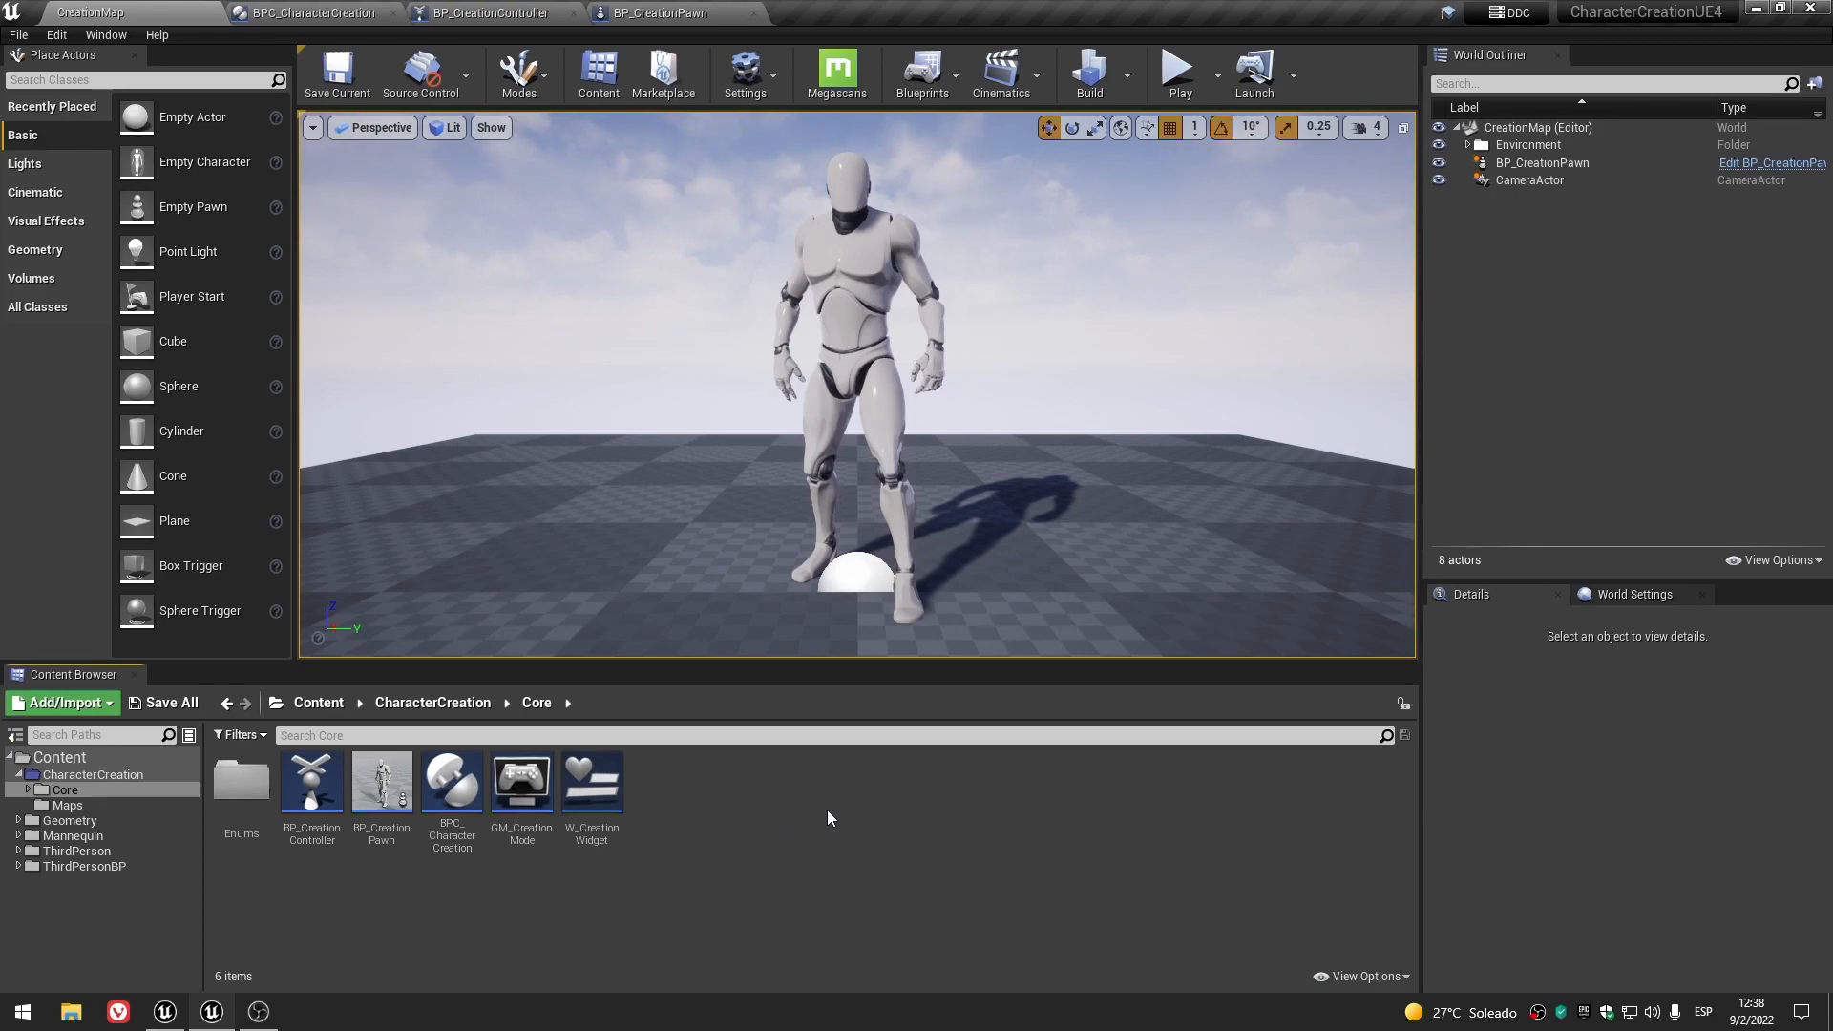
- Open the Initialize function of BPC_CharacterCreation and examine the Load Pawn node's Success? output
left_click(319, 11)
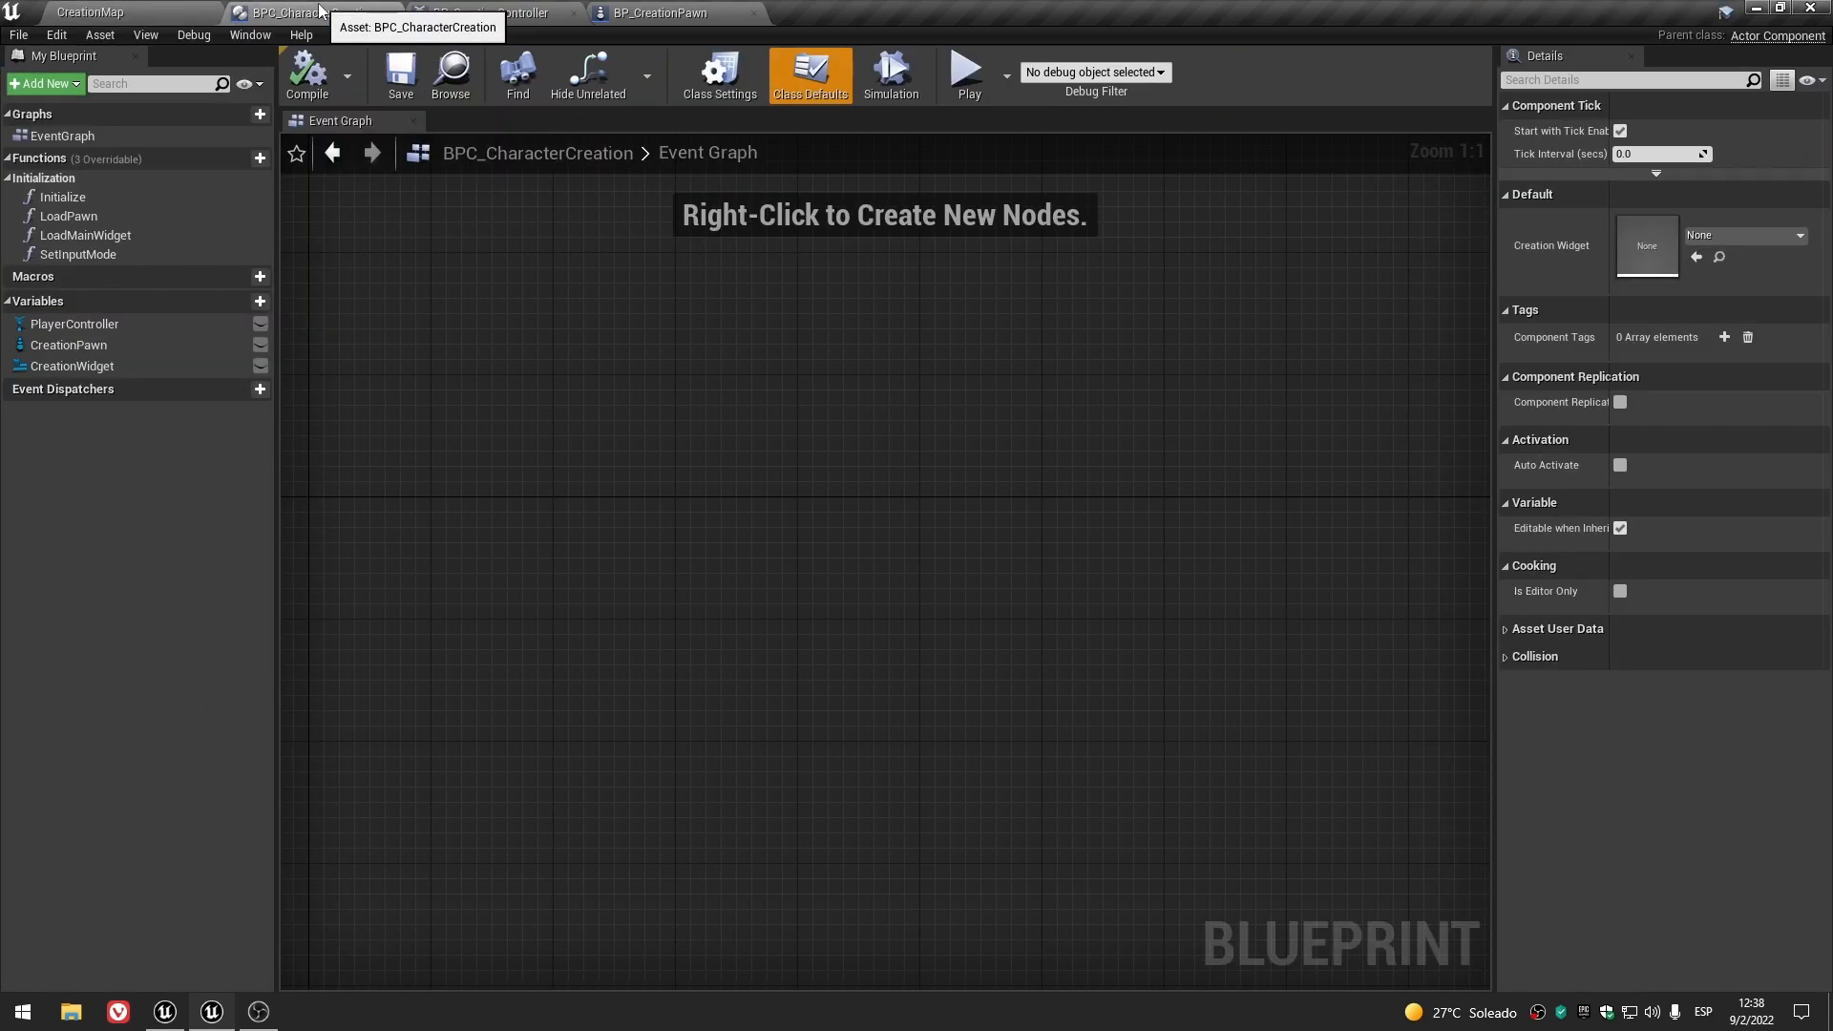
double_click(63, 197)
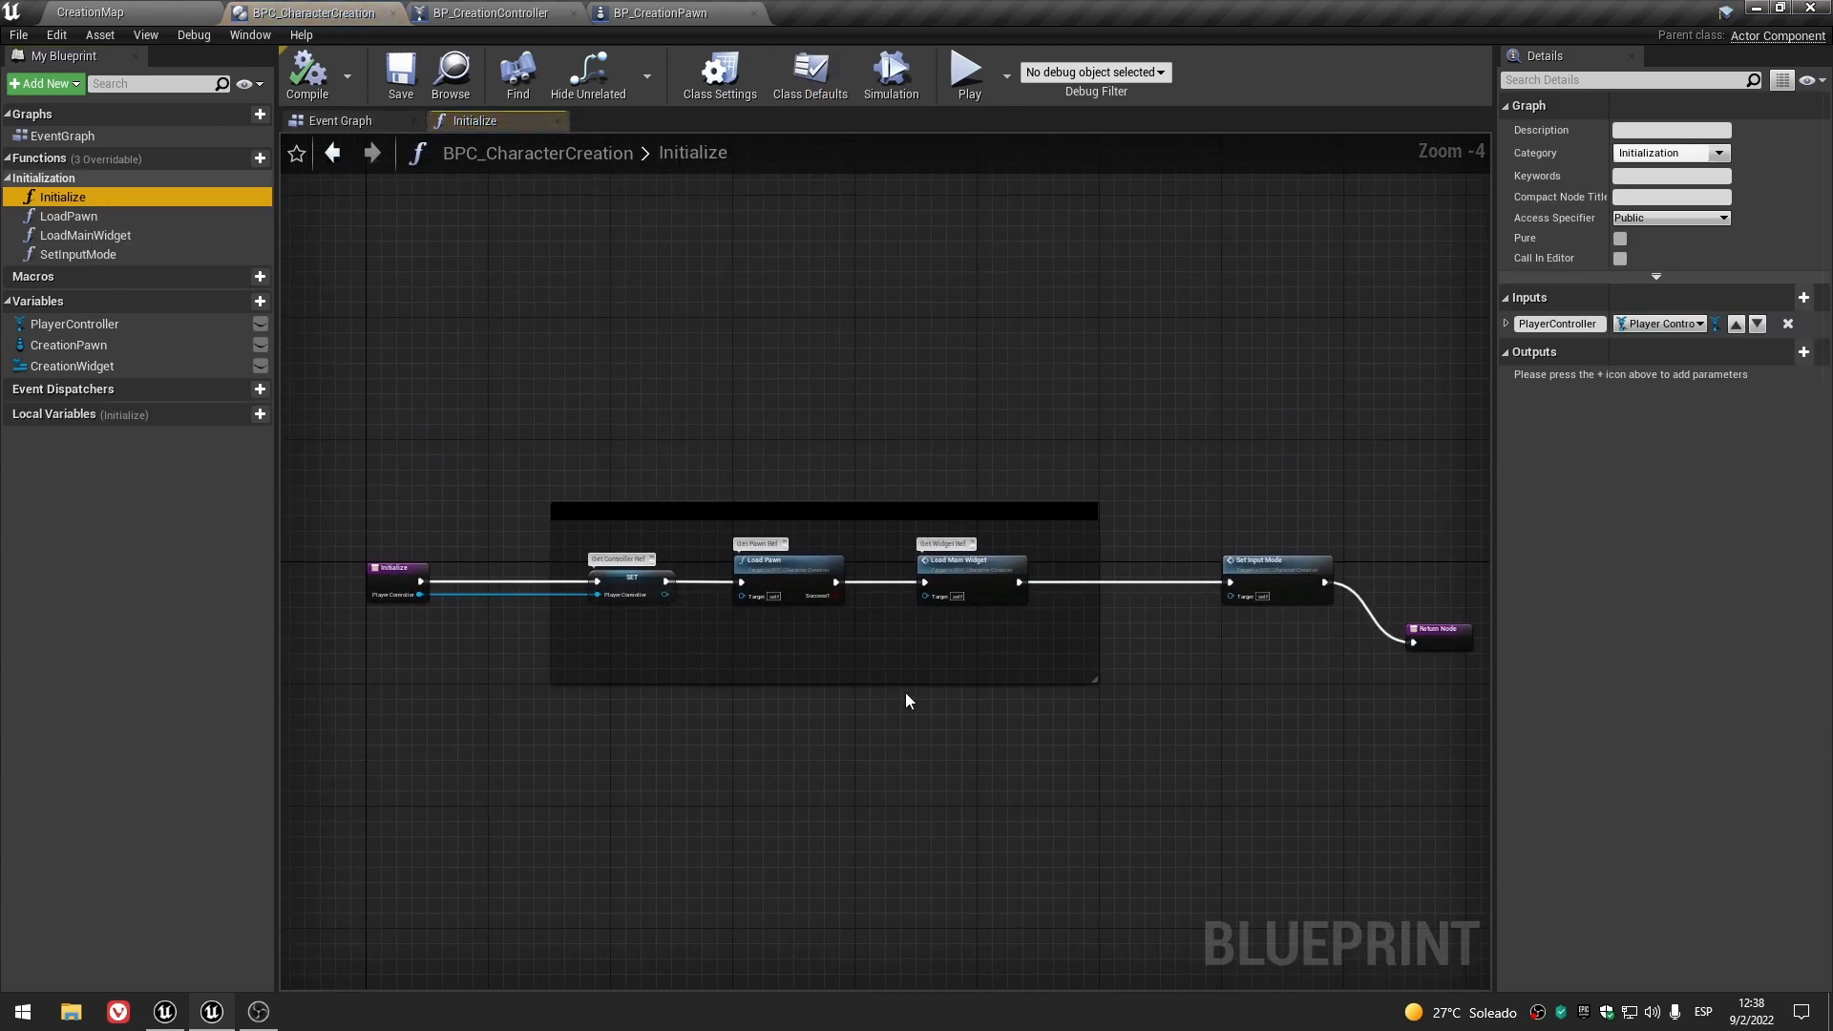
scroll(790, 714, "up", 4)
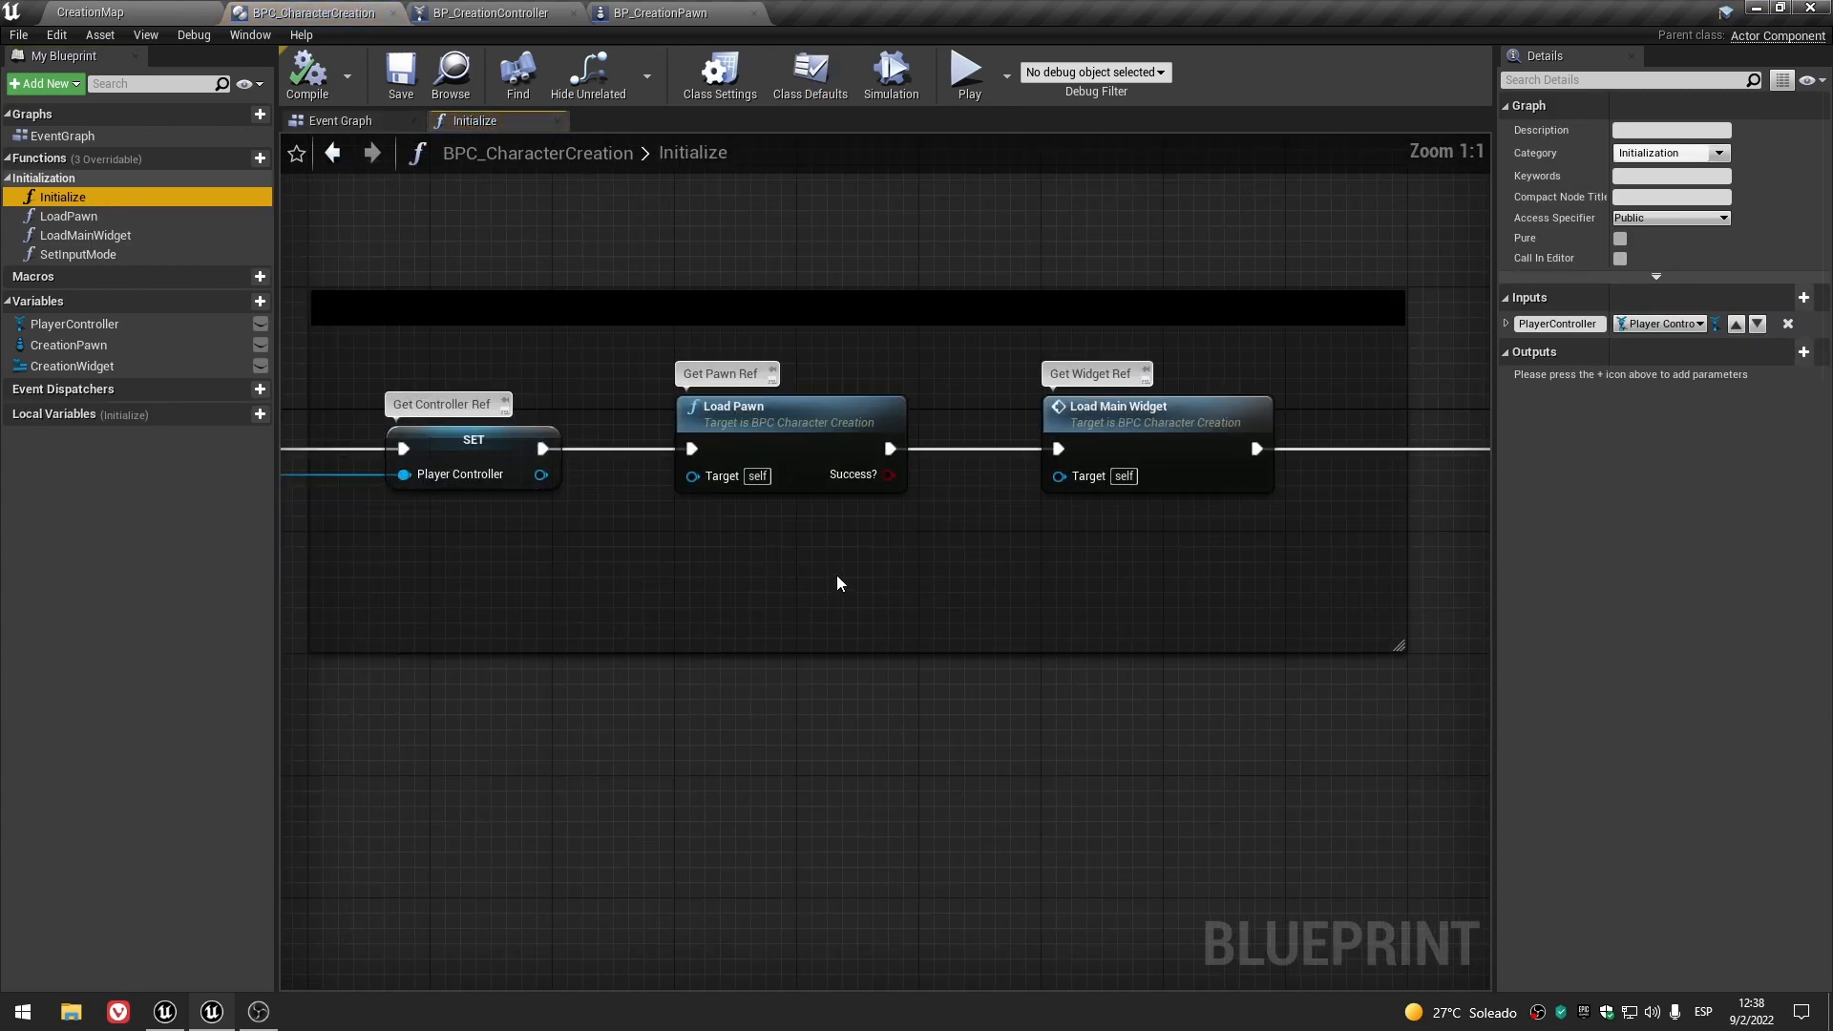
left_click(811, 449)
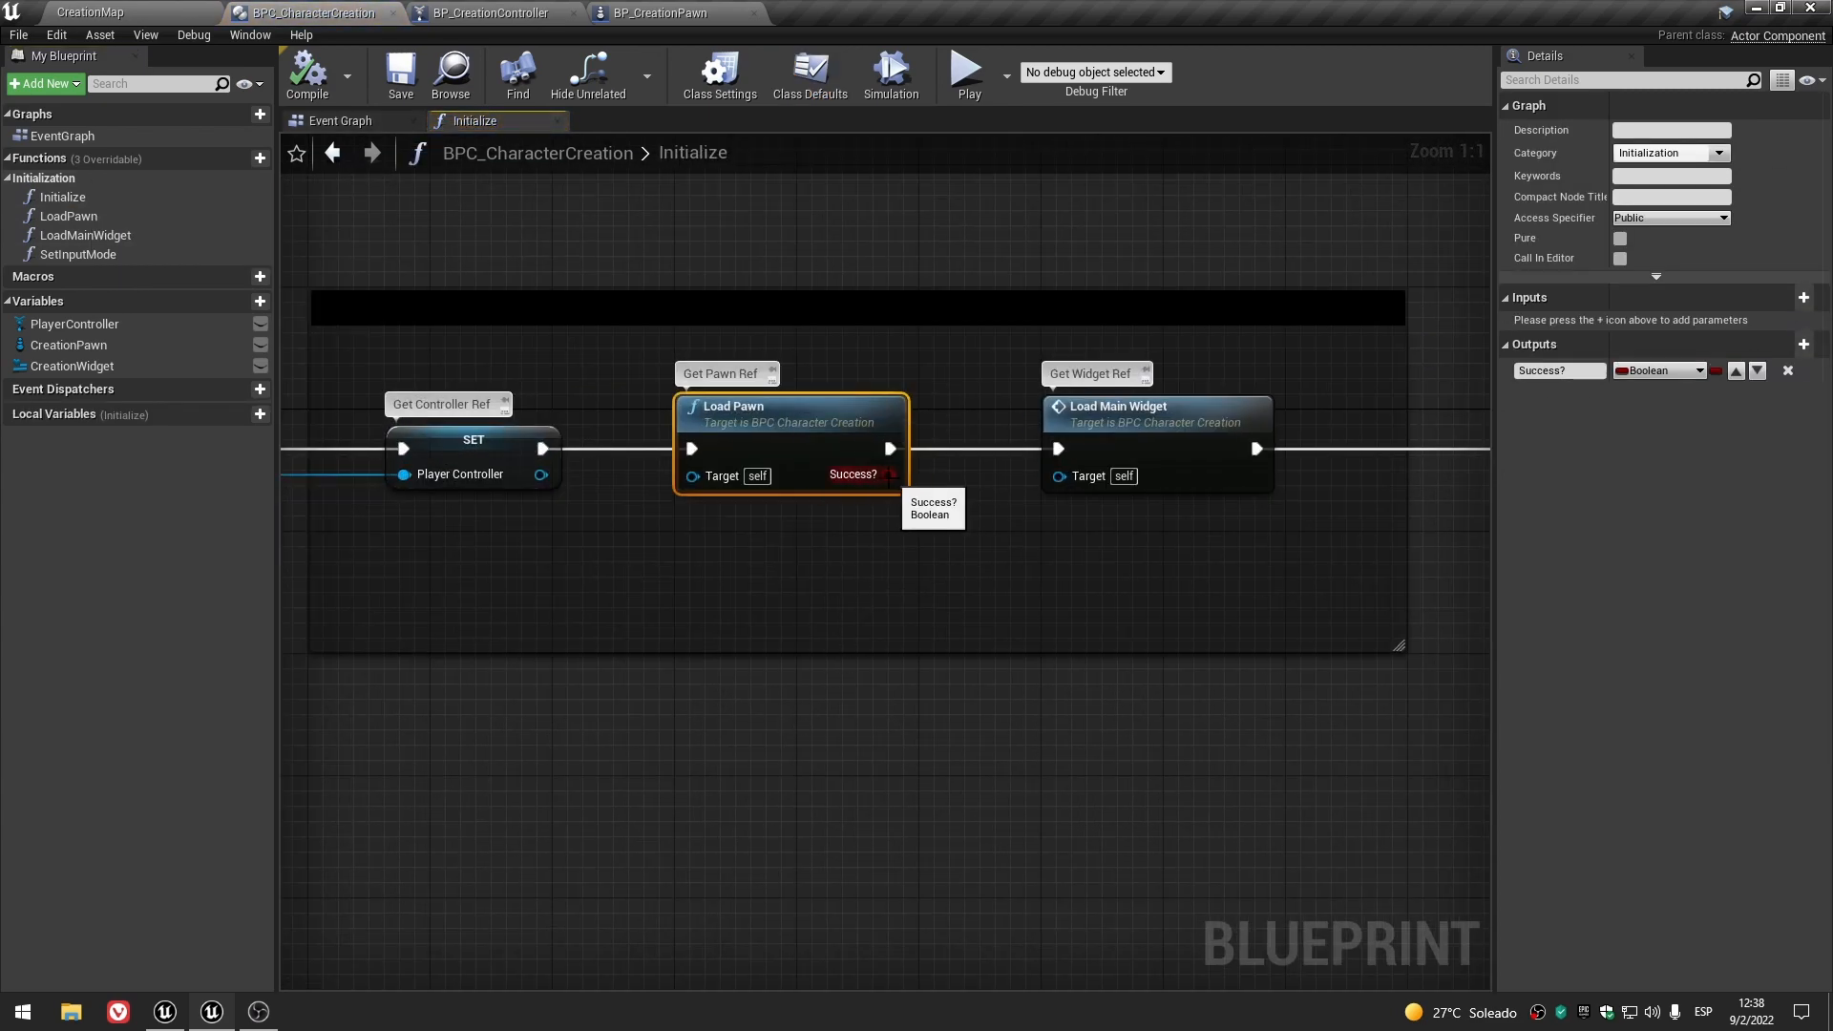
left_click_drag(880, 476, 1030, 545)
left_click(880, 500)
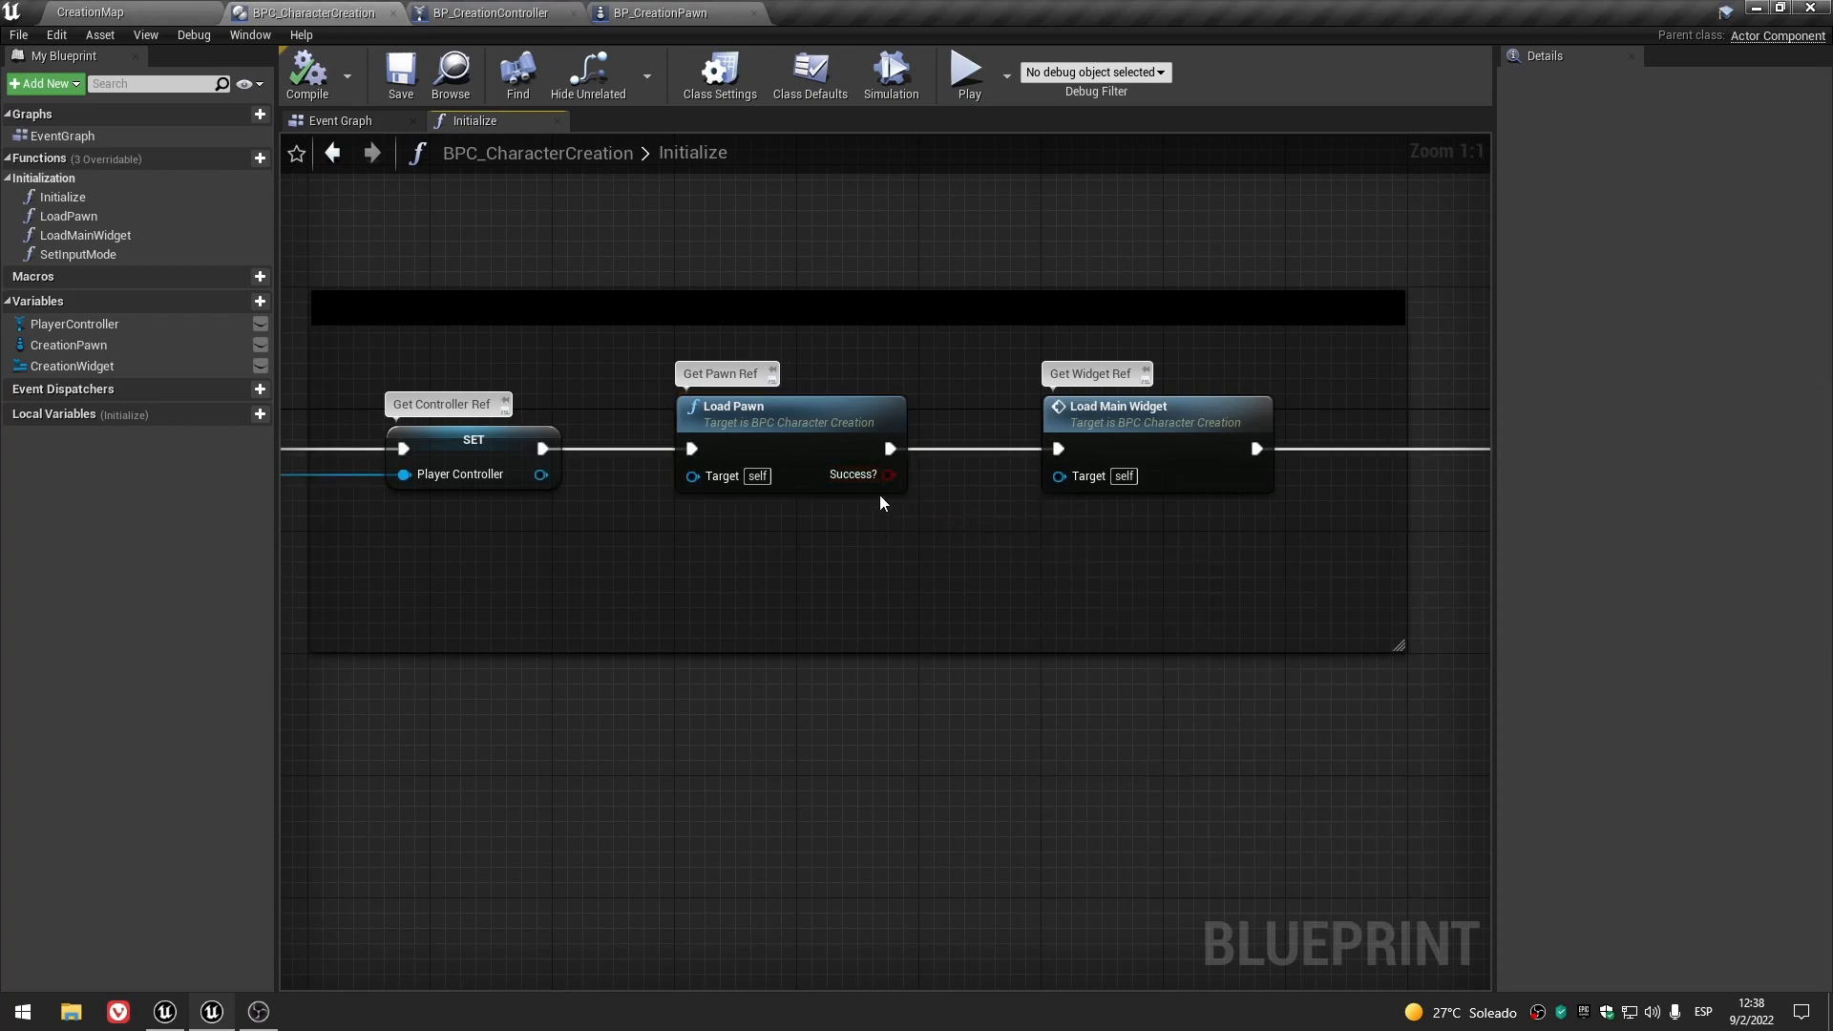
left_click_drag(880, 474, 1012, 552)
left_click(844, 523)
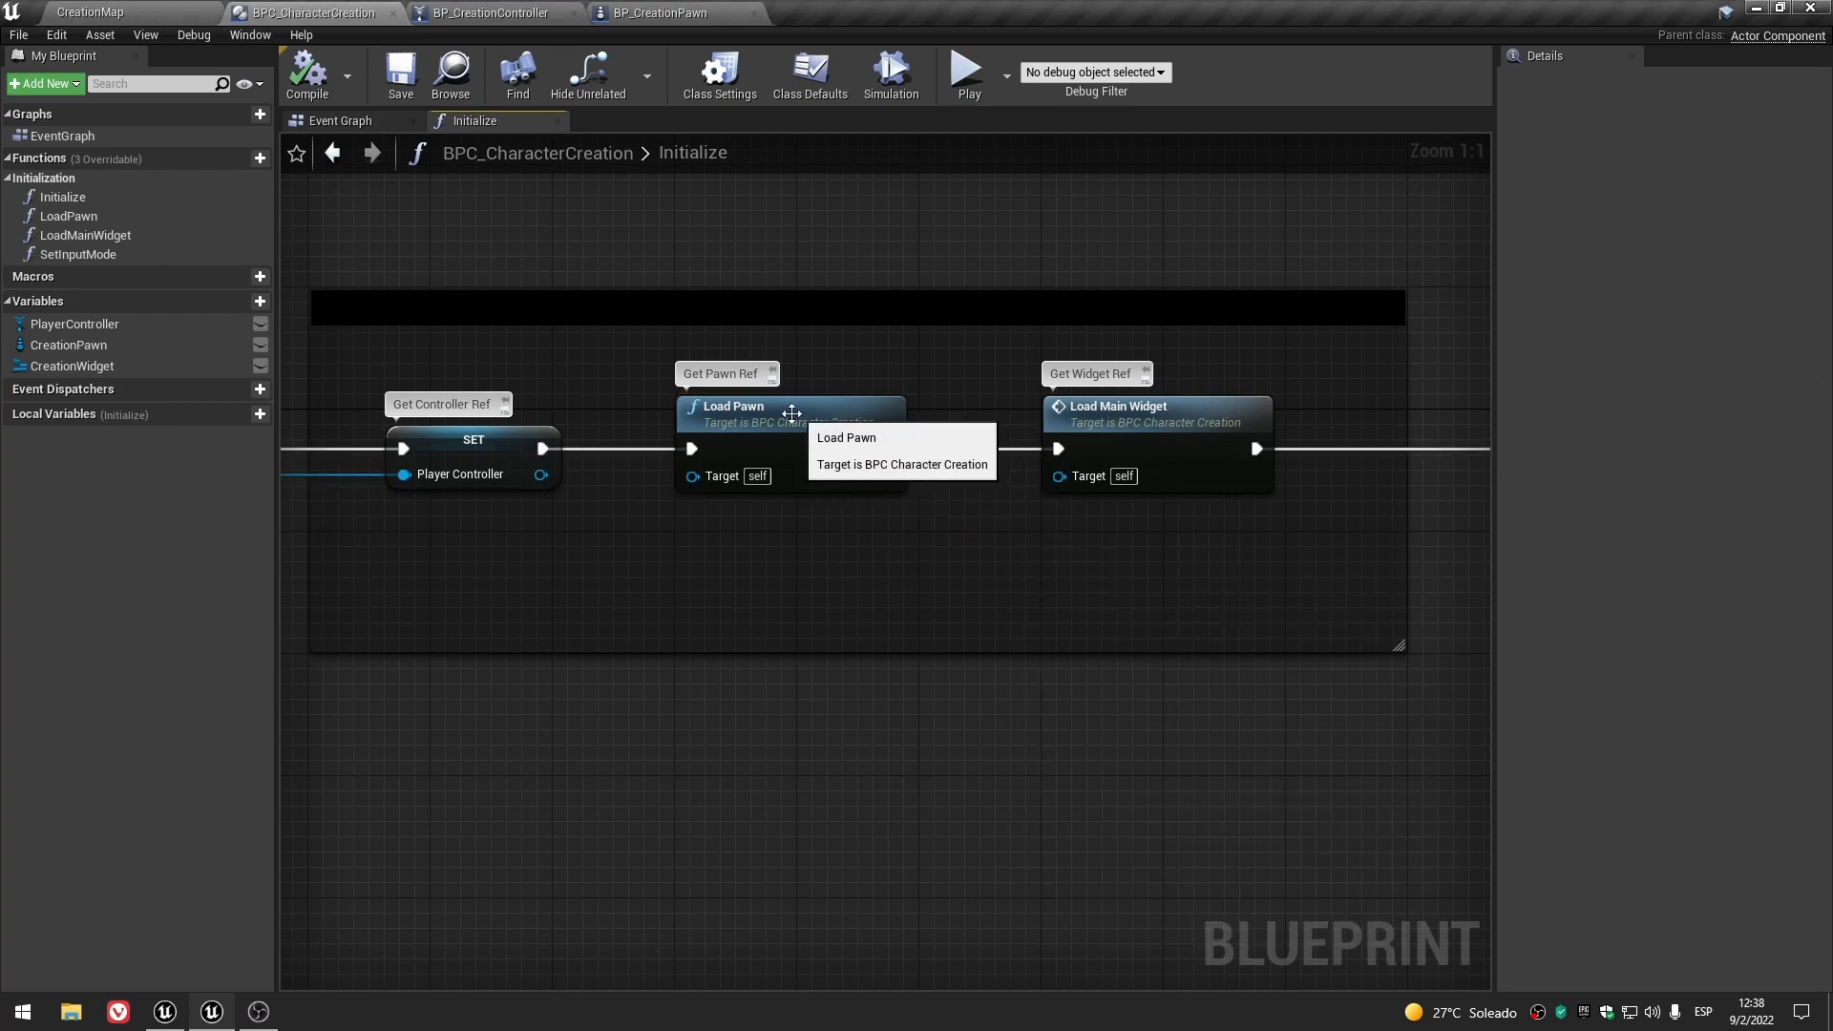
left_click(795, 413)
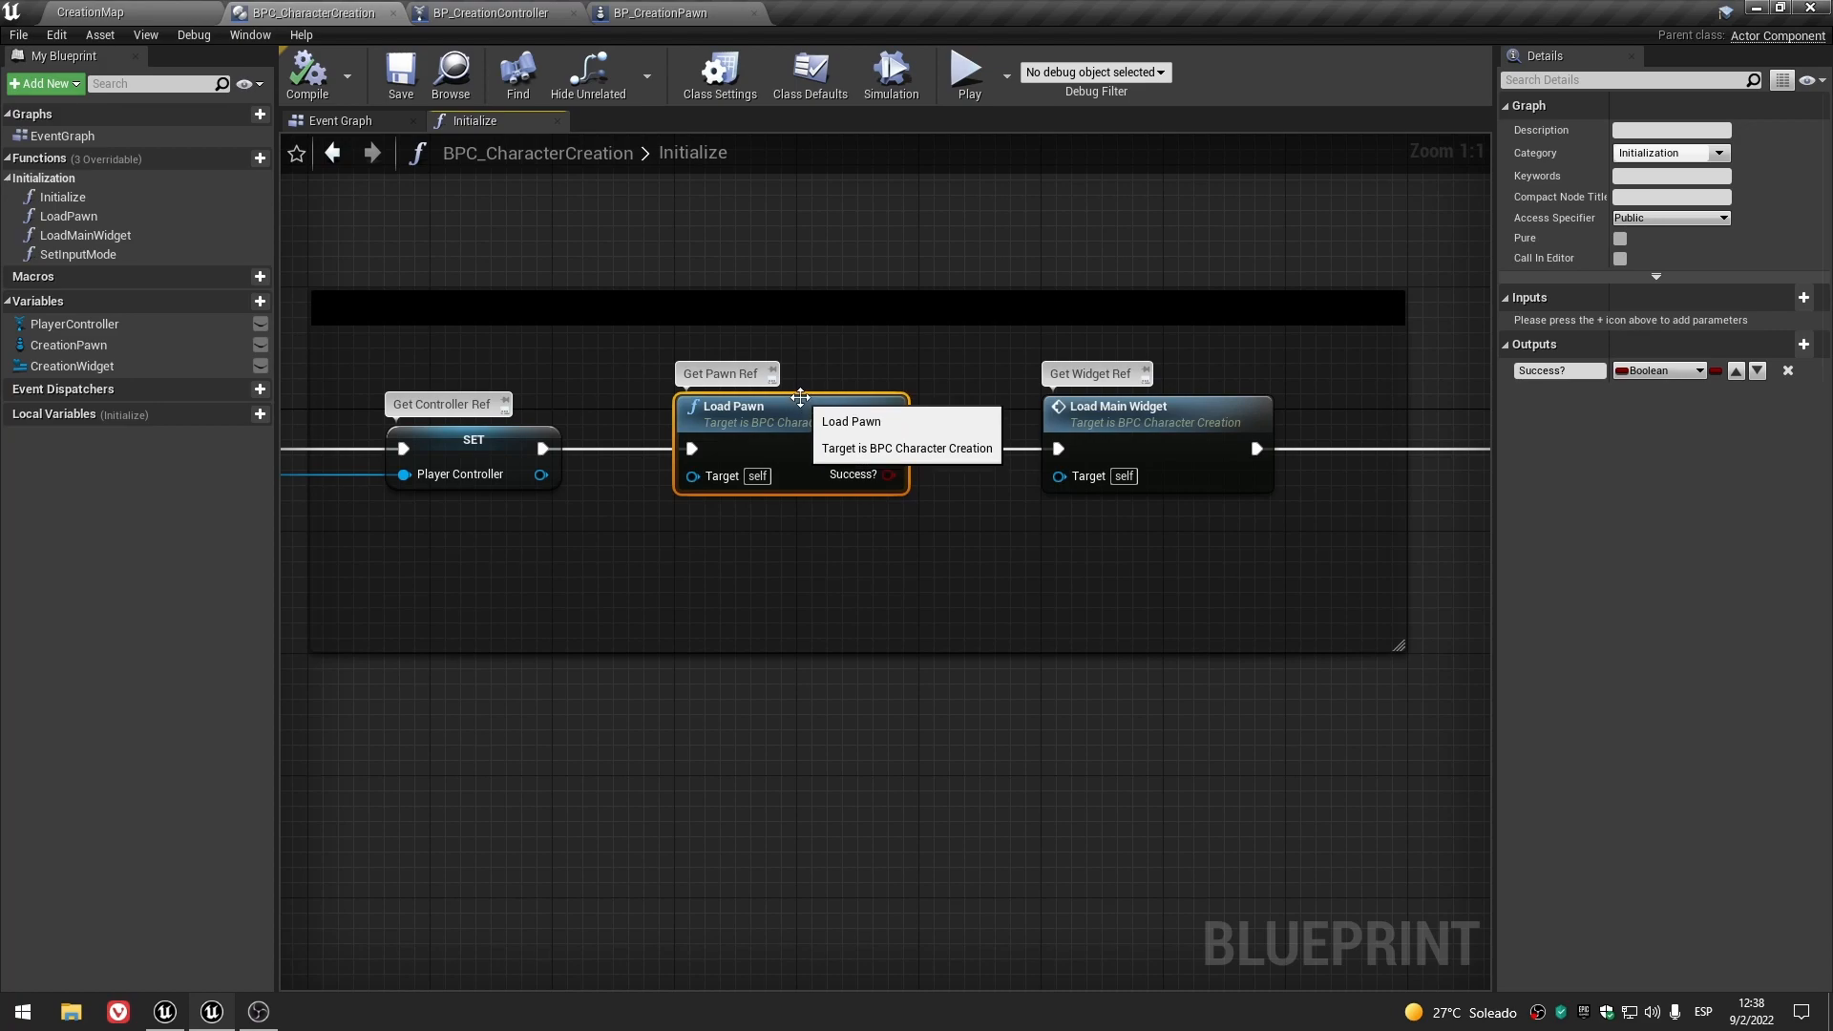
- Examine the Initialize function's execution chain, from its entry through the Player Controller setter, Load Pawn and Load Main Widget nodes
scroll(903, 553, "down", 2)
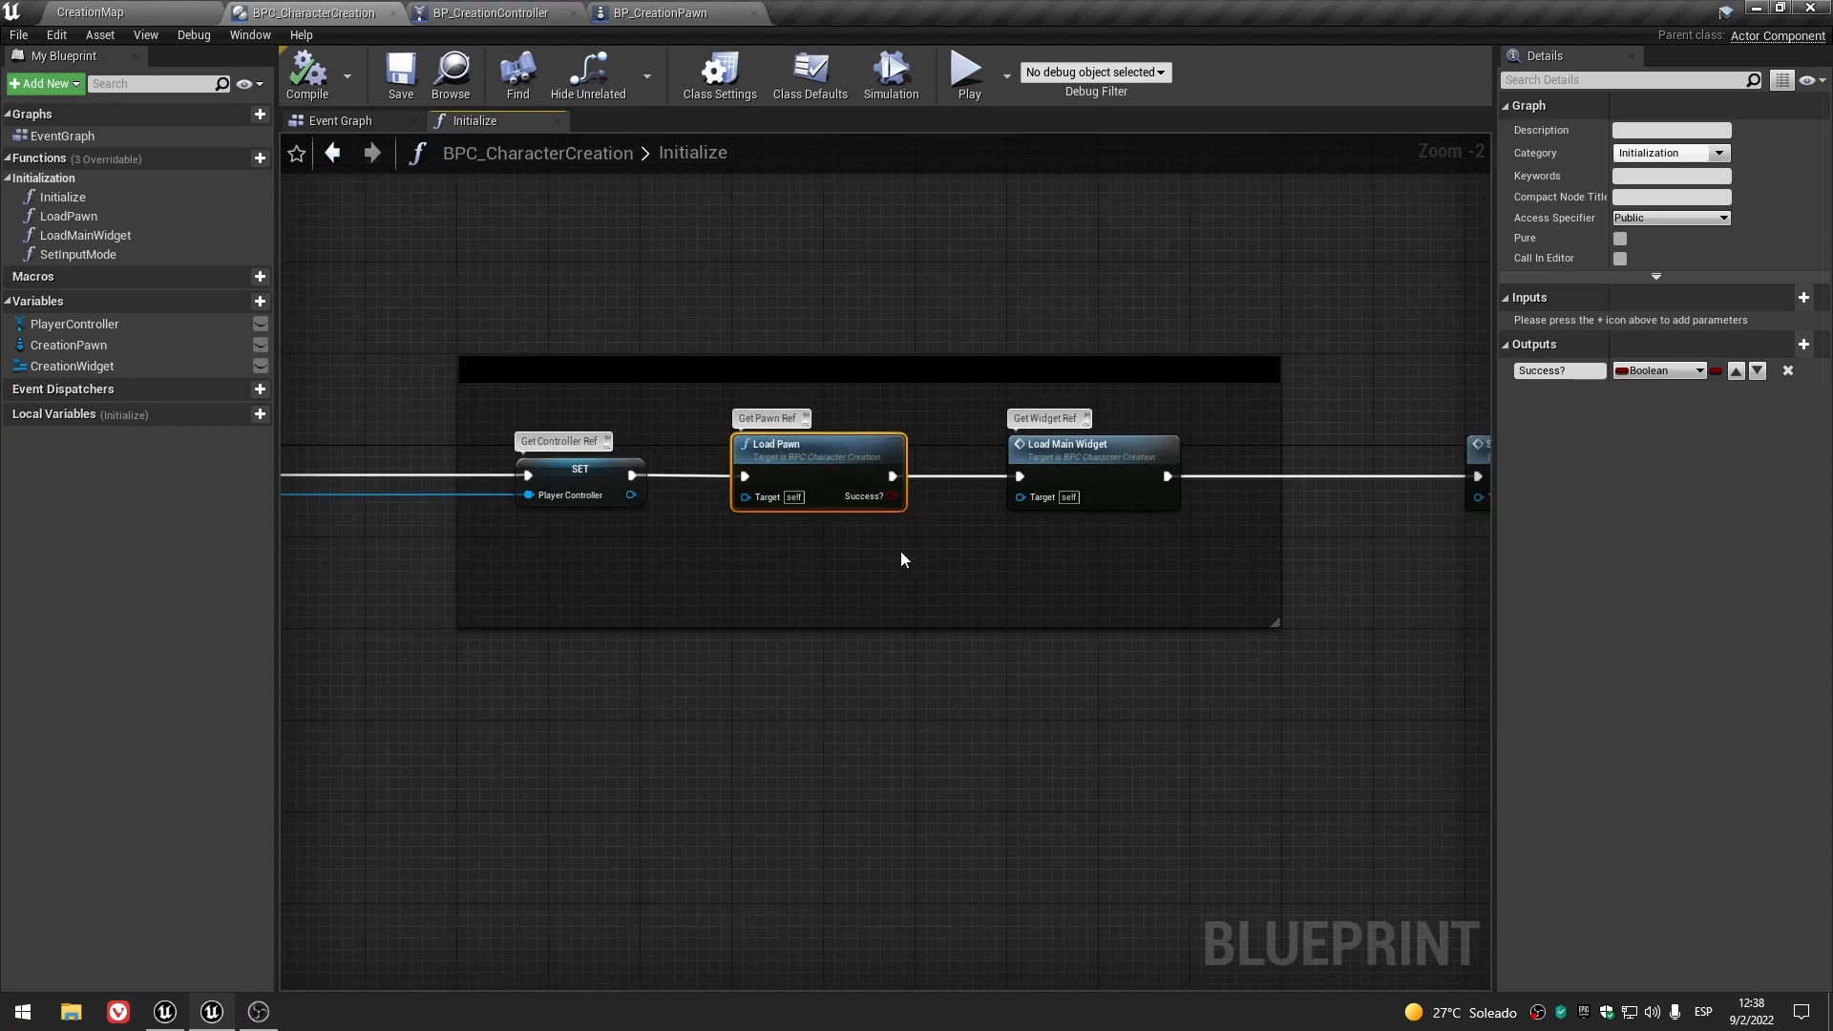
scroll(840, 547, "down", 2)
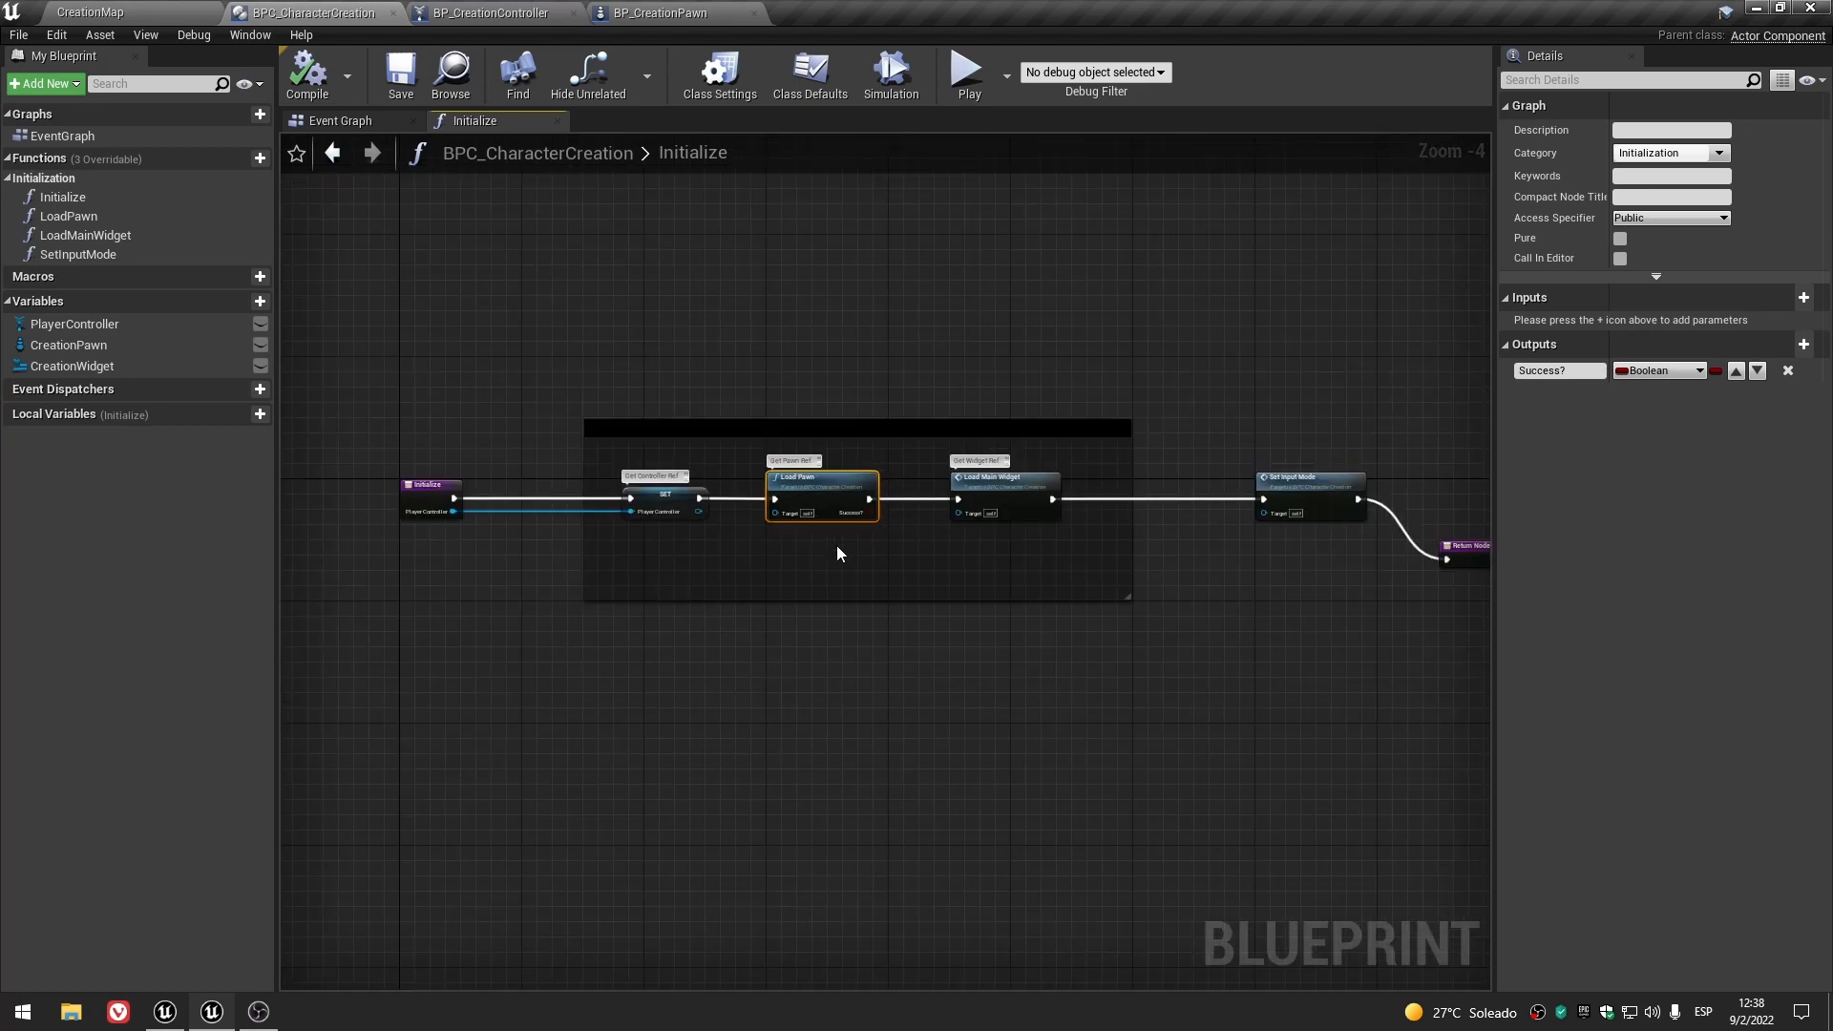
scroll(836, 546, "up", 1)
scroll(816, 539, "down", 1)
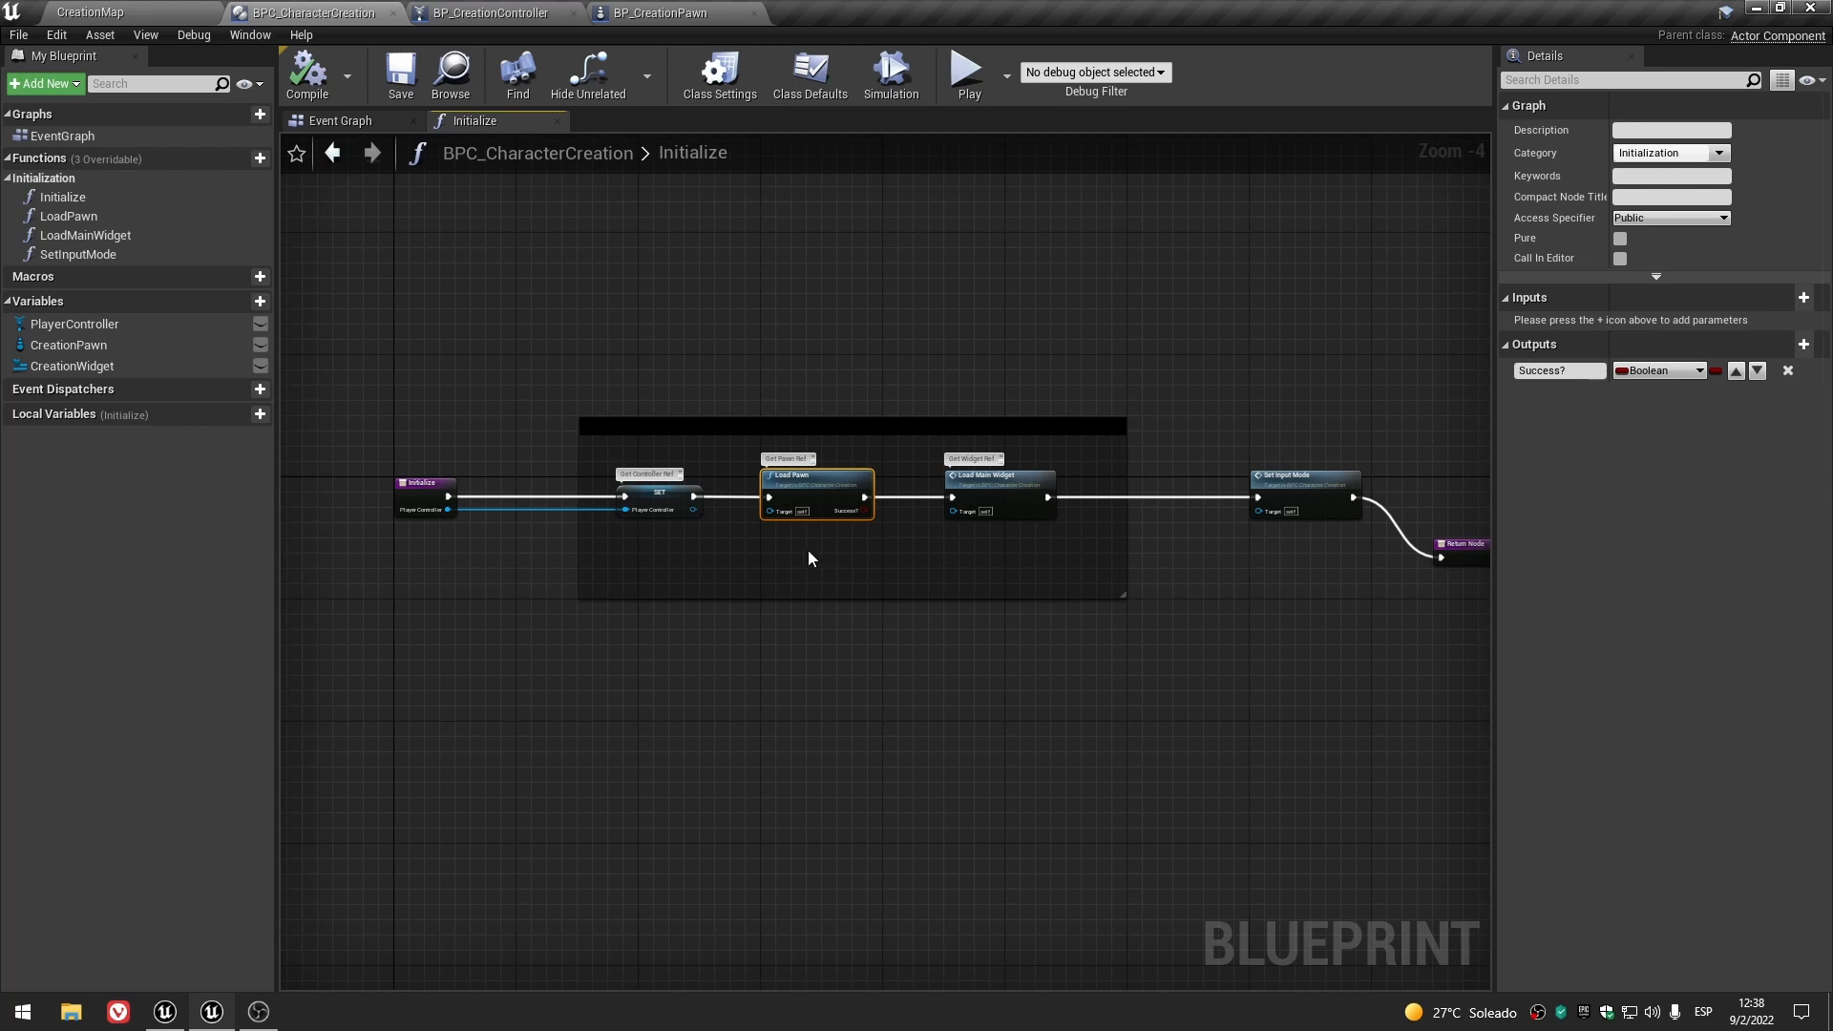
scroll(808, 550, "up", 2)
scroll(646, 546, "up", 2)
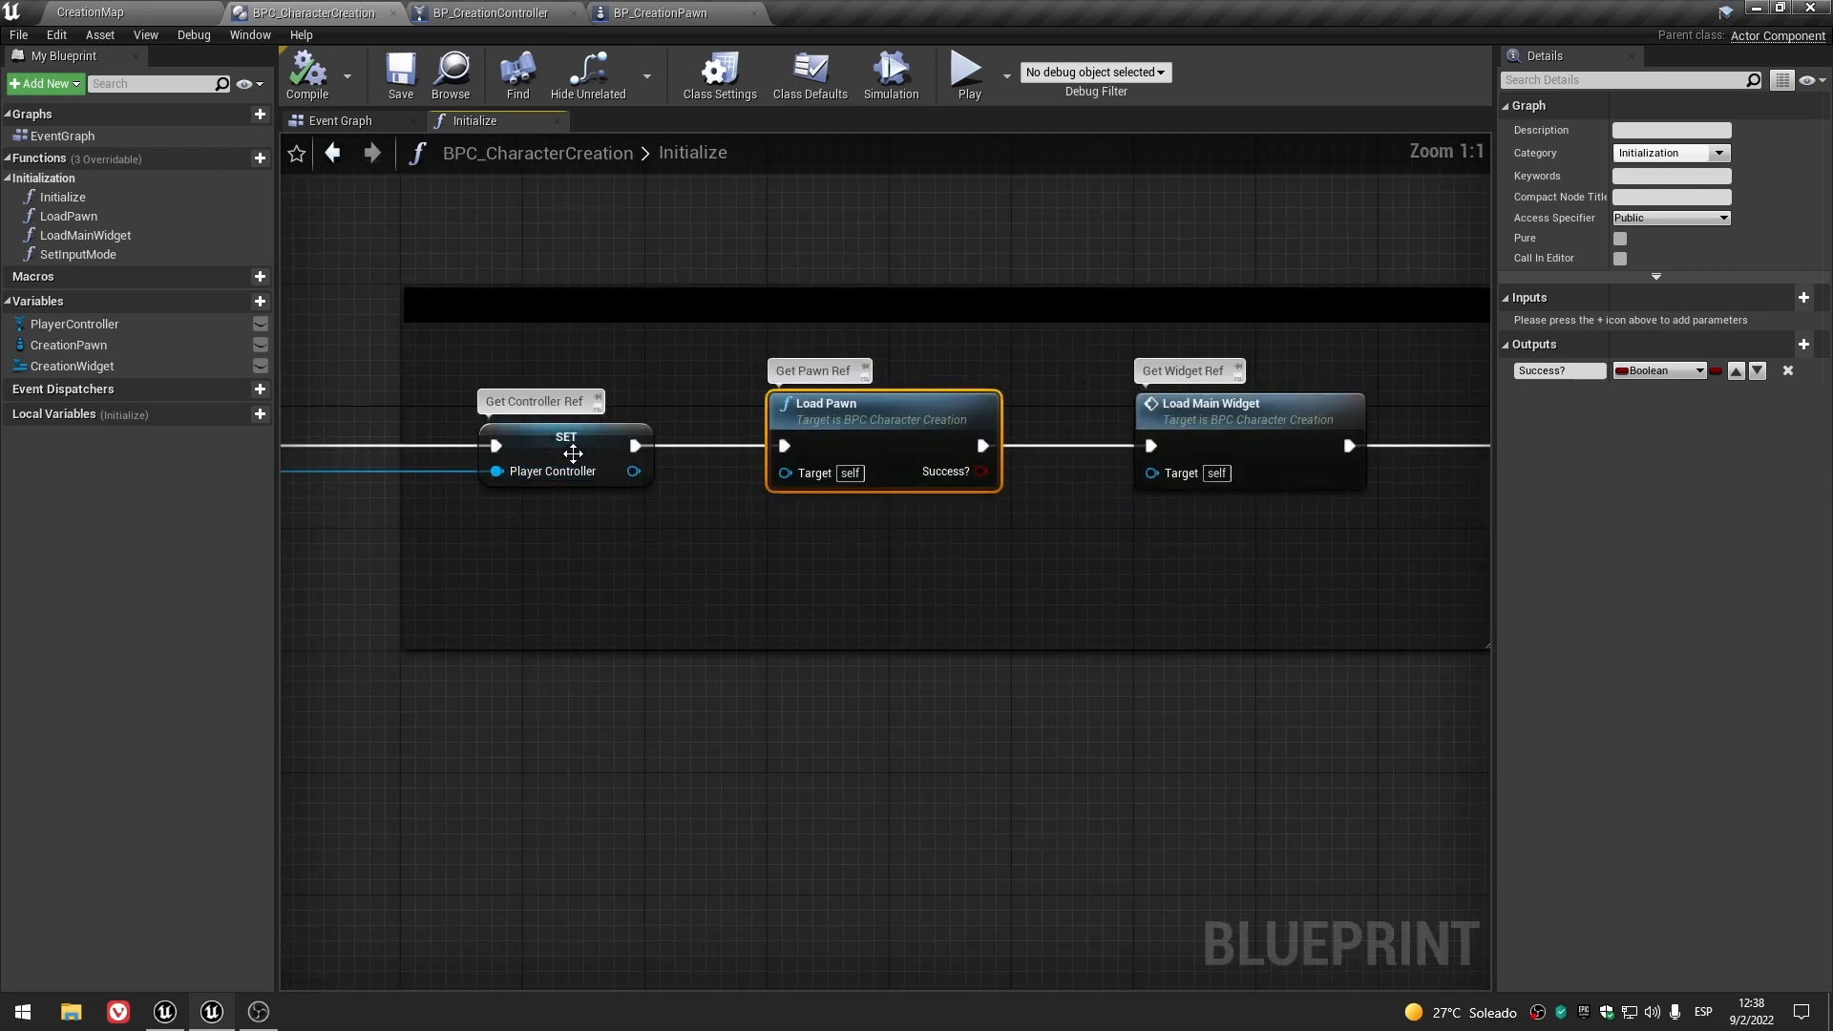
left_click_drag(549, 444, 563, 443)
scroll(866, 536, "down", 2)
scroll(867, 542, "up", 2)
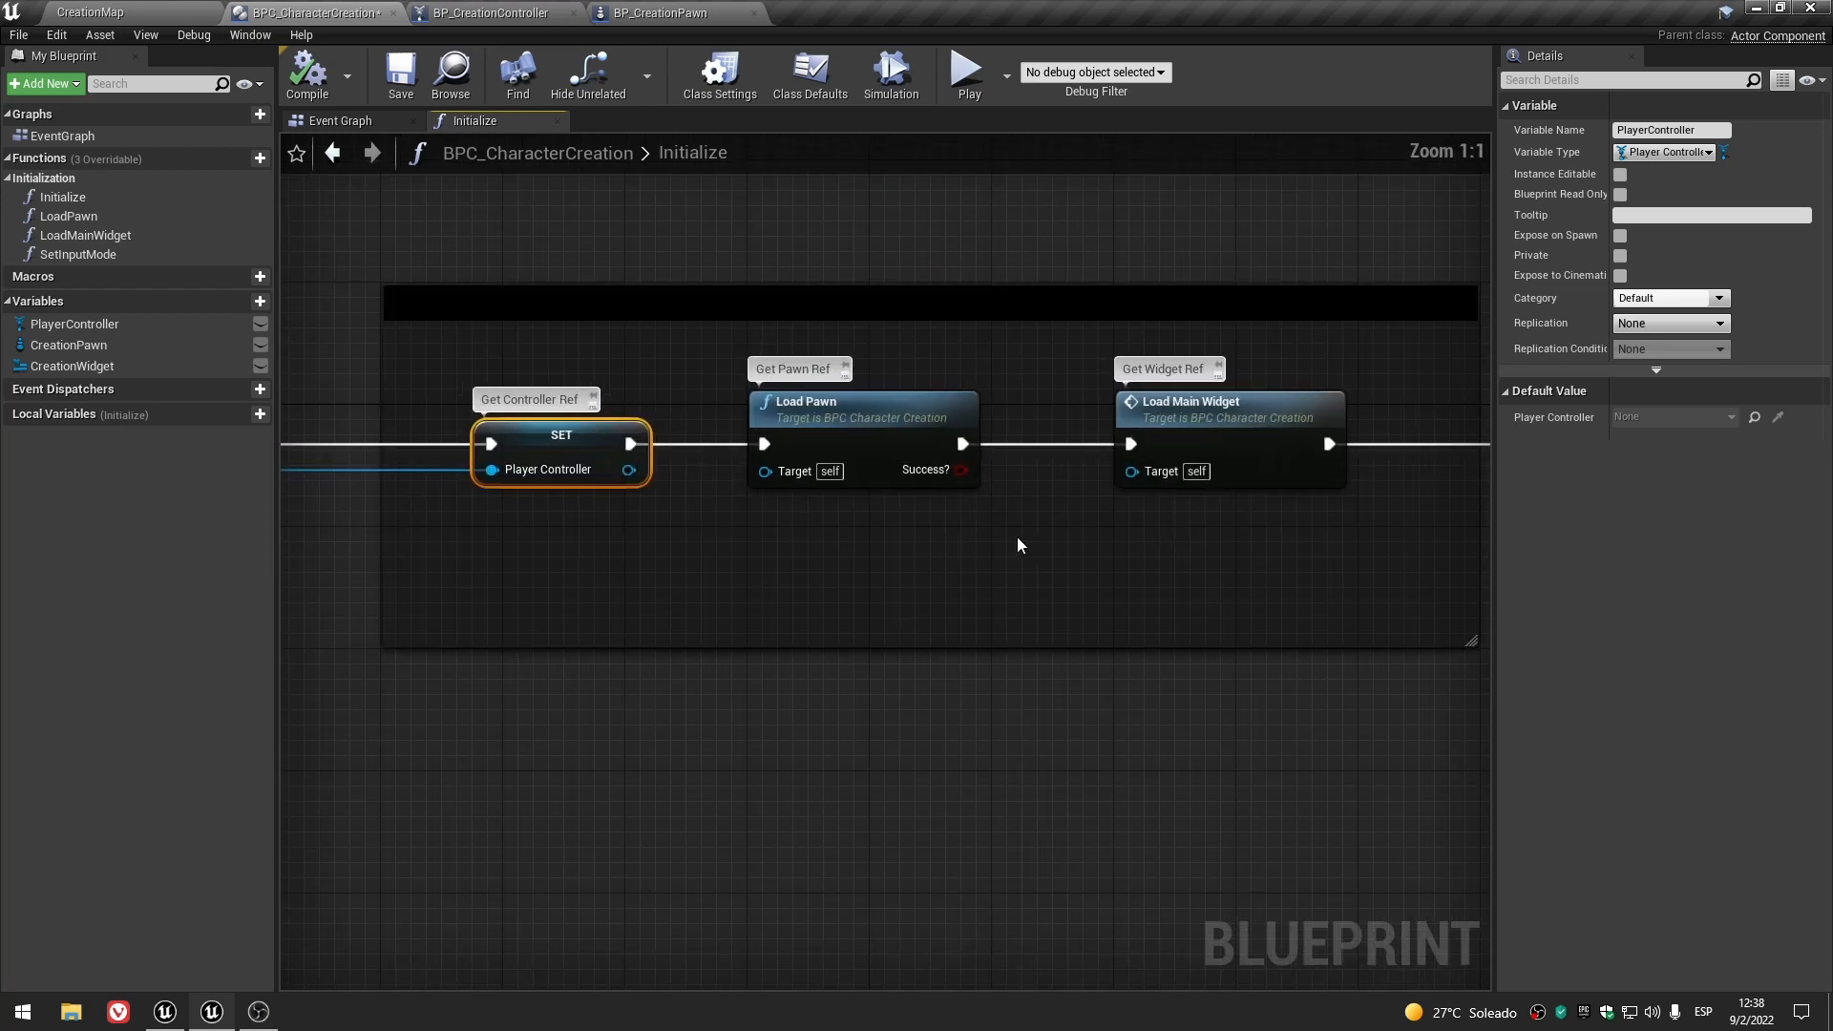
left_click(1058, 456)
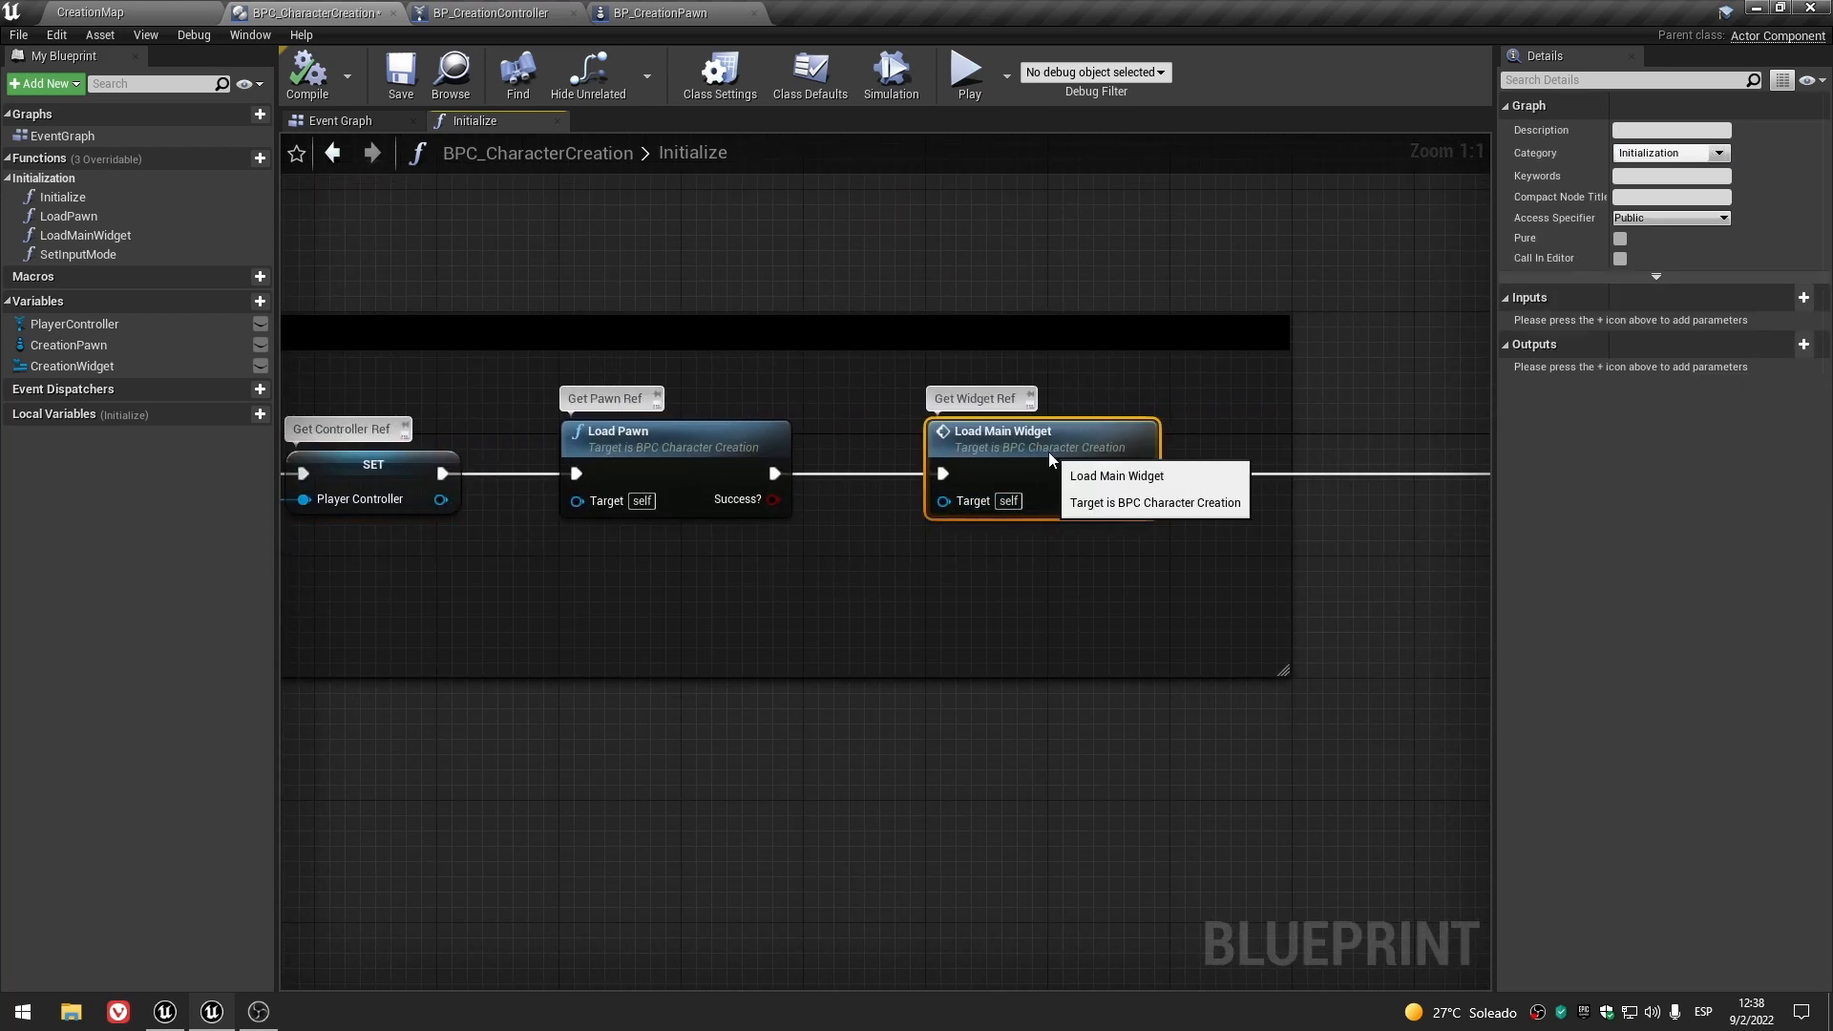
scroll(886, 558, "down", 1)
right_click_drag(690, 582, 856, 540)
scroll(703, 561, "down", 1)
scroll(855, 540, "down", 3)
scroll(855, 541, "up", 1)
right_click_drag(888, 621, 789, 632)
left_click(355, 482)
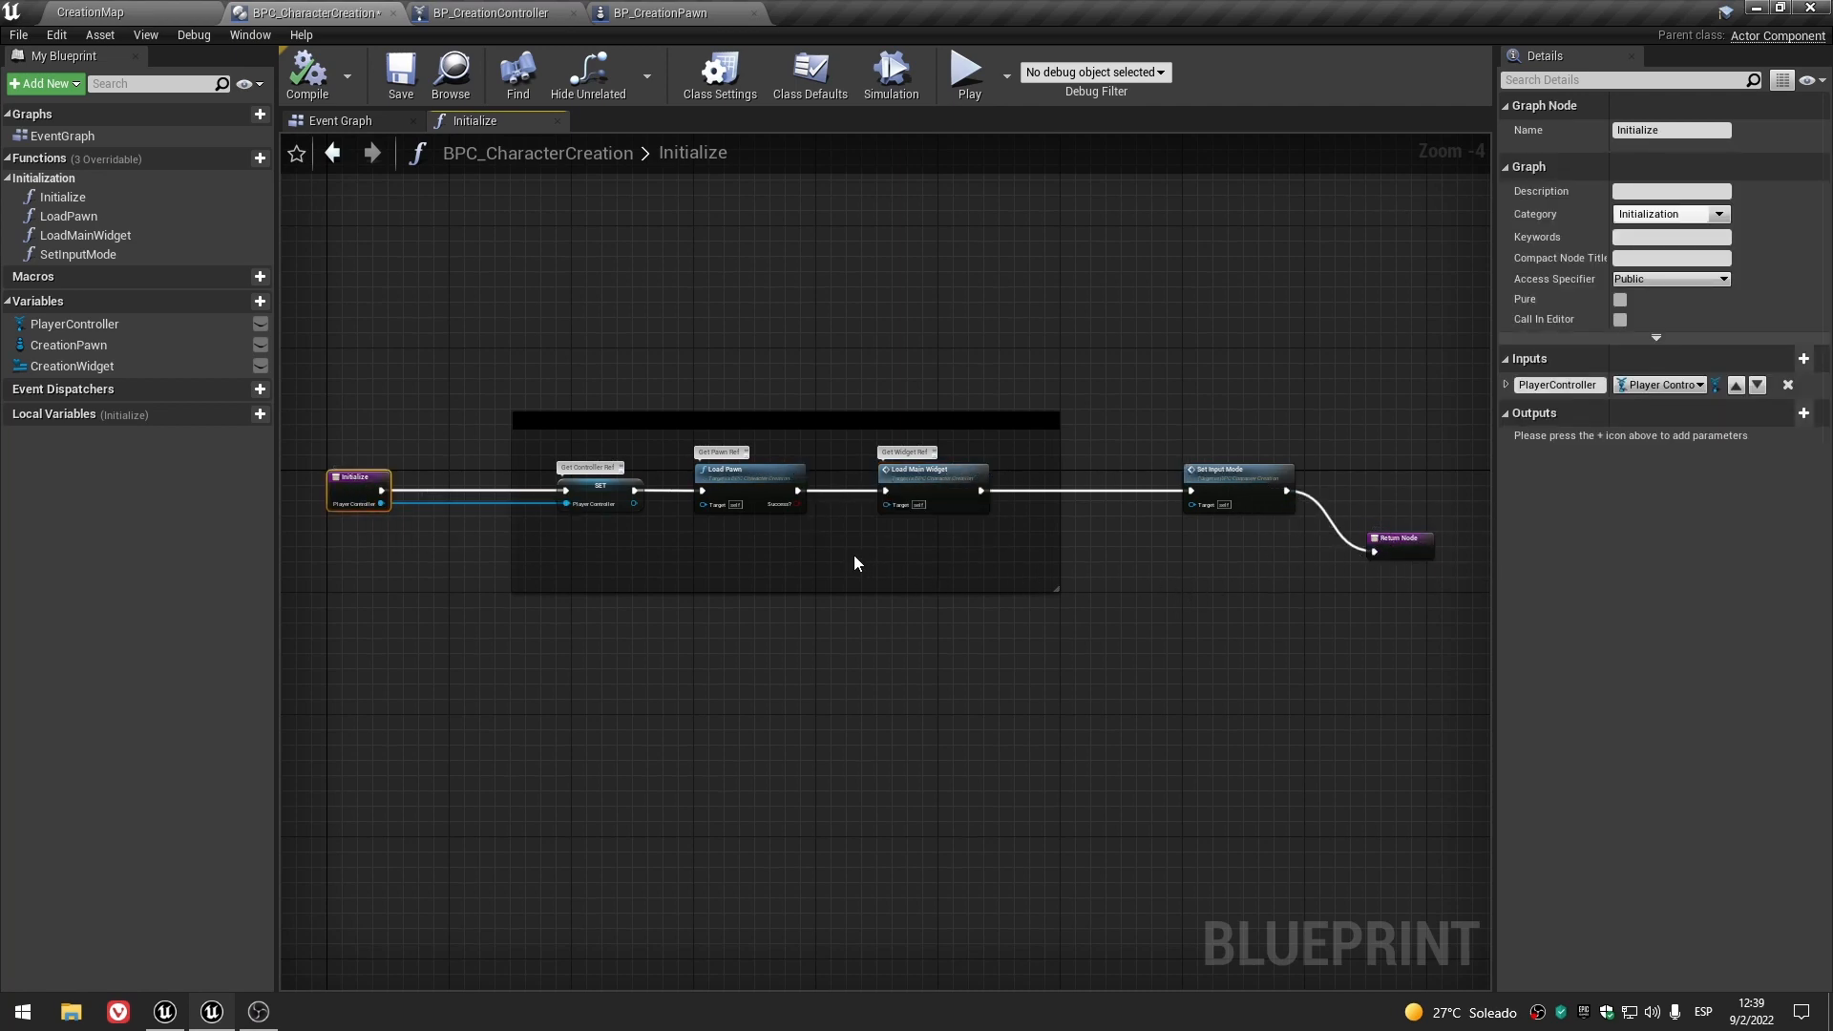
left_click(792, 626)
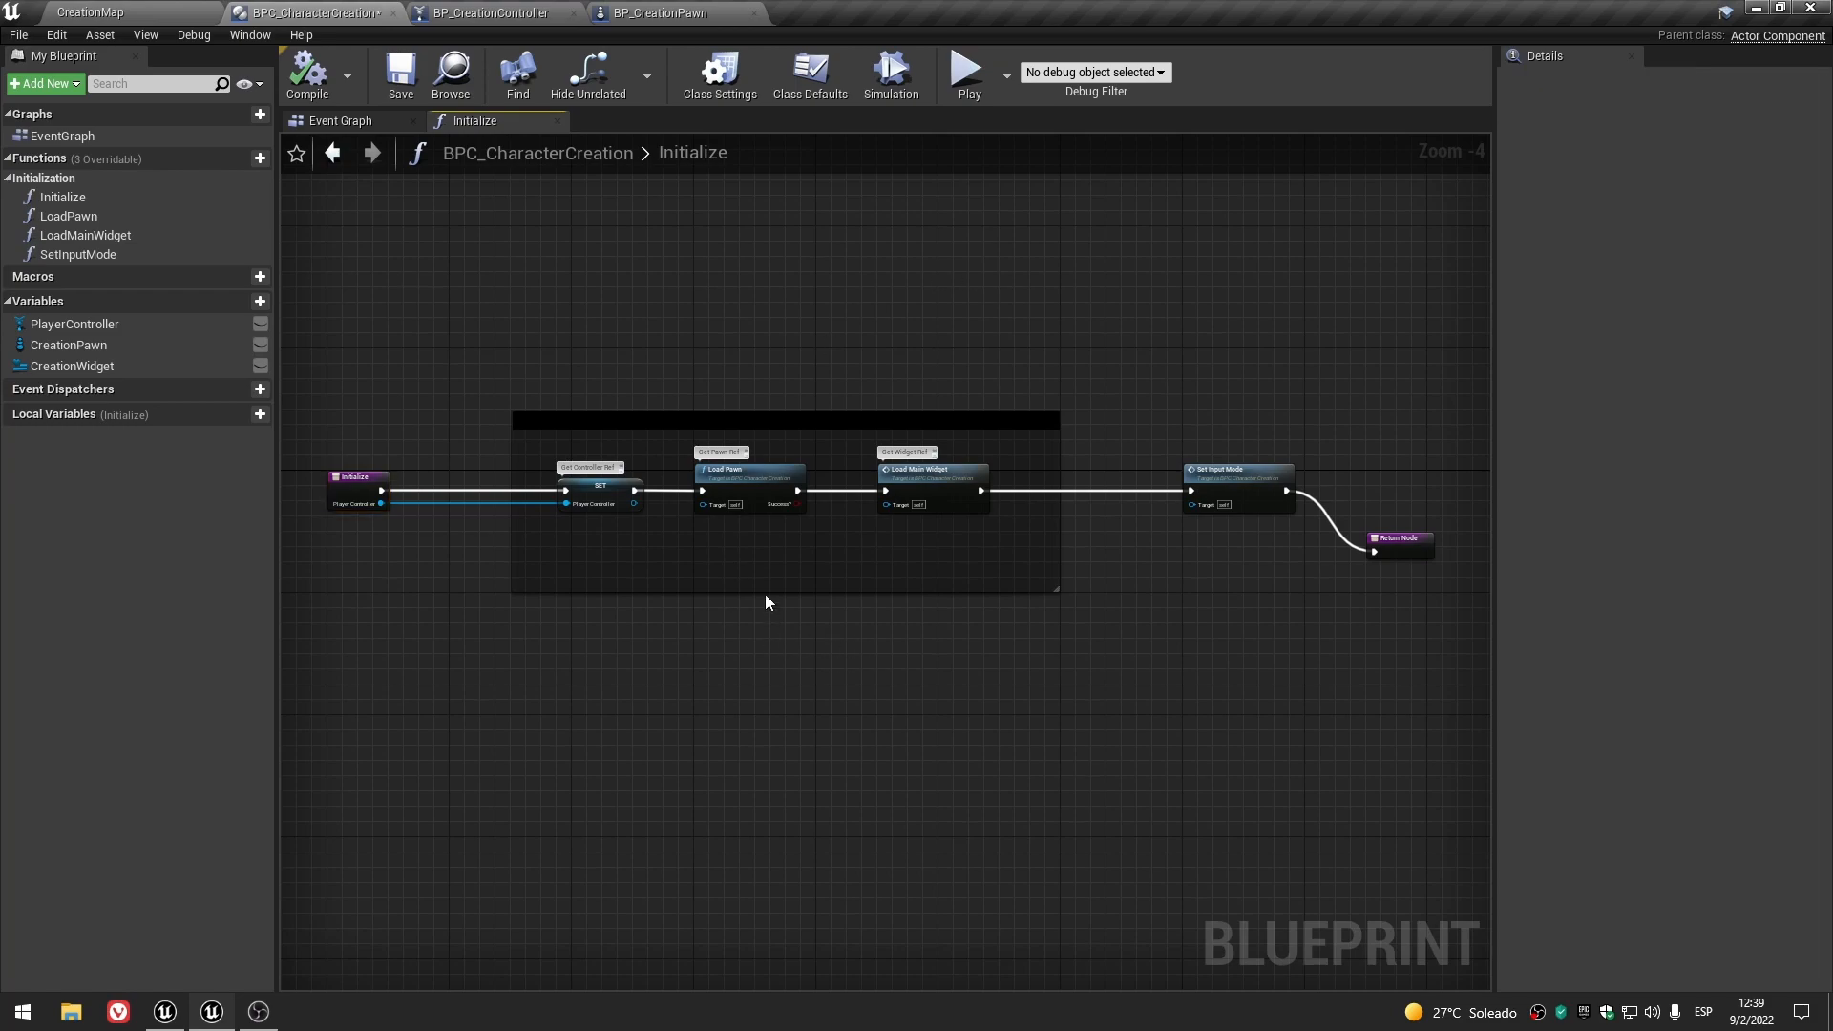
- Search the actions available inside the Initialize function for a Delay node
scroll(771, 651, "up", 2)
right_click(771, 651)
type("delay")
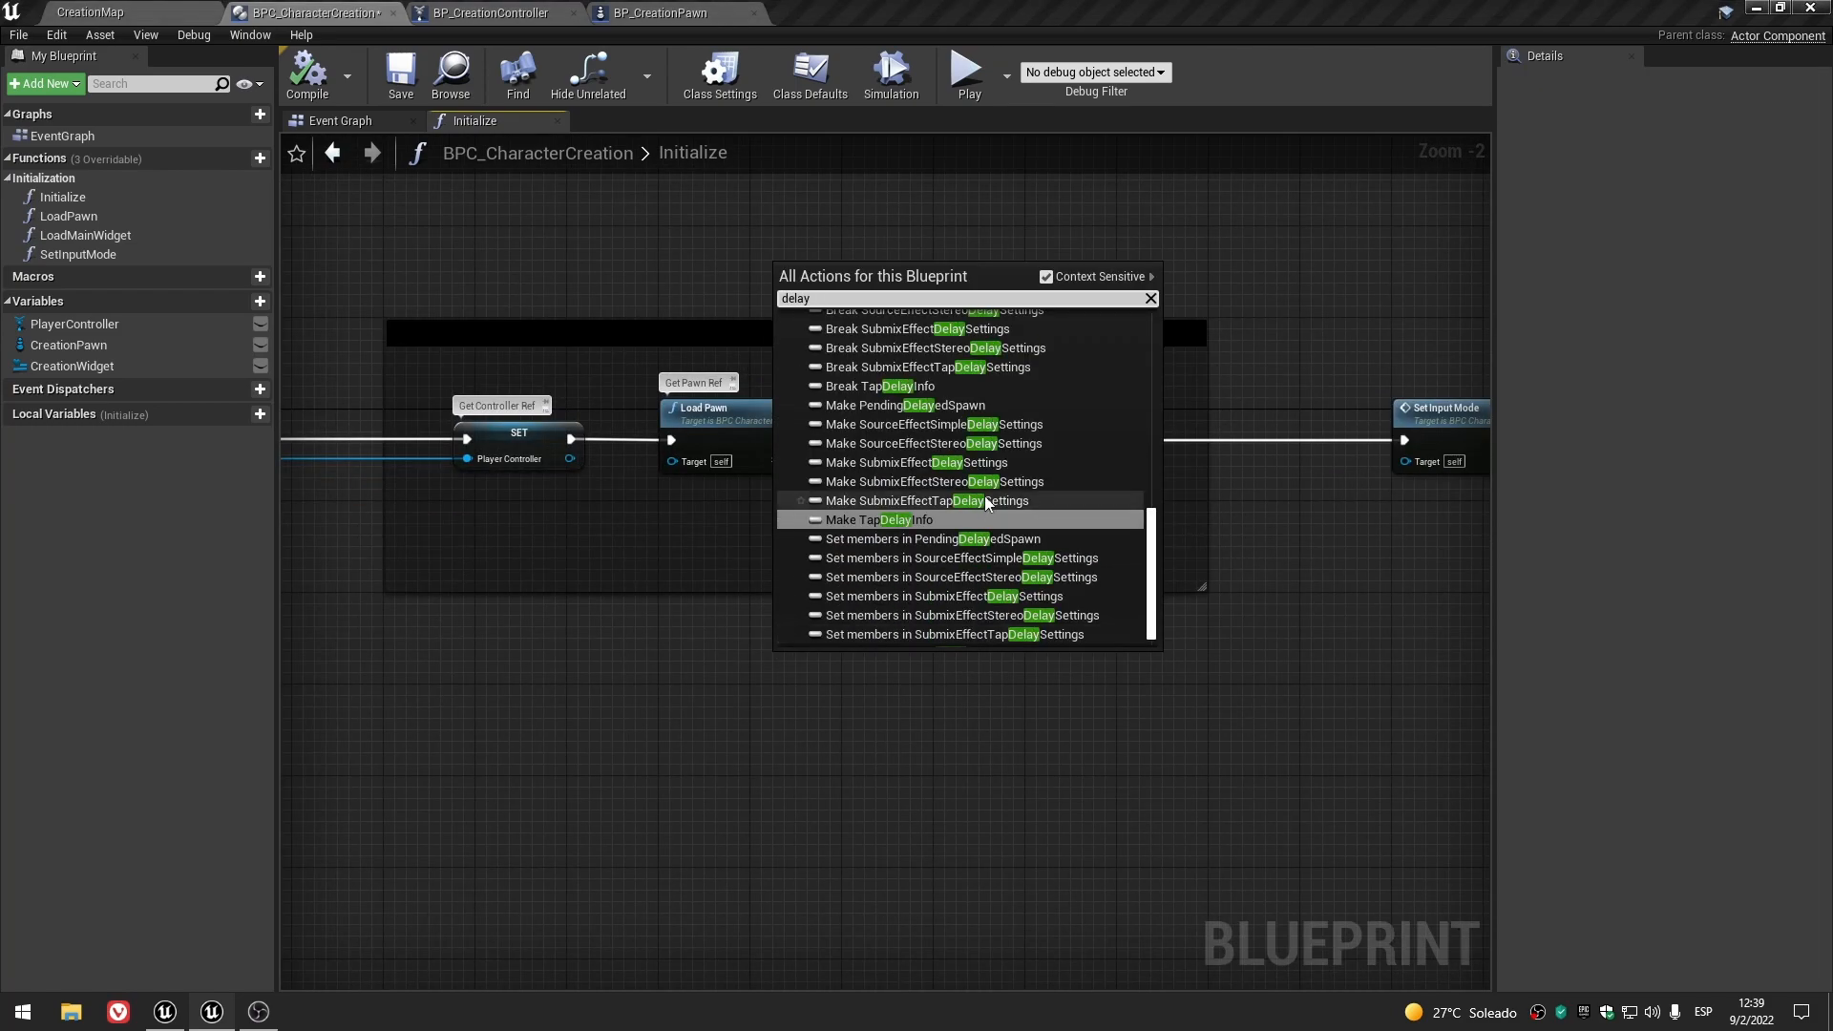
scroll(986, 503, "up", 10)
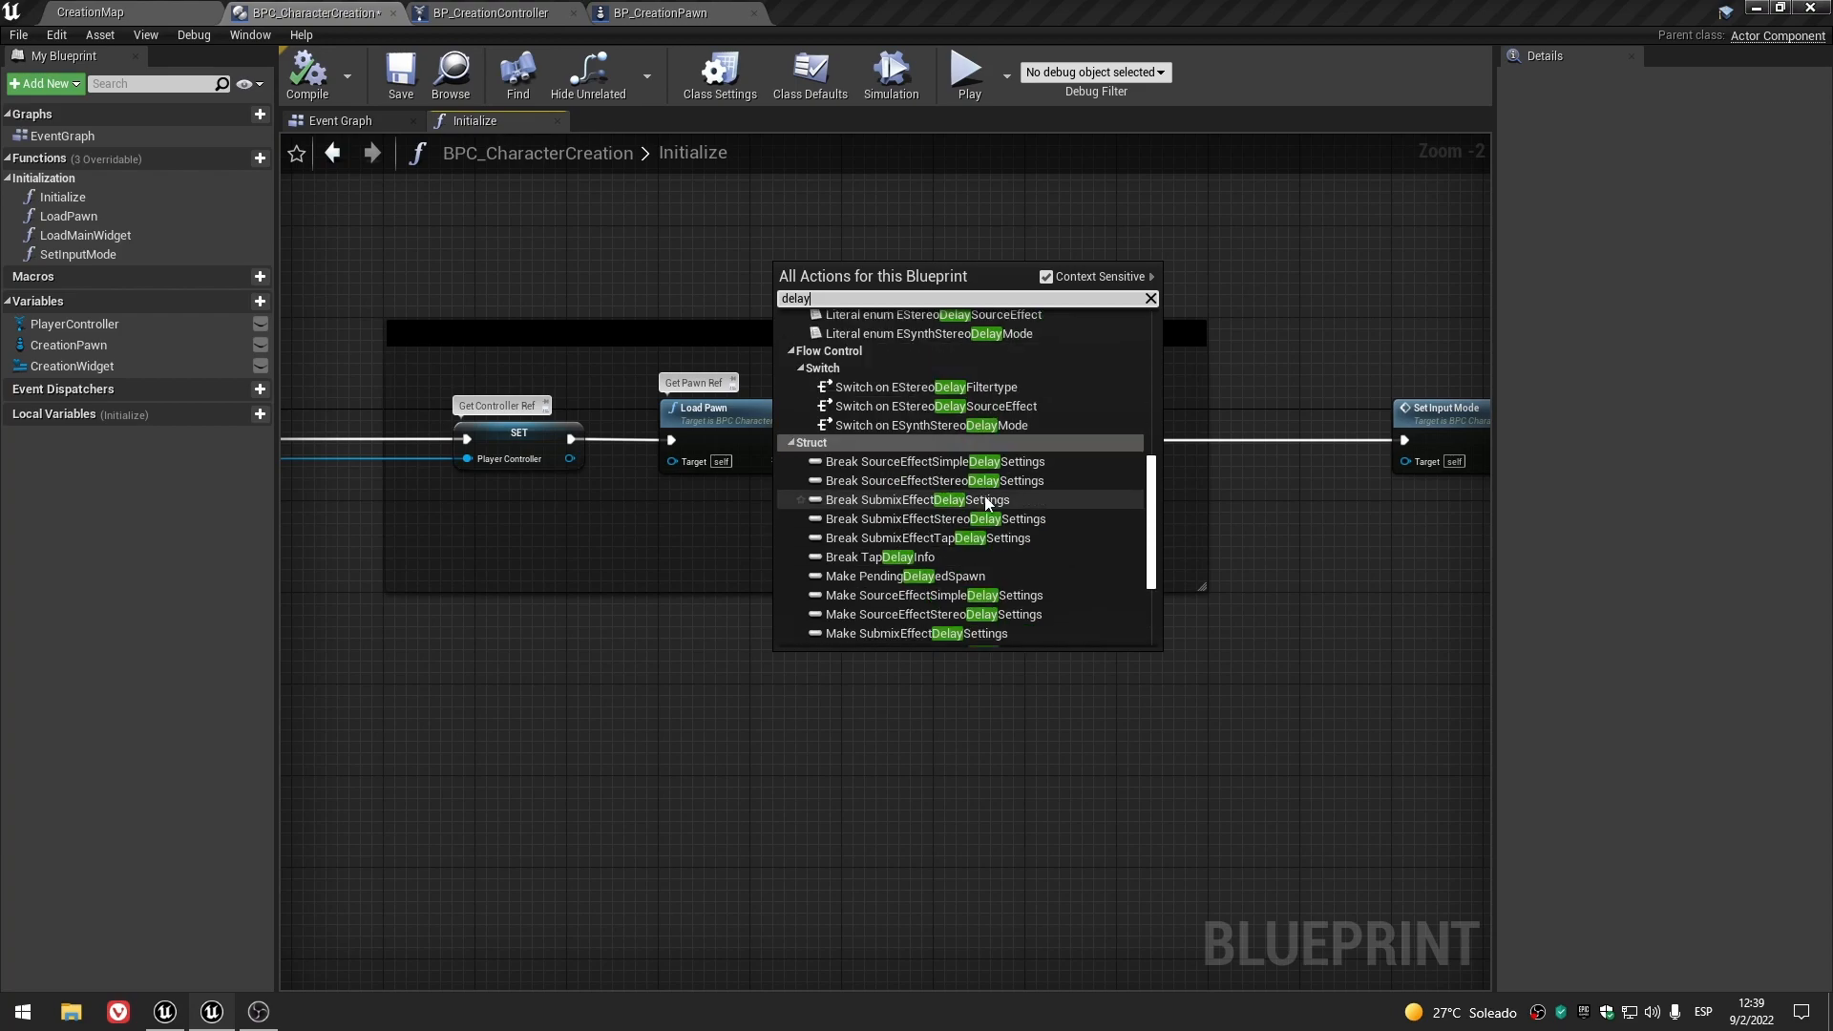
scroll(986, 503, "down", 8)
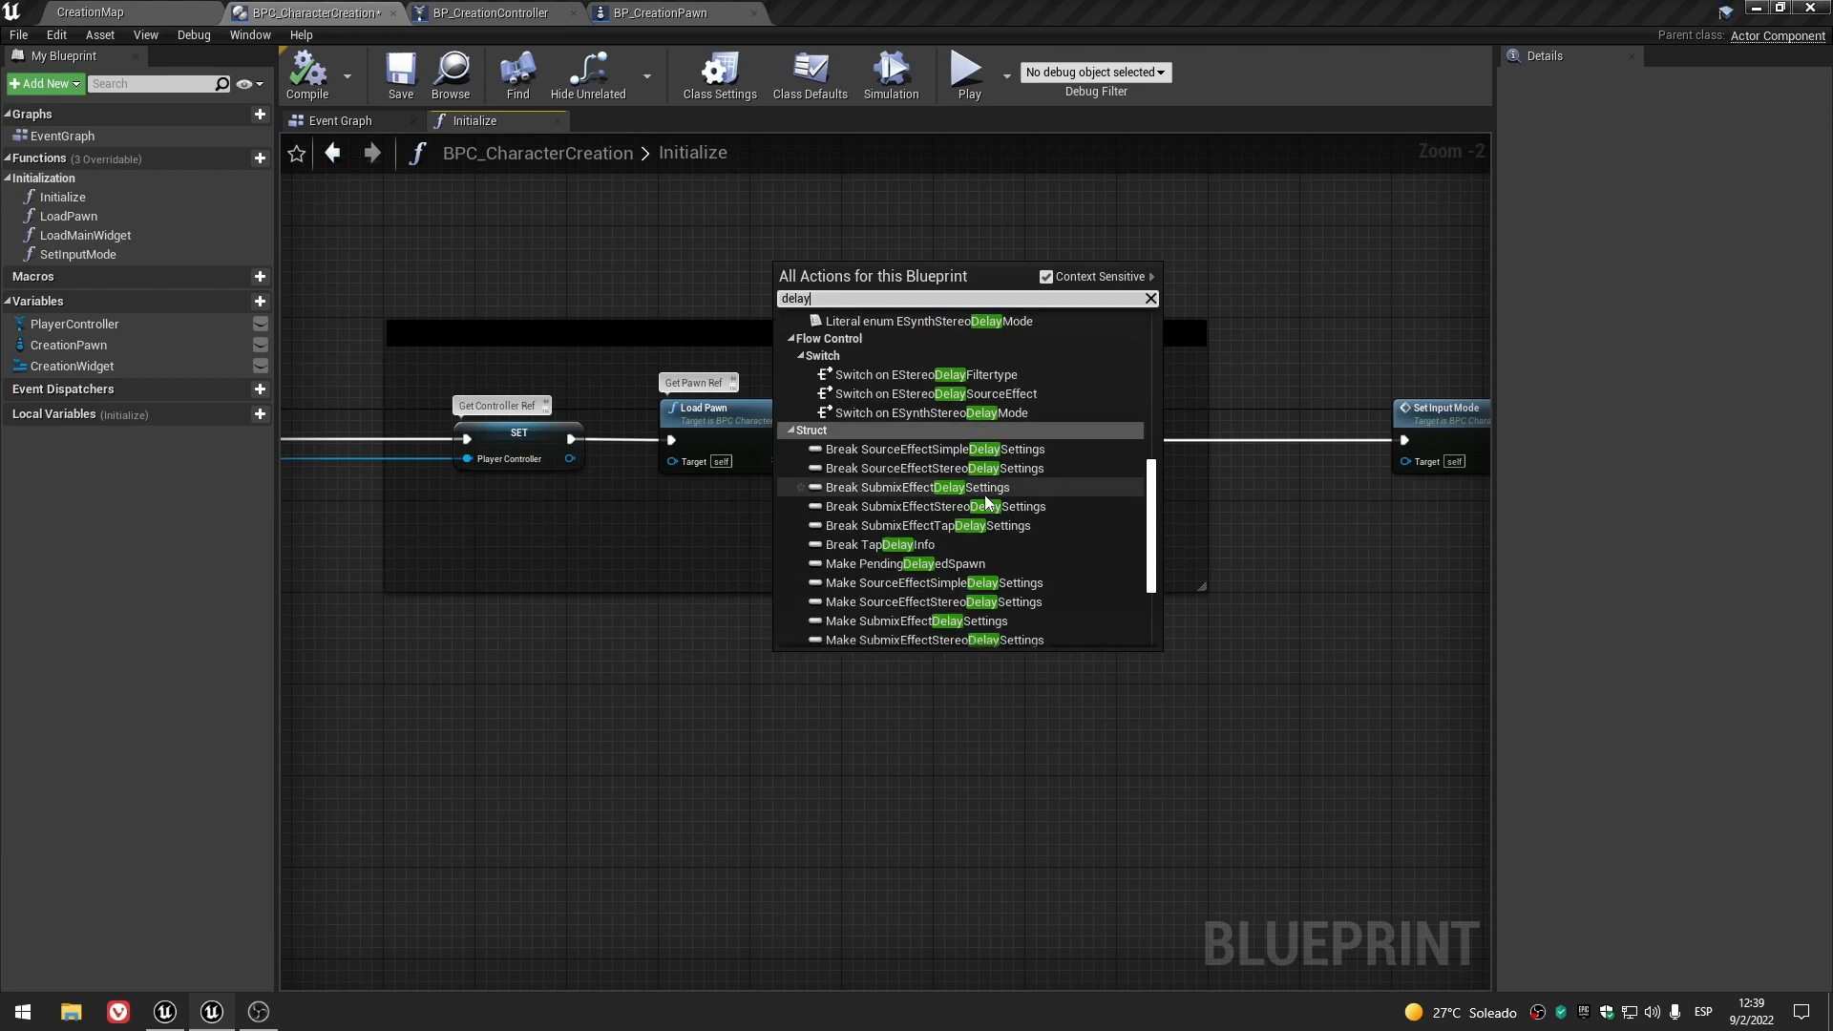
left_click(642, 674)
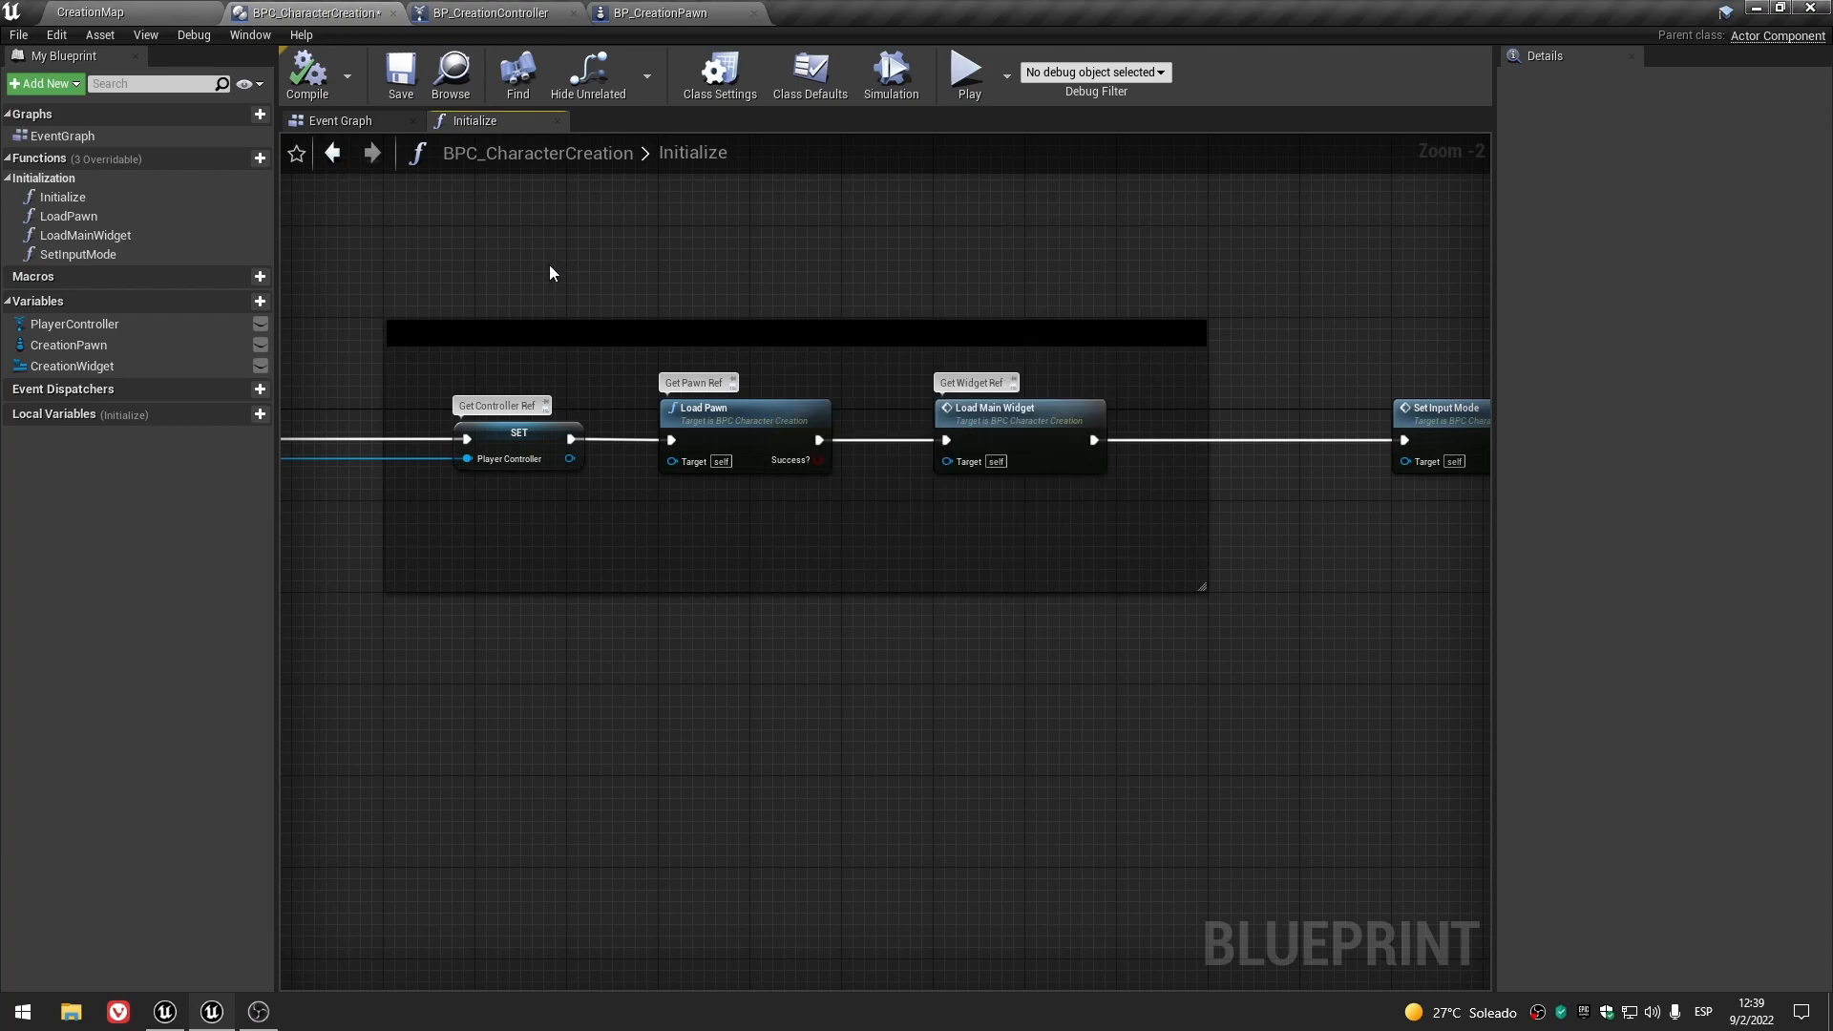
- Add a Delay node to the Event Graph and compile the blueprint
left_click(341, 119)
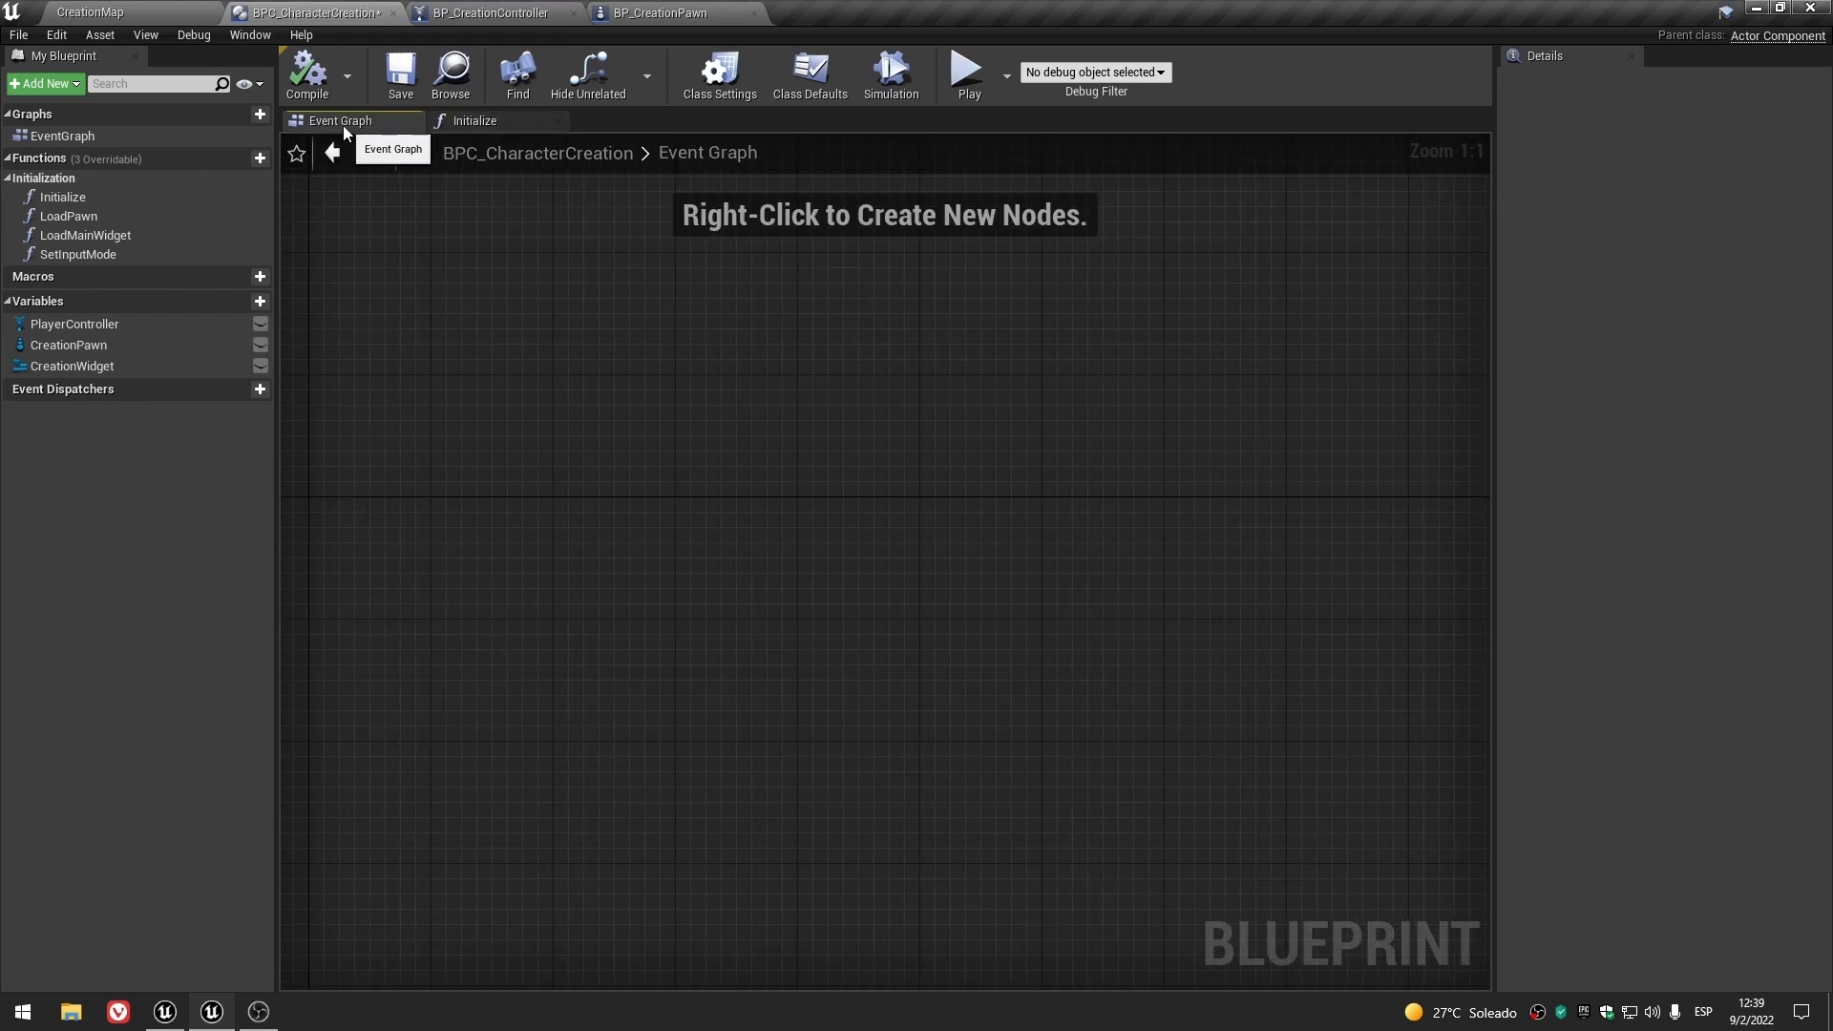
right_click(827, 551)
type("delay")
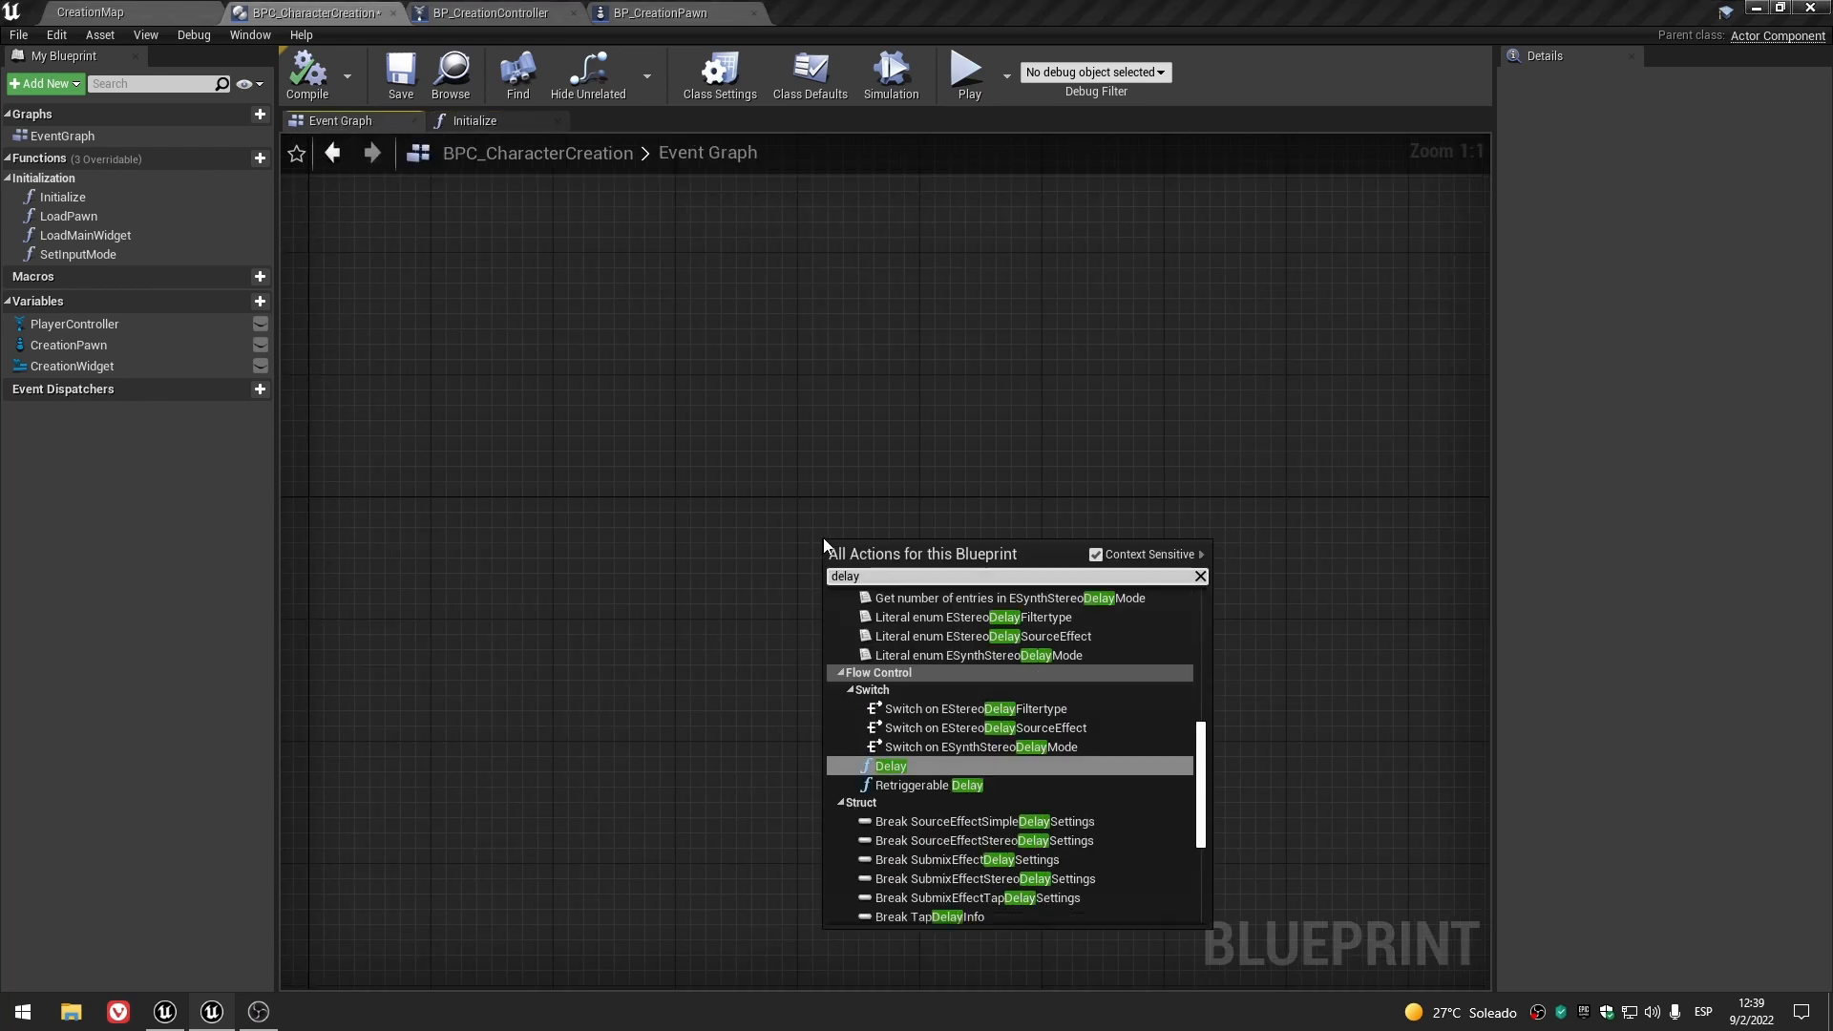
left_click(902, 768)
left_click_drag(909, 574, 833, 560)
left_click(604, 382)
left_click(325, 76)
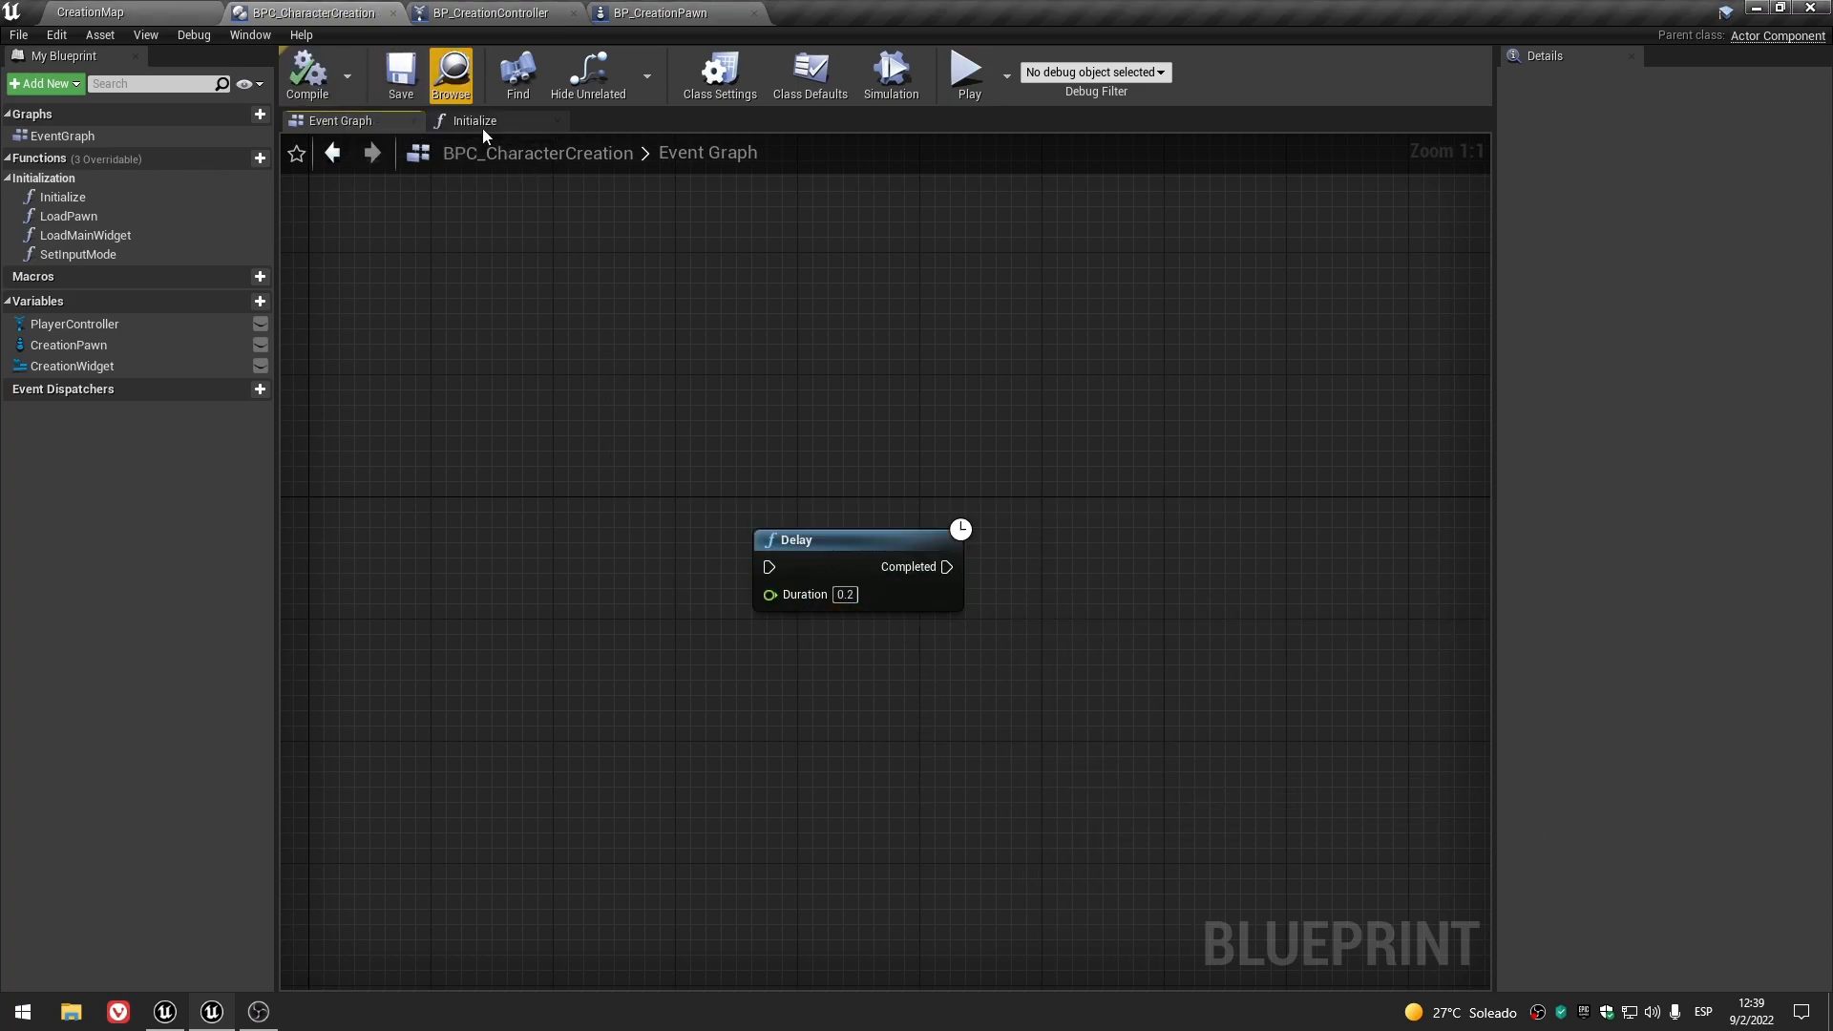
- Search the actions available in the Initialize function for the Set Timer nodes
left_click(477, 122)
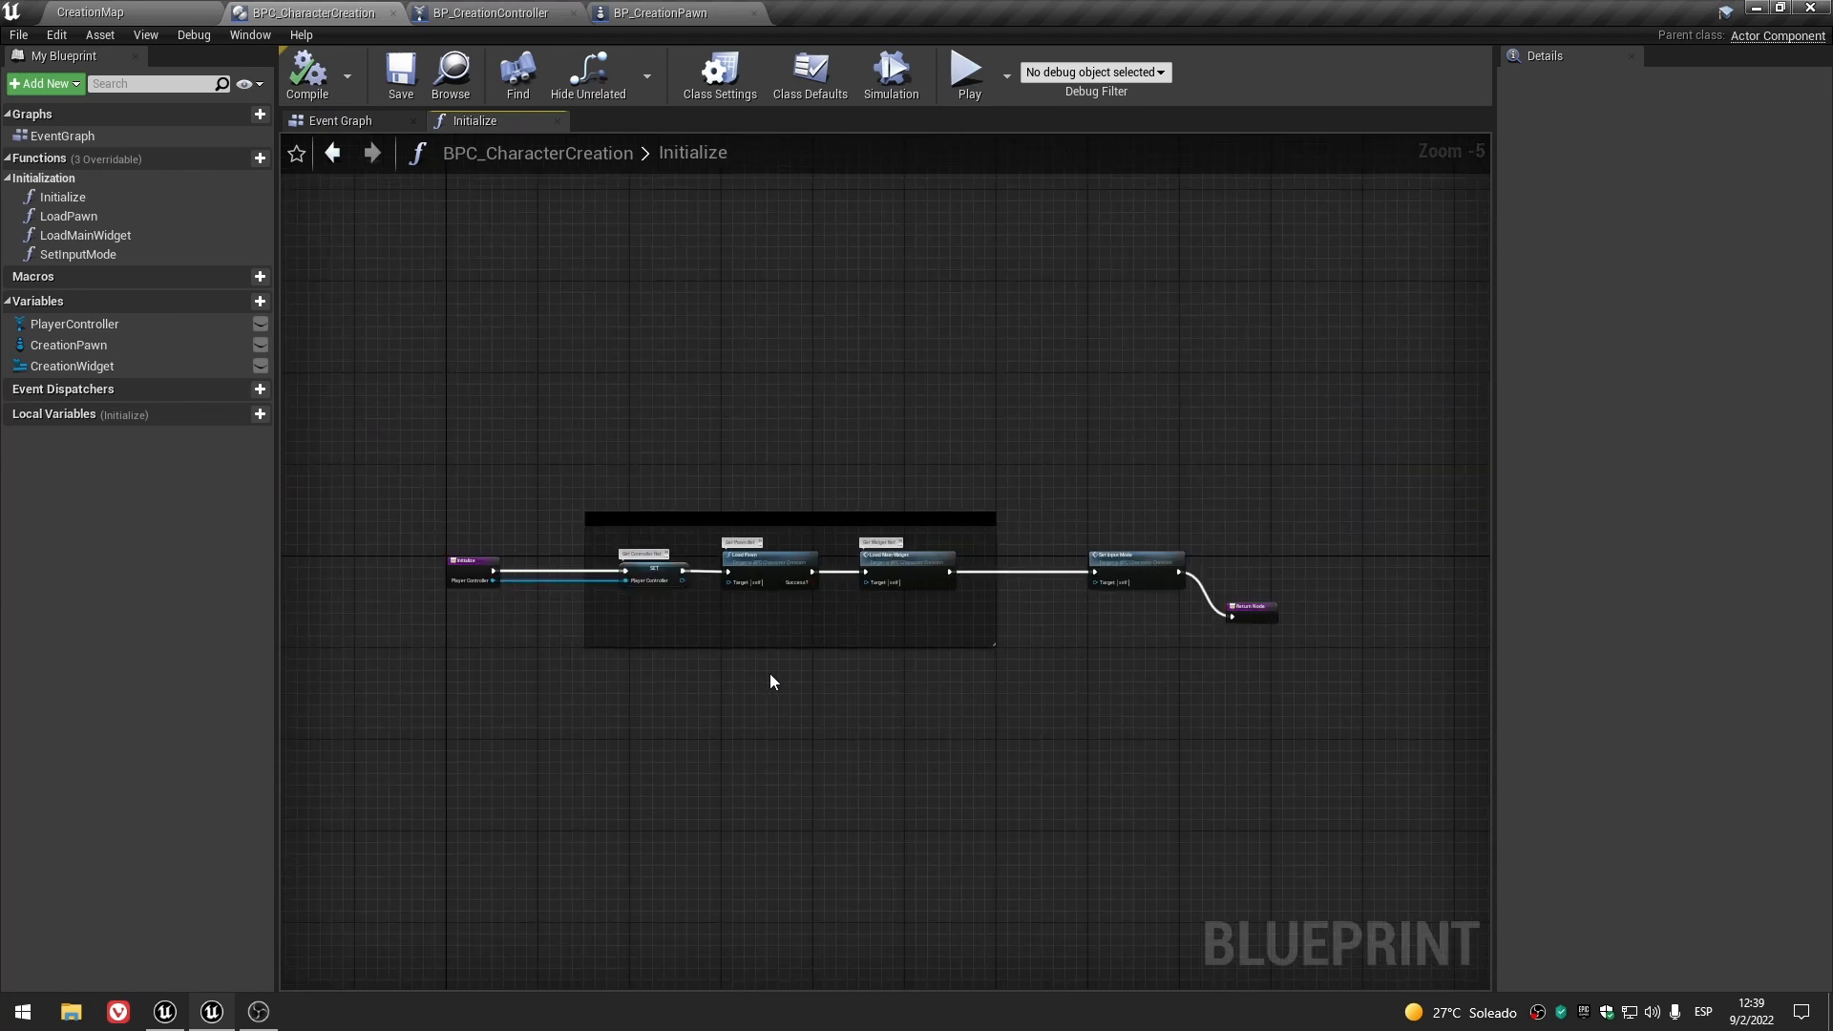
scroll(769, 673, "up", 1)
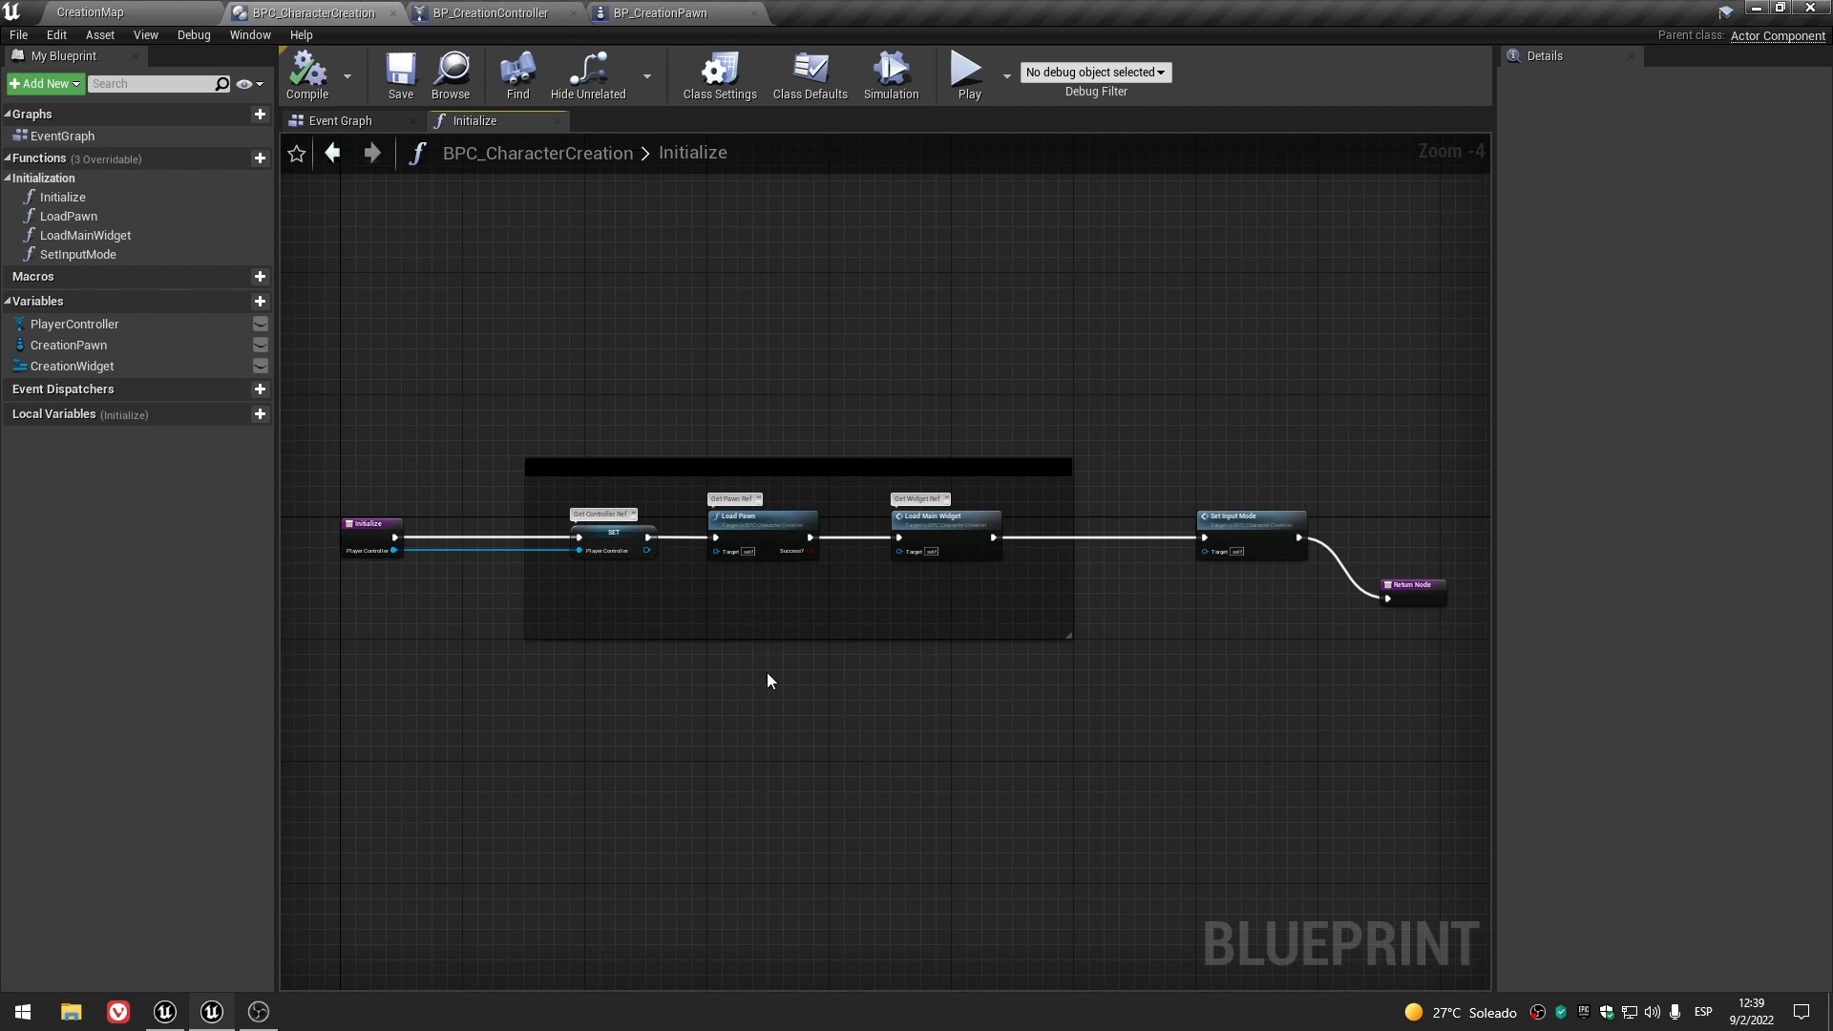
right_click(768, 674)
type("set ")
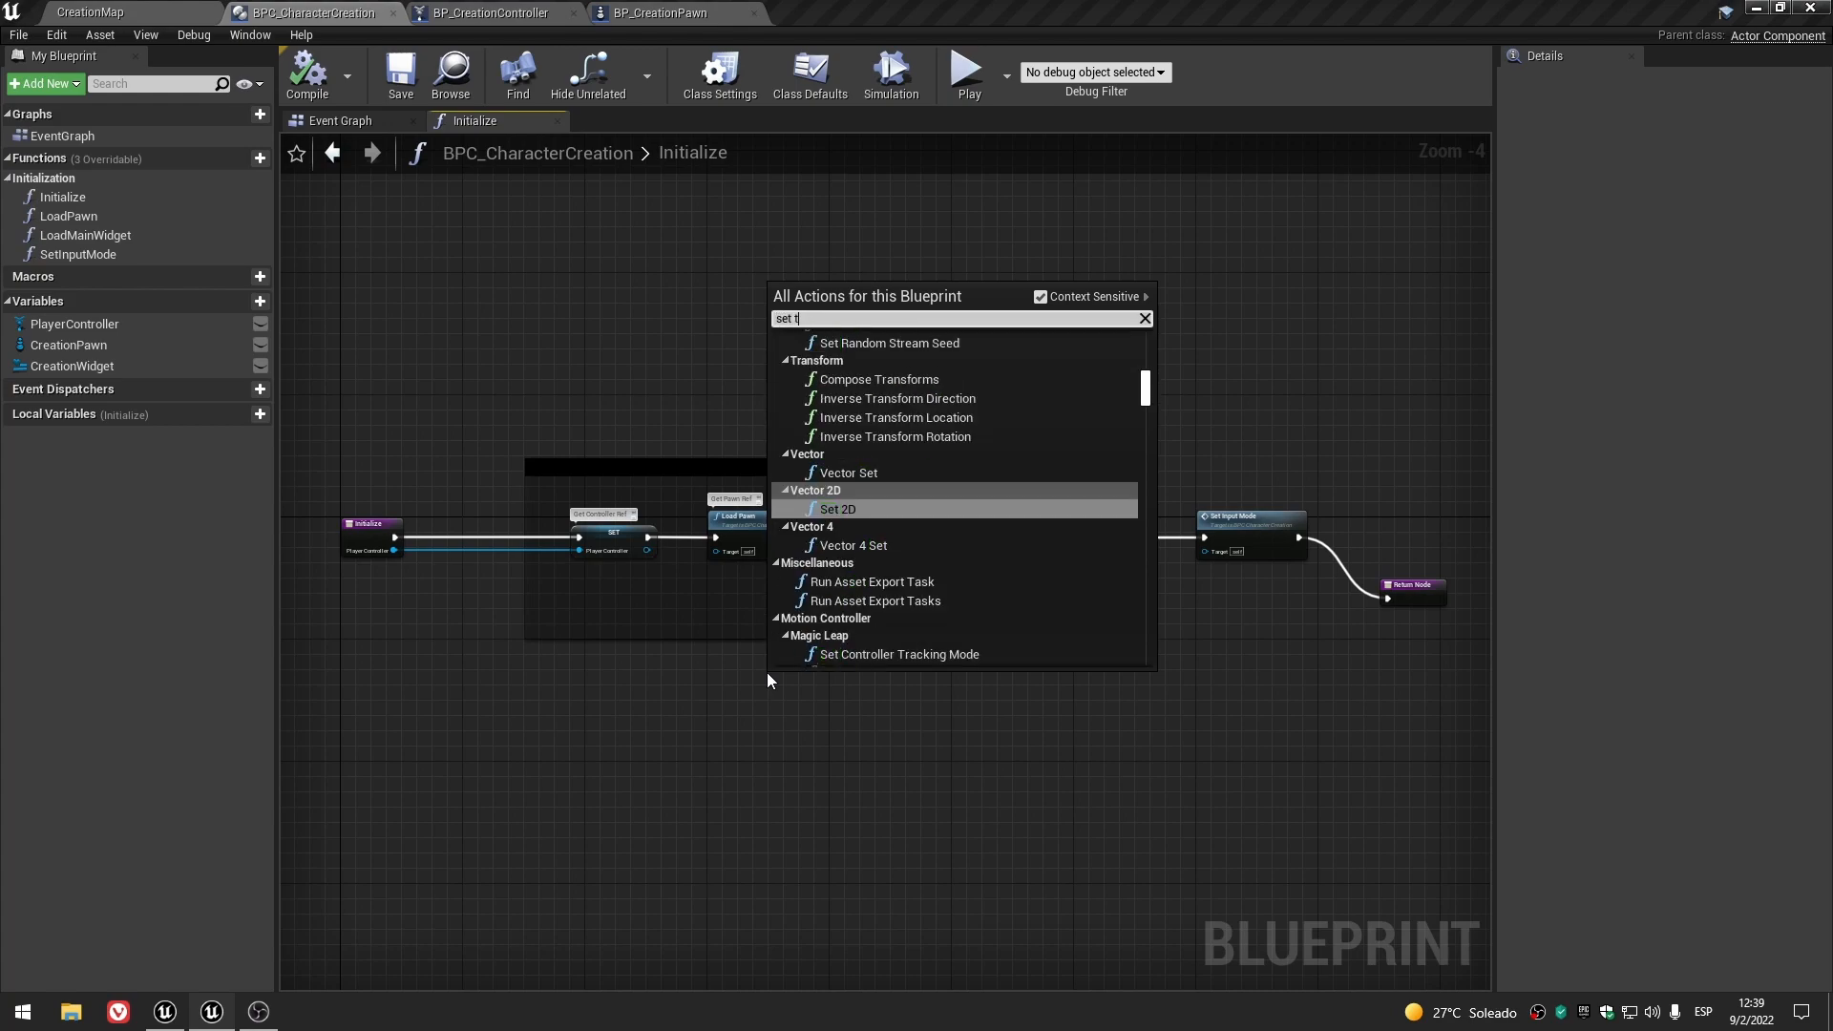
type("timer")
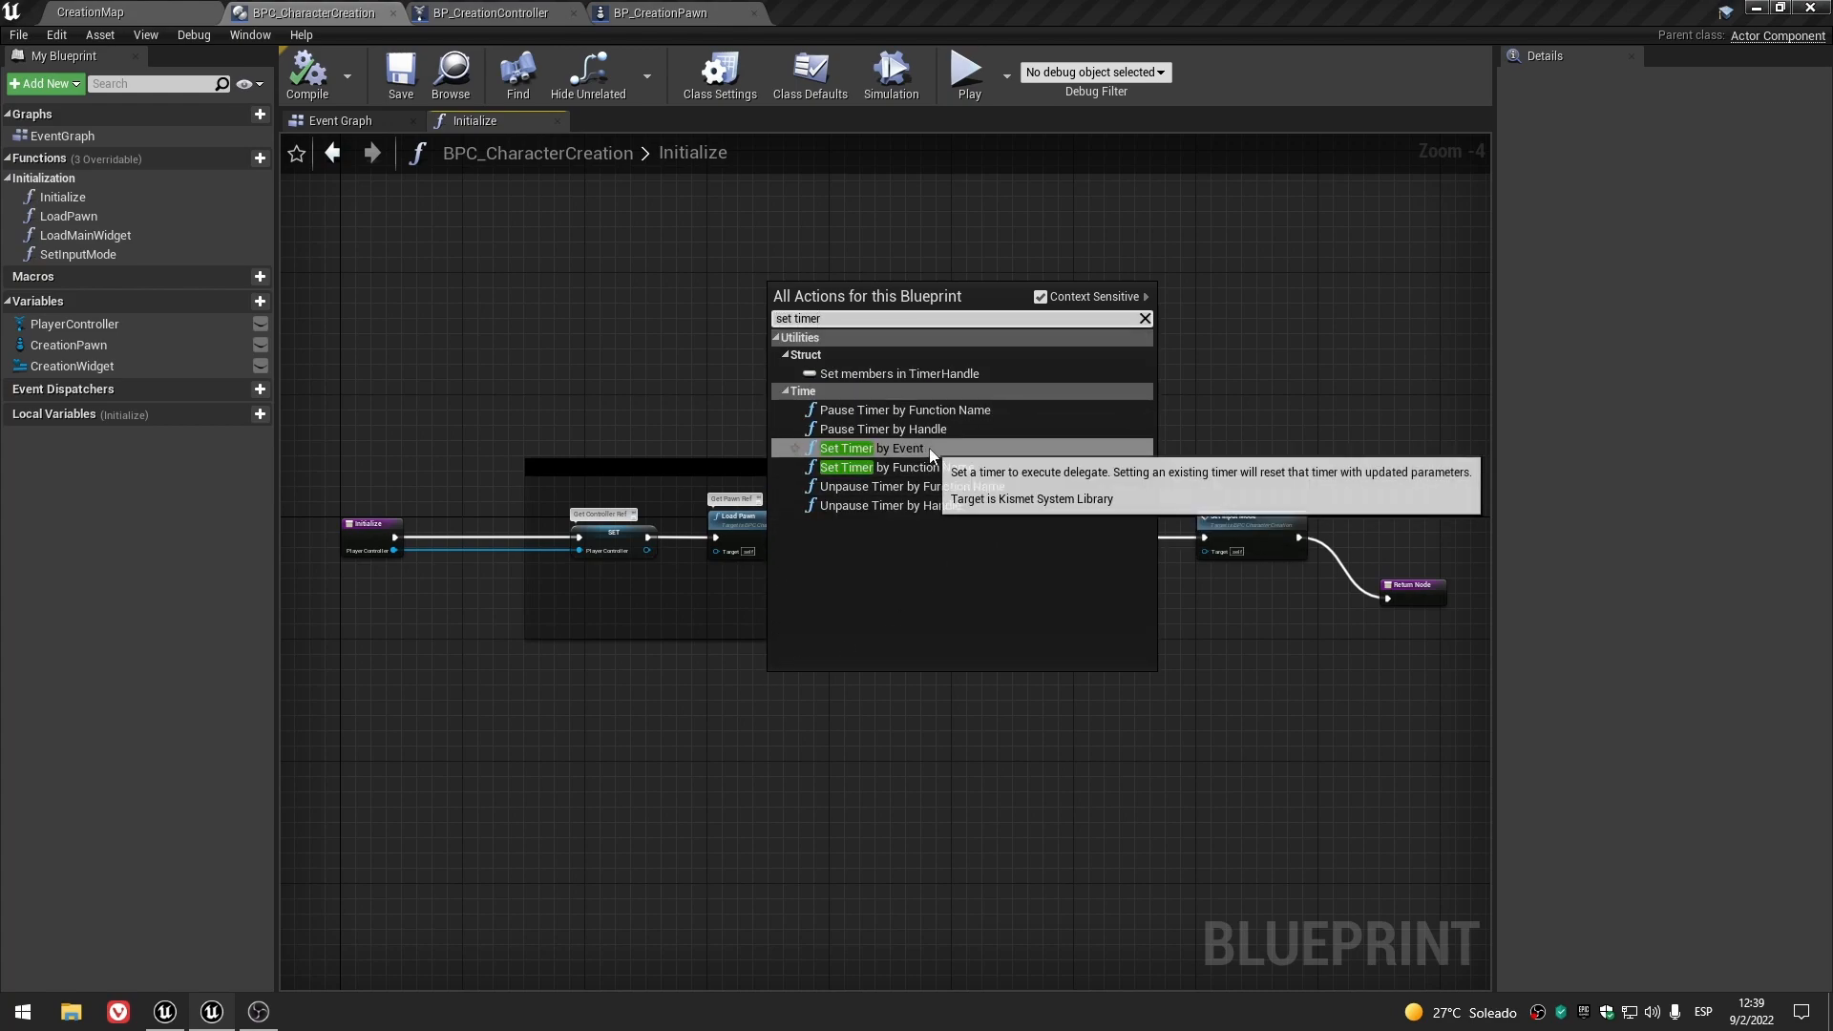
left_click(518, 807)
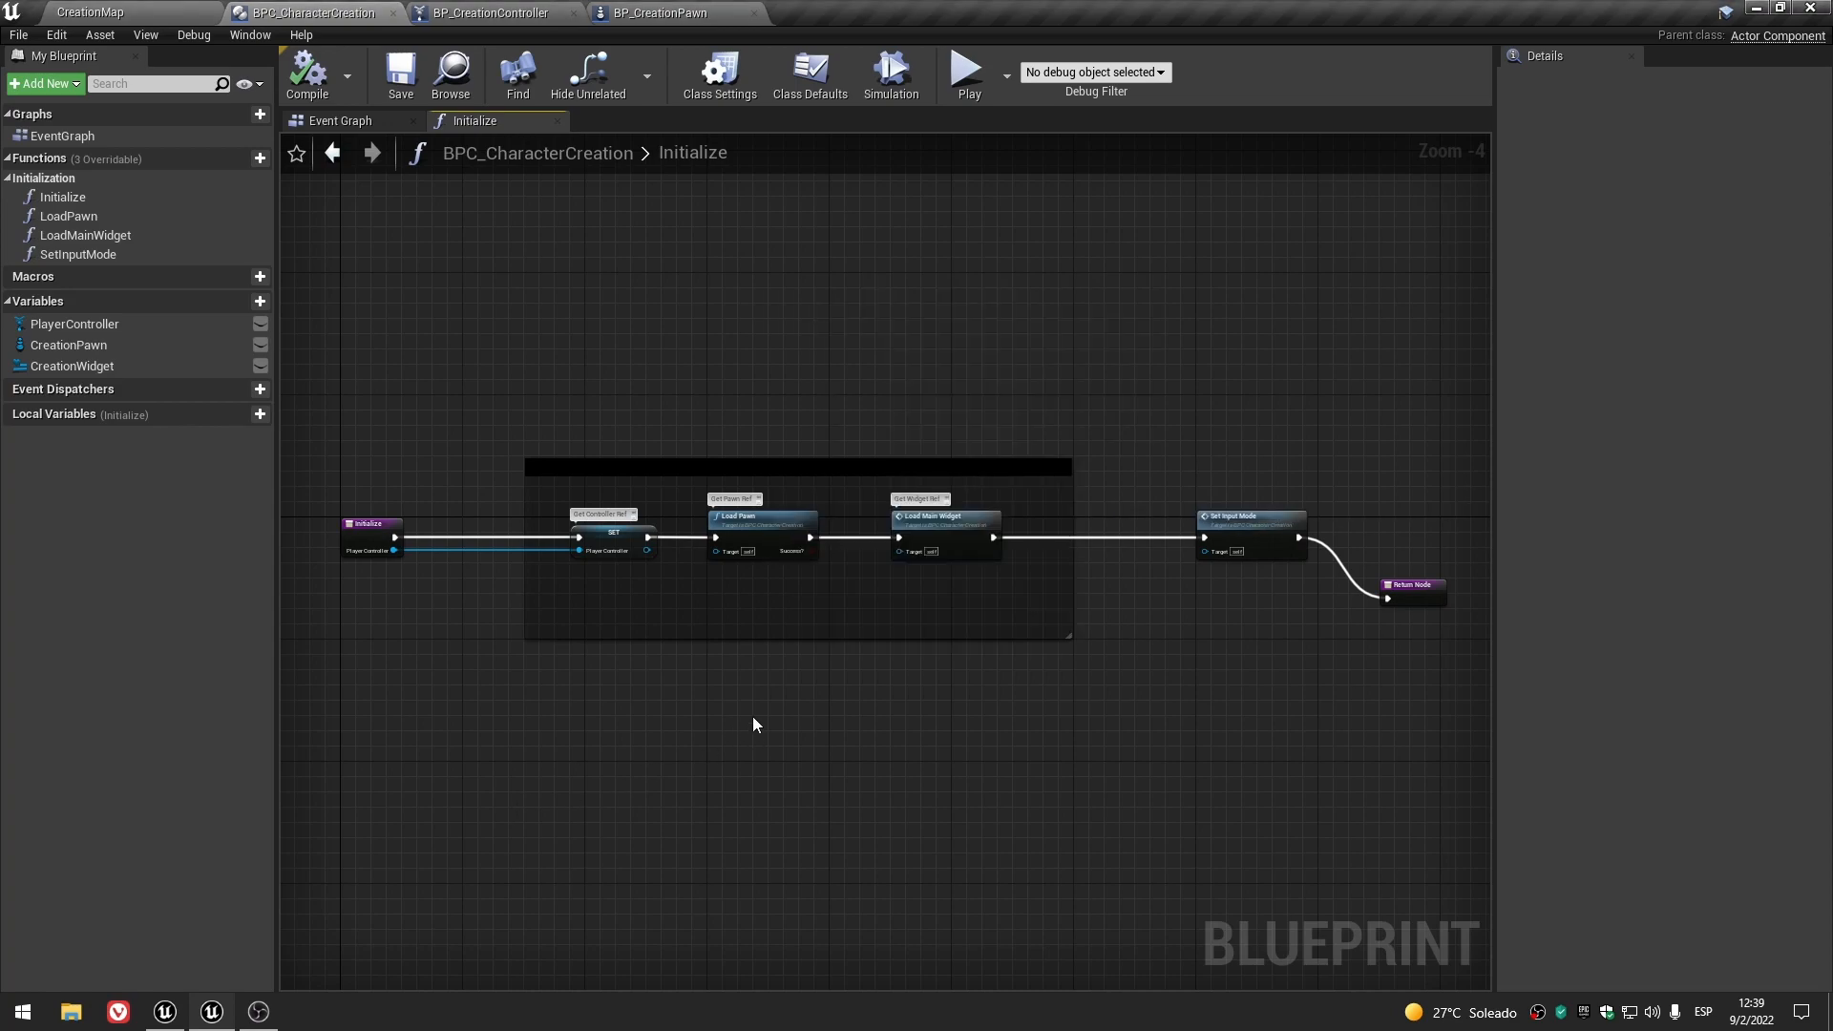
- Examine the Load Pawn node in Initialize and compare the function graph with the Event Graph containing the Delay node
scroll(779, 675, "up", 2)
scroll(779, 676, "down", 2)
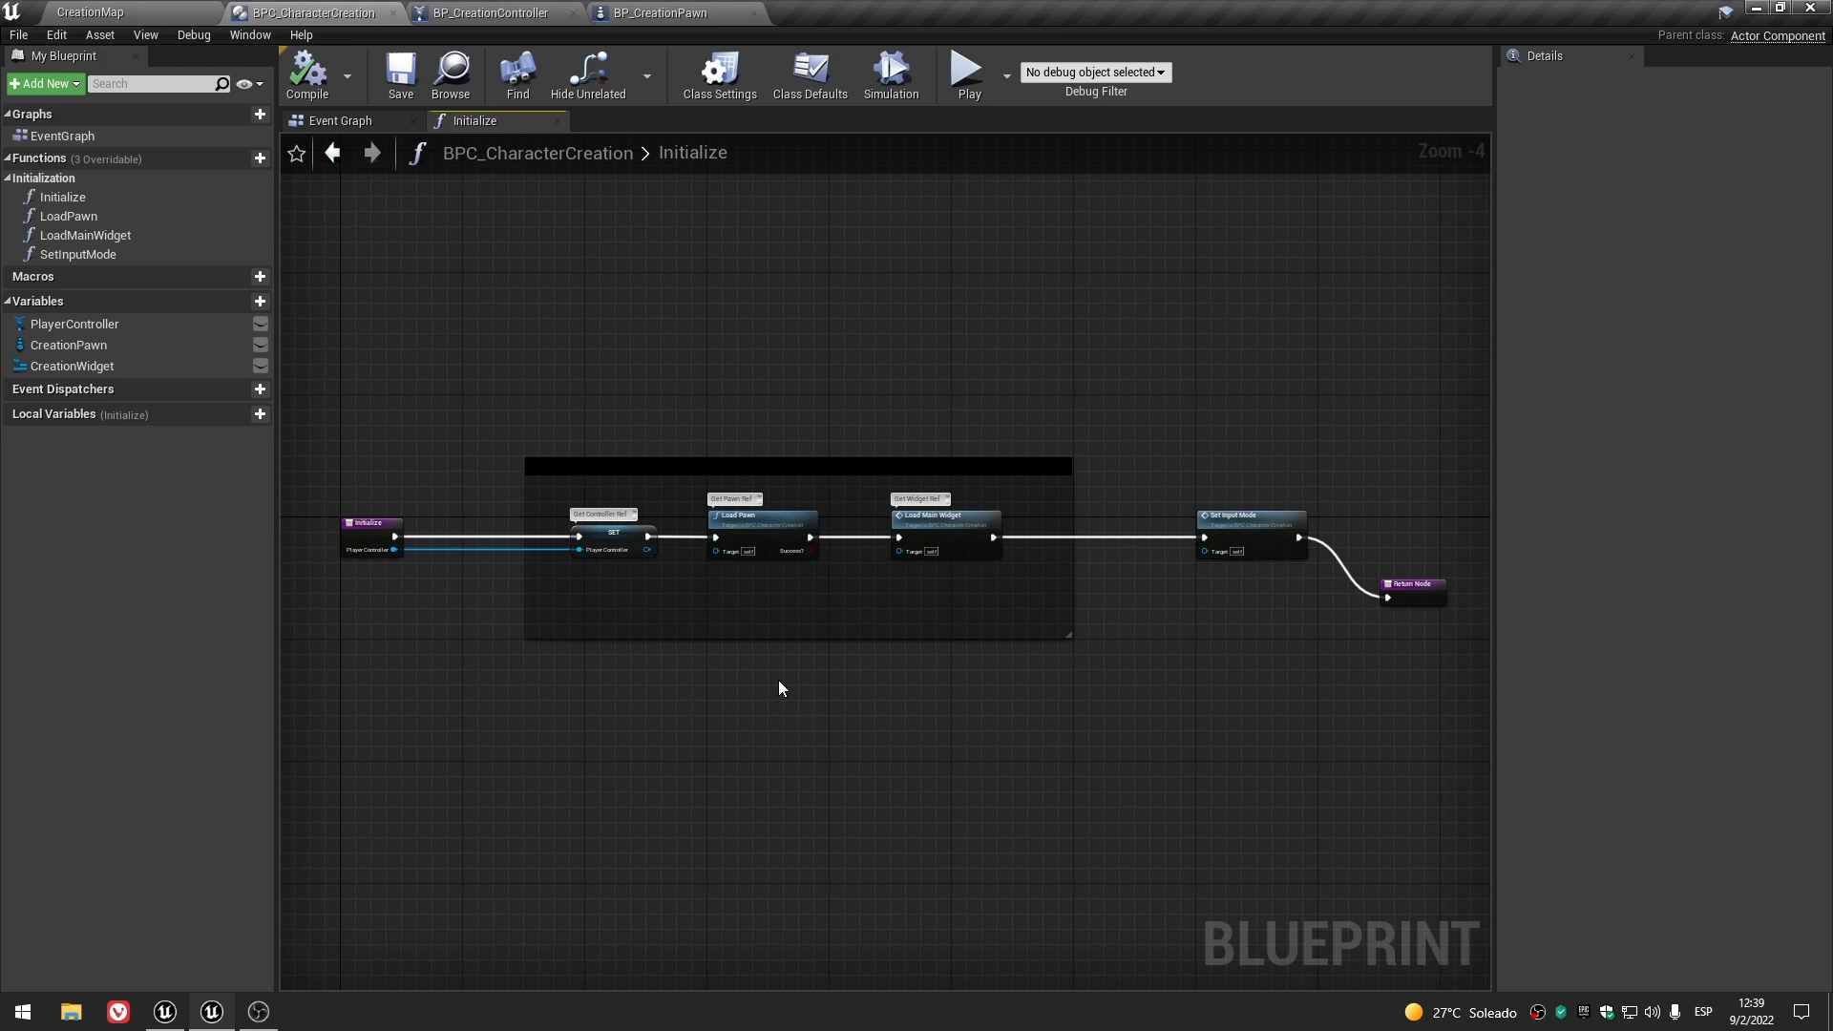
left_click_drag(749, 516, 748, 518)
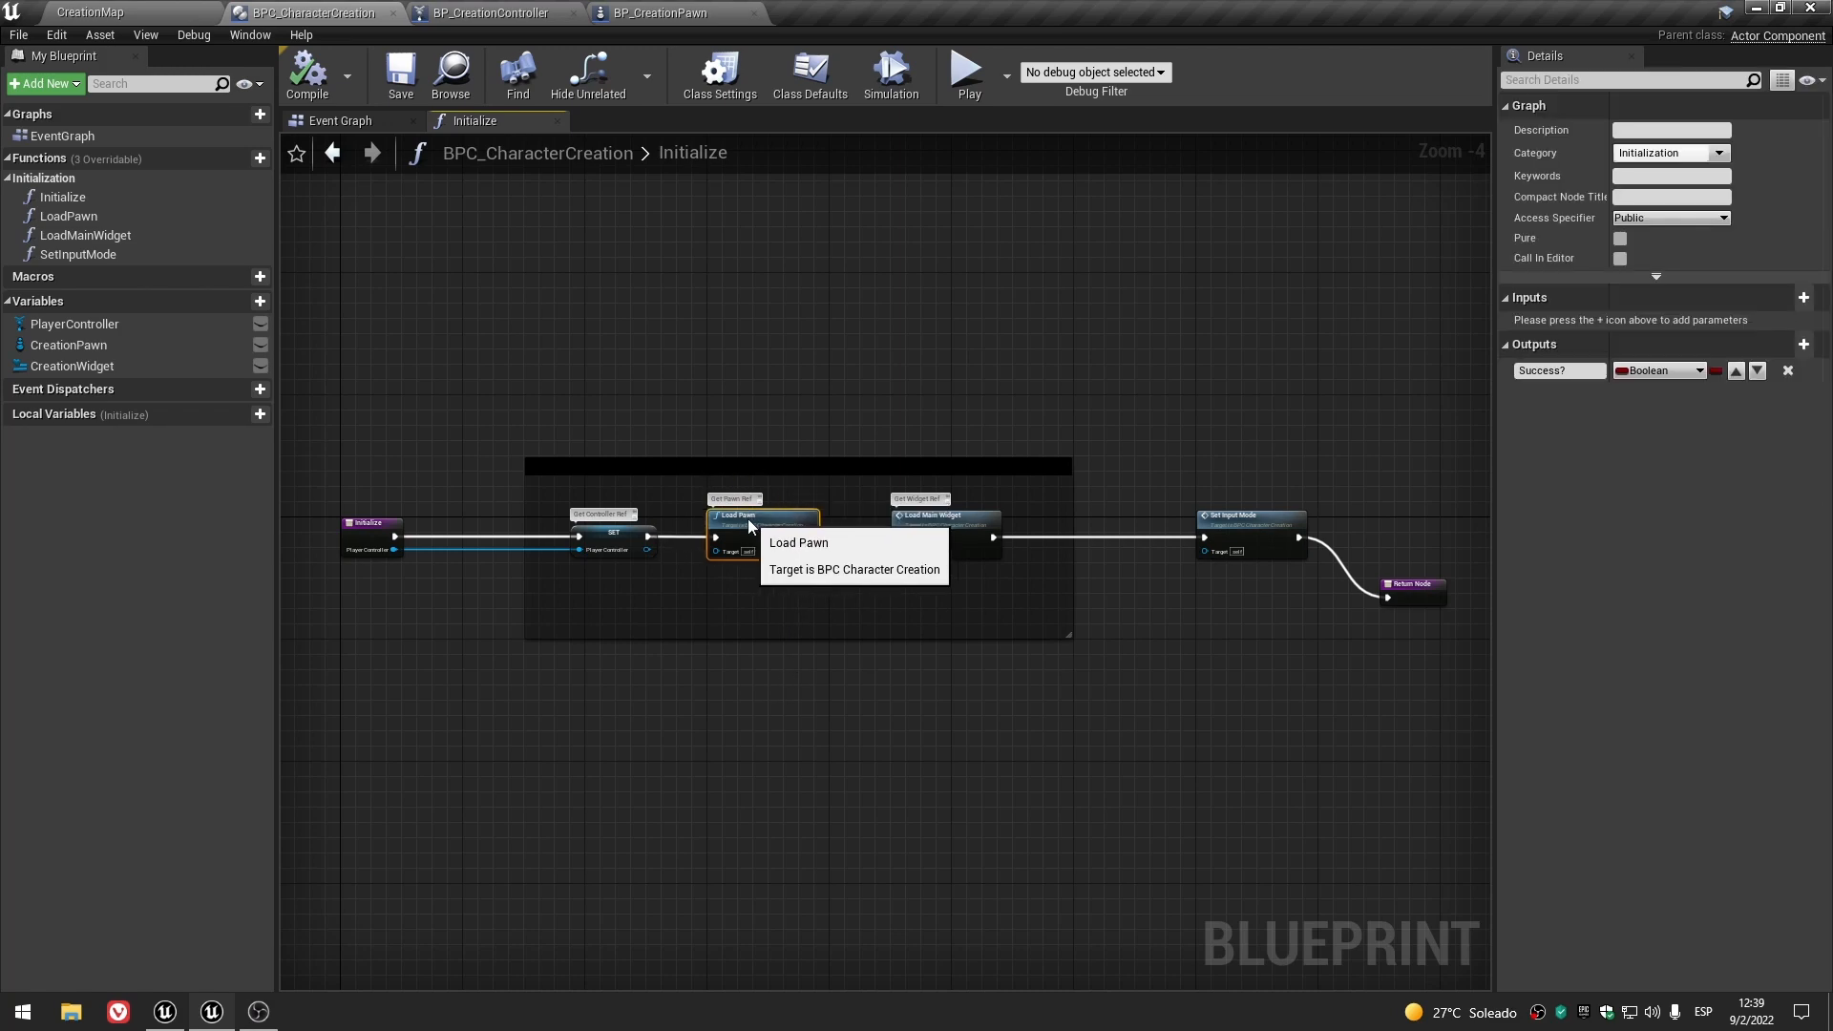
left_click(643, 702)
left_click(325, 119)
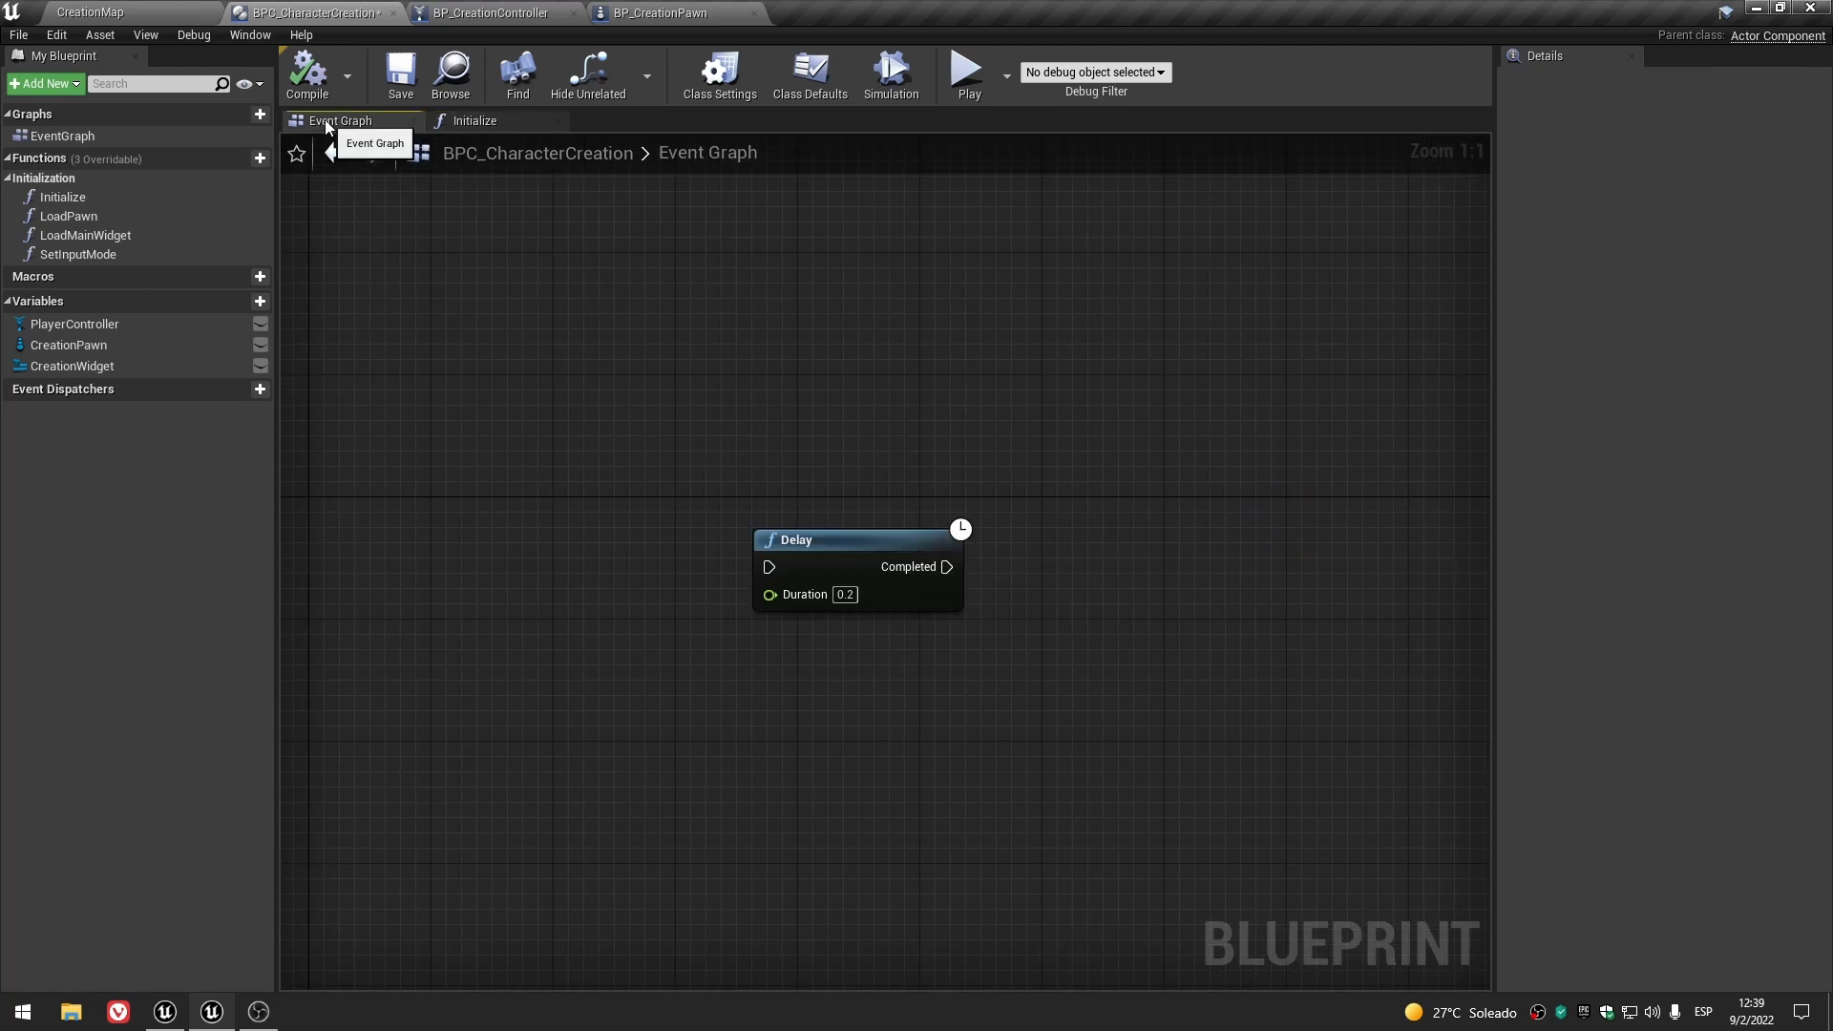
left_click(529, 126)
scroll(704, 435, "up", 4)
left_click(797, 624)
scroll(797, 624, "down", 1)
scroll(797, 624, "up", 1)
scroll(798, 624, "down", 1)
left_click(806, 708)
- Disconnect the Load Pawn node from the Initialize function's execution chain and delete it
scroll(818, 544, "down", 2)
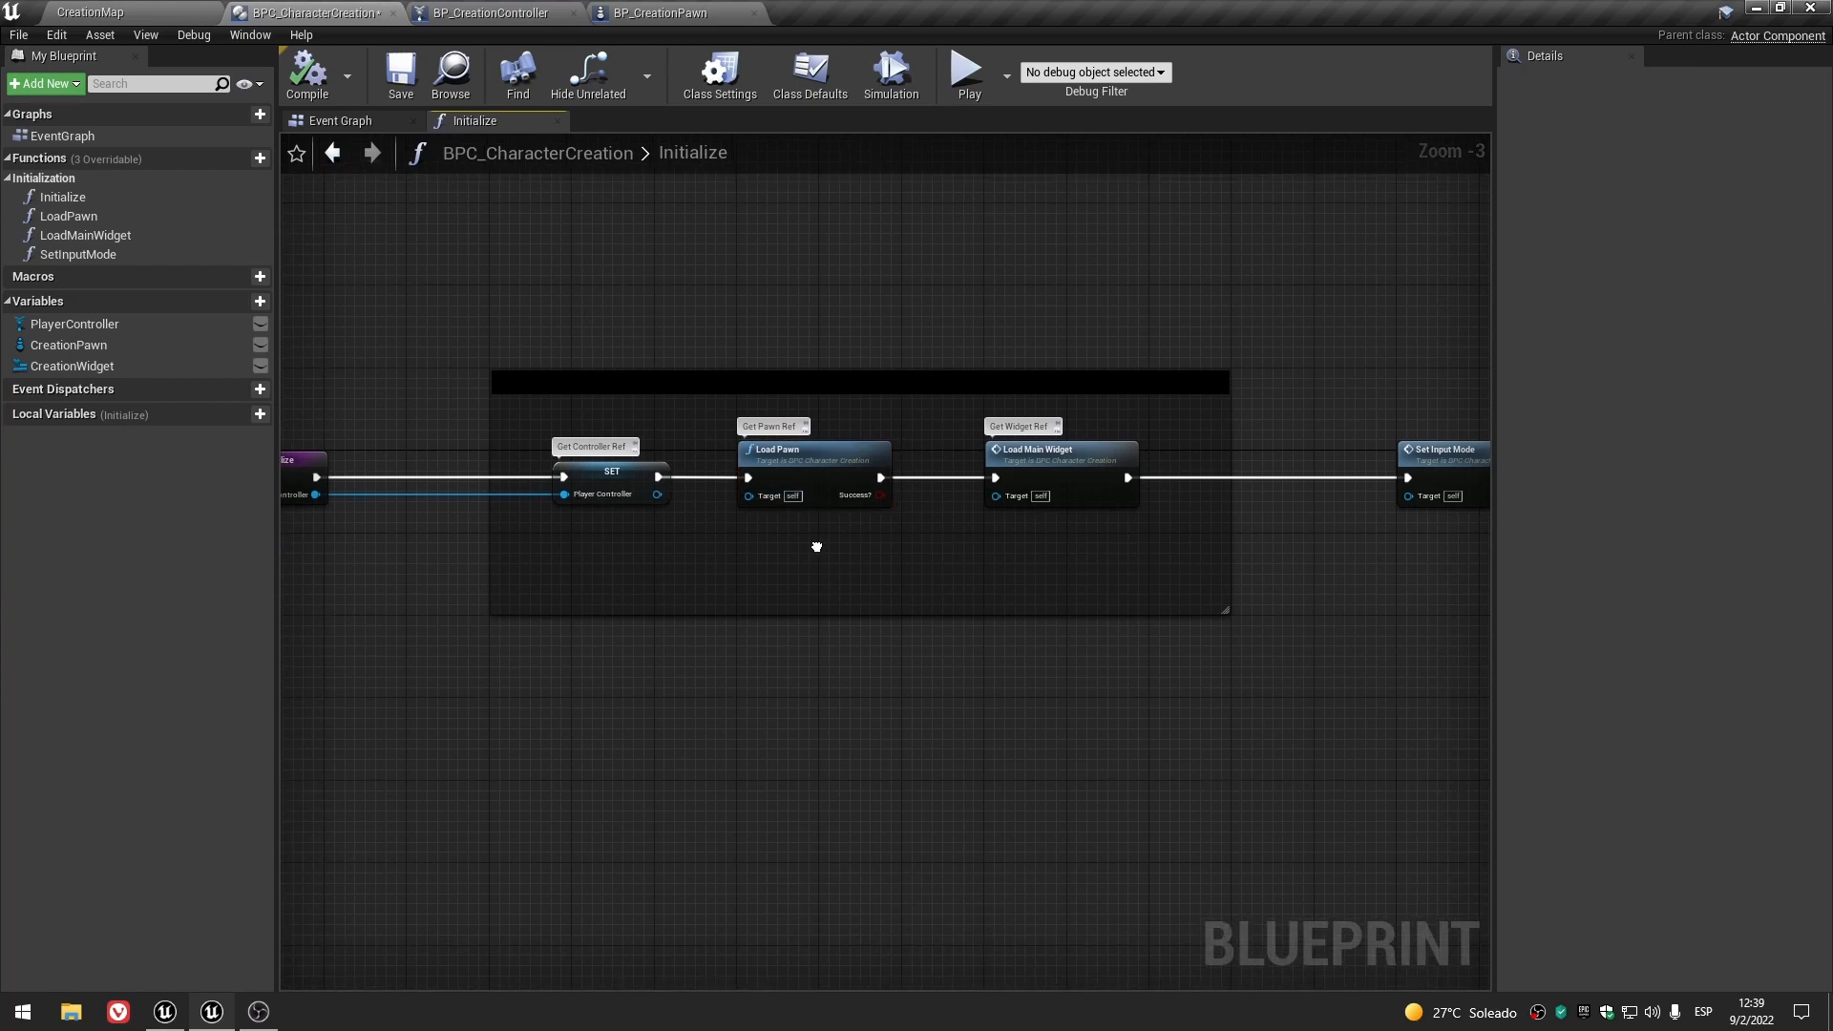
left_click(749, 477, "alt")
left_click(880, 478, "alt")
left_click_drag(800, 459, 799, 685)
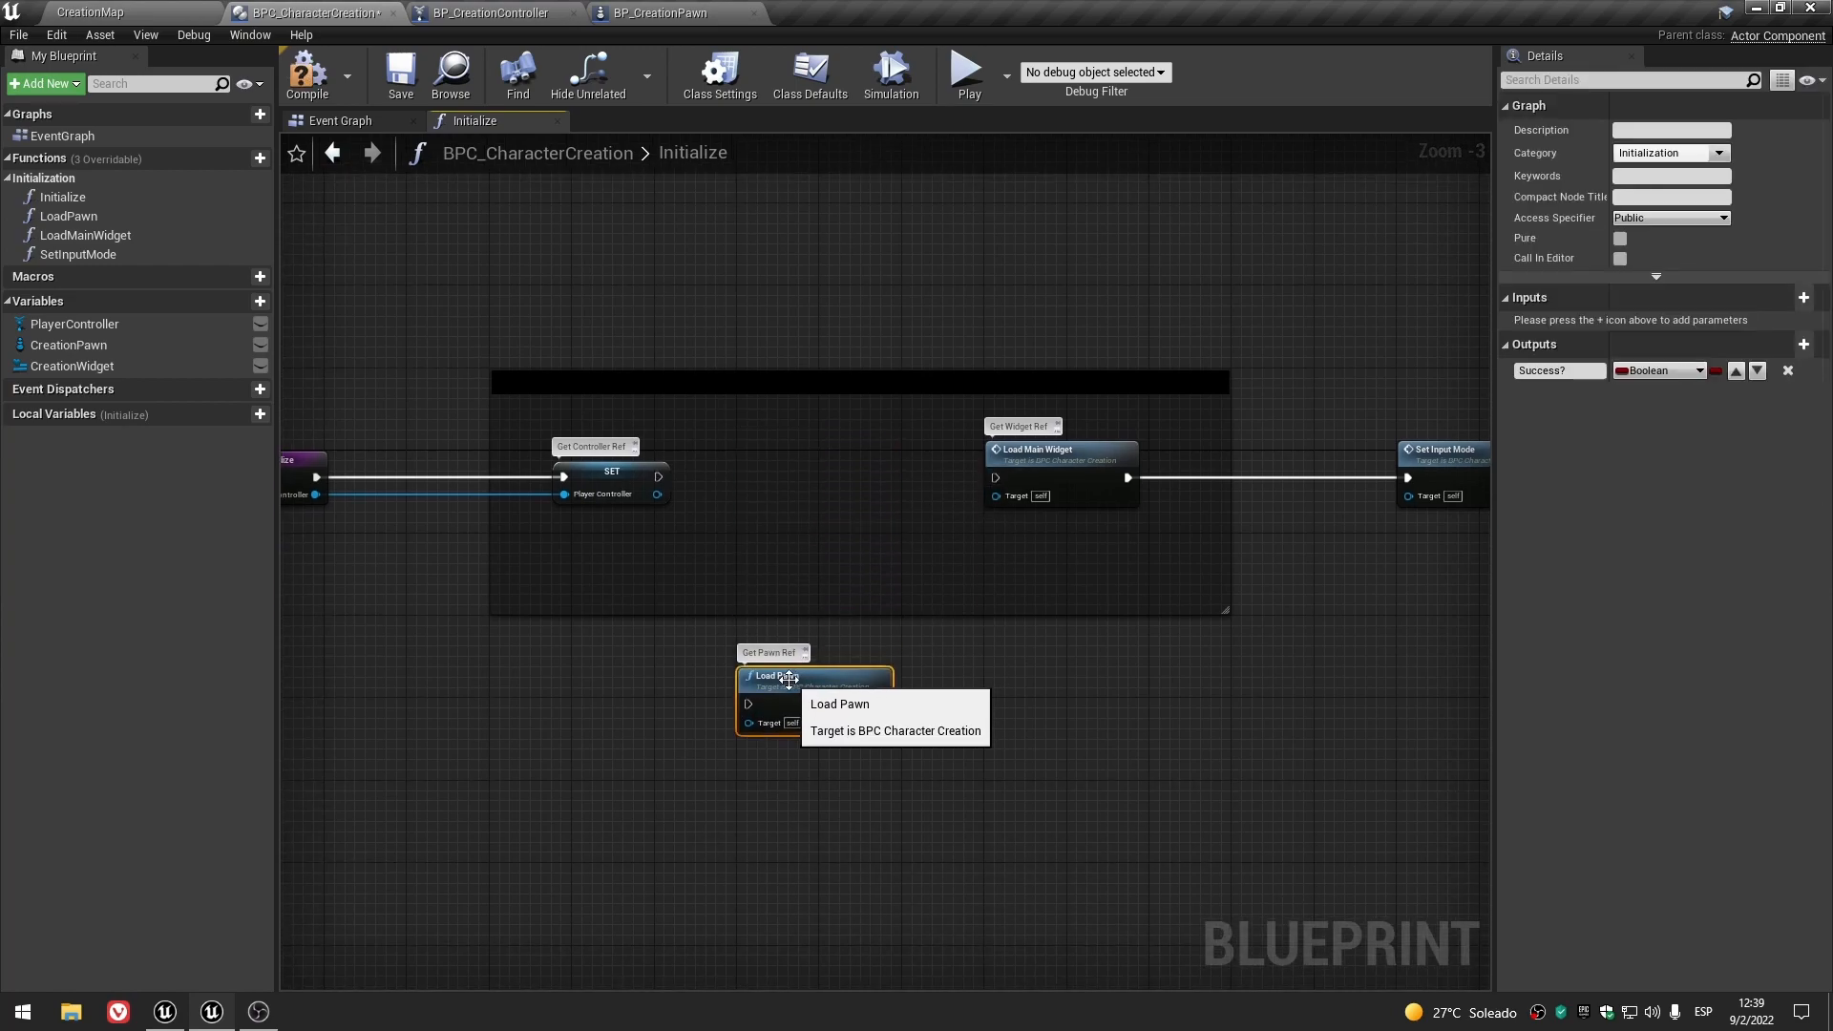
key("Delete")
- Place a LoadPawn function call in the Event Graph and move it and the Delay node apart
left_click(340, 120)
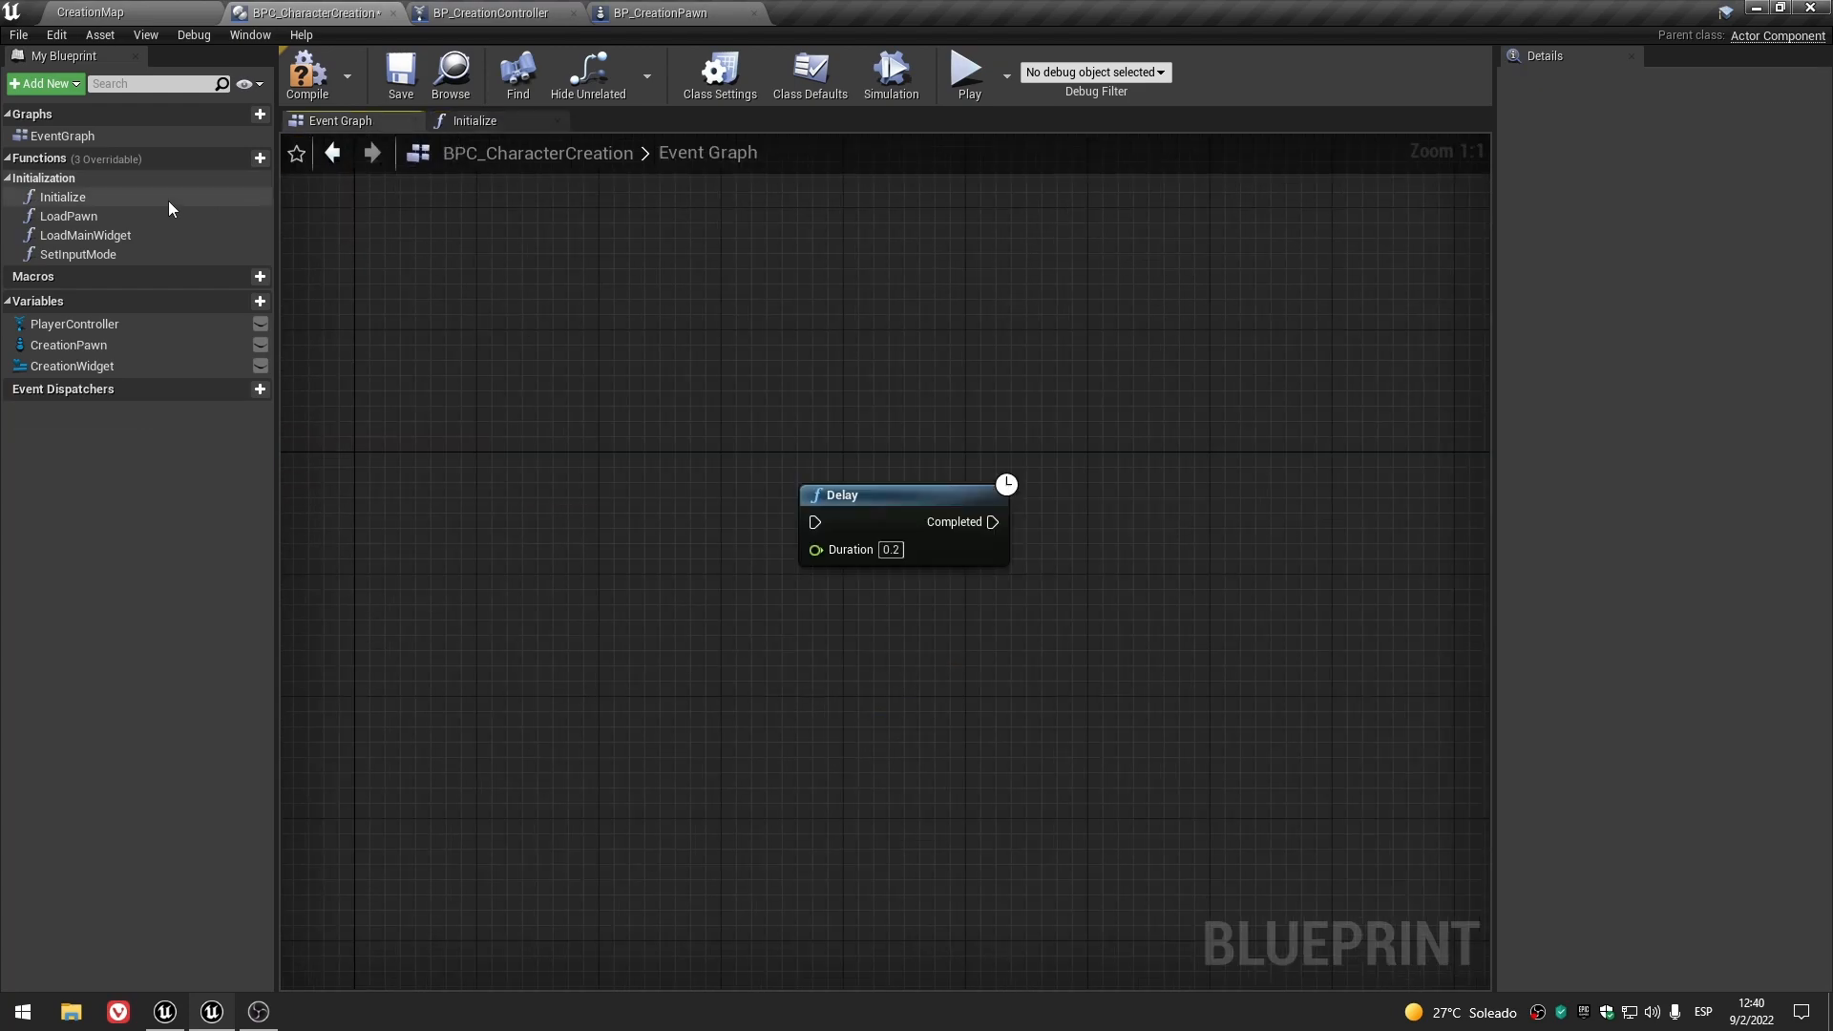
left_click_drag(69, 215, 816, 680)
scroll(753, 651, "down", 4)
scroll(599, 542, "up", 3)
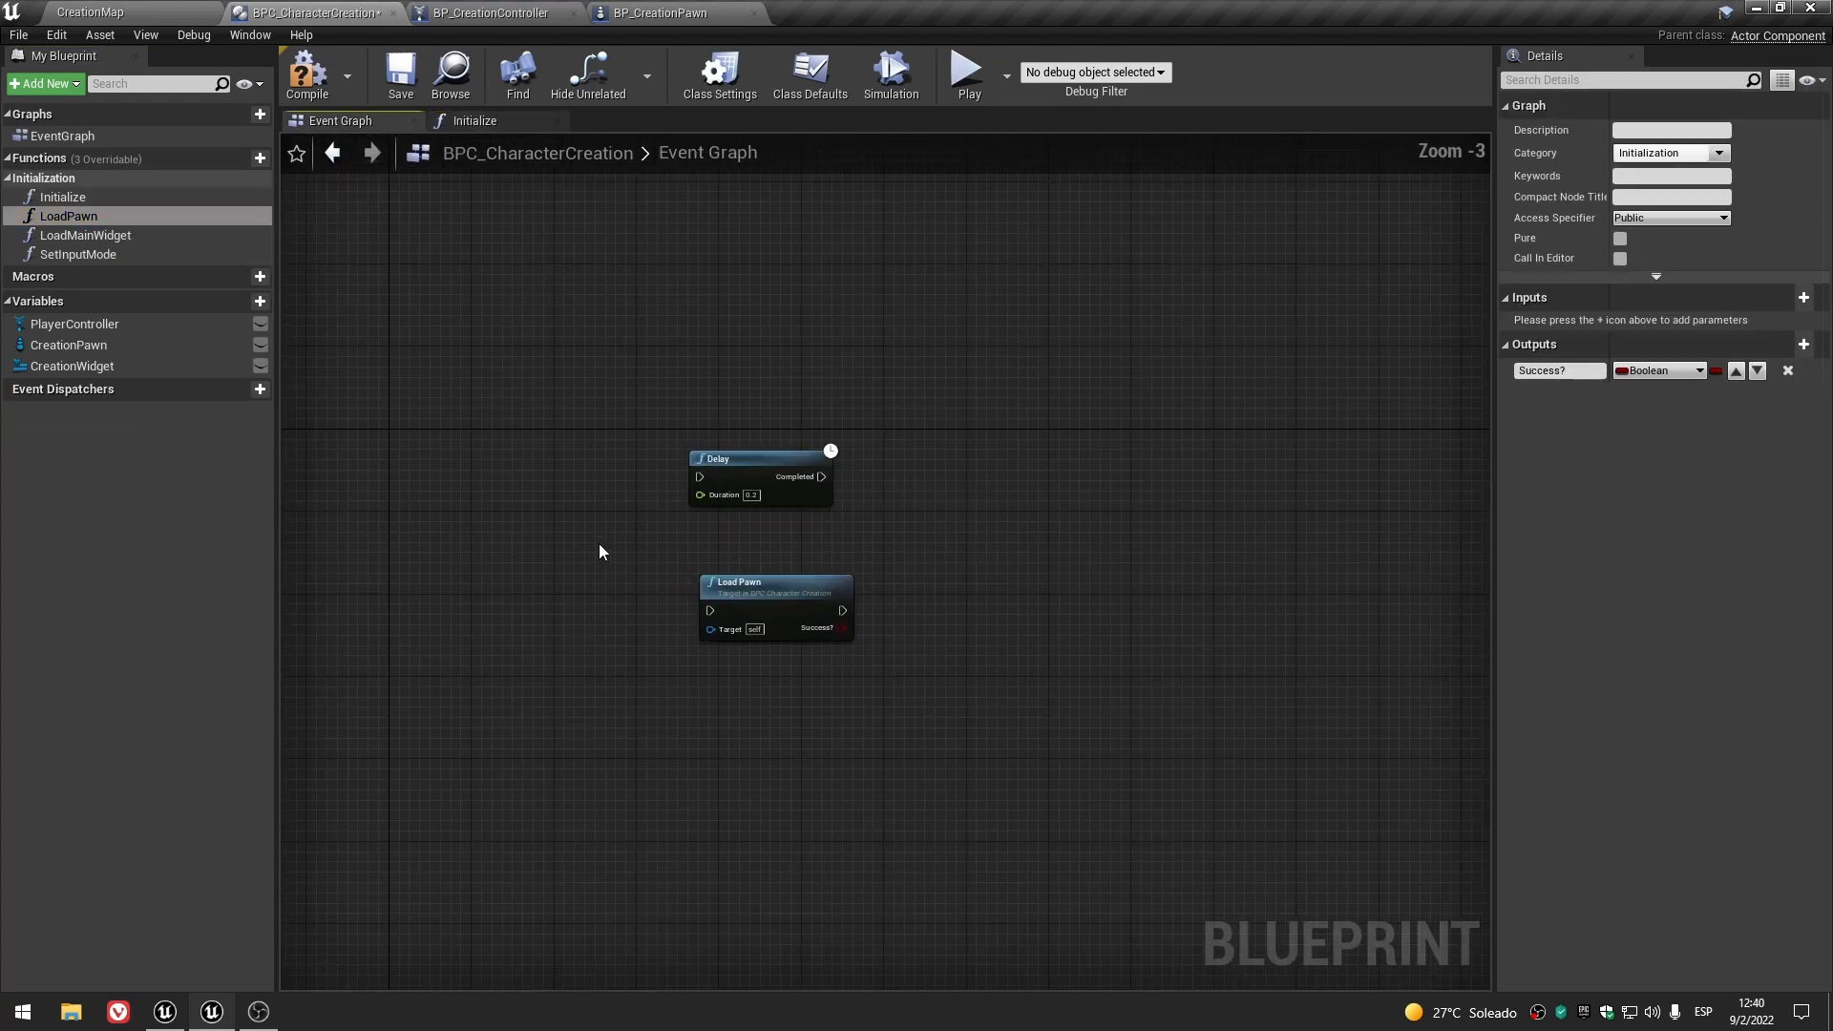
left_click_drag(741, 462, 1134, 508)
left_click_drag(814, 620, 630, 430)
right_click_drag(638, 426, 885, 401)
- Add a custom event named LoadPawnEvent to the Event Graph below the Load Pawn node
right_click(697, 571)
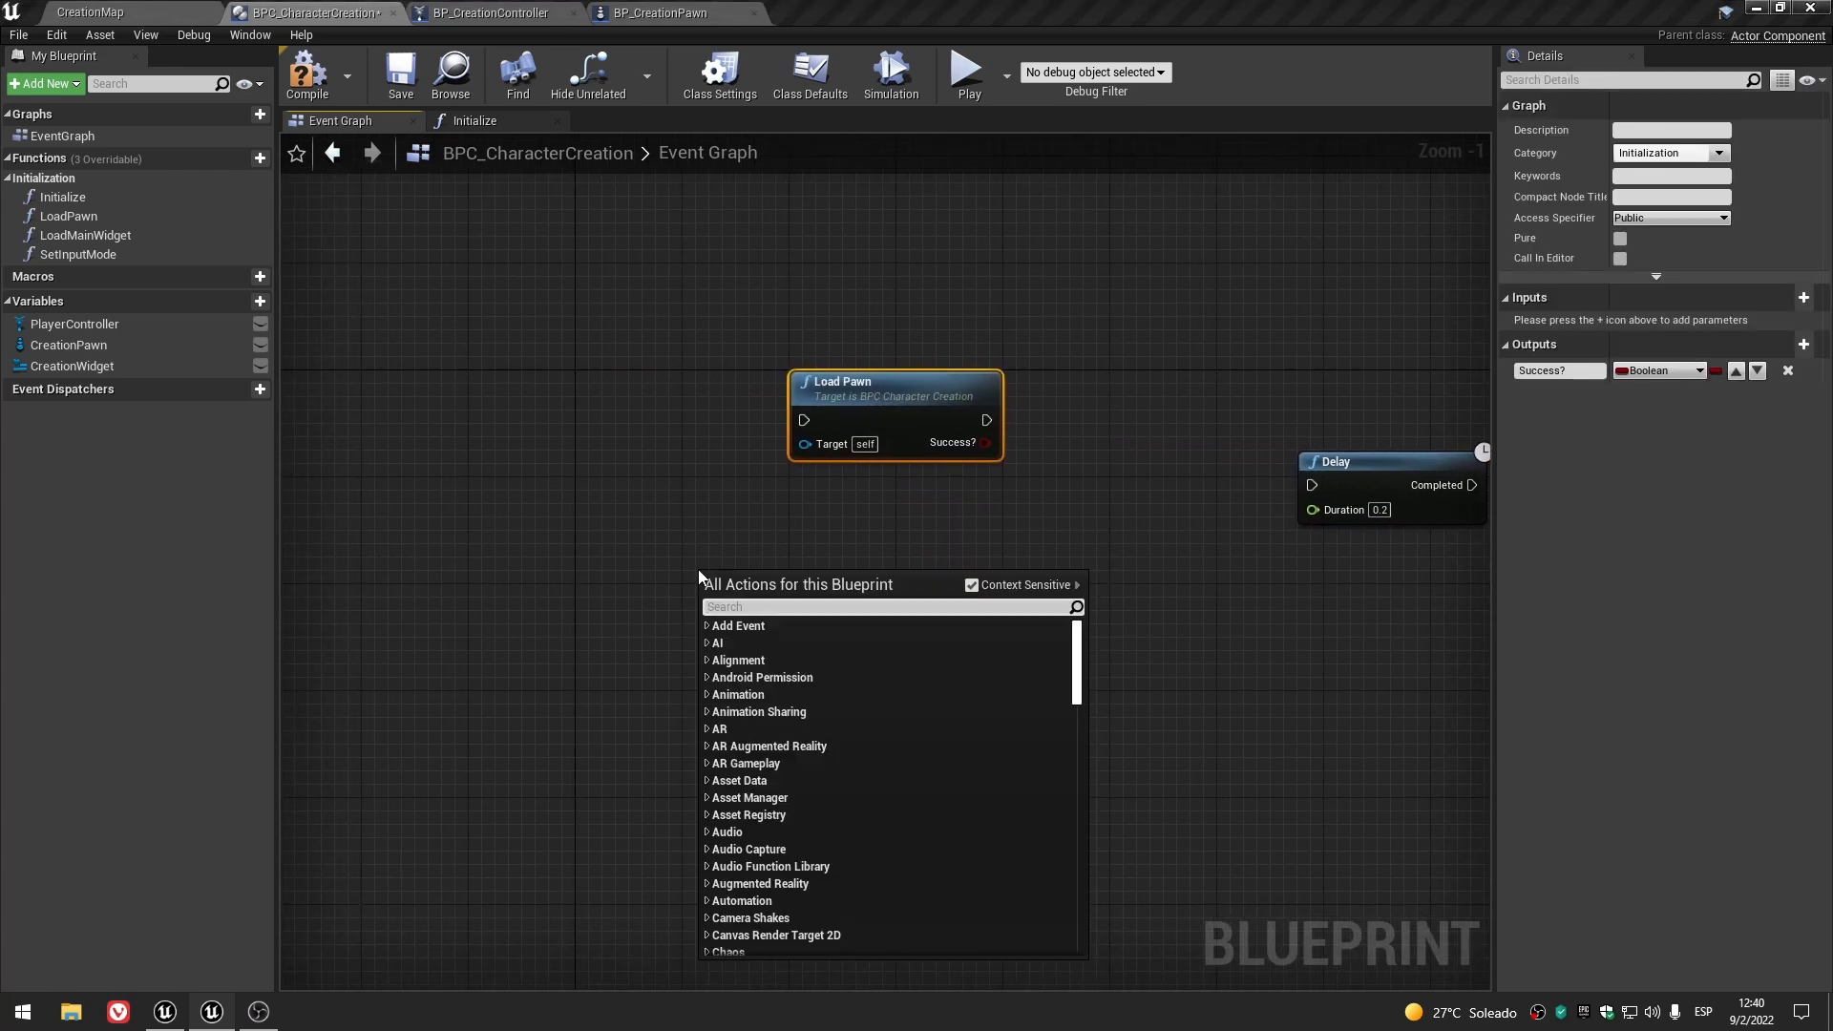
type("add")
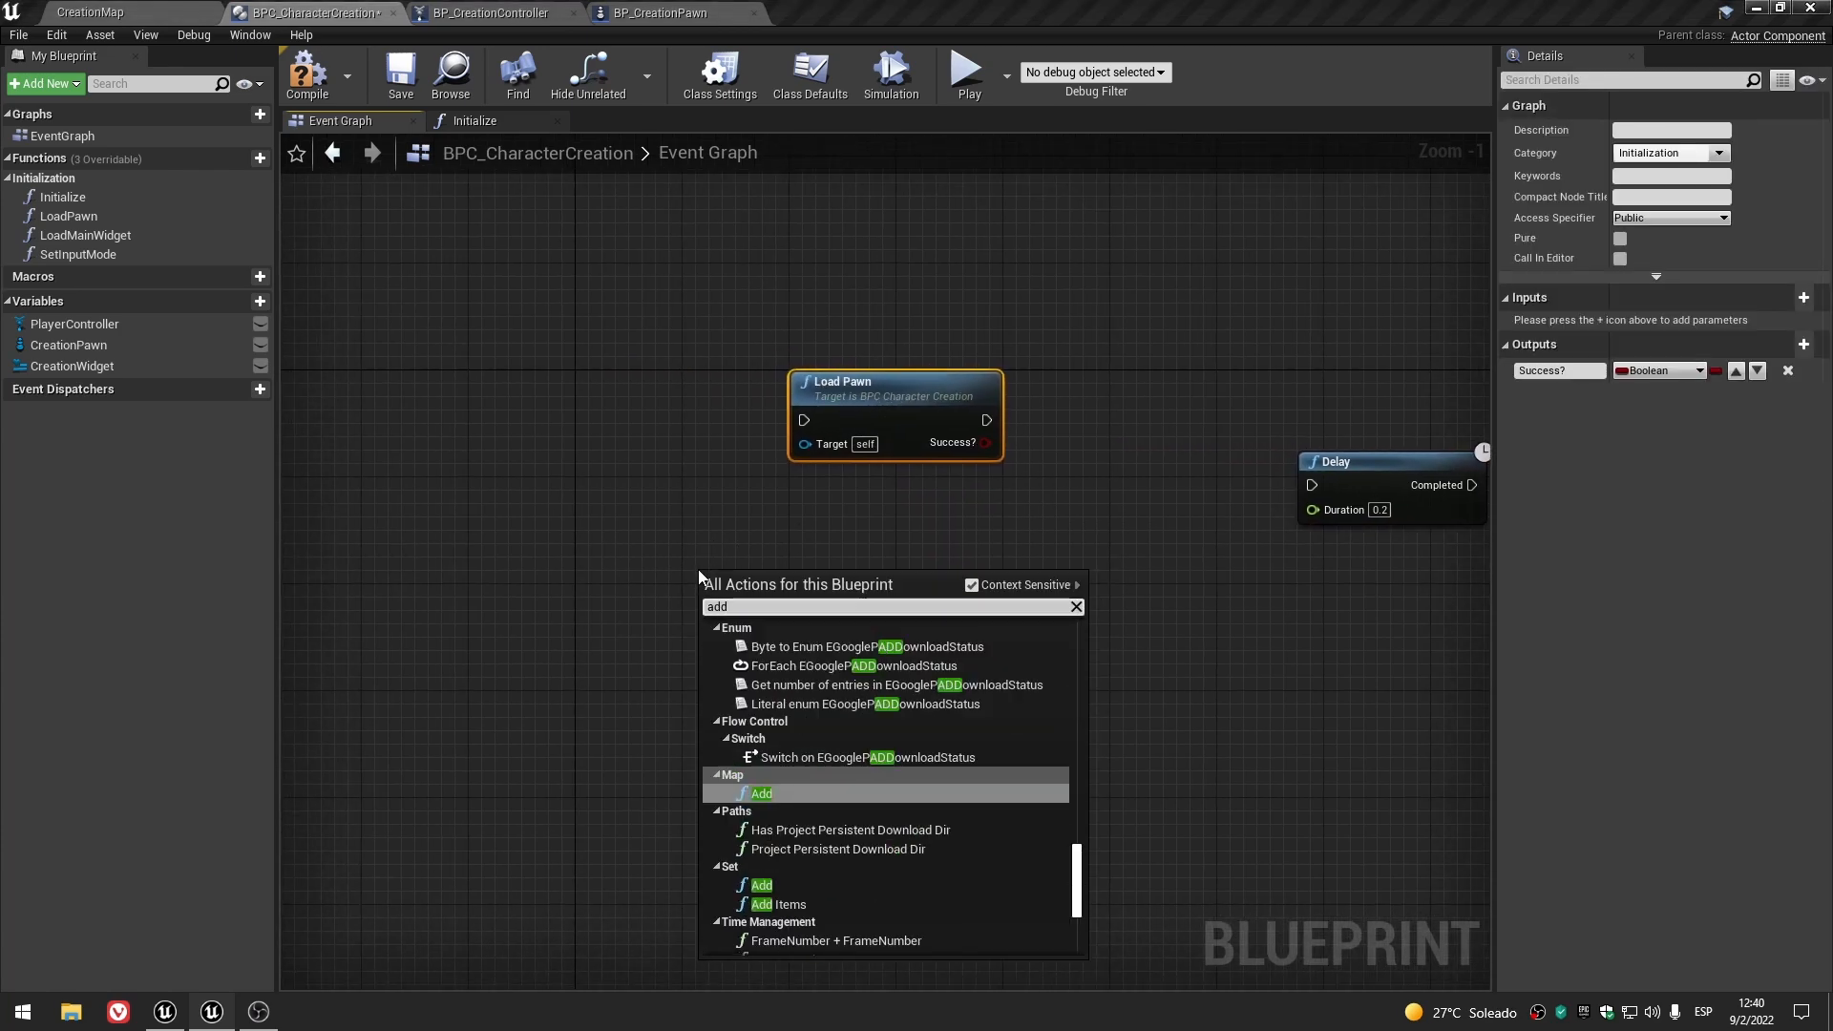
type(" cu")
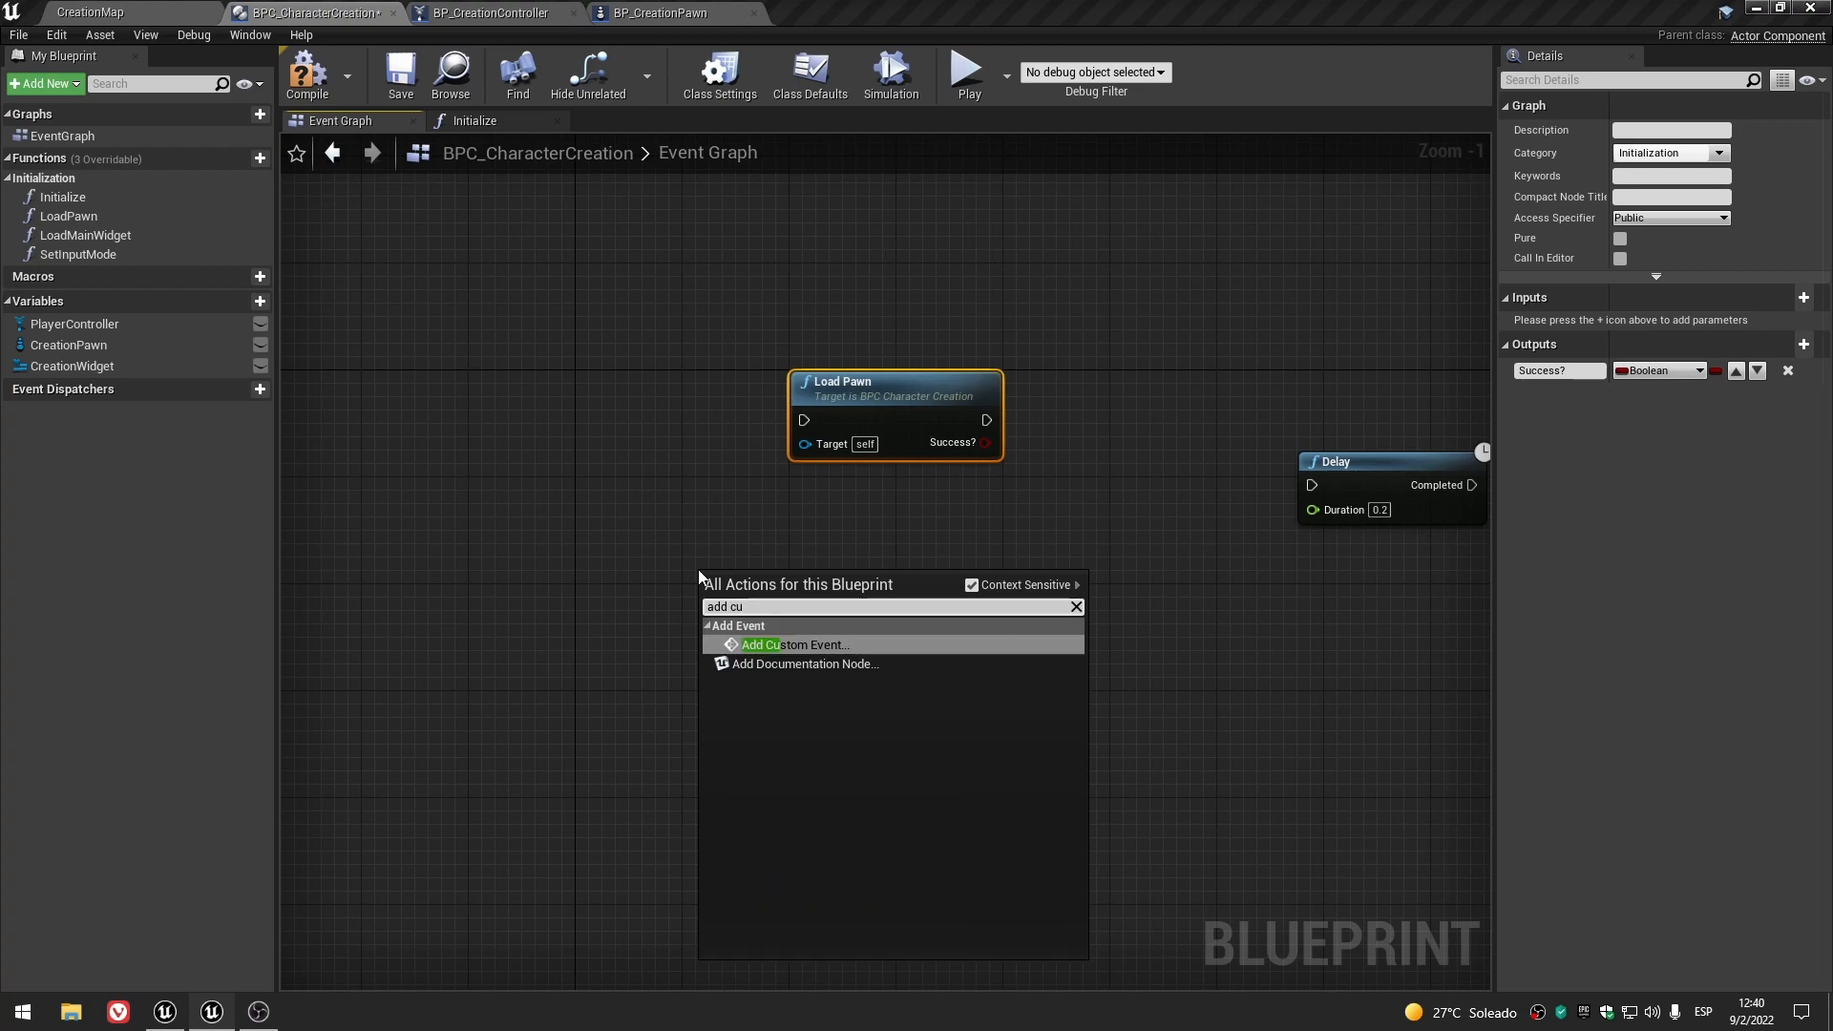
left_click(834, 646)
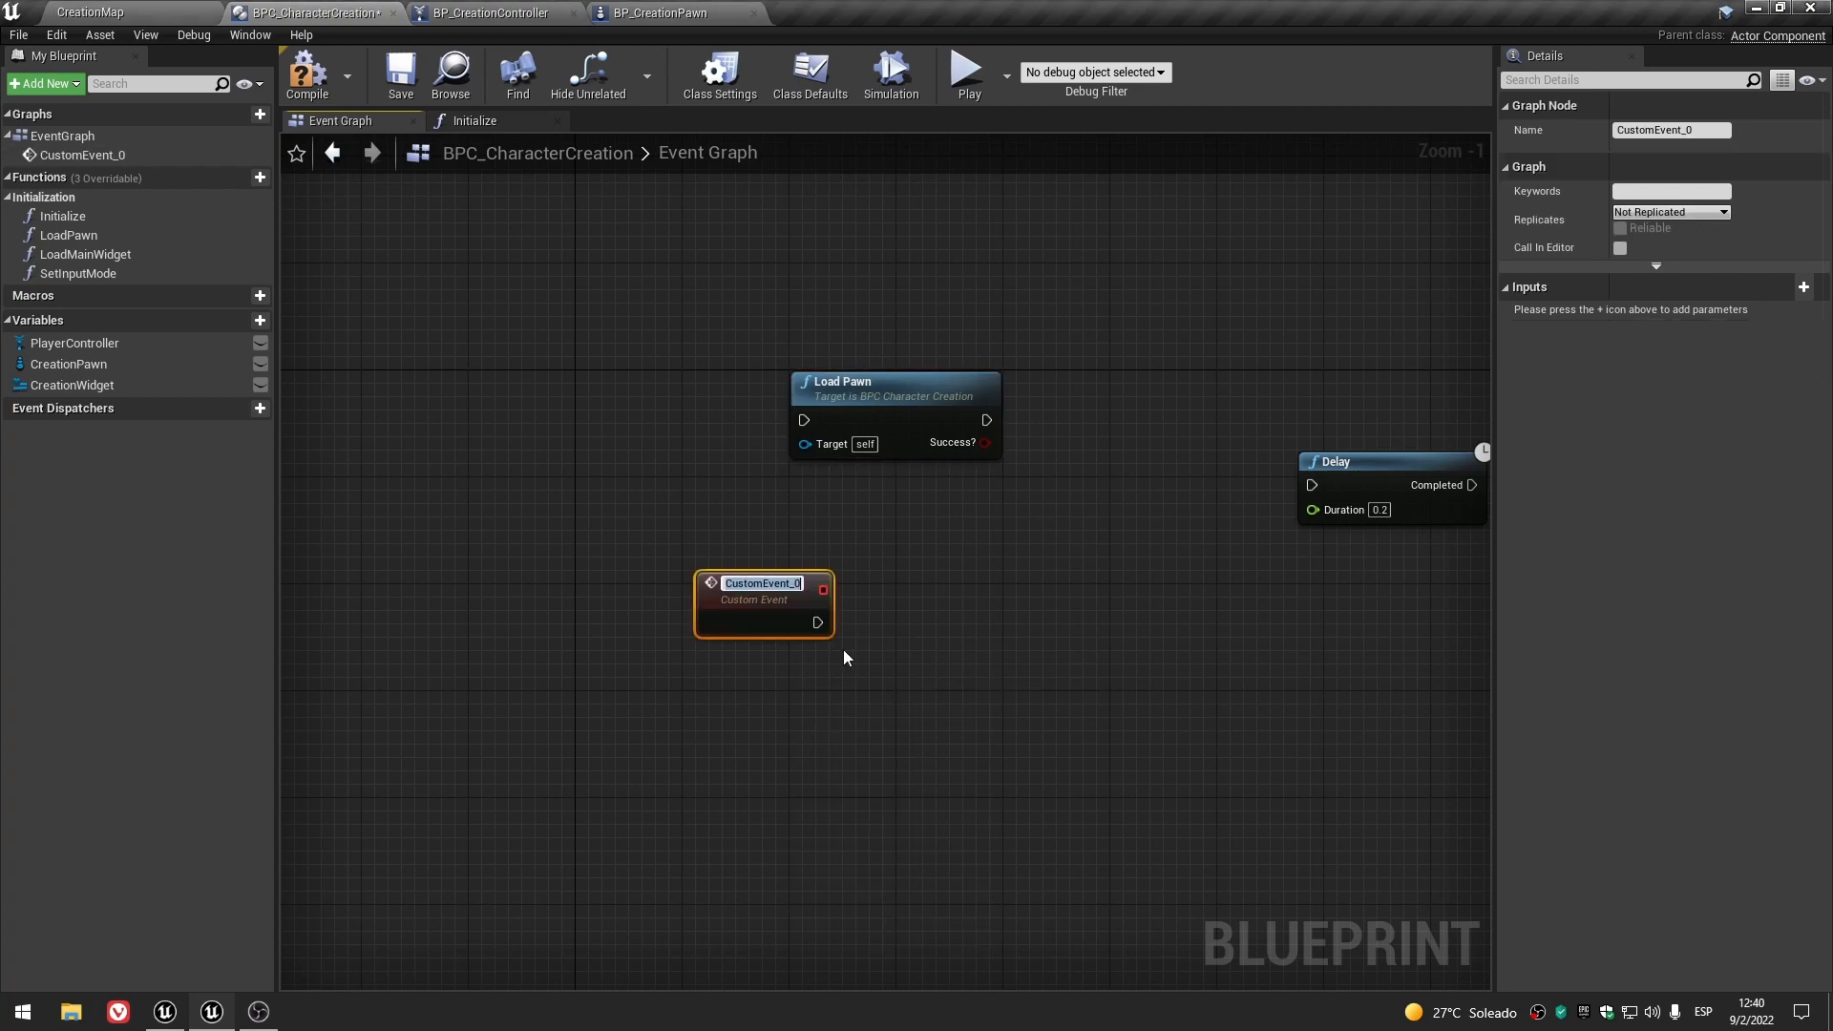
type("LoadPawnEvent")
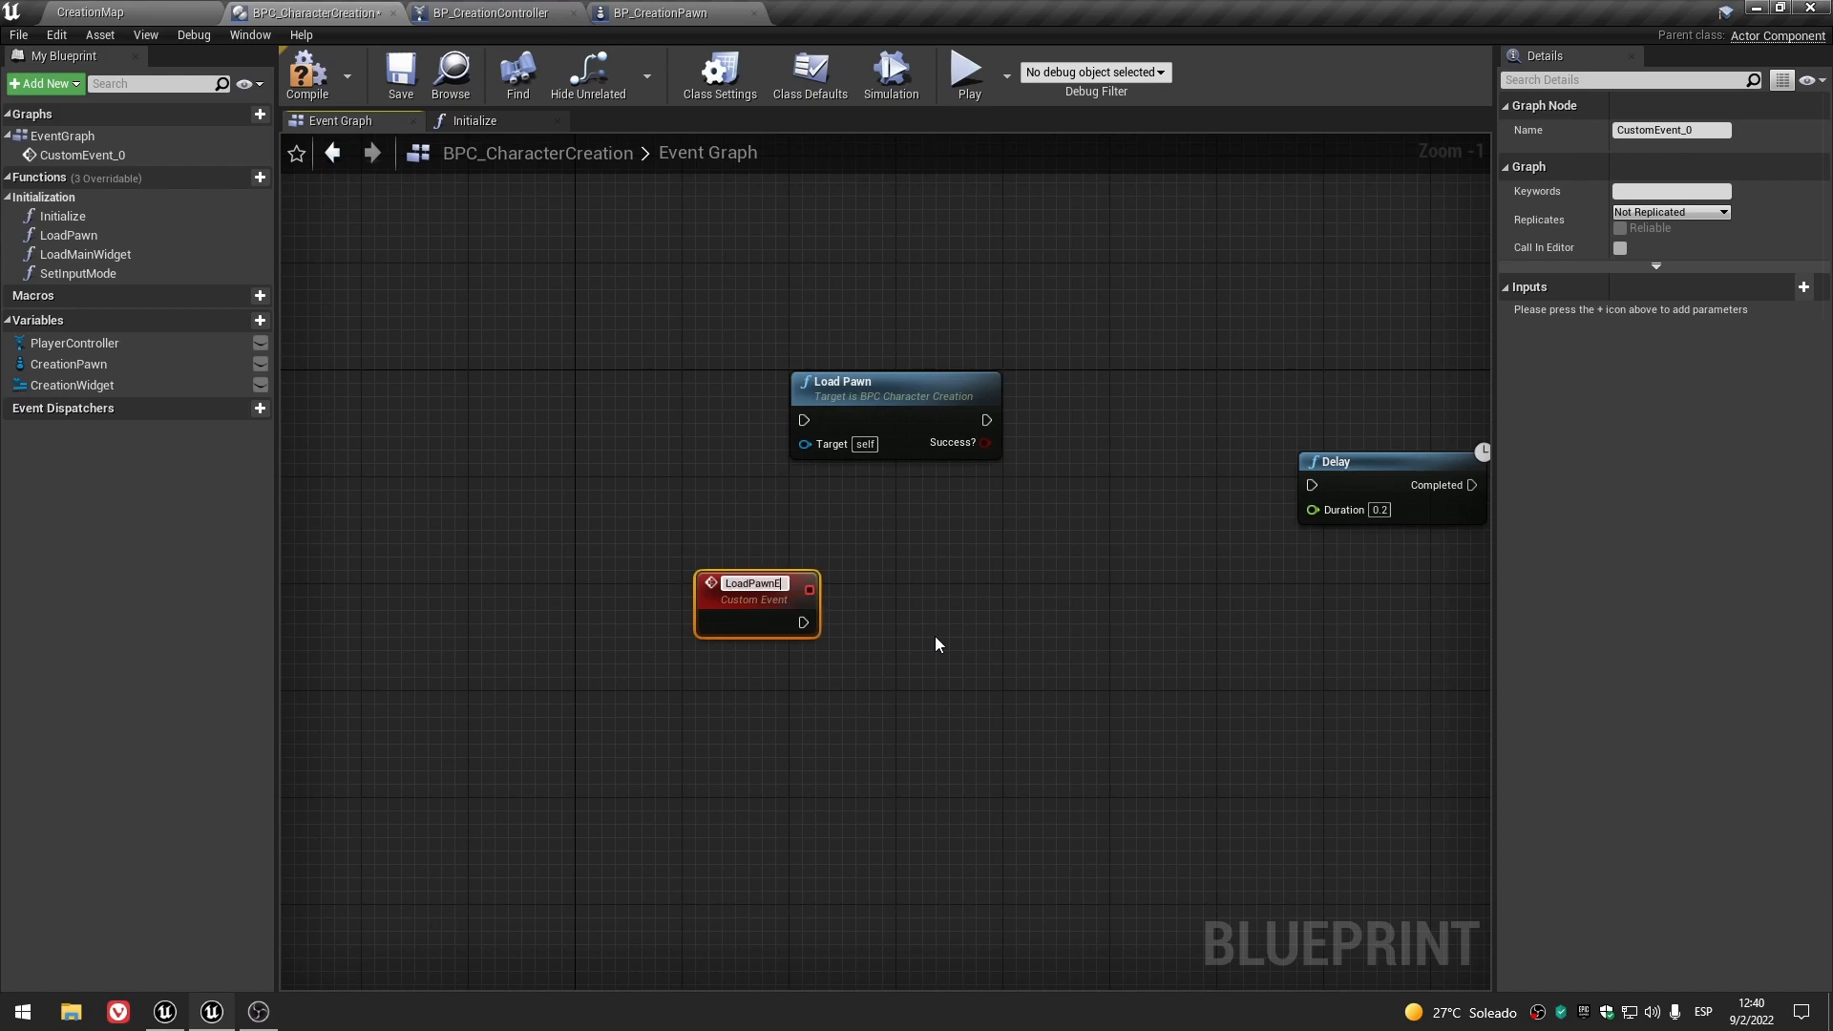
key("Return")
left_click(935, 637)
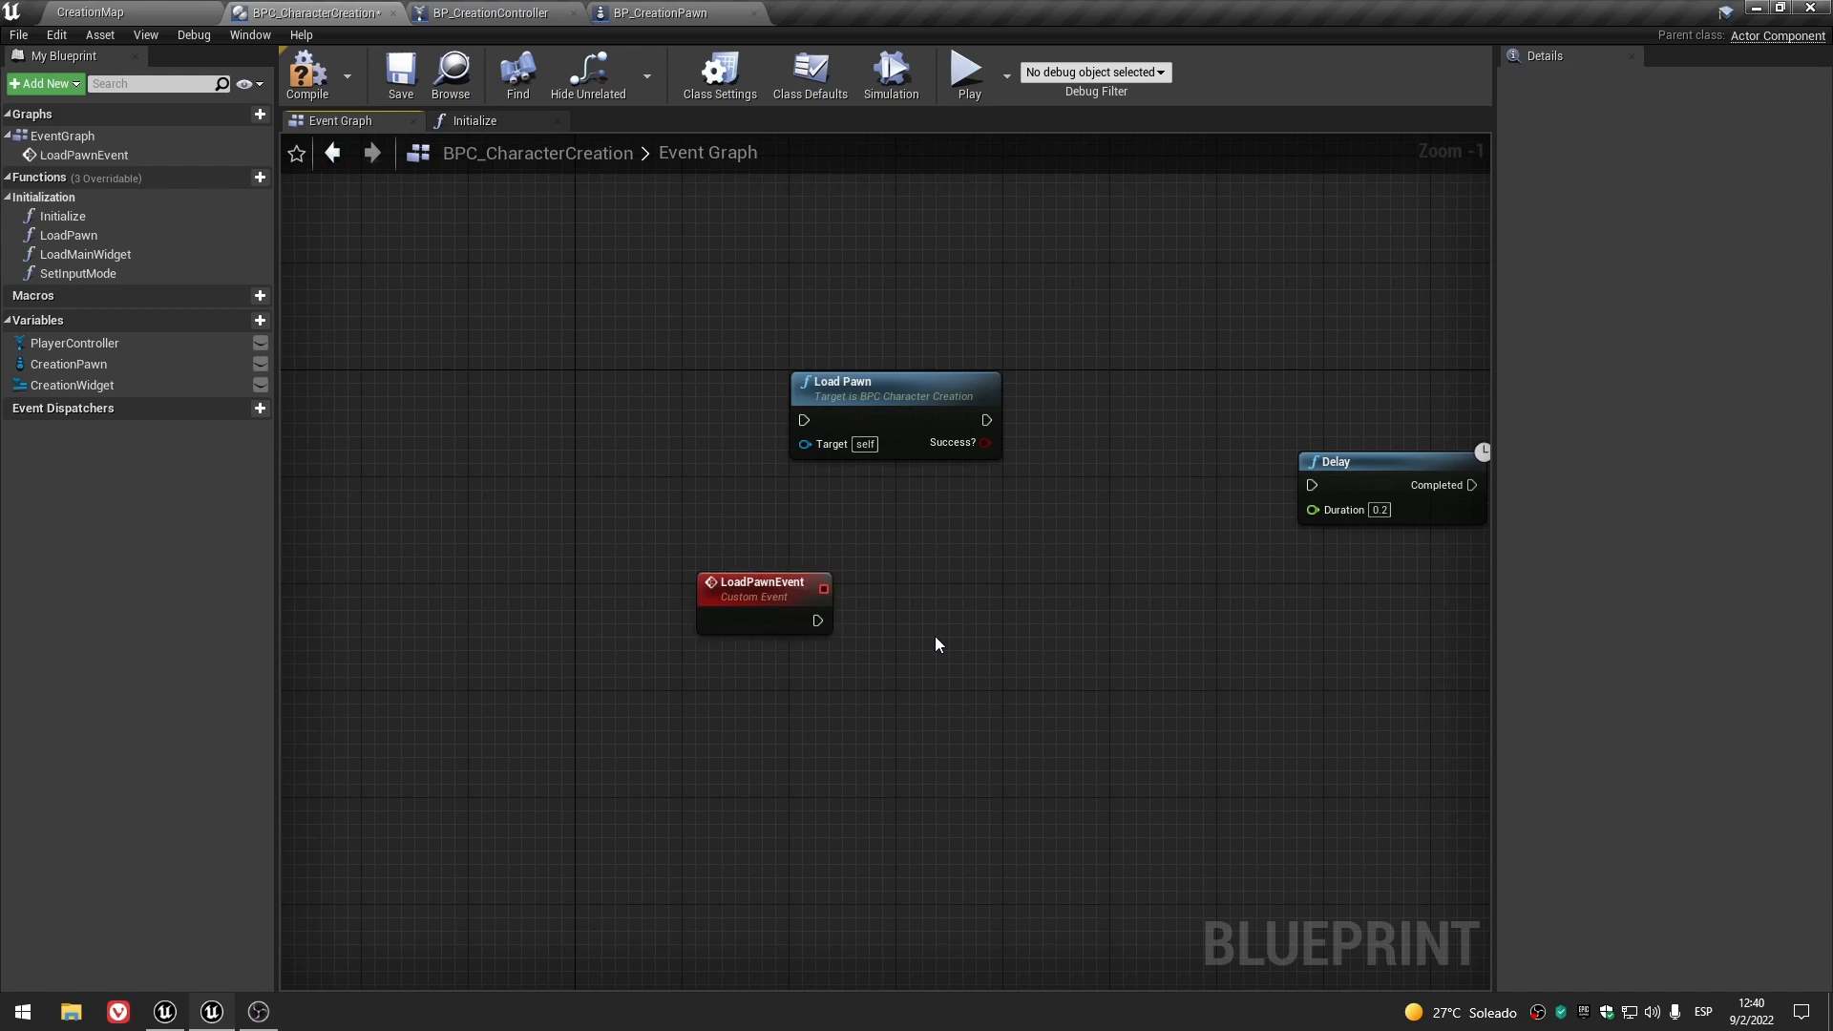
- Line up LoadPawnEvent with Load Pawn, connect their execution pins, and move the Delay node farther along the same row
scroll(935, 632, "down", 6)
scroll(921, 615, "up", 5)
left_click_drag(842, 607, 738, 437)
right_click_drag(827, 537, 684, 635)
left_click(495, 317)
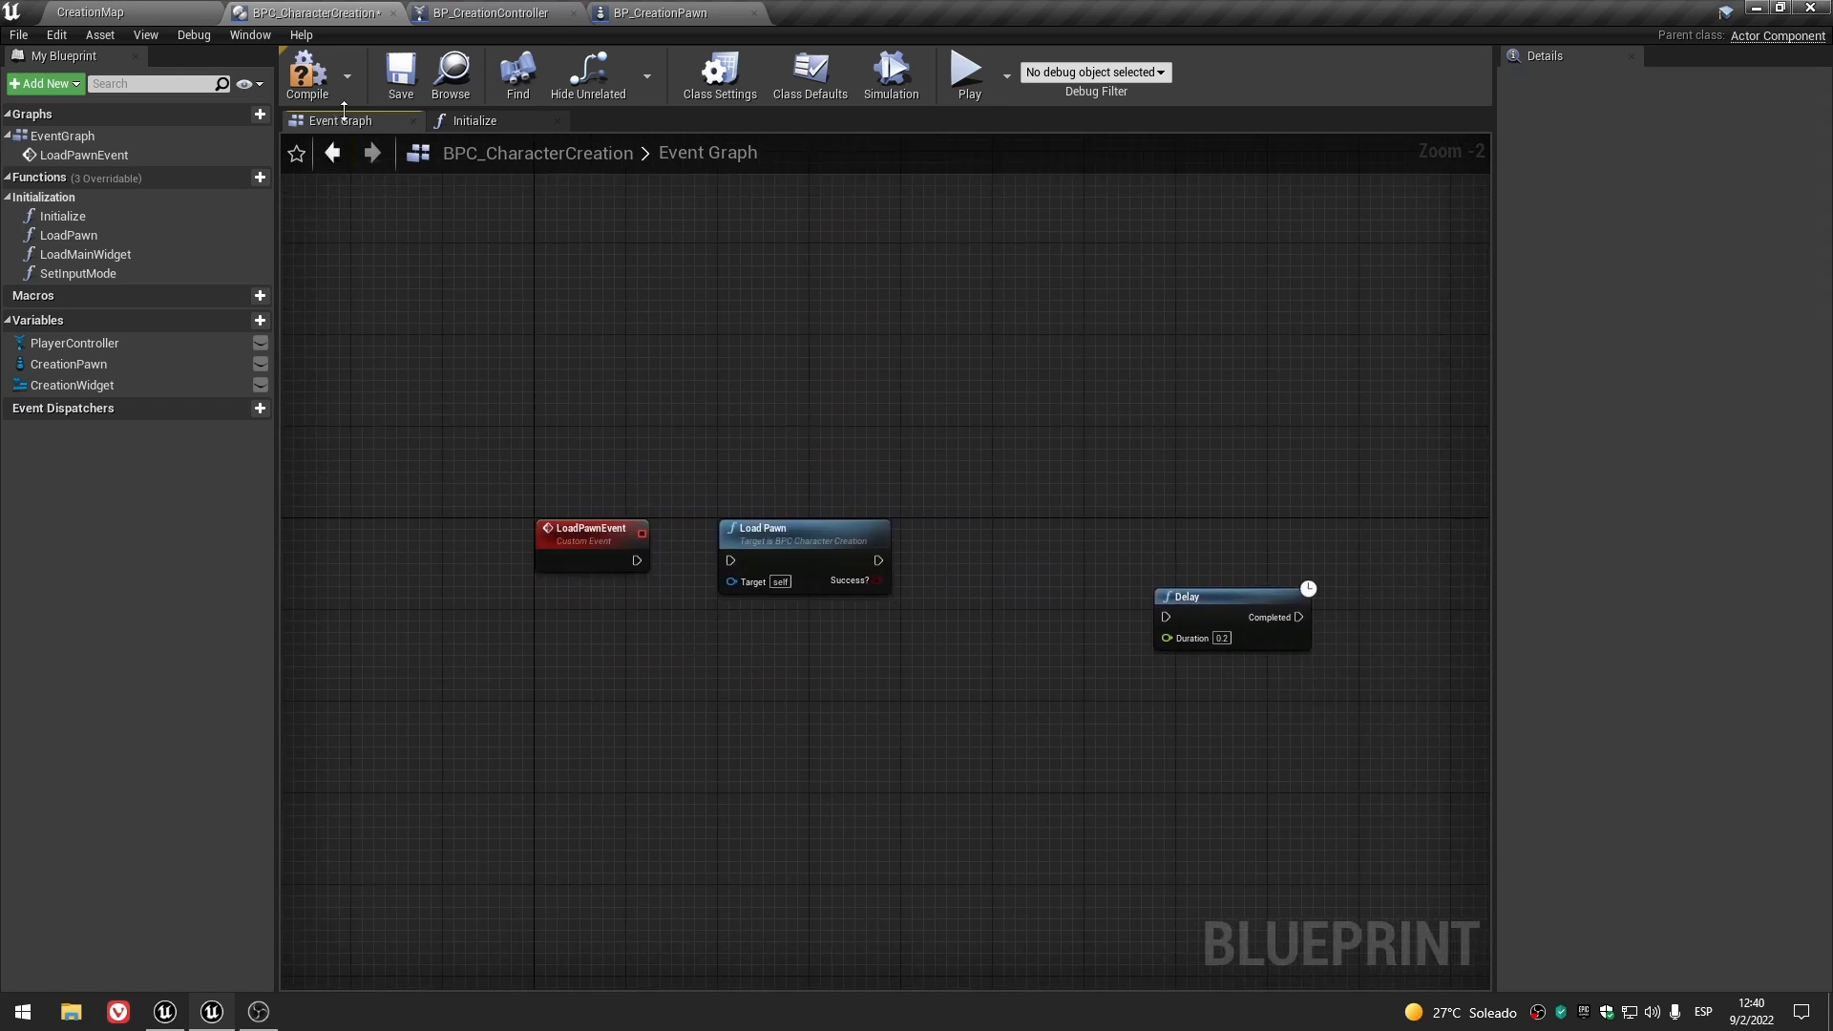
left_click_drag(636, 561, 730, 561)
left_click_drag(839, 546, 910, 540)
left_click(873, 633)
right_click_drag(873, 633, 733, 641)
scroll(730, 634, "up", 2)
left_click_drag(1112, 599, 1280, 500)
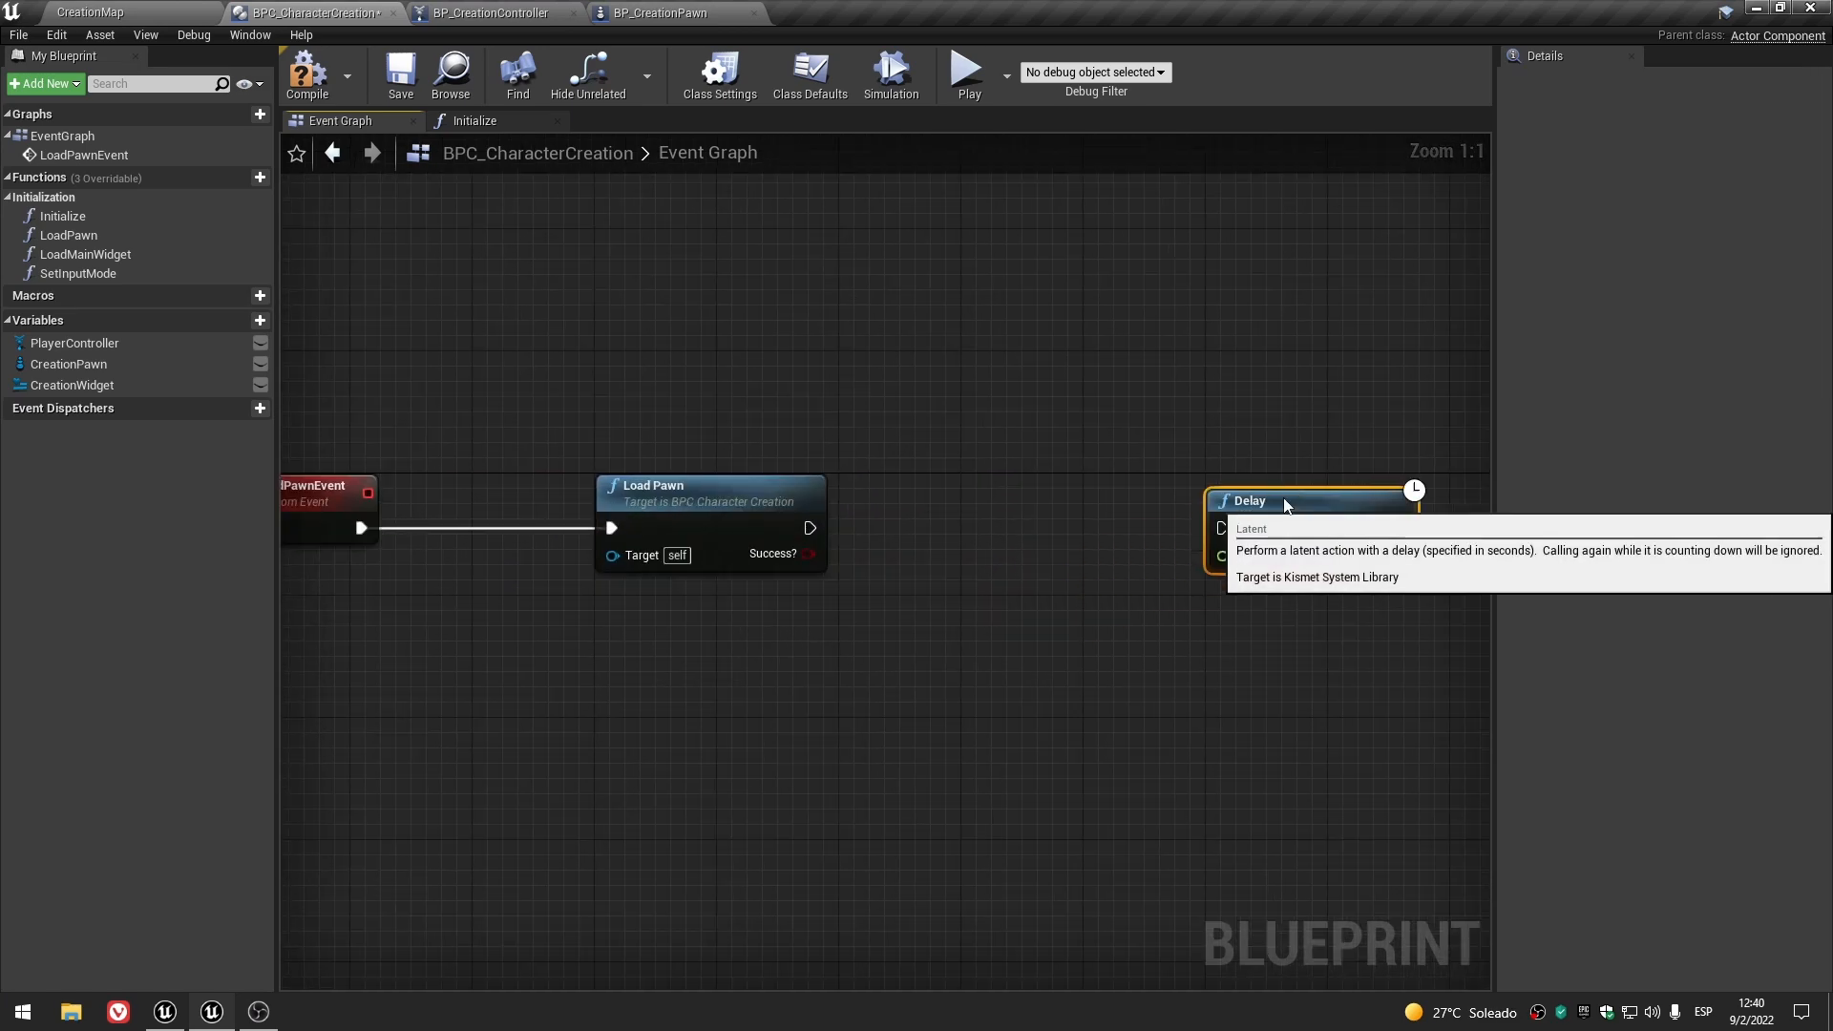
left_click(924, 597)
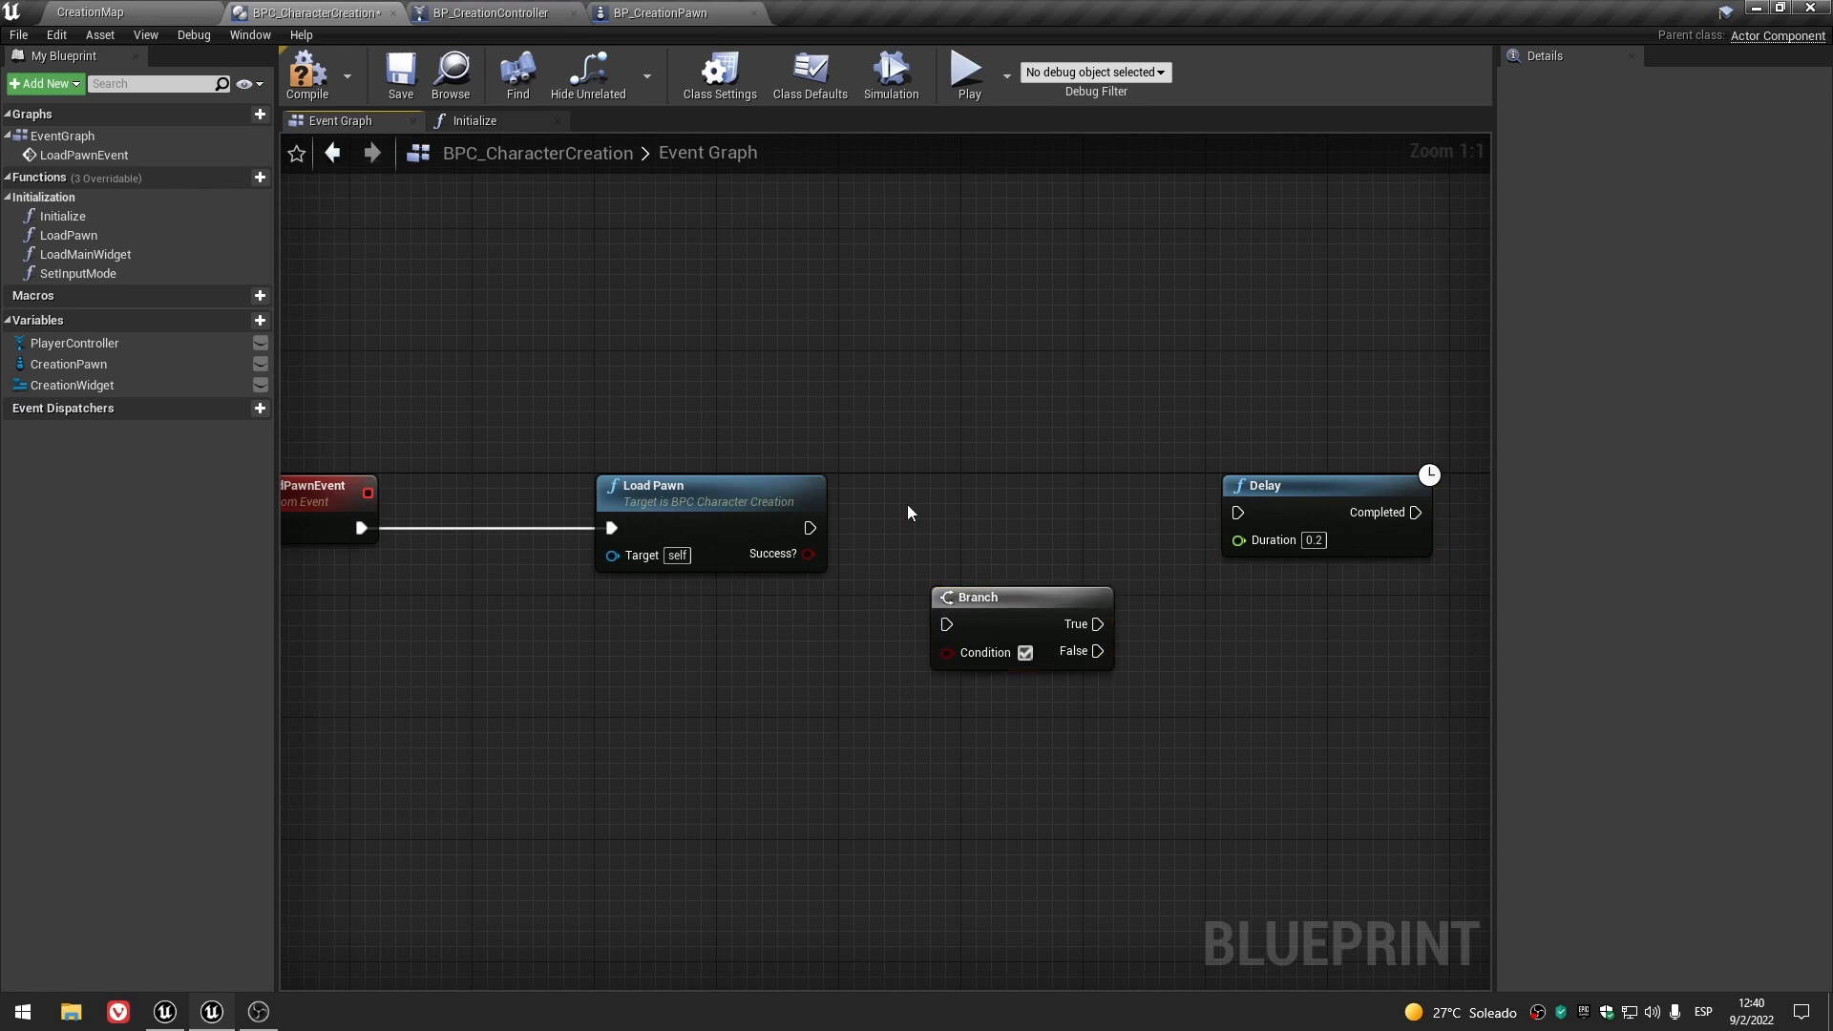
left_click_drag(998, 599, 998, 515)
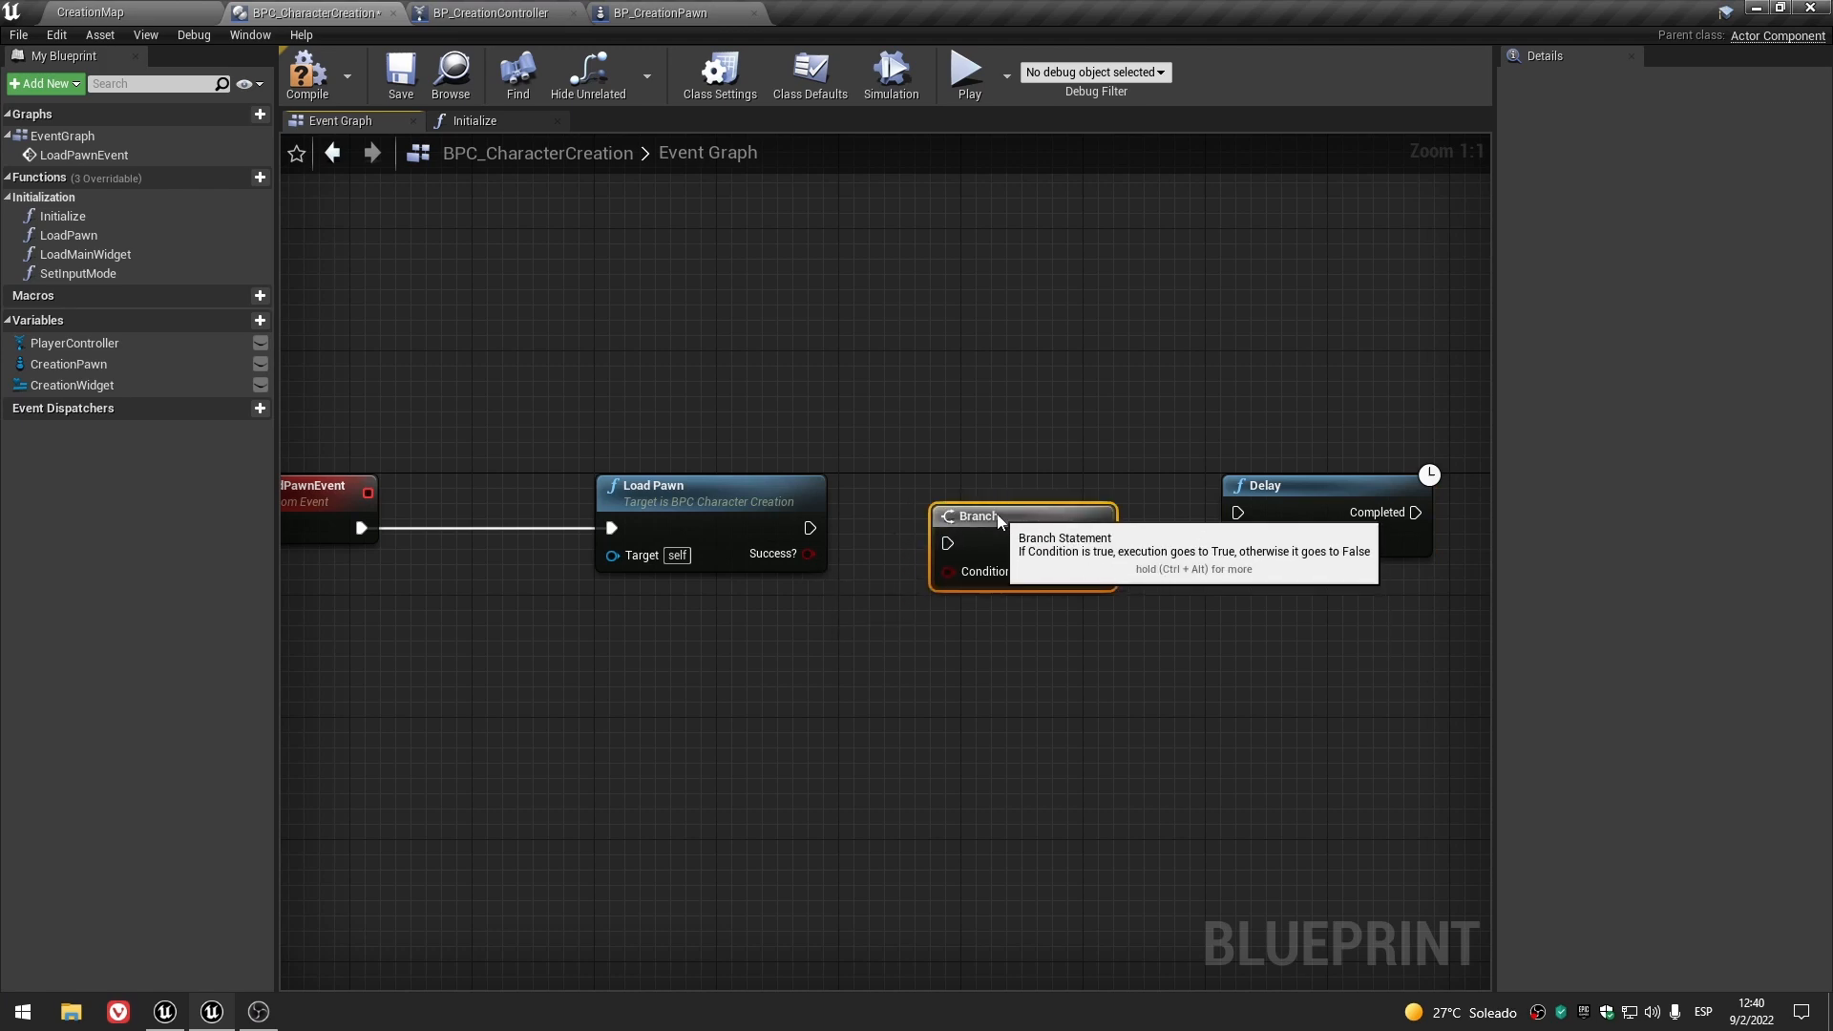
key("Delete")
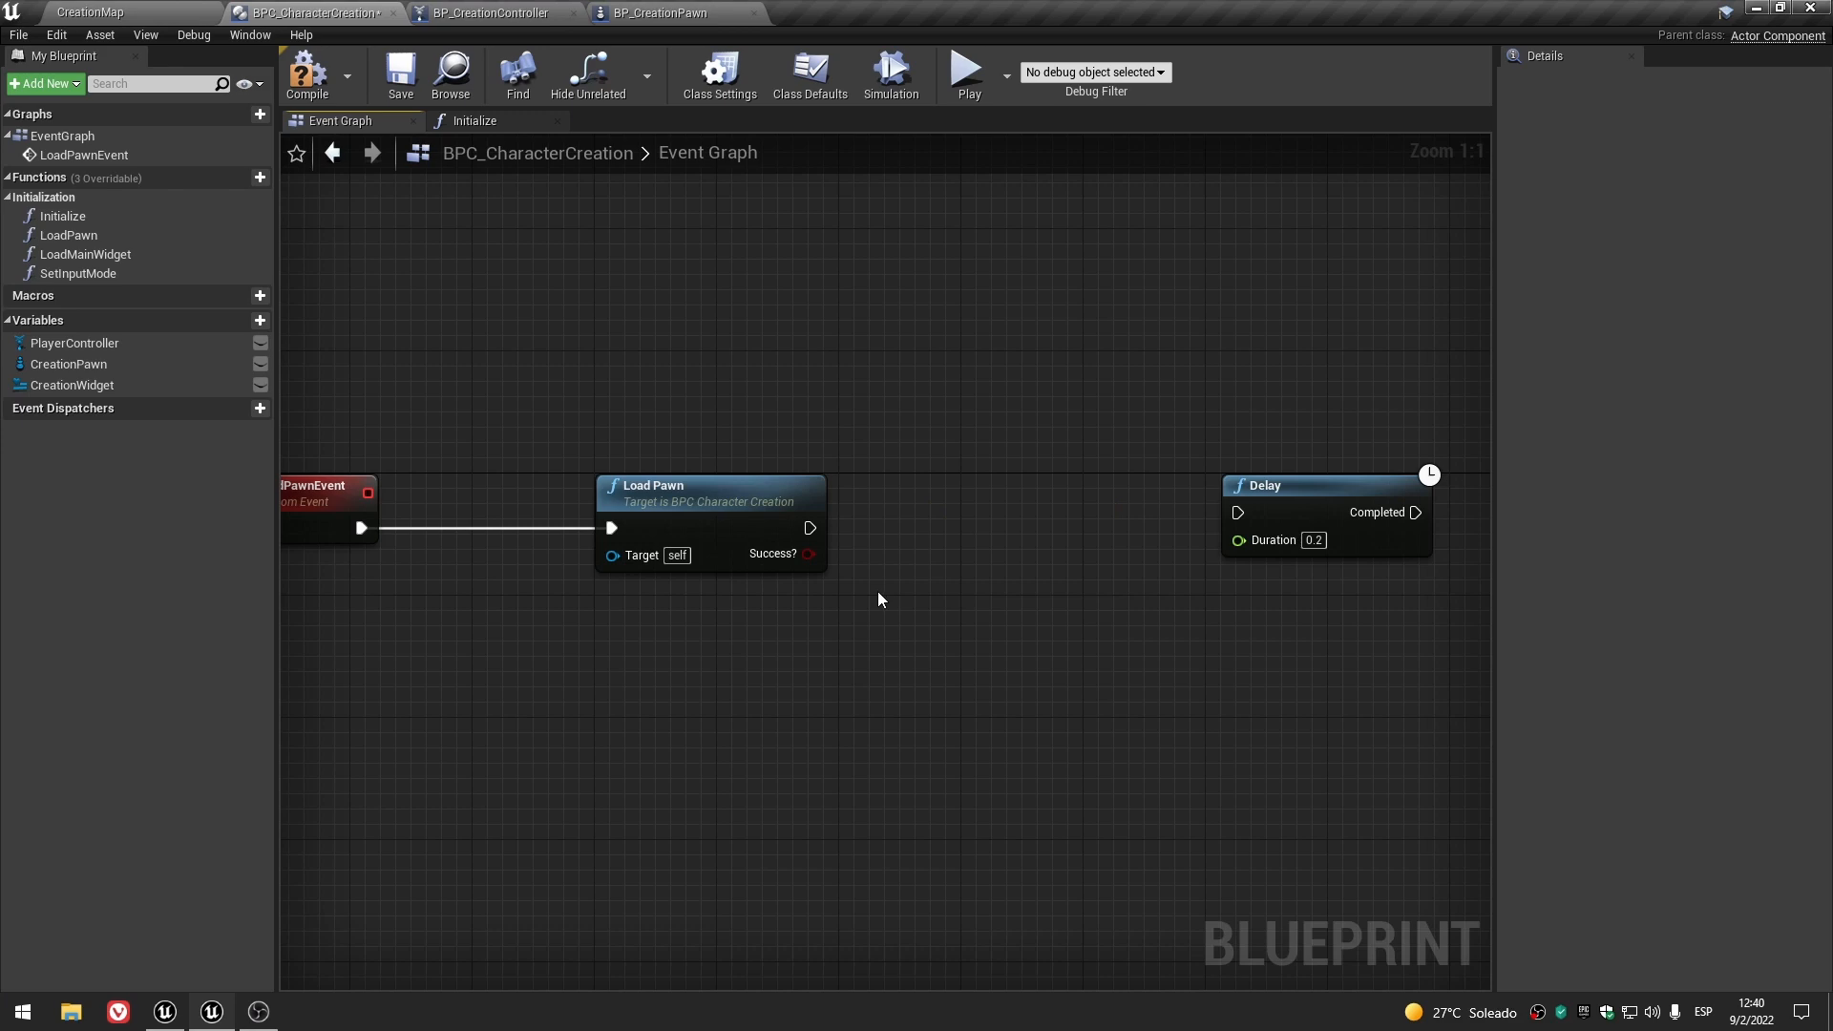
right_click(893, 579)
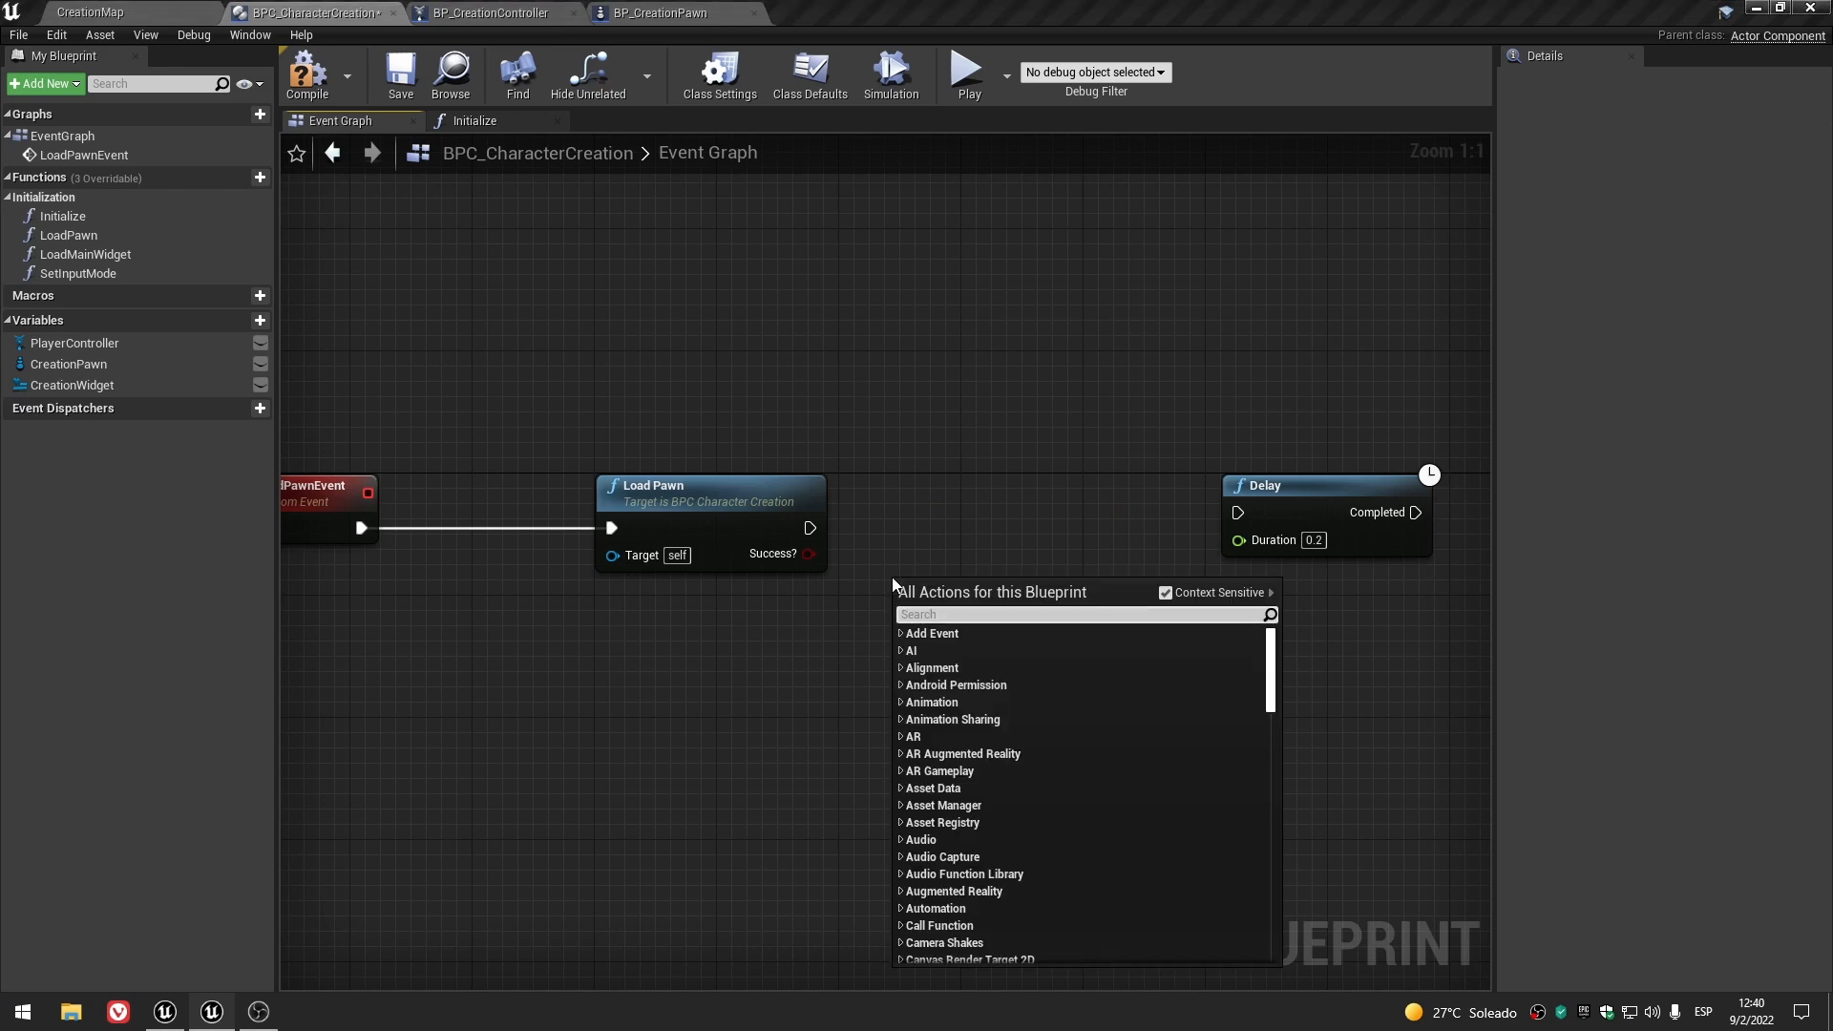
type("branc")
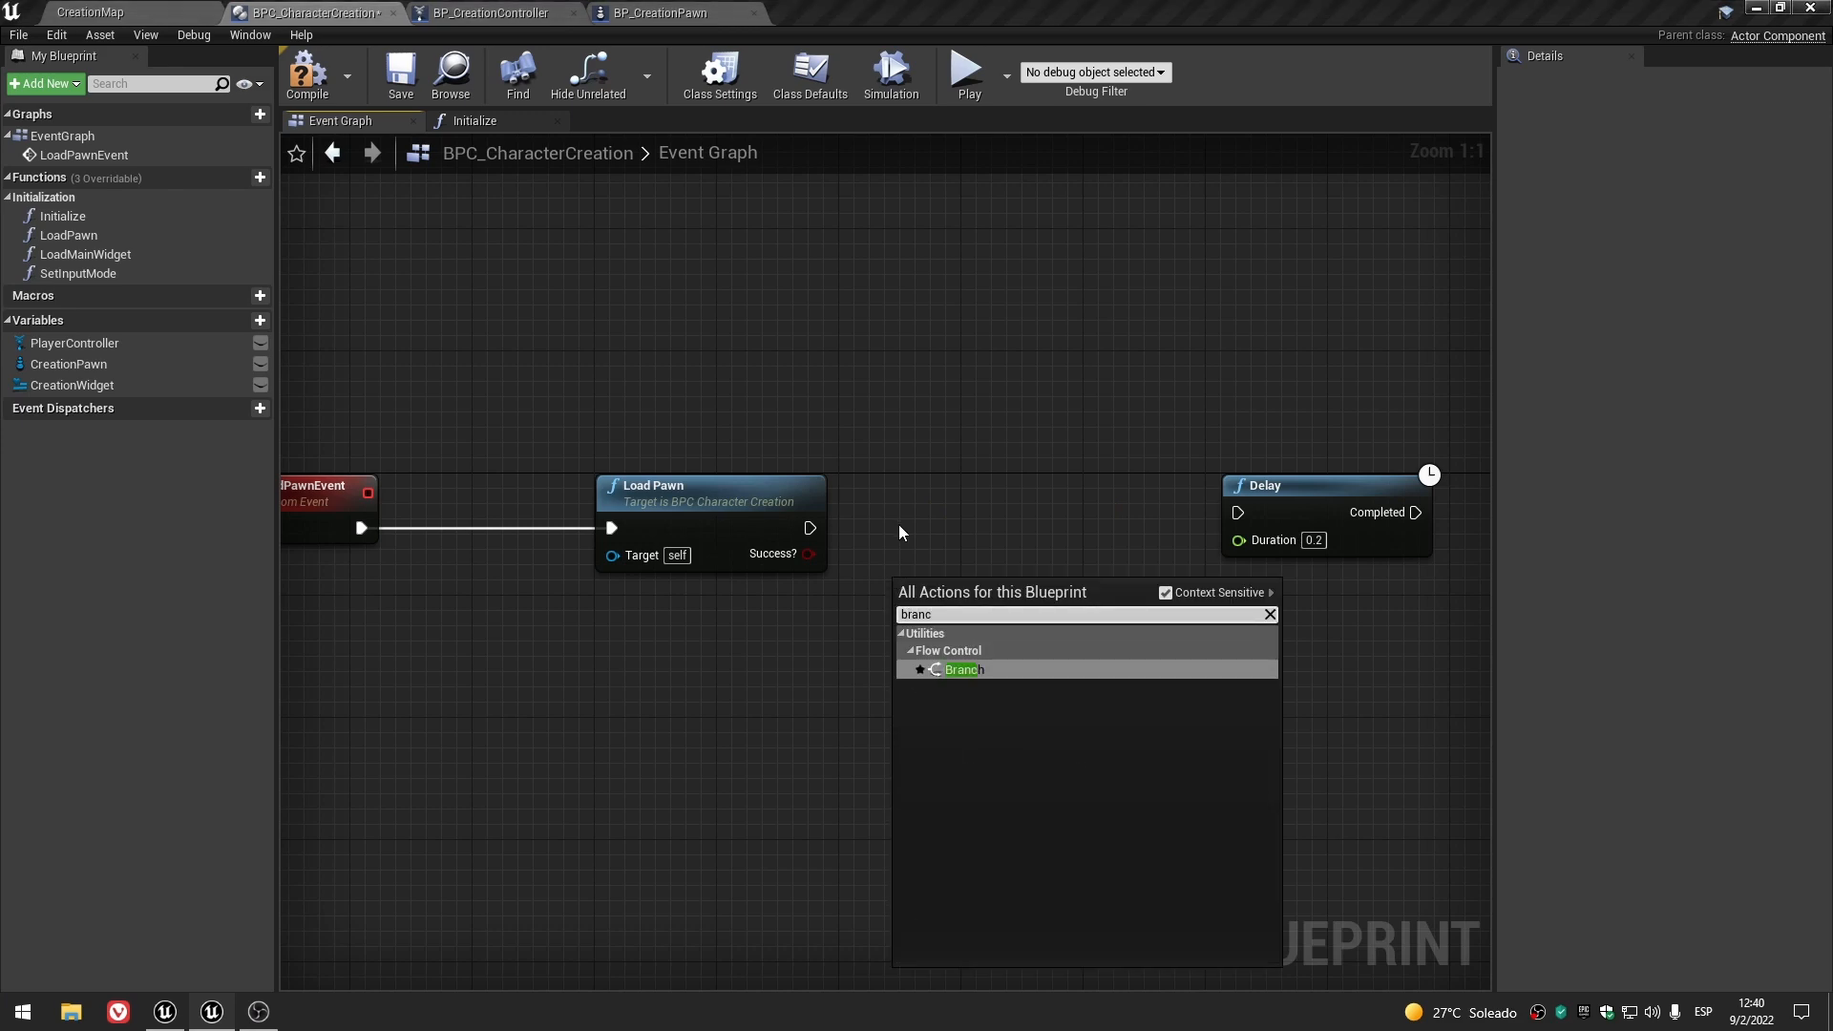
left_click(902, 554)
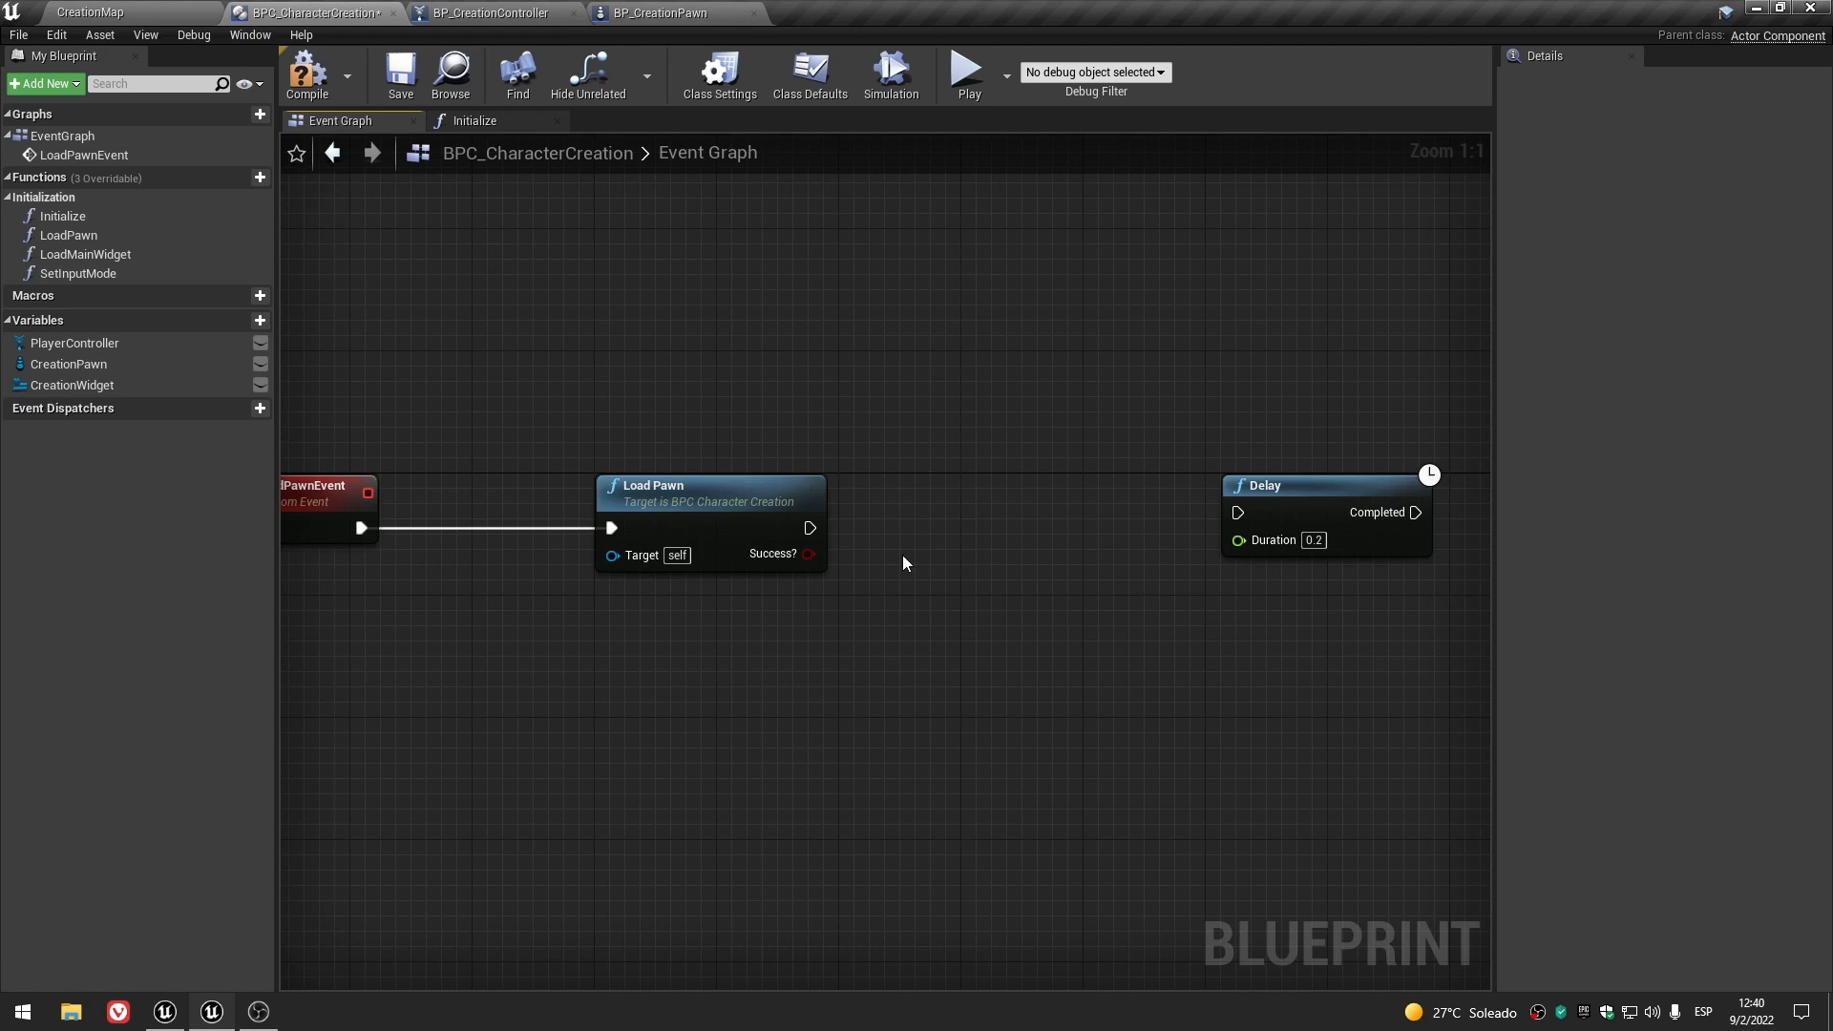
- Add a Branch after Load Pawn and connect Load Pawn's Success? output to its Condition
left_click(835, 661)
left_click(845, 597)
left_click_drag(810, 528, 947, 501)
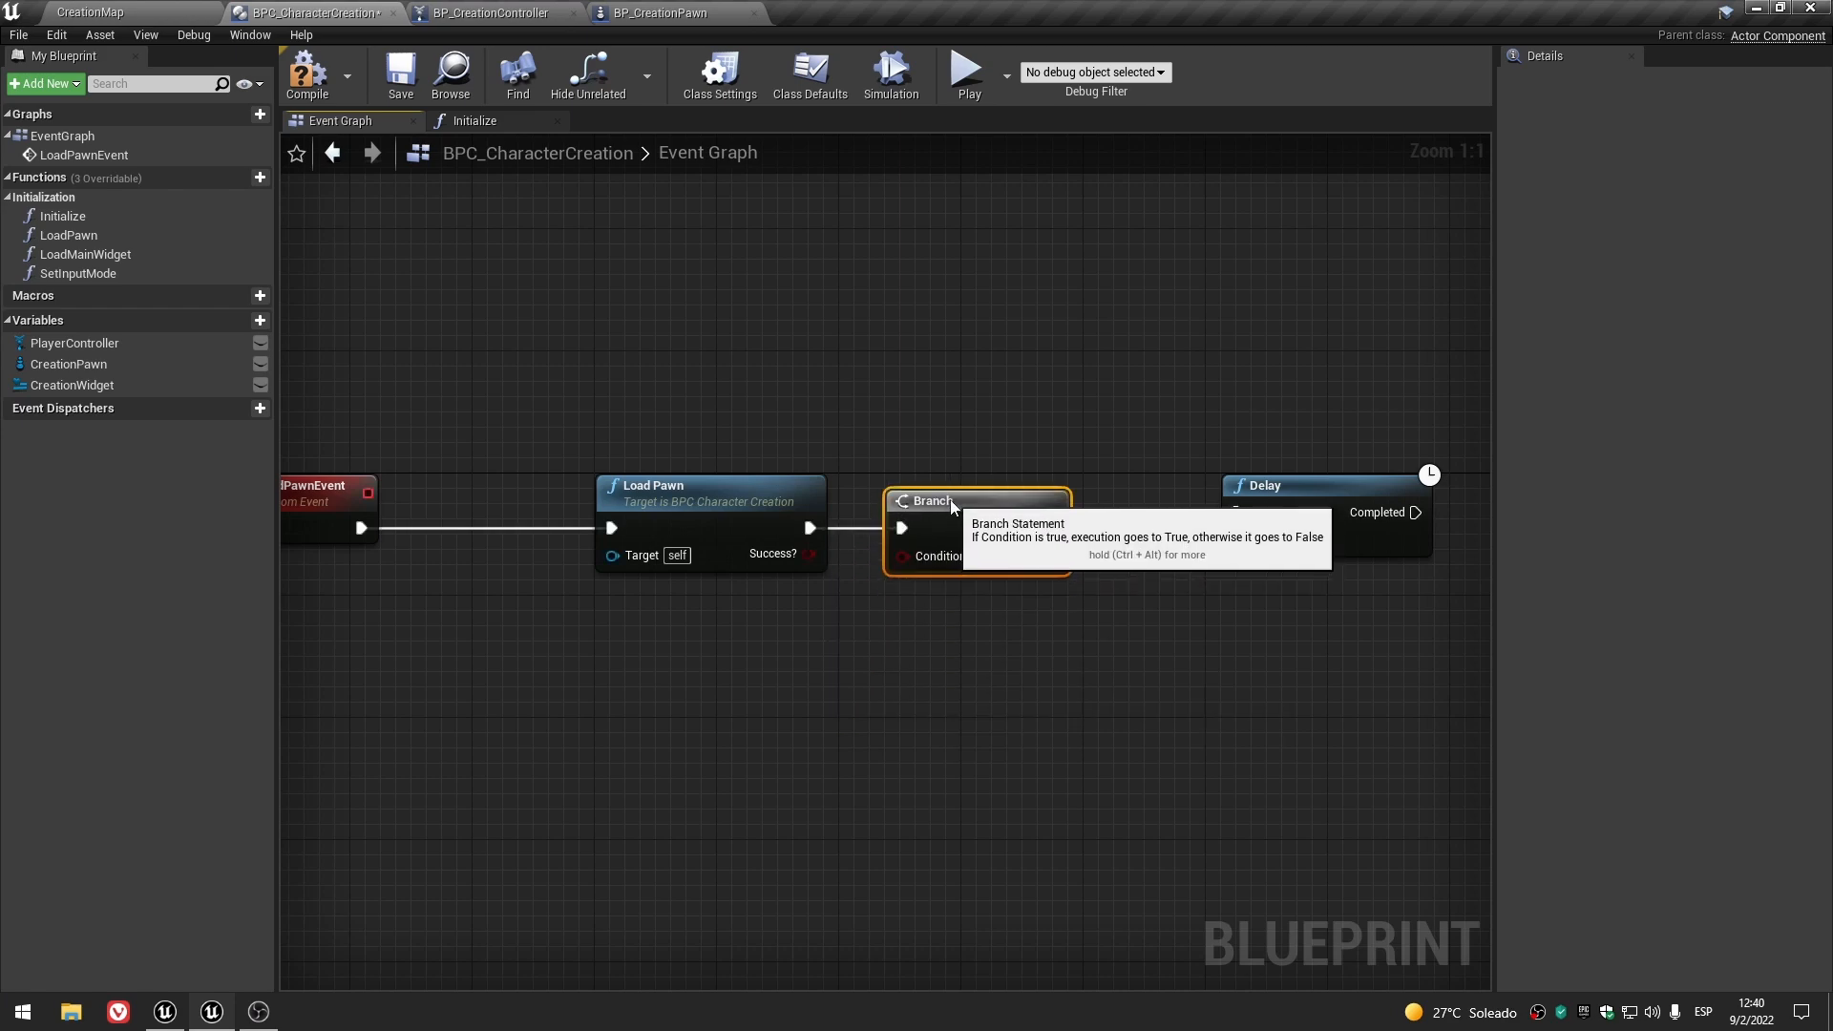
left_click_drag(808, 555, 918, 555)
left_click(945, 623)
- Space the Branch slightly away from Load Pawn and place the Delay node beneath the Branch
right_click_drag(1085, 634, 937, 630)
left_click_drag(840, 514, 884, 507)
scroll(952, 631, "down", 1)
scroll(964, 626, "up", 1)
right_click_drag(977, 621, 1098, 559)
scroll(1098, 559, "down", 2)
left_click_drag(1206, 493, 1020, 593)
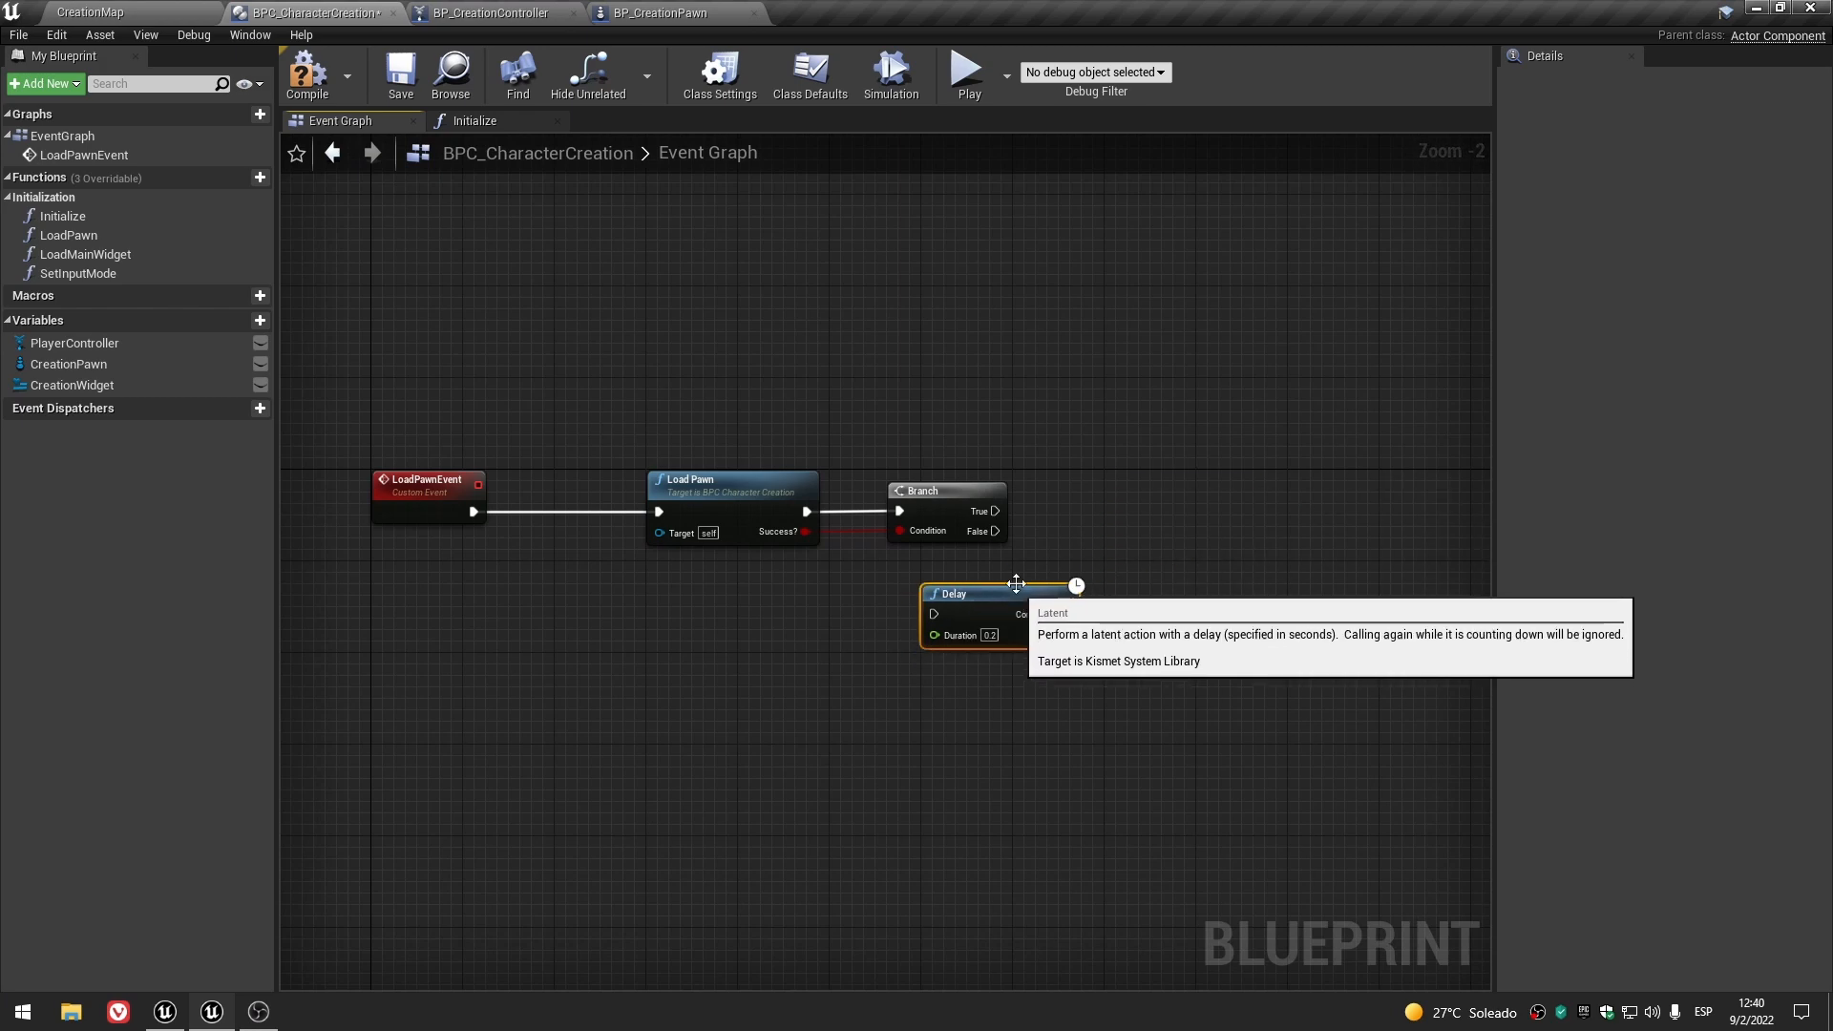
- Examine the Load Pawn node and the True and False outputs of the Branch
scroll(1050, 529, "up", 2)
left_click(730, 466)
left_click(940, 474)
left_click(1083, 472)
left_click_drag(985, 500, 1265, 497)
left_click(1157, 444)
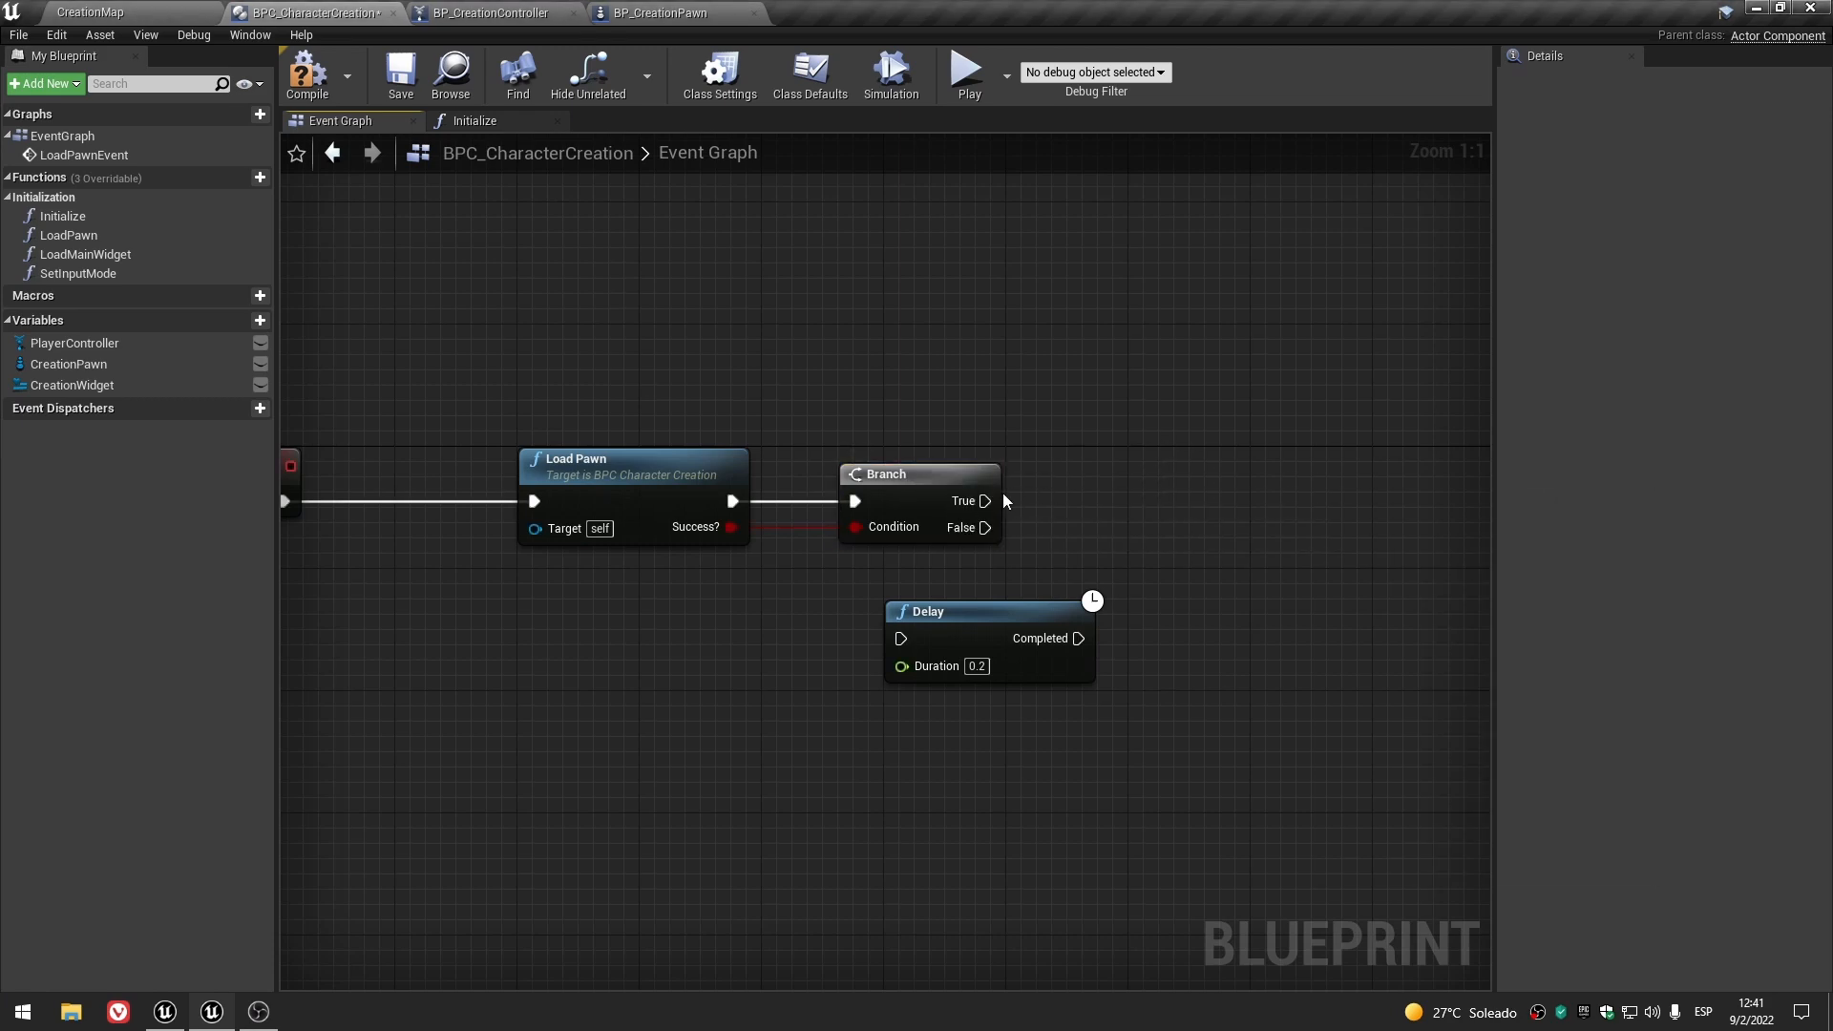
scroll(1012, 501, "down", 3)
scroll(1012, 501, "up", 2)
left_click(943, 475)
left_click(666, 469)
left_click(1002, 369)
right_click_drag(1135, 399, 1023, 401)
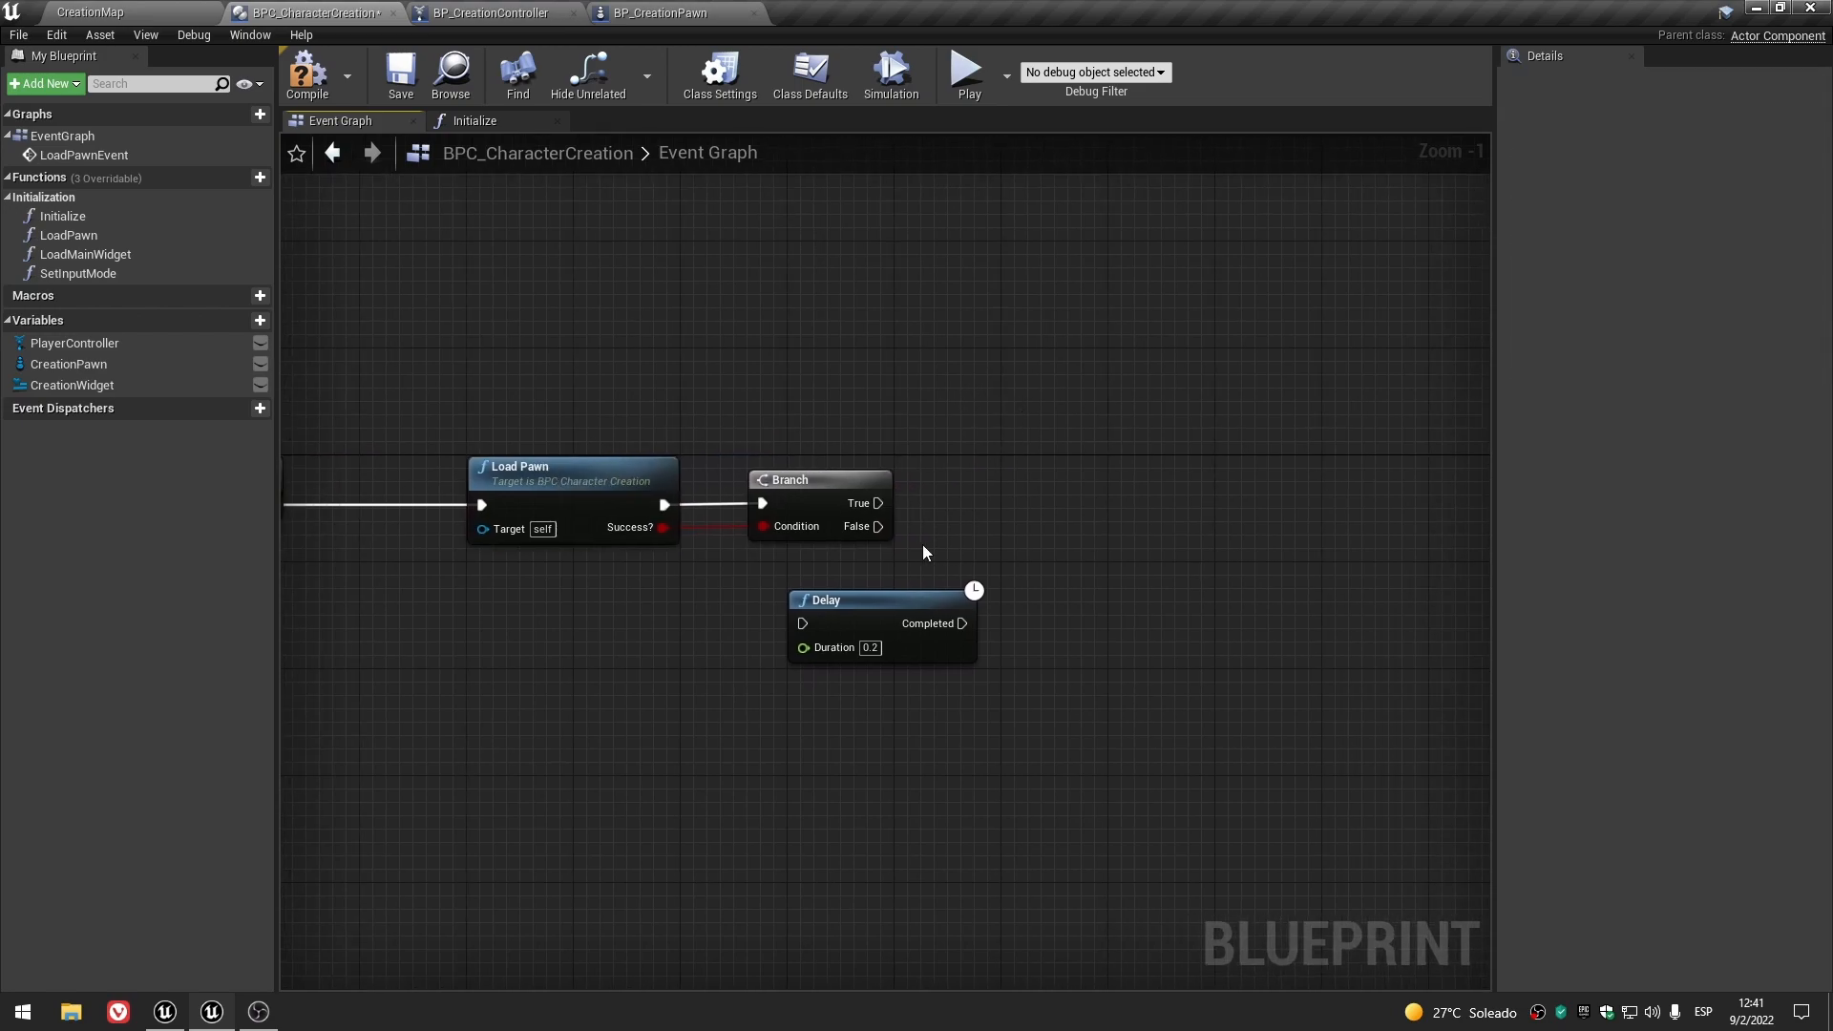
- Connect the Branch's False output to Delay and loop Delay's Completed output back into Load Pawn's execution input
left_click_drag(876, 527, 1038, 556)
left_click(1034, 690)
right_click_drag(1056, 694, 1126, 713)
left_click_drag(1220, 589, 563, 519)
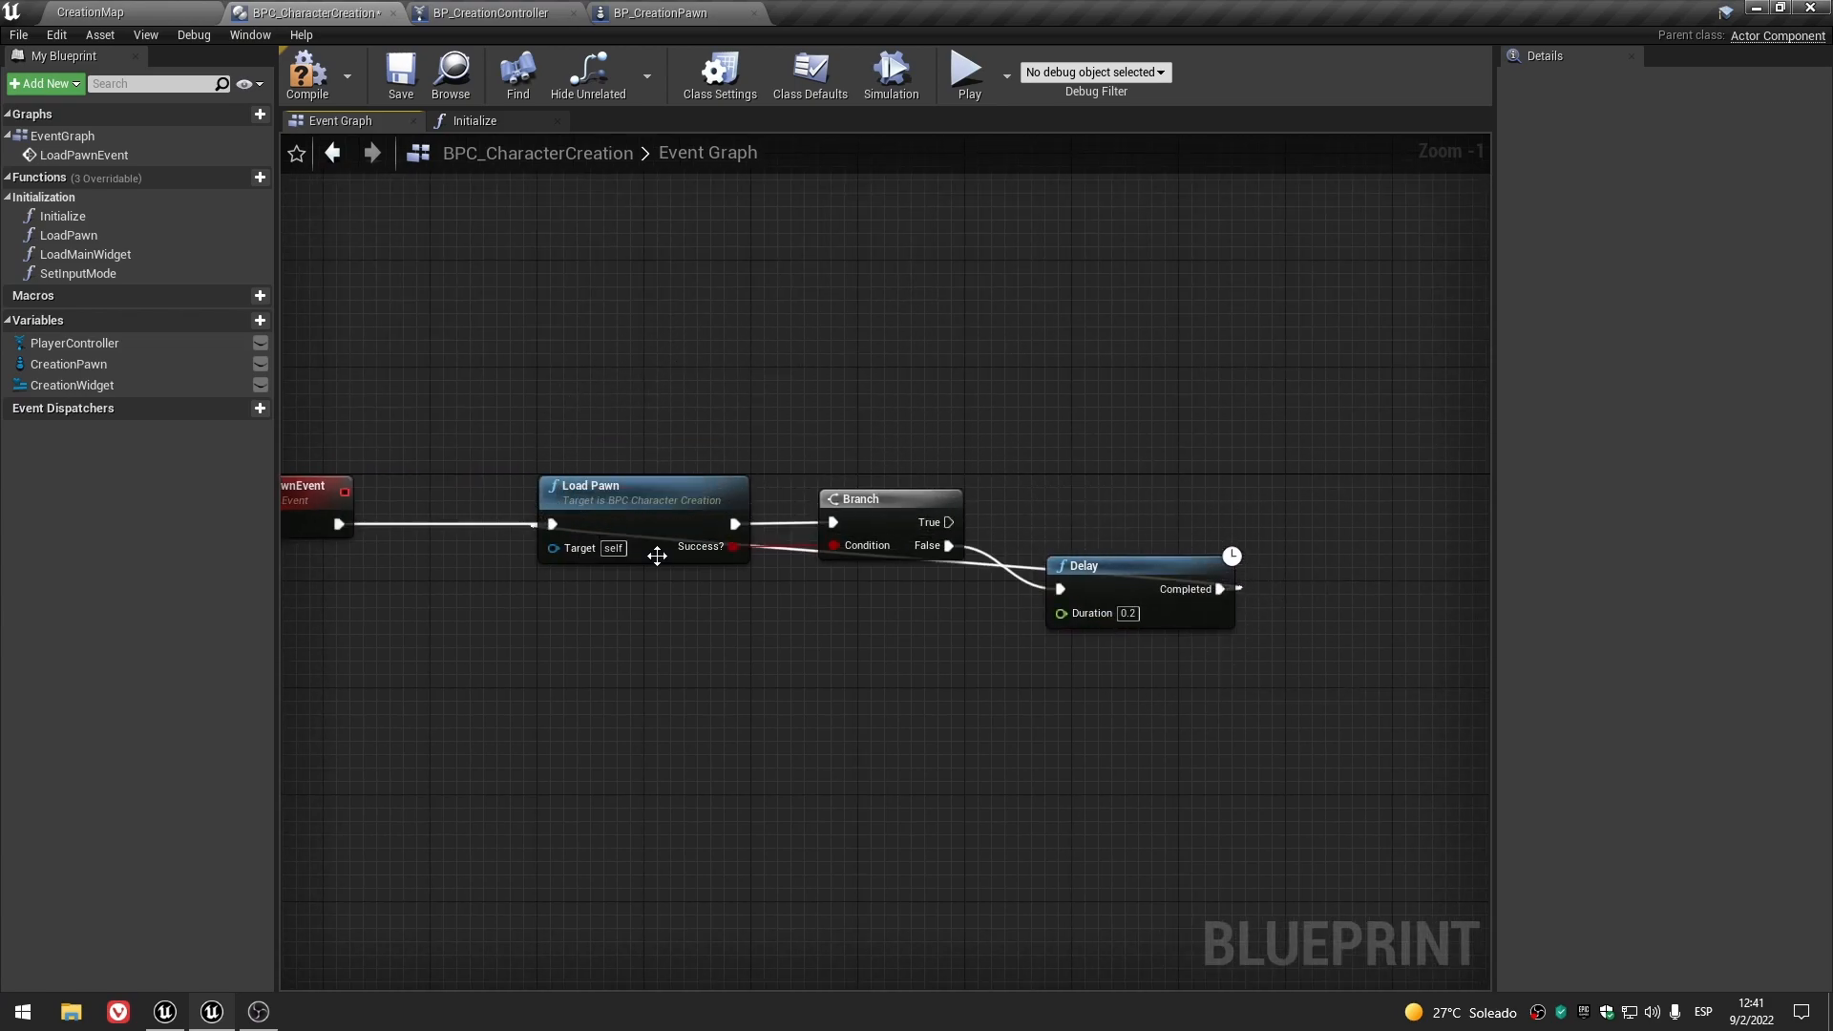
- Route the return wire above the nodes with two reroute points and align Delay with the Branch
double_click(968, 564)
left_click_drag(961, 570, 1202, 468)
double_click(620, 458)
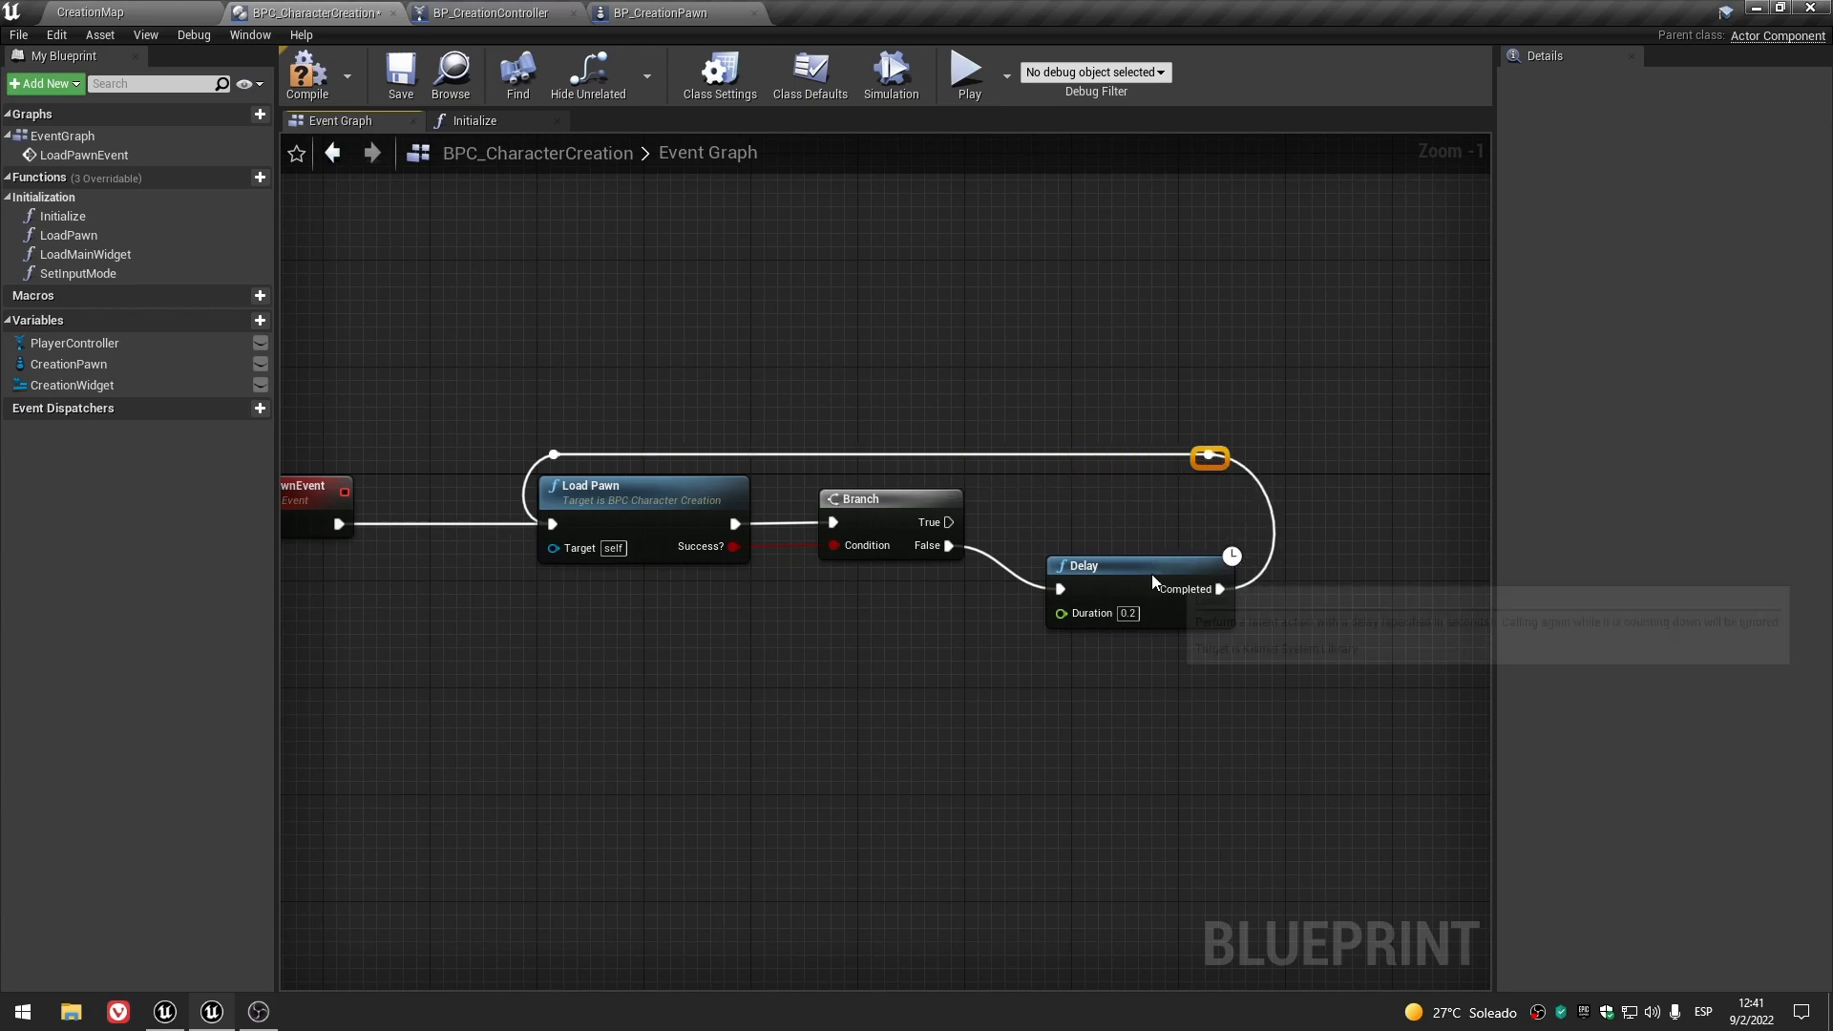
left_click_drag(1153, 586, 1153, 519)
left_click(885, 646)
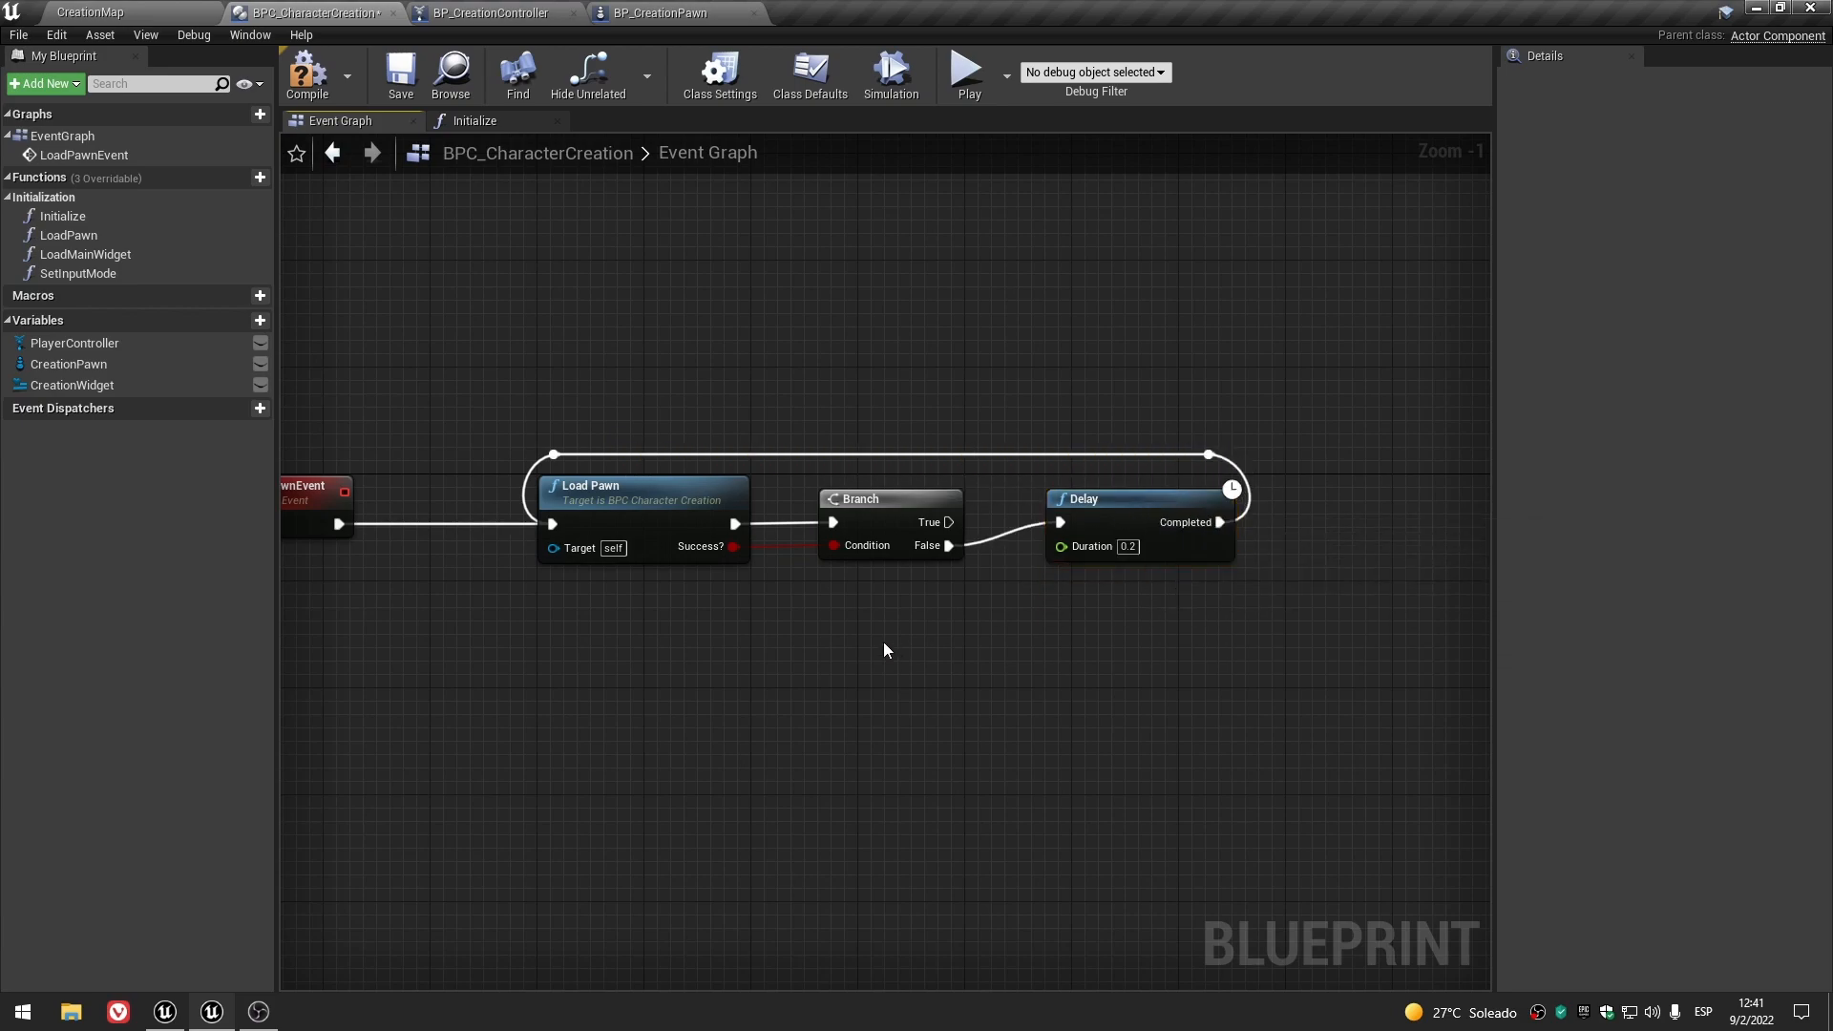
- Review the retry loop through the Load Pawn, Branch and Delay nodes
left_click(596, 496)
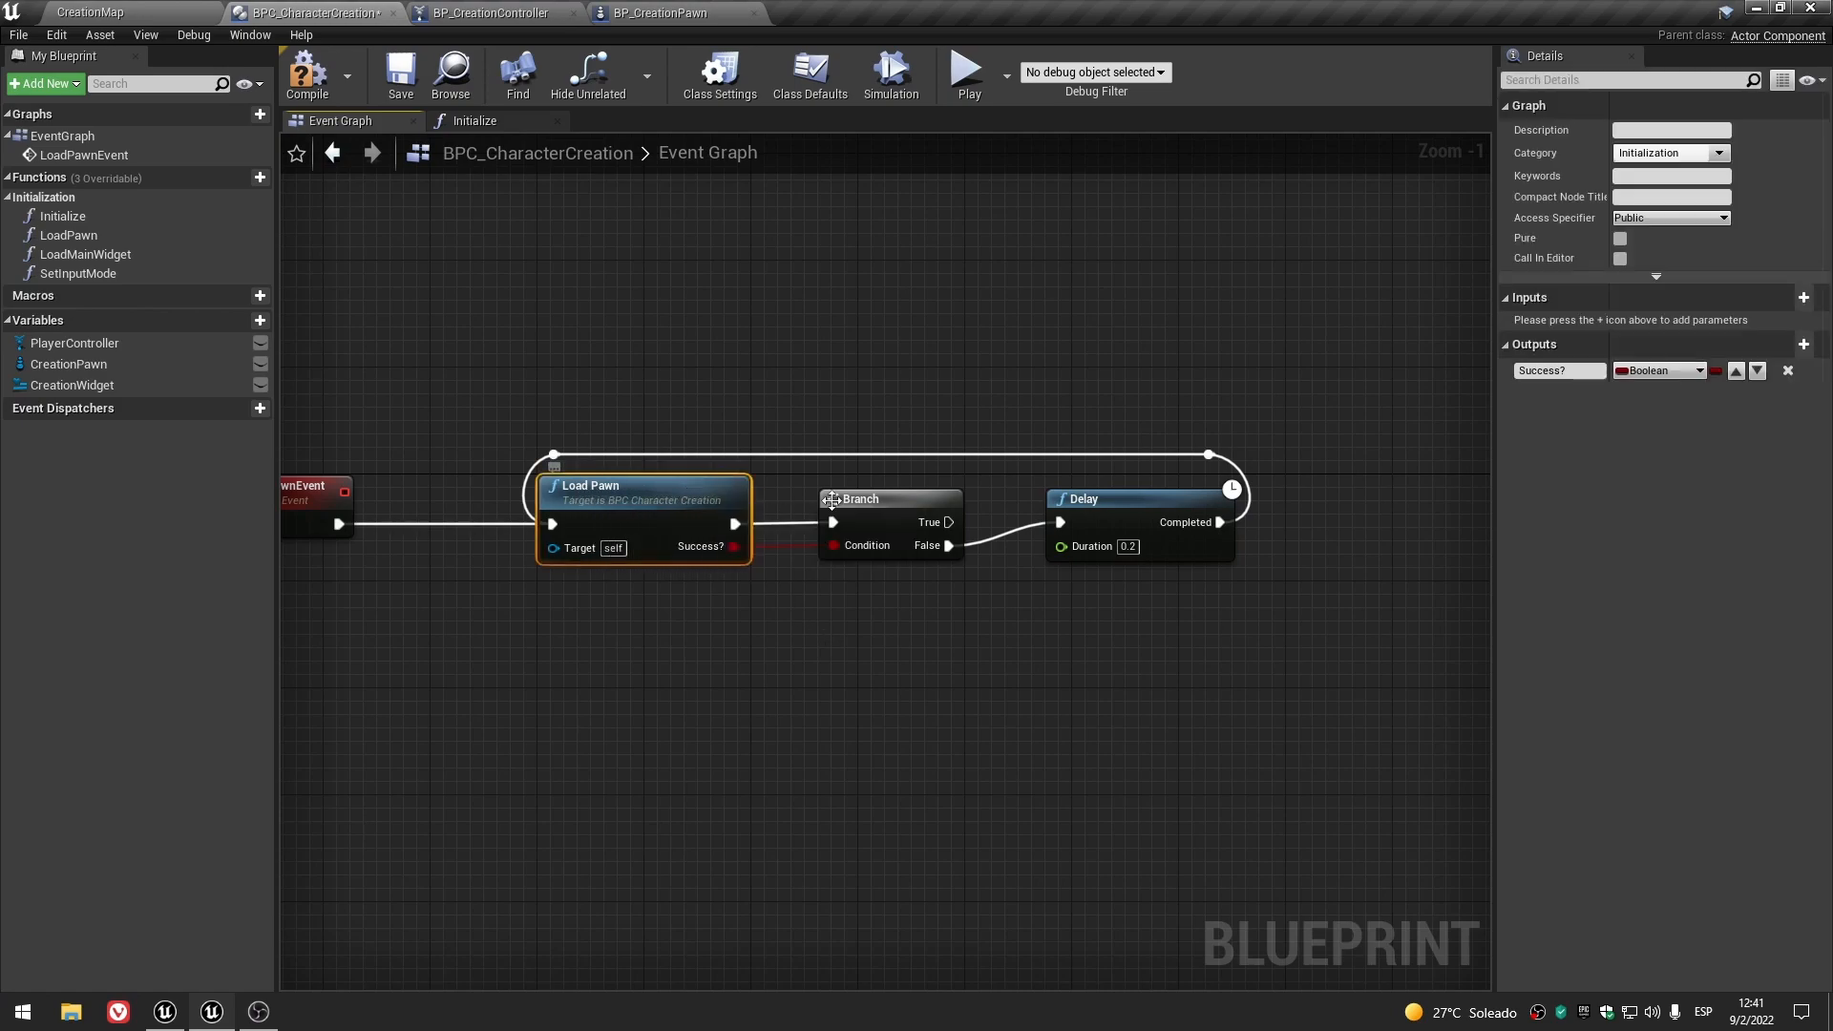
left_click(1002, 490)
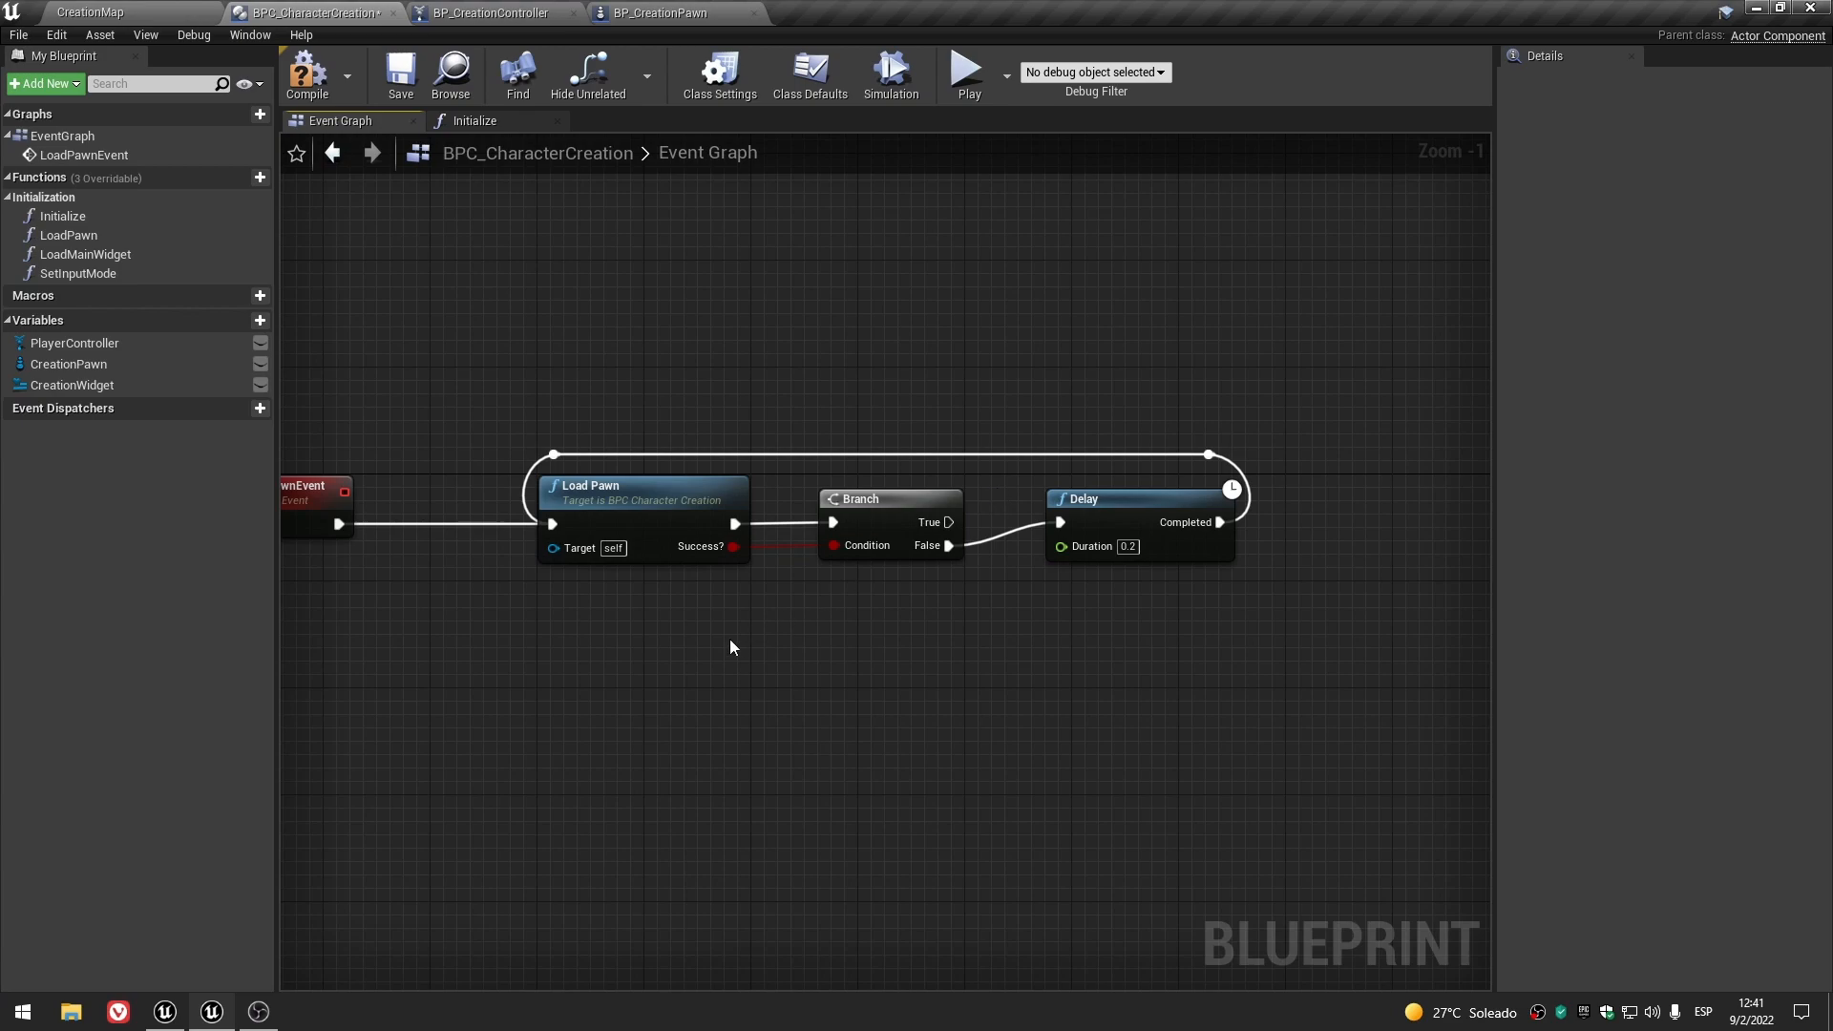
left_click(1126, 501)
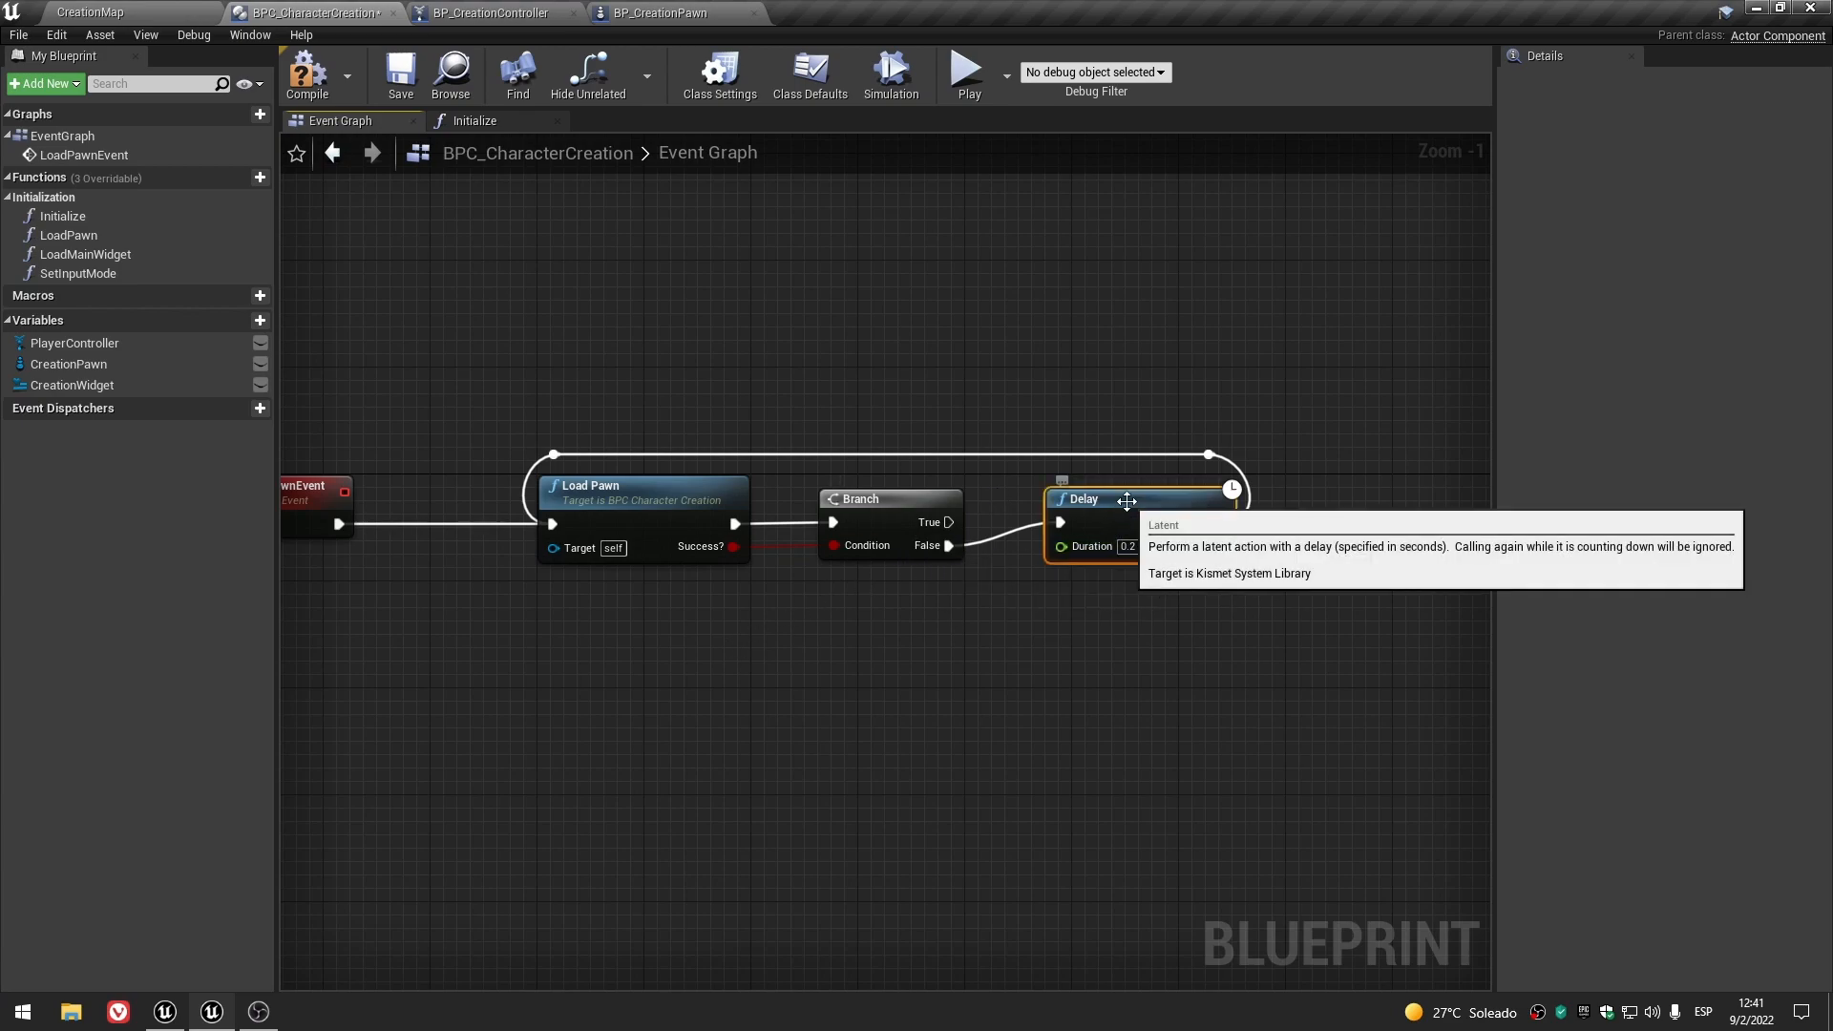
left_click(617, 494)
- Examine the Load Pawn function's actor lookup, Is Valid check, Creation Pawn setter and Return Nodes, and return to the Event Graph
double_click(621, 494)
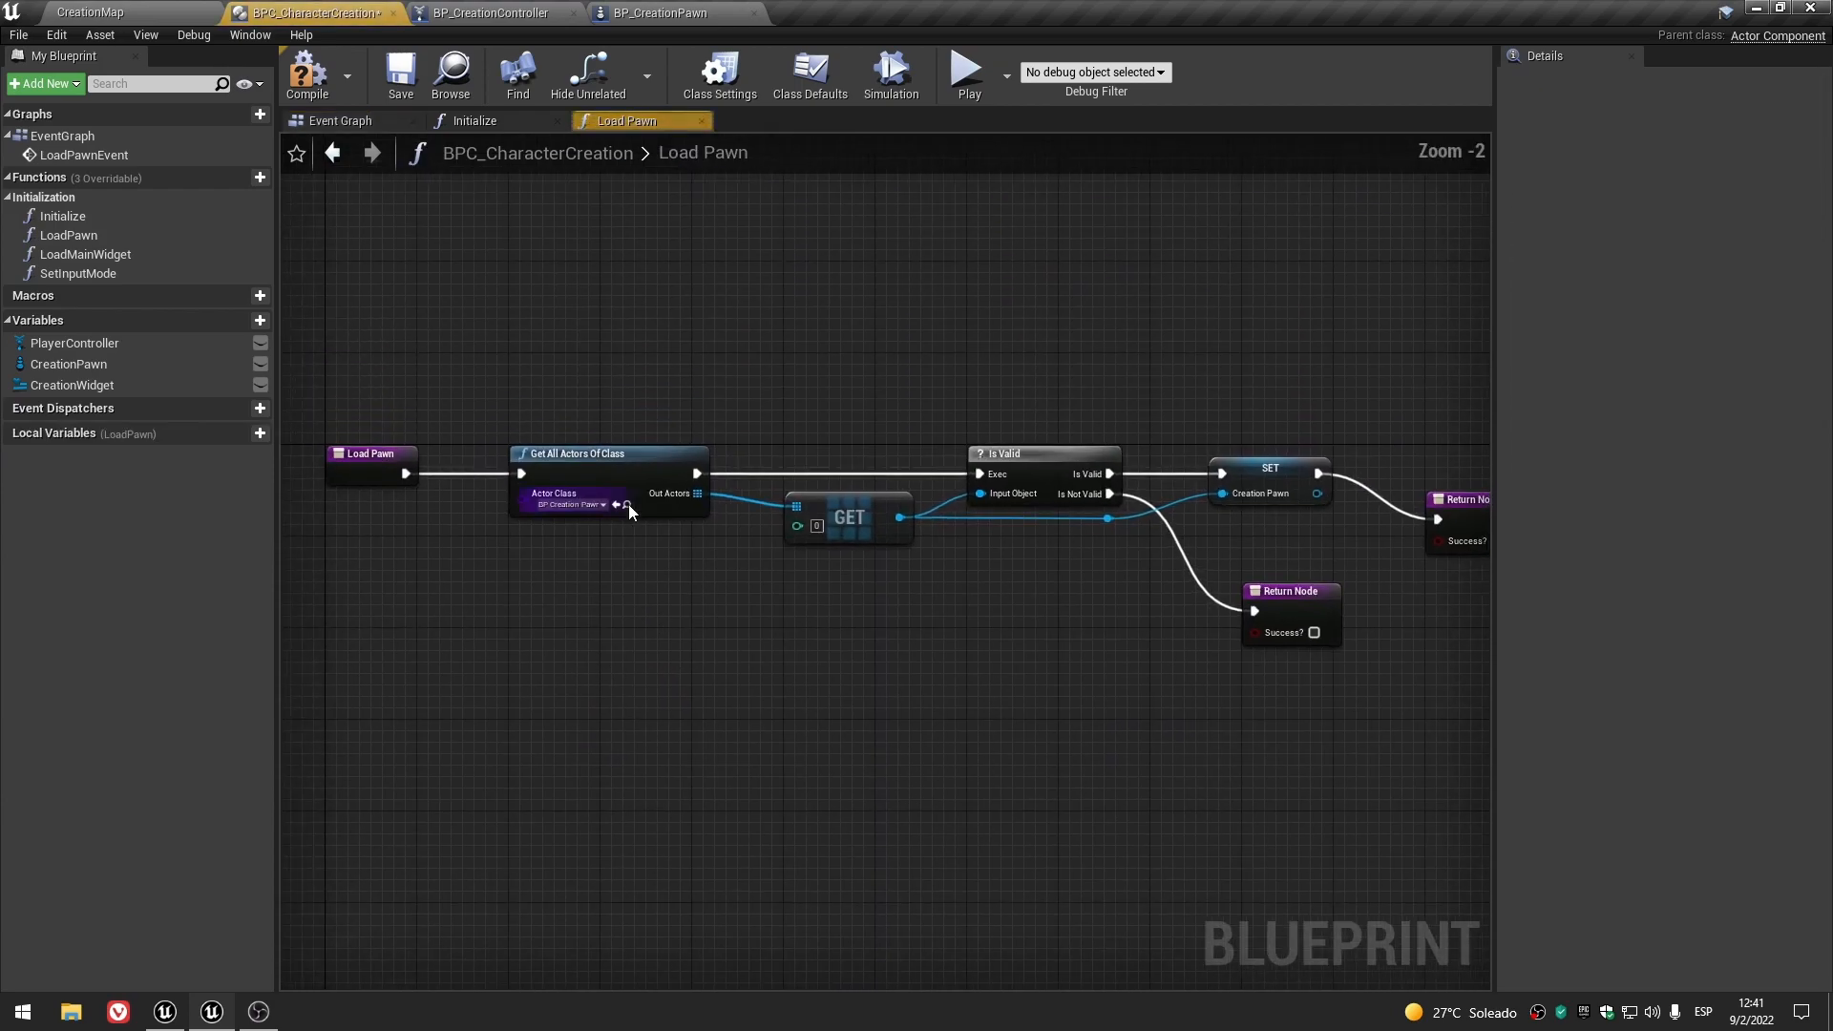
right_click_drag(976, 685, 850, 655)
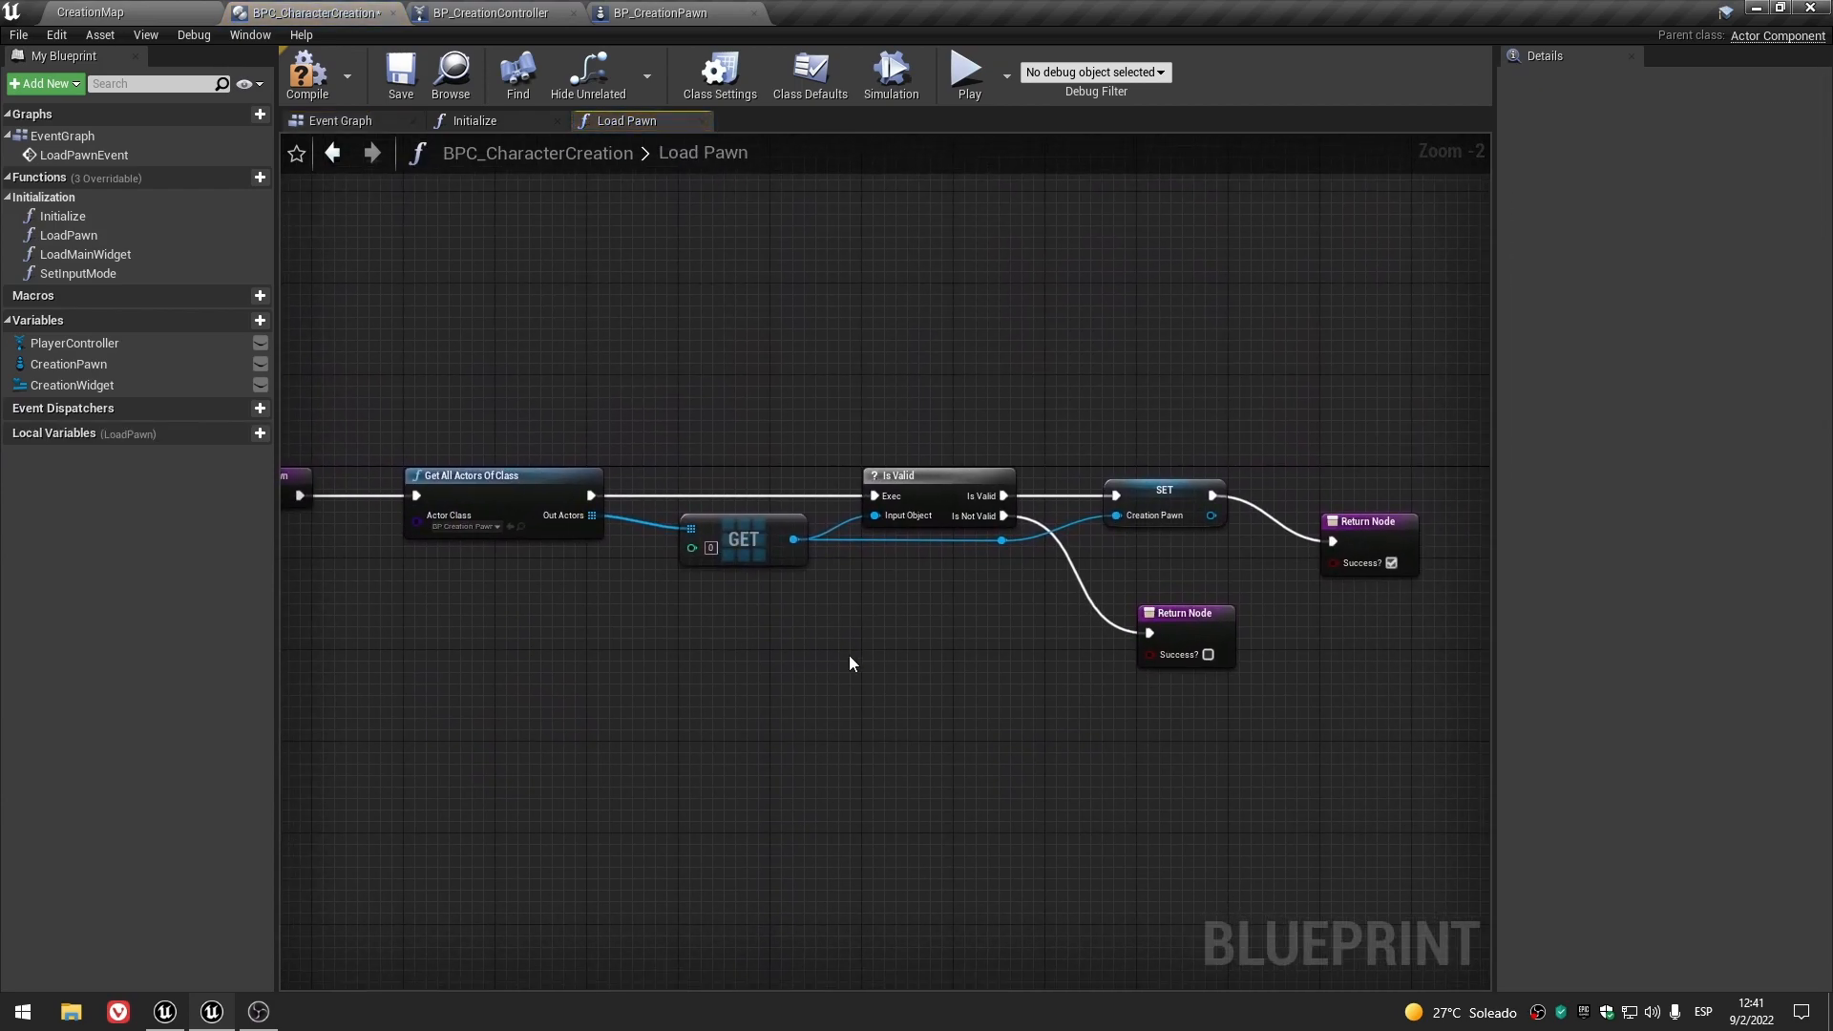
left_click(504, 485)
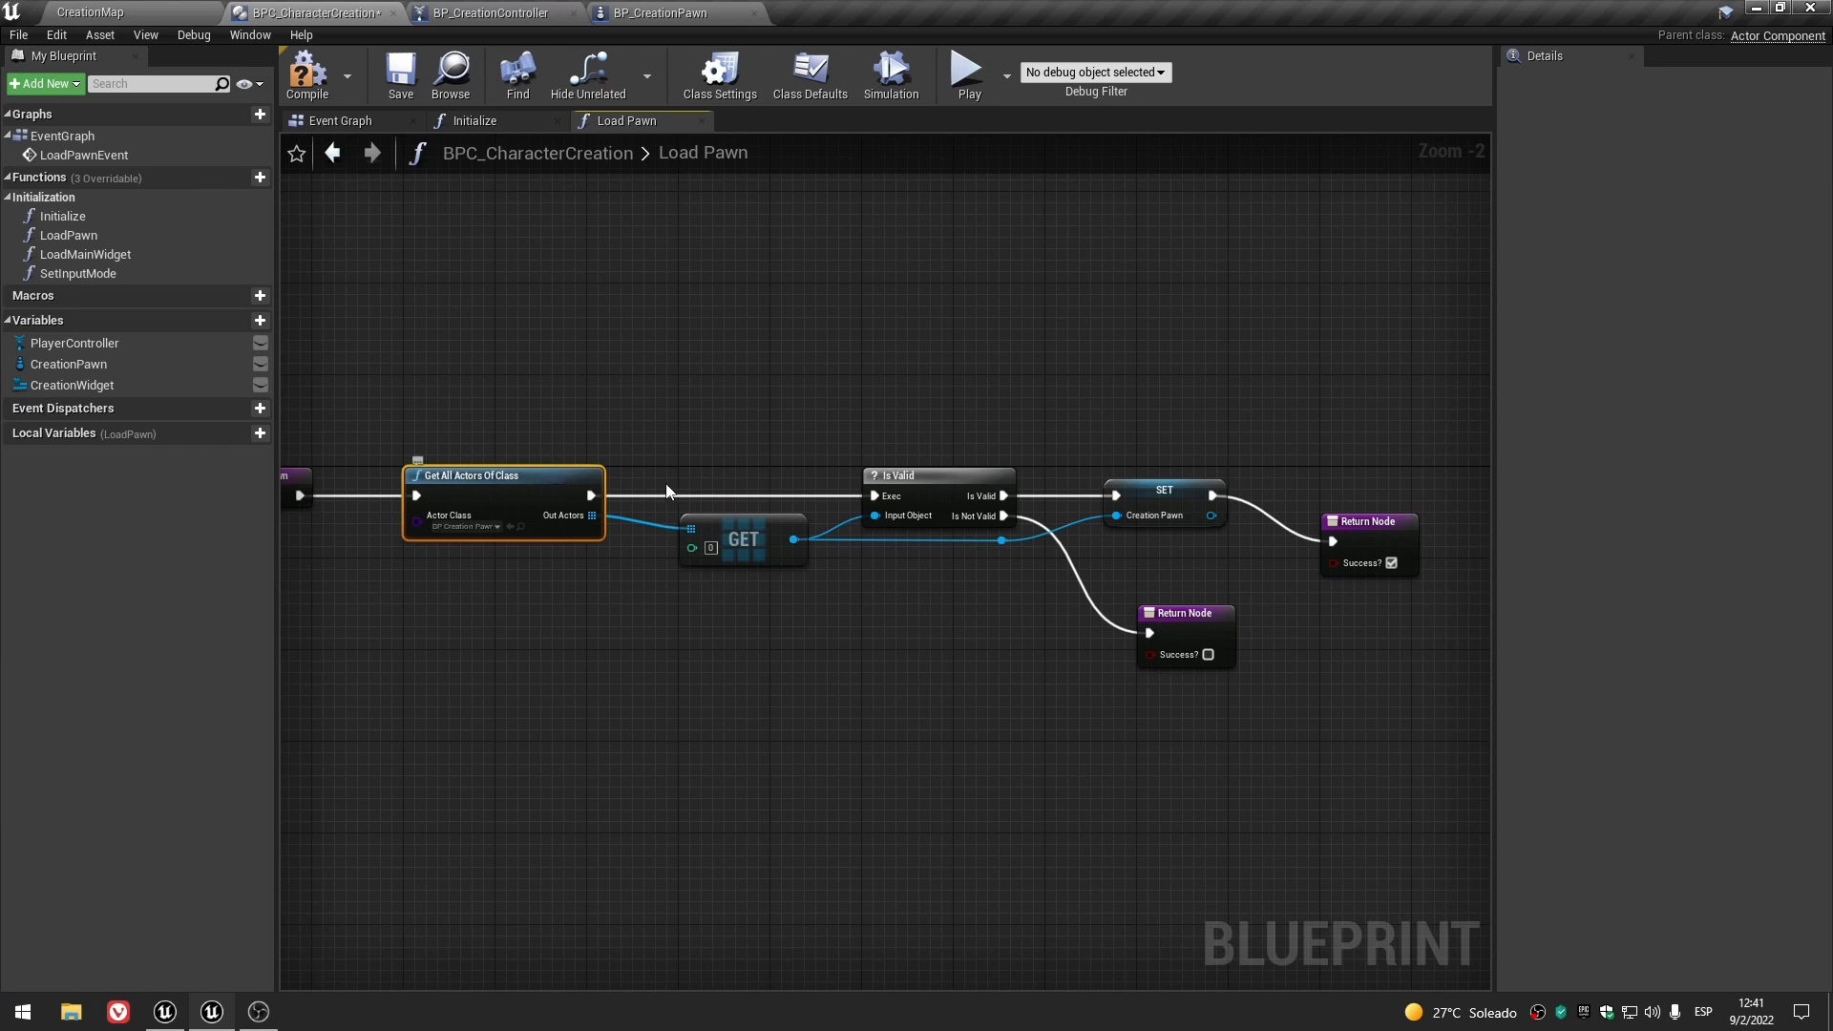
left_click(783, 231)
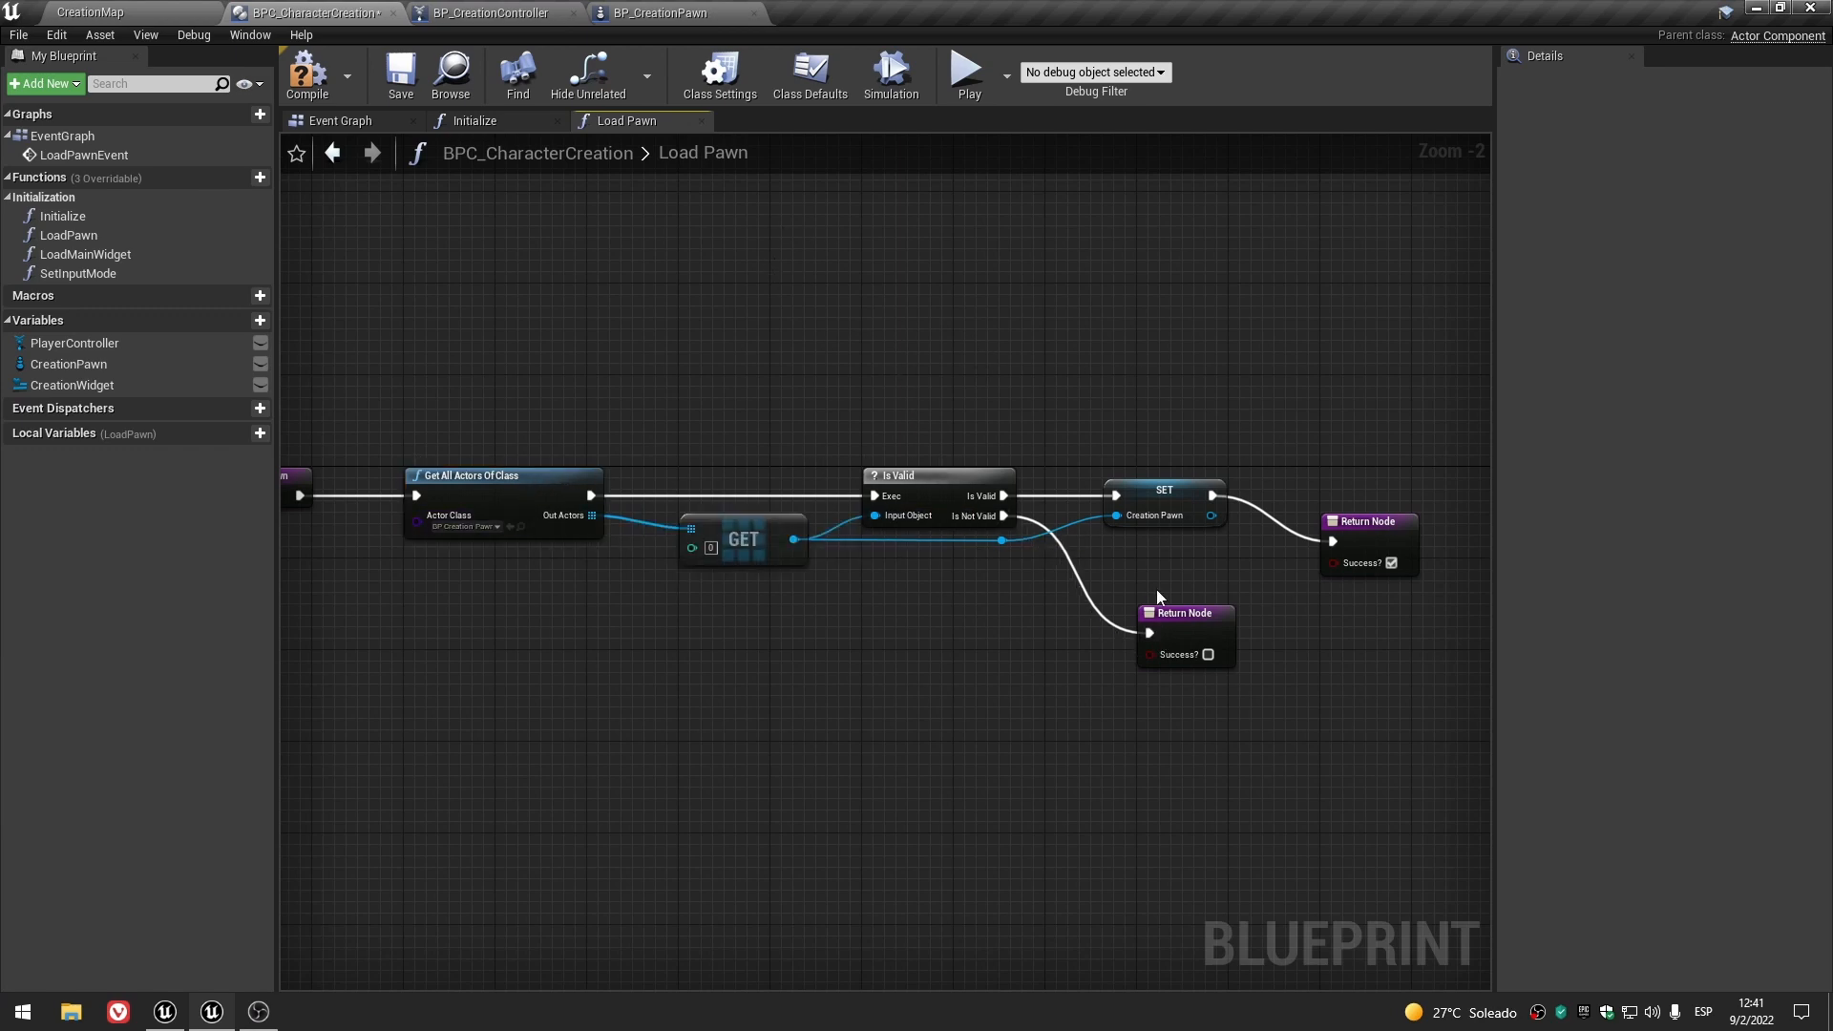
left_click(1161, 498)
left_click(1118, 415)
left_click(1158, 501)
left_click(1123, 450)
left_click(1158, 496)
left_click(945, 387)
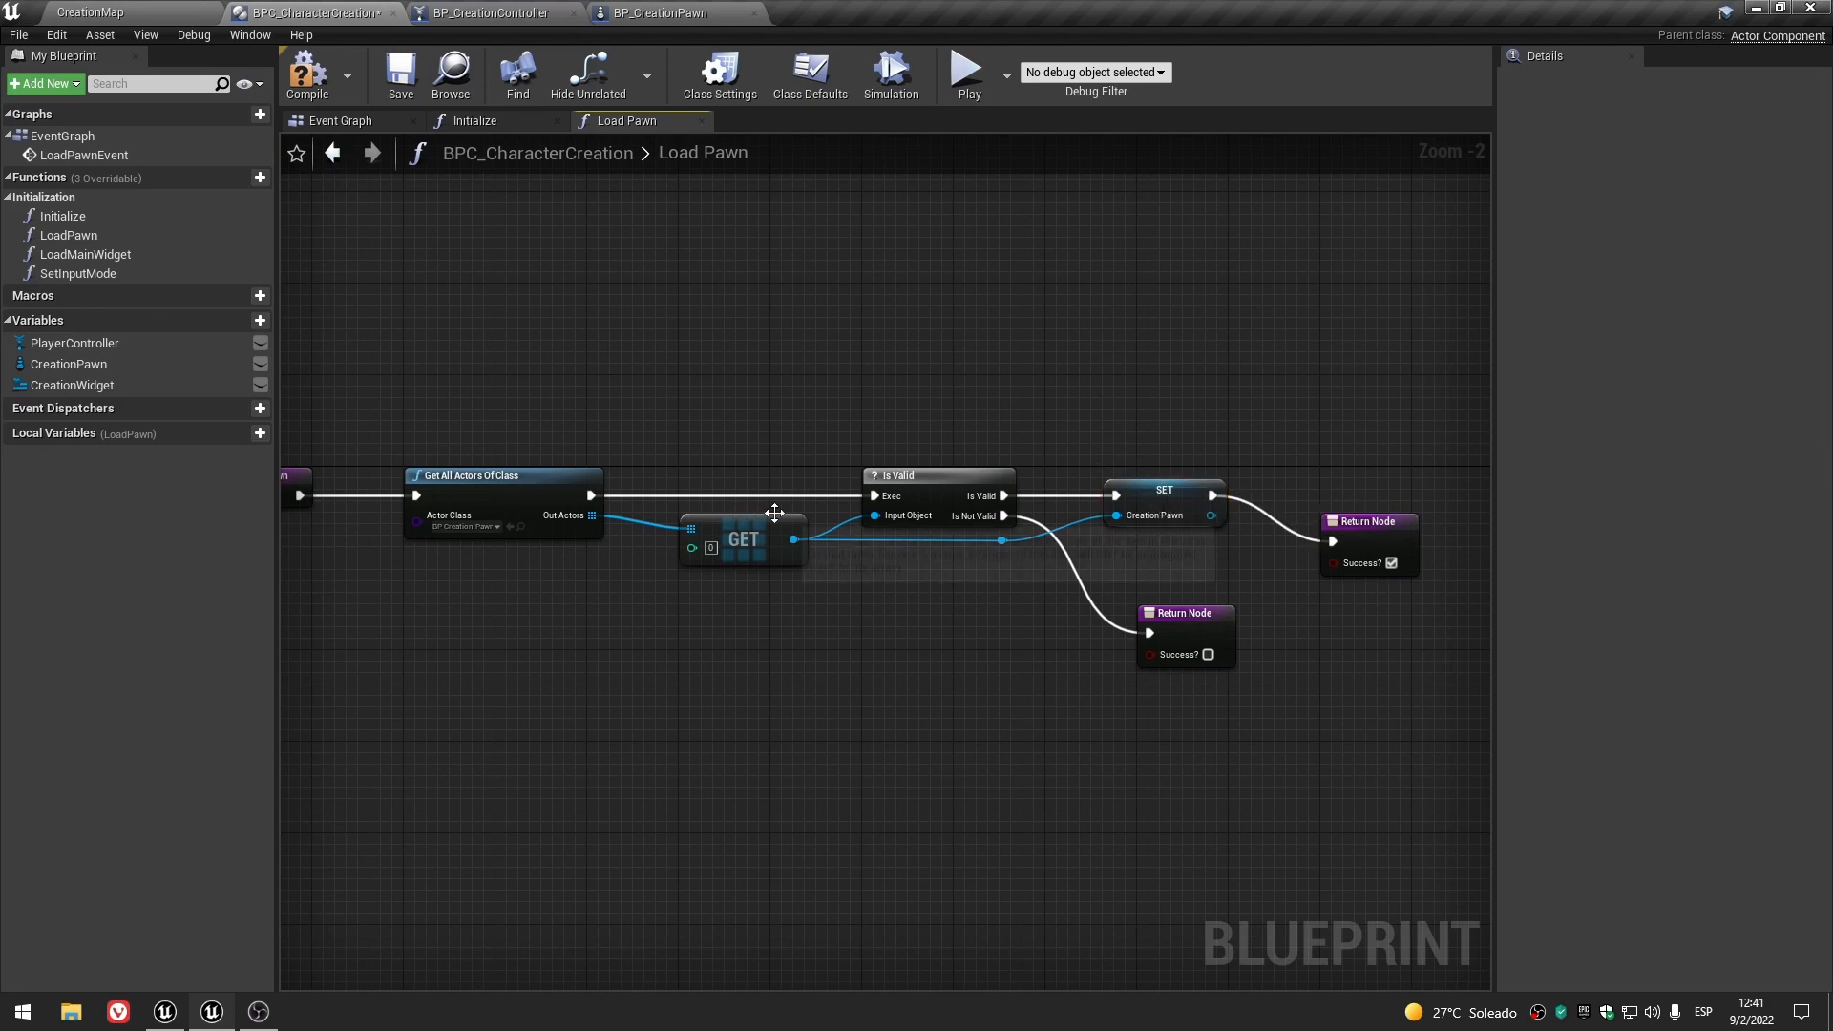
left_click(1180, 497)
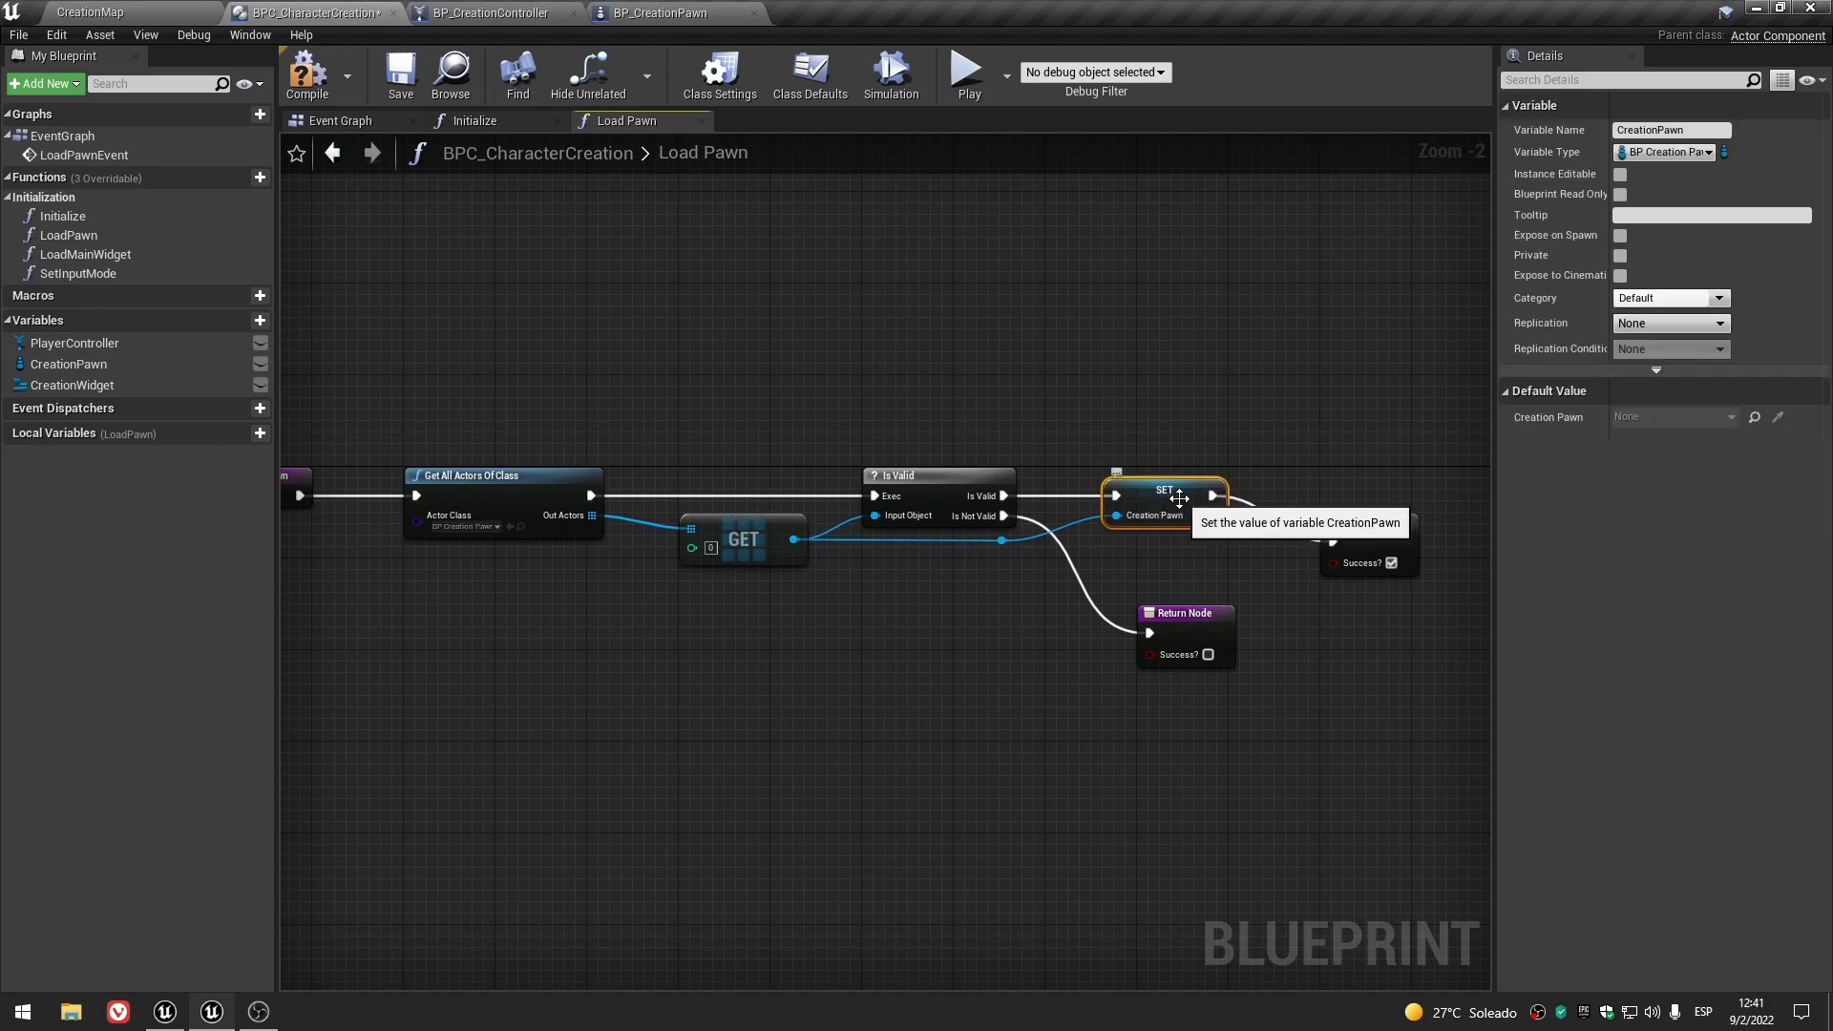
left_click(840, 405)
left_click(703, 120)
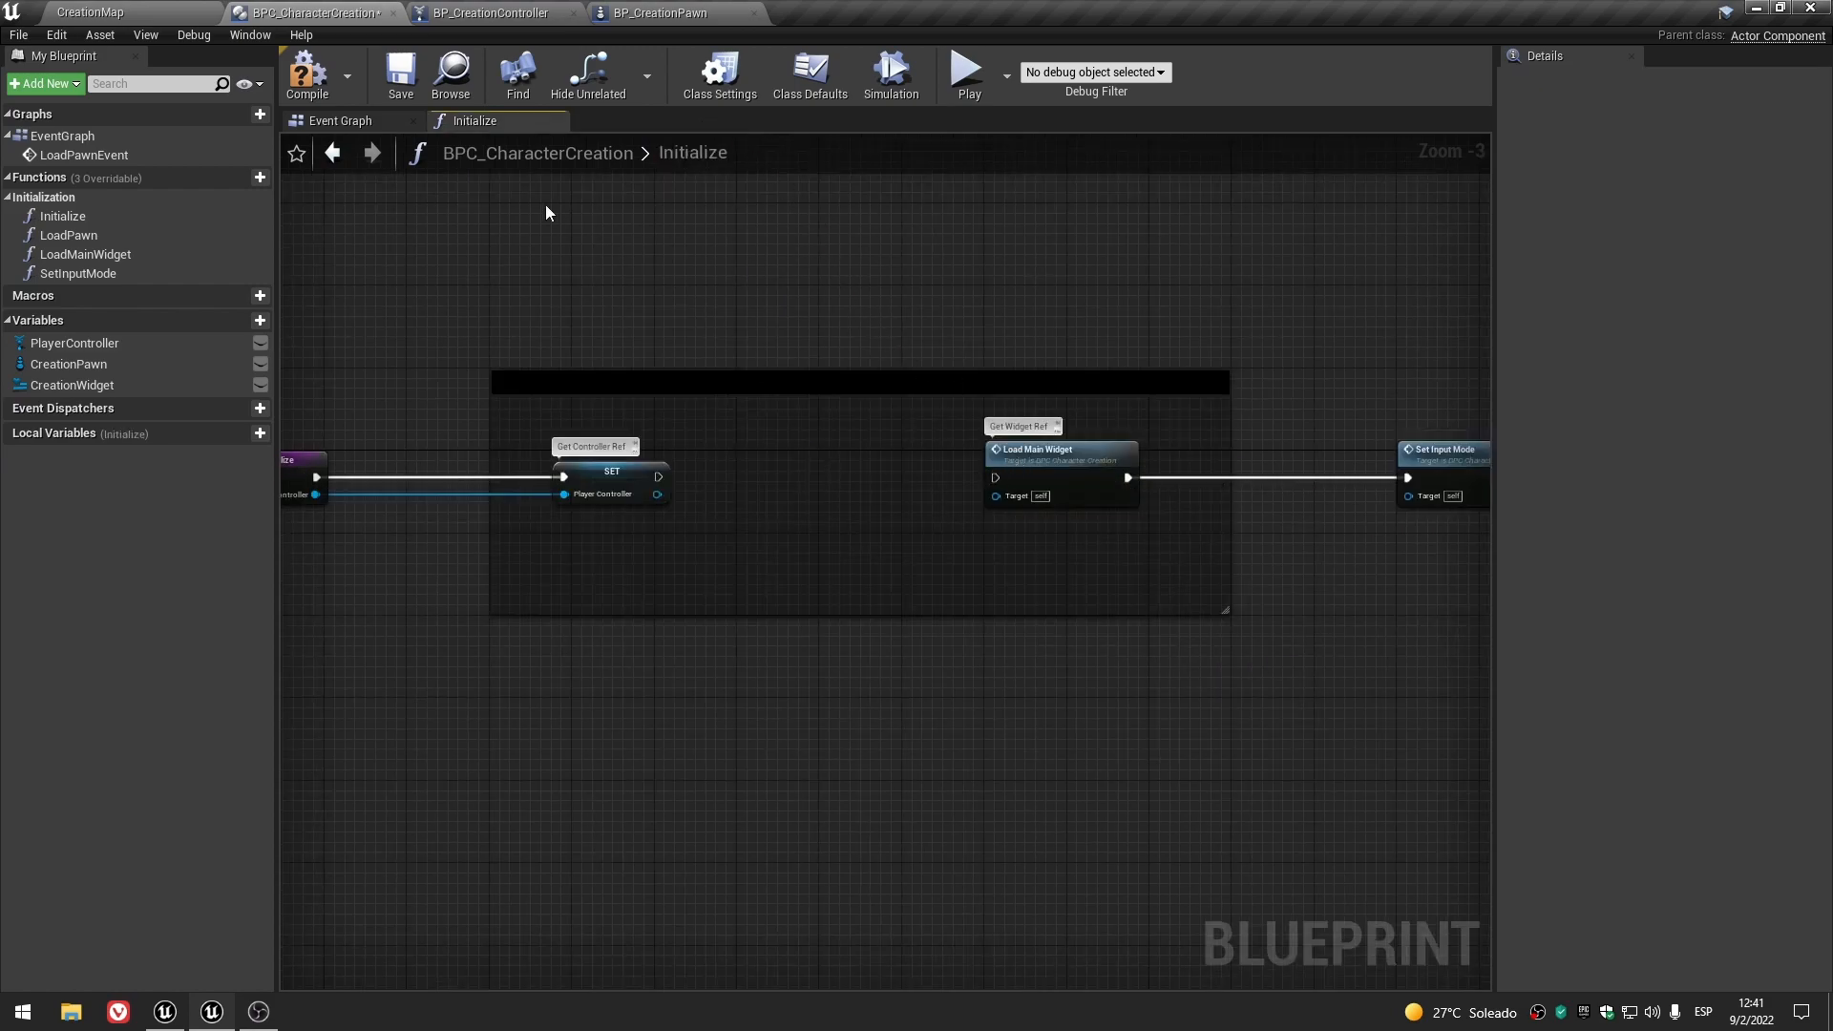
left_click(355, 124)
right_click_drag(910, 656, 964, 636)
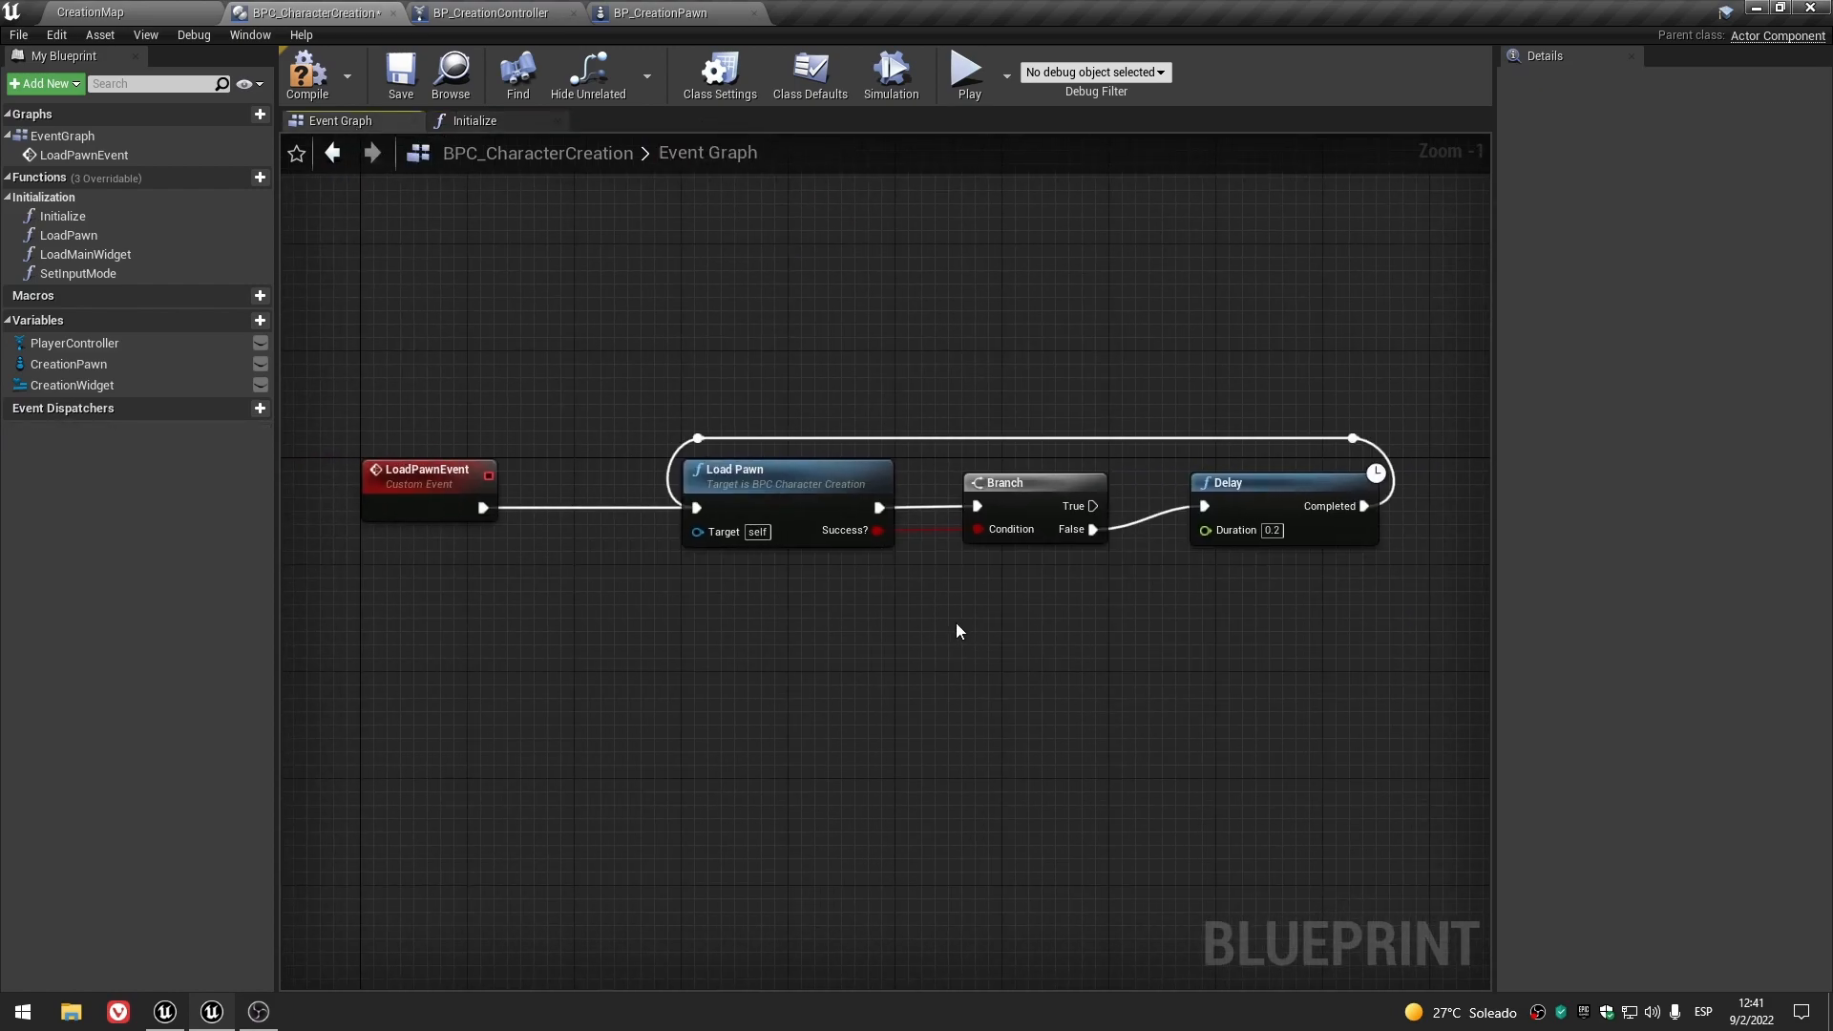
- Move the return wire's two reroute points below the nodes and compare the layout with the other Unreal Editor project
left_click(168, 1015)
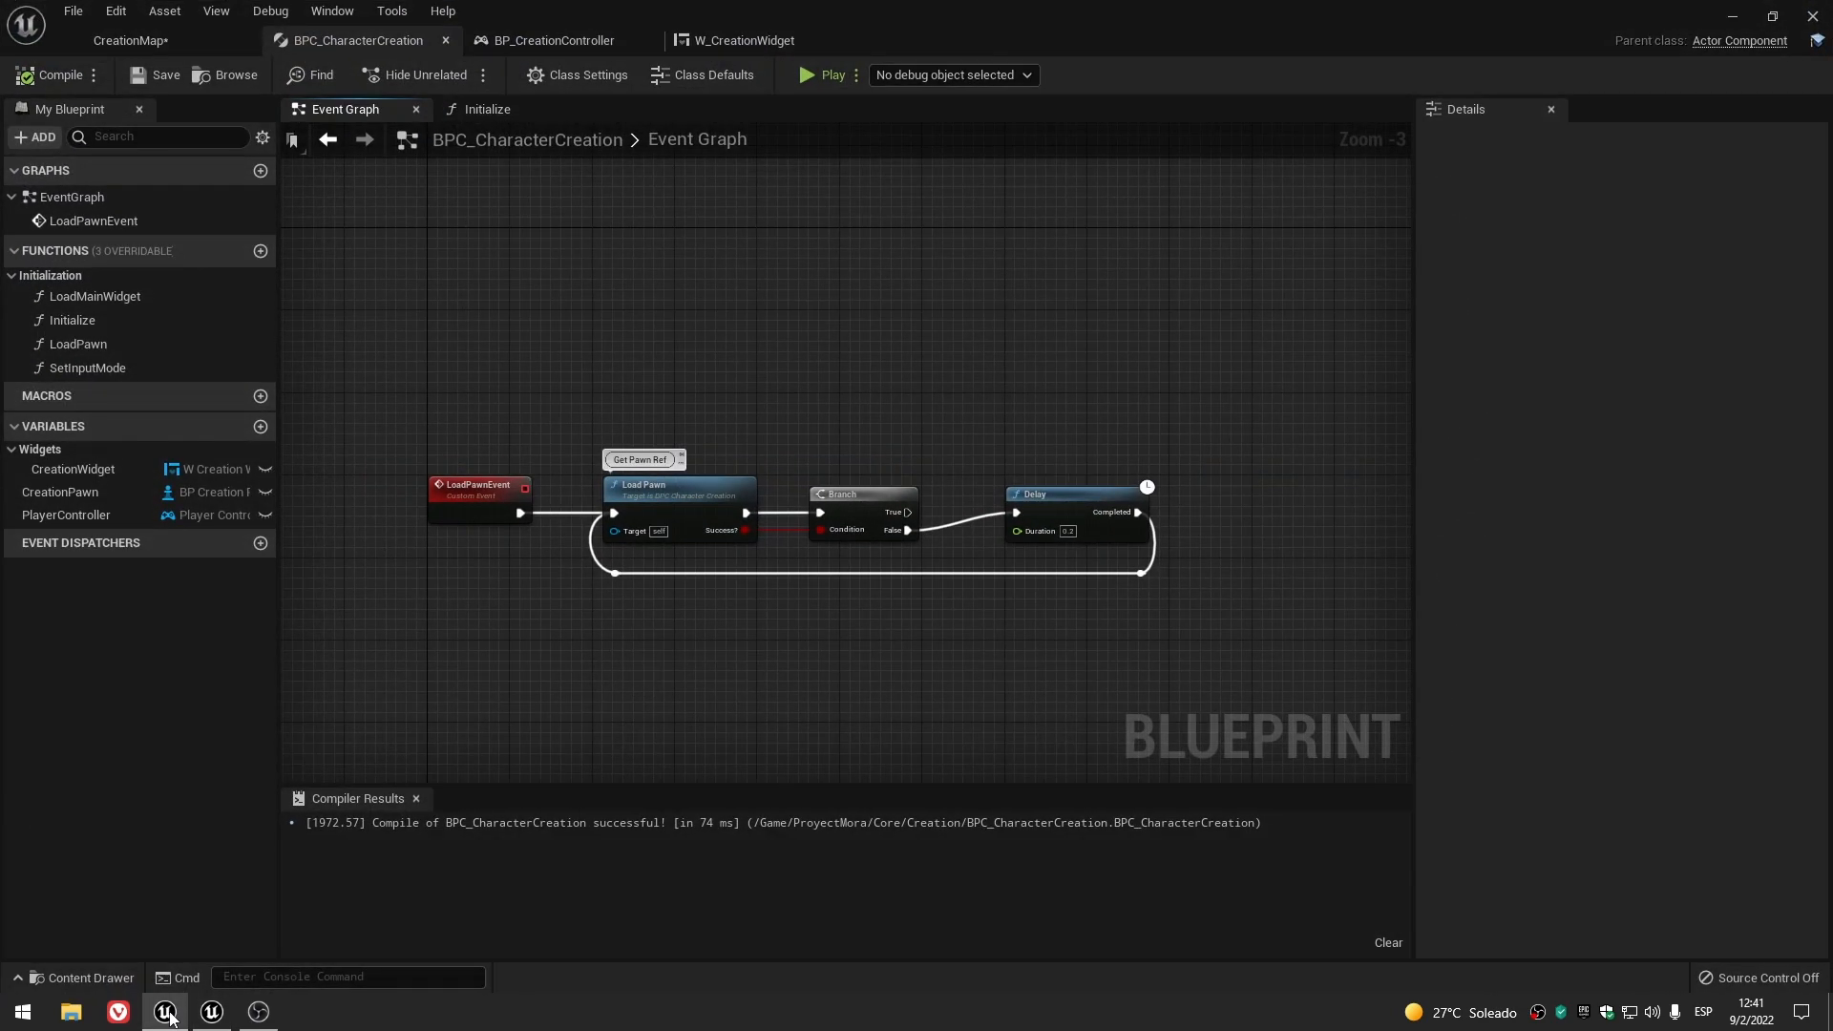
left_click(170, 1019)
right_click_drag(1091, 699, 949, 714)
left_click_drag(483, 377, 1212, 610)
left_click(1019, 679)
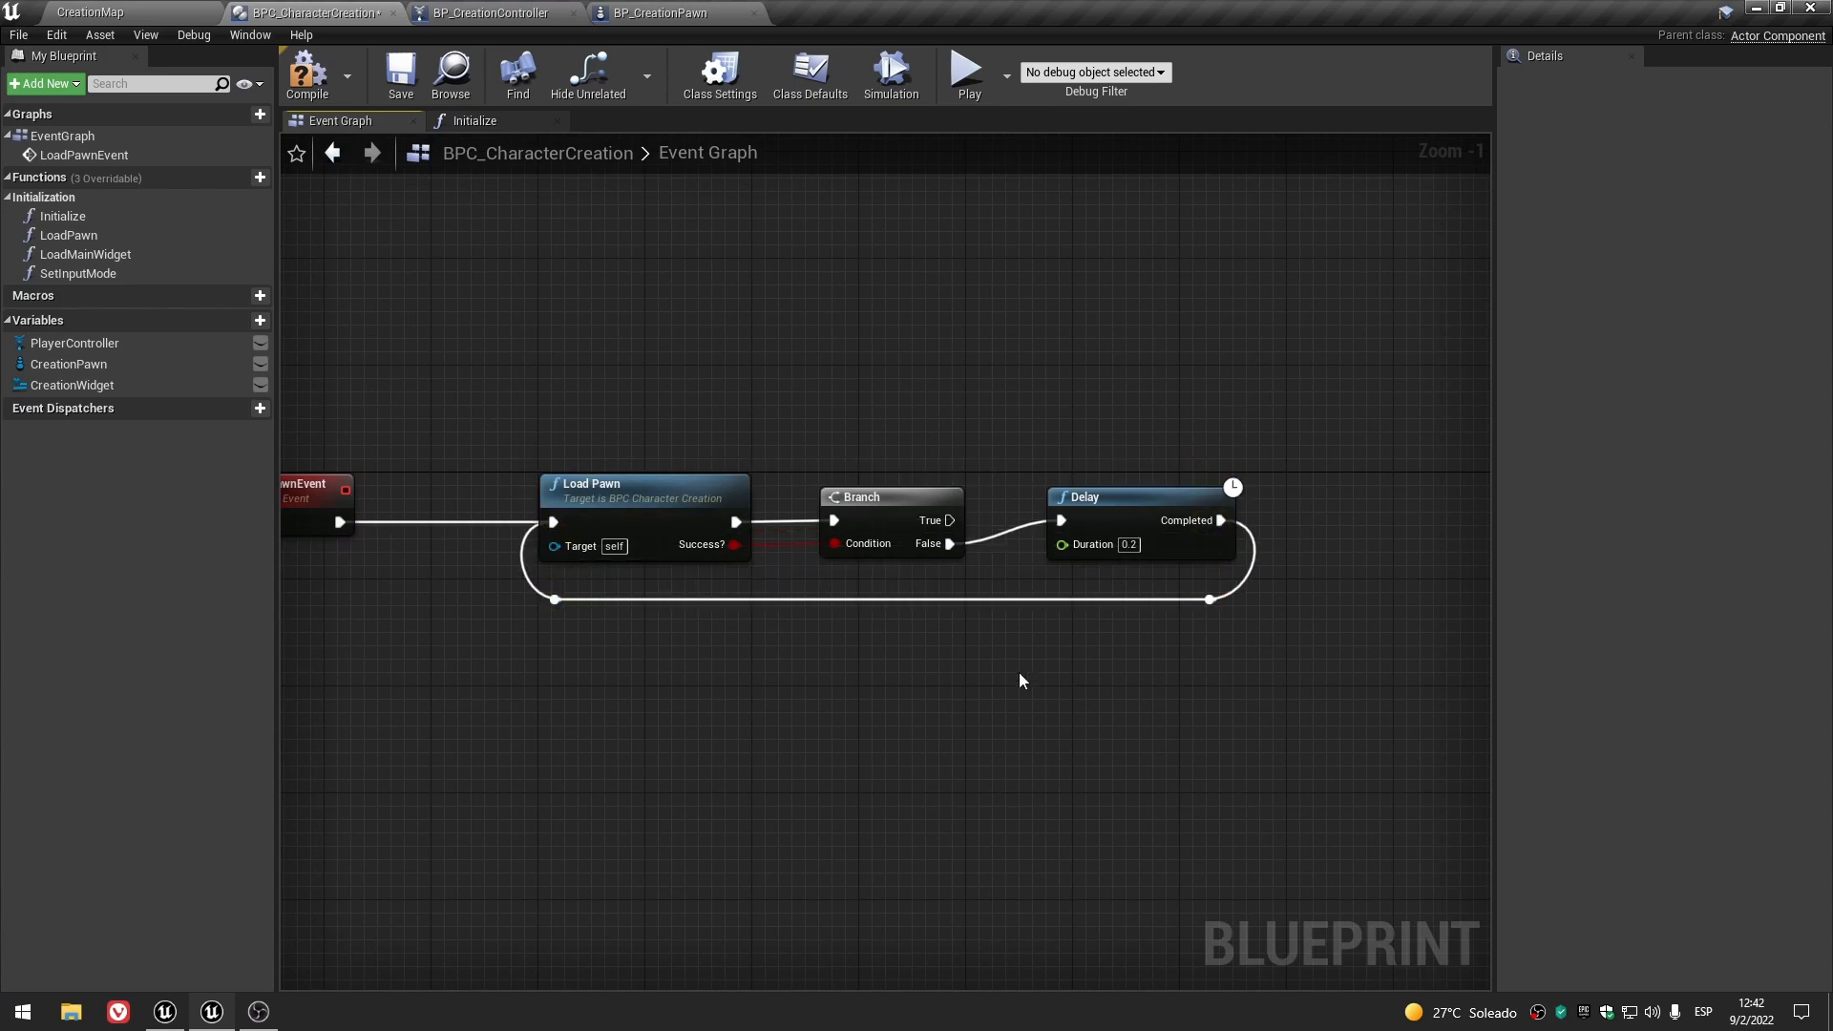
left_click(184, 1014)
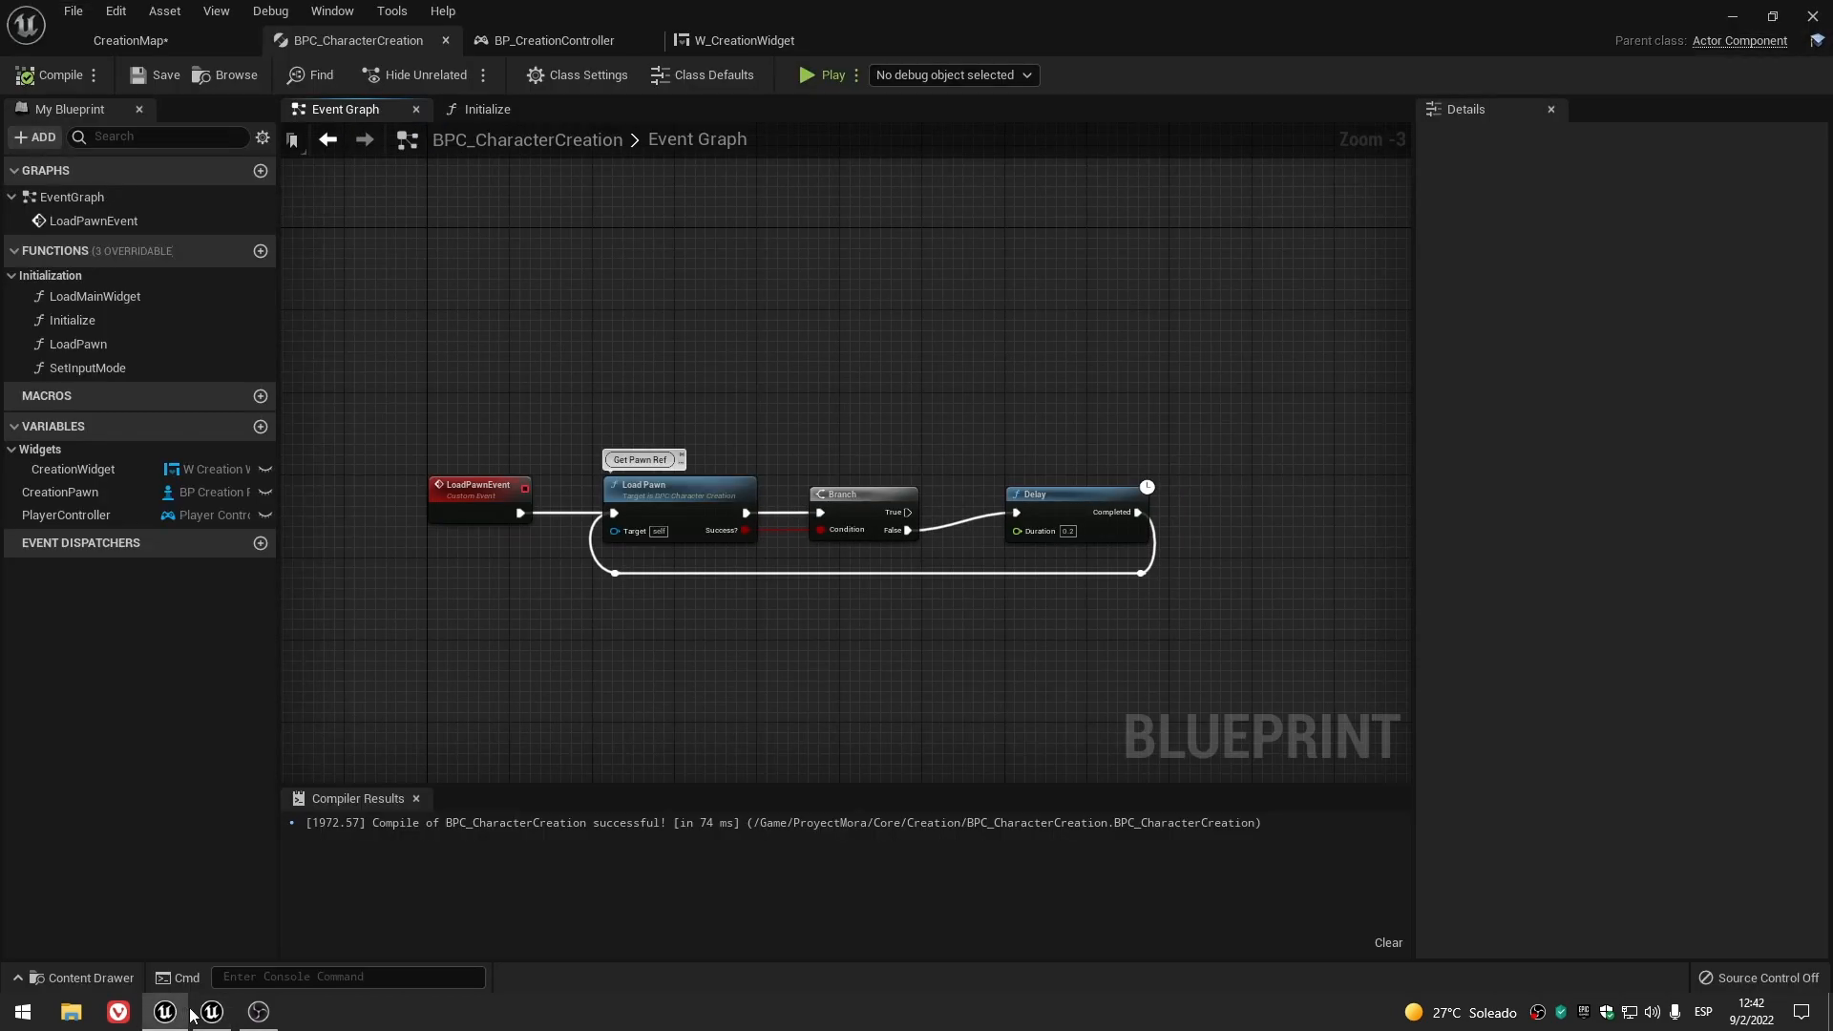
- Switch to the other Unreal Editor project, check its LoadPawnEvent retry loop, then compile and save BPC_CharacterCreation
left_click(211, 1012)
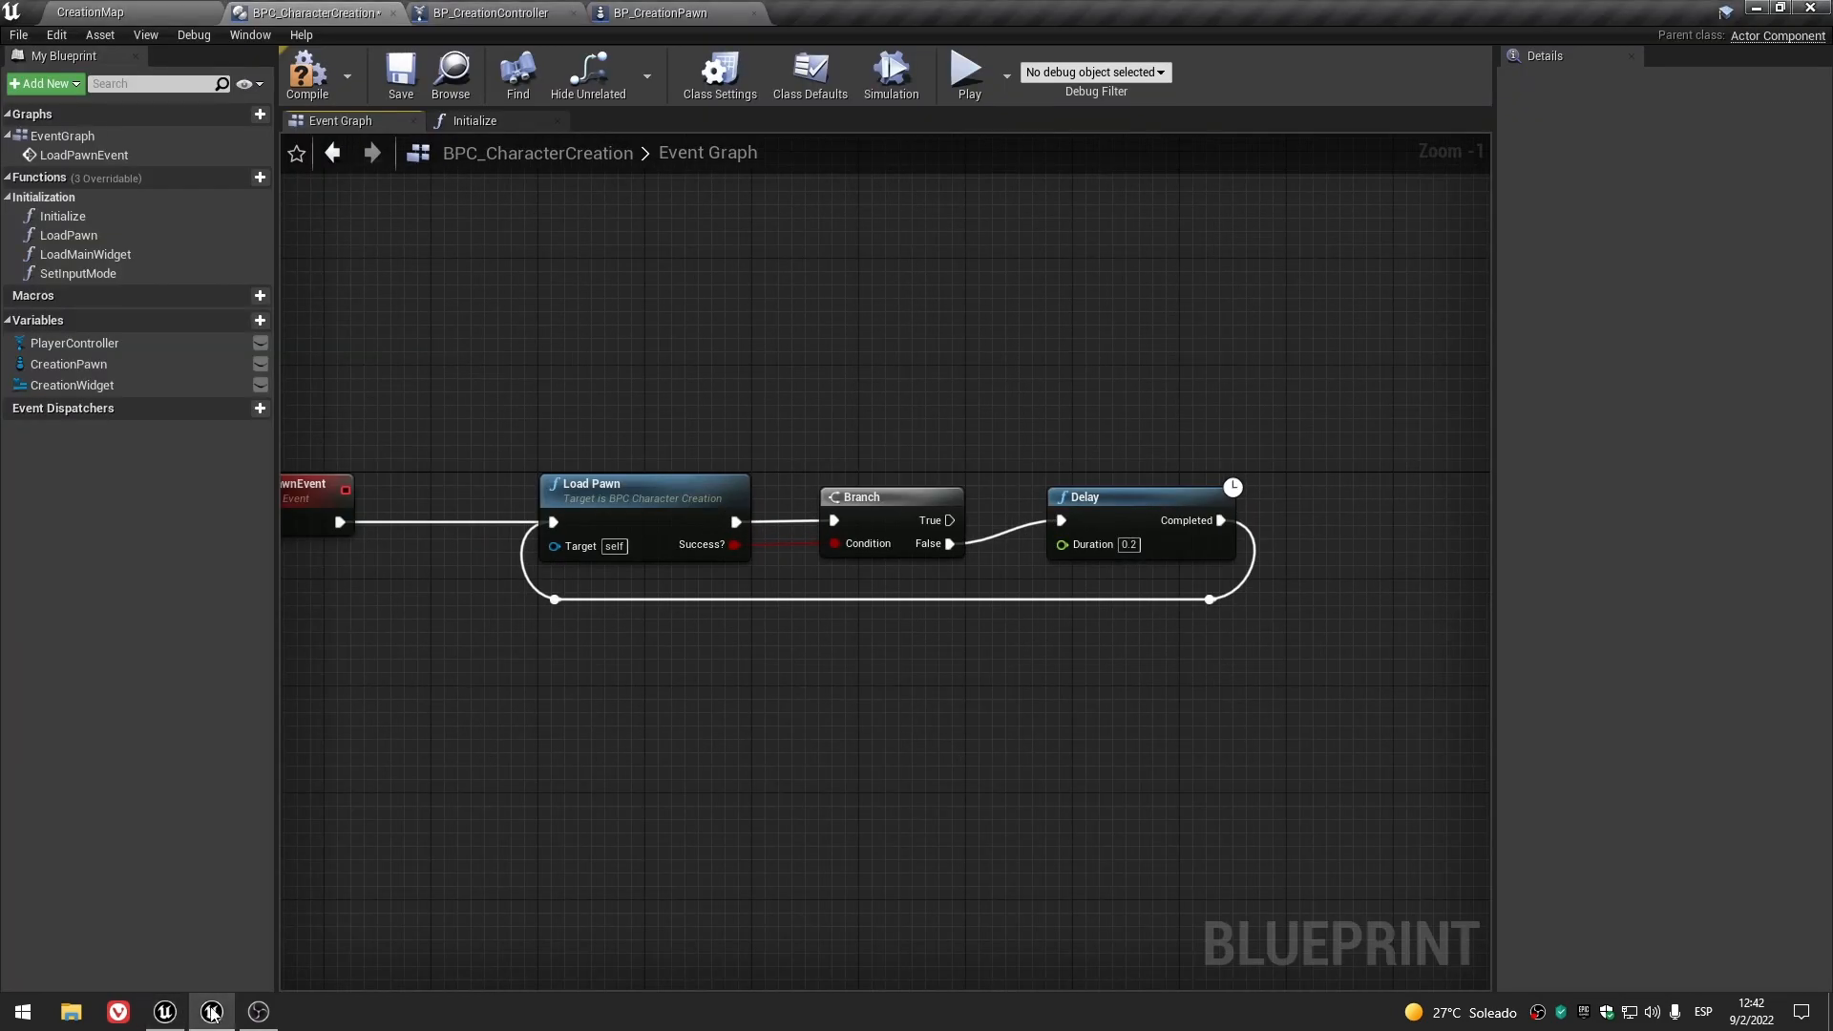
right_click_drag(601, 696, 674, 683)
left_click_drag(628, 742, 1360, 436)
left_click(1035, 375)
scroll(948, 420, "down", 1)
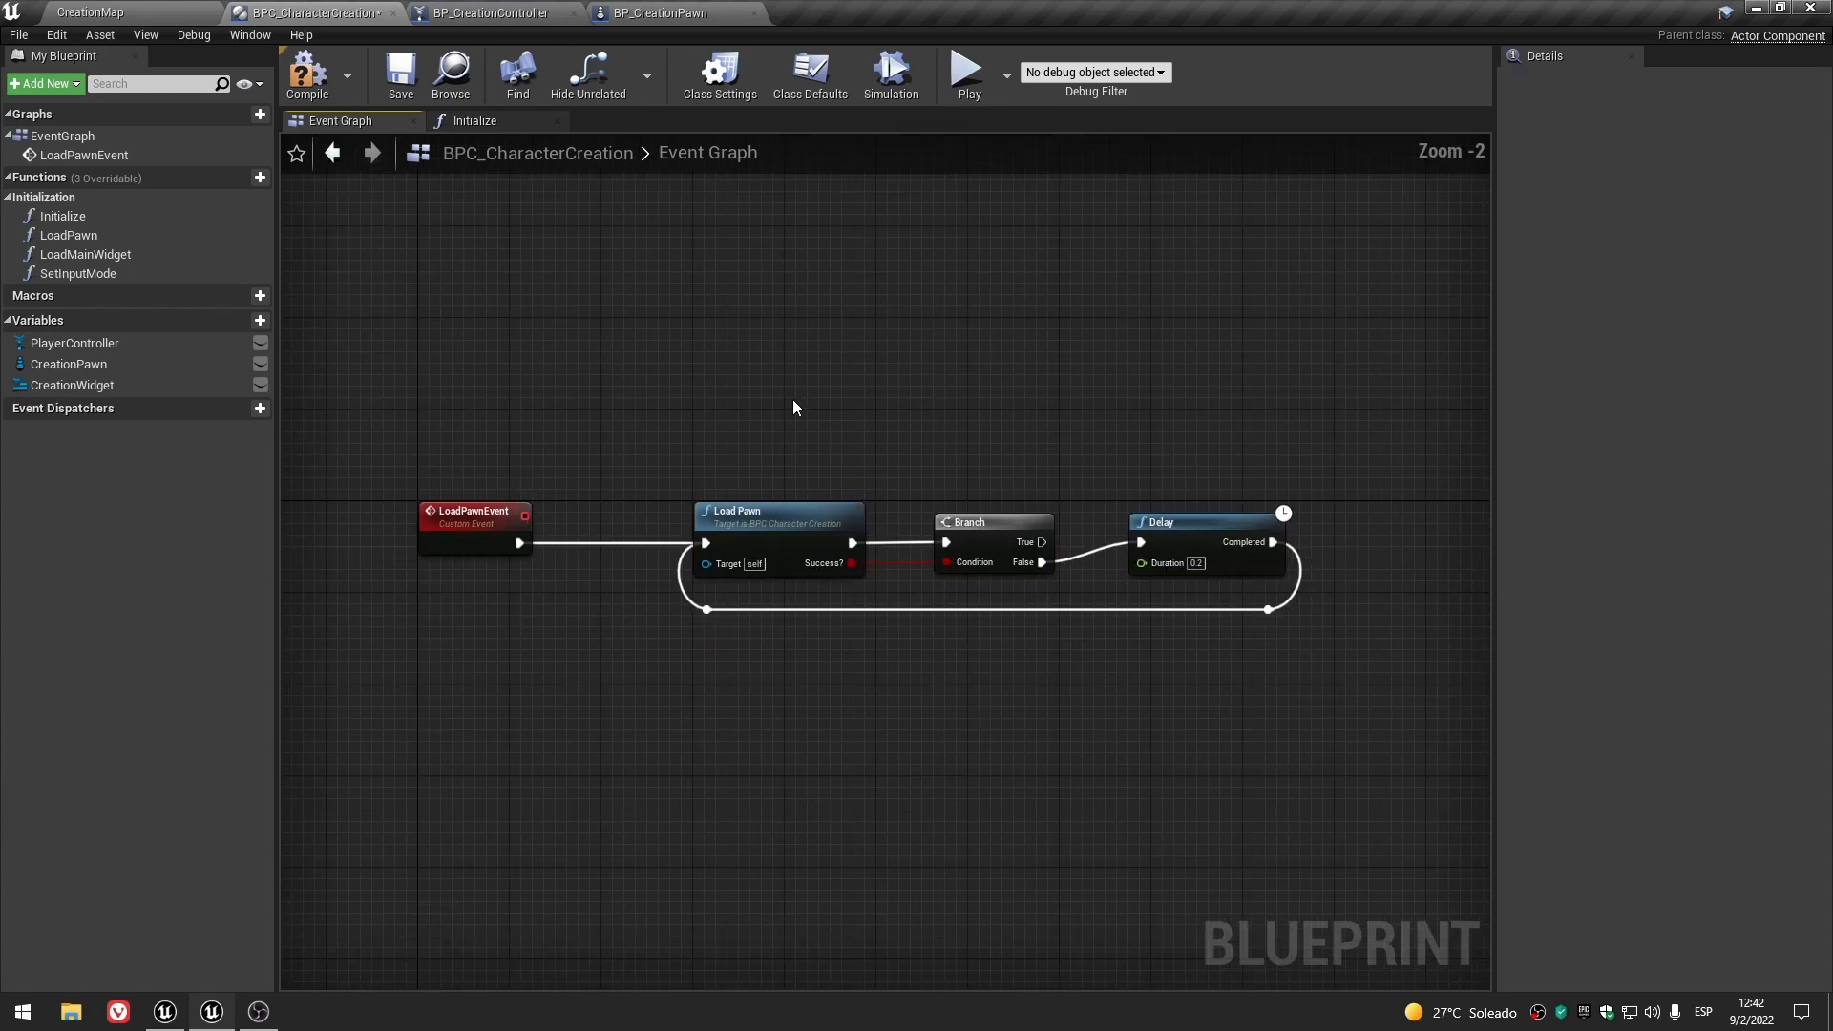
left_click(303, 78)
left_click(401, 76)
right_click_drag(977, 387, 914, 397)
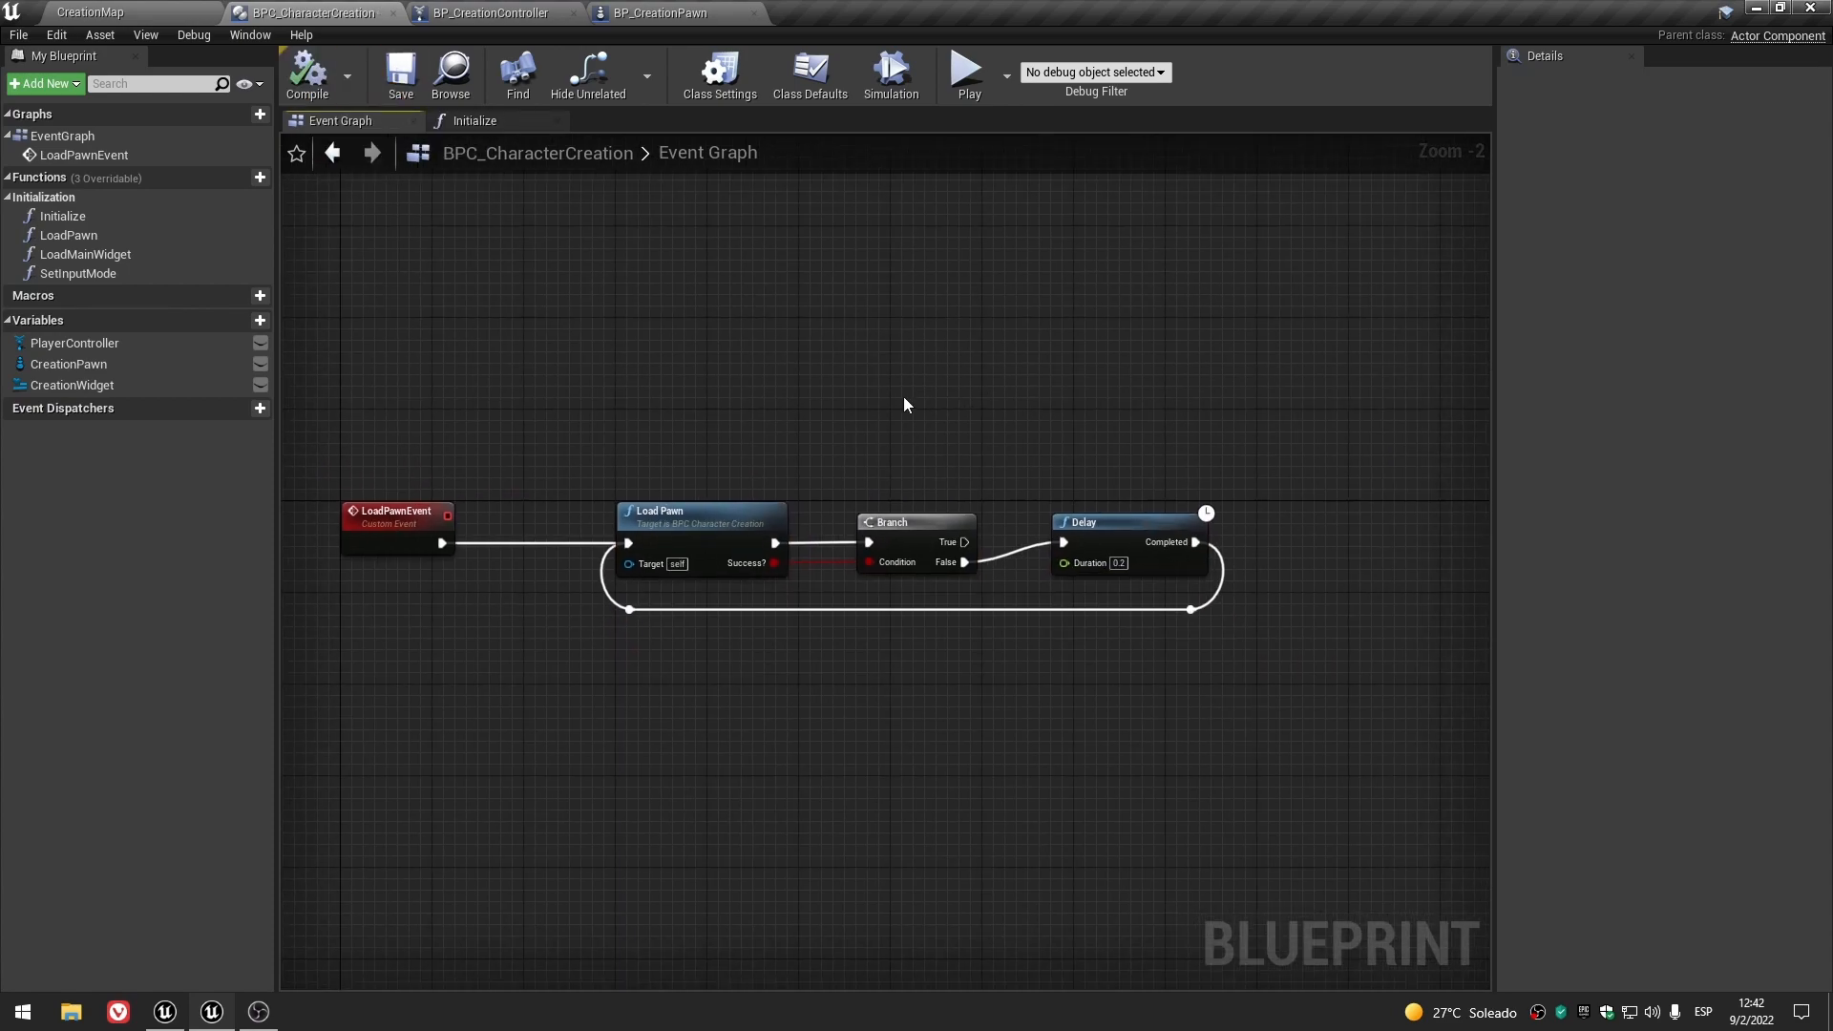
- Place a Load Pawn function call below the comment box in the Initialize graph and check LoadPawnEvent in the Event Graph
left_click(482, 123)
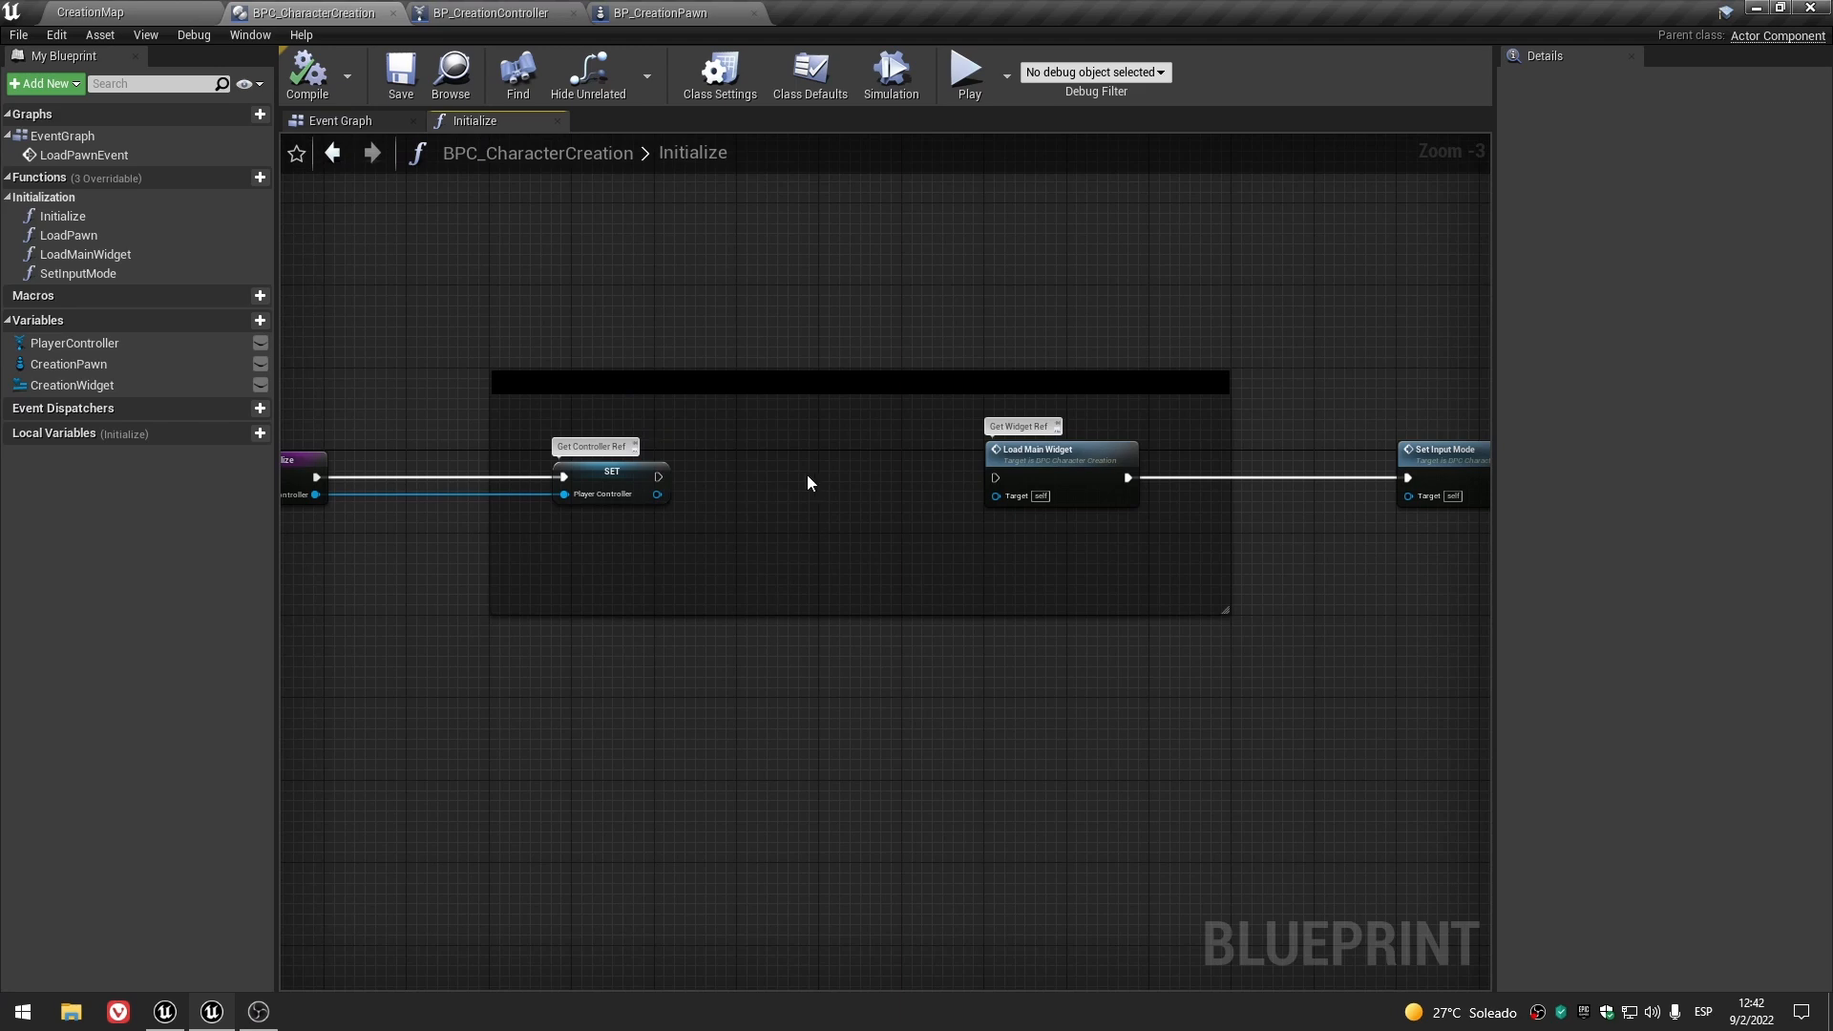
left_click_drag(69, 234, 761, 659)
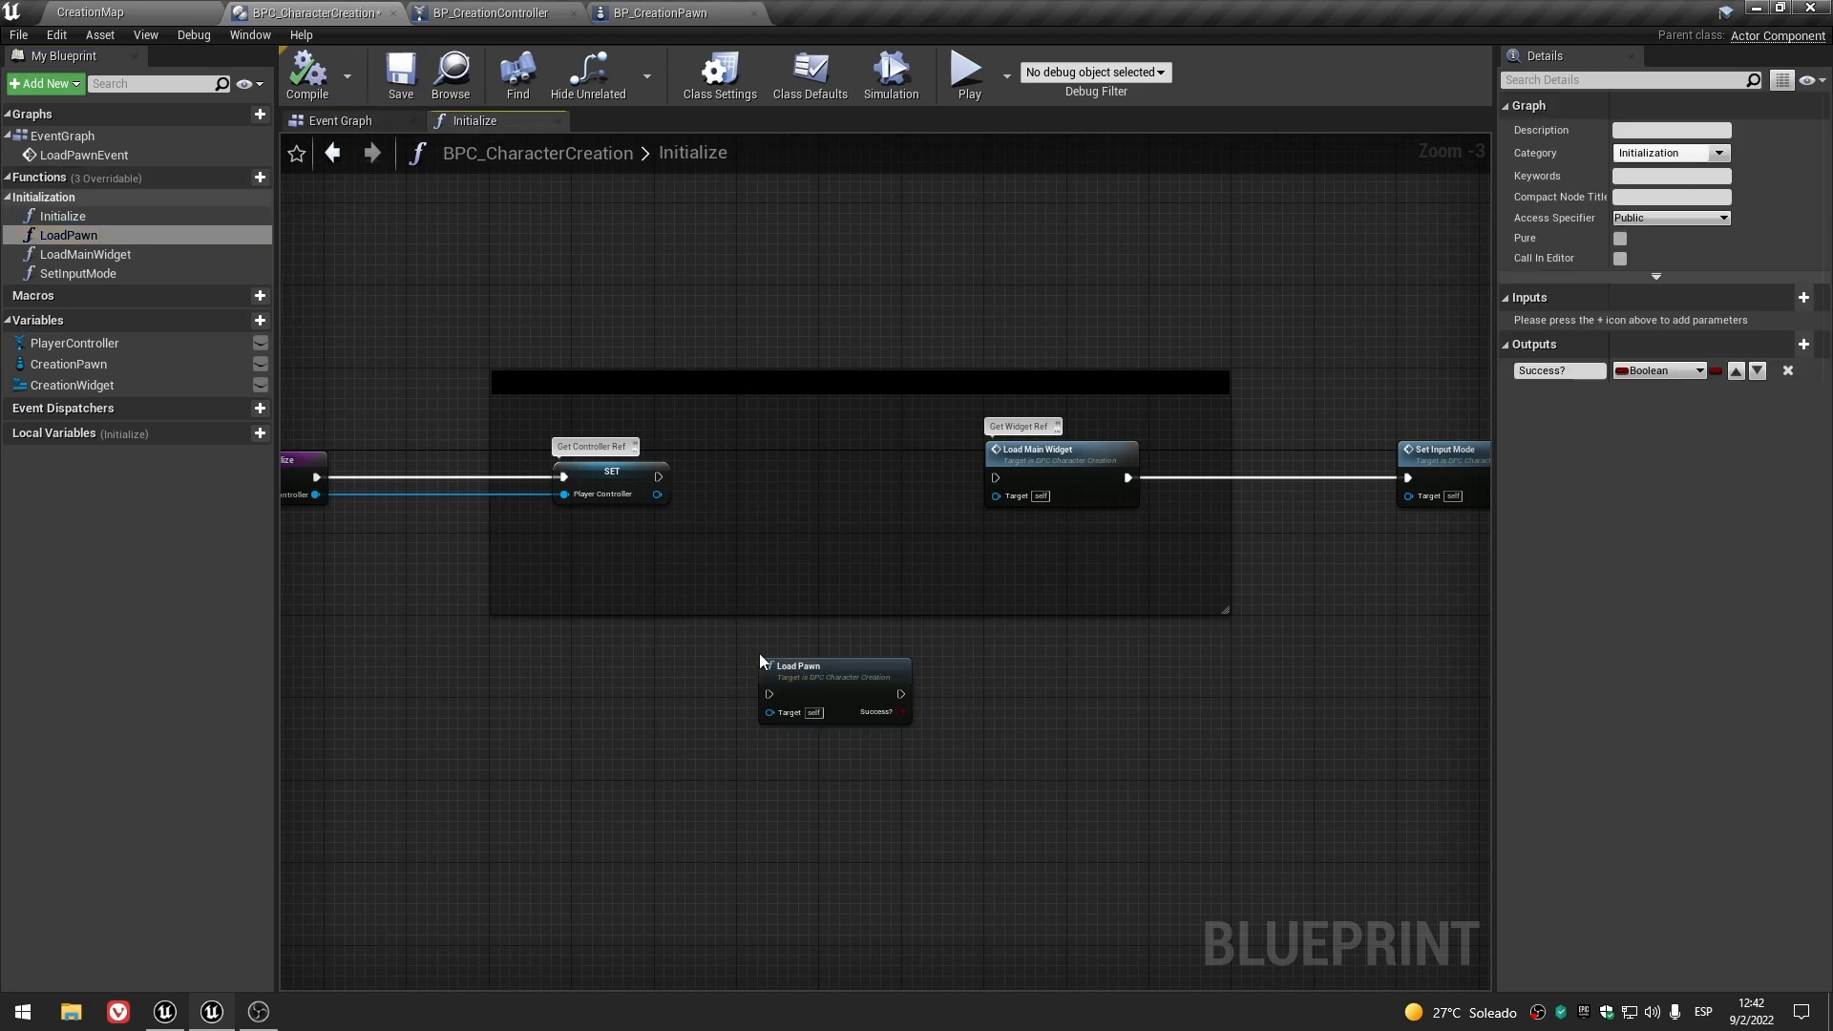
left_click(339, 121)
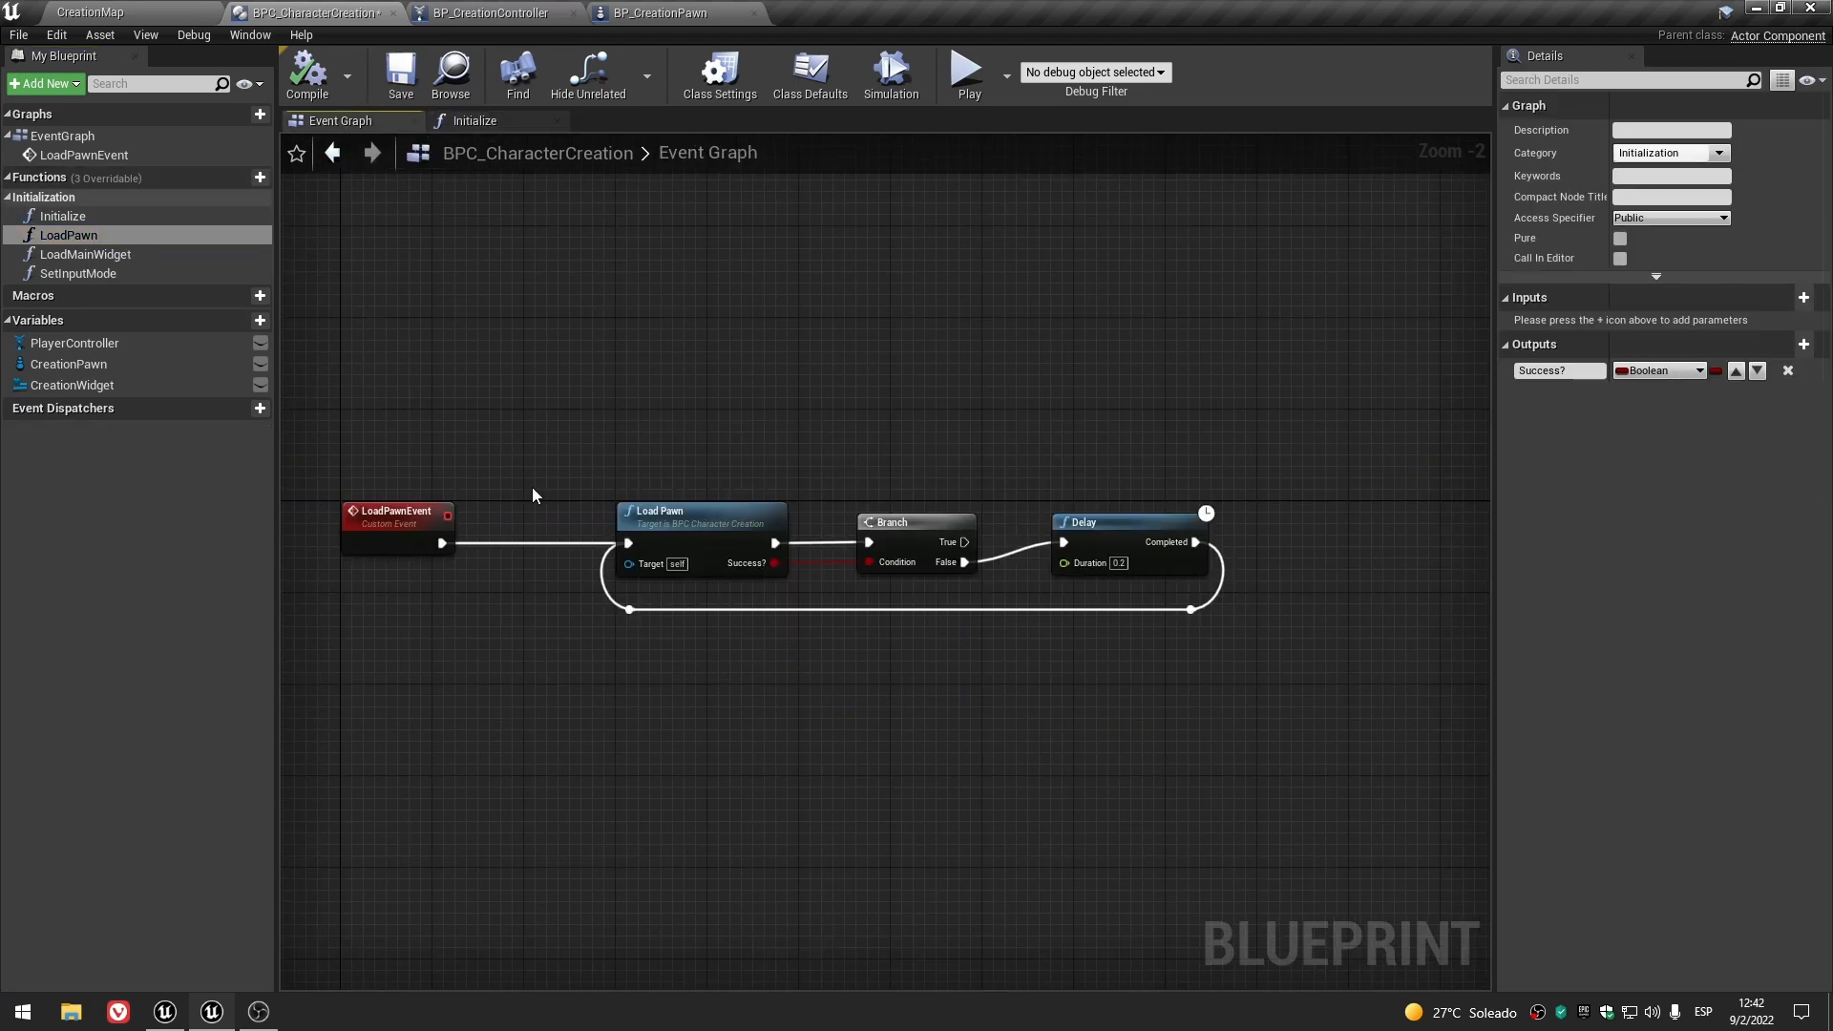
left_click(374, 521)
- Add a Load Pawn Event call to the Initialize function and place it between the Player Controller setter and Load Main Widget
left_click(523, 131)
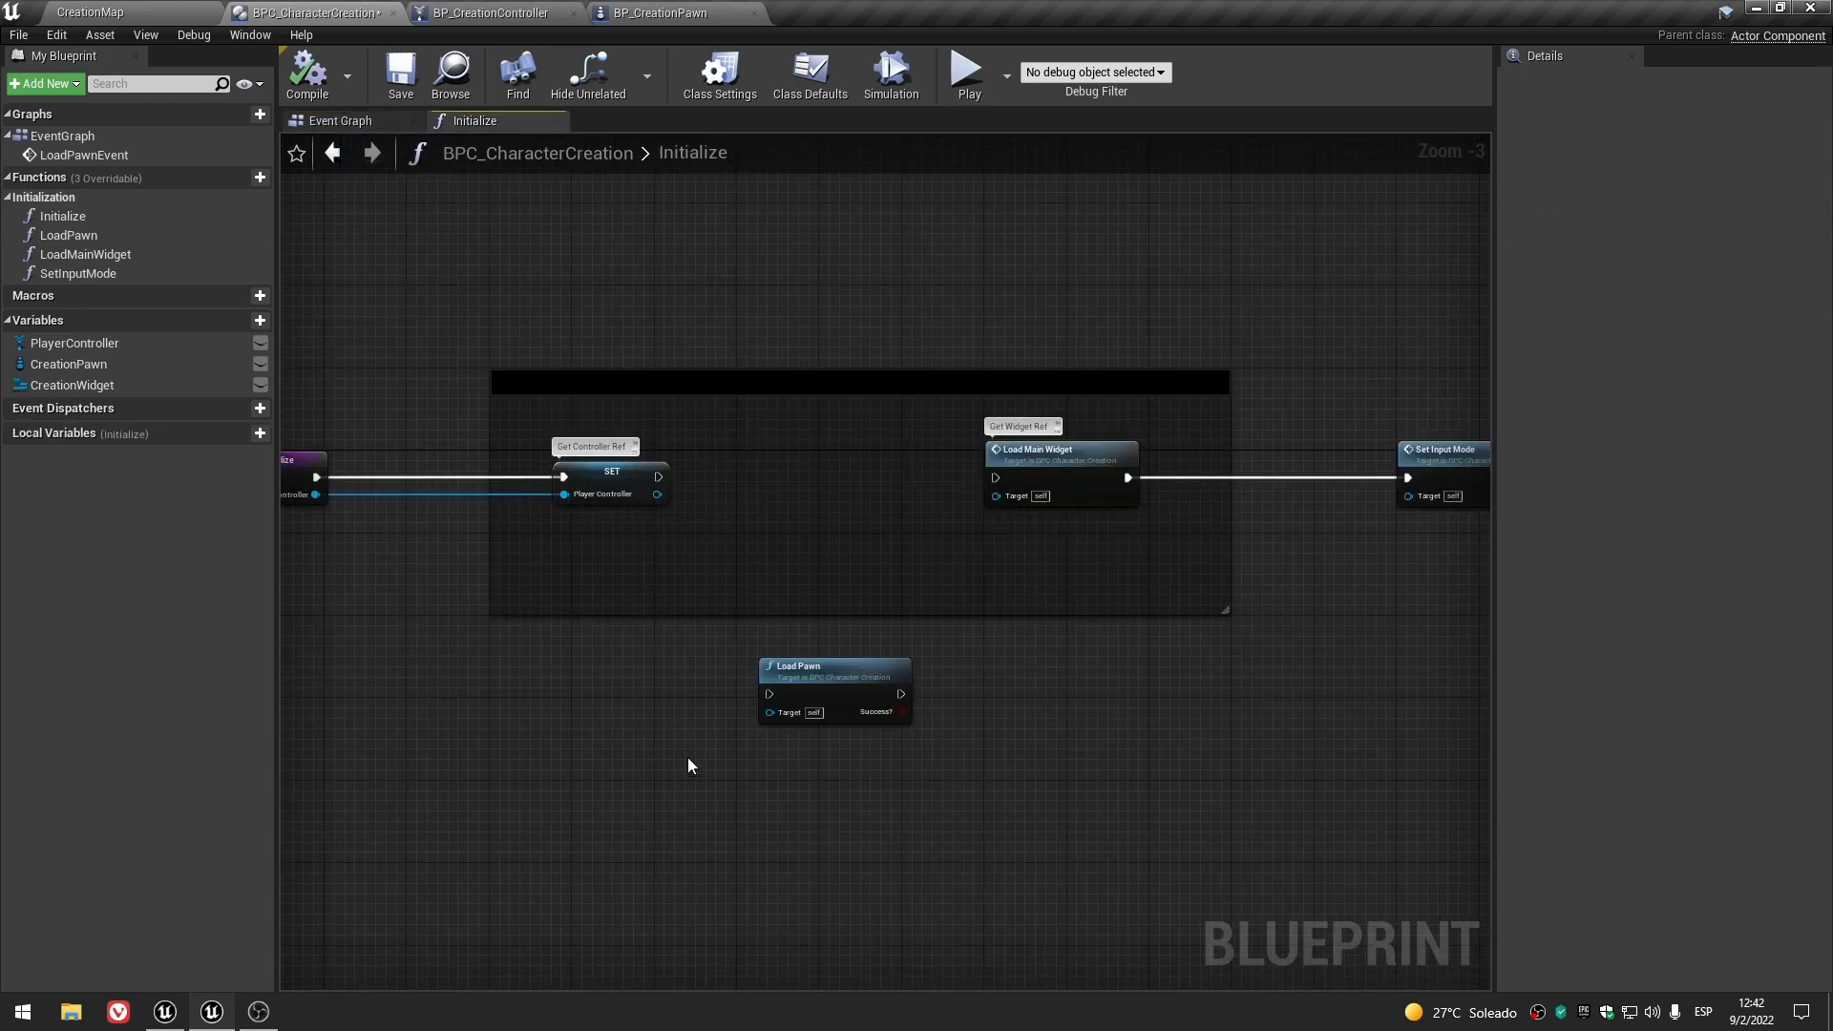
right_click(587, 737)
type("load paw")
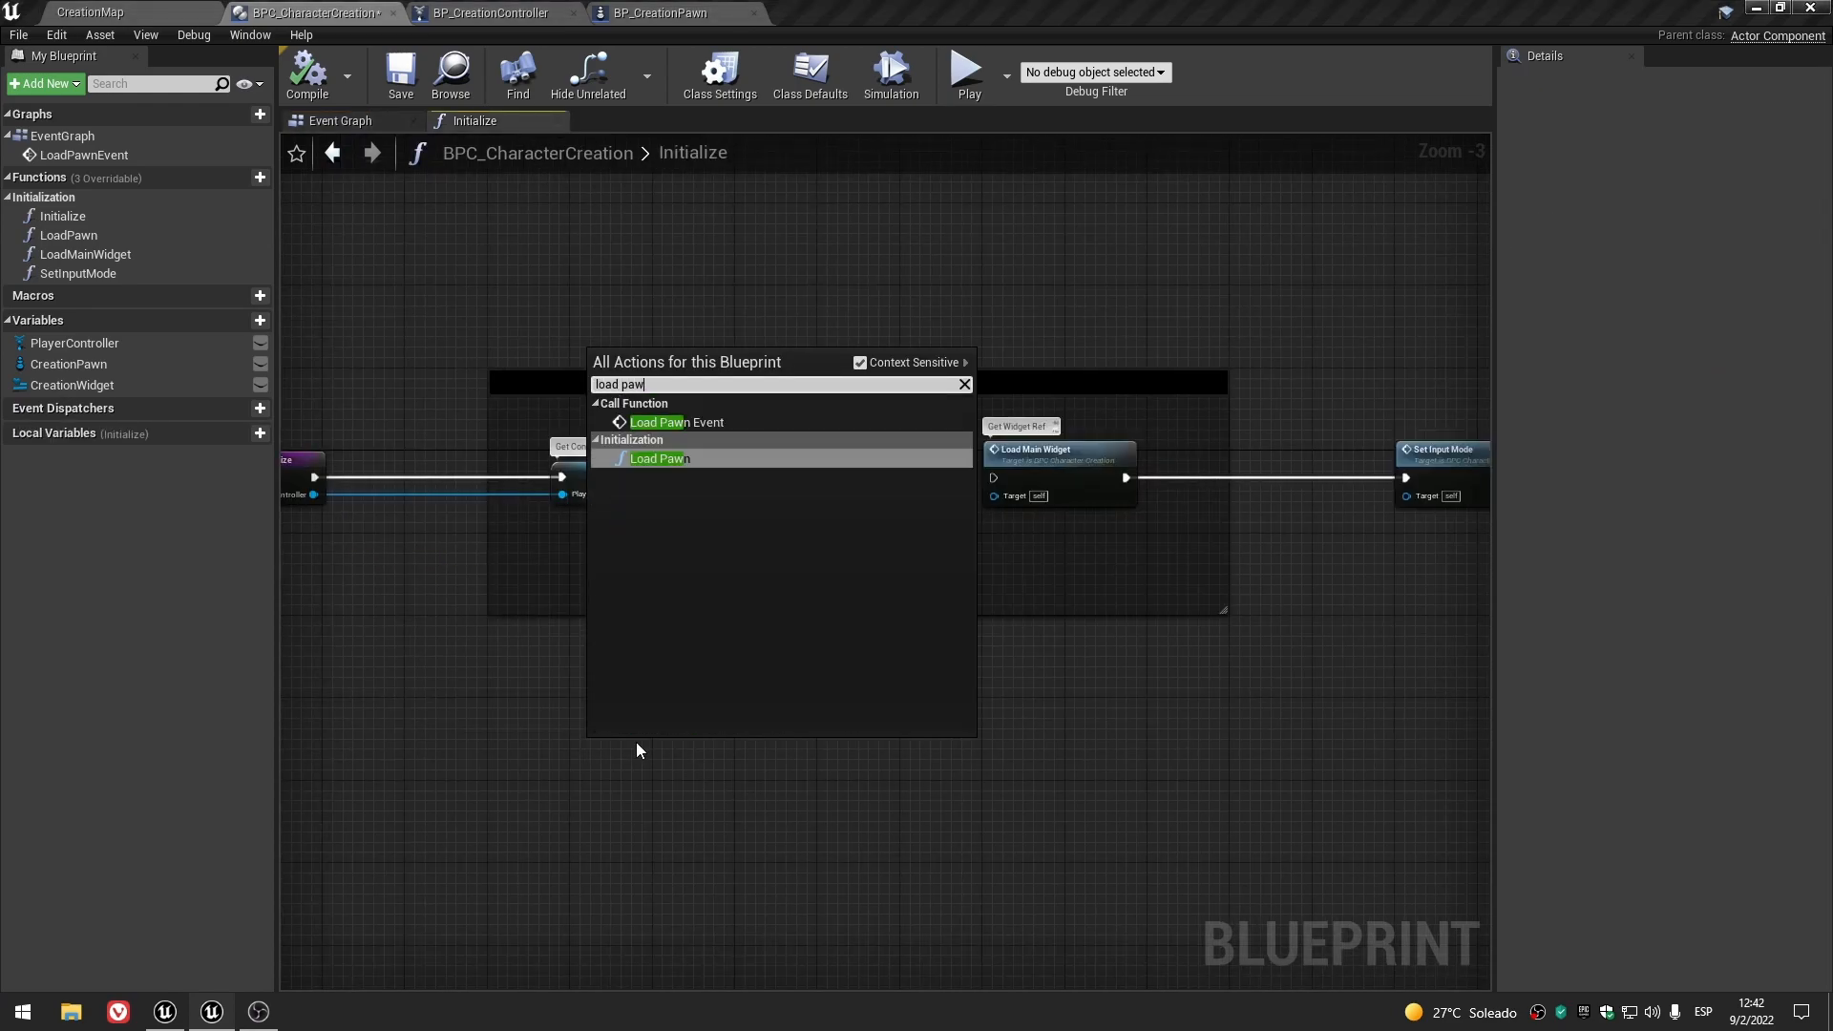
type("n")
left_click(719, 422)
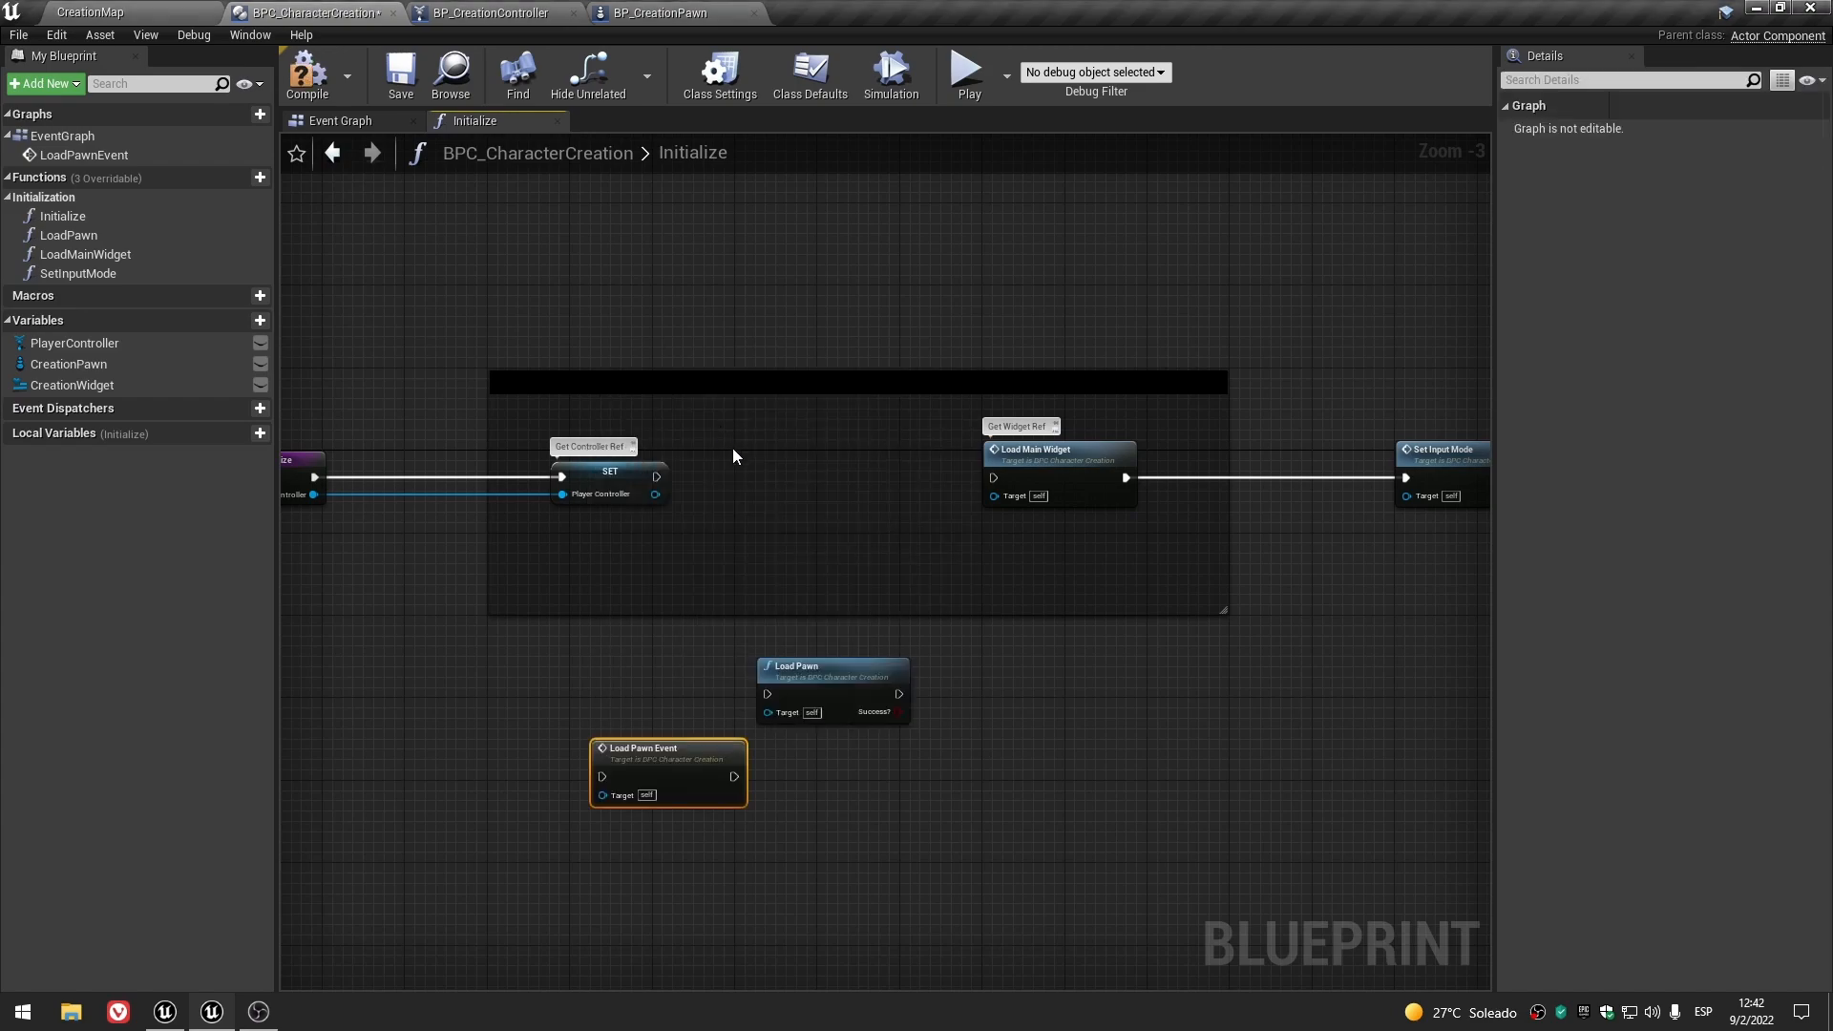
left_click_drag(664, 763, 807, 465)
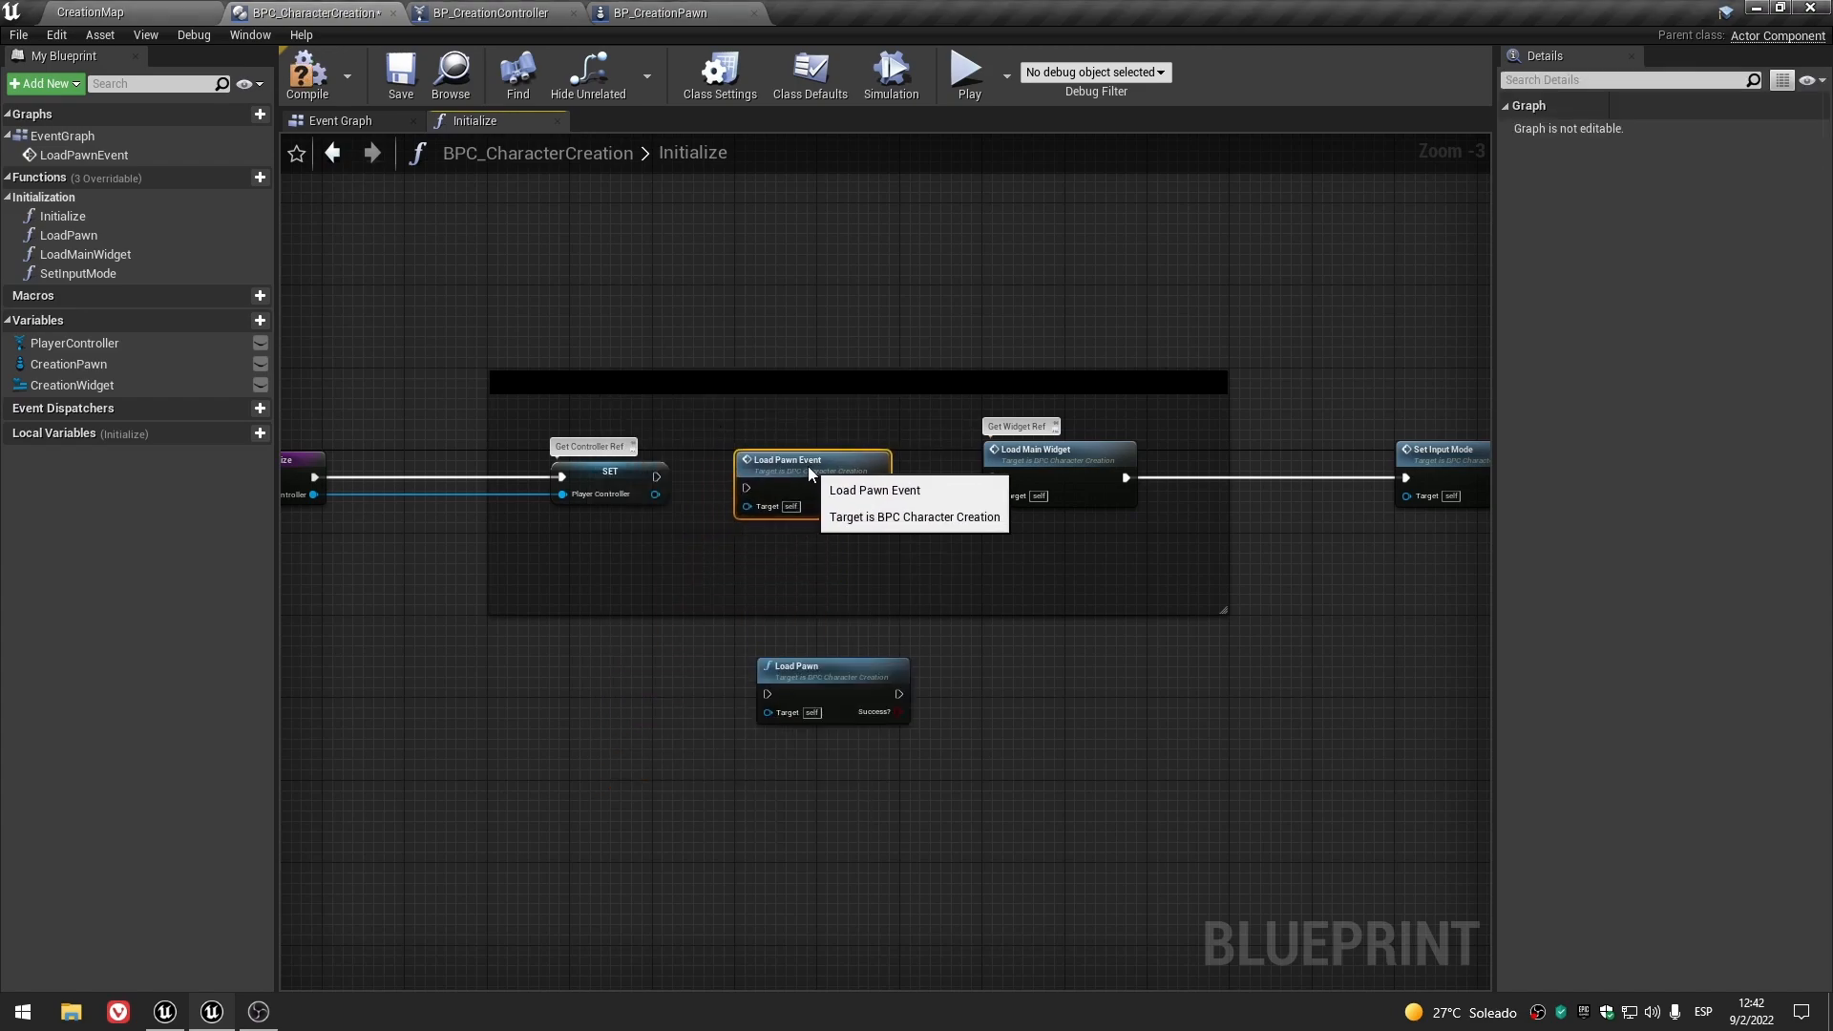
- Delete the unused Load Pawn node and wire Load Pawn Event between the Player Controller setter and Load Main Widget, aligned with them
left_click(814, 683)
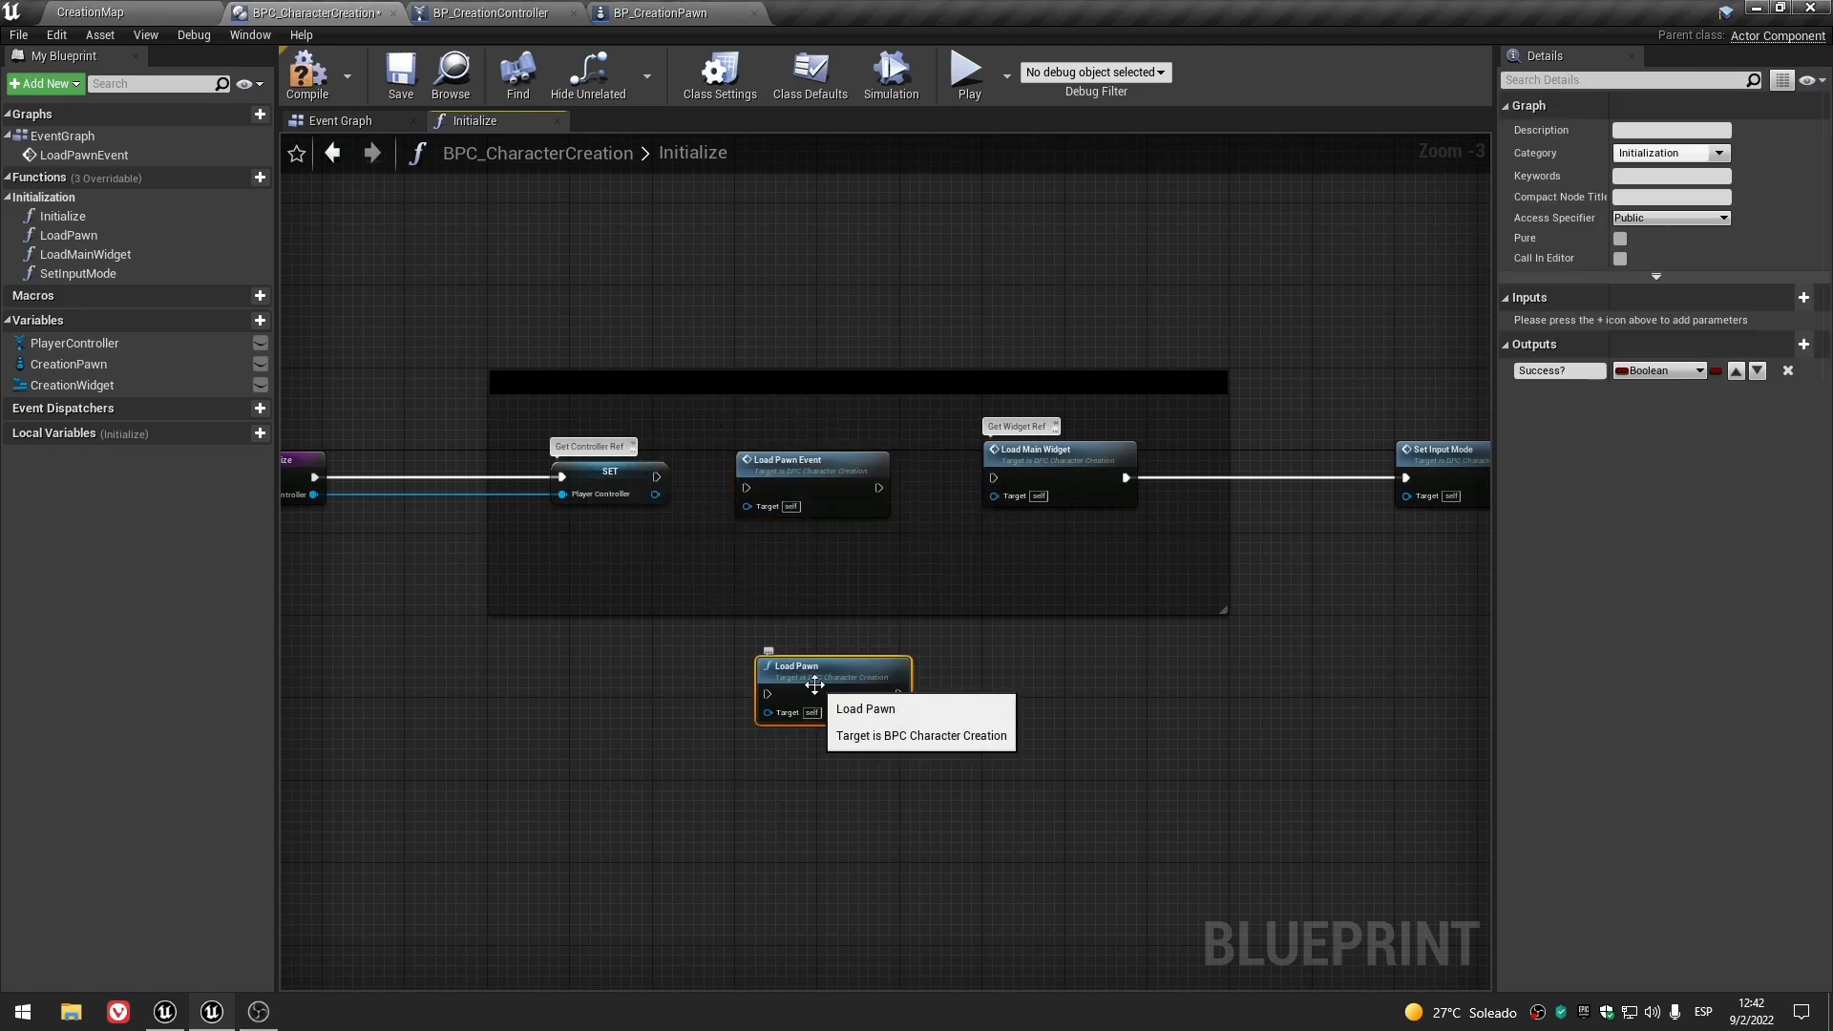
key("Delete")
scroll(782, 633, "up", 3)
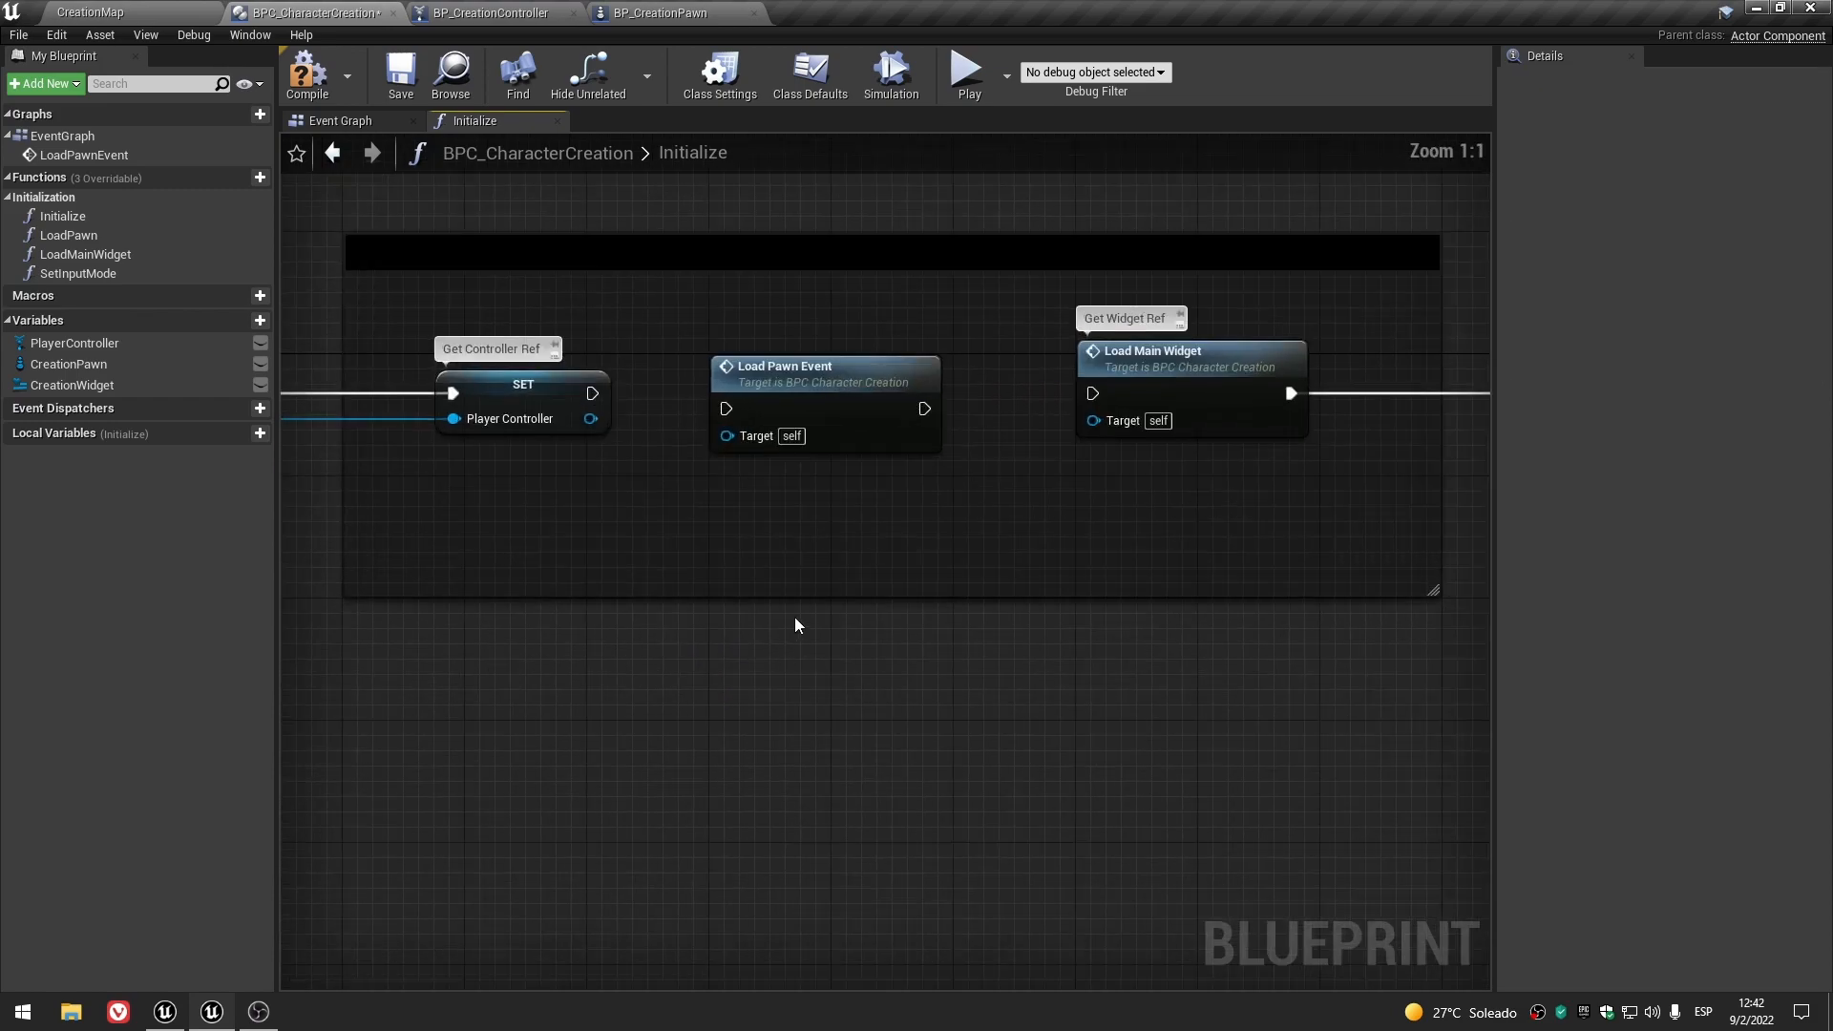
left_click_drag(591, 392, 726, 409)
left_click_drag(905, 409, 1088, 393)
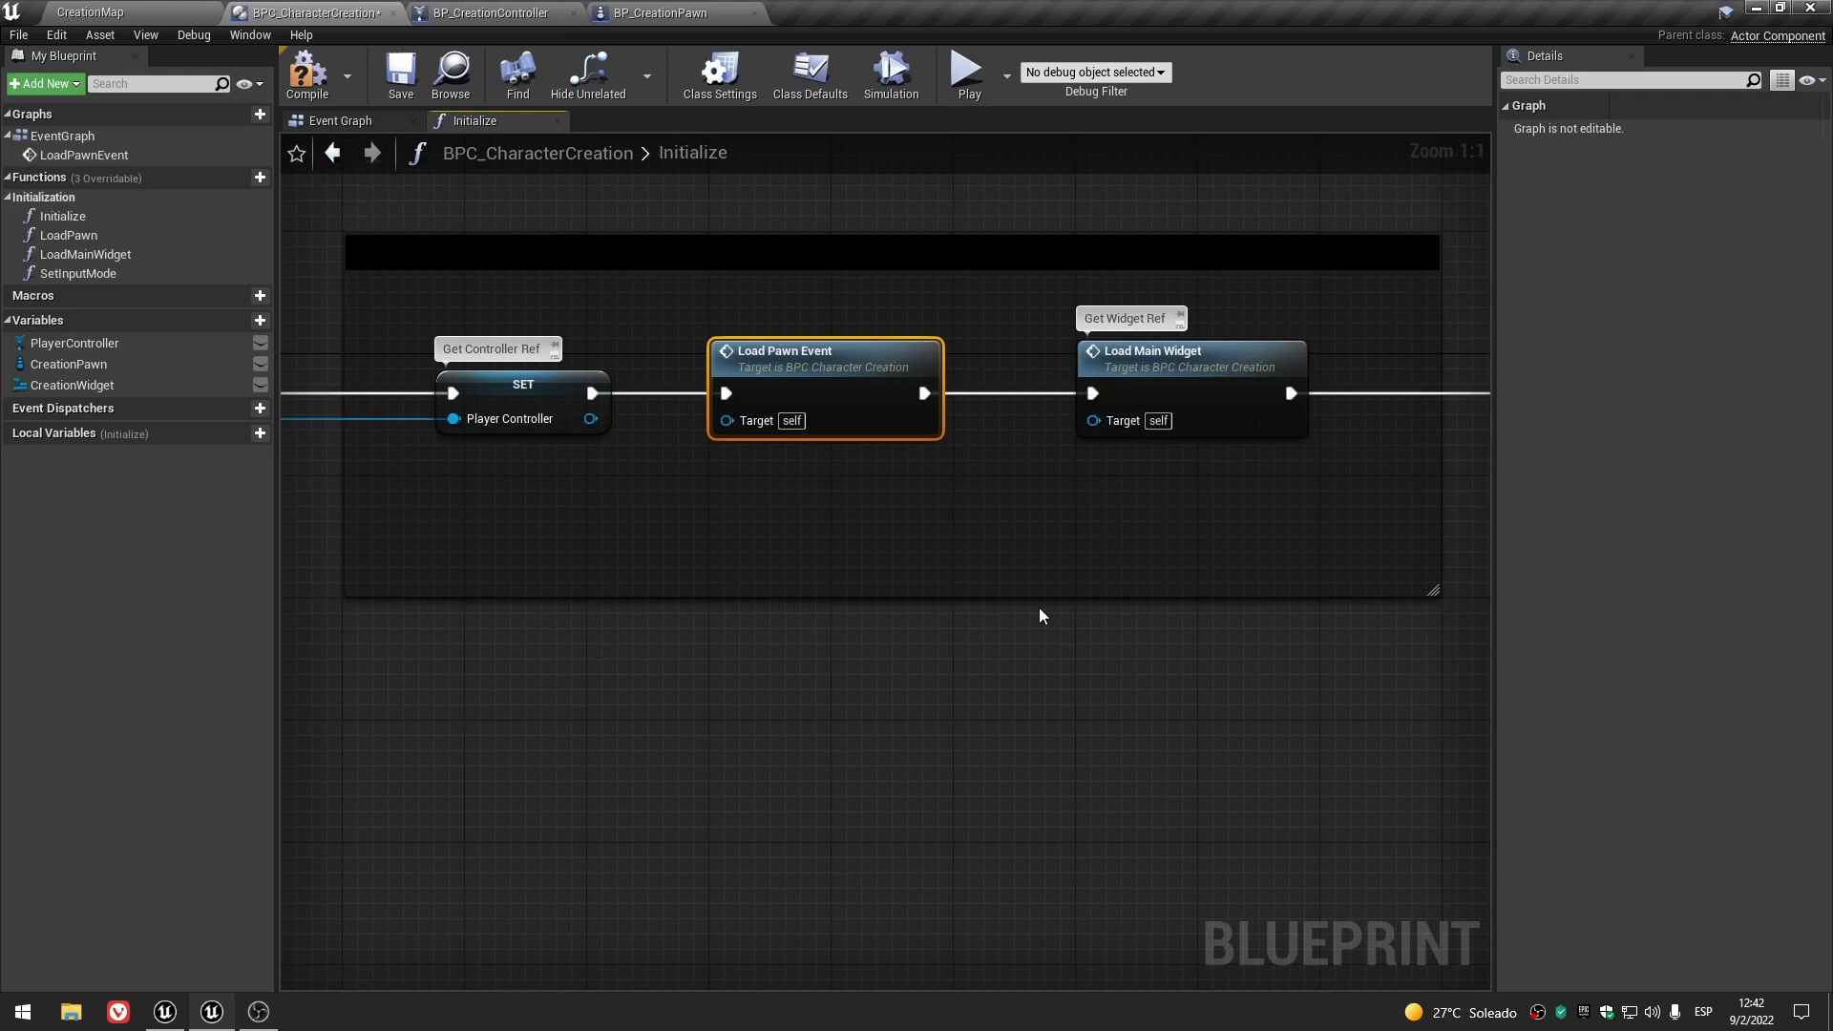
- Check the complete Initialize chain and save the BPC_CharacterCreation blueprint
scroll(1039, 611, "down", 5)
right_click_drag(1088, 671, 994, 675)
scroll(895, 695, "up", 1)
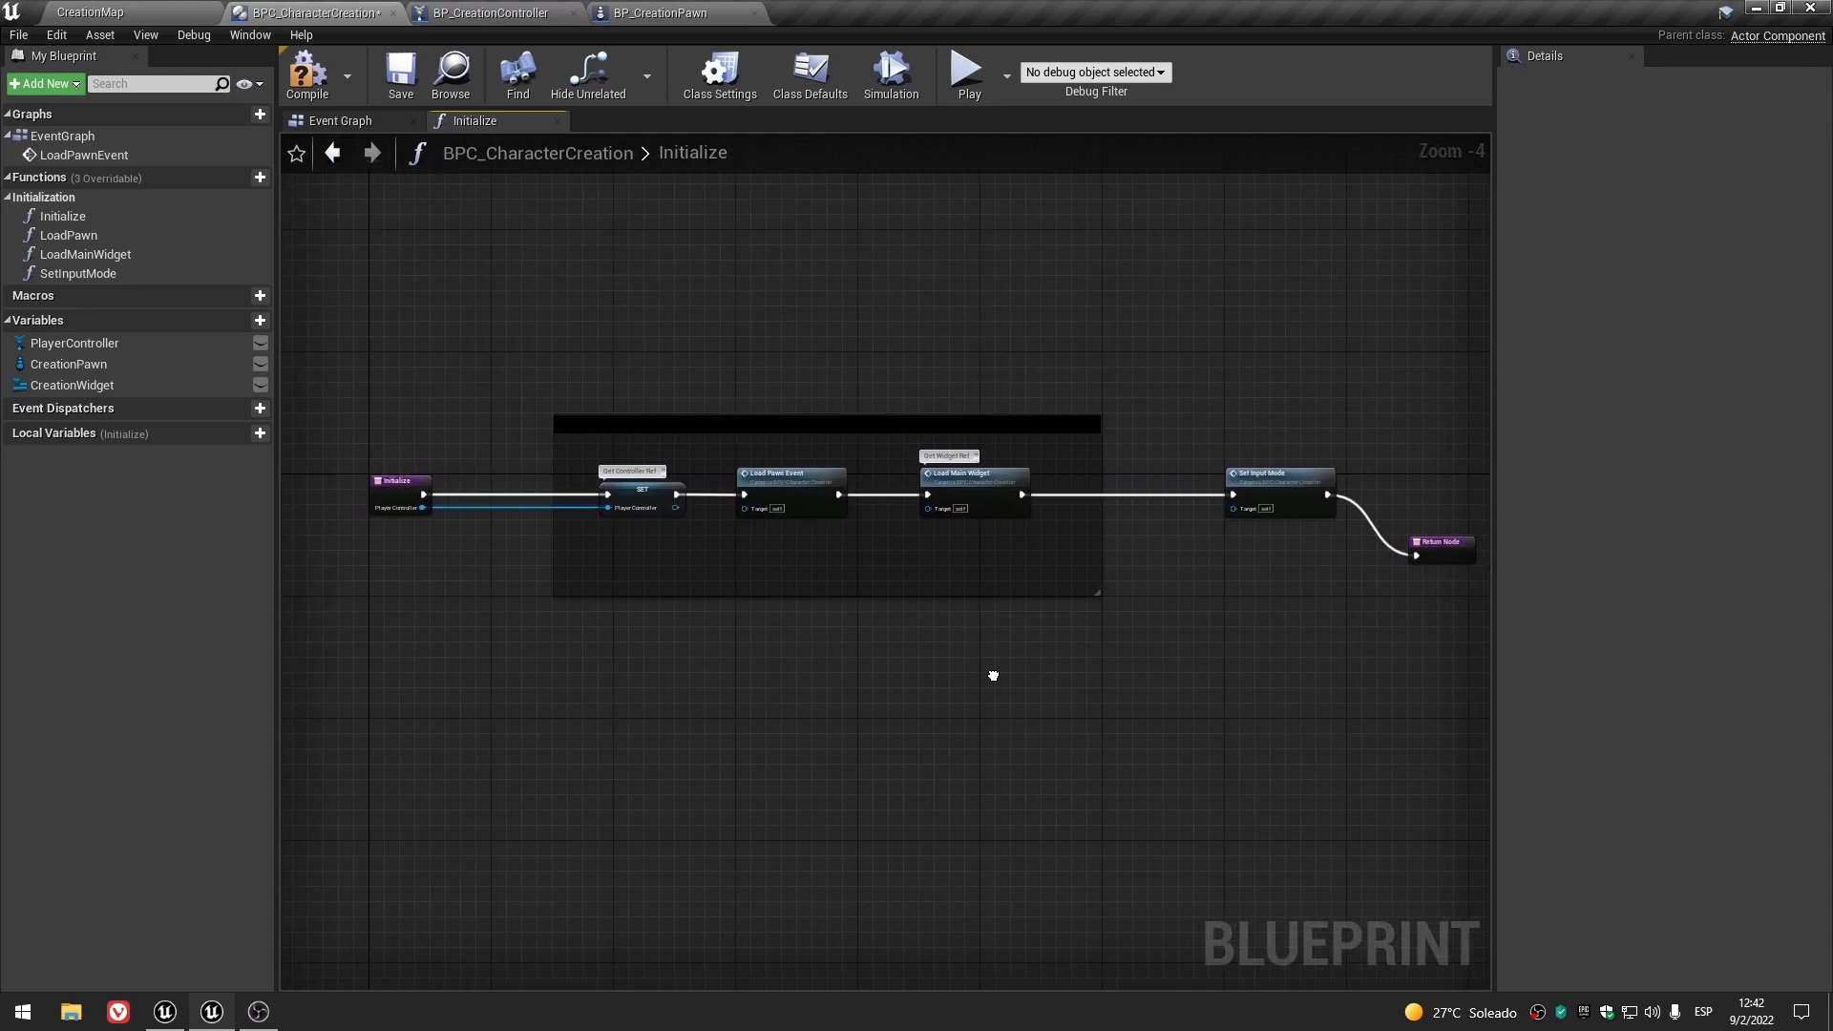
left_click(400, 475)
left_click(545, 330)
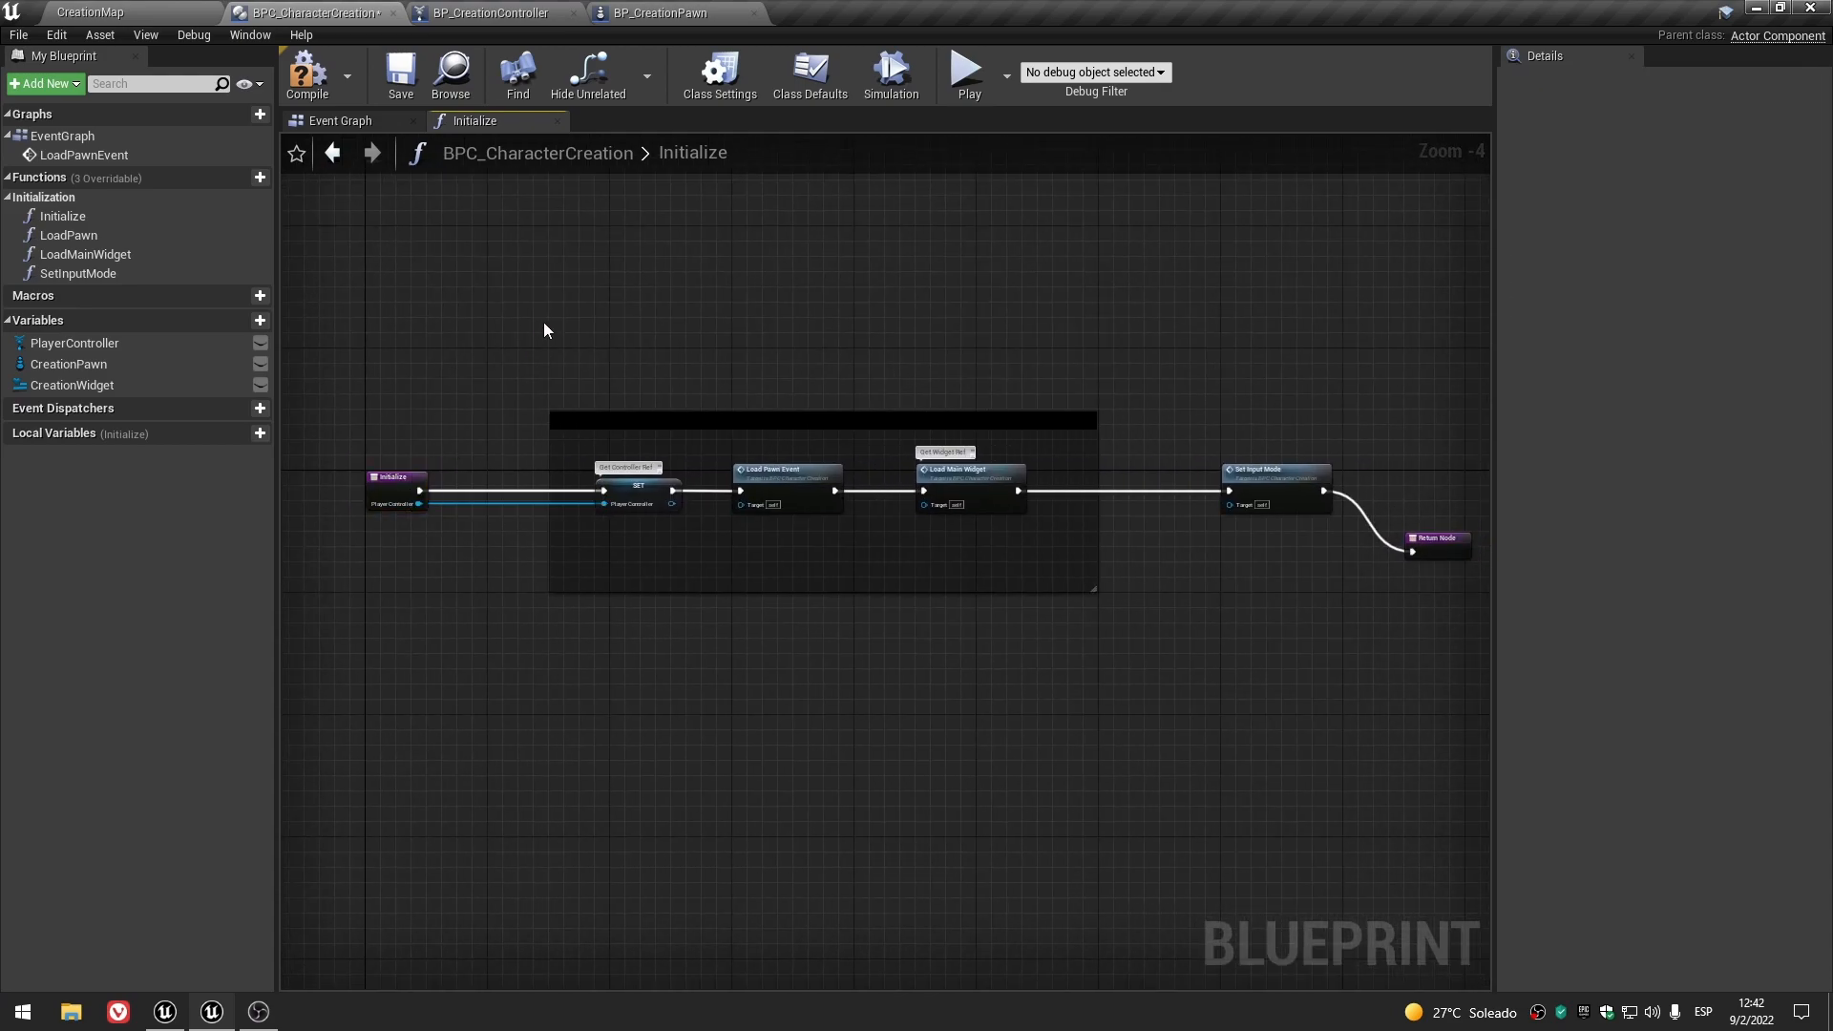
left_click(484, 11)
left_click(372, 11)
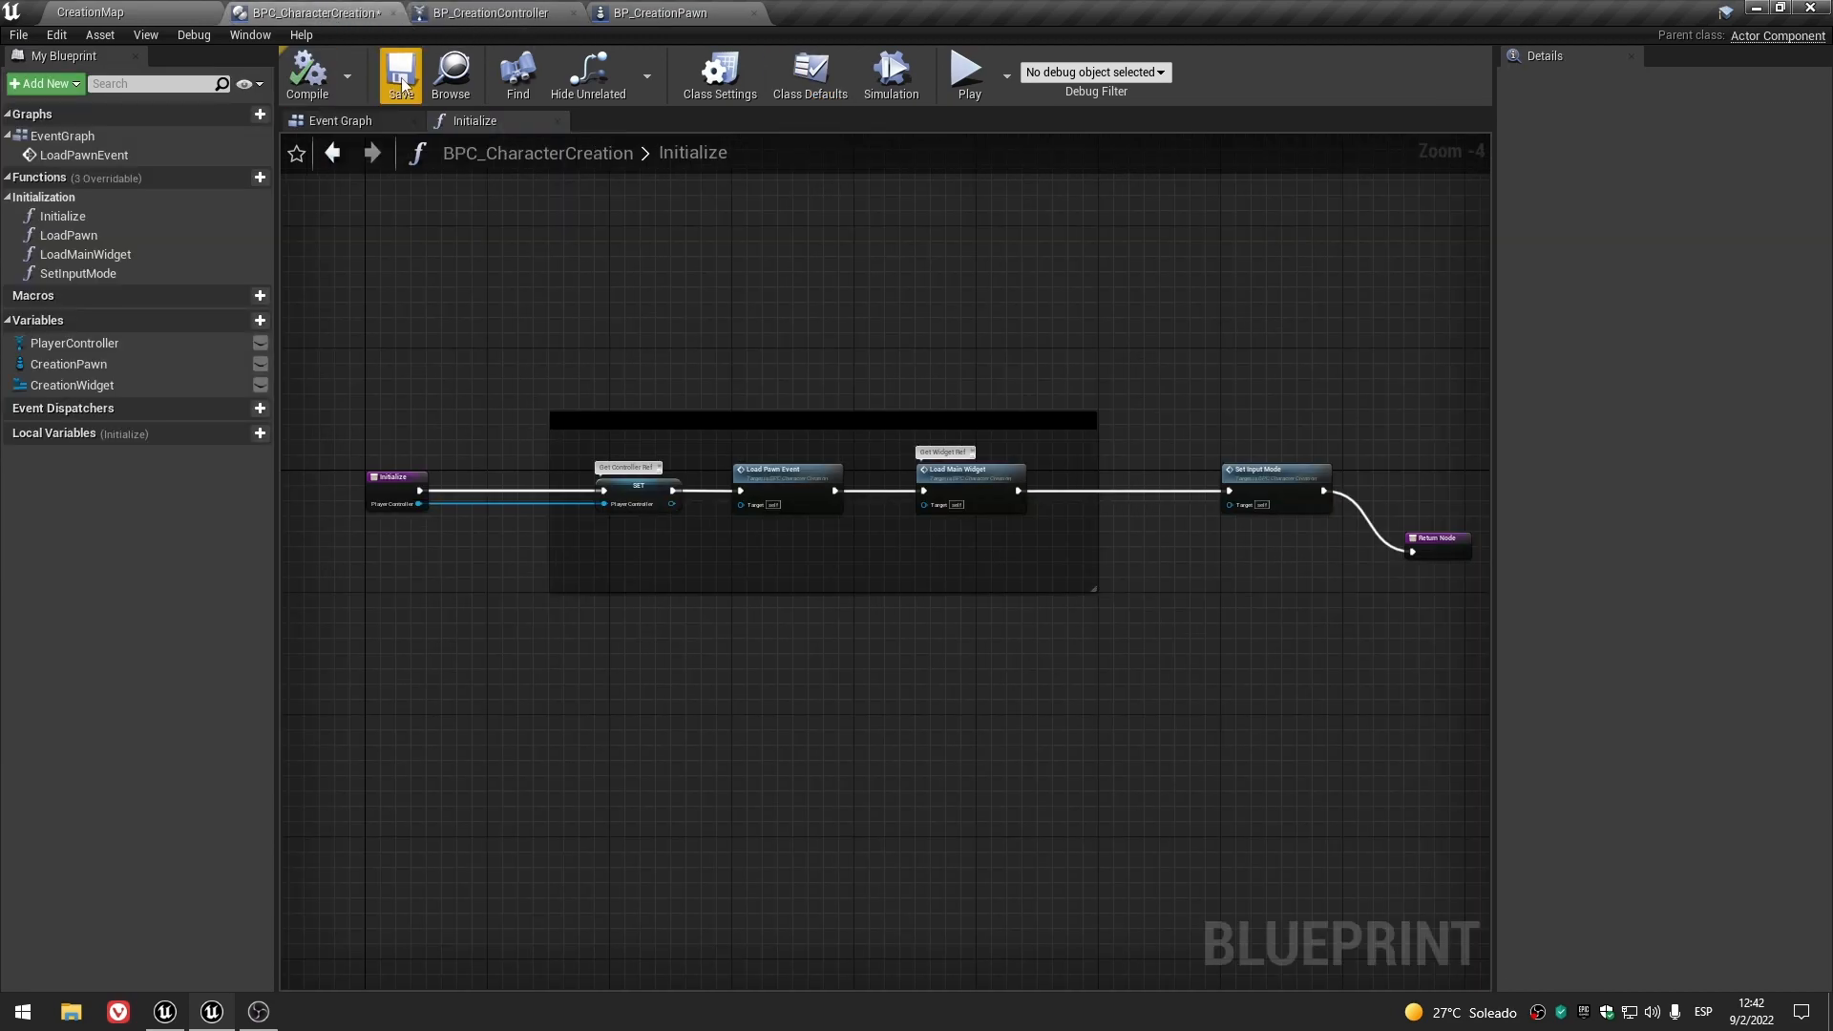
left_click(400, 84)
- Examine the Initialize call order from the Player Controller setter through Load Pawn Event, Load Main Widget and Set Input Mode
scroll(638, 496, "up", 2)
scroll(791, 574, "down", 1)
right_click_drag(791, 575, 635, 530)
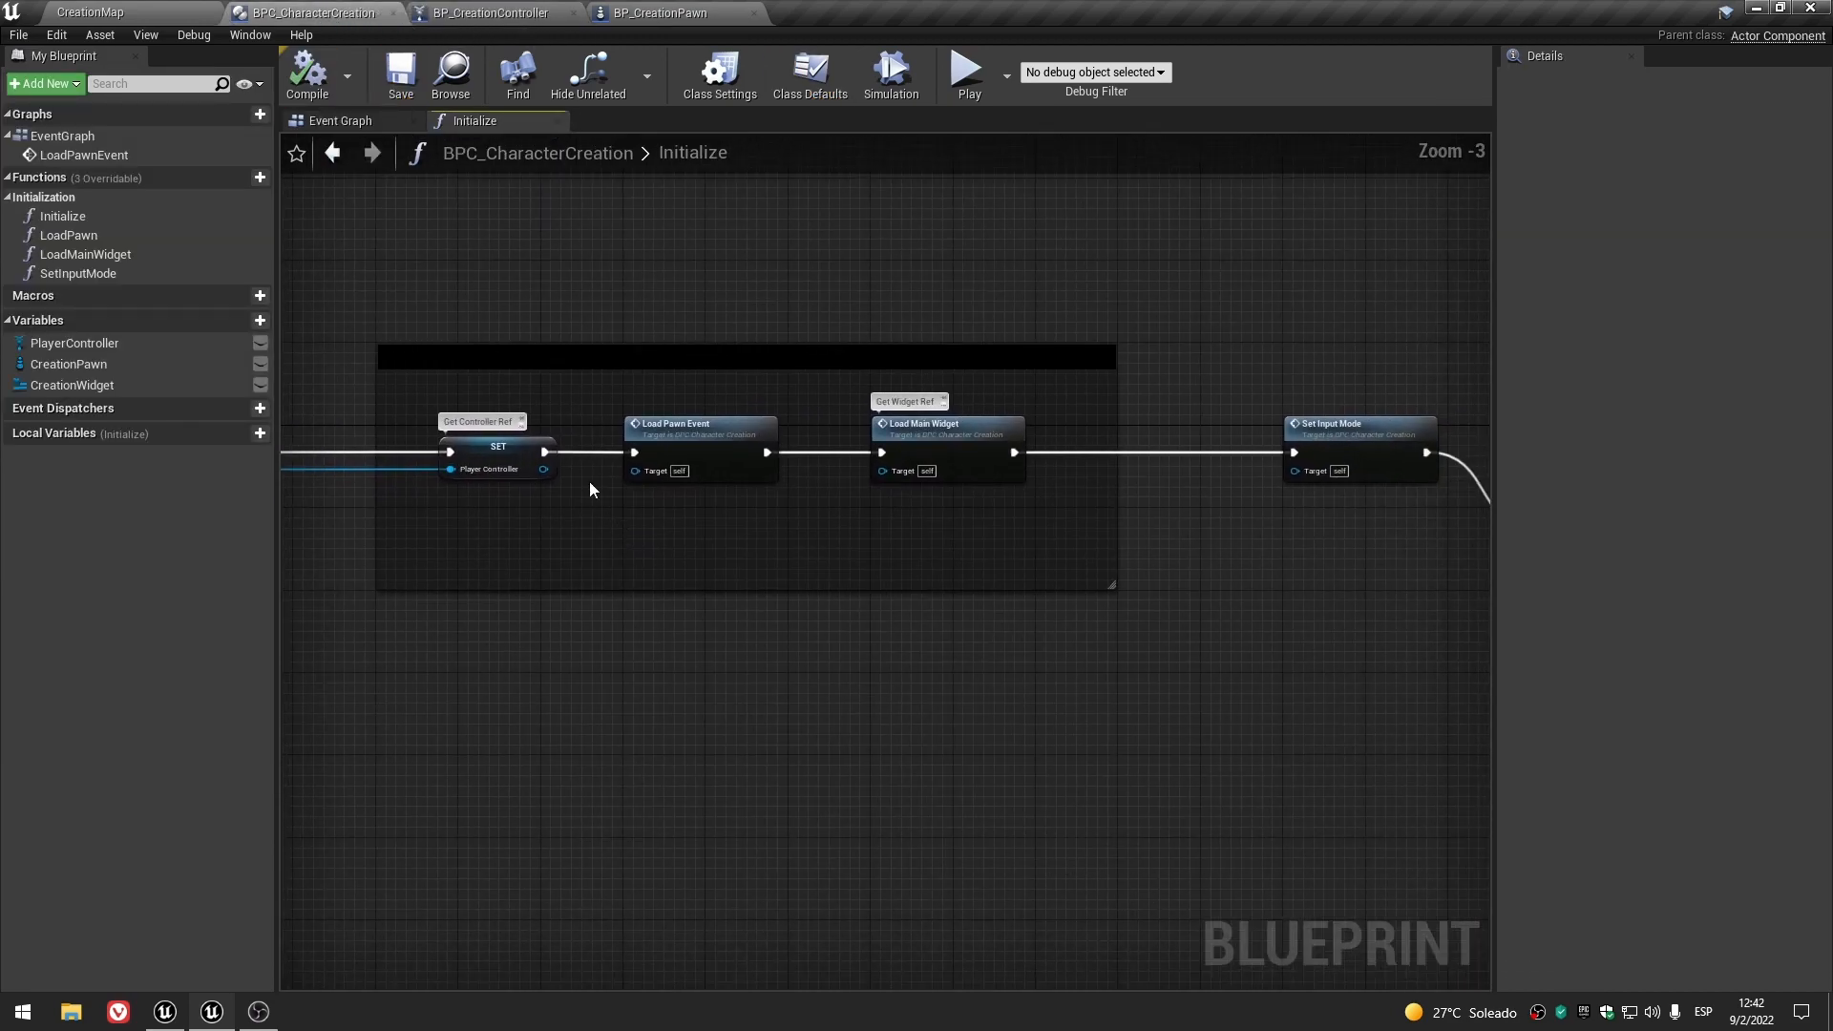
left_click(484, 451)
scroll(740, 536, "down", 1)
scroll(739, 529, "up", 1)
left_click(944, 437)
left_click(1346, 431)
scroll(1223, 600, "down", 1)
right_click_drag(1223, 600, 1085, 628)
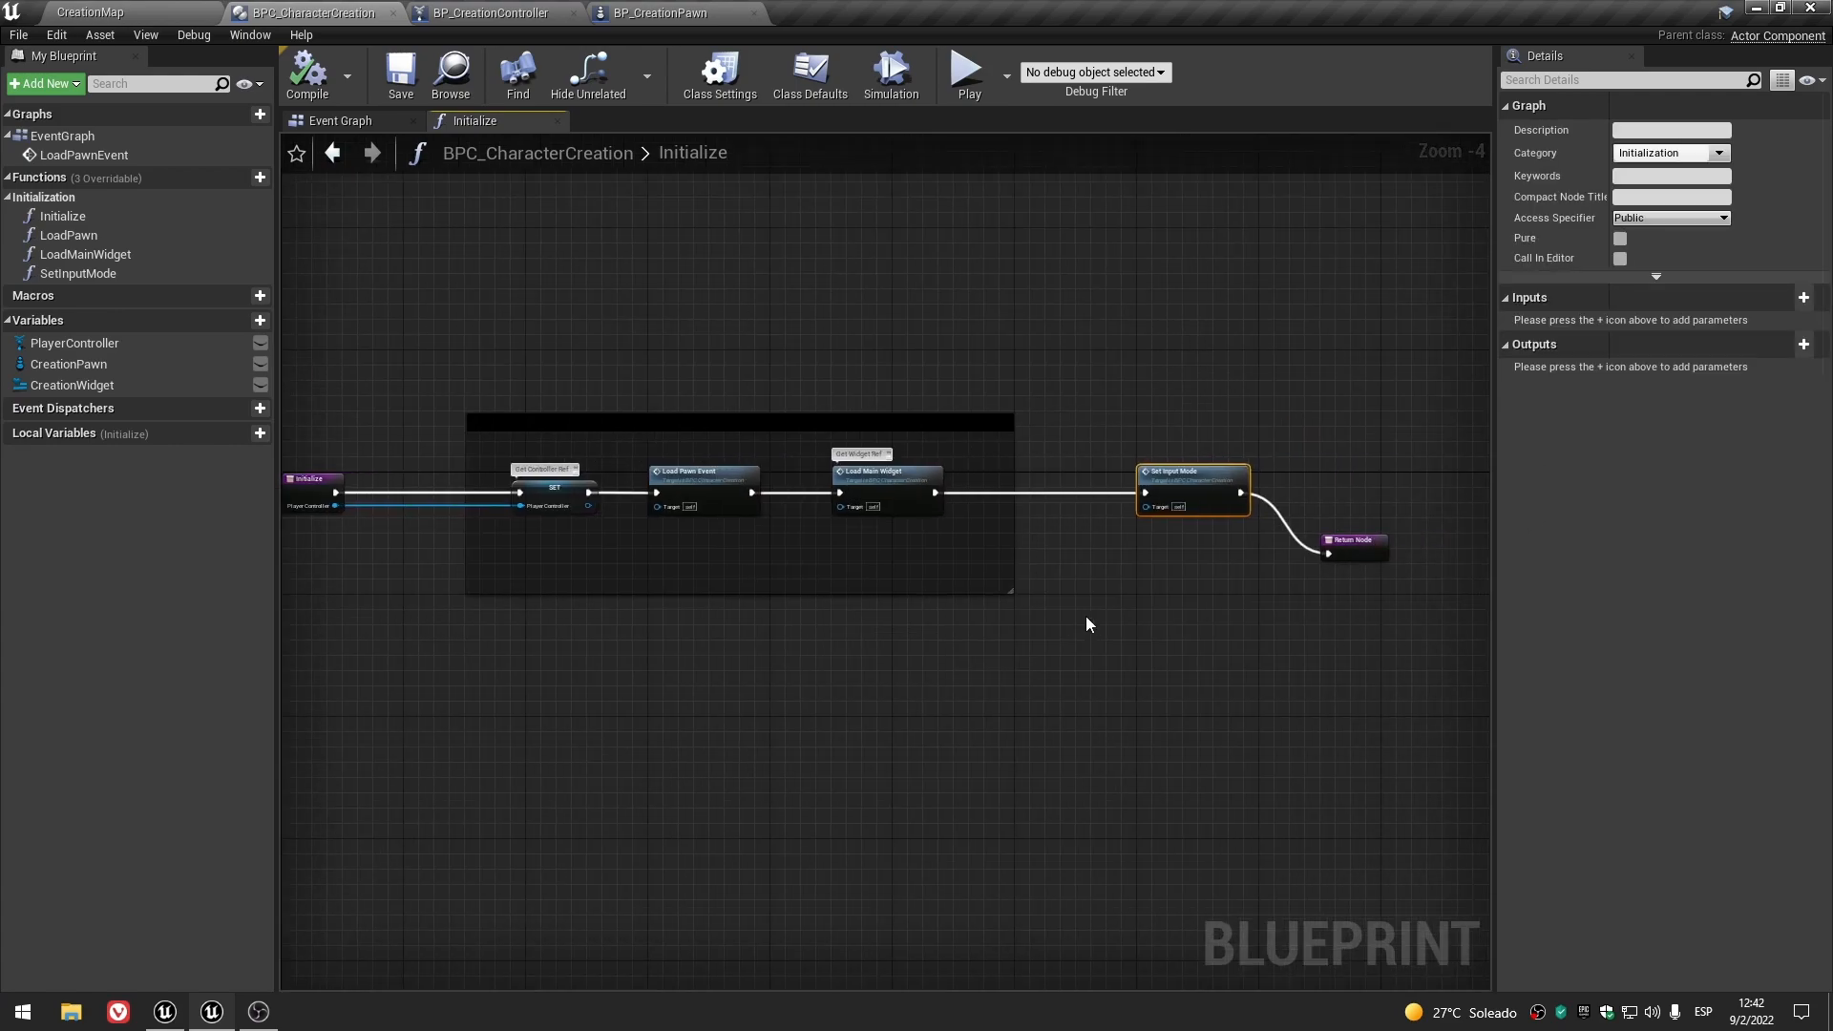
scroll(1085, 616, "up", 1)
left_click(964, 607)
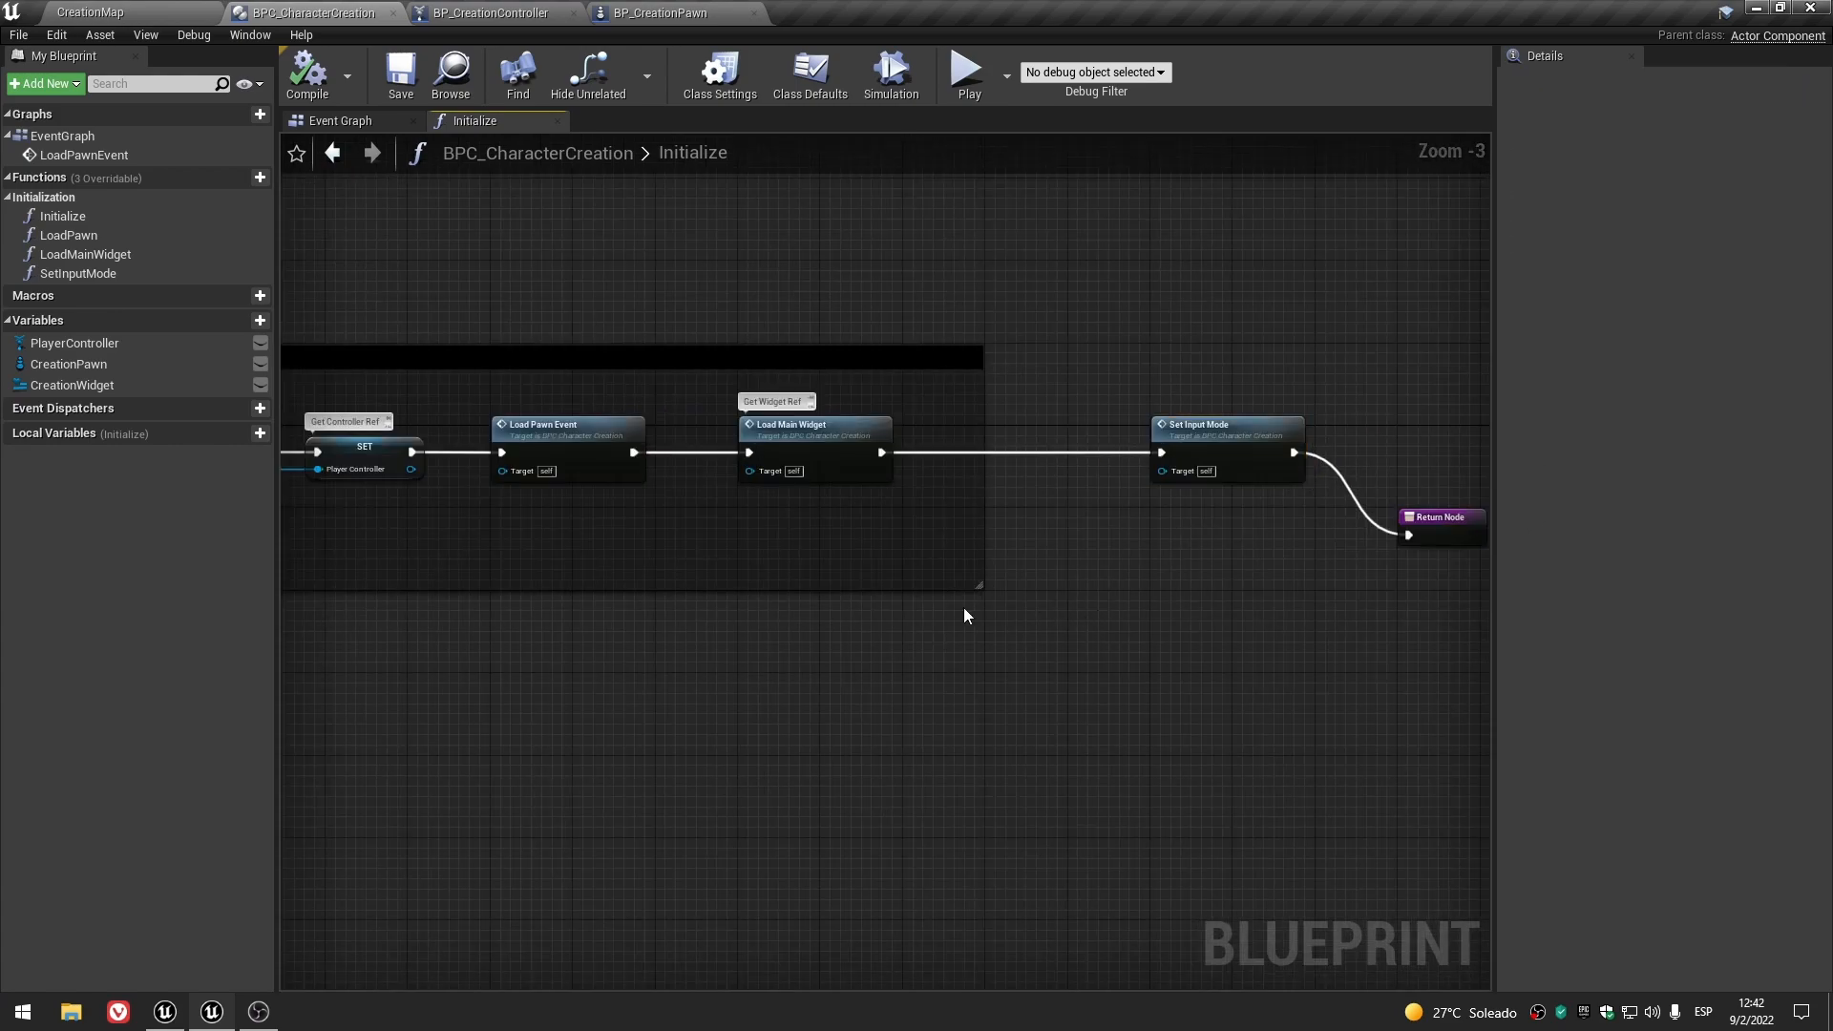
left_click(548, 427)
left_click(797, 430)
left_click(1236, 436)
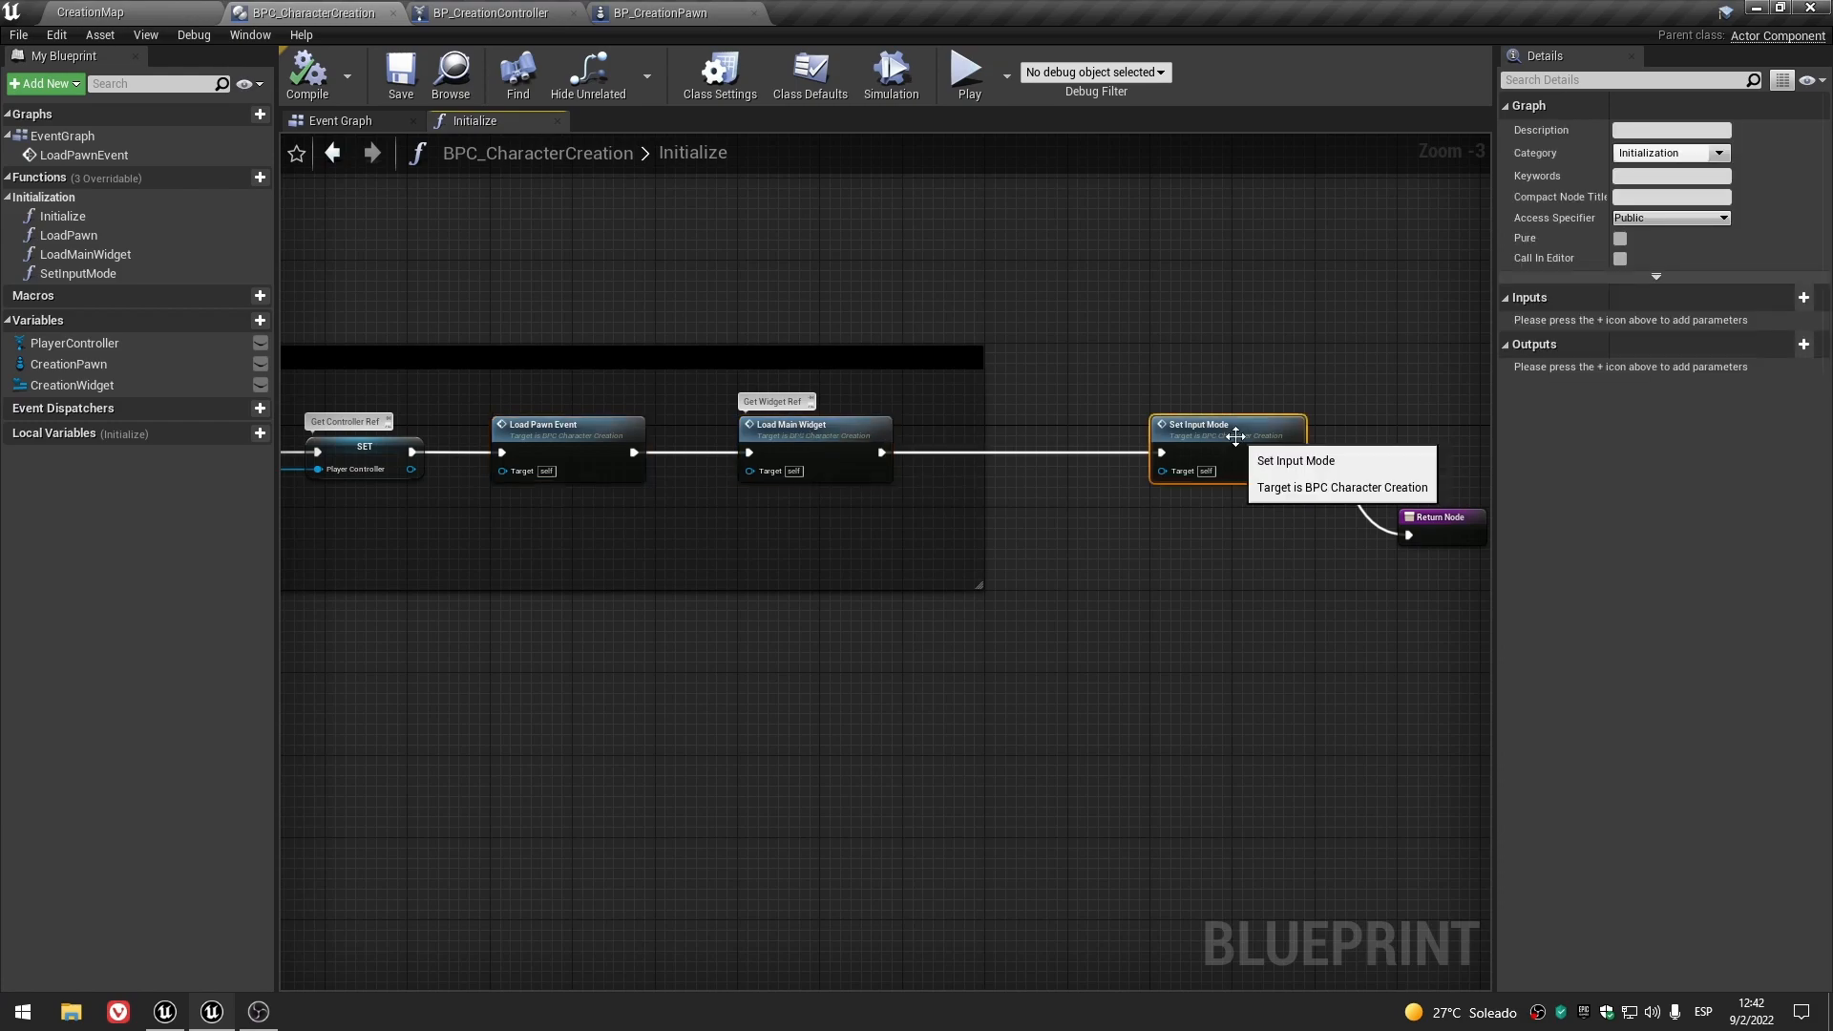
left_click(803, 645)
scroll(804, 645, "down", 2)
right_click_drag(803, 645, 927, 600)
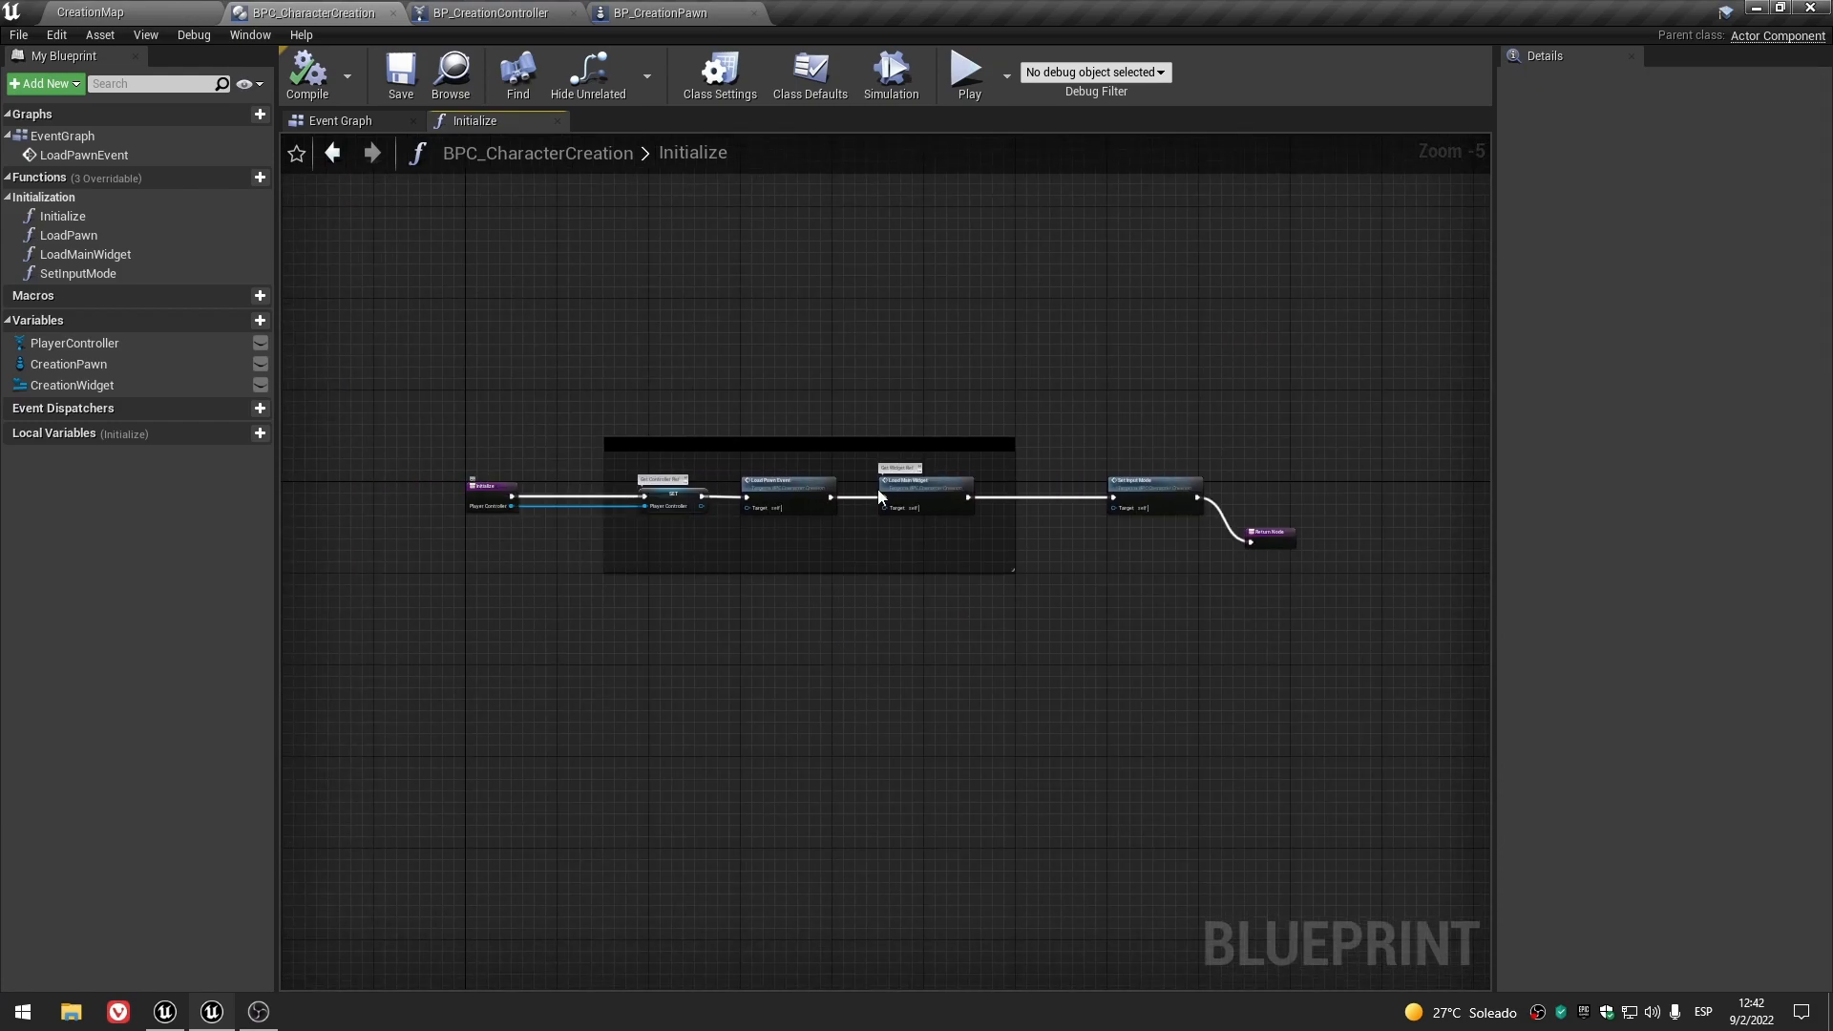
scroll(1210, 548, "up", 1)
scroll(1211, 548, "down", 1)
scroll(1064, 571, "up", 2)
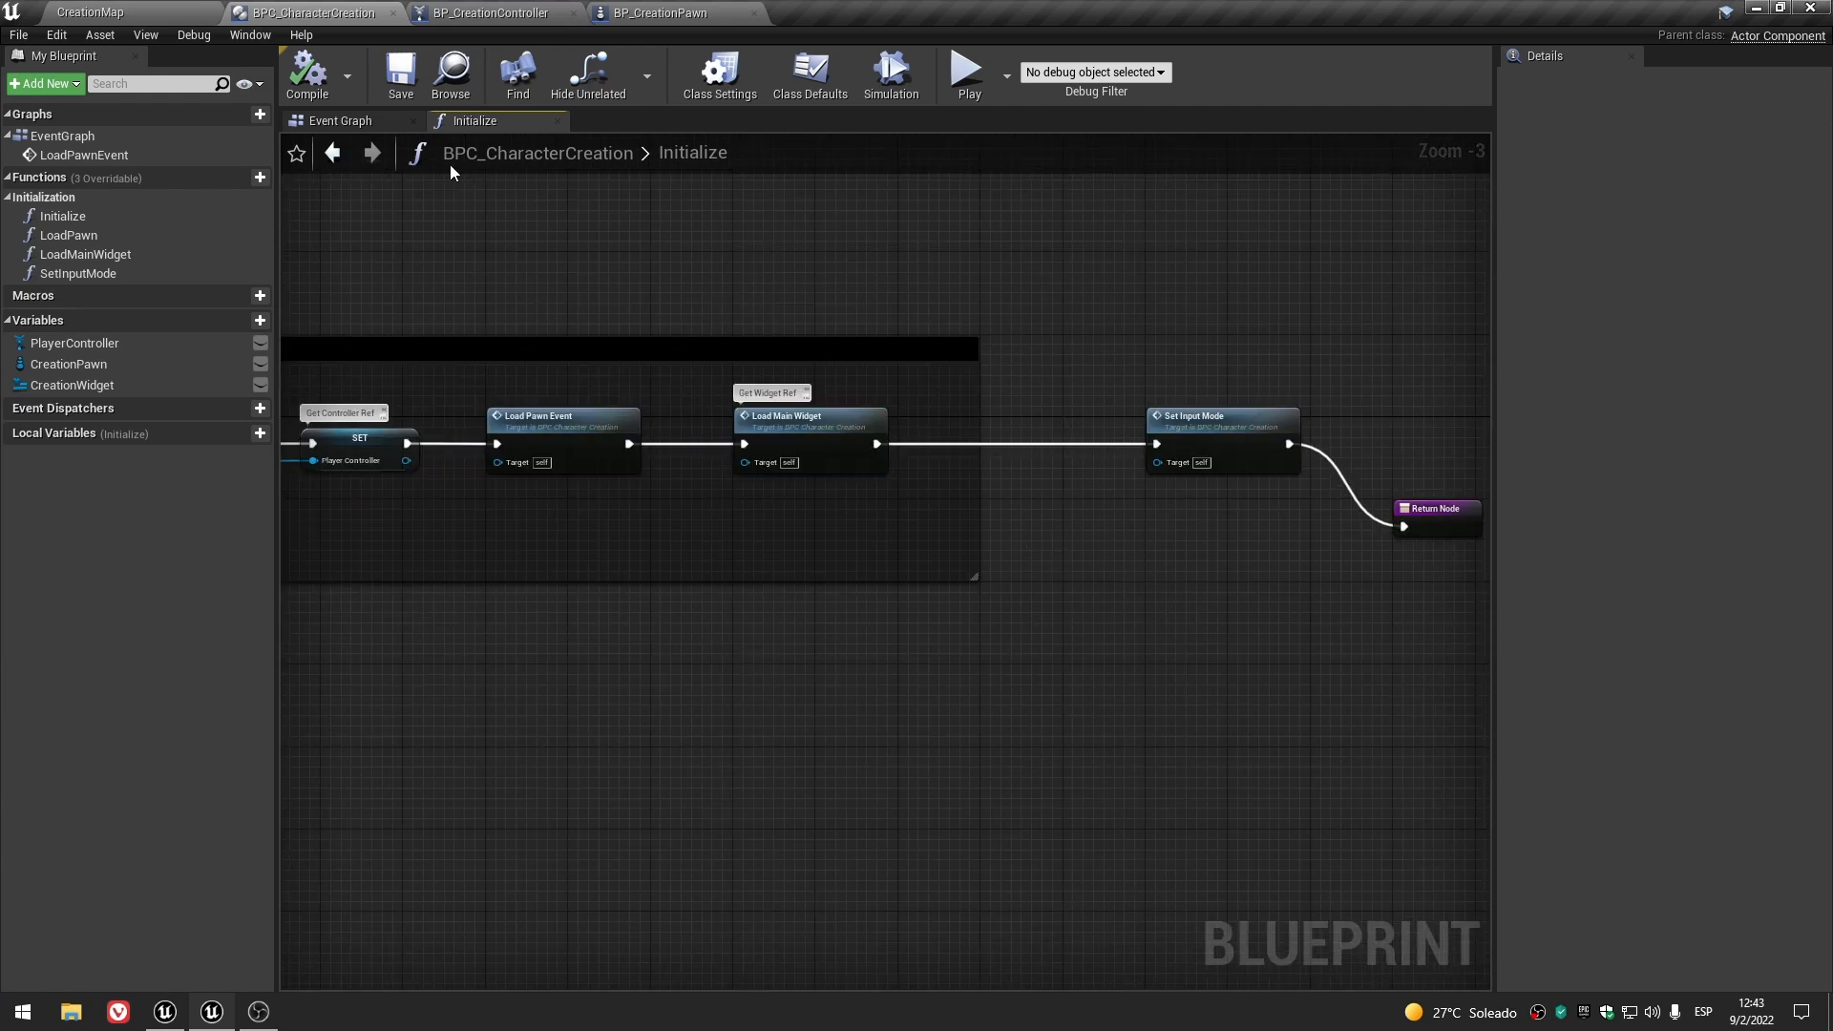
- Check BP_CreationController, then compare the component's Event Graph with the Initialize function's node chain
left_click(492, 13)
left_click(382, 10)
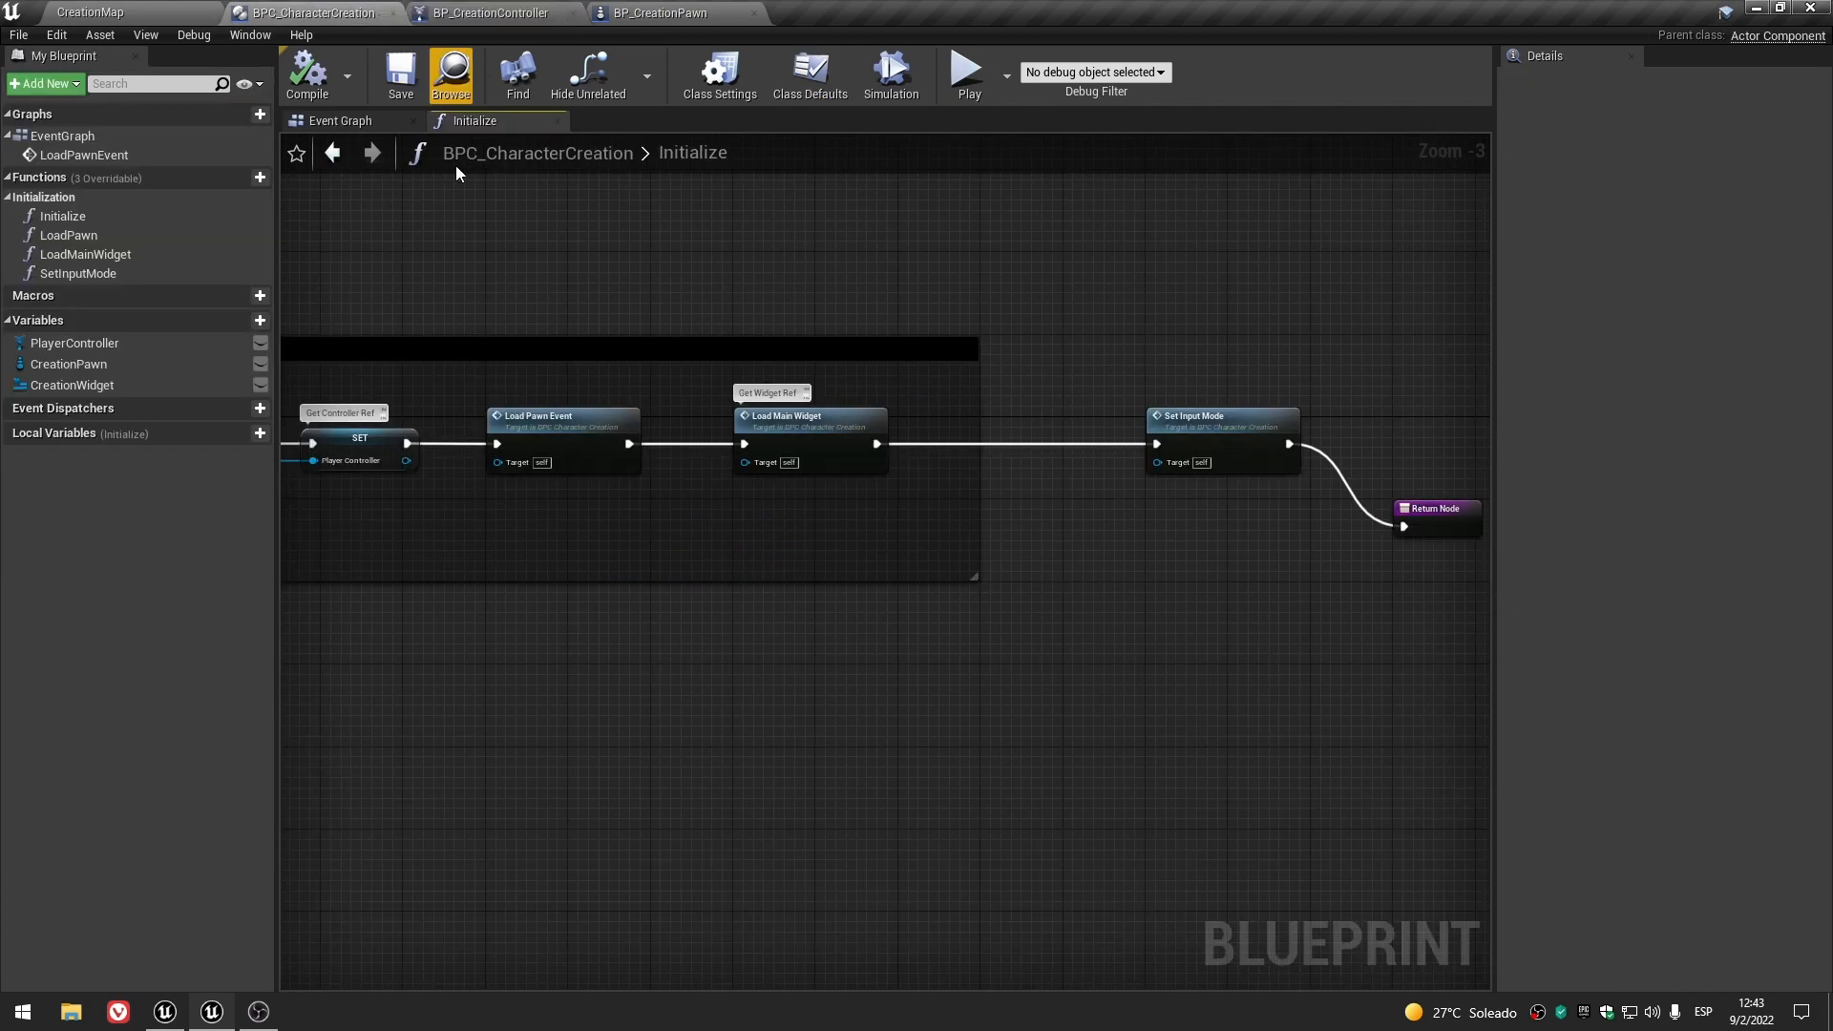
left_click(312, 122)
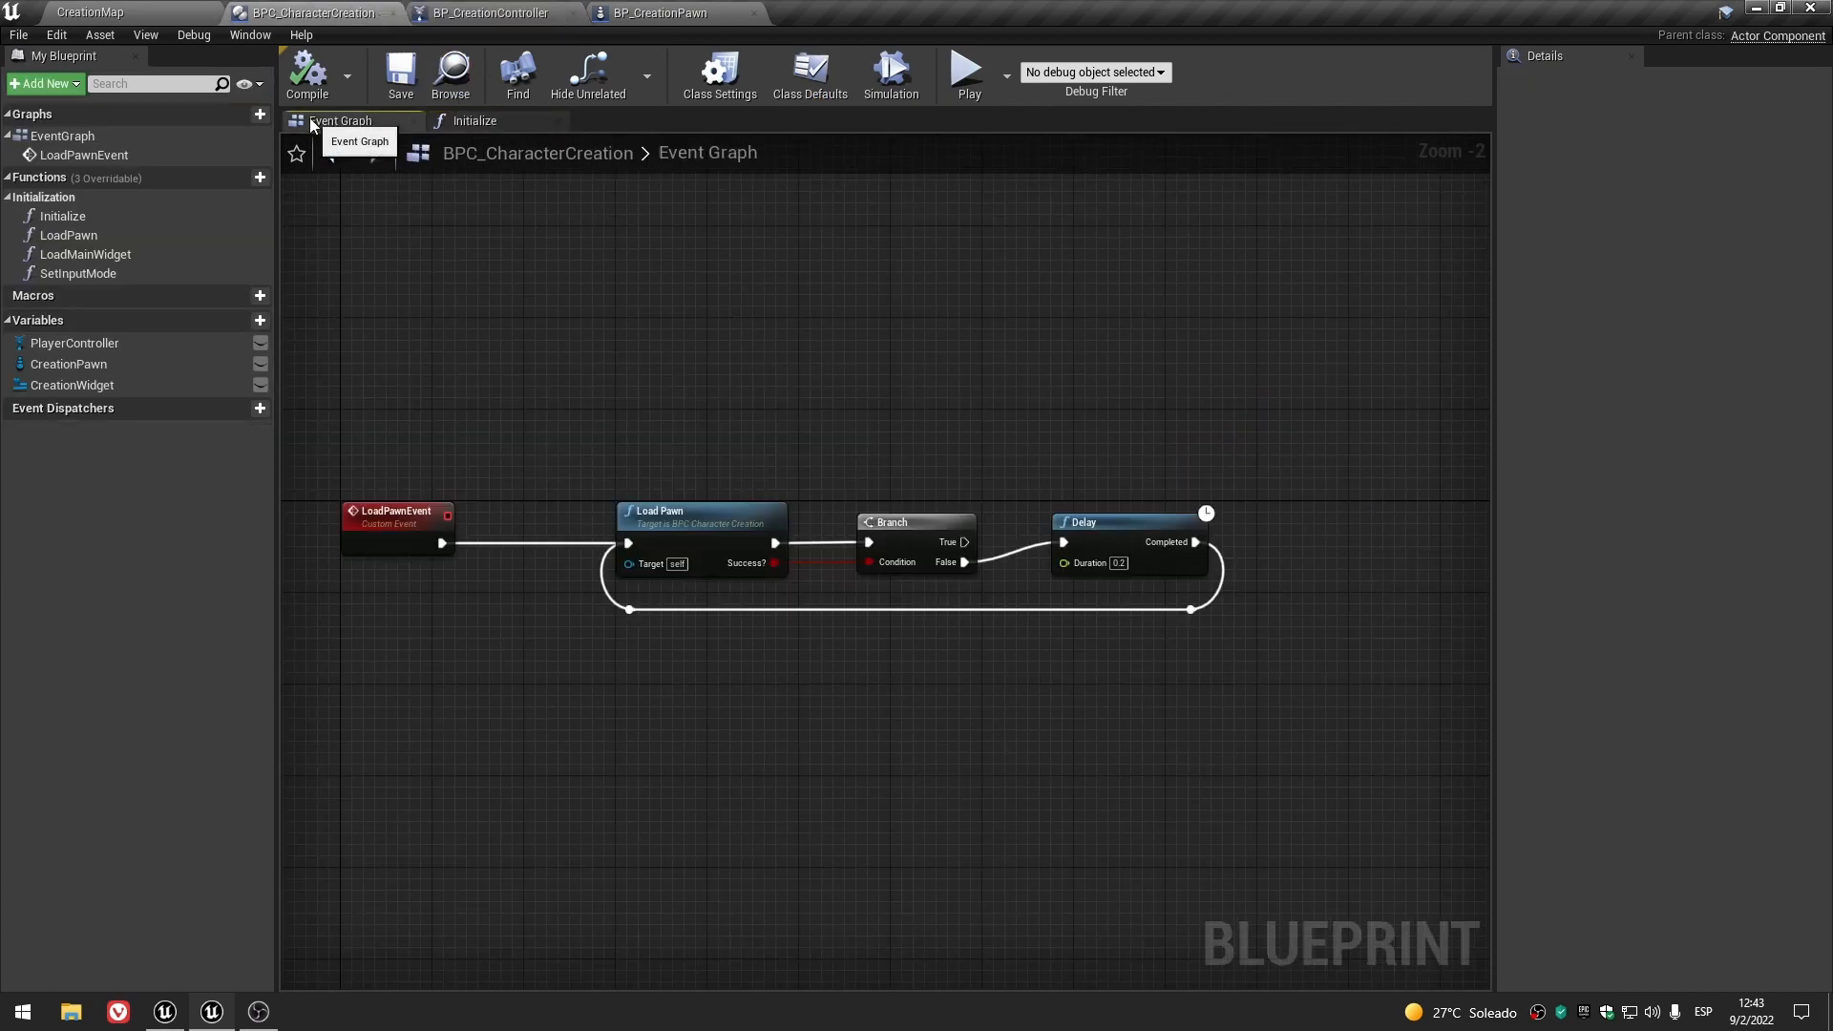
left_click(475, 121)
scroll(782, 597, "down", 3)
scroll(672, 628, "up", 2)
scroll(830, 578, "down", 1)
right_click_drag(905, 593, 828, 664)
scroll(783, 596, "up", 1)
scroll(826, 643, "down", 1)
right_click_drag(711, 660, 810, 646)
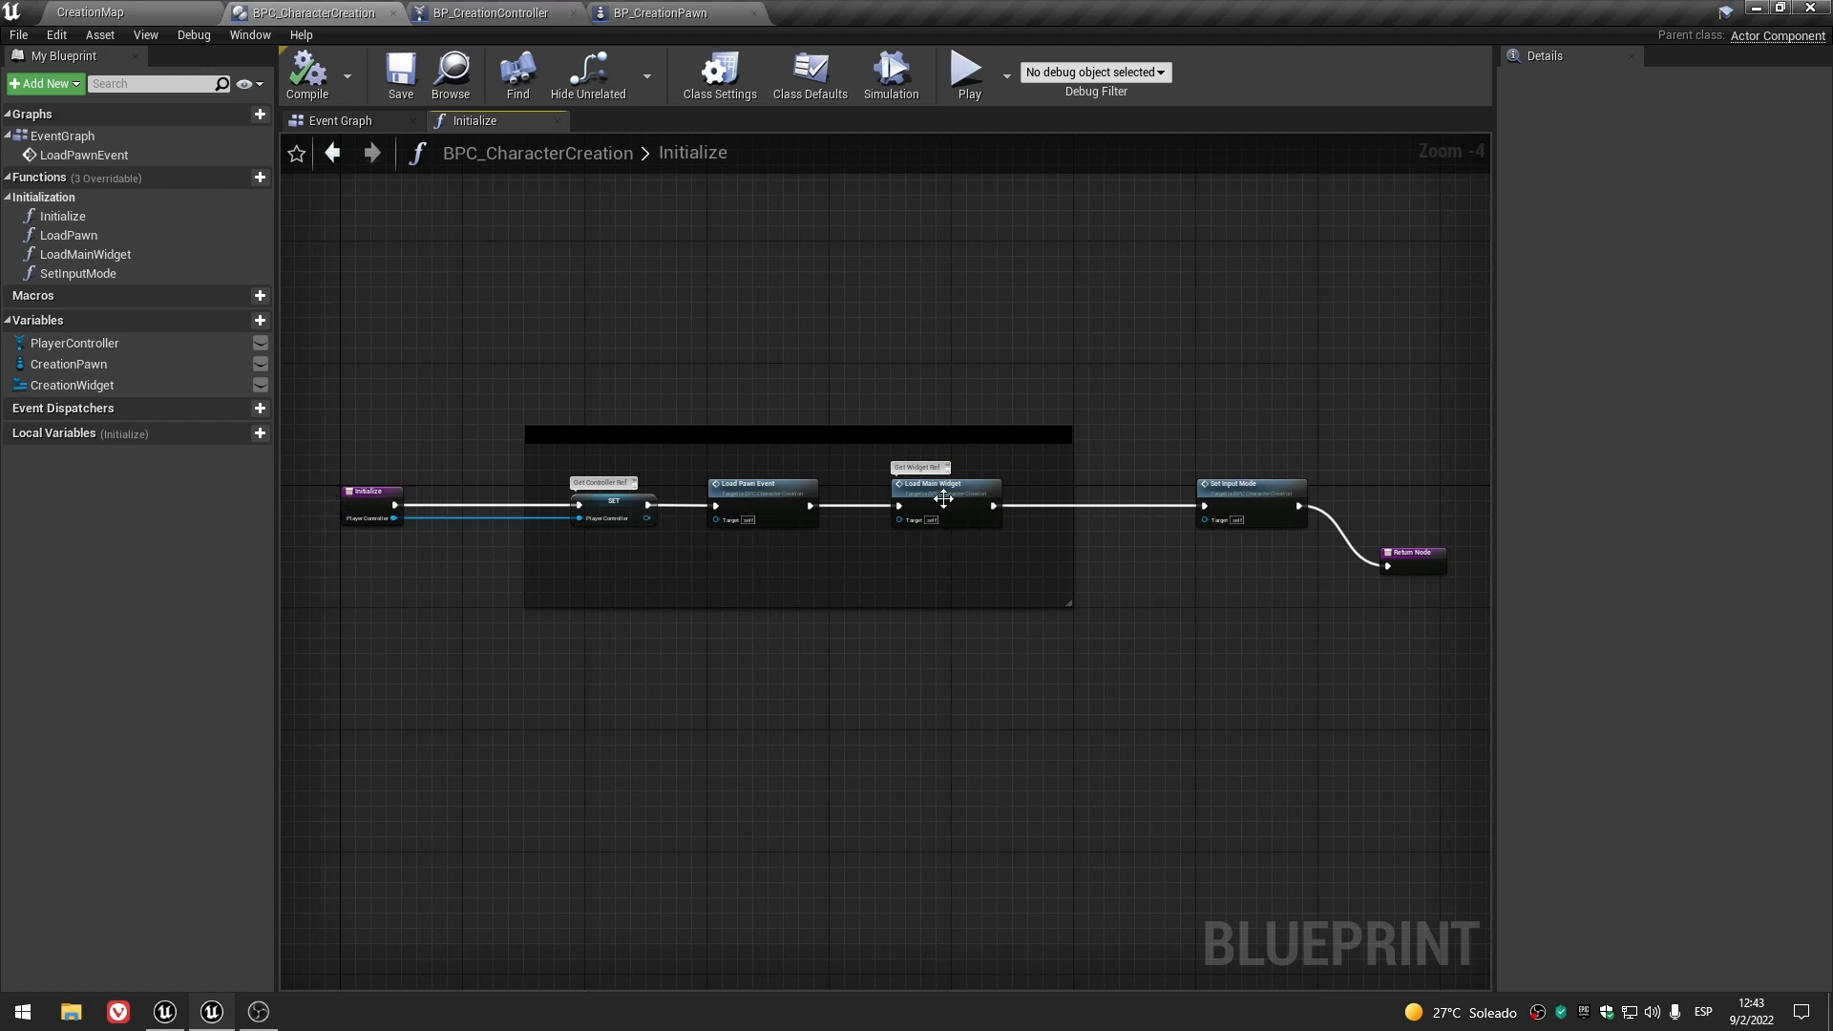
- Follow the Load Pawn Event call to its definition, examine the Load Pawn node in its loop, and return to Initialize
left_click(755, 498)
double_click(755, 498)
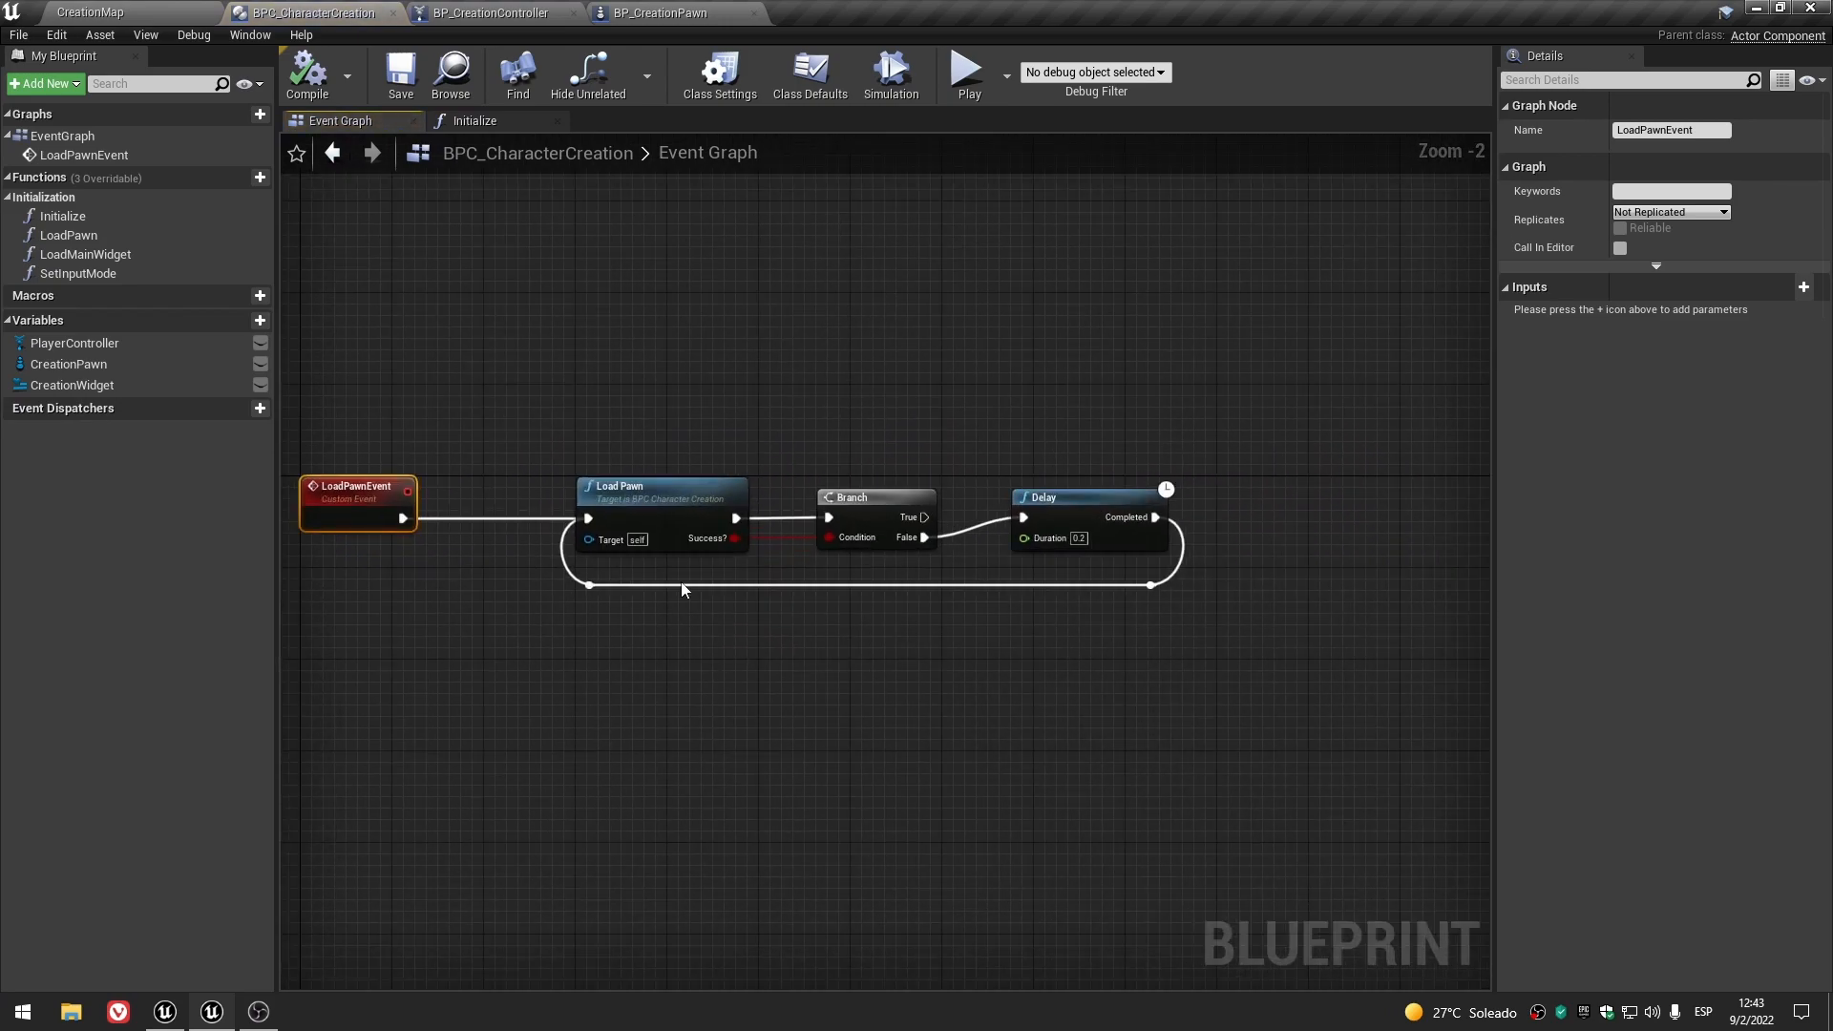
left_click(651, 491)
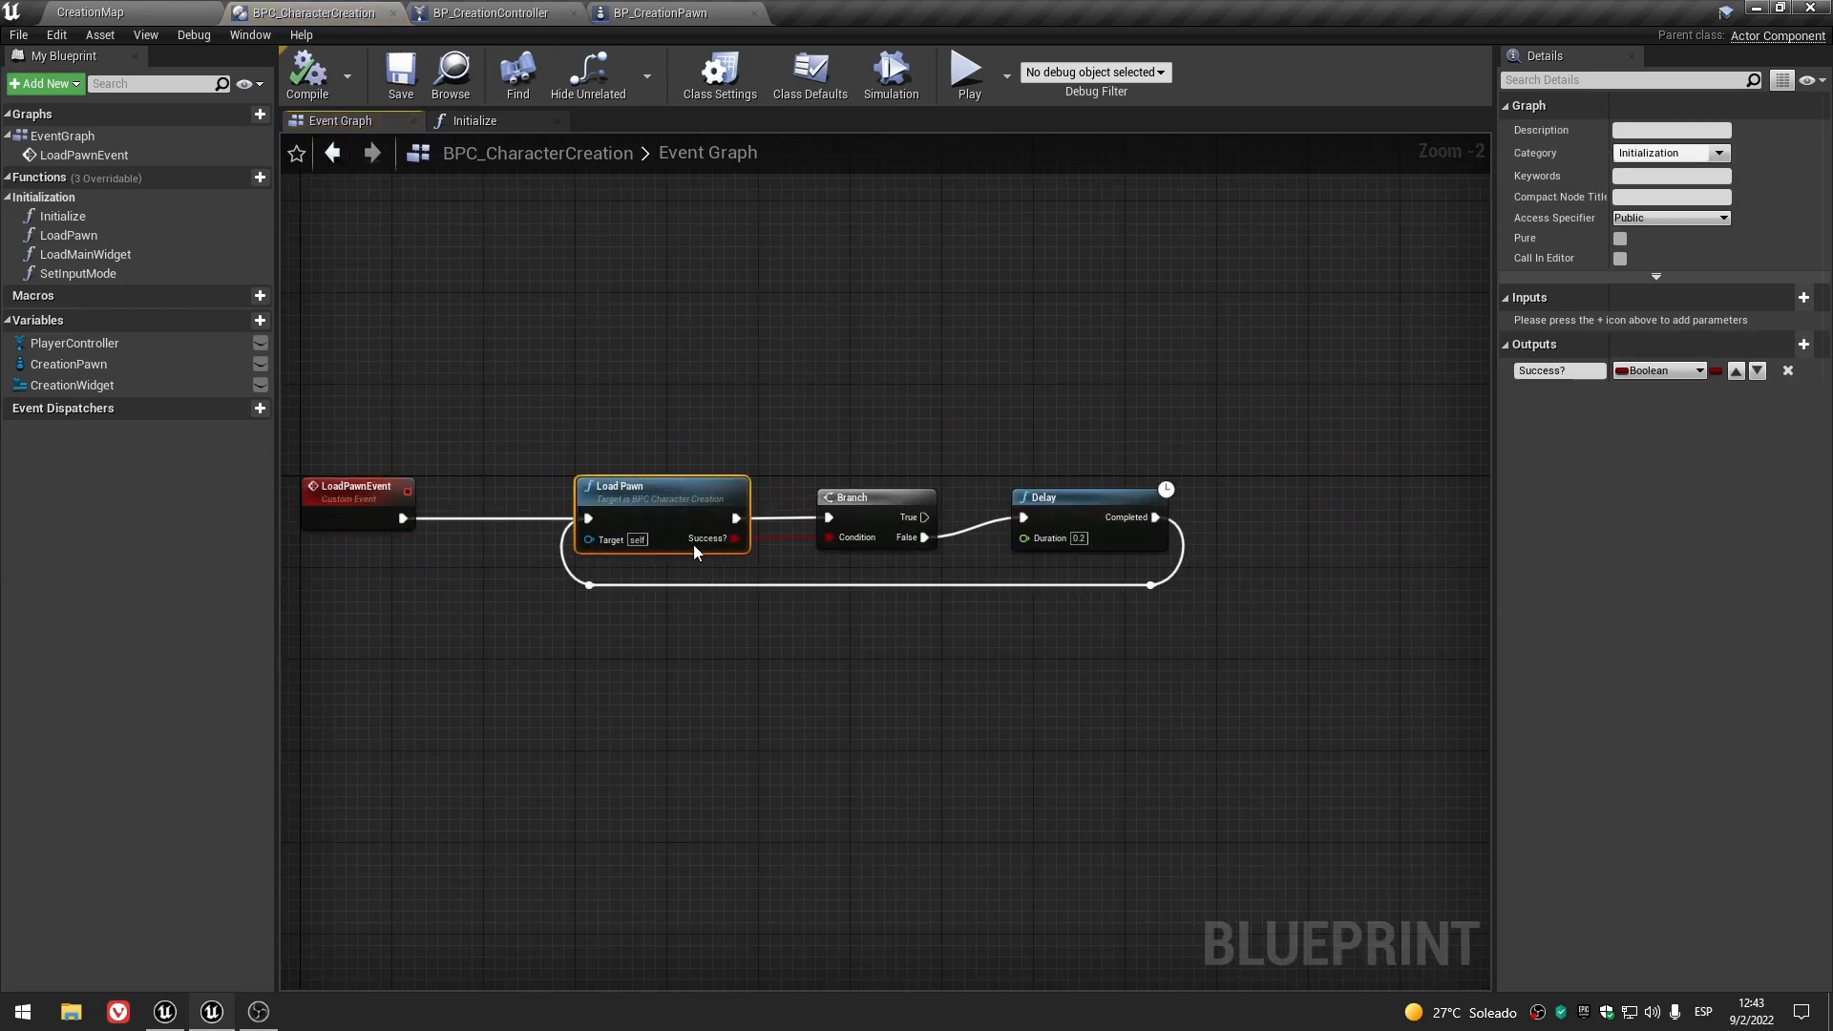
left_click(737, 668)
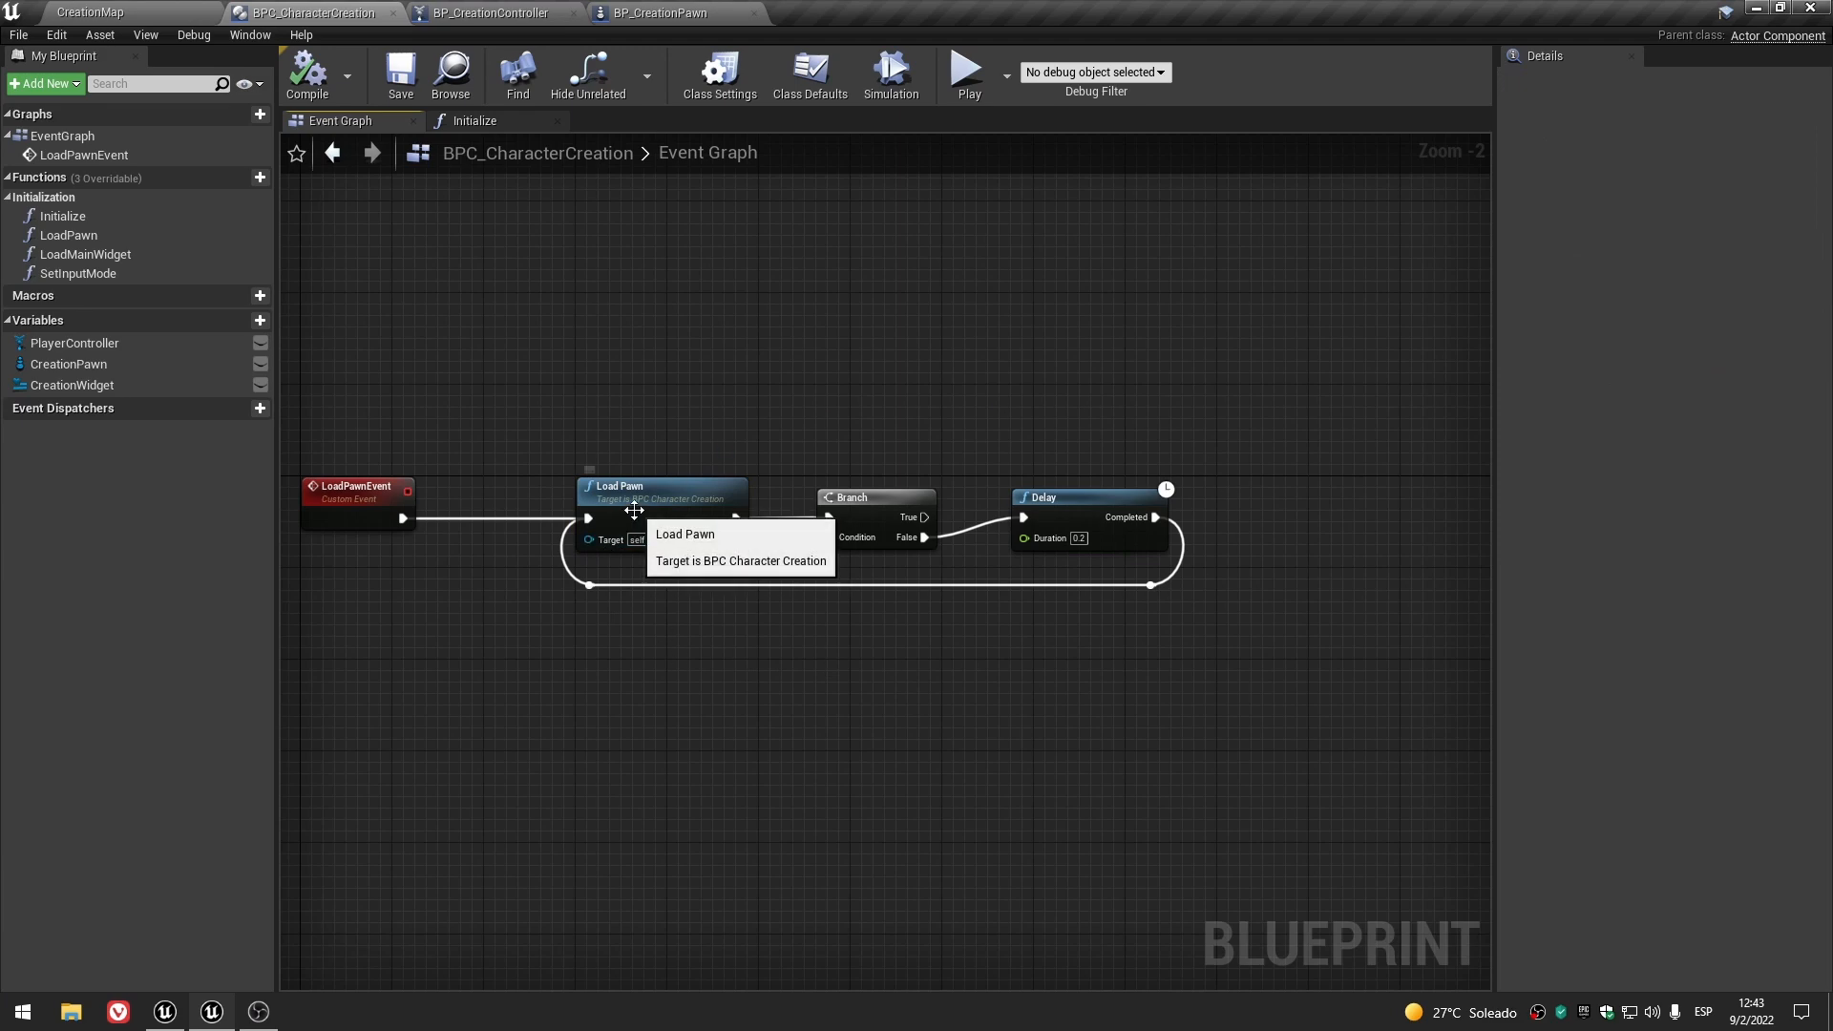
left_click(493, 119)
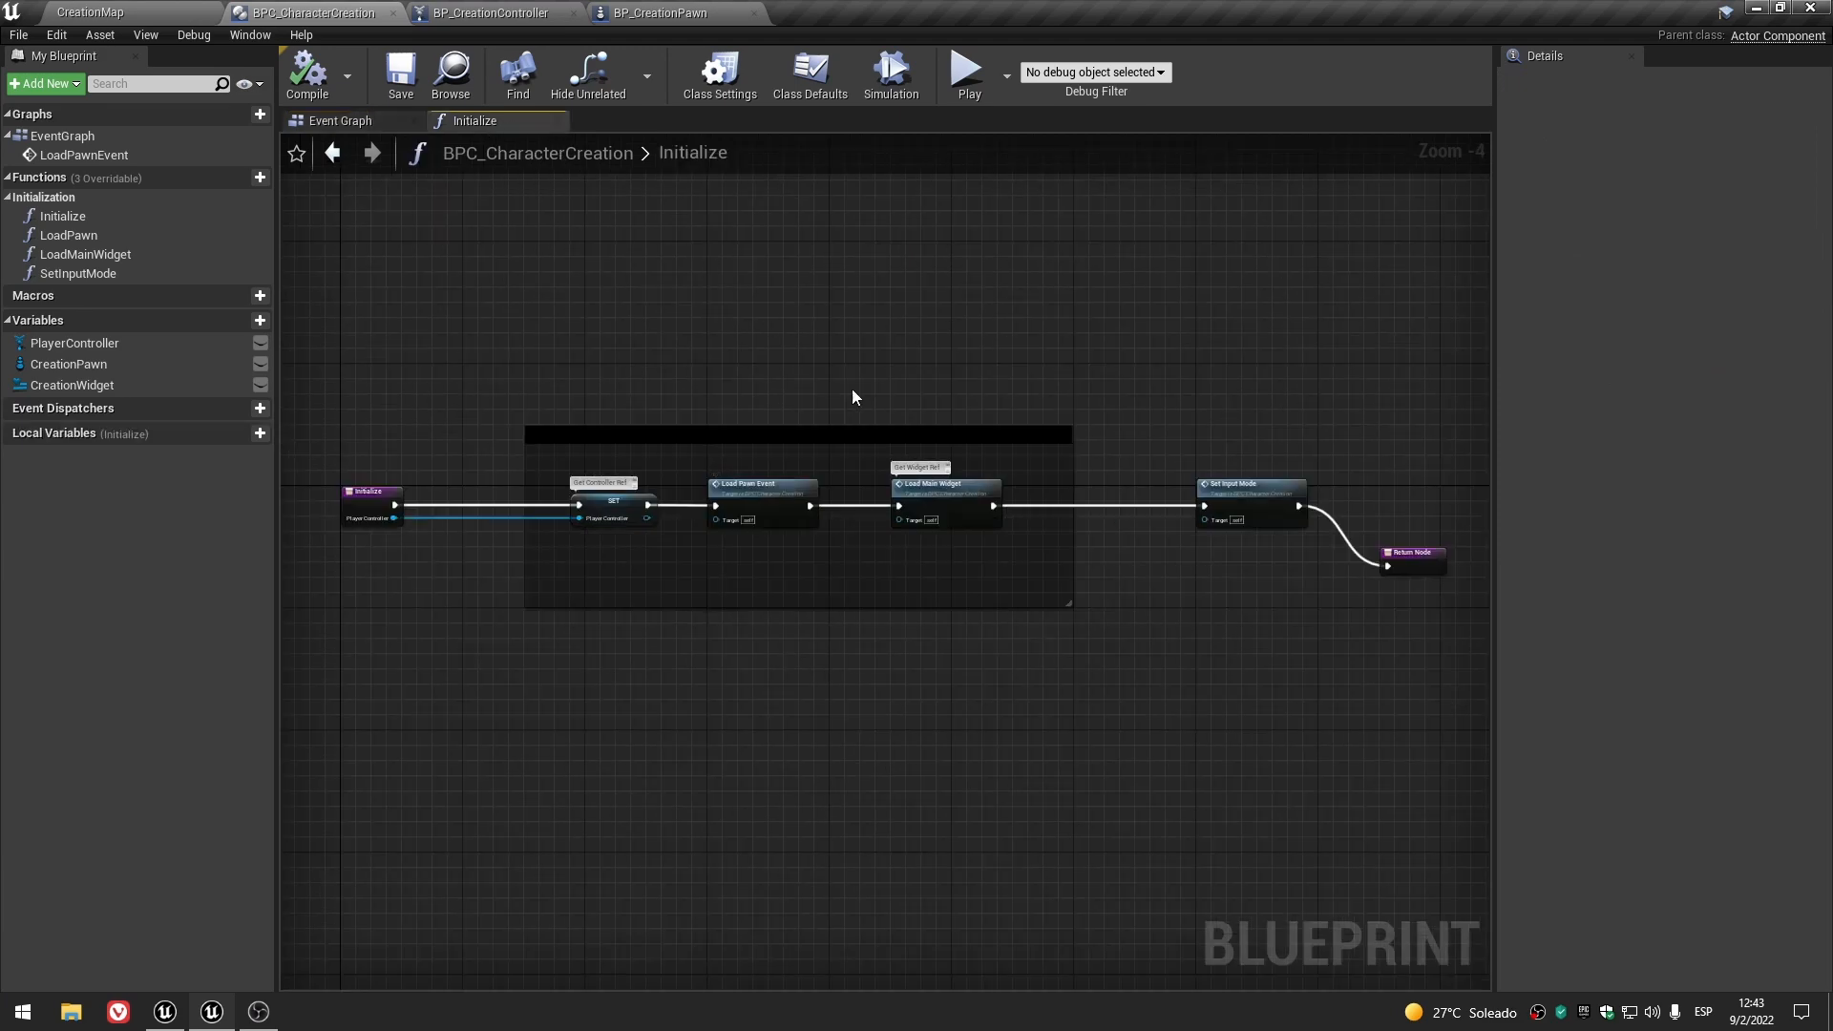
- Examine how the Load Main Widget function creates, stores and displays the Creation Widget, then close it
double_click(949, 500)
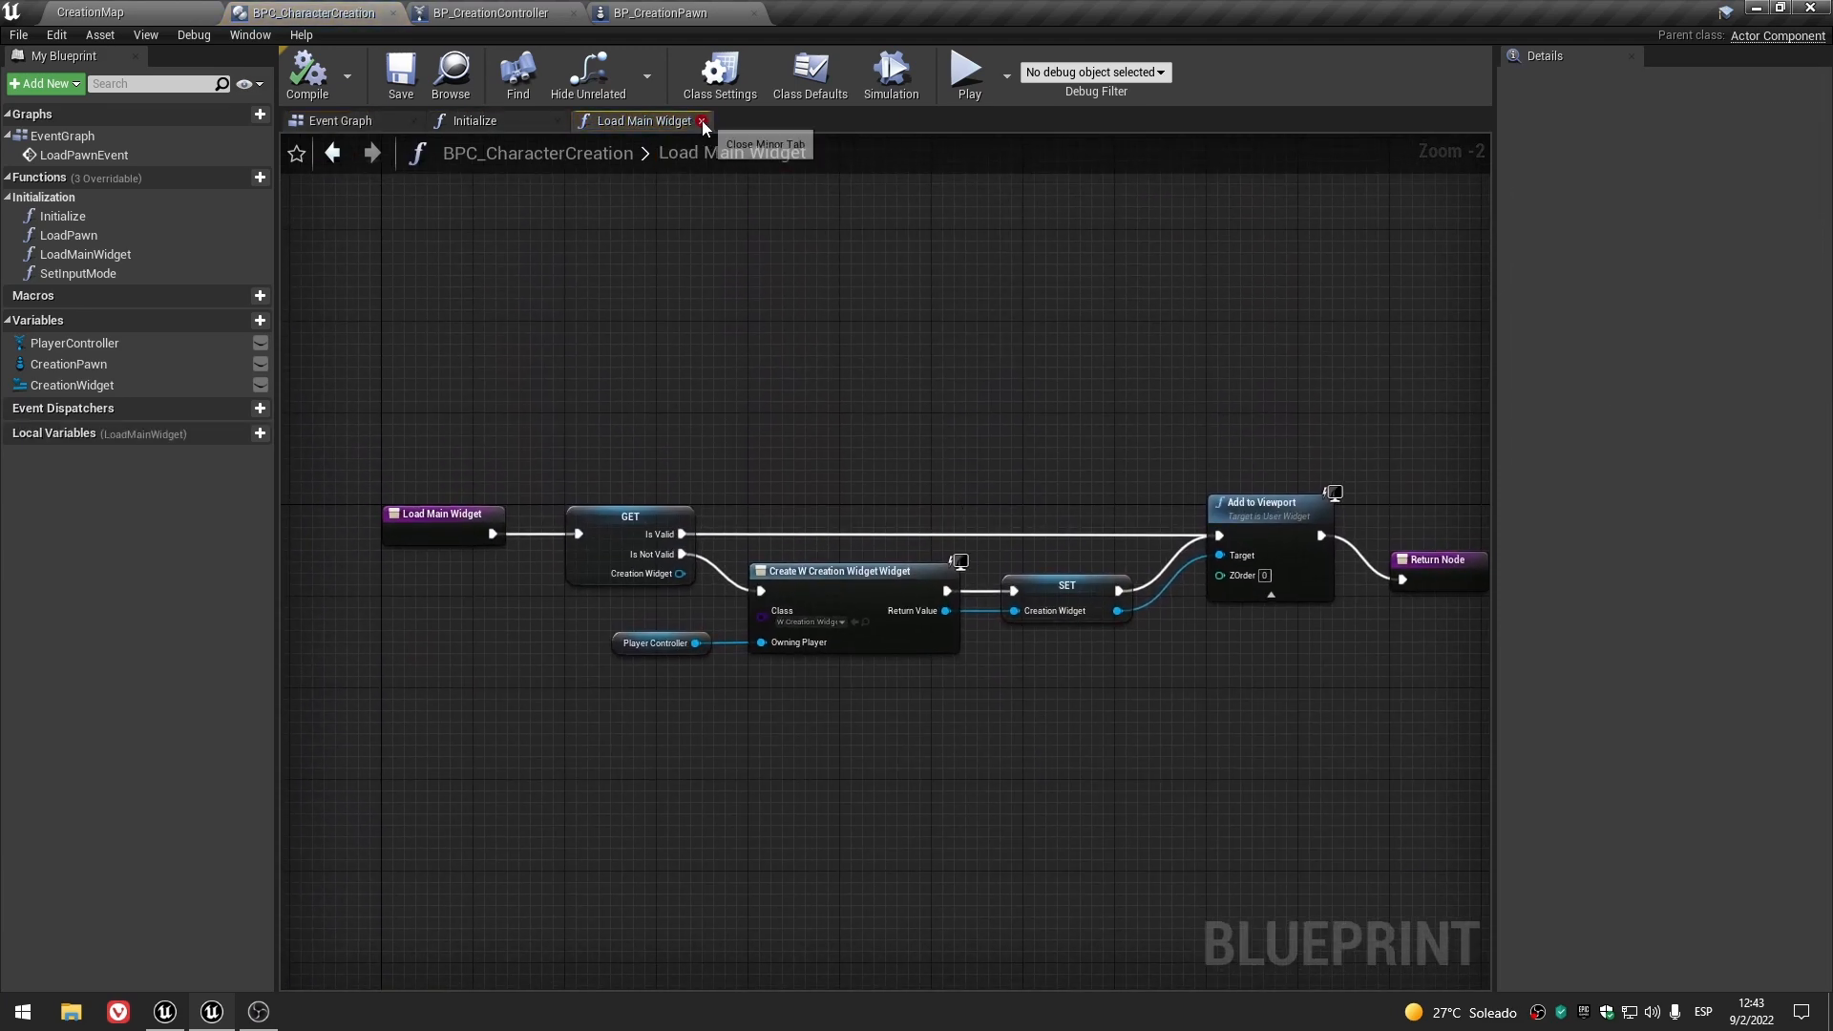
left_click(1064, 586)
left_click(753, 450)
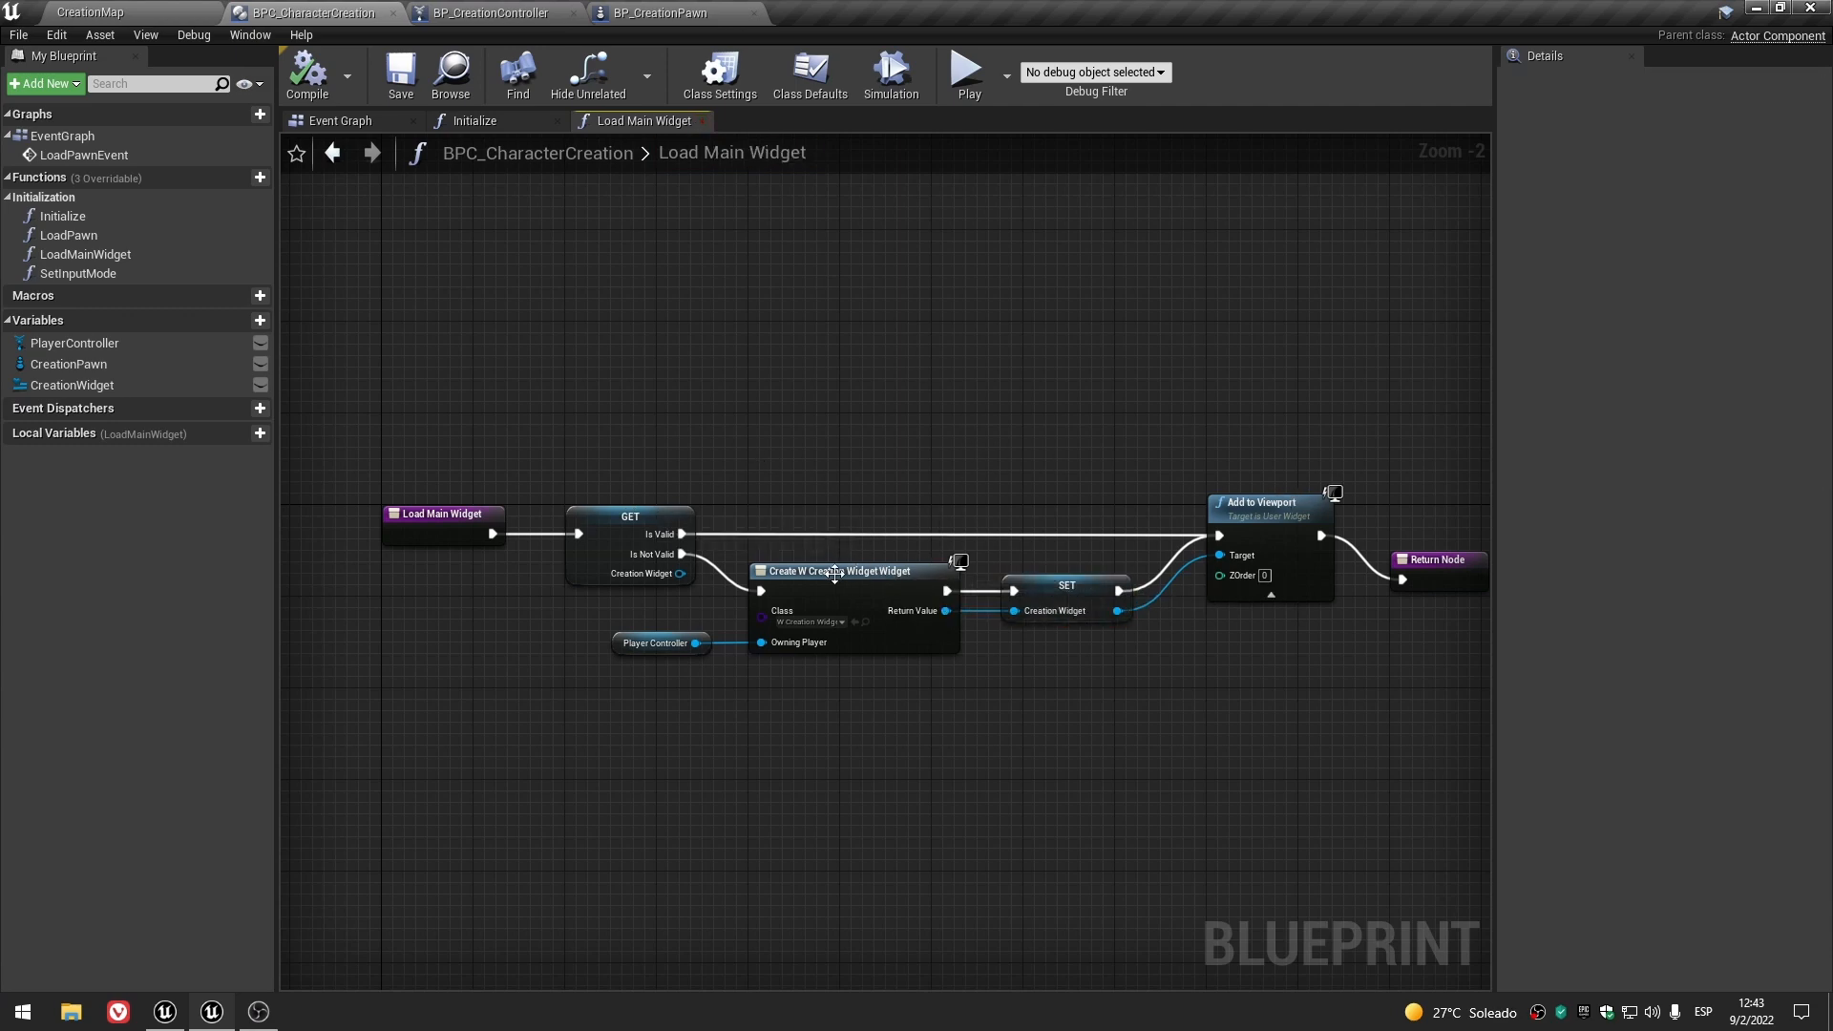
left_click(704, 121)
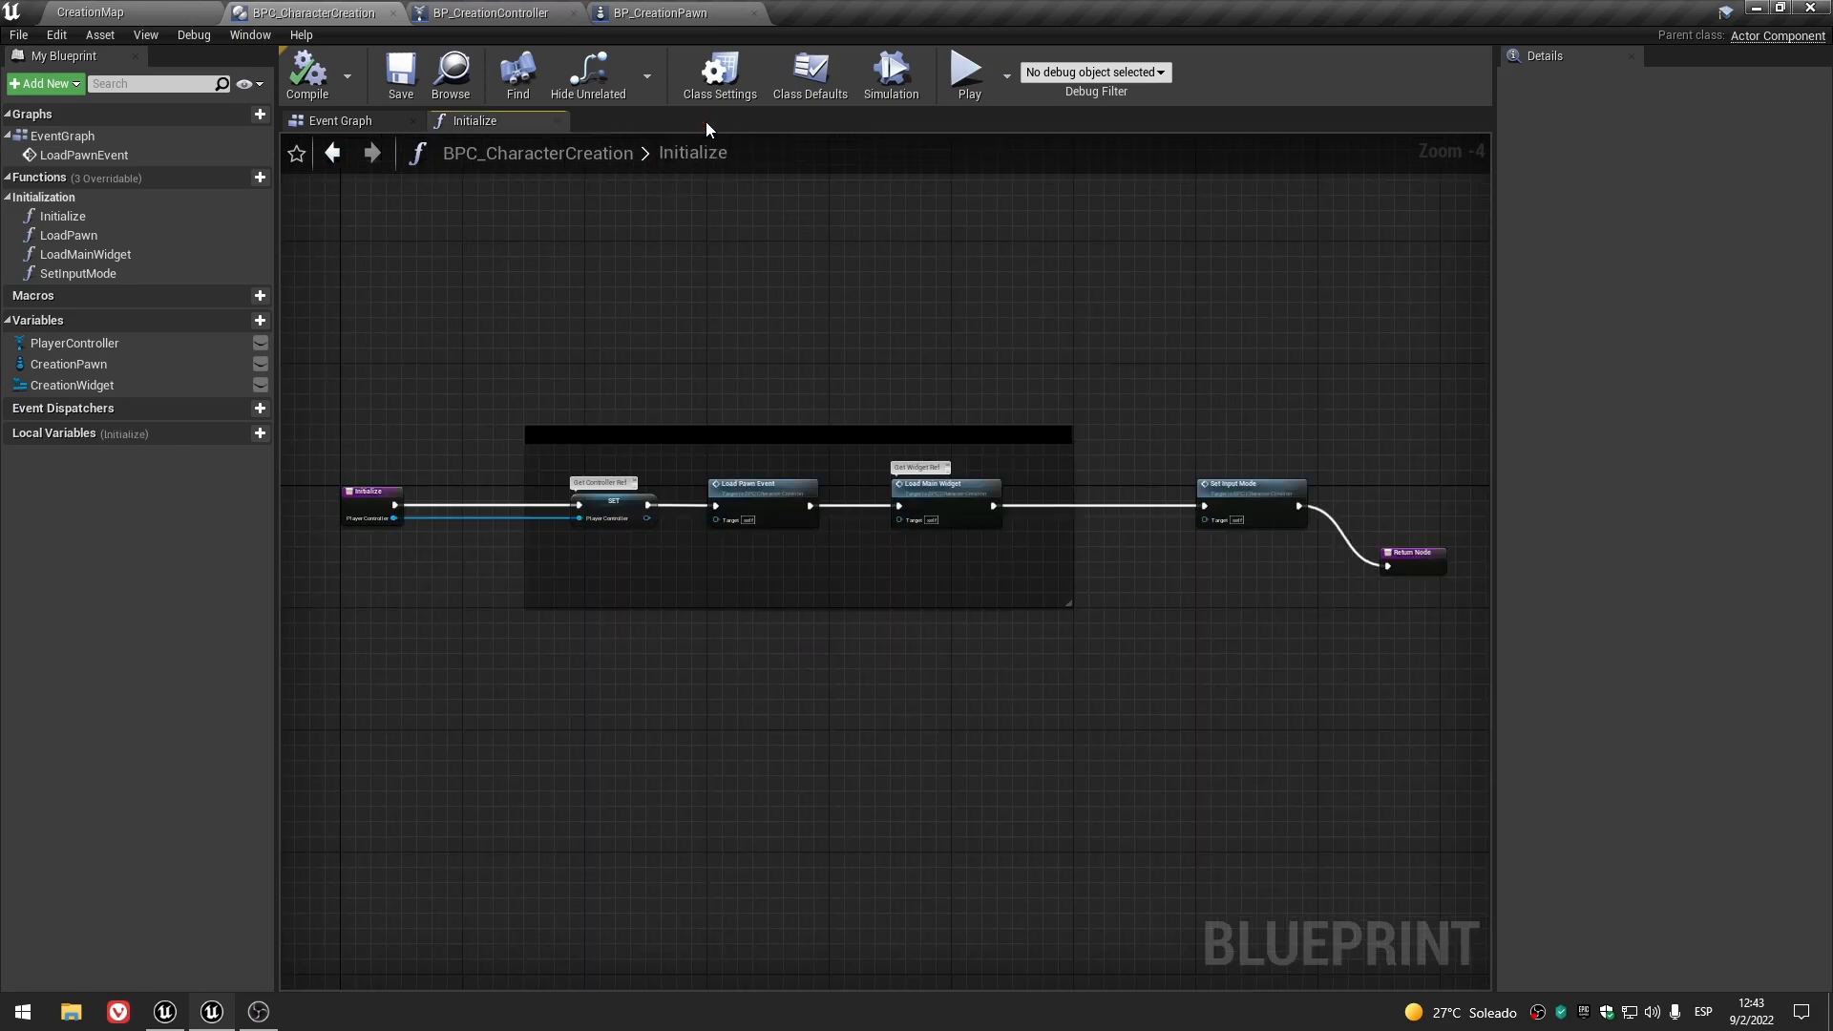
- Examine the Set Input Mode function's mouse cursor and Game And UI input settings, then return to Initialize
double_click(1217, 514)
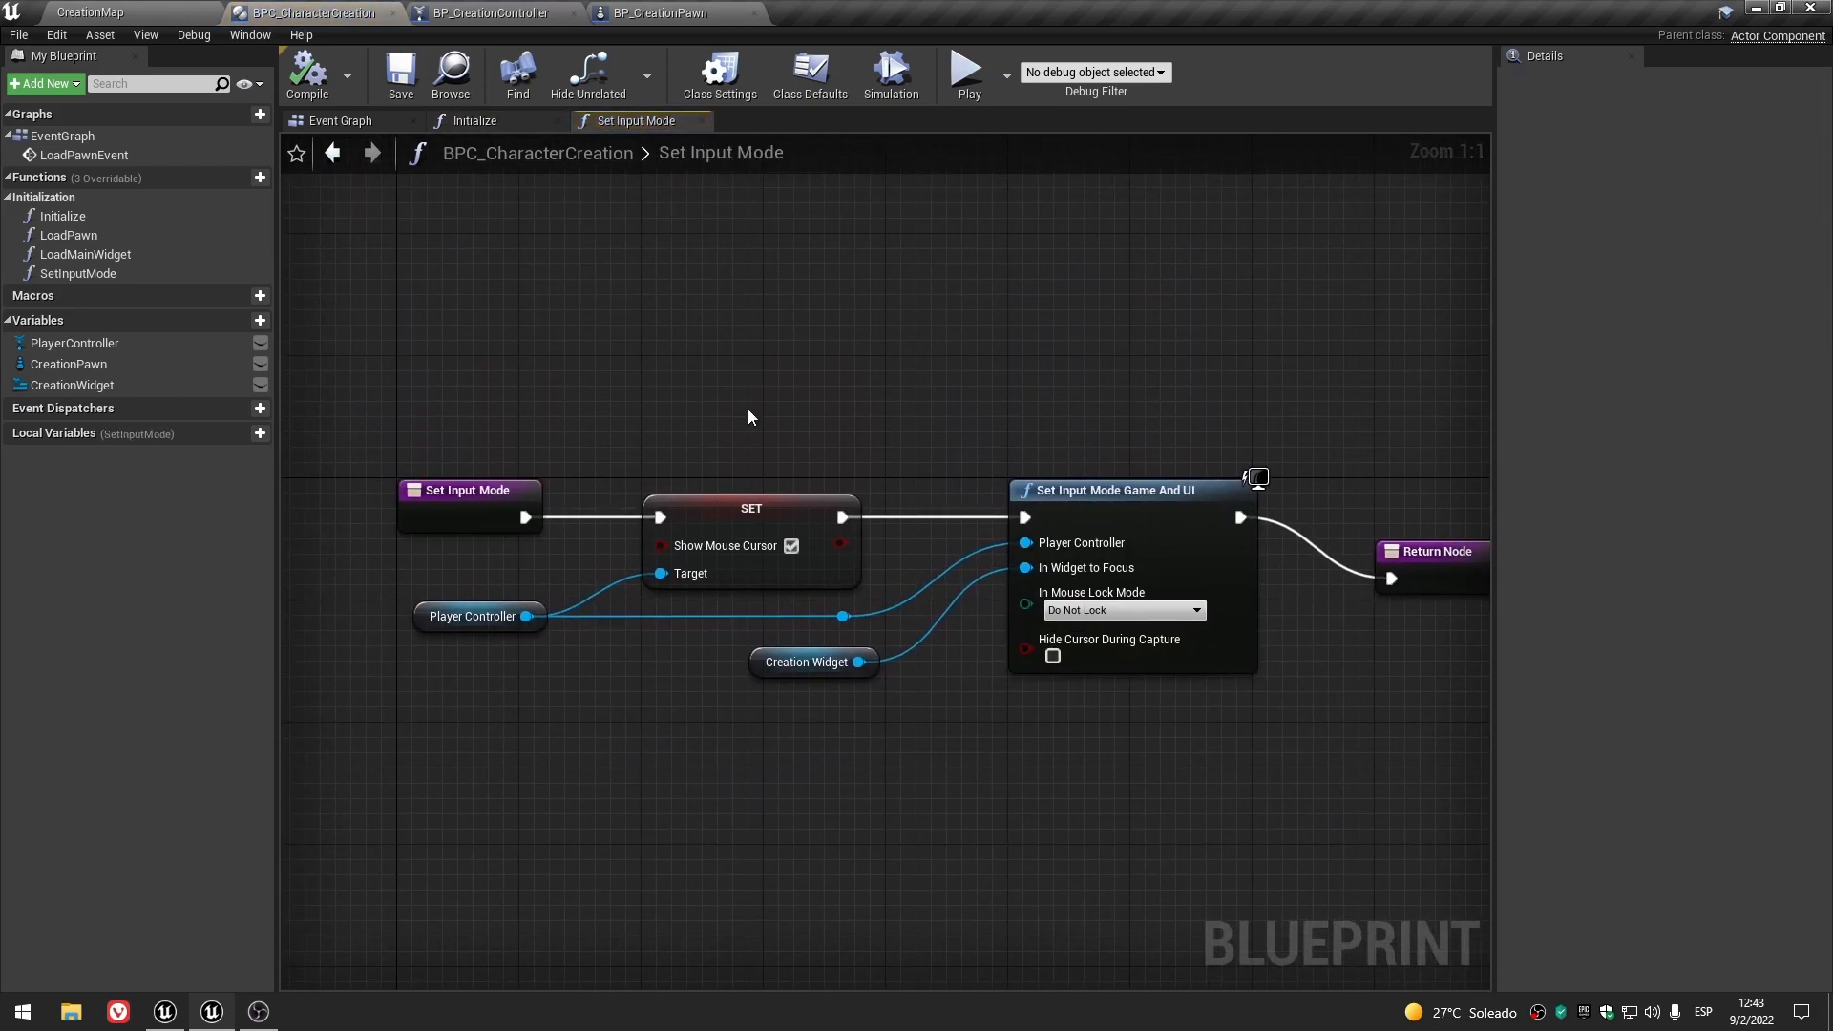
left_click(702, 120)
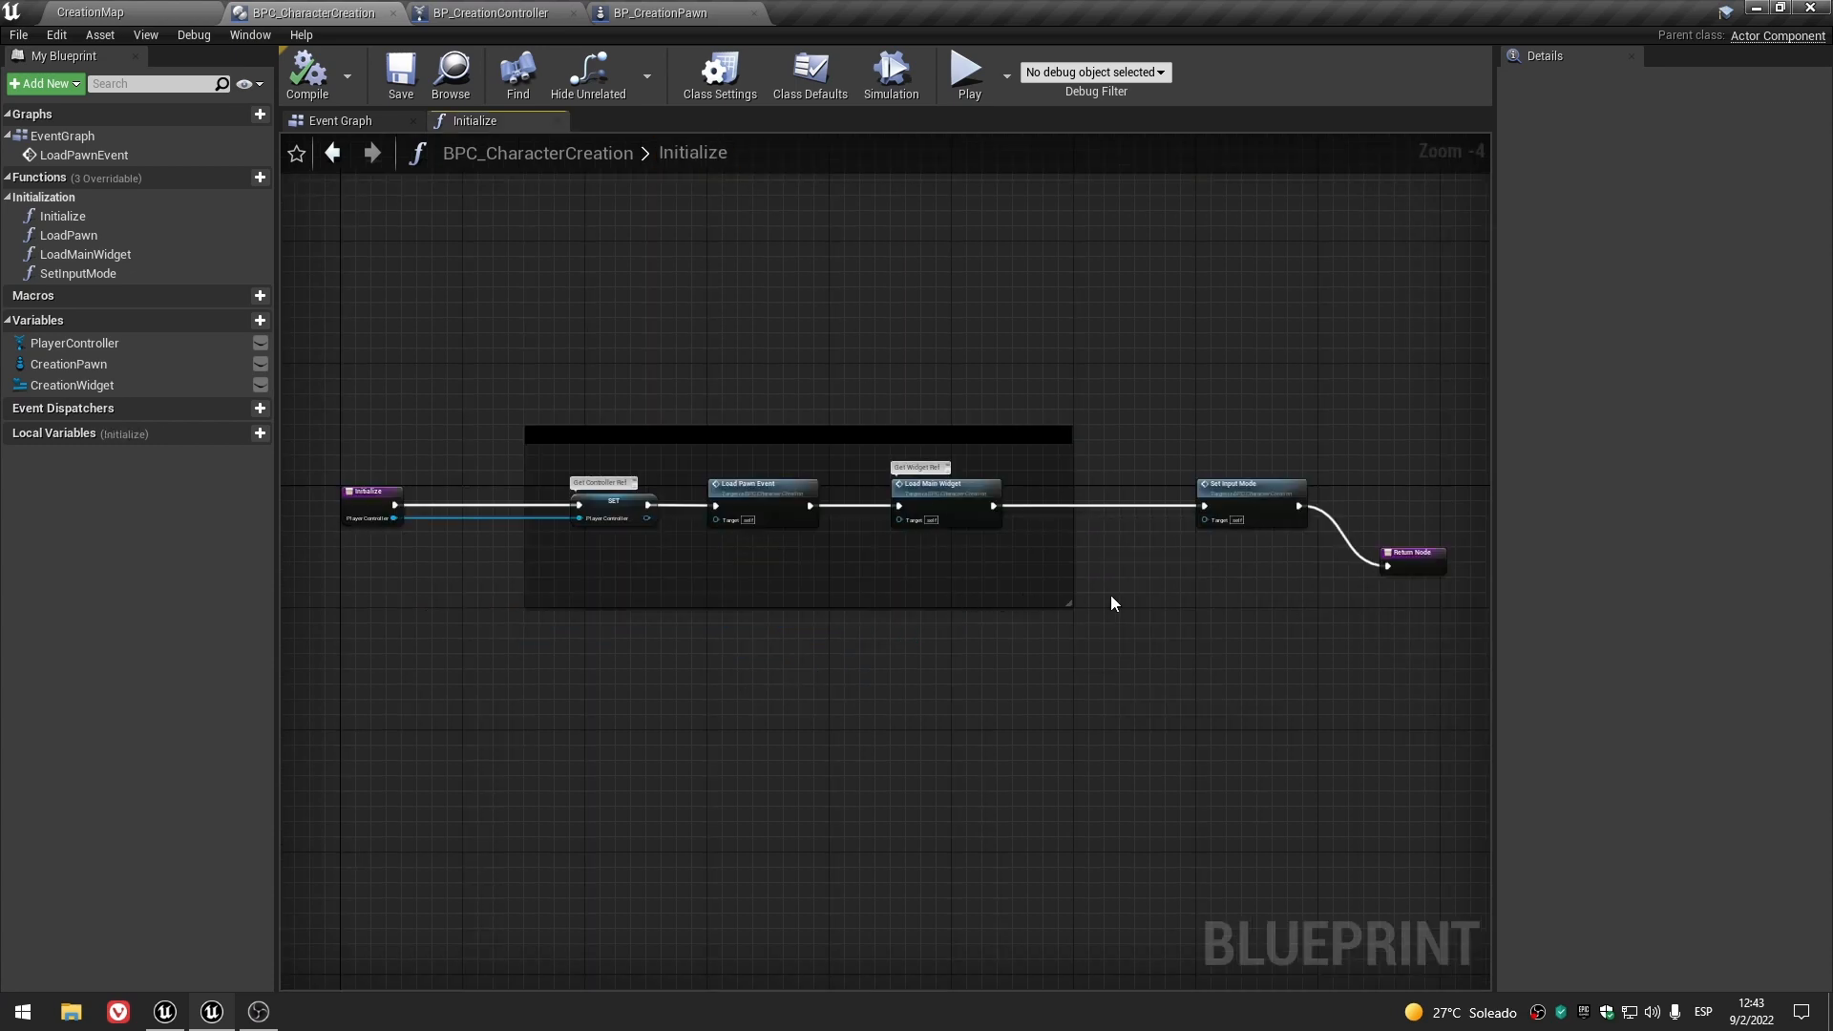
scroll(1081, 575, "up", 2)
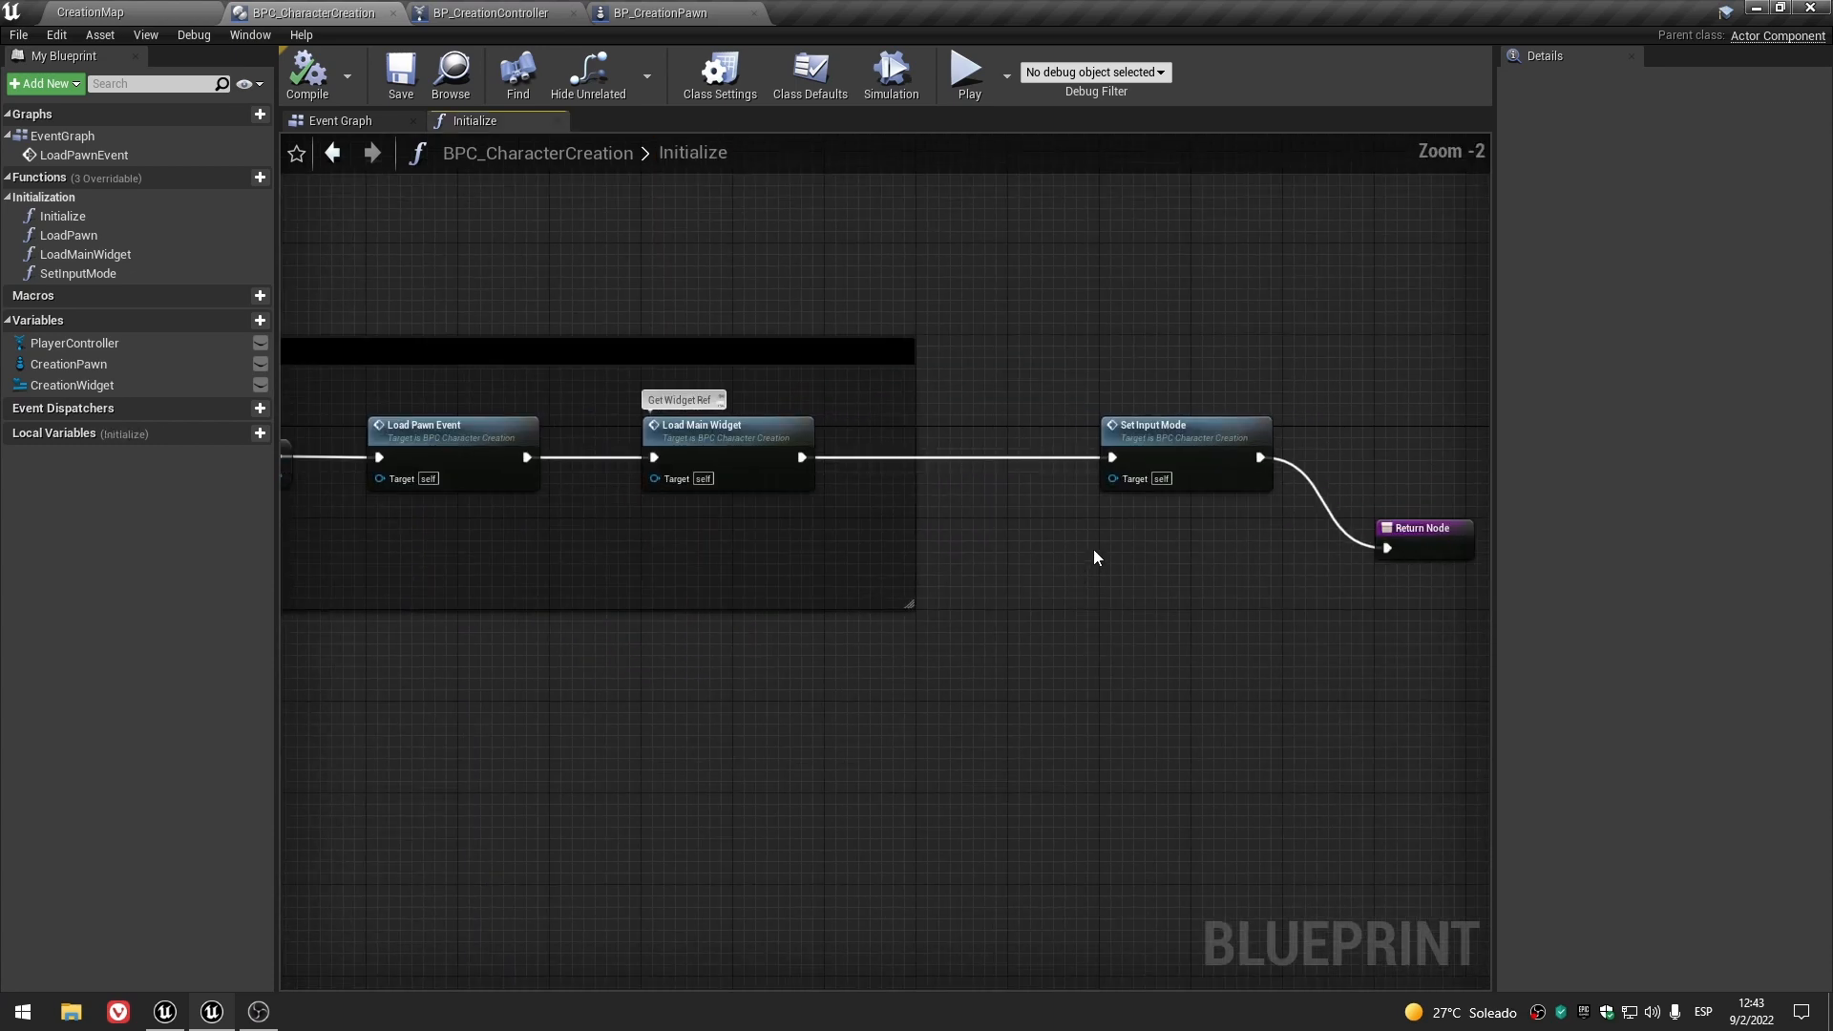
- Review the Set Input Mode and Load Main Widget function graphs from Initialize and close both
double_click(1153, 429)
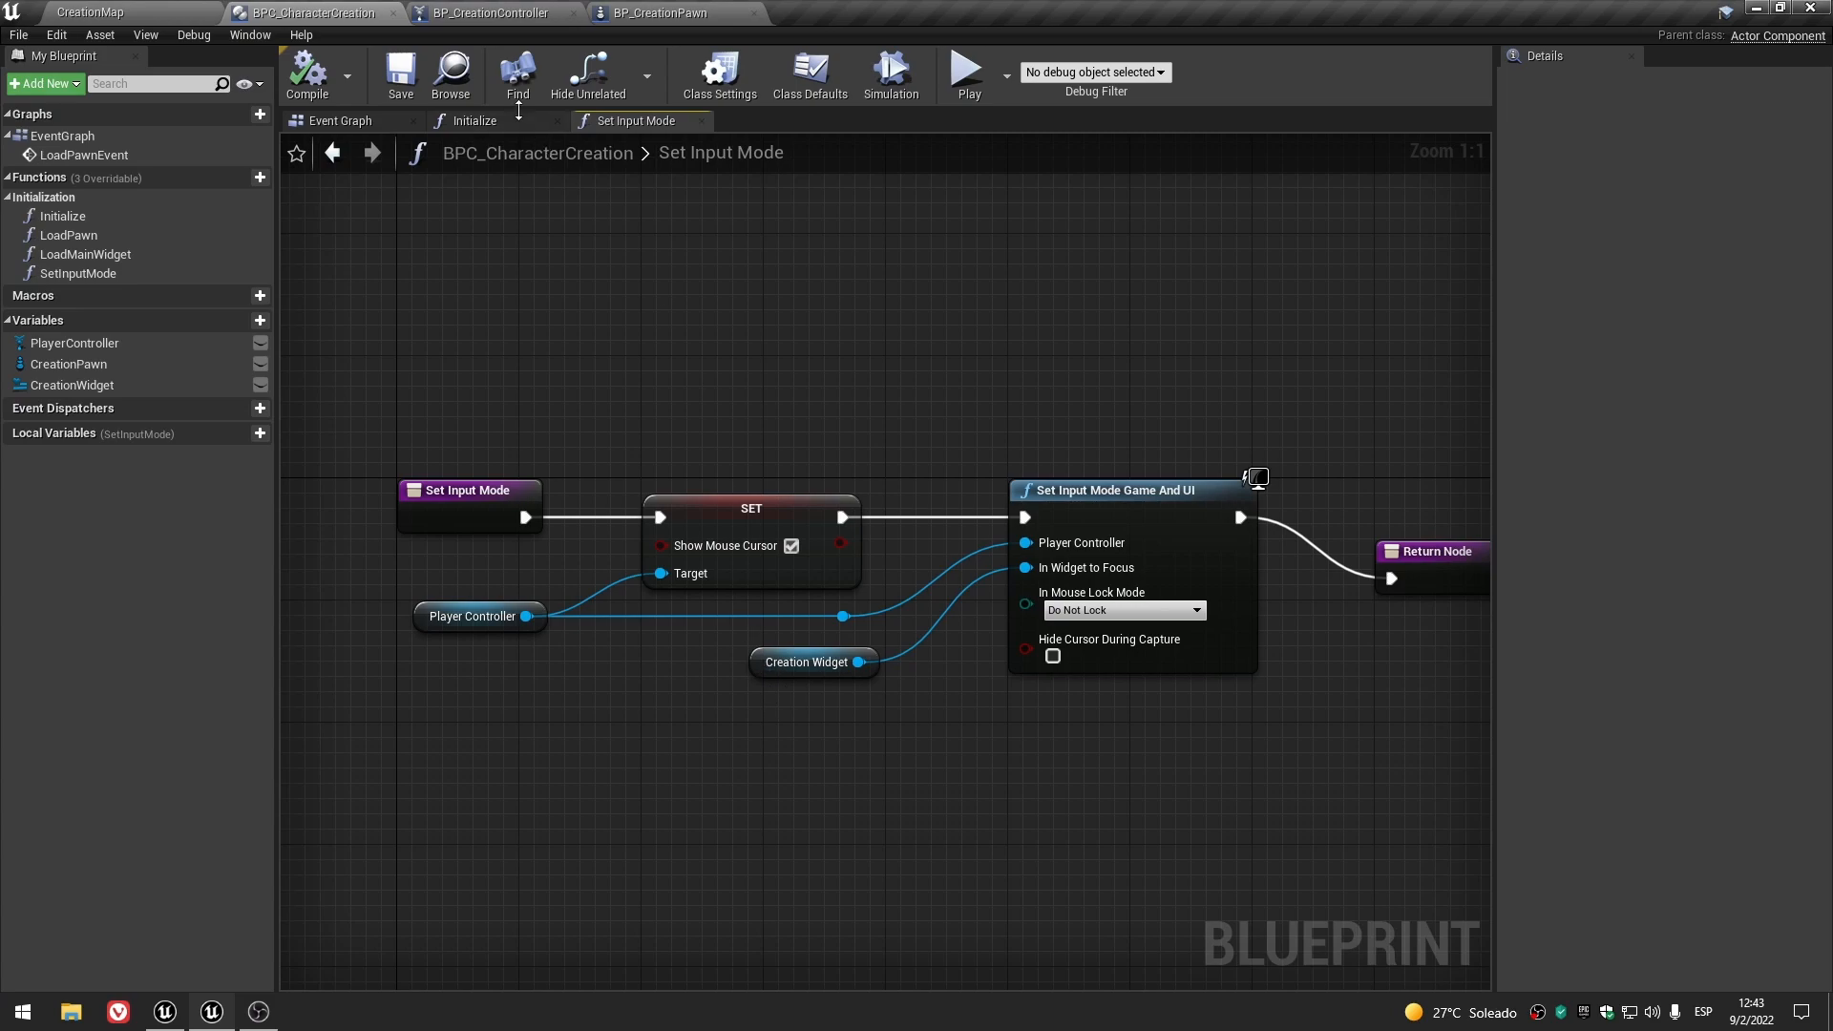
left_click(519, 116)
double_click(714, 429)
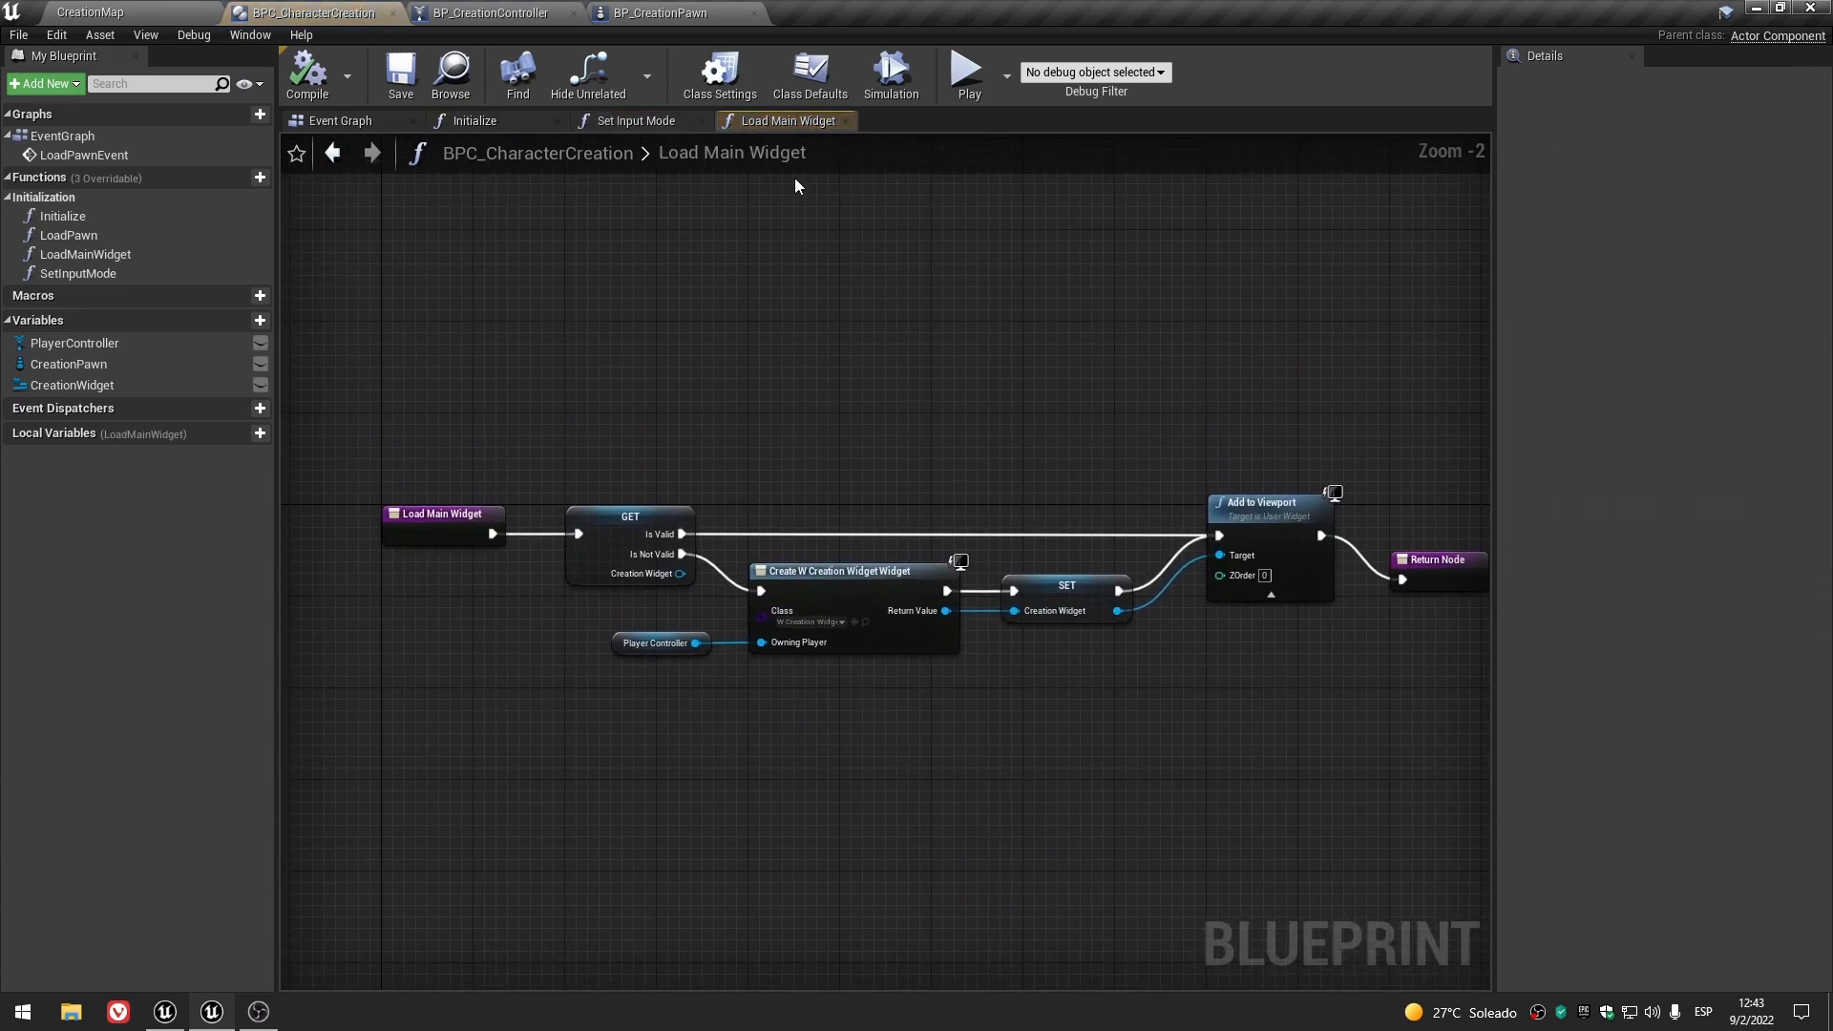
left_click(846, 121)
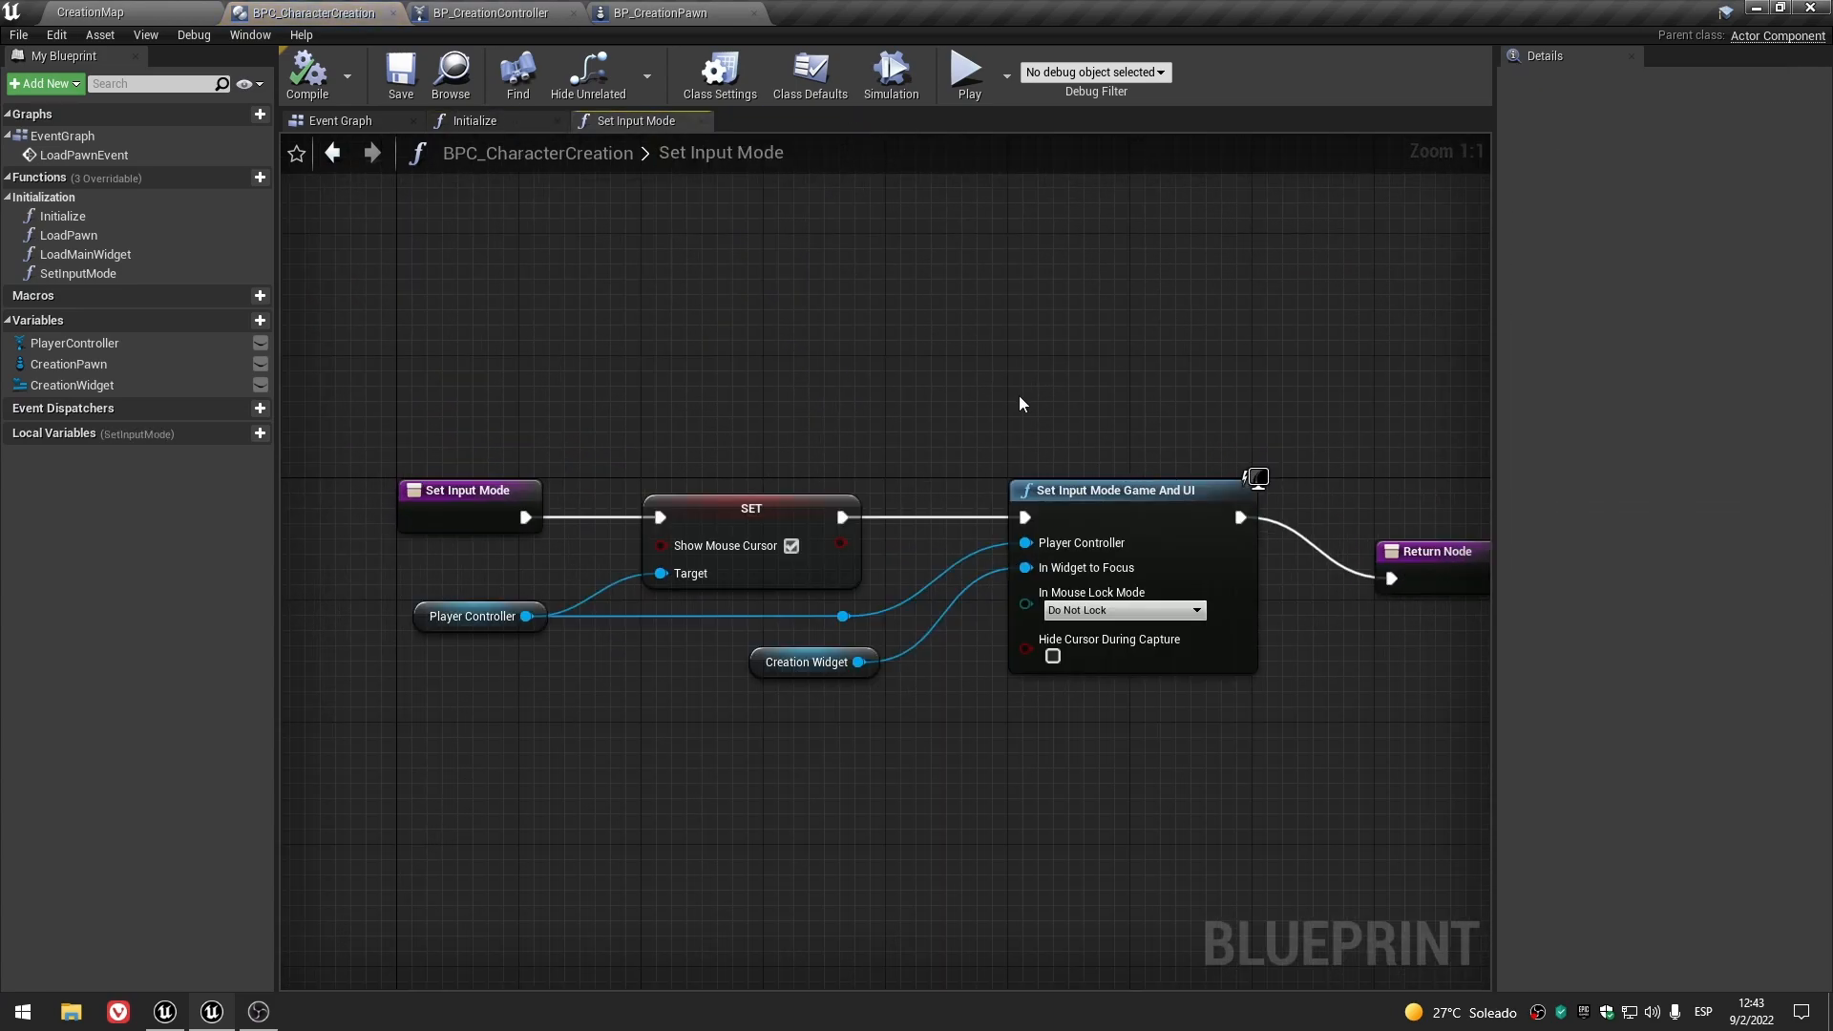
left_click(702, 121)
- Move the Set Input Mode node closer to the Load Main Widget node in the Initialize graph
left_click_drag(1202, 439, 1124, 436)
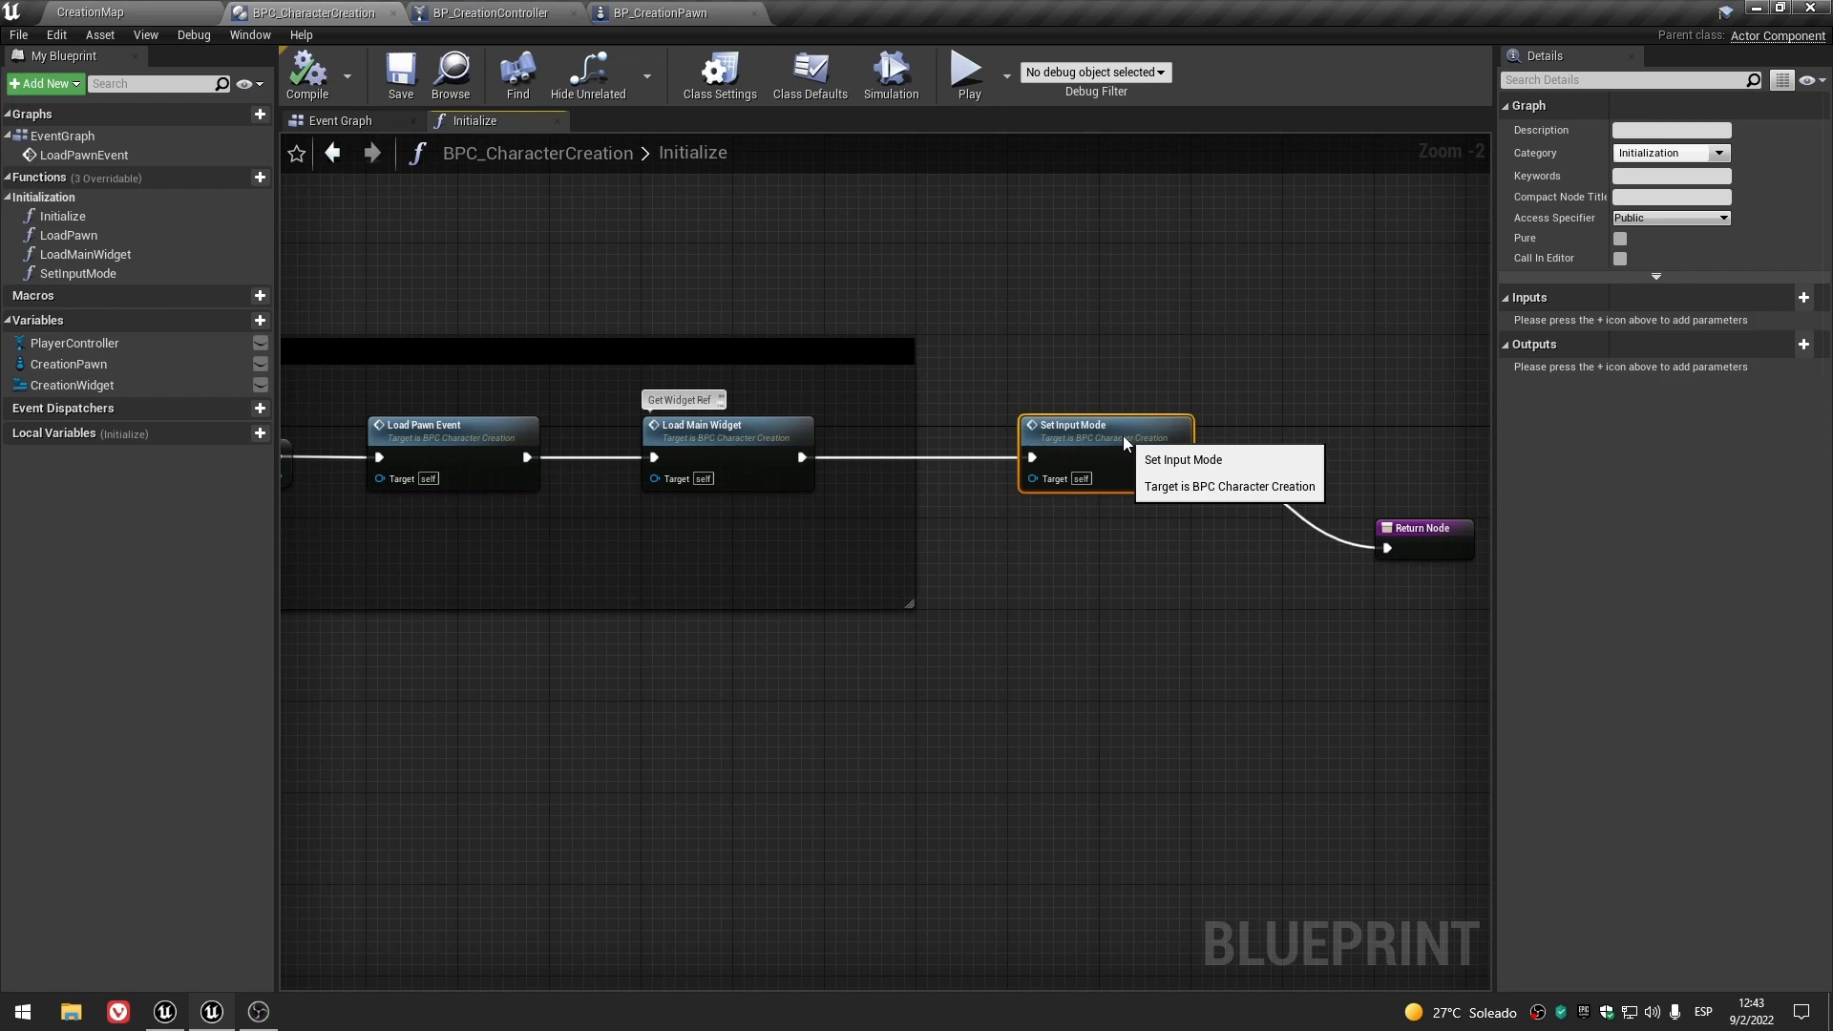
left_click(736, 432)
left_click(1111, 430)
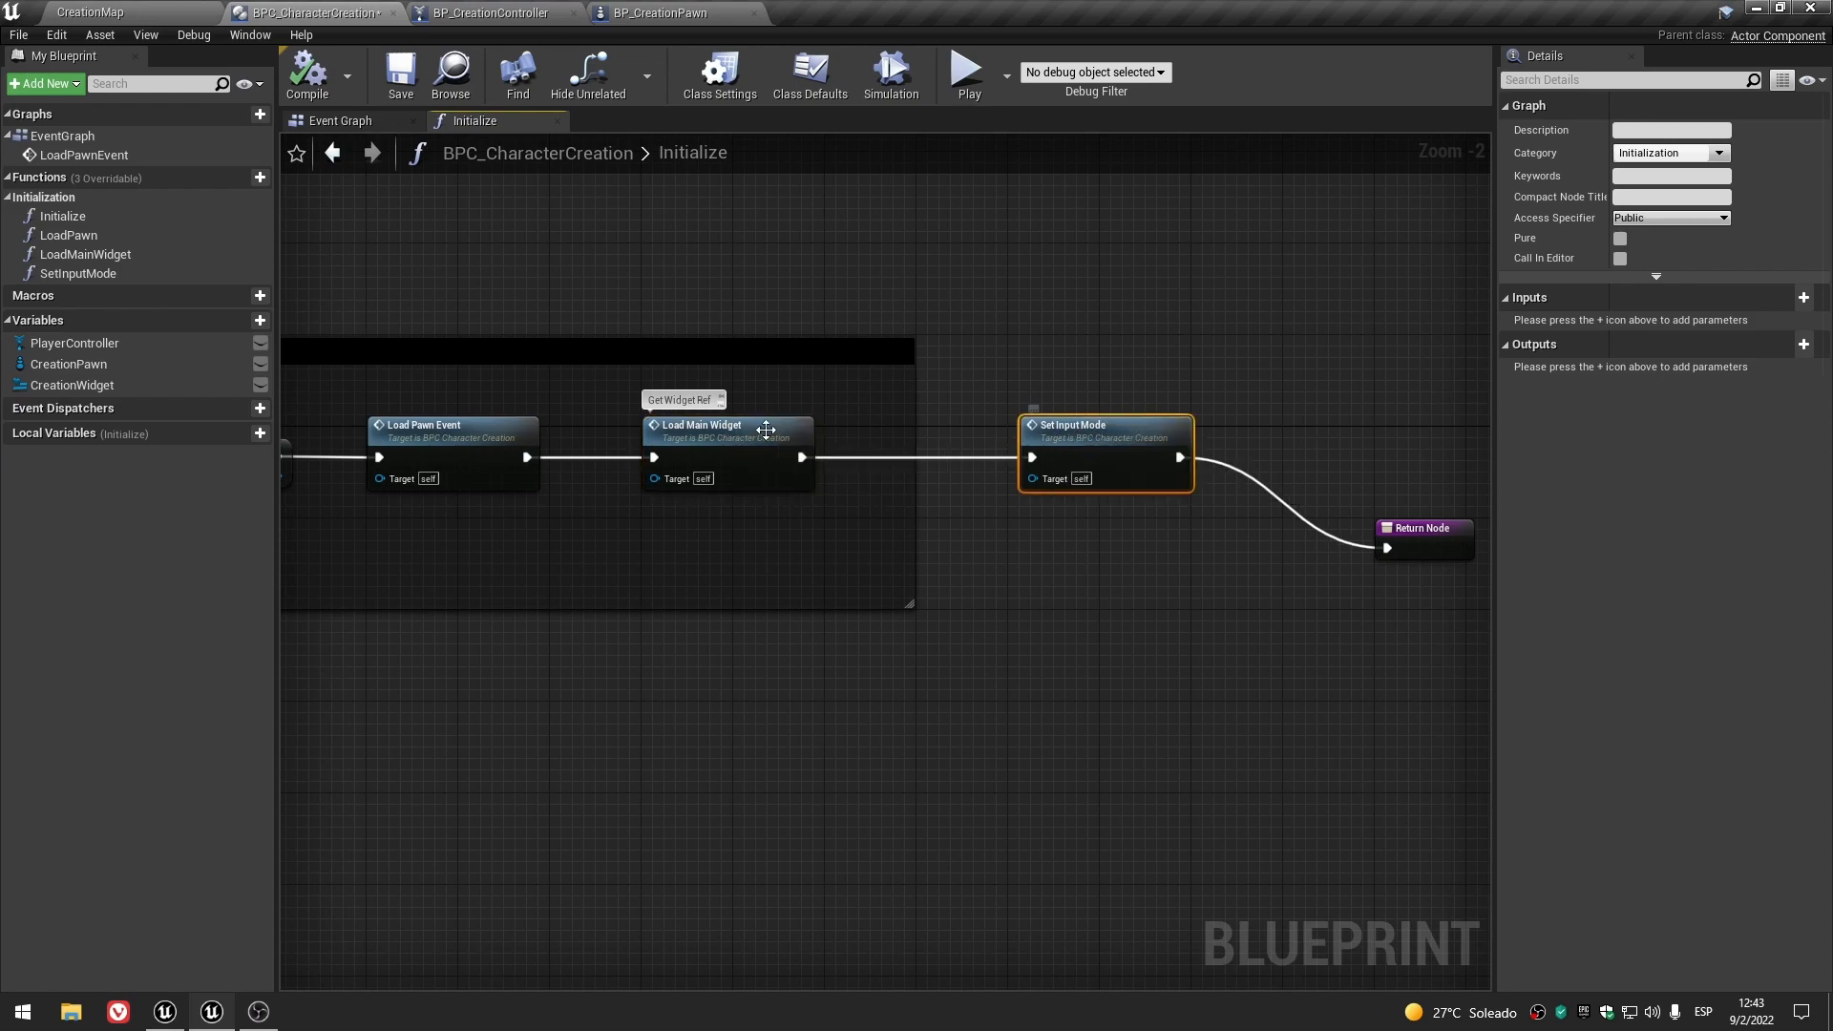
- Check how Load Main Widget's creation nodes relate to Set Input Mode's Creation Widget input, then close both function graphs
double_click(748, 430)
left_click_drag(609, 374, 1258, 716)
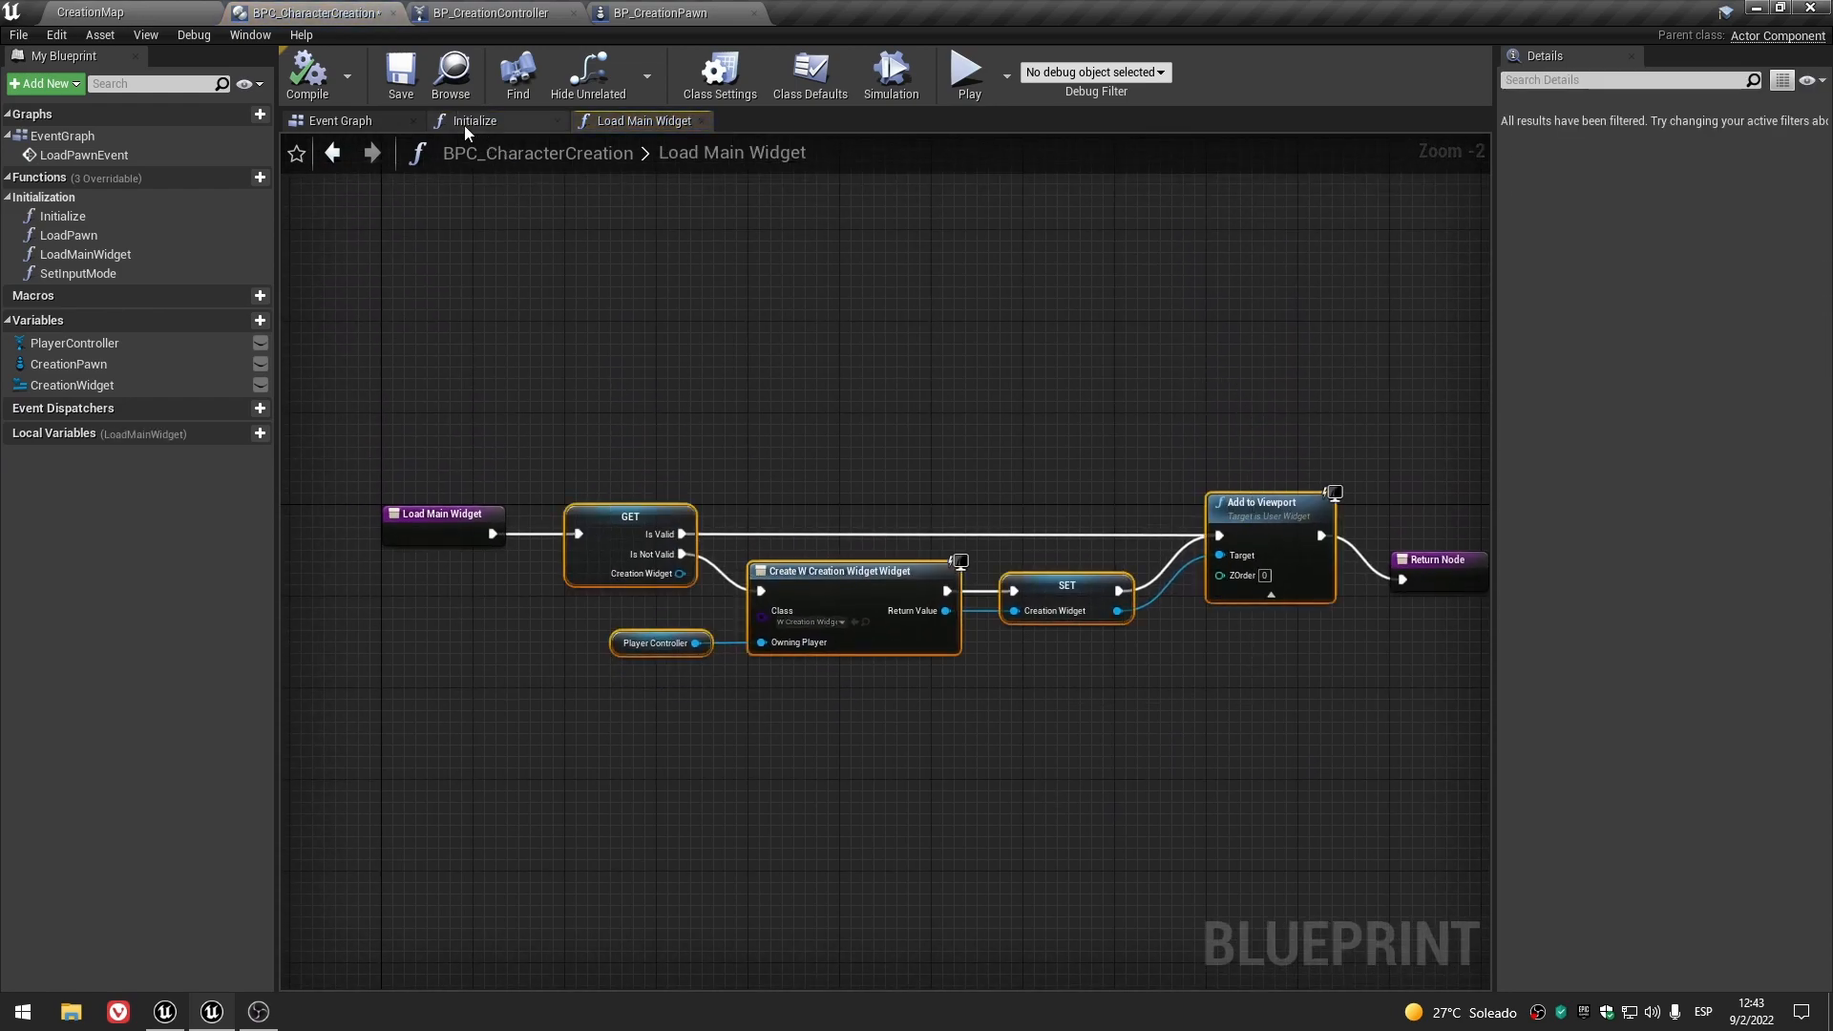
left_click(465, 127)
double_click(1116, 425)
left_click_drag(626, 367, 1022, 725)
left_click(760, 807)
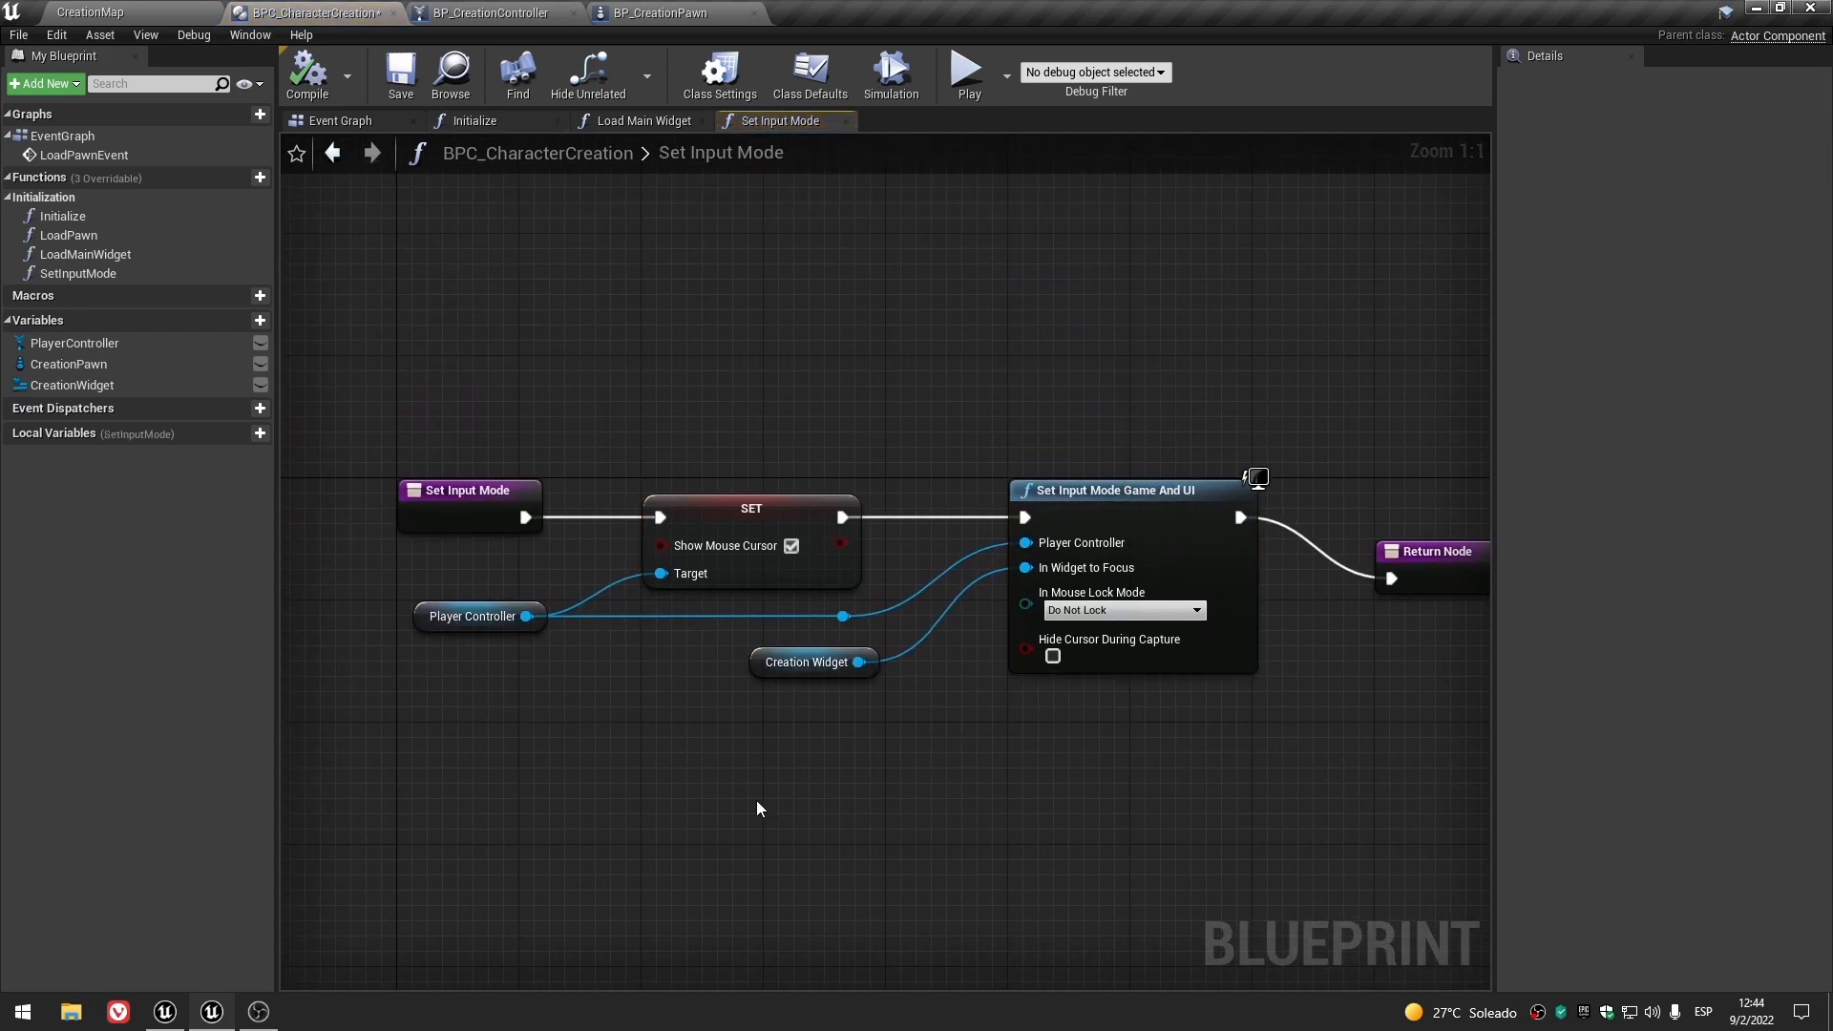
left_click(845, 122)
left_click(703, 122)
- Follow the Load Pawn Event call to the Event Graph and examine its Load Pawn, Branch and Delay loop
scroll(1022, 570, "down", 1)
right_click_drag(1021, 569, 1266, 594)
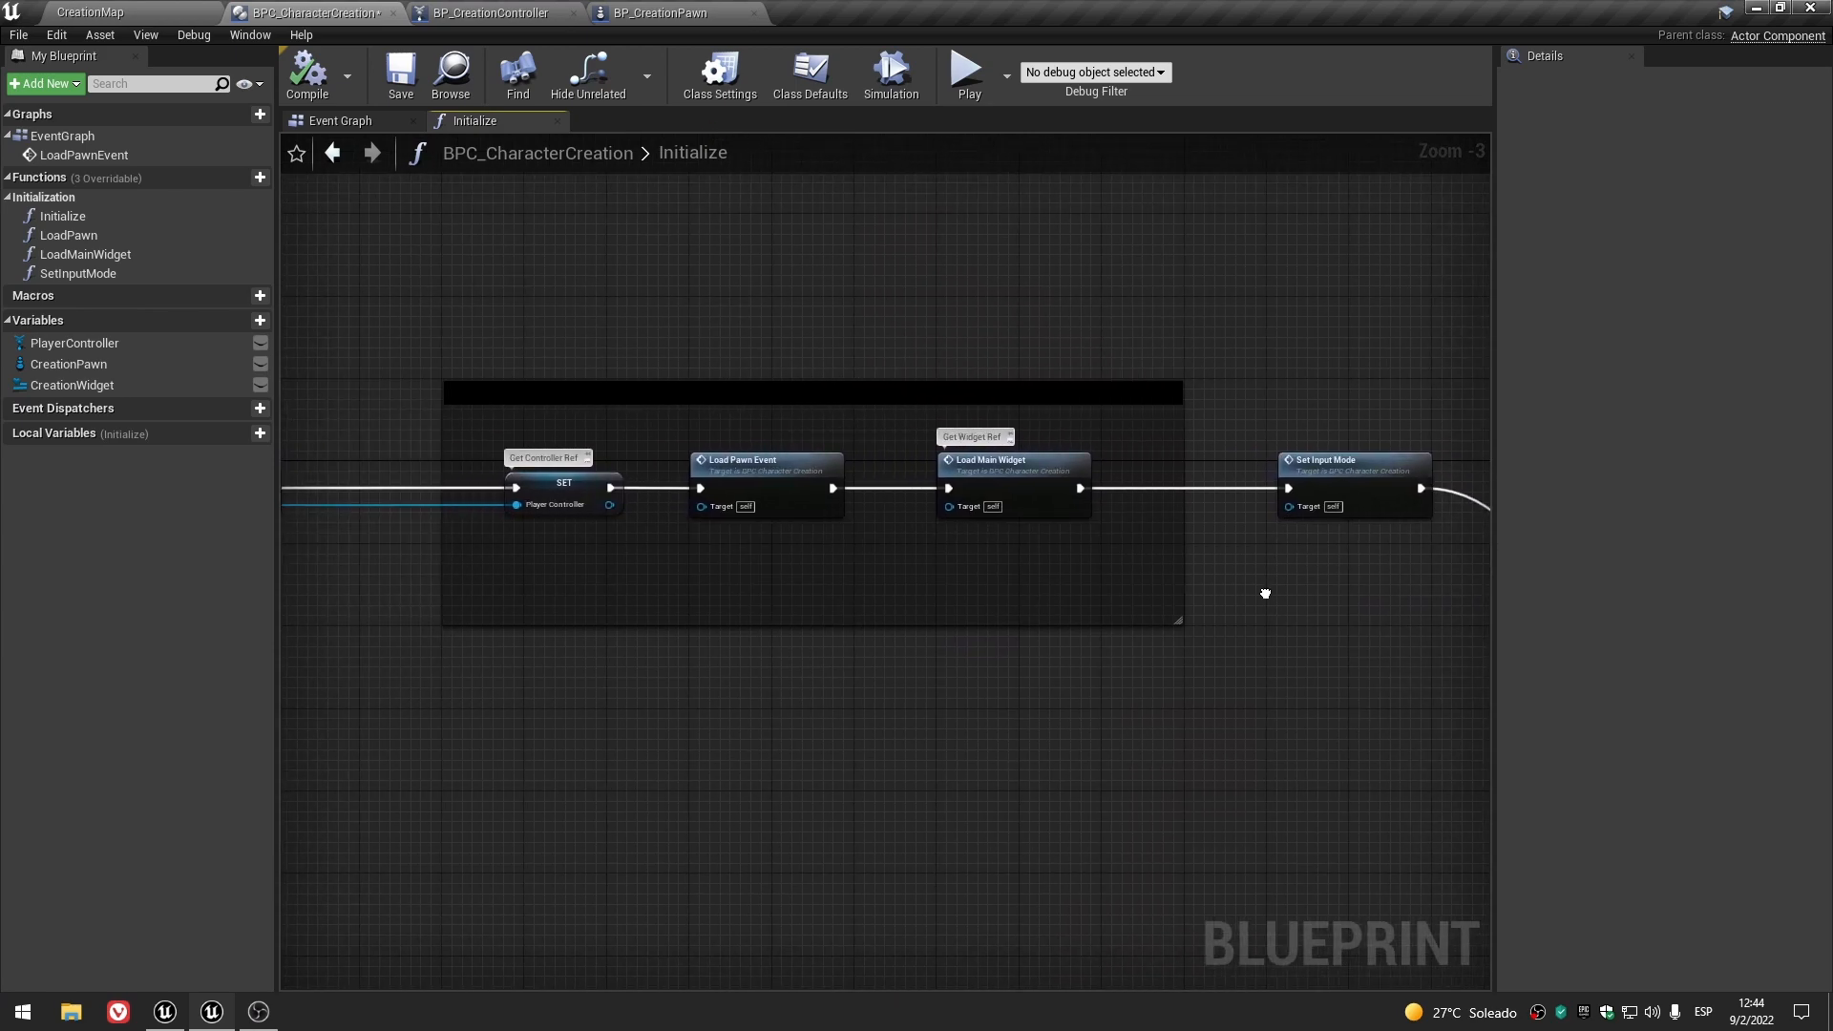
double_click(760, 453)
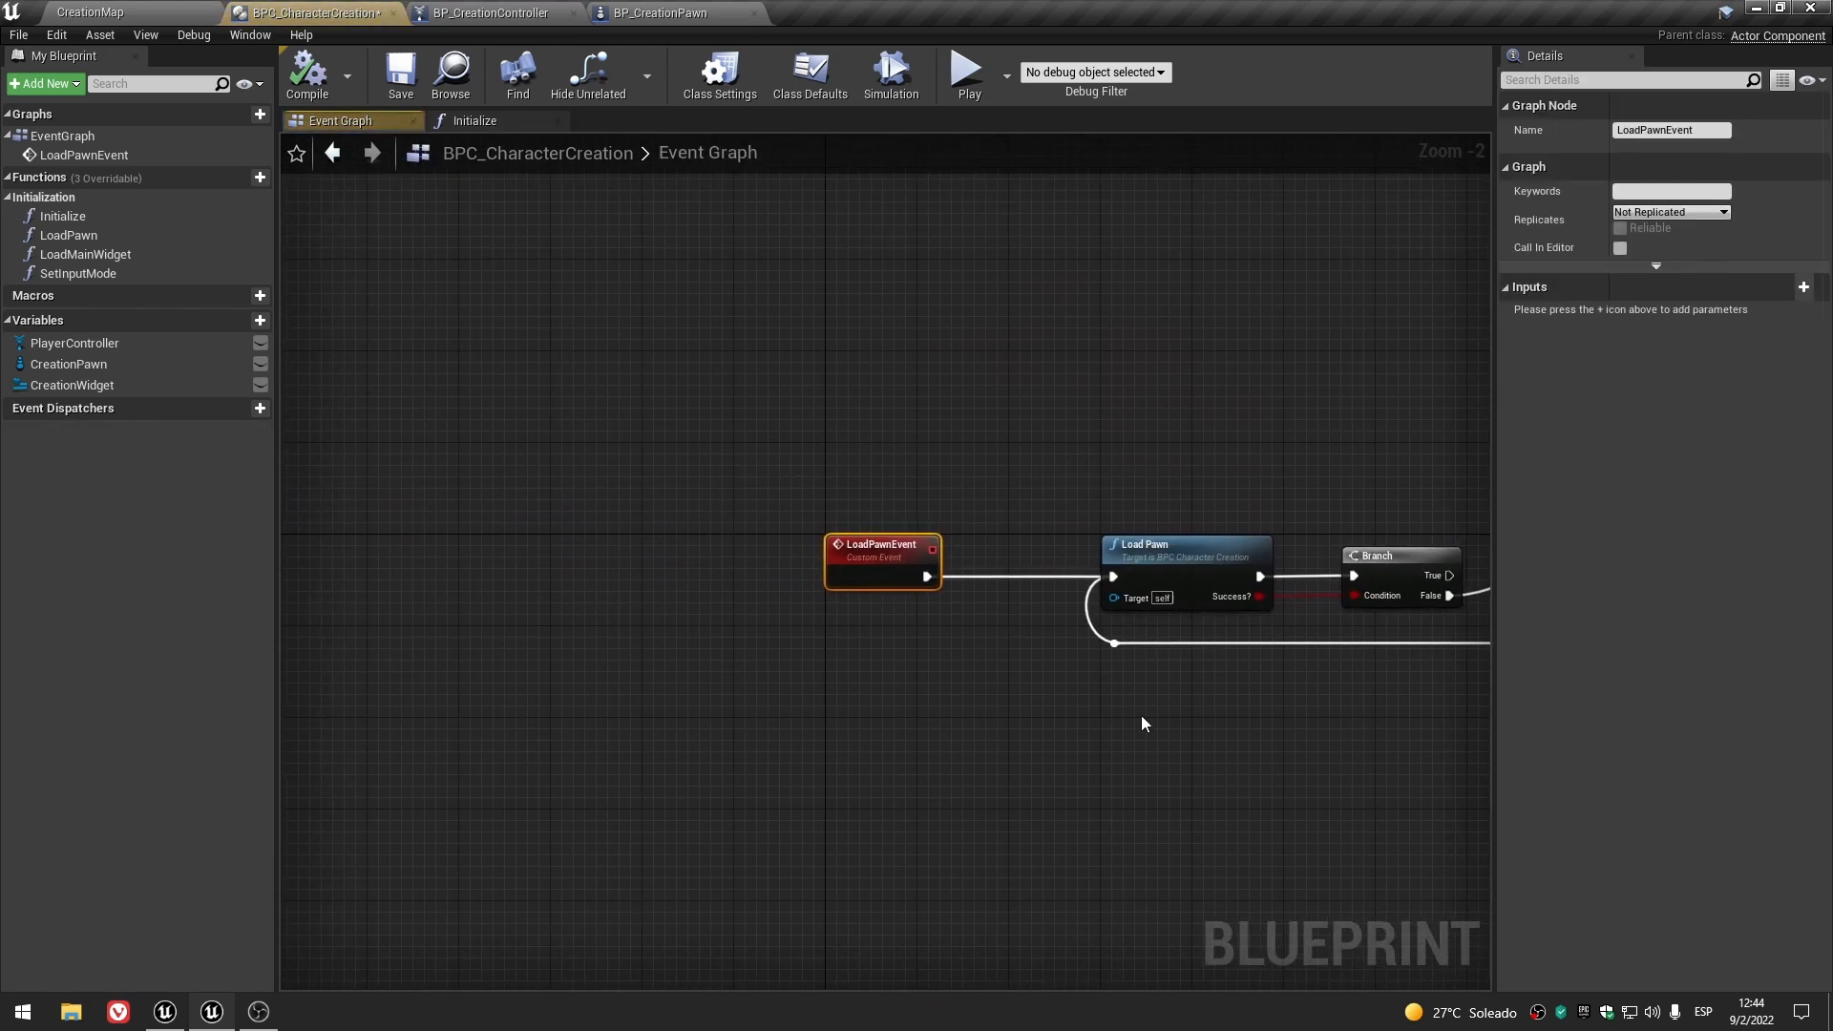
scroll(903, 682, "up", 1)
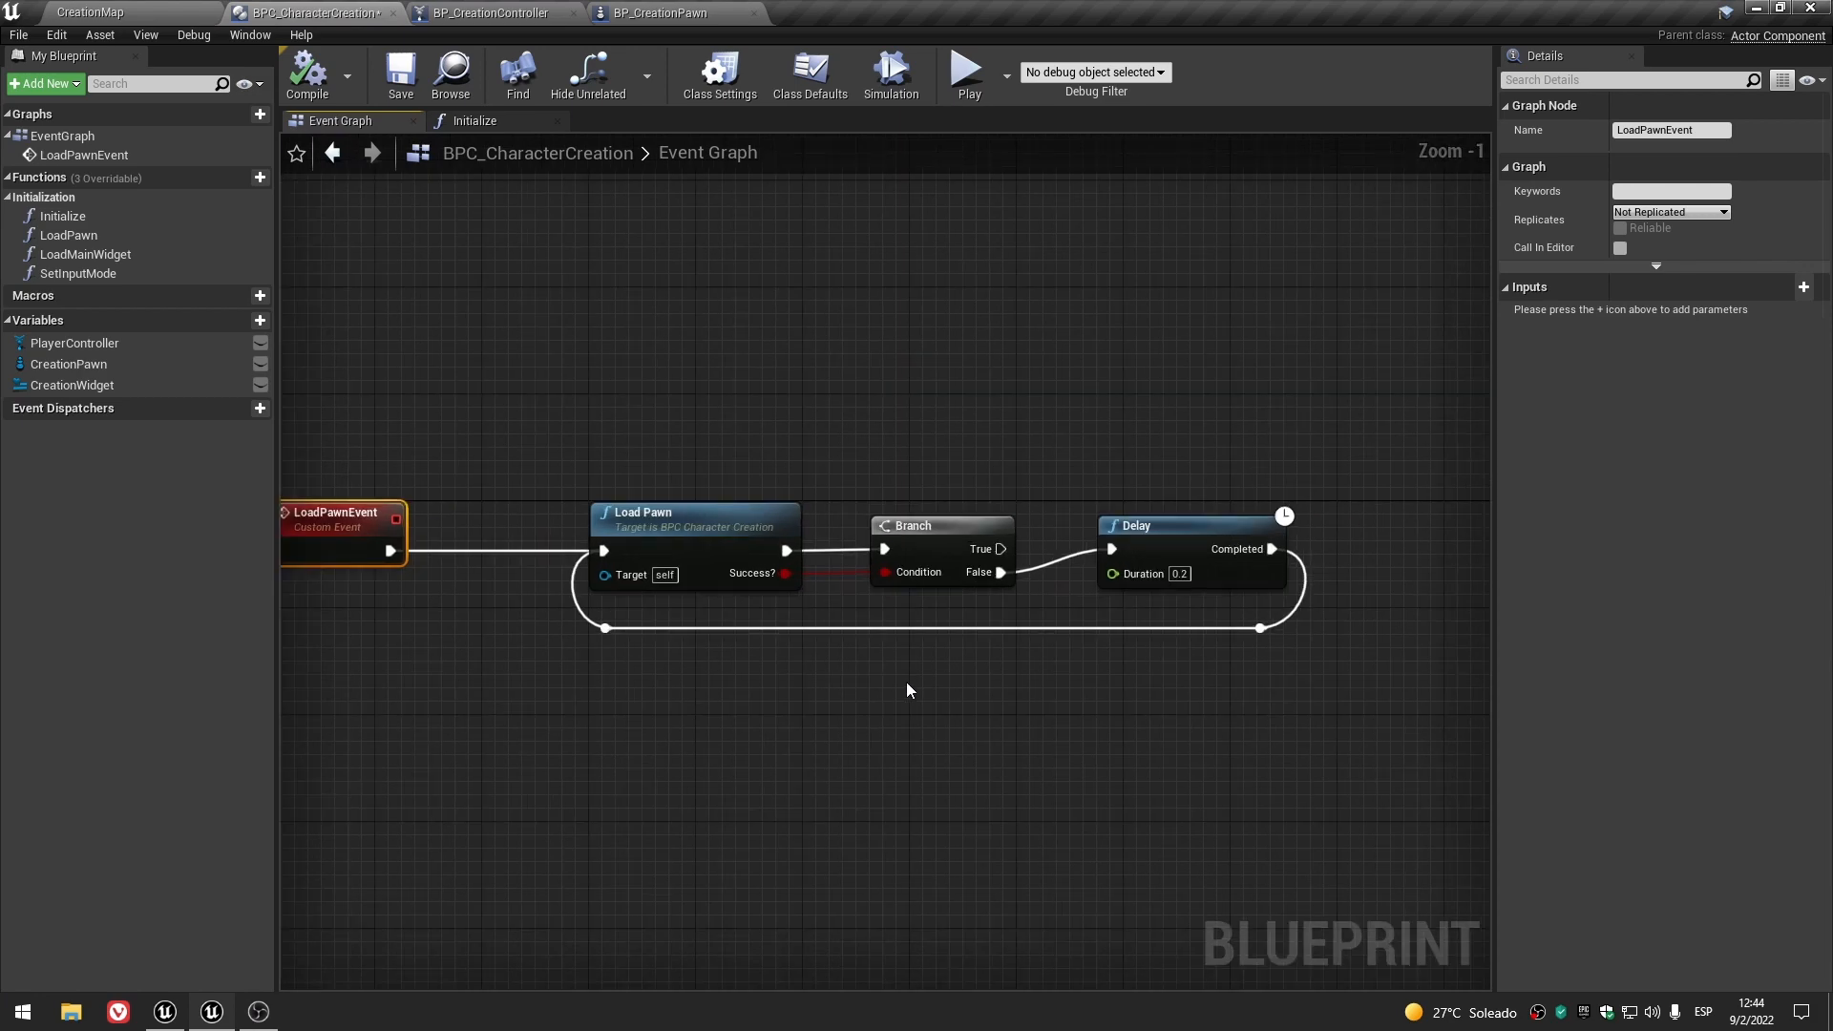
scroll(907, 681, "down", 1)
scroll(949, 632, "up", 1)
left_click(864, 539)
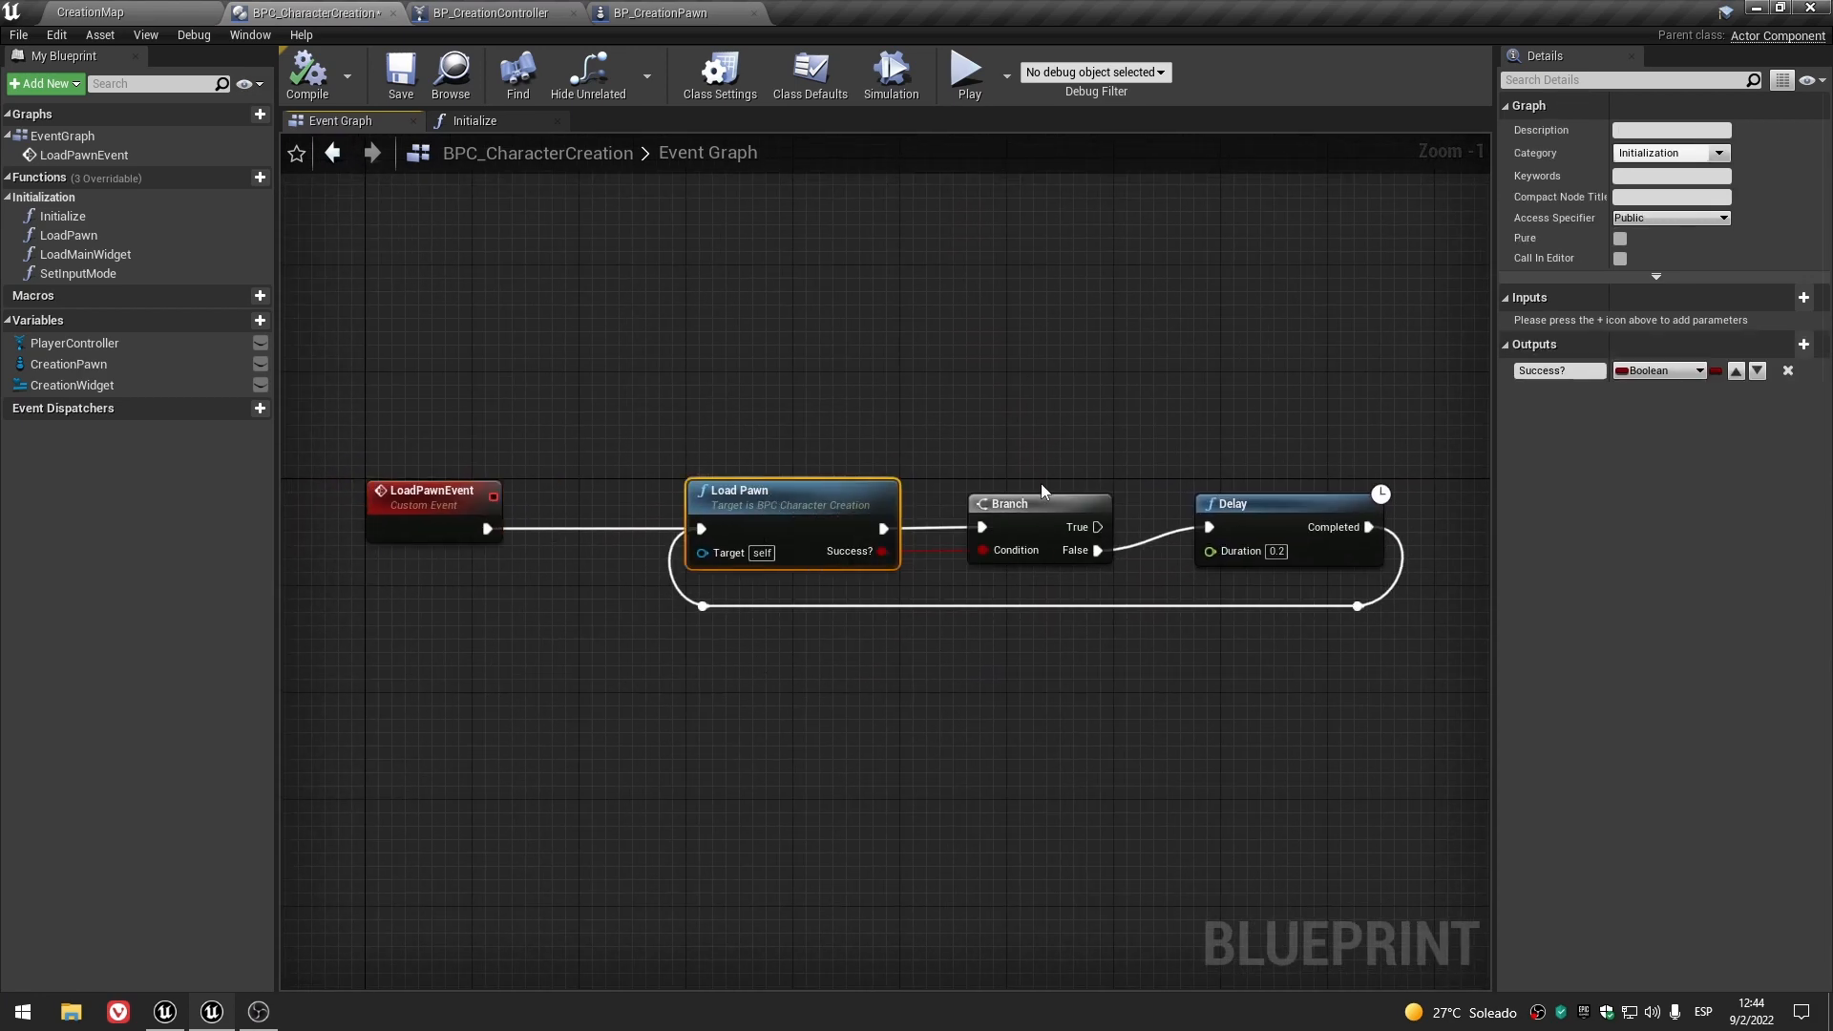
scroll(1098, 656, "up", 1)
left_click(1102, 657)
right_click_drag(1109, 656, 1085, 647)
scroll(1056, 632, "down", 1)
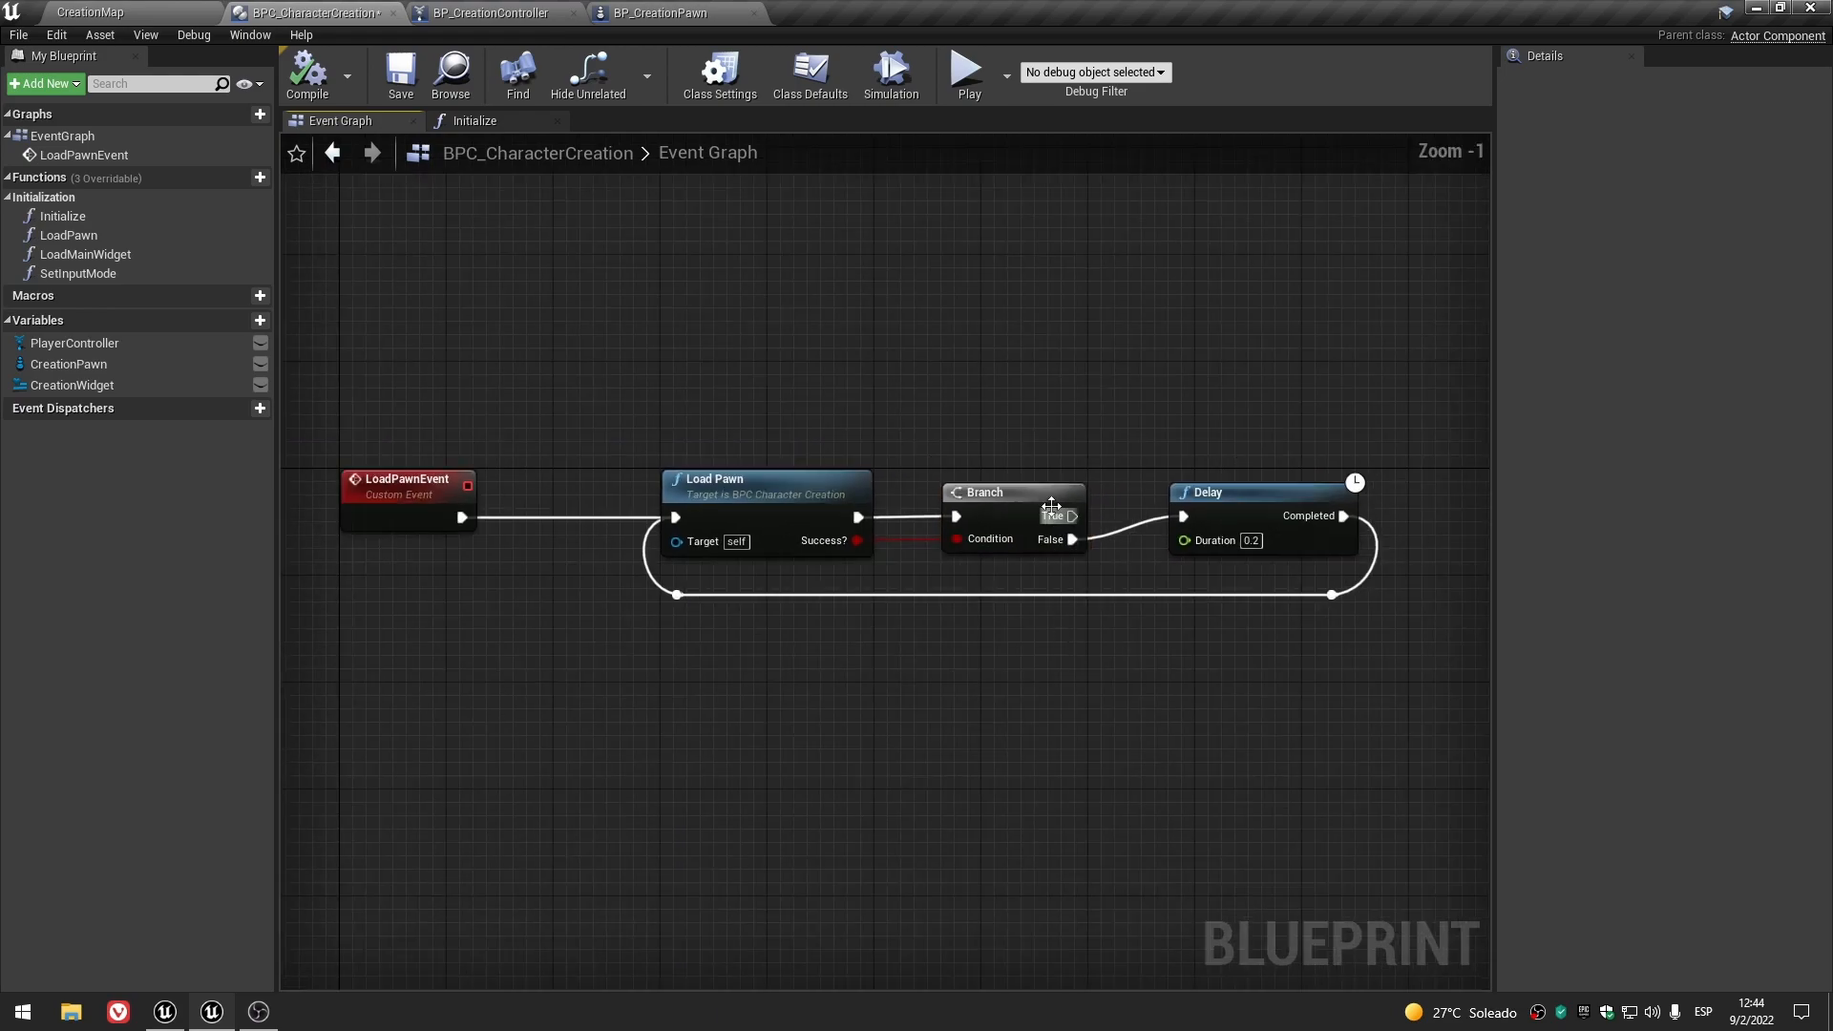
- Examine the Load Pawn node's Success? output, the Branch condition and the CreationPawn variable's settings
left_click(756, 489)
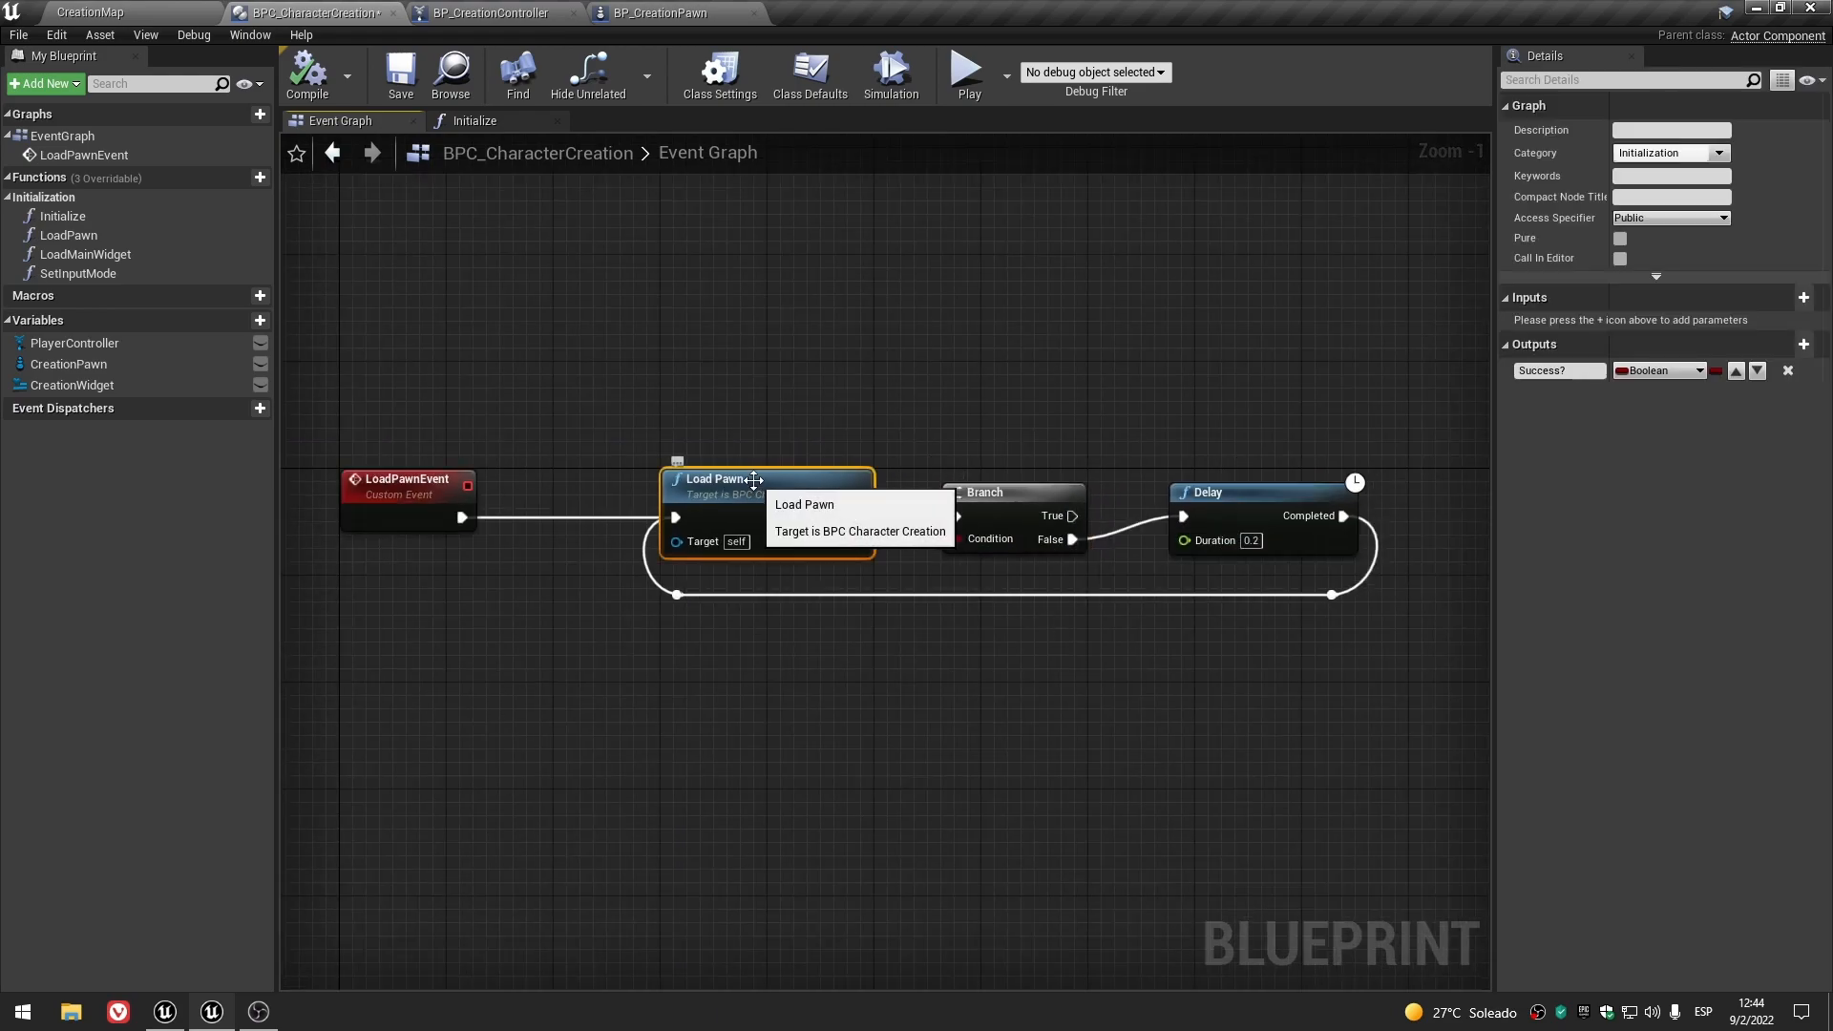
left_click(76, 364)
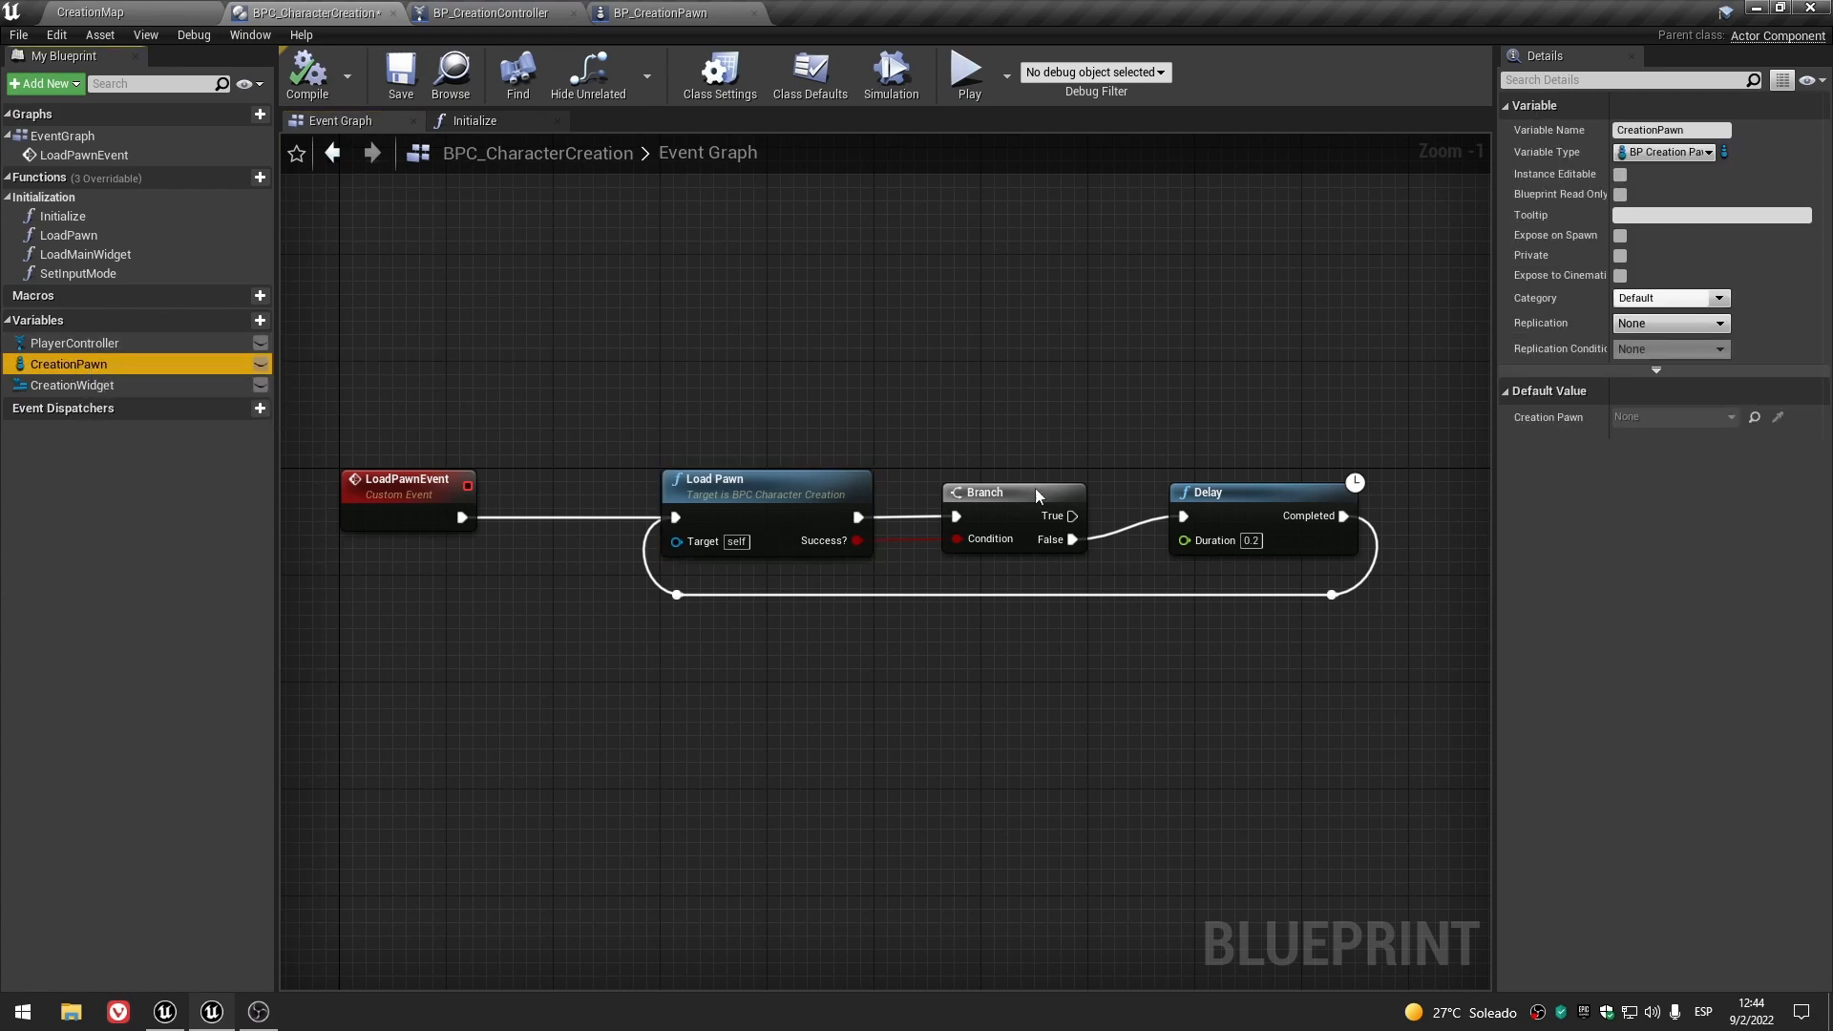
left_click(1176, 369)
left_click_drag(646, 362, 1052, 500)
left_click(809, 470)
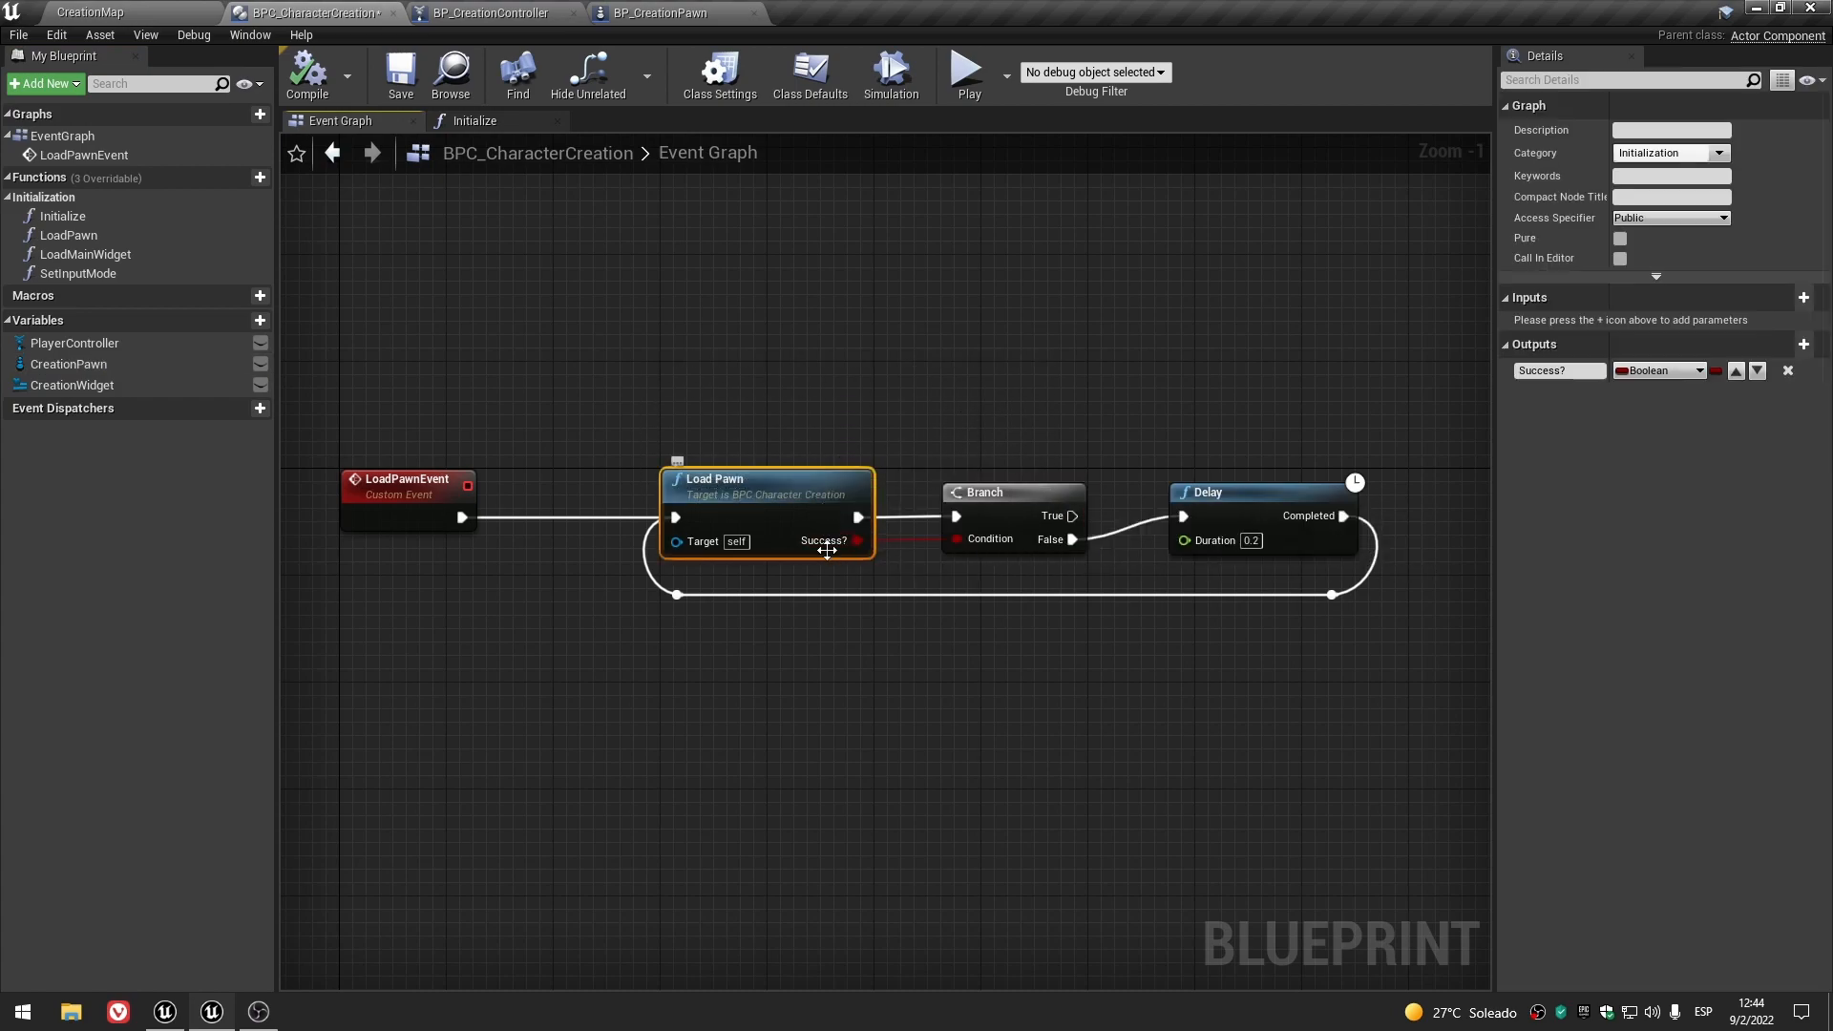
left_click(1016, 513)
left_click(754, 503)
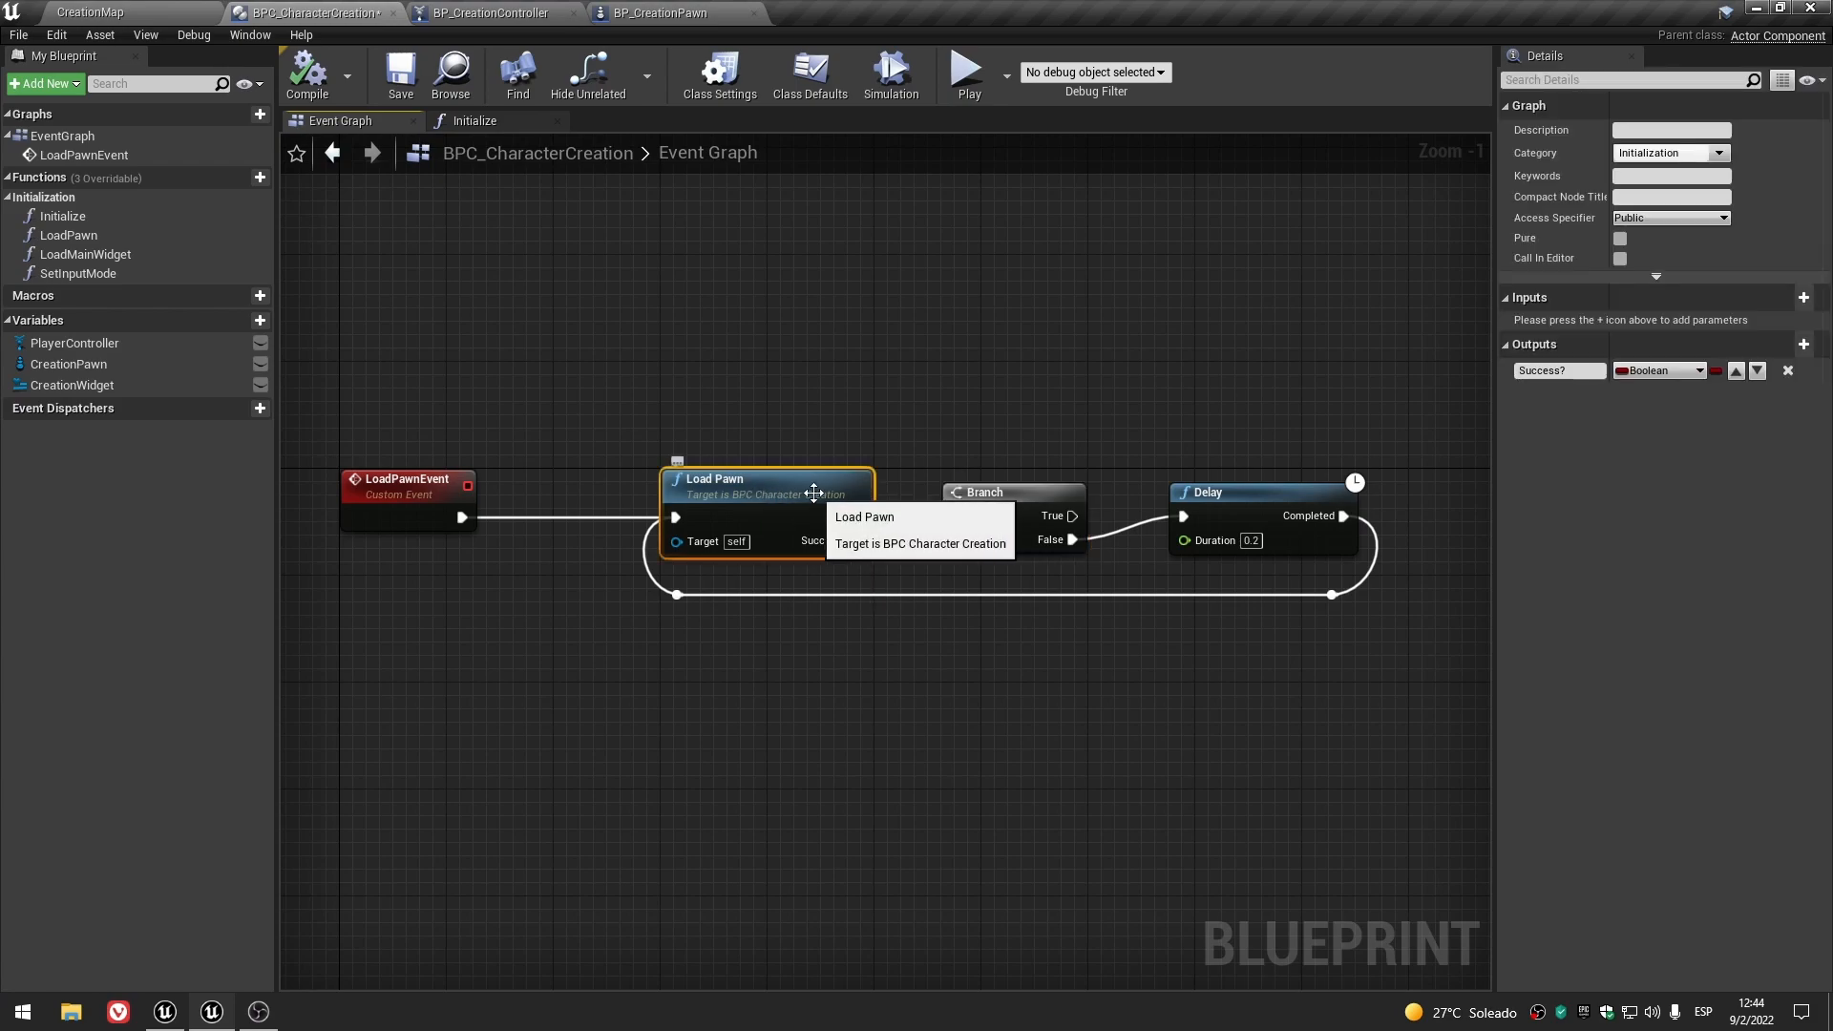
left_click(69, 364)
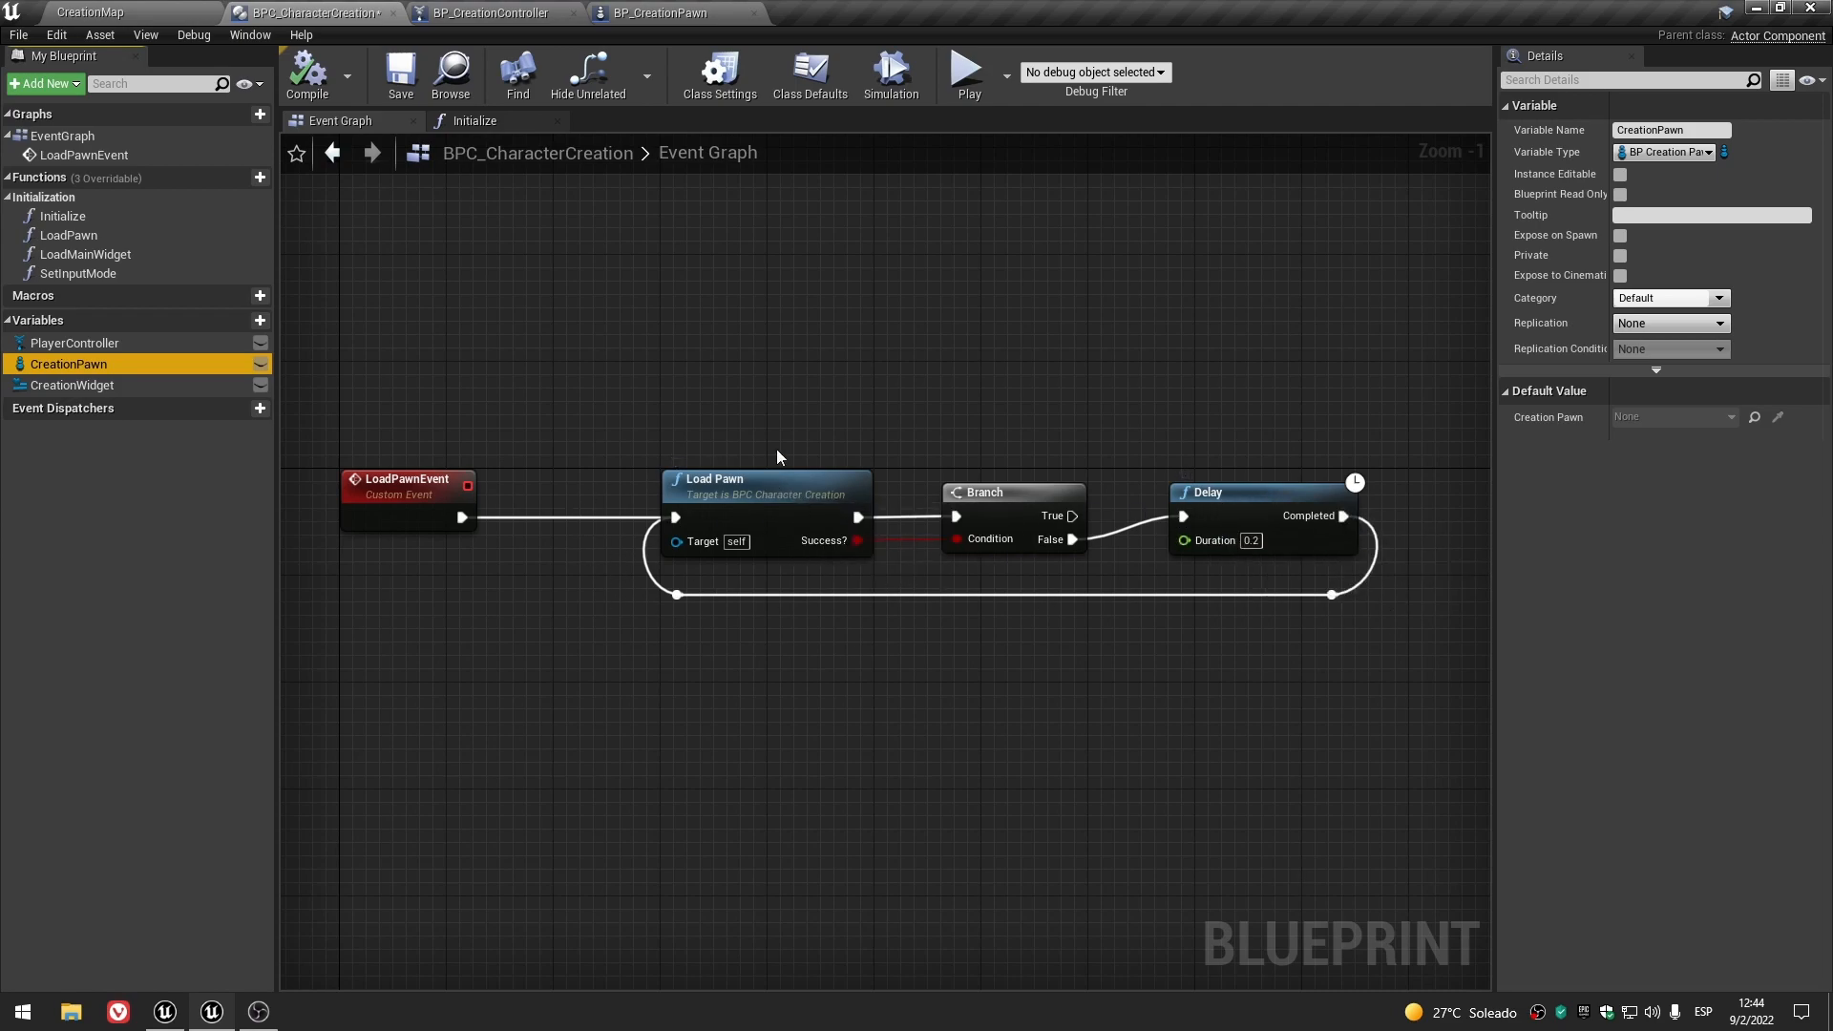
left_click(1219, 743)
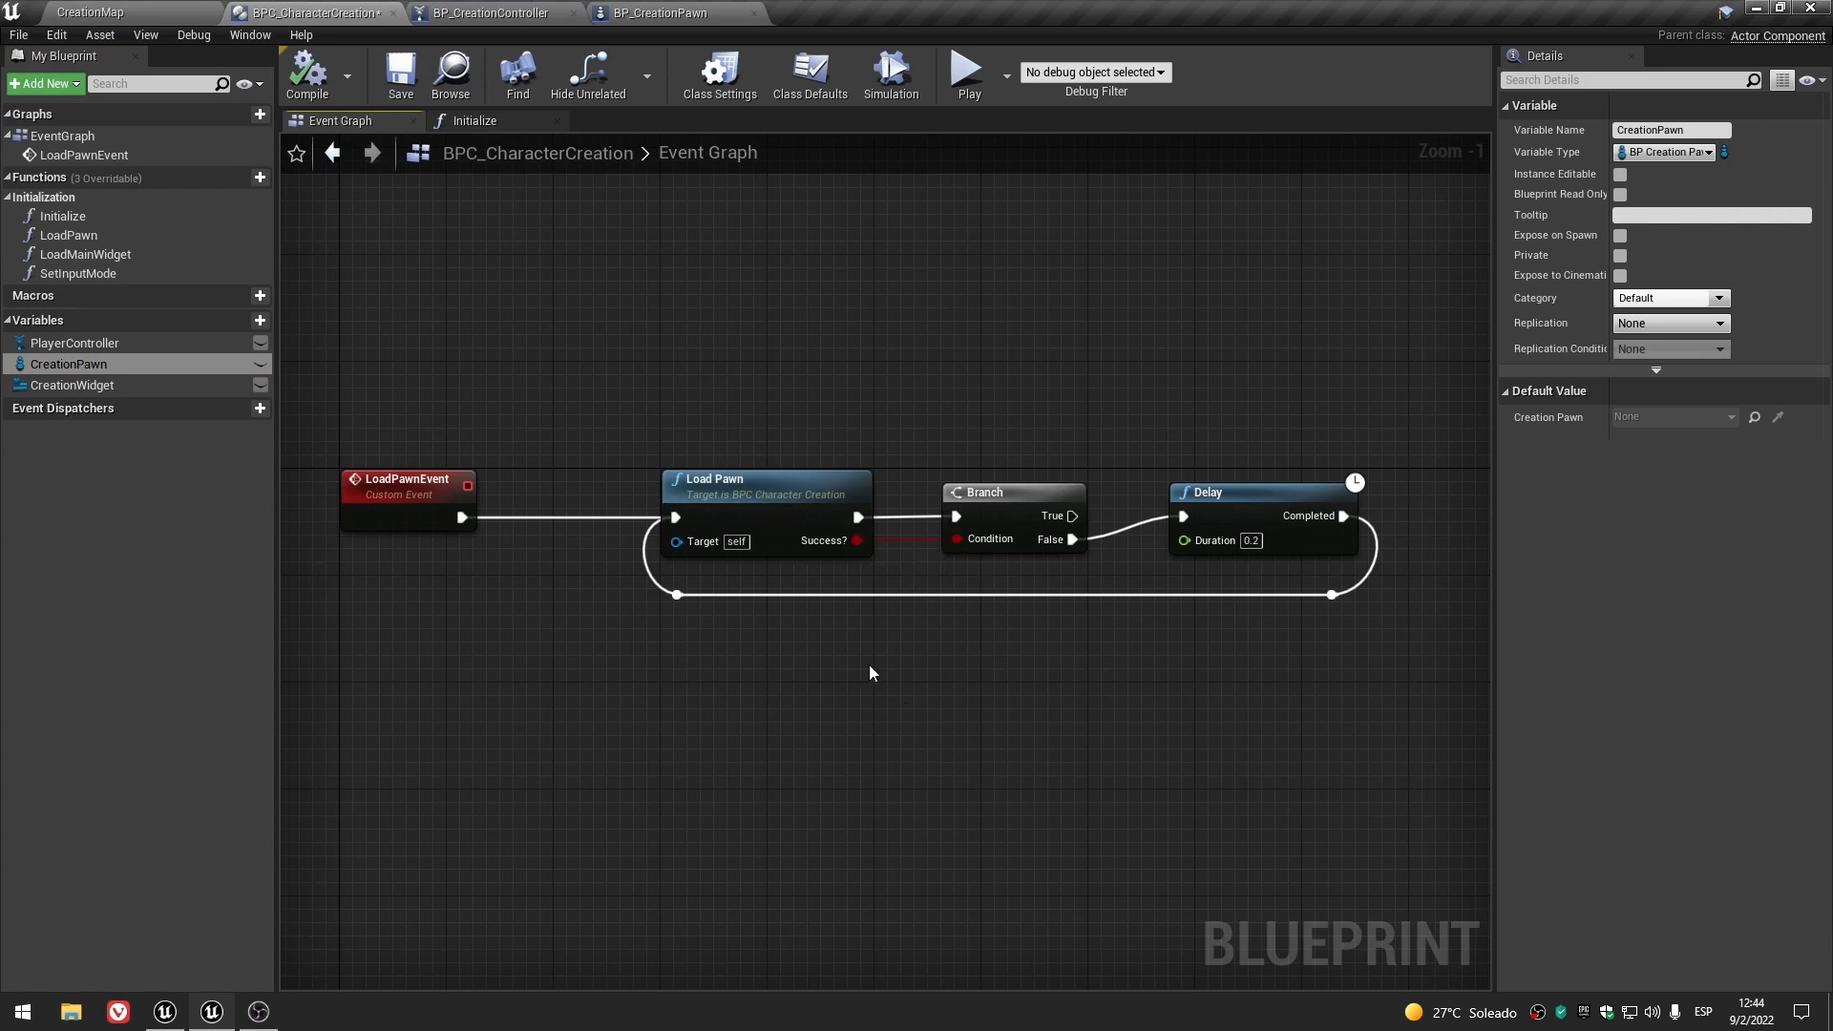
- Return to the Initialize function, then switch to the other Unreal Editor project and examine its commented Initialize graph
left_click(487, 122)
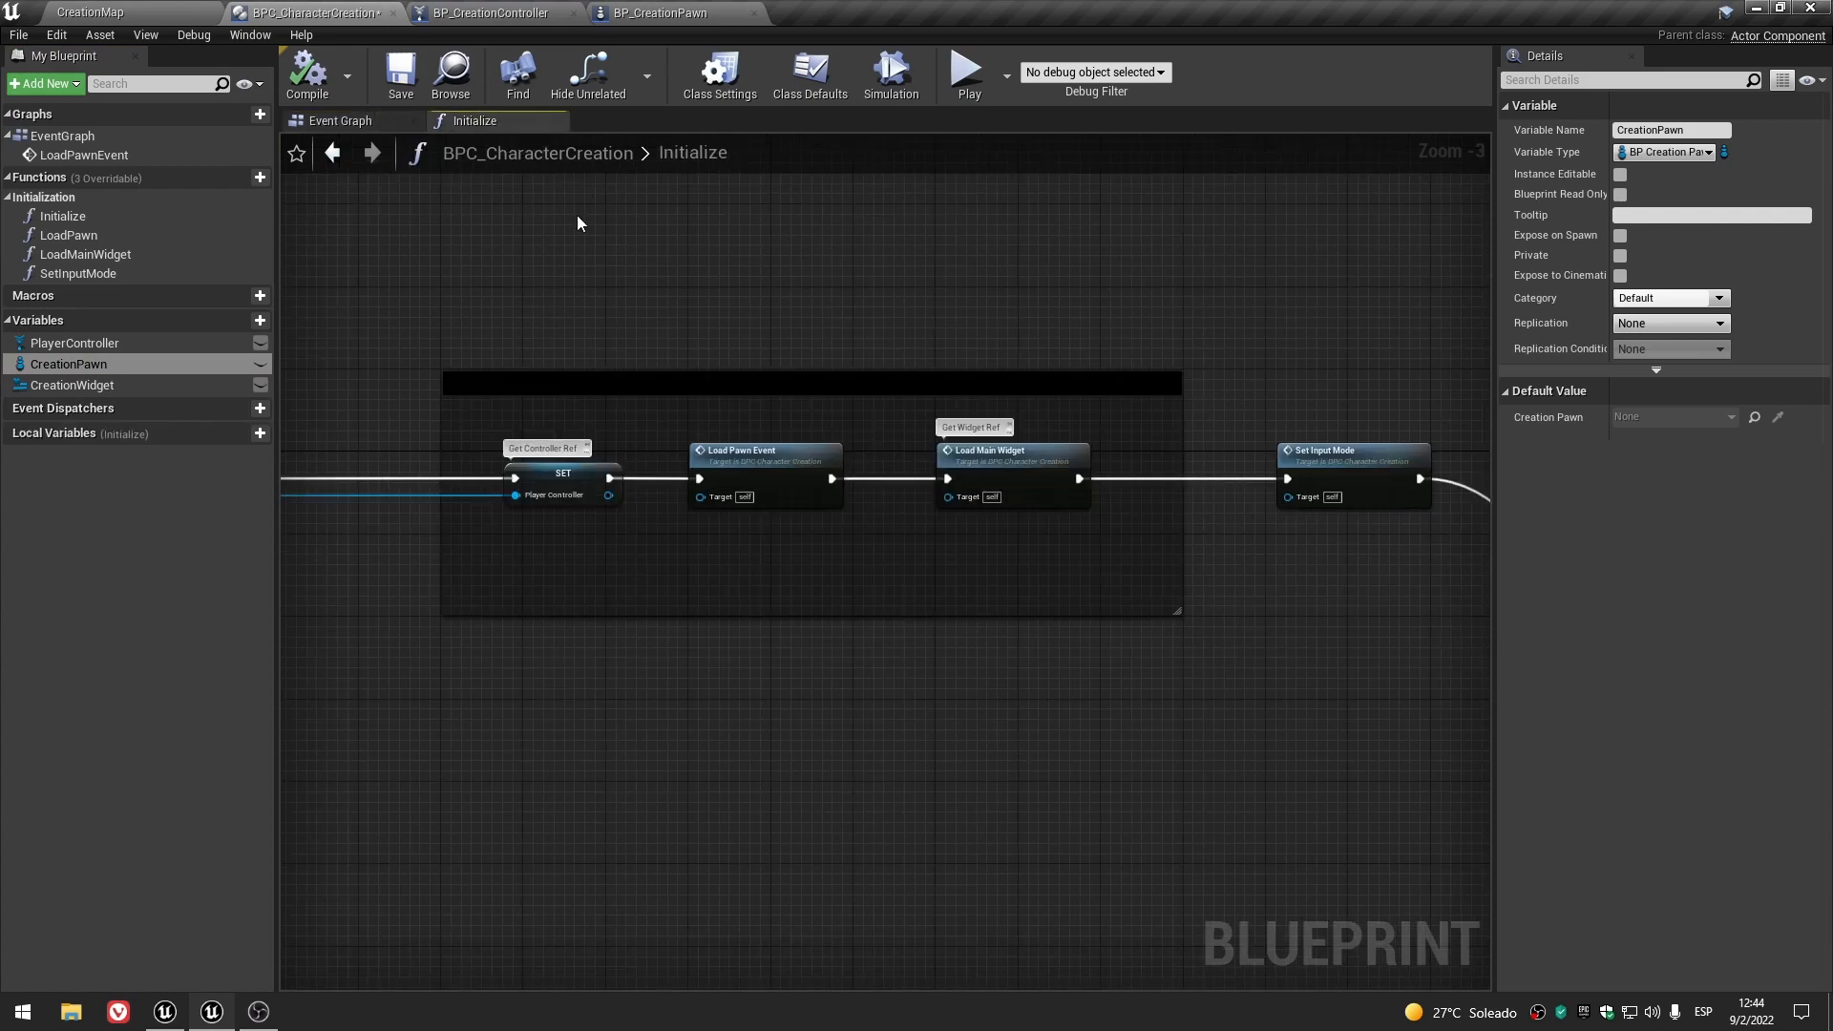
left_click(765, 456)
scroll(969, 620, "down", 1)
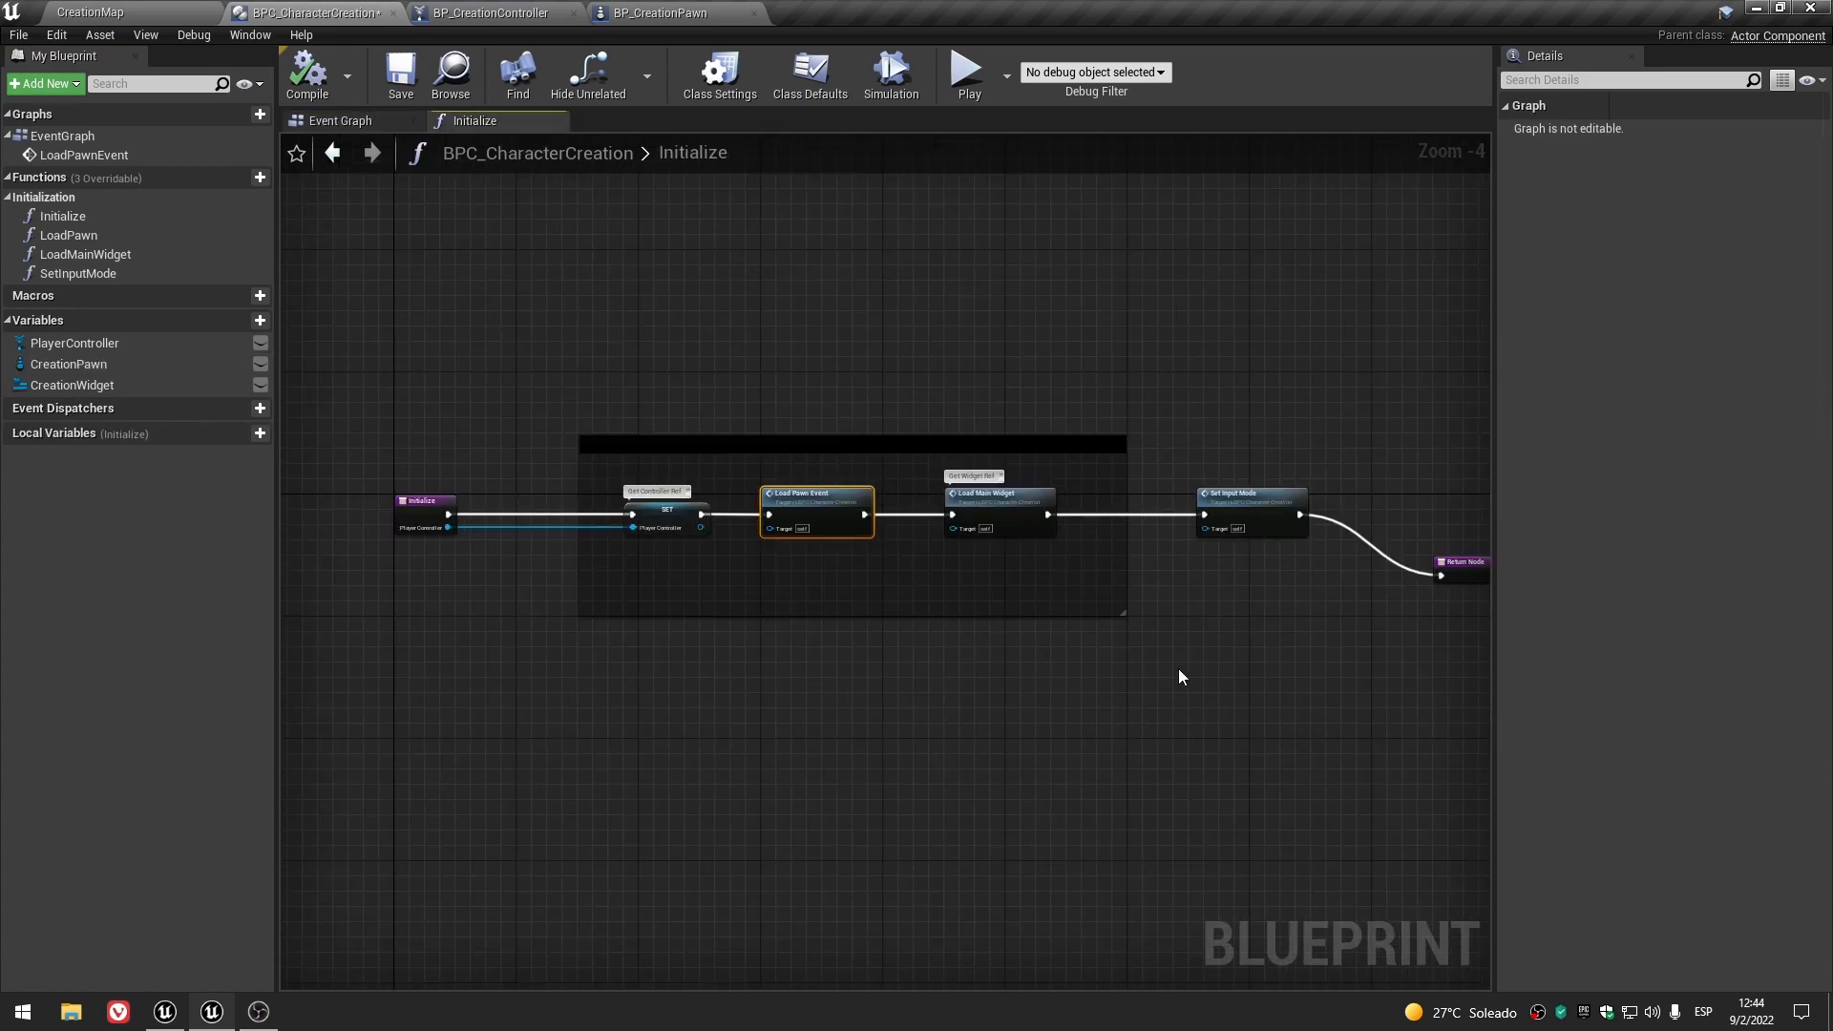
right_click_drag(1181, 677, 1142, 680)
left_click(182, 1012)
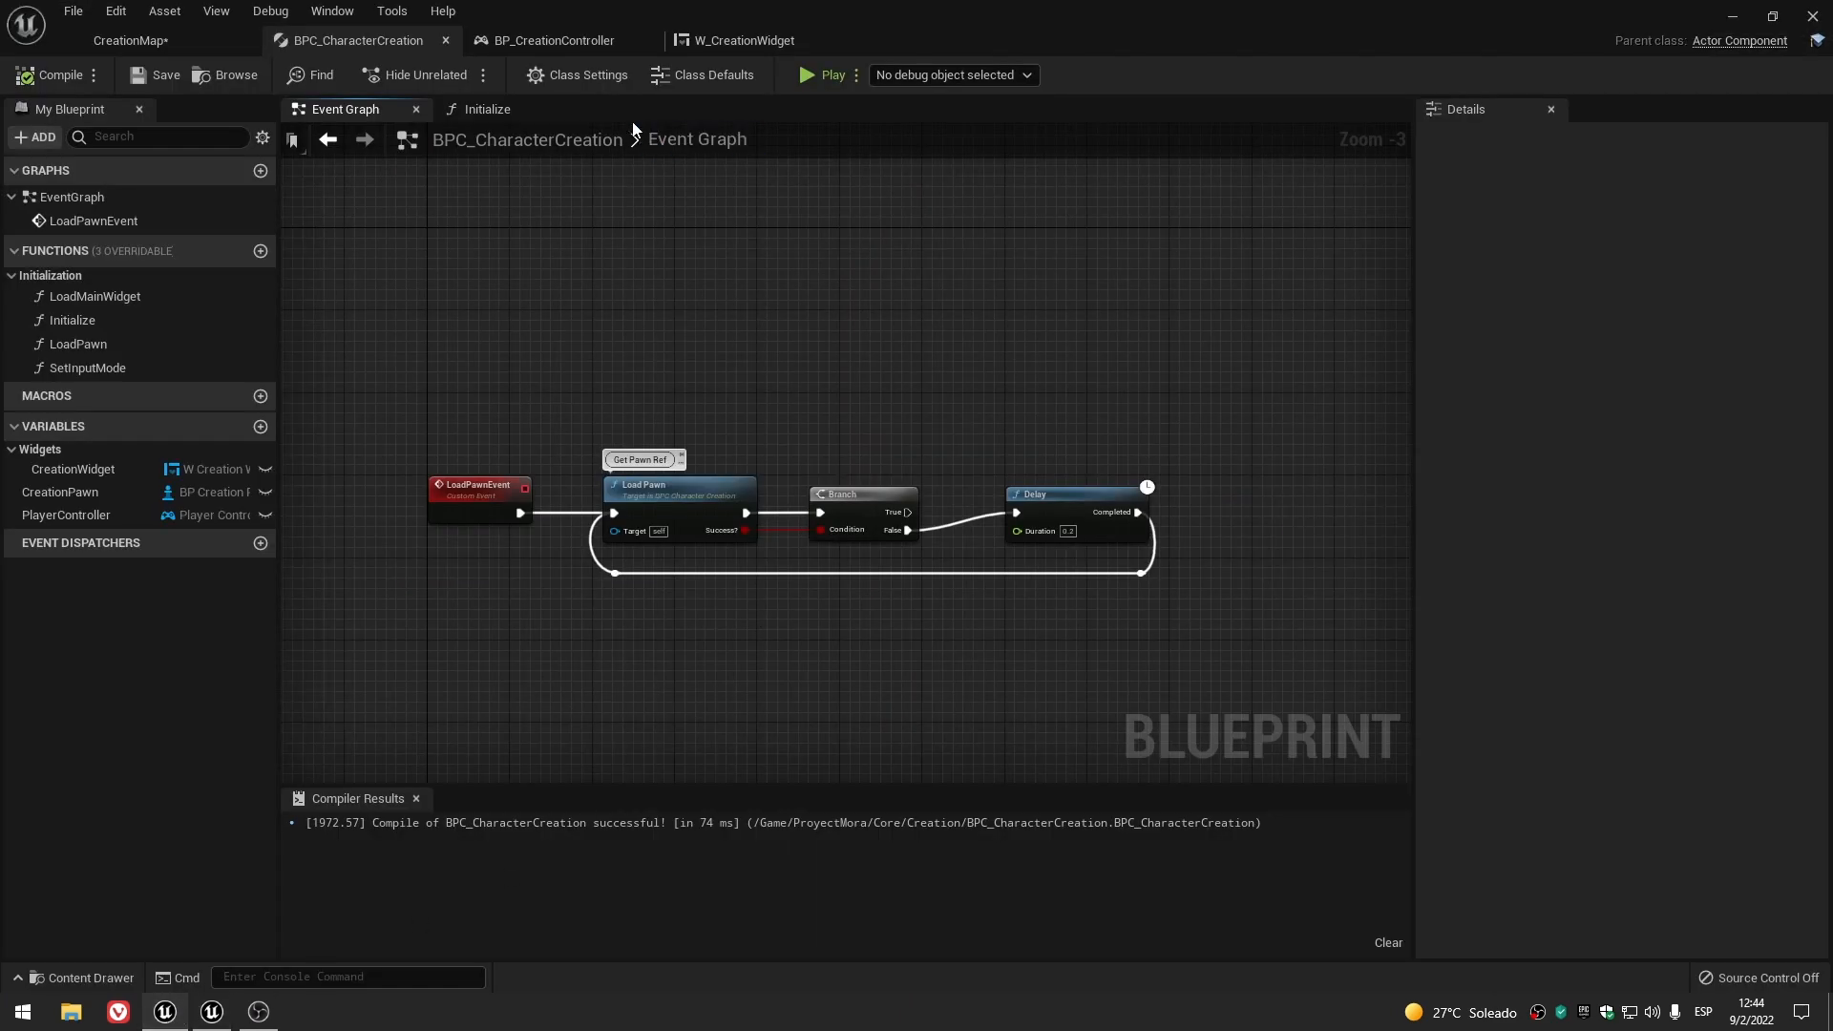
left_click(467, 109)
scroll(747, 569, "down", 3)
scroll(913, 637, "down", 1)
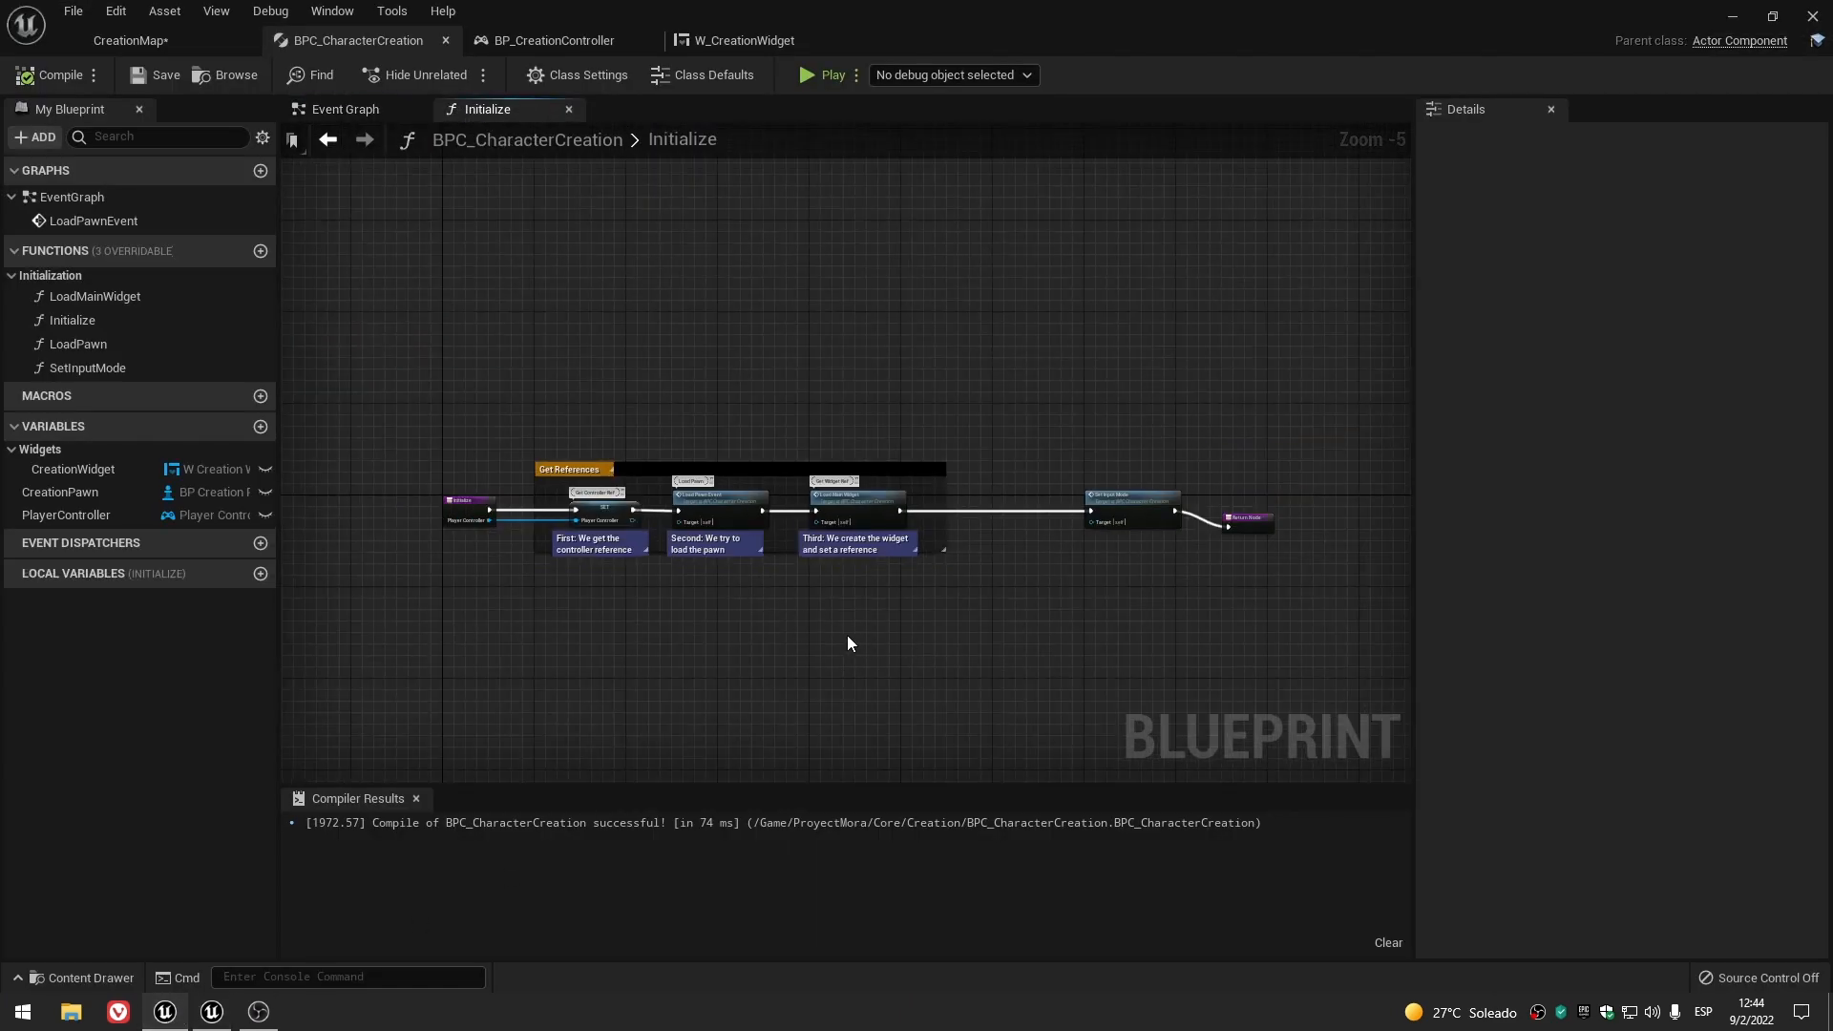
scroll(805, 638, "up", 1)
left_click(873, 507)
left_click(658, 593)
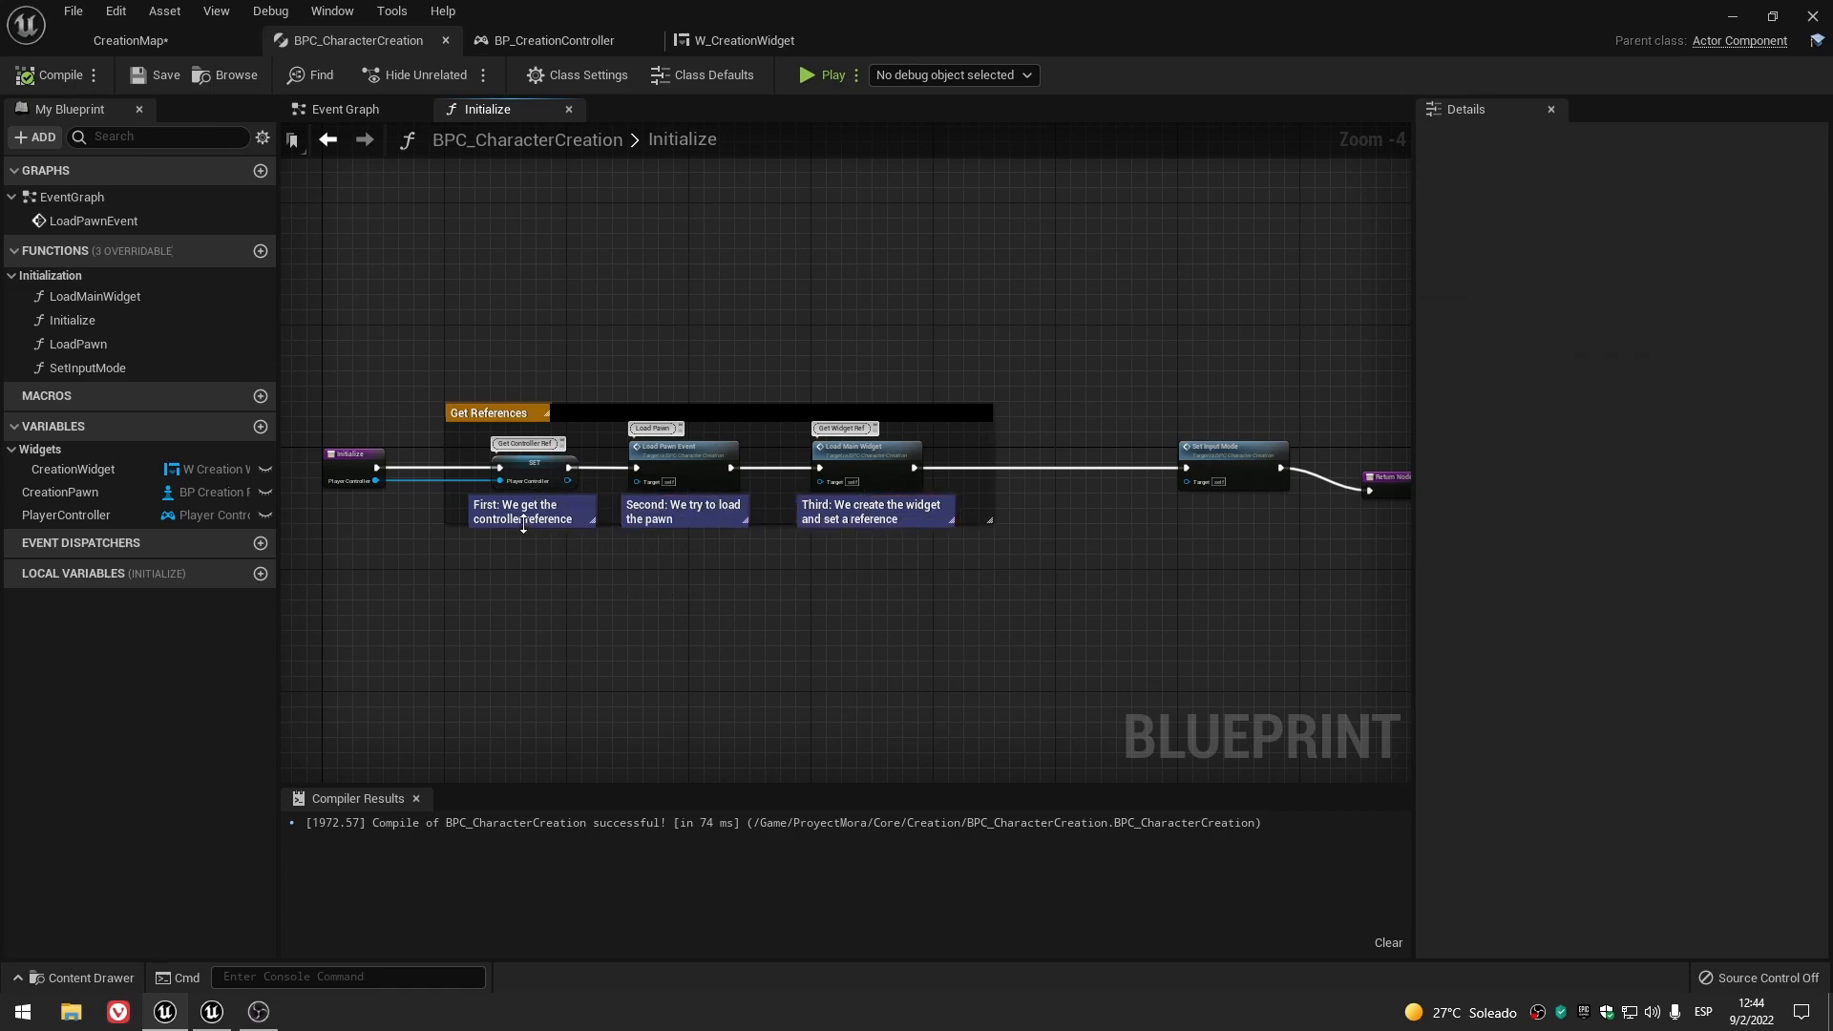
- Switch back to the first Unreal Editor project and check its Initialize nodes and comment box against the other project's version
left_click(214, 1014)
scroll(1113, 674, "up", 1)
scroll(1079, 678, "down", 1)
left_click_drag(1456, 702, 614, 433)
scroll(620, 432, "up", 3)
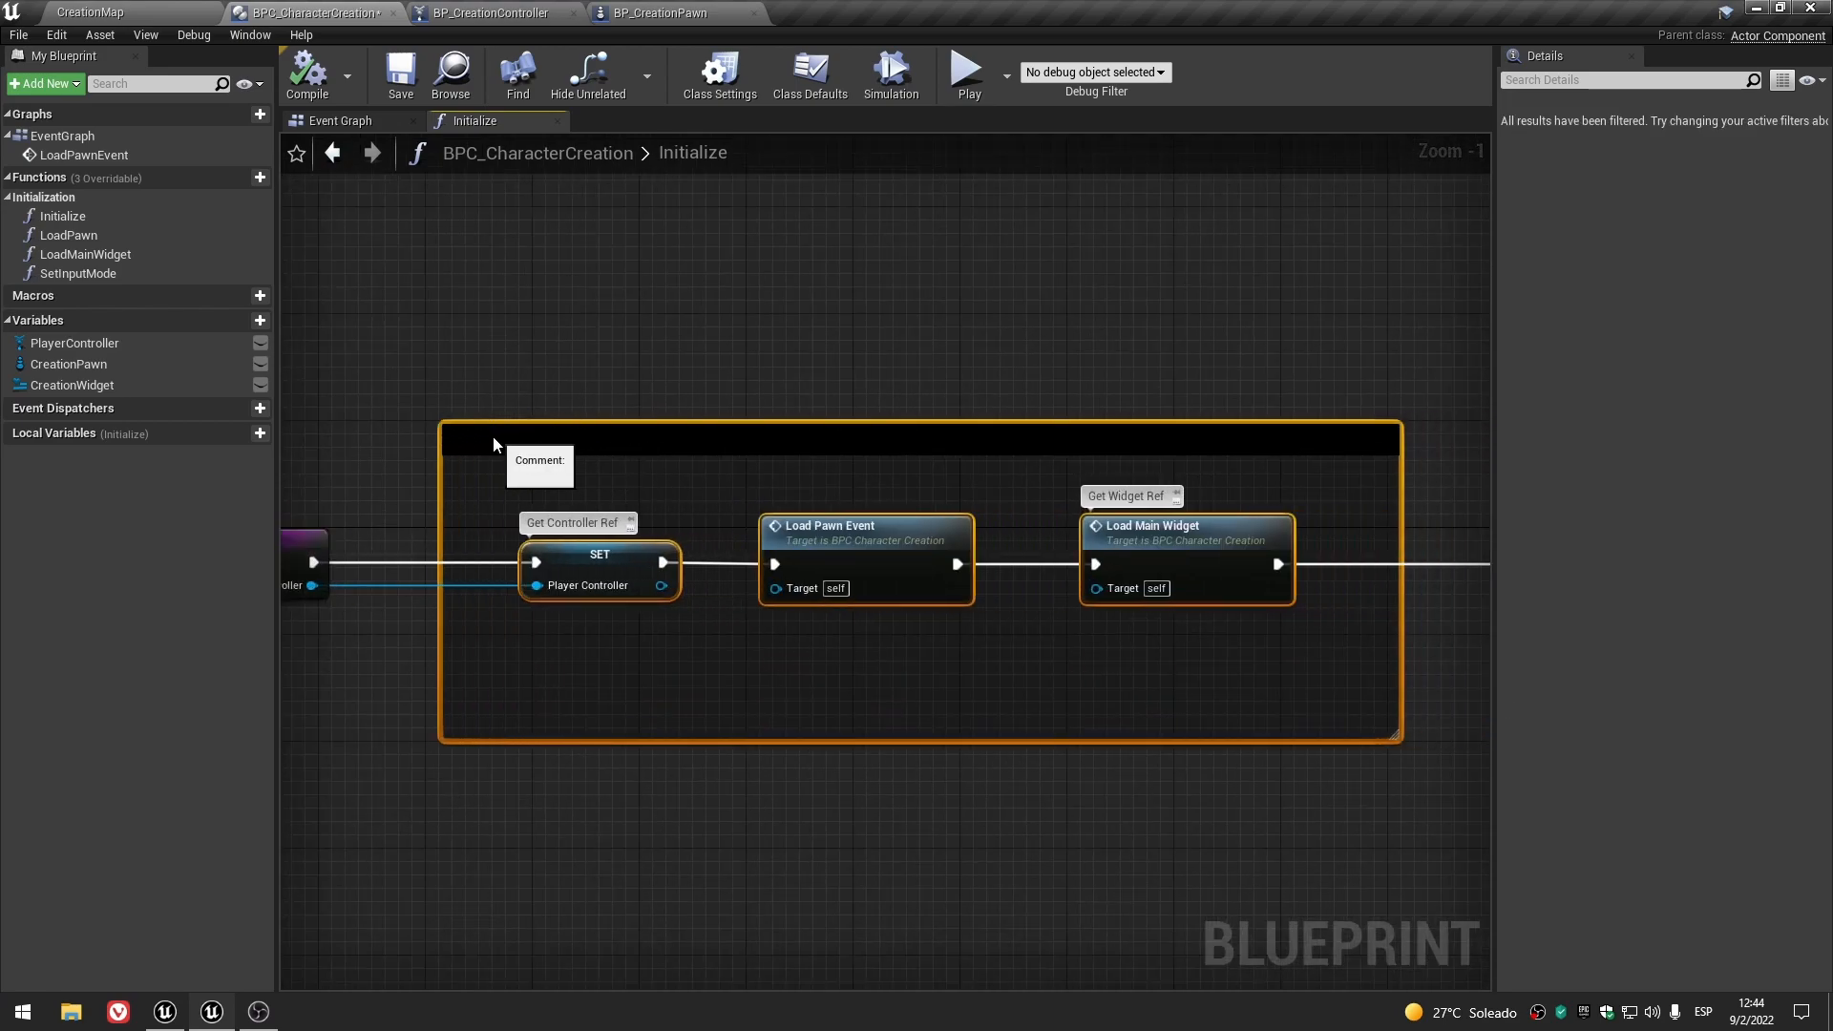
scroll(811, 668, "down", 3)
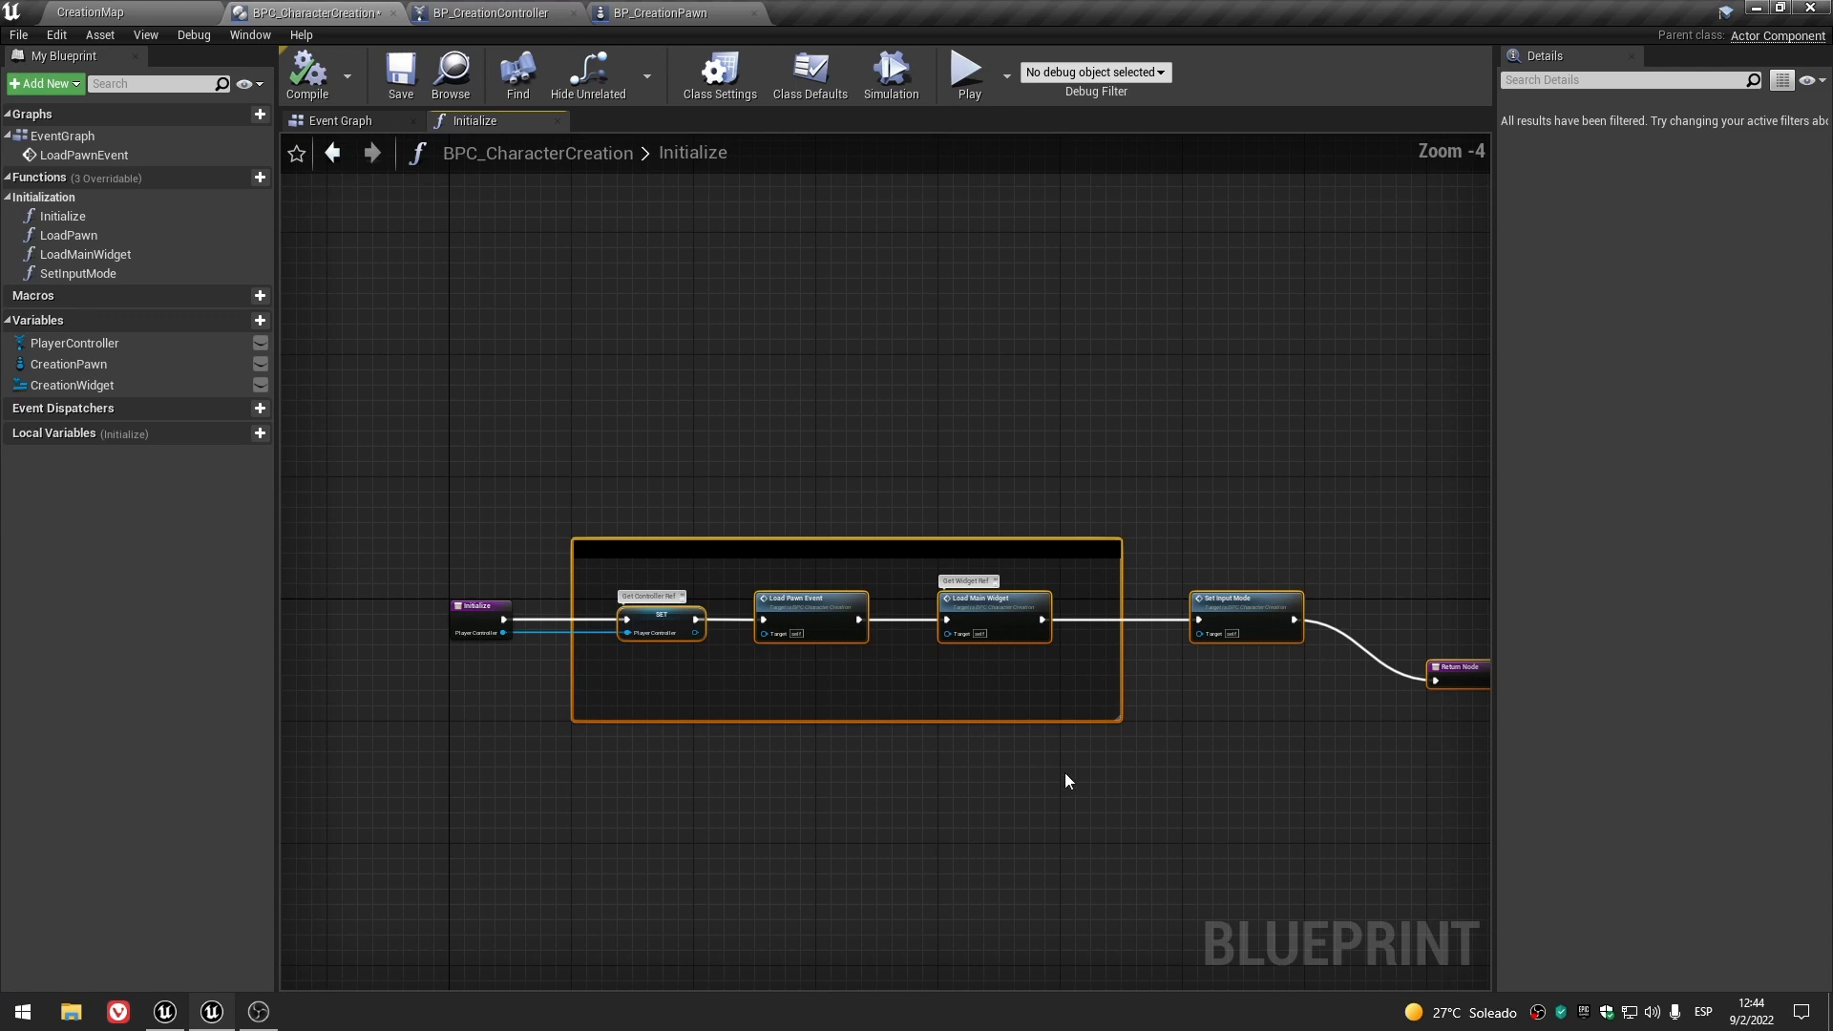
left_click(1251, 761)
left_click(206, 1013)
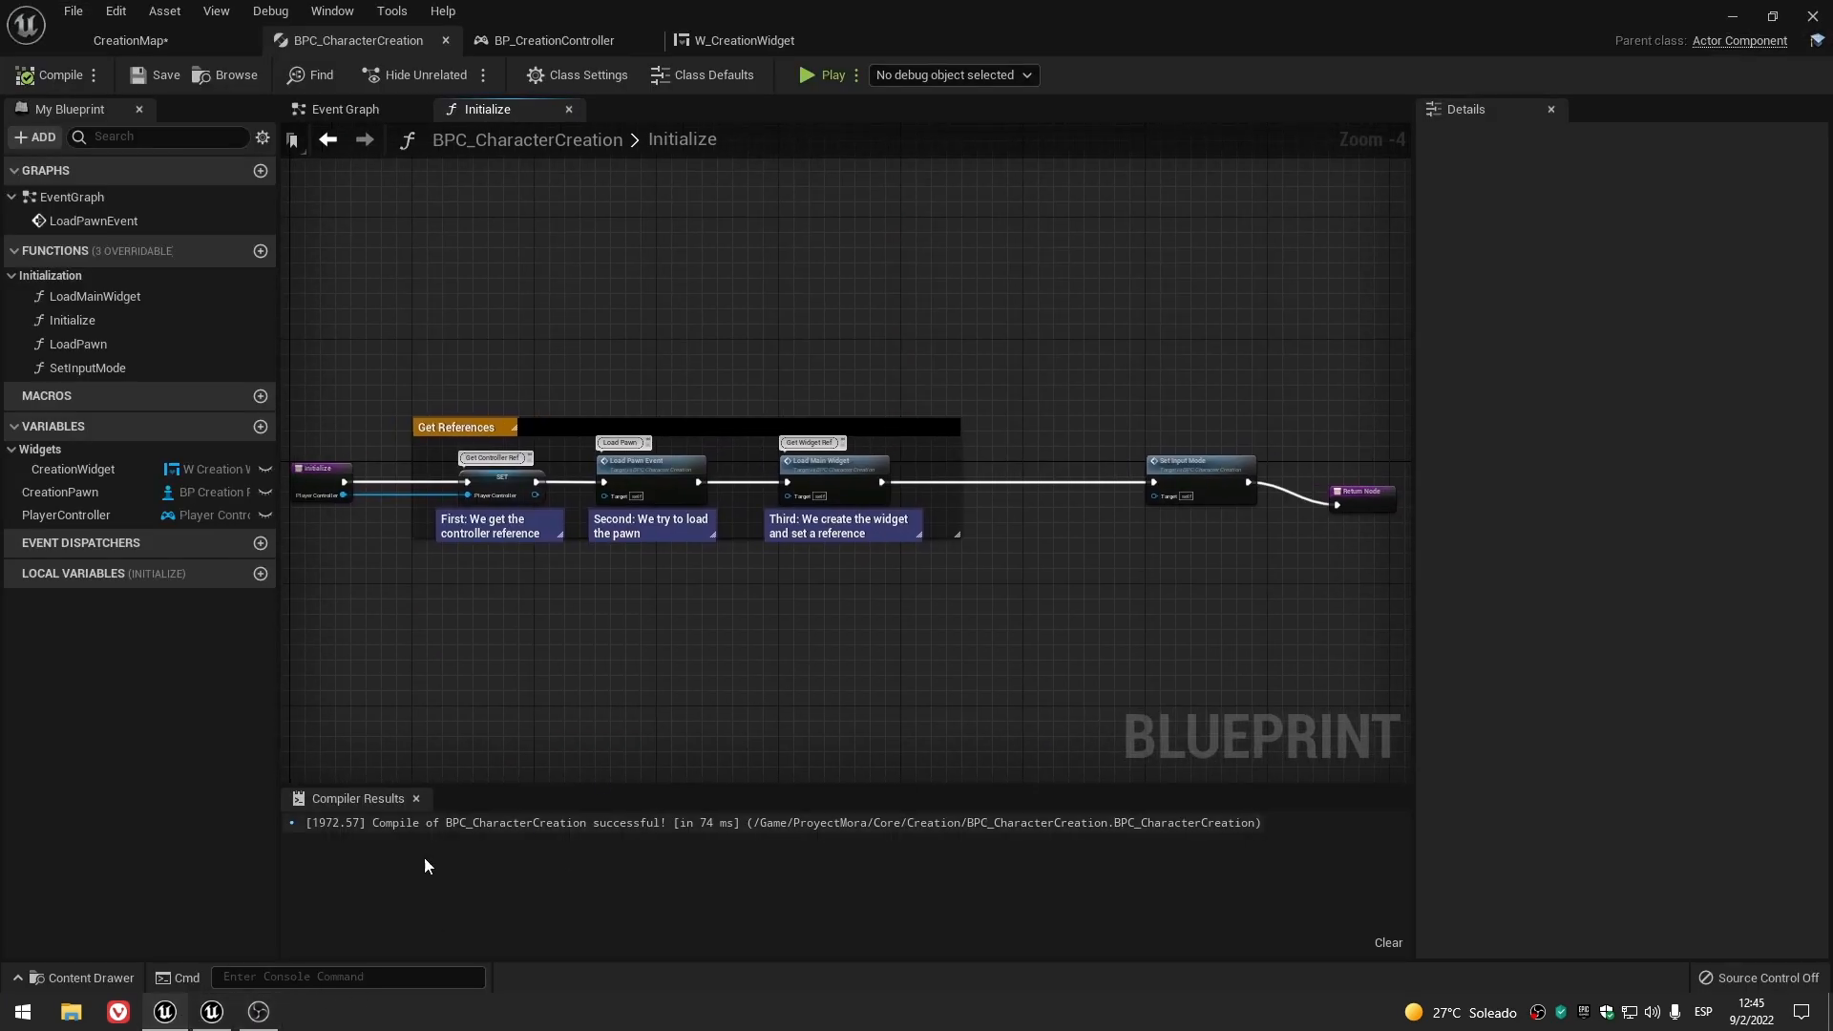
left_click(212, 1016)
right_click_drag(1088, 757, 1016, 669)
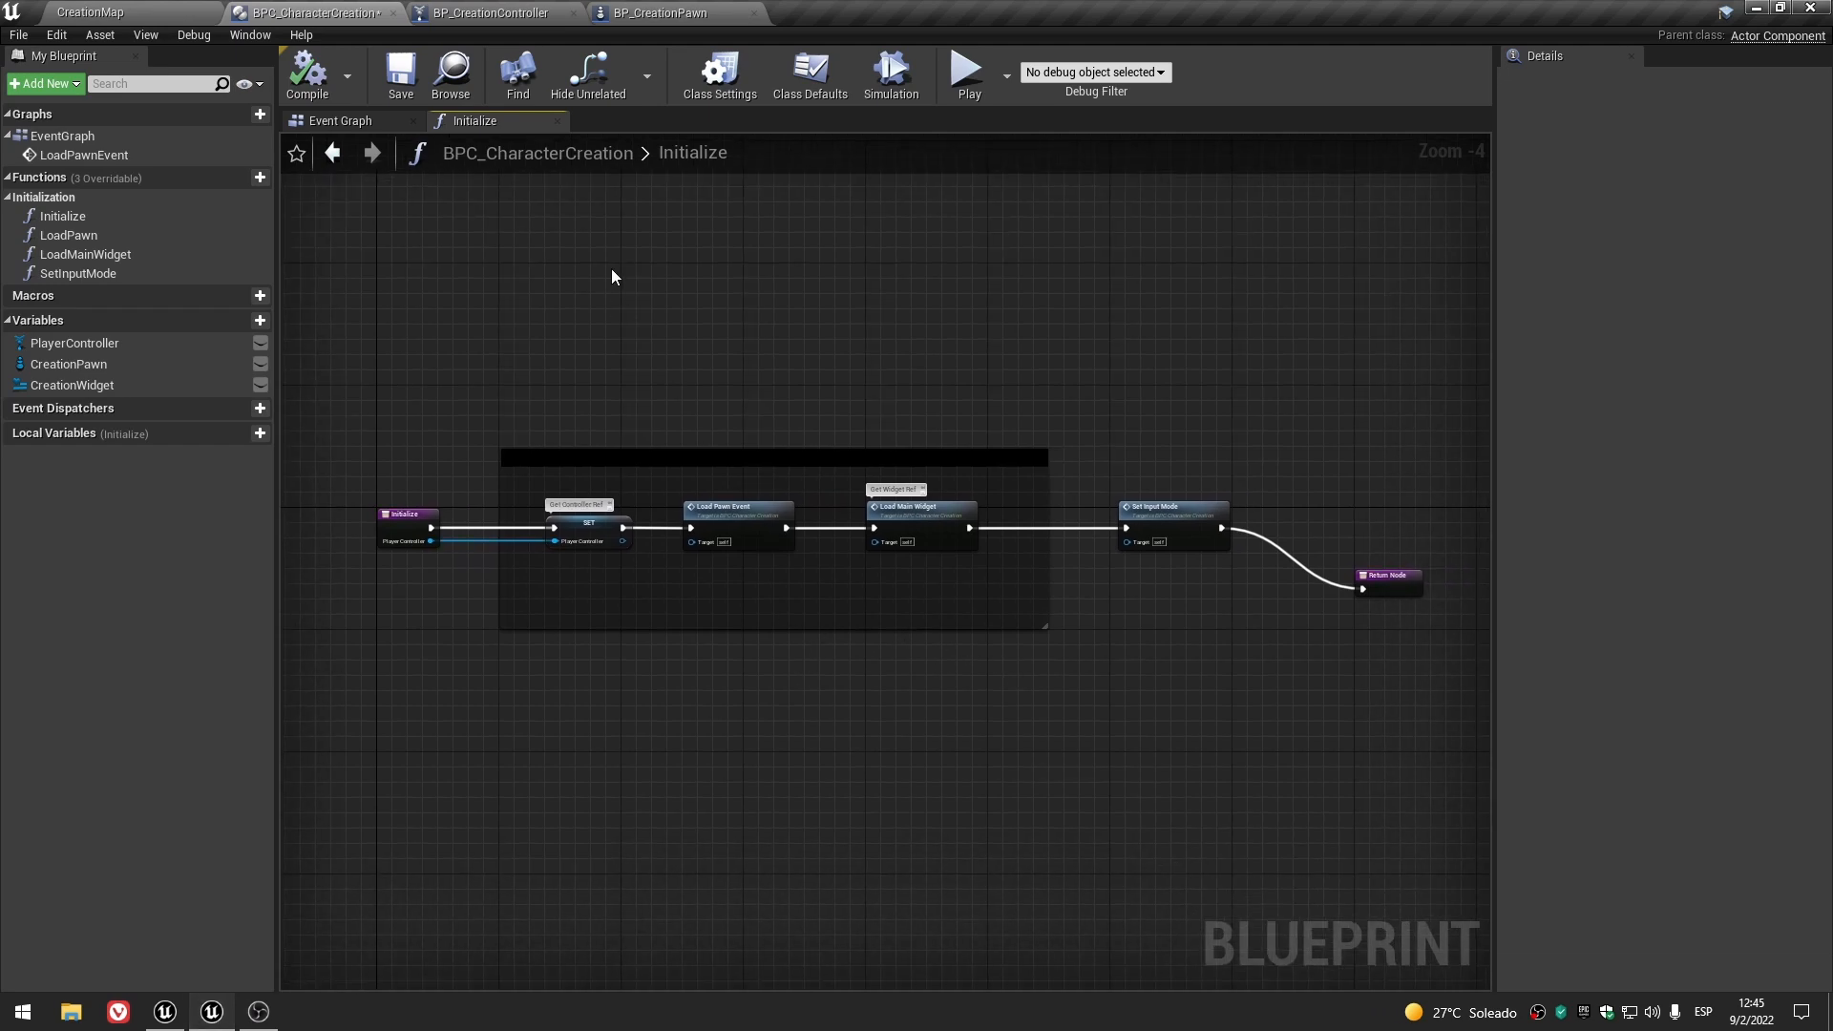
- Close the Initialize function graph and save the BPC_CharacterCreation blueprint
left_click(556, 125)
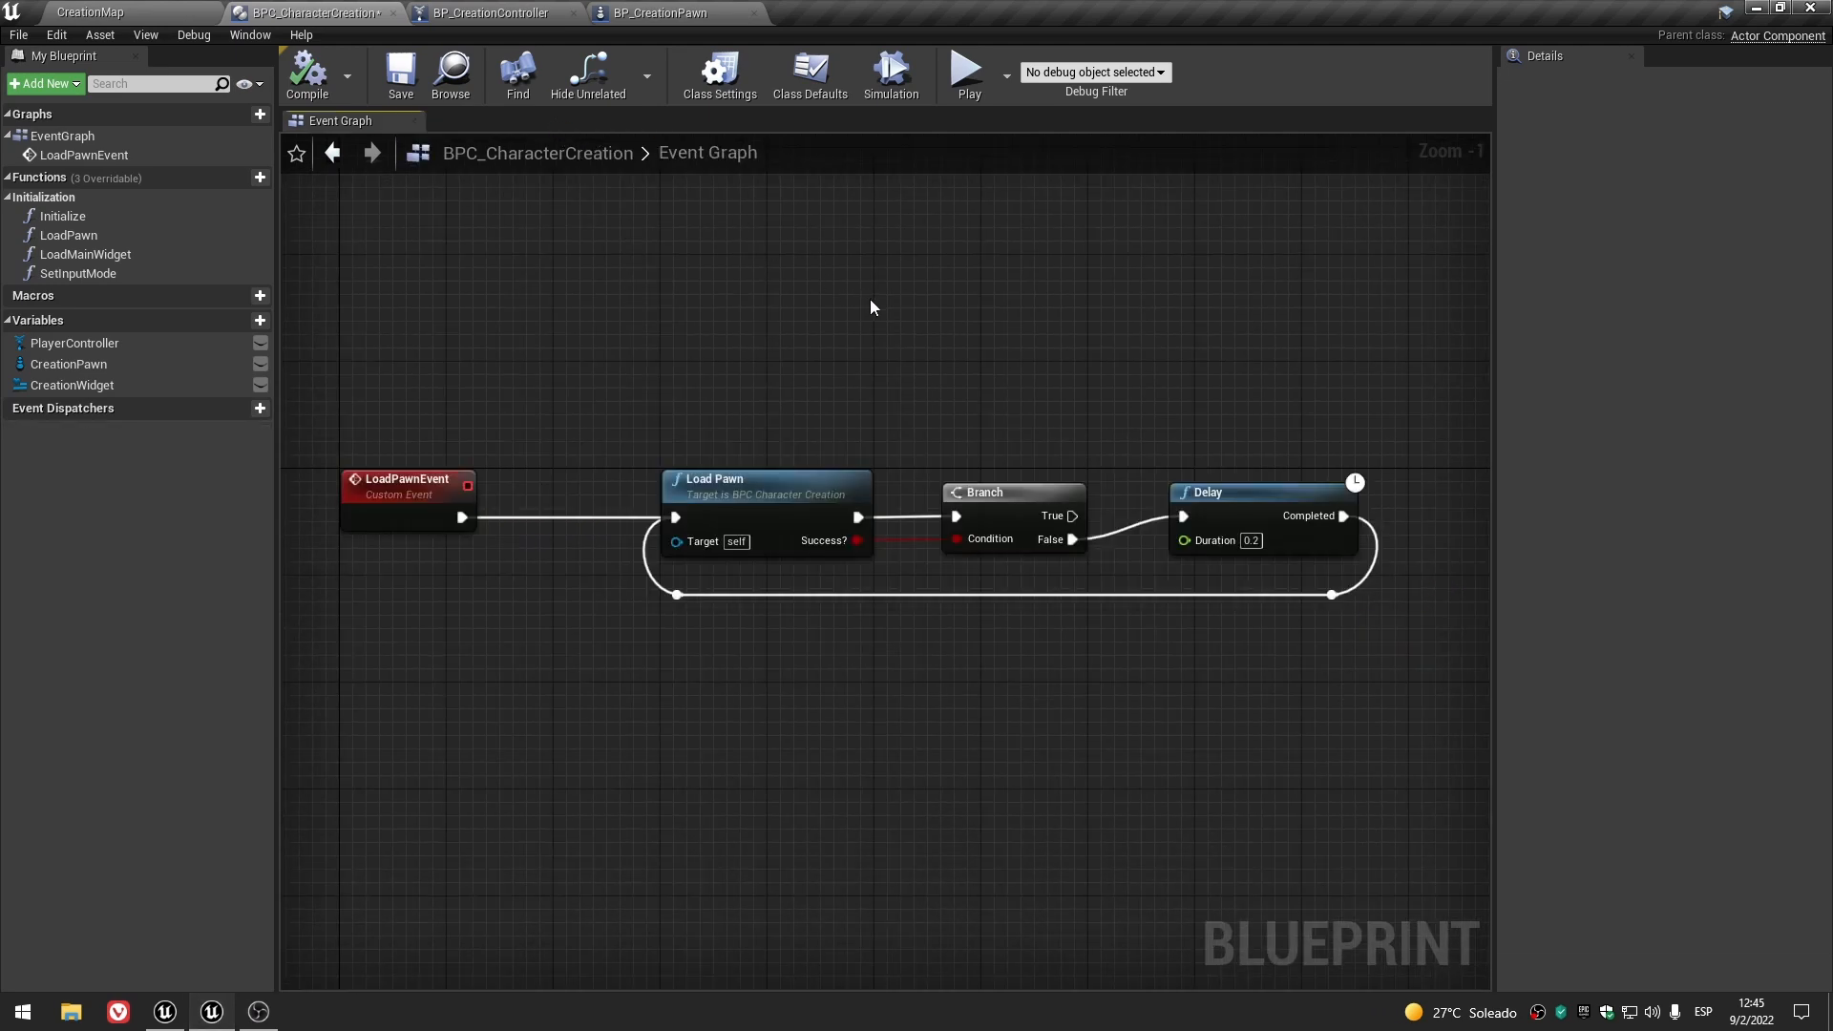
scroll(870, 301, "down", 3)
right_click_drag(724, 212, 689, 342)
left_click(401, 77)
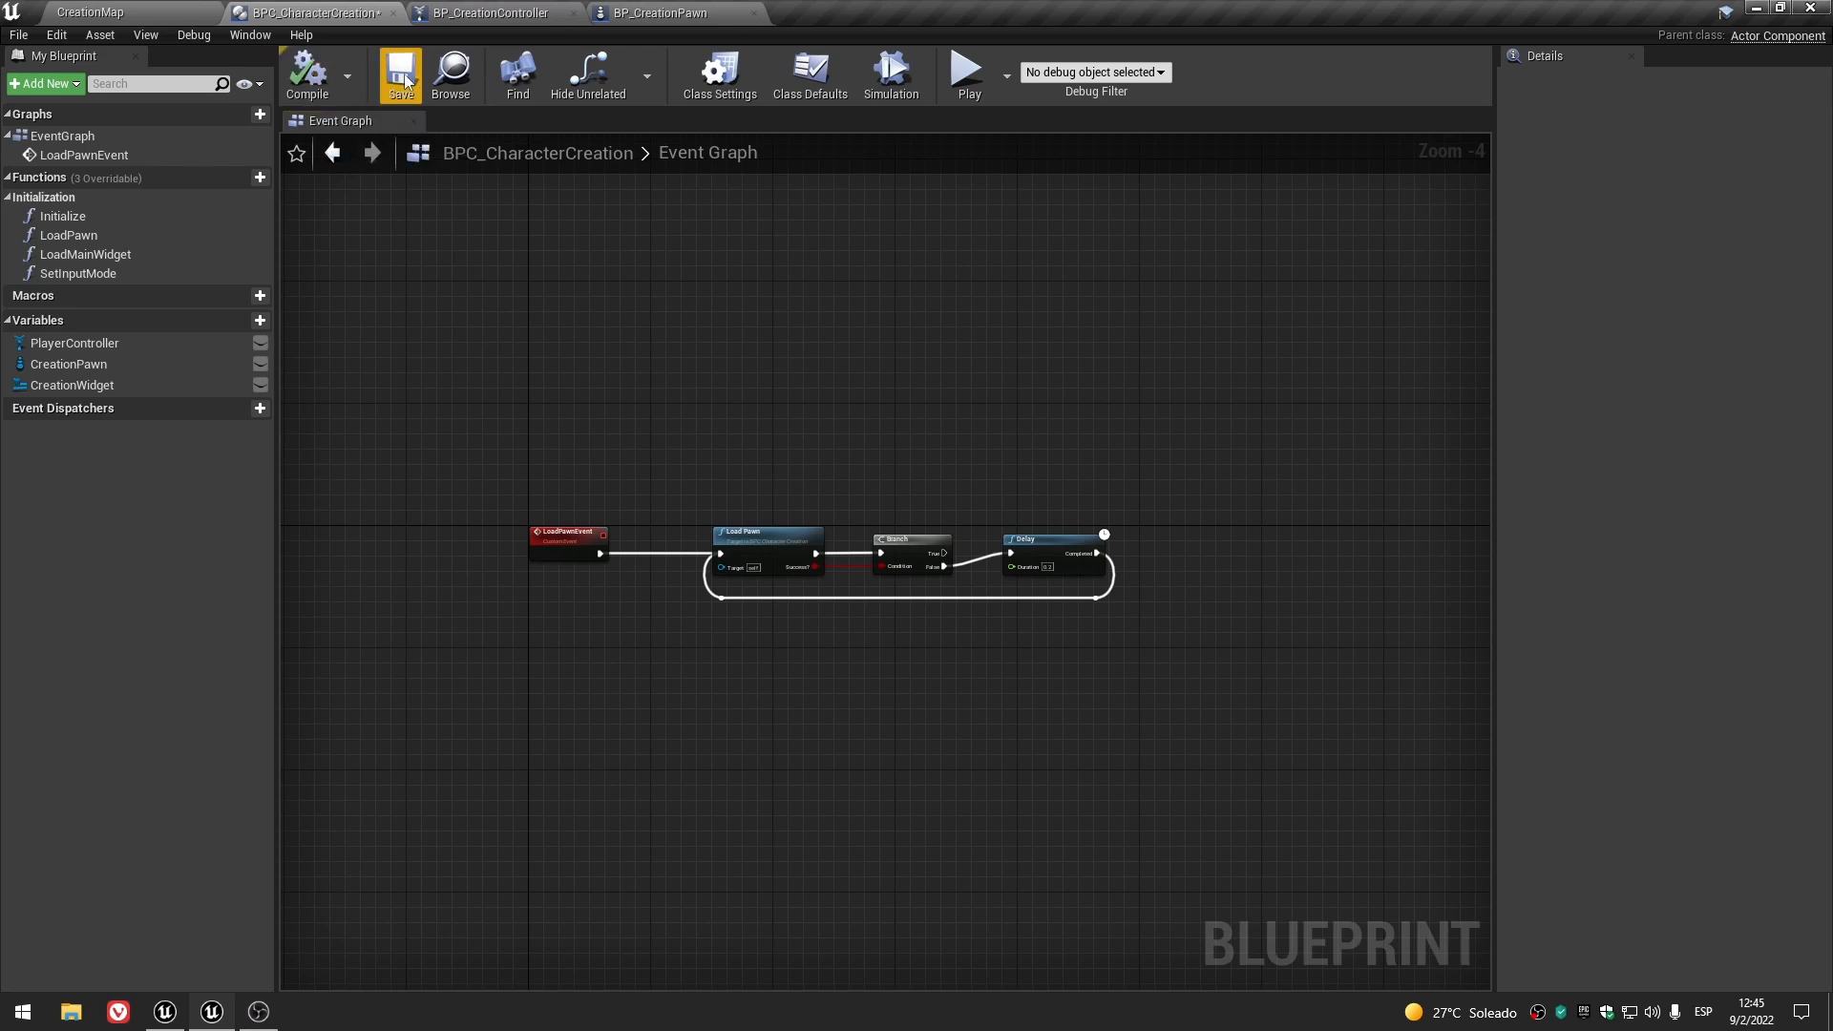
- Compare the BP_CreationController Event Graph's Initialize section with its counterpart in the other Unreal Editor project
left_click(490, 13)
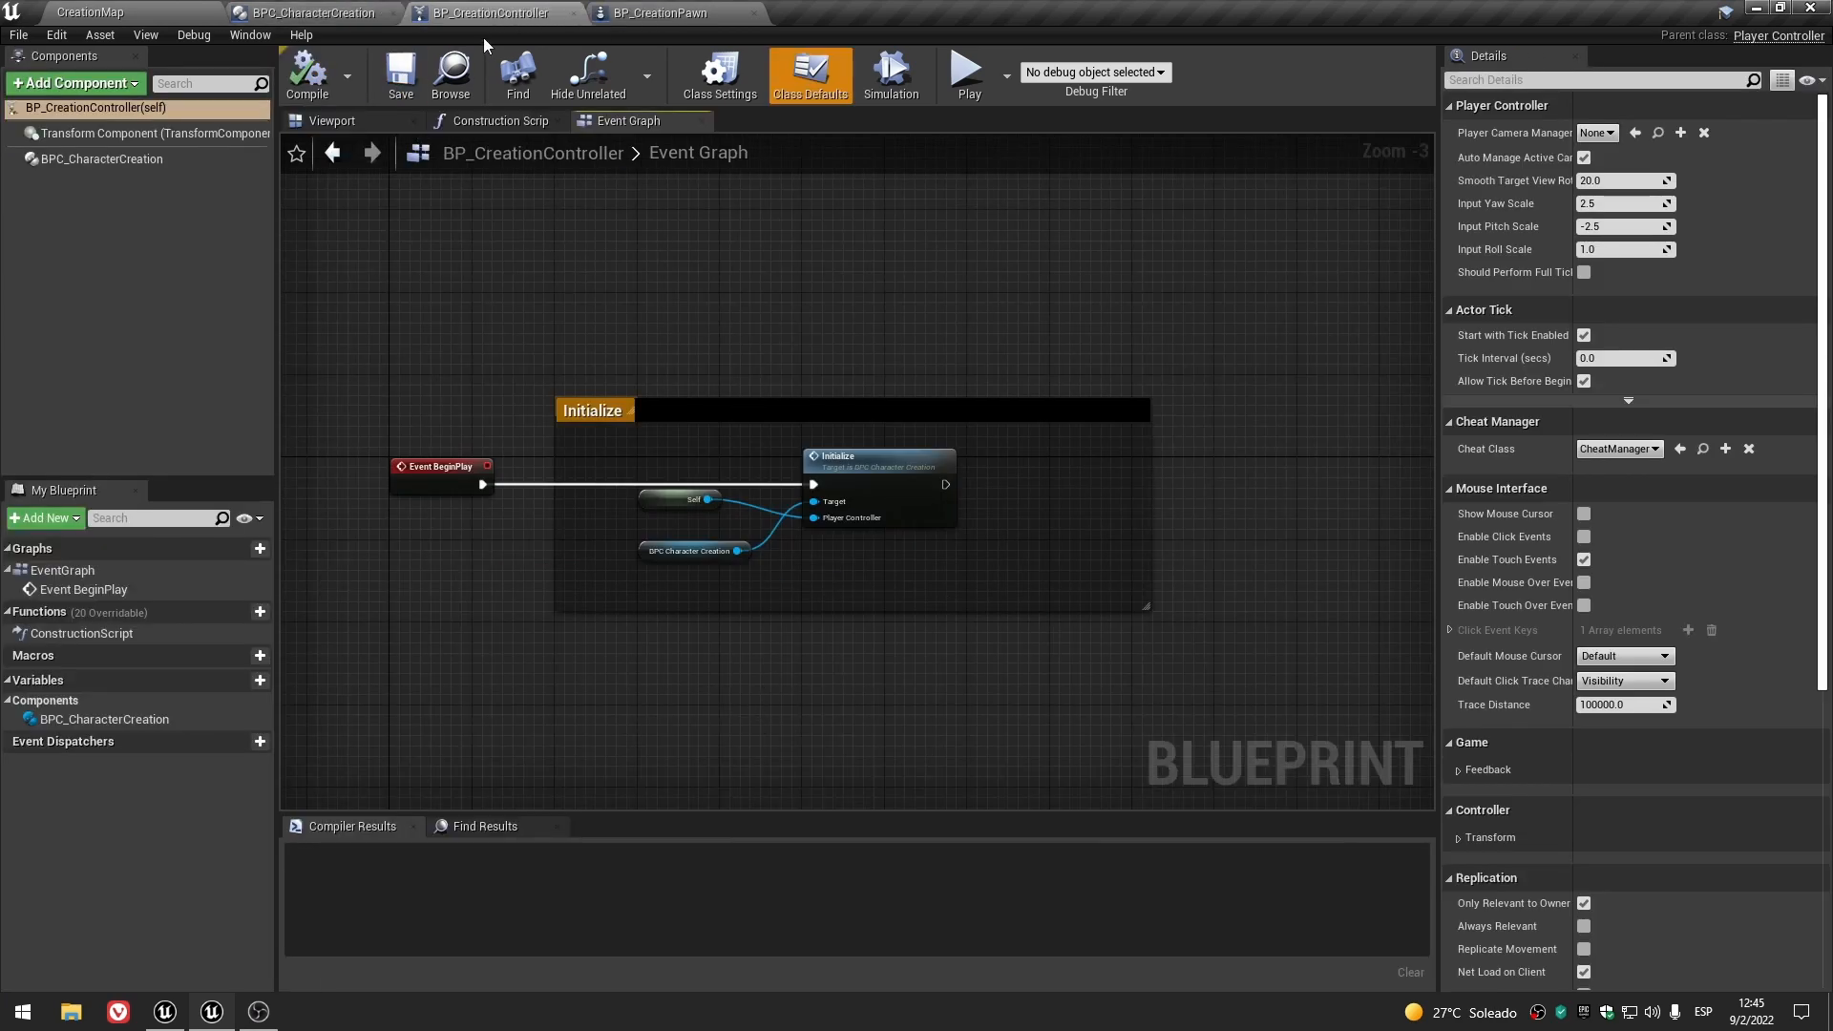
left_click(167, 1012)
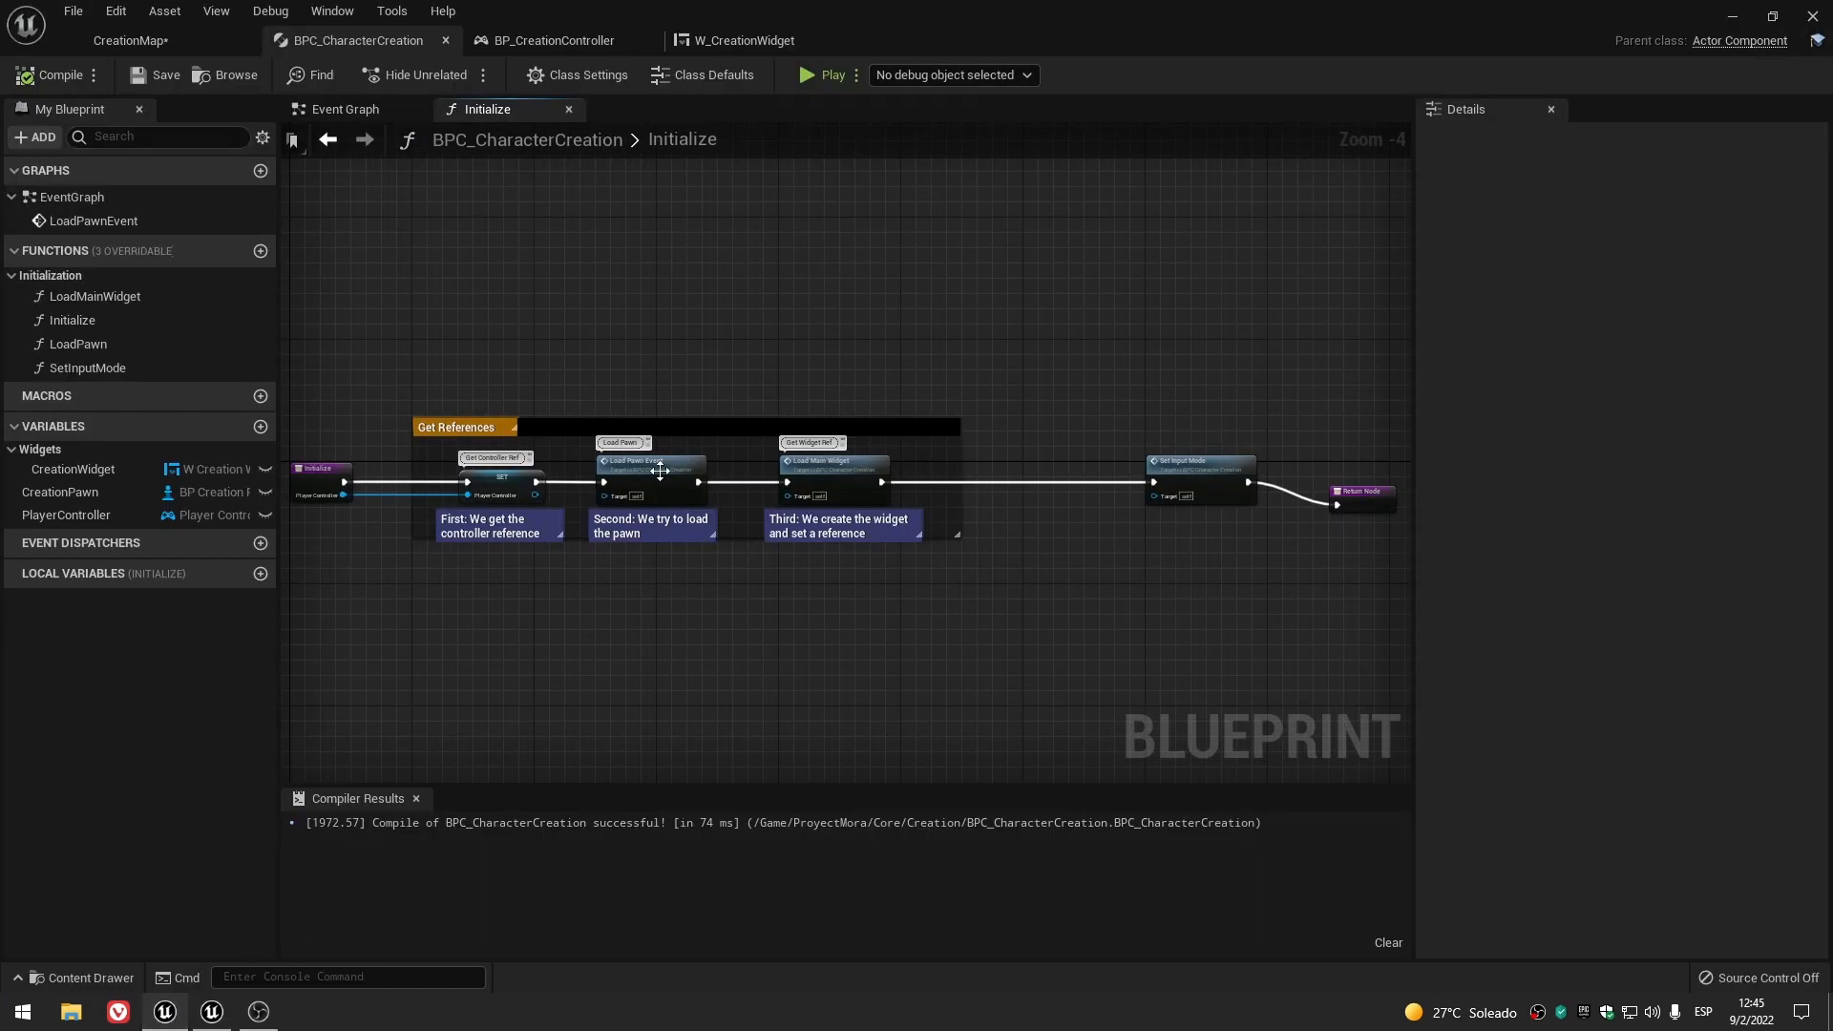
left_click(571, 110)
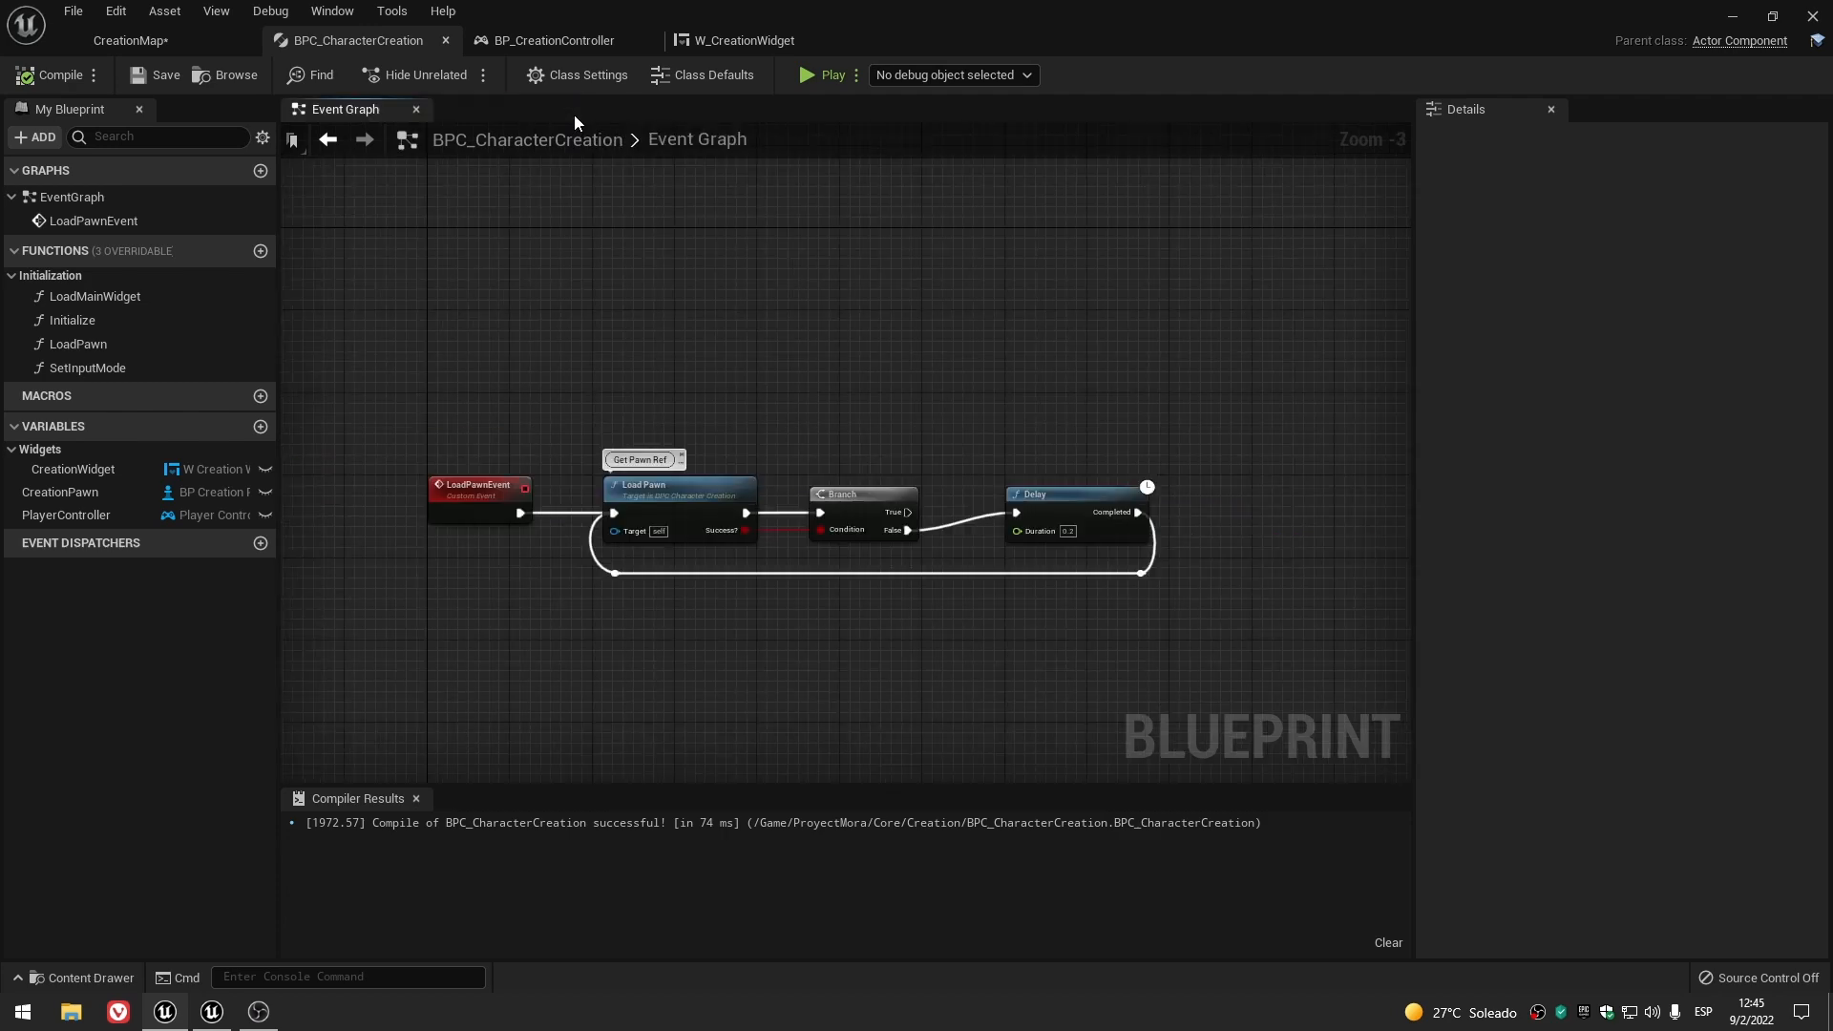
left_click(549, 41)
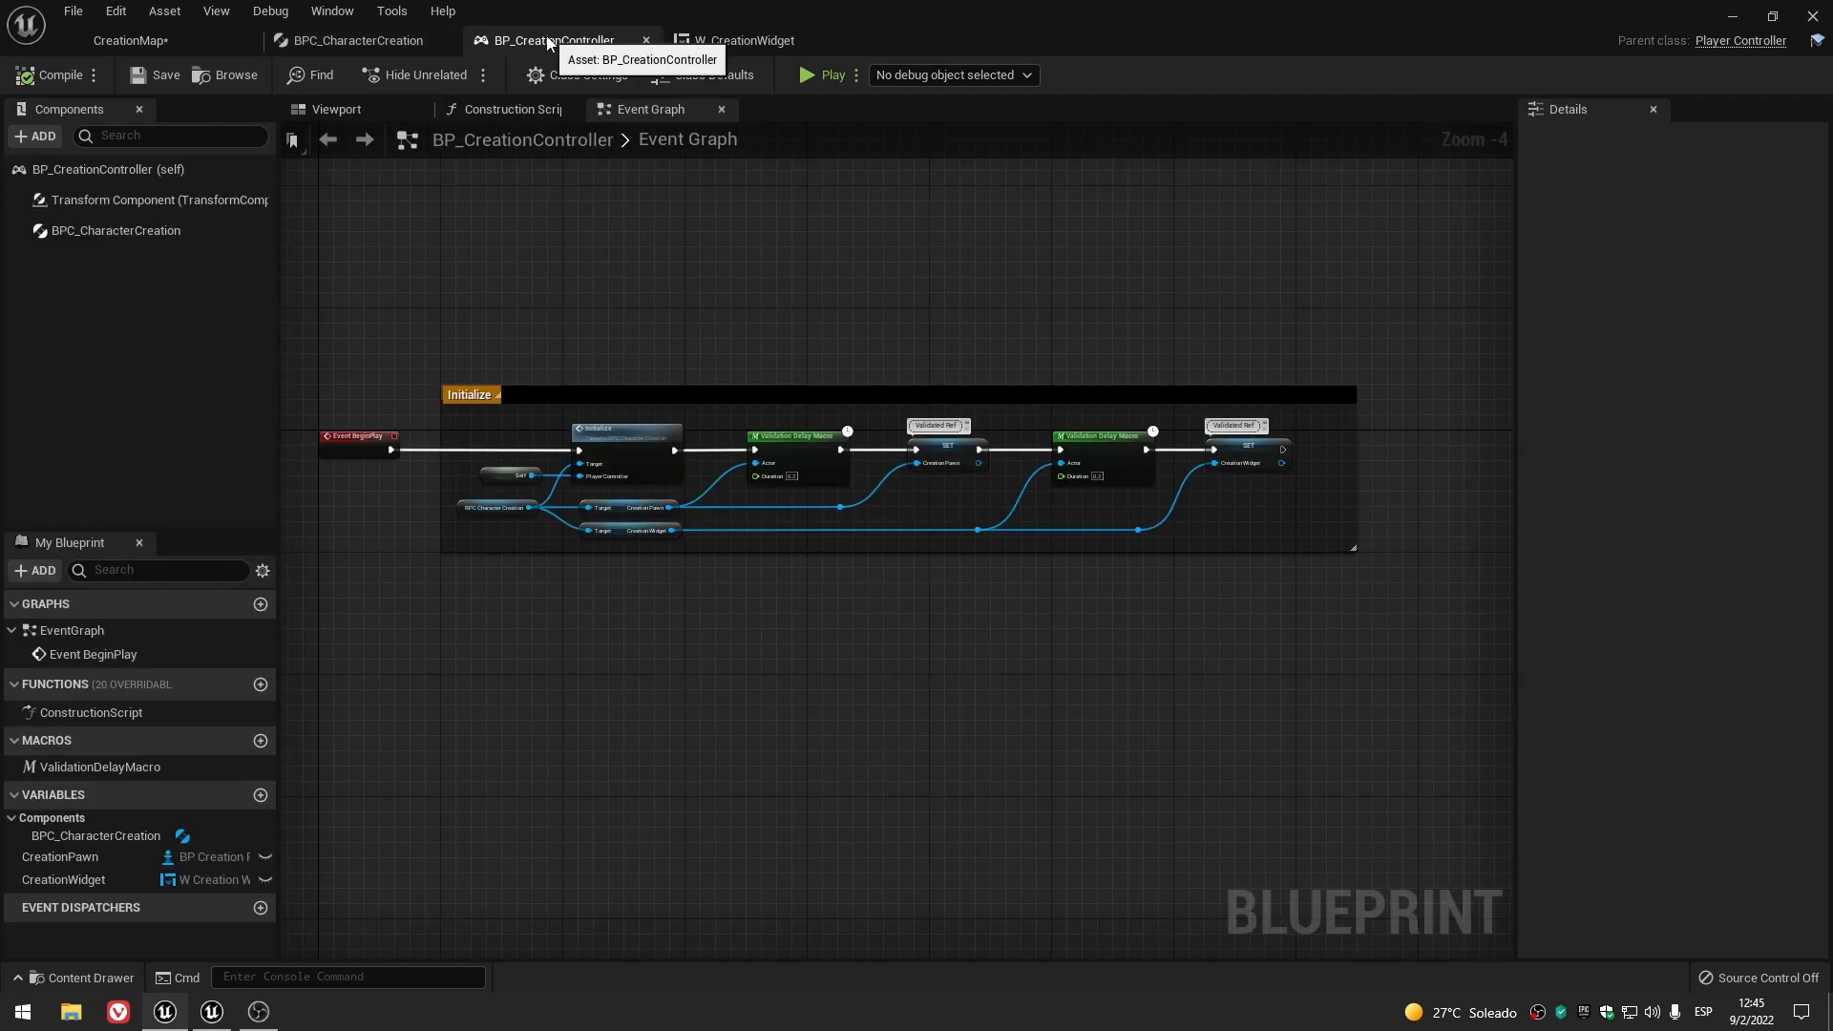
left_click(212, 1014)
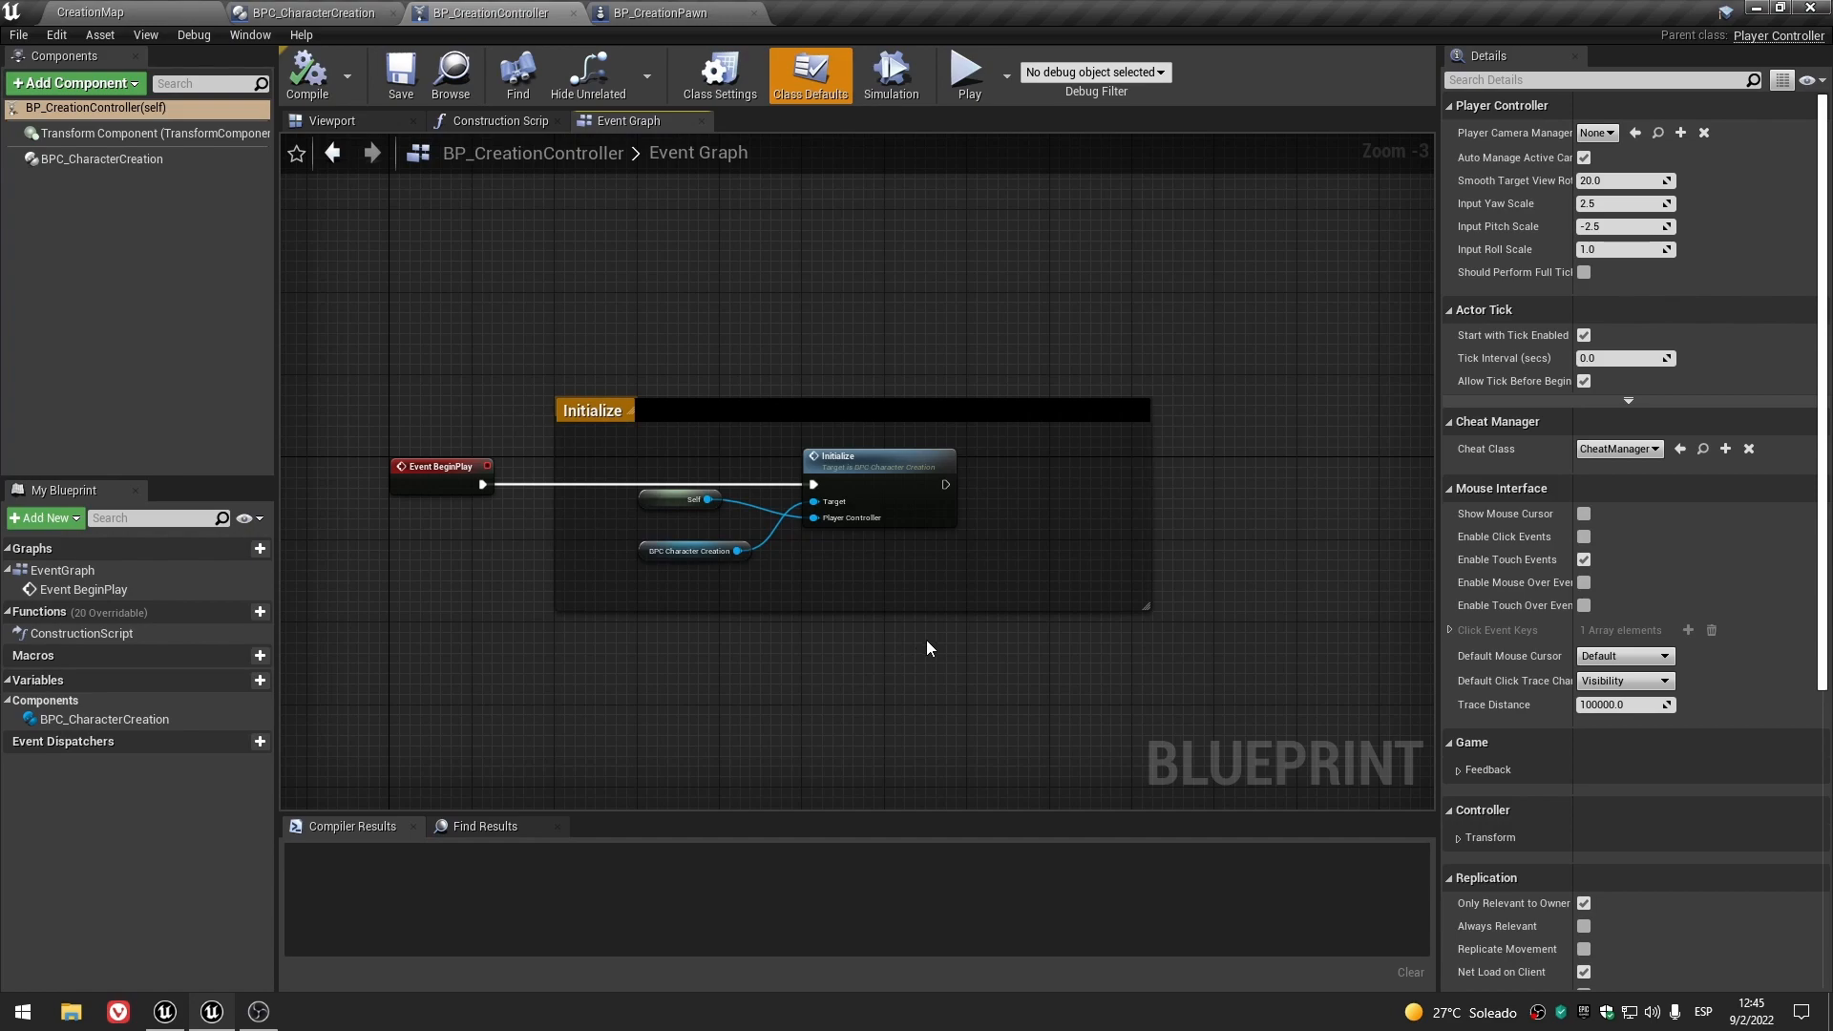
scroll(939, 637, "up", 2)
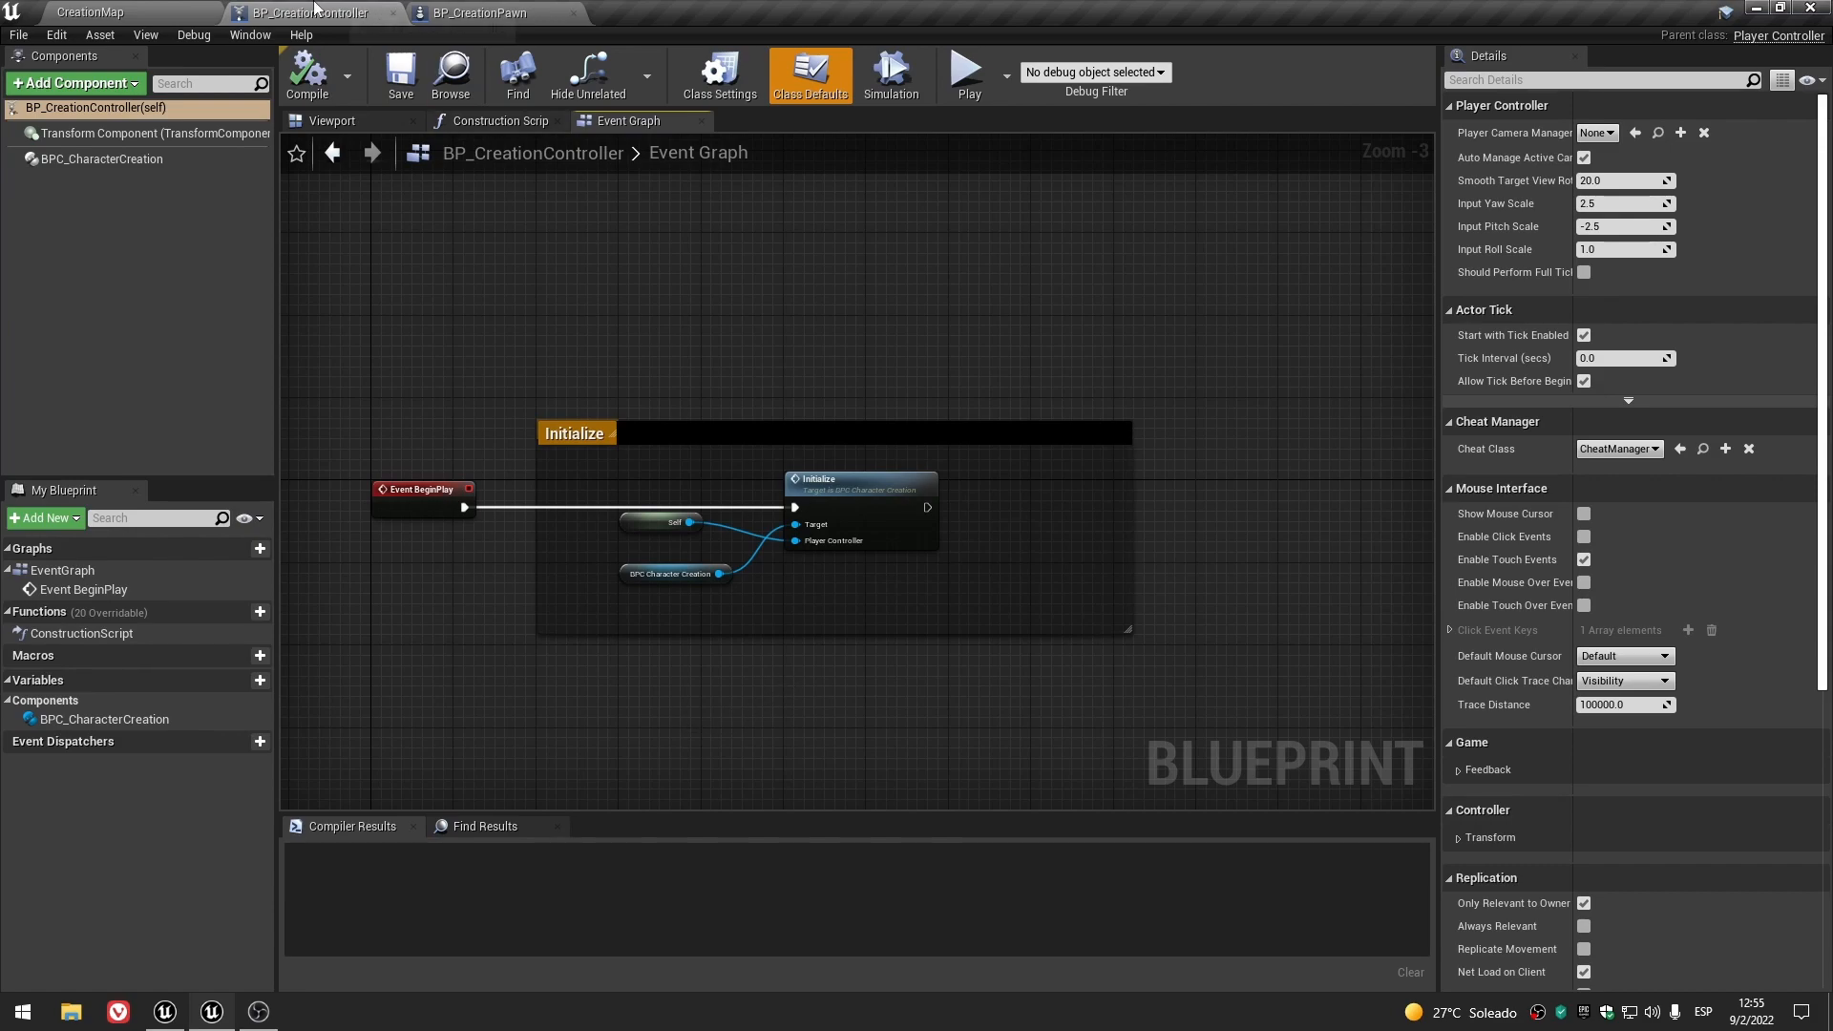
- Widen the Initialize comment box in the BP_CreationController Event Graph to make room beyond the Initialize node
scroll(728, 616, "up", 2)
scroll(730, 616, "down", 1)
right_click_drag(1005, 600, 732, 572)
scroll(732, 571, "down", 2)
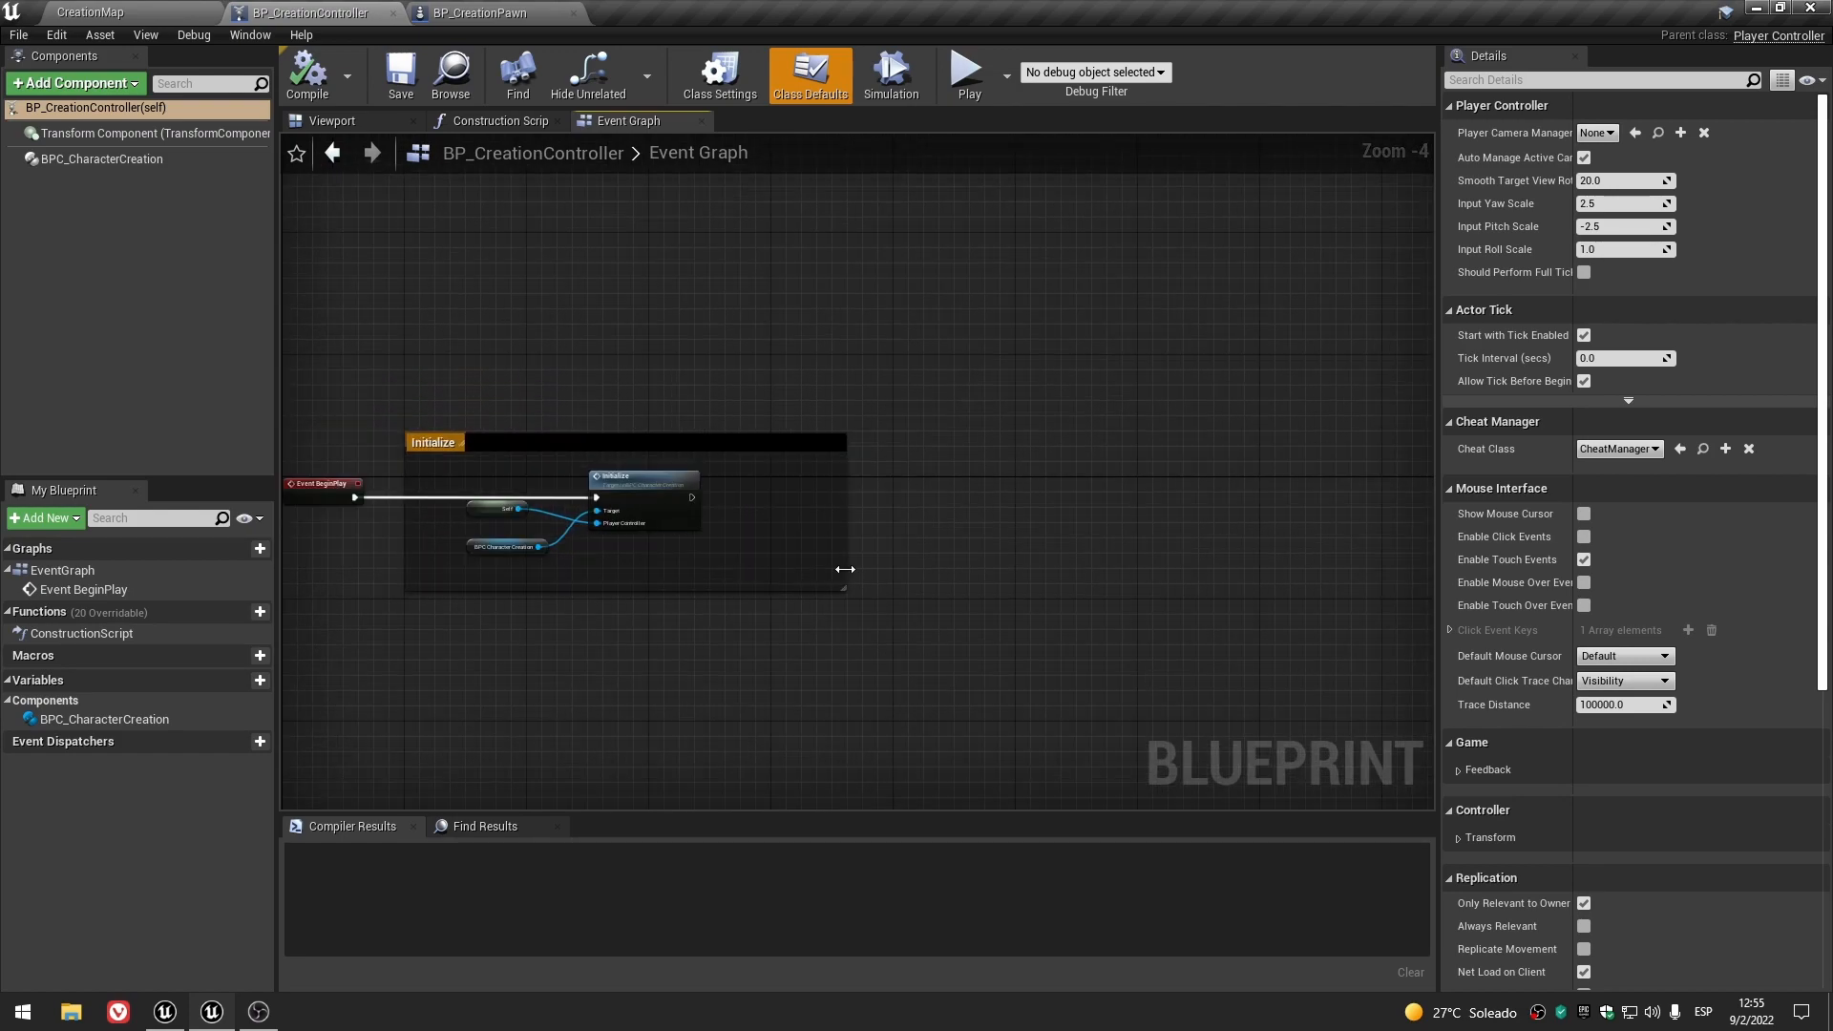
left_click_drag(845, 569, 1121, 569)
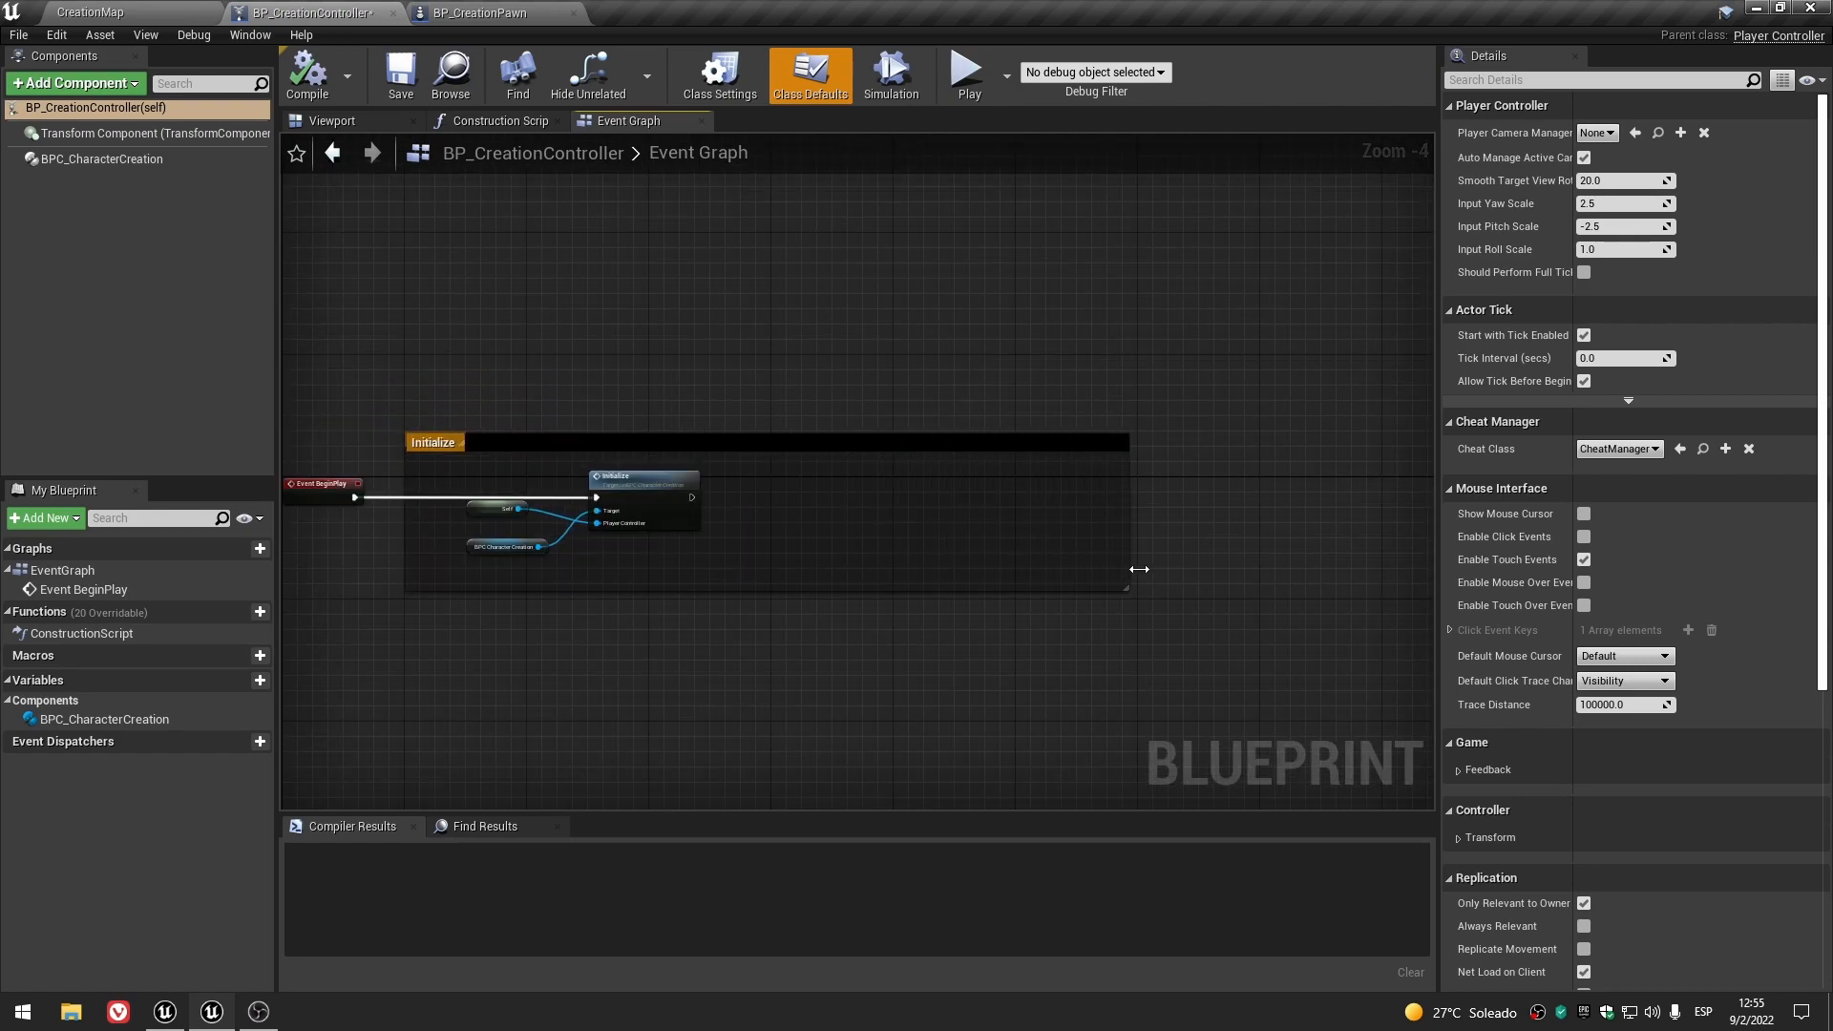
scroll(707, 606, "up", 4)
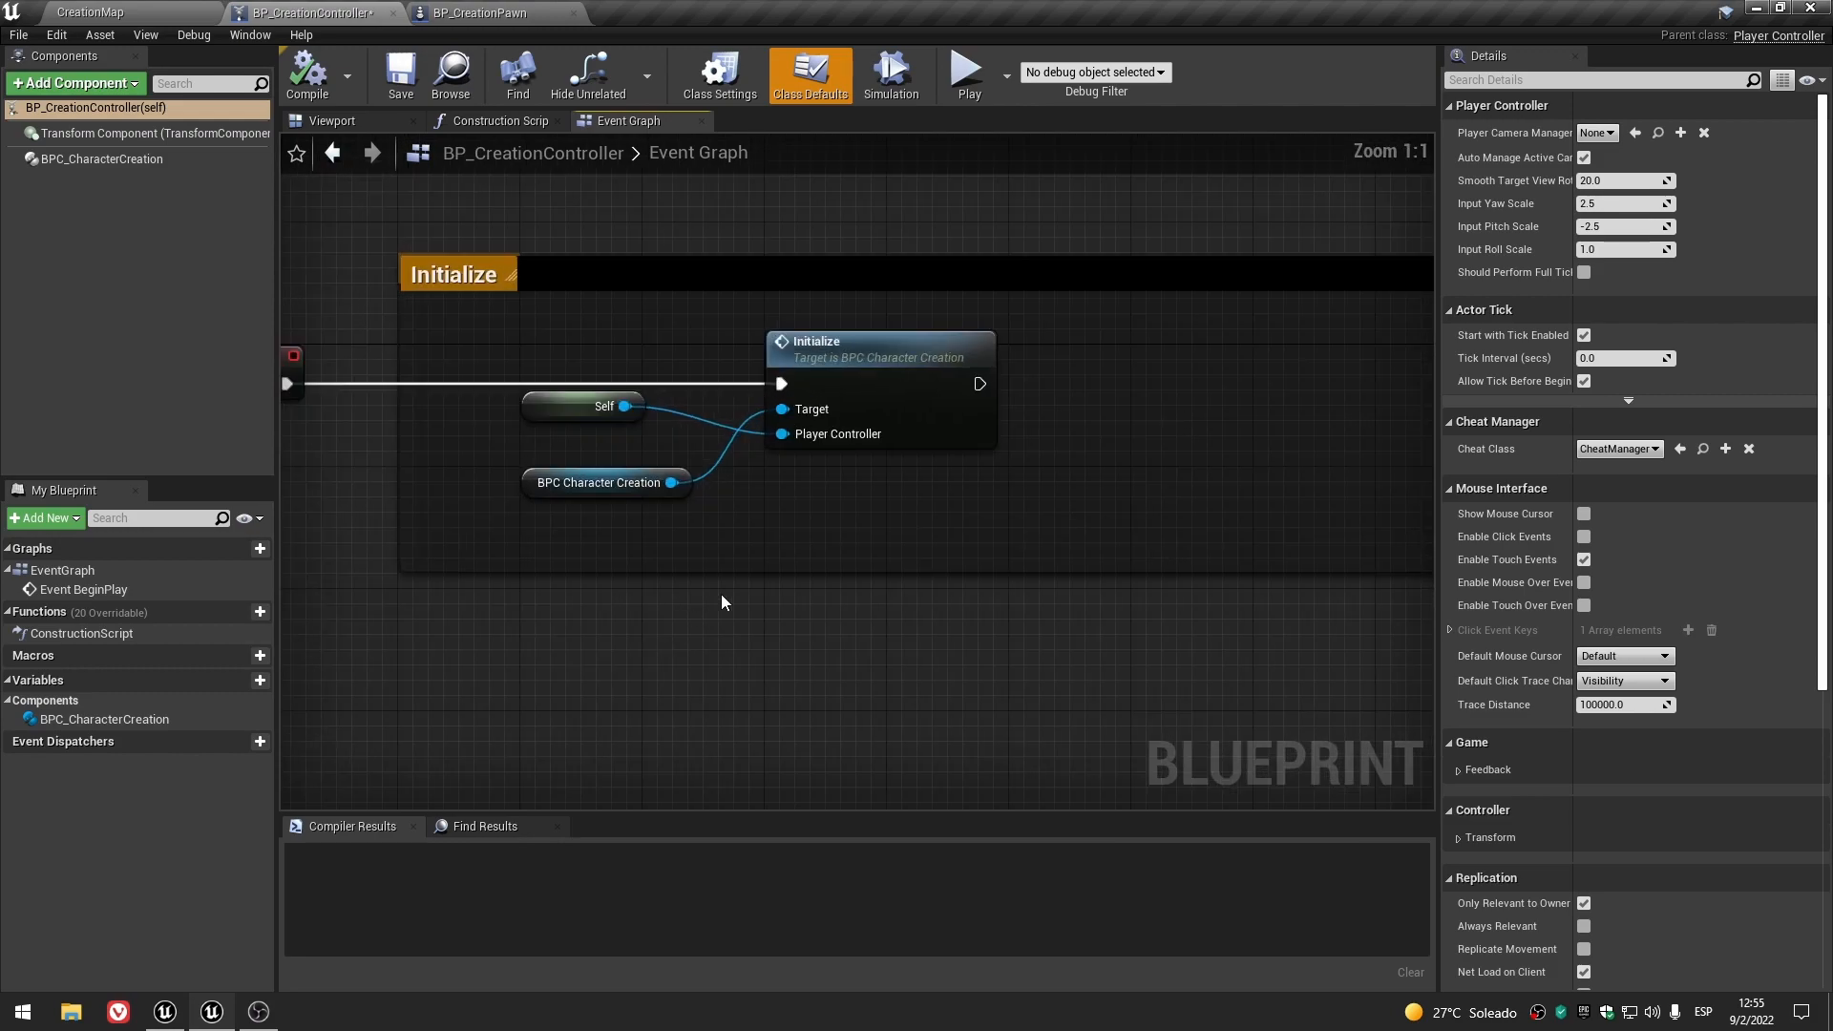
scroll(831, 534, "down", 2)
right_click_drag(840, 527, 678, 553)
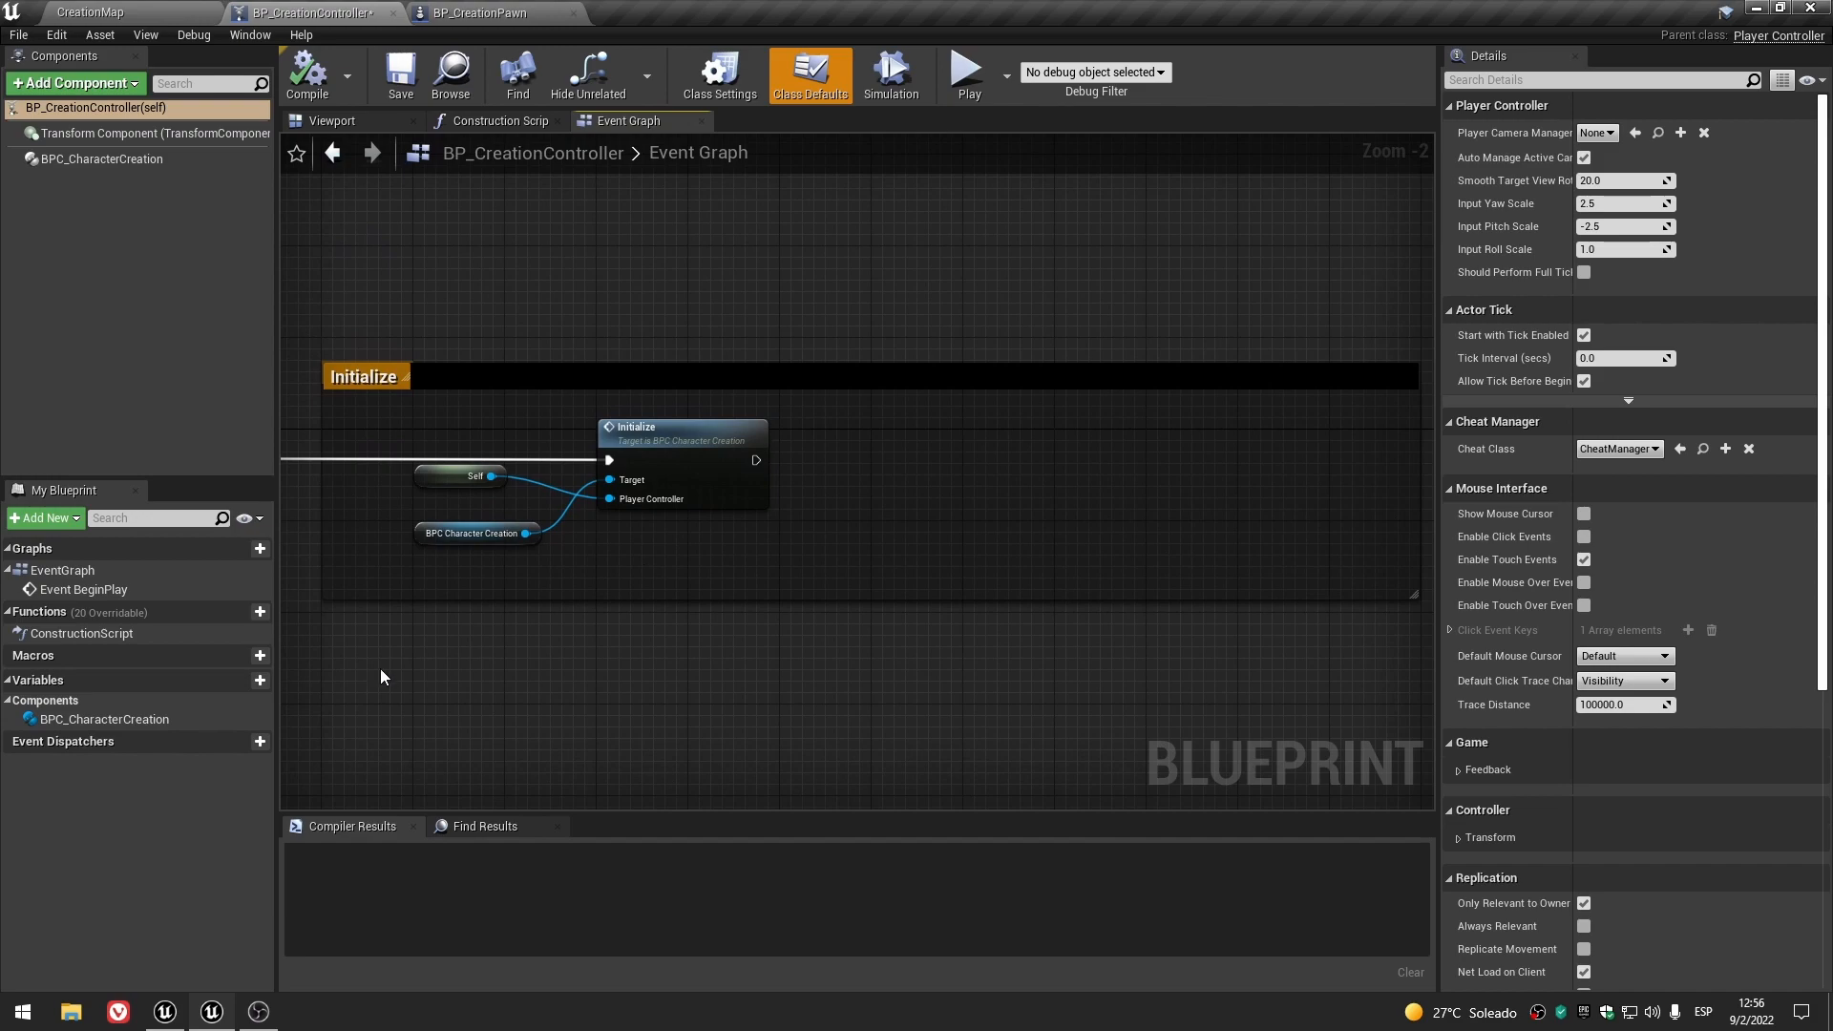
left_click(422, 531)
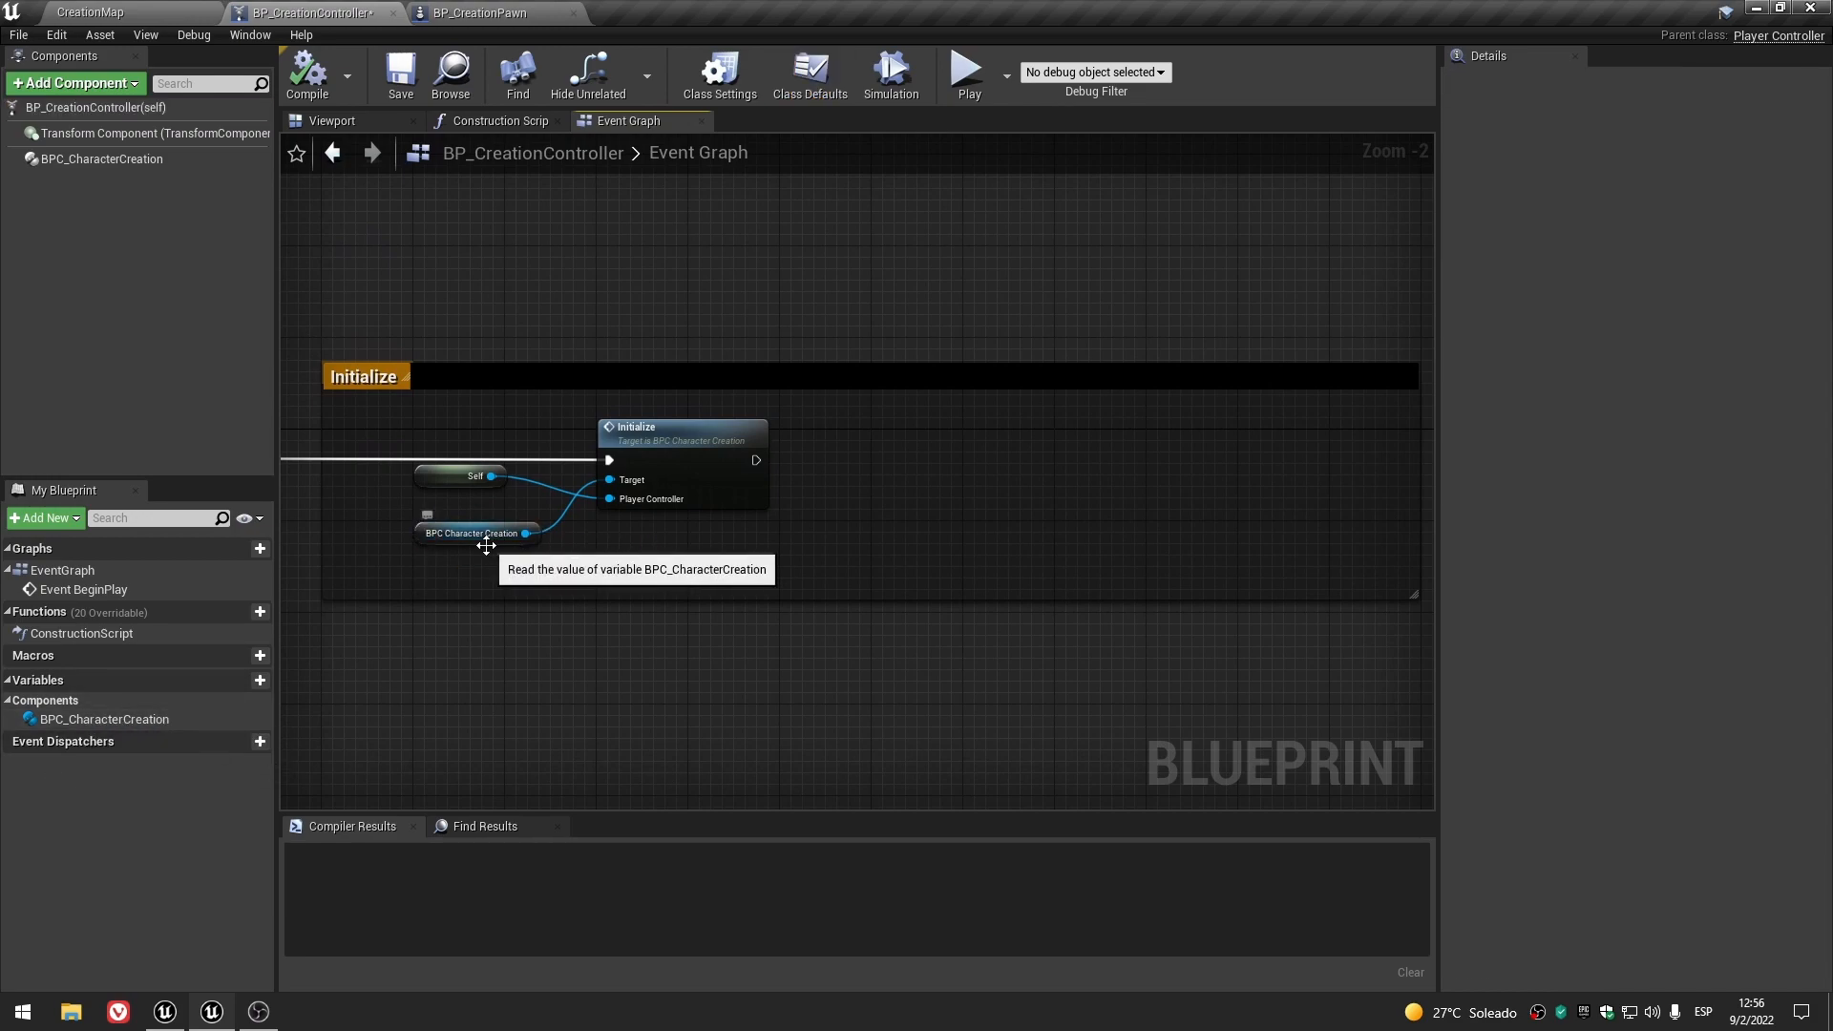
left_click(484, 557)
left_click(444, 540)
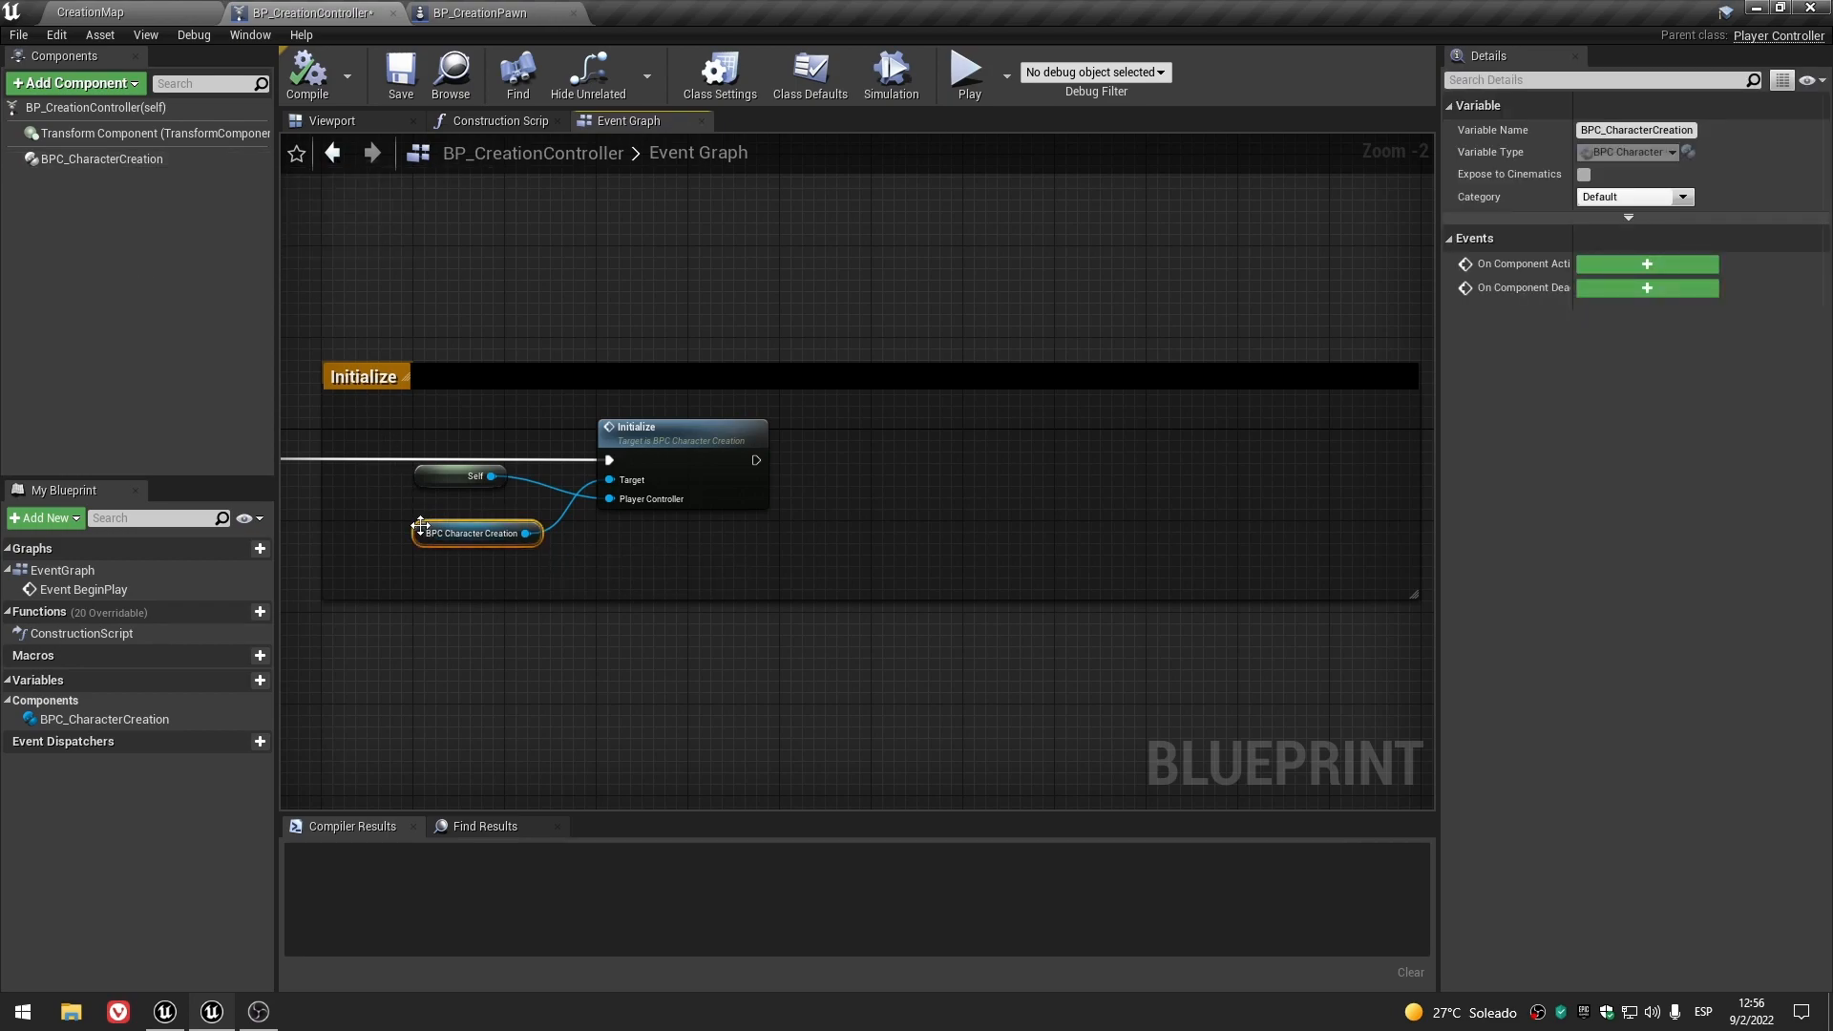
left_click(888, 503)
scroll(889, 503, "down", 1)
right_click_drag(888, 501, 961, 491)
scroll(947, 495, "down", 1)
scroll(947, 494, "up", 1)
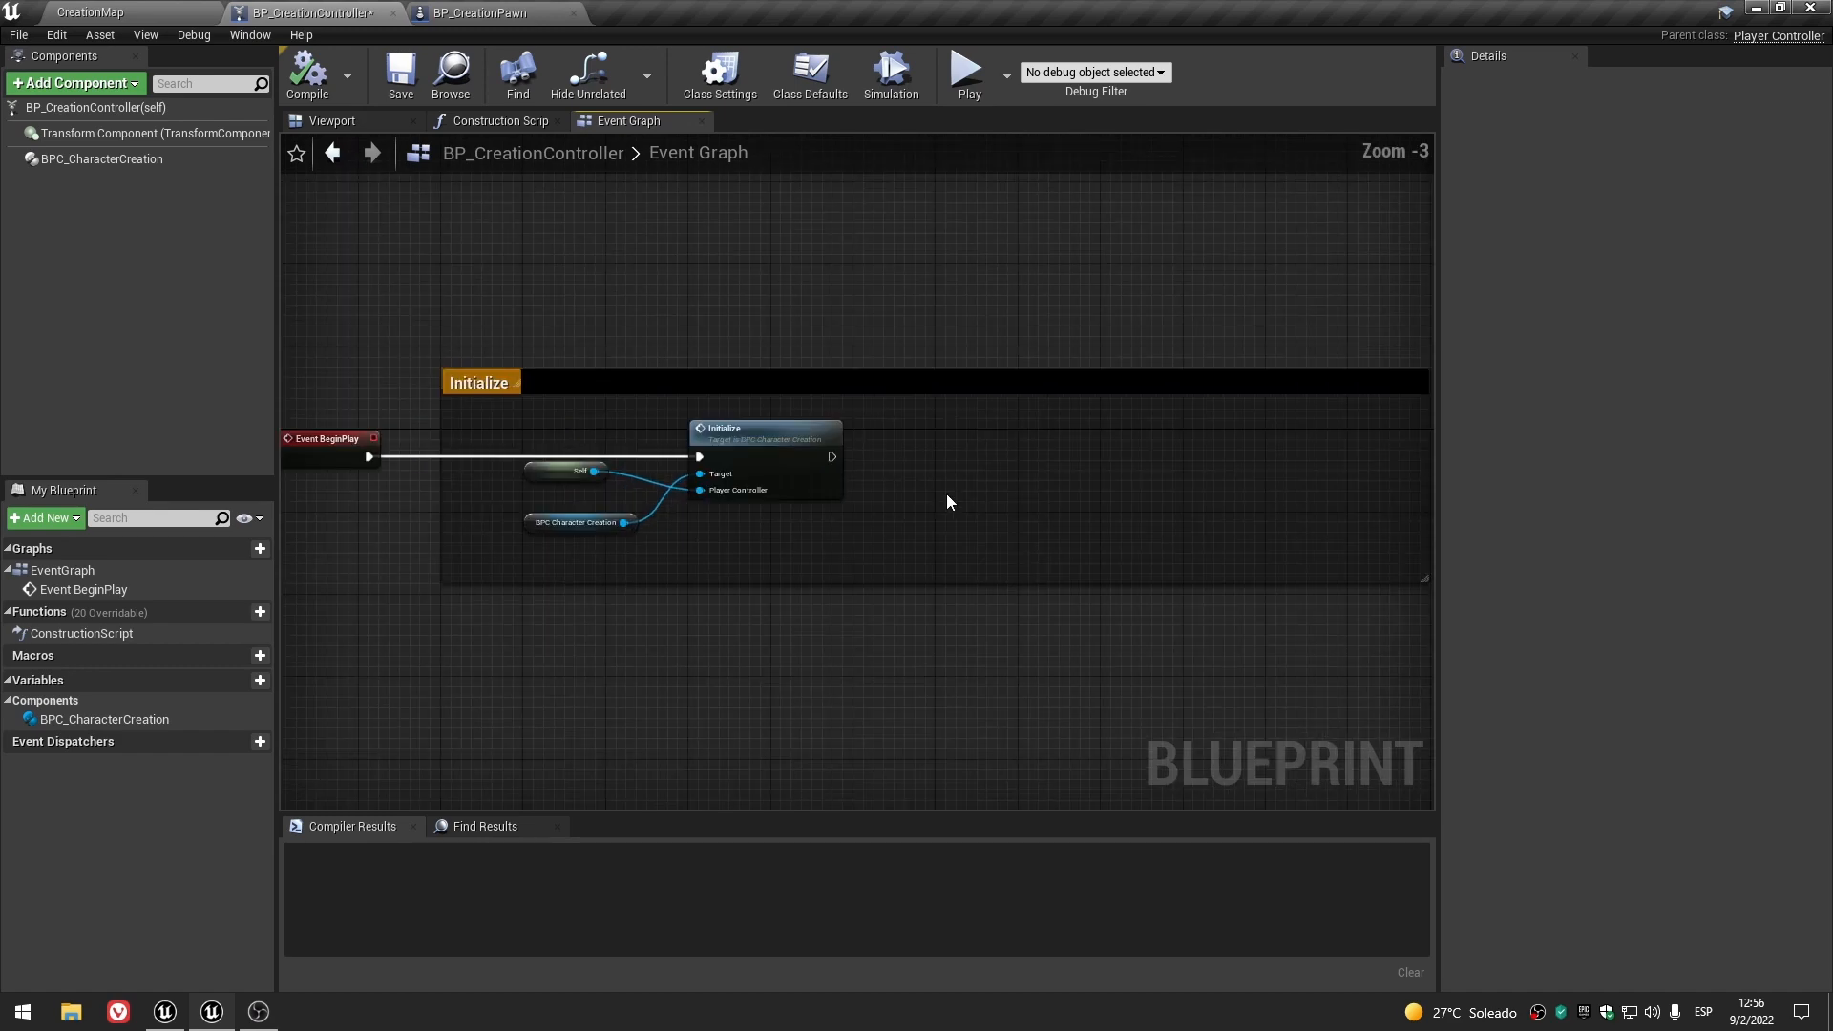
- Compile and save BP_CreationController, and select its BPC_CharacterCreation component
left_click(308, 72)
left_click(418, 83)
left_click(123, 160)
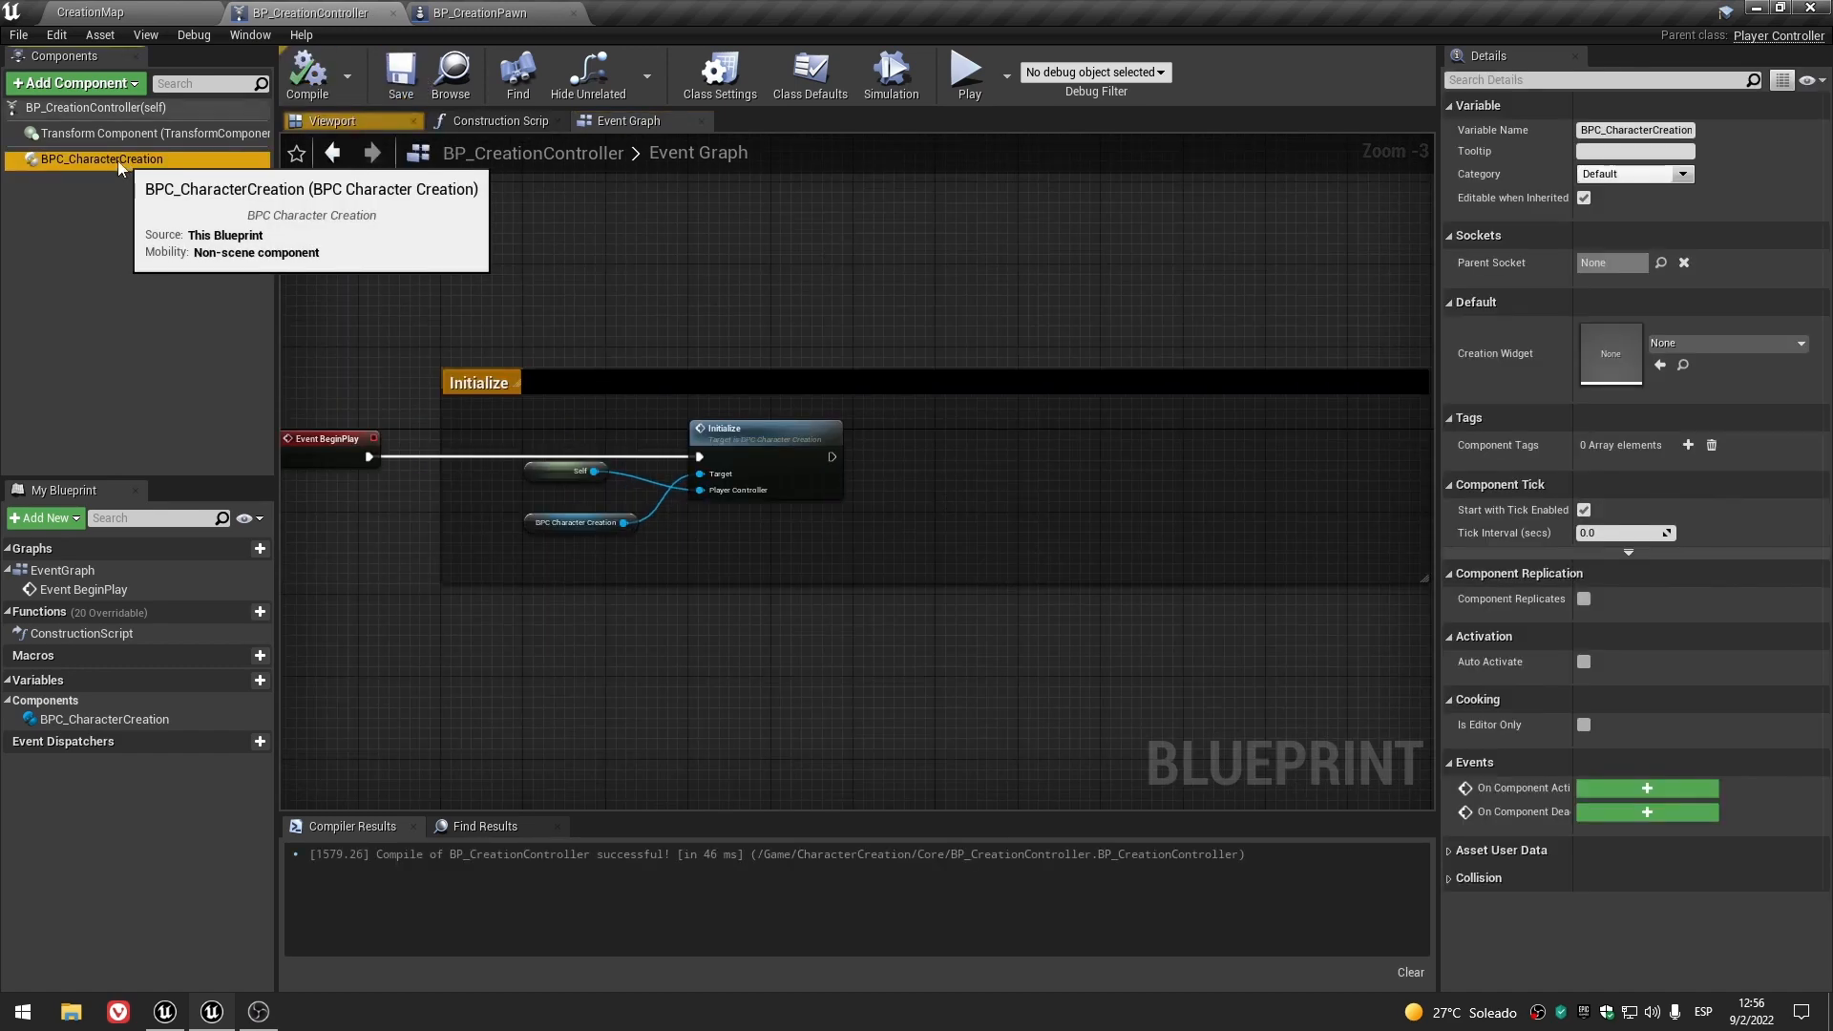
right_click_drag(984, 634, 888, 622)
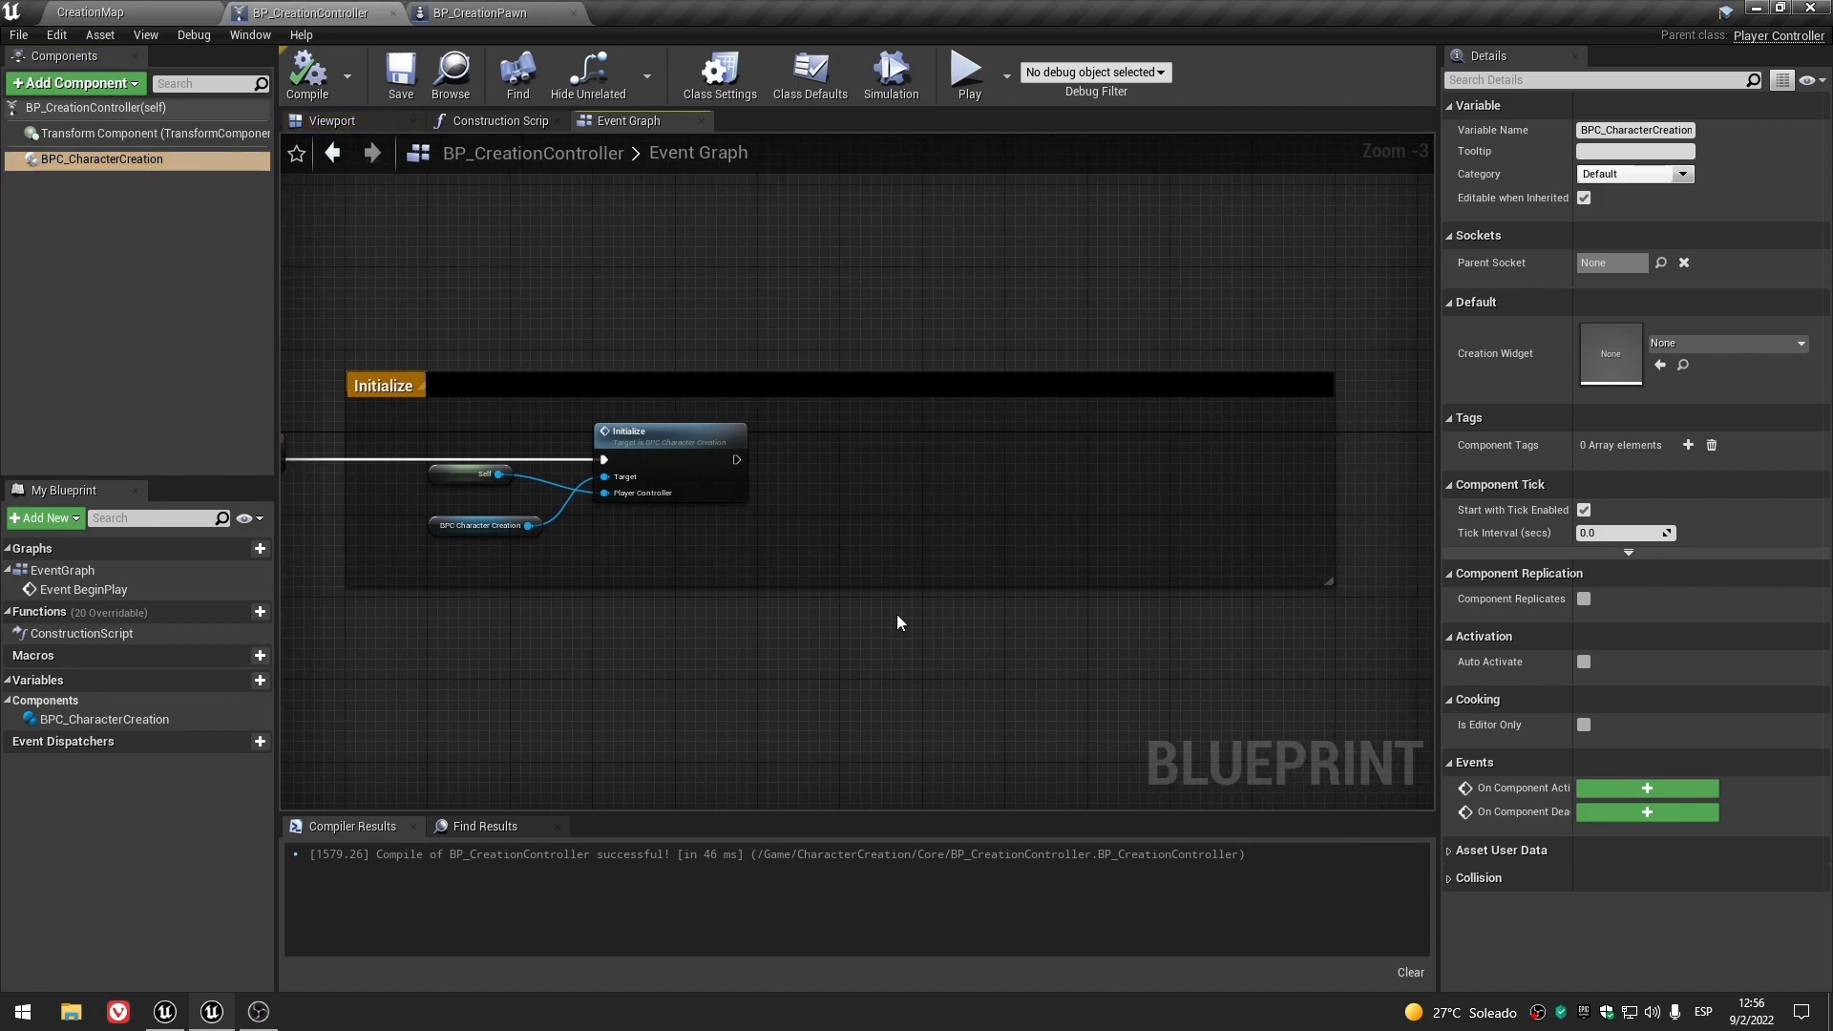
scroll(696, 628, "down", 1)
right_click_drag(696, 628, 769, 642)
scroll(730, 622, "up", 2)
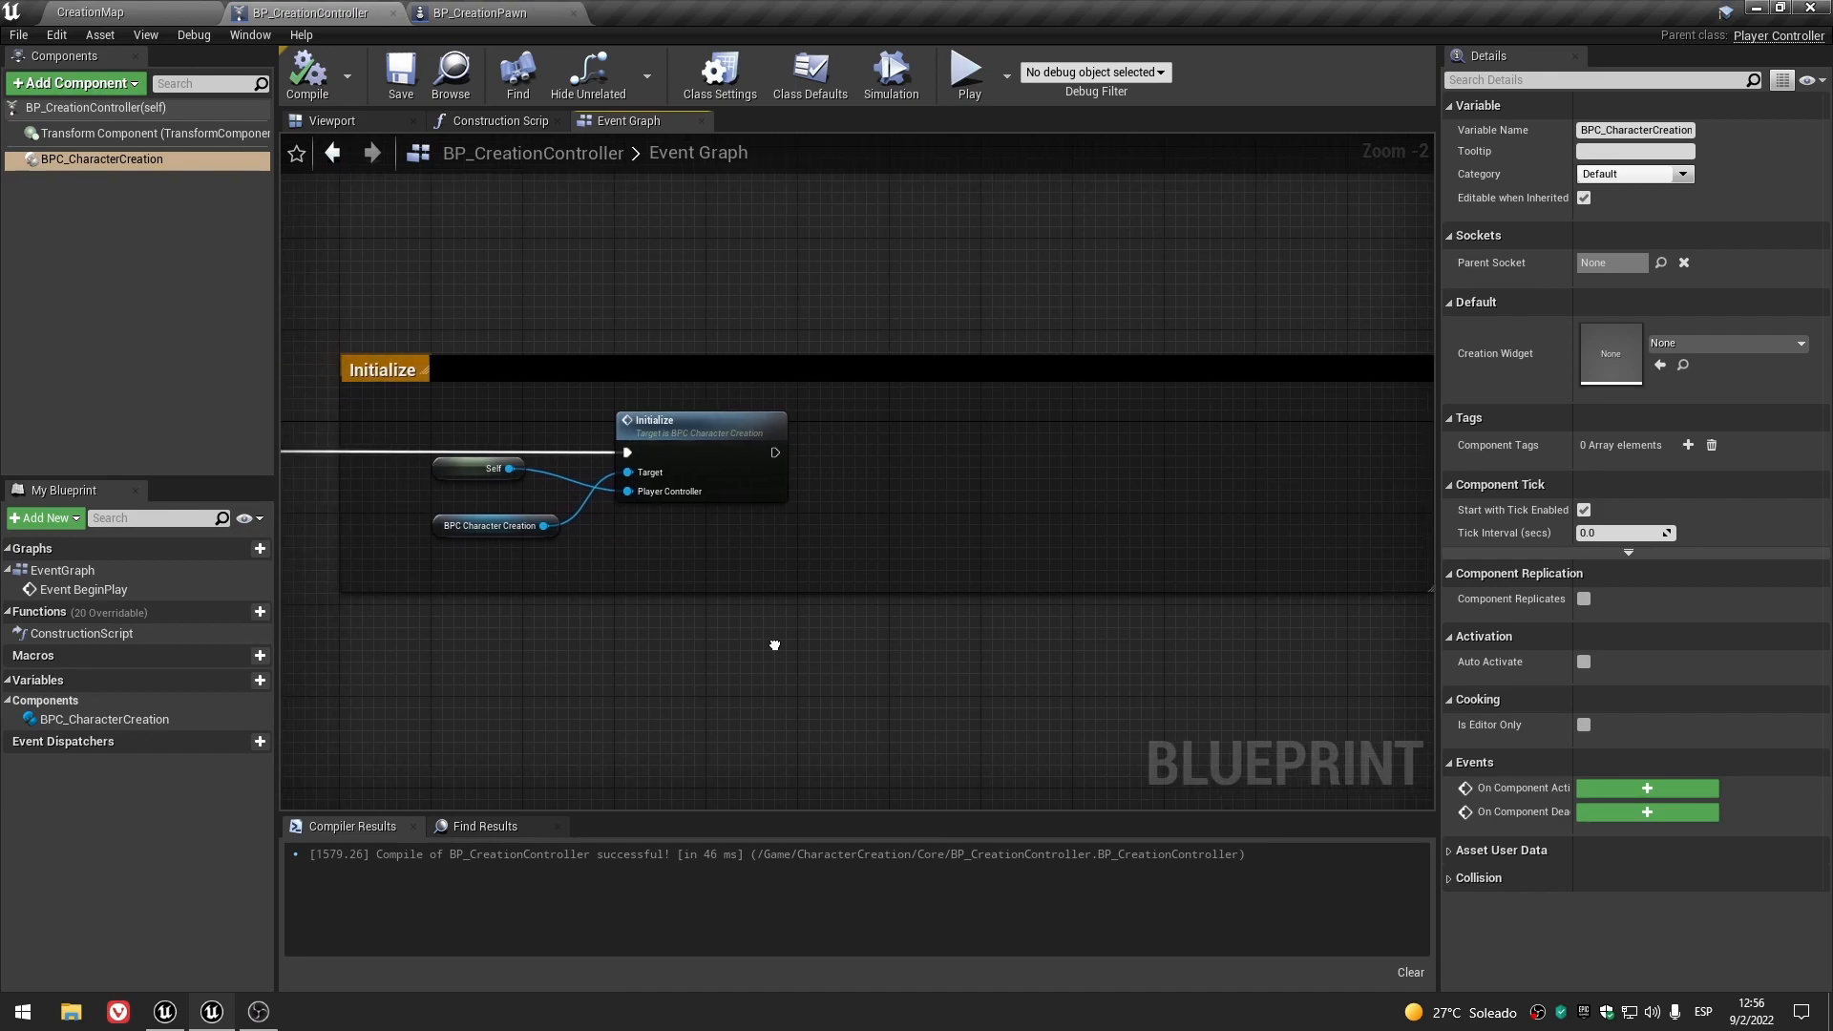
left_click(471, 535)
left_click(856, 638)
scroll(862, 641, "down", 1)
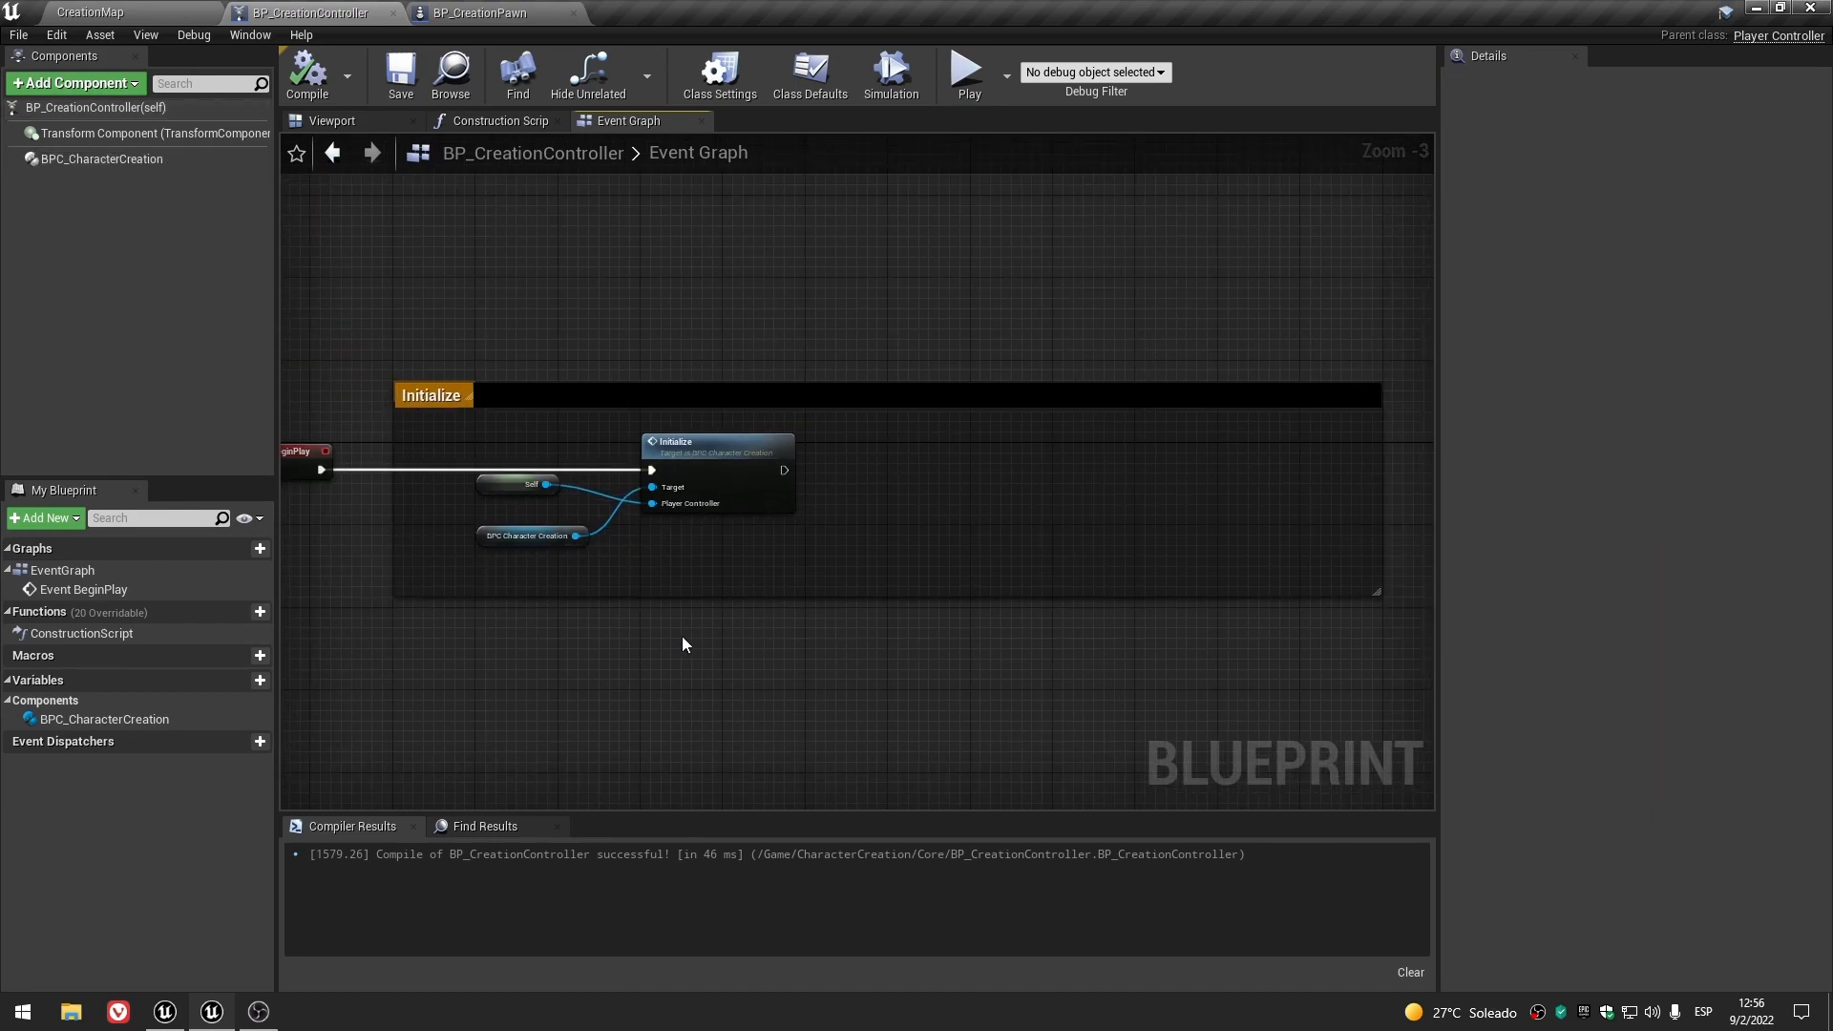
right_click_drag(642, 642, 598, 630)
scroll(595, 628, "up", 2)
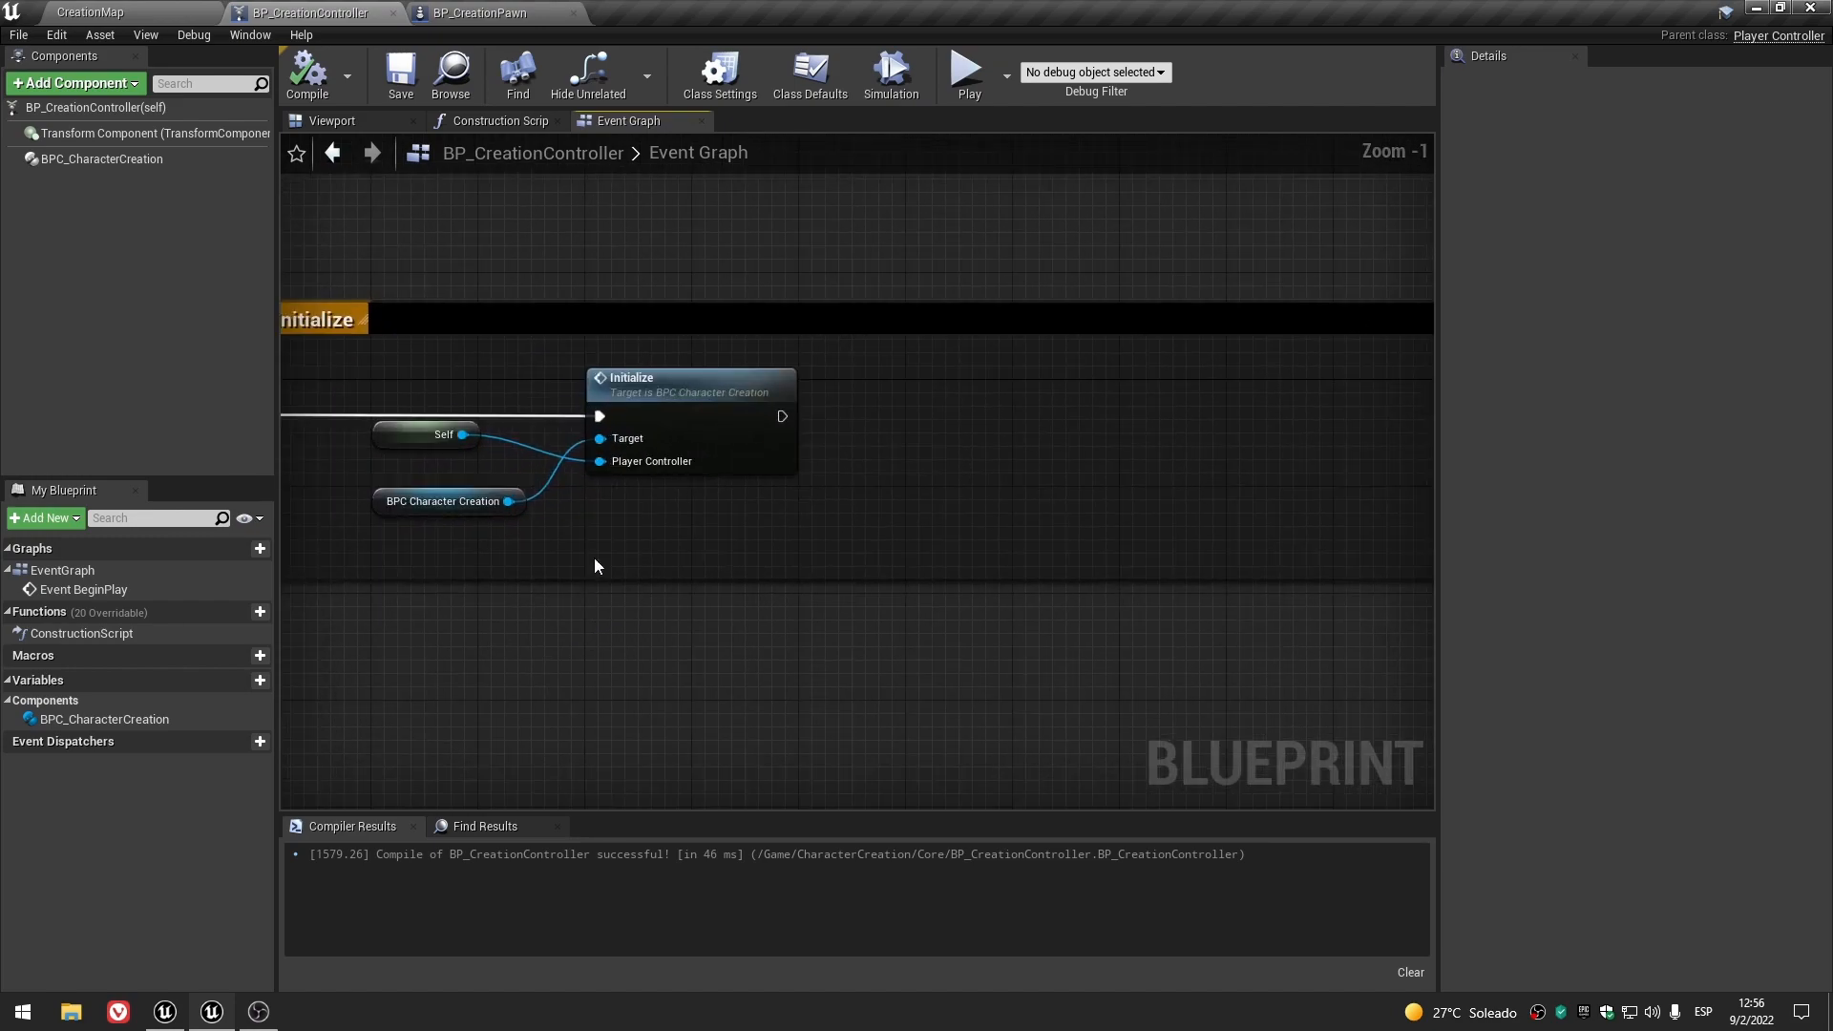
- Get the Creation Pawn variable from the BPC Character Creation reference and place its node directly below the Initialize call
left_click_drag(508, 502, 621, 523)
left_click(494, 547)
left_click(422, 503)
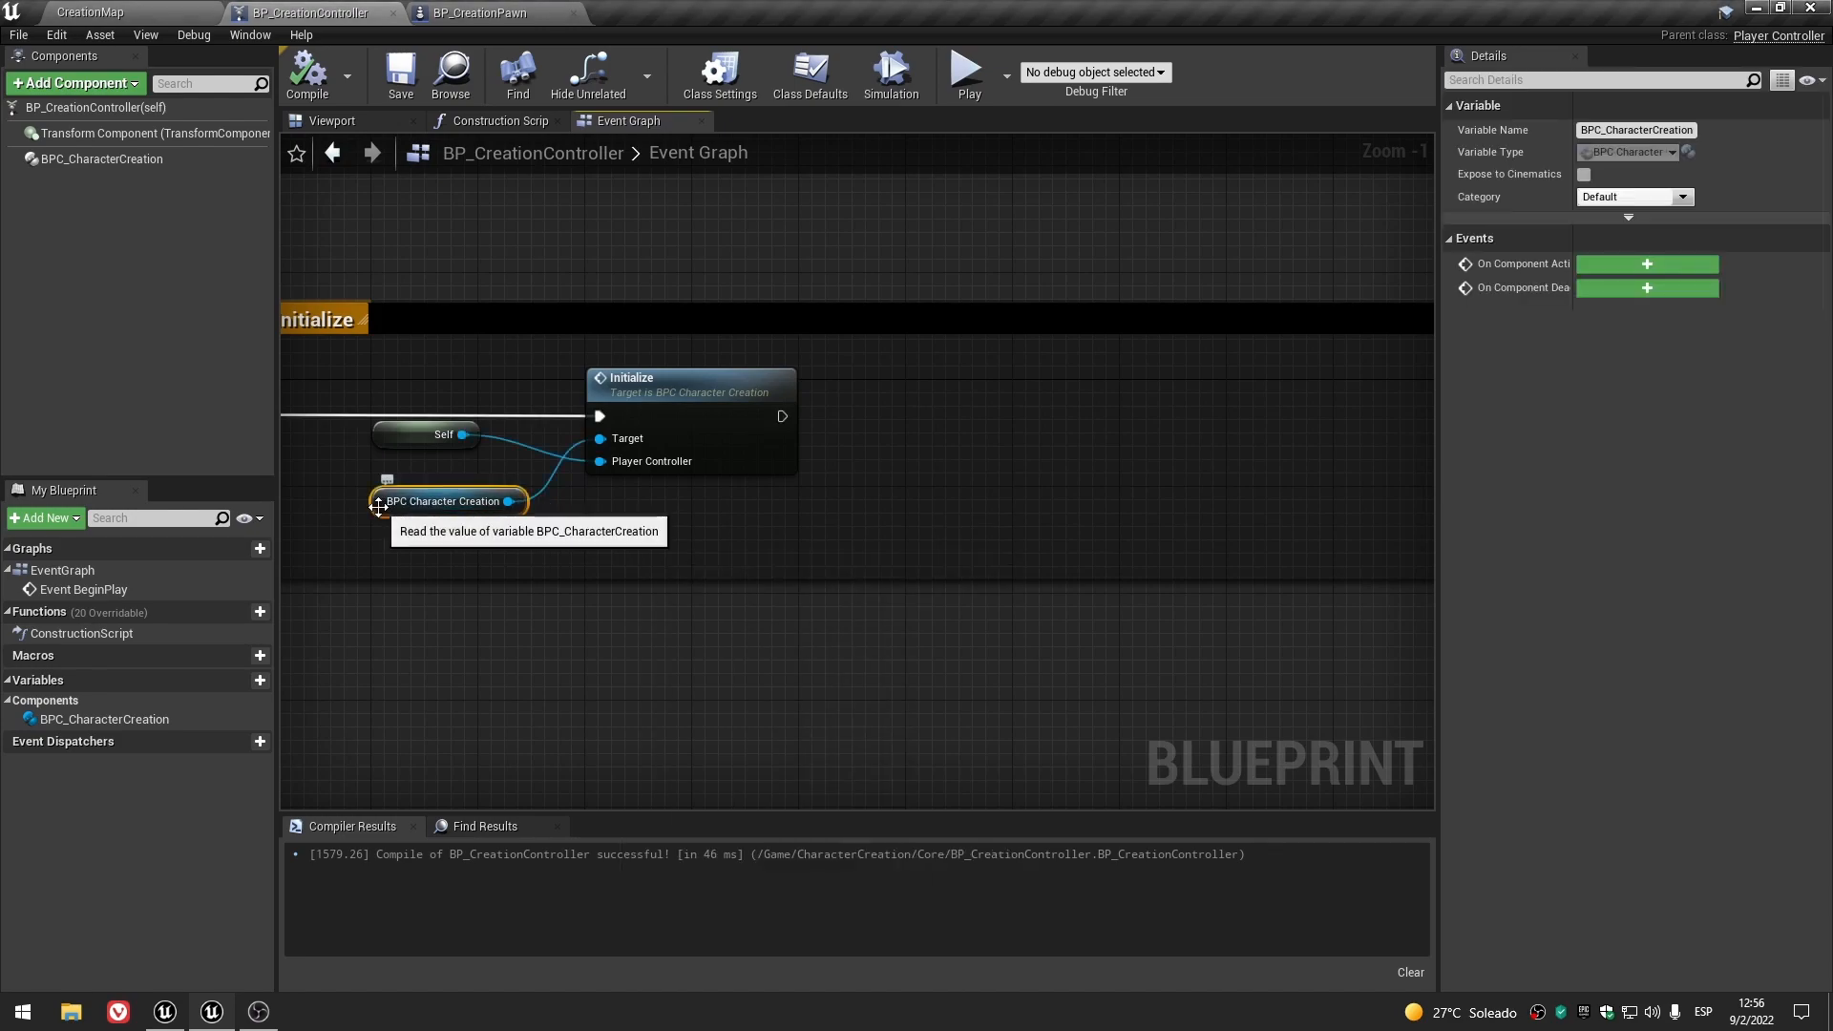
left_click(628, 542)
left_click_drag(508, 502, 639, 529)
type("creation")
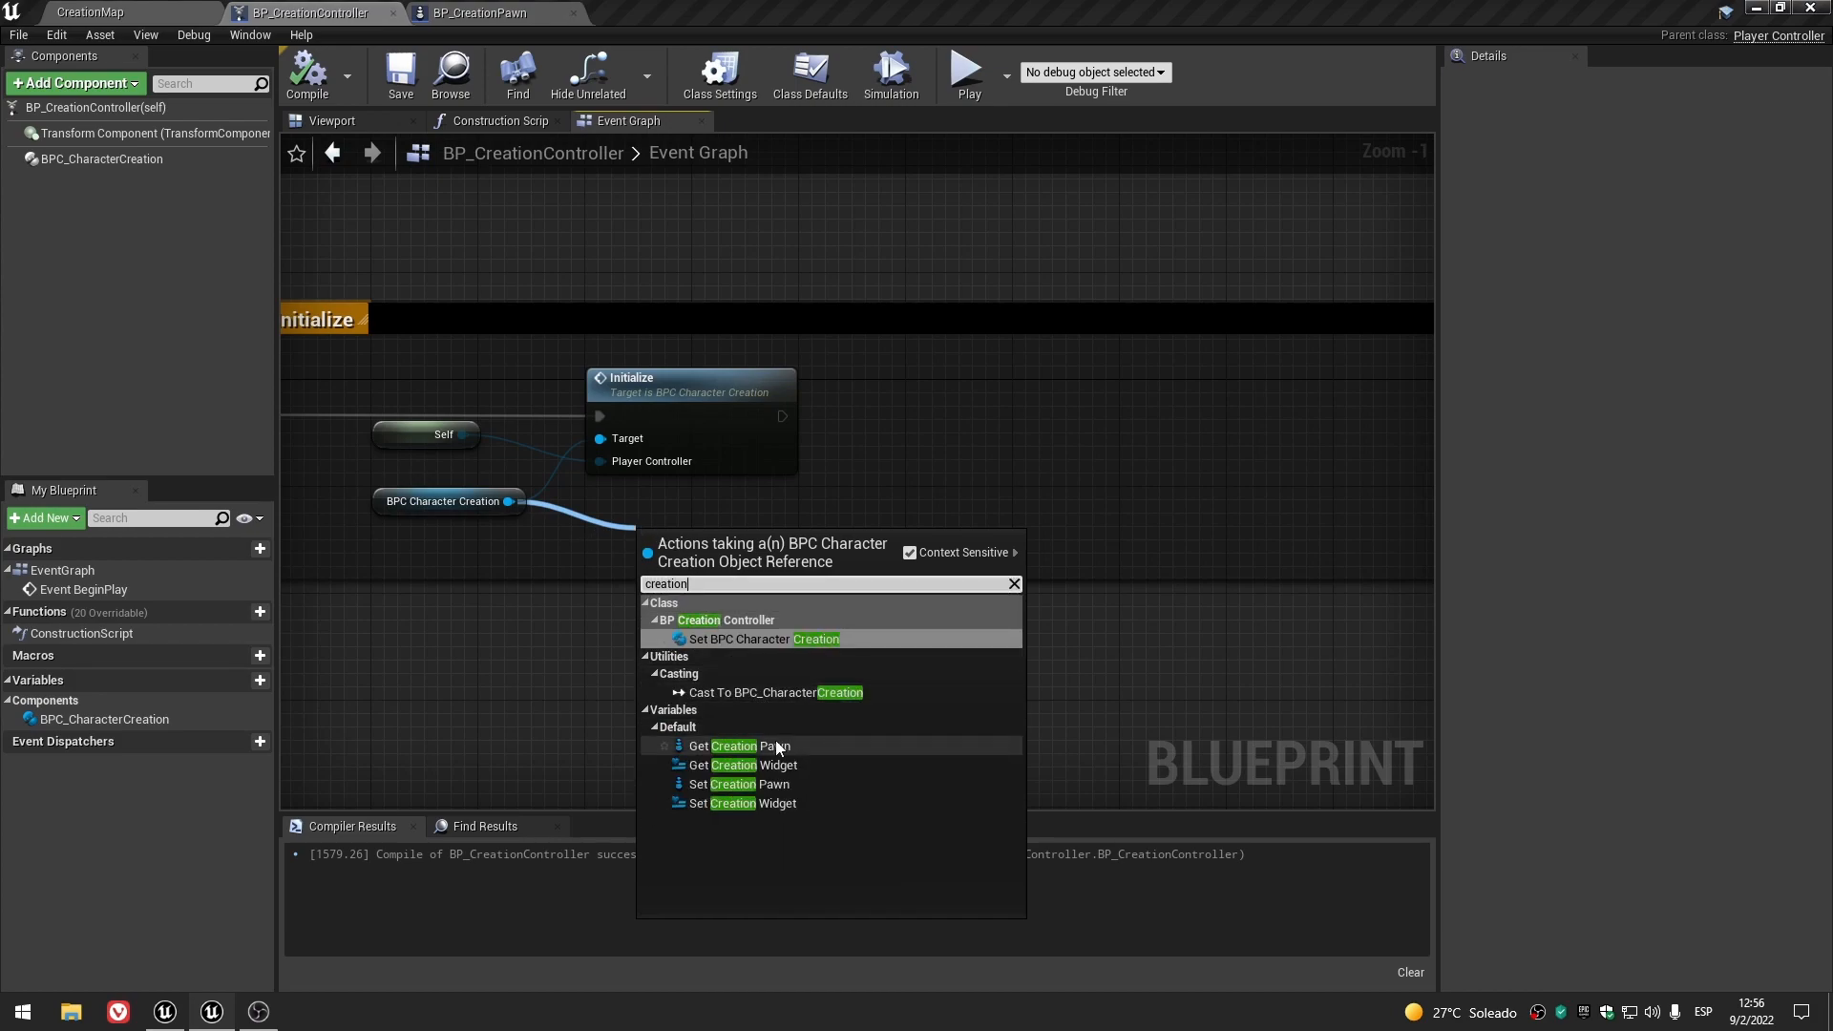
left_click(731, 746)
left_click_drag(707, 535, 667, 501)
left_click(443, 524)
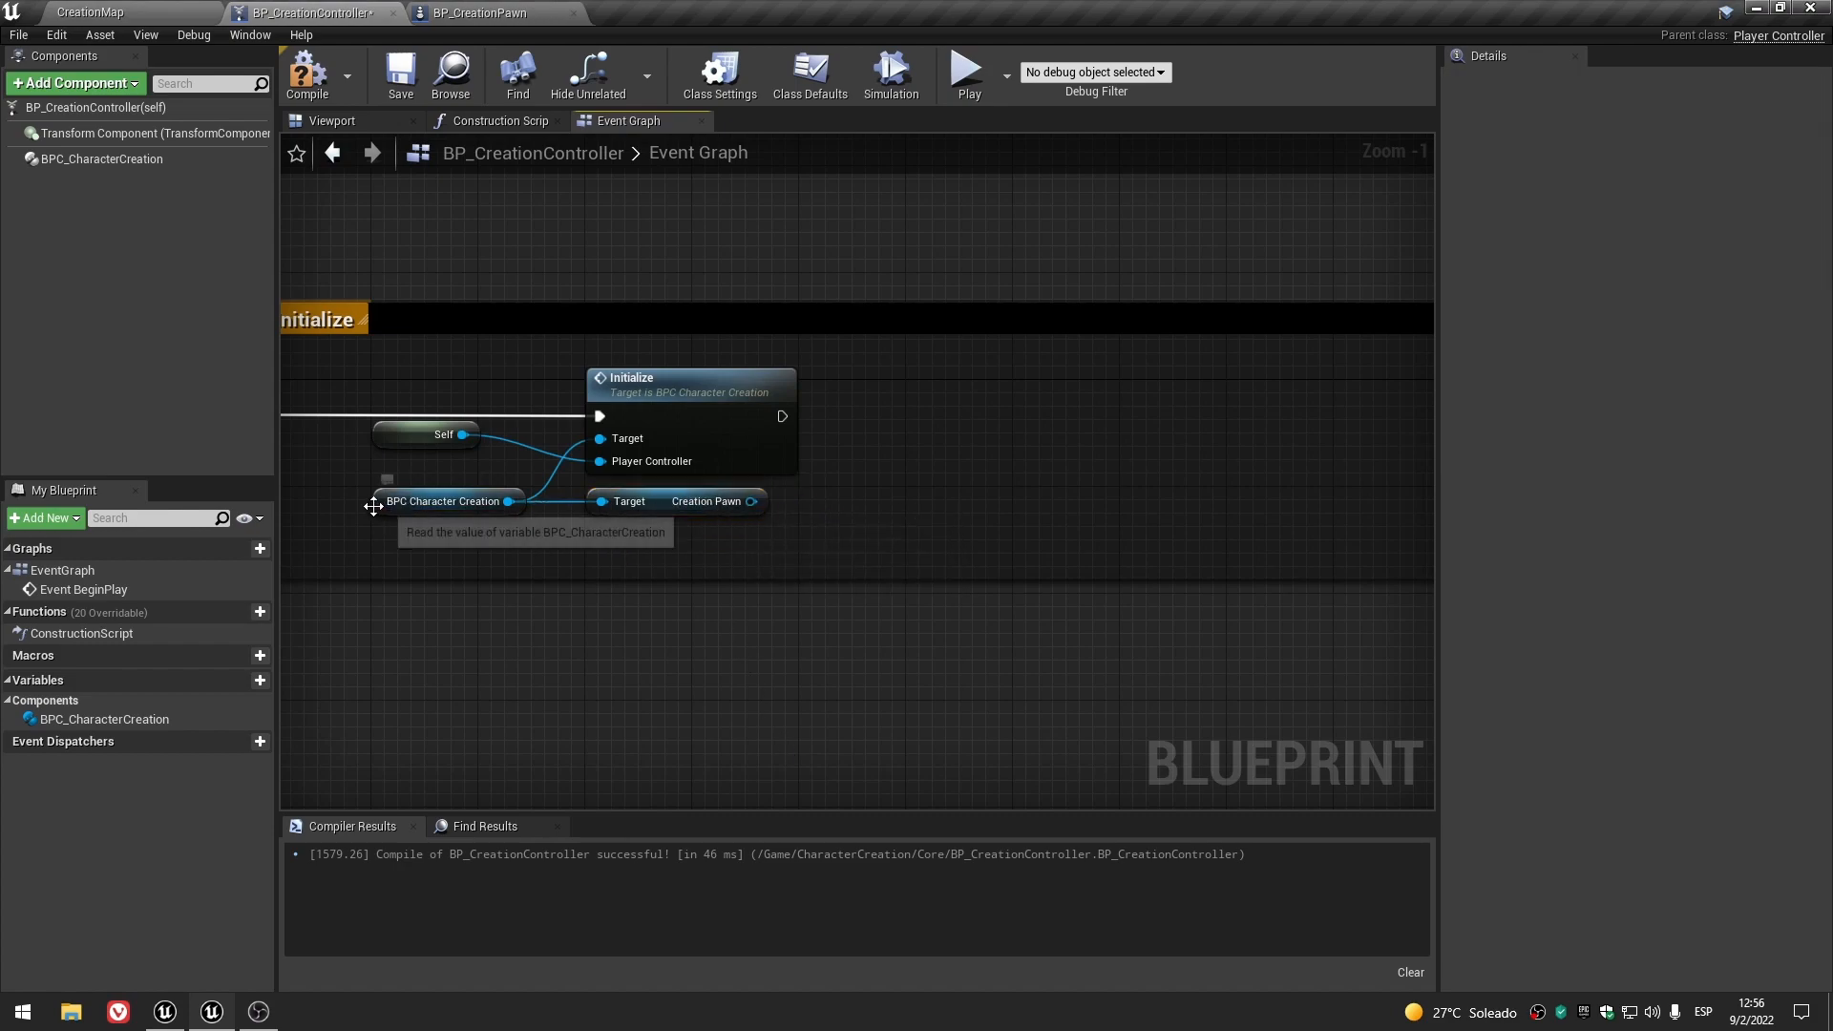
left_click(386, 501)
left_click(634, 553)
left_click(462, 512)
left_click(557, 543)
- Open the BPC_CharacterCreation blueprint from CreationMap's Core folder and examine its LoadPawnEvent loop and LoadPawn function
left_click(156, 9)
double_click(454, 790)
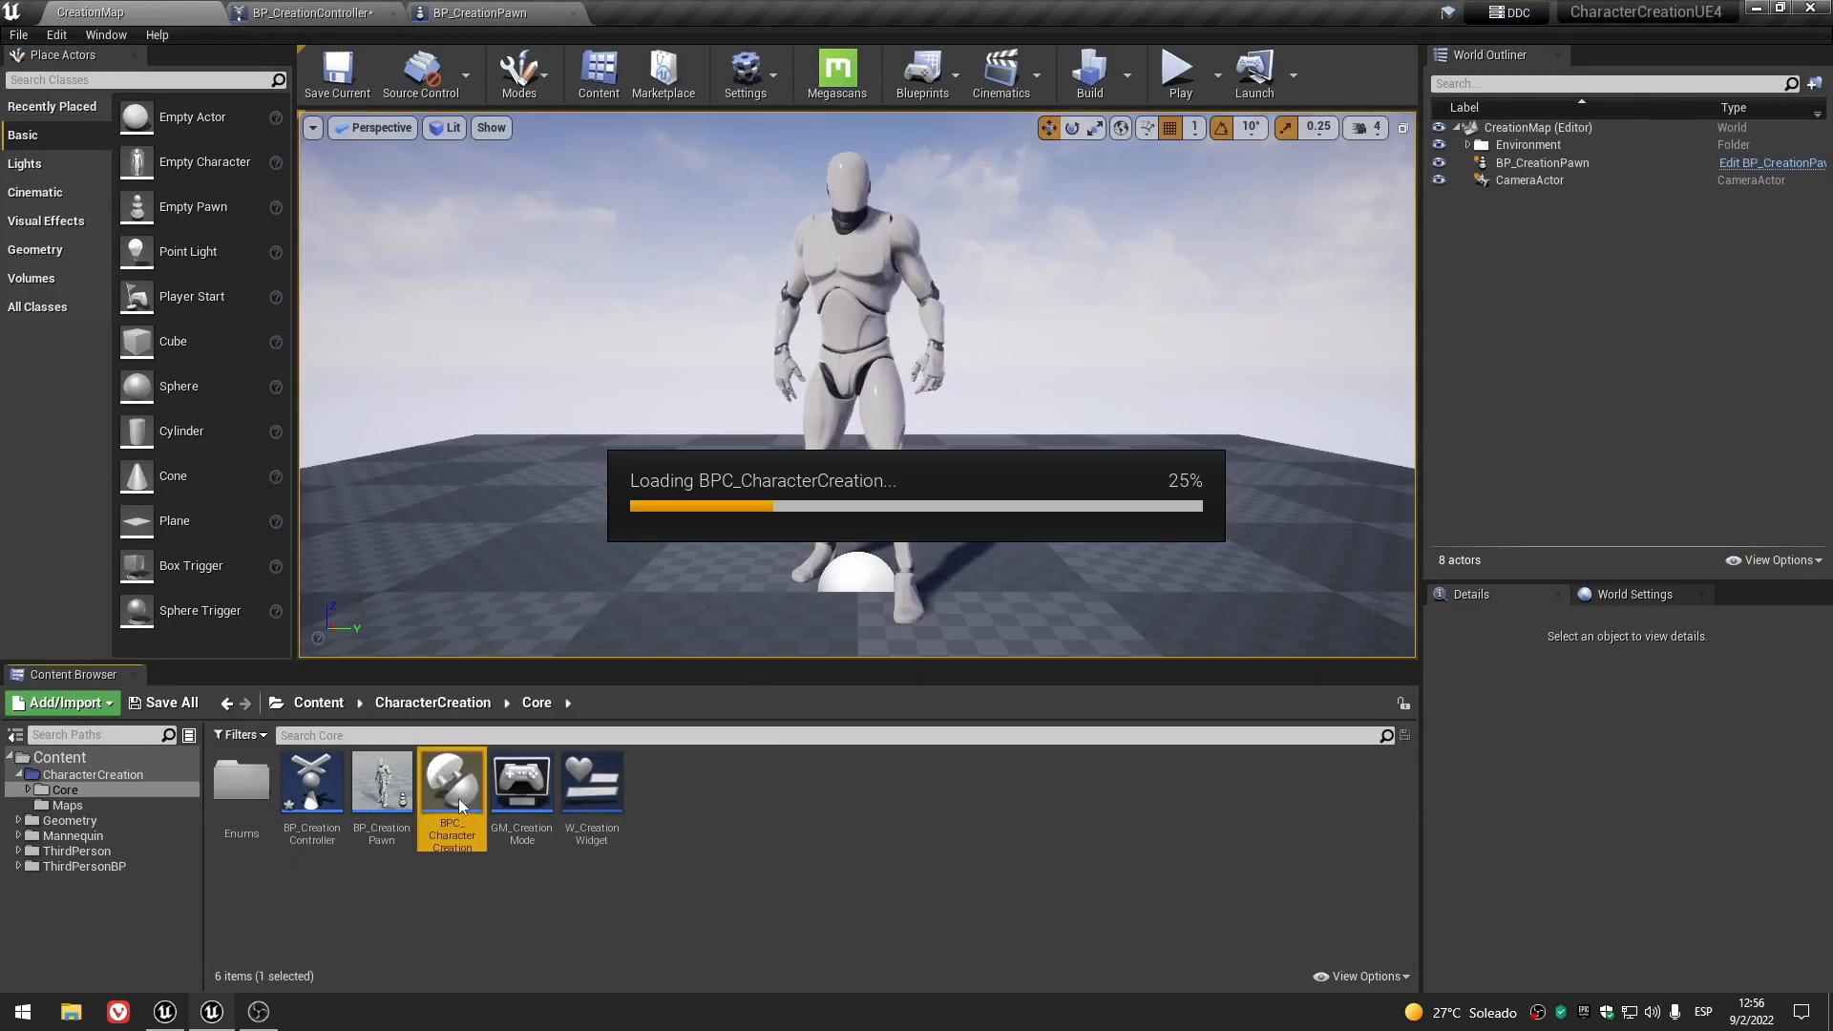
scroll(730, 572, "up", 5)
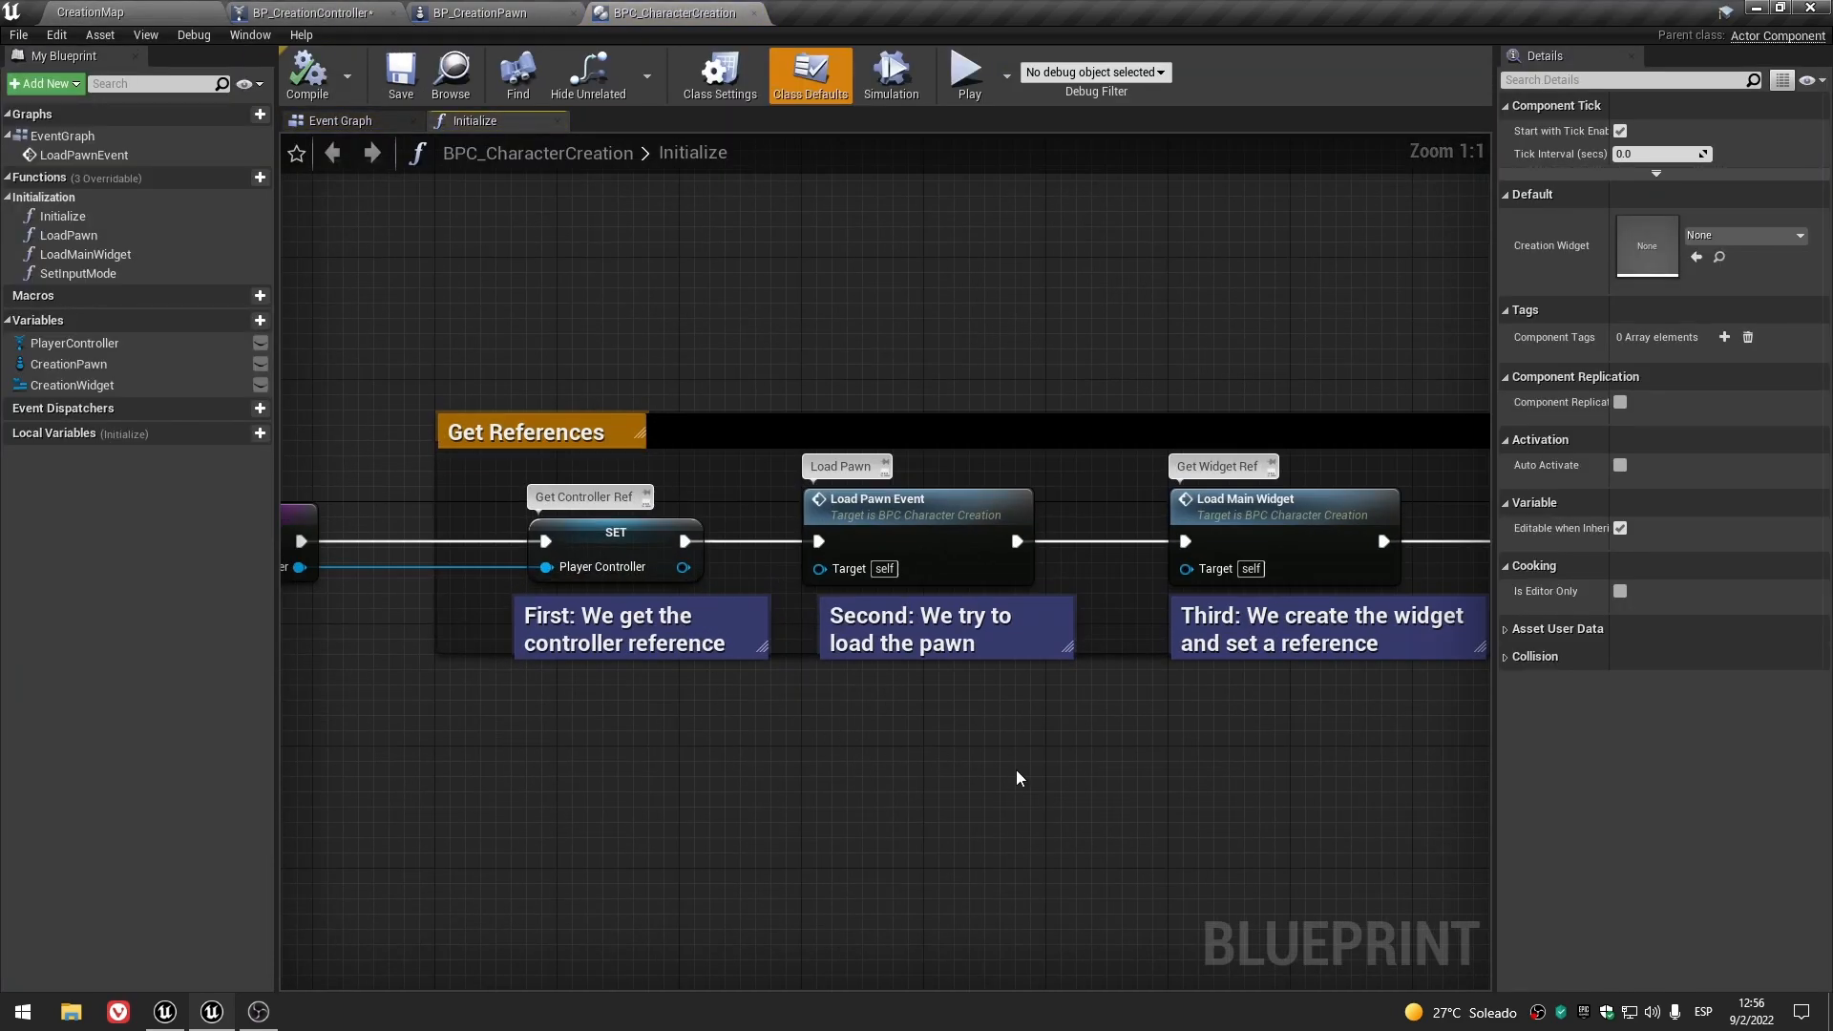
right_click_drag(1016, 770, 678, 638)
double_click(617, 435)
right_click_drag(622, 327, 548, 714)
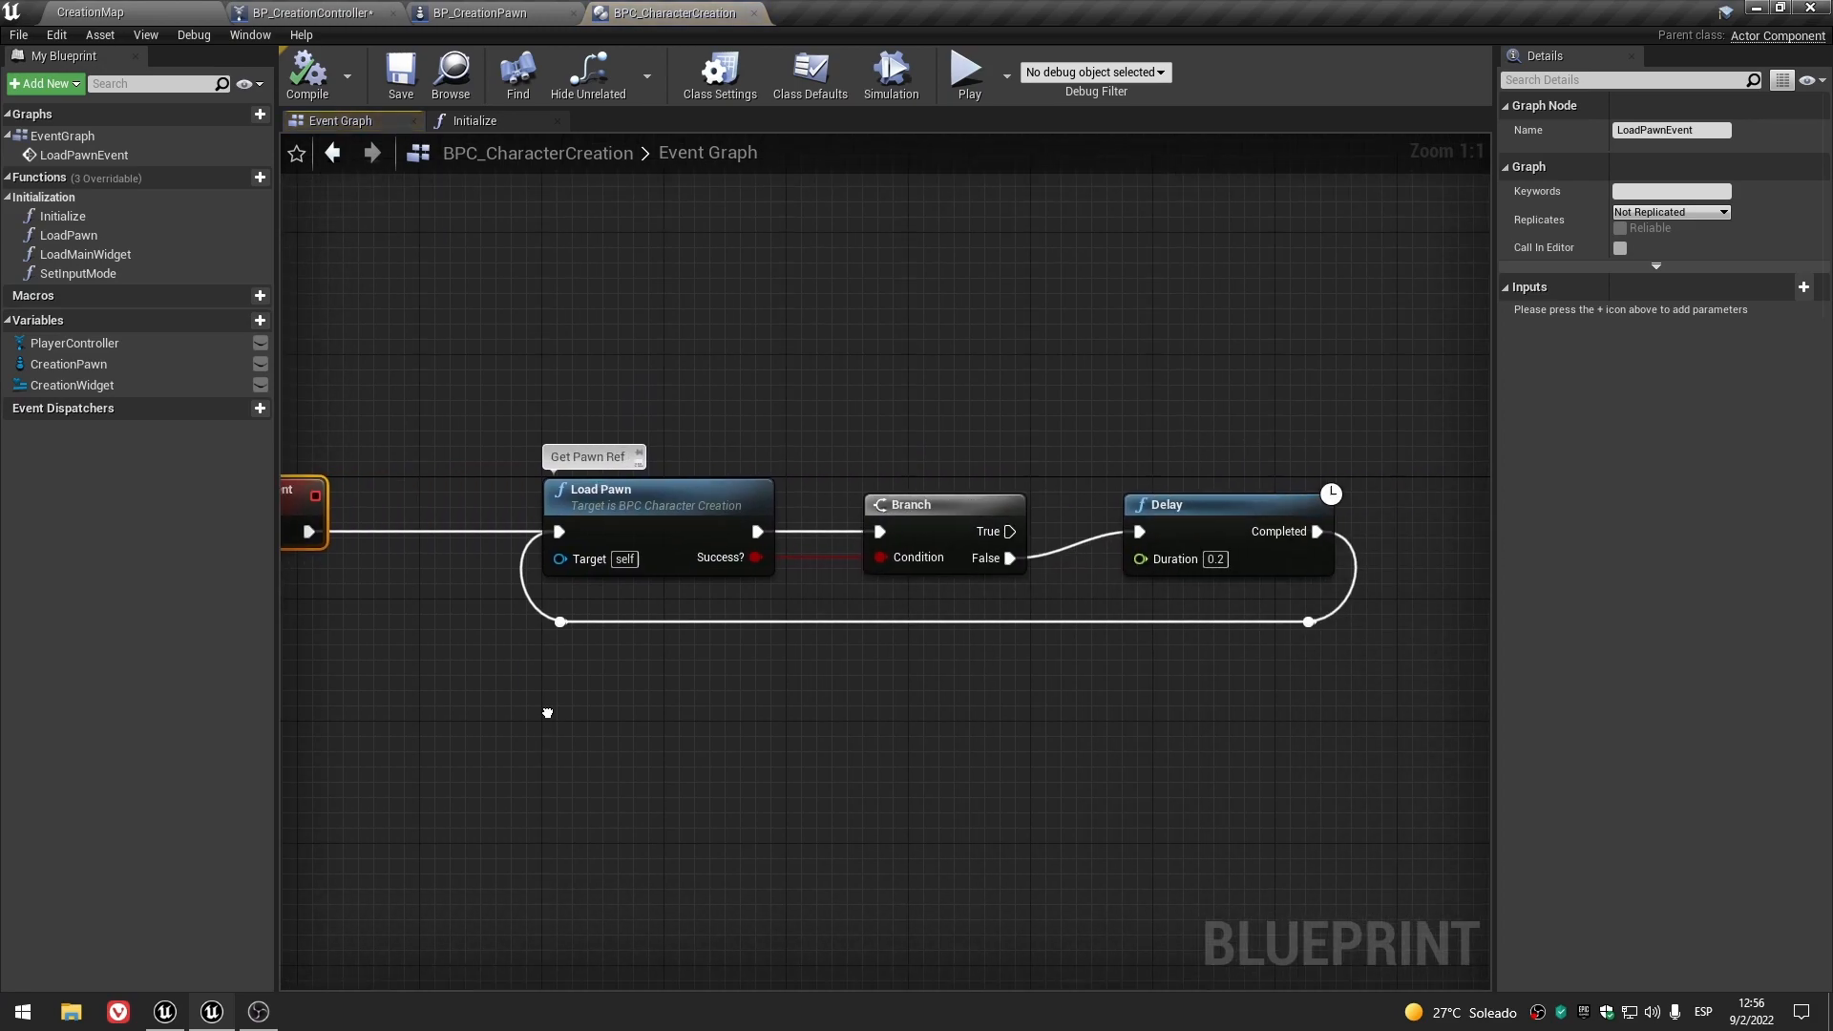
scroll(549, 714, "down", 1)
left_click(658, 535)
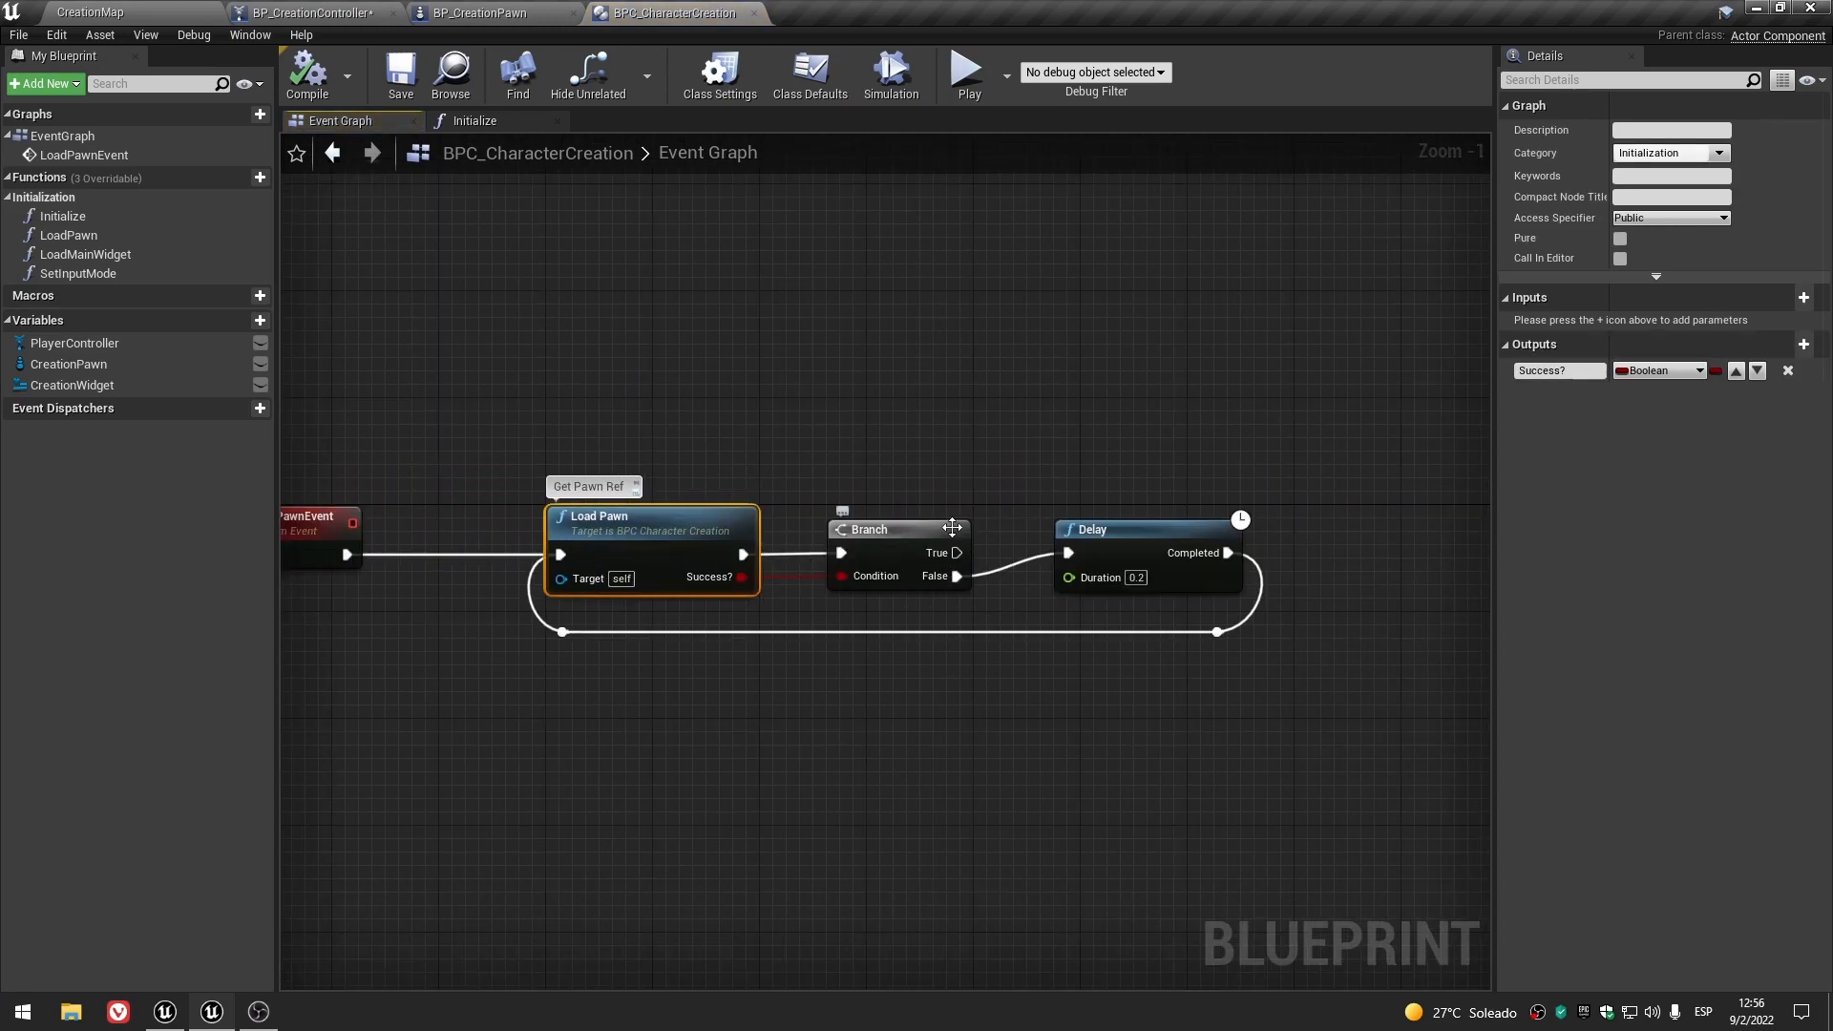
double_click(698, 534)
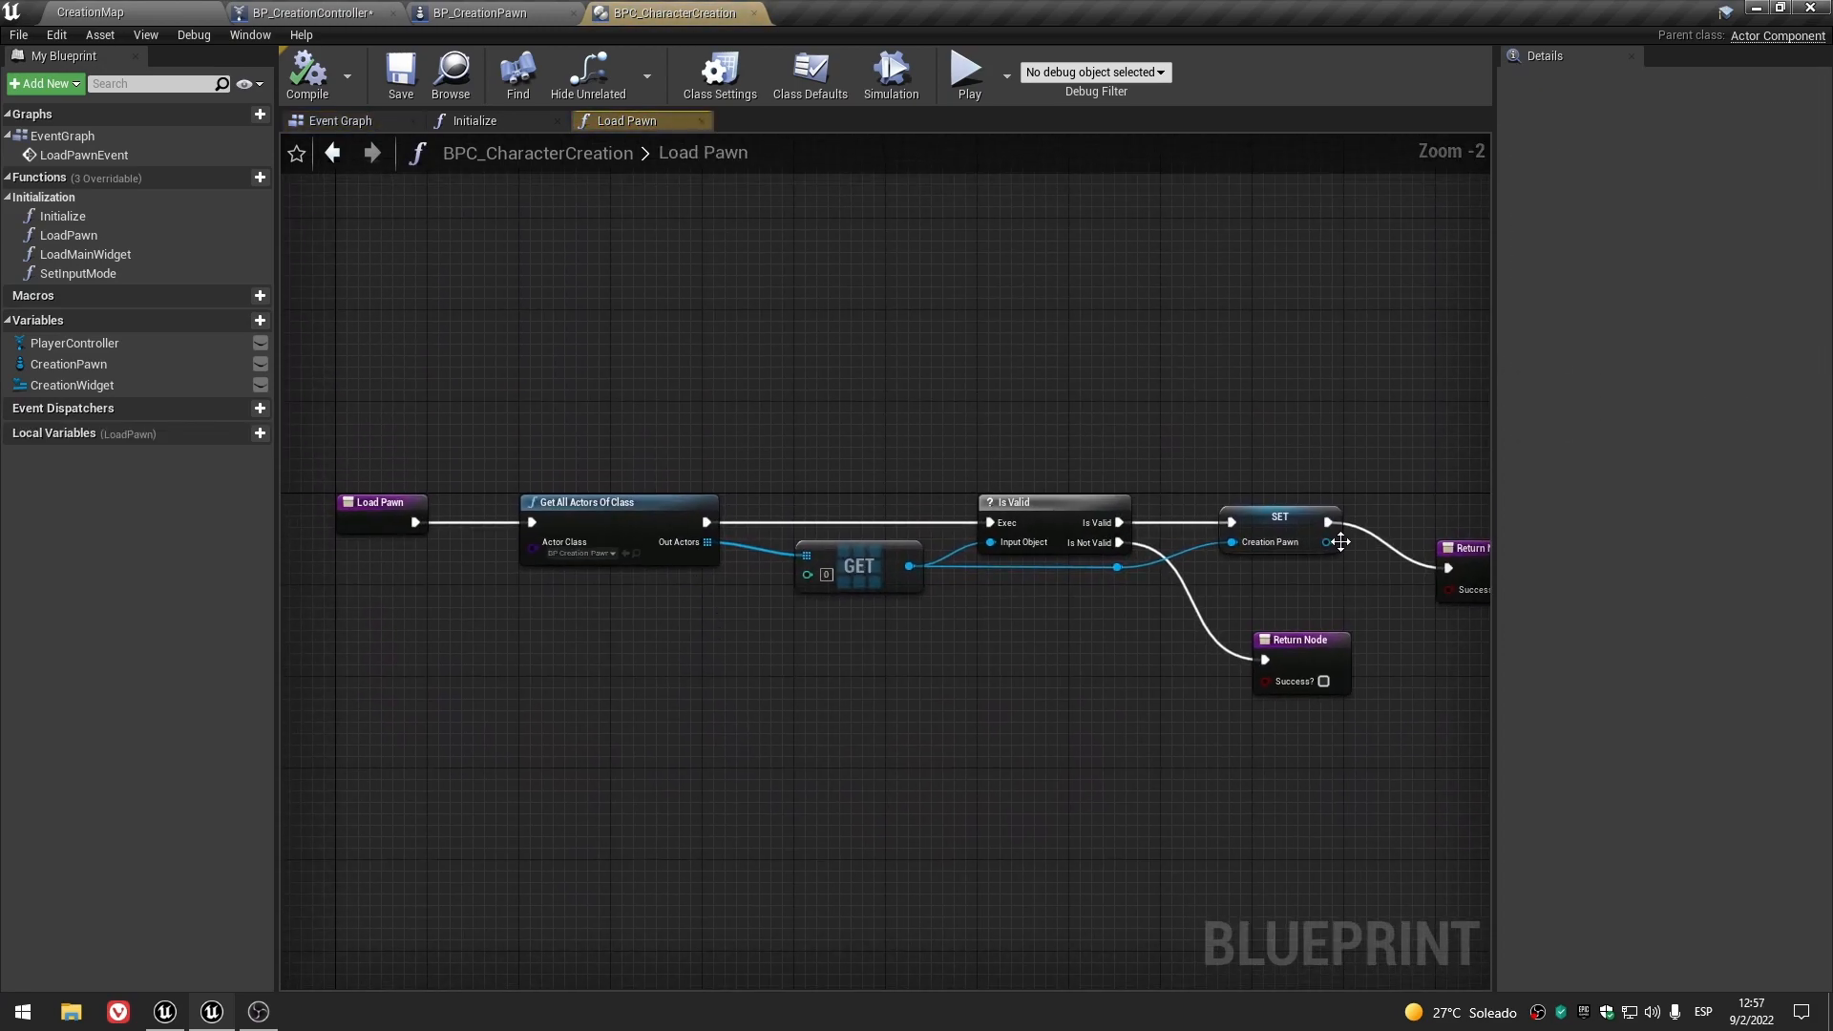
left_click(701, 121)
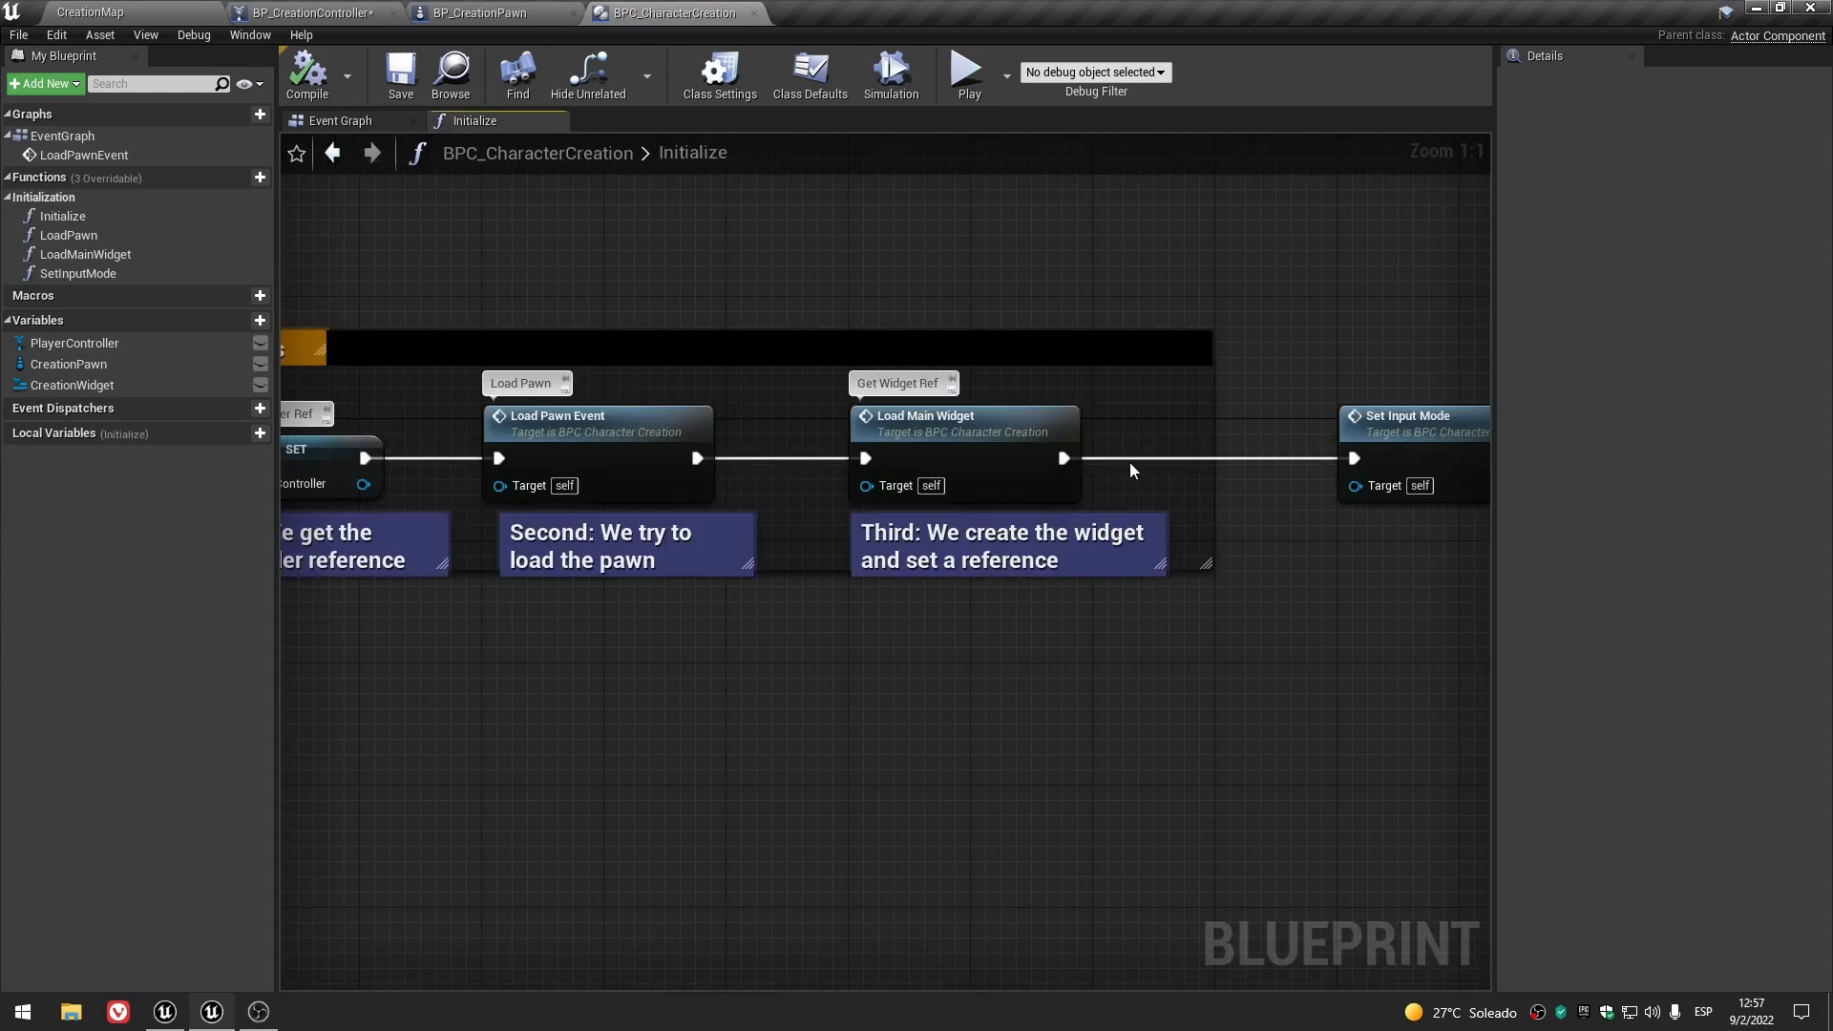
- Examine the LoadMainWidget function called from Initialize, then close the BPC_CharacterCreation blueprint
double_click(980, 422)
left_click(658, 521)
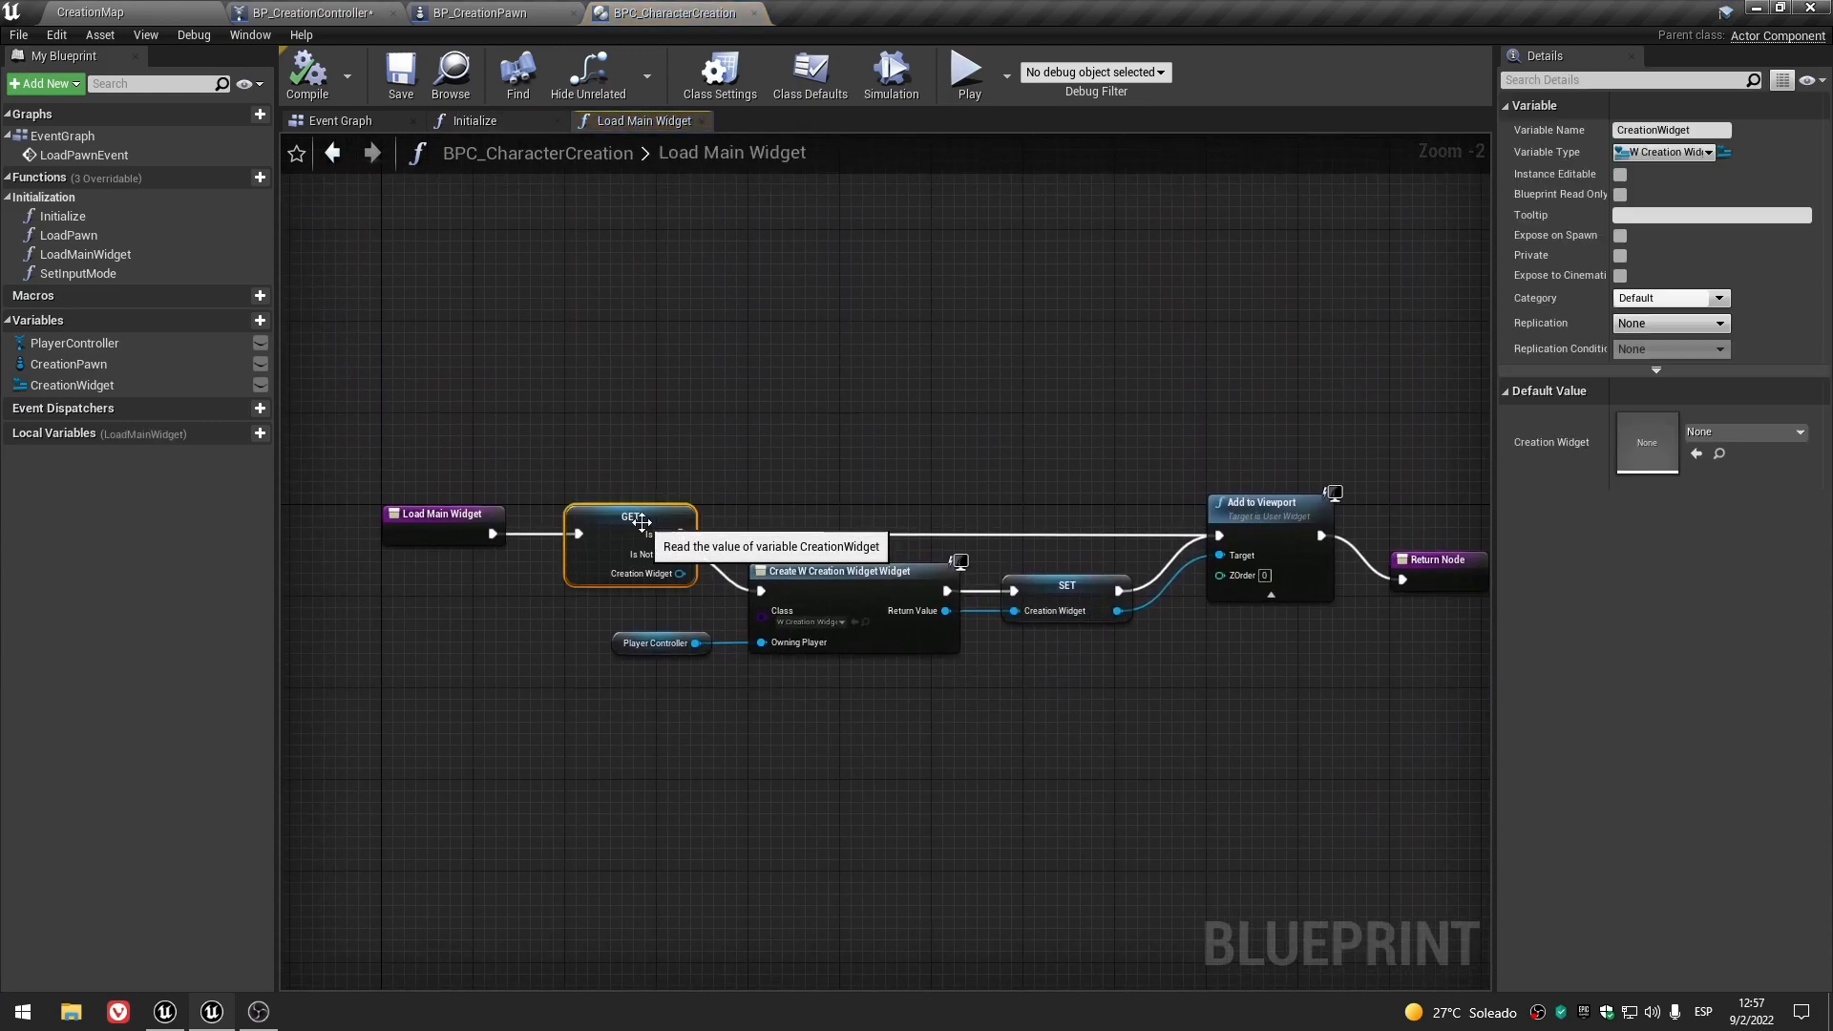
left_click(702, 121)
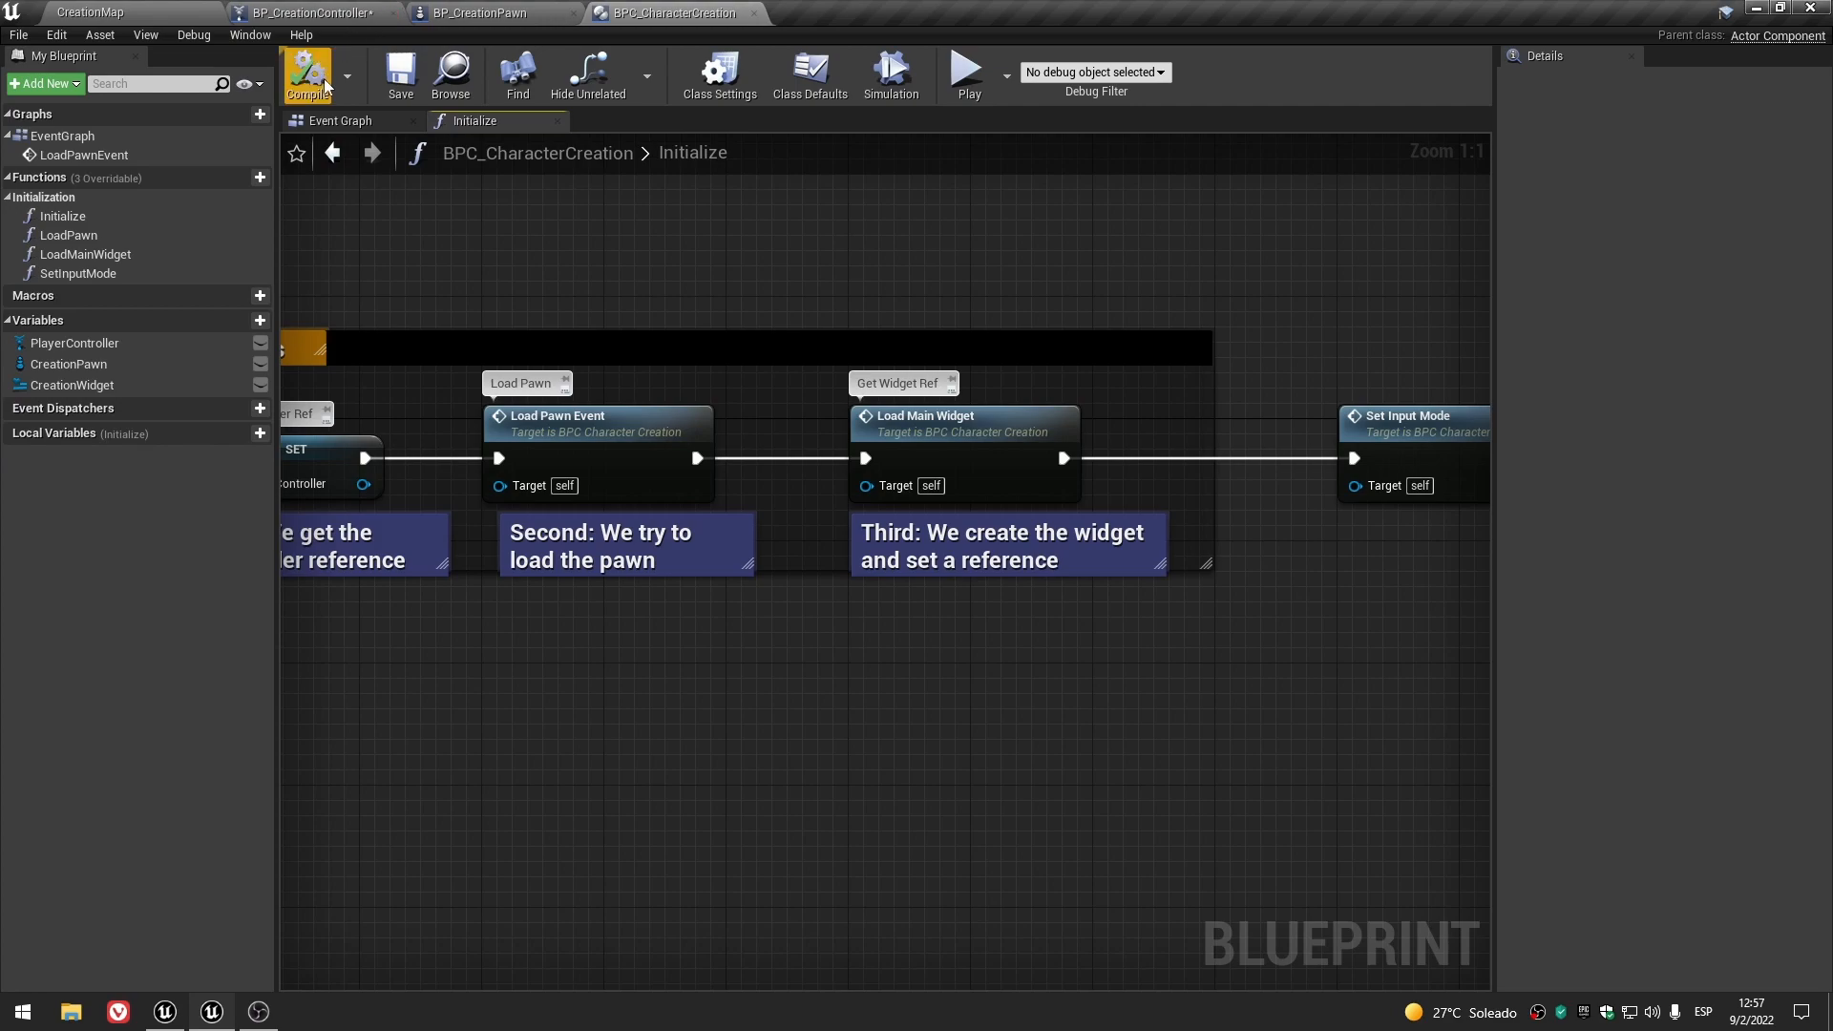
left_click(754, 12)
- Add the Is Valid macro to the Creation Pawn output and place it beside the Initialize call
left_click(663, 503)
left_click(841, 520)
right_click_drag(841, 519, 730, 483)
left_click_drag(655, 476, 771, 480)
type("is valid")
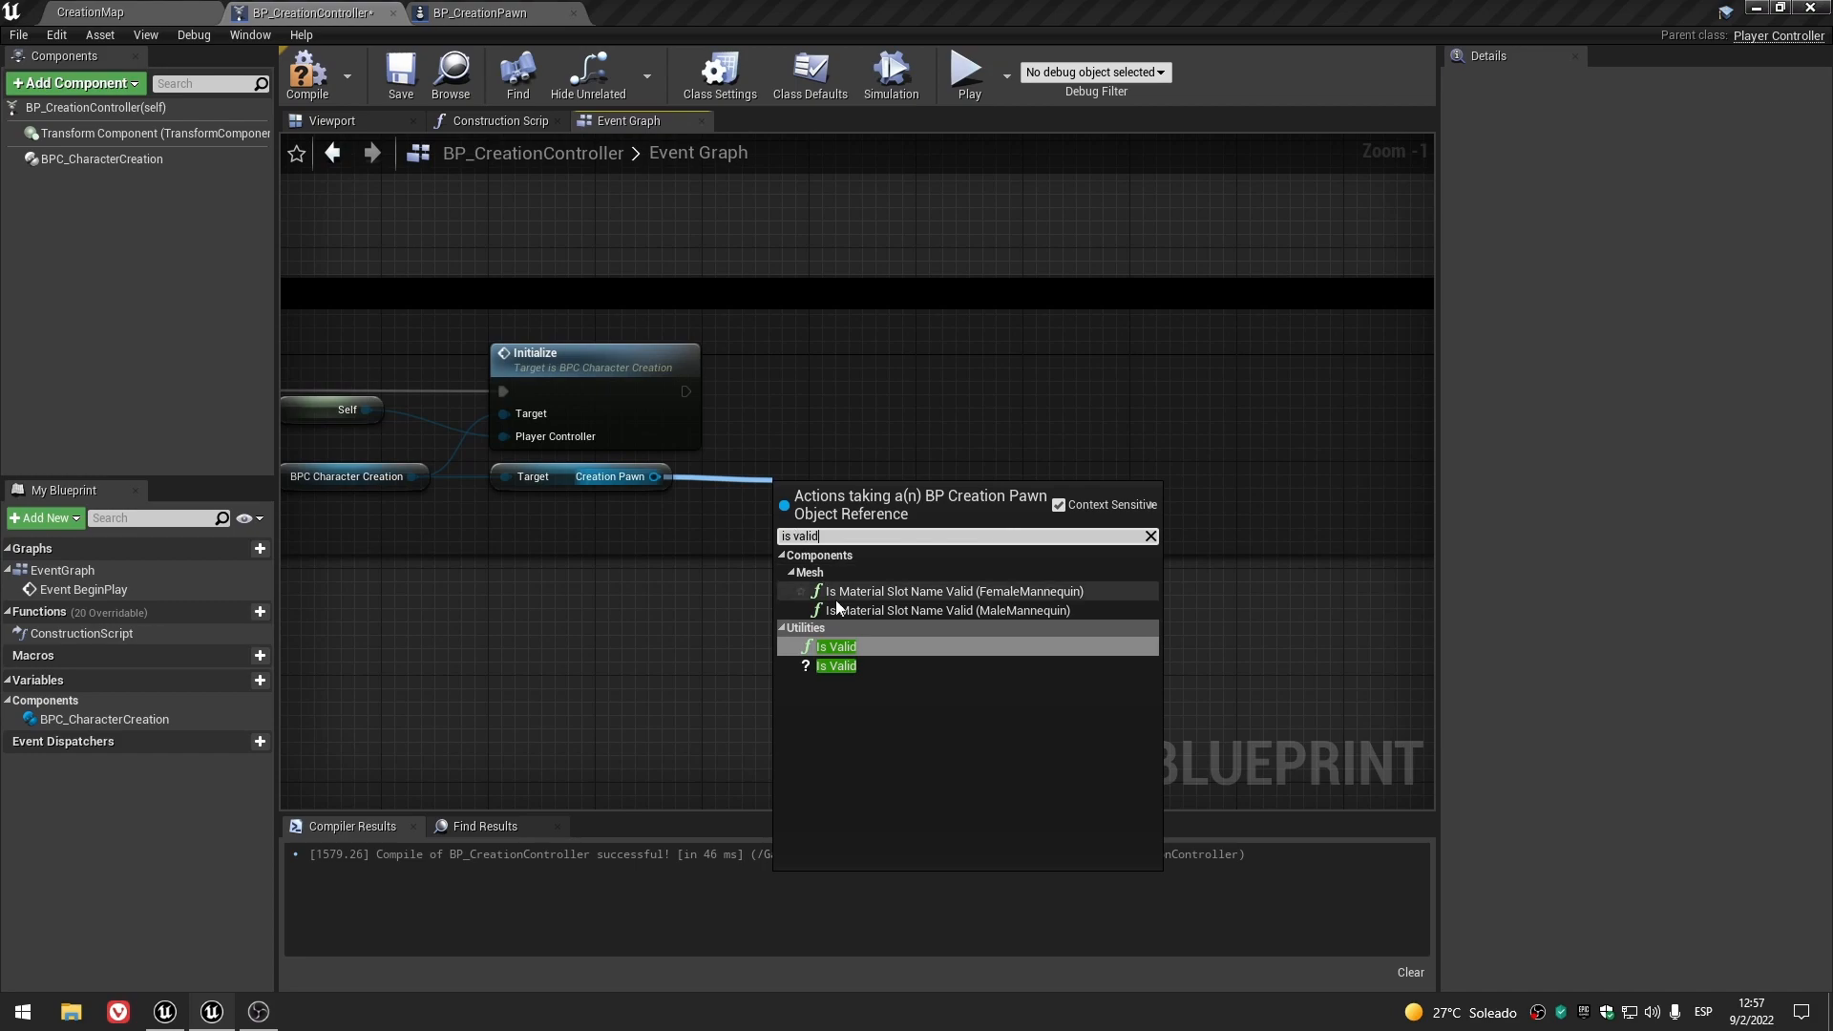
left_click(842, 666)
left_click_drag(851, 494, 970, 399)
right_click_drag(988, 497, 847, 503)
left_click(847, 496)
left_click_drag(840, 410, 759, 384)
left_click(746, 472)
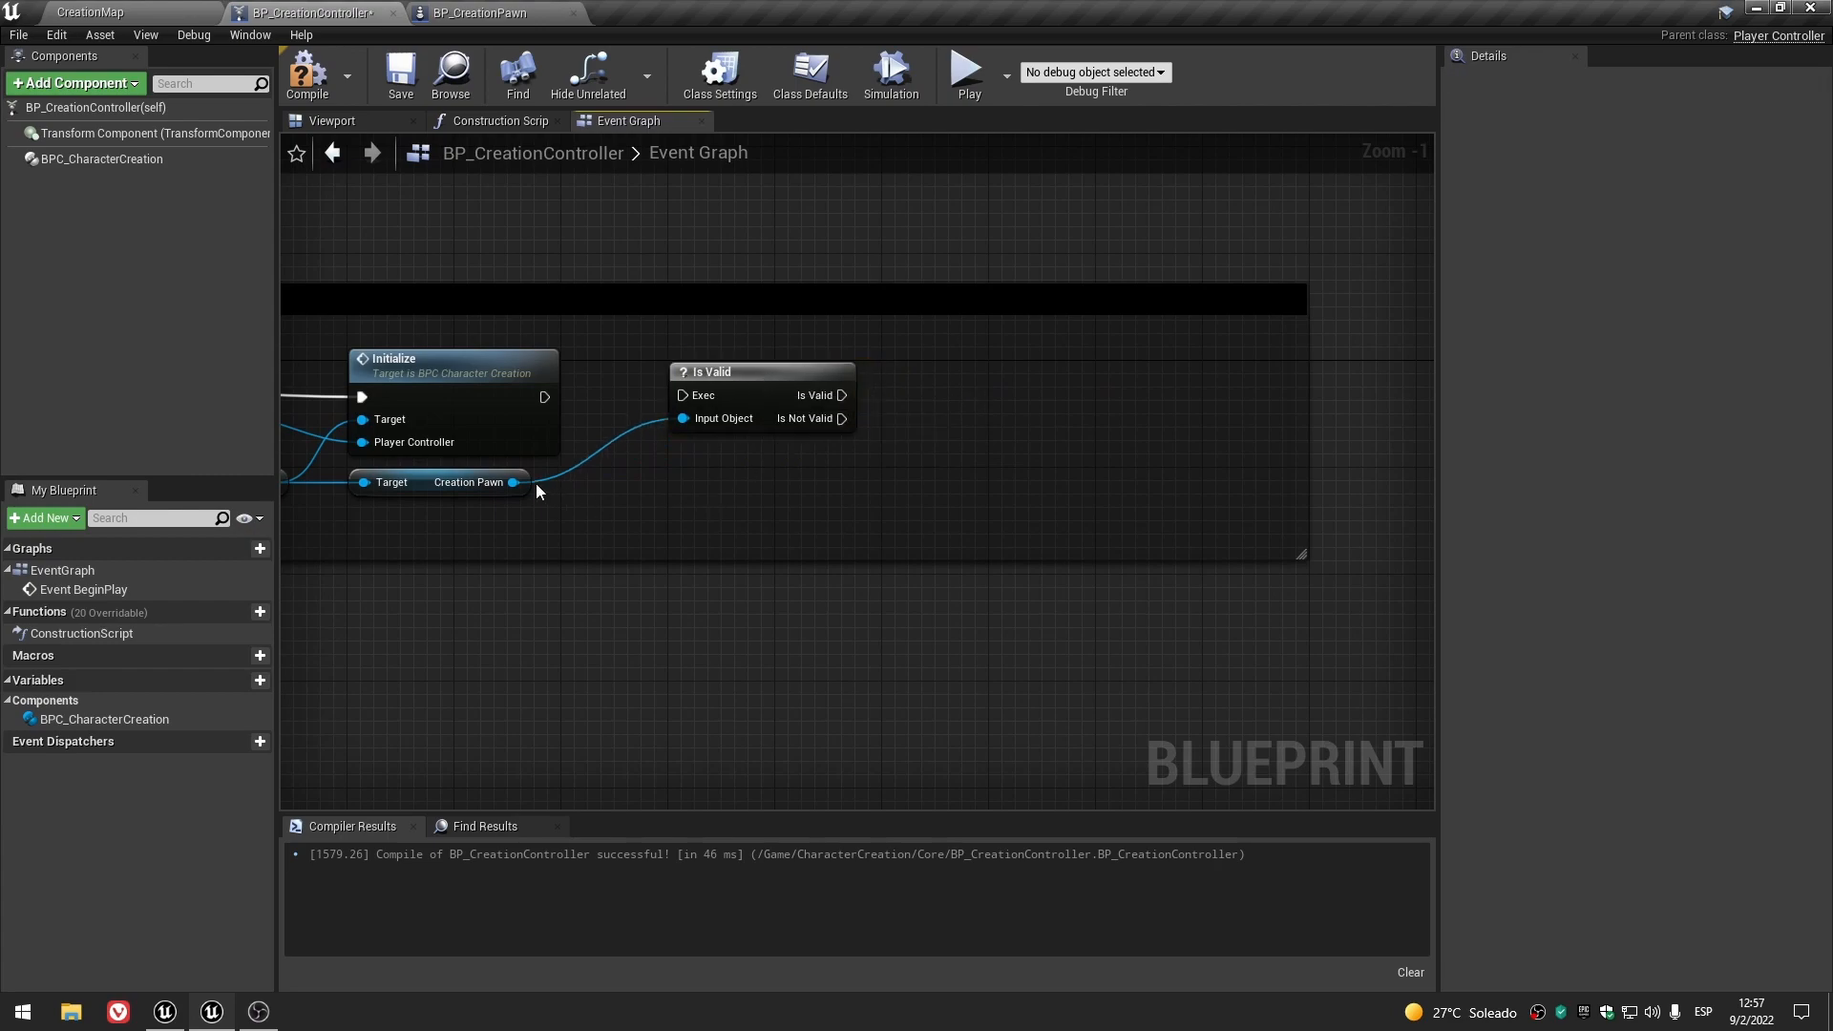
- Promote the Creation Pawn output to a new controller variable named CreationPawn
left_click_drag(514, 482, 950, 480)
left_click(1037, 576)
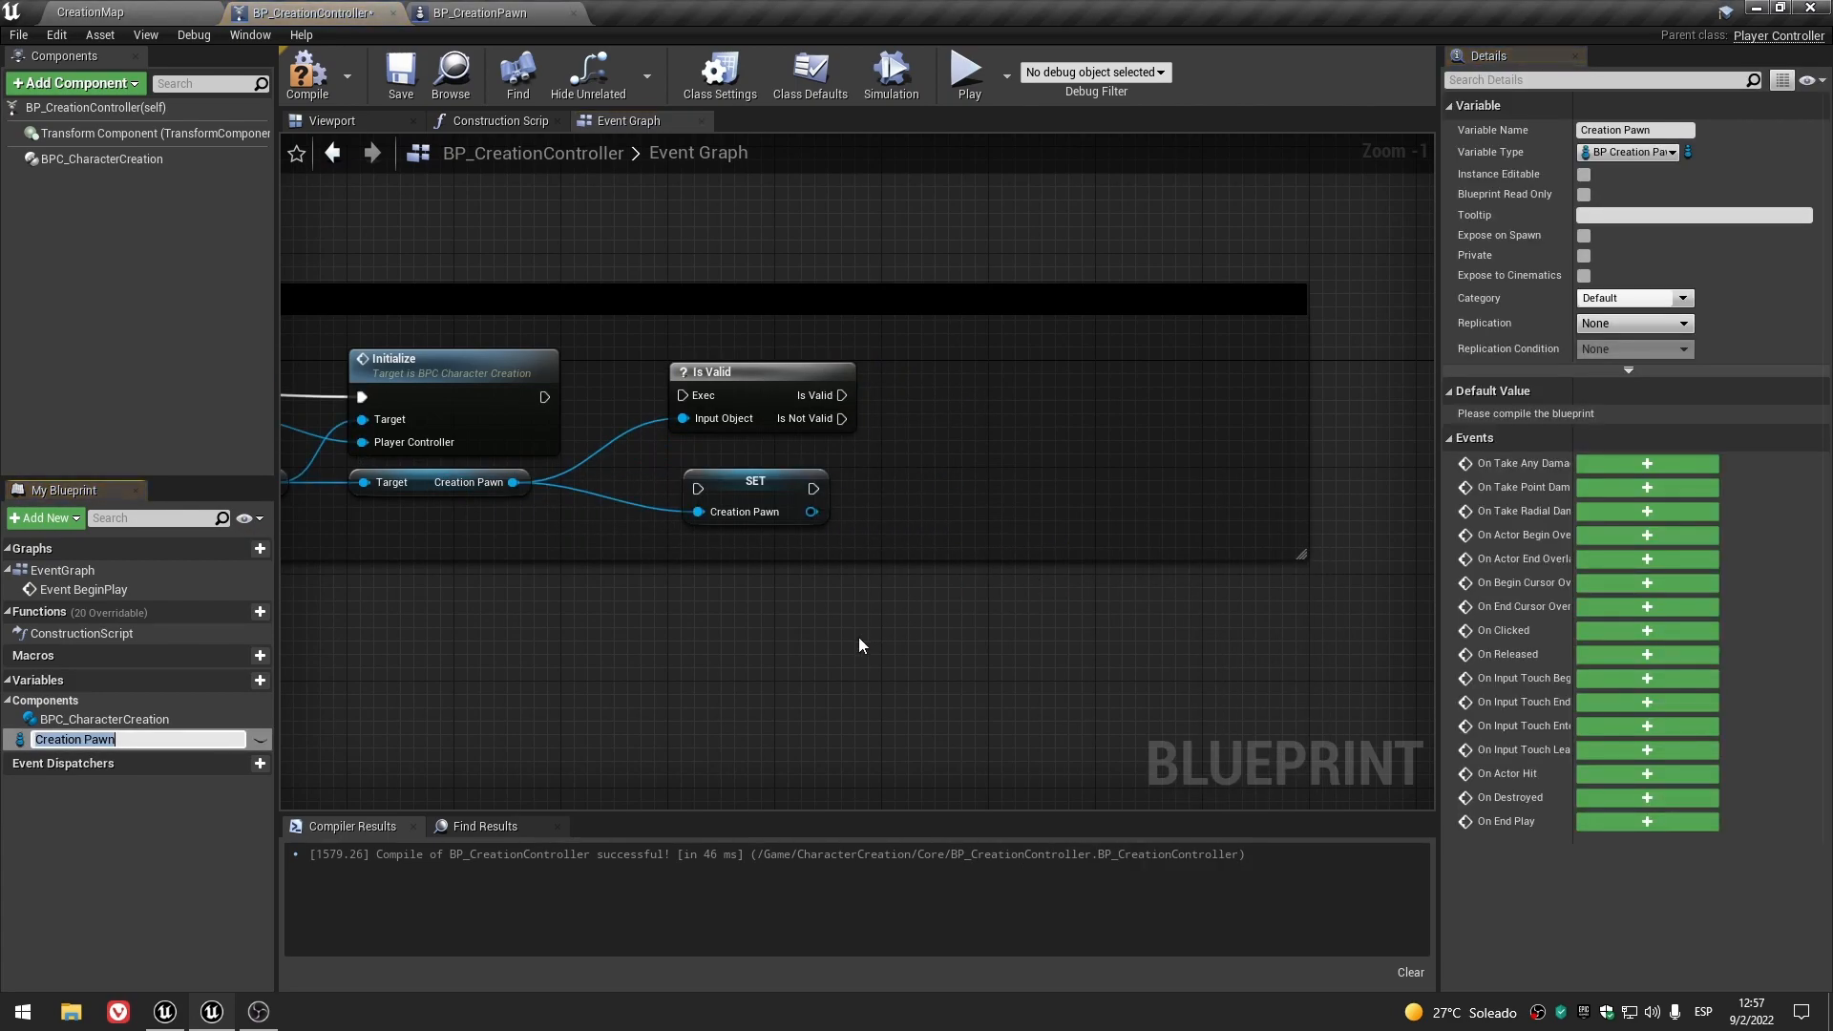
left_click(85, 739)
key("BackSpace")
key("Return")
- Execute the CreationPawn SET node from the Is Valid output and guide its pawn wire through a reroute point below the macro
left_click_drag(747, 506, 1040, 423)
left_click(792, 652)
left_click_drag(737, 492, 999, 408)
left_click_drag(841, 395, 976, 395)
left_click(771, 483)
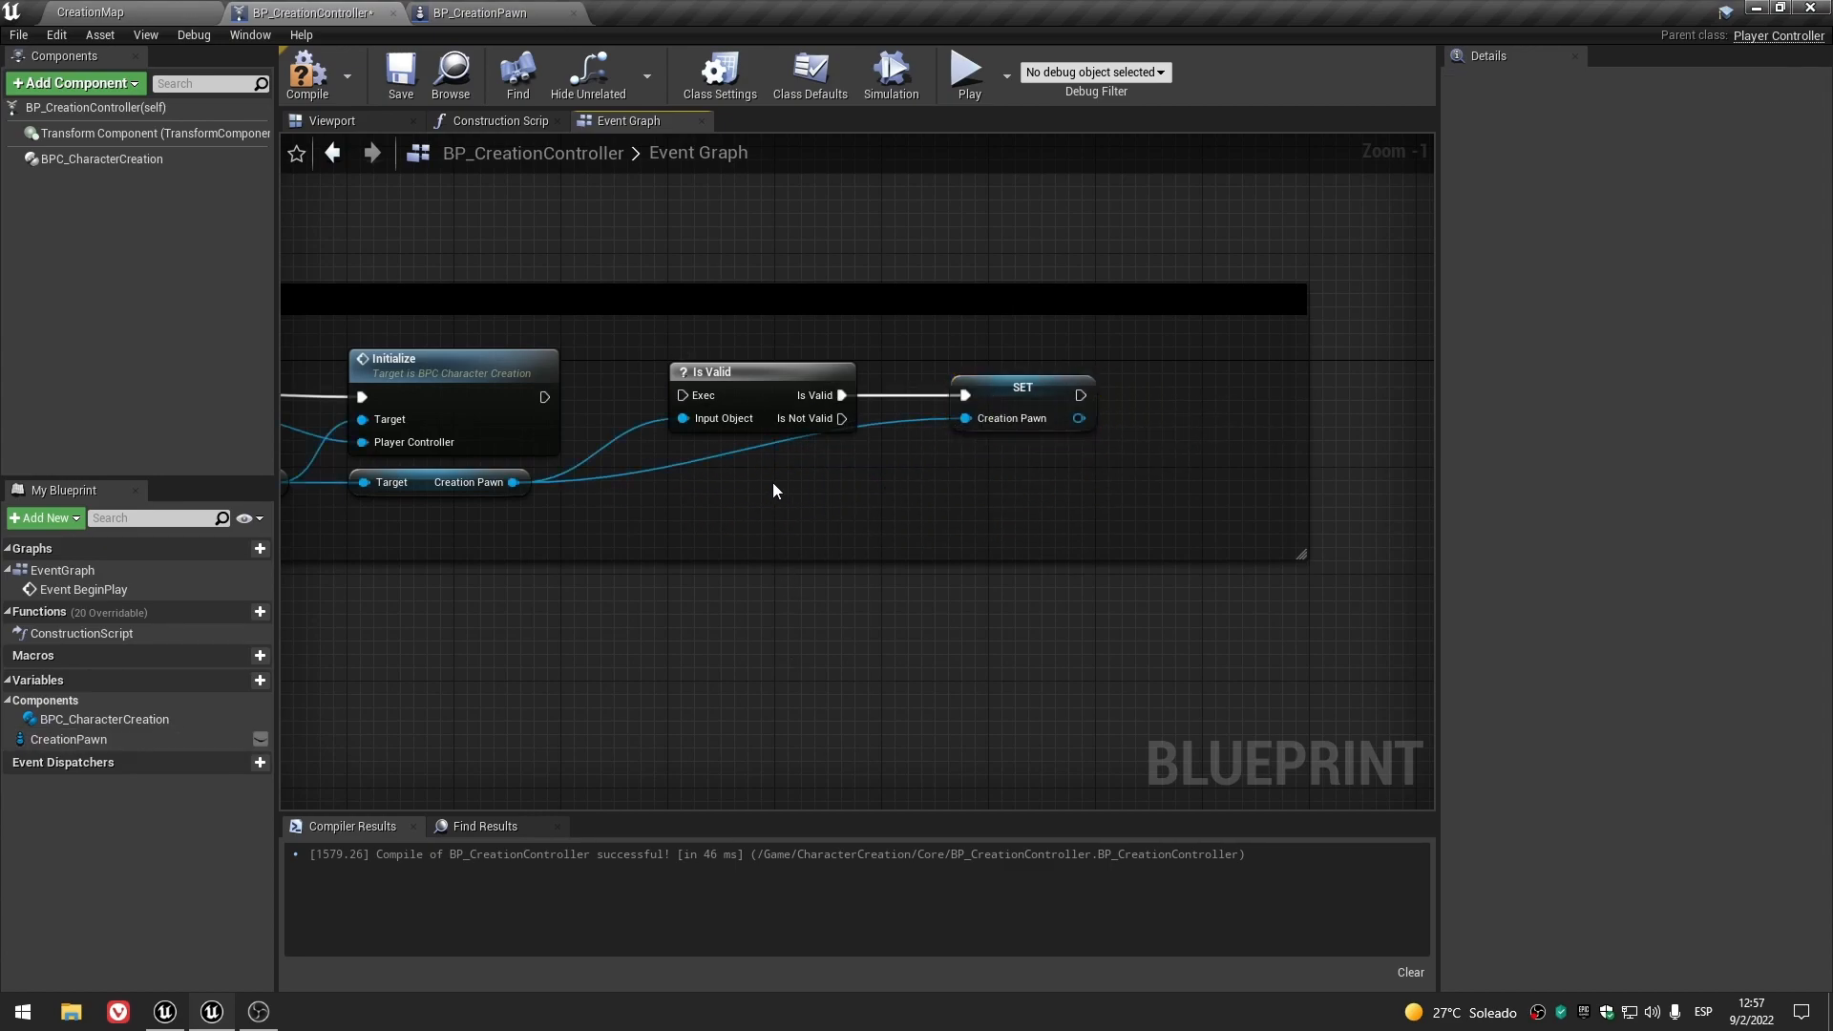
double_click(708, 461)
left_click_drag(712, 464, 845, 492)
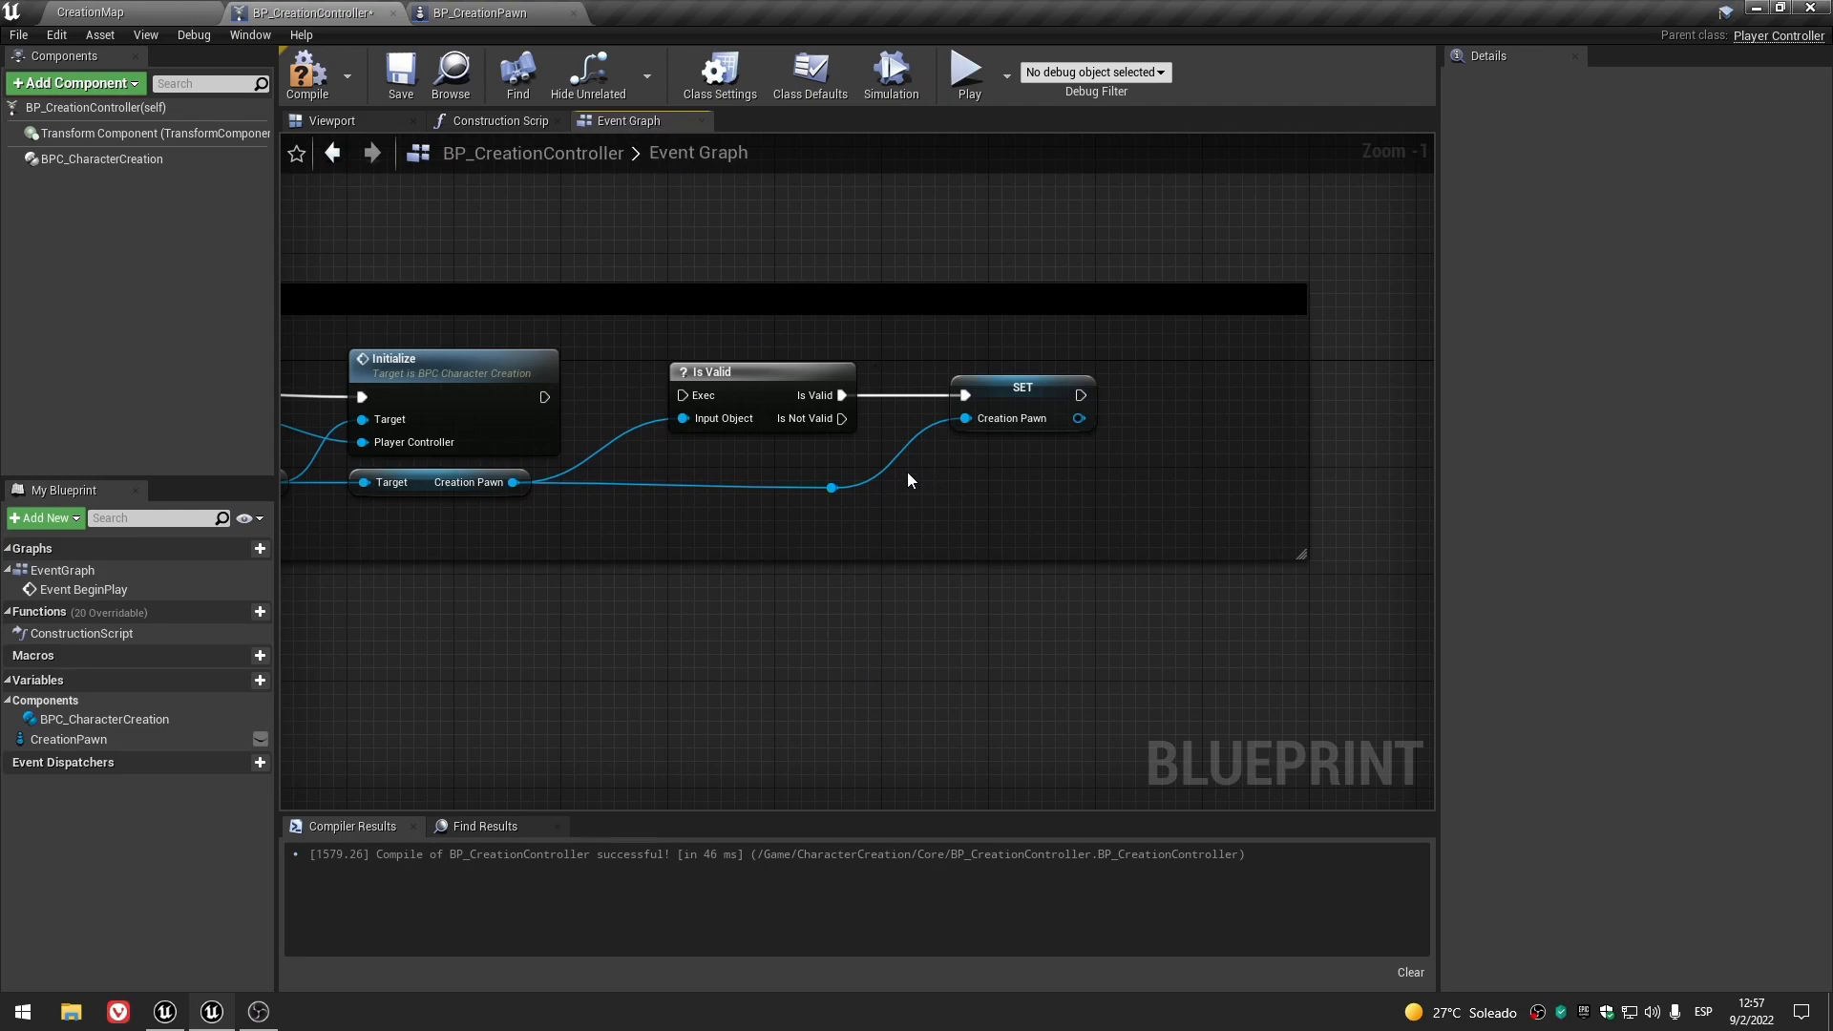
- Add a Delay node below the SET node and connect the Is Not Valid output to it
right_click(958, 659)
type("delay")
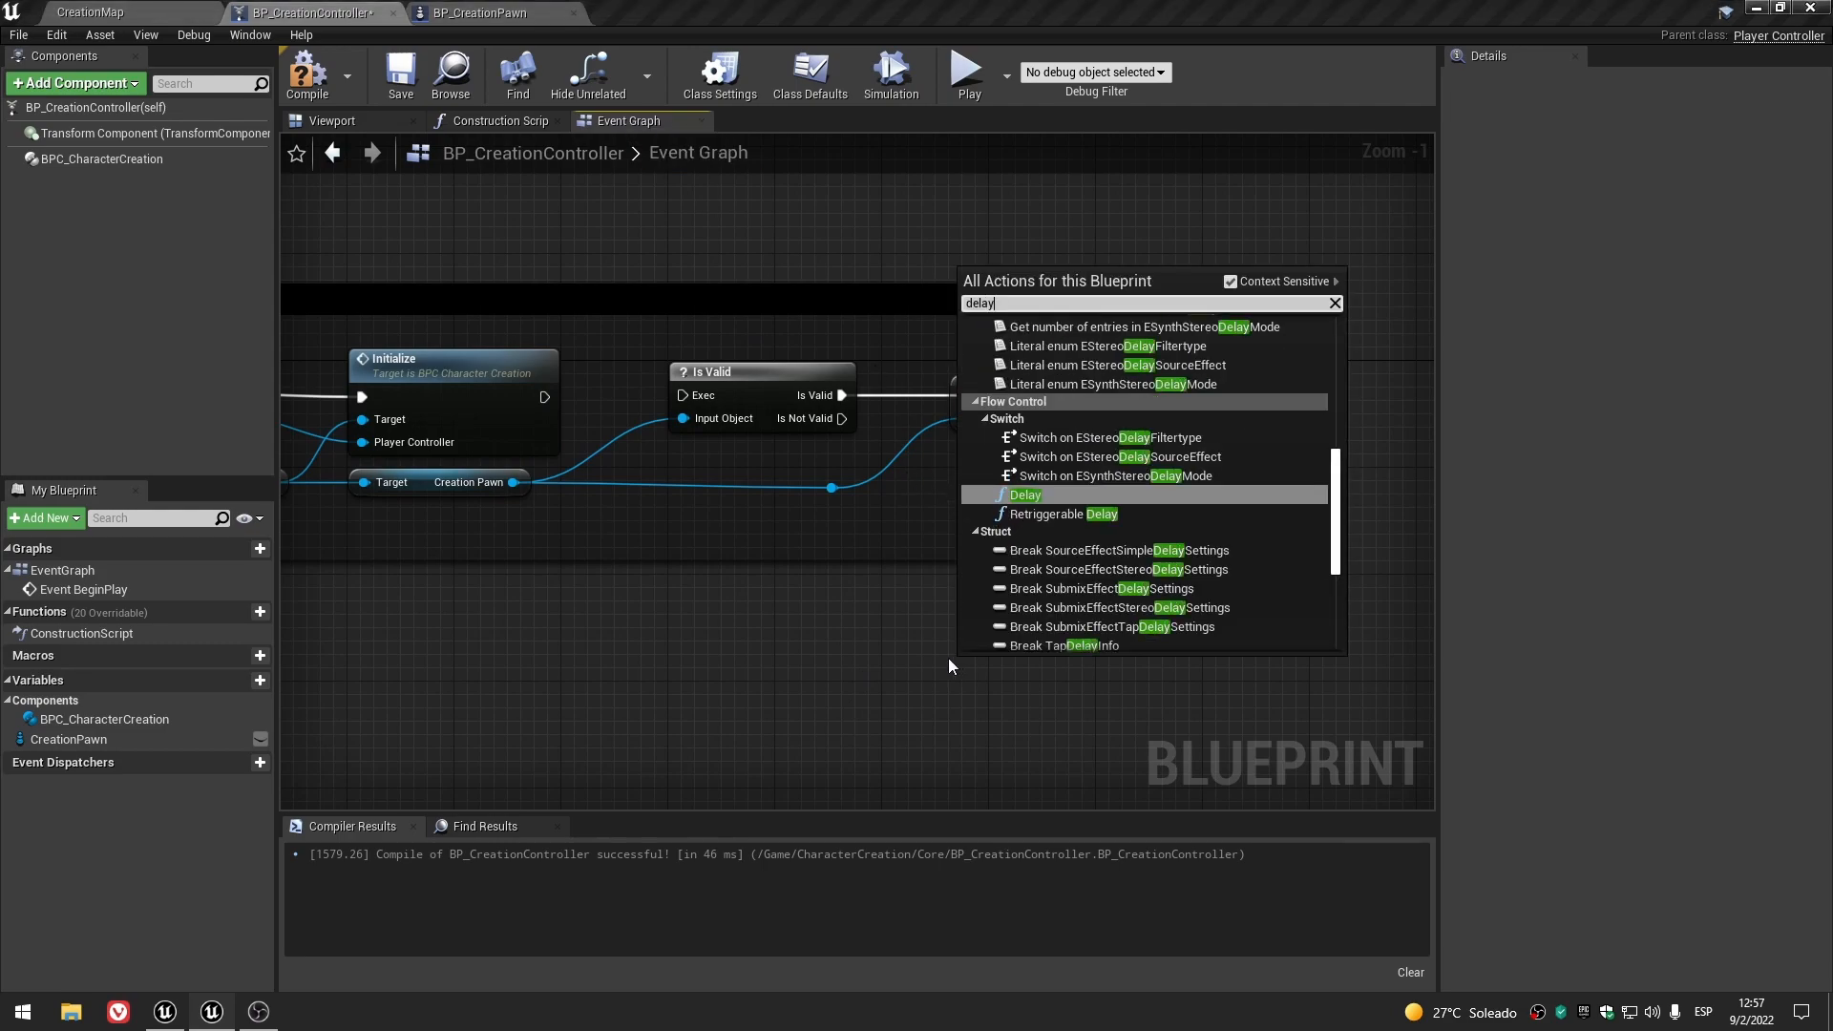
left_click(1096, 495)
left_click_drag(1063, 645, 1039, 456)
left_click_drag(842, 418, 962, 475)
left_click(966, 597)
right_click_drag(966, 597, 972, 651)
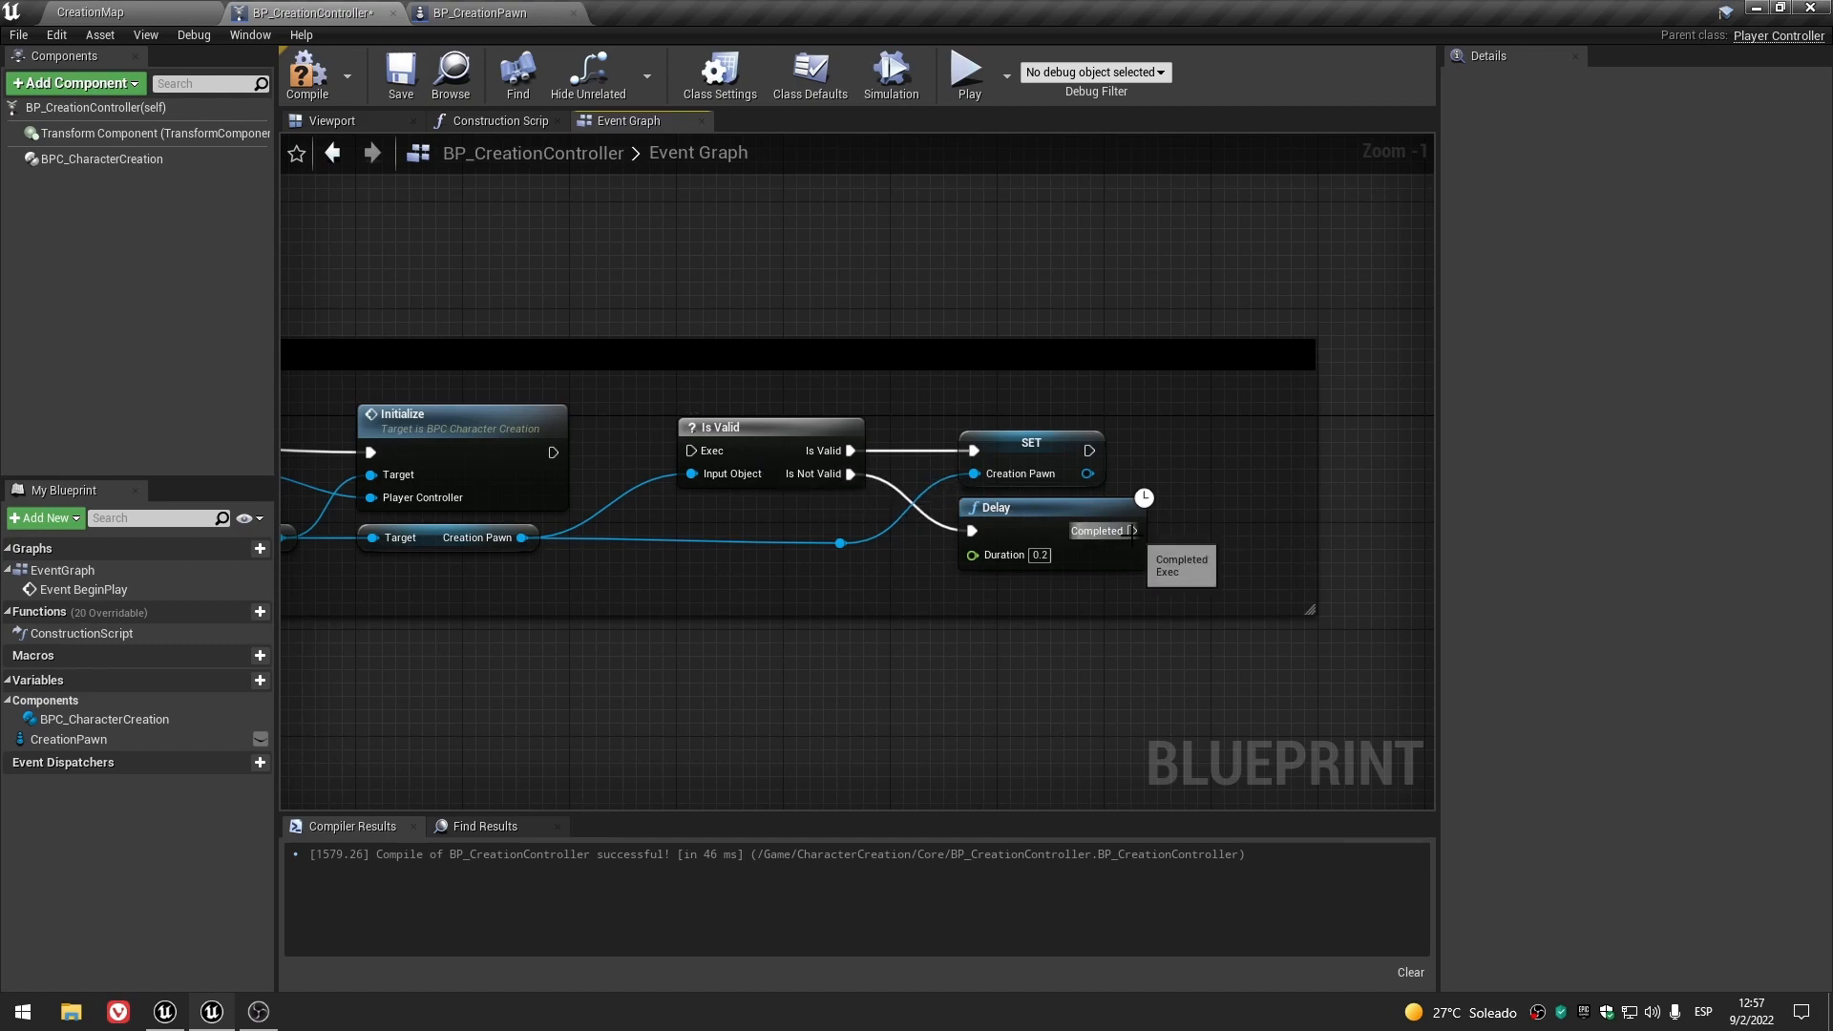
- Loop the Delay's Completed output back to the Is Valid Exec input through reroute points above the nodes
left_click_drag(1050, 322, 691, 450)
double_click(905, 492)
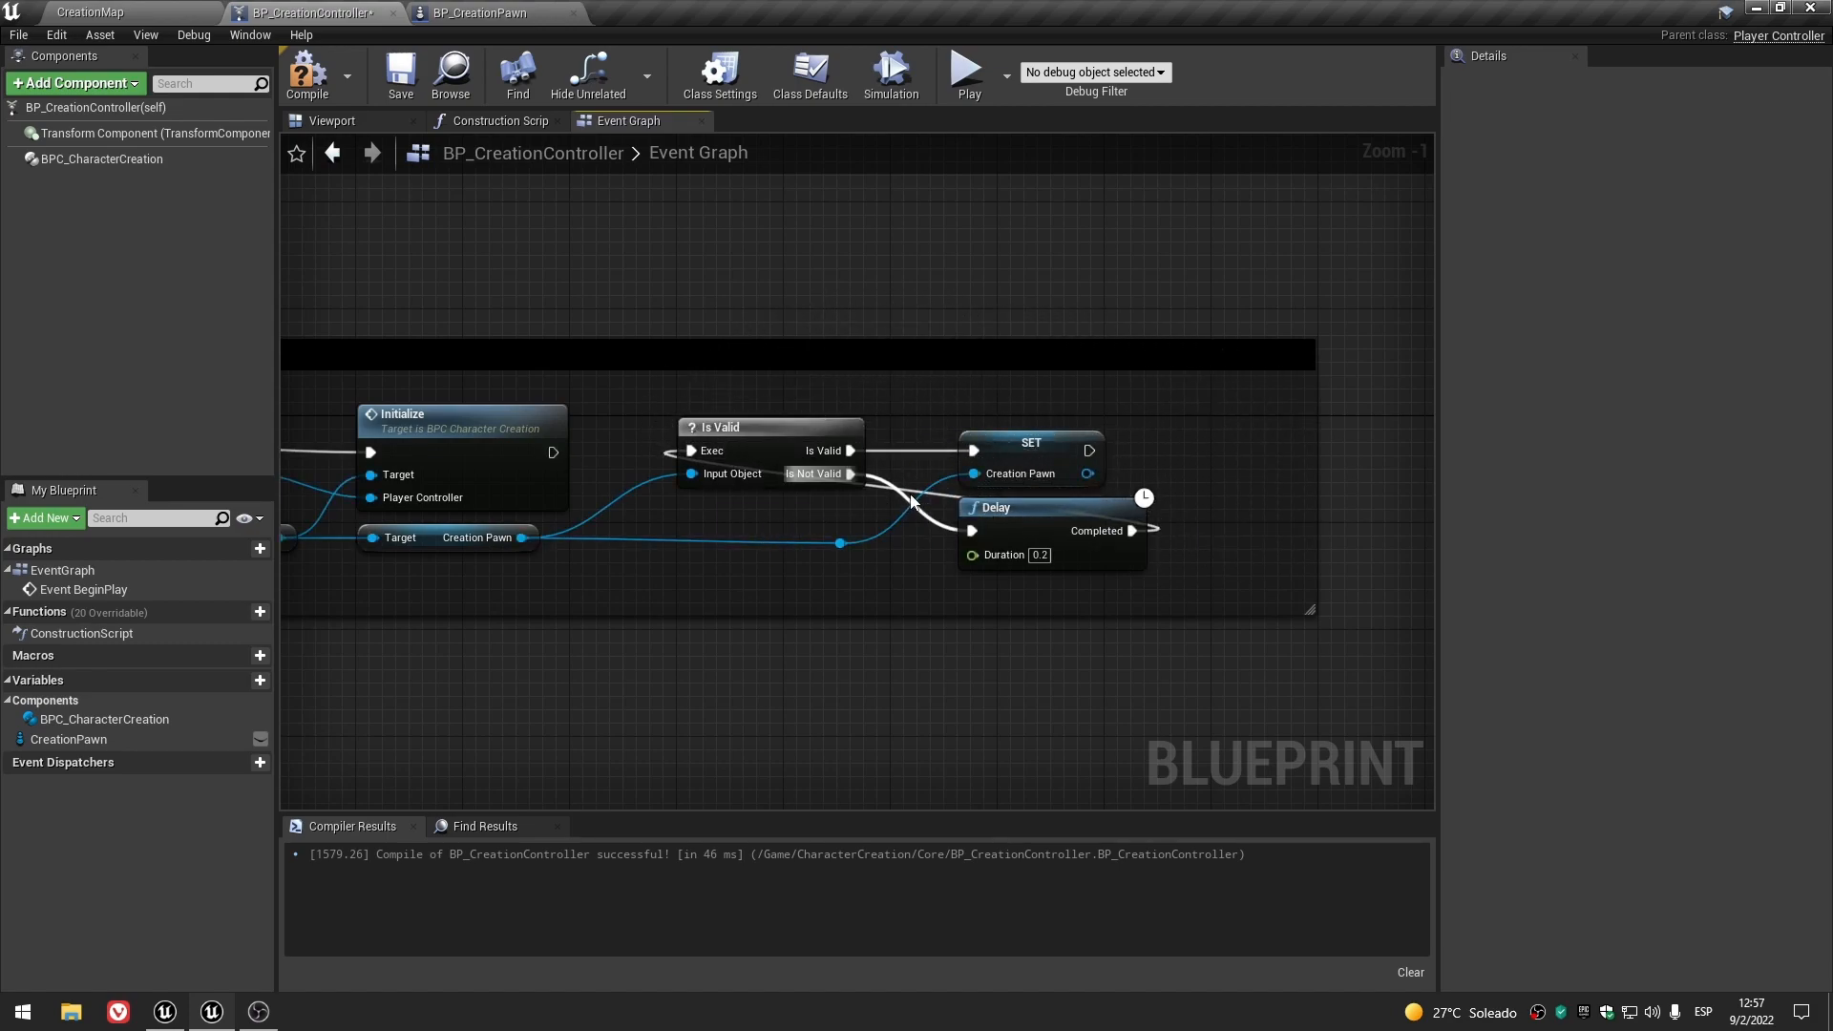
left_click_drag(909, 495, 1137, 409)
left_click(1050, 665)
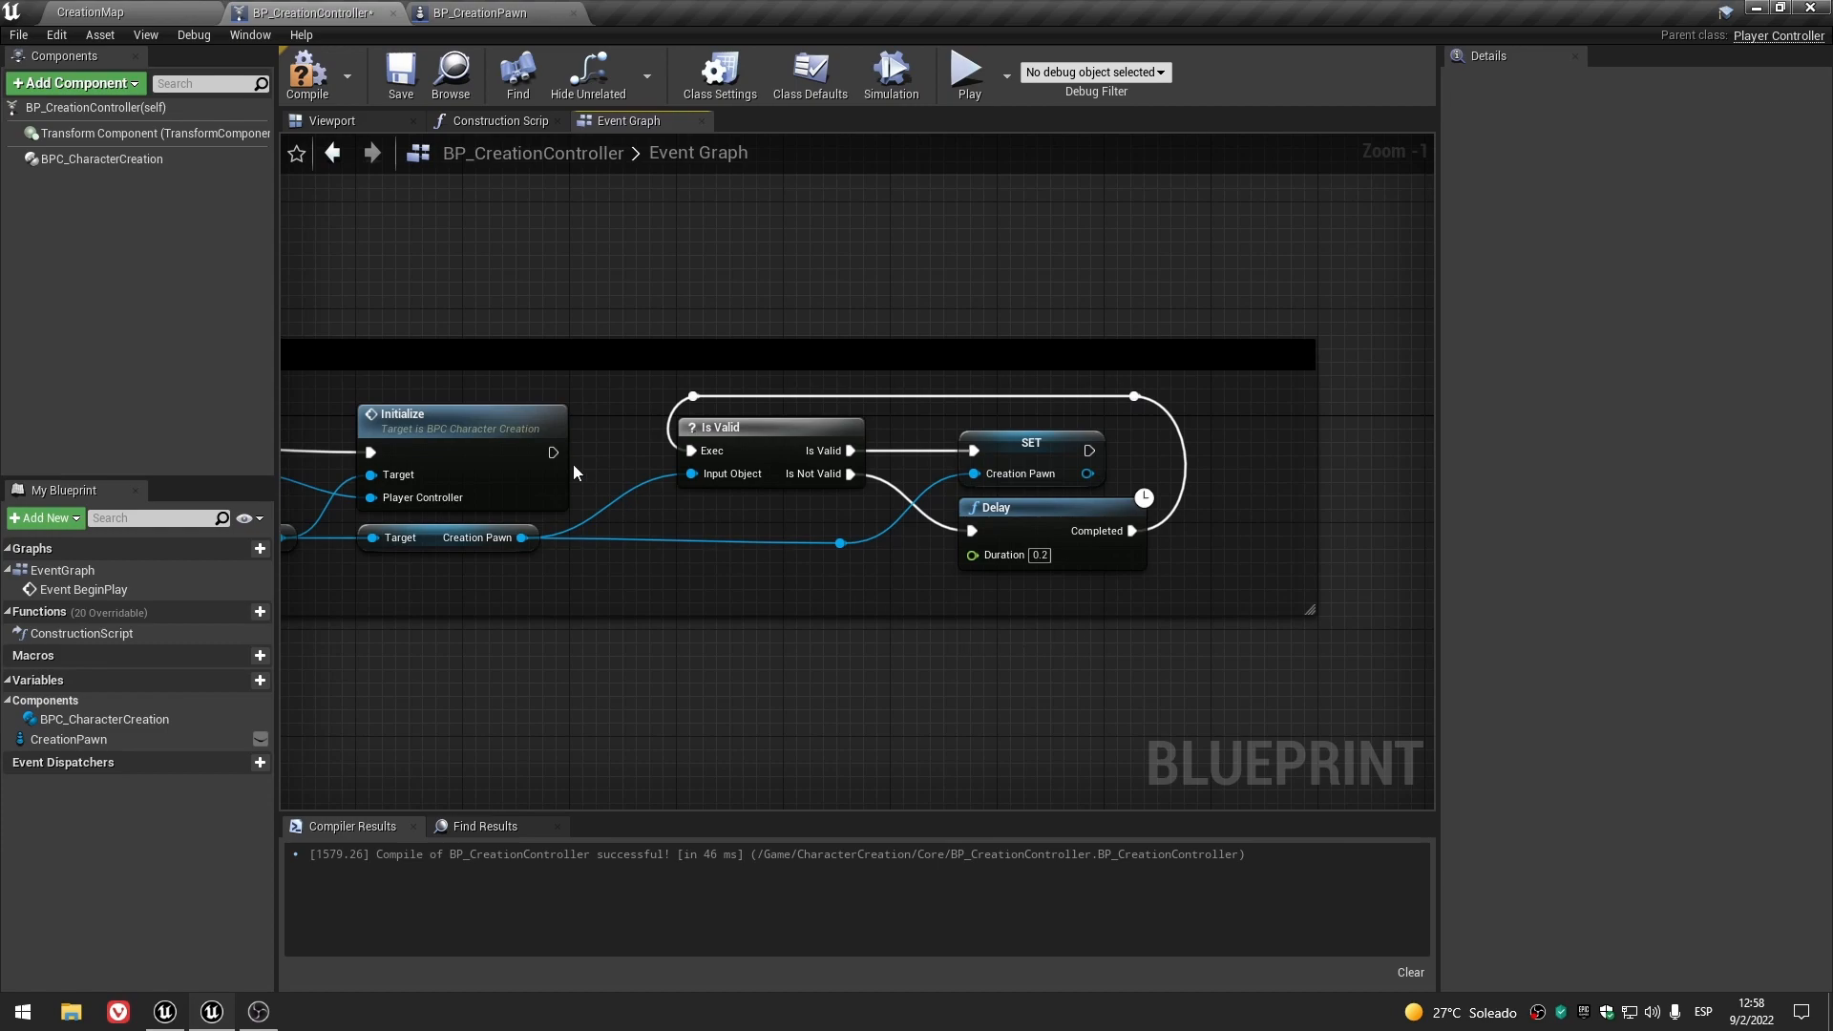
- Connect the Initialize call's execution output to the Is Valid macro's Exec input
left_click_drag(552, 451, 691, 451)
scroll(895, 666, "down", 2)
scroll(896, 666, "up", 2)
left_click(1114, 540)
right_click_drag(1050, 660, 853, 658)
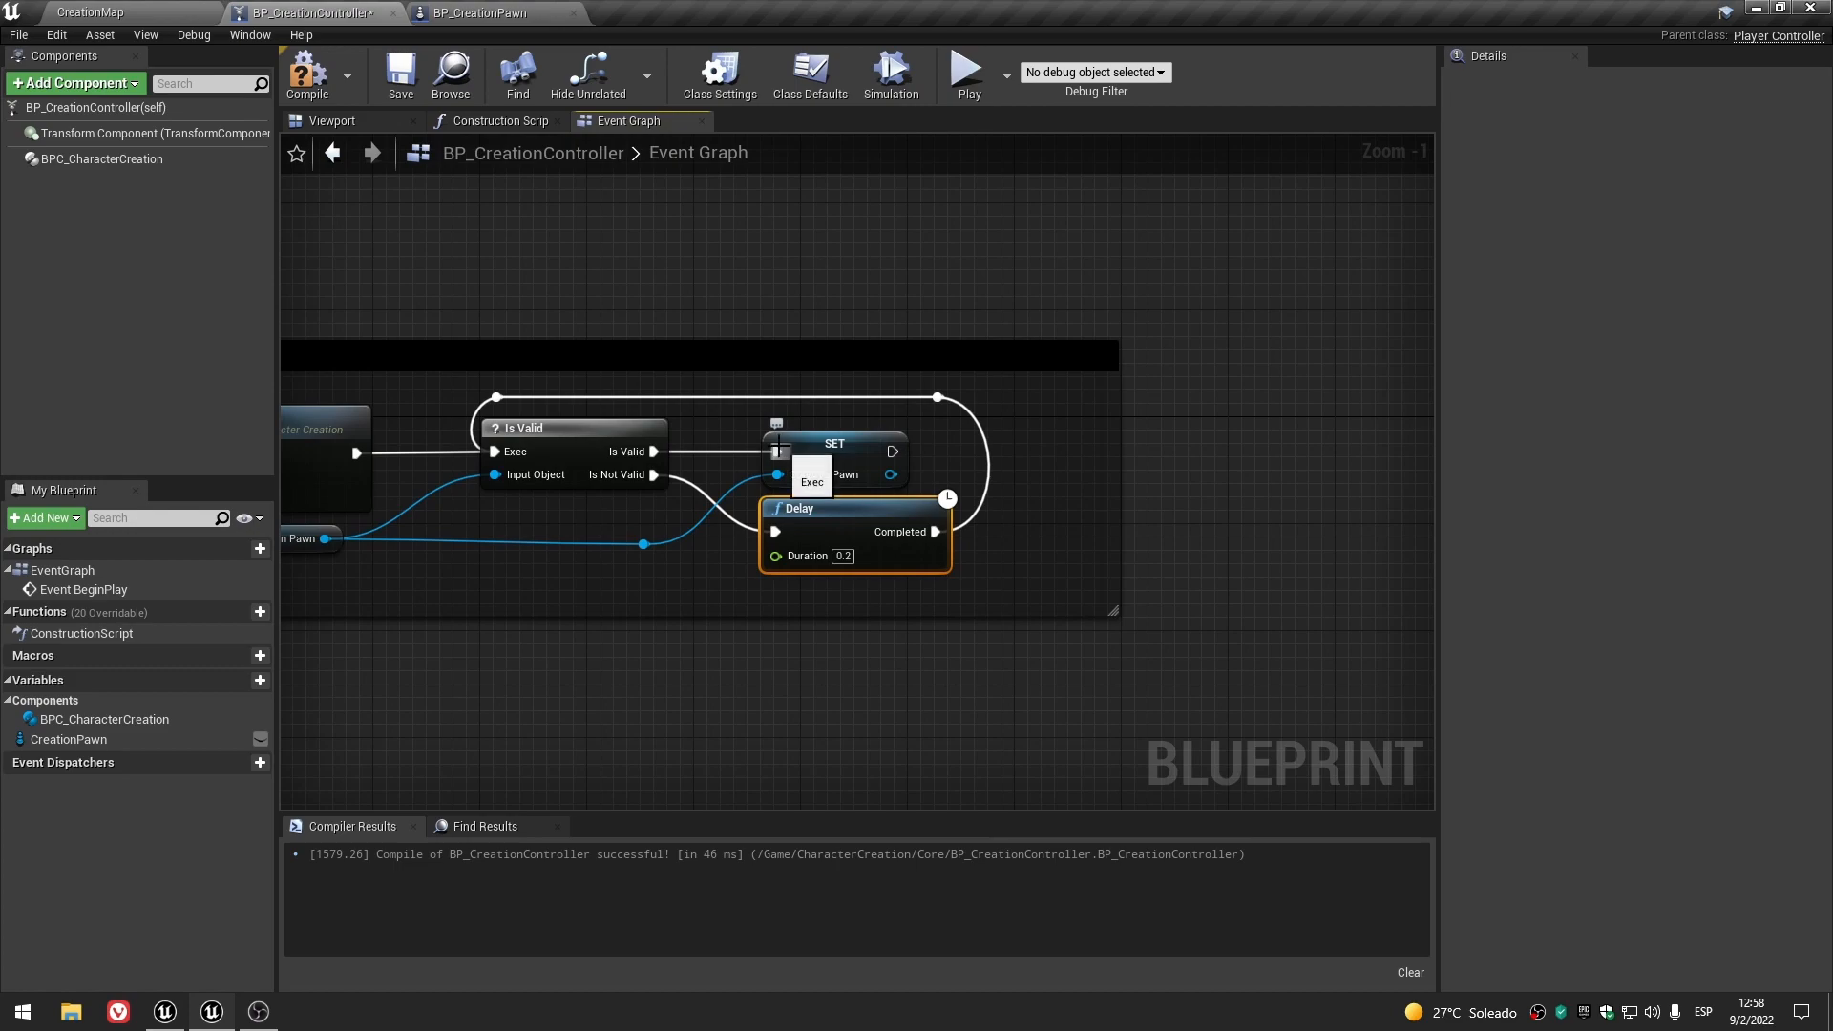
left_click(826, 697)
right_click_drag(826, 696, 985, 694)
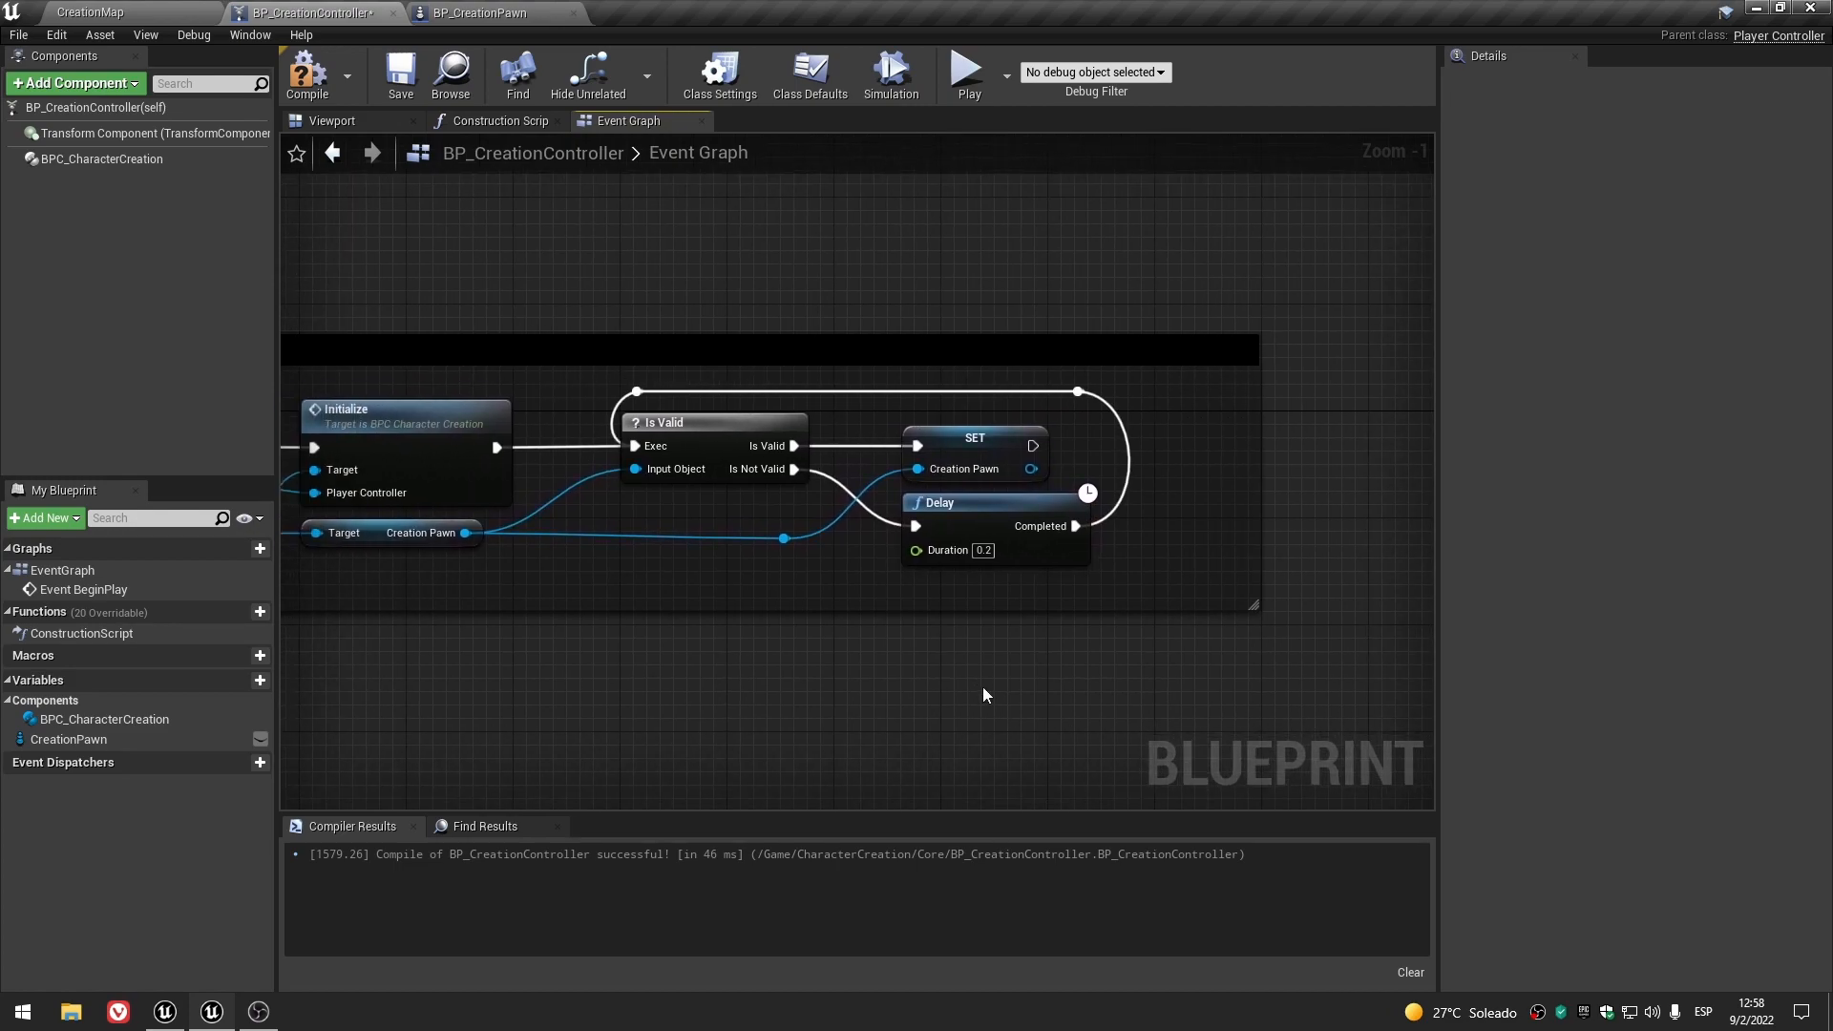
- Delete the reroute point on the pawn wire and move the CreationPawn SET node past the Delay loop
left_click(783, 538)
key("Delete")
left_click_drag(947, 438, 1273, 447)
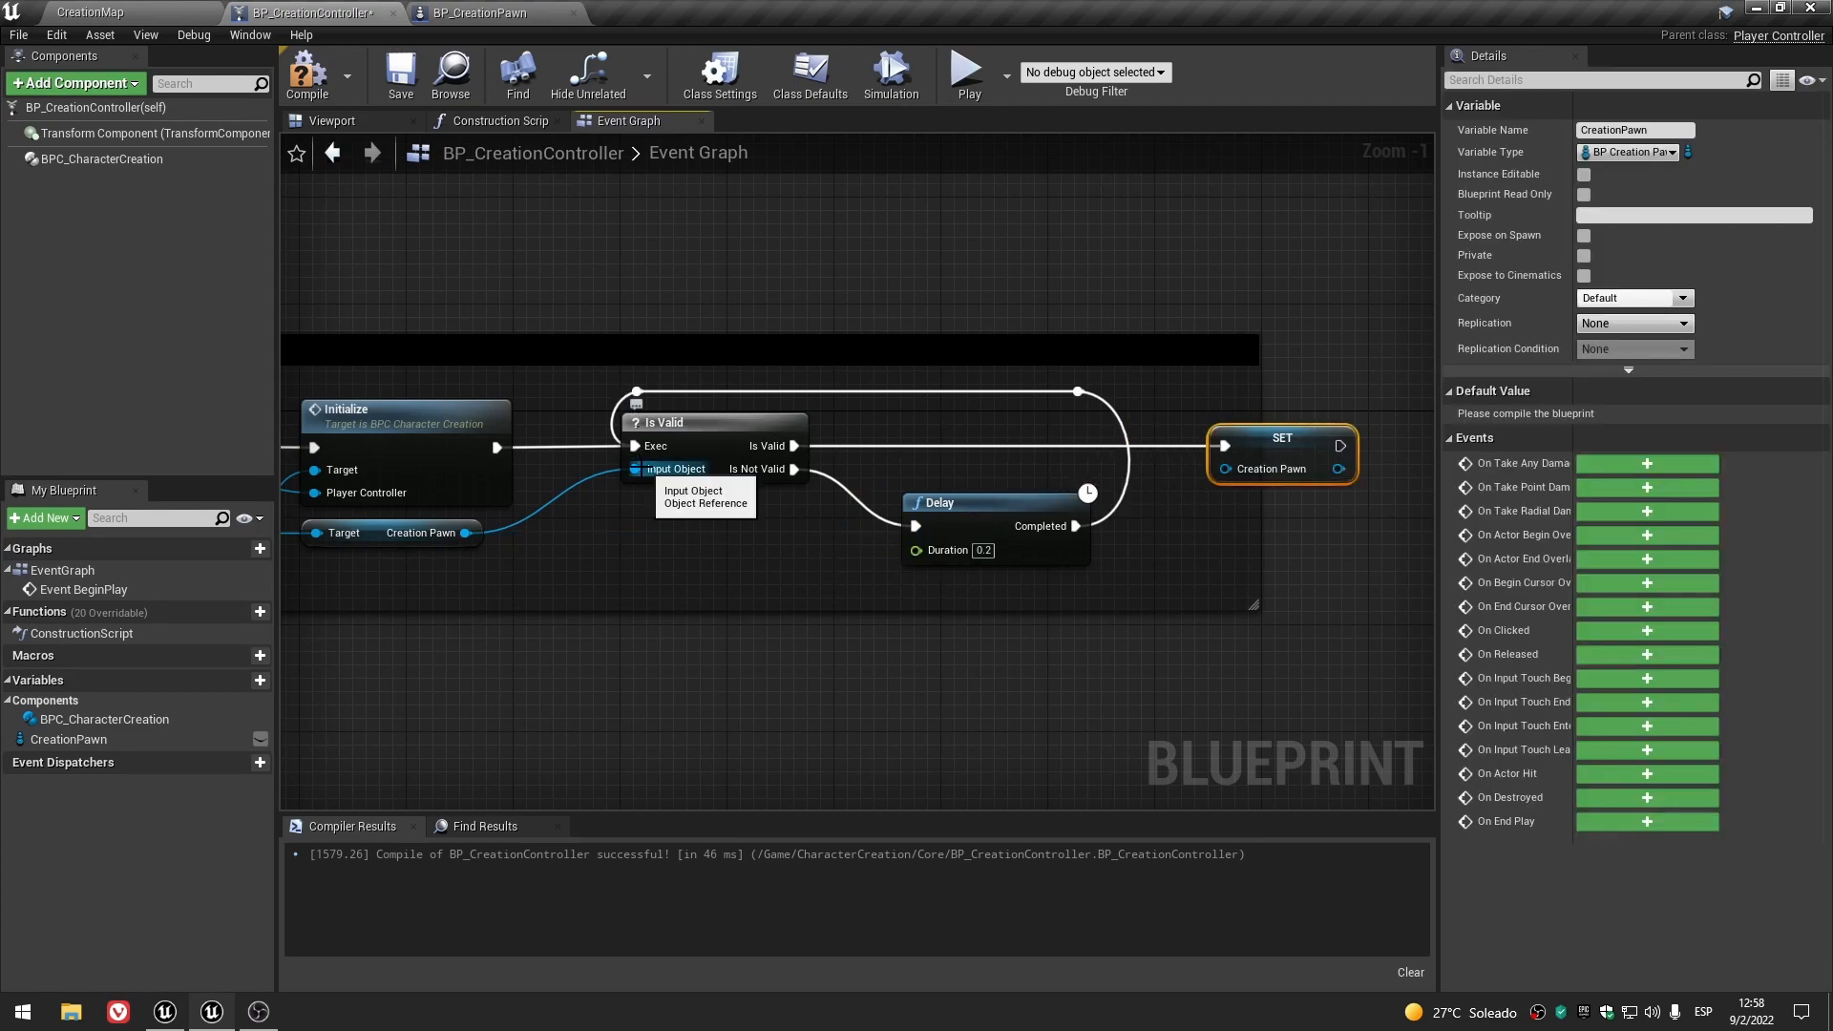
- Break the wires from the Is Valid node's Input Object, the SET node's execution input and Initialize's execution output
left_click(635, 468, "alt")
left_click(708, 546)
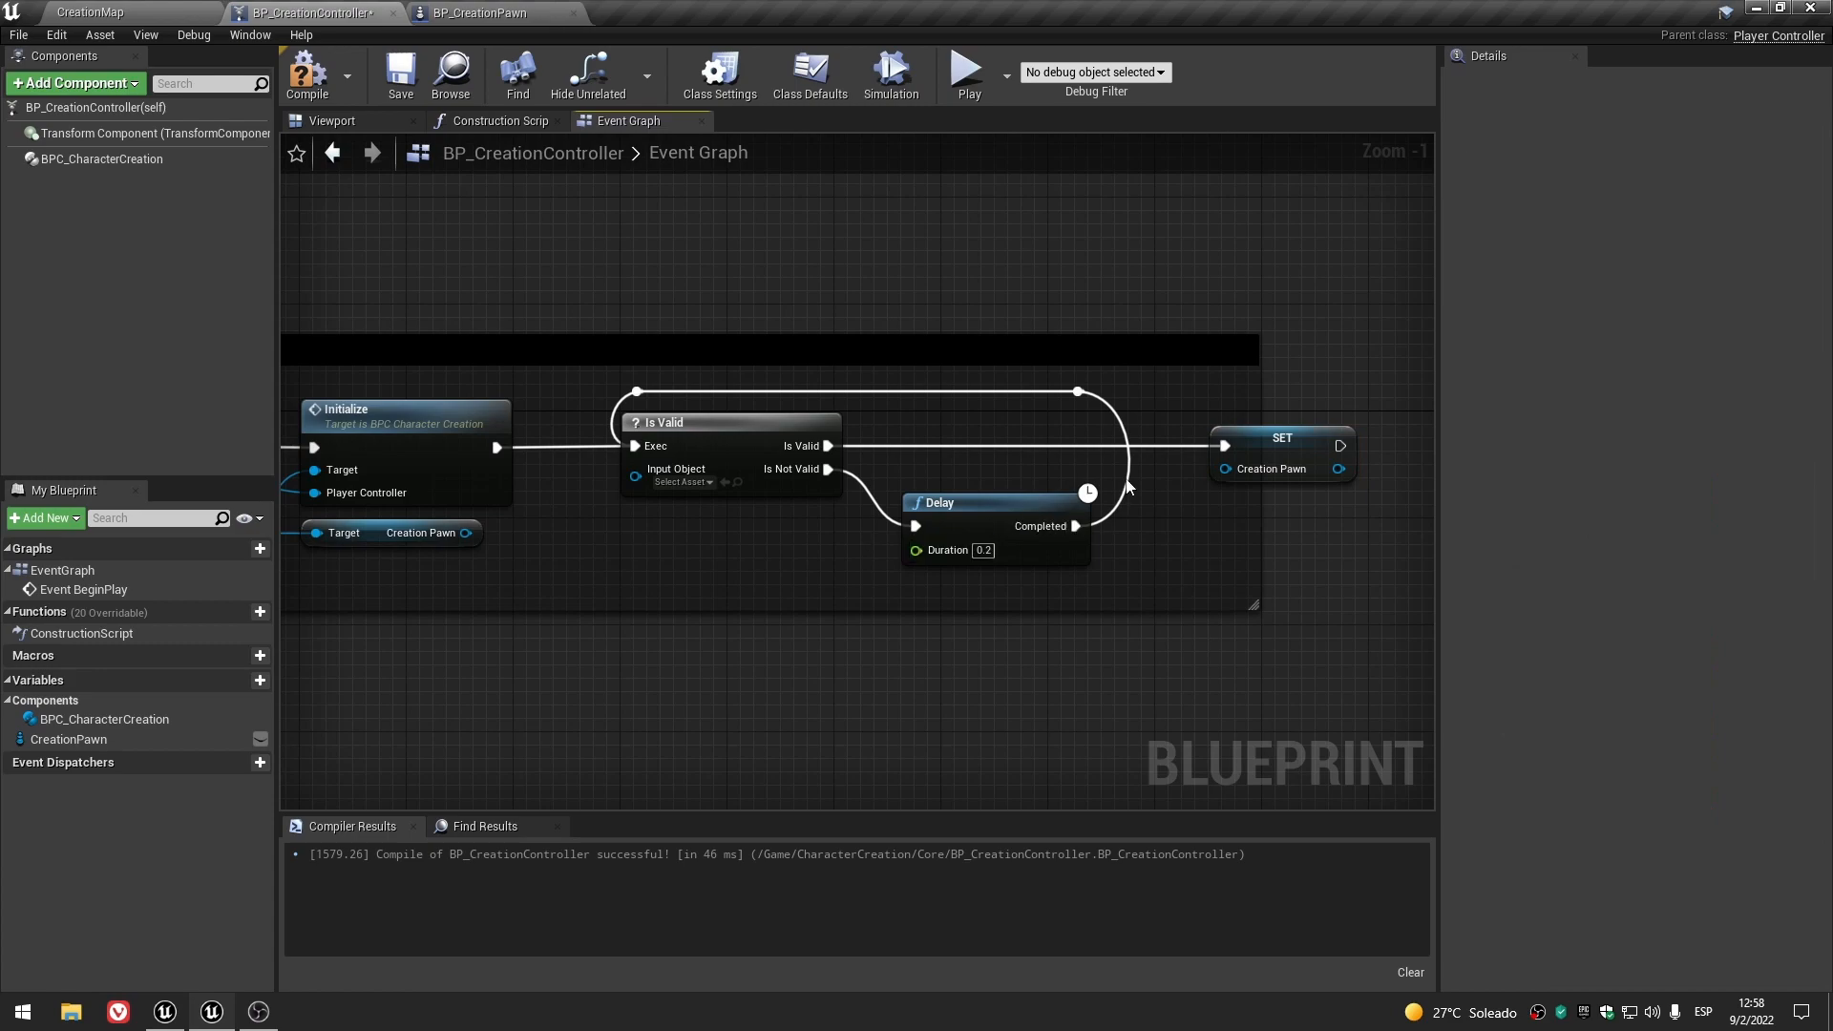
left_click(1222, 445)
left_click(1221, 445, "alt")
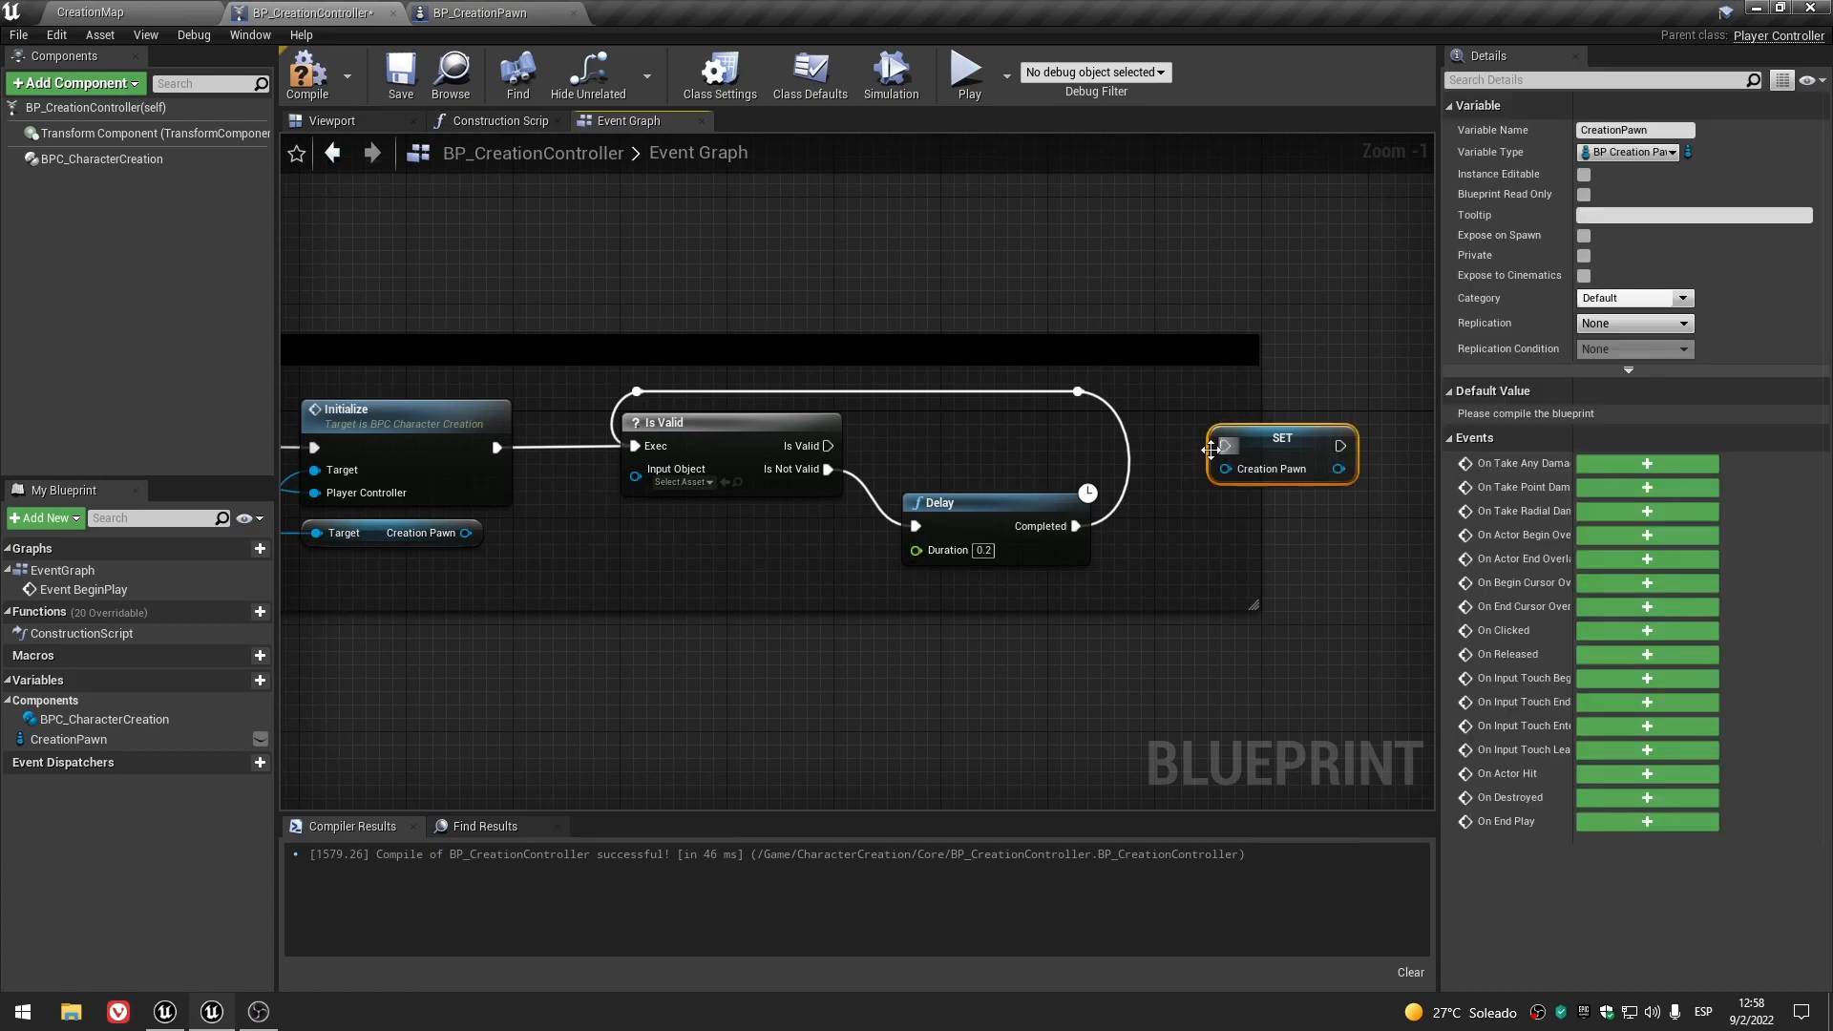
left_click(498, 448, "alt")
left_click(607, 420)
- Collapse the Is Valid node, the Delay node and the two reroute points into a macro
left_click_drag(639, 399, 1130, 603)
right_click(753, 436)
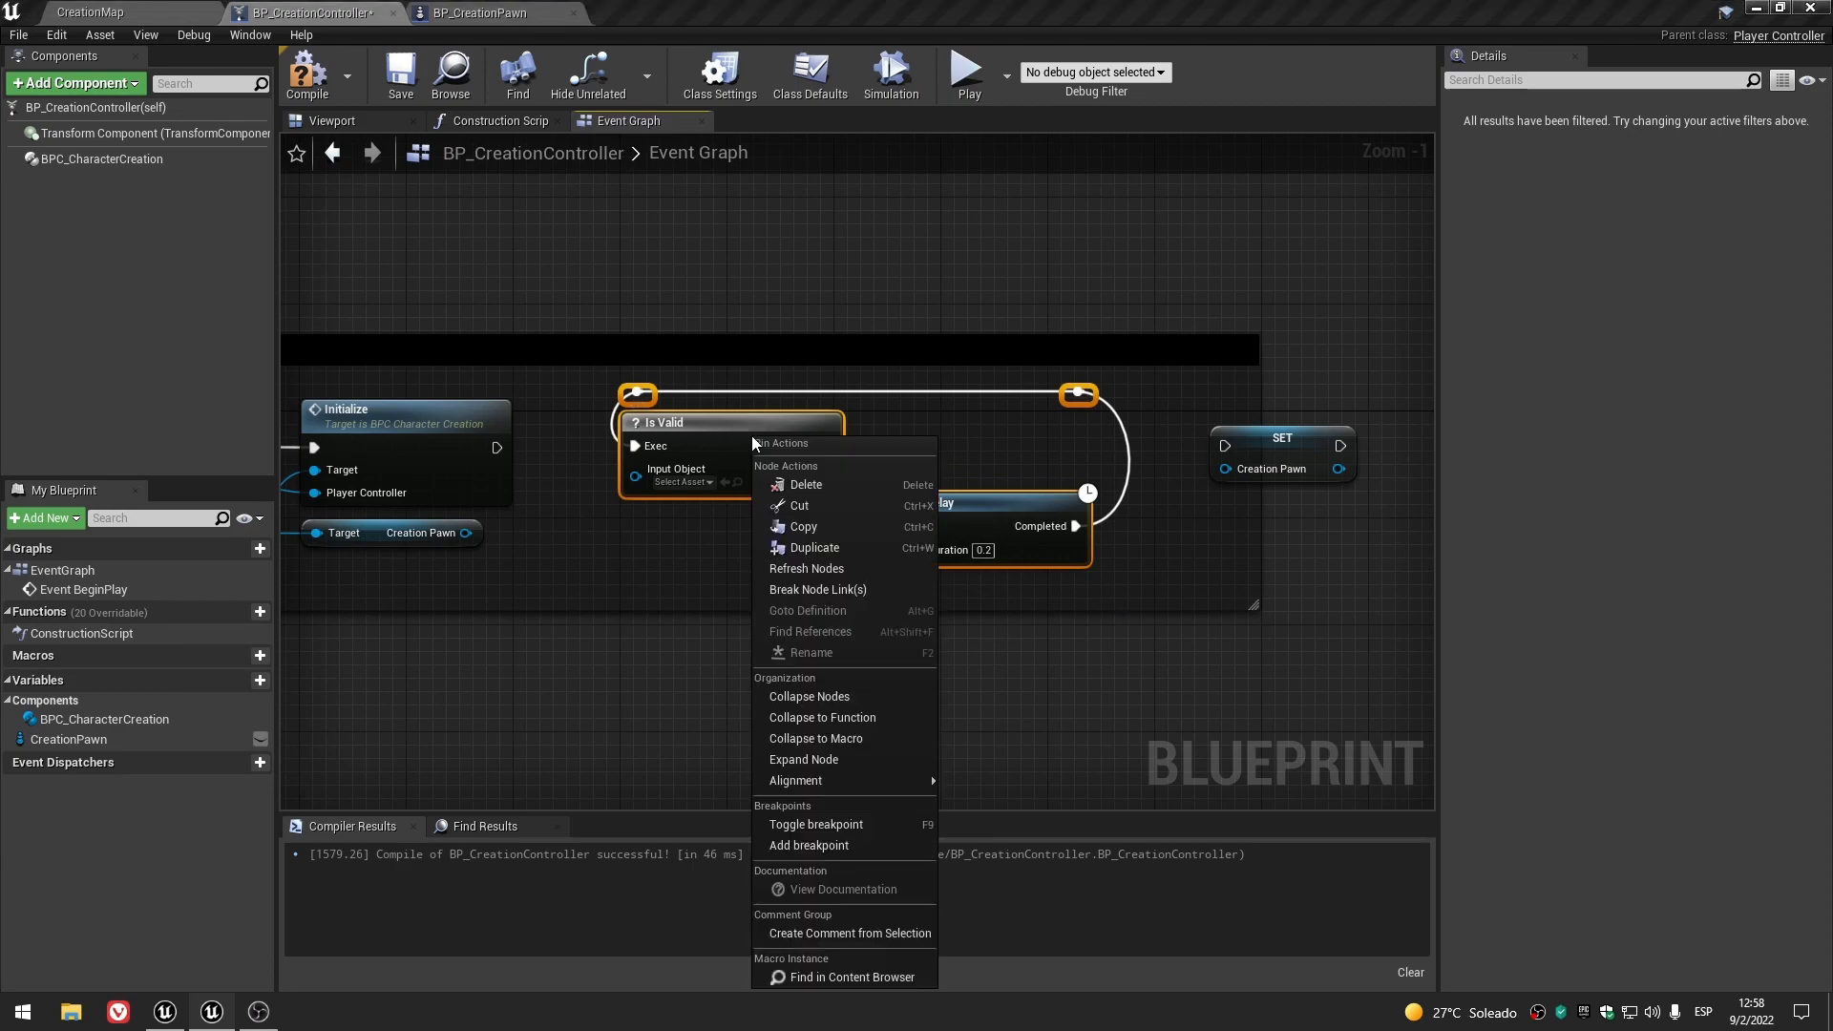
left_click(857, 733)
key("Return")
- Open the new macro, place its Inputs node closer to Is Valid and rename the exec input to Execute
double_click(864, 436)
right_click_drag(441, 507, 686, 501)
left_click_drag(676, 463, 584, 448)
left_click_drag(798, 473, 587, 473)
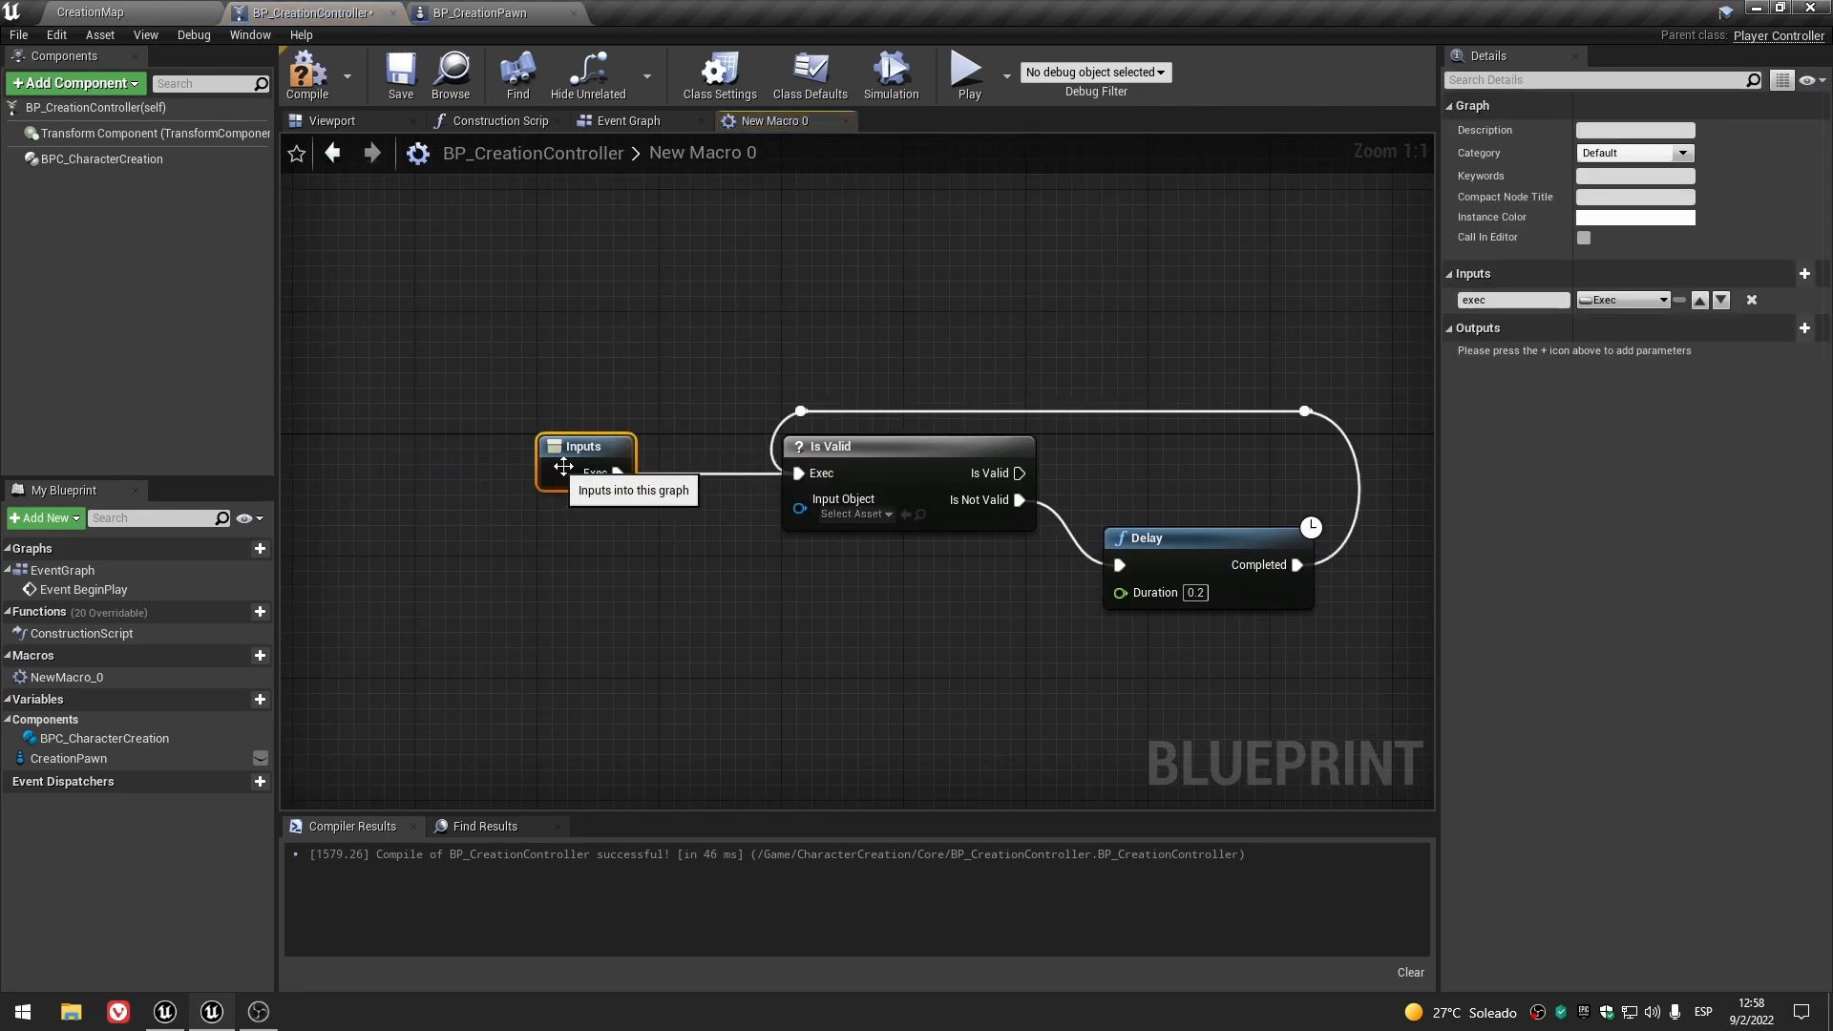
left_click(1511, 301)
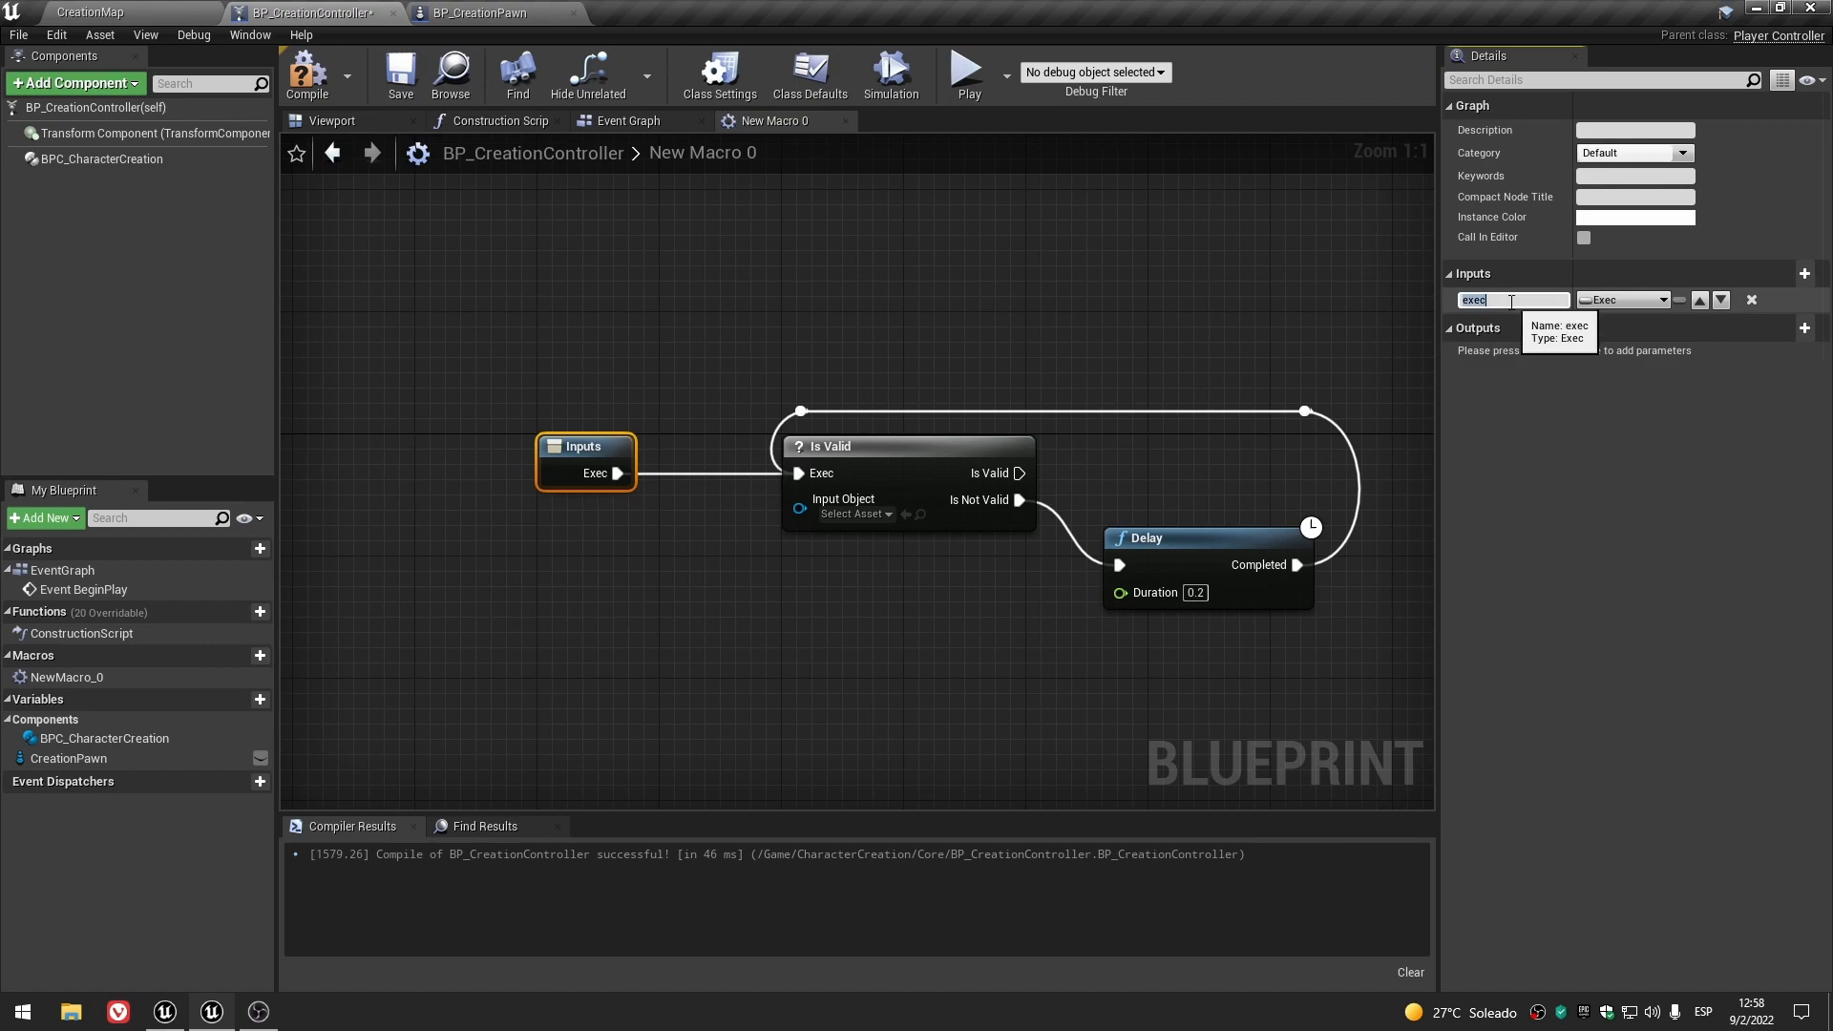
key("Return")
- Align the macro's Outputs node with the Is Valid execution wire and rename its output to then
right_click_drag(1092, 672, 700, 678)
left_click(668, 516)
left_click_drag(627, 479, 1200, 455)
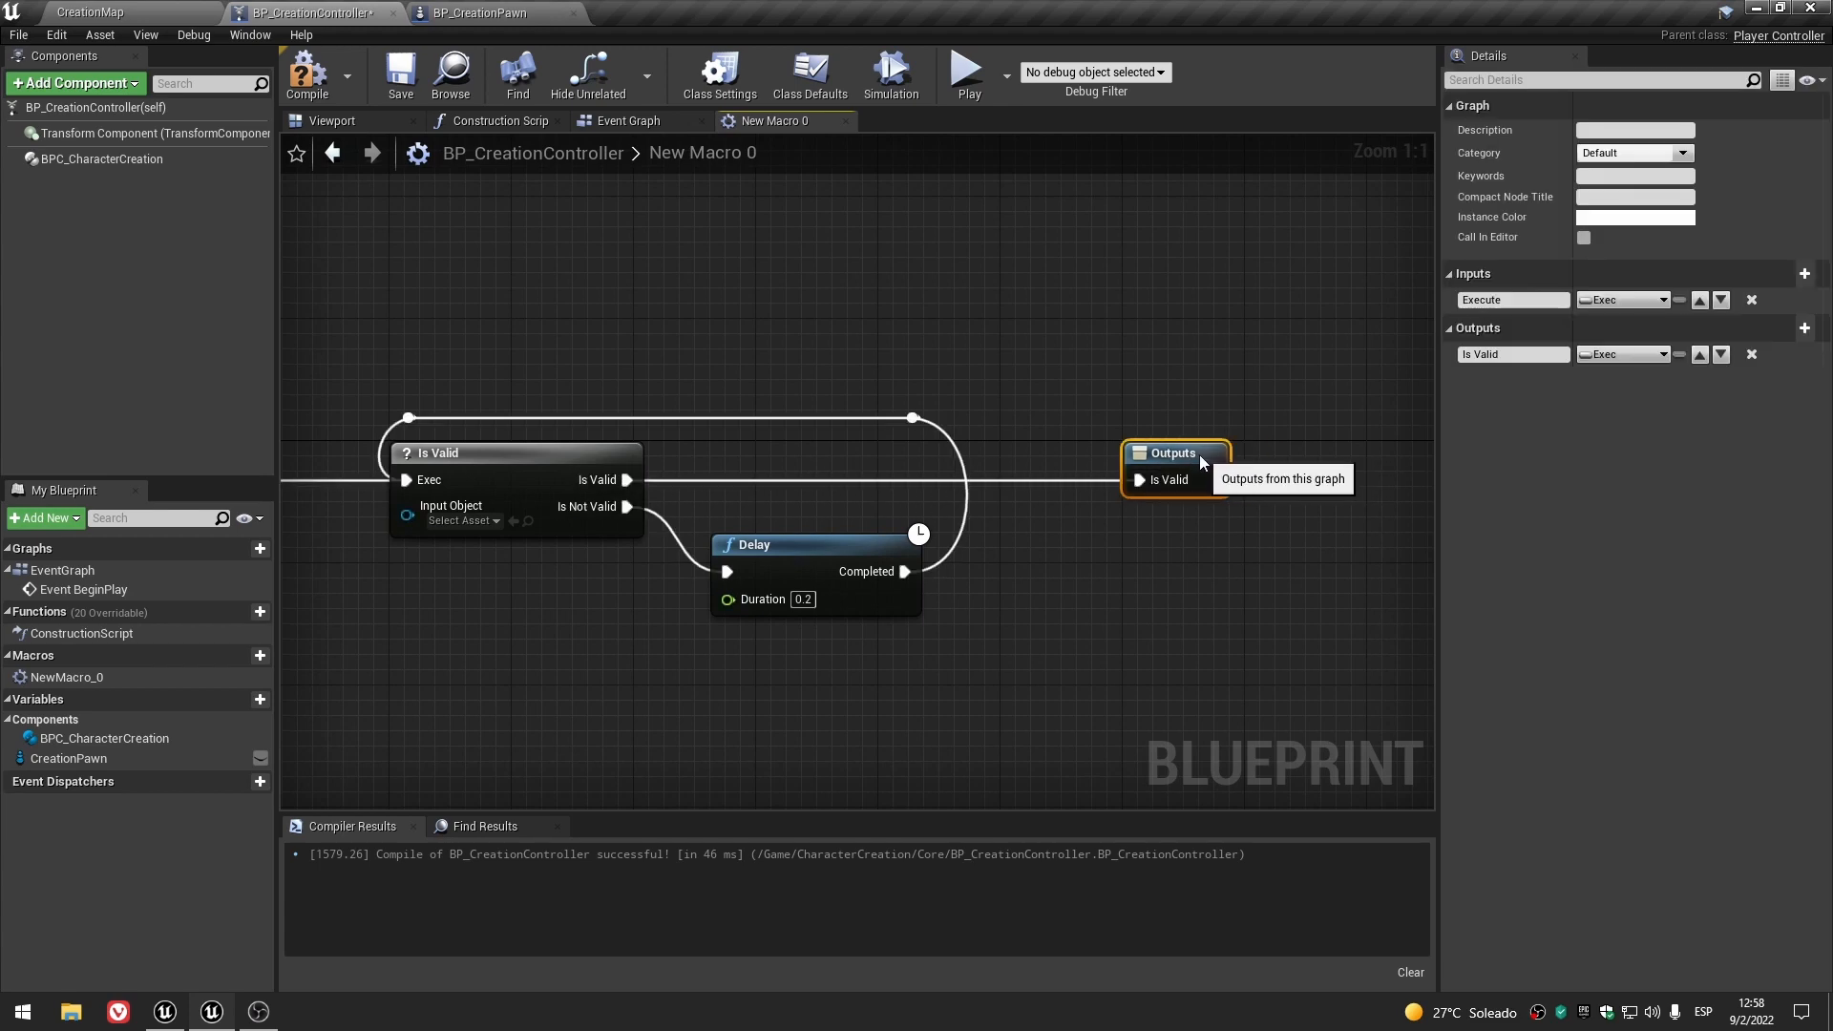
left_click(1517, 355)
type("then")
key("Return")
- Move the Delay node closer to the Is Valid wire and shift the loop's far reroute point outward to match
scroll(628, 622, "down", 1)
right_click_drag(600, 625, 758, 598)
left_click(861, 575)
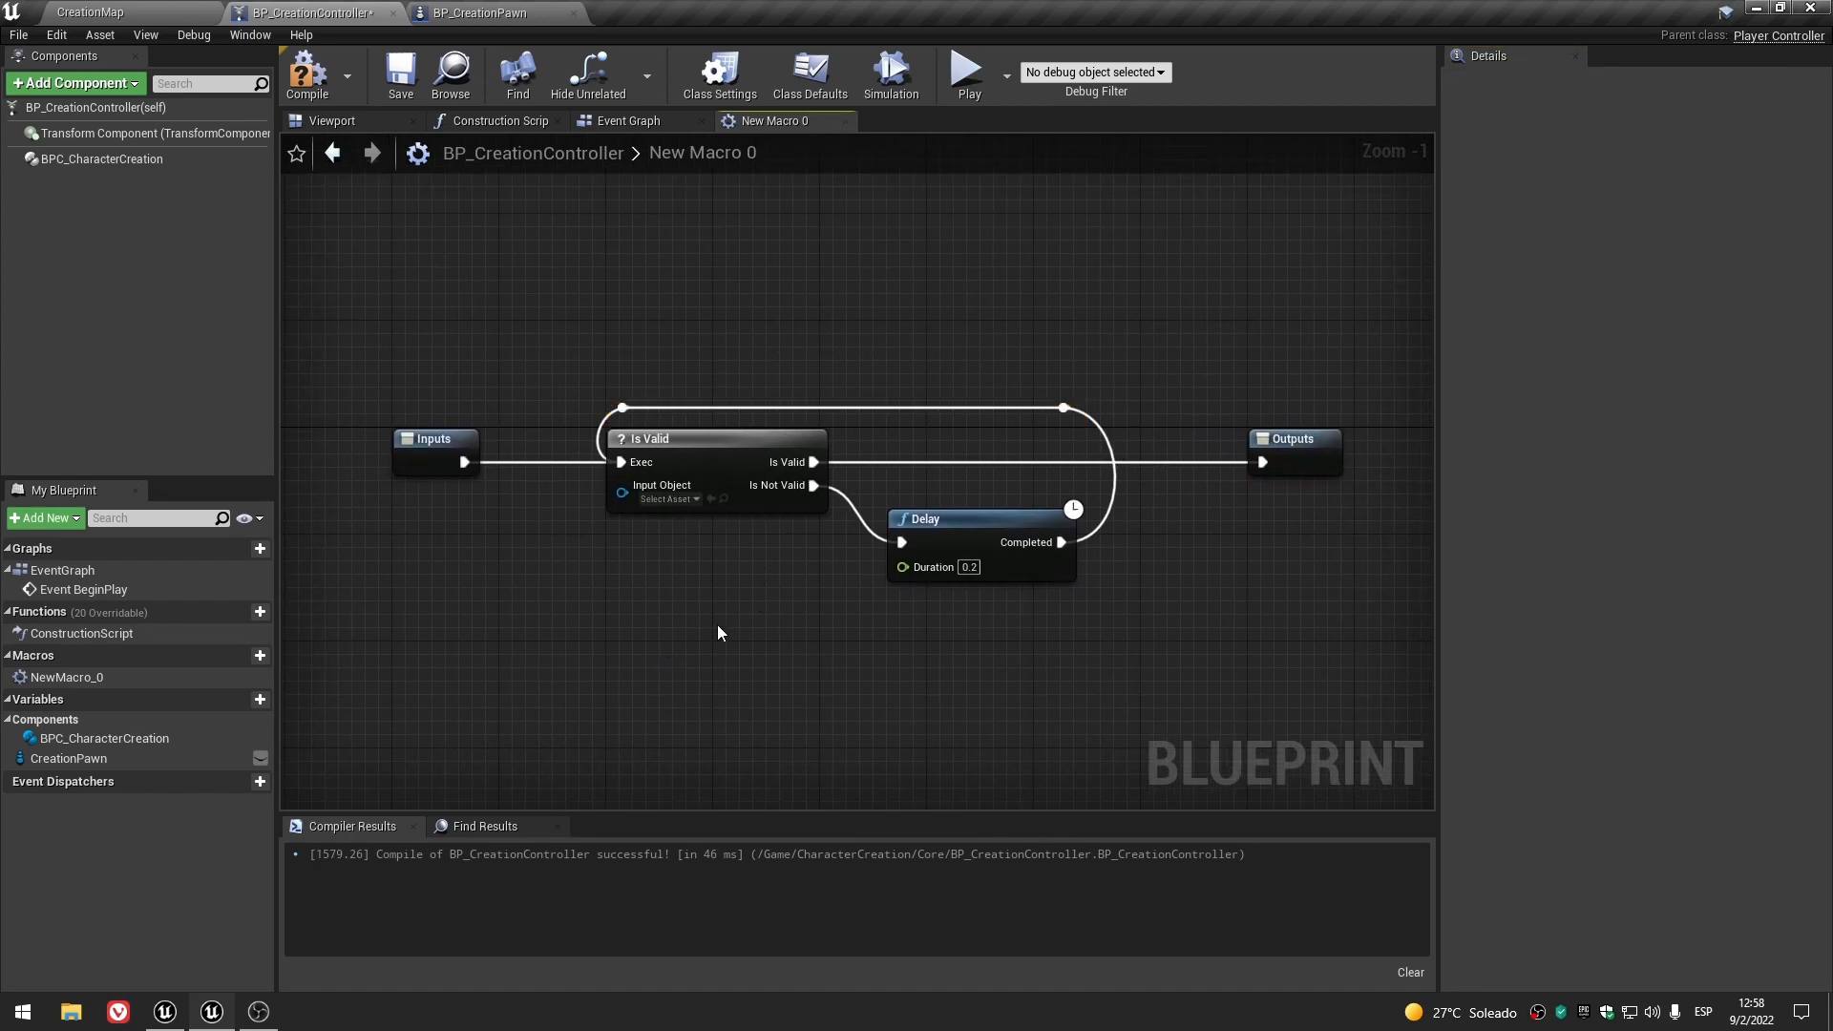
scroll(749, 625, "up", 1)
left_click_drag(1020, 503, 1063, 472)
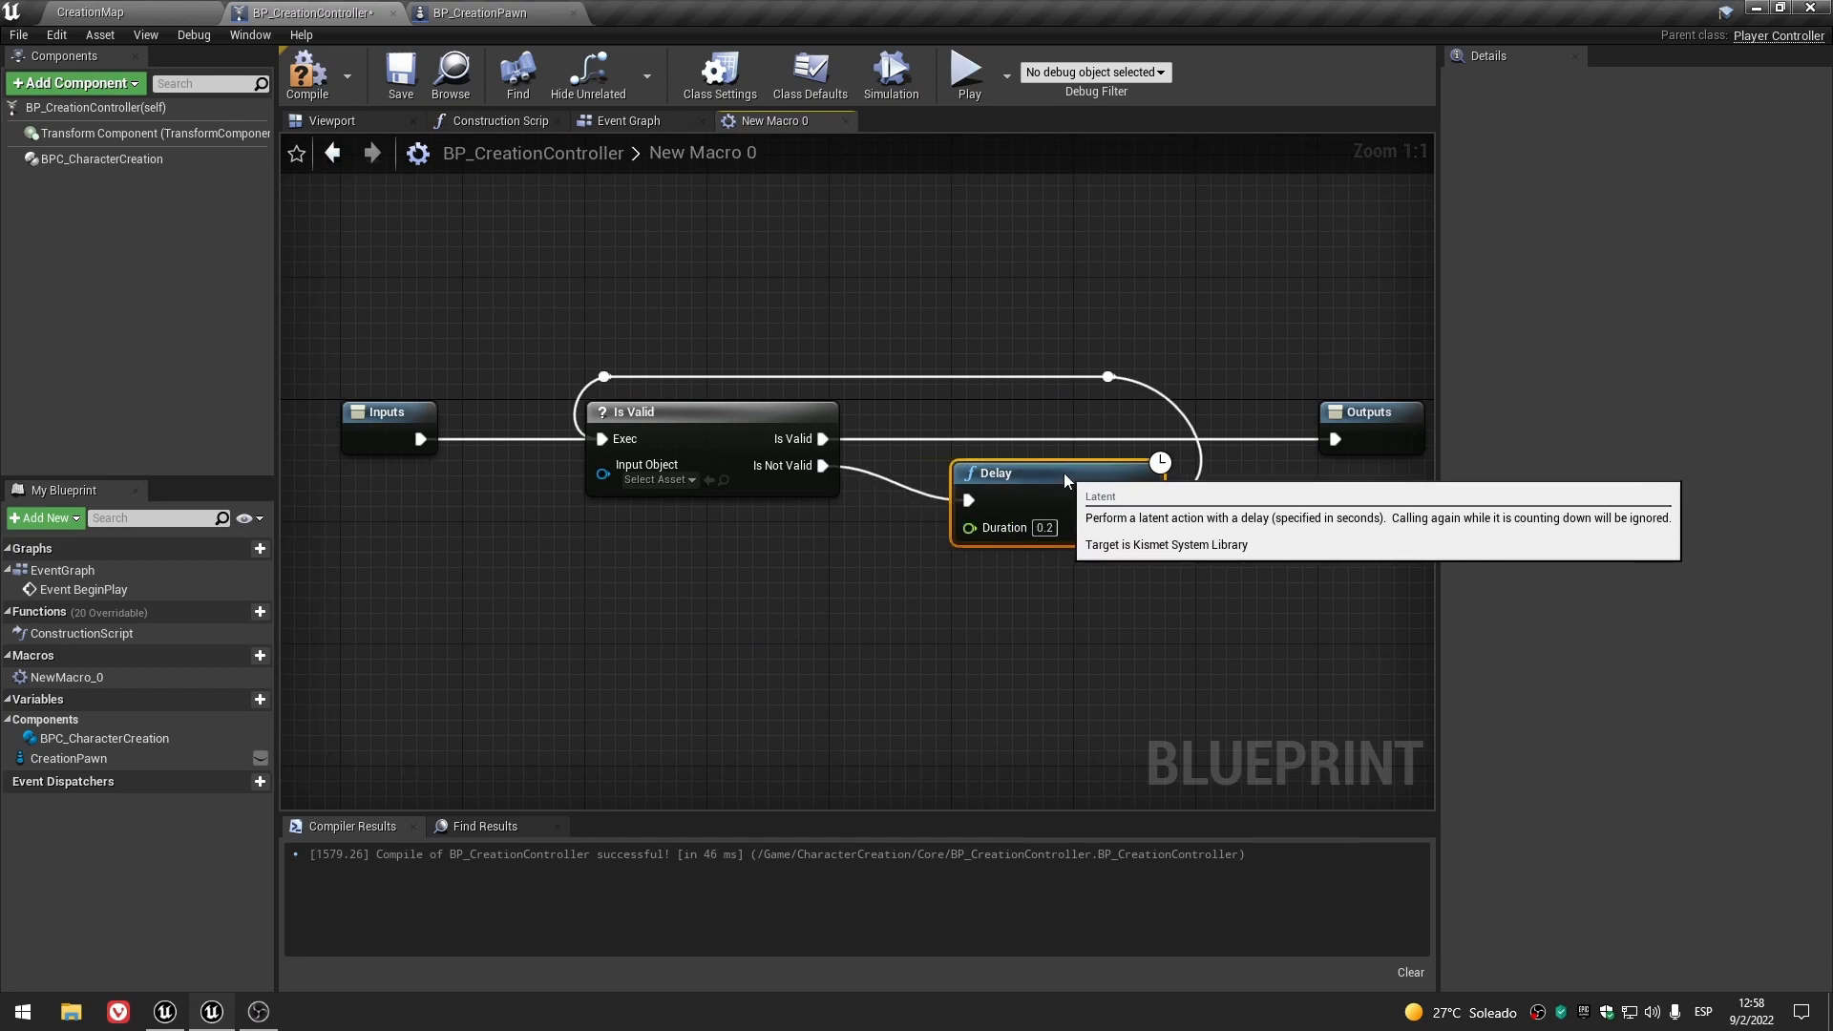
left_click(1108, 380)
left_click(632, 620)
- Expose Is Valid's Input Object as an input of the macro and rename that input to actor
left_click_drag(603, 474, 377, 460)
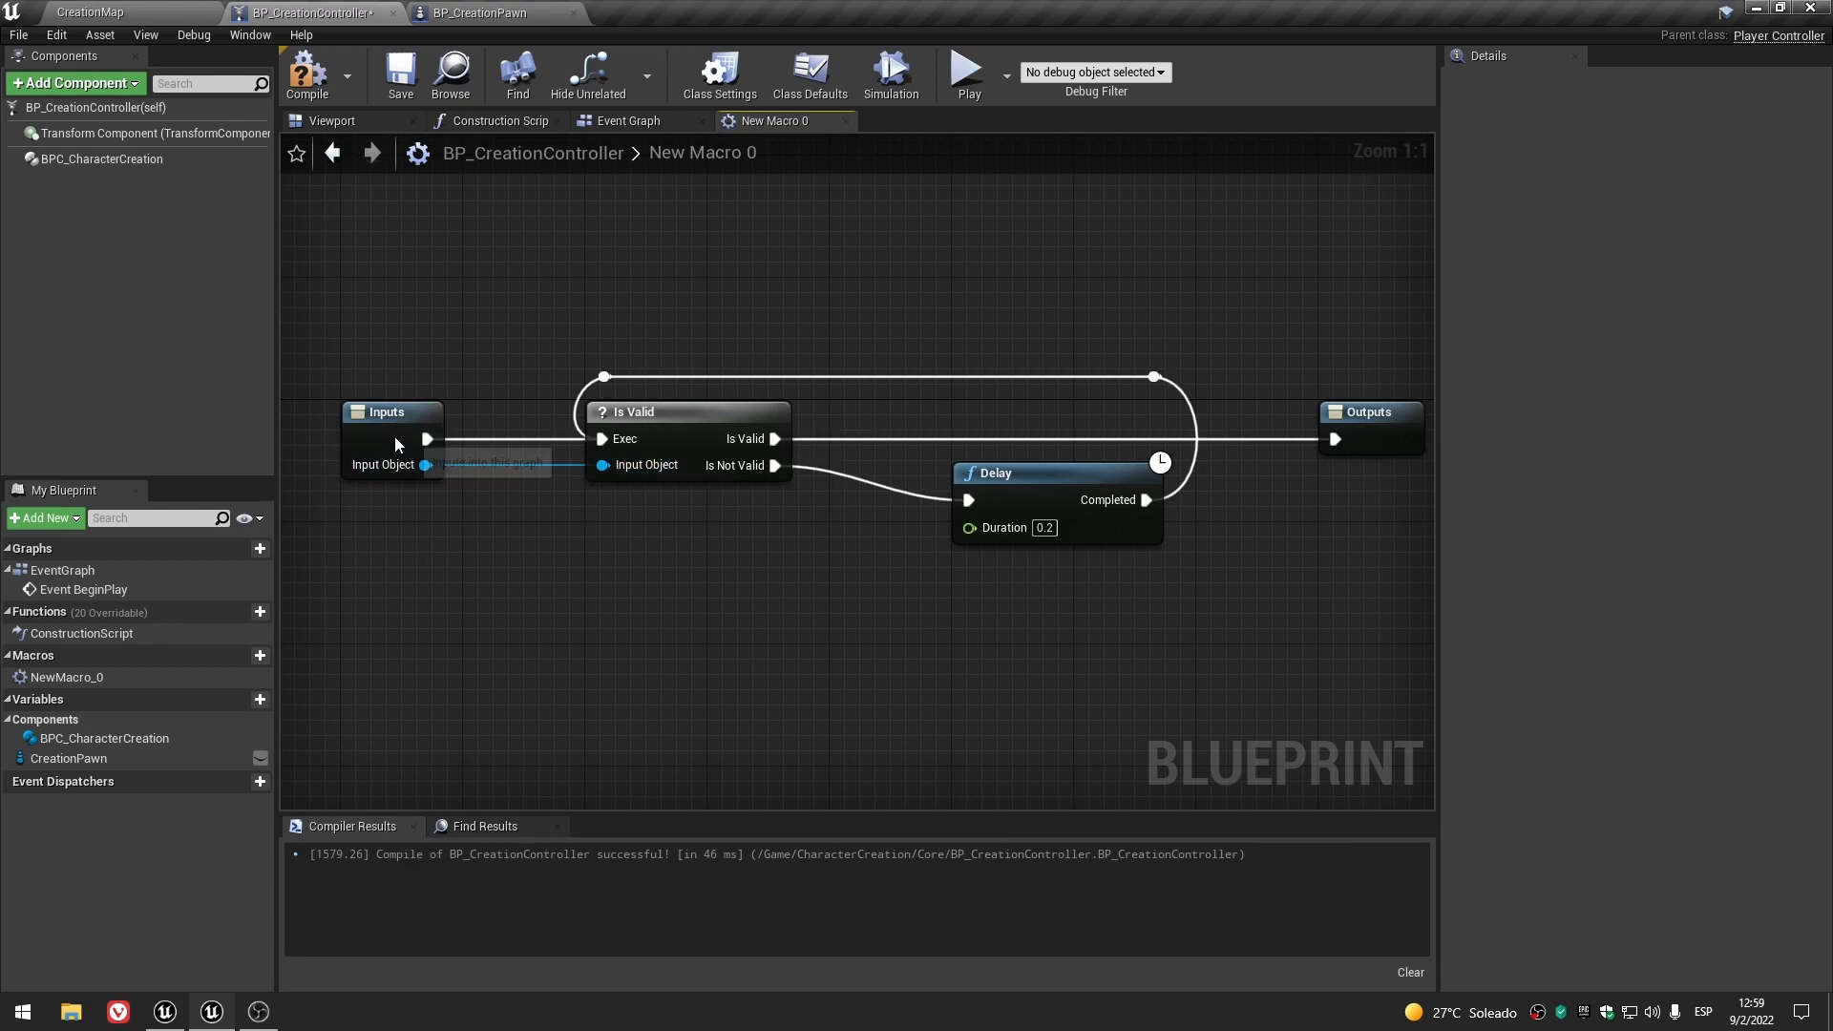
left_click(397, 445)
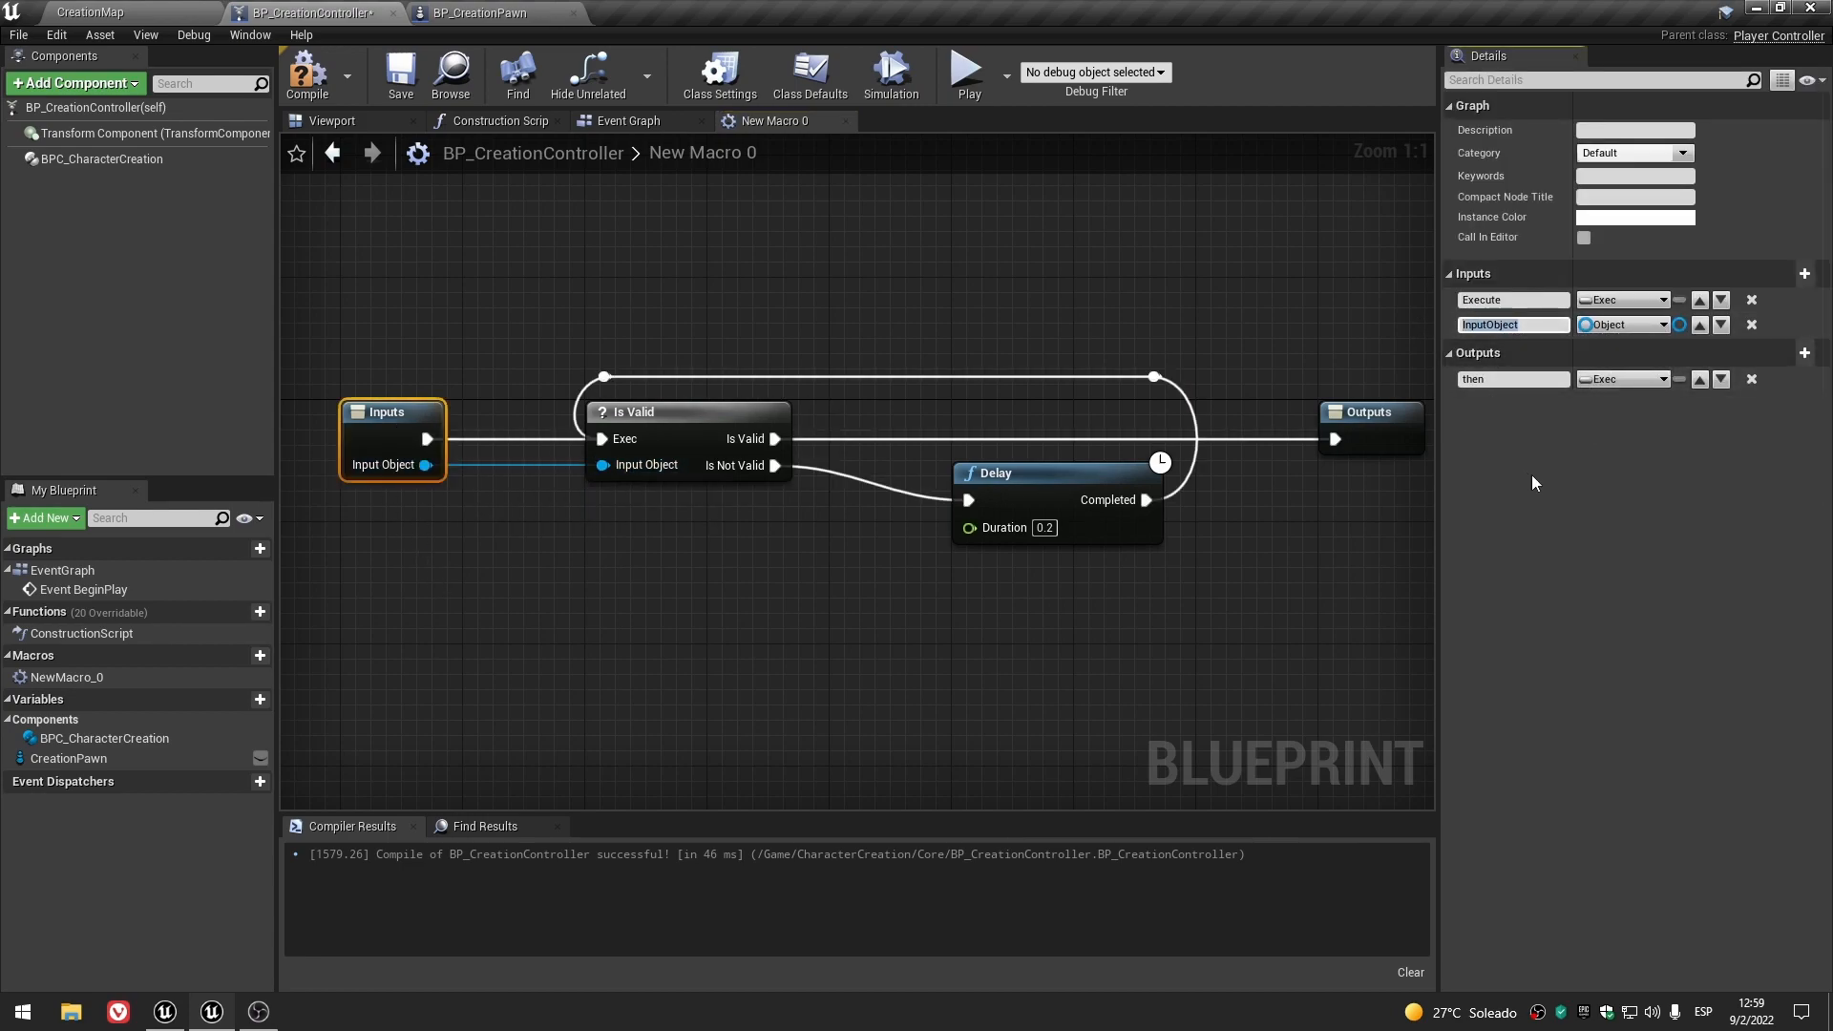
type("actor")
key("Return")
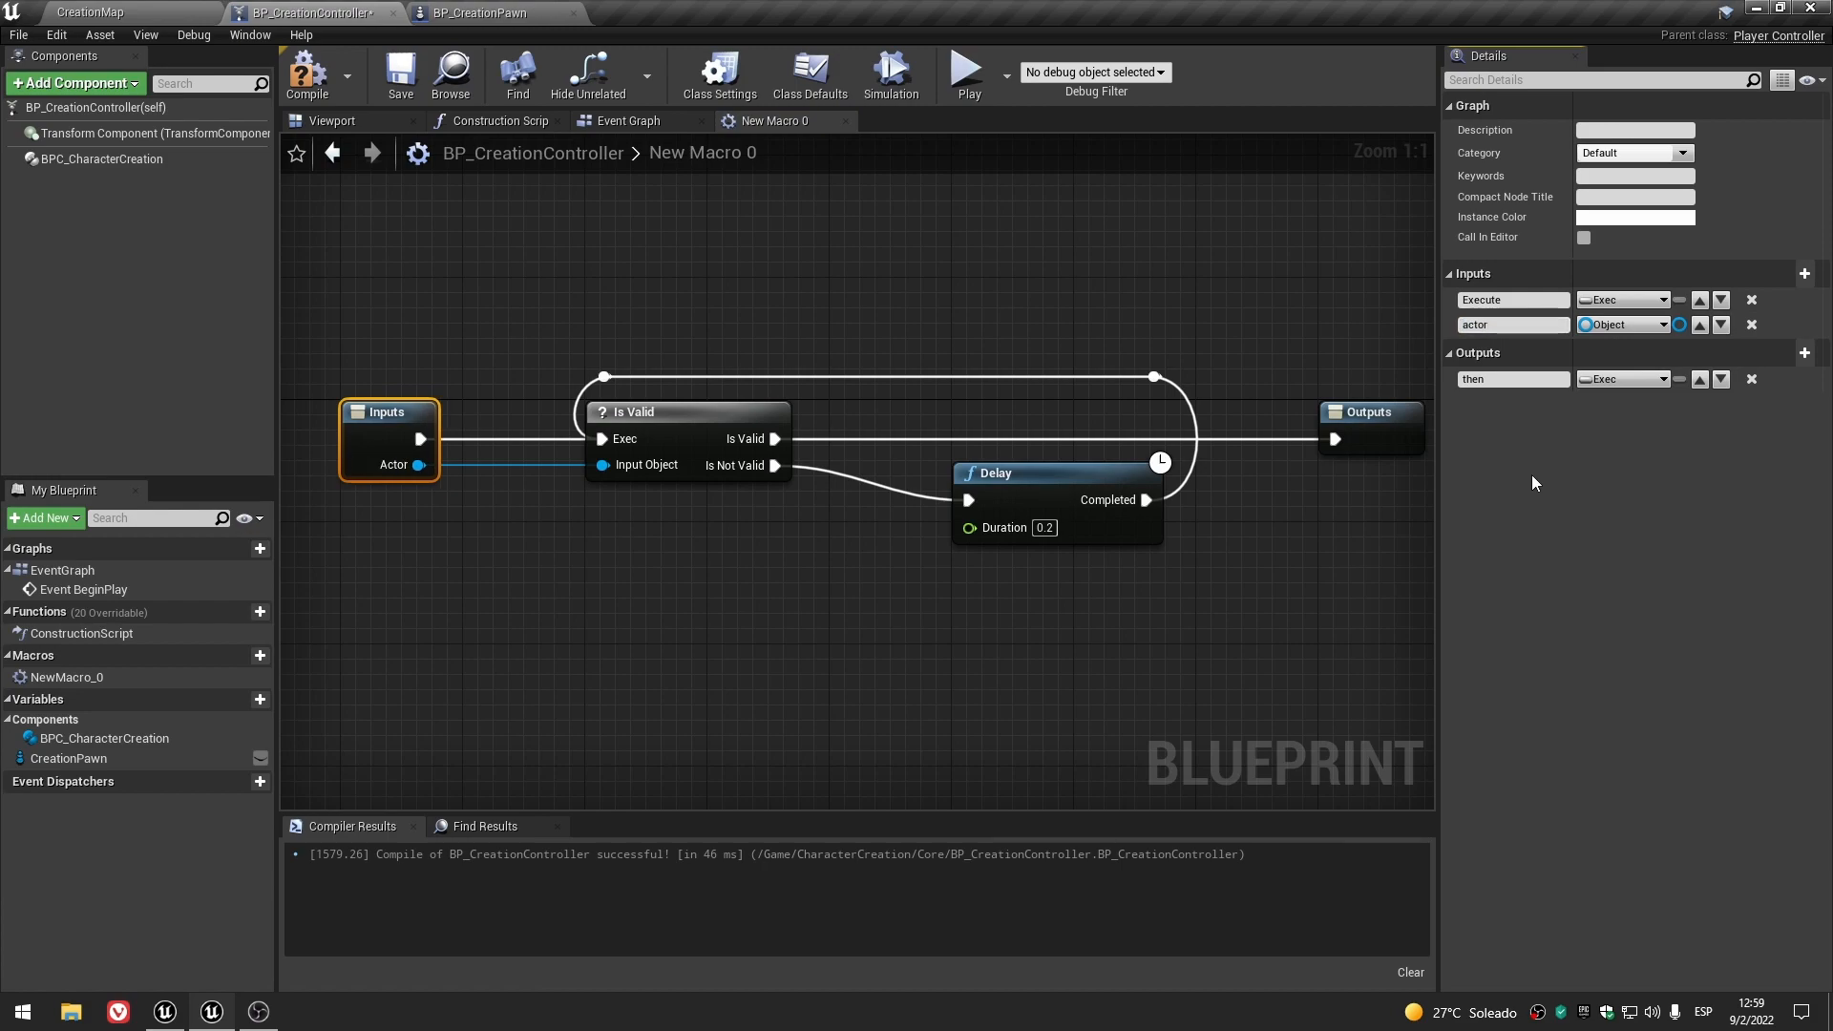
- Rename the macro as ValidationDelayMacro, then compile and save the blueprint
left_click(497, 668)
scroll(716, 642, "down", 1)
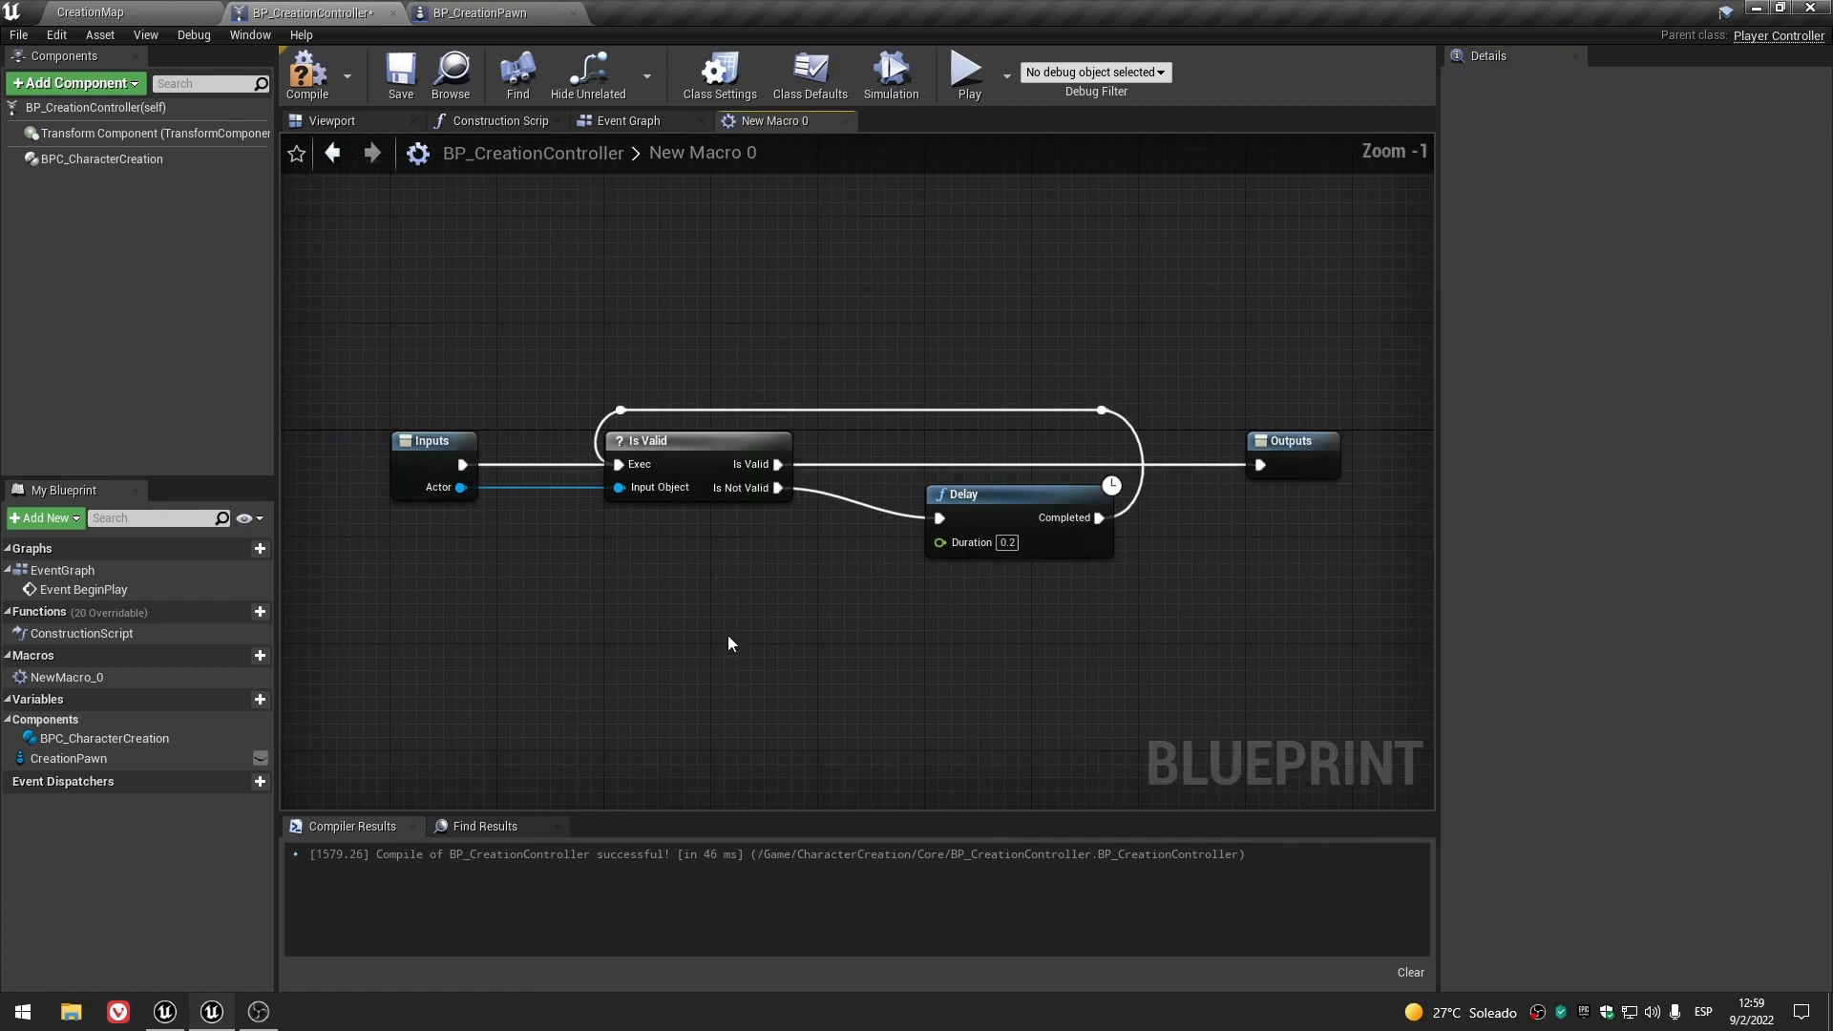
left_click(82, 677)
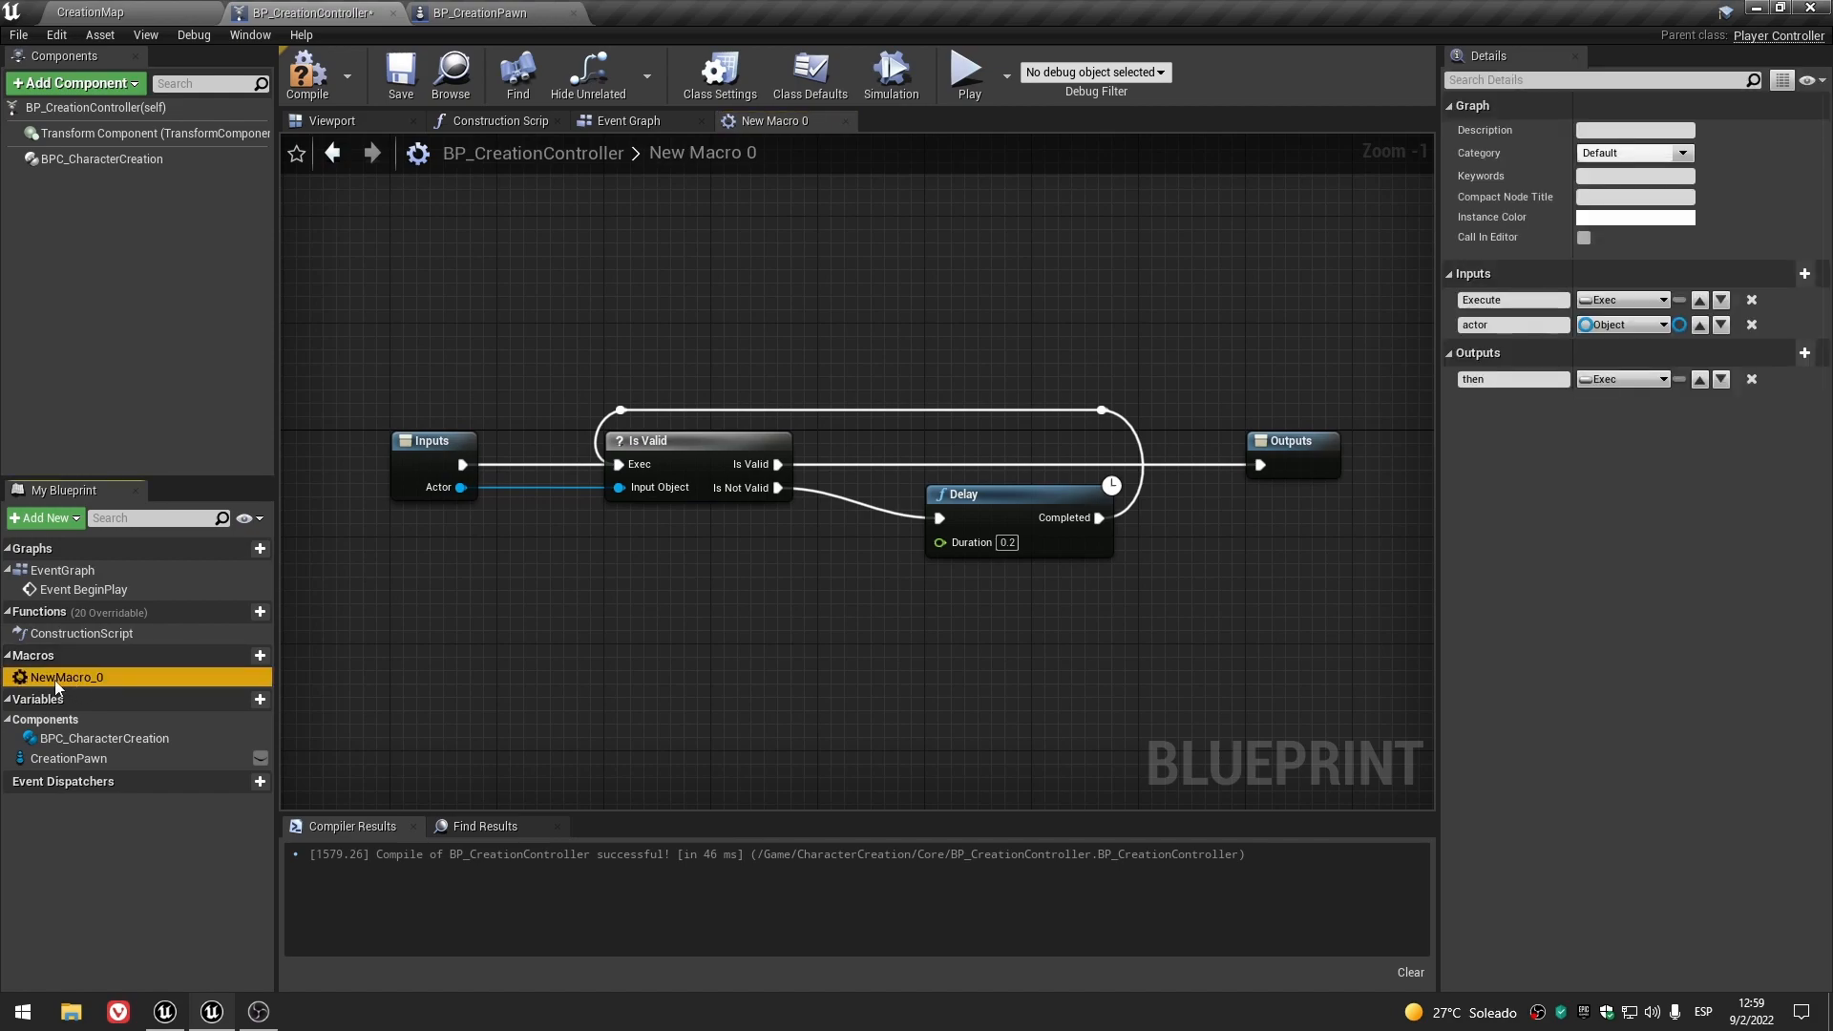
key("F2")
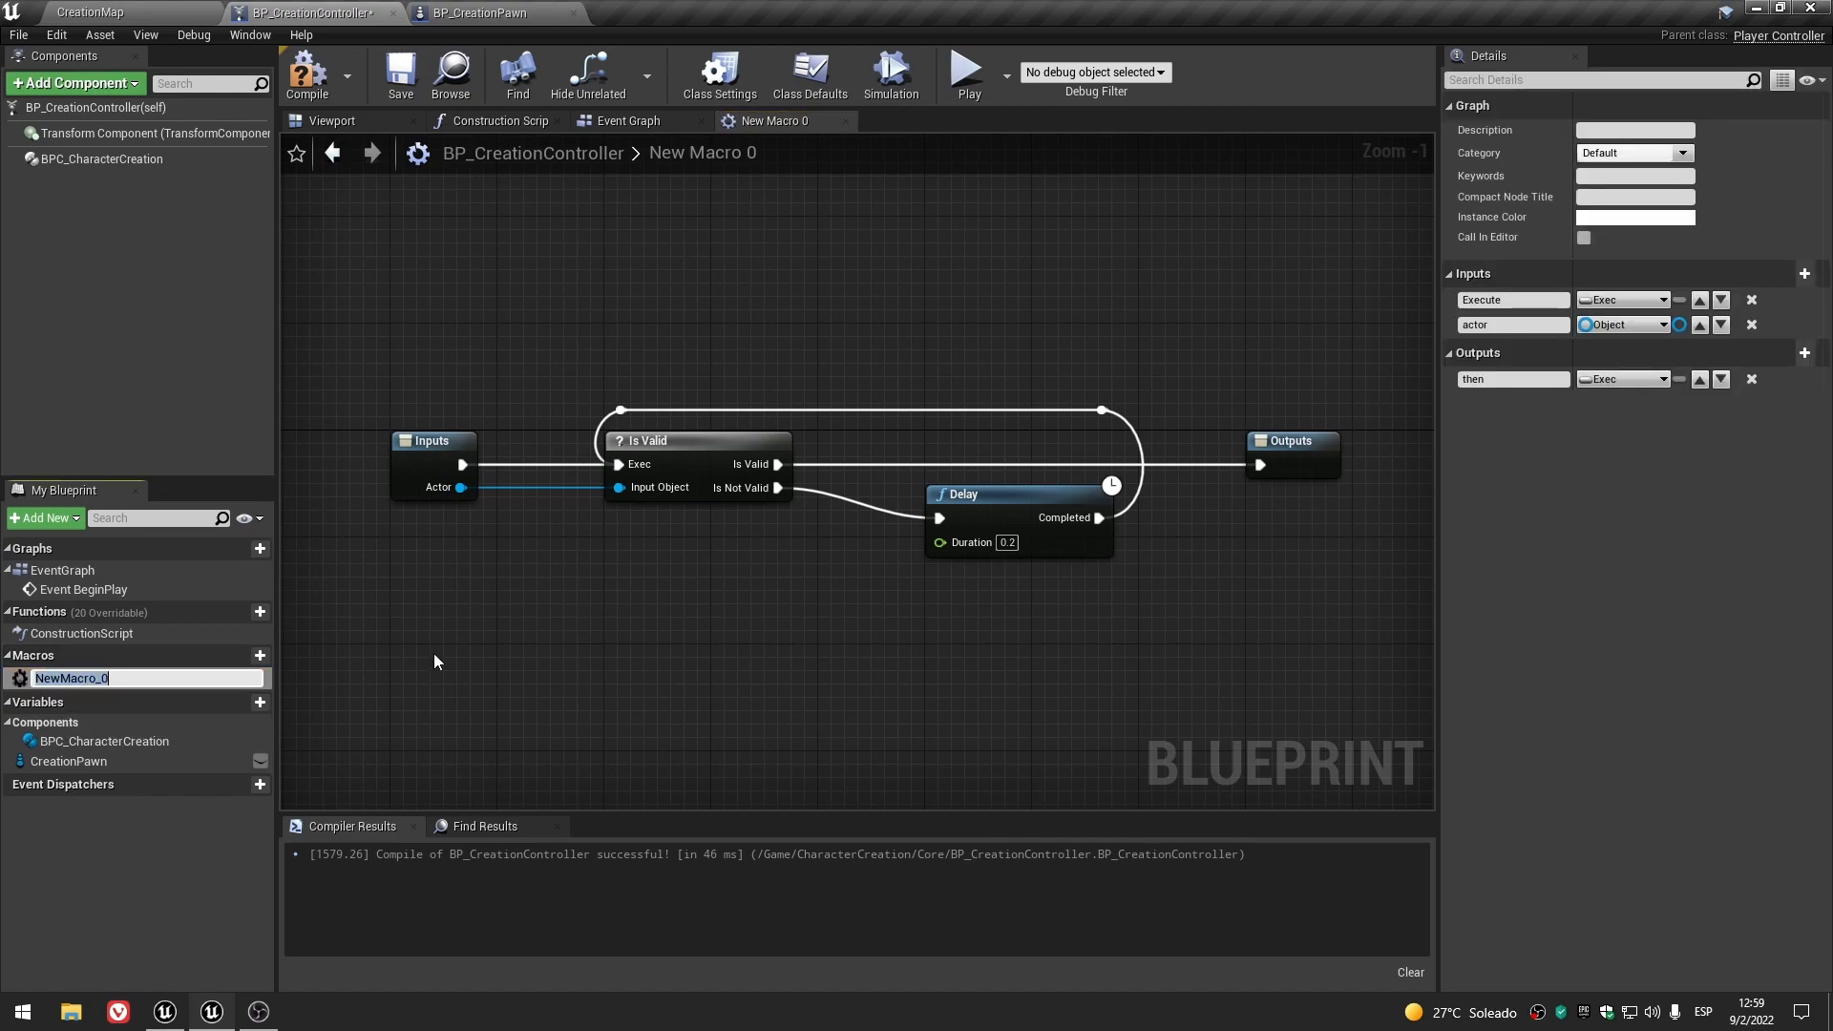
type("ValidationDelayMacro")
key("Return")
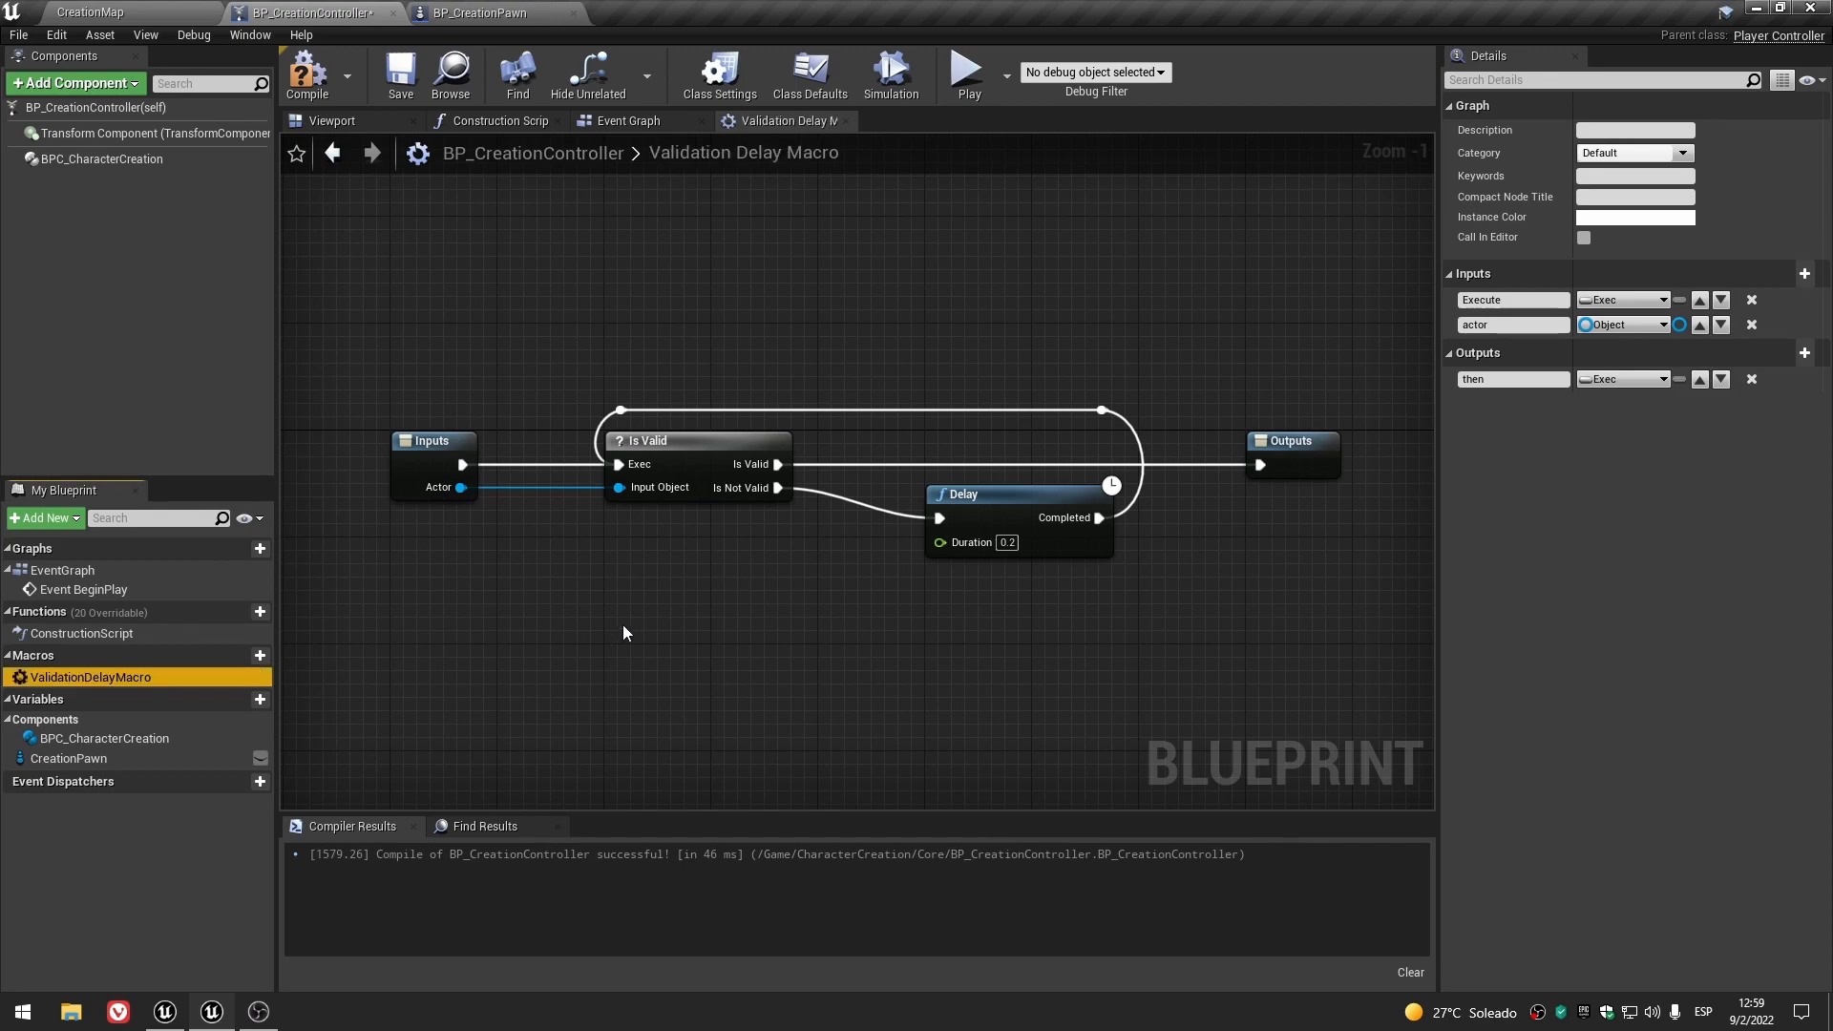
left_click(401, 74)
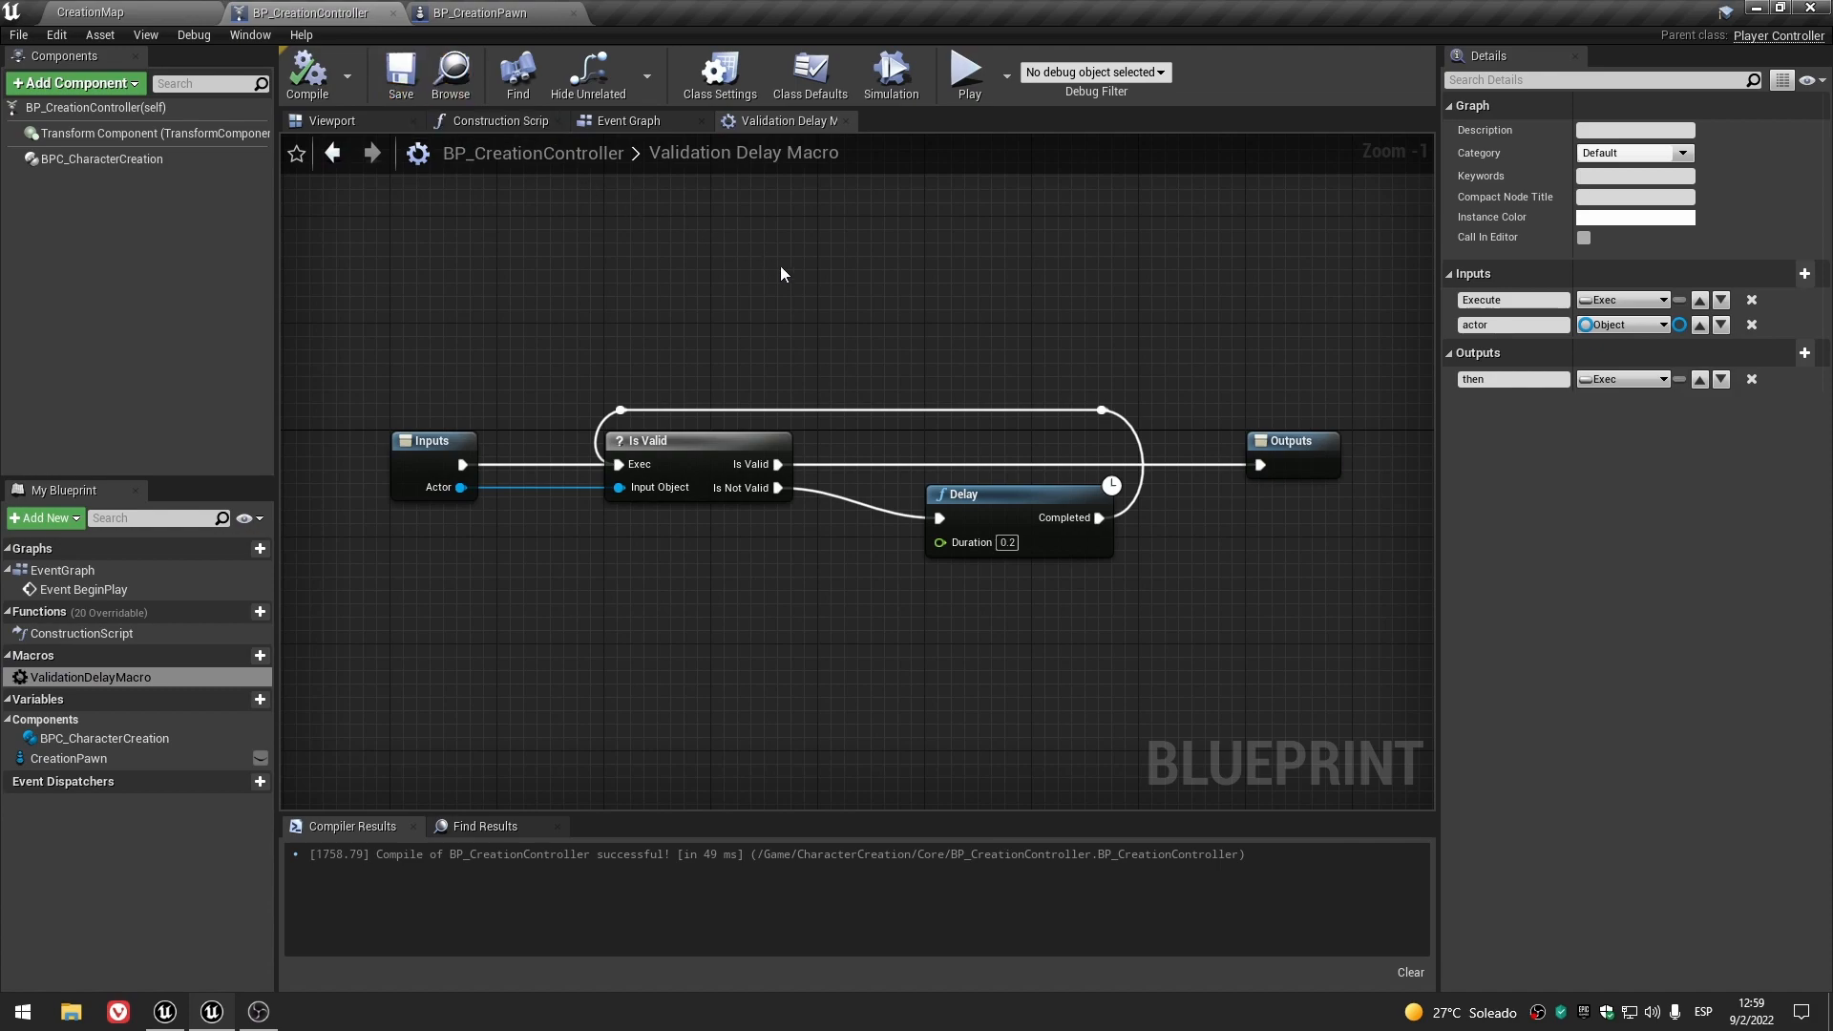
- In the Event Graph, place the Validation Delay Macro node beside Initialize and connect Creation Pawn to its Actor input
left_click(632, 122)
scroll(859, 552, "up", 1)
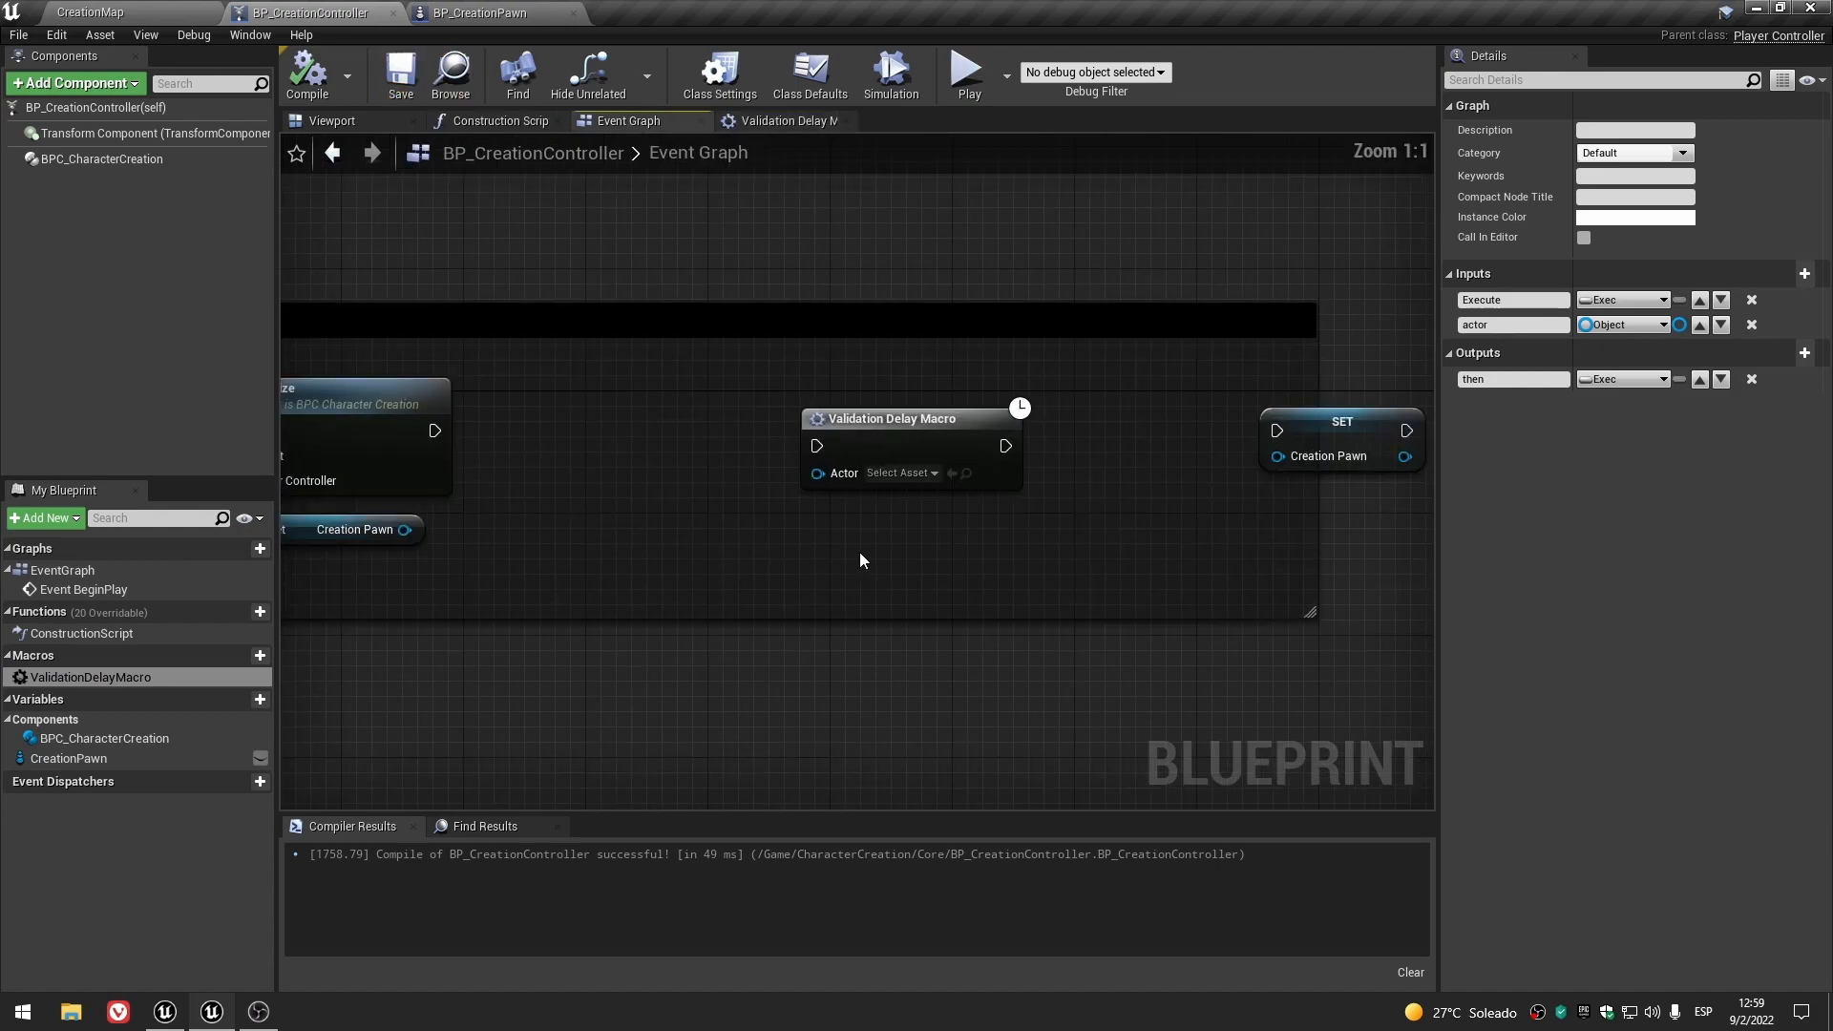
left_click_drag(984, 465, 714, 401)
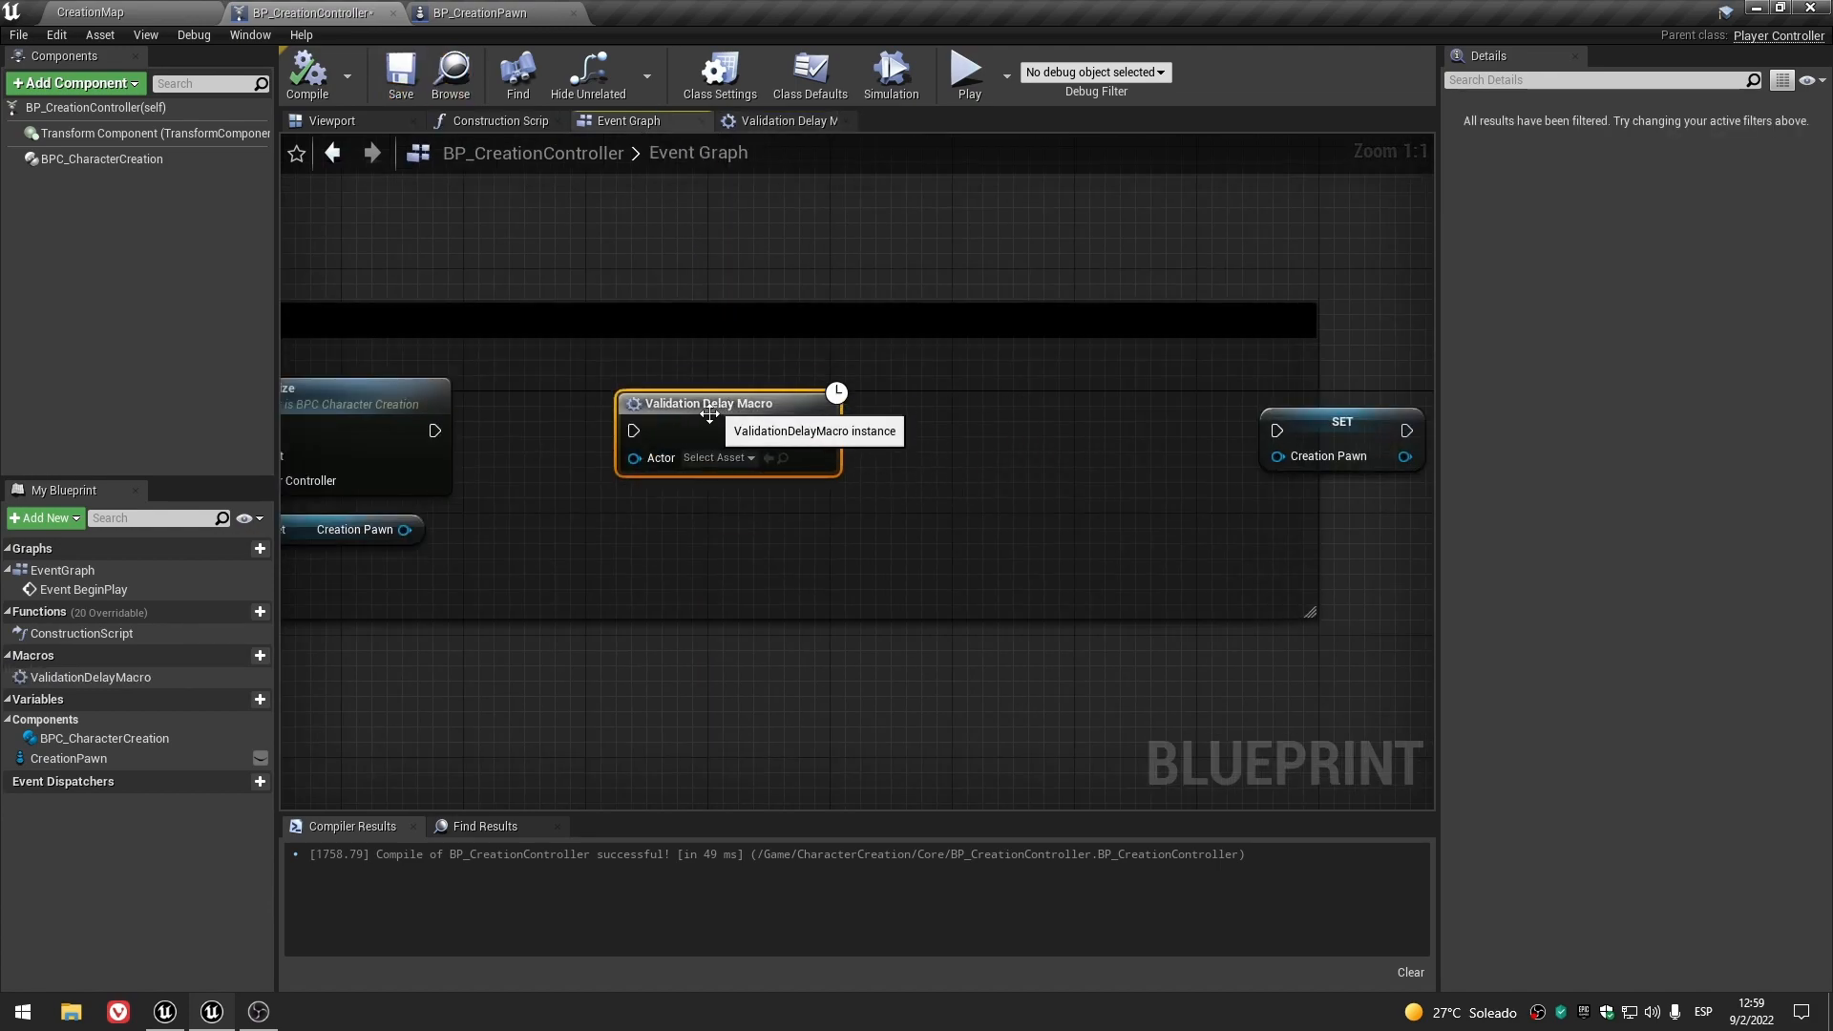
right_click_drag(600, 536, 847, 518)
left_click(846, 519)
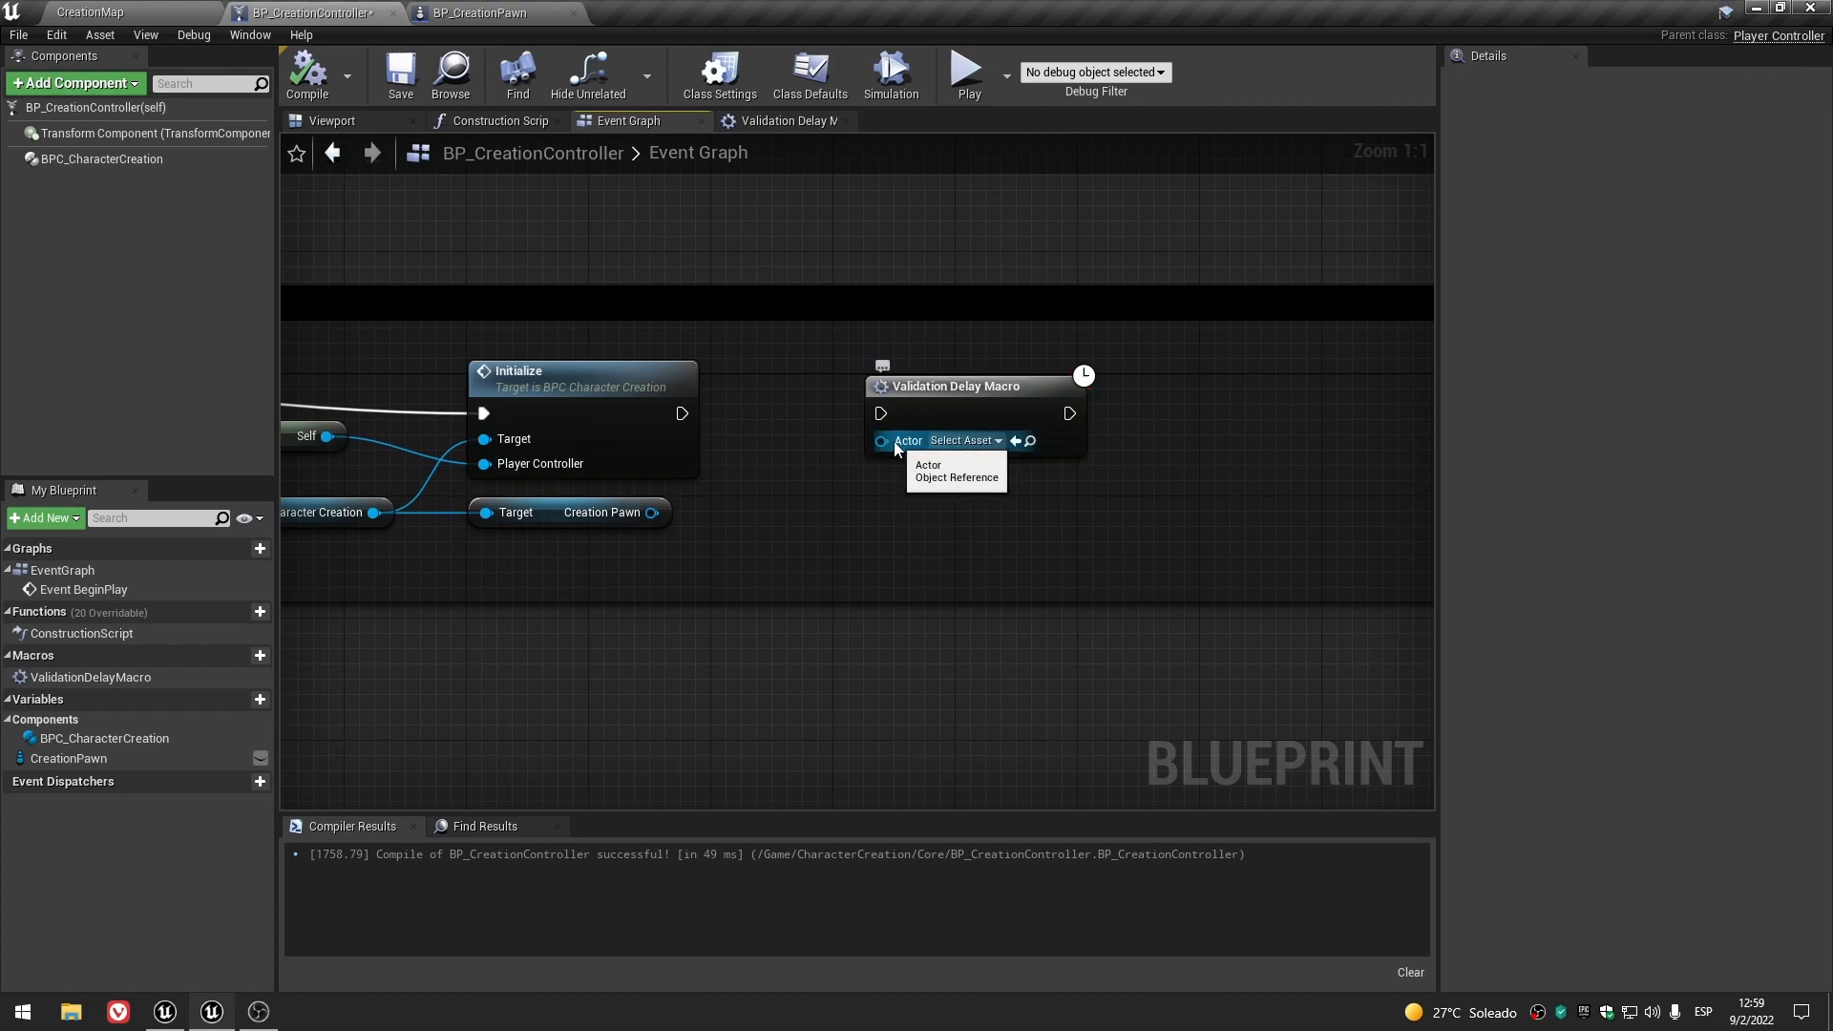
left_click_drag(652, 513, 882, 440)
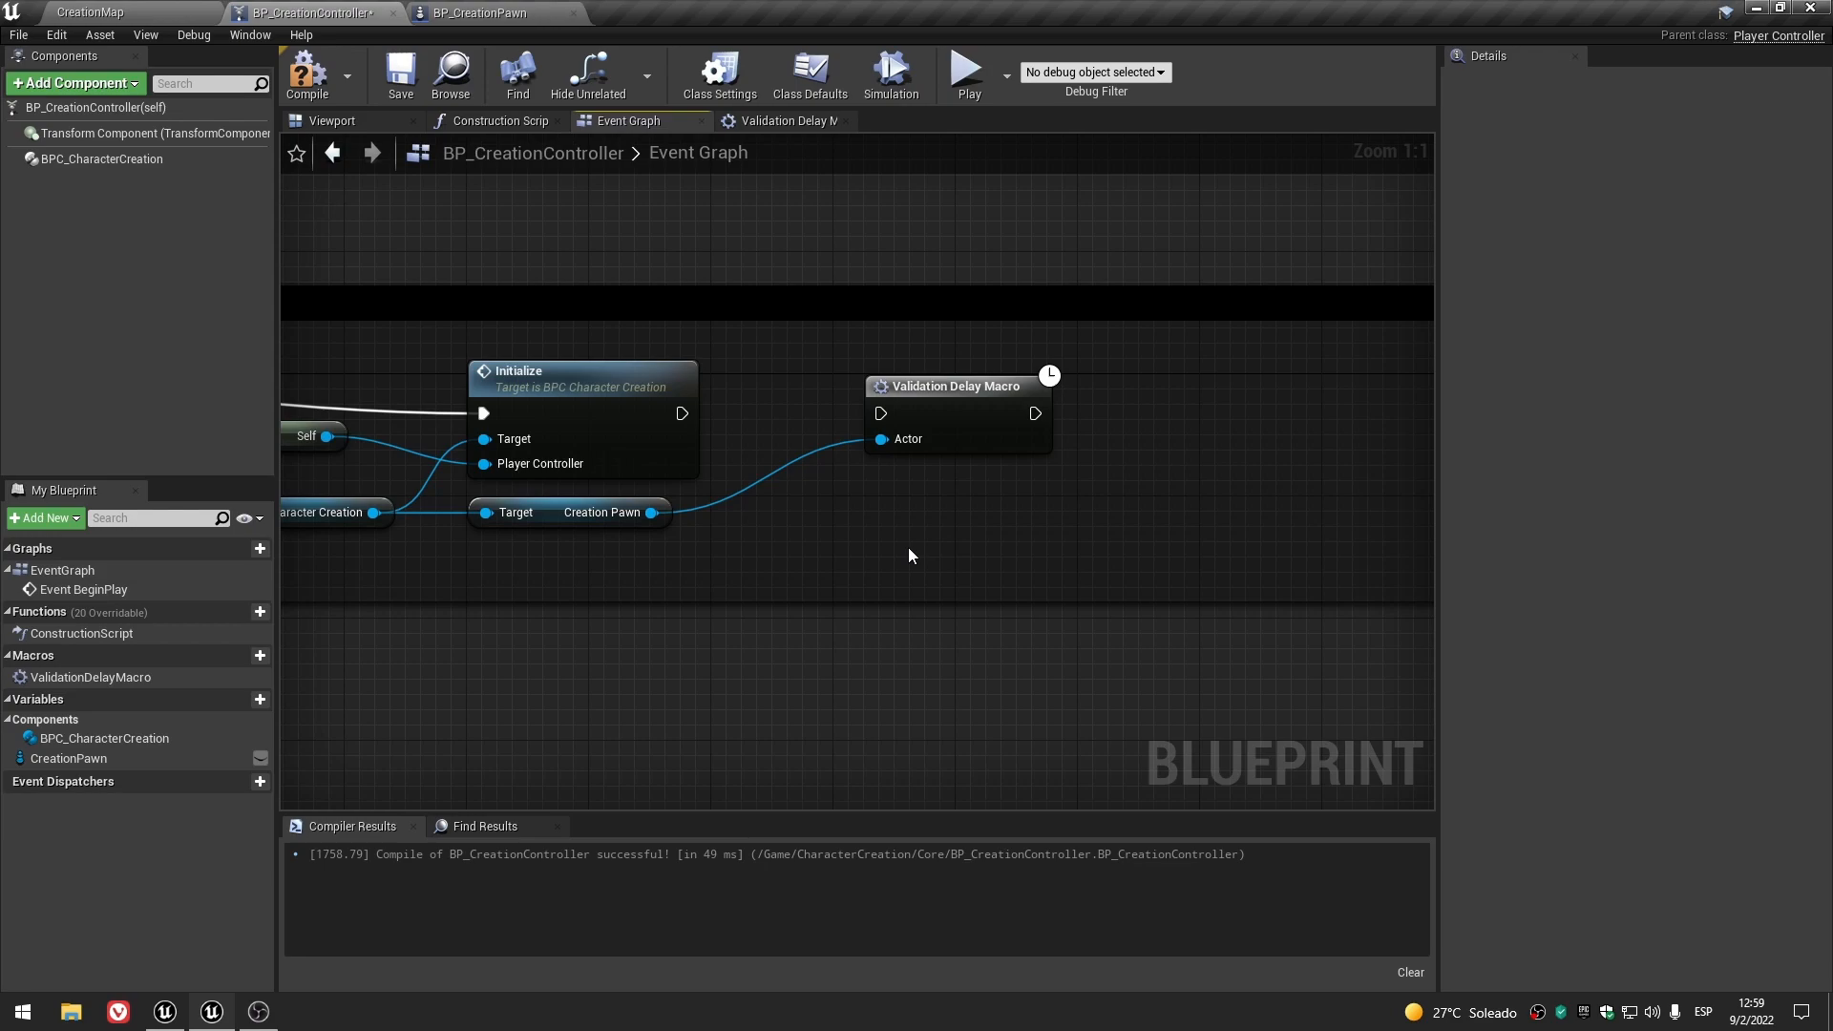
left_click_drag(952, 401, 921, 401)
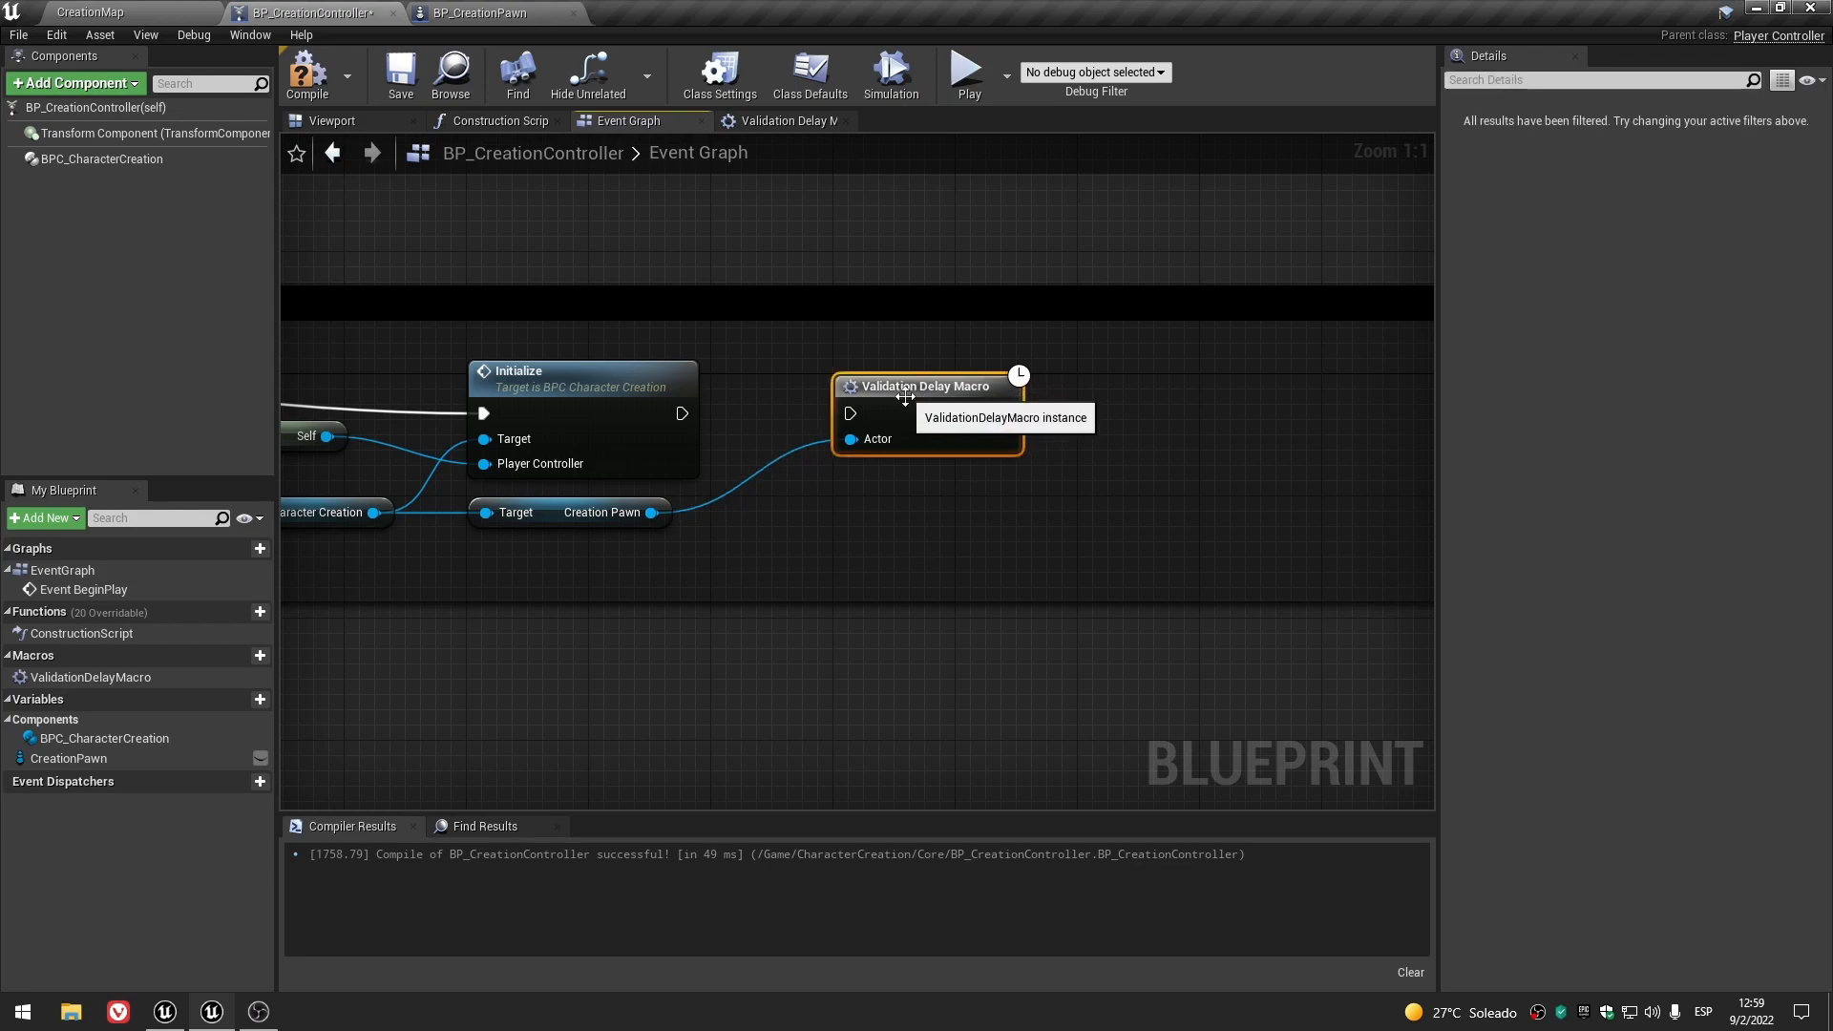
- Try exposing Is Valid as a second execution output on the macro's Outputs node
left_click(772, 126)
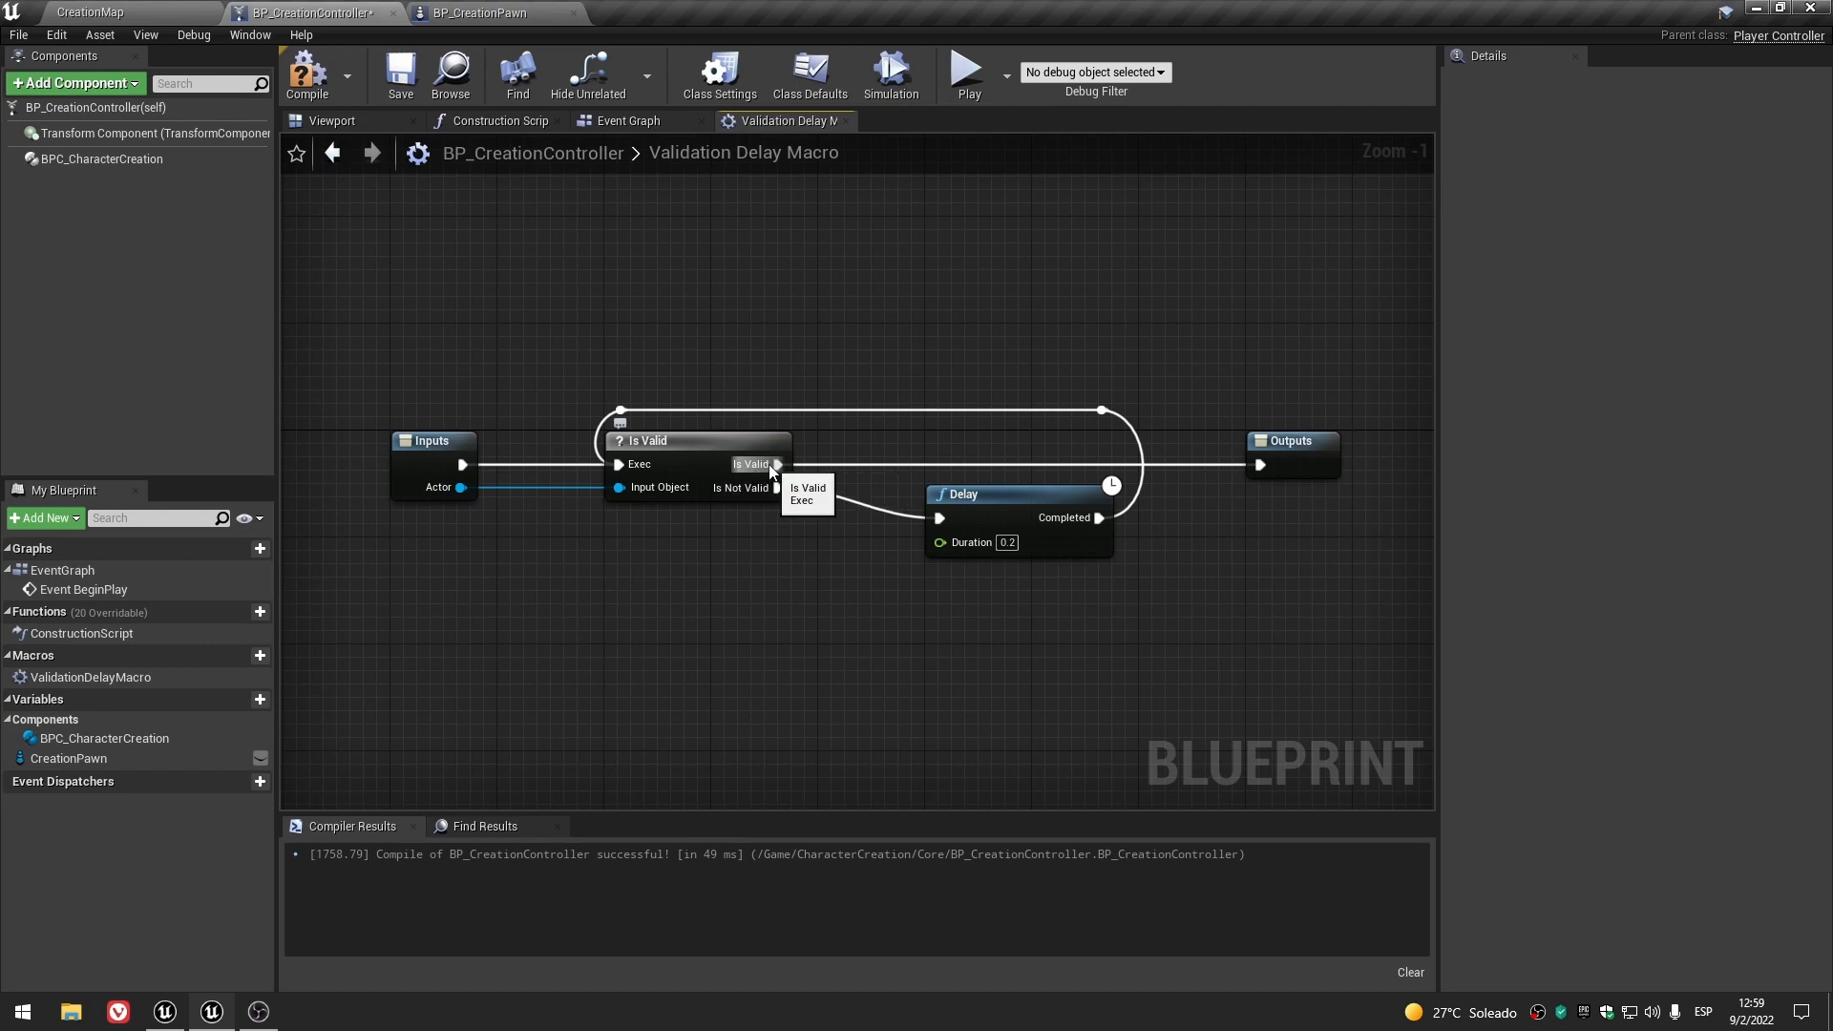
left_click(661, 117)
left_click_drag(1004, 414, 1208, 412)
left_click(1148, 446)
left_click(787, 120)
left_click_drag(776, 464, 1299, 468)
left_click(1288, 482)
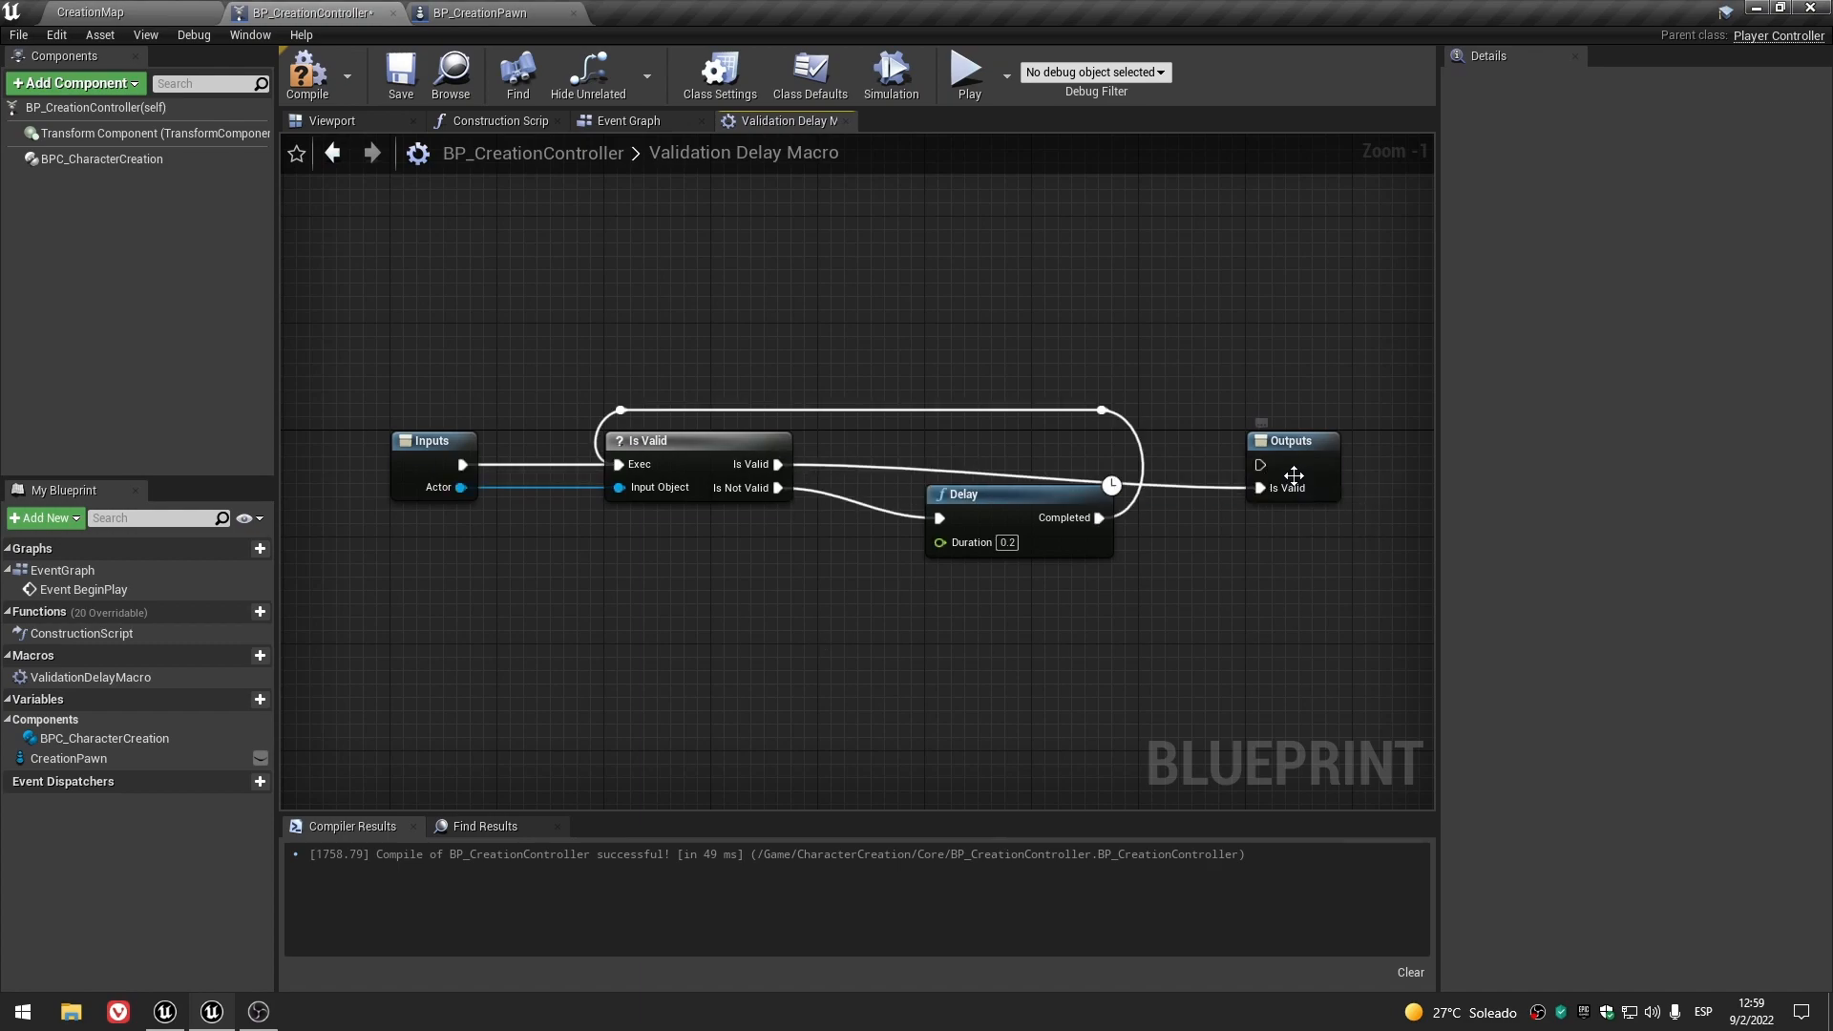
- Remove the extra Is Valid output from the macro and reconnect the Is Valid pin to the original then output
left_click(1750, 404)
left_click(1279, 587)
left_click_drag(778, 464, 1260, 464)
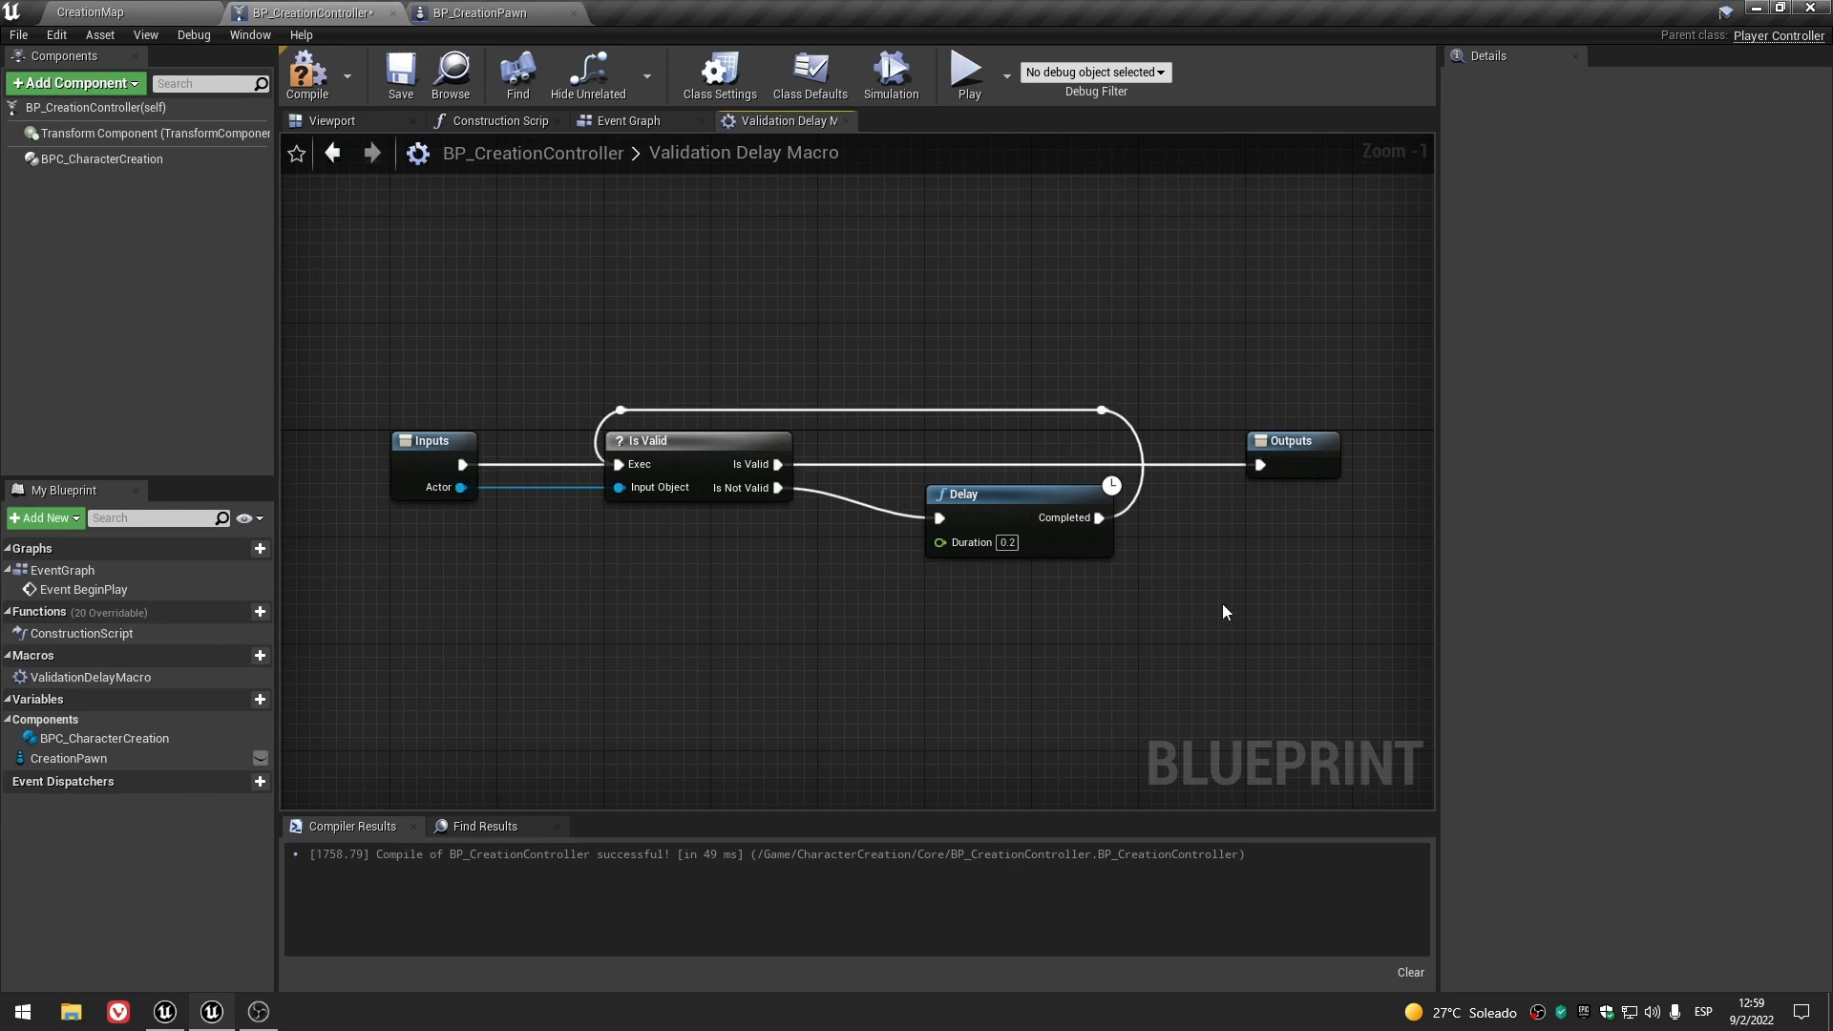
- Expose the Delay node's Duration as an input on the macro's Inputs node
left_click(1041, 495)
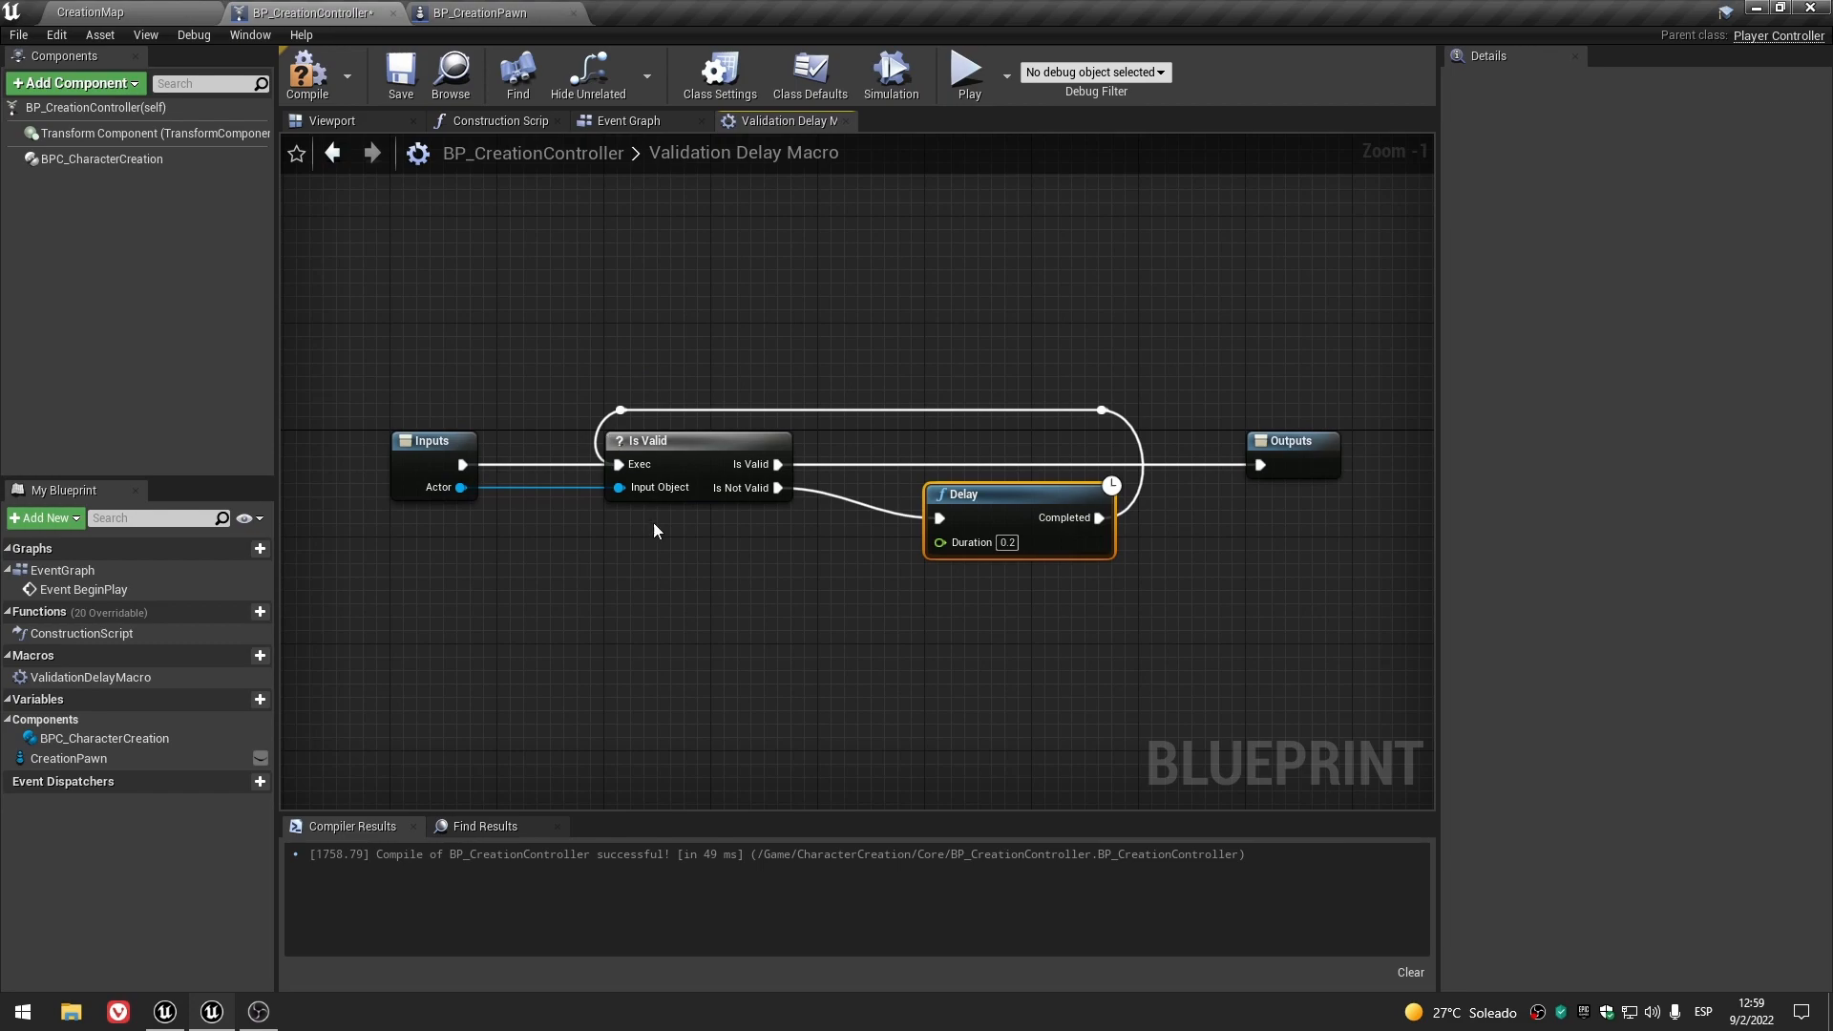
scroll(644, 518, "up", 1)
left_click_drag(1067, 541, 466, 489)
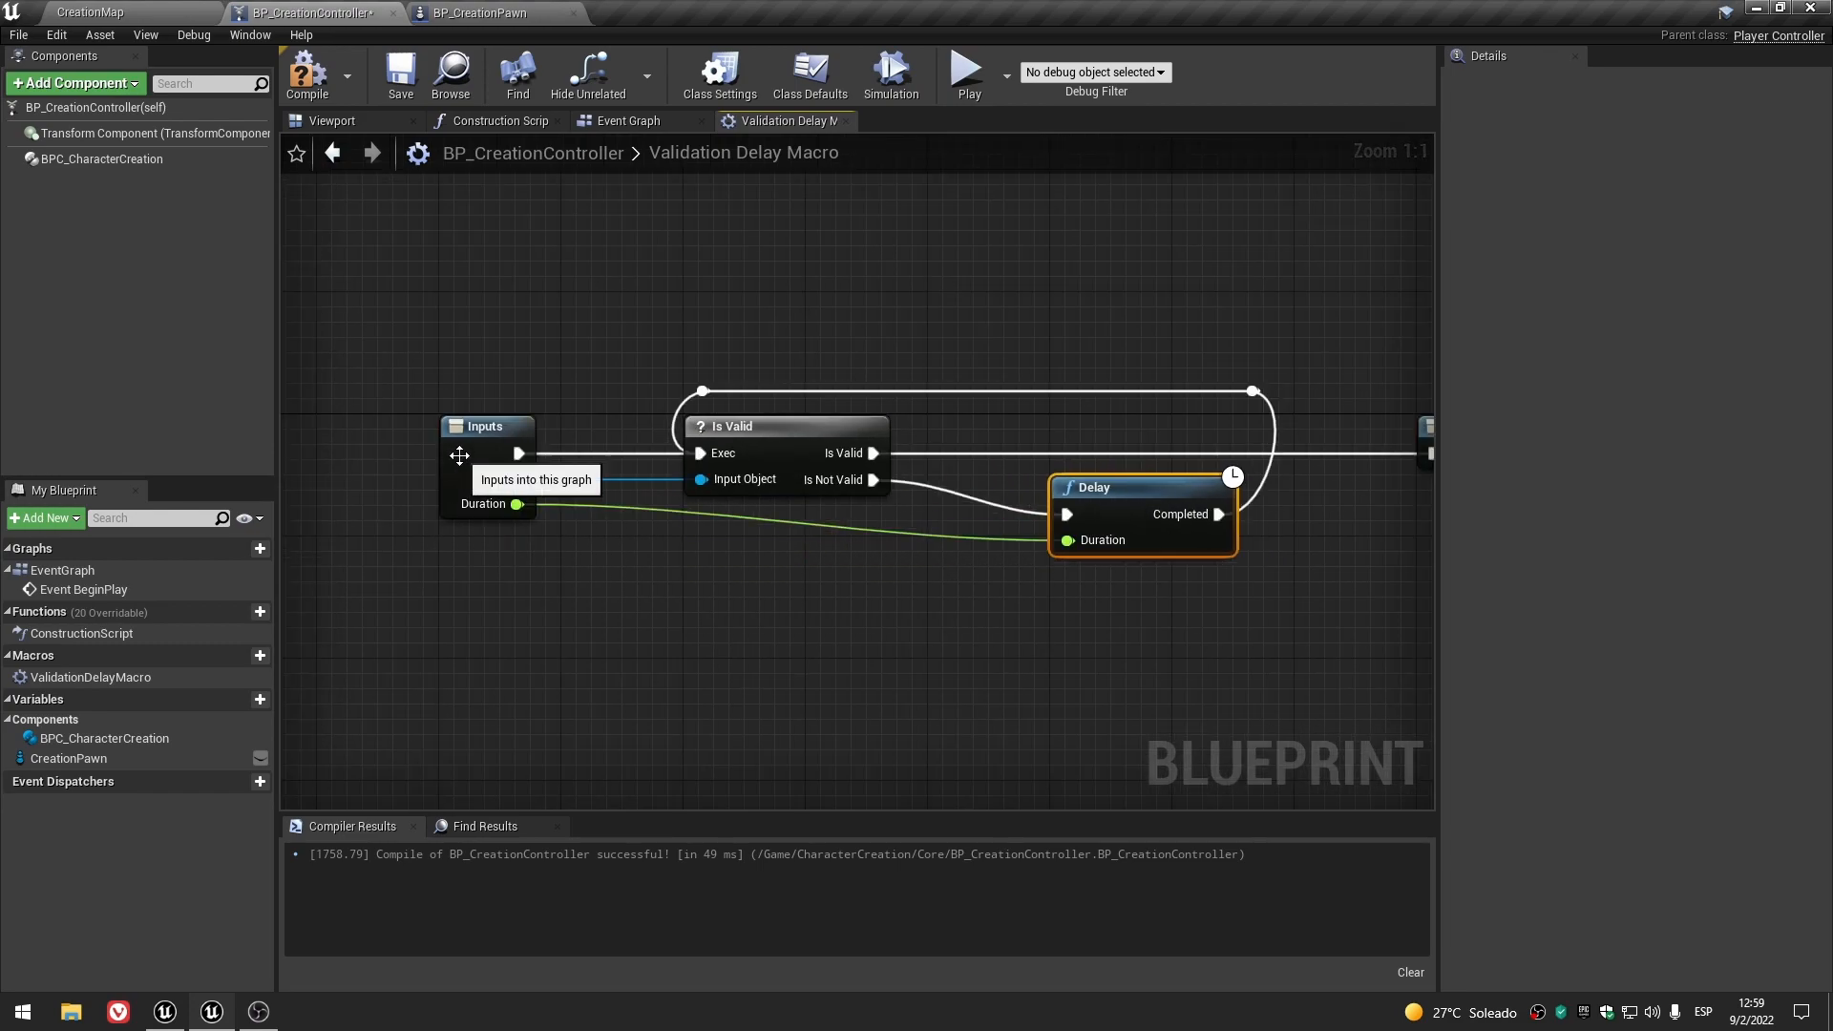
- Set the default value of the macro's Duration input to 0.2
left_click(460, 455)
left_click(1449, 350)
left_click(1601, 373)
type("0.1")
key("Return")
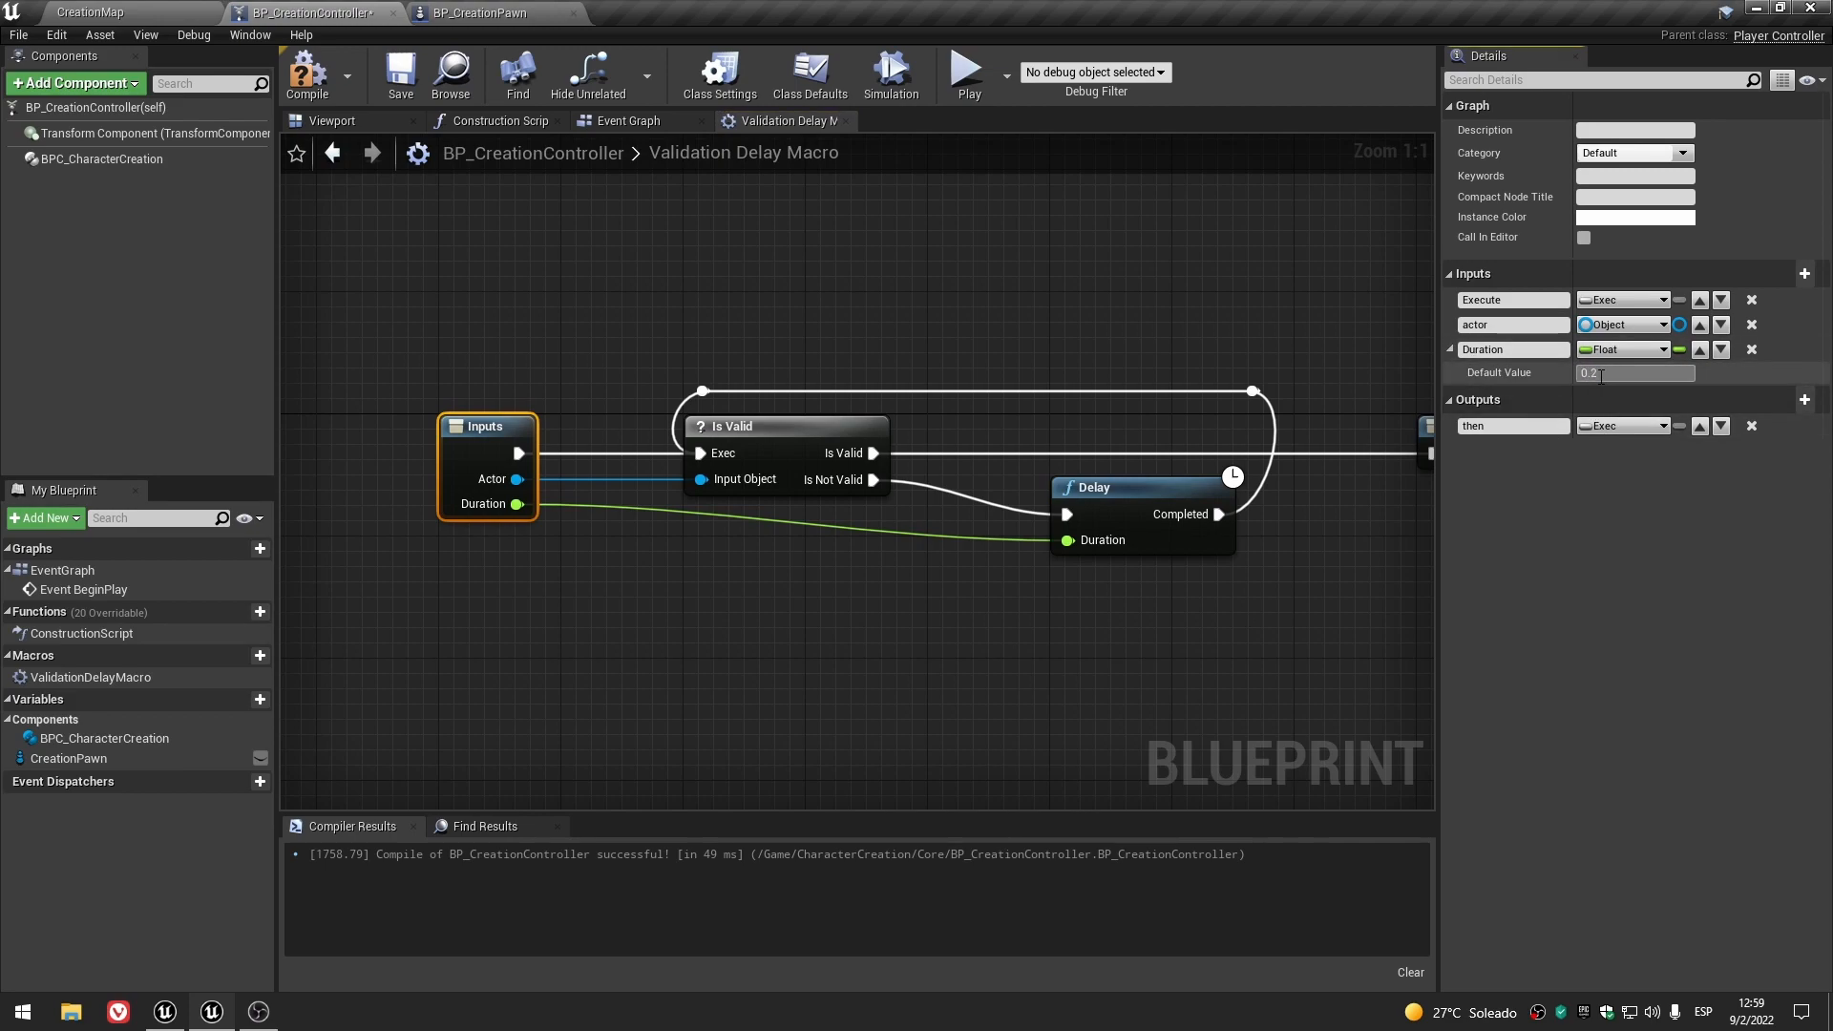
- Compile and save BP_CreationController with the updated macro
left_click(874, 672)
right_click_drag(884, 666, 742, 660)
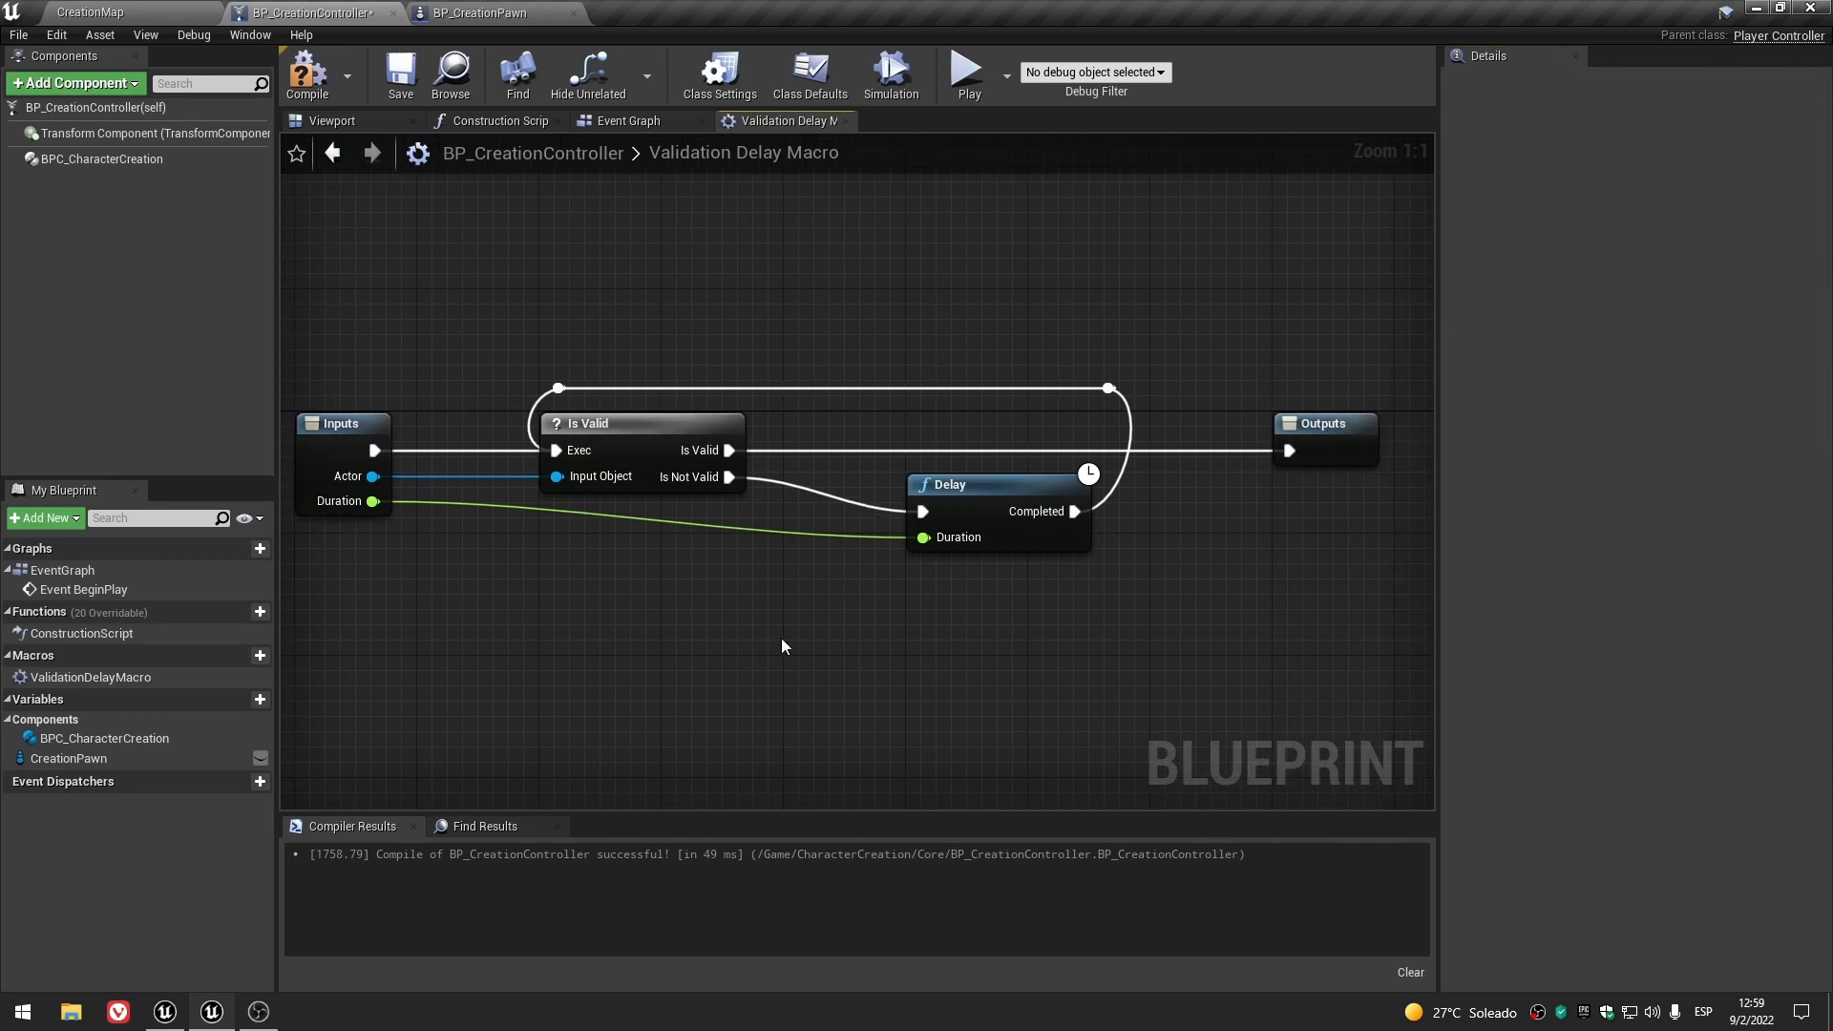
key("Left")
key("Left")
left_click(1161, 397)
left_click(311, 73)
left_click(420, 62)
- Return to the Event Graph and disconnect Creation Pawn from the Validation Delay Macro's Actor input
left_click(660, 120)
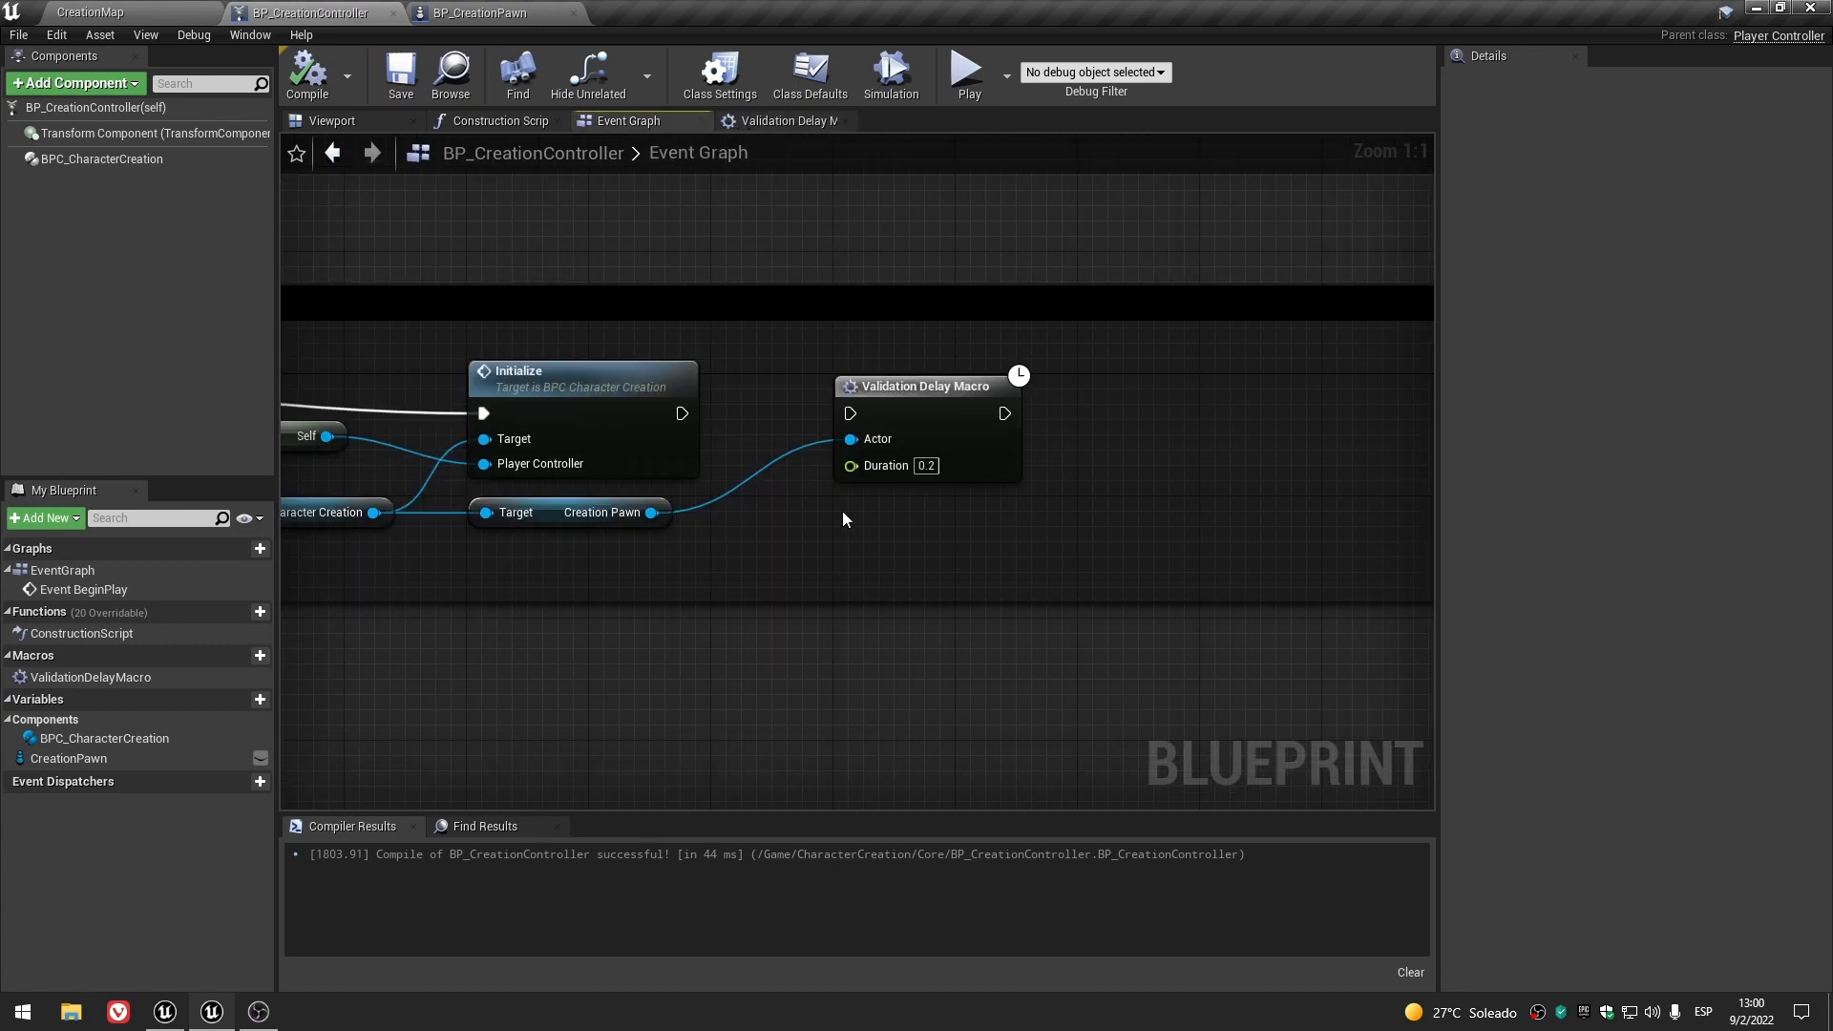
left_click(957, 394)
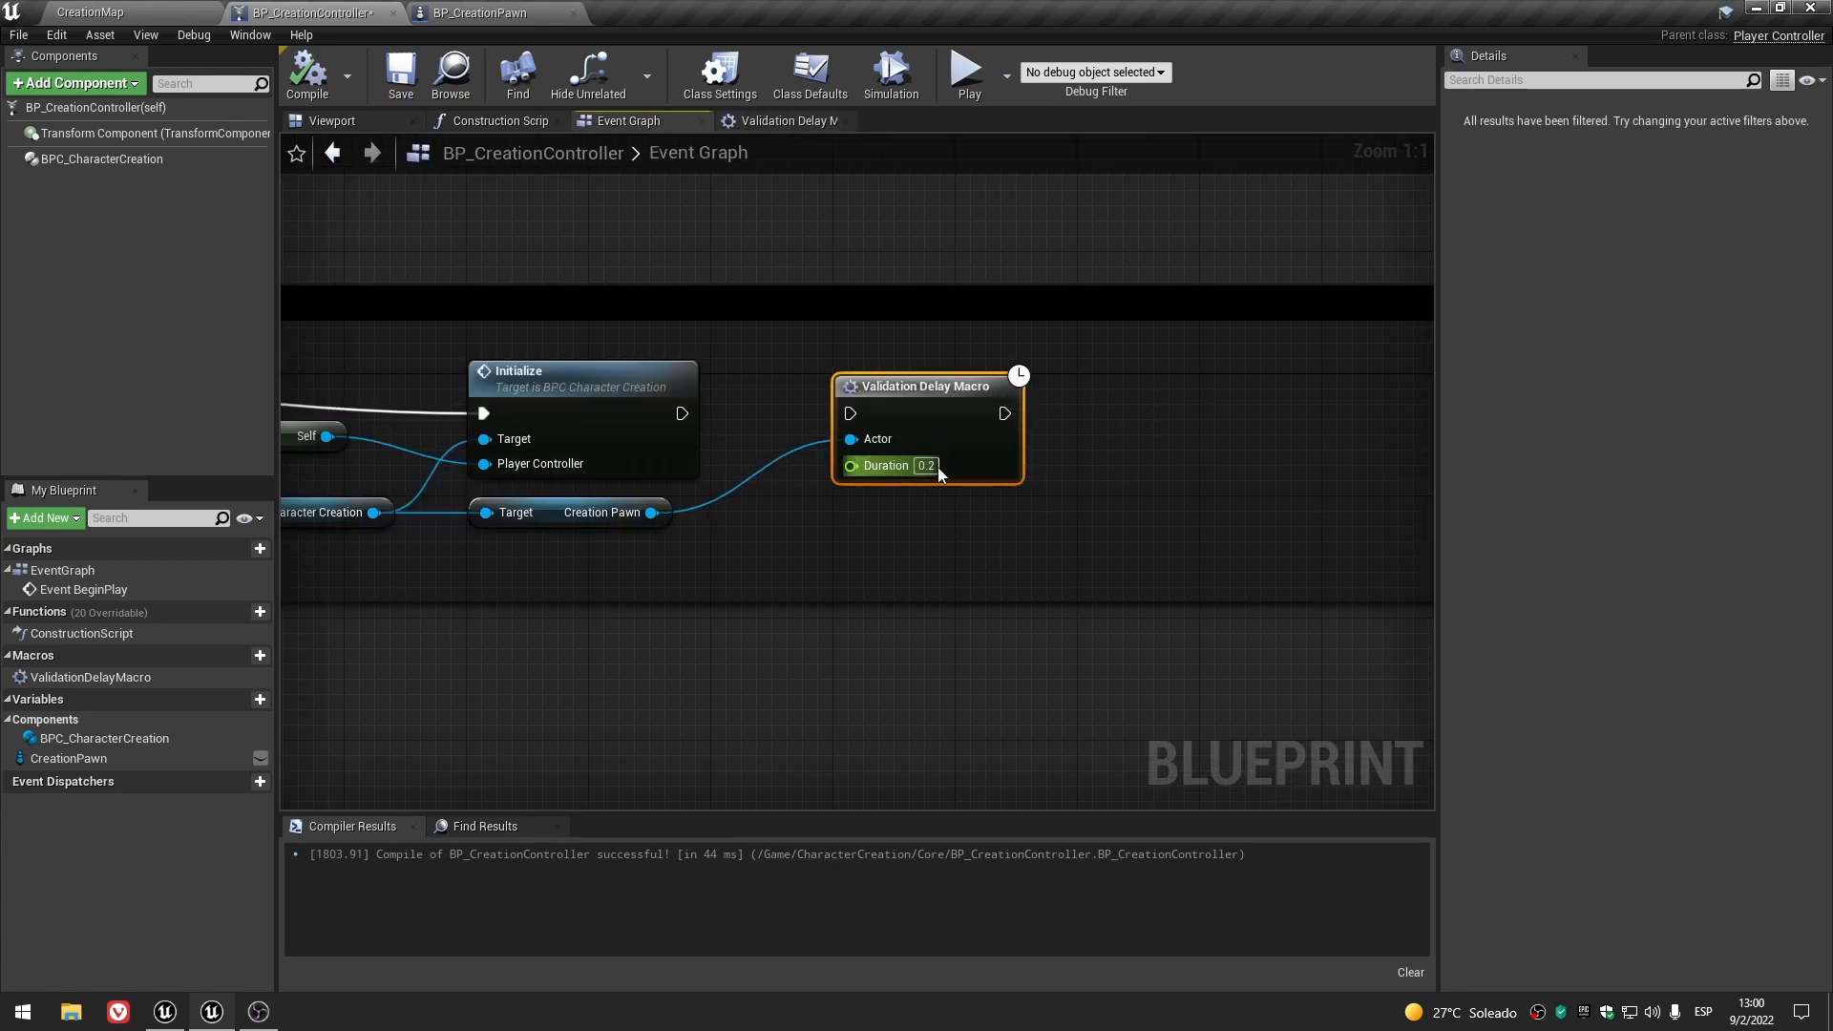
left_click(930, 544)
right_click_drag(929, 544, 846, 539)
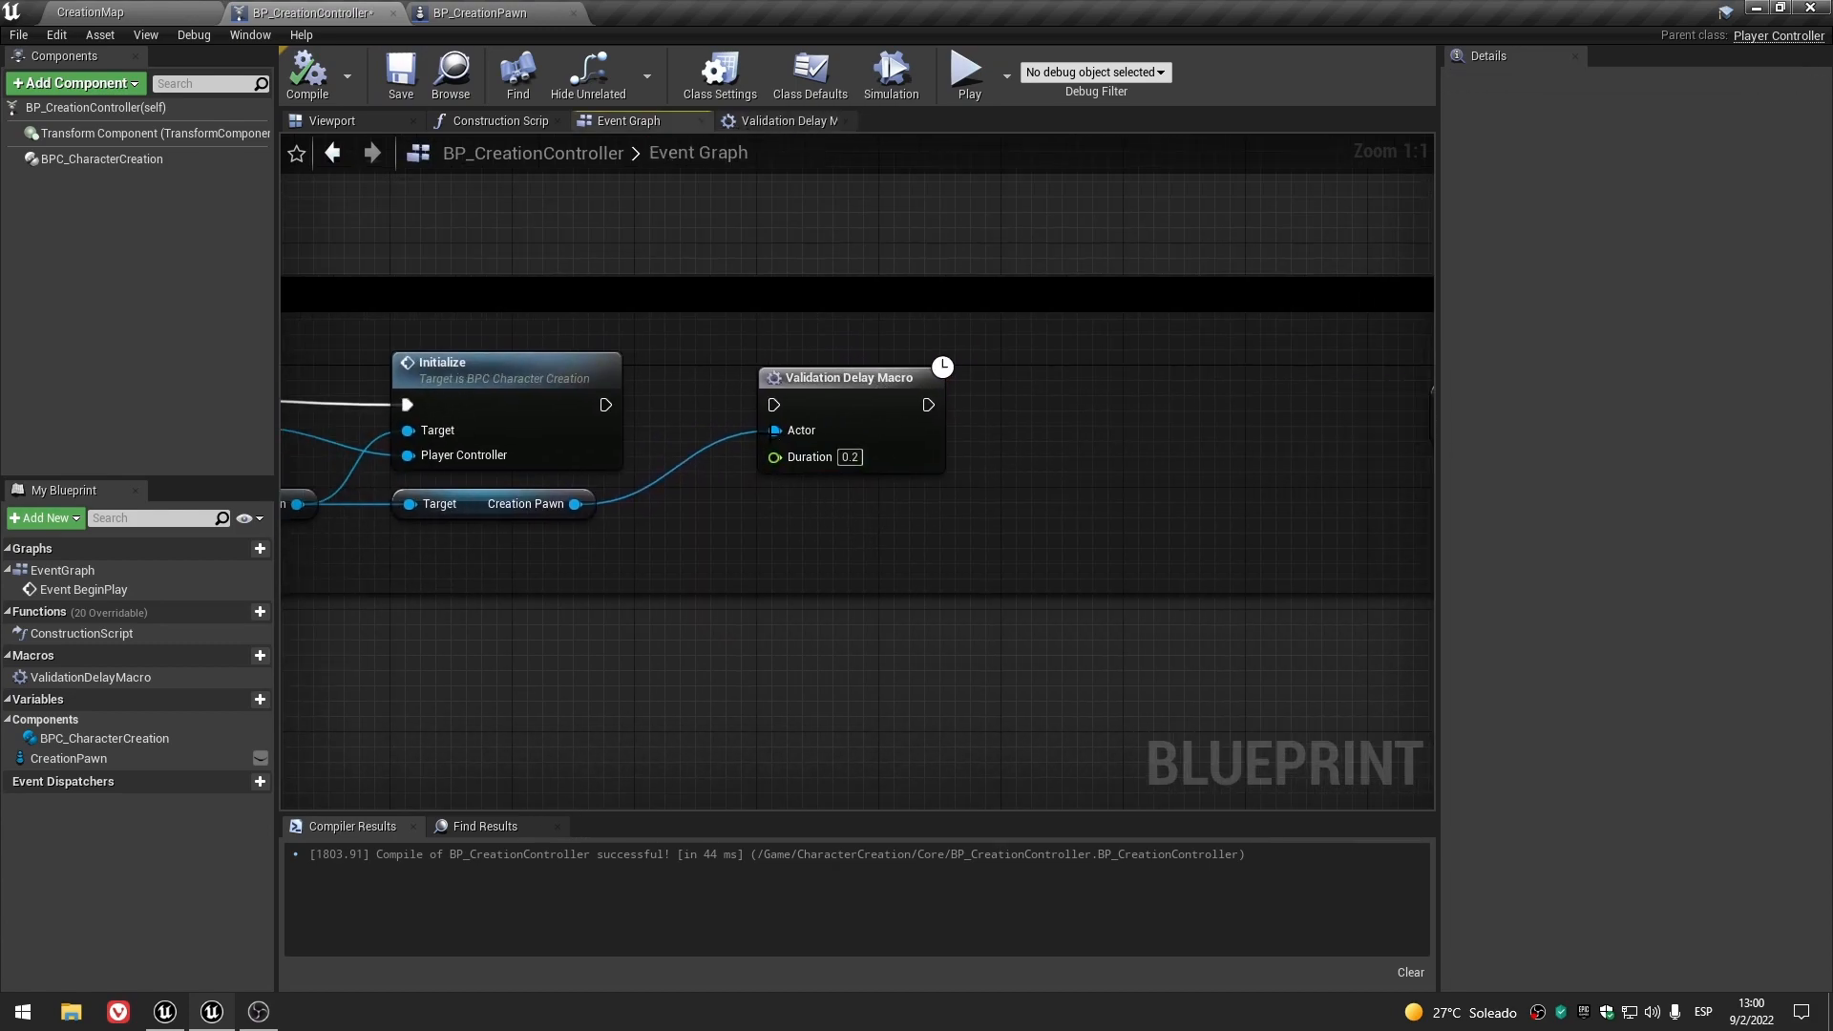
left_click(767, 433, "alt")
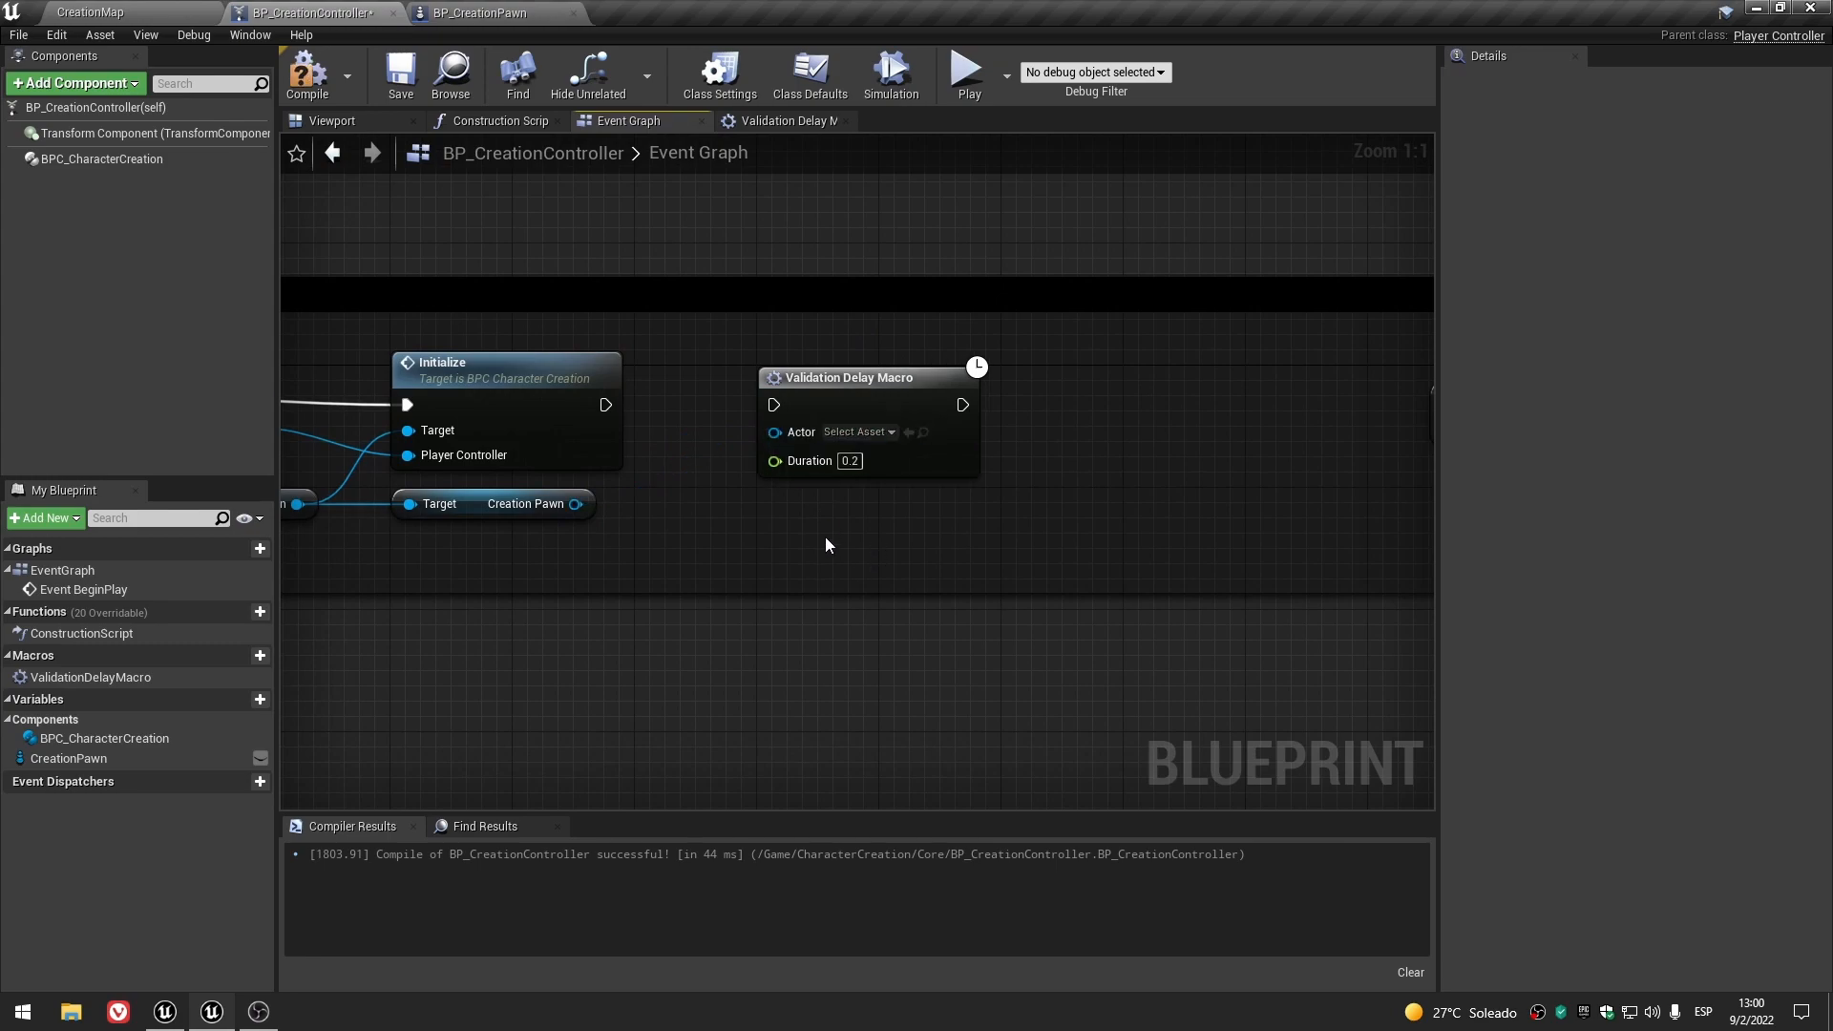
- Set the ValidationDelayMacro's Instance Color to pure green with R 0, G 1 and B 0
left_click(900, 391)
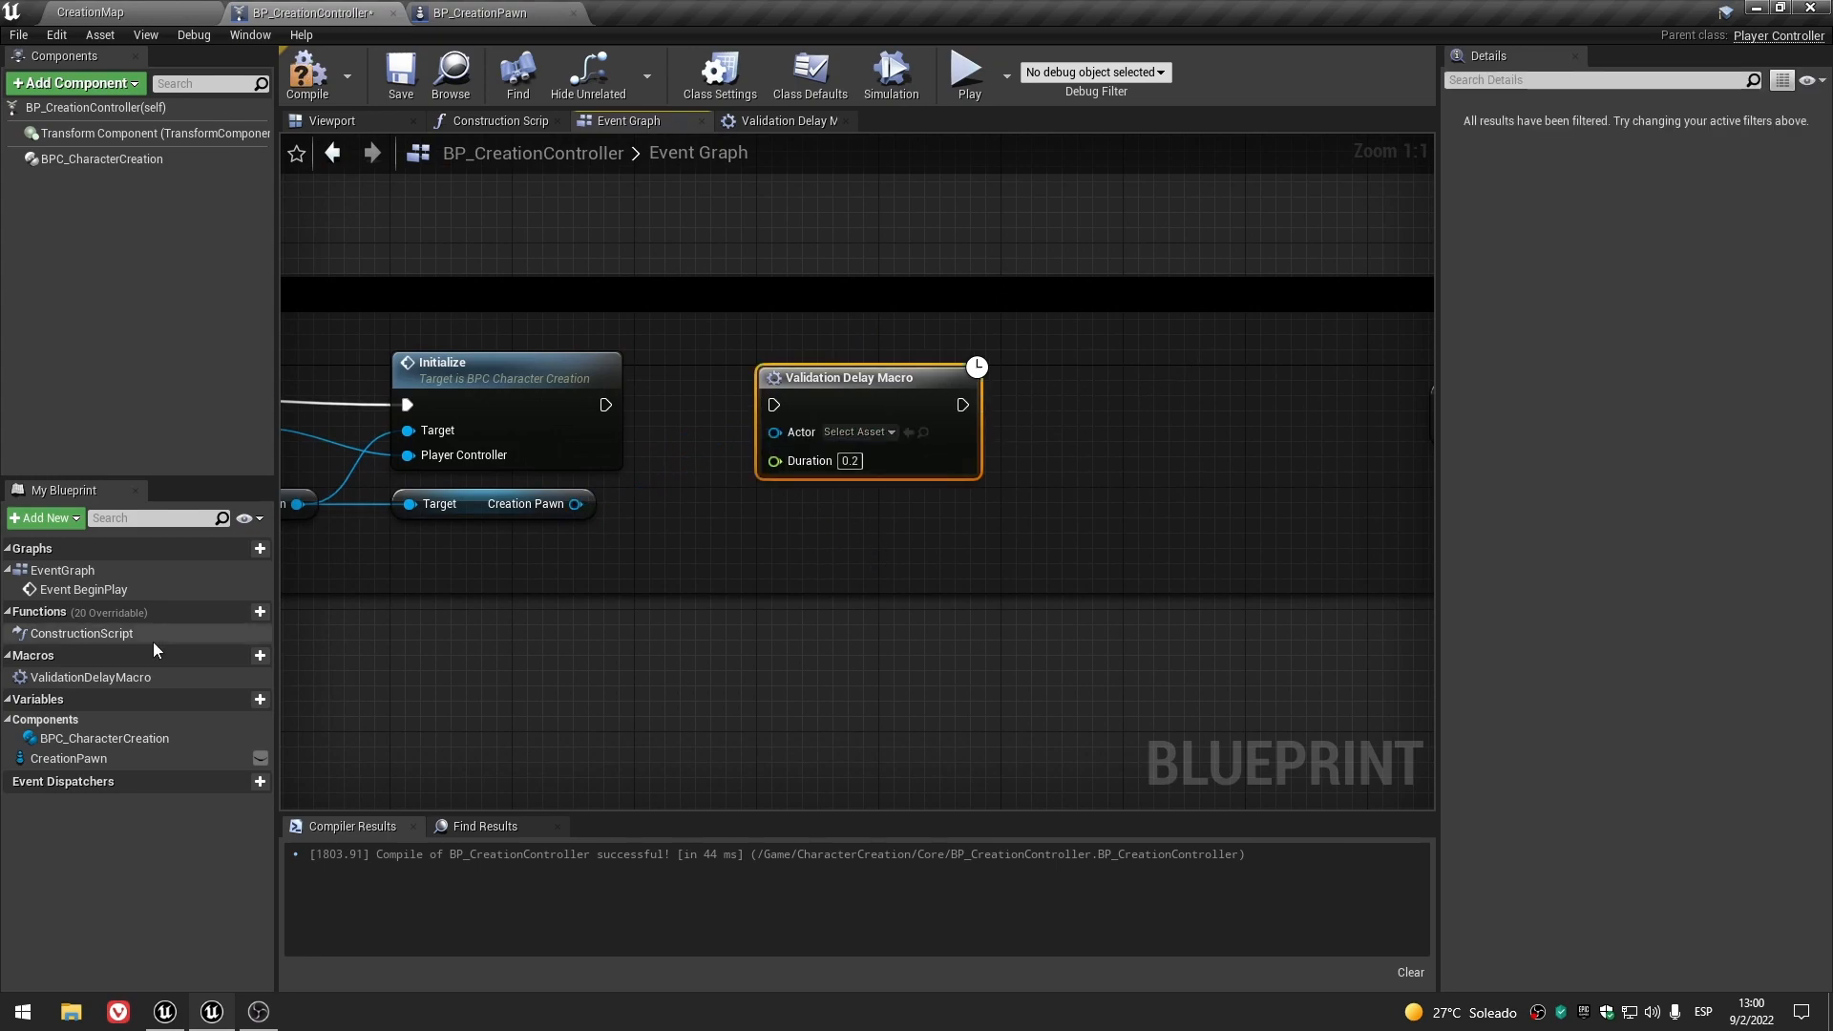
left_click(104, 679)
left_click(1677, 219)
left_click(1337, 467)
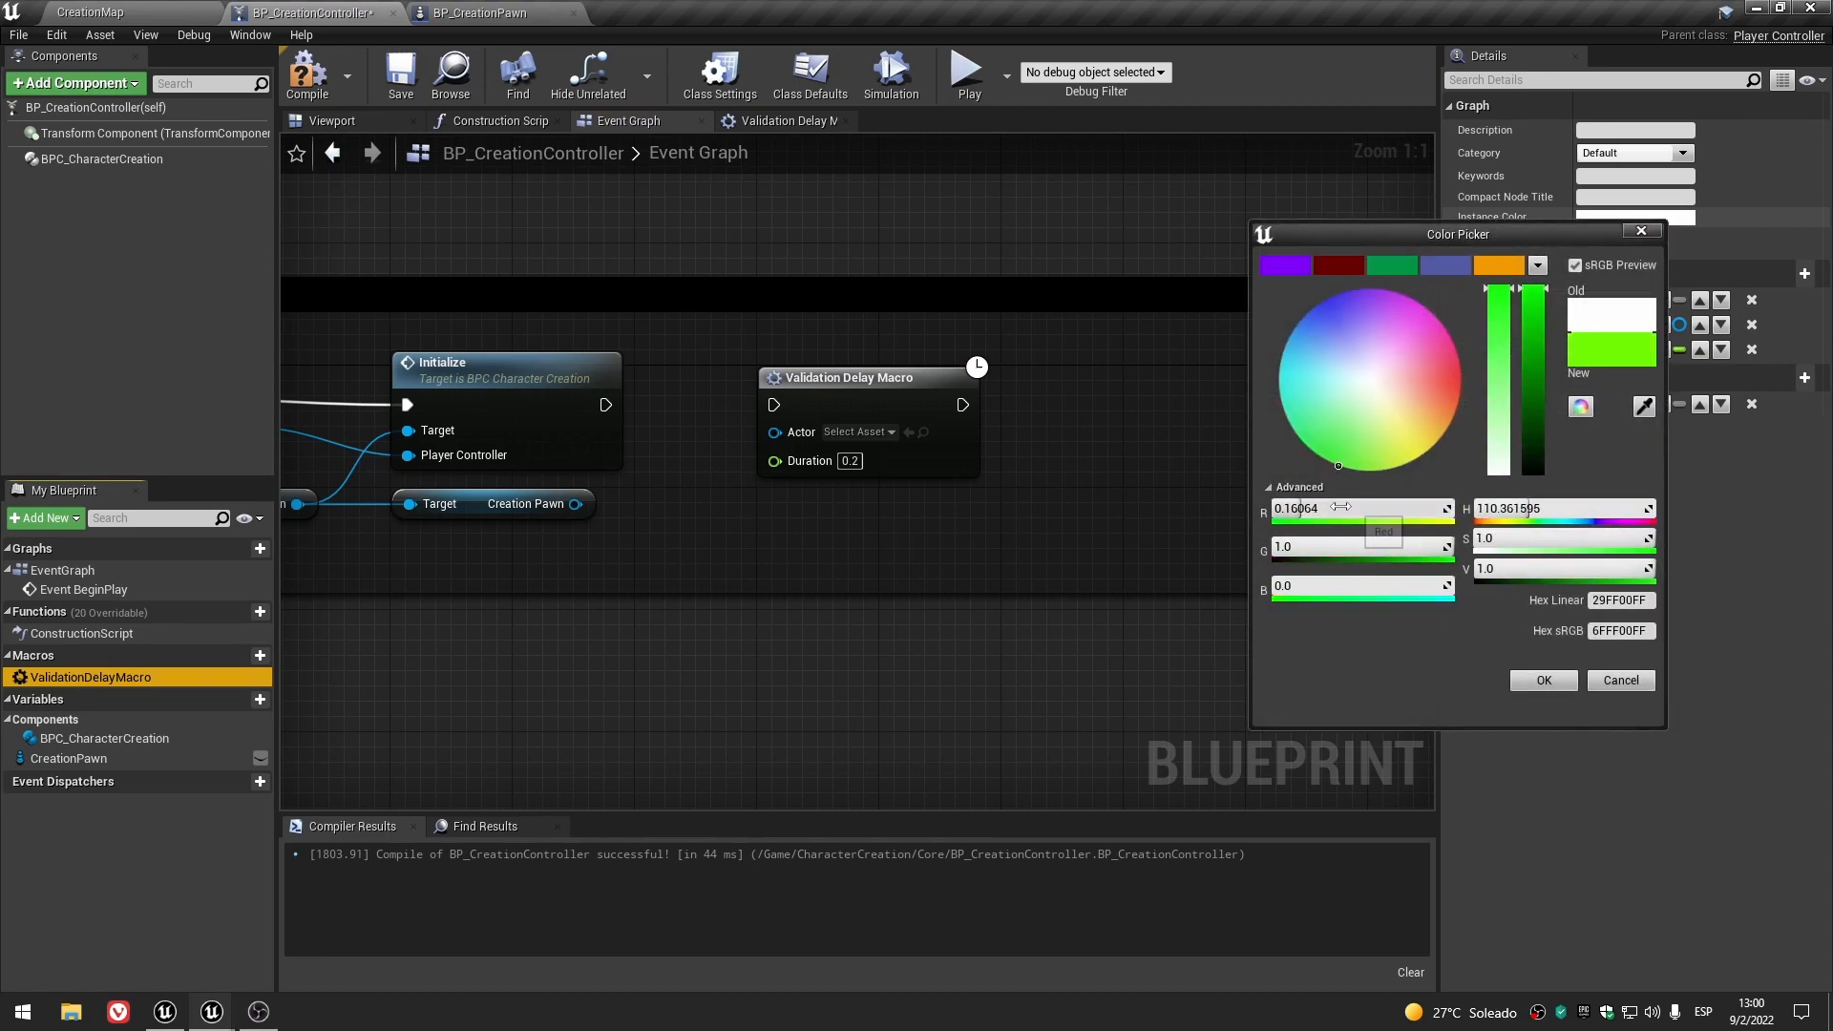
left_click(1339, 507)
type("1")
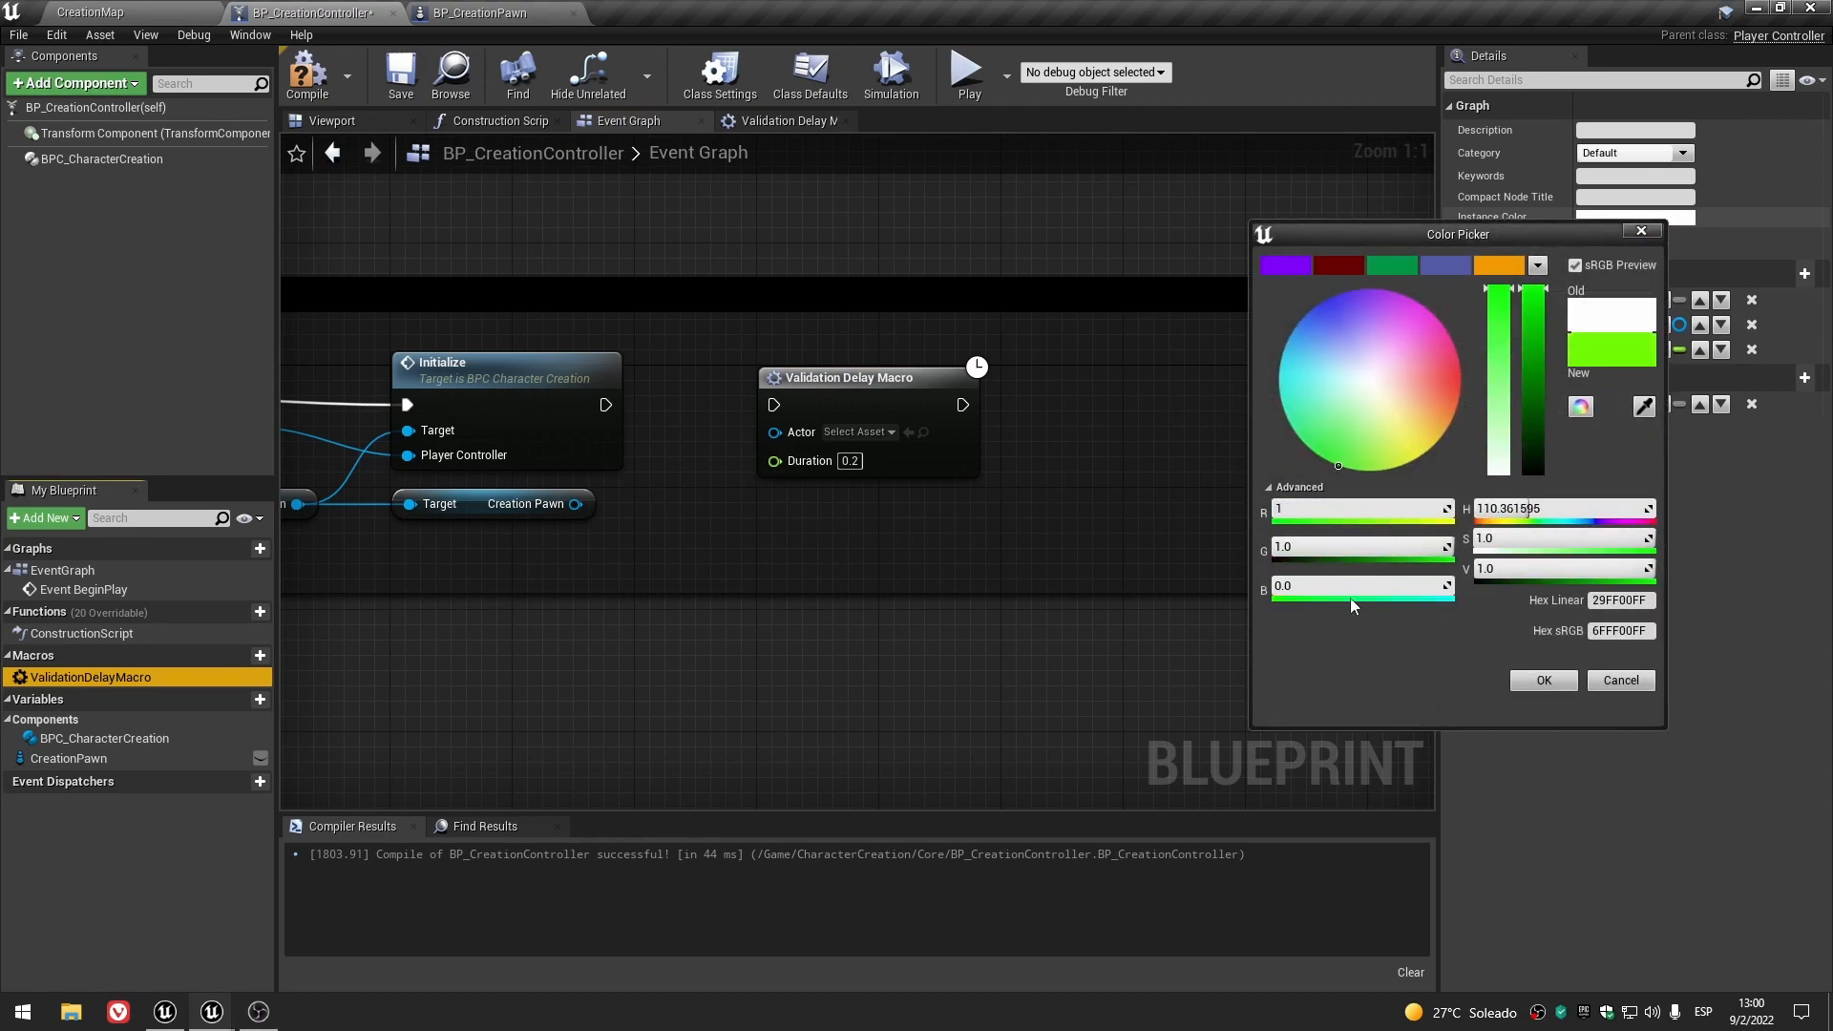
key("Return")
left_click(1321, 457)
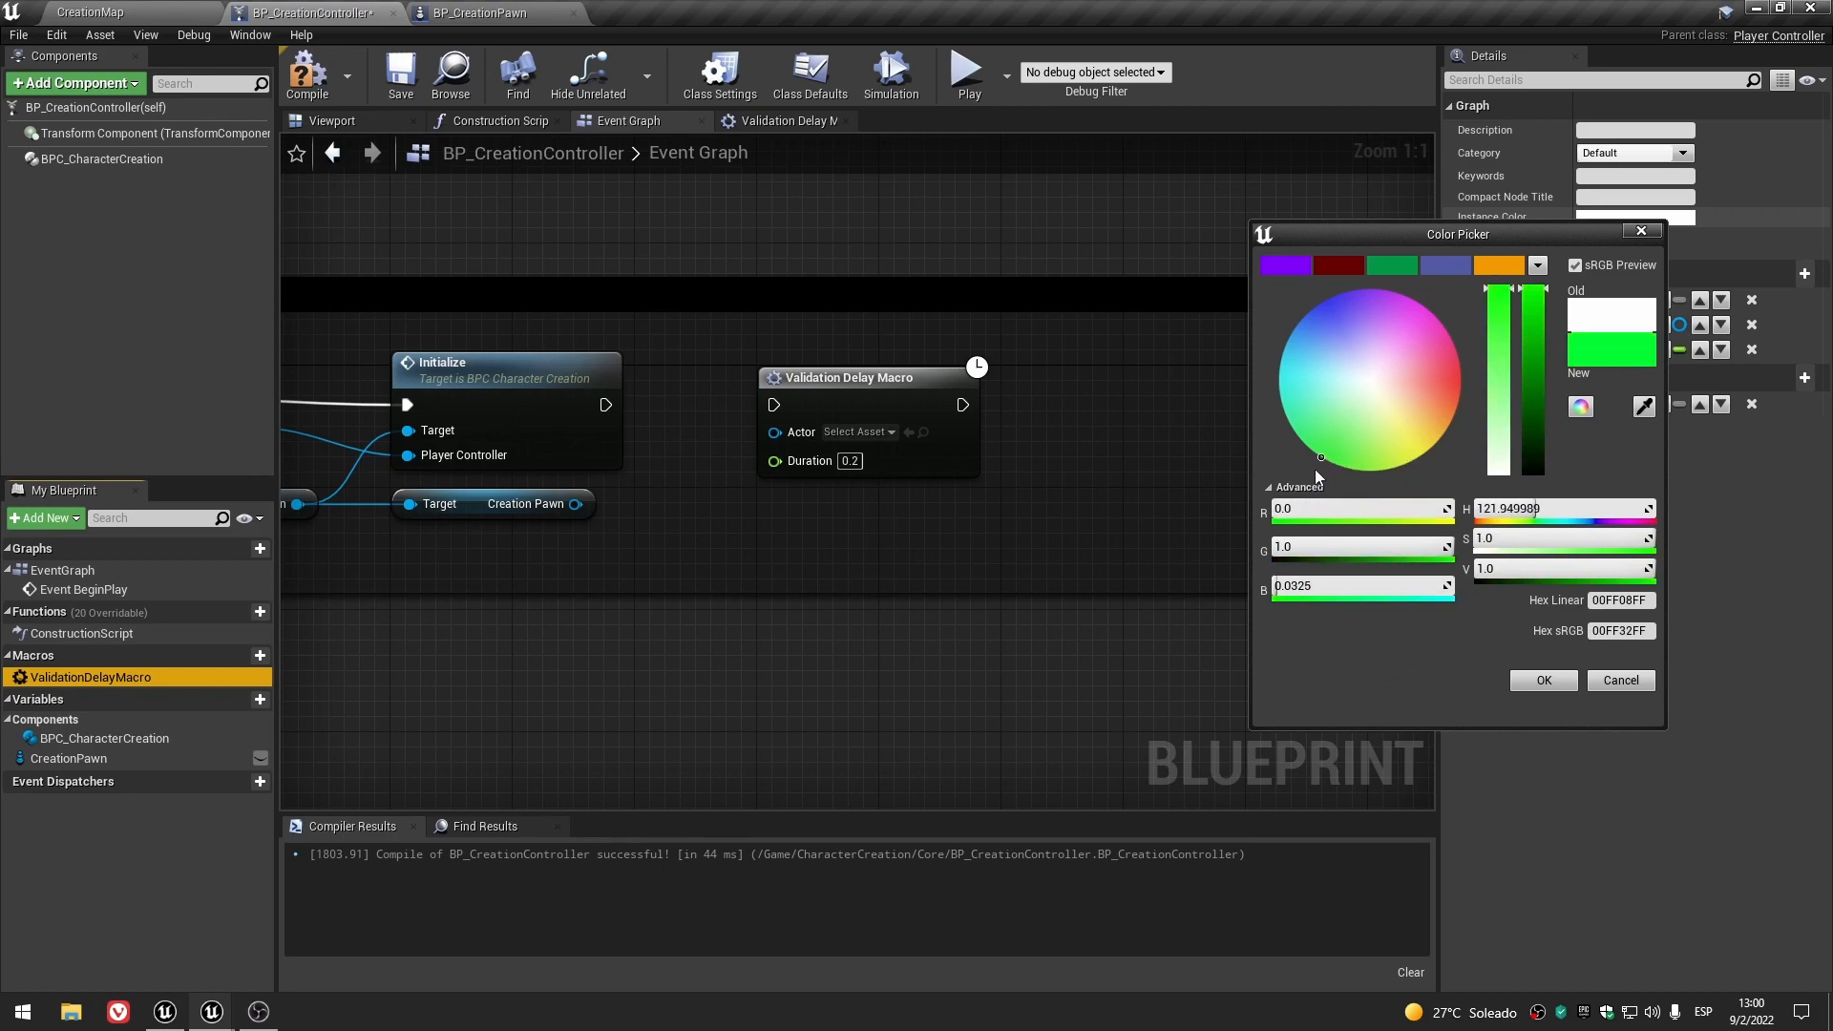
left_click(1362, 588)
type("0")
key("Return")
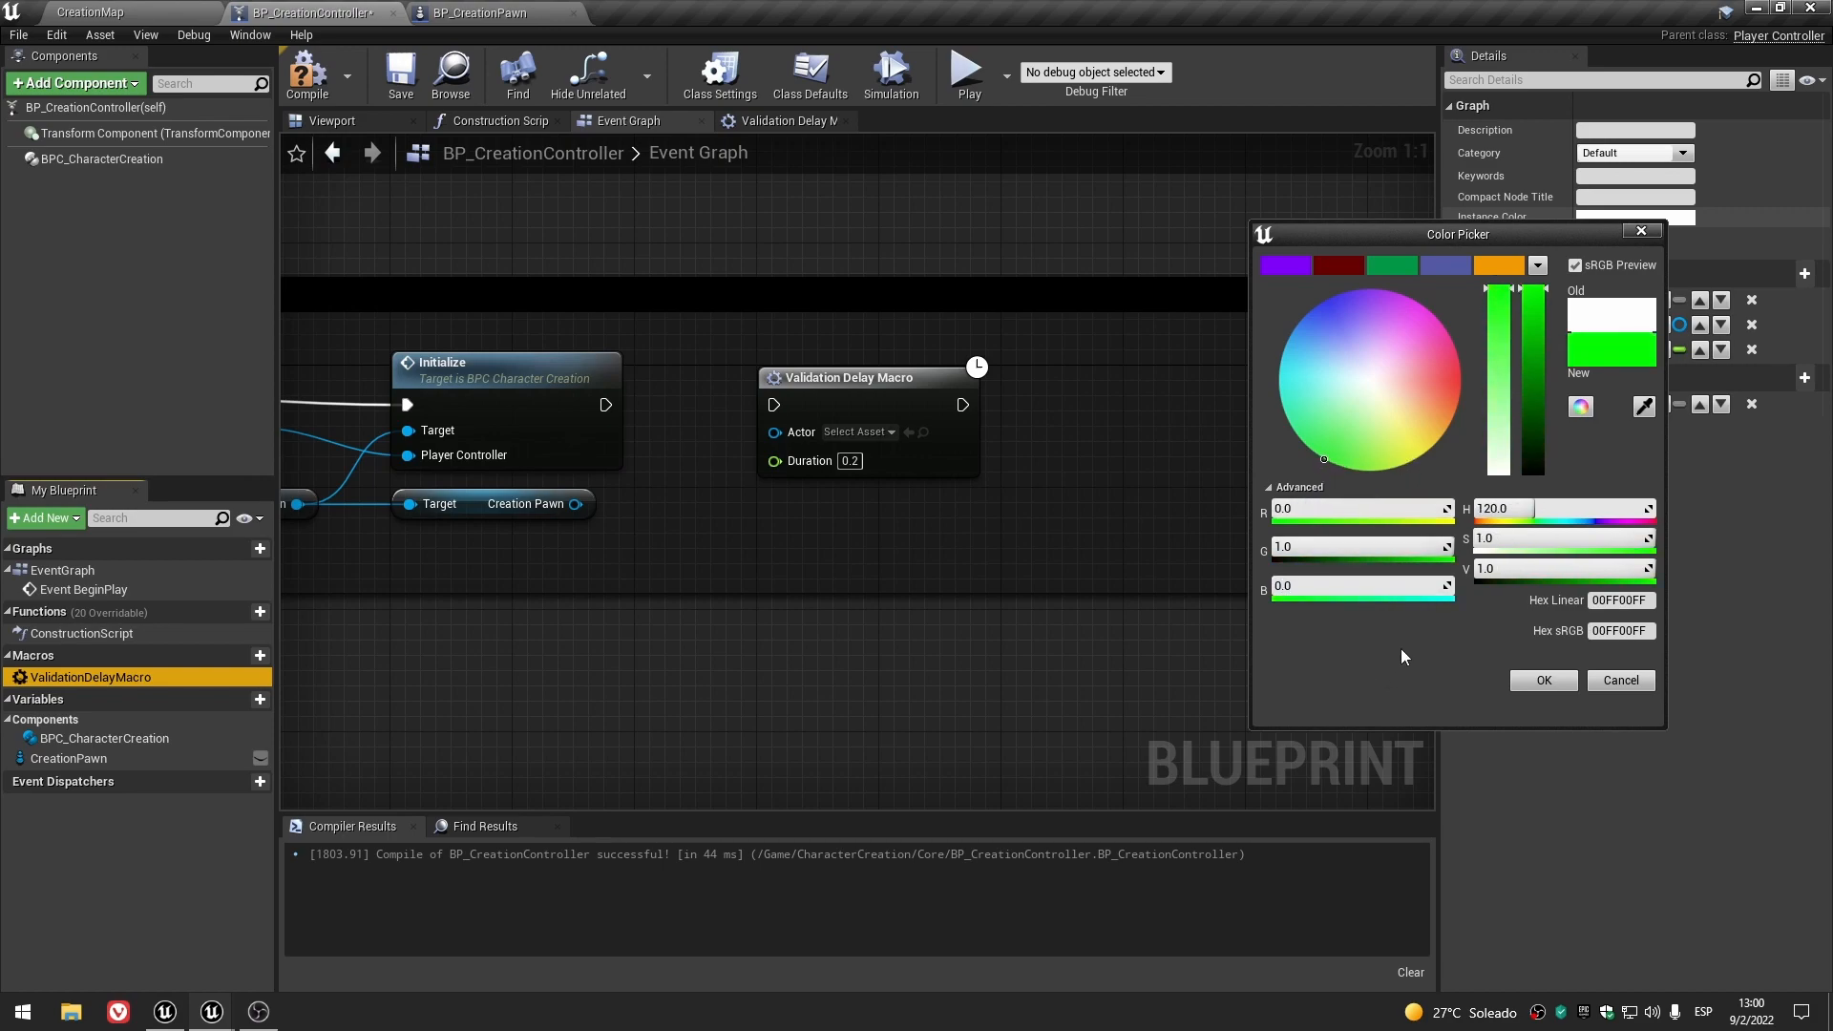
left_click(1543, 680)
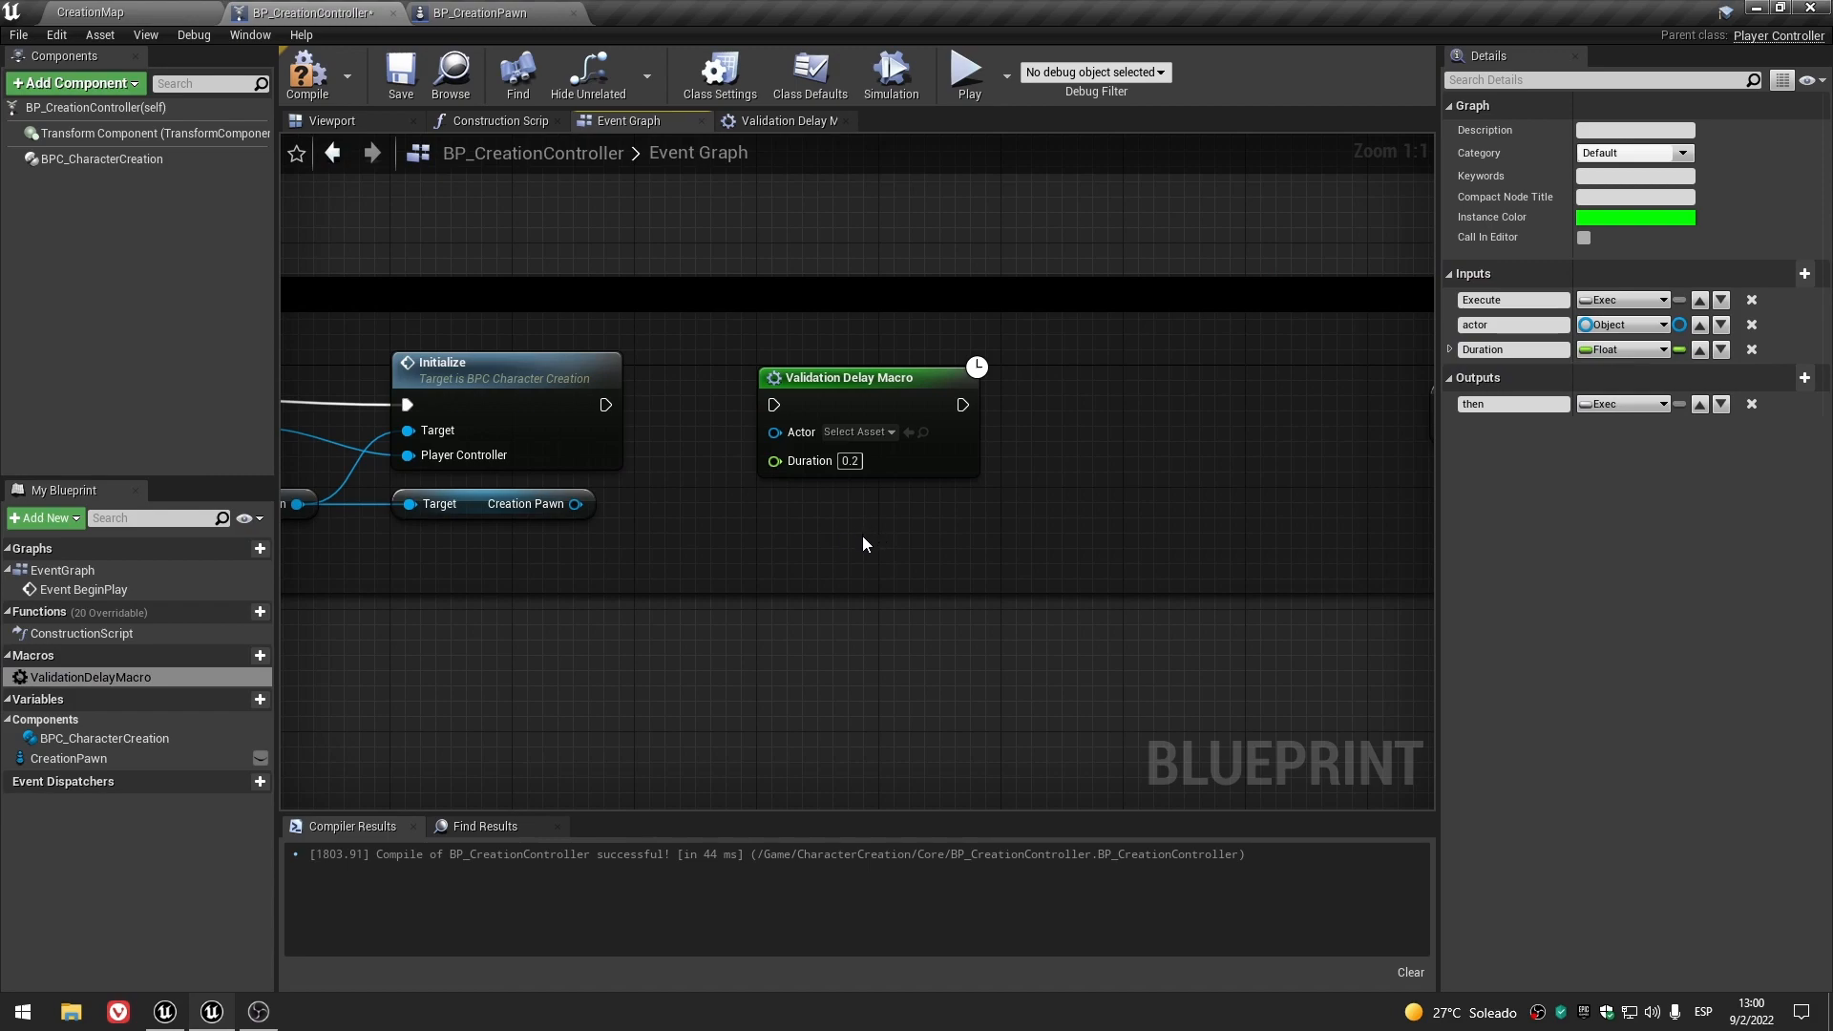
- Try placing a second ValidationDelayMacro node below the existing one in the Event Graph and remove it
left_click_drag(95, 677, 945, 618)
left_click(546, 655)
left_click(1036, 625)
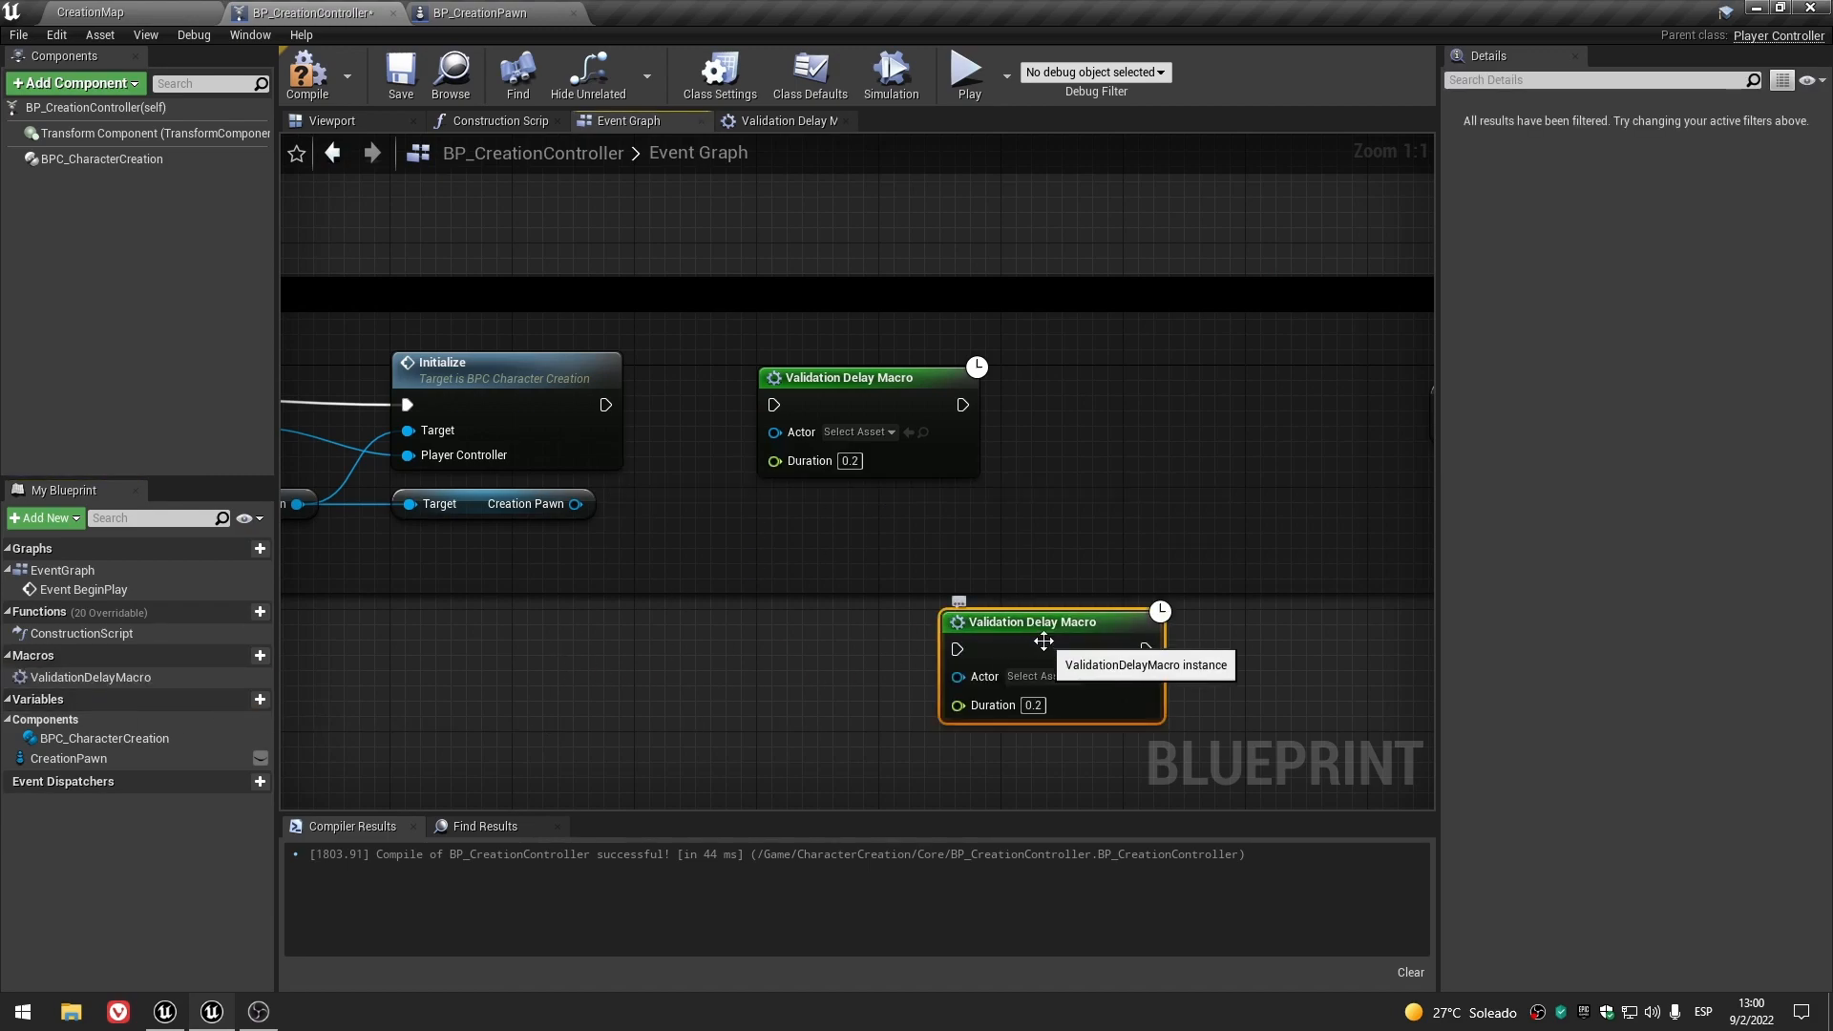
key("Delete")
- Compile and save BP_CreationController with the macro's new instance color
left_click(308, 76)
left_click(401, 76)
- In the Validation Delay Macro graph, move the Delay node and its reroute point closer to the Is Valid node
double_click(856, 392)
scroll(949, 631, "down", 1)
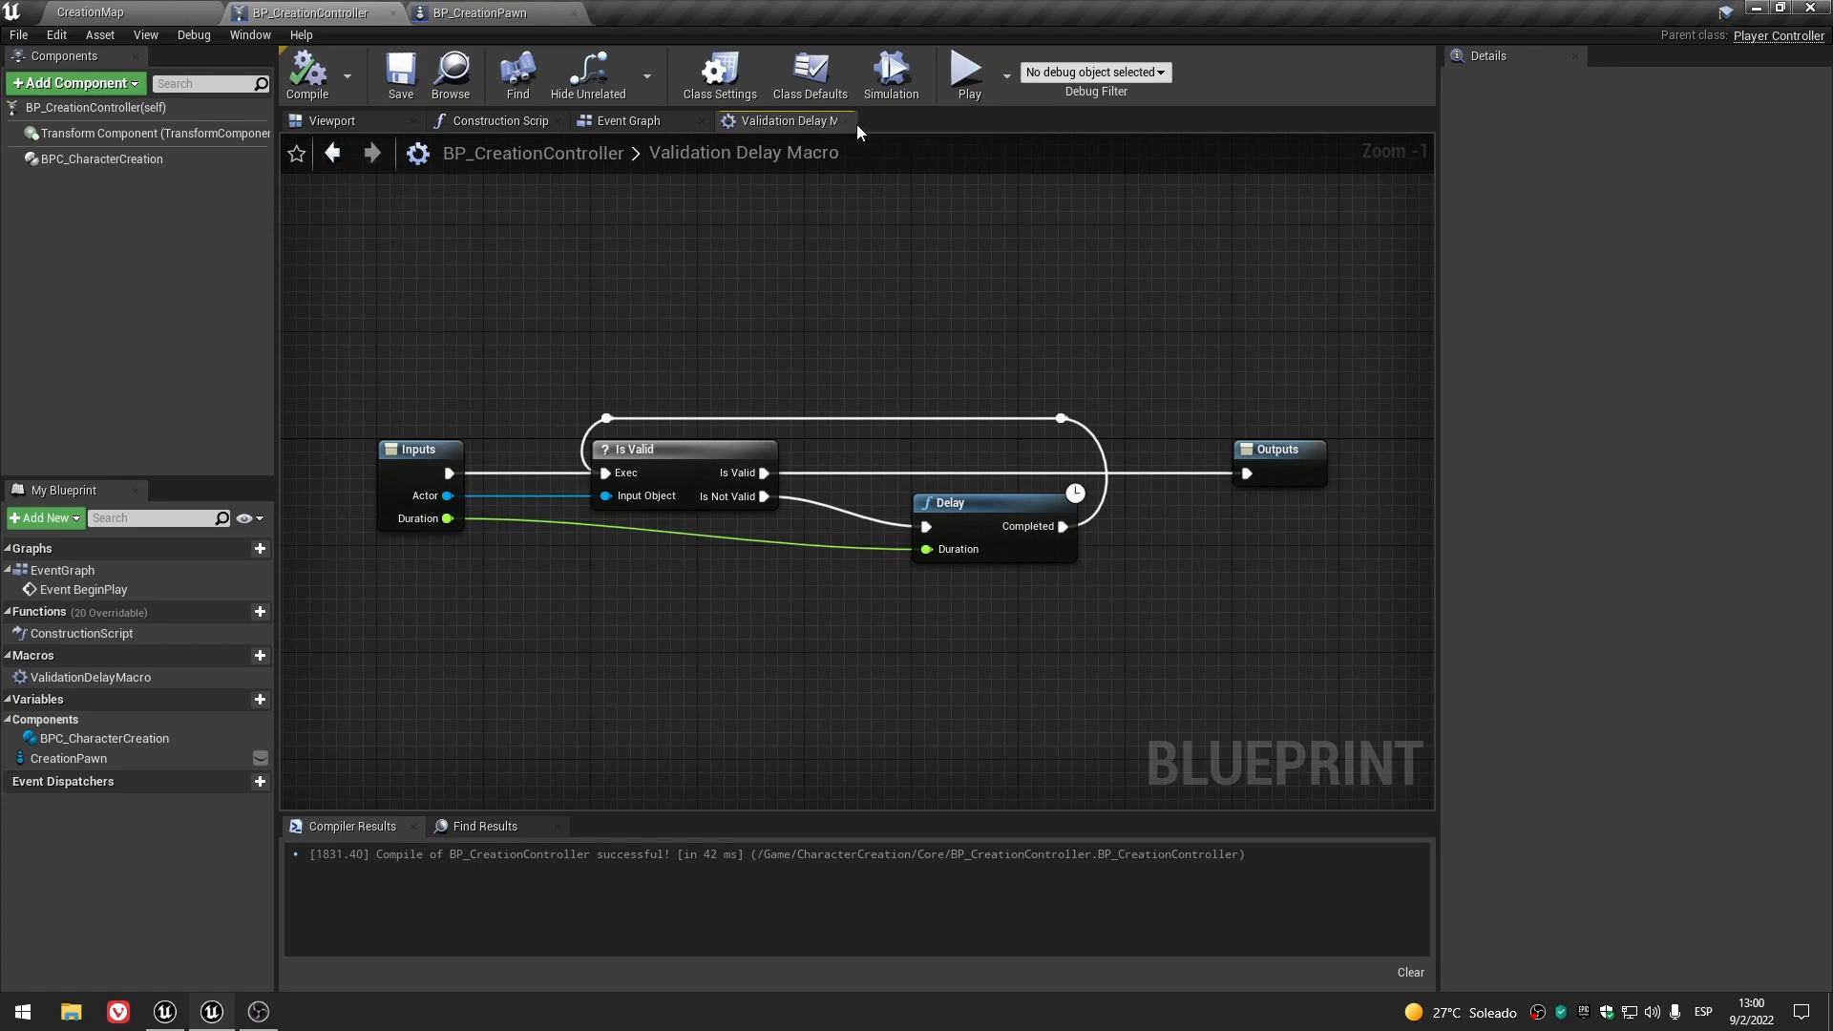
left_click_drag(921, 299, 1157, 562)
key("Left")
key("Left")
key("Left")
key("Left")
key("Left")
left_click(1159, 569)
- Move the macro's Outputs node closer to the Delay node and compile the blueprint
left_click_drag(1294, 454, 1184, 456)
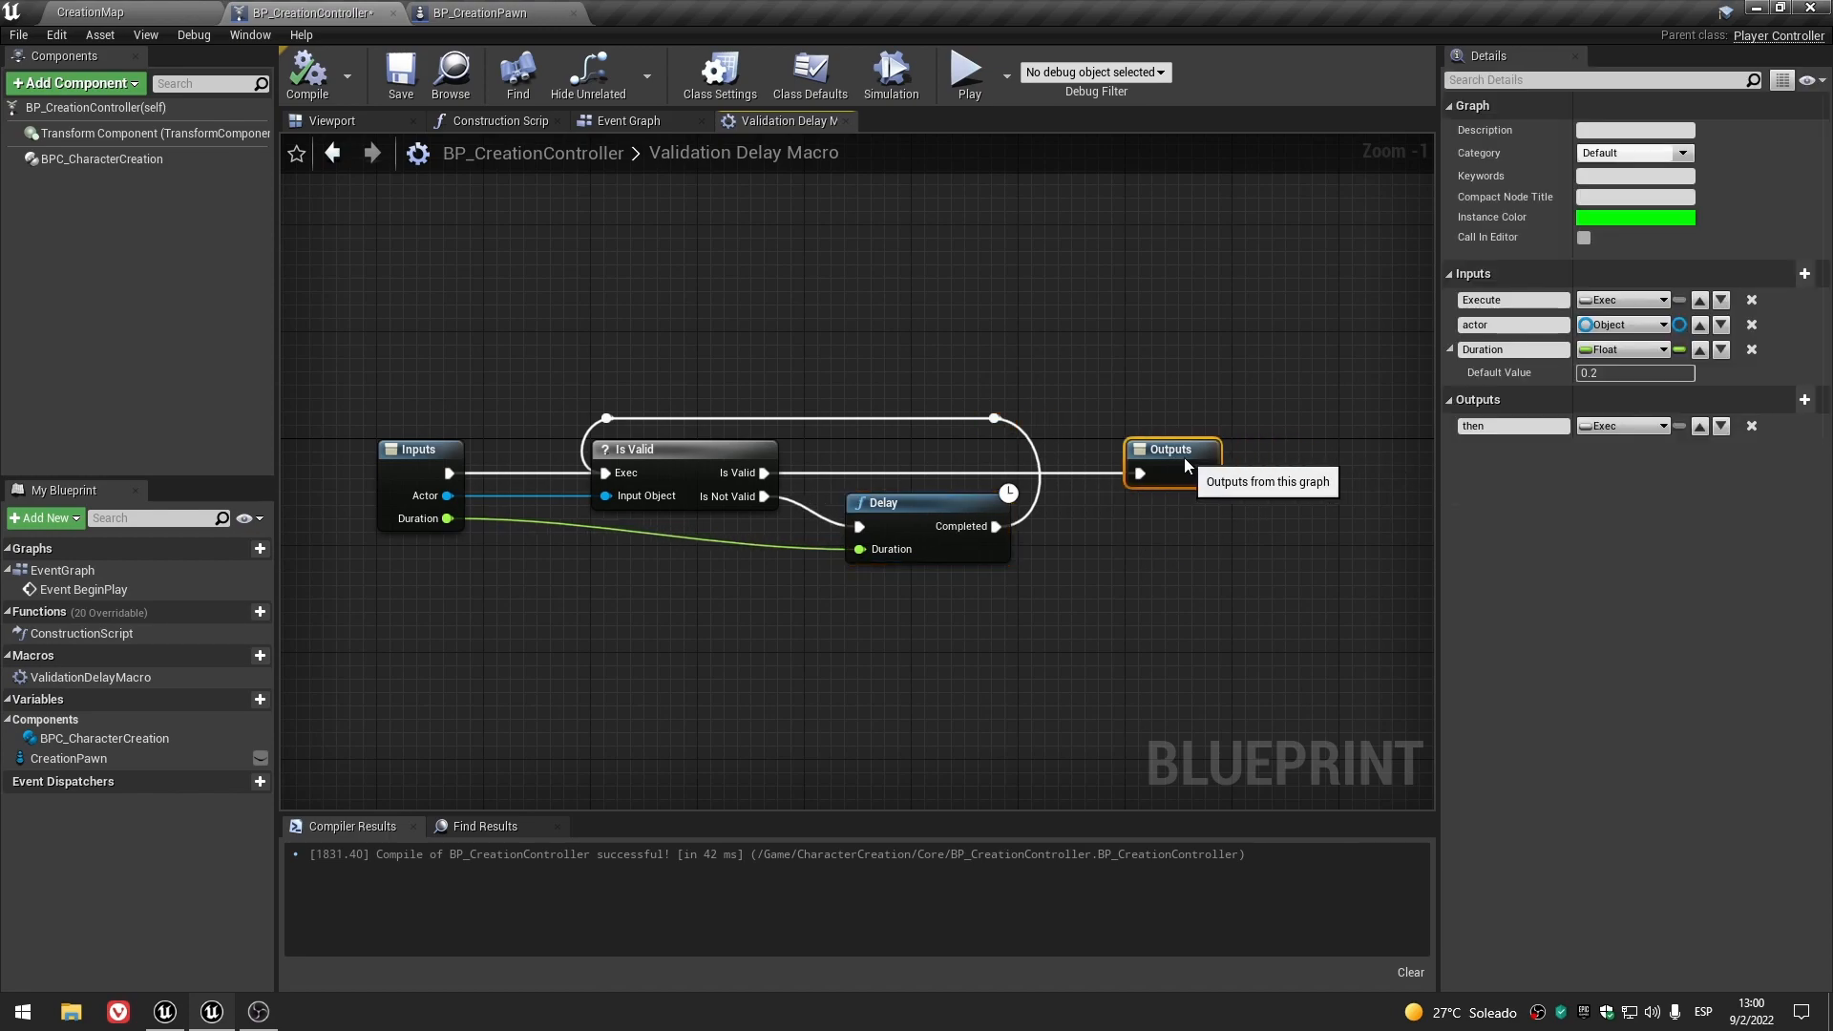
left_click(912, 634)
left_click(307, 74)
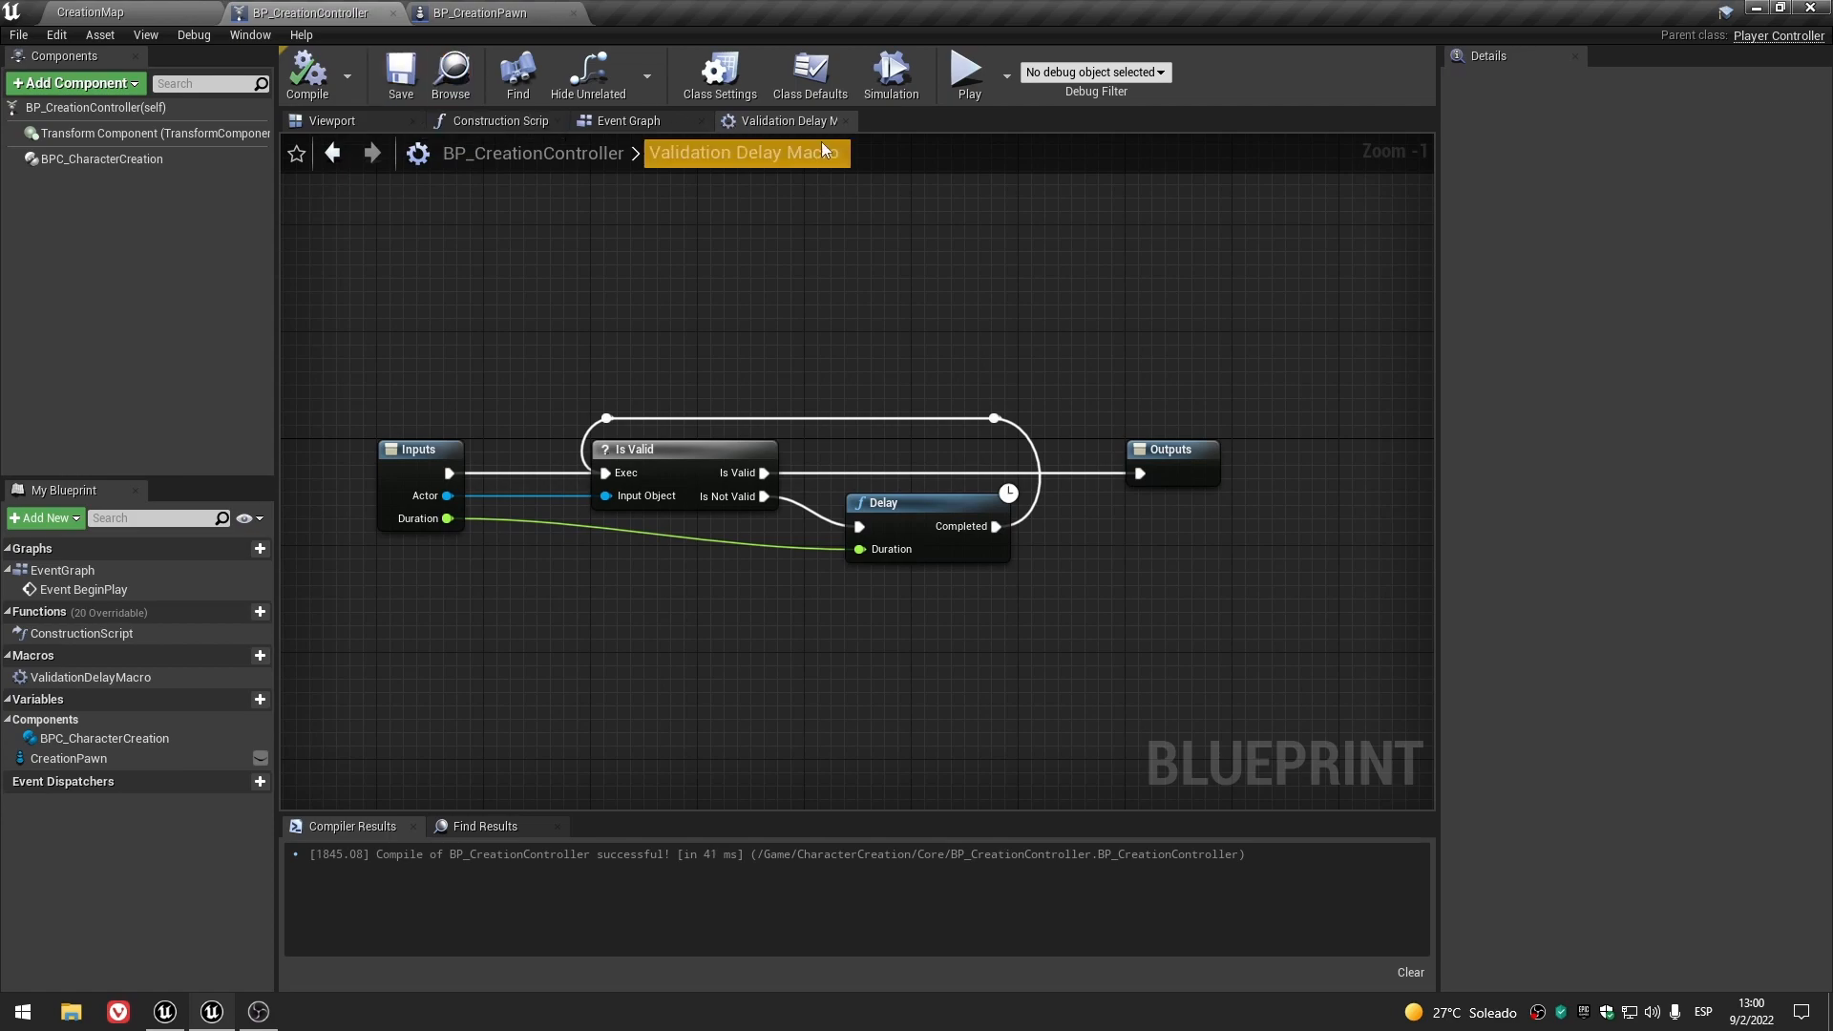
- Reopen the Validation Delay Macro from its Event Graph node, examine its full node layout, and return to the Event Graph
left_click(846, 121)
double_click(859, 393)
right_click_drag(866, 647, 811, 425)
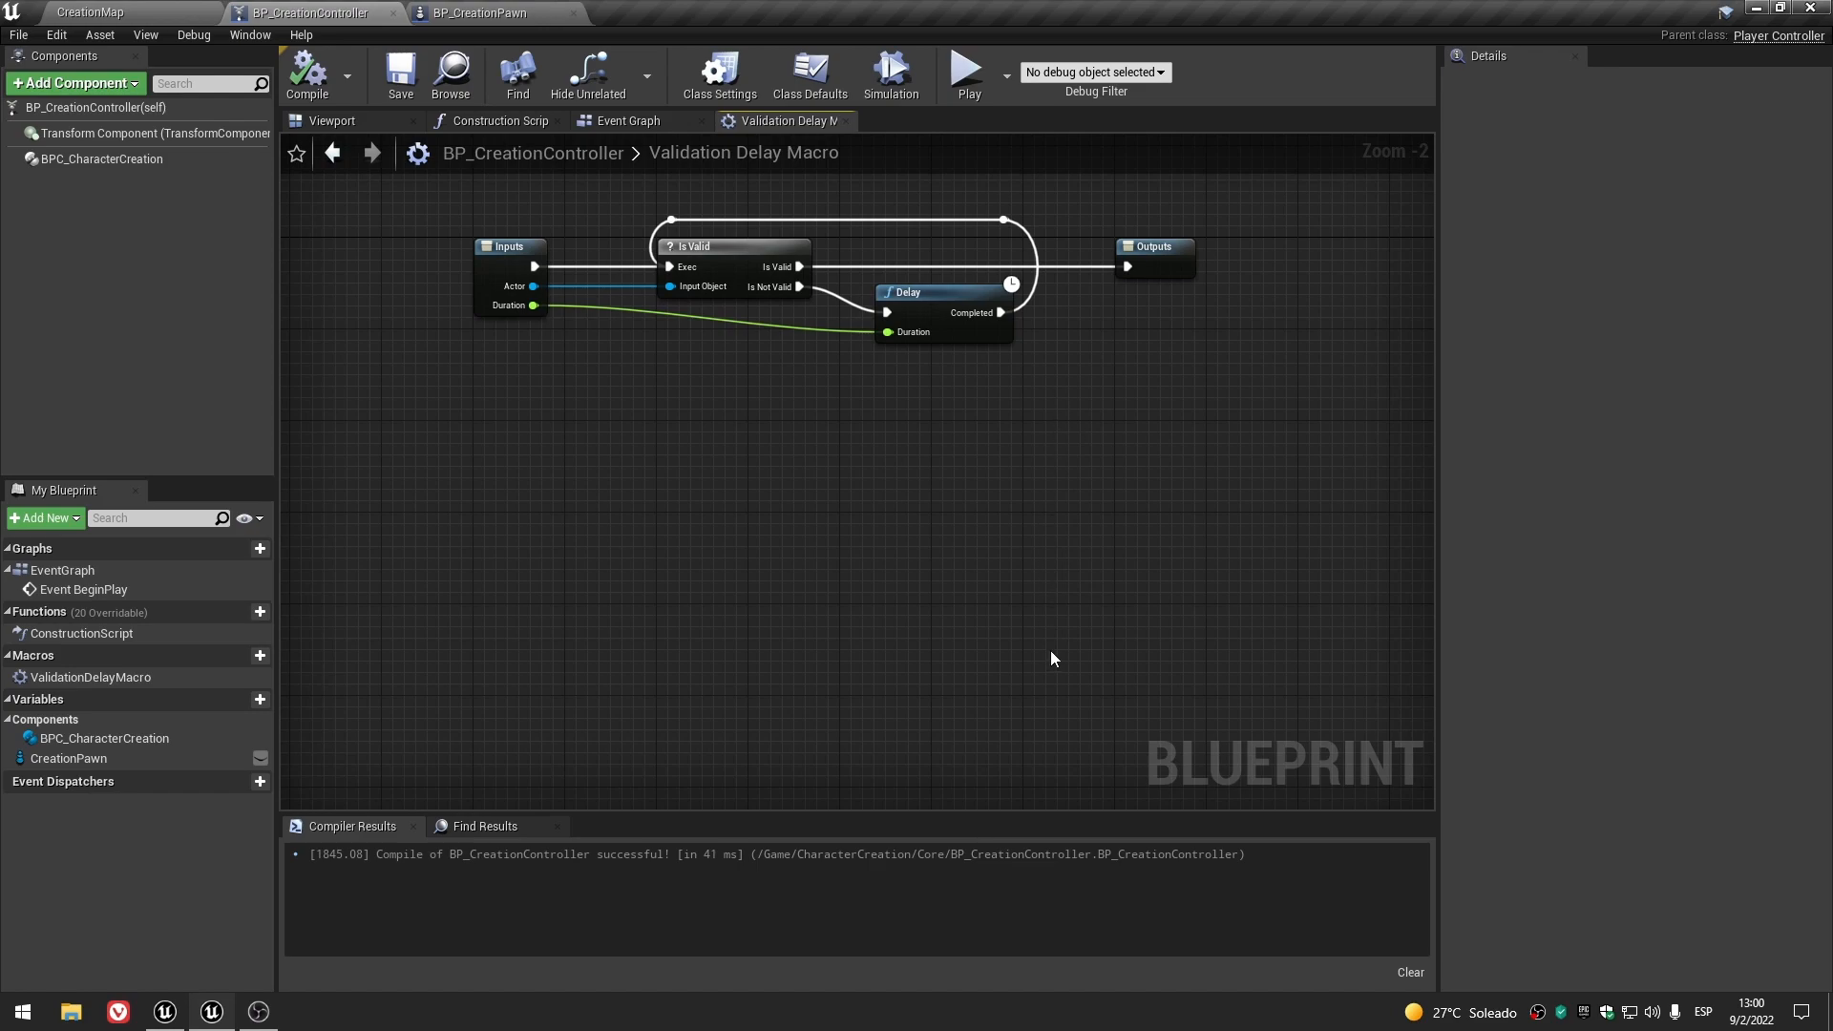
right_click_drag(1056, 424, 1079, 620)
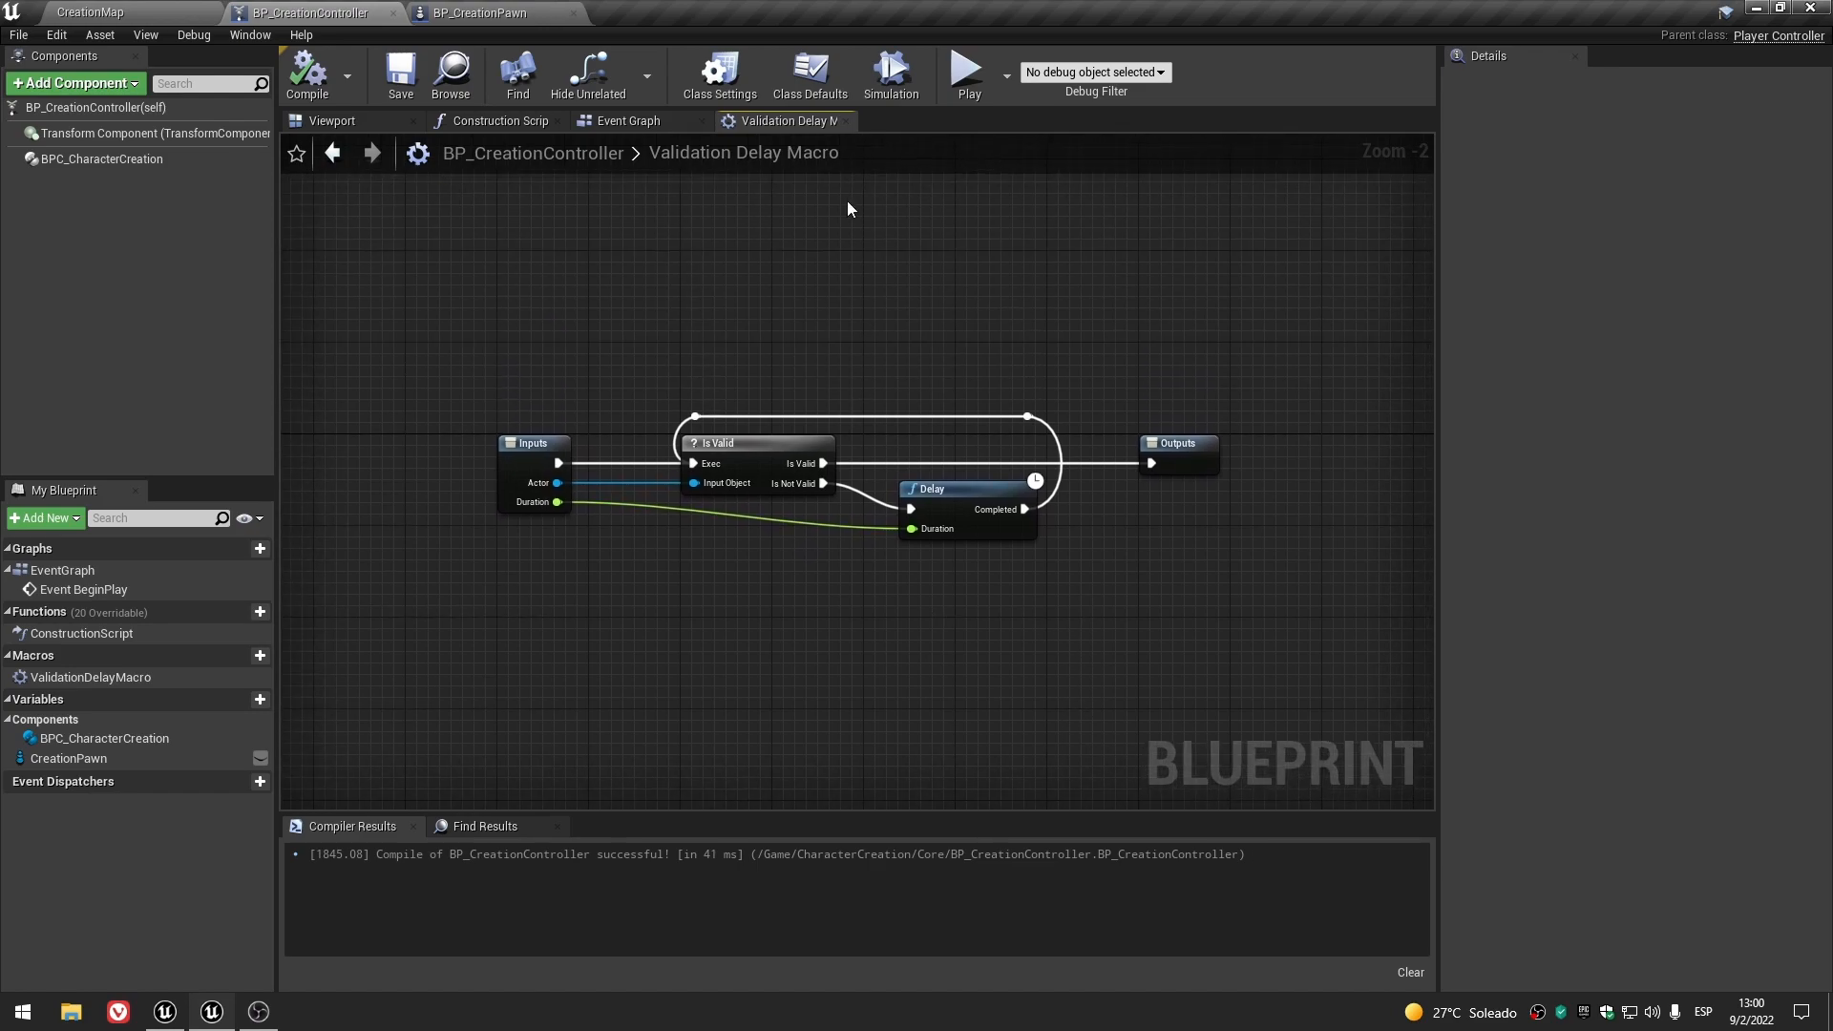
left_click(848, 120)
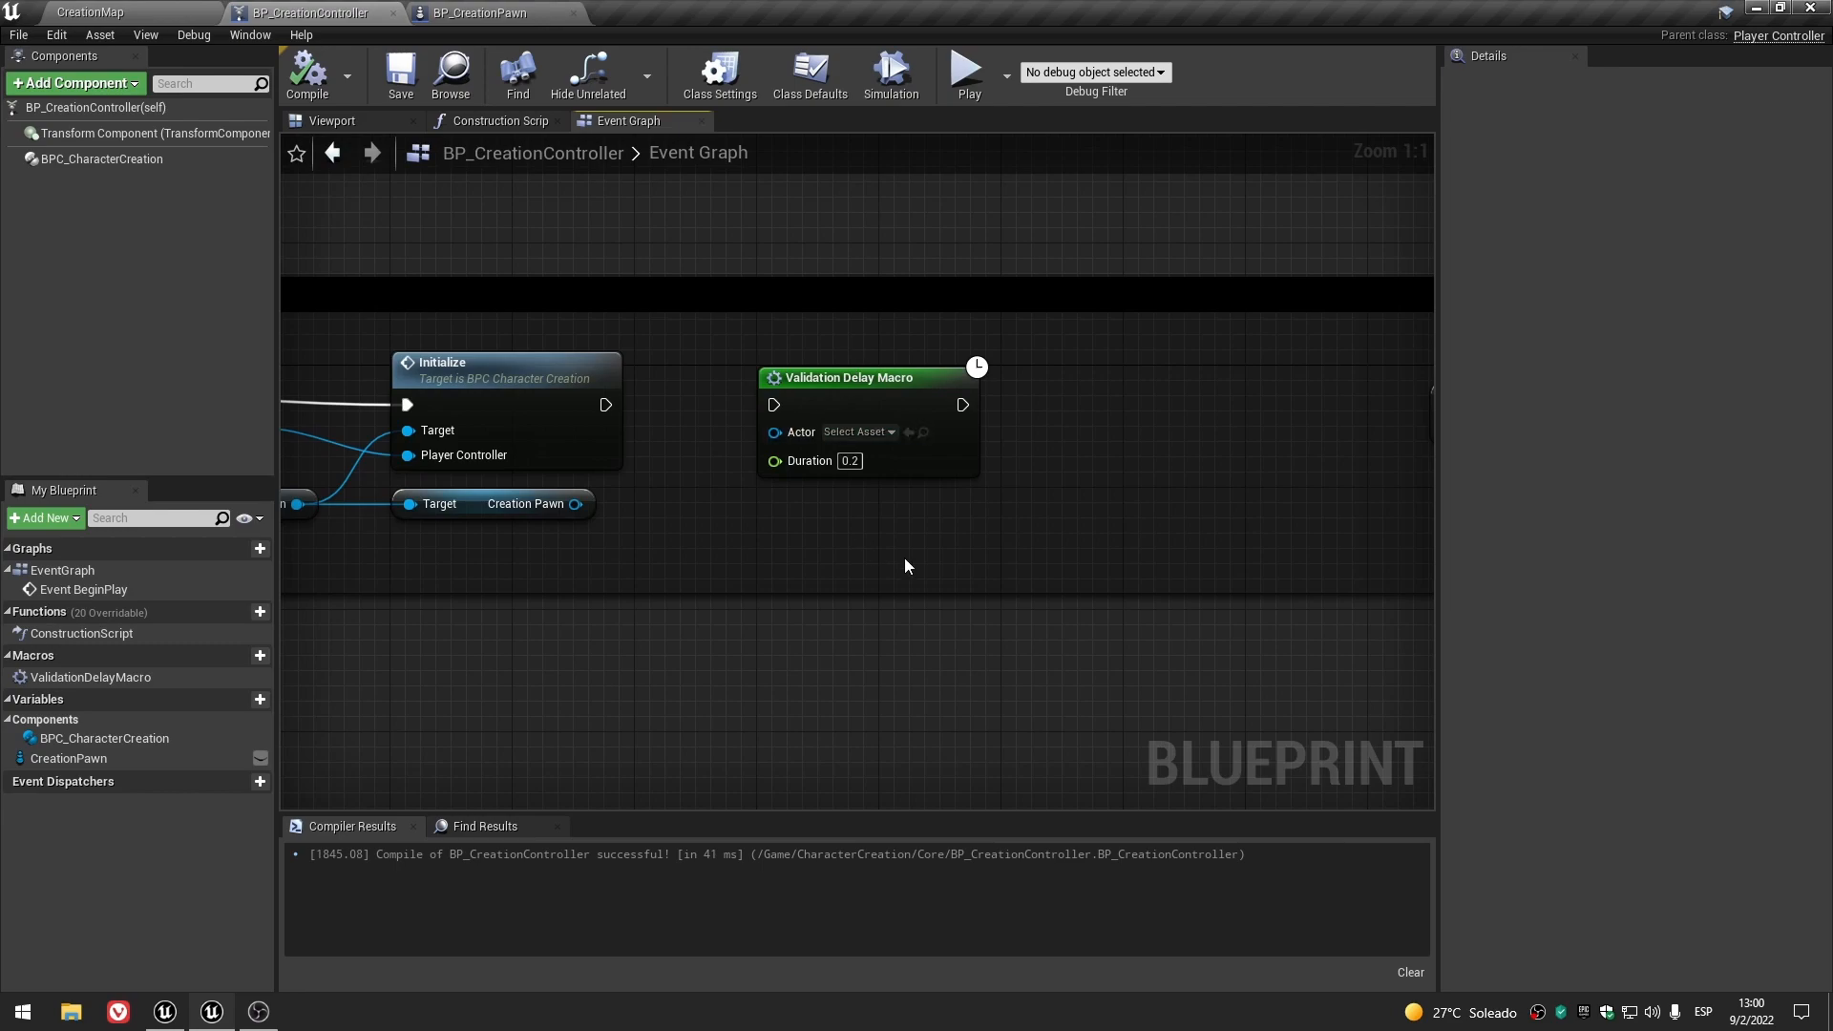
scroll(926, 640, "down", 2)
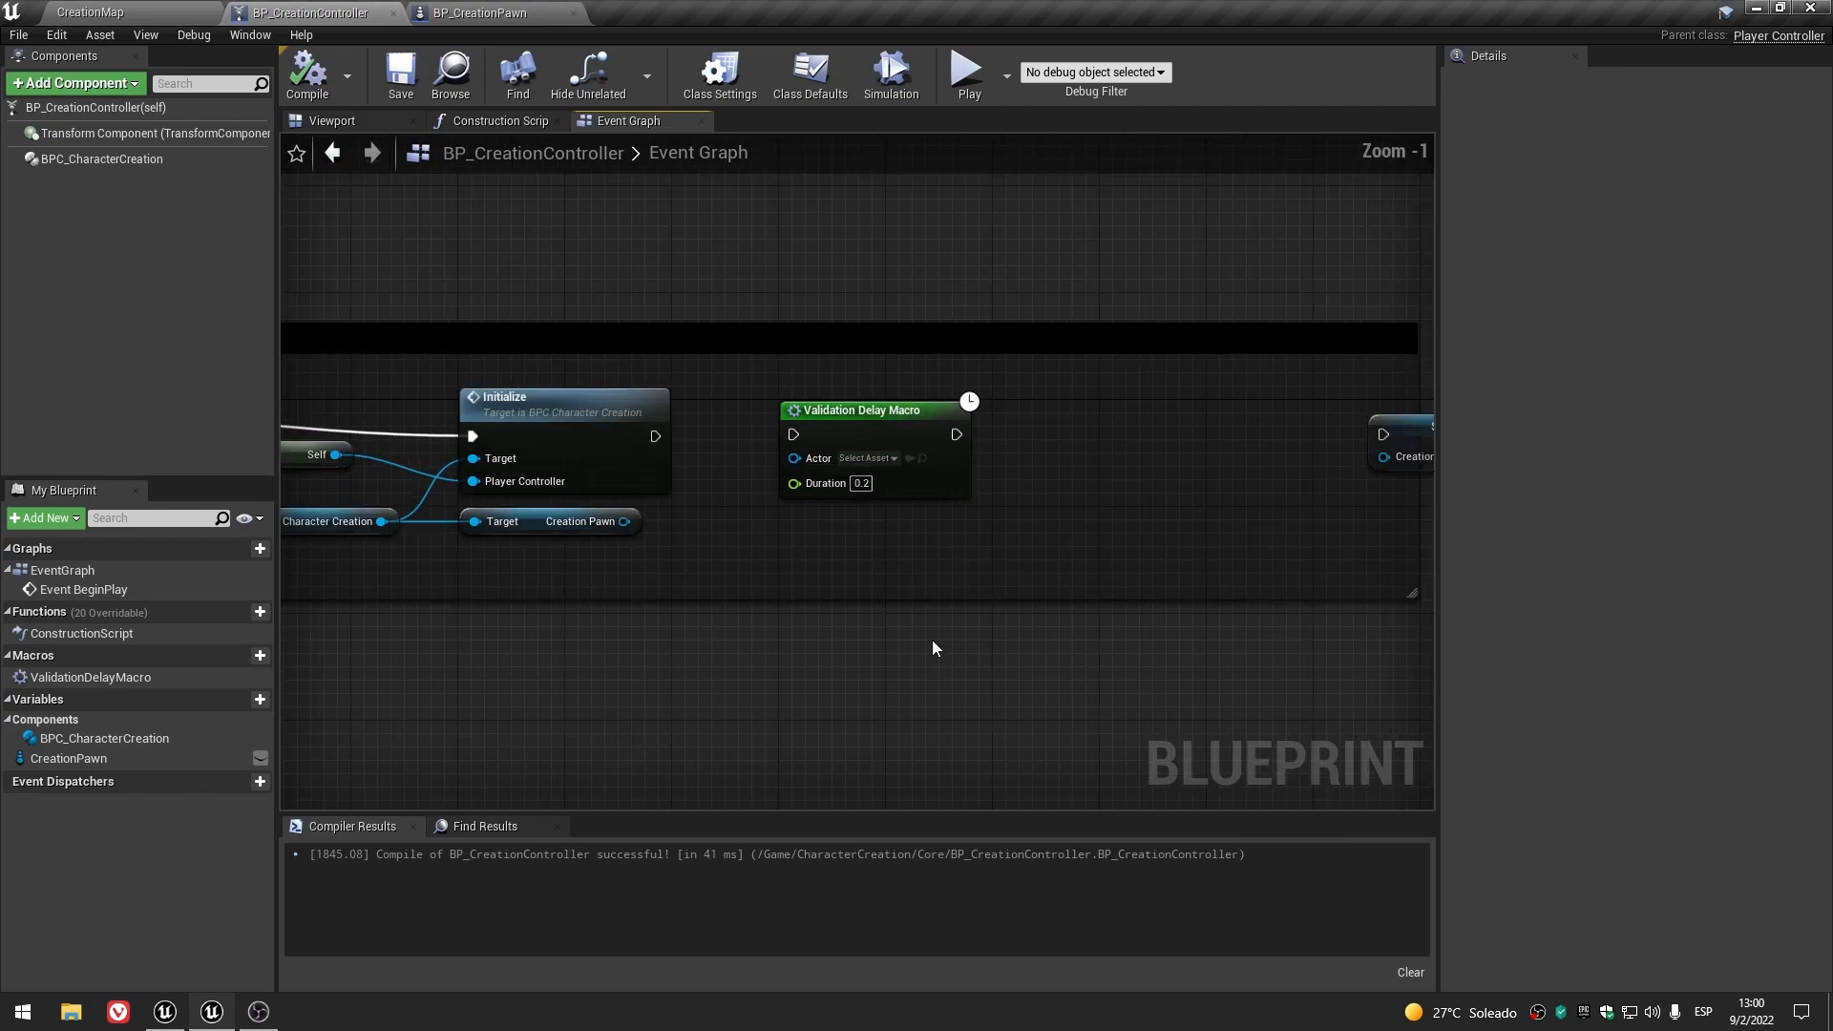
scroll(798, 643, "up", 2)
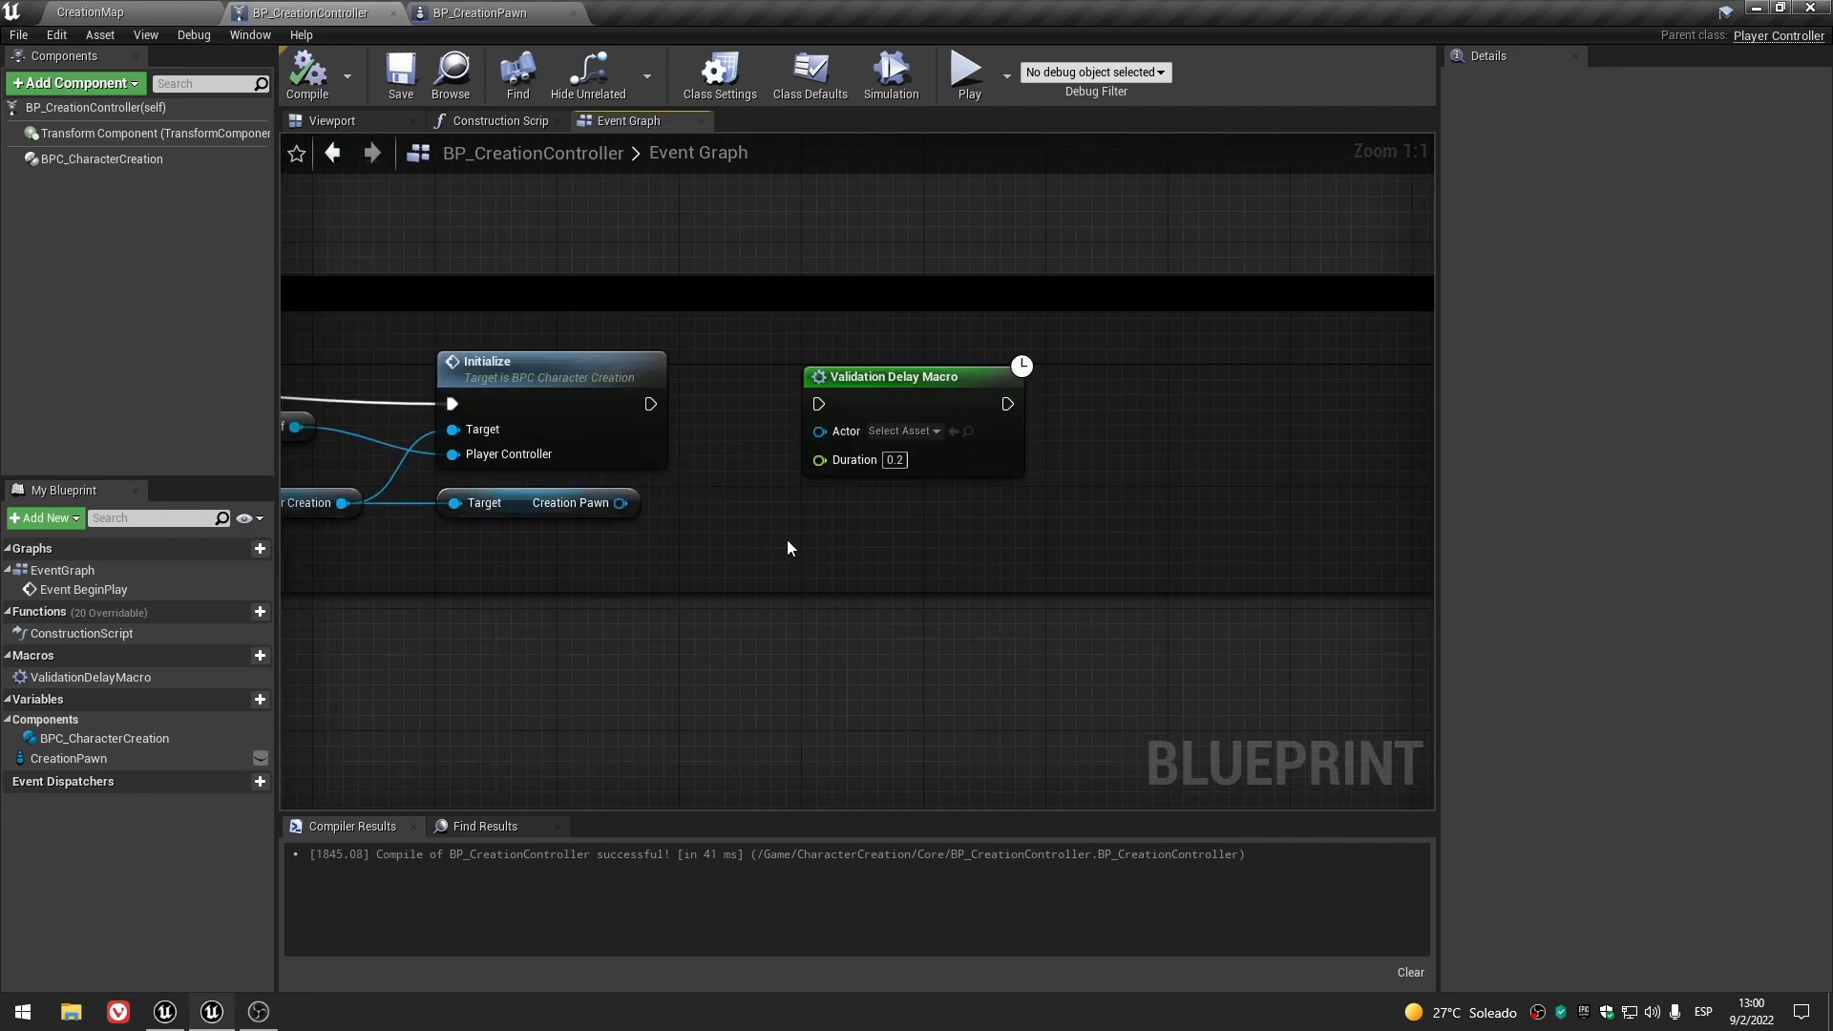
right_click_drag(818, 542, 818, 564)
left_click(941, 411)
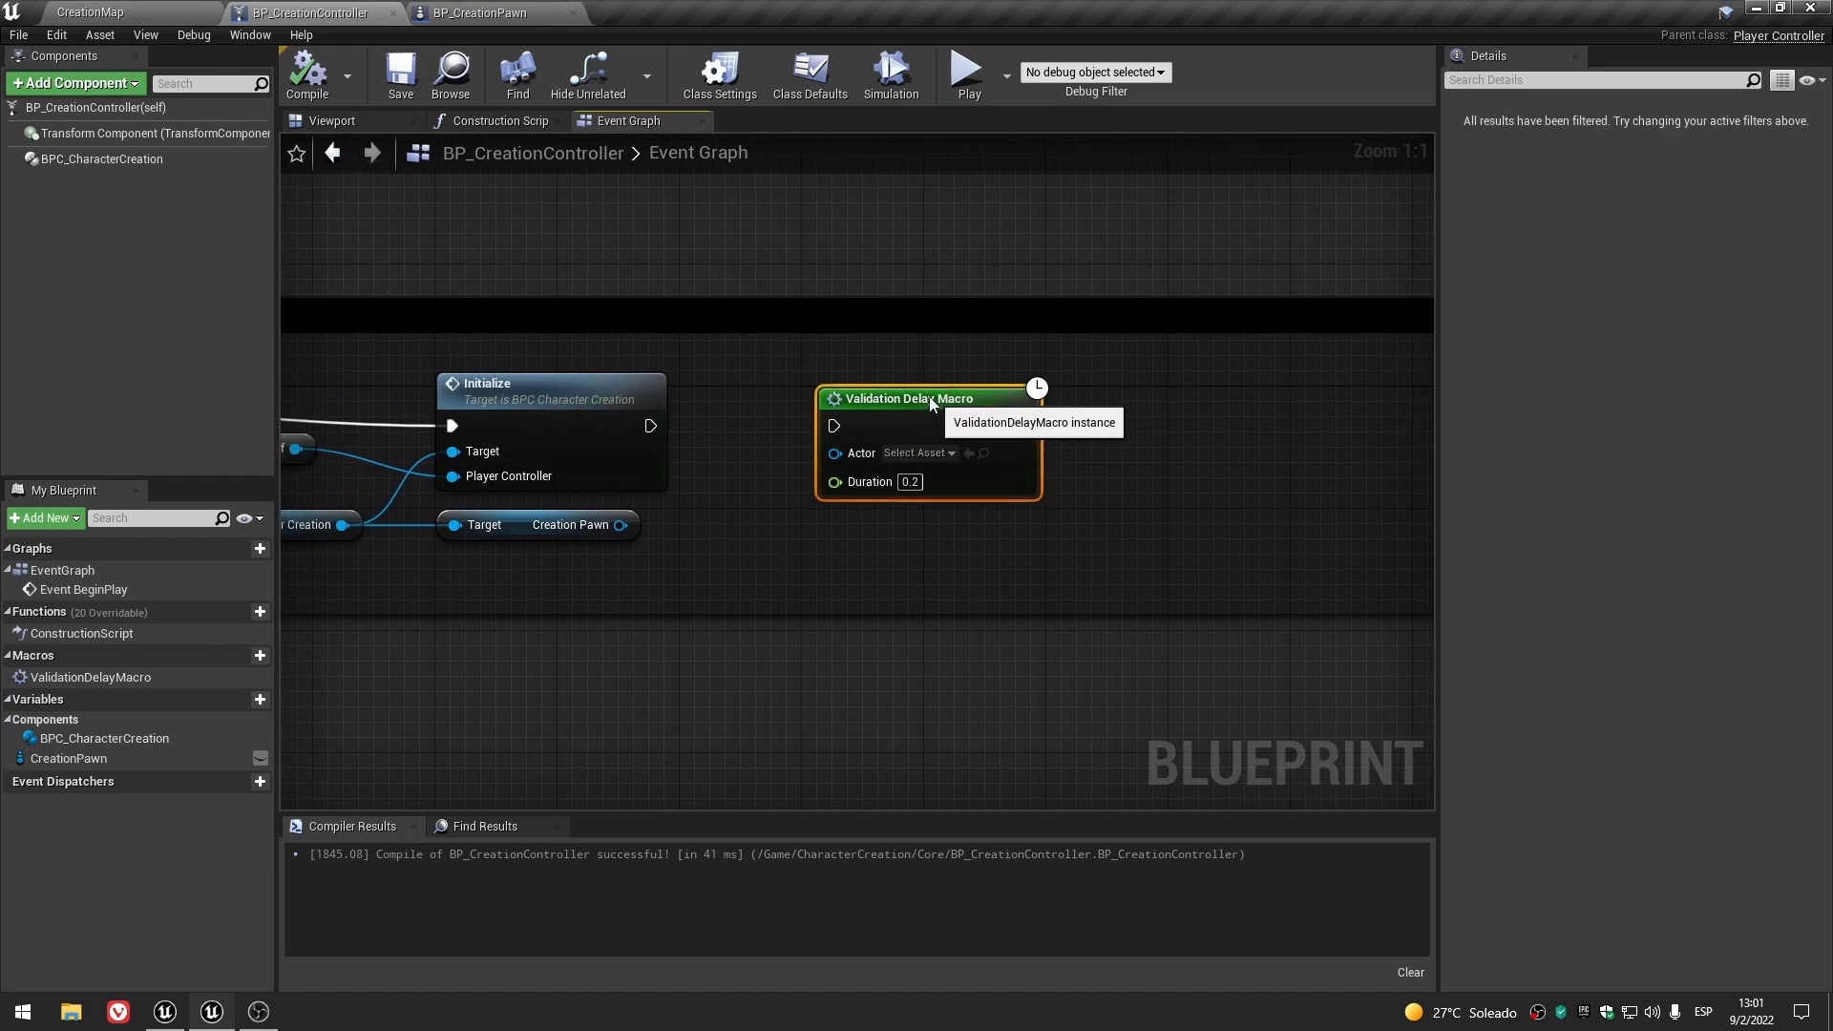
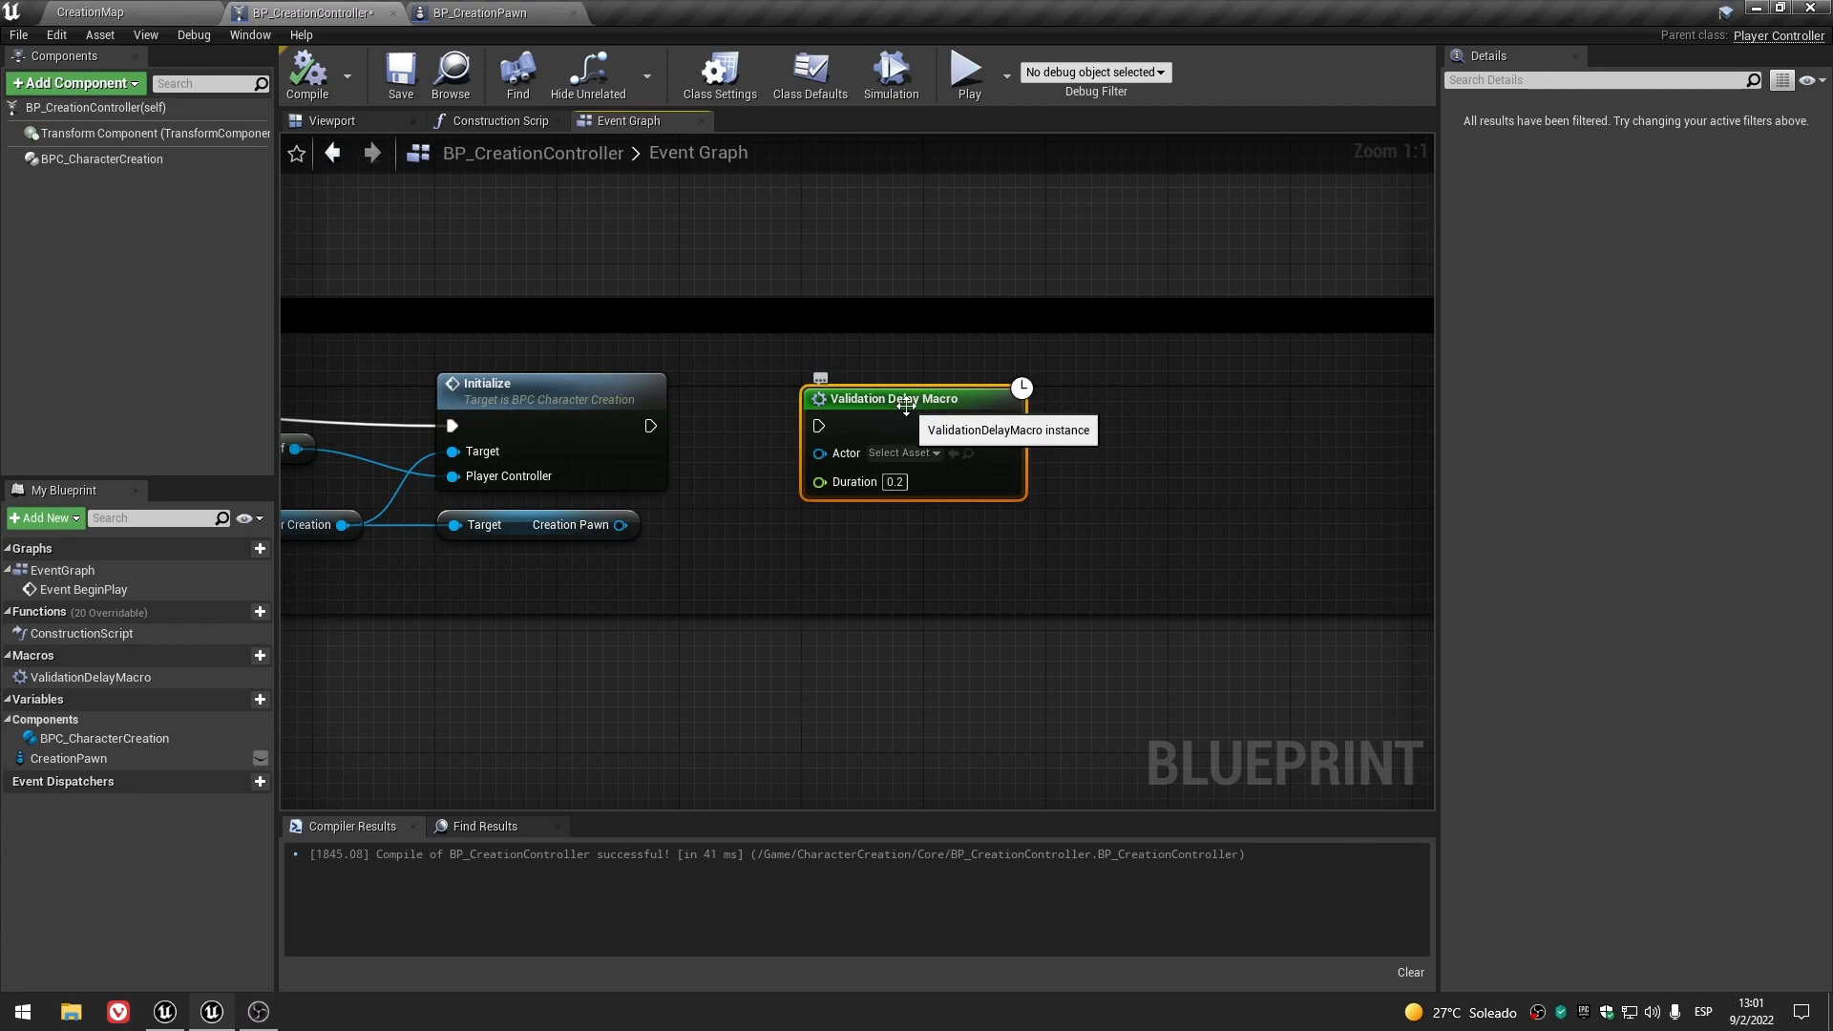
left_click(699, 710)
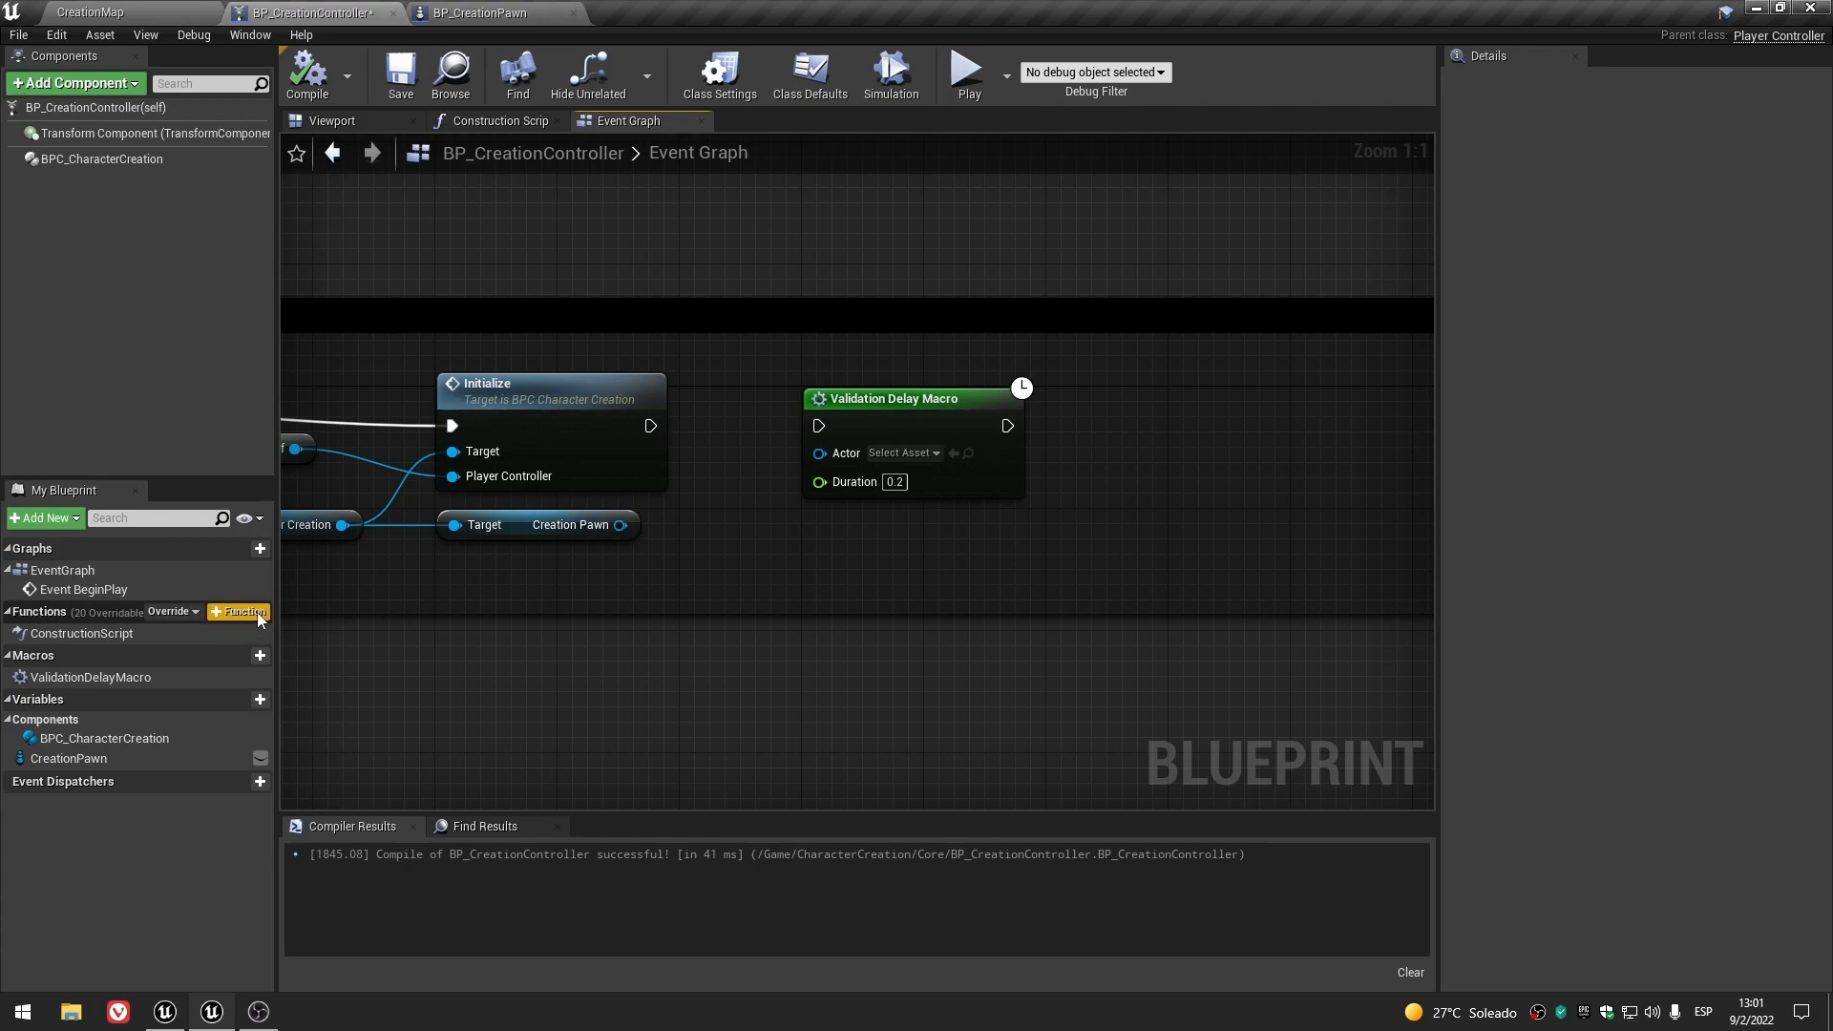
- Create a new function, try to place ValidationDelayMacro in its graph, and return to the Event Graph
left_click(244, 610)
left_click_drag(218, 695, 220, 702)
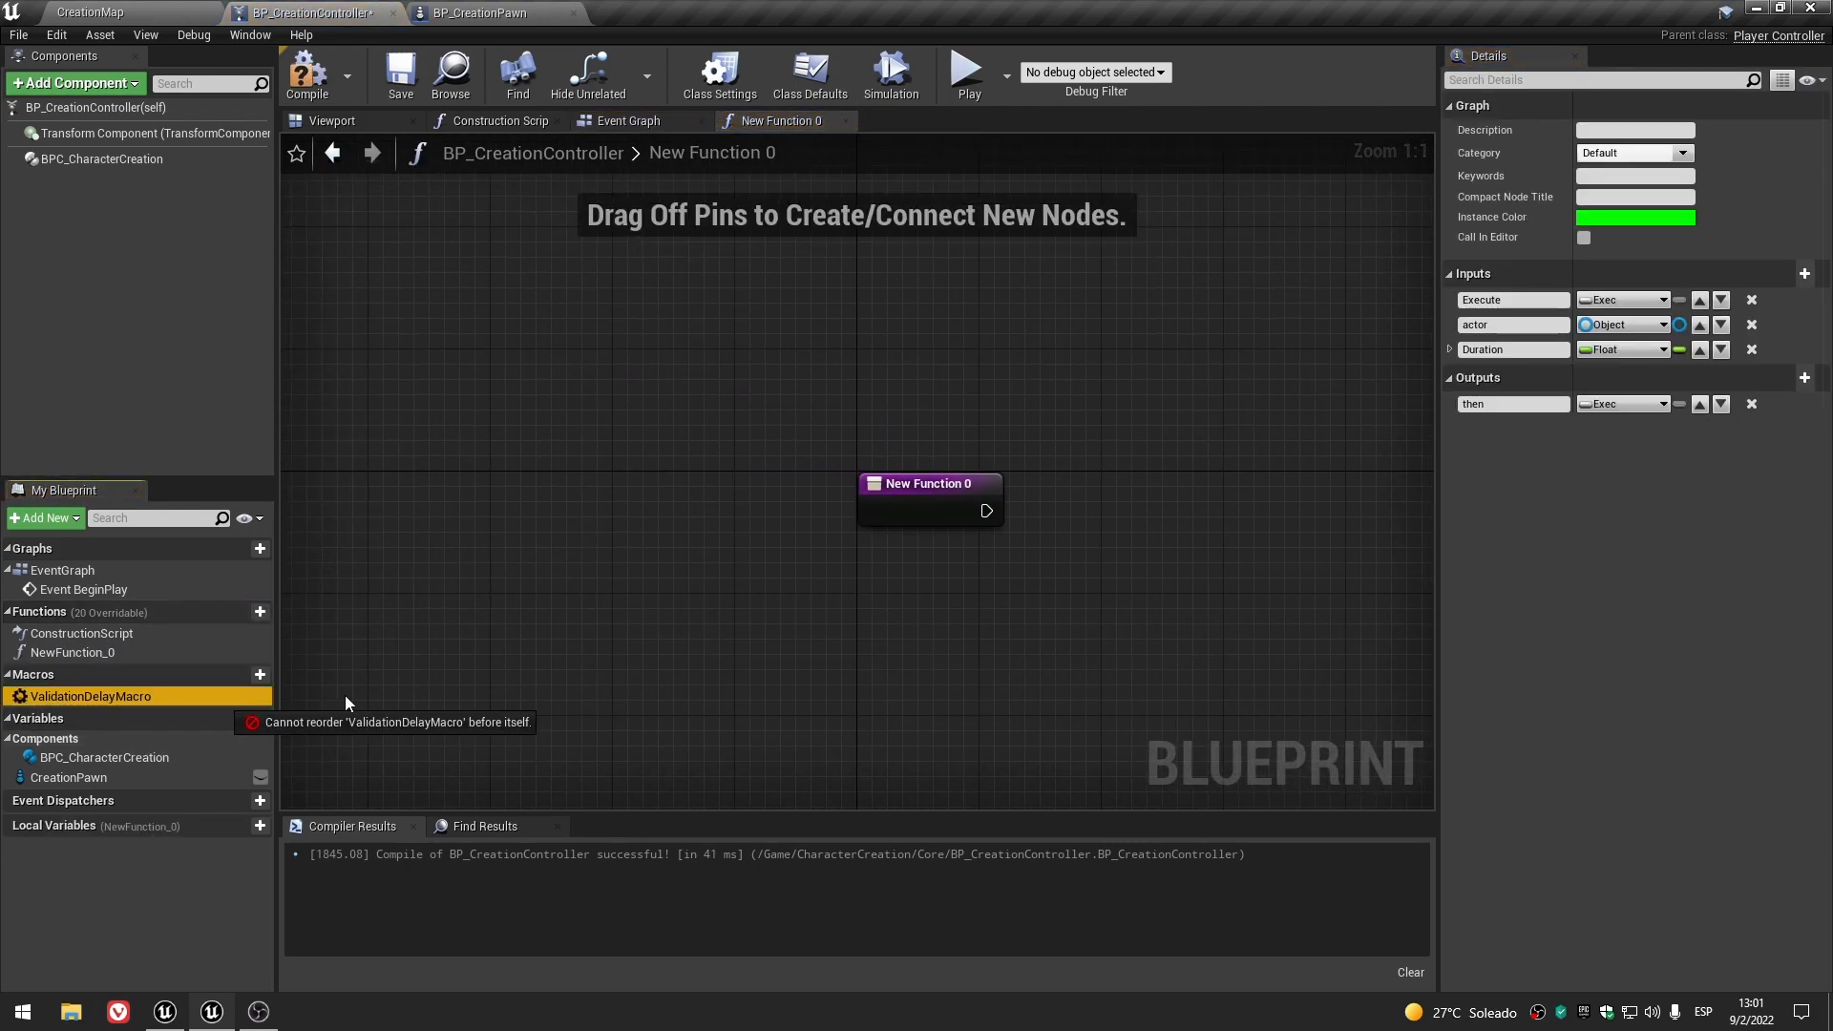
right_click_drag(988, 644, 945, 631)
left_click_drag(128, 703, 843, 493)
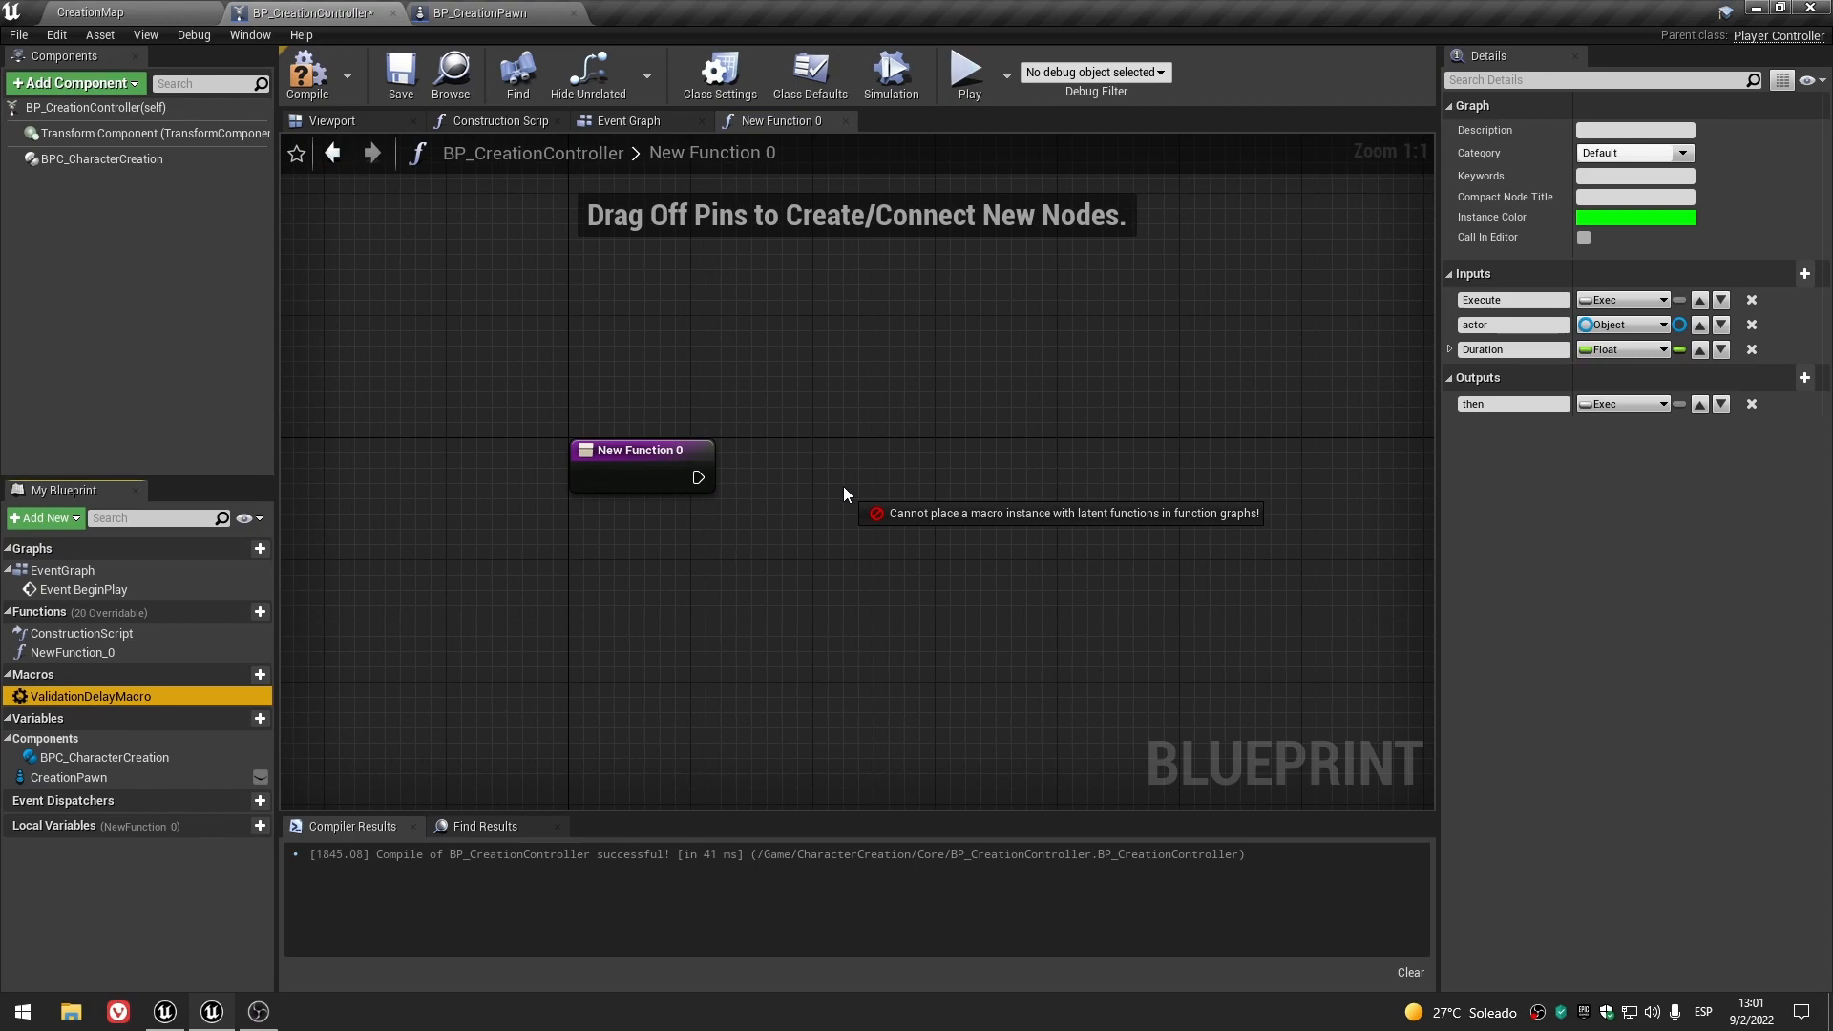
left_click_drag(844, 494, 844, 493)
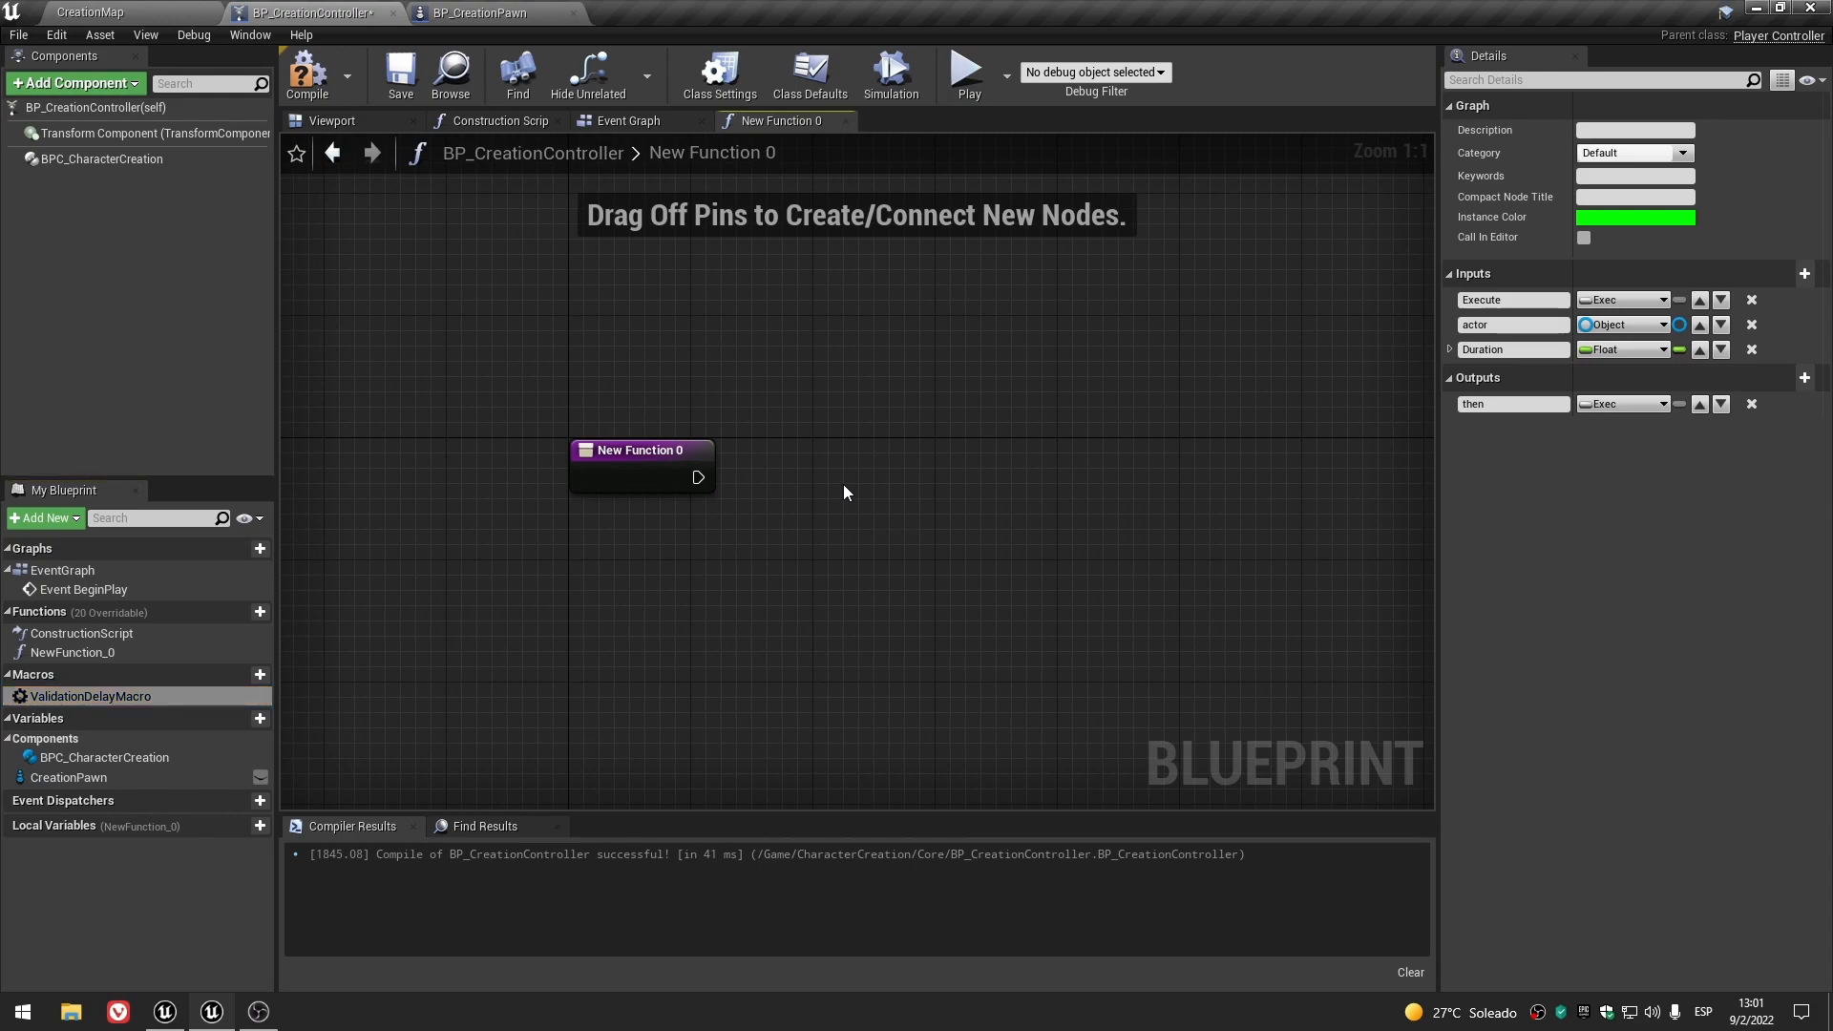
left_click(846, 121)
- Add a standalone Delay node below the Initialize comment in the Event Graph and delete it
right_click(785, 707)
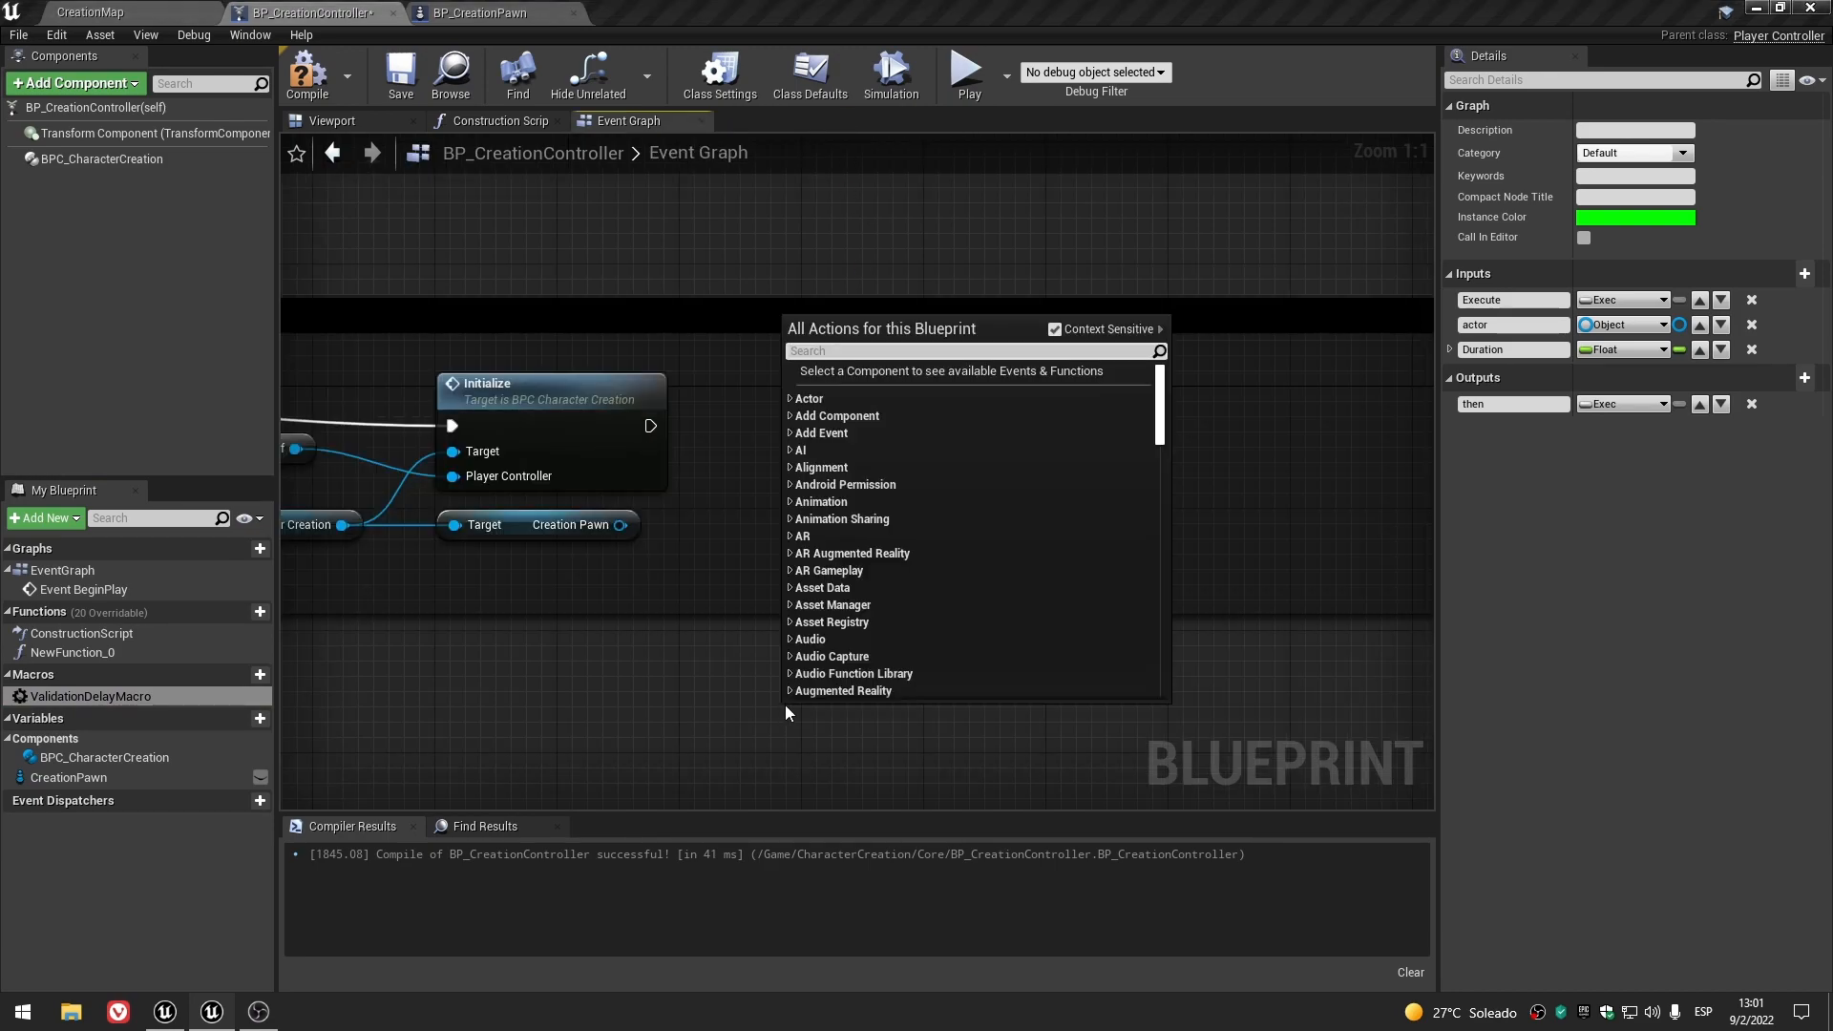
type("de")
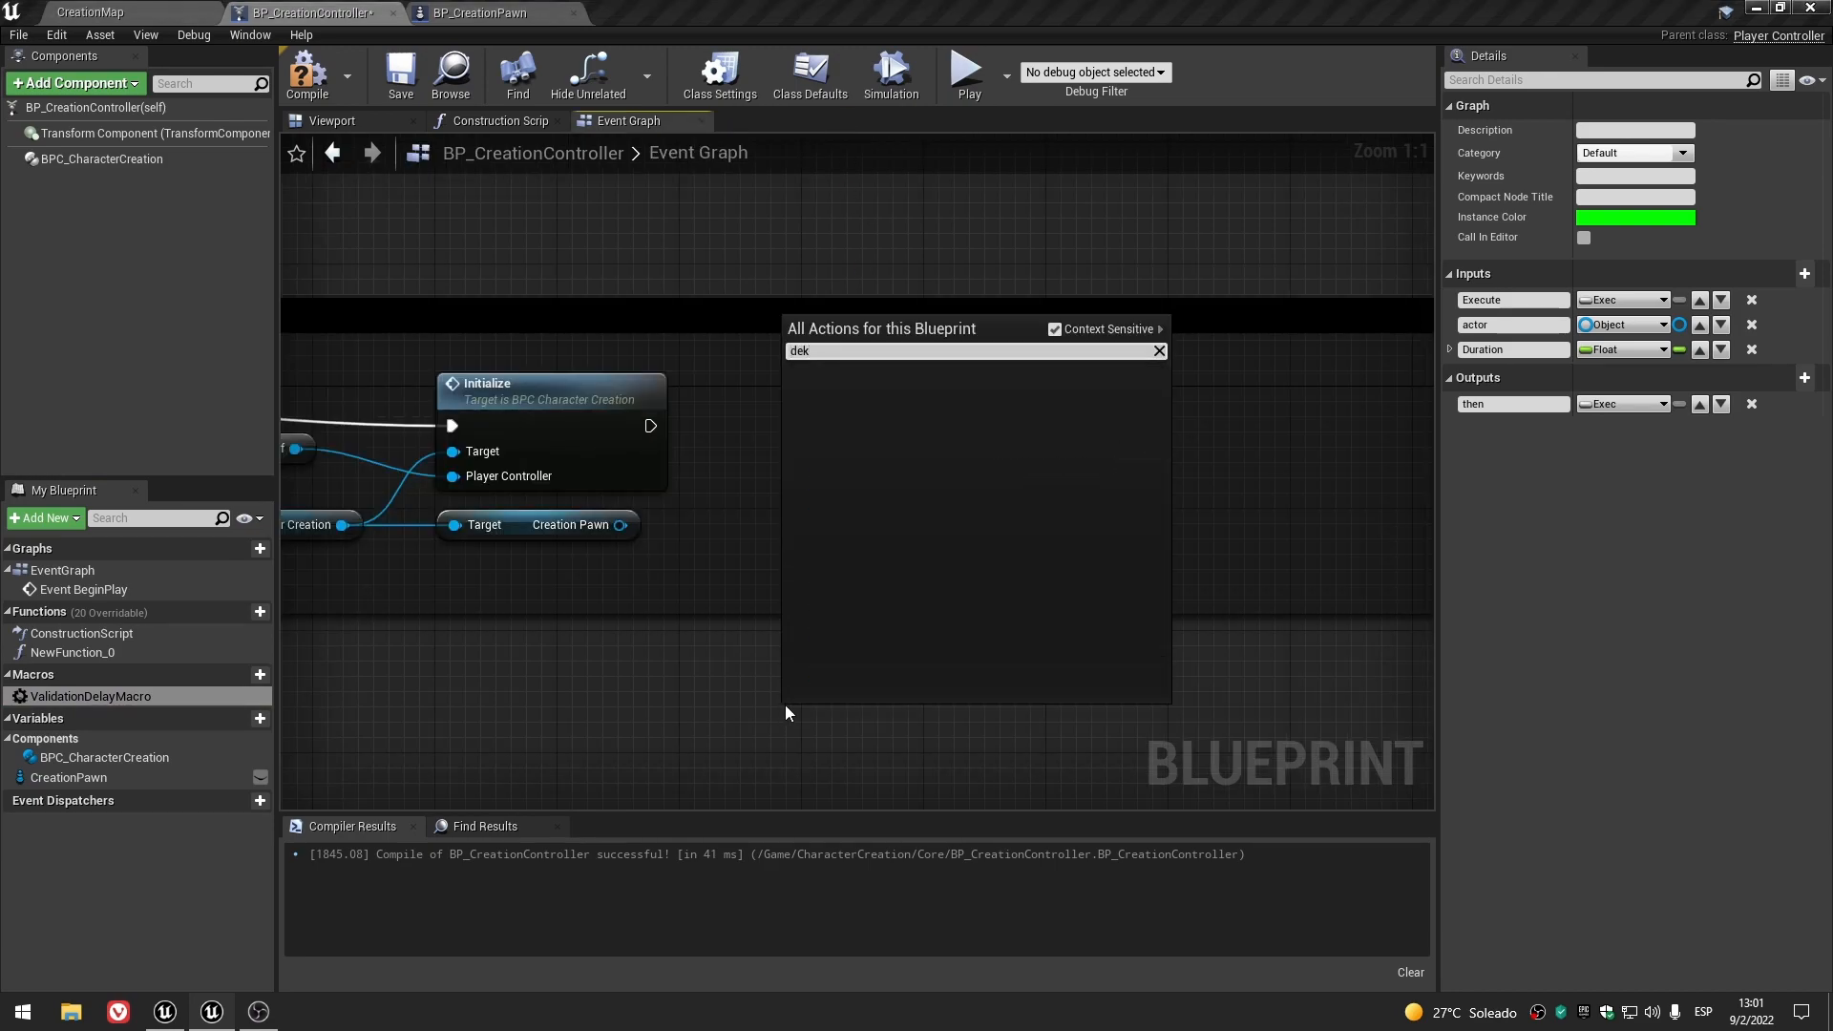
type("lay")
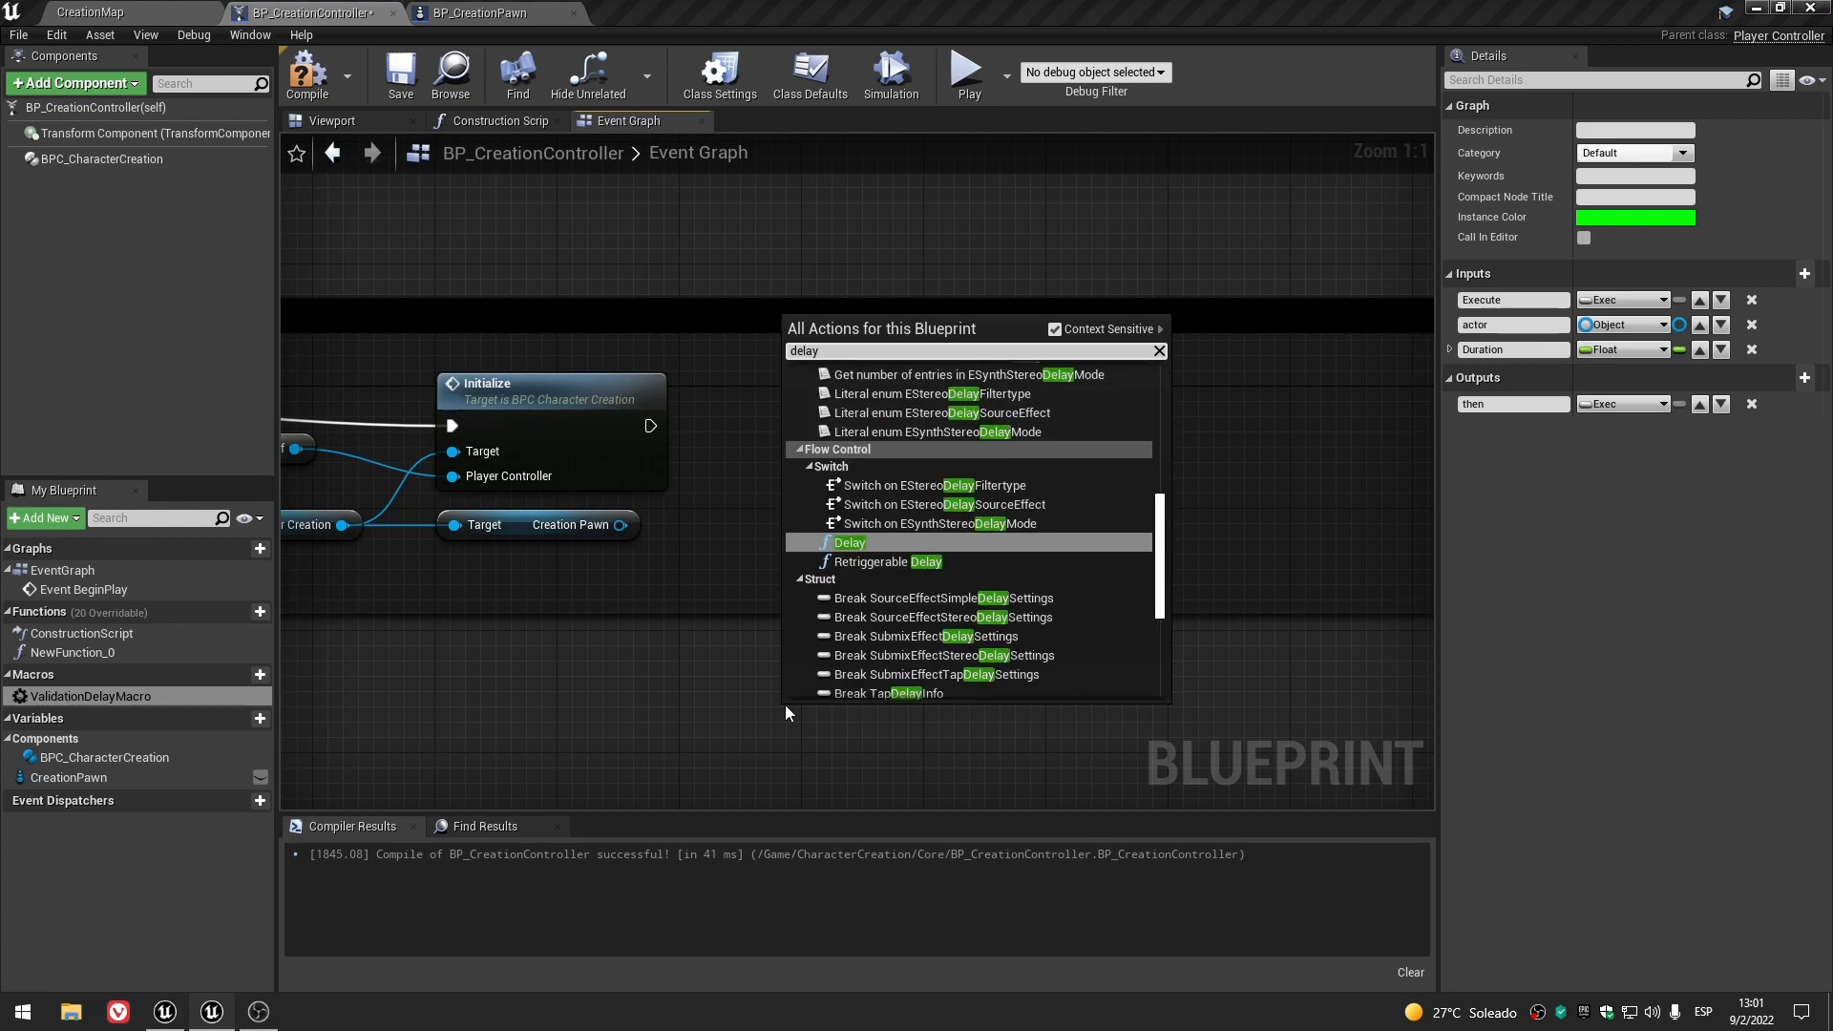
left_click(849, 542)
left_click_drag(881, 716, 911, 670)
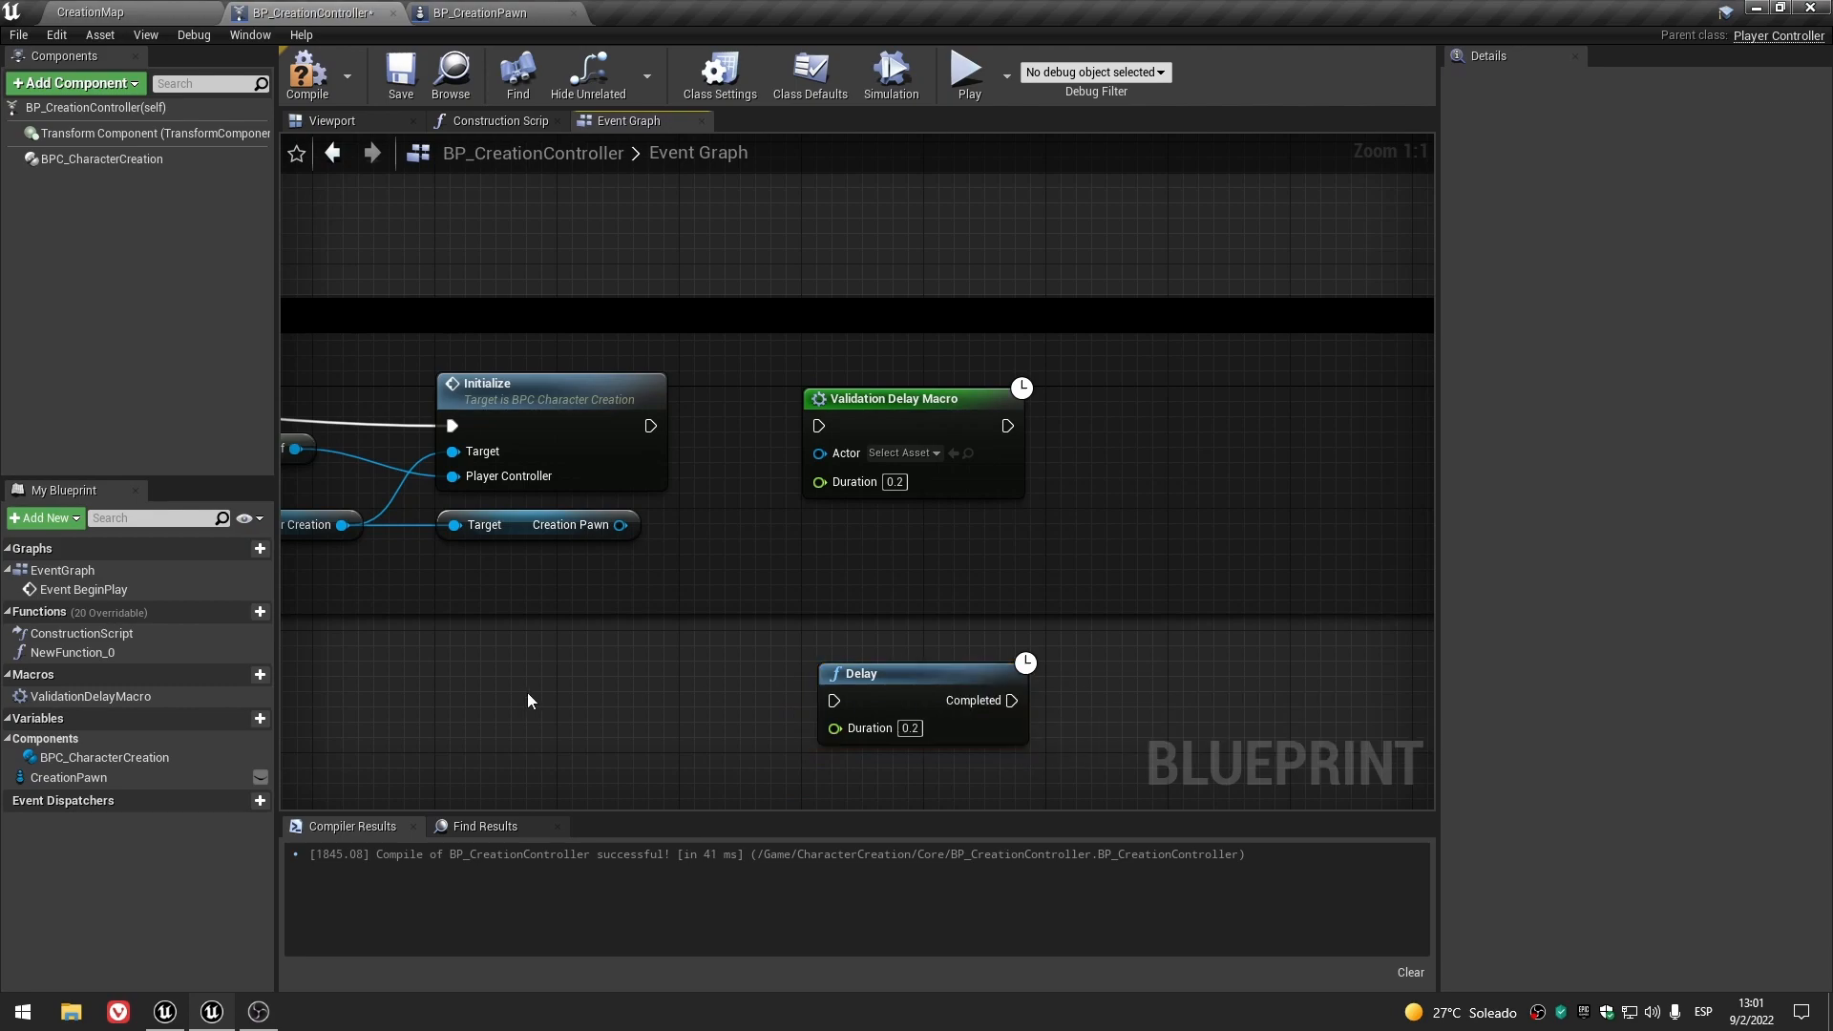
scroll(711, 590, "down", 2)
right_click_drag(656, 671, 757, 633)
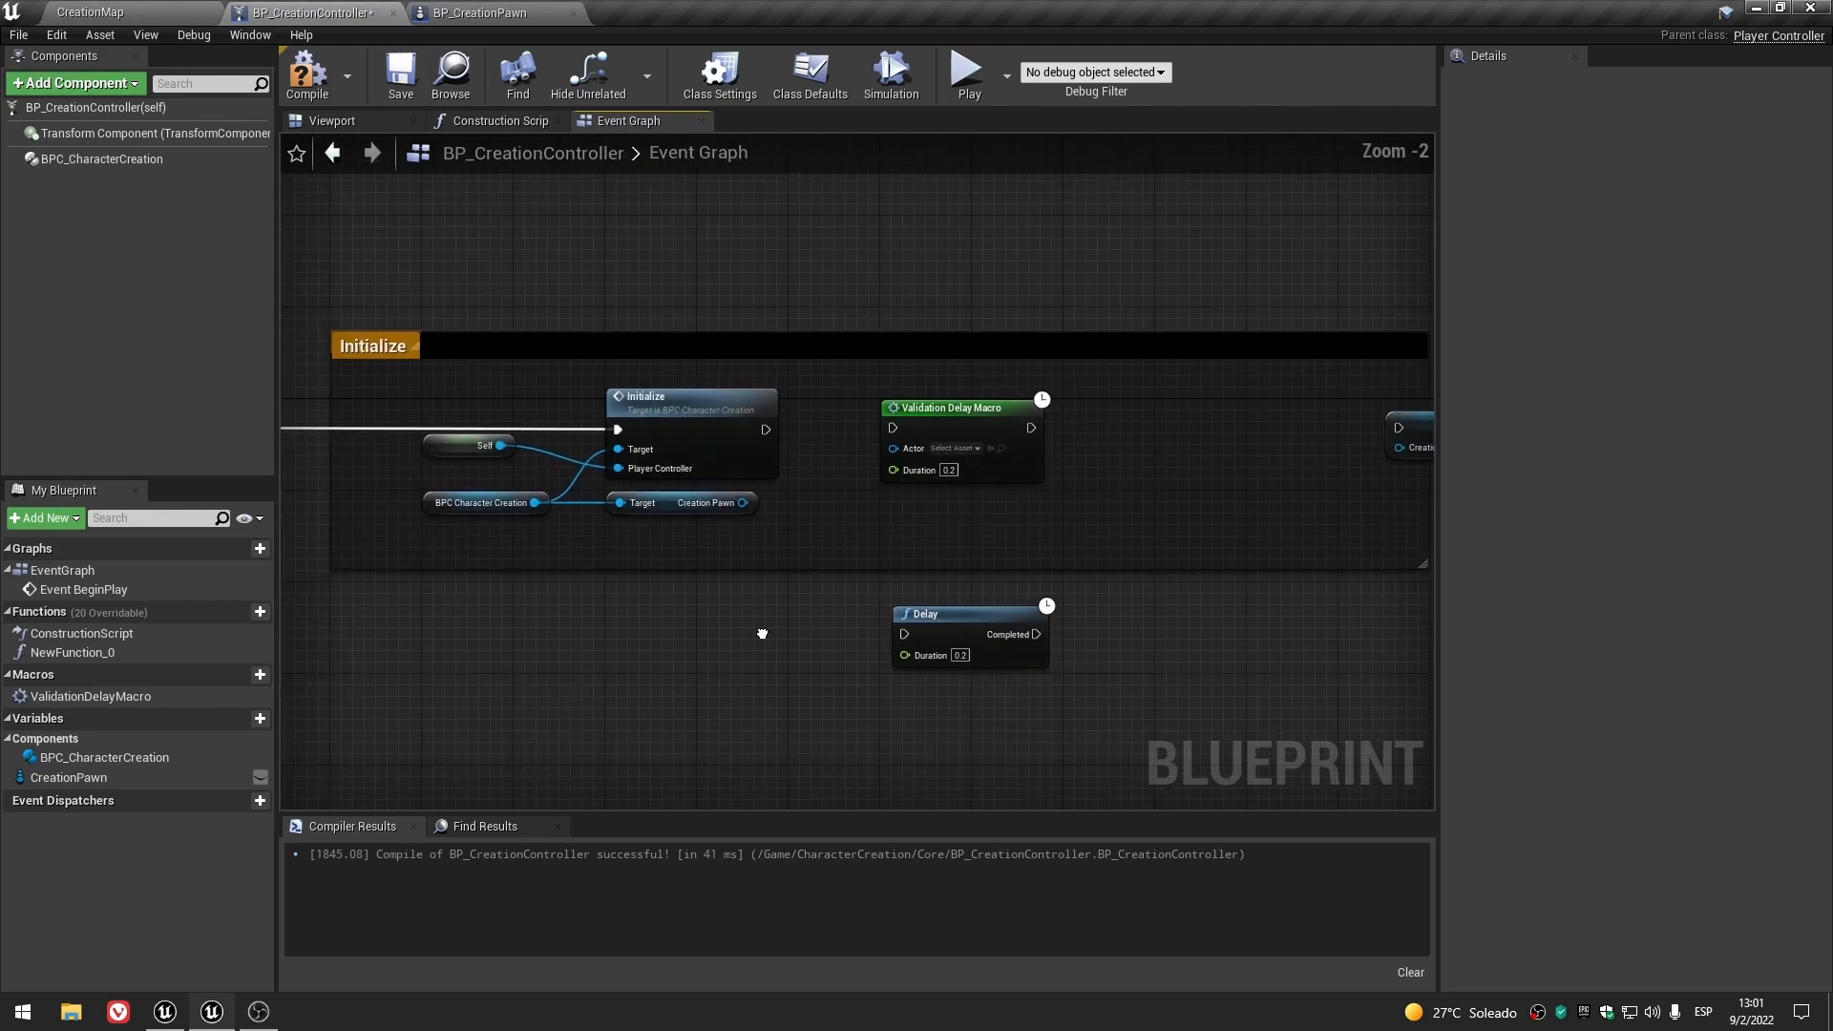
left_click(957, 627)
key("Delete")
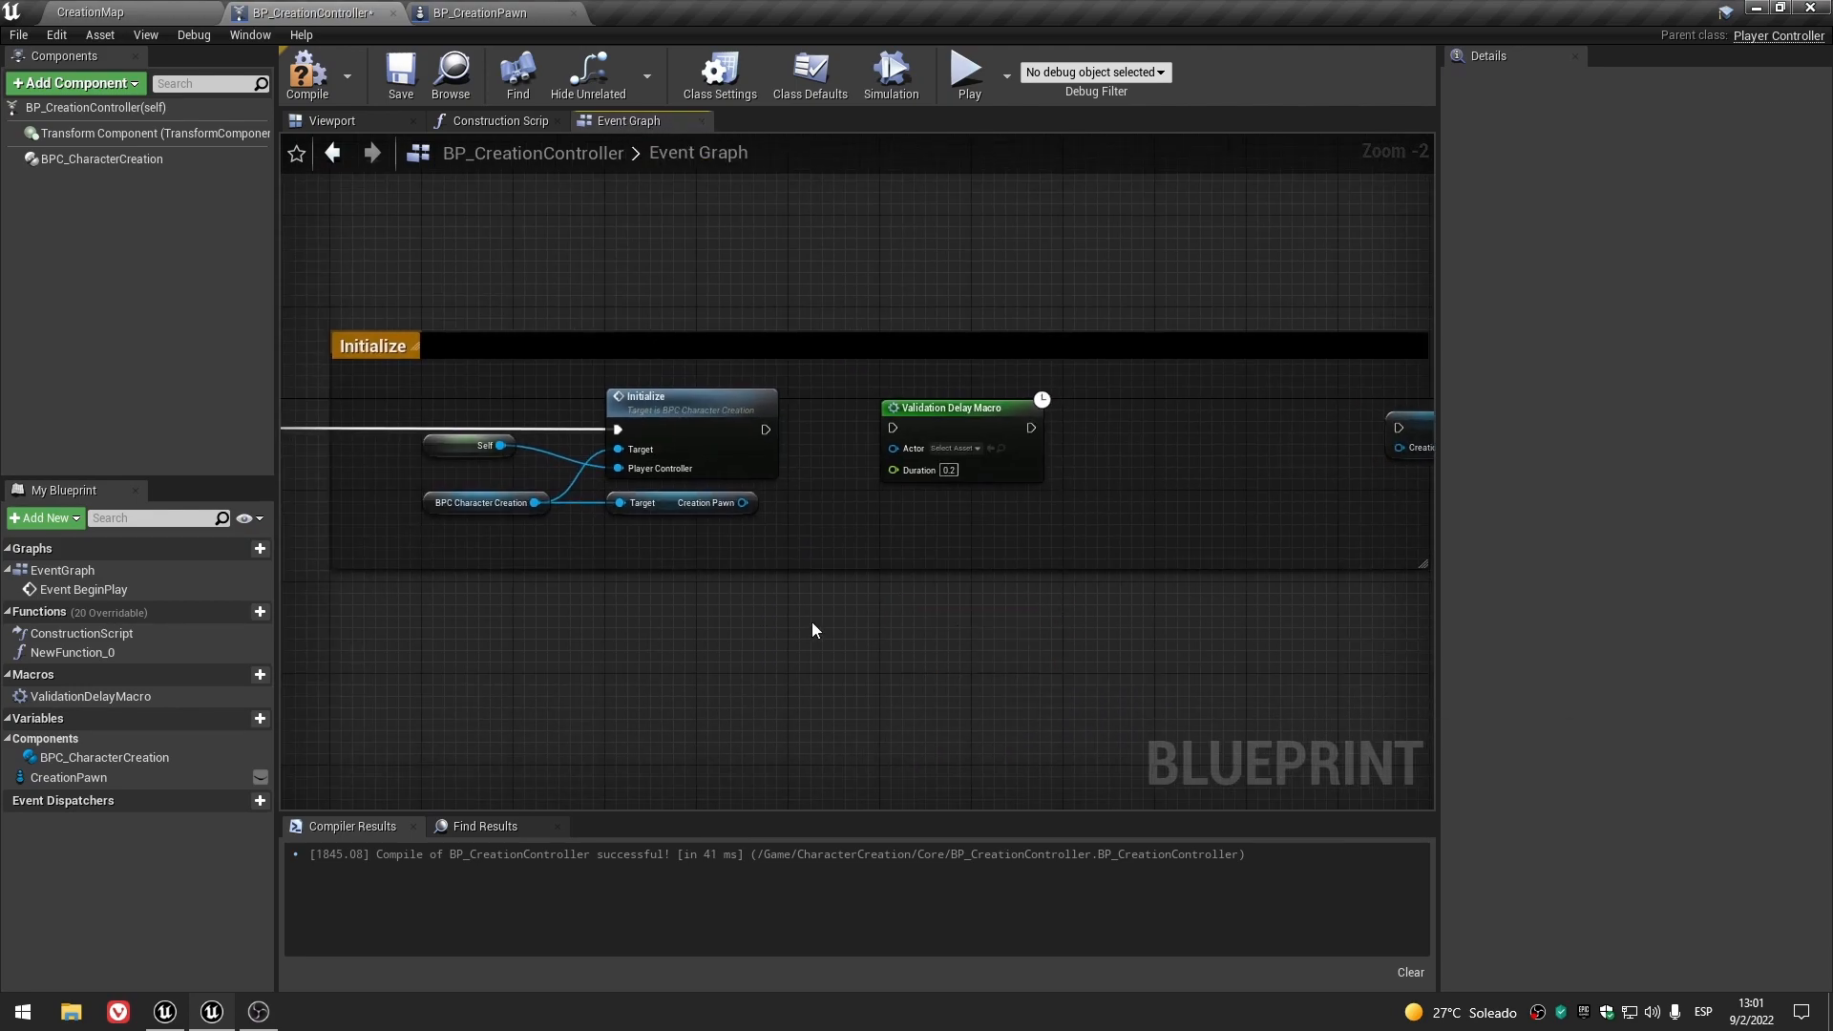
- Open the Validation Delay Macro to check the execution path from Is Valid to Outputs, and return to the Event Graph
double_click(955, 409)
scroll(983, 496, "down", 1)
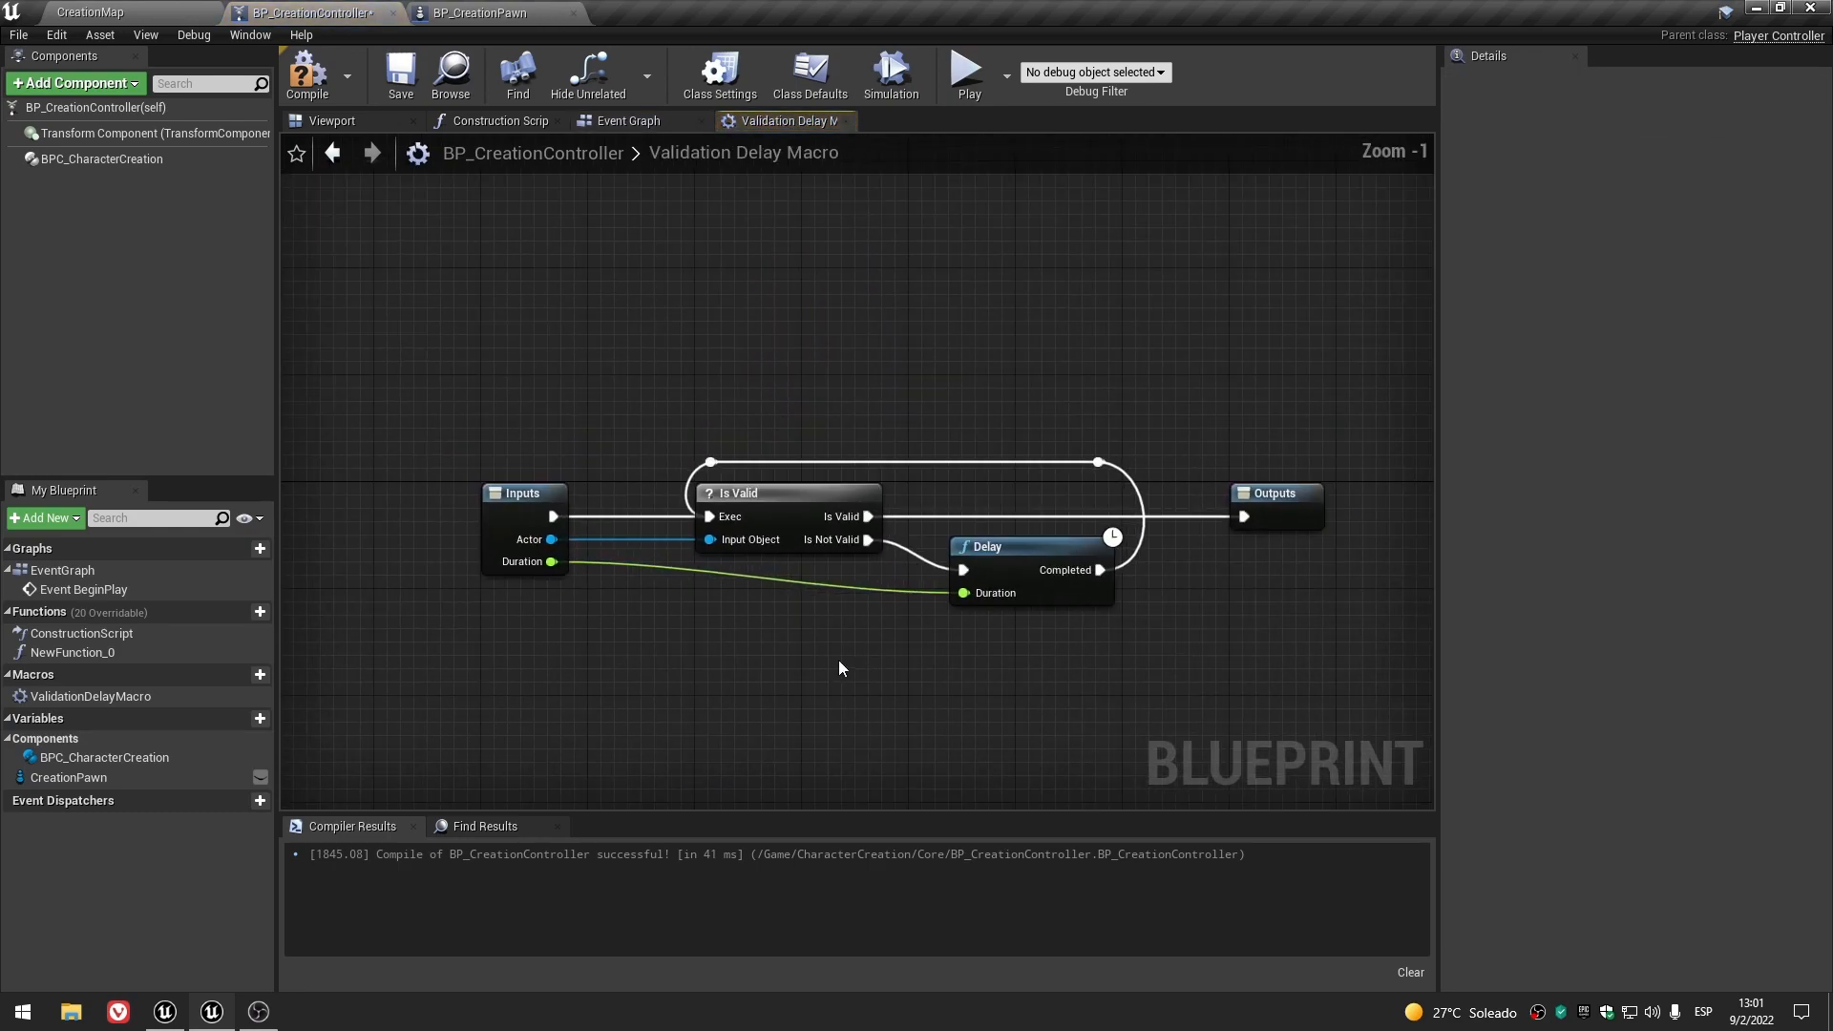
left_click(959, 516)
left_click(845, 120)
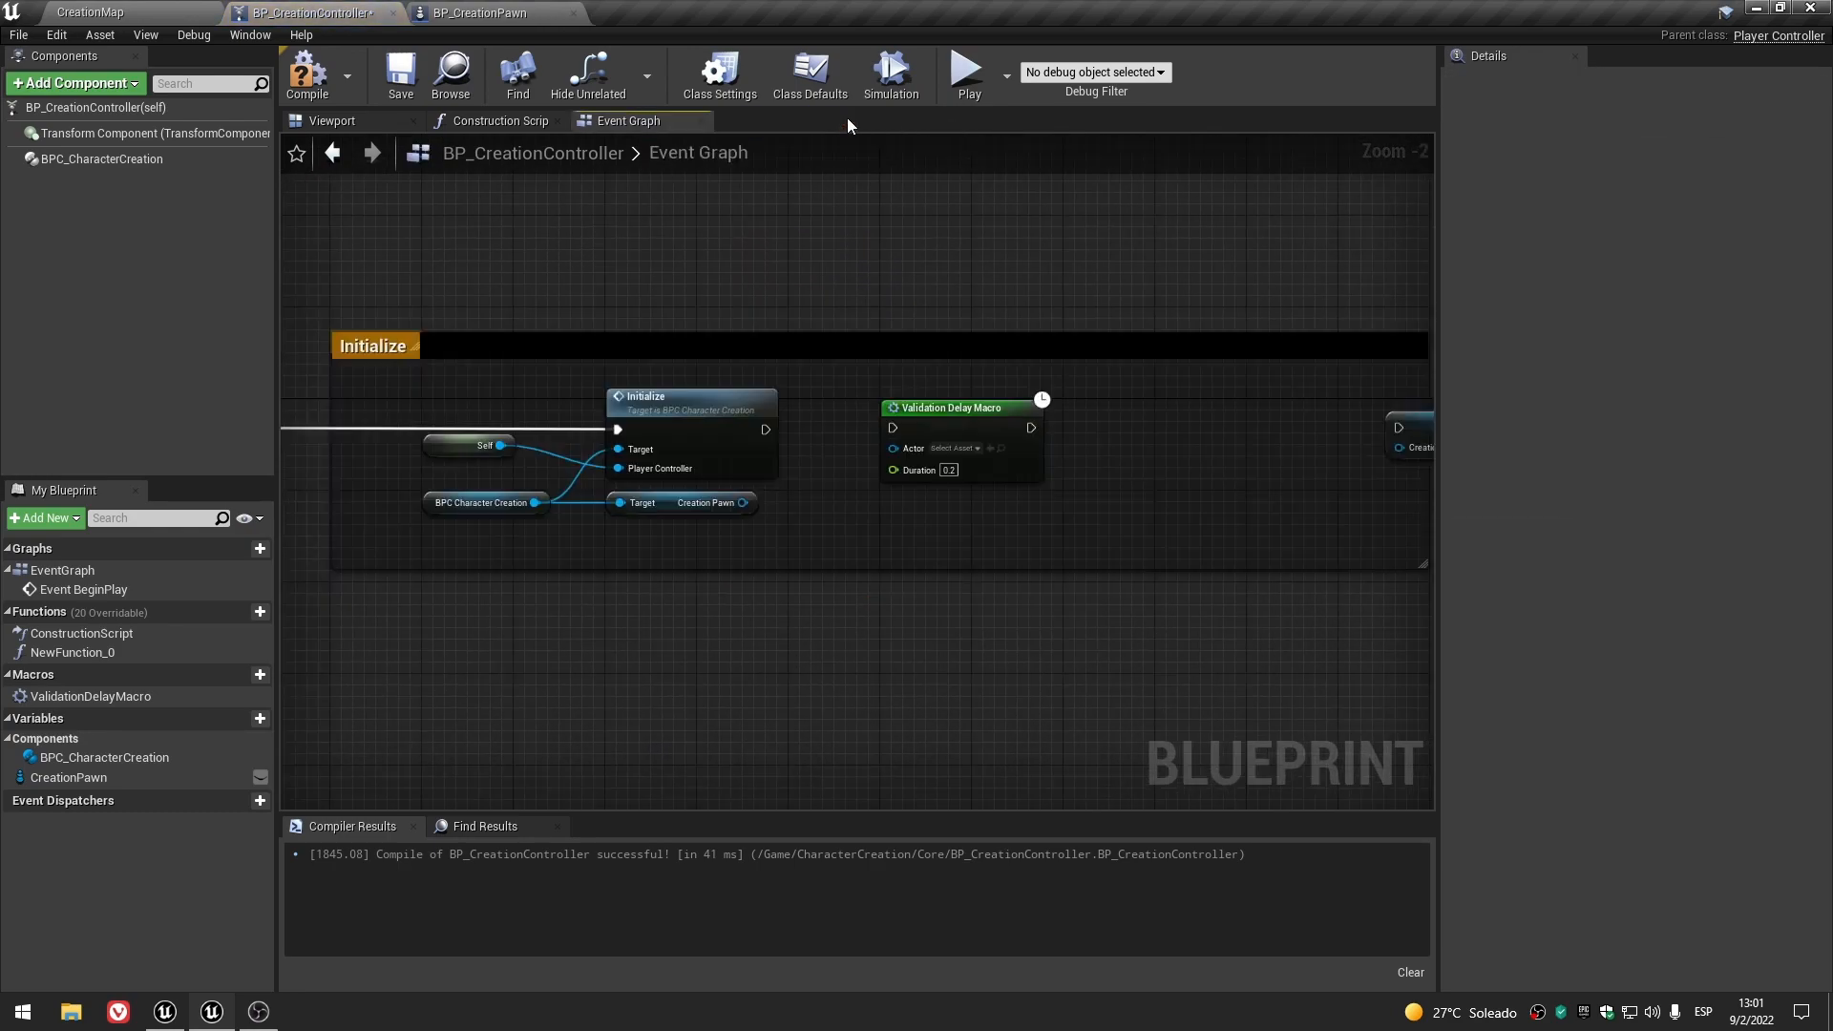
left_click(960, 408)
scroll(930, 502, "down", 6)
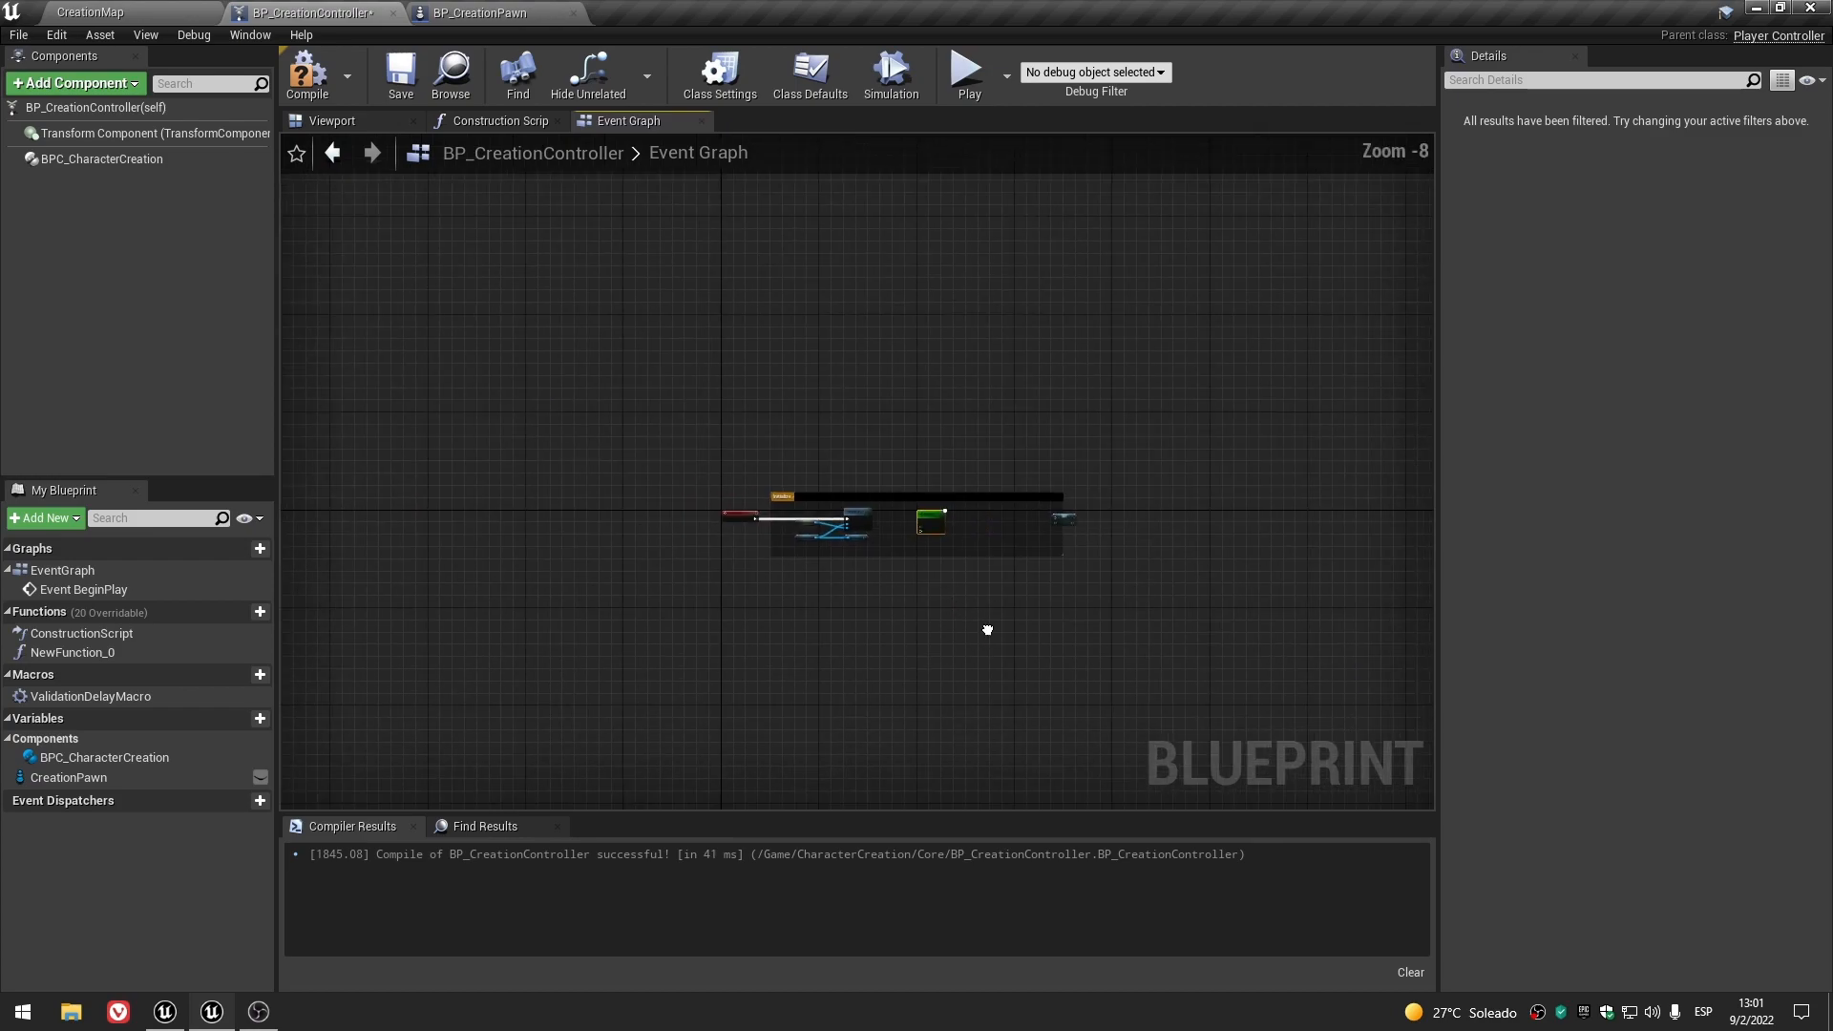
scroll(849, 541, "up", 8)
right_click_drag(849, 540, 798, 700)
scroll(798, 700, "down", 3)
scroll(798, 699, "up", 3)
left_click(749, 586)
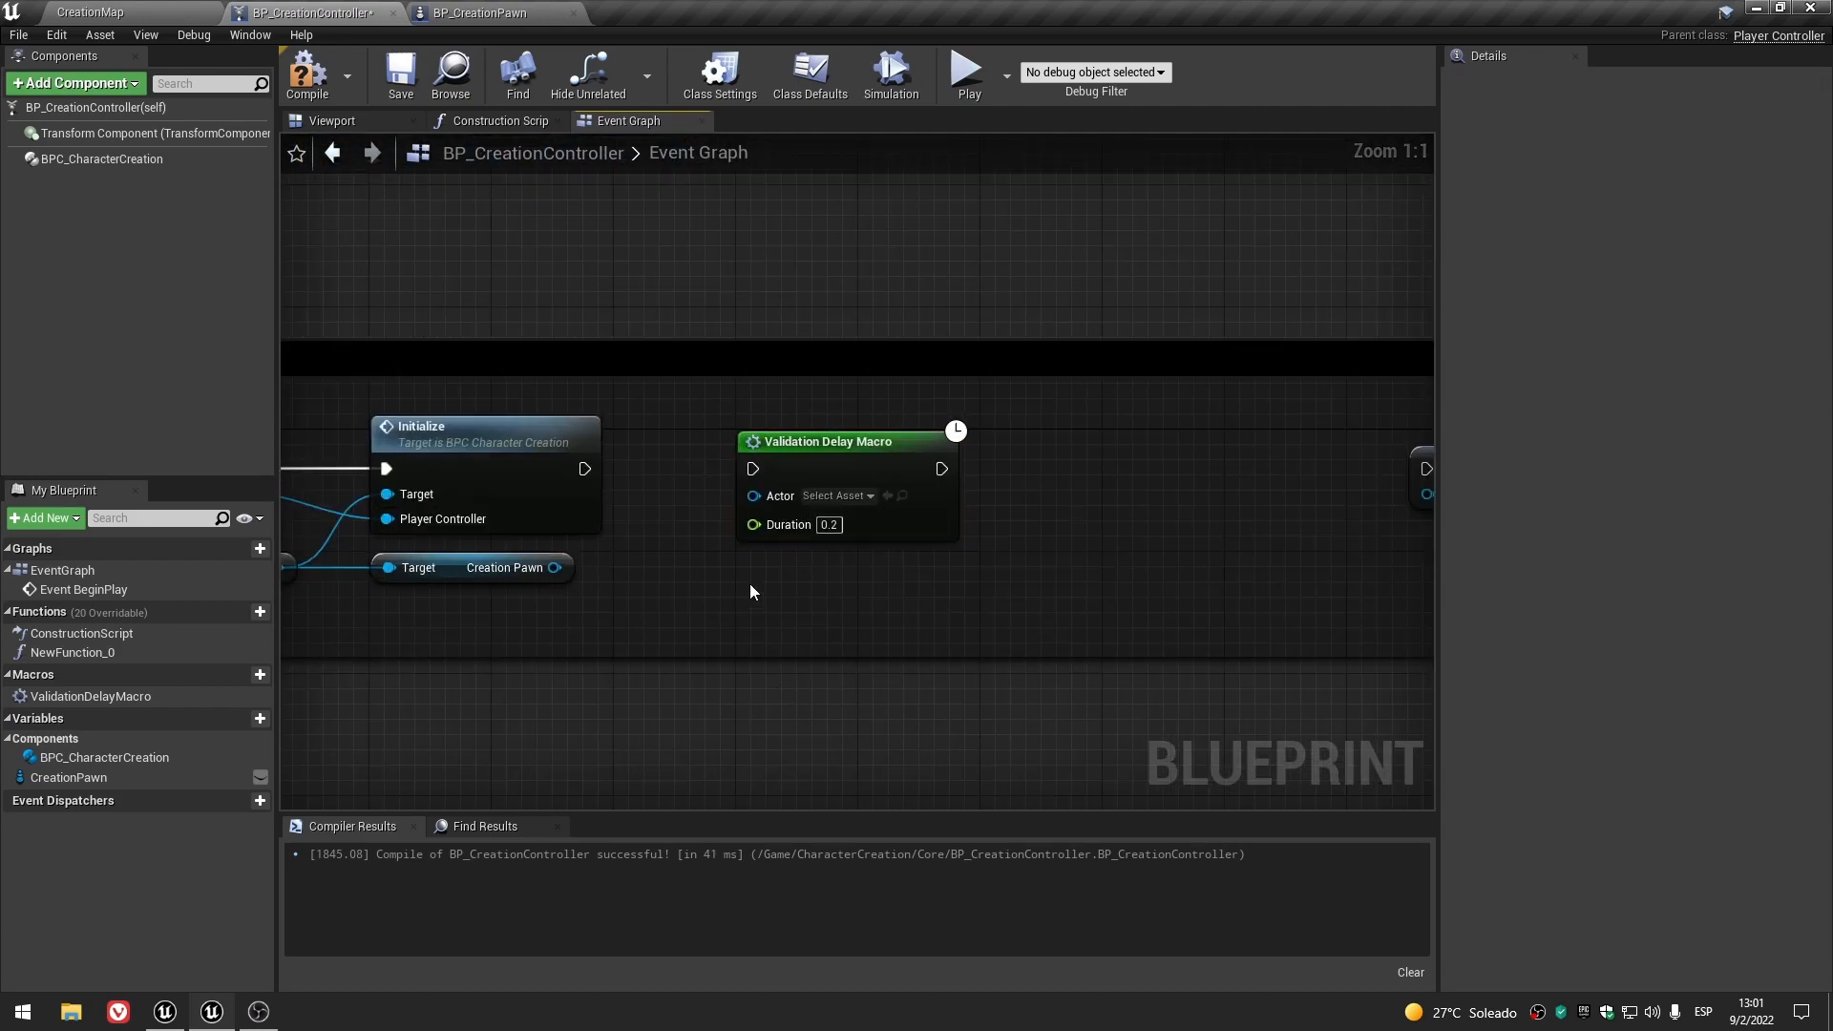
- Inspect the Delay node and its loop back to Is Valid inside ValidationDelayMacro, and close the macro graph
double_click(142, 695)
right_click_drag(1328, 369, 1050, 520)
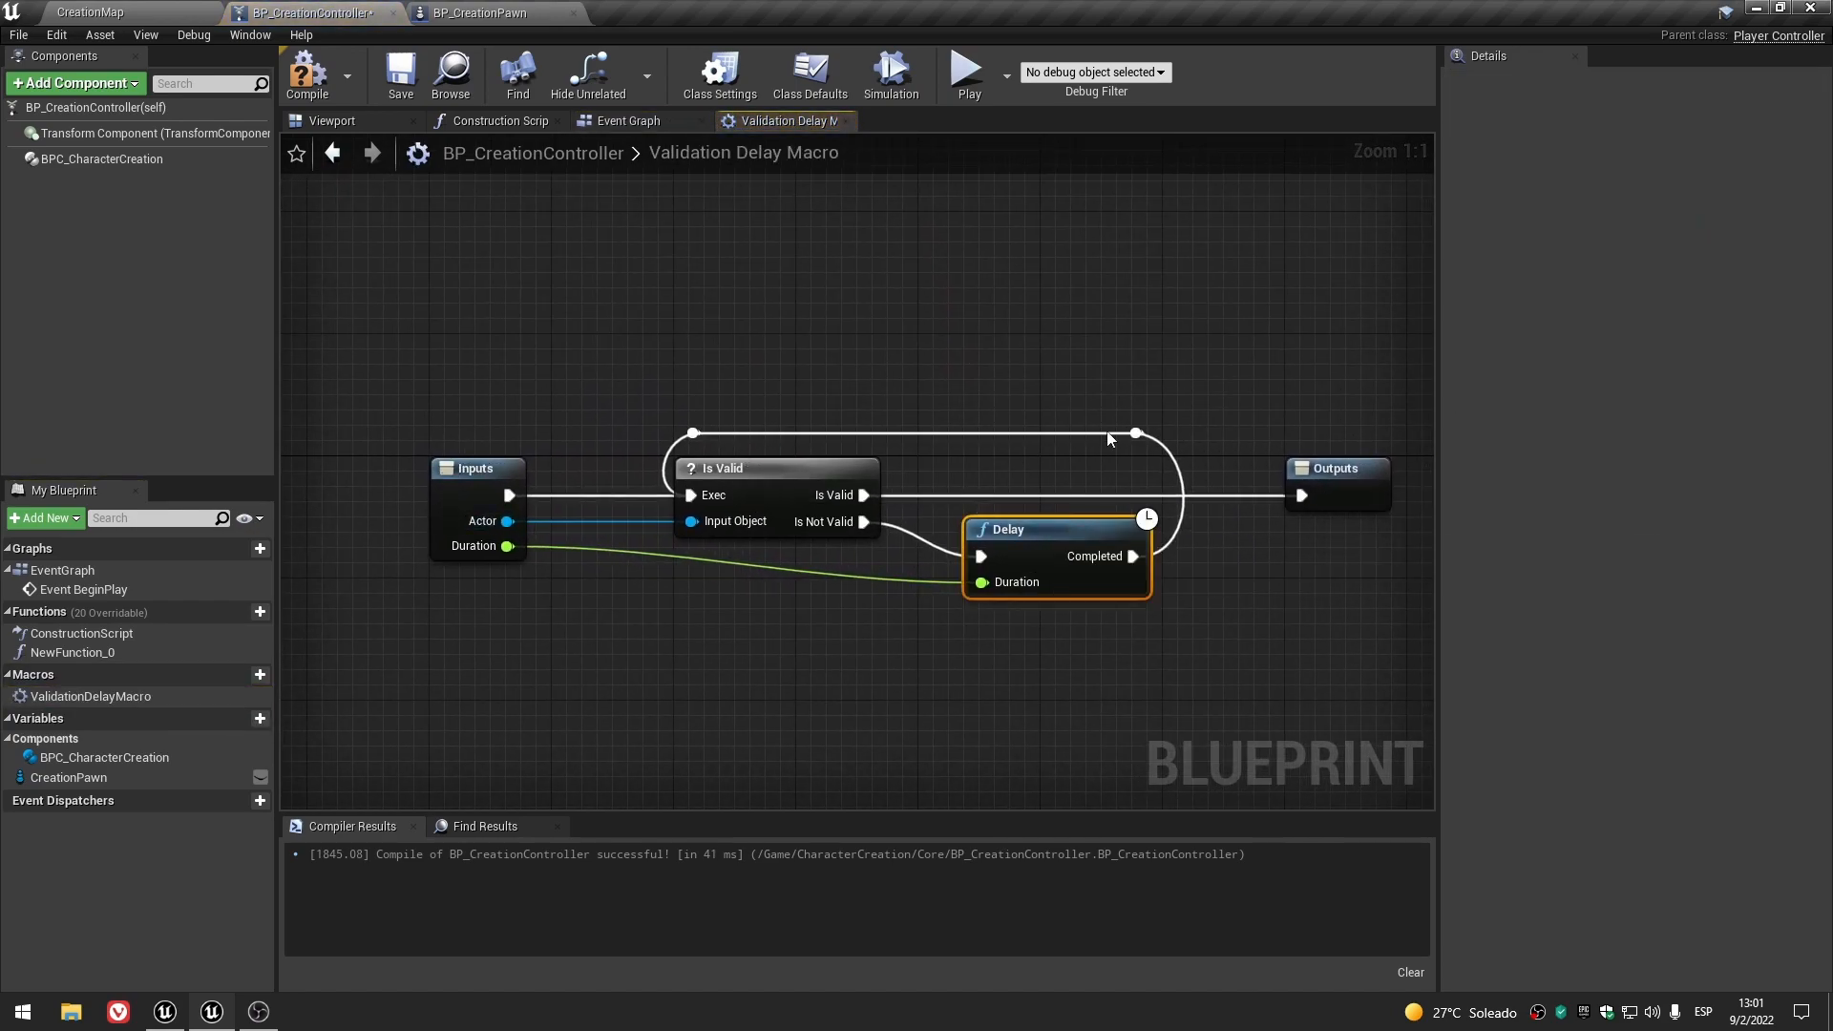
left_click(846, 121)
- Delete the unused NewFunction_0 from BP_CreationController, and compile and save the blueprint
left_click(308, 74)
left_click(401, 75)
left_click(152, 654)
key("Delete")
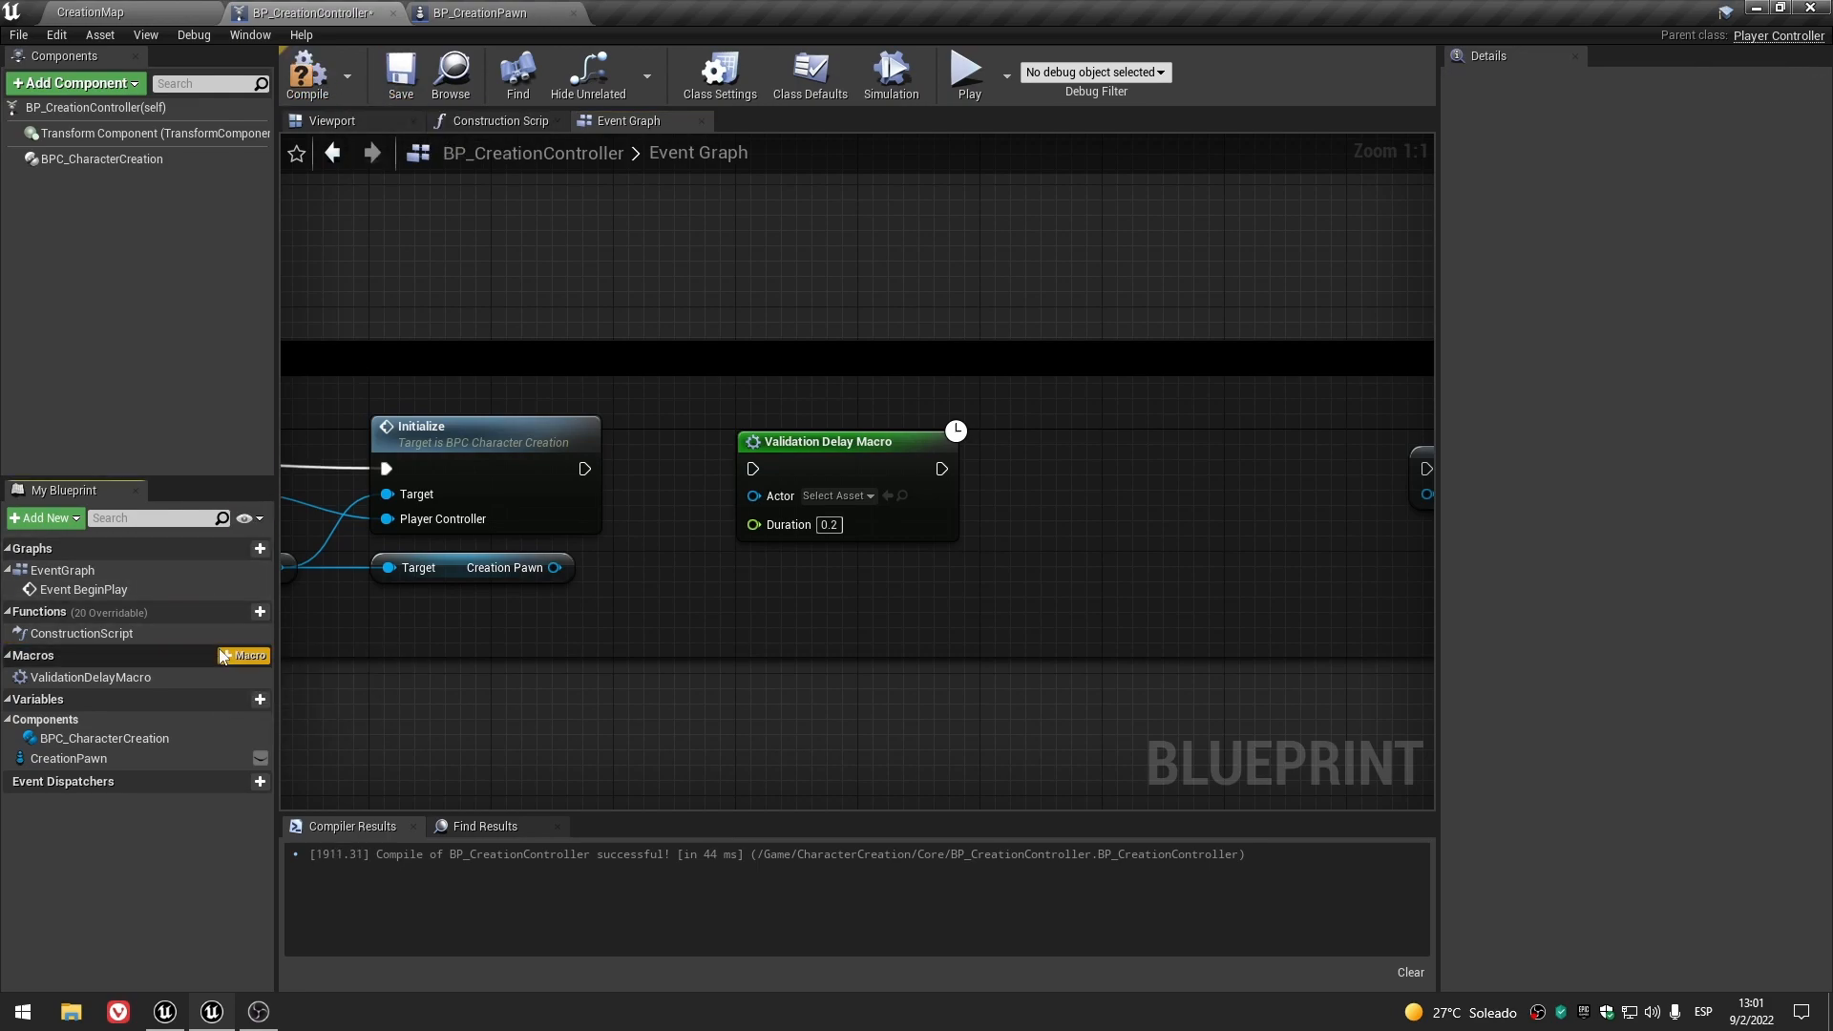
right_click_drag(660, 564, 731, 523)
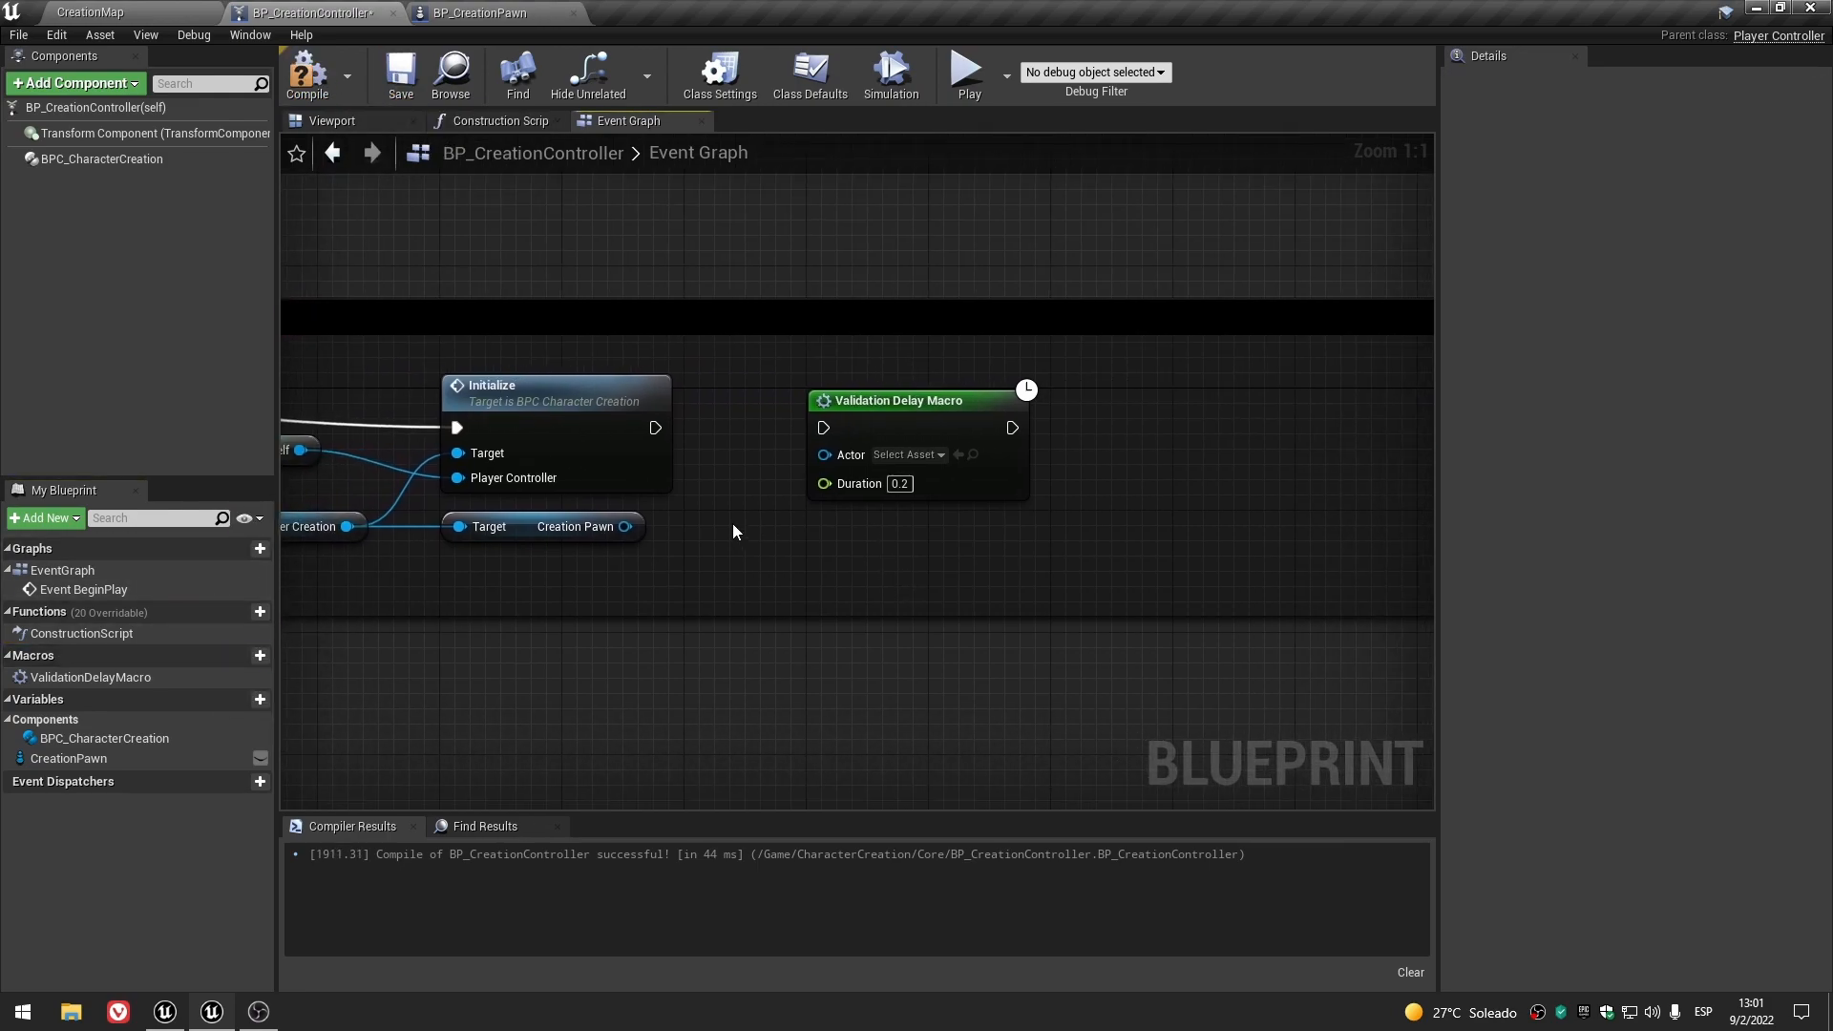
left_click(308, 75)
left_click(401, 74)
- Connect Initialize's execution output to the Validation Delay Macro and Creation Pawn to its Actor input
left_click_drag(655, 428, 823, 427)
left_click_drag(624, 526, 823, 456)
right_click_drag(1062, 533, 788, 542)
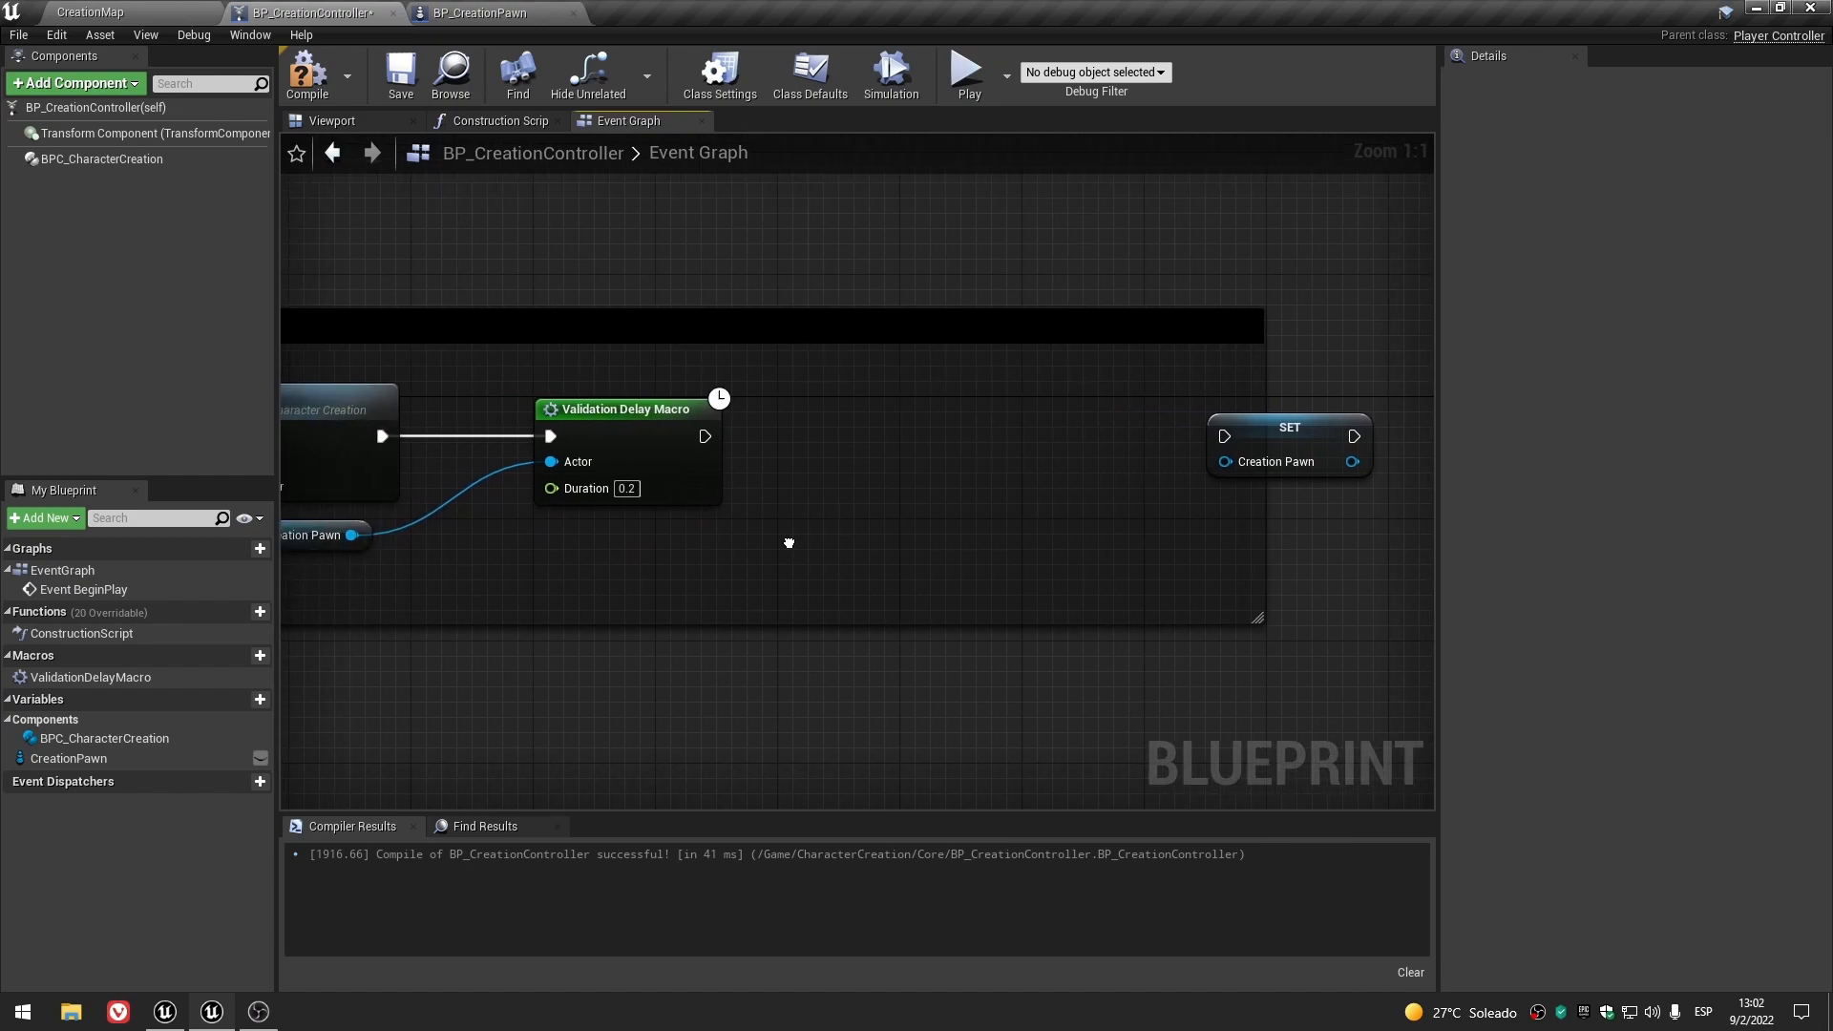
- Connect the Validation Delay Macro to SET Creation Pawn, and wire the Creation Pawn reference into it through a reroute node
left_click_drag(713, 434, 896, 445)
right_click_drag(896, 446, 1115, 414)
left_click_drag(571, 503, 908, 507)
double_click(981, 436)
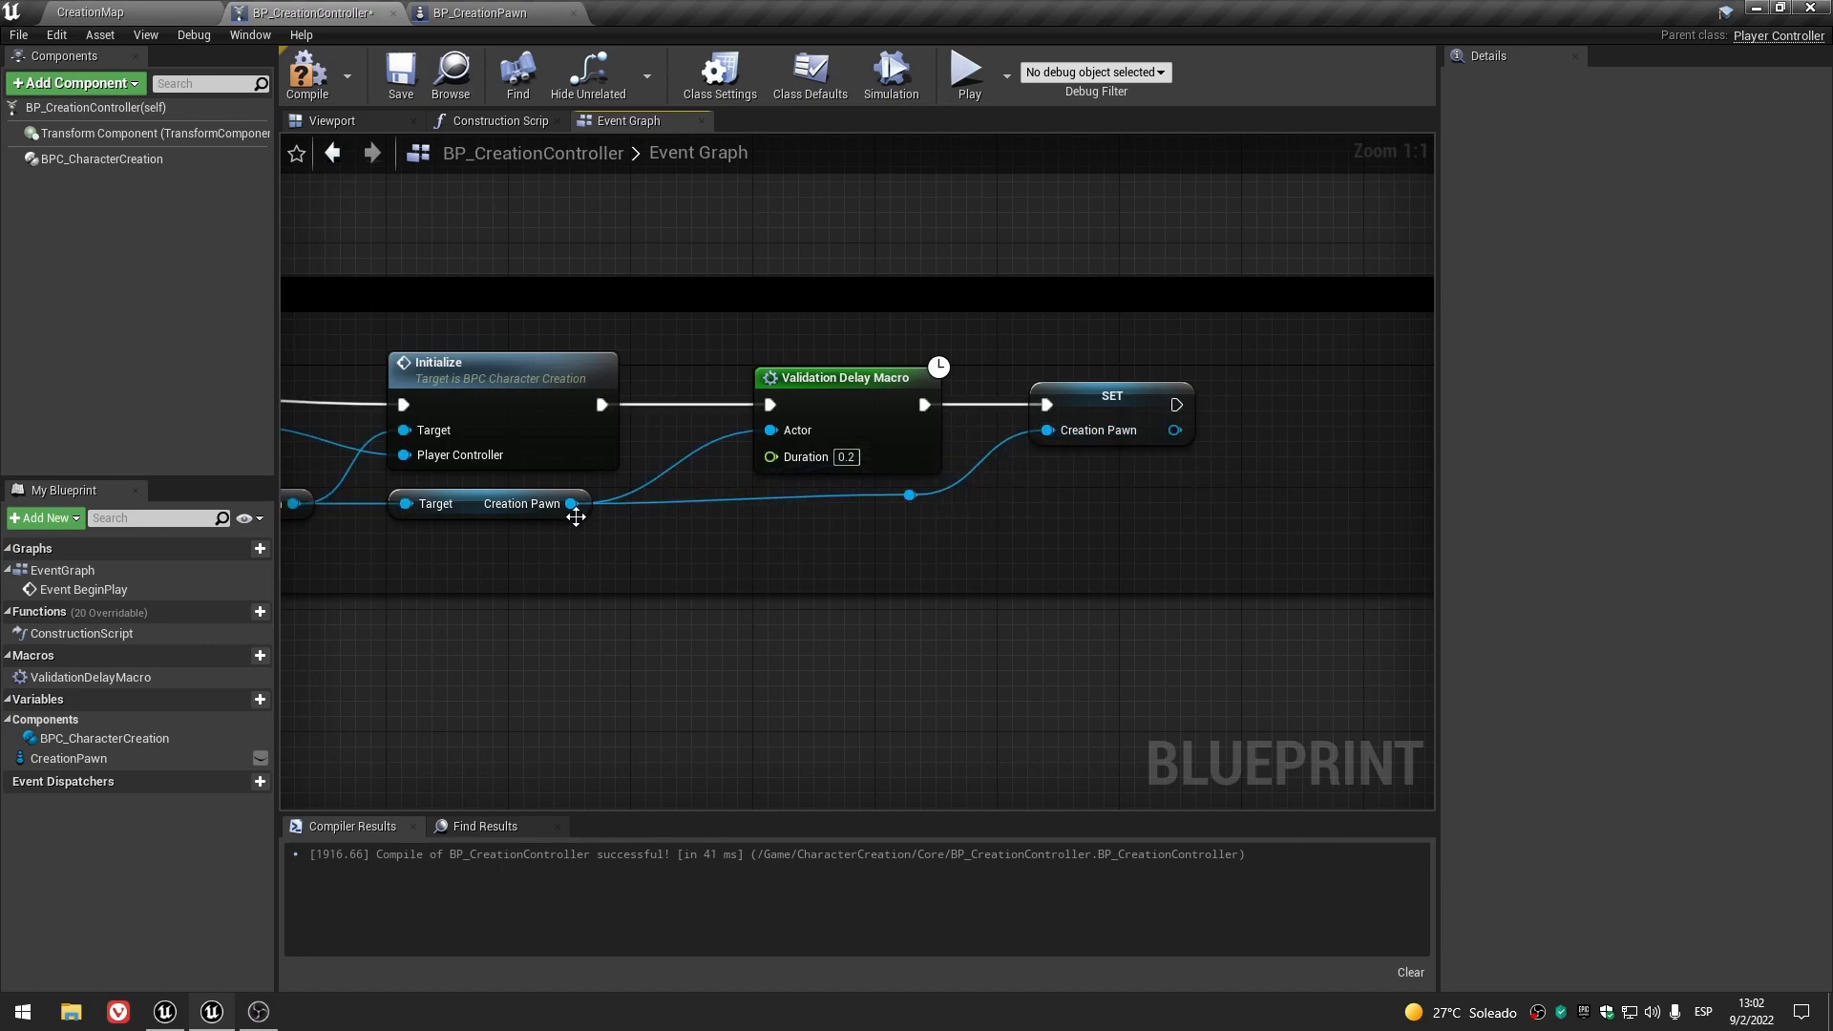
- Straighten the Creation Pawn wire to its reroute node and shift the reroute node slightly toward SET Creation Pawn
right_click(573, 505)
mouse_move(711, 613)
left_click(842, 663)
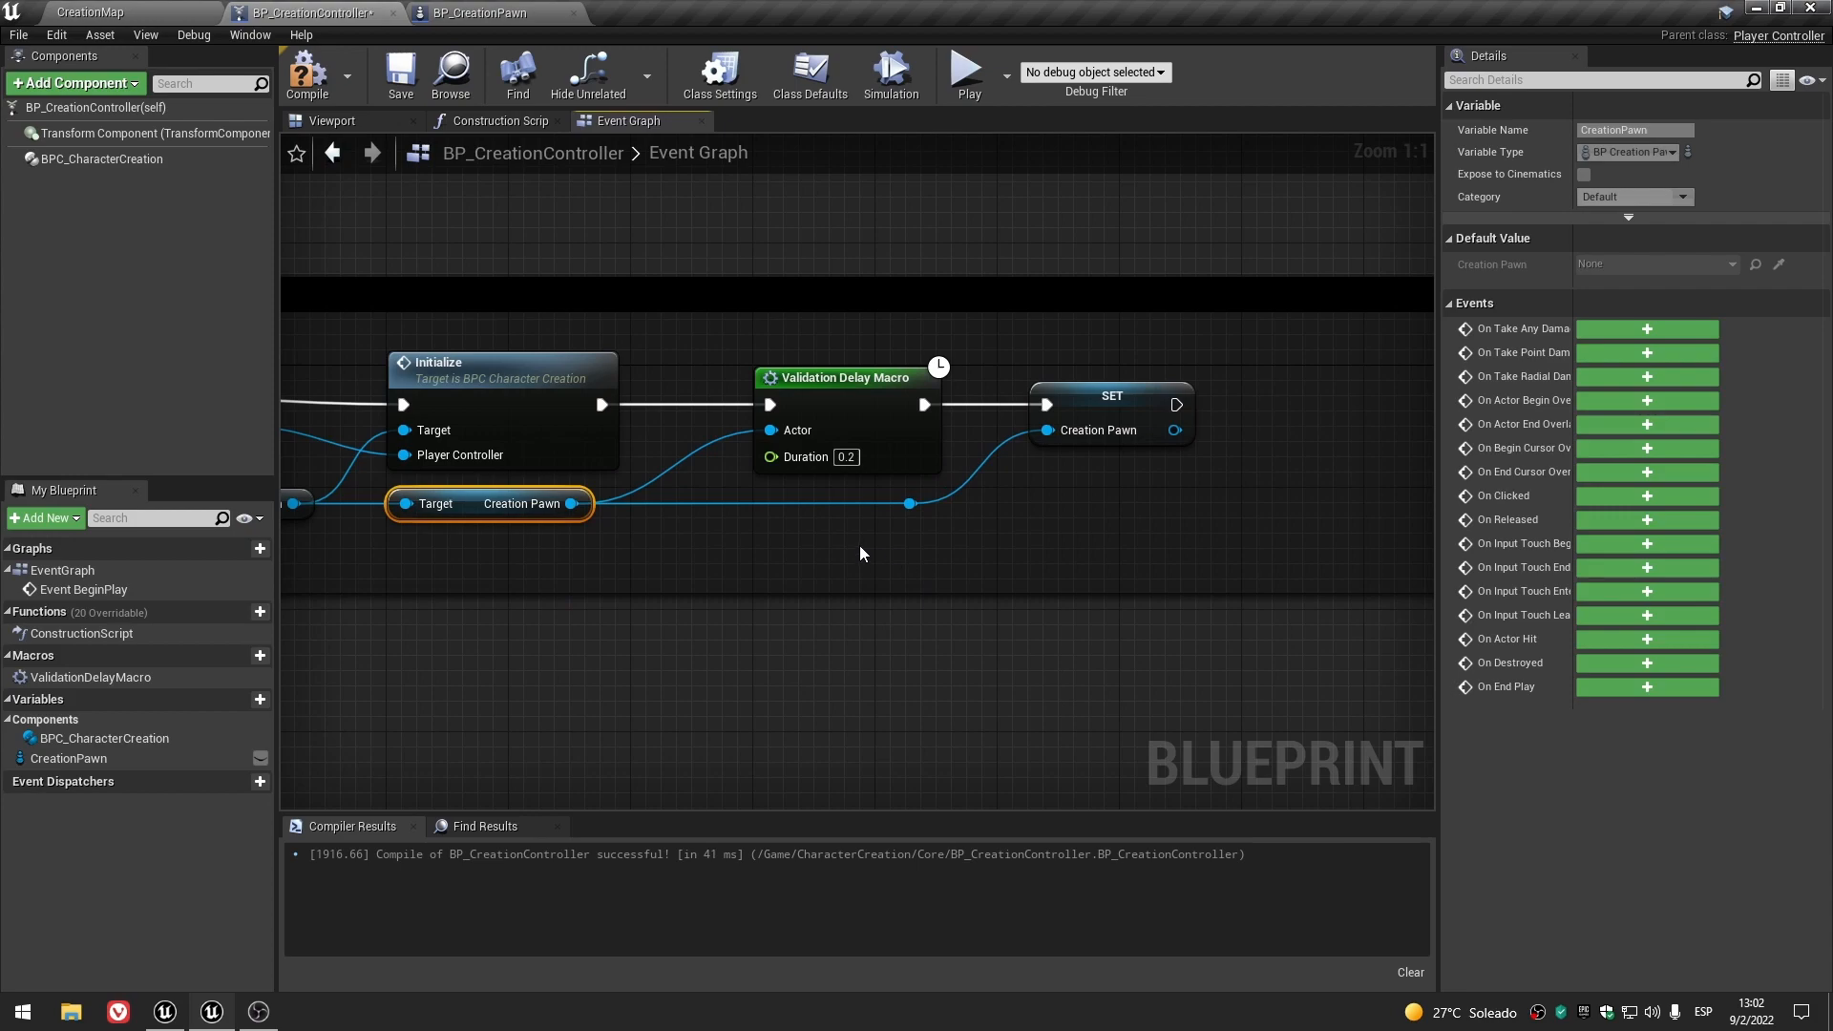
left_click(914, 504)
left_click_drag(926, 497, 941, 497)
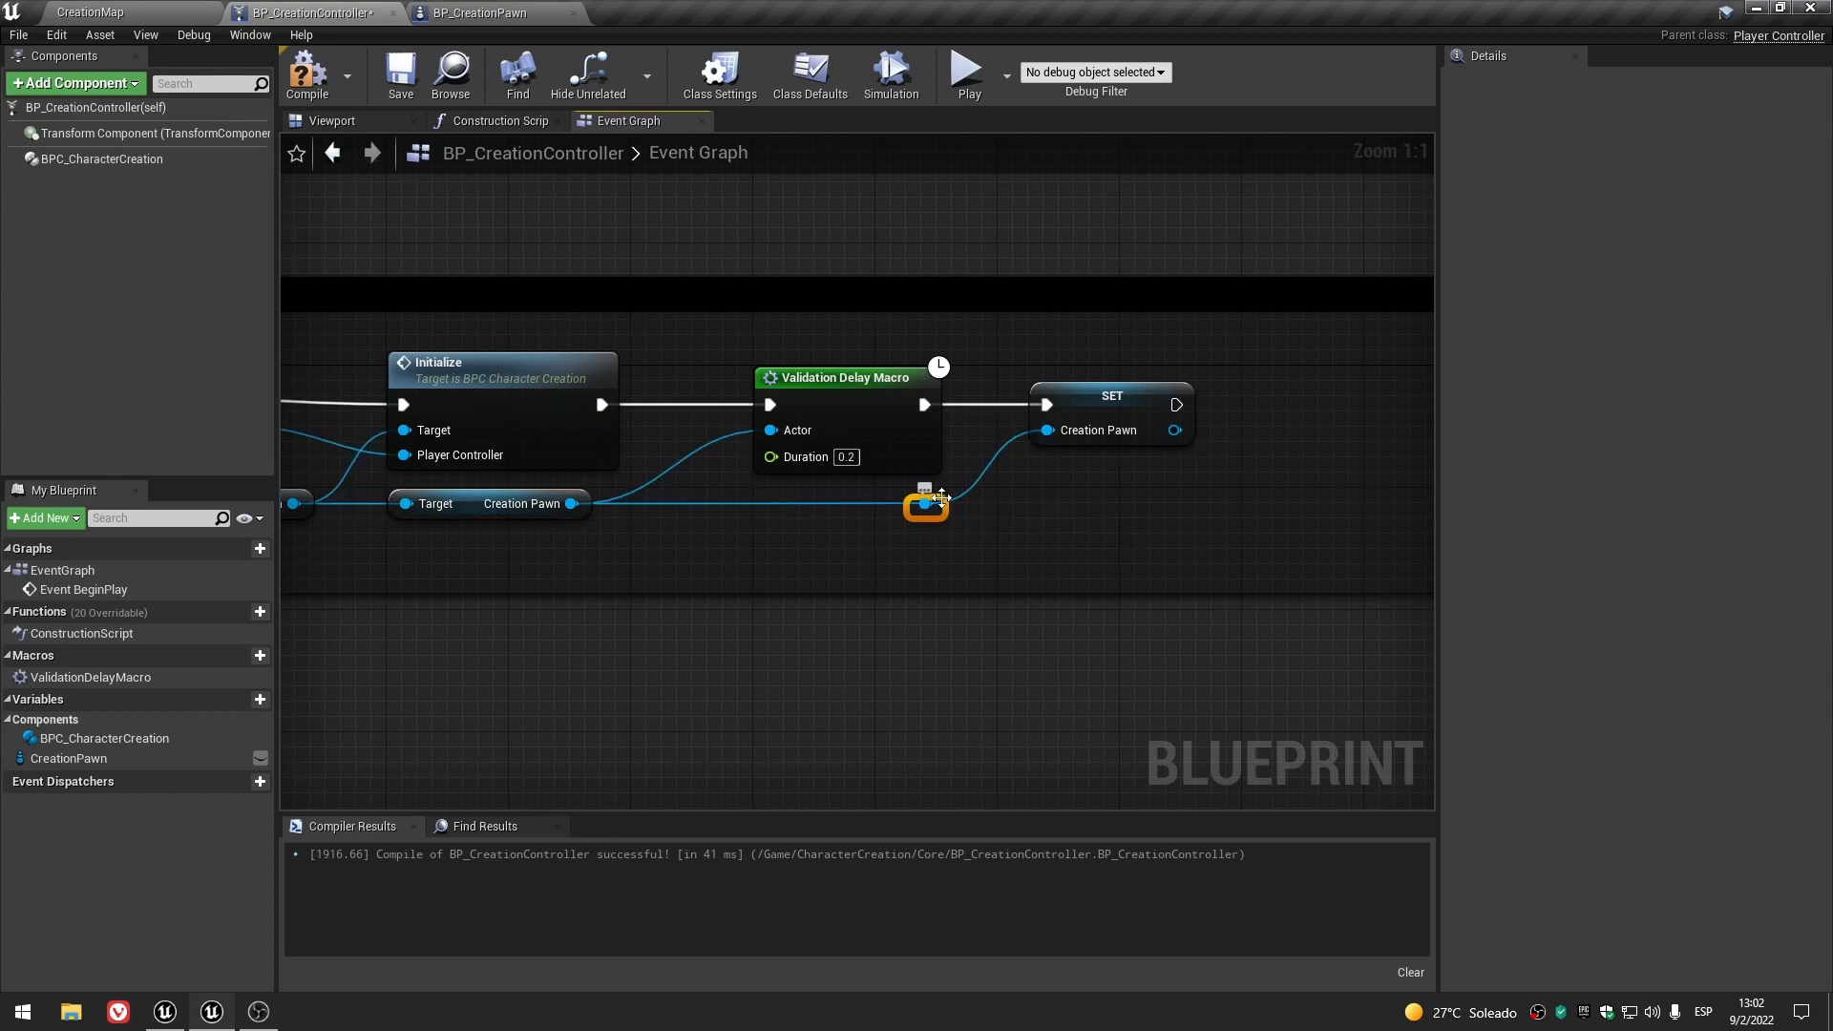
- Widen the Initialize comment box past SET Creation Pawn and space that node farther from the Validation Delay Macro
left_click(1074, 514)
scroll(1076, 513, "down", 4)
scroll(1084, 513, "up", 1)
right_click_drag(1136, 520, 816, 495)
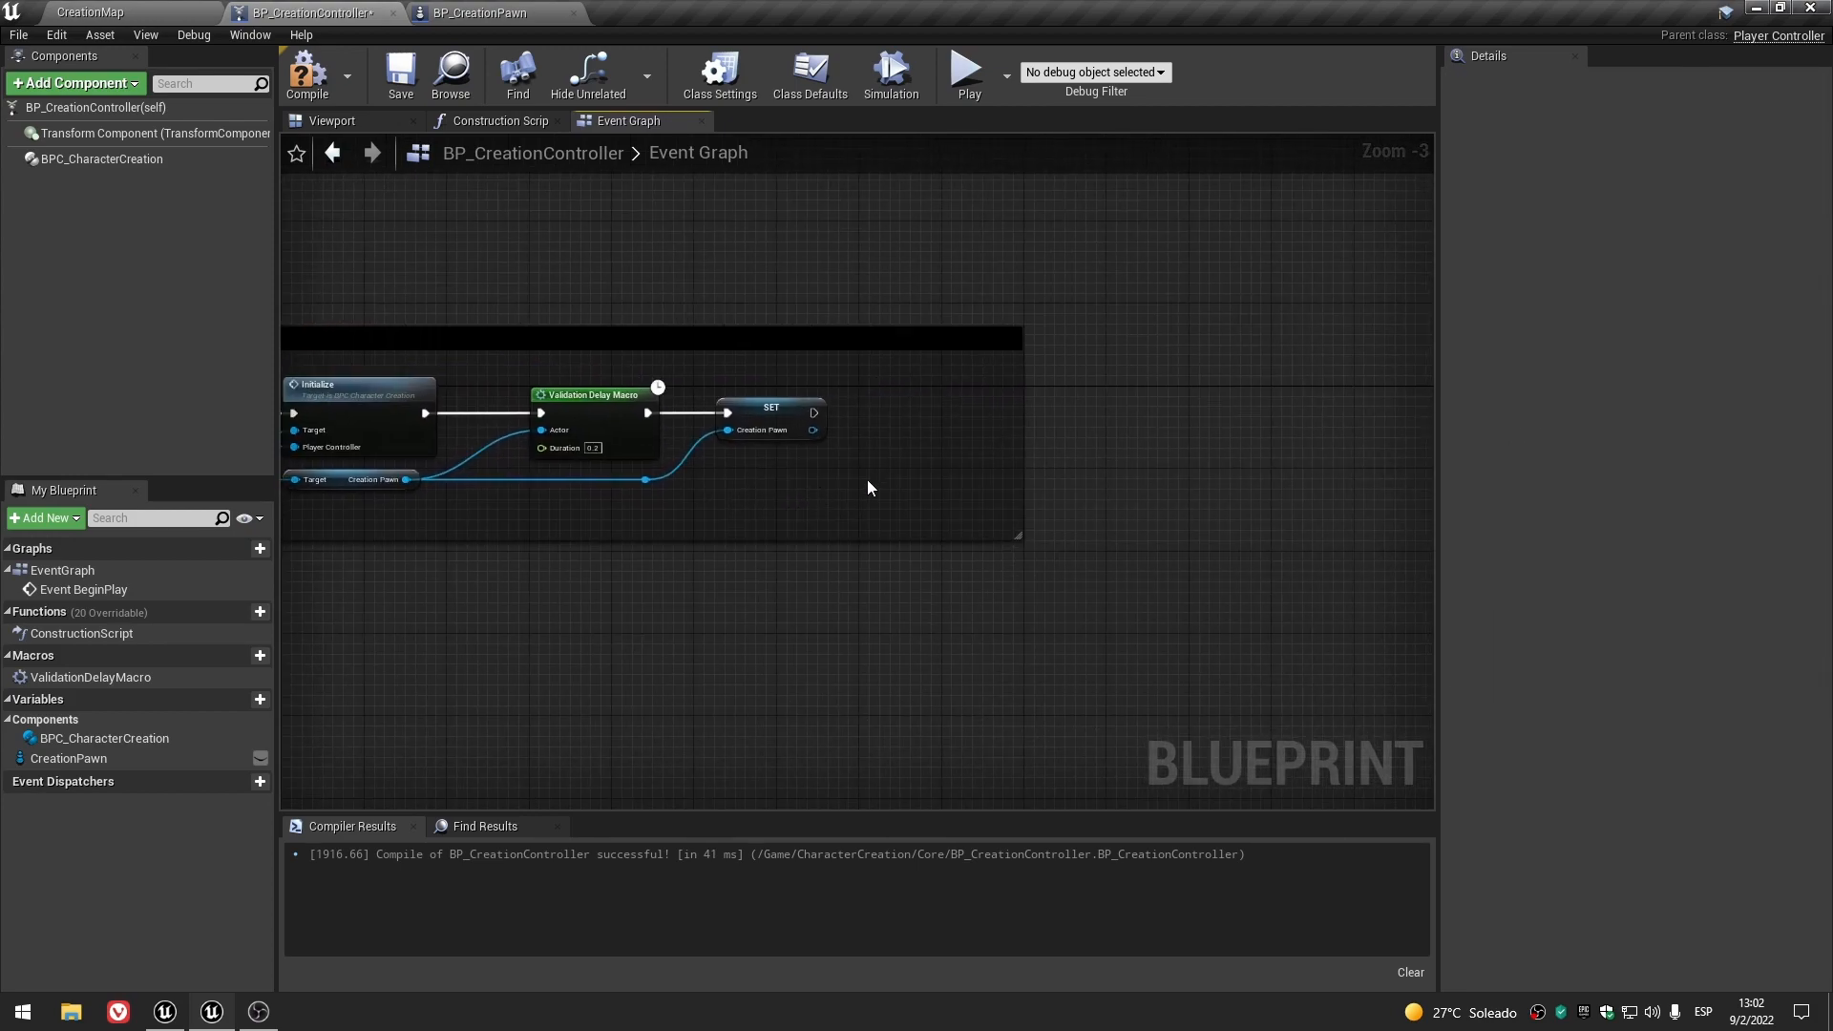
left_click_drag(1024, 520, 1199, 515)
right_click_drag(733, 618, 966, 618)
scroll(572, 584, "up", 2)
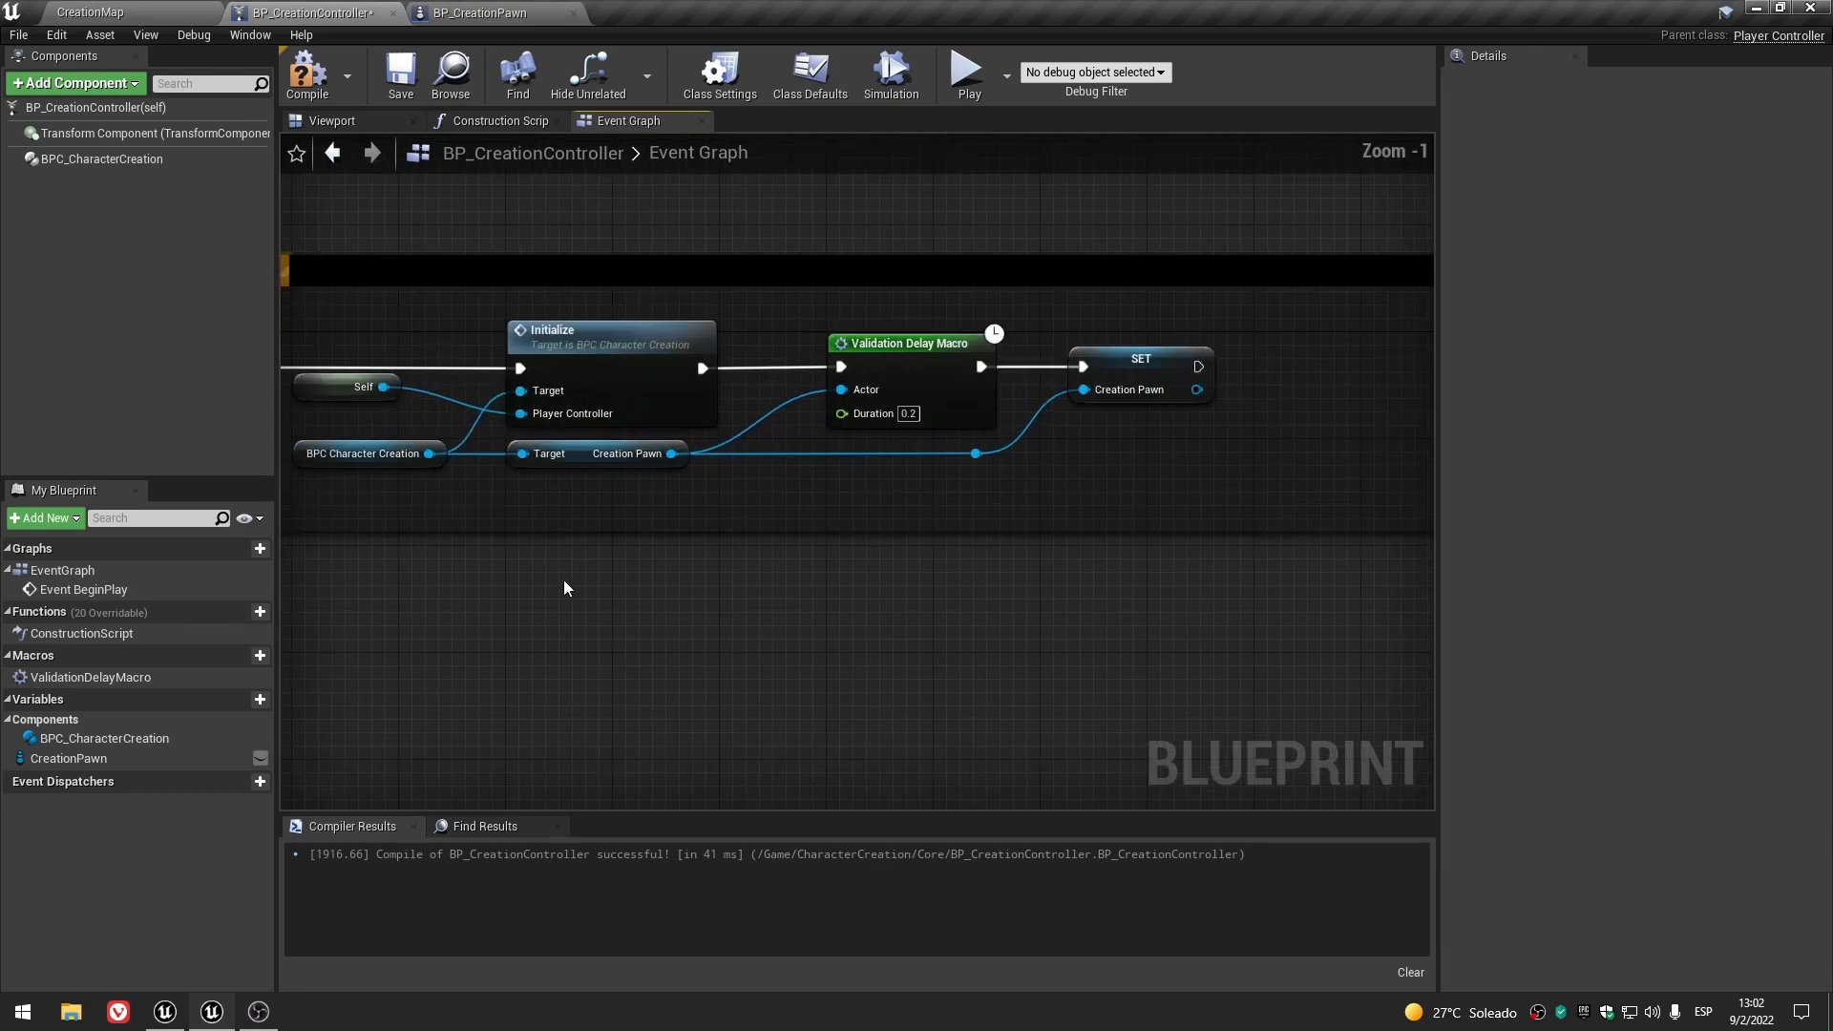
left_click_drag(1142, 367, 1184, 380)
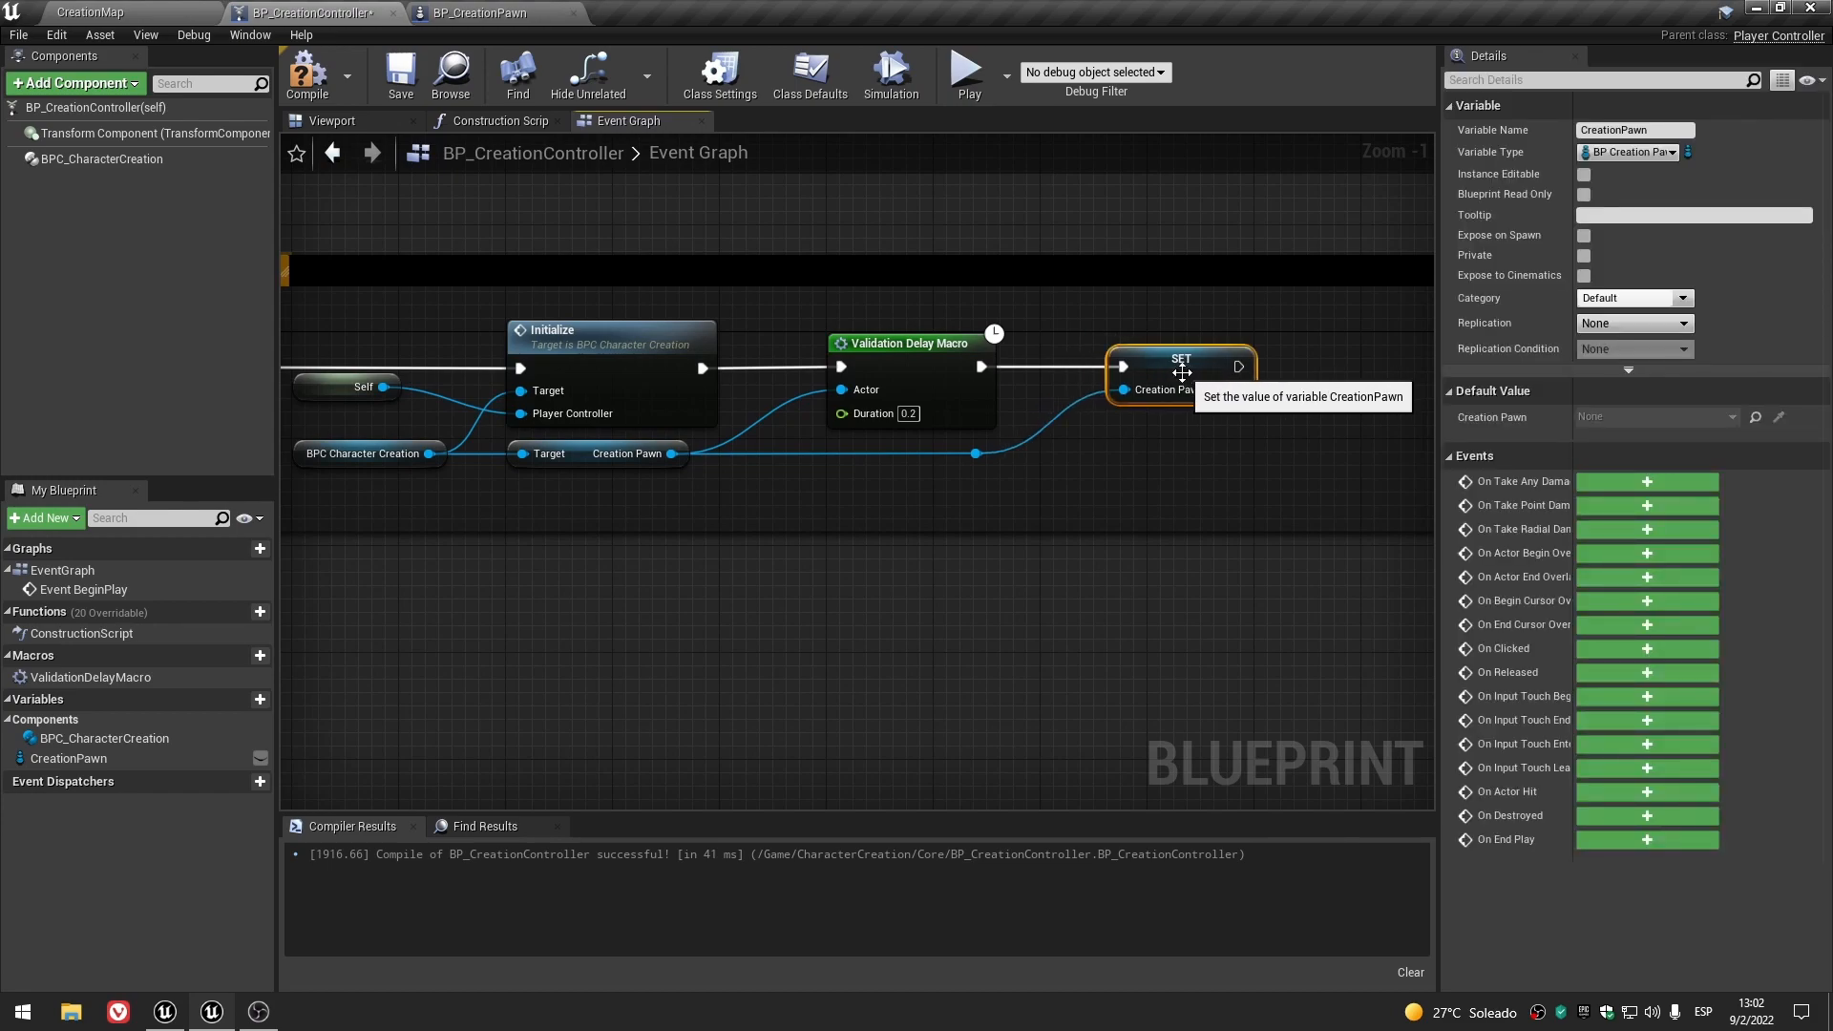
left_click(775, 578)
- Add a Get Creation Widget node from the BPC Character Creation reference and place it beneath the Creation Pawn getter
left_click_drag(429, 454, 525, 504)
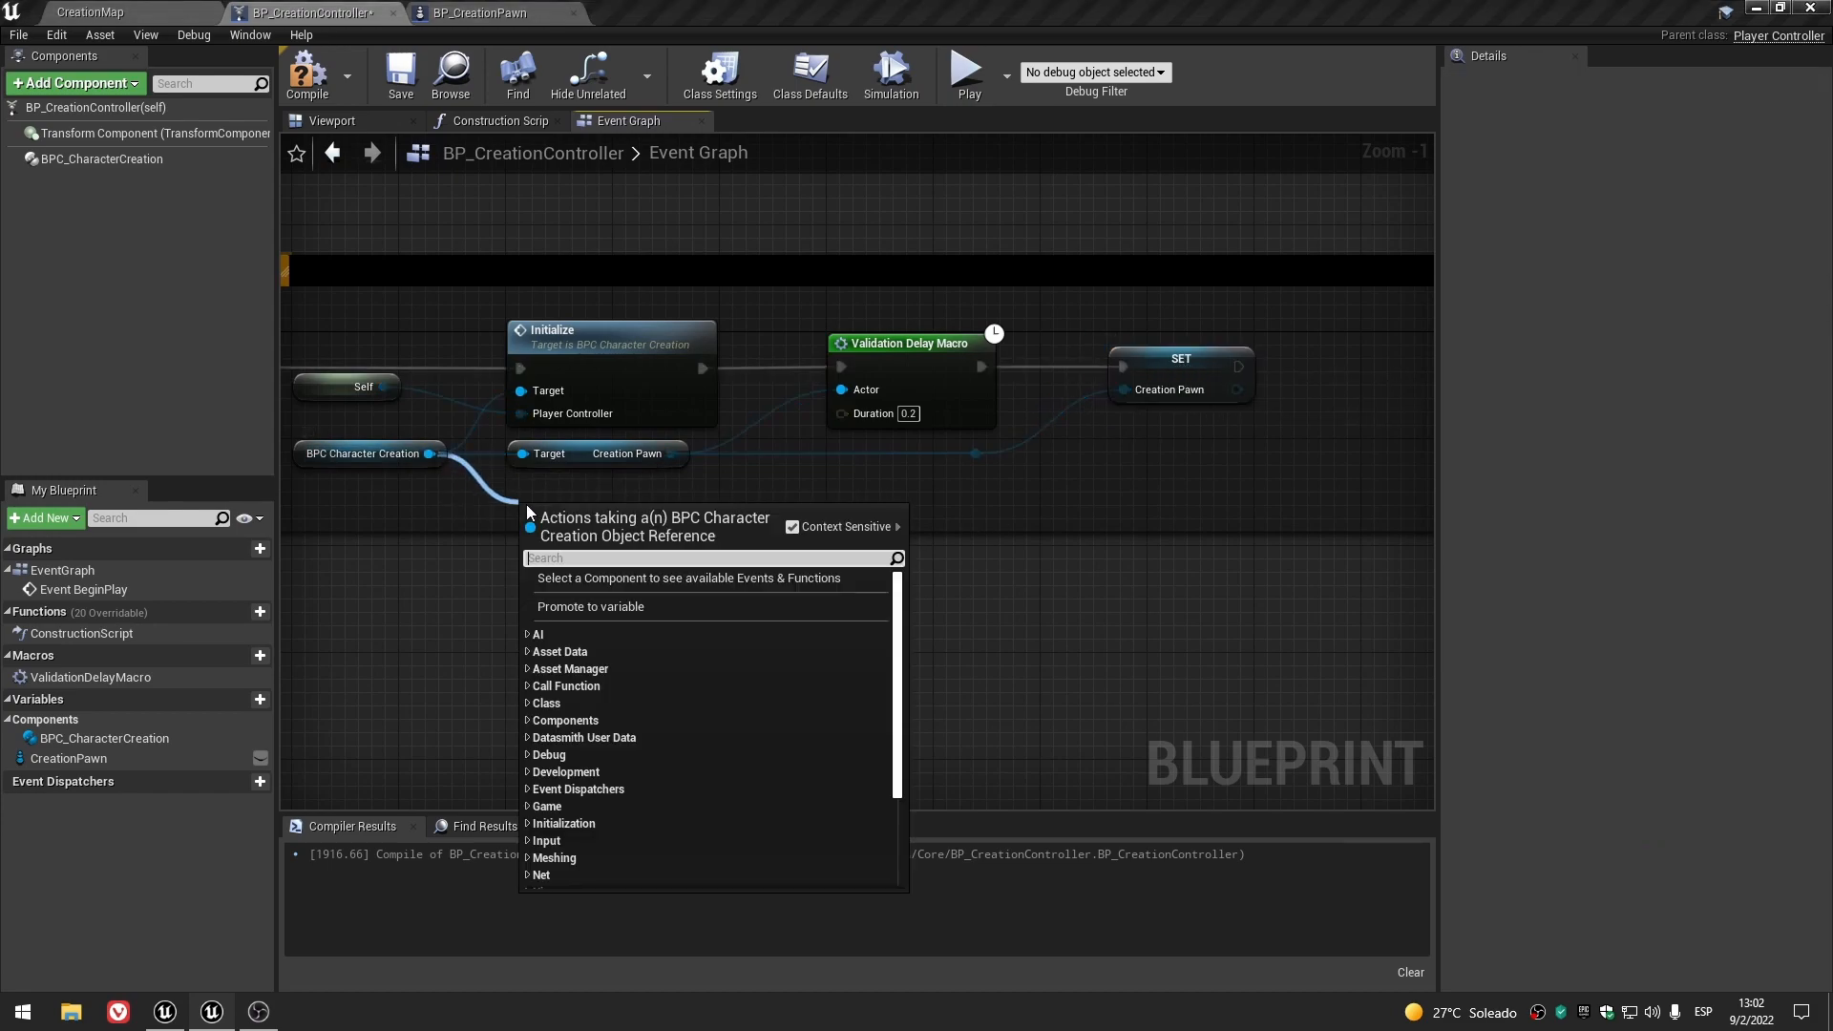
type("creation")
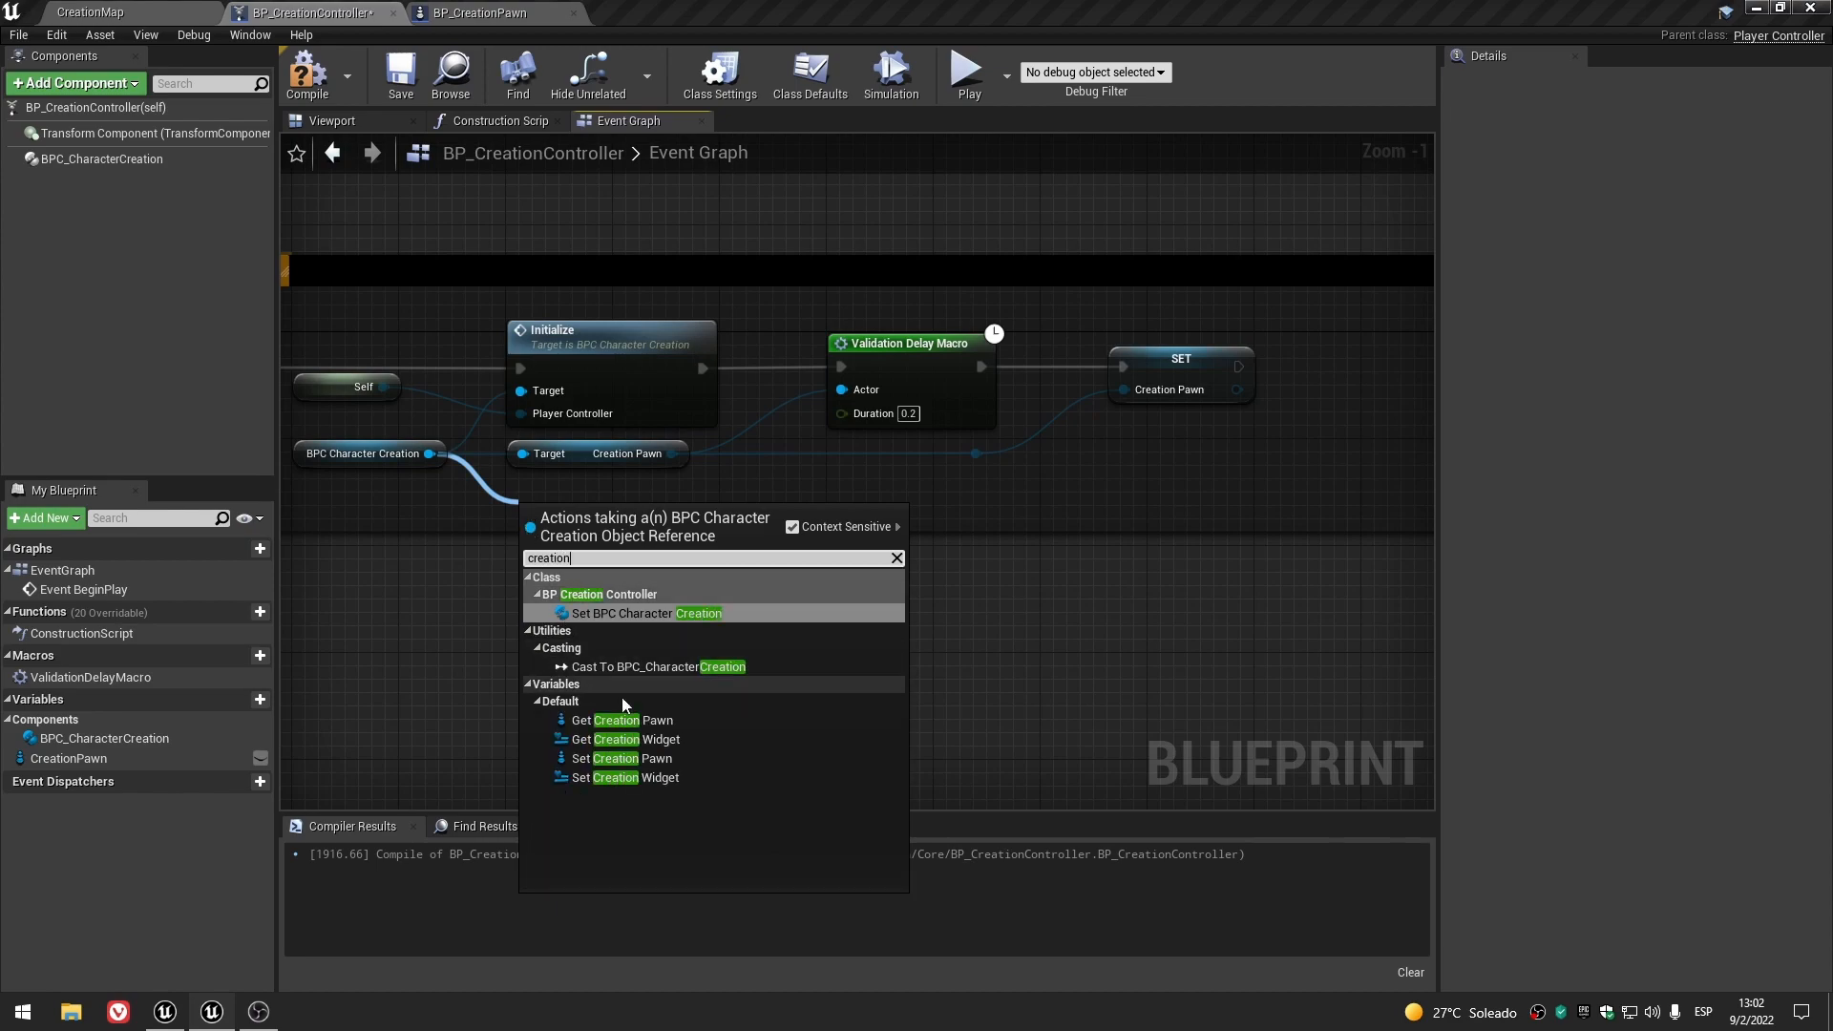
left_click(640, 739)
left_click_drag(598, 523, 584, 498)
left_click(906, 622)
- Add a second Validation Delay Macro after SET Creation Pawn, and route Creation Widget into its Actor input through a reroute node
right_click_drag(906, 622, 695, 649)
left_click_drag(143, 680, 1169, 386)
left_click_drag(1028, 392, 1234, 376)
left_click(718, 541)
left_click_drag(468, 520, 1026, 547)
double_click(1112, 423)
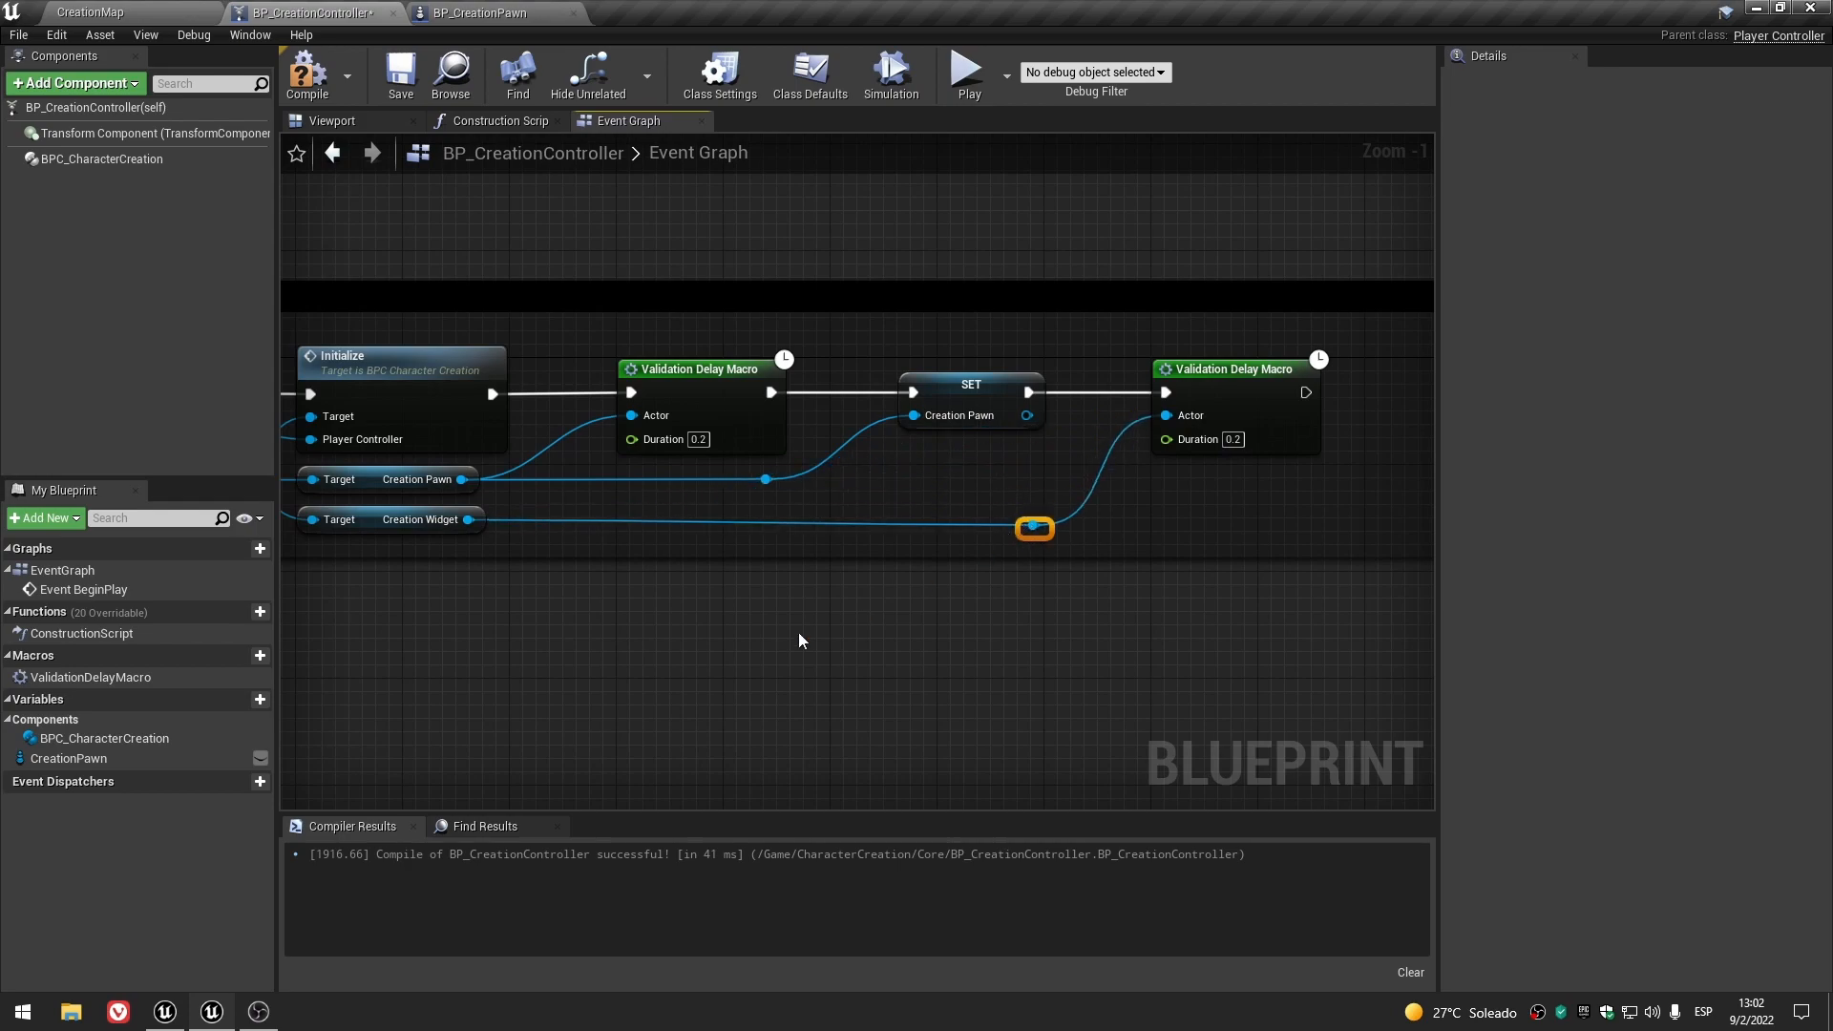
- Straighten the Creation Widget wire to its reroute node and widen the Initialize comment box past the second Validation Delay Macro
right_click(470, 519)
mouse_move(554, 634)
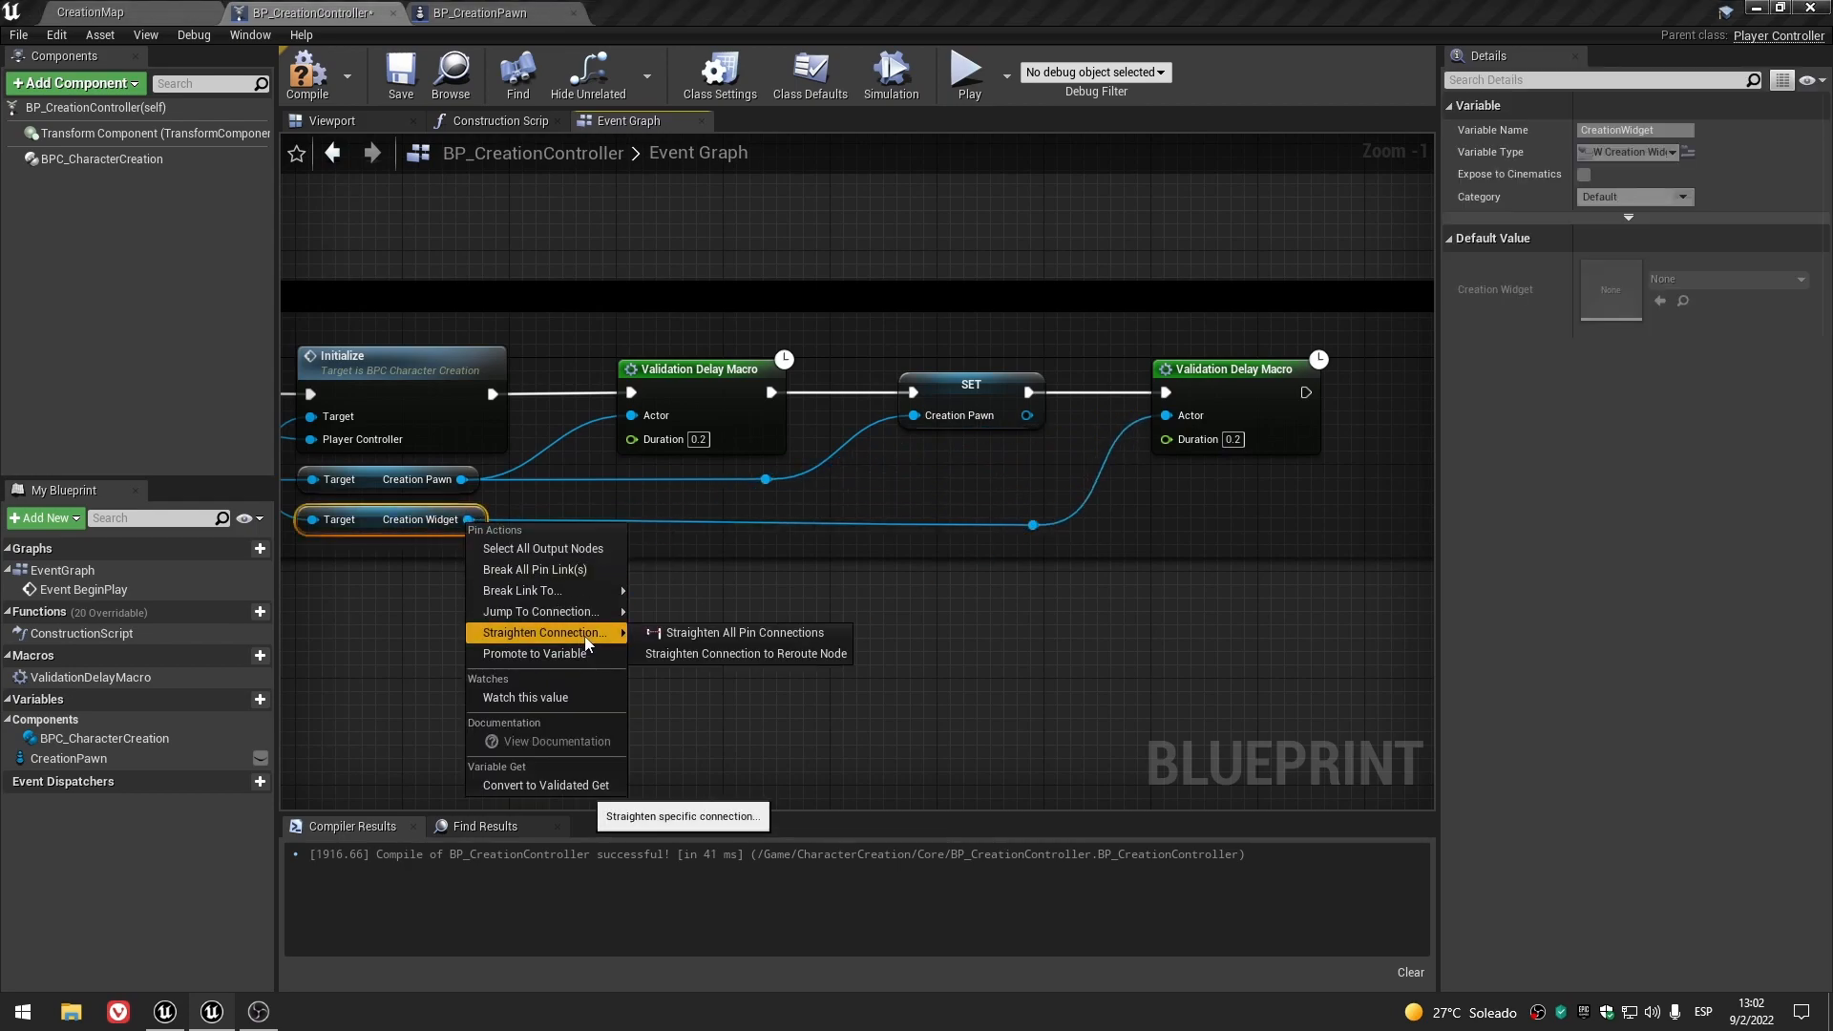
left_click(783, 652)
right_click_drag(1094, 627, 635, 630)
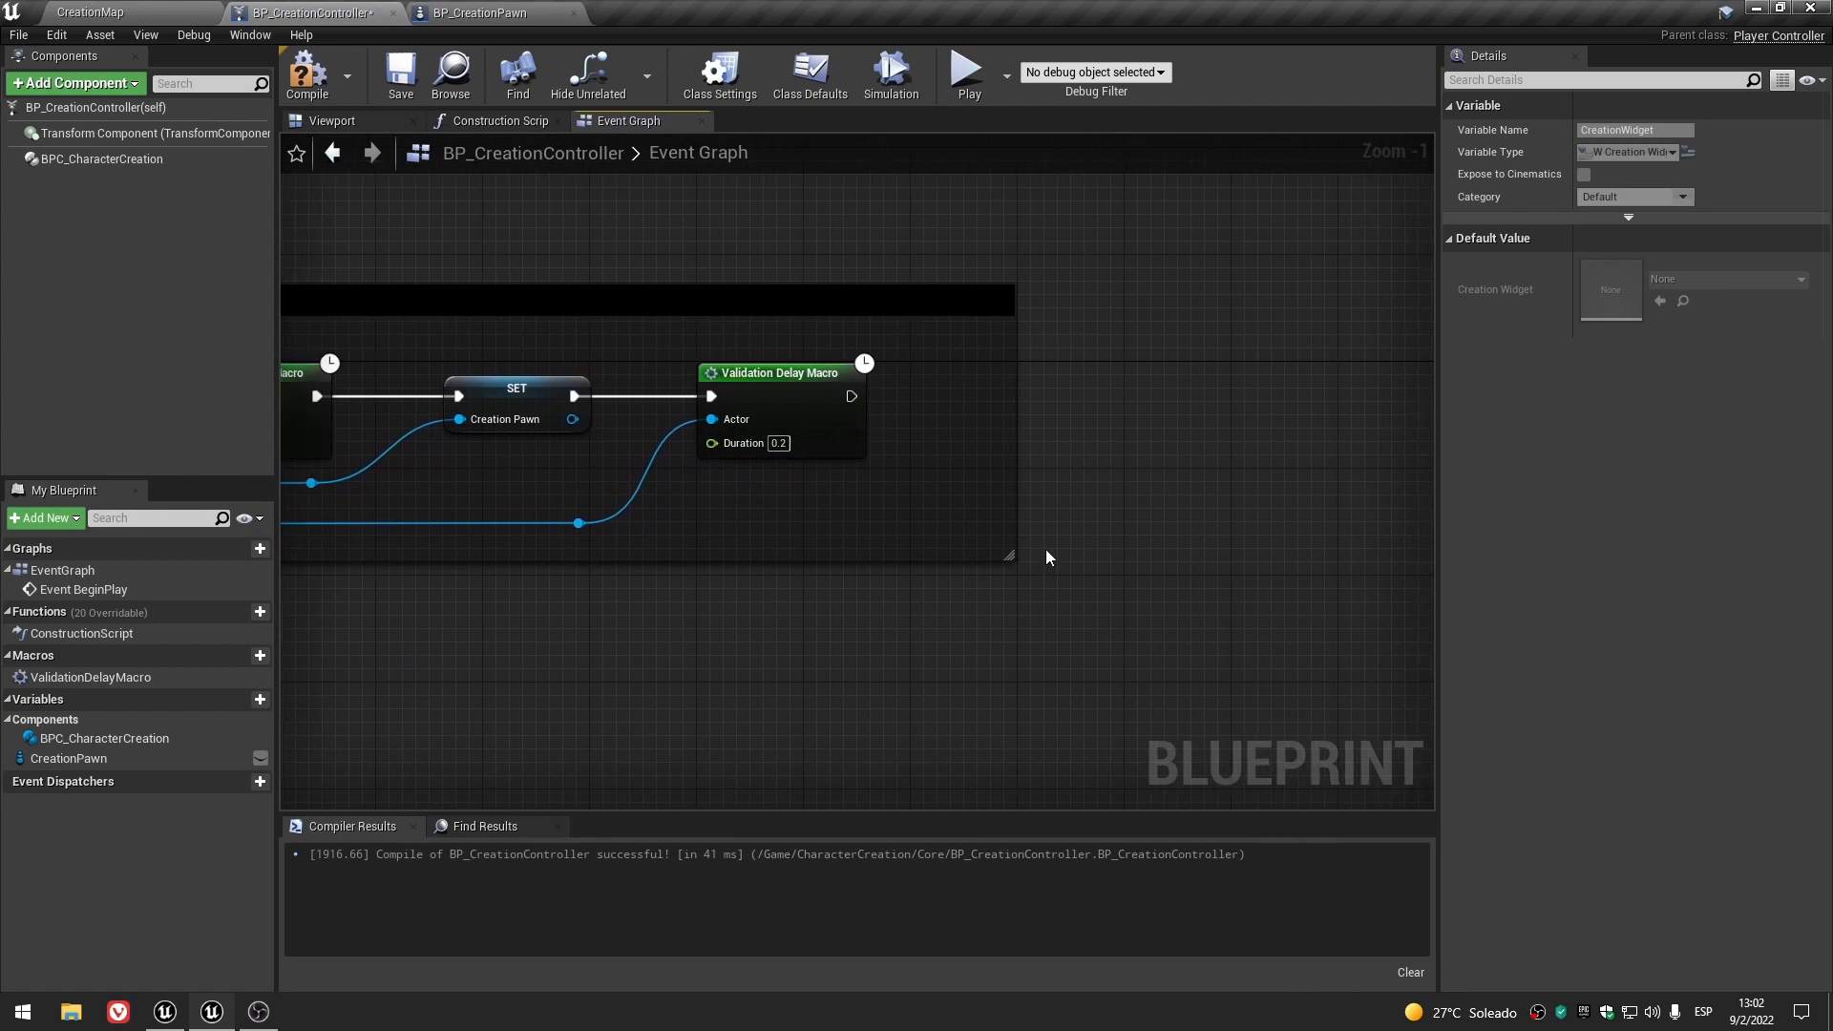
left_click_drag(1016, 535, 1235, 535)
- Promote the Creation Widget reference to a variable named CreationWidget
right_click_drag(807, 544, 872, 552)
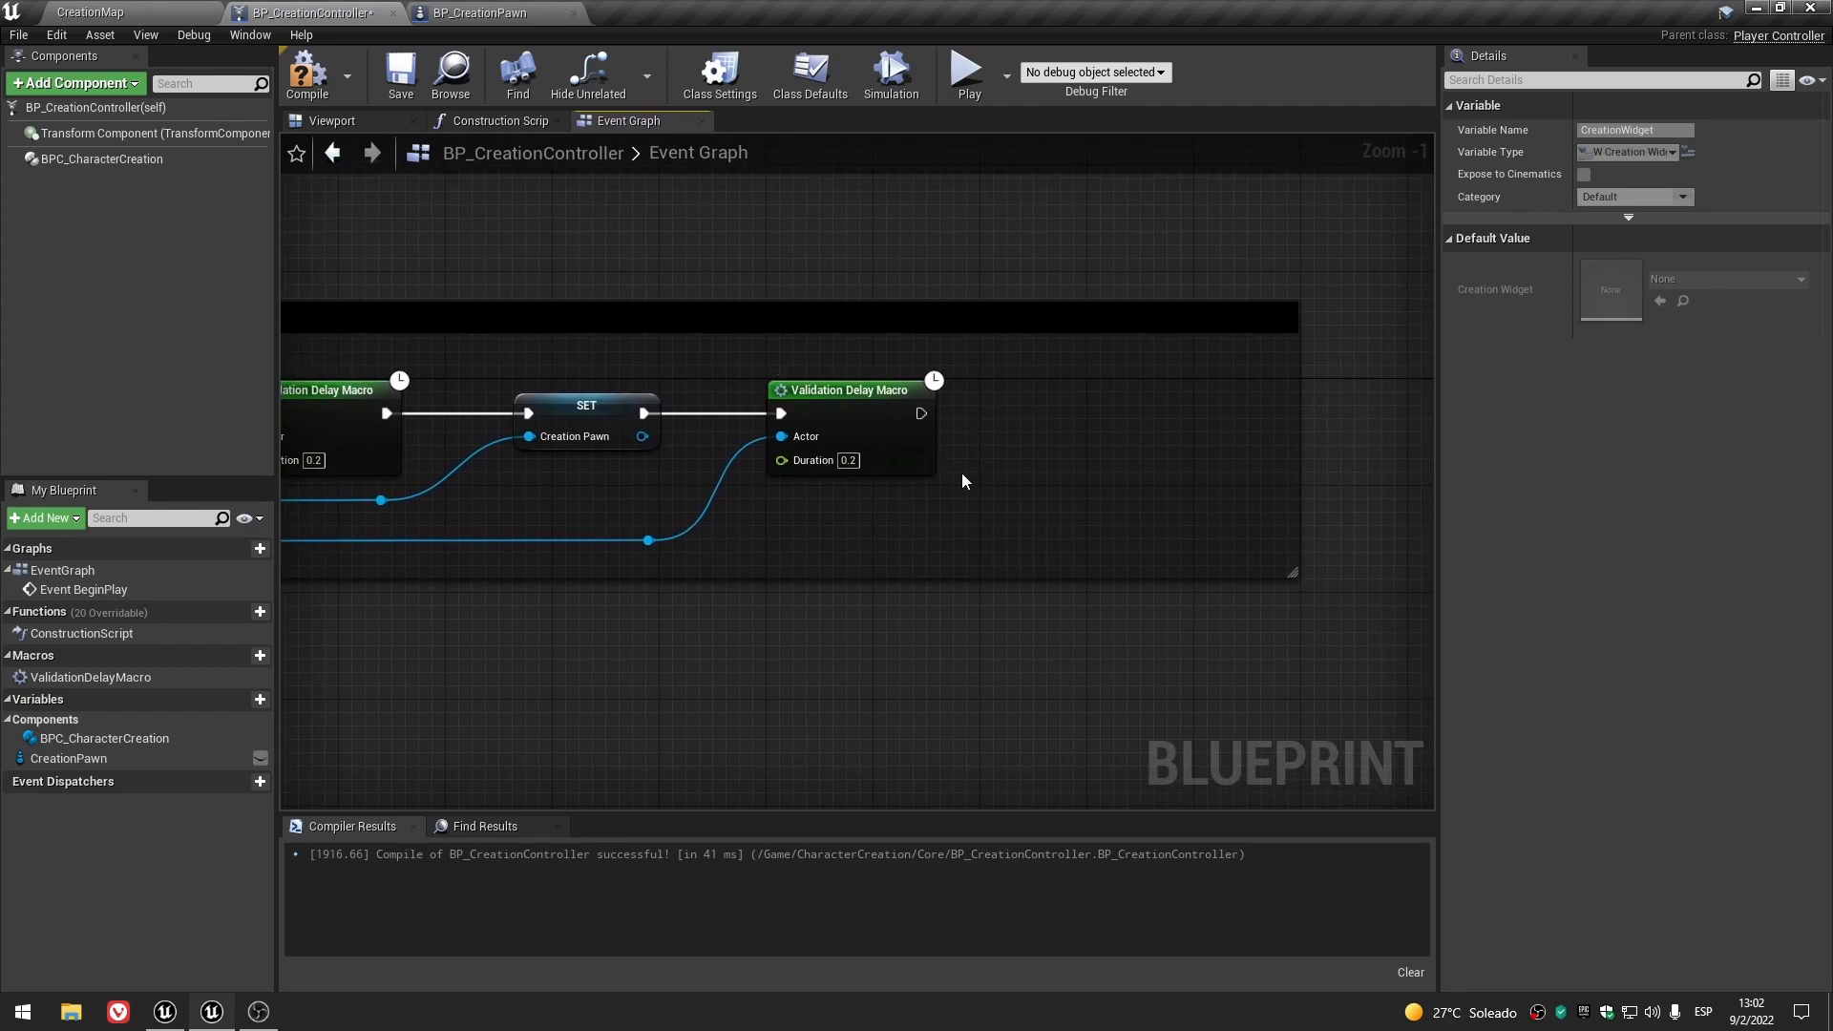
left_click_drag(661, 535, 983, 483)
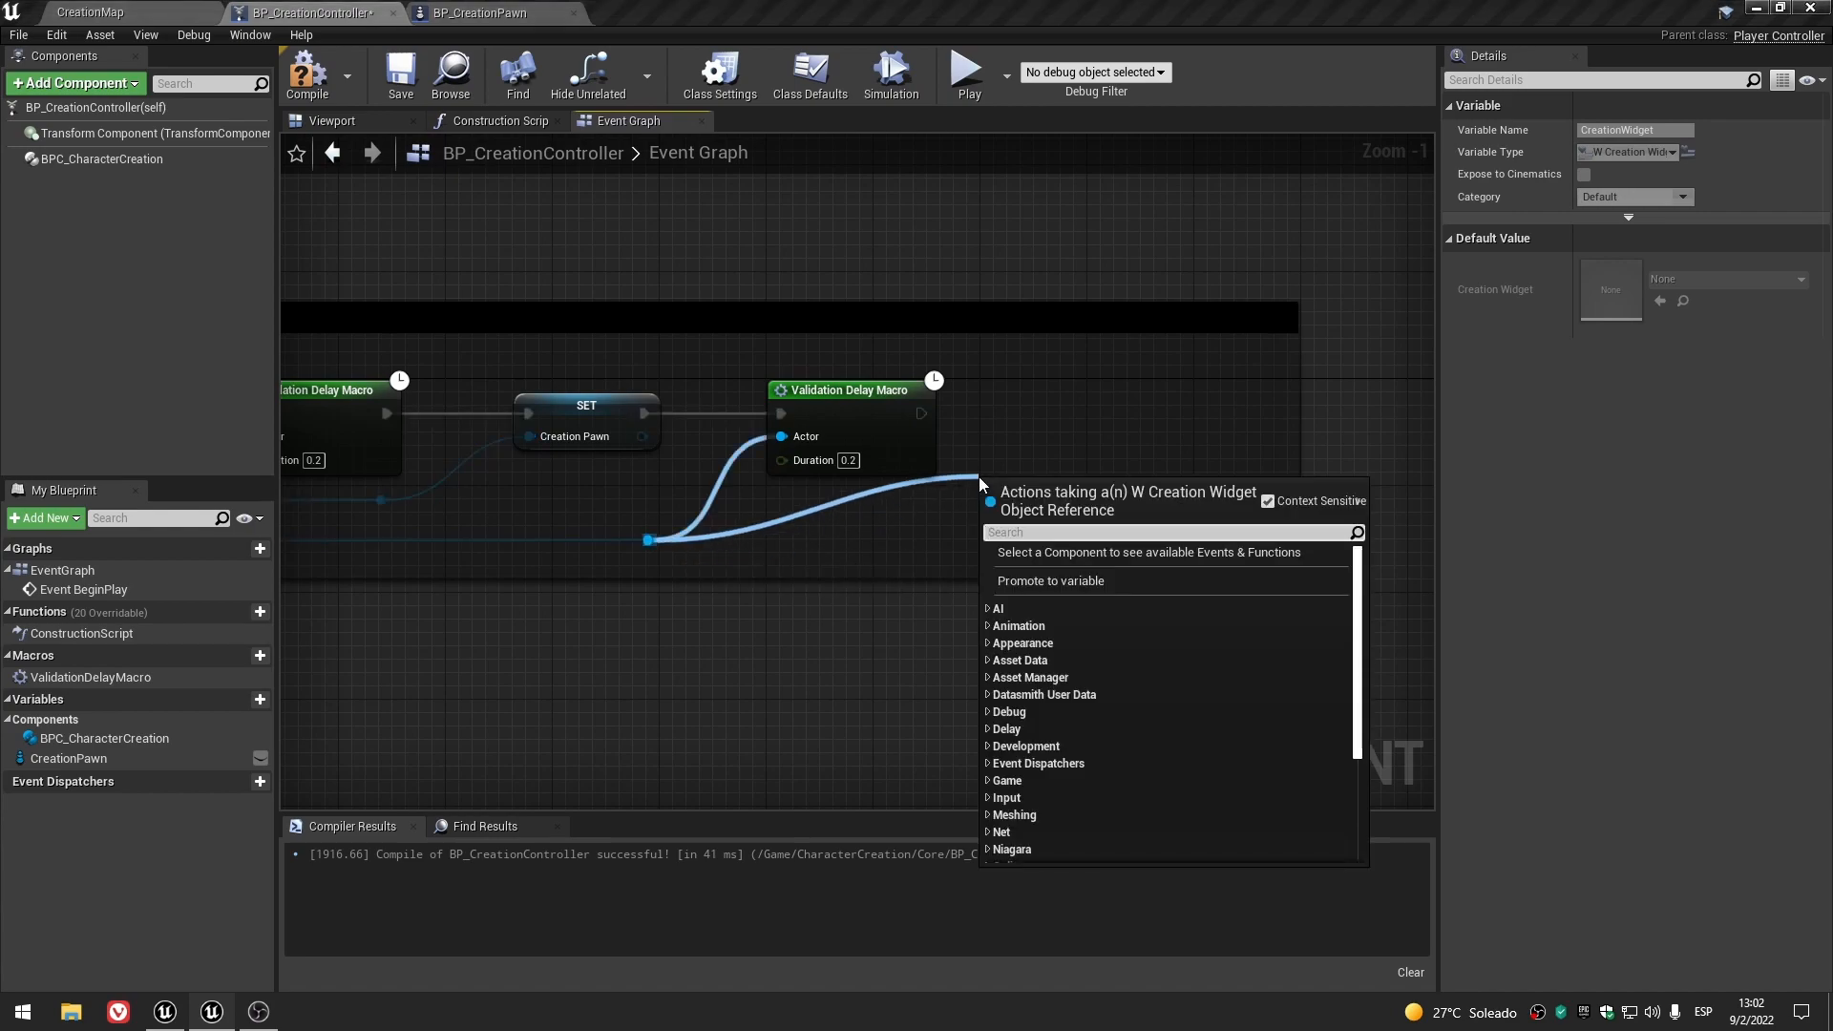
left_click(1094, 579)
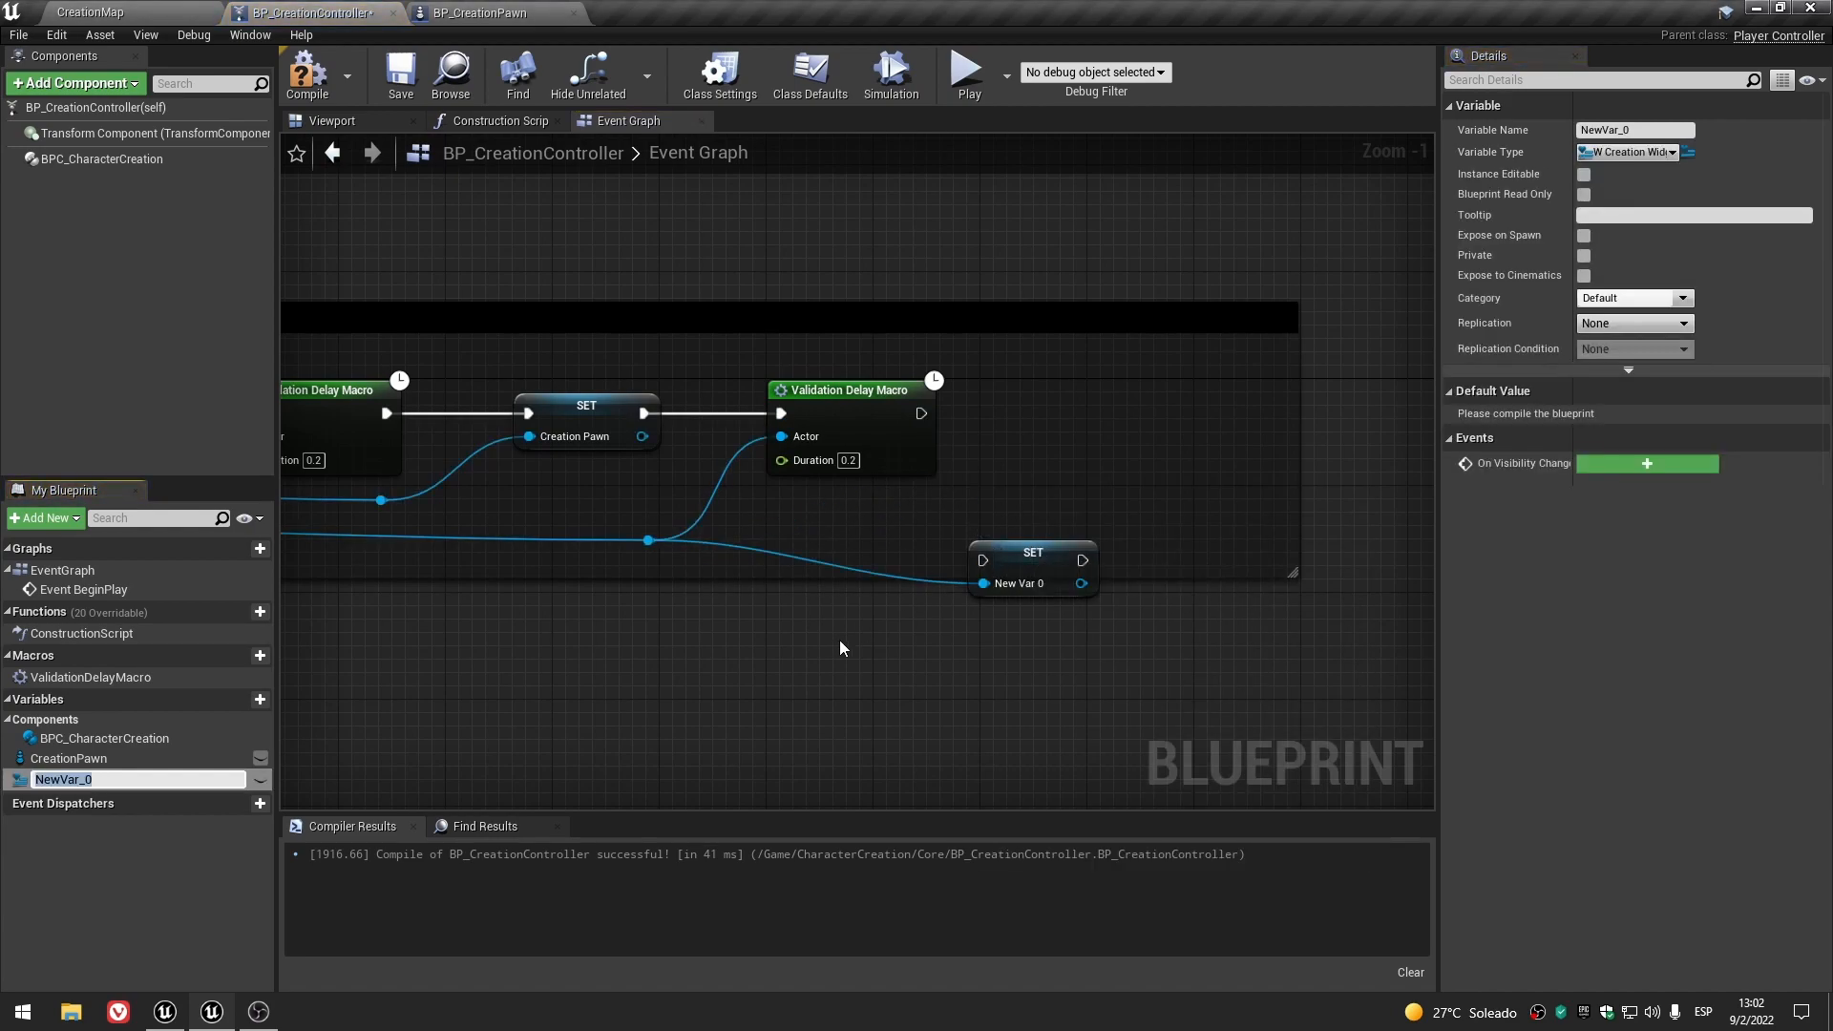
type("CreationWidget")
key("Return")
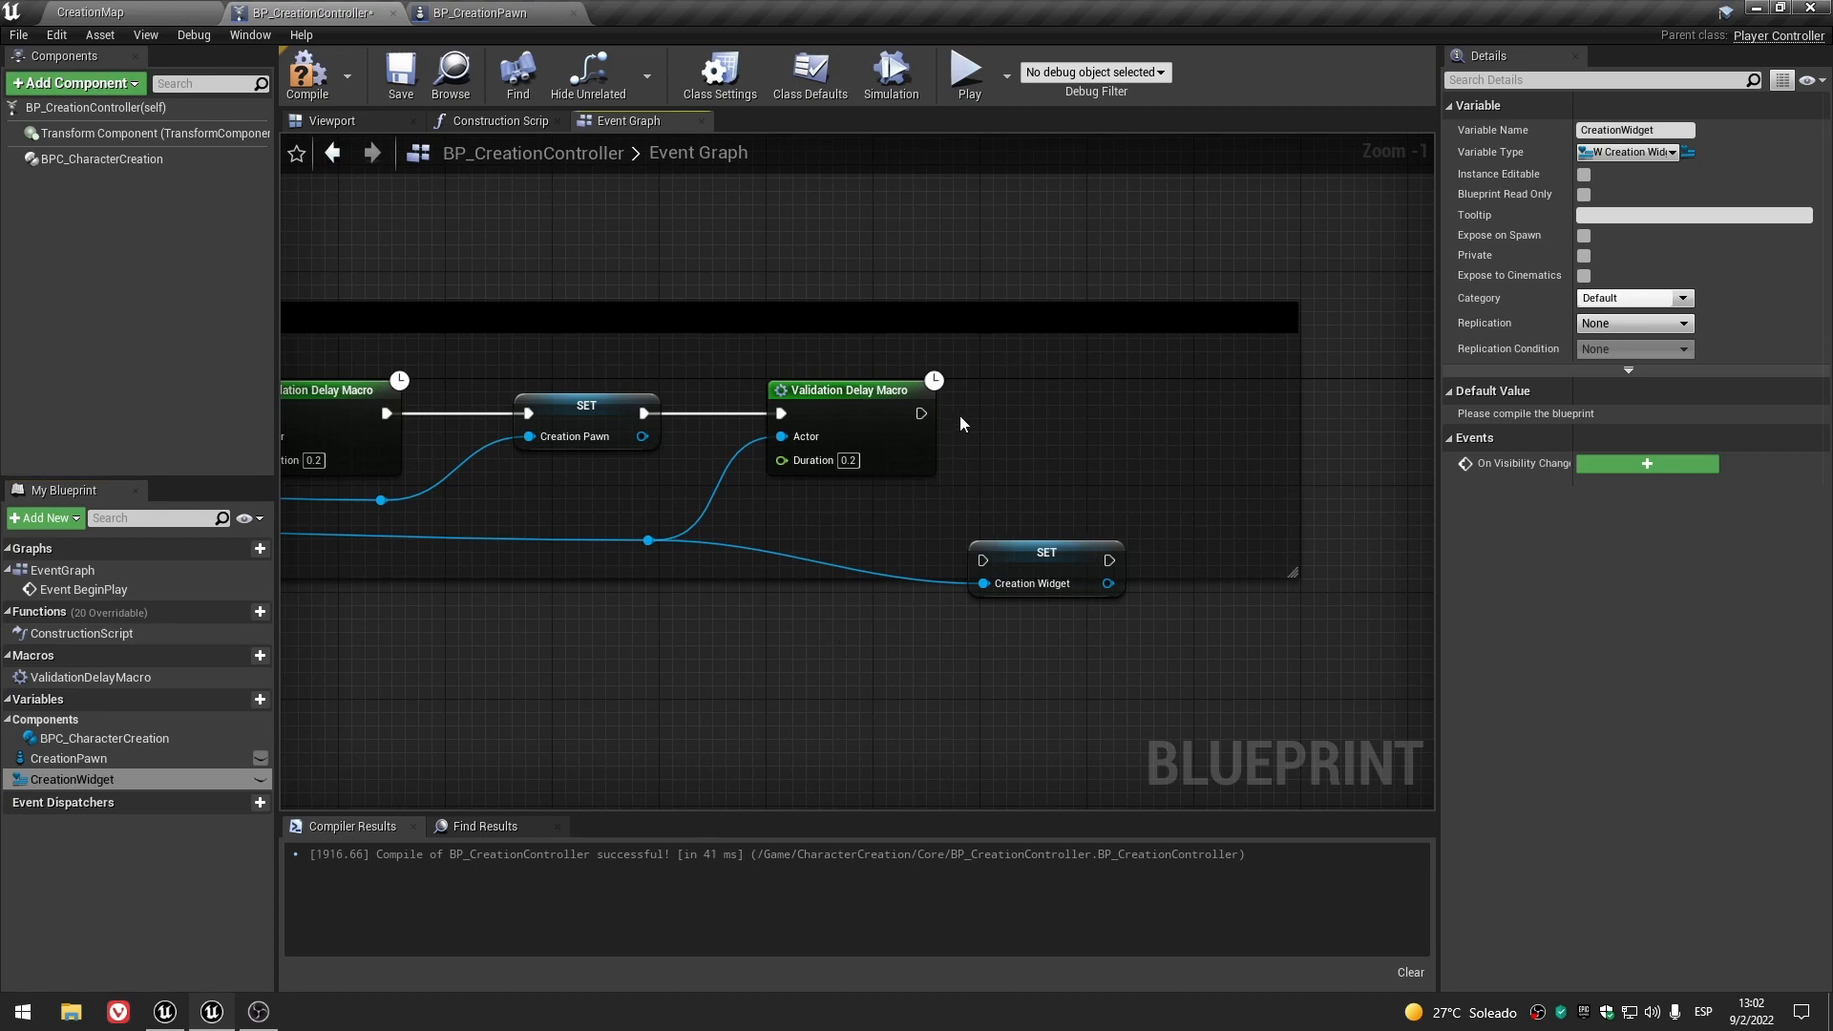
- Connect the second Validation Delay Macro to SET Creation Widget, and route the widget wire through a new, straightened reroute node
left_click_drag(927, 414, 1089, 415)
double_click(979, 443)
left_click_drag(979, 443, 964, 523)
left_click(875, 628)
right_click_drag(875, 628, 1044, 607)
right_click(816, 518)
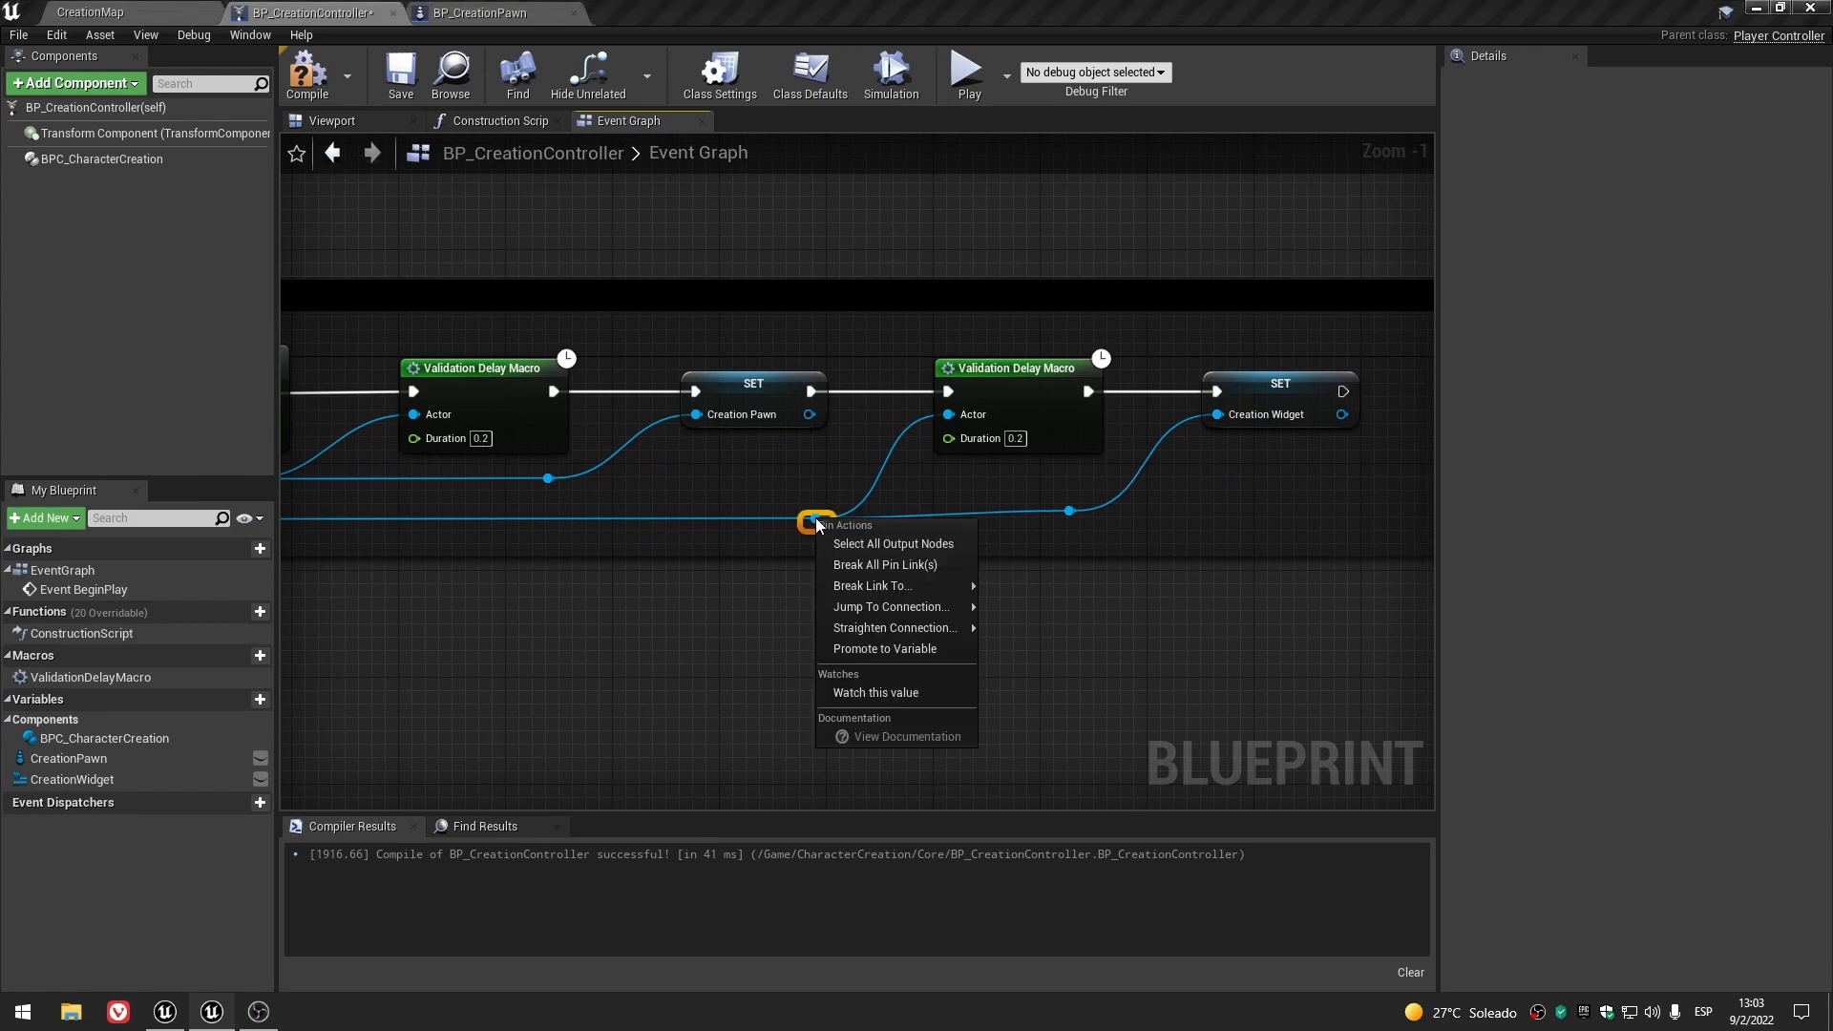
mouse_move(902, 627)
left_click(1065, 668)
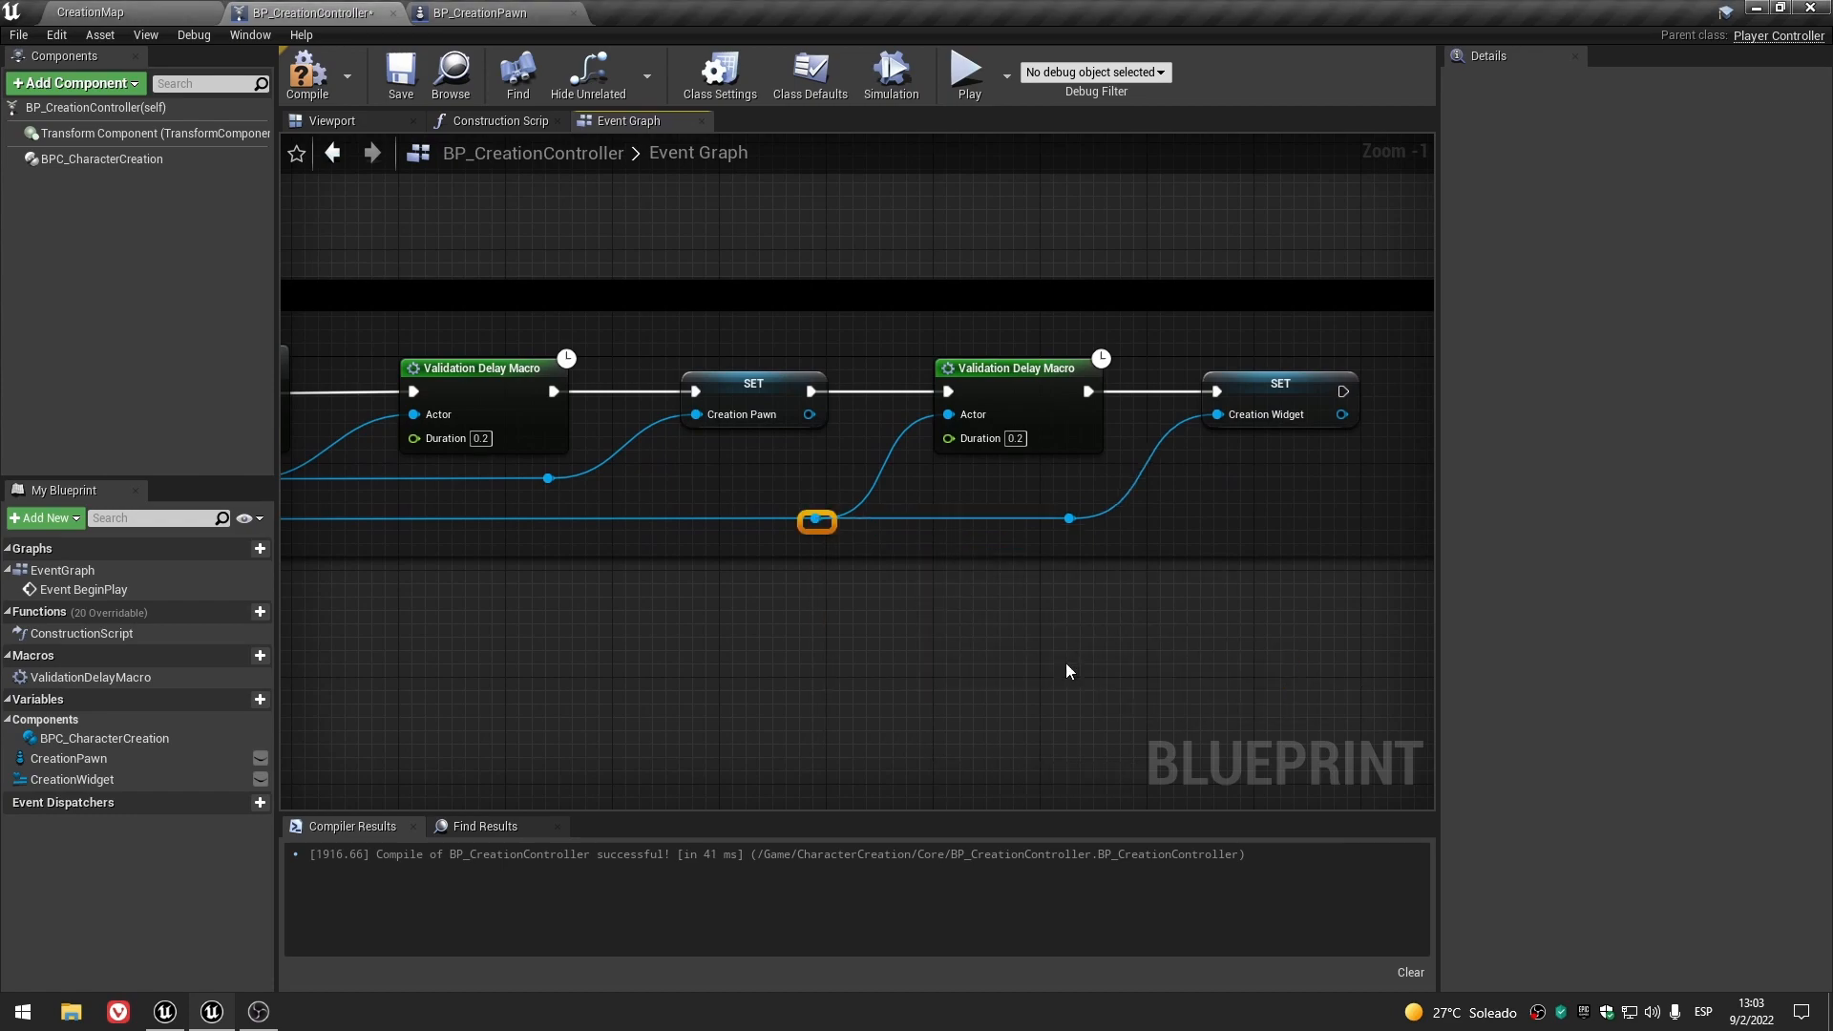
- Review the initialization chain, checking the SET Creation Pawn node and the second validation stage for Creation Widget
right_click_drag(1125, 608, 748, 662)
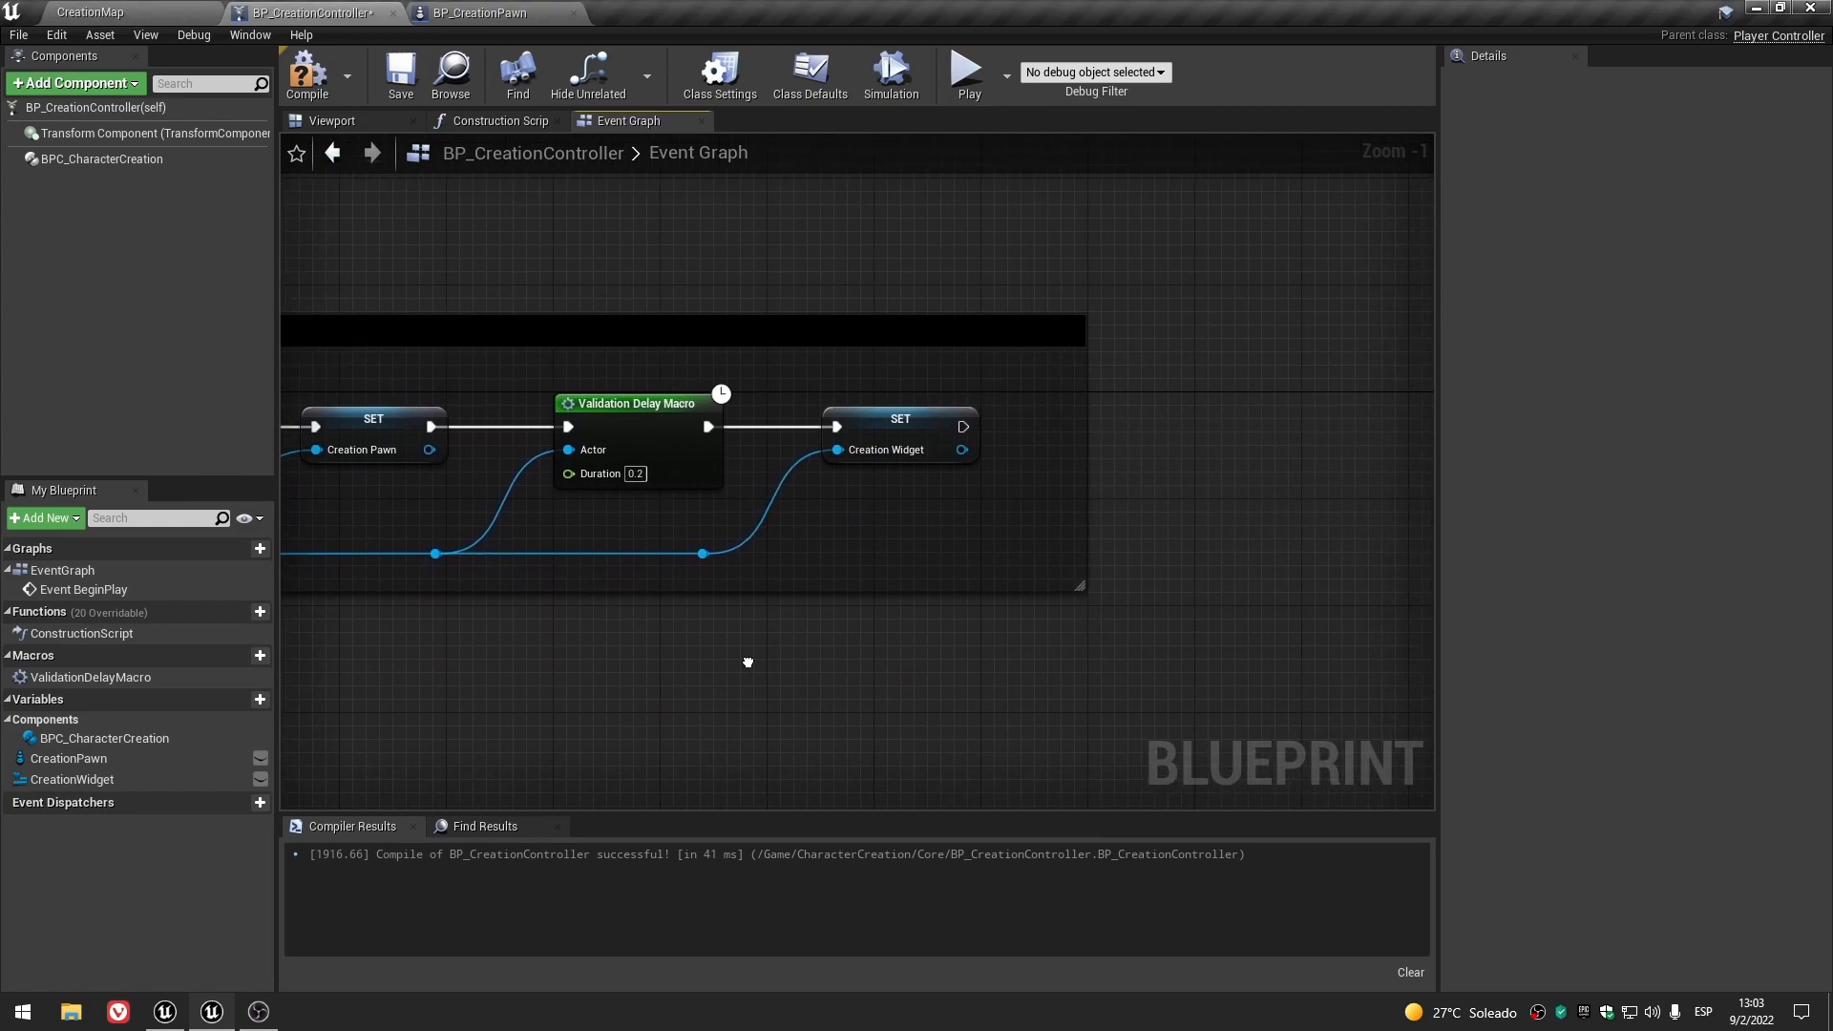
scroll(1178, 580, "down", 3)
scroll(926, 611, "up", 1)
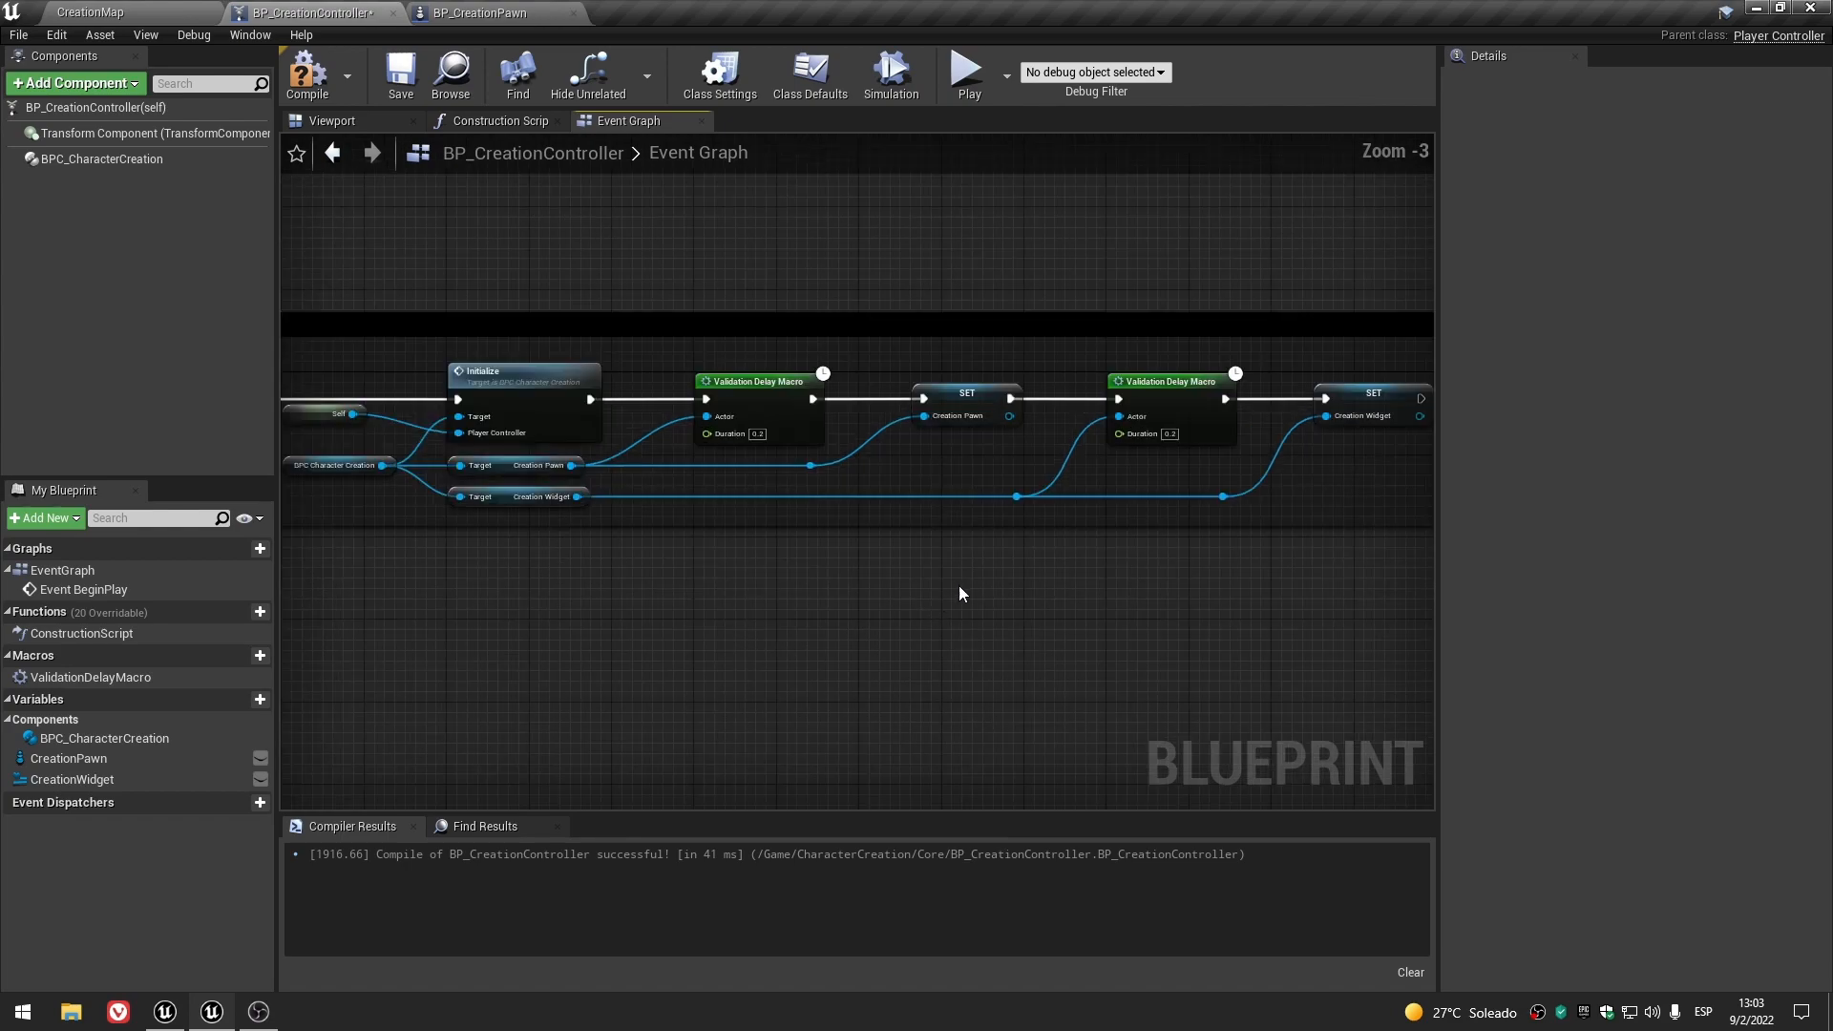
left_click(971, 395)
right_click_drag(1081, 643, 943, 621)
left_click(888, 651)
left_click(1182, 420)
left_click(1088, 544)
scroll(697, 626, "down", 1)
scroll(943, 621, "up", 1)
scroll(943, 621, "down", 1)
- Compile and save BP_CreationController
left_click(307, 73)
left_click(383, 86)
scroll(1084, 621, "up", 1)
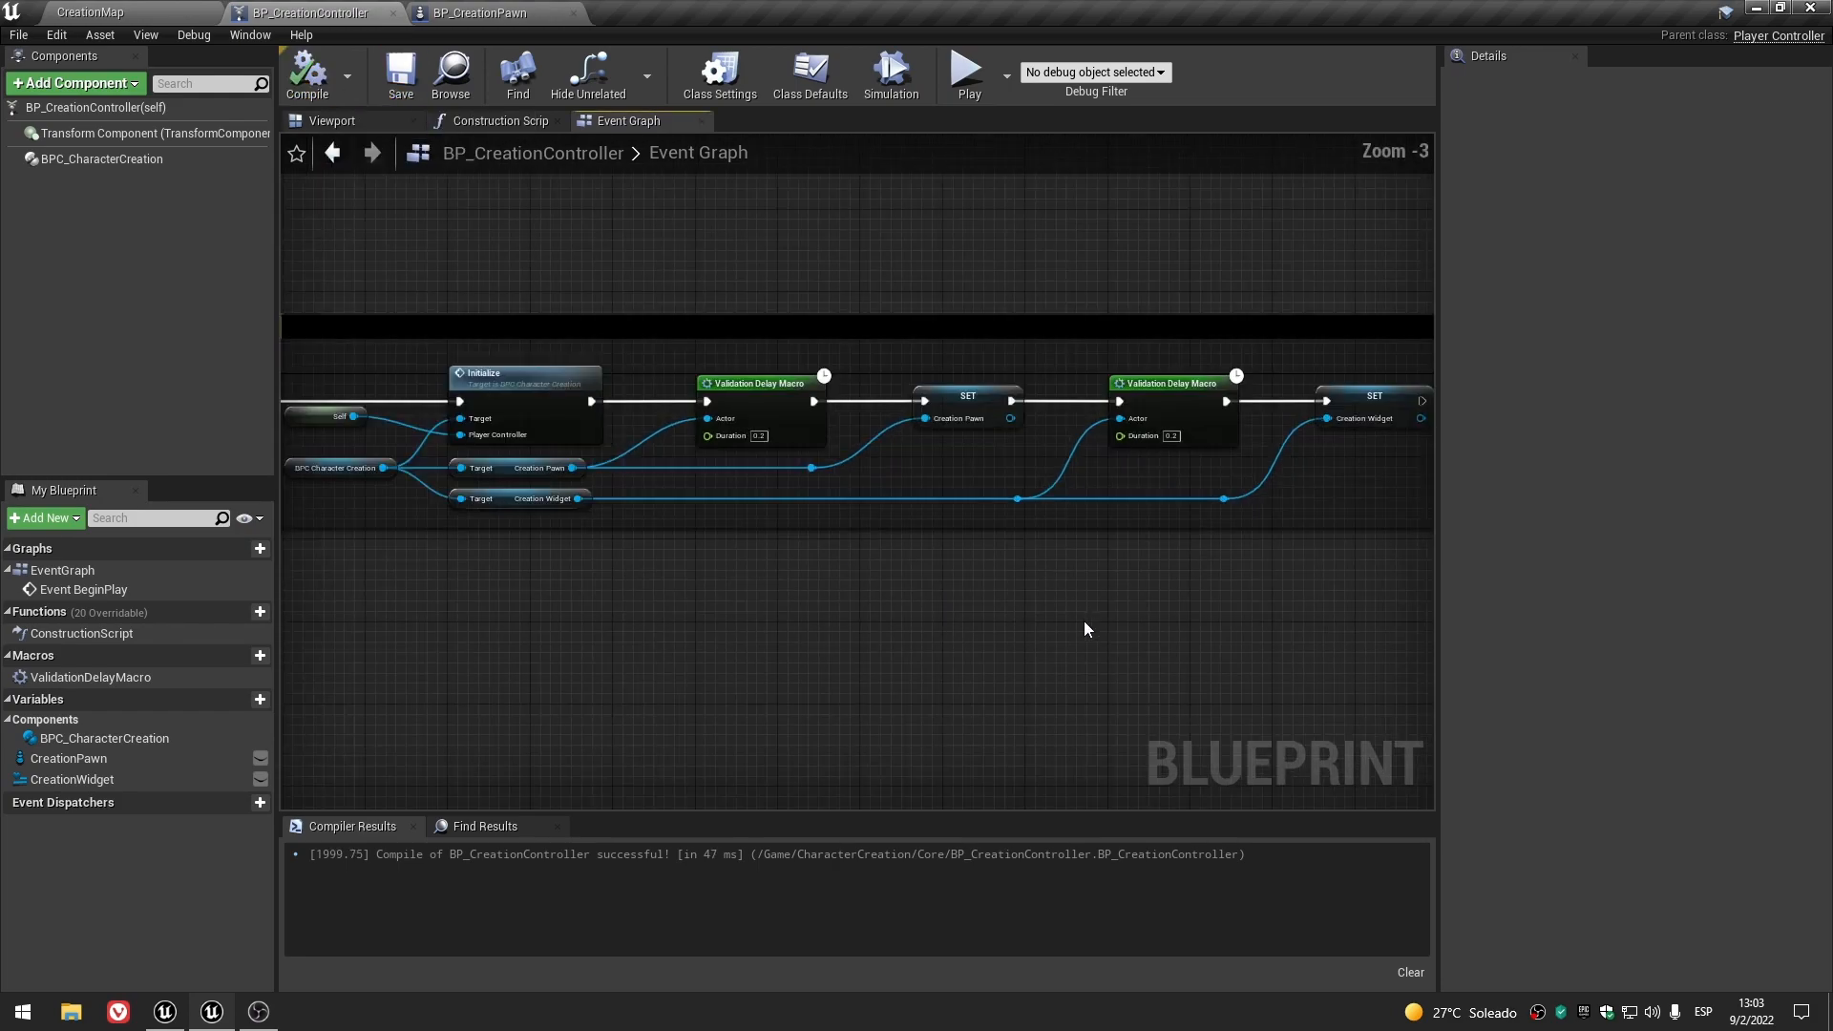
mouse_move(1082, 620)
right_mouse_down()
mouse_move(1031, 622)
mouse_move(1068, 638)
right_mouse_up()
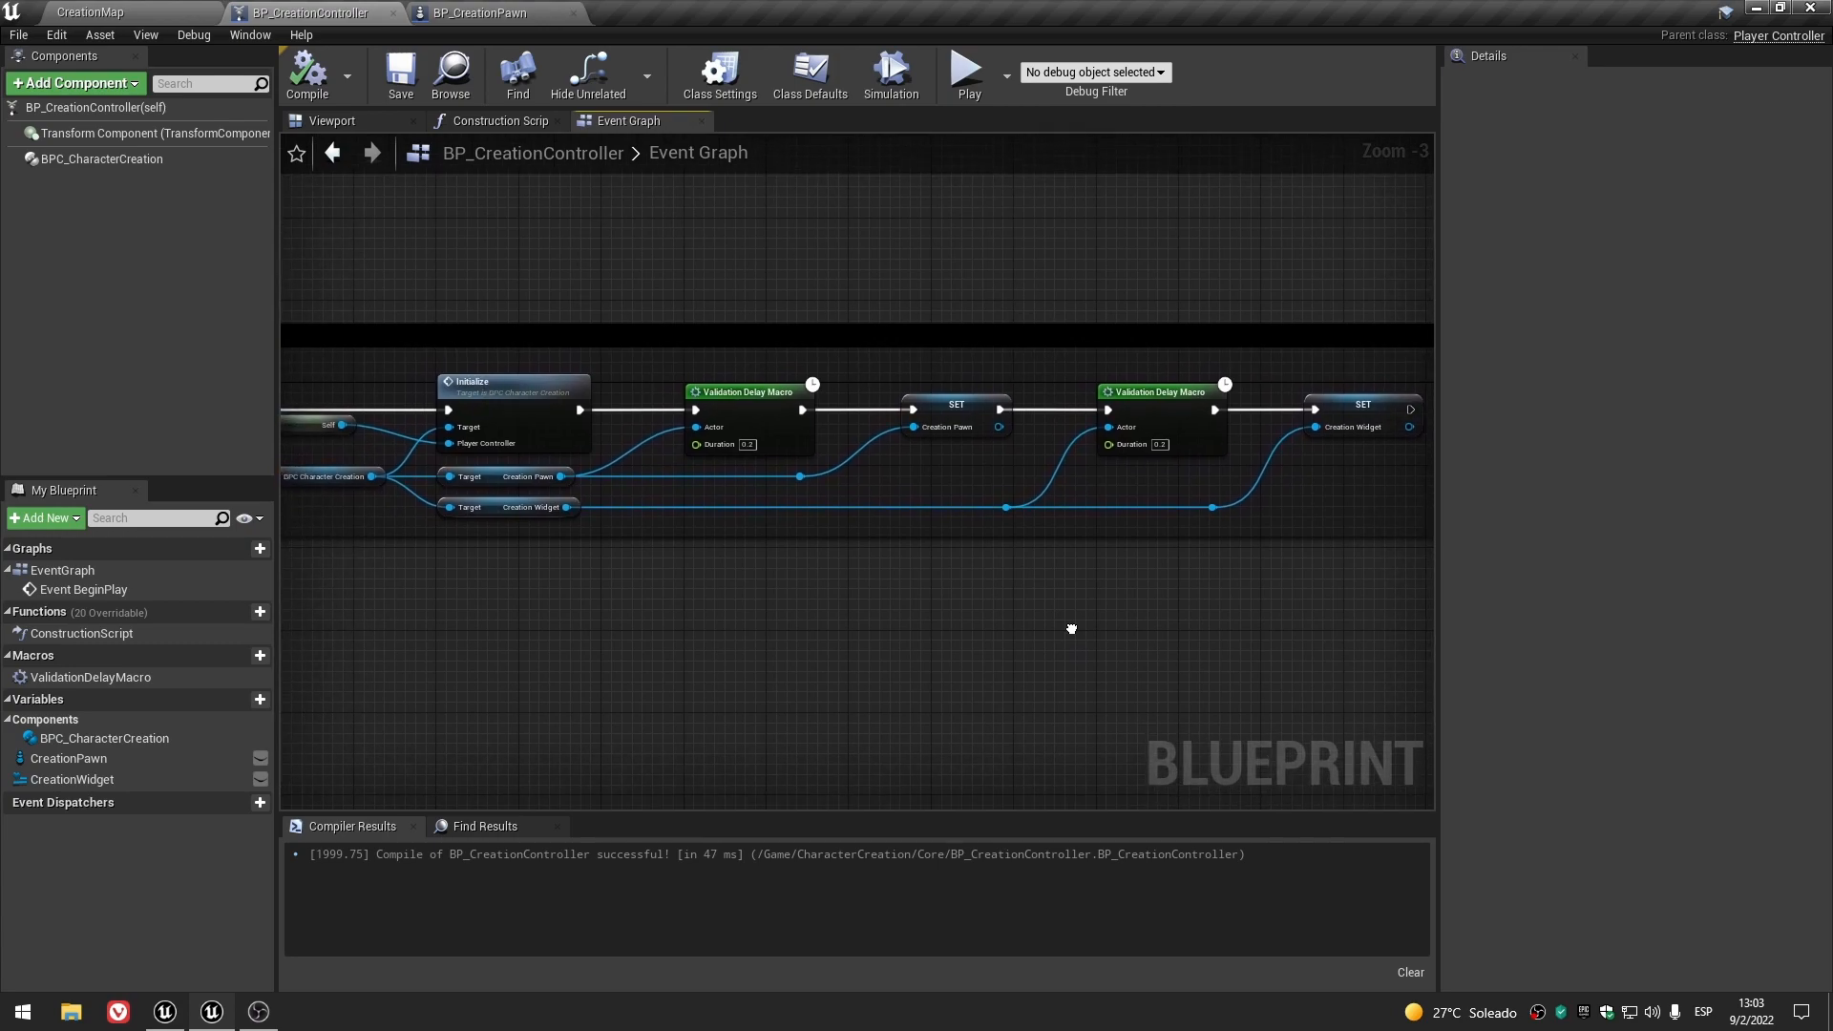
- Switch to the Unreal Engine 5 editor and copy the Validated Ref comment text from SET Creation Pawn
left_click(168, 1012)
mouse_move(1127, 716)
right_mouse_down()
mouse_move(1088, 707)
mouse_move(1100, 716)
right_mouse_up()
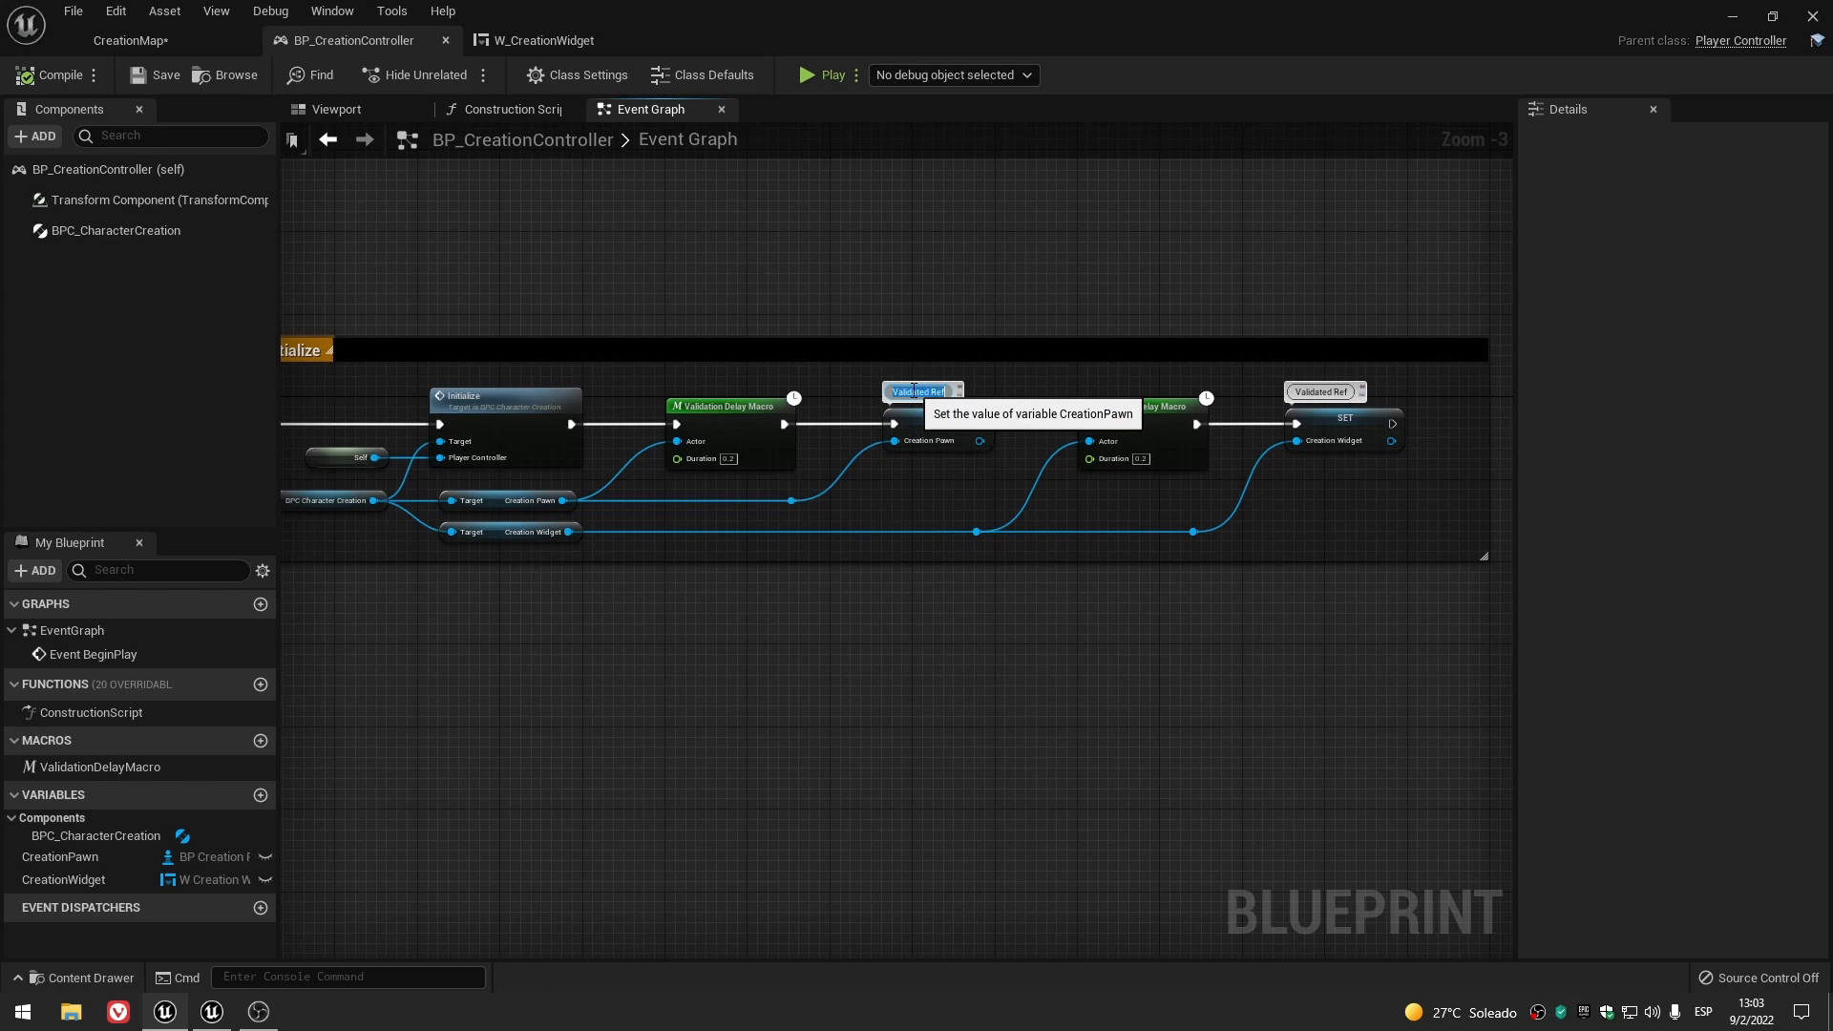
left_click(927, 387)
right_click(927, 390)
left_click(986, 472)
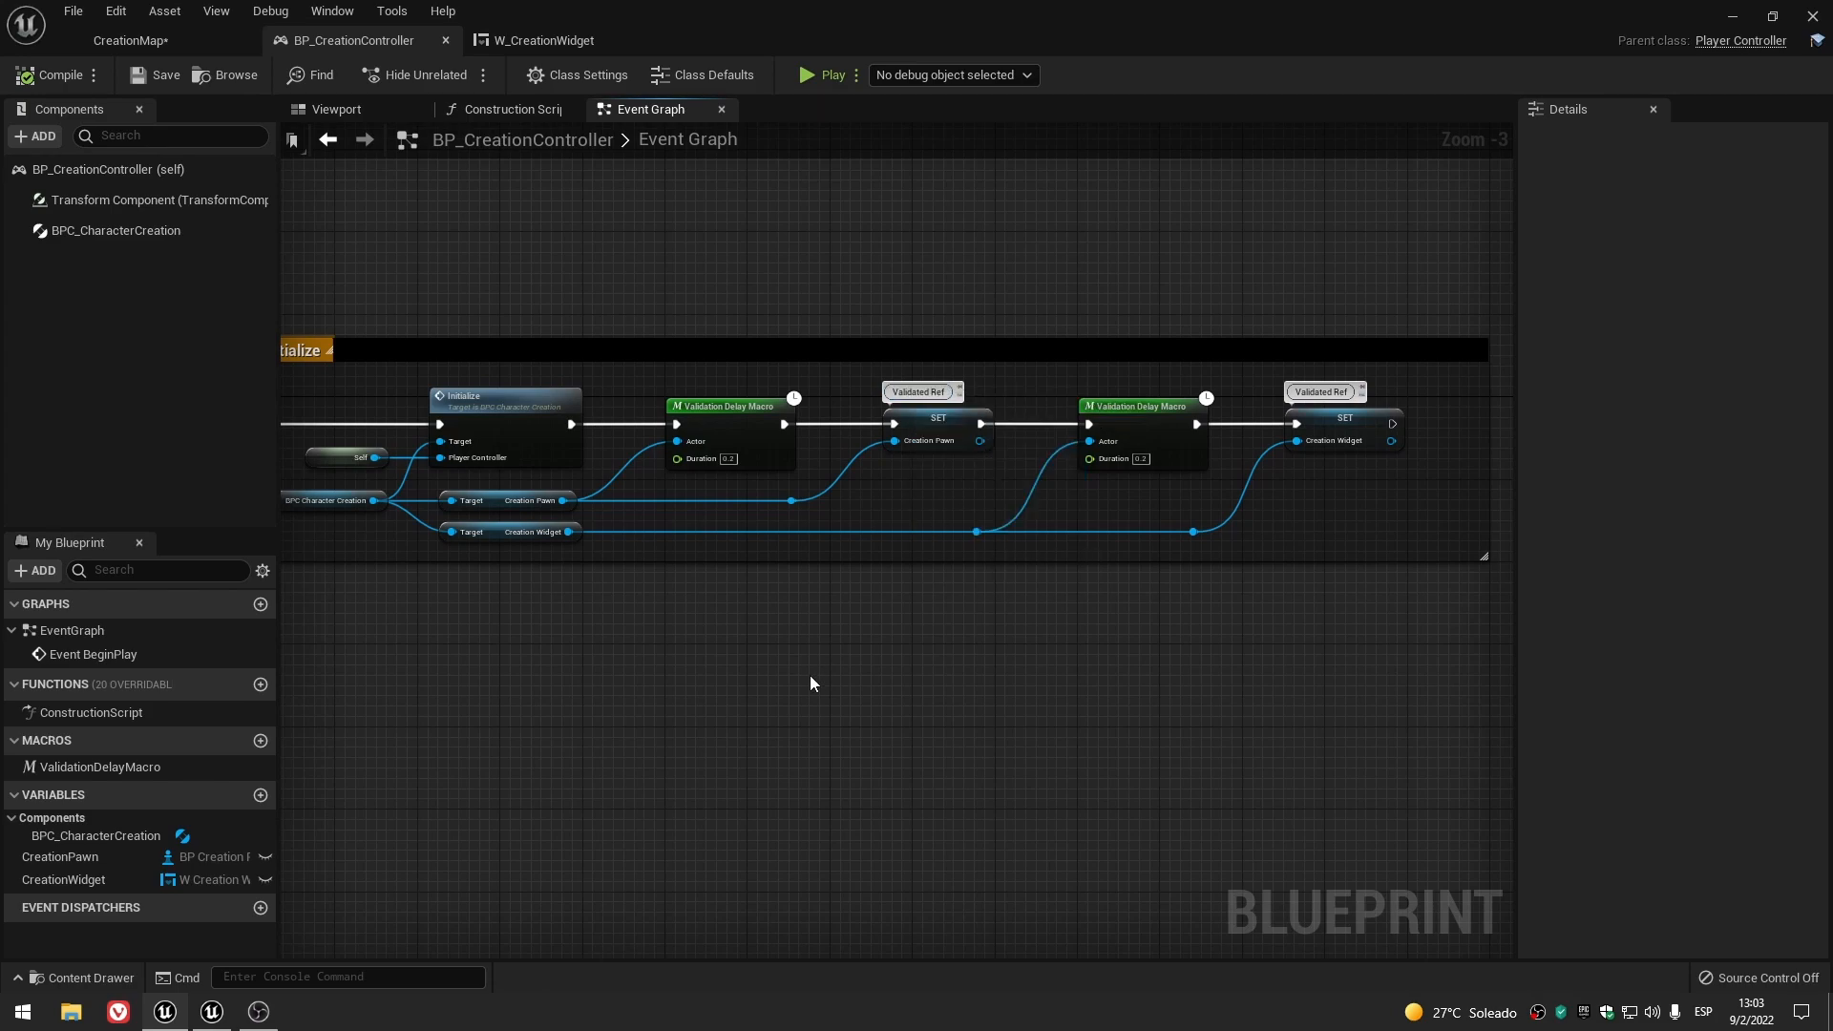
- Open the finished Validation Delay Macro to examine its validity and delay loop, and close it to return to the Event Graph
scroll(792, 668, "up", 1)
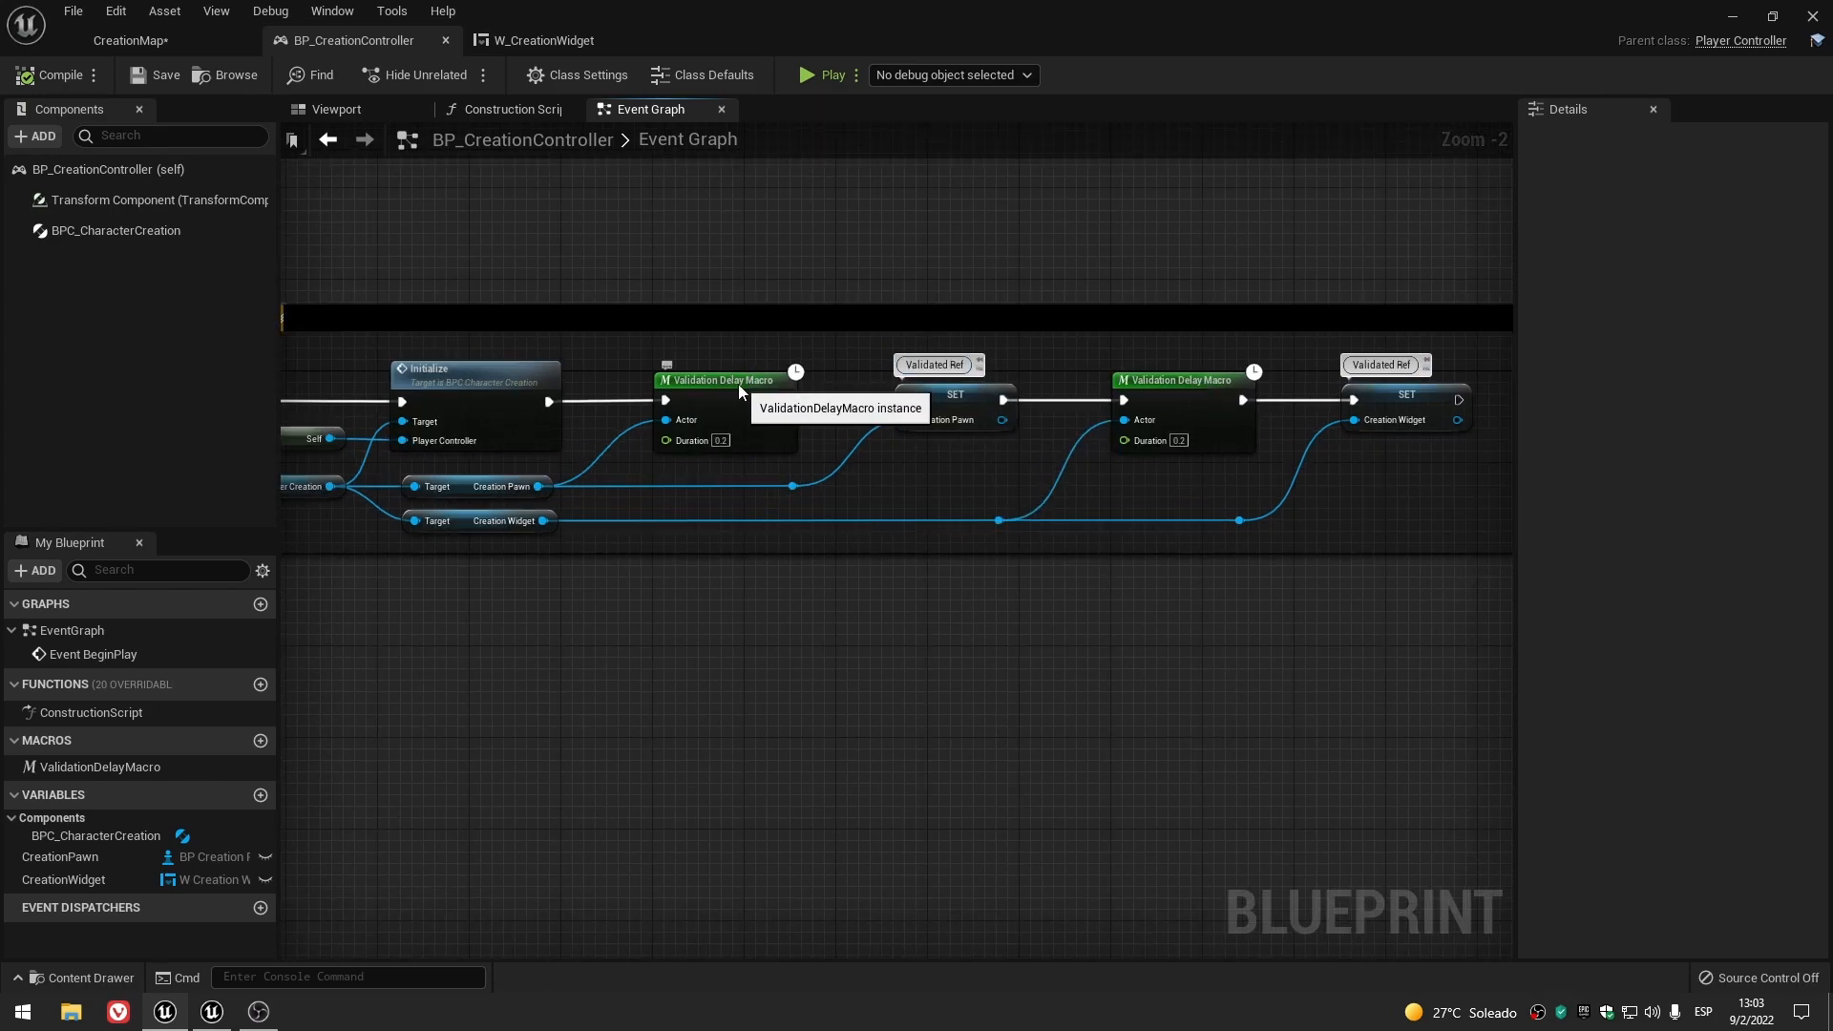
double_click(745, 413)
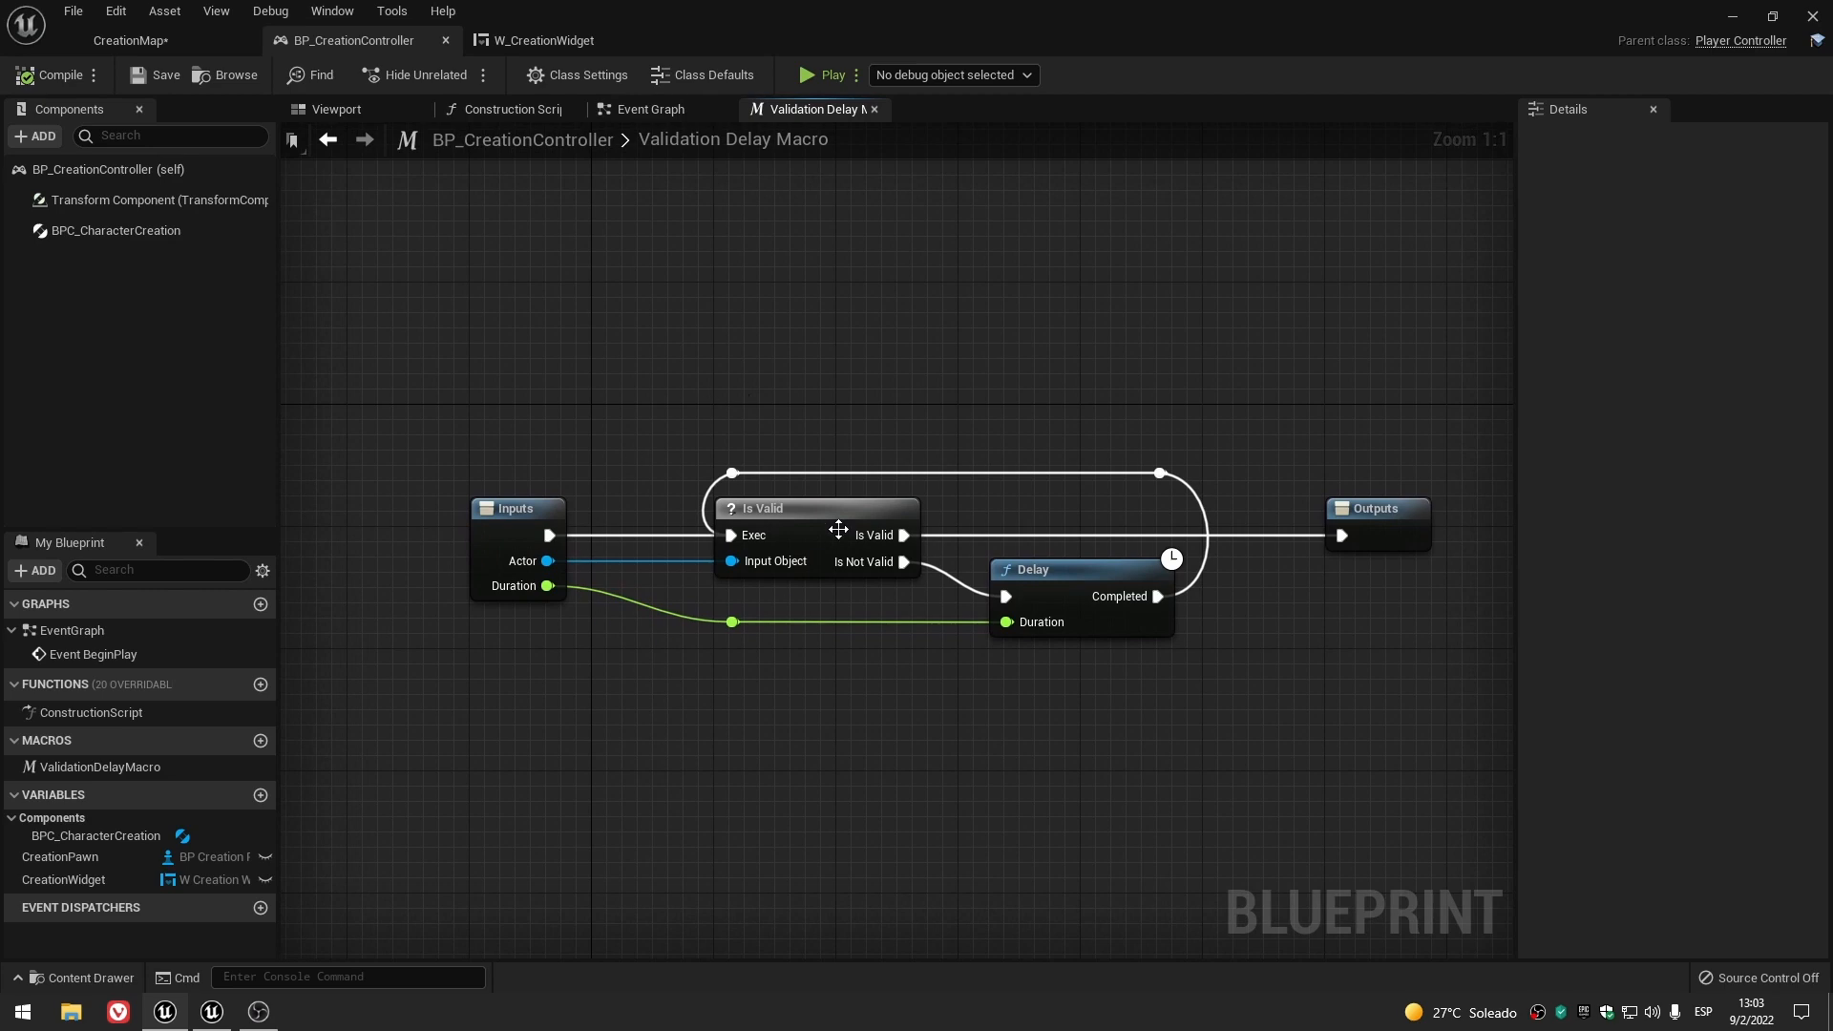
left_click(874, 109)
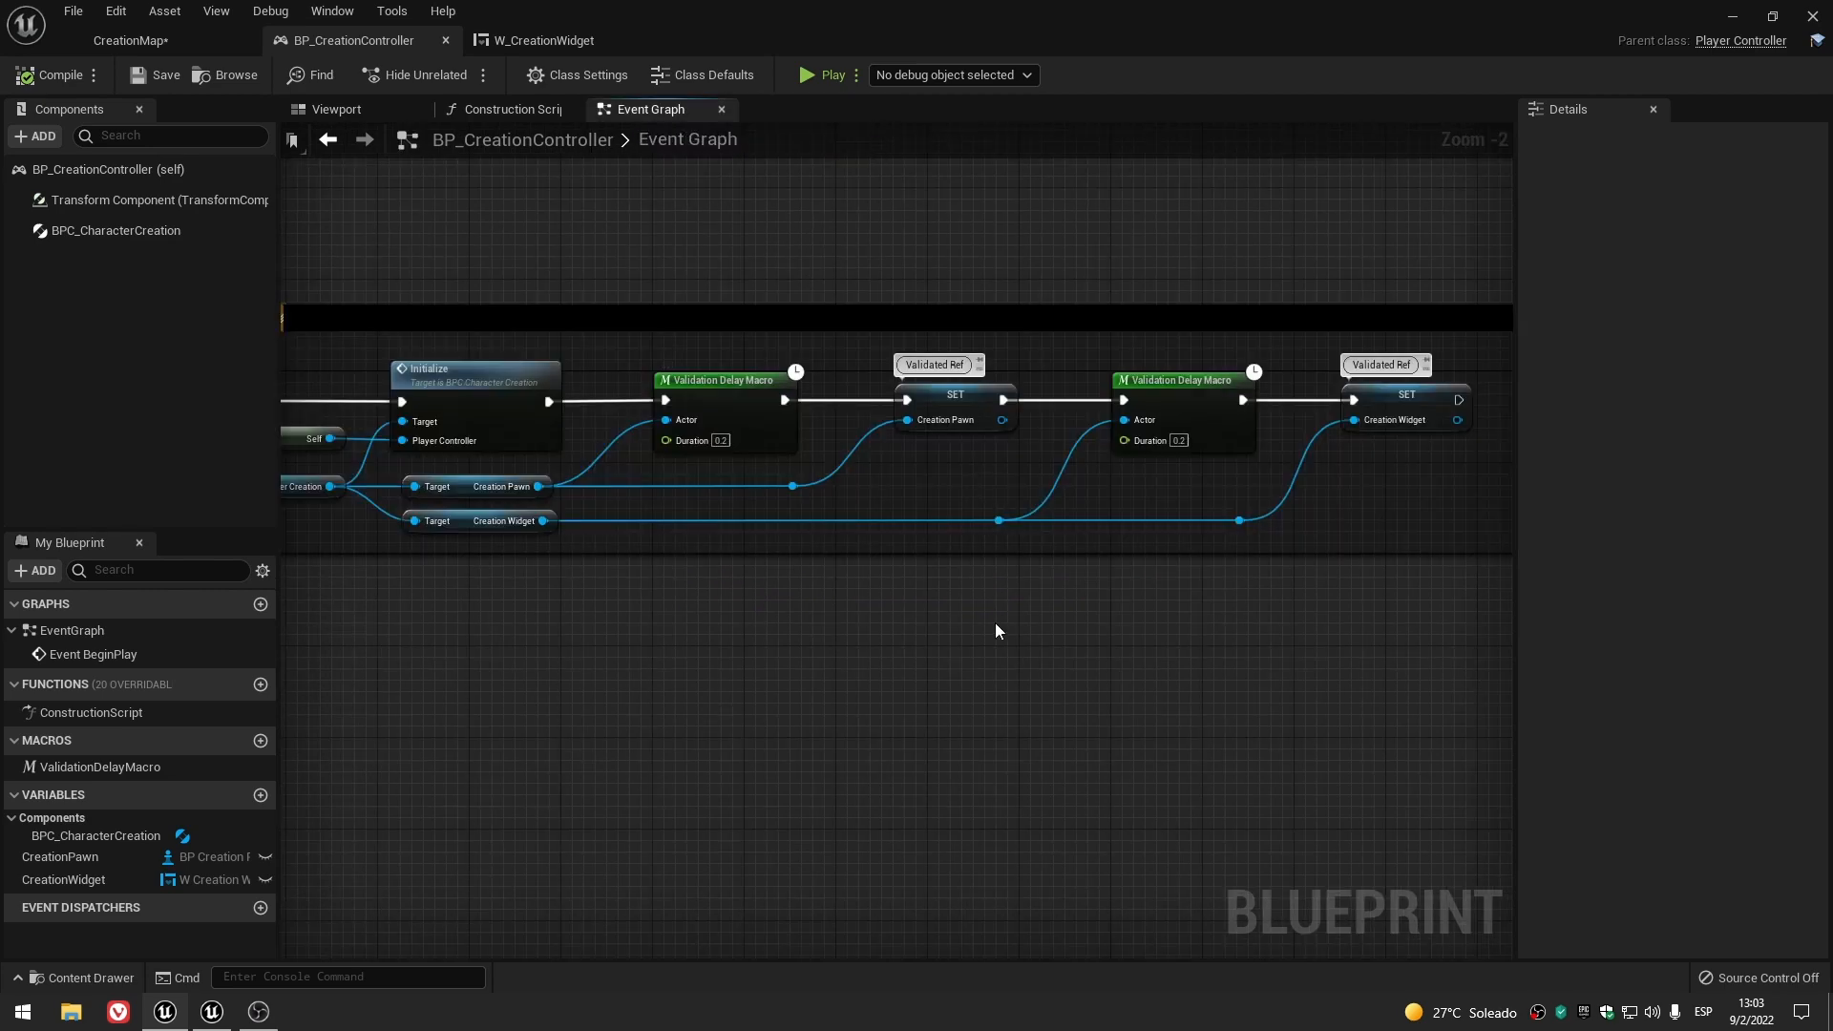
scroll(994, 628, "down", 1)
scroll(807, 401, "up", 3)
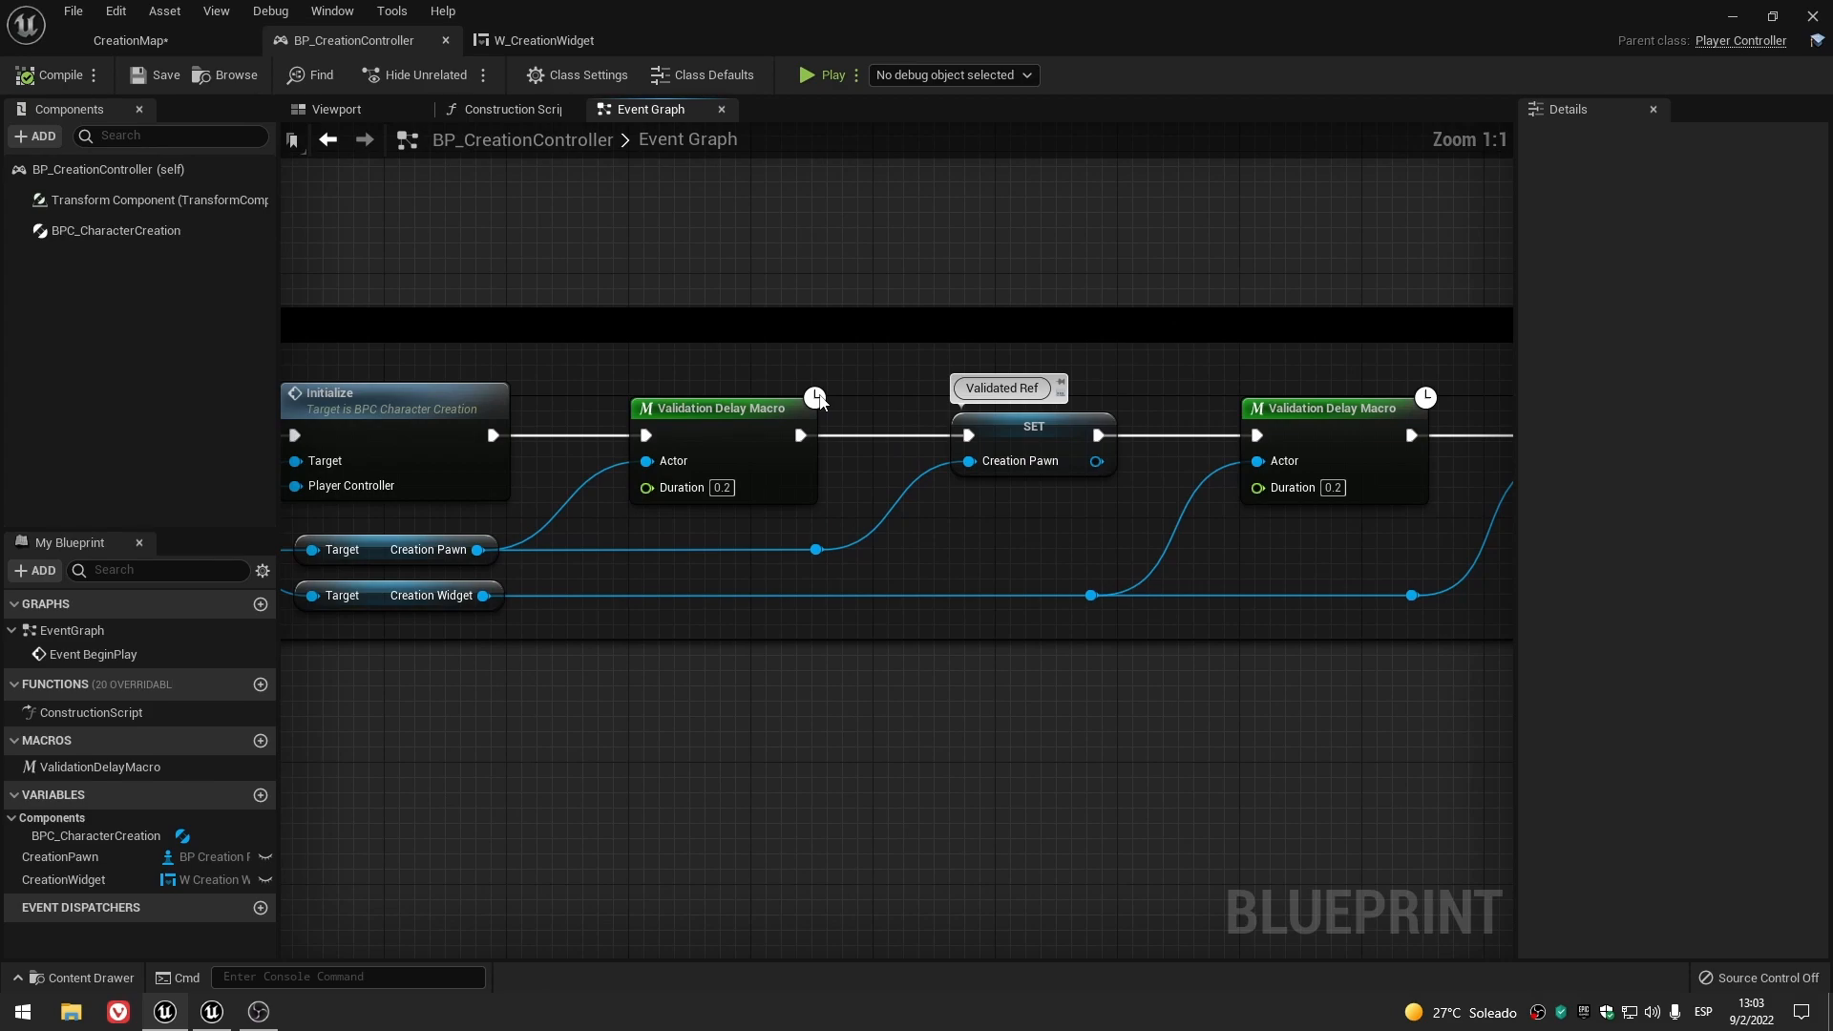
- Switch back to the Unreal Engine 4 editor and add the comment Validated Ref to SET Creation Pawn
left_click(212, 1012)
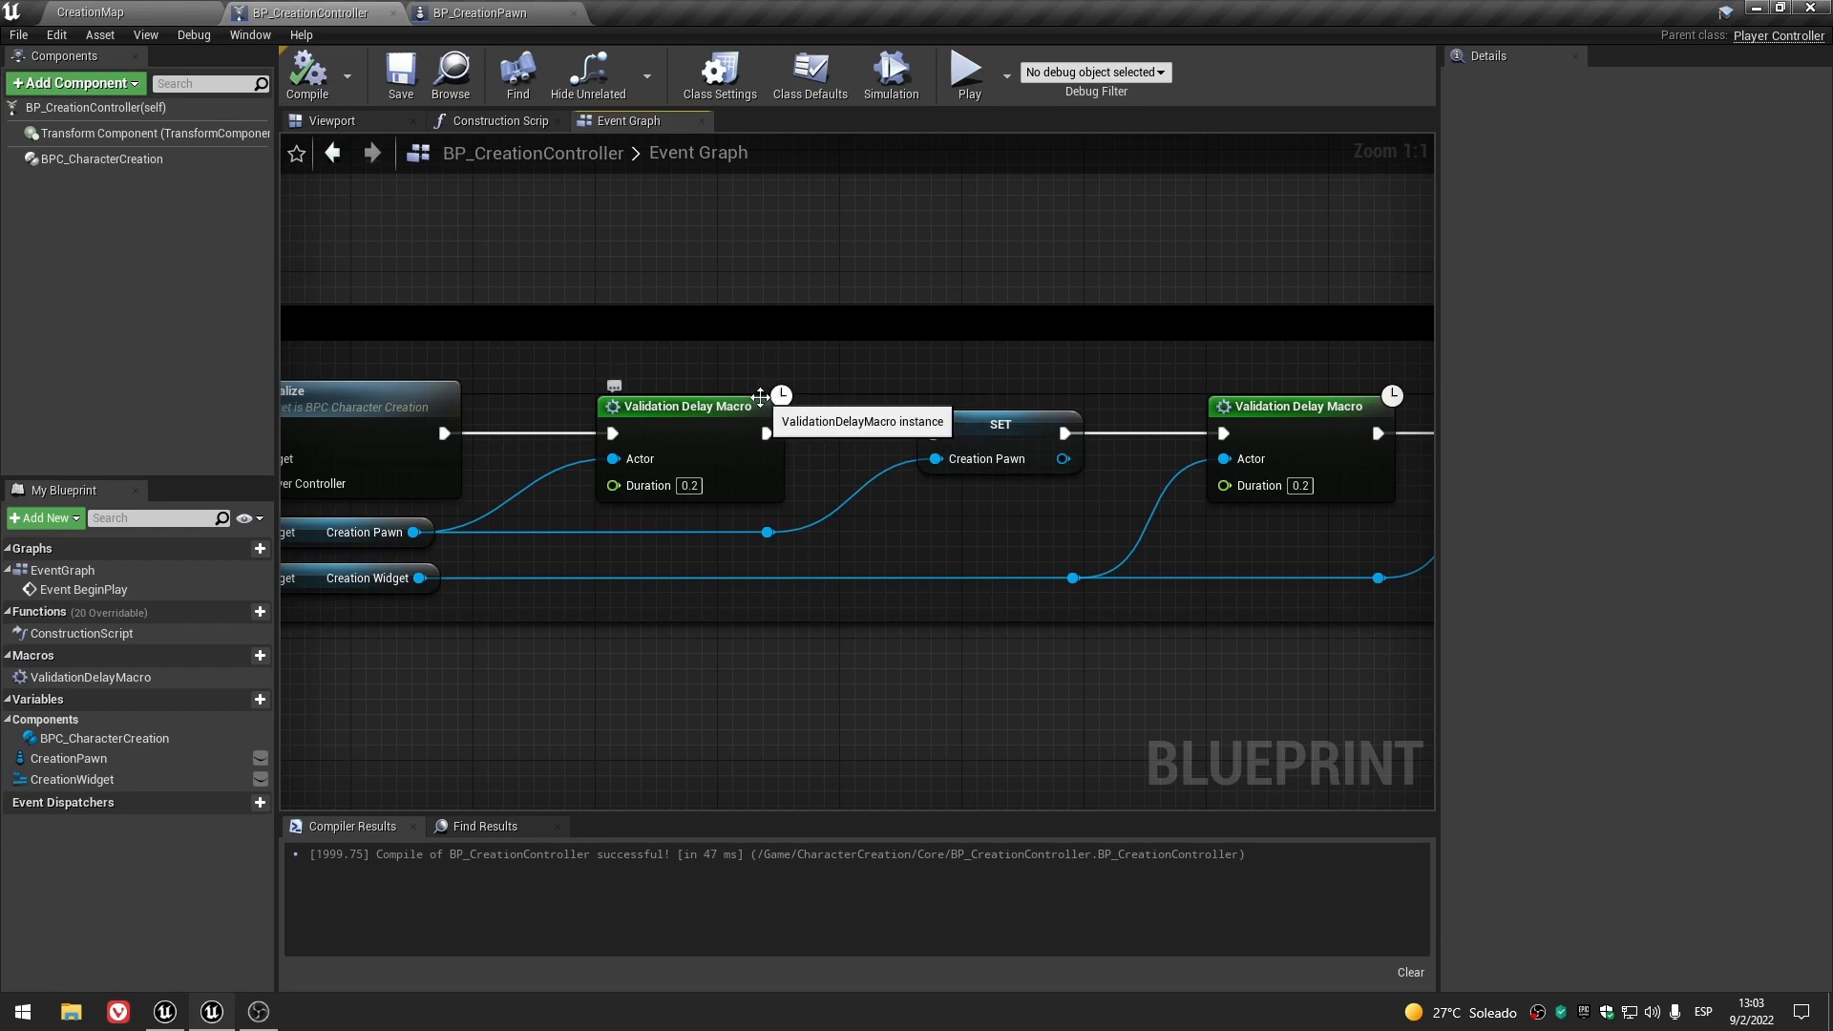
scroll(884, 736, "down", 2)
scroll(941, 570, "up", 2)
left_click(951, 476)
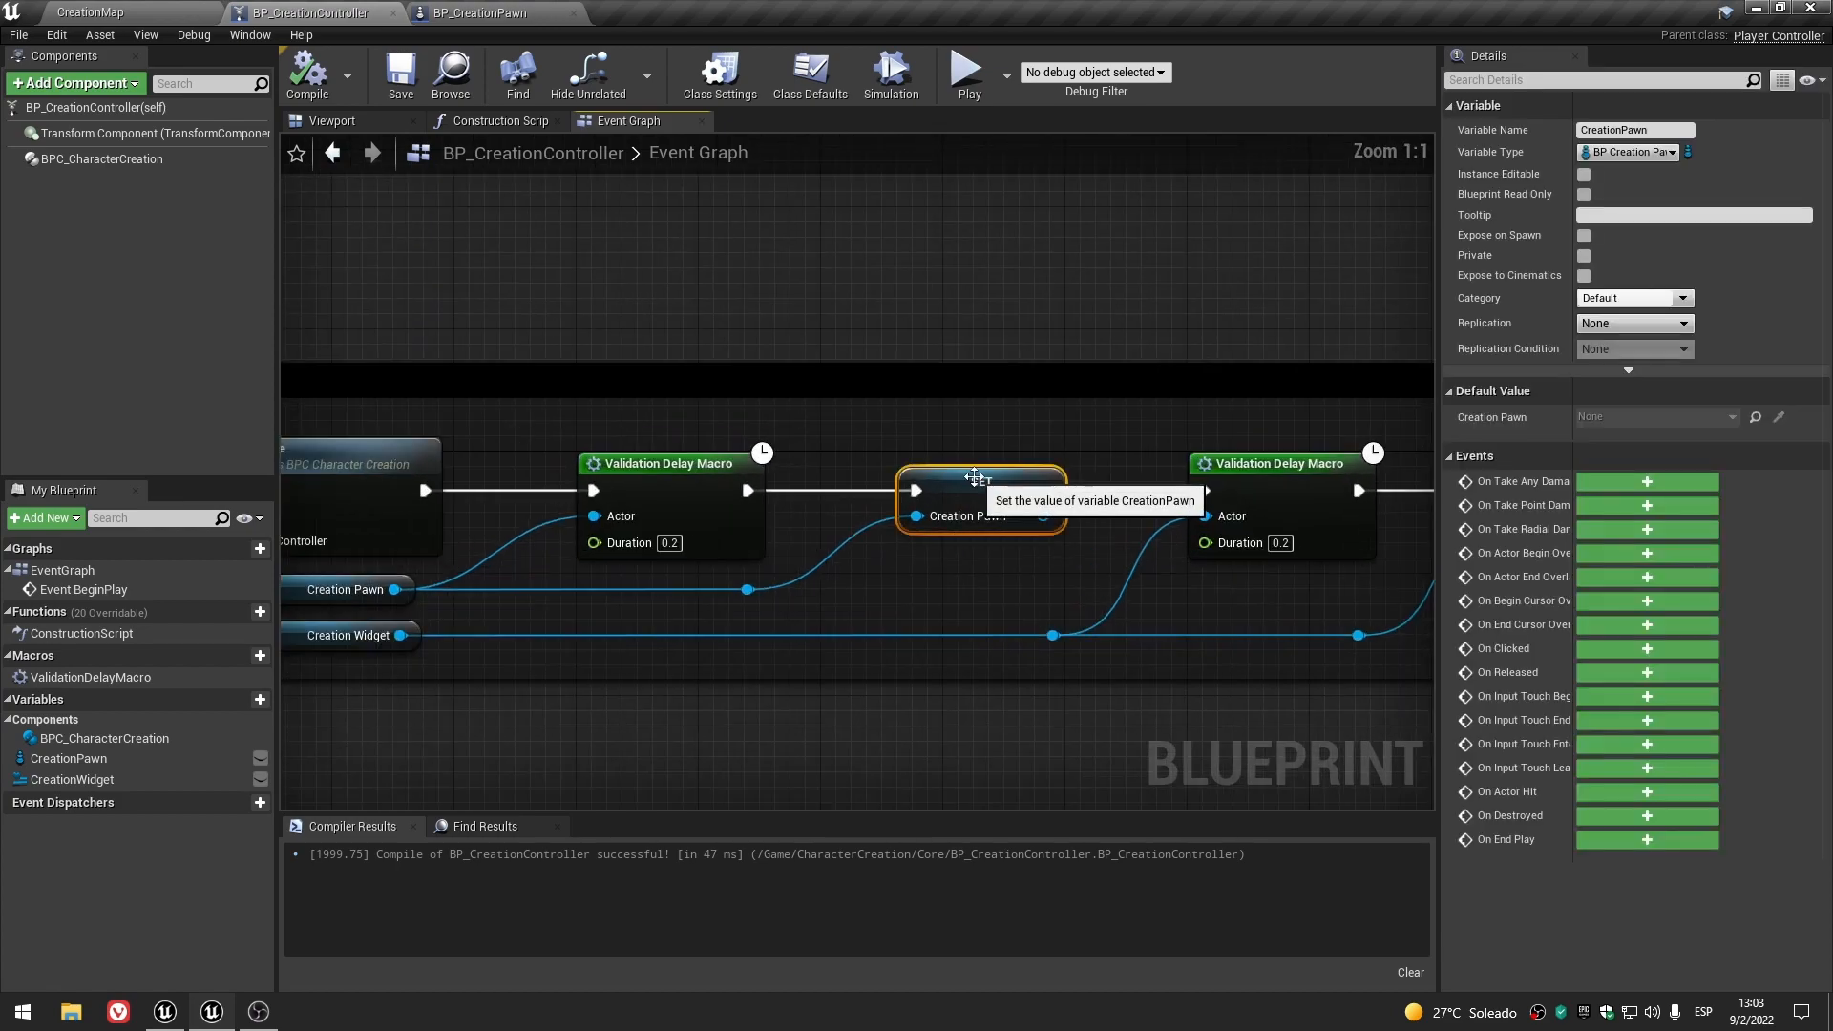
left_click(919, 459)
left_click(931, 450)
key("ctrl+v")
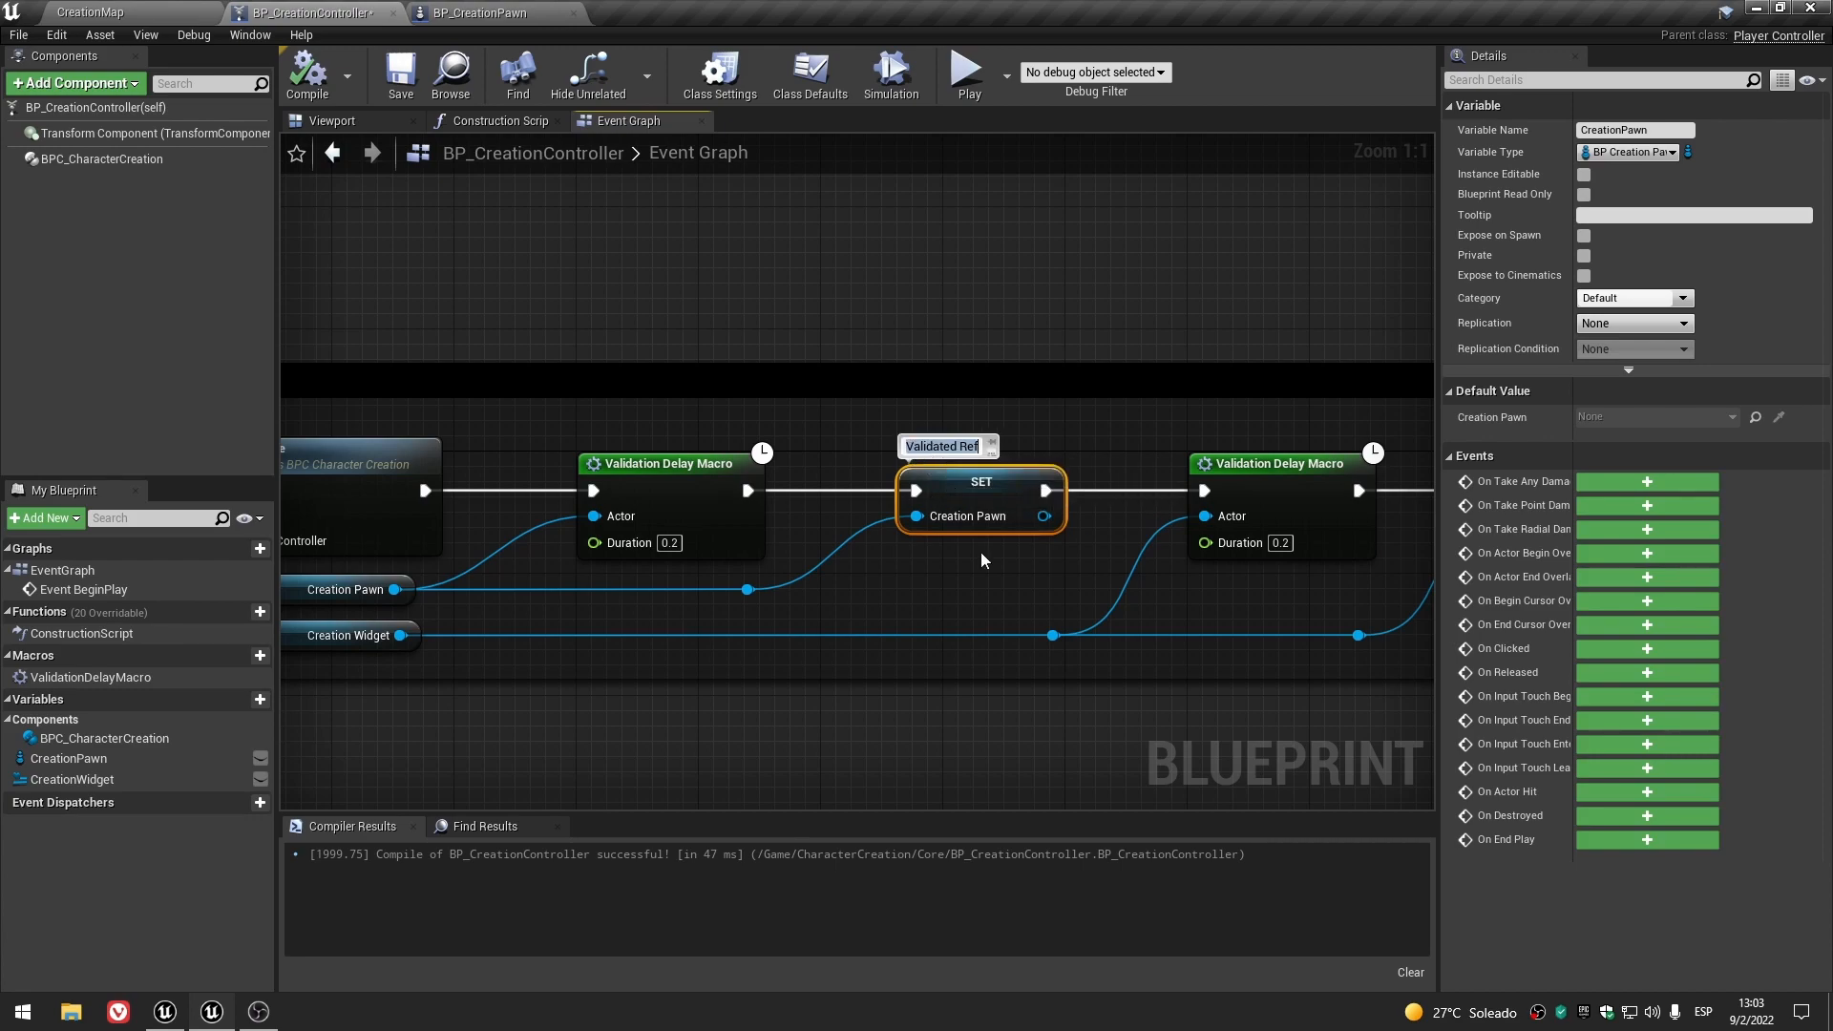
left_click(1121, 732)
- Add the comment Validated Ref to the SET Creation Widget node
right_click_drag(1120, 732, 586, 722)
left_click(994, 463)
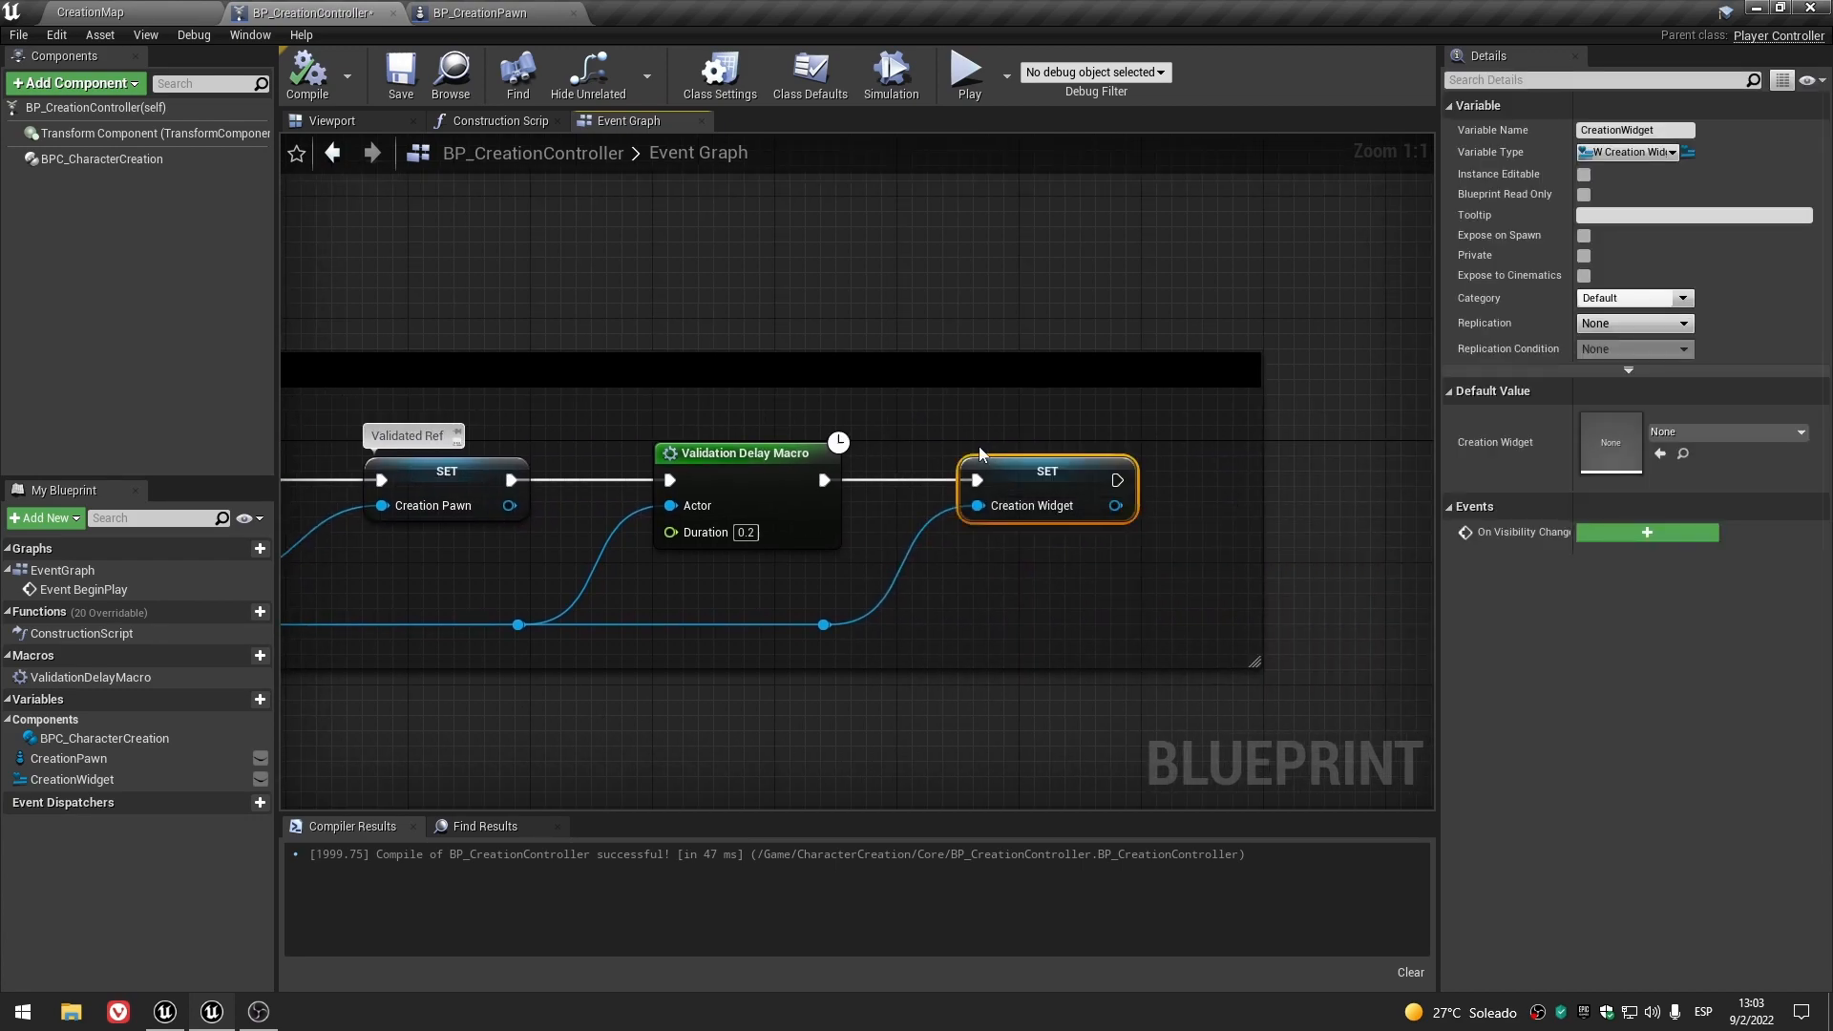
left_click(977, 448)
left_click(1002, 435)
key("ctrl+v")
left_click(947, 708)
- Compile and save BP_CreationController with the commented SET nodes
scroll(921, 729, "down", 4)
right_click_drag(870, 735, 1140, 601)
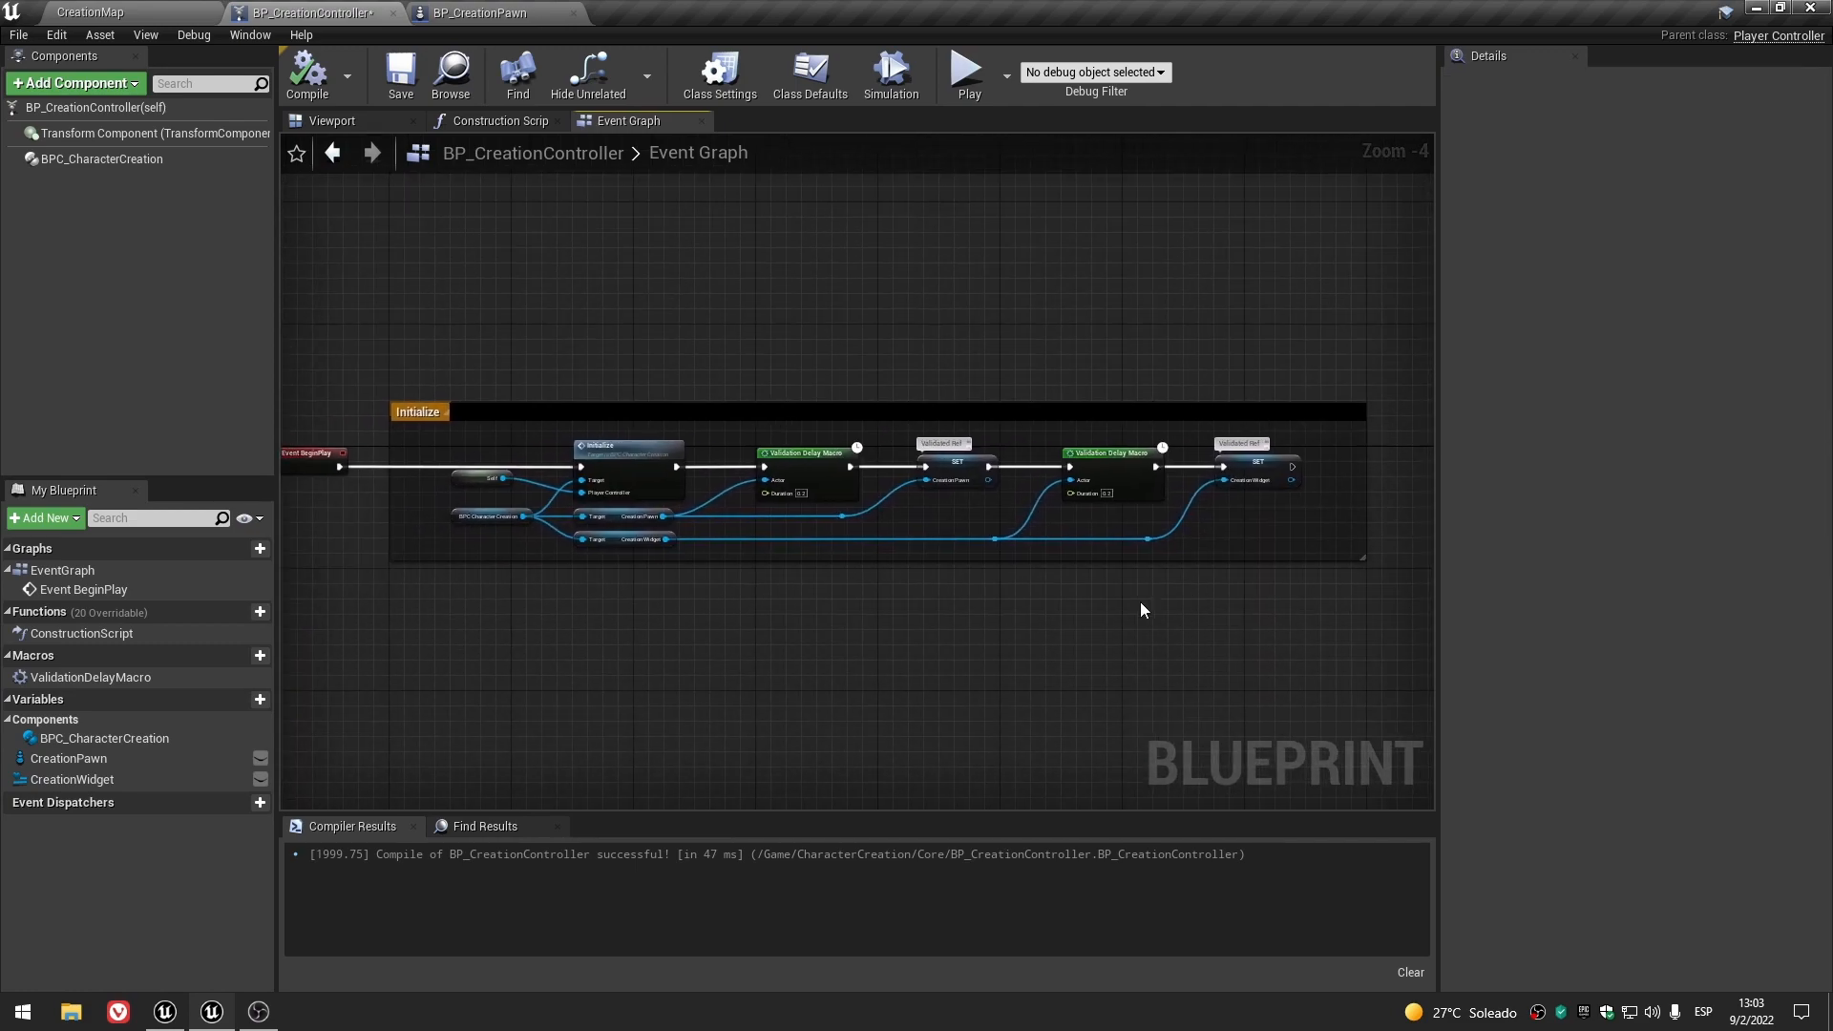
left_click(401, 74)
mouse_move(868, 678)
right_mouse_down()
mouse_move(929, 681)
mouse_move(852, 687)
right_mouse_up()
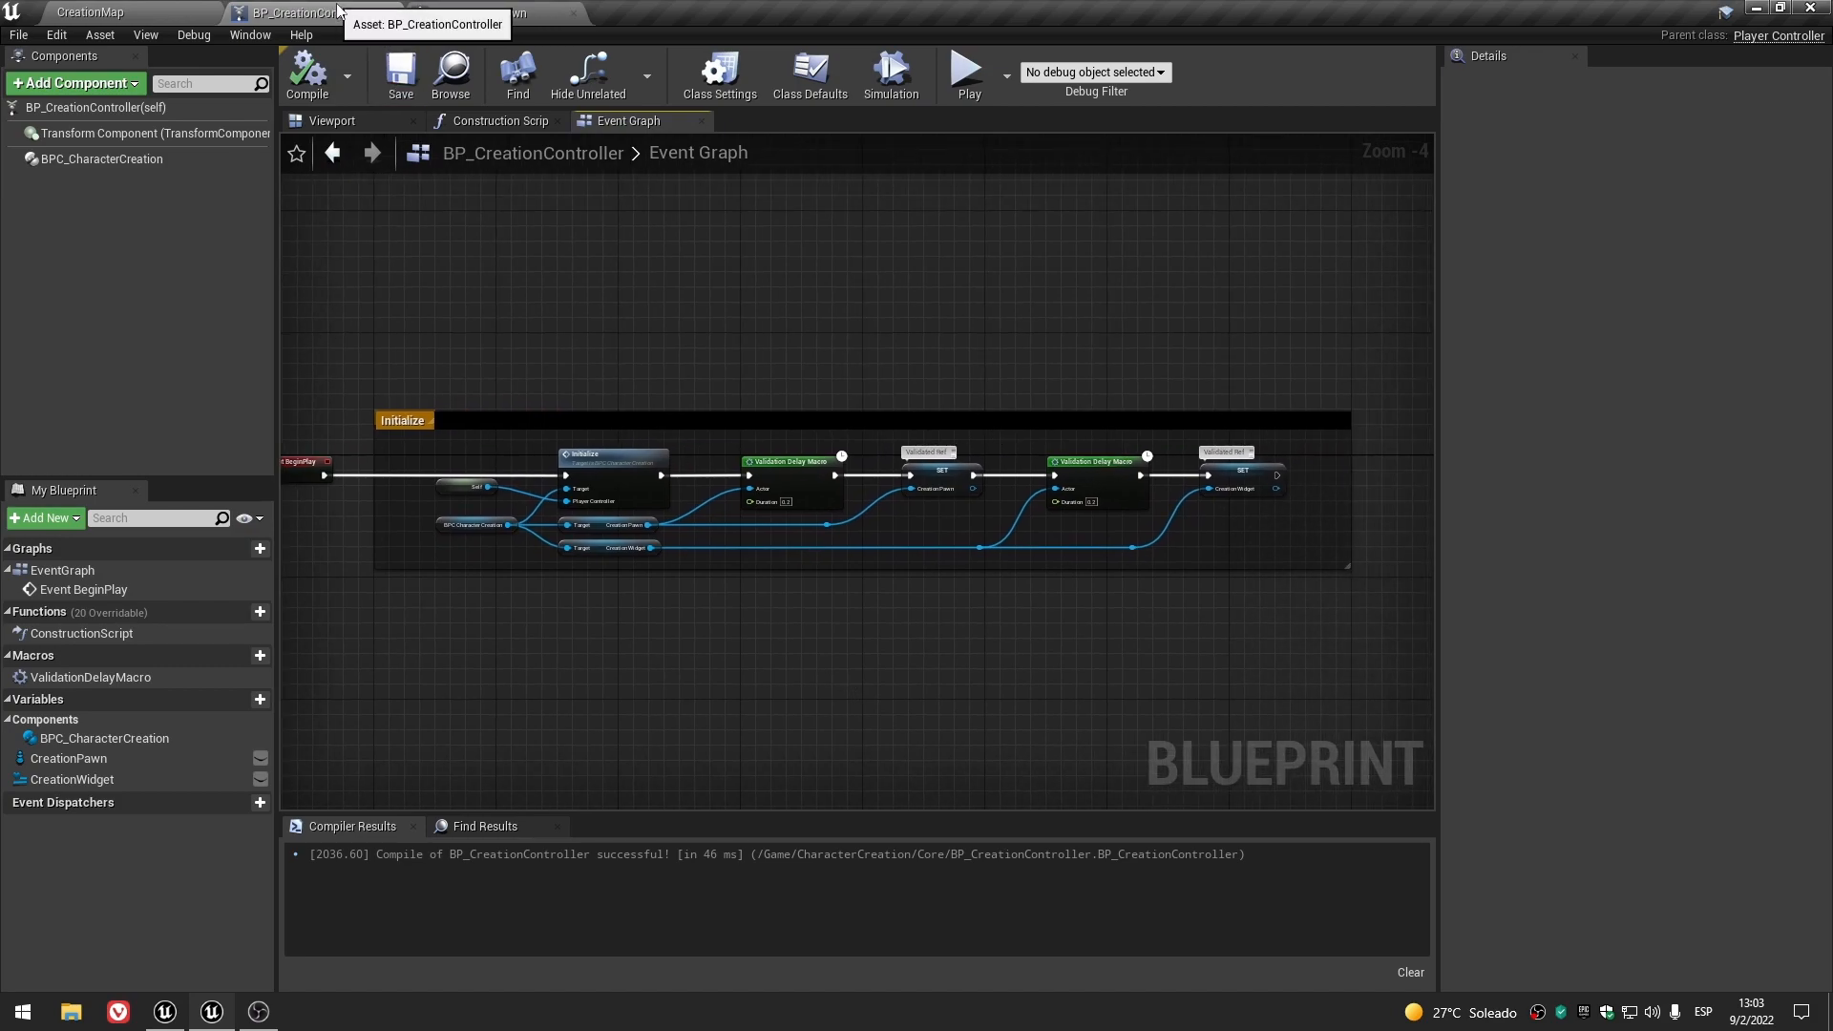
- Check the details of the CreationPawn and CreationWidget variables and view their validated SET nodes in the graph
left_click(120, 757)
left_click(119, 775)
left_click(117, 760)
left_click(119, 777)
left_click(117, 761)
left_click(120, 779)
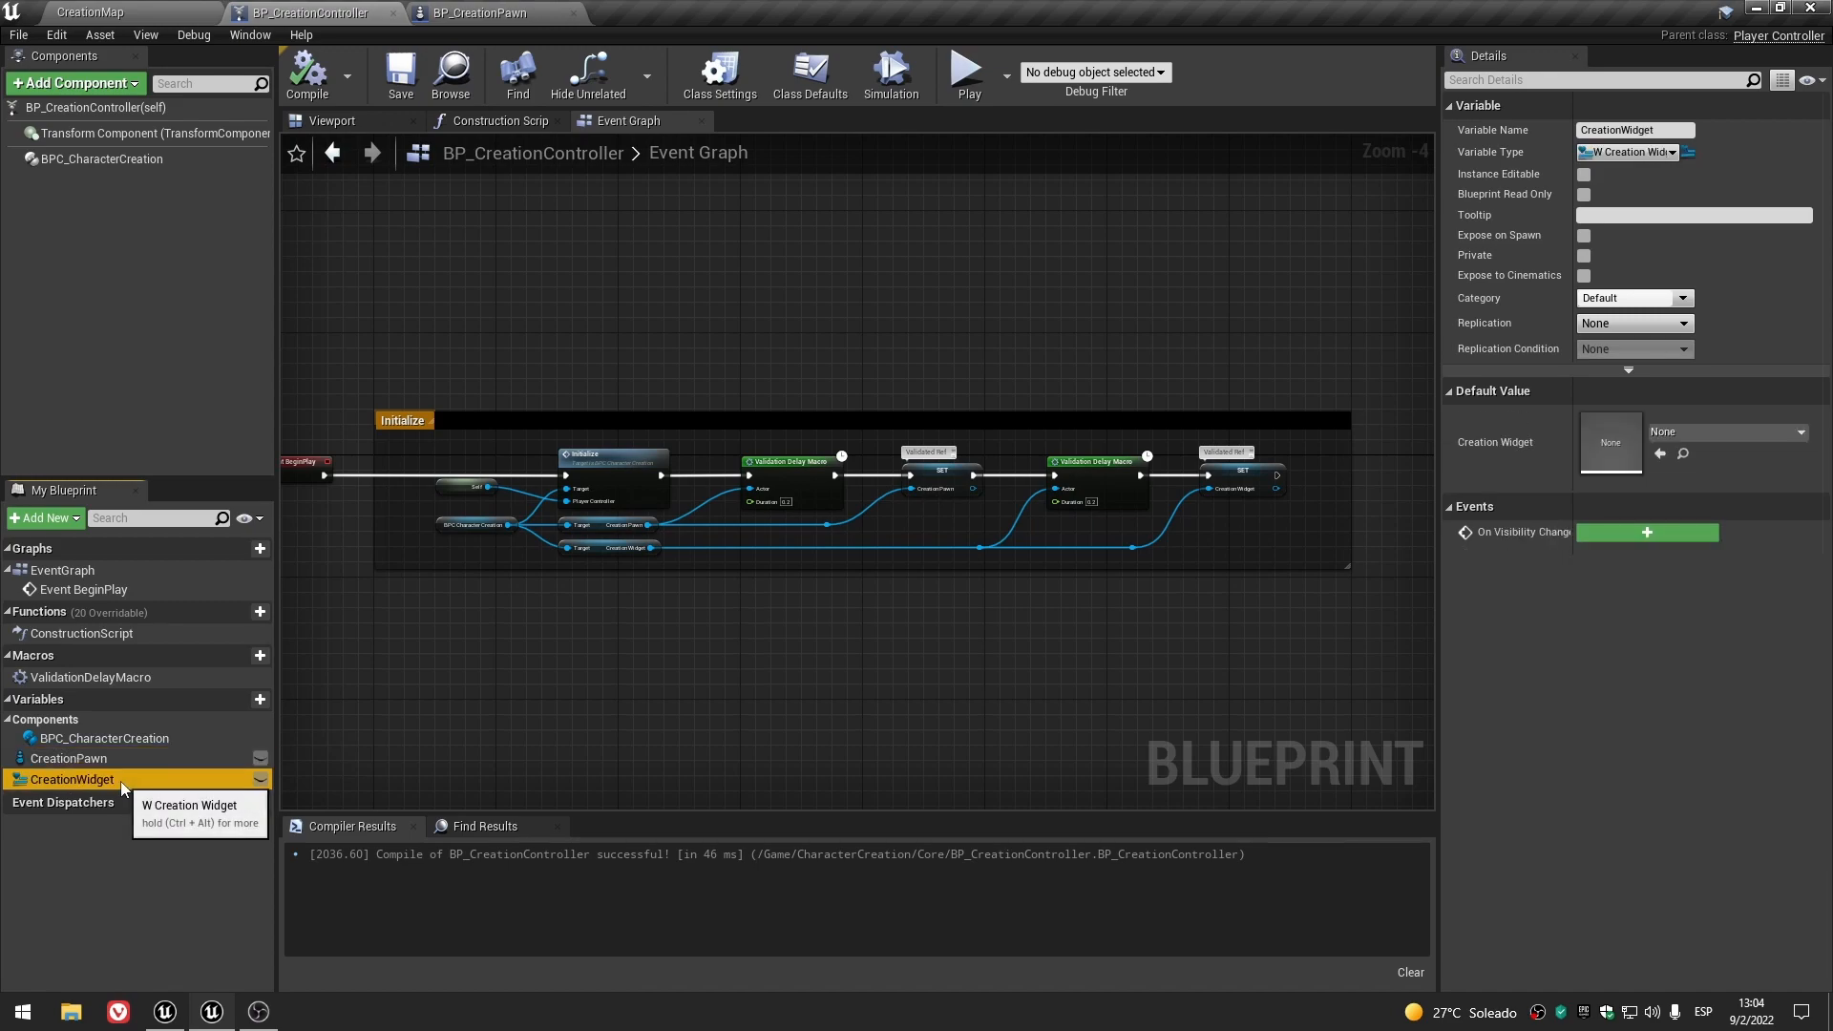
left_click(937, 663)
scroll(938, 662, "up", 2)
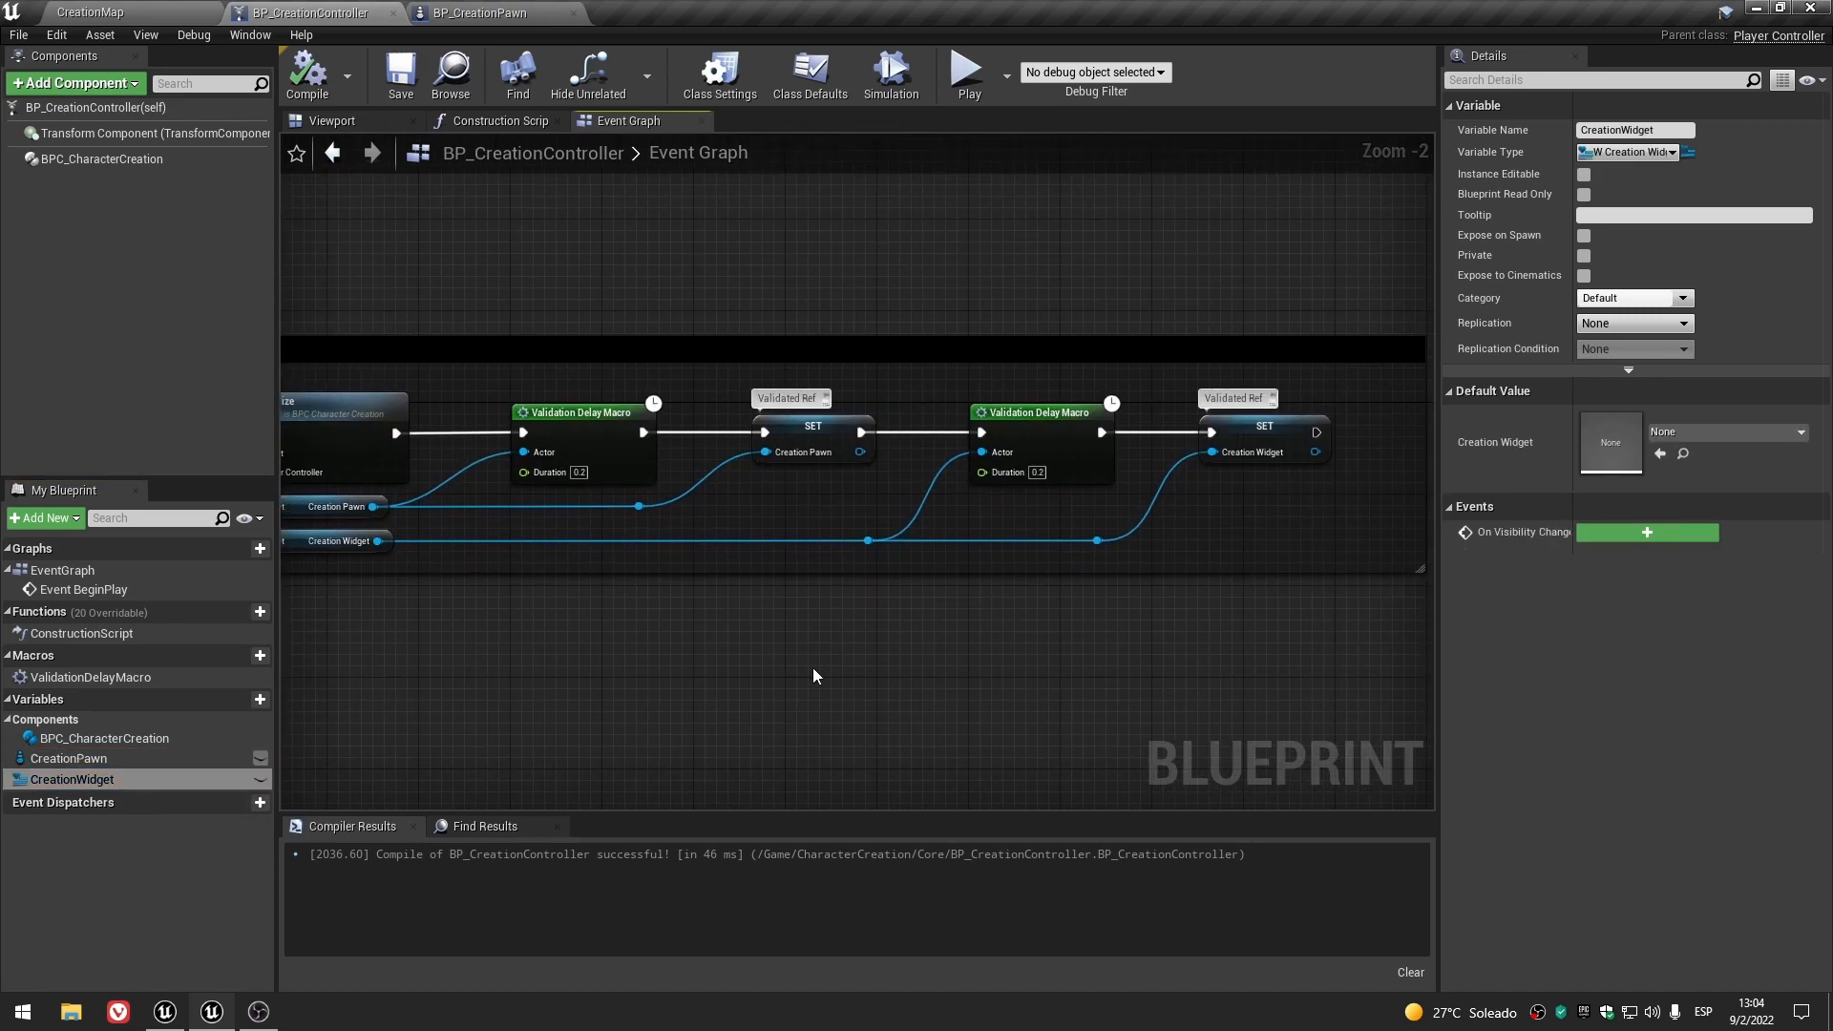
- Review the Initialize chain in BP_CreationController and the construction script of BP_CreationPawn
left_click(565, 439)
left_click(812, 441)
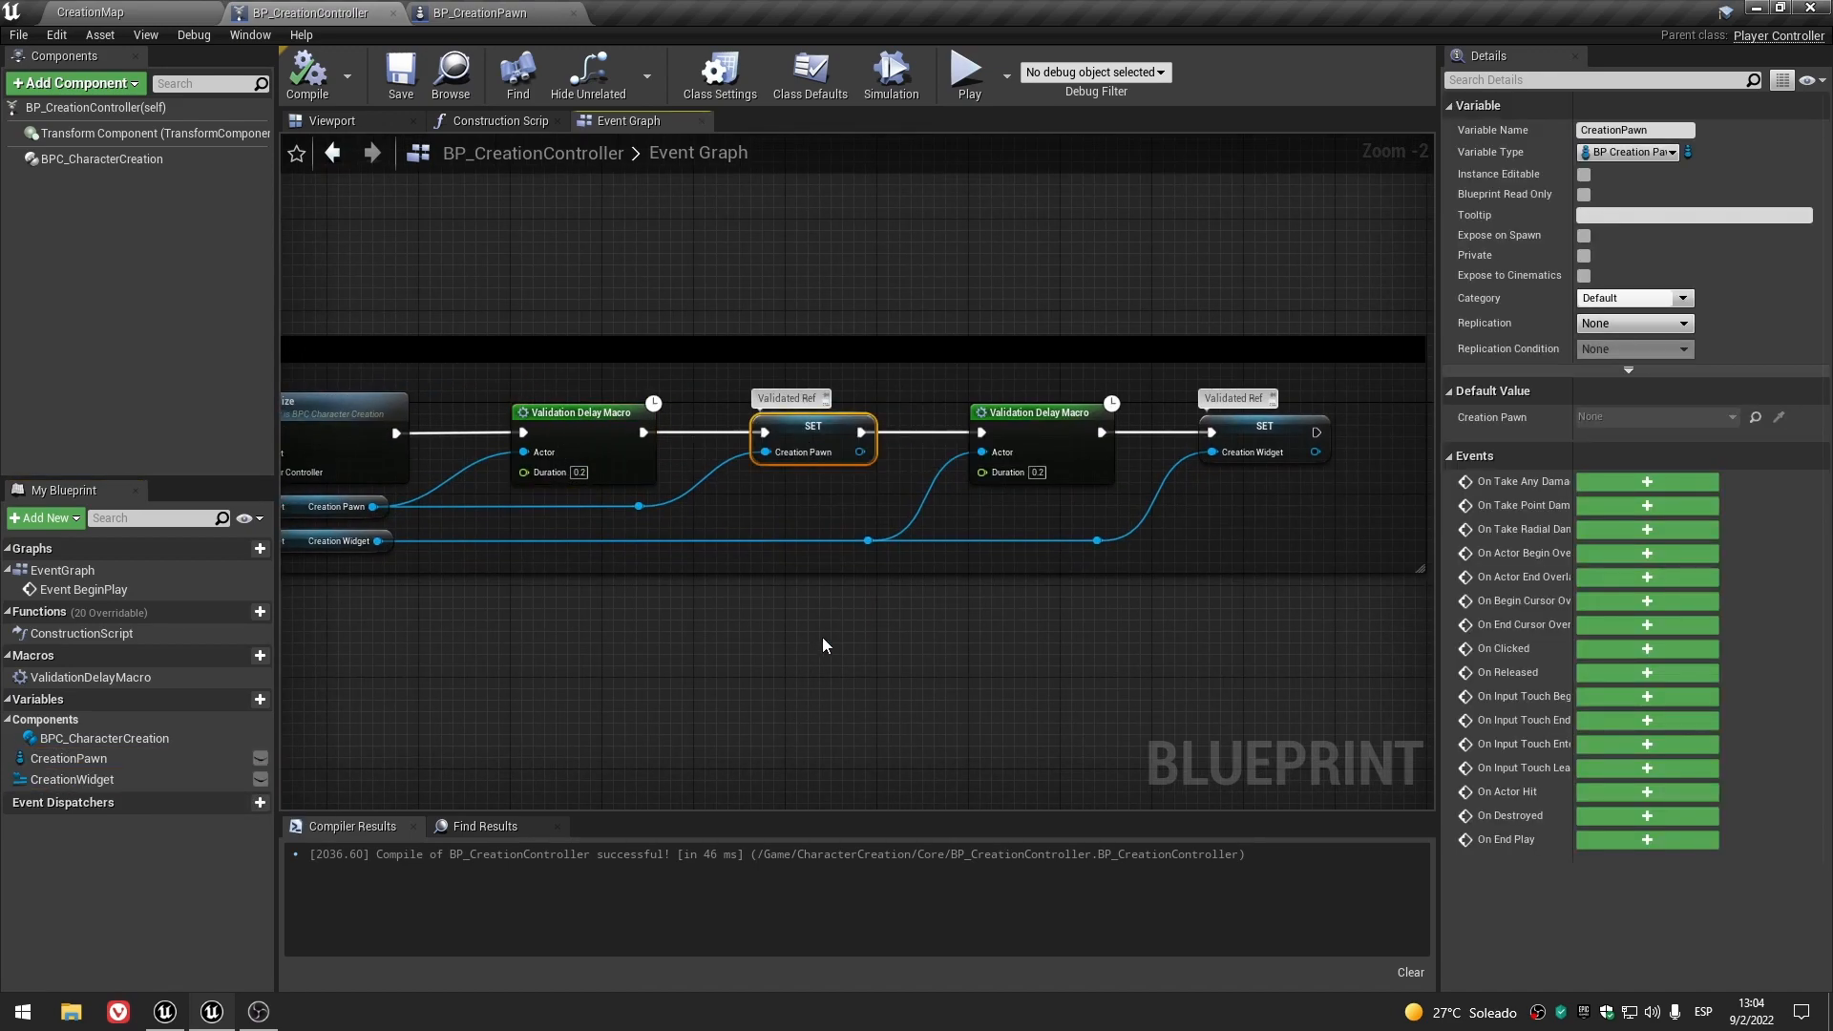
scroll(820, 636, "down", 2)
right_click_drag(719, 665, 892, 636)
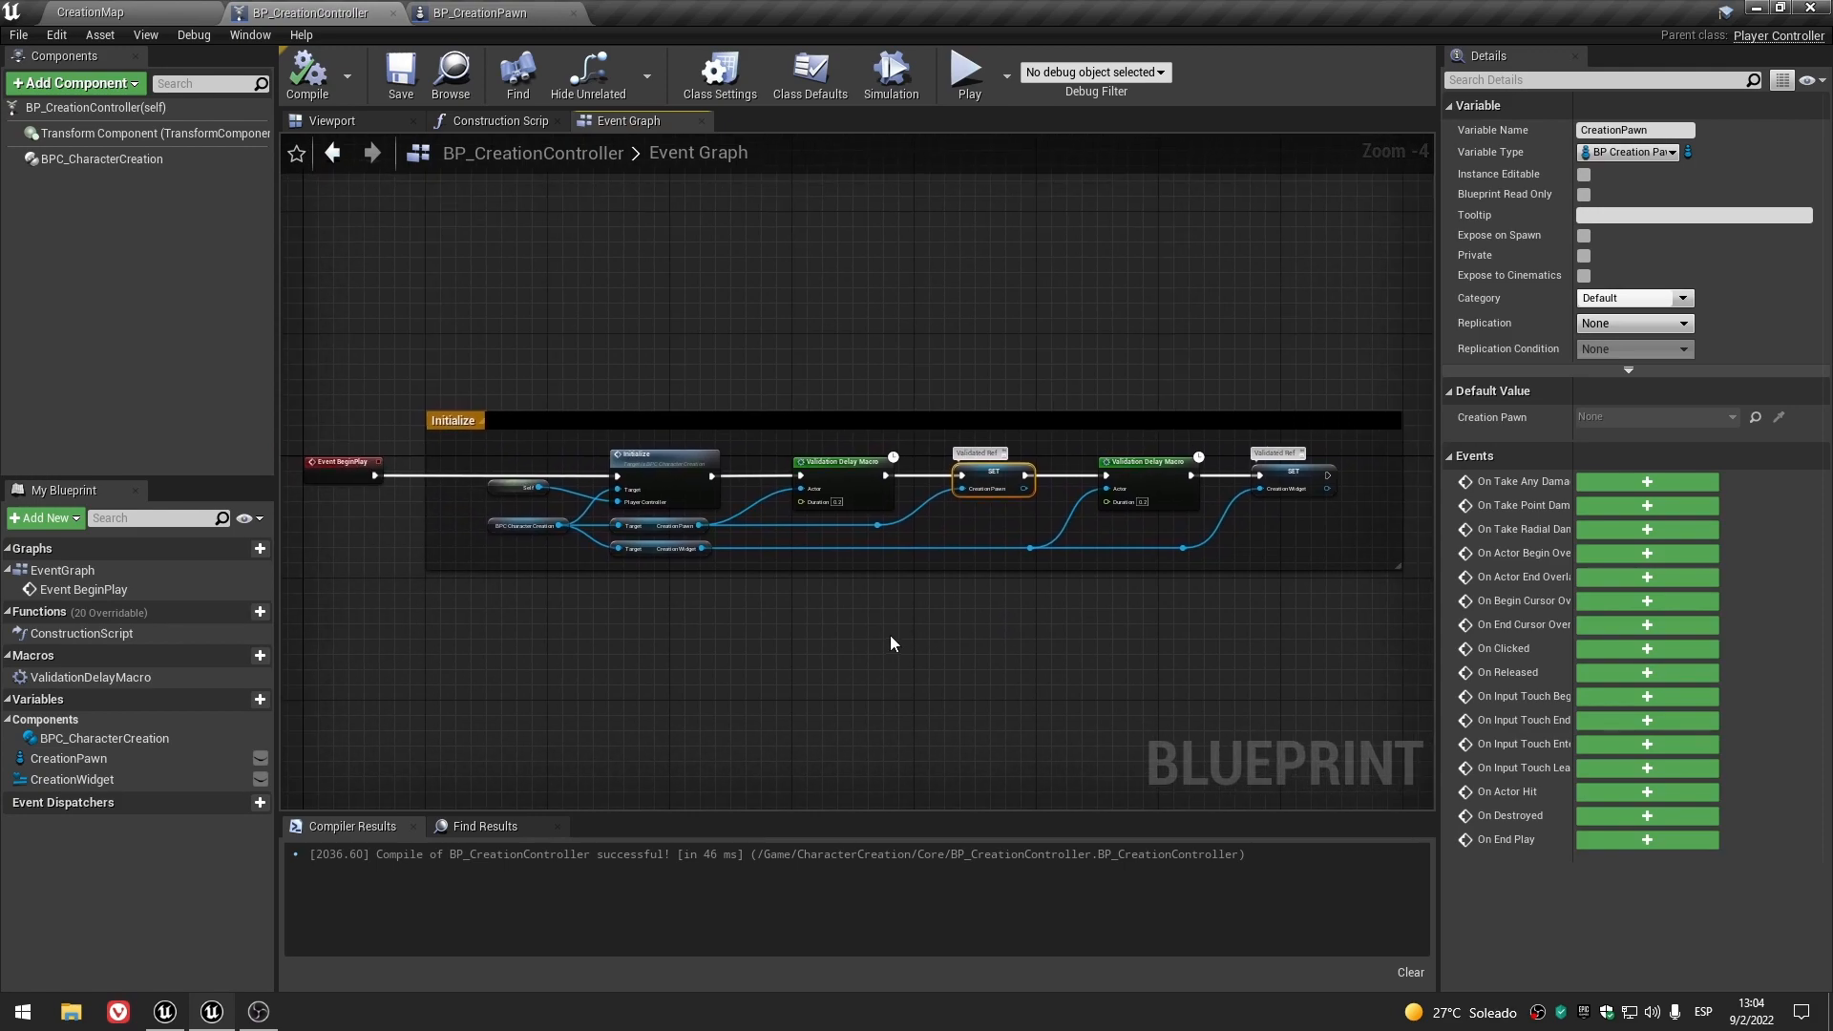
left_click(892, 642)
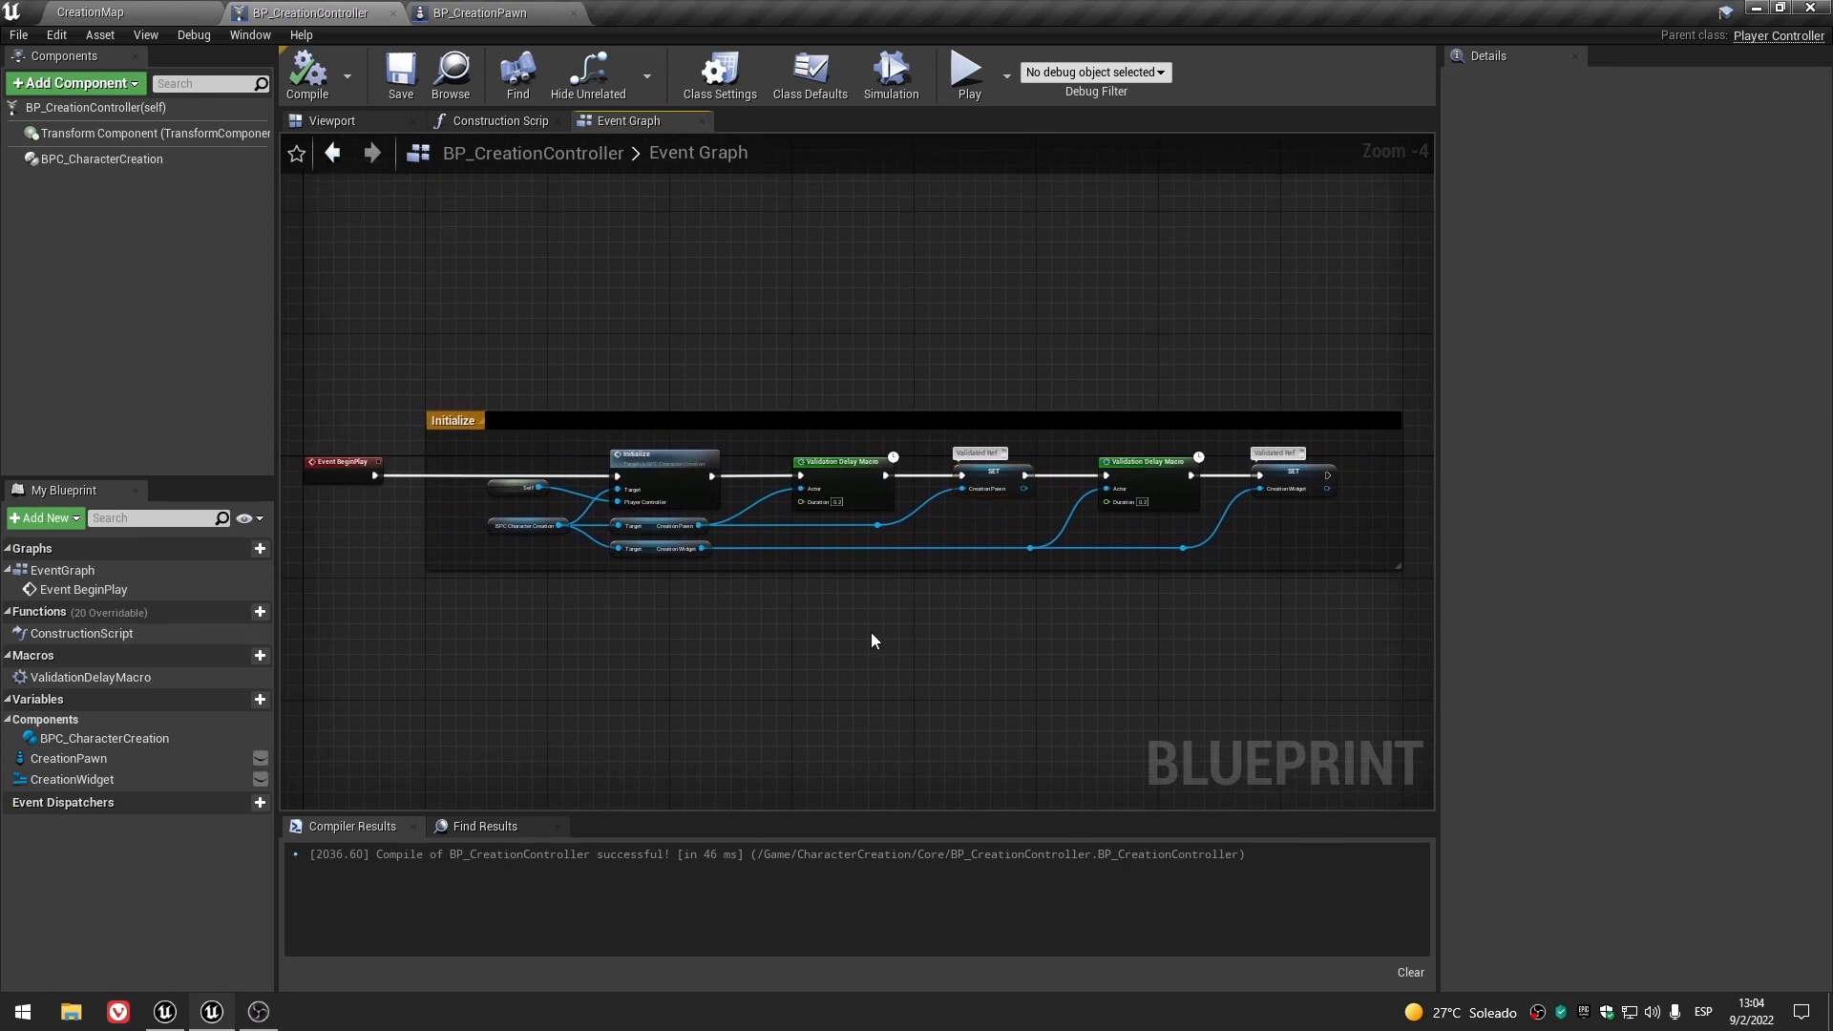
left_click(472, 13)
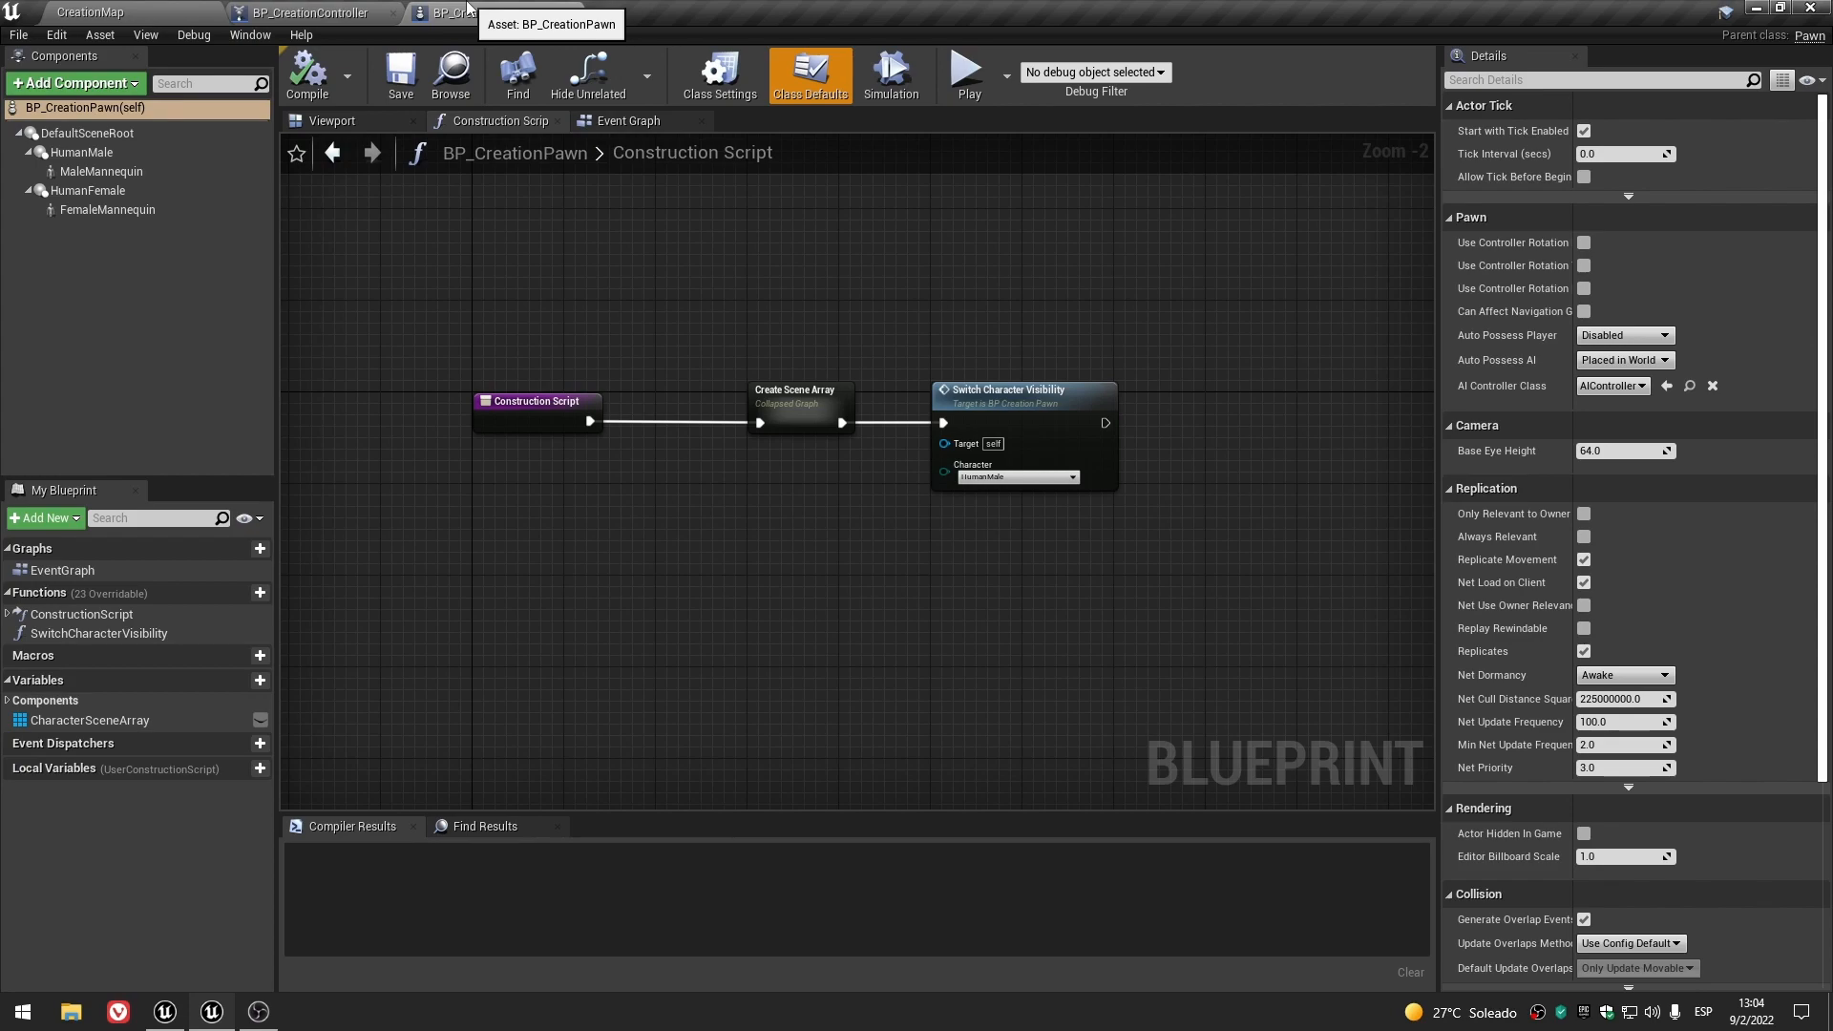
left_click(327, 11)
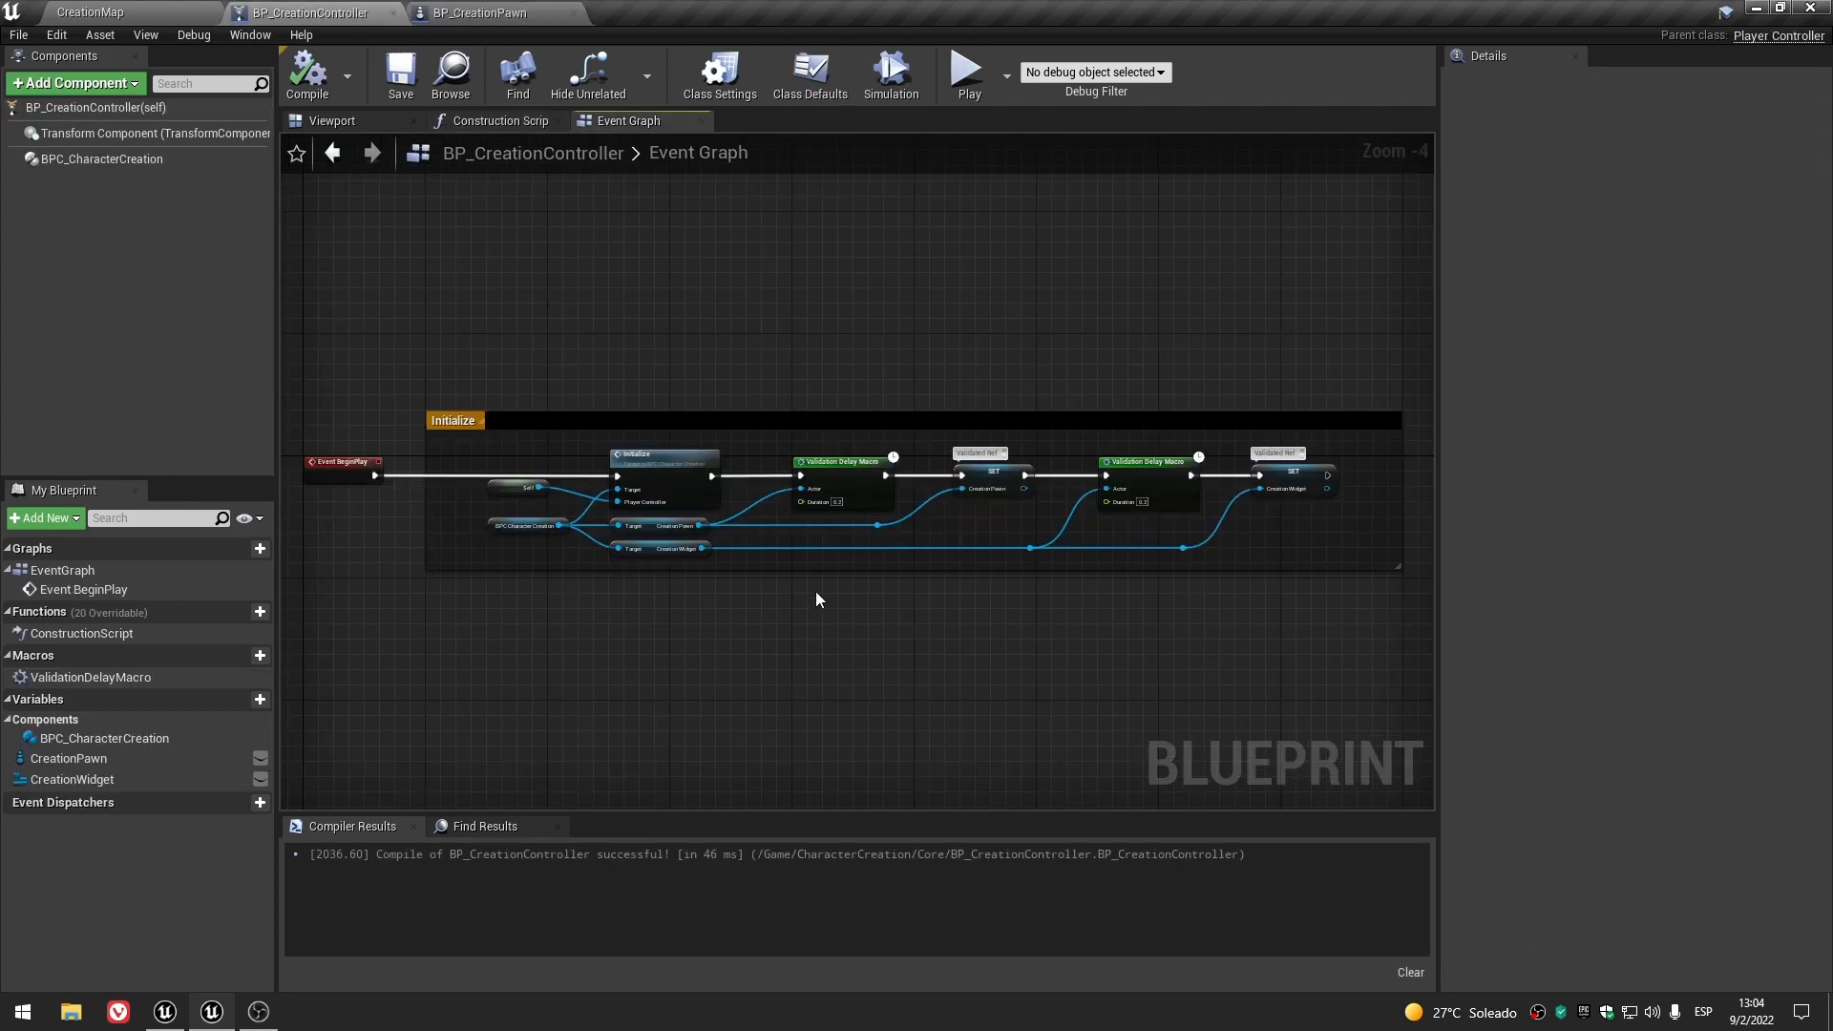
- Open the W_CreationWidget blueprint and bring up its event graph with the button click events
left_click(181, 12)
double_click(613, 823)
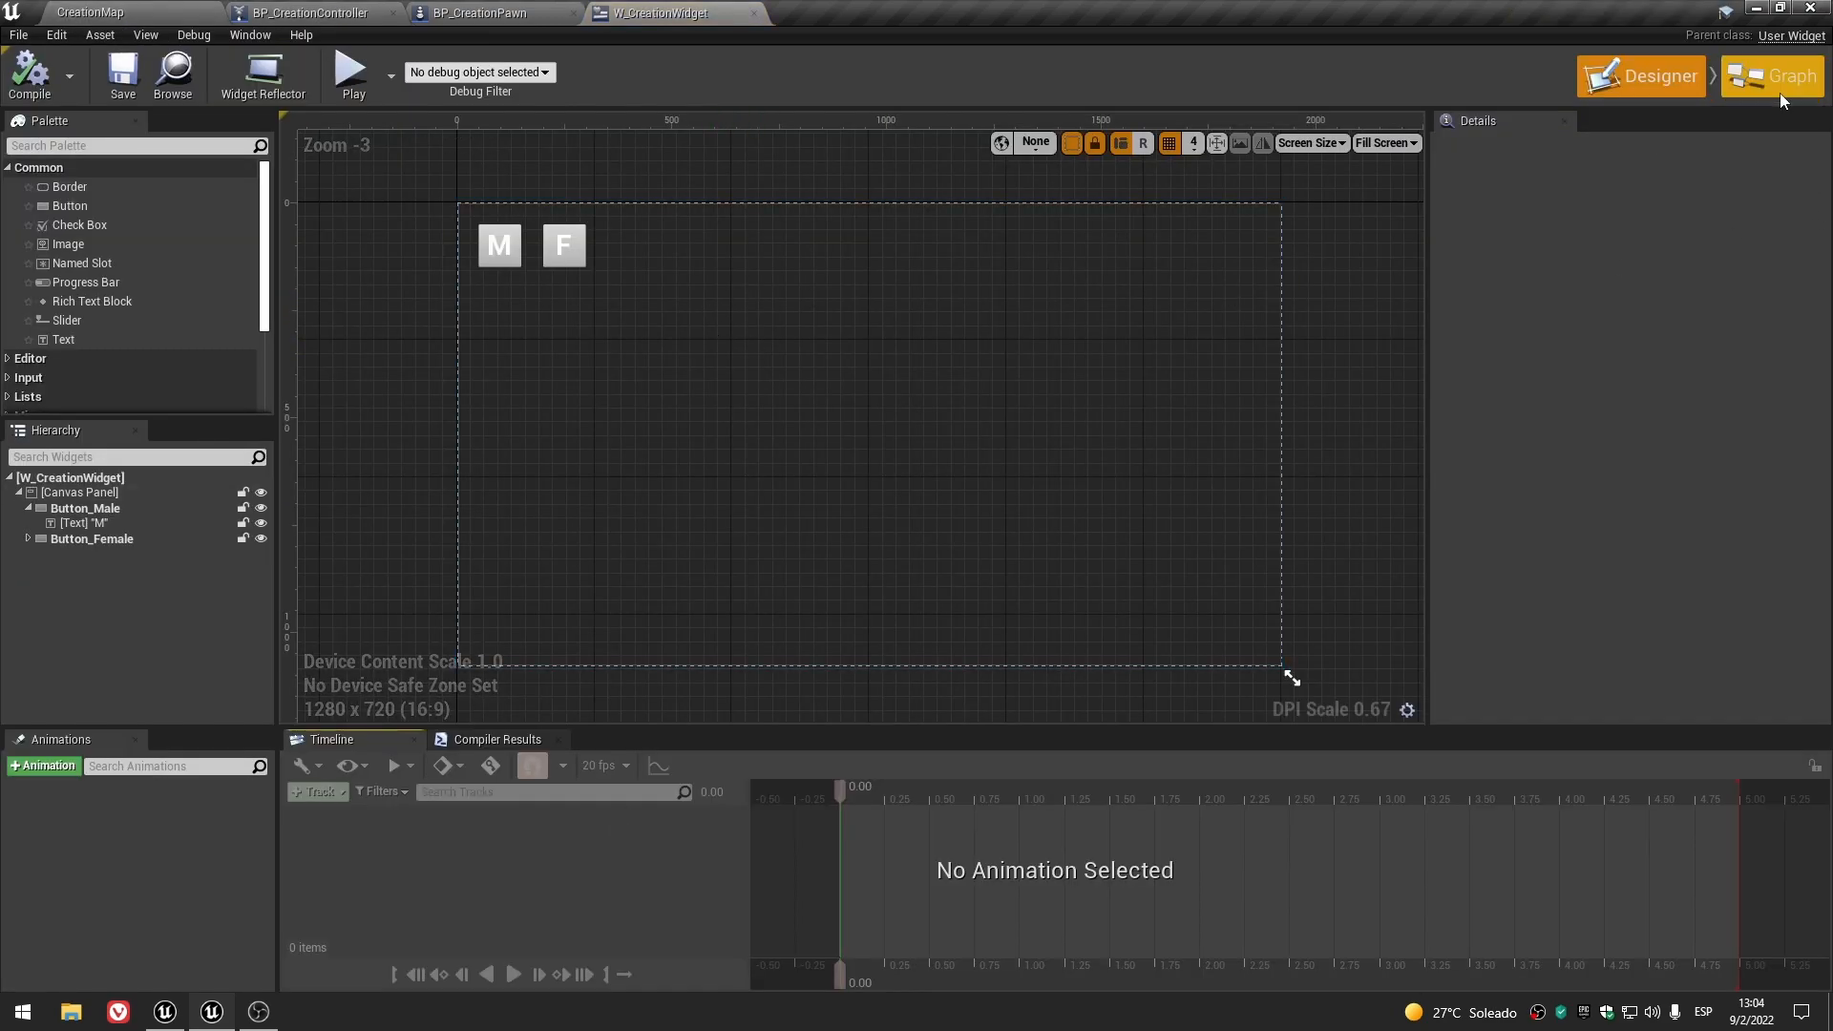
left_click(1779, 93)
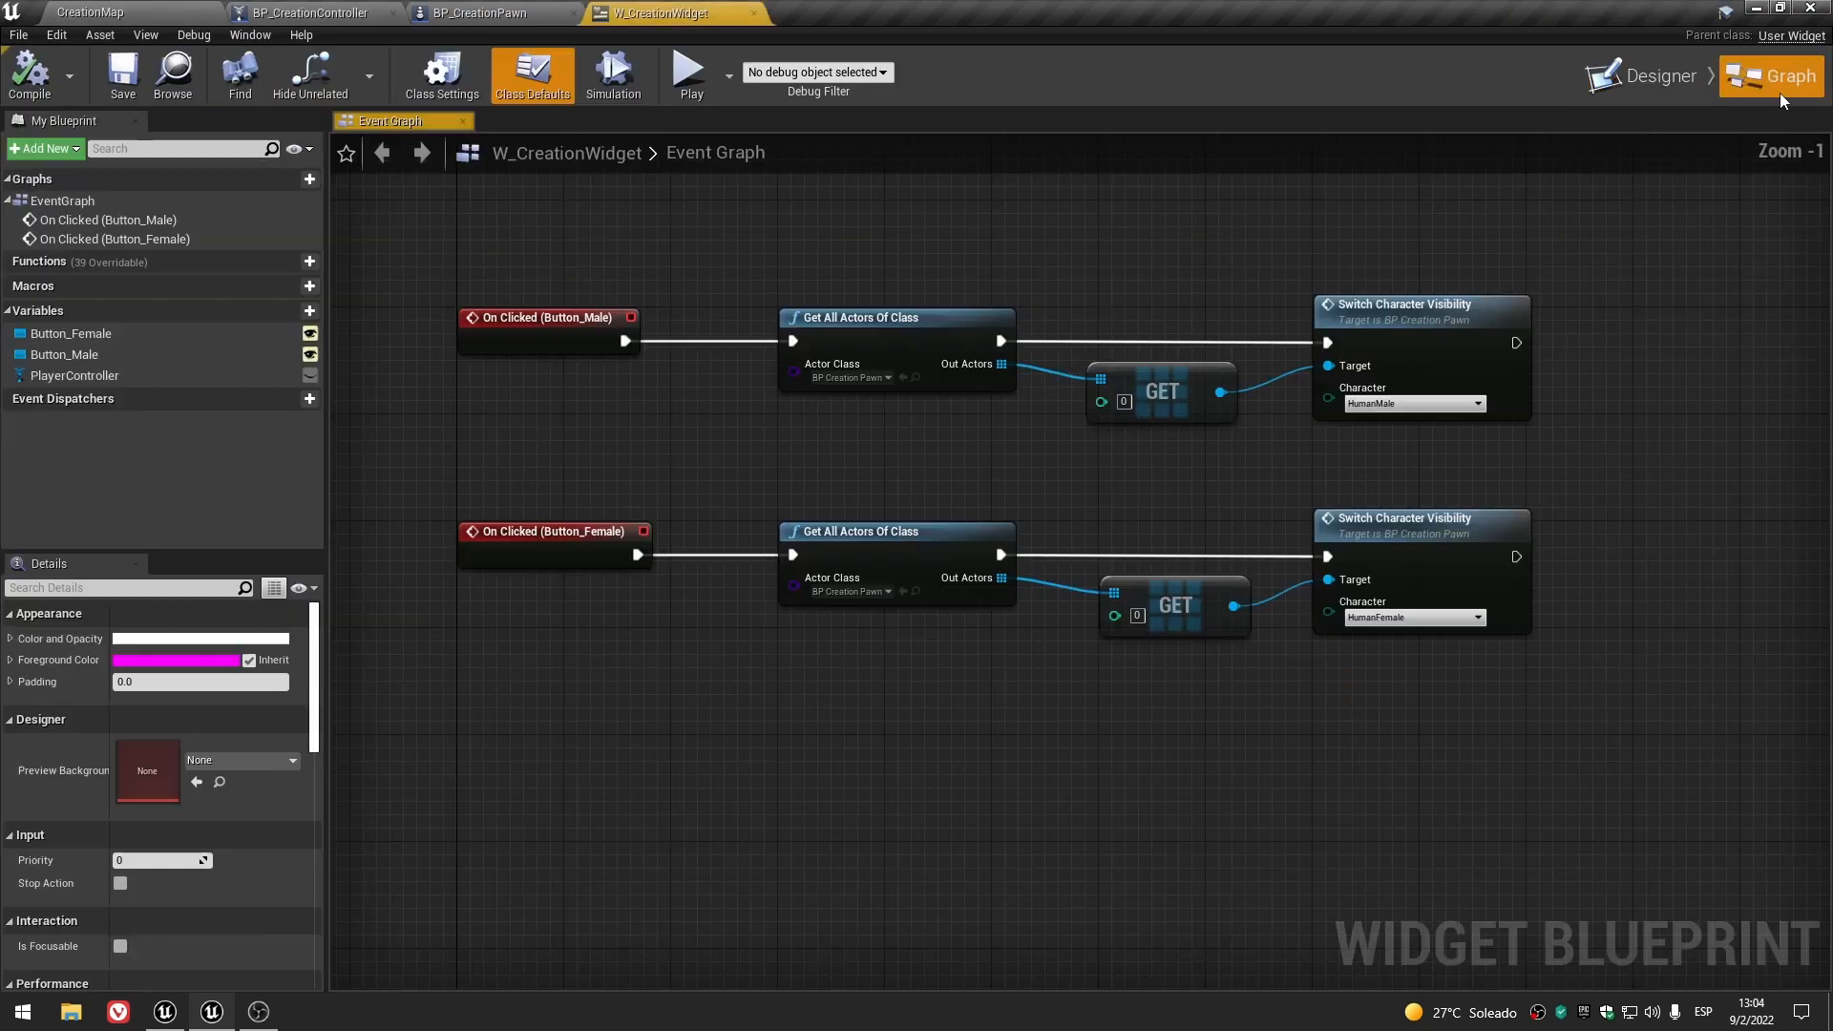
scroll(1045, 243, "down", 5)
right_click_drag(1124, 235, 967, 539)
scroll(966, 538, "up", 3)
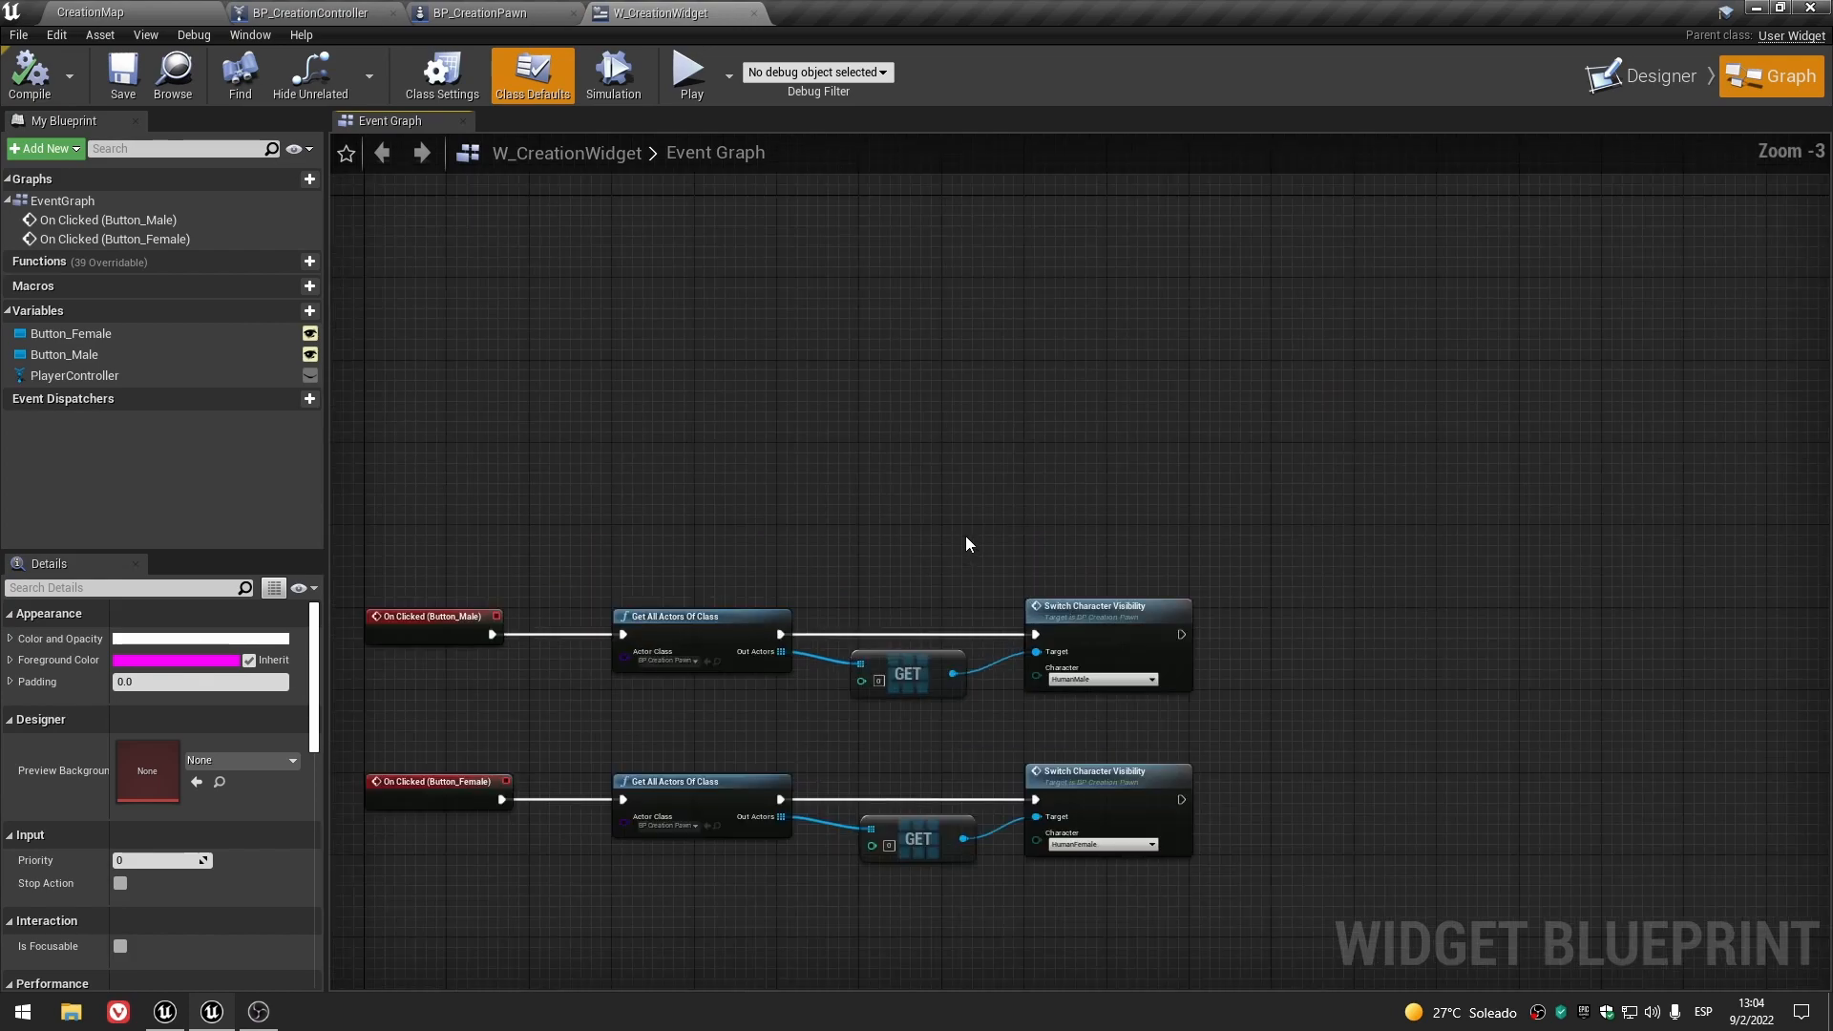
right_click_drag(794, 537, 854, 417)
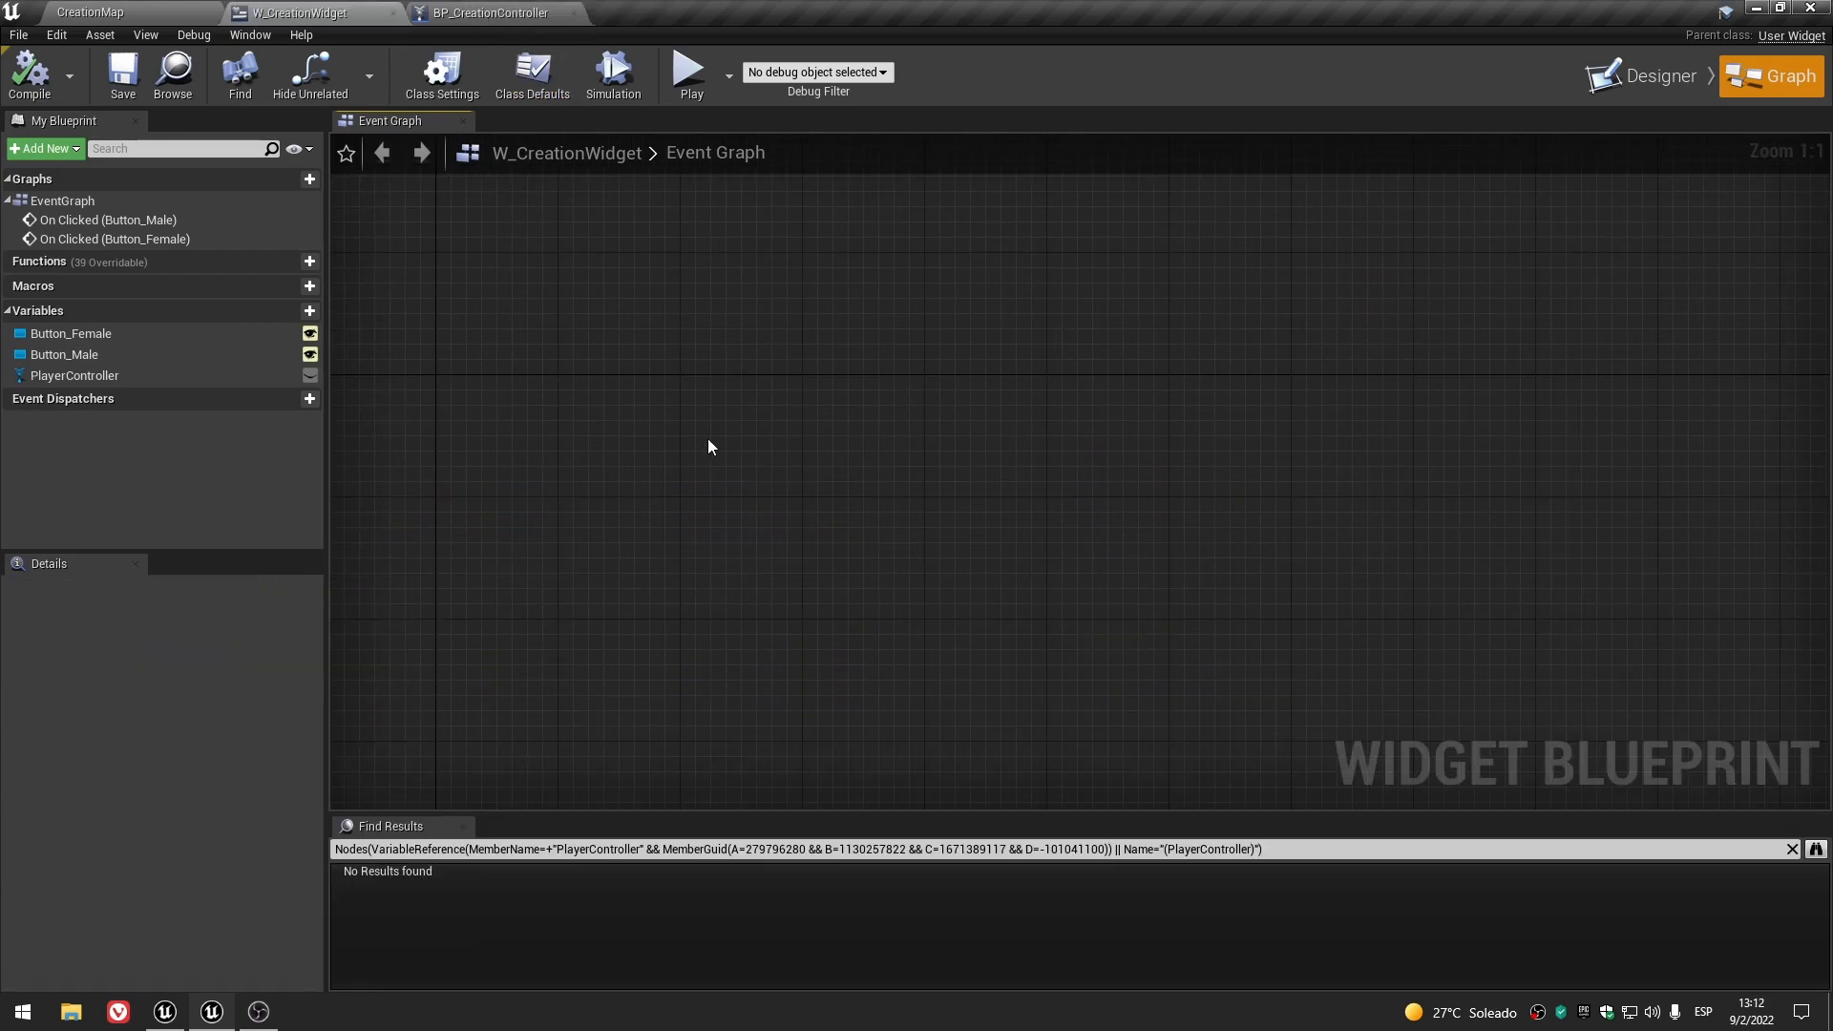
- Examine how the Button_Male and Button_Female click events find the Creation Pawn through Get All Actors Of Class and GET
scroll(747, 521, "down", 5)
right_click_drag(746, 521, 769, 284)
scroll(851, 412, "up", 2)
scroll(931, 523, "up", 1)
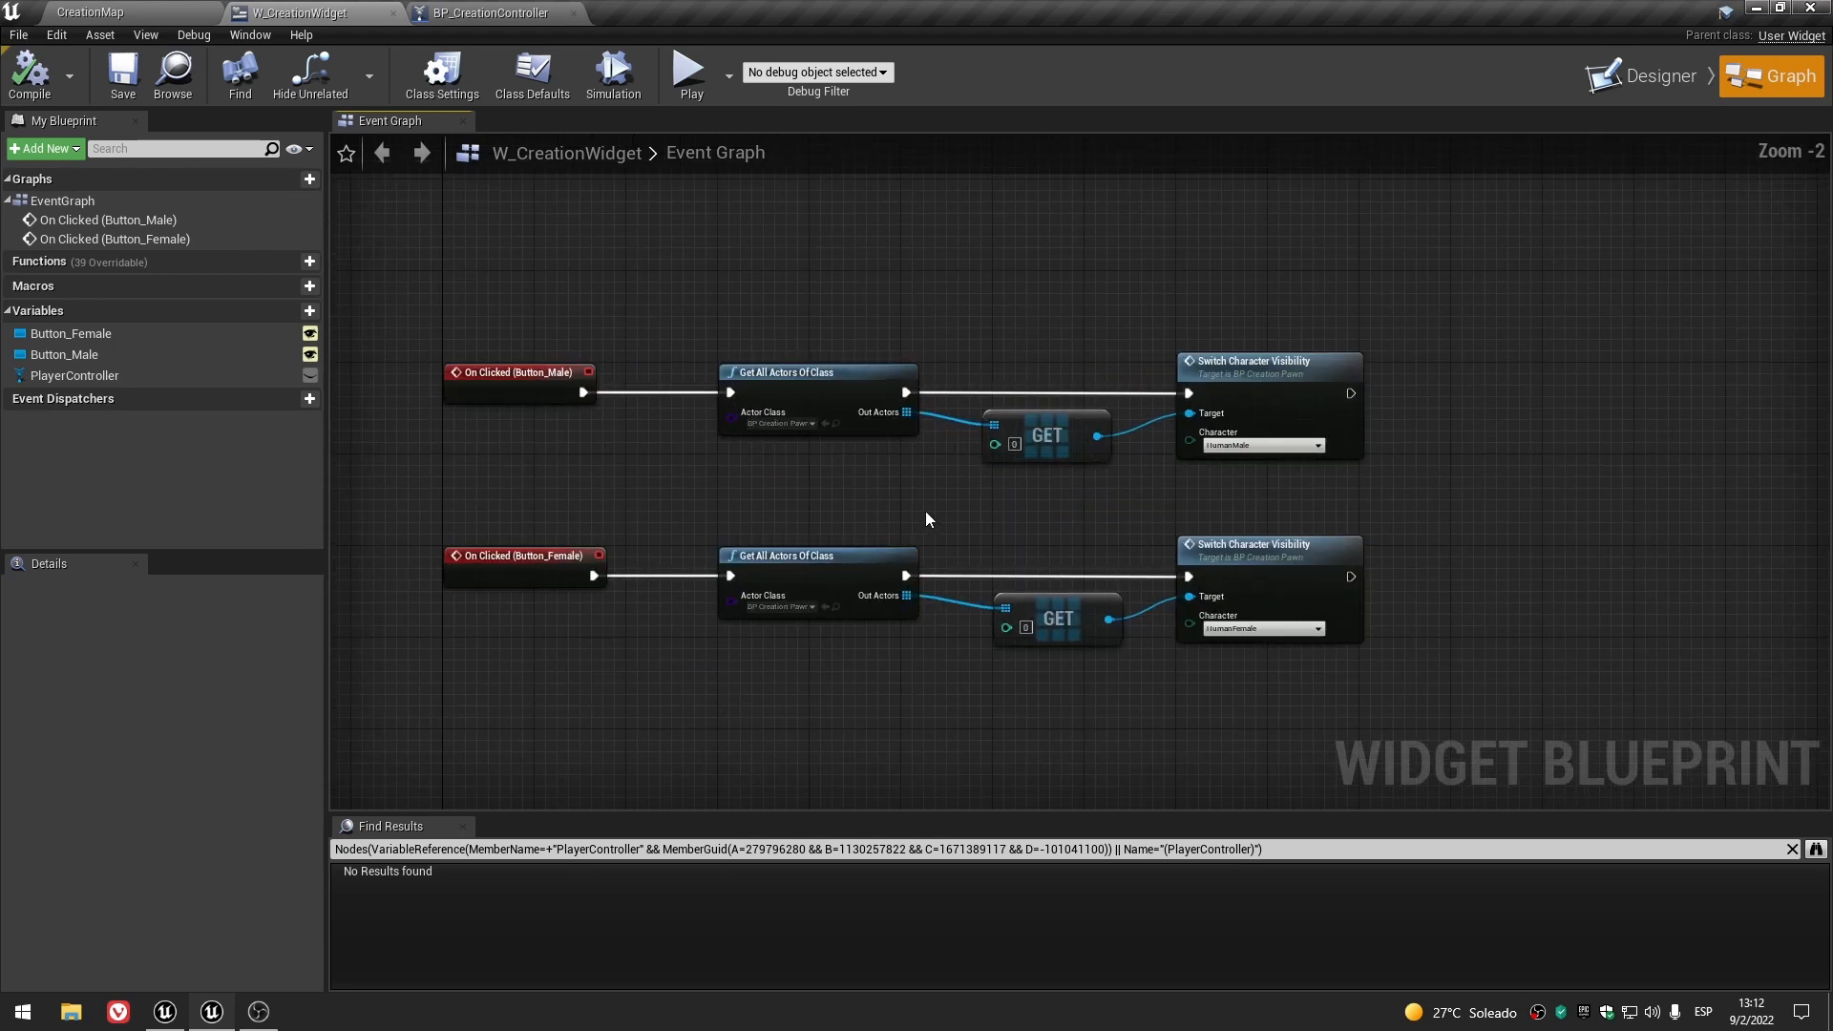
right_click_drag(925, 518, 816, 533)
left_click_drag(658, 326, 916, 756)
left_click(759, 752)
left_click_drag(963, 496, 968, 495)
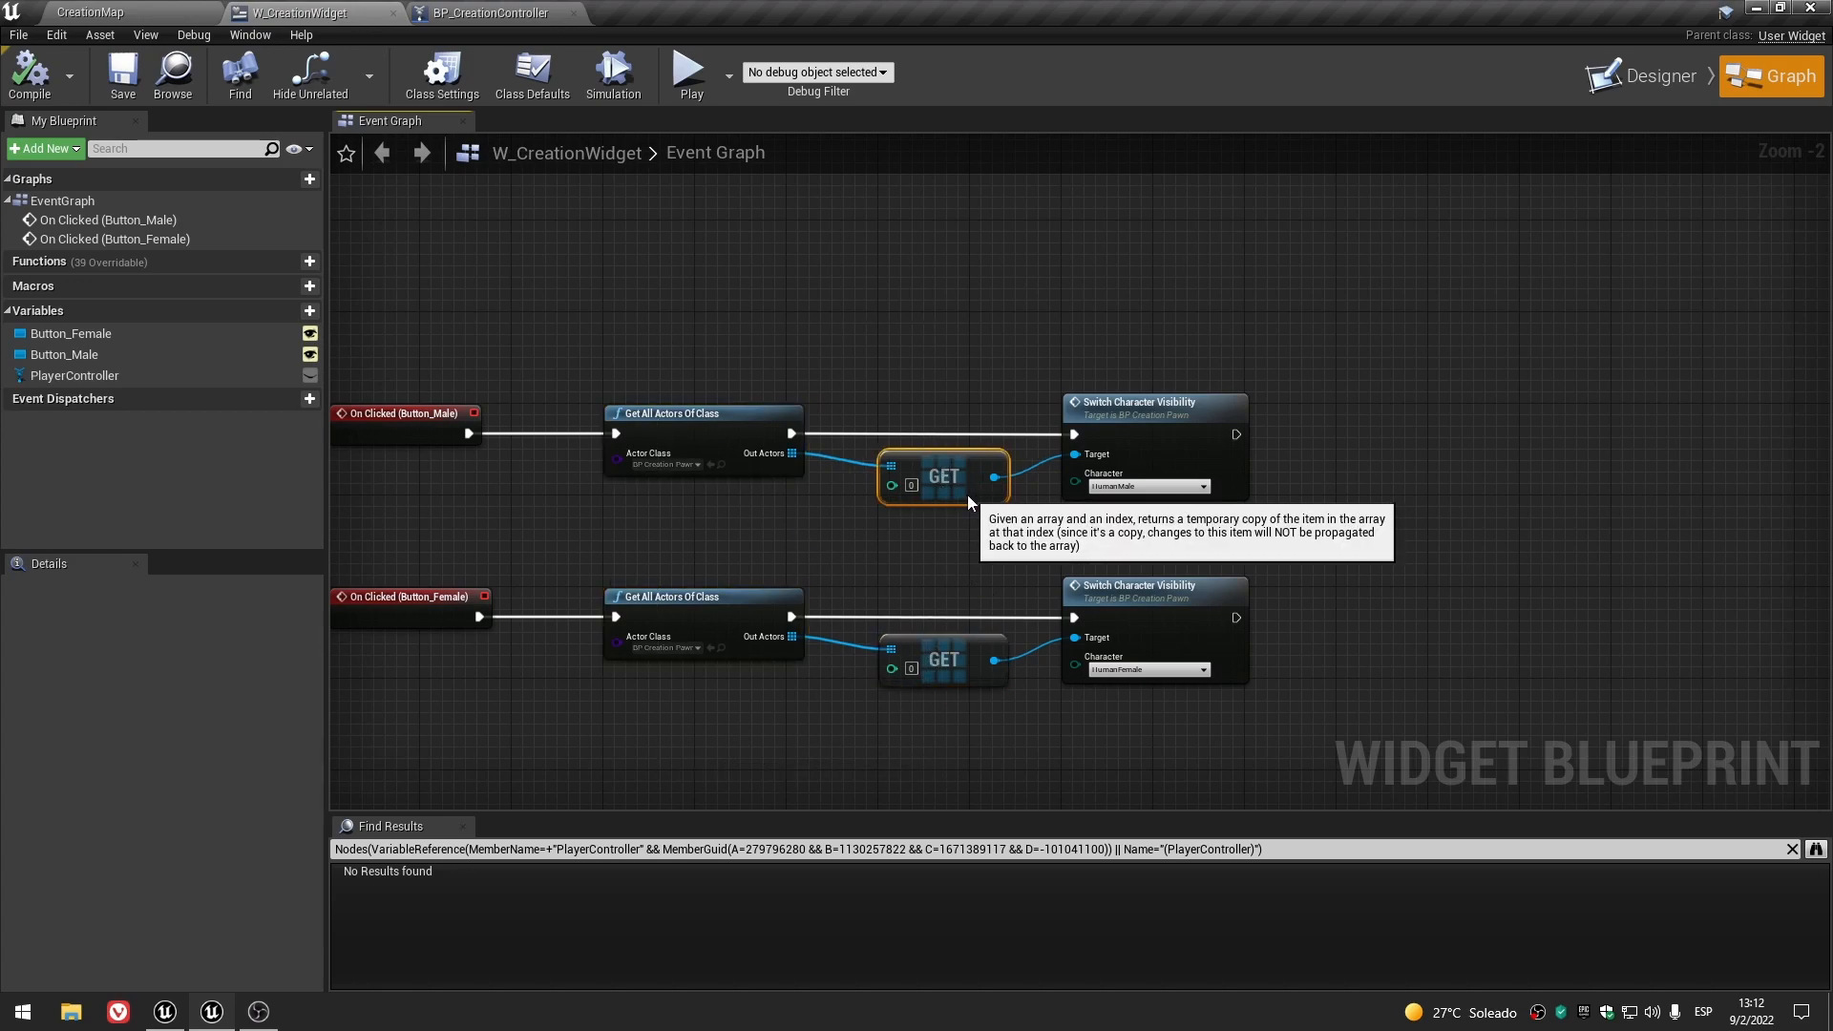
left_click(939, 546)
- Delete the PlayerController variable from W_CreationWidget, then compile and save the widget
right_click_drag(751, 316, 863, 742)
key("ctrl+s")
left_click(101, 372)
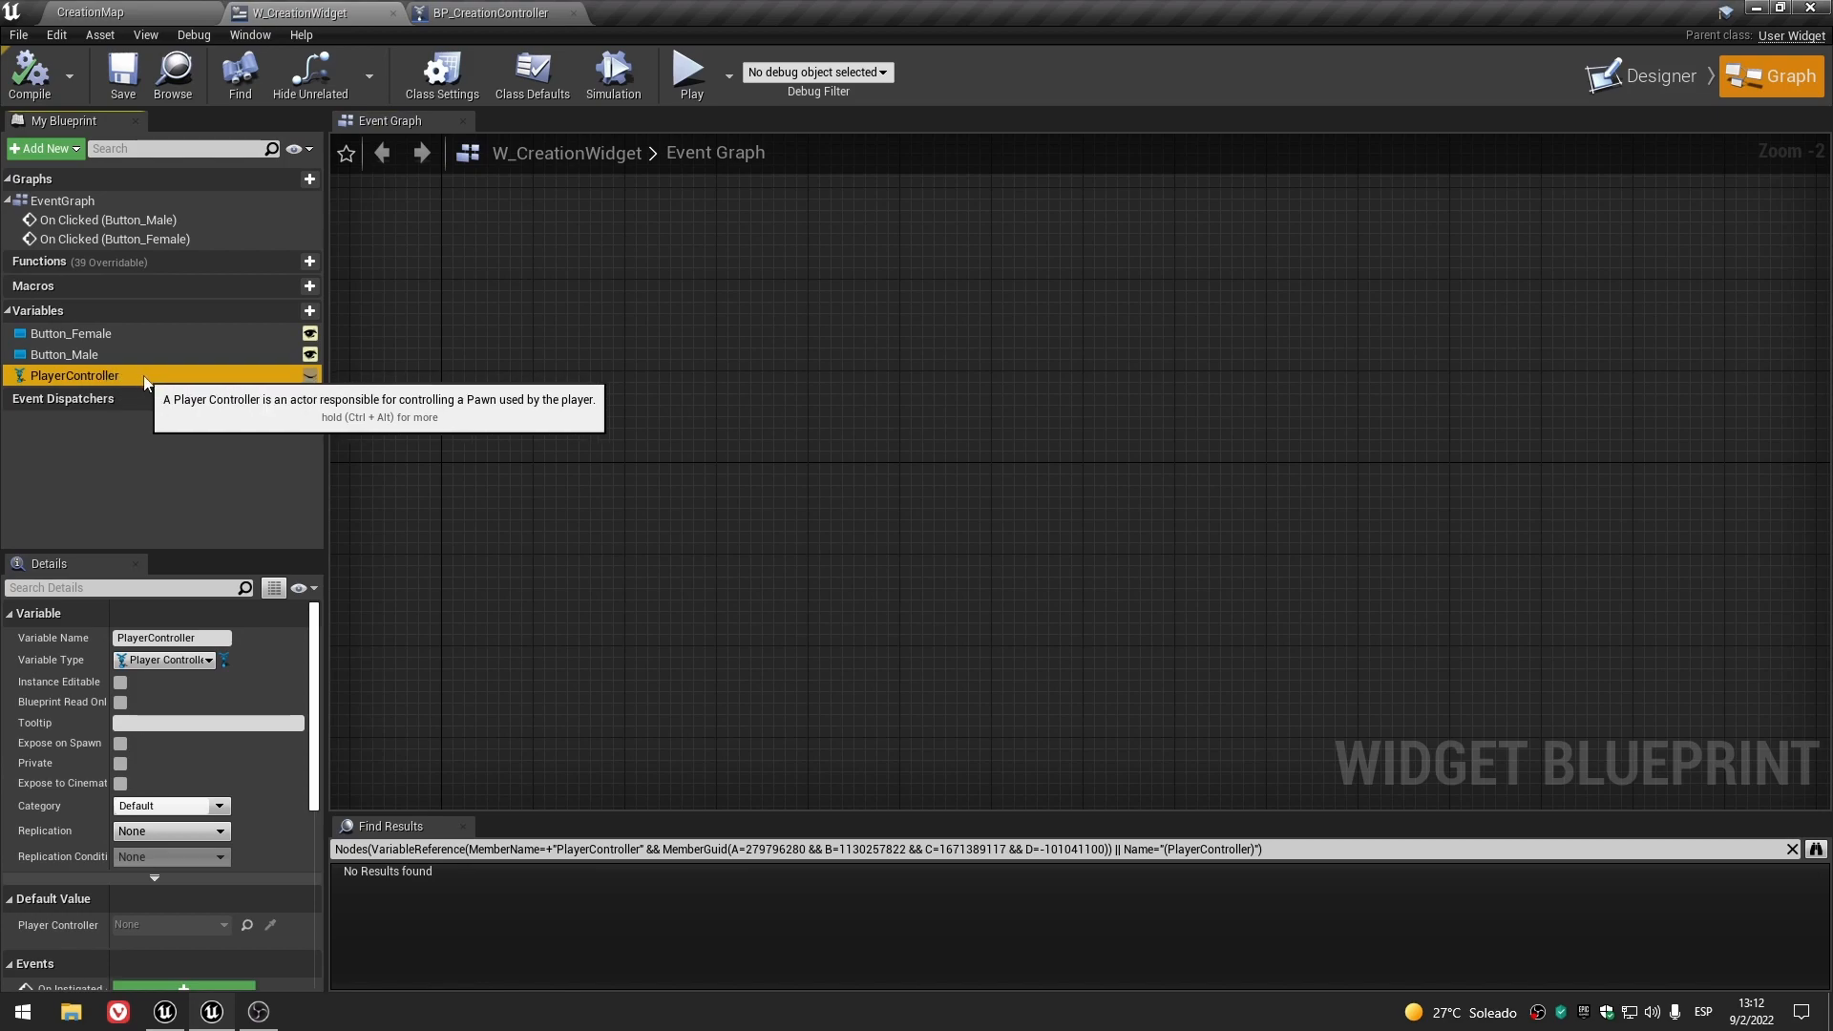
key("Delete")
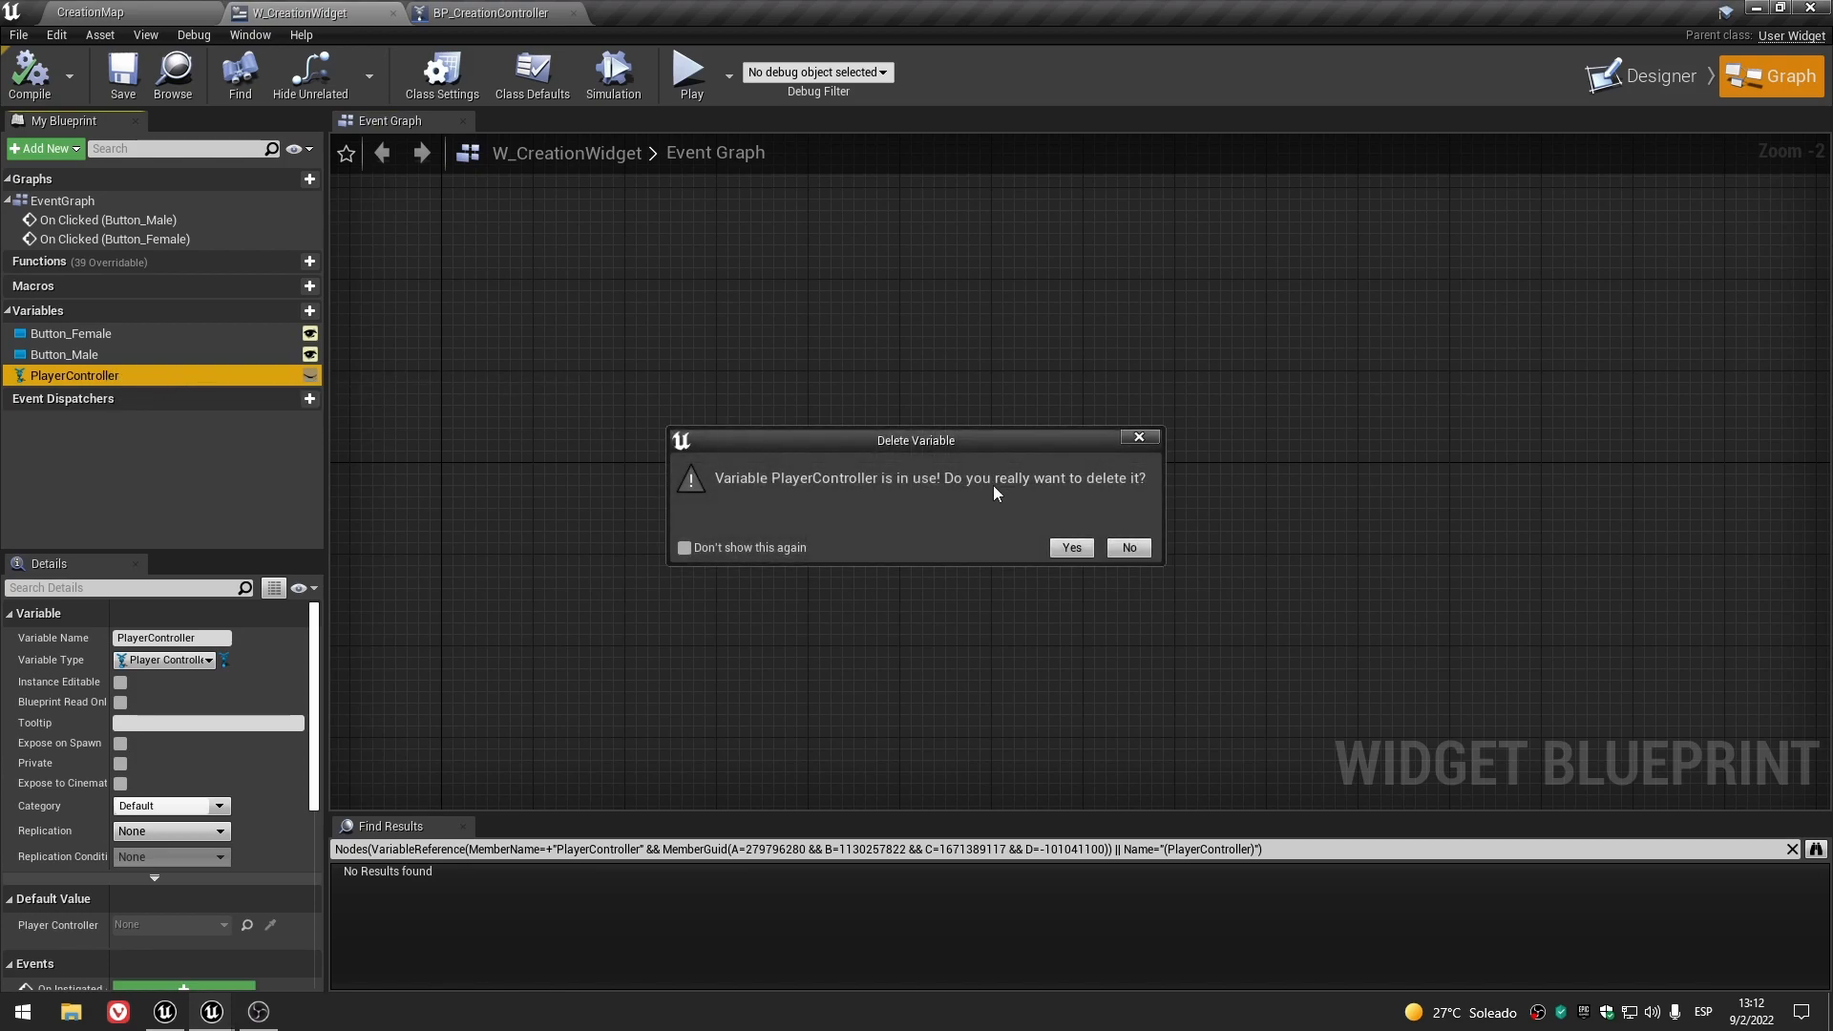
left_click(1070, 549)
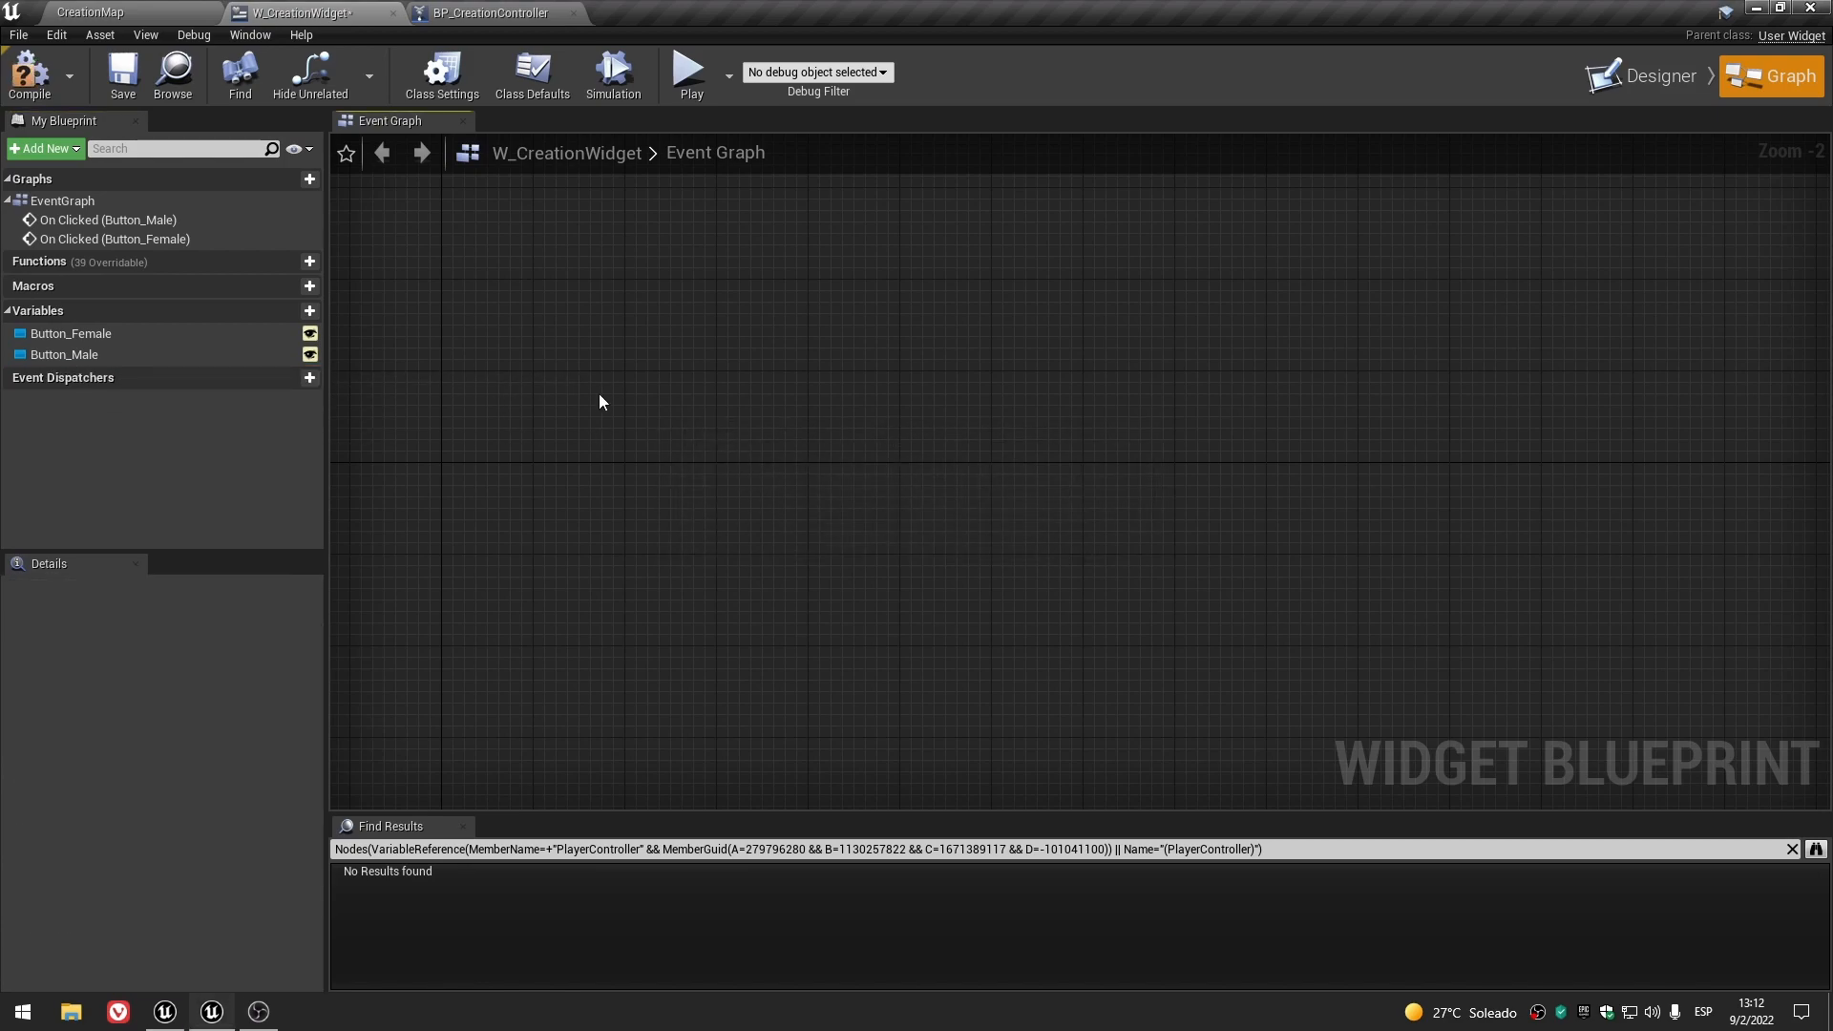
left_click(30, 78)
left_click(120, 76)
- Compare the W_CreationWidget graph with the validated SET Creation Pawn and SET Creation Widget nodes in BP_CreationController
scroll(912, 597, "down", 3)
right_click_drag(911, 596, 897, 496)
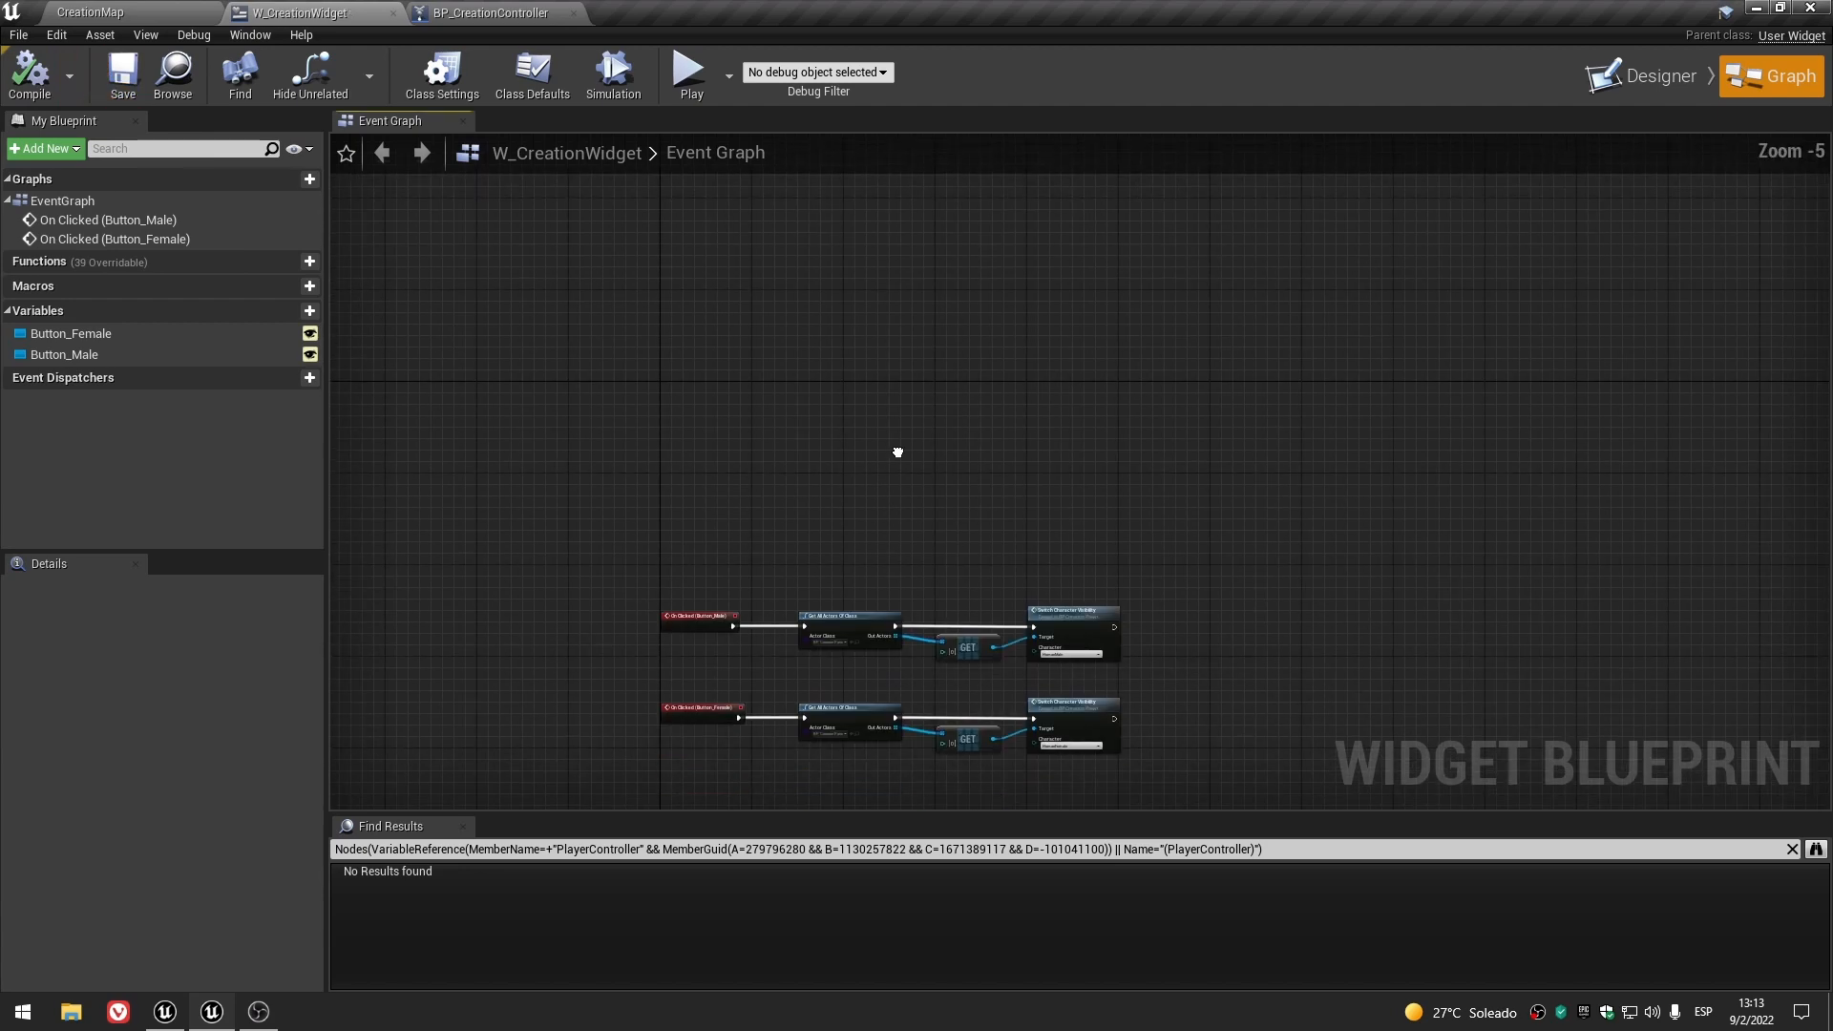
scroll(836, 536, "up", 3)
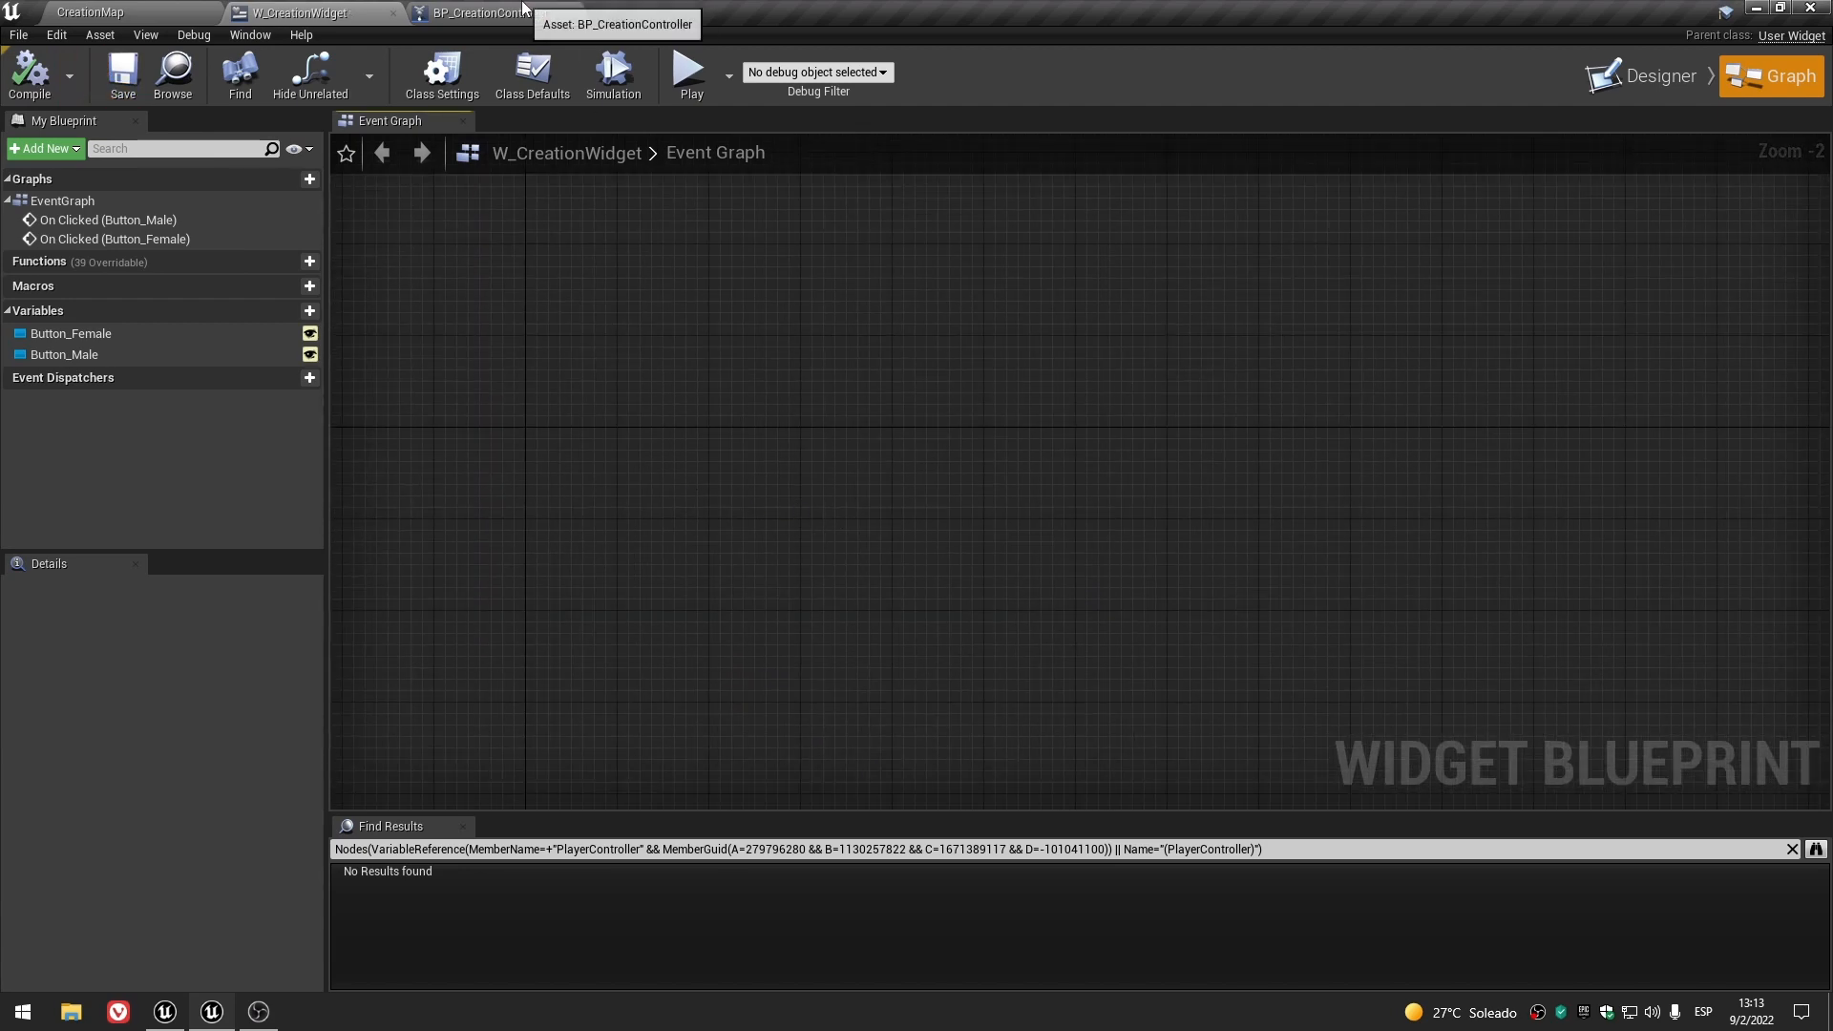
left_click(523, 9)
scroll(1050, 611, "up", 4)
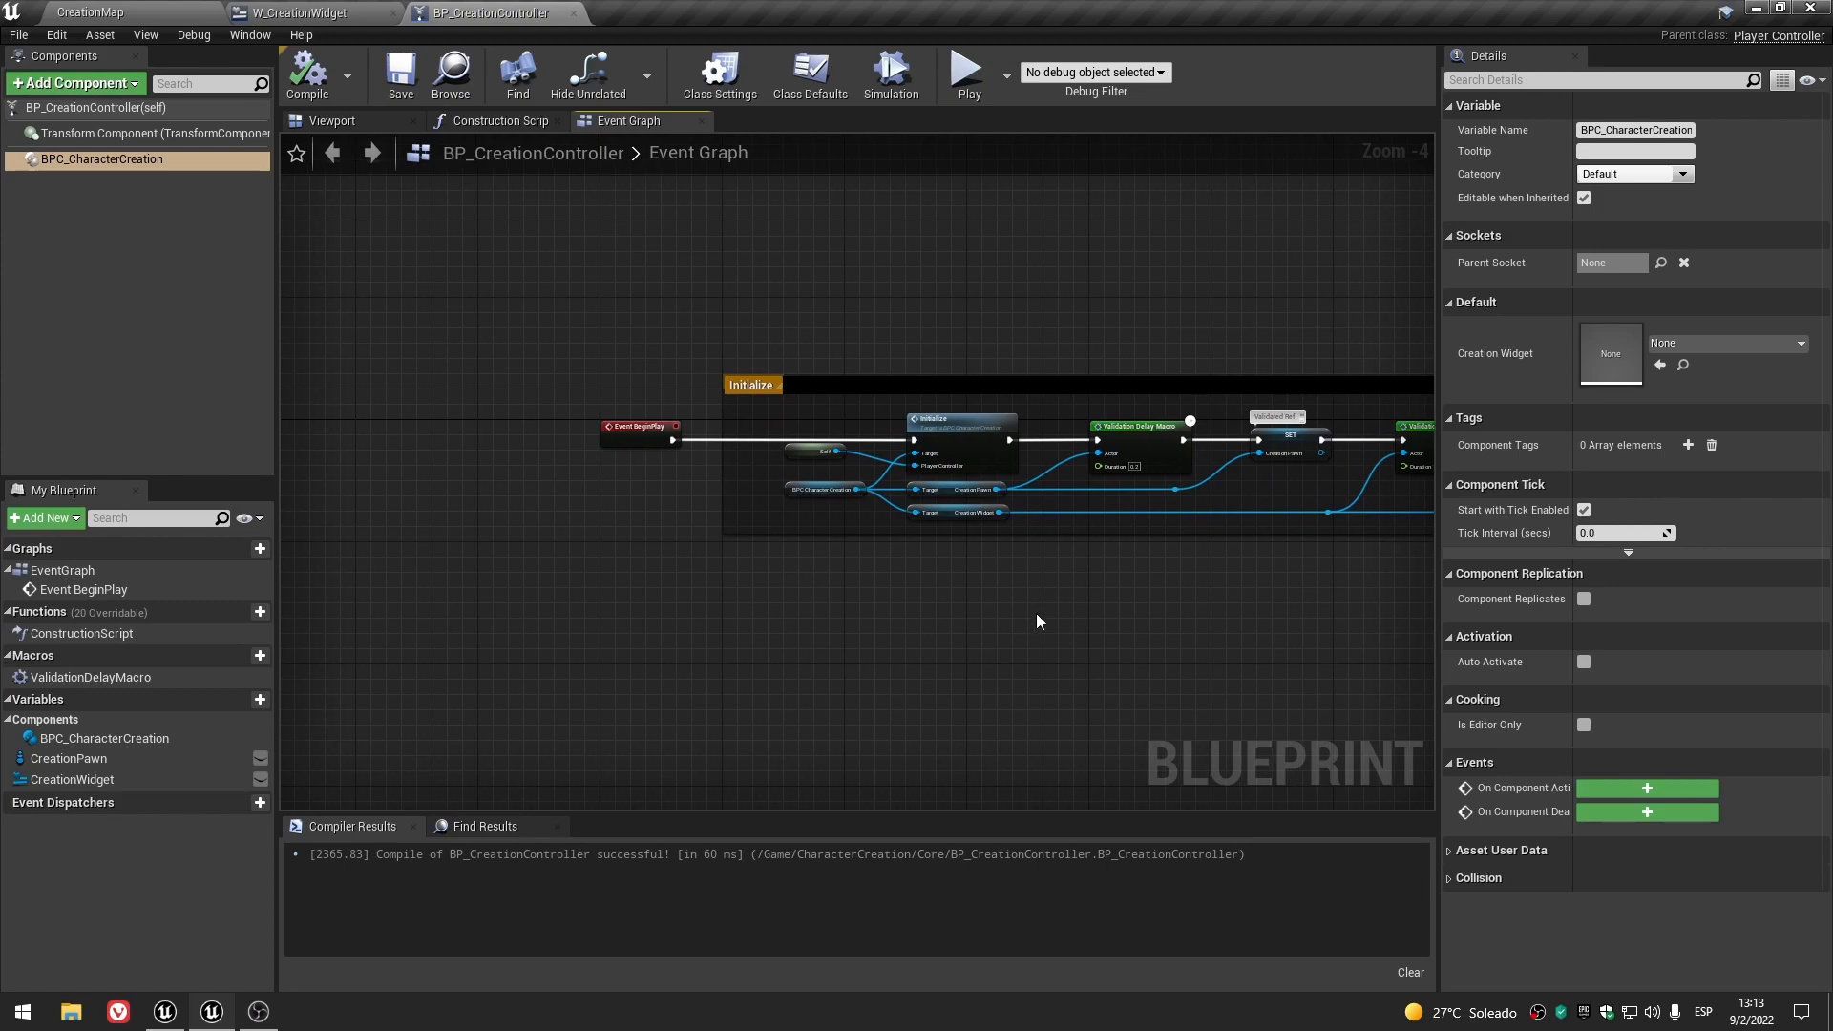
scroll(1095, 569, "down", 4)
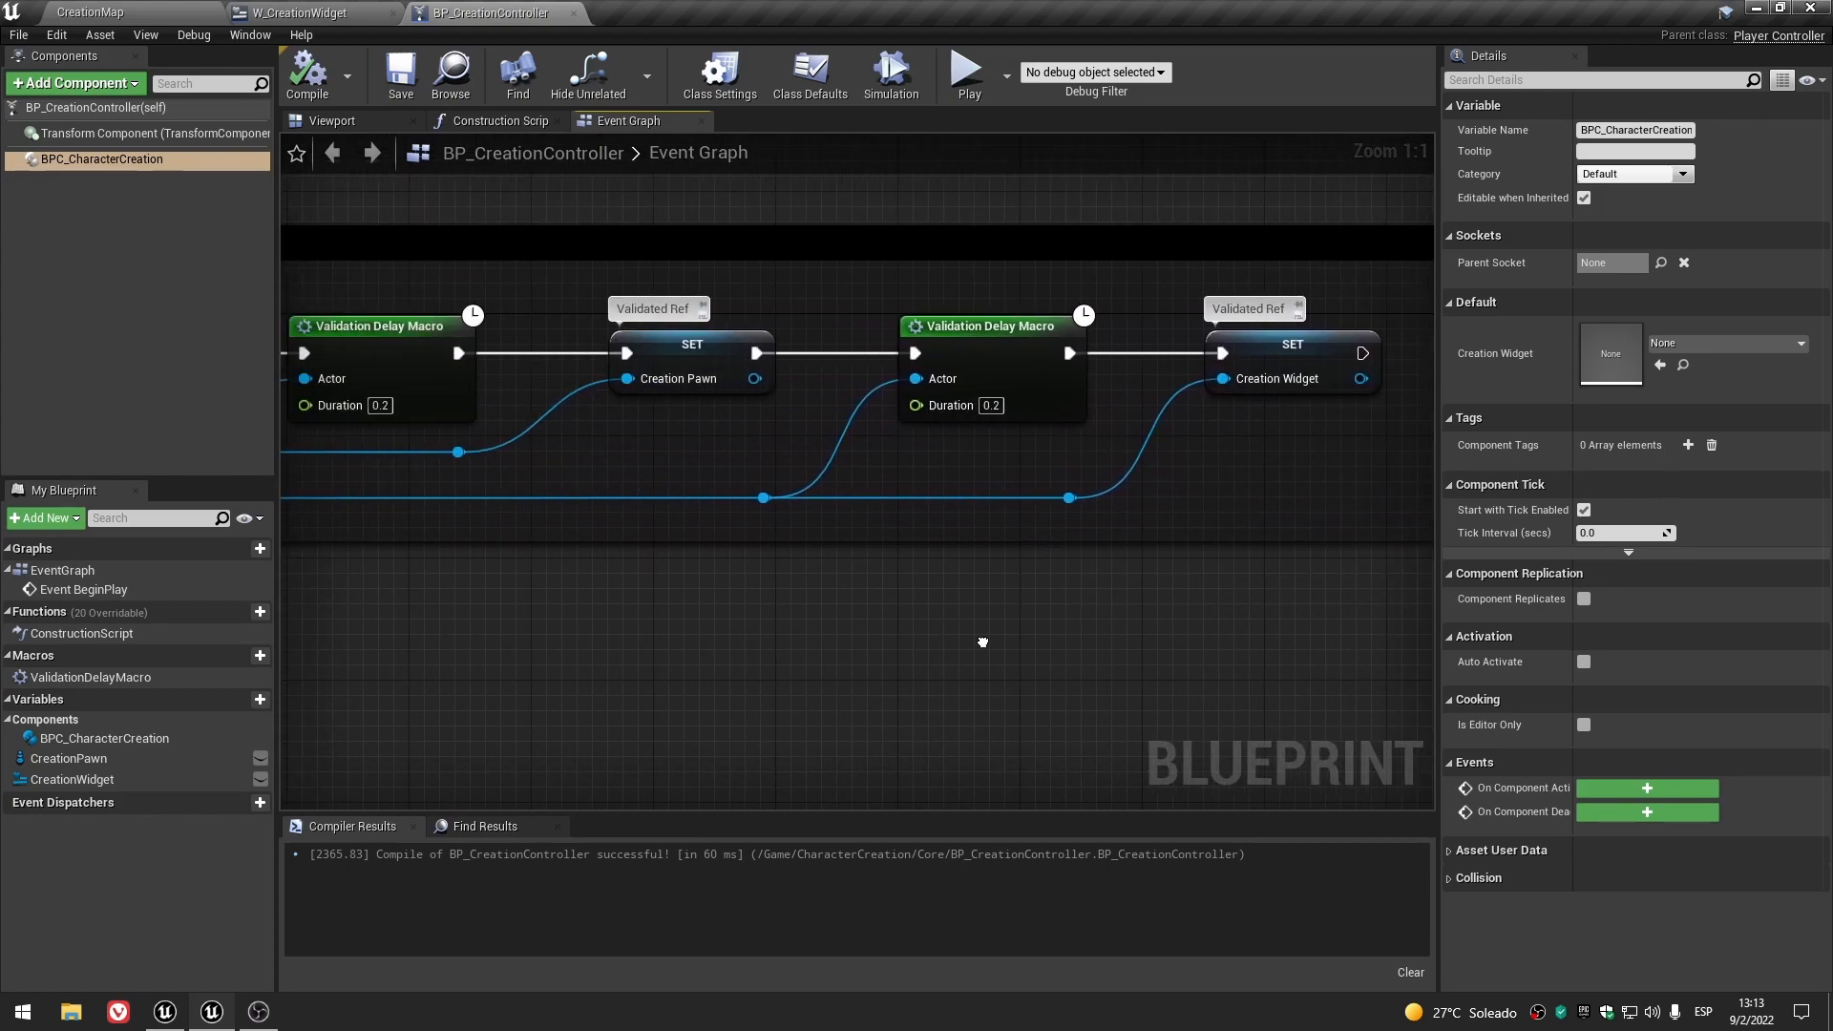
left_click(300, 11)
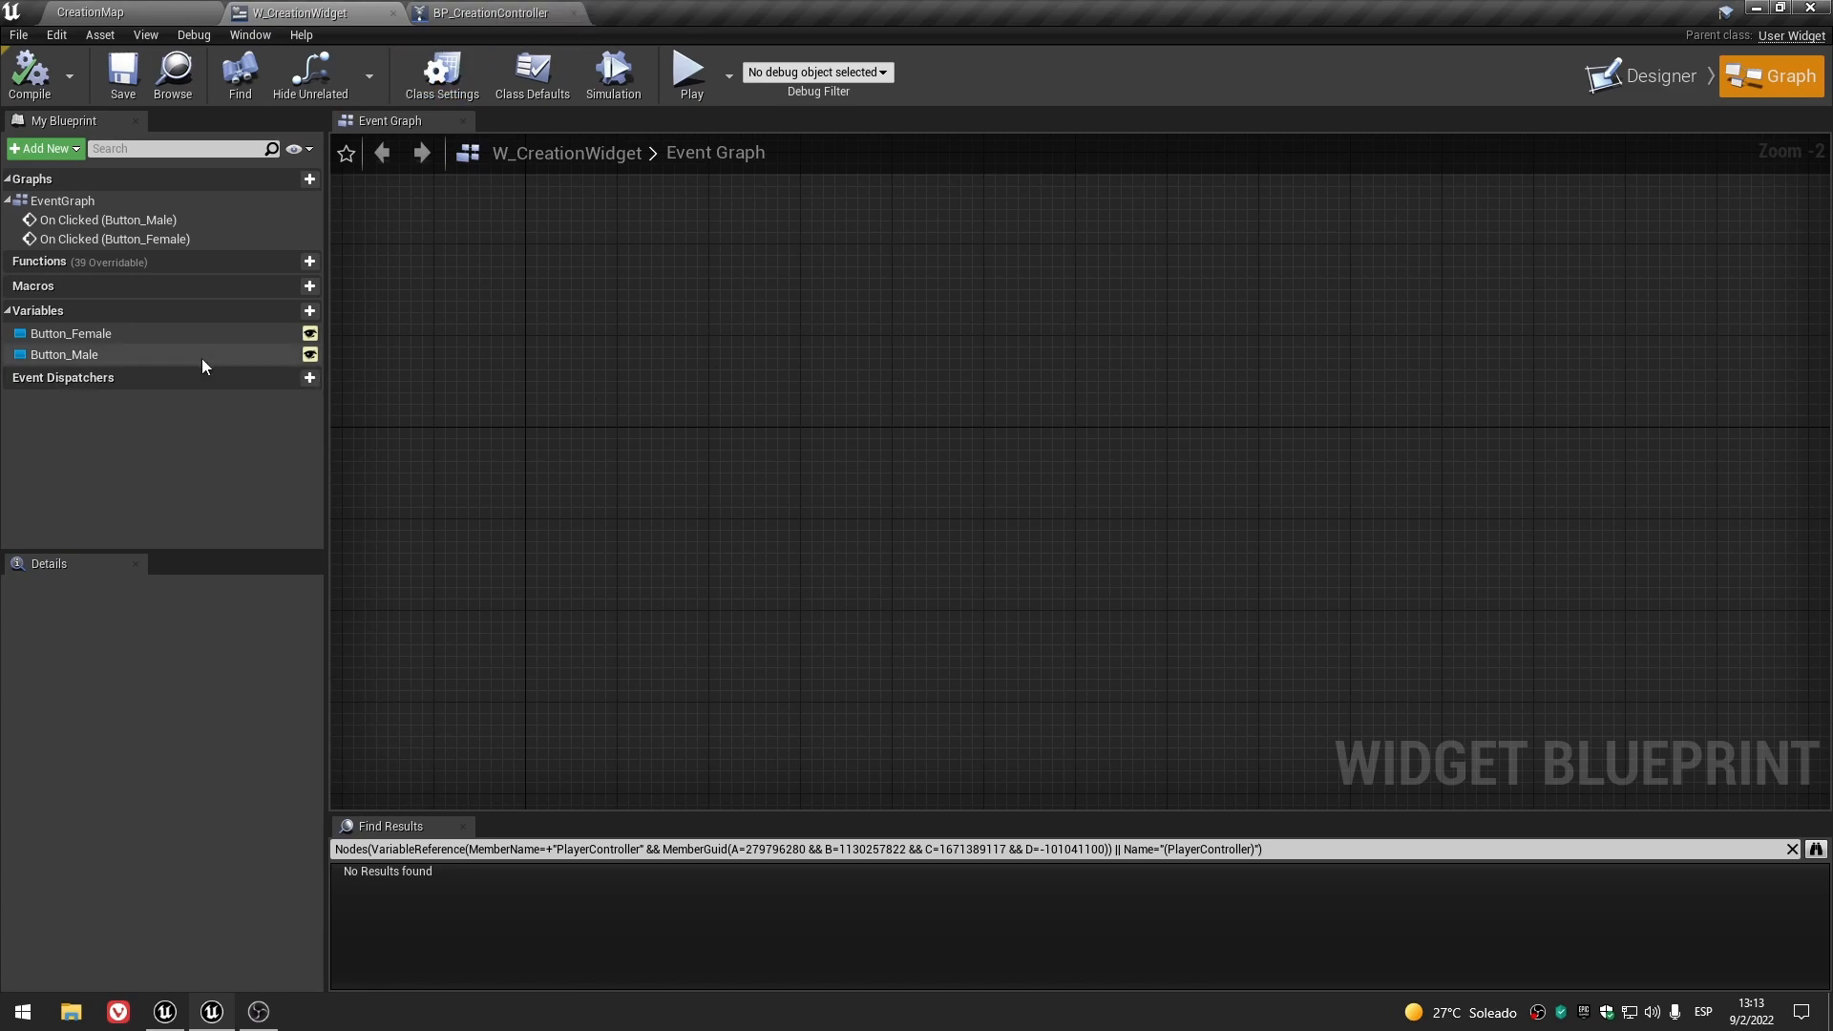
left_click(512, 9)
scroll(888, 535, "up", 3)
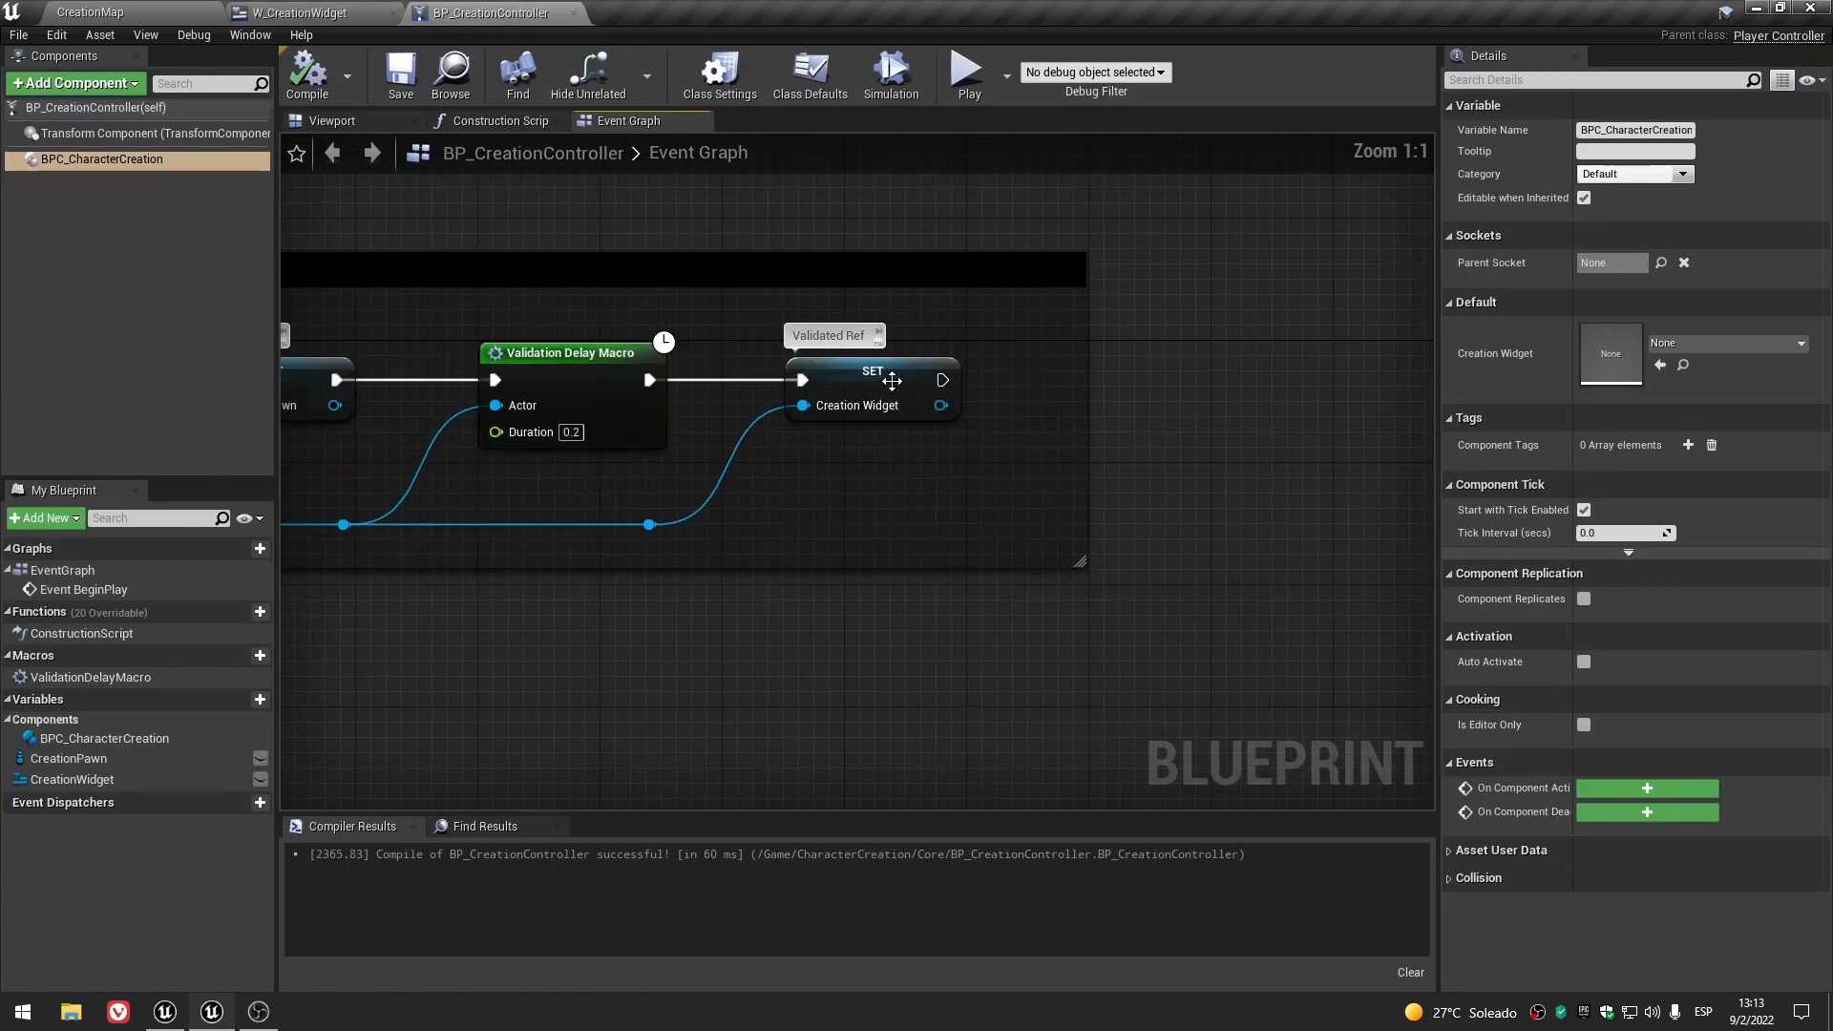
left_click(897, 392)
left_click(972, 535)
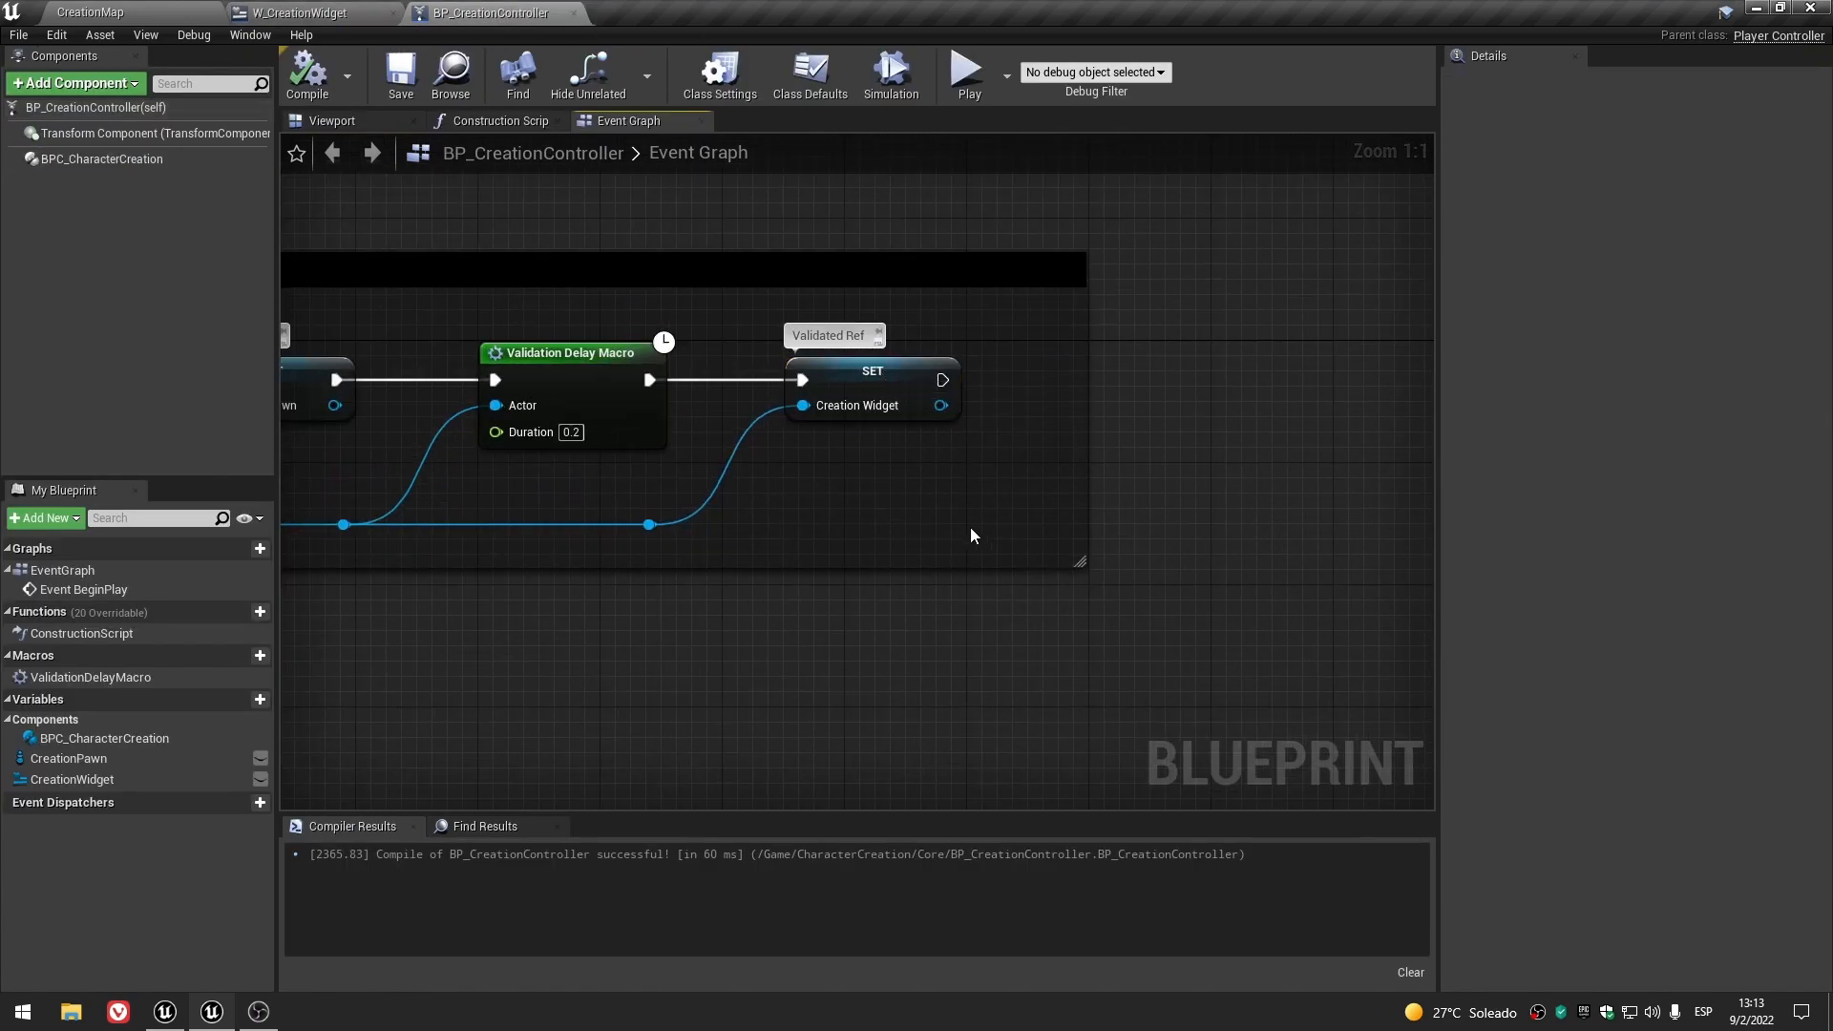
- Return to W_CreationWidget and place an Event Construct node in an empty area of the event graph
left_click(246, 11)
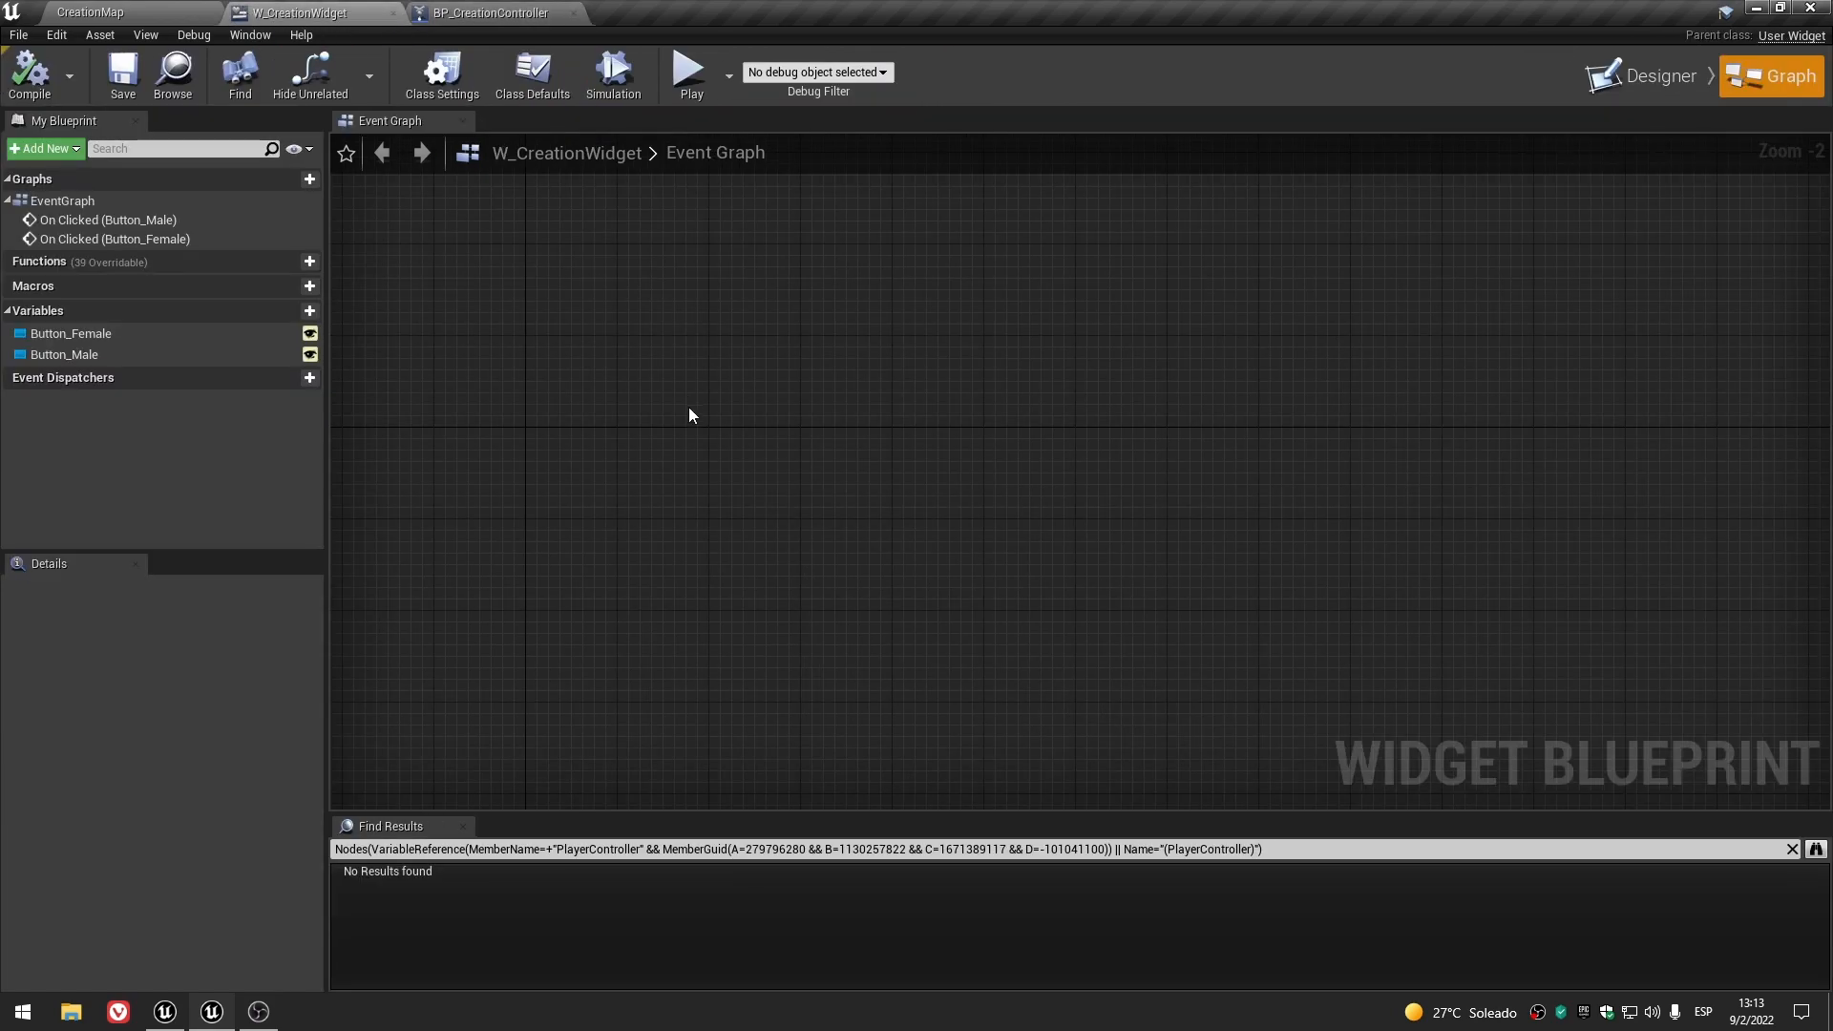
right_click(680, 459)
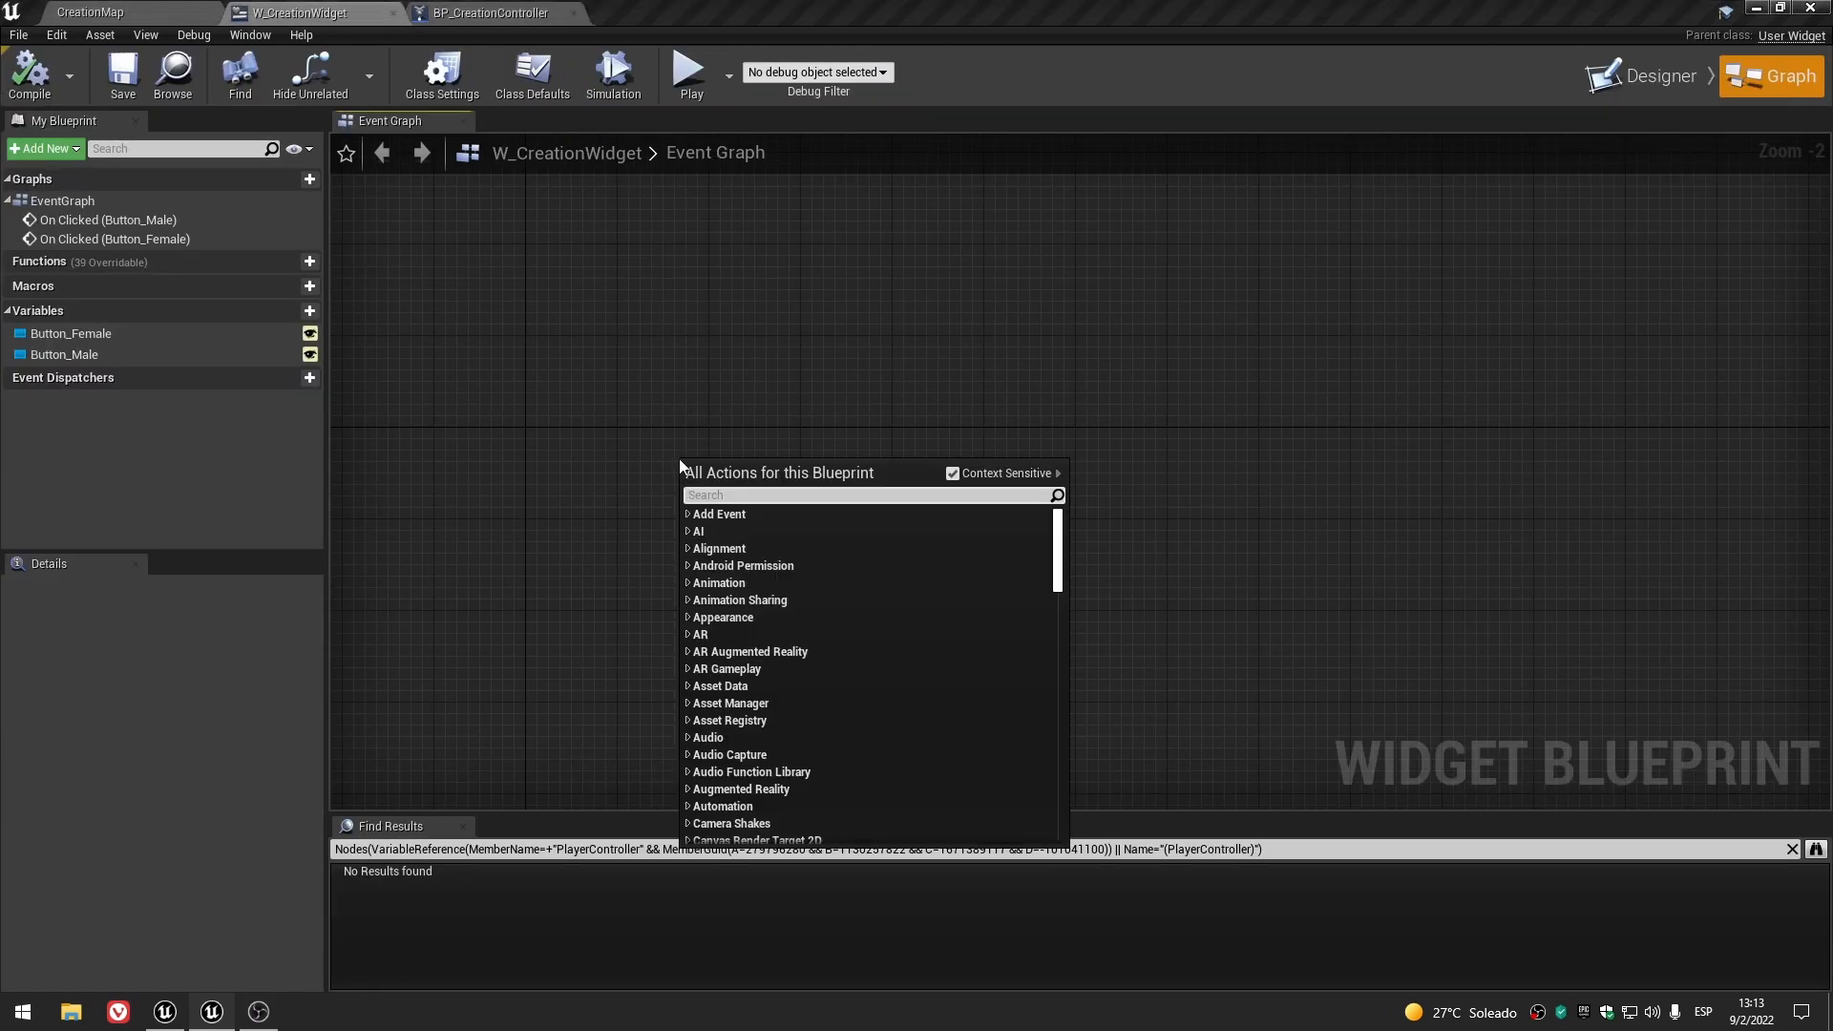
type("event constru")
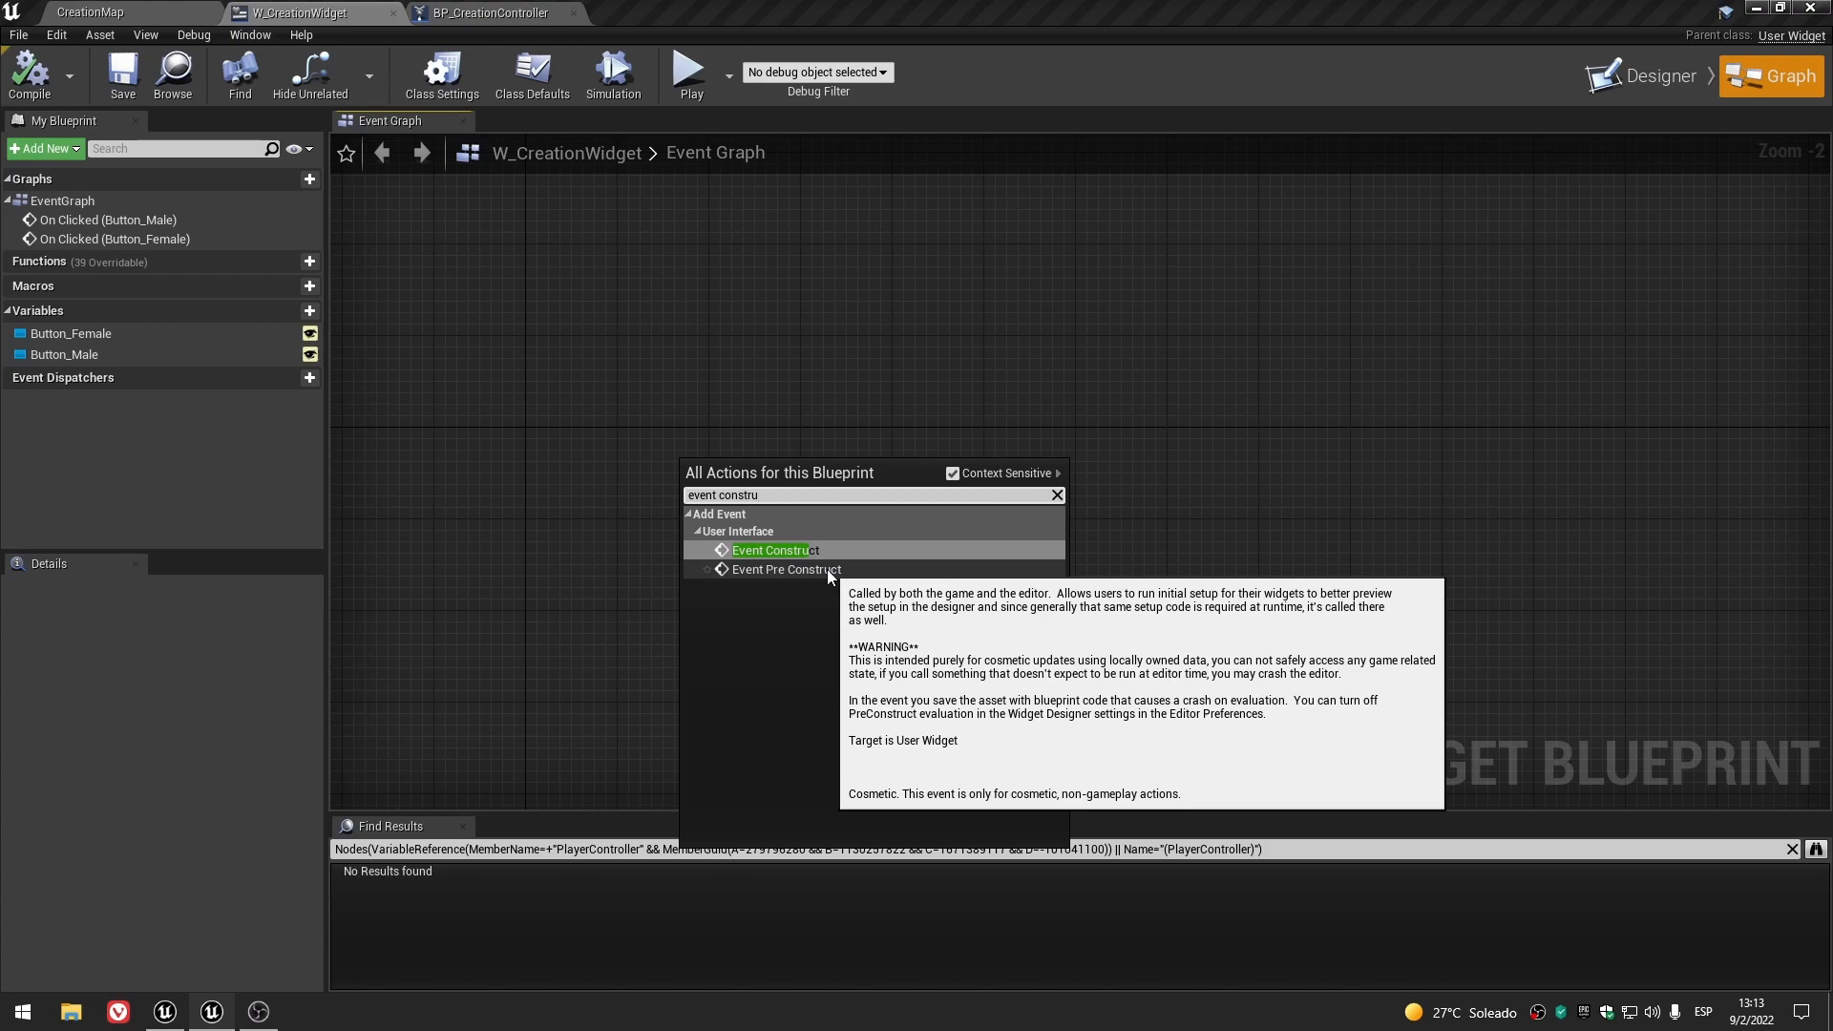
left_click(775, 551)
right_click_drag(741, 561, 787, 637)
scroll(798, 460, "down", 4)
scroll(798, 460, "up", 3)
scroll(787, 637, "up", 3)
left_click(788, 635)
left_click_drag(892, 571, 695, 523)
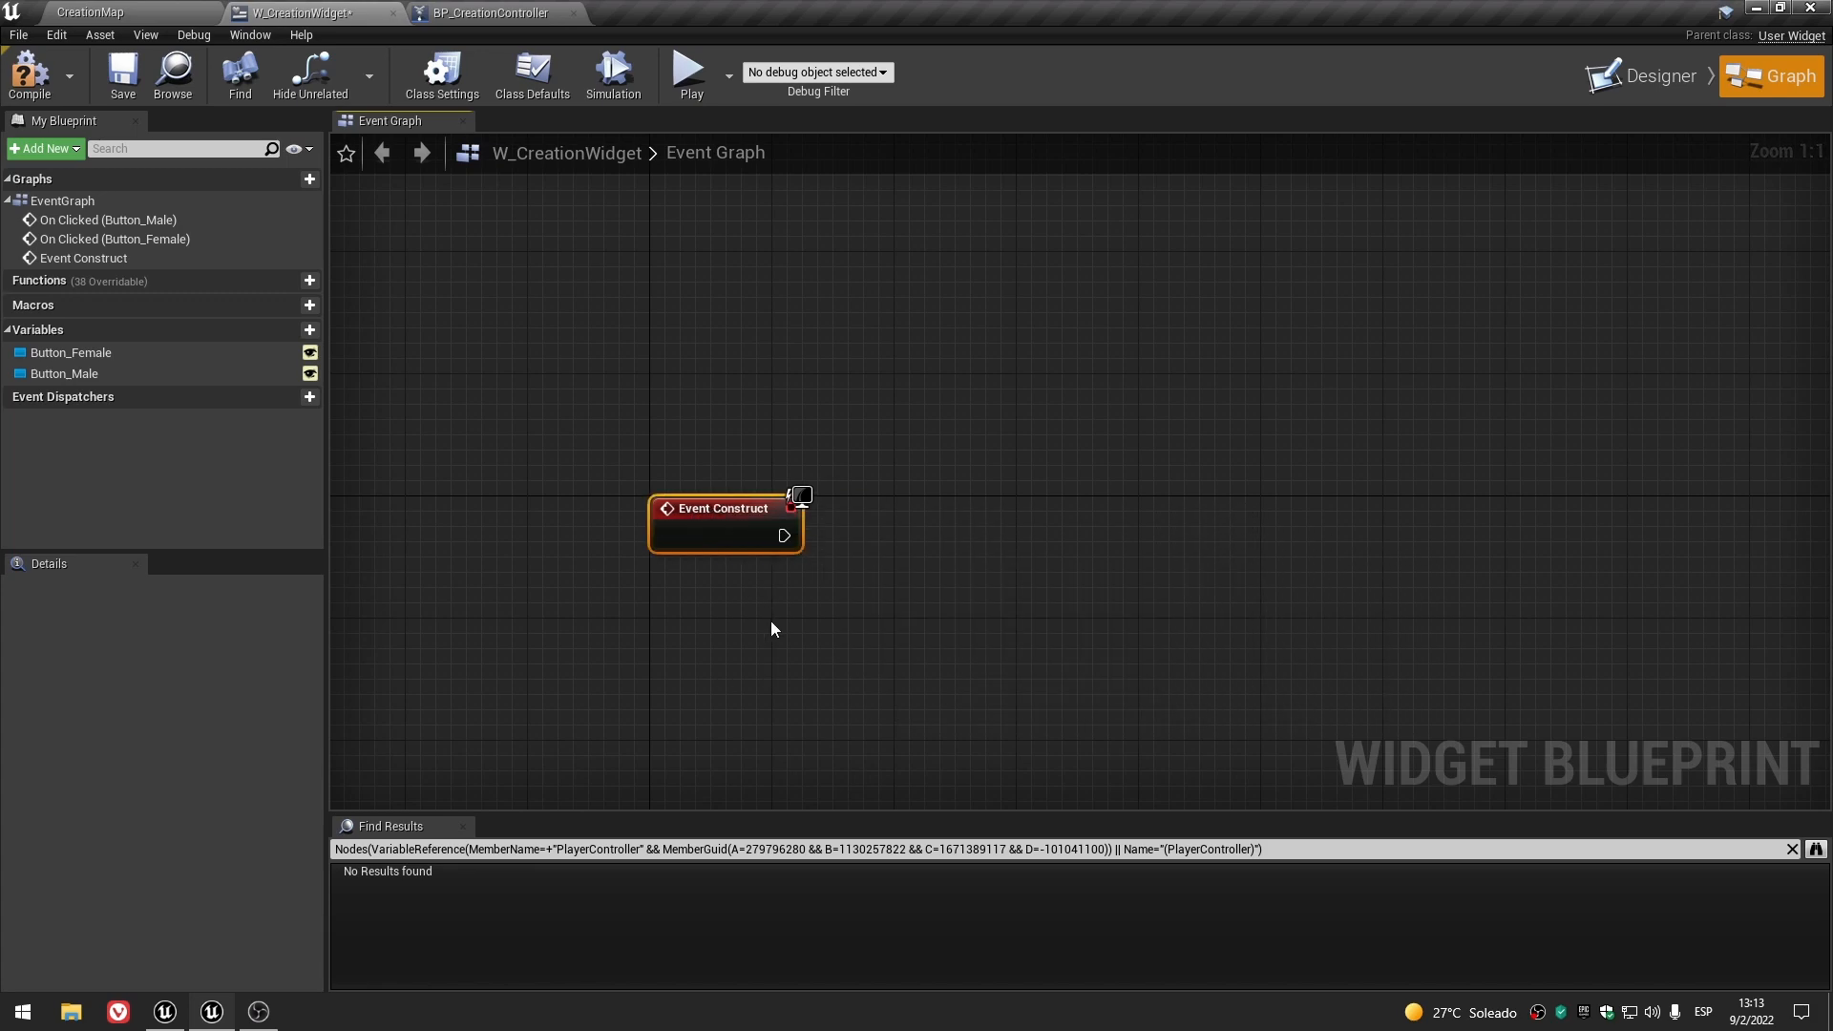
- Add an Event Pre Construct node above Event Construct
right_click(773, 313)
type("event pre")
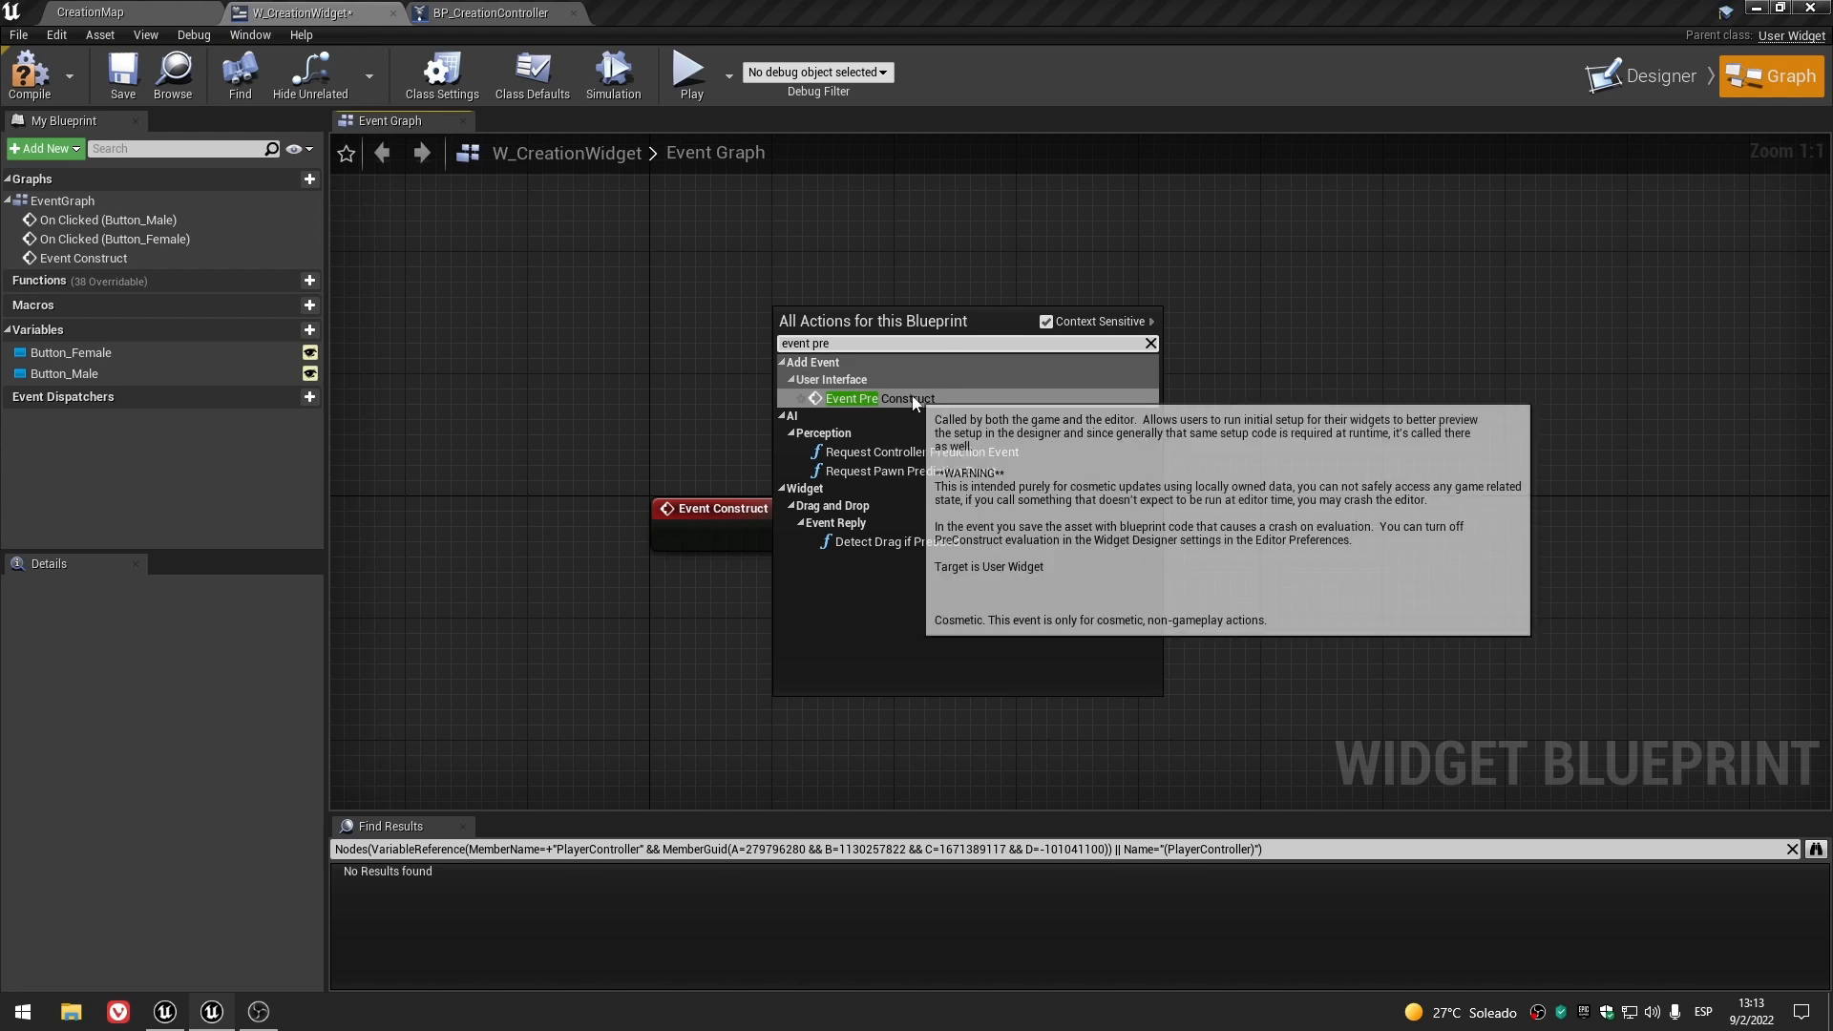
left_click(897, 398)
left_click_drag(830, 344, 699, 265)
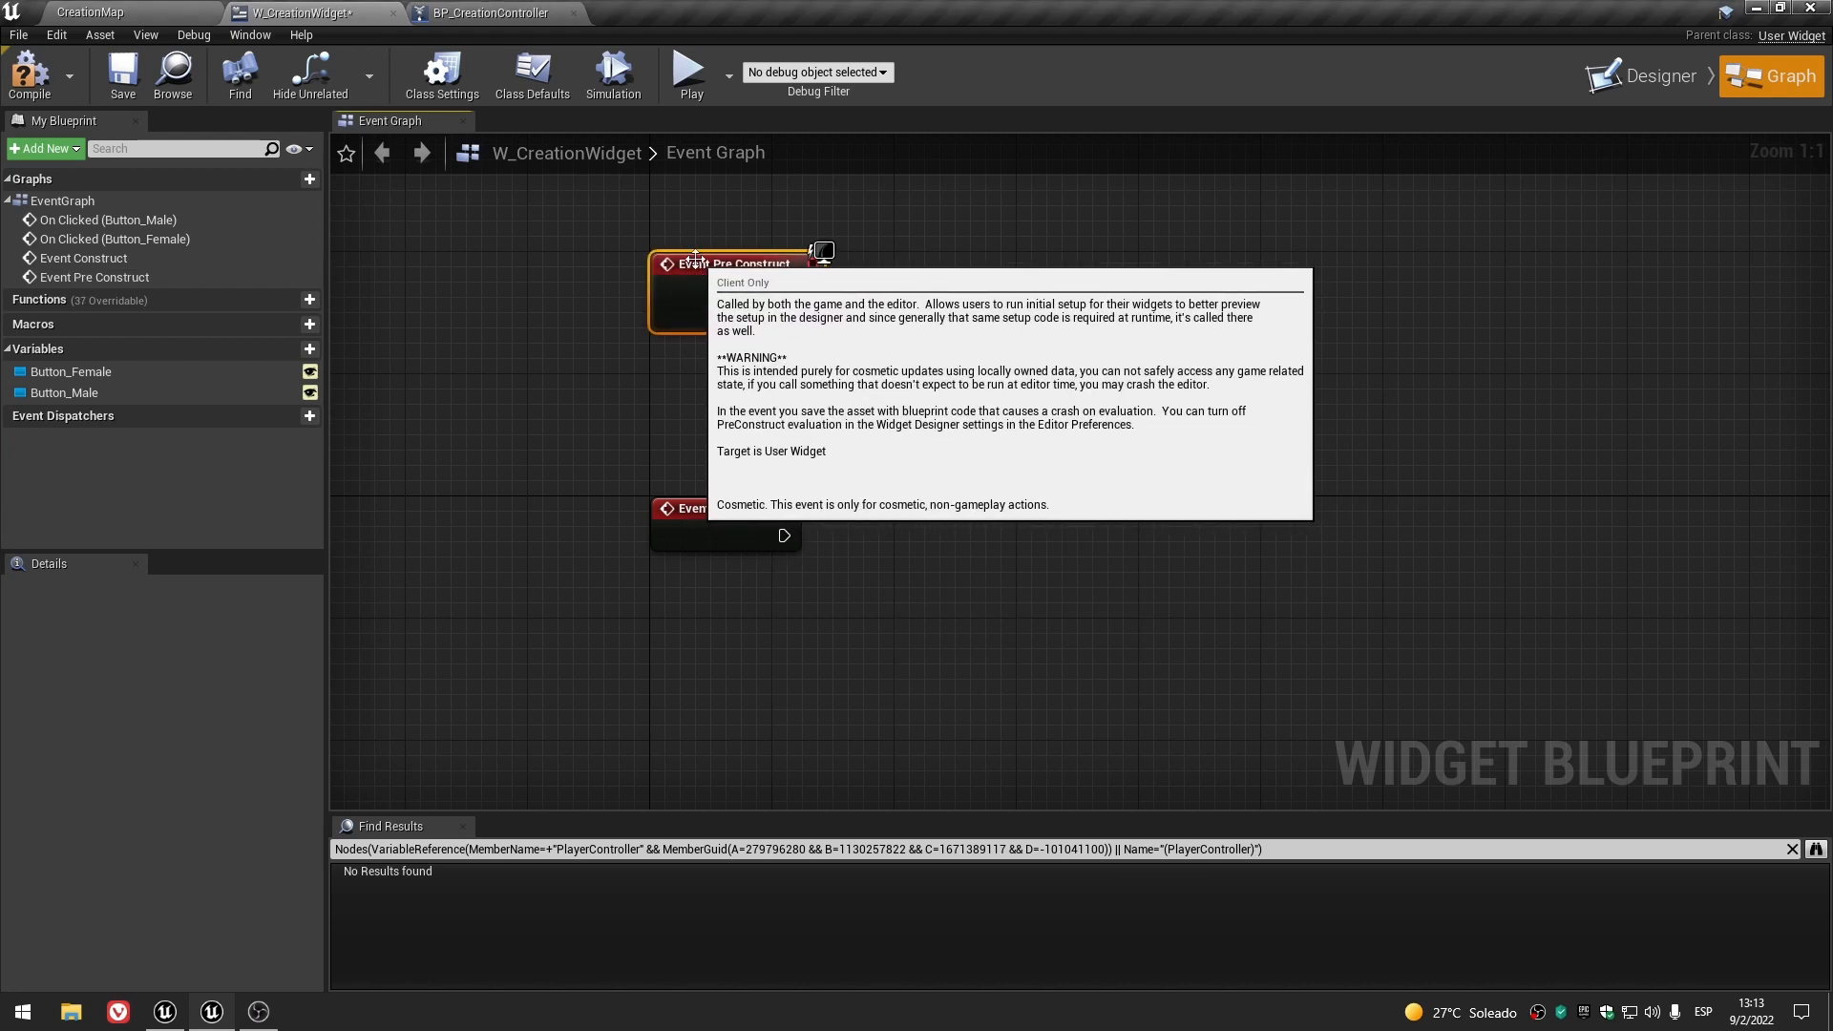
- Check the widget layout in the Designer view and return to the event graph
left_click(1644, 80)
left_click(621, 413)
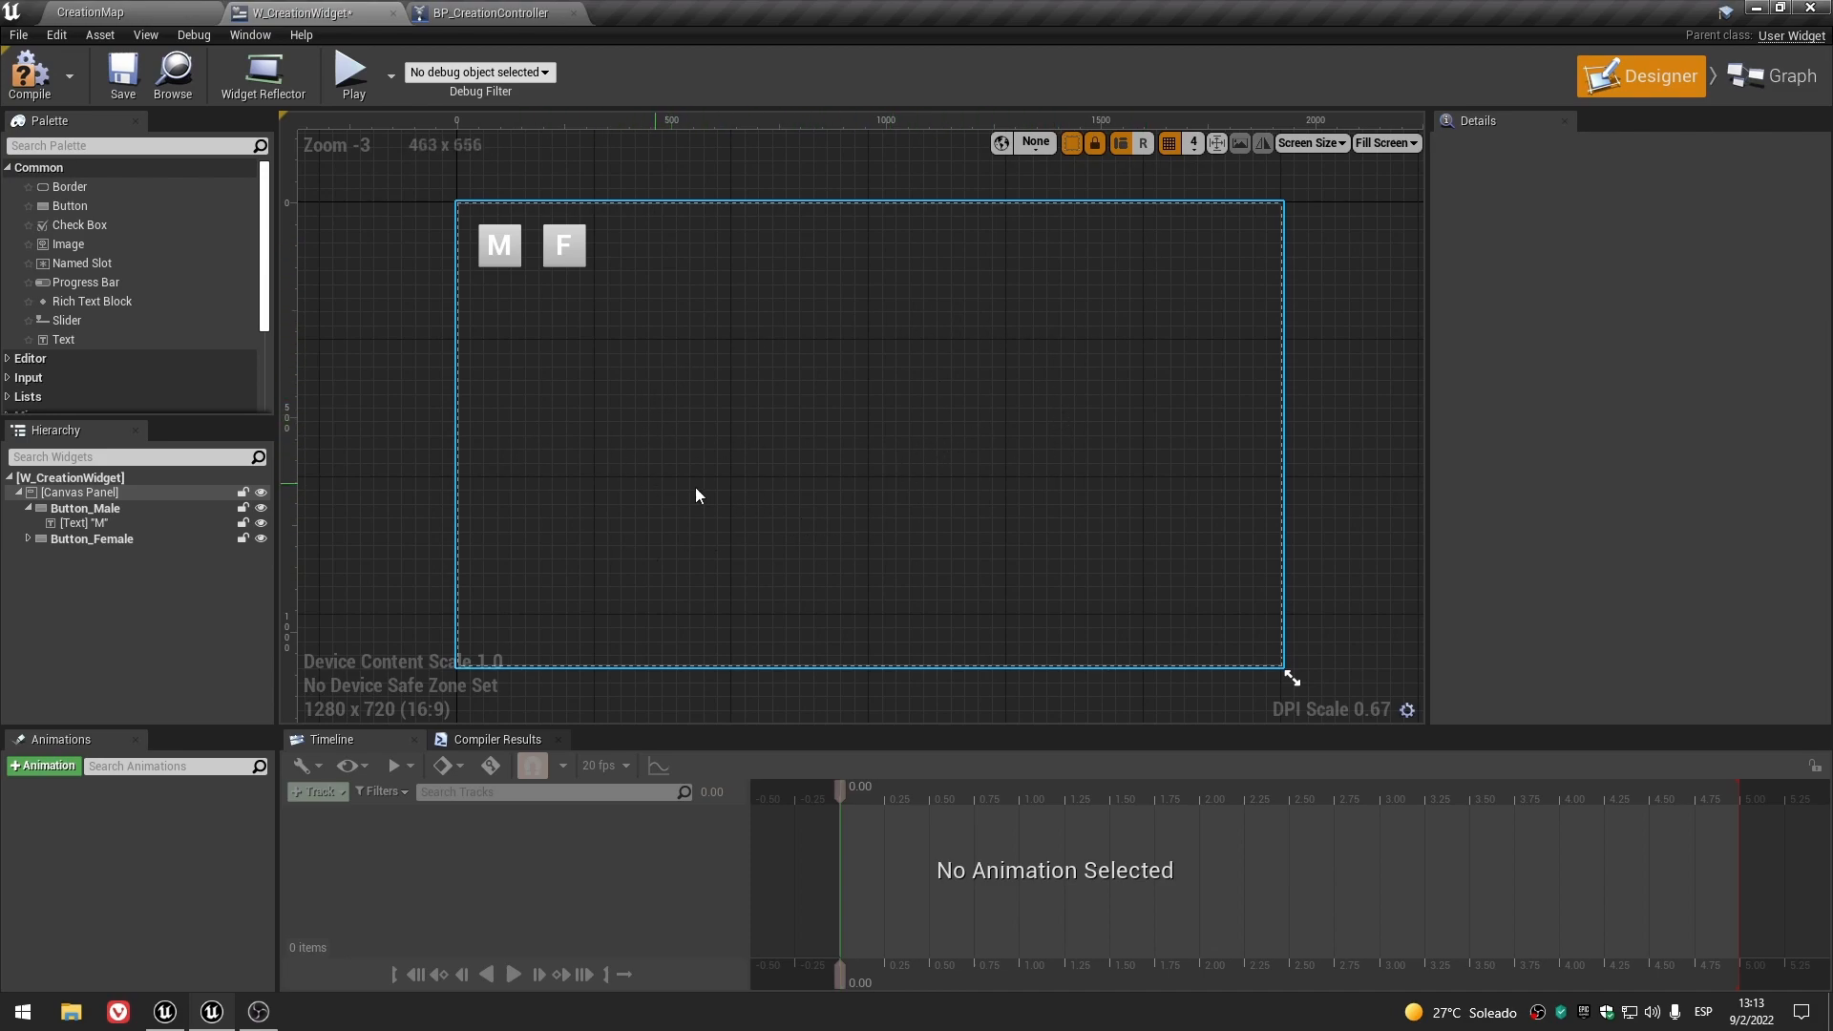
left_click(1771, 76)
- Delete the Event Pre Construct node, then compile and save W_CreationWidget
left_click(716, 275)
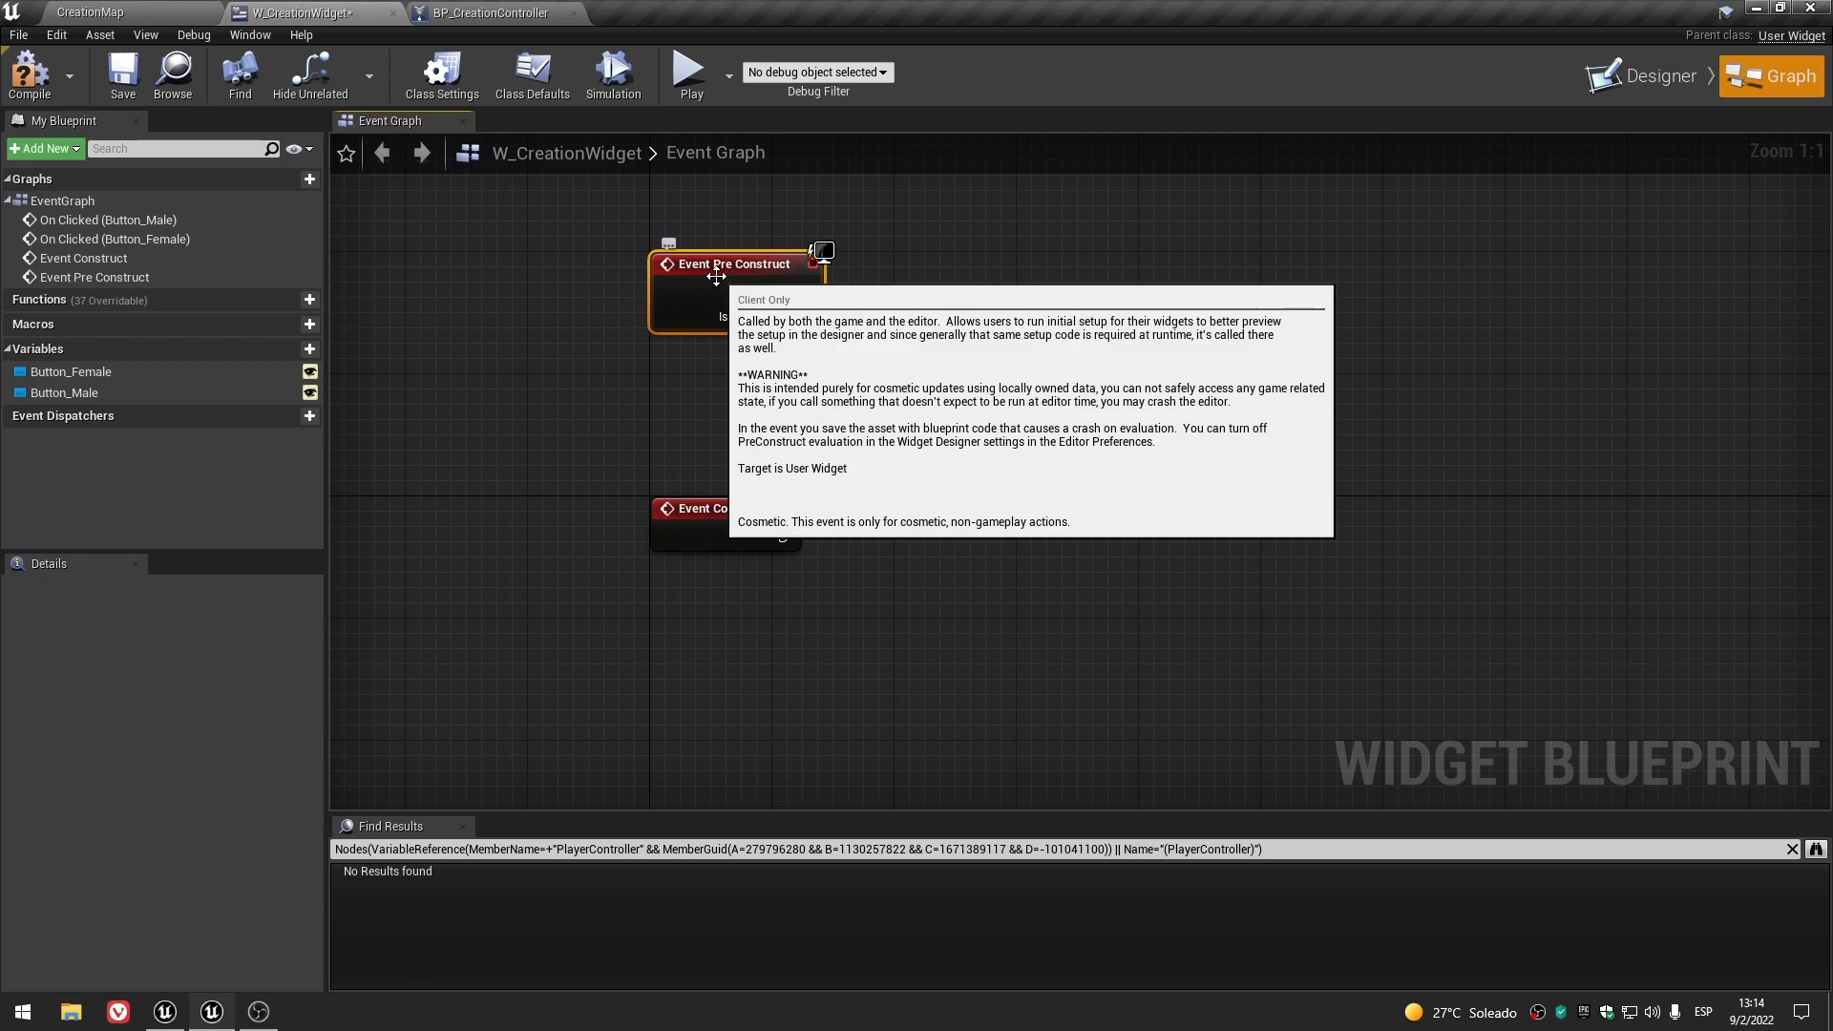
key("Delete")
right_click_drag(875, 463, 760, 389)
left_click(29, 75)
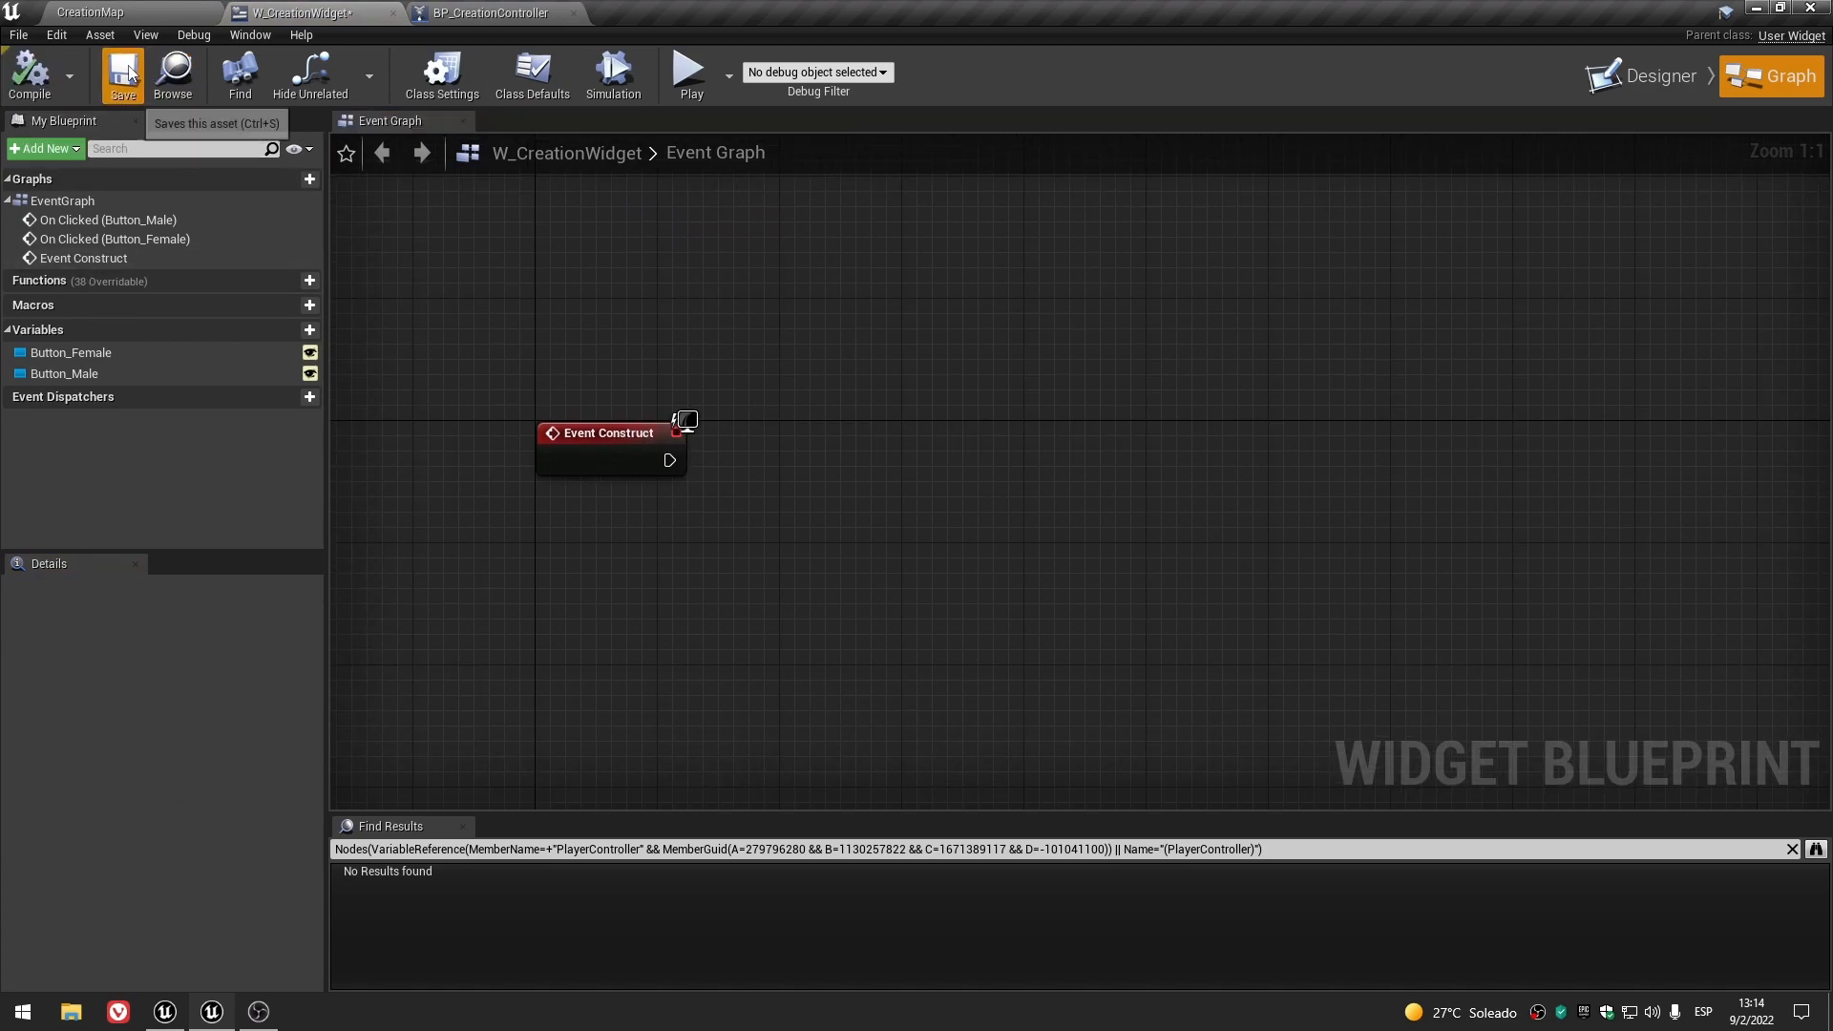
left_click(122, 74)
- Add a Get Player Controller node below Event Construct
scroll(694, 527, "down", 3)
scroll(726, 596, "down", 1)
scroll(654, 511, "up", 4)
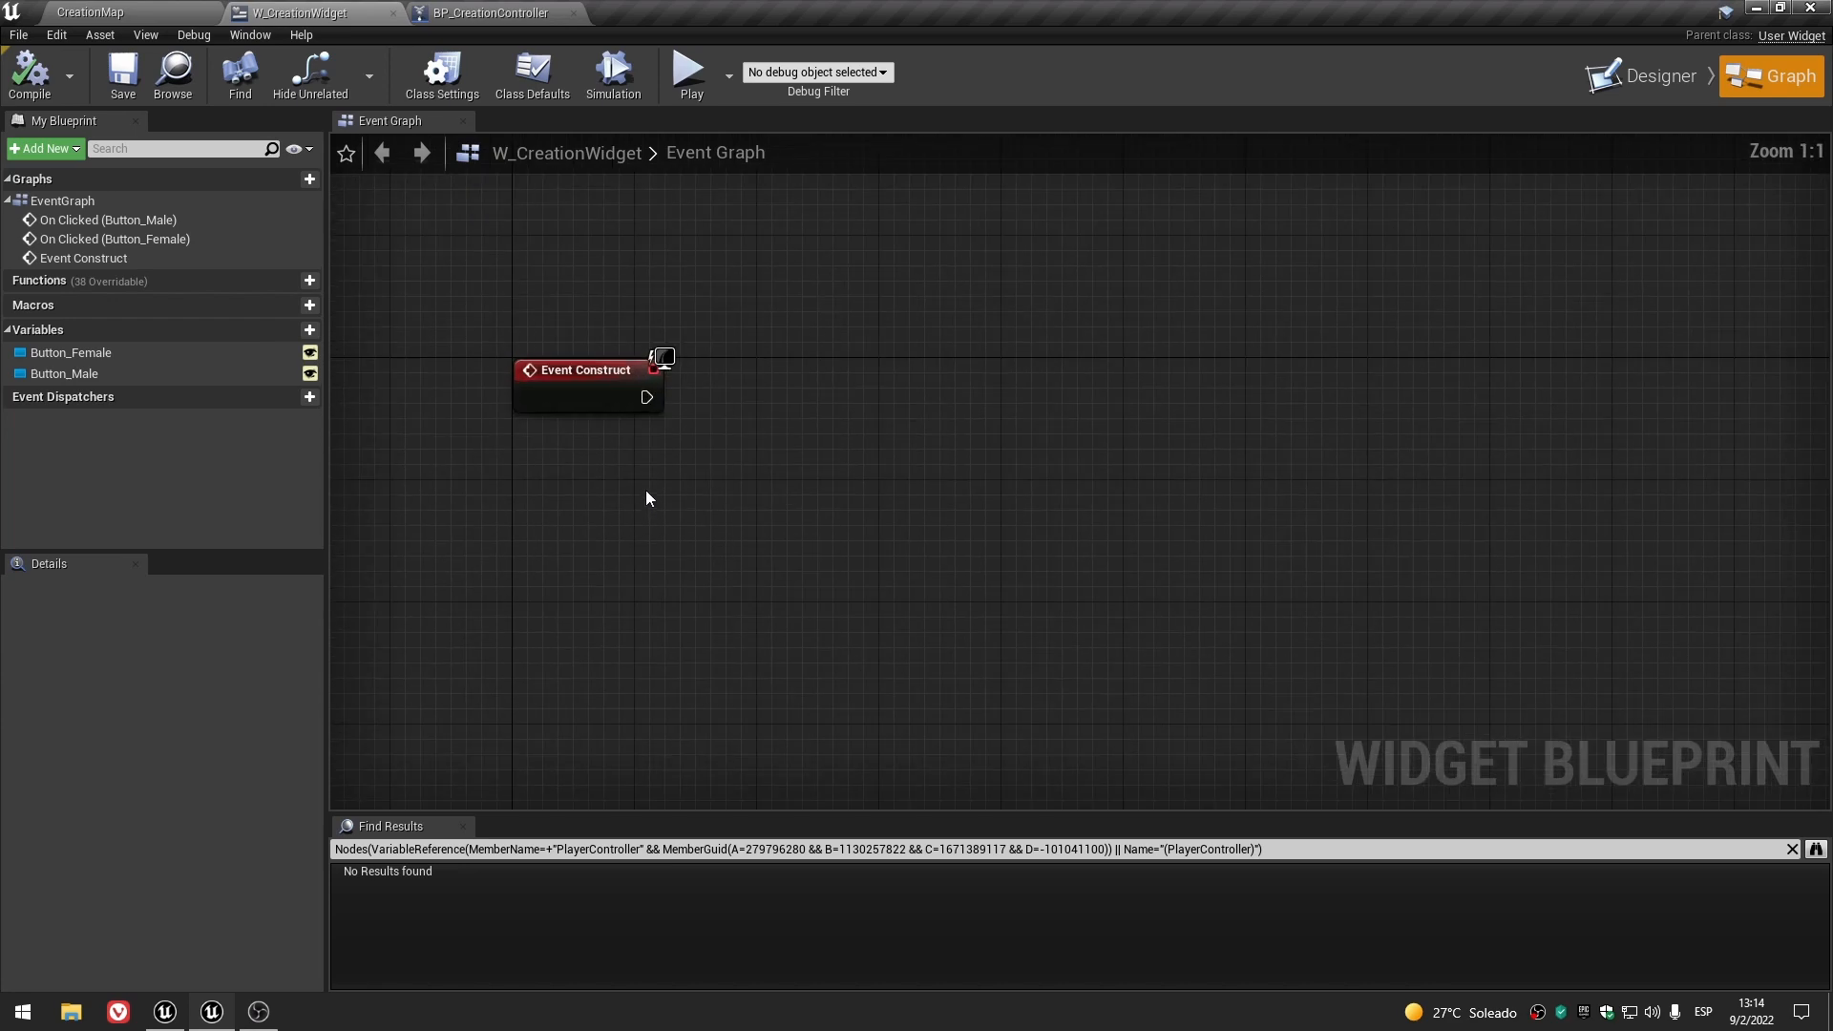
right_click_drag(639, 495, 667, 511)
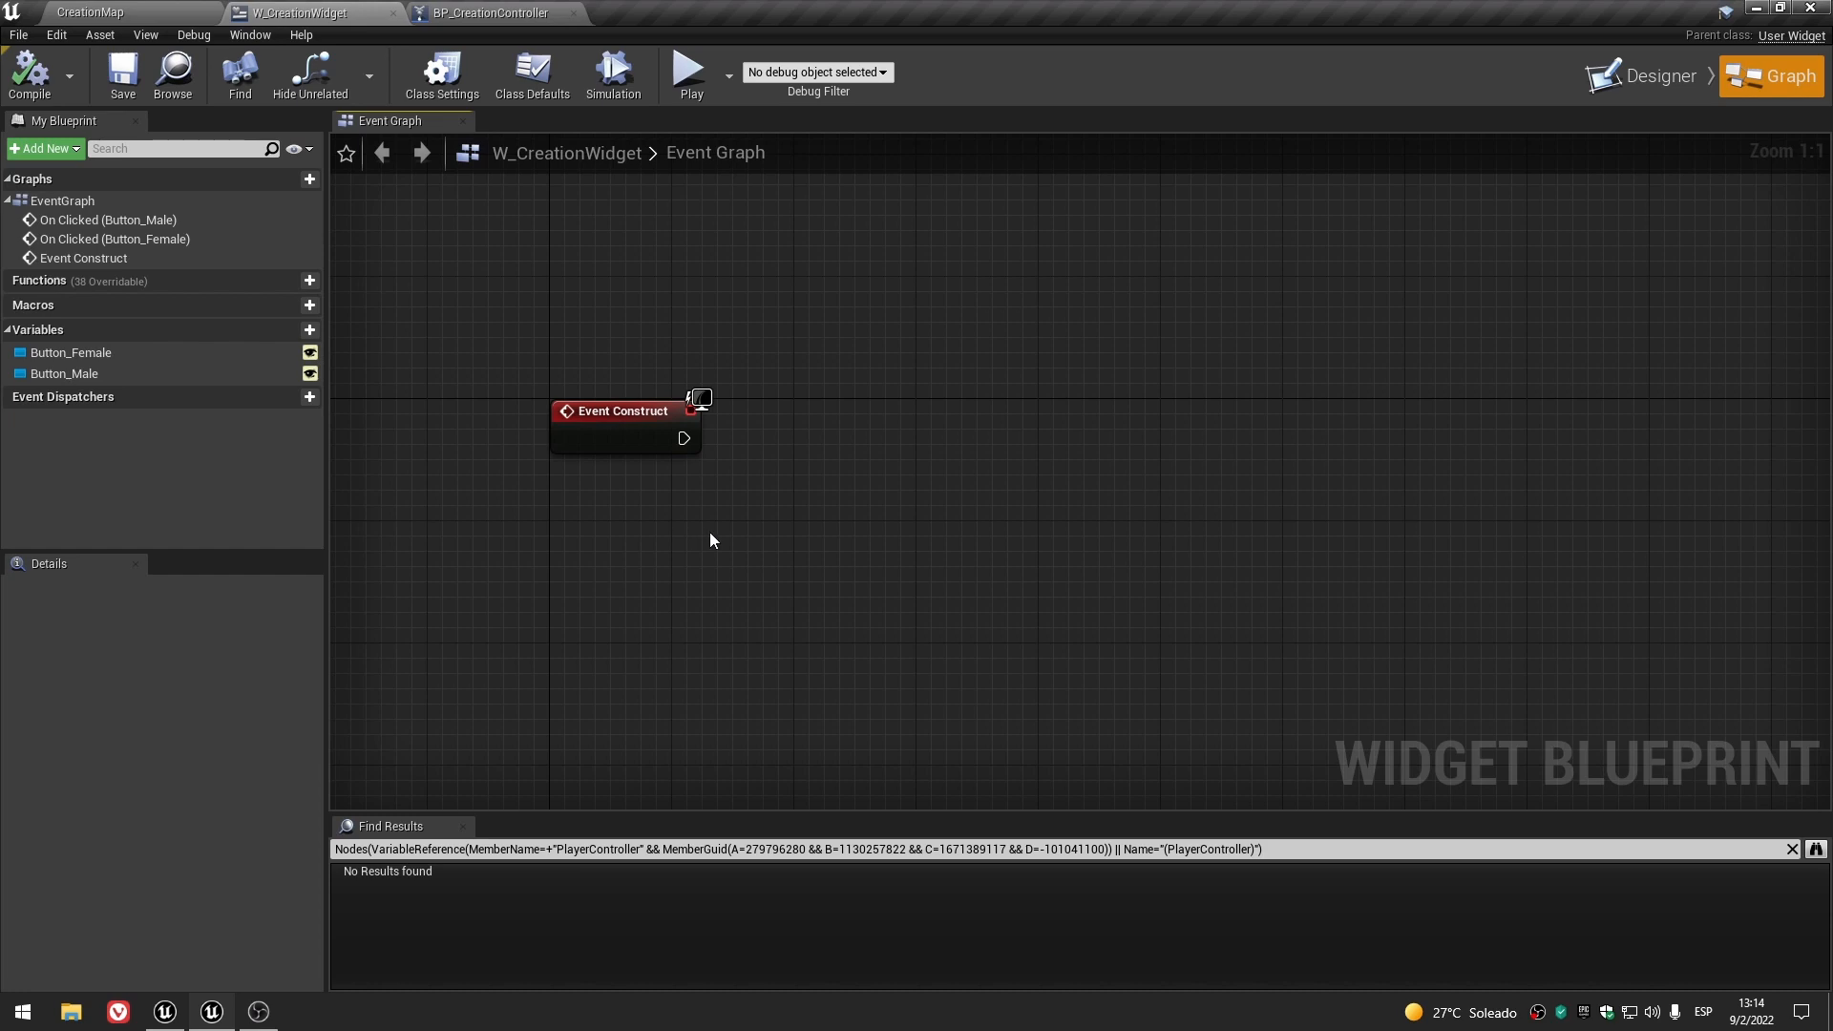
right_click(673, 524)
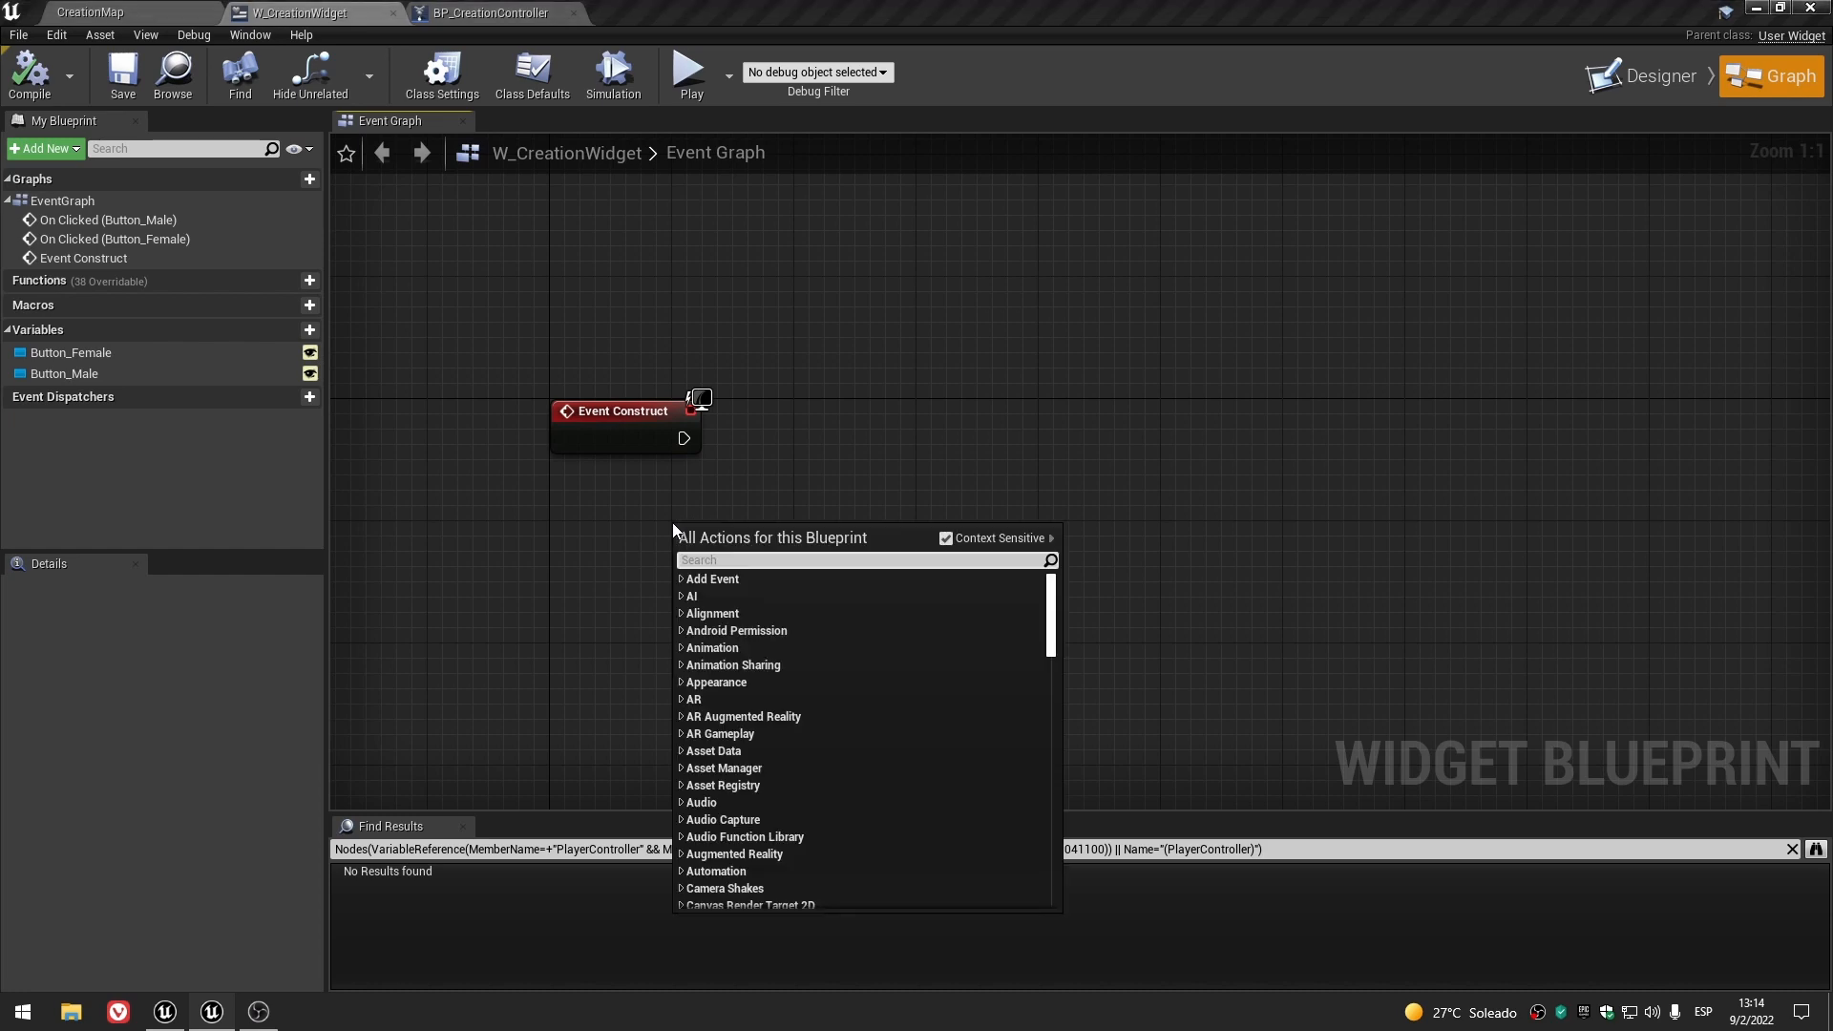
type("get pla")
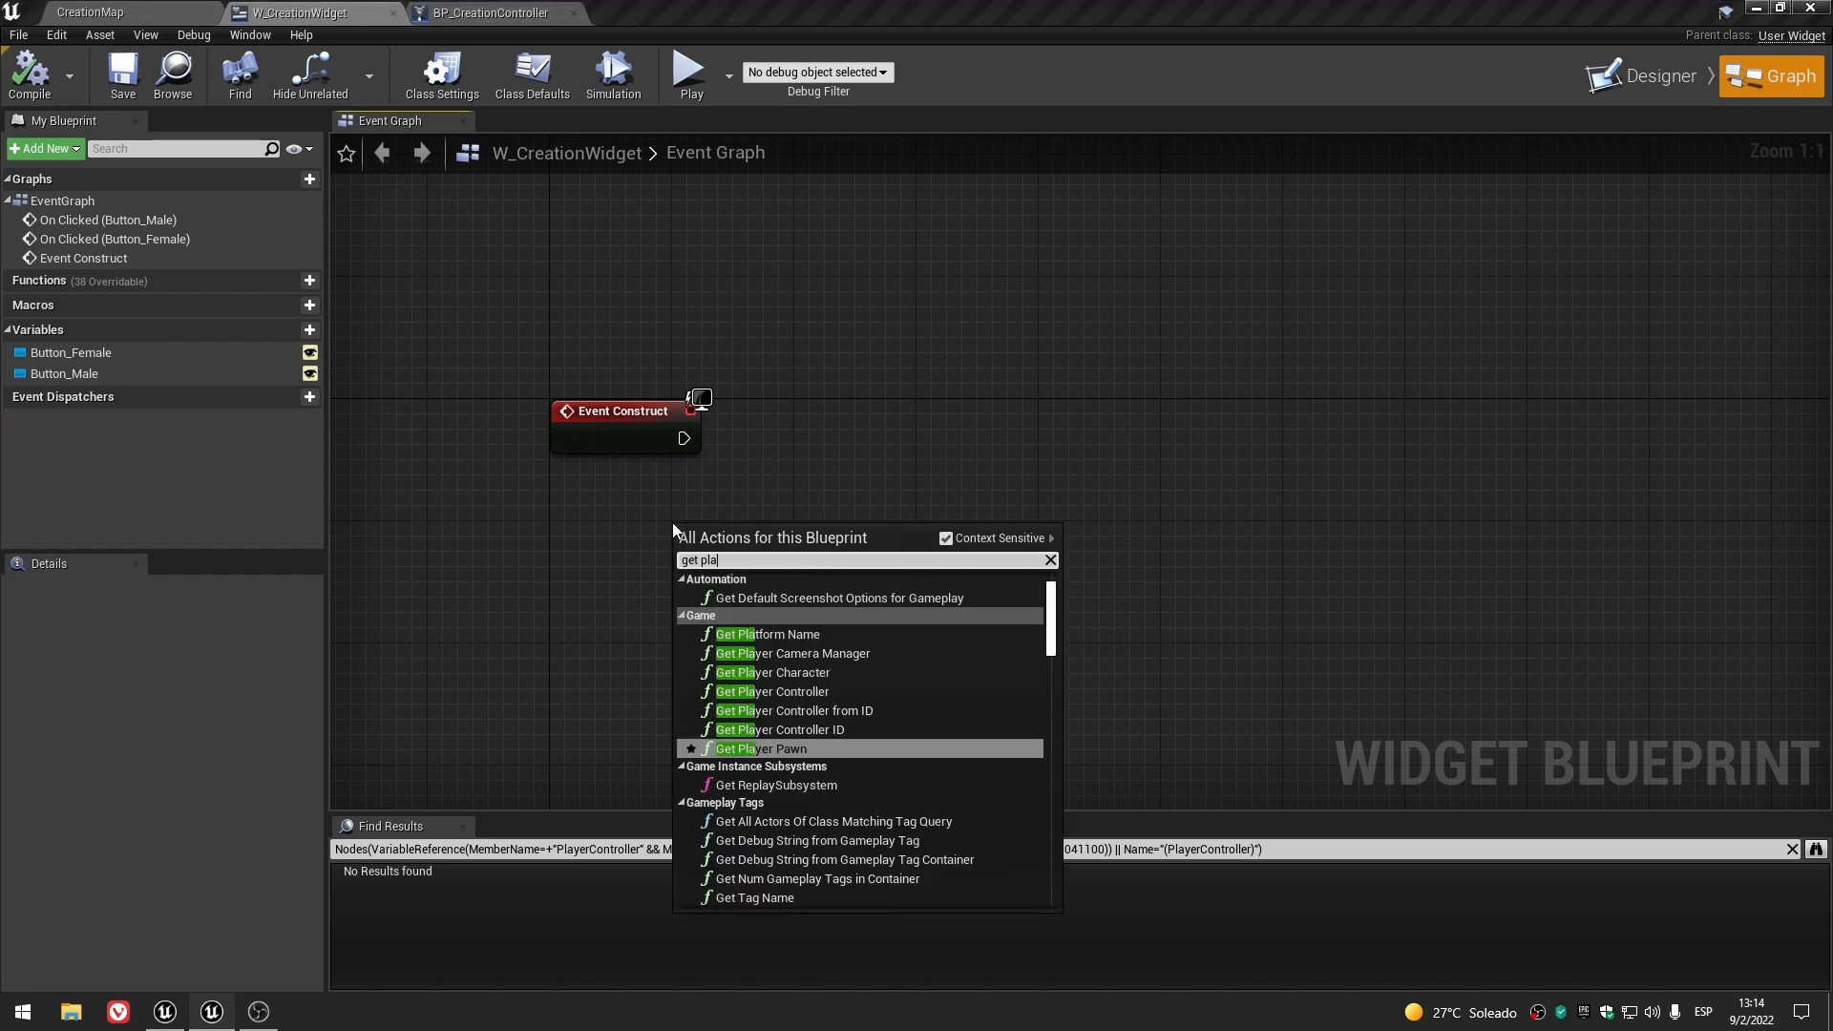
type("yer controller")
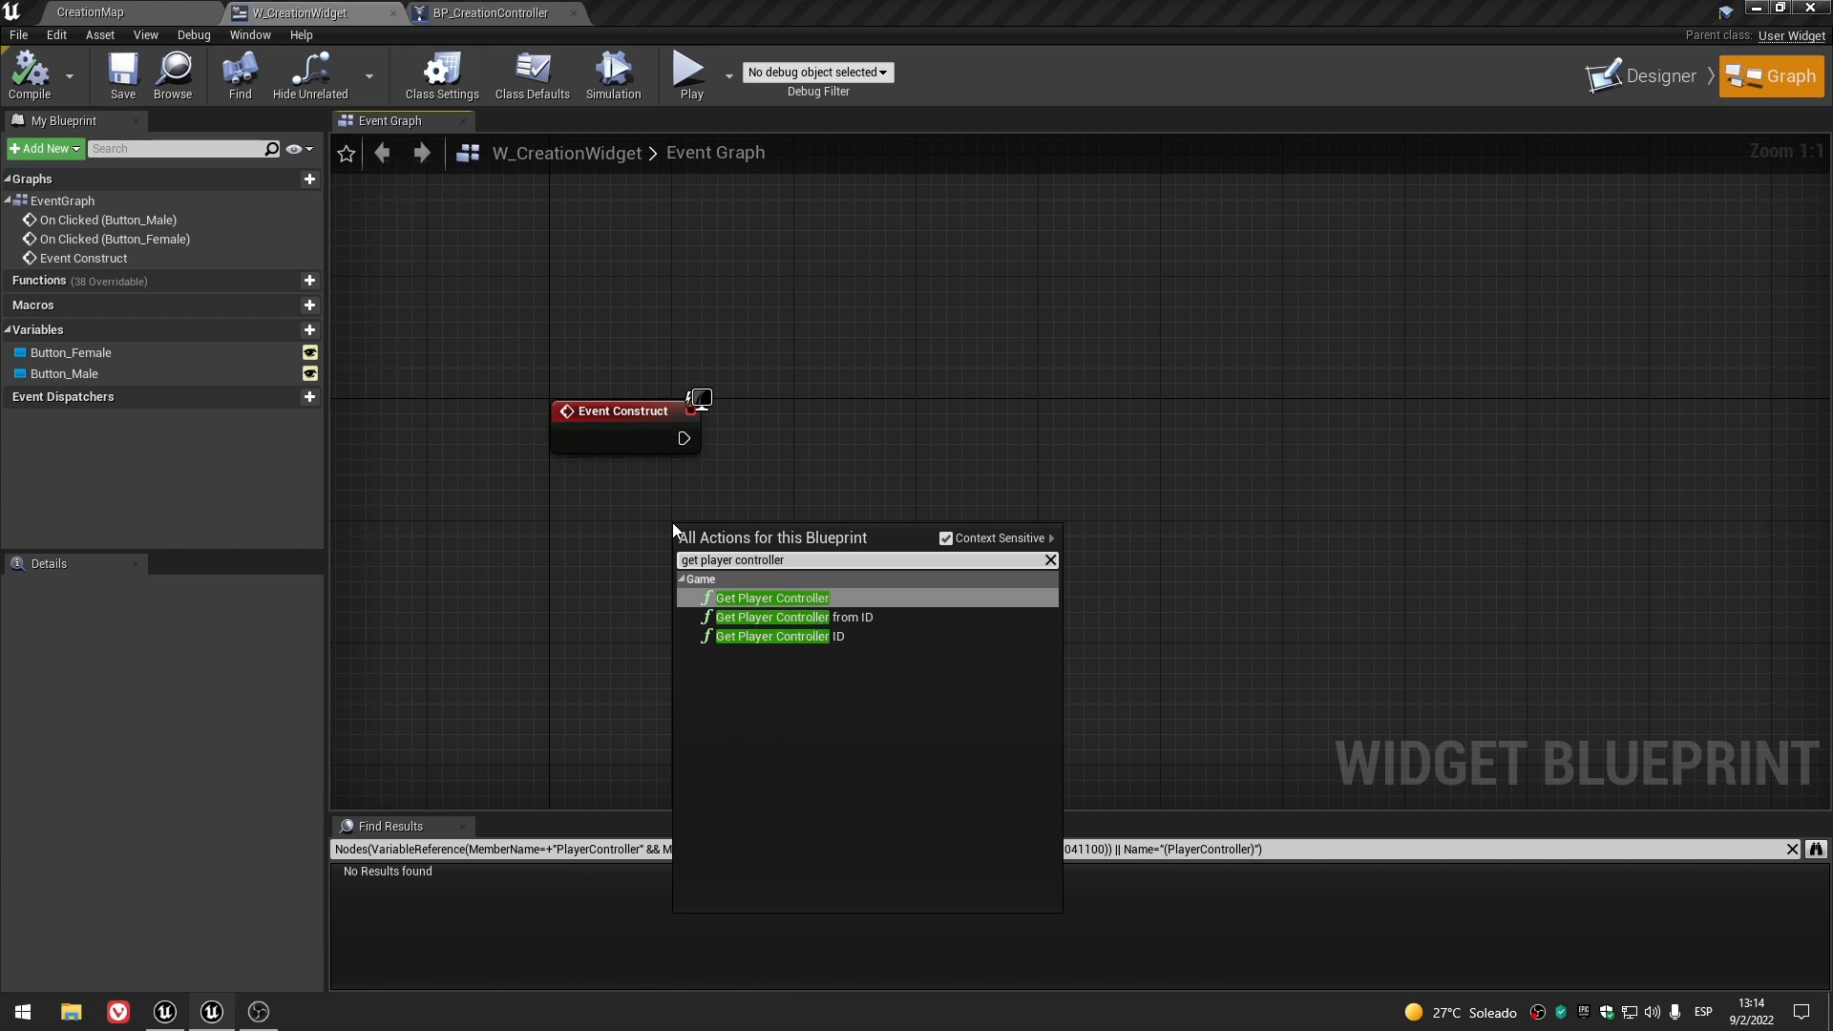
left_click(777, 599)
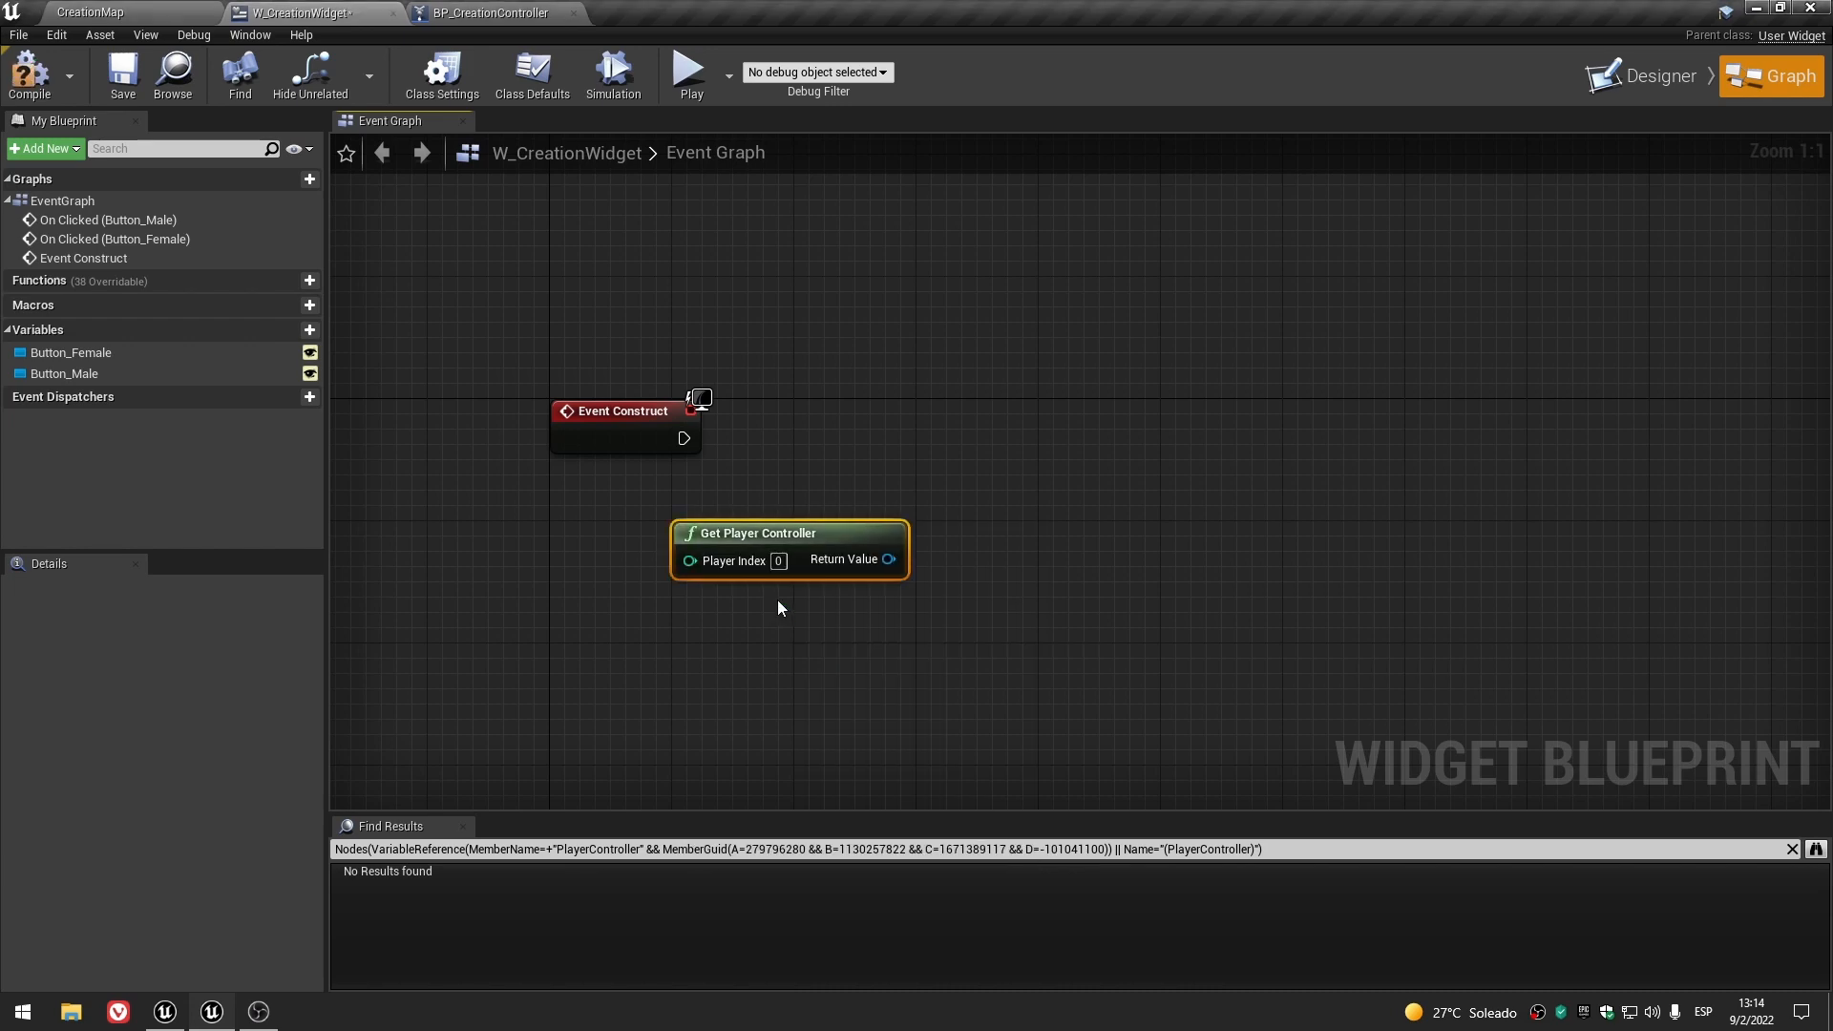
- Promote the Get Player Controller return value to a new variable named PlayerController
left_click_drag(783, 533, 687, 496)
left_click(813, 553)
left_click_drag(797, 528, 955, 411)
left_click(1057, 489)
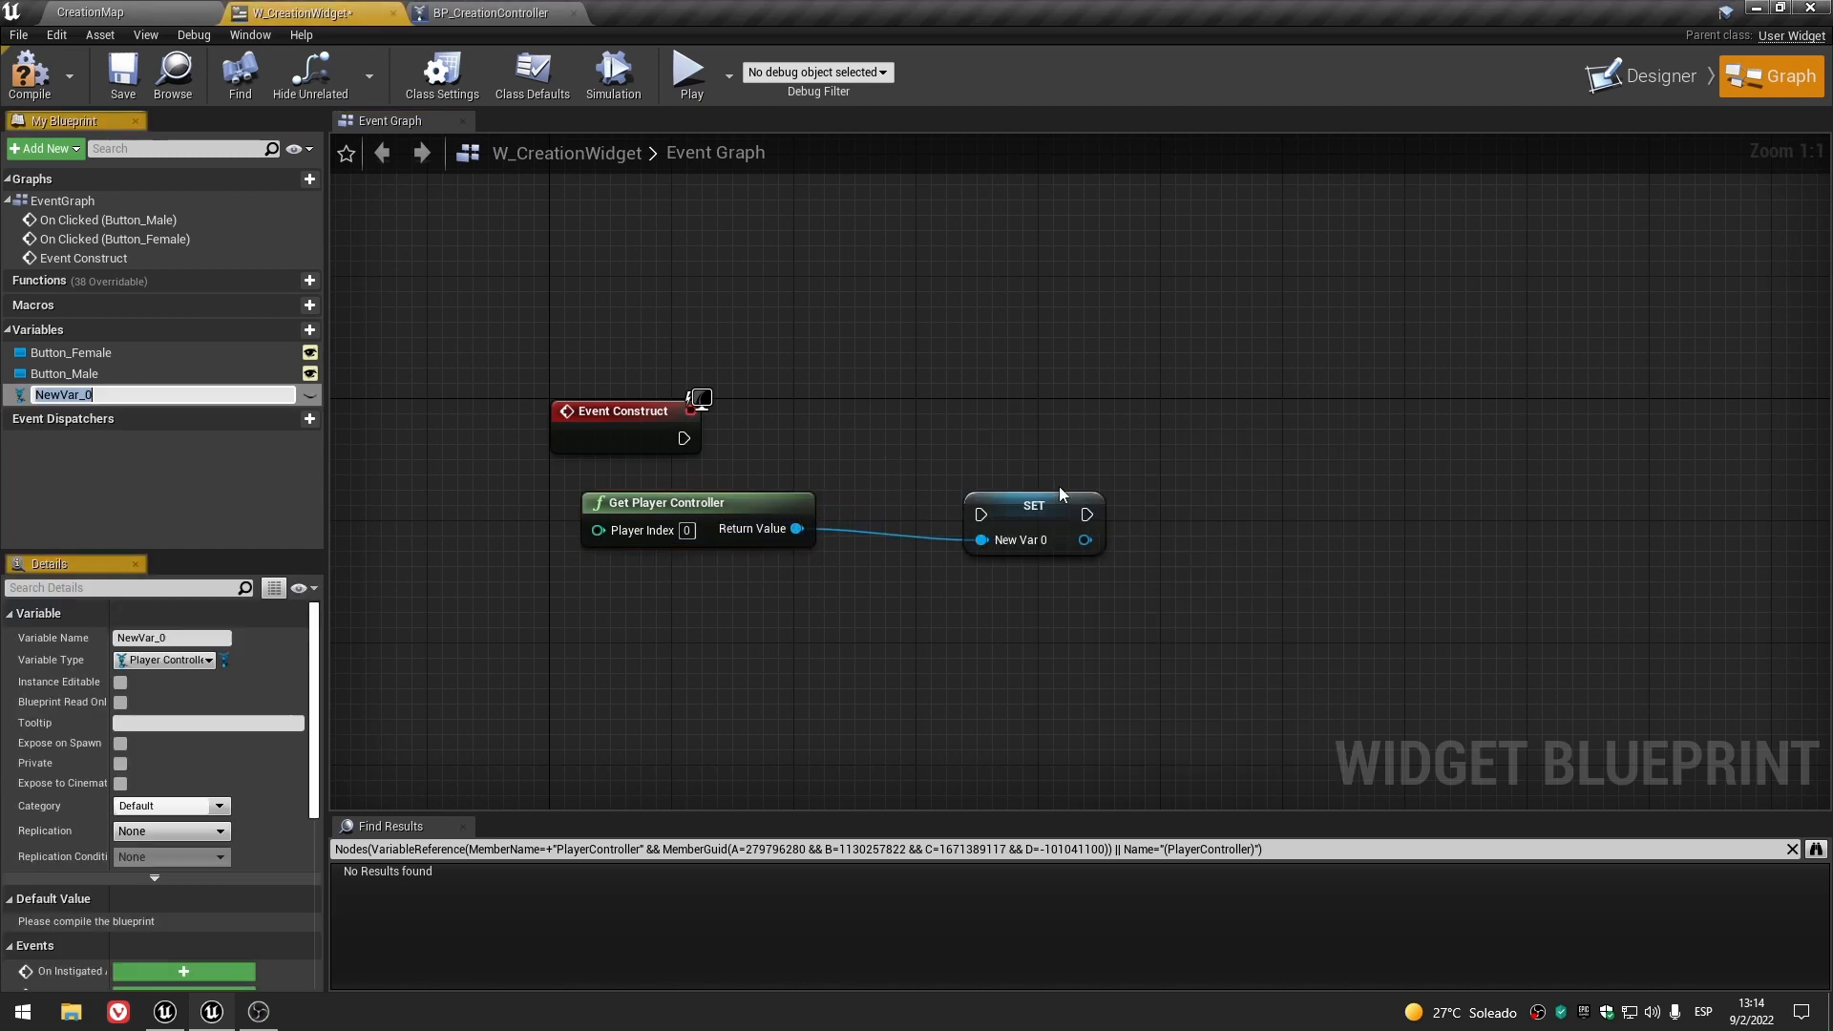
type("Pl")
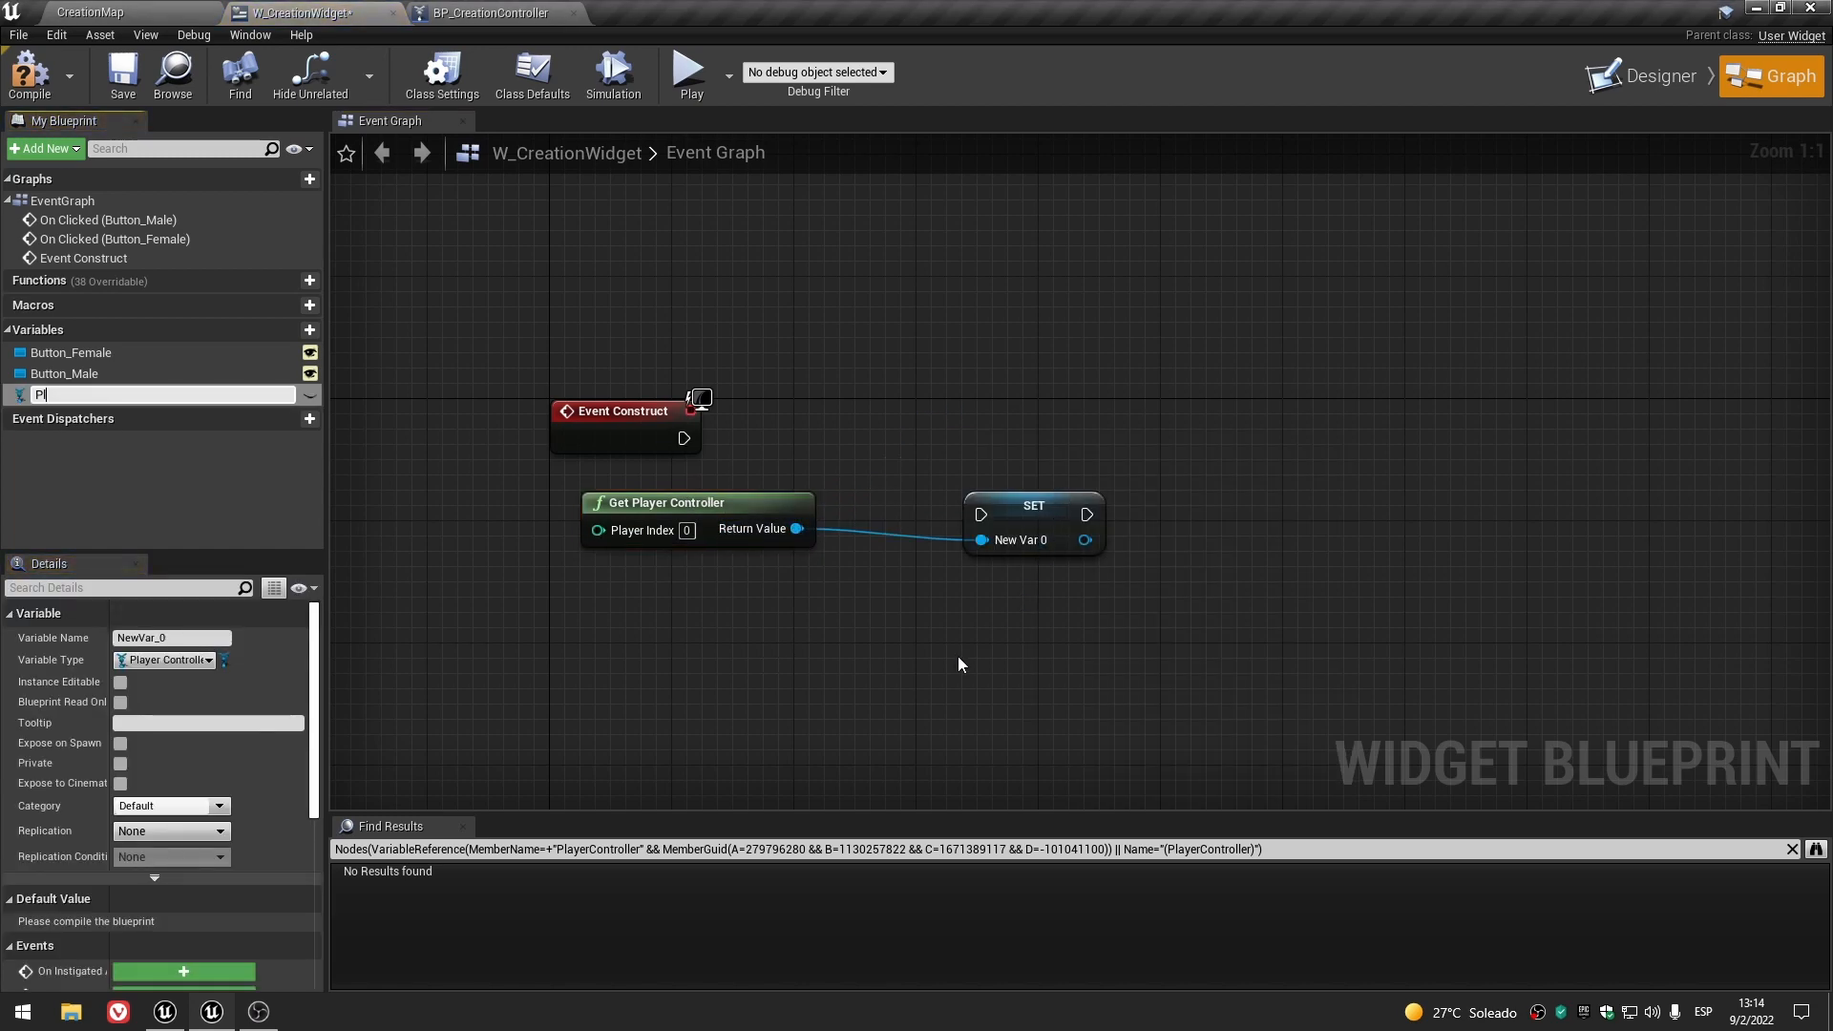
type("ayerController")
key("Return")
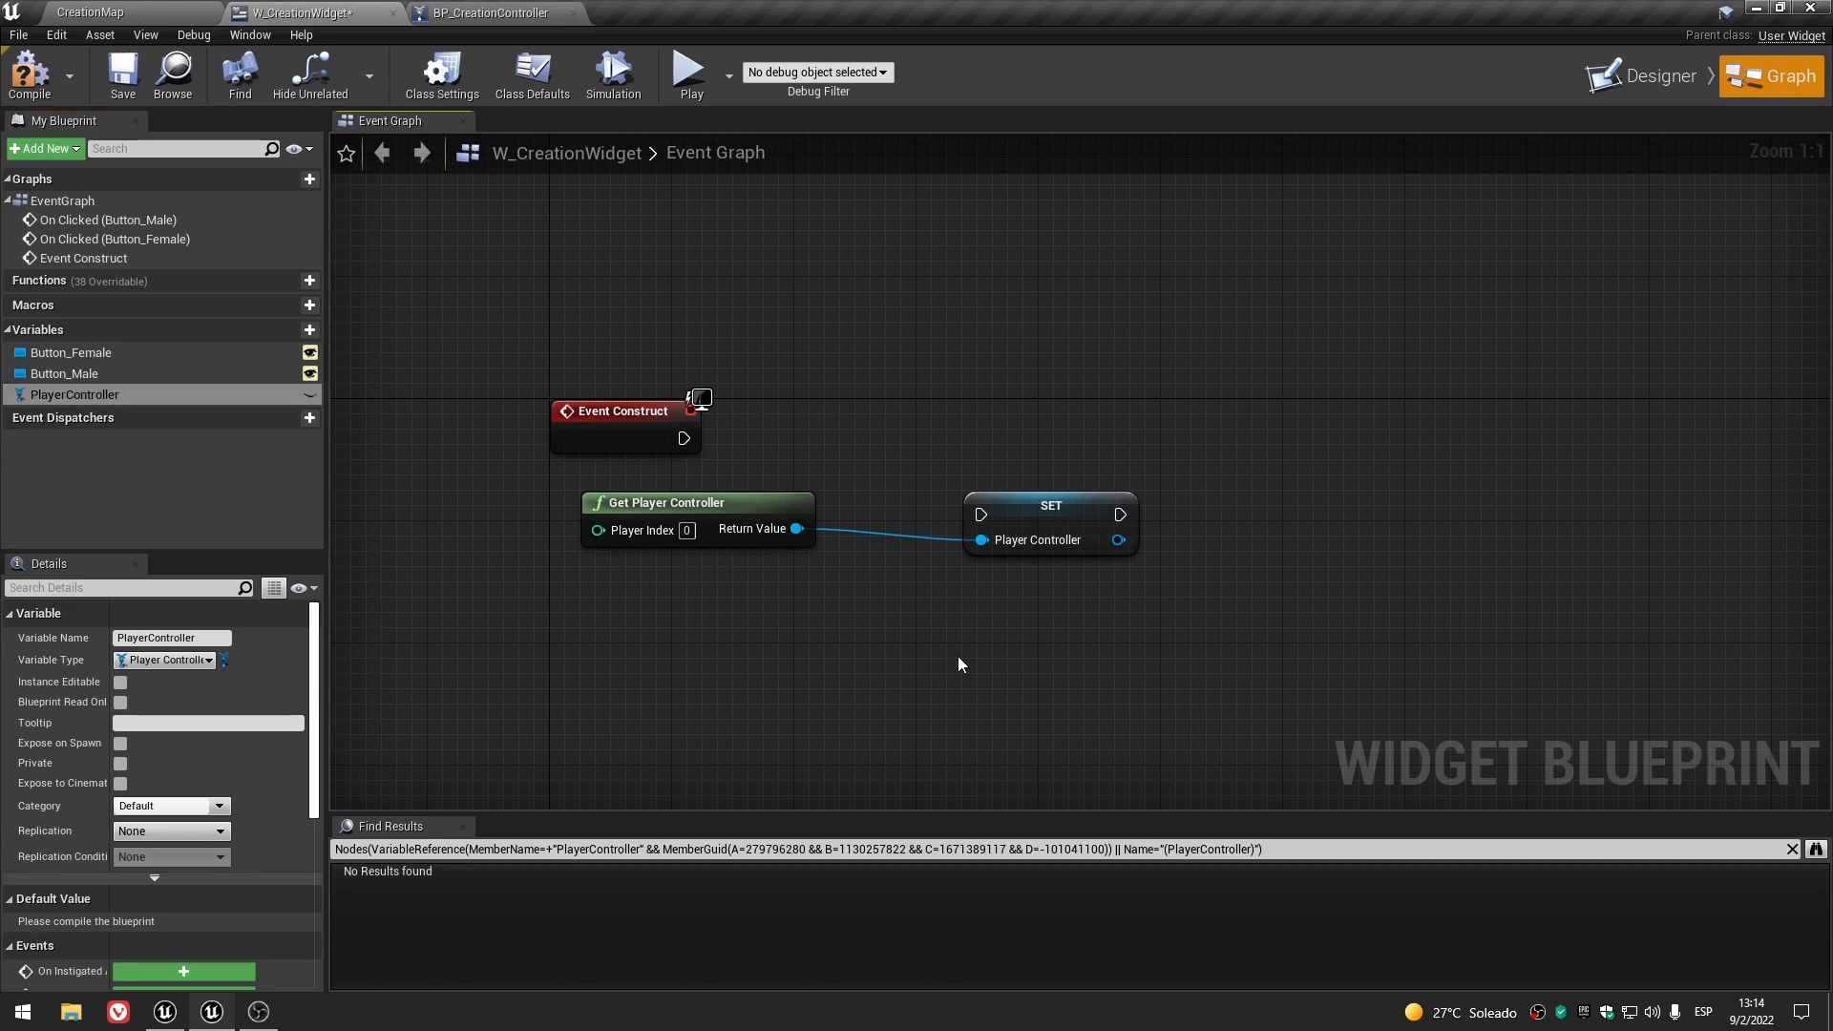
- Connect Event Construct to the PlayerController setter, line up the nodes compactly, and save the widget blueprint
left_click_drag(681, 437, 1064, 433)
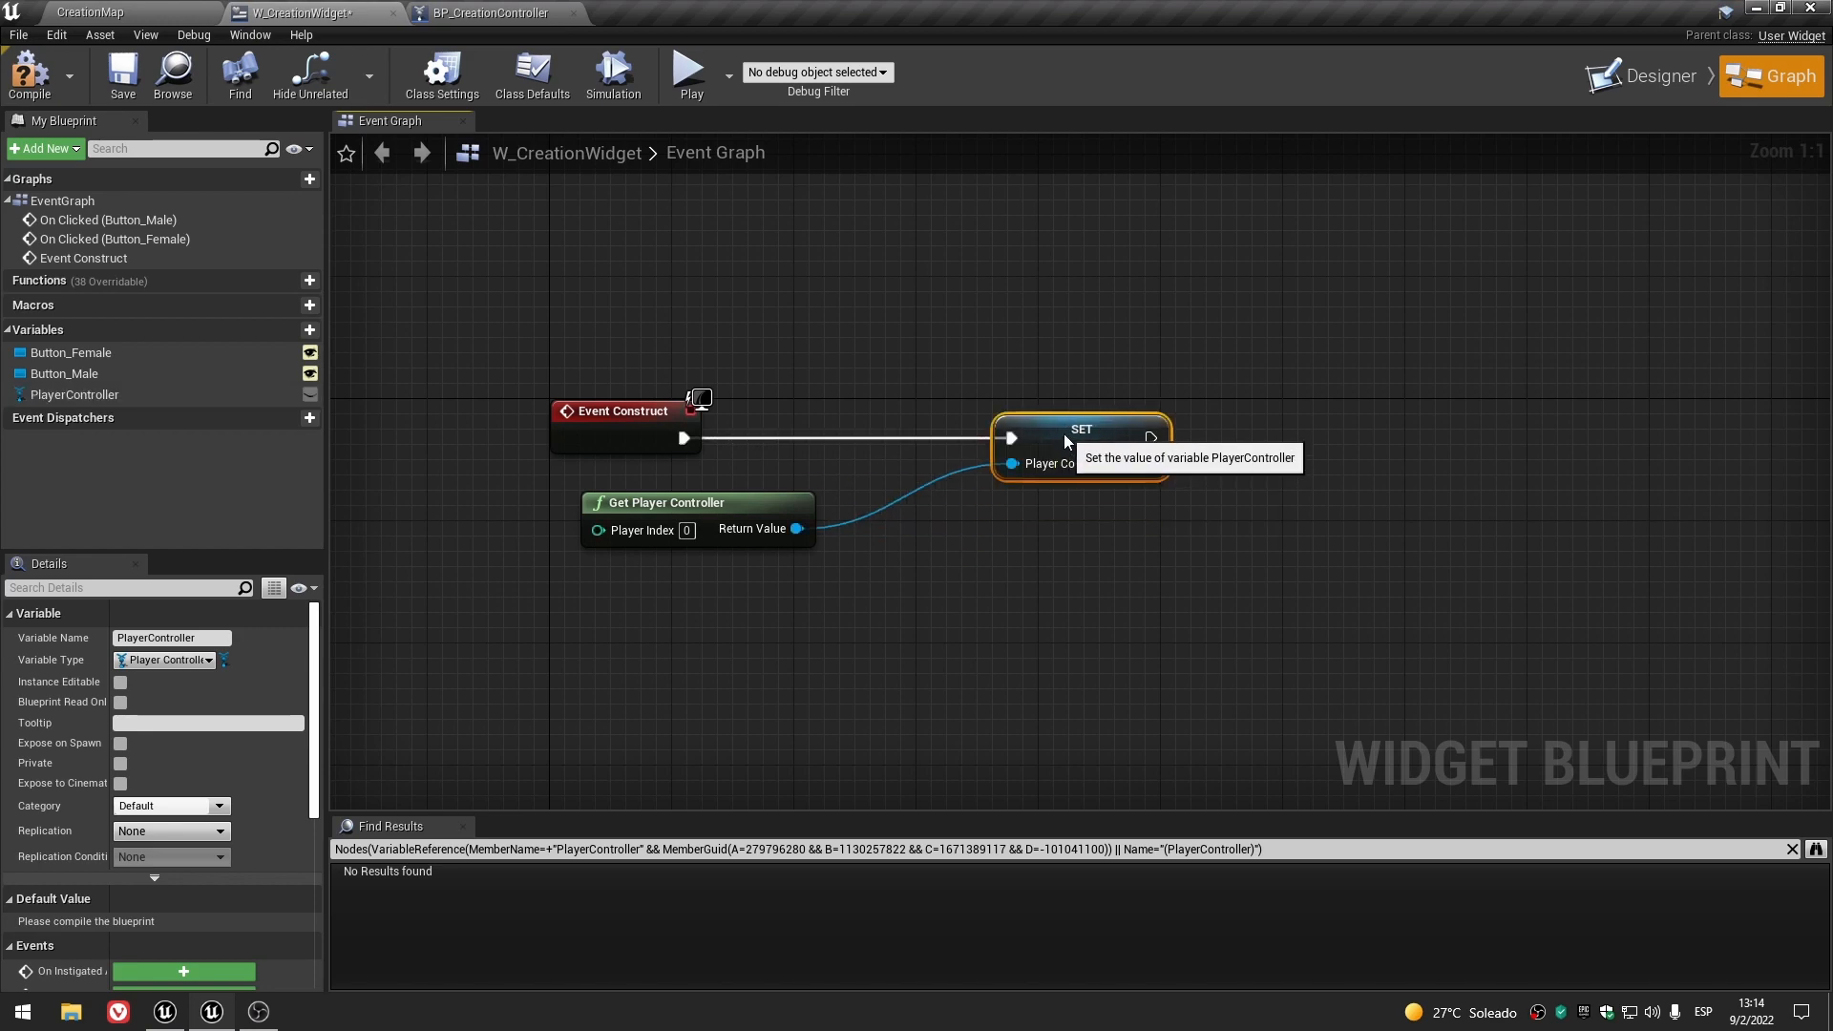
left_click(1033, 576)
right_click_drag(1044, 584, 907, 588)
left_click_drag(516, 498, 501, 497)
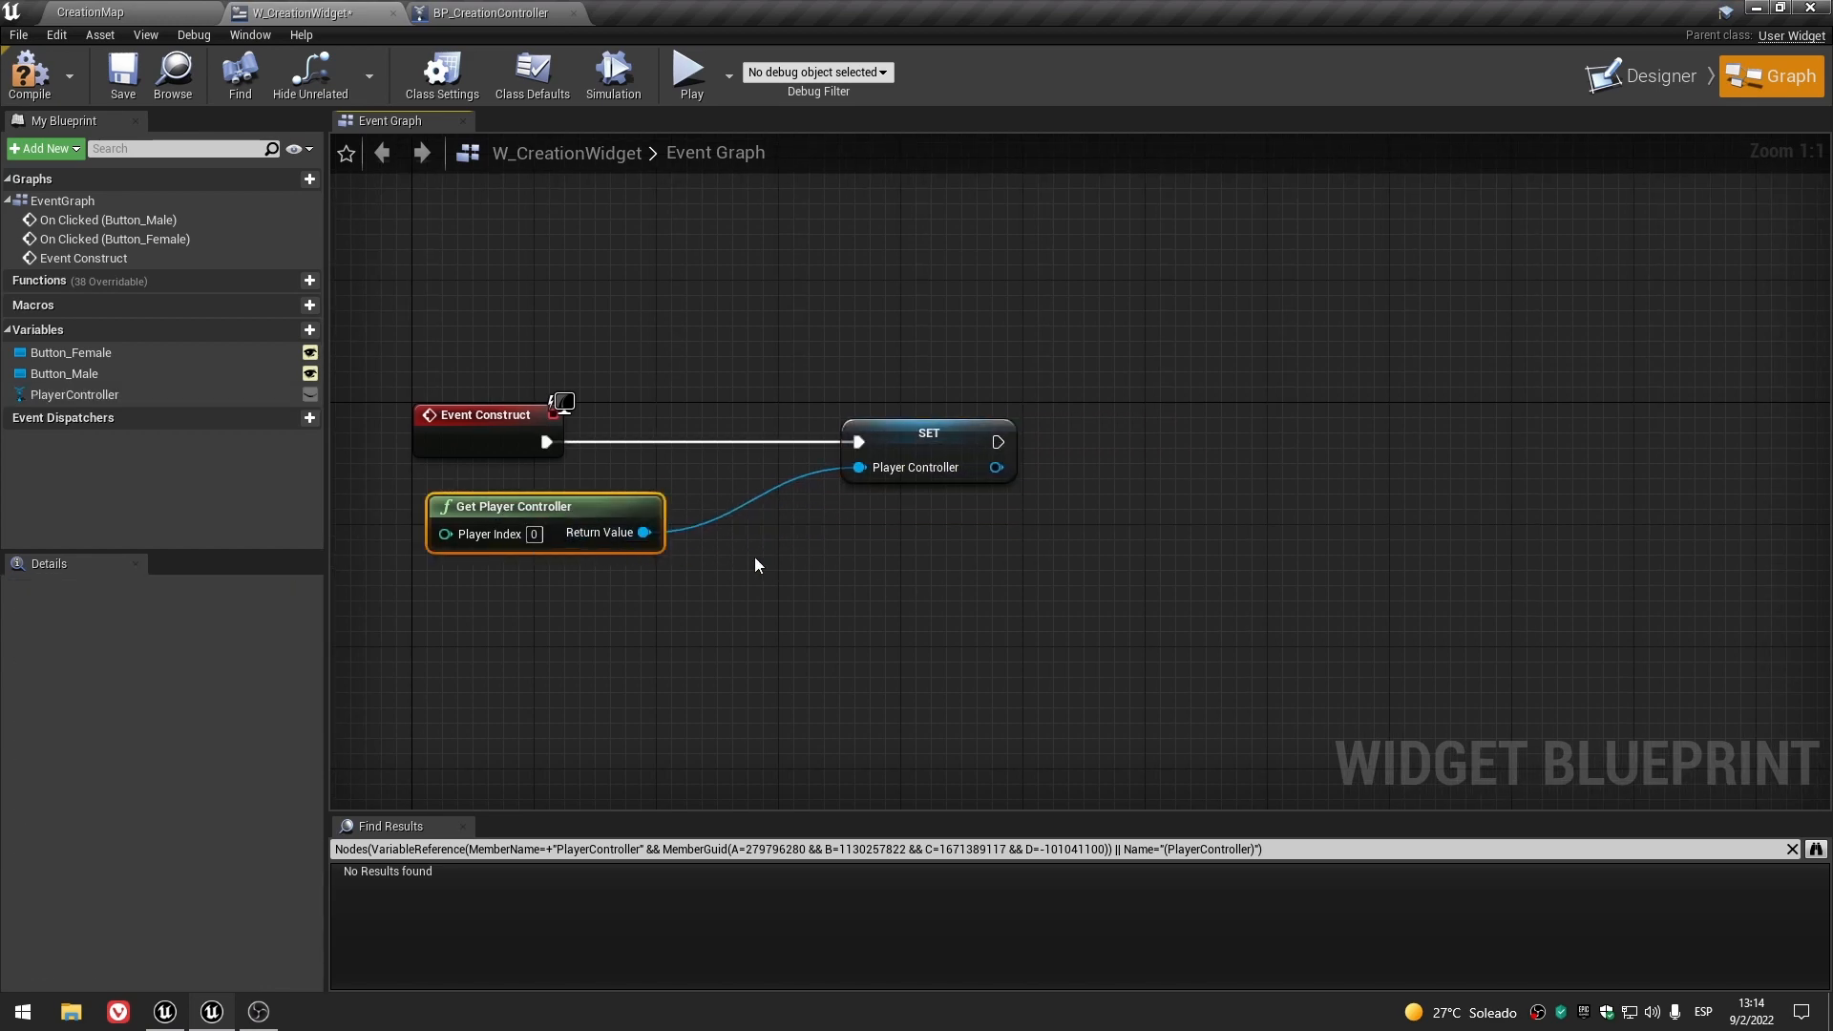
left_click(111, 76)
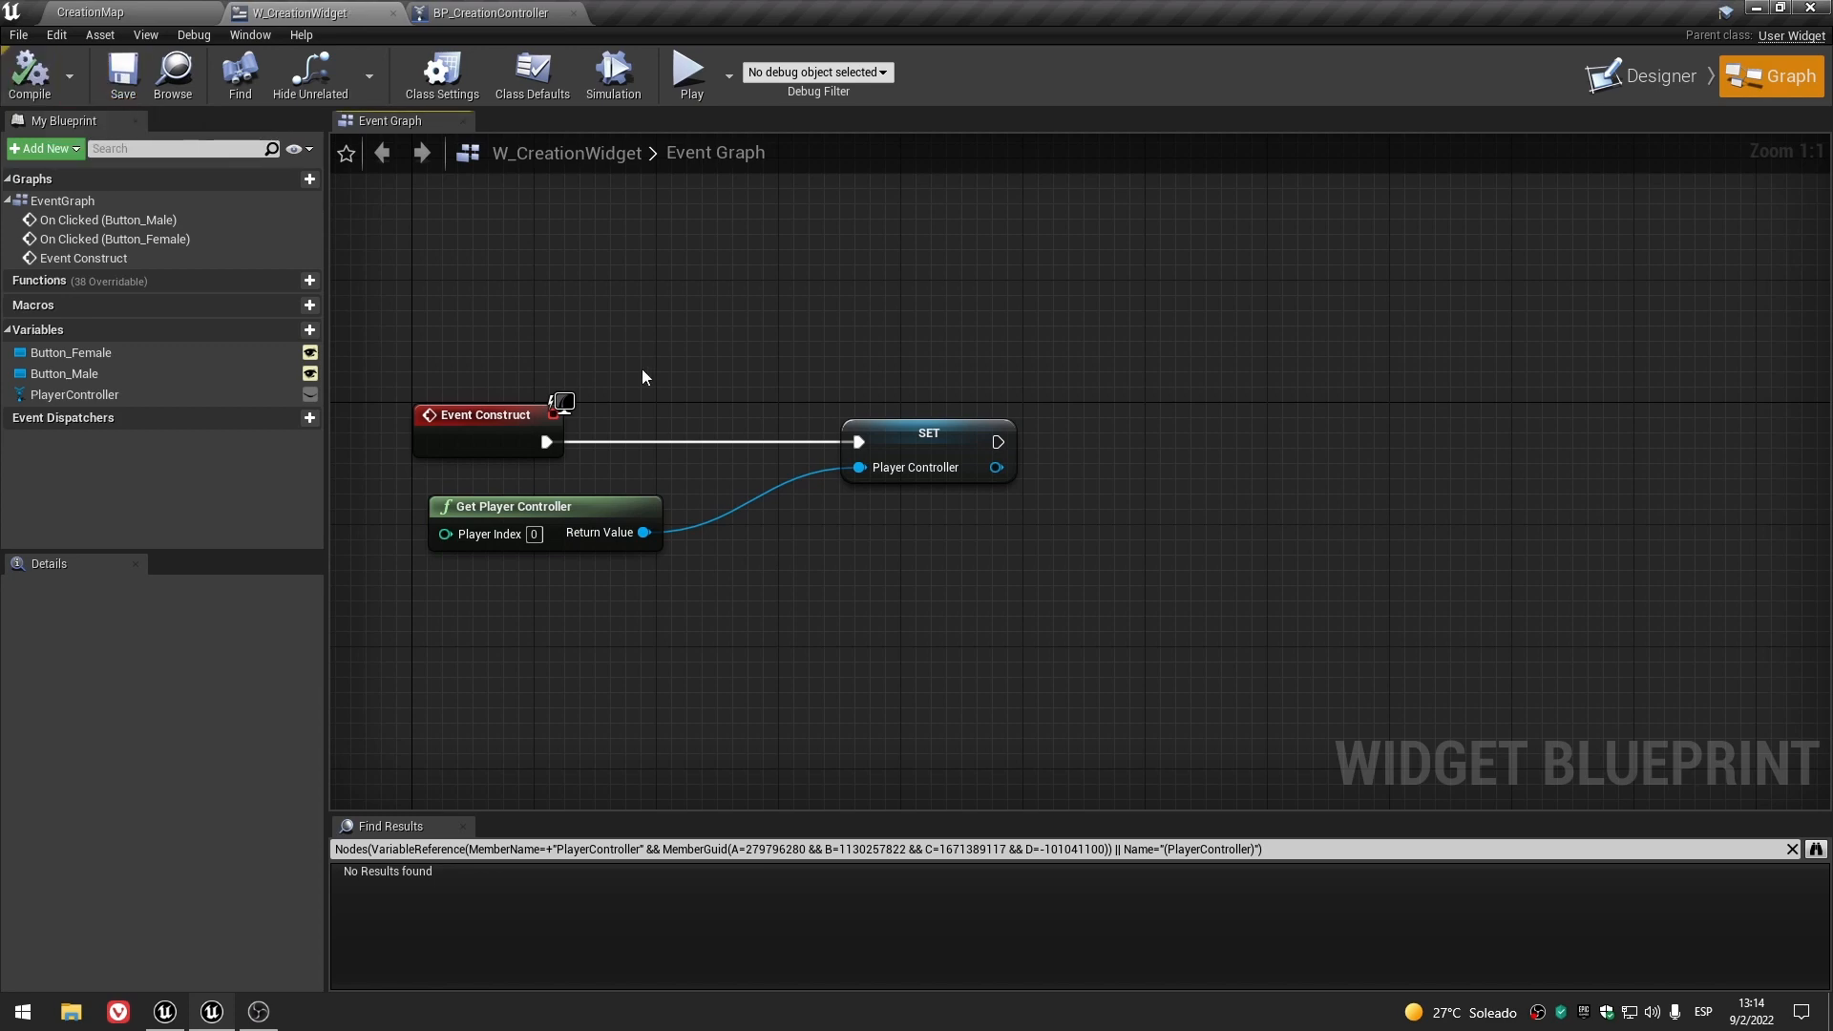
left_click_drag(929, 438, 867, 438)
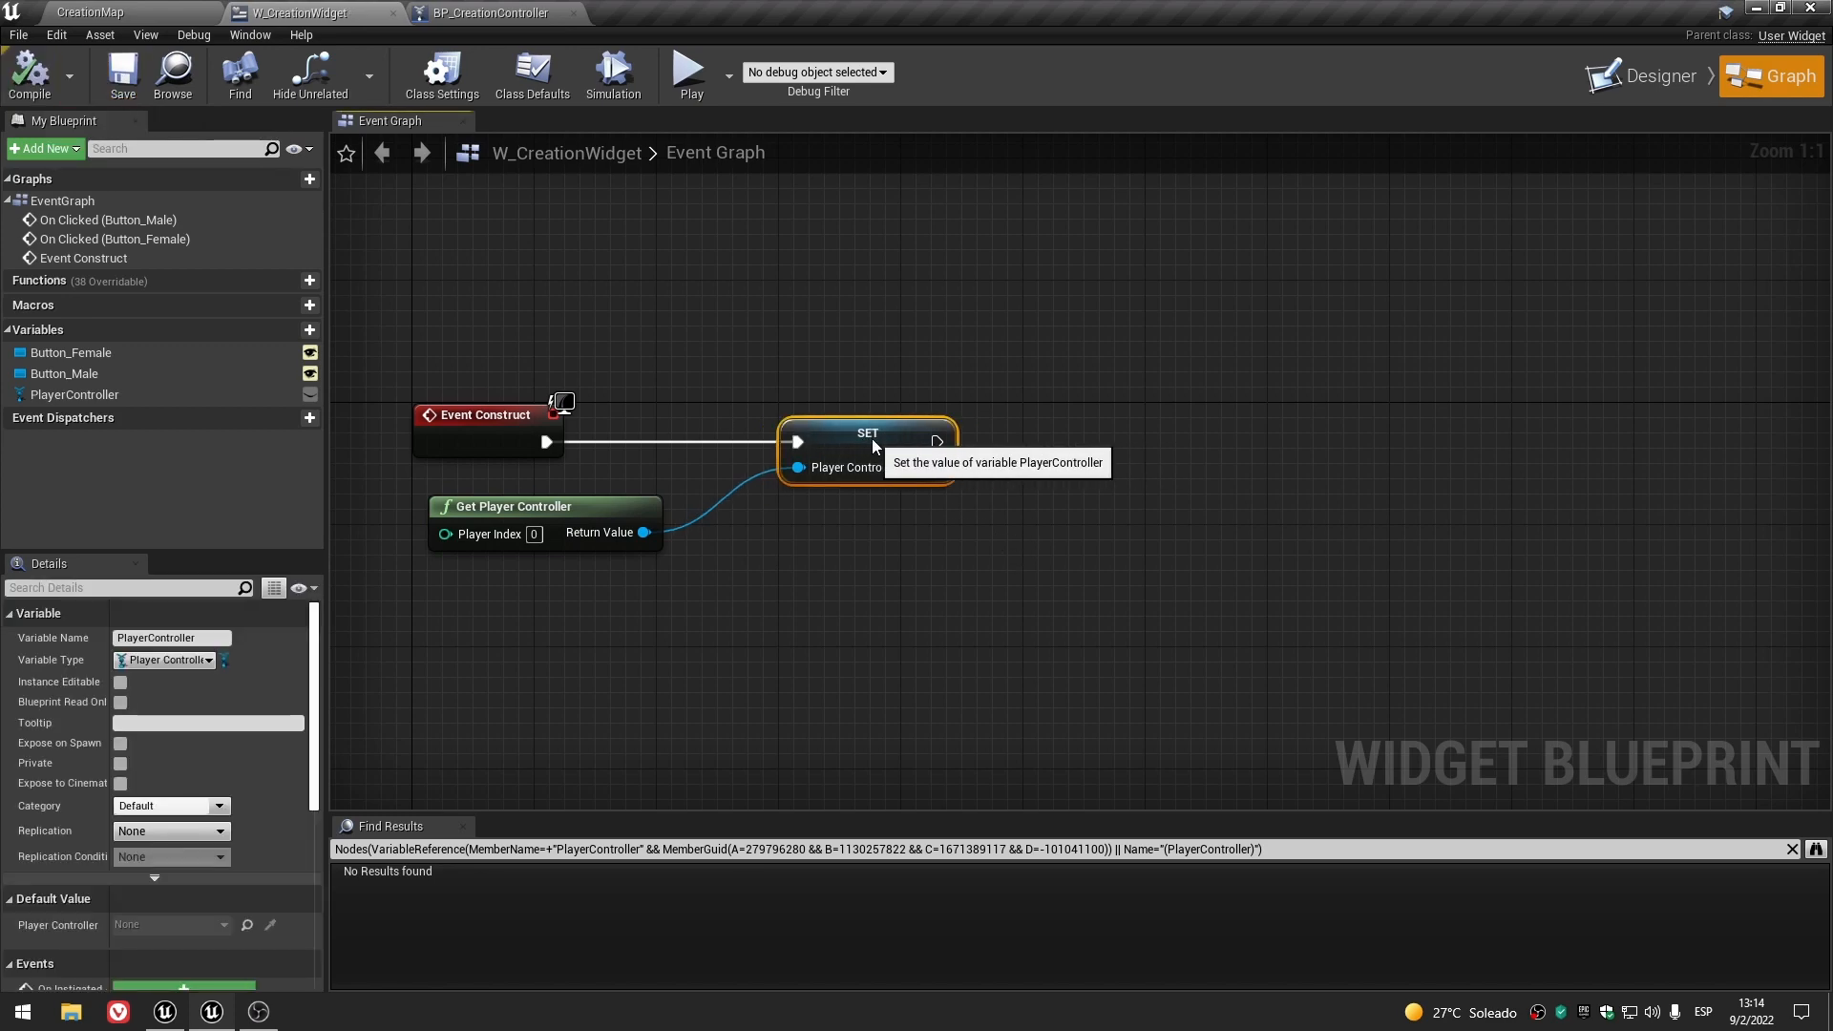
left_click(922, 555)
scroll(1174, 574, "down", 3)
right_click_drag(1174, 574, 854, 569)
scroll(697, 577, "up", 3)
scroll(929, 573, "down", 2)
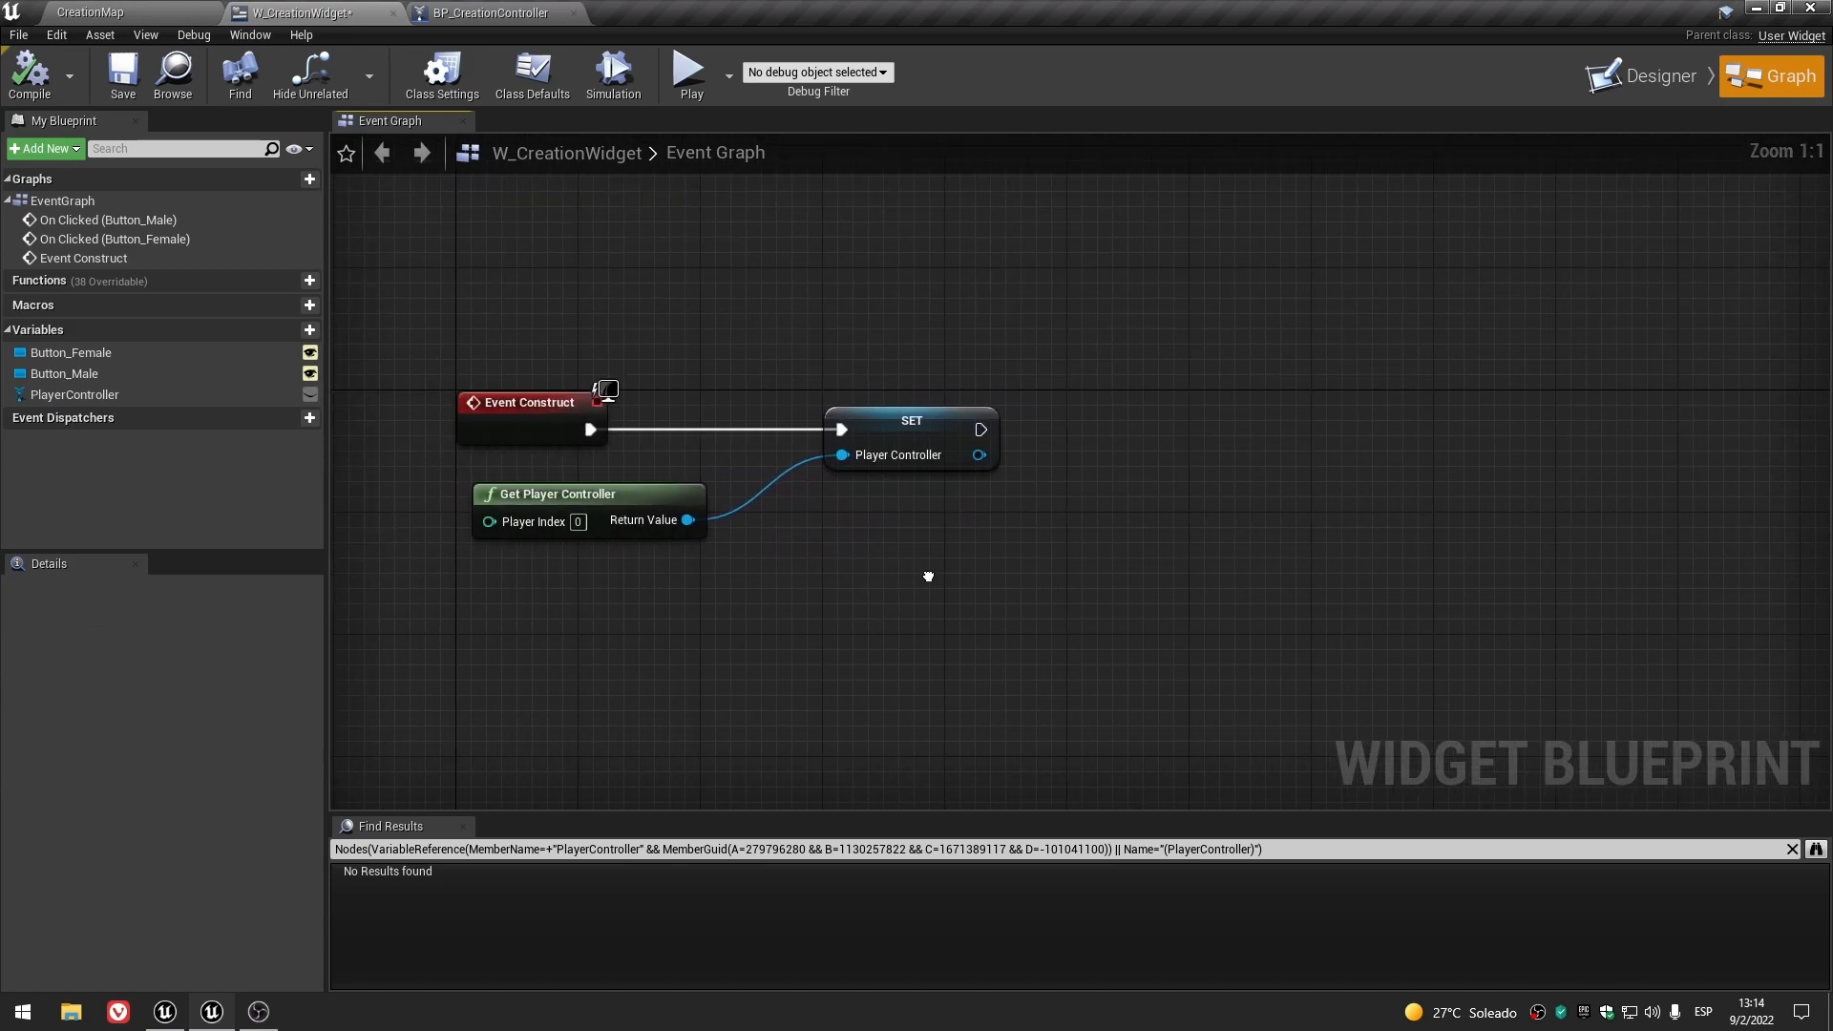
scroll(989, 542, "up", 2)
right_click_drag(876, 535, 878, 532)
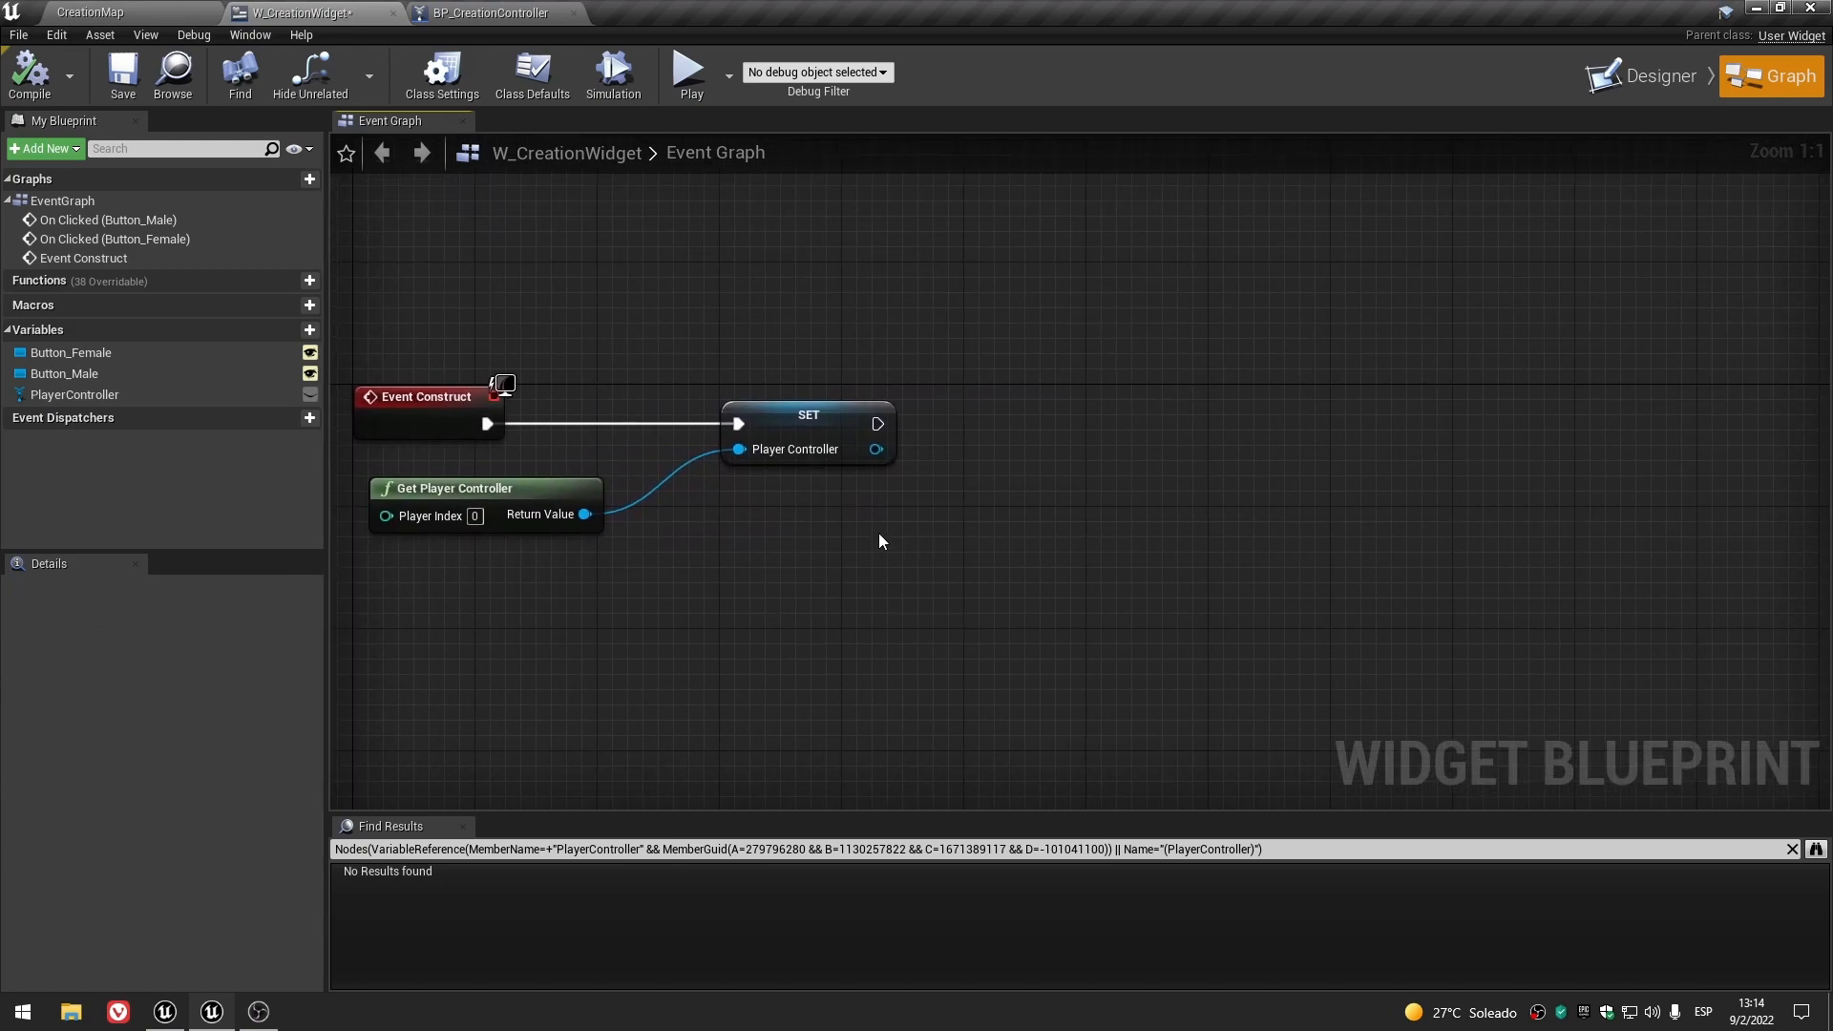
- Examine the BP_CreationController event graph and its BPC_CharacterCreation component, and locate that component's asset in the Core folder
left_click(488, 7)
scroll(796, 599, "down", 6)
right_click_drag(695, 658, 879, 595)
scroll(880, 596, "up", 2)
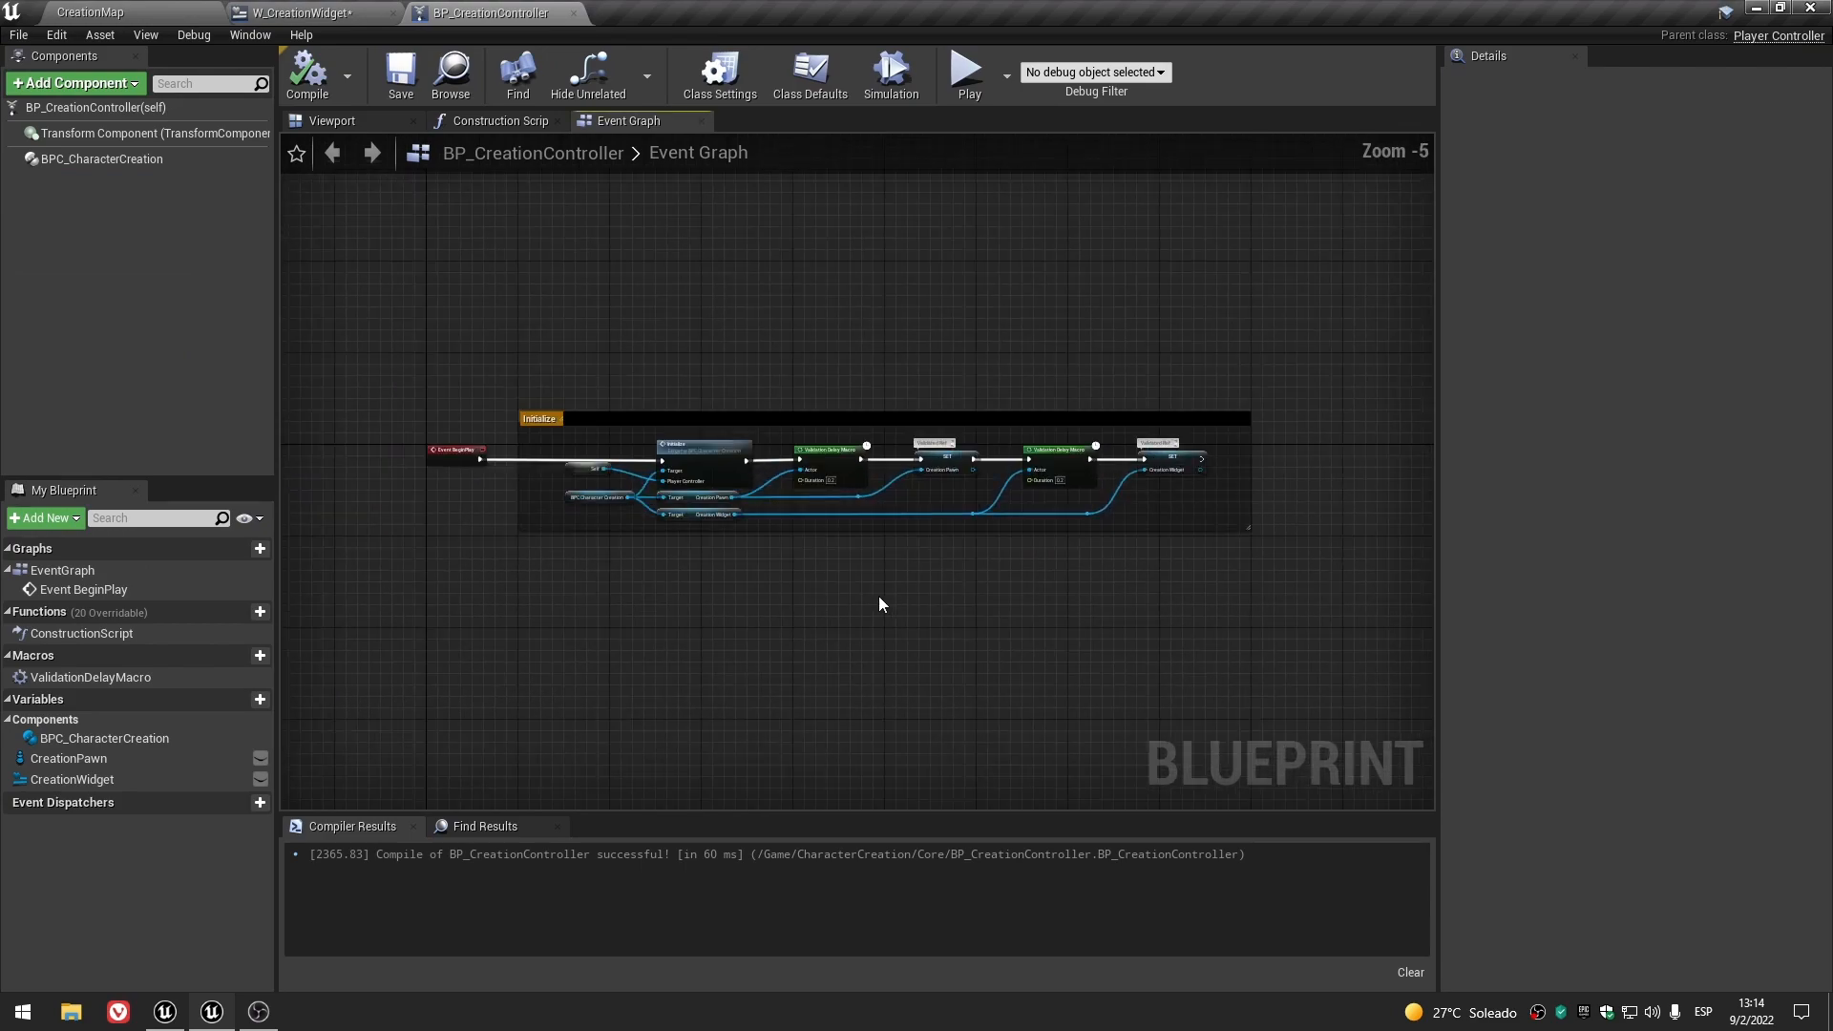
left_click(129, 164)
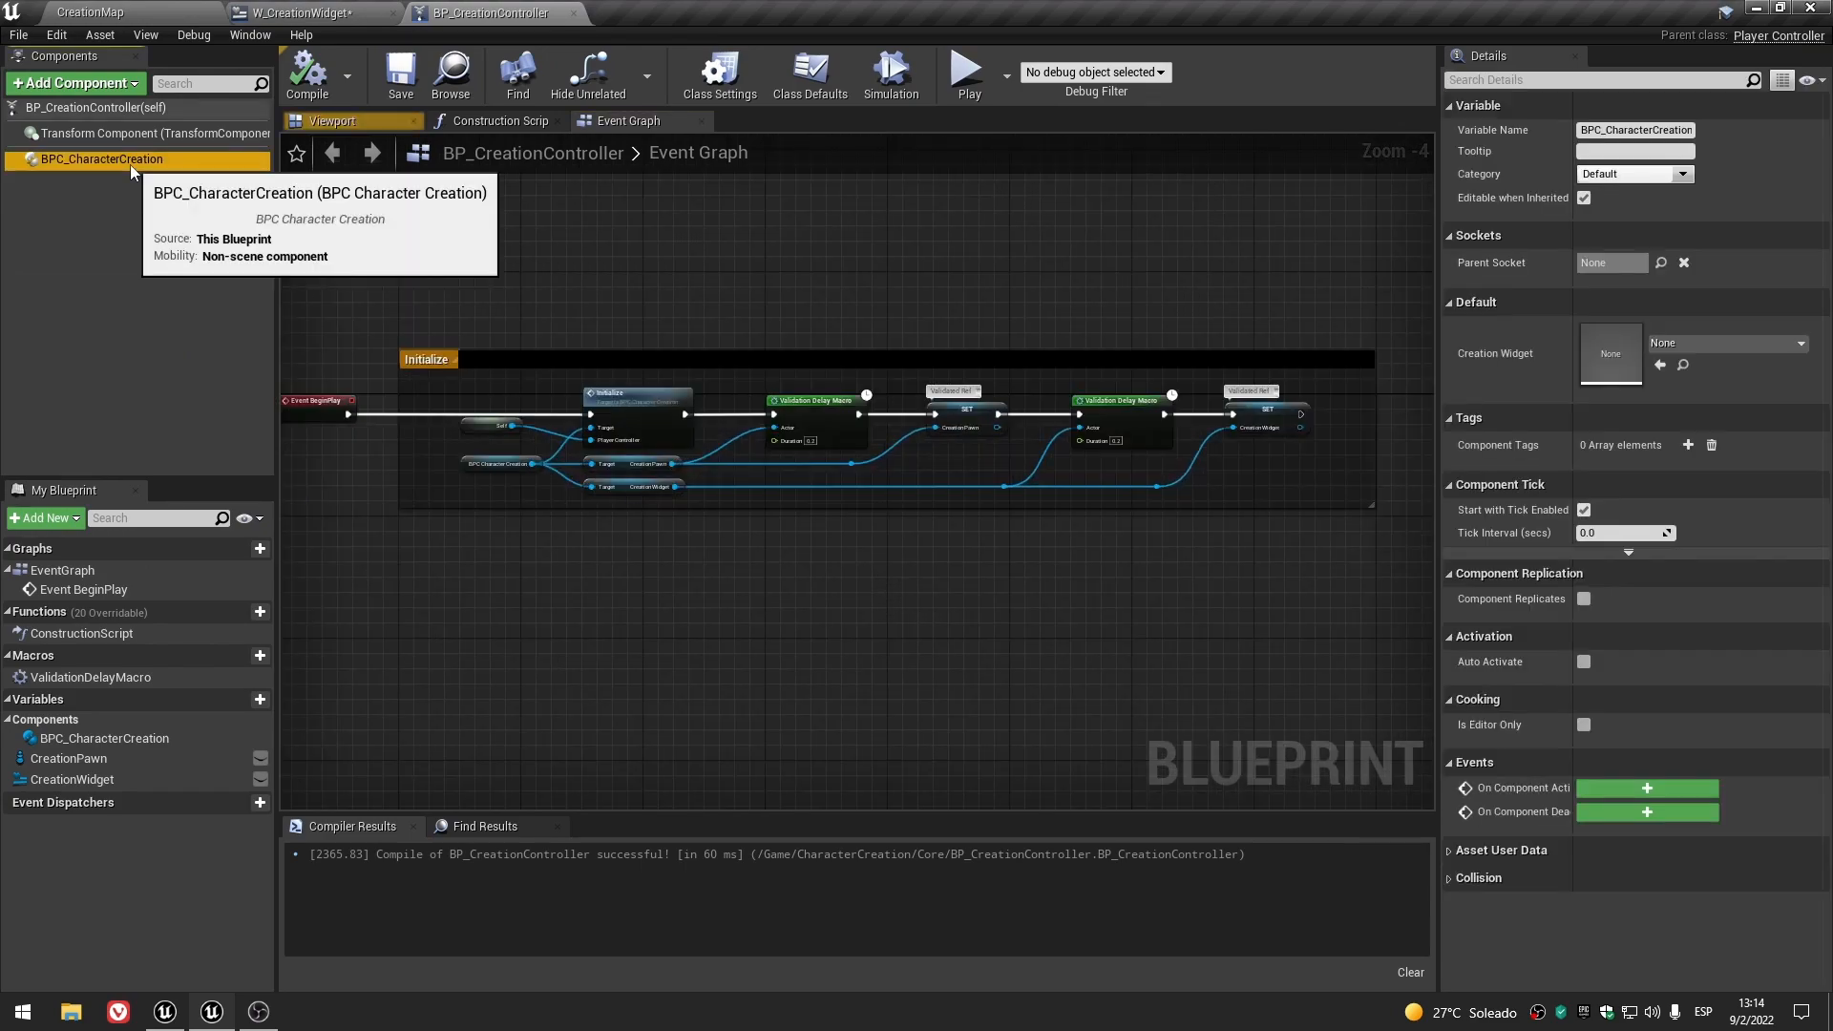
left_click(153, 9)
left_click(454, 798)
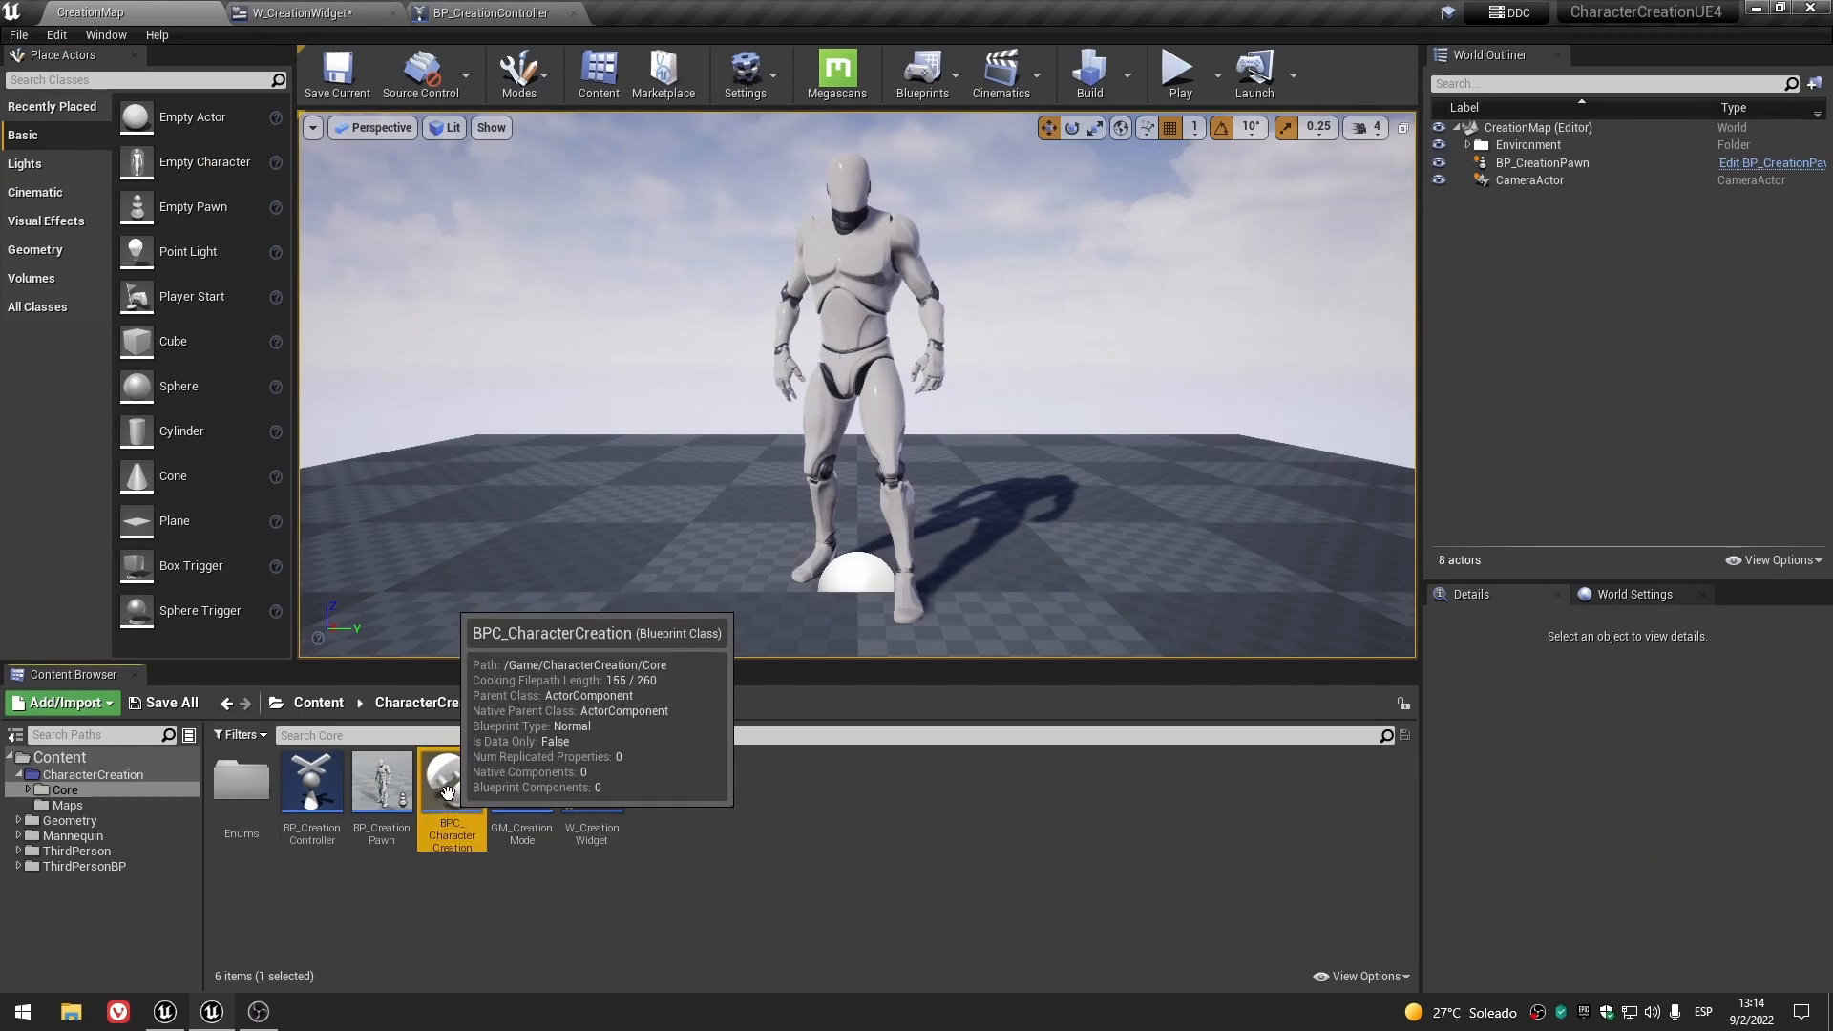
left_click(490, 13)
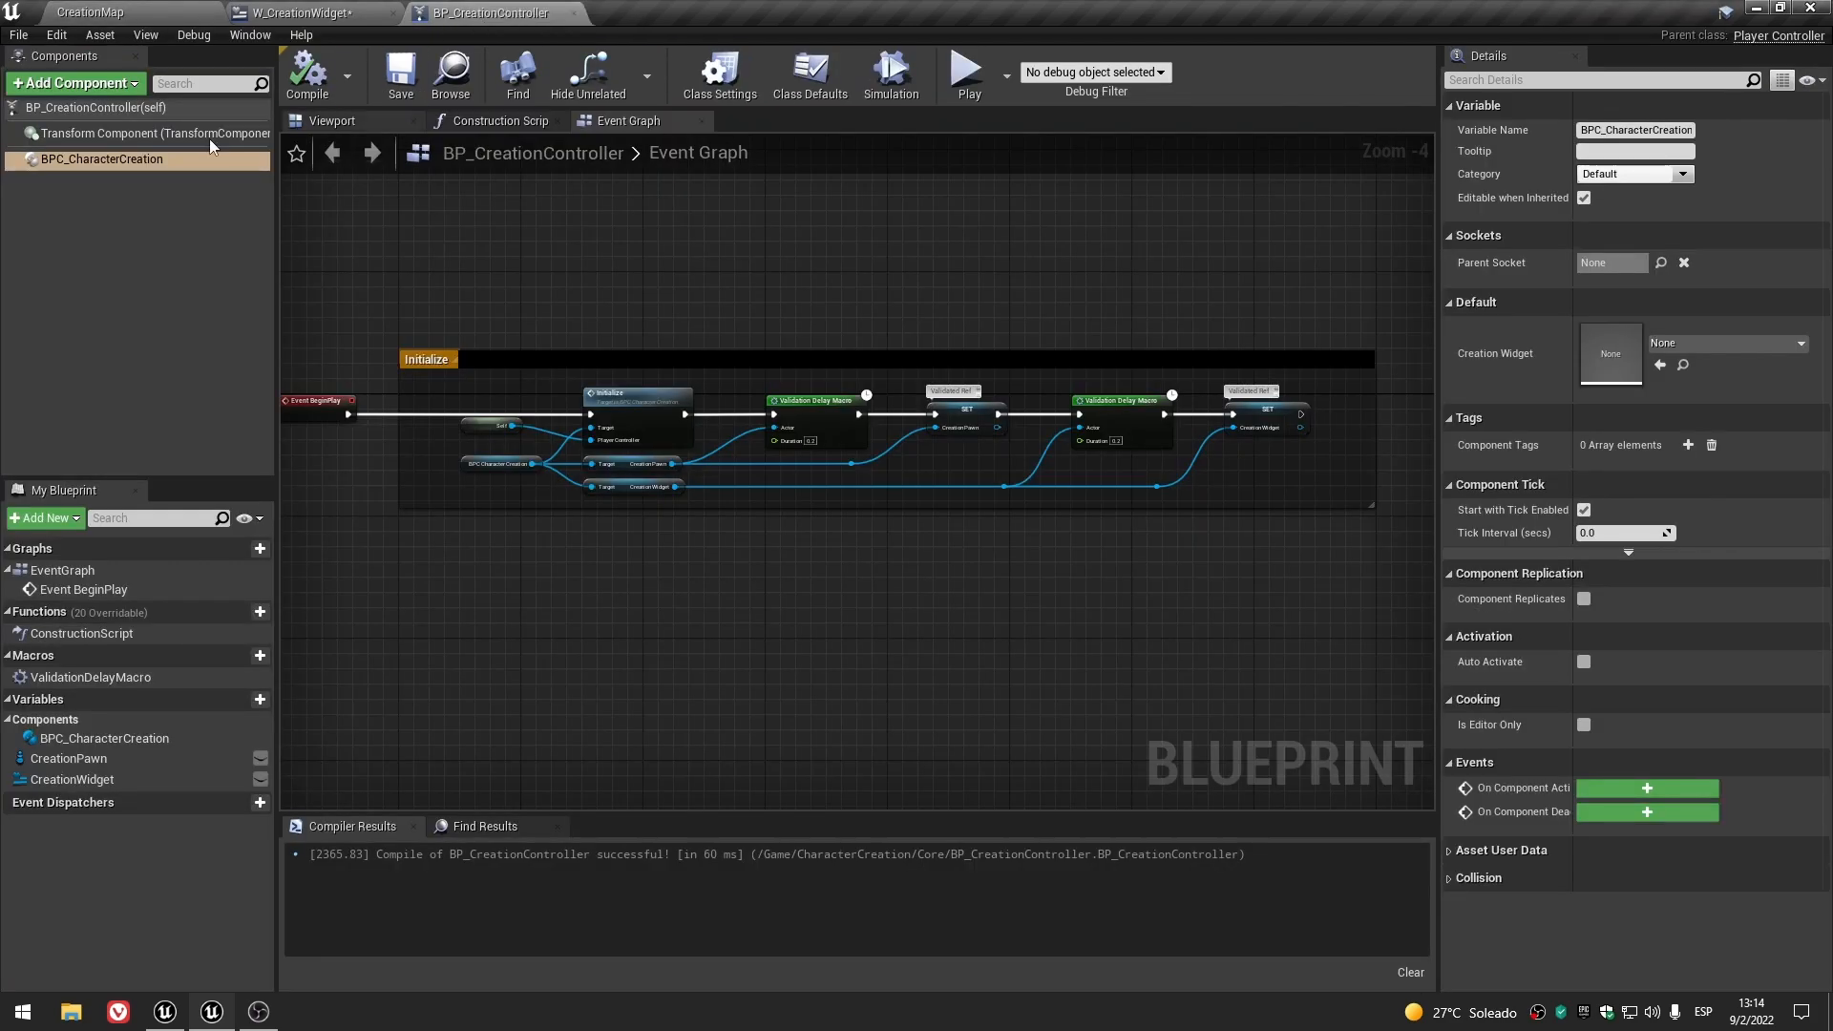
left_click(118, 160)
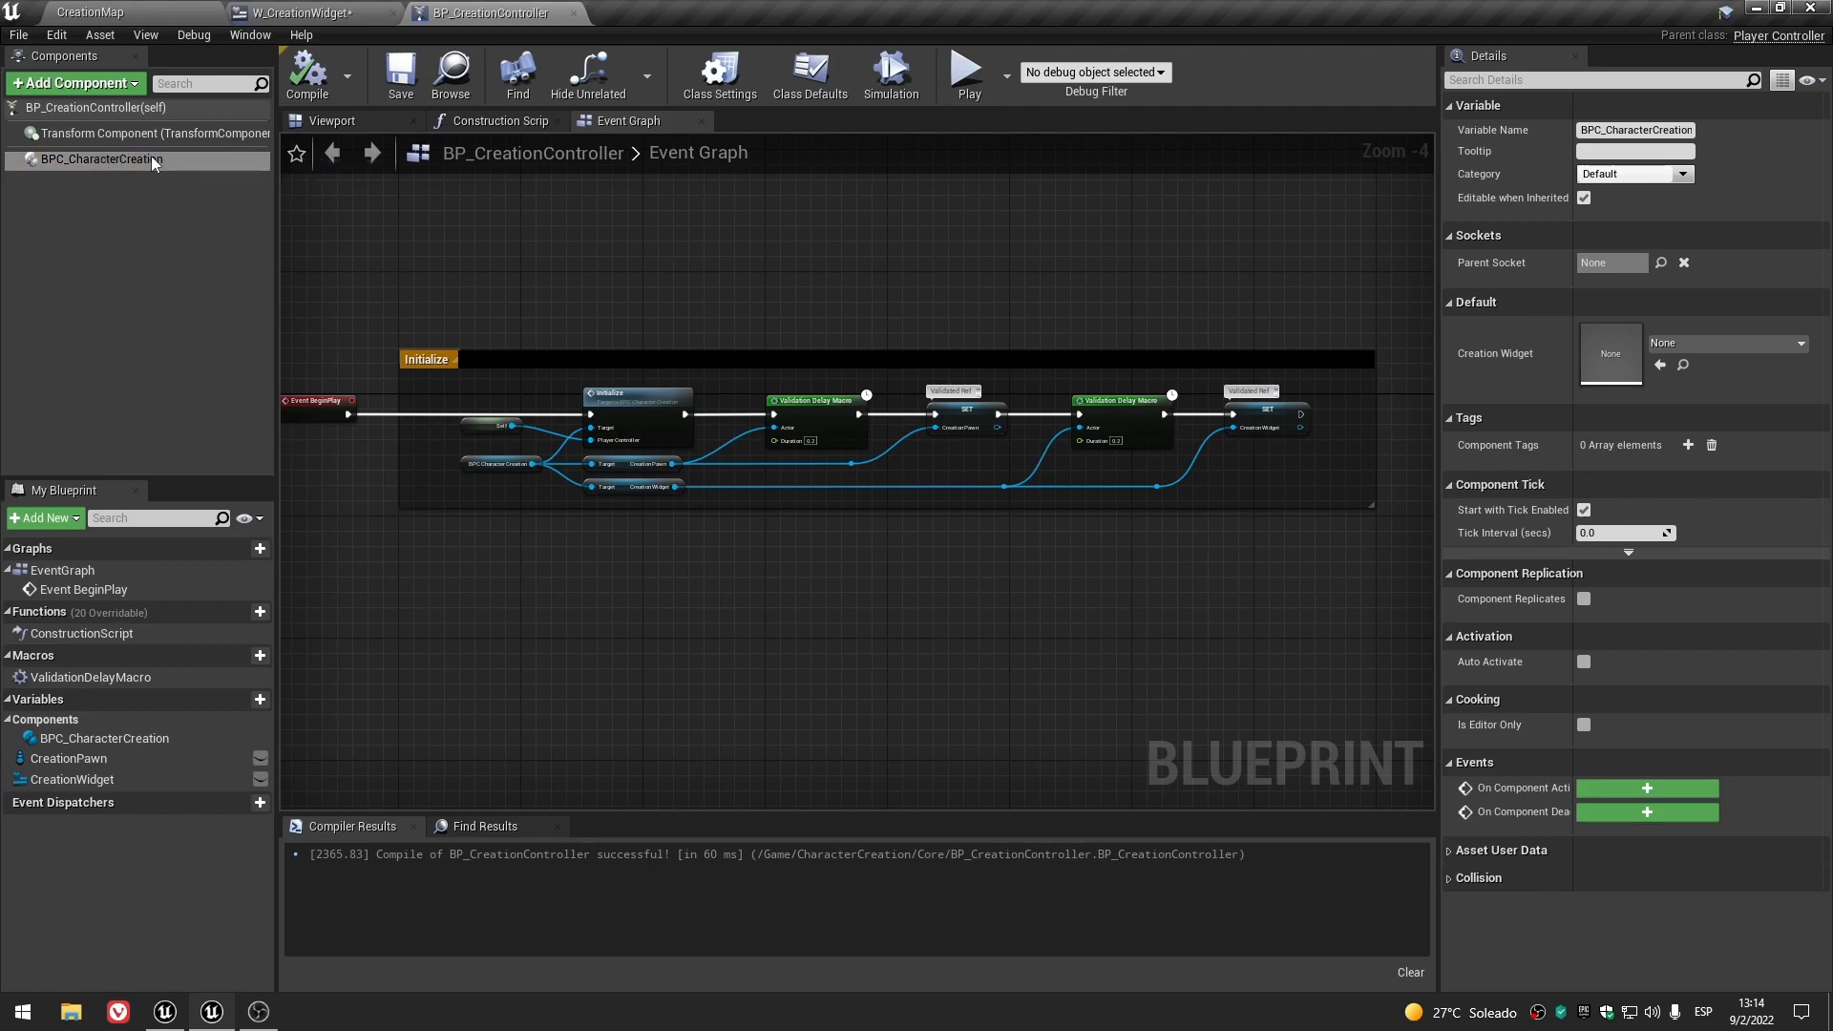
- Open the BPC_CharacterCreation blueprint, look over its Initialize function graph, and close it again
left_click(92, 12)
double_click(459, 810)
scroll(624, 763, "down", 5)
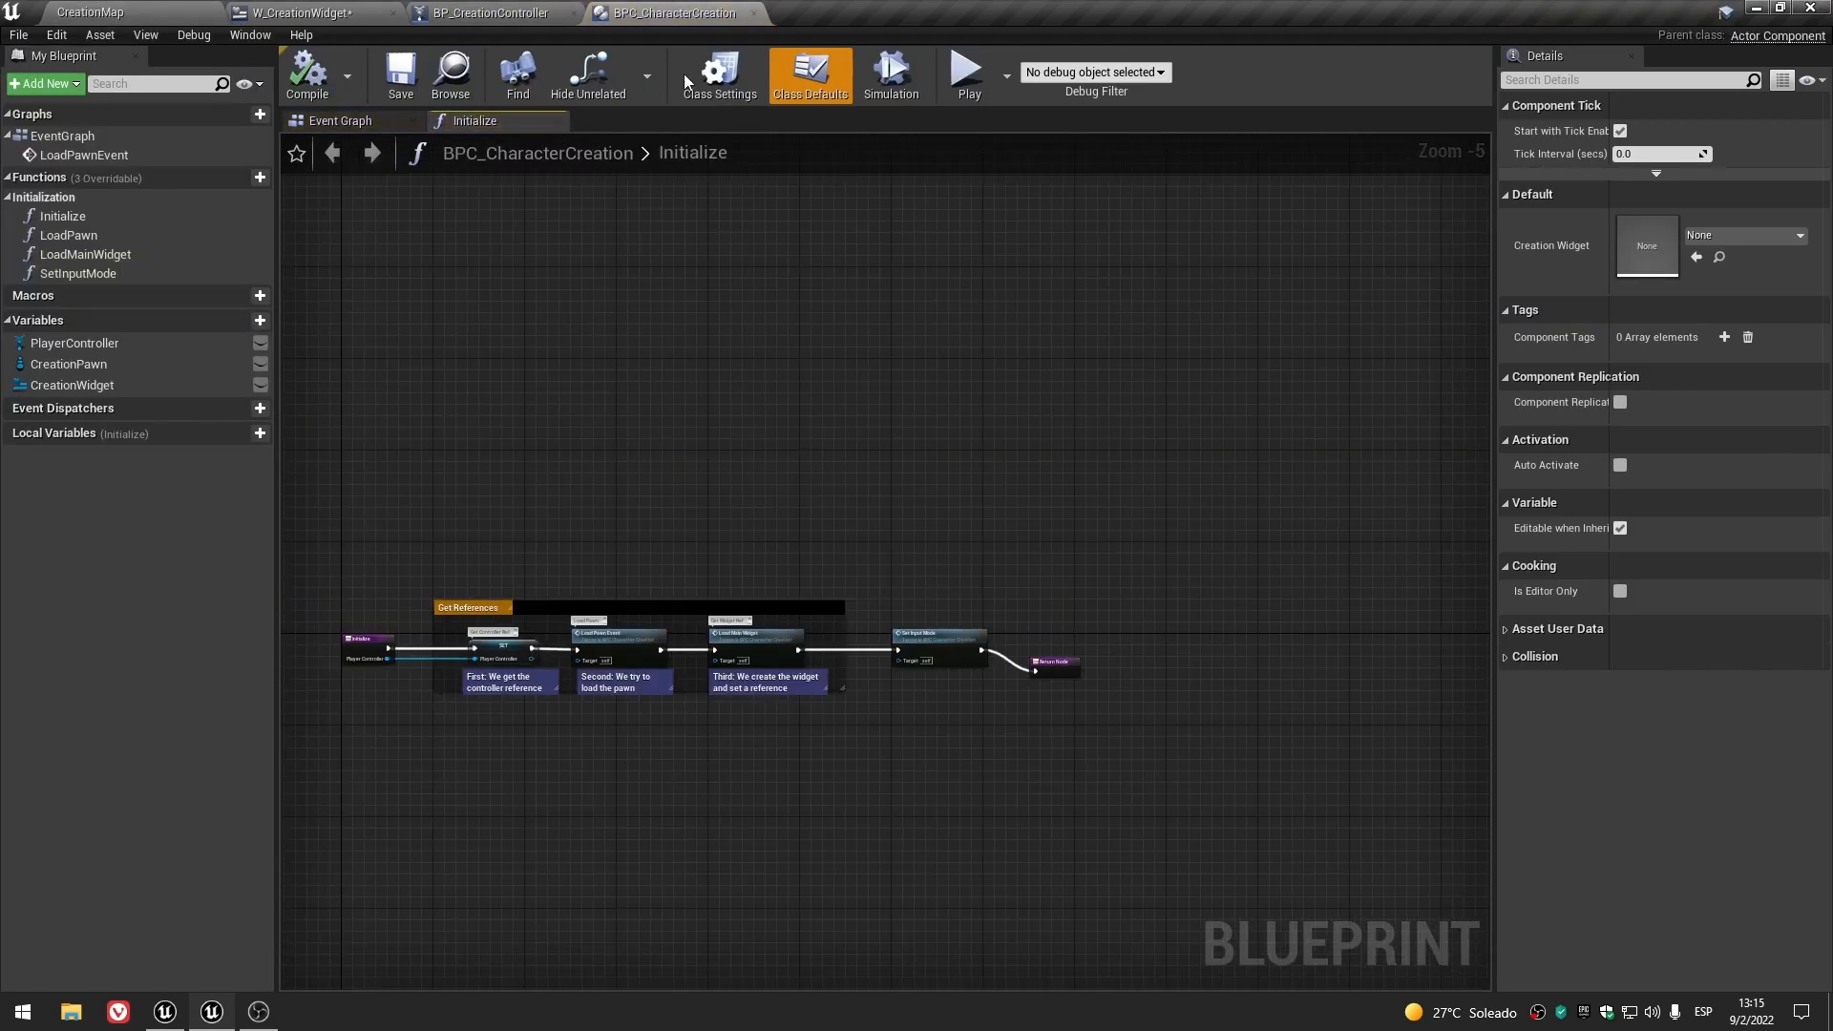
left_click(753, 13)
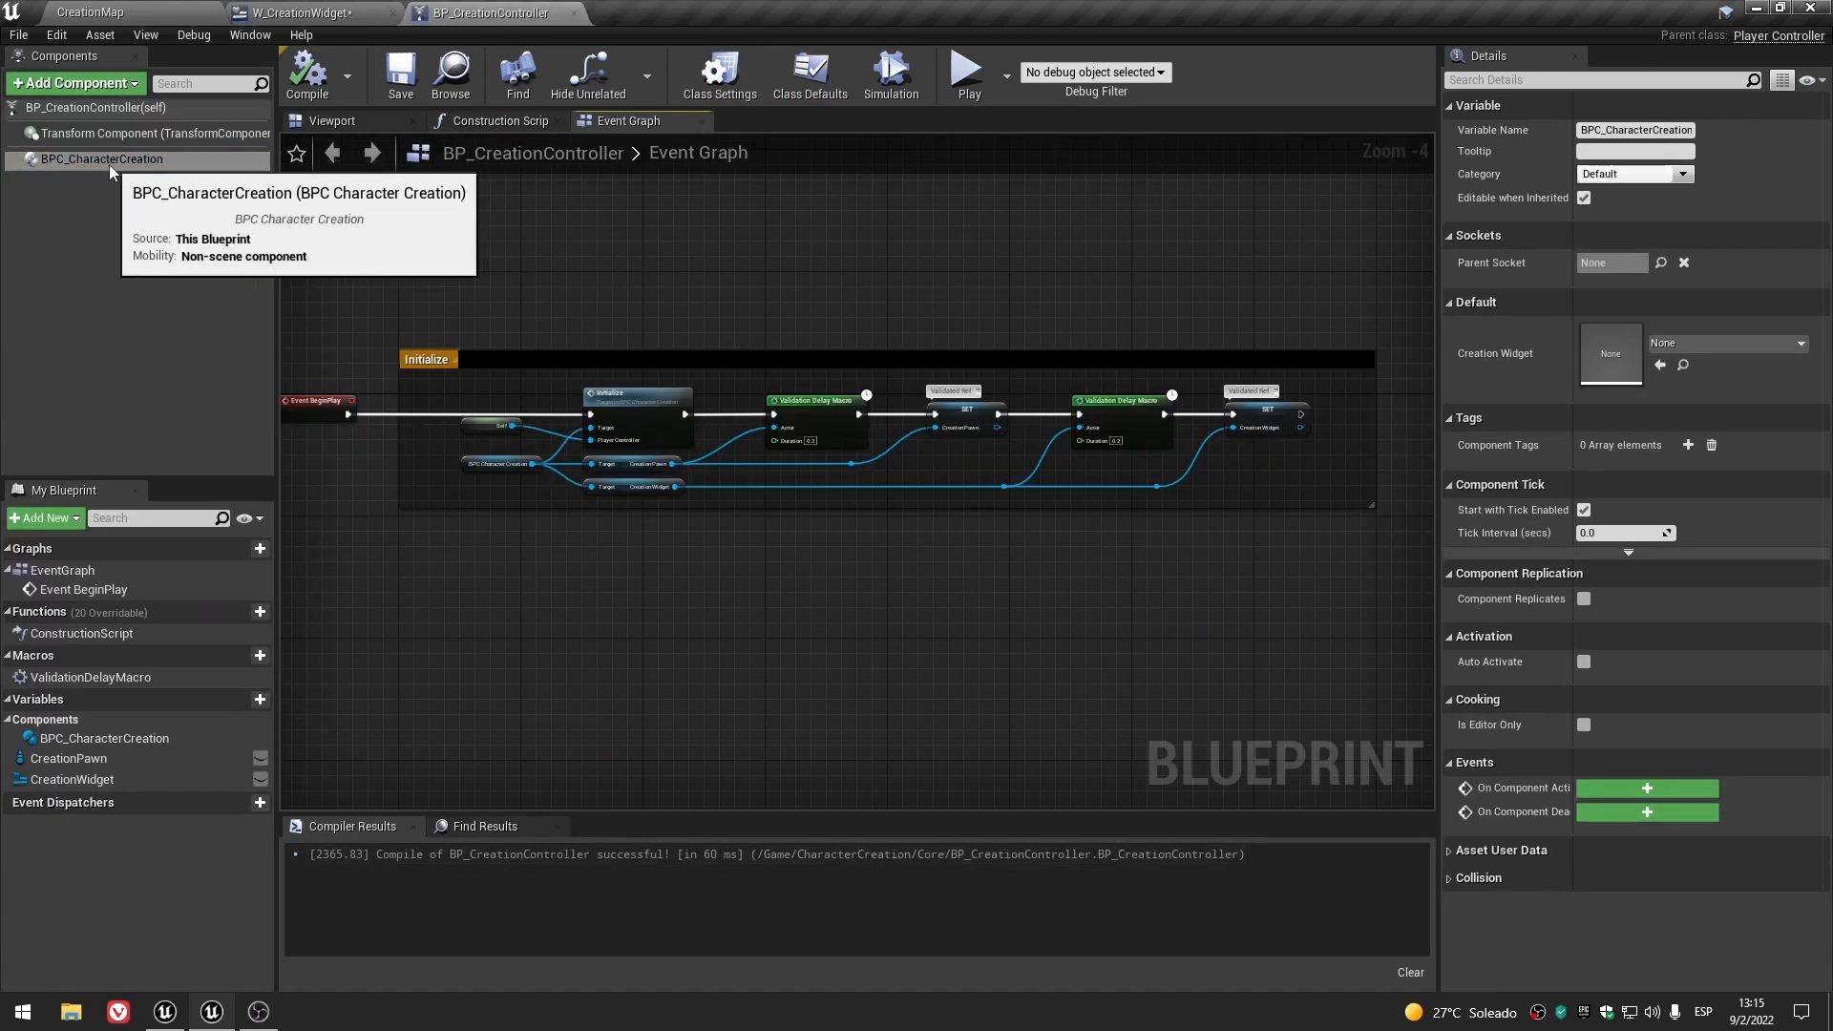
- In the W_CreationWidget event graph, add a Get Component by Class node fed by the PlayerController setter's output
left_click(302, 14)
left_click_drag(876, 448, 974, 520)
left_click(743, 587)
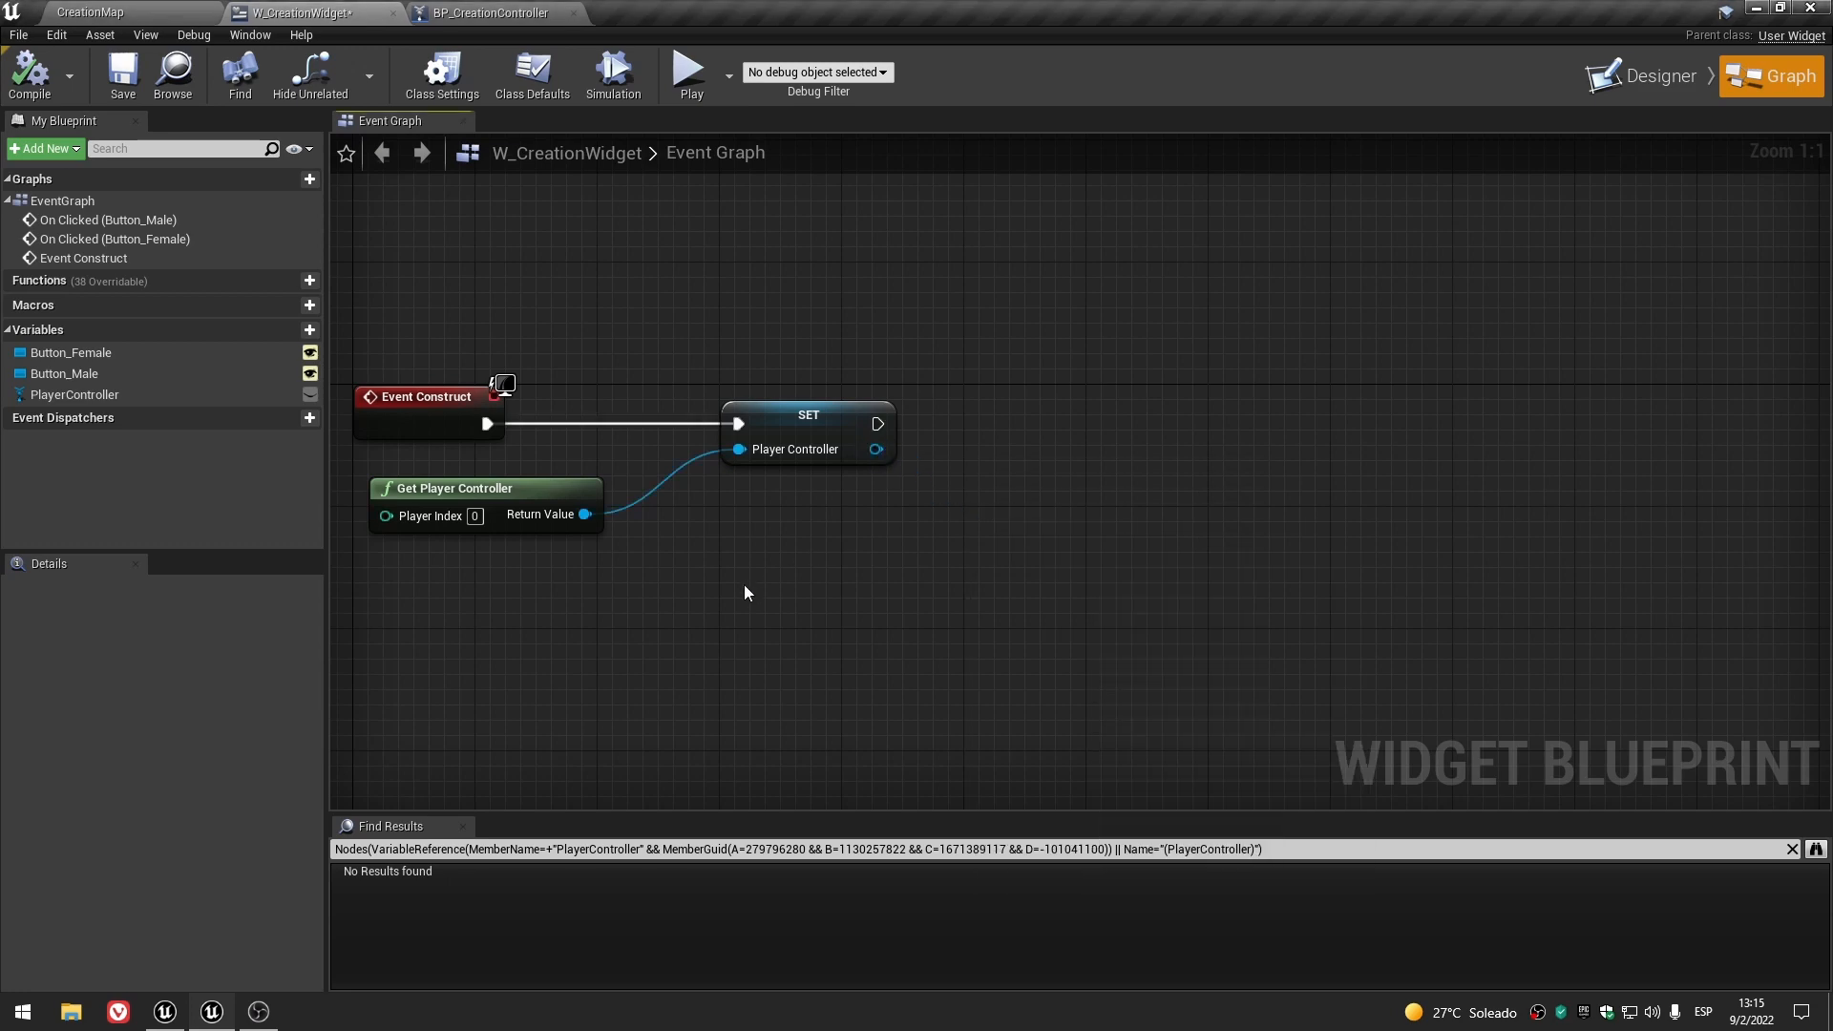
left_click_drag(876, 449, 1023, 547)
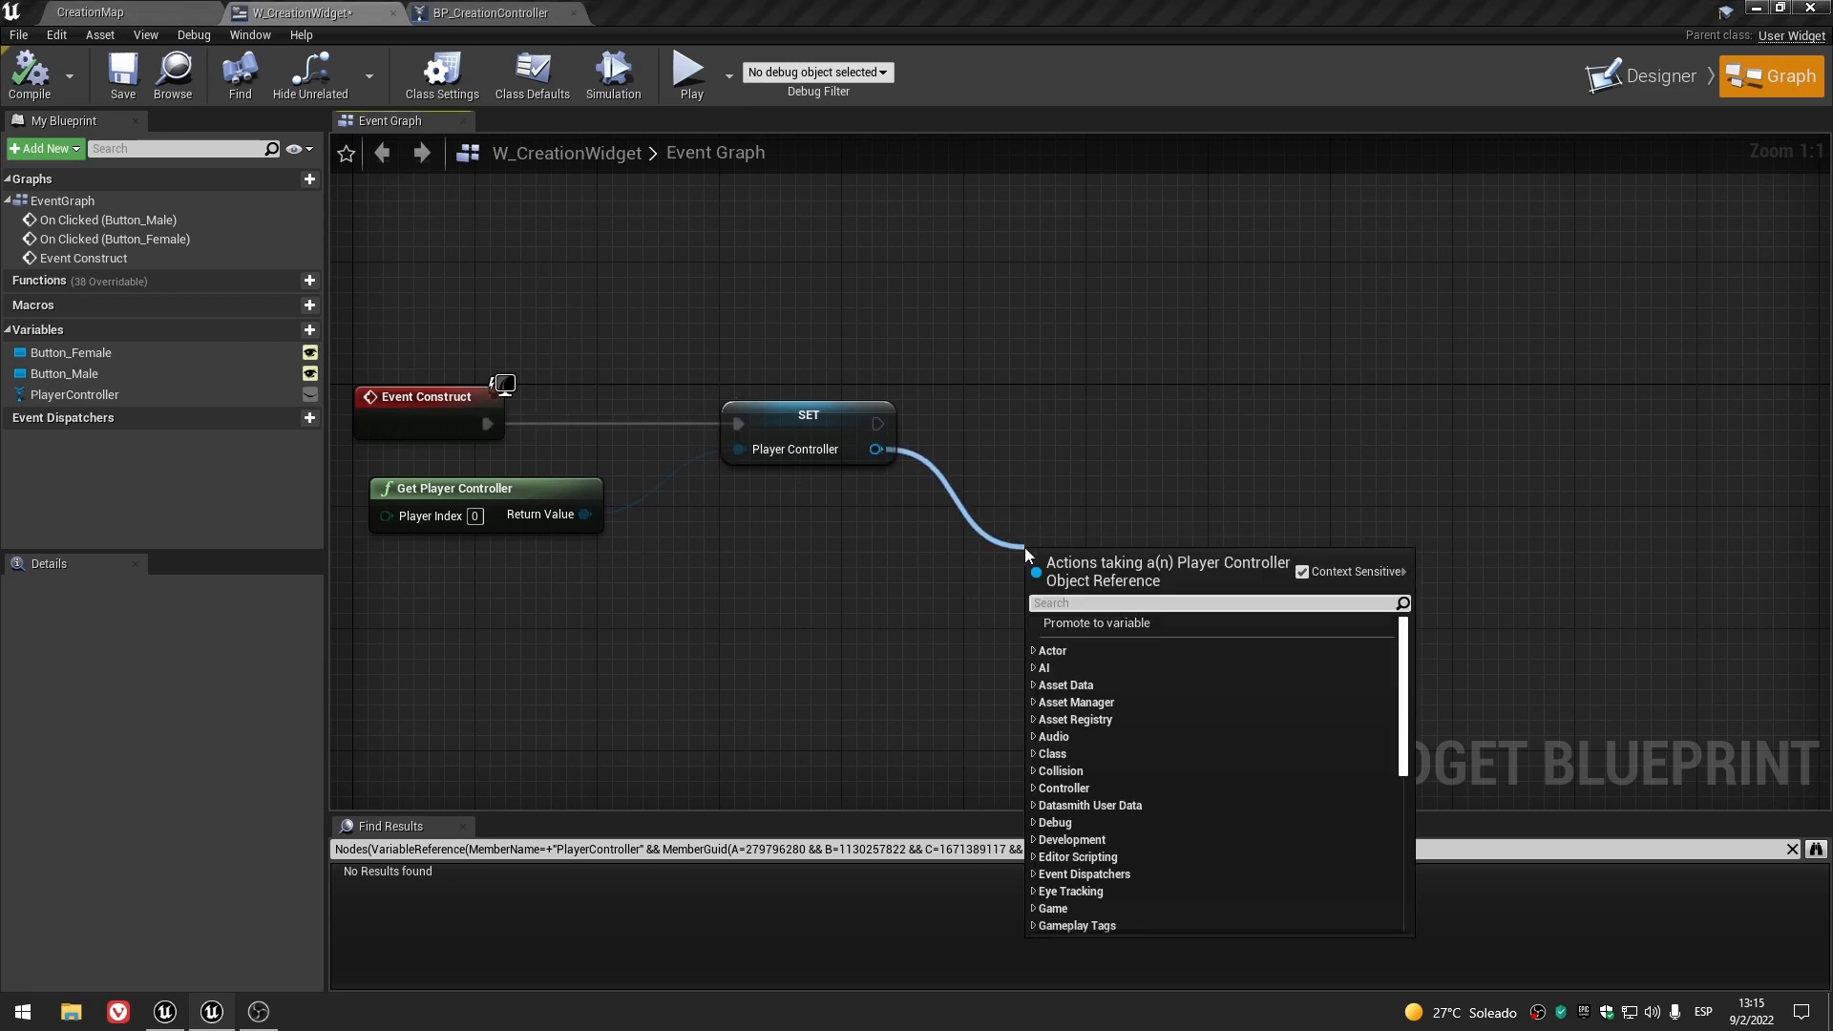
type("has compo")
key("BackSpace")
key("BackSpace")
key("BackSpace")
key("BackSpace")
key("BackSpace")
key("BackSpace")
key("BackSpace")
key("BackSpace")
type("component")
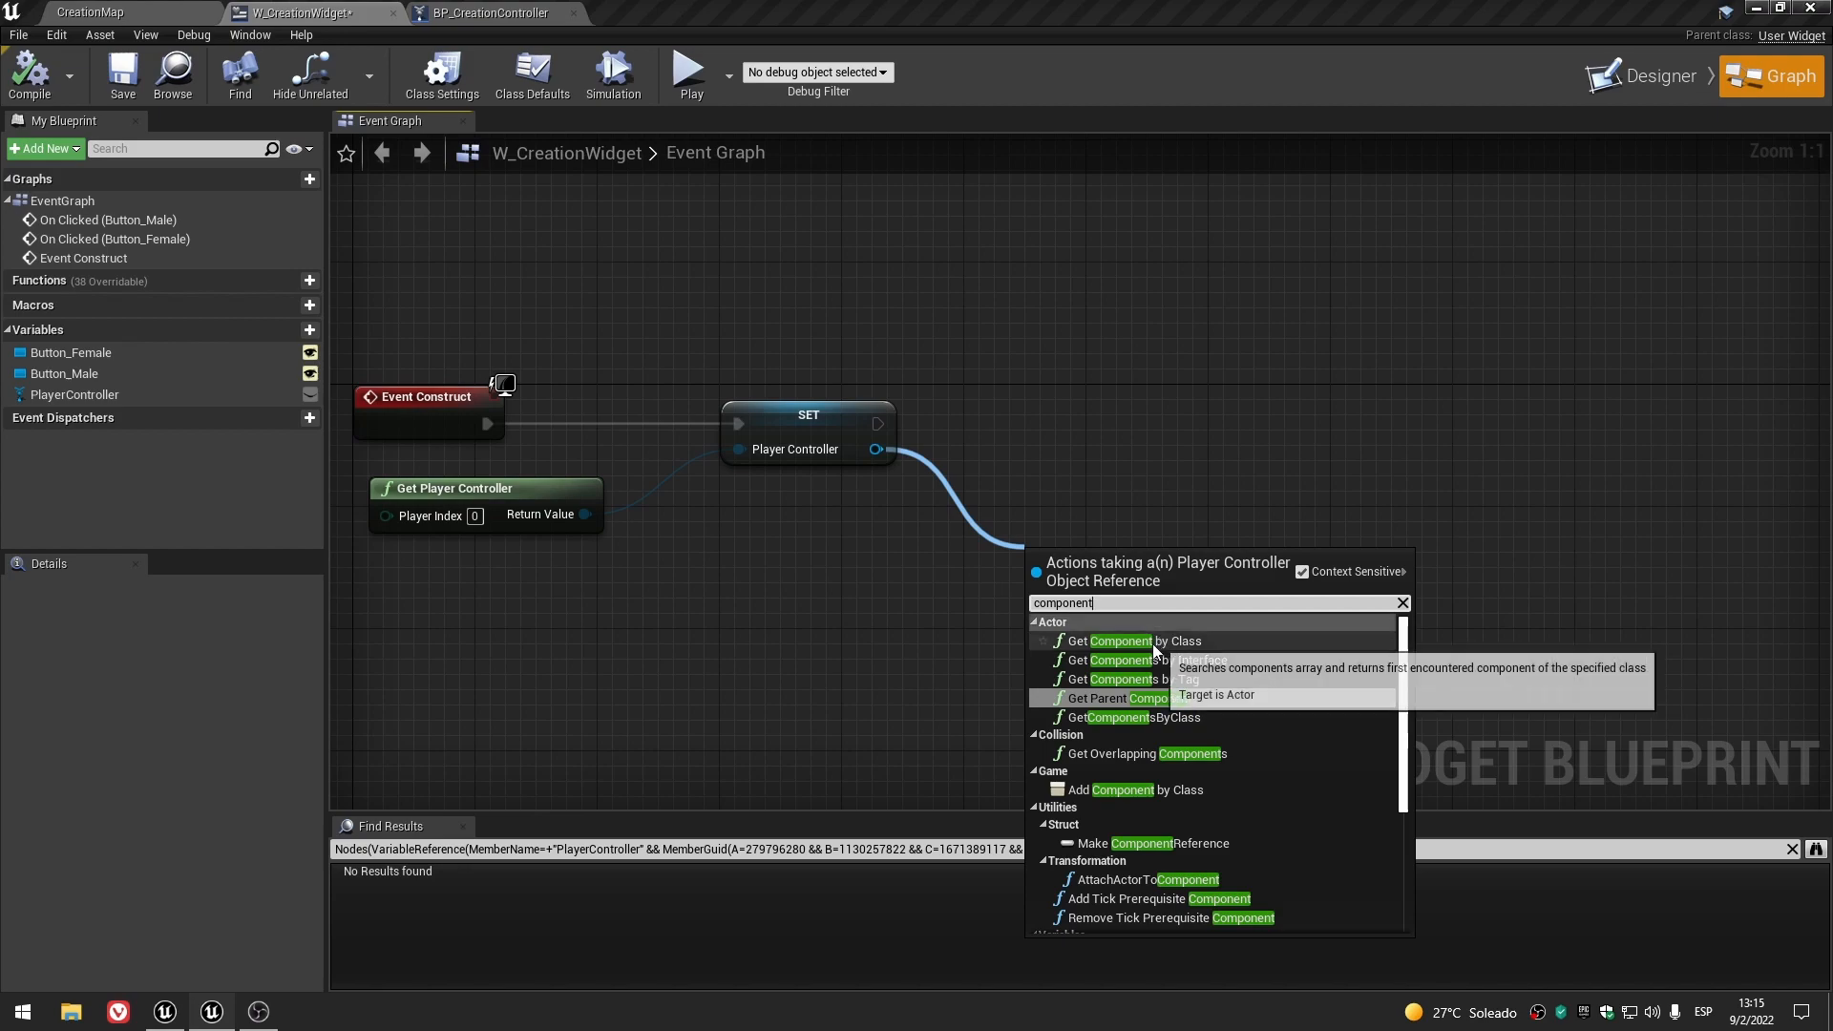
left_click(1190, 649)
- Move the Get Component by Class node up, just below the level of the PlayerController setter
right_click_drag(716, 687, 633, 669)
left_click_drag(1000, 583, 1000, 473)
right_click_drag(708, 575, 656, 577)
scroll(820, 612, "up", 1)
left_click(820, 620)
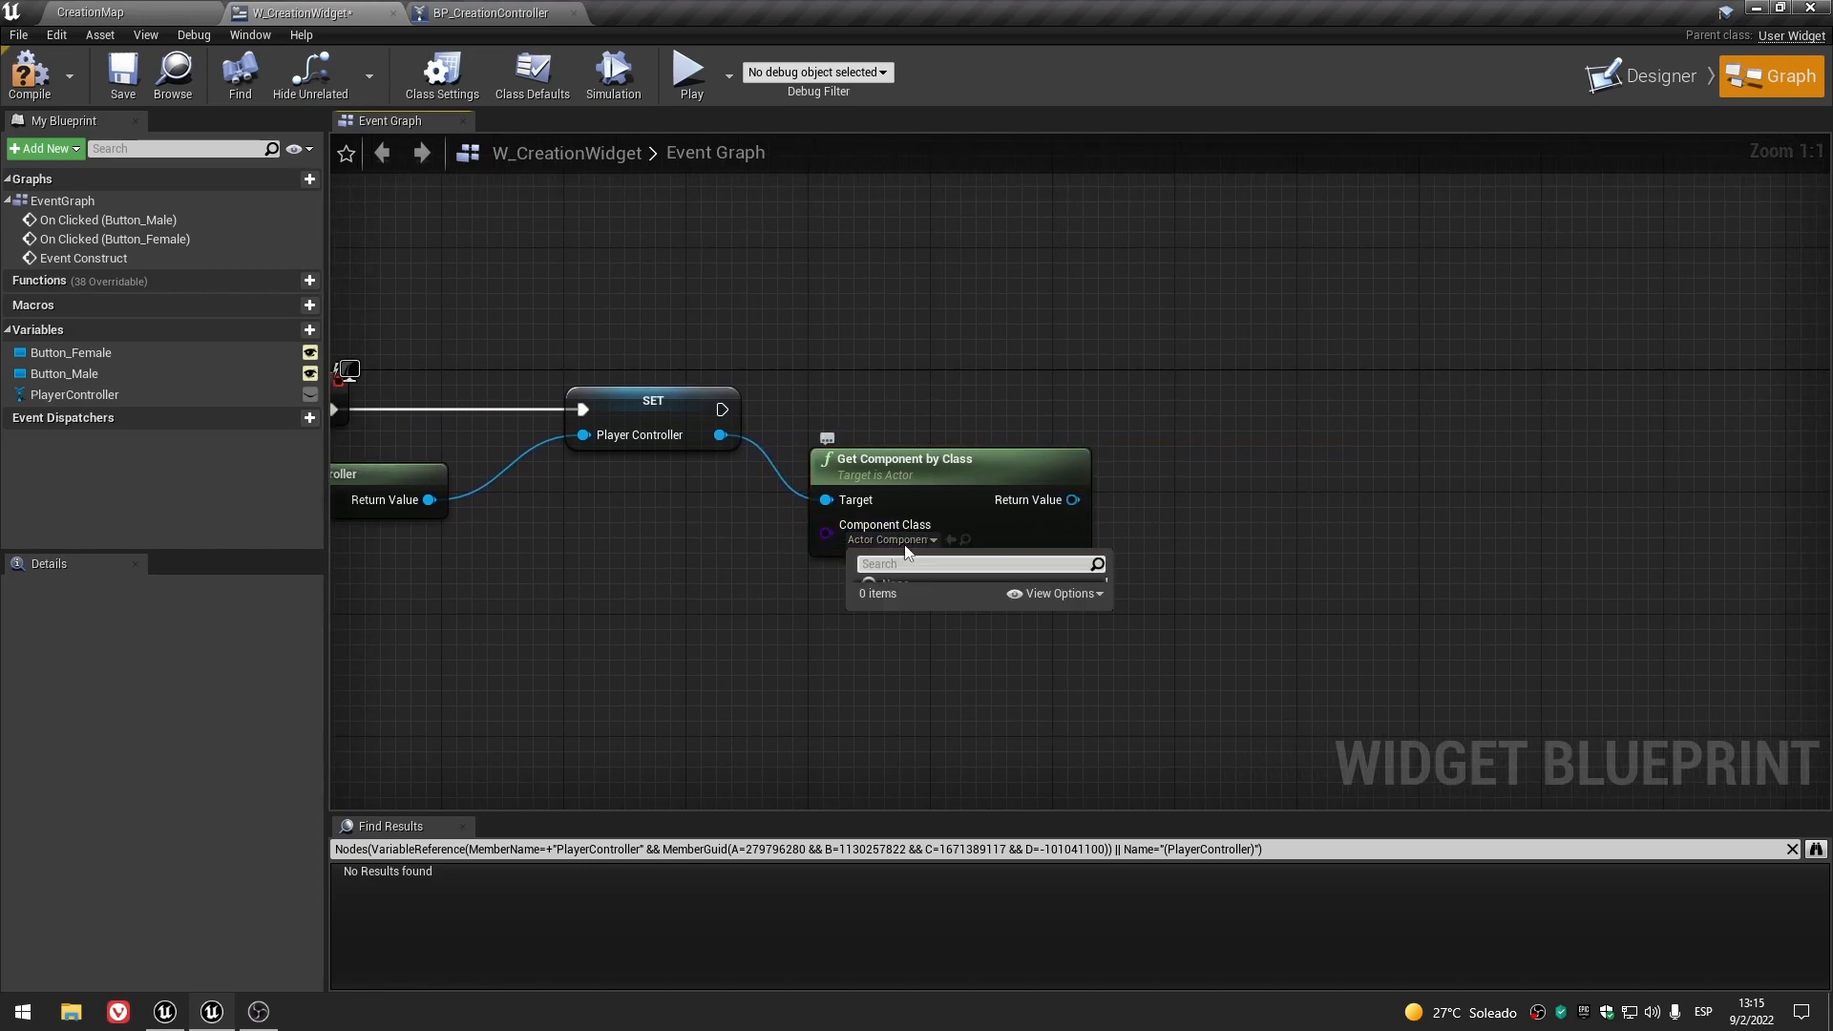
left_click(903, 540)
left_click(512, 171)
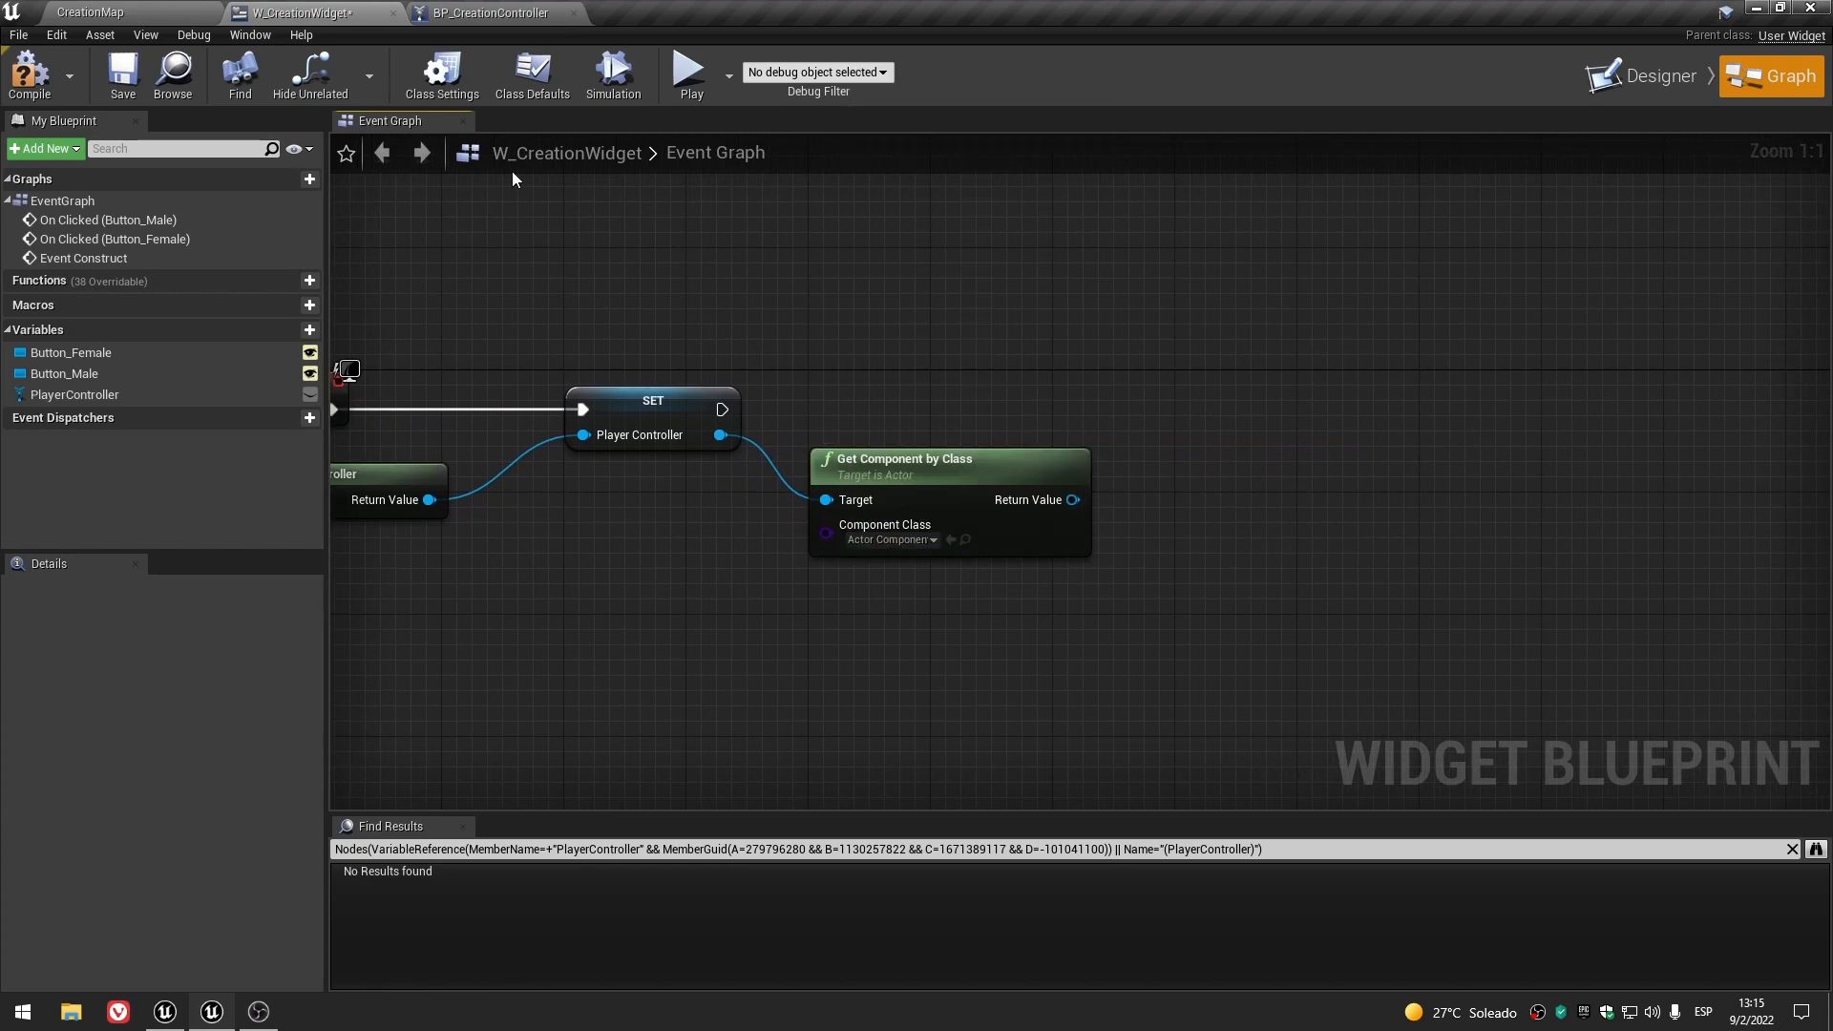
left_click(141, 11)
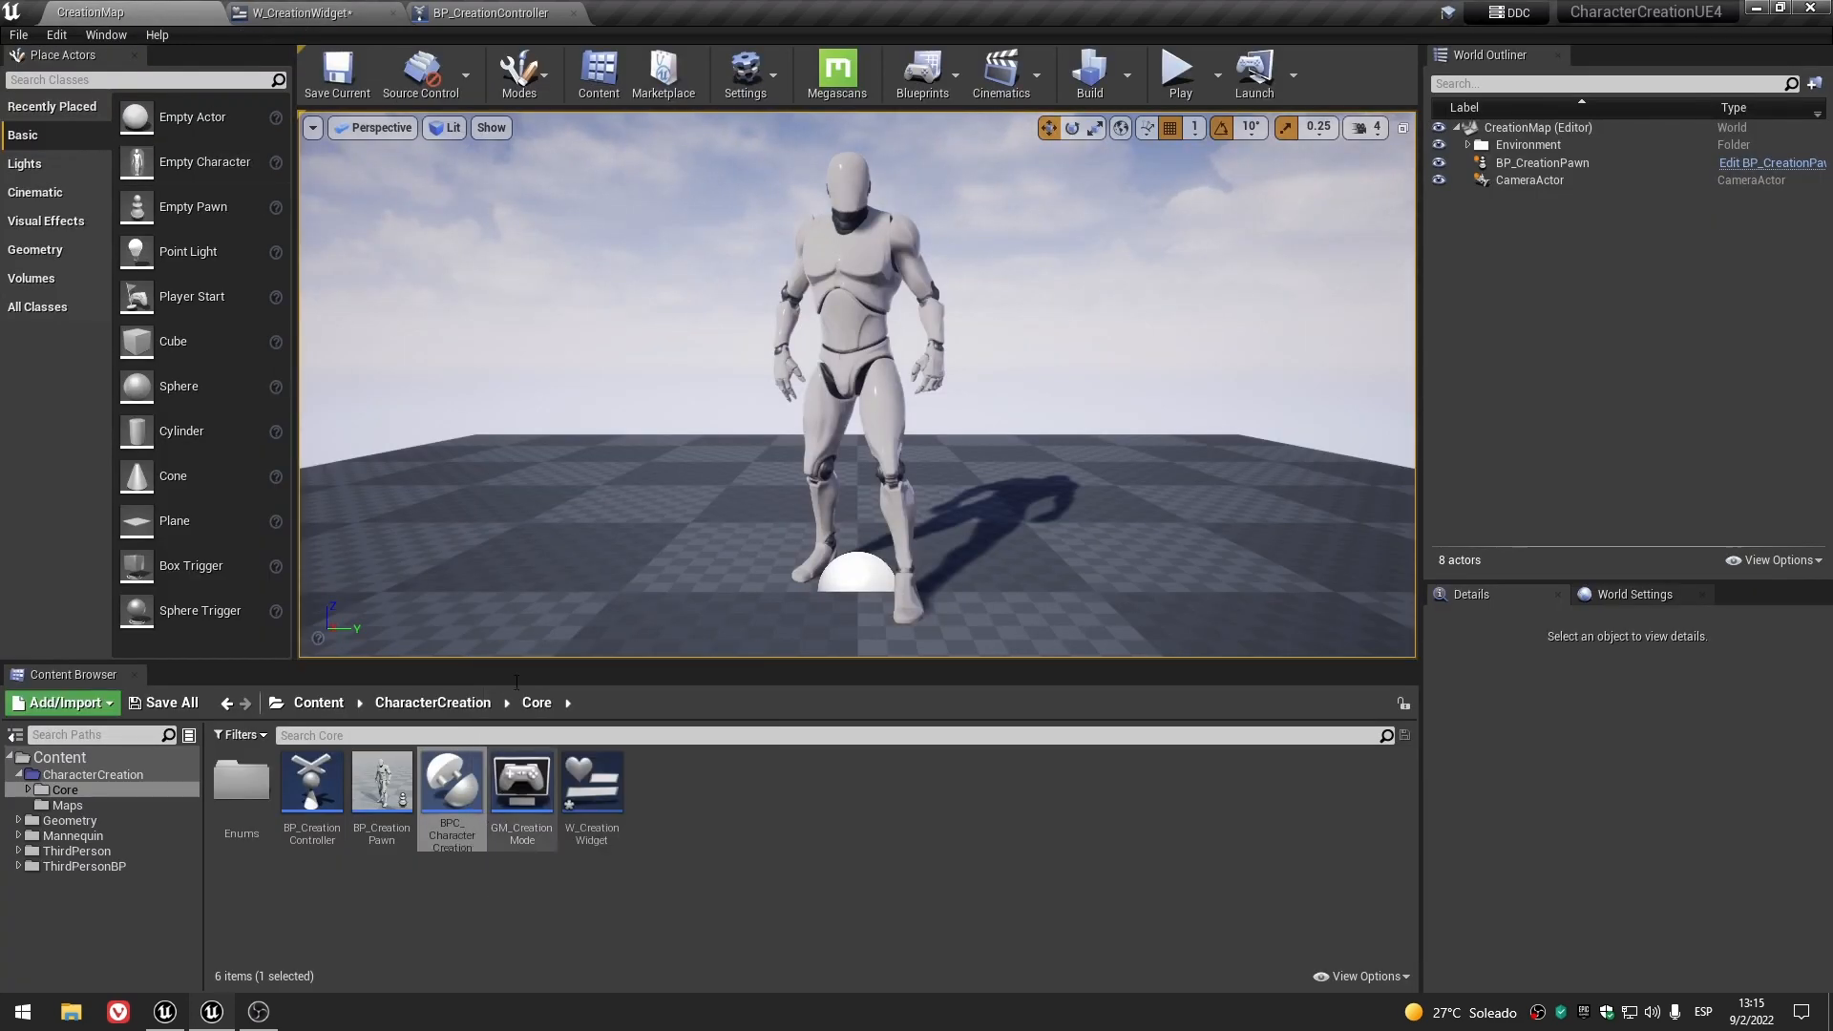
left_click(304, 13)
left_click(922, 540)
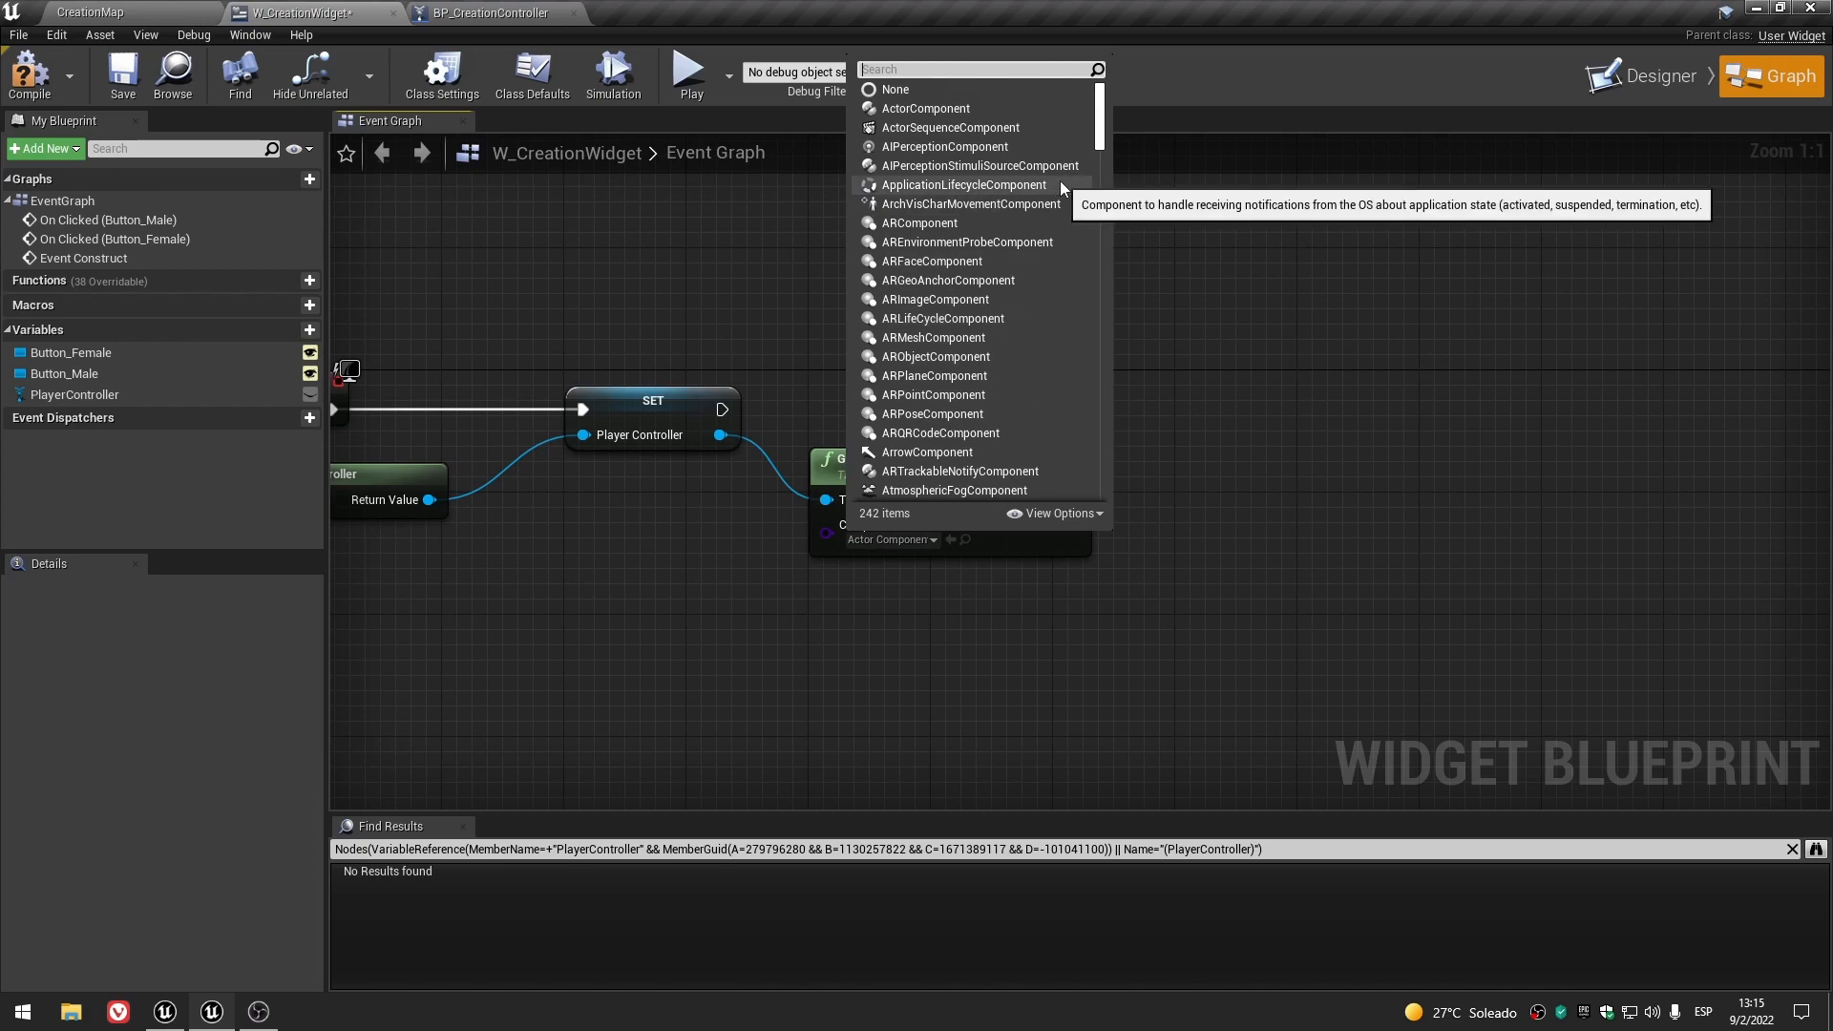
type("bt")
key("BackSpace")
type("t")
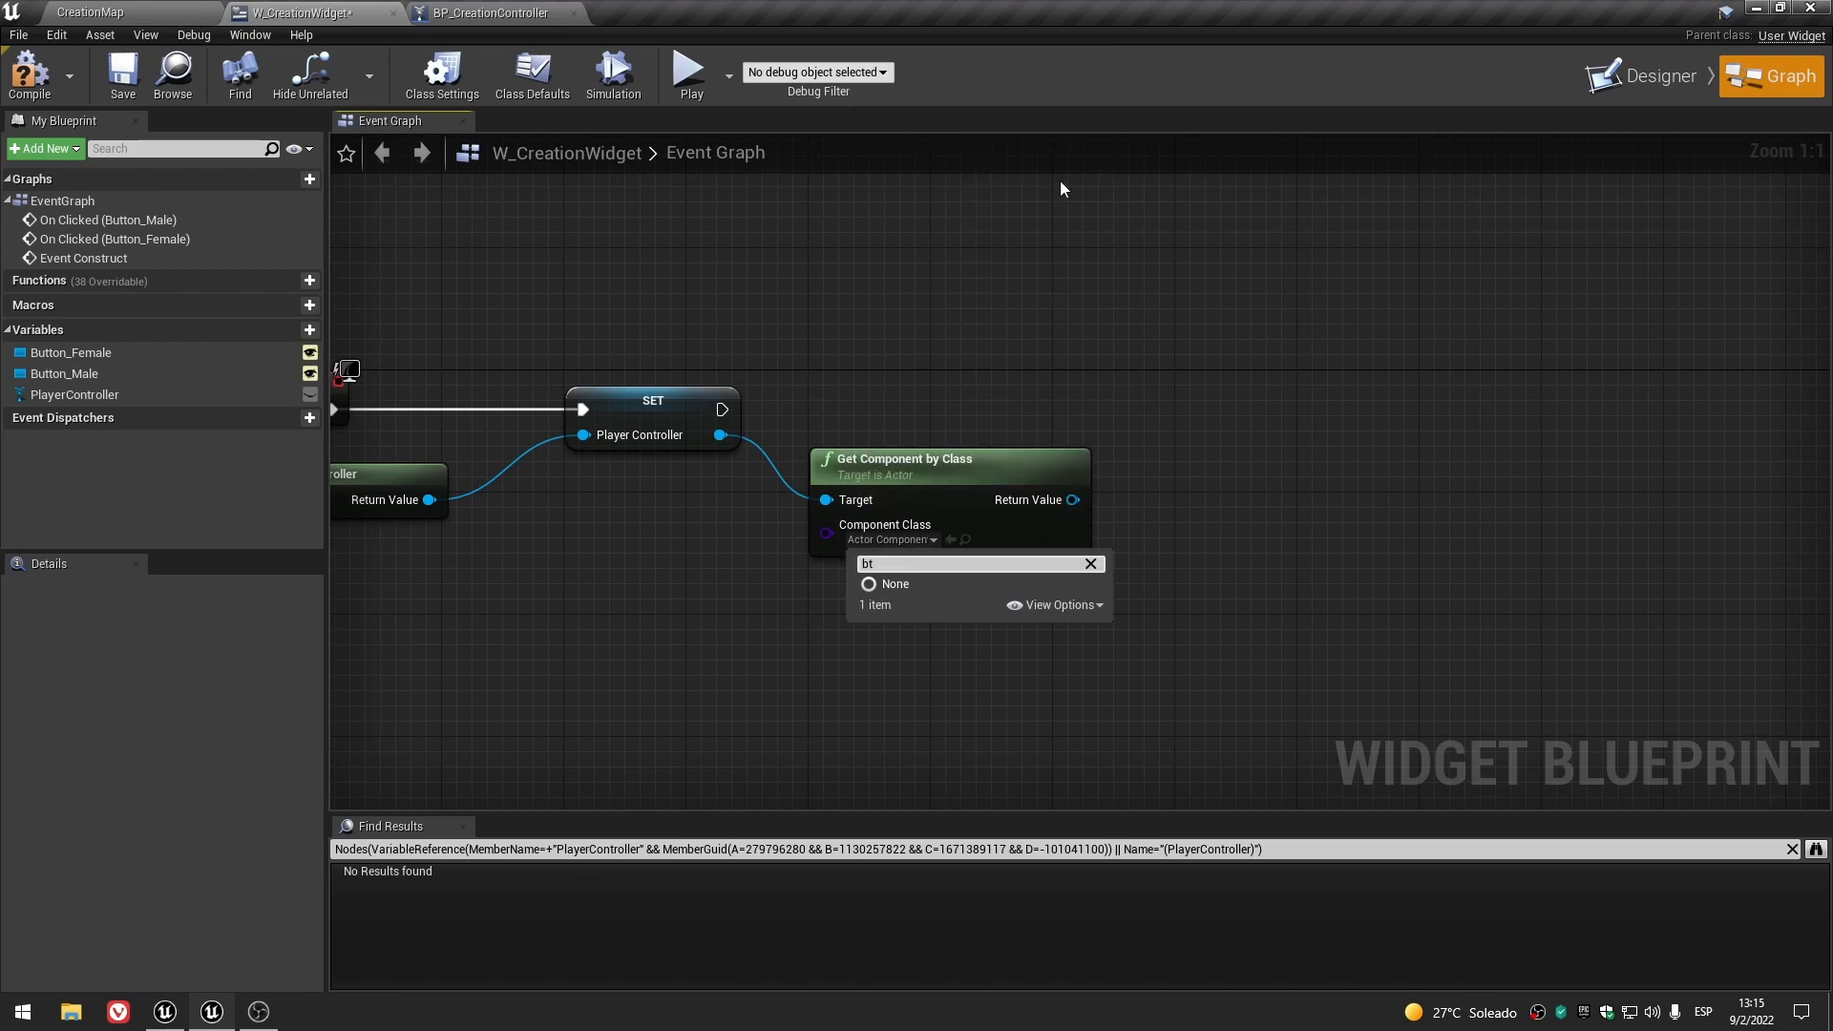
key("BackSpace")
key("BackSpace")
key("BackSpace")
left_click(580, 753)
left_click(127, 7)
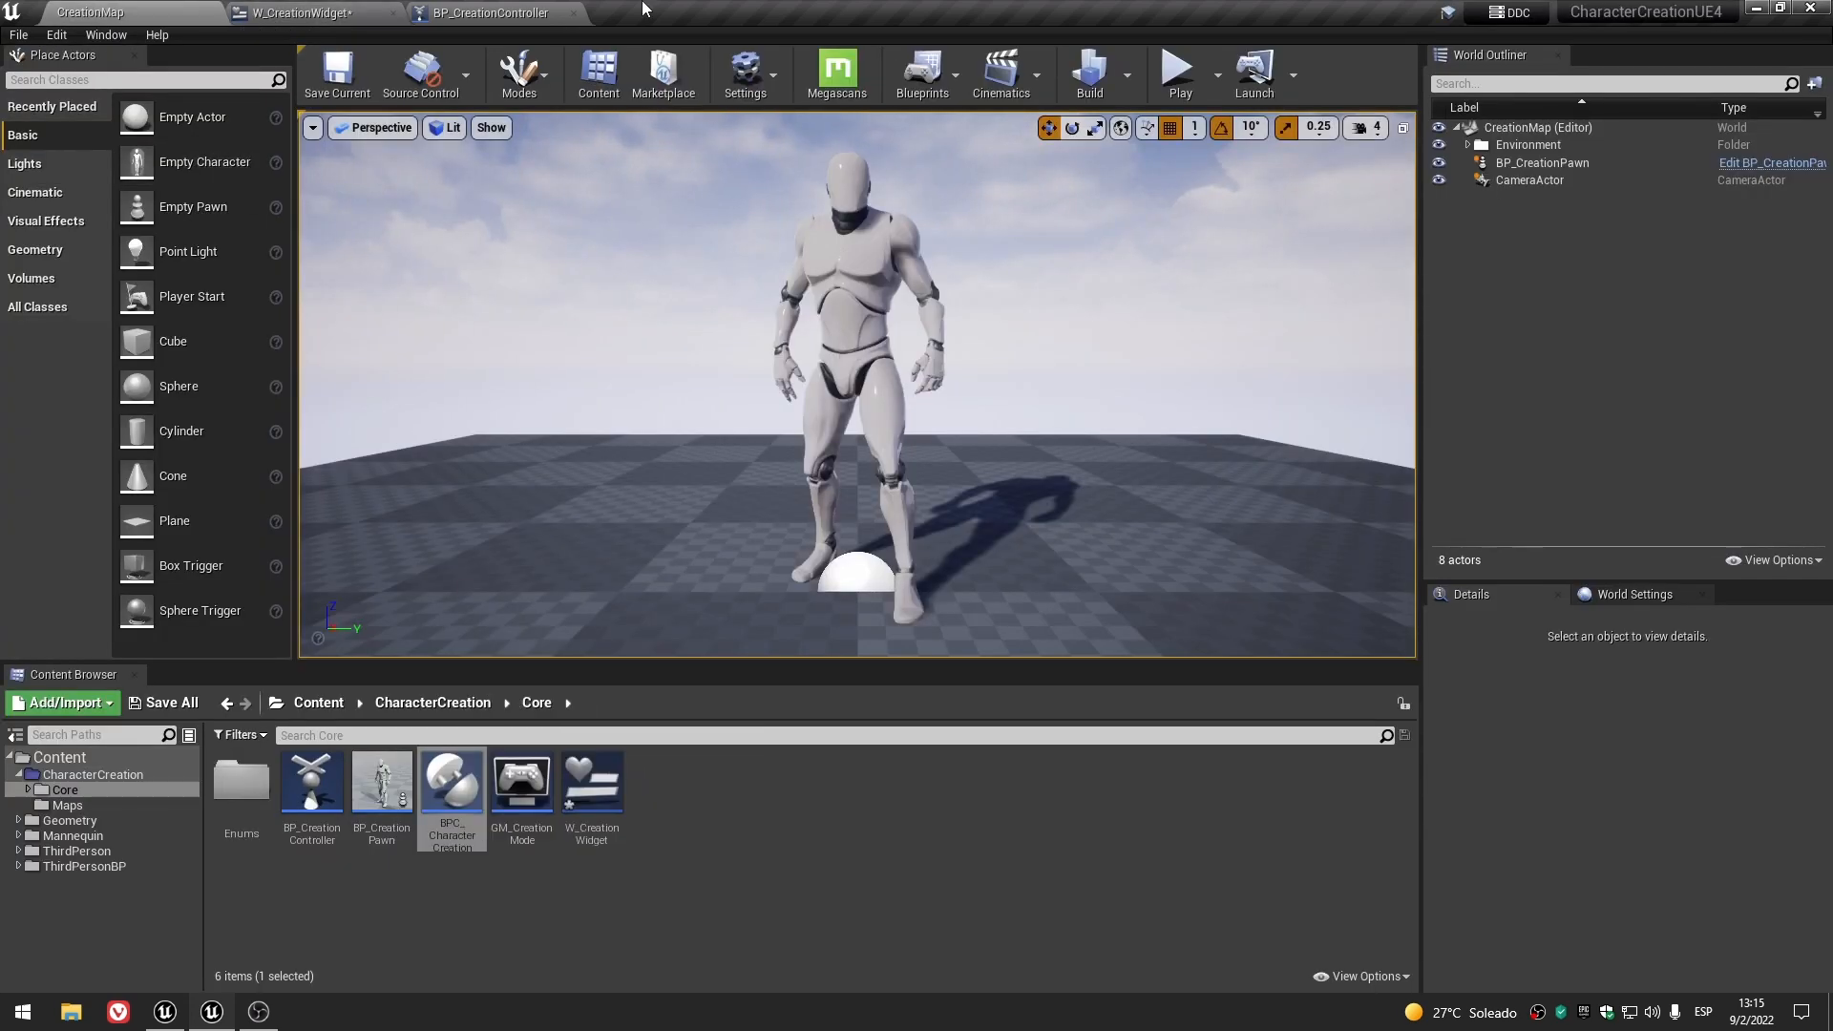
left_click(510, 12)
left_click(298, 12)
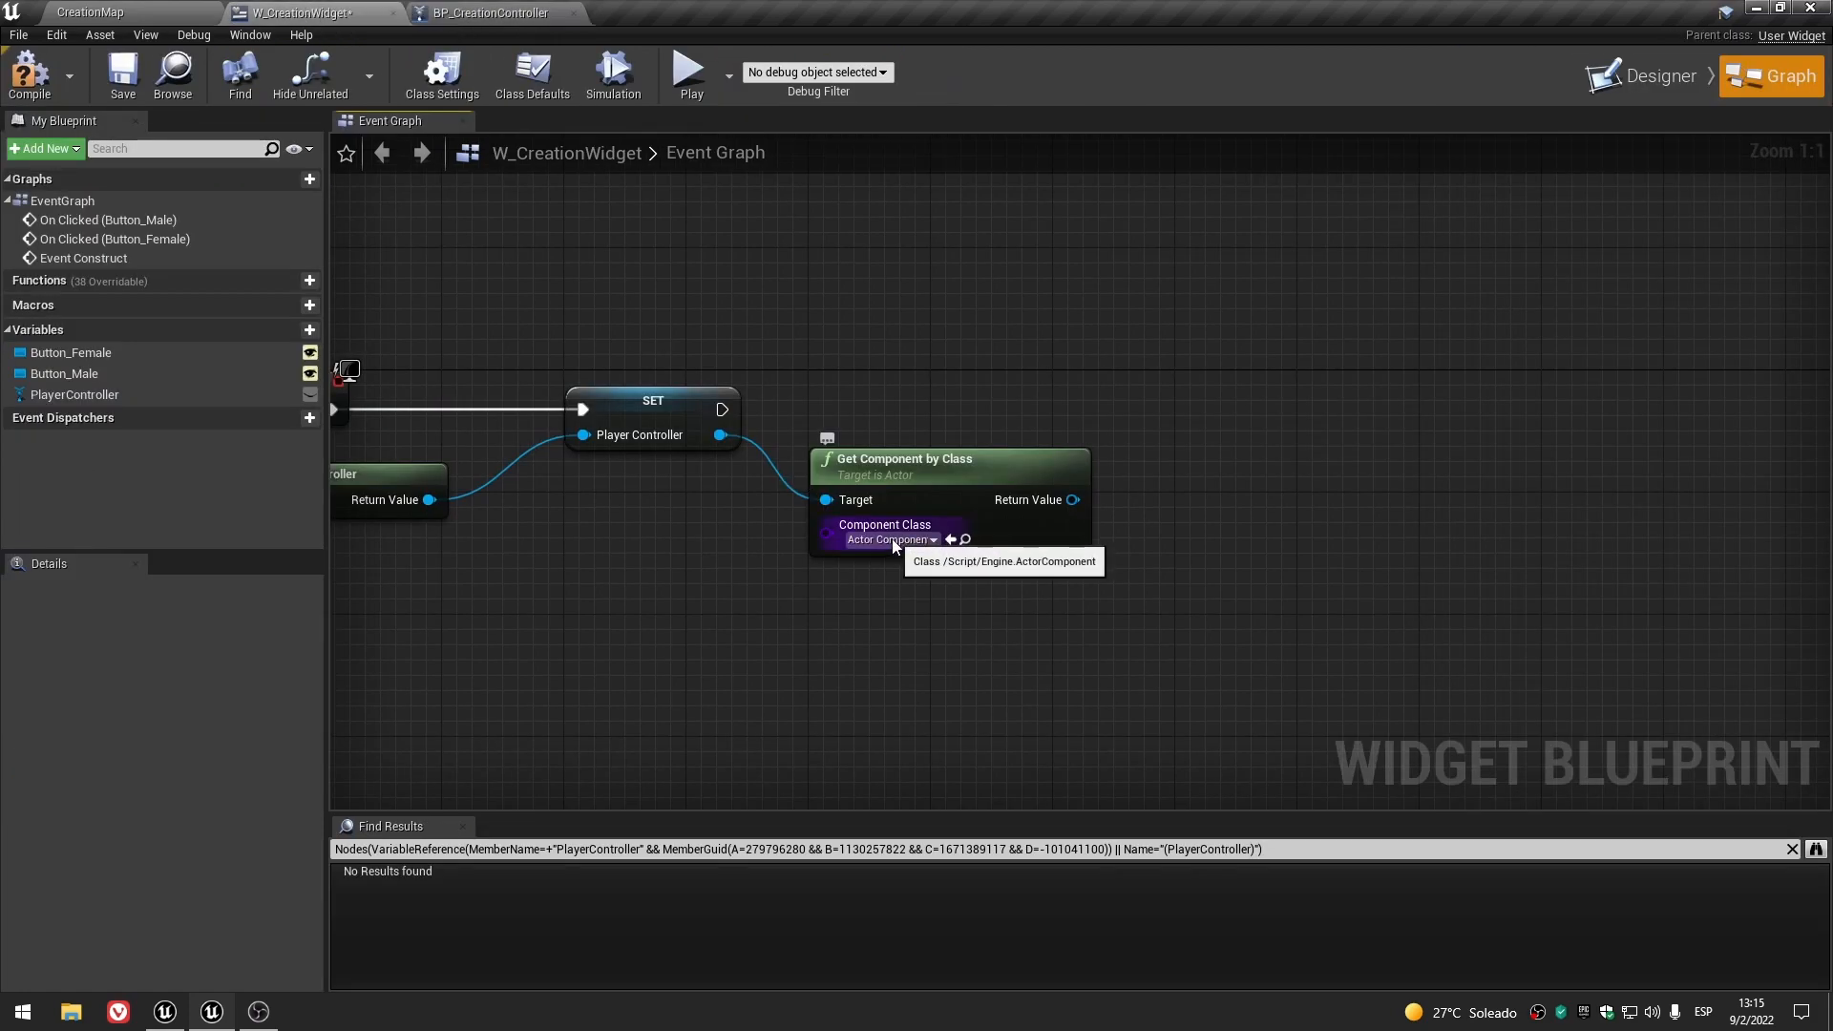
- Set the Component Class of the Get Component by Class node to BPC_CharacterCreation
left_click(890, 541)
type("BPC")
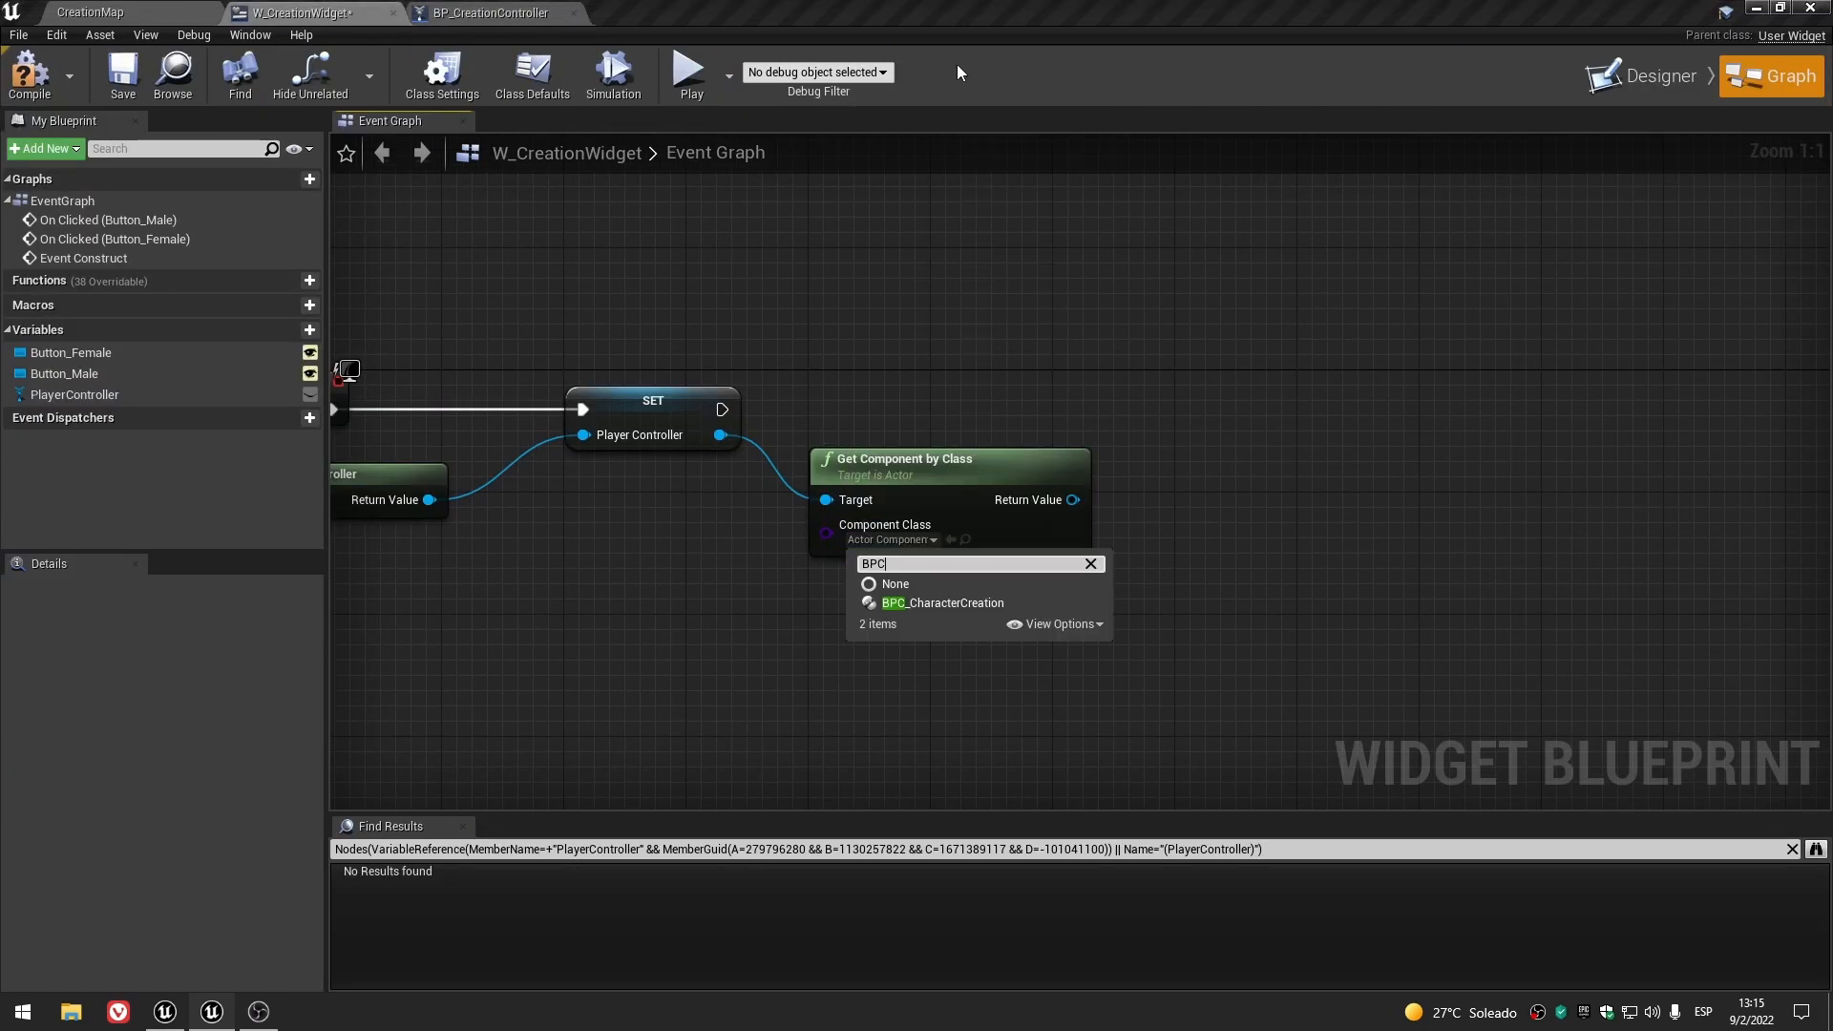
left_click(983, 604)
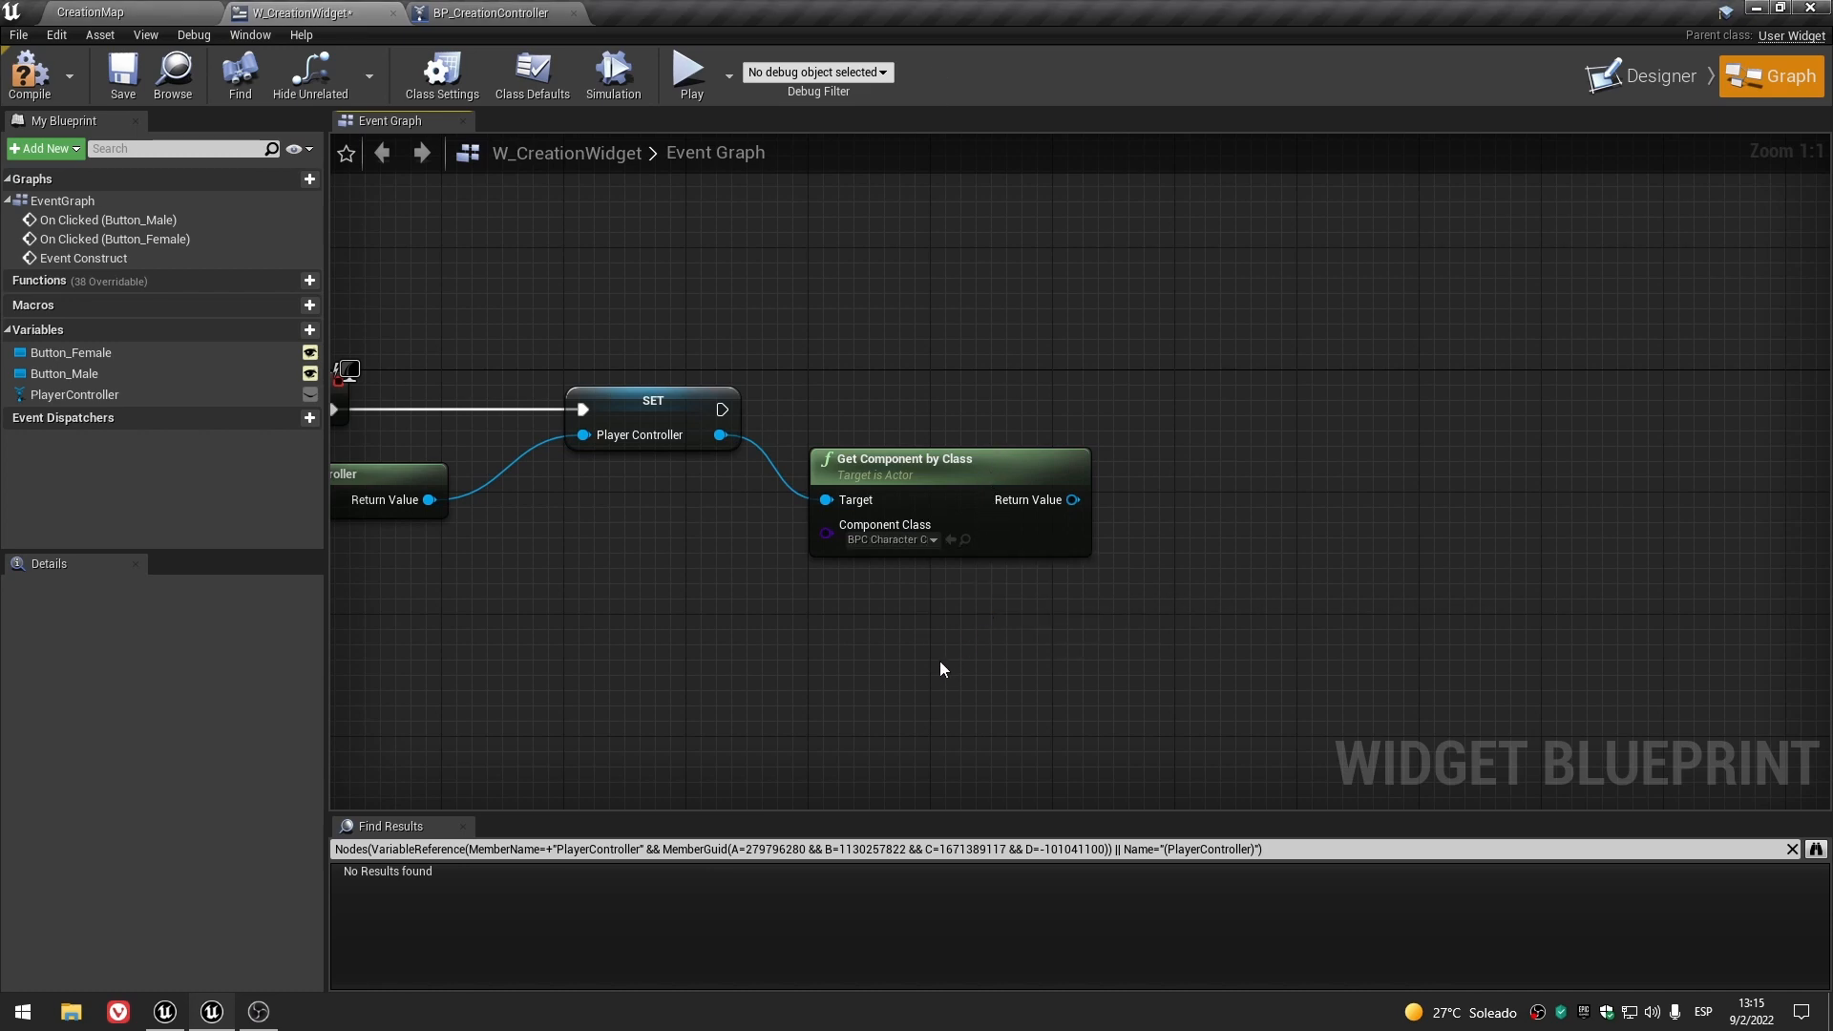
- Promote the Get Component by Class return value to a new variable named BPC_CharacterComponent
right_click_drag(1035, 626, 878, 640)
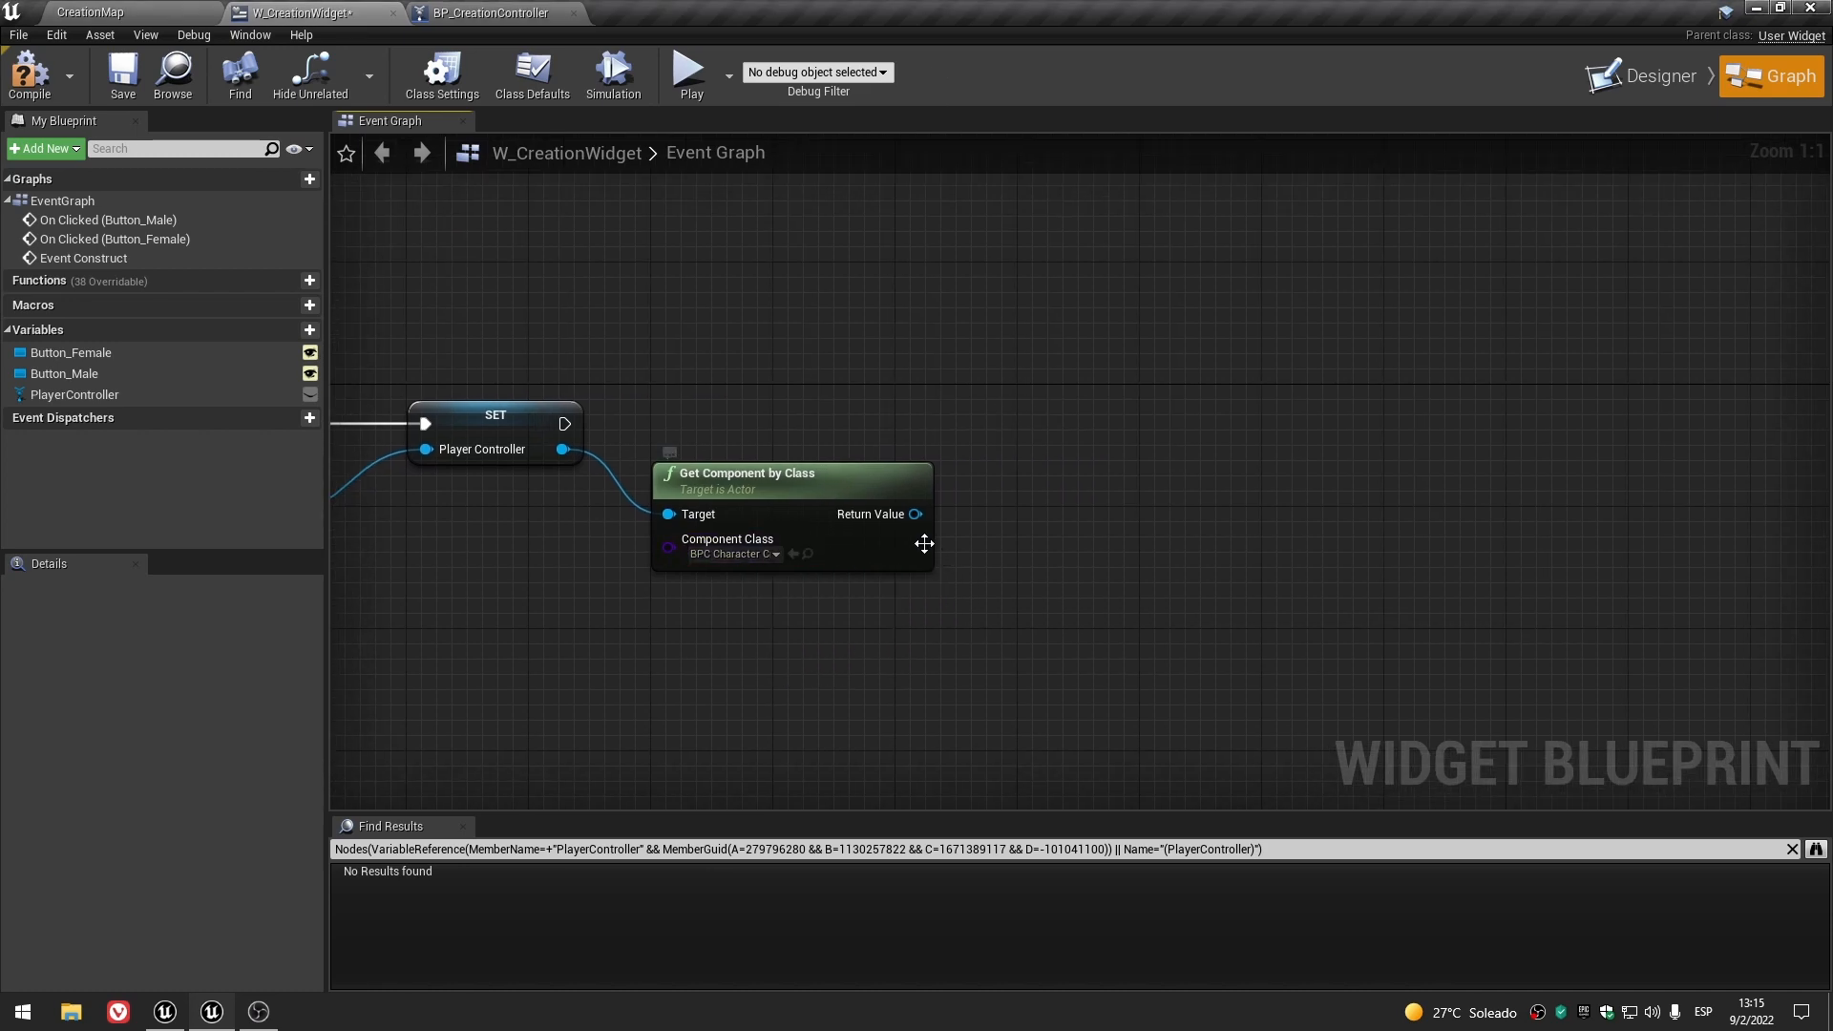
left_click_drag(914, 513, 1083, 401)
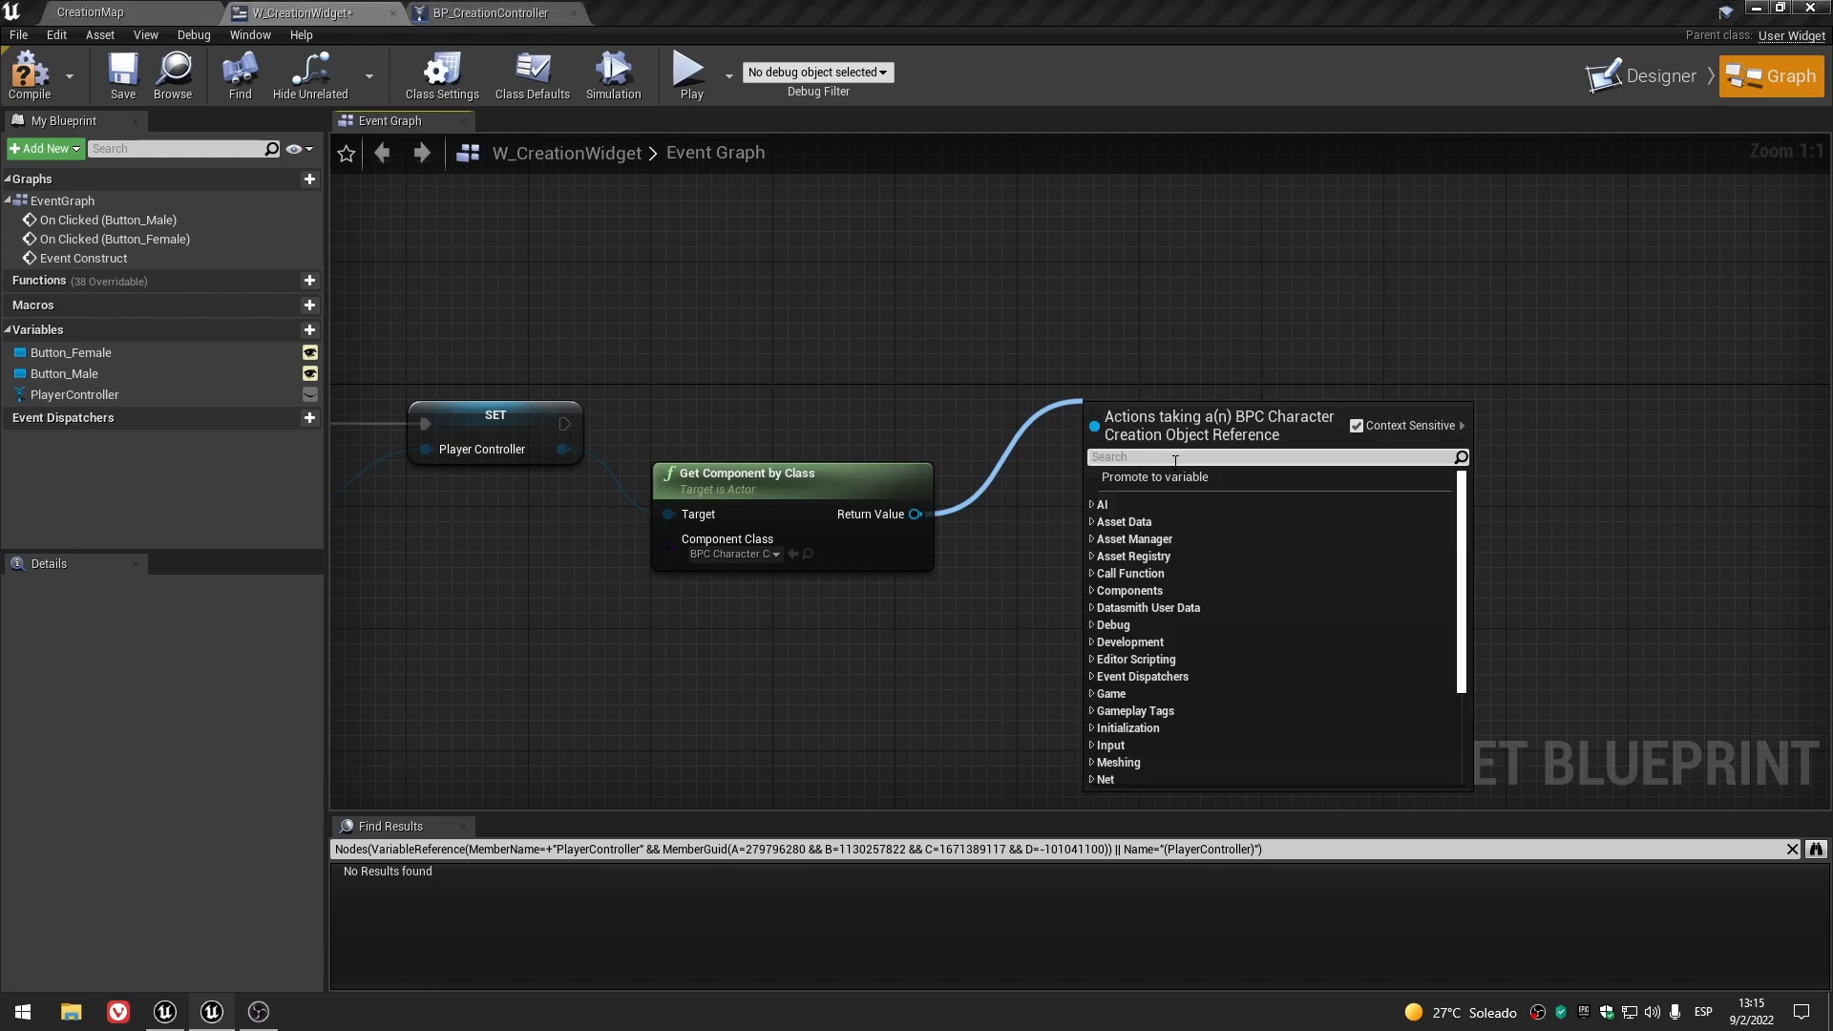
left_click(1176, 476)
left_click(1098, 468)
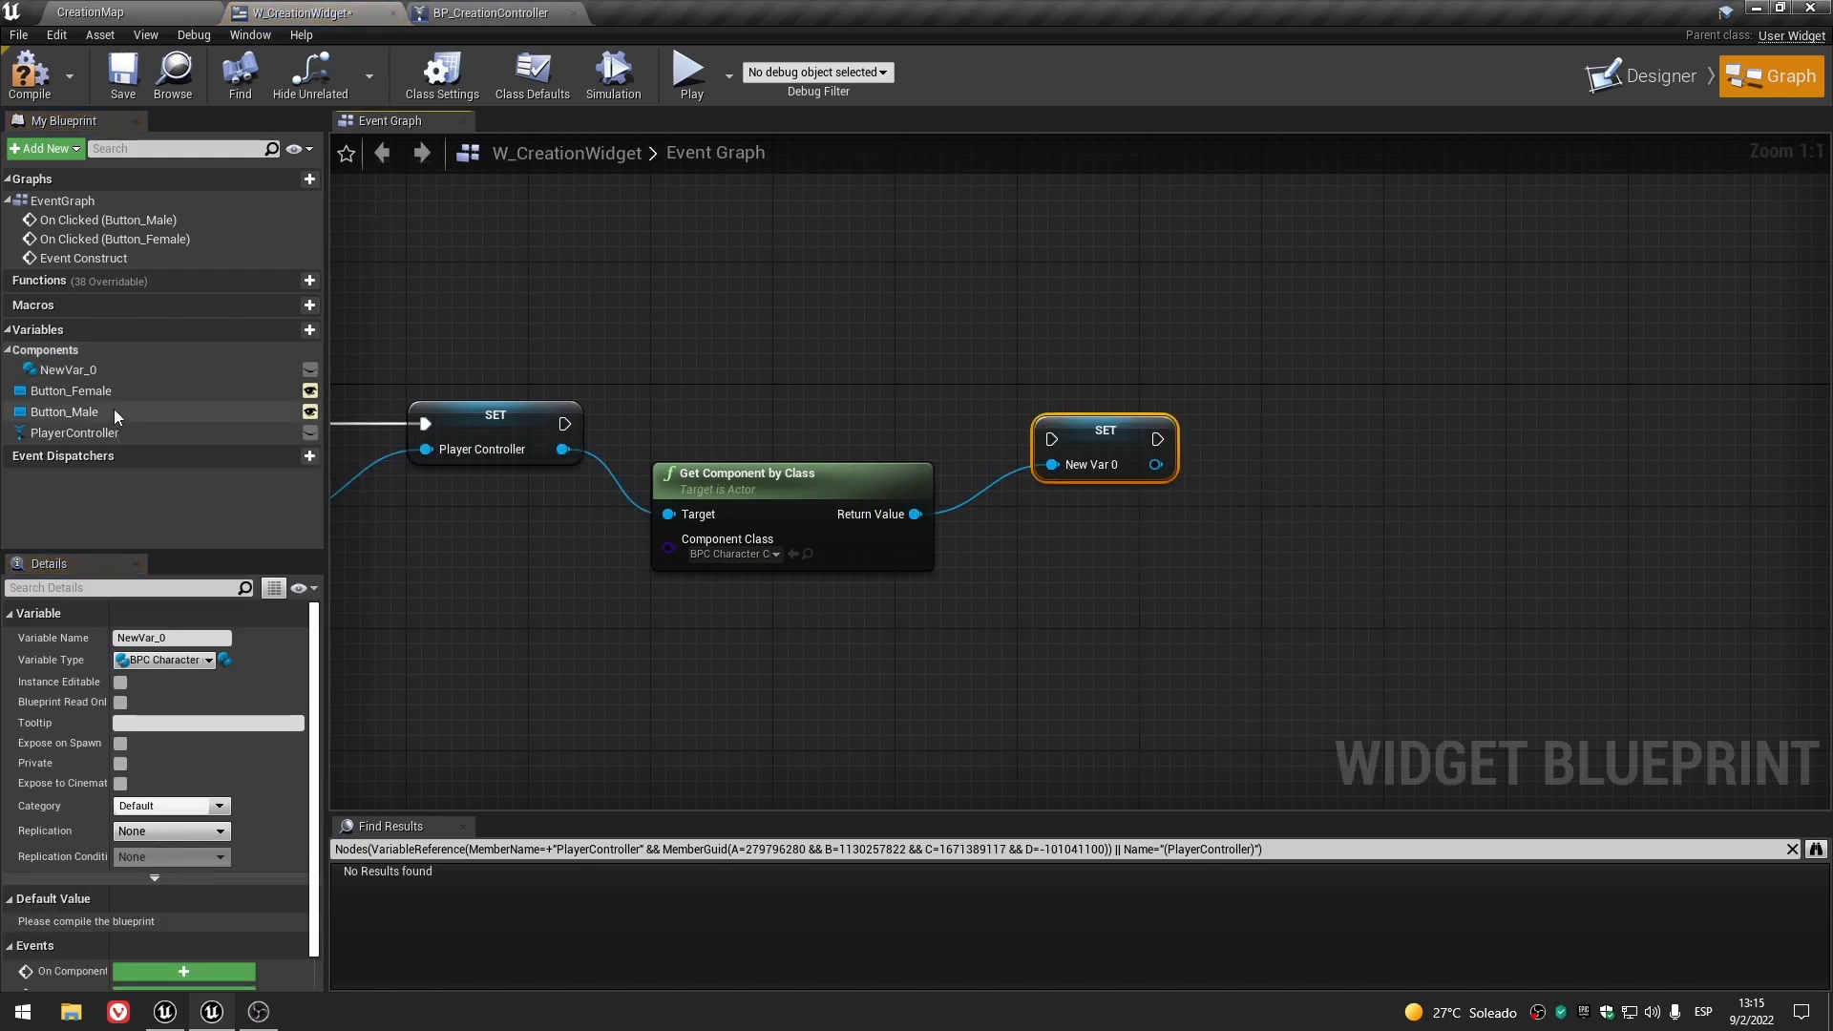
left_click(77, 368)
left_click(76, 368)
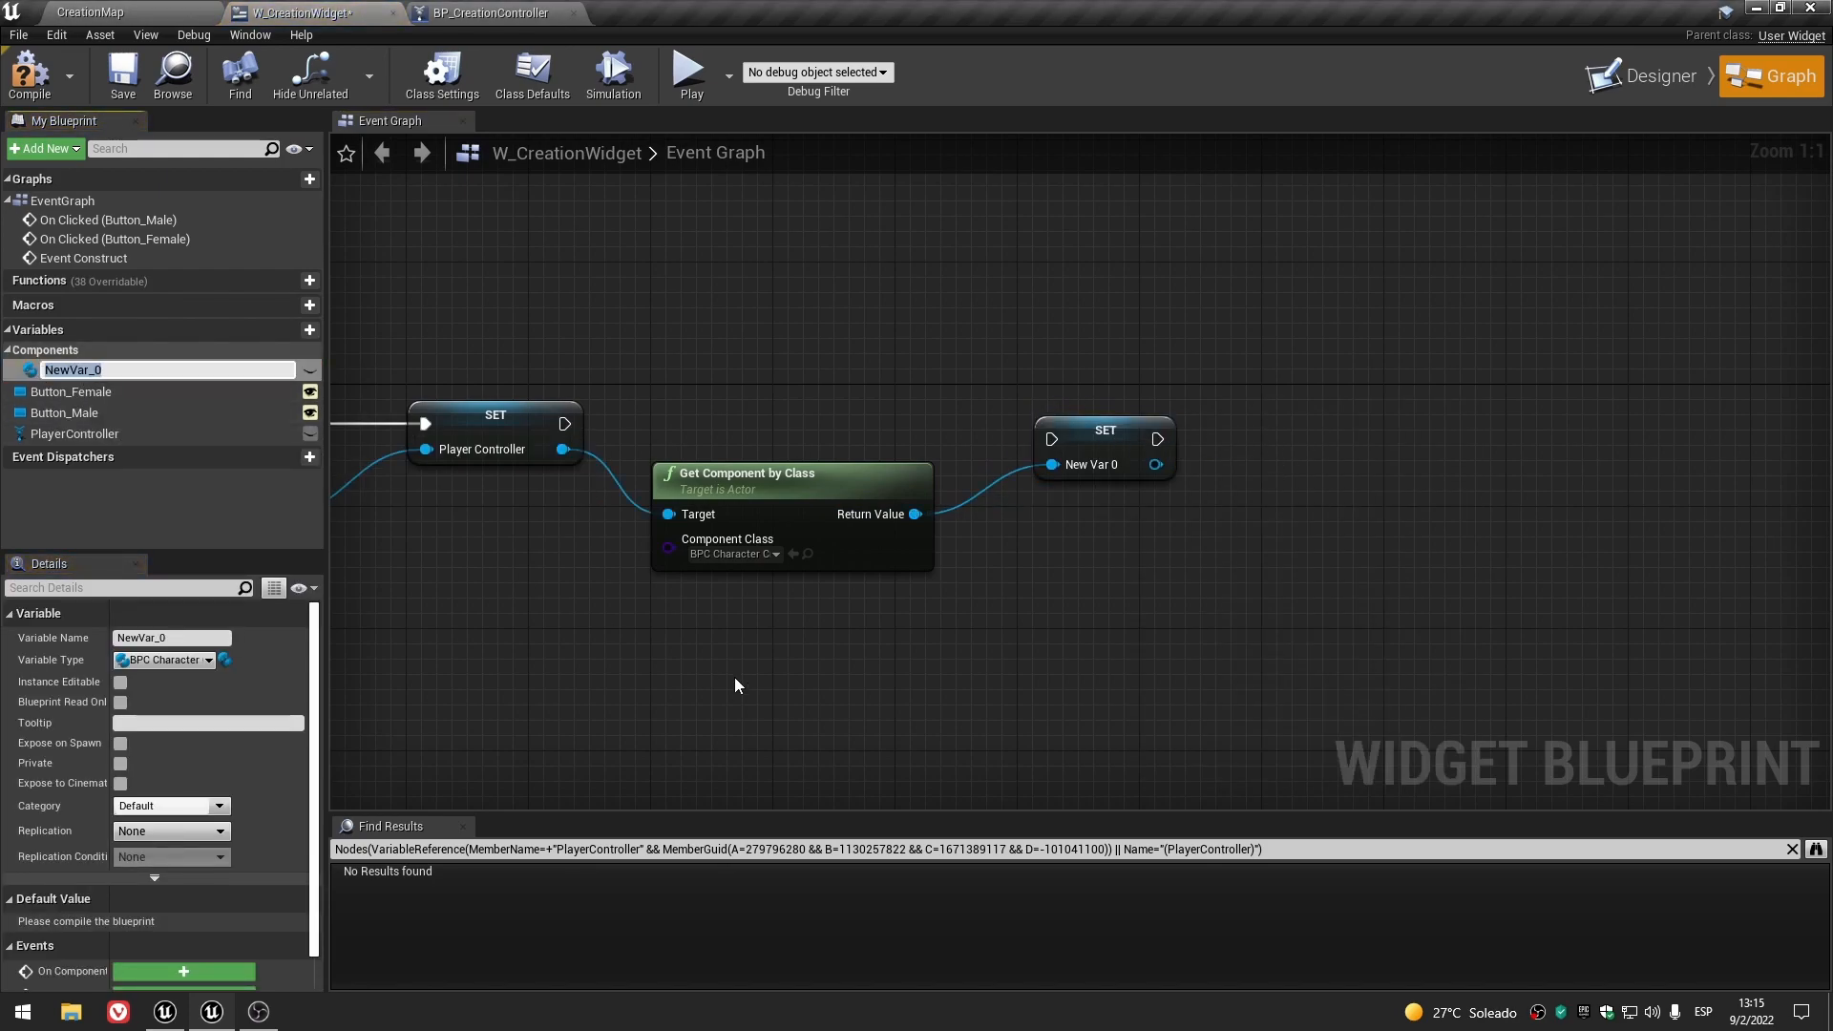
type("BPC_CharacterComponent")
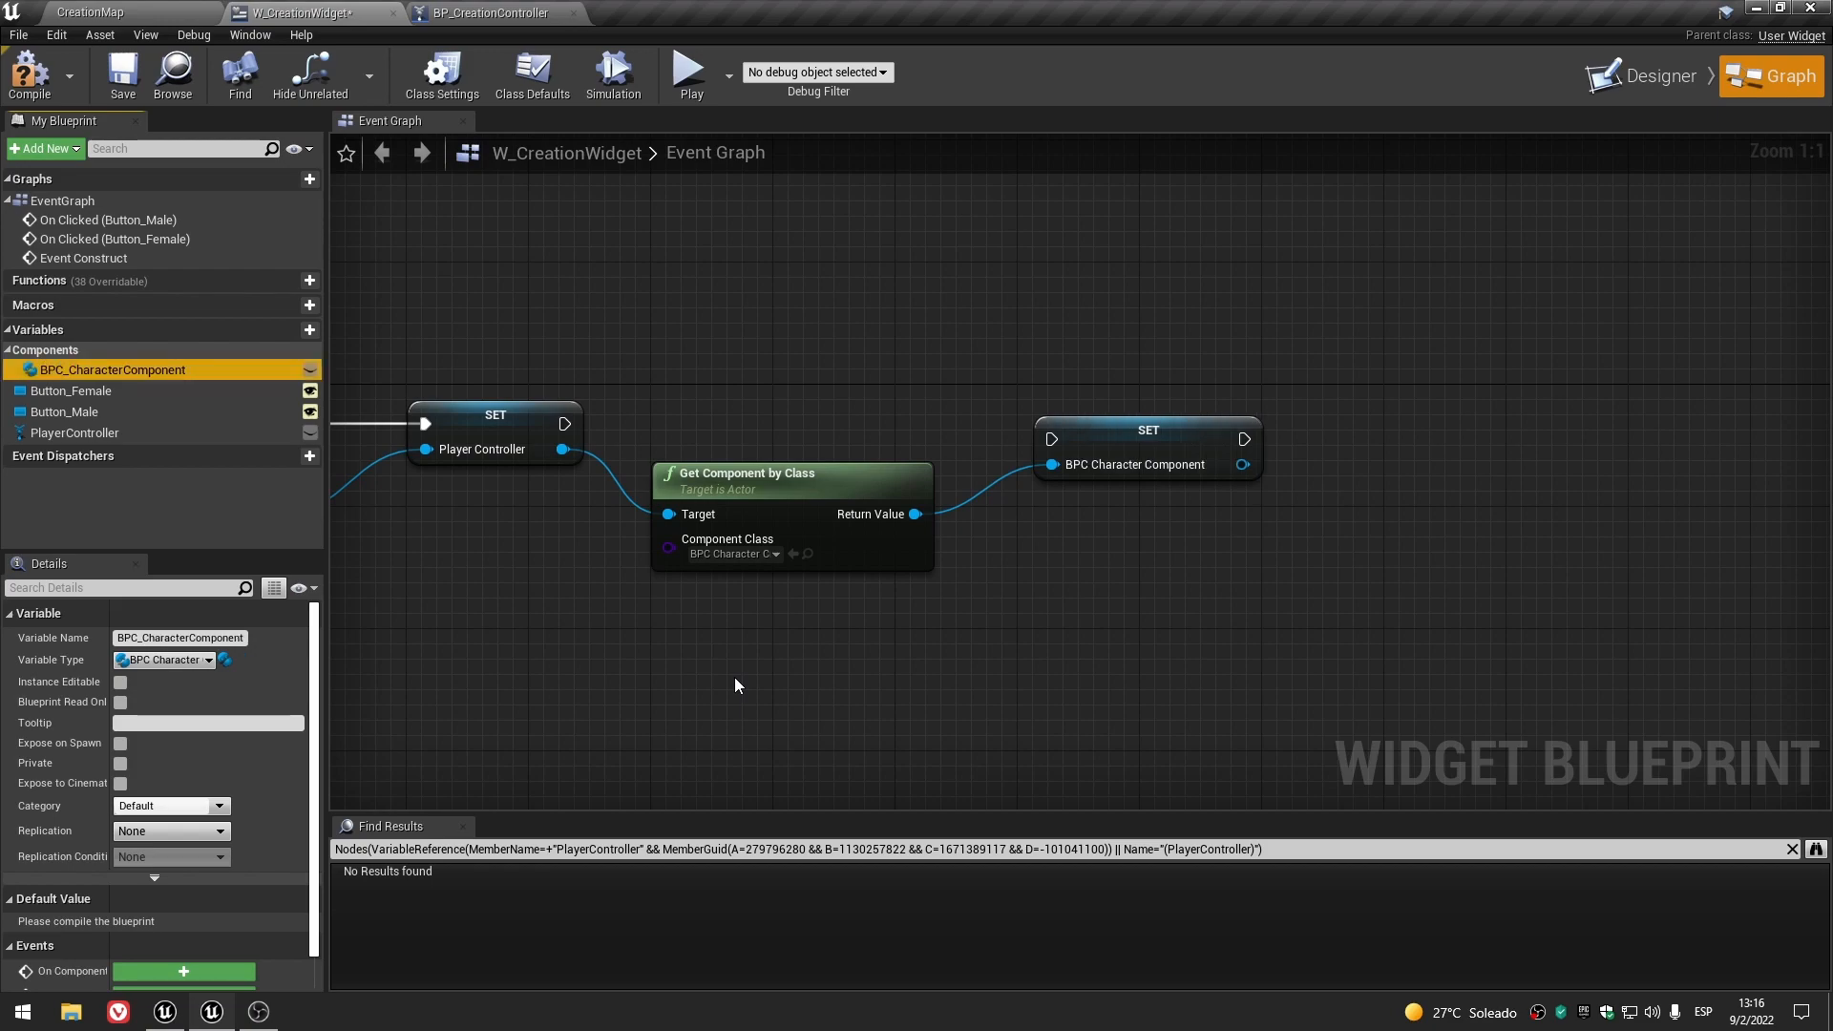
- Compile and save the W_CreationWidget blueprint
left_click(1162, 431)
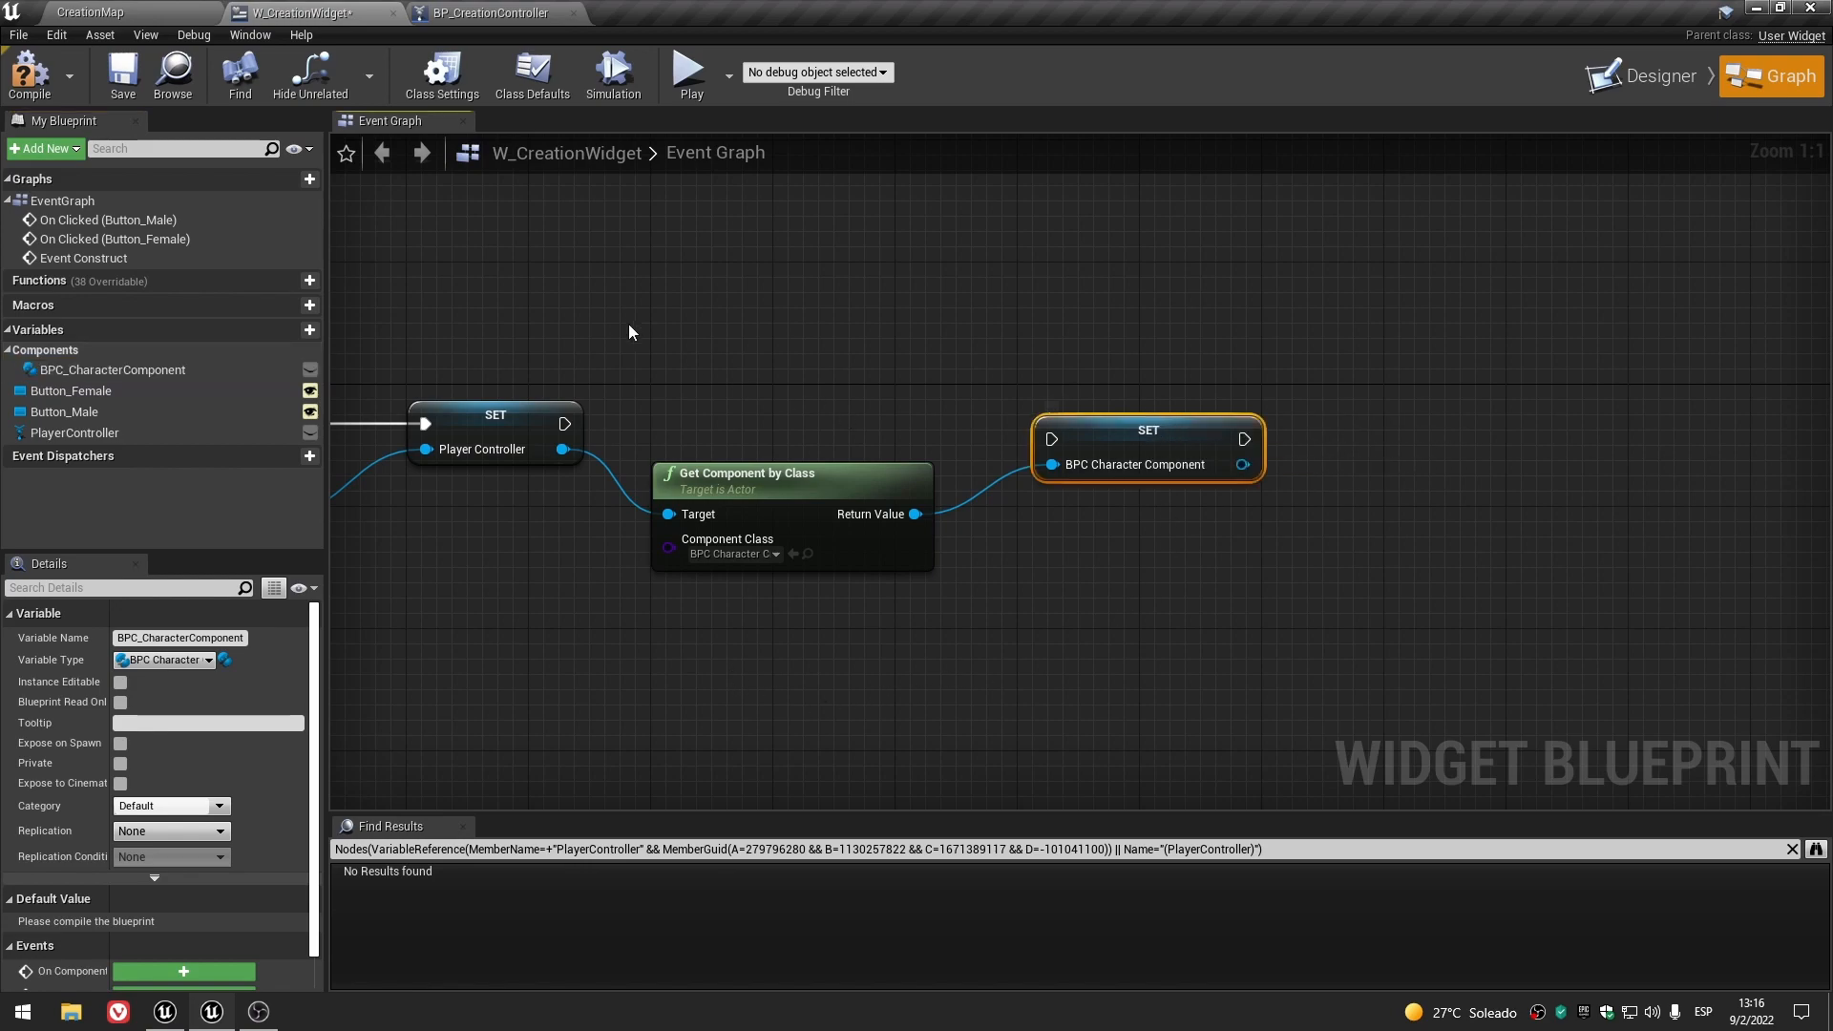
left_click(28, 81)
left_click(122, 74)
- Connect the PlayerController setter's execution output to the BPC_CharacterComponent setter and align the two setters
left_click_drag(564, 423, 1051, 438)
left_click_drag(1166, 443, 1170, 427)
scroll(1159, 581, "down", 4)
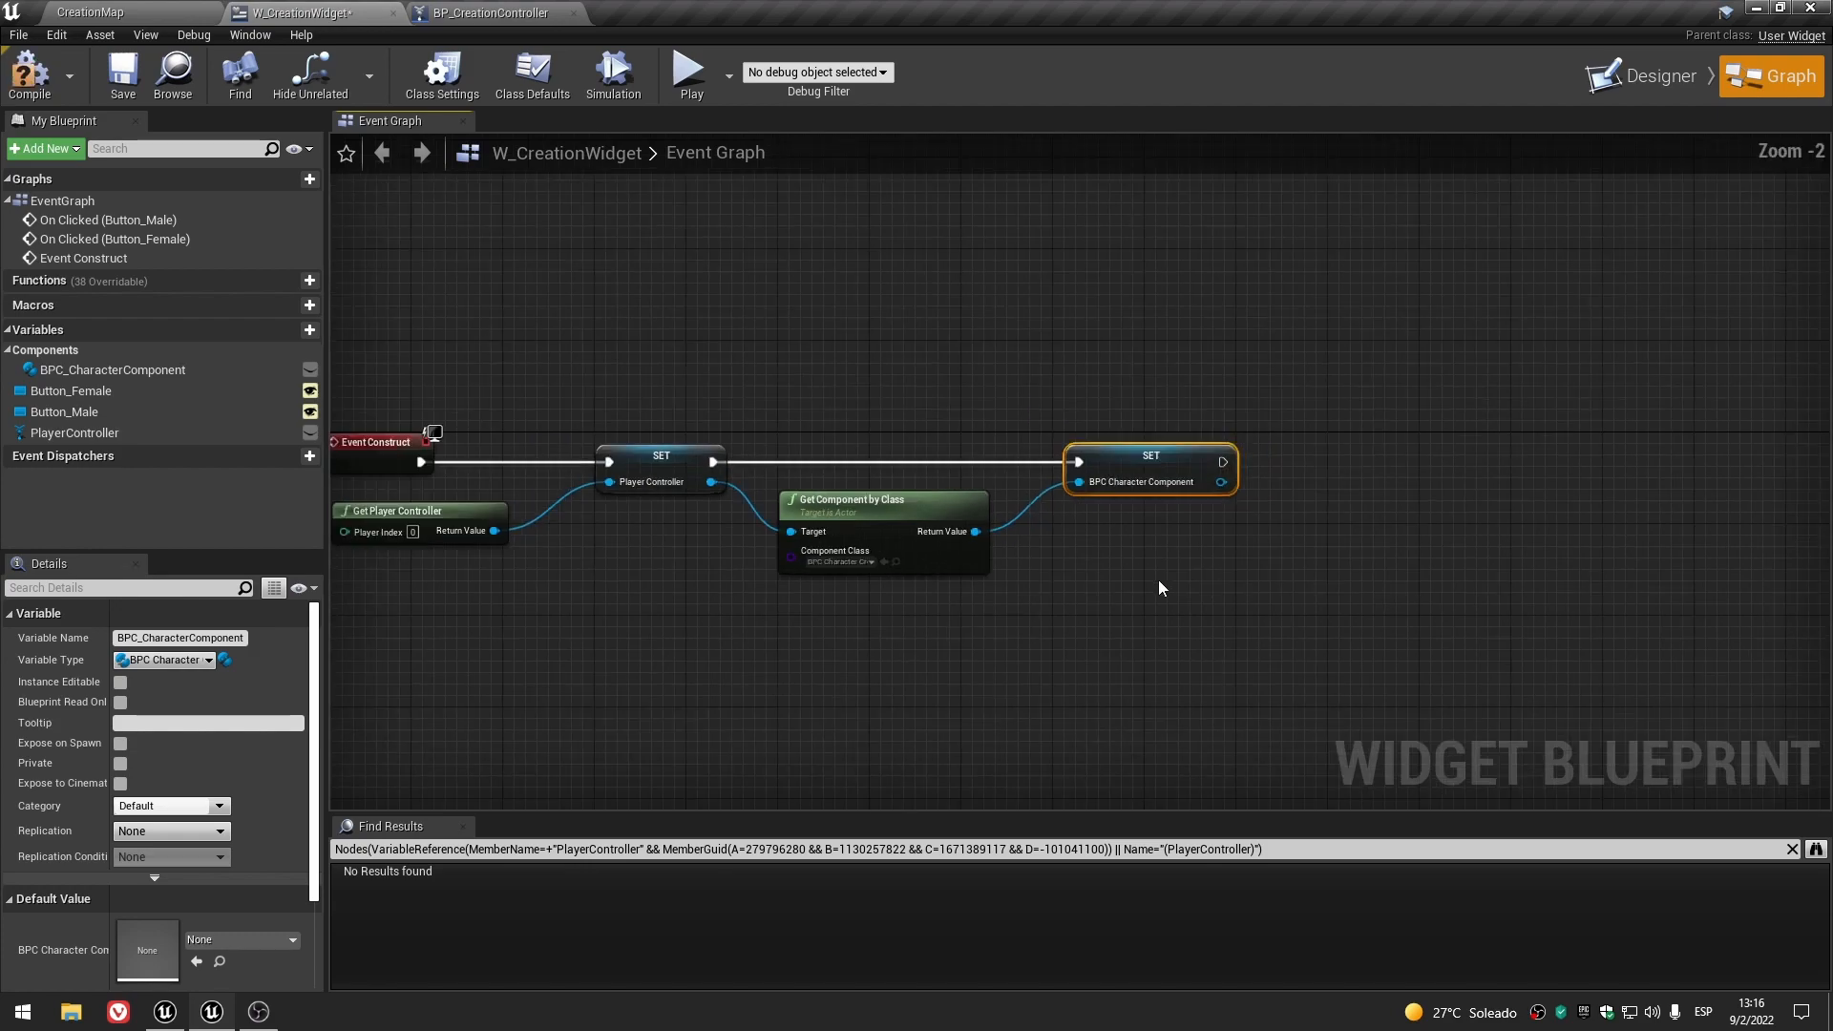
- Nudge the Get Component by Class node up slightly toward the row of setters
scroll(998, 574, "up", 3)
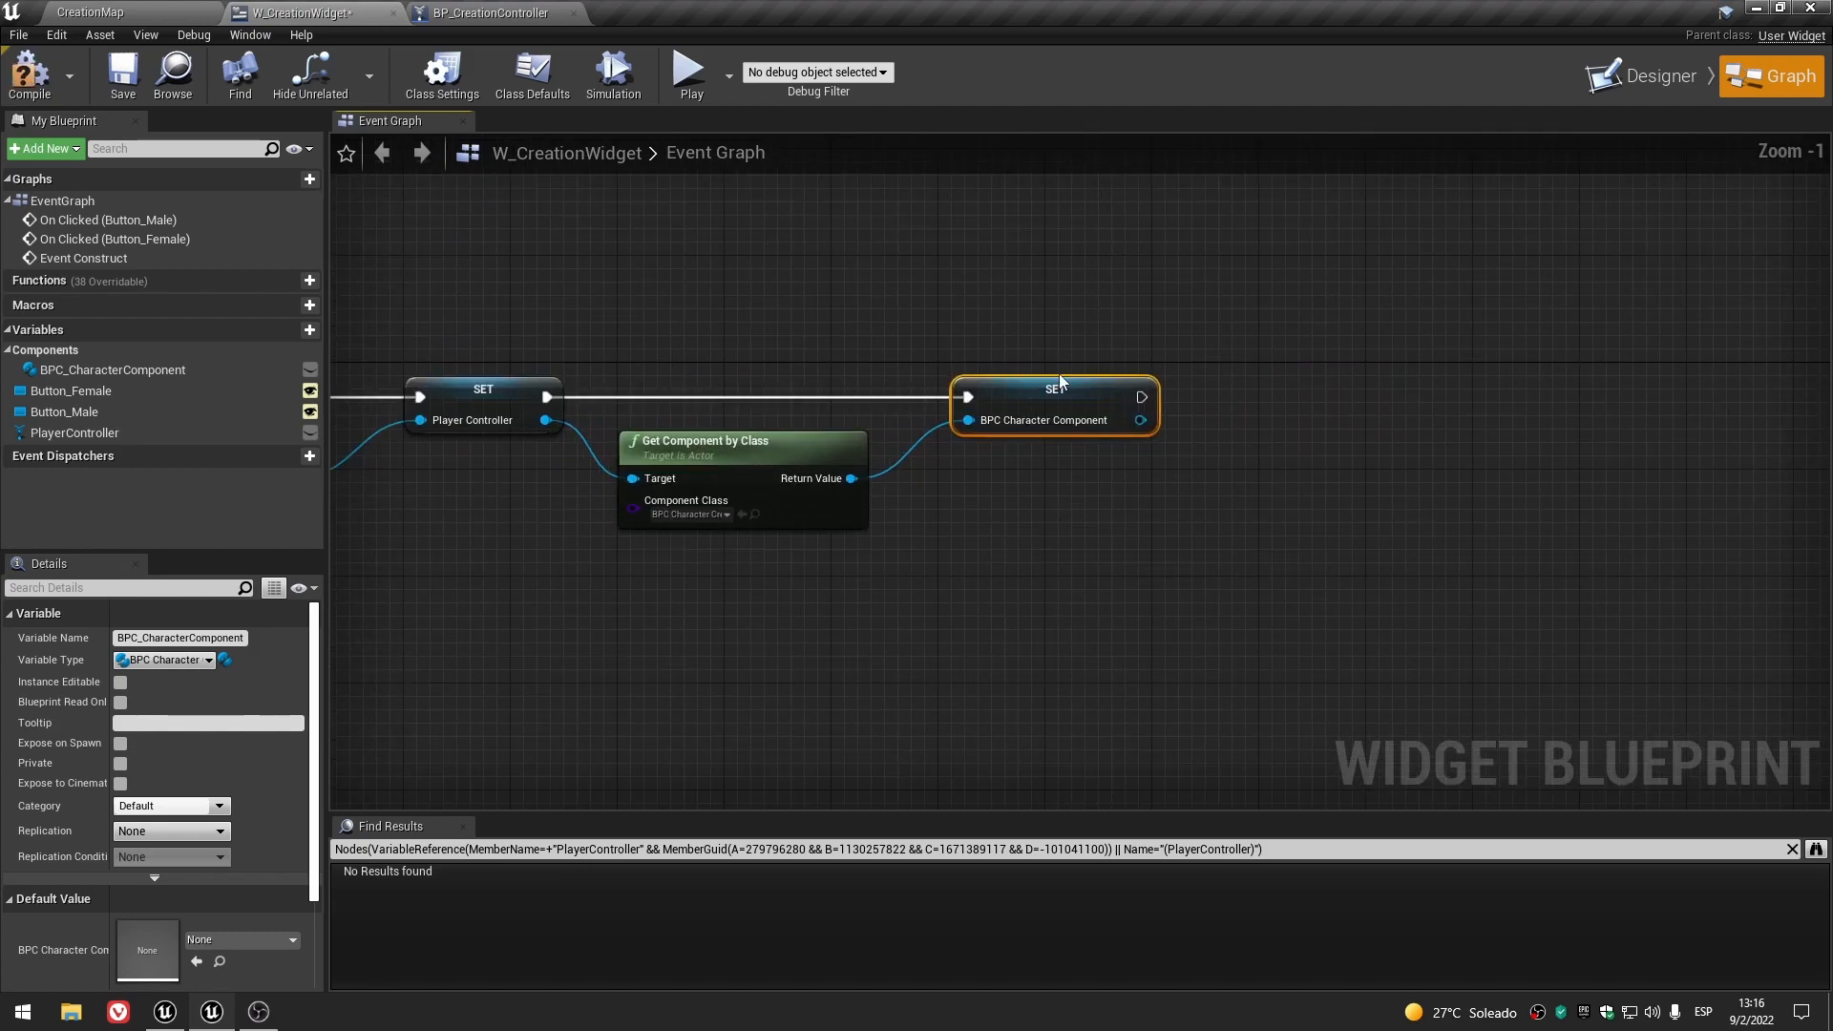
left_click(1016, 535)
left_click_drag(760, 441, 760, 428)
right_click_drag(1076, 499, 943, 513)
scroll(839, 527, "up", 1)
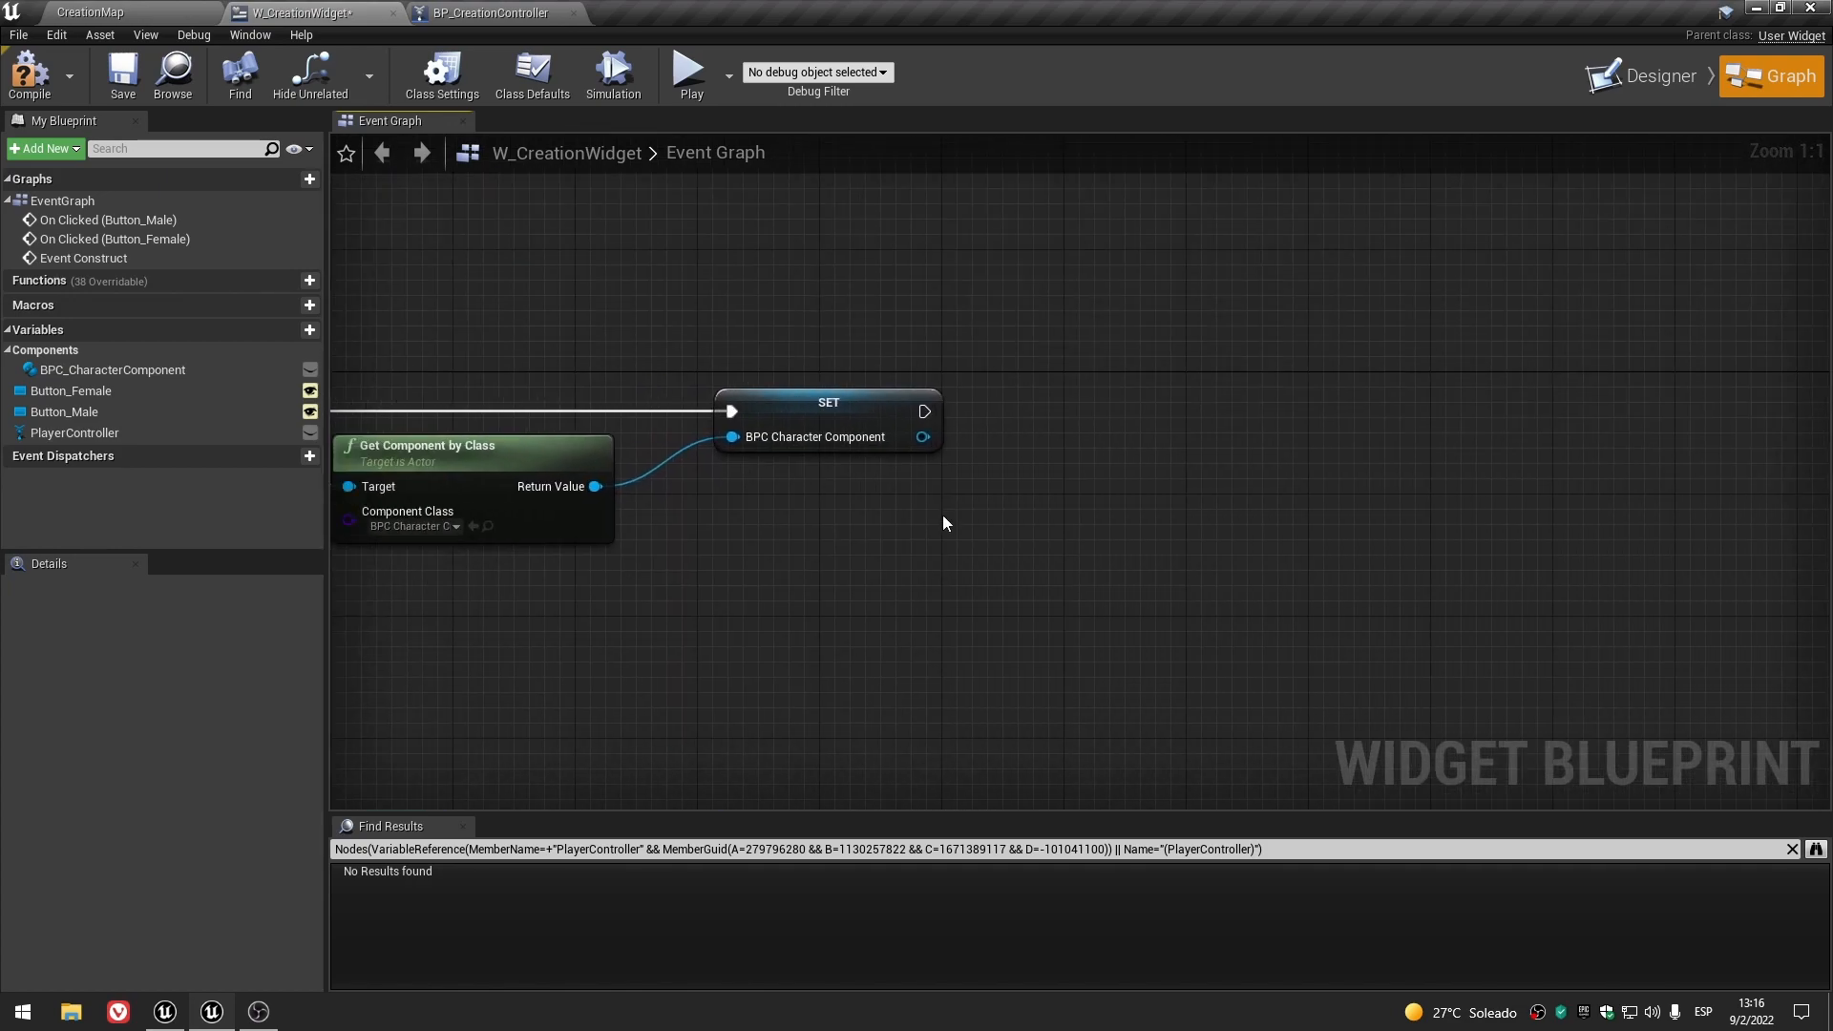
- Open the BPC_CharacterCreation blueprint and examine its CreationPawn variable and where the Load Pawn function sets it
left_click(520, 13)
left_click(162, 11)
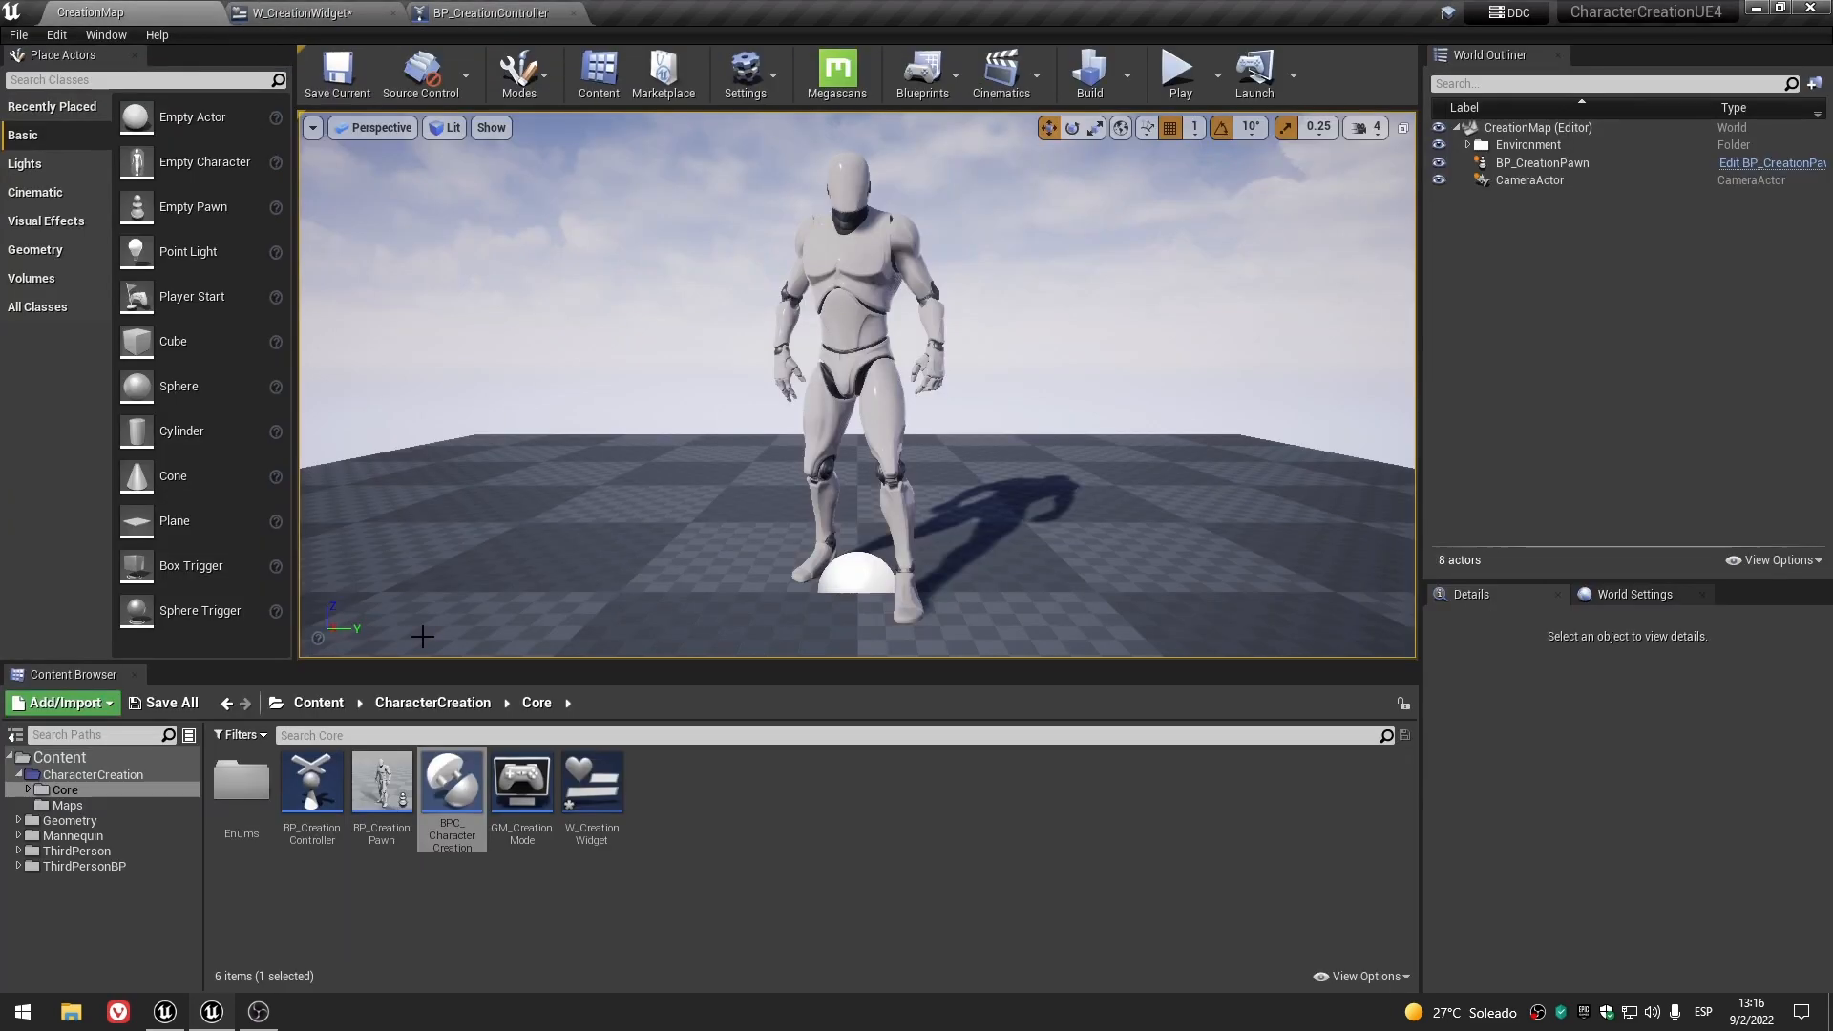
double_click(460, 795)
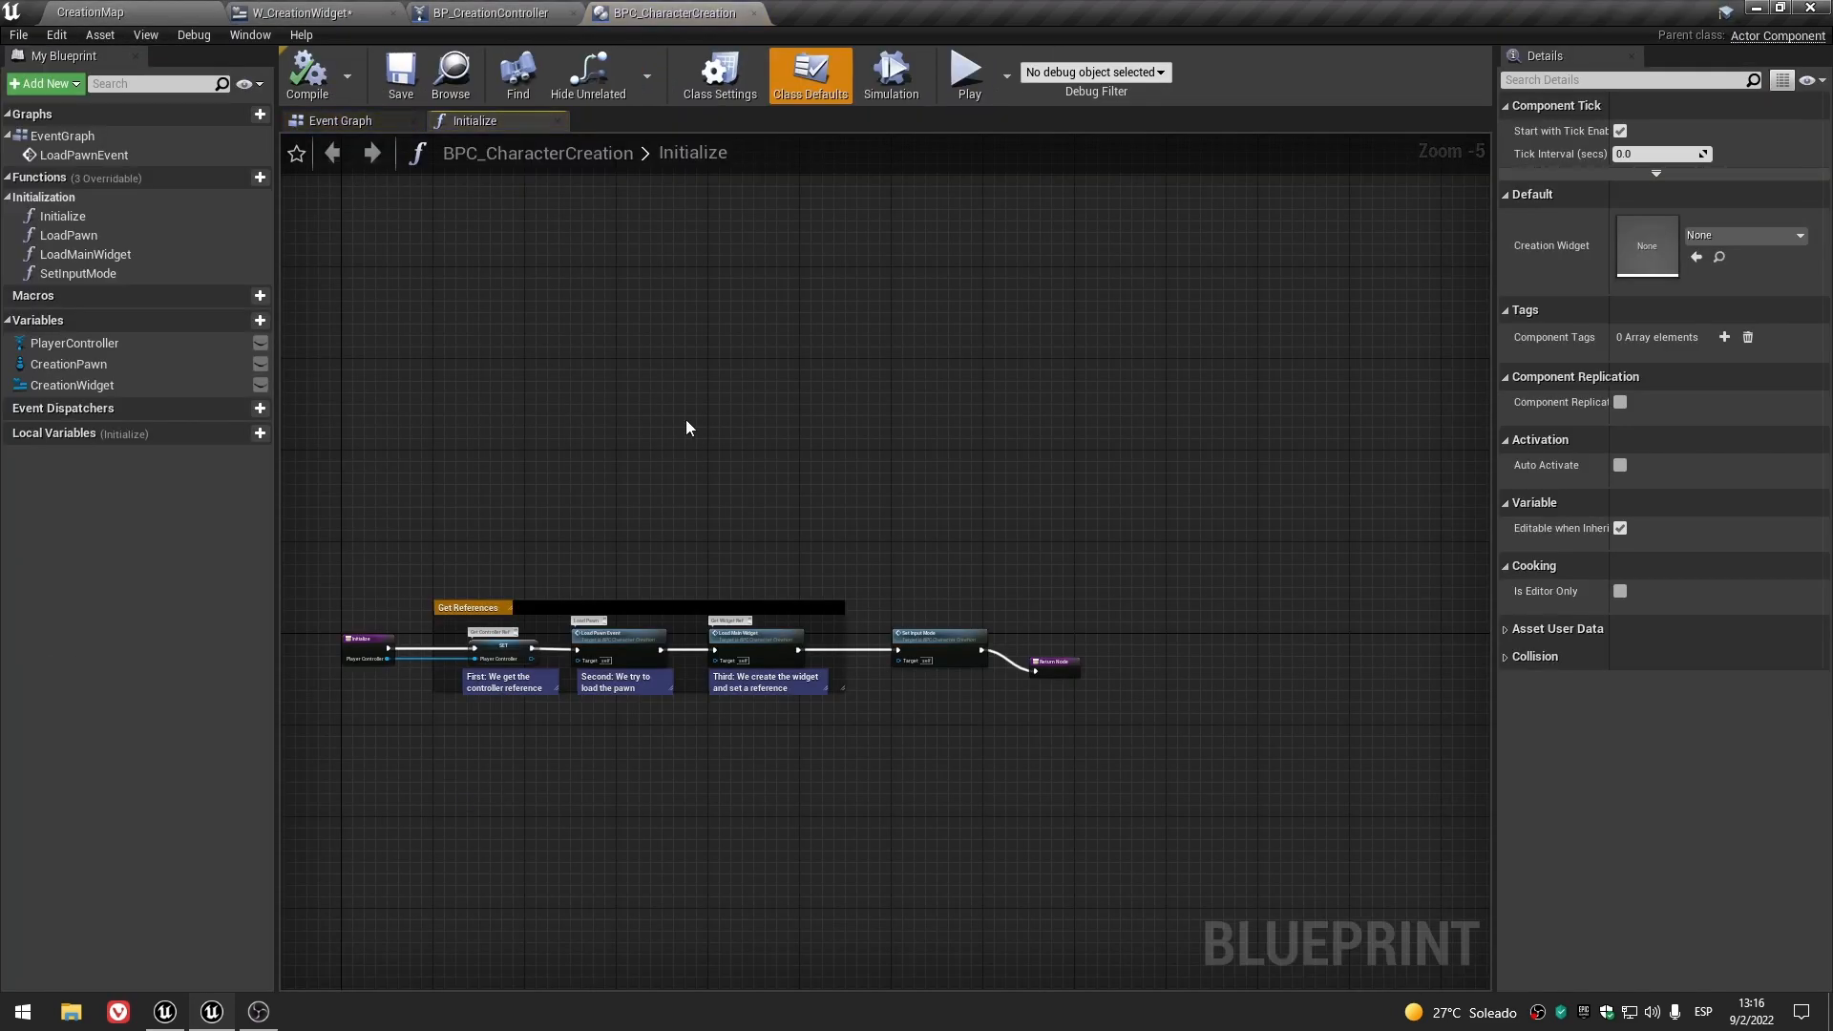
left_click(102, 363)
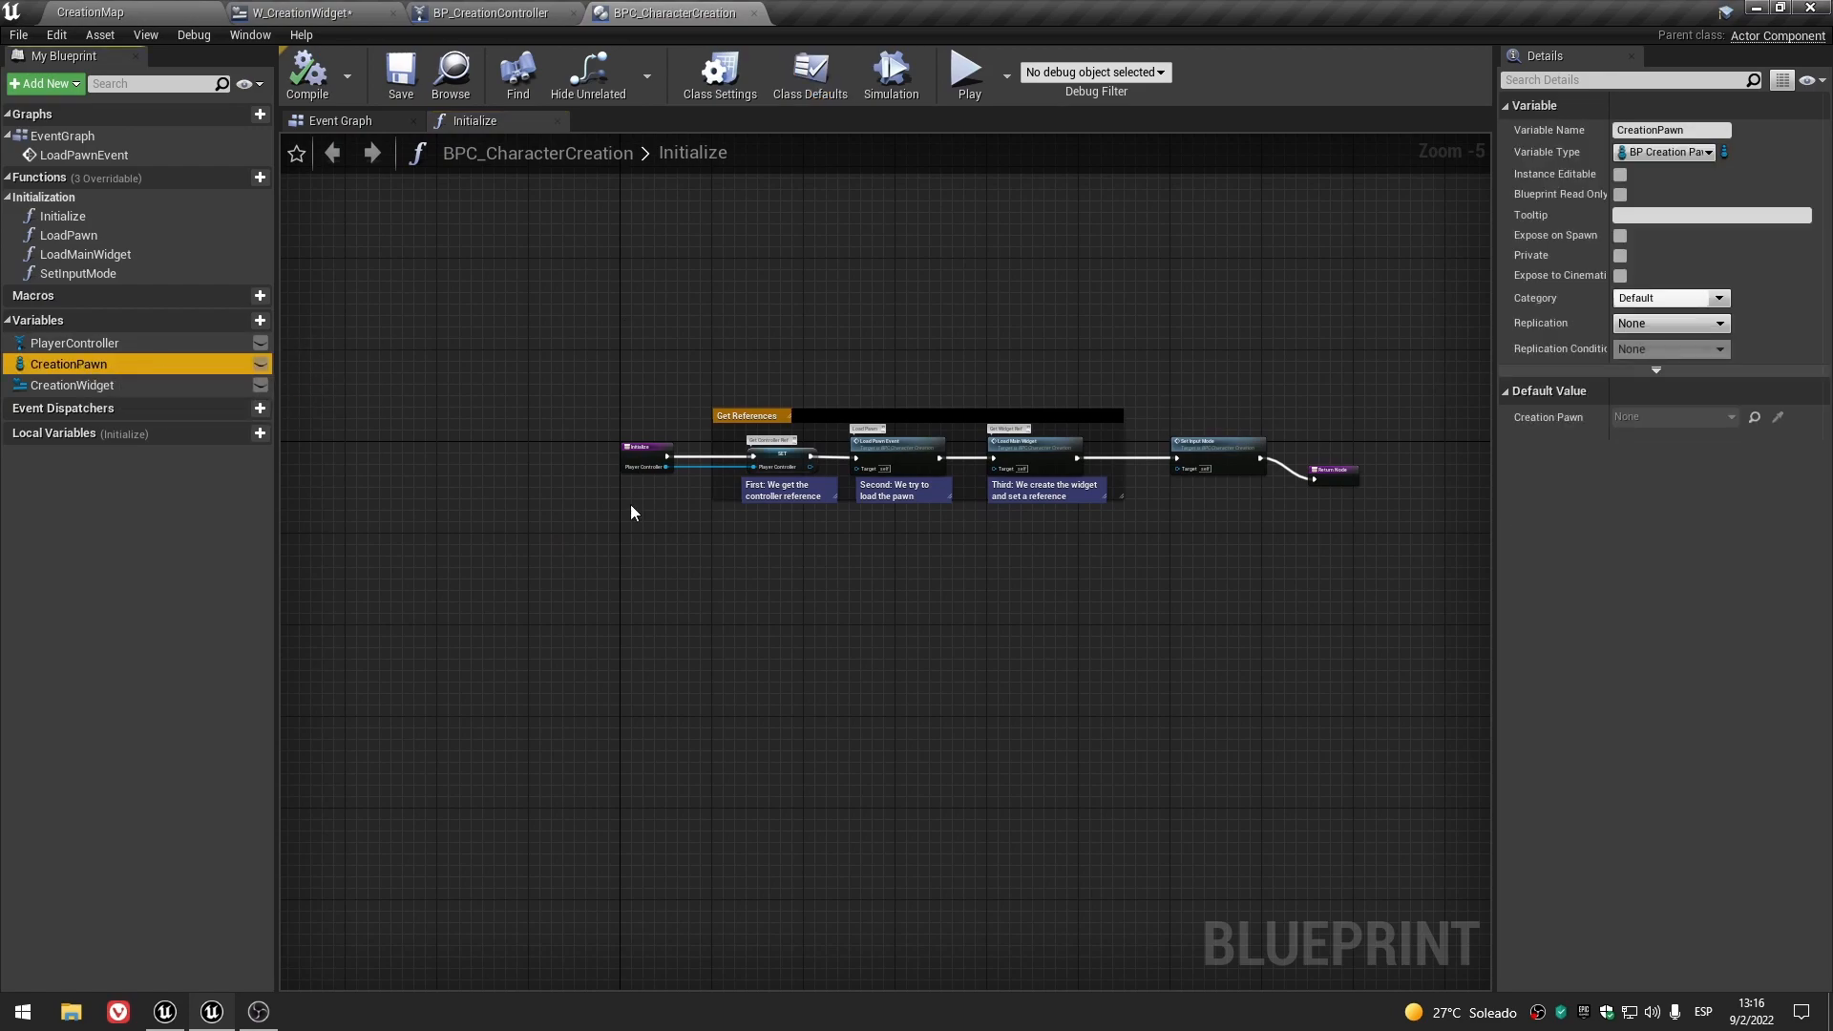
double_click(870, 279)
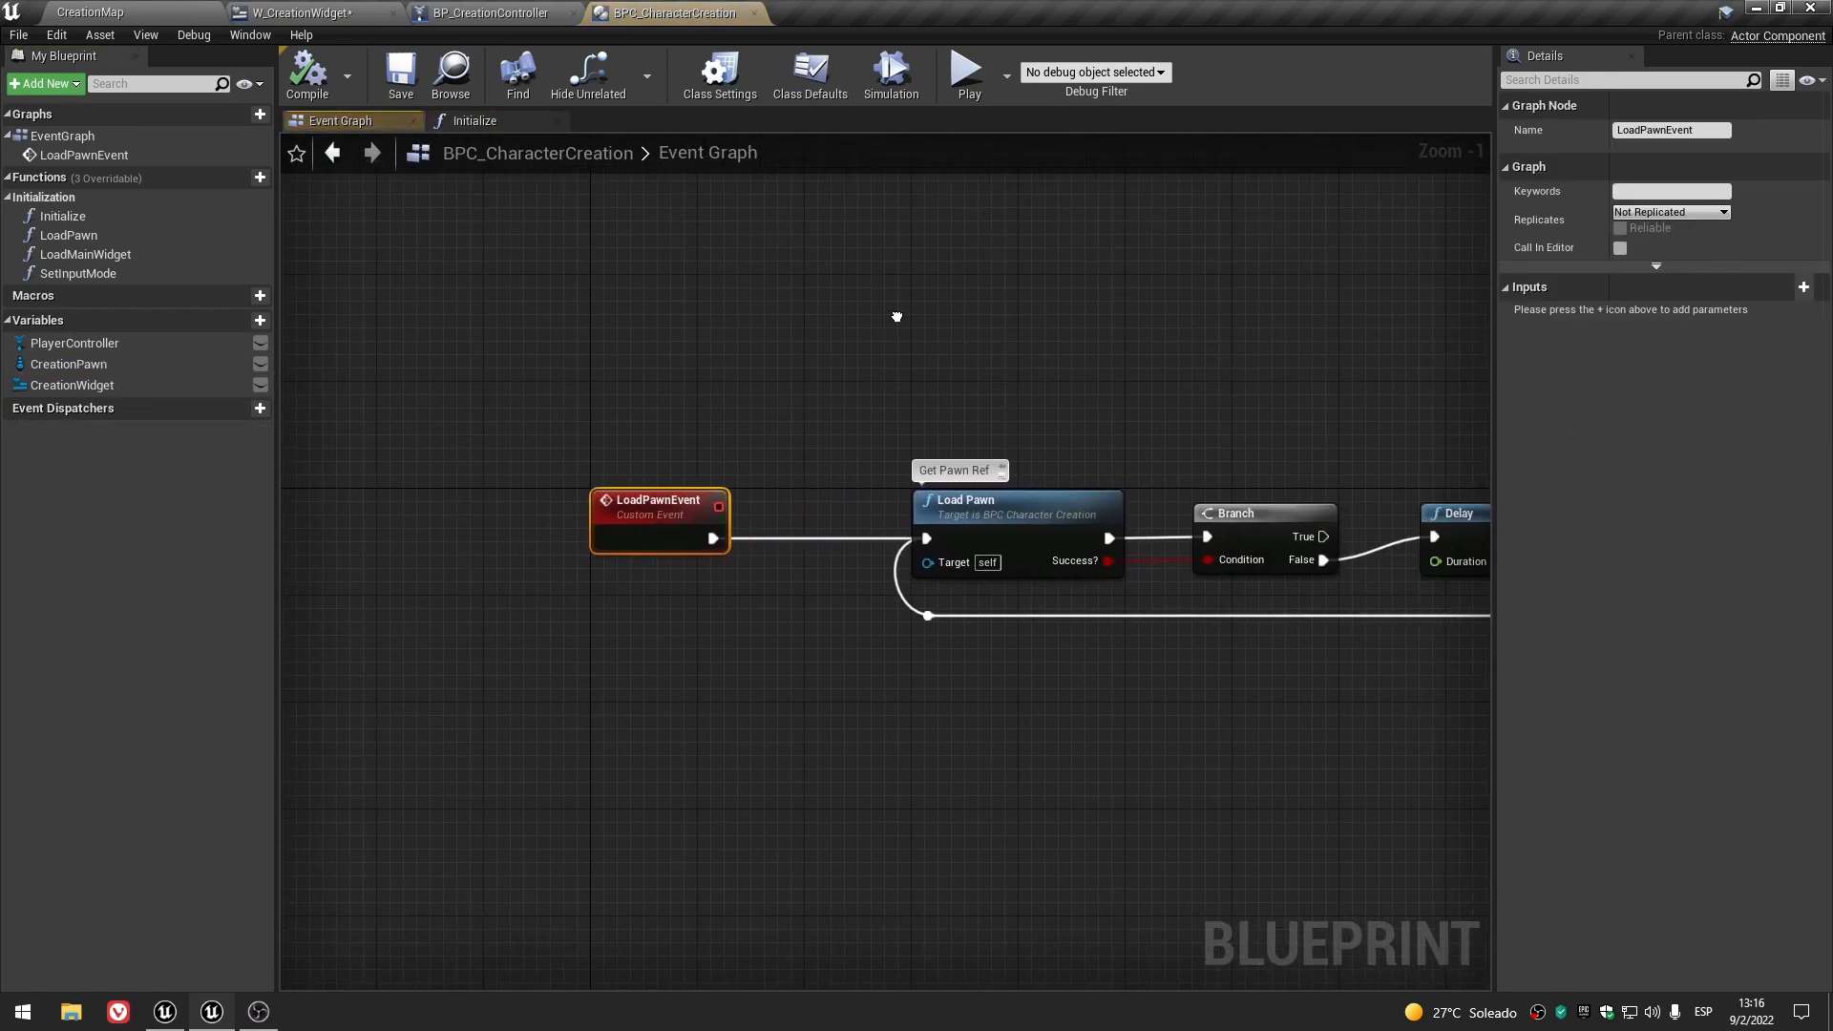
right_click_drag(896, 317, 615, 397)
double_click(606, 497)
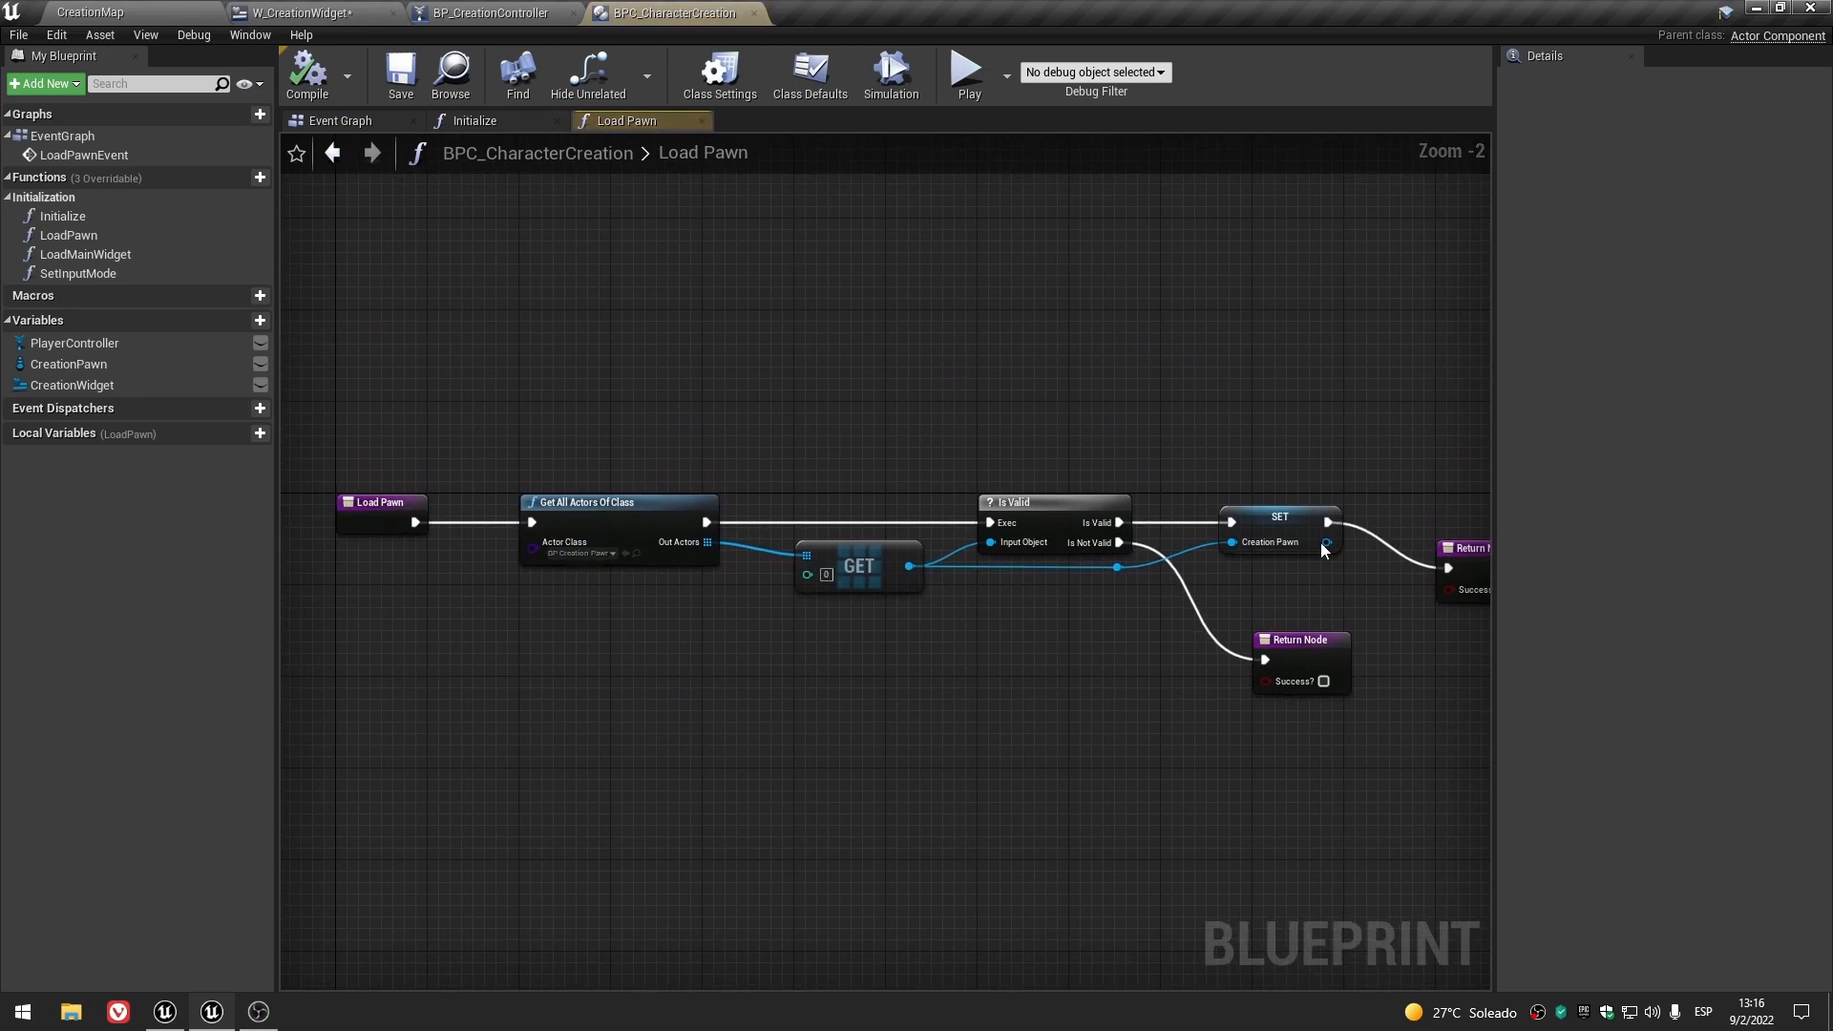
left_click(1291, 523)
left_click(731, 326)
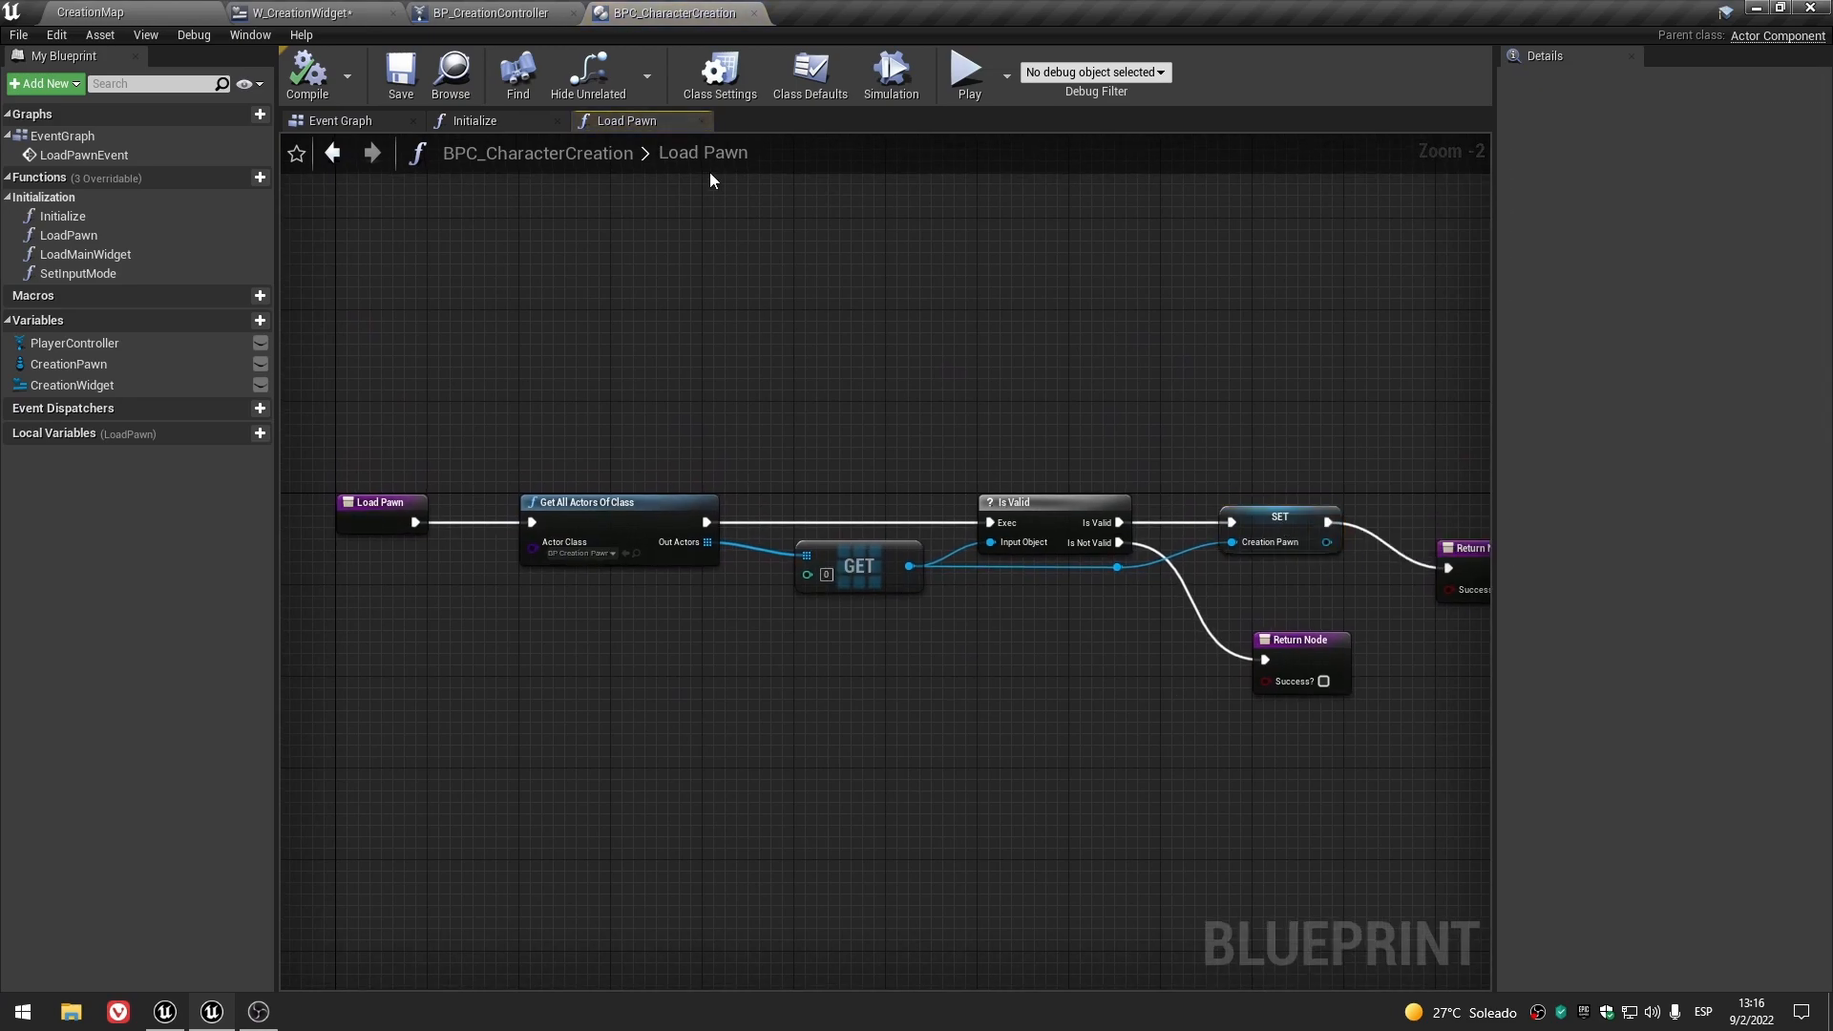
- In the W_CreationWidget event graph, add a Get Creation Pawn node fed by the BPC_CharacterComponent setter's output
left_click(302, 14)
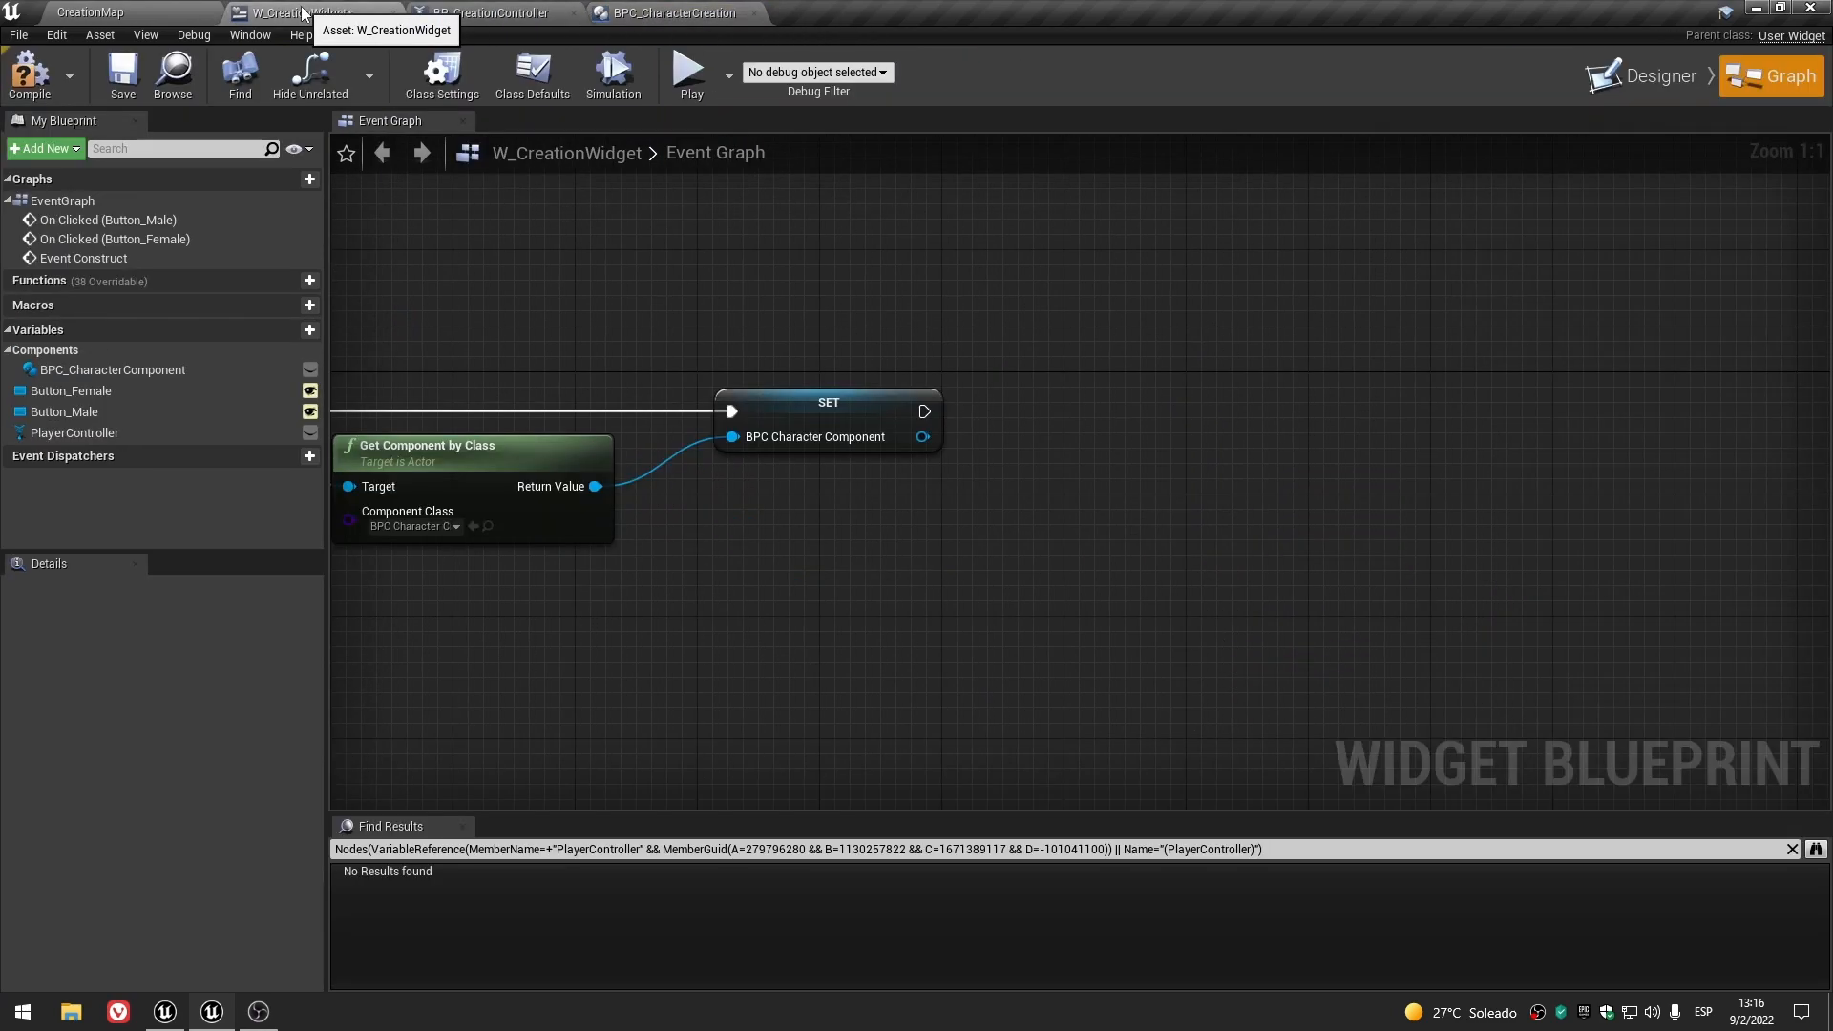
left_click_drag(922, 436, 1090, 524)
type("get creat")
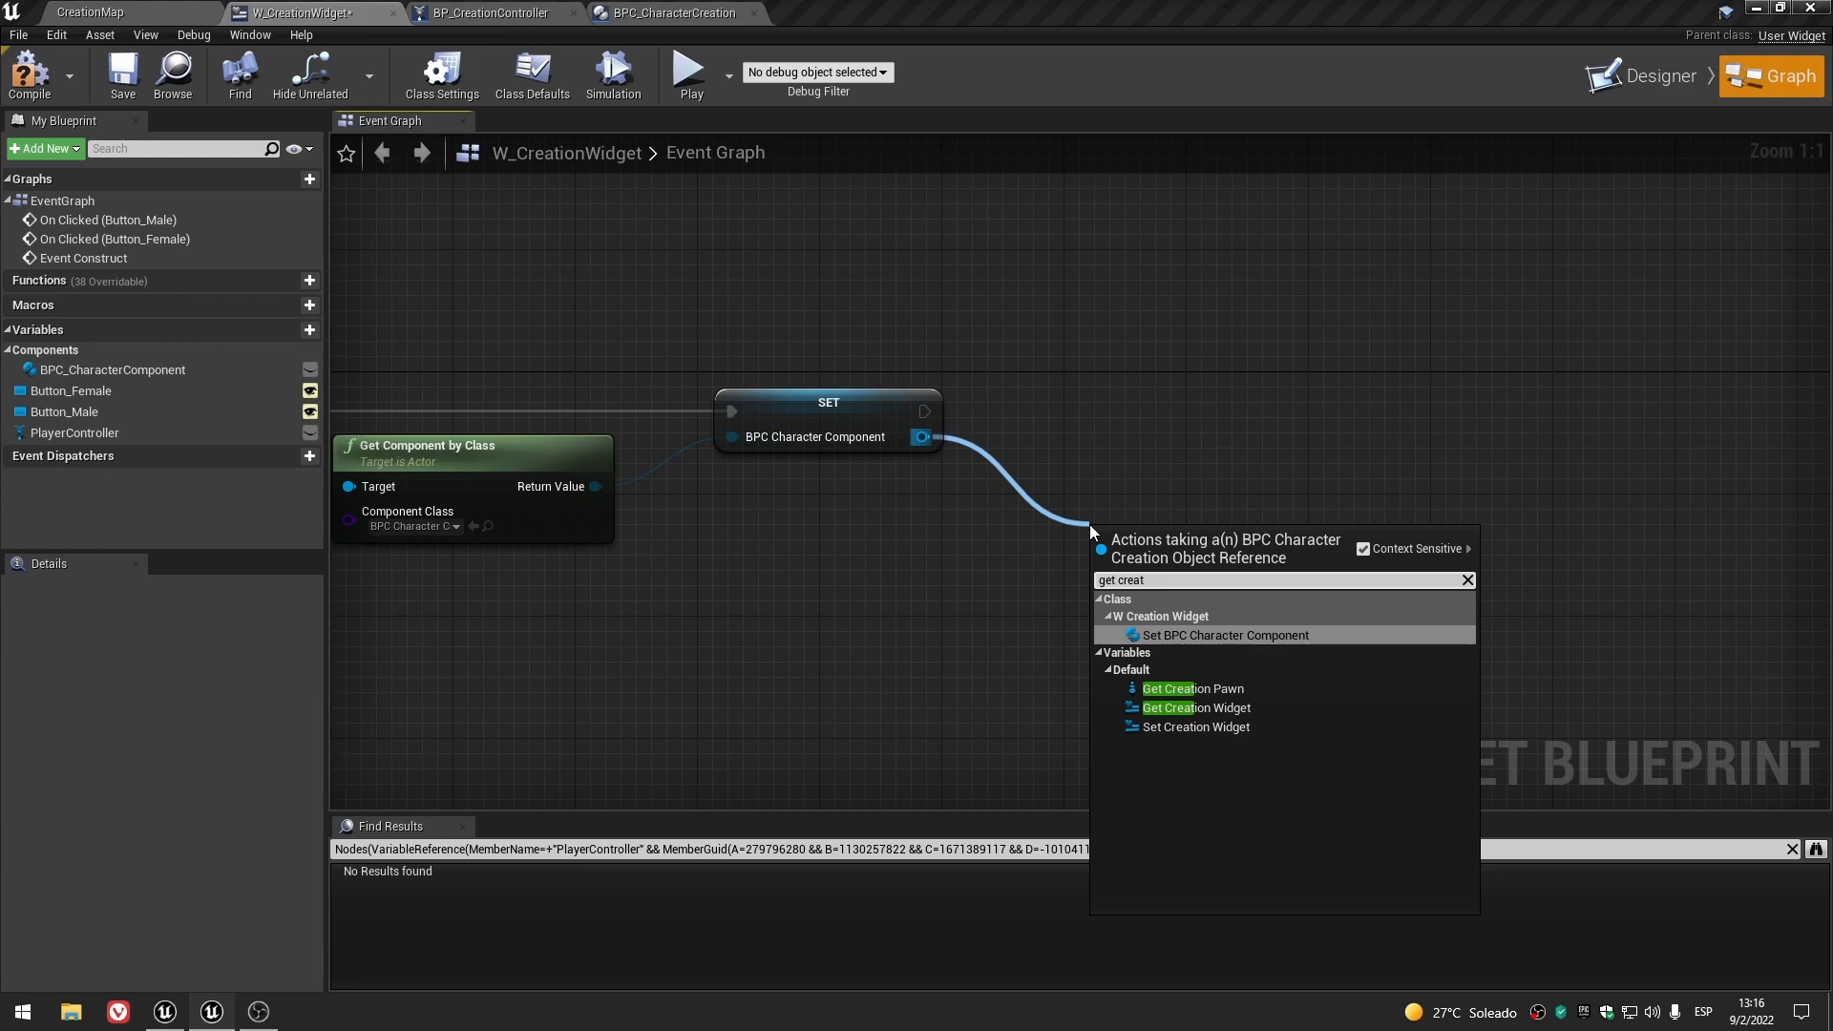
left_click(1229, 688)
left_click_drag(1181, 550, 1134, 489)
- Promote the Creation Pawn output to a new widget variable named CreationPawn
right_click_drag(1268, 607, 999, 623)
left_click(997, 606)
left_click_drag(964, 495, 1084, 432)
left_click(1182, 506)
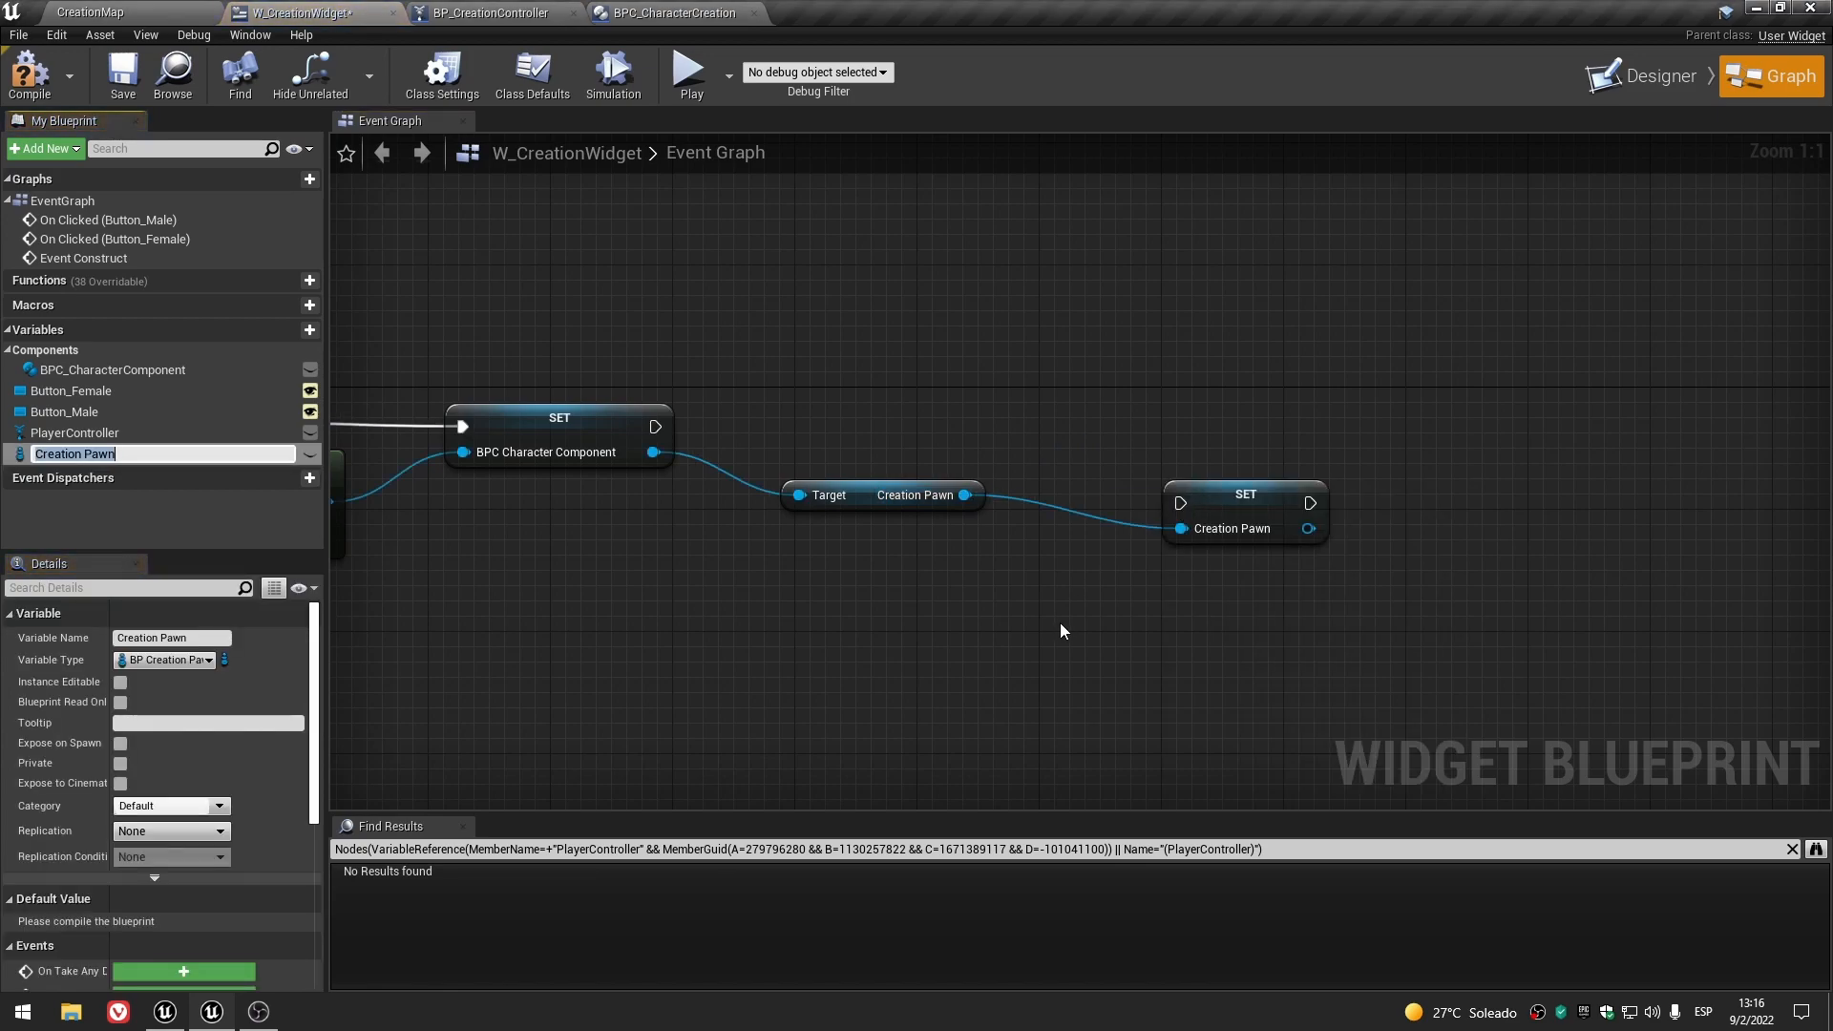
left_click(81, 455)
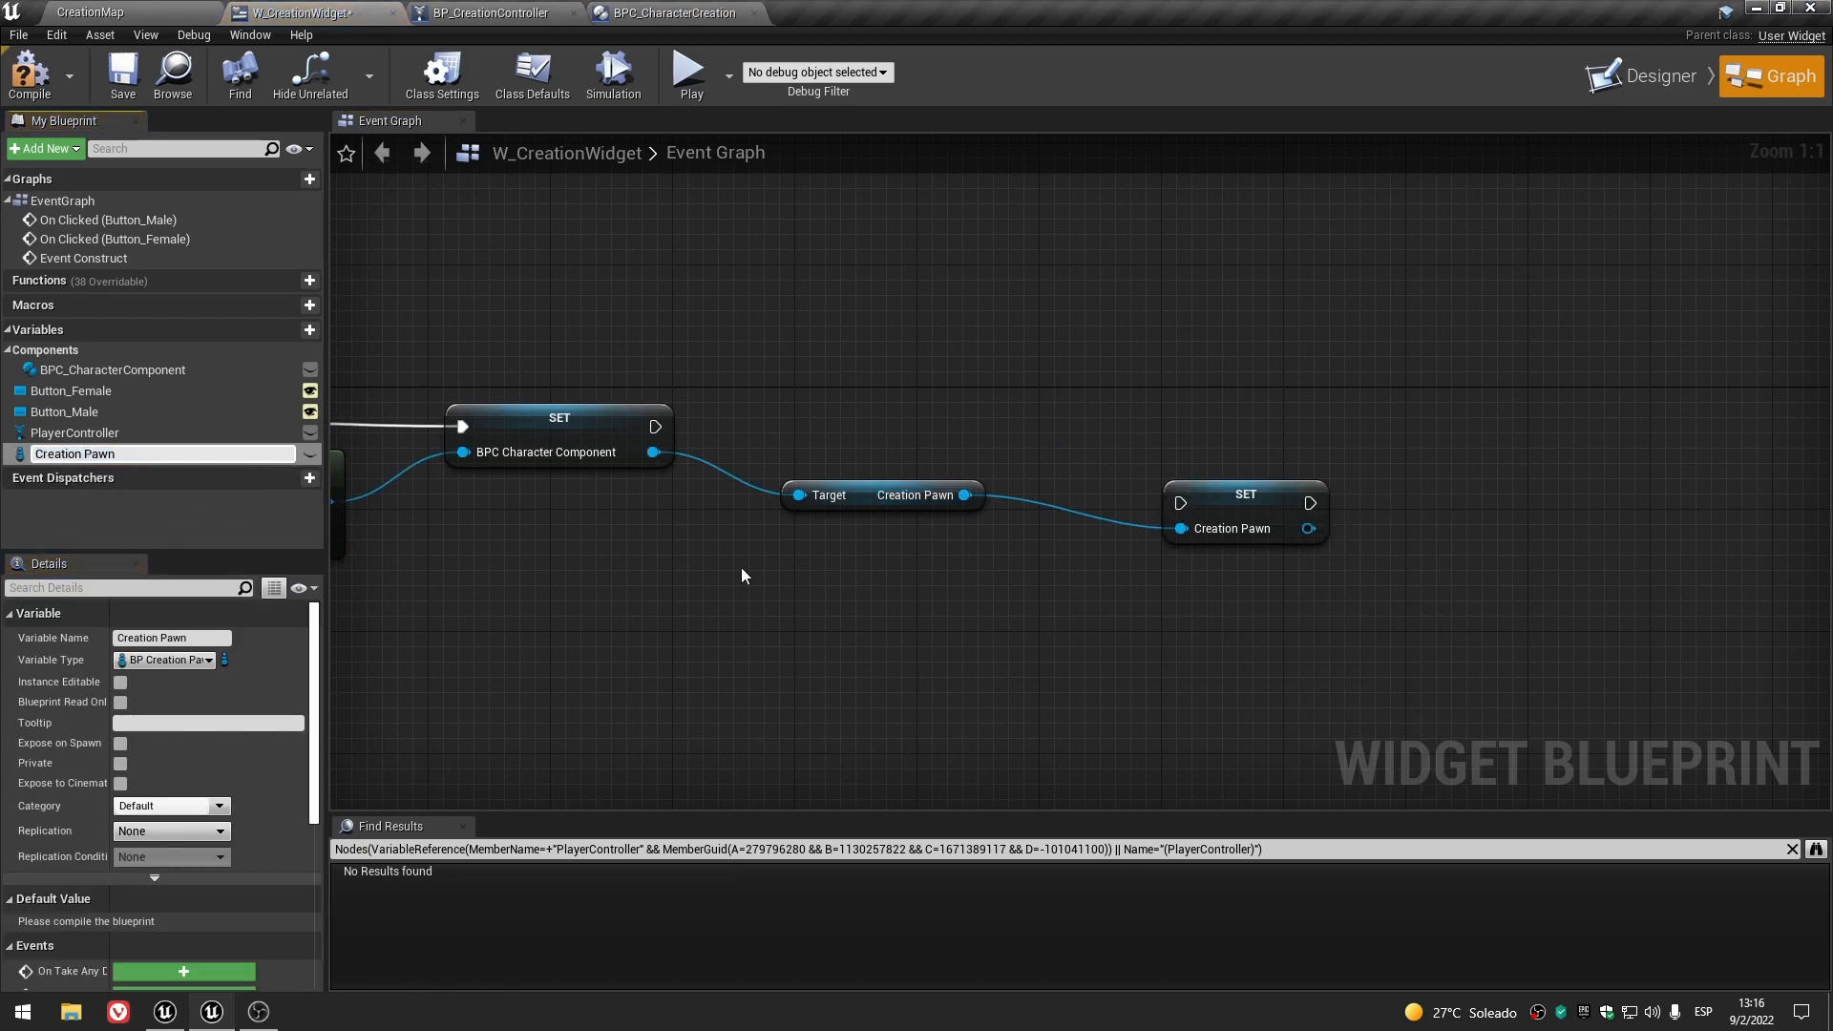
key("BackSpace")
key("Return")
- Chain the CreationPawn setter in line after the BPC_CharacterComponent setter, and compile and save the widget blueprint
left_click_drag(655, 427, 1180, 512)
left_click_drag(1218, 496, 1177, 428)
scroll(1311, 671, "down", 3)
right_click_drag(888, 634, 1132, 584)
left_click(815, 432)
left_click(27, 76)
left_click(121, 75)
- Delete the Get All Actors Of Class and array GET nodes from the Button_Male and Button_Female click events
scroll(1061, 588, "down", 2)
right_click_drag(1055, 653, 987, 374)
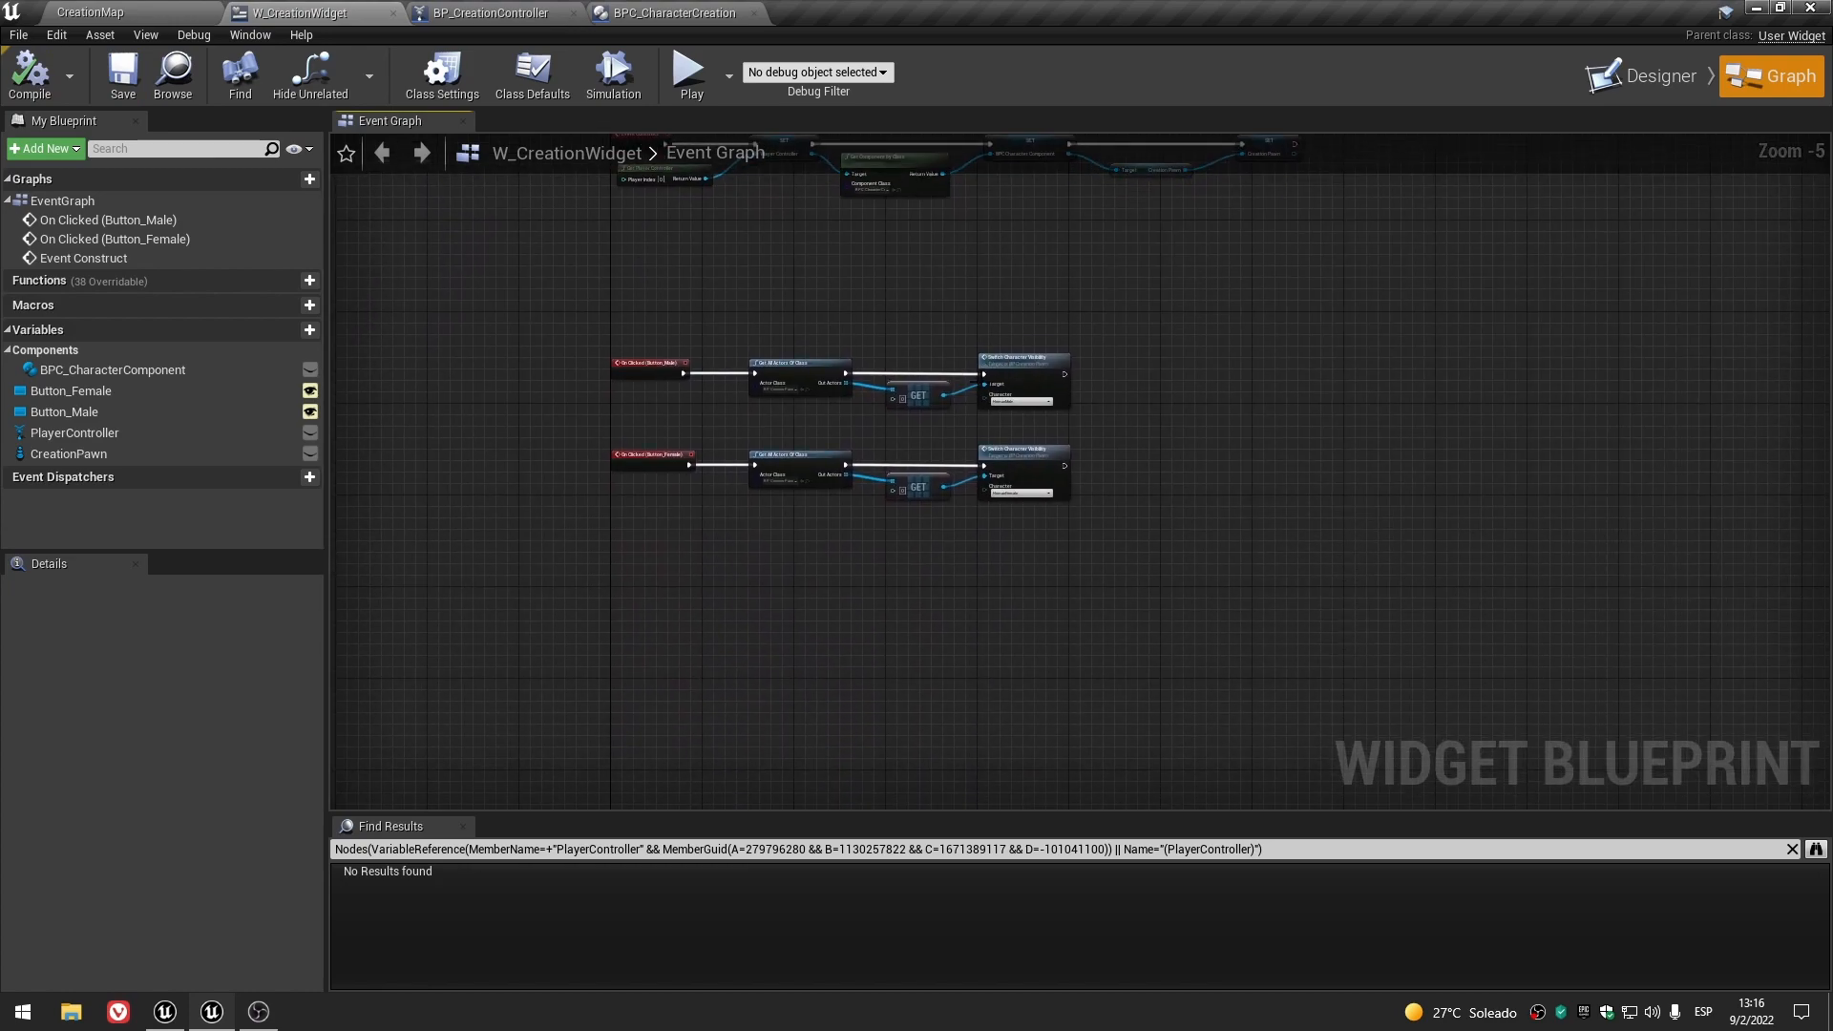
scroll(985, 372, "up", 3)
left_click_drag(578, 271, 915, 782)
key("Delete")
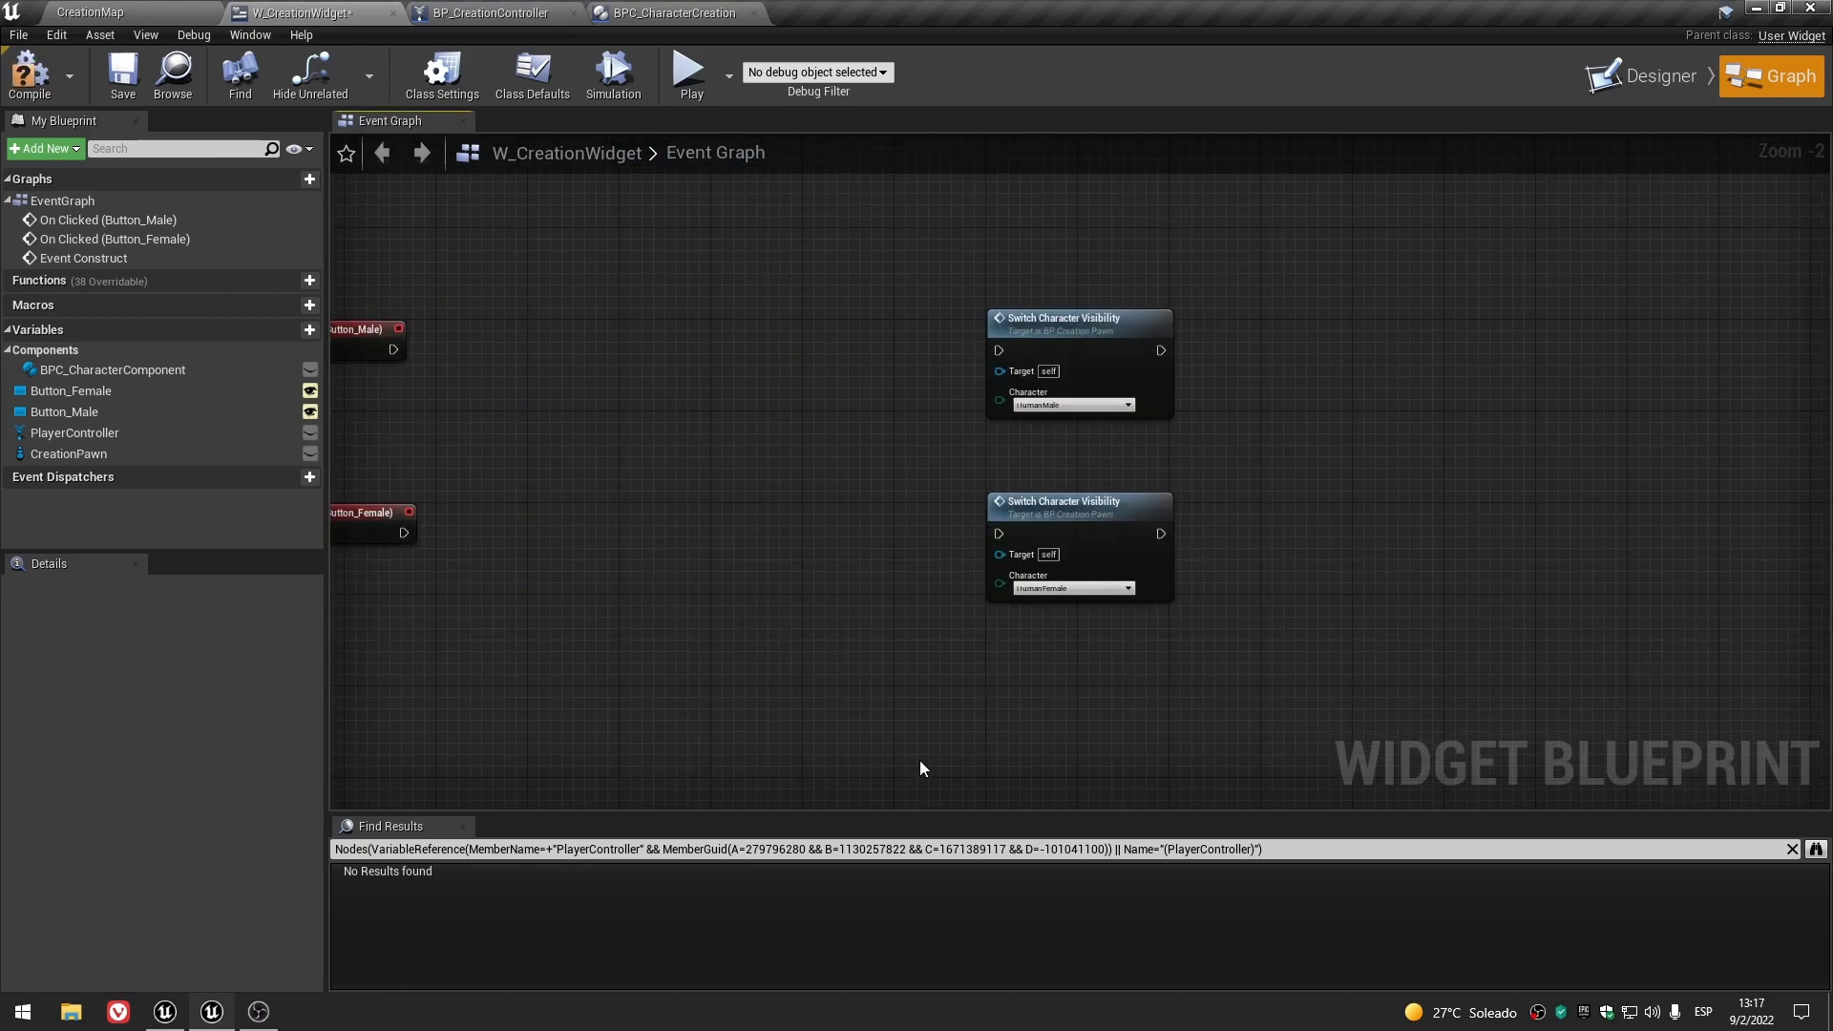
- Connect a CreationPawn getter to both Switch Character Visibility targets, and link each On Clicked event to its own Switch Character Visibility call
right_click_drag(919, 765, 996, 828)
left_click_drag(135, 456, 1076, 434)
left_click(636, 503)
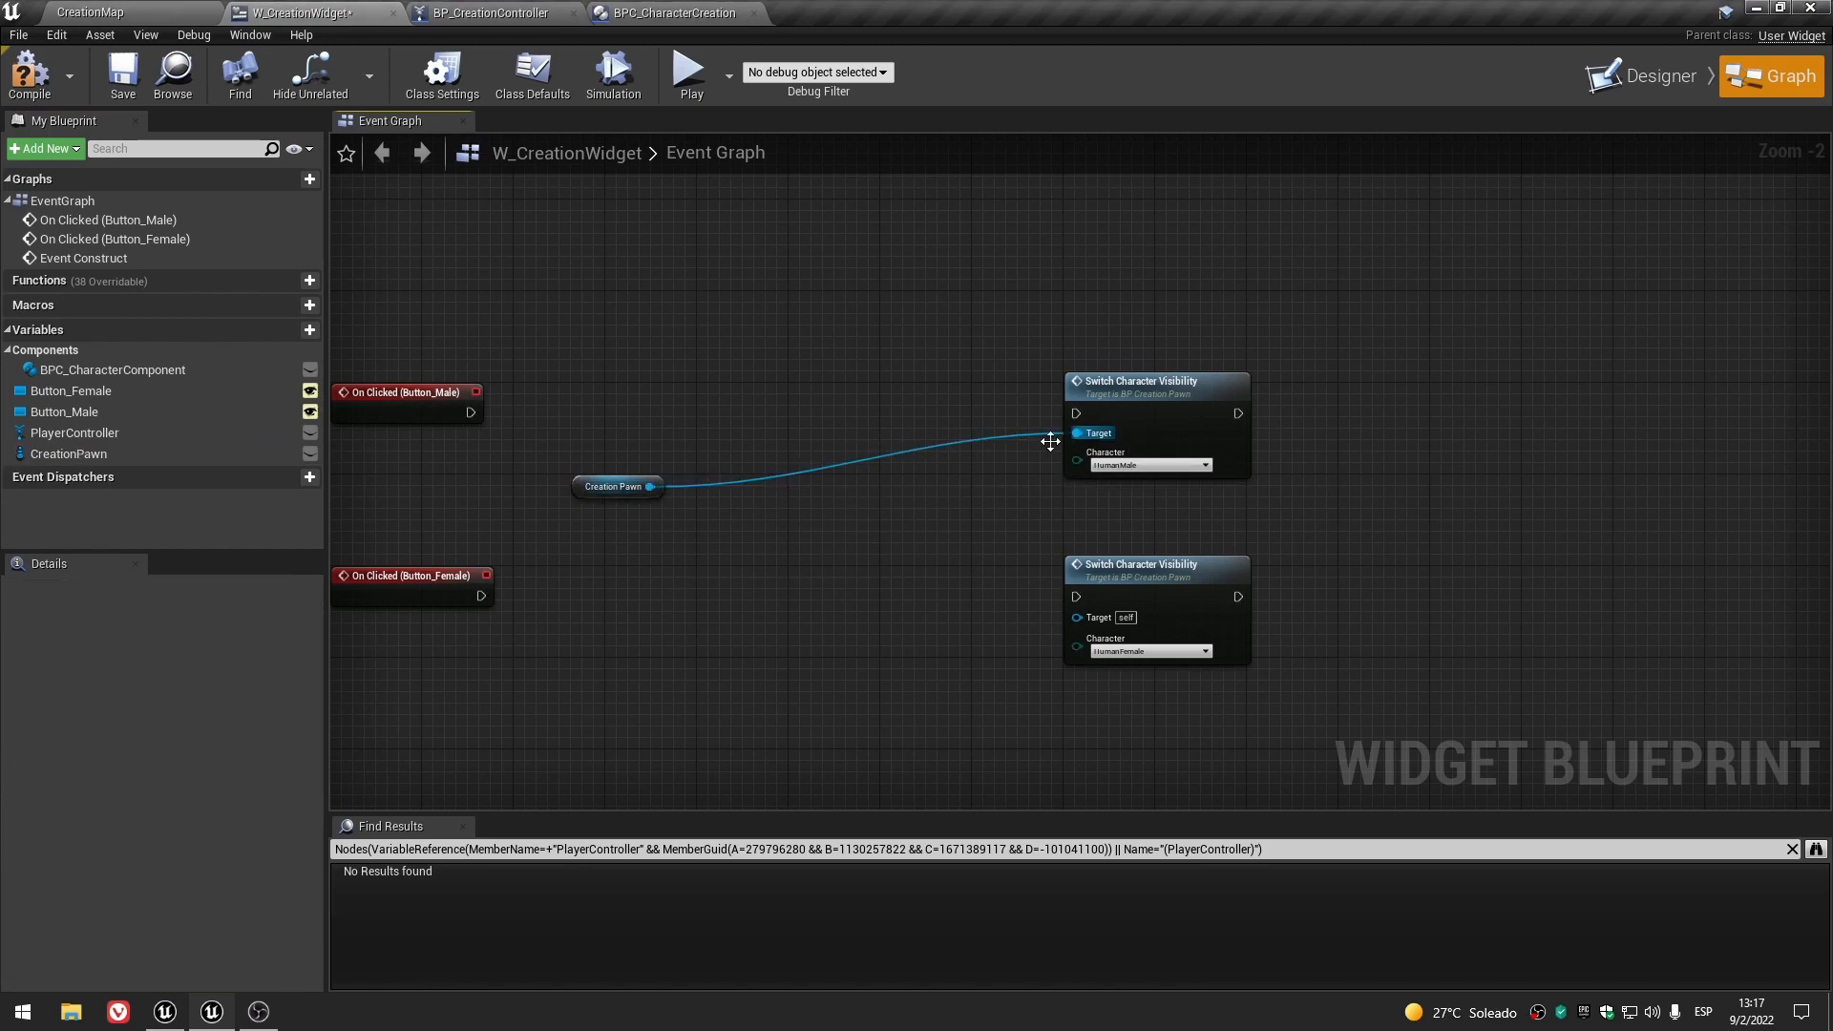
left_click_drag(650, 485, 1076, 616)
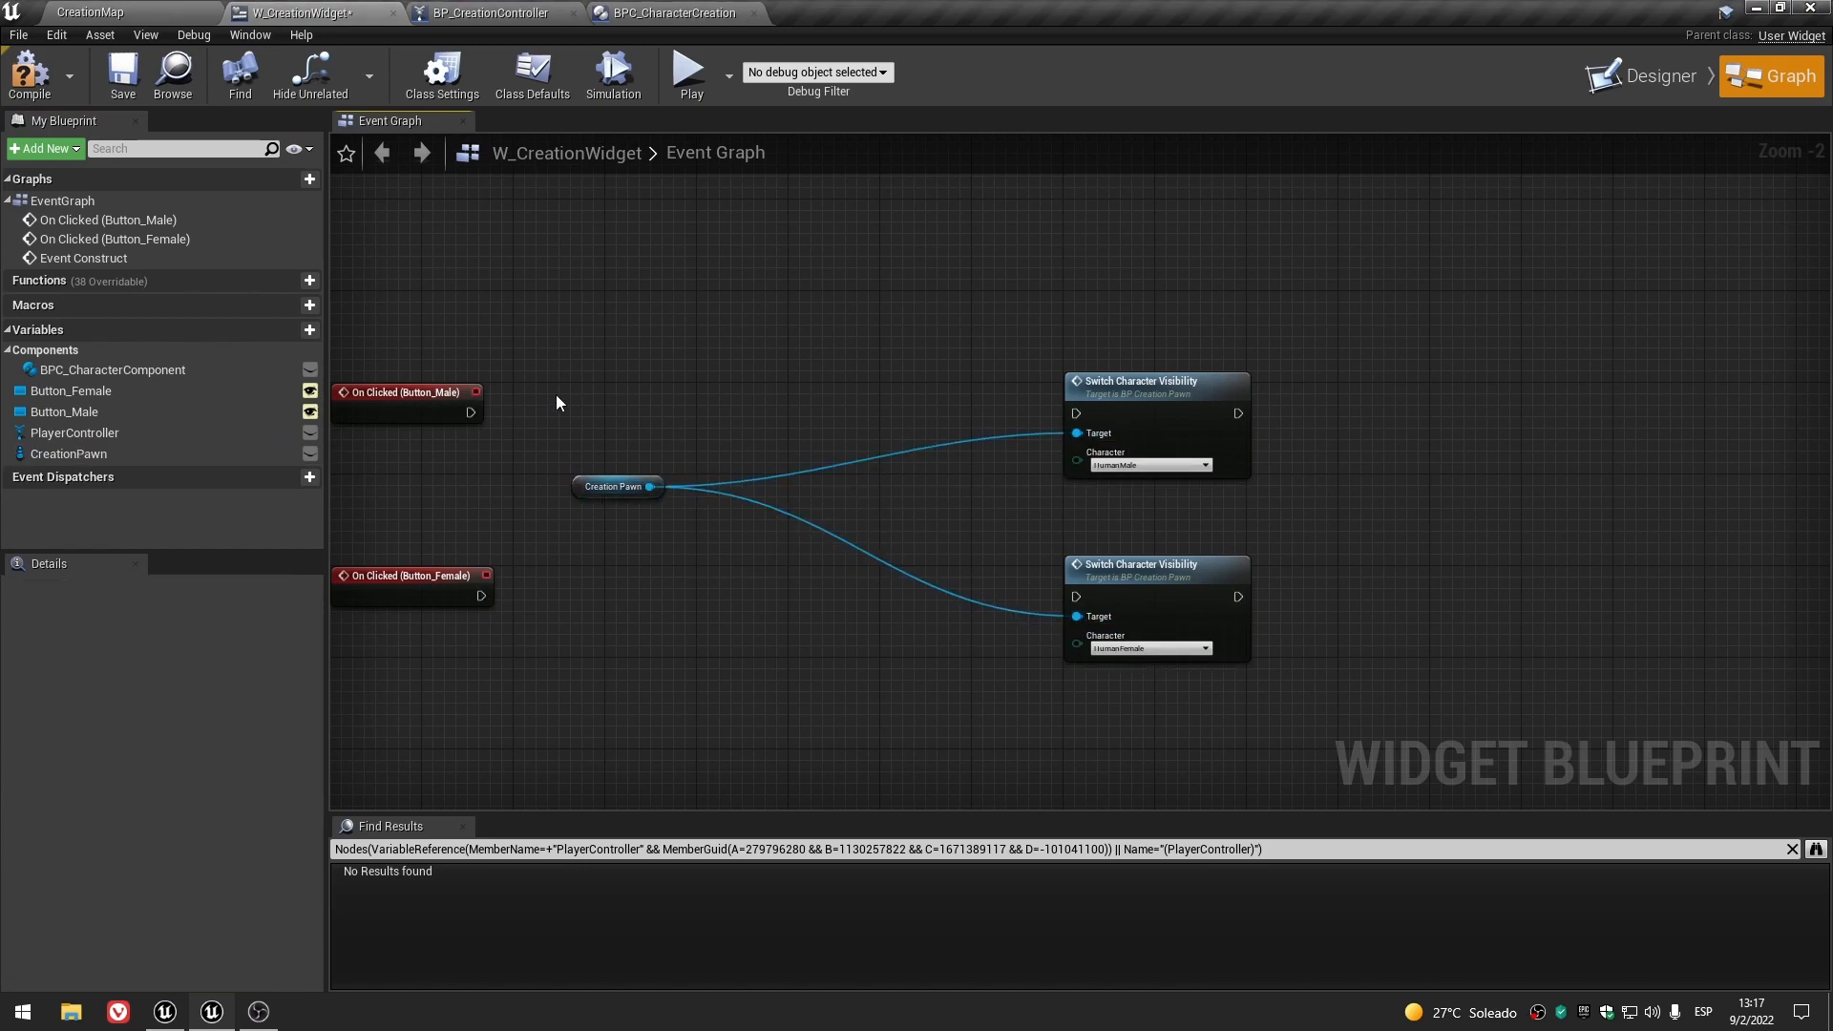
left_click_drag(470, 412, 1075, 414)
left_click_drag(481, 596, 1075, 597)
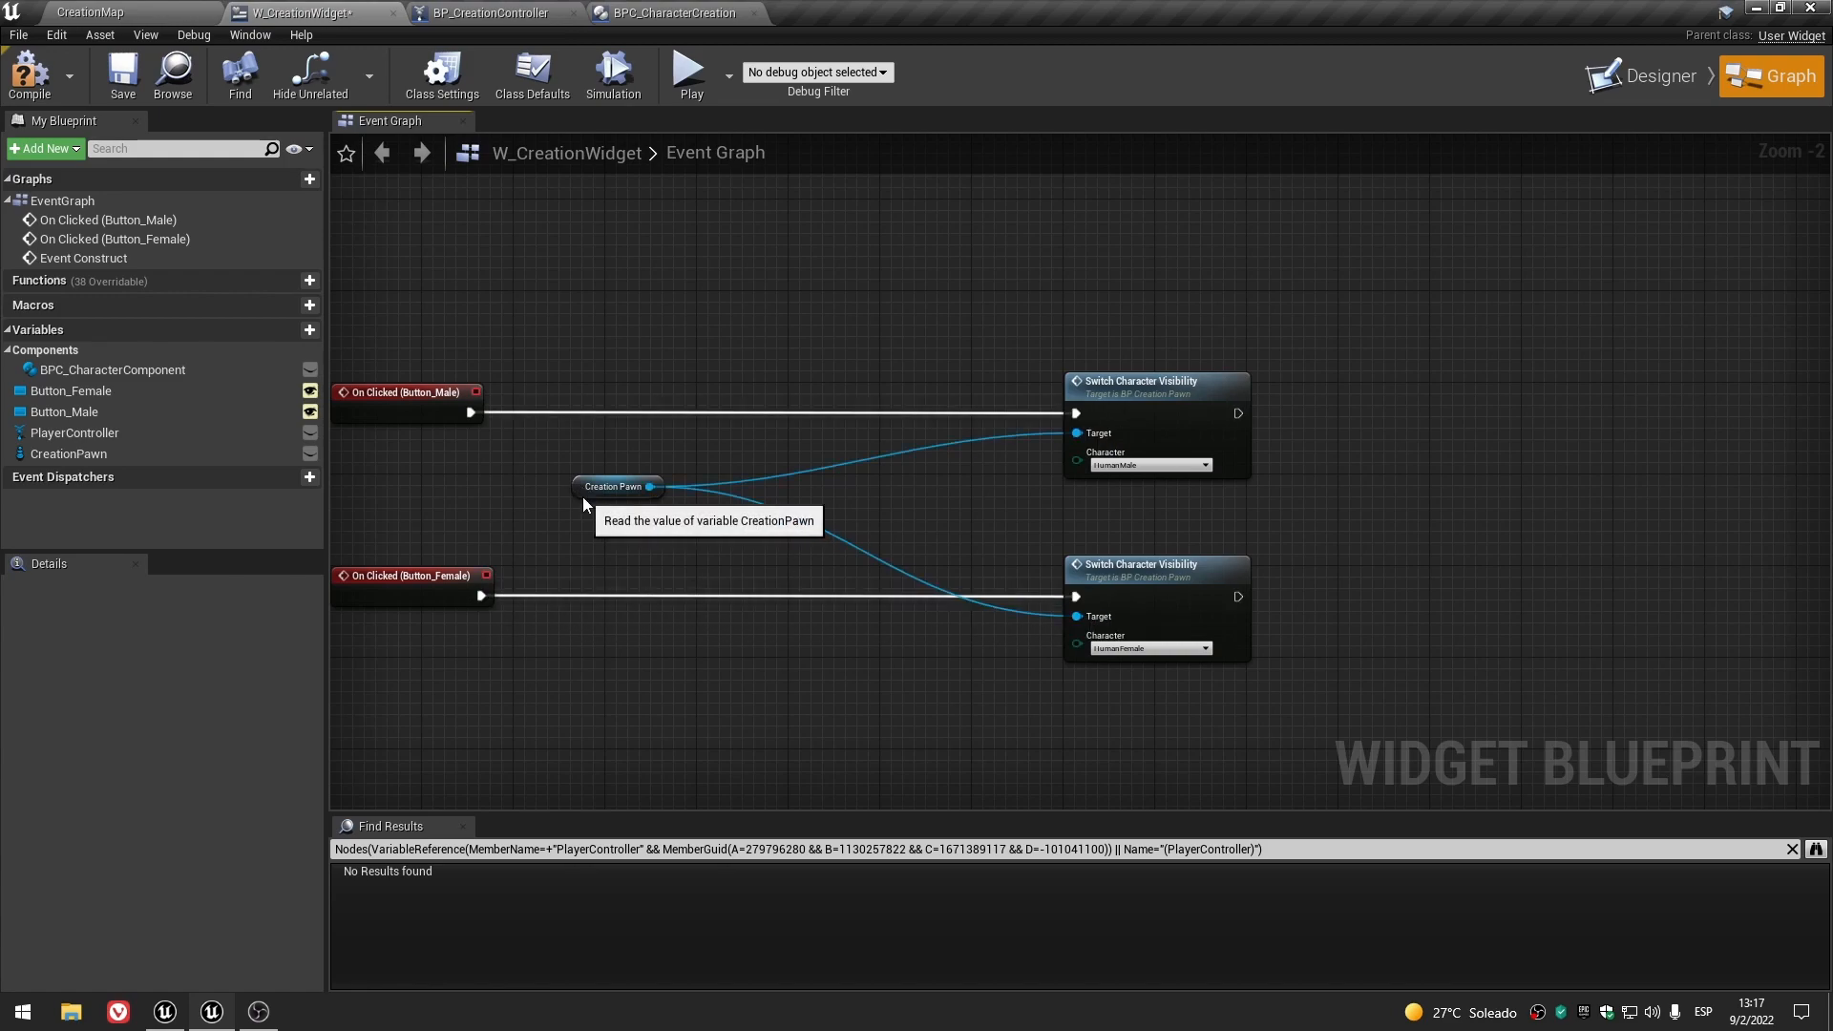
- Tidy the click logic by moving the Creation Pawn getter and both Switch Character Visibility nodes closer to the On Clicked events
left_click_drag(582, 497, 435, 508)
left_click_drag(868, 295, 1283, 659)
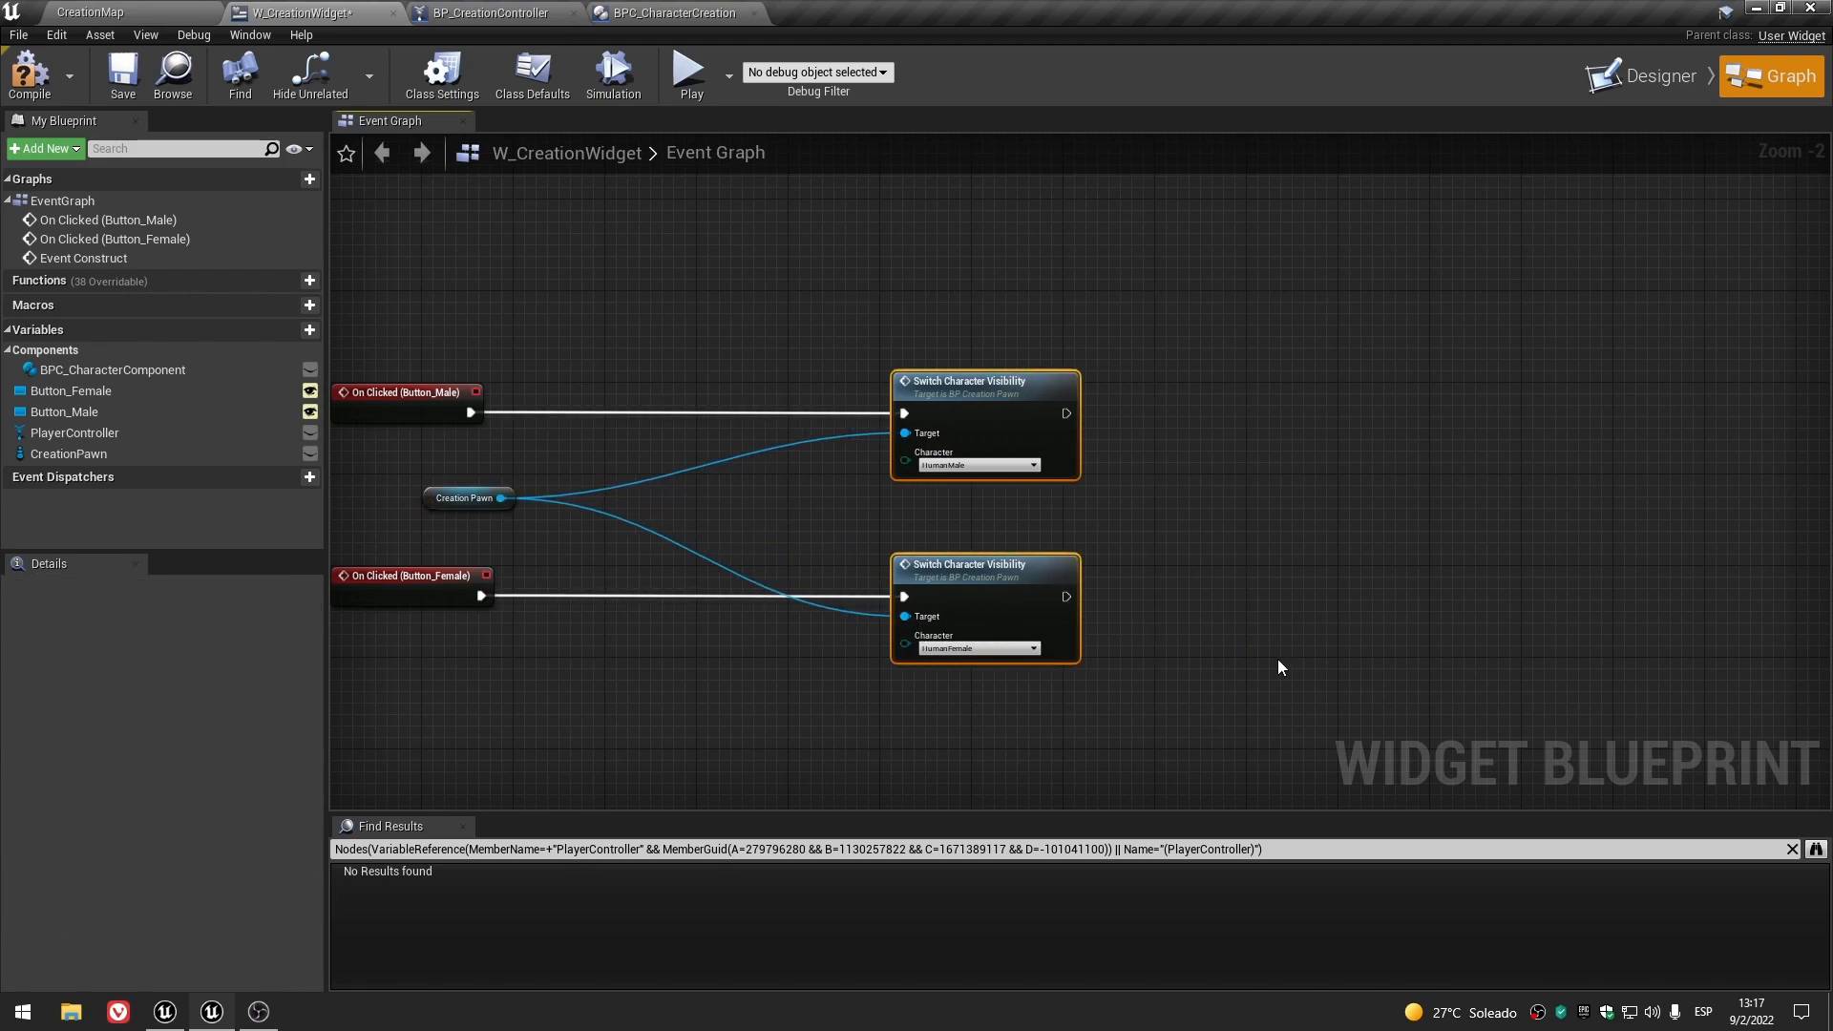
key("Left")
key("Left")
key("Left")
key("Left")
key("Left")
key("Left")
key("Left")
key("Left")
key("Left")
key("Left")
key("Left")
key("Left")
key("Left")
key("Left")
key("Left")
key("Left")
key("Left")
key("Left")
key("Left")
key("Left")
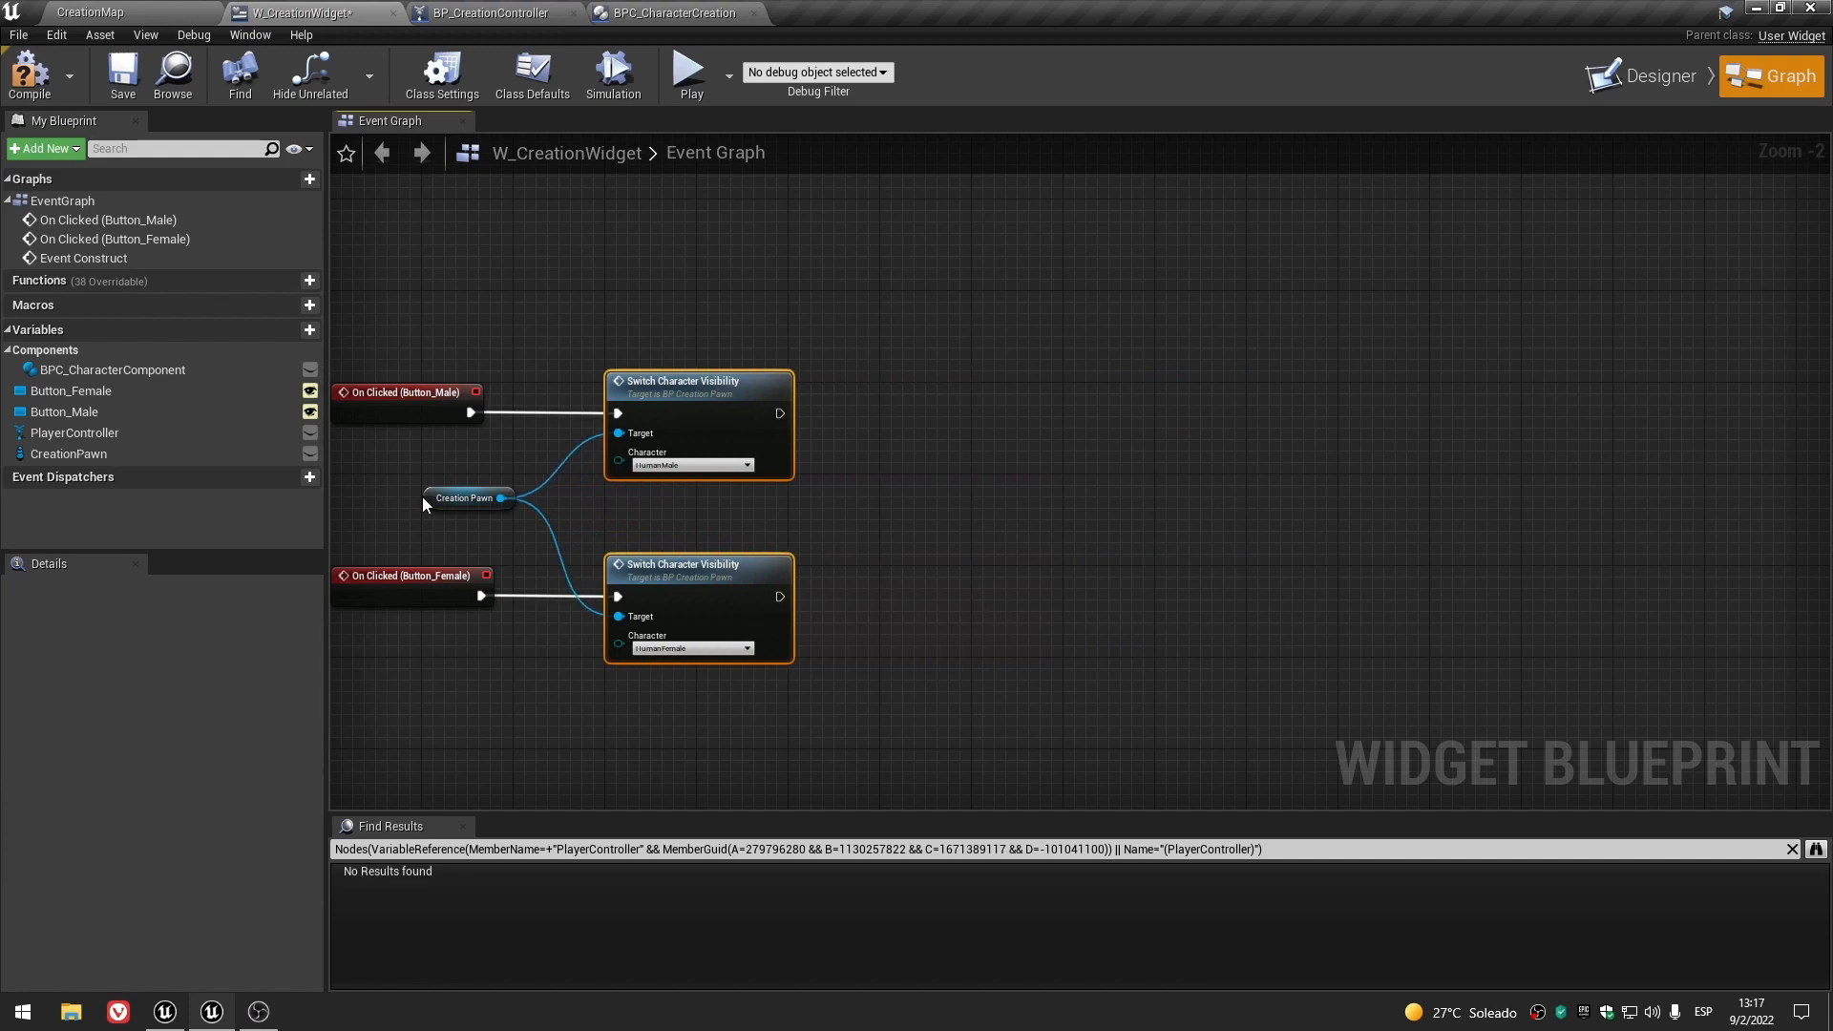
left_click(426, 497)
- Save W_CreationWidget and run a play test of the male and female buttons in CreationMap
scroll(1073, 420, "down", 3)
scroll(1019, 524, "up", 2)
right_click_drag(1019, 525, 979, 602)
left_click(122, 77)
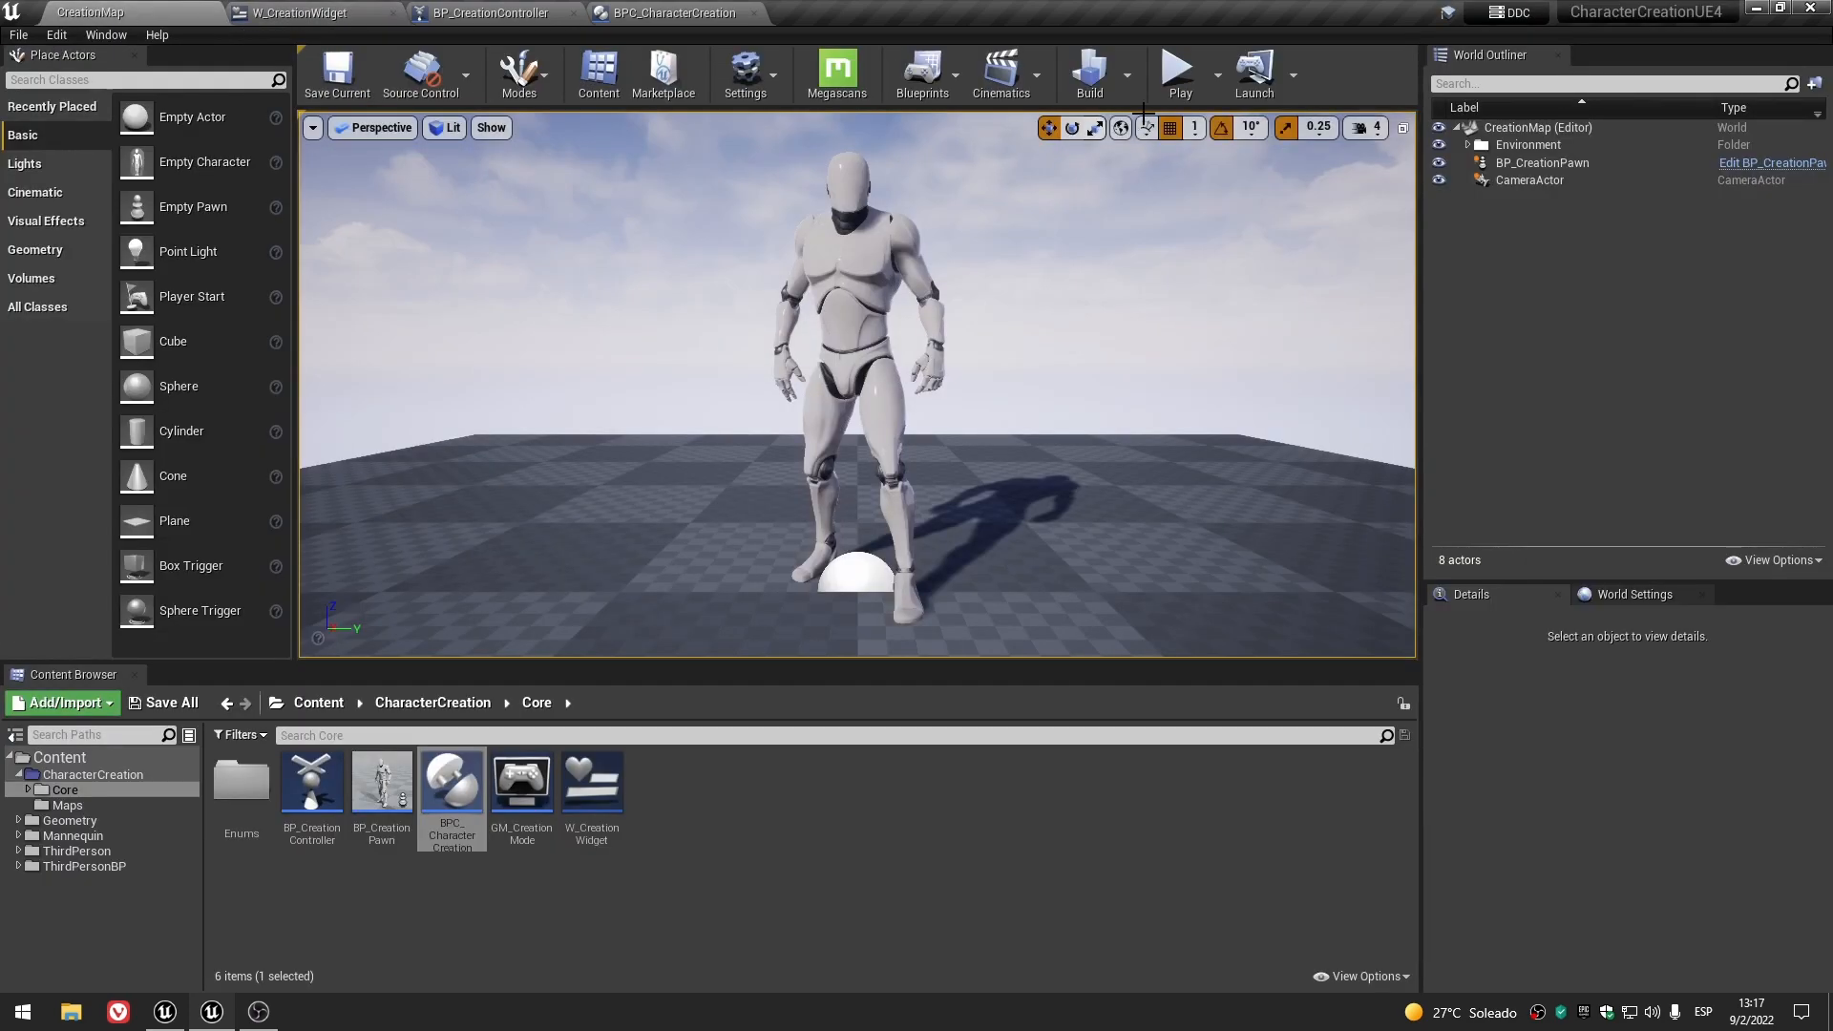
left_click(1181, 72)
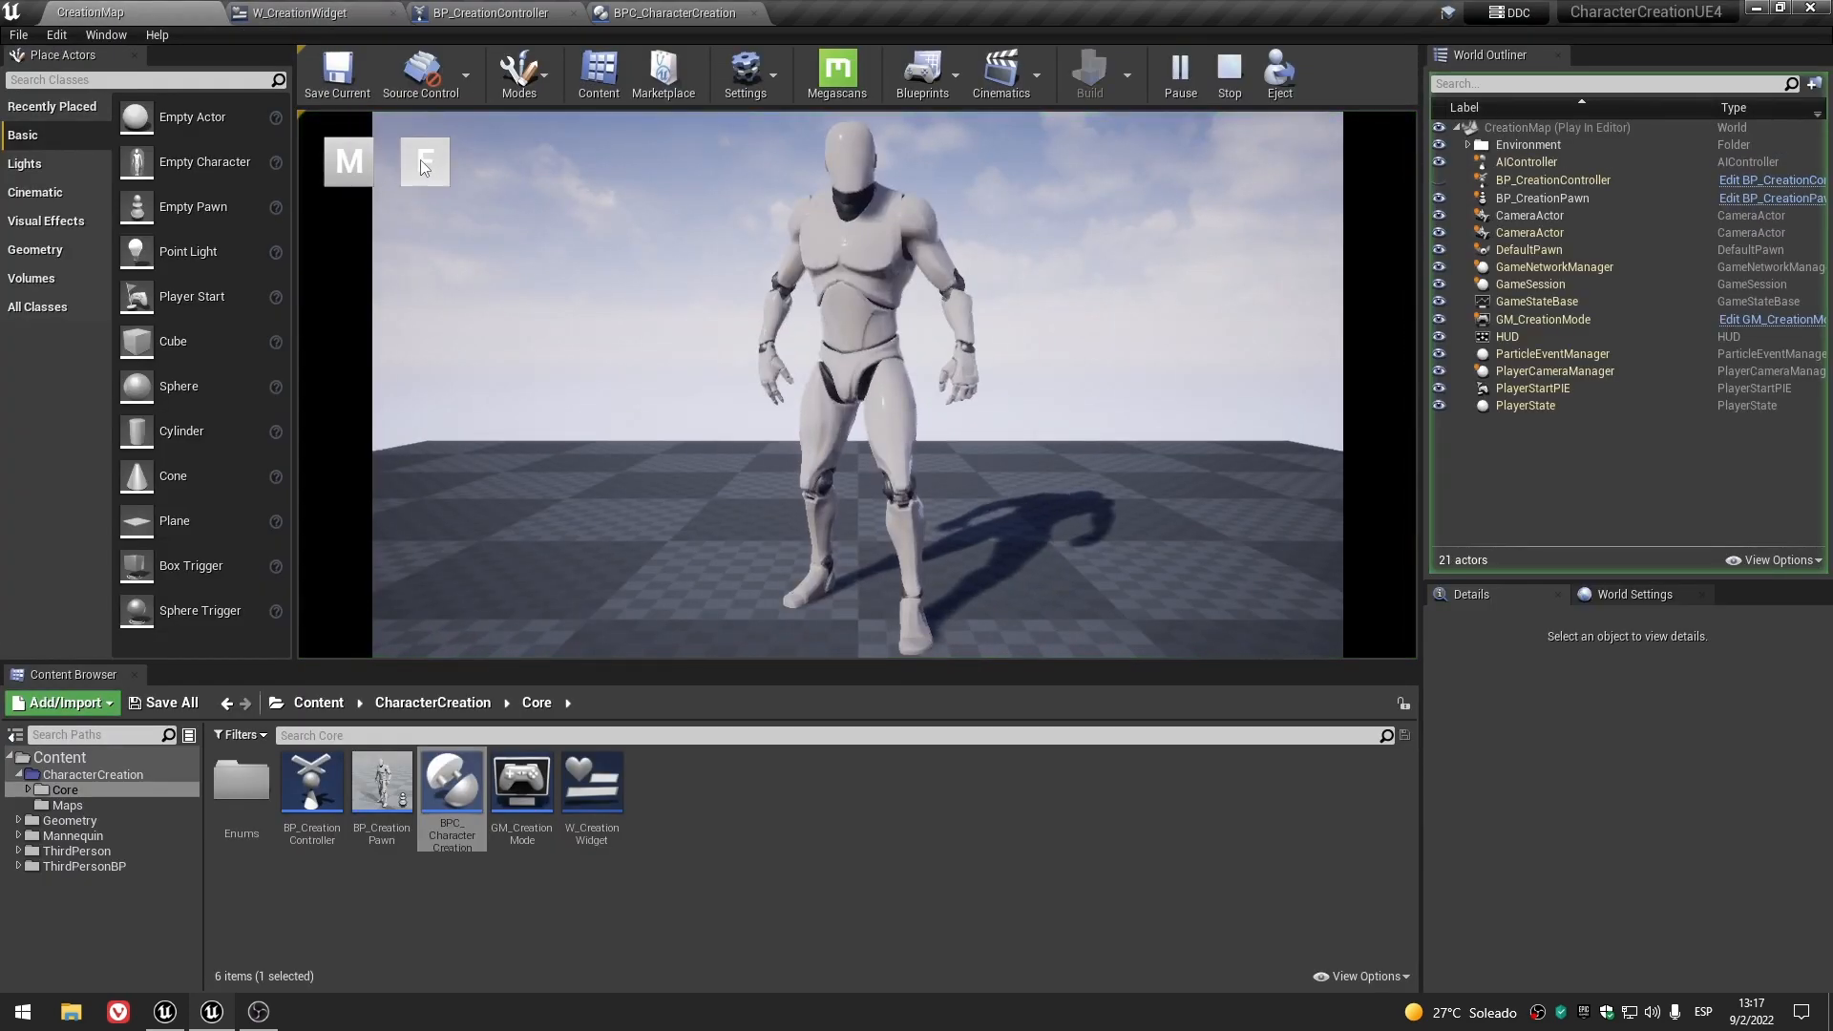
left_click(1233, 86)
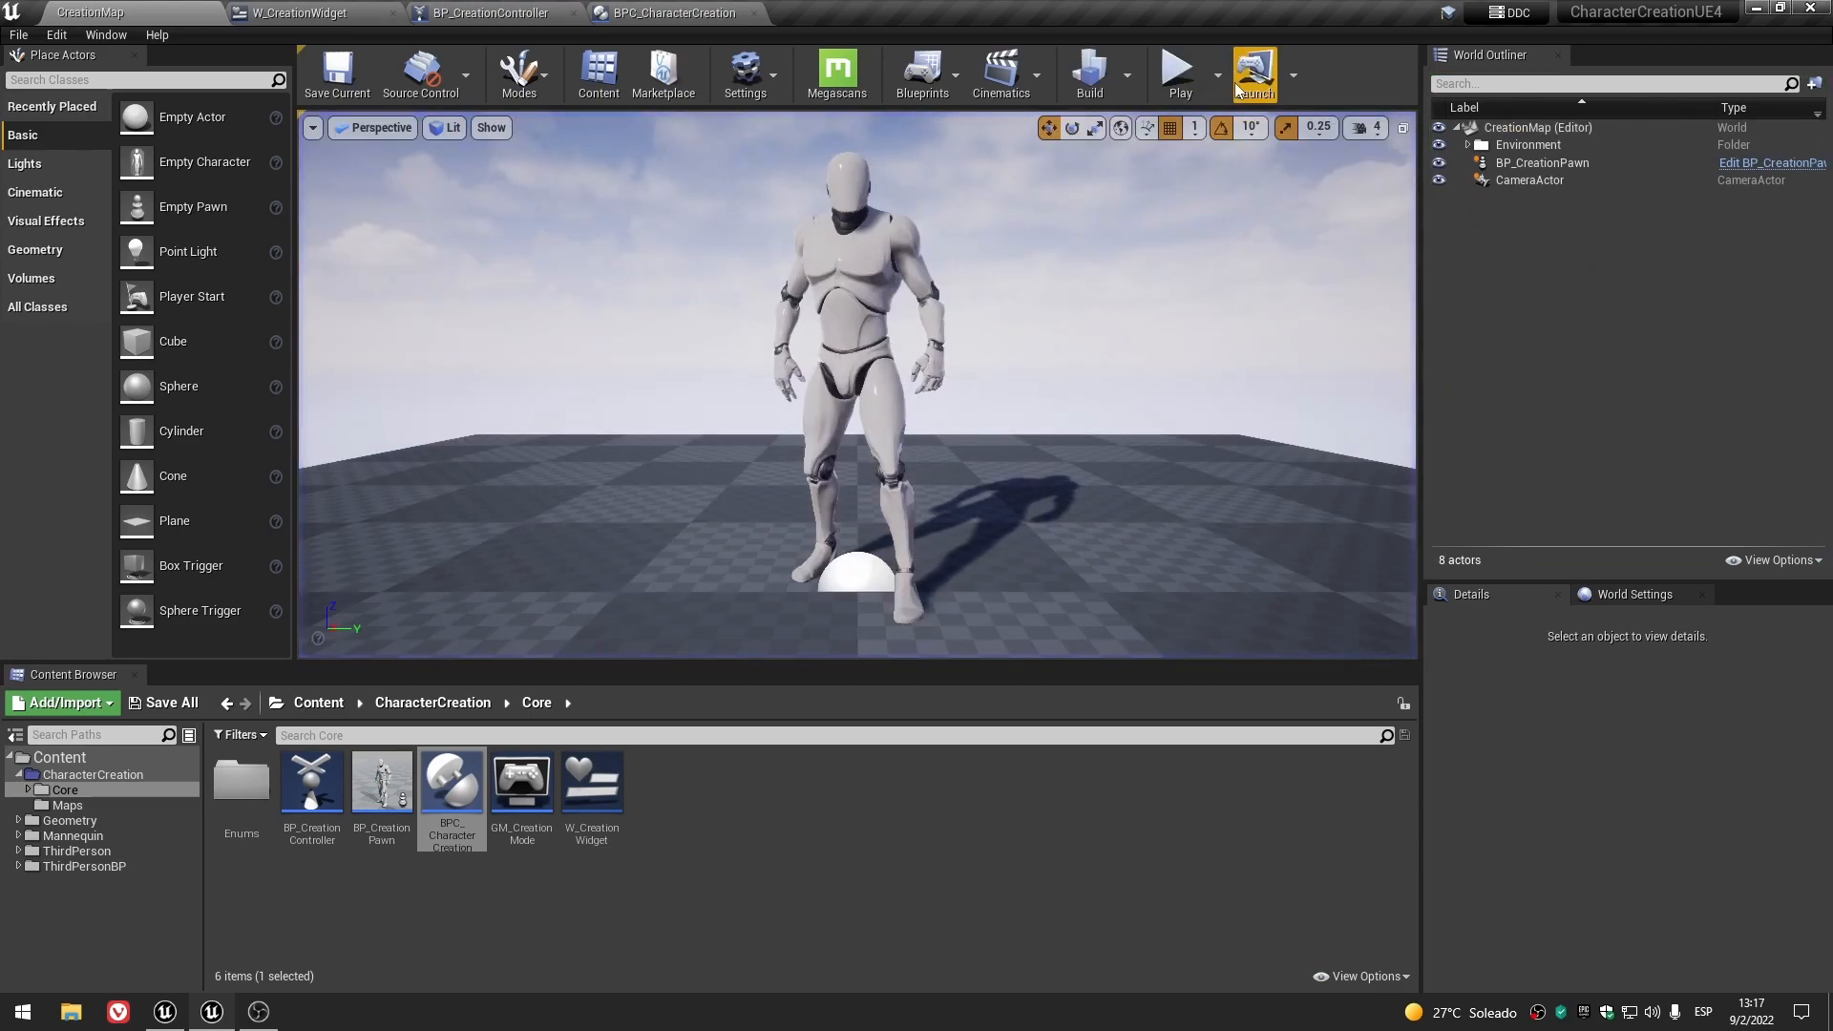
- Close the BPC_CharacterCreation editor and return to the W_CreationWidget event graph
left_click(688, 11)
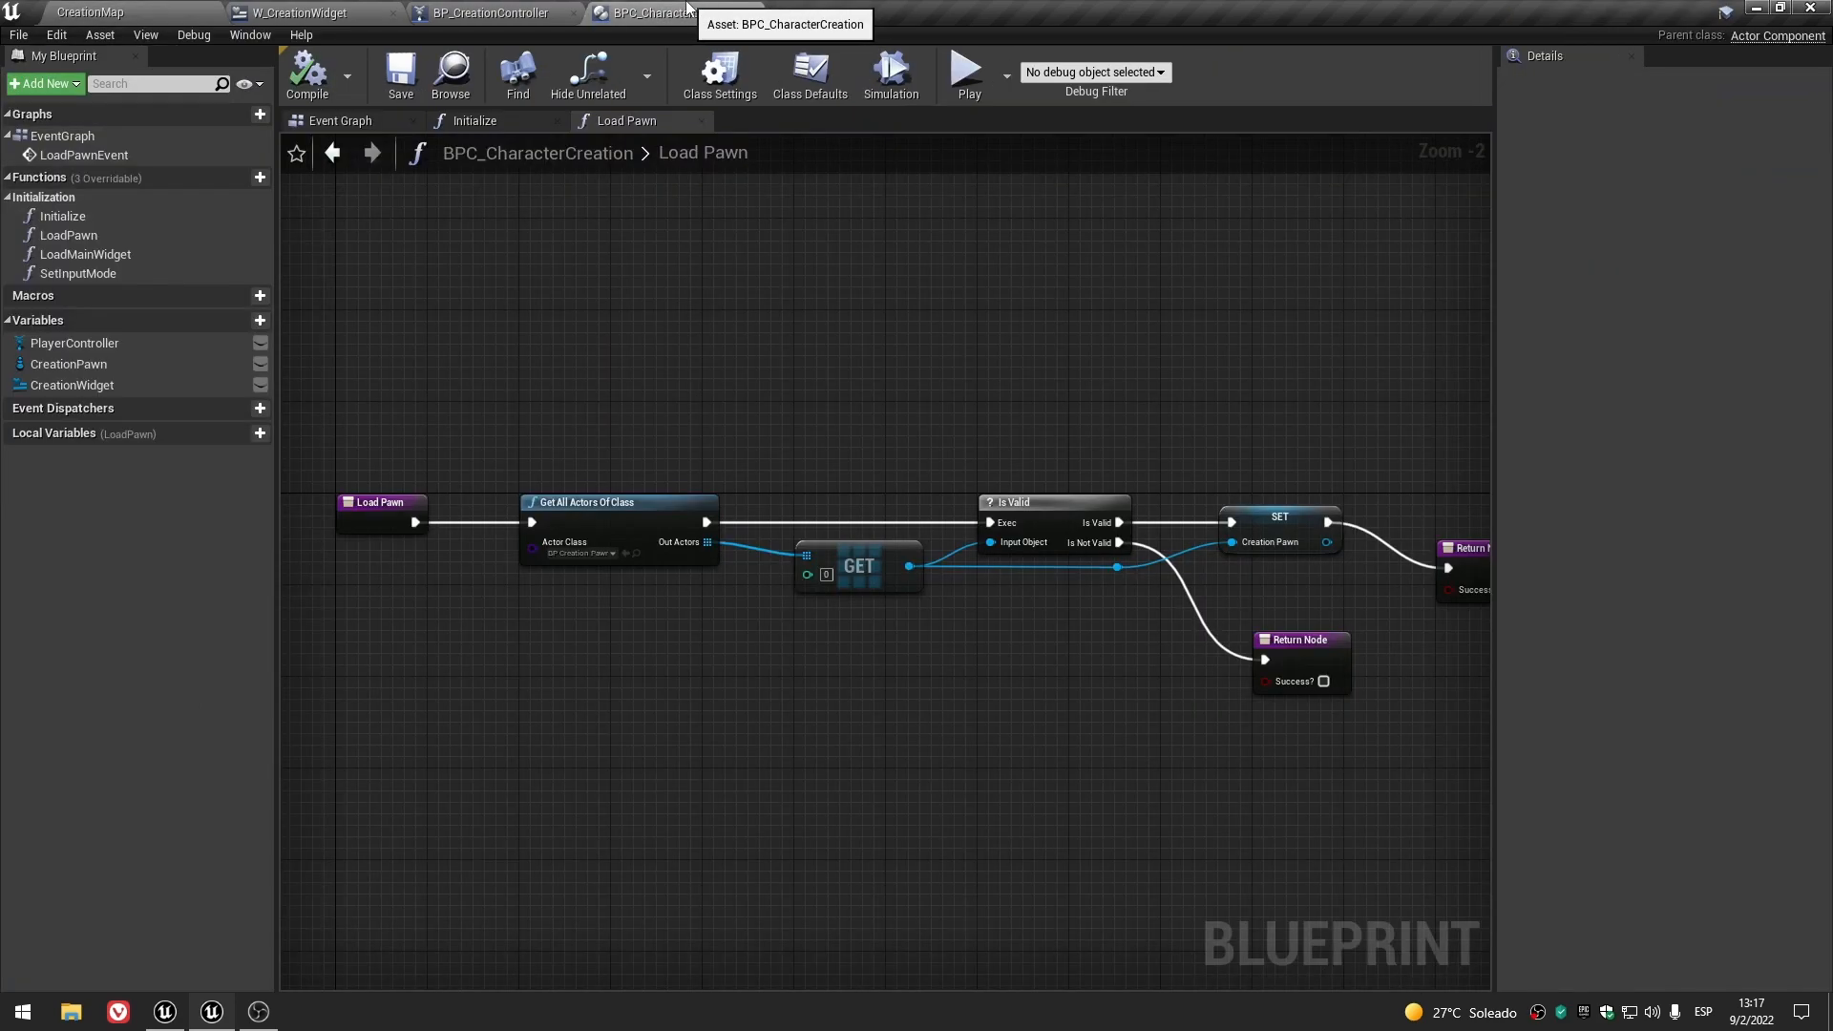
left_click(753, 12)
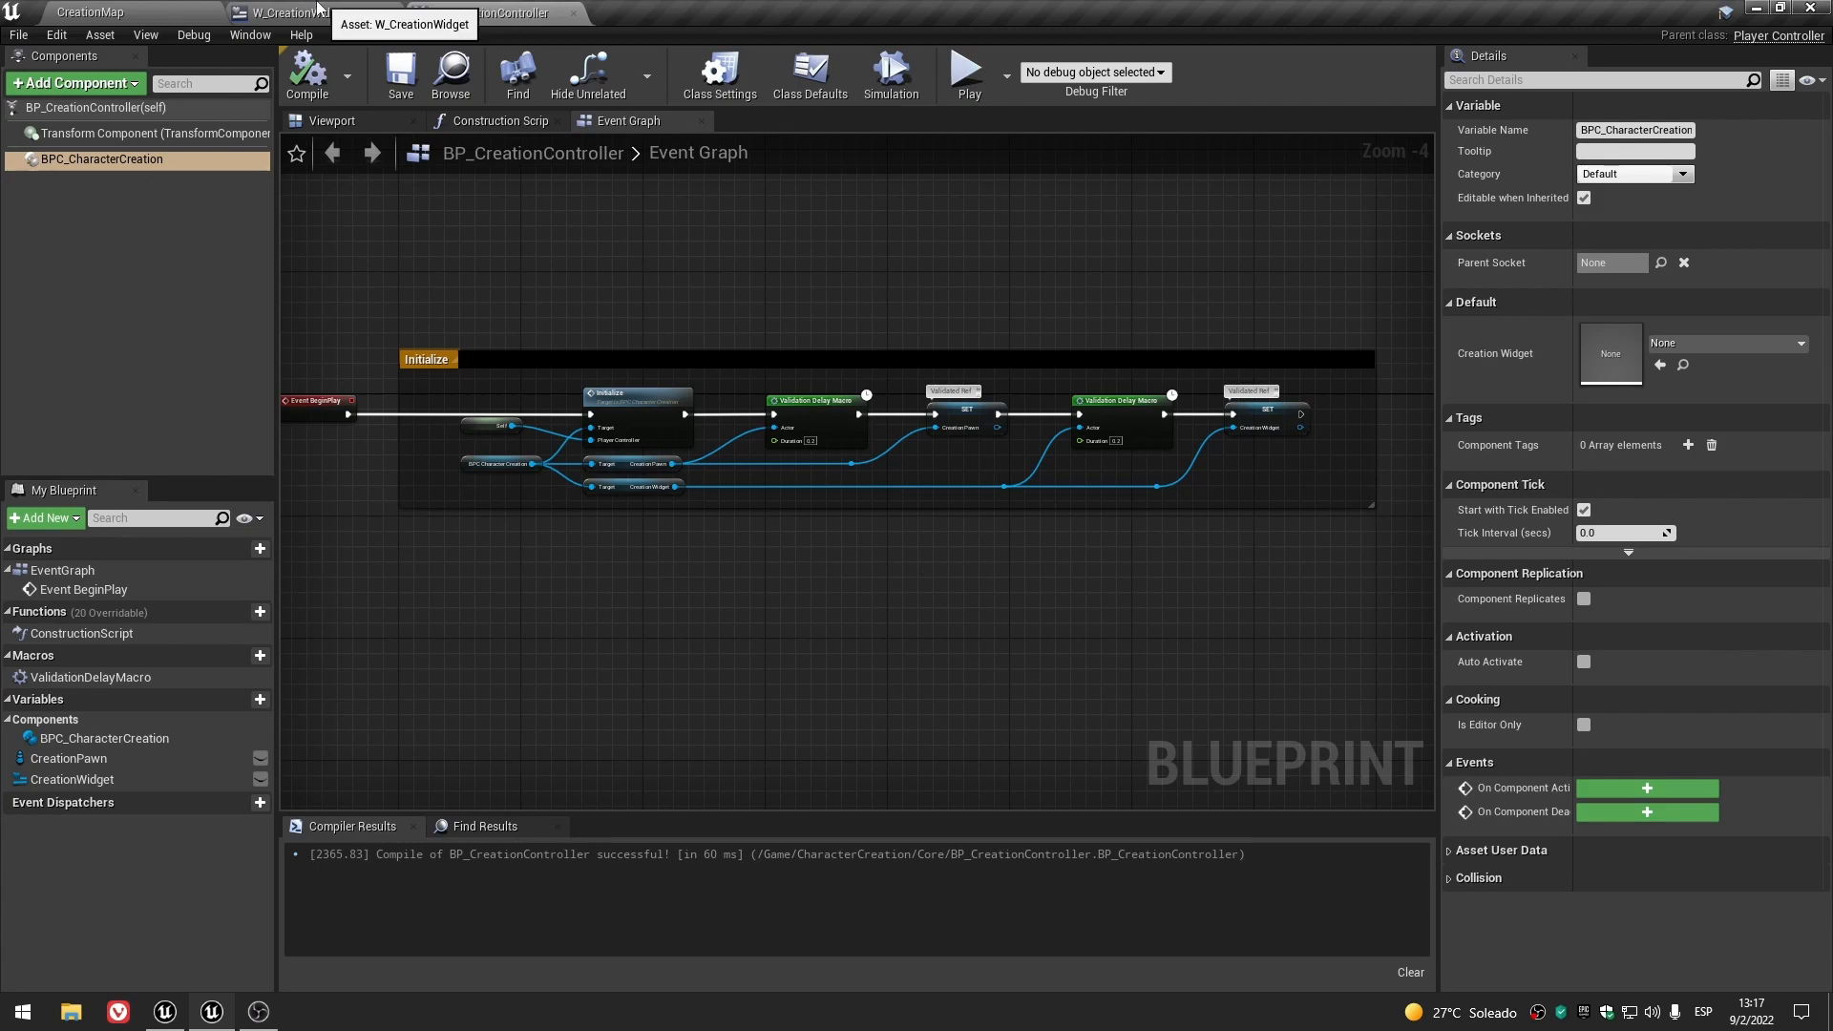
left_click(321, 8)
- Review how the Event Construct chain stores the controller, component and pawn references and how the button click events use the pawn
right_click_drag(876, 500, 873, 551)
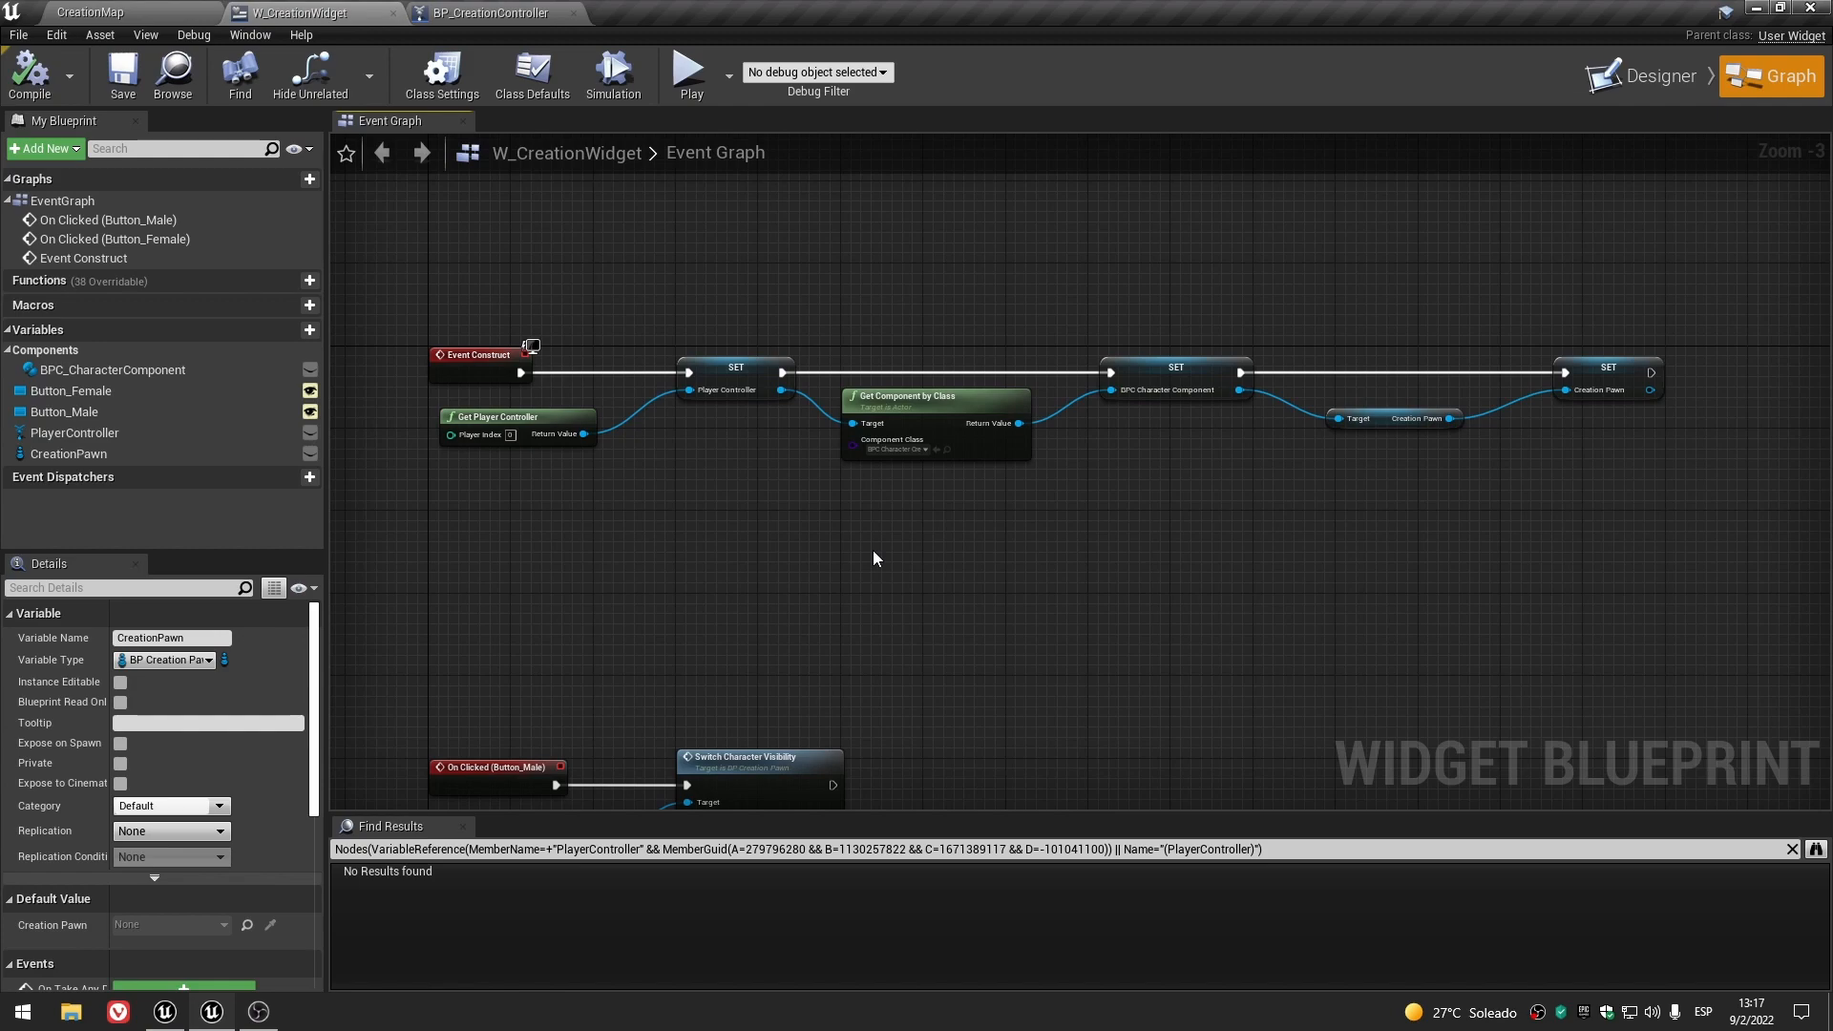
scroll(872, 558, "up", 1)
right_click_drag(1017, 550, 753, 599)
scroll(811, 580, "up", 2)
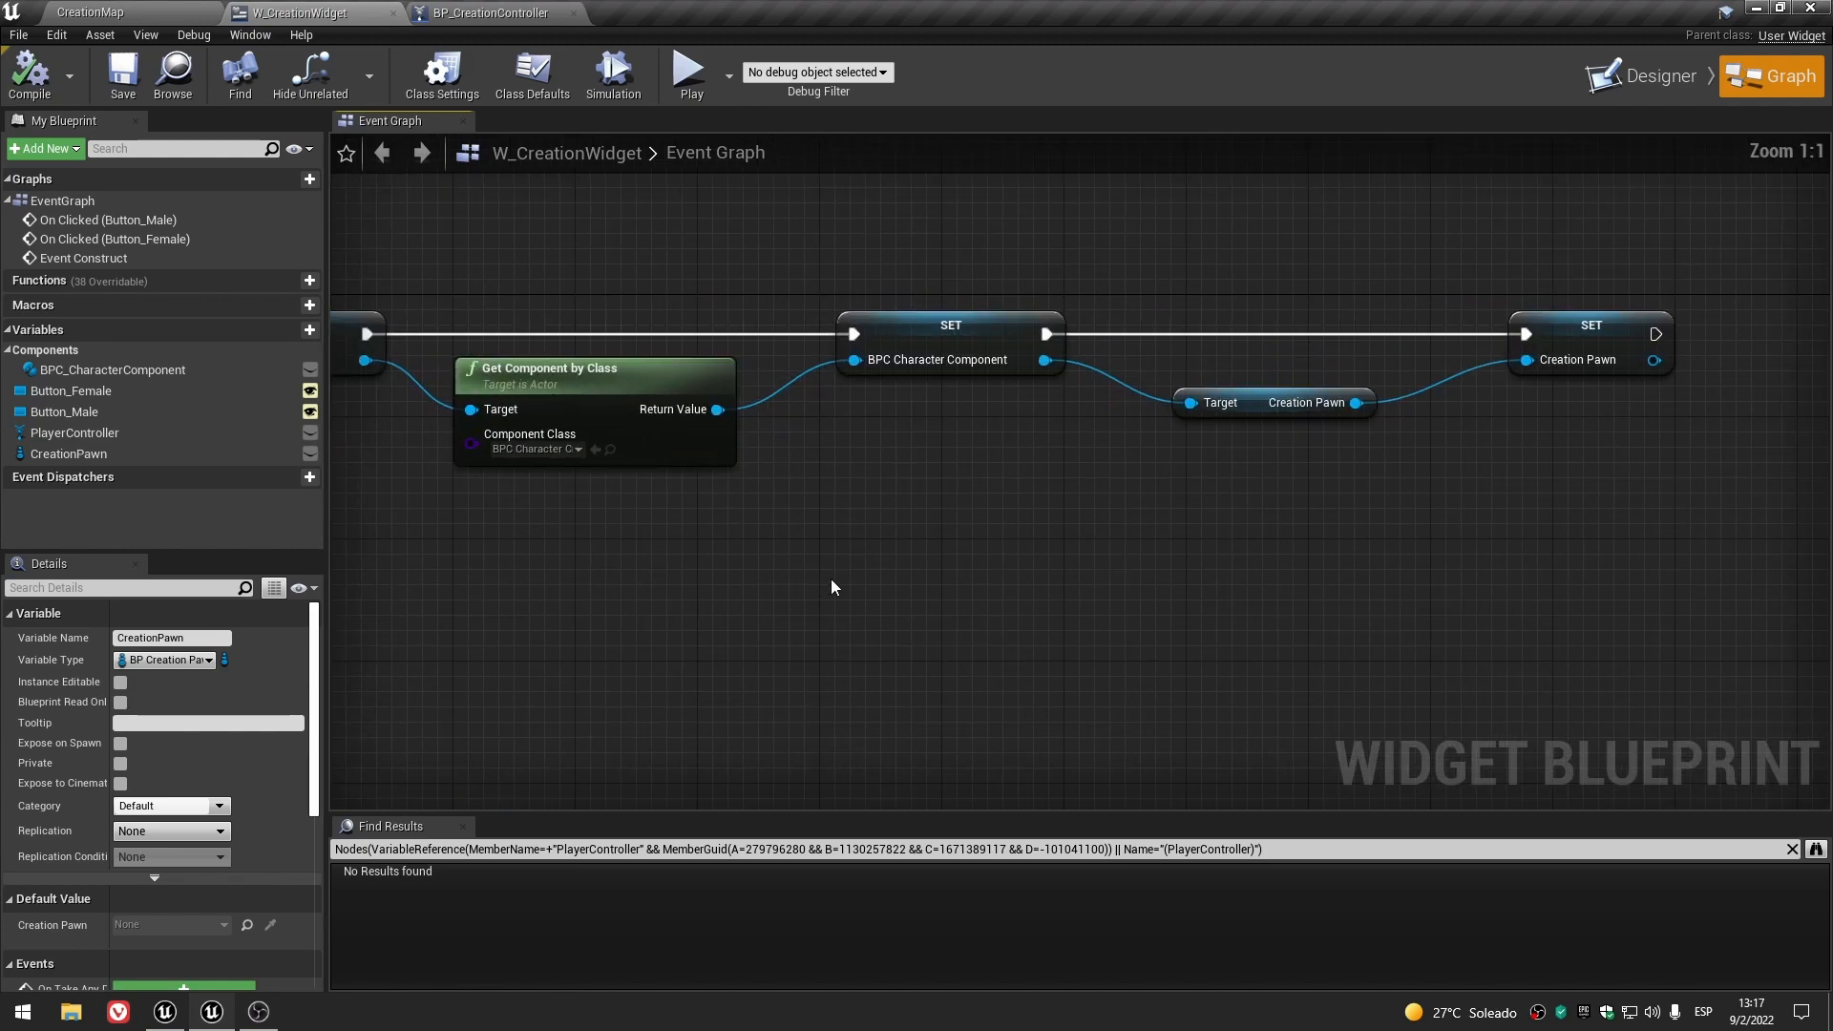
left_click(983, 339)
left_click(1591, 341)
scroll(840, 573, "down", 3)
right_click_drag(821, 594, 1038, 565)
left_click(775, 455)
left_click(778, 630)
left_click(1159, 285)
scroll(1158, 284, "down", 3)
scroll(939, 548, "up", 2)
scroll(939, 551, "up", 1)
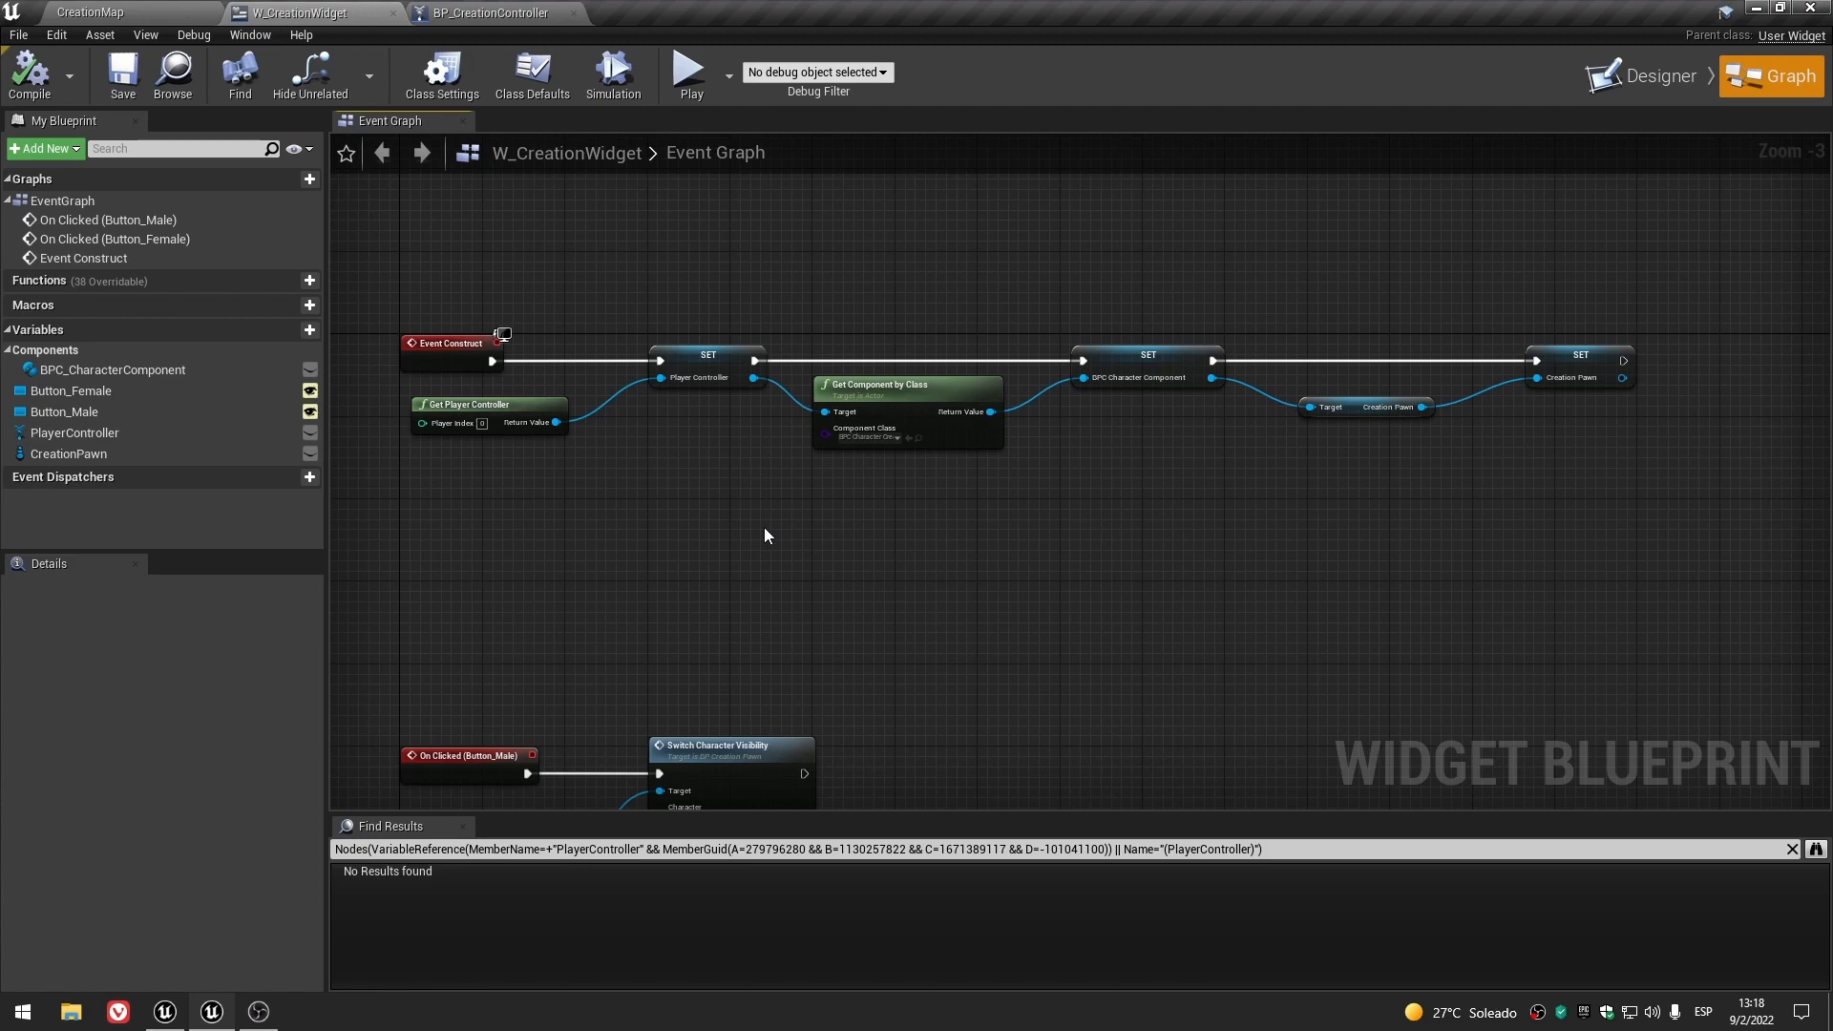
scroll(764, 527, "down", 1)
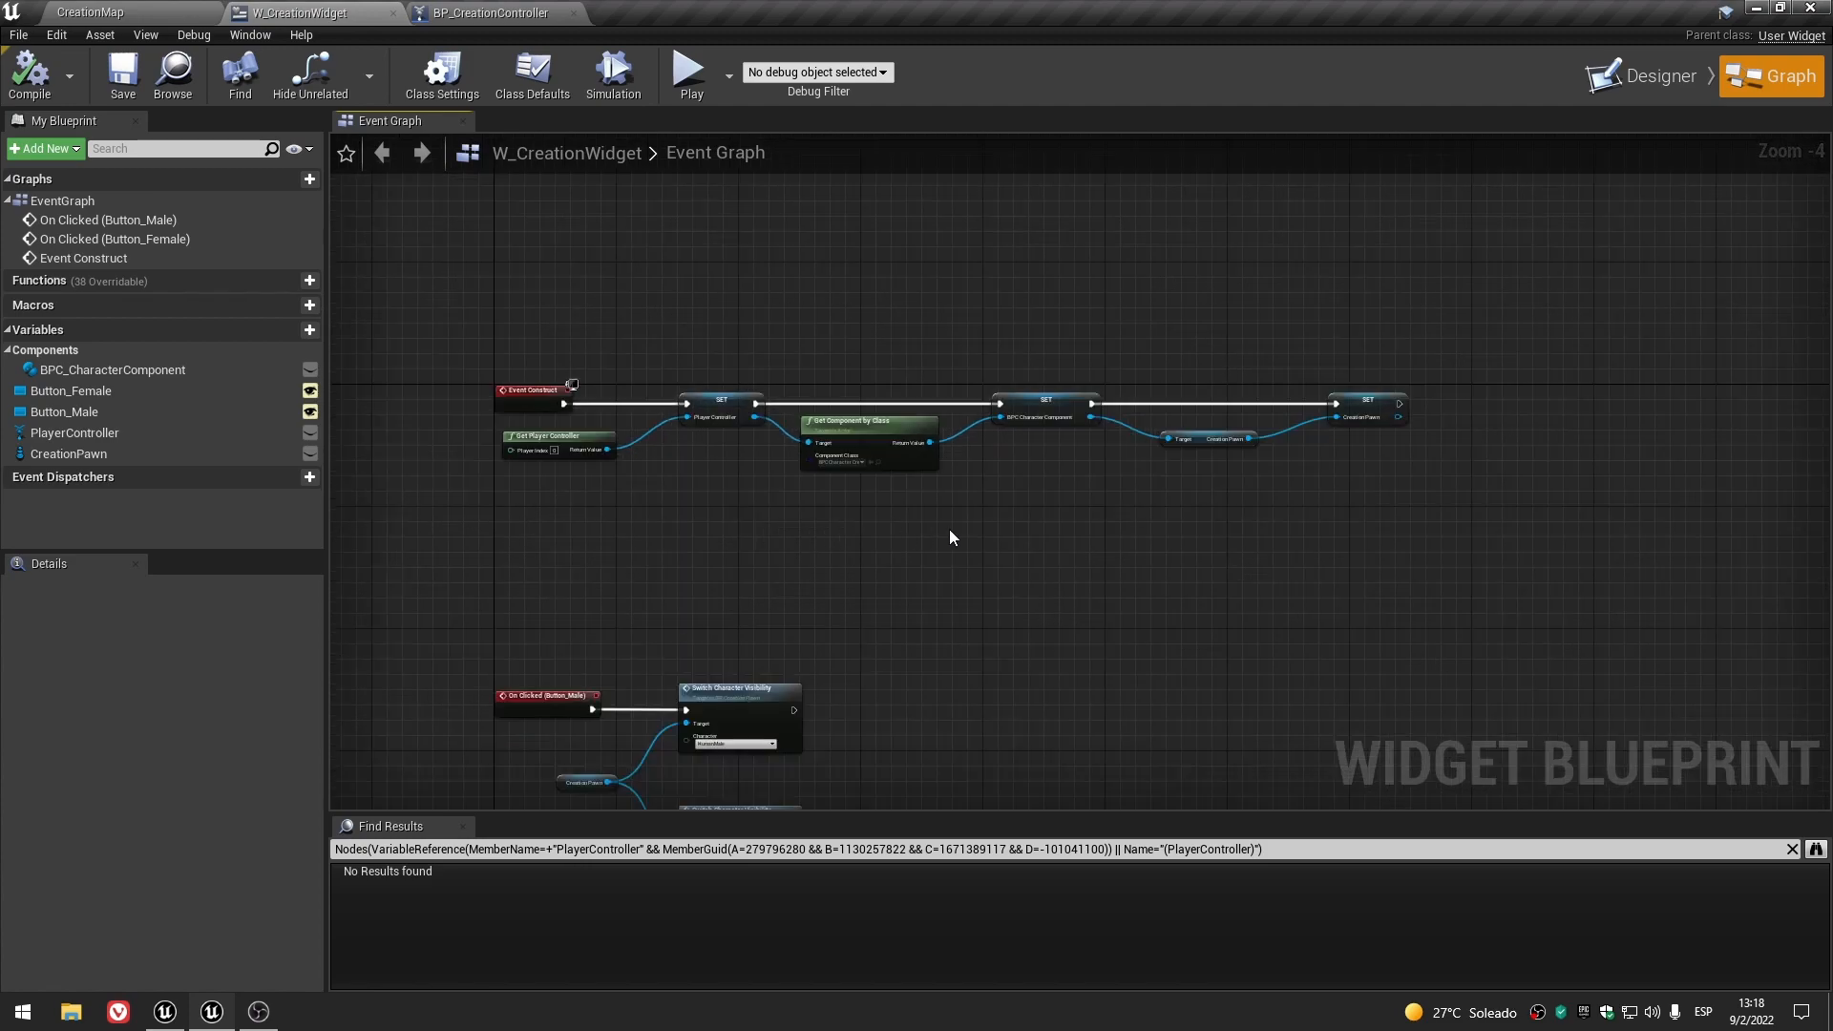
scroll(838, 528, "up", 2)
right_click_drag(920, 526, 954, 584)
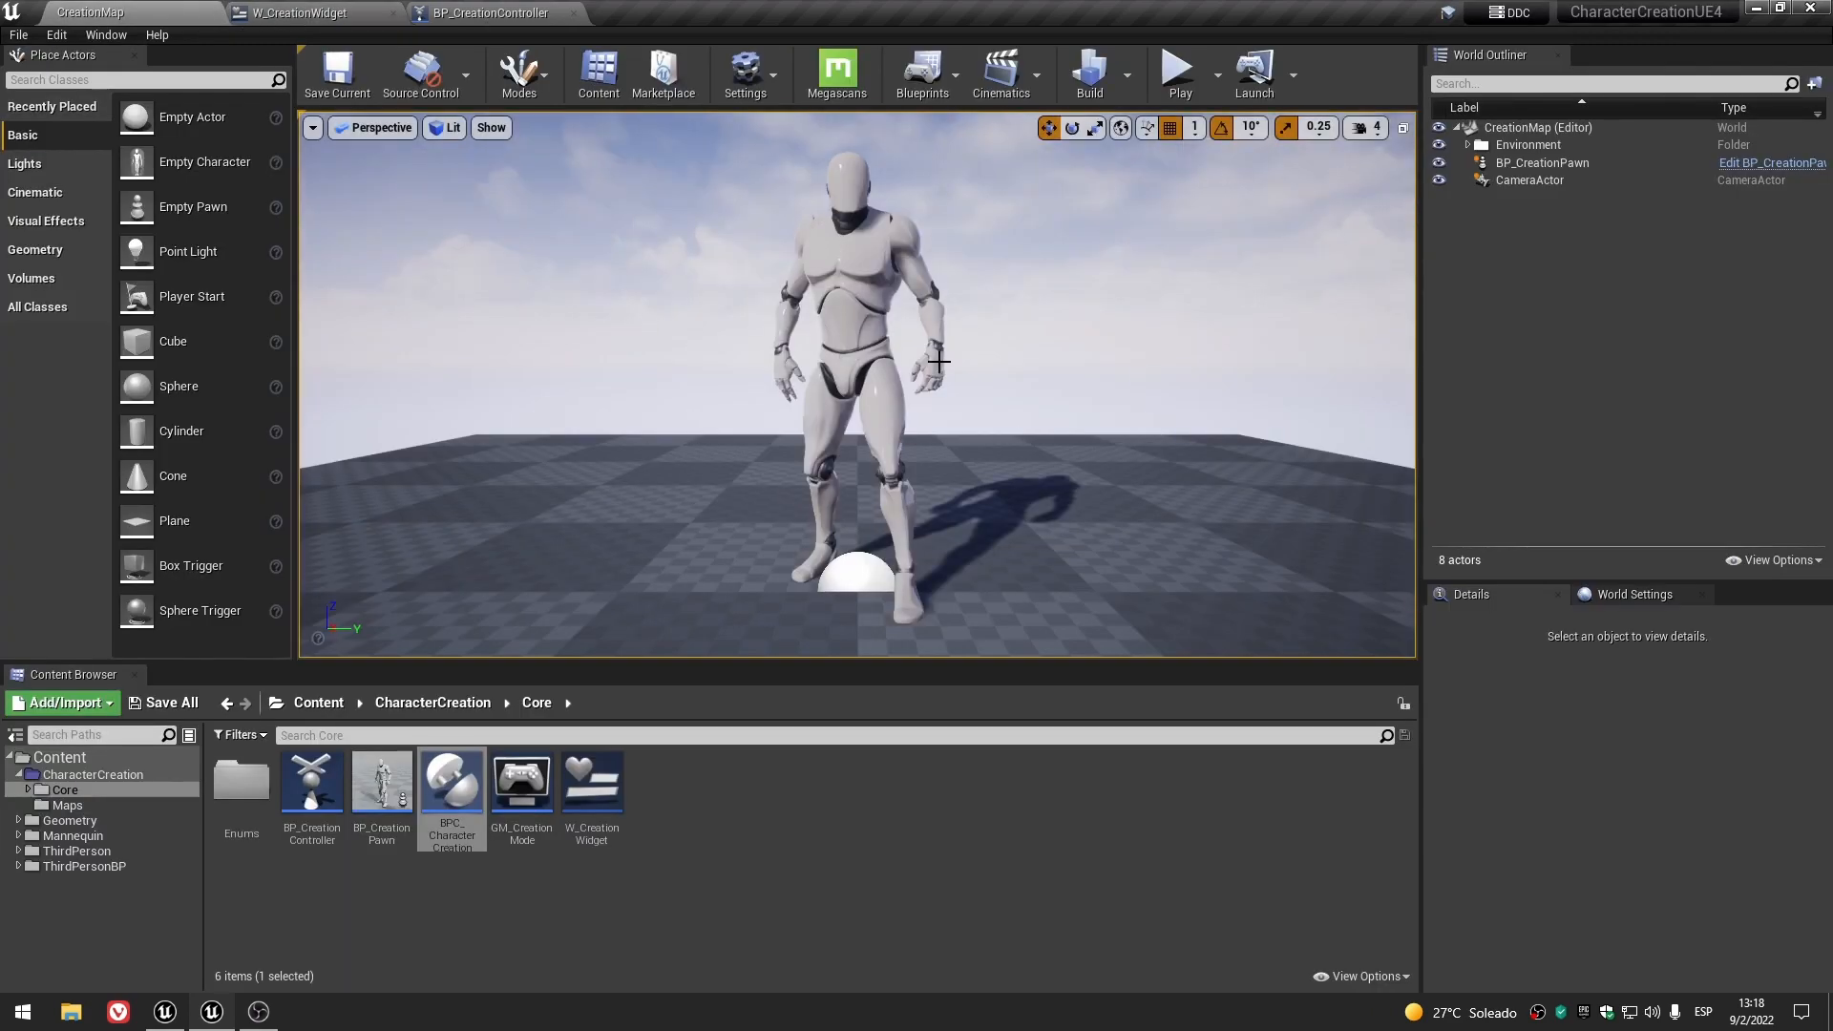
left_click(566, 9)
left_click(323, 11)
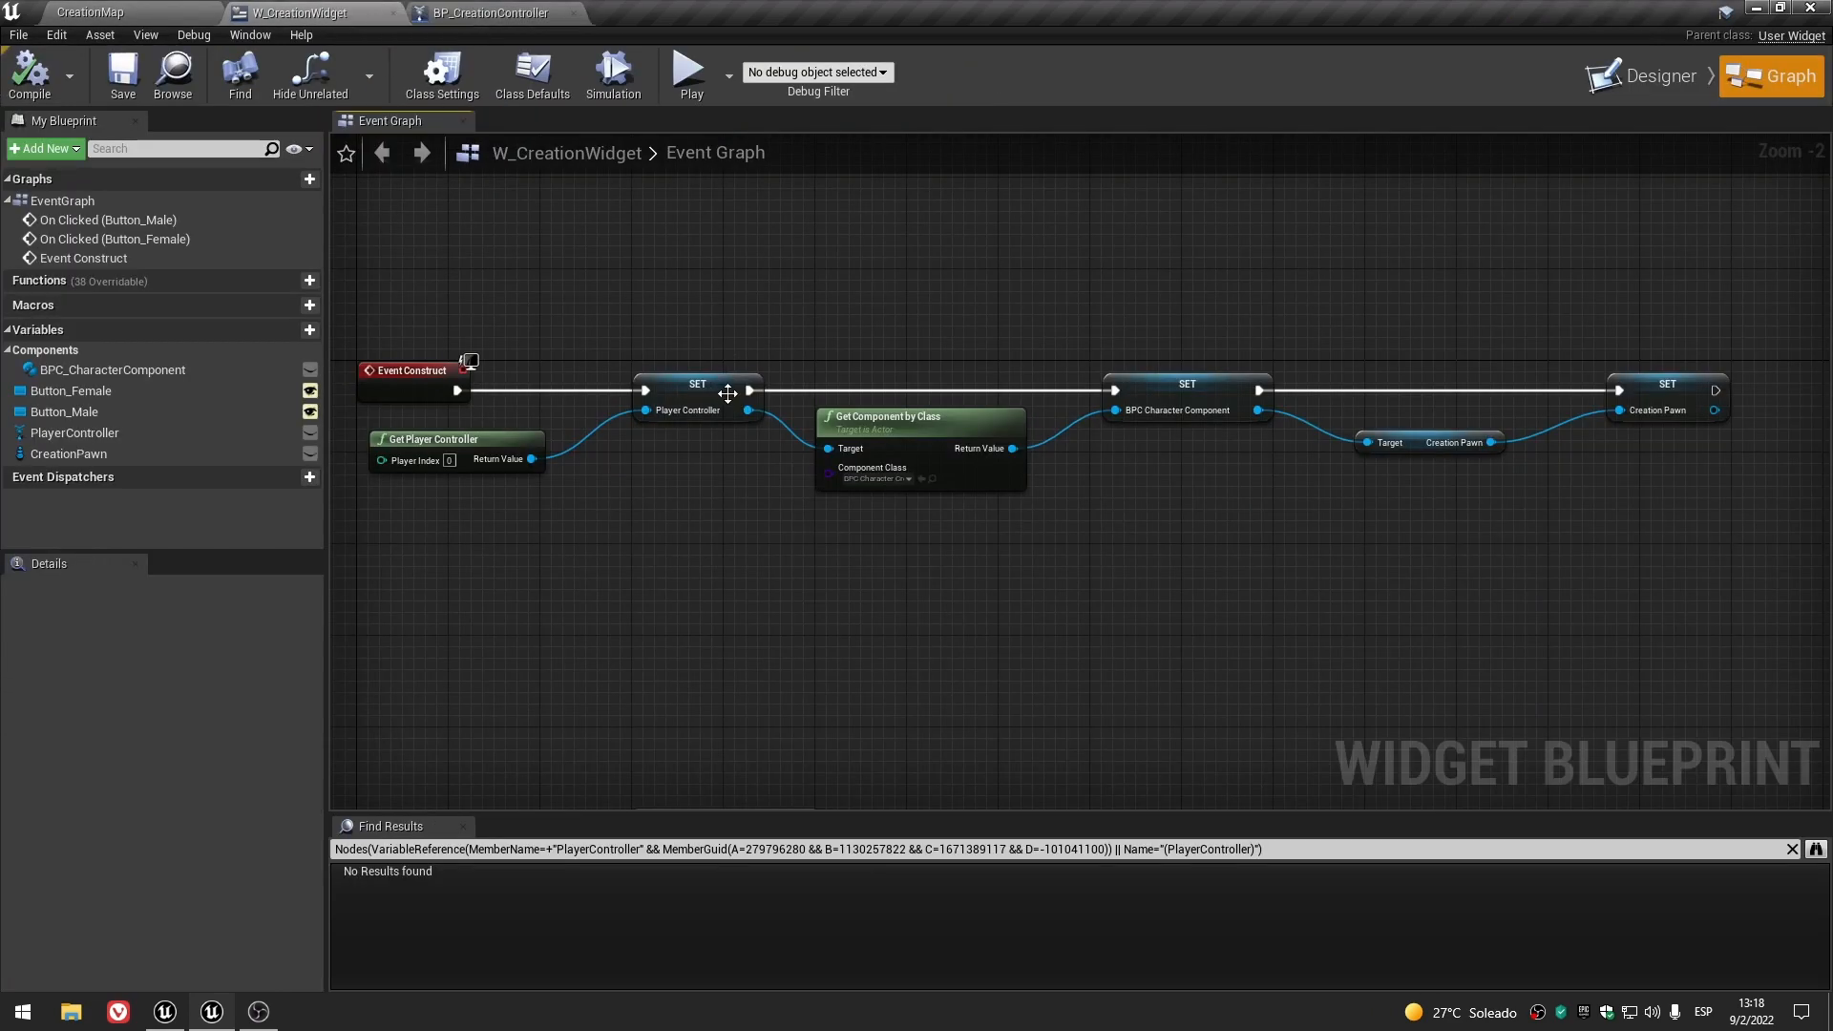
right_click_drag(1031, 577, 599, 505)
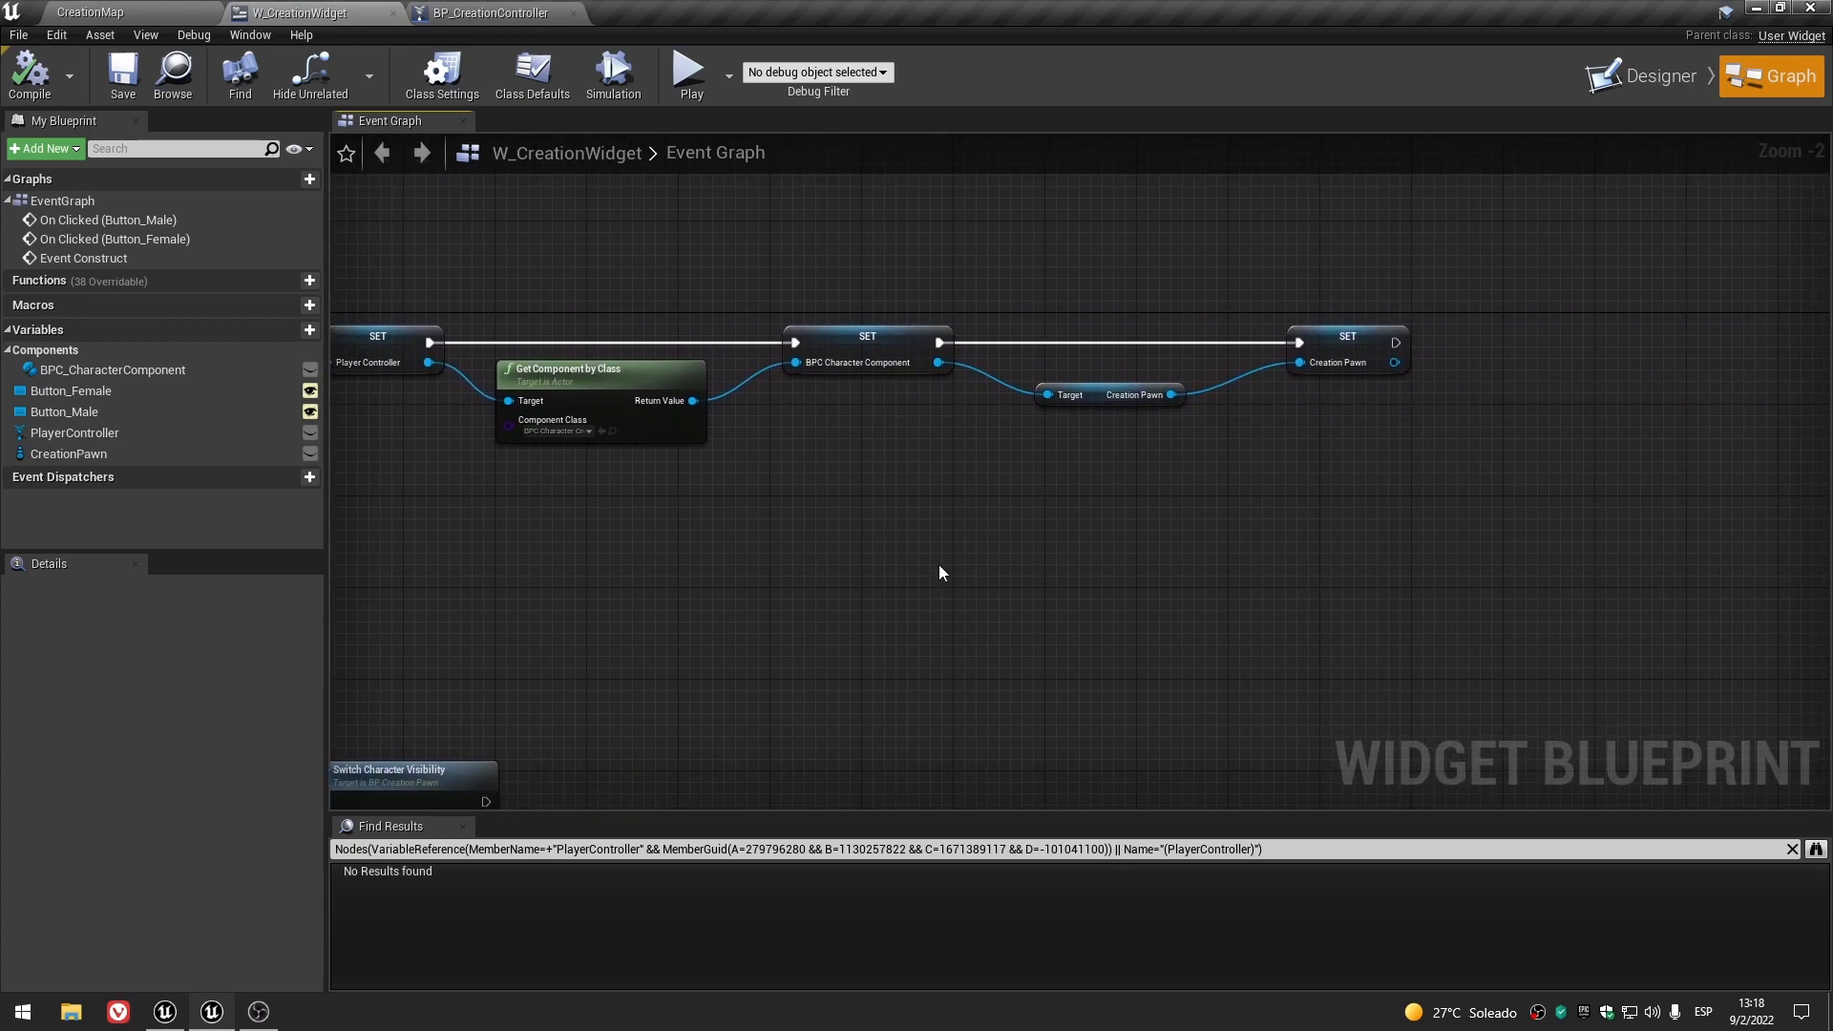
right_click_drag(936, 569, 1085, 442)
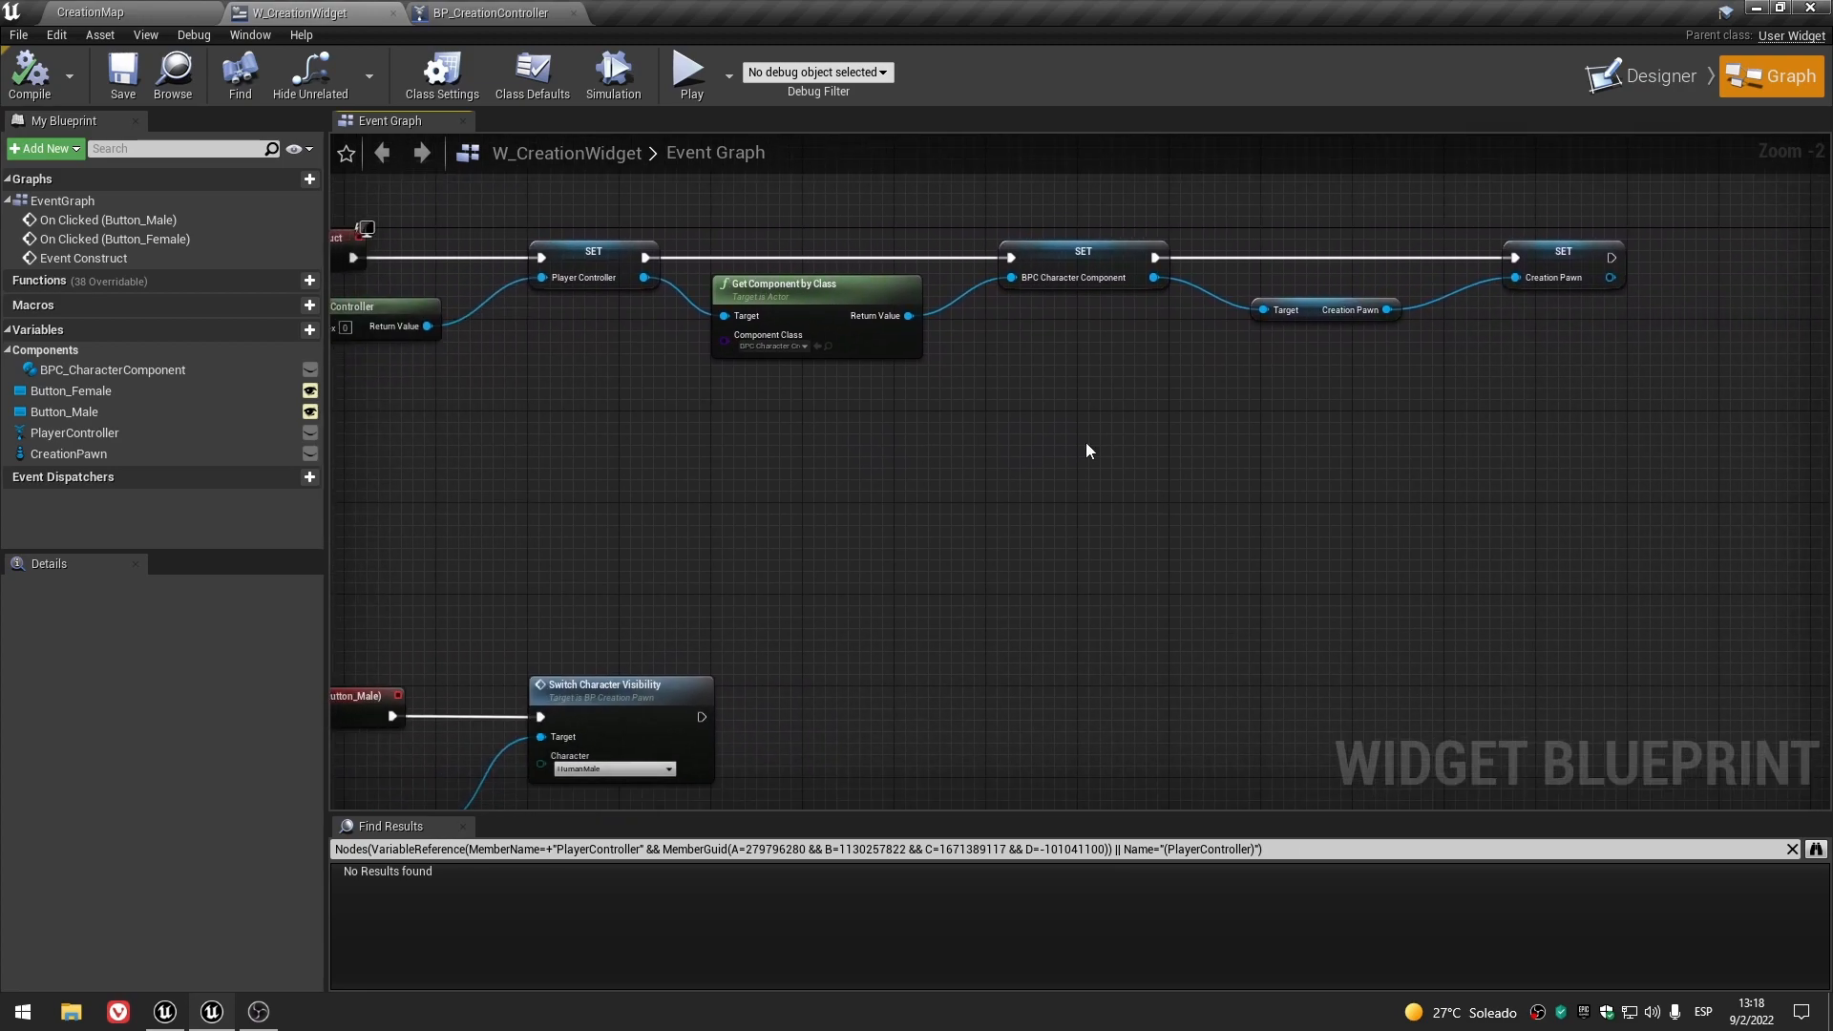
right_click(964, 471)
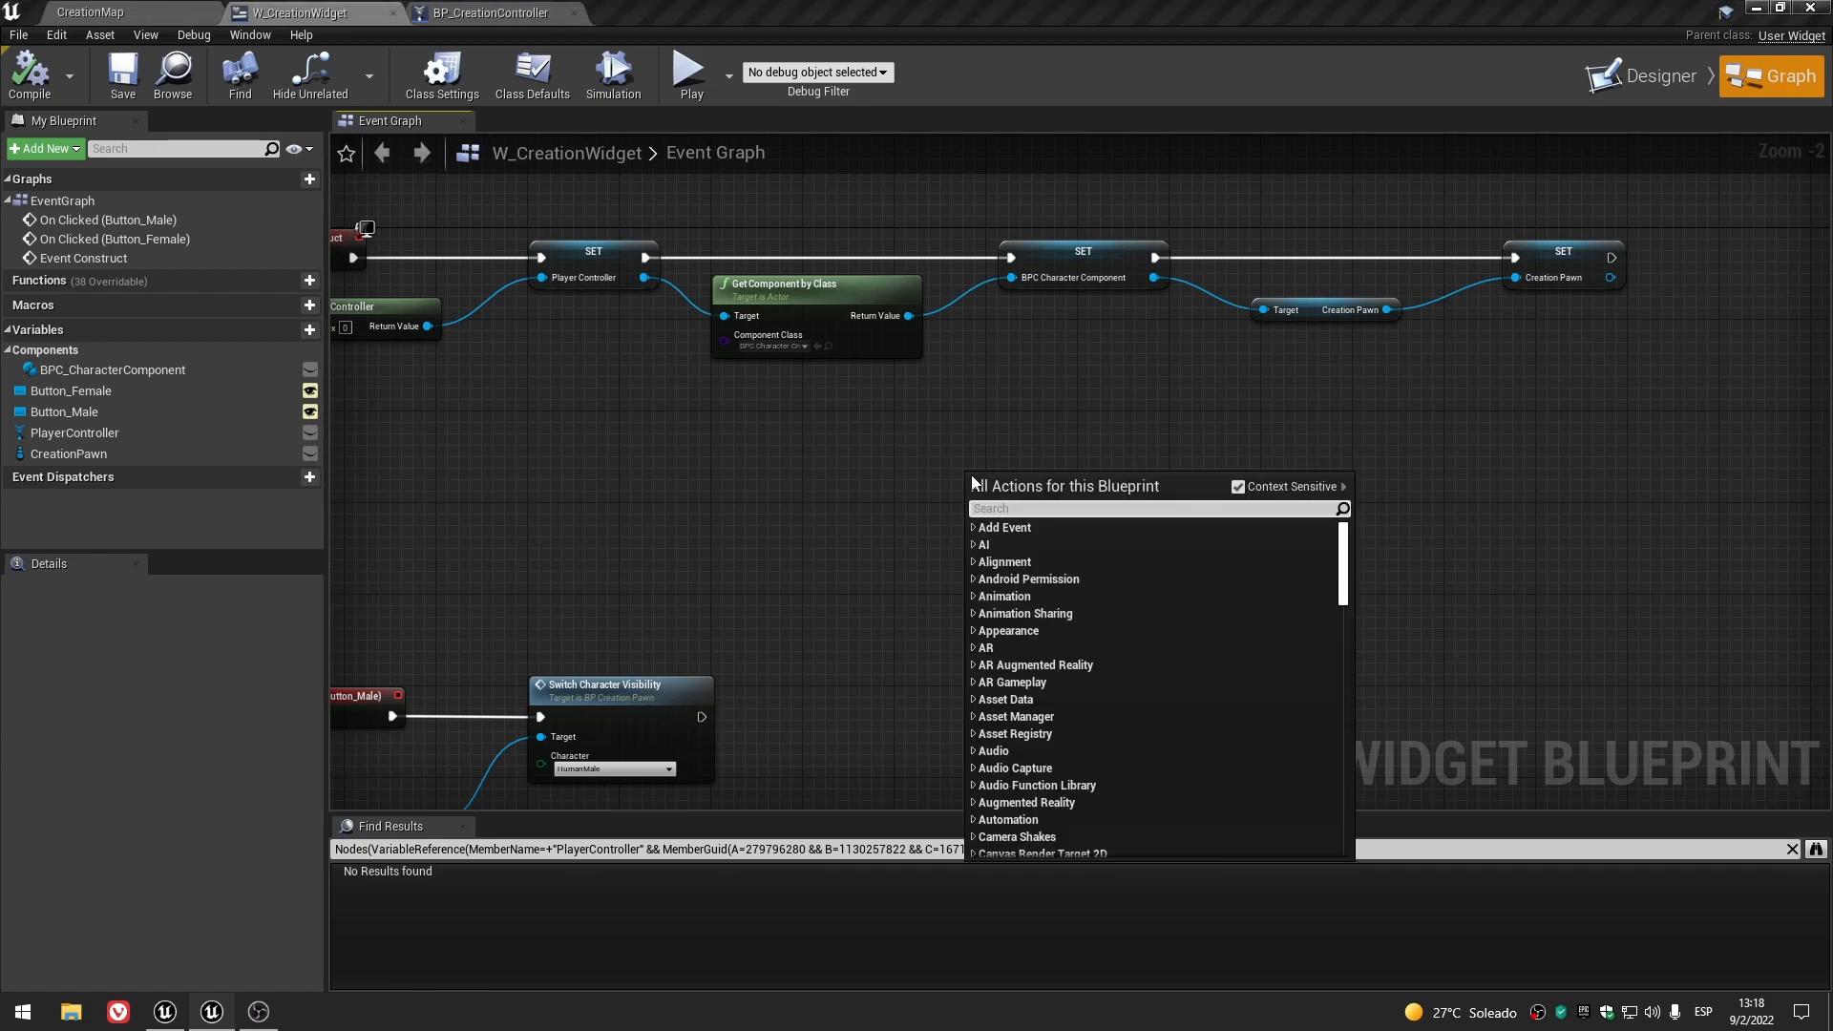
type("is valid")
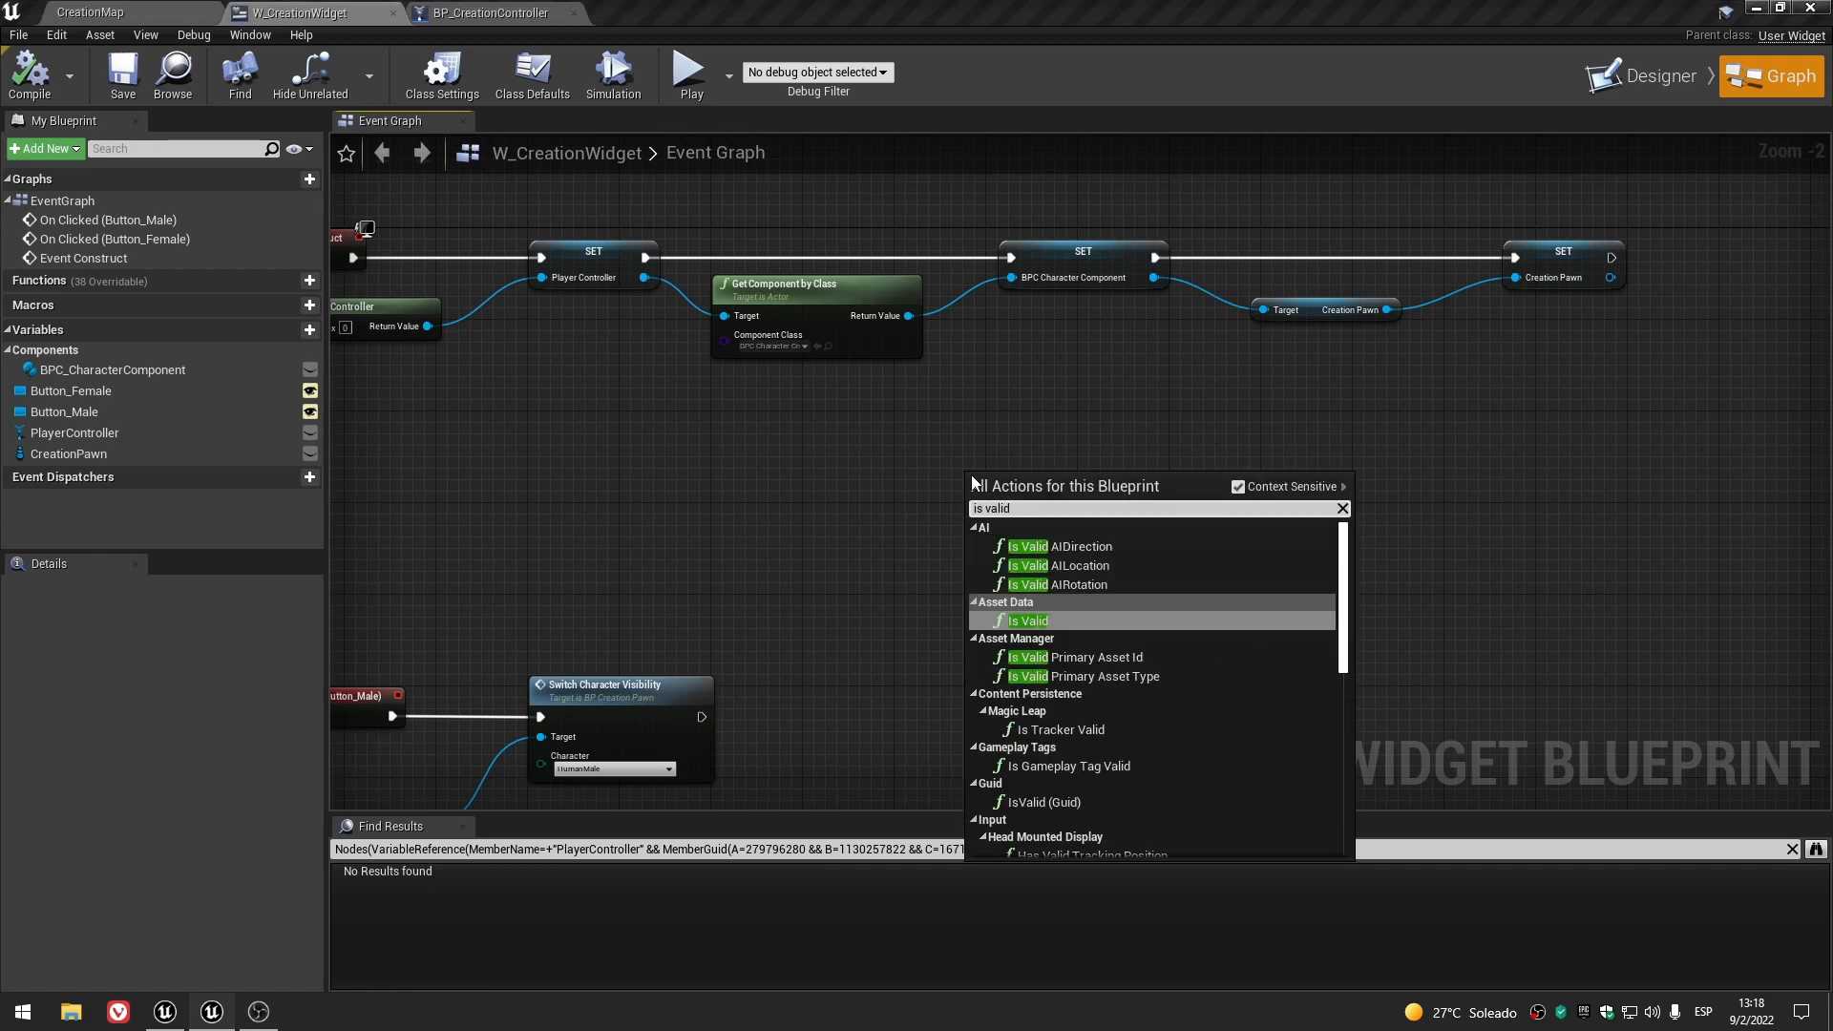
scroll(1062, 630, "down", 5)
left_click(752, 564)
- Add the Is Valid macro node from Get Player Controller's Return Value and place it above the Set Player Controller node
right_click_drag(999, 398, 1212, 673)
scroll(733, 666, "up", 2)
left_click_drag(614, 584, 710, 666)
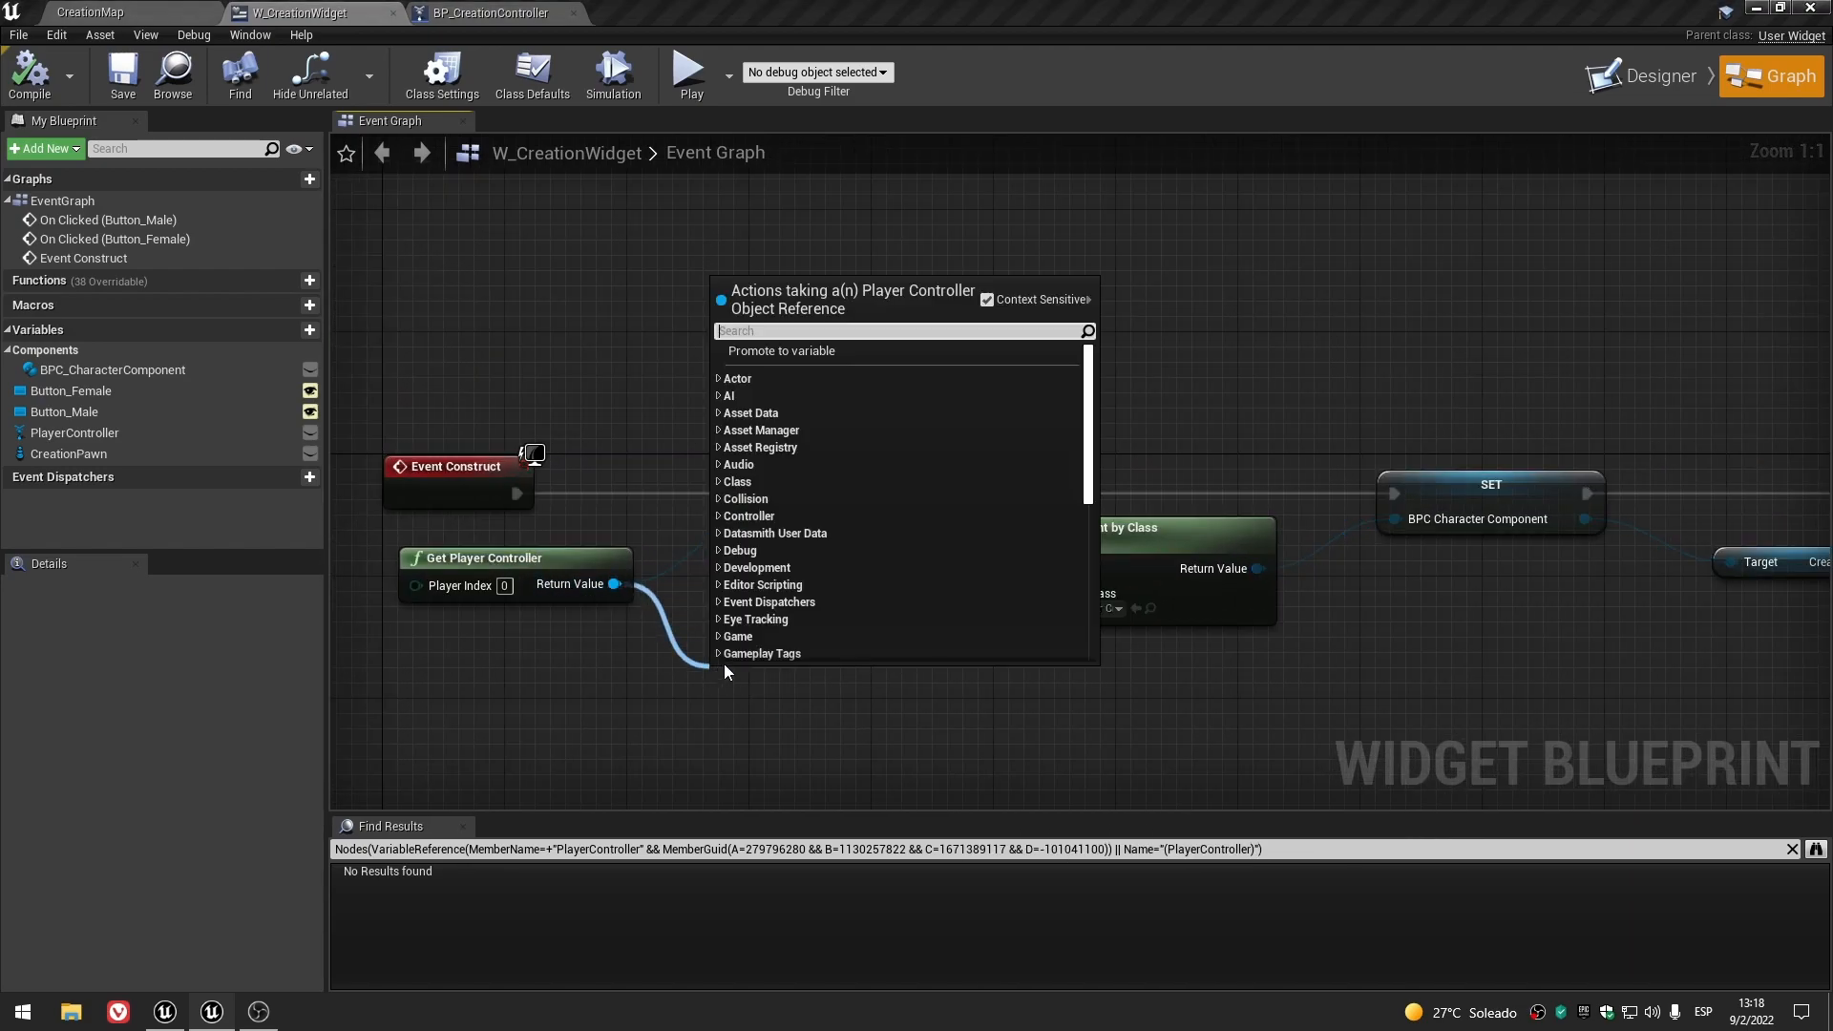
type("is valid")
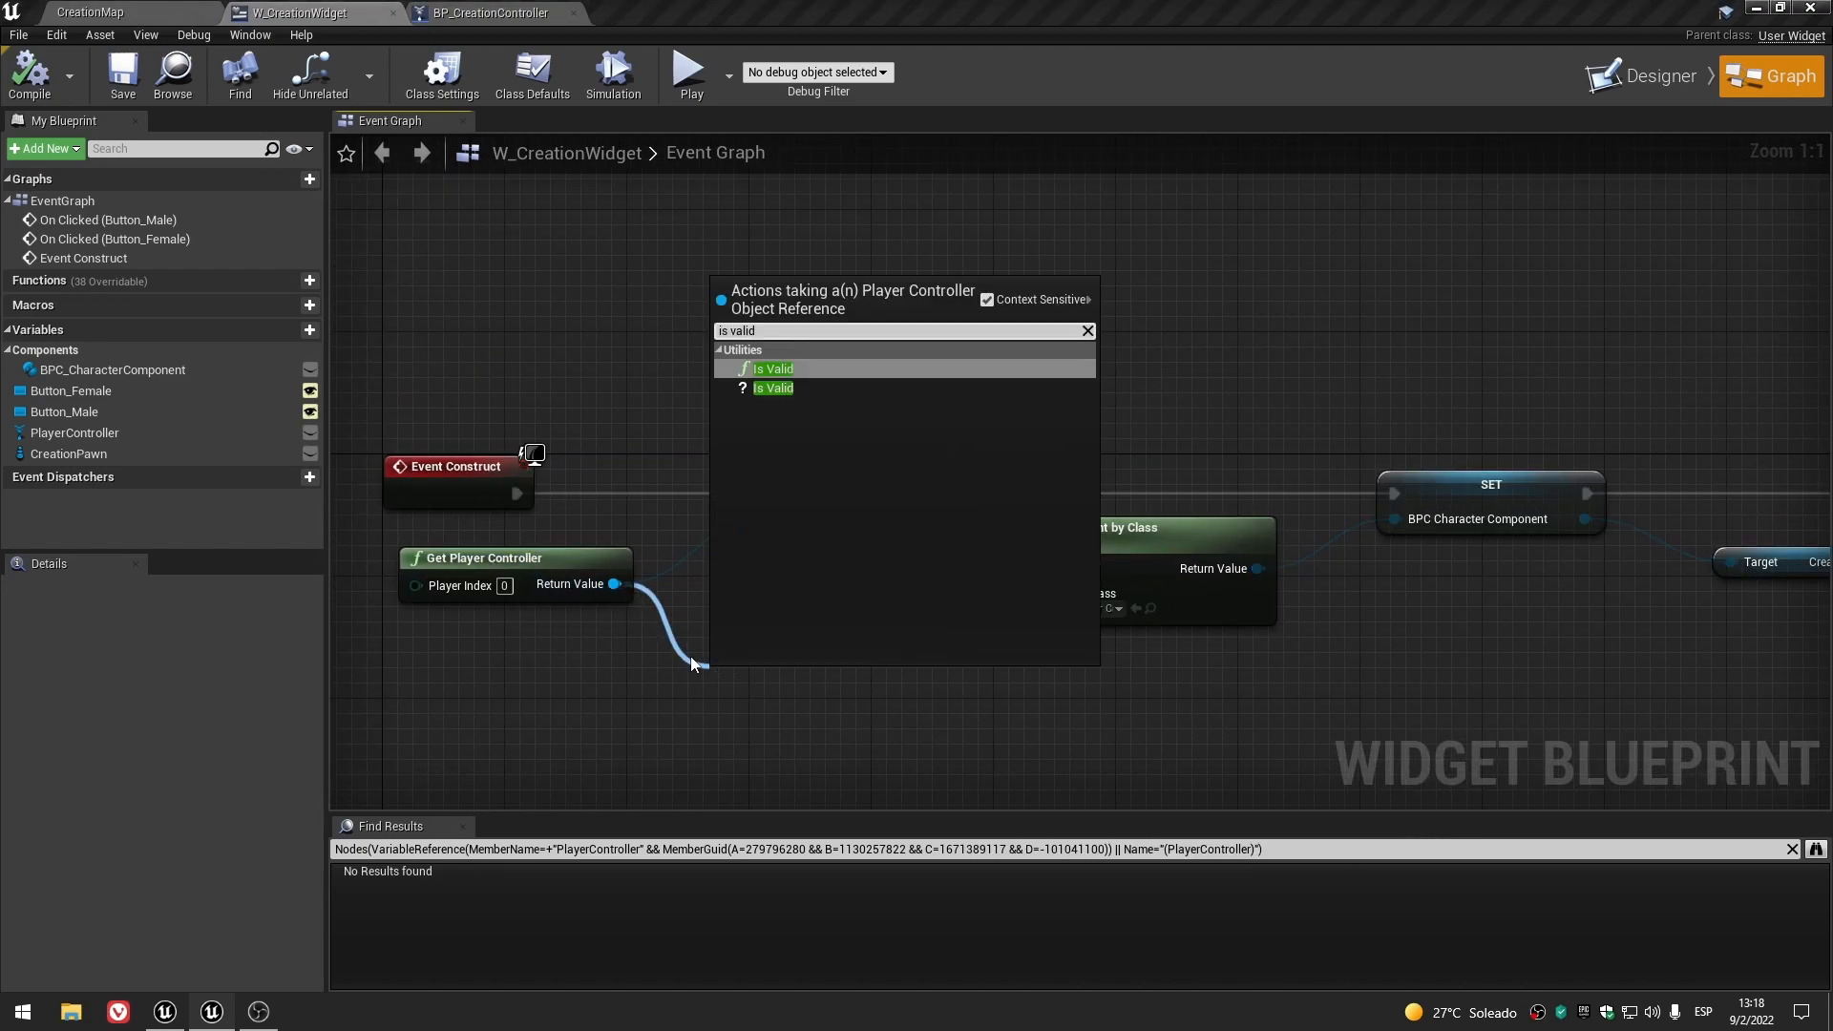
left_click(800, 389)
left_click_drag(806, 679, 855, 278)
left_click(866, 382)
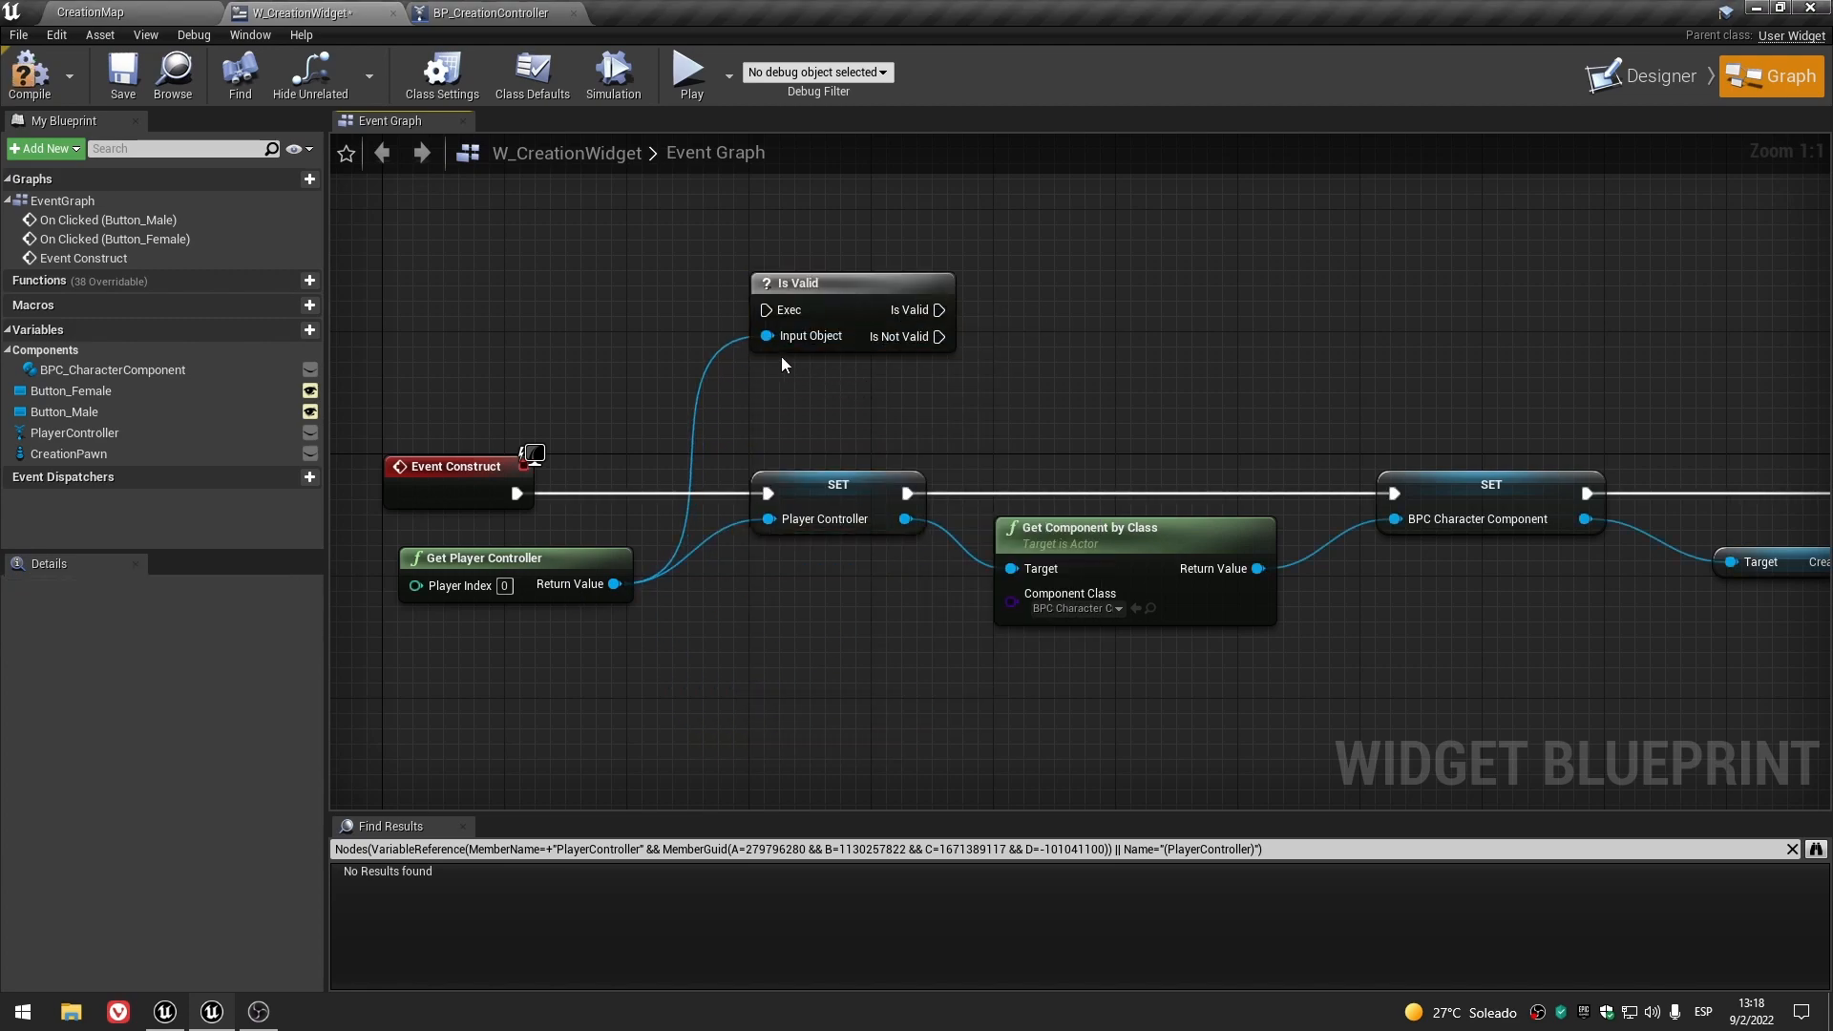
- Disconnect Is Valid's Input Object from Get Player Controller and move the node higher above the Event Construct chain
left_click(766, 336, "alt")
right_click_drag(886, 382, 809, 525)
left_click_drag(818, 437, 816, 376)
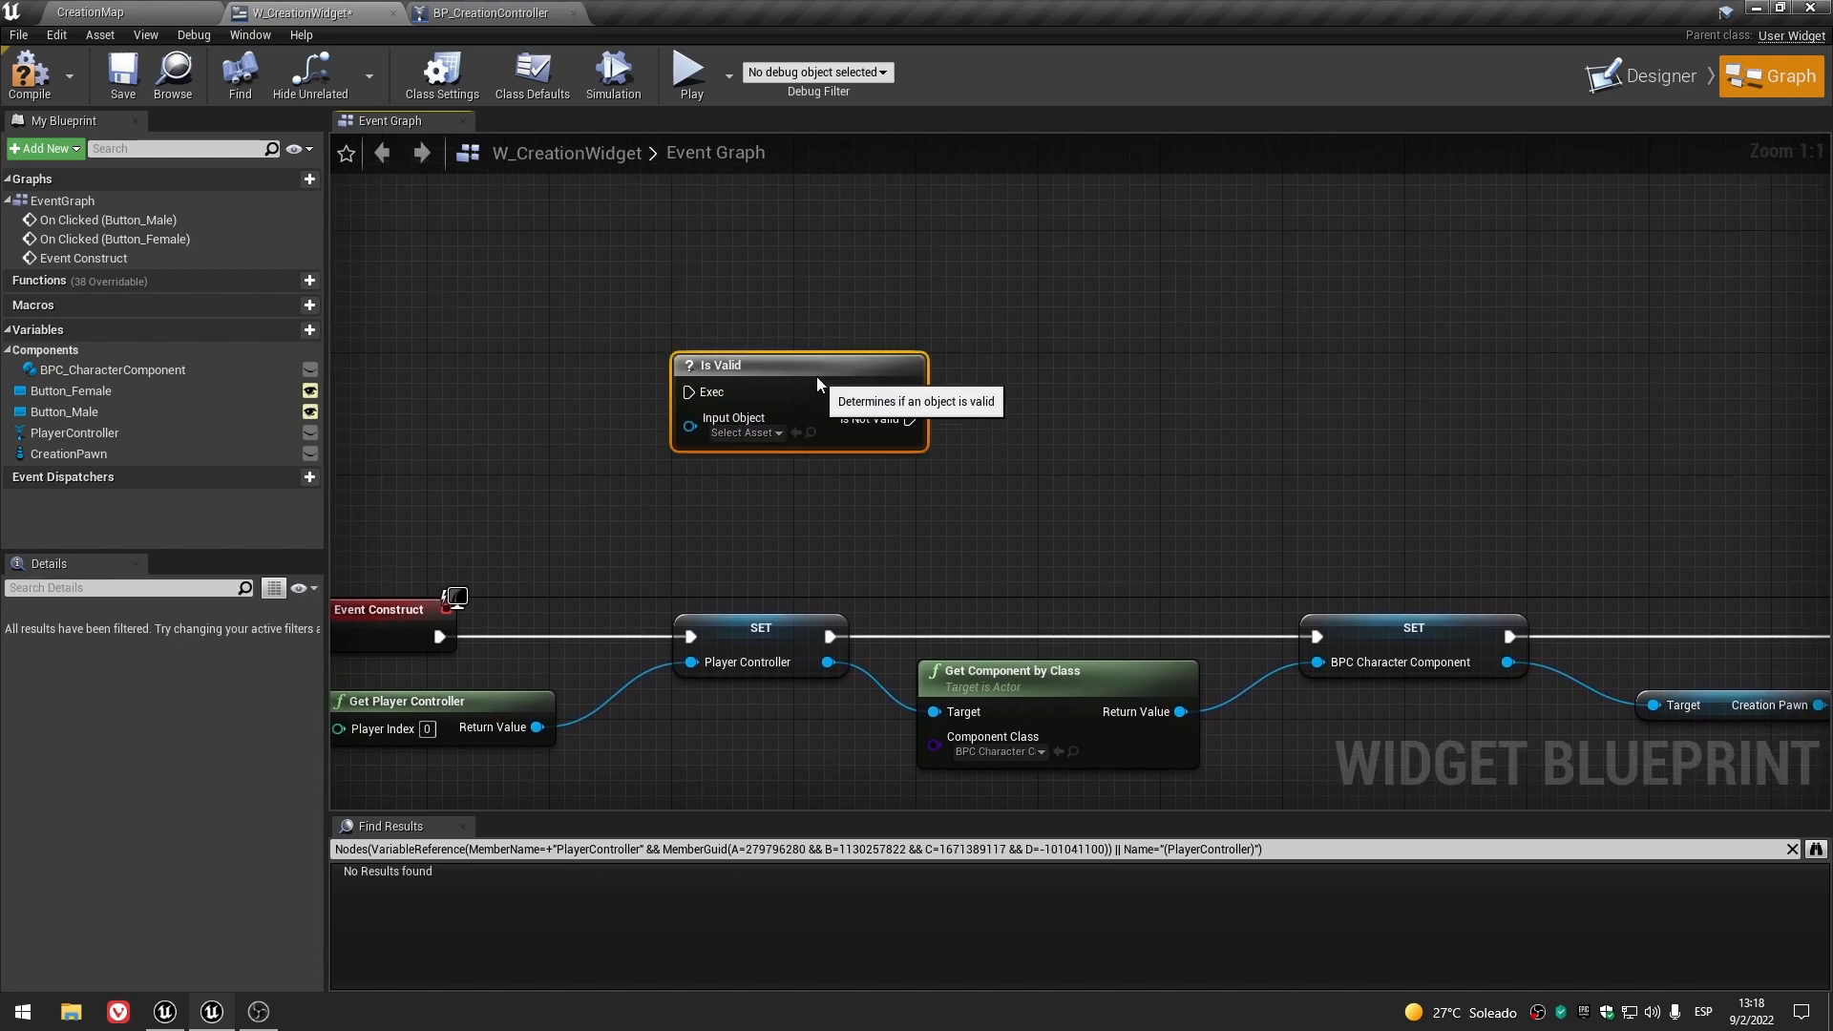
left_click(971, 507)
- Add a Delay node from Is Valid's Is Not Valid output
left_click_drag(908, 418, 1005, 468)
type("del")
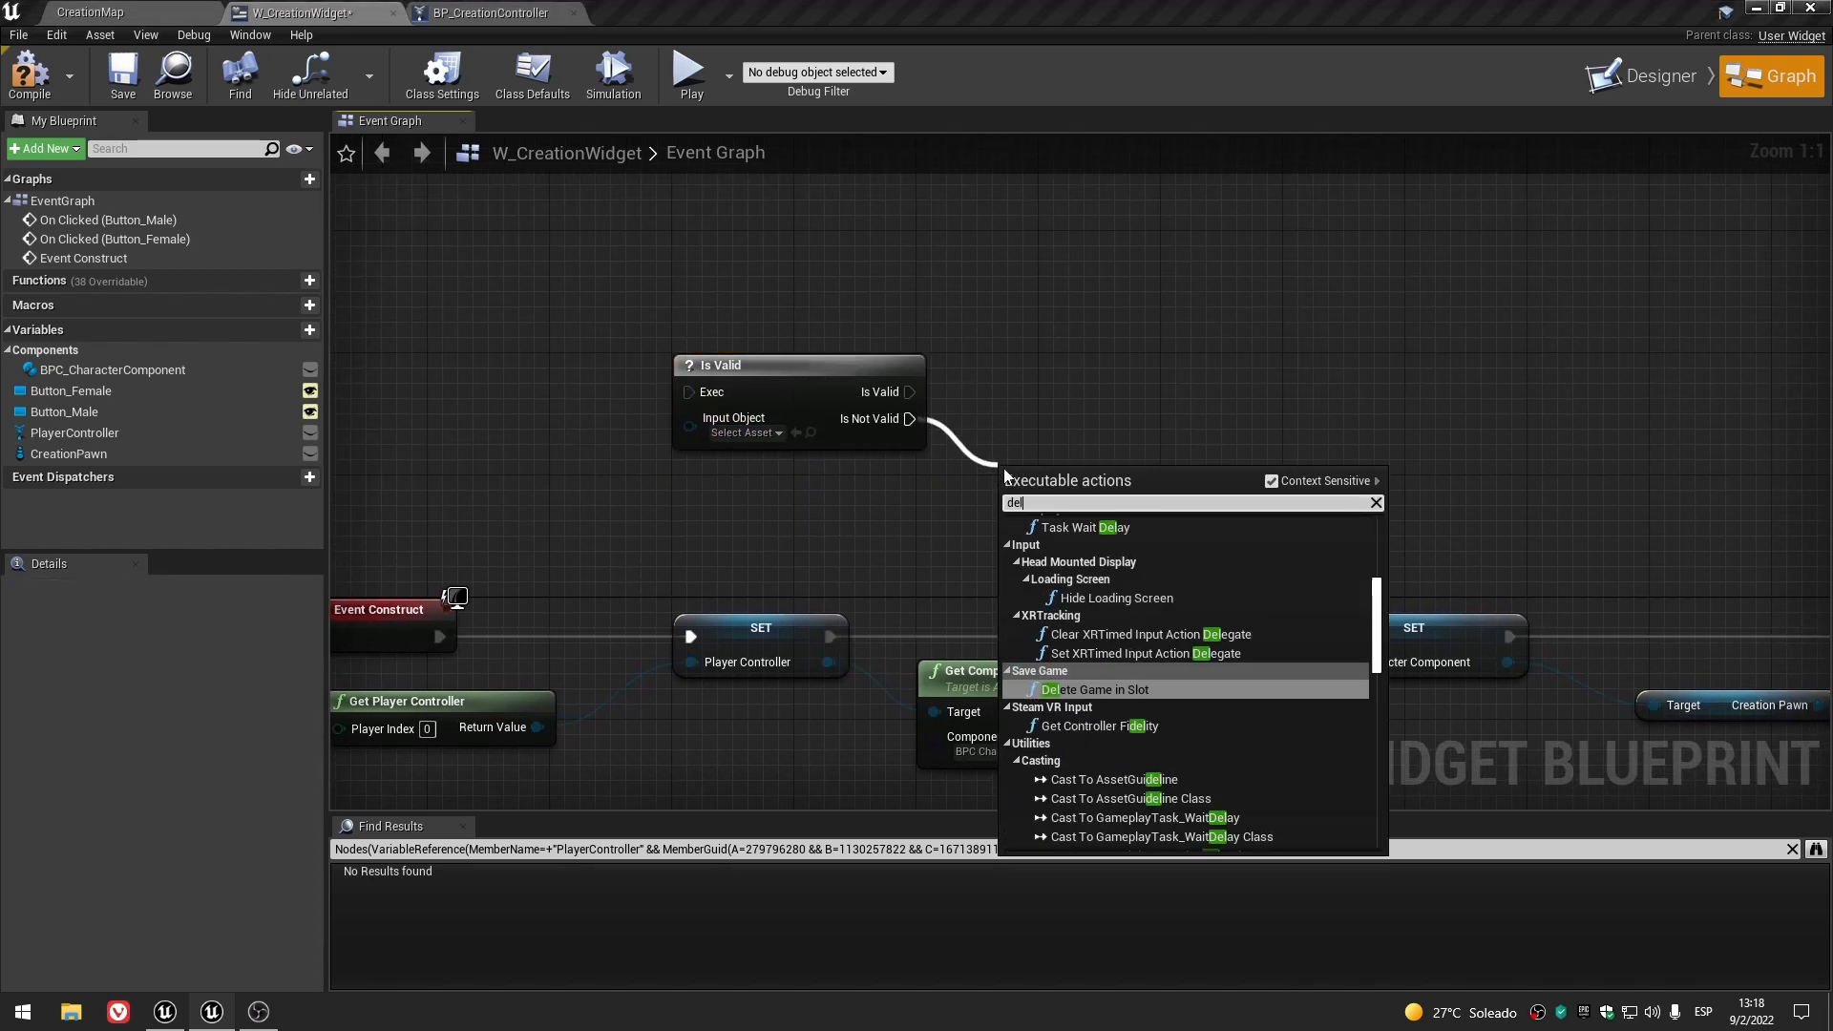
type("ay")
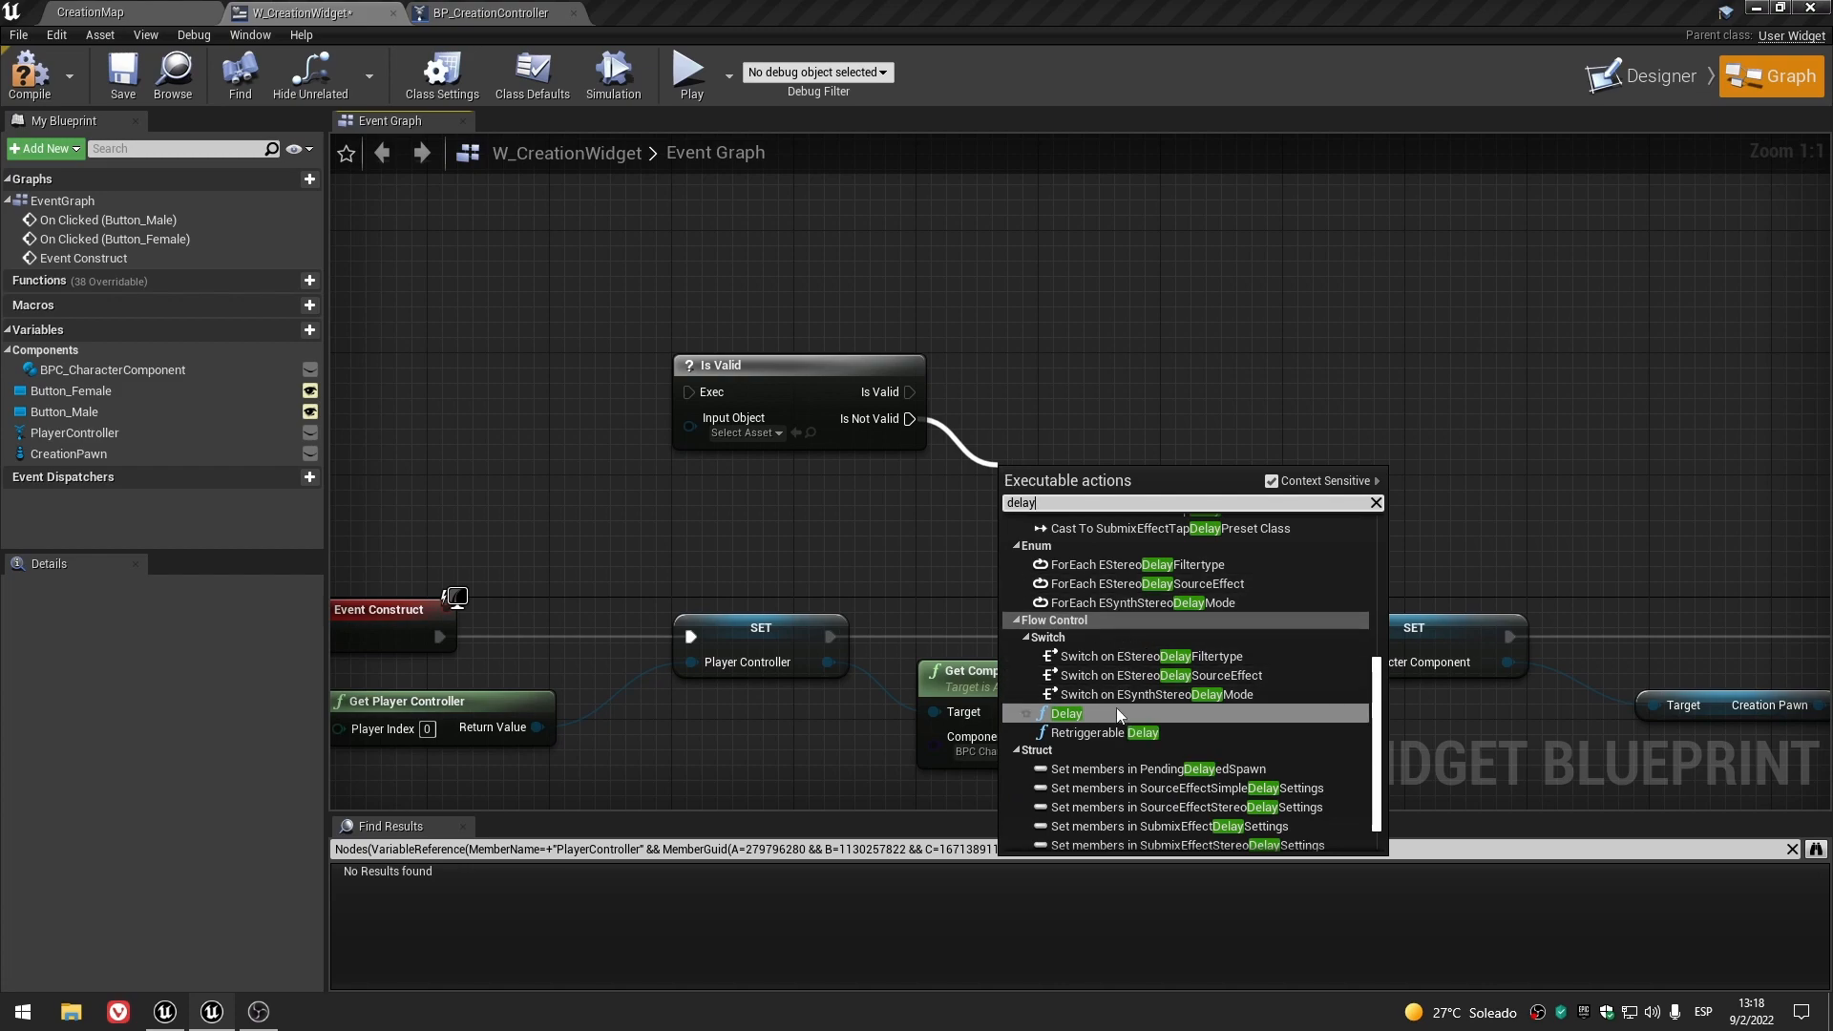
left_click(1066, 713)
left_click(868, 522)
- Collapse the Is Valid and Delay nodes into a macro named InitialValidation
scroll(855, 524, "down", 2)
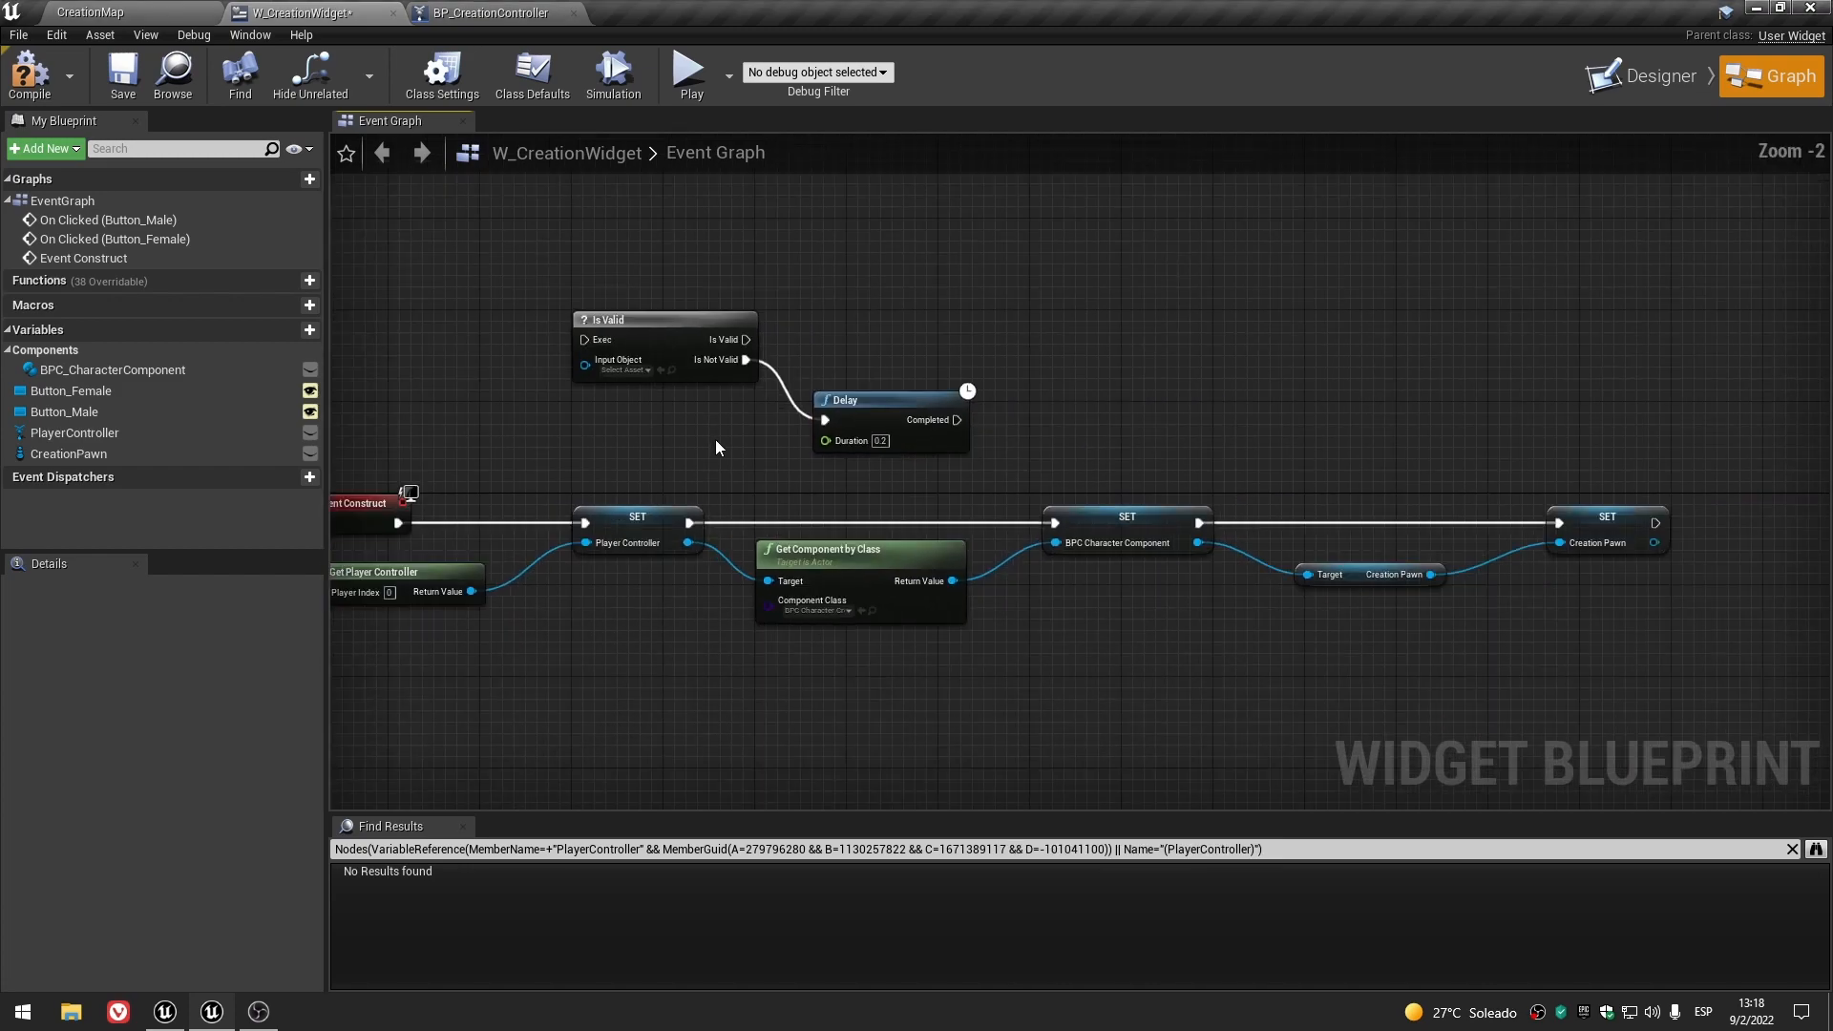
right_click_drag(1041, 278, 1181, 334)
left_click_drag(667, 282, 1044, 474)
right_click(1018, 467)
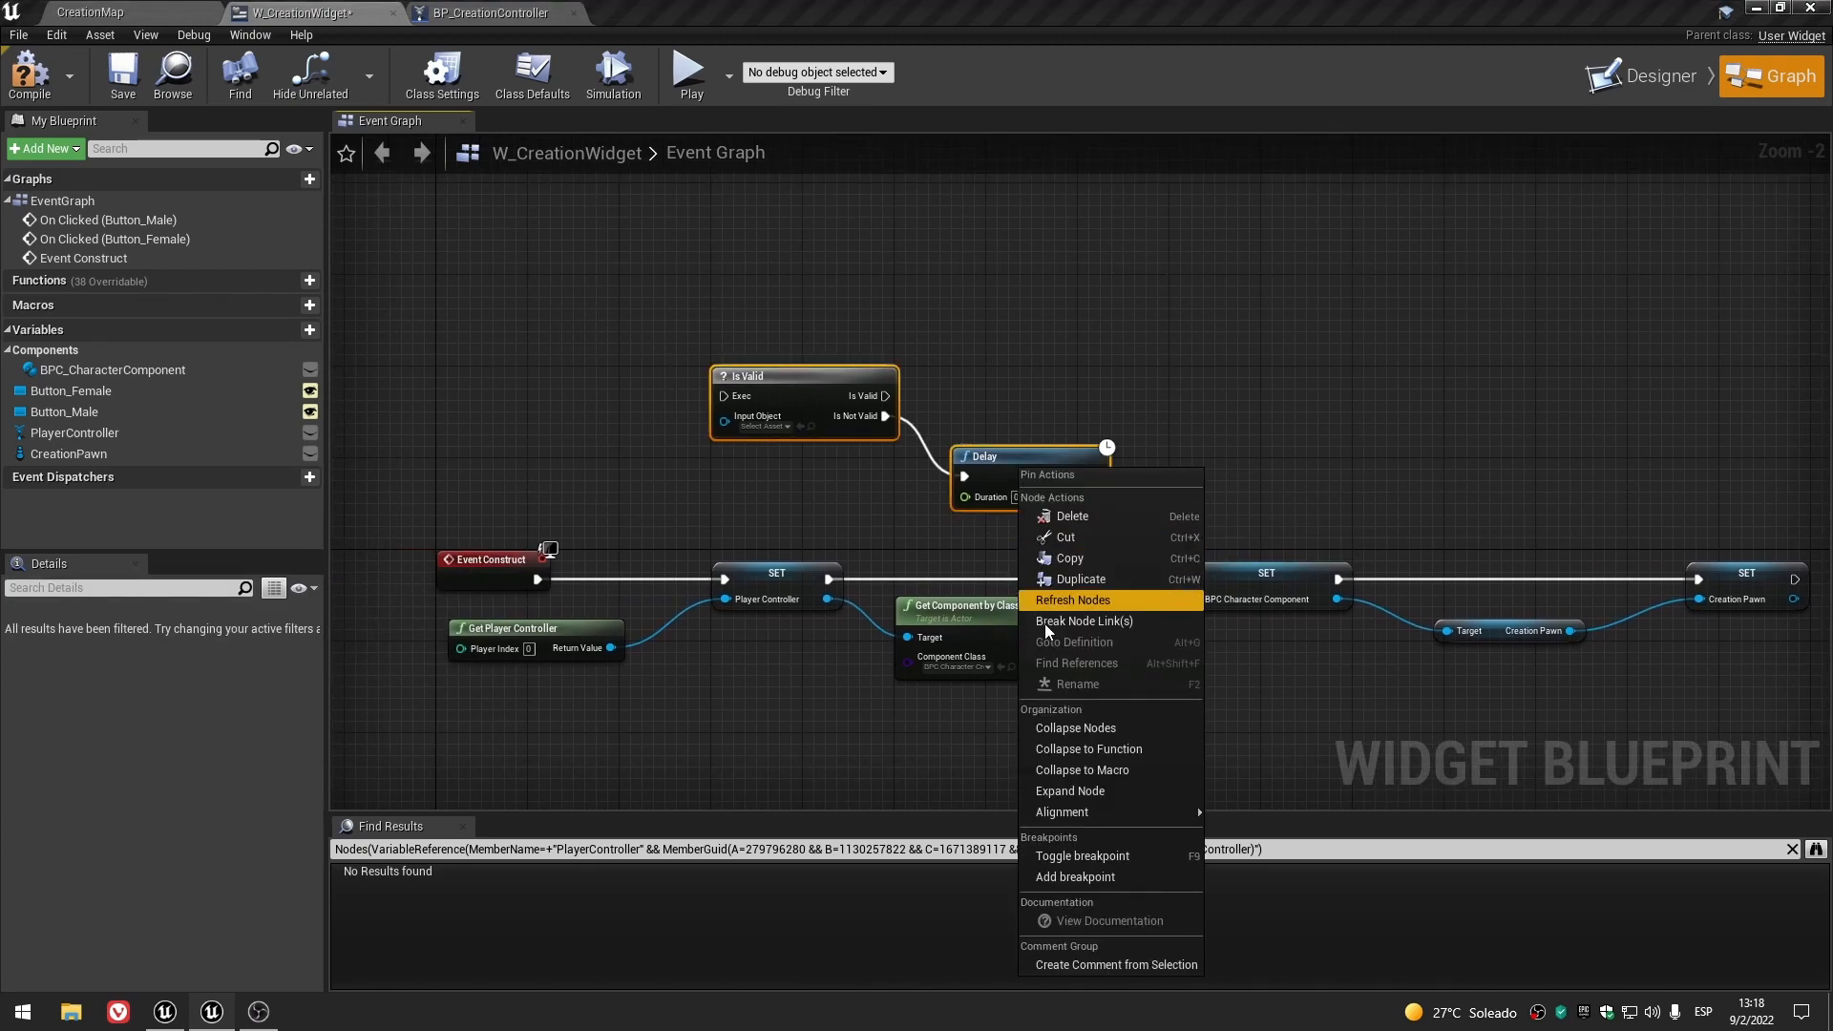
left_click(1107, 769)
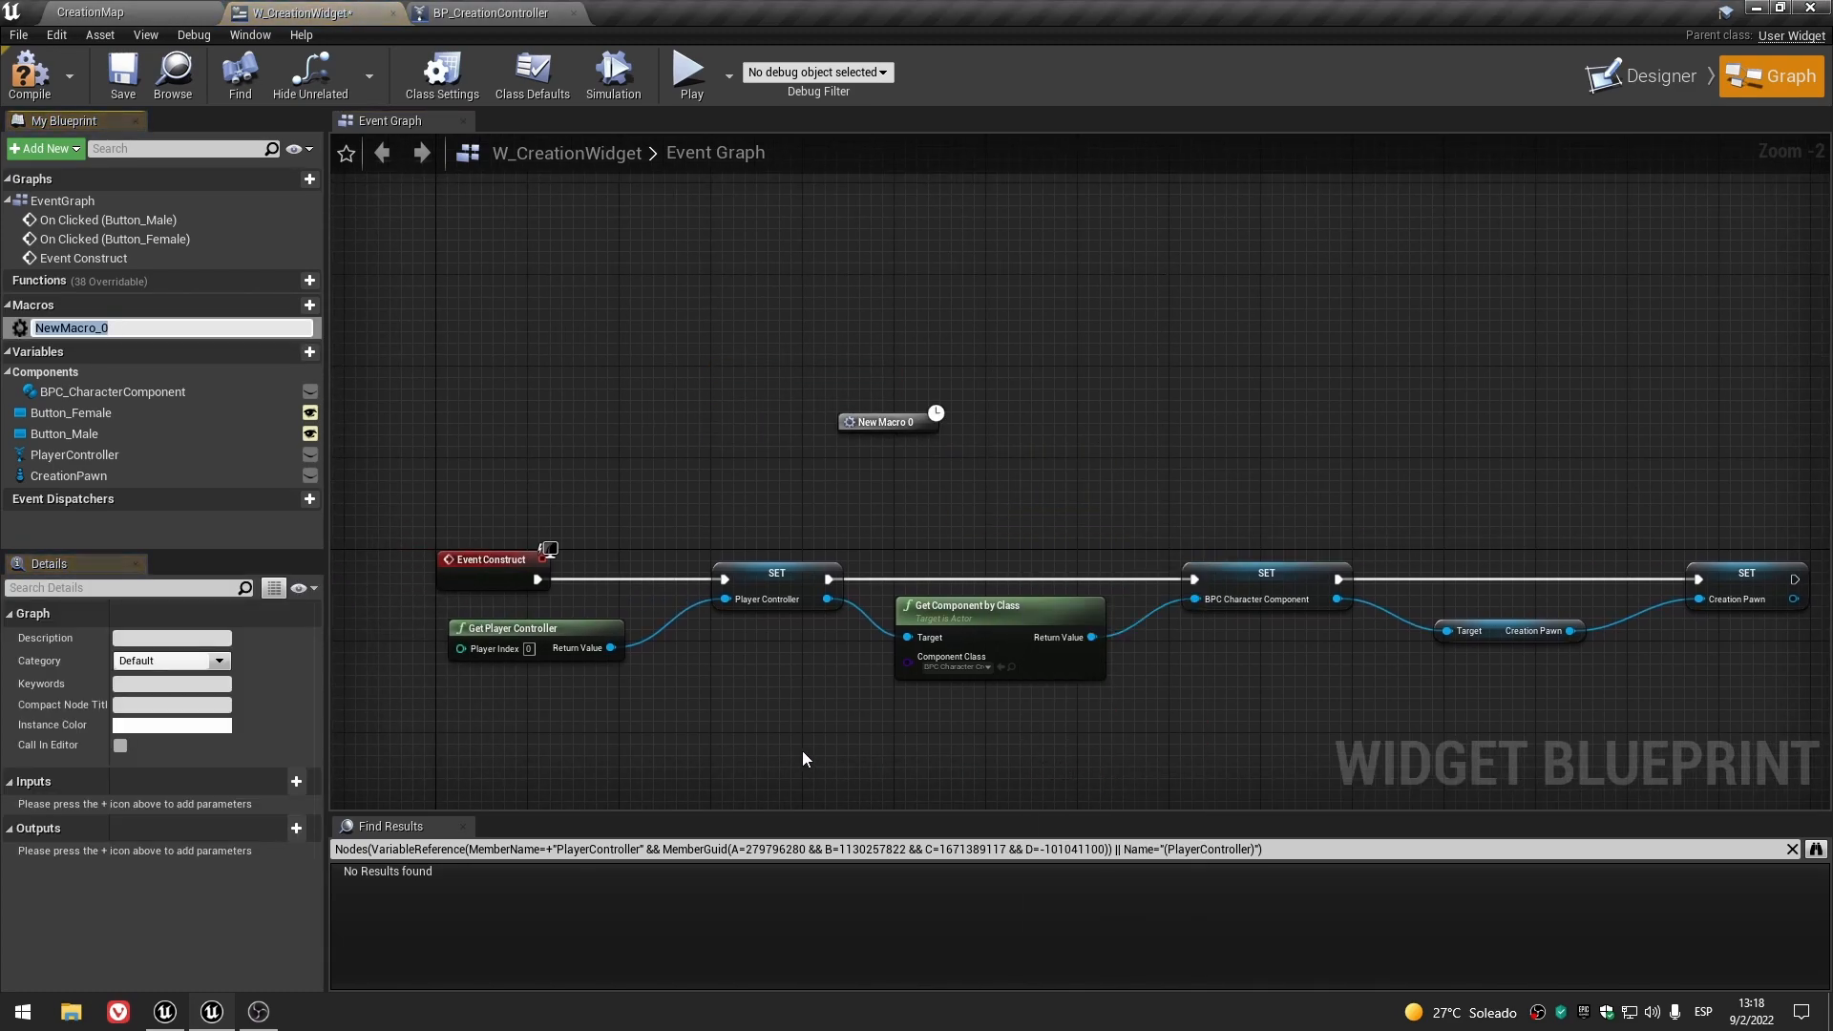
key("BackSpace")
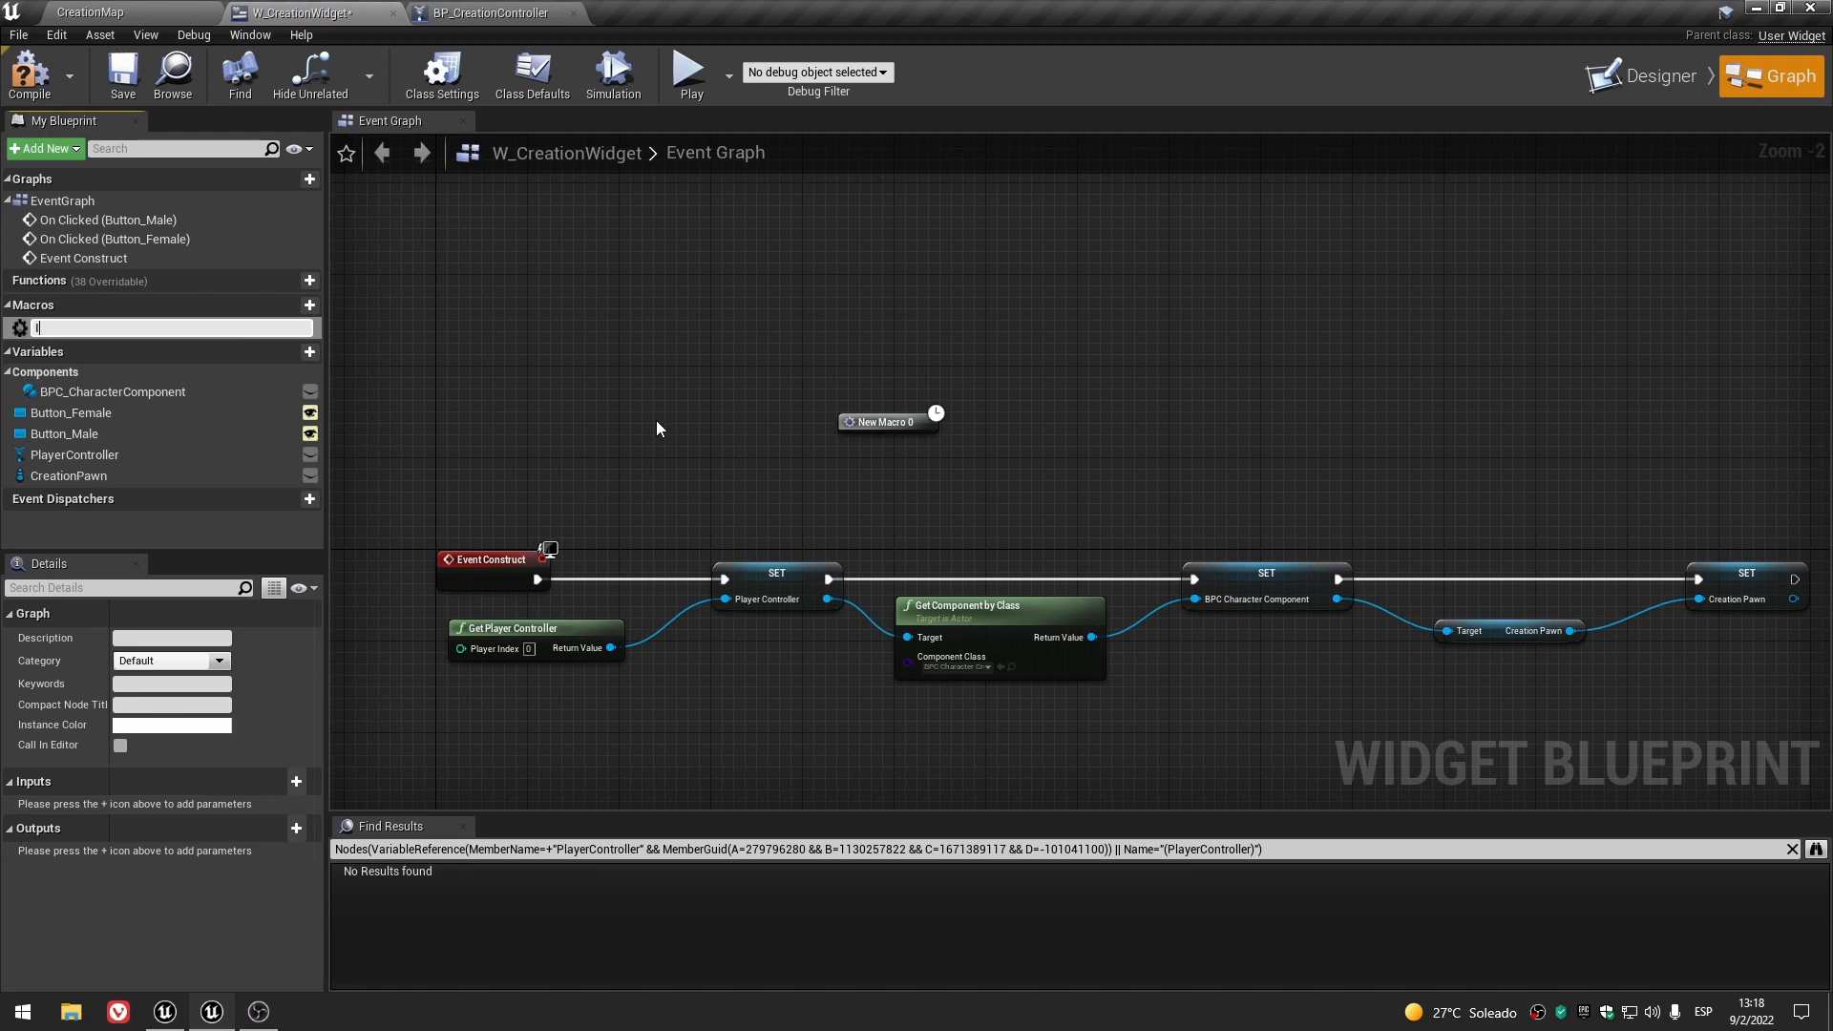
type("InitialValidation")
key("Return")
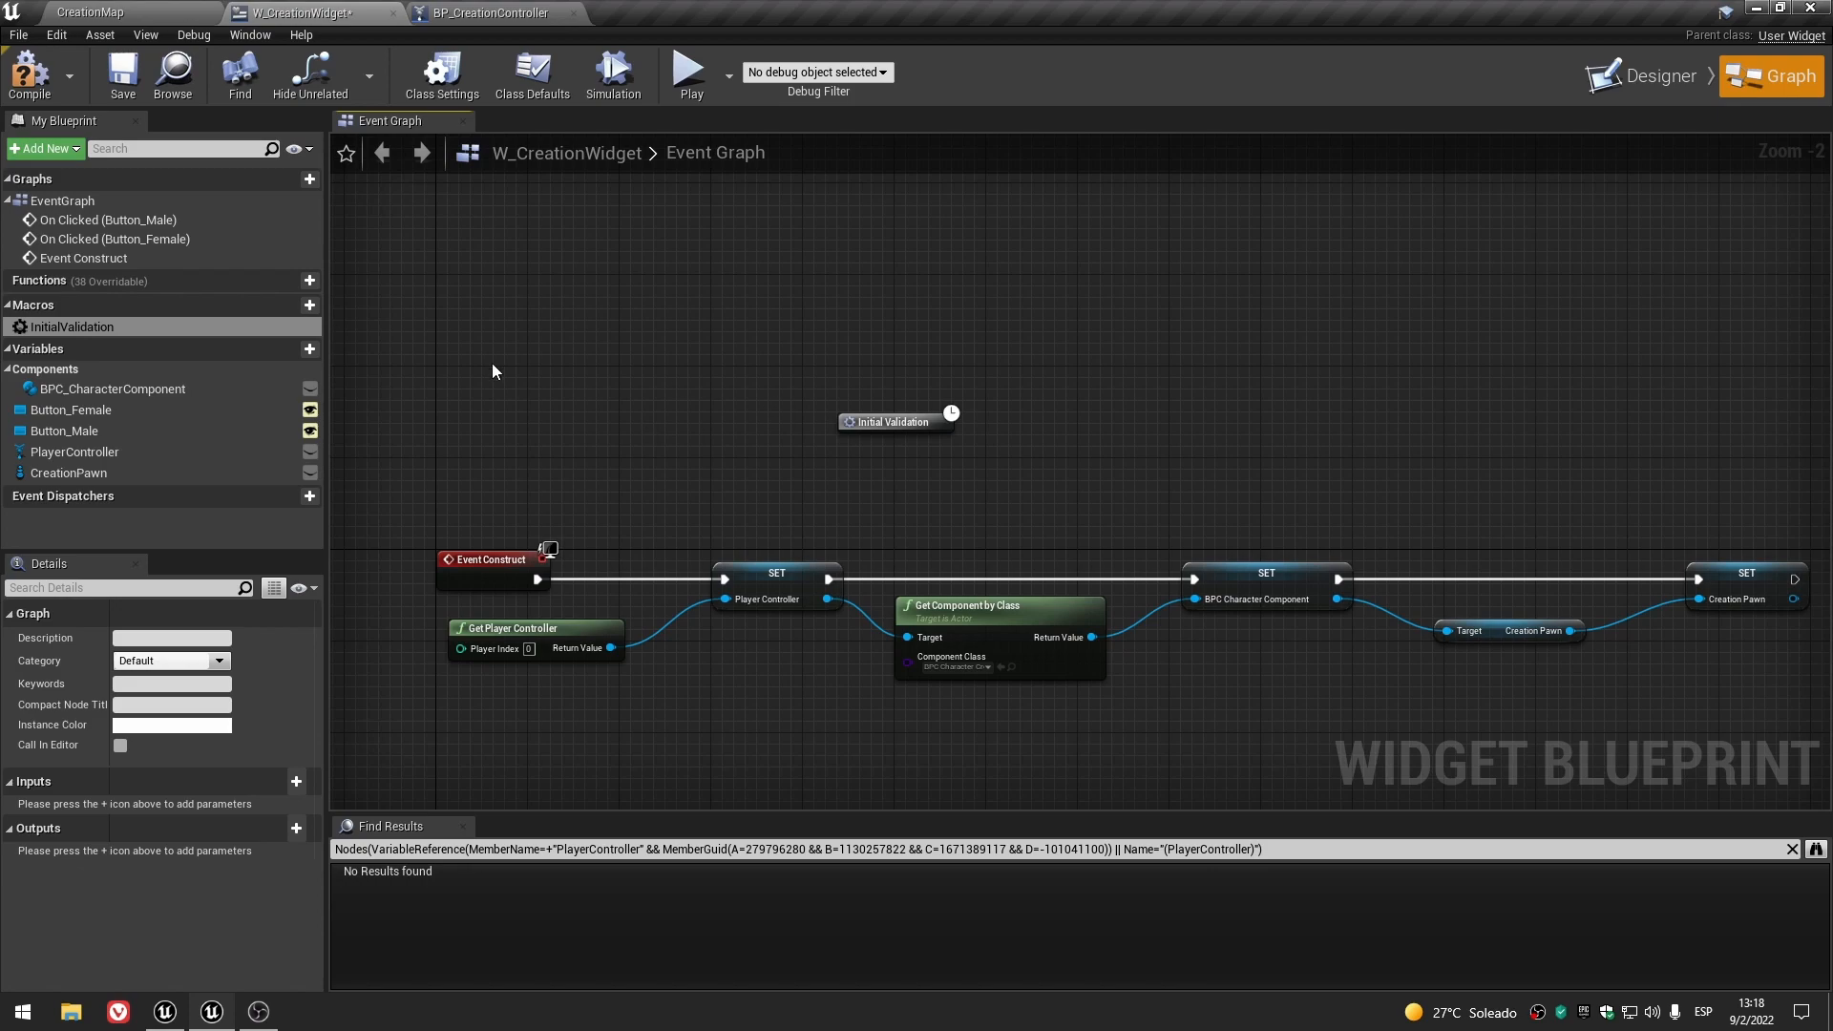
- Set the InitialValidation macro's instance color to green, with the blue value at 0
left_click(177, 726)
left_click_drag(301, 722, 254, 723)
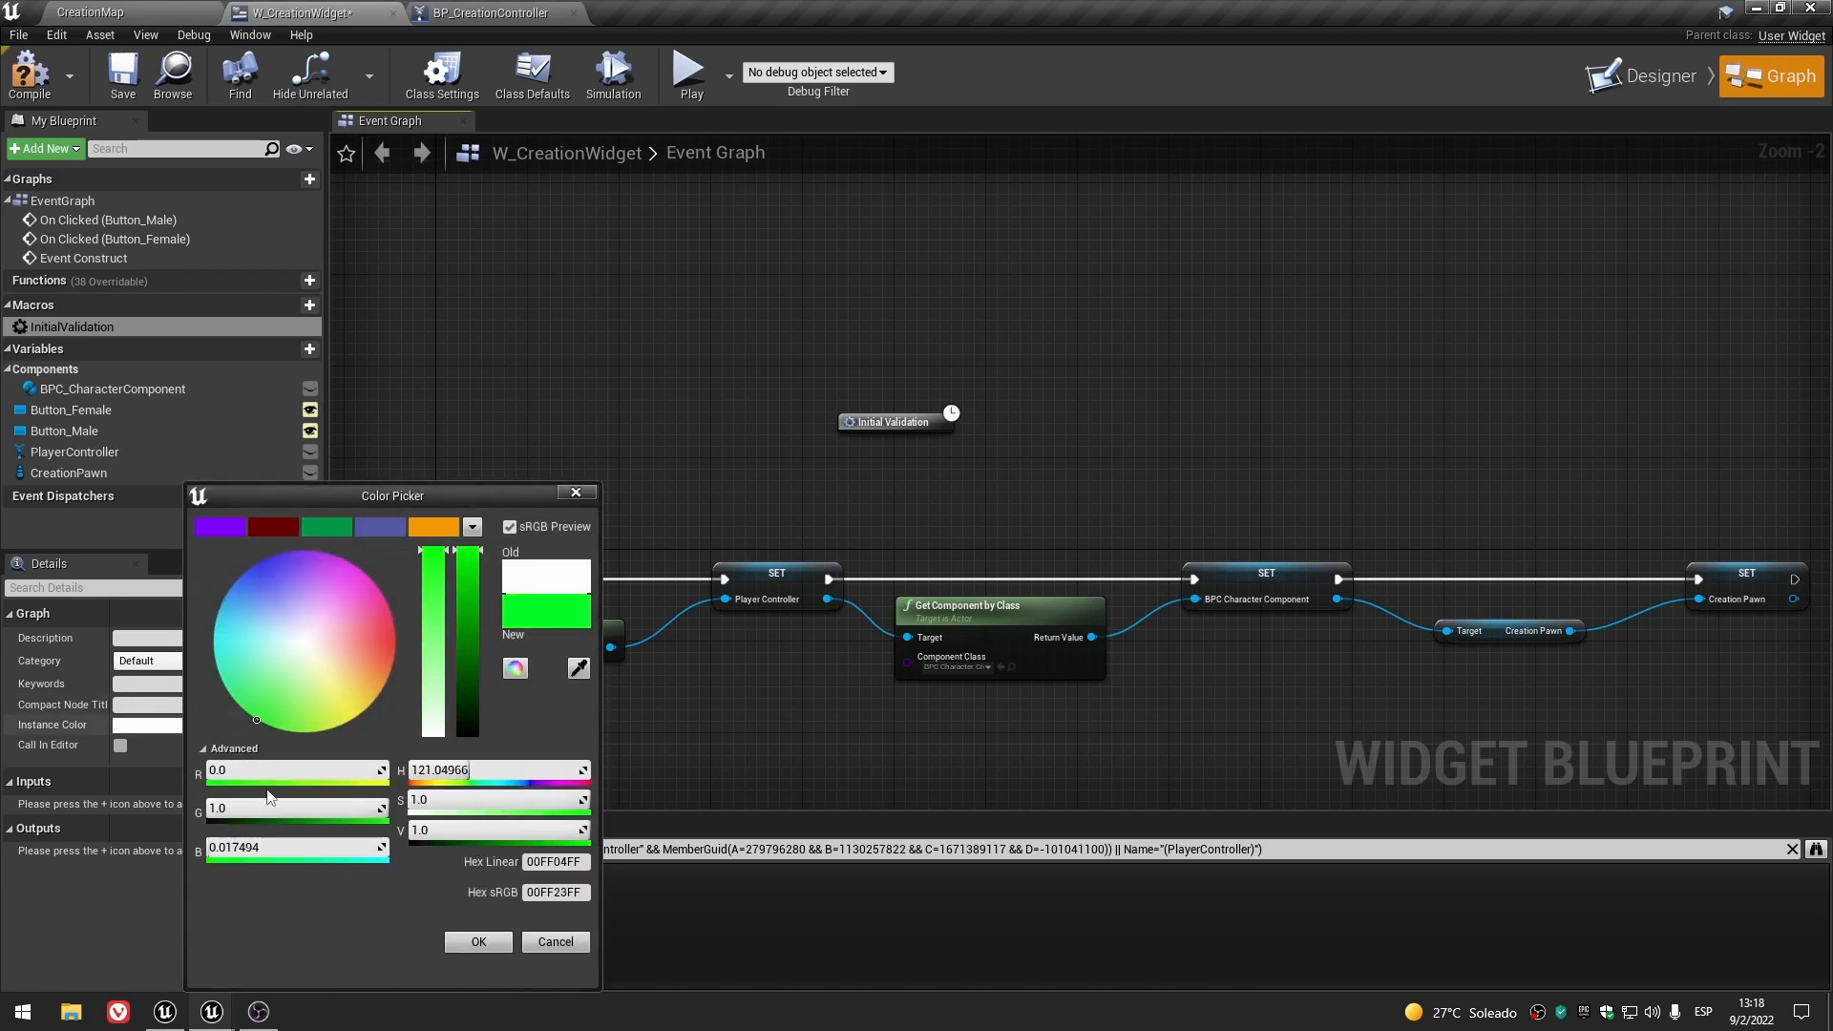
left_click(271, 848)
type("0")
key("Return")
left_click(456, 940)
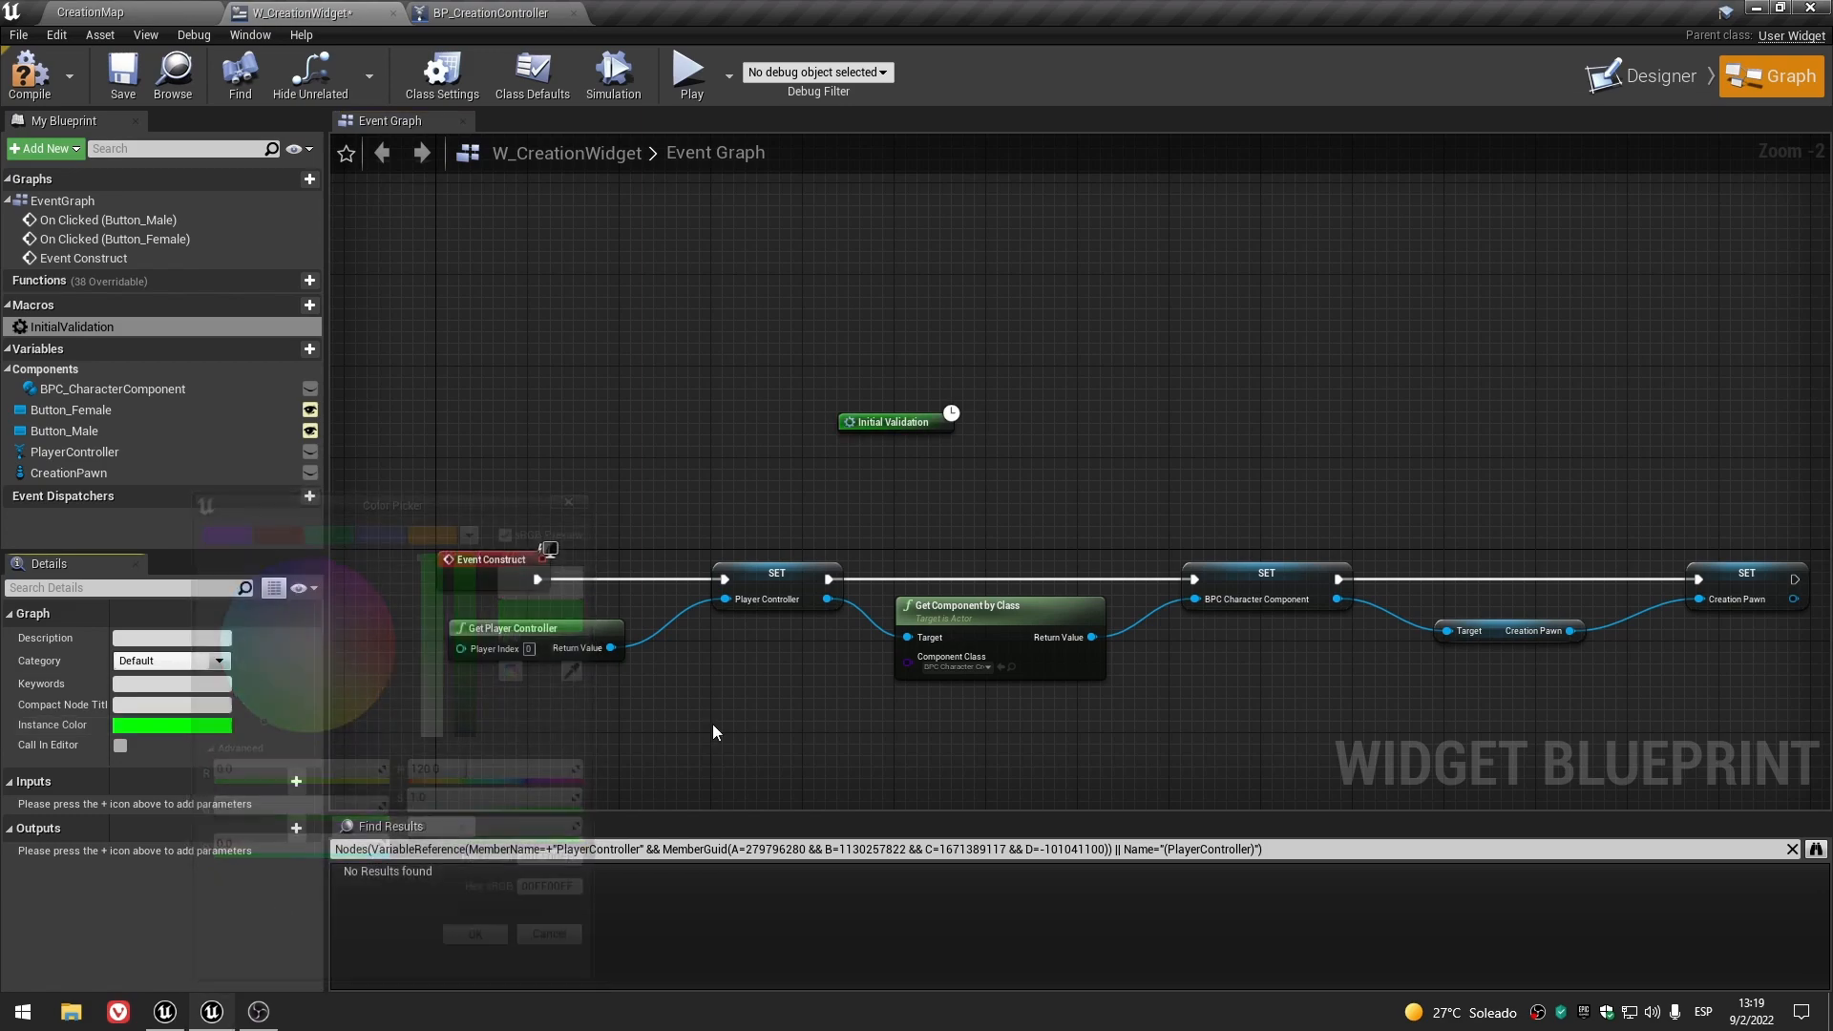
- Open the InitialValidation graph, align the Inputs node, and expose Is Valid's Exec as an input named Execute
double_click(898, 421)
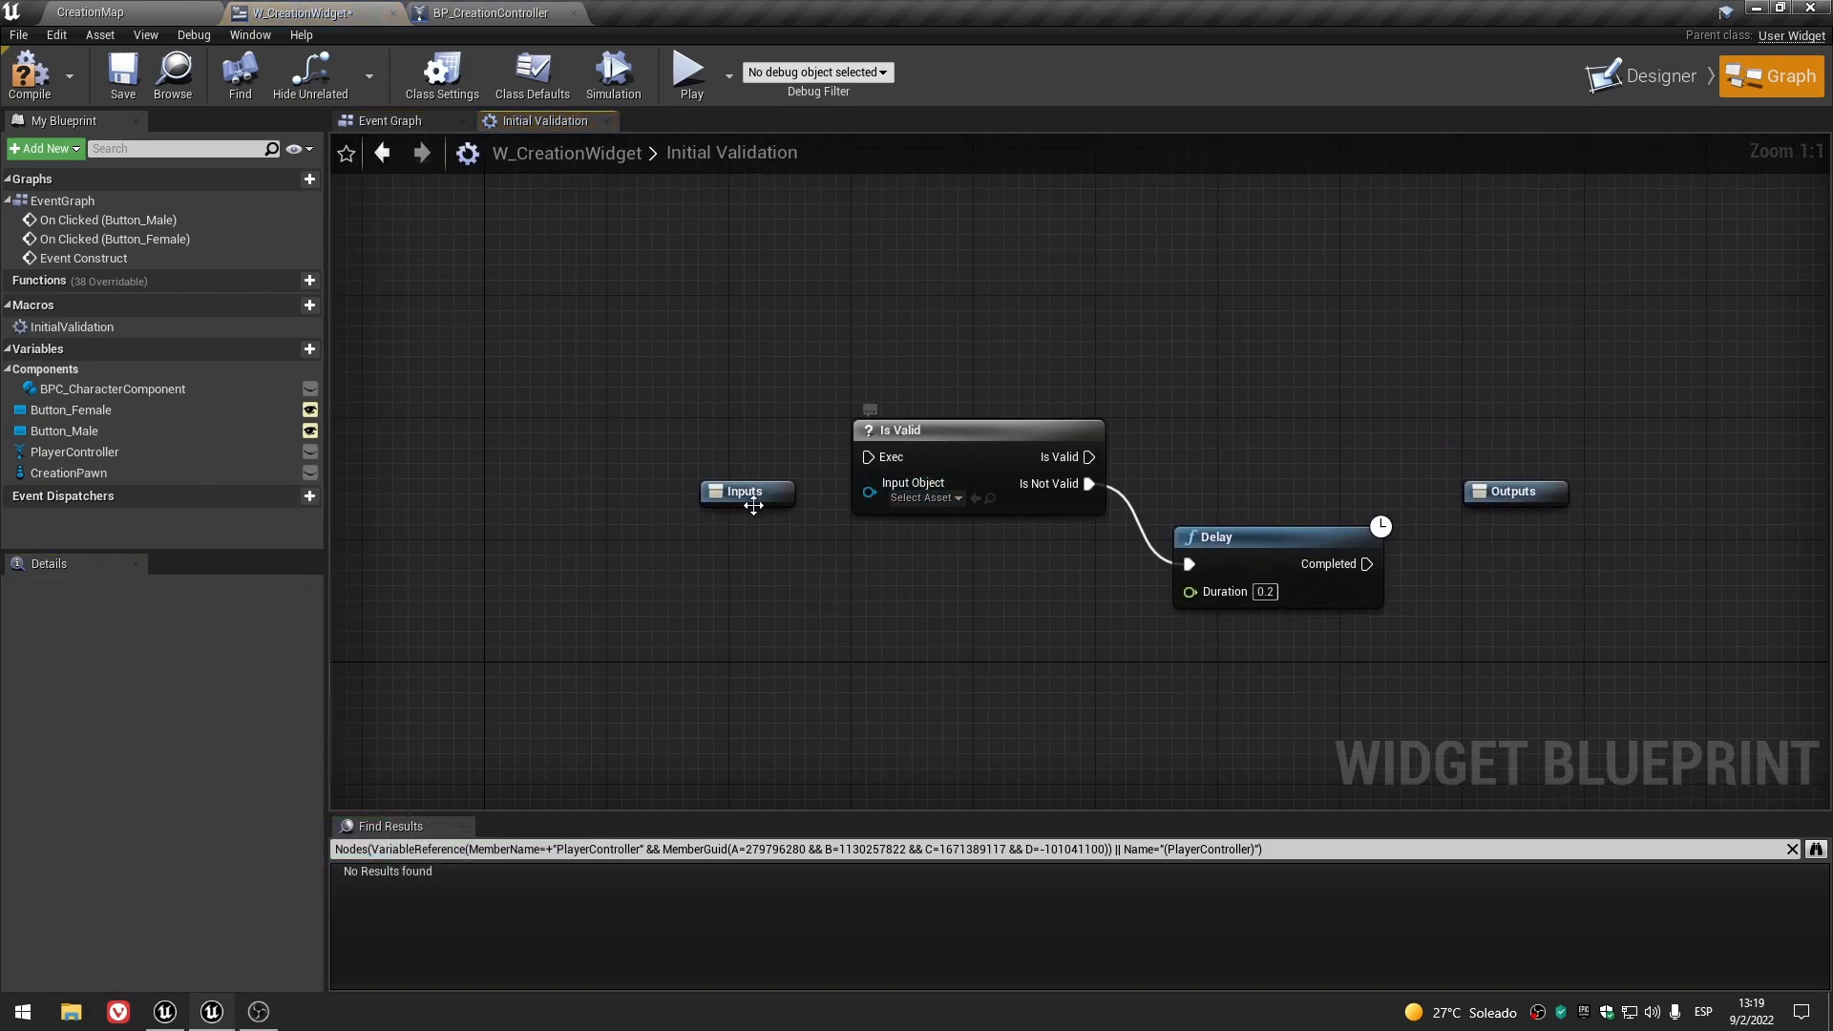
left_click_drag(746, 493, 656, 439)
left_click_drag(867, 454, 669, 445)
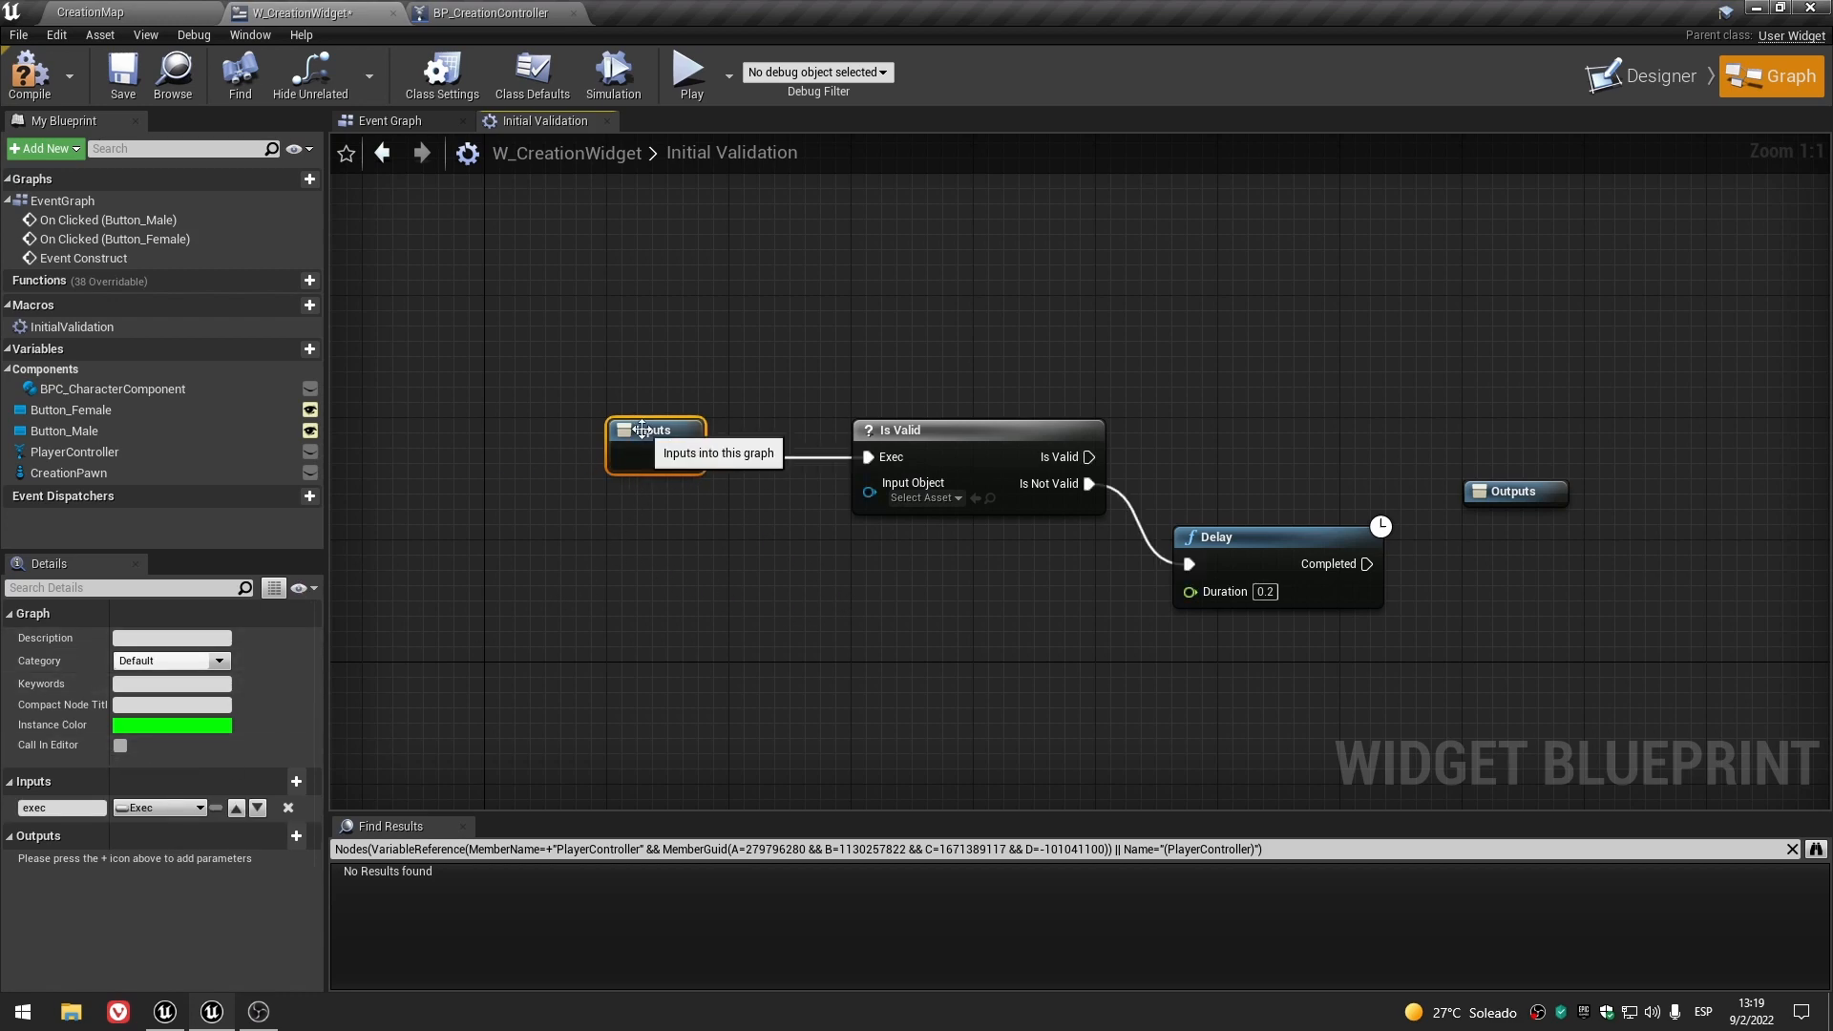
left_click(59, 809)
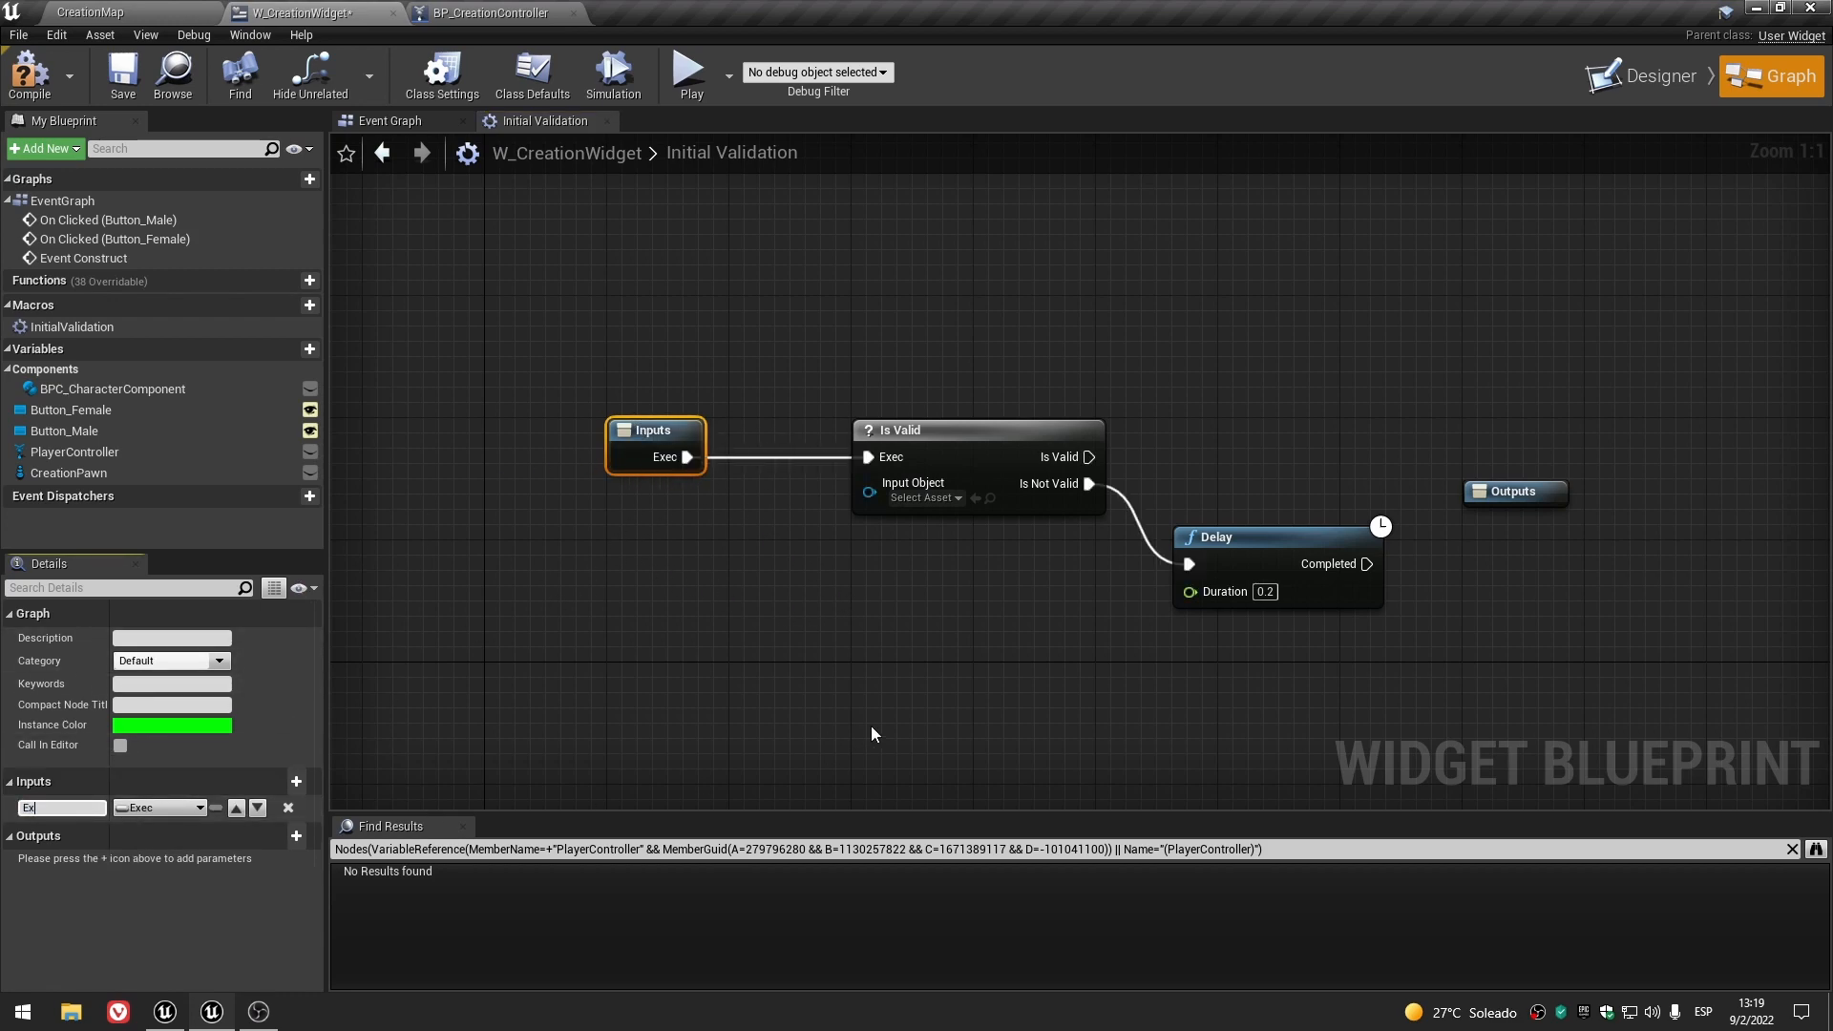
key("Return")
- Expose Is Valid's valid execution pin as a macro output named then, and move the Outputs node farther away
right_click_drag(873, 725, 645, 703)
left_click_drag(853, 456, 1274, 492)
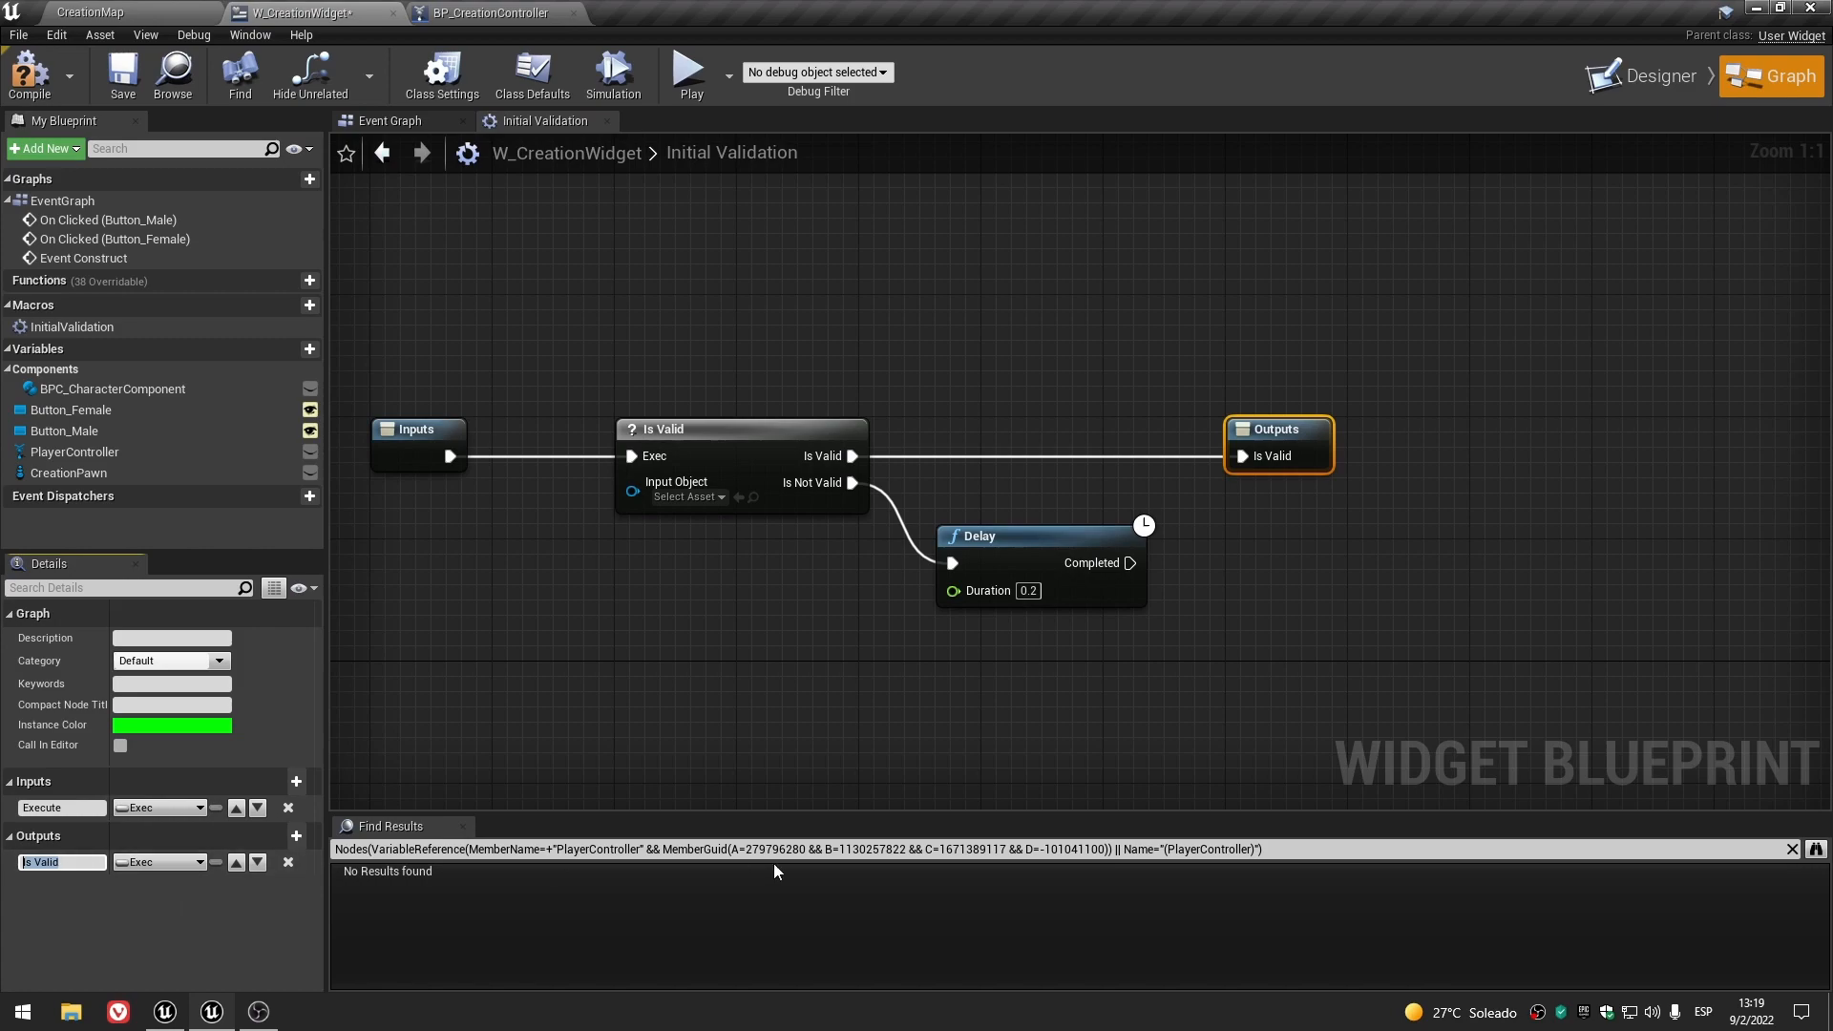
type("then")
key("Return")
scroll(1190, 729, "down", 2)
left_click_drag(1274, 502, 1465, 504)
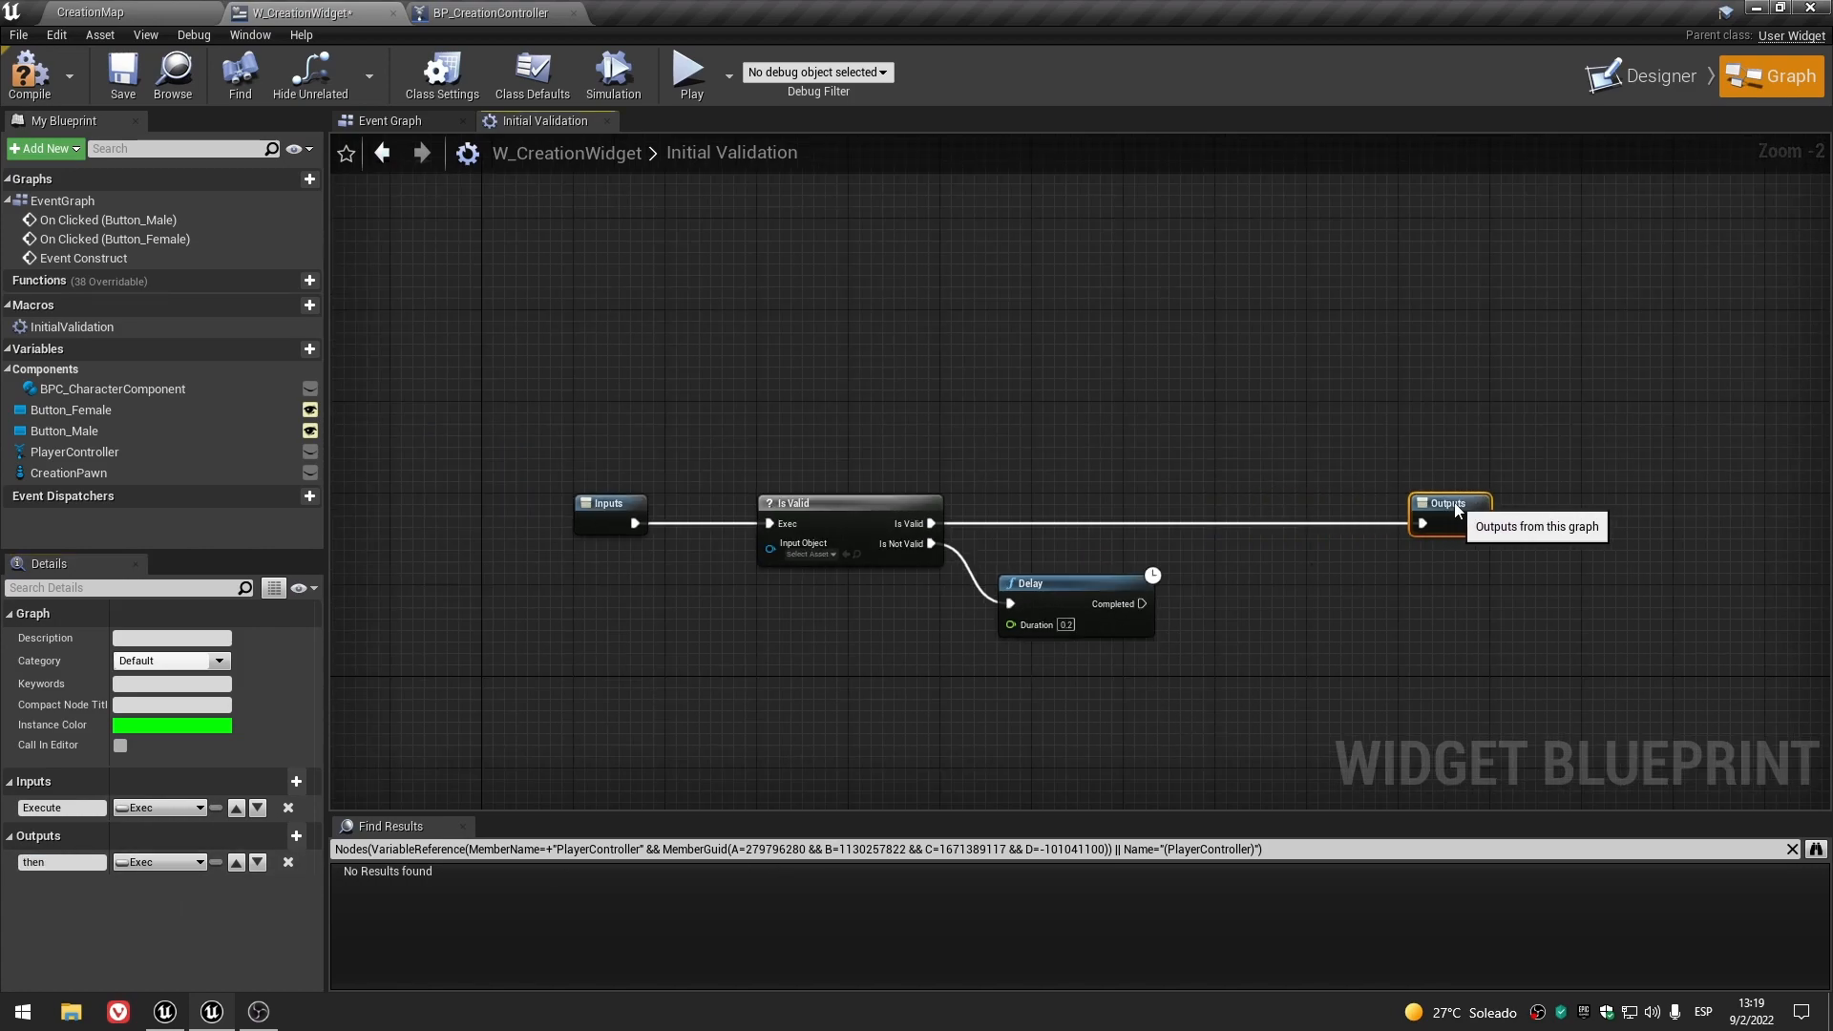
- Move Delay away from Is Valid and loop its Completed output back to Is Valid's Exec through two reroute nodes above
scroll(1165, 645, "up", 2)
left_click(1028, 578)
left_click_drag(1028, 578, 1197, 564)
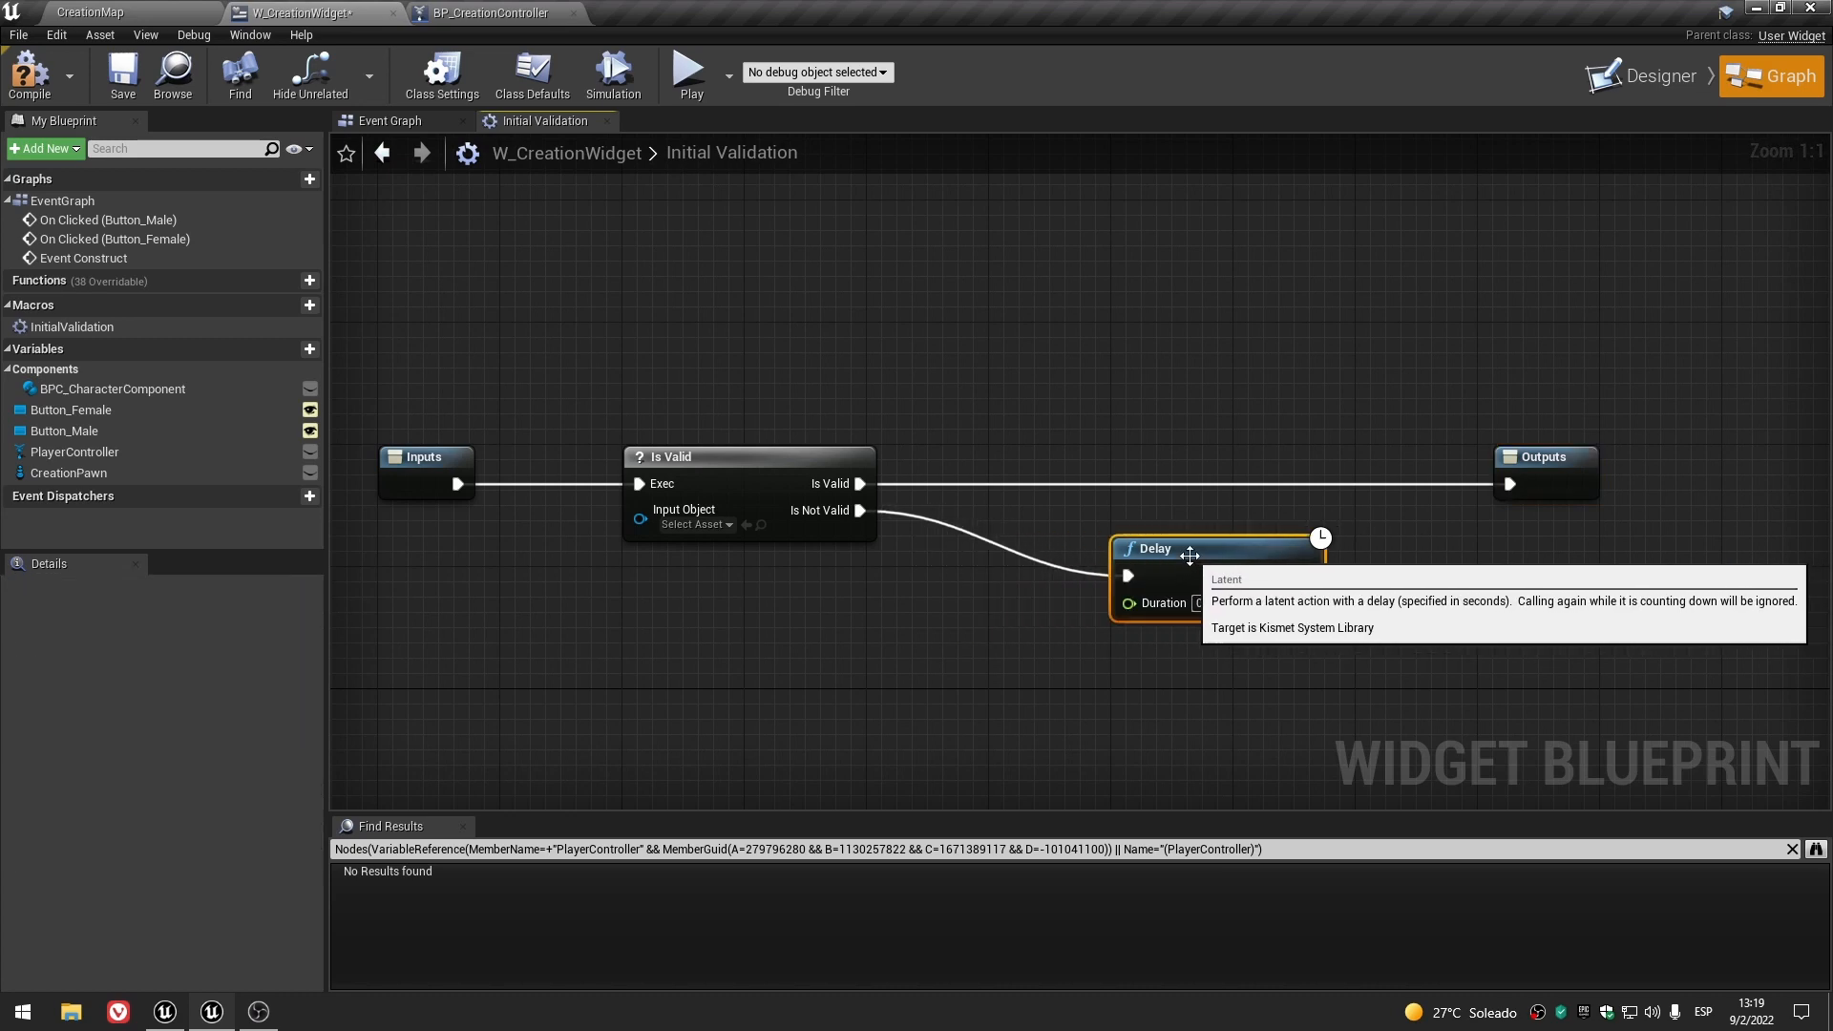
left_click(813, 642)
right_click_drag(727, 613, 934, 617)
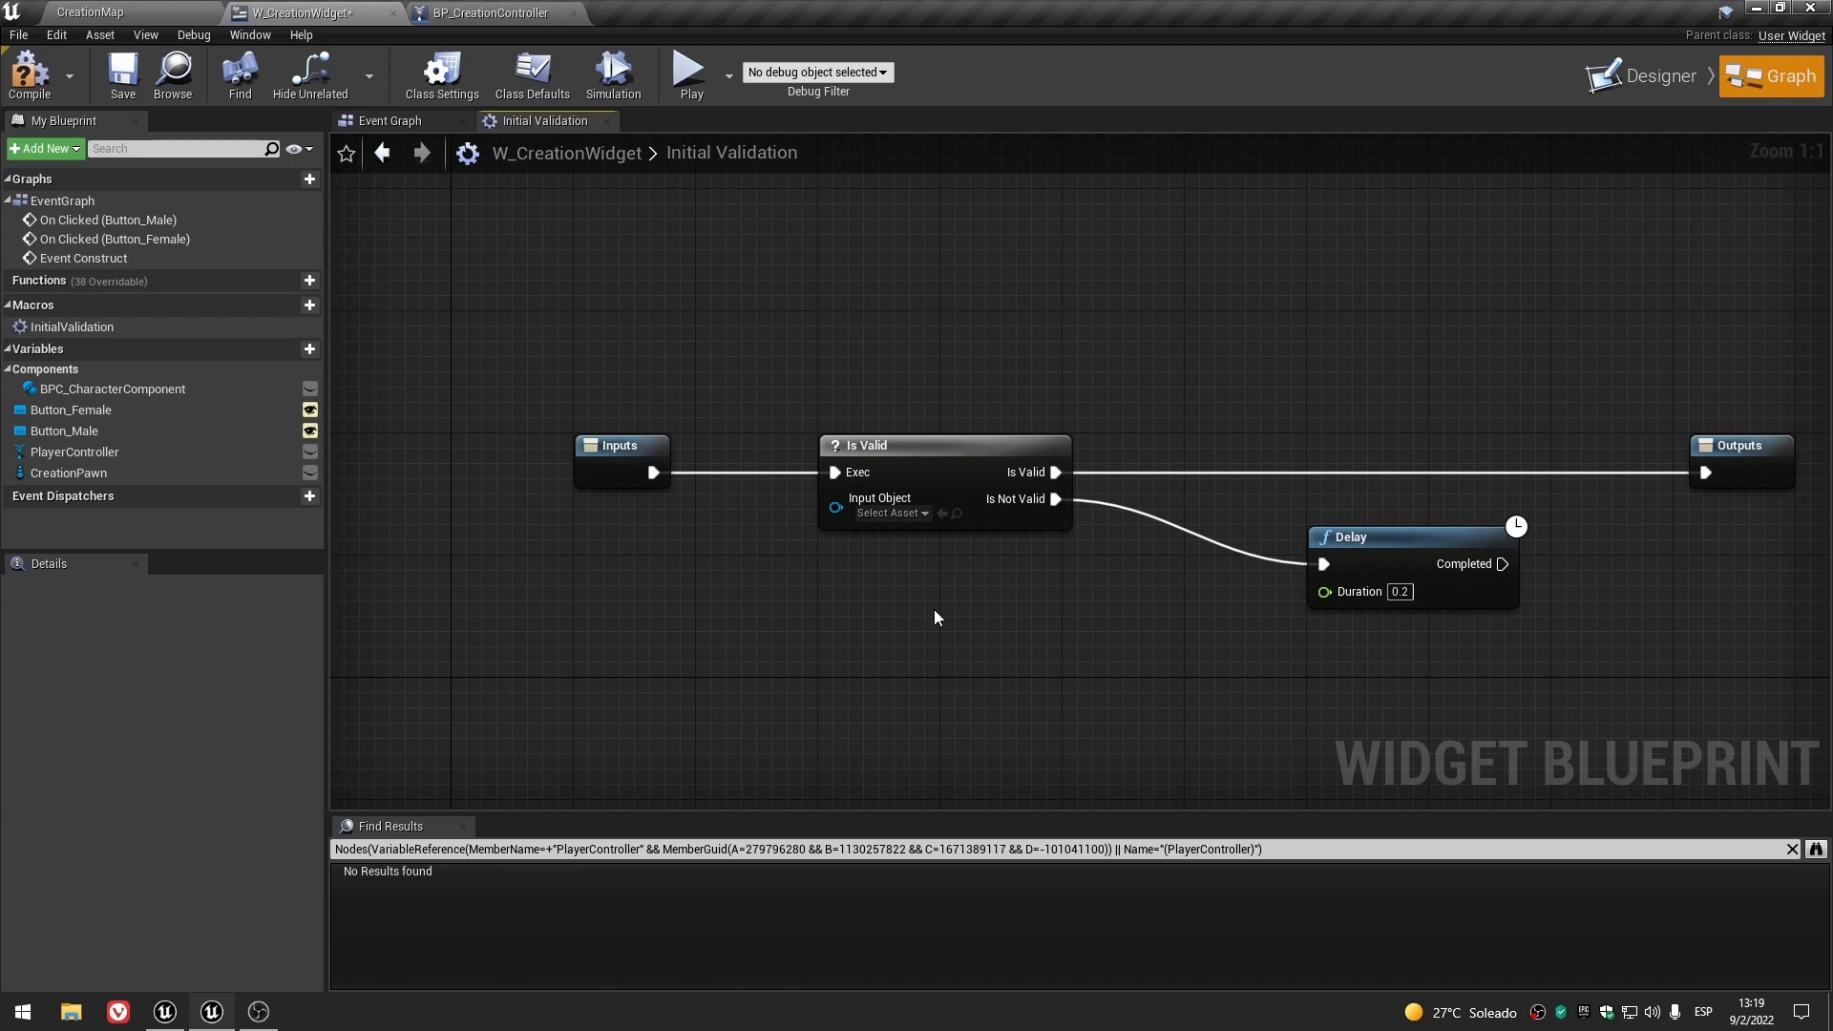
left_click_drag(1502, 564, 837, 475)
double_click(1264, 524)
left_click_drag(1257, 533, 1495, 399)
double_click(918, 398)
- Expose Is Valid's Input Object as a macro input named Actor
left_click(876, 641)
left_click_drag(835, 507, 611, 477)
left_click(55, 832)
type("Actor")
key("Return")
- Expose the Delay's Duration as a float macro input with a default value of 0.2
left_click(1077, 622)
left_click_drag(1322, 593, 630, 515)
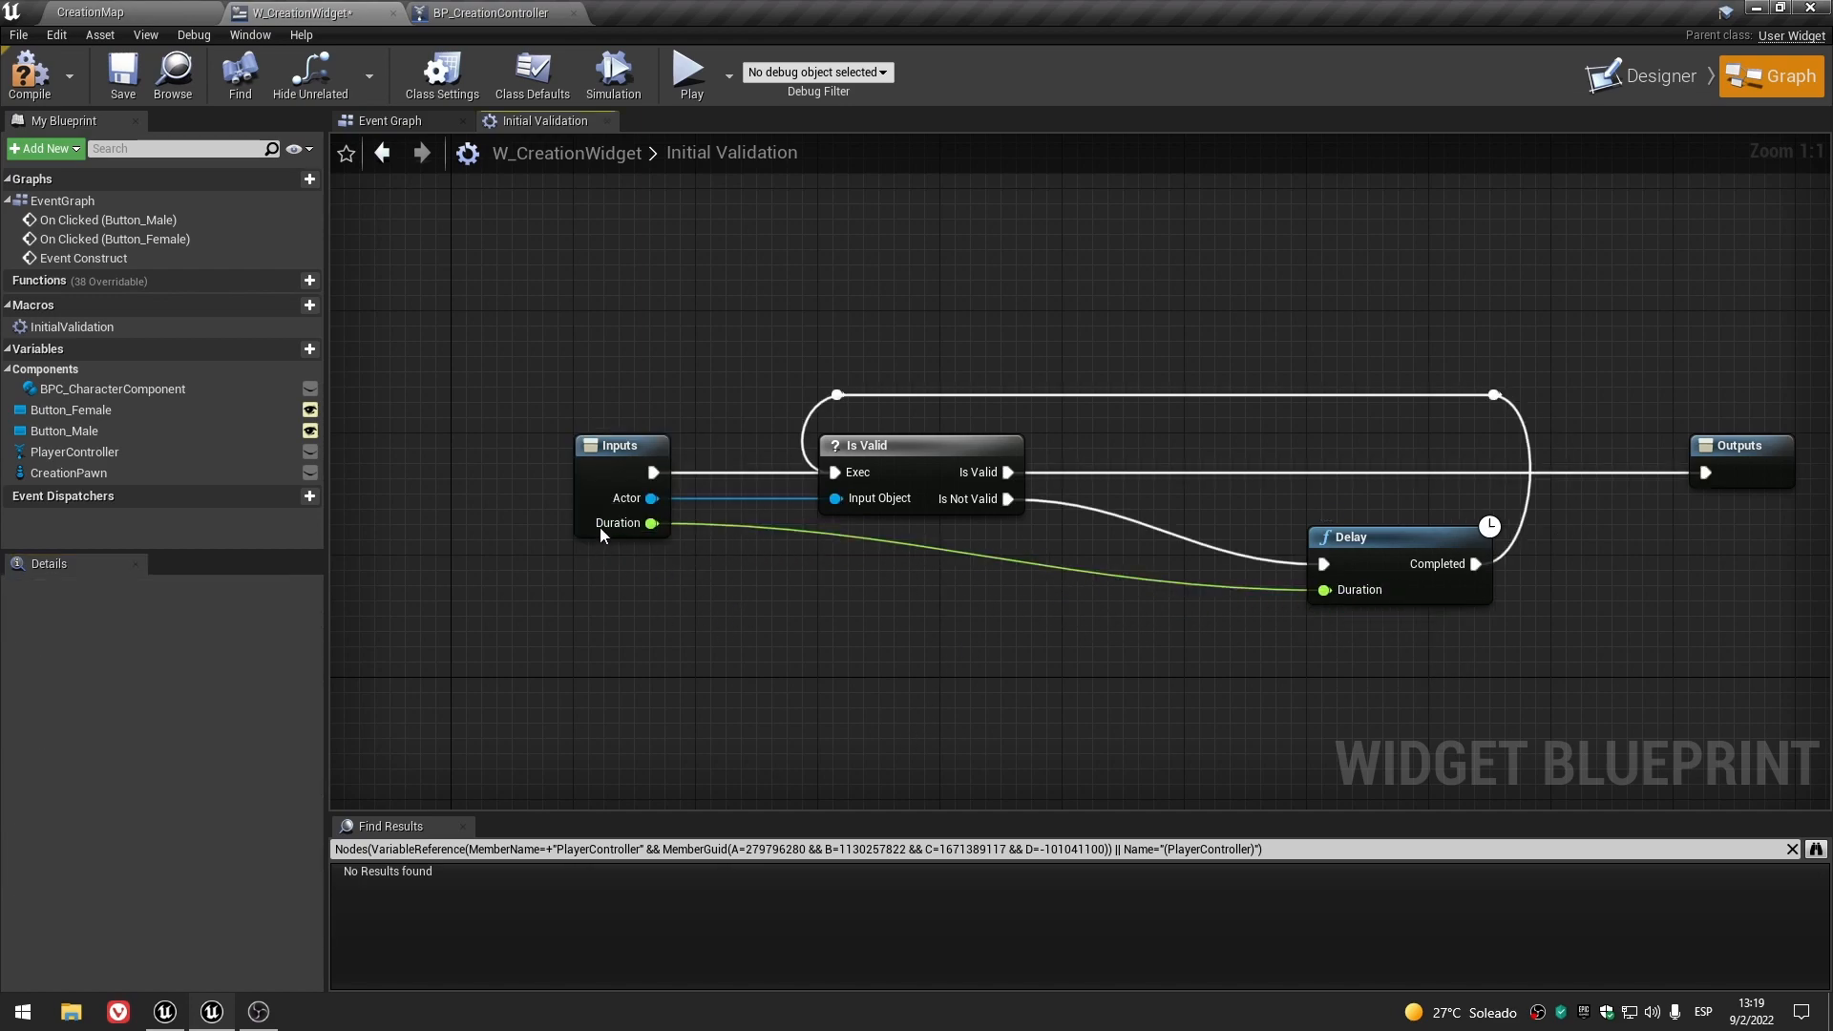
left_click(599, 533)
left_click(144, 880)
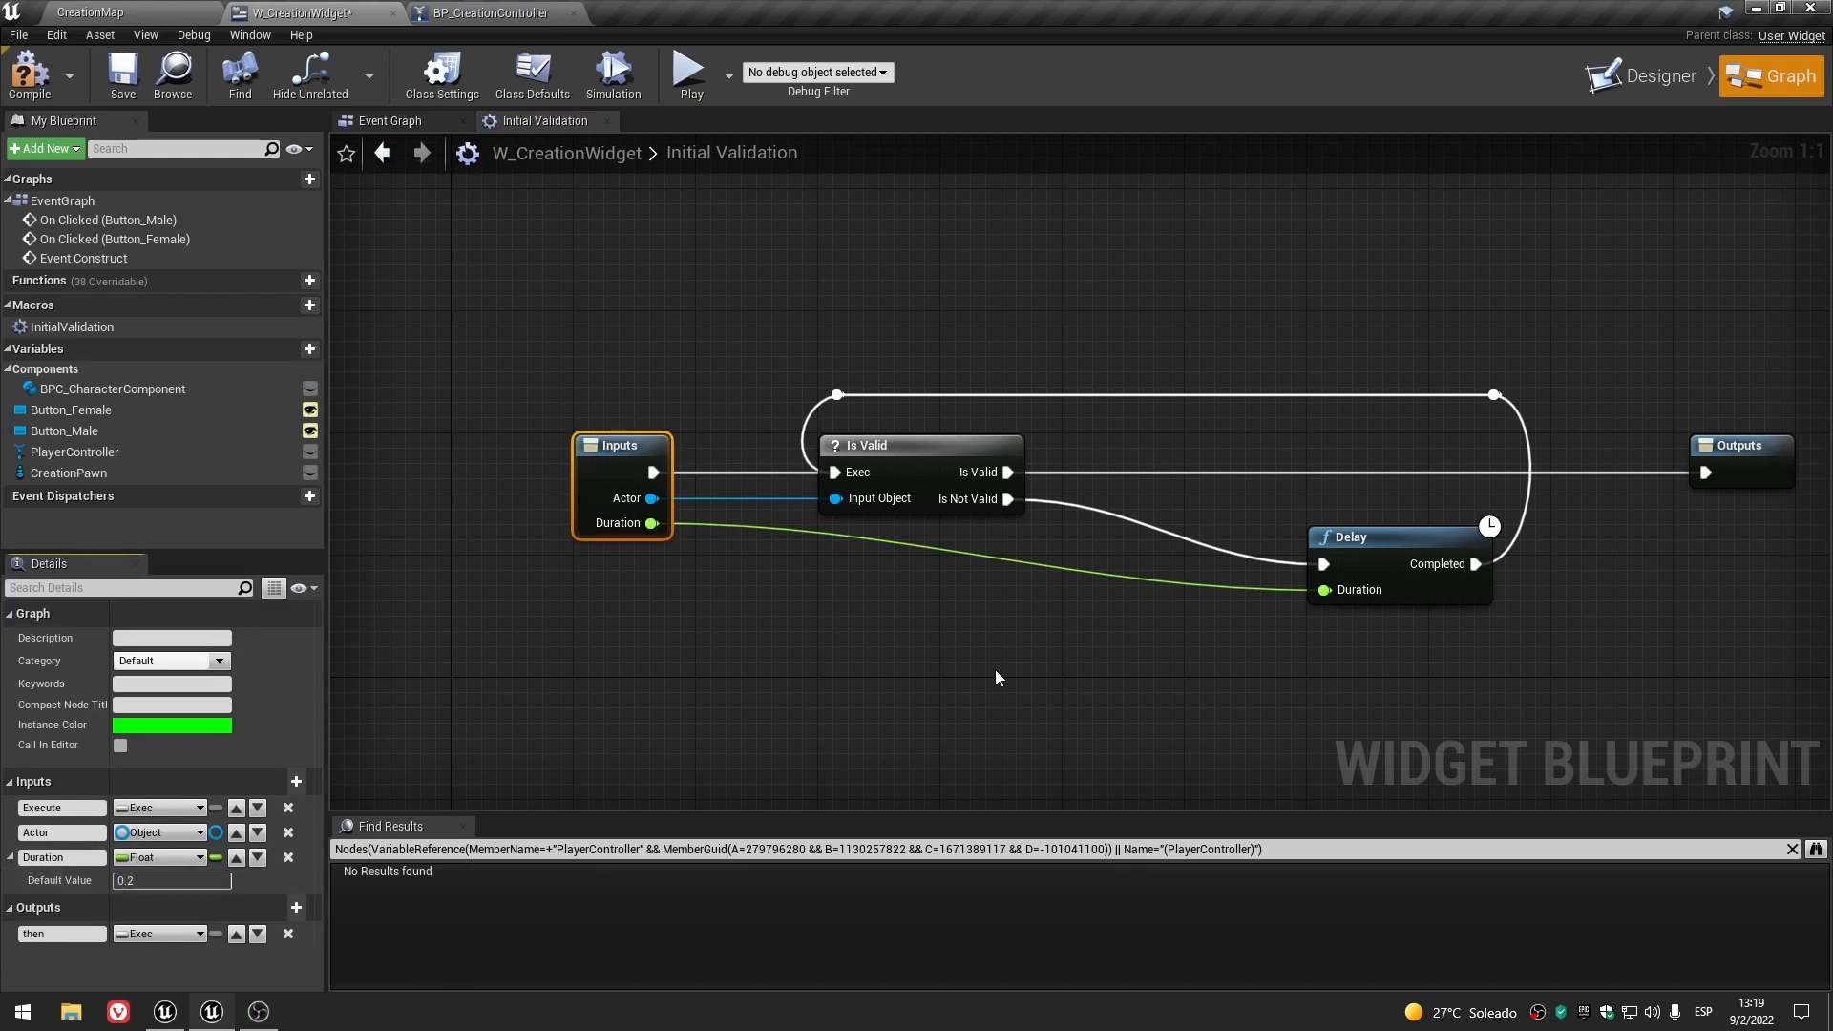
right_click_drag(989, 673, 779, 647)
left_click(1524, 426)
left_click(1033, 312)
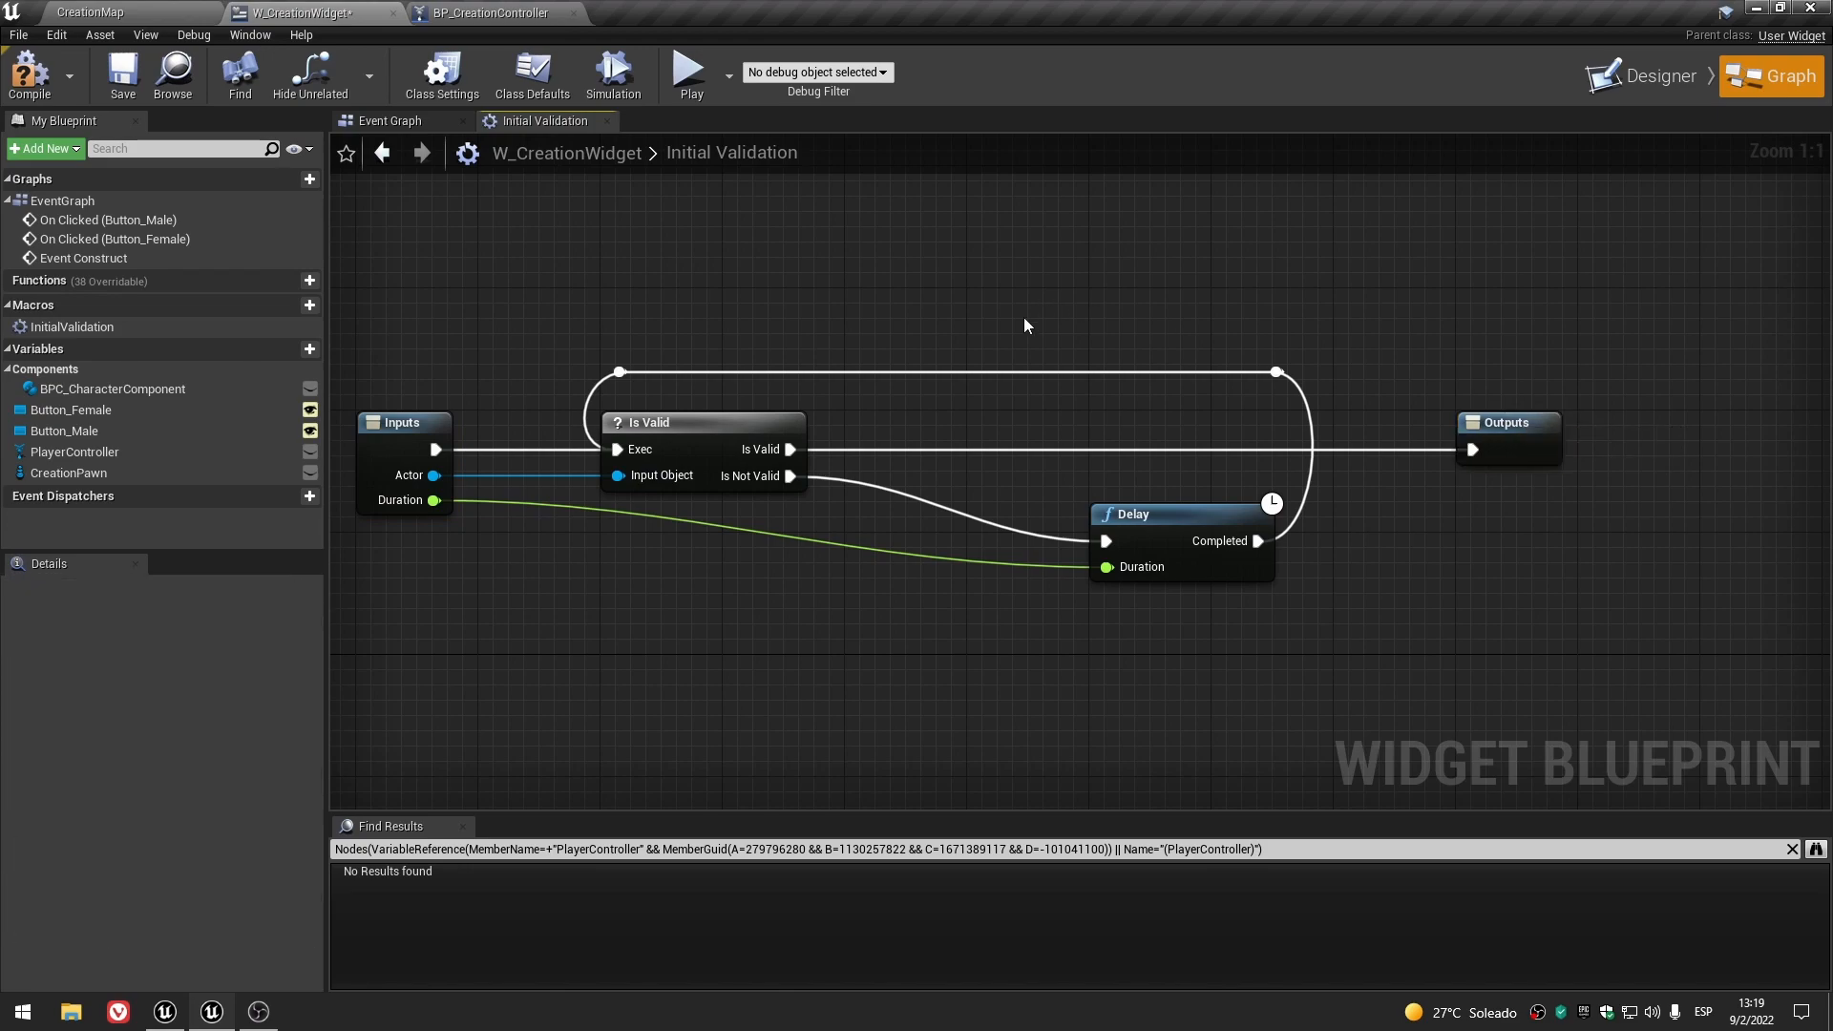
- Compile and save W_CreationWidget, then close the InitialValidation graph to return to the event graph
left_click(29, 75)
left_click(123, 74)
left_click(607, 122)
scroll(769, 348, "up", 3)
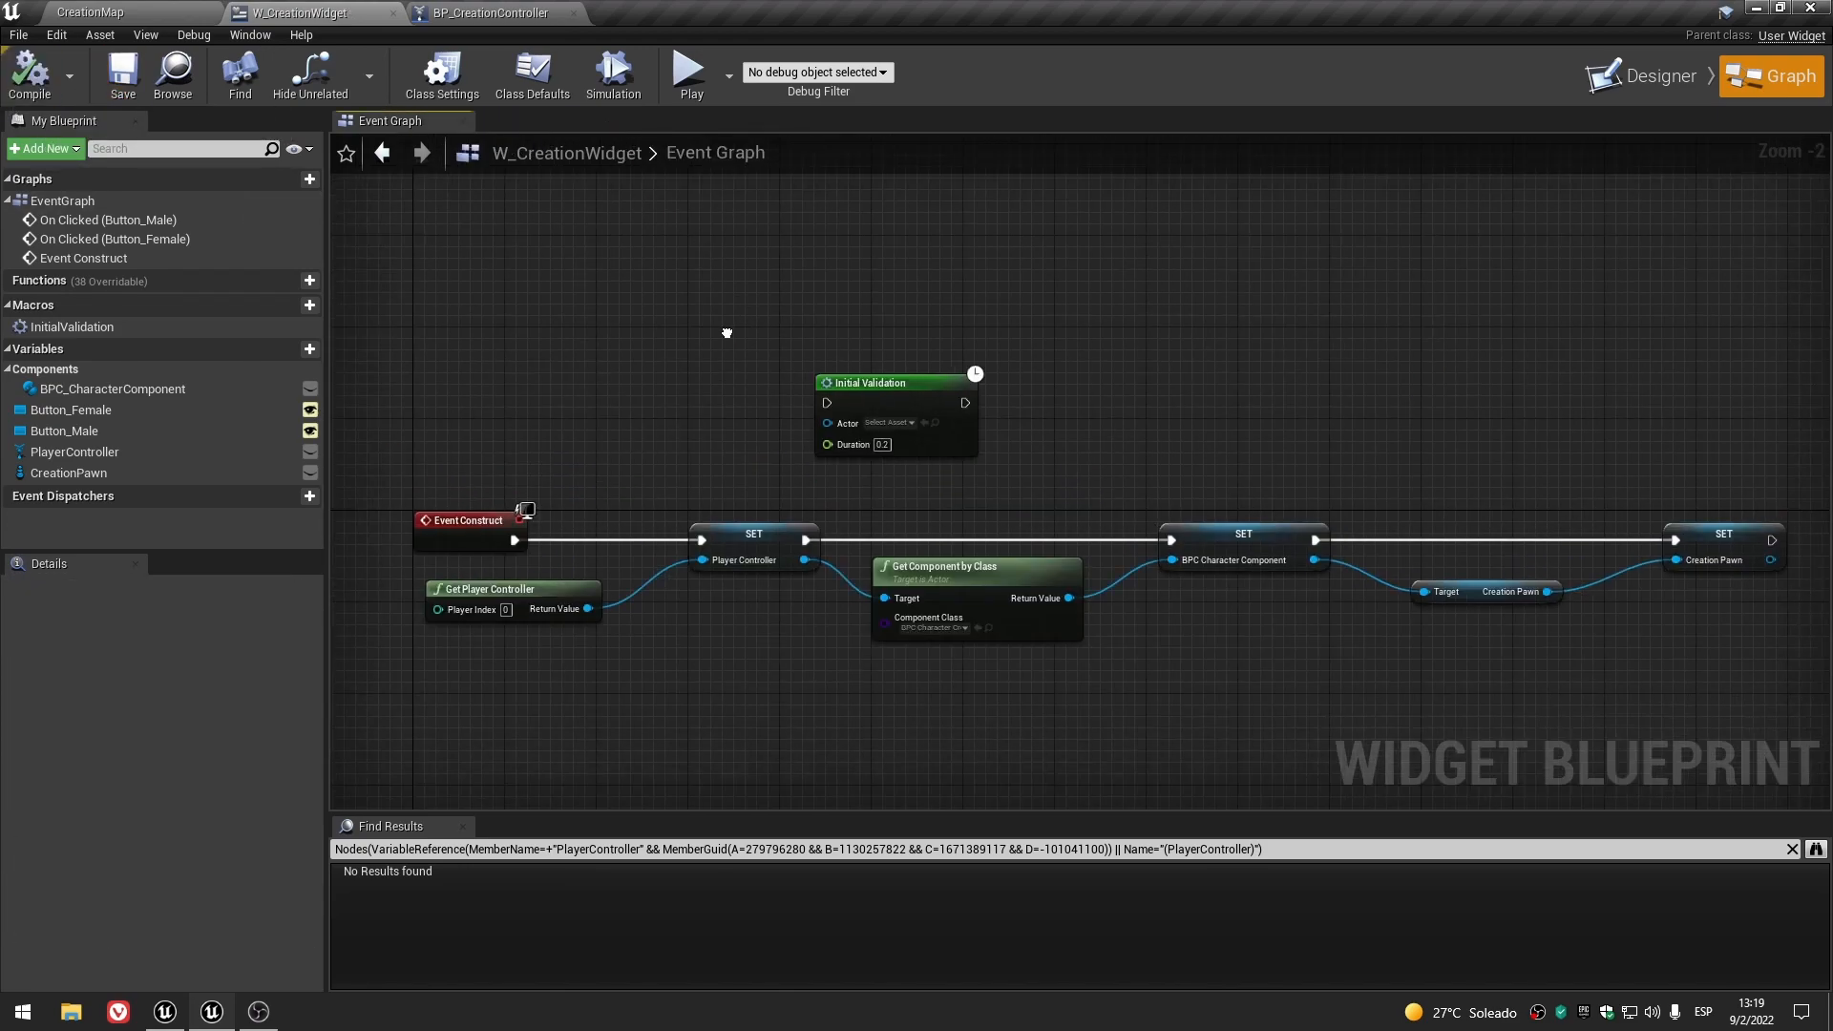
- Shift the variable-setting nodes away from Event Construct and insert Initial Validation after it, connected to the event's execution output
left_click(850, 298)
left_click(1016, 403)
scroll(1017, 405, "down", 3)
right_click_drag(1017, 405, 758, 365)
mouse_move(1551, 608)
left_mouse_down()
mouse_move(589, 441)
mouse_move(781, 460)
left_mouse_up()
right_click_drag(527, 416, 765, 416)
scroll(764, 426, "up", 3)
left_click_drag(529, 484, 869, 244)
left_click_drag(909, 243, 832, 492)
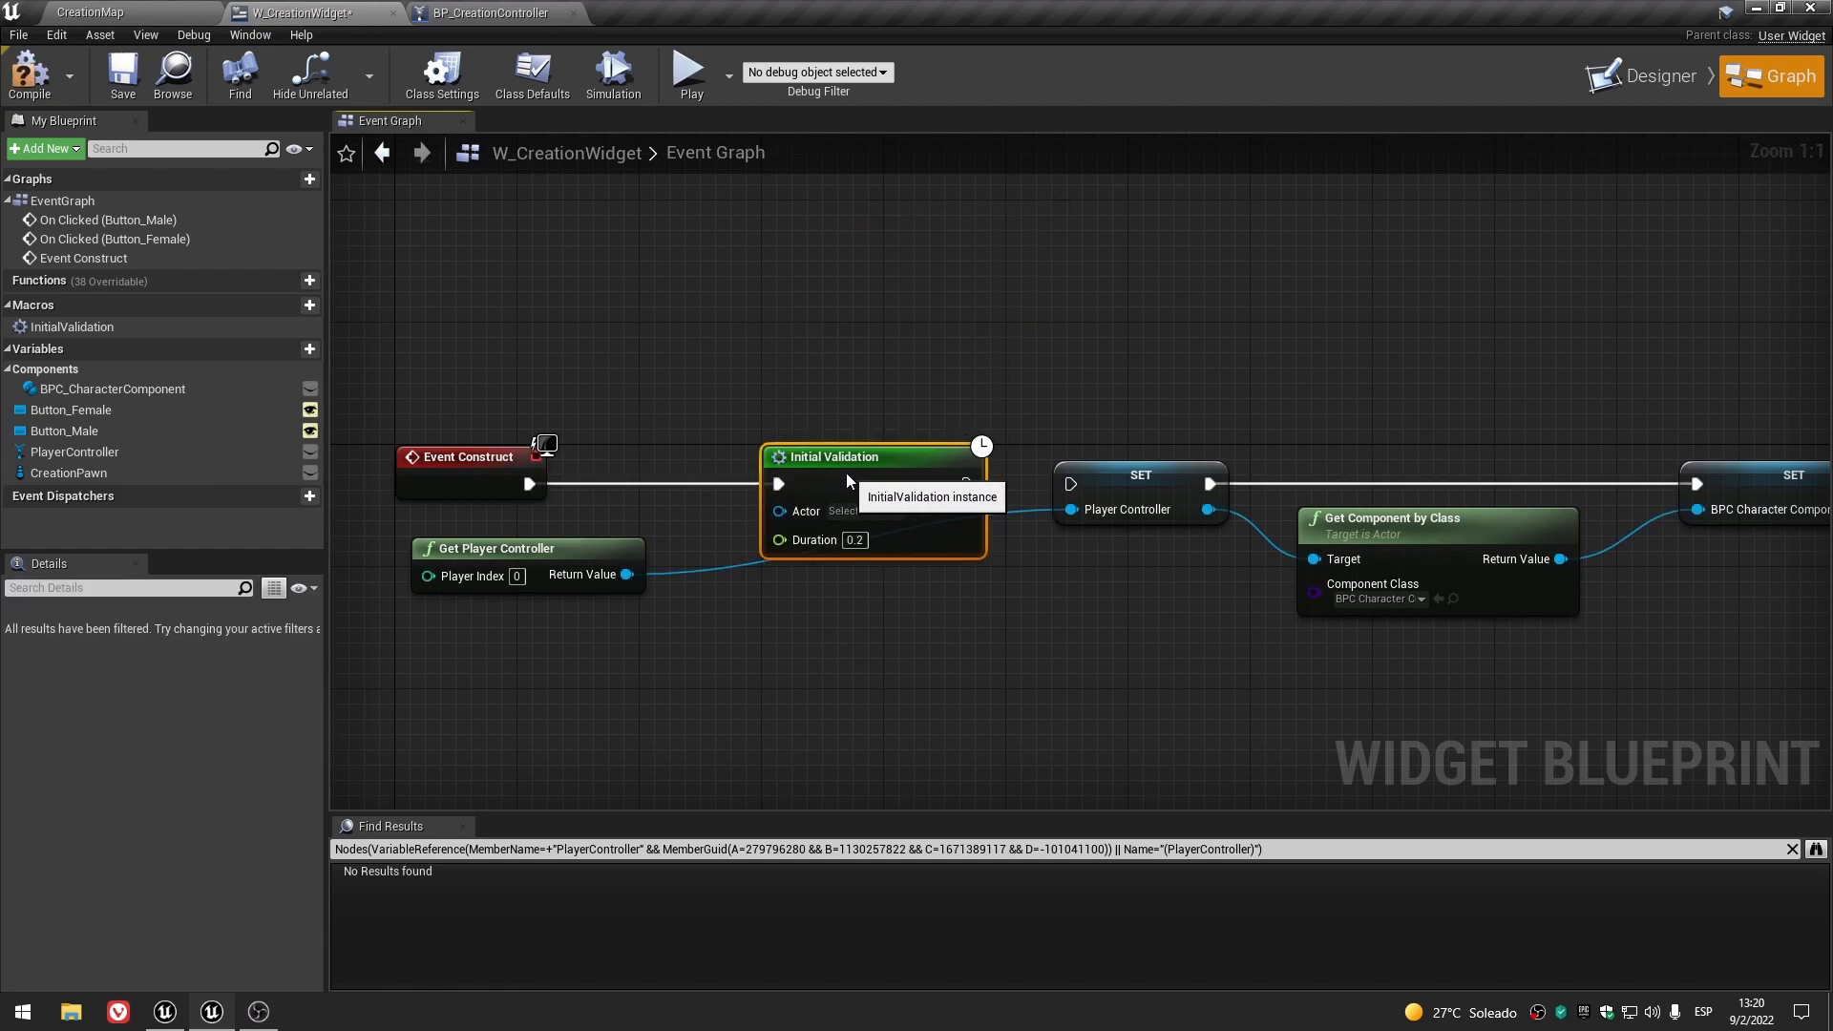
- Wire Get Player Controller into Initial Validation's Actor and the macro's output into Set Player Controller, adding a reroute on the controller wire
left_click(709, 615)
left_click_drag(628, 573, 781, 510)
left_click_drag(901, 484, 903, 577)
double_click(981, 516)
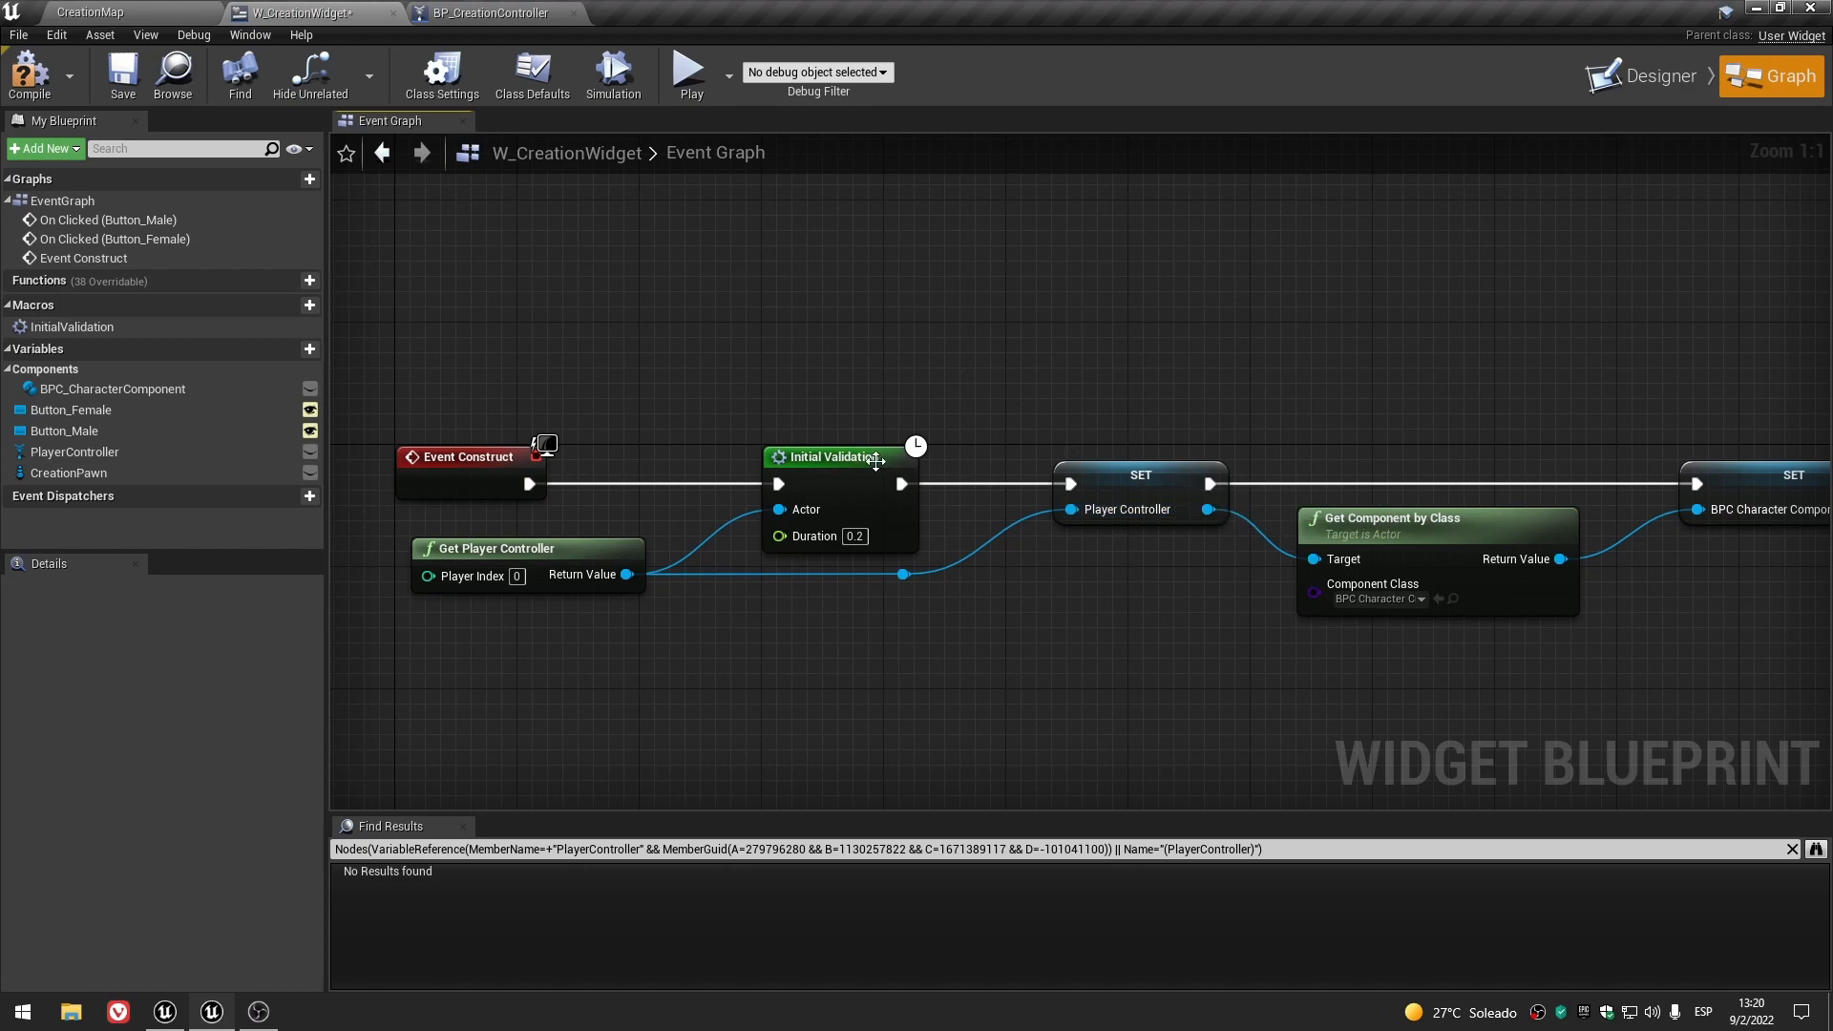
- Tighten the spacing of the first Initial Validation, its reroute node and the Set Player Controller node
left_click_drag(883, 464, 852, 468)
left_click(903, 575)
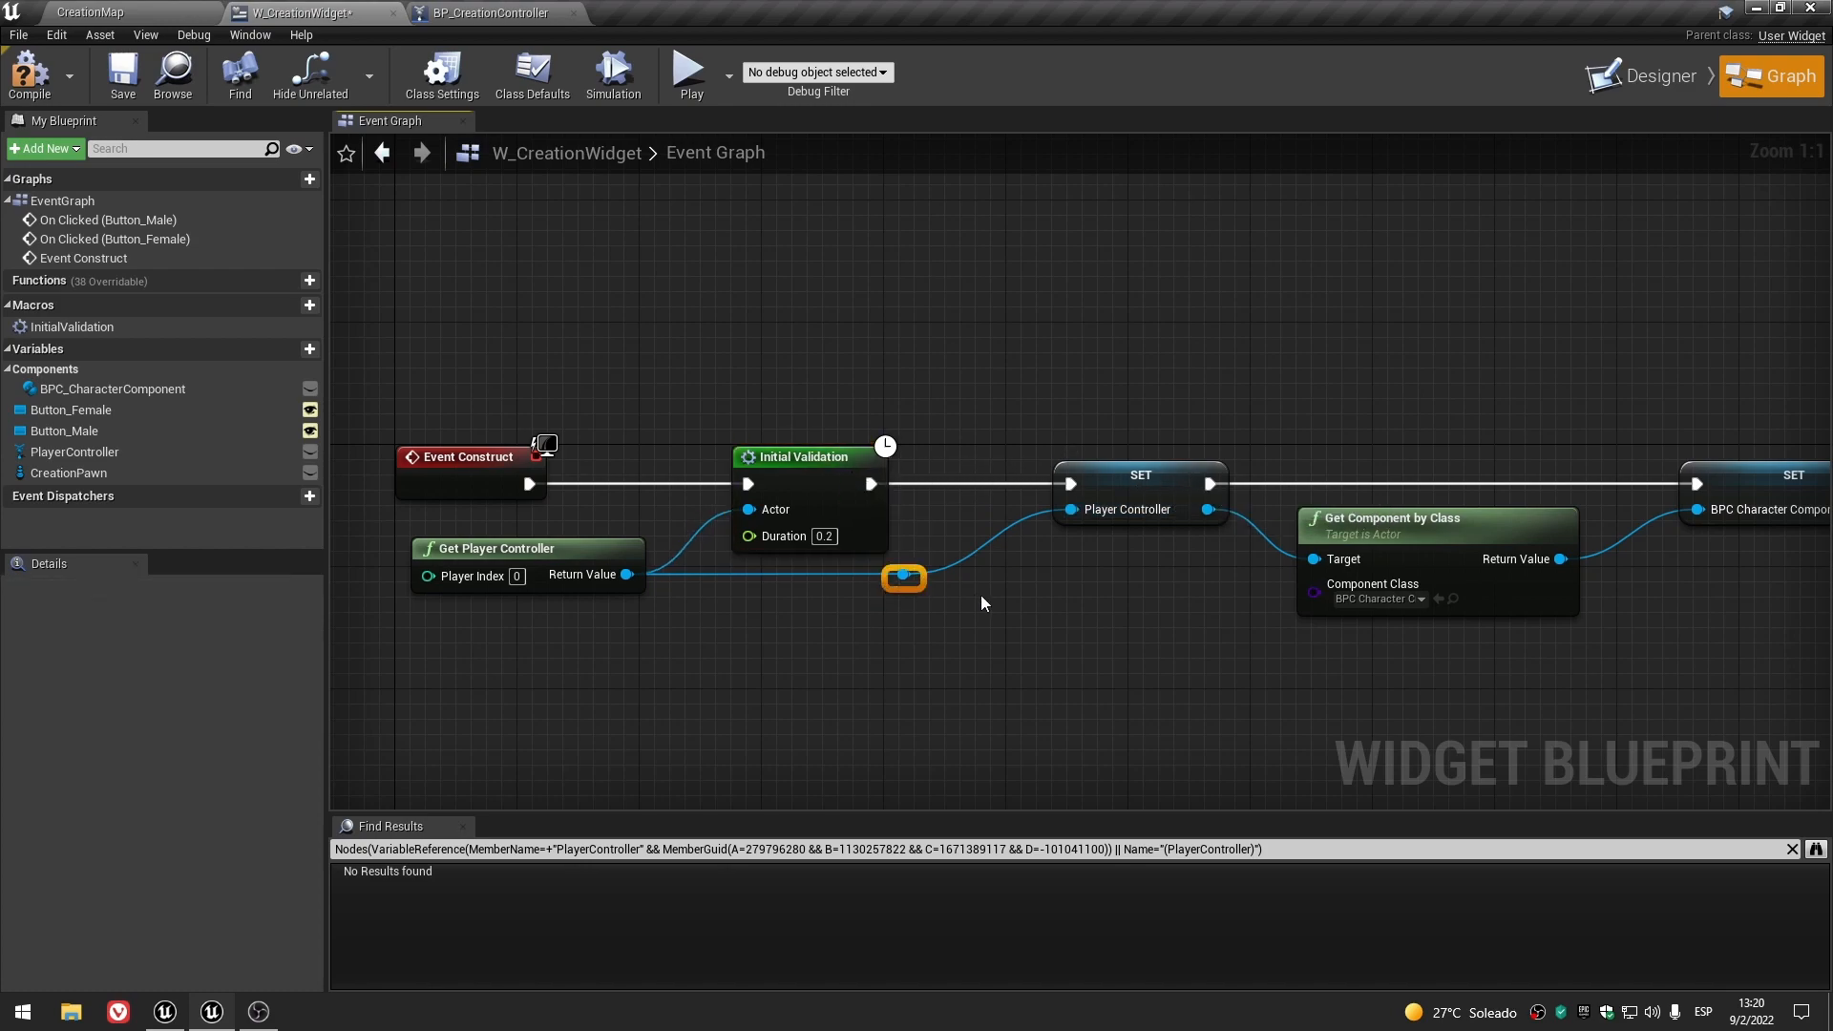
key("Left")
key("Left")
right_click_drag(1113, 596, 917, 587)
left_click(951, 491)
key("Left")
key("Left")
key("Left")
key("Left")
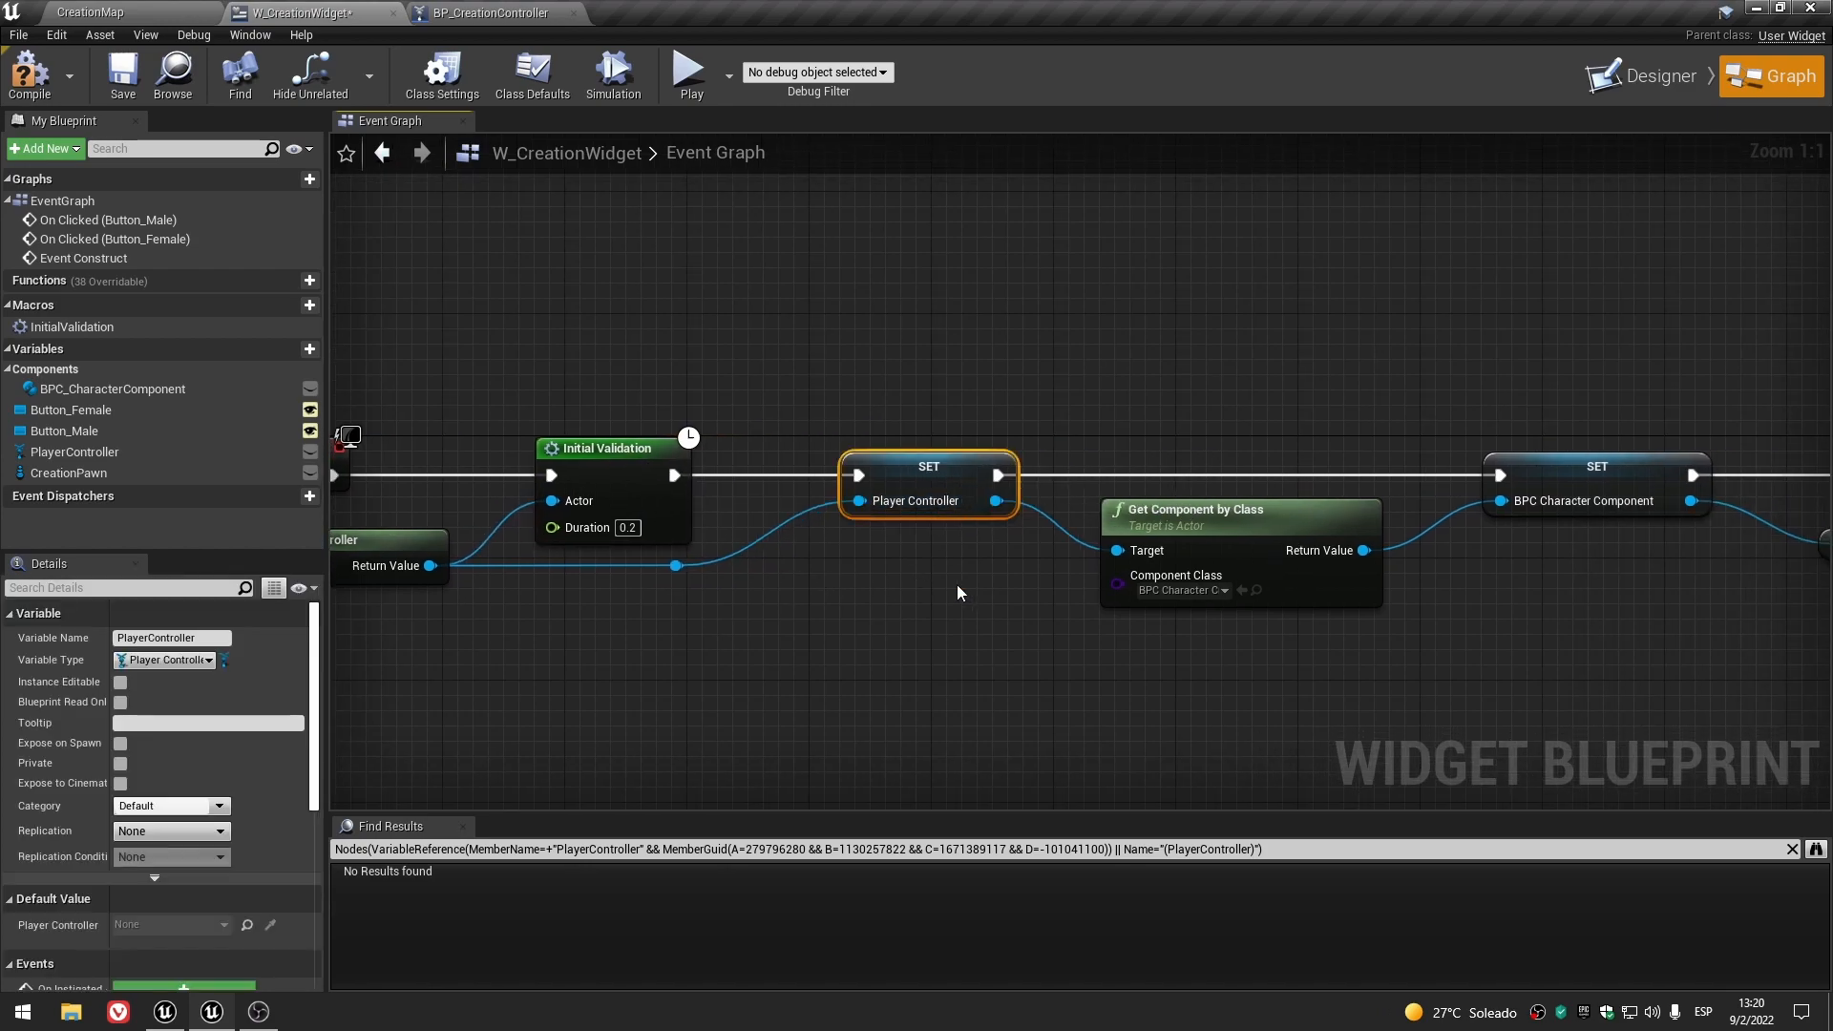
key("Left")
key("Left")
key("Right")
left_click(952, 586)
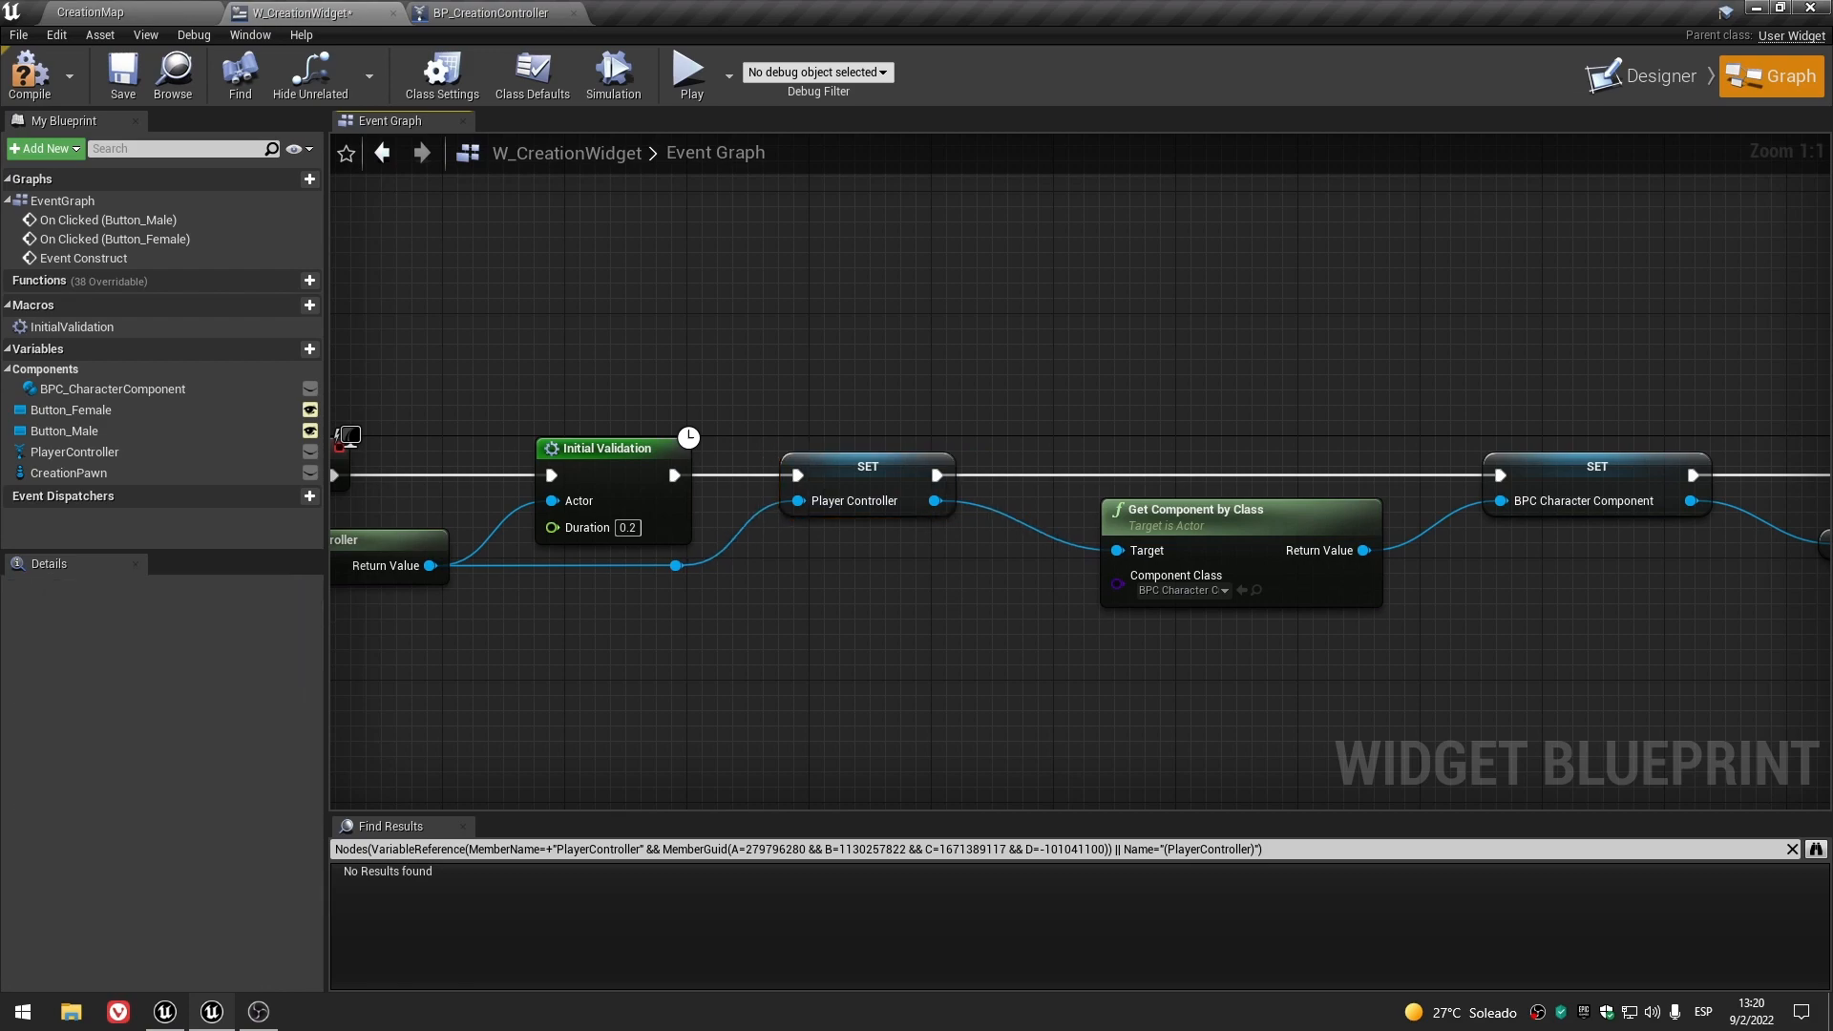
- Move Get Component by Class closer to Set Player Controller and shift the nodes from Set BPC Character Component onward farther along
right_click_drag(1324, 512, 911, 495)
left_click_drag(912, 495, 859, 483)
right_click_drag(1179, 599, 614, 602)
scroll(644, 357, "down", 1)
left_click_drag(641, 399, 1179, 553)
key("Right")
key("Right")
key("Right")
key("Right")
key("Right")
key("Right")
key("Right")
key("Right")
key("Right")
key("Right")
key("Right")
key("Right")
right_click_drag(573, 575, 971, 599)
left_click(964, 599)
- Insert a second Initial Validation before Set BPC Character Component, with Get Component by Class's Return Value as its Actor
left_click_drag(28, 340, 730, 392)
scroll(730, 386, "up", 1)
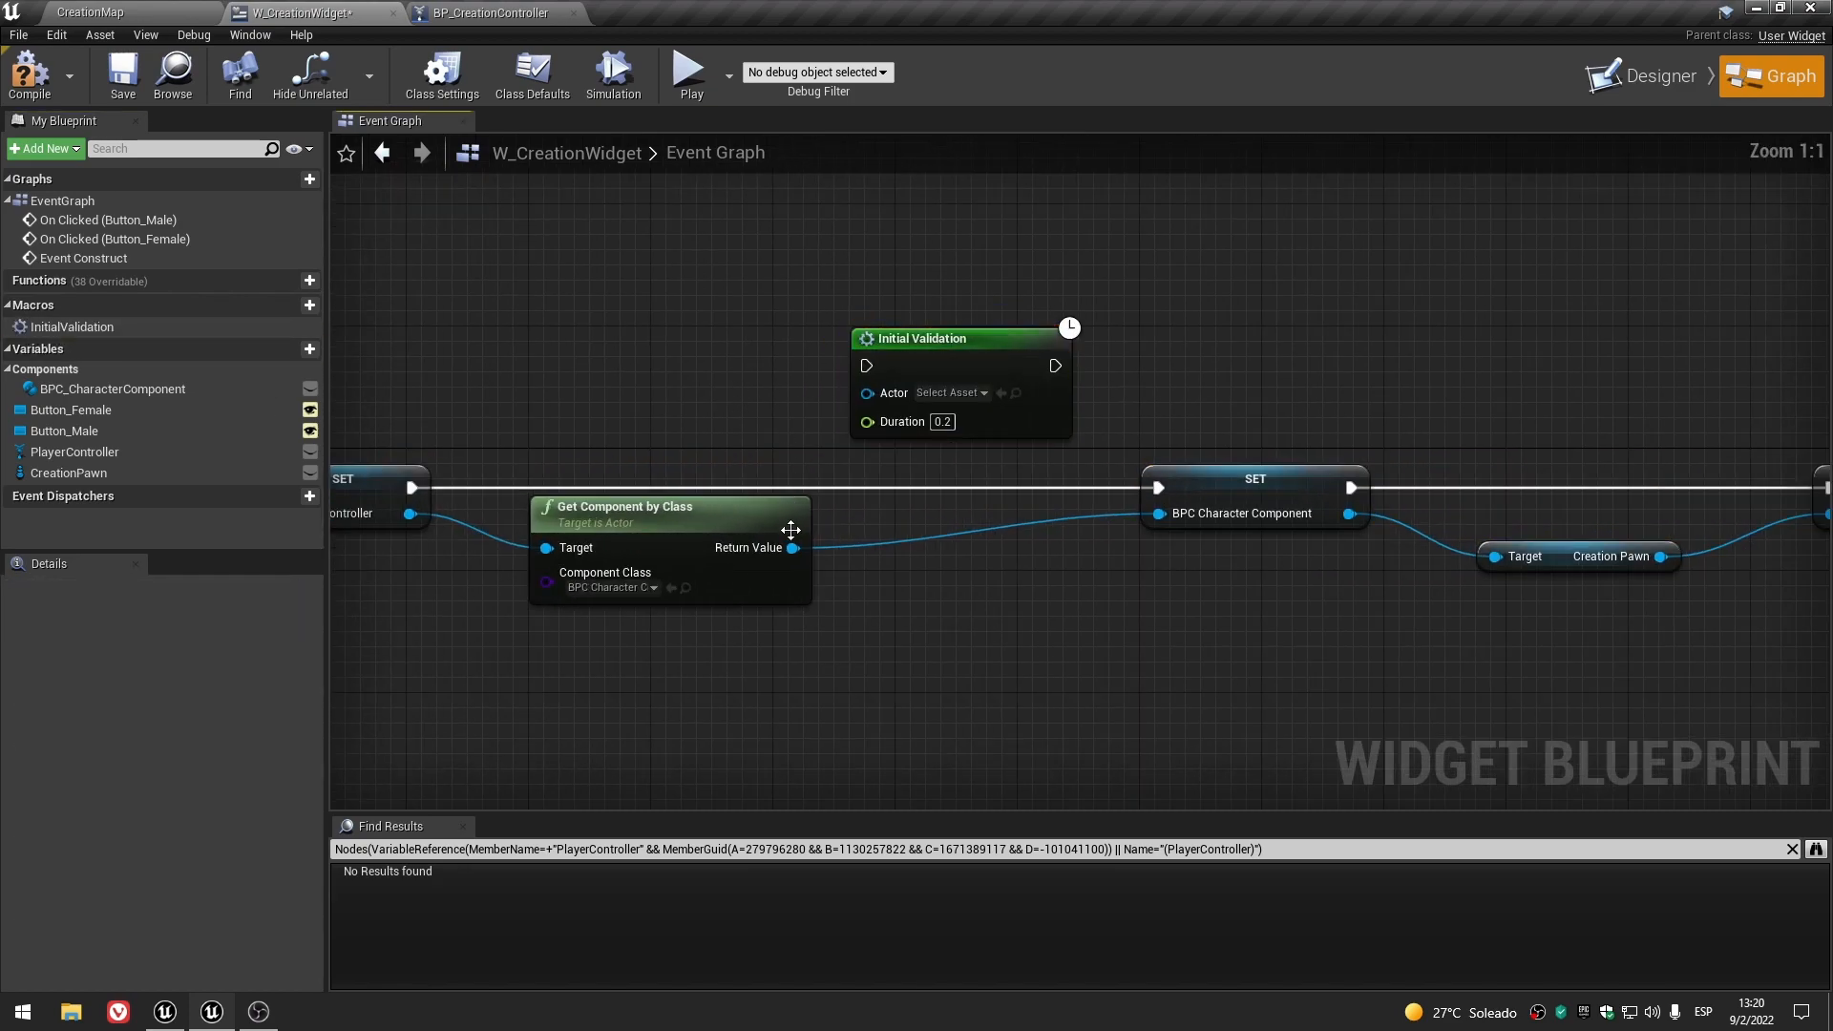
left_click_drag(411, 488, 867, 366)
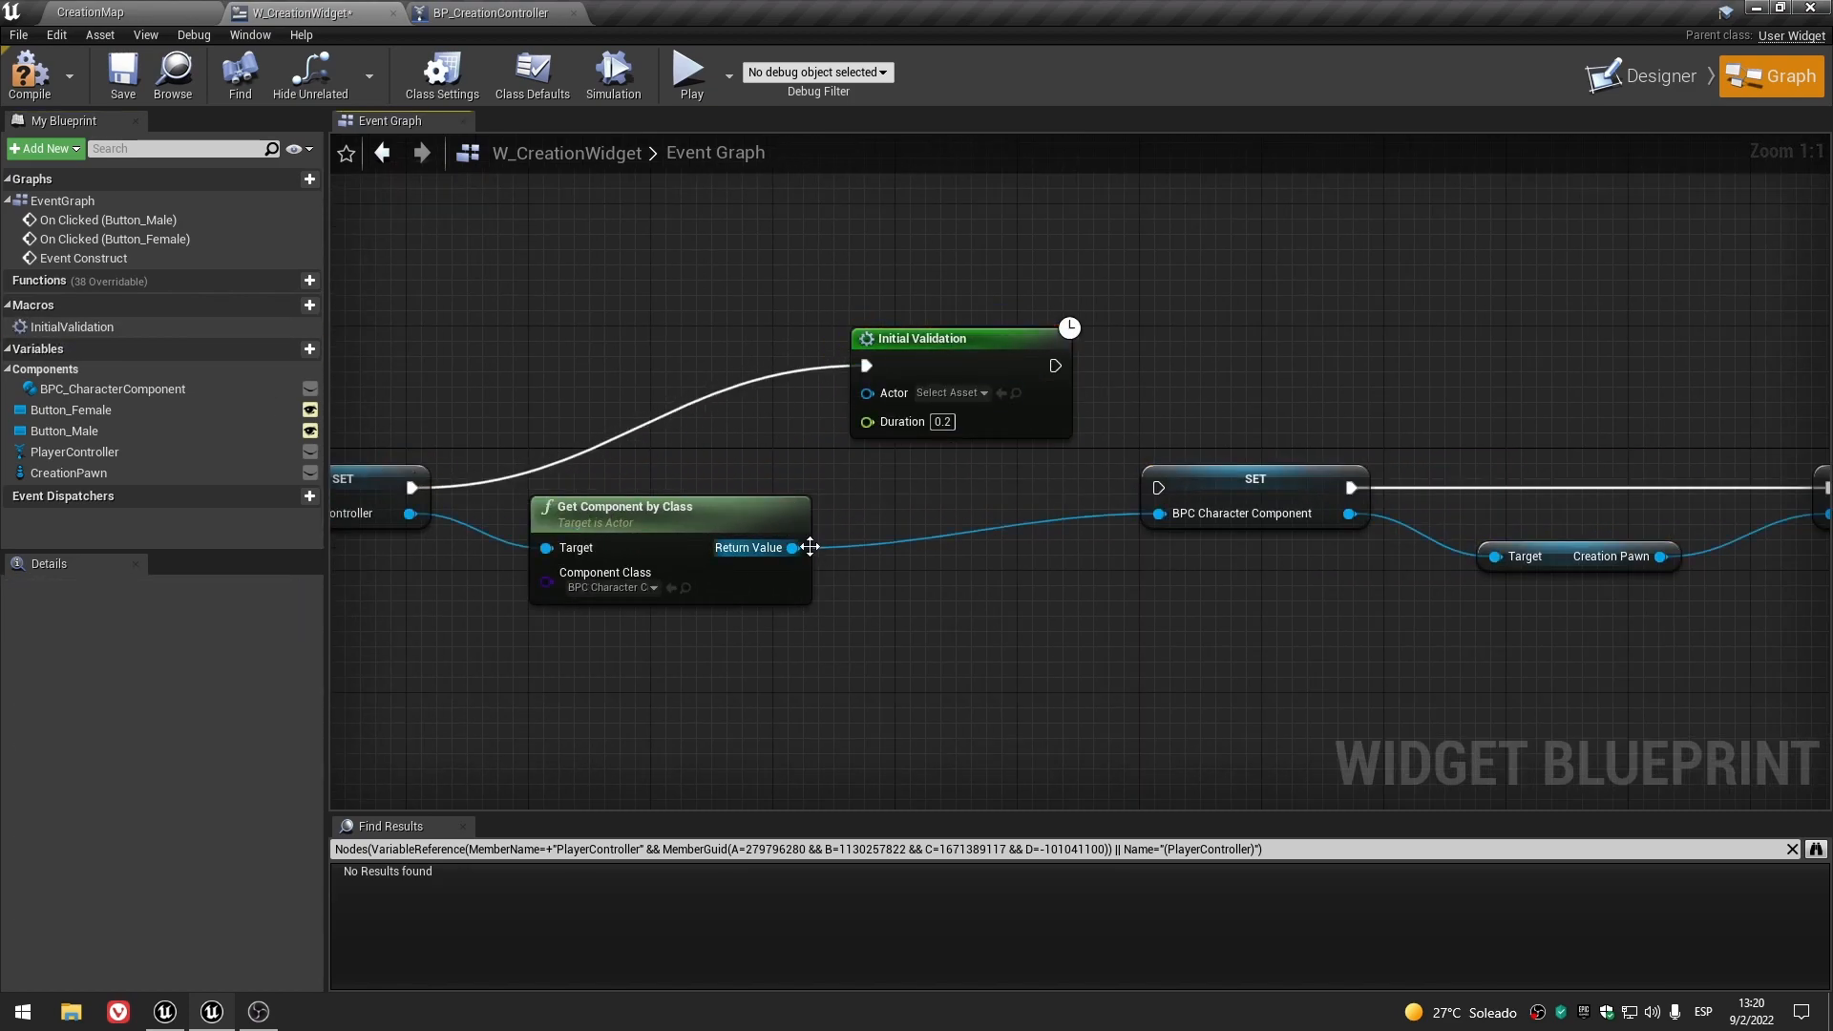
left_click_drag(801, 559, 867, 393)
right_click_drag(1068, 616, 870, 622)
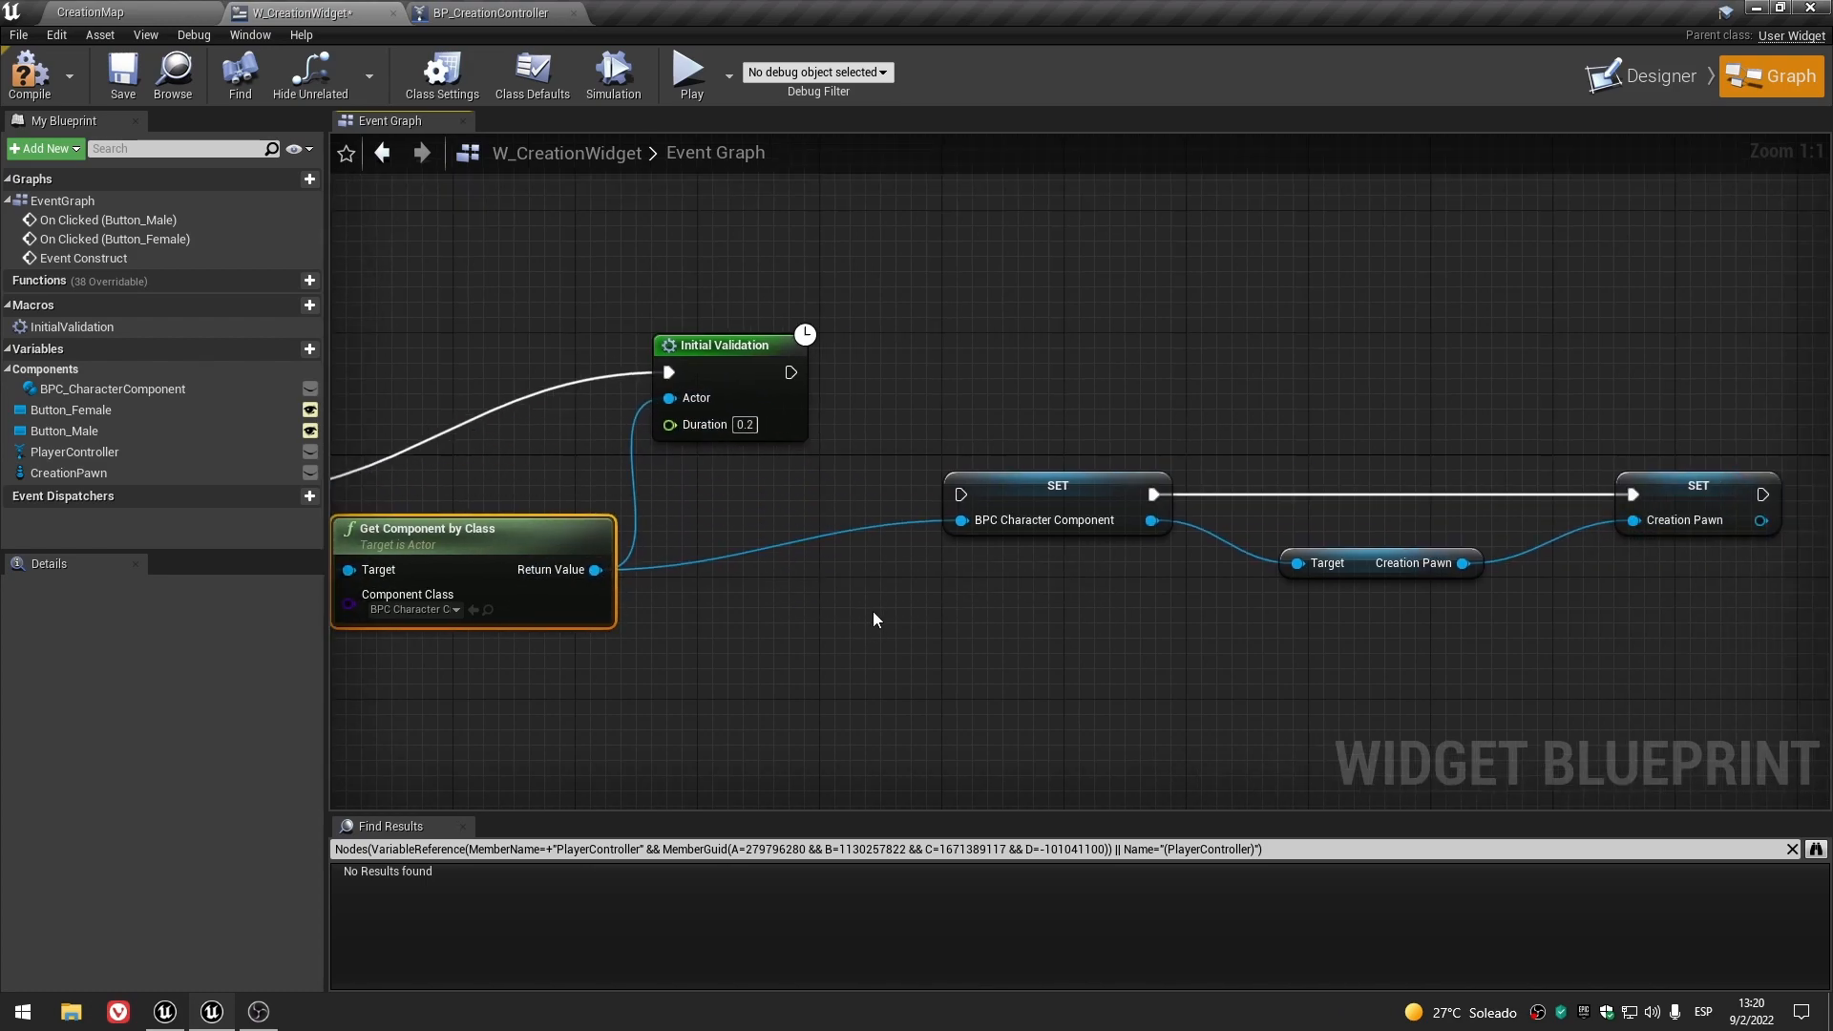
left_click_drag(798, 372, 960, 492)
left_click_drag(763, 353, 775, 470)
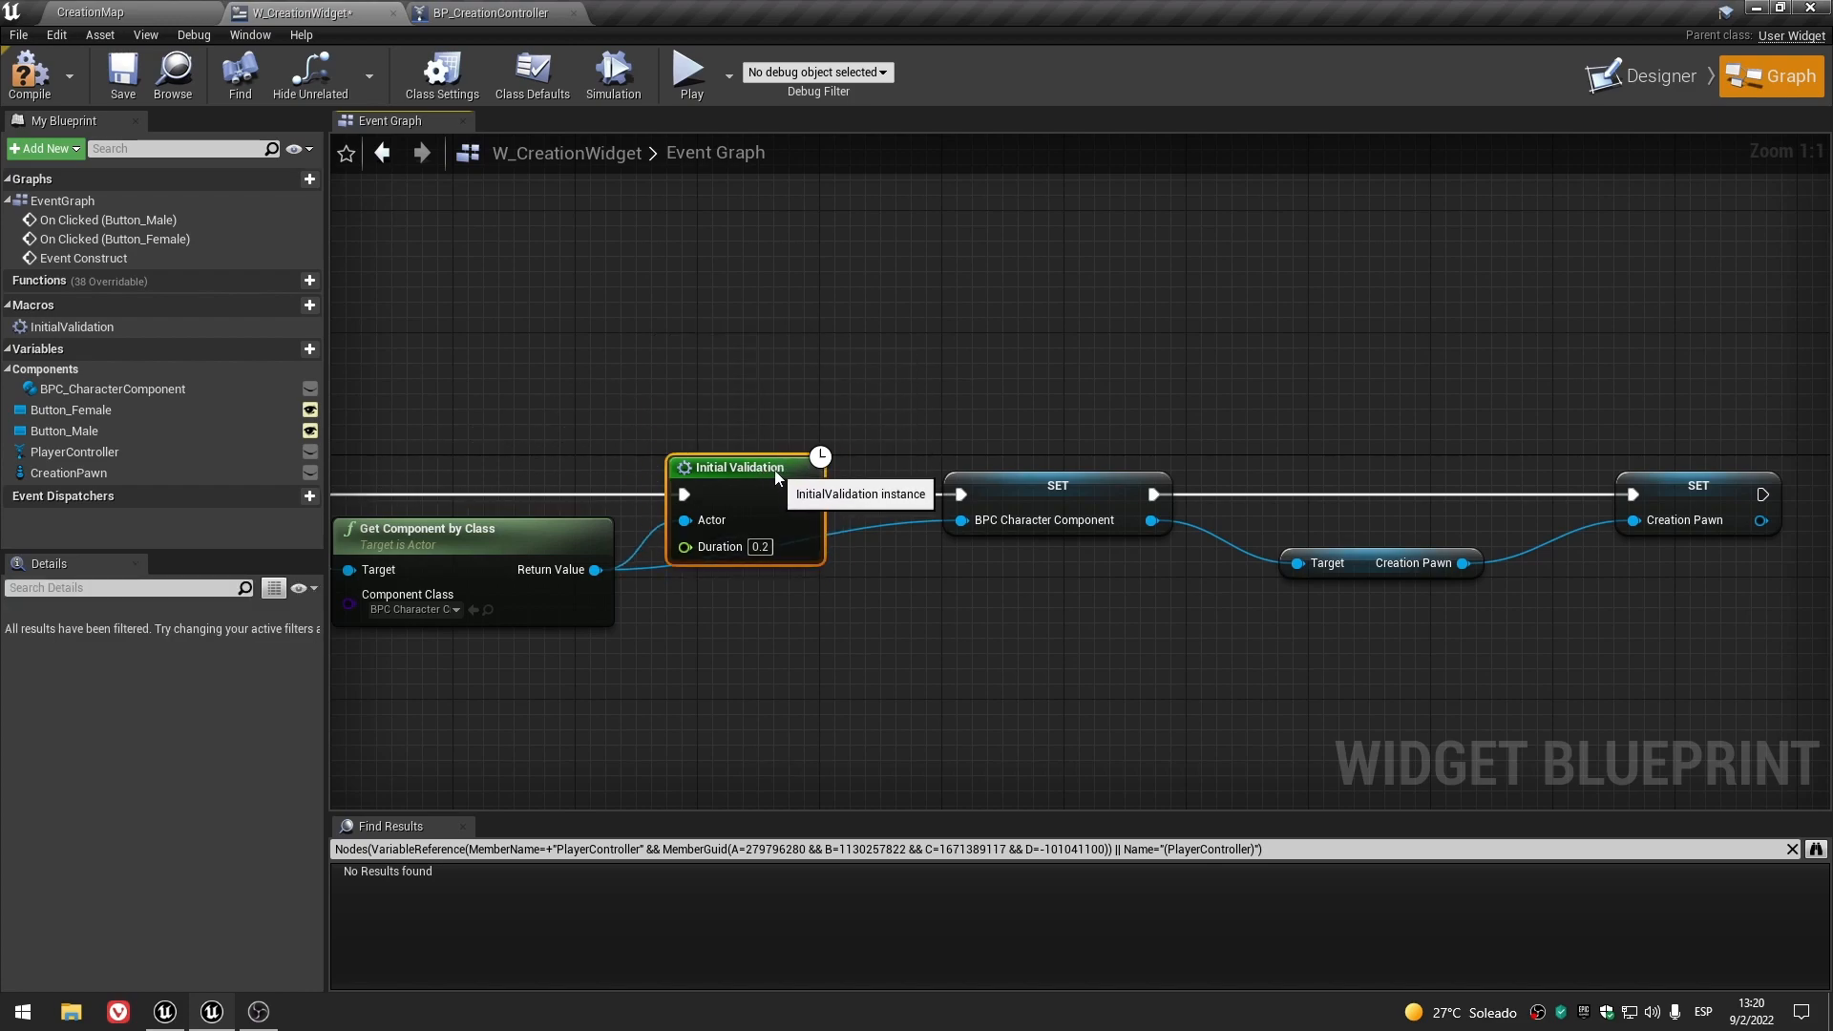
- Route the component wire beneath the second Initial Validation with a reroute node and tighten the surrounding nodes' spacing
double_click(855, 531)
left_click_drag(856, 537, 824, 582)
left_click(730, 629)
right_click_drag(730, 629, 1054, 537)
left_click_drag(1236, 627, 827, 471)
mouse_move(916, 534)
left_mouse_down()
mouse_move(918, 550)
mouse_move(896, 542)
left_mouse_up()
left_click(1033, 576)
left_click(1241, 575)
right_click_drag(1242, 575, 723, 598)
- Move the Creation Pawn getter closer to Set BPC Character Component and shift Set Creation Pawn farther along
right_click_drag(1161, 698, 733, 696)
left_click(704, 502)
left_click_drag(704, 502, 658, 502)
left_click_drag(1094, 425, 1398, 426)
left_click(879, 655)
- Add a third Initial Validation between Set BPC Character Component and Set Creation Pawn, with the Creation Pawn getter as its Actor
left_click_drag(152, 328, 931, 315)
left_click(688, 319)
left_click_drag(527, 426, 944, 350)
left_click_drag(790, 493, 944, 377)
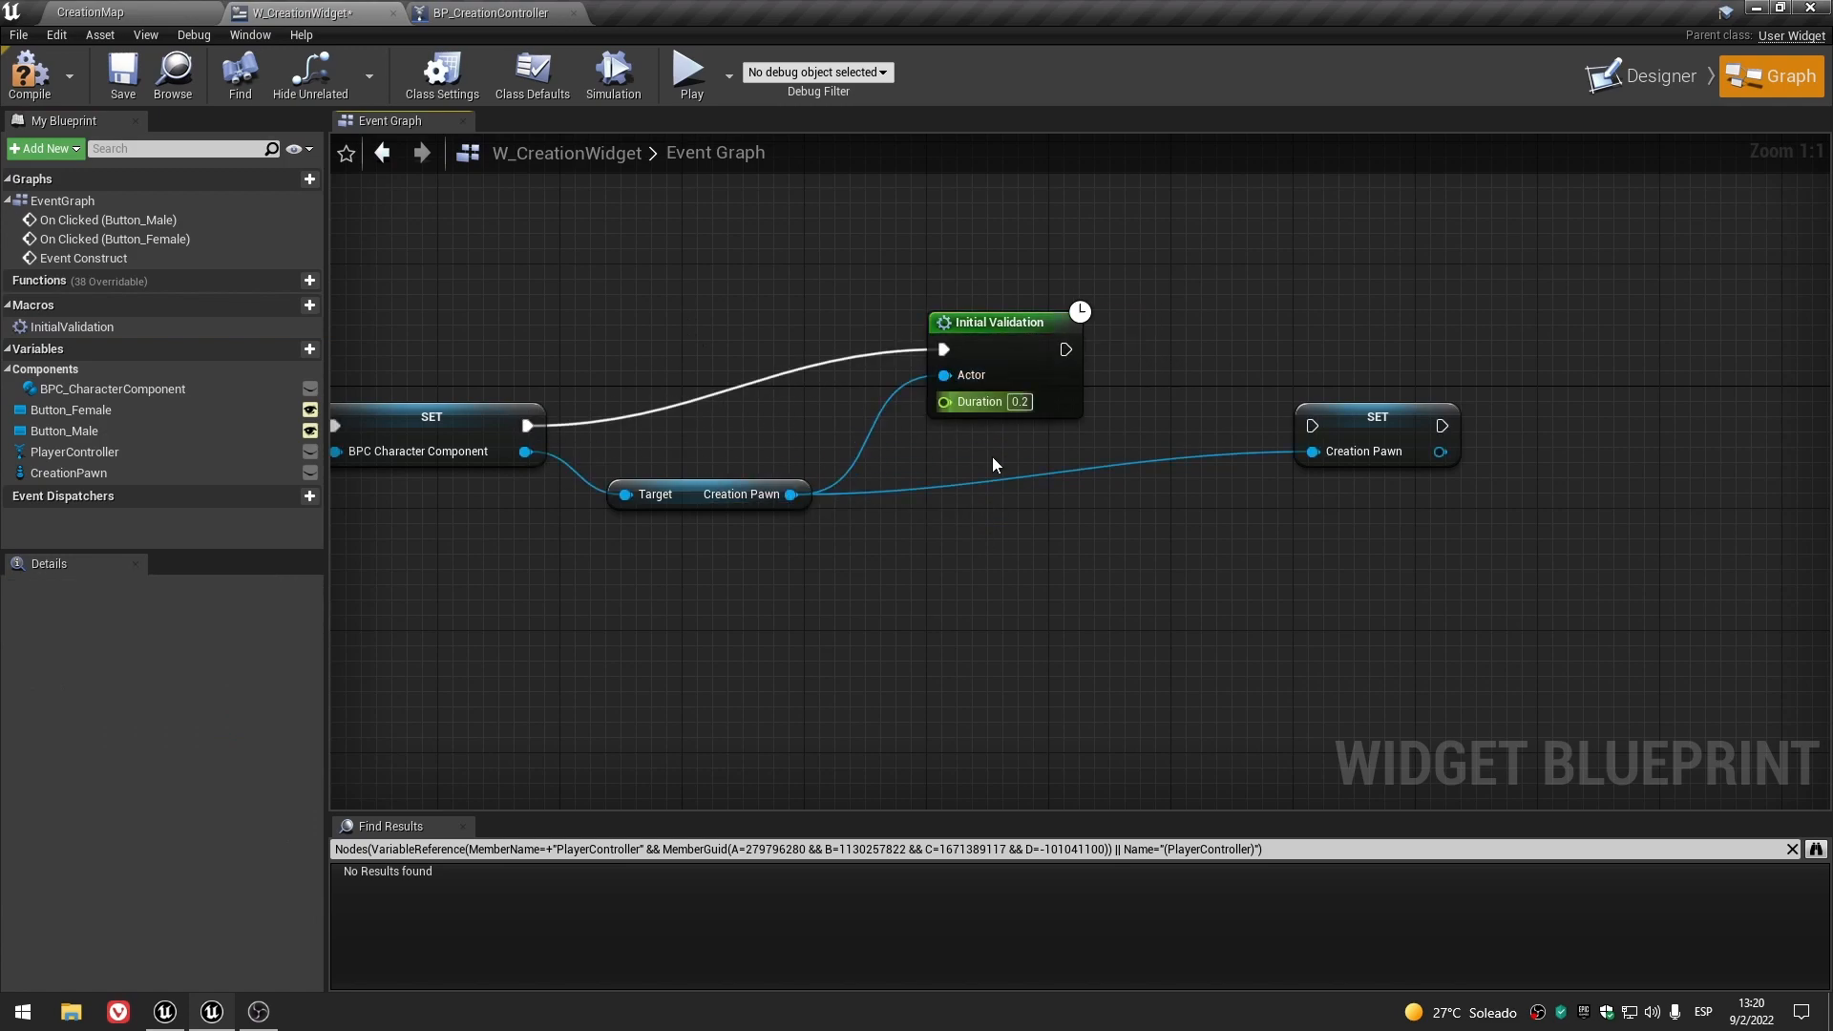
left_click_drag(1065, 349, 1313, 426)
- Align the third Initial Validation with the execution line and route the Creation Pawn wire beneath it through a reroute node
left_click_drag(1022, 320, 989, 396)
left_click(1101, 475)
double_click(1101, 467)
left_click_drag(1098, 473, 1039, 531)
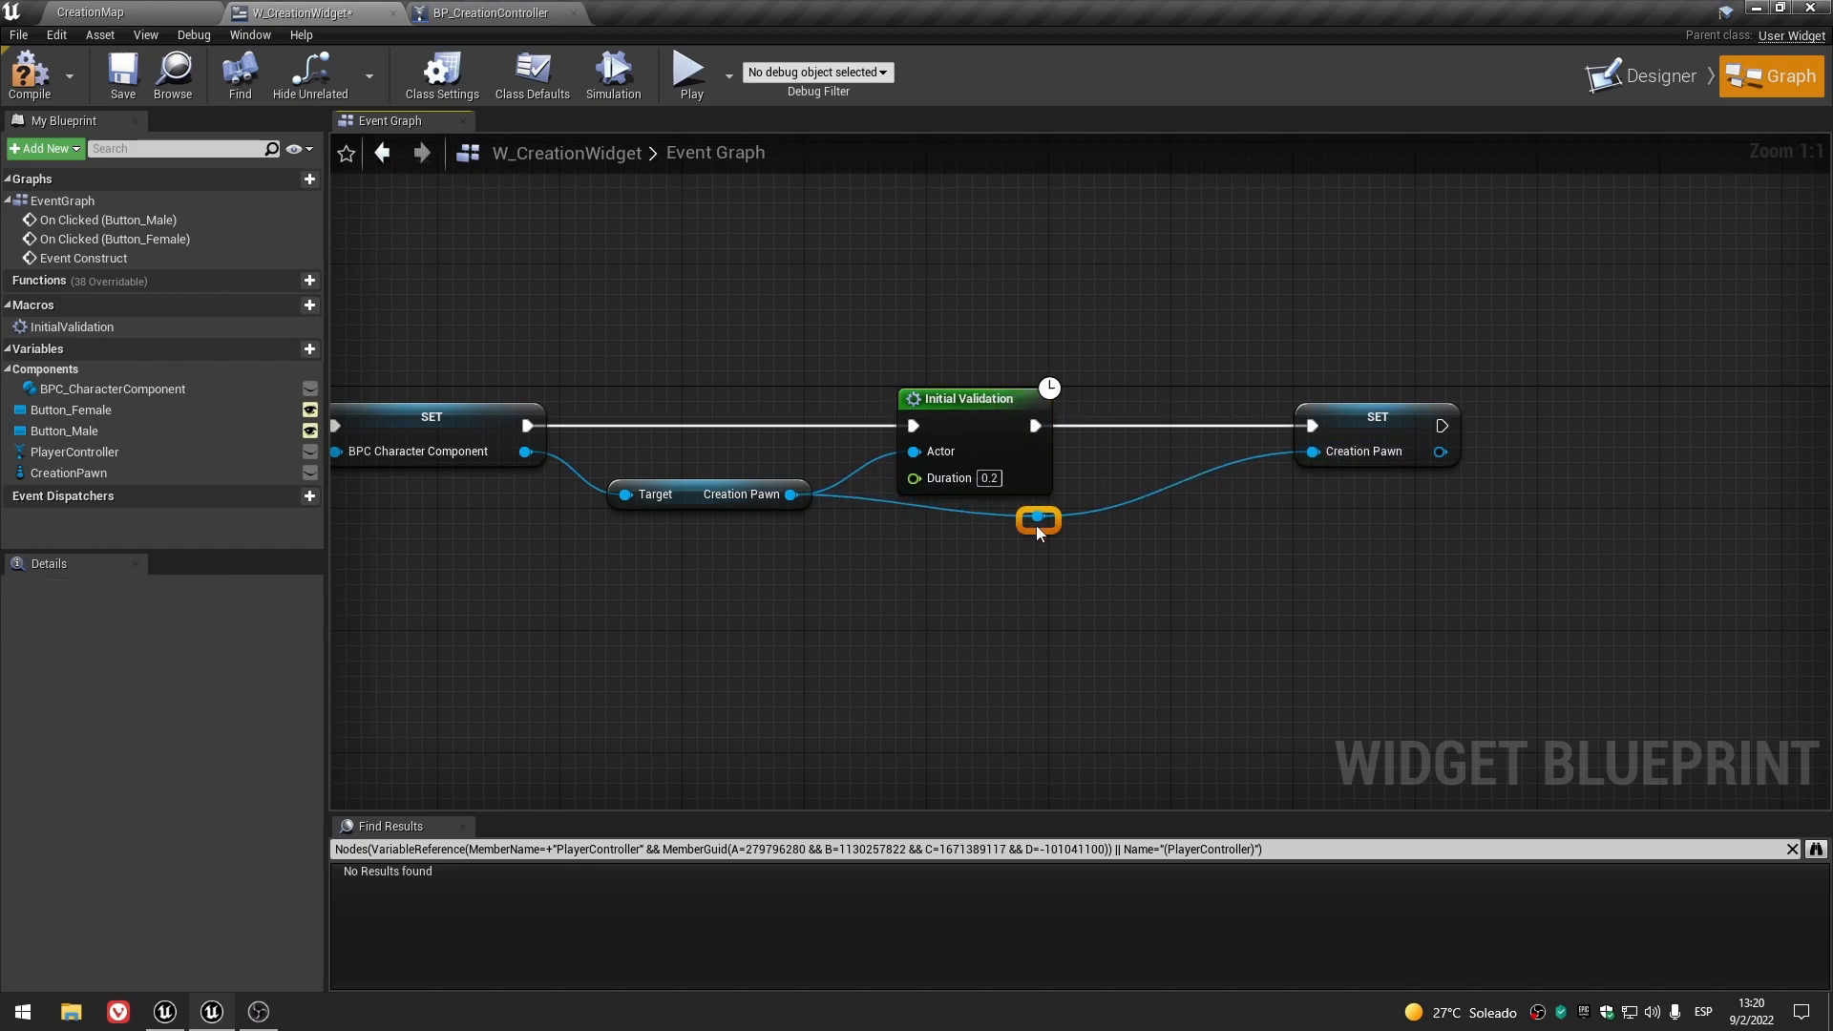
- Lower the Creation Pawn getter and straighten its wire to the reroute node beneath the third Initial Validation
left_click_drag(721, 508, 721, 523)
left_click(717, 575)
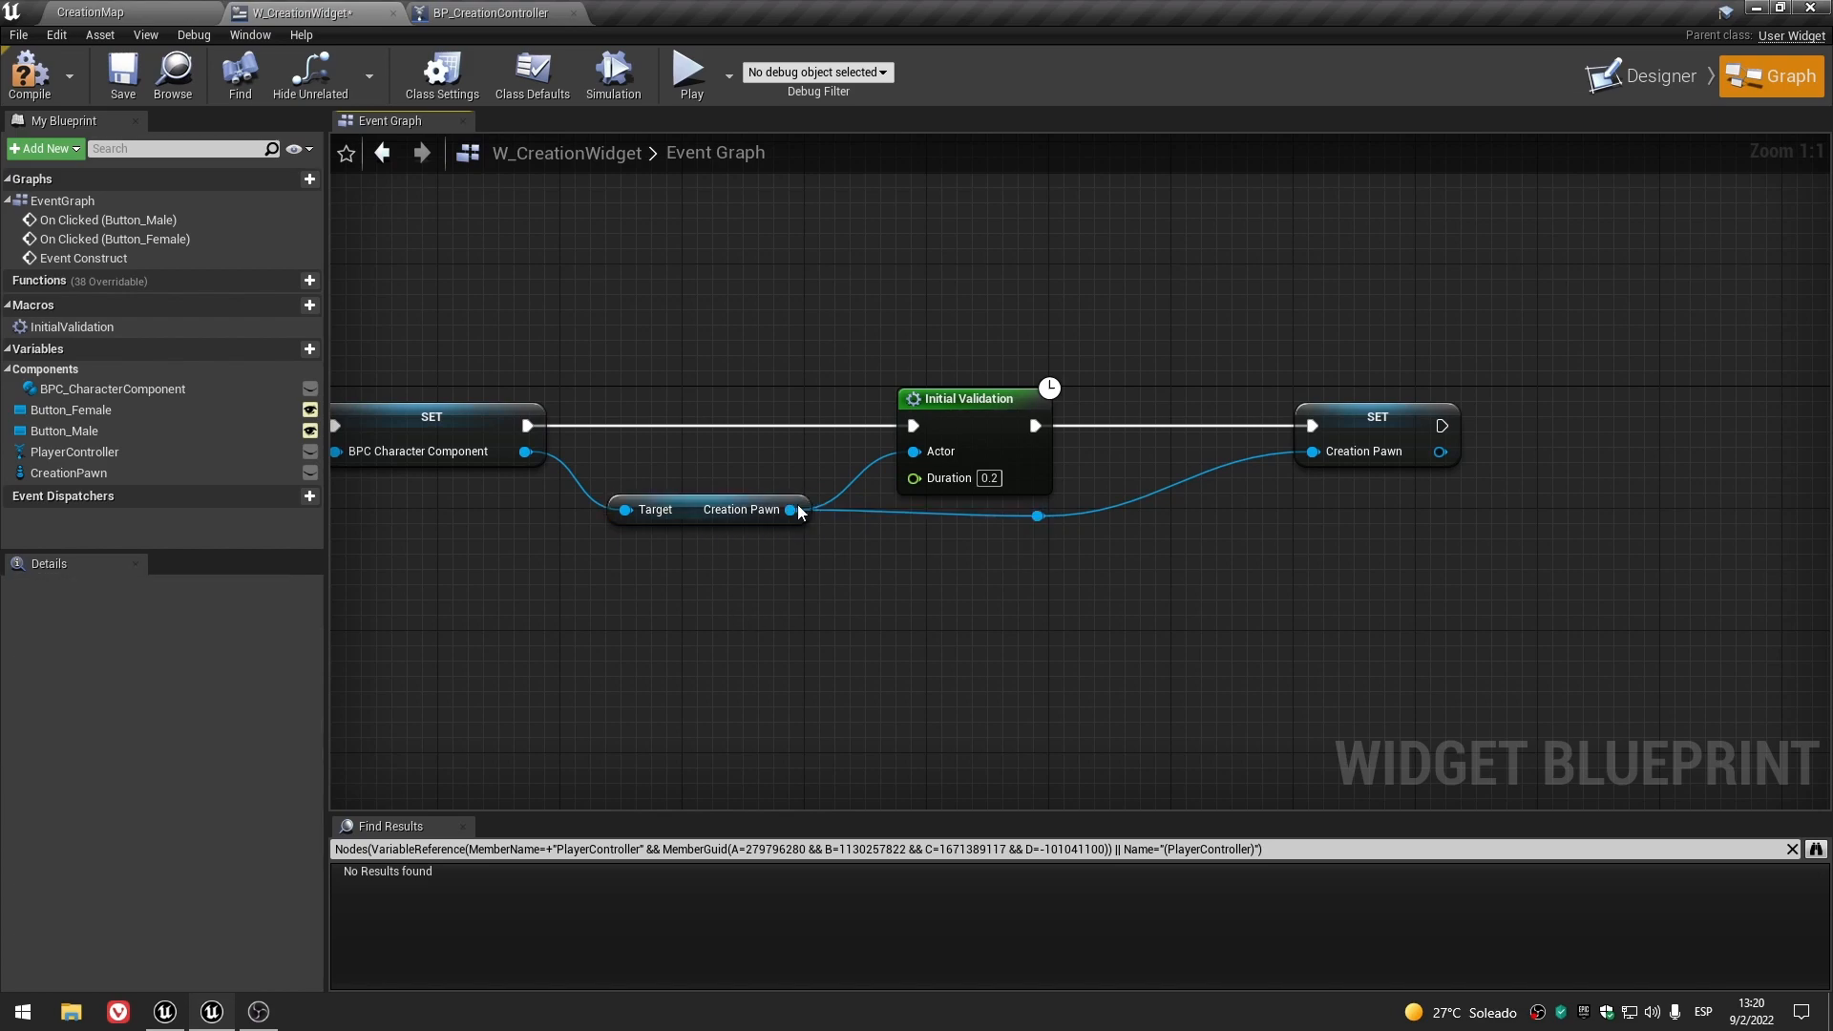
right_click(792, 509)
left_click(1111, 640)
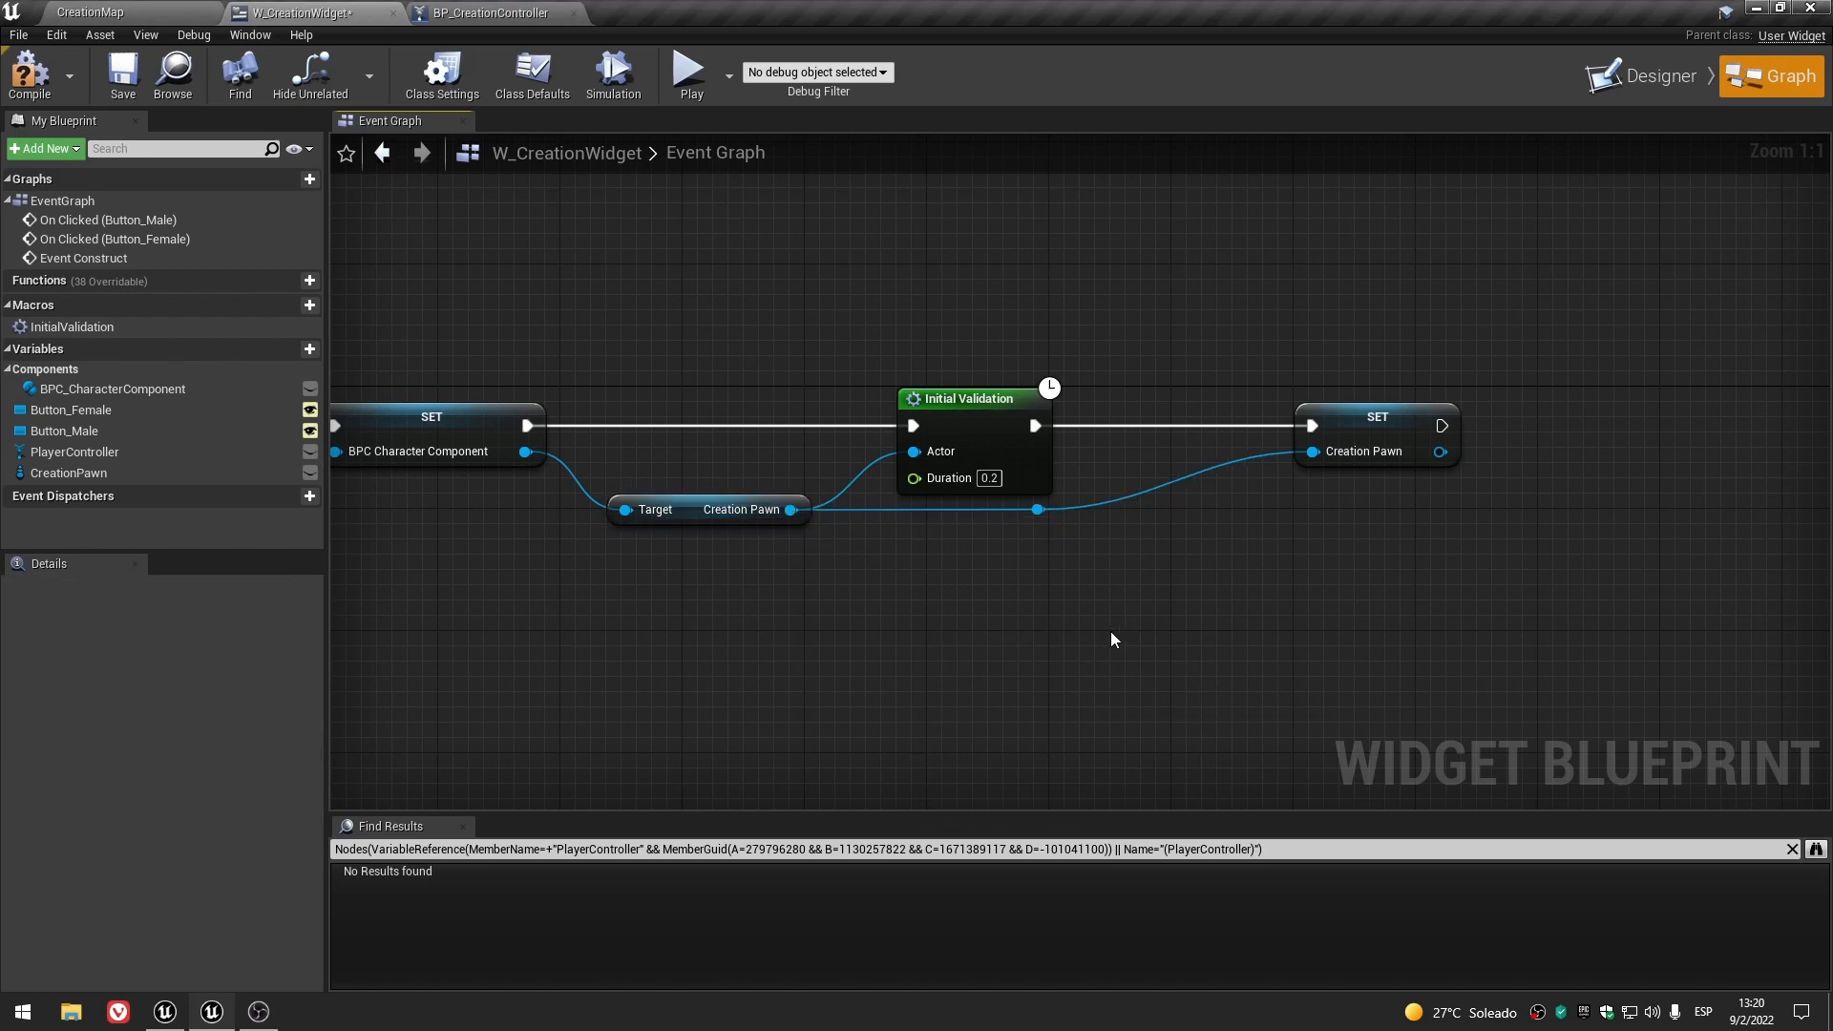
- Move Set Creation Pawn closer to the third Initial Validation while keeping it on the execution line
left_click(1382, 417)
key("Left")
key("Left")
key("Left")
key("Left")
key("Left")
key("Left")
key("Left")
key("Left")
key("Left")
key("Left")
key("Left")
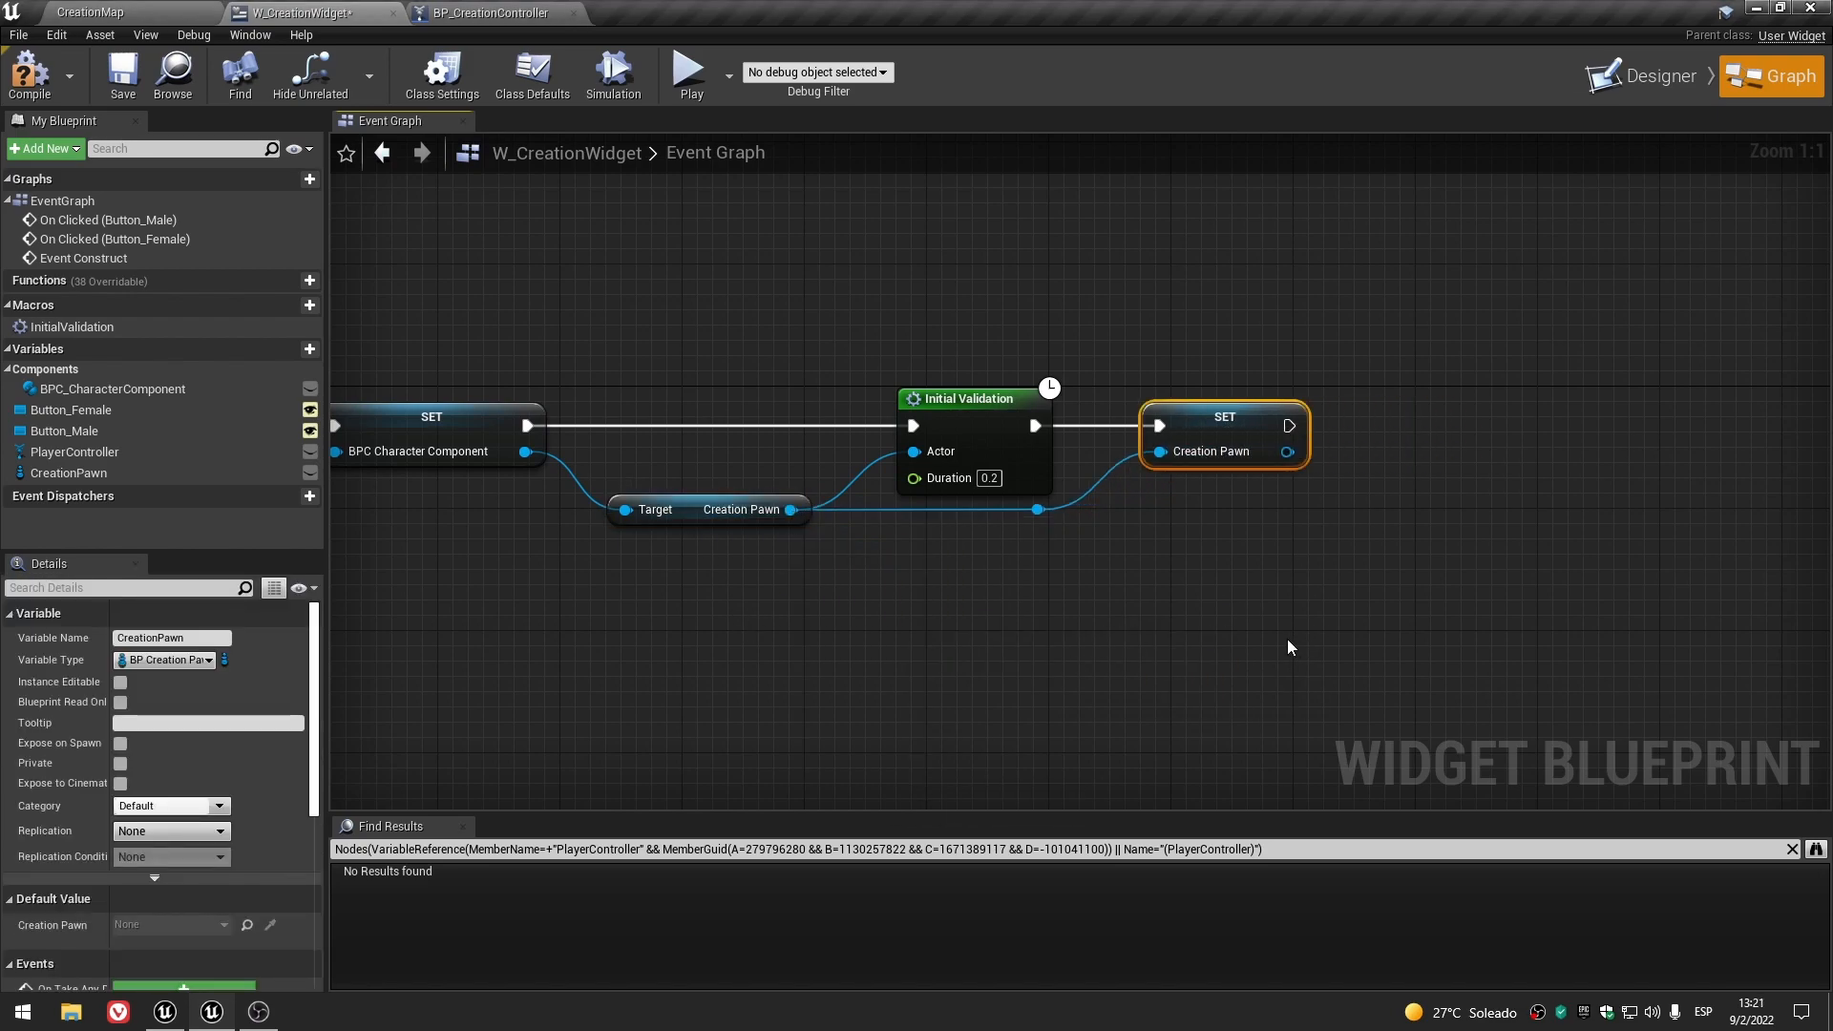
left_click(1035, 627)
- Examine the three Initial Validation nodes and the Set node after each one in the Event Construct chain
scroll(1035, 622, "down", 4)
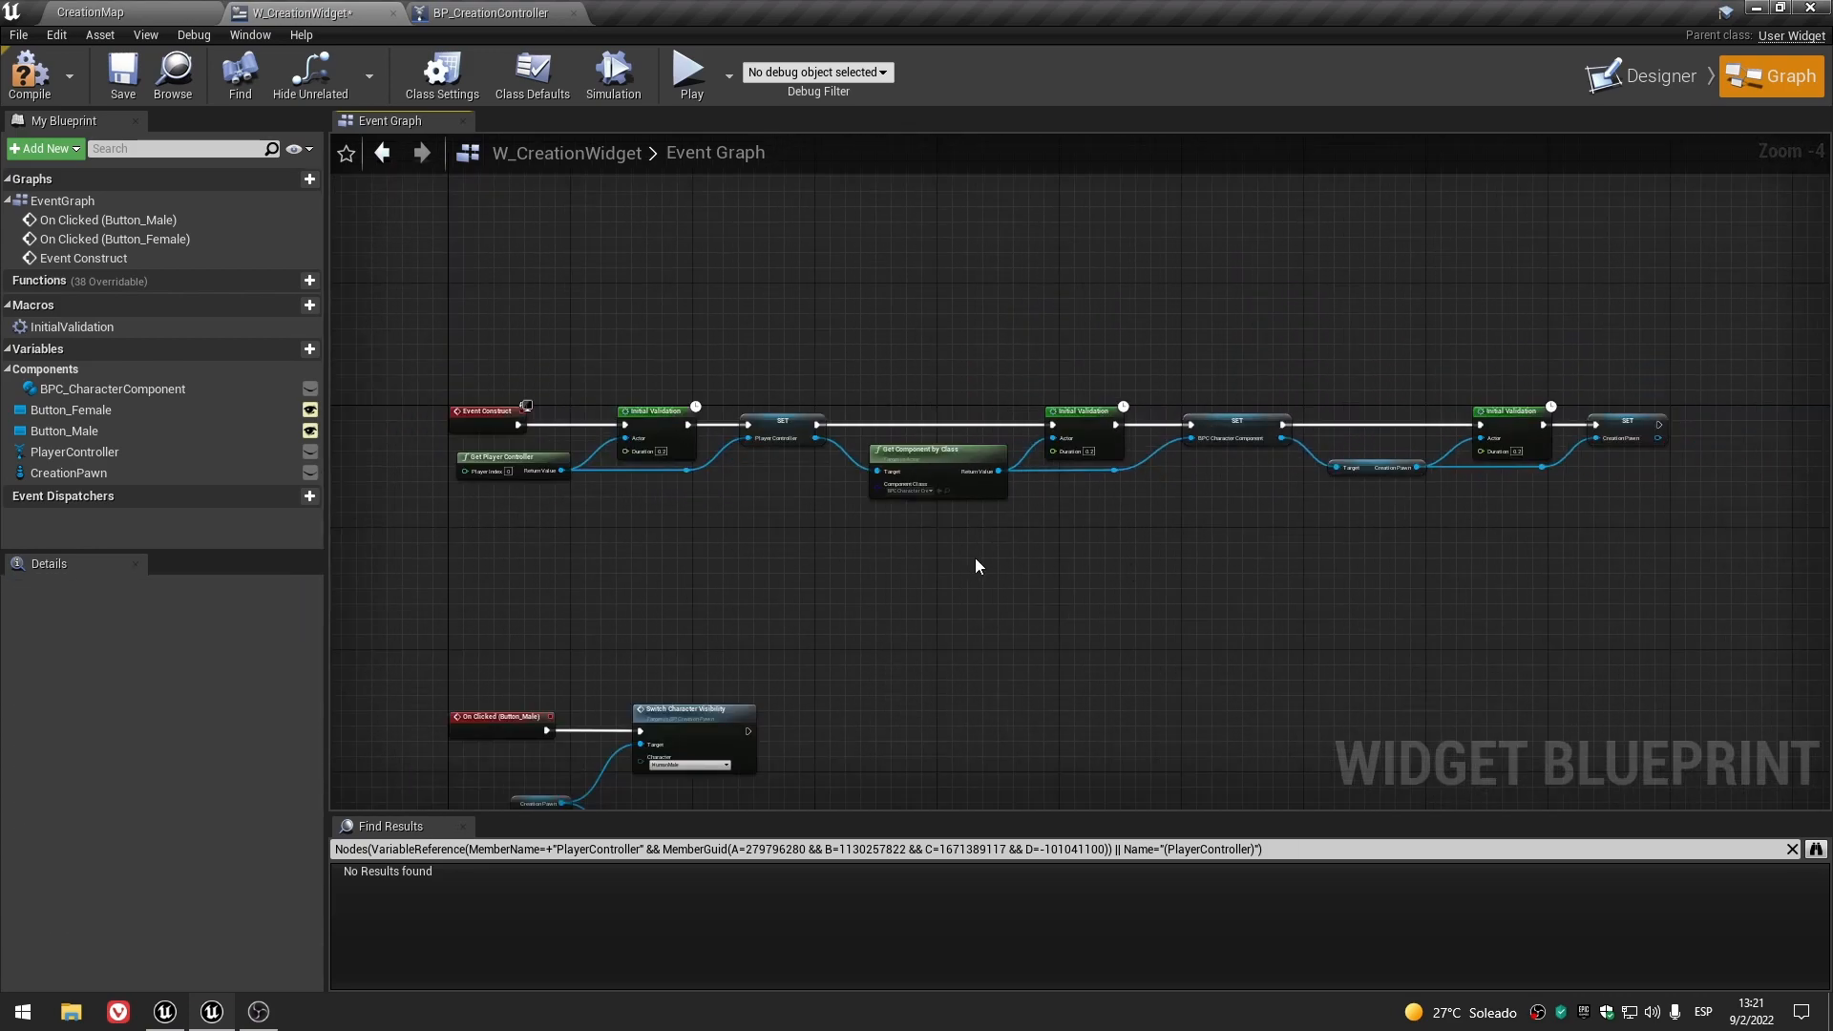
scroll(937, 573, "up", 2)
left_click(704, 346)
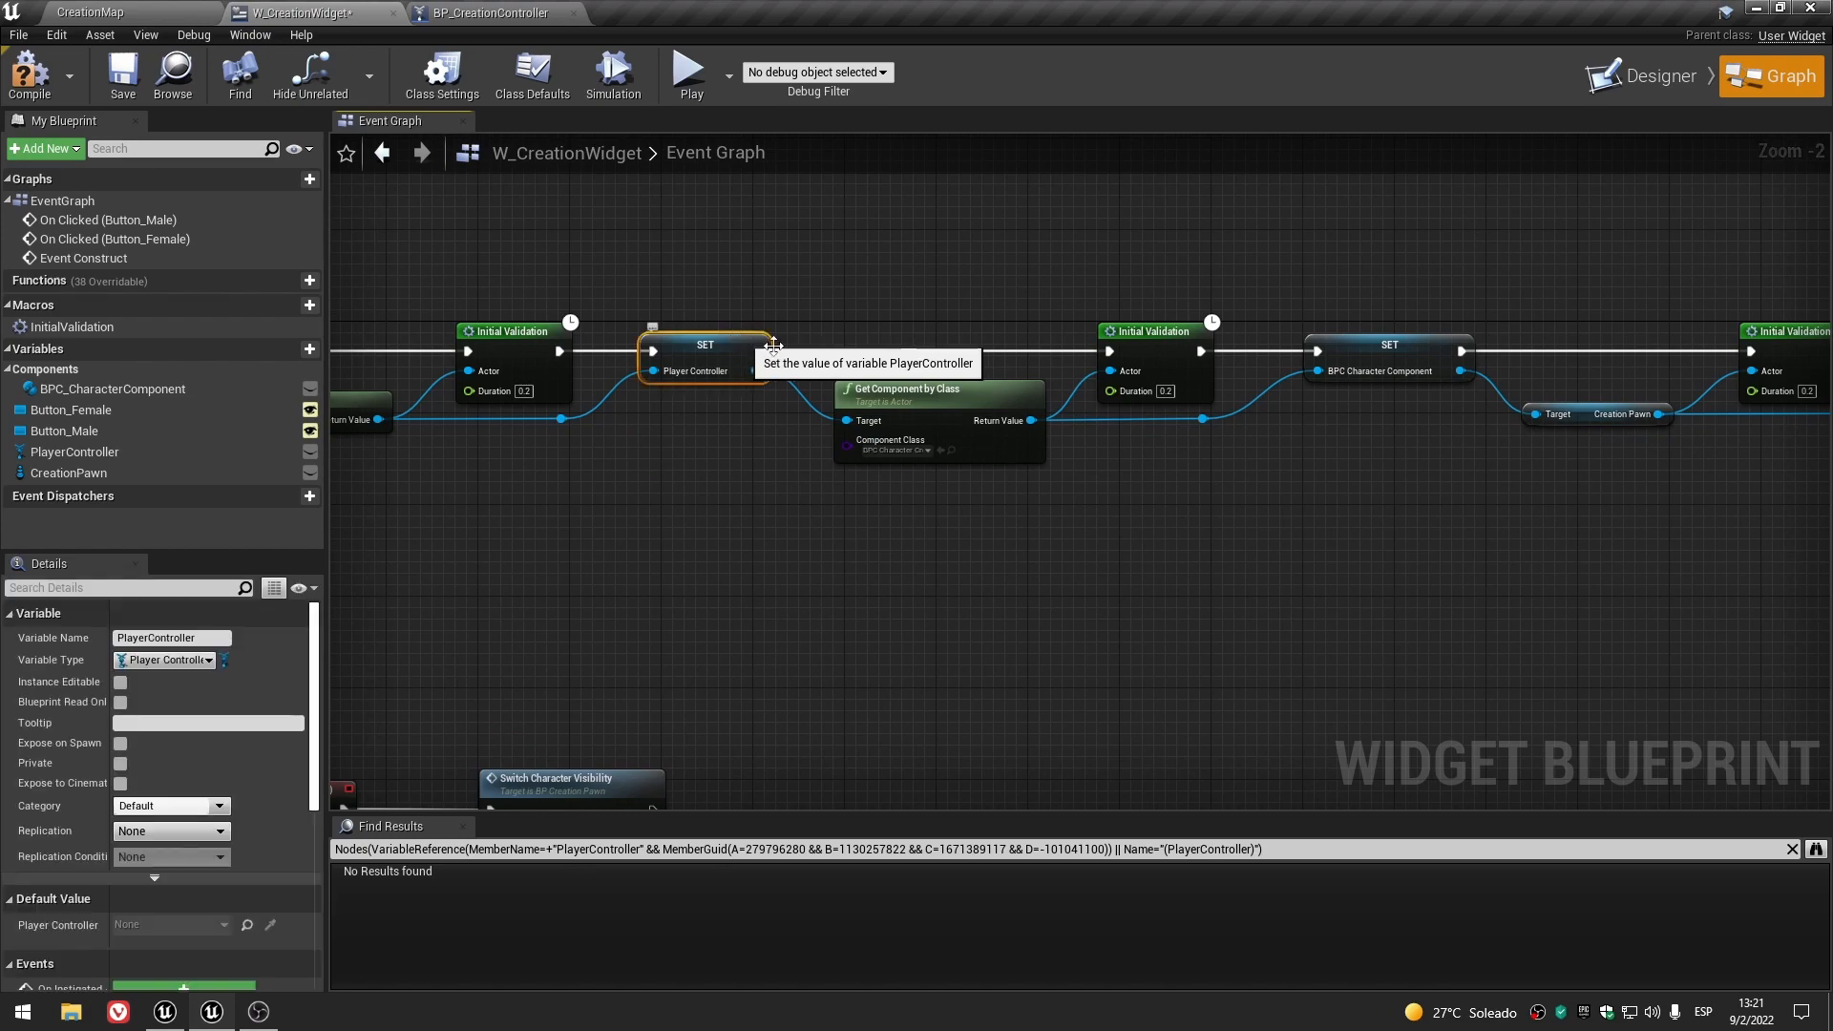
left_click(1407, 352)
left_click(1417, 363)
scroll(941, 551, "down", 2)
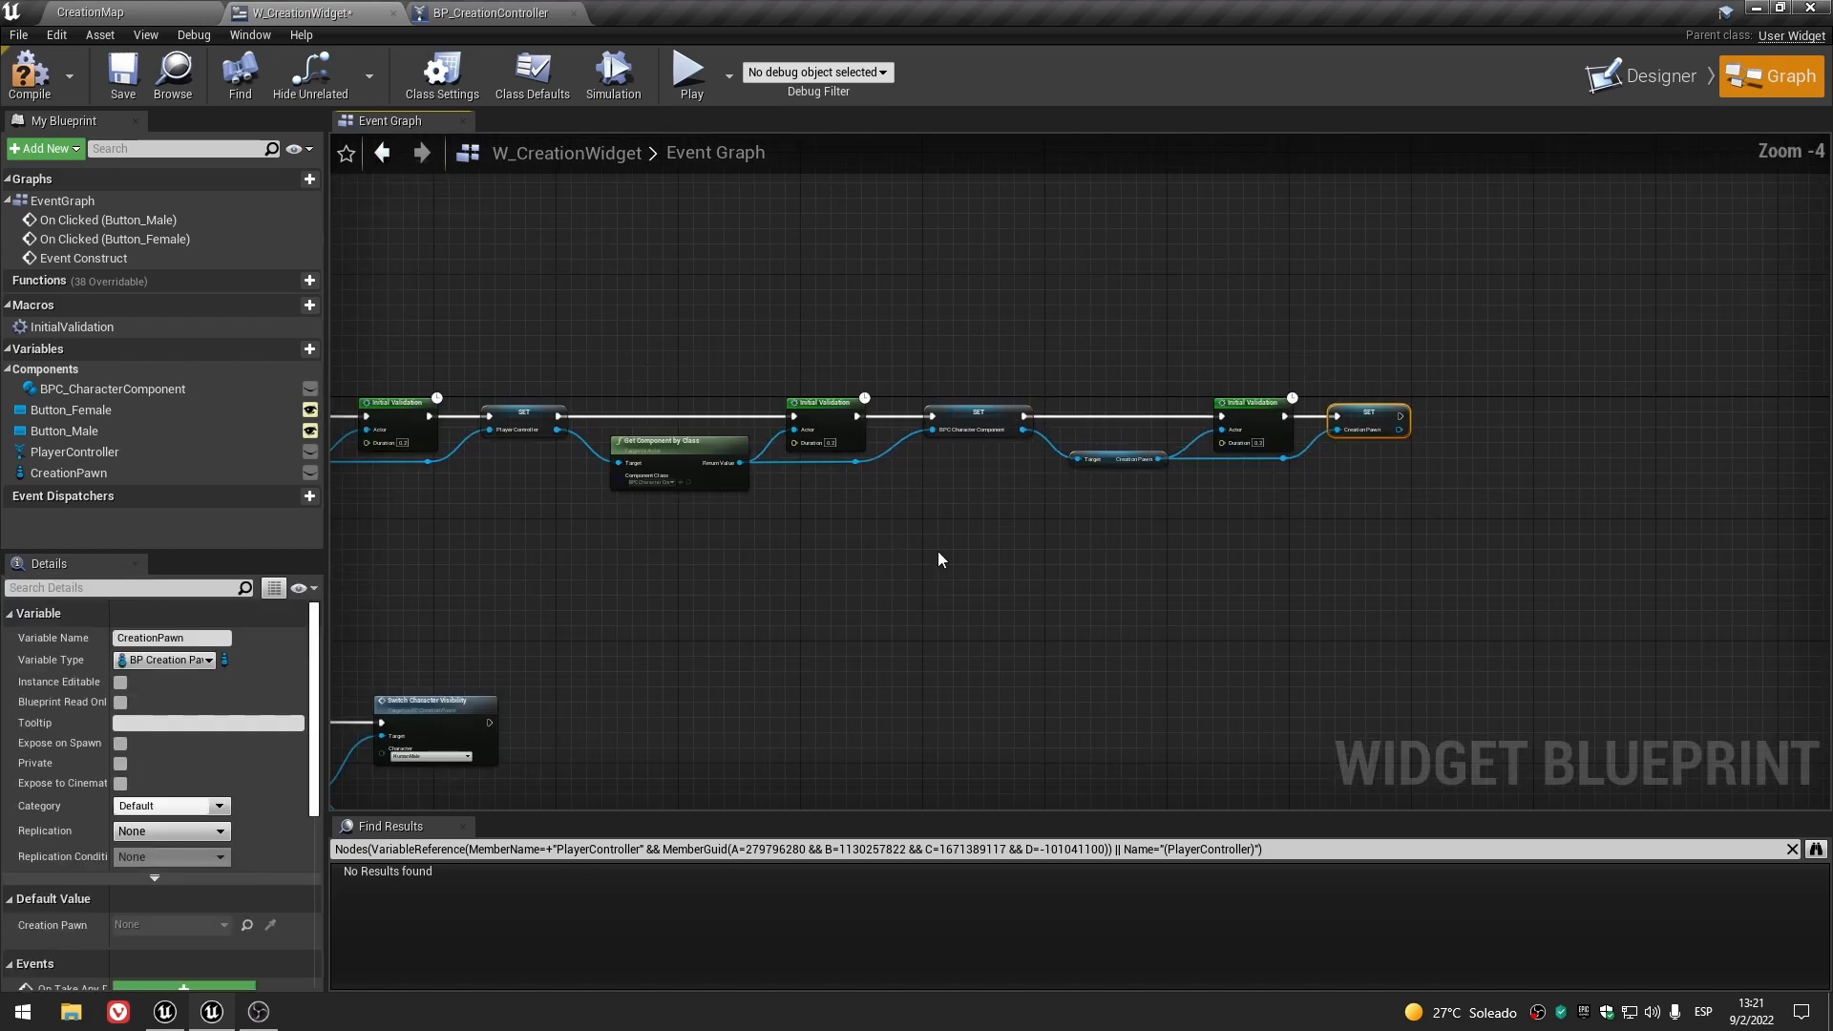
scroll(967, 560, "up", 1)
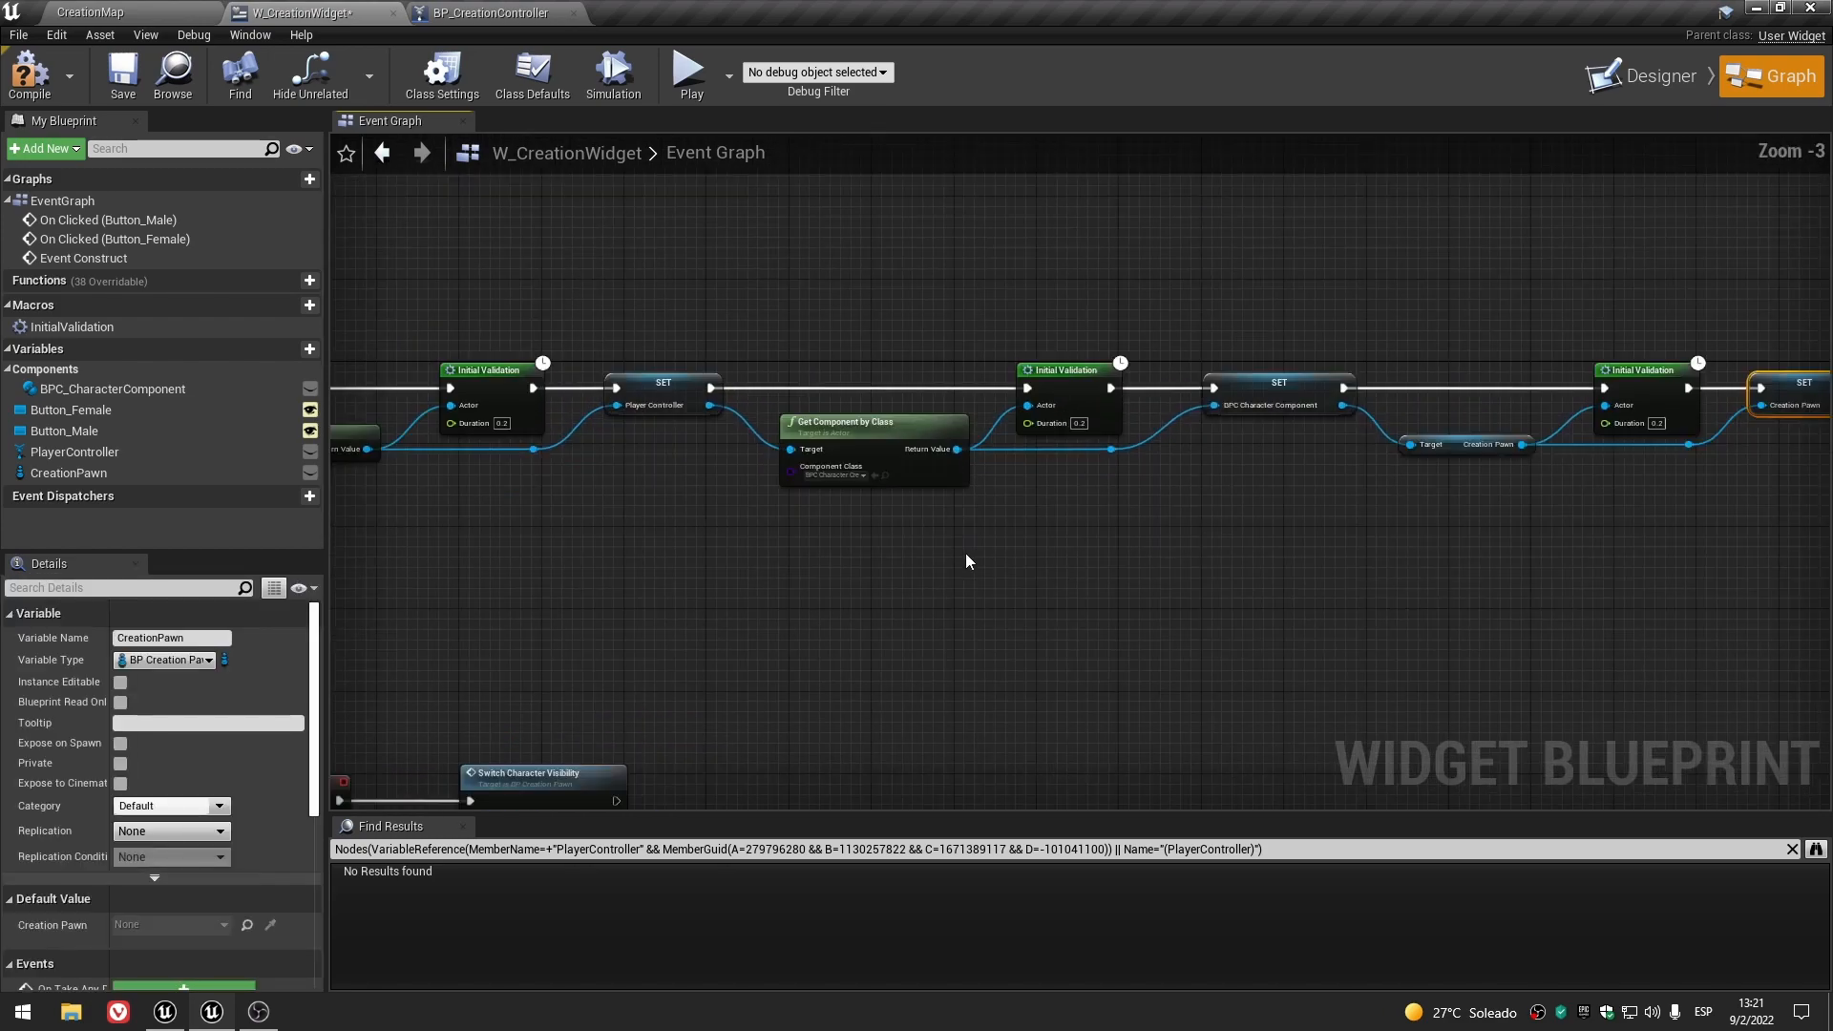
left_click(506, 371)
left_click(1068, 370)
left_click(1647, 371)
right_click_drag(664, 479, 1014, 486)
scroll(767, 471, "up", 3)
scroll(1036, 518, "down", 2)
right_click_drag(1107, 597, 926, 480)
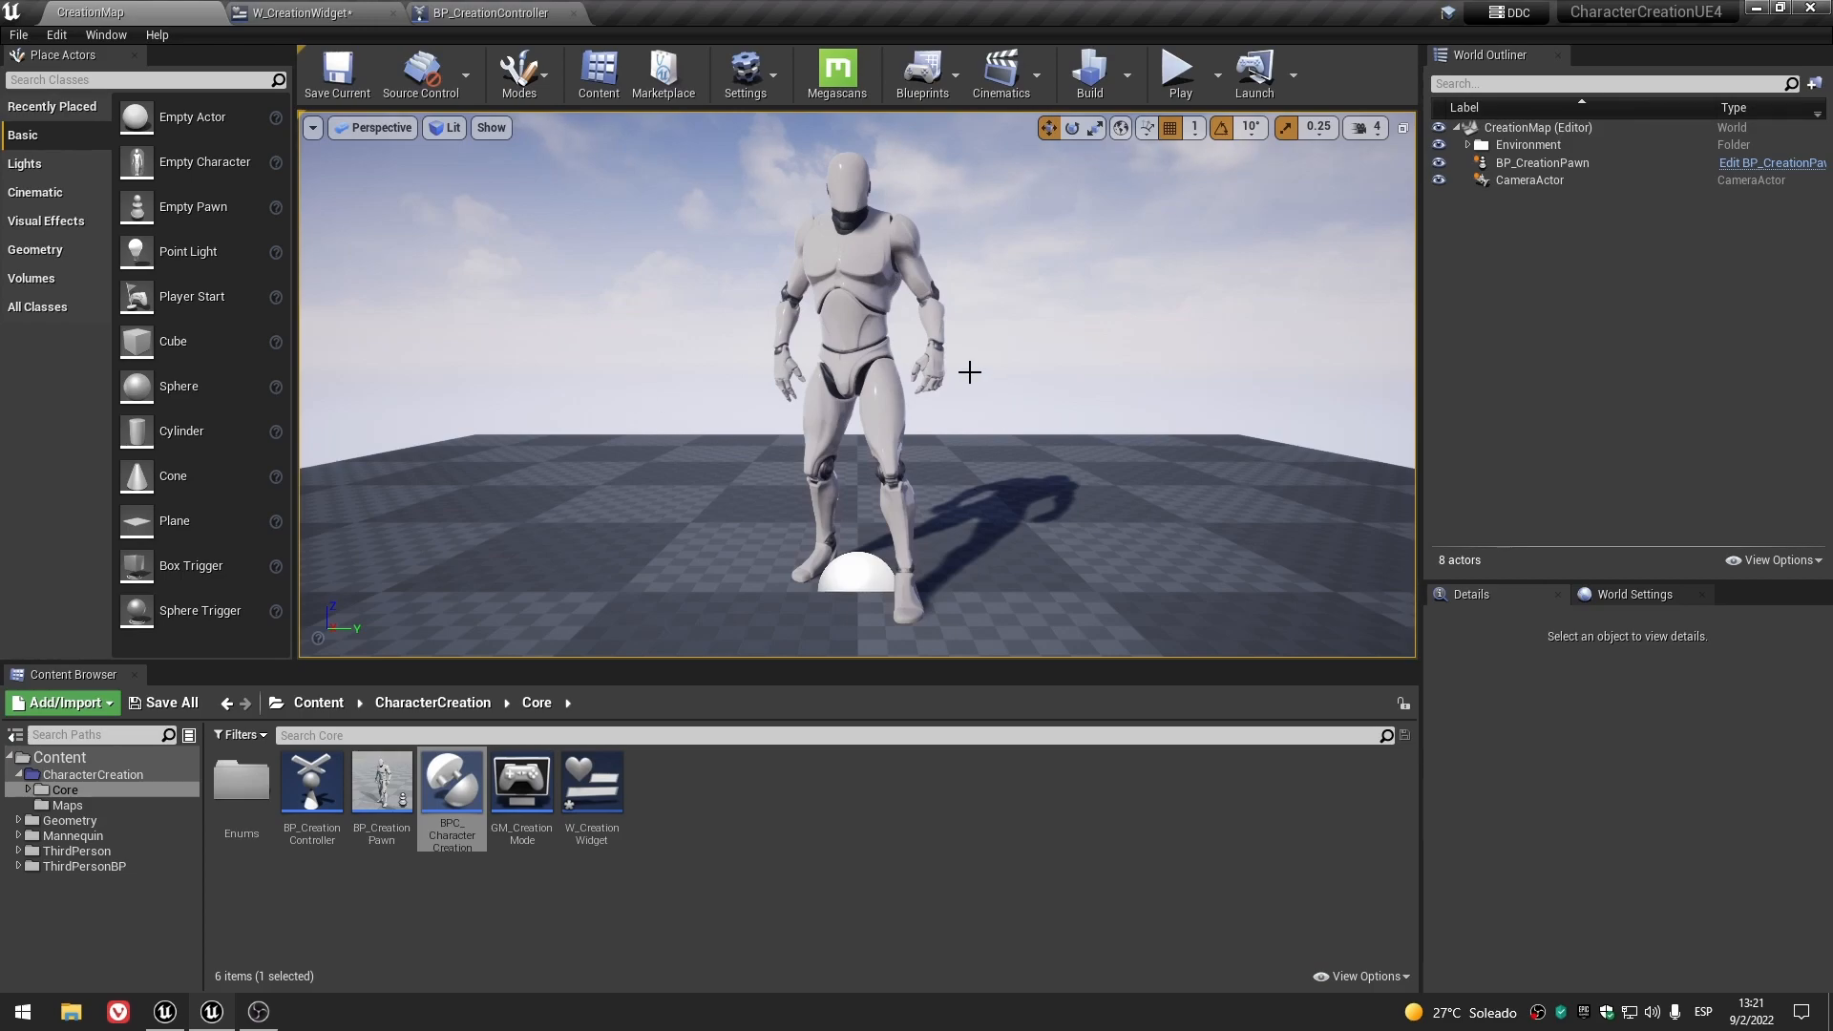
- Compile and save W_CreationWidget after a brief check of BP_CreationController's Initialize graph
left_click(489, 12)
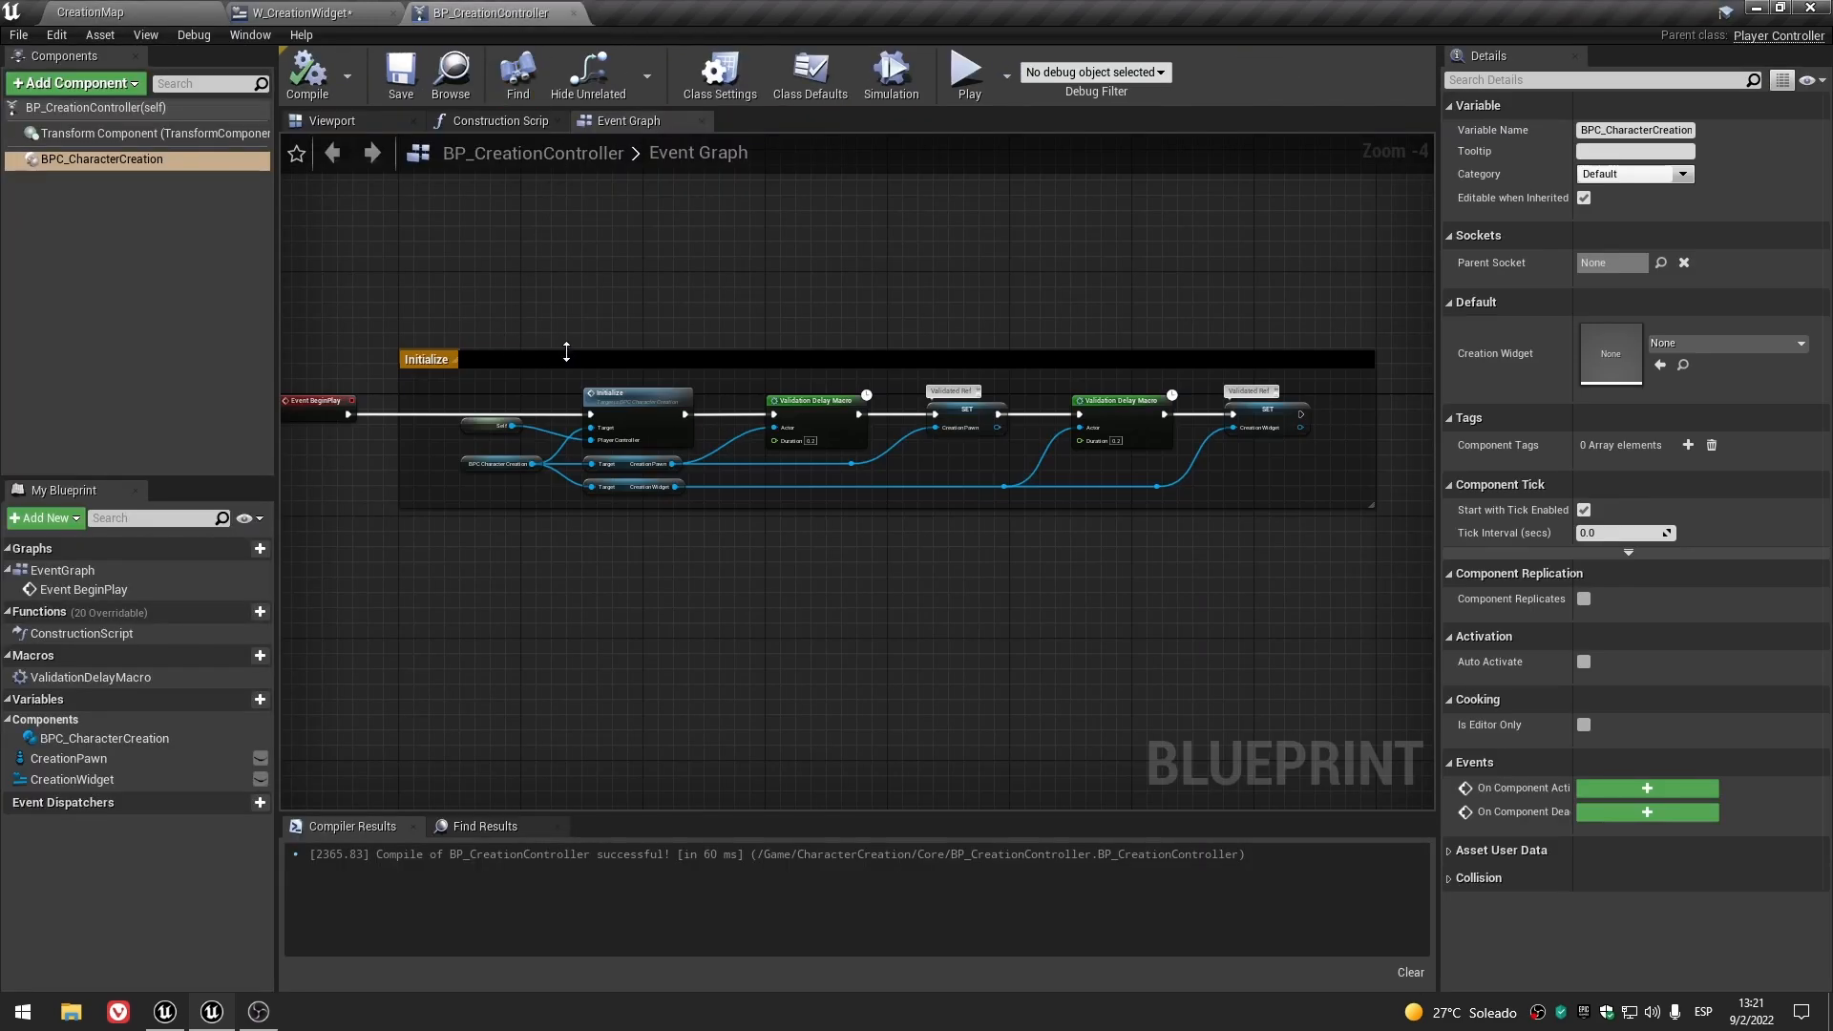
left_click(375, 11)
right_click_drag(1452, 467, 1384, 578)
scroll(859, 377, "up", 1)
left_click(864, 377)
left_click(28, 72)
left_click(122, 74)
scroll(847, 552, "down", 3)
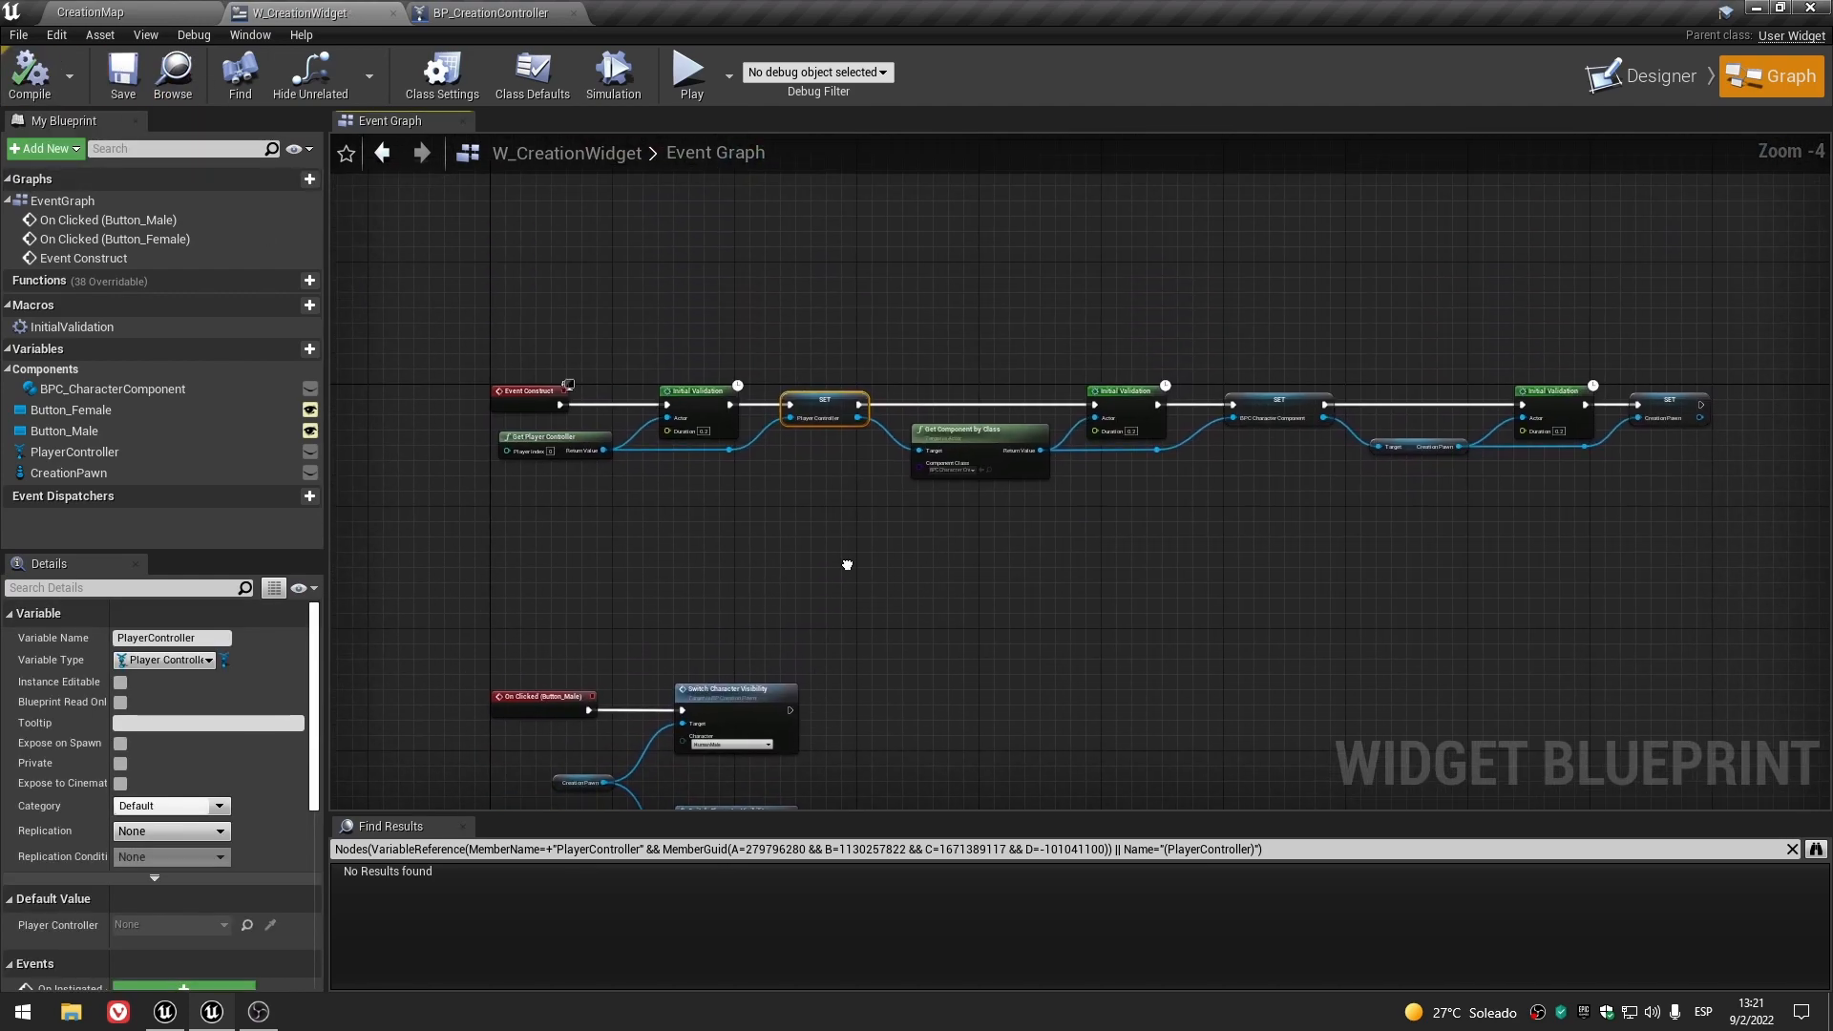
- Play CreationMap and test switching the character with the male and female buttons, ending the play session when done
left_click(162, 11)
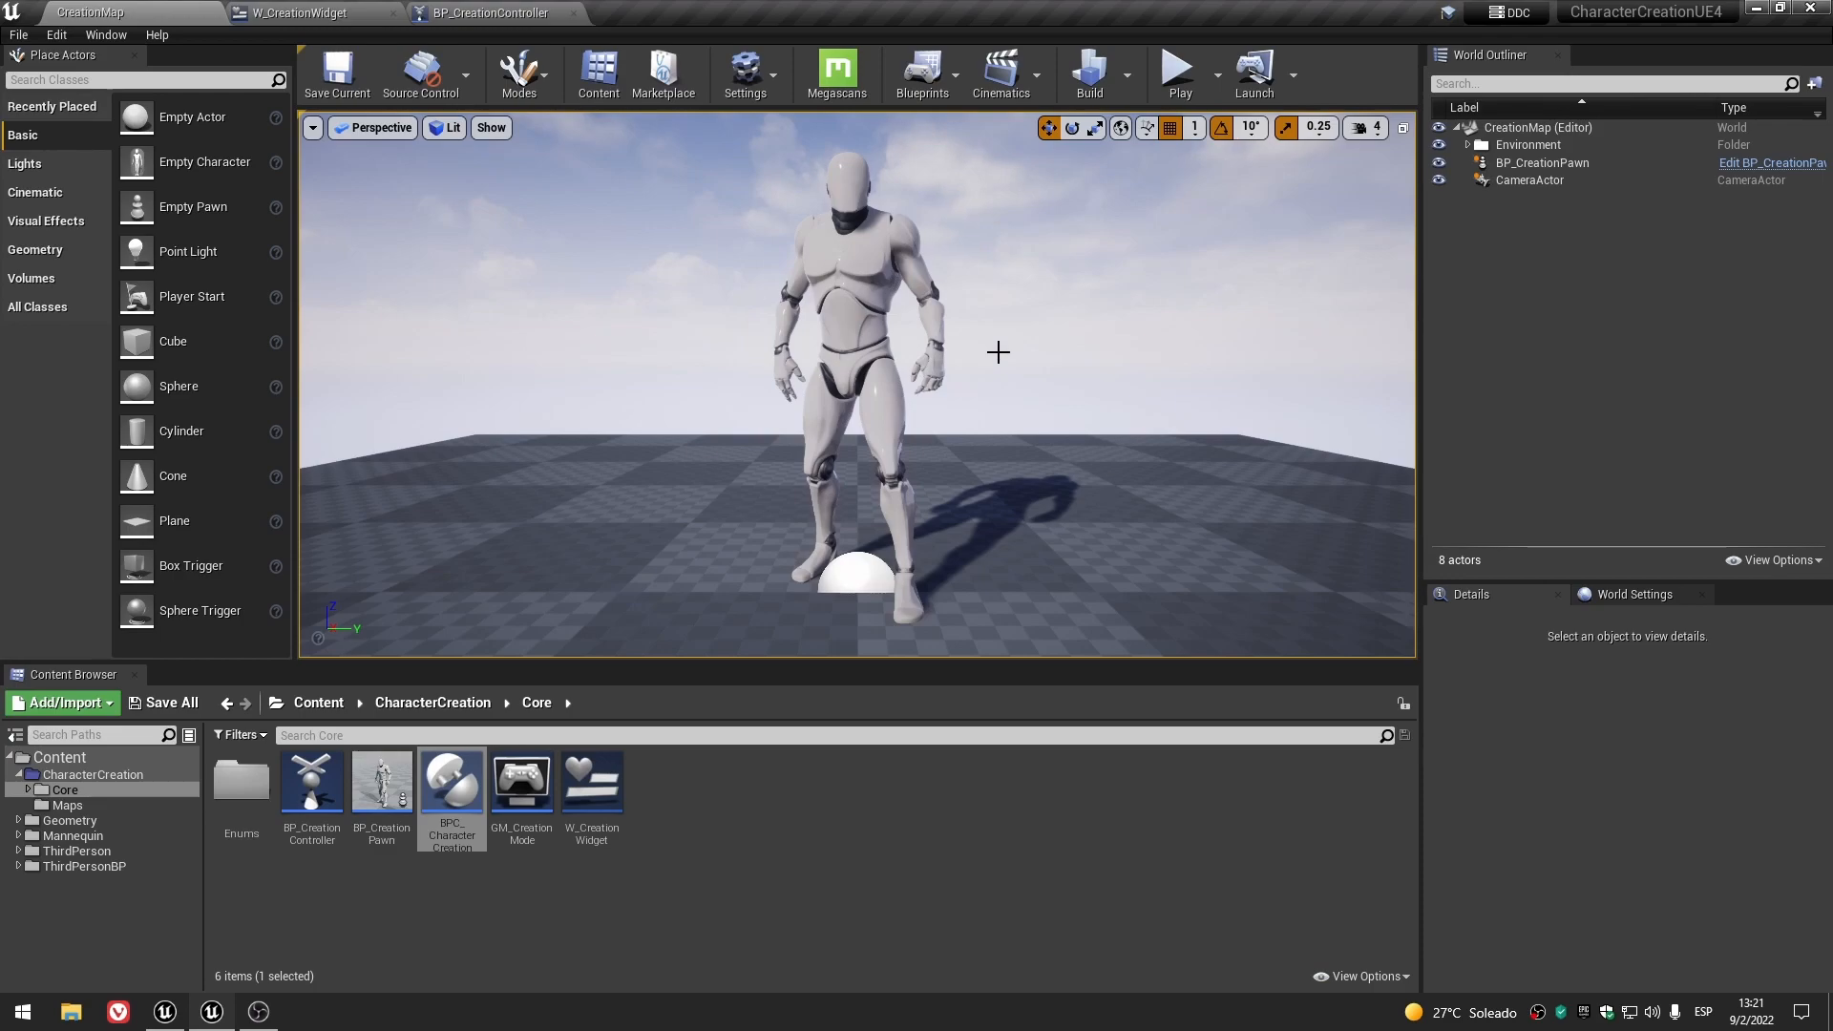
left_click(1180, 72)
left_click(364, 160)
left_click(412, 161)
left_click(357, 161)
left_click(1233, 88)
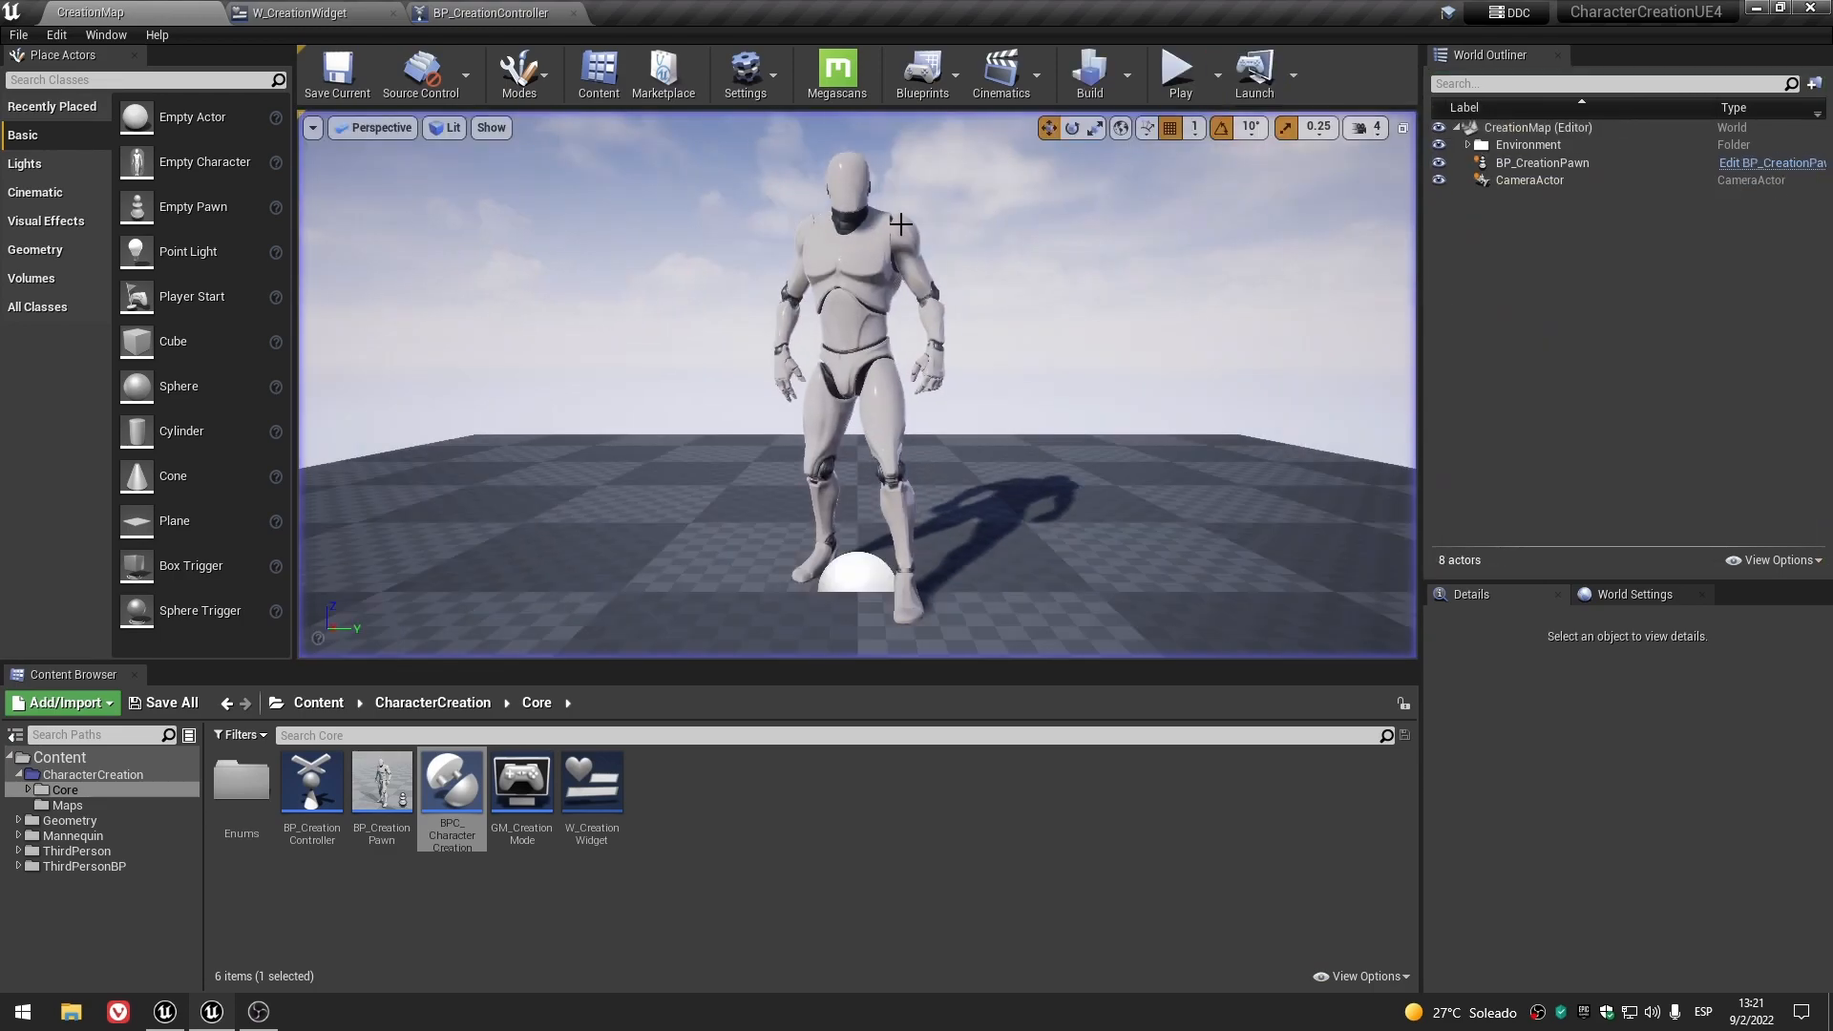
- Review BP_CreationController's graph and W_CreationWidget's Event Construct and button click events
left_click(506, 12)
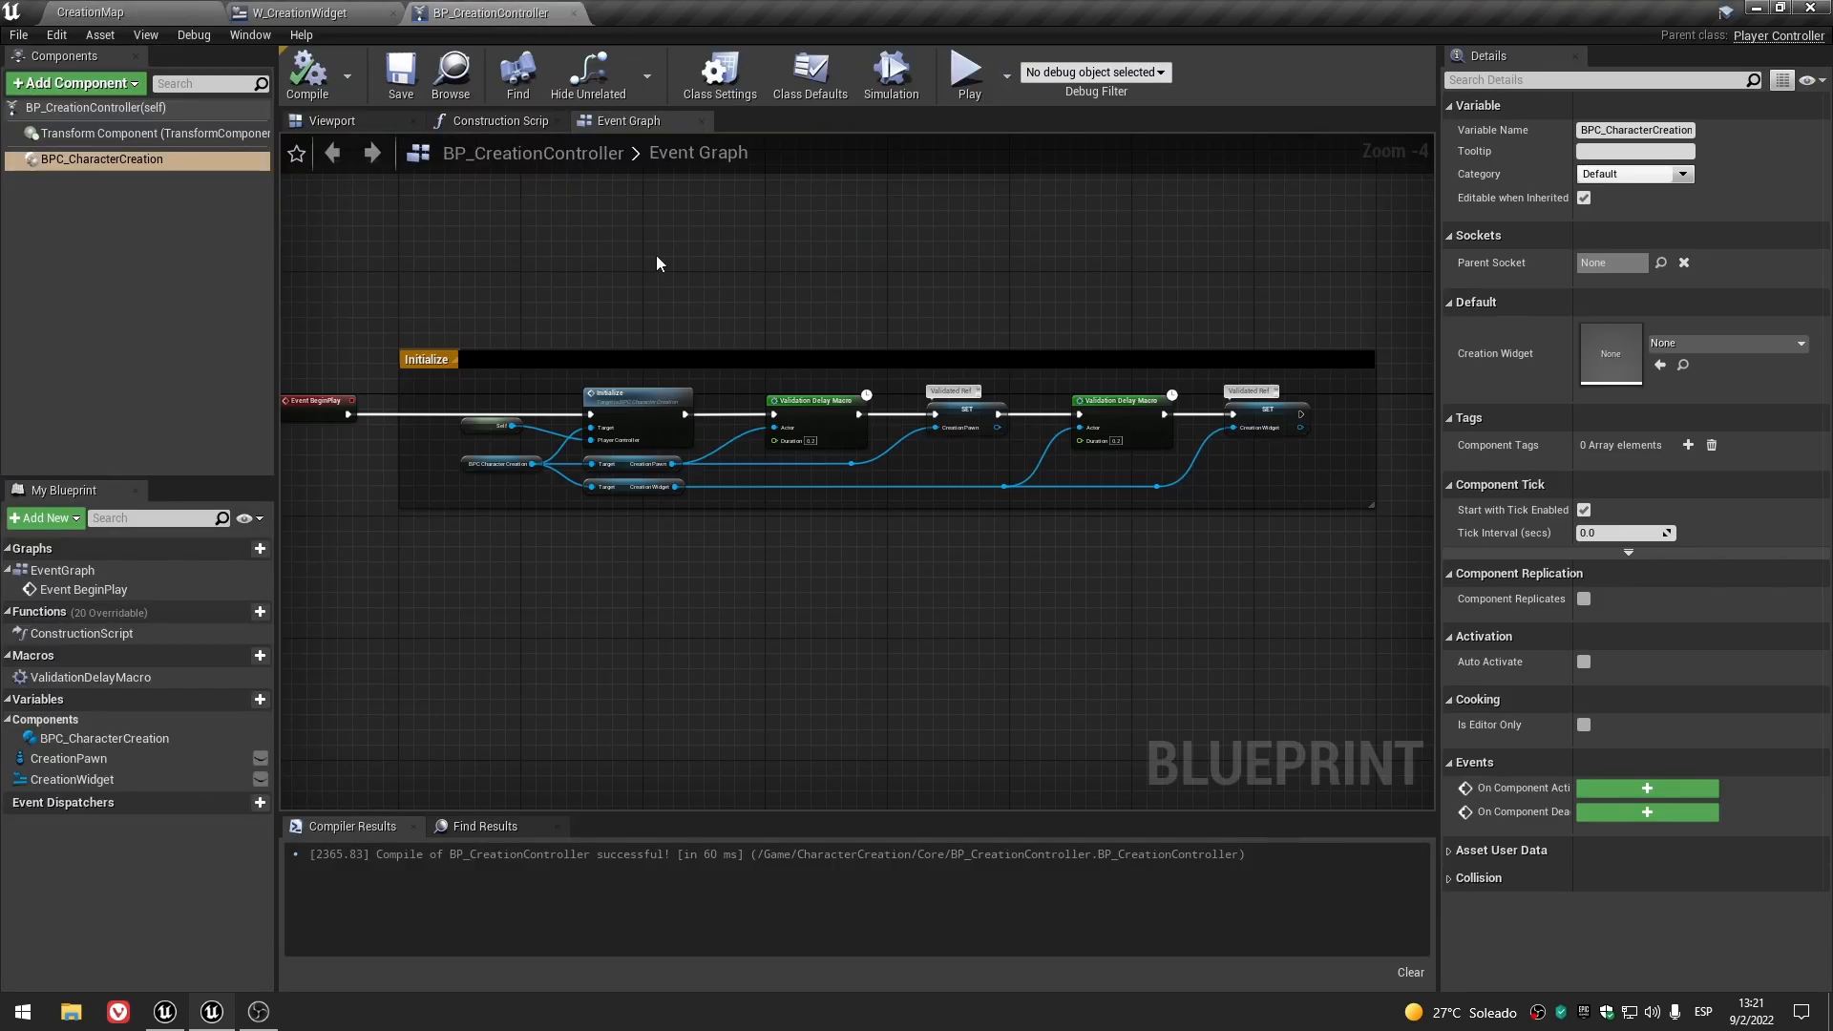
left_click(307, 10)
scroll(1026, 554, "down", 1)
right_click_drag(1003, 599, 988, 361)
scroll(837, 418, "up", 2)
scroll(874, 353, "down", 2)
right_click_drag(877, 353, 752, 459)
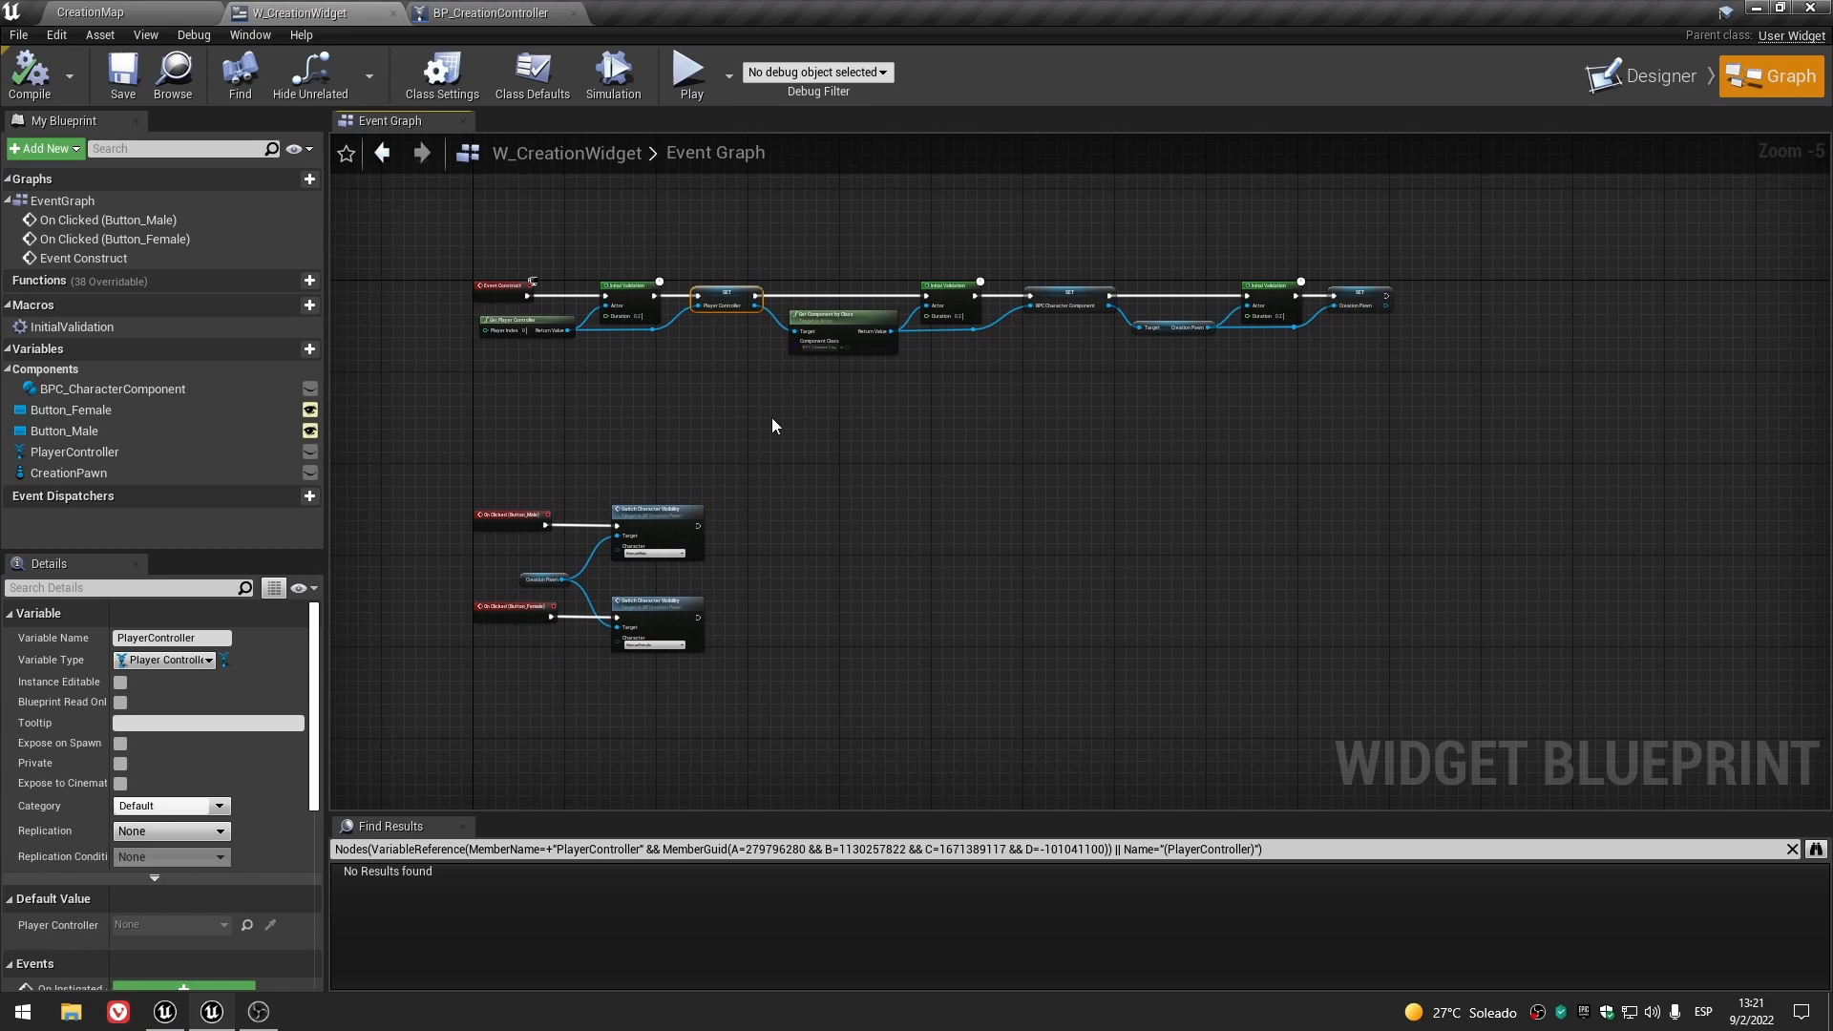
scroll(795, 387, "up", 2)
right_click_drag(725, 387, 947, 480)
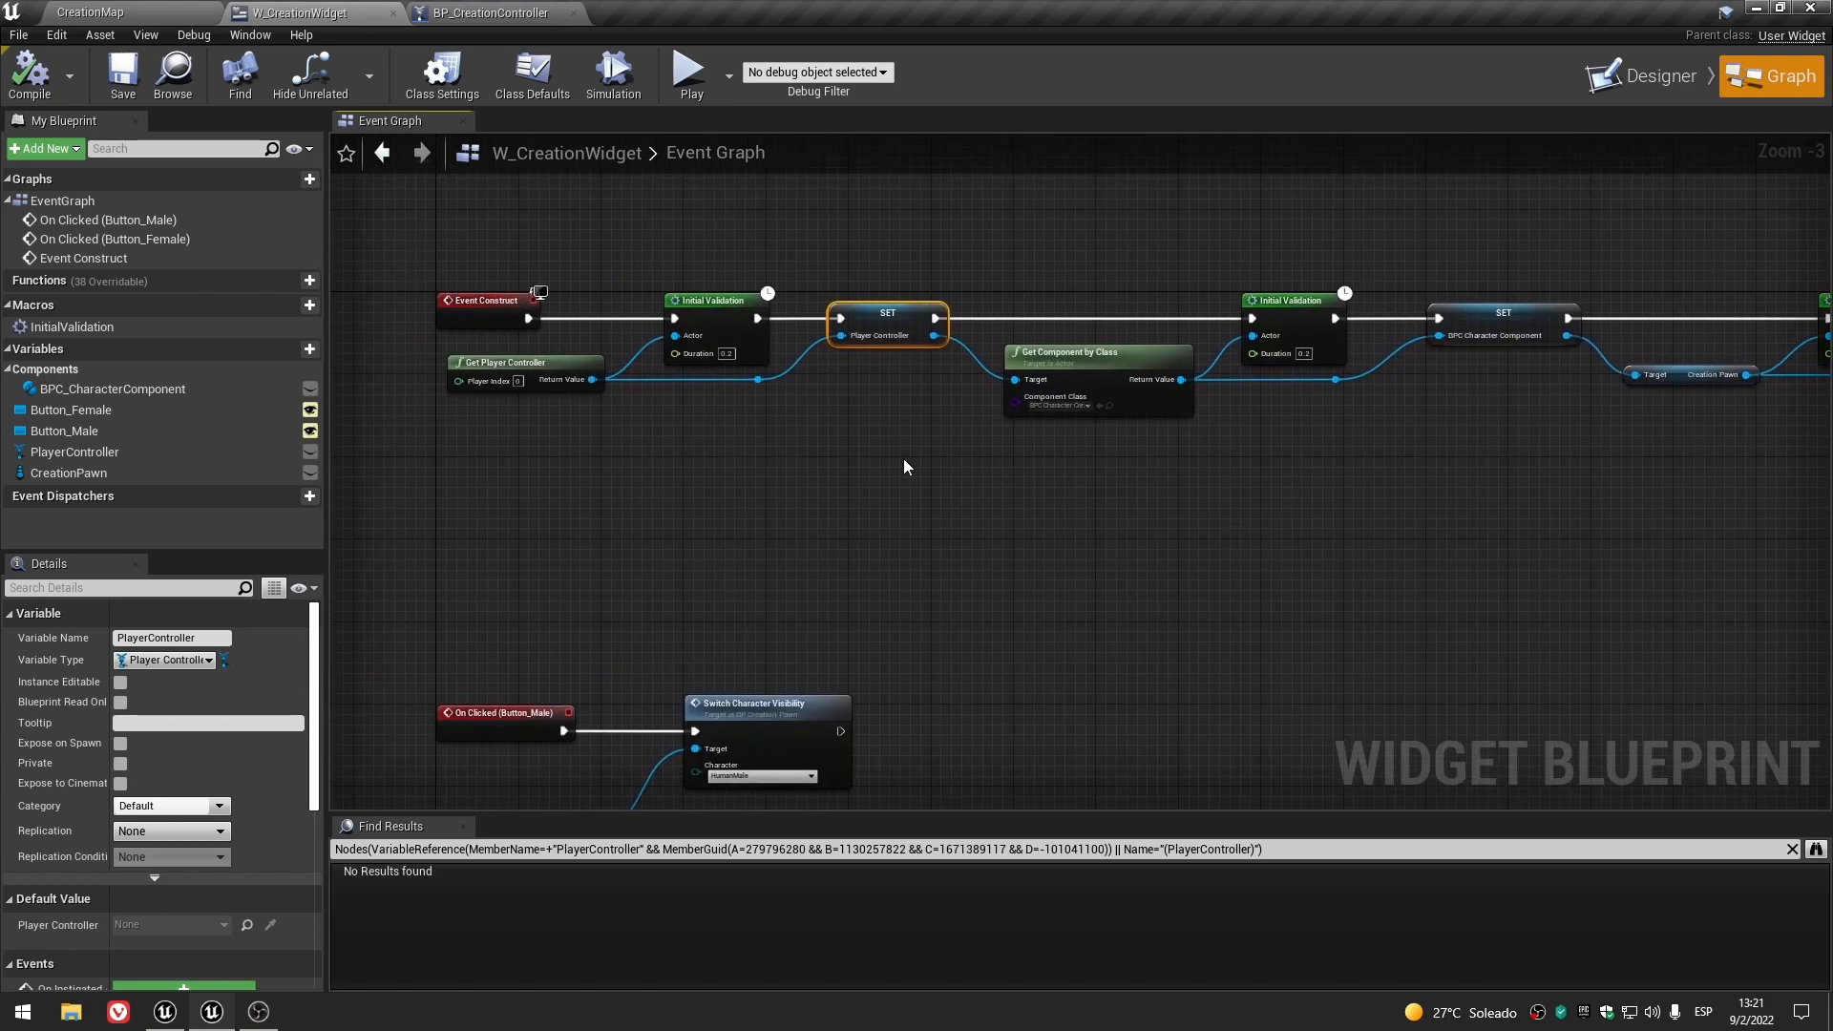
right_click_drag(1067, 520, 1169, 499)
scroll(931, 571, "up", 2)
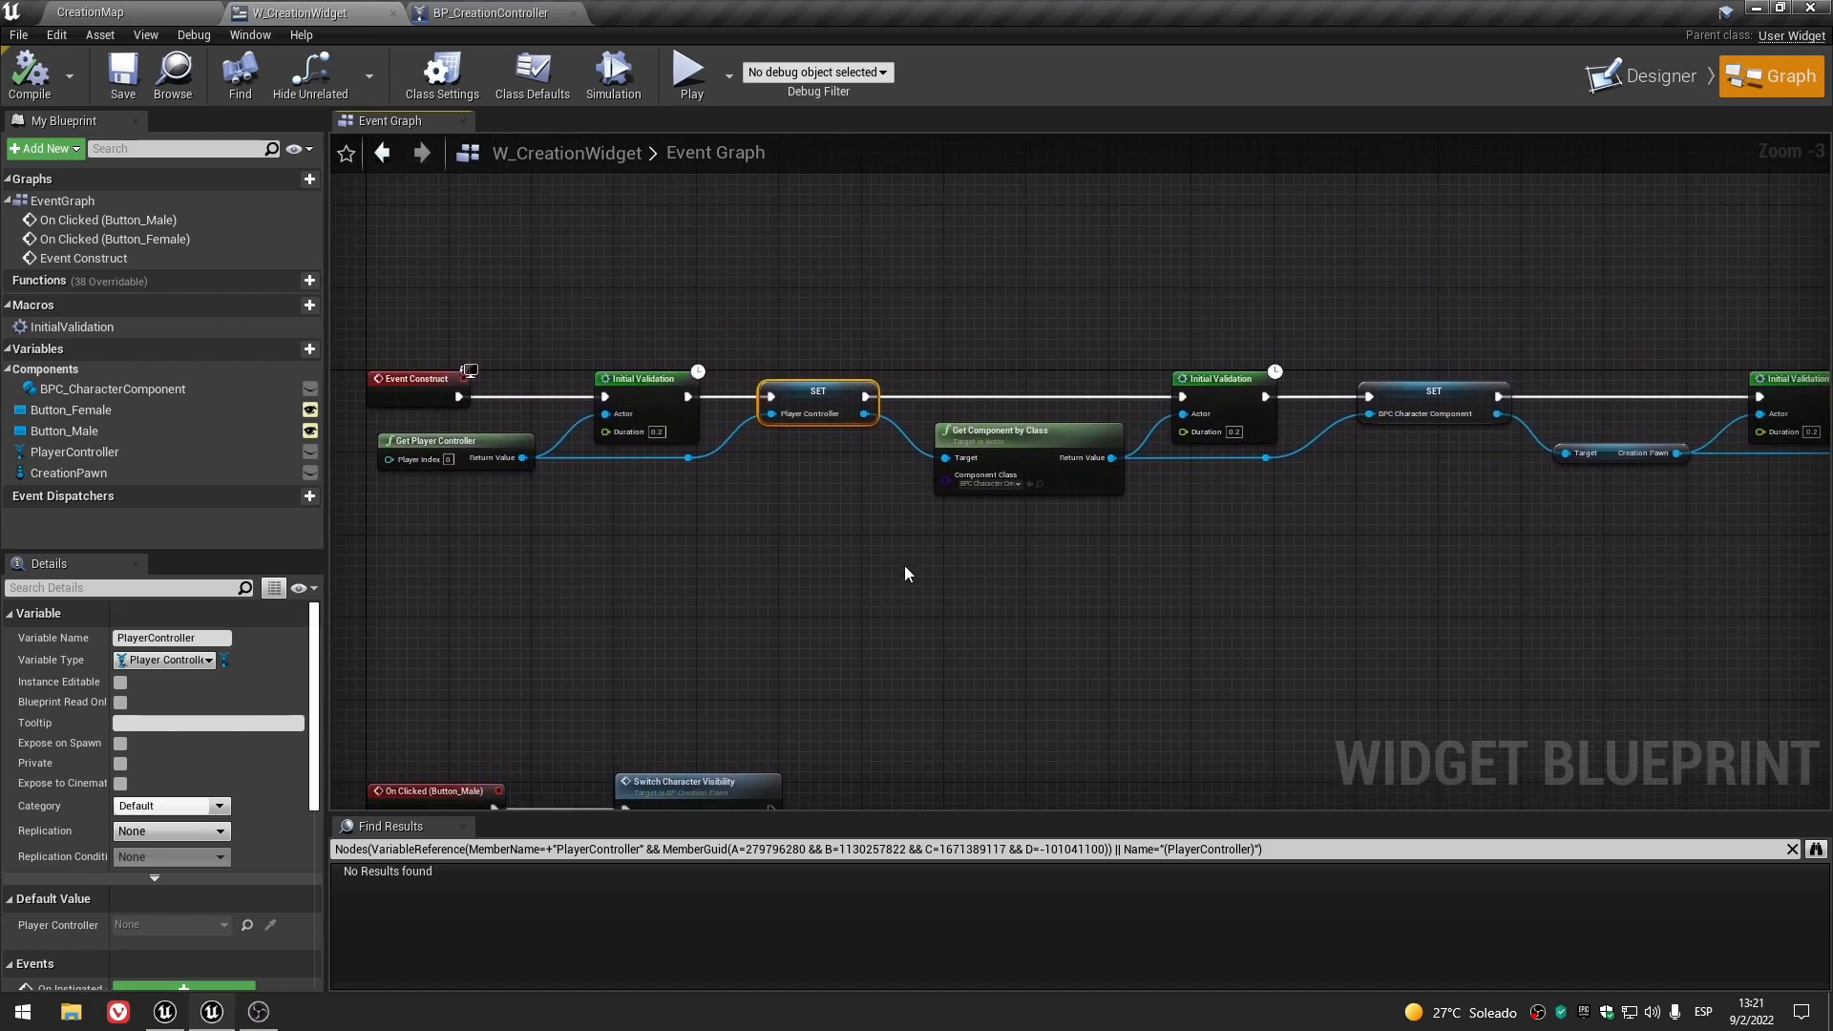
- Inspect the whole Event Construct chain from the first Initial Validation through Set Creation Pawn
left_click(765, 553)
scroll(800, 531, "down", 3)
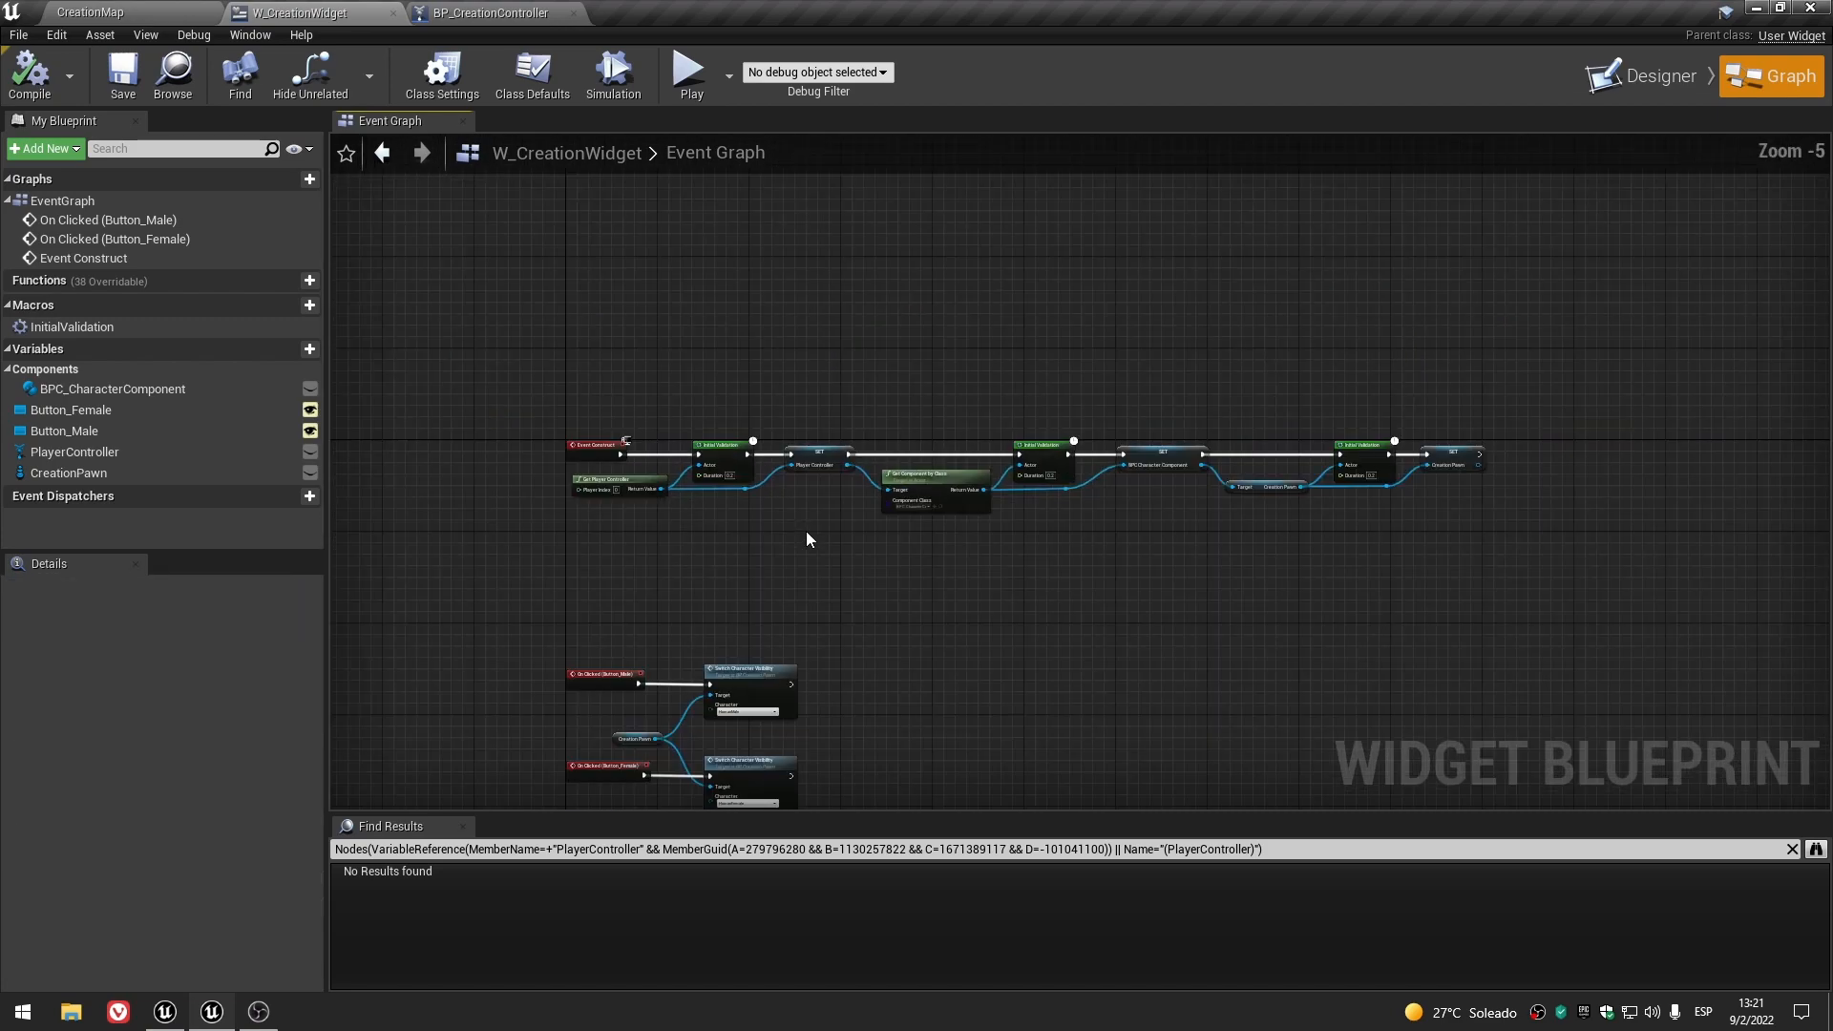
left_click_drag(1569, 580, 519, 341)
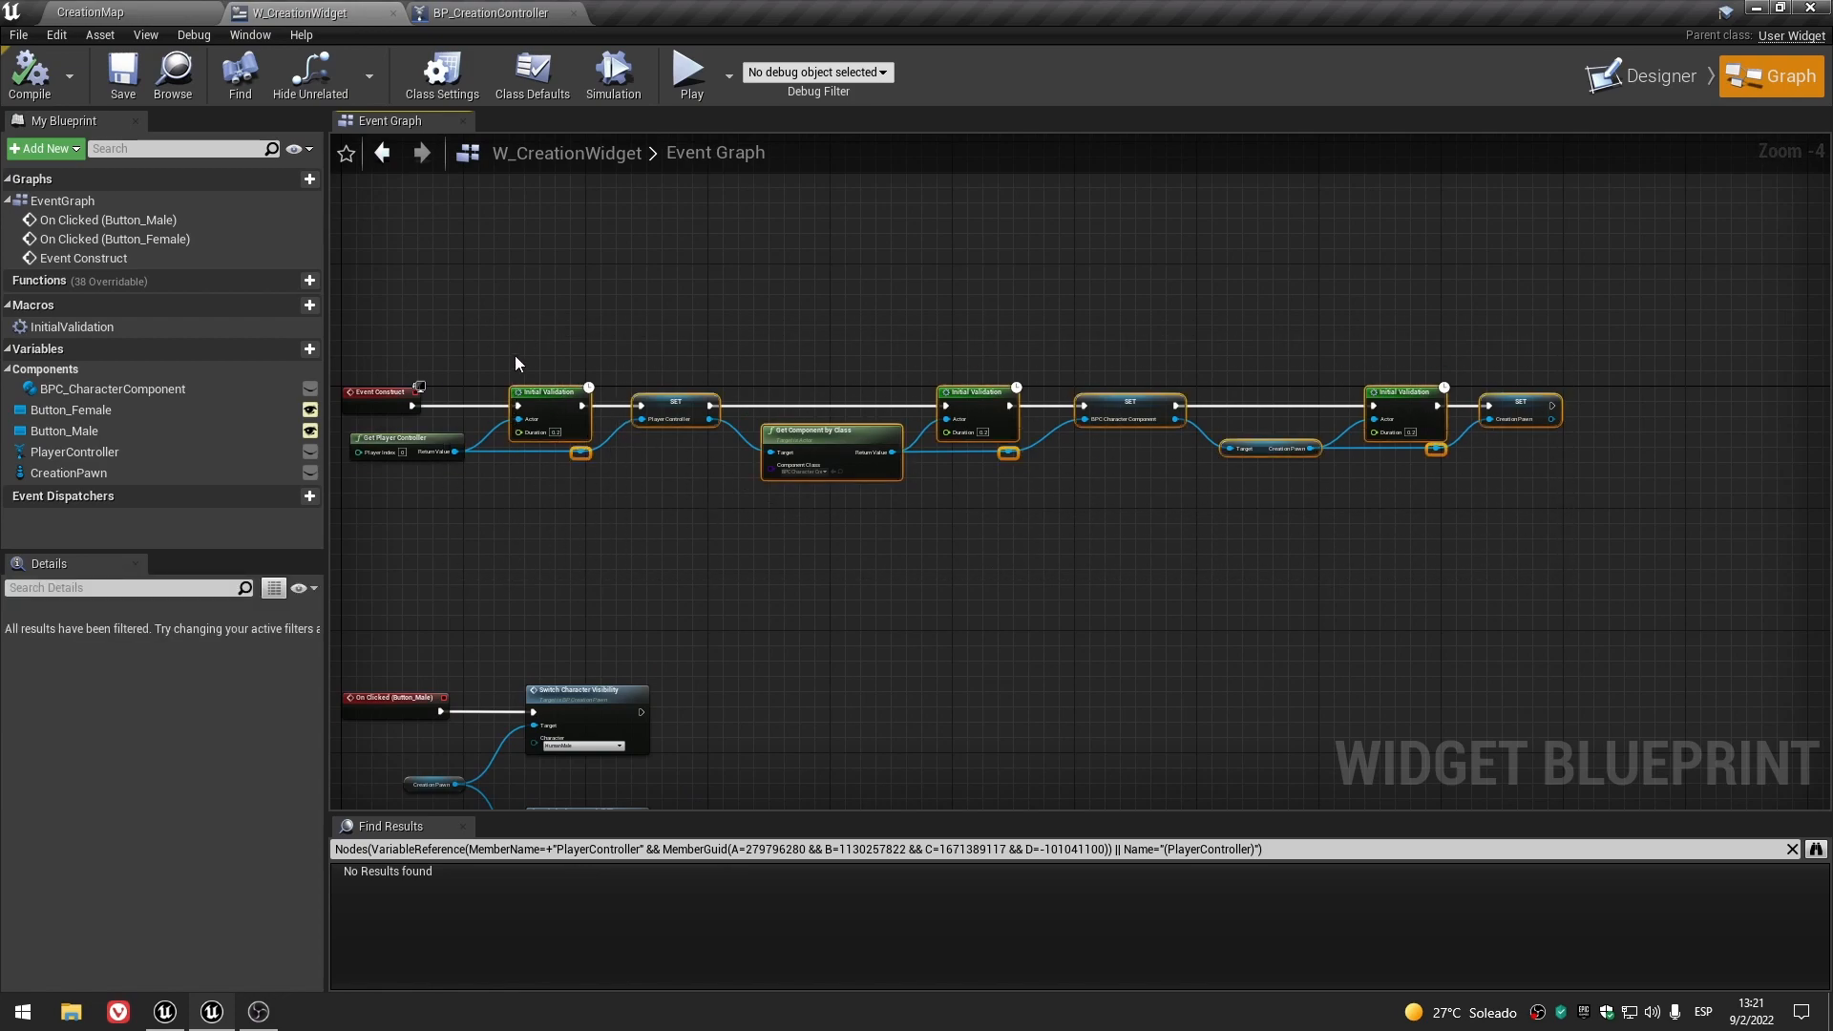
scroll(553, 358, "up", 3)
left_click(597, 412)
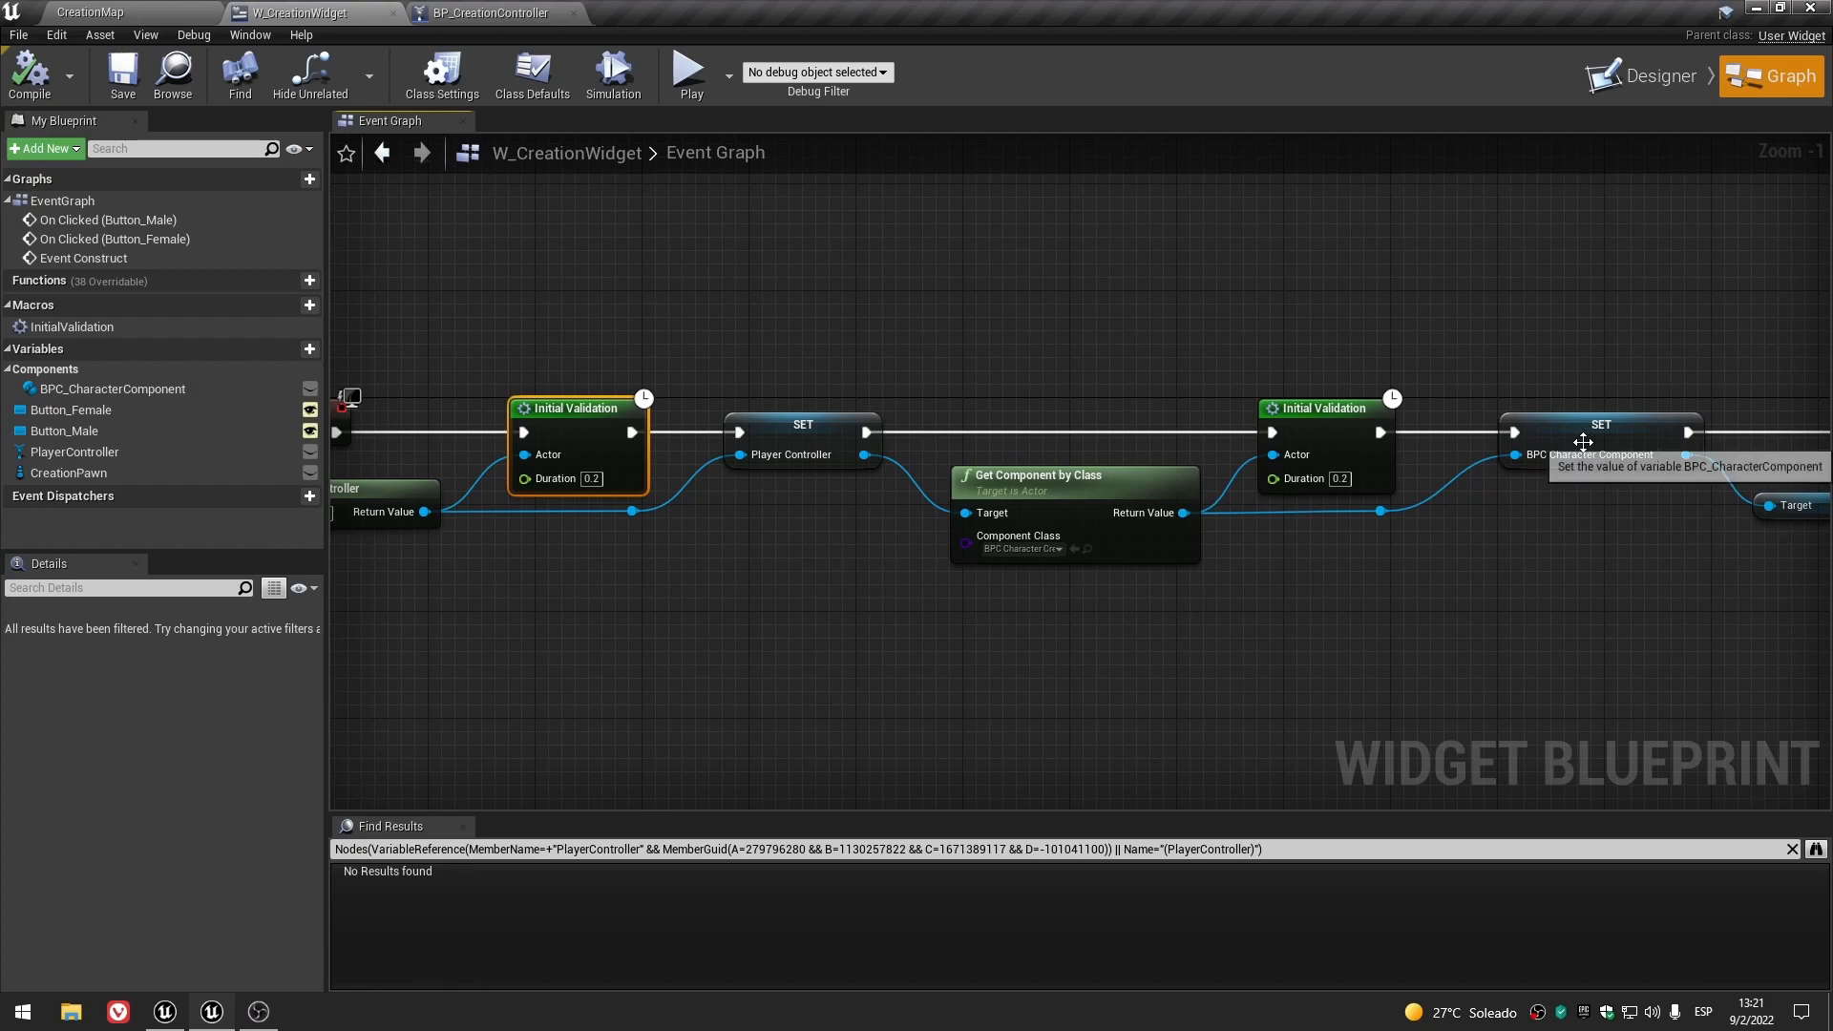
right_click_drag(1680, 344, 879, 341)
scroll(925, 342, "down", 4)
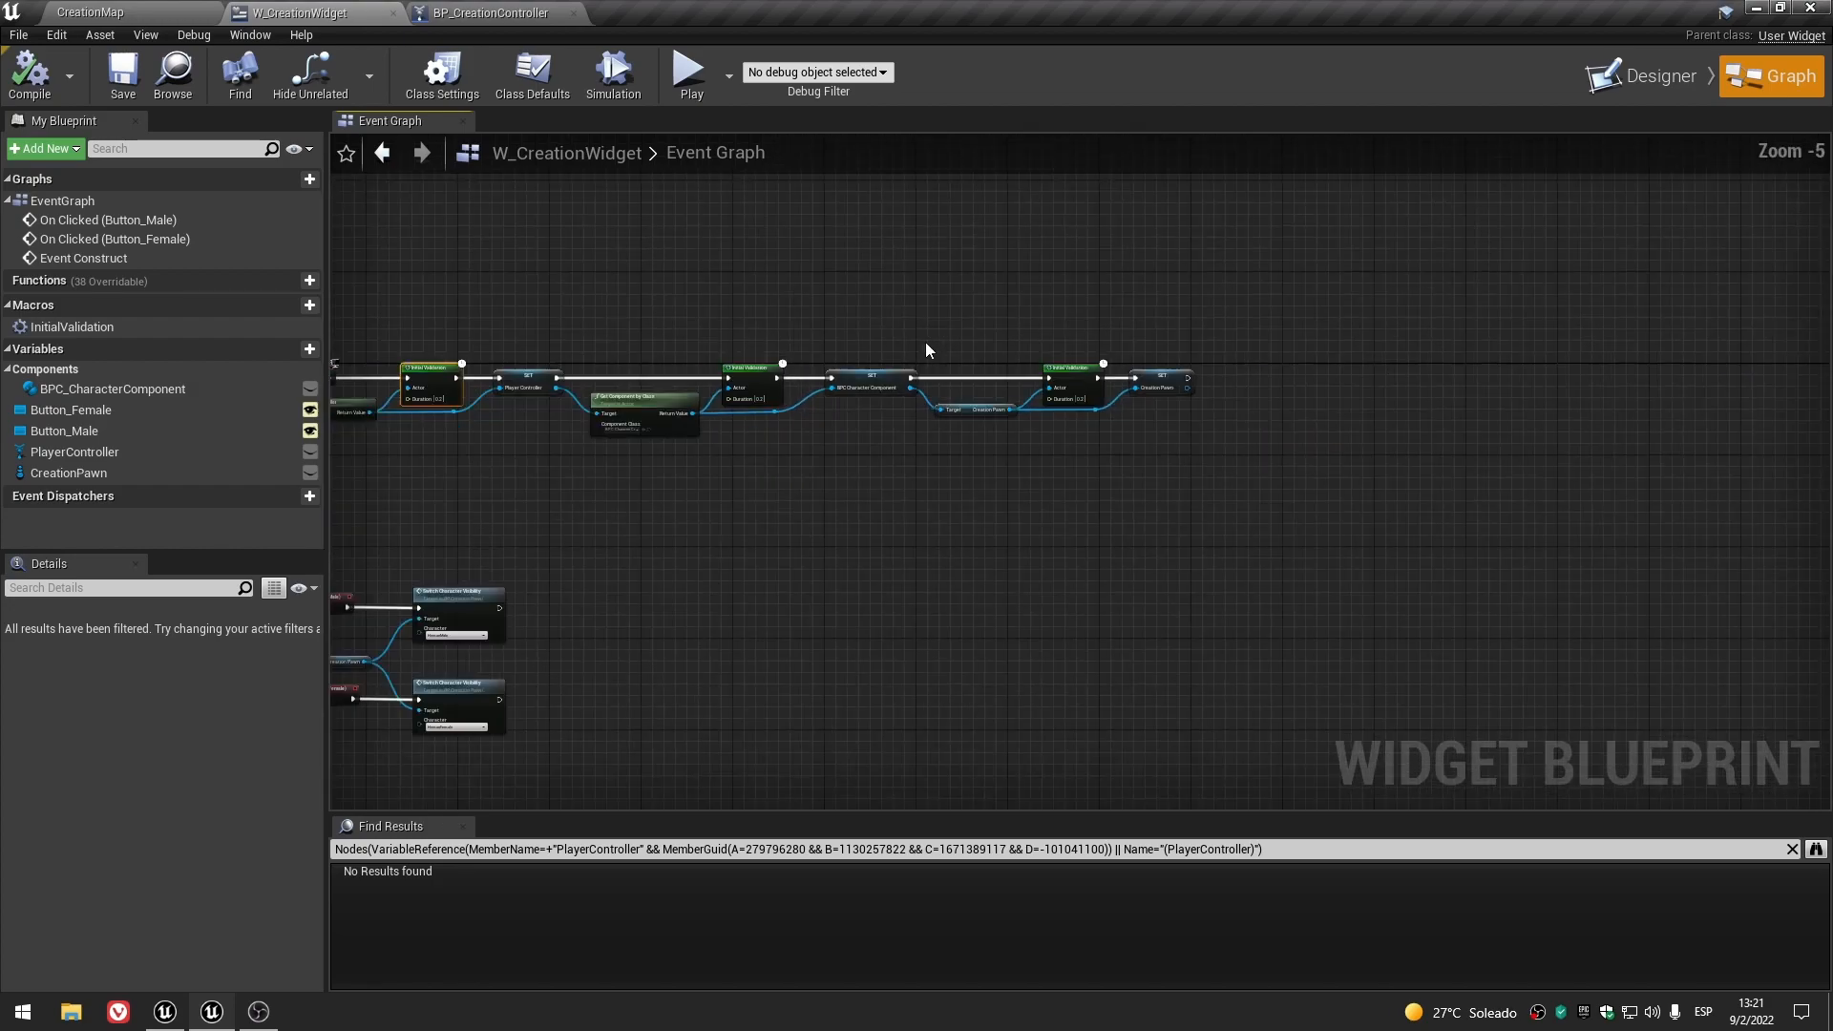
right_click_drag(767, 473, 986, 549)
scroll(1028, 499, "up", 2)
scroll(1010, 504, "down", 1)
left_click(986, 549)
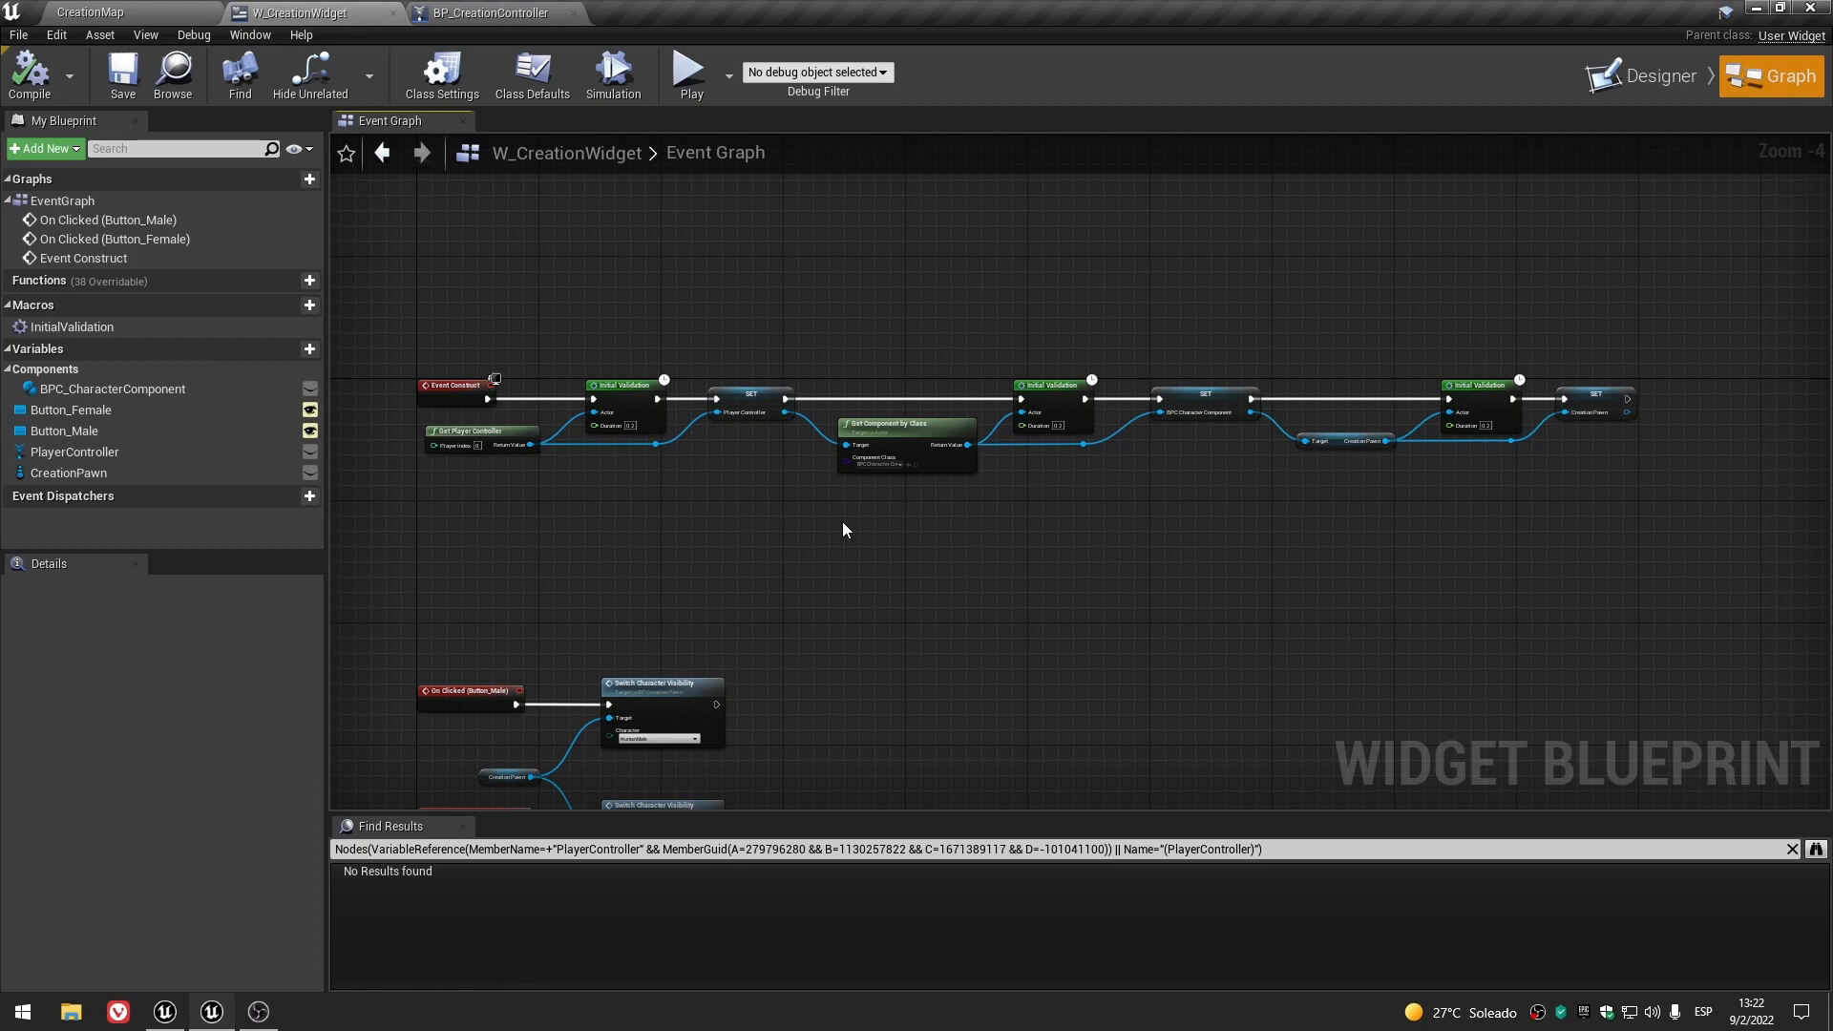
- Go through the player controller, character component and creation pawn sections of the Event Construct chain one by one
scroll(865, 525, "up", 3)
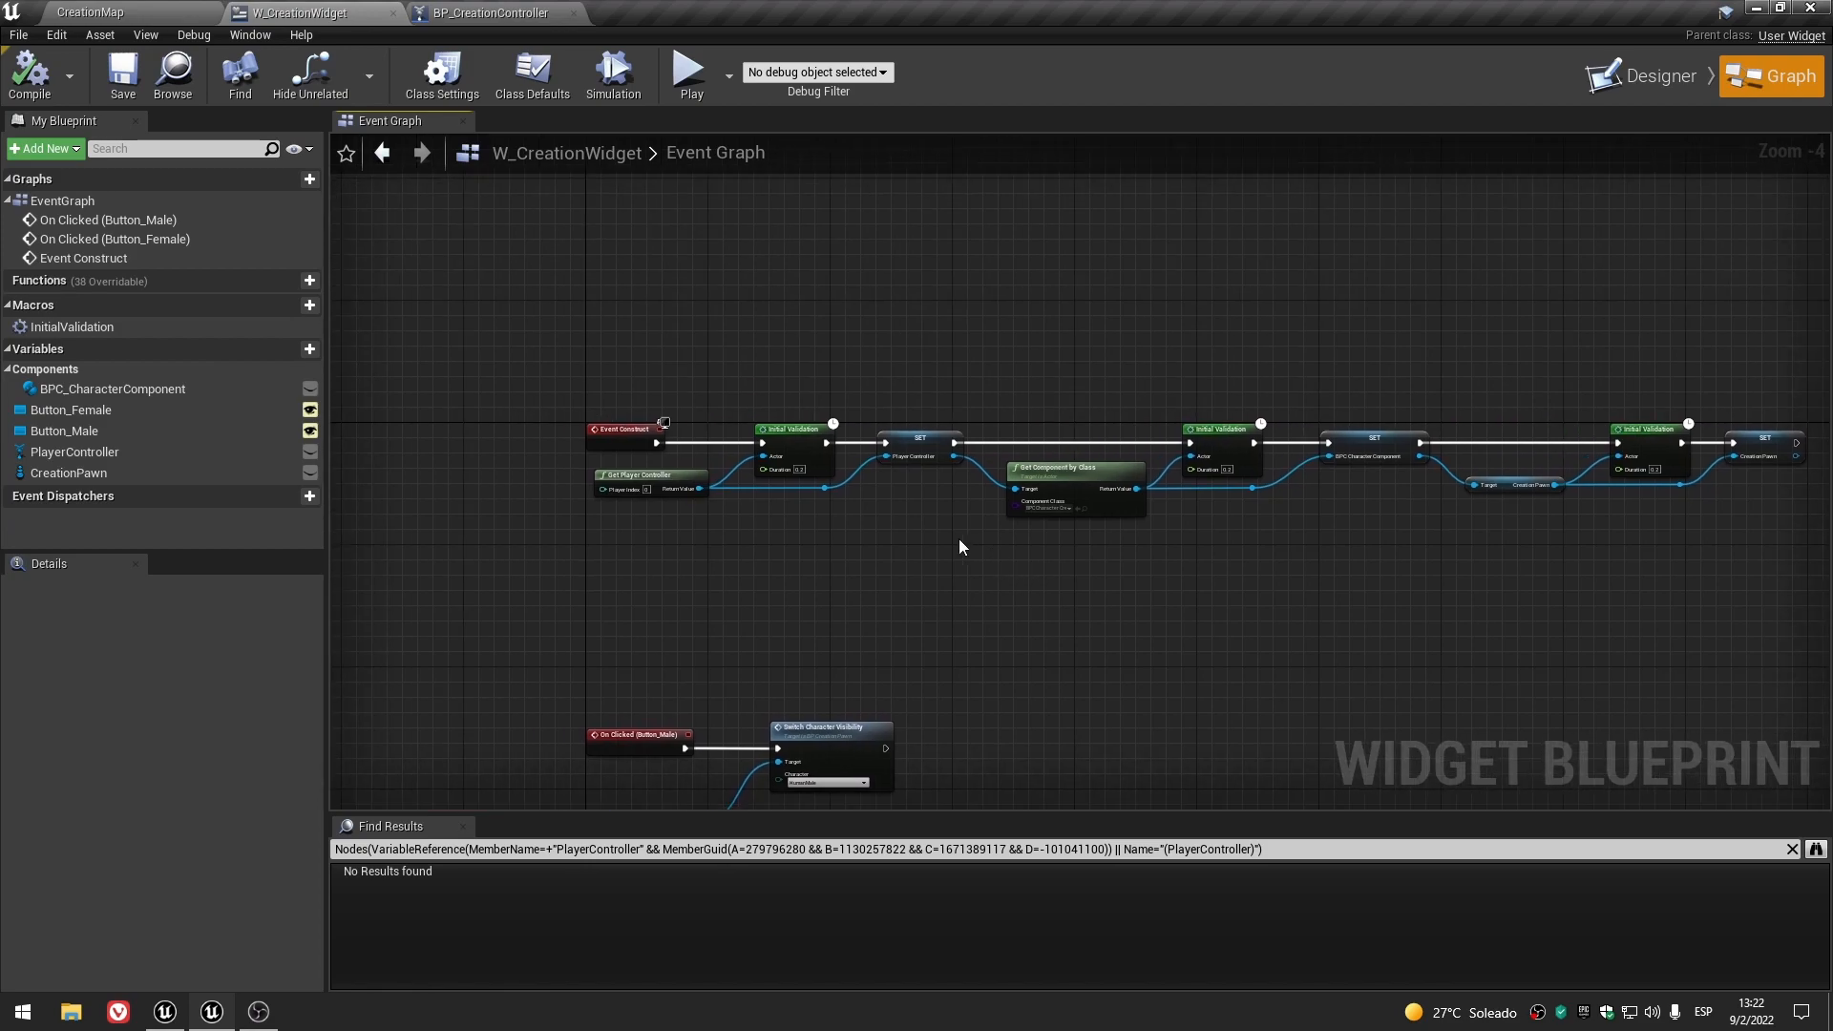
left_click_drag(512, 540, 872, 287)
left_click(1399, 616)
right_click_drag(1269, 618, 748, 608)
left_click_drag(747, 608, 1123, 311)
right_click_drag(1487, 588, 1035, 586)
left_click_drag(1034, 587, 1256, 378)
scroll(1067, 510, "down", 4)
right_click_drag(914, 536, 1337, 462)
left_click(1336, 463)
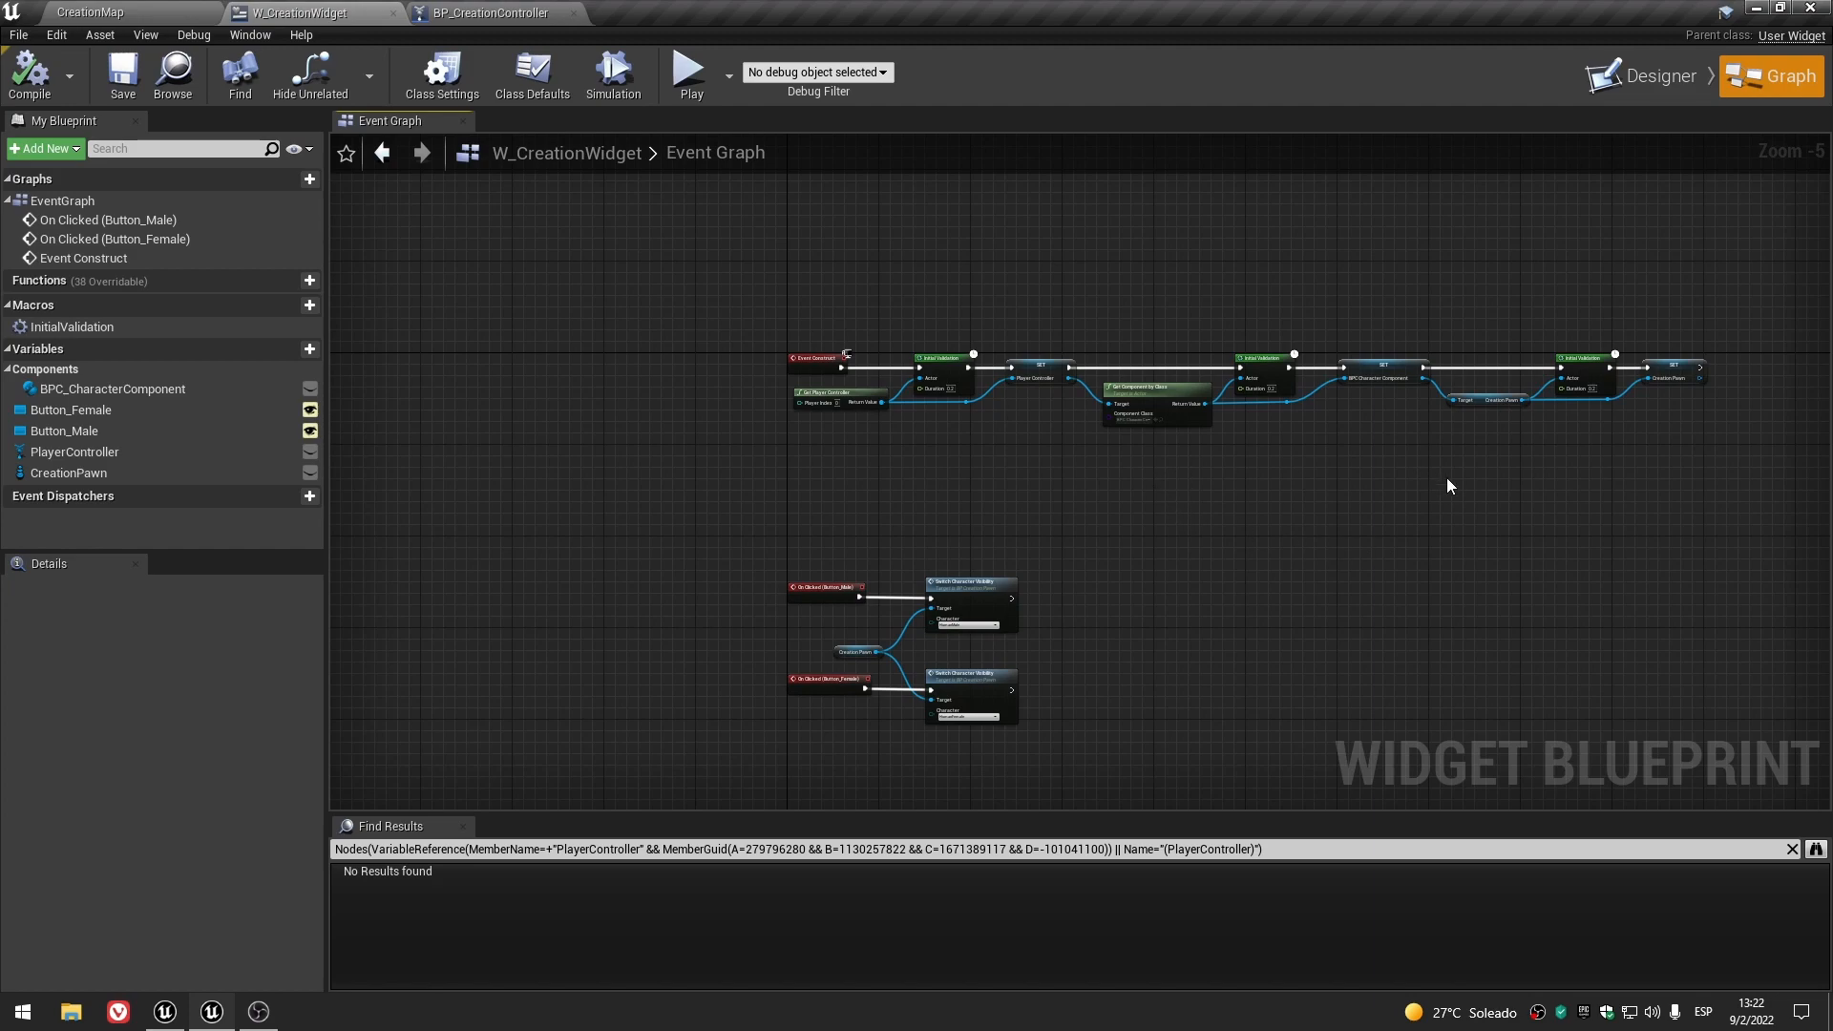
- Add a Boolean variable named bAreAllValidated to W_CreationWidget and compile and save the blueprint
scroll(1446, 478, "up", 1)
right_click_drag(1446, 478, 634, 523)
scroll(987, 473, "up", 3)
right_click_drag(1060, 455, 929, 527)
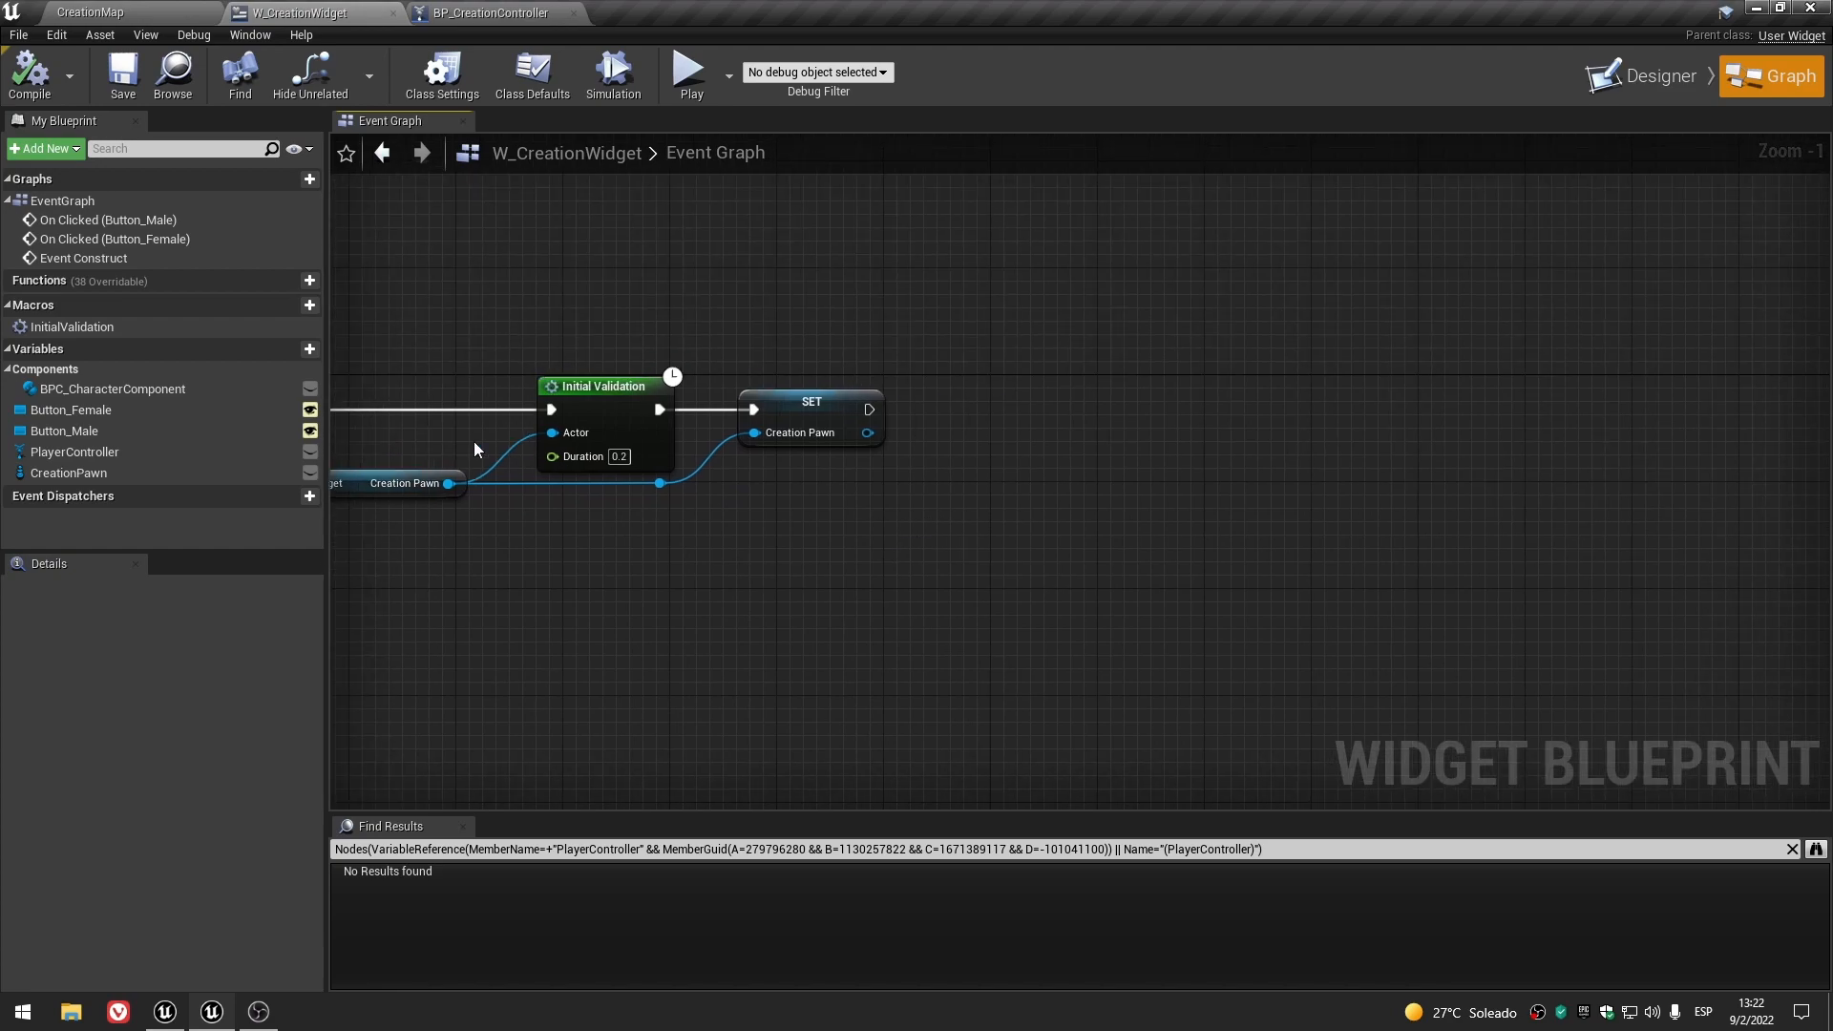
left_click(302, 353)
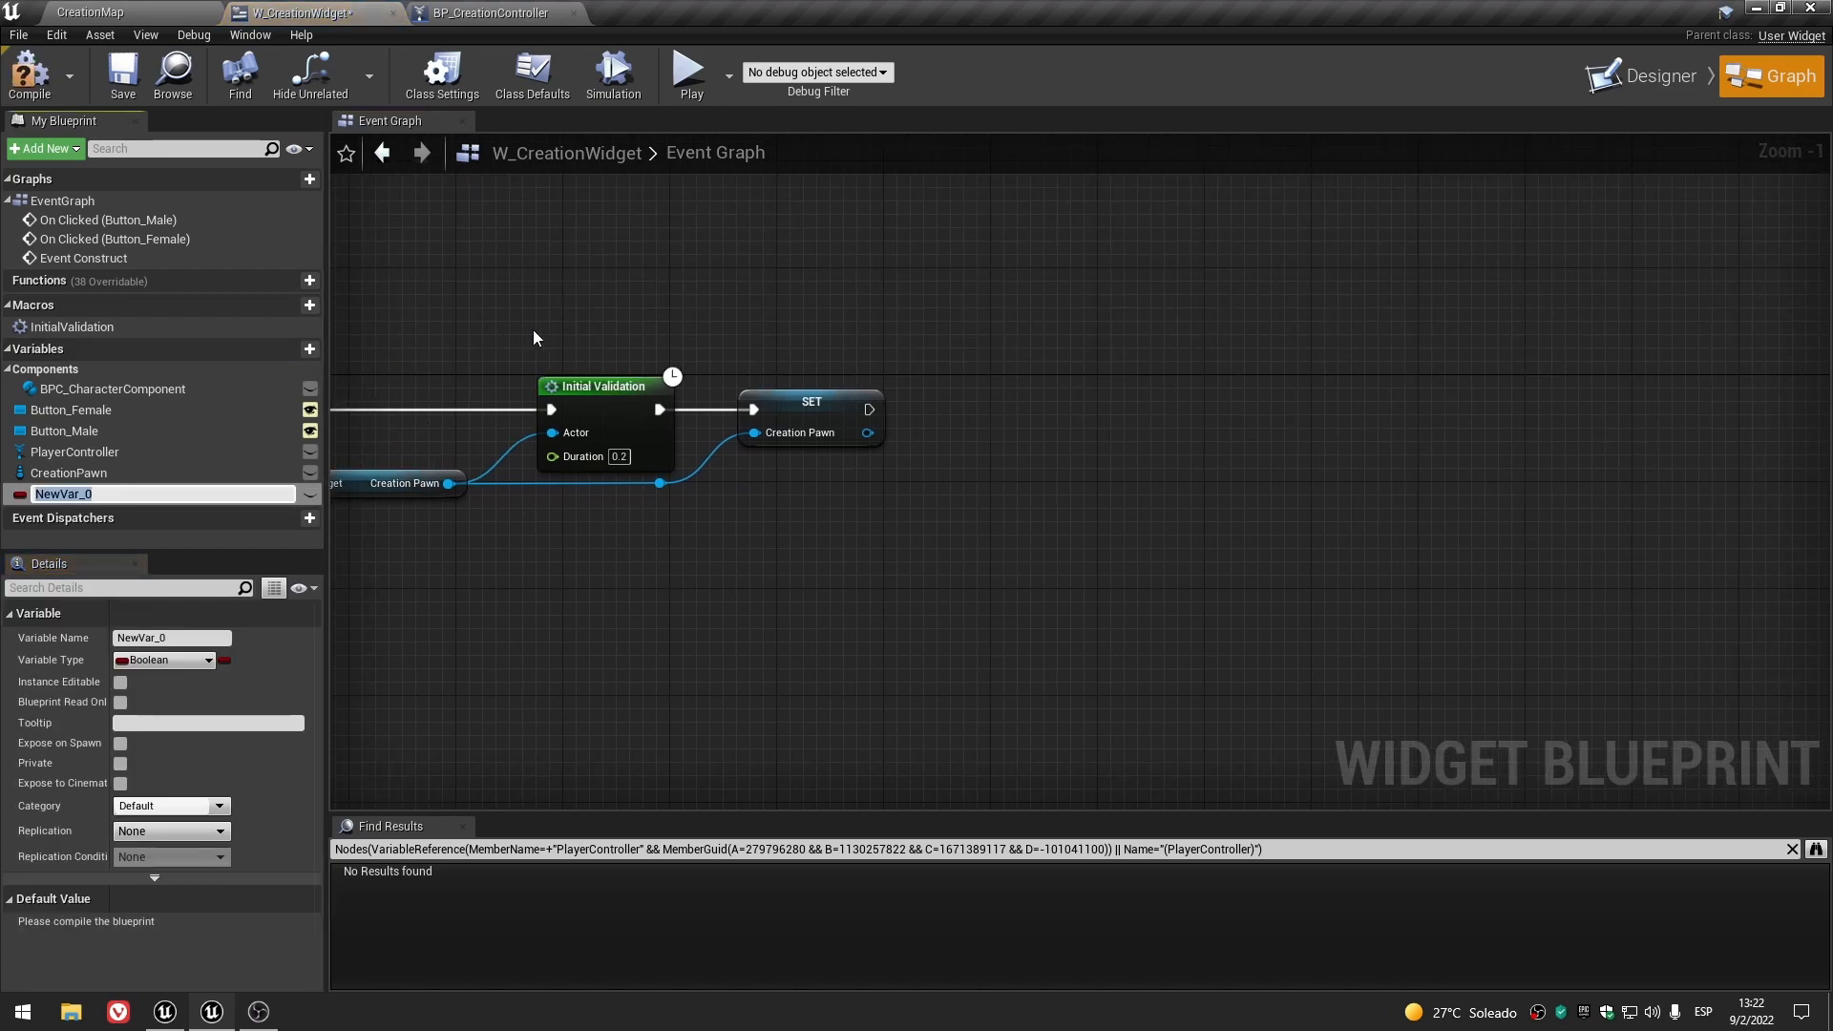
left_click(190, 637)
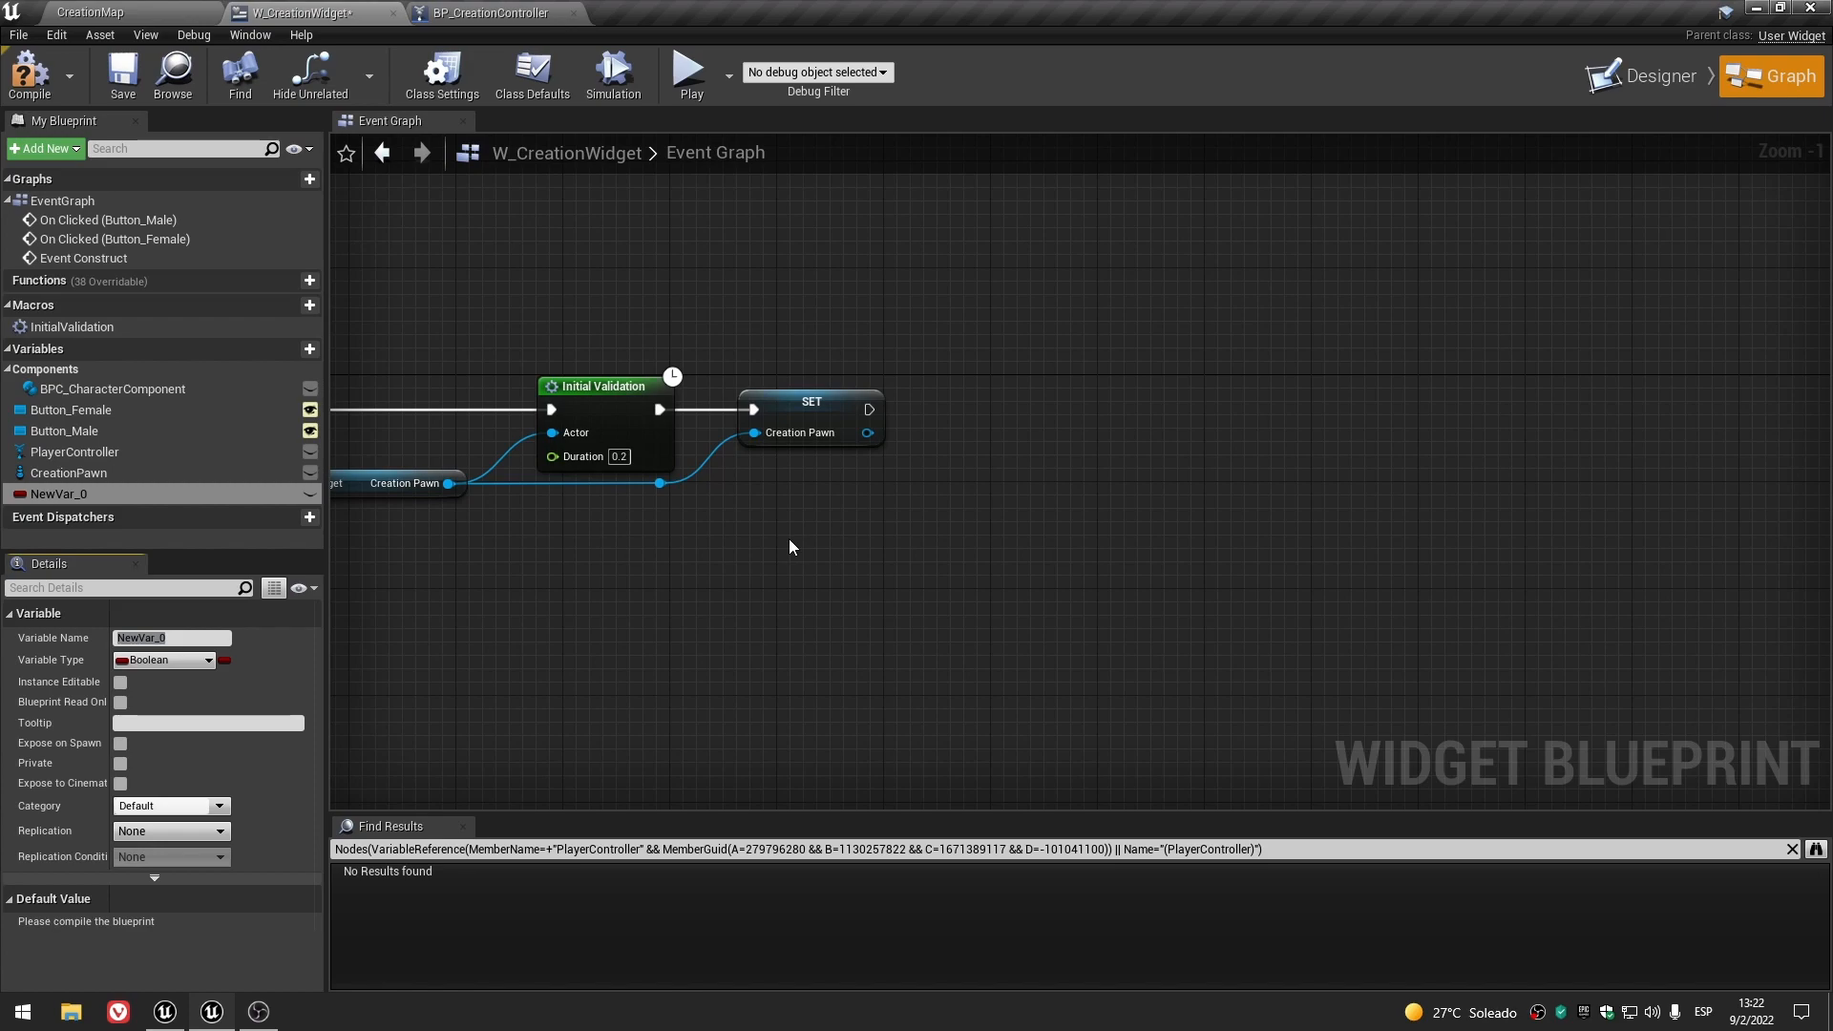
left_click(173, 637)
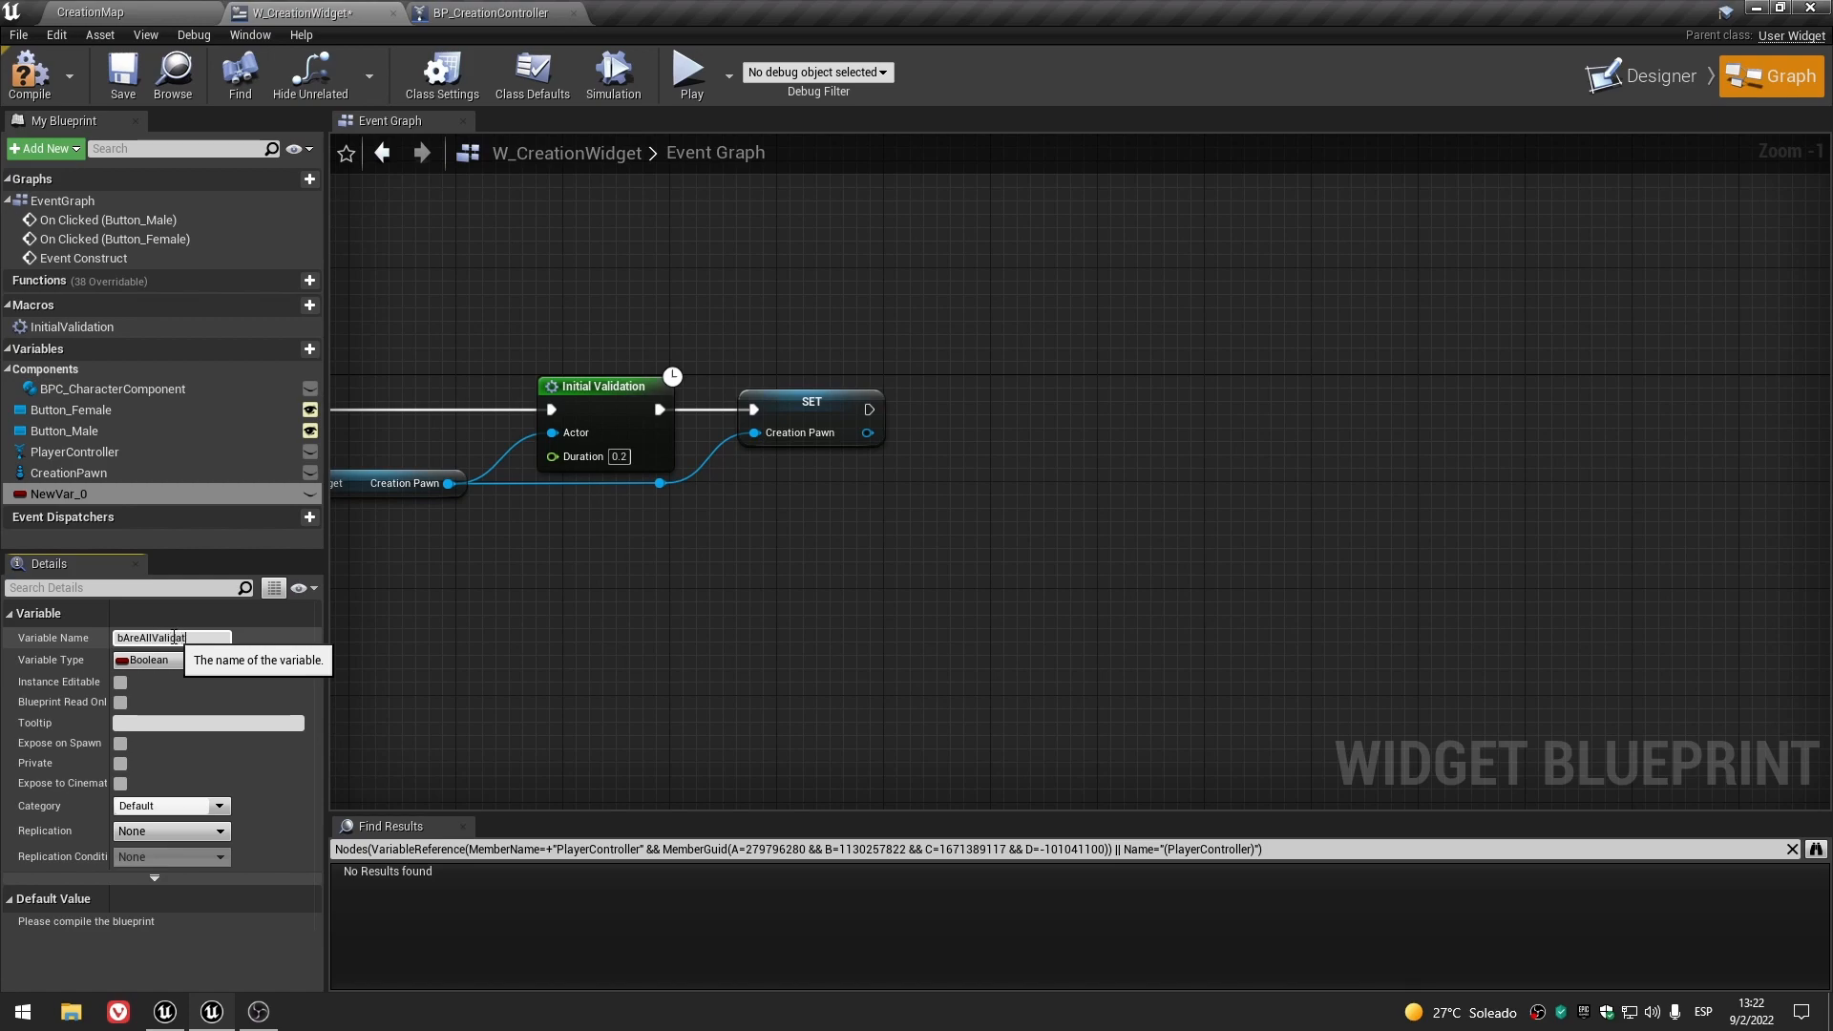
key("Return")
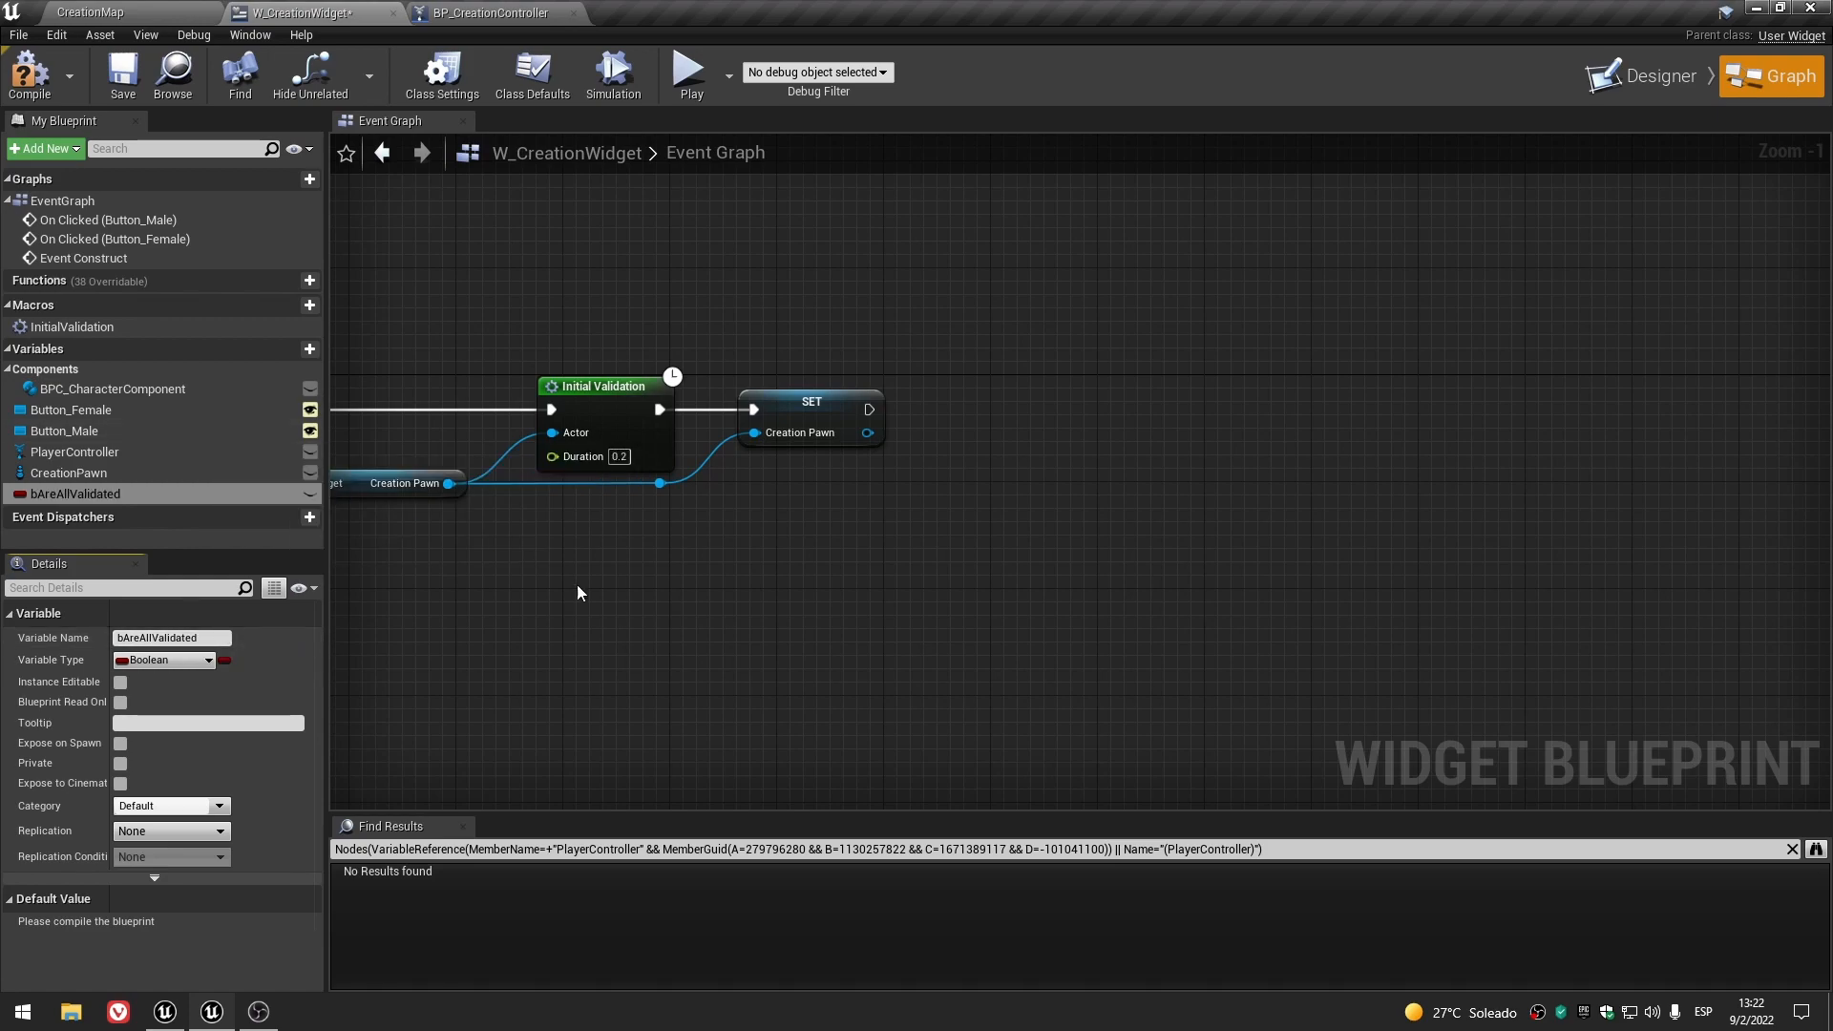
left_click(30, 74)
left_click(122, 74)
- Place a Set Are All Validated node after Set Creation Pawn, connect its execution pin, and set it to true
left_click_drag(67, 494, 1004, 403)
left_click(1038, 440)
scroll(1023, 501, "up", 1)
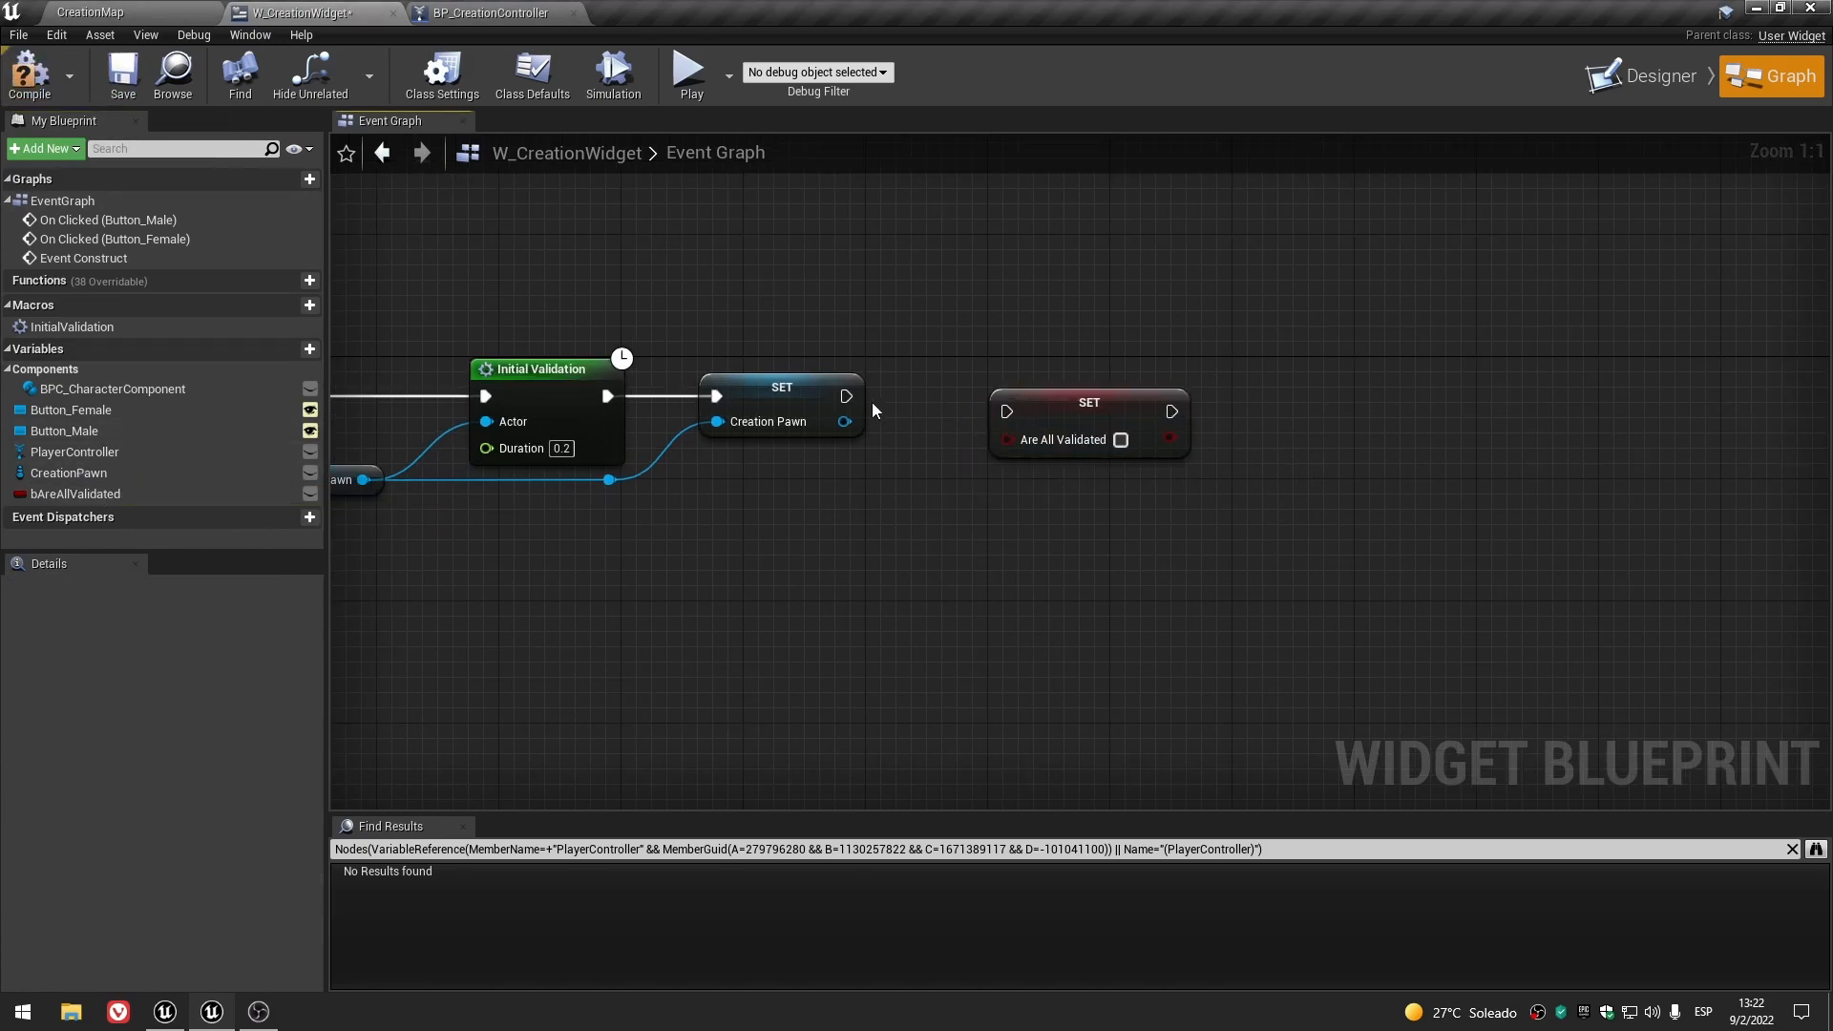
left_click_drag(846, 395, 1080, 387)
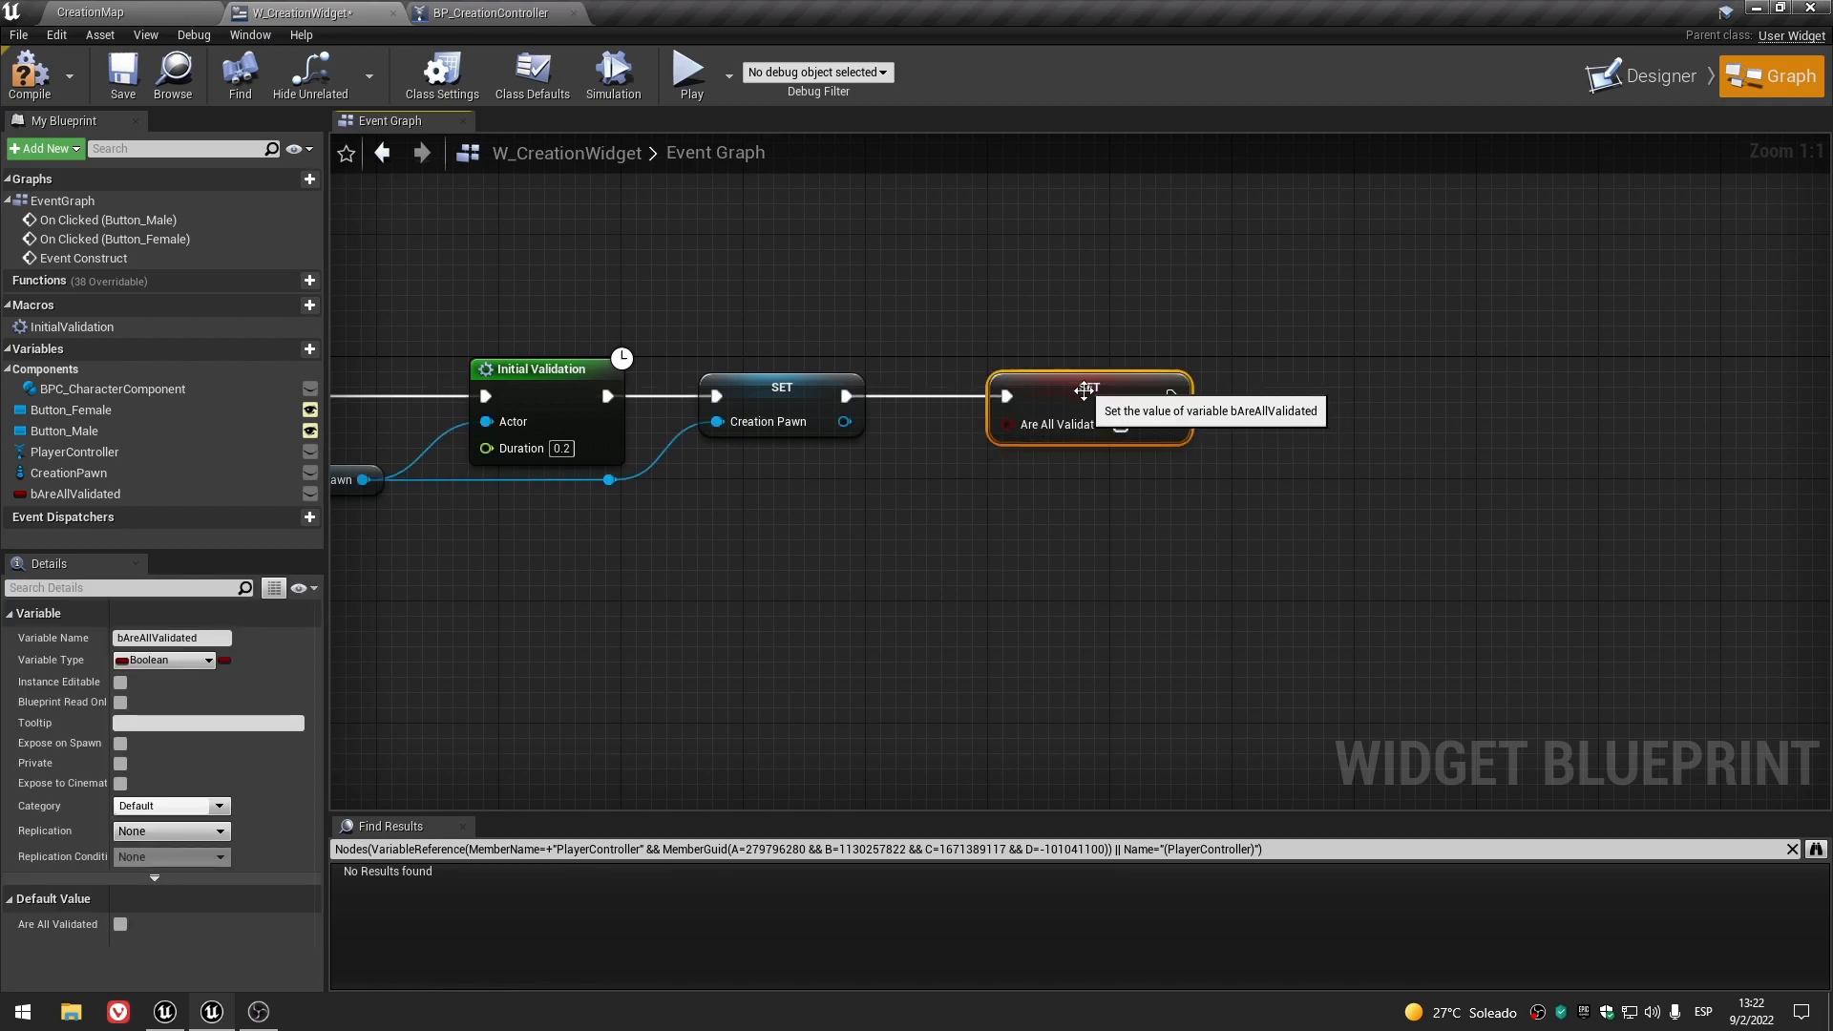
left_click(936, 557)
scroll(1178, 531, "down", 5)
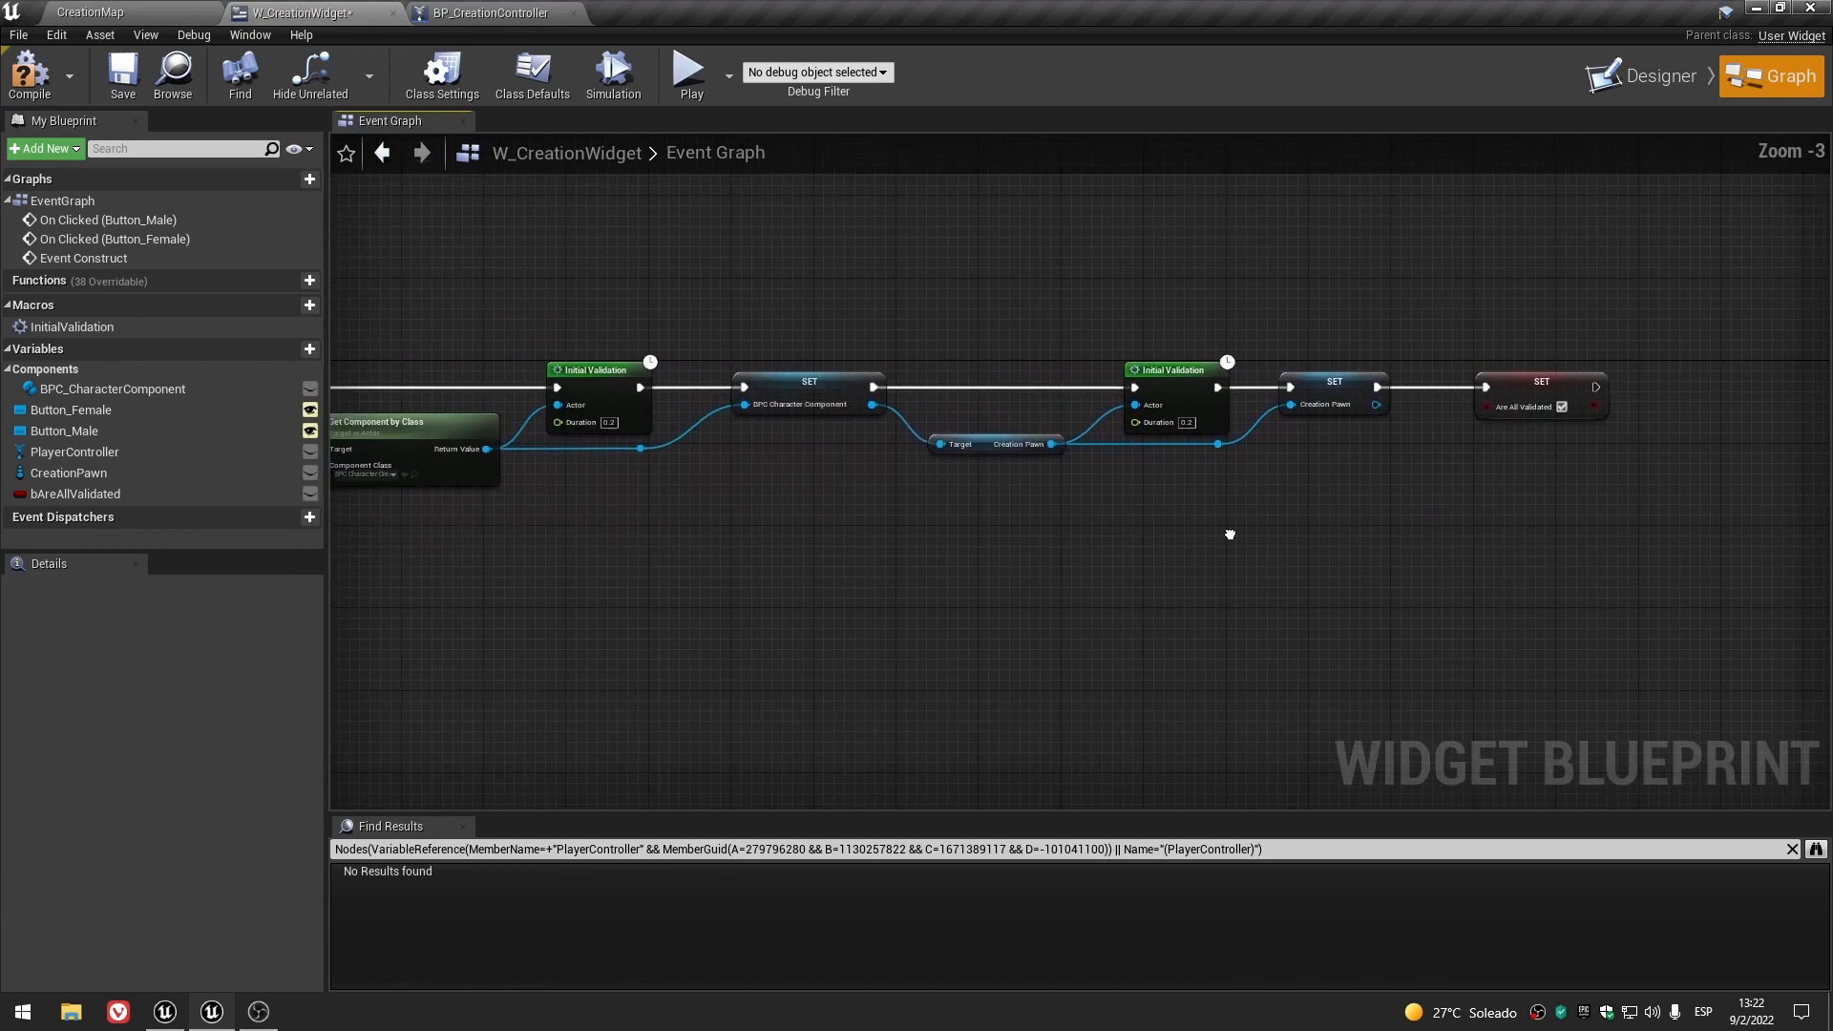
- Move the Set Are All Validated node slightly closer to Set Creation Pawn
left_click(659, 426)
left_click(969, 423)
left_click(1293, 422)
right_click_drag(1454, 500, 964, 529)
scroll(1028, 519, "up", 3)
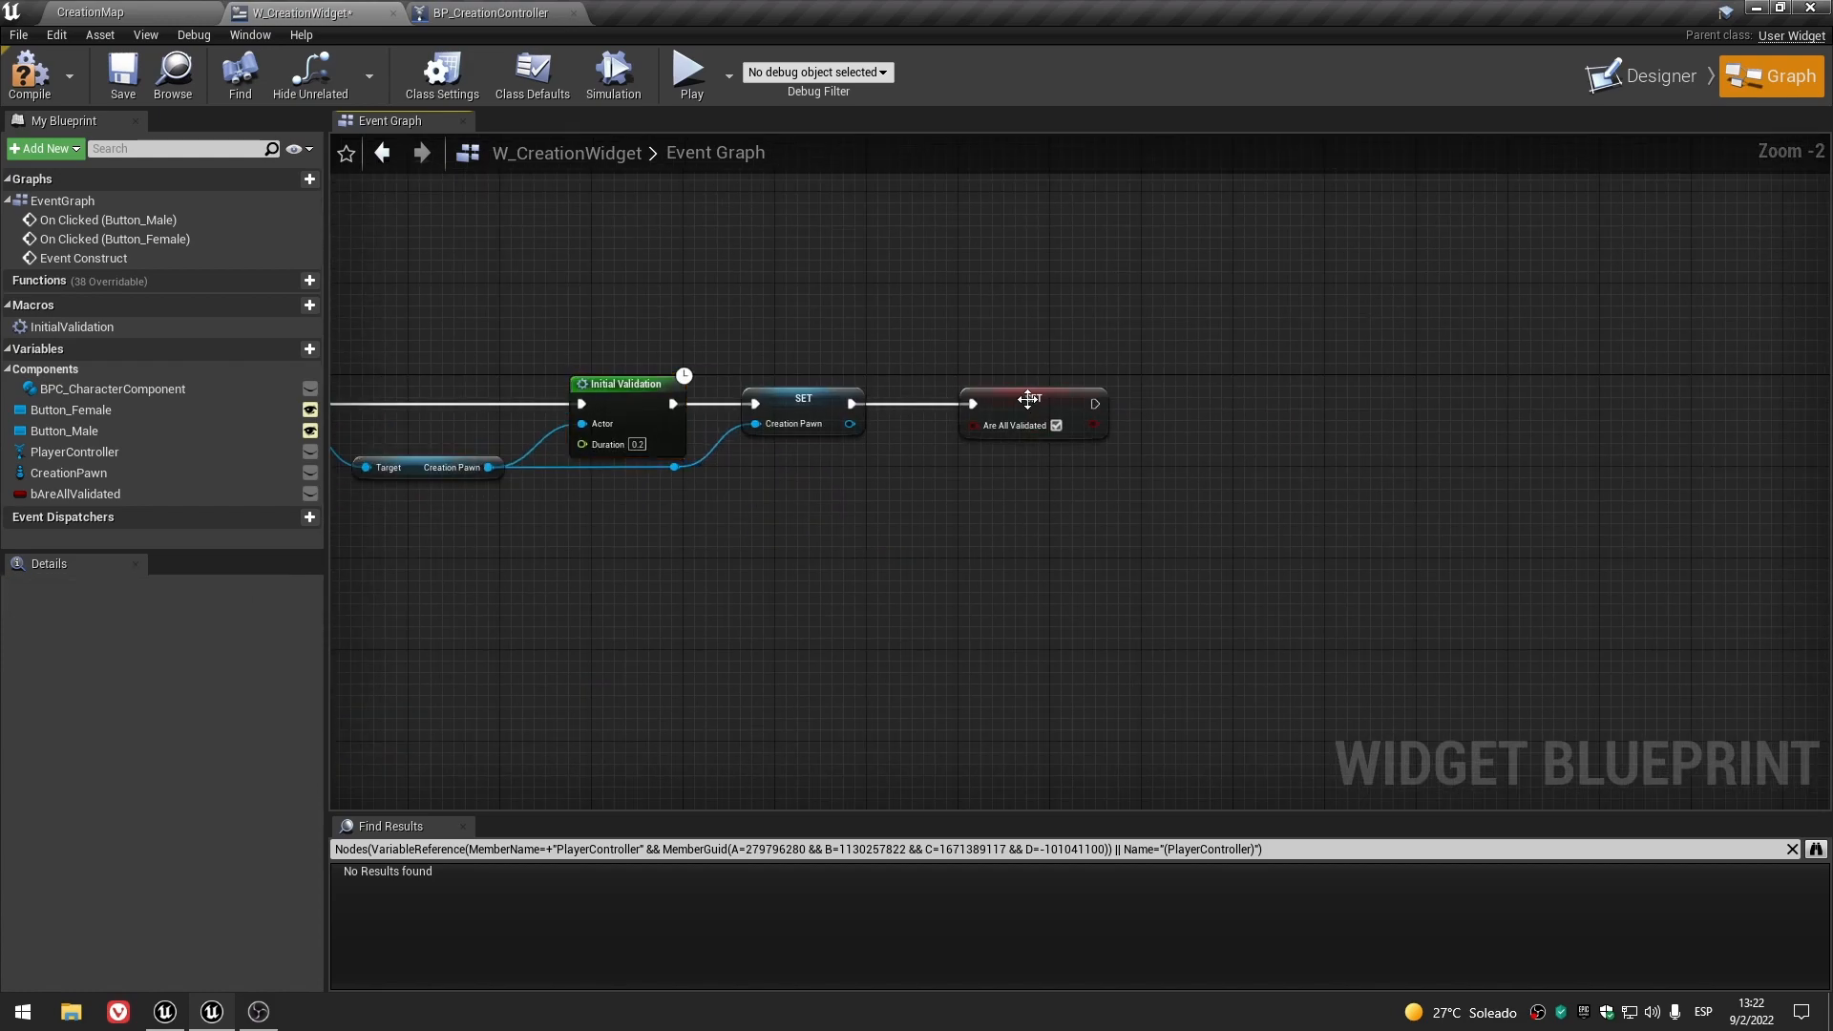
left_click(993, 400)
left_click_drag(983, 399, 1000, 401)
scroll(947, 519, "down", 2)
right_click_drag(729, 559, 901, 595)
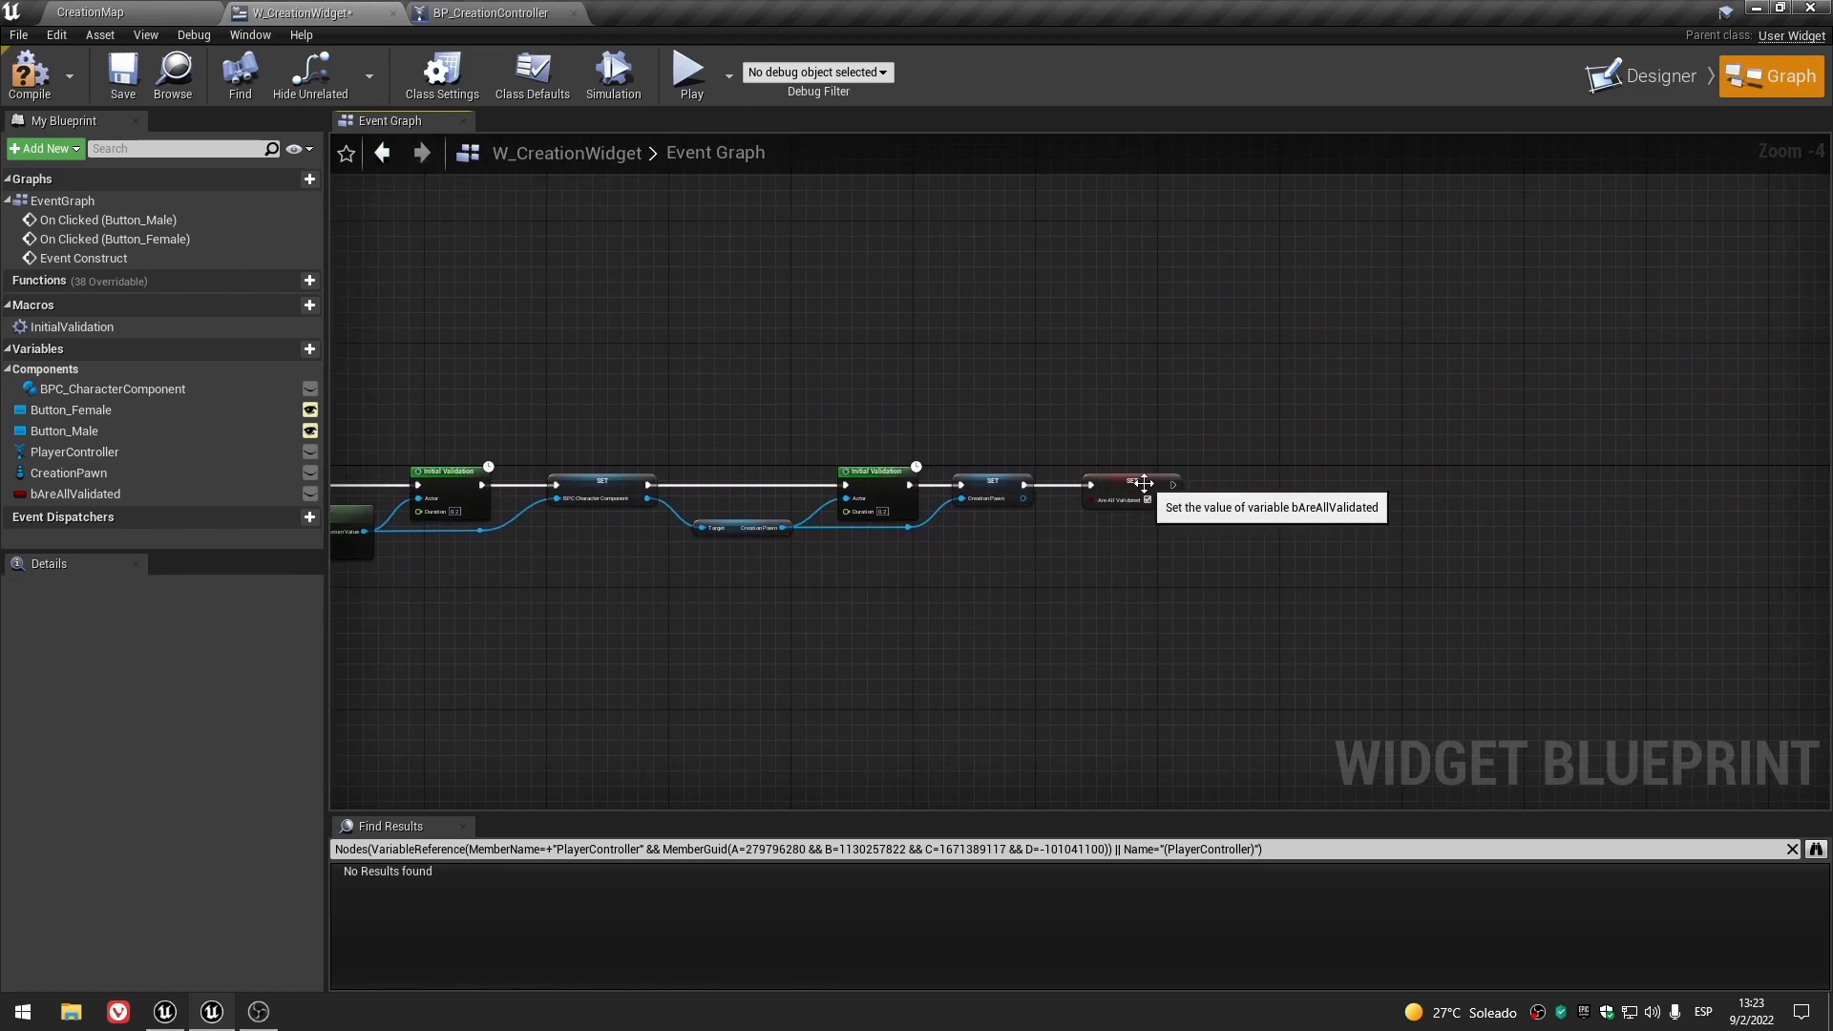
scroll(1144, 483, "up", 4)
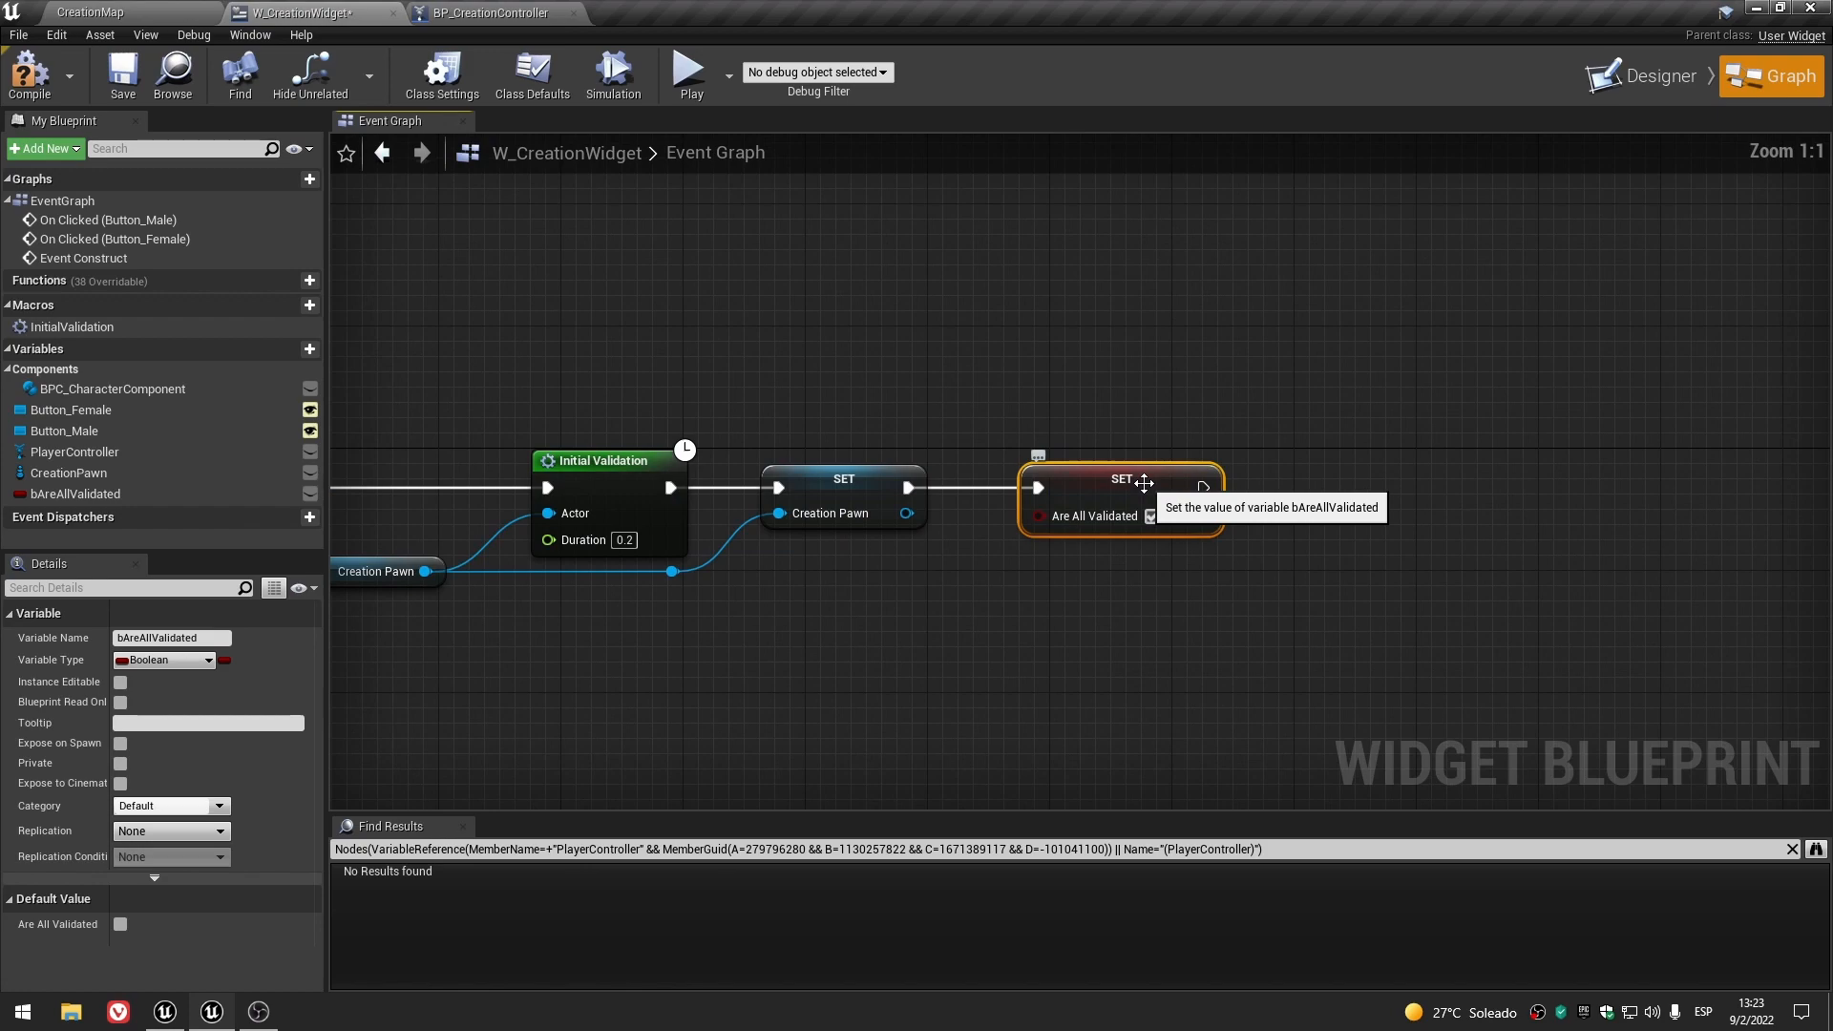
scroll(1143, 483, "down", 2)
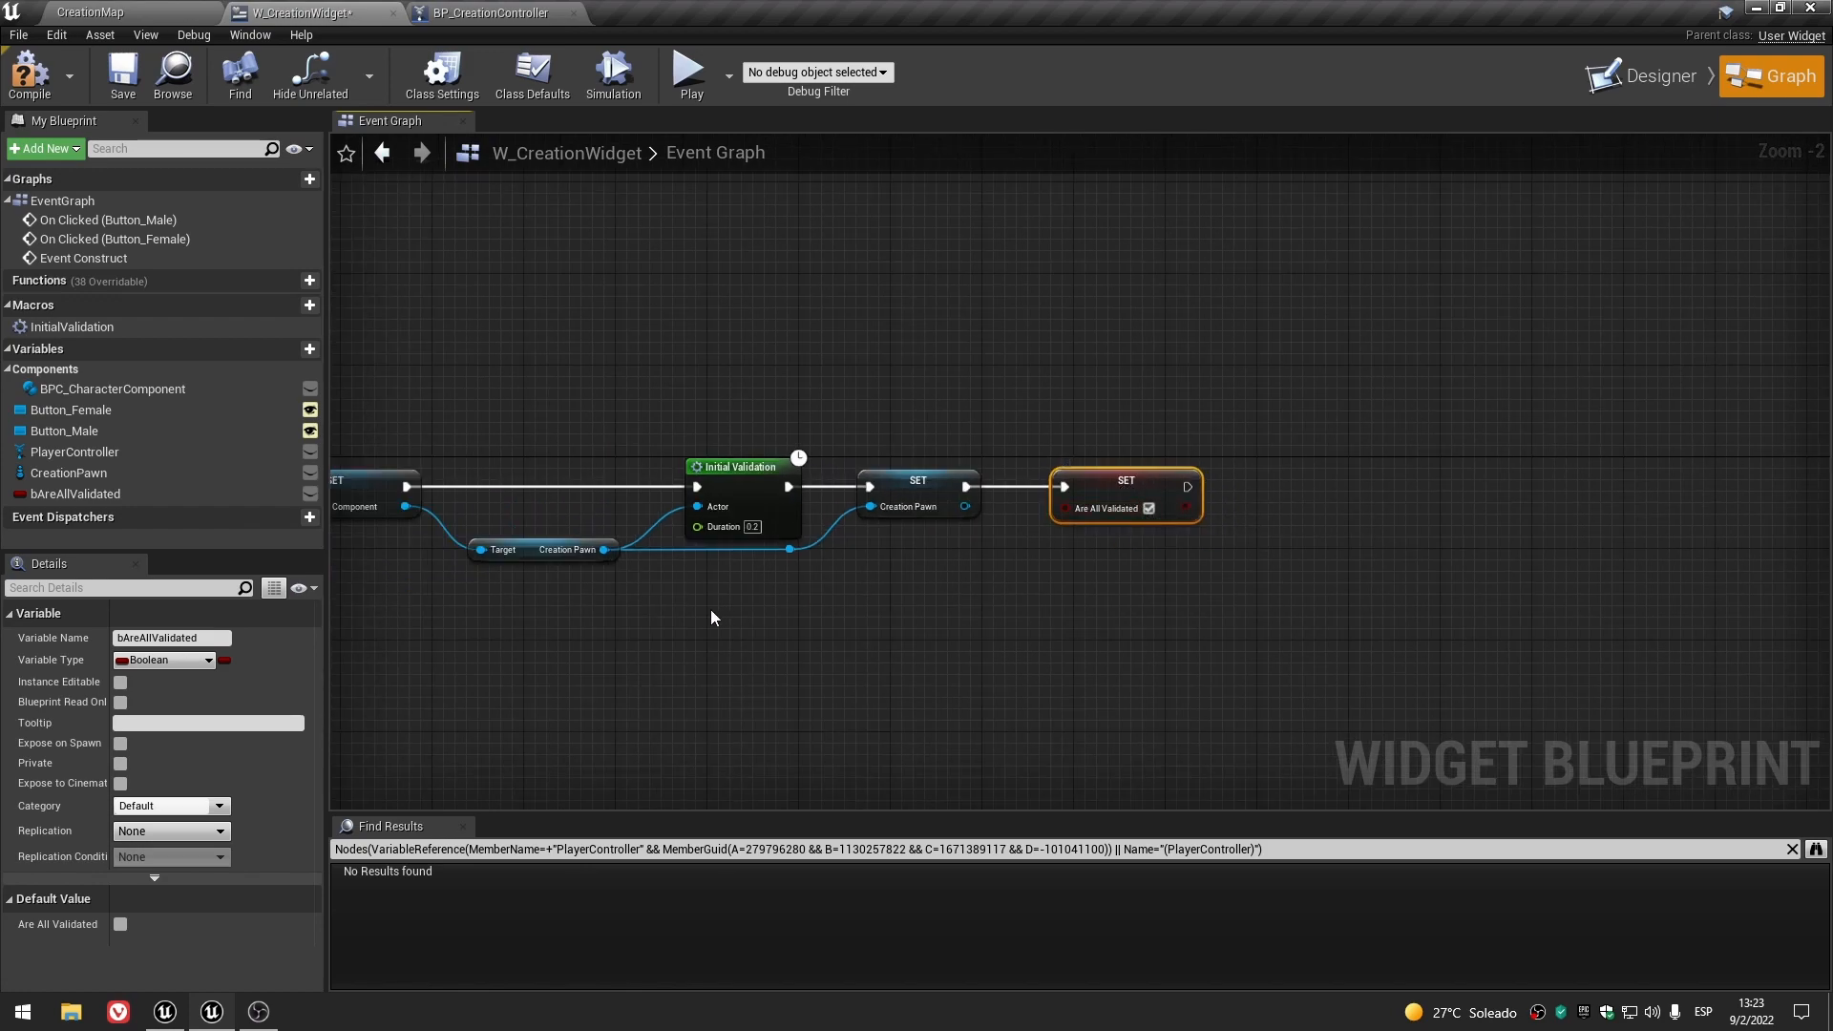
- In the InitialValidation macro, insert a Set Are All Validated node set to false between Is Not Valid and Delay, straightening its incoming connection
right_click_drag(440, 599, 1194, 514)
scroll(1194, 513, "down", 2)
scroll(611, 465, "up", 2)
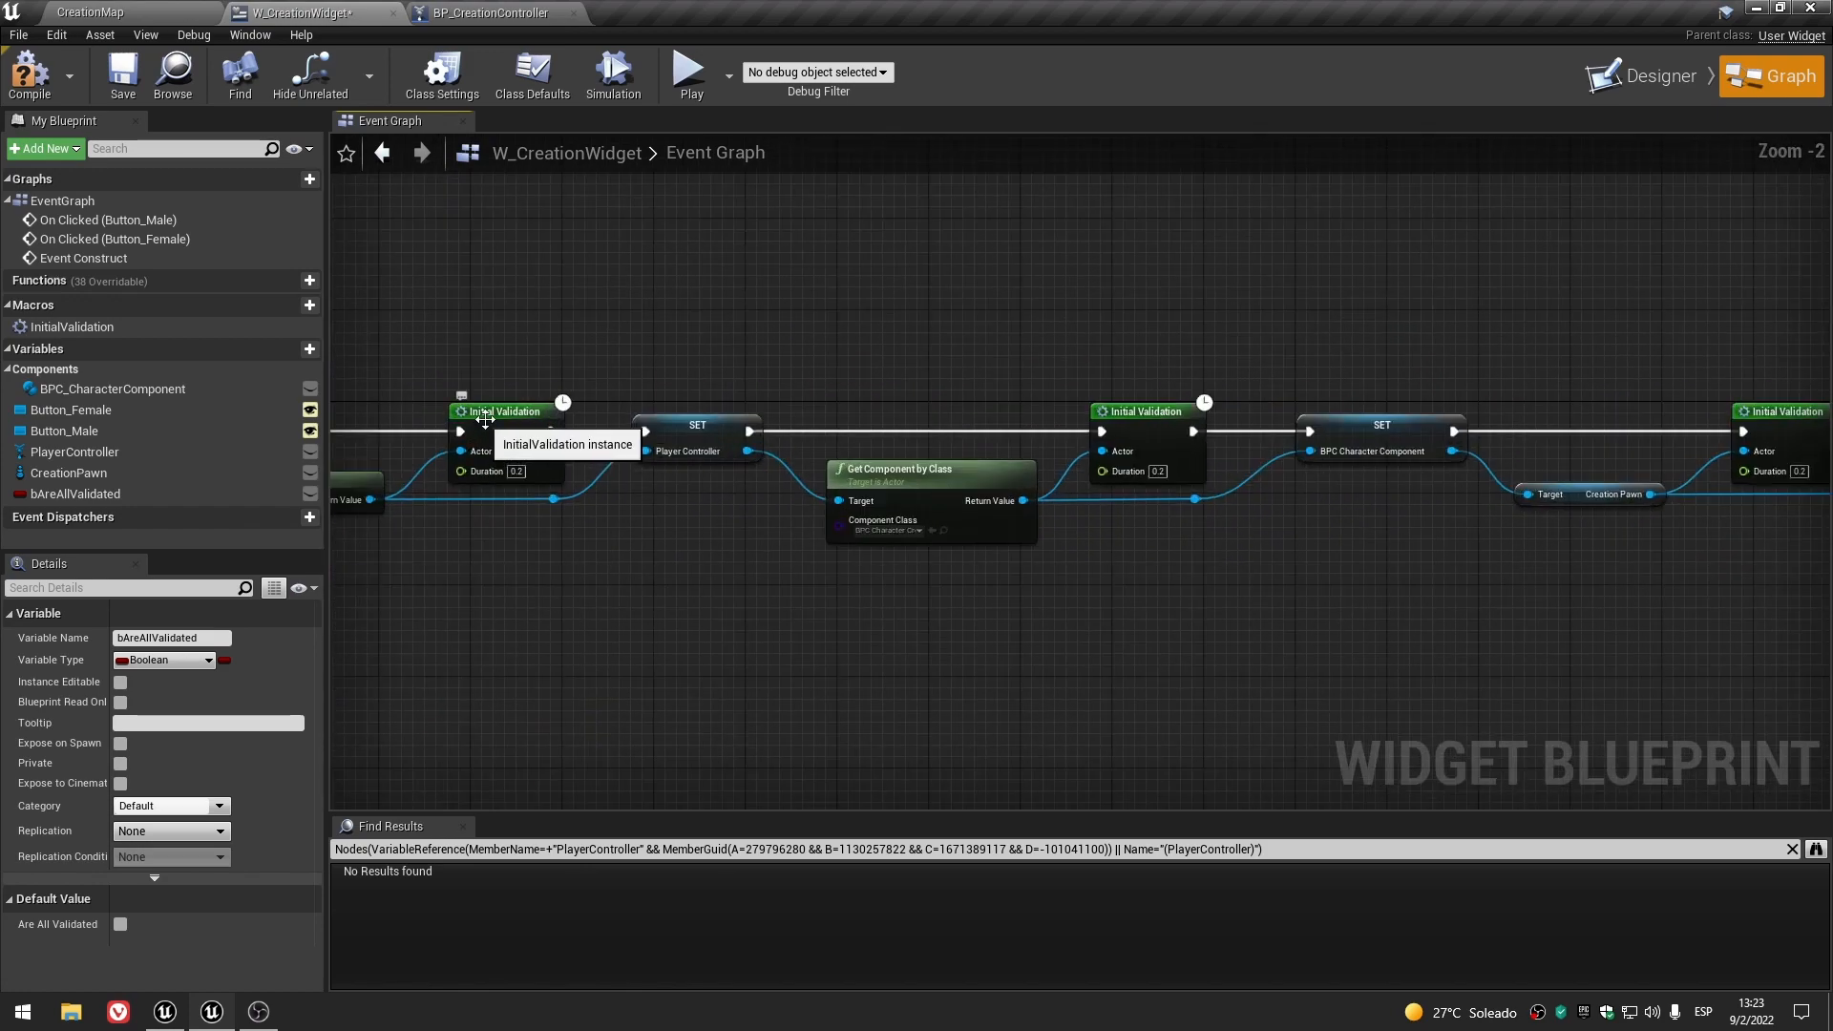
double_click(501, 413)
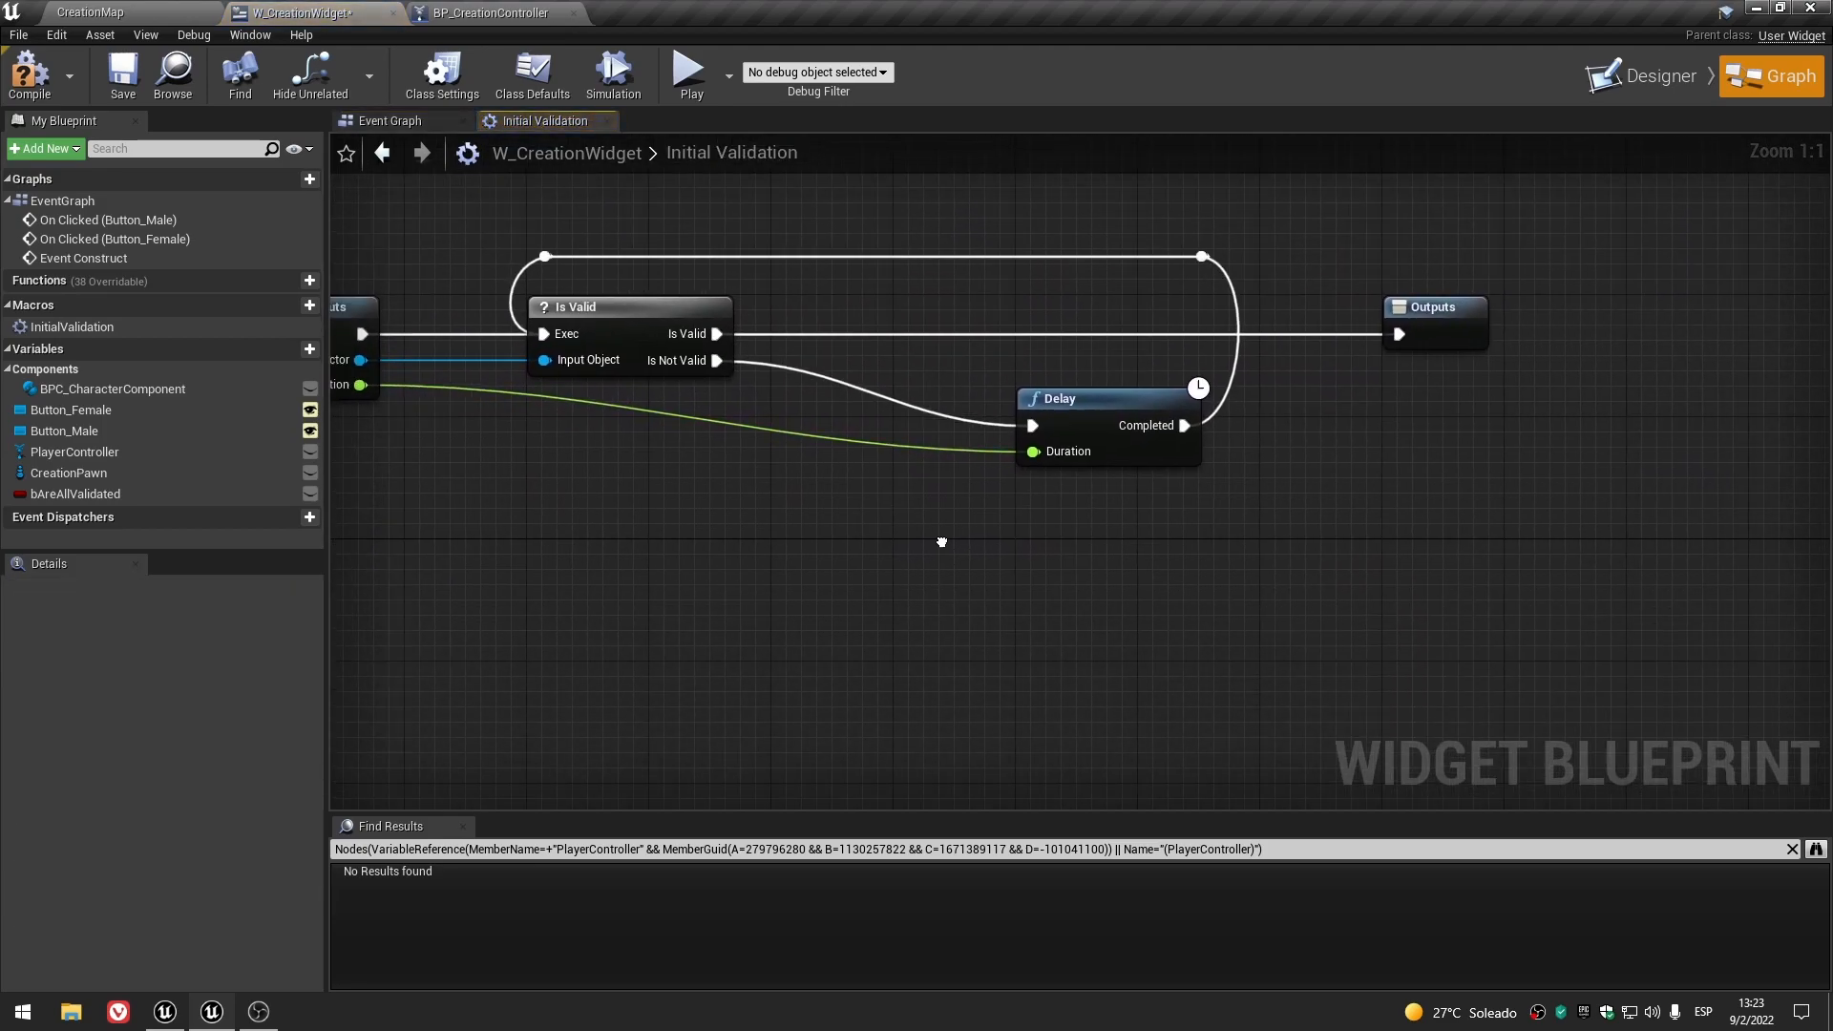
left_click_drag(168, 493, 712, 485)
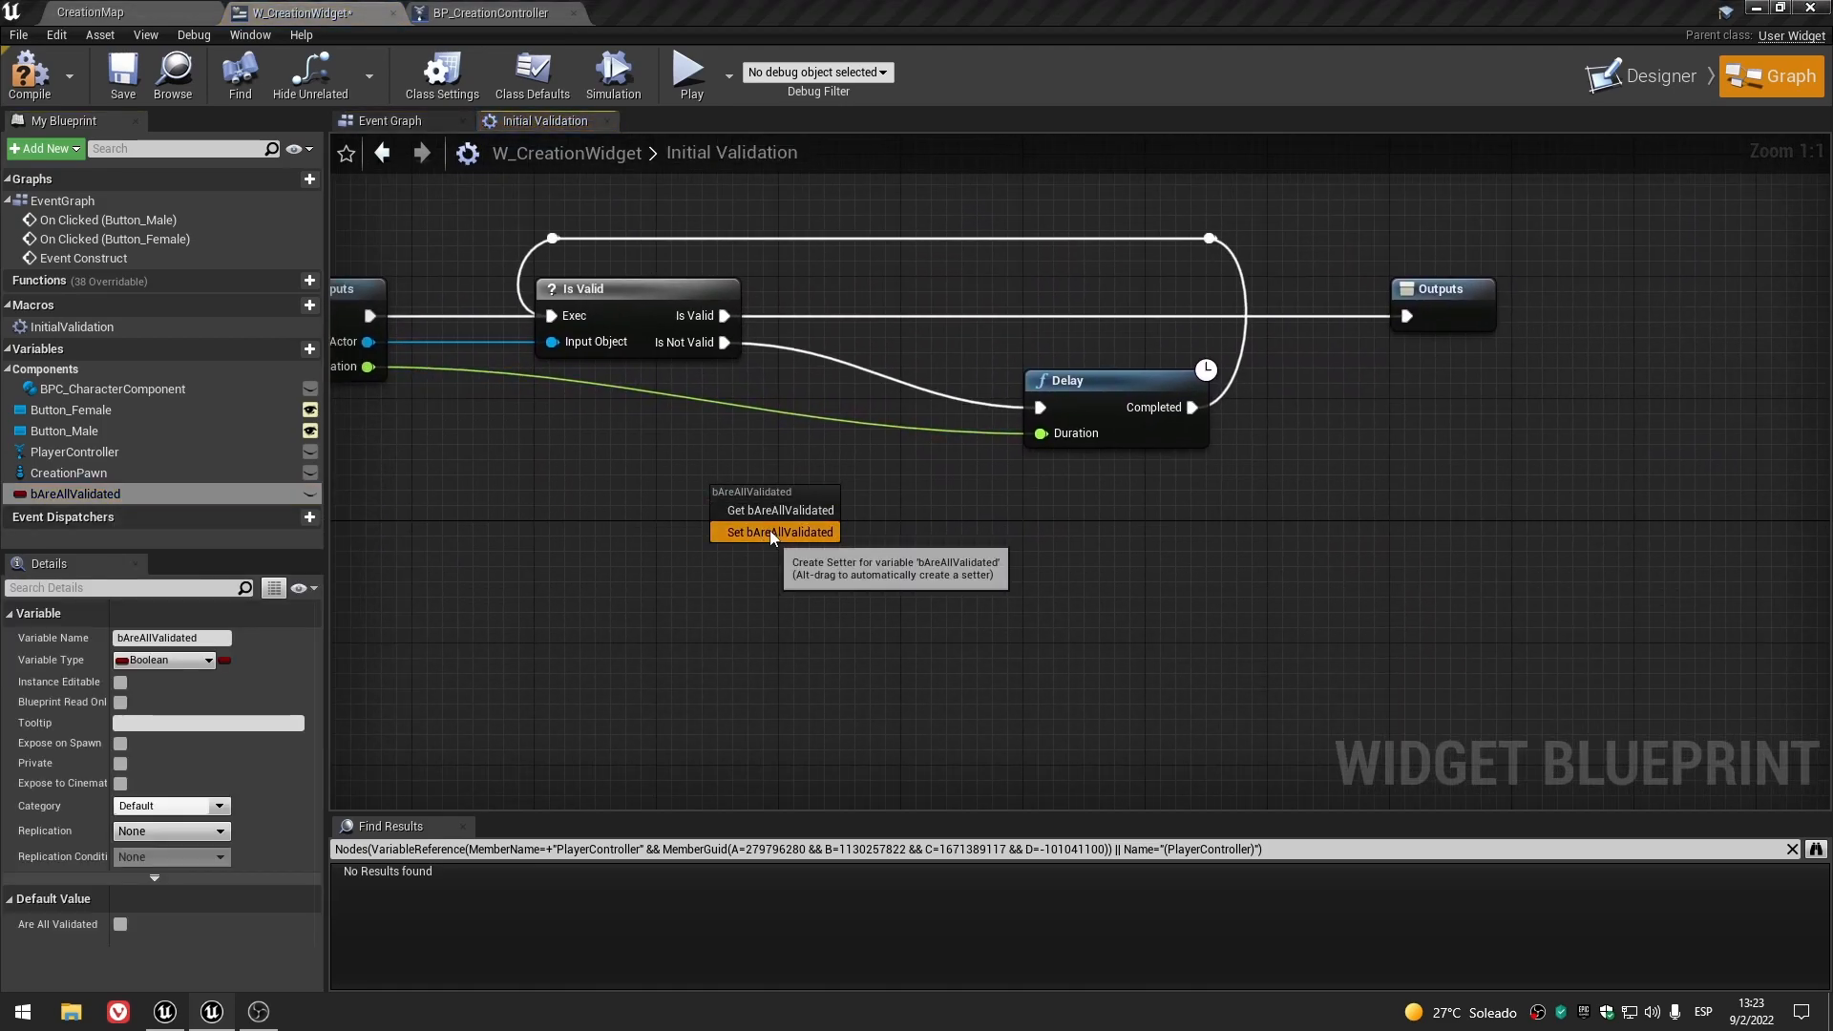
left_click(769, 530)
left_click_drag(723, 341, 721, 514)
left_click_drag(886, 515, 940, 482)
left_click_drag(1051, 403, 1174, 381)
left_click_drag(794, 515, 844, 344)
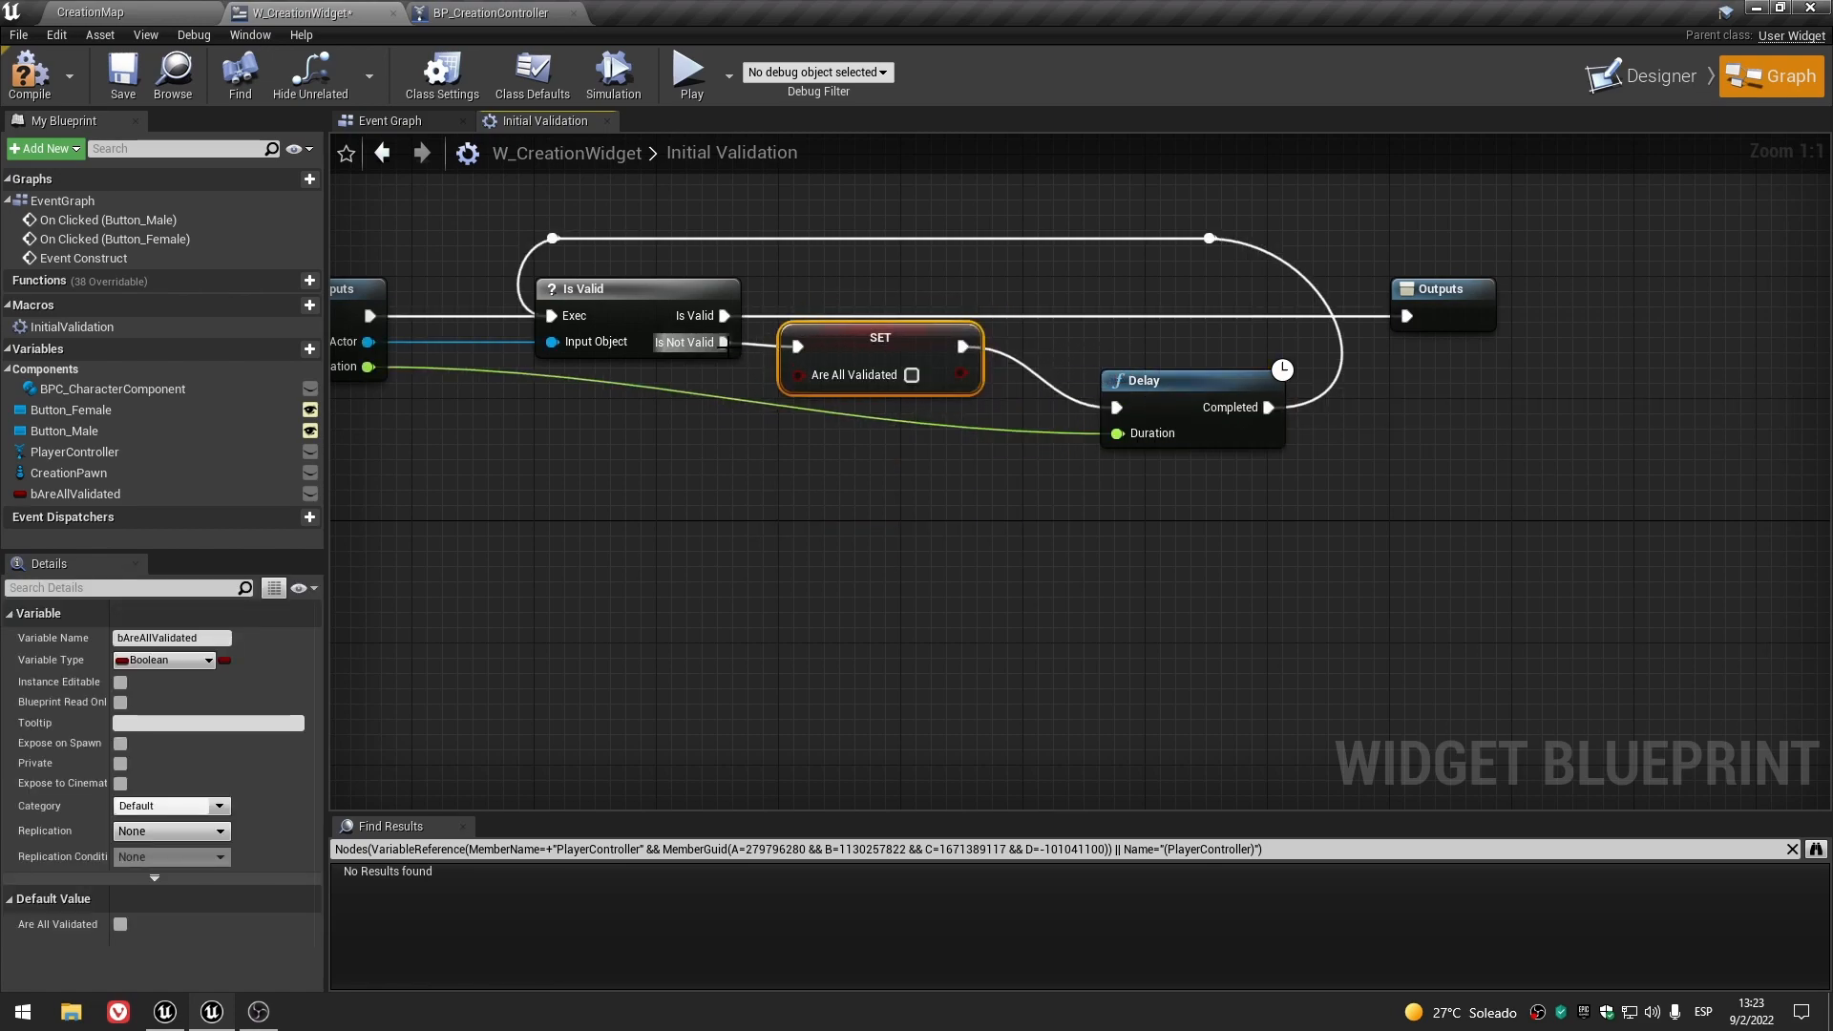
right_click(725, 342)
left_click(983, 459)
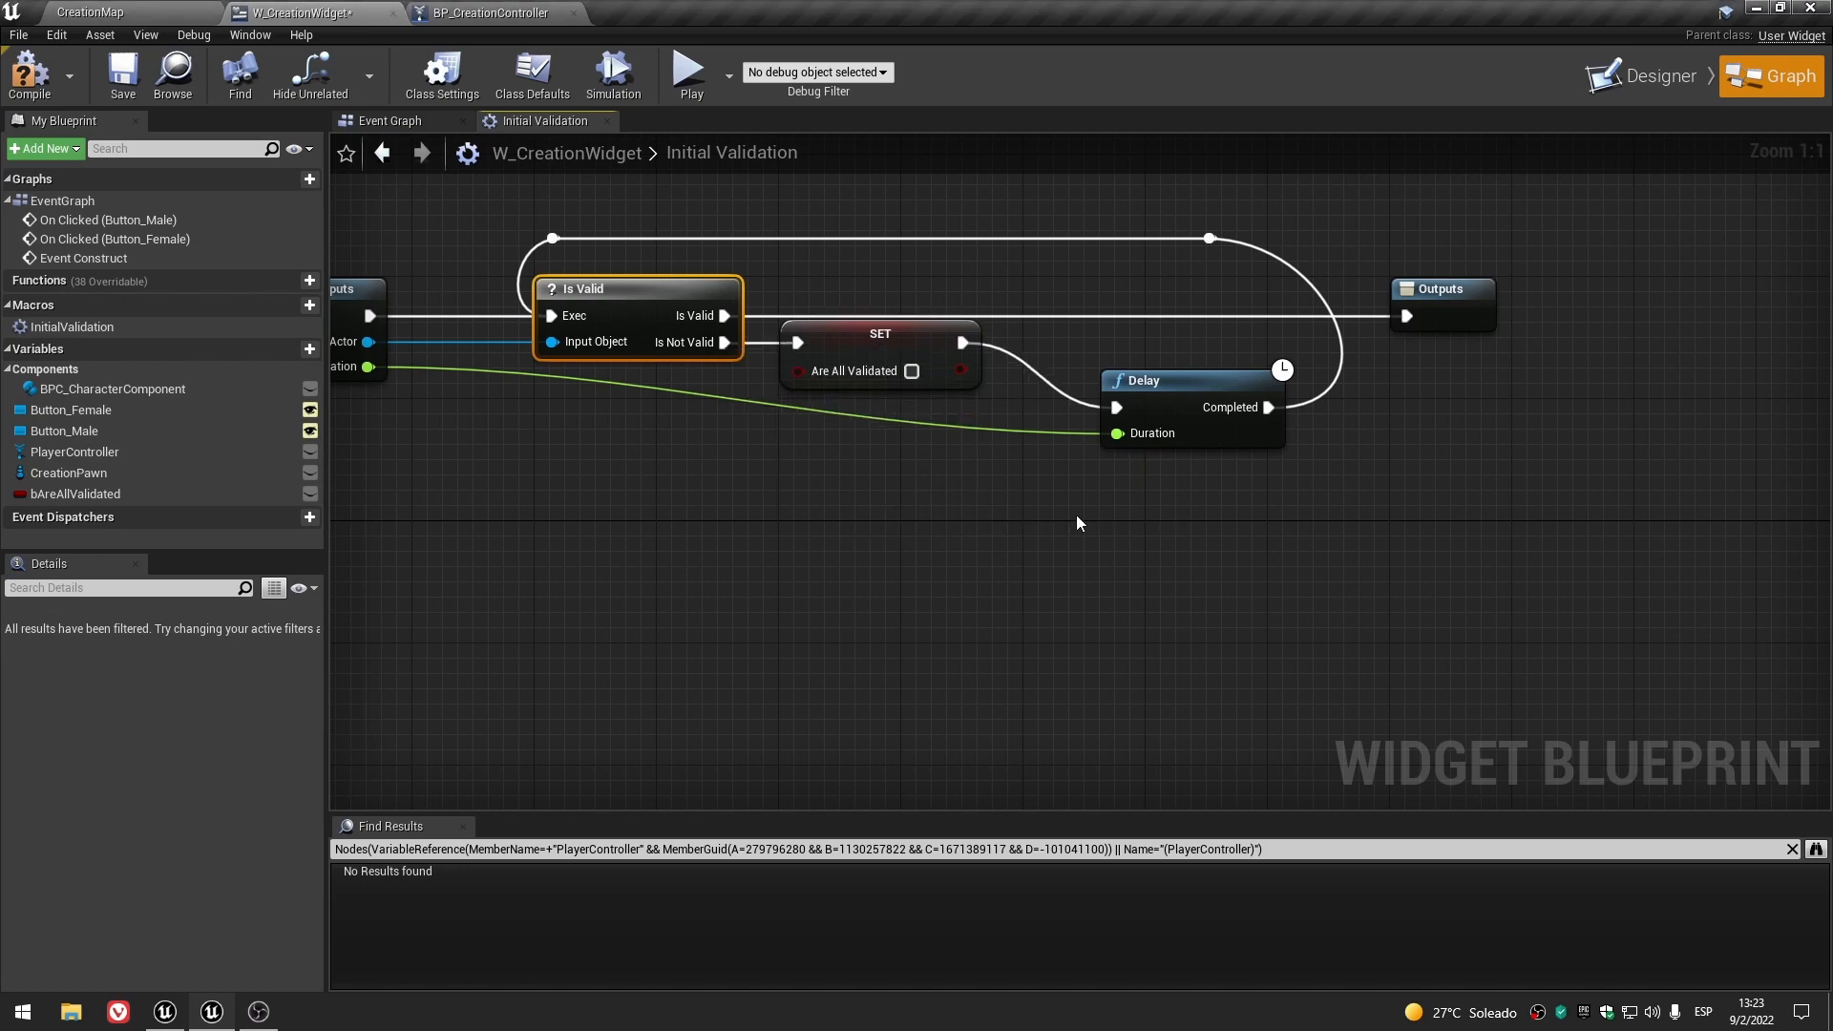
- Tidy the macro's loop by shifting the Delay node slightly left and up and the reroute node above it to the right
left_click_drag(1024, 467, 1010, 467)
left_click_drag(994, 274, 1073, 322)
key("Right")
key("Right")
key("Right")
left_click(1066, 540)
right_click_drag(764, 640, 1065, 640)
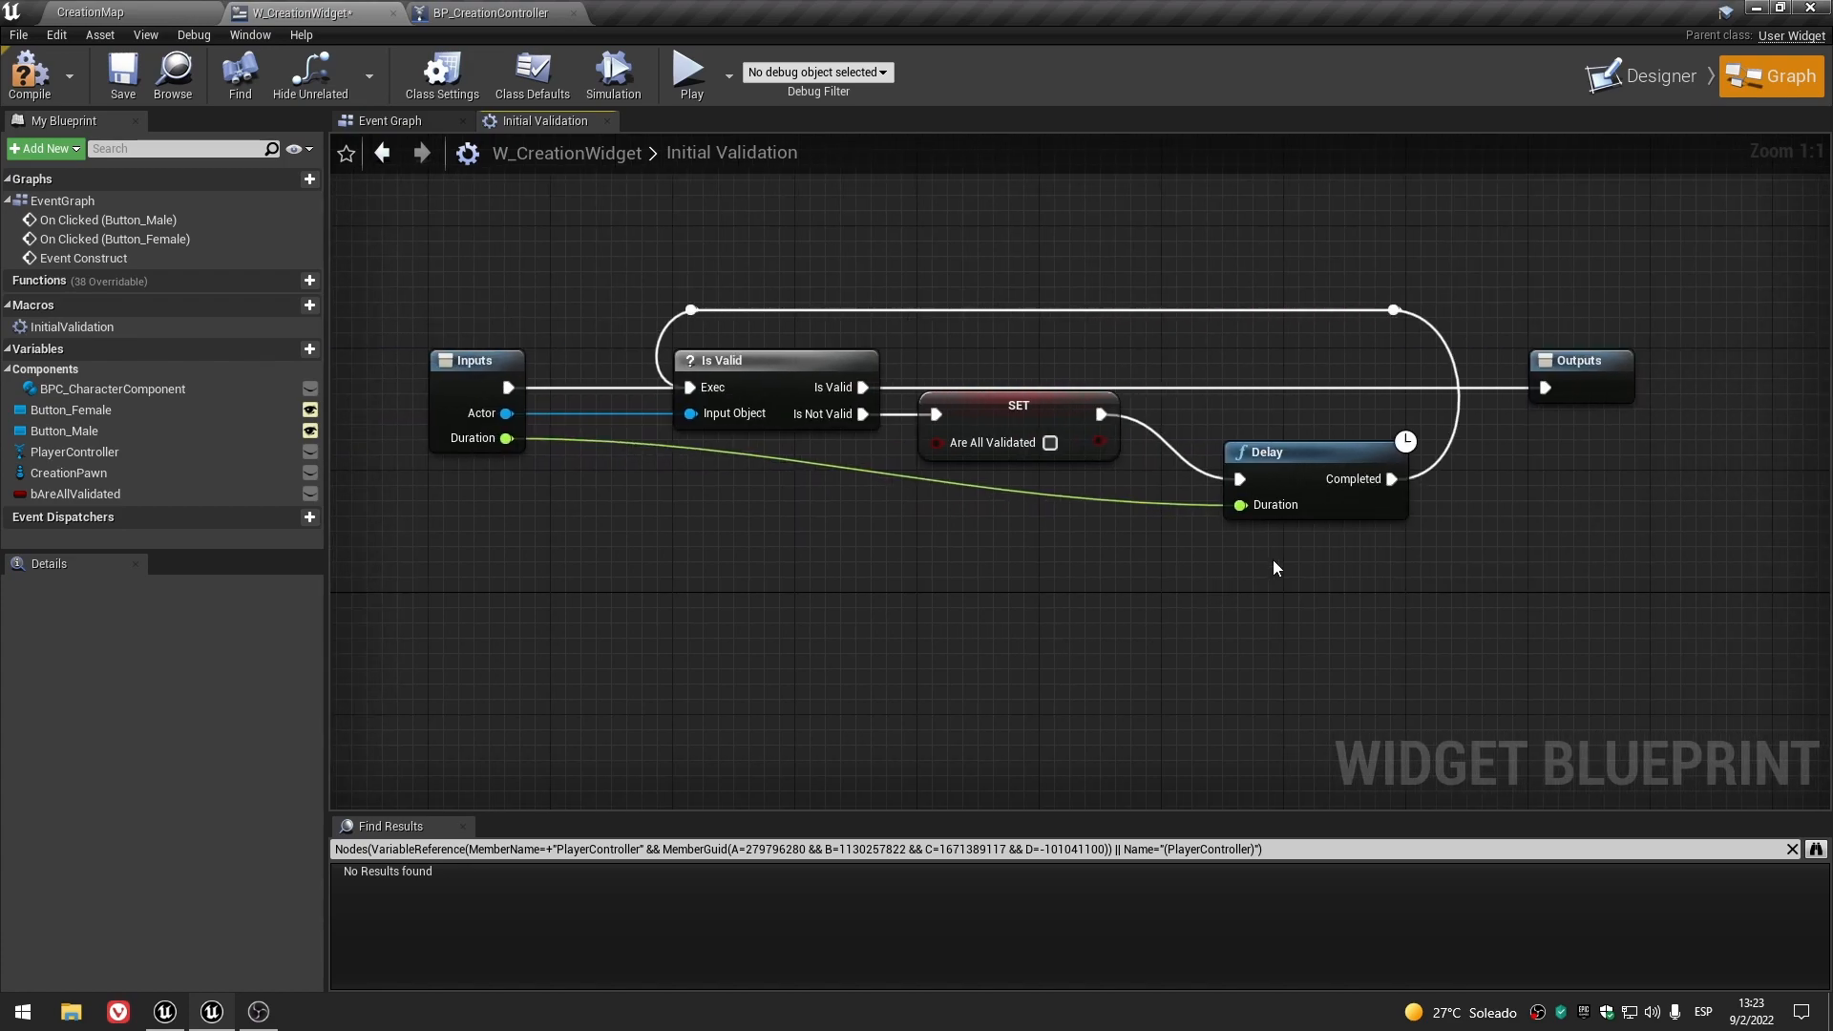
left_click(1309, 487)
key("Up")
key("Up")
key("Up")
key("Up")
key("Down")
key("Down")
key("Down")
- Add a reroute node to the Duration wire and move it left until it sits below the Is Valid node's exec pin
left_click(1117, 607)
double_click(1075, 493)
key("Left")
key("Left")
key("Left")
key("Left")
key("Left")
key("Left")
key("Left")
key("Left")
key("Left")
key("Left")
key("Left")
key("Left")
key("Left")
key("Left")
key("Left")
key("Left")
key("Left")
key("Left")
key("Left")
key("Left")
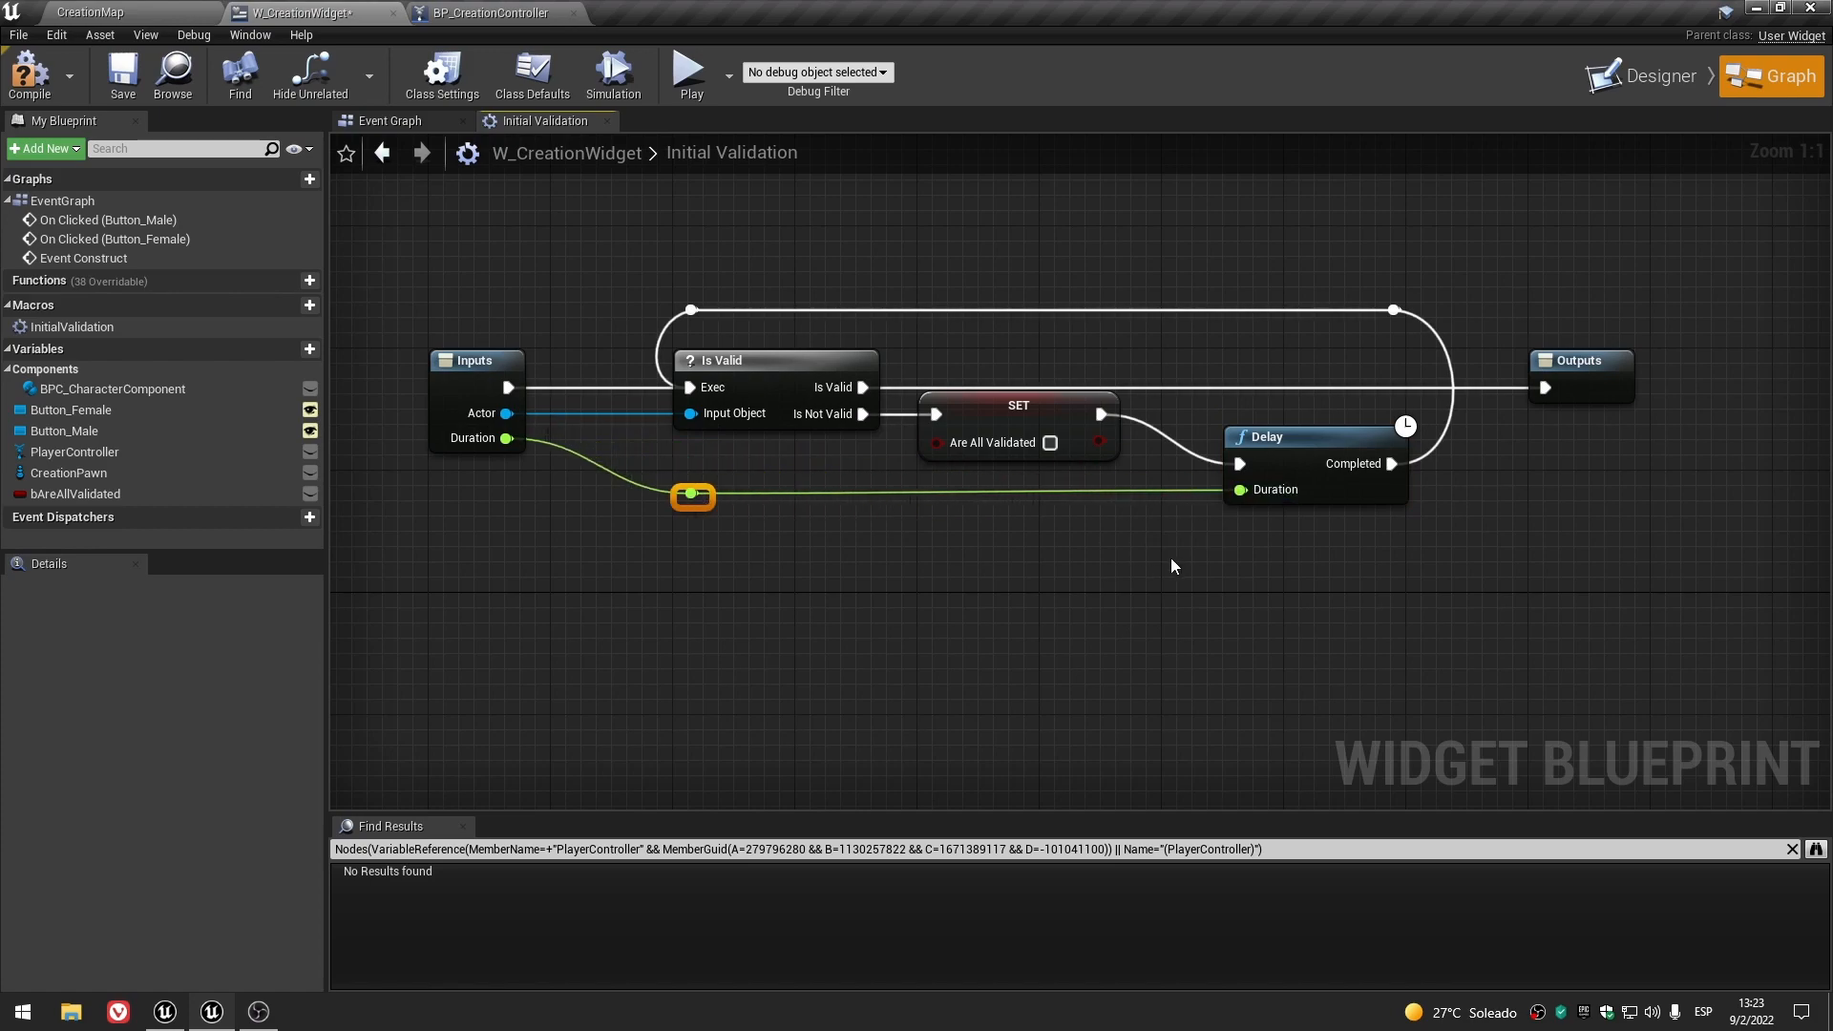
- Straighten the Delay's Duration connection to the reroute node, and compile and save the blueprint
right_click(1240, 489)
mouse_move(1313, 596)
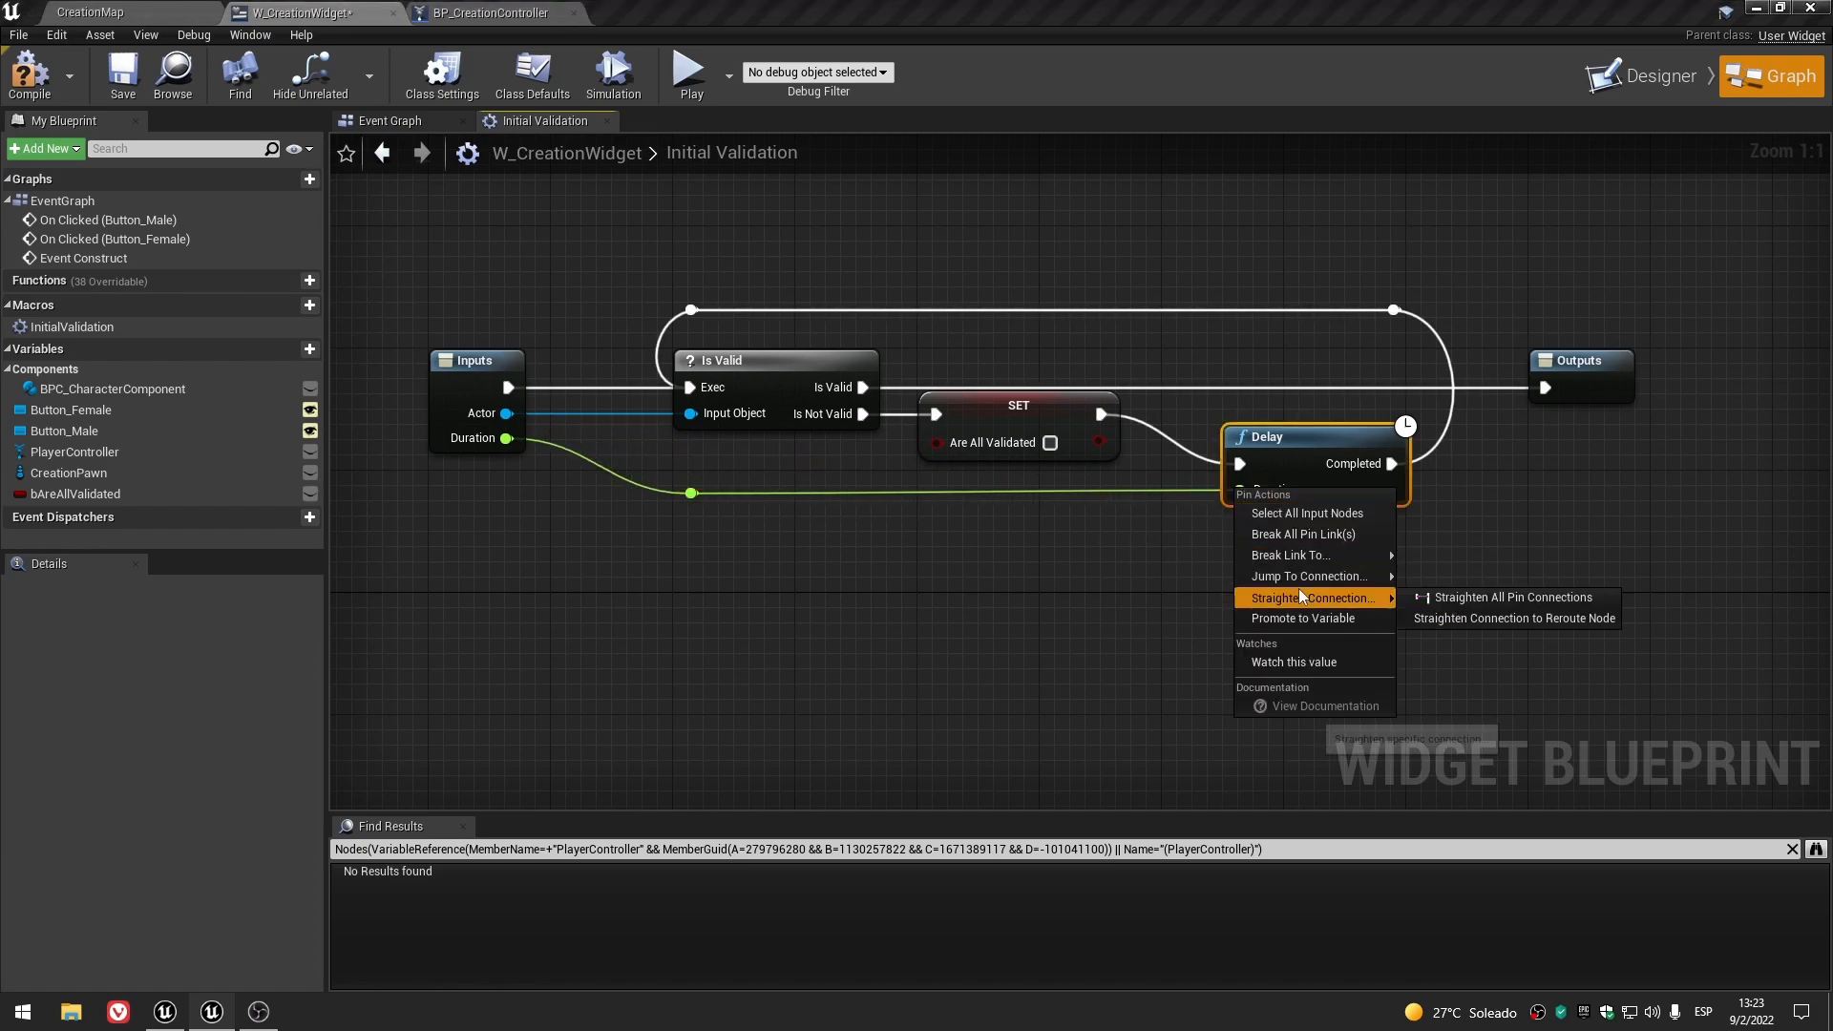
left_click(1440, 620)
right_click_drag(1181, 599, 1065, 633)
left_click(920, 450)
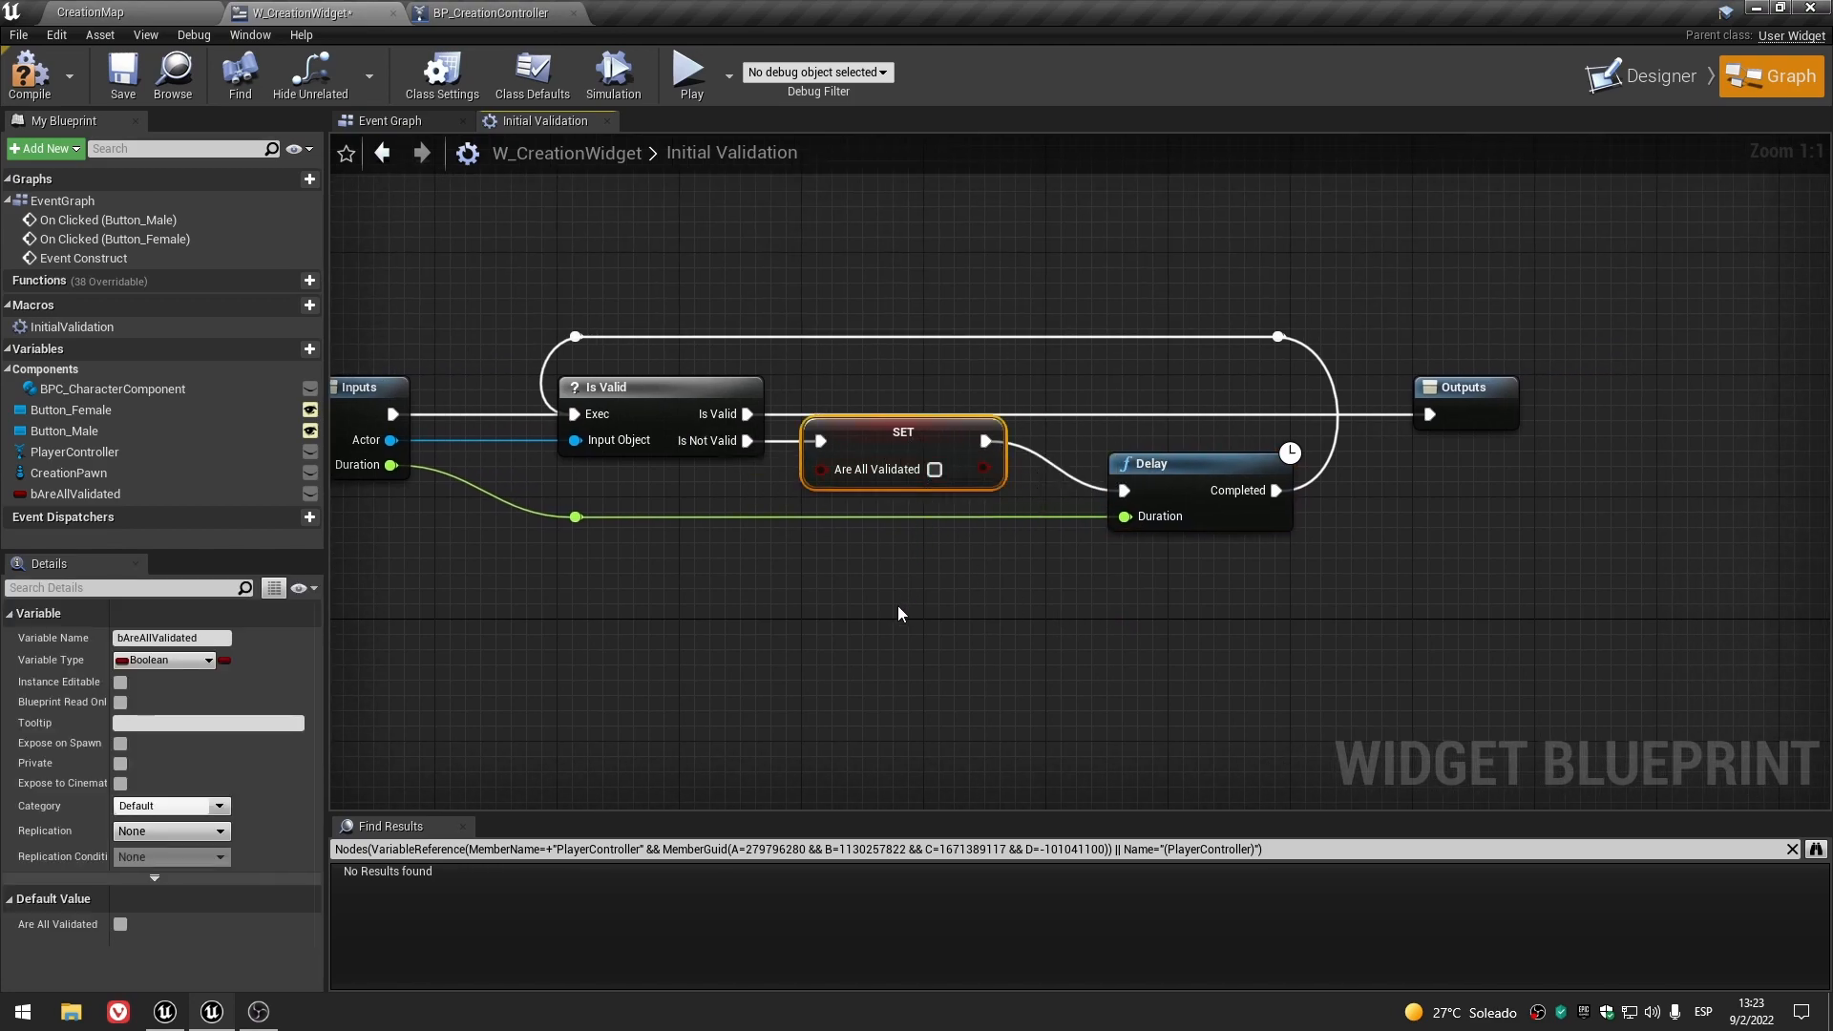
right_click_drag(899, 613, 985, 599)
left_click(985, 599)
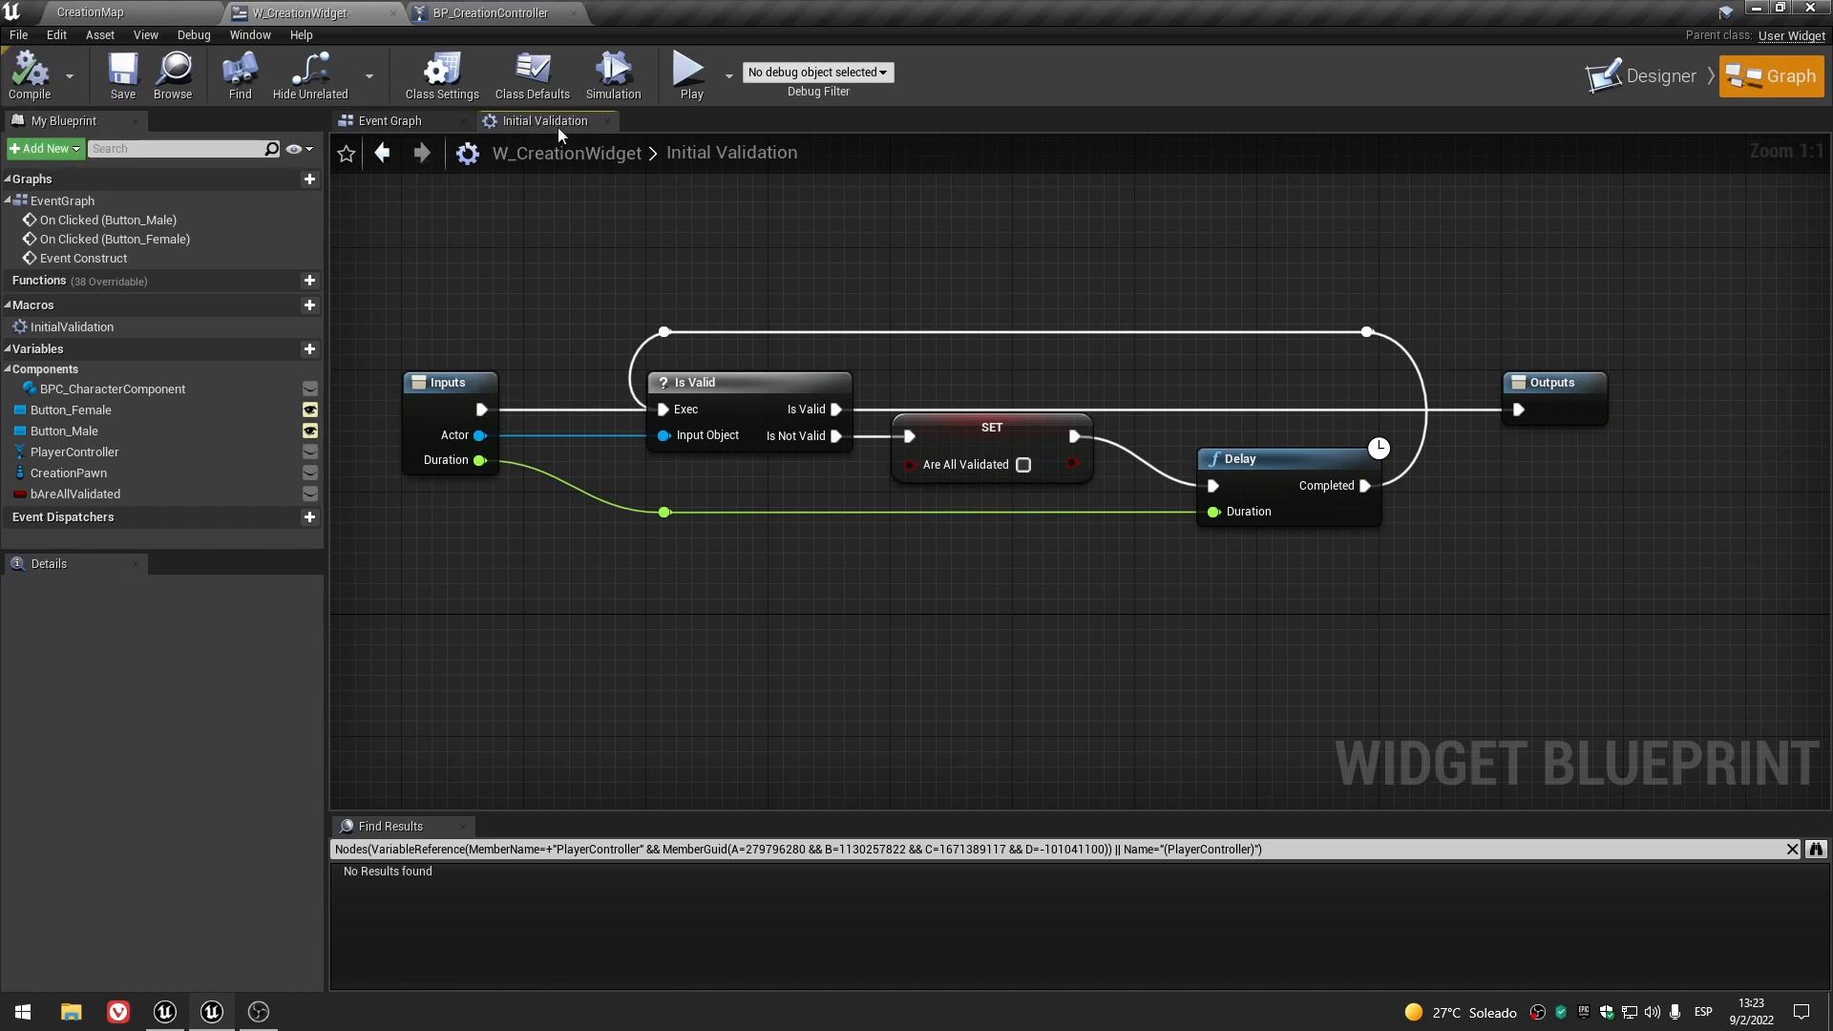
- Close the InitialValidation graph and examine the Initial Validation calls and the closing Set Are All Validated node in the Event Construct chain
left_click(608, 119)
scroll(672, 550, "down", 4)
scroll(1453, 528, "up", 3)
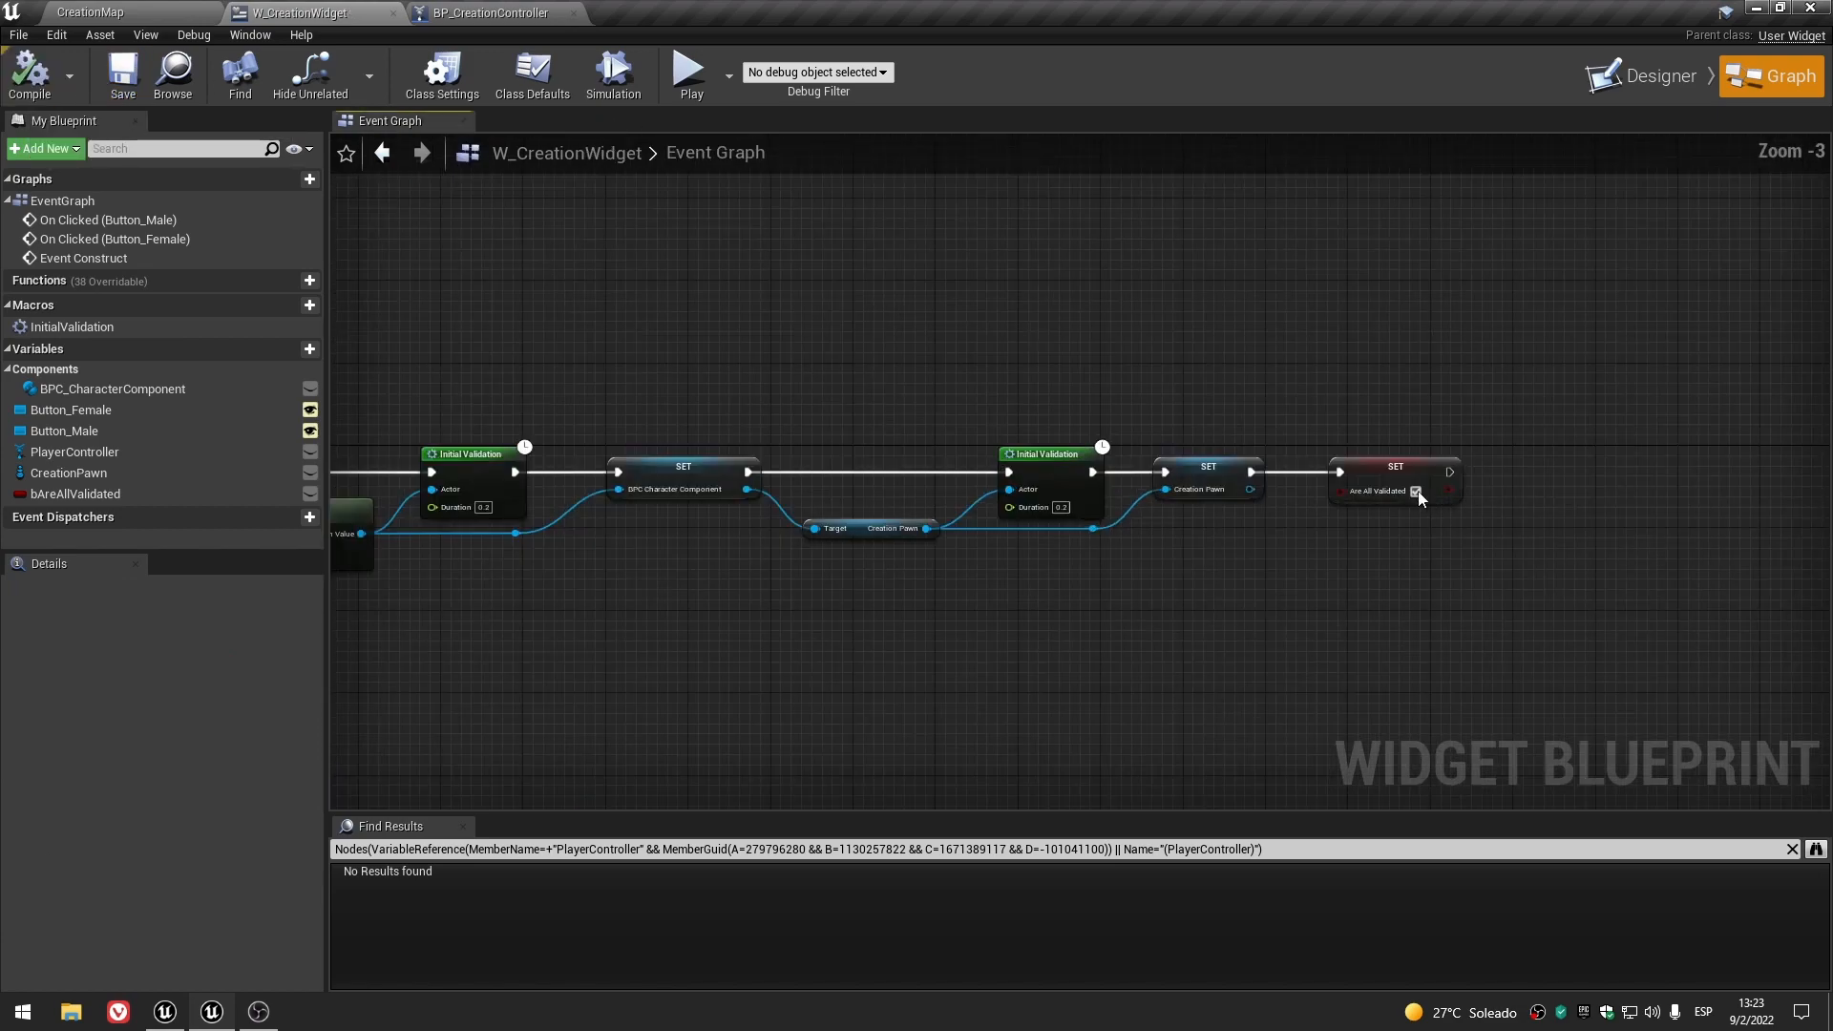
left_click(1423, 495)
right_click_drag(751, 624, 988, 553)
scroll(989, 552, "down", 1)
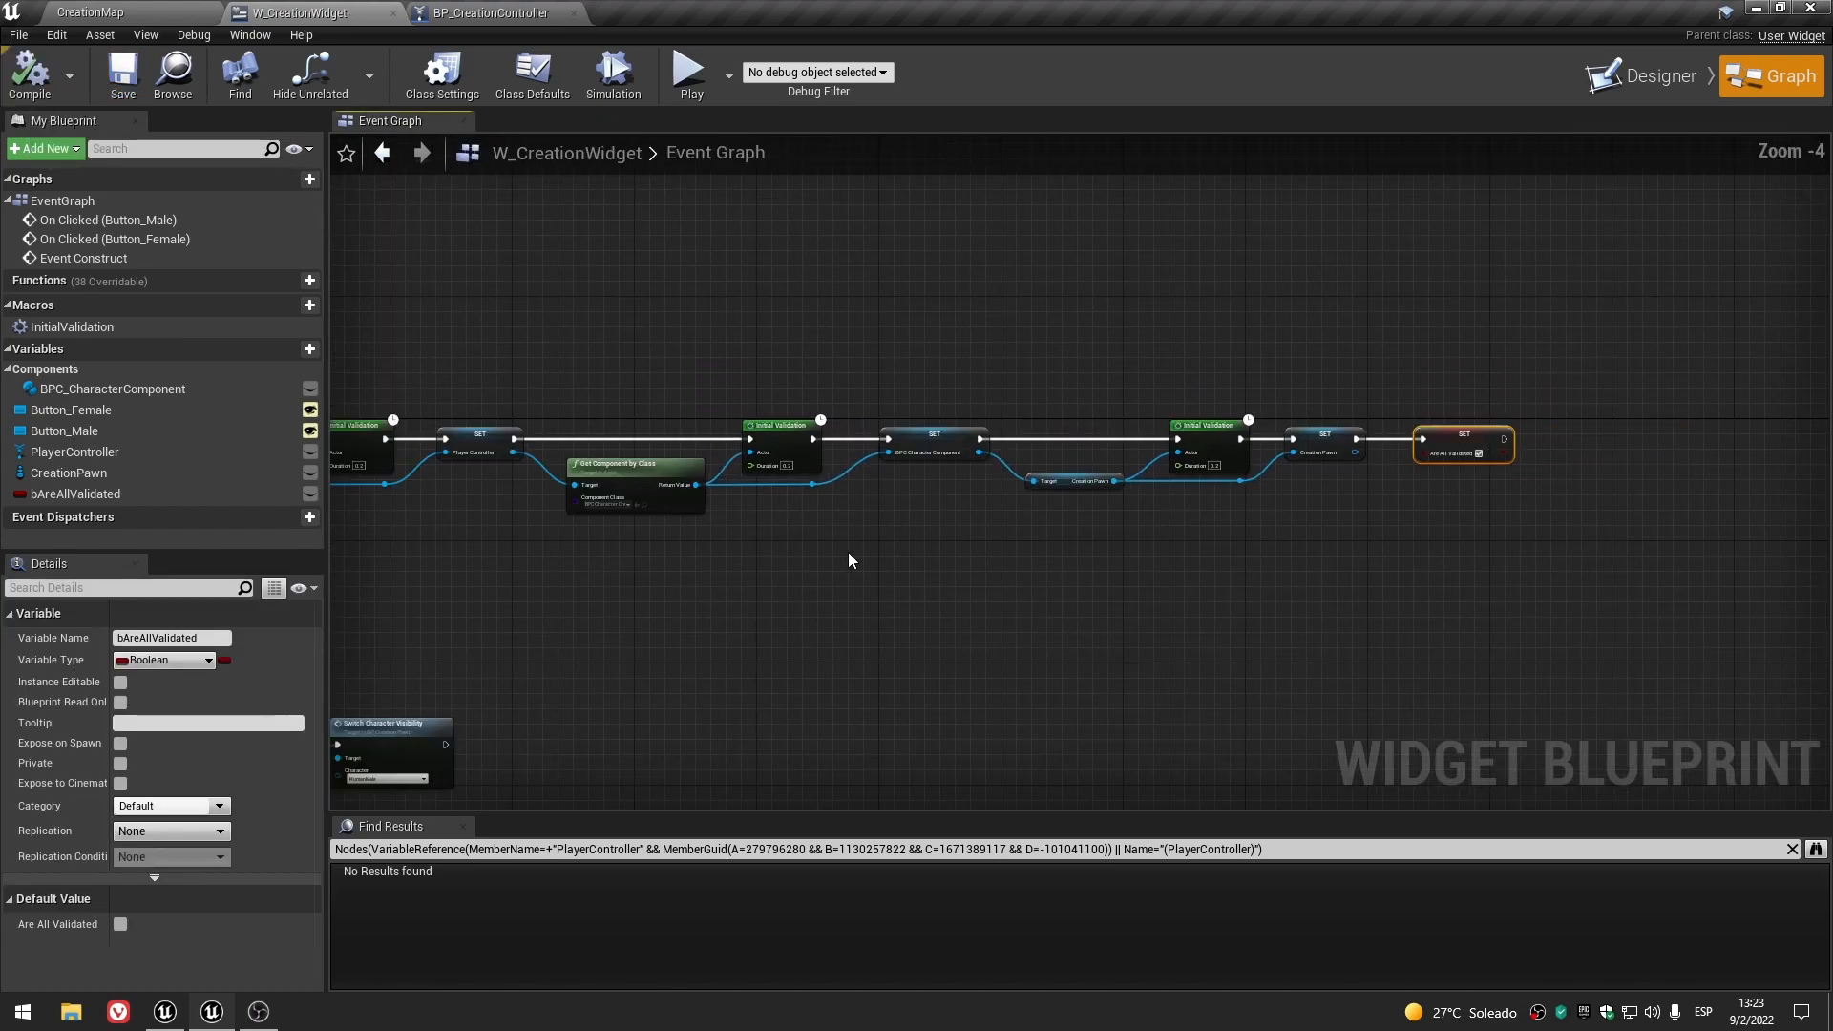
right_click_drag(852, 561, 1047, 524)
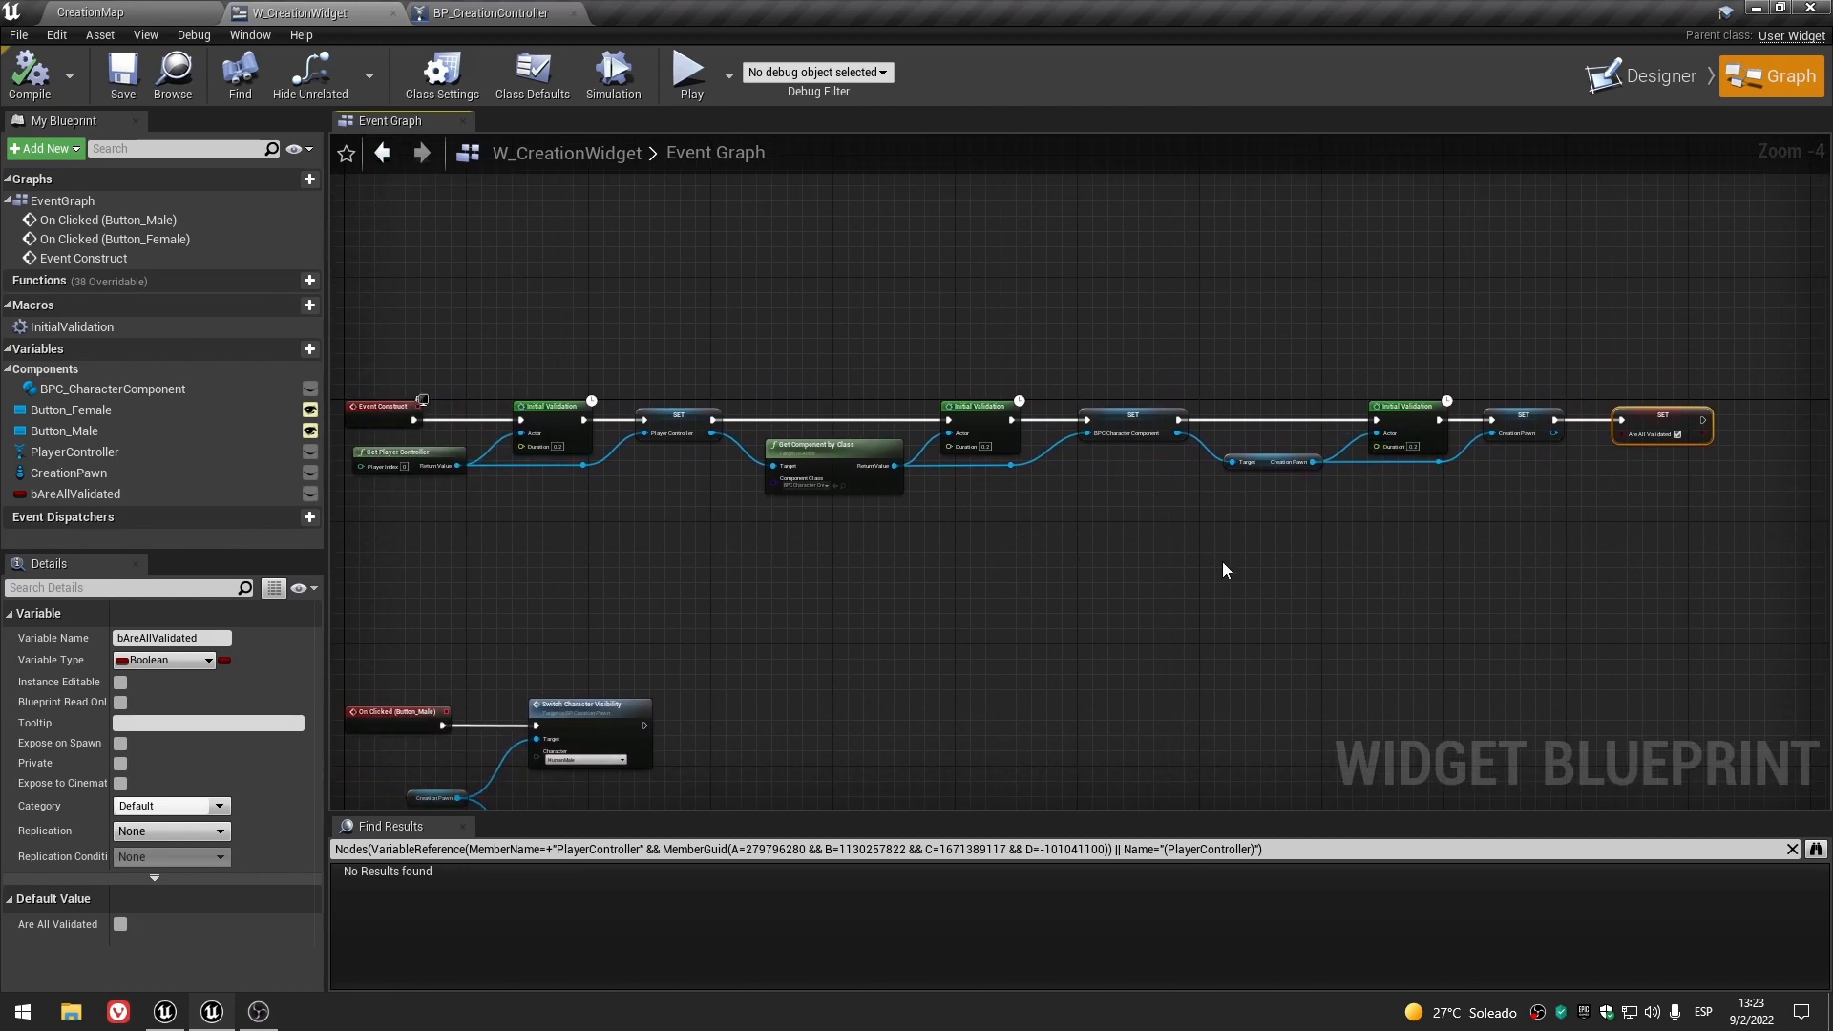
left_click(1039, 588)
left_click(545, 409)
left_click(987, 405)
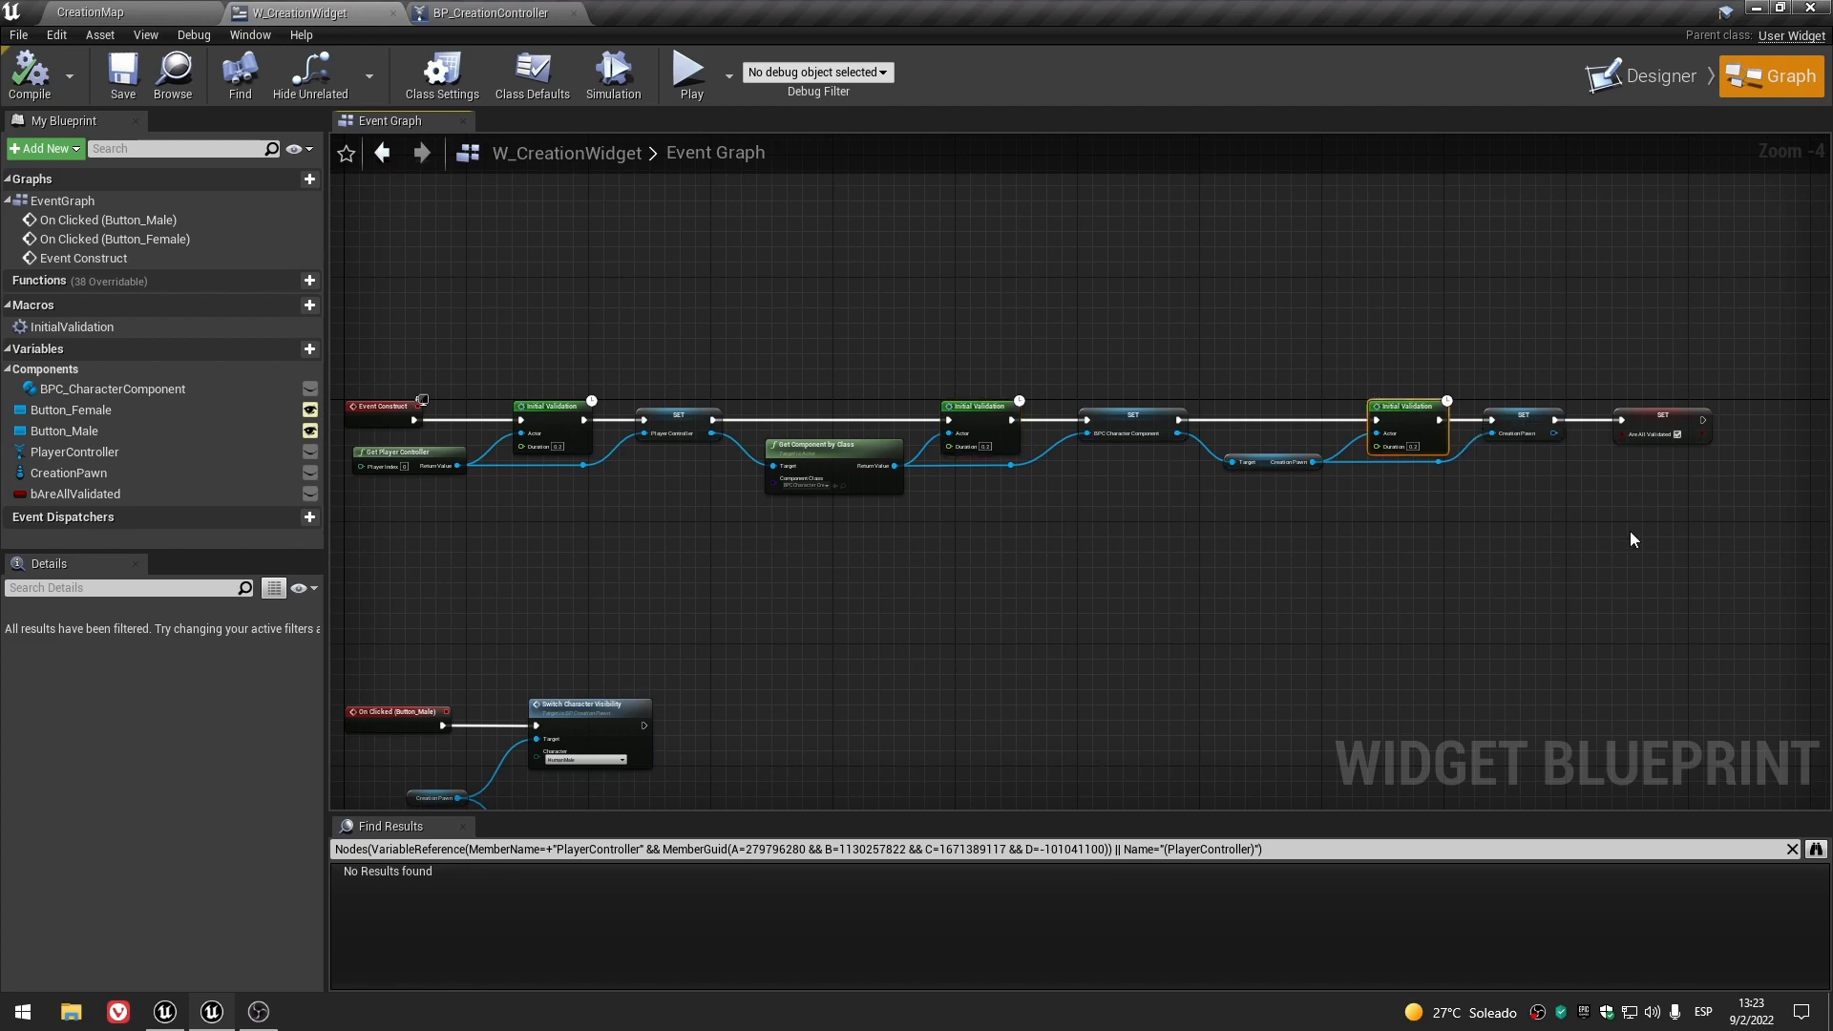
left_click(1663, 421)
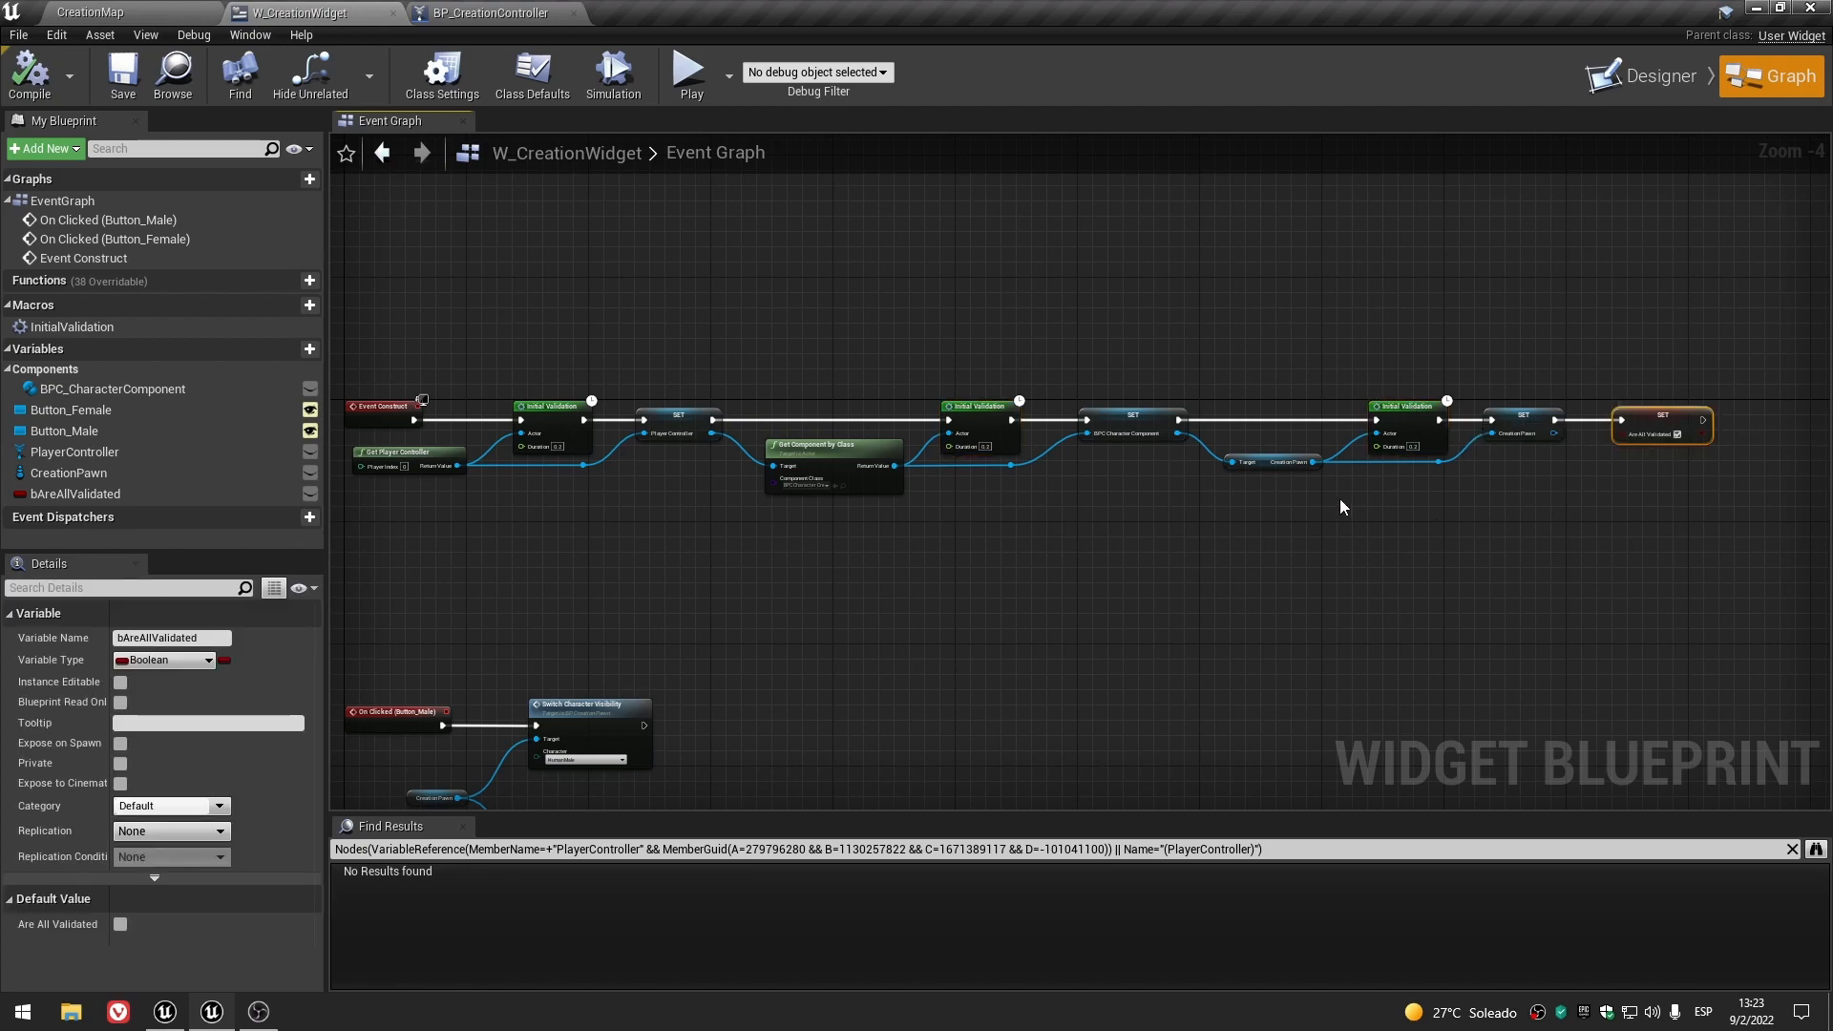
key("Home")
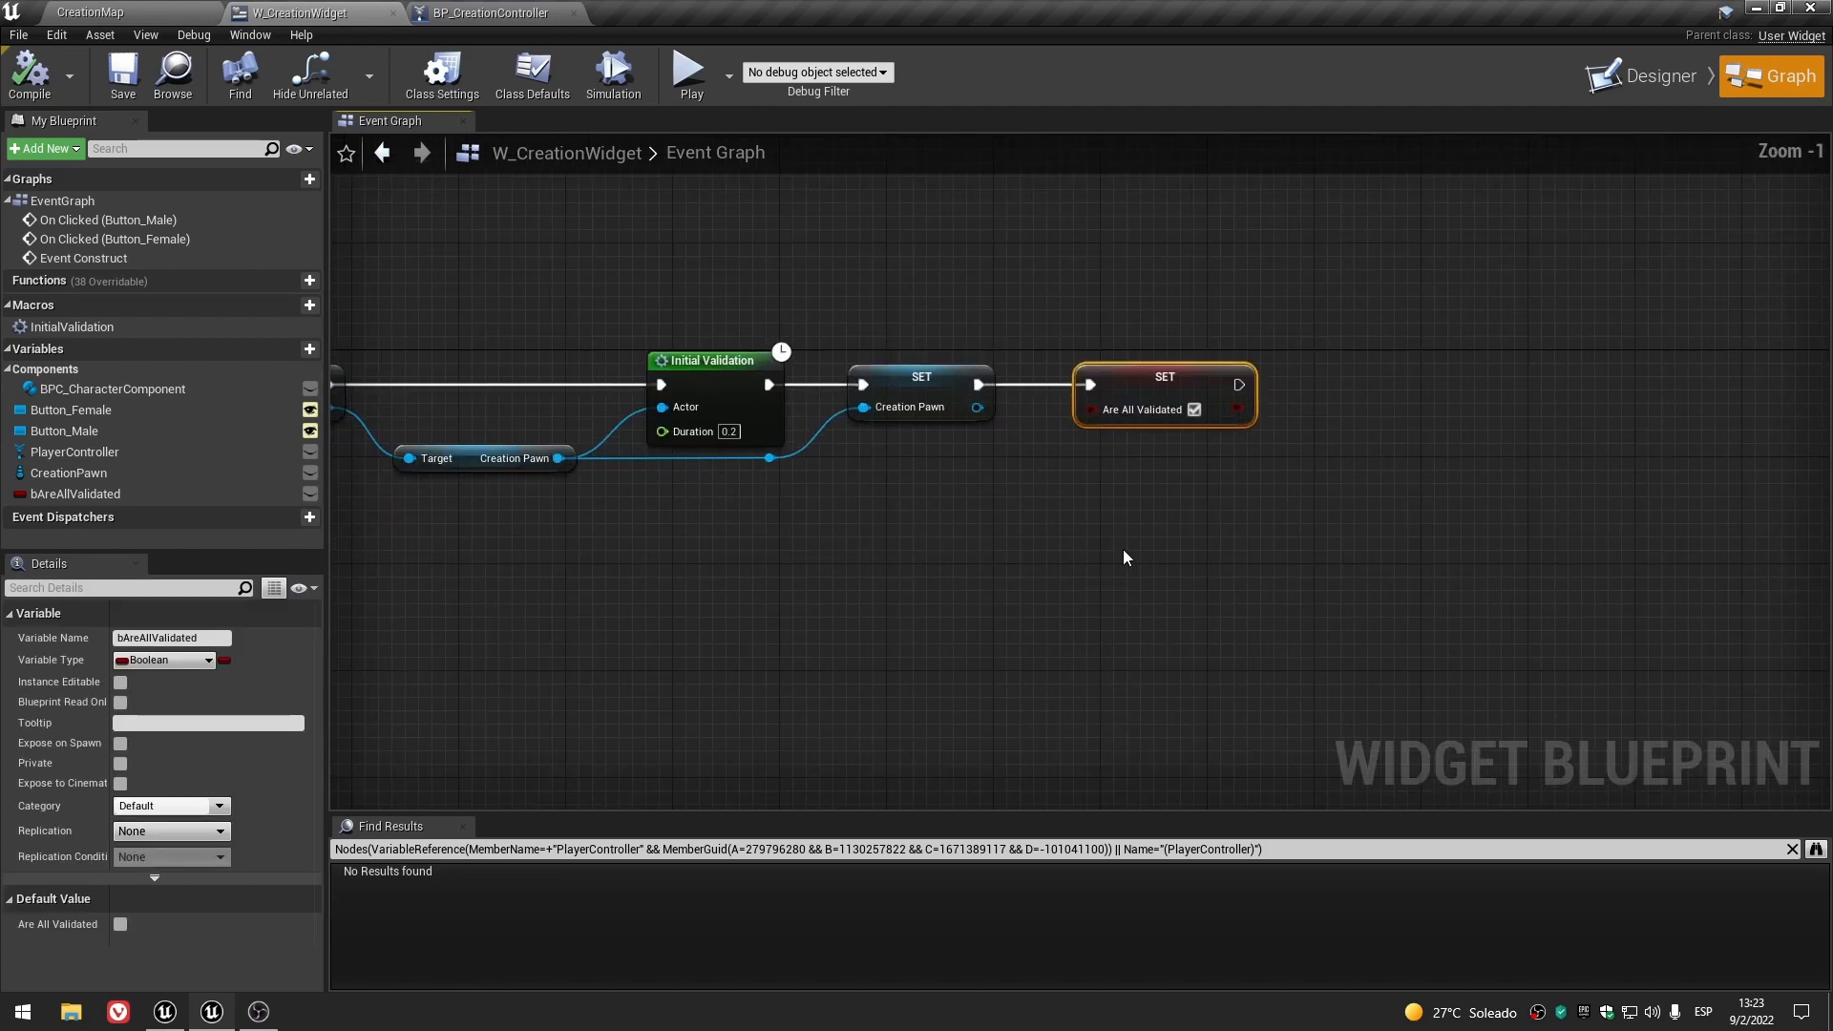
- Look over the Event Construct chain together with the On Clicked events for Button_Male and Button_Female
left_click(1123, 548)
scroll(843, 544, "down", 5)
scroll(1108, 499, "up", 5)
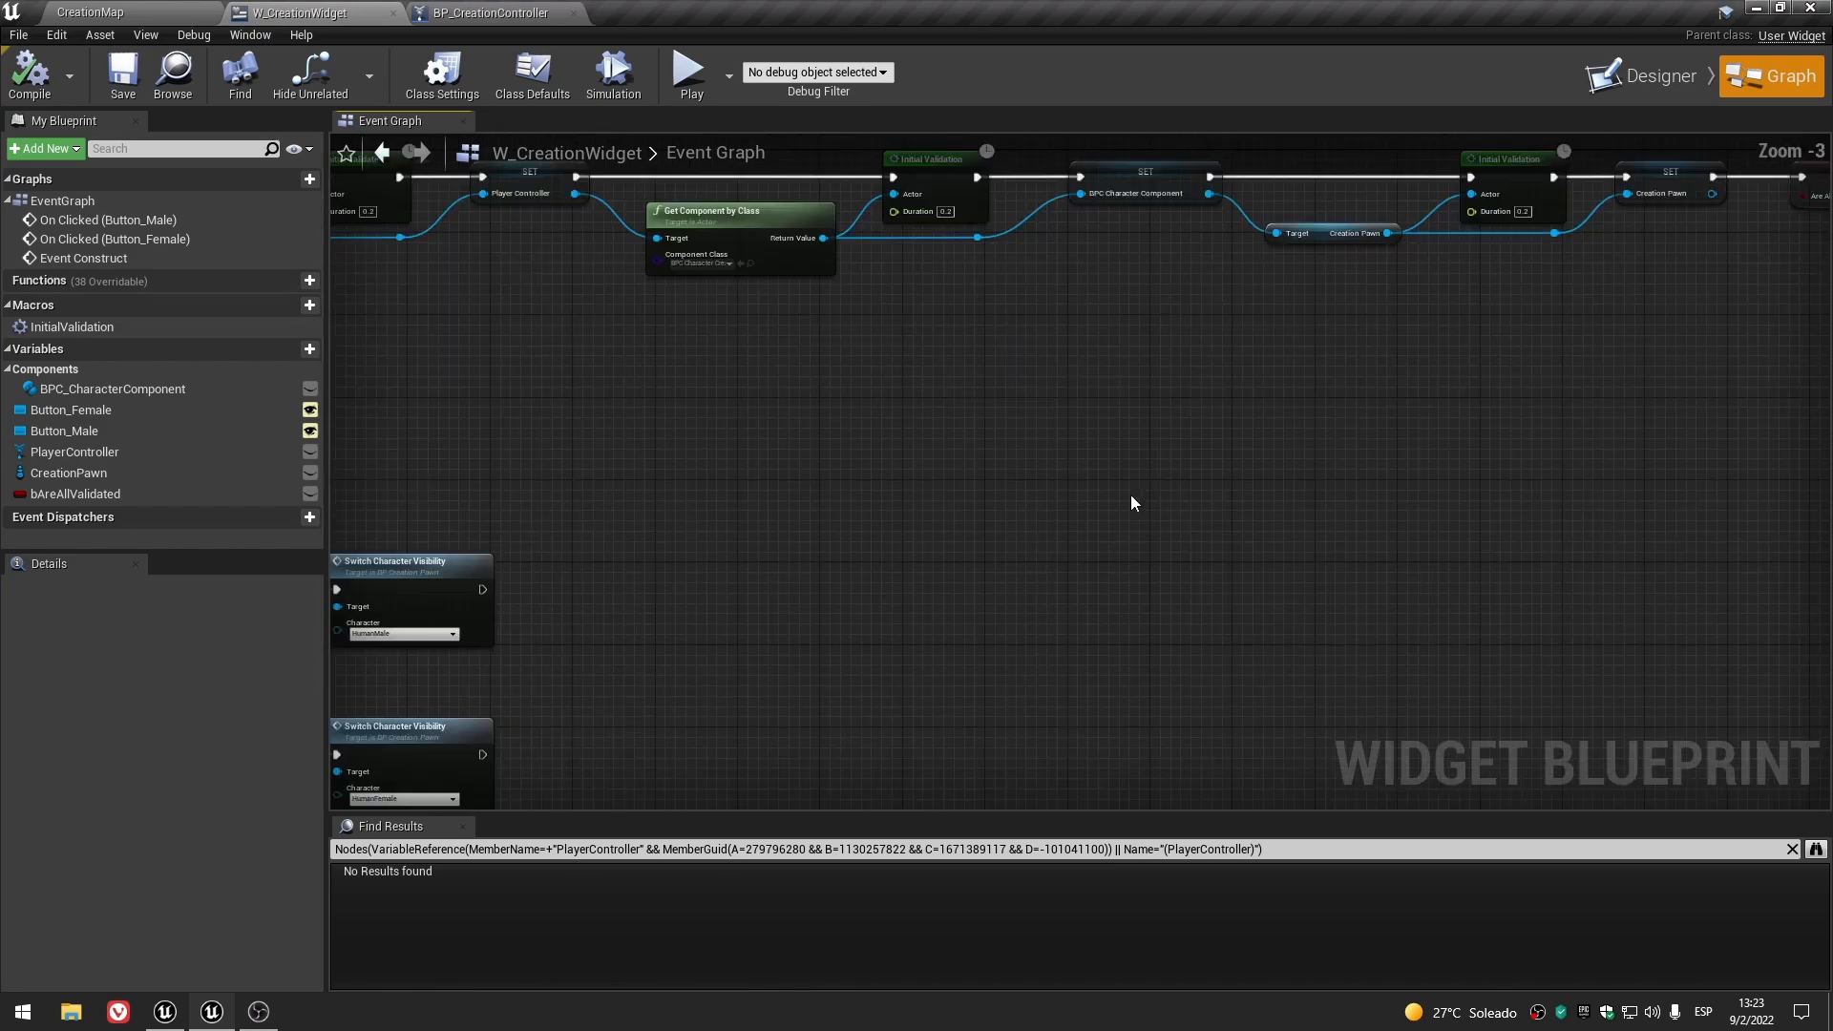
left_click(1335, 373)
scroll(757, 582, "down", 4)
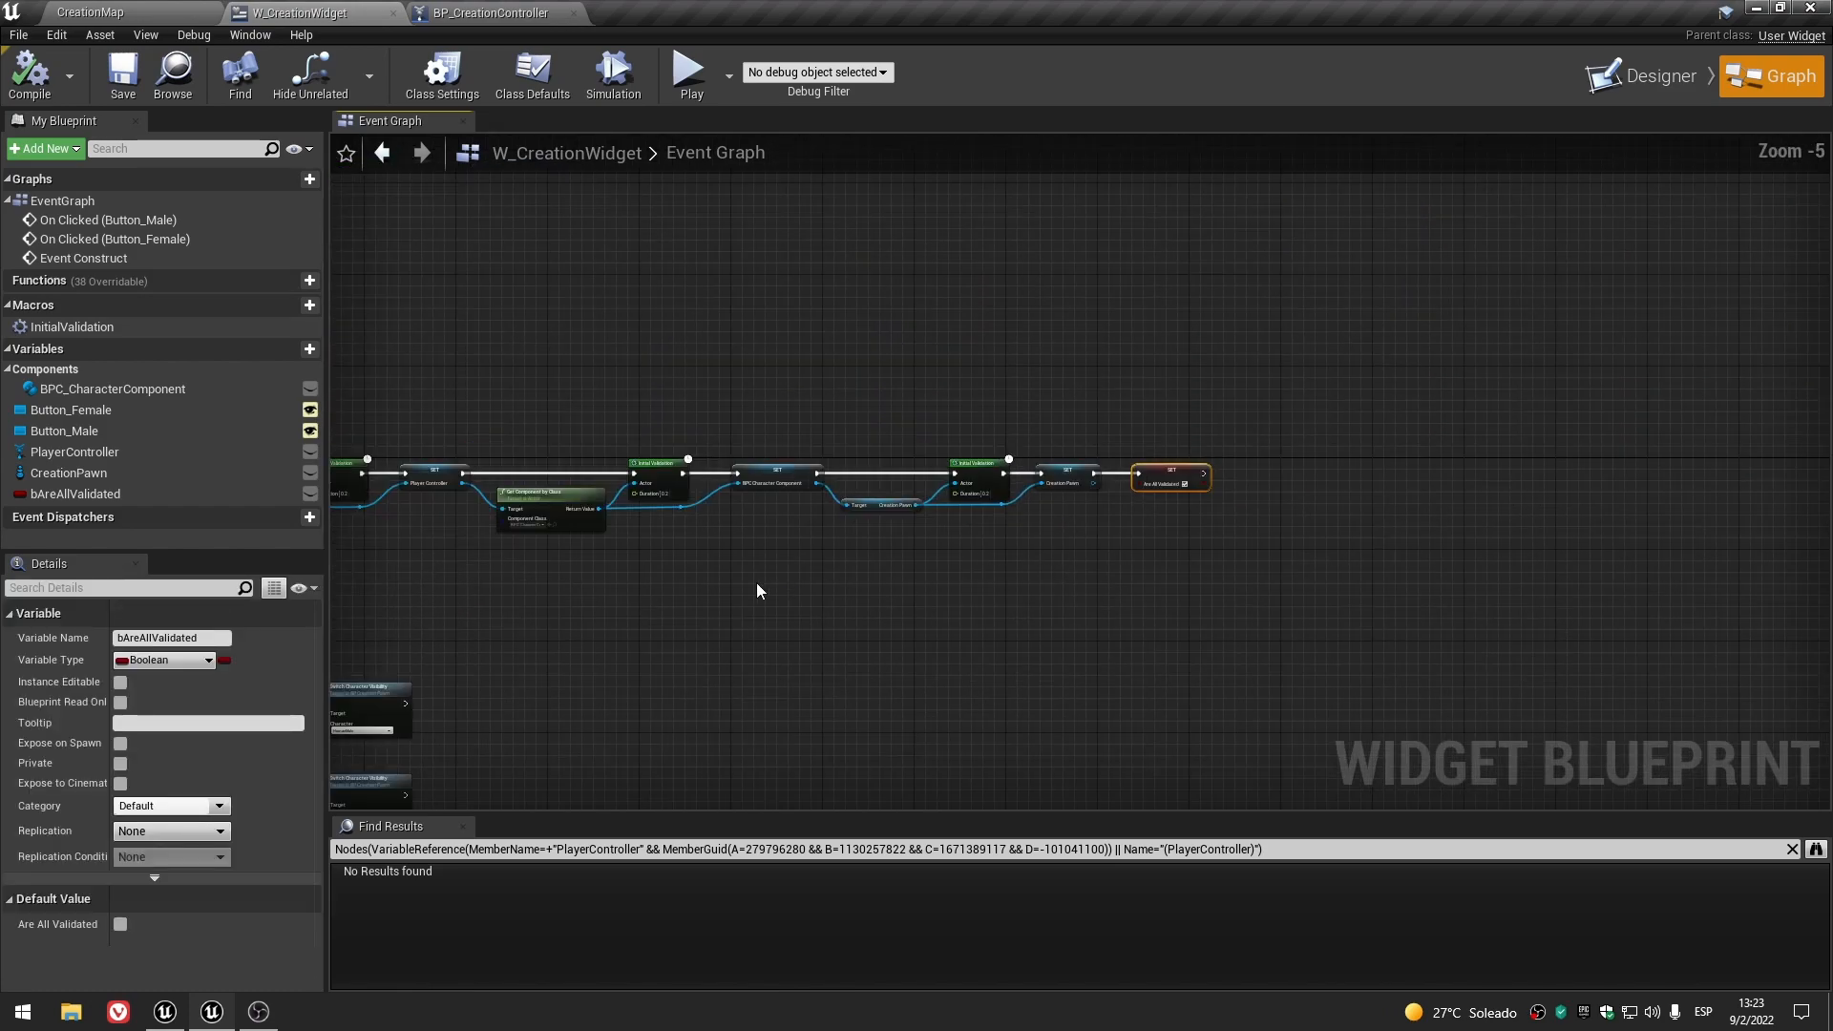
right_click_drag(756, 582, 1229, 342)
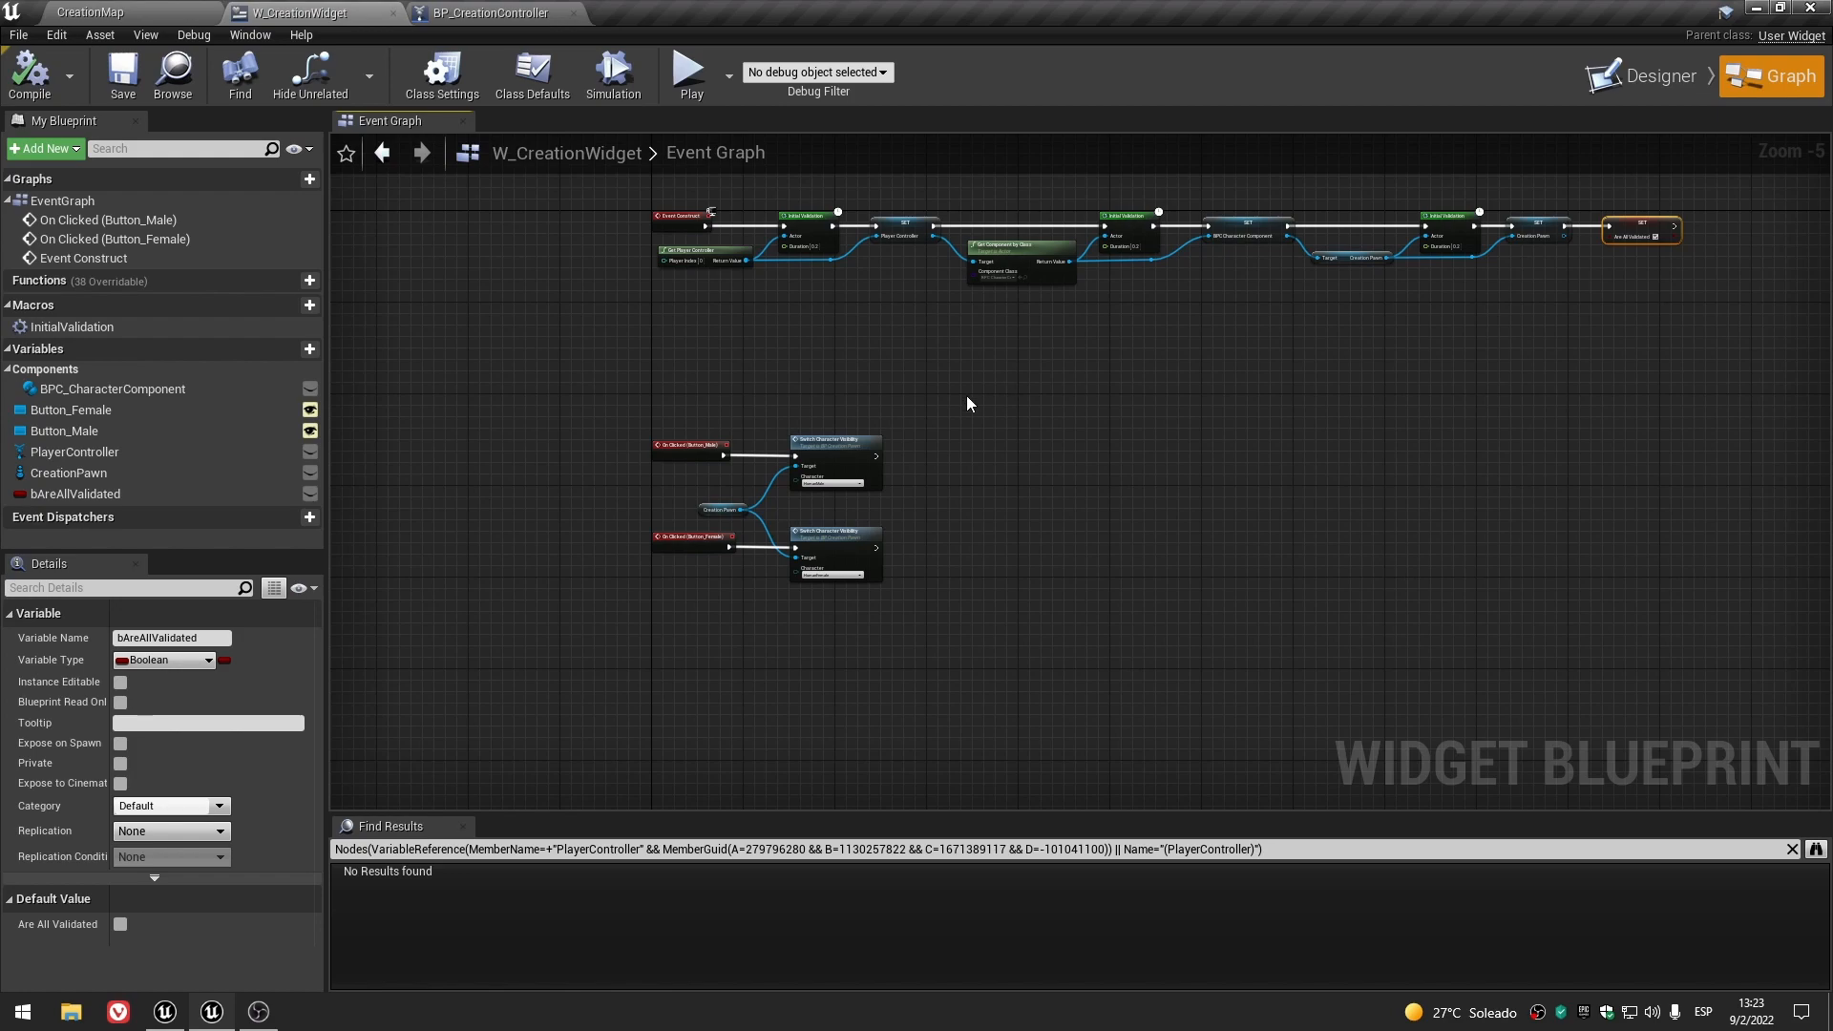
key("Home")
left_click(573, 554)
right_click_drag(559, 550, 1603, 384)
scroll(1065, 477, "down", 3)
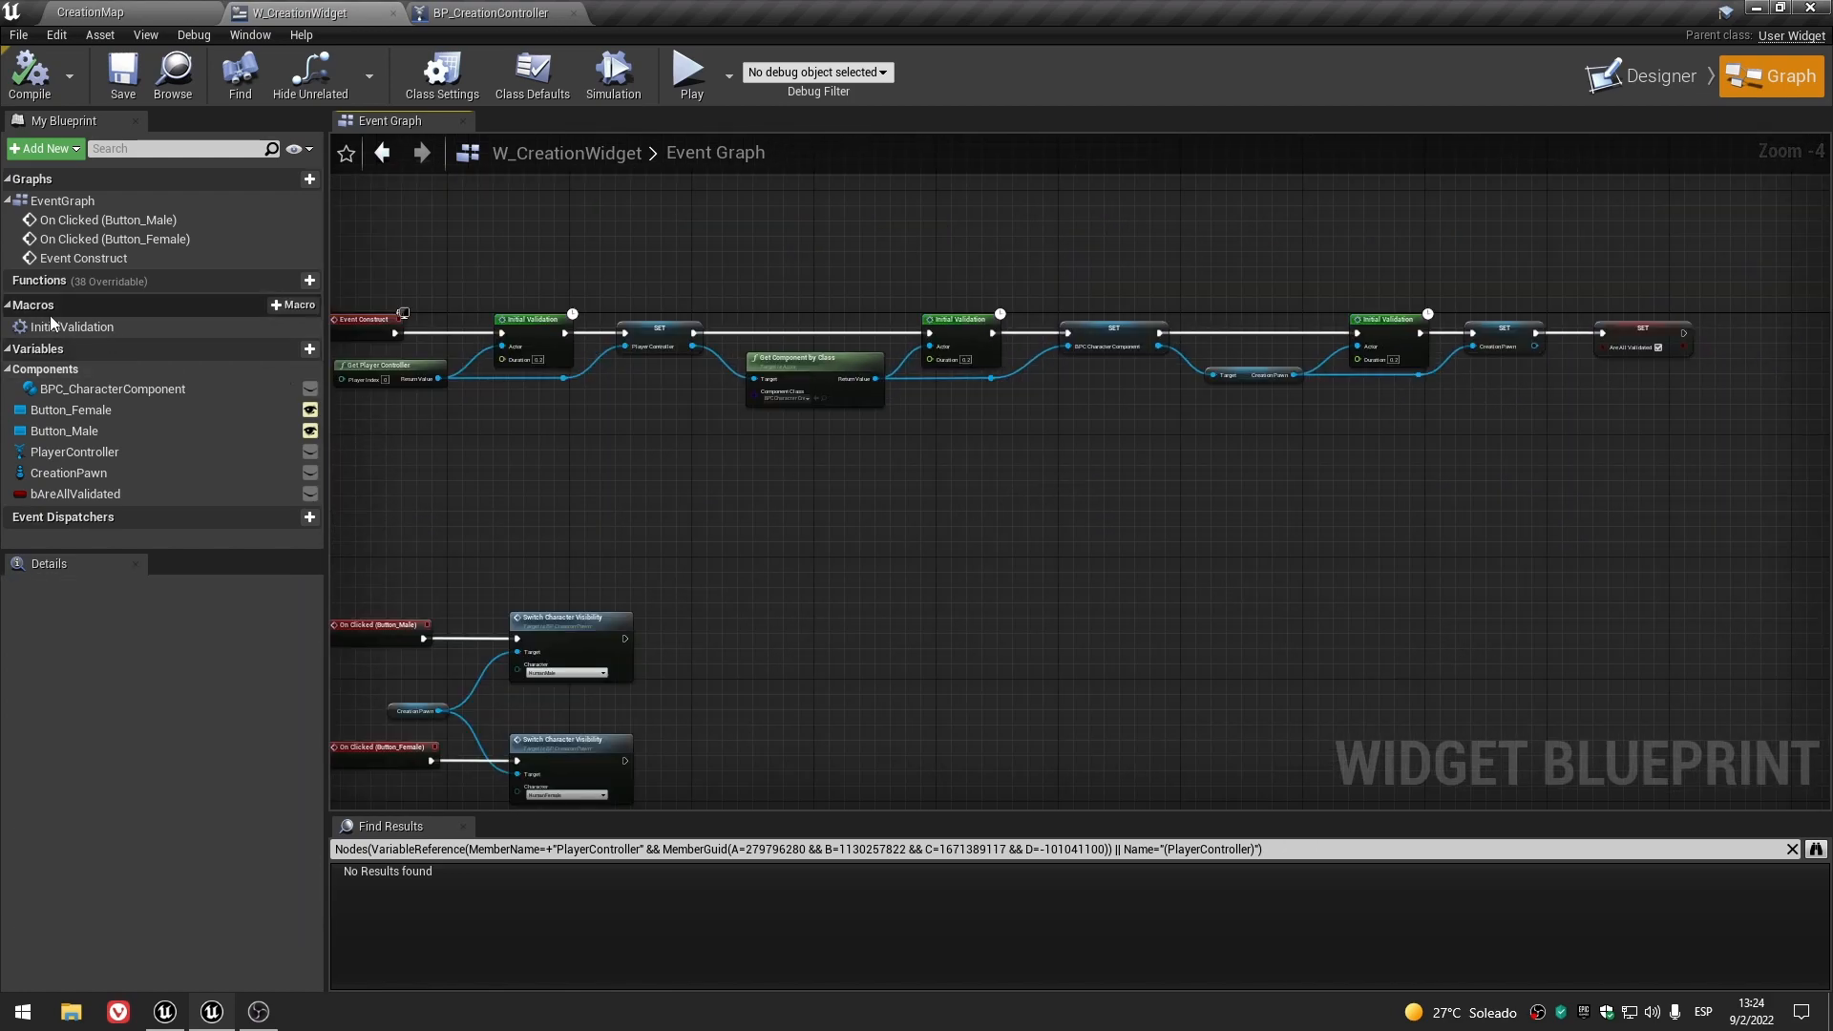
- Add a macro named ValidationCheck and space its Inputs and Outputs nodes farther apart
left_click(296, 306)
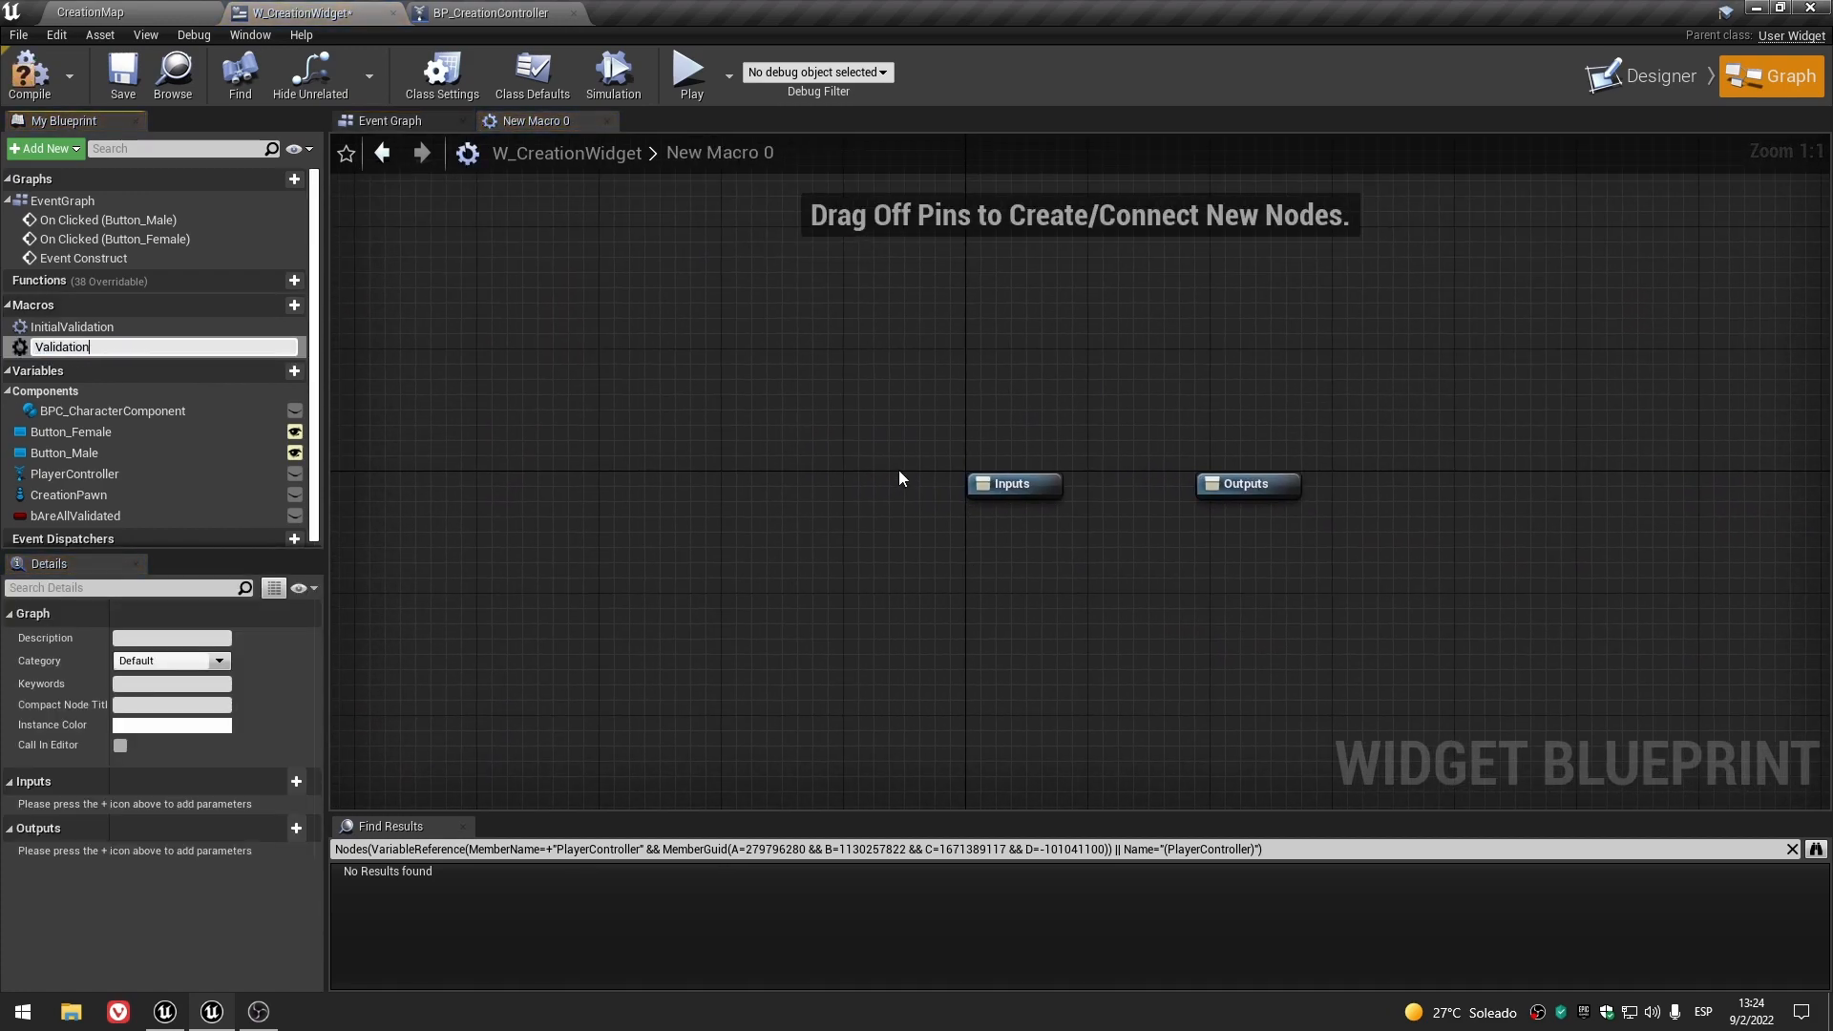
type("ValidationCheck")
key("Return")
right_click_drag(798, 474, 632, 613)
left_click_drag(808, 438, 1205, 438)
right_click_drag(705, 519, 854, 485)
left_click(687, 515)
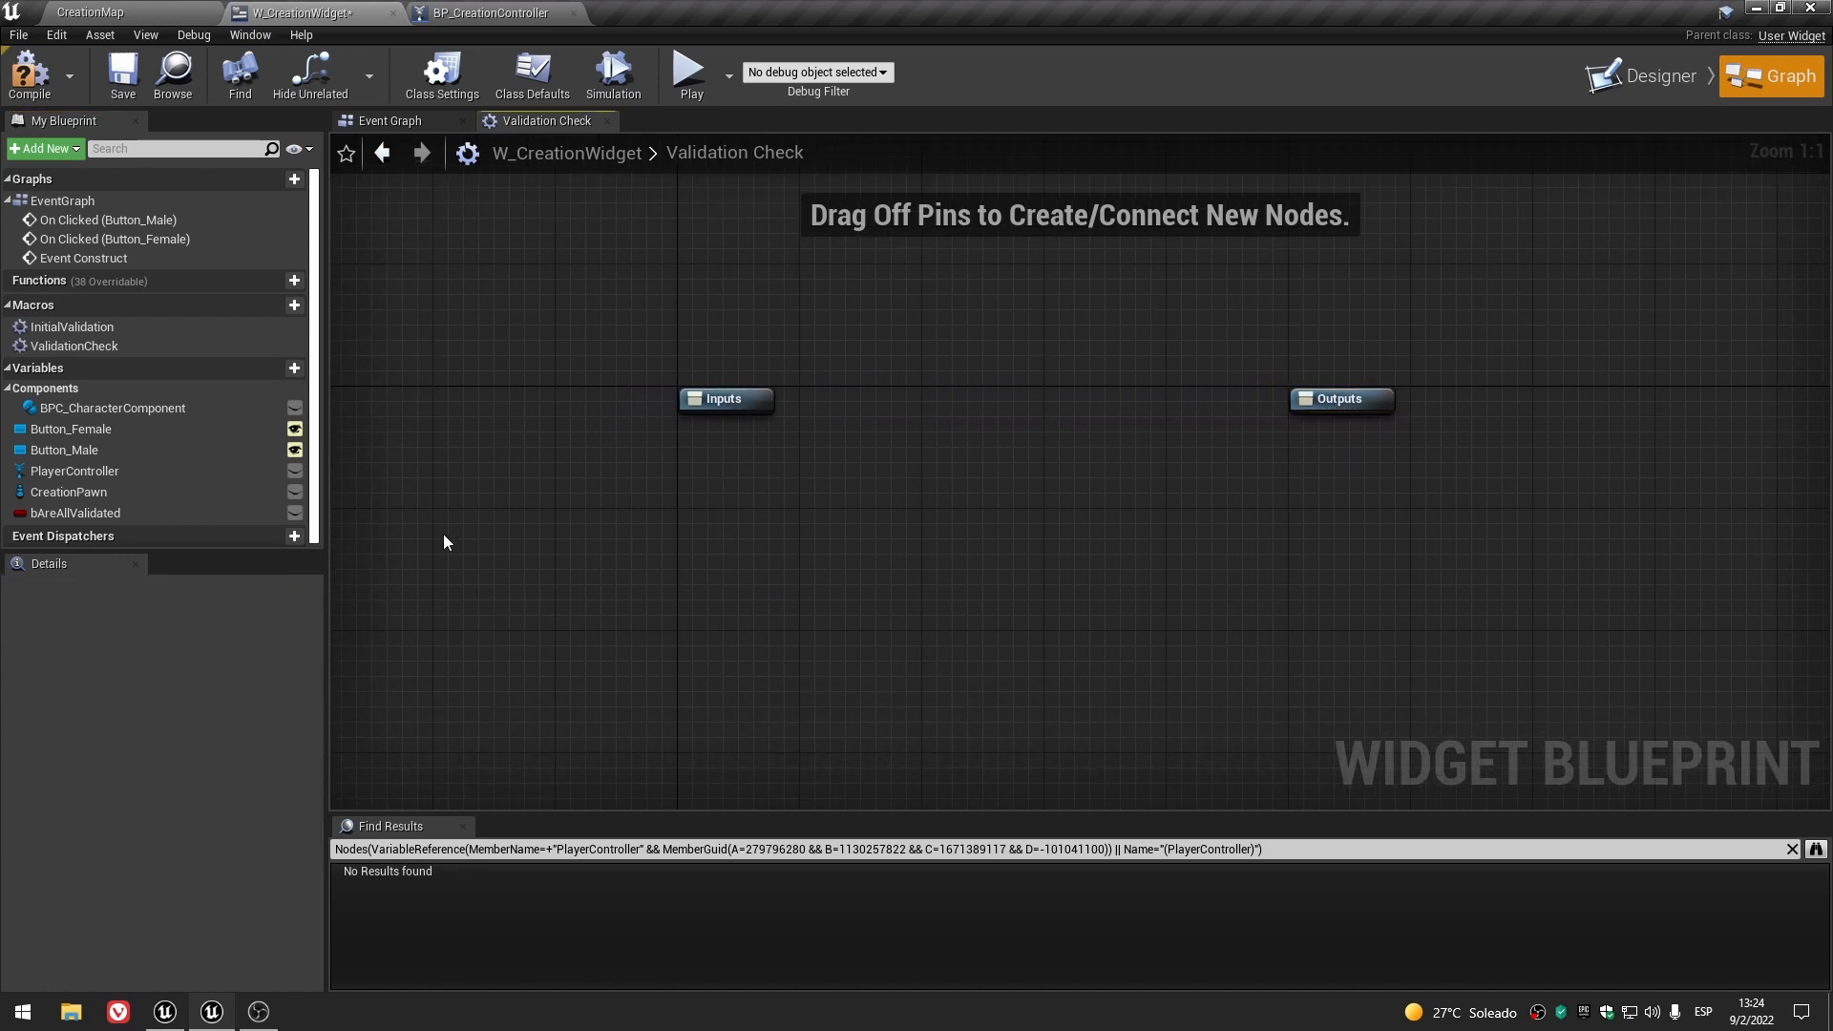
- Wire a Branch conditioned on Are All Validated between the macro's Inputs and Outputs, leading its True path to an output named then
left_click_drag(88, 510, 737, 519)
left_click(778, 532)
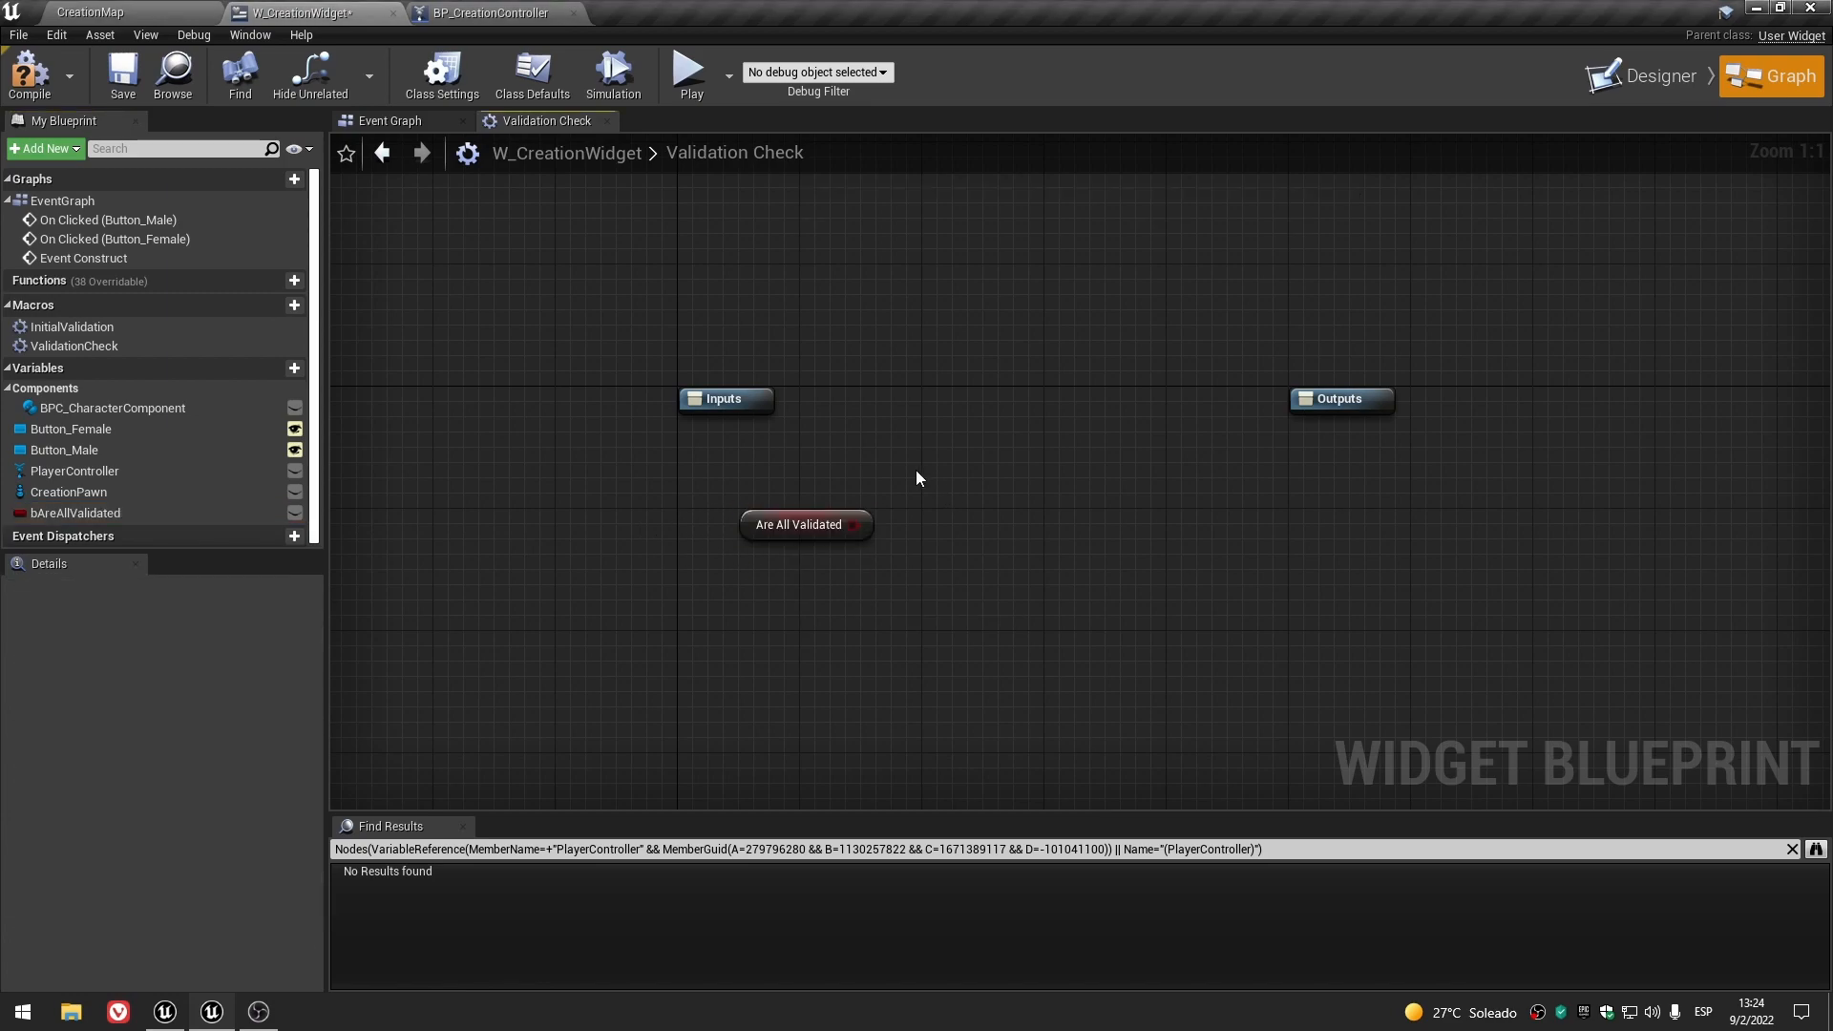
left_click(976, 425)
left_click_drag(852, 524, 761, 417)
left_click_drag(1126, 461, 1258, 430)
left_click_drag(1103, 440, 1120, 407)
left_click(851, 548)
left_click_drag(851, 526, 912, 465)
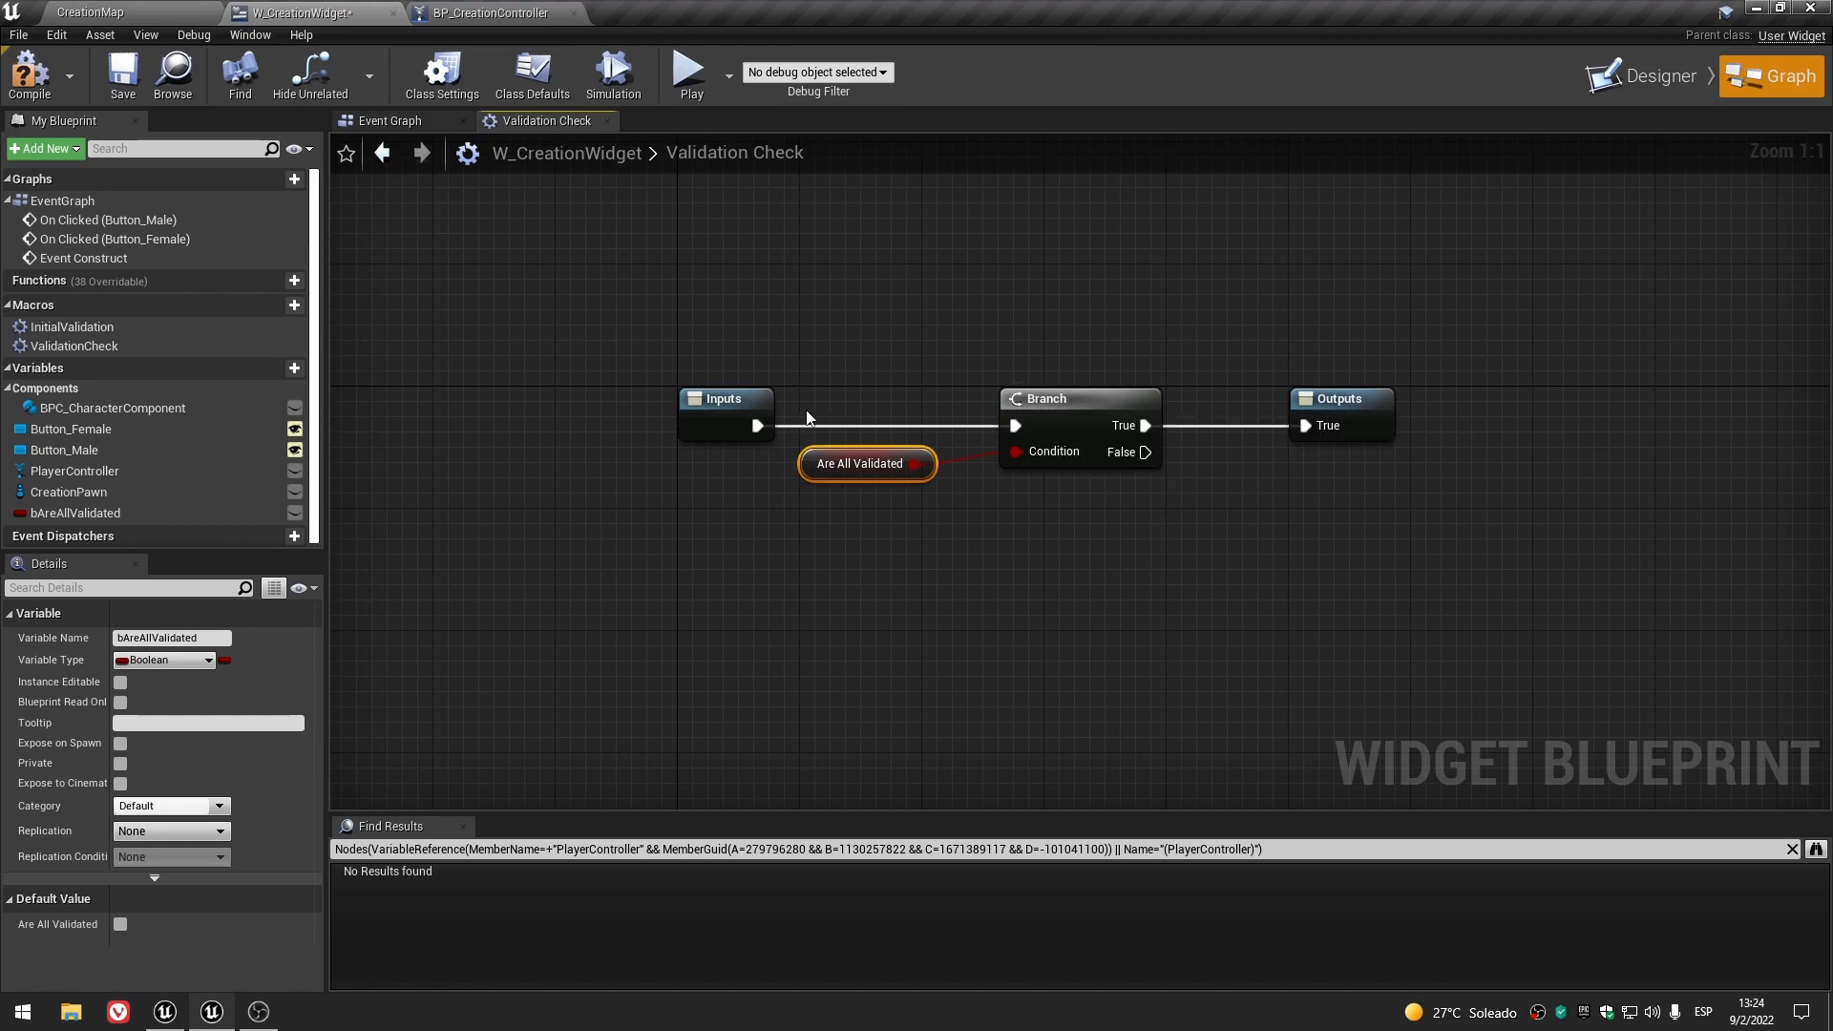
left_click(701, 399)
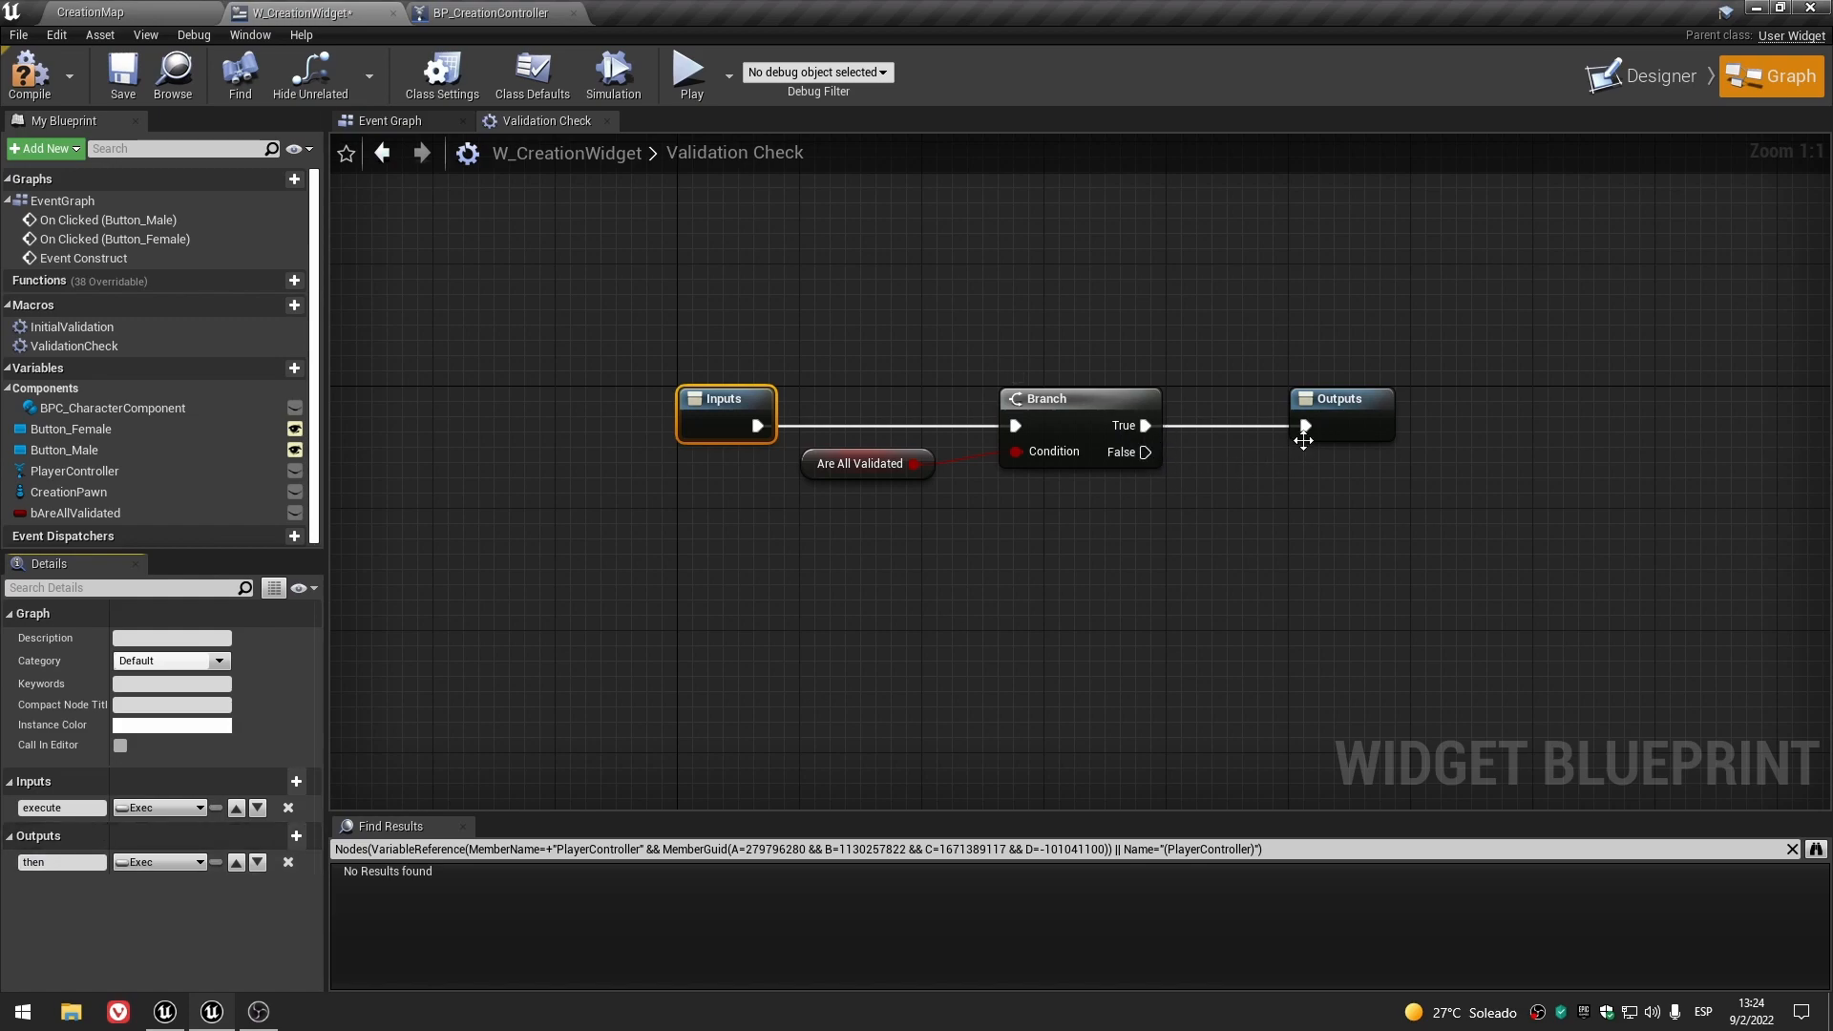
- Close the macro graph and place a Validation Check node above the On Clicked (Button_Male) chain in the event graph
left_click(607, 120)
scroll(719, 374, "down", 2)
right_click_drag(741, 532, 1141, 397)
scroll(945, 391, "up", 3)
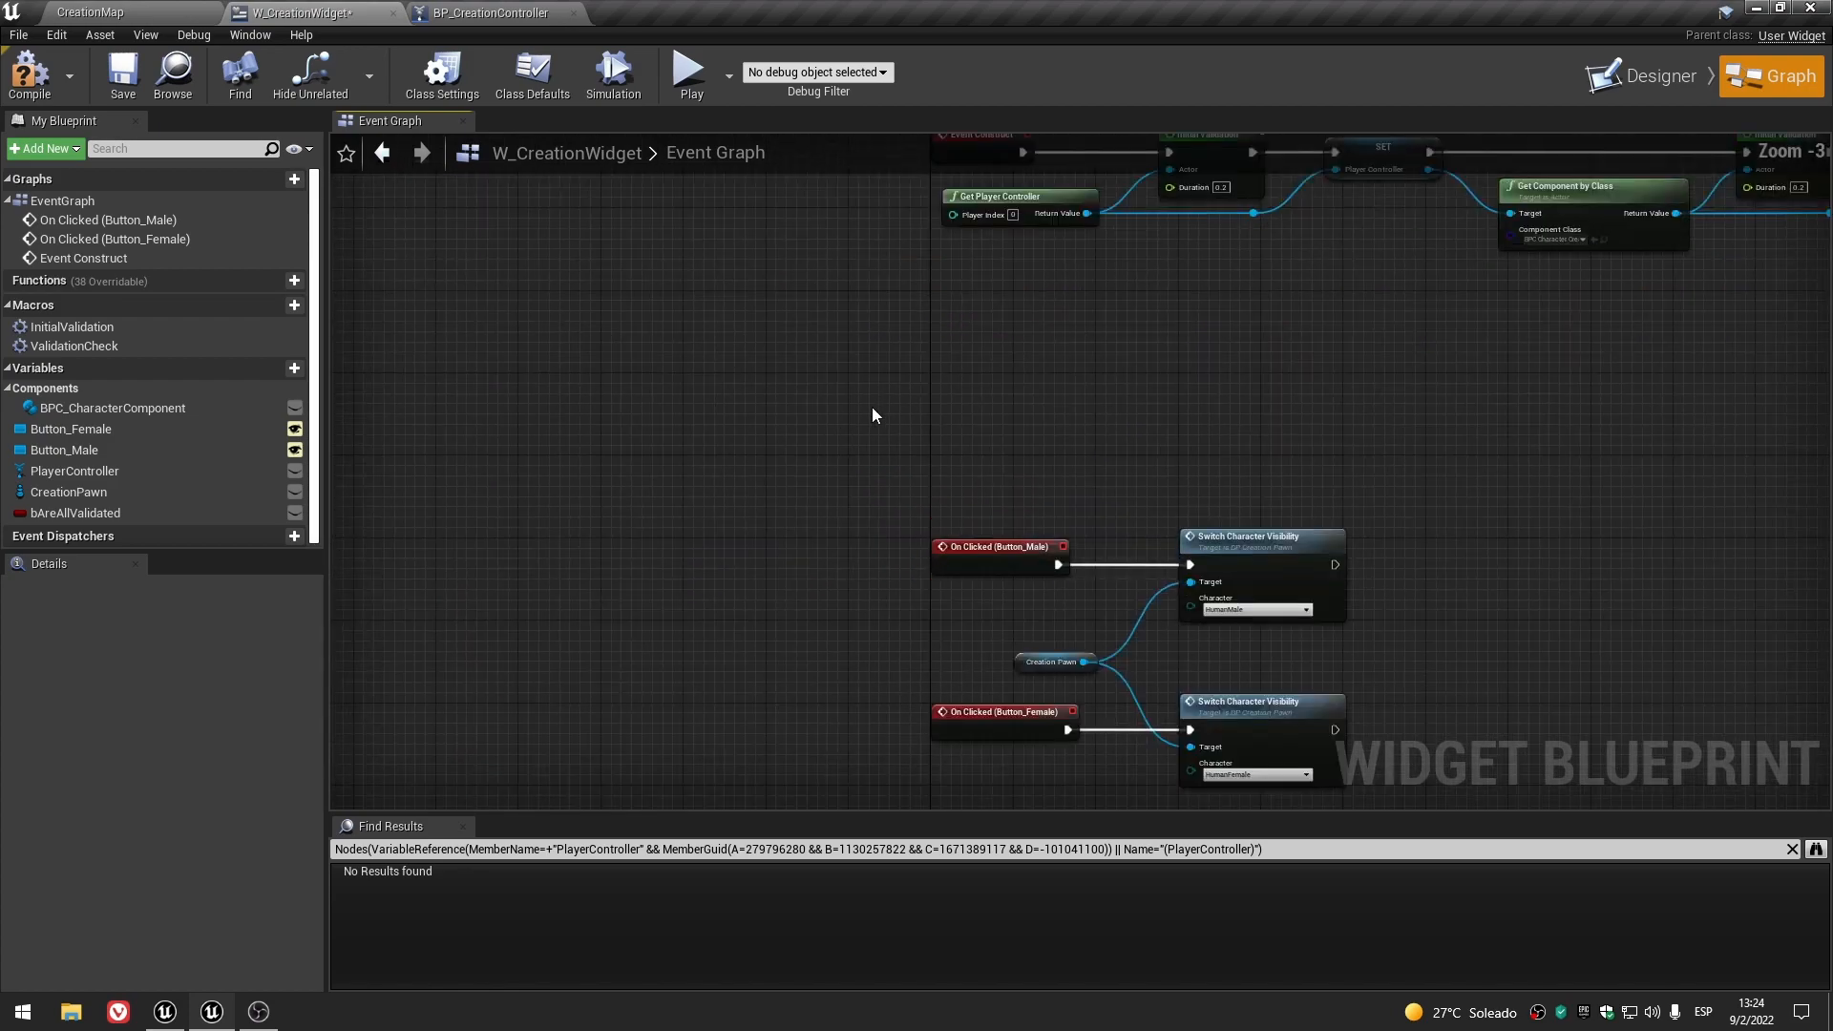
right_click_drag(871, 410, 481, 394)
left_click_drag(74, 345, 600, 369)
scroll(664, 382, "up", 3)
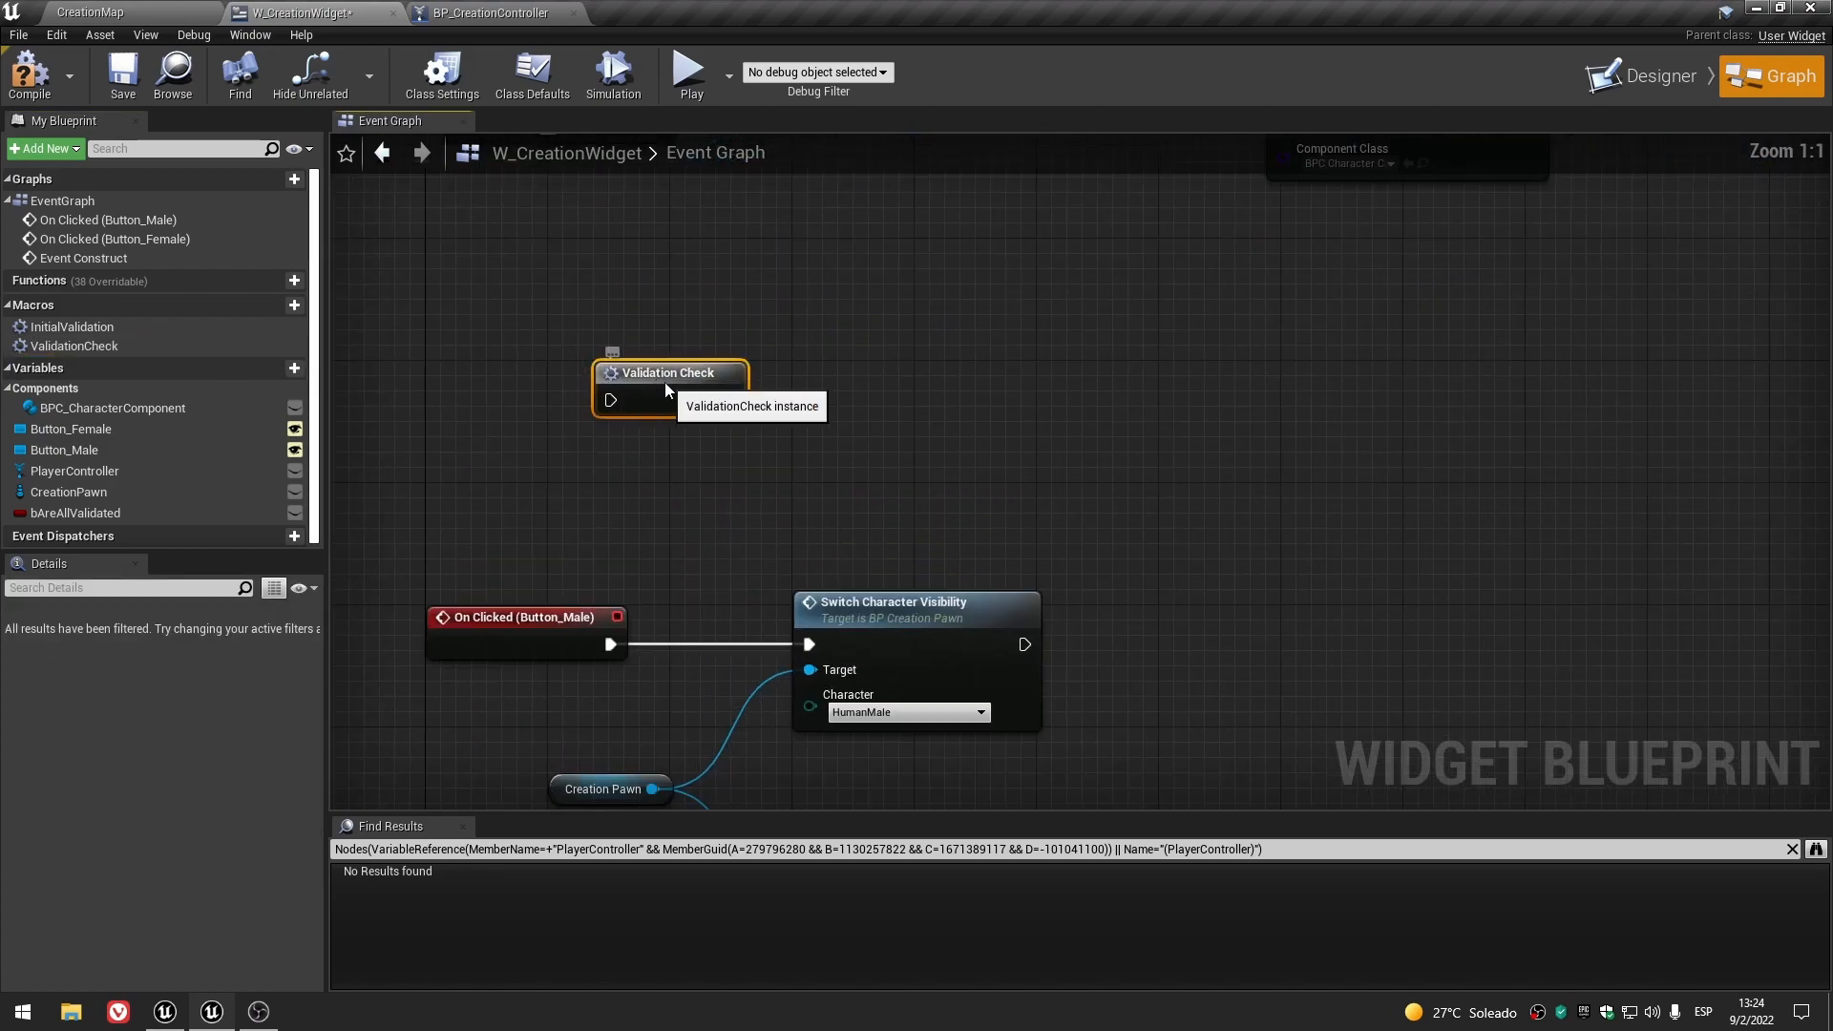
- Set the ValidationCheck macro's instance color to a golden yellow
left_click(75, 346)
left_click(265, 724)
left_click_drag(297, 695, 353, 716)
left_click_drag(450, 581, 442, 583)
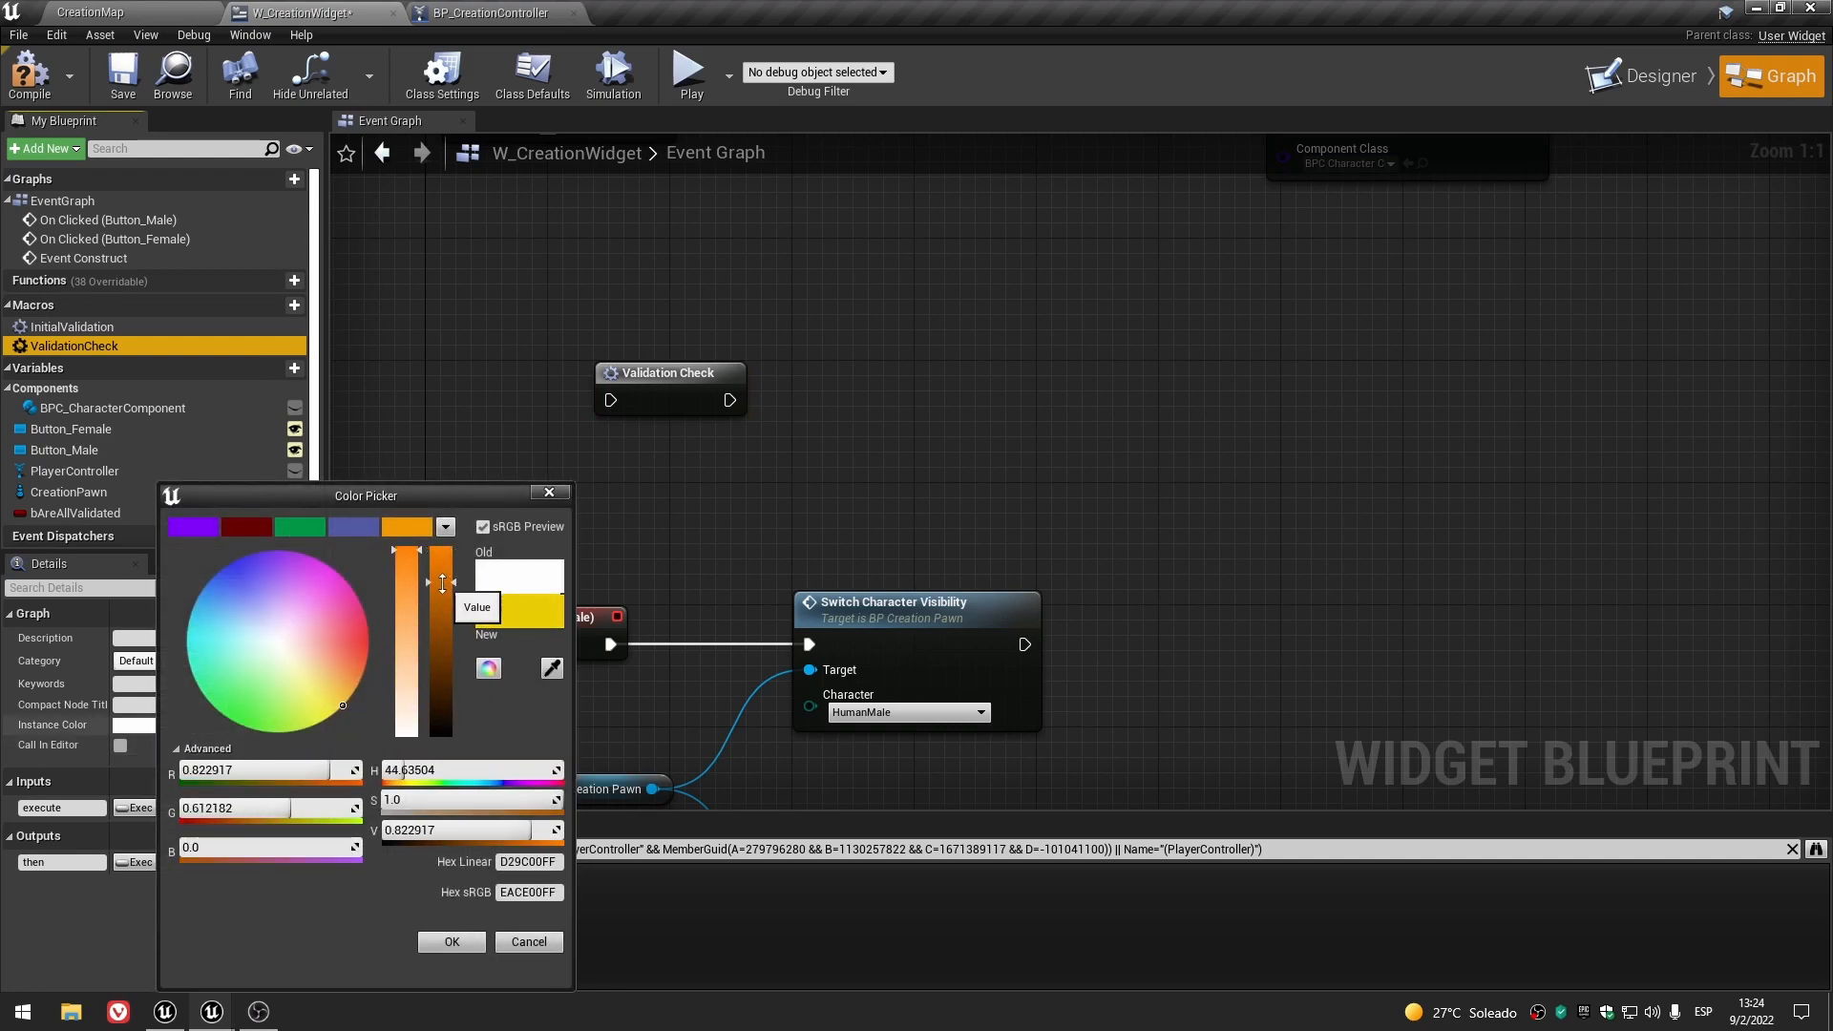
left_click(432, 945)
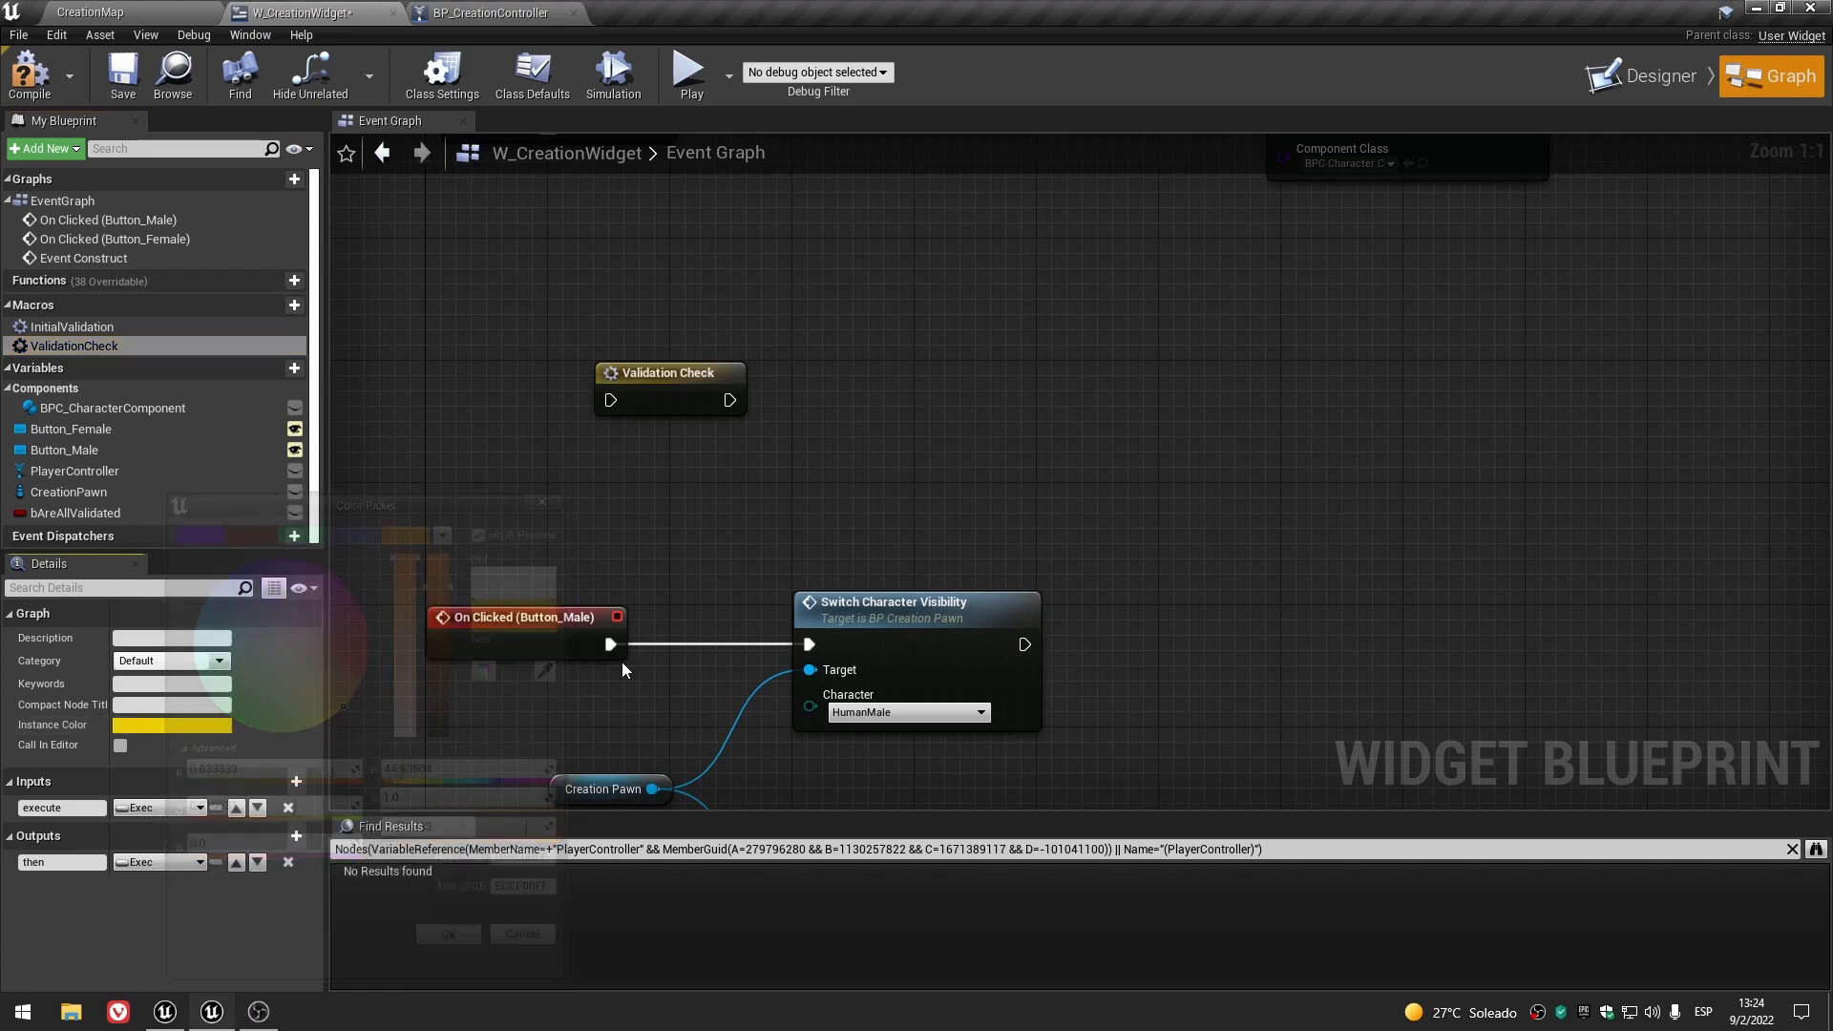
left_click(662, 377)
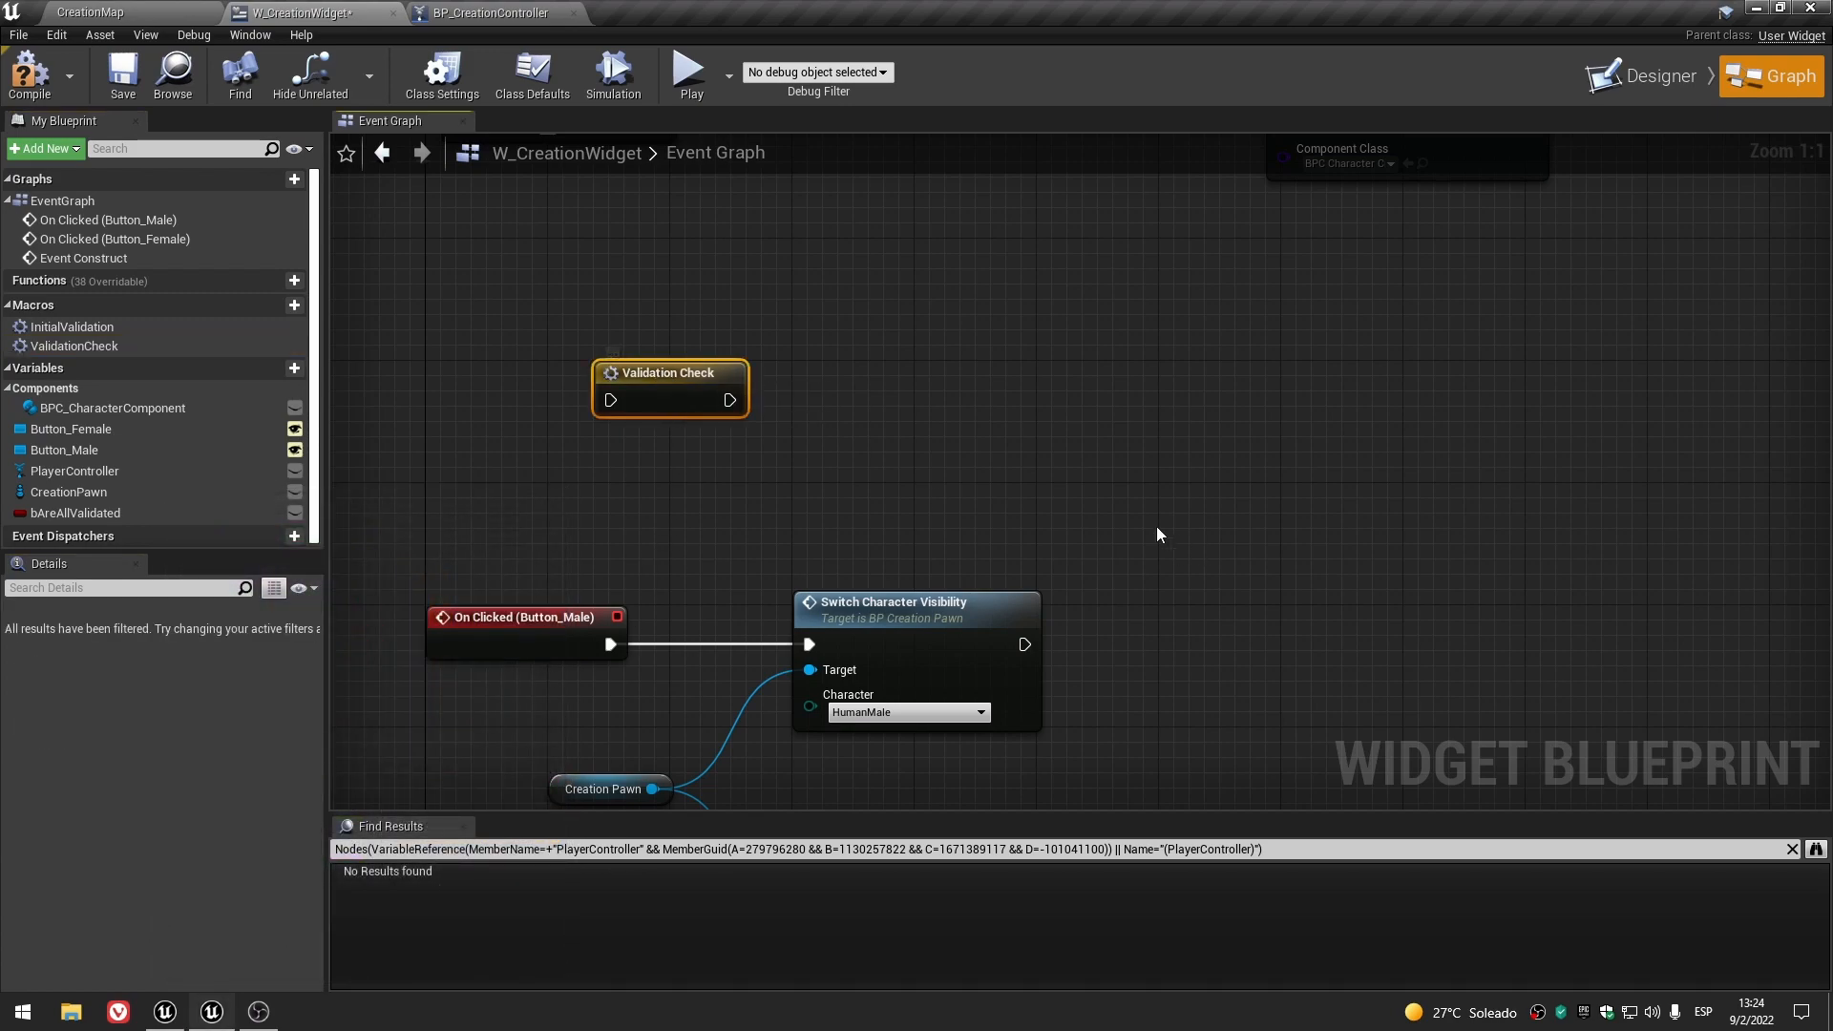
- Move the Creation Pawn and Switch Character Visibility nodes right, and connect Validation Check between On Clicked (Button_Male) and its Switch Character Visibility node
right_click_drag(1108, 558, 1051, 325)
scroll(1051, 325, "down", 2)
right_click_drag(866, 278, 821, 347)
left_click_drag(681, 270, 735, 315)
left_click_drag(758, 670, 1125, 624)
scroll(656, 384, "up", 2)
left_click_drag(748, 292, 748, 475)
left_click_drag(624, 485, 703, 486)
left_click_drag(821, 486, 1193, 486)
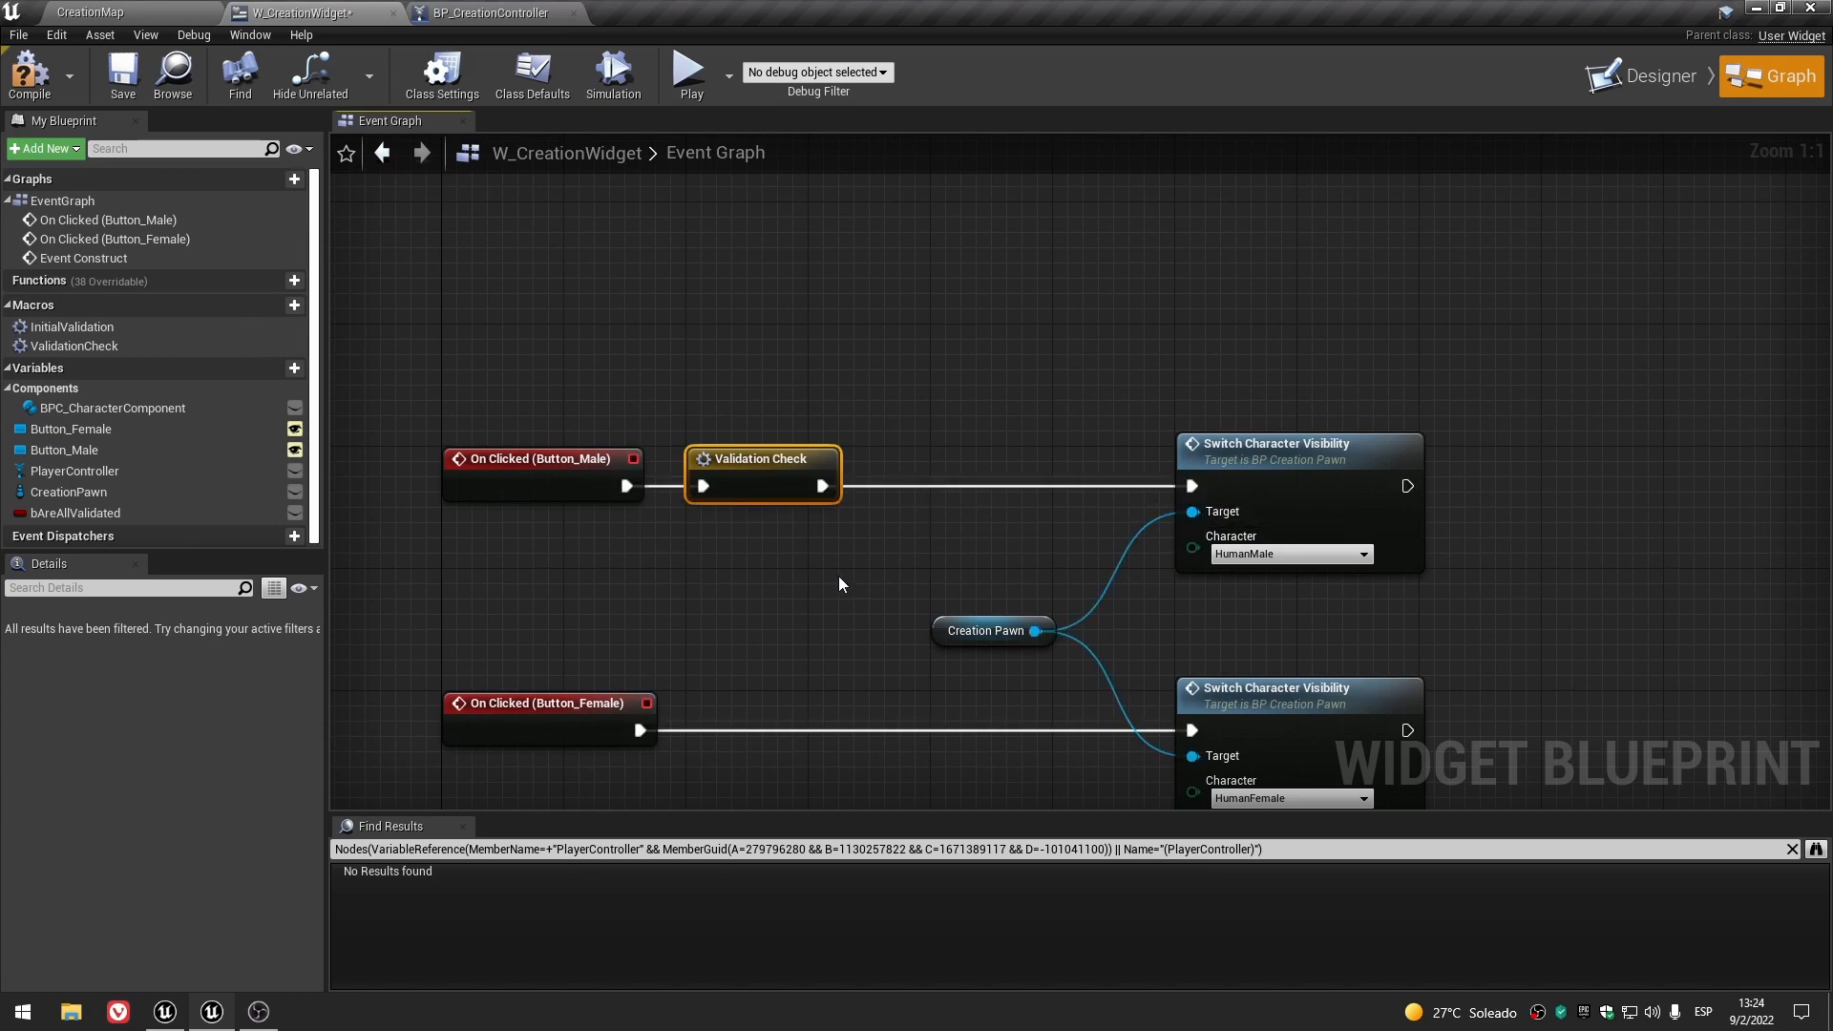
- Insert a second Validation Check between On Clicked (Button_Female) and its Switch Character Visibility node, aligned with the execution wire
right_click_drag(798, 567, 786, 429)
left_click_drag(132, 346, 708, 515)
left_click_drag(628, 593, 723, 548)
left_click_drag(840, 547, 1181, 593)
left_click_drag(741, 530, 718, 575)
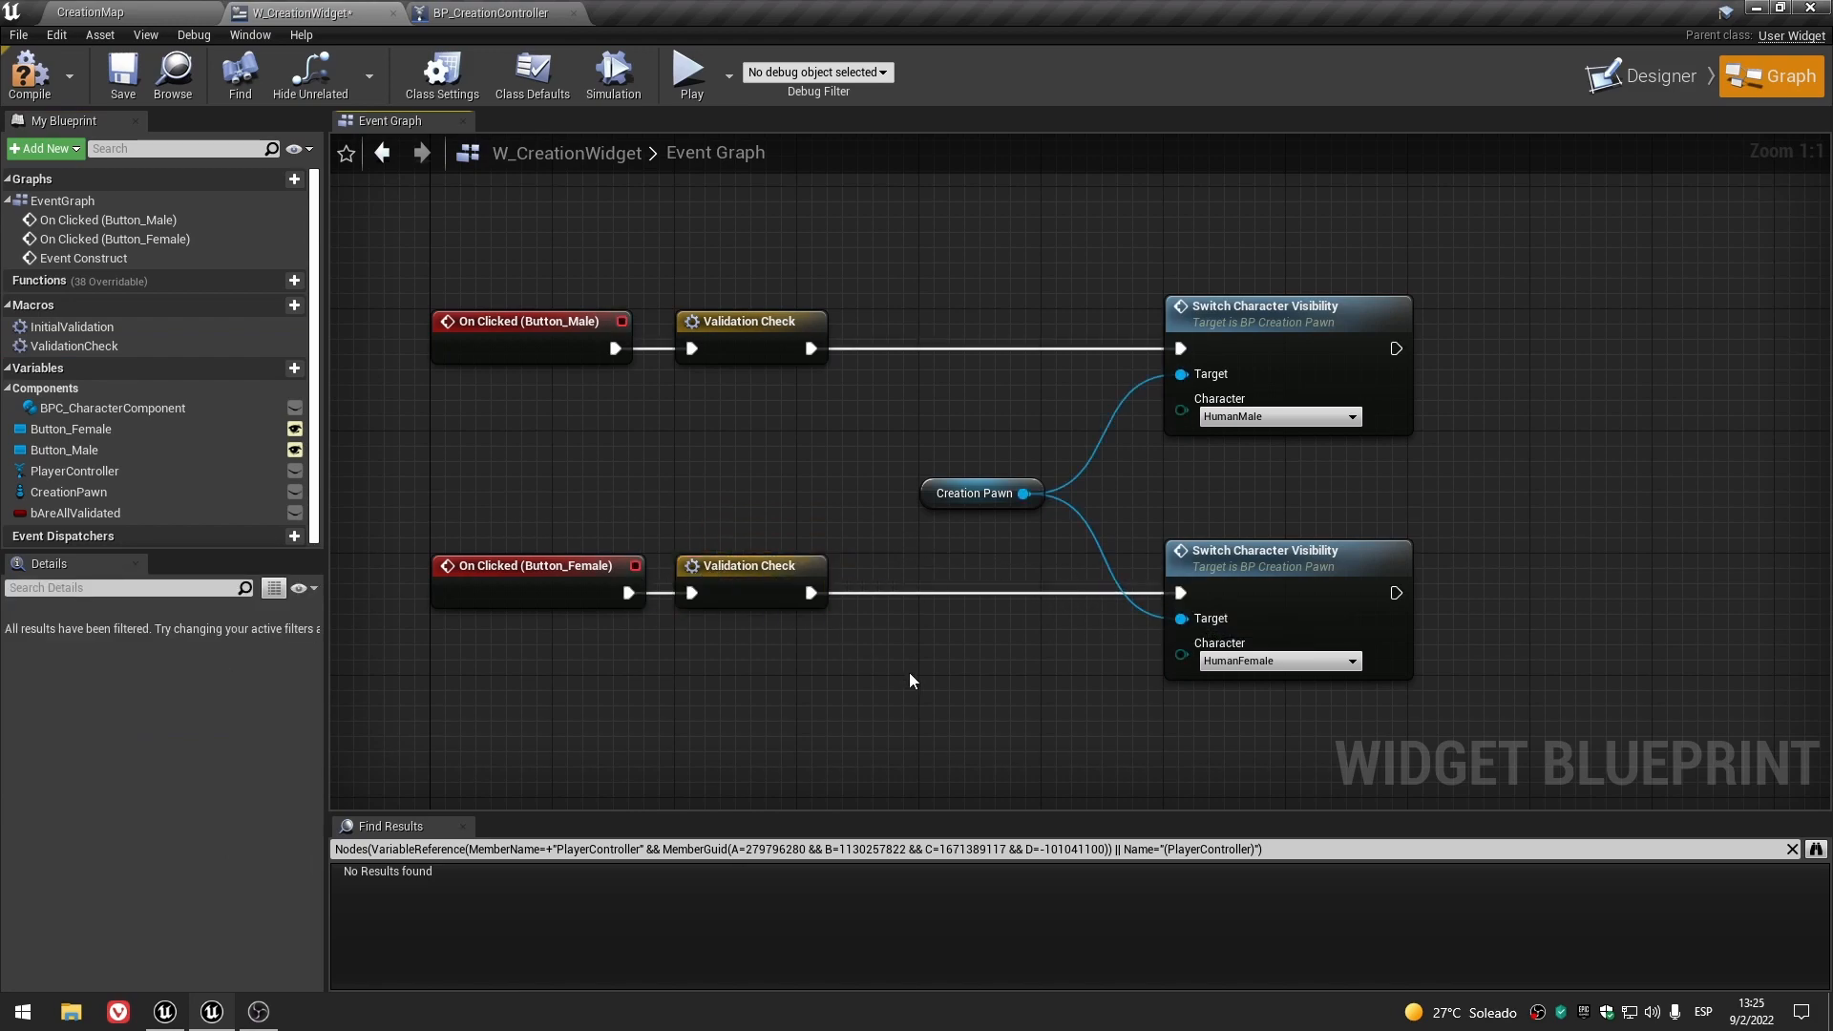
- View the M and F buttons in the widget's designer layout and return to the event graph
right_click_drag(908, 672, 798, 695)
left_click(1641, 76)
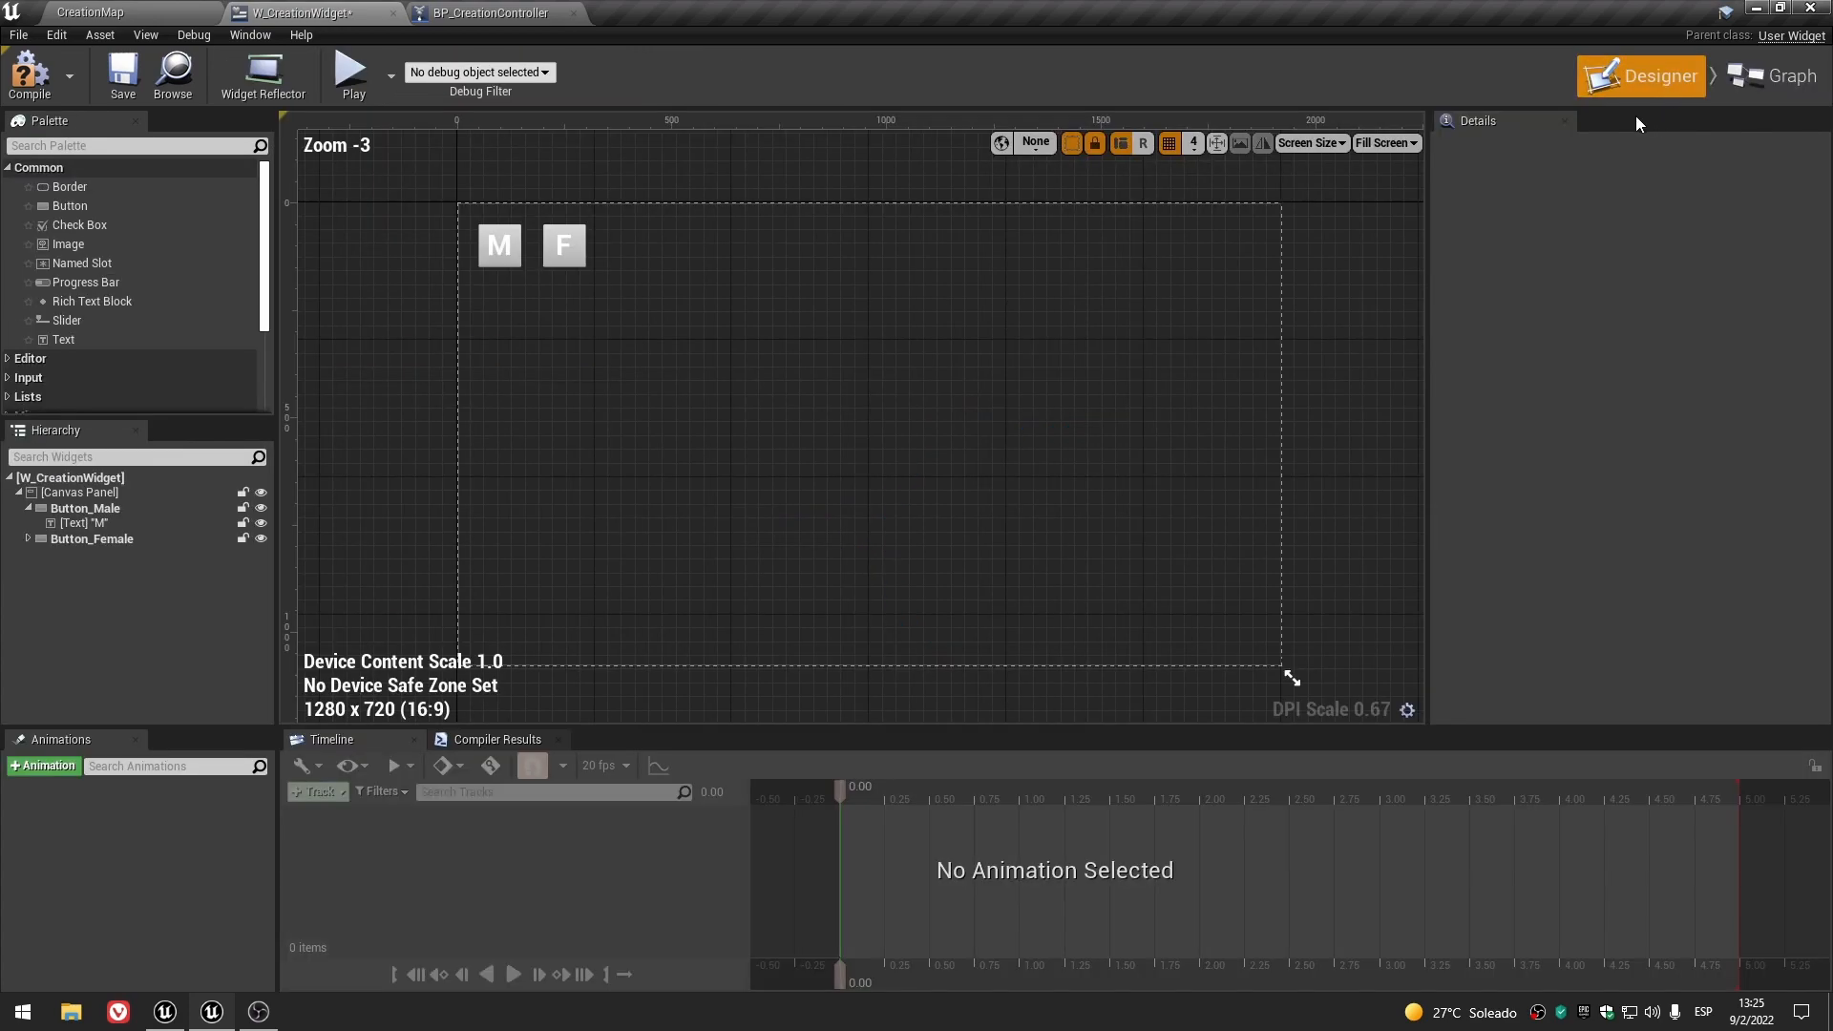
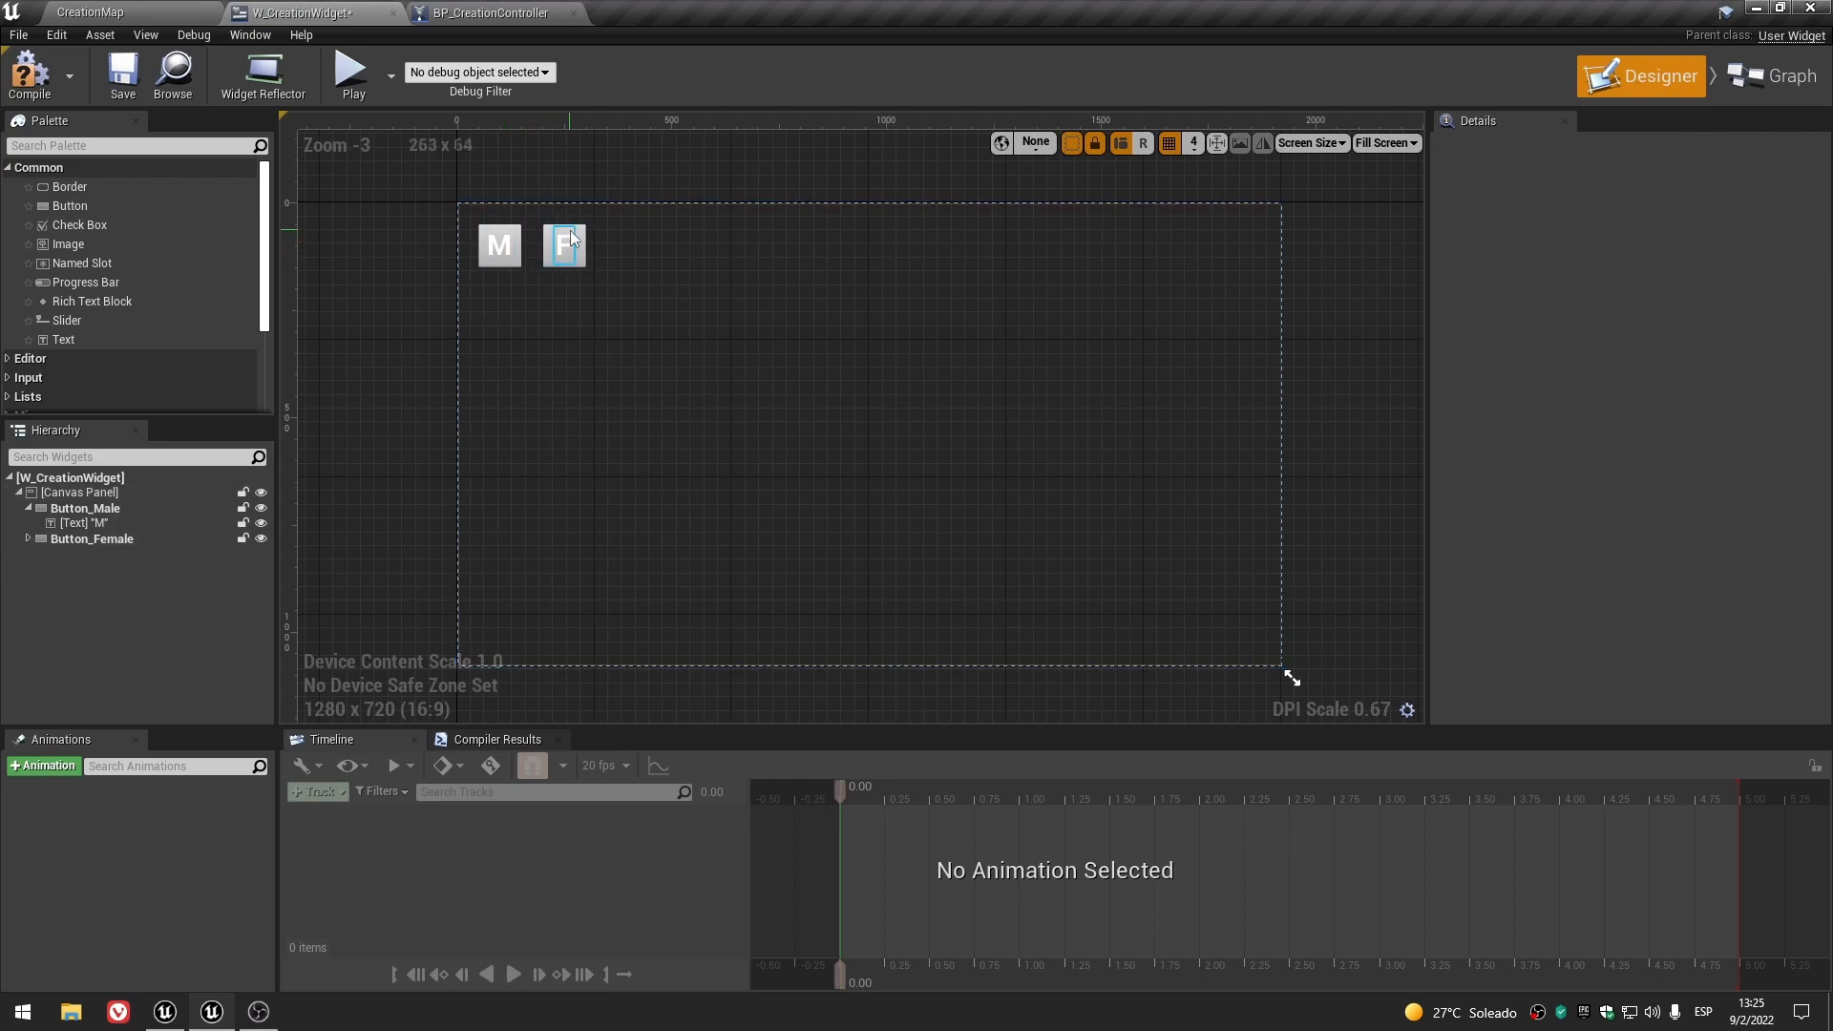
left_click(1773, 77)
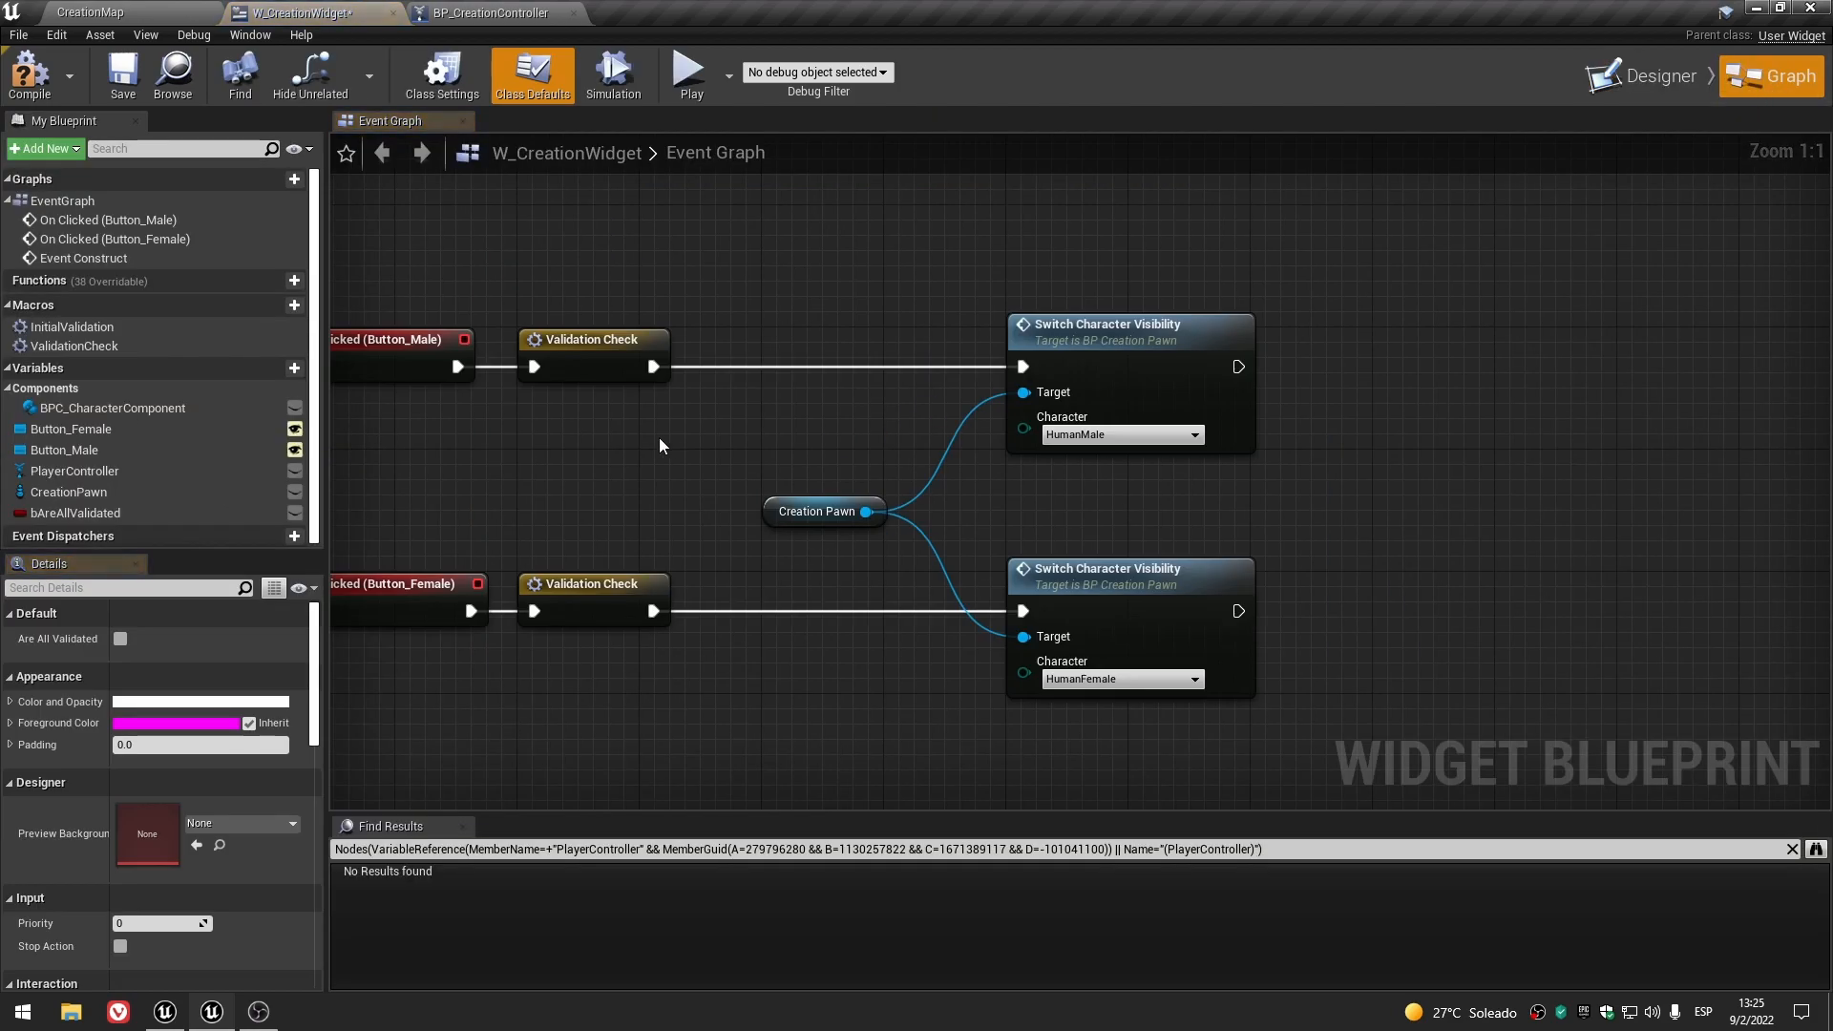
- Examine the gated gender button events, the bAreAllValidated variable and the construct validation chain in the event graph
left_click(387, 347)
right_click_drag(531, 453, 692, 465)
left_click(781, 469)
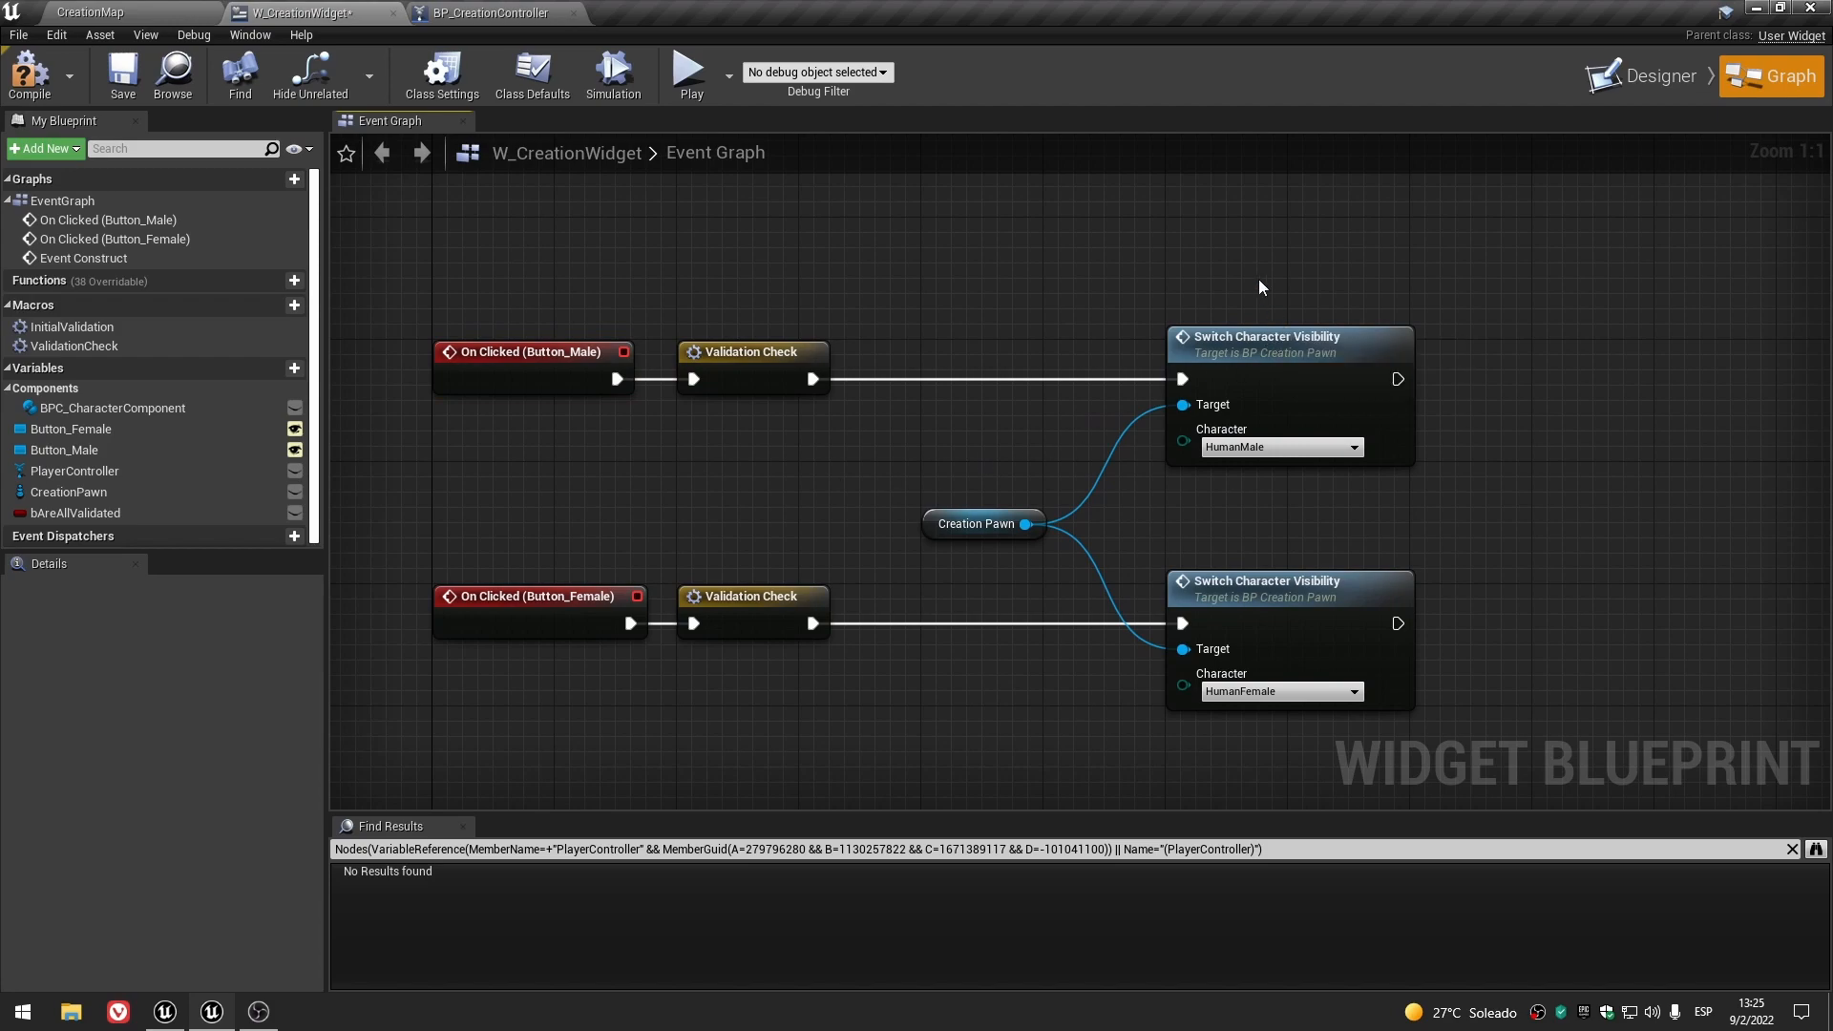
left_click_drag(1231, 235, 1426, 718)
left_click(926, 733)
left_click(955, 523)
left_click(816, 493)
left_click(764, 372)
scroll(764, 372, "down", 4)
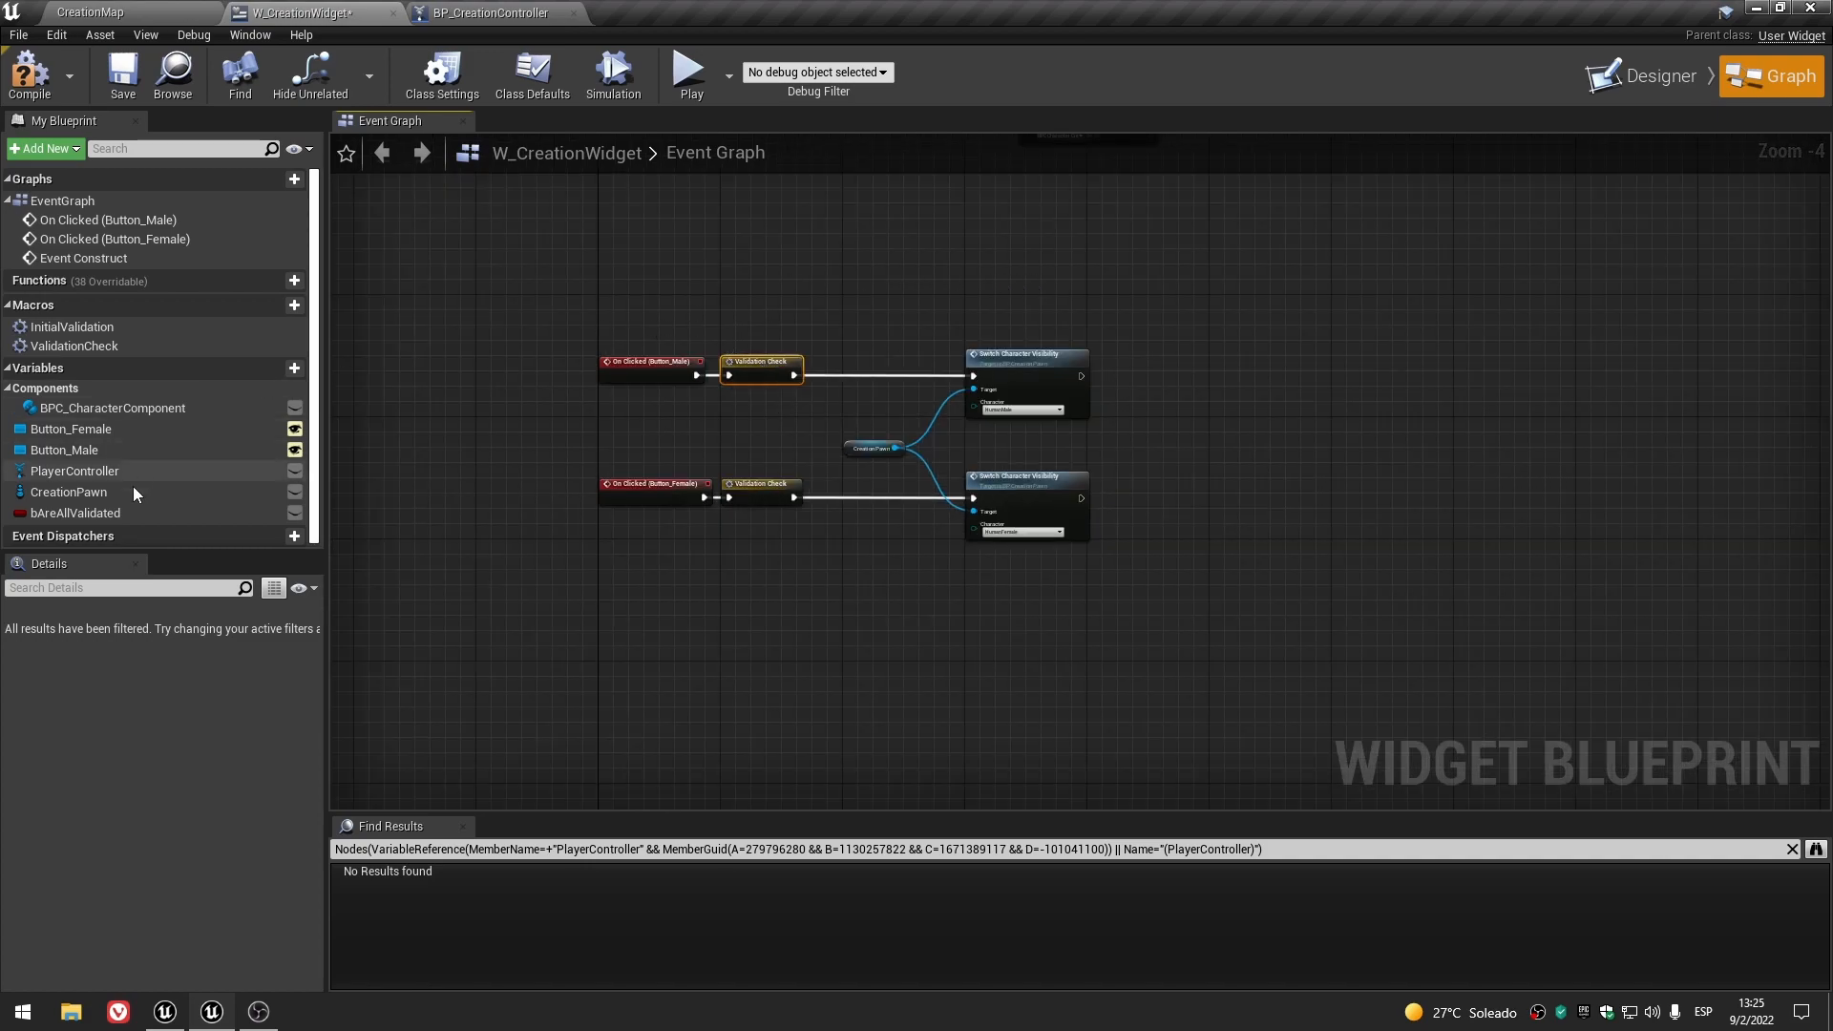
left_click(95, 513)
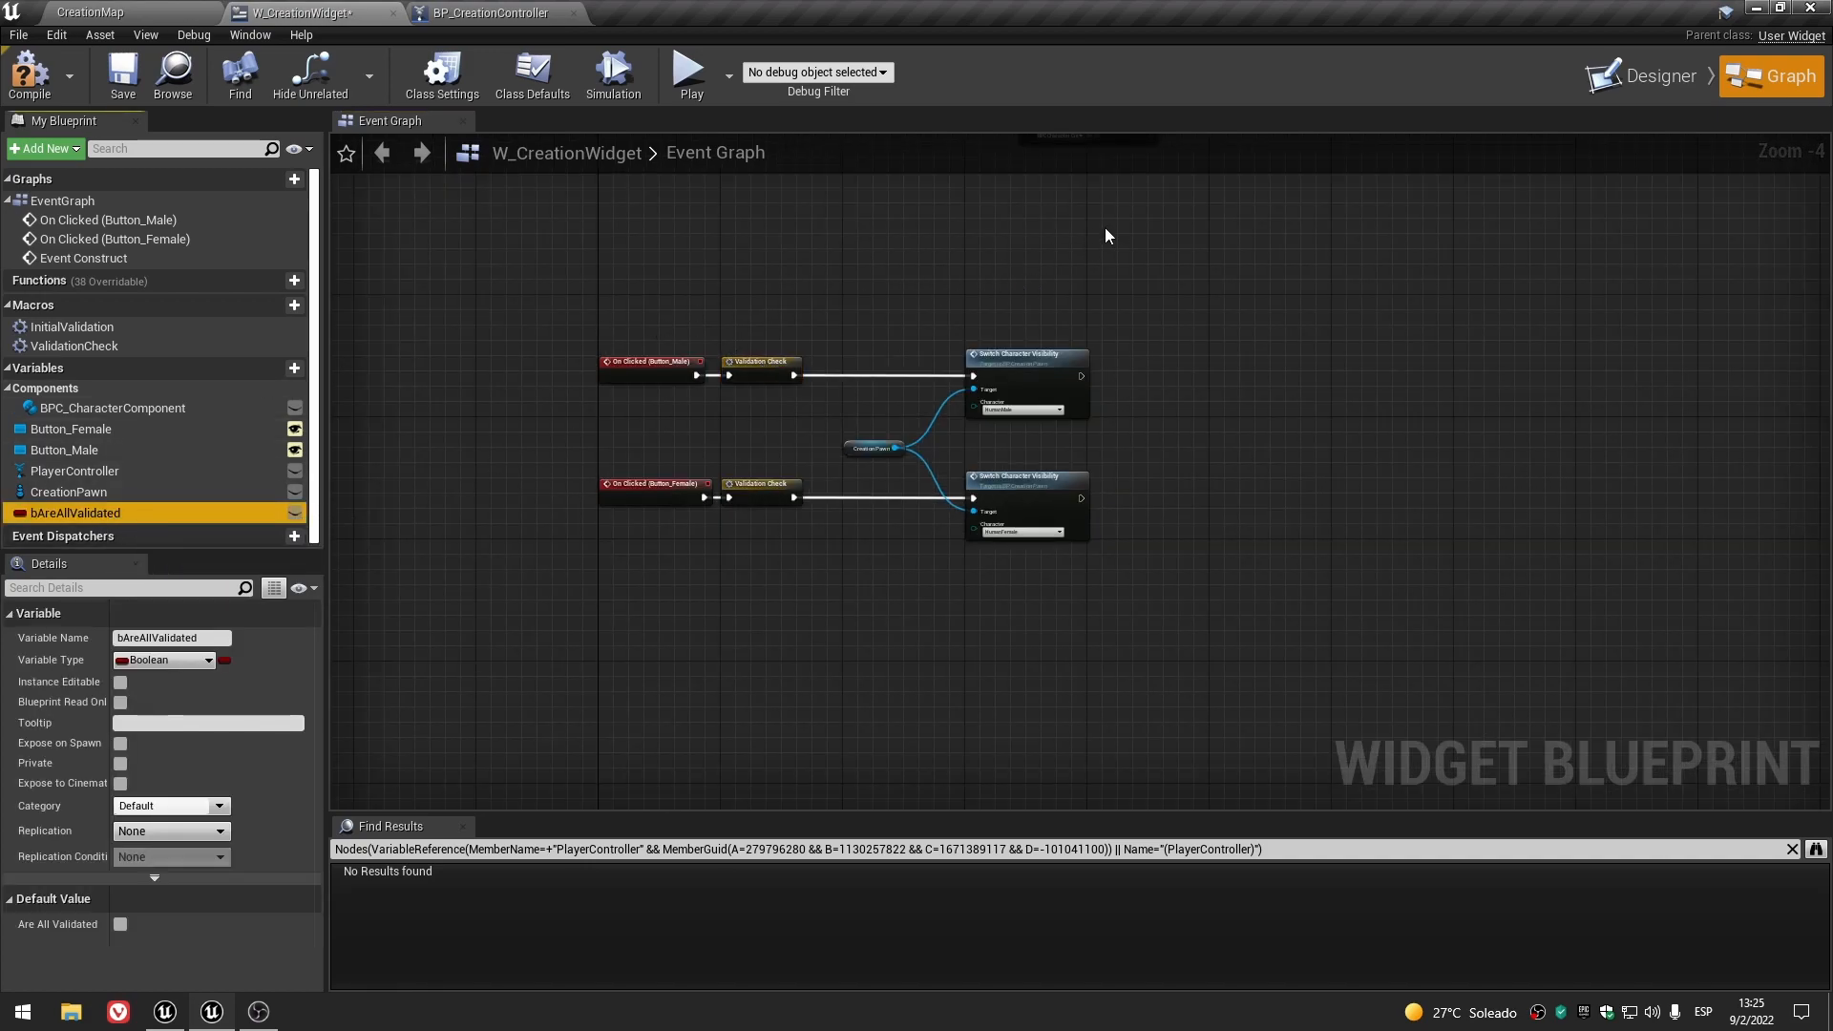
right_click_drag(1234, 222, 1035, 489)
left_click_drag(485, 244, 1623, 453)
left_click(1241, 491)
- Move the Creation Pawn and both Switch Character Visibility nodes left, closer to the Validation Check nodes
right_click_drag(918, 518, 1072, 228)
scroll(877, 334, "up", 2)
left_click_drag(809, 385, 1009, 657)
scroll(1012, 663, "up", 2)
right_click_drag(1042, 494, 796, 494)
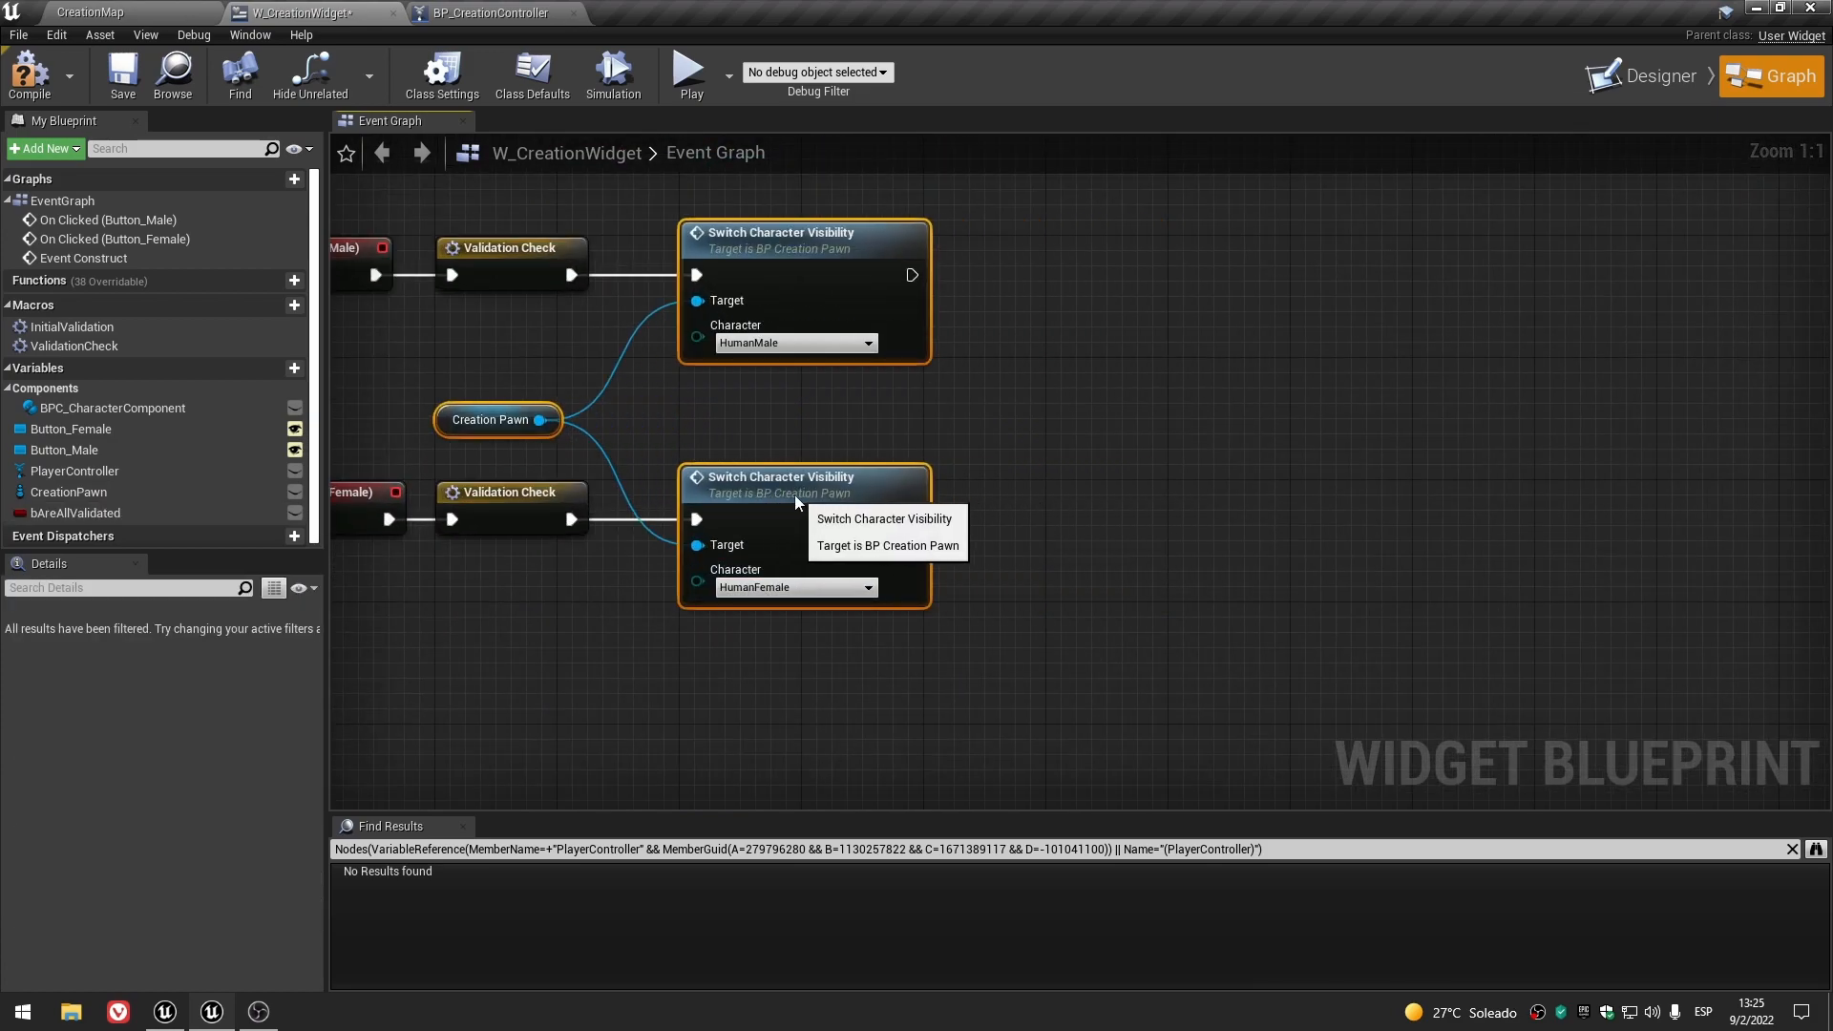
right_click_drag(727, 426, 971, 489)
left_click(945, 467)
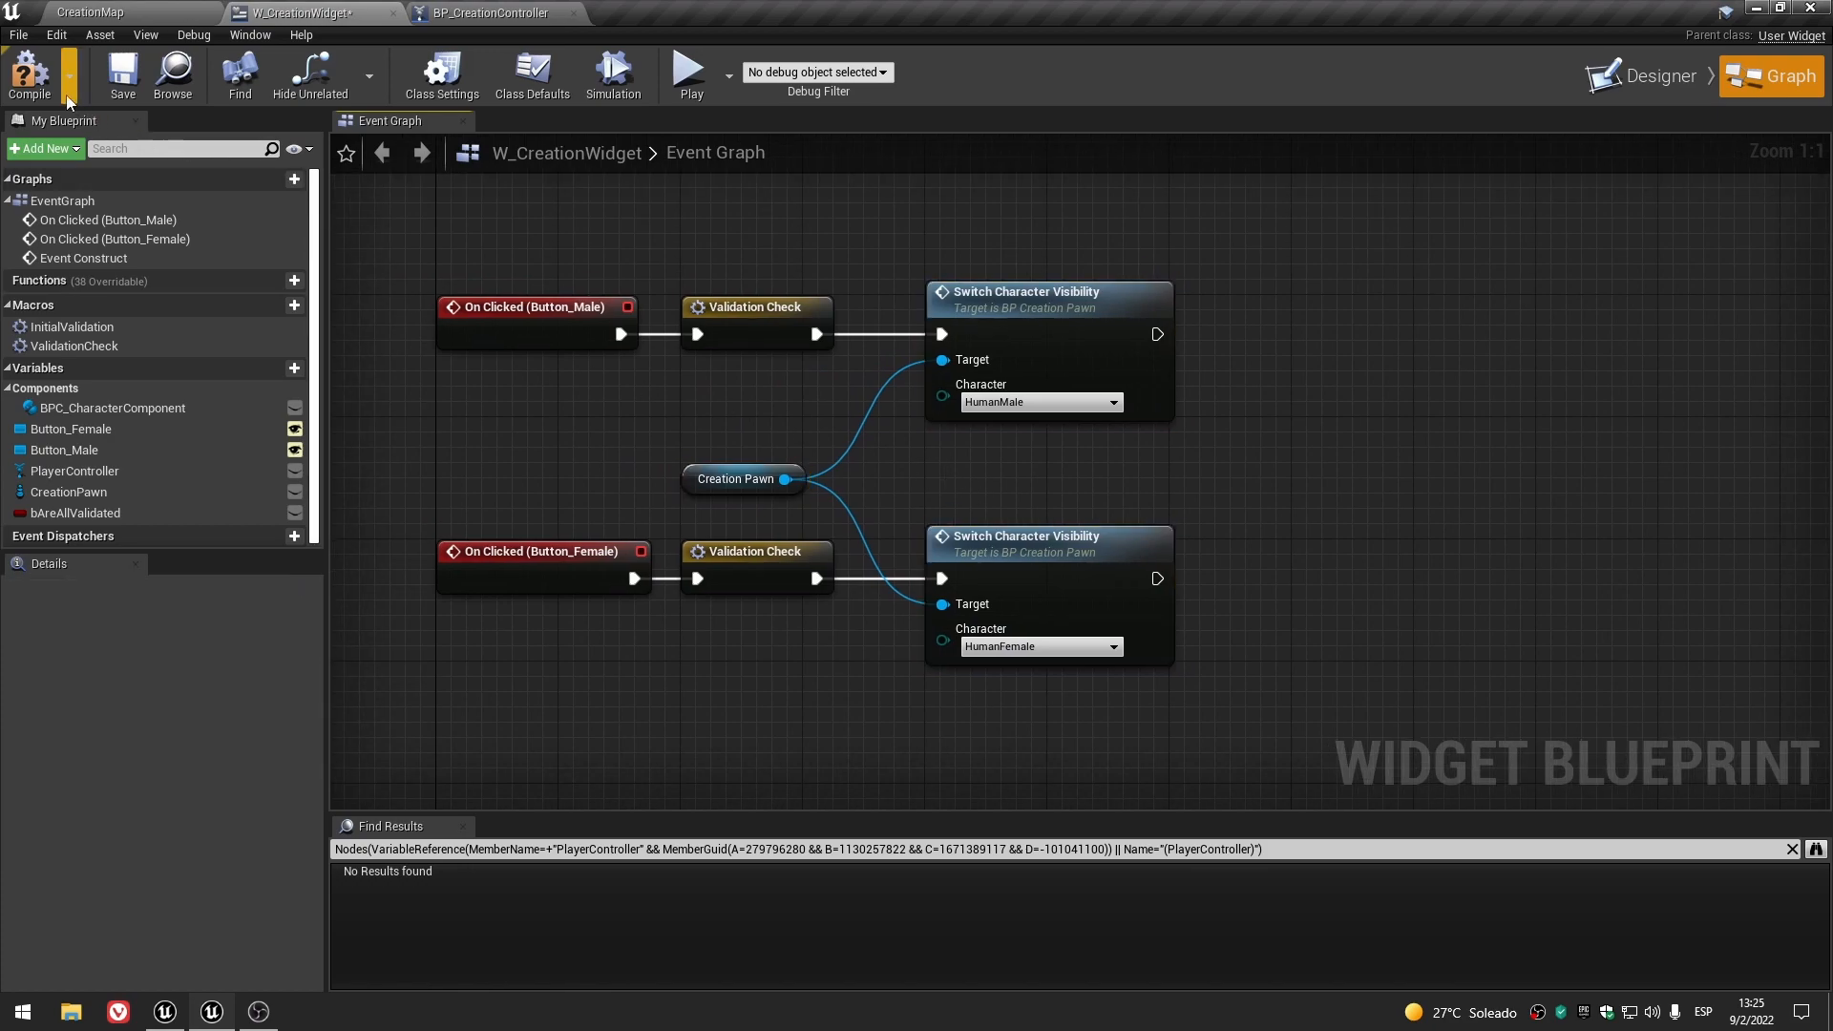
- Review the overall event graph layout, from the Event Construct chain to the gender button events
scroll(1310, 502, "down", 4)
right_click_drag(1311, 496, 1054, 578)
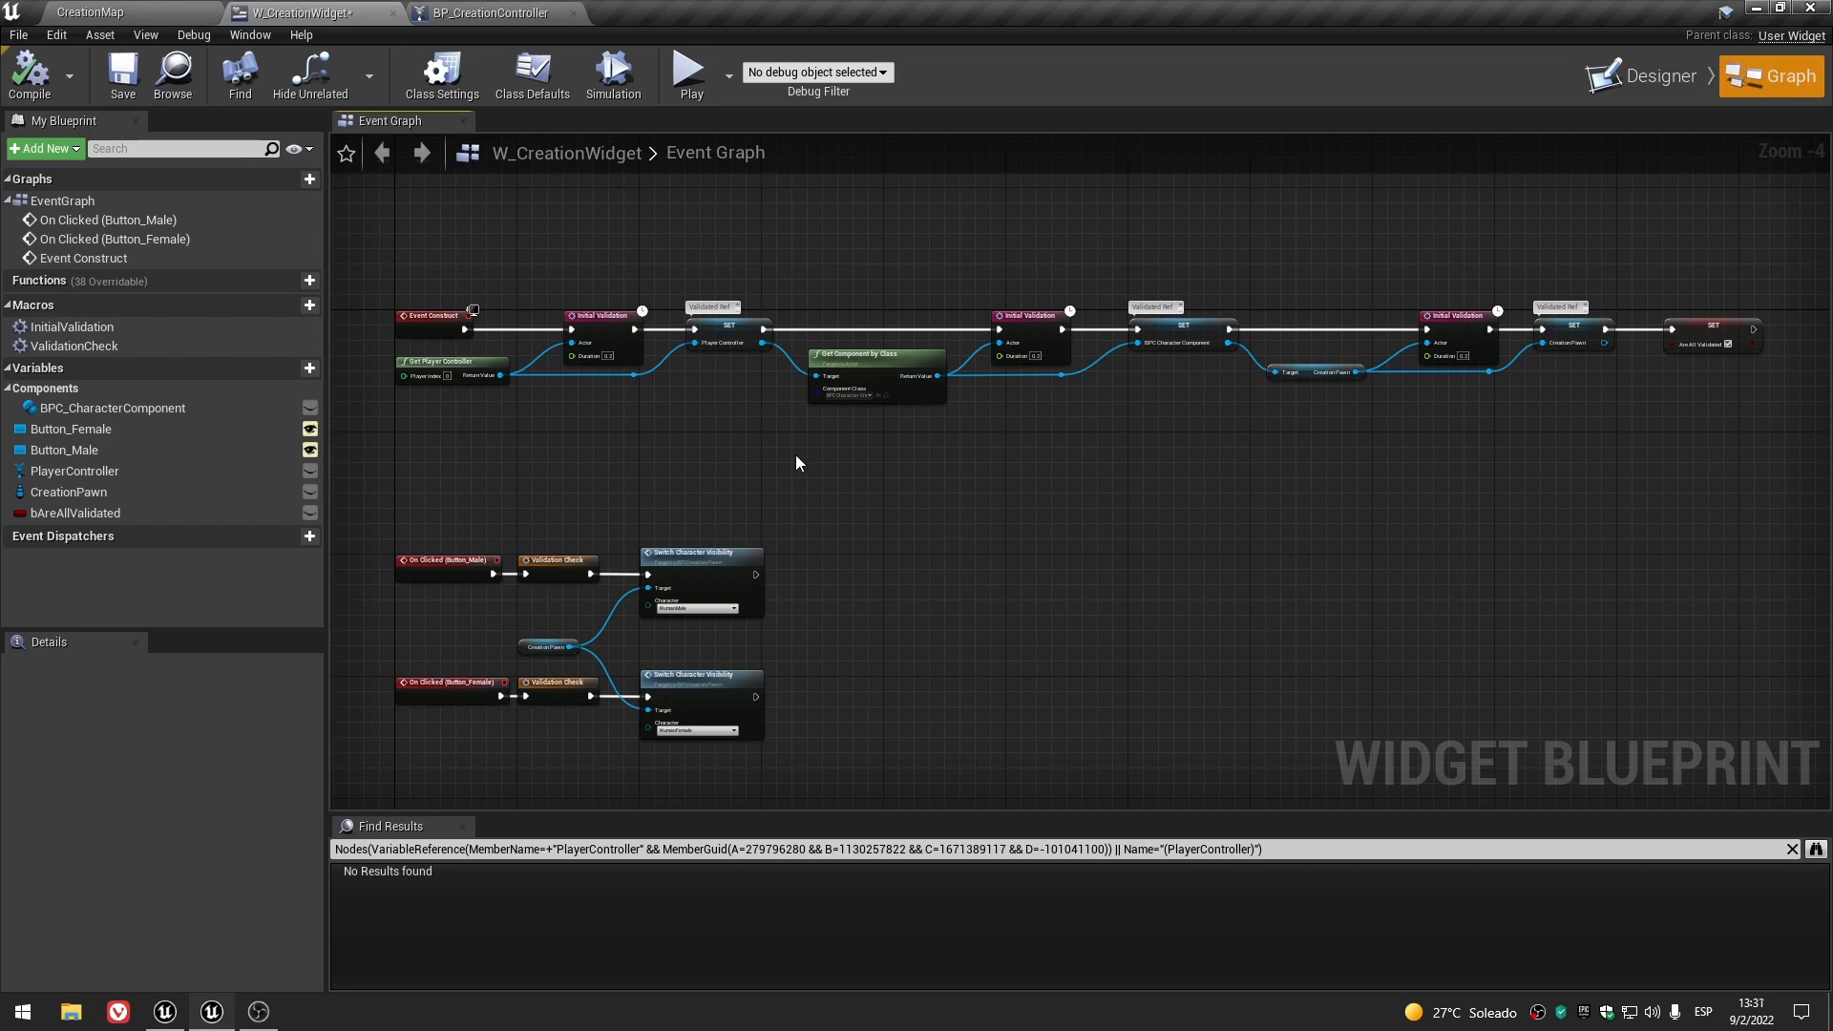
scroll(965, 439, "up", 4)
scroll(769, 490, "down", 3)
right_click_drag(770, 491, 1060, 443)
scroll(1089, 393, "down", 2)
scroll(1090, 394, "up", 1)
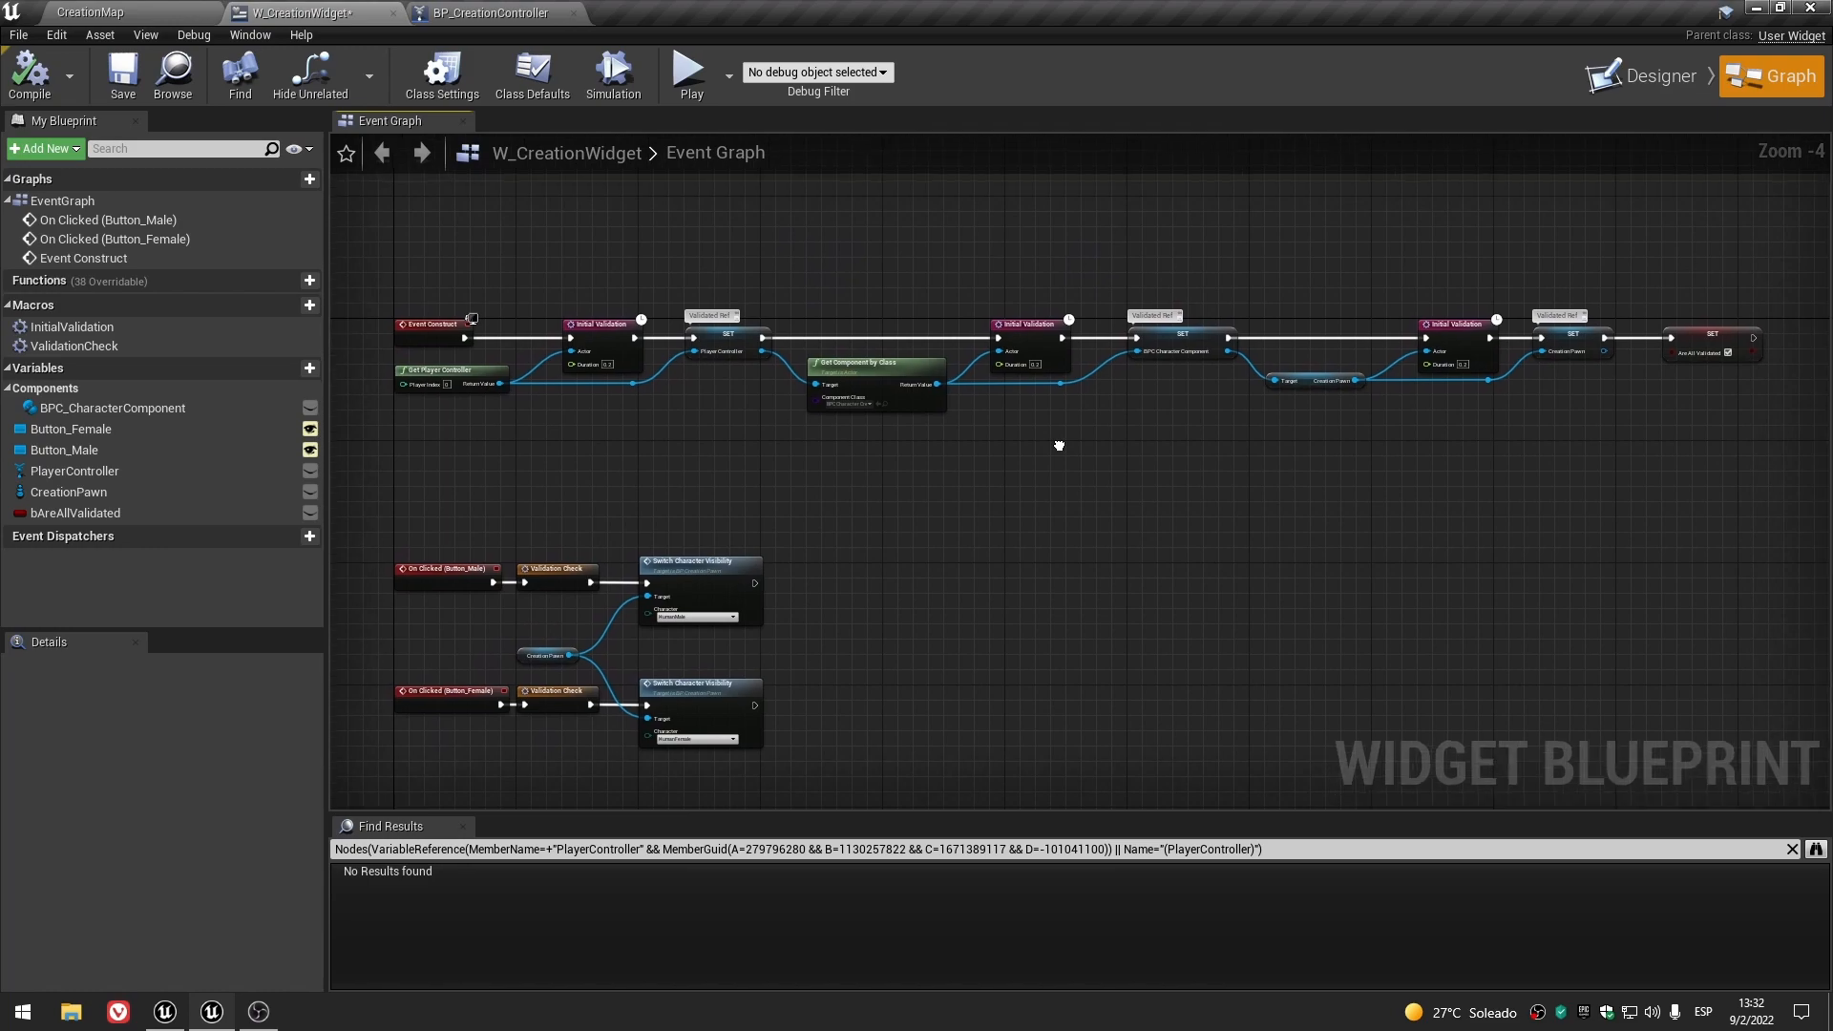
scroll(615, 351, "up", 3)
scroll(612, 348, "up", 1)
- View the instance colors of the InitialValidation and ValidationCheck macros, dismissing each color picker without changes
left_click(582, 334)
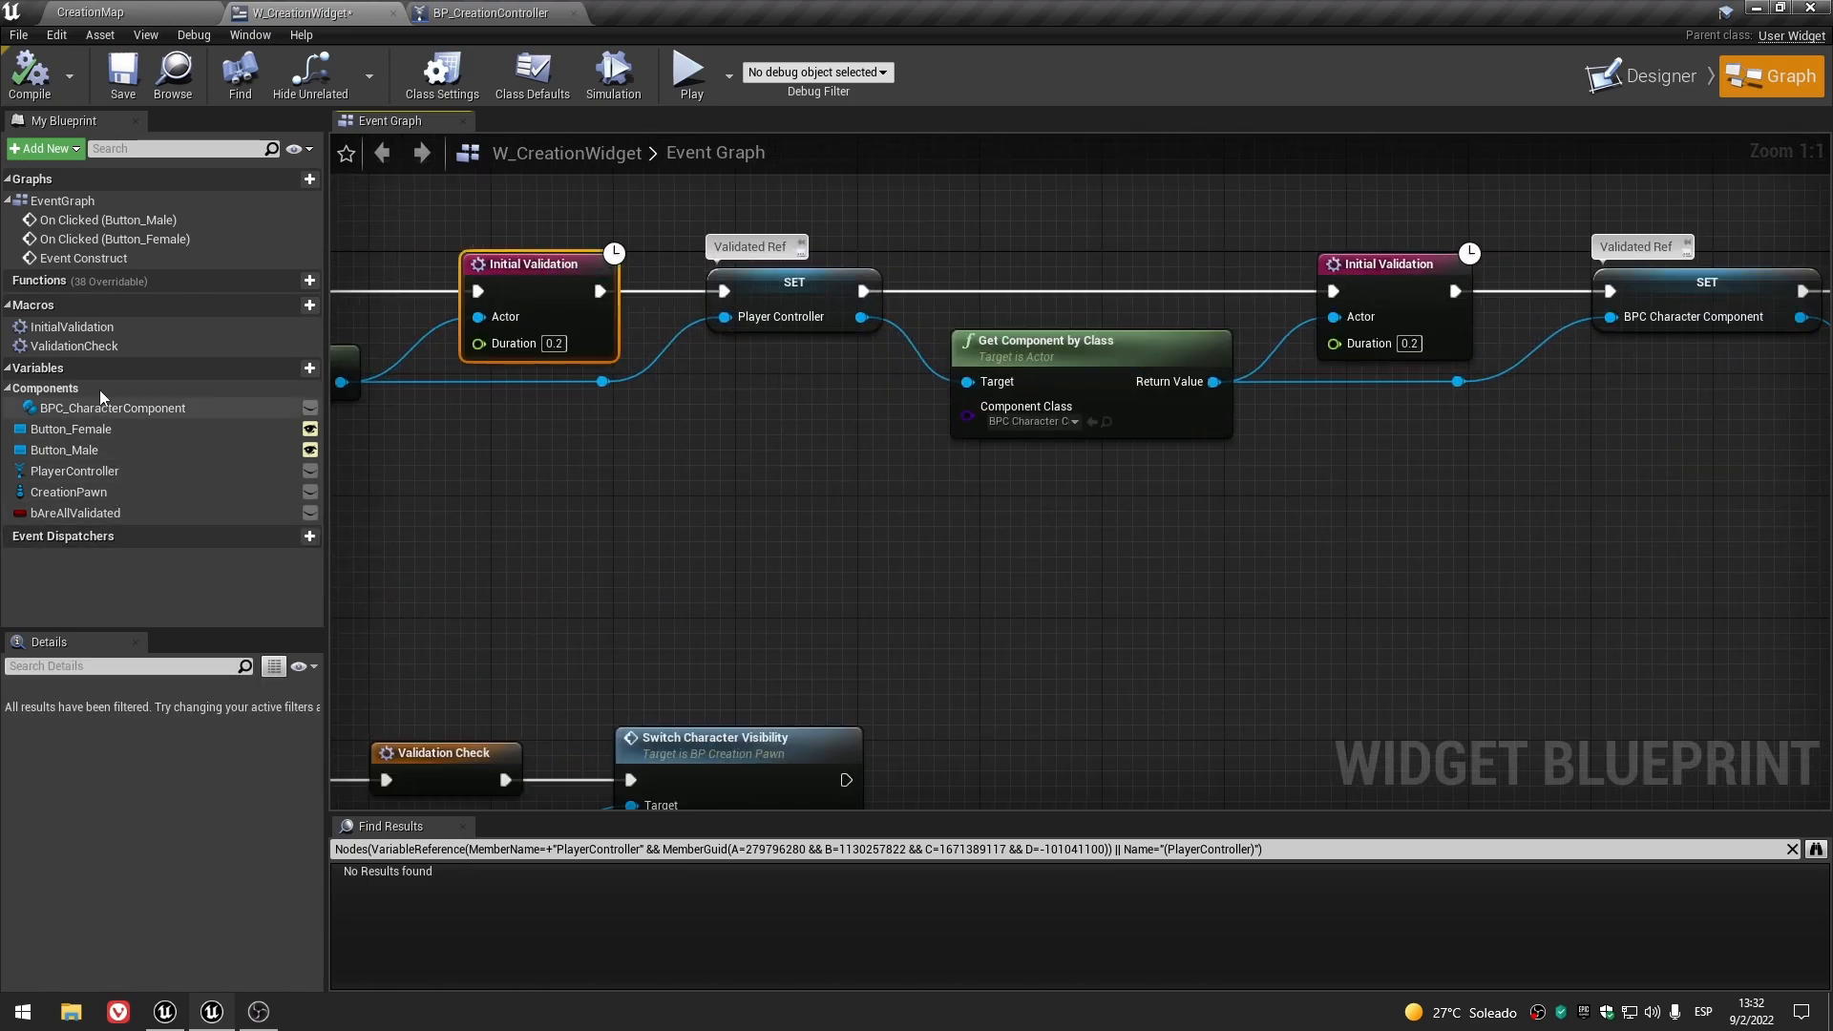
left_click(90, 329)
left_click(143, 803)
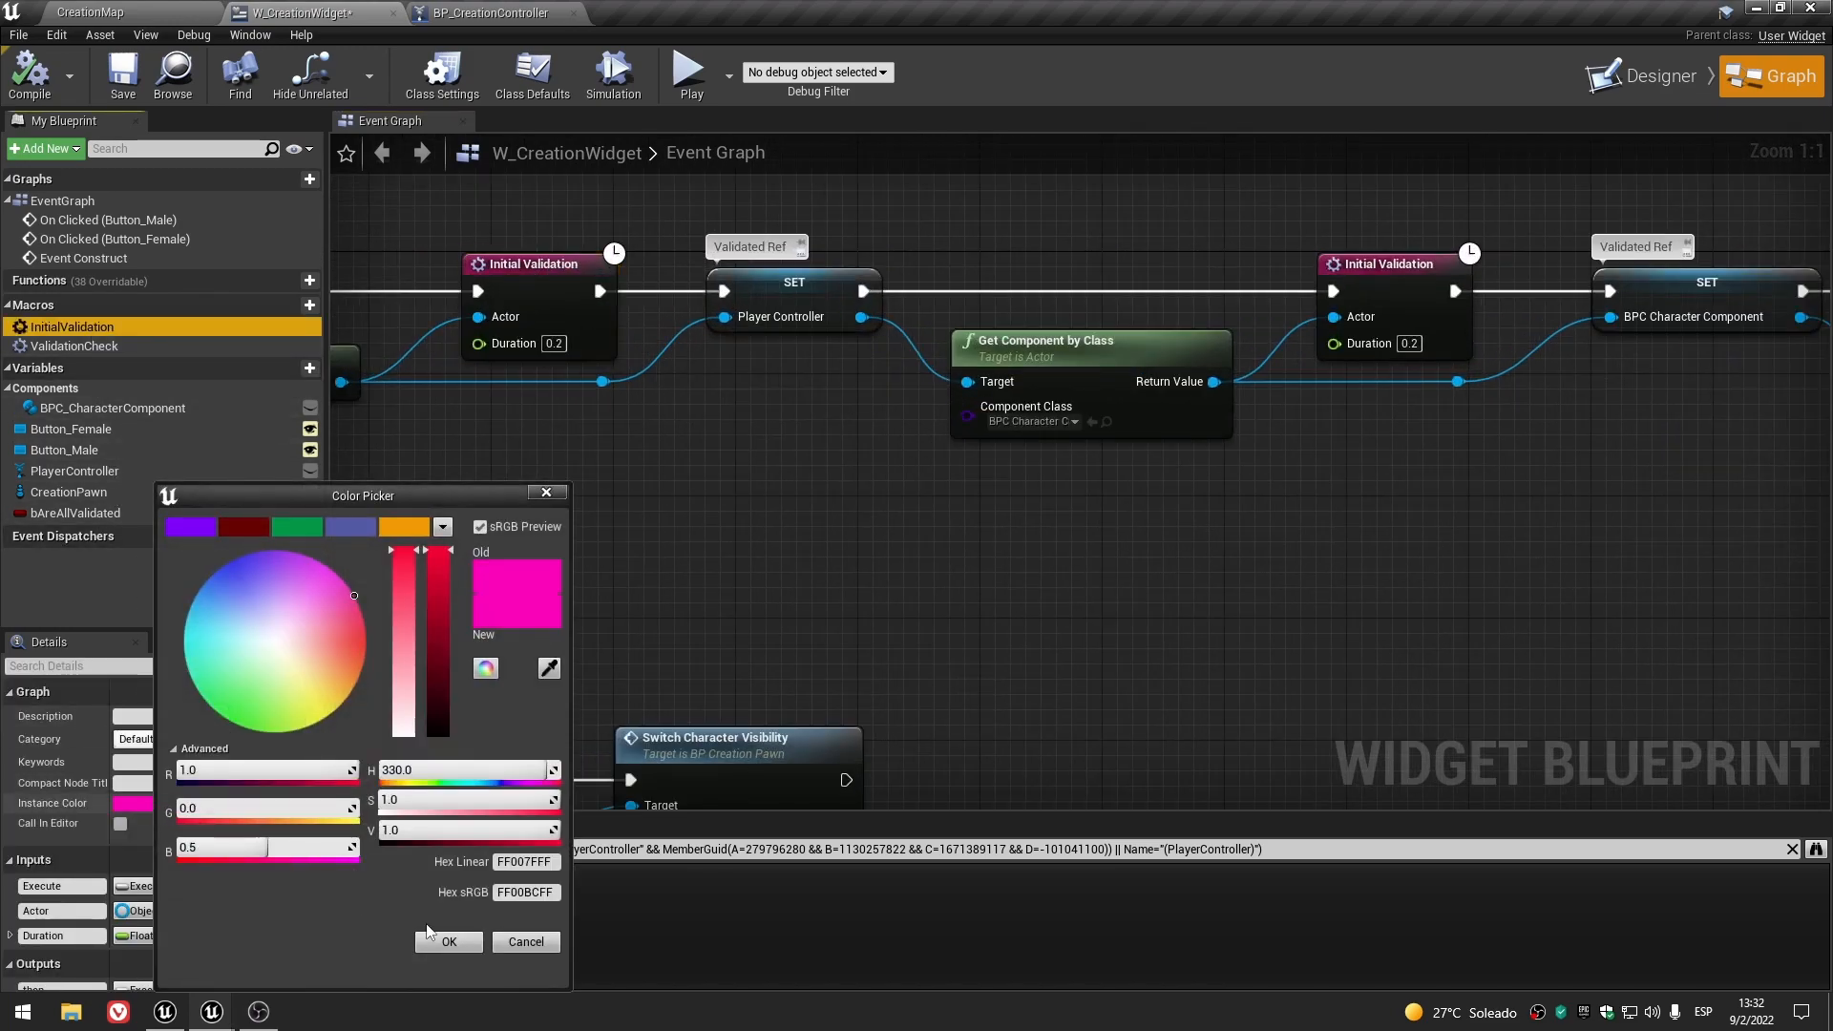
left_click(536, 943)
right_click_drag(532, 720, 576, 494)
left_click(485, 531)
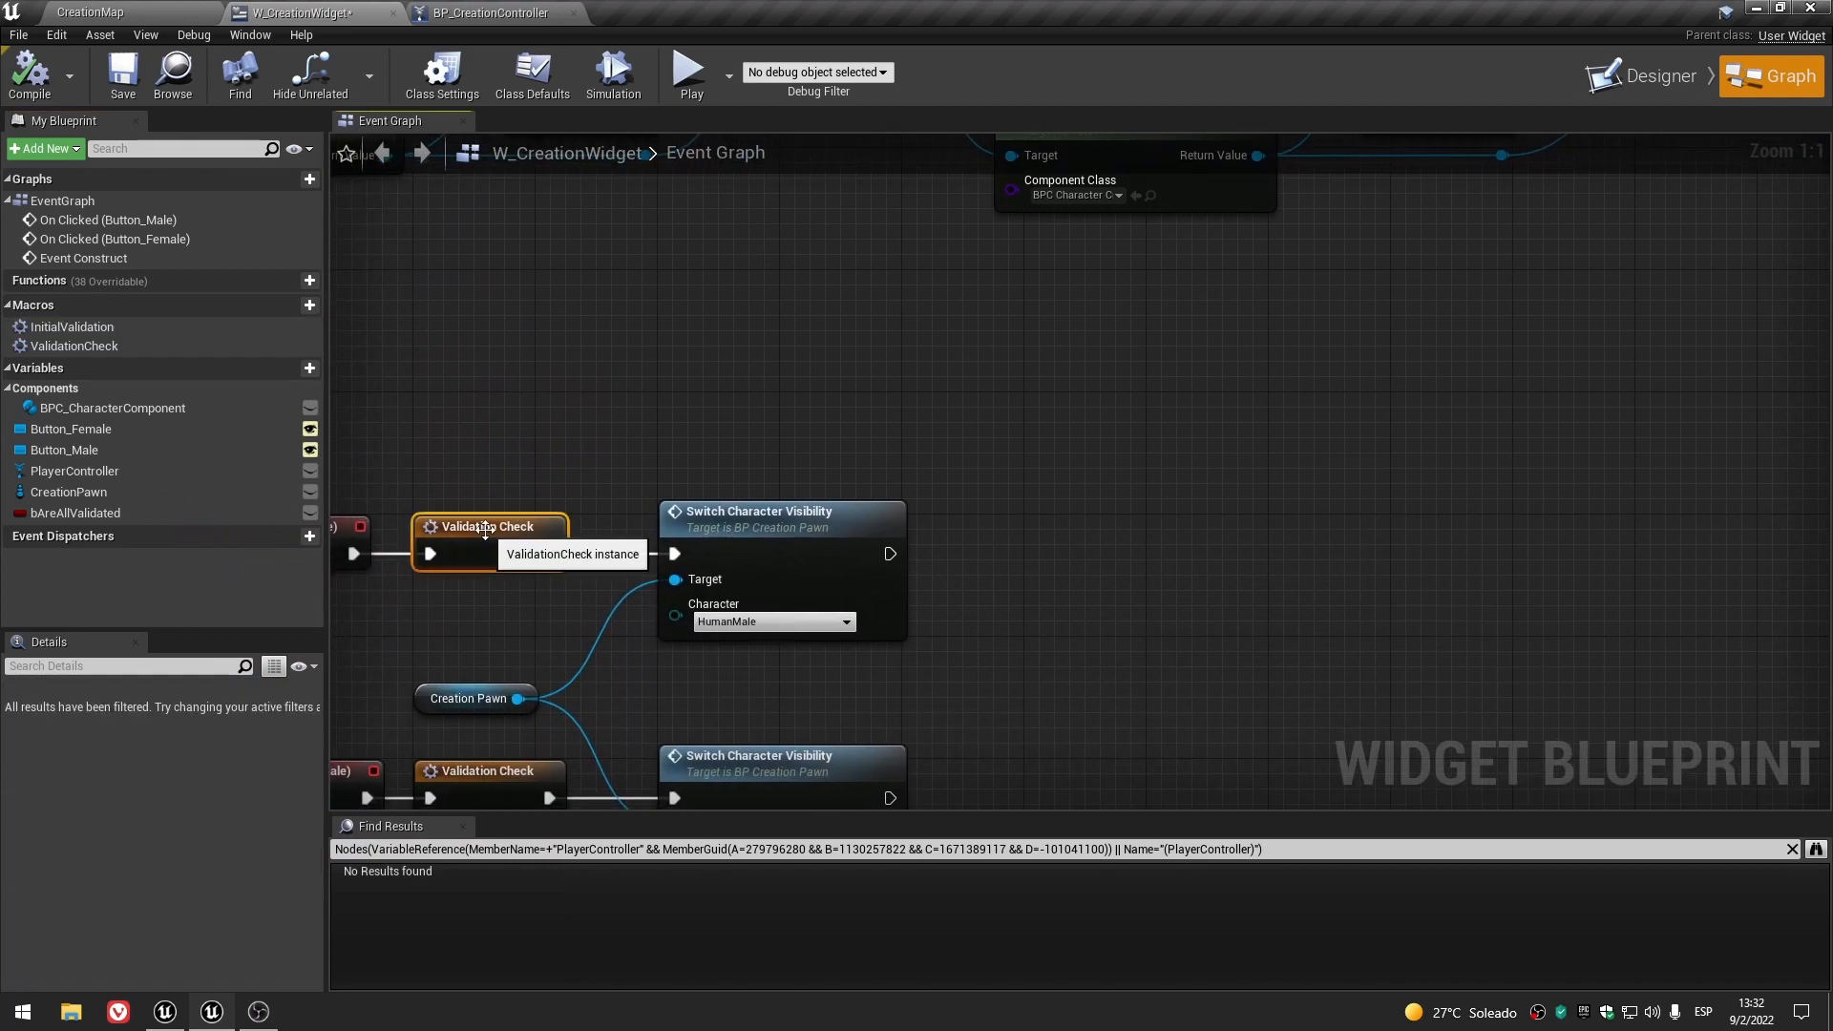
left_click(113, 343)
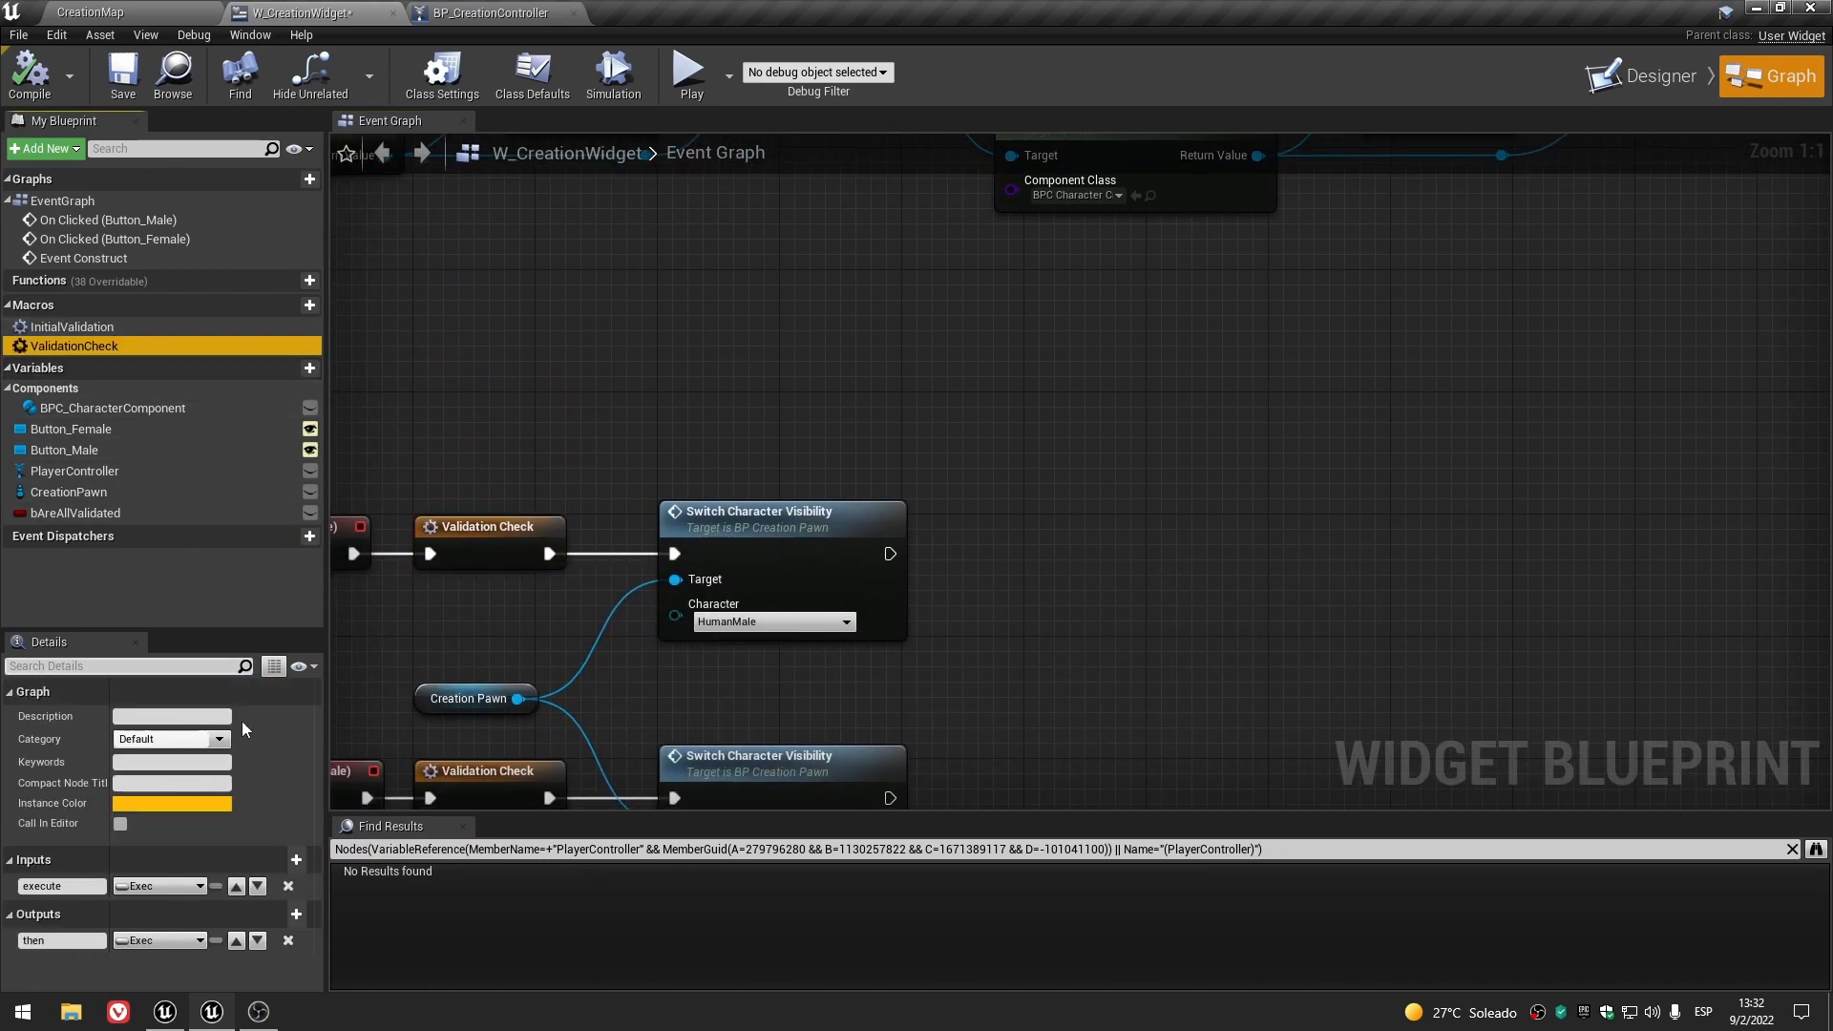
left_click(155, 805)
left_click(530, 939)
- Copy the name of the BPC_CharacterCreation asset in the Core folder and return to the W_CreationWidget event graph
scroll(1177, 485, "down", 3)
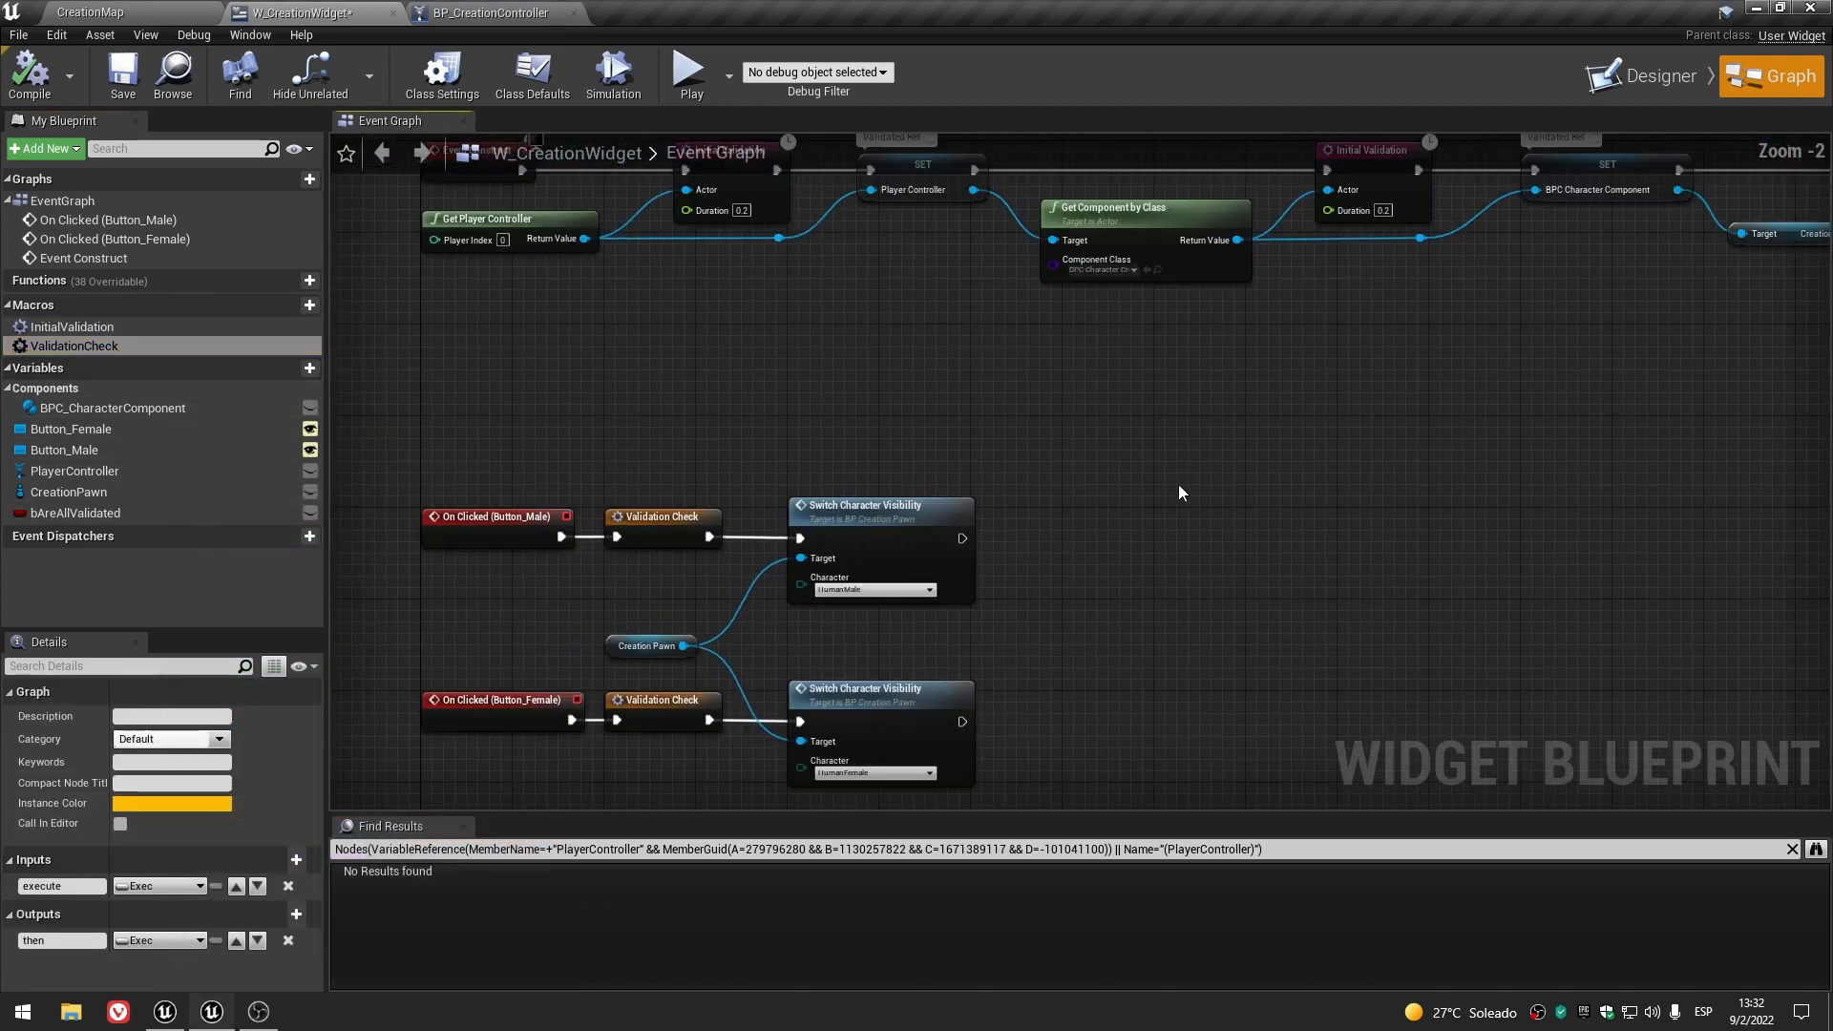
right_click_drag(1252, 485, 449, 584)
scroll(709, 450, "up", 3)
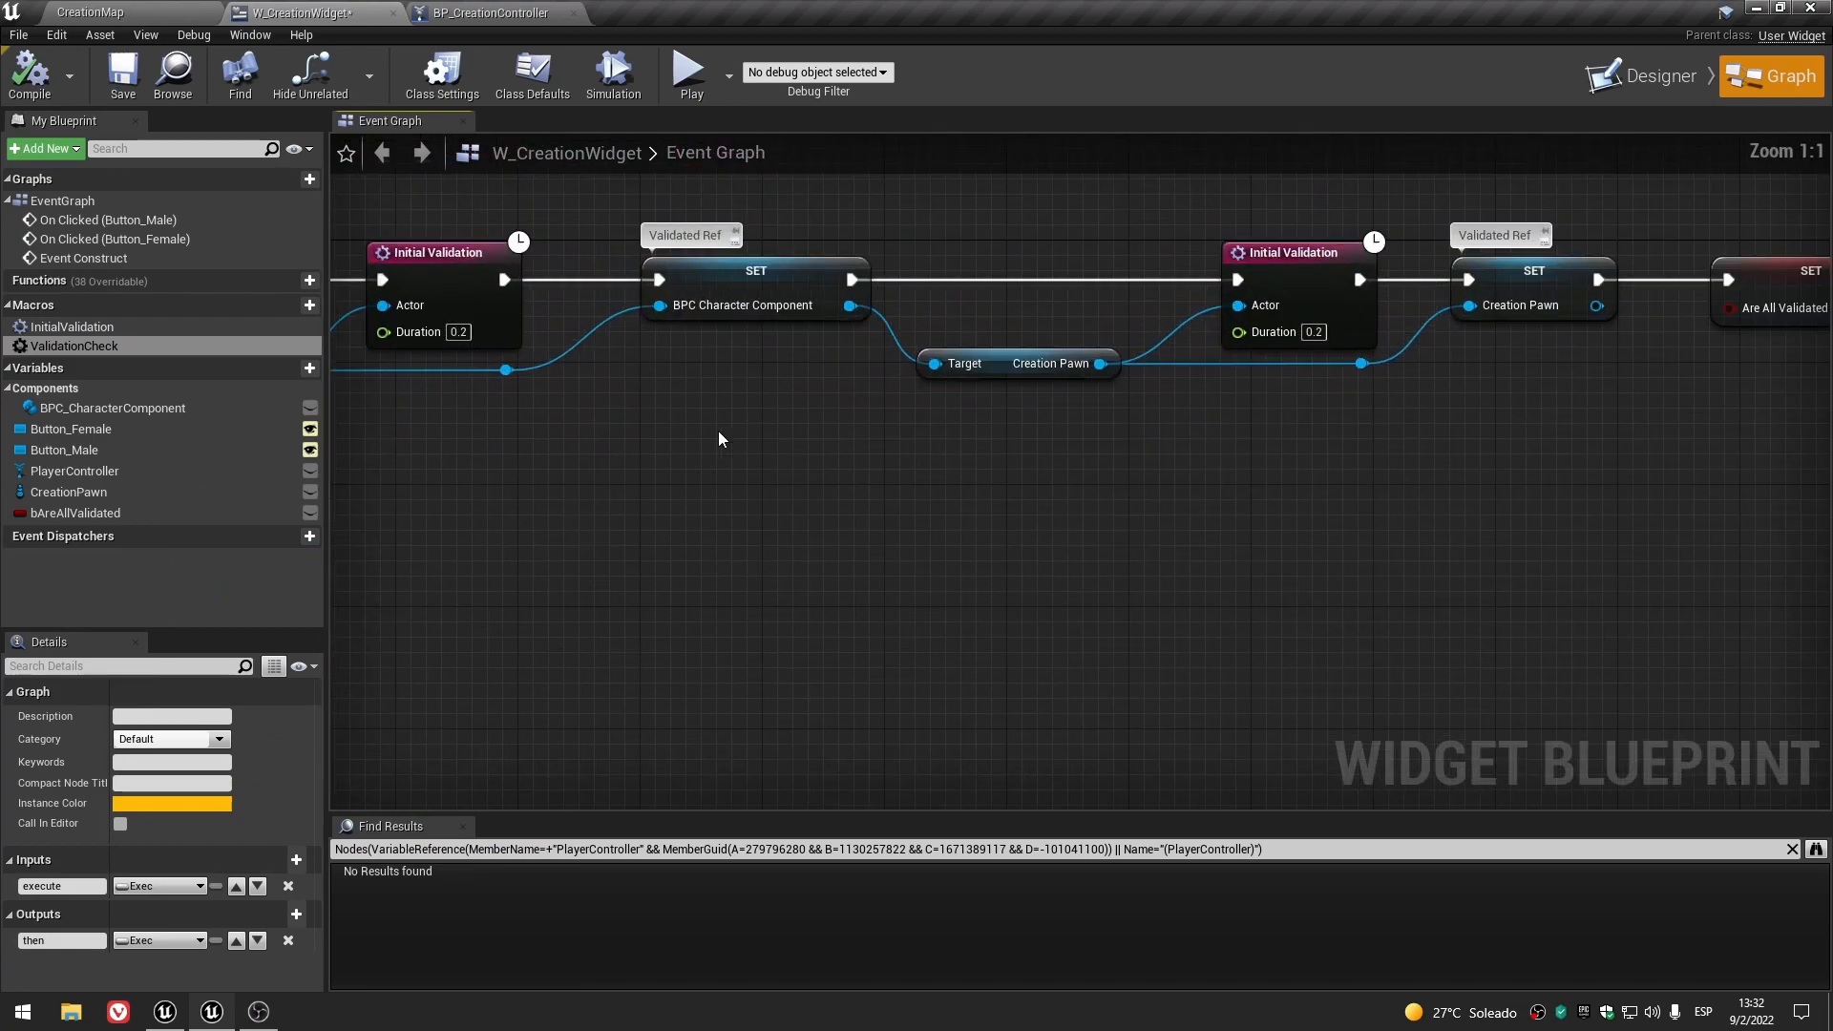
scroll(735, 382, "down", 3)
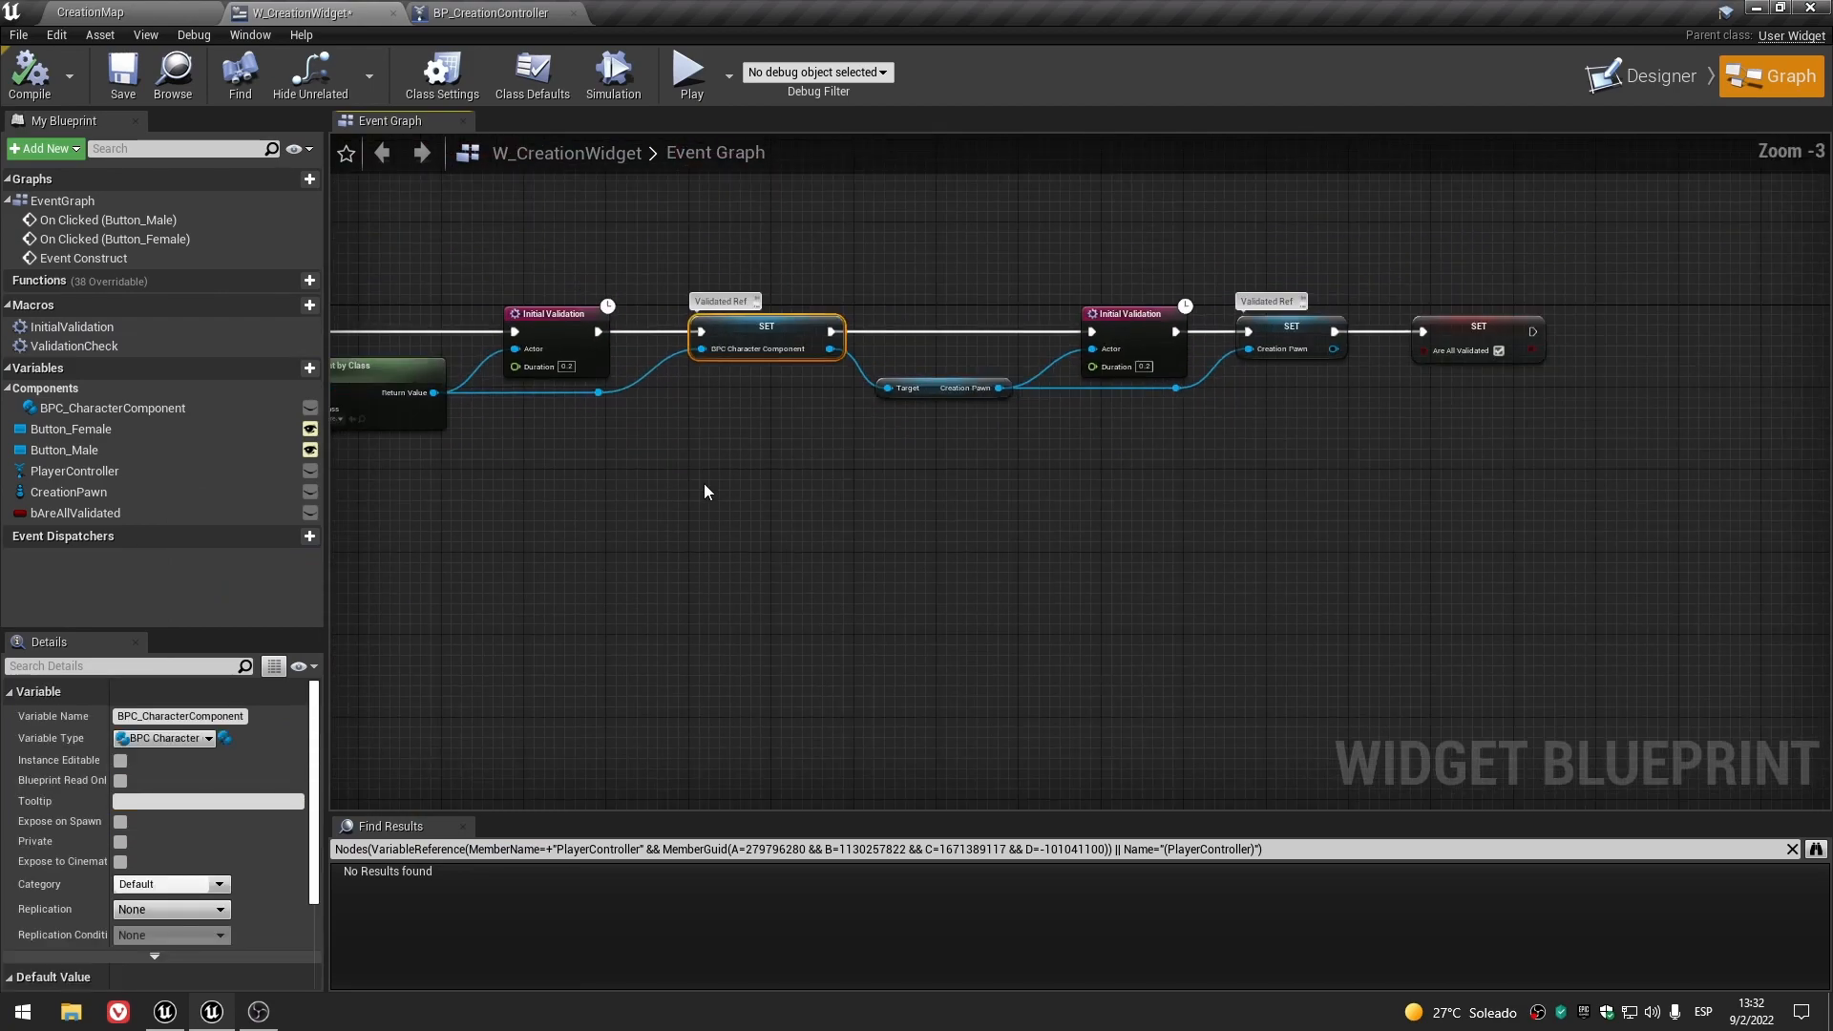
left_click(832, 559)
left_click(100, 11)
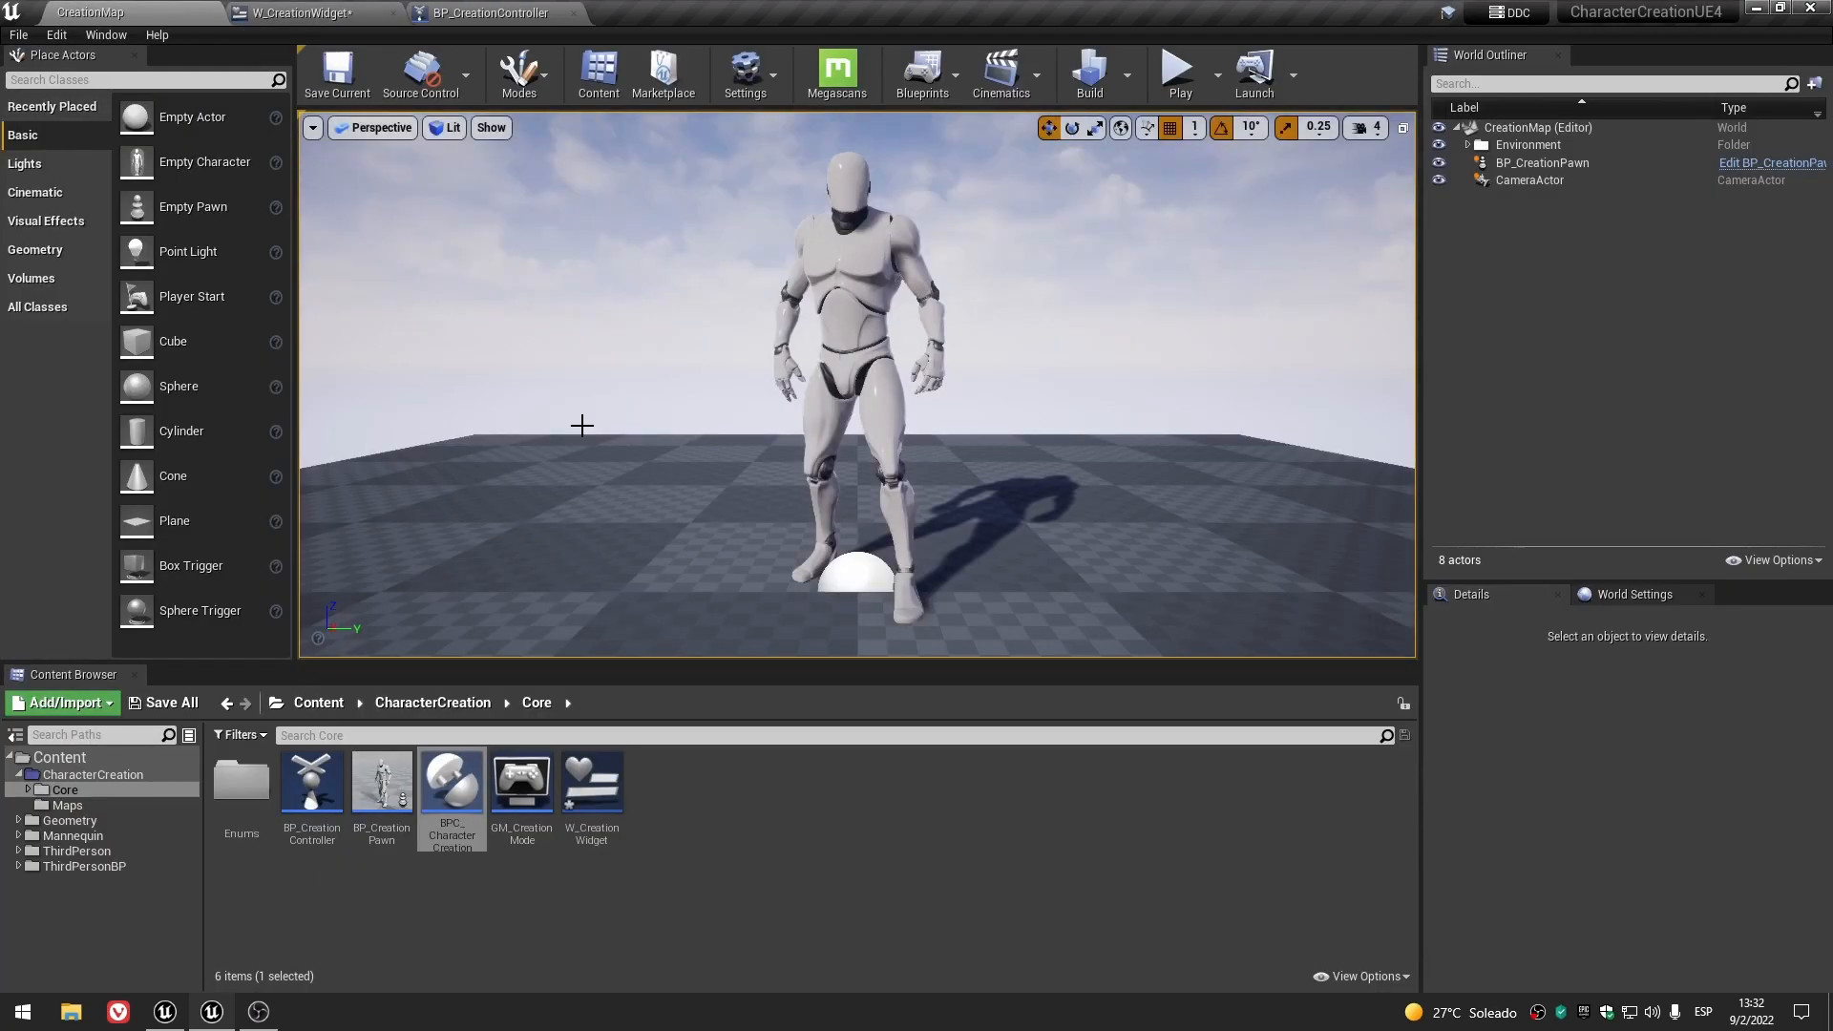
left_click(462, 826)
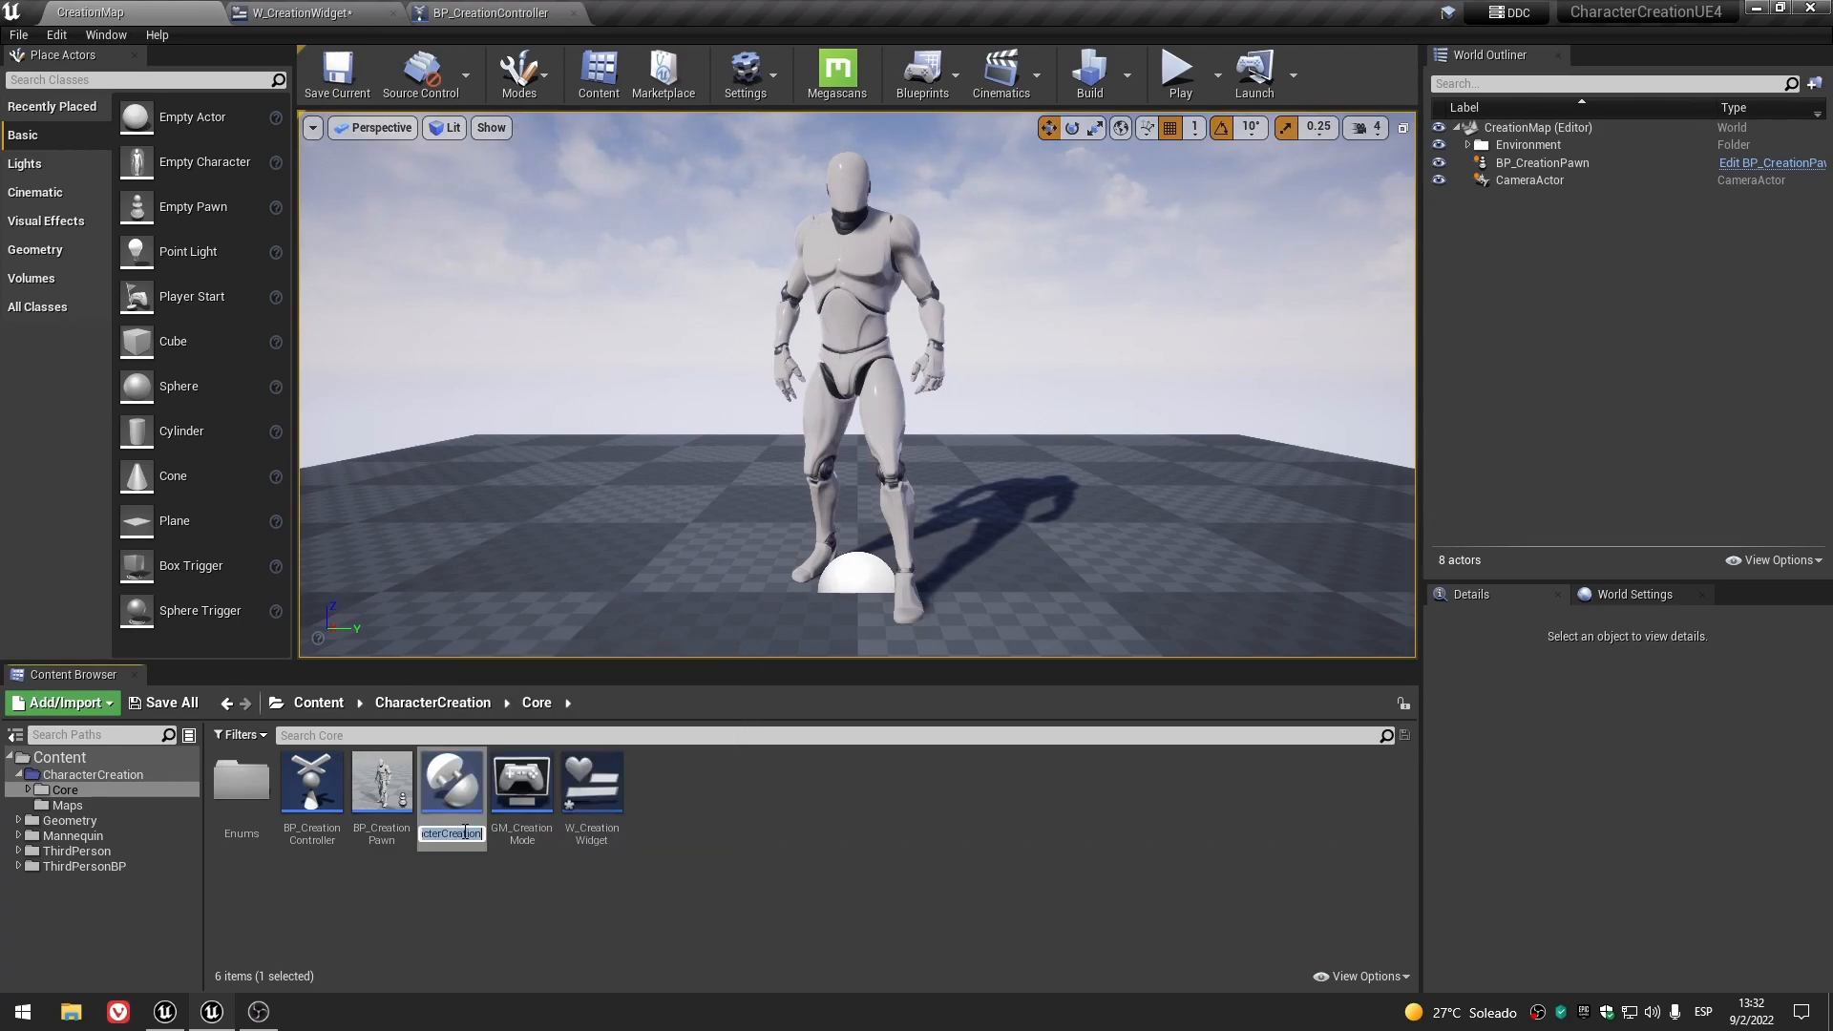
right_click(464, 832)
left_click(506, 905)
left_click(535, 12)
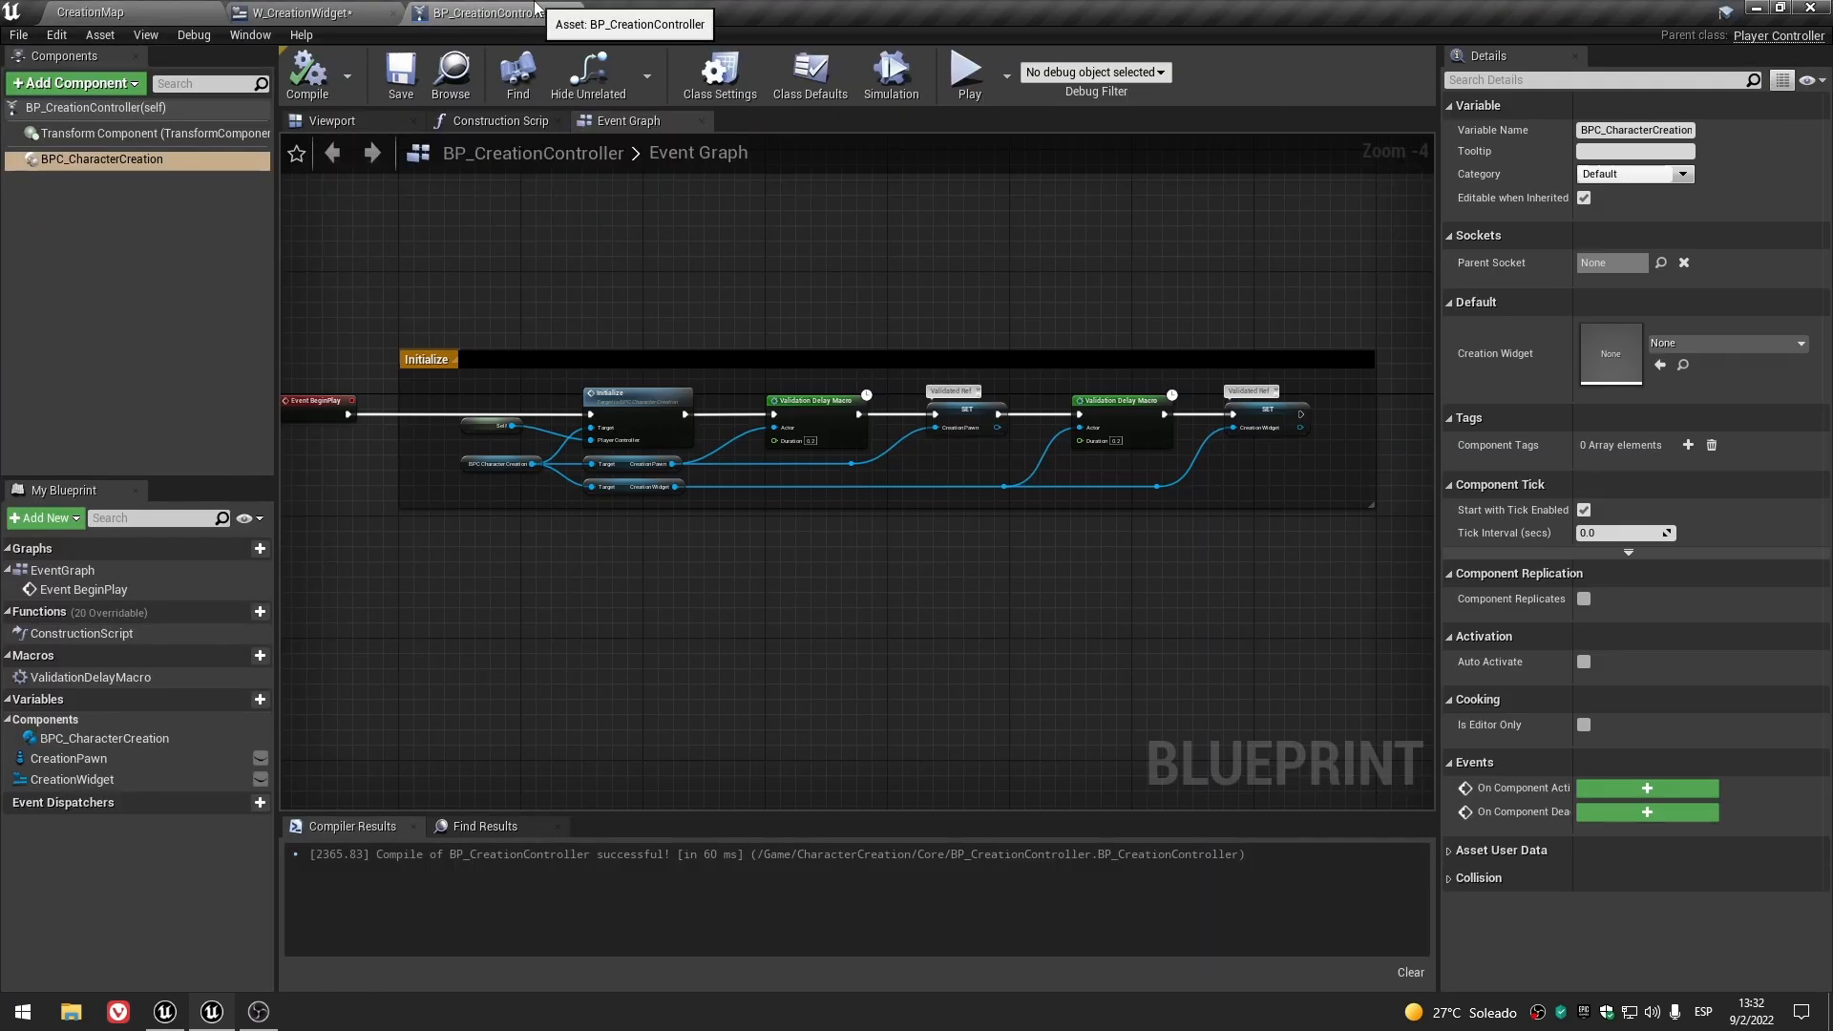
left_click(288, 9)
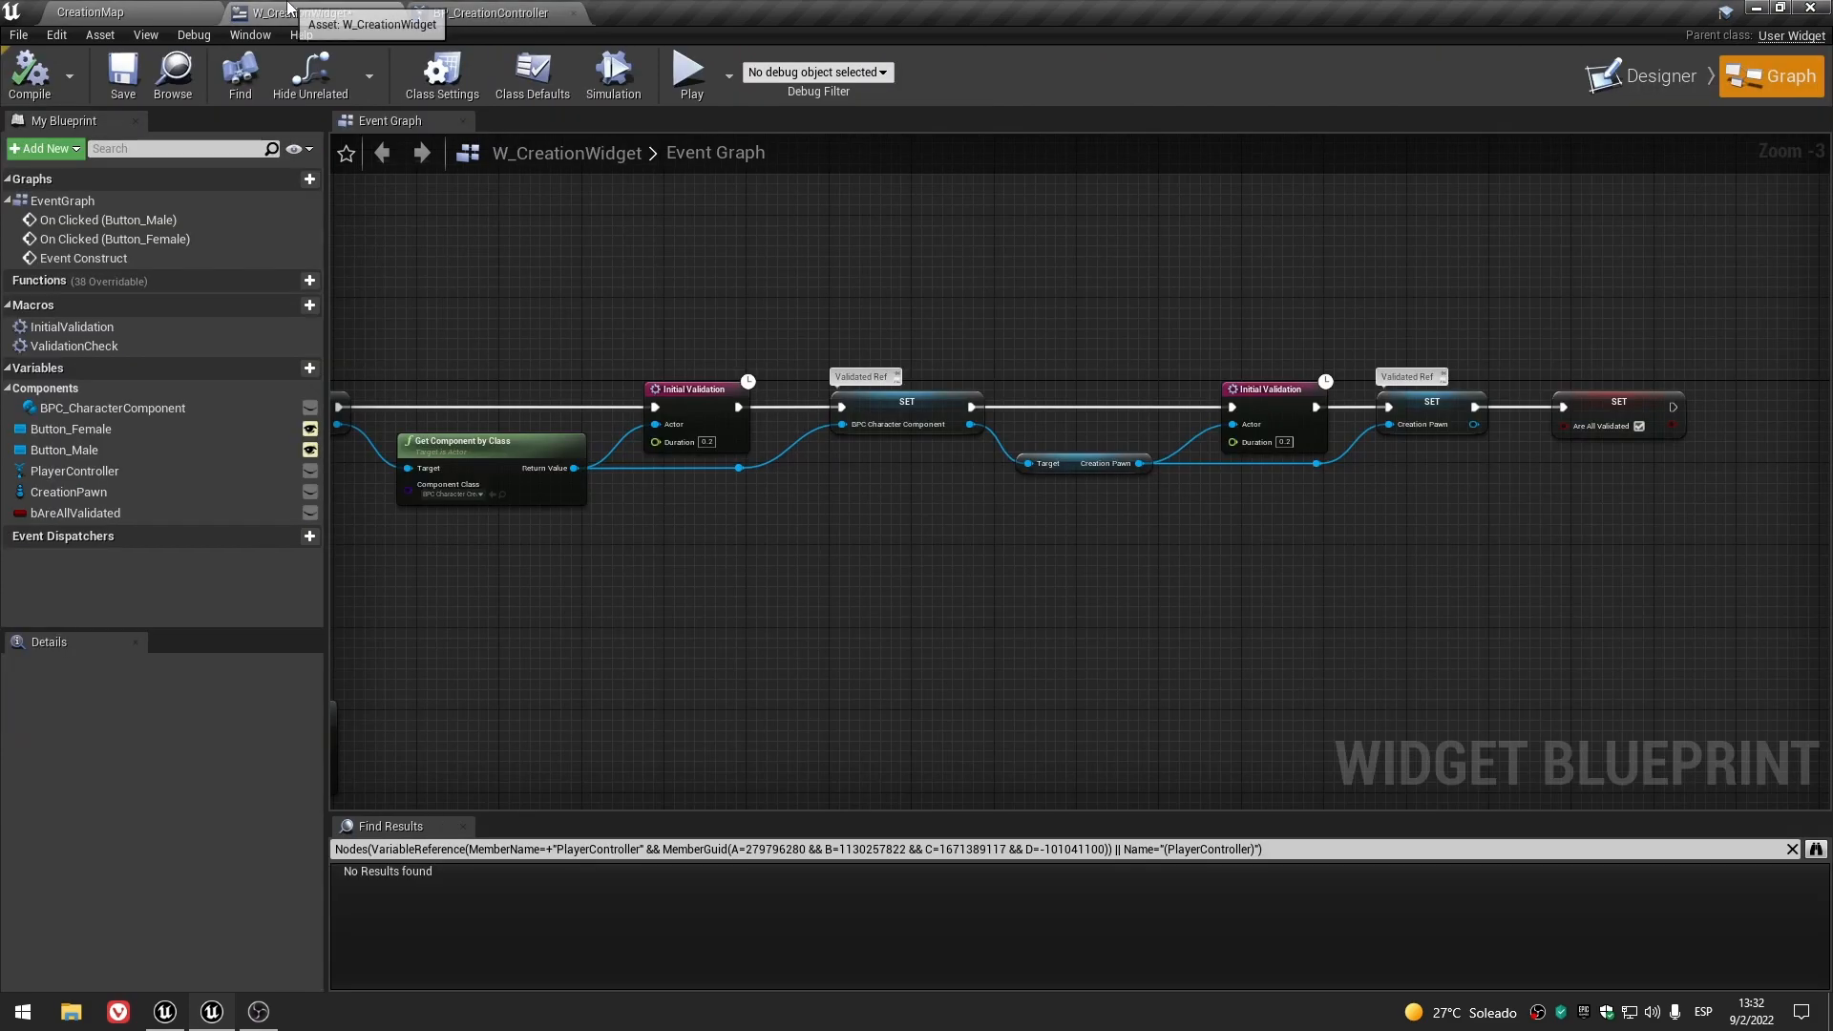
- Rename the BPC_CharacterComponent variable as BPC_CharacterCreation
left_click(907, 411)
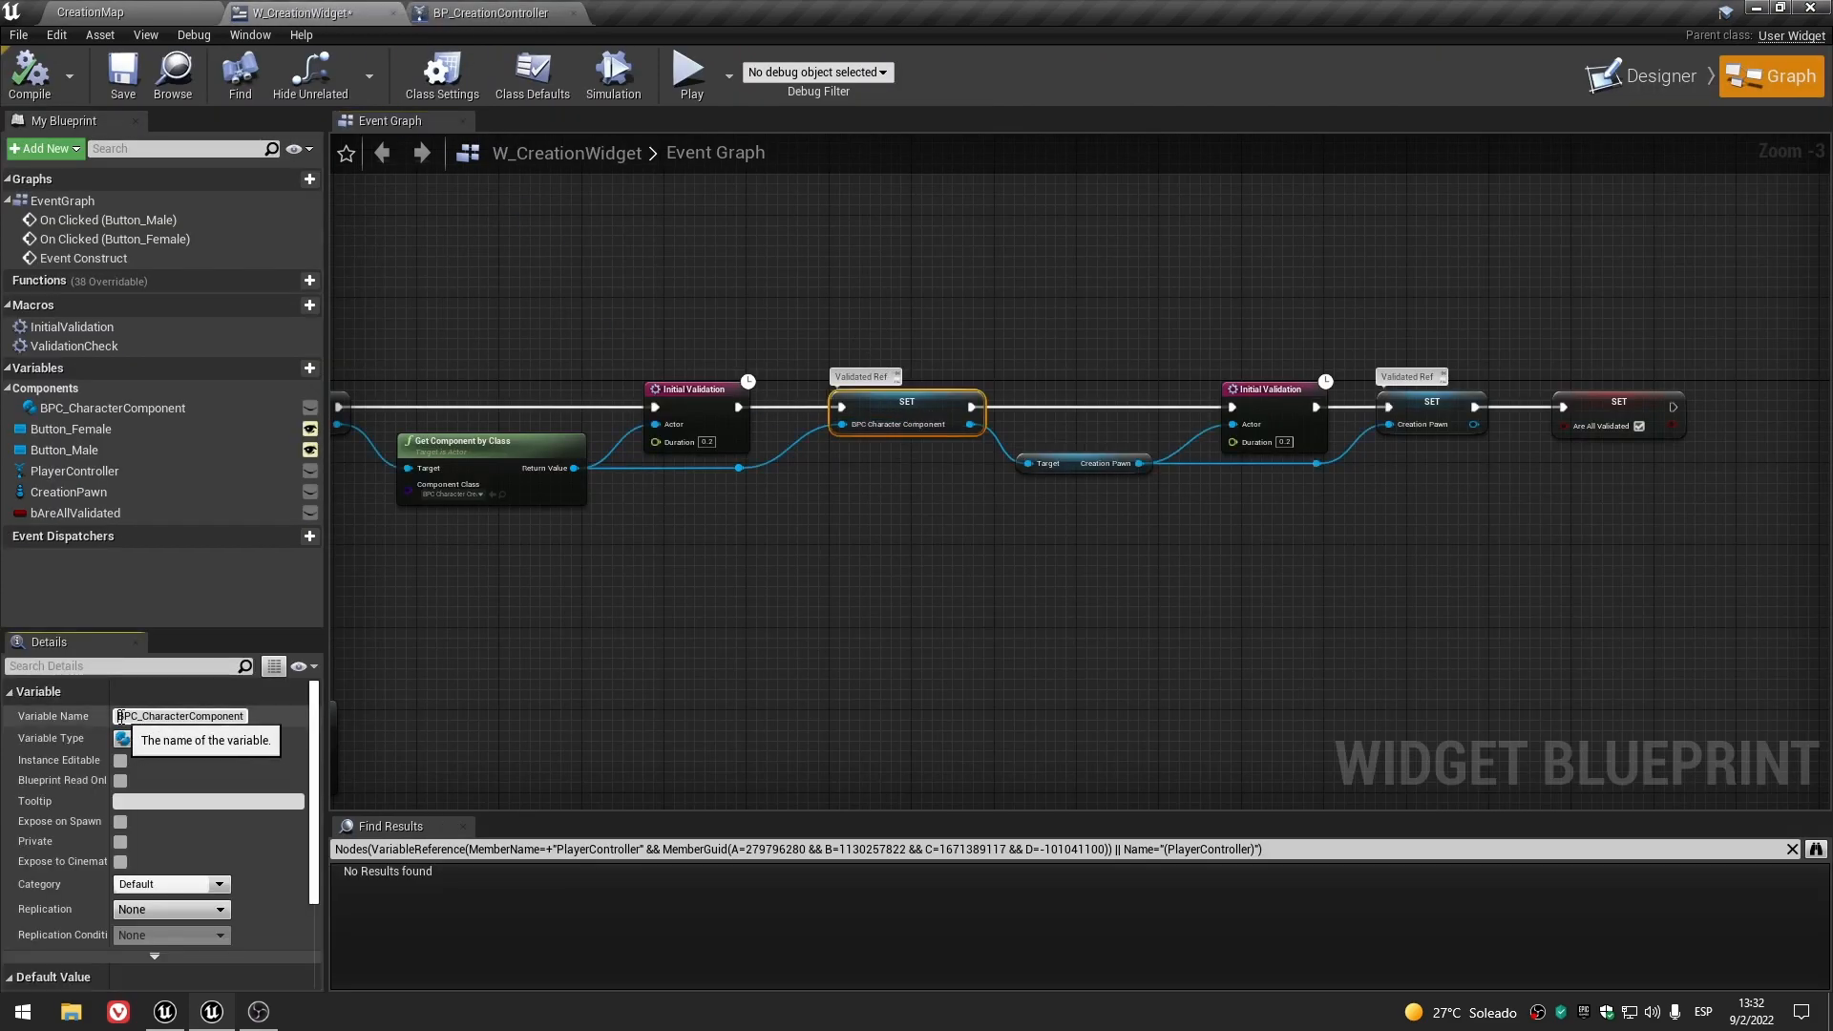
left_click_drag(124, 716, 277, 714)
right_click(228, 716)
left_click(277, 809)
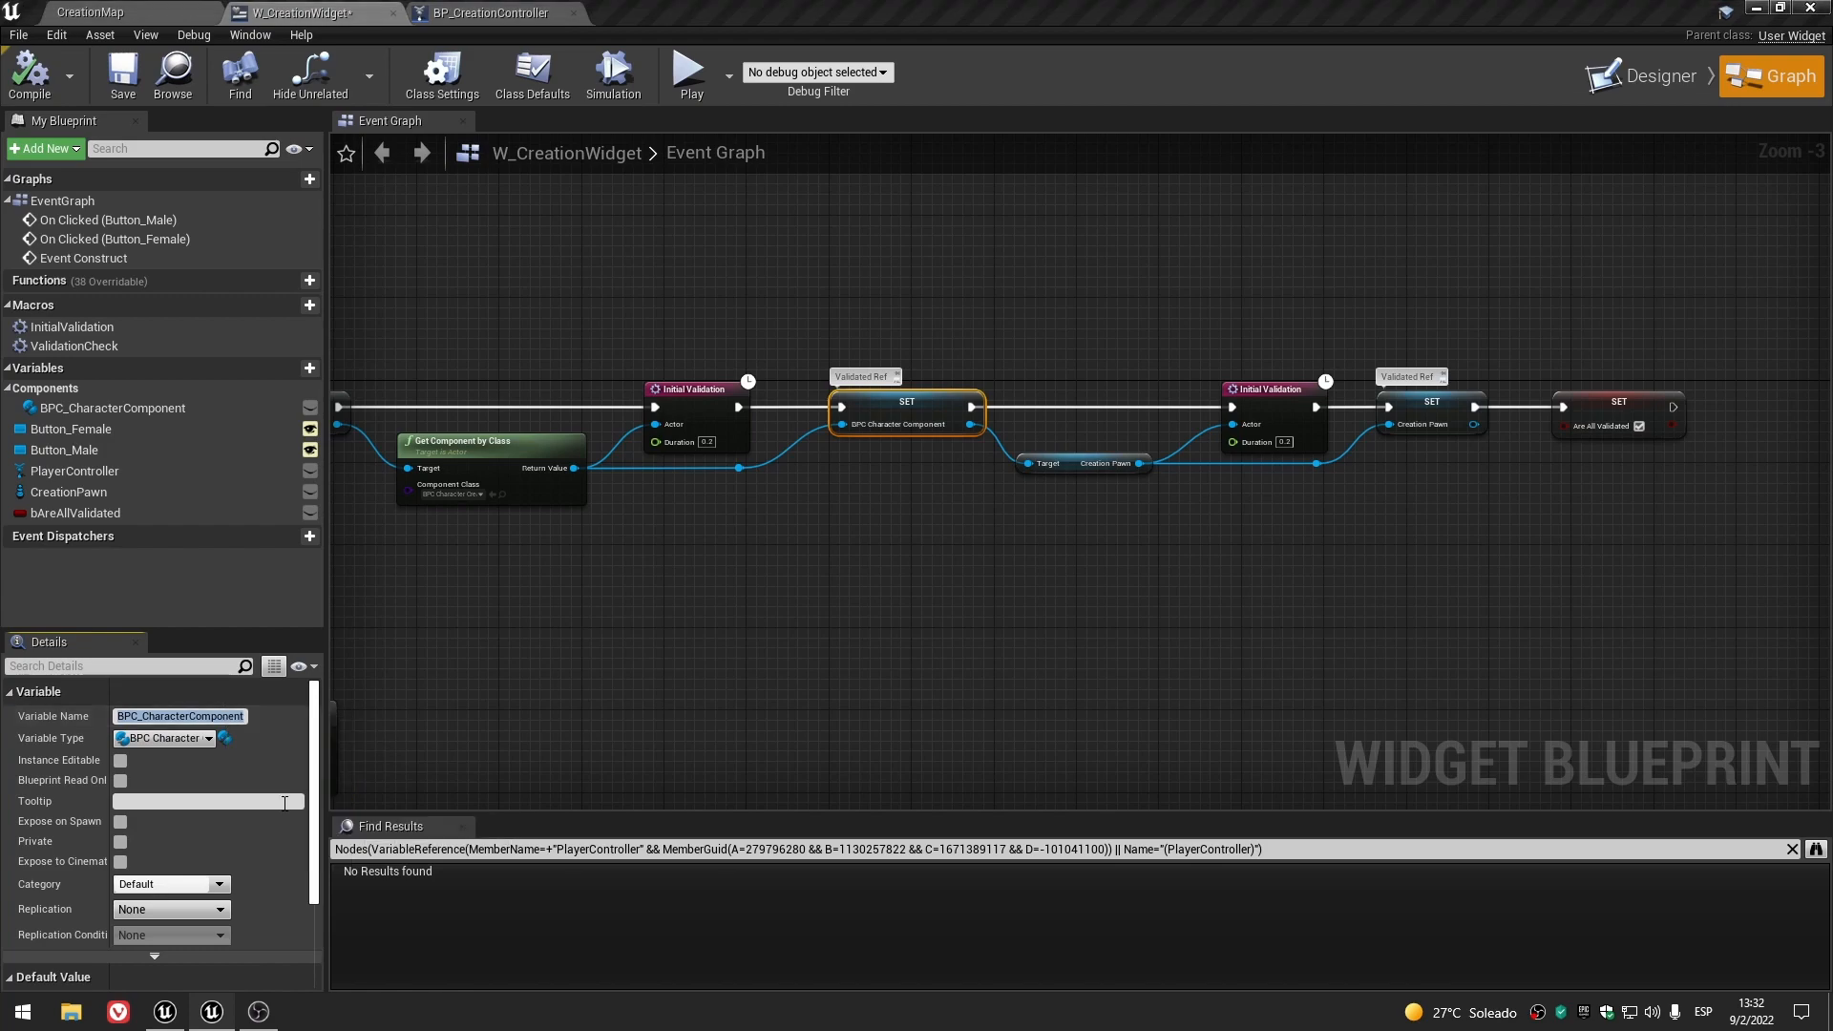
left_click(659, 620)
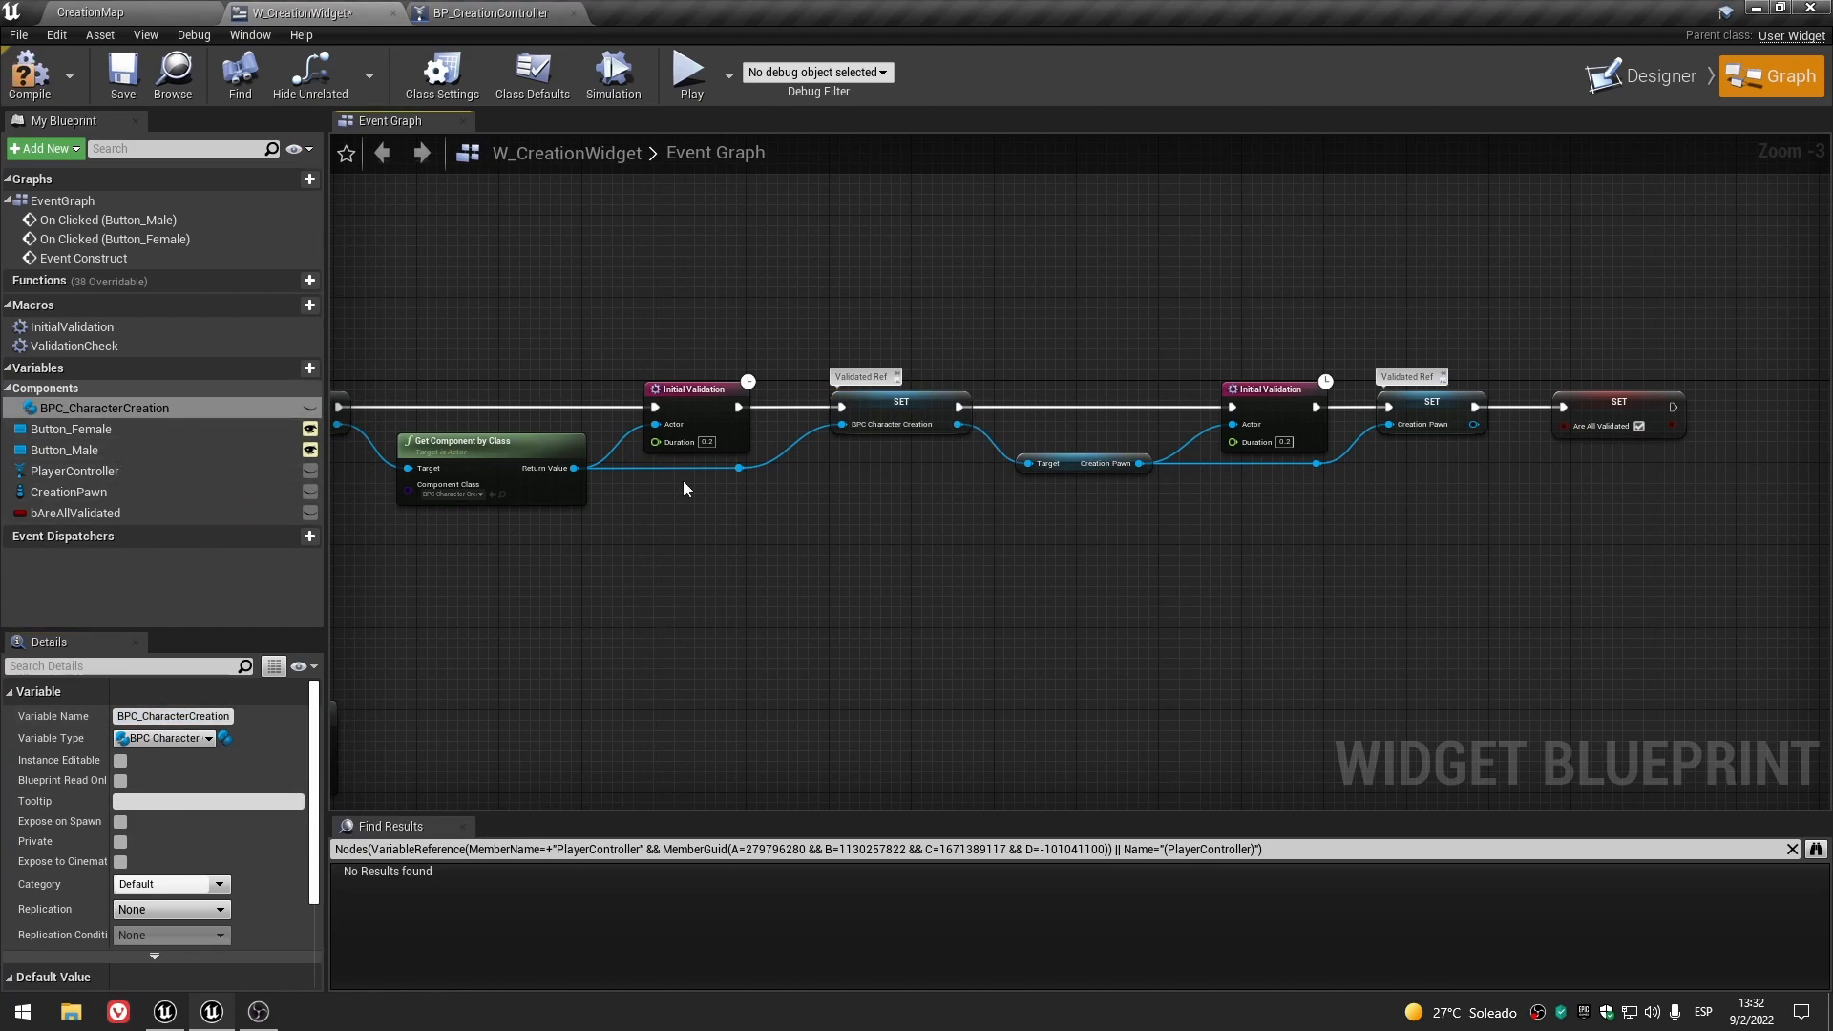
- Check the widget's PlayerController, CreationPawn, BPC_CharacterCreation and bAreAllValidated variables against the event graph
left_click(151, 468)
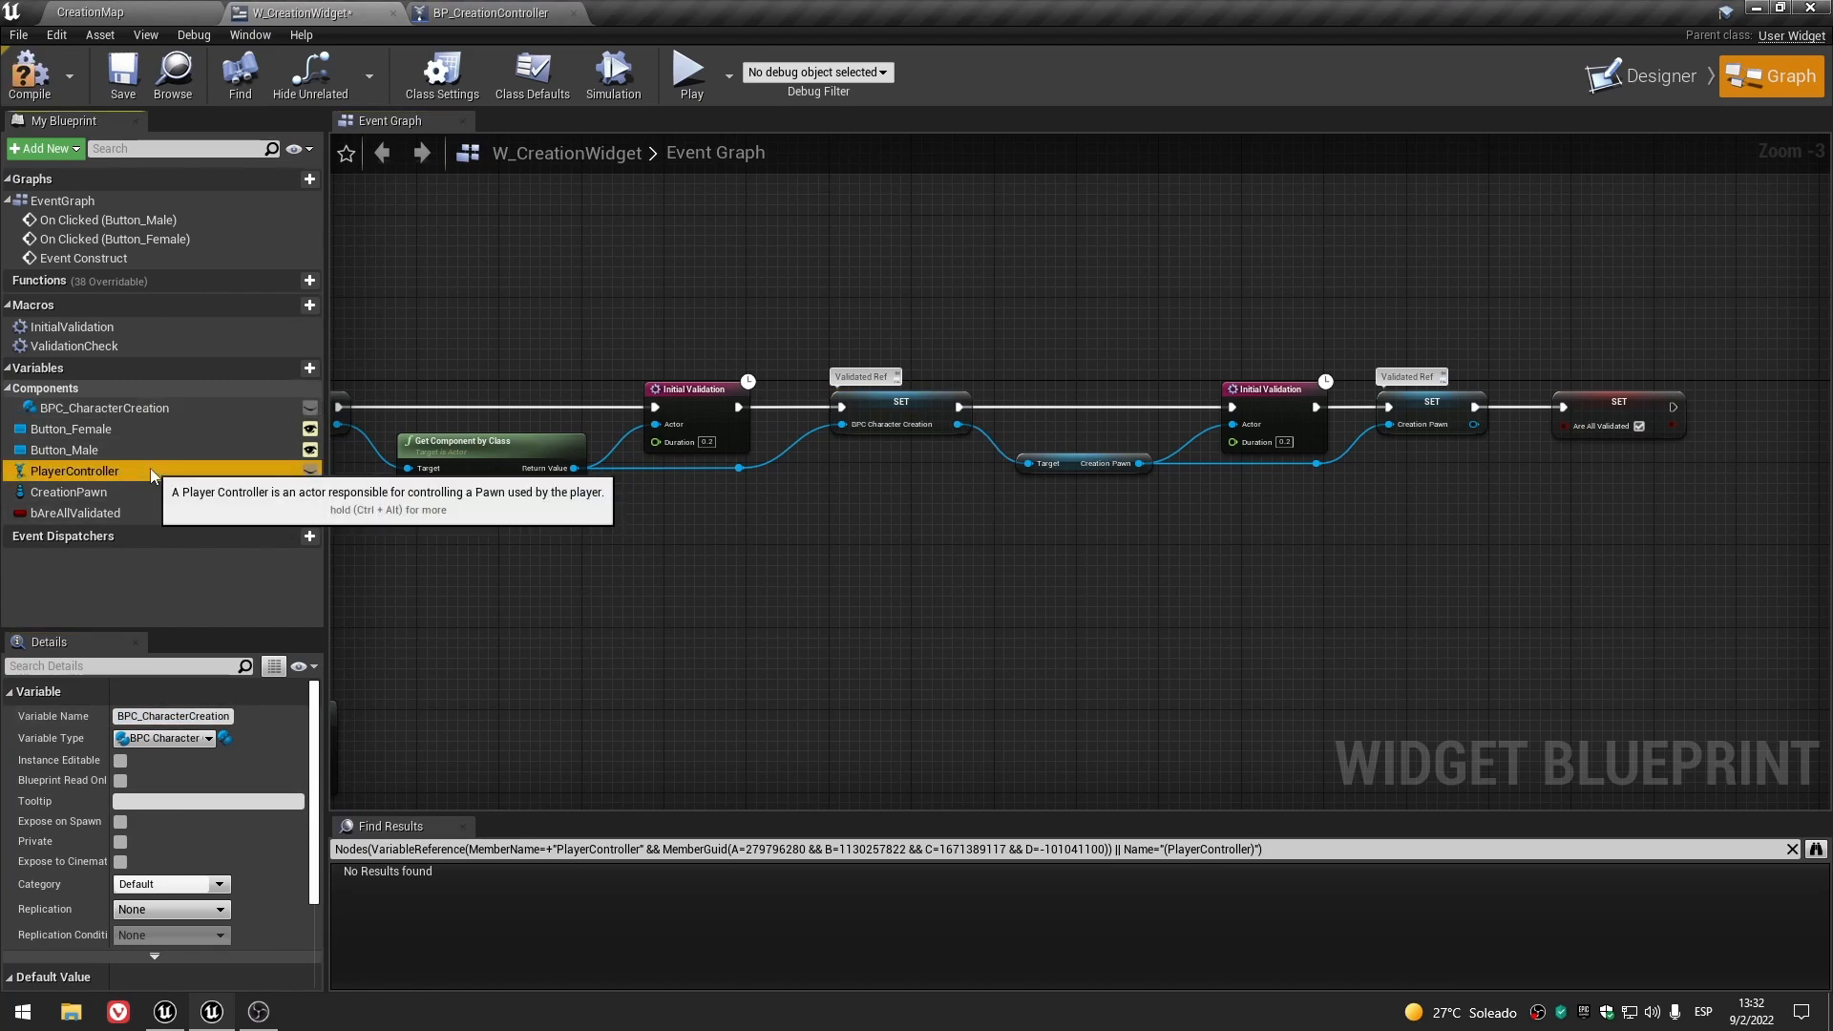
left_click(93, 493)
left_click(85, 410)
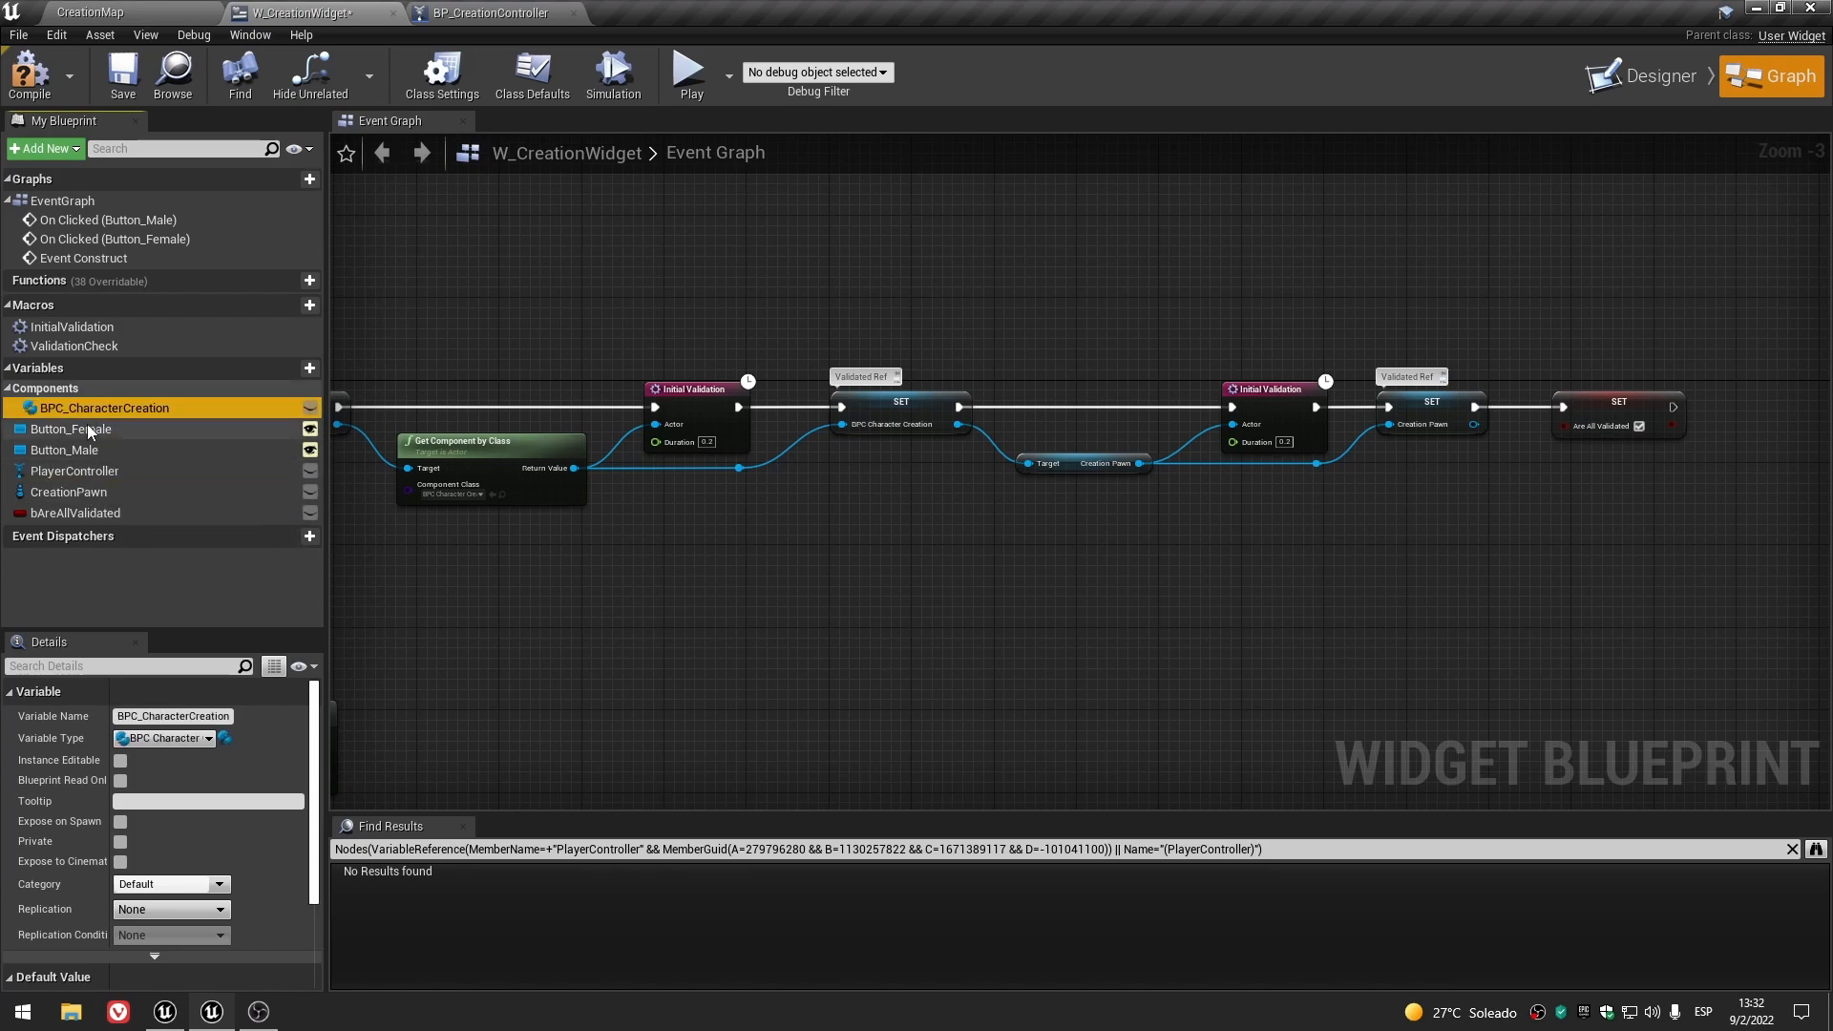
left_click(90, 512)
left_click(712, 584)
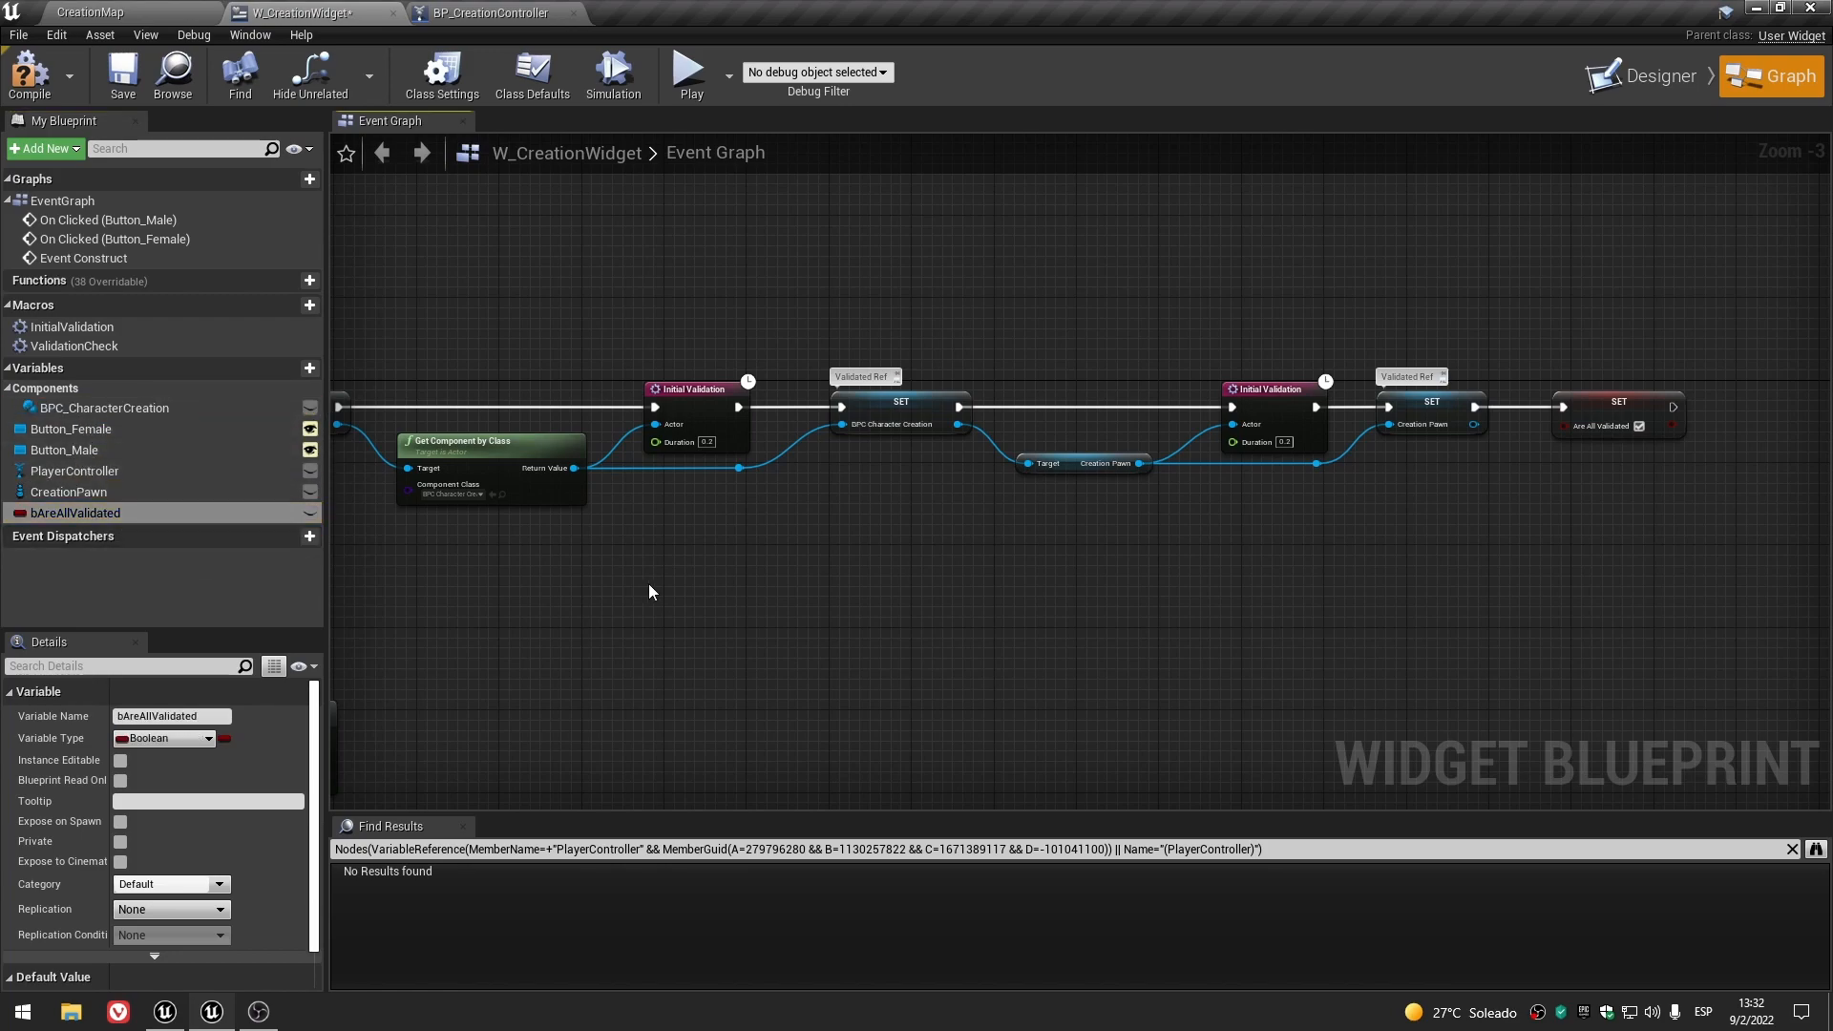
scroll(686, 607, "down", 2)
right_click_drag(685, 611, 1022, 501)
scroll(1022, 501, "up", 1)
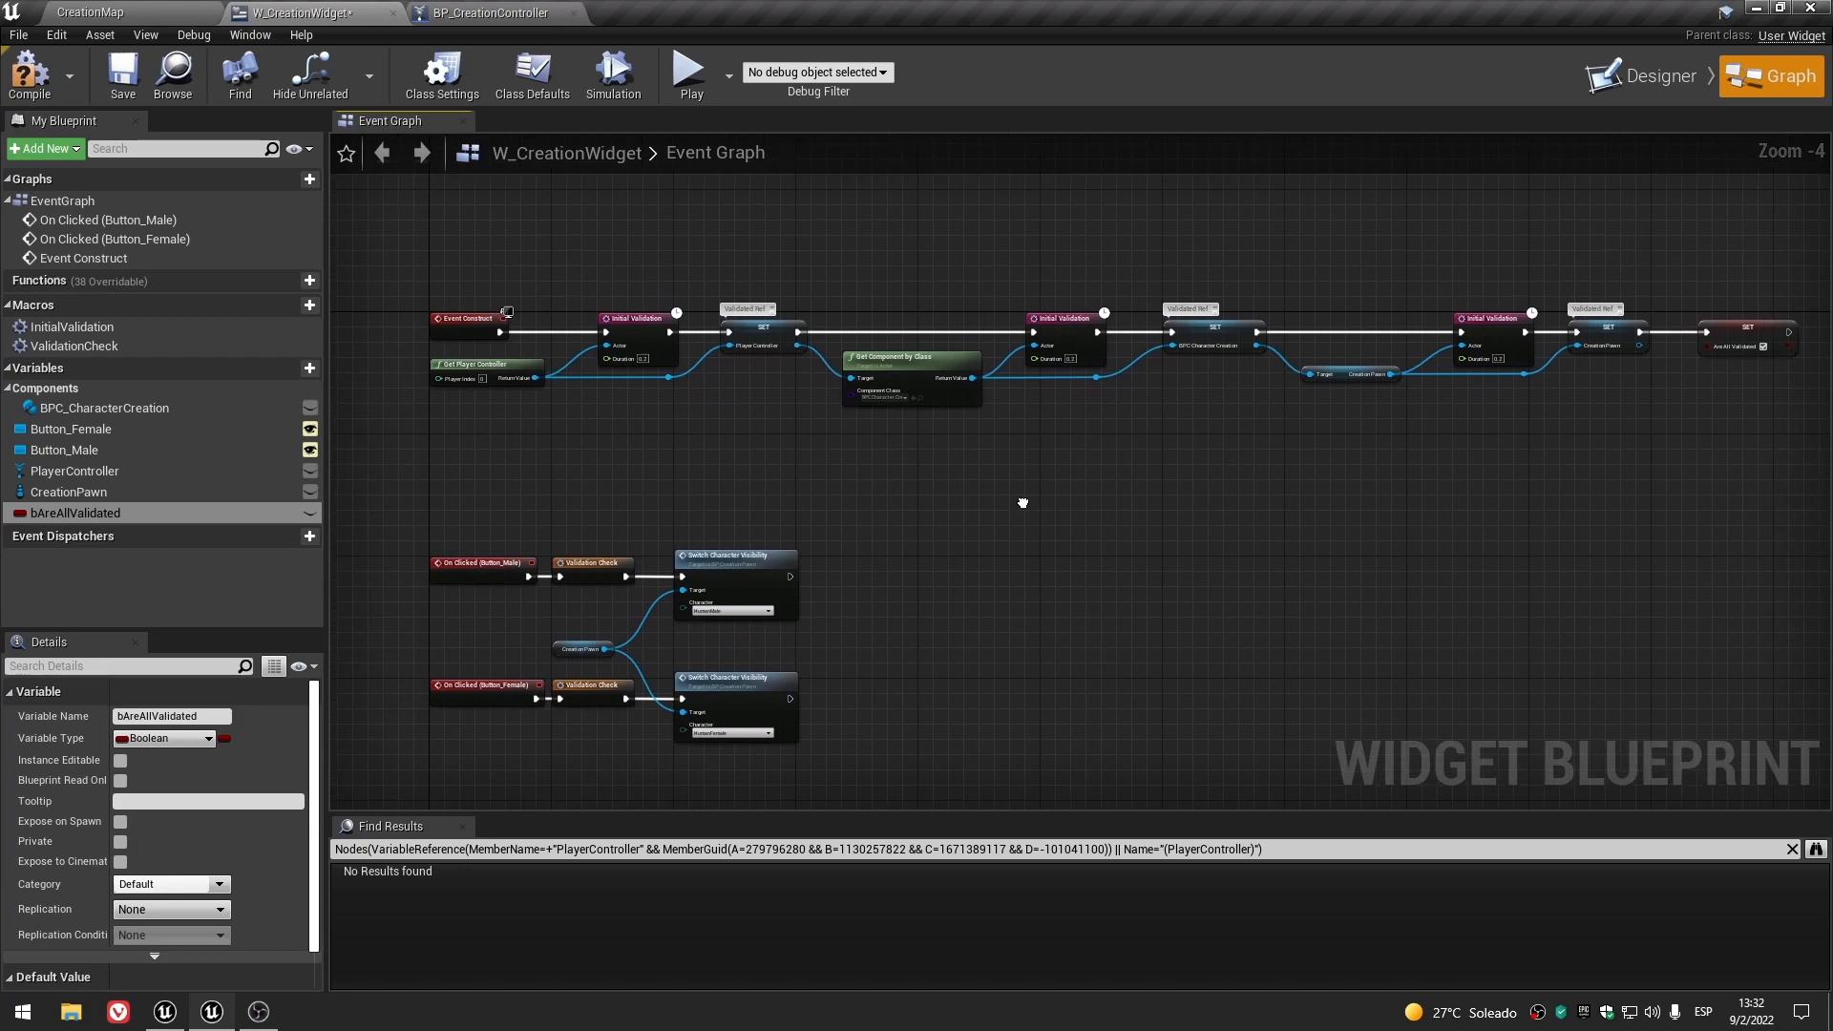
- Switch to the other Unreal Editor window and copy the name of W_CreationWidget's bAreAllActorsValidated? variable
left_click(176, 1019)
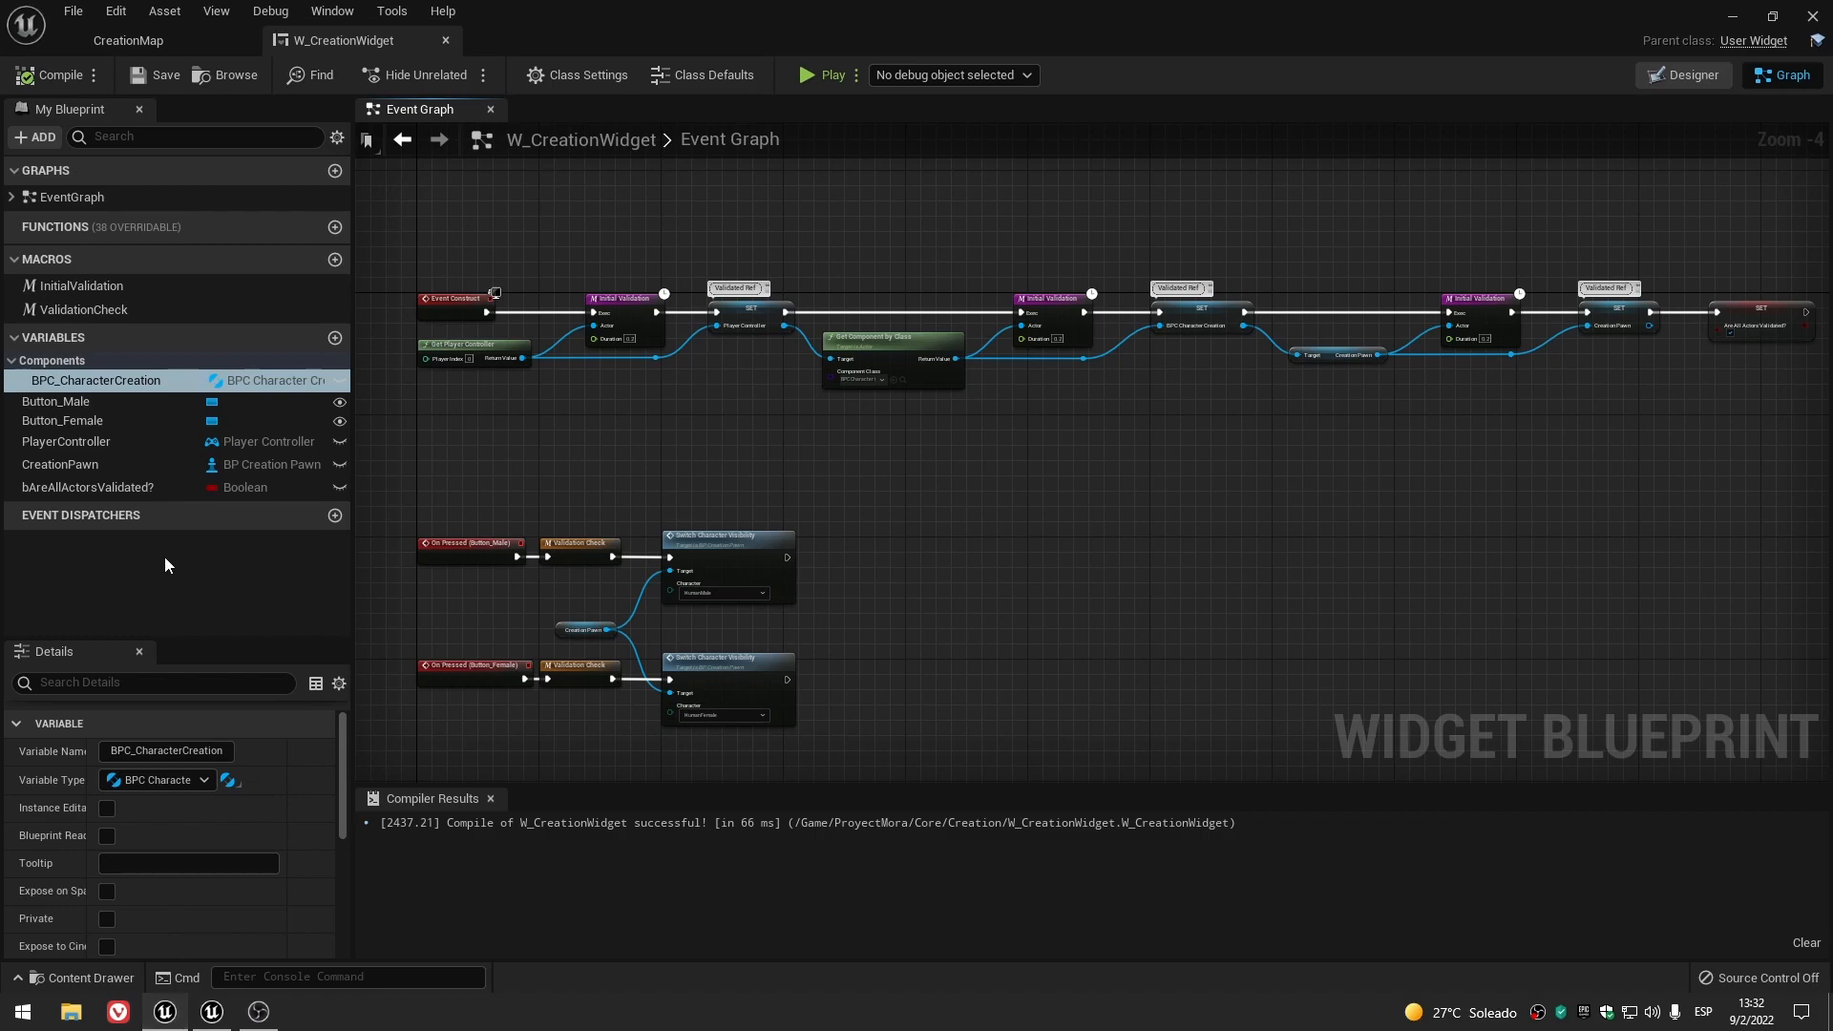
left_click(50, 487)
left_click(155, 487)
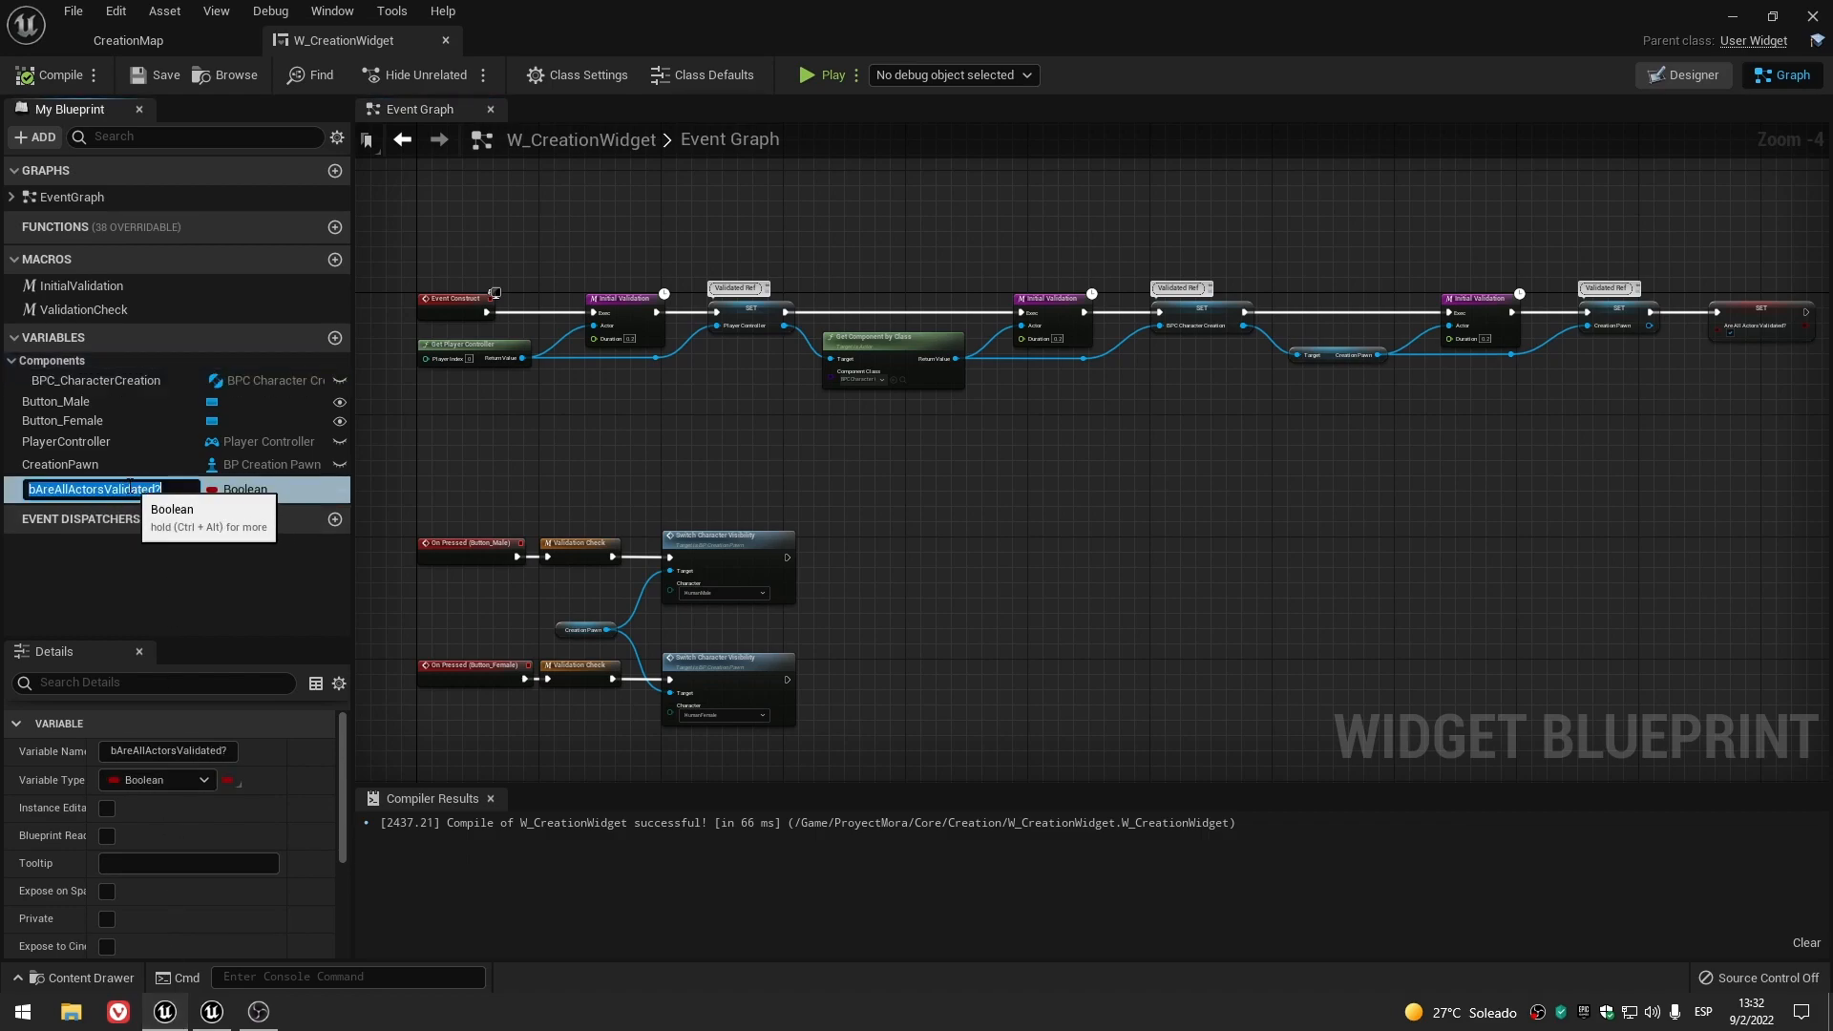
right_click(124, 494)
left_click(178, 569)
left_click(554, 428)
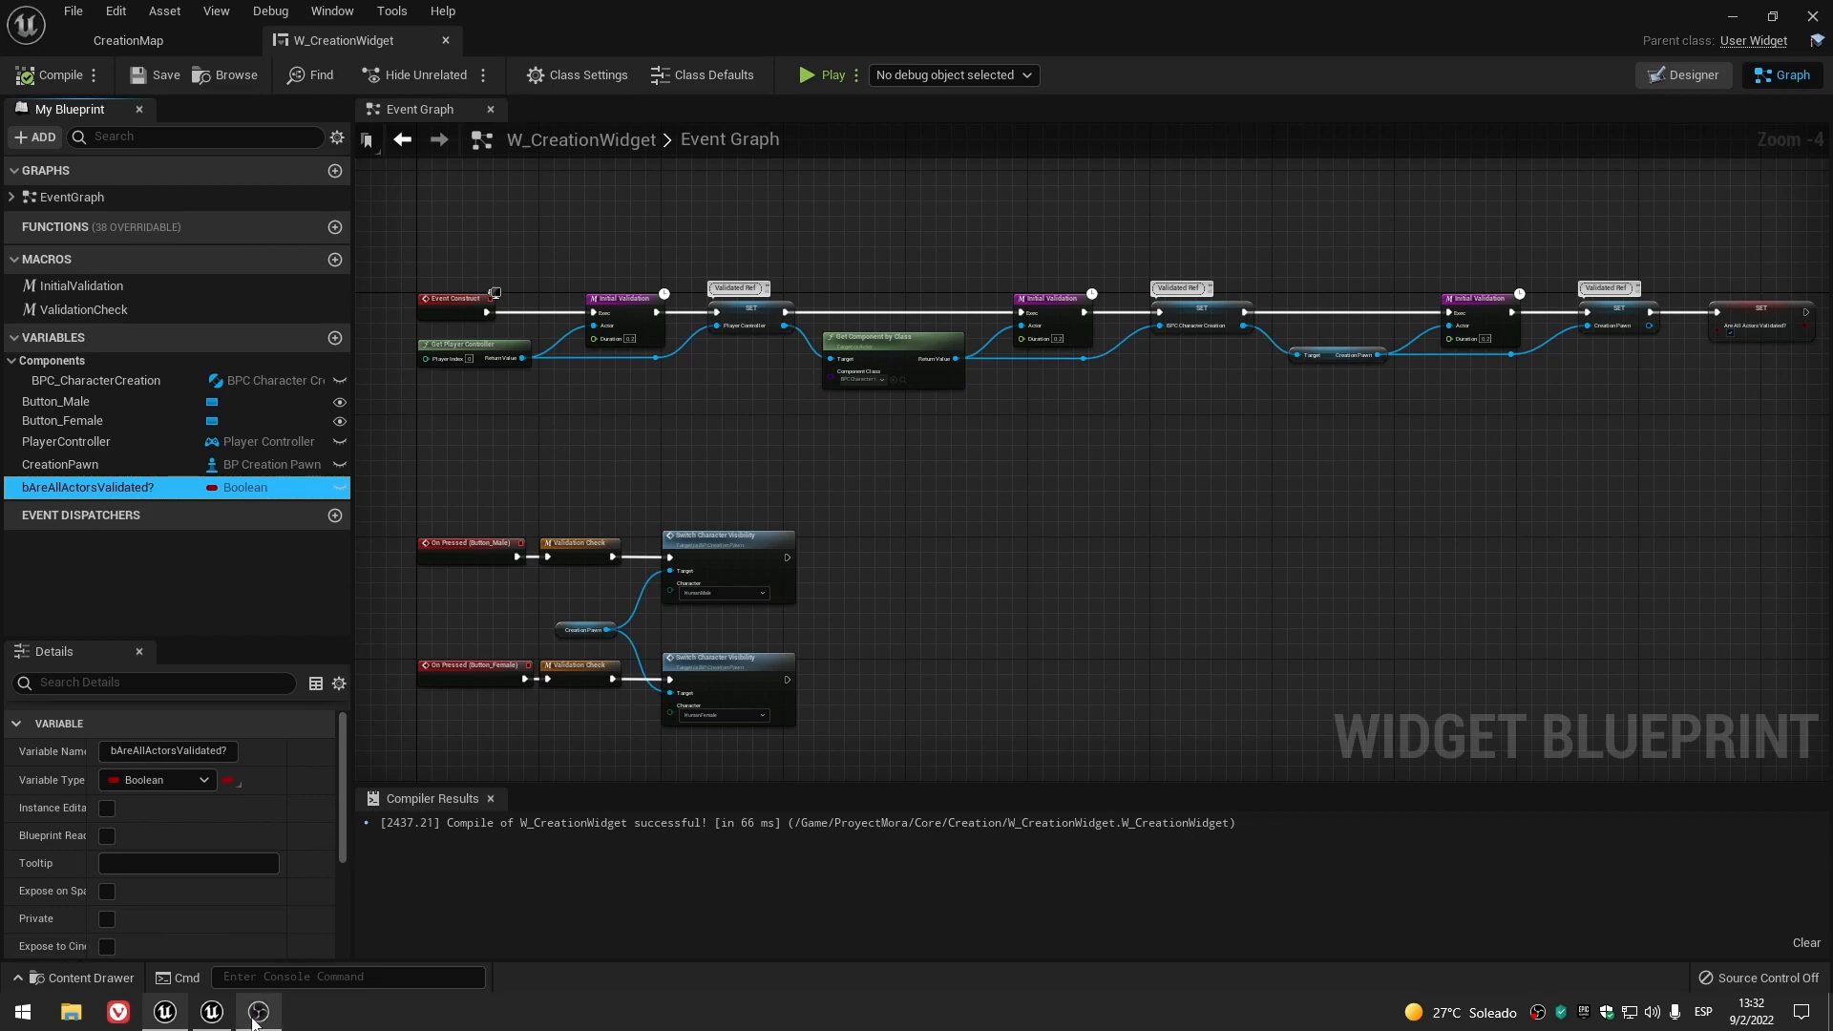
- Back in the CharacterCreationUE4 editor, rename the bAreAllValidated variable as bAreAllActorsValidated? and save the widget
left_click(212, 1012)
right_click(96, 516)
left_click(163, 627)
key("ctrl+v")
left_click(935, 444)
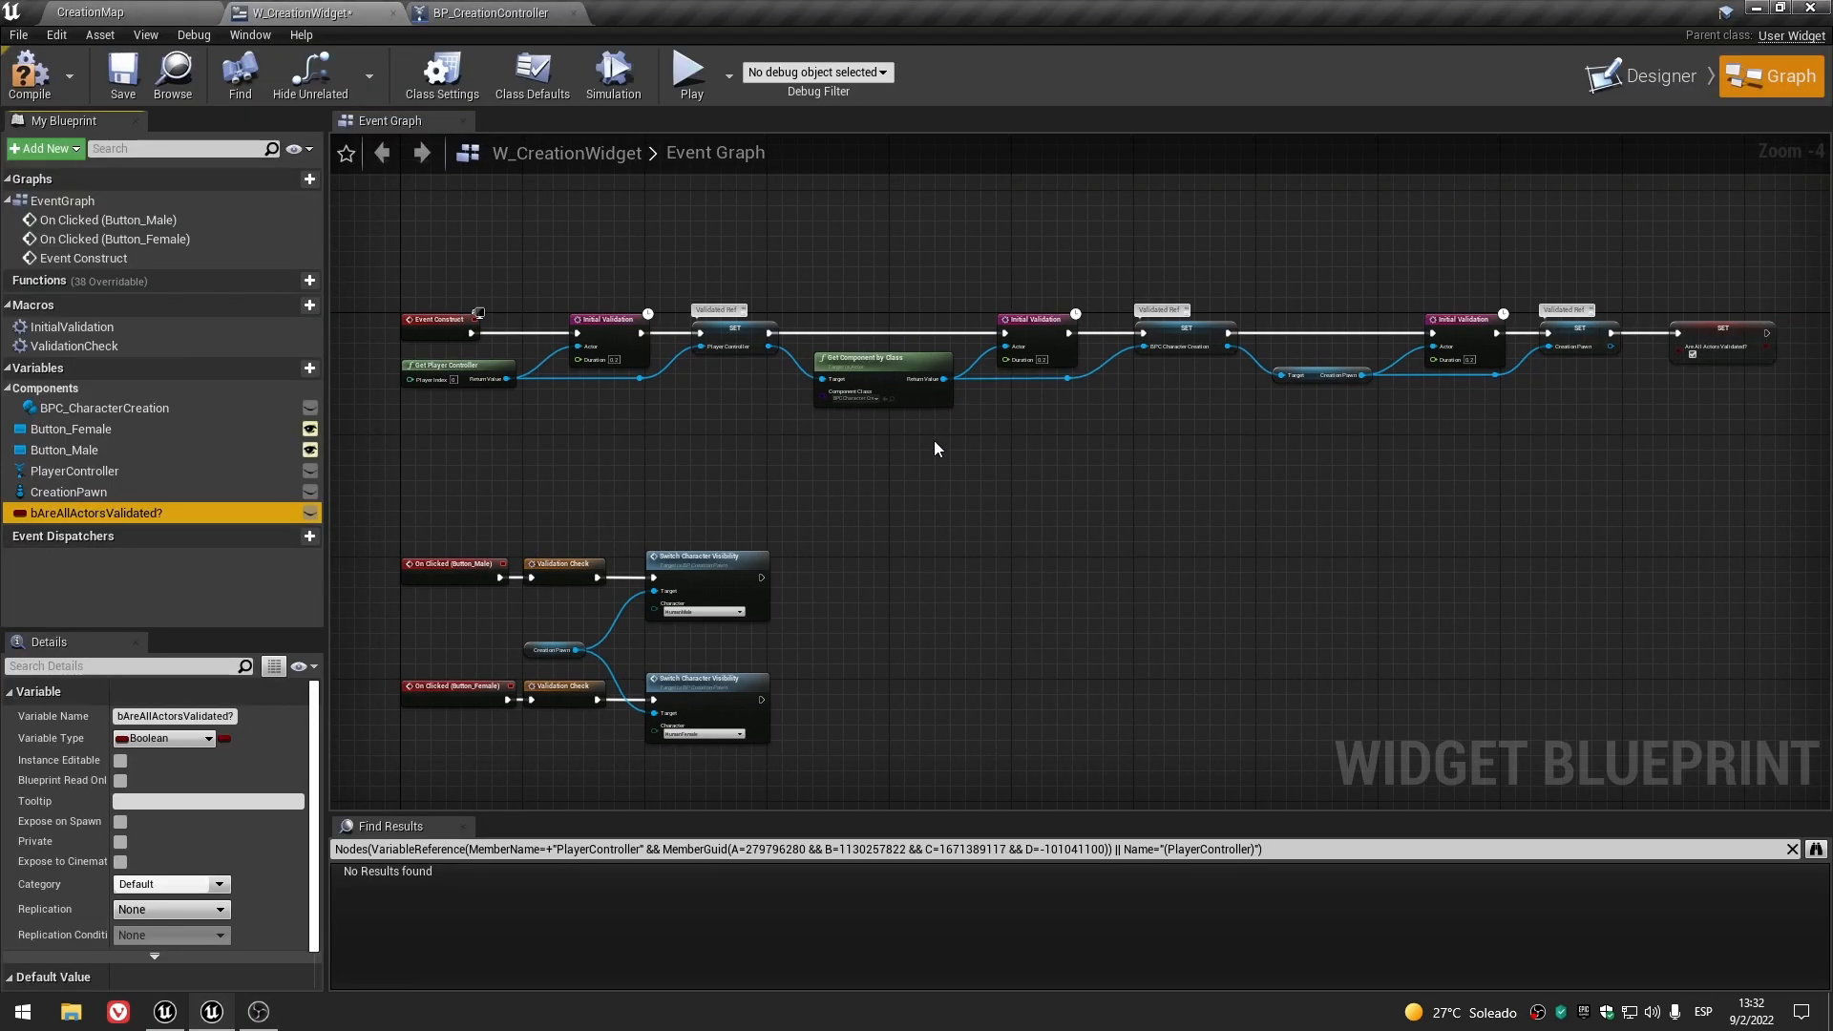
left_click(122, 77)
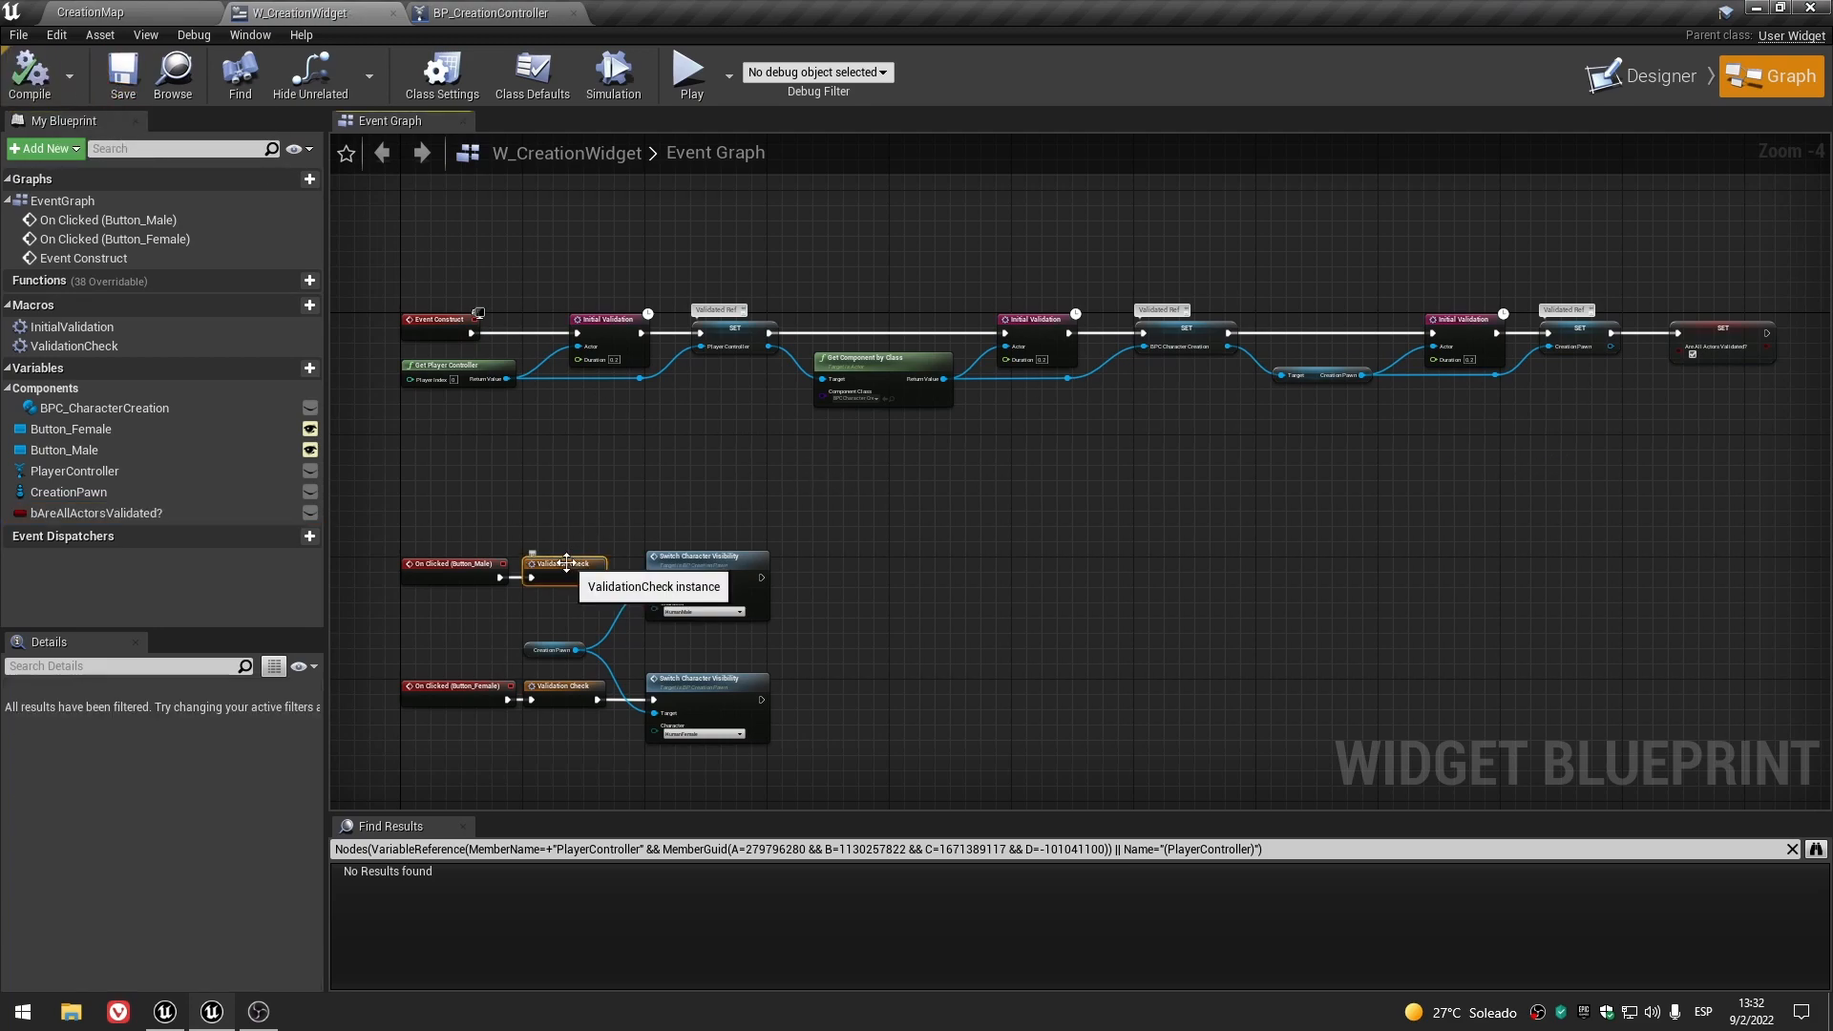
- Examine the ValidationCheck macro's graph, and the InitialValidation macro's graph in the other Unreal Editor window for comparison
double_click(563, 563)
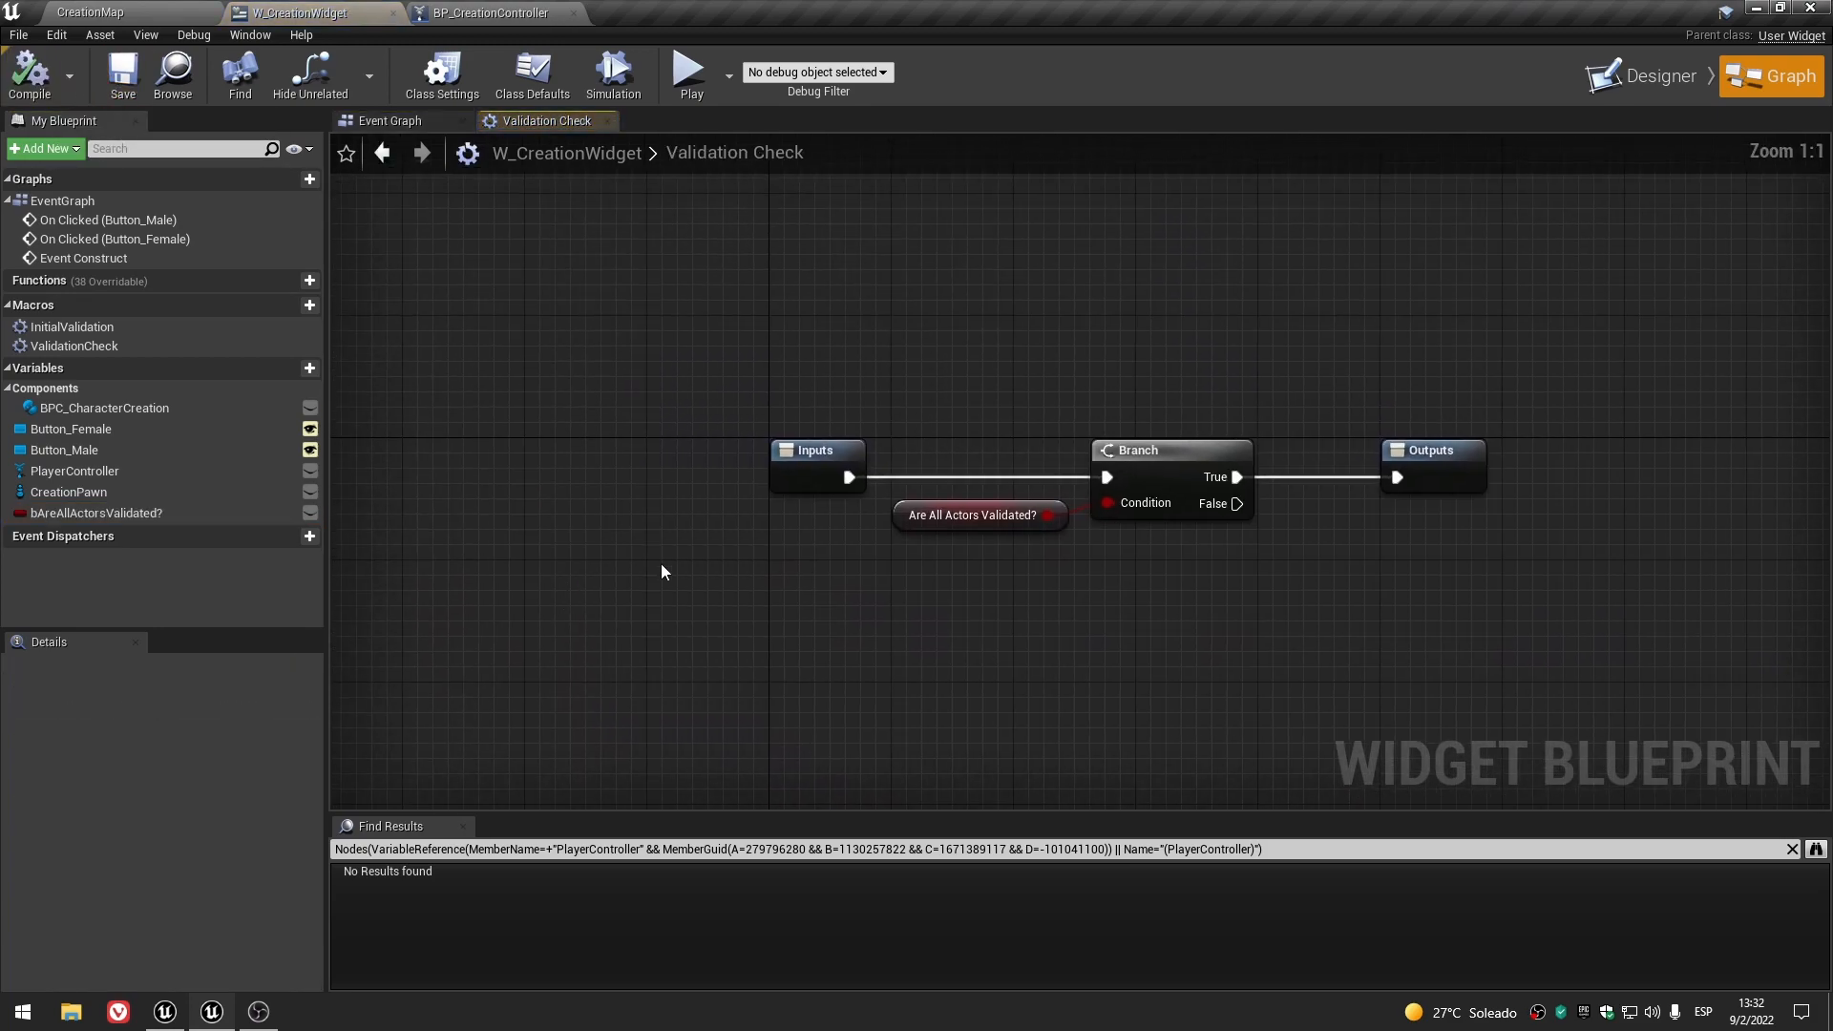
left_click(609, 121)
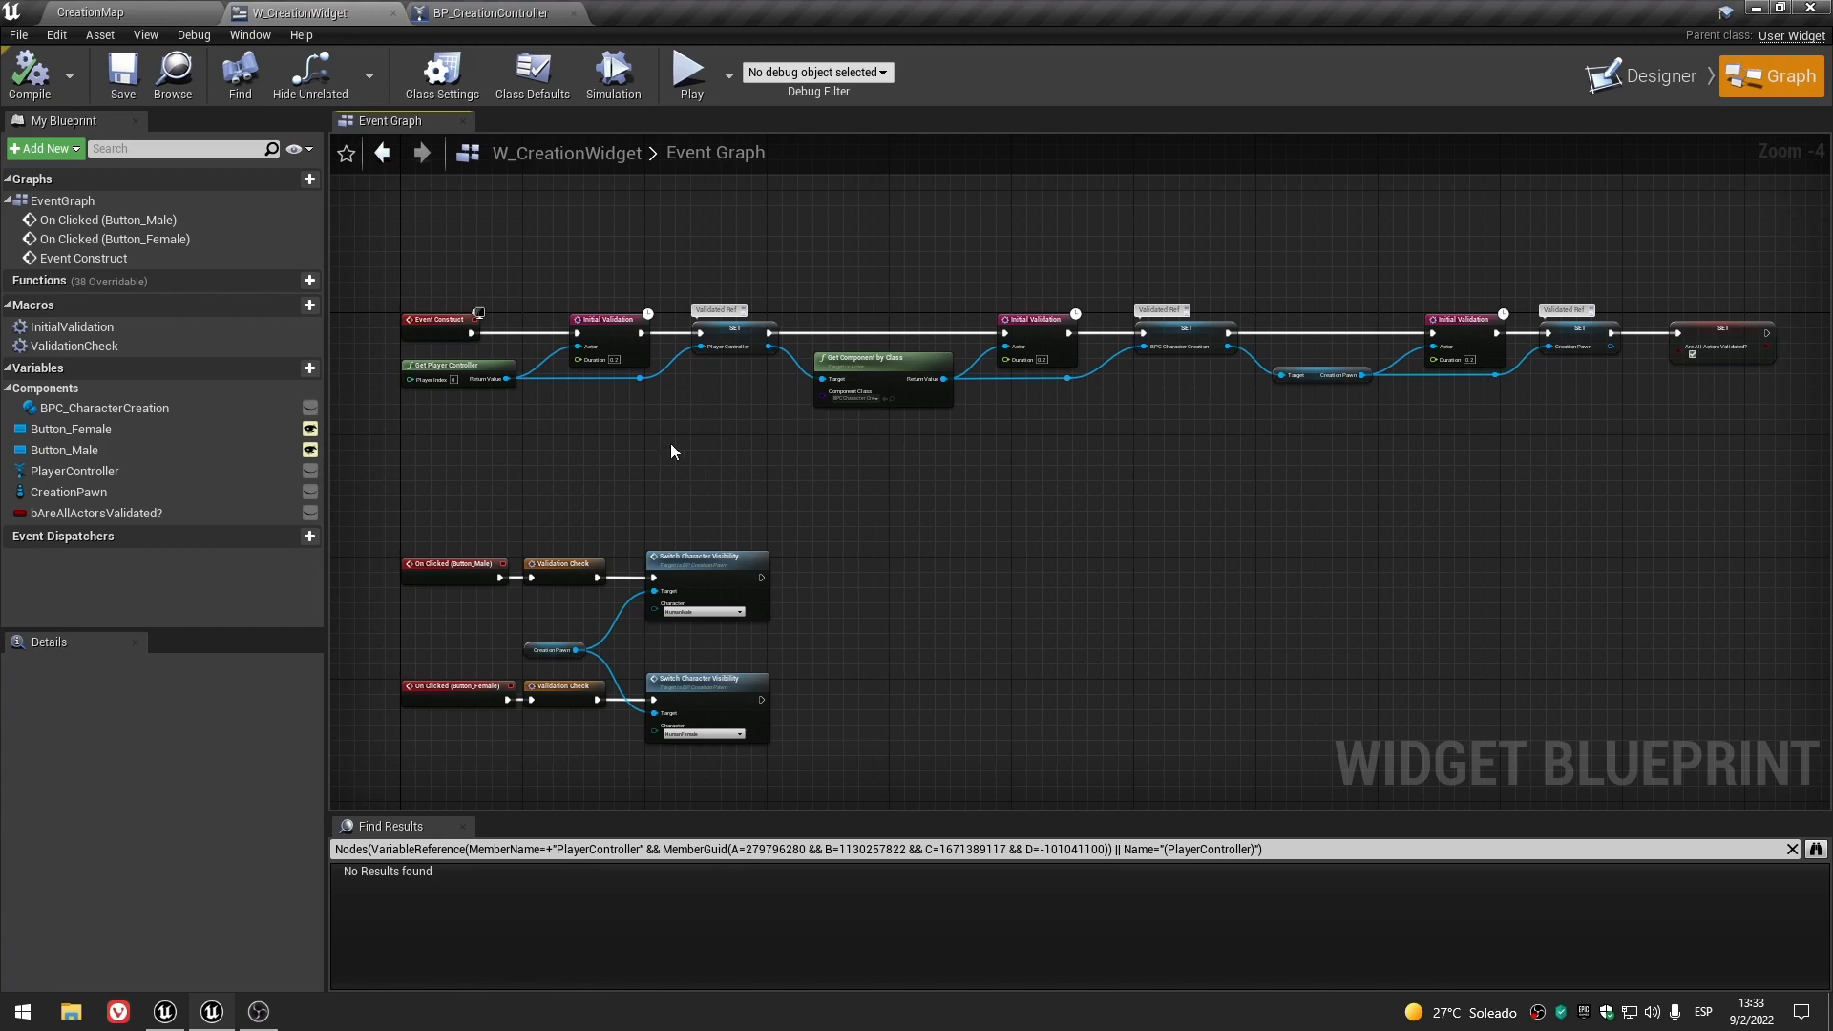
scroll(653, 439, "up", 5)
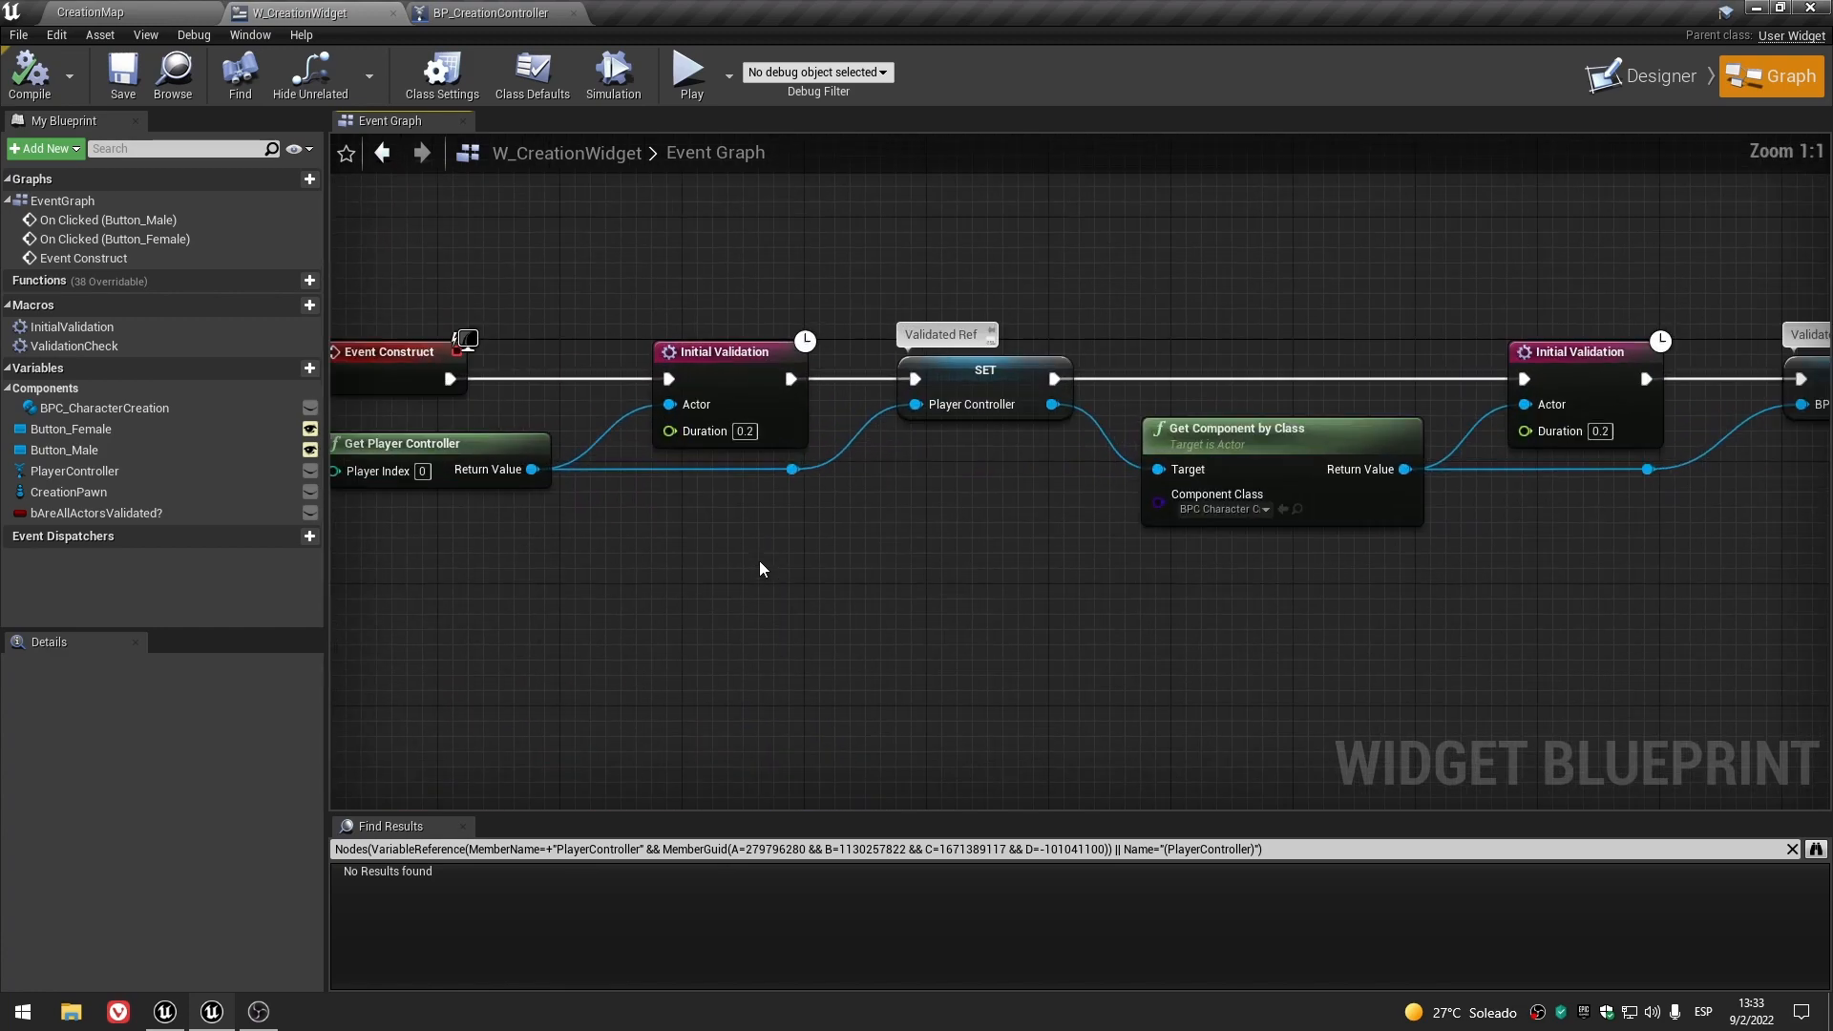
double_click(852, 386)
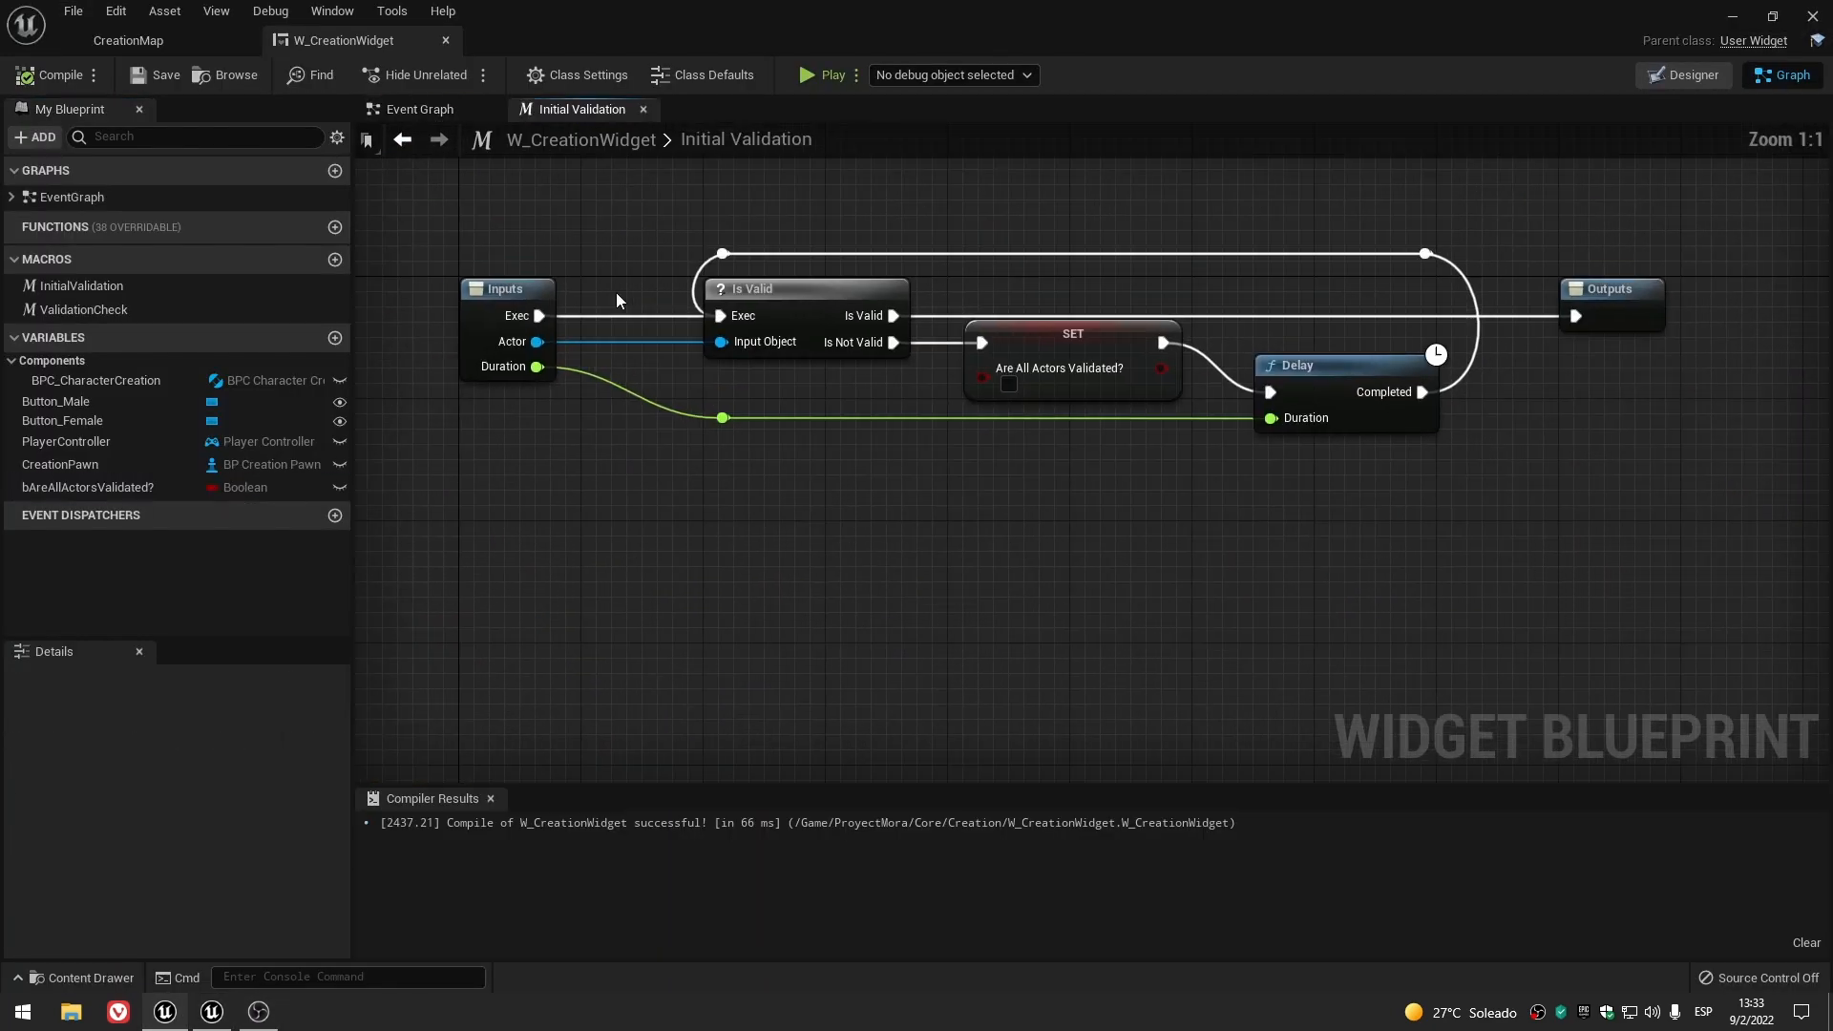
right_click_drag(1128, 554, 1157, 686)
left_click(214, 1012)
left_click(206, 1011)
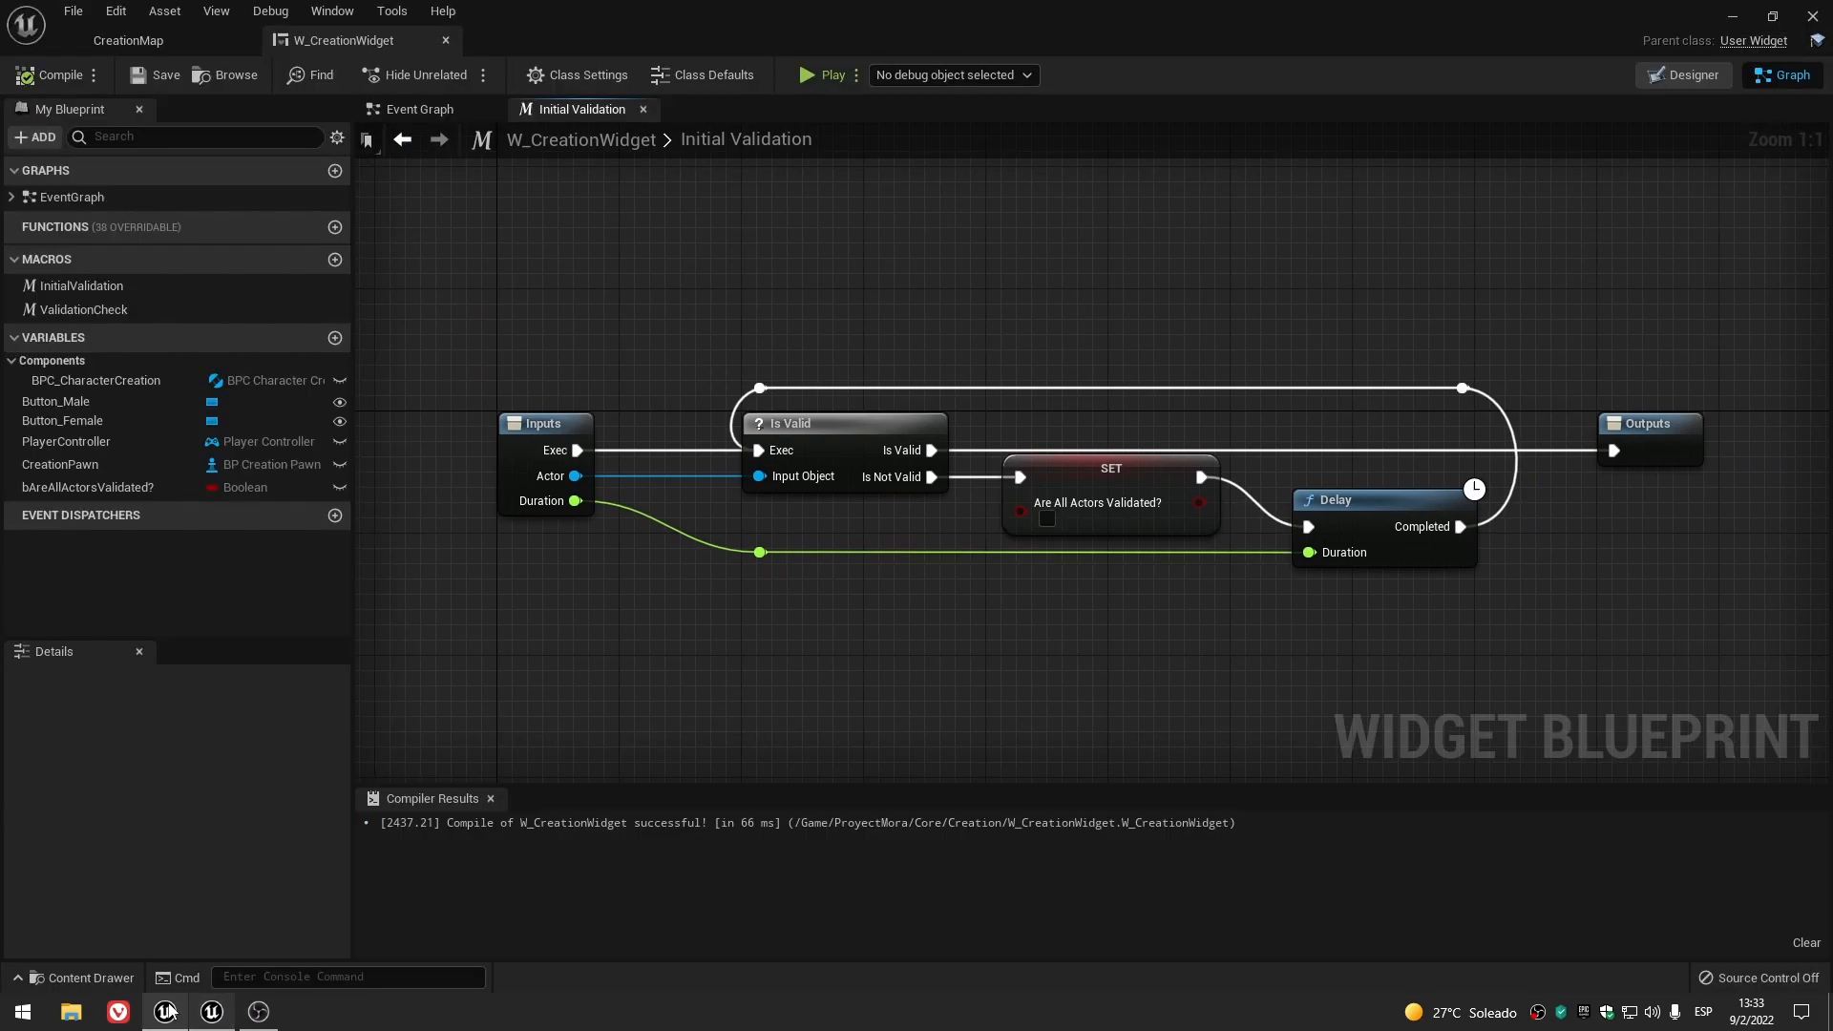
- Compare W_CreationWidget's InitialValidation macro and construct validation chain between the two Unreal Editor windows
left_click(210, 1012)
left_click(210, 1011)
left_click(643, 108)
right_click_drag(1021, 471, 716, 528)
left_click(212, 1012)
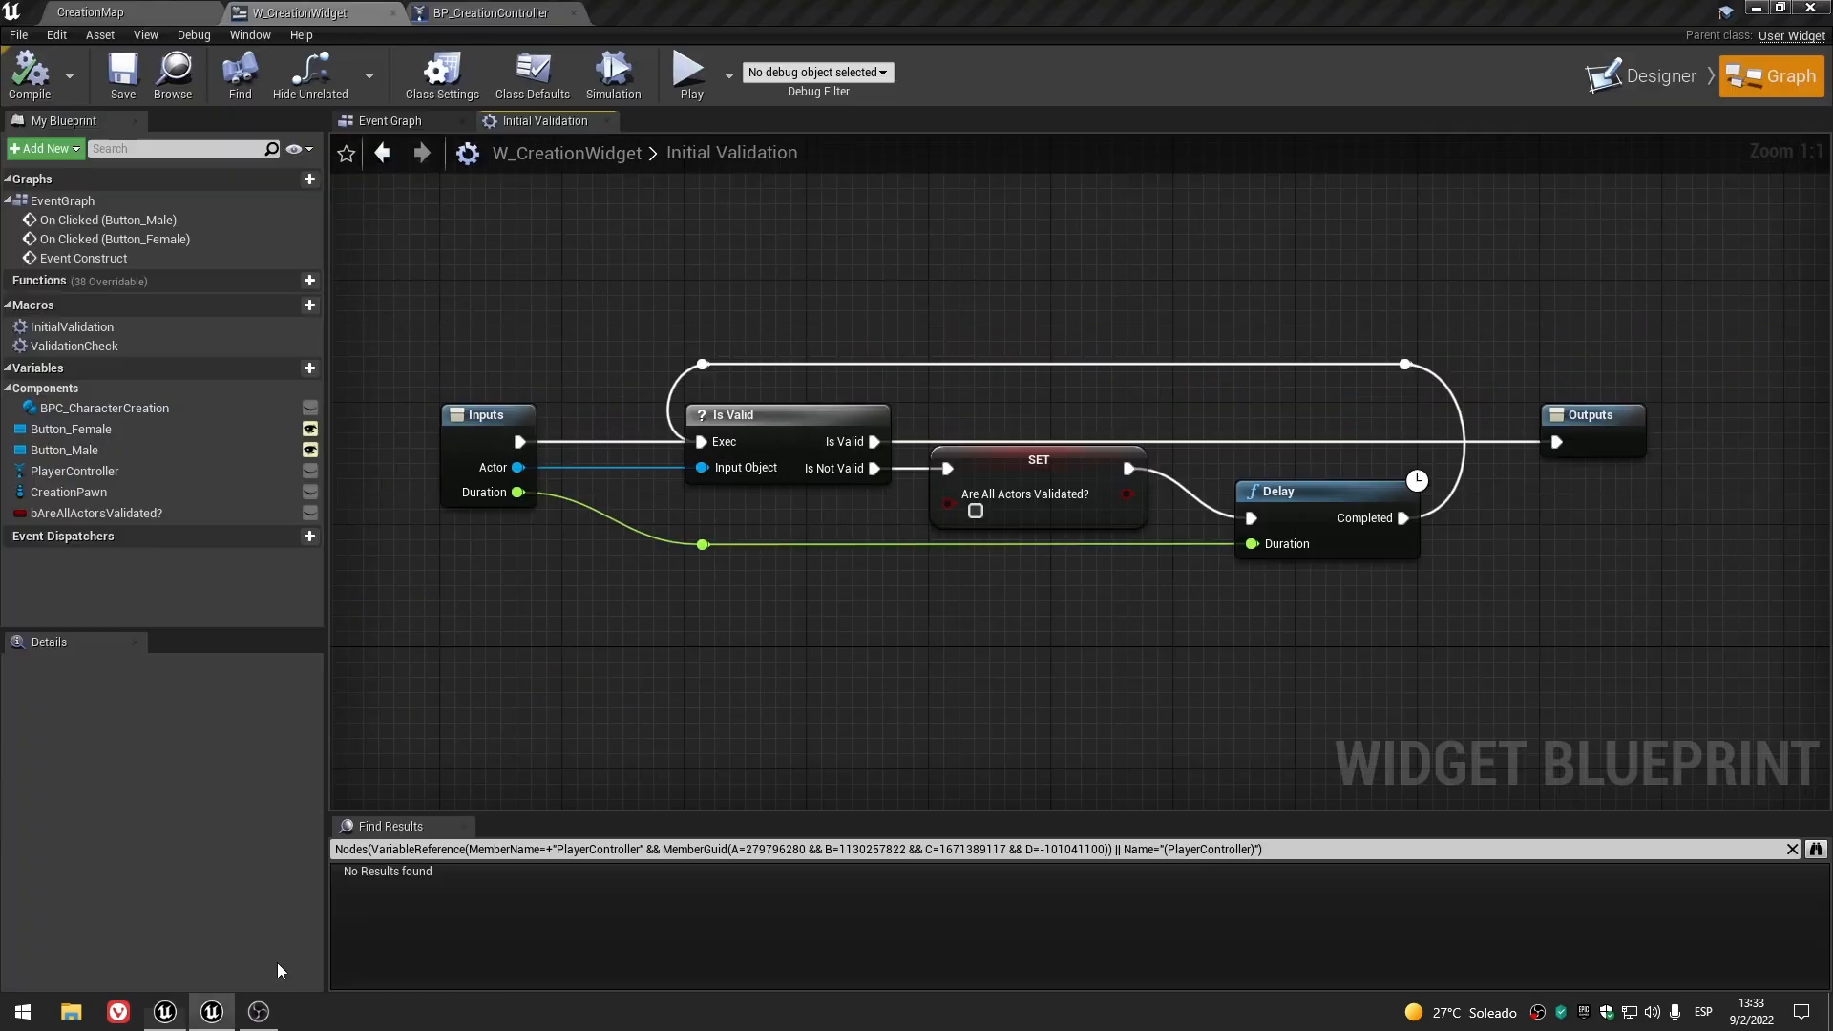
left_click(607, 121)
right_click_drag(1358, 570, 680, 520)
scroll(1035, 525, "down", 2)
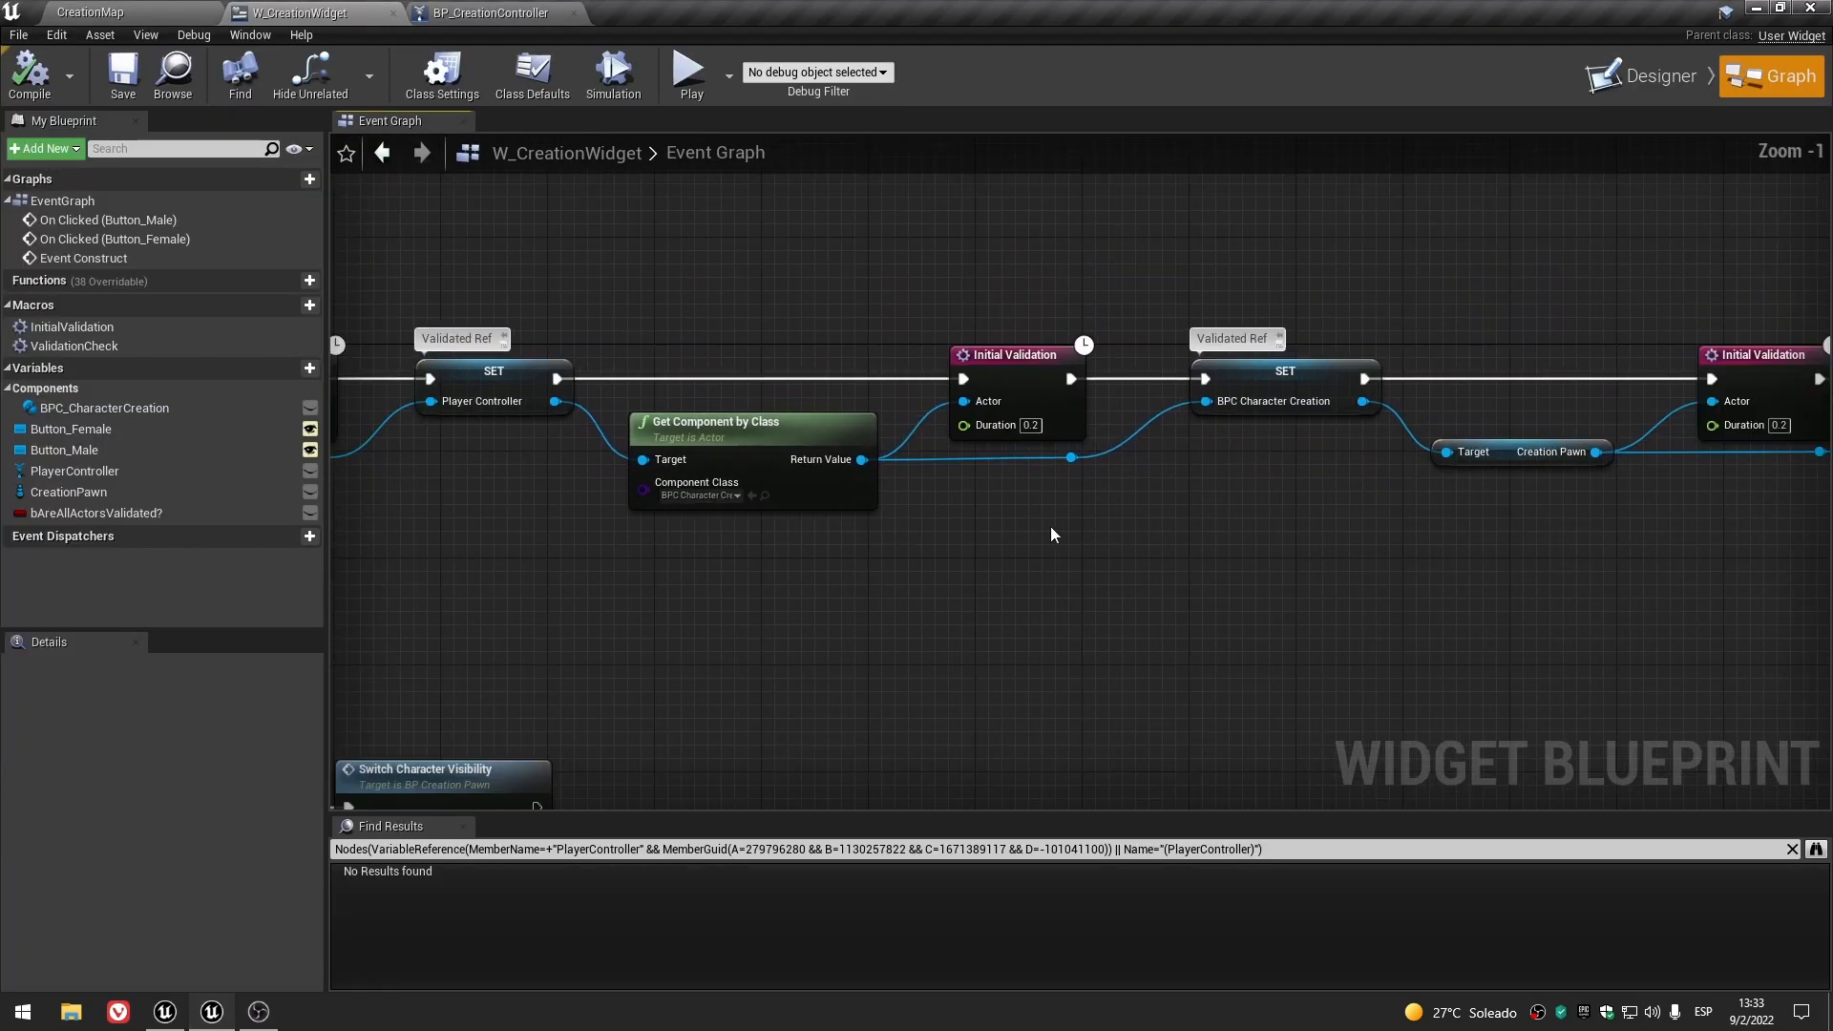
left_click(180, 1010)
right_click_drag(1522, 510, 1107, 520)
scroll(1107, 520, "up", 1)
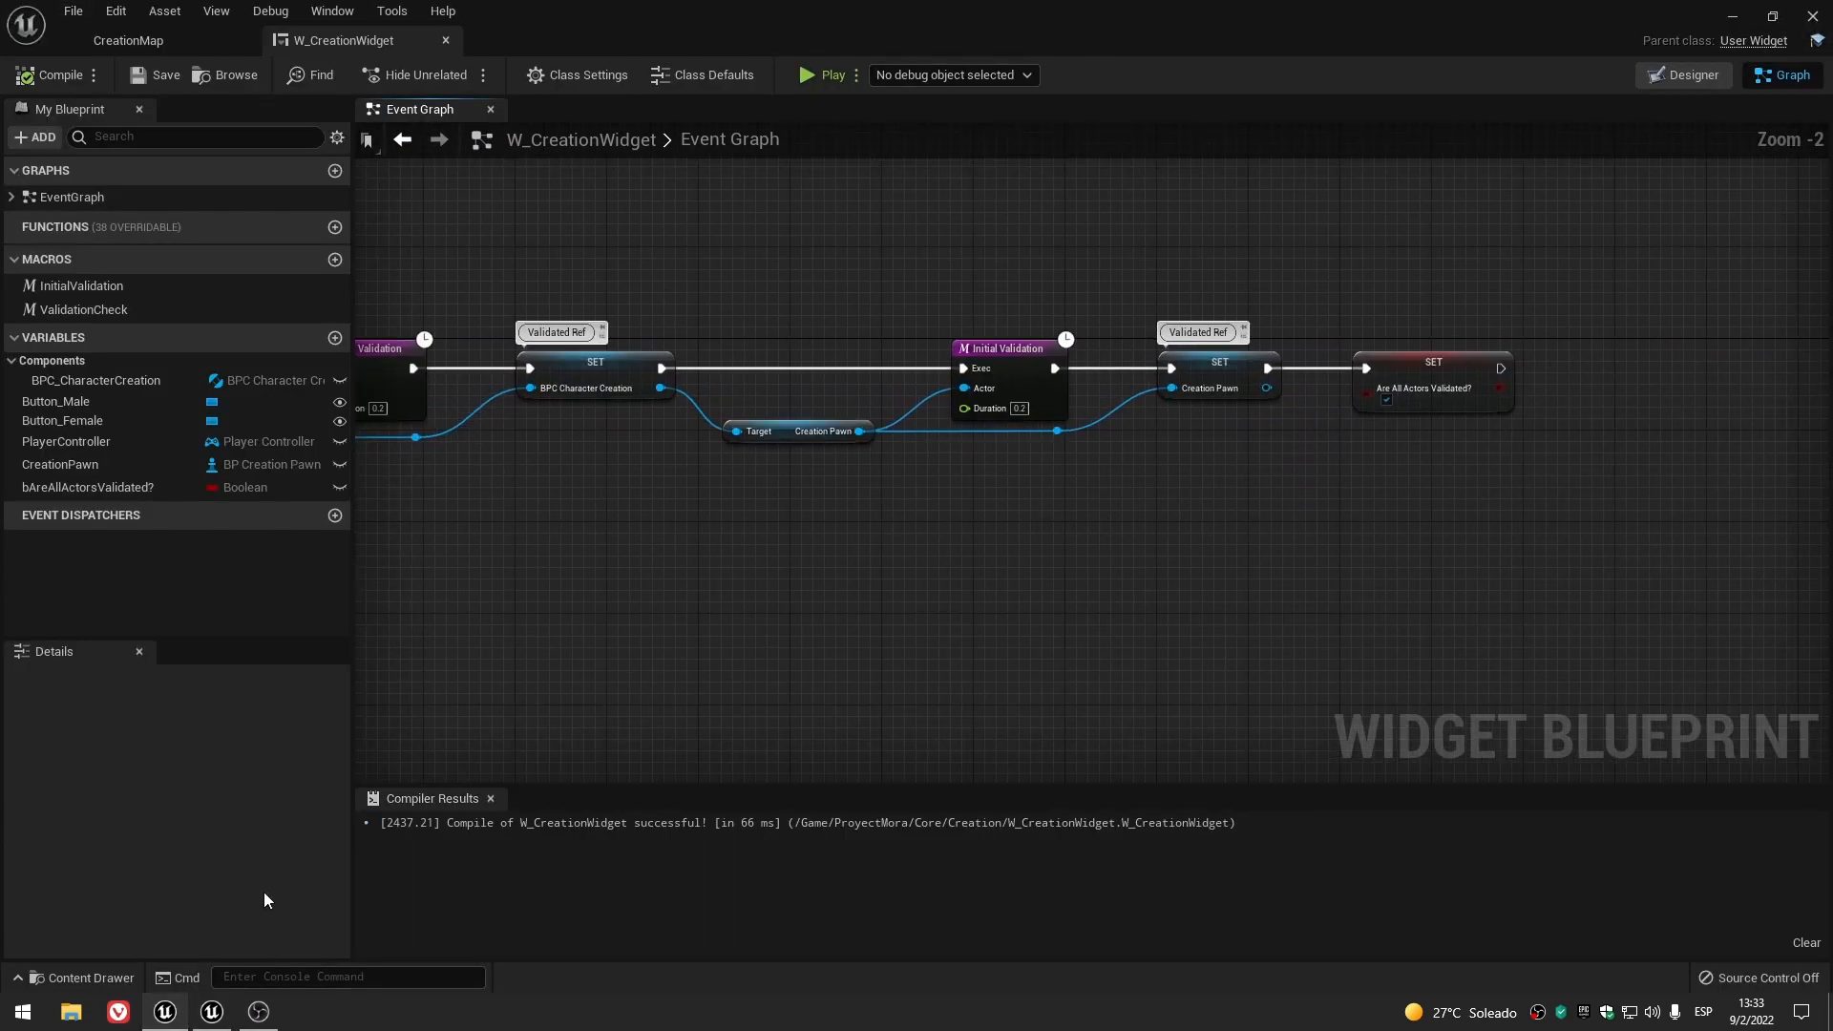
left_click(211, 1009)
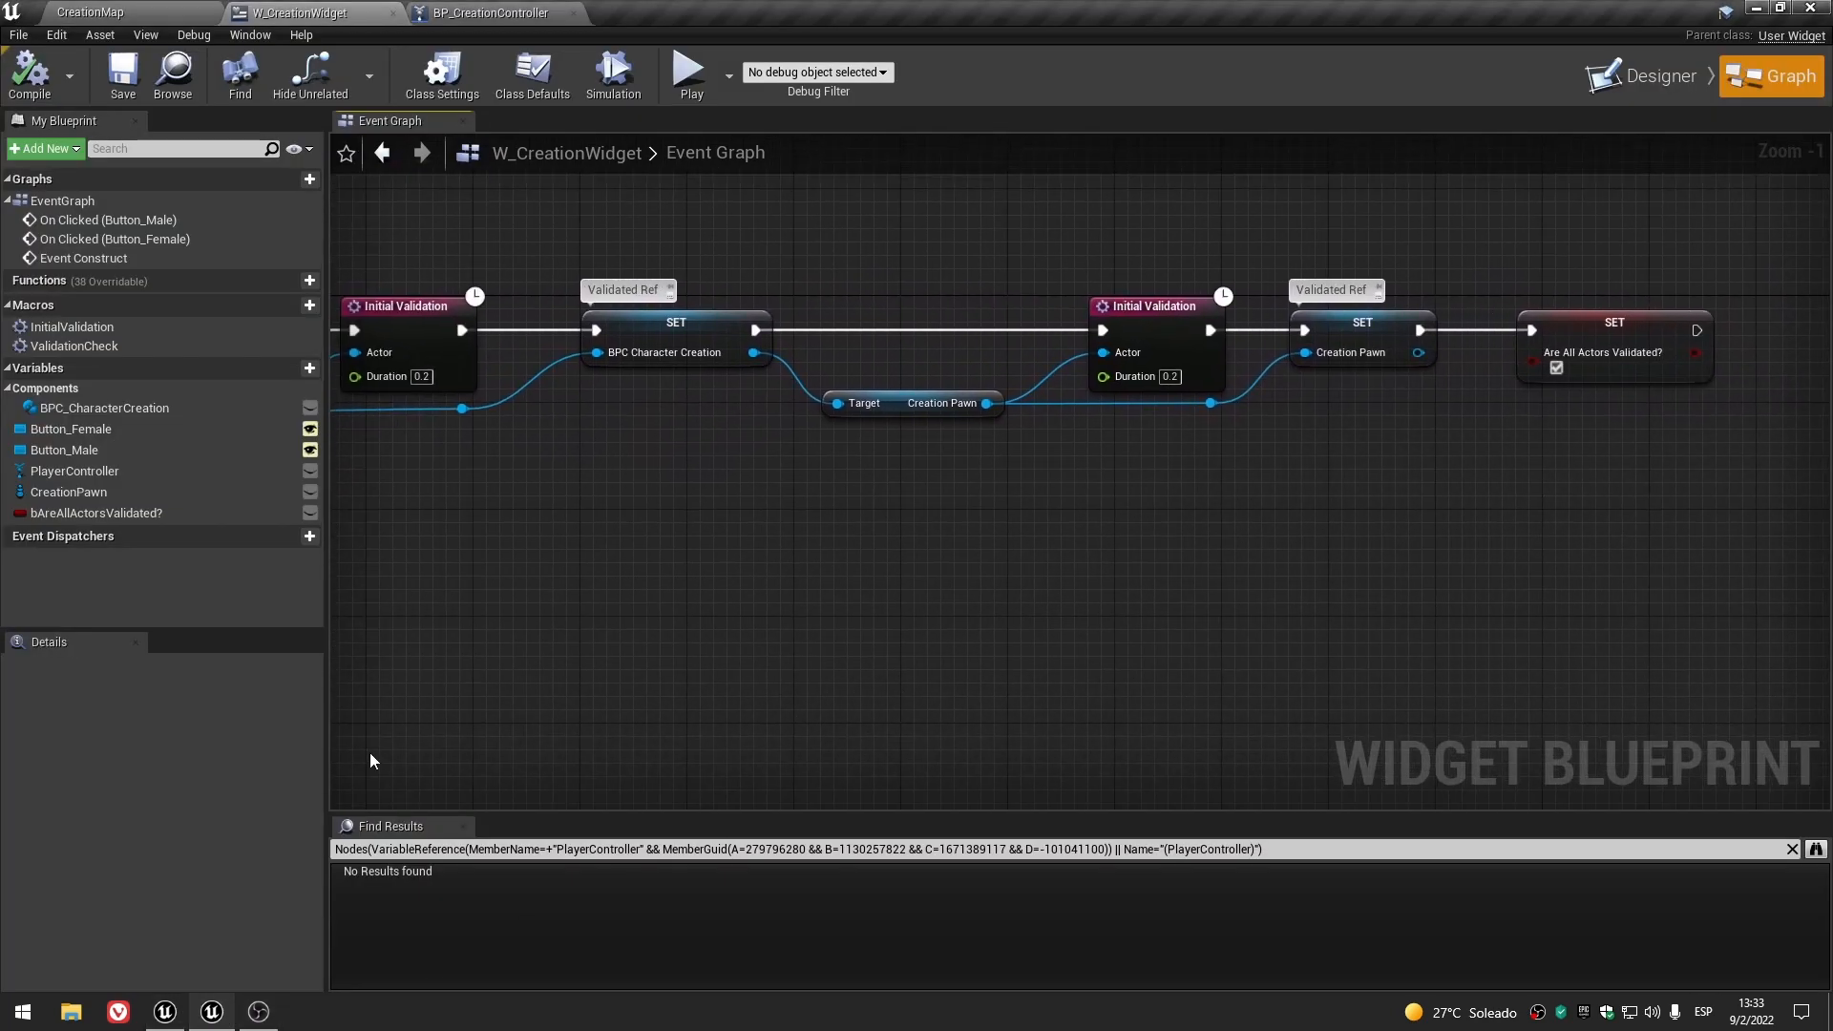
- Compare the Button_Male and Button_Female event chains in W_CreationWidget's event graph between the two Unreal Editor windows
left_click(165, 1010)
scroll(786, 634, "down", 3)
scroll(966, 401, "up", 5)
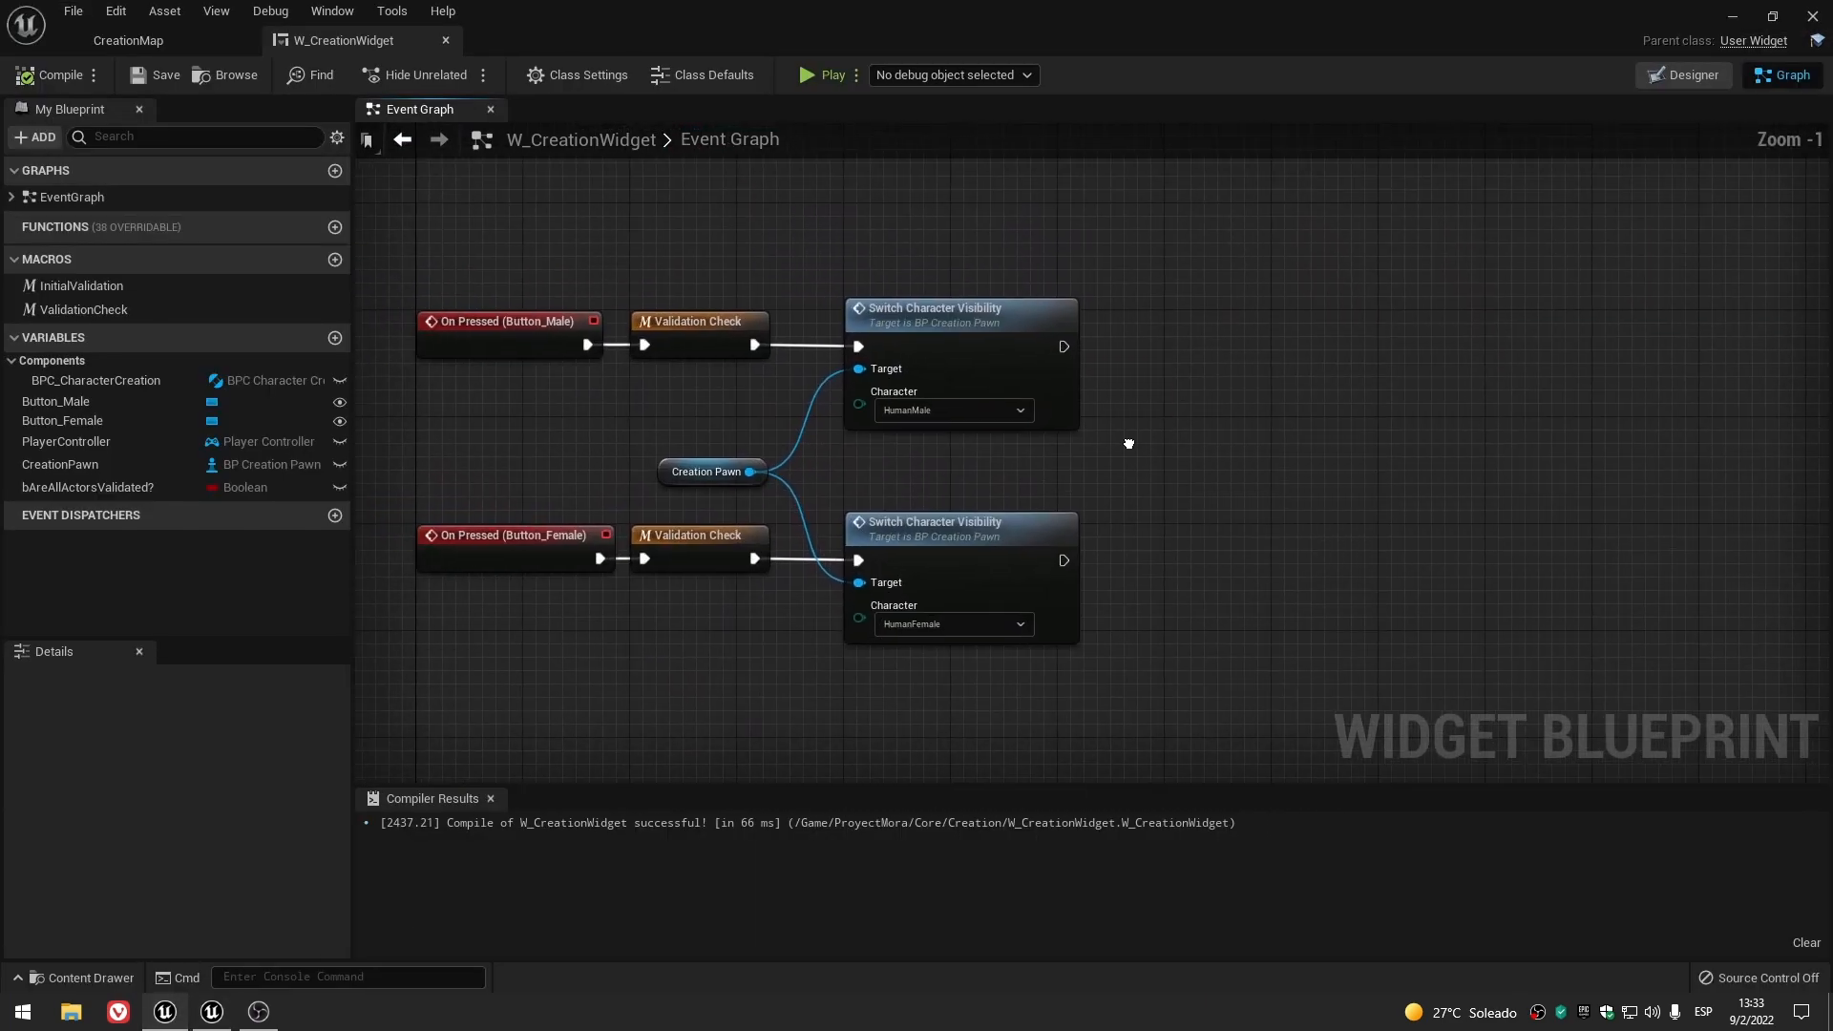
left_click(211, 1010)
right_click_drag(978, 533, 1396, 487)
scroll(1035, 606, "up", 4)
left_click(165, 1010)
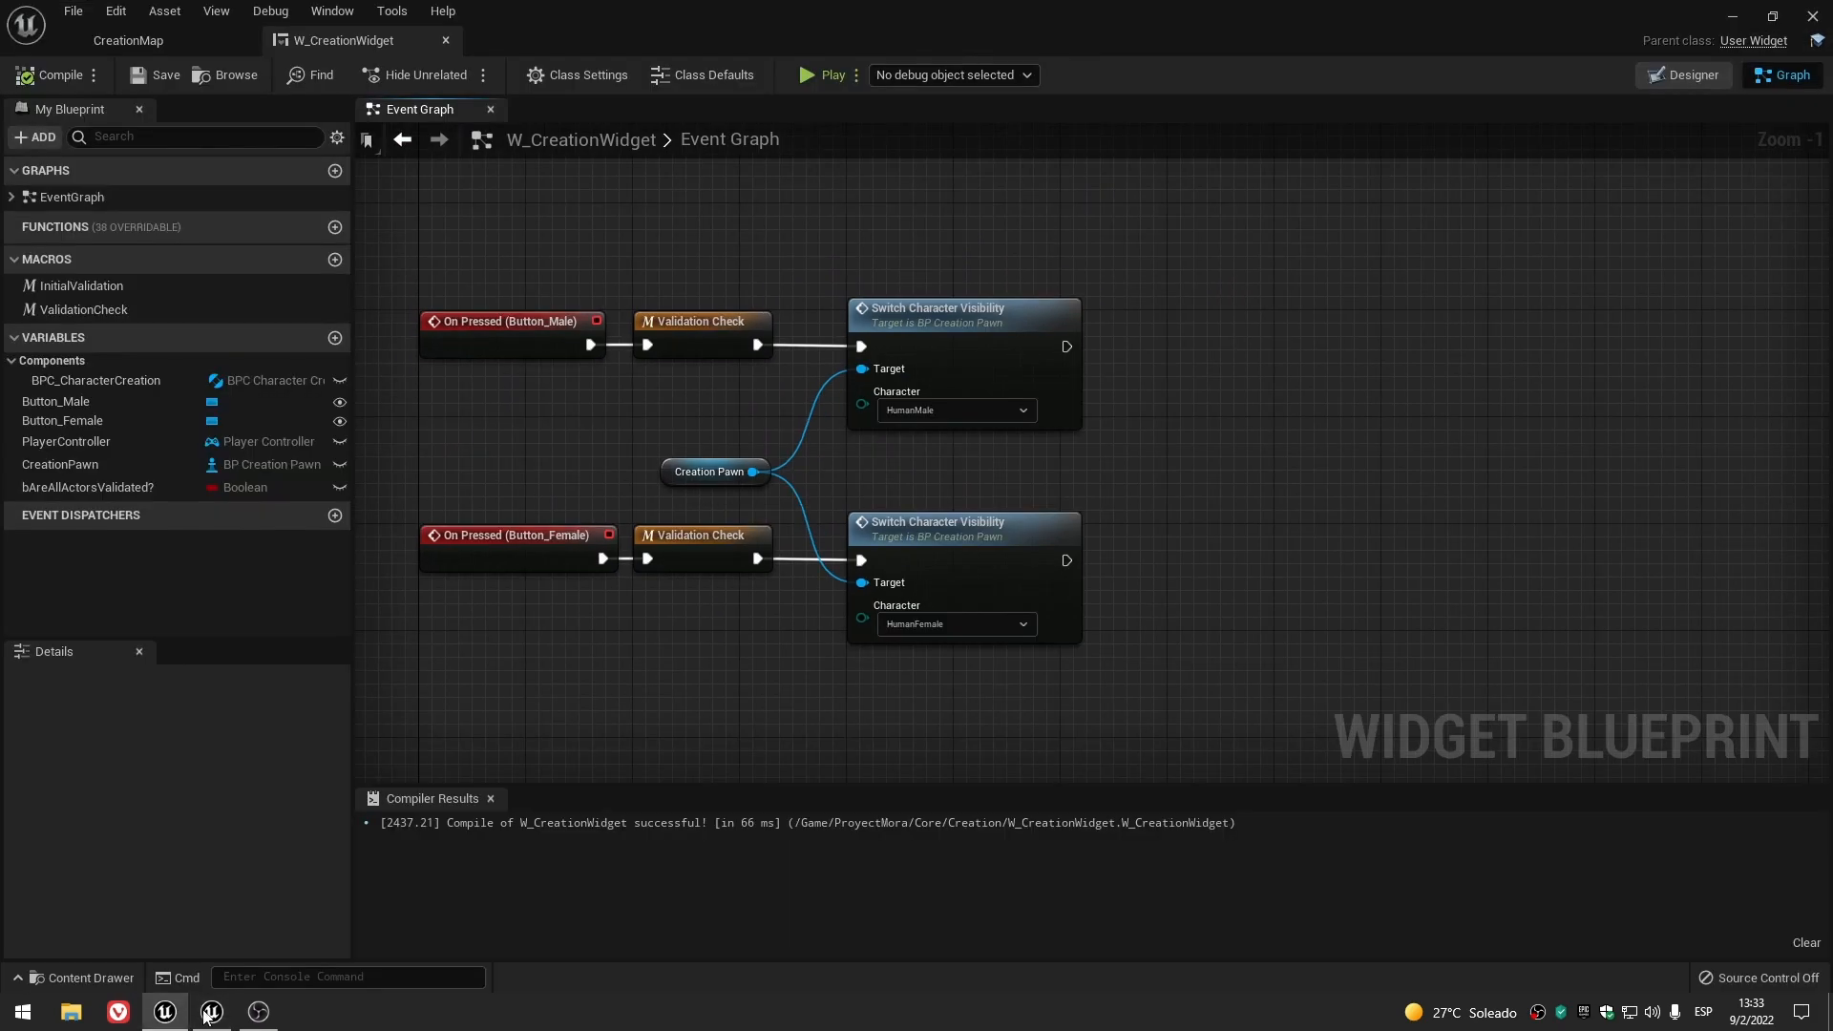
left_click(204, 1013)
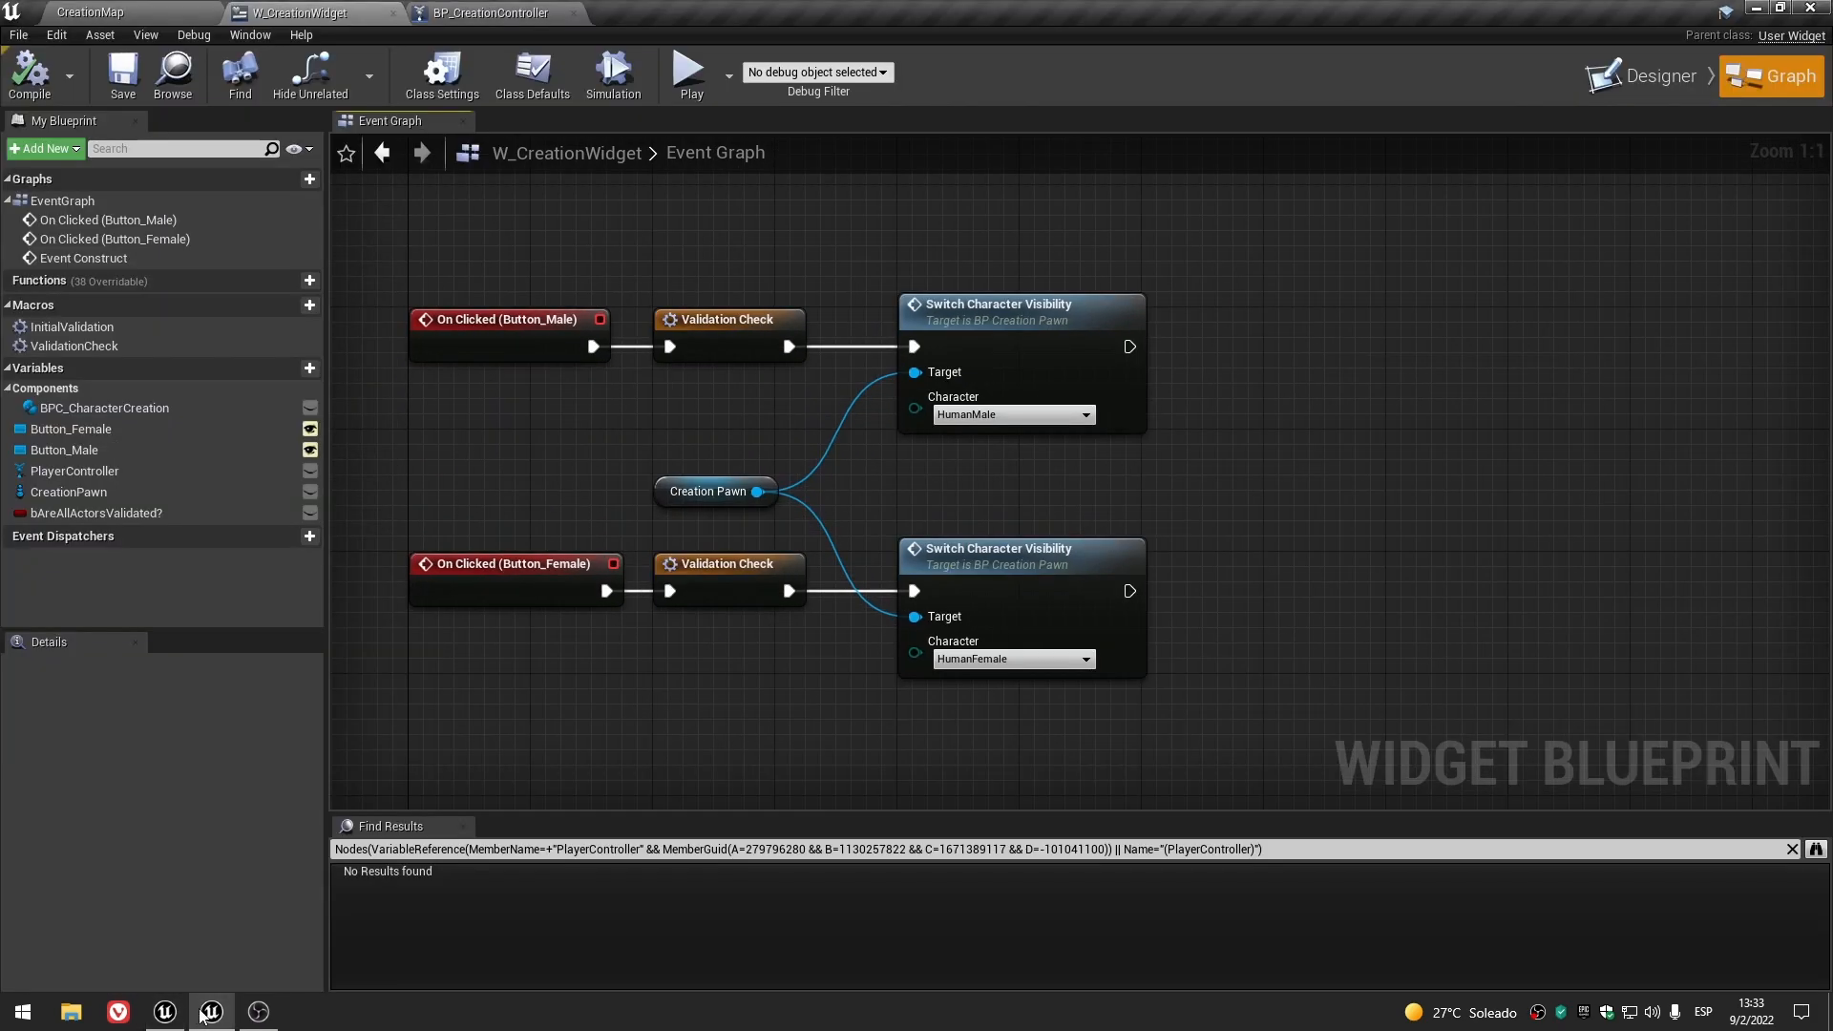
- Compare the ValidationCheck macro's graph in both Unreal Editor windows, and review each widget's full event graph
double_click(700, 576)
left_click(166, 1010)
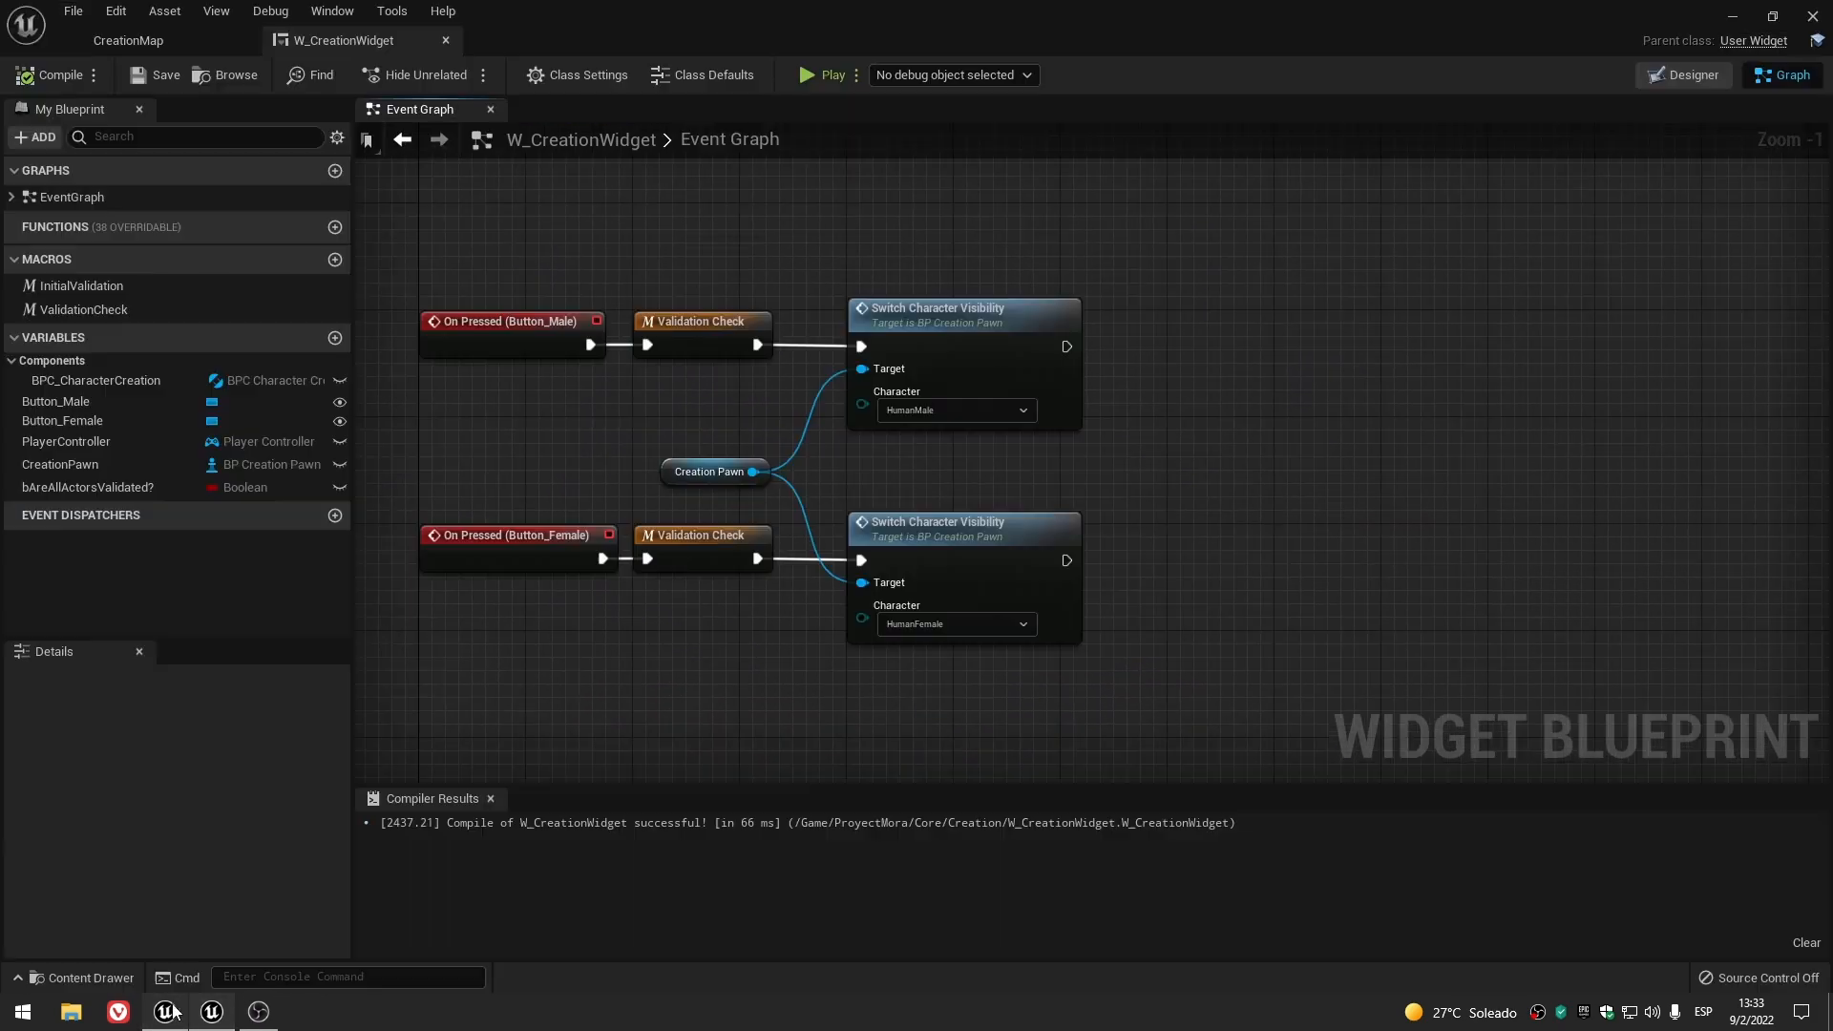
double_click(698, 546)
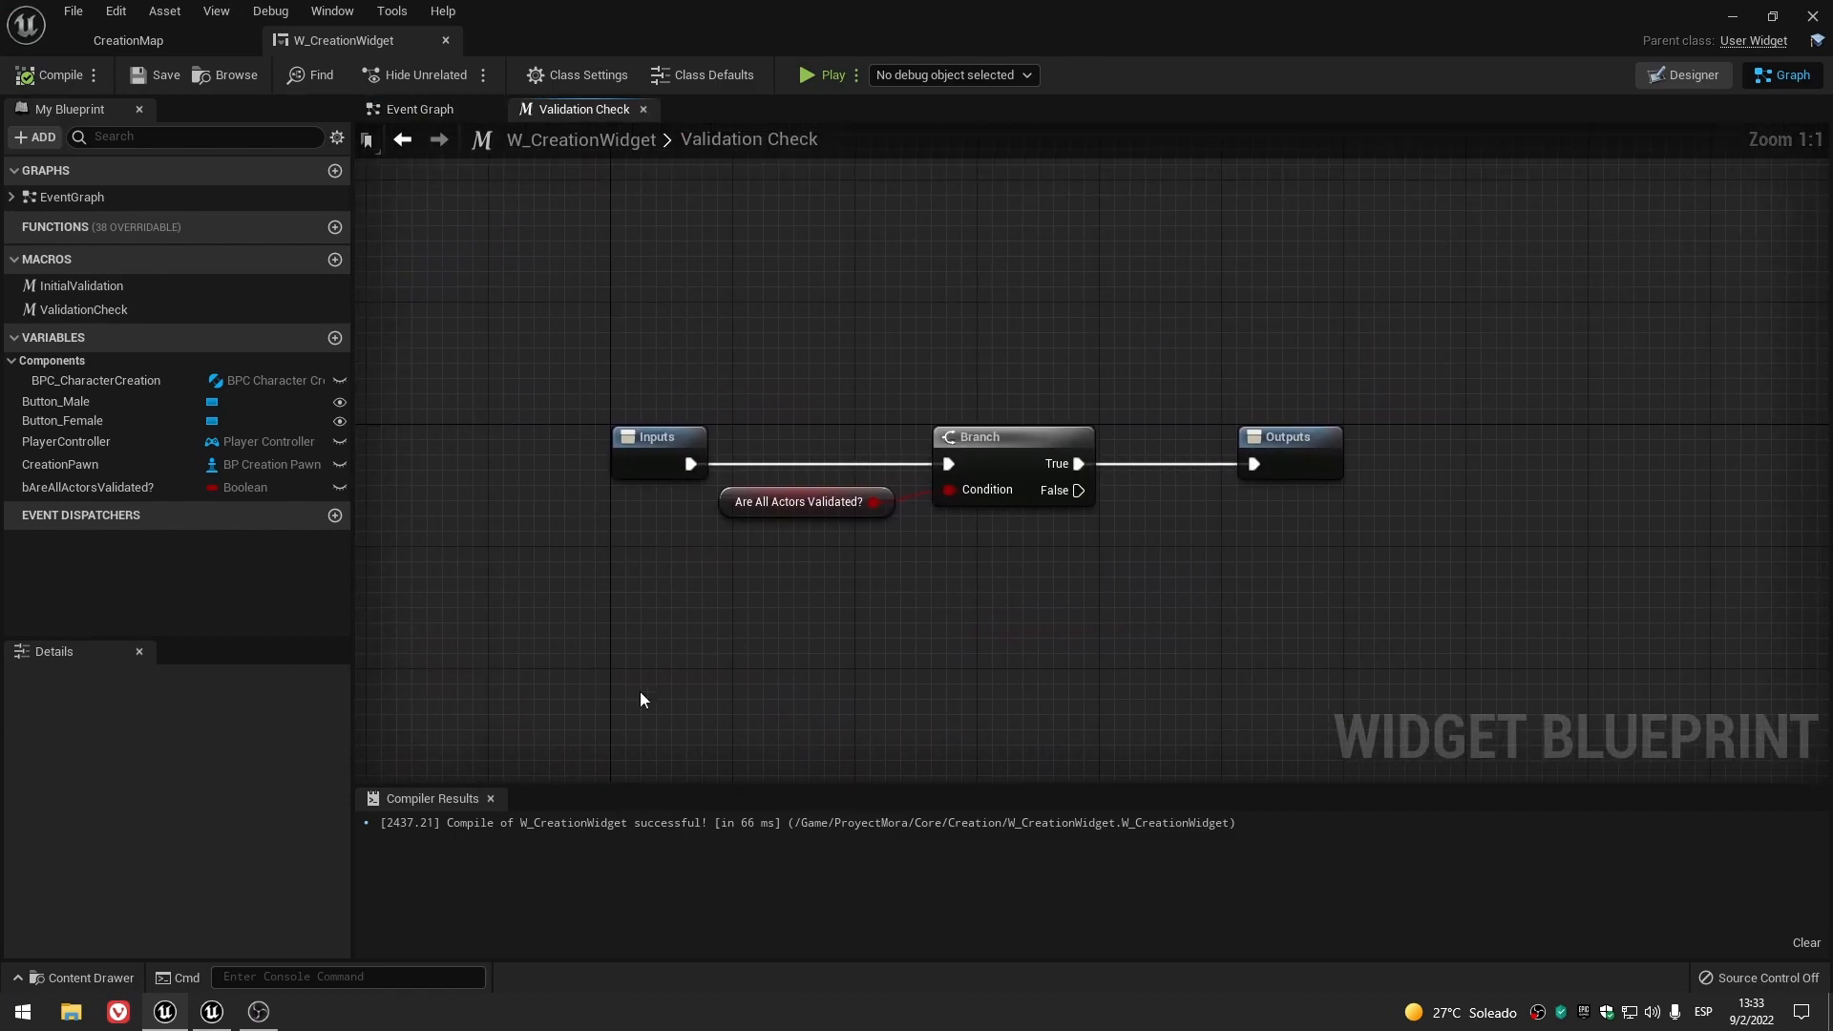
left_click(212, 1012)
left_click(172, 1016)
left_click(643, 109)
scroll(1260, 301, "down", 5)
scroll(1056, 506, "up", 3)
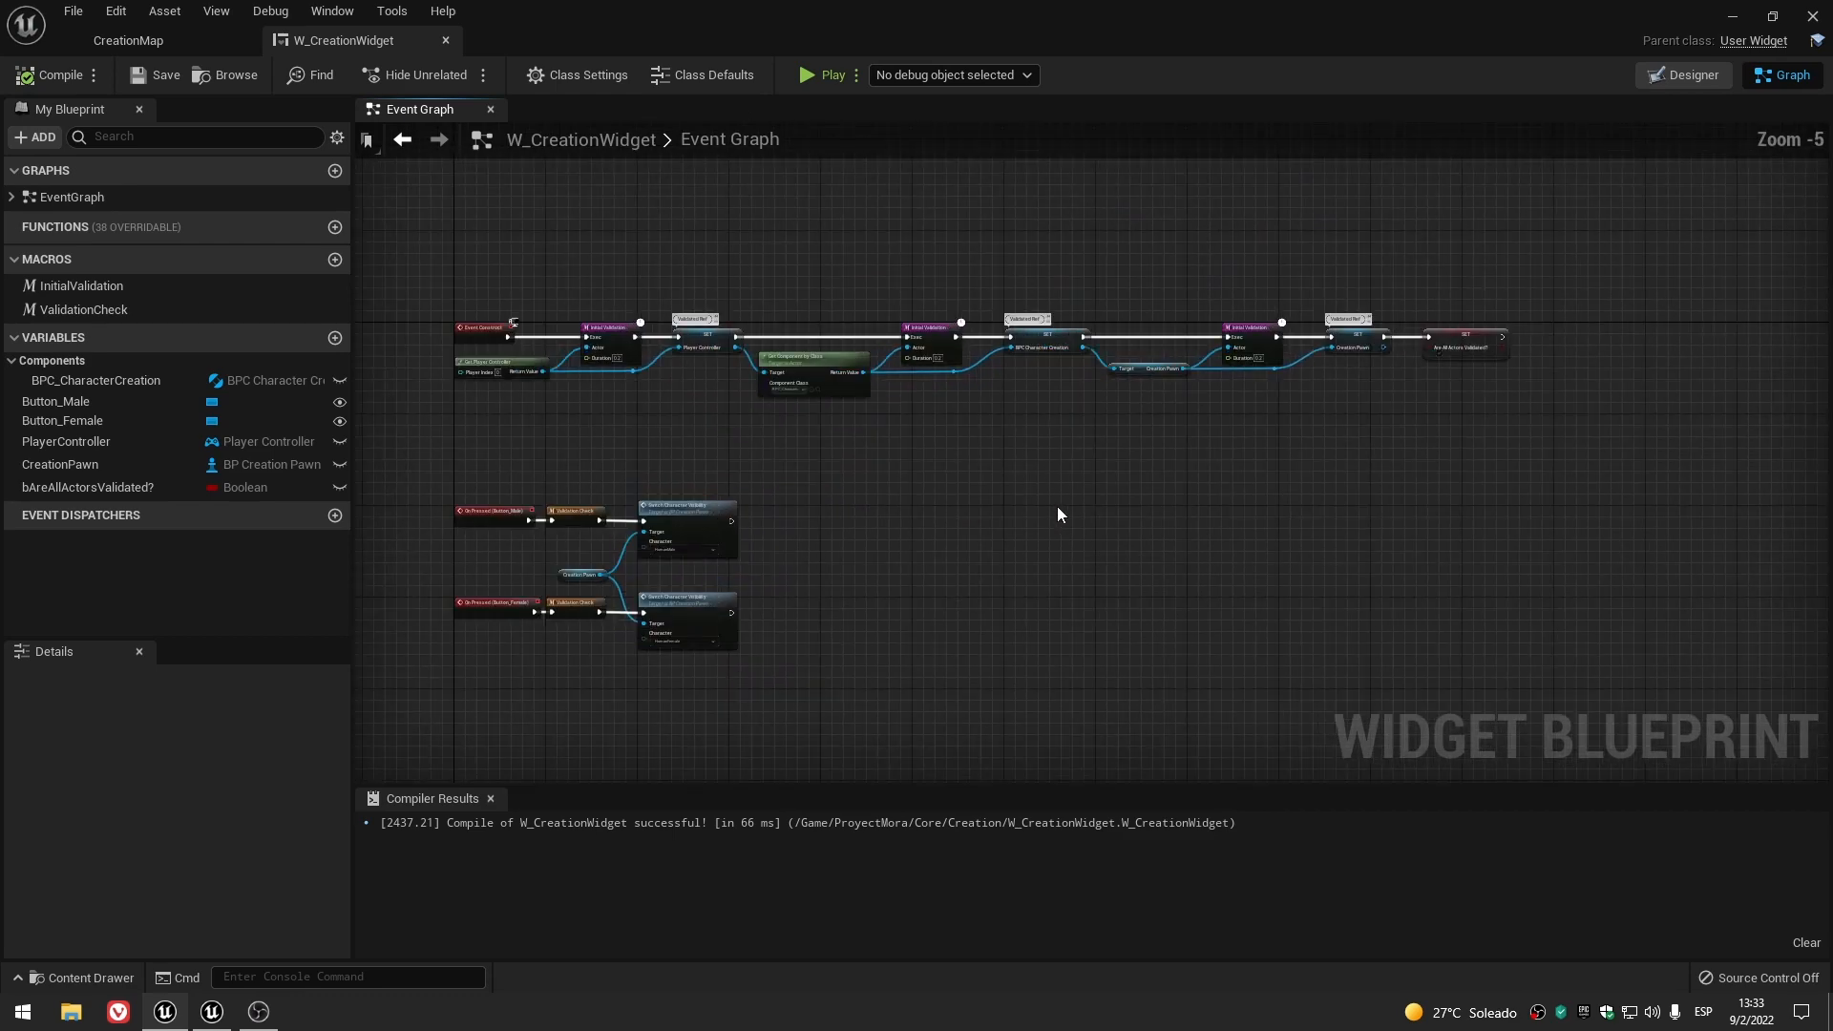
left_click(212, 1012)
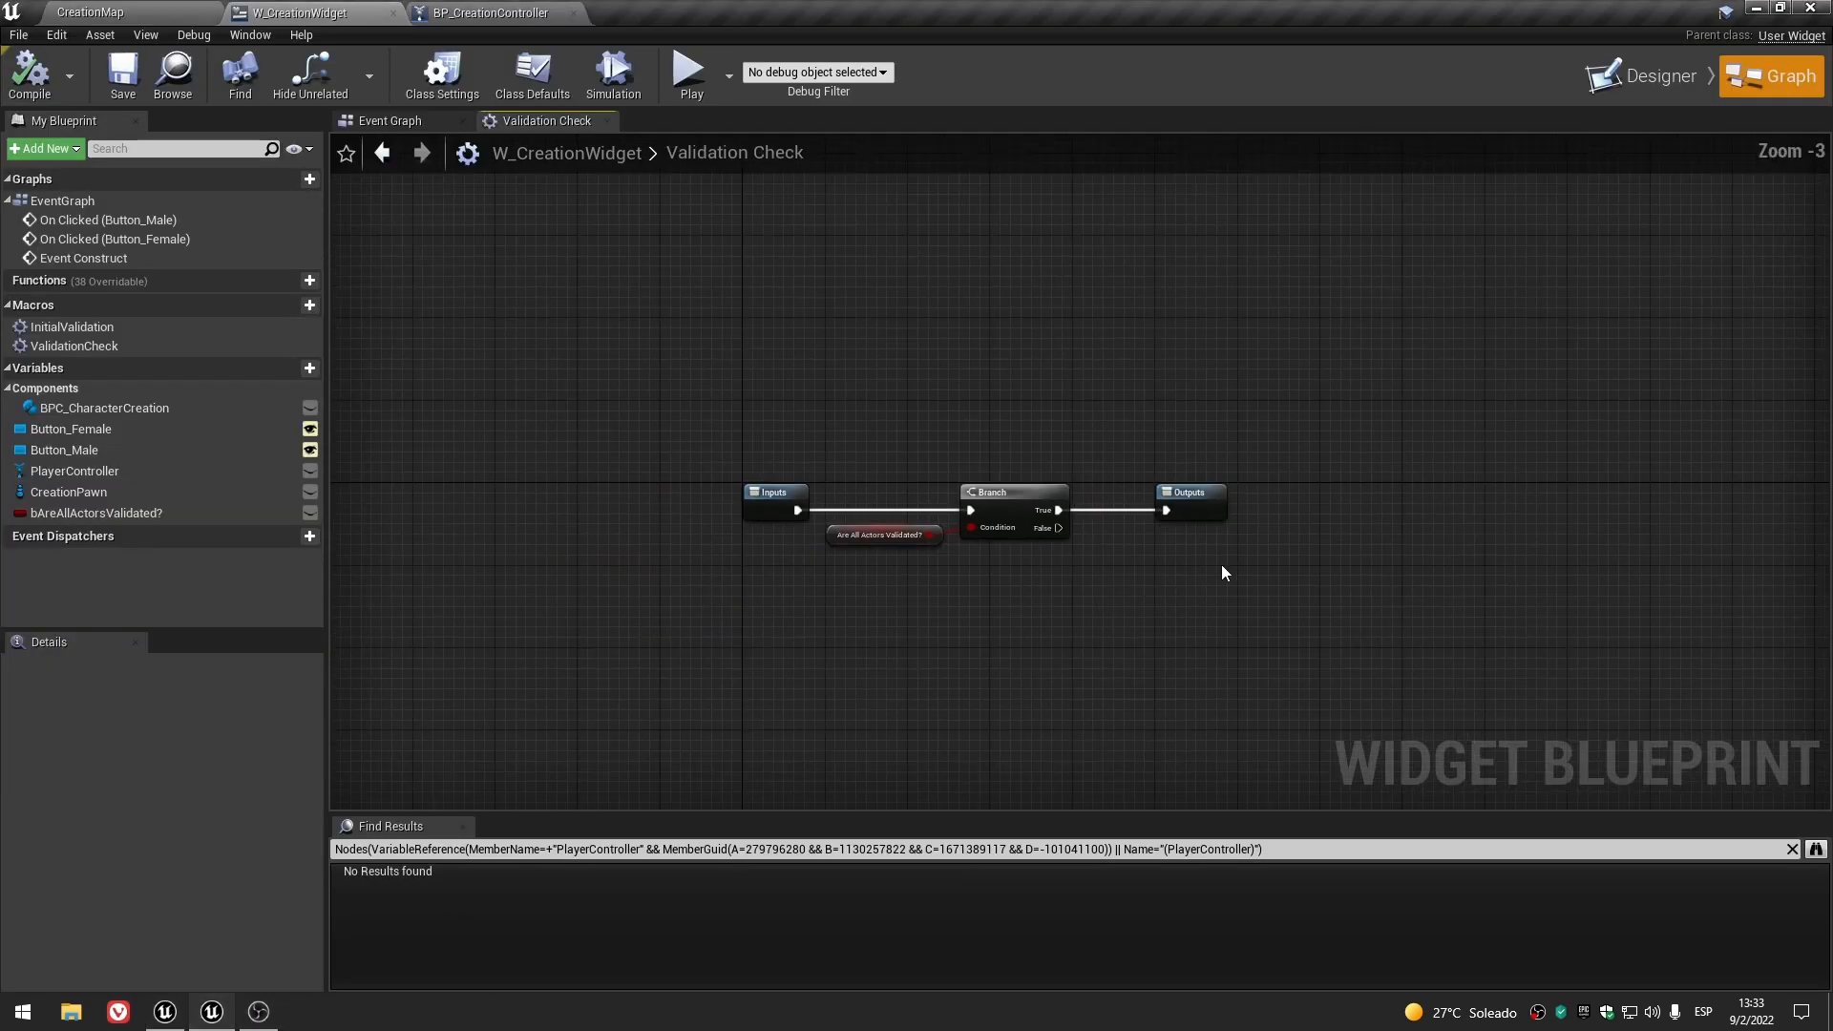
left_click(608, 121)
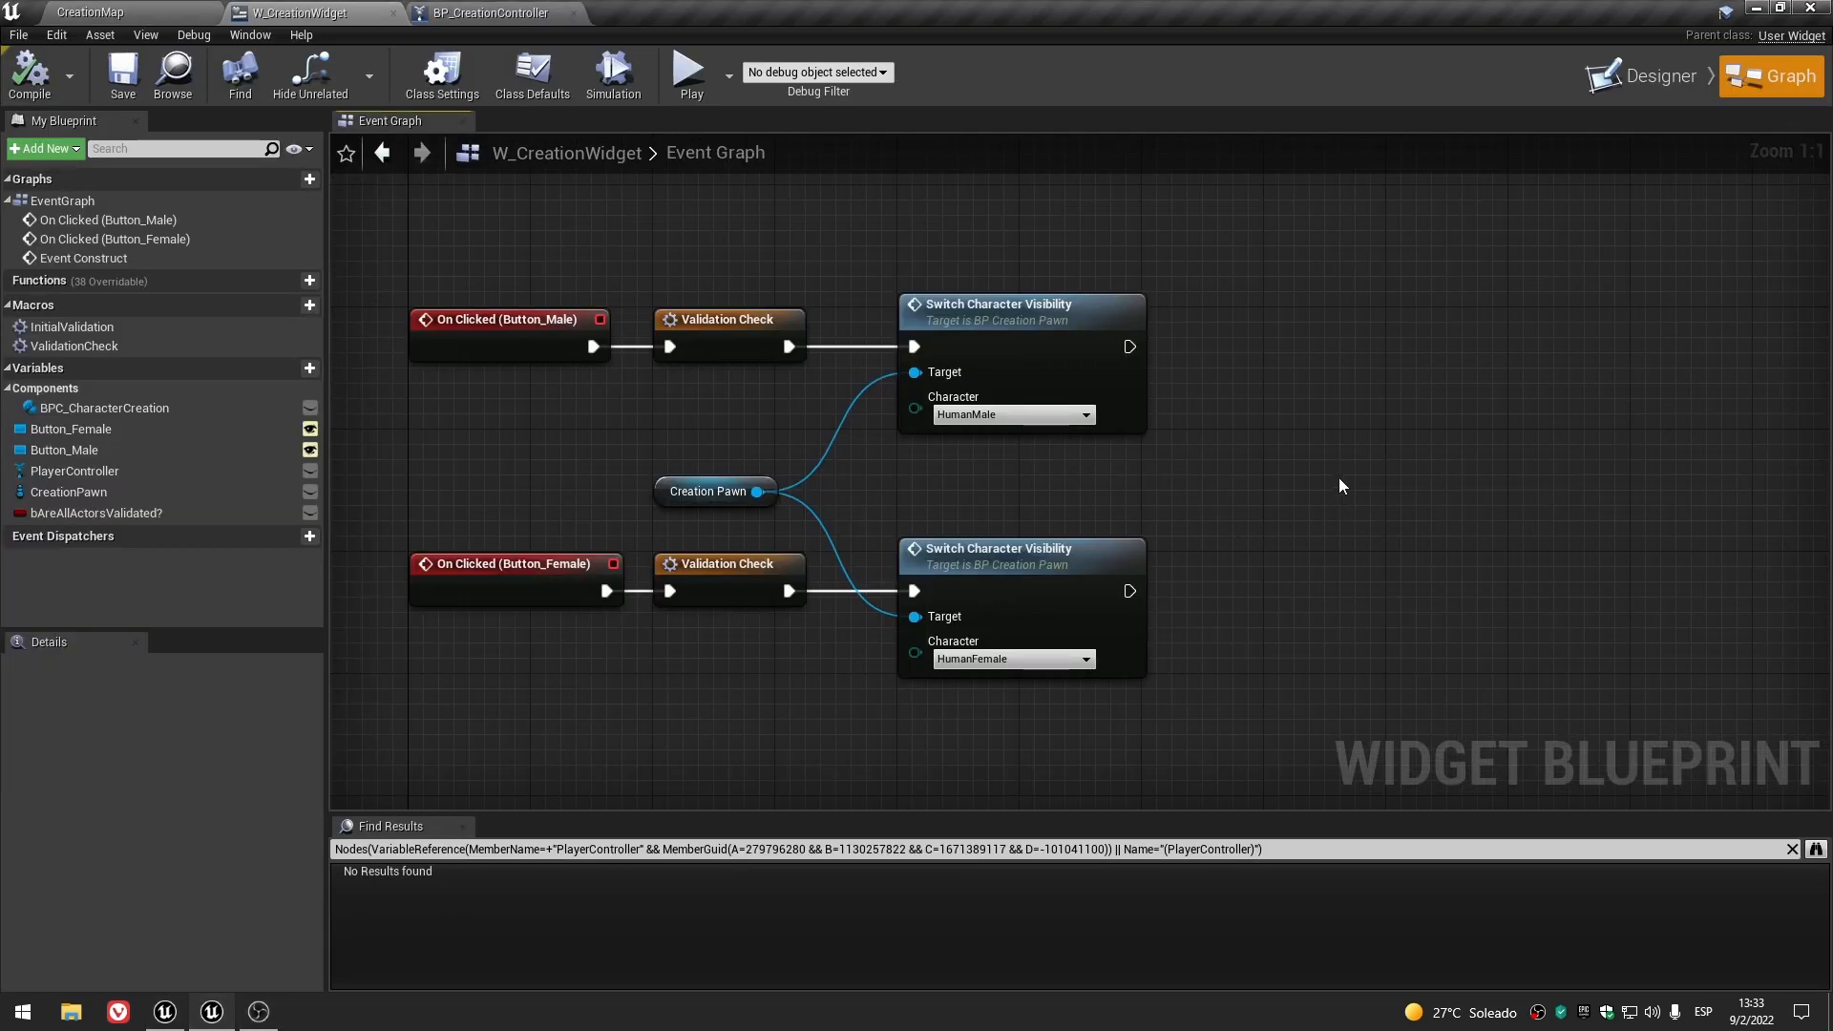
scroll(1440, 392, "down", 5)
right_click_drag(1439, 392, 1041, 511)
scroll(1042, 511, "up", 1)
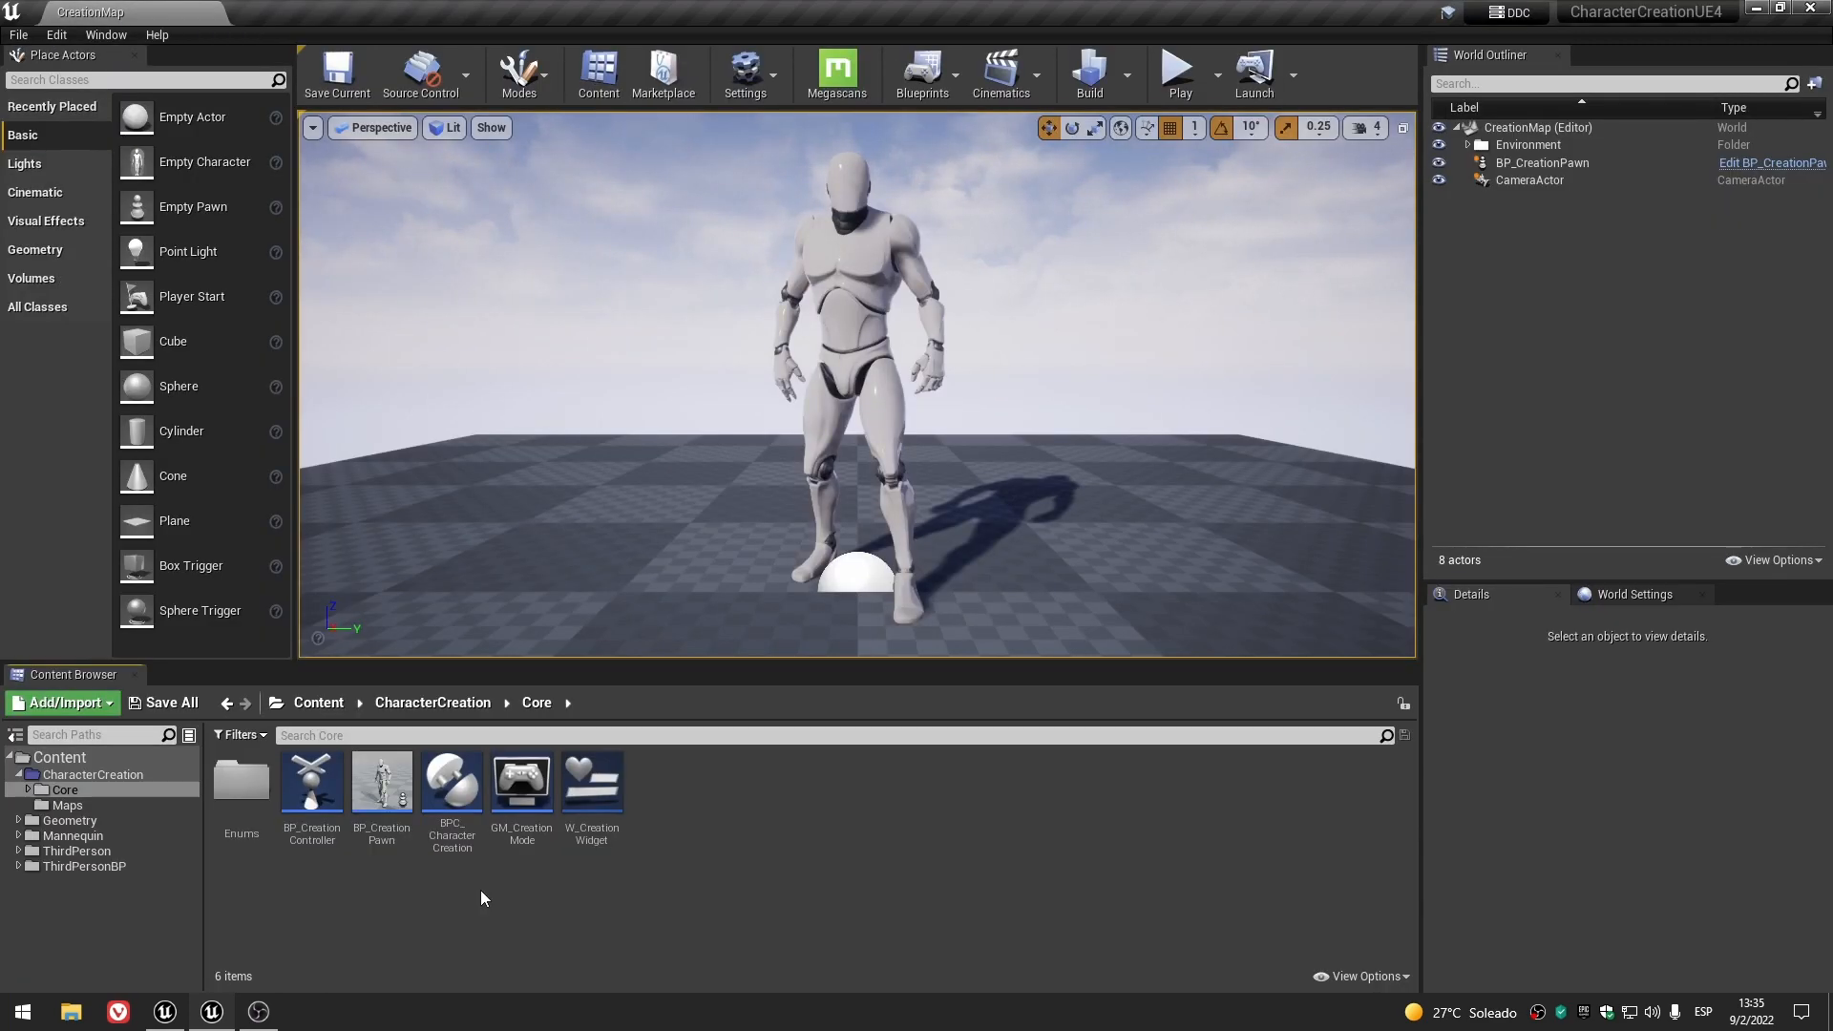
- Create a folder named Meshes inside CharacterCreation's Core folder
right_click(706, 884)
left_click(820, 301)
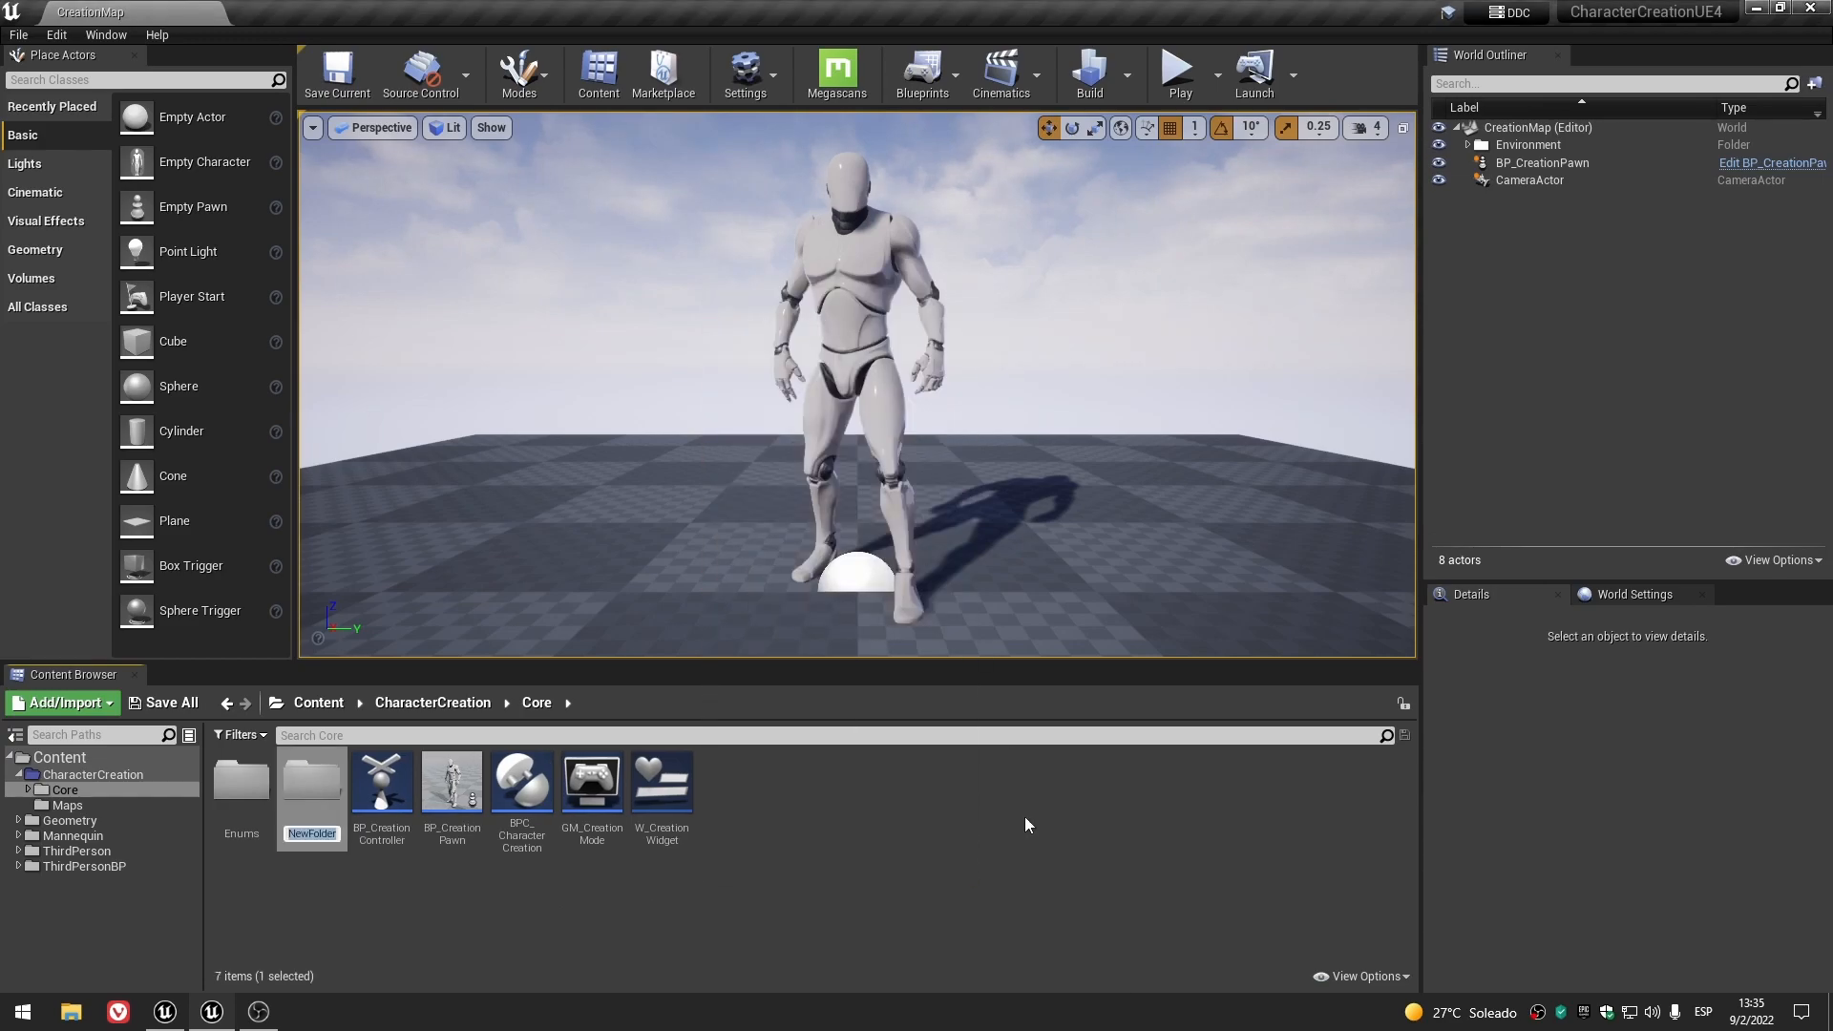
type("Meshes")
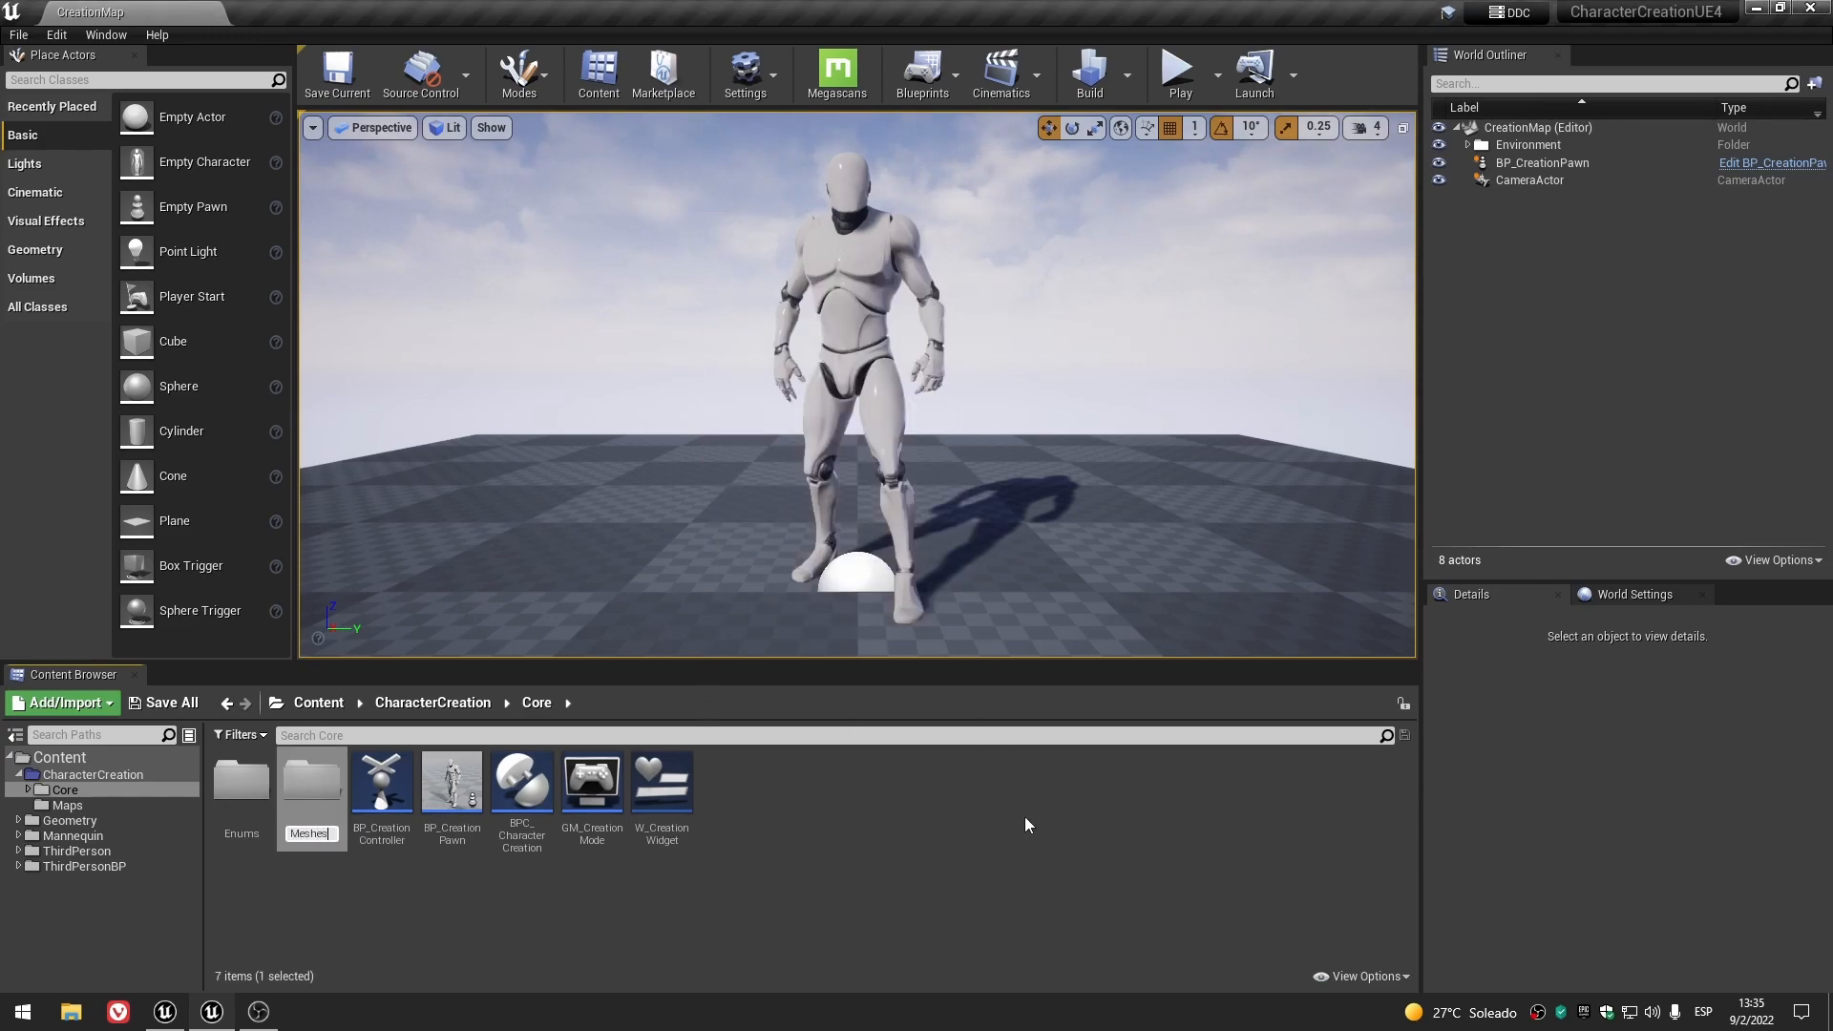
key("Return")
left_click(1023, 816)
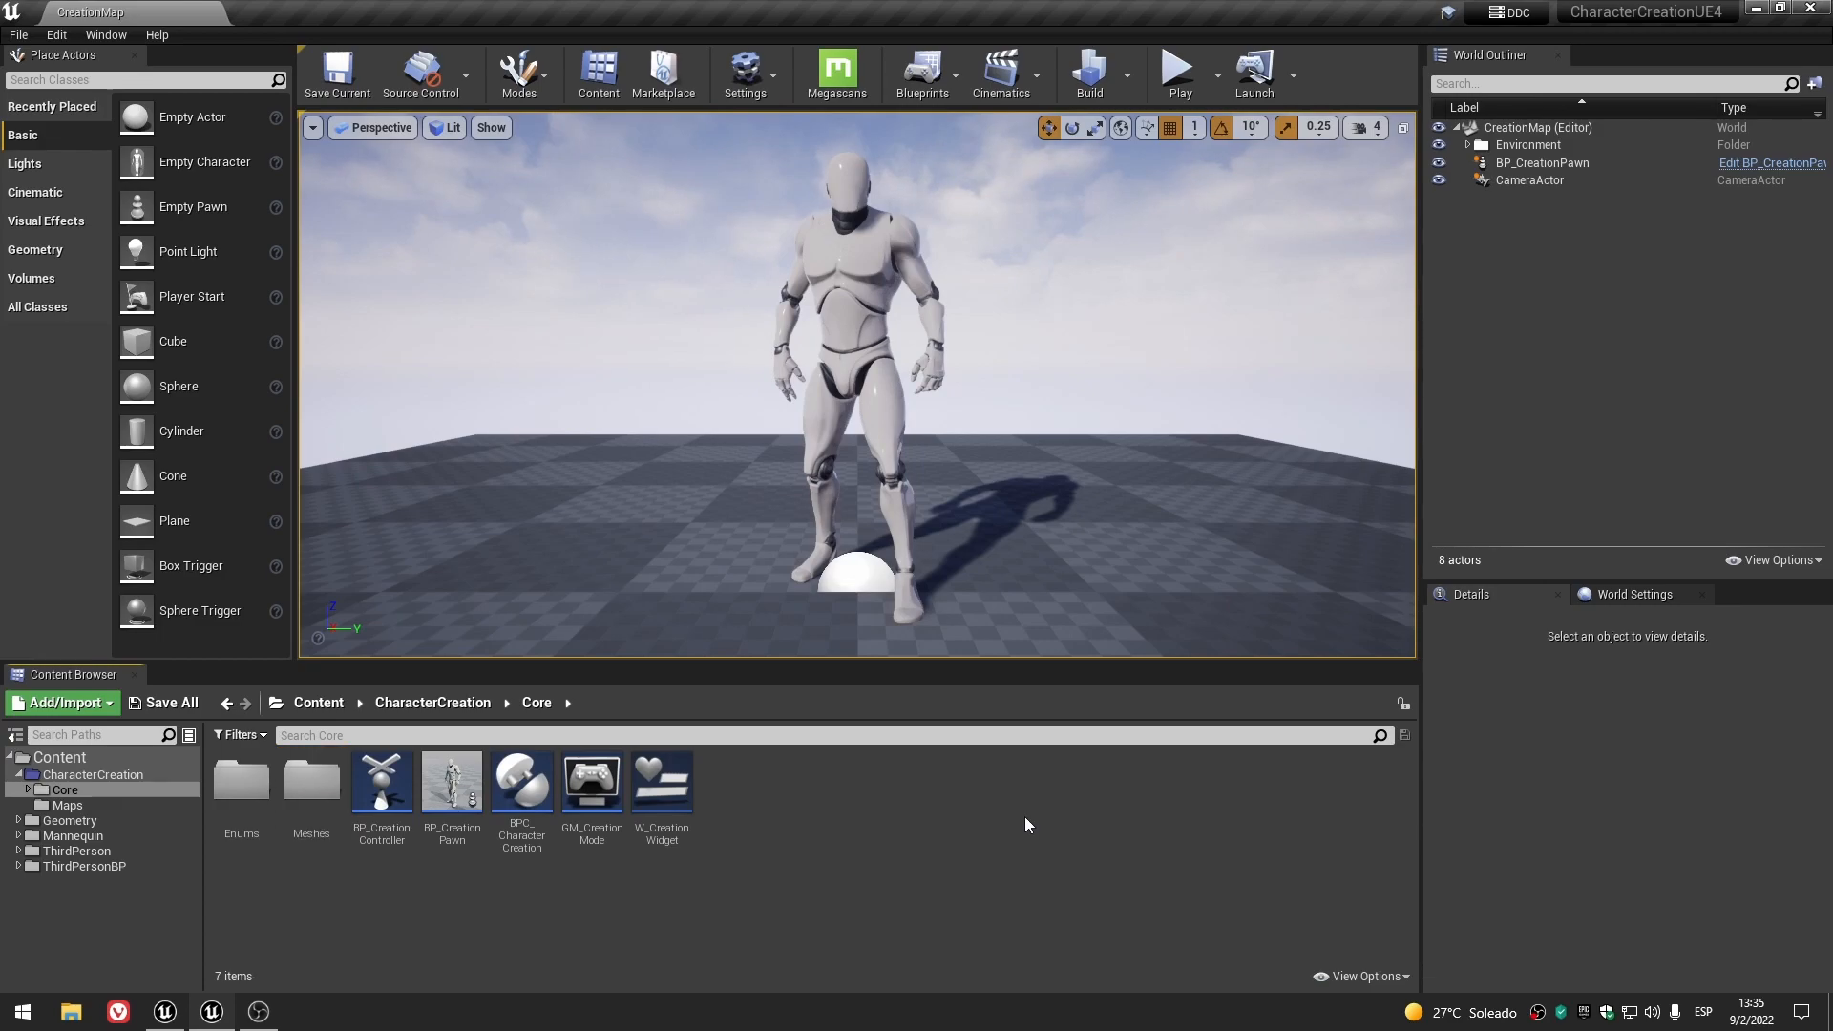
- Open the Meshes folder and create a subfolder named MaleMannequin in it
double_click(331, 800)
right_click(466, 857)
left_click(532, 281)
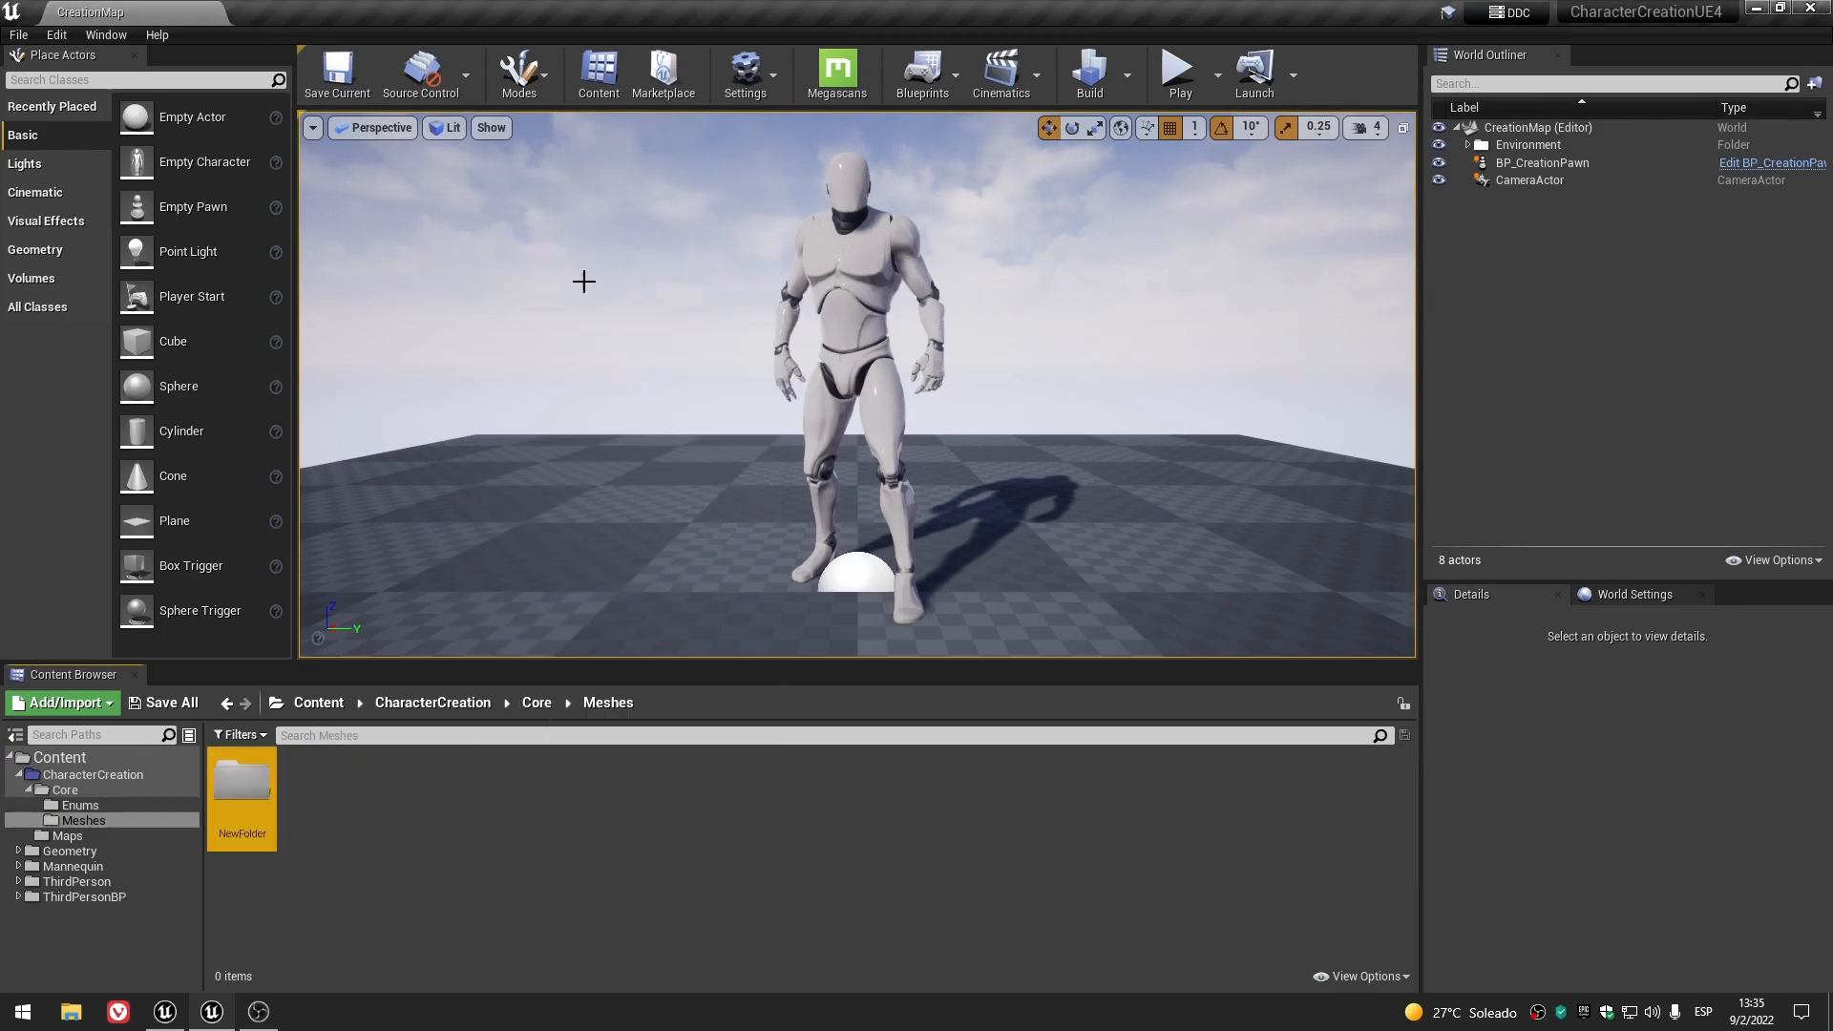
type("MaleM")
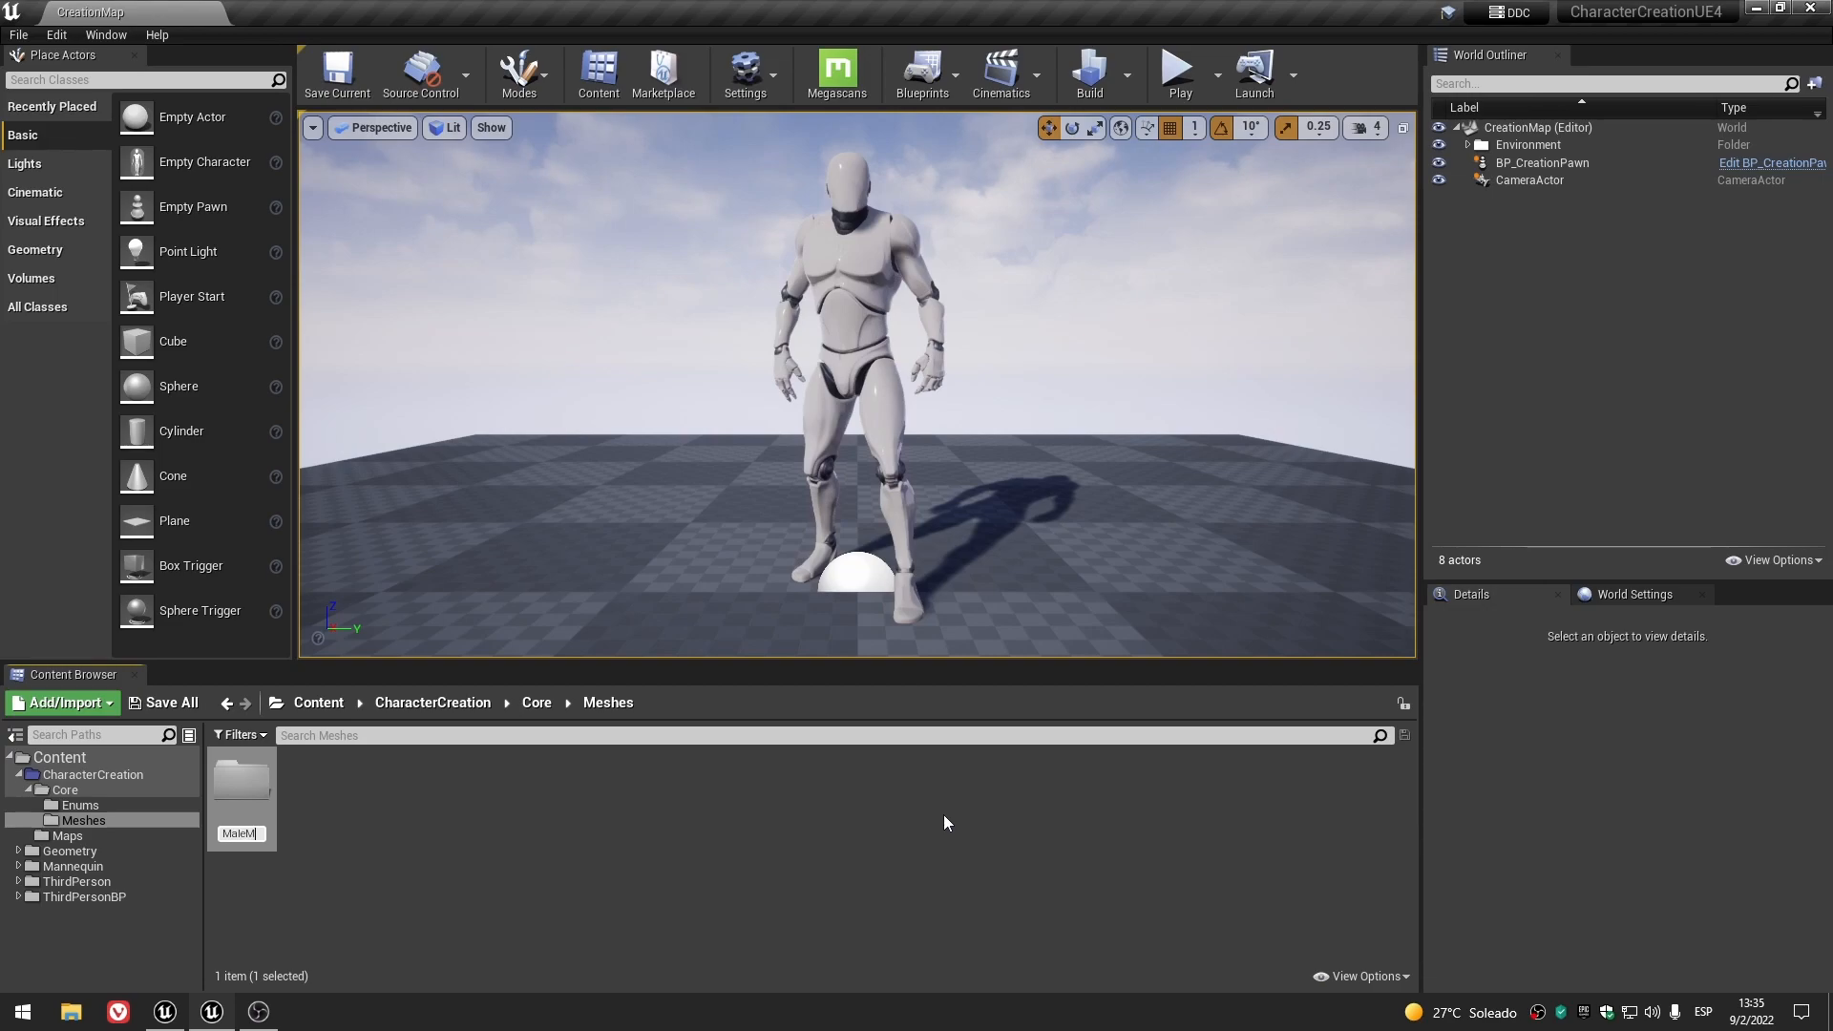
type("annequin")
key("Return")
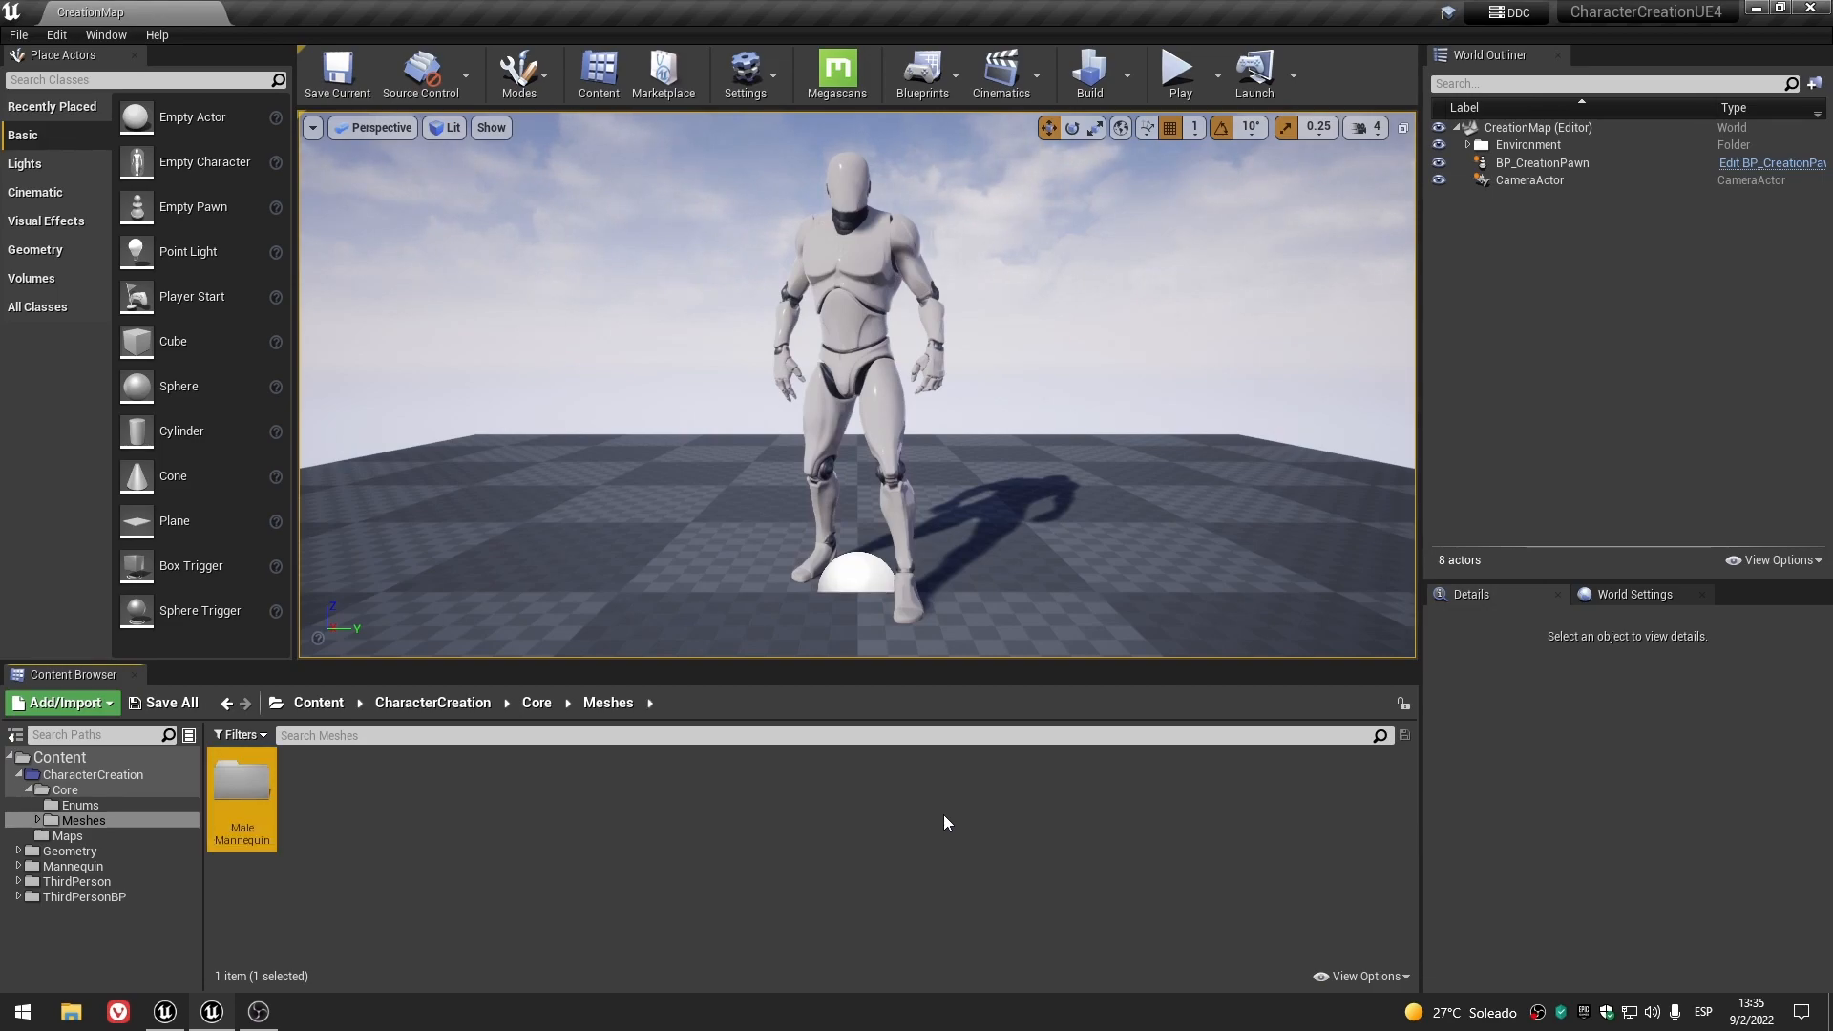
left_click(421, 909)
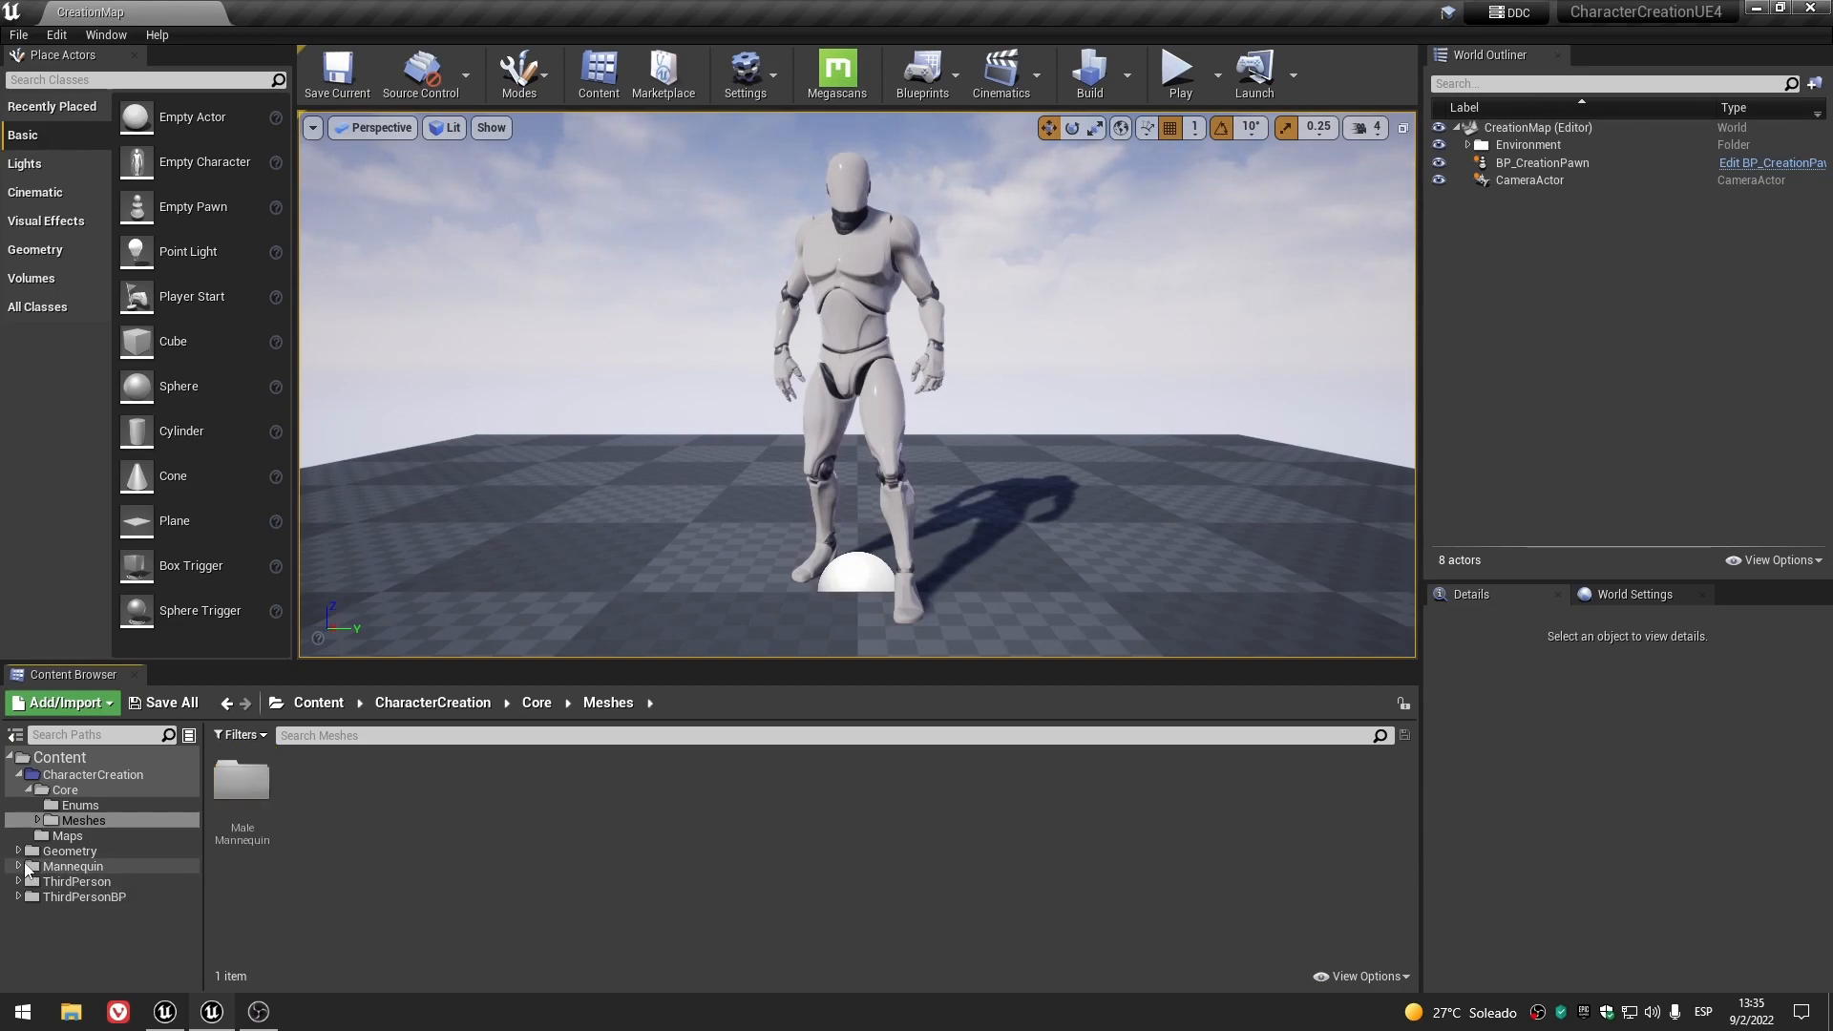
- Examine the mannequin mesh assets in the Mannequin/Character/Mesh folder
left_click(19, 866)
left_click(28, 896)
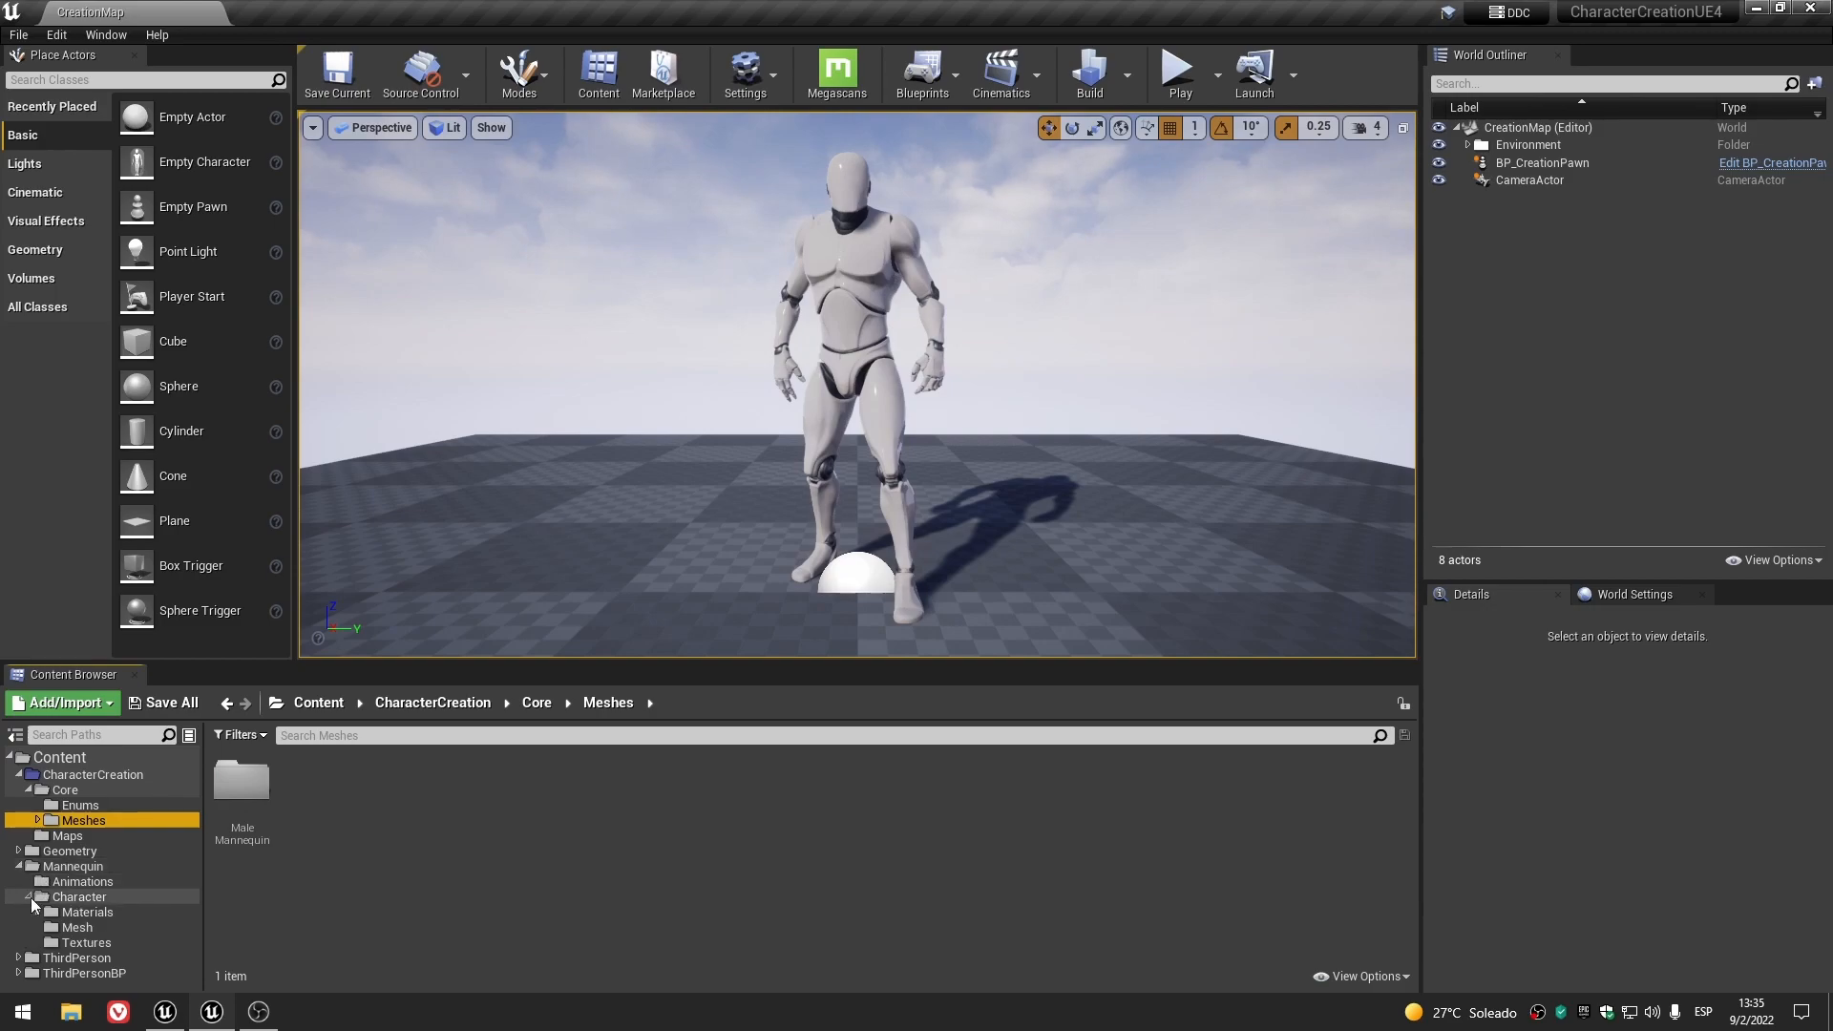
left_click(77, 927)
left_click(241, 787)
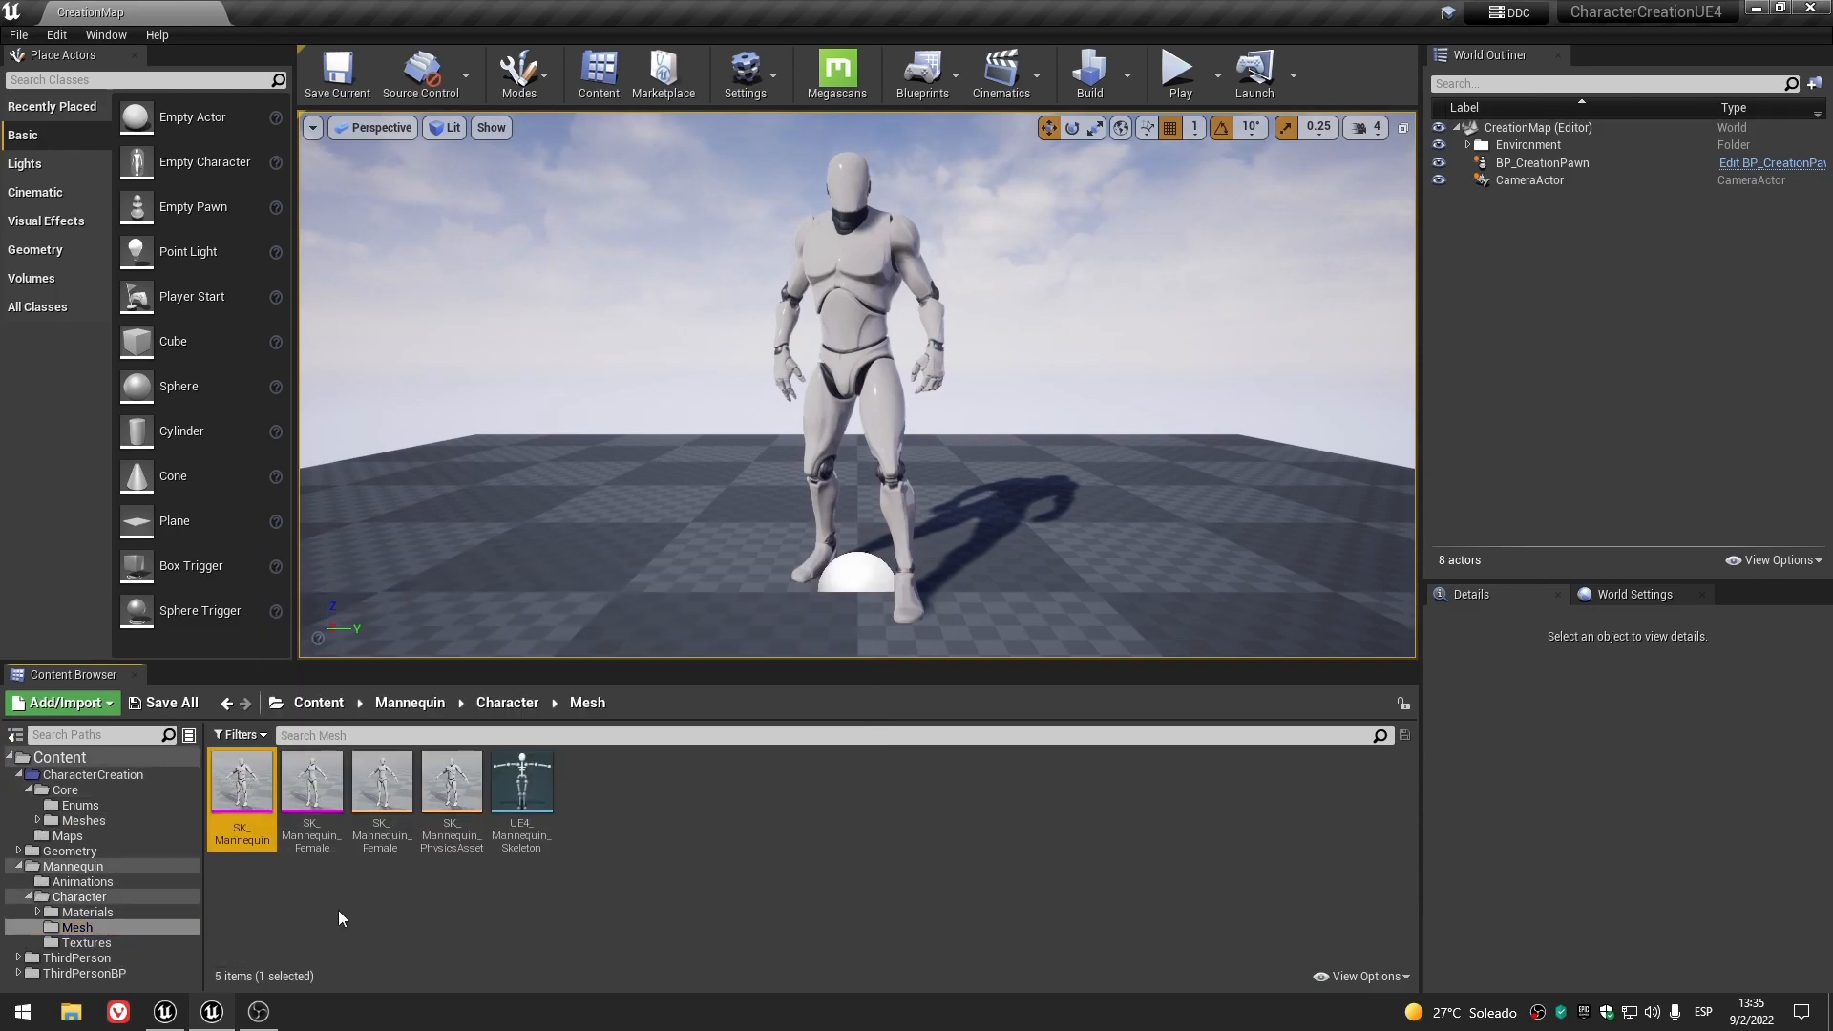
left_click(321, 902)
left_click(19, 866)
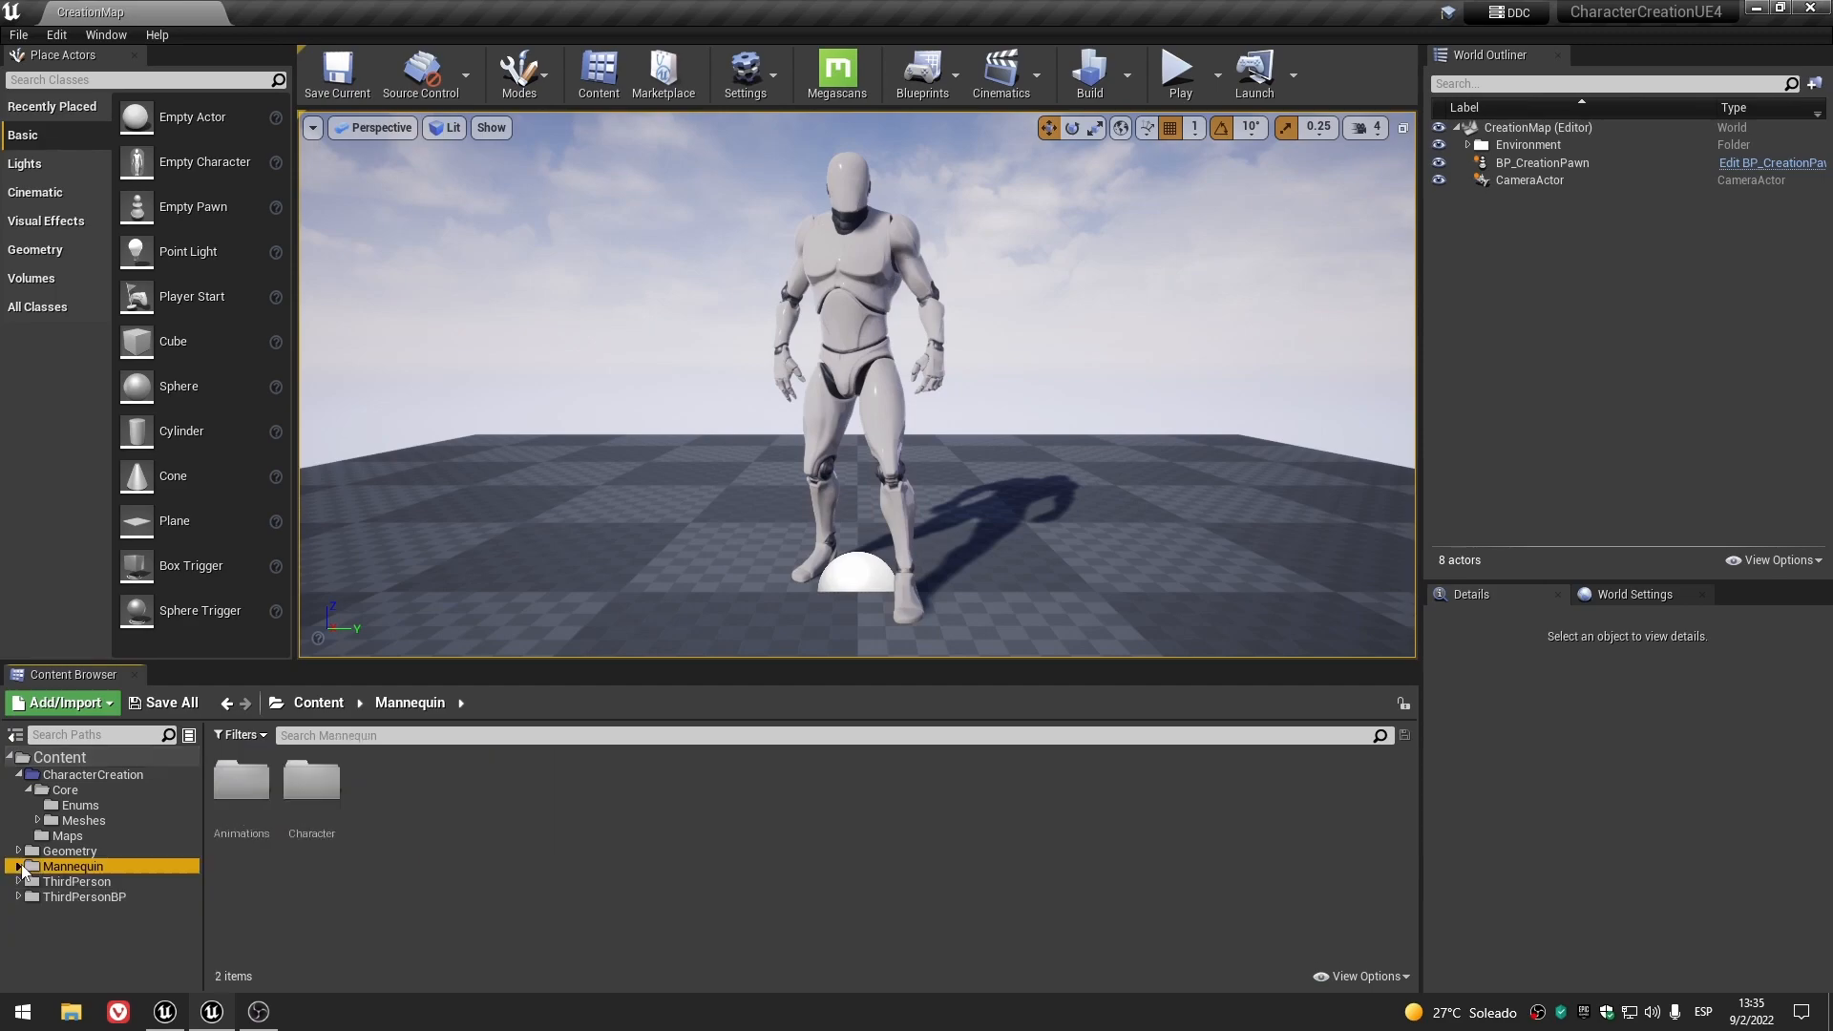
- Return to CharacterCreation's Core/Meshes folder and open its MaleMannequin subfolder
left_click(38, 820)
left_click(124, 836)
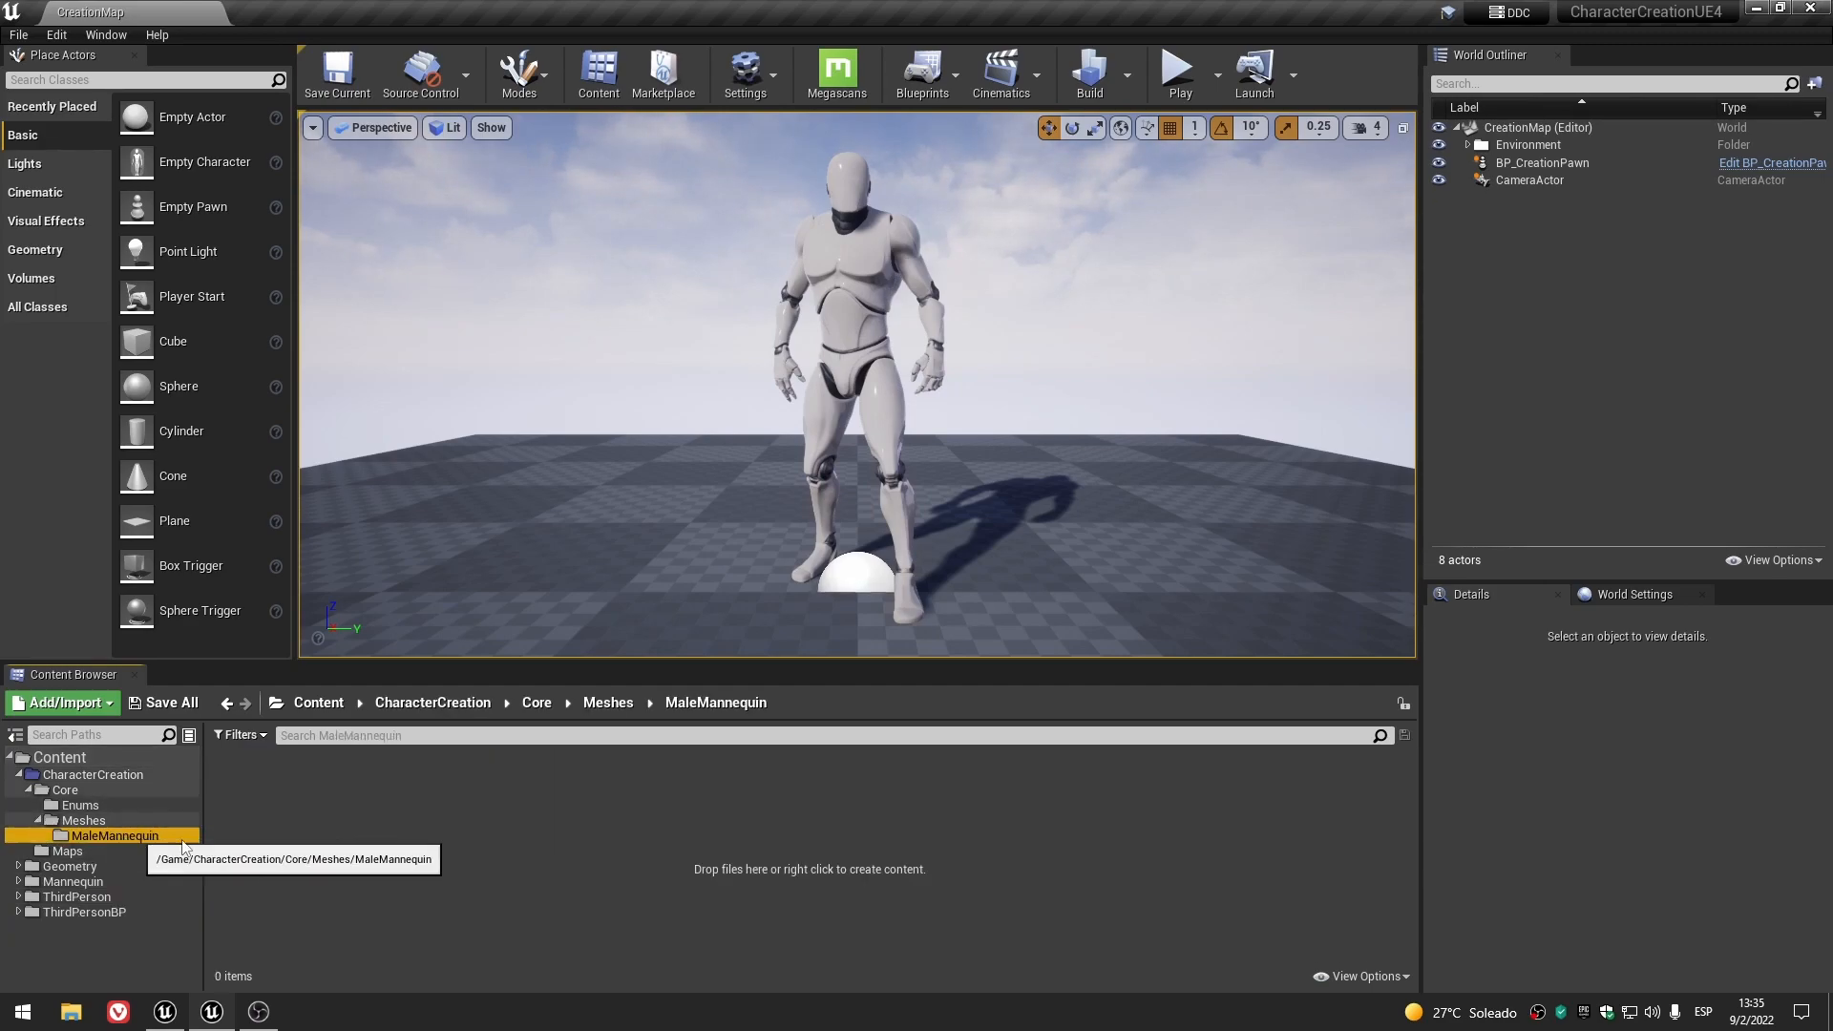
left_click(521, 849)
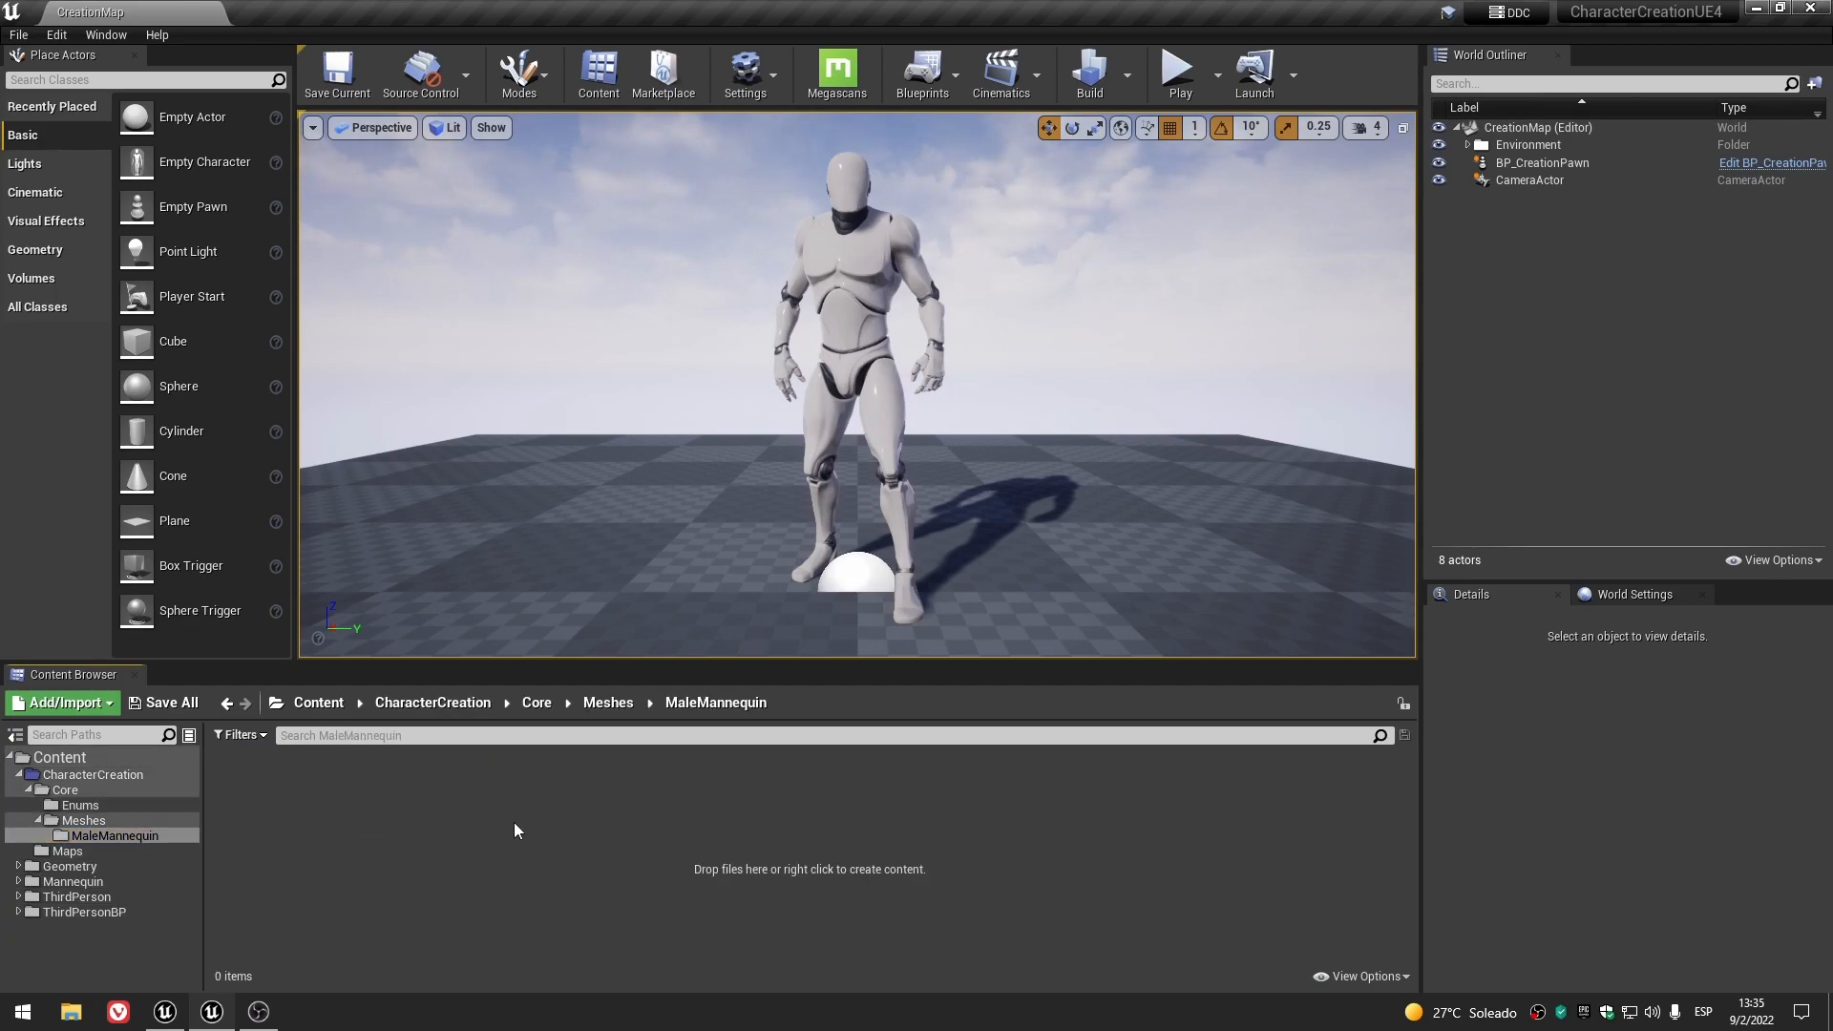
left_click(65, 789)
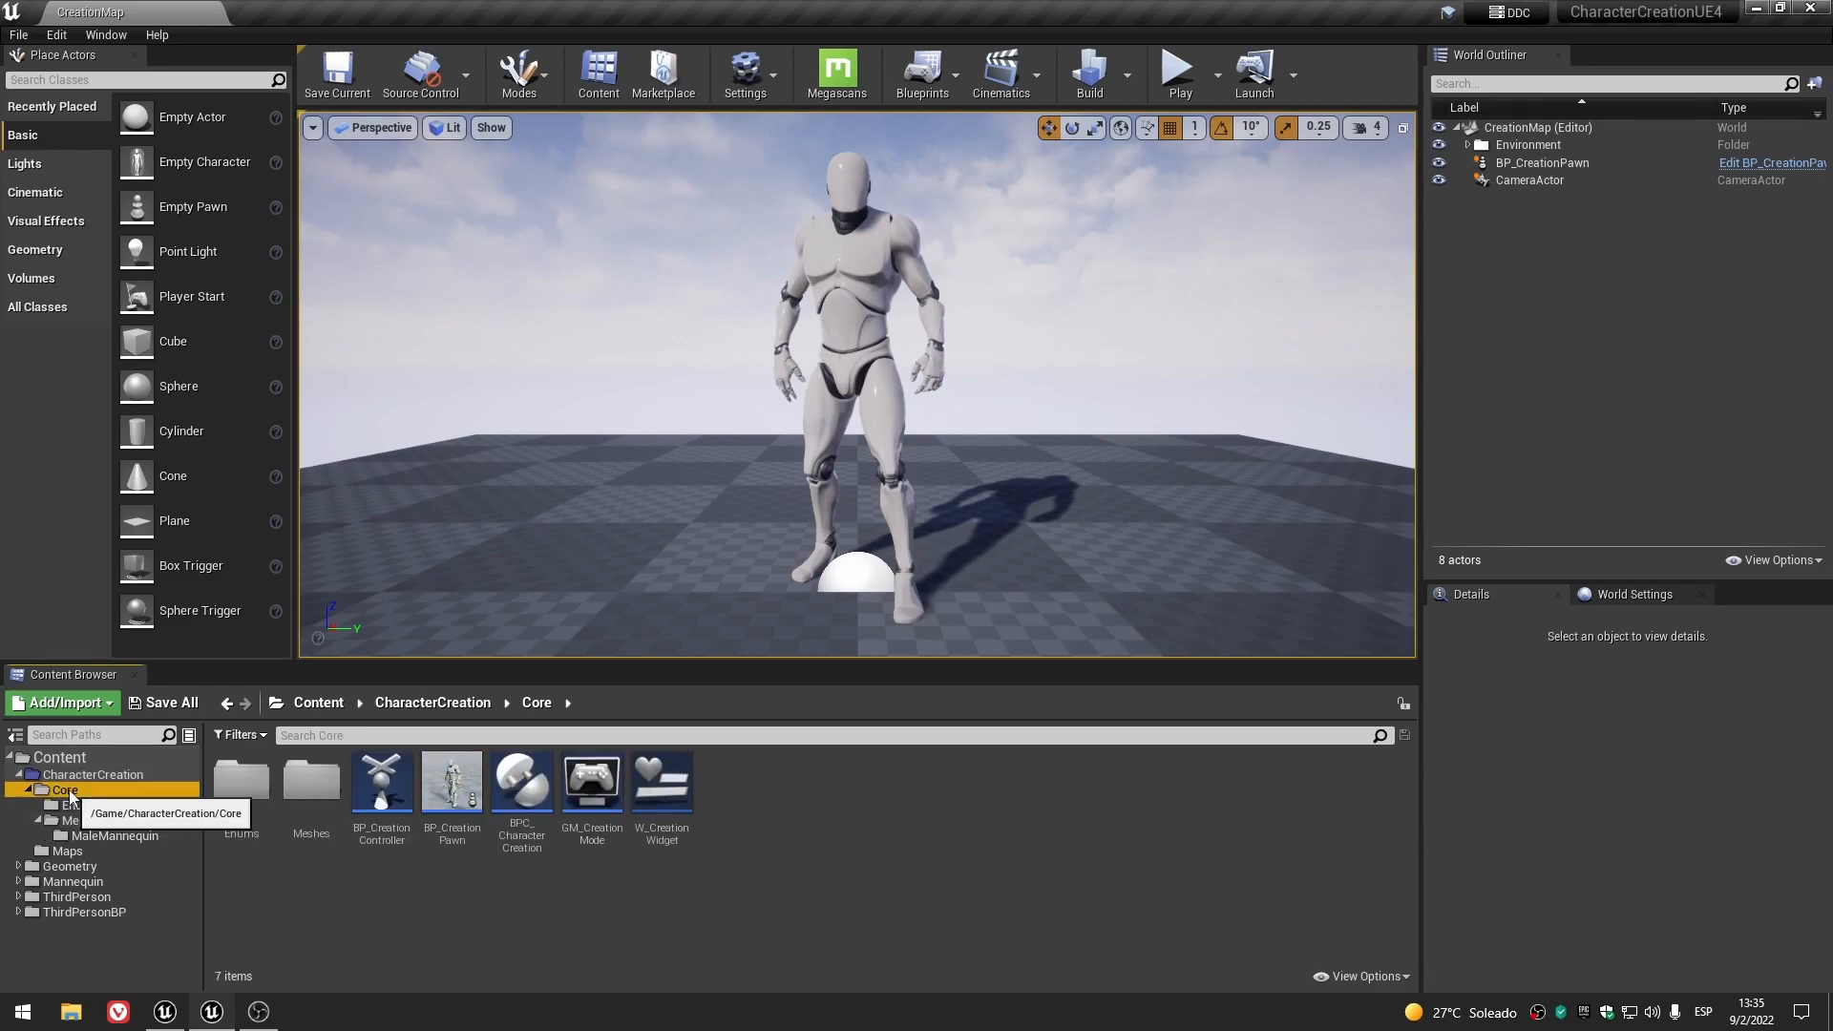
double_click(311, 783)
left_click(237, 783)
double_click(236, 784)
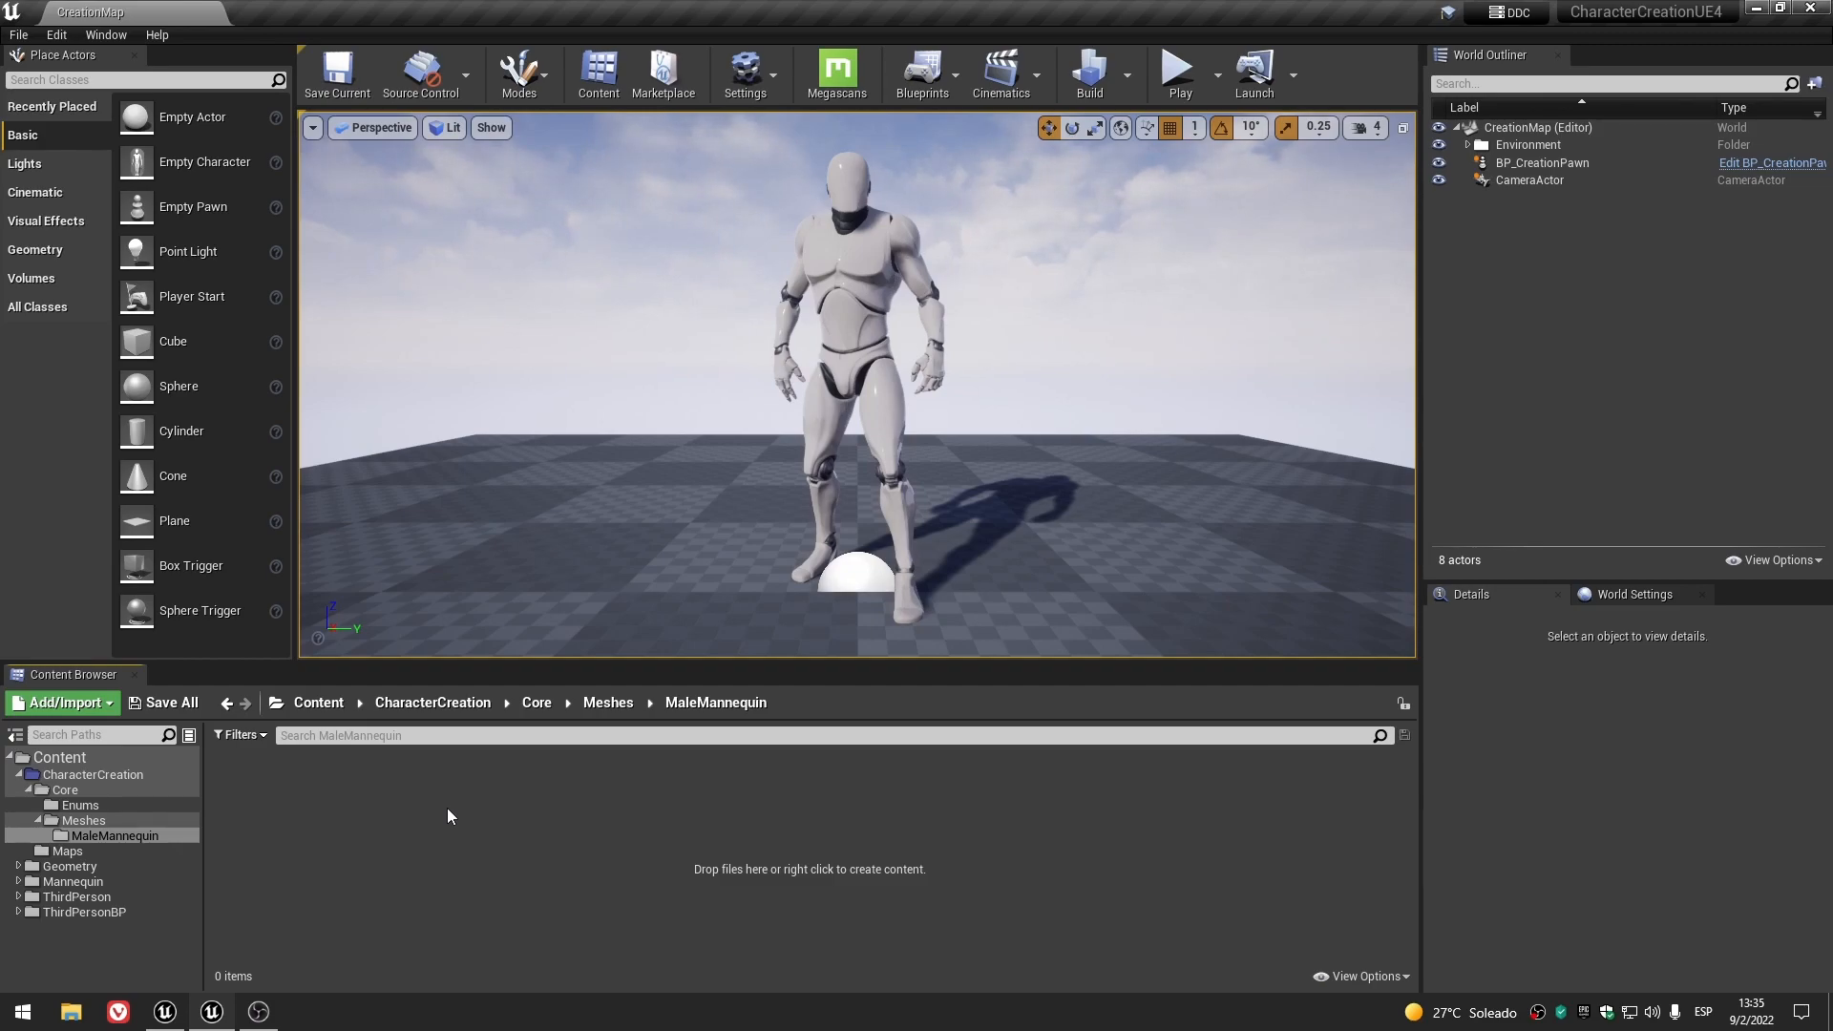
left_click(259, 1014)
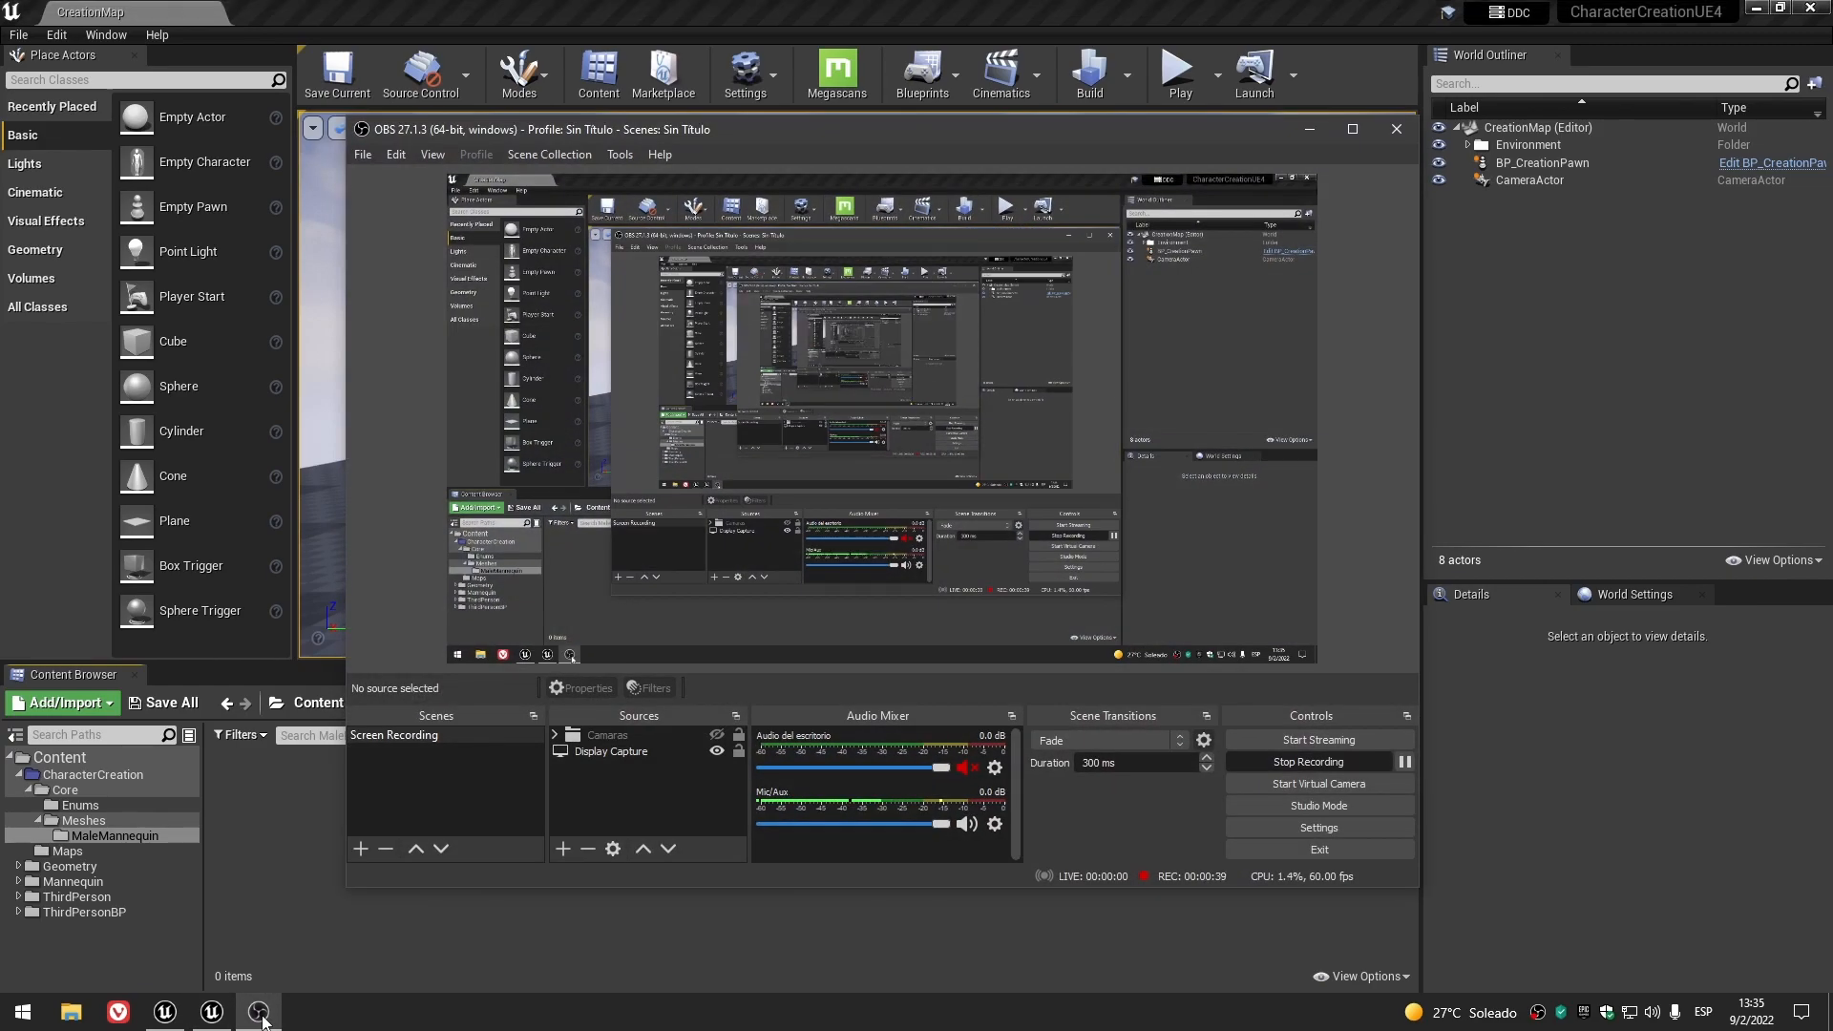
left_click(260, 1013)
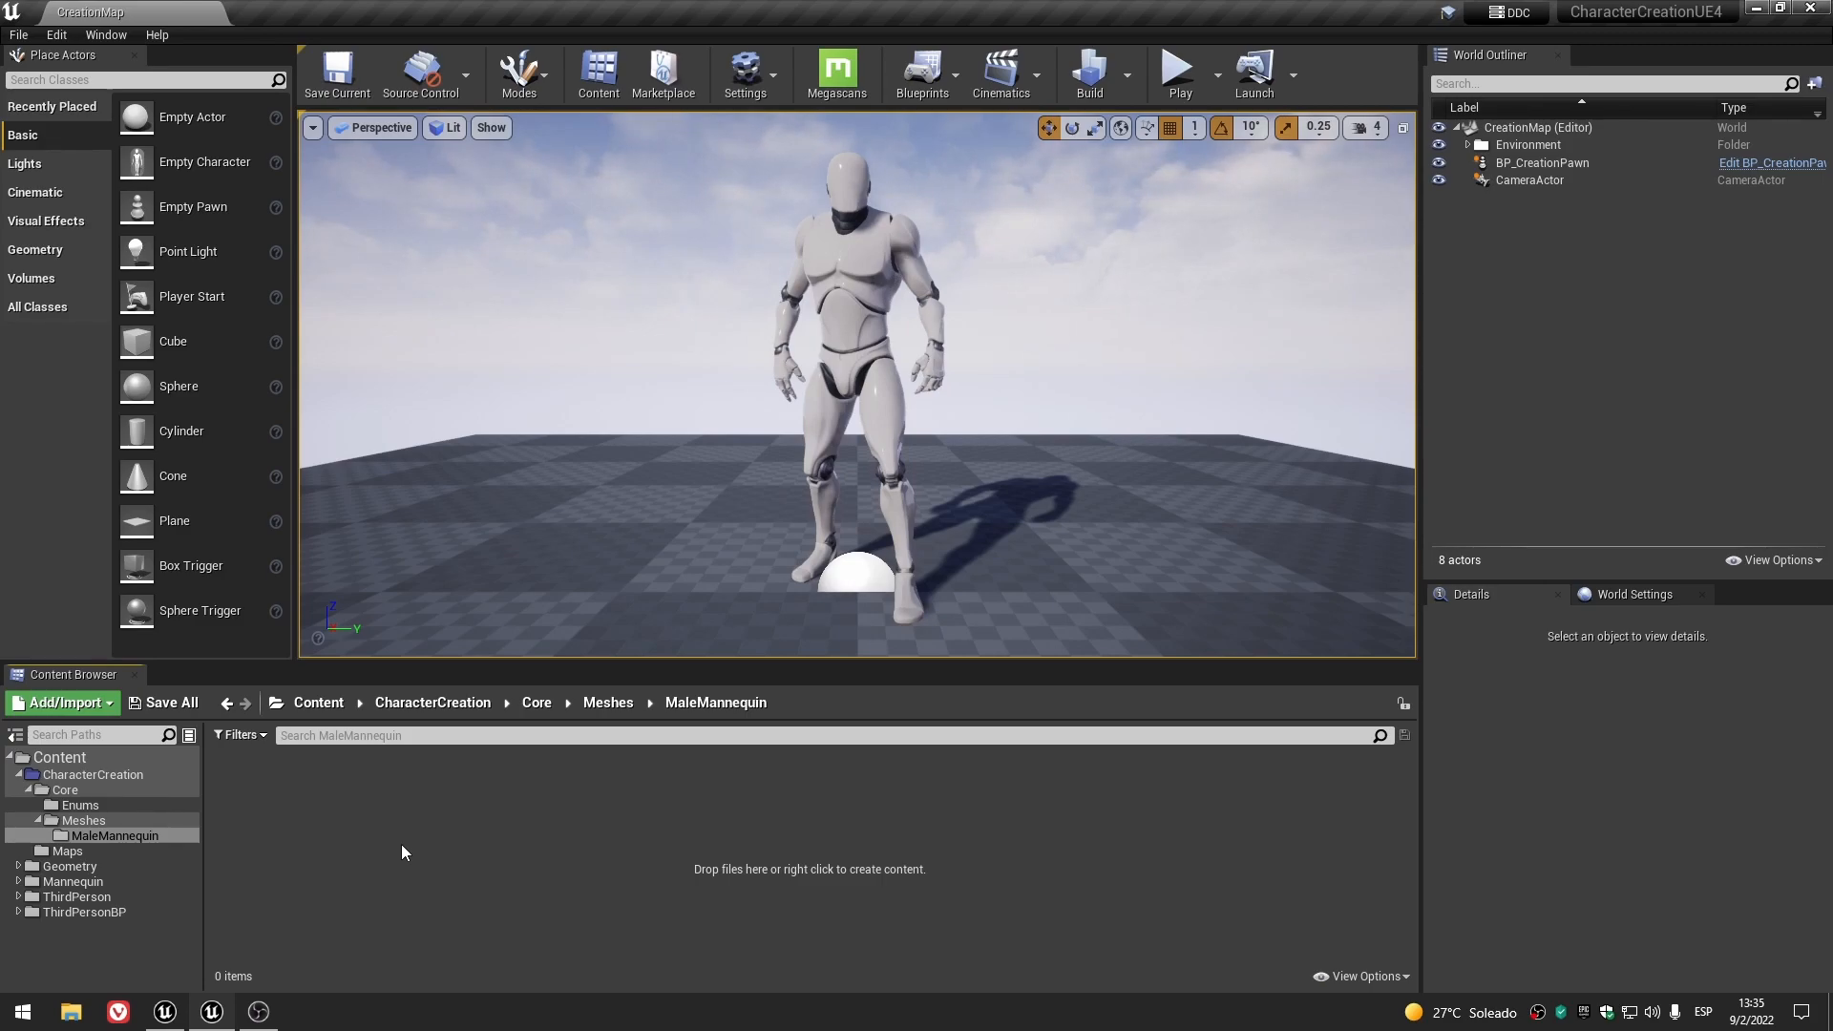
- Check the Creation folder's structure in the other Unreal Editor window, and switch to the desktop to locate the MaleMannequin and FemaleMannequin folders
left_click(214, 1010)
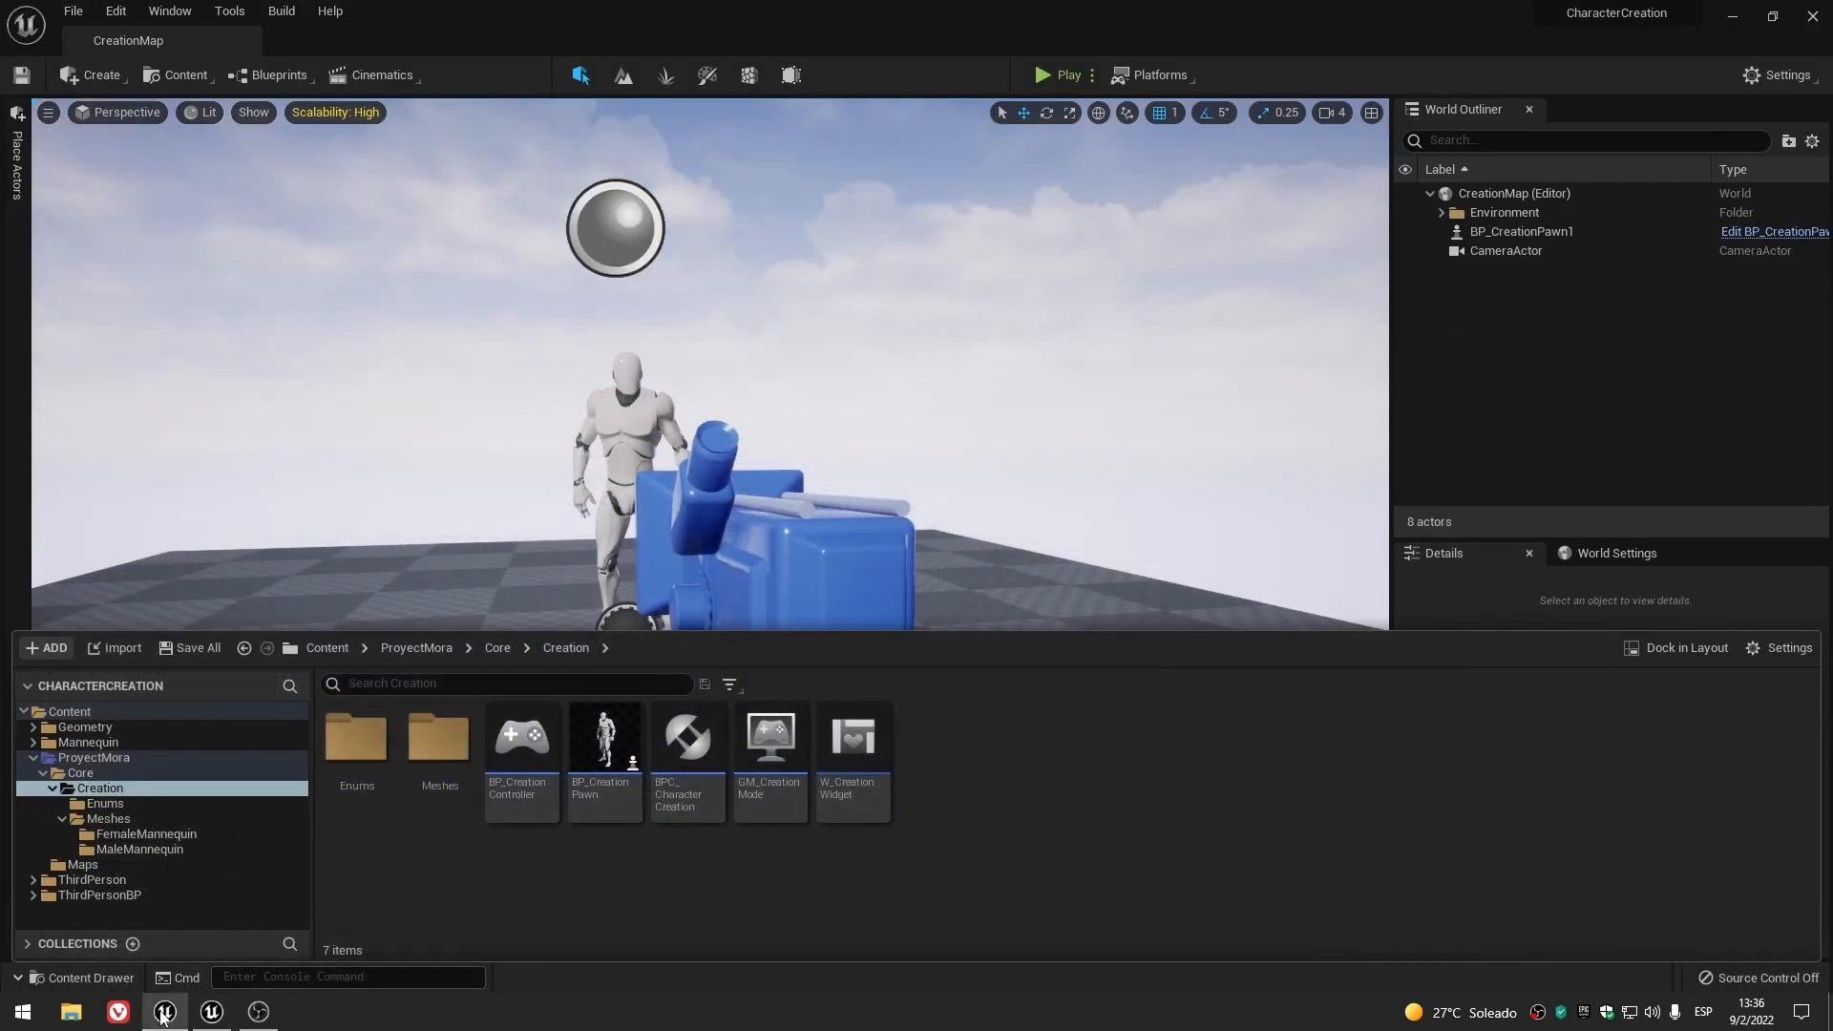
left_click(165, 1010)
left_click_drag(895, 537, 695, 431)
left_click(762, 517)
left_click(686, 559)
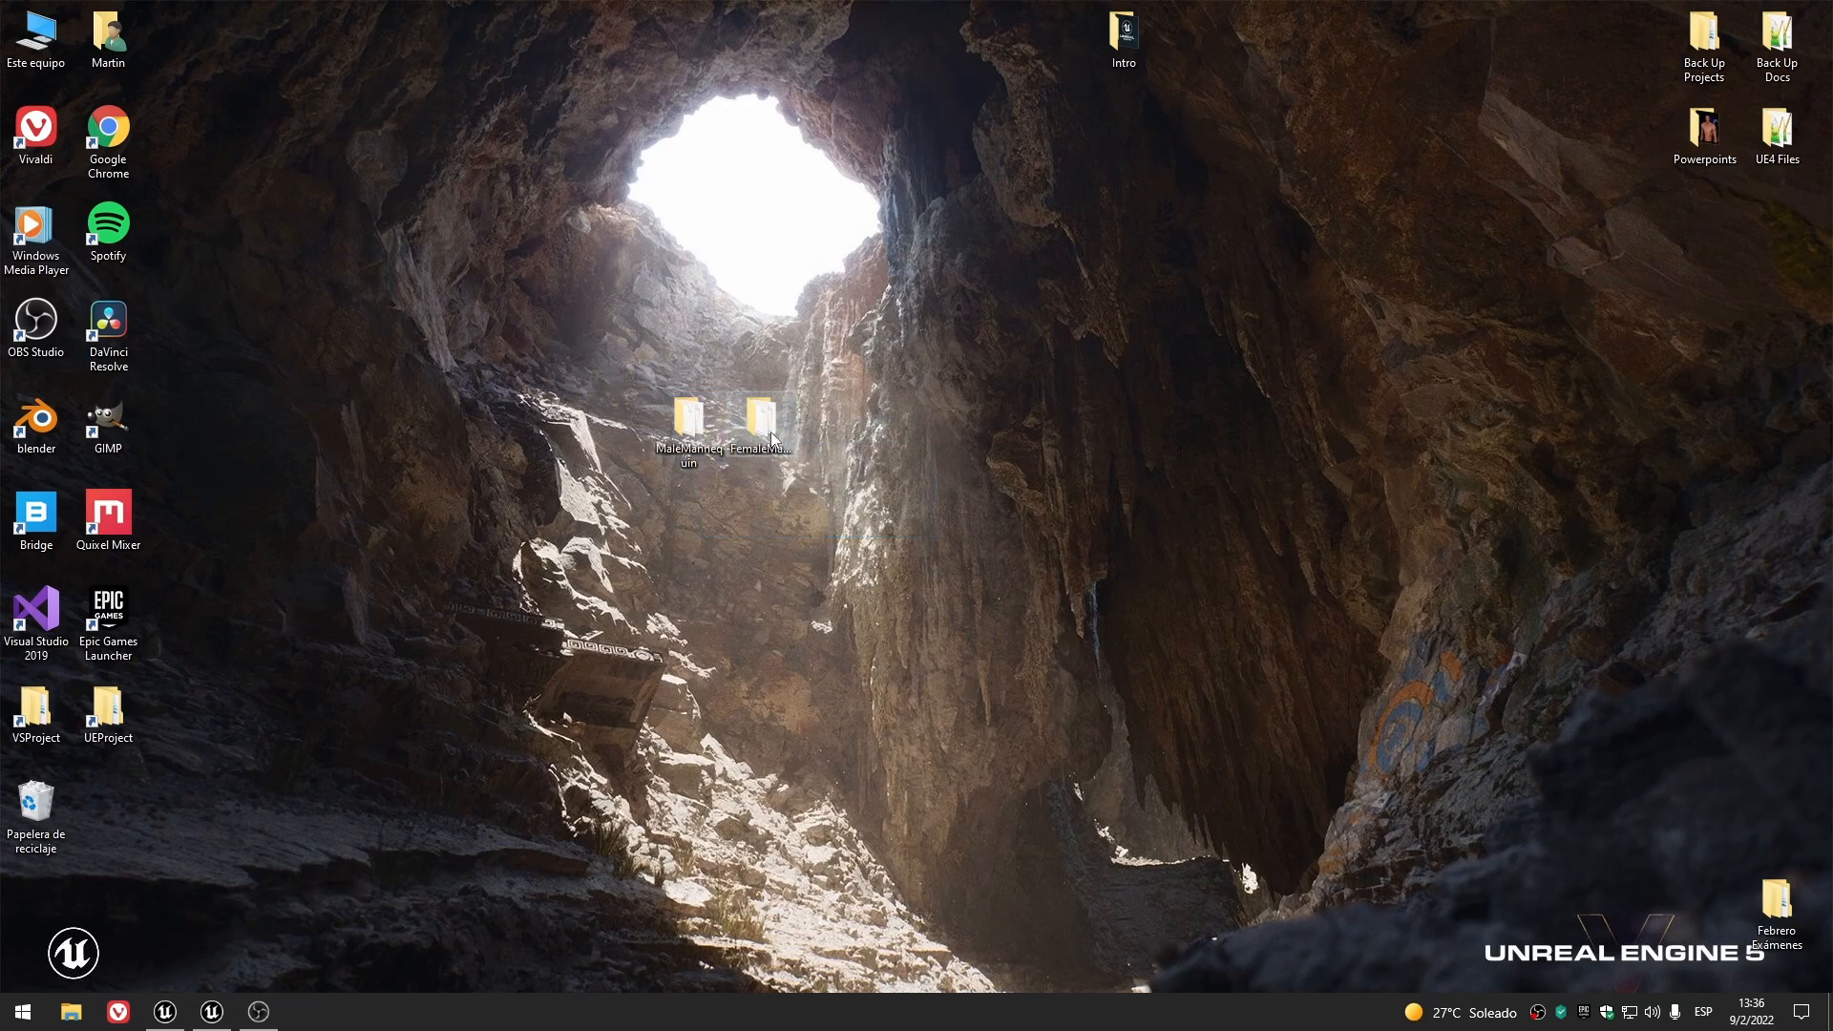
- Open the desktop's MaleMannequin folder, examine its arms, head, legs and torso FBX files, and close the folder
double_click(697, 426)
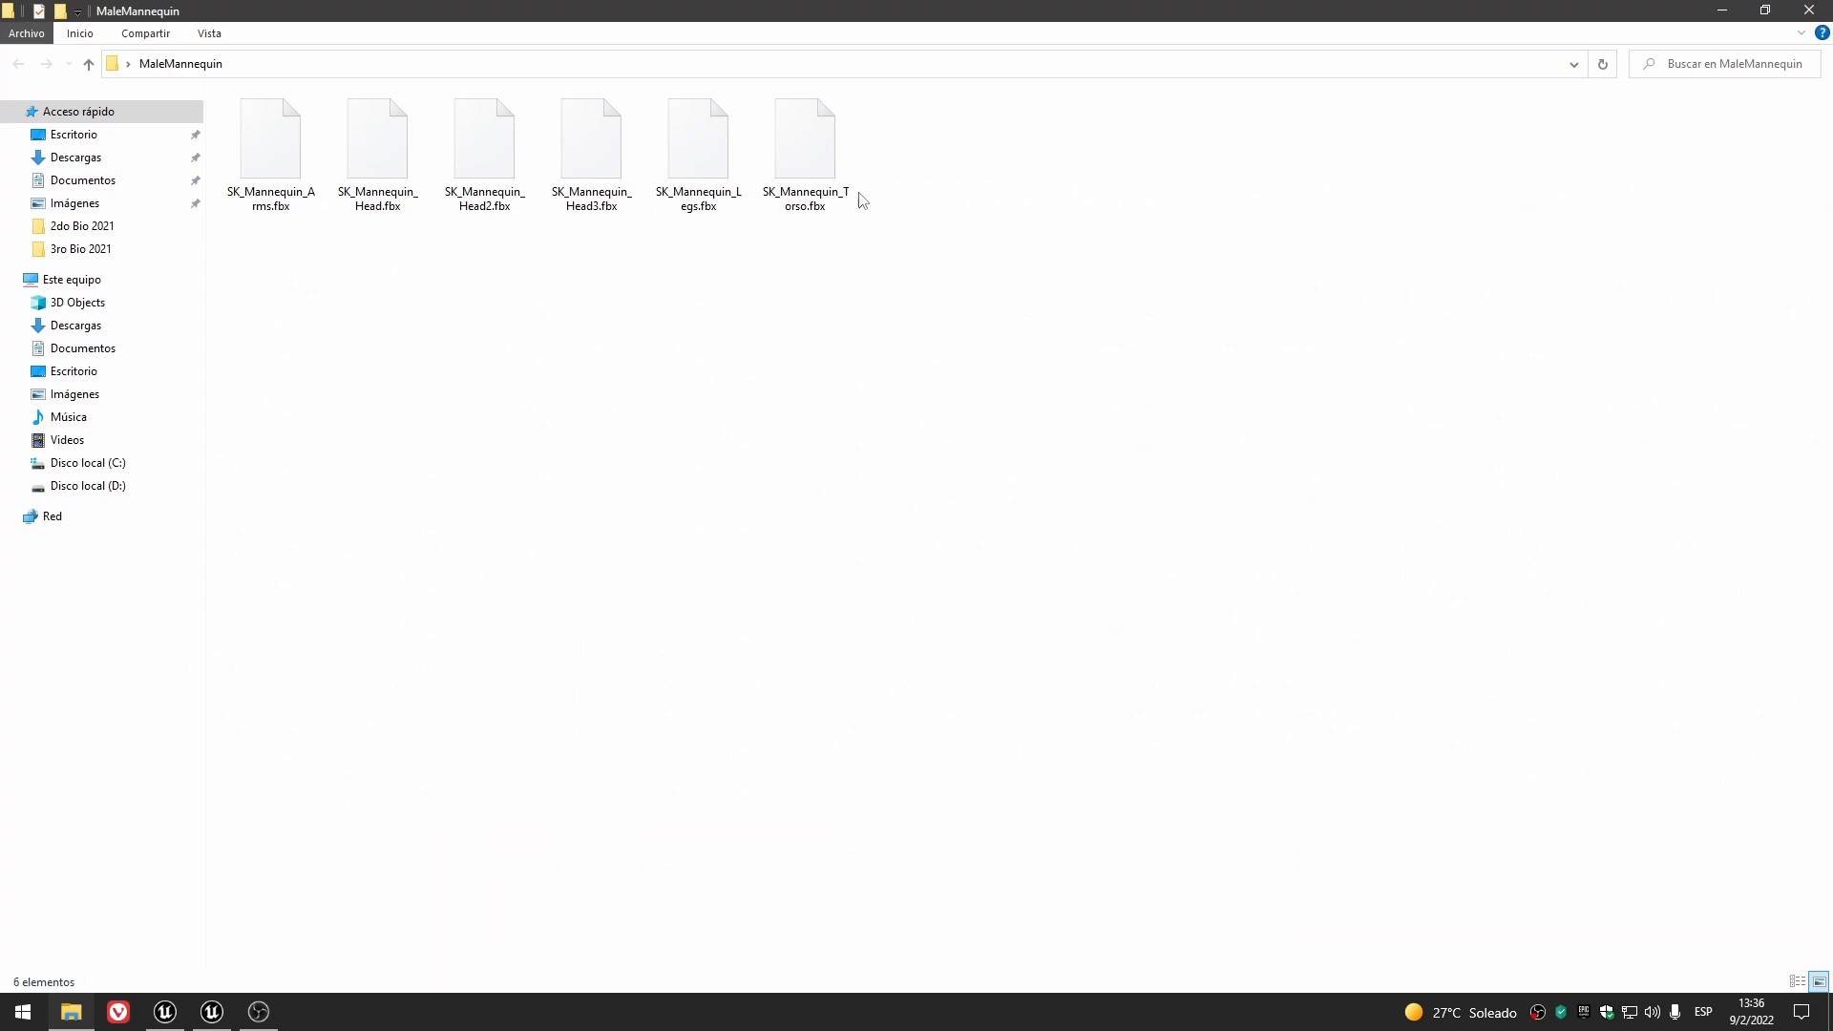
left_click(832, 153)
left_click(699, 157)
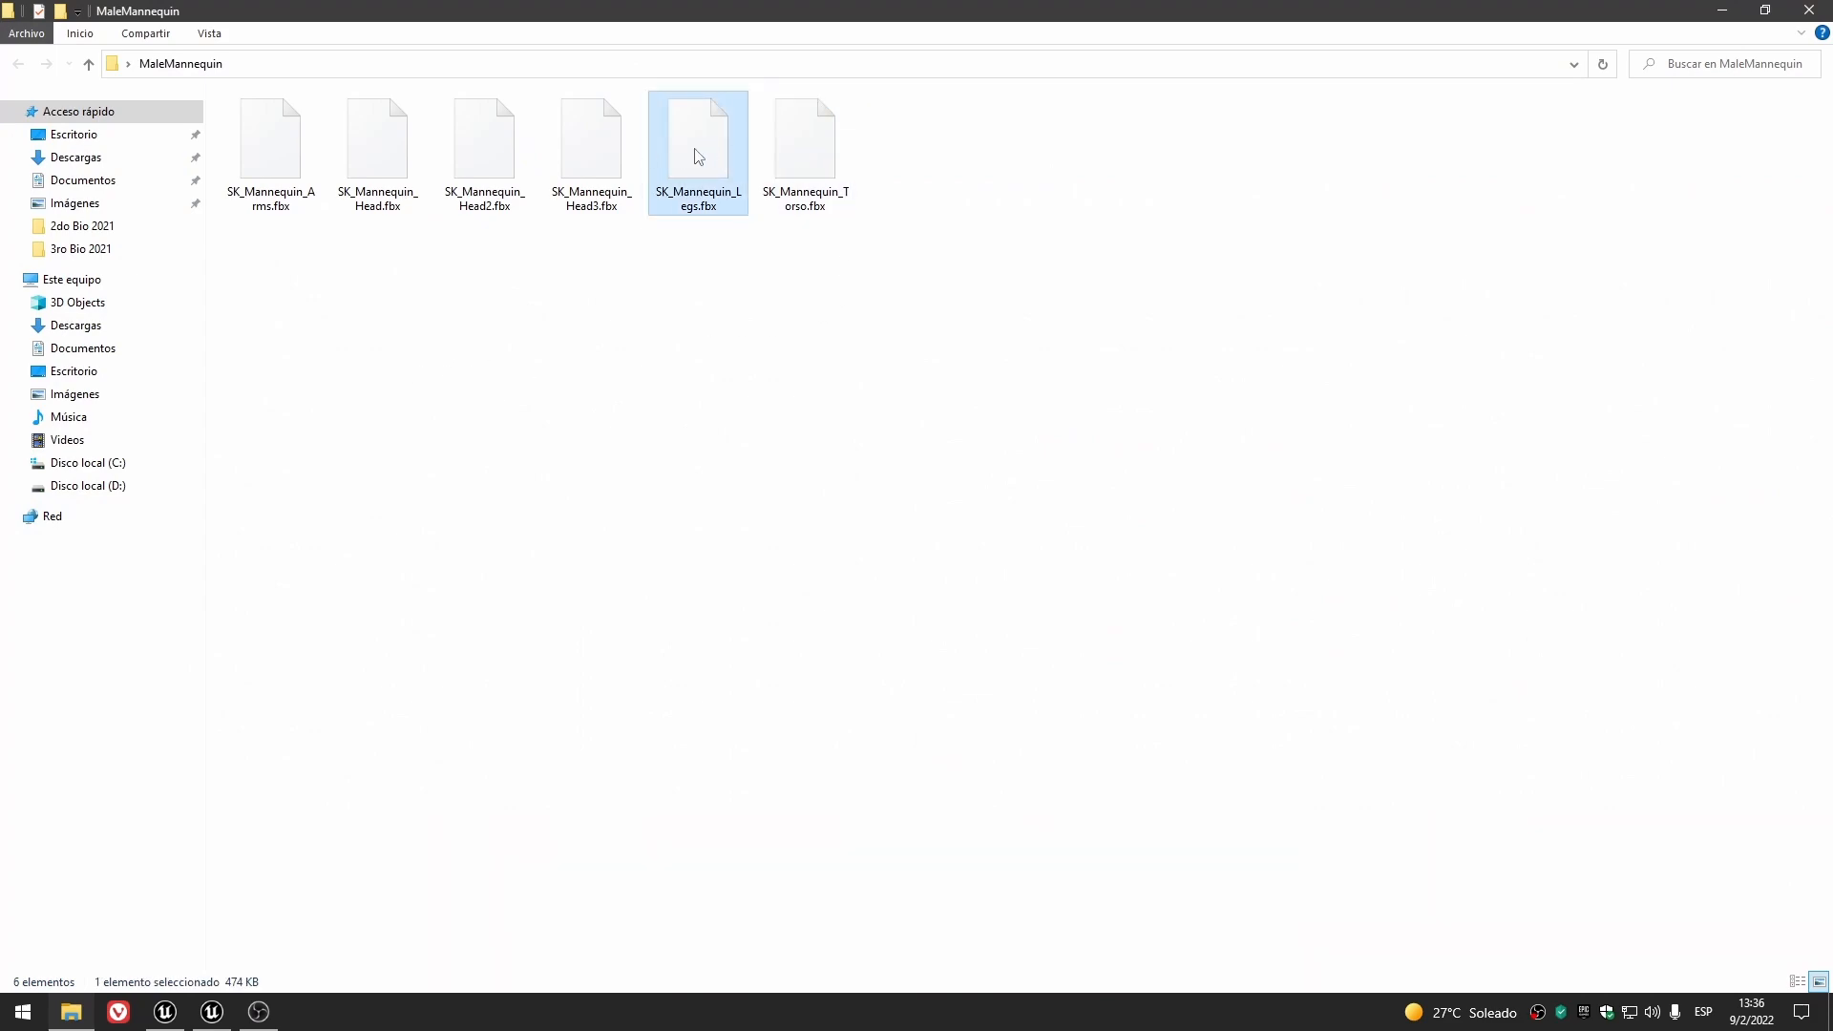
left_click(263, 165)
left_click_drag(376, 278, 585, 158)
left_click(503, 303)
left_click(402, 185)
left_click(492, 172)
left_click(574, 160)
left_click(626, 300)
left_click(1821, 5)
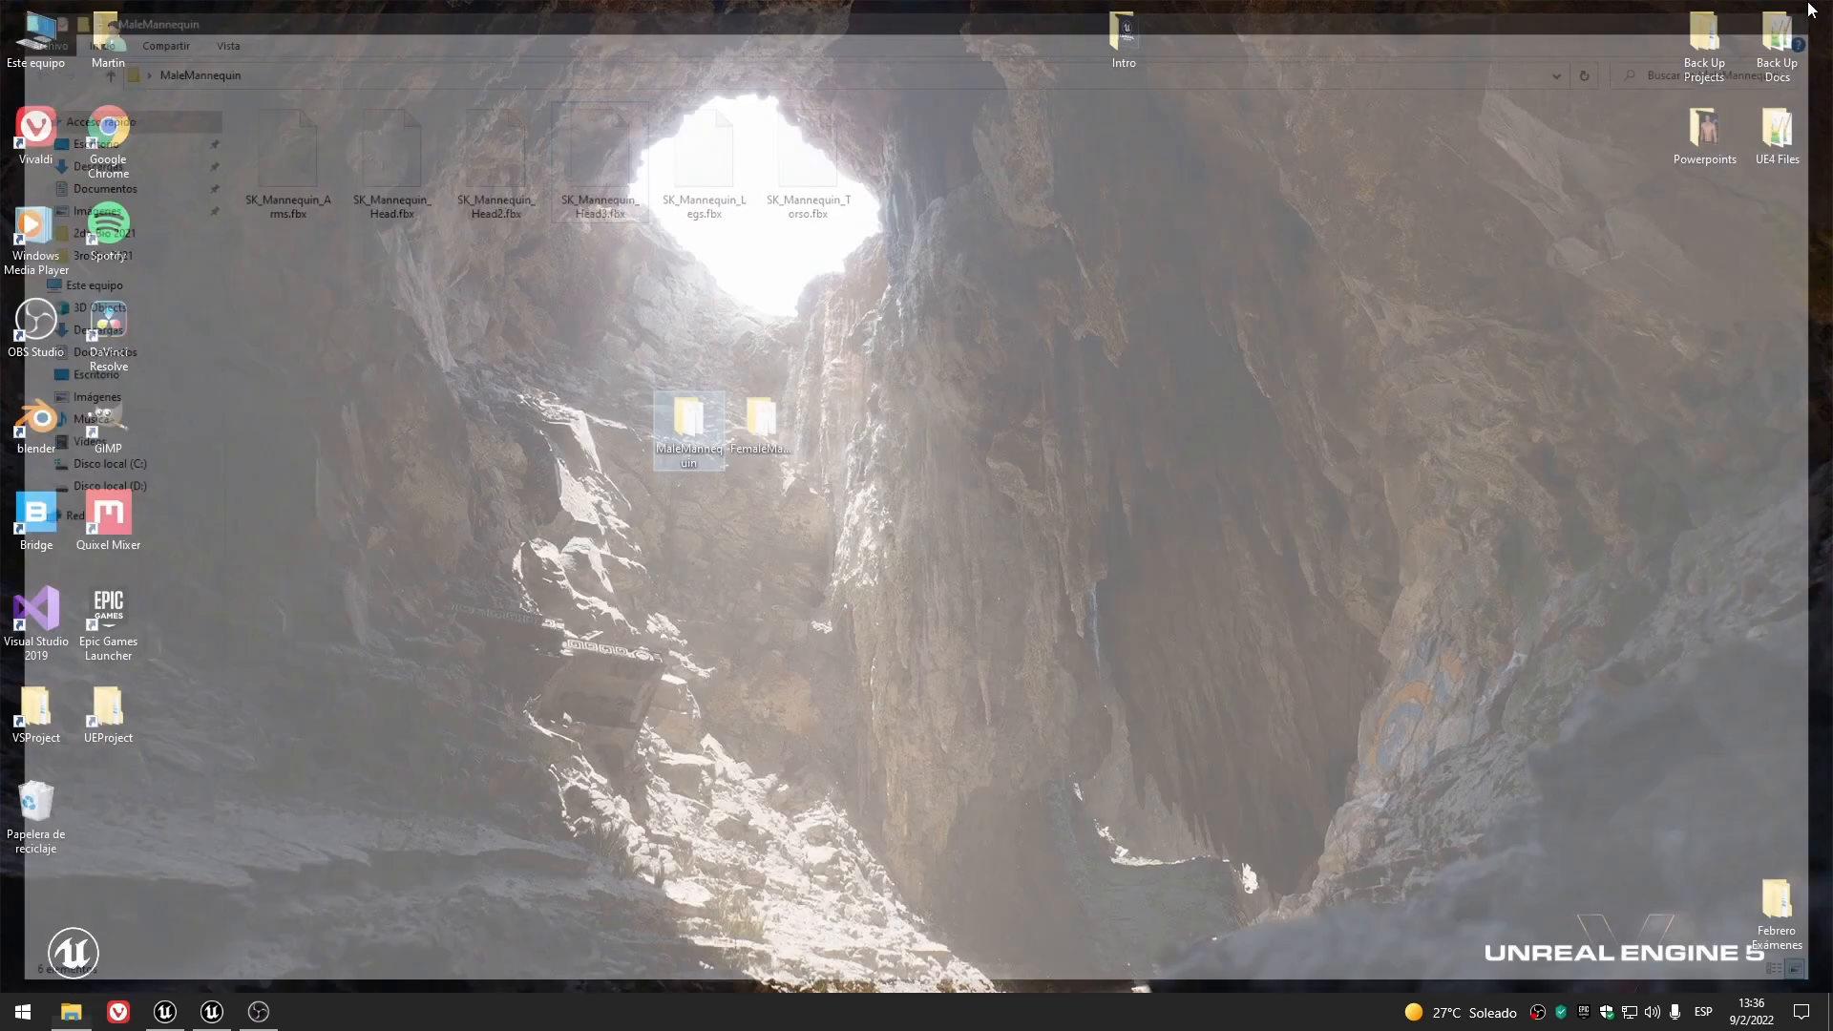
left_click(825, 575)
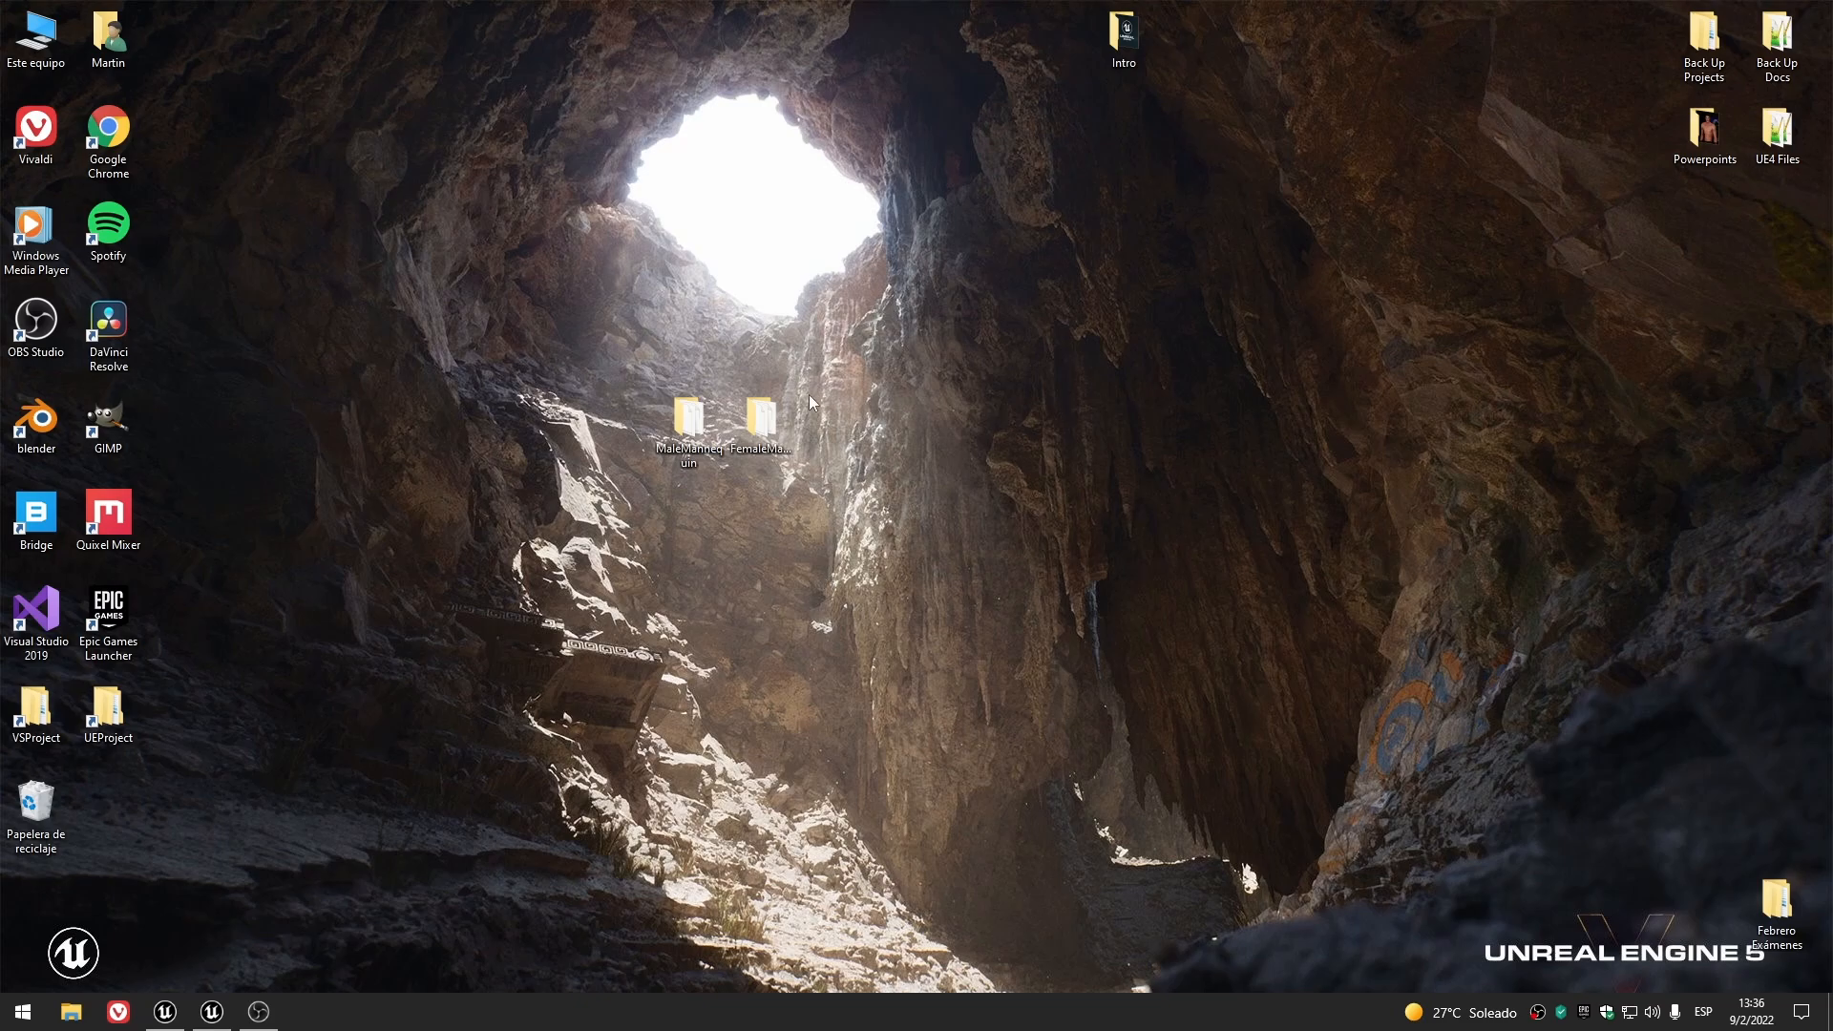
- Open the desktop's MaleMannequin folder, check the head variants, and select all six FBX files
double_click(688, 418)
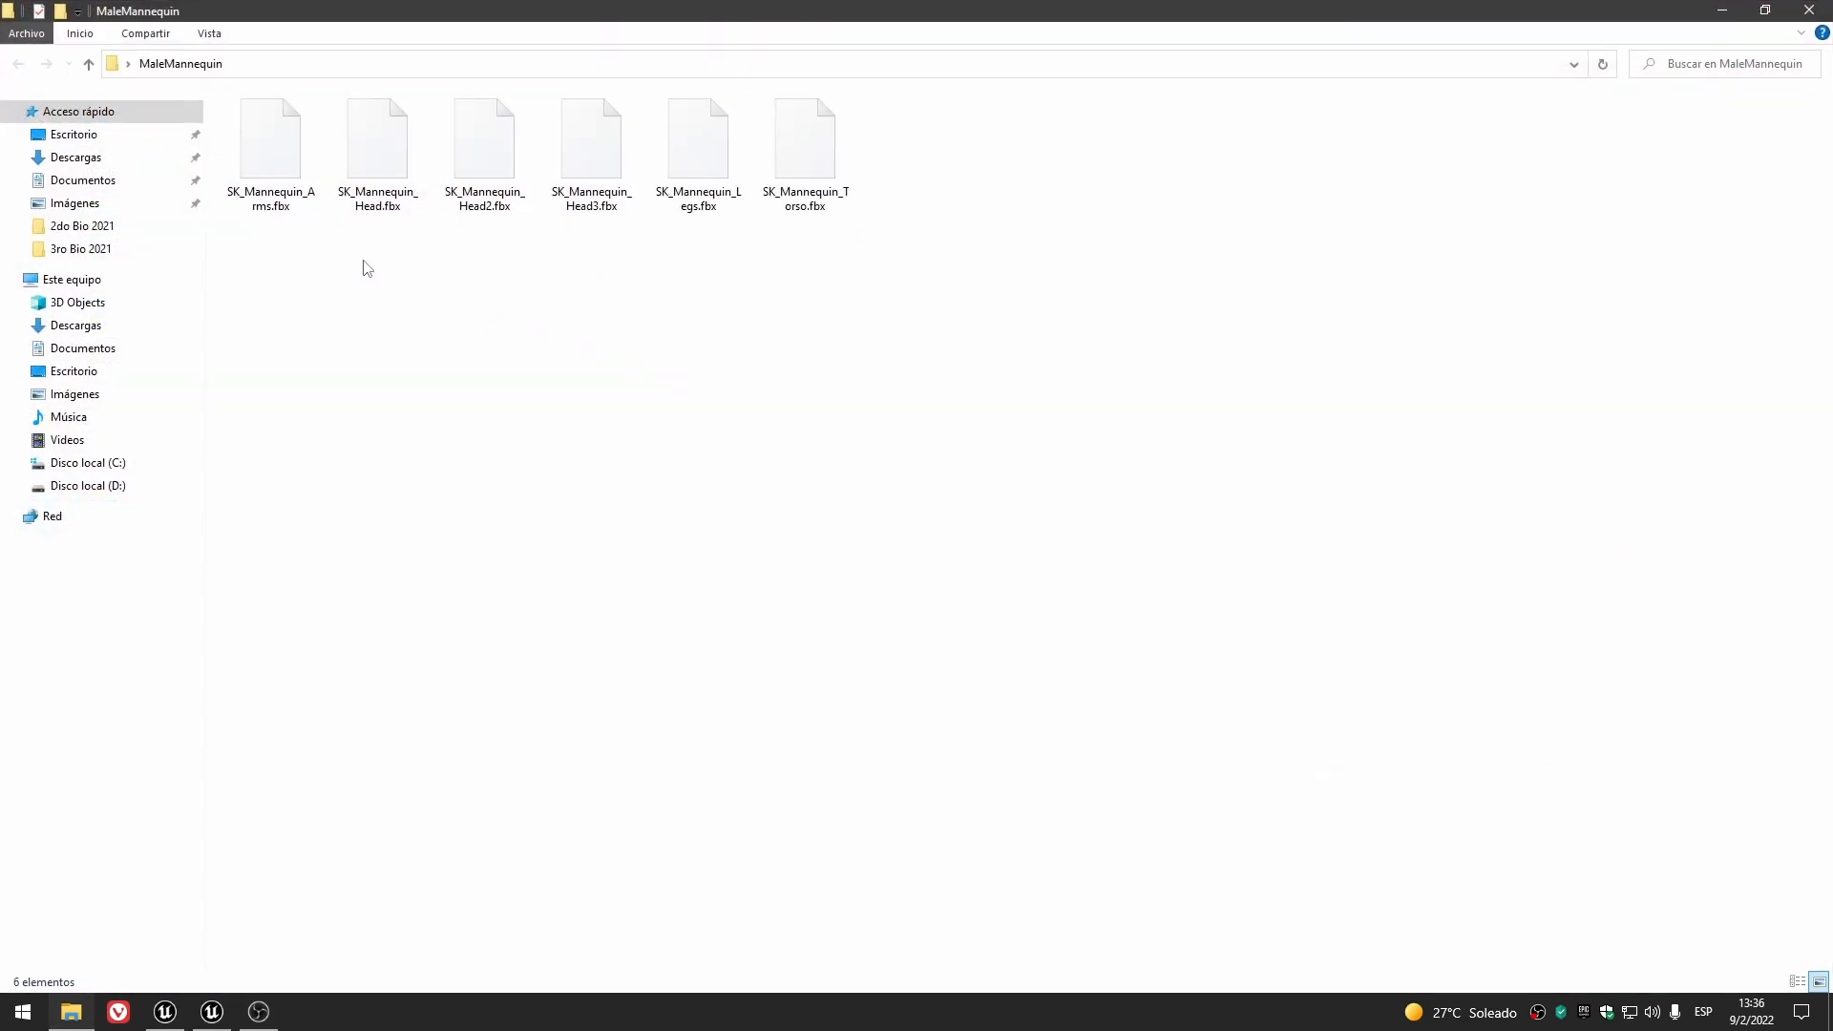
left_click_drag(481, 276, 611, 153)
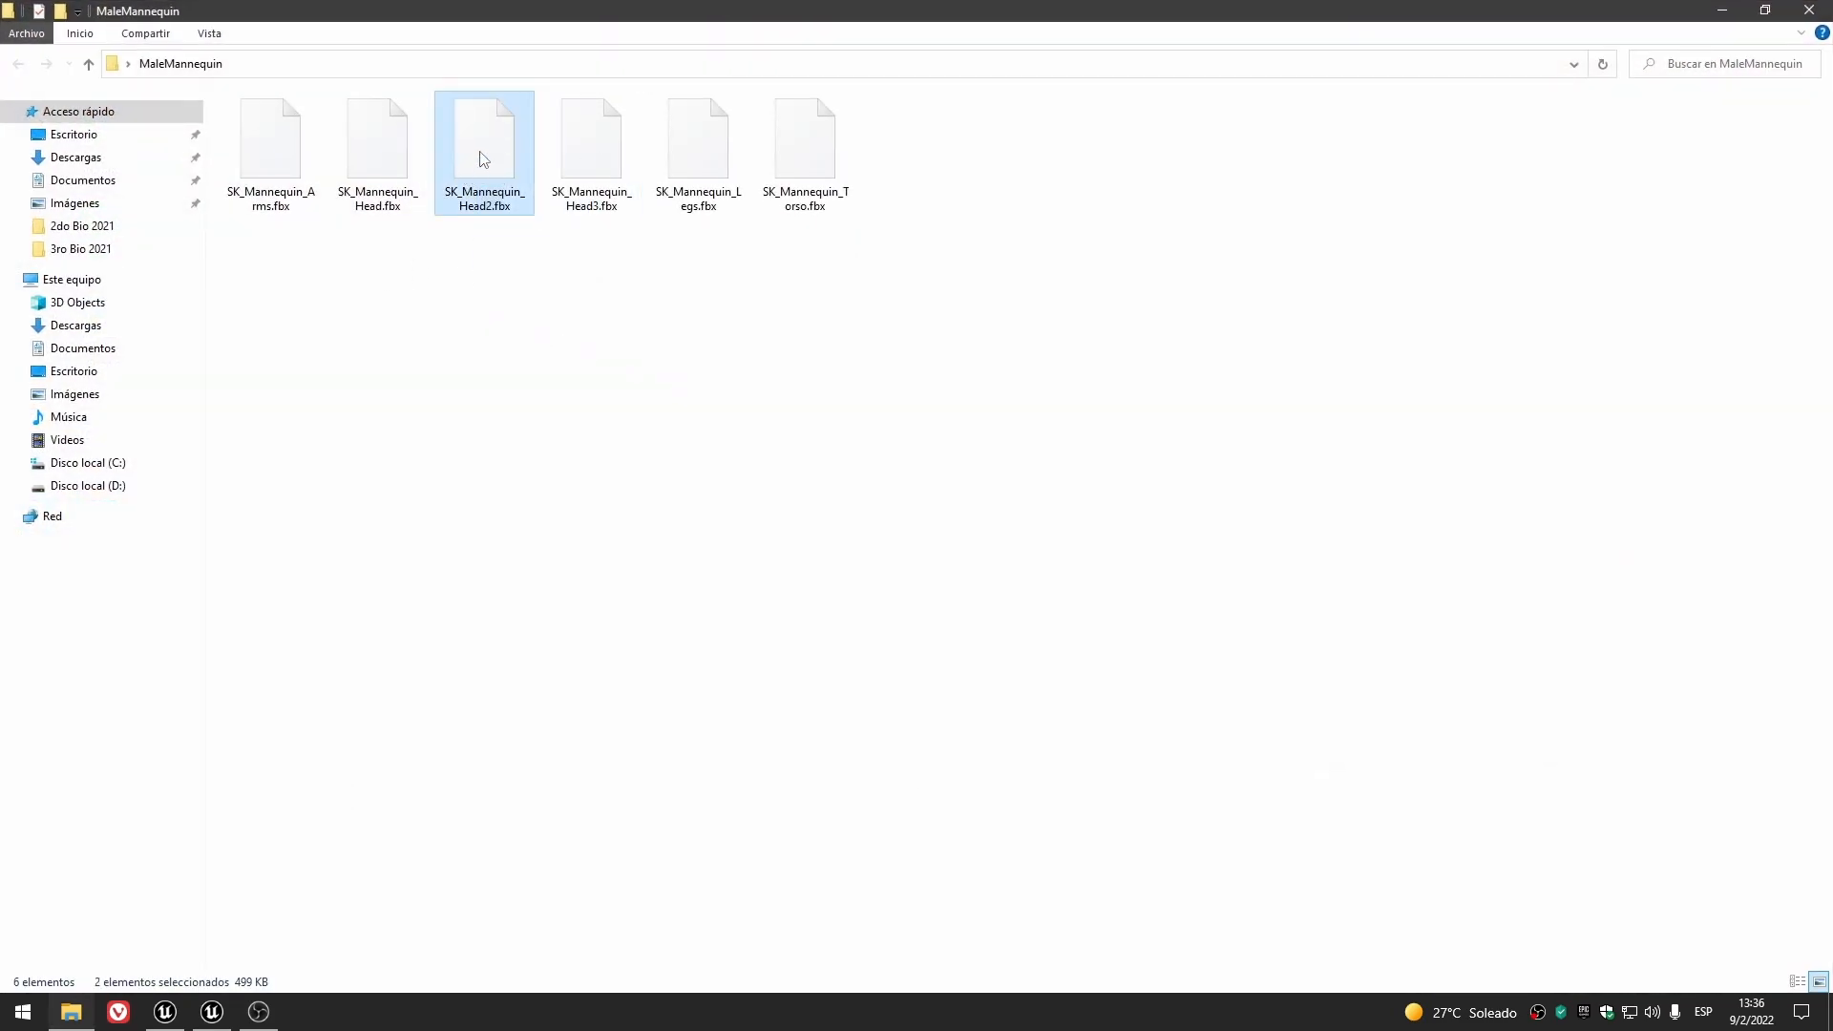
left_click(585, 147)
left_click(610, 278)
left_click_drag(609, 278, 498, 177)
left_click(514, 339)
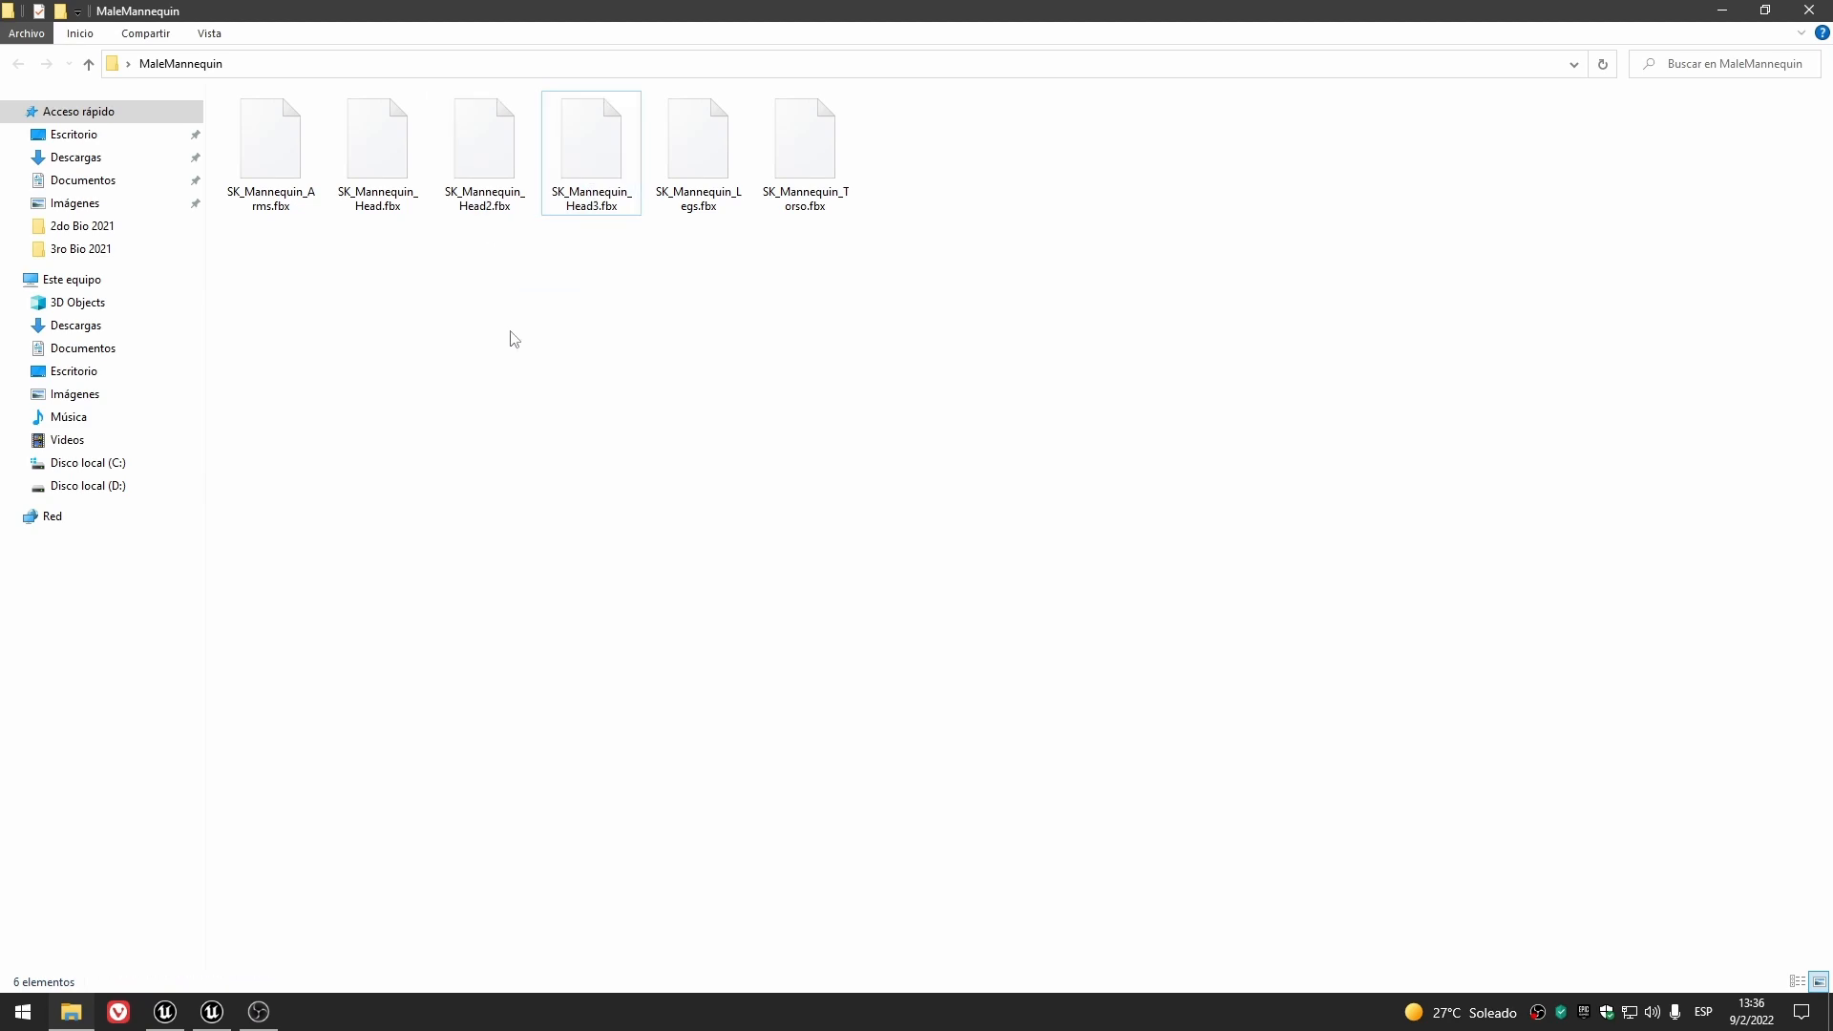
left_click_drag(979, 323, 254, 111)
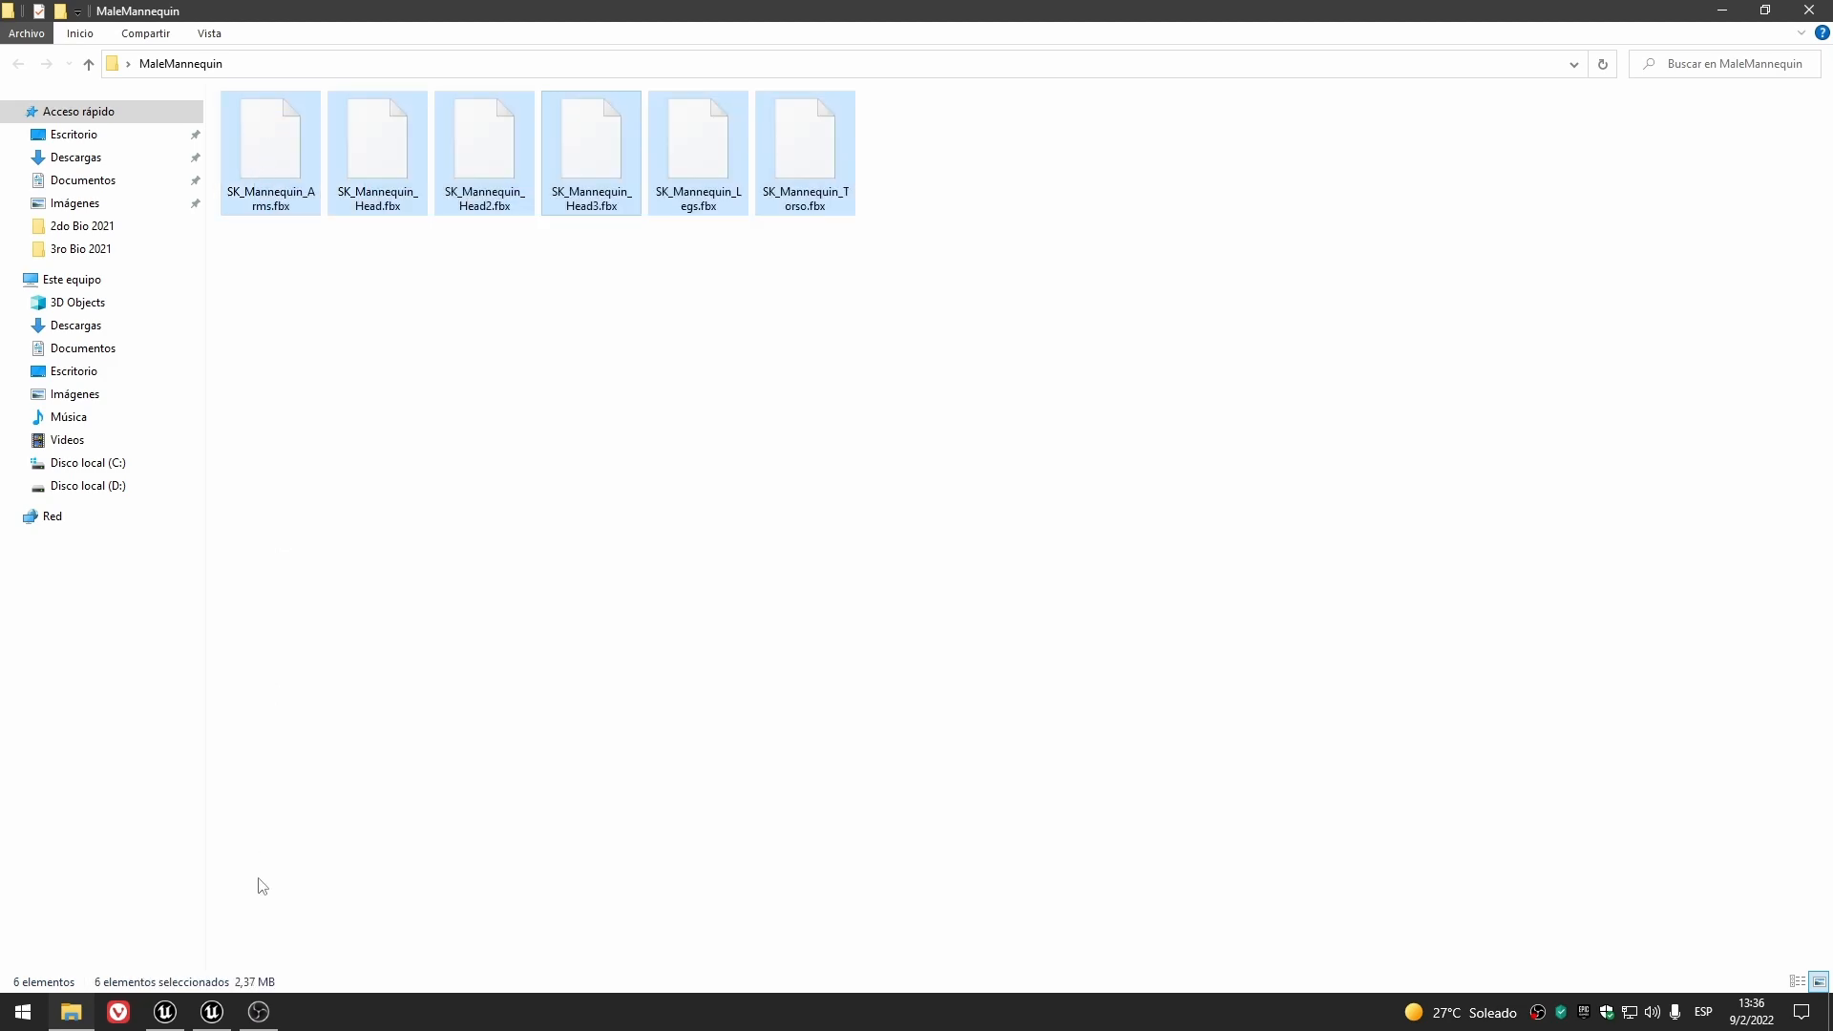
left_click(212, 1012)
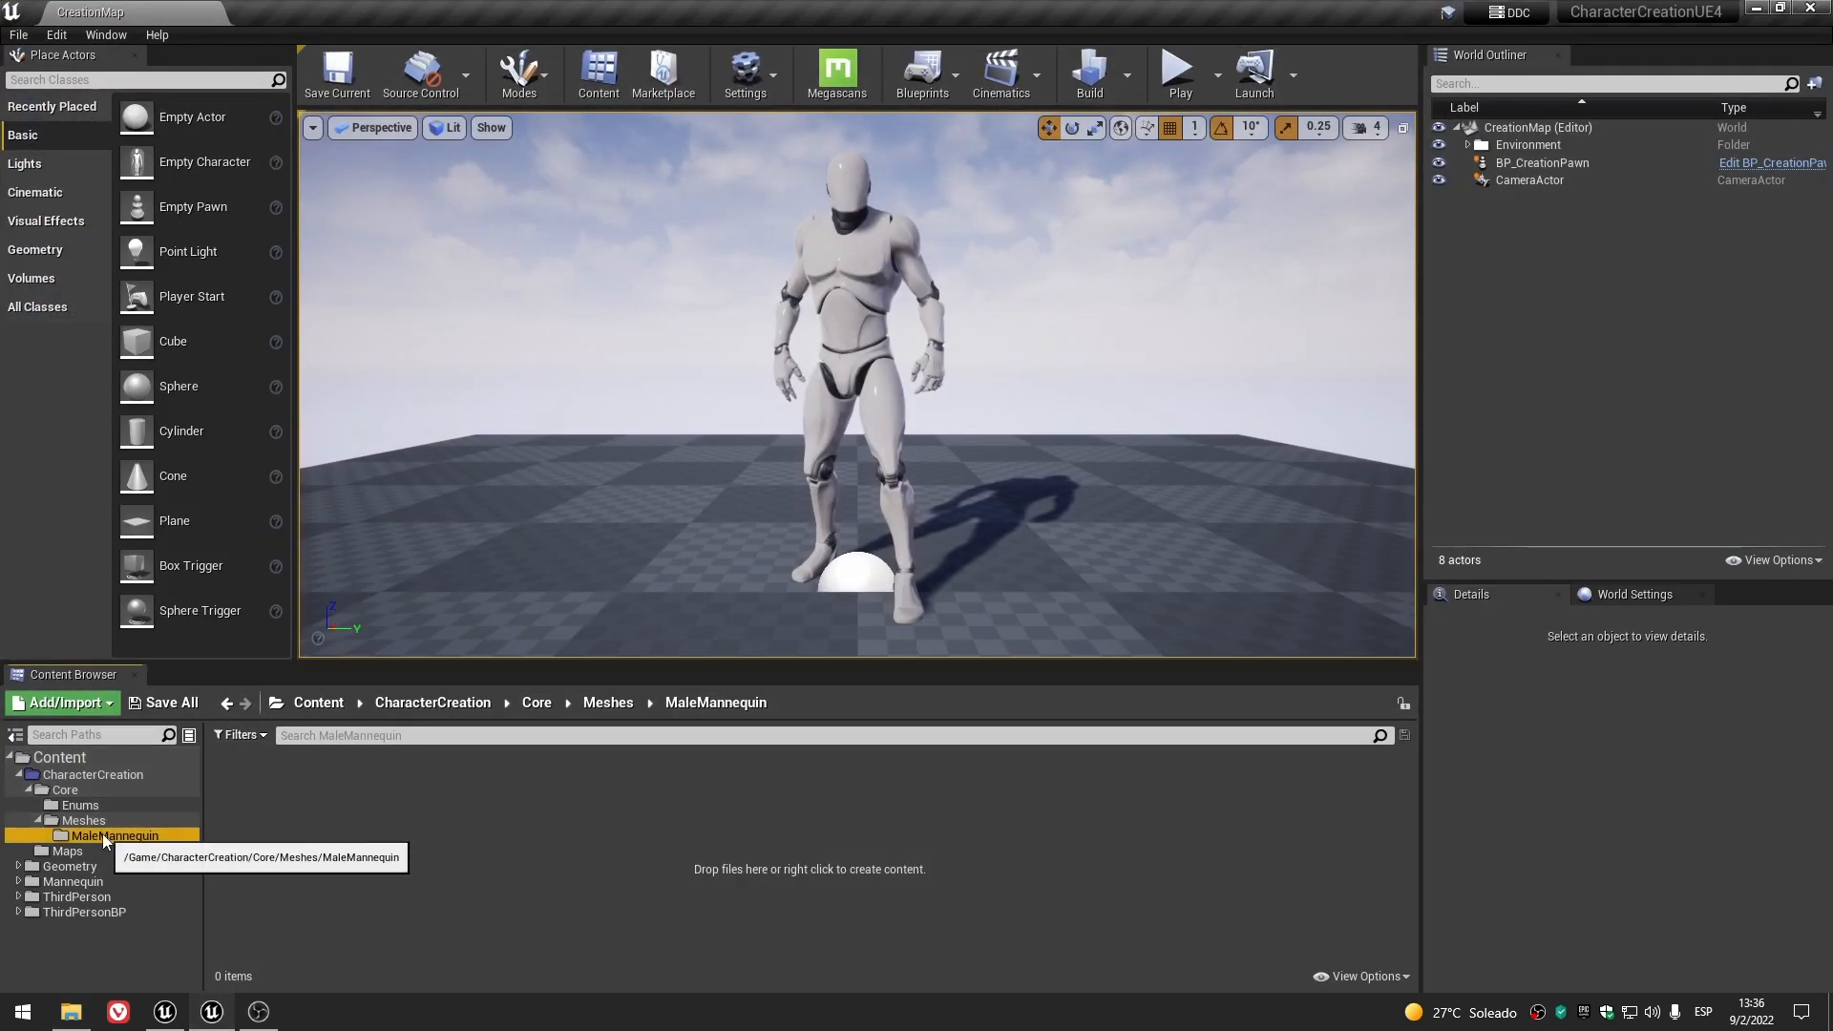
left_click(211, 1012)
left_click_drag(1032, 352, 551, 848)
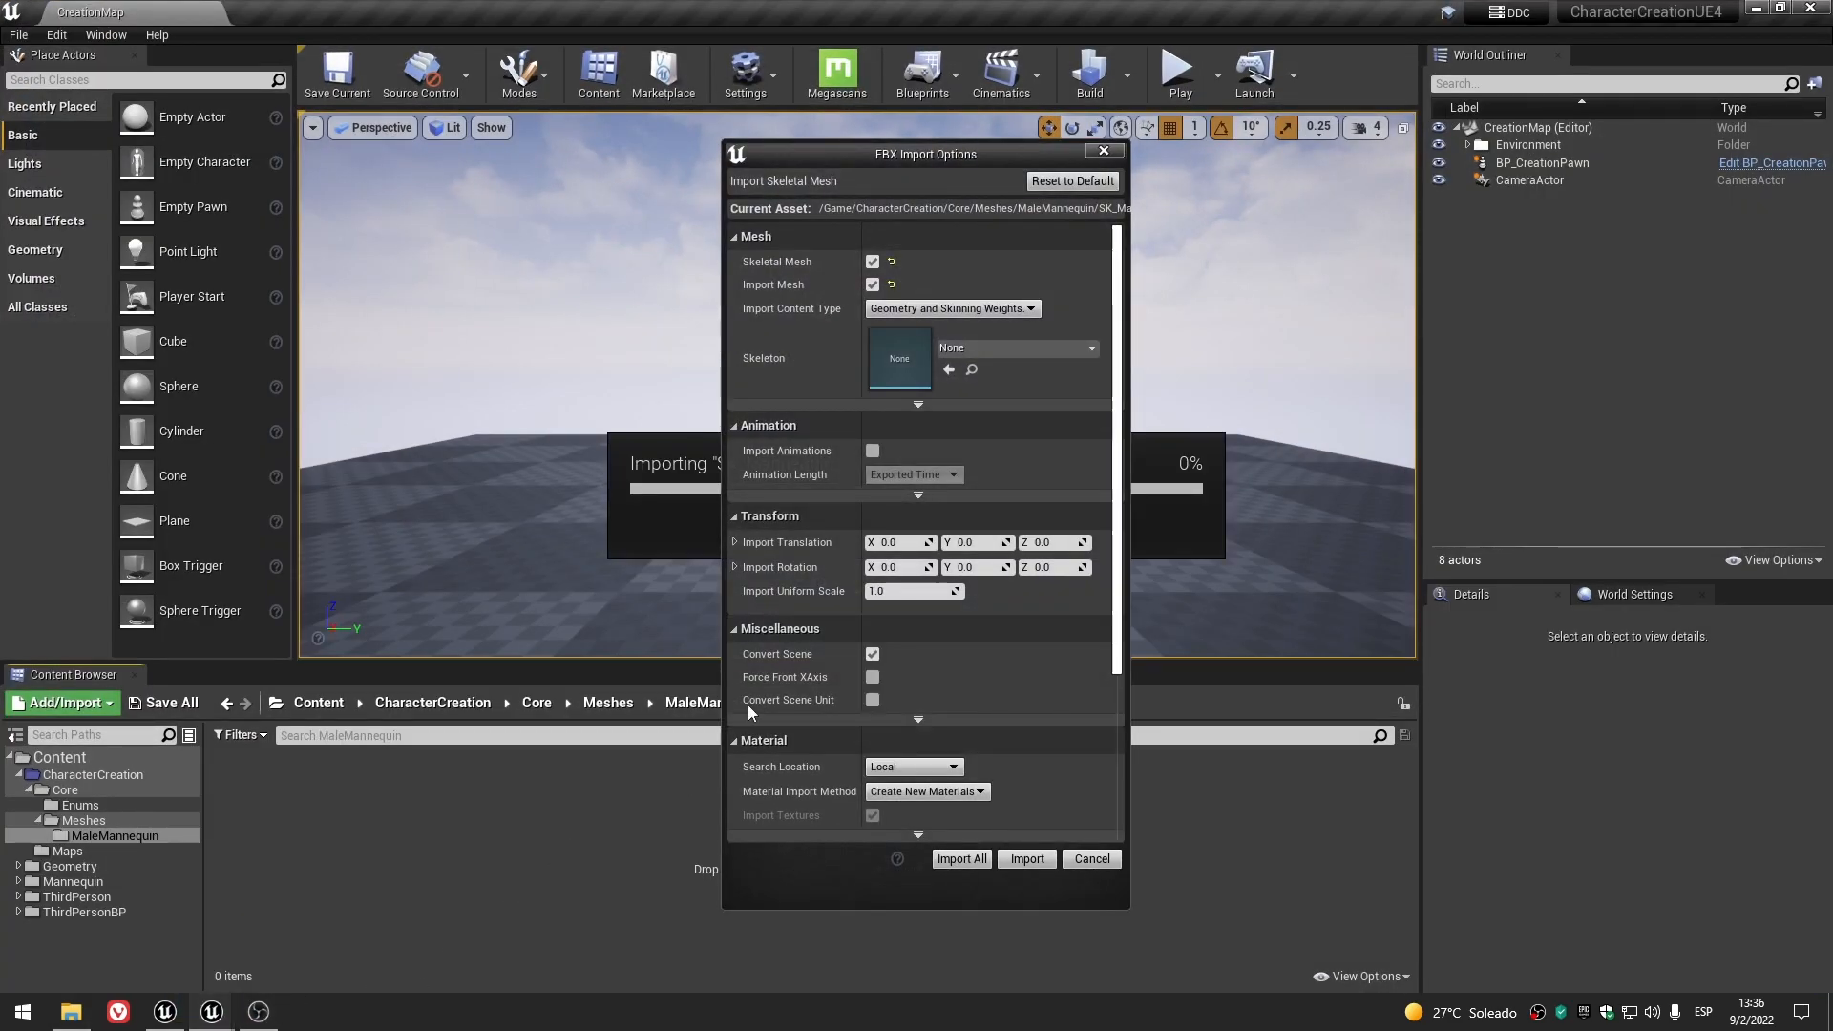
left_click_drag(947, 146, 924, 61)
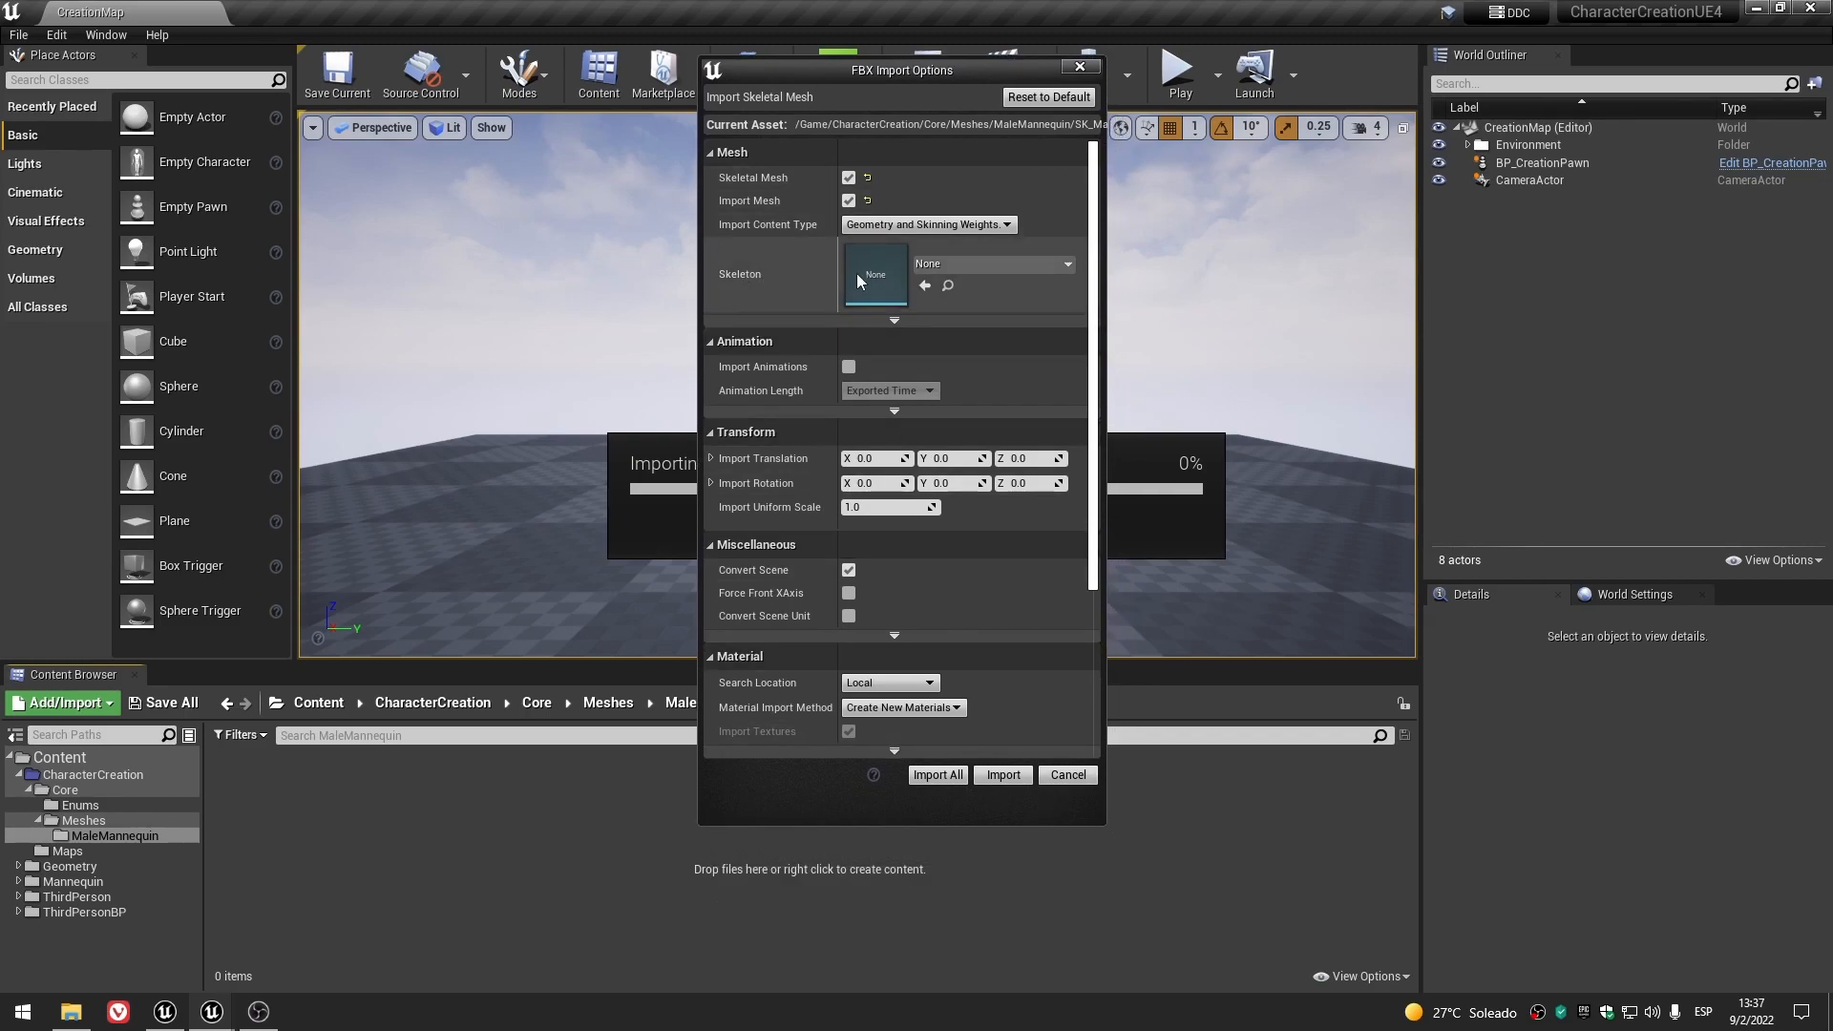
left_click(975, 267)
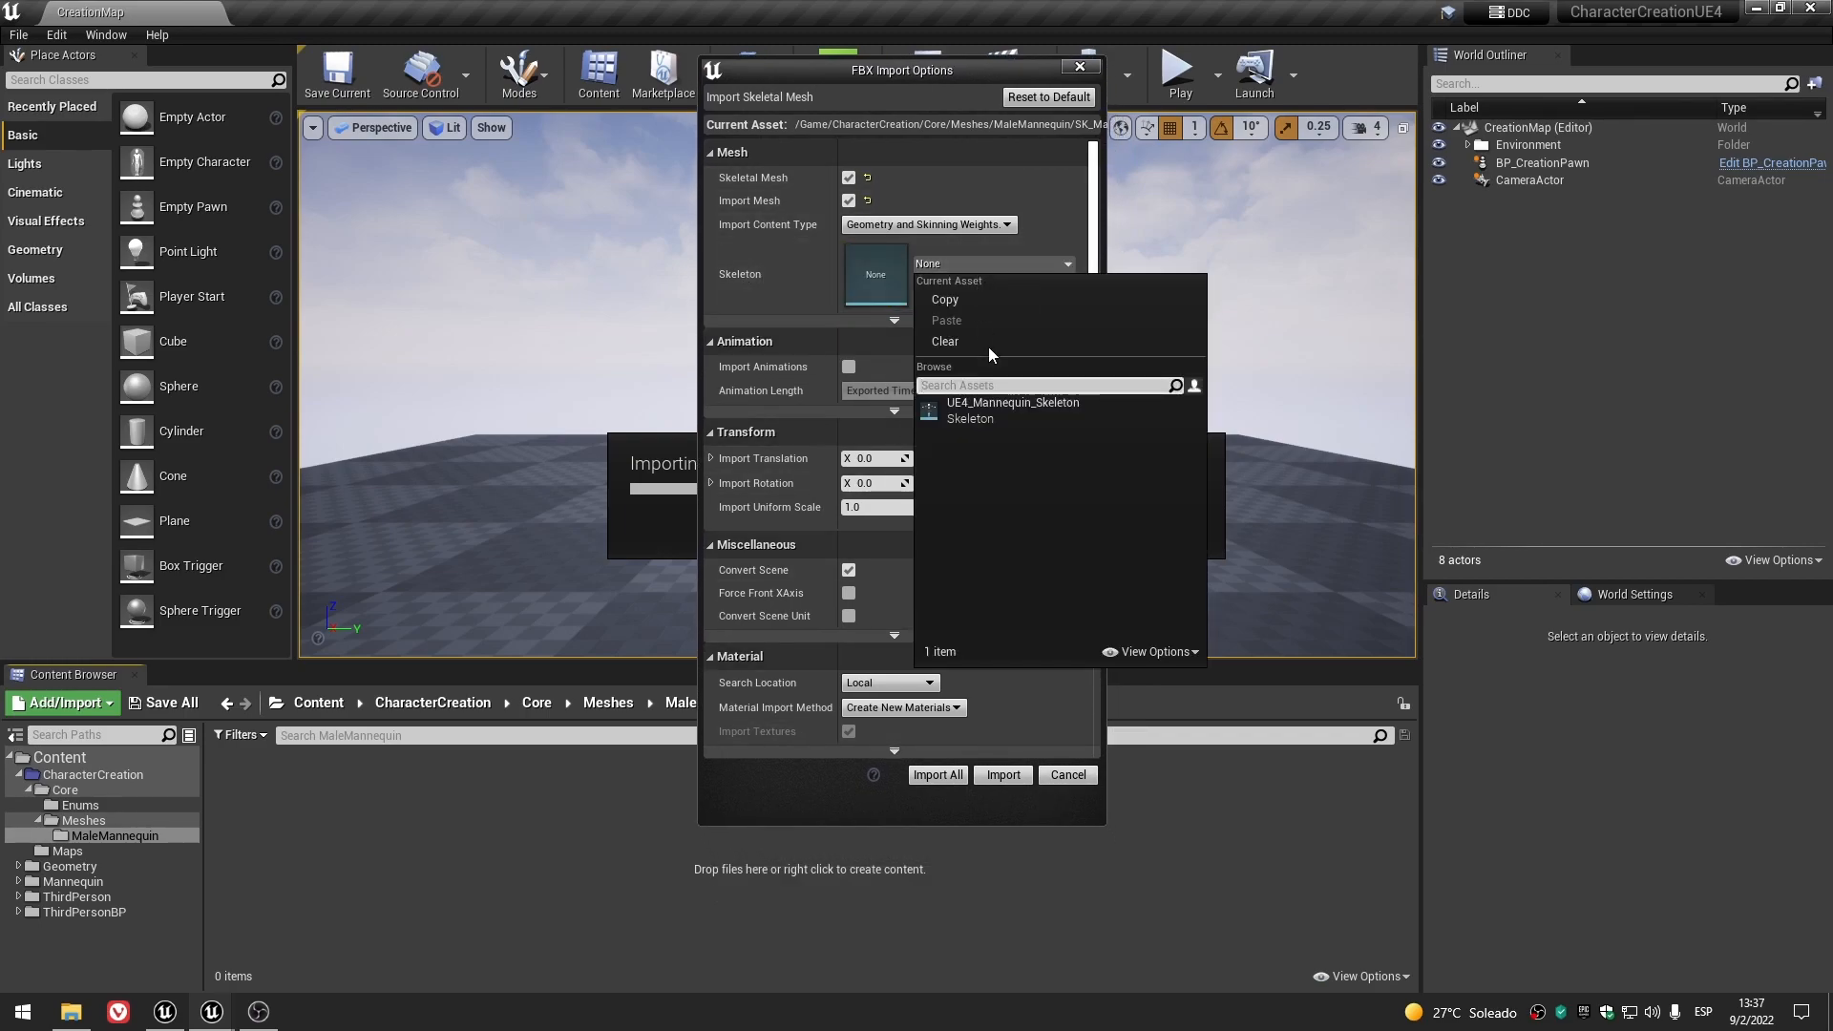
left_click(983, 416)
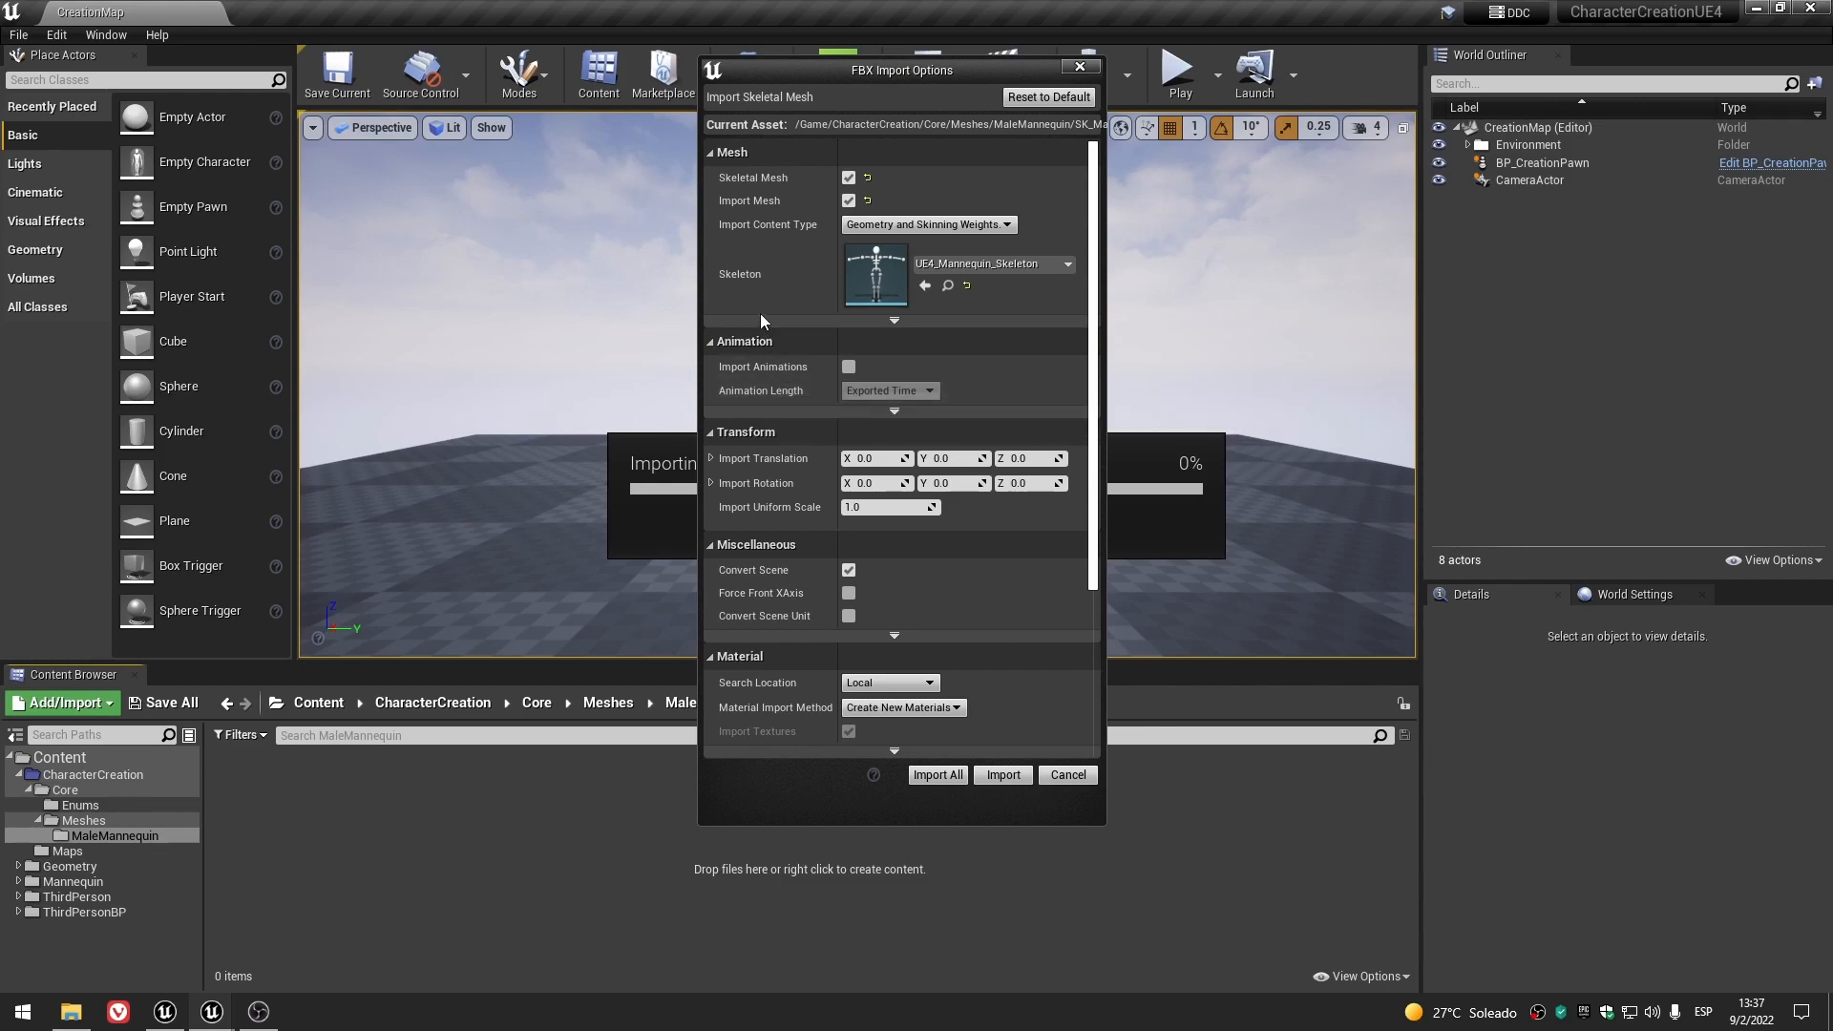
left_click(908, 319)
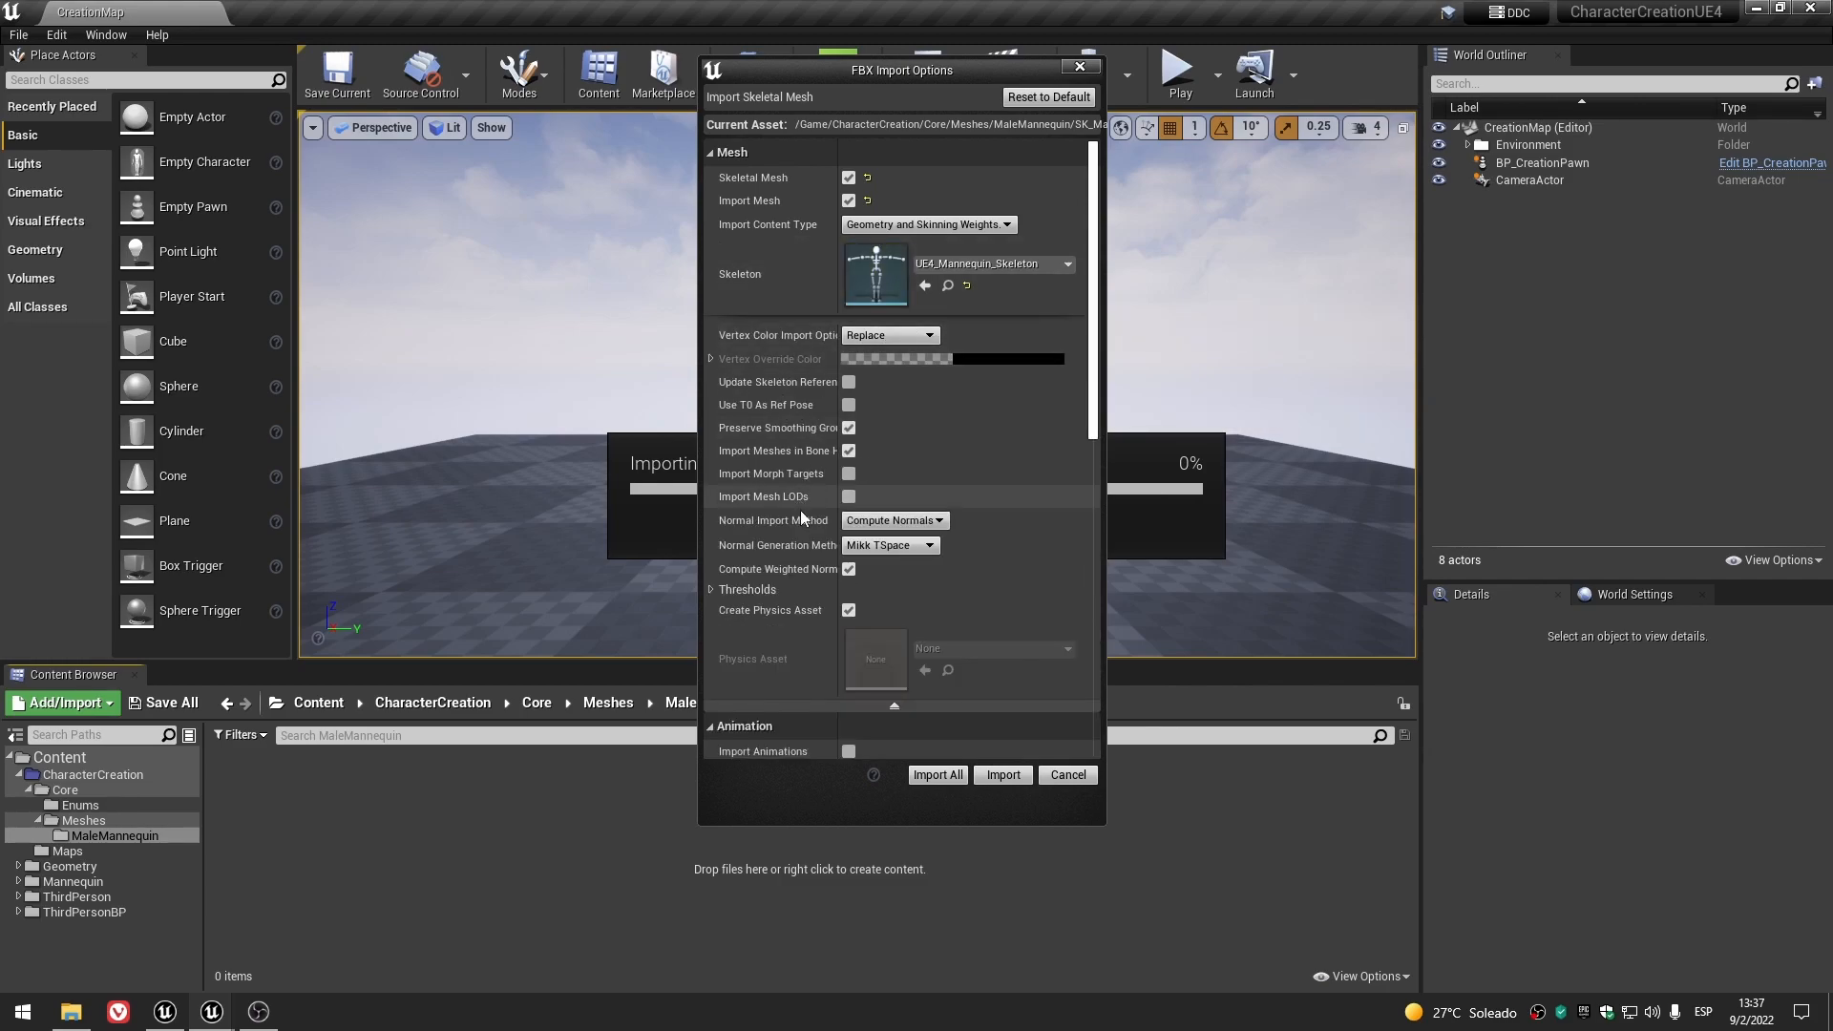
scroll(798, 502, "down", 3)
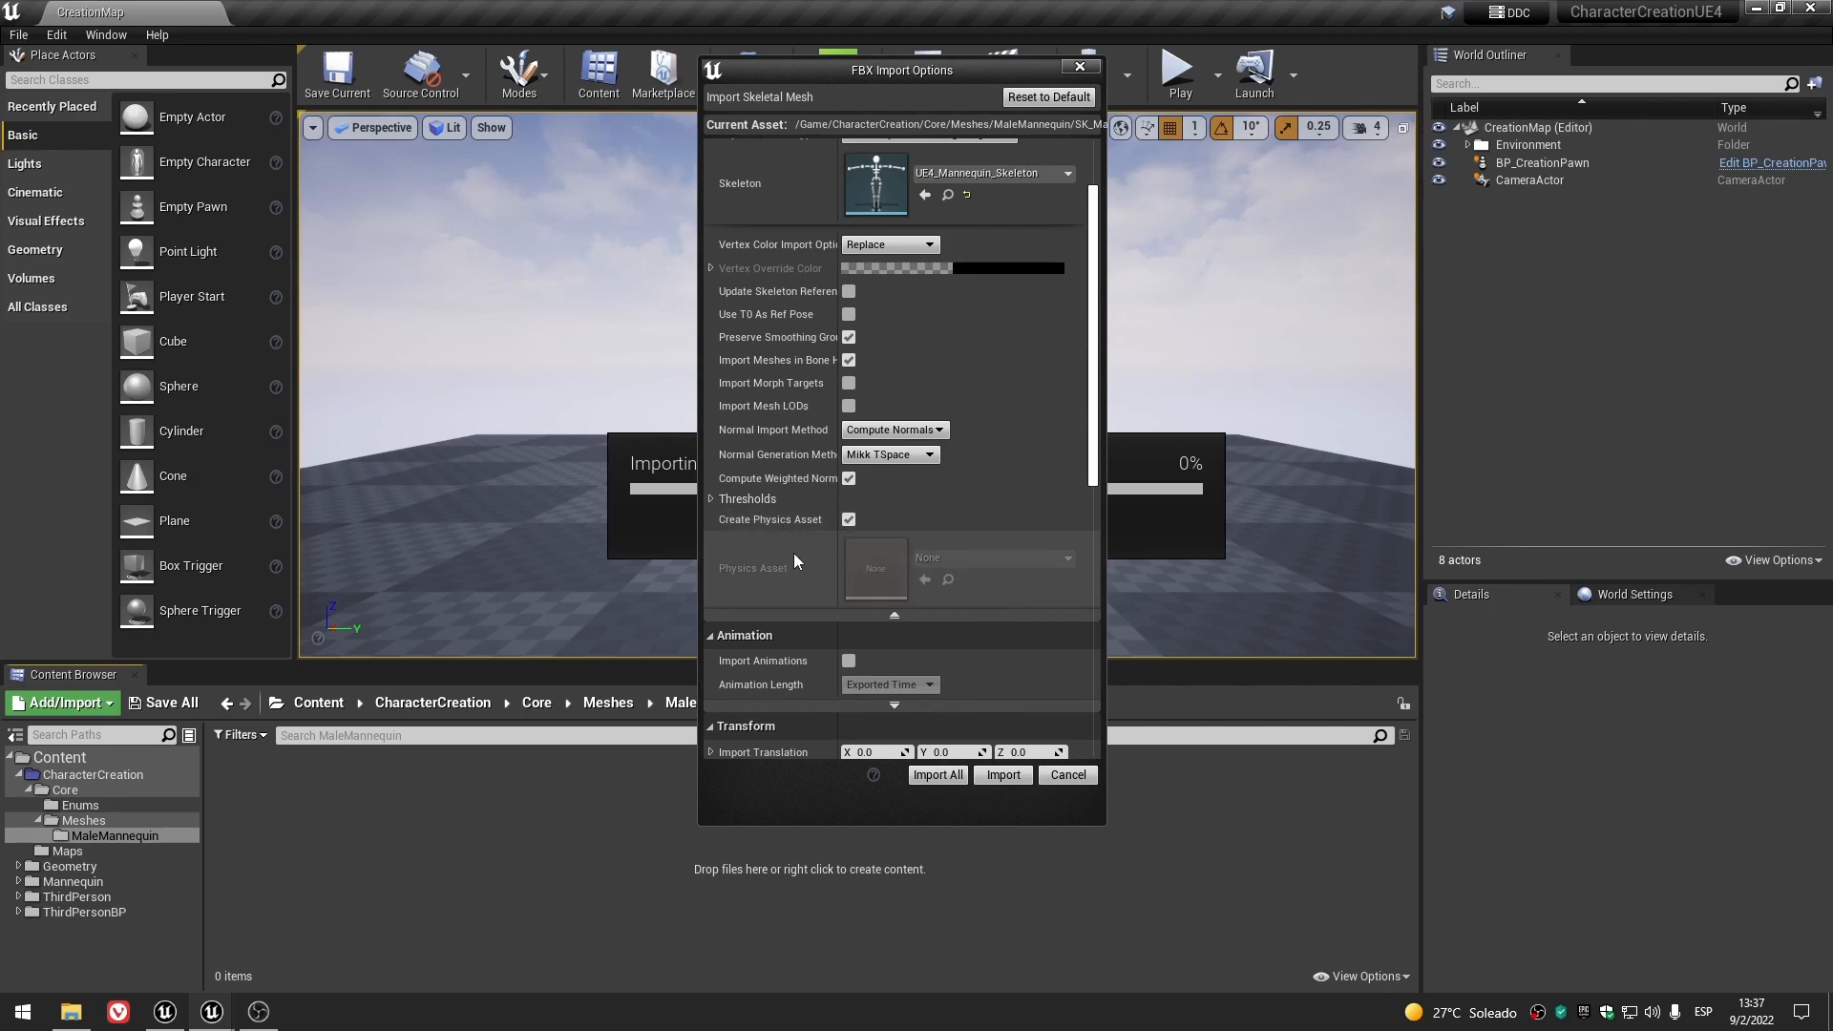
scroll(781, 550, "up", 3)
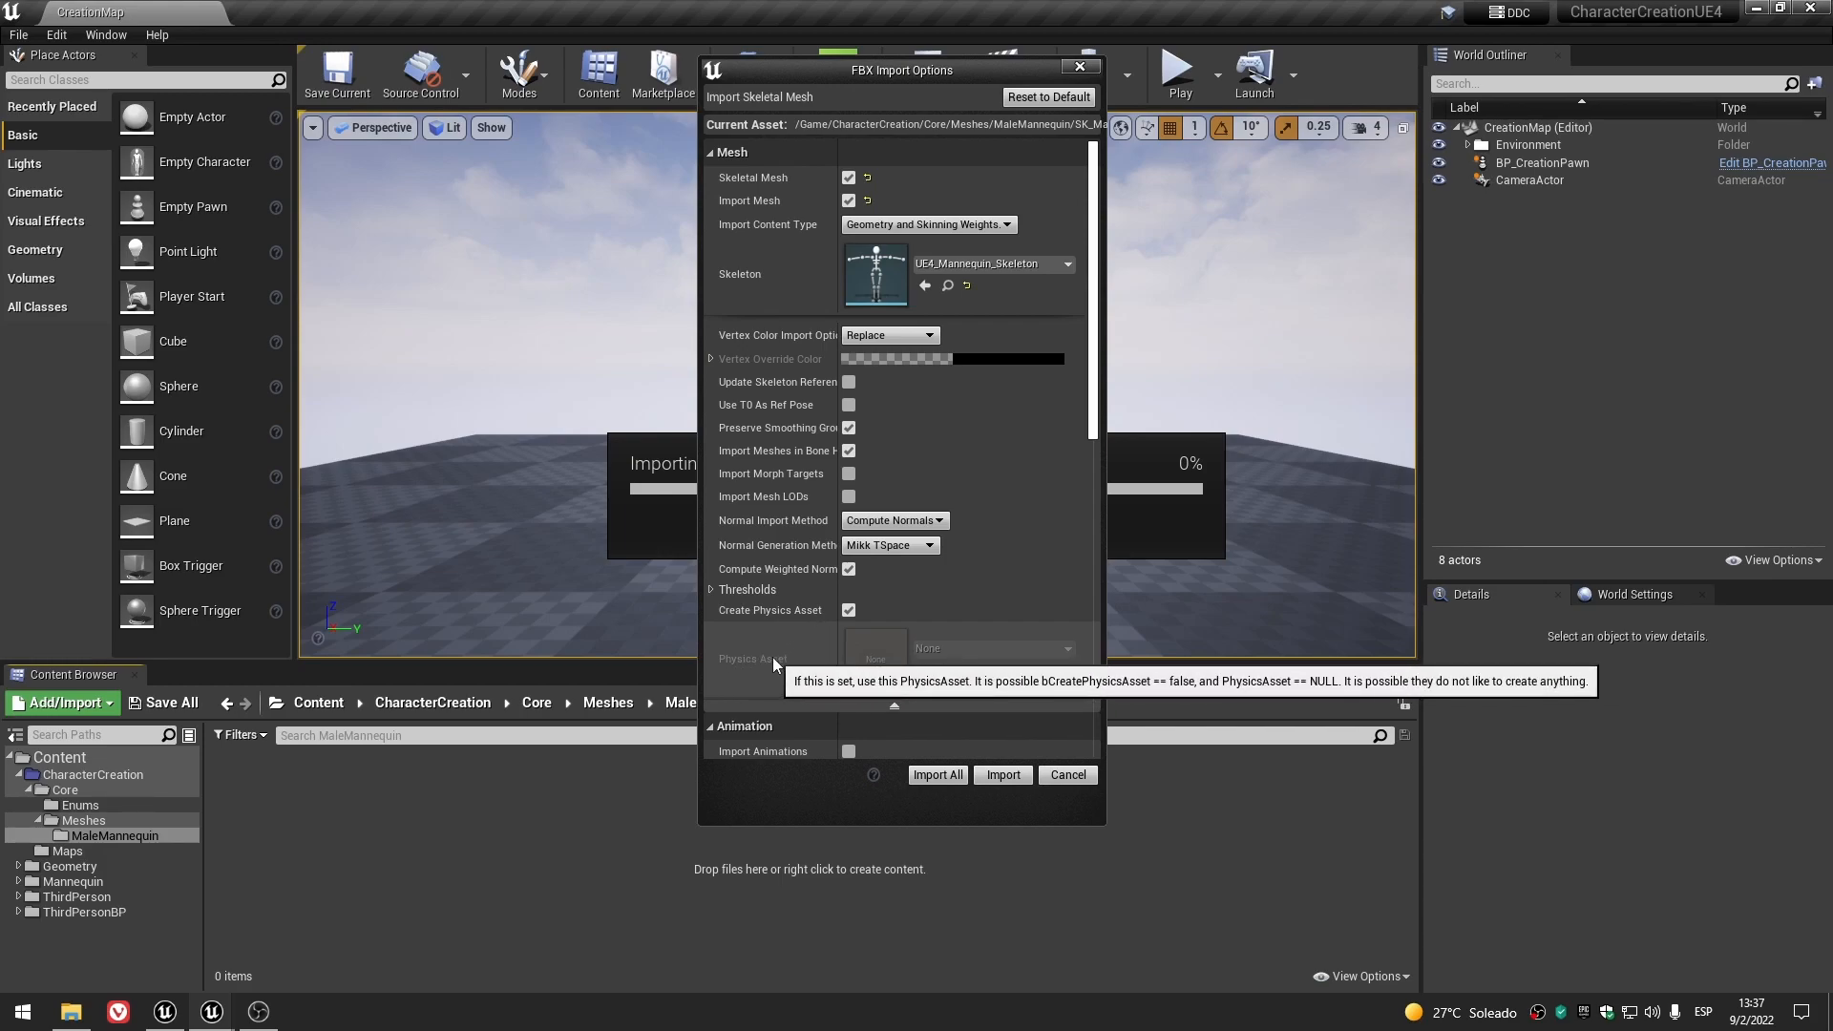
left_click(894, 705)
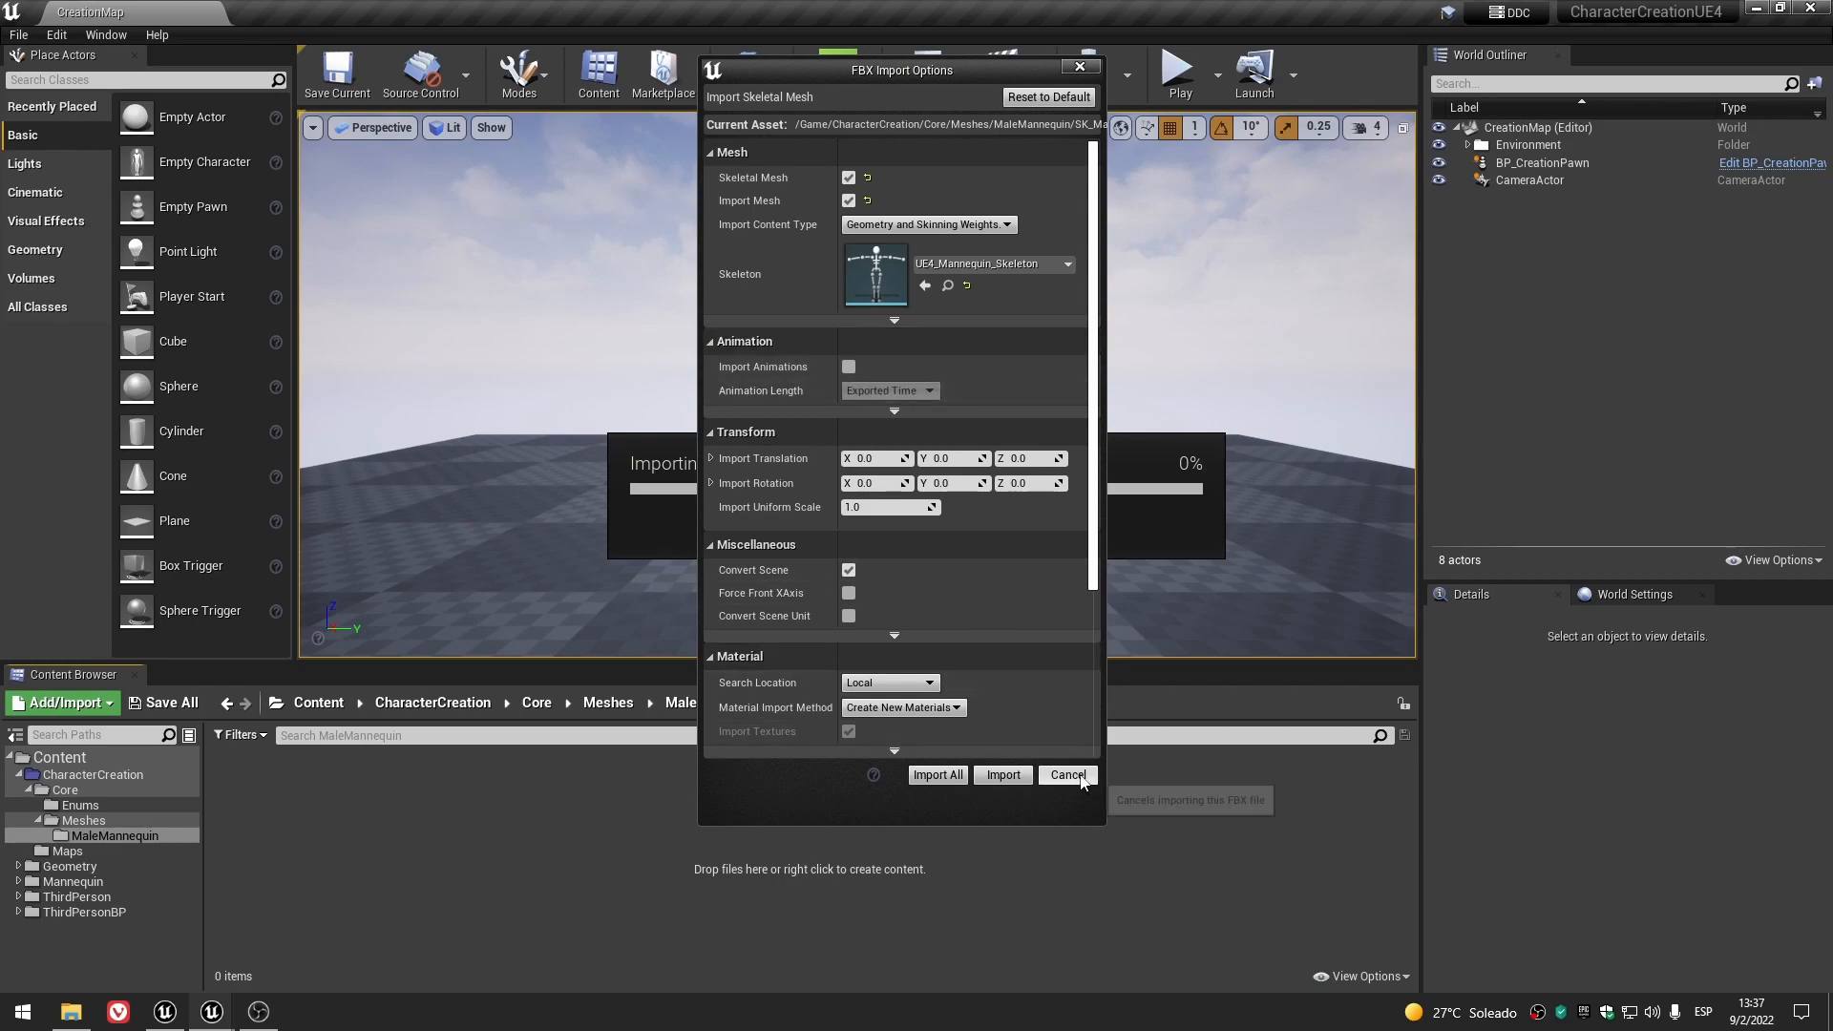
left_click(1003, 774)
left_click(916, 520)
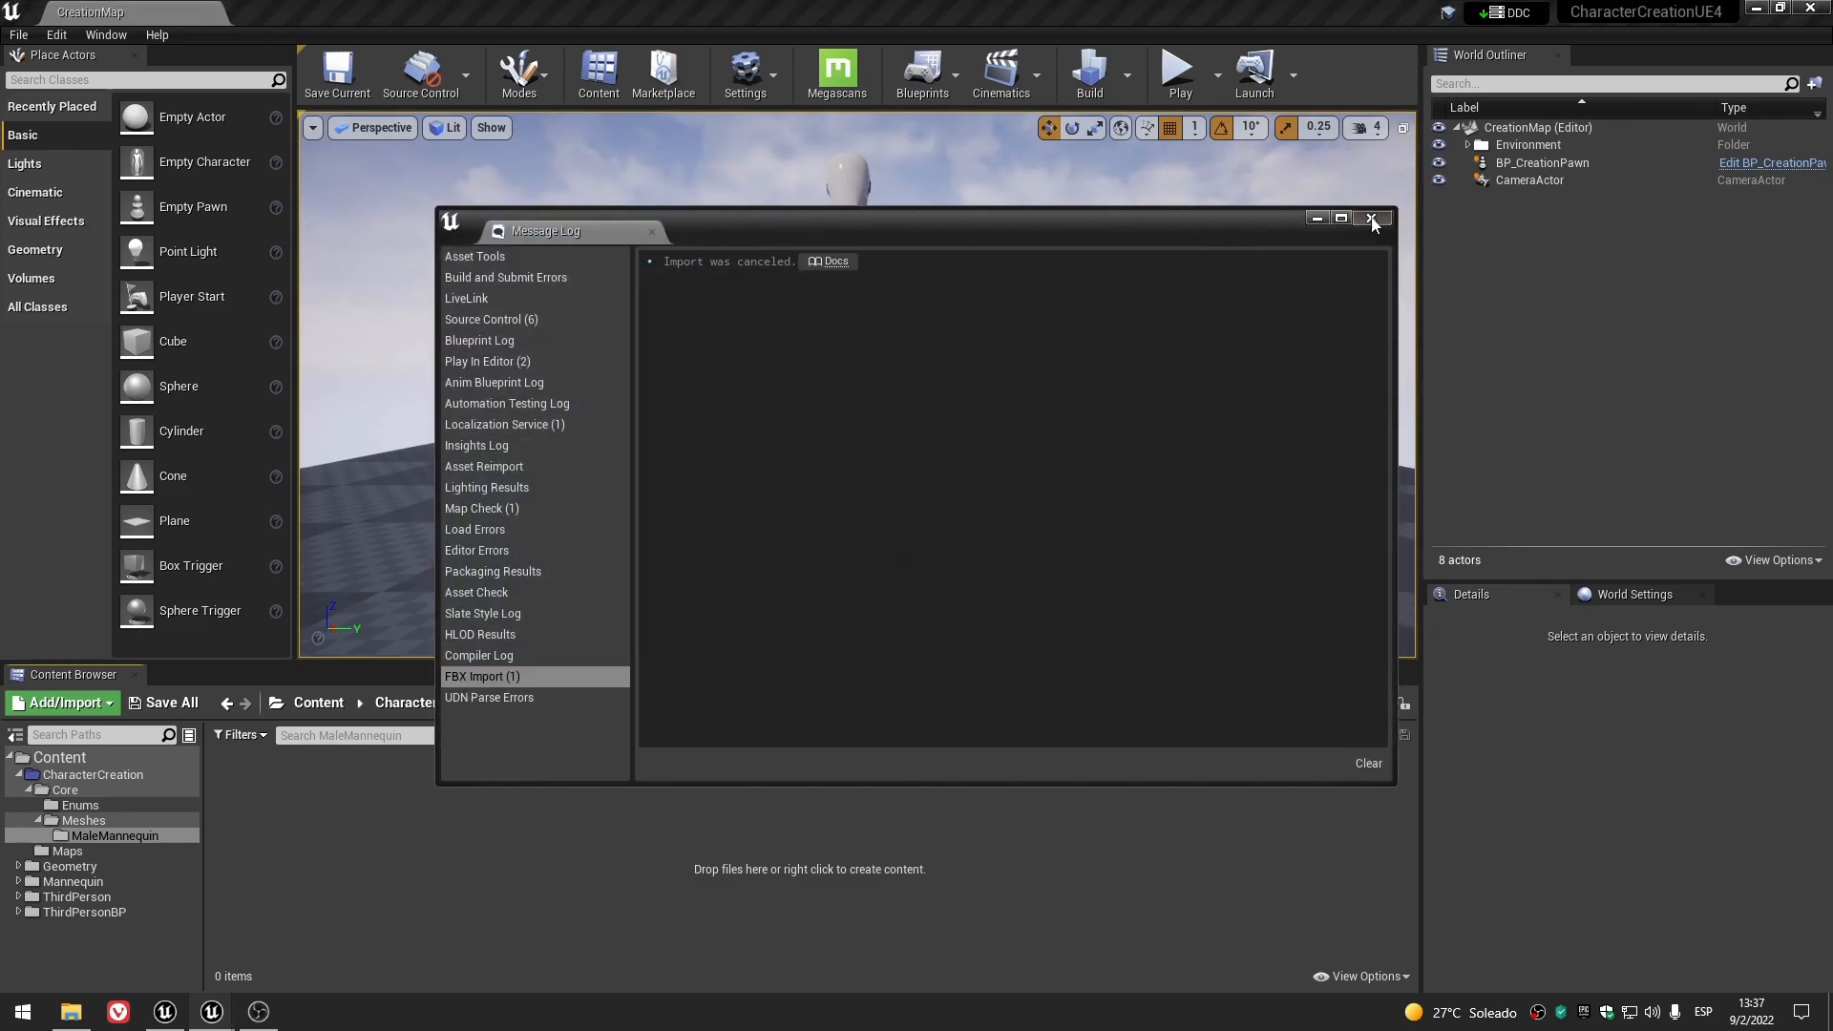
left_click(1371, 218)
- Import all six FBX files into Core/Meshes/MaleMannequin as skeletal meshes on UE4_Mannequin_Skeleton, and save all the new assets
left_click(70, 1012)
left_click_drag(1034, 473, 674, 811)
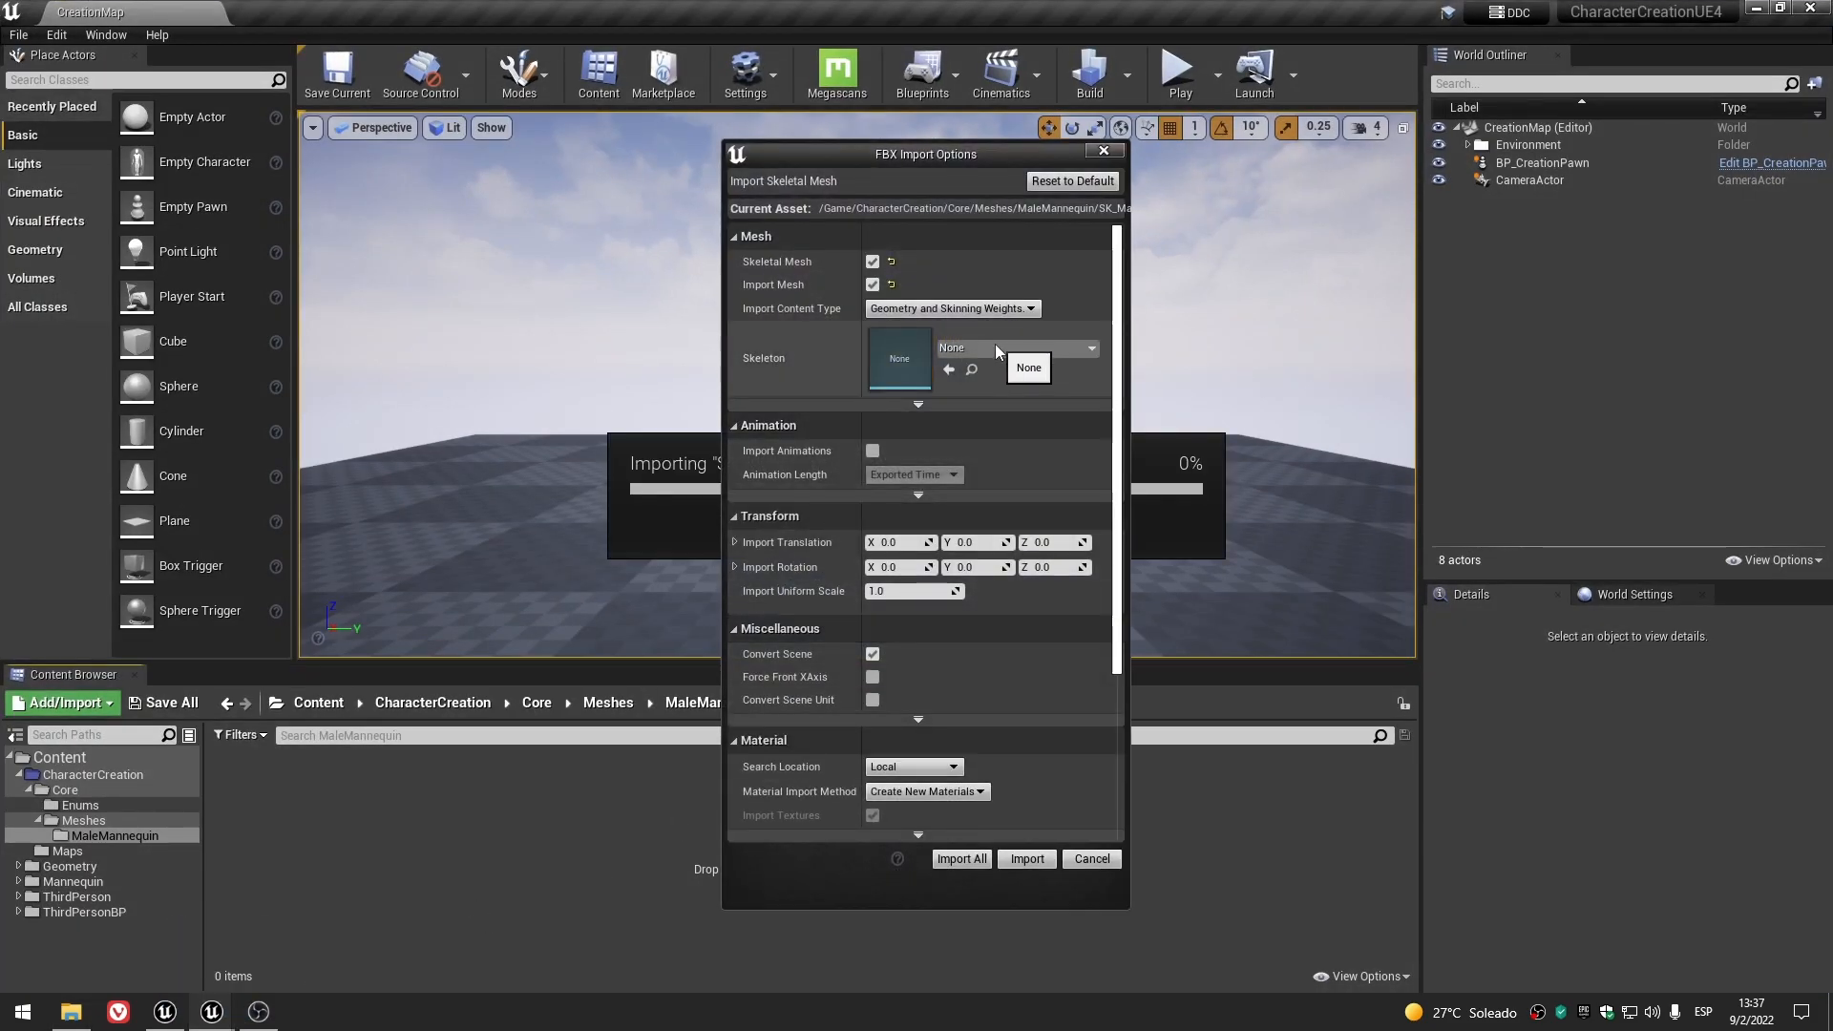
left_click(995, 348)
left_click(1017, 488)
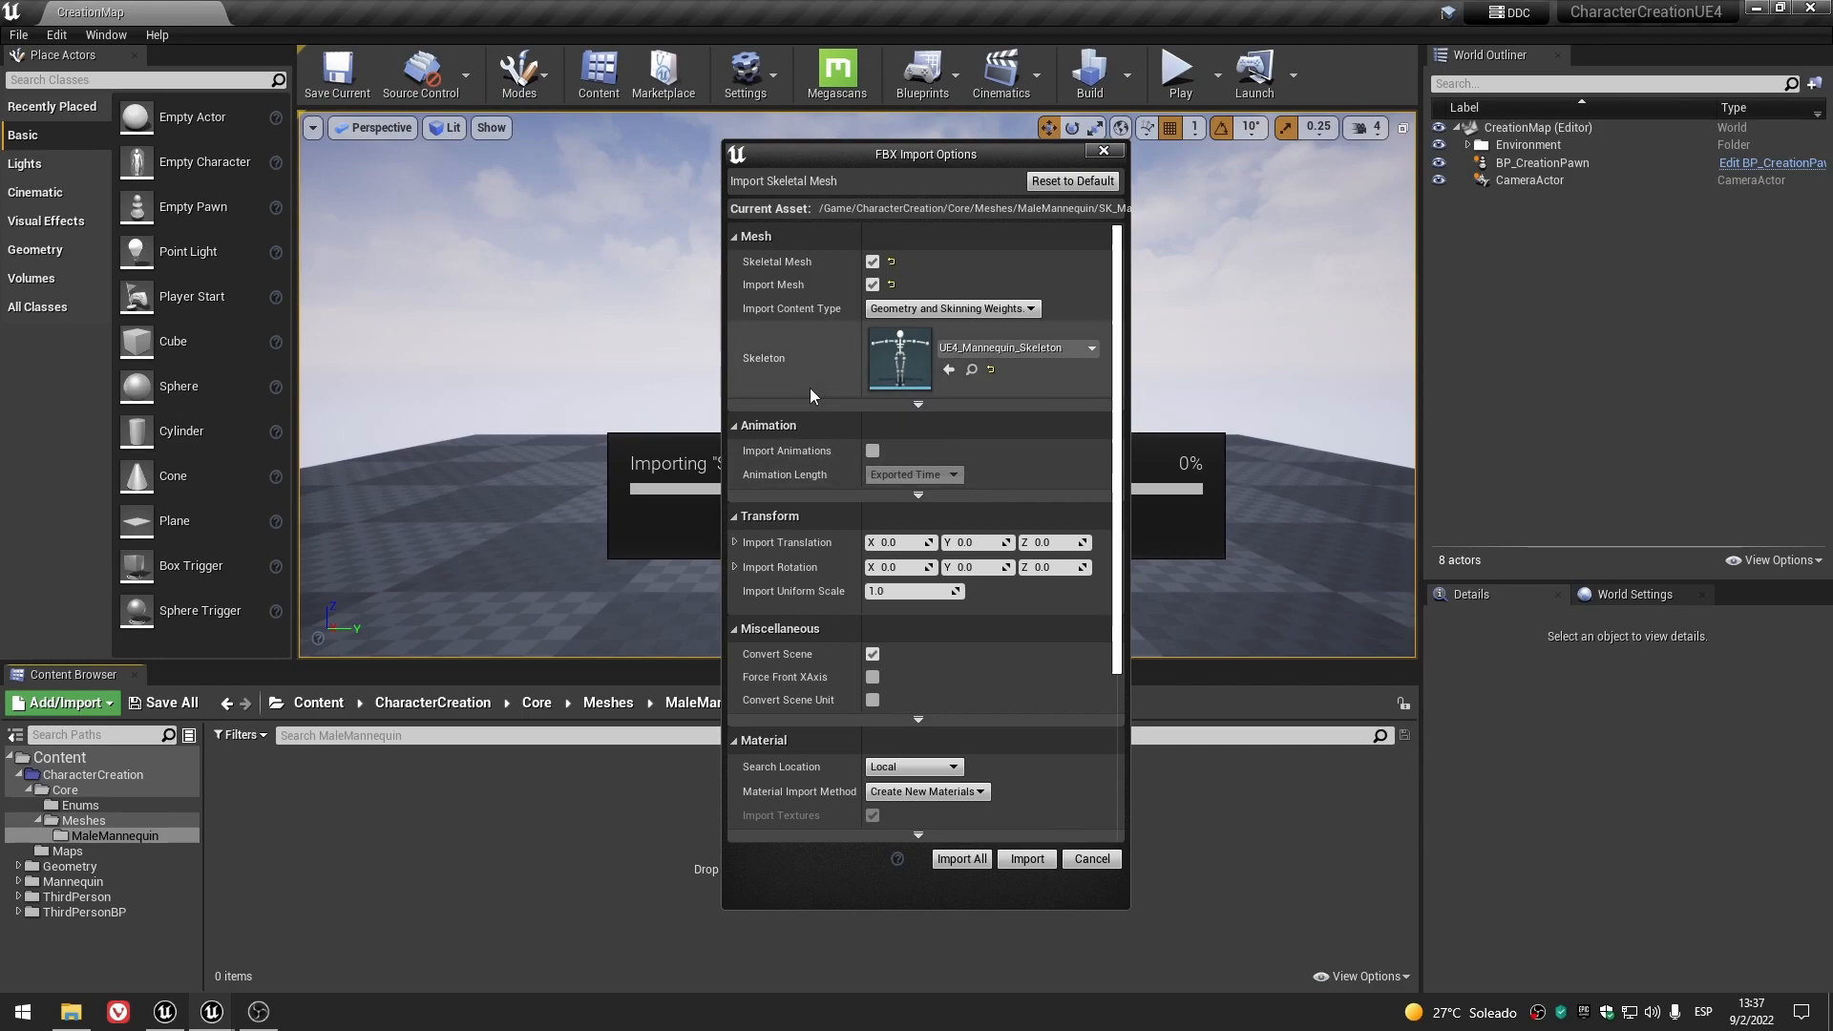
left_click(960, 860)
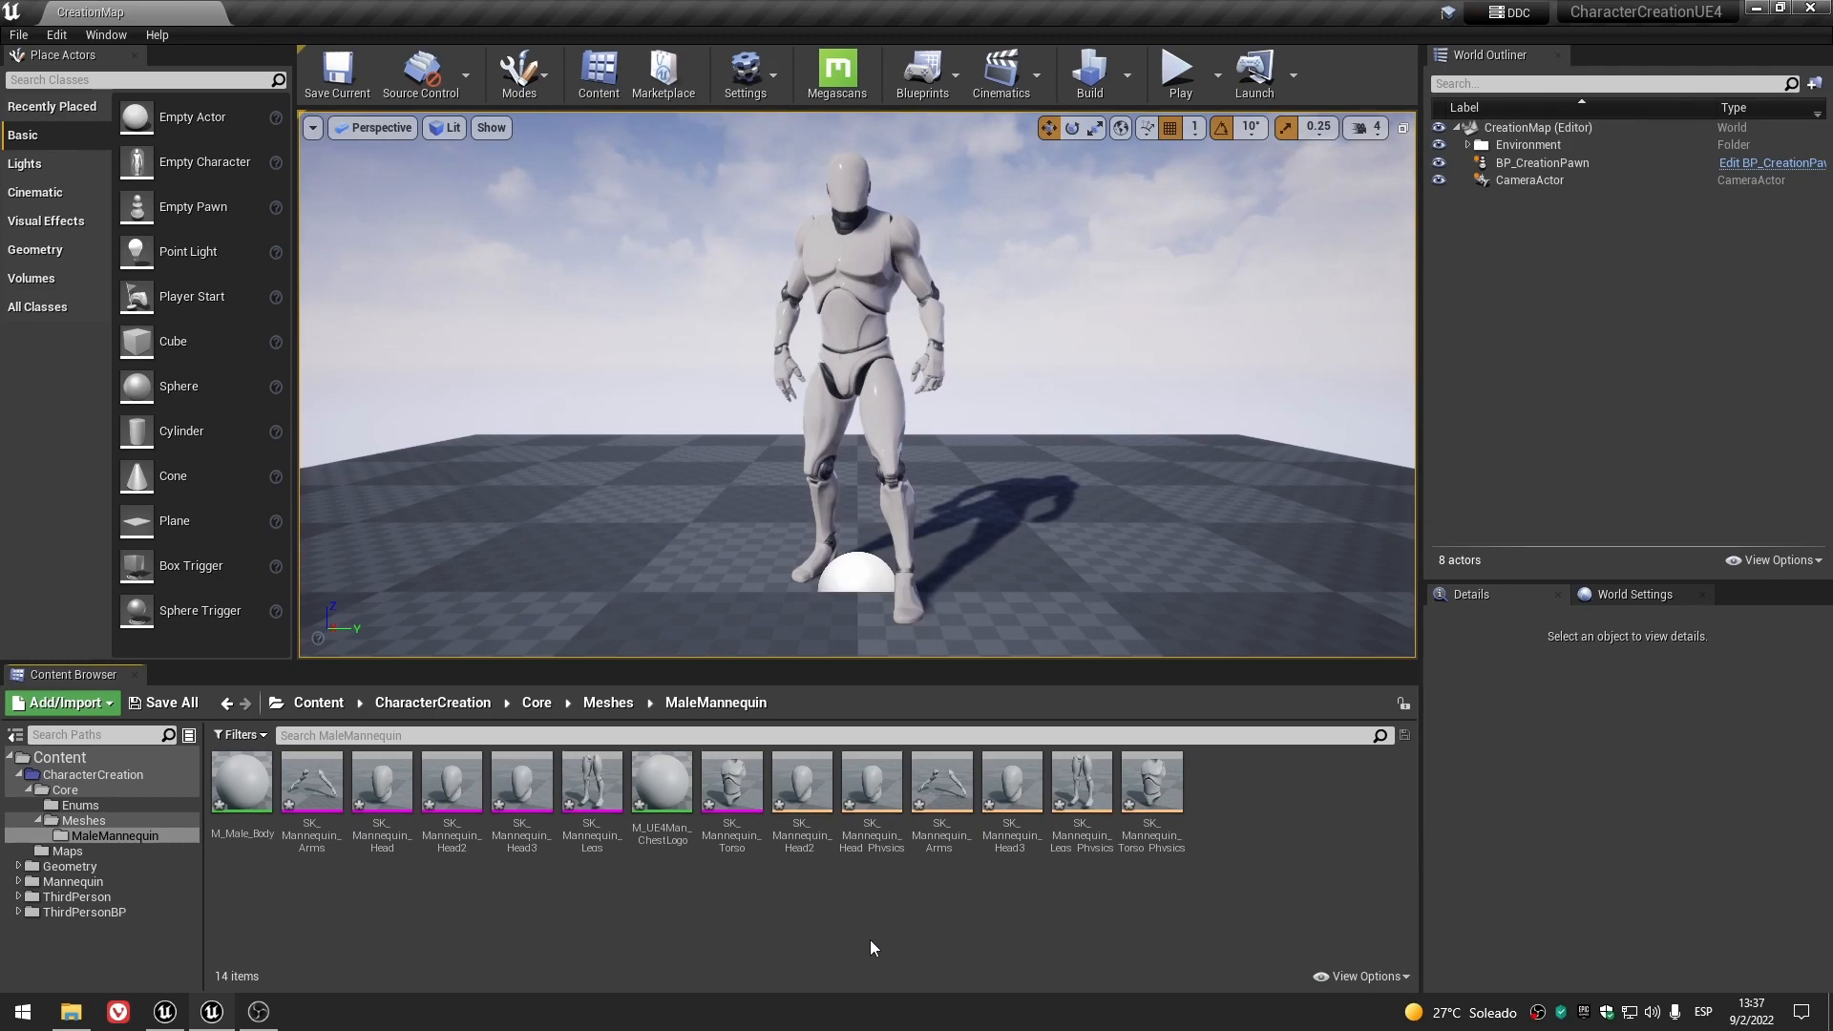
left_click(169, 704)
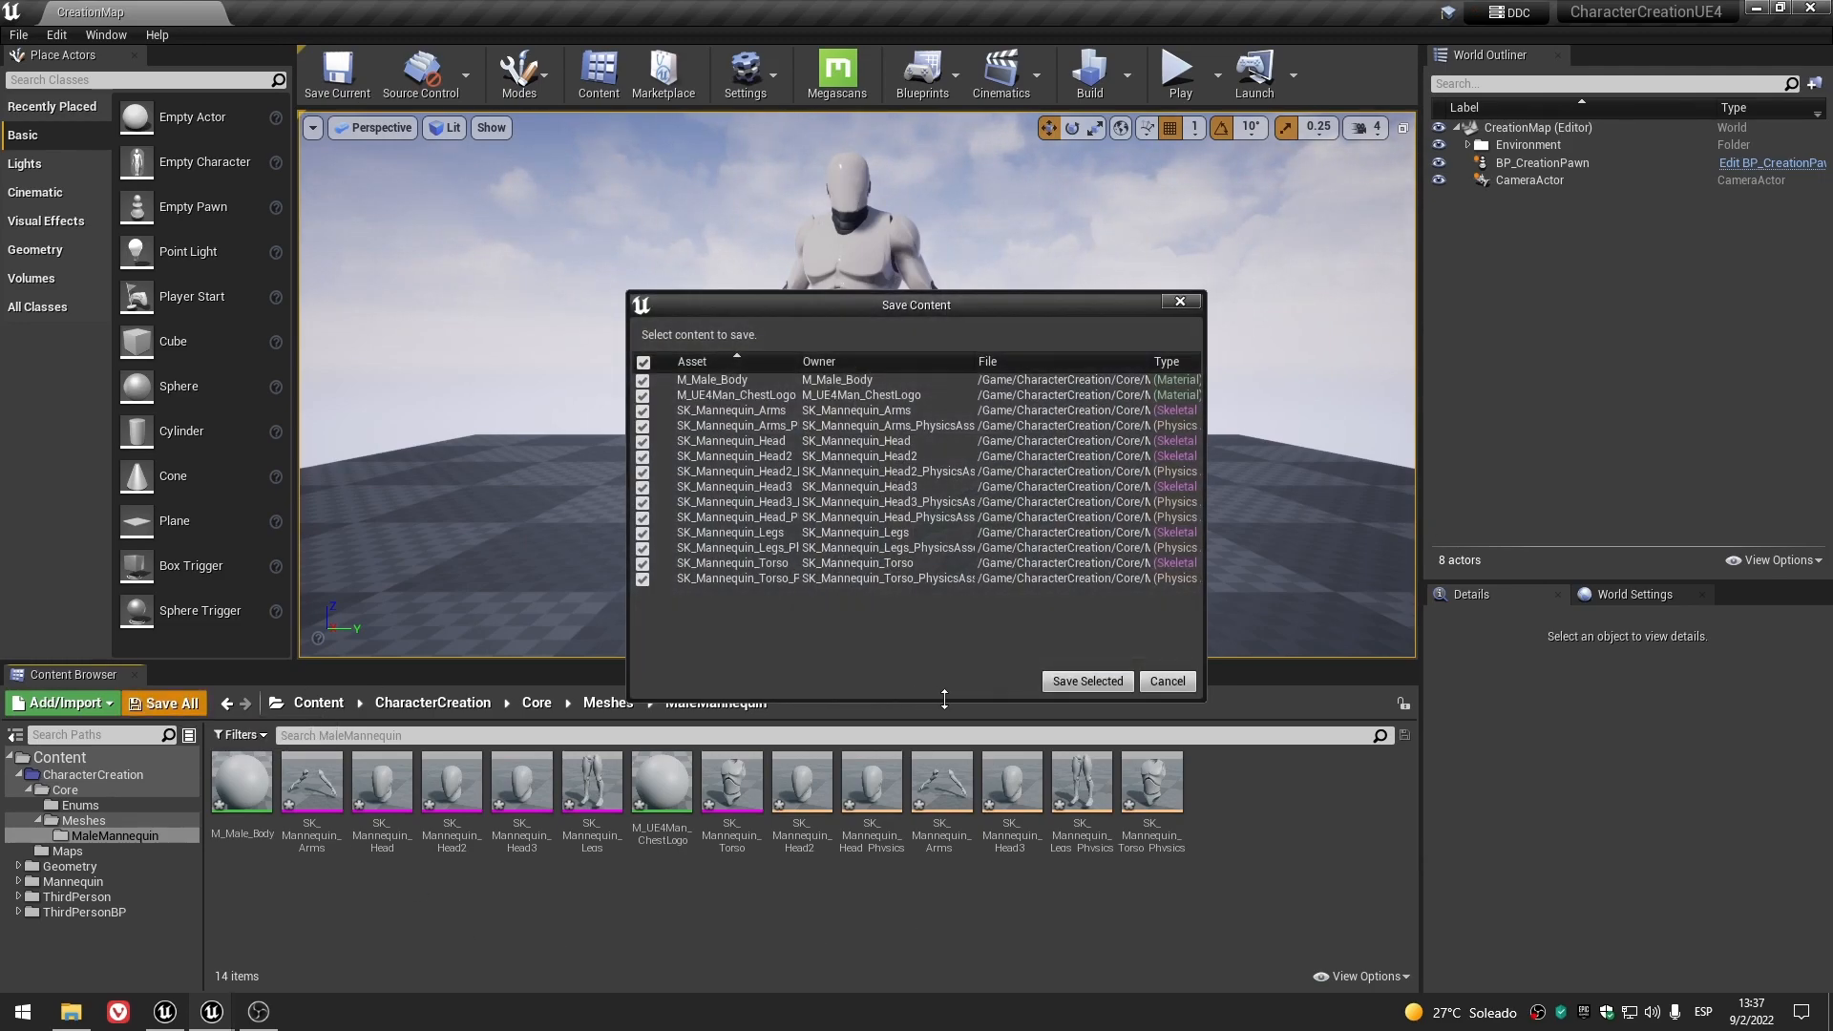
left_click(1075, 683)
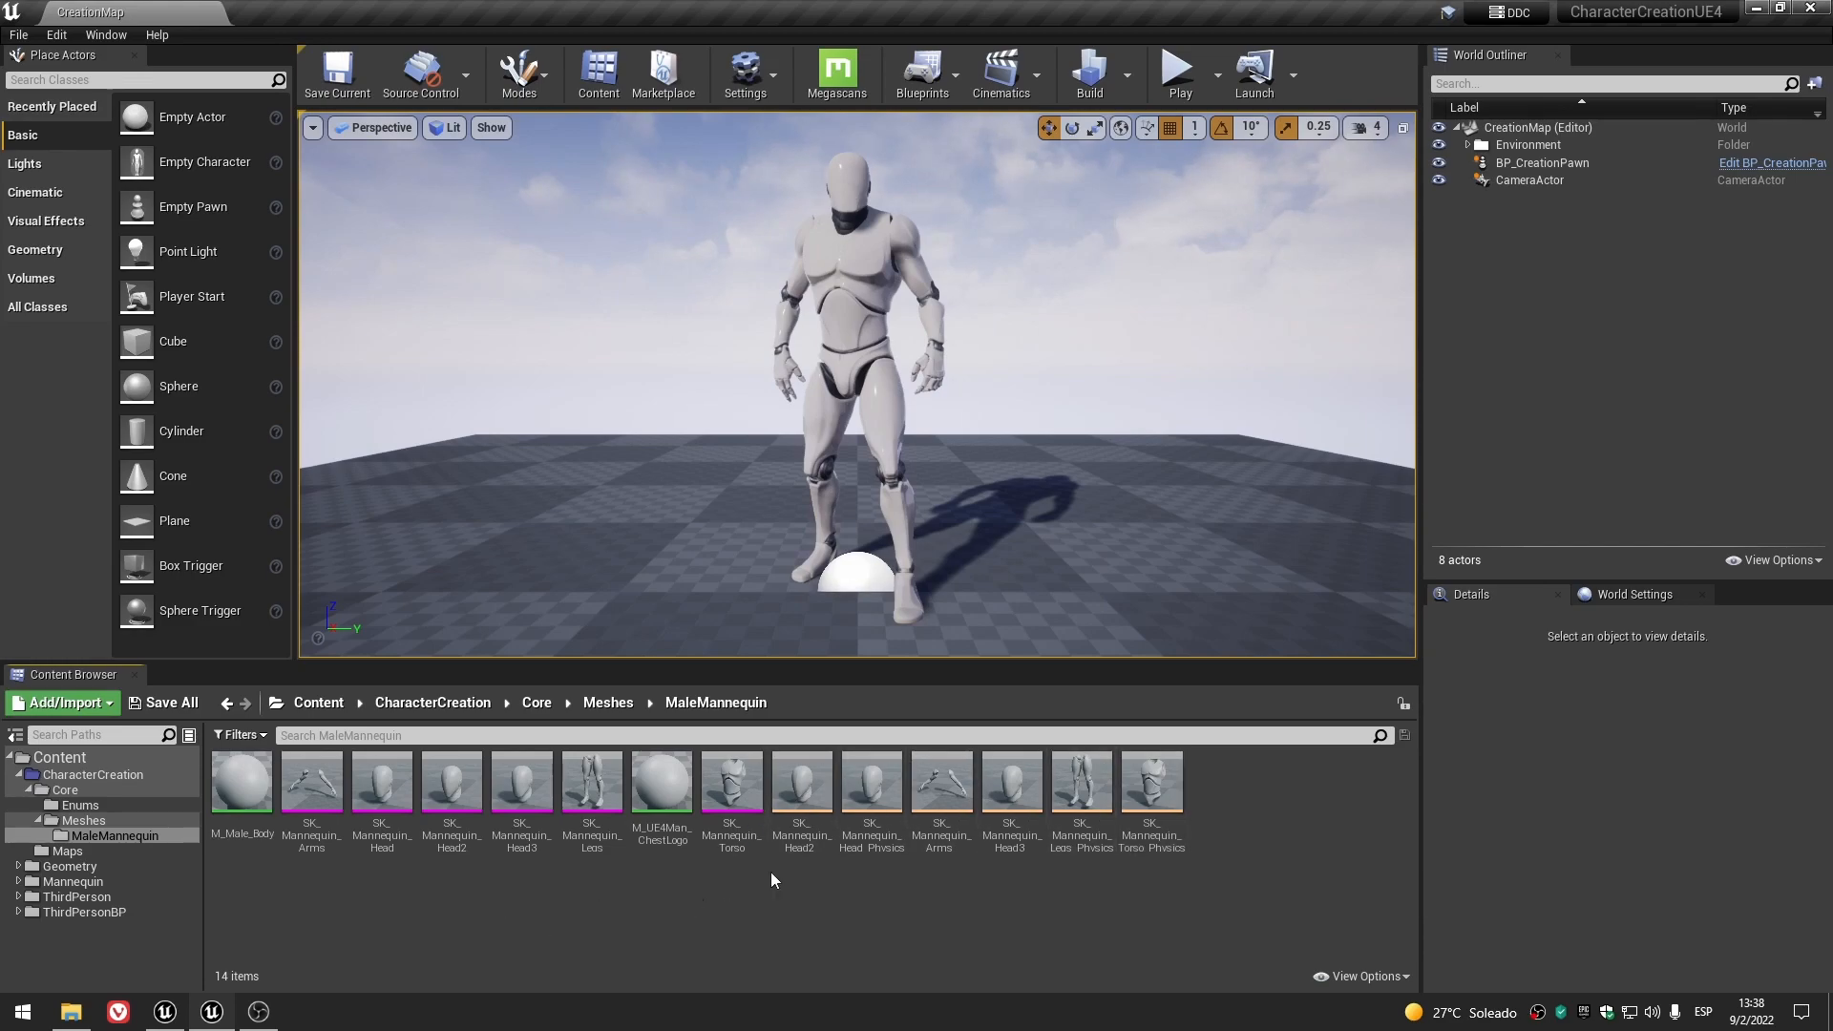
- Examine the physics bodies of the imported torso's physics asset and close its editor
double_click(1167, 799)
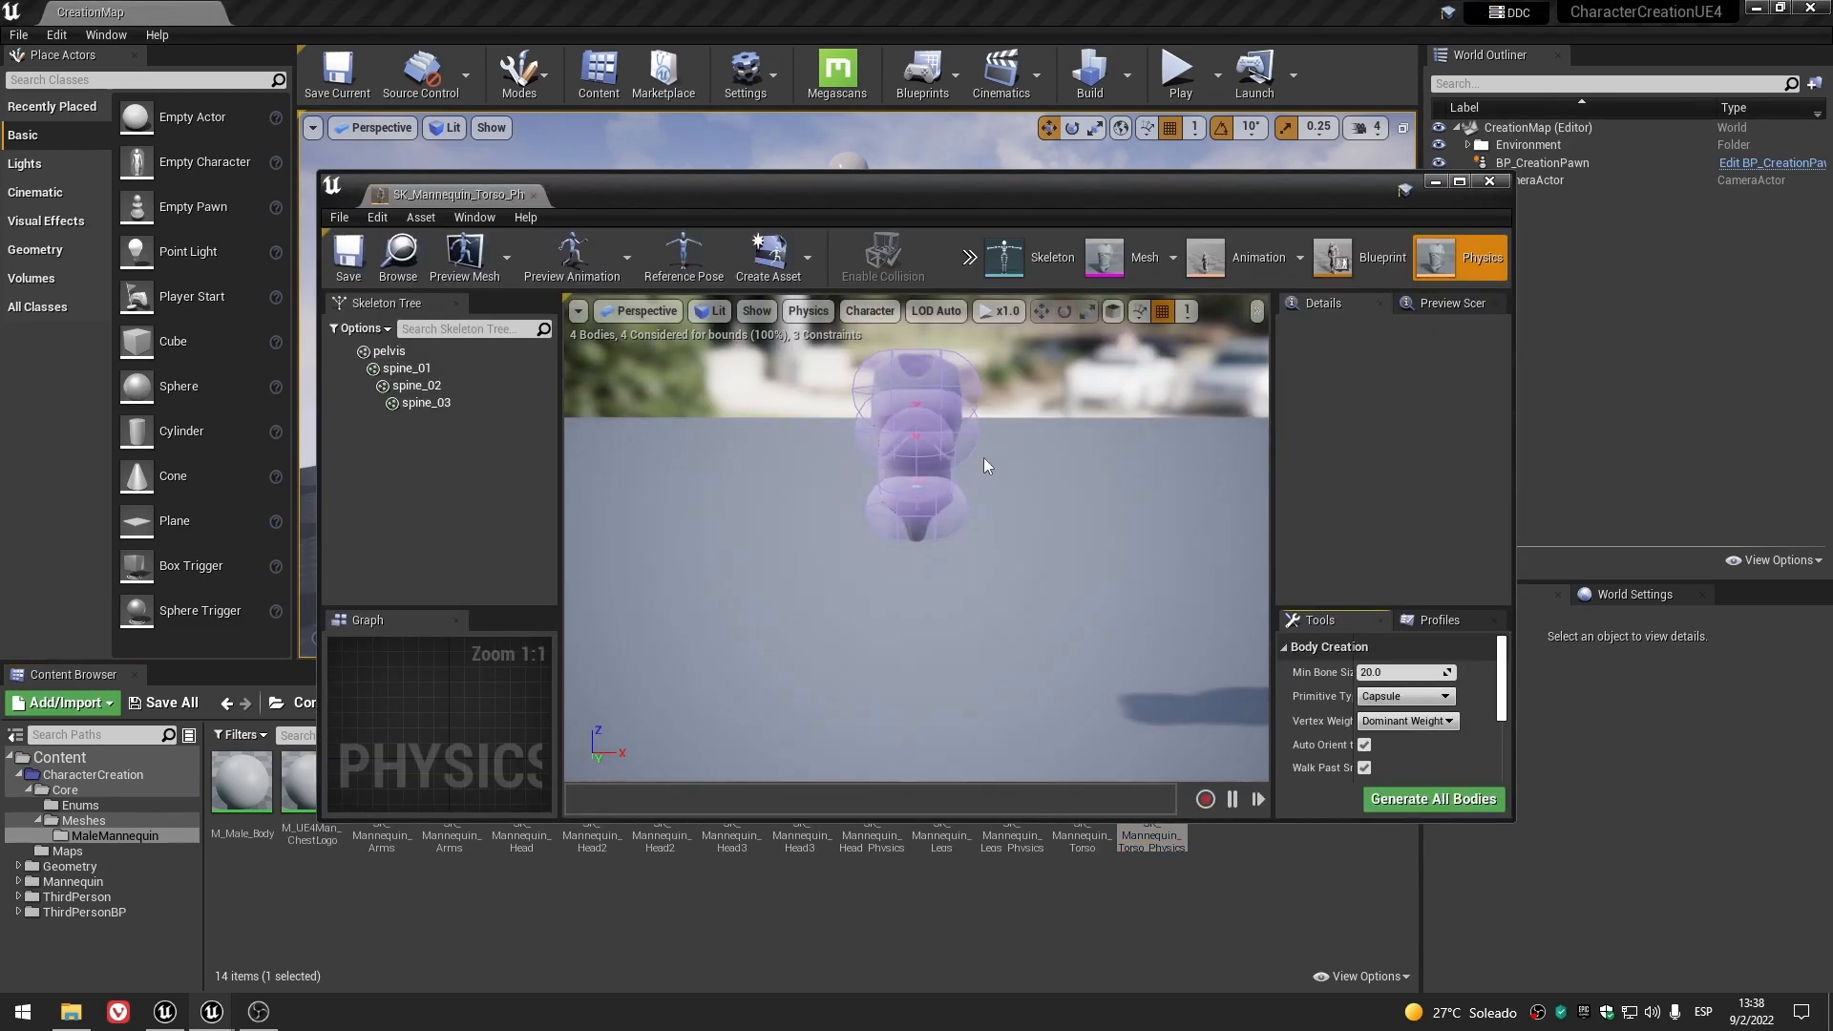
middle_click_drag(983, 459, 1019, 441)
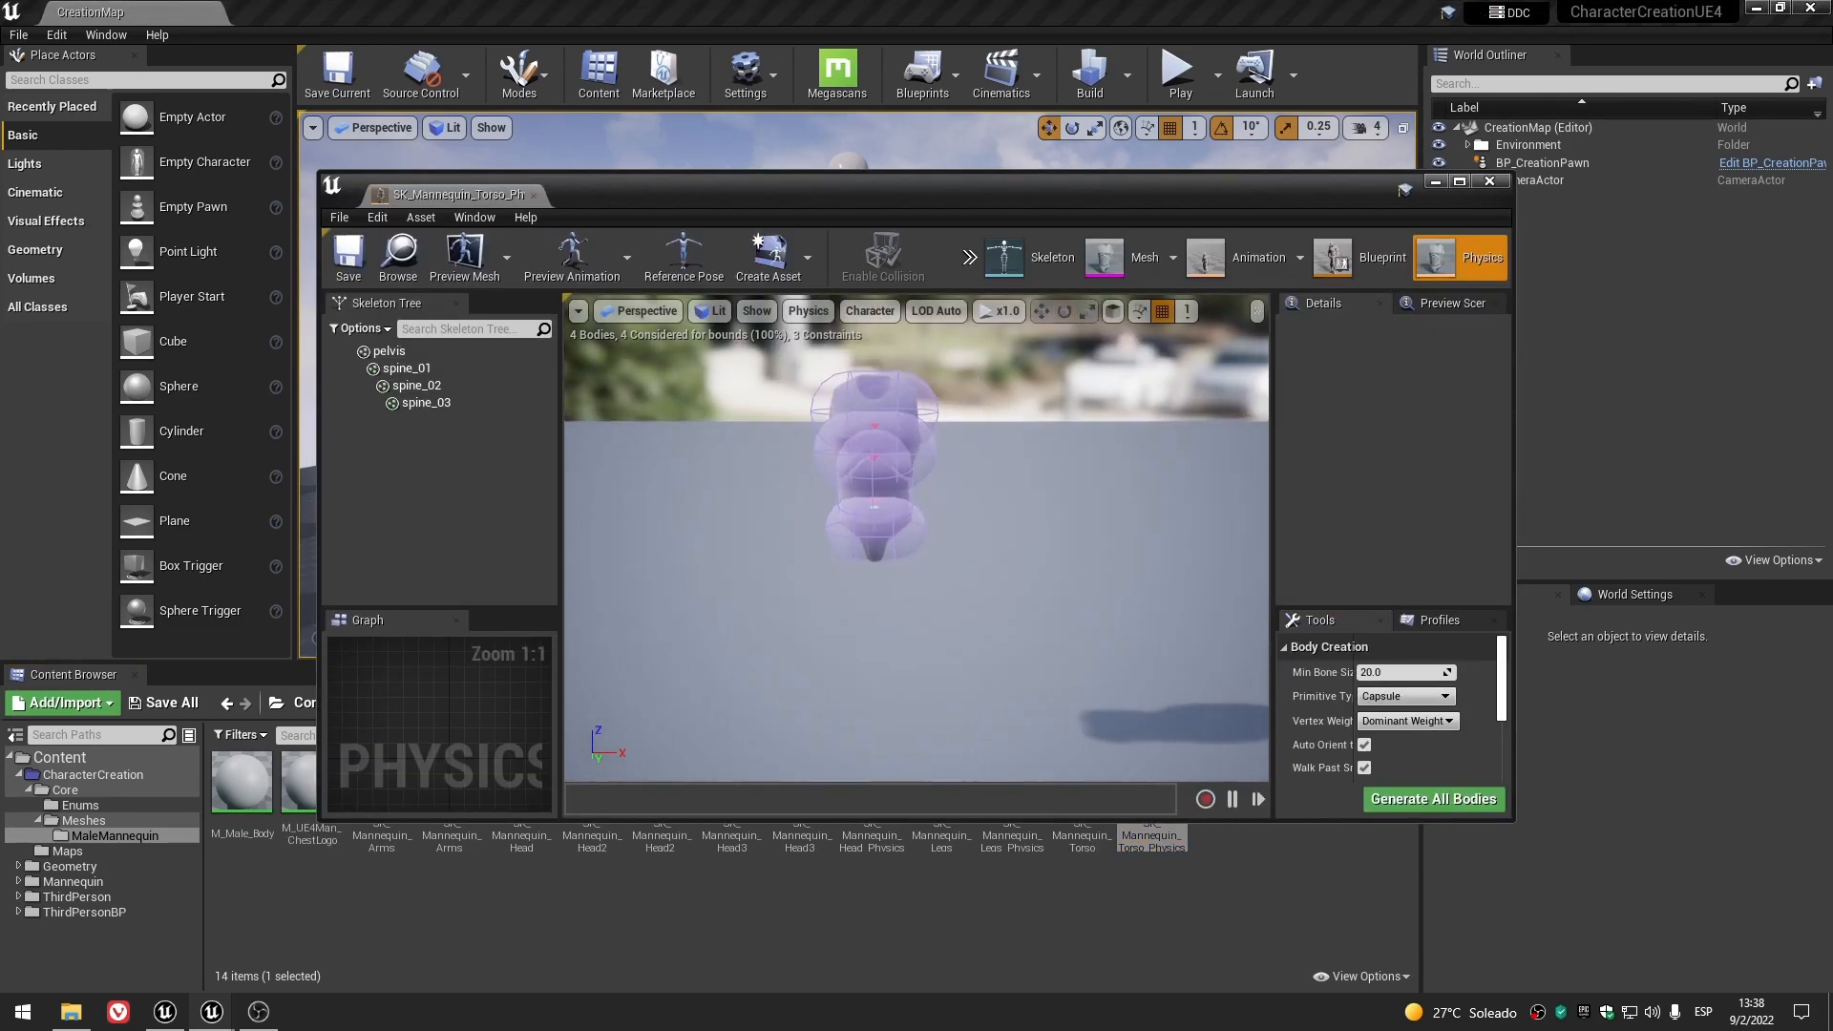
scroll(983, 456, "up", 3)
right_click_drag(983, 456, 873, 437)
middle_click_drag(983, 456, 1103, 483)
left_click(1489, 181)
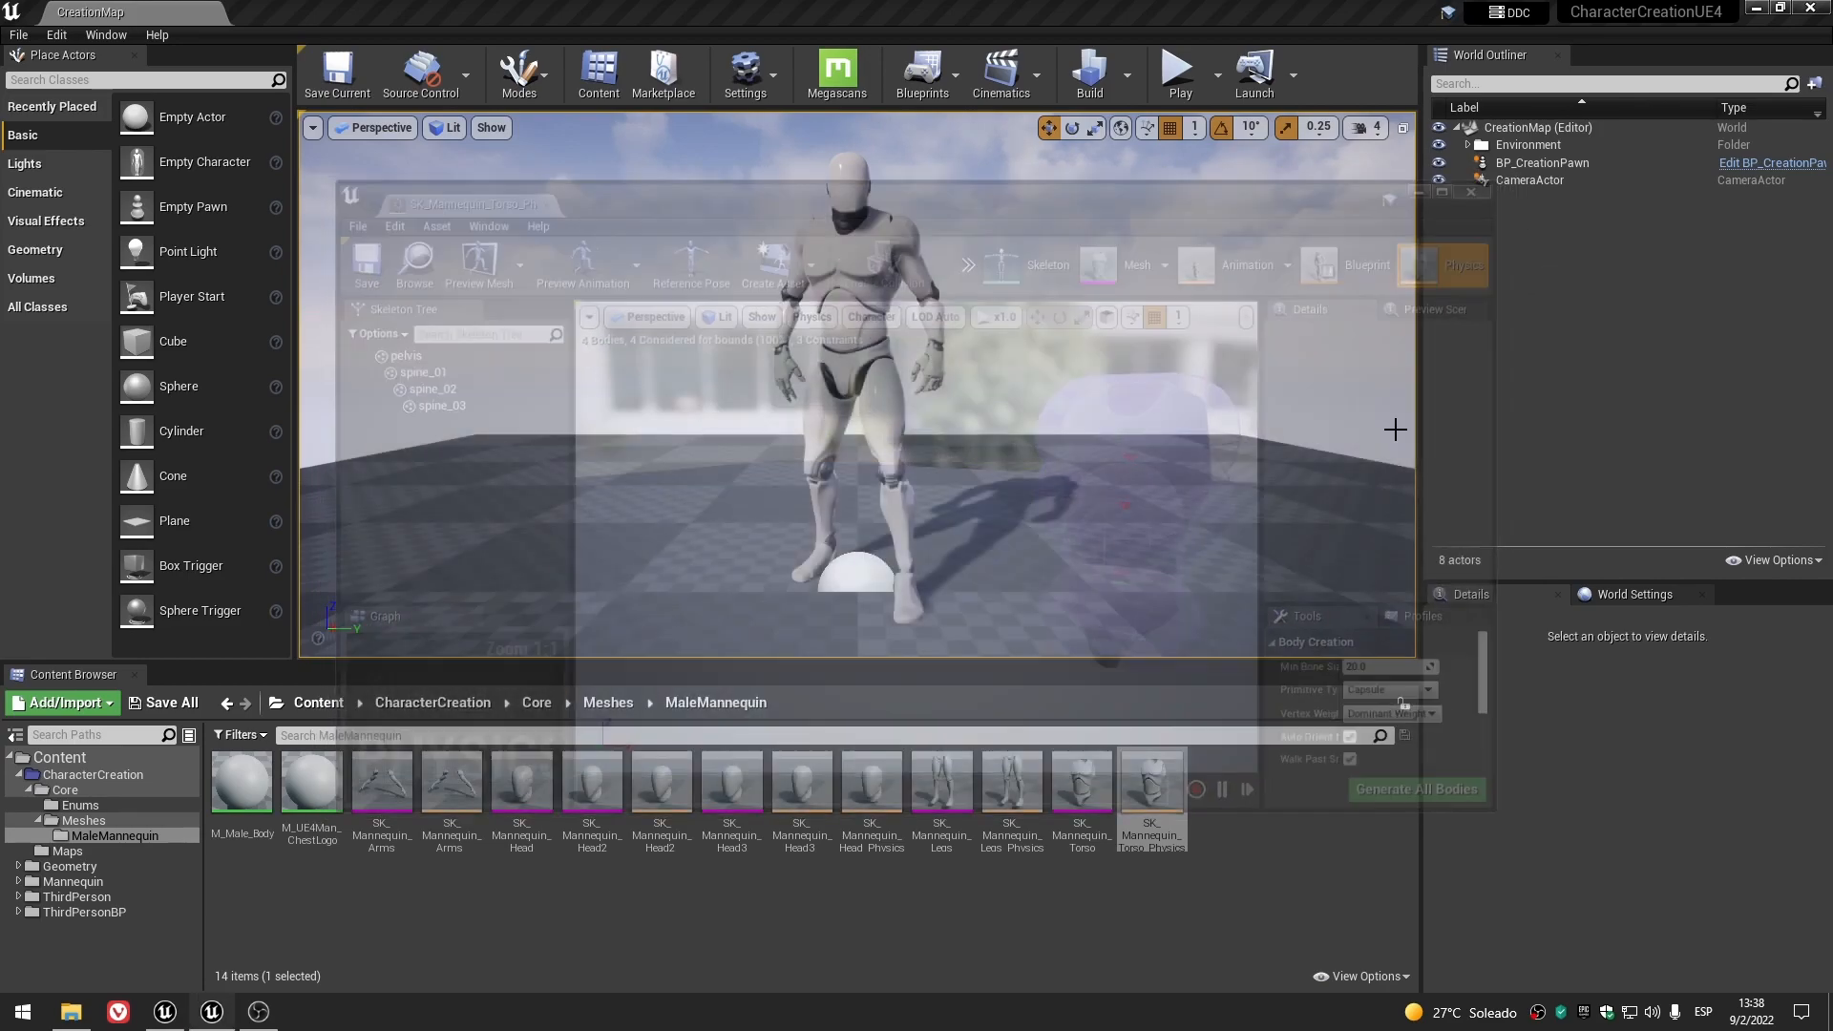
left_click(577, 930)
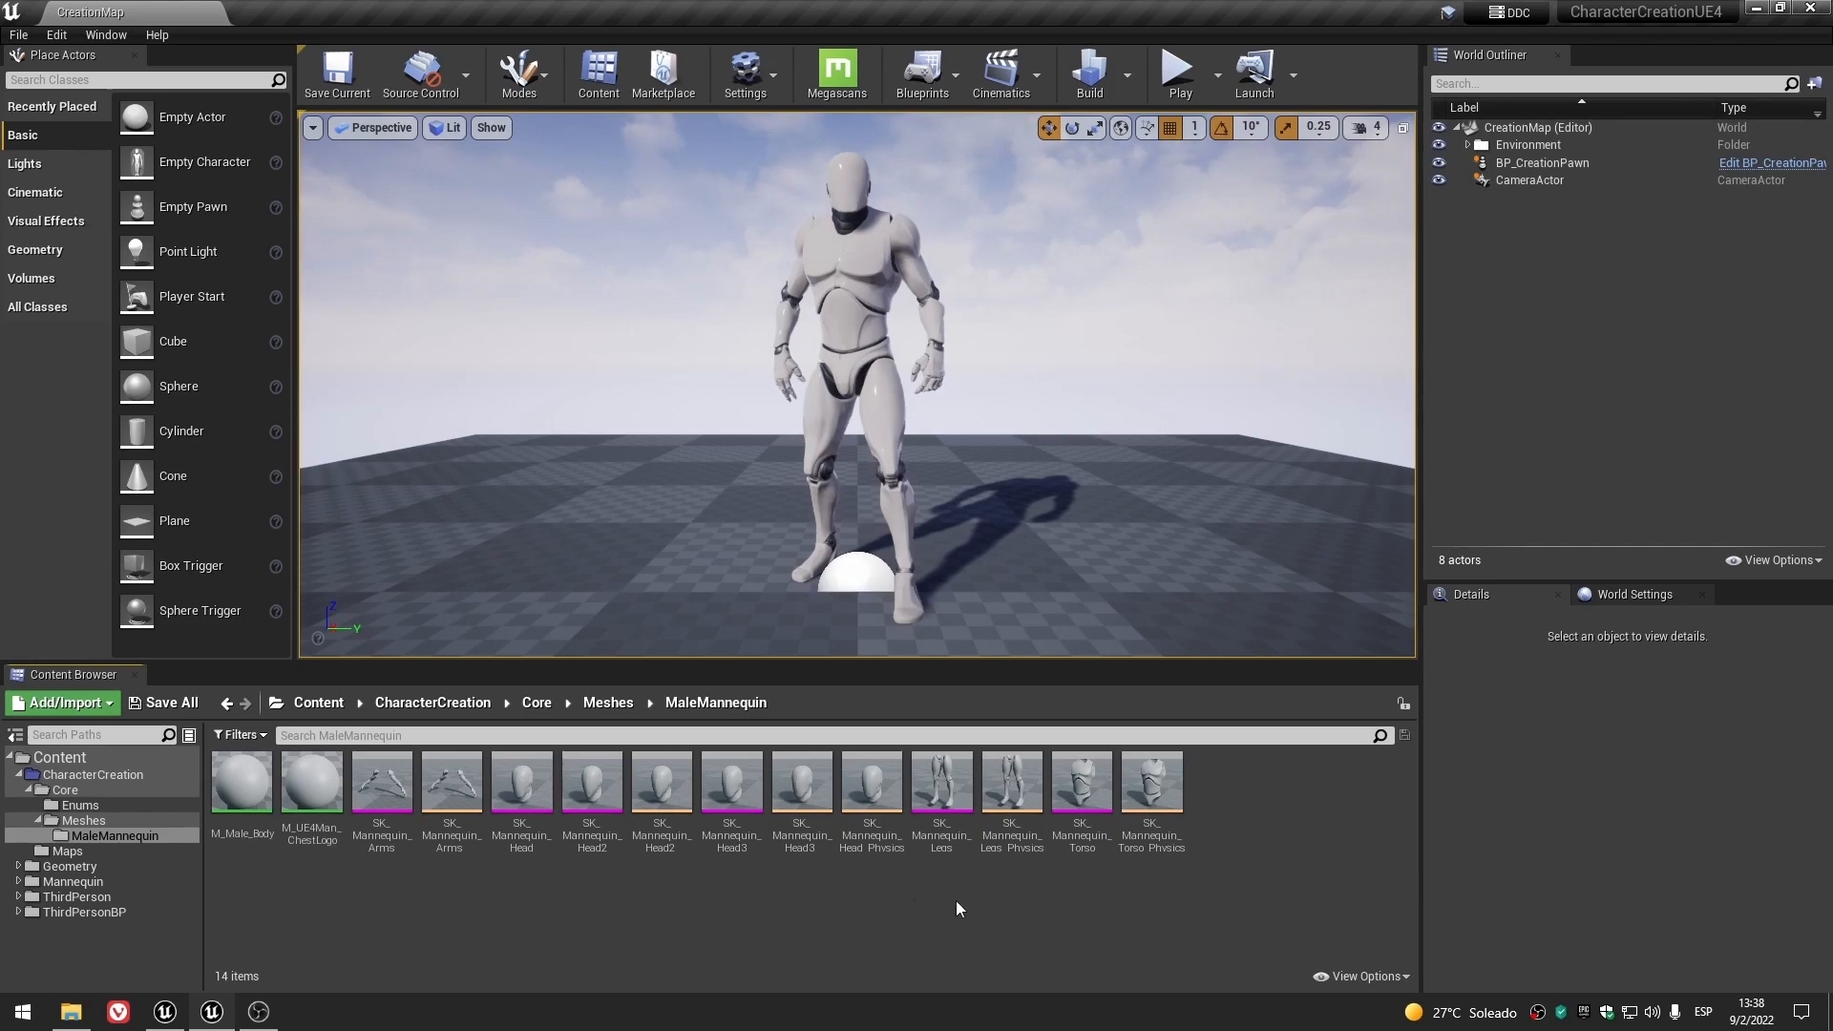
- Inspect the SK_Mannequin_Torso skeletal mesh and its material slots in a docked editor, and close it
double_click(1082, 781)
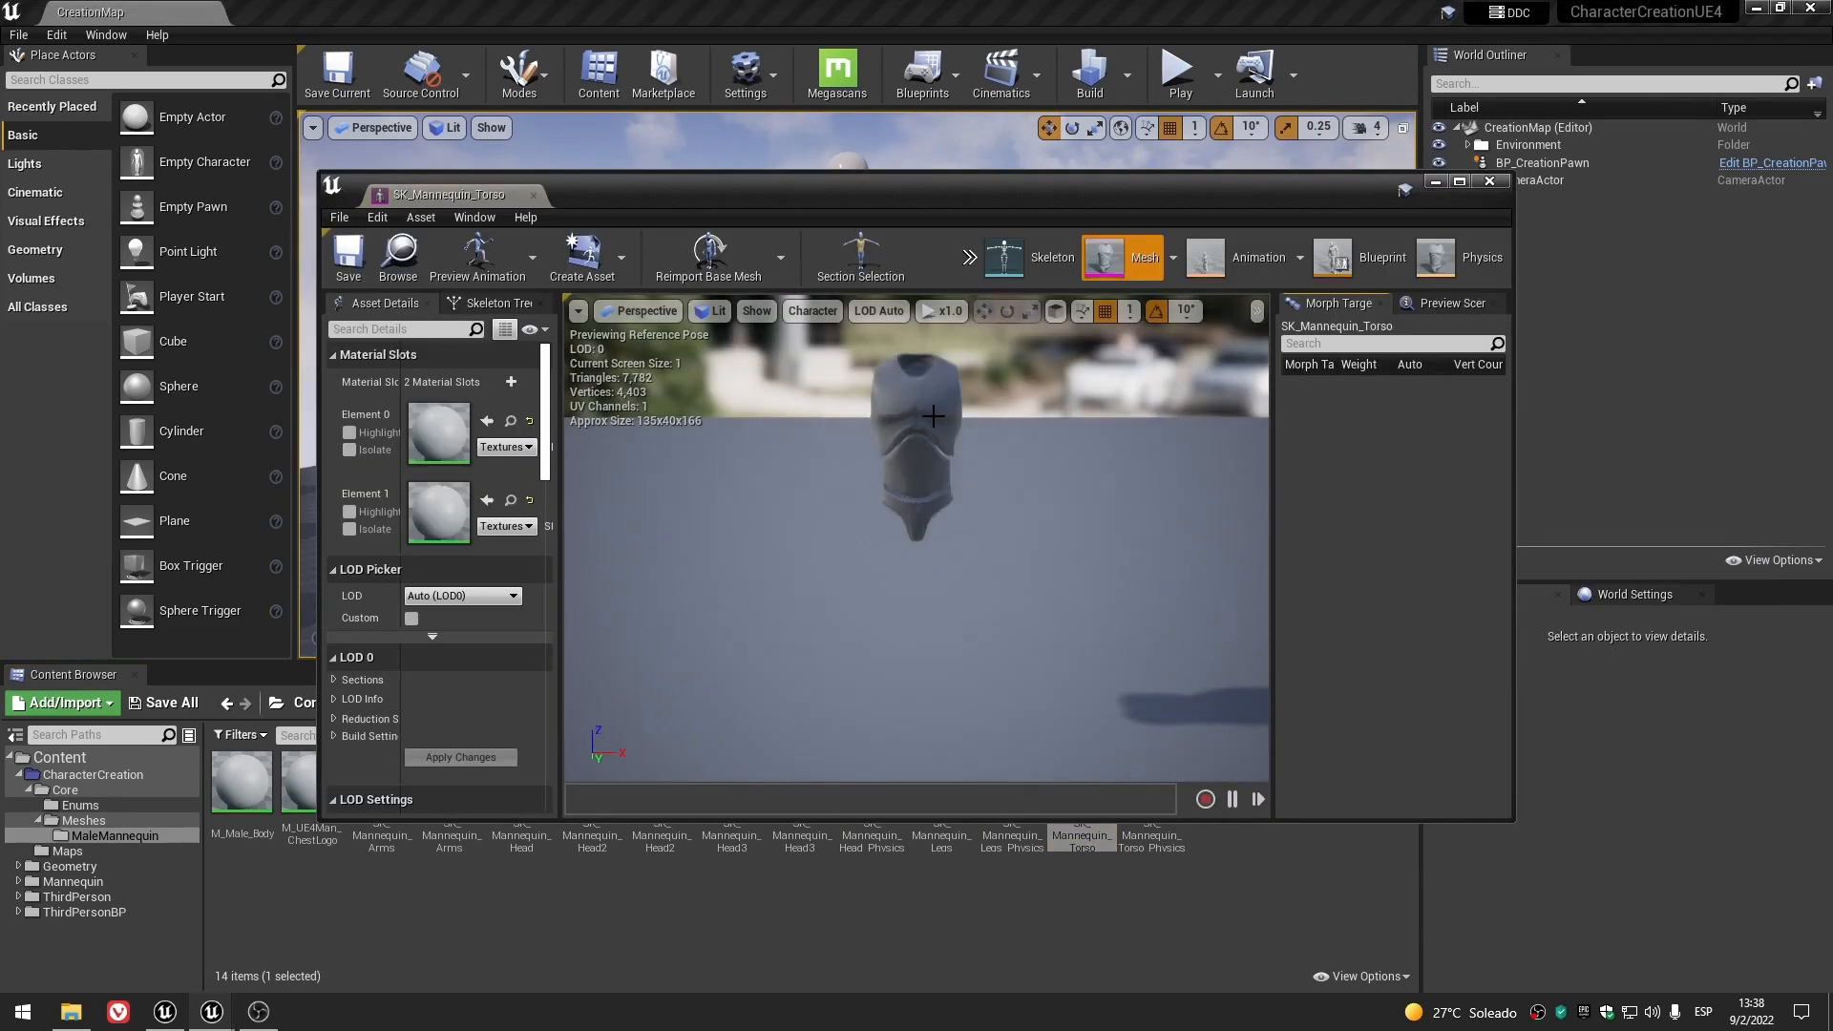
scroll(918, 418, "up", 4)
scroll(918, 401, "down", 2)
mouse_move(919, 399)
middle_mouse_down()
mouse_move(918, 477)
mouse_move(918, 399)
middle_mouse_up()
left_click_drag(456, 195, 381, 13)
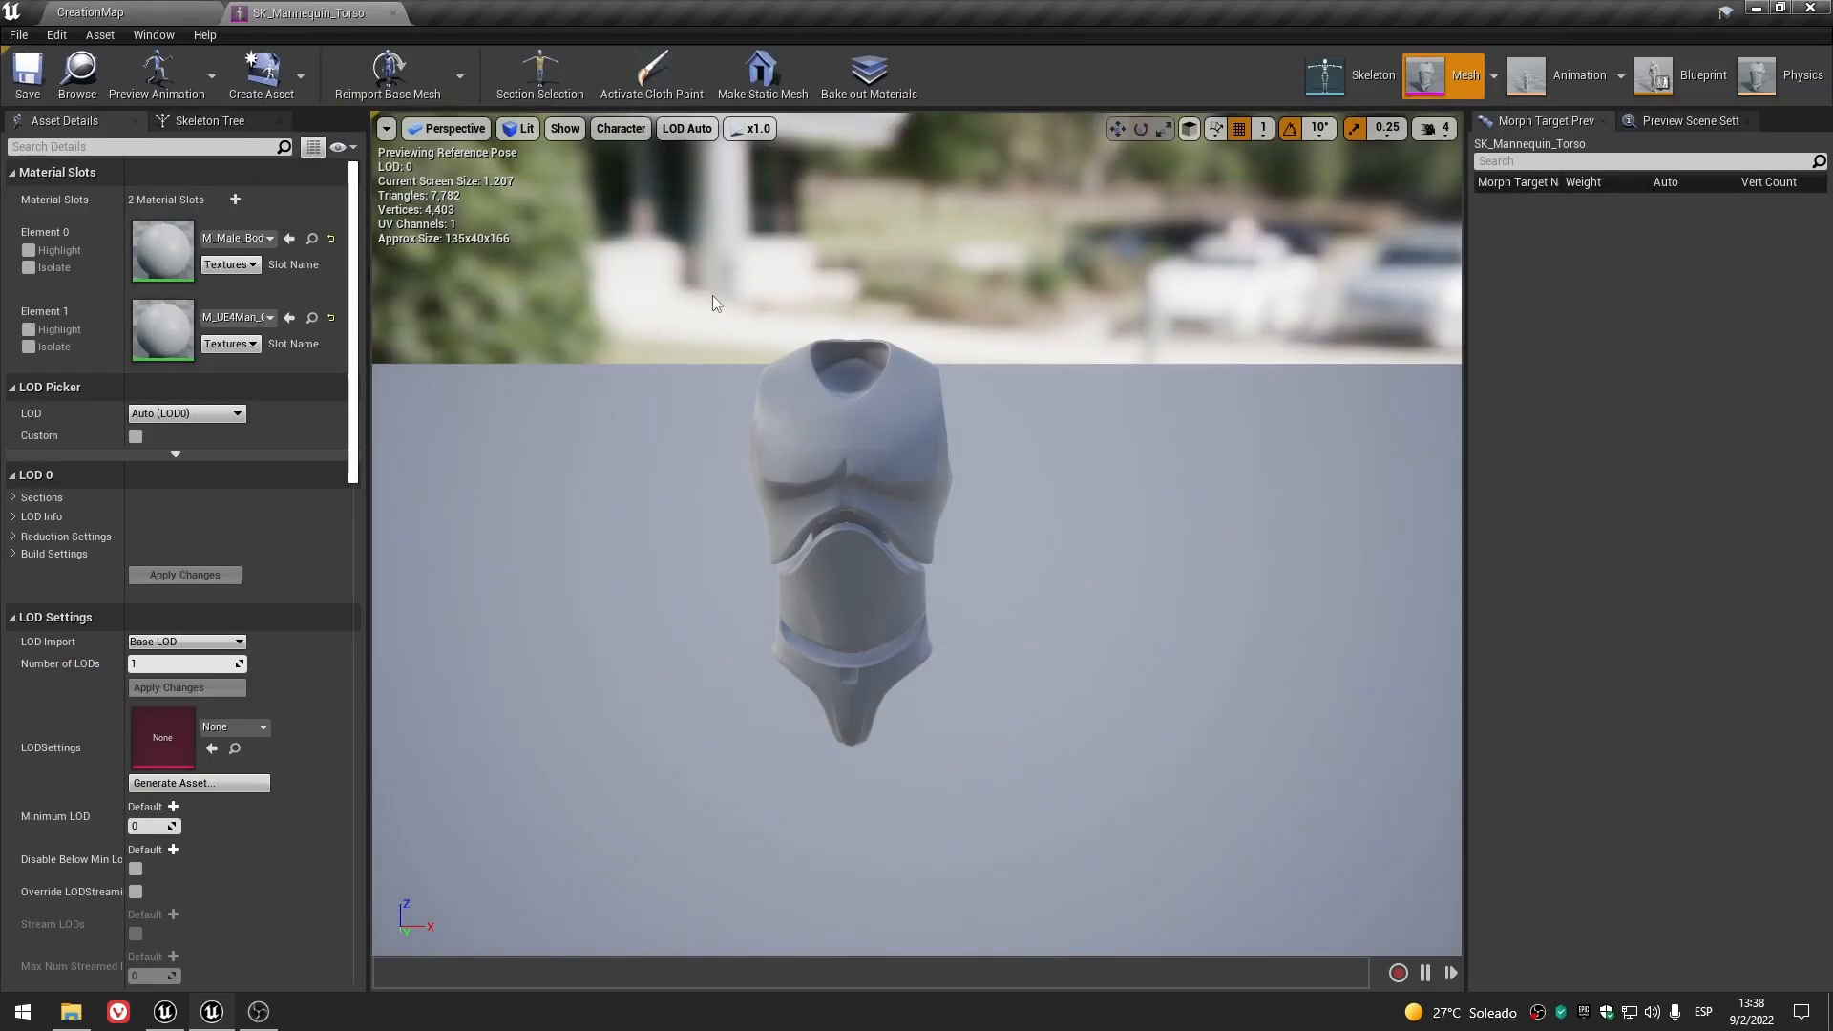
right_click_drag(896, 458, 1012, 458)
mouse_move(896, 458)
middle_mouse_down()
mouse_move(1145, 468)
mouse_move(878, 460)
middle_mouse_up()
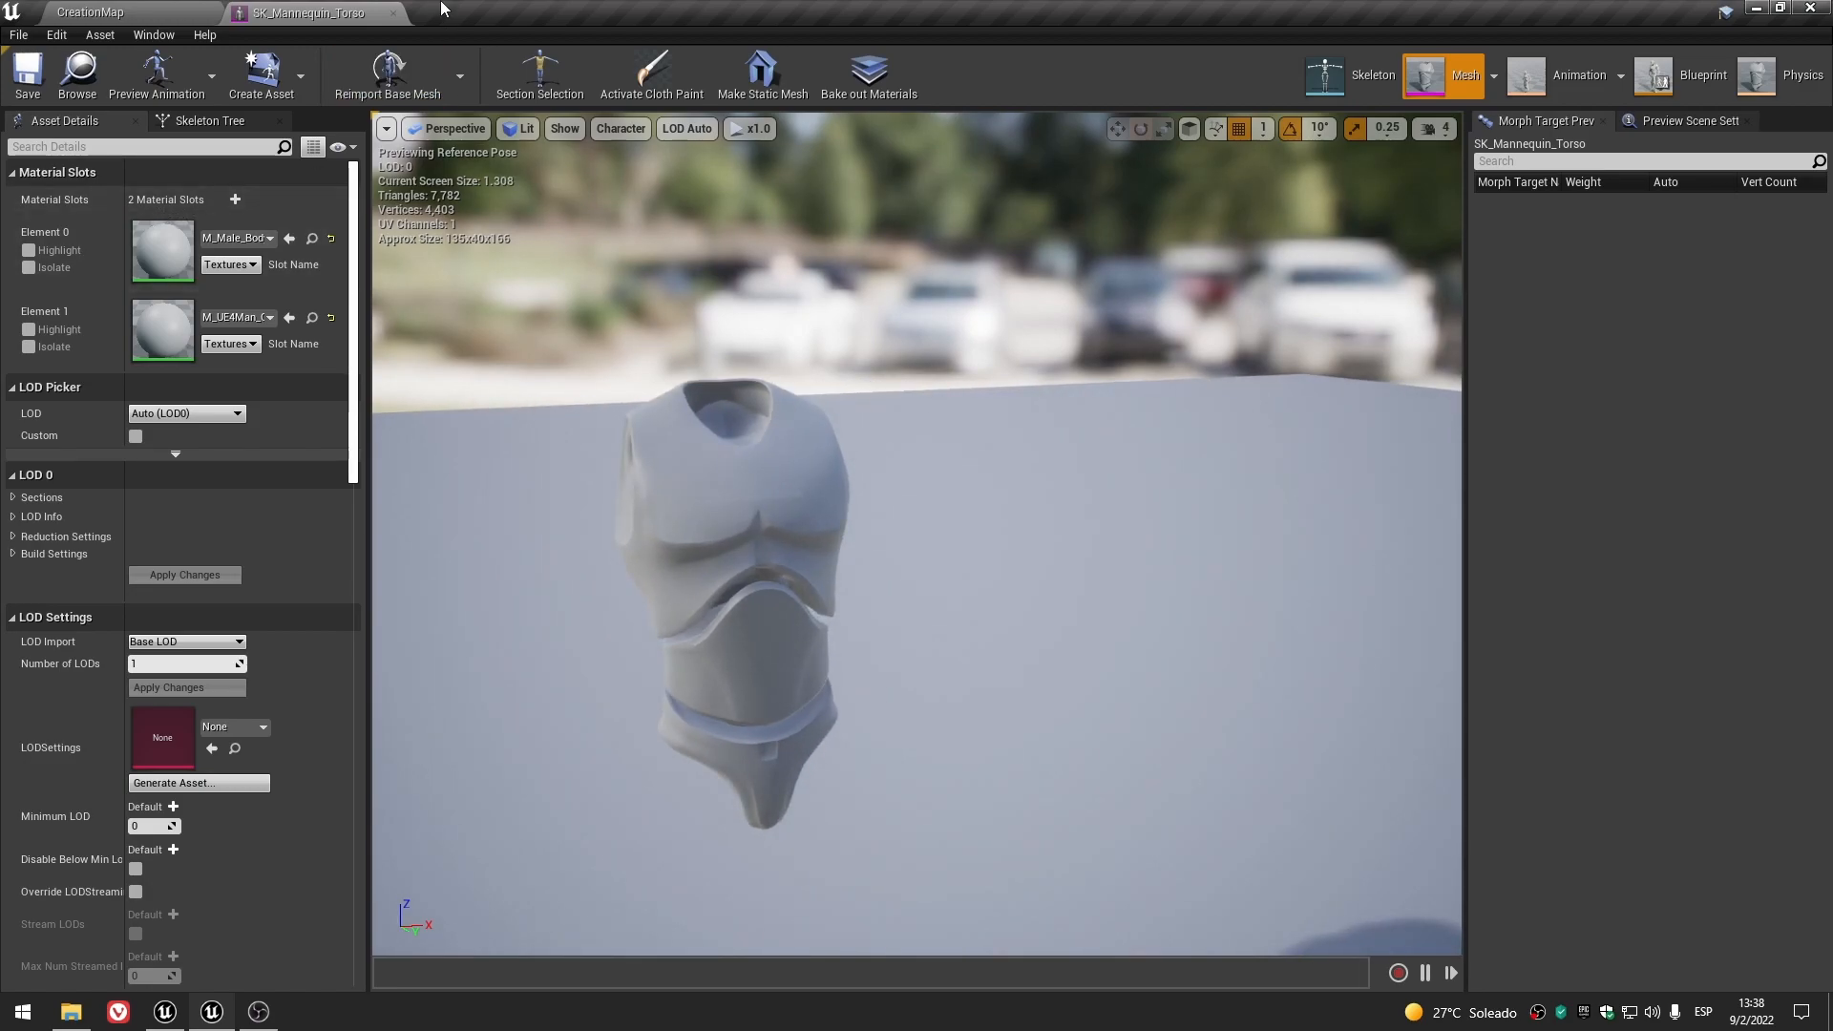
left_click(393, 13)
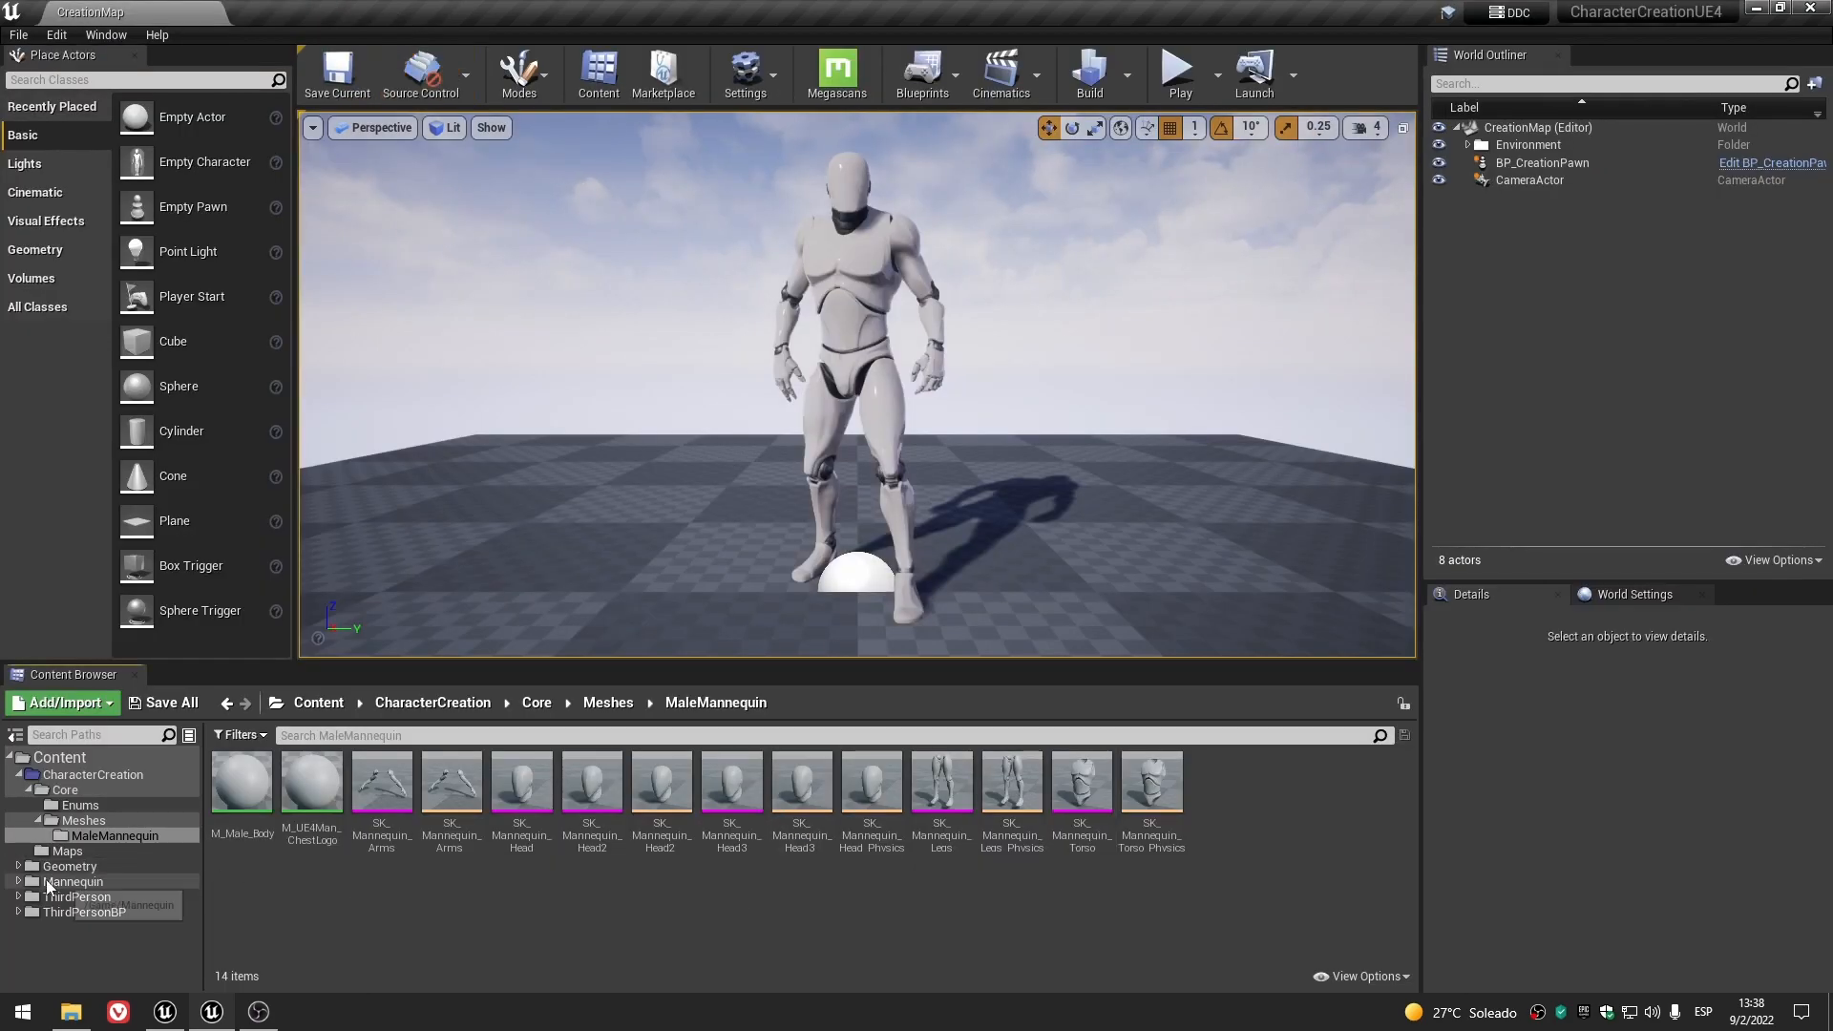
- Check the Mannequin/Character/Materials folder for the original materials and return to Core/Meshes/MaleMannequin
left_click(19, 881)
left_click(29, 911)
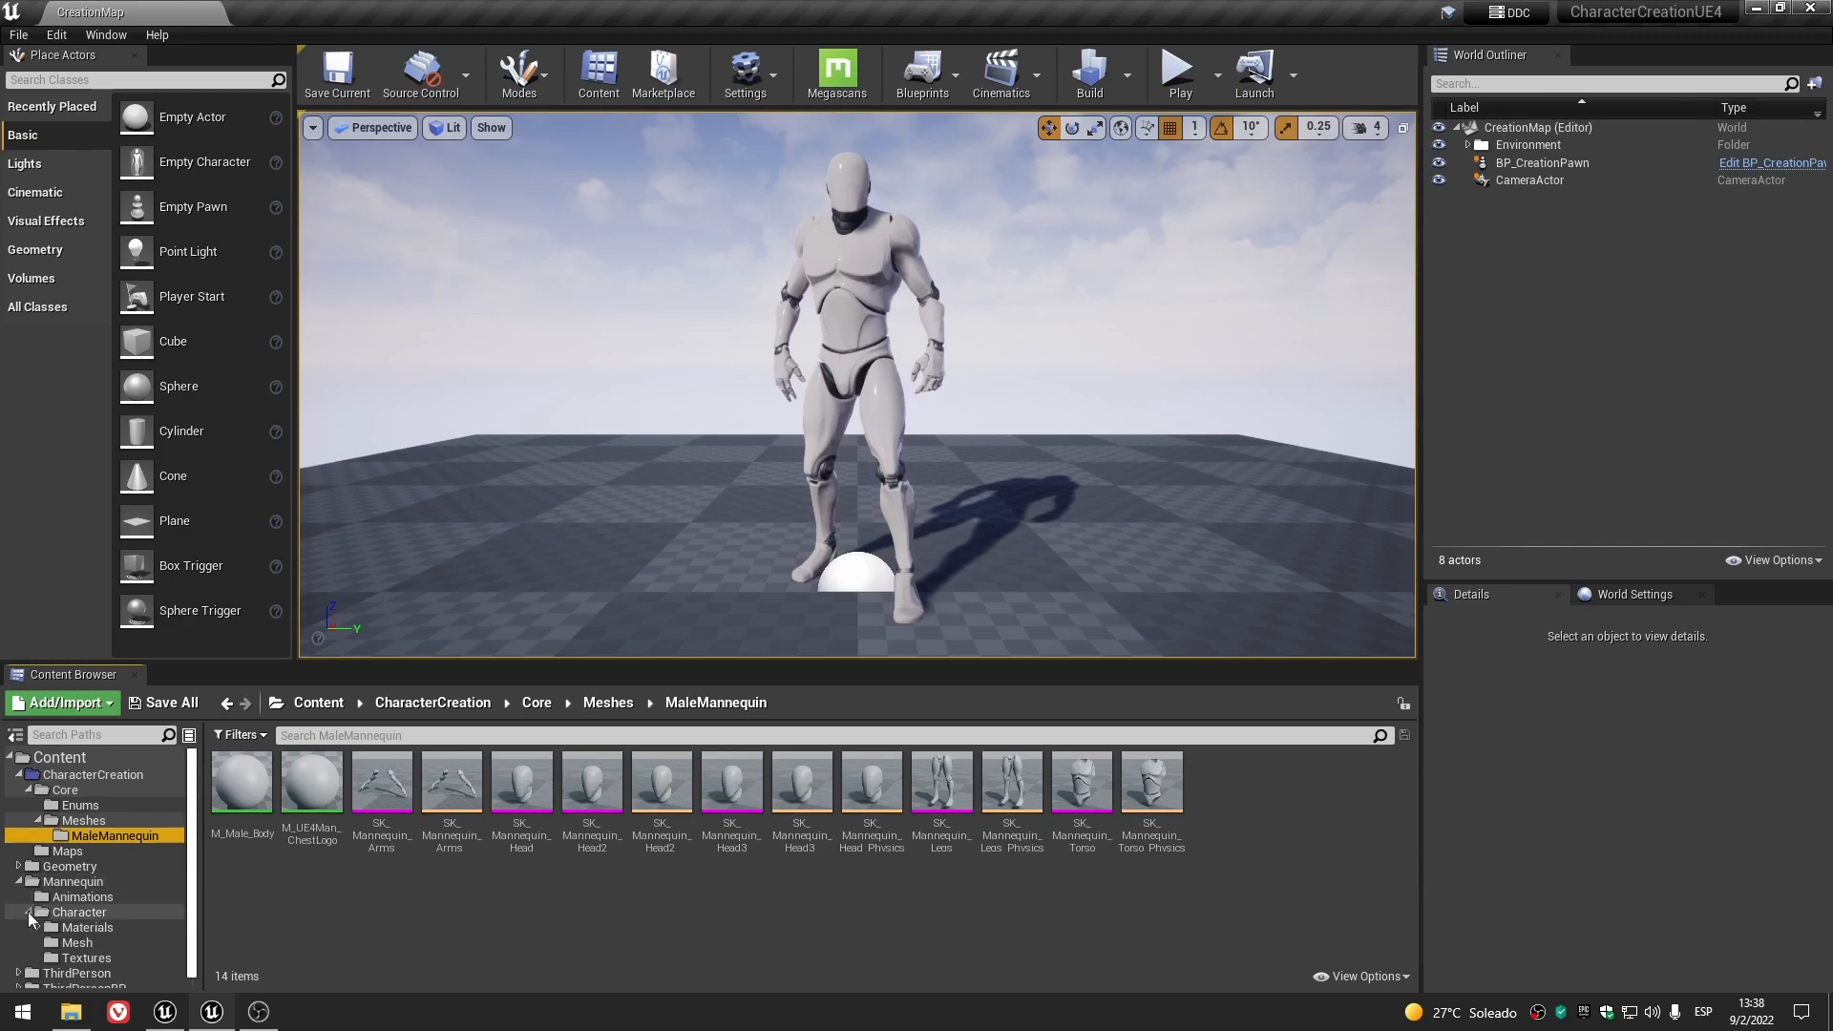
left_click(77, 928)
left_click(364, 932)
left_click(91, 835)
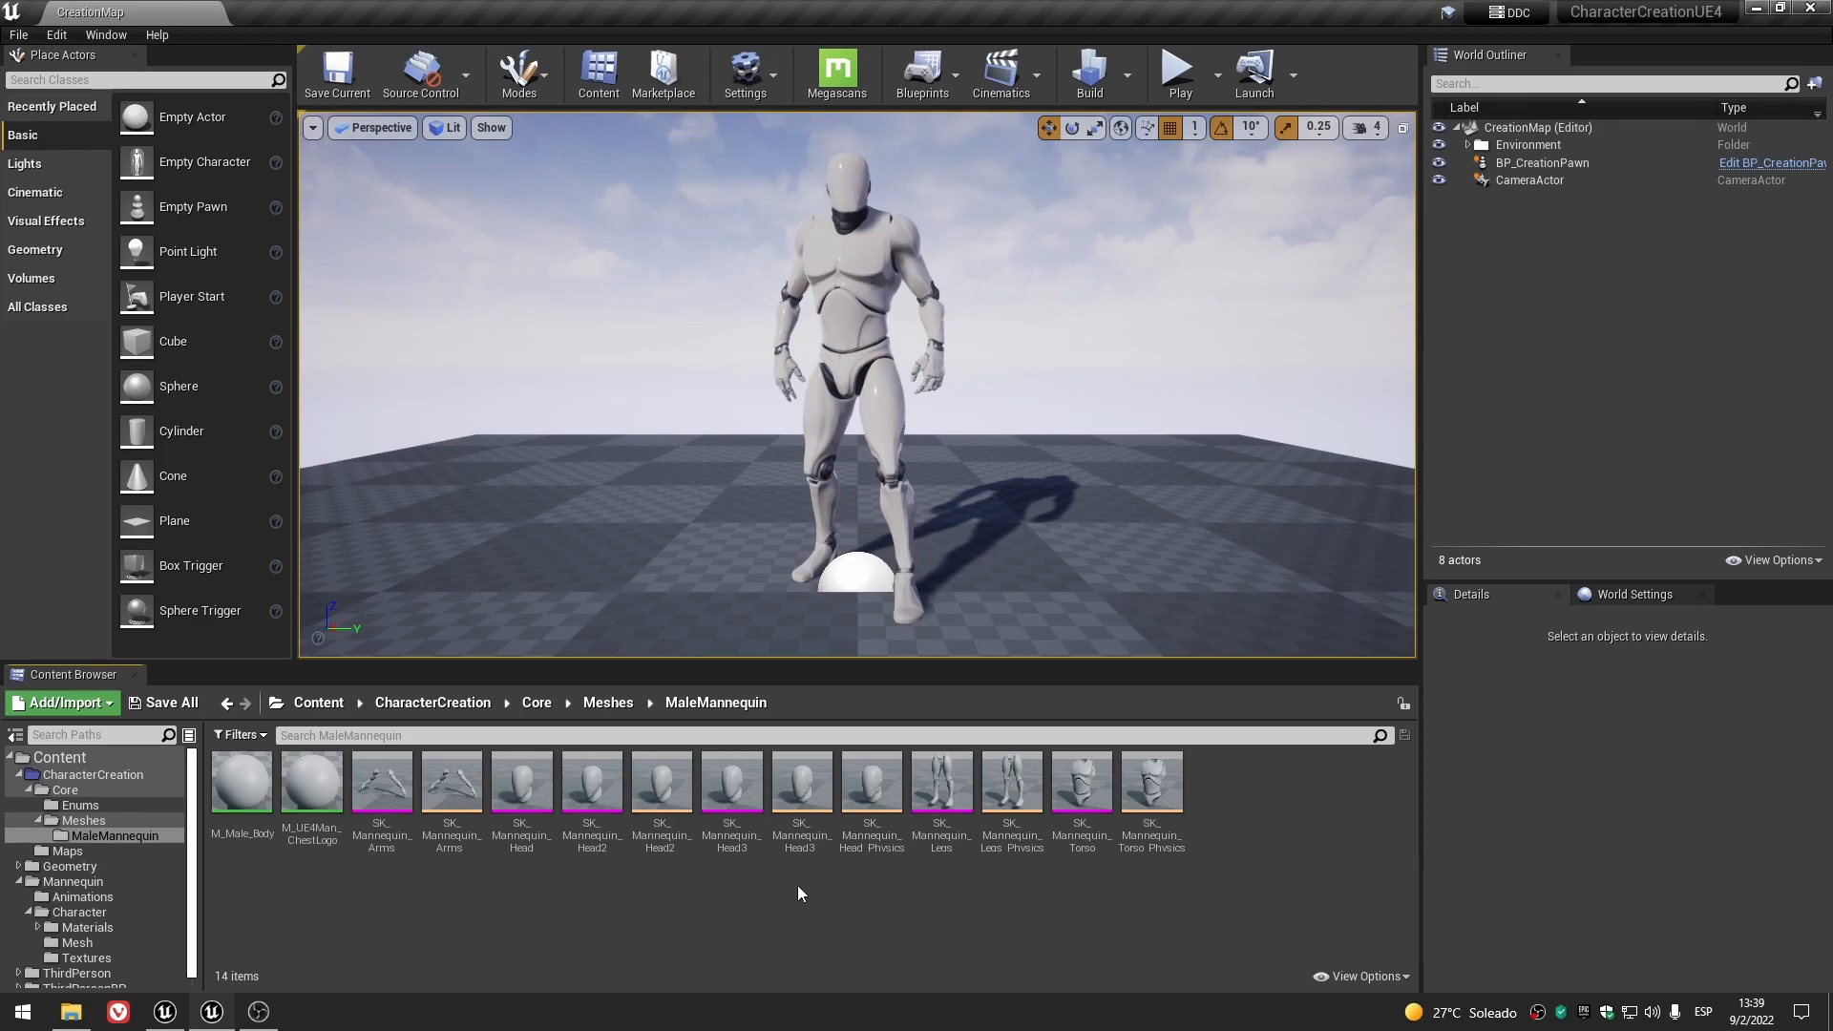
- Delete the imported M_Male_Body material from MaleMannequin, replacing its references with the original M_Male_Body, and save the affected assets
left_click(242, 785)
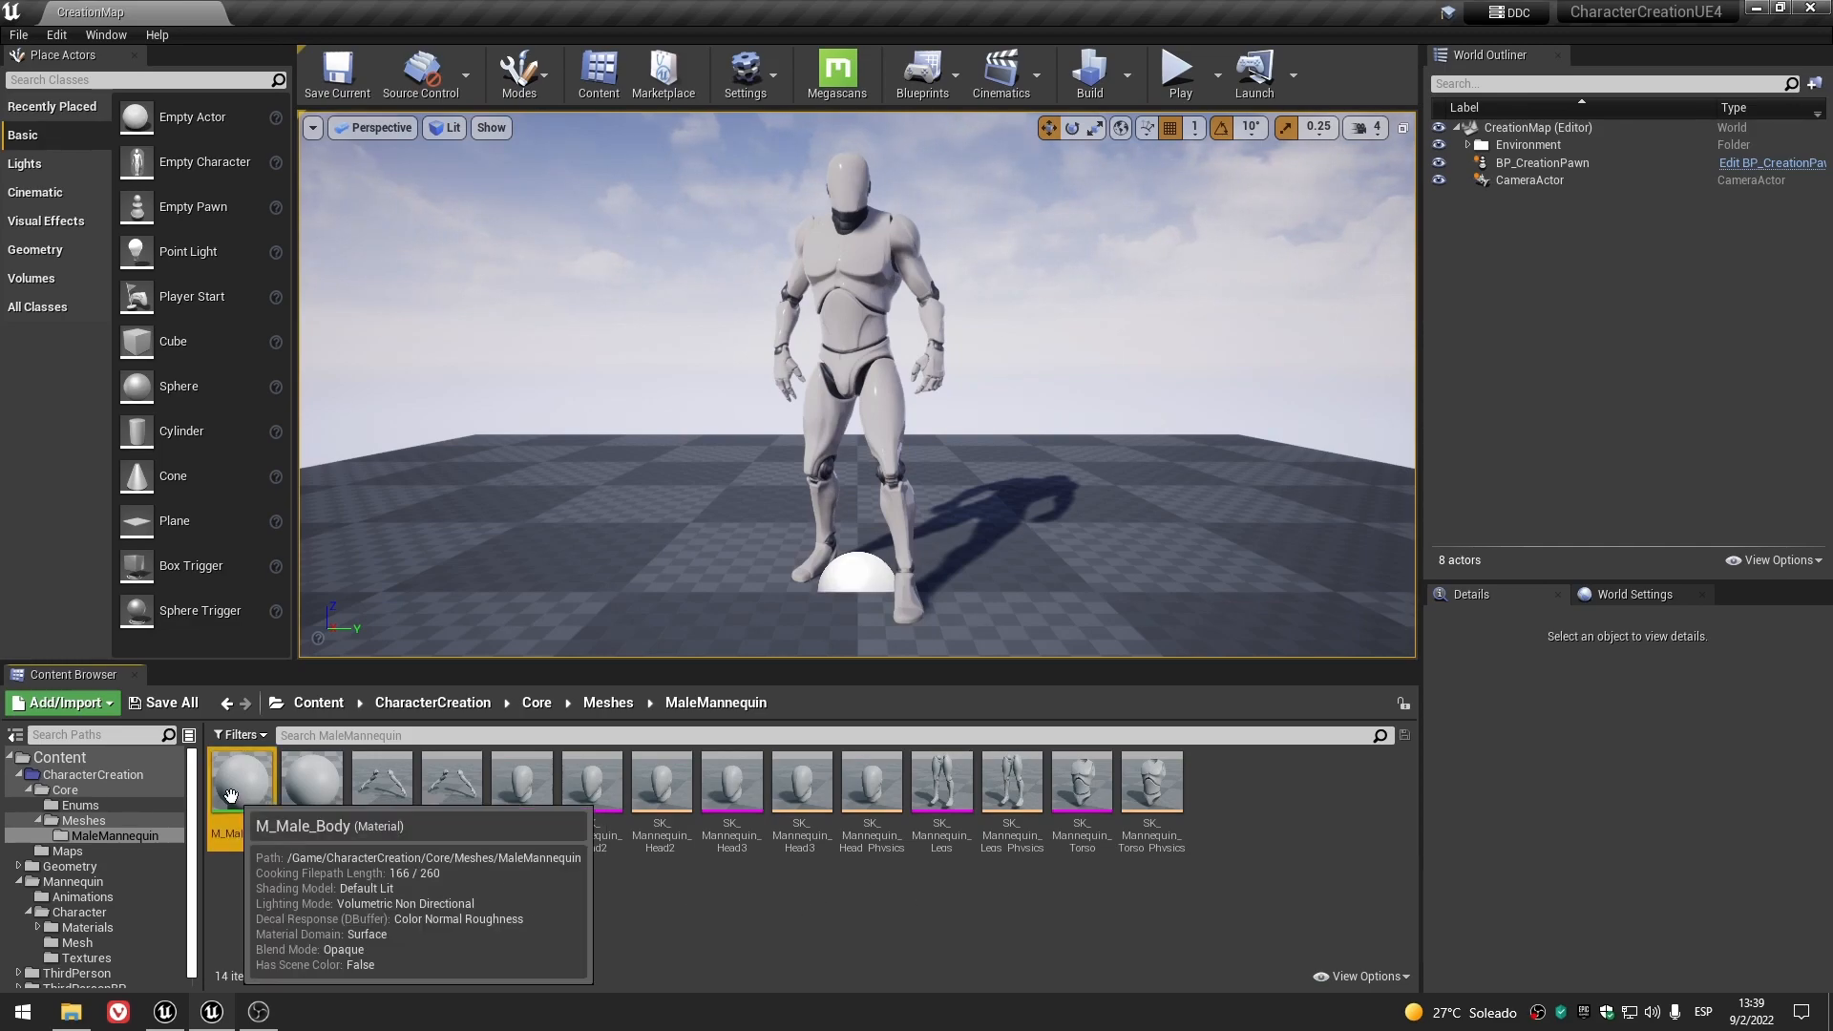
key("Delete")
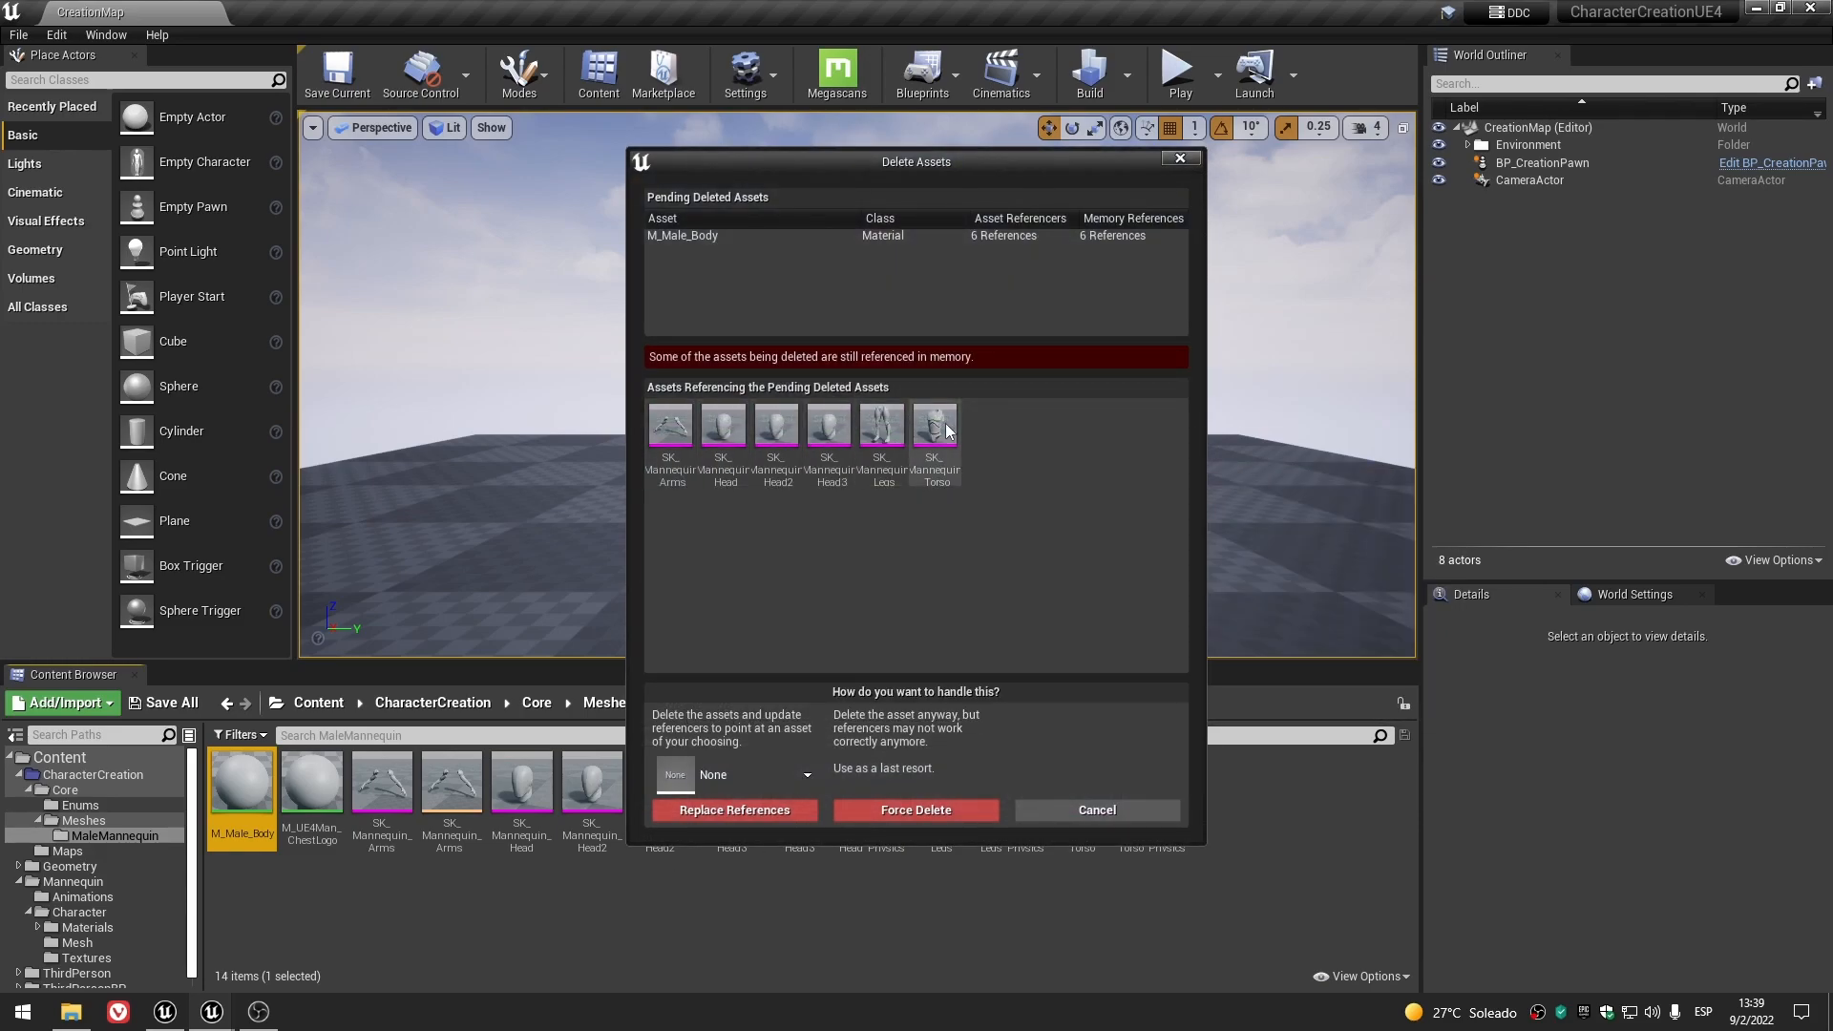
left_click(806, 777)
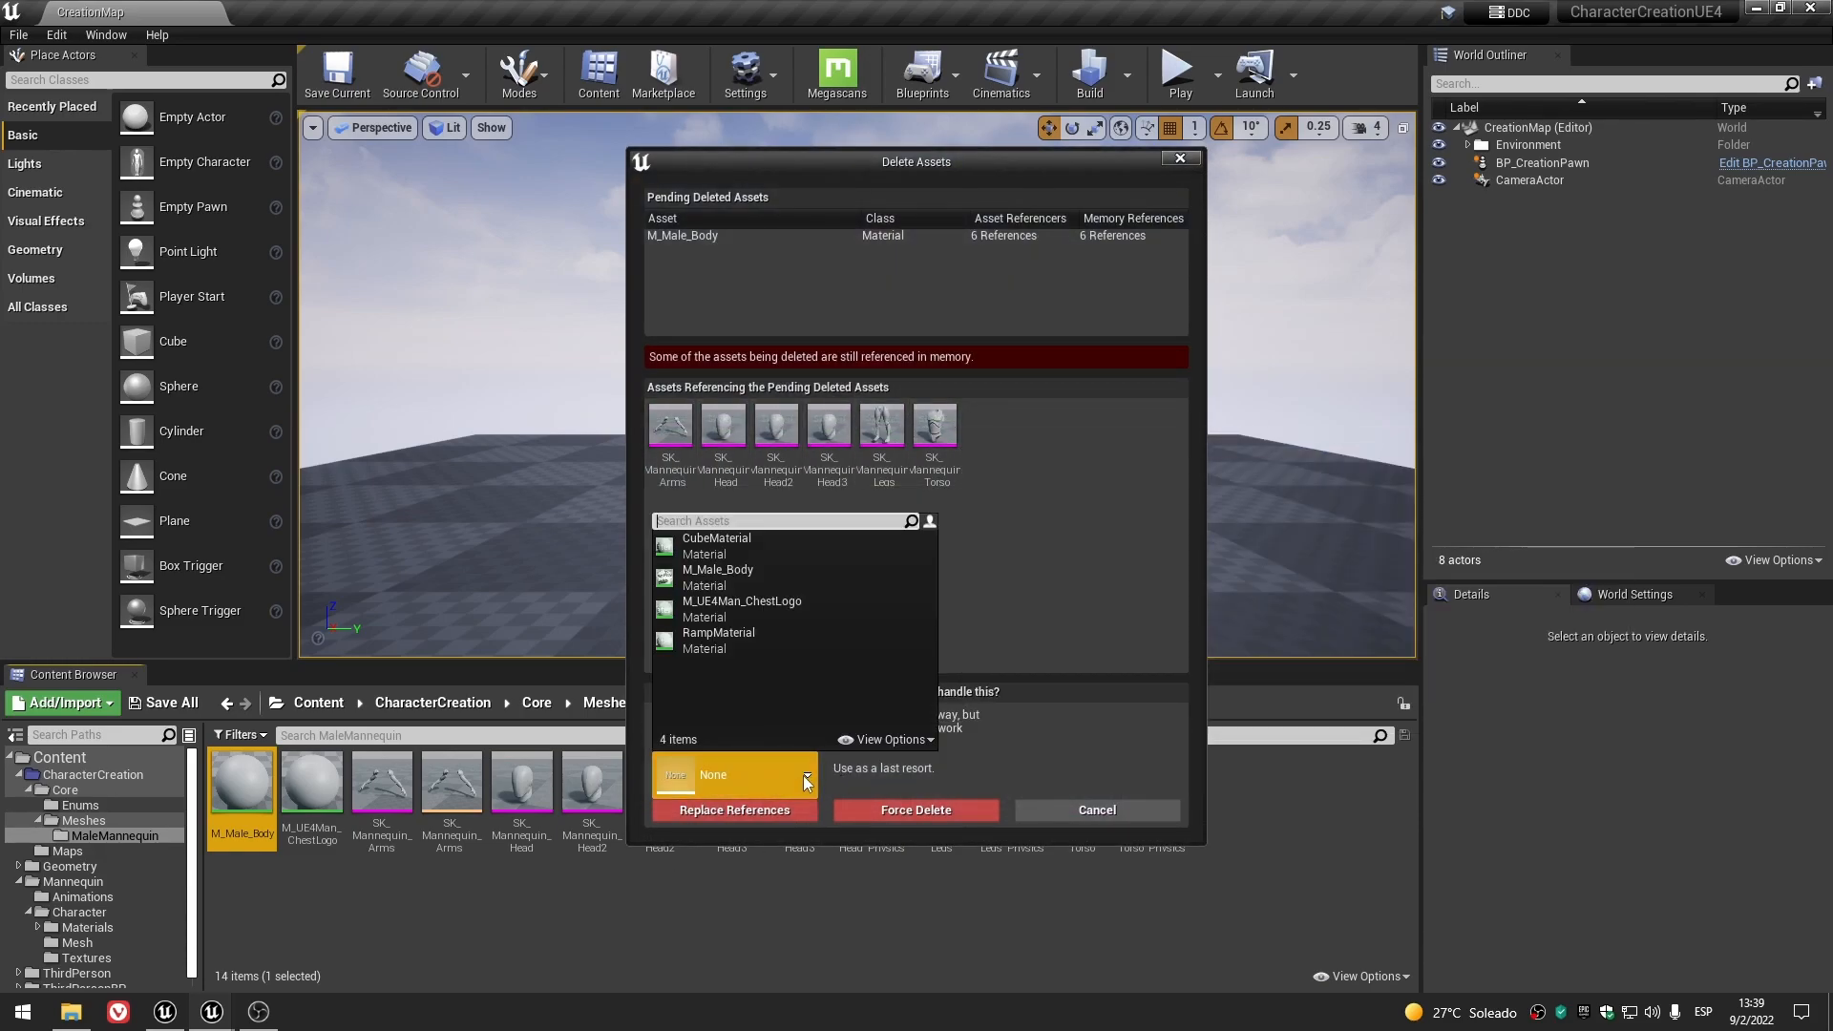
left_click(694, 575)
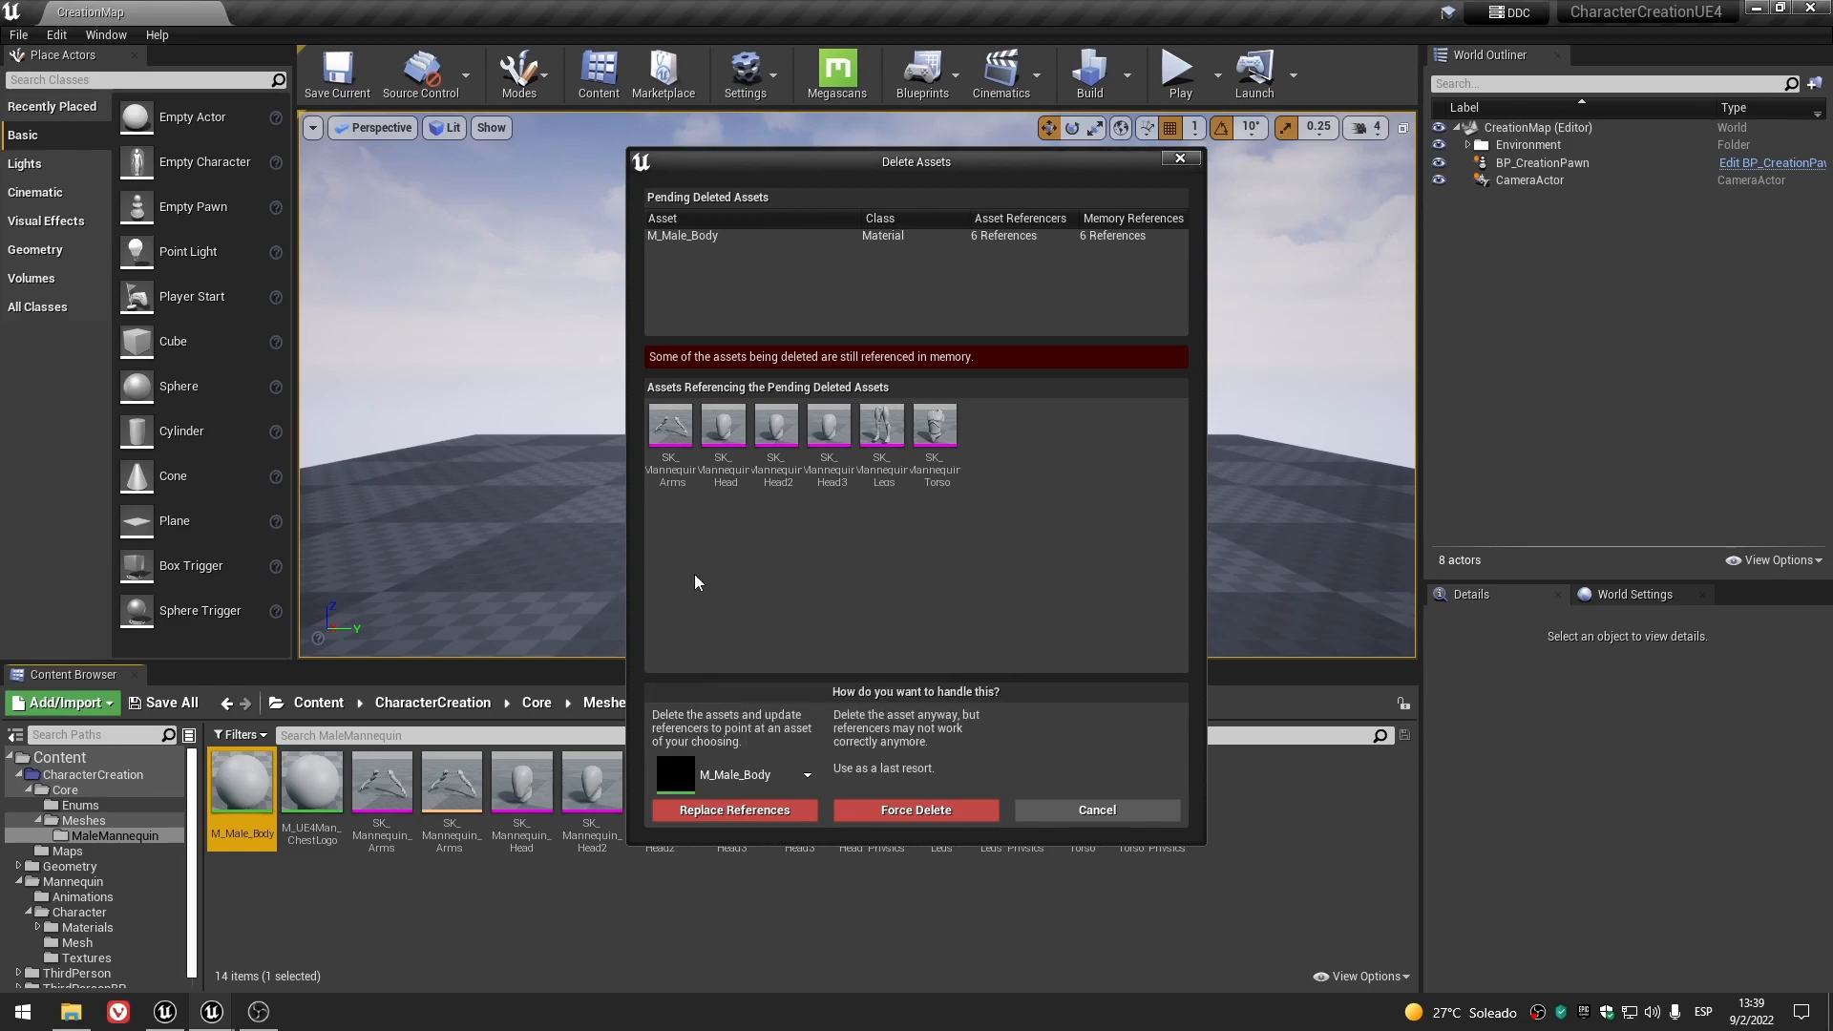
left_click(697, 810)
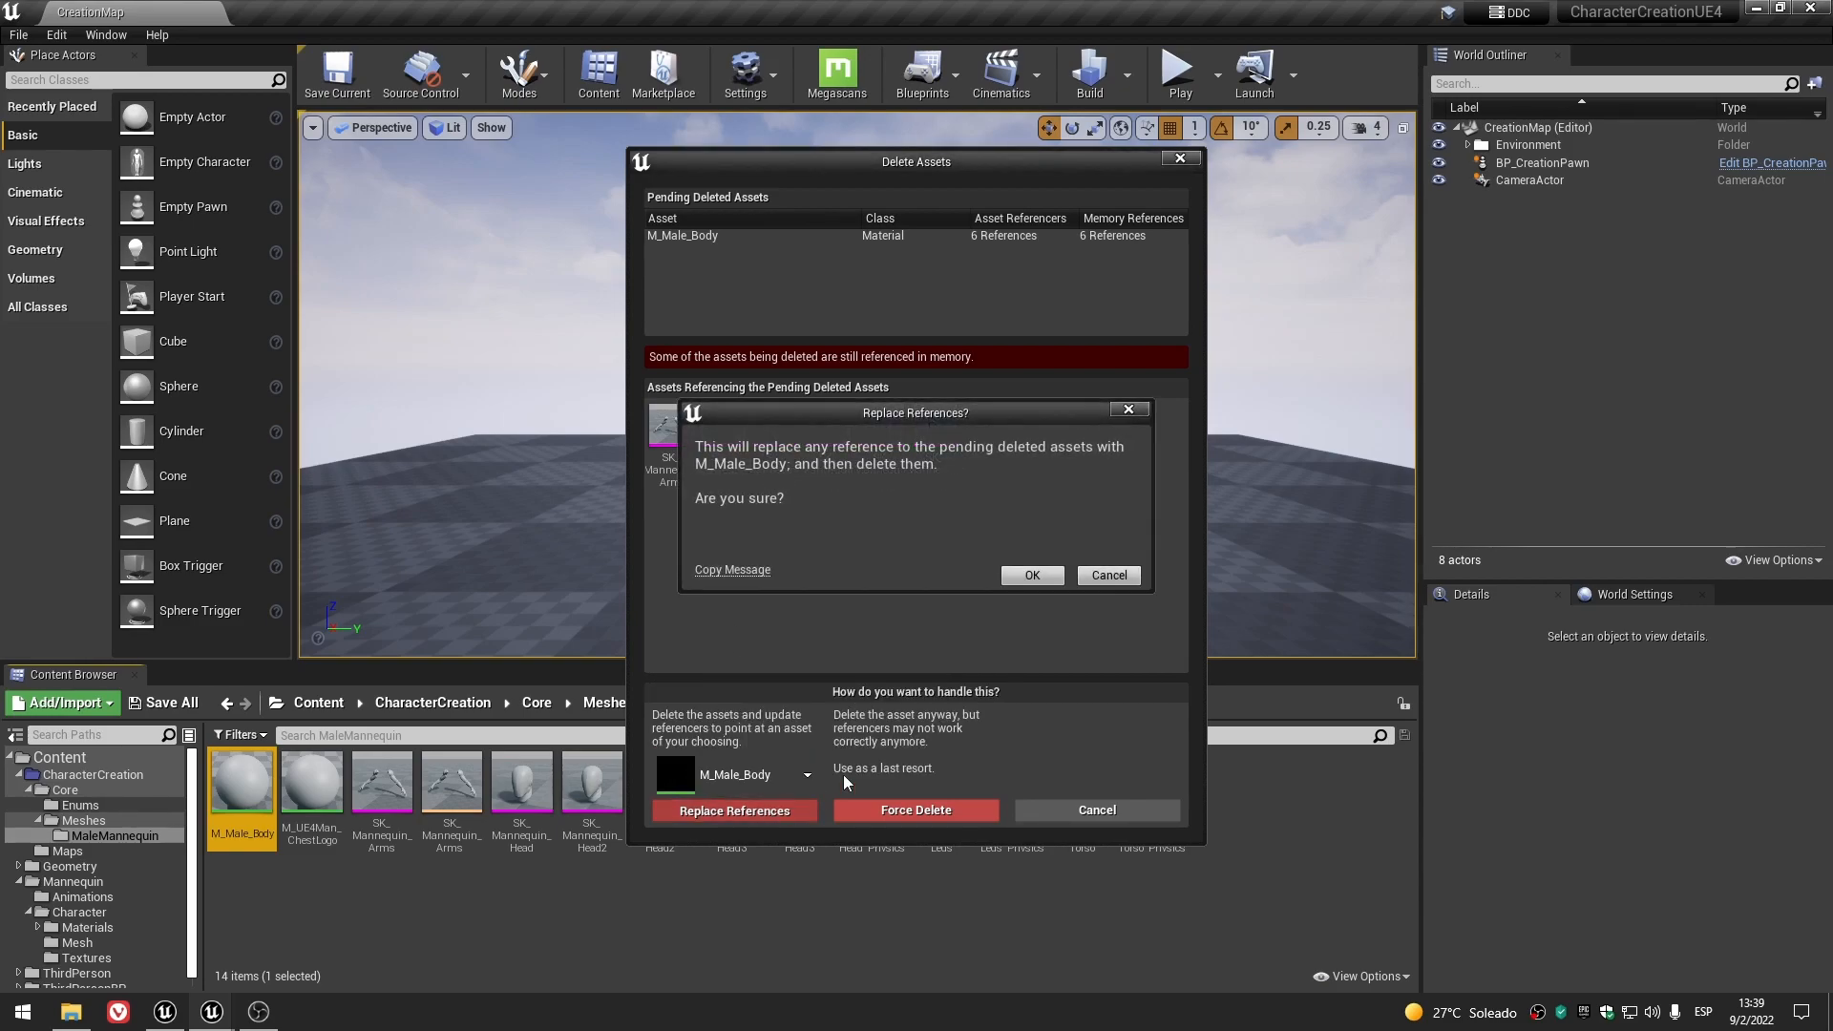
left_click(1011, 576)
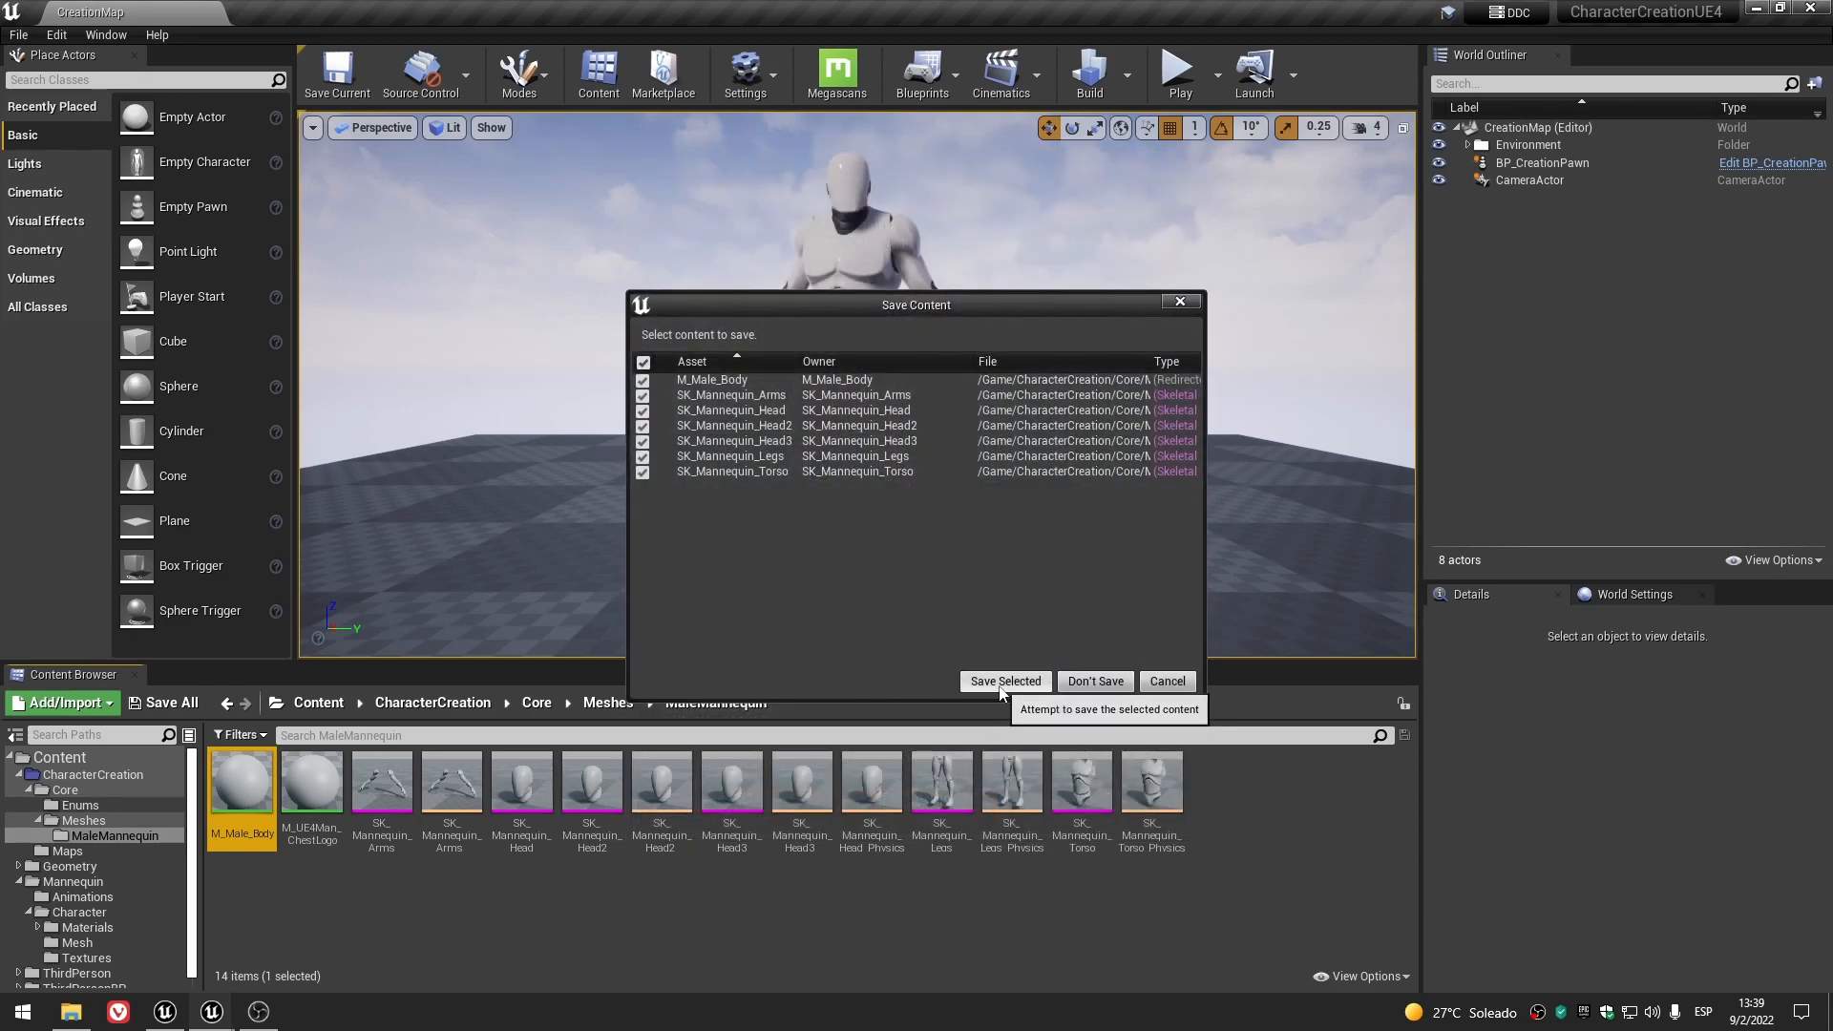
left_click(1002, 682)
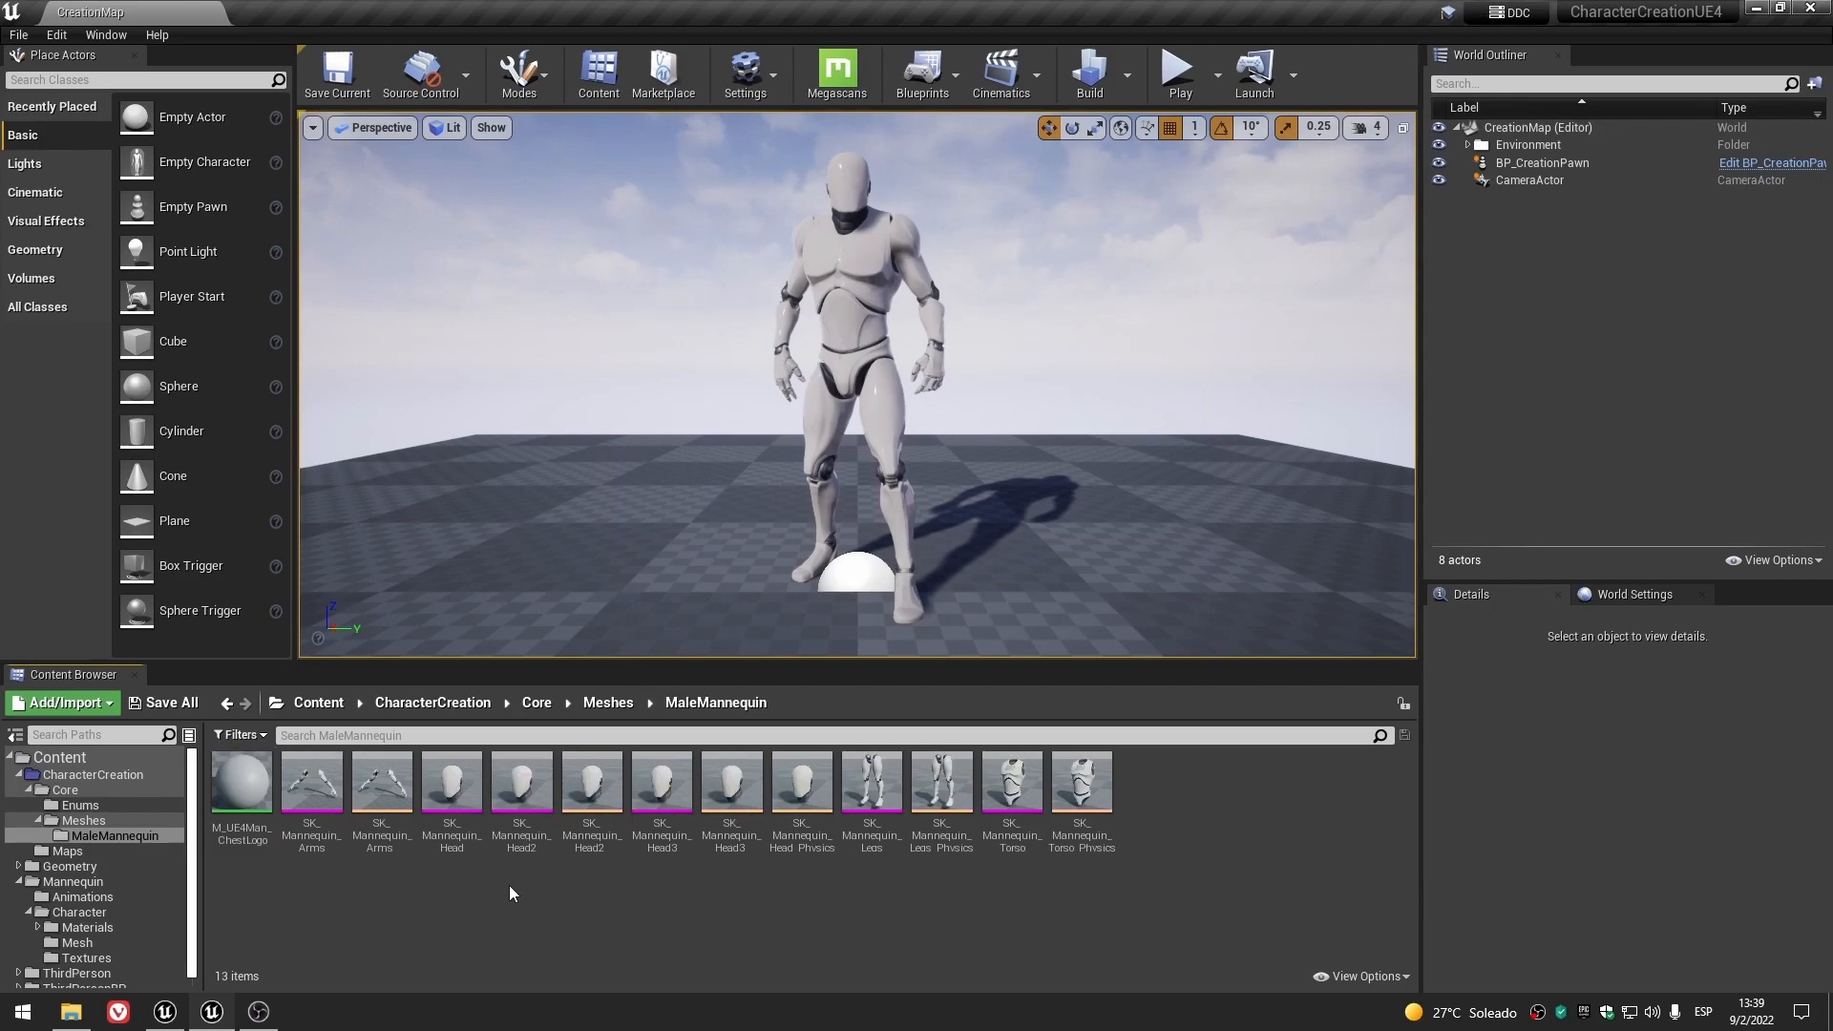
- Inspect the SK_Mannequin_Head mesh with its replaced material up close and close its editor
double_click(456, 788)
scroll(944, 352, "up", 5)
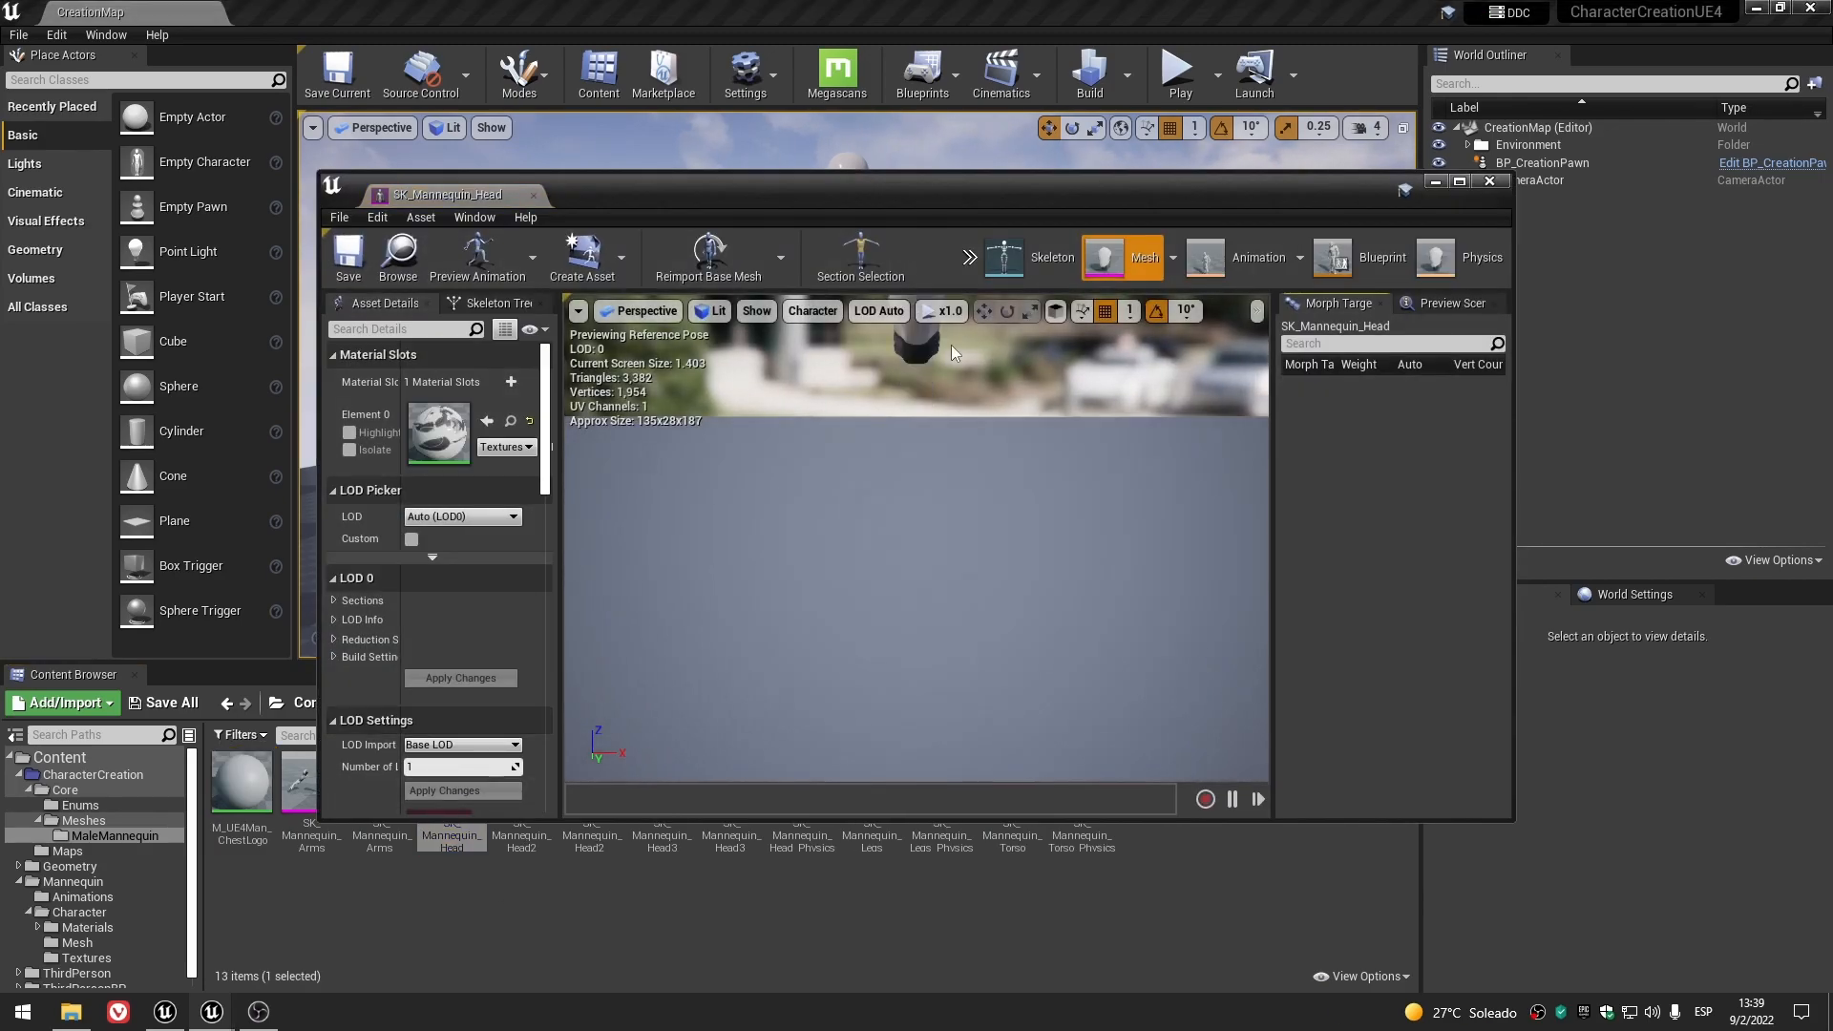
mouse_move(928, 395)
middle_mouse_down()
mouse_move(928, 432)
mouse_move(927, 329)
mouse_move(927, 432)
middle_mouse_up()
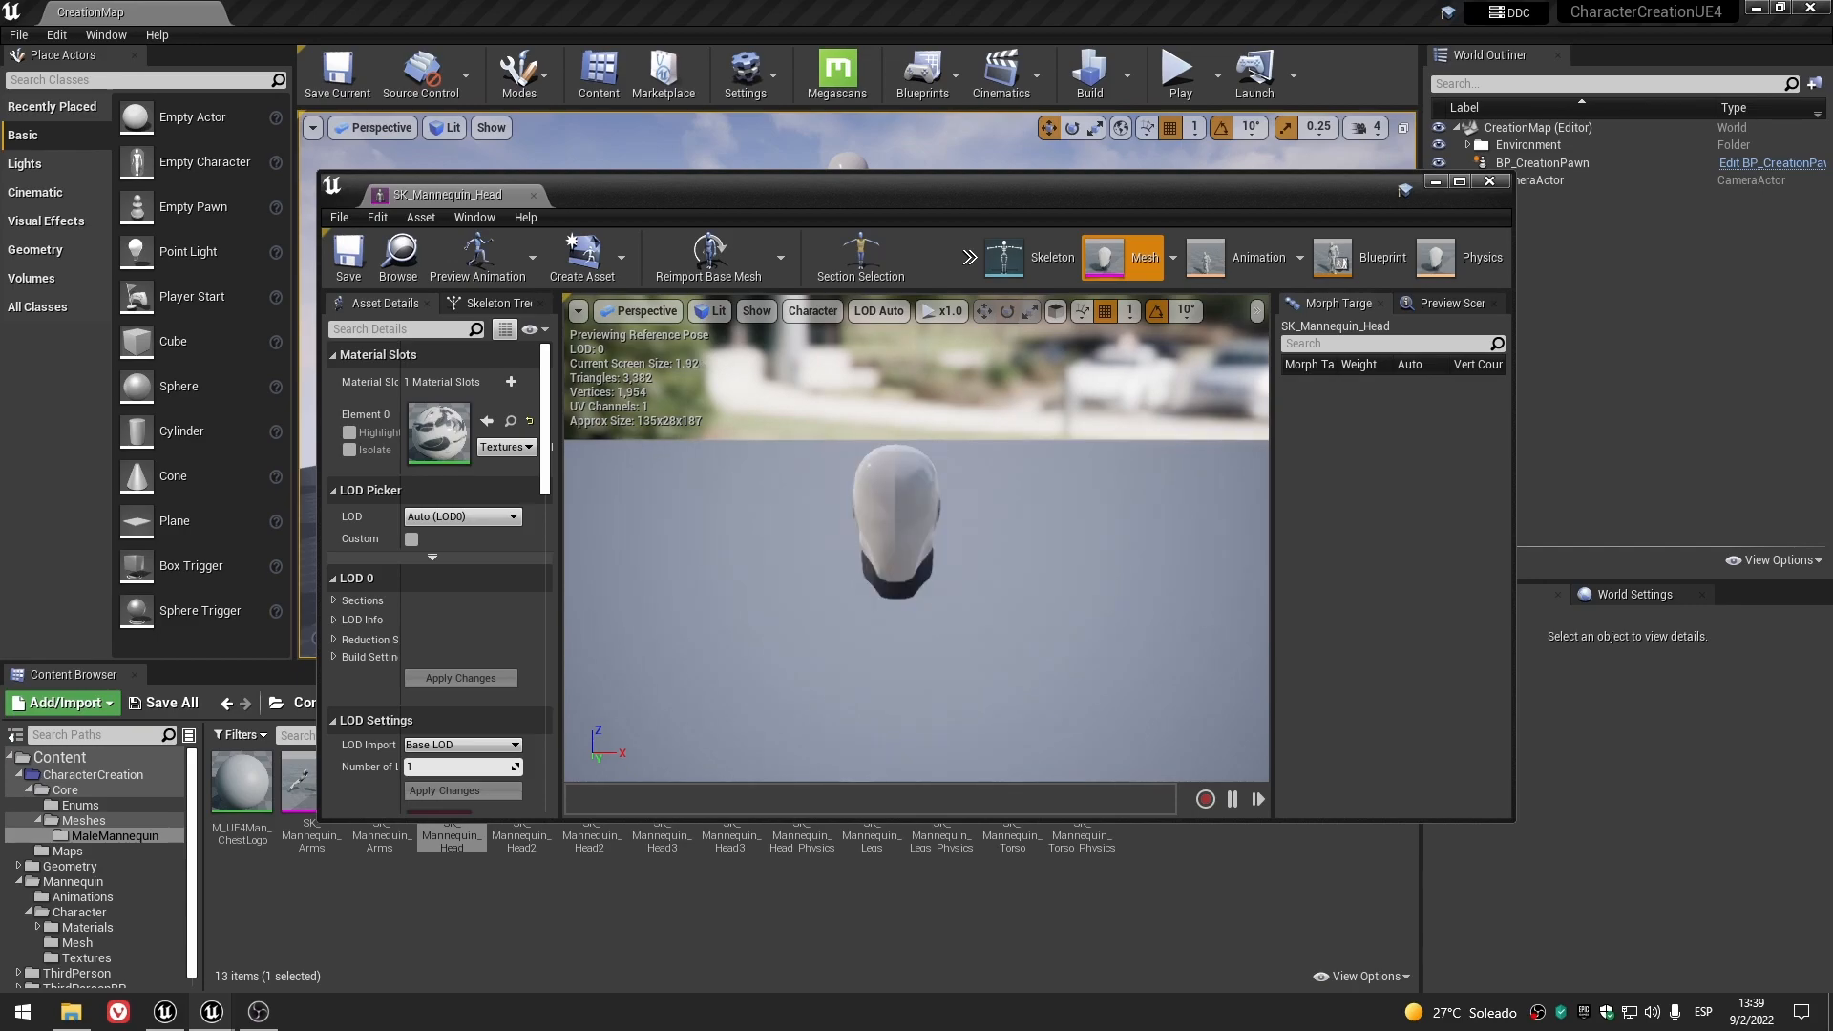
scroll(983, 450, "up", 5)
mouse_move(984, 449)
right_mouse_down()
mouse_move(919, 433)
mouse_move(1098, 420)
mouse_move(983, 450)
right_mouse_up()
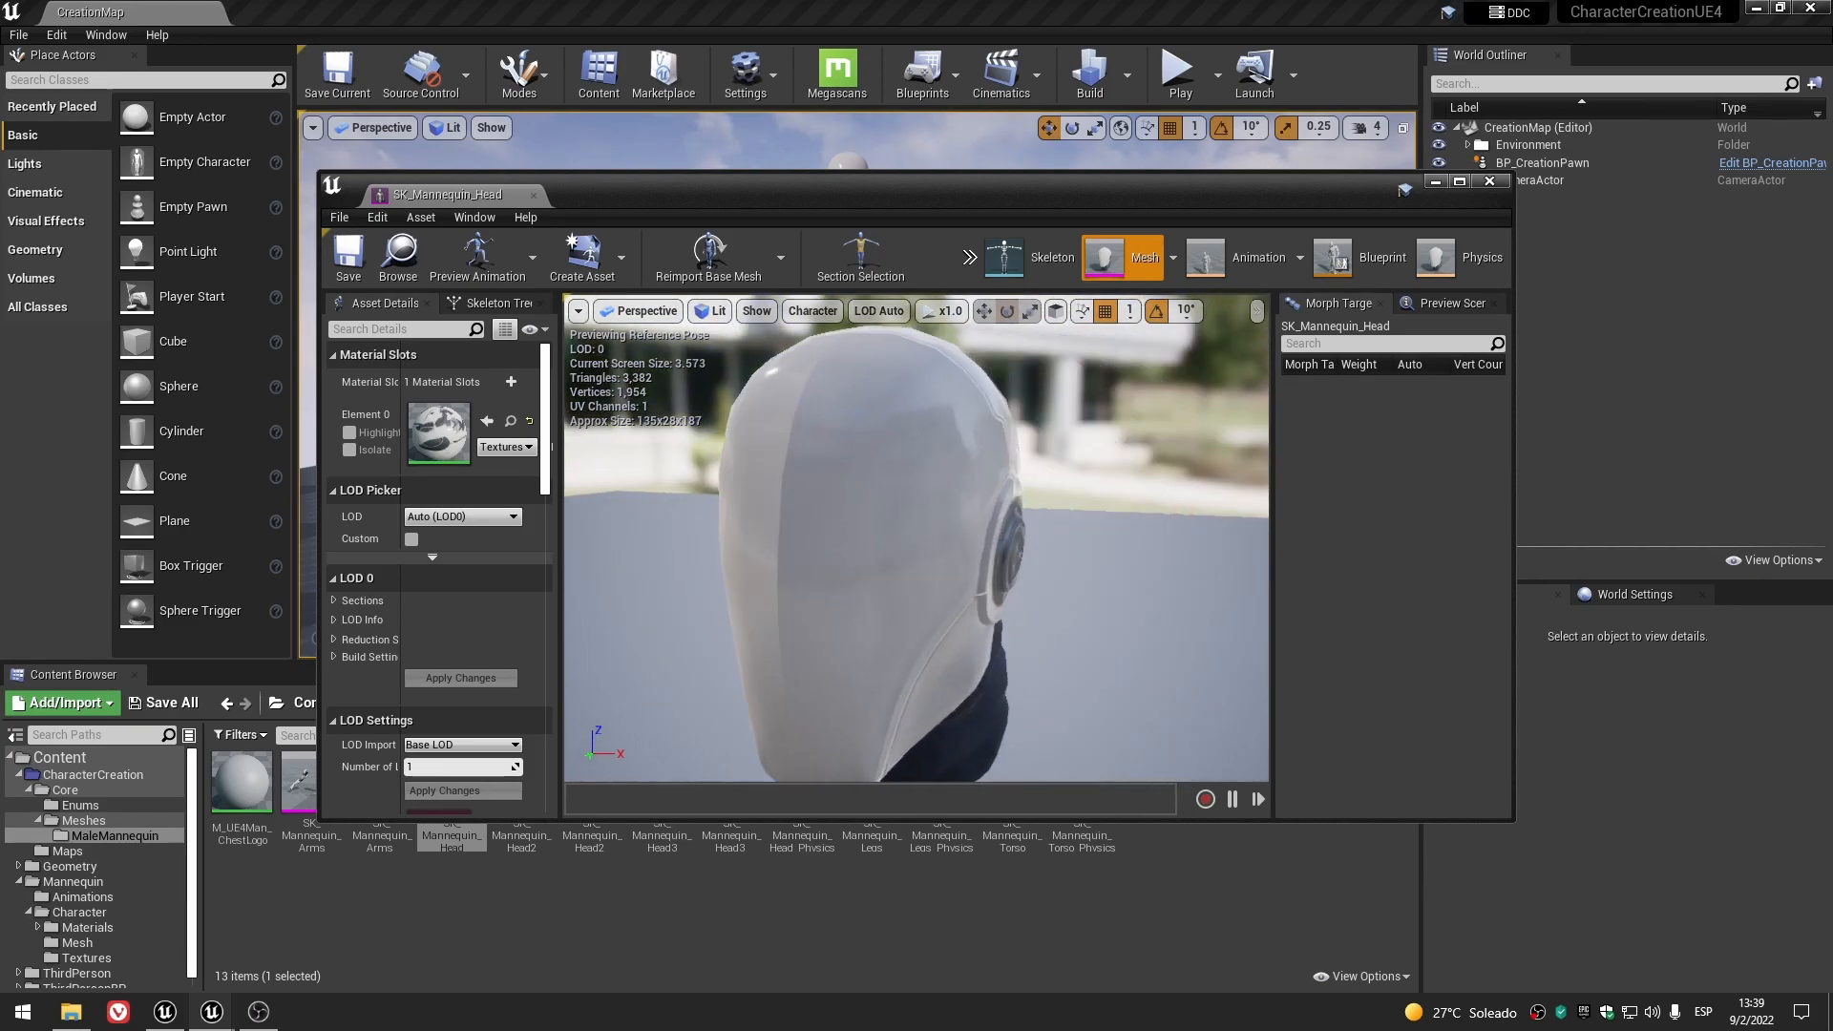
left_click(1488, 181)
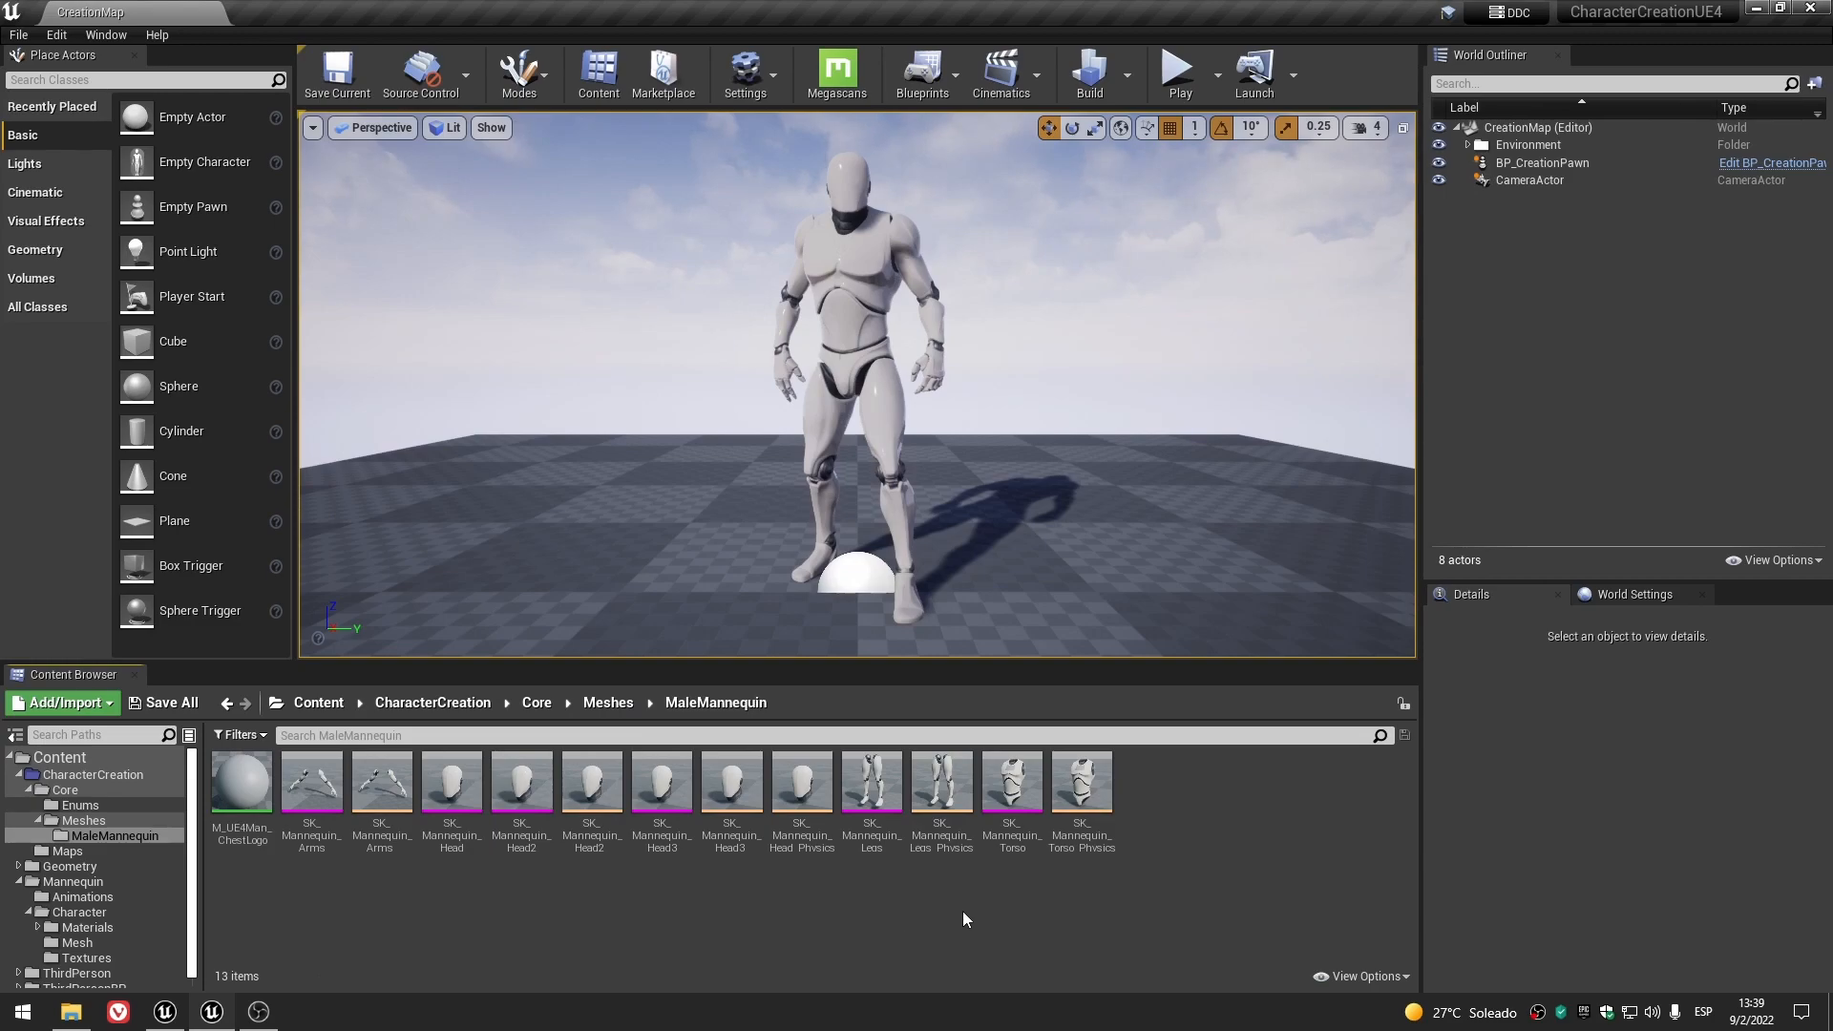
- Open the SK_Mannequin_Torso skeletal mesh and examine the chest logo area
double_click(1012, 783)
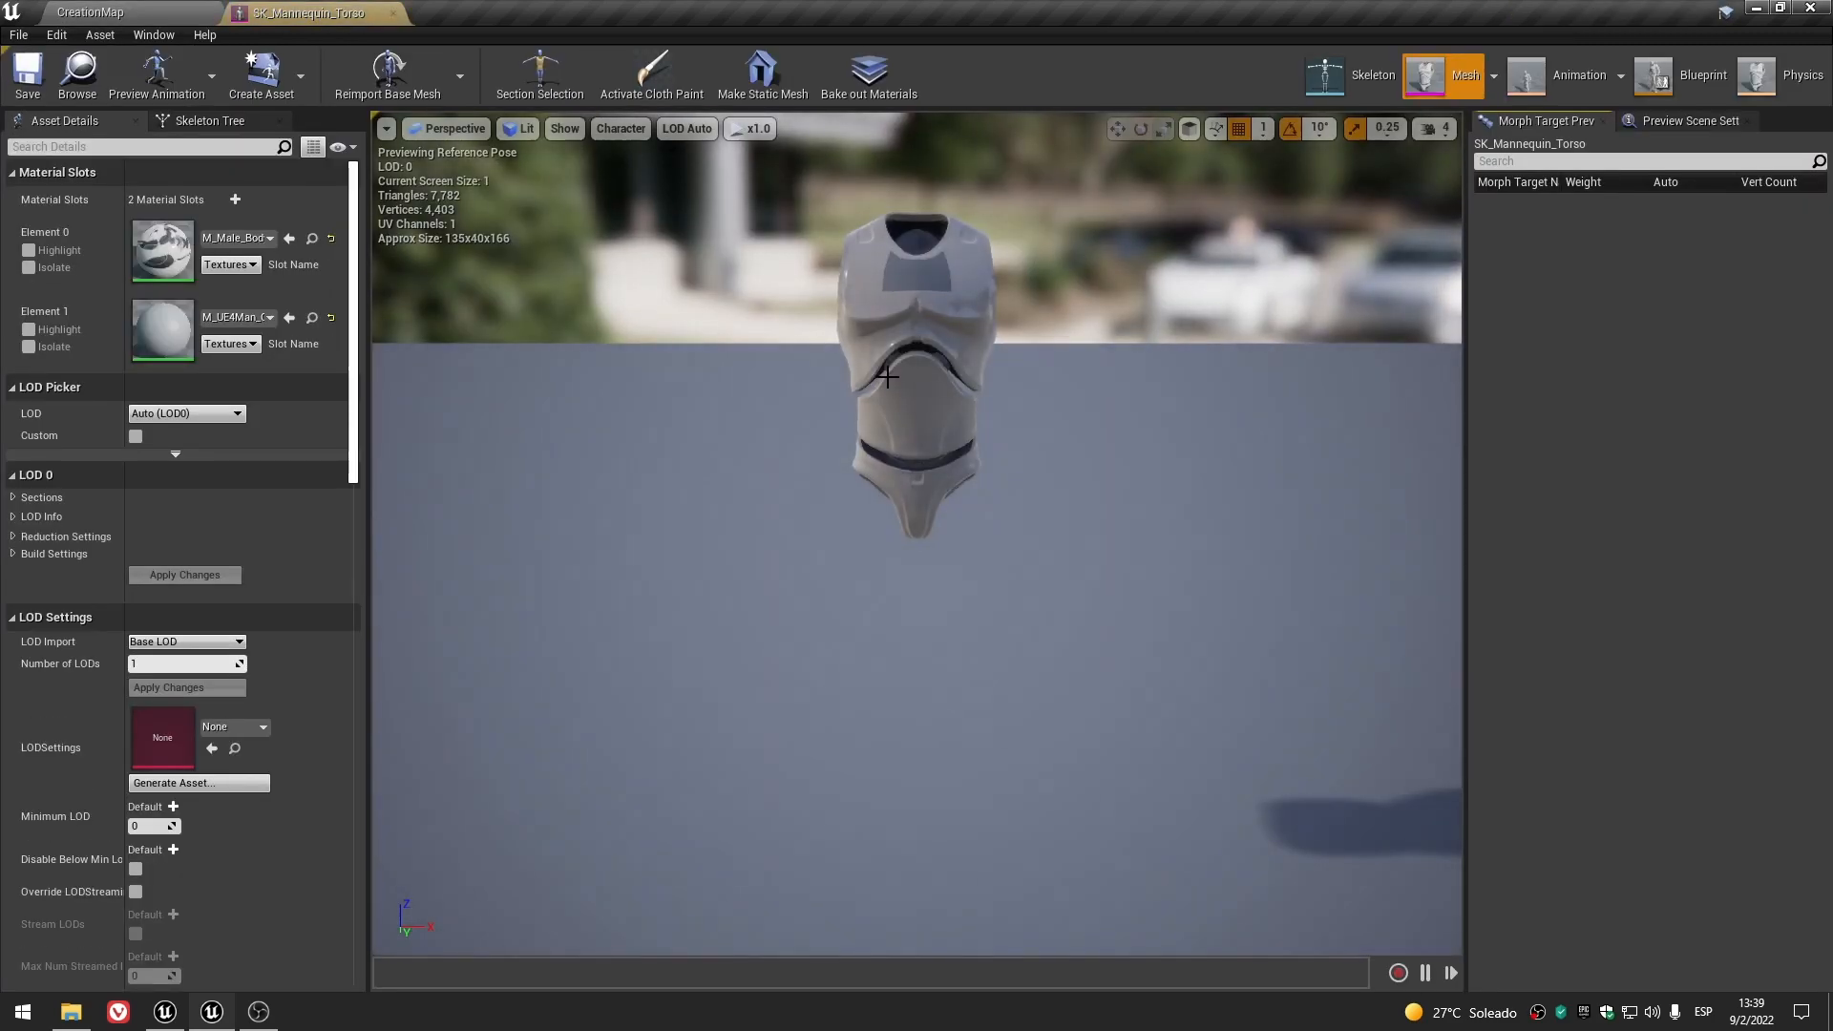
scroll(900, 387, "up", 3)
middle_click_drag(921, 434, 926, 248)
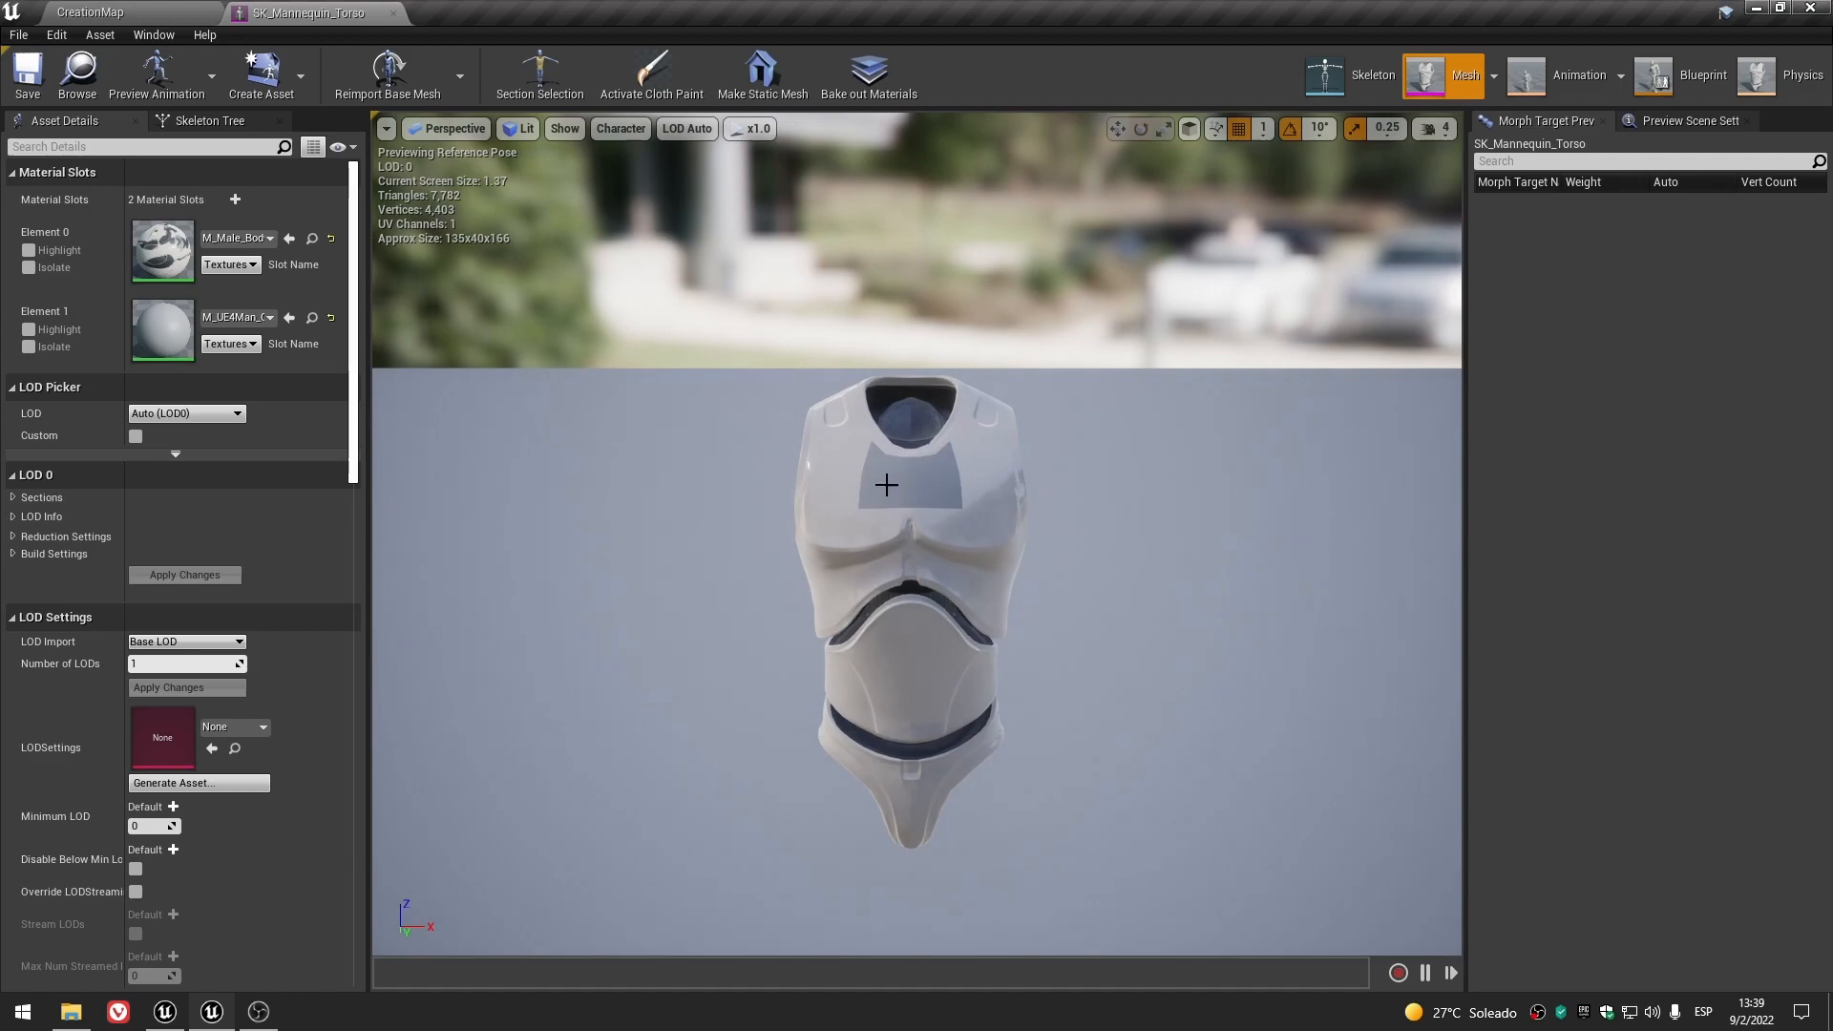
left_click(90, 12)
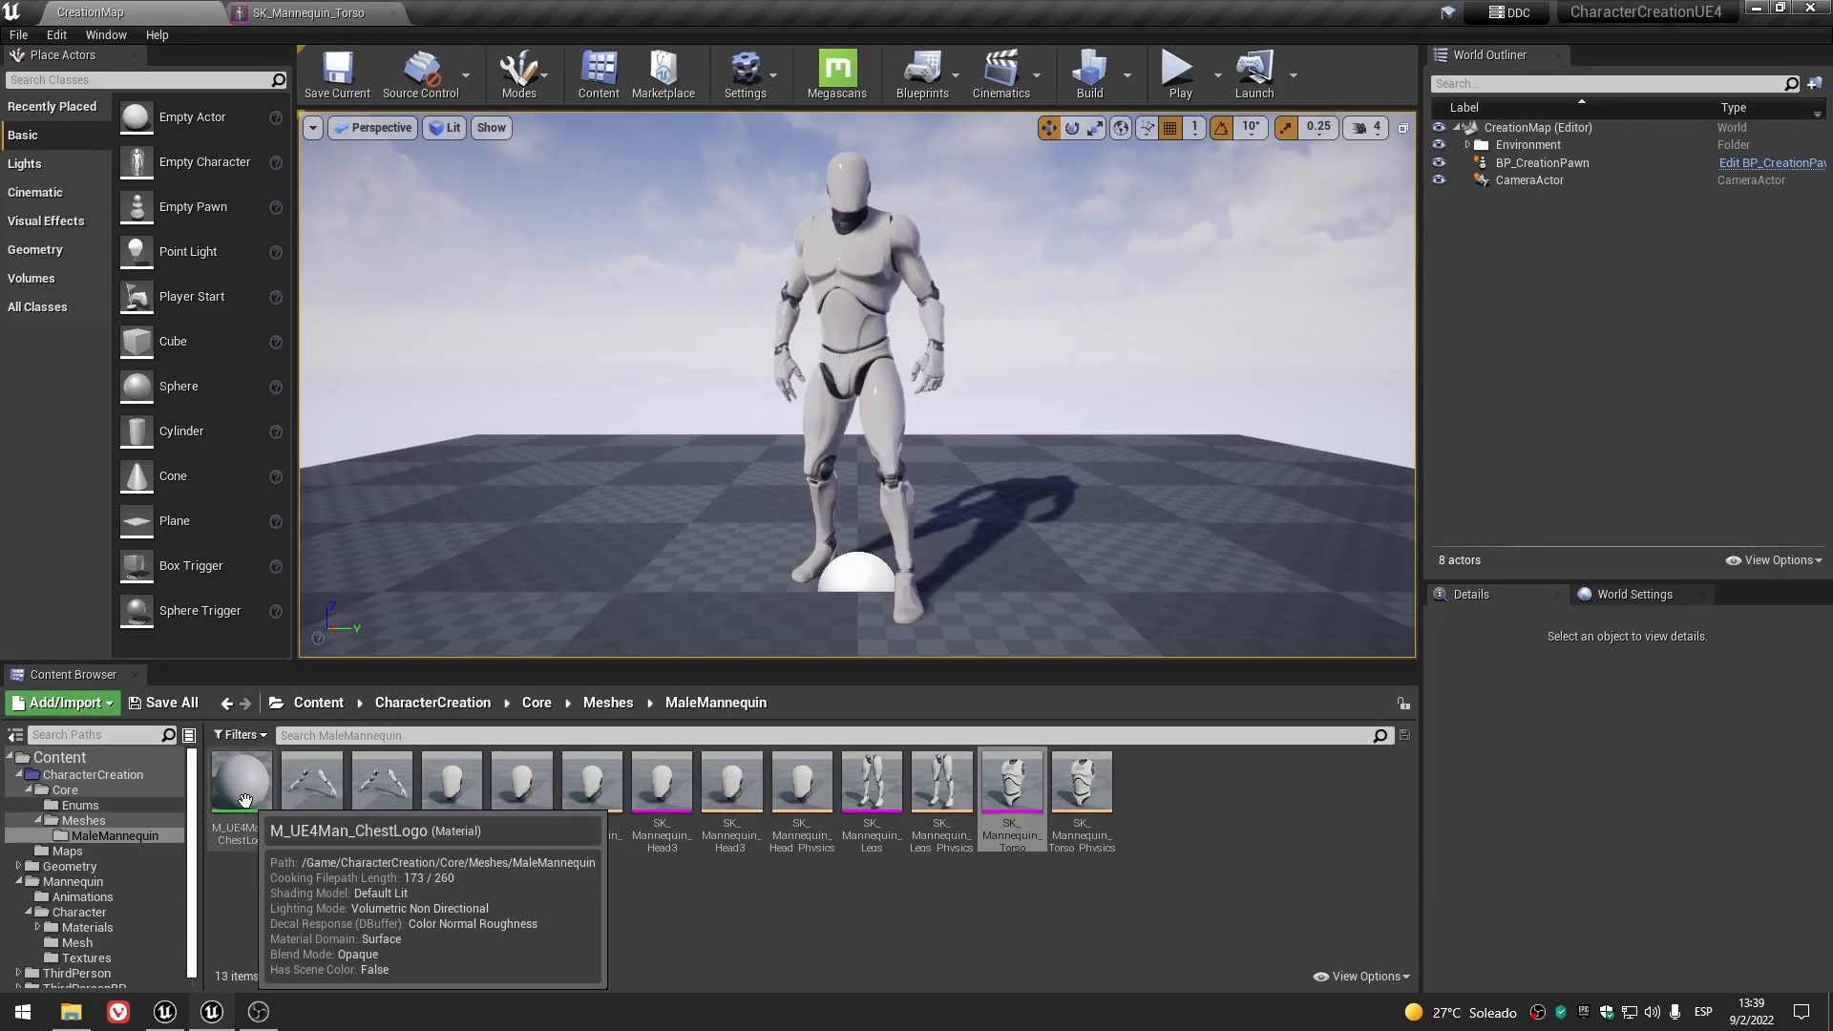
left_click(246, 800)
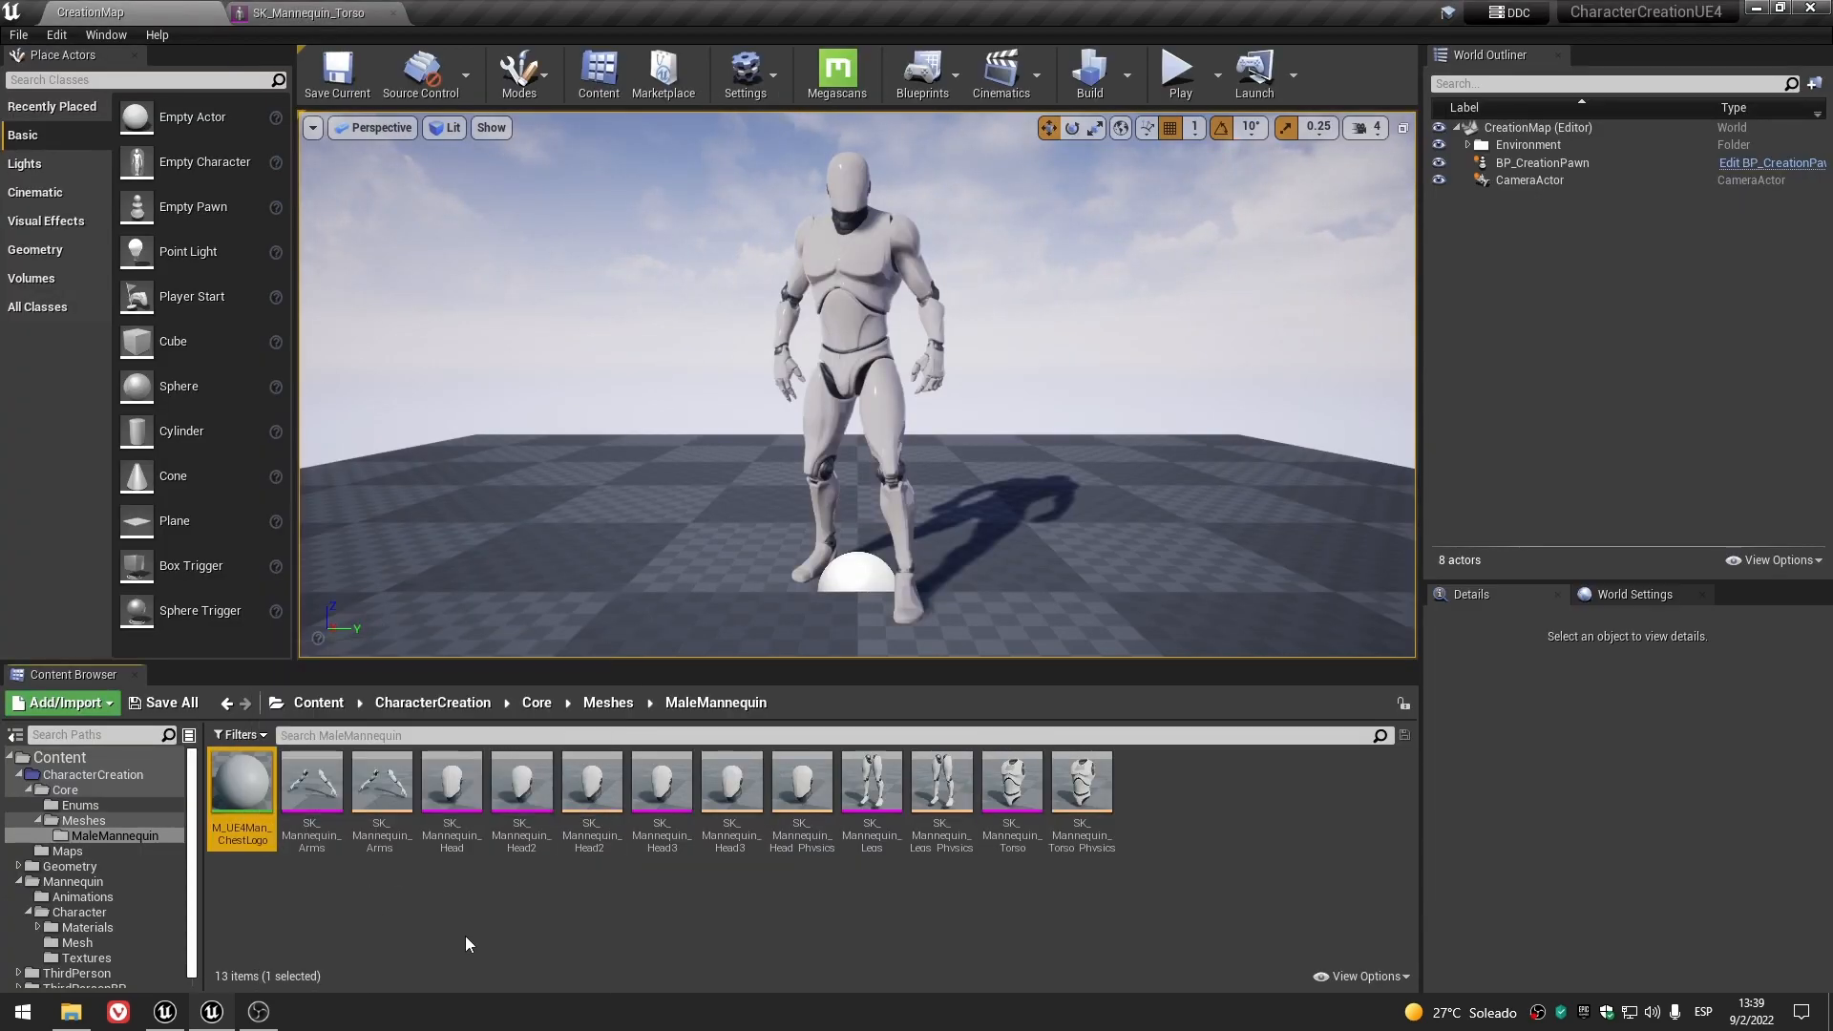
key("Delete")
left_click(764, 775)
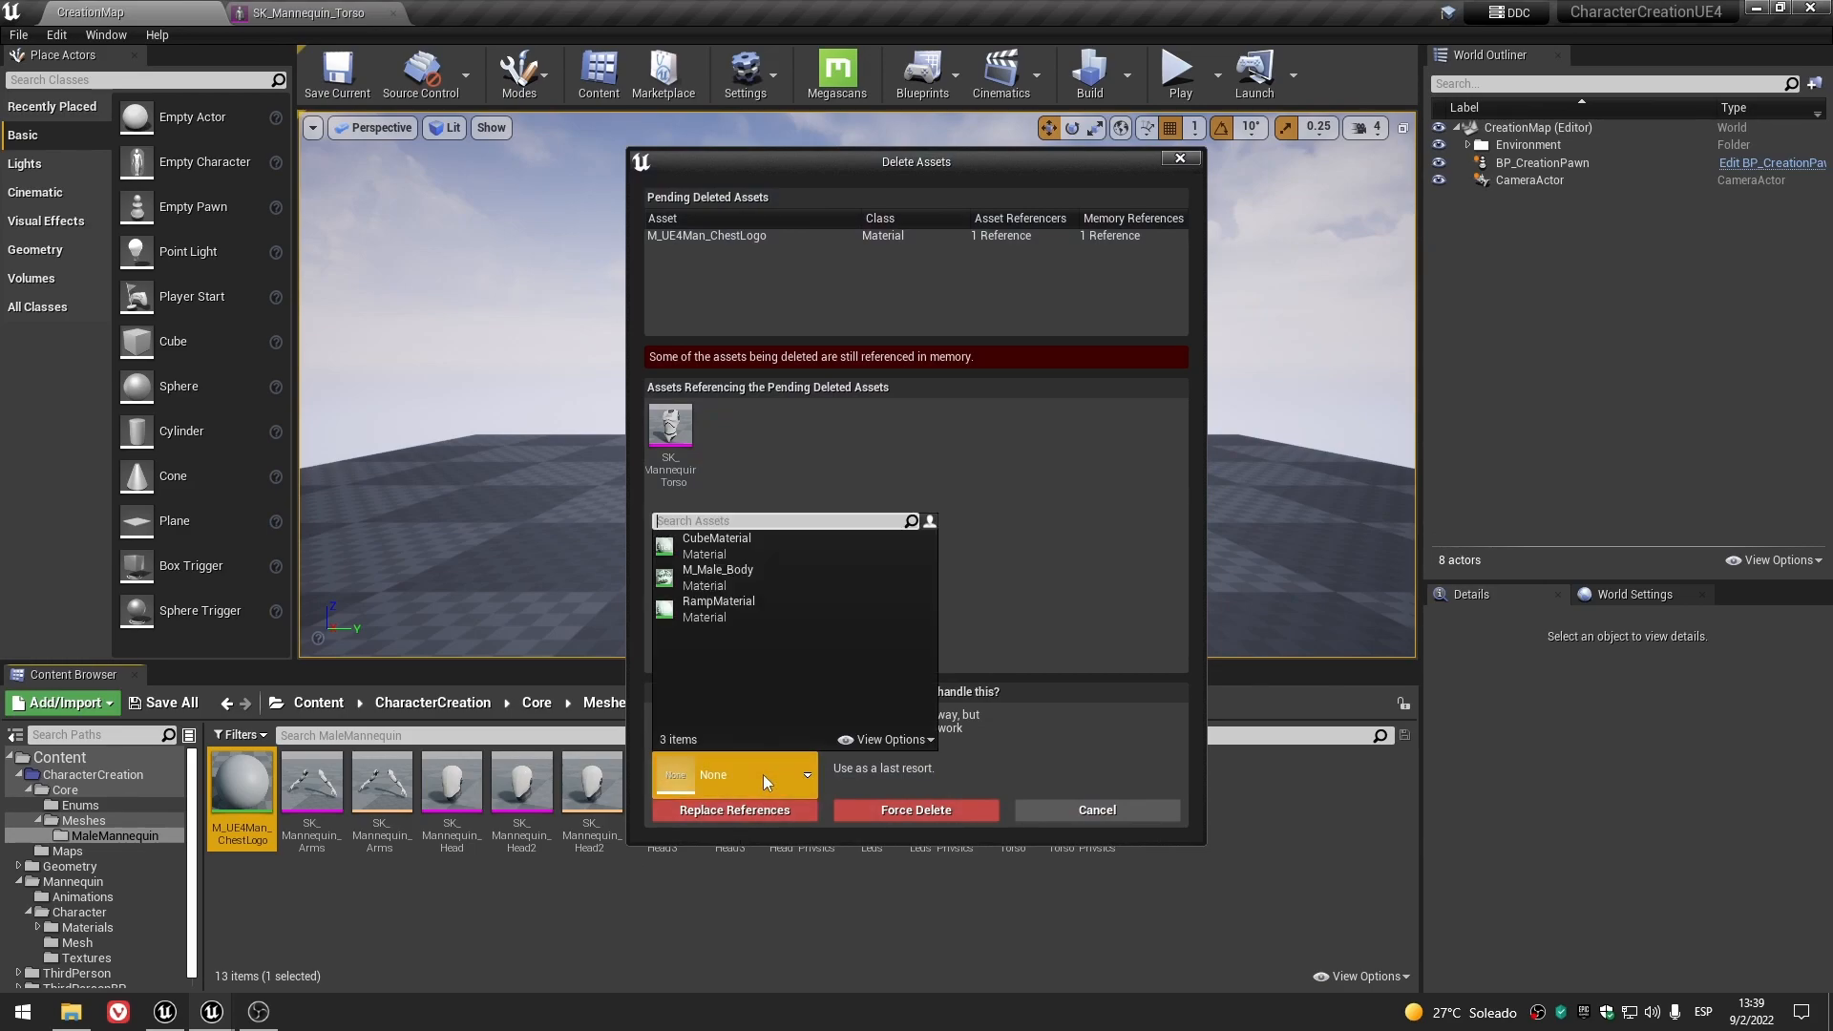
left_click(399, 898)
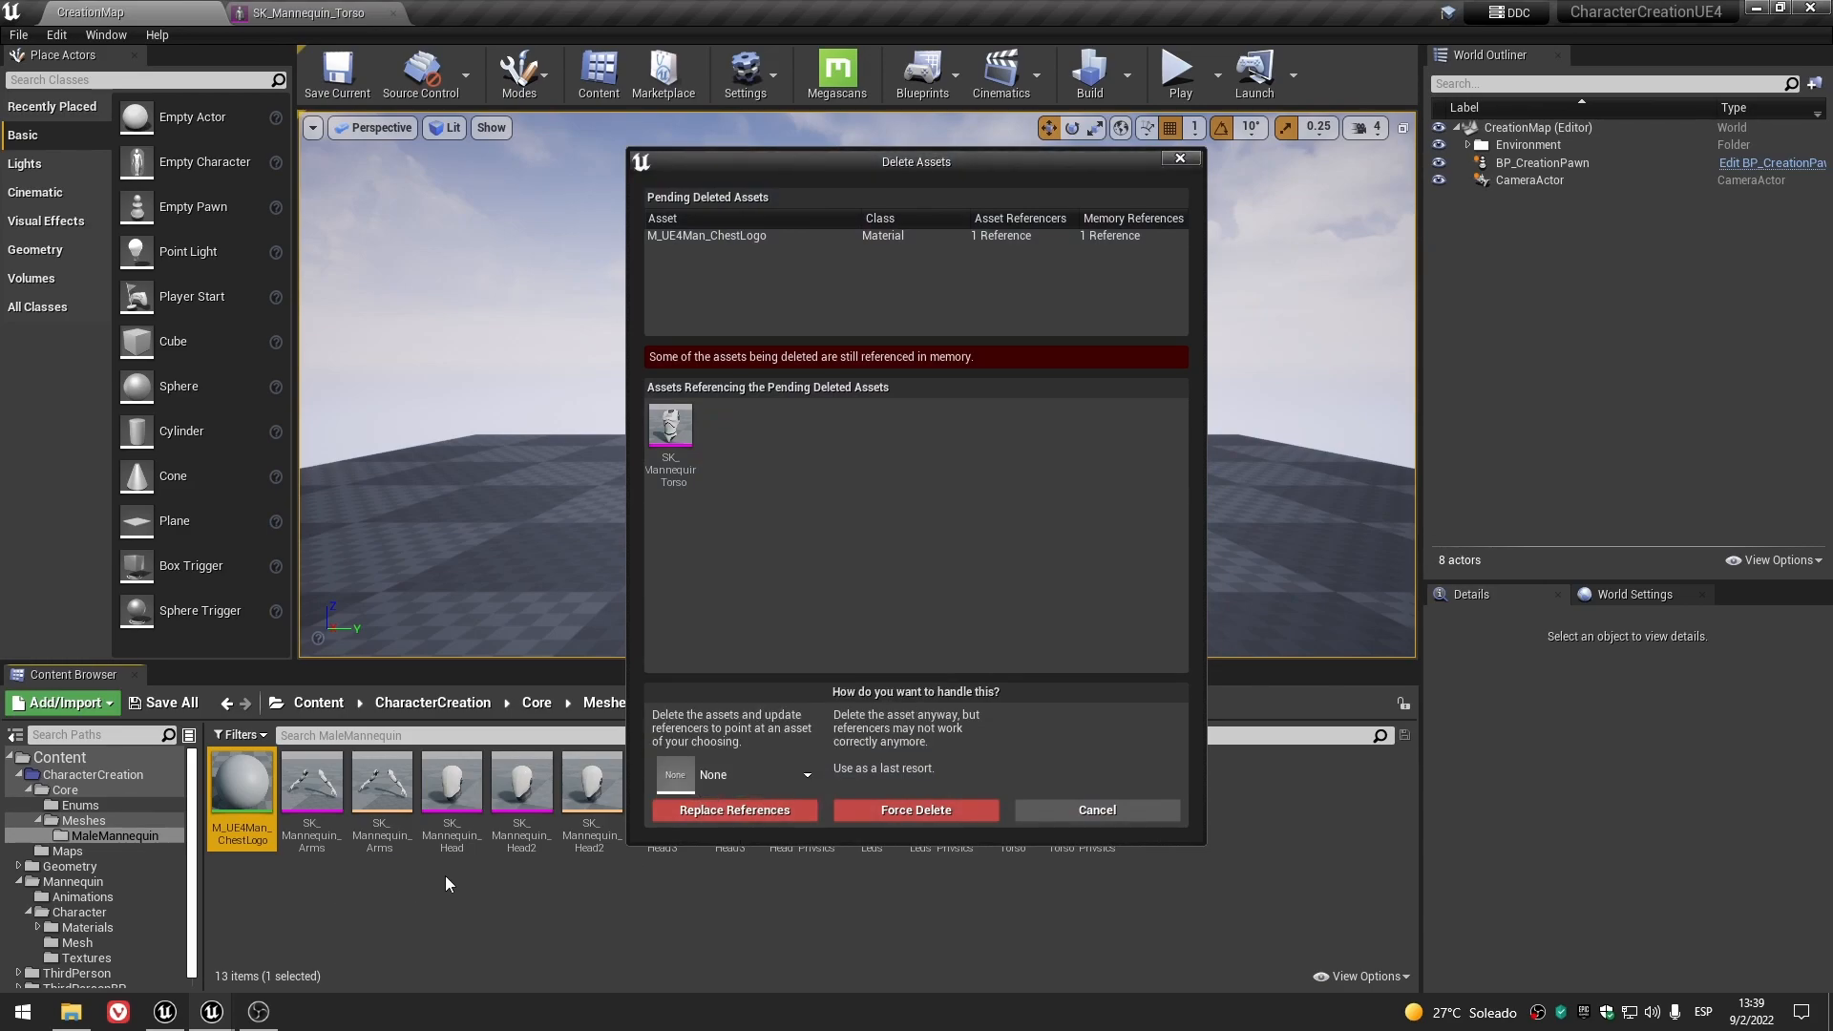
left_click(1160, 806)
- Assign the M_UE4Man_ChestLogo material instance from Mannequin/Character/Materials to the torso's Element 1 slot and save the mesh
left_click(307, 13)
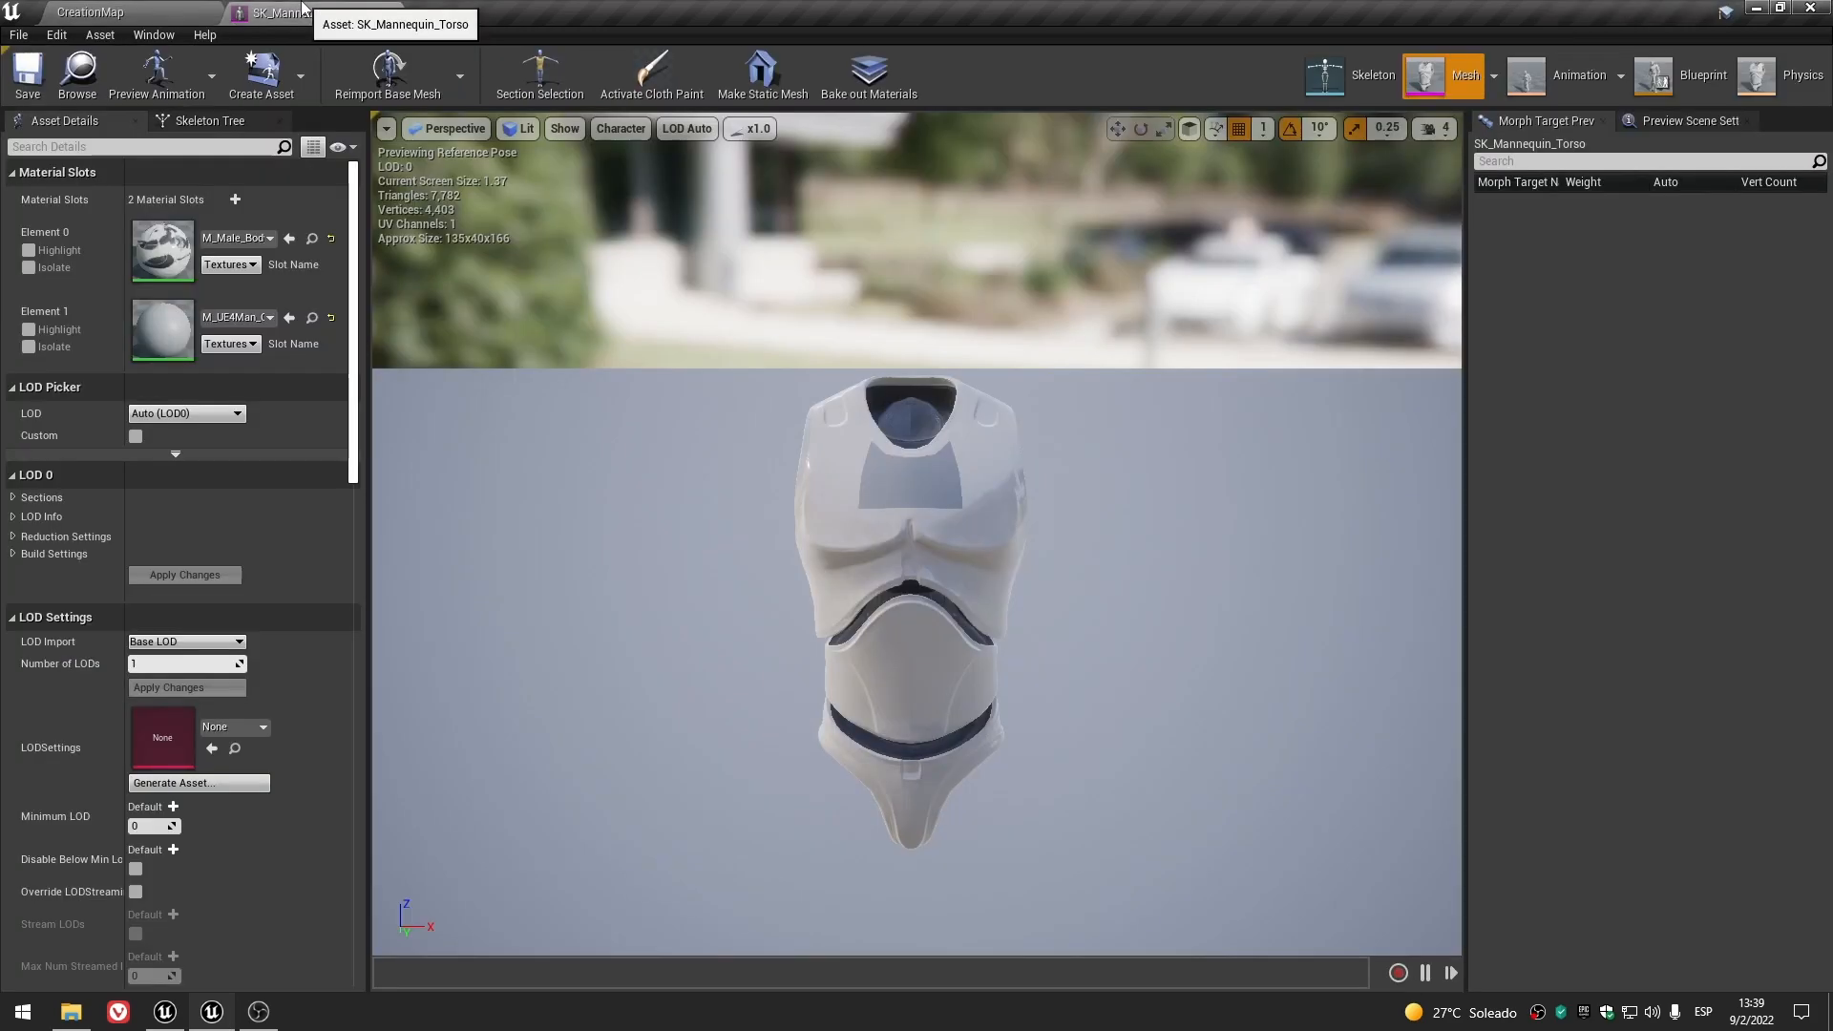
left_click(267, 316)
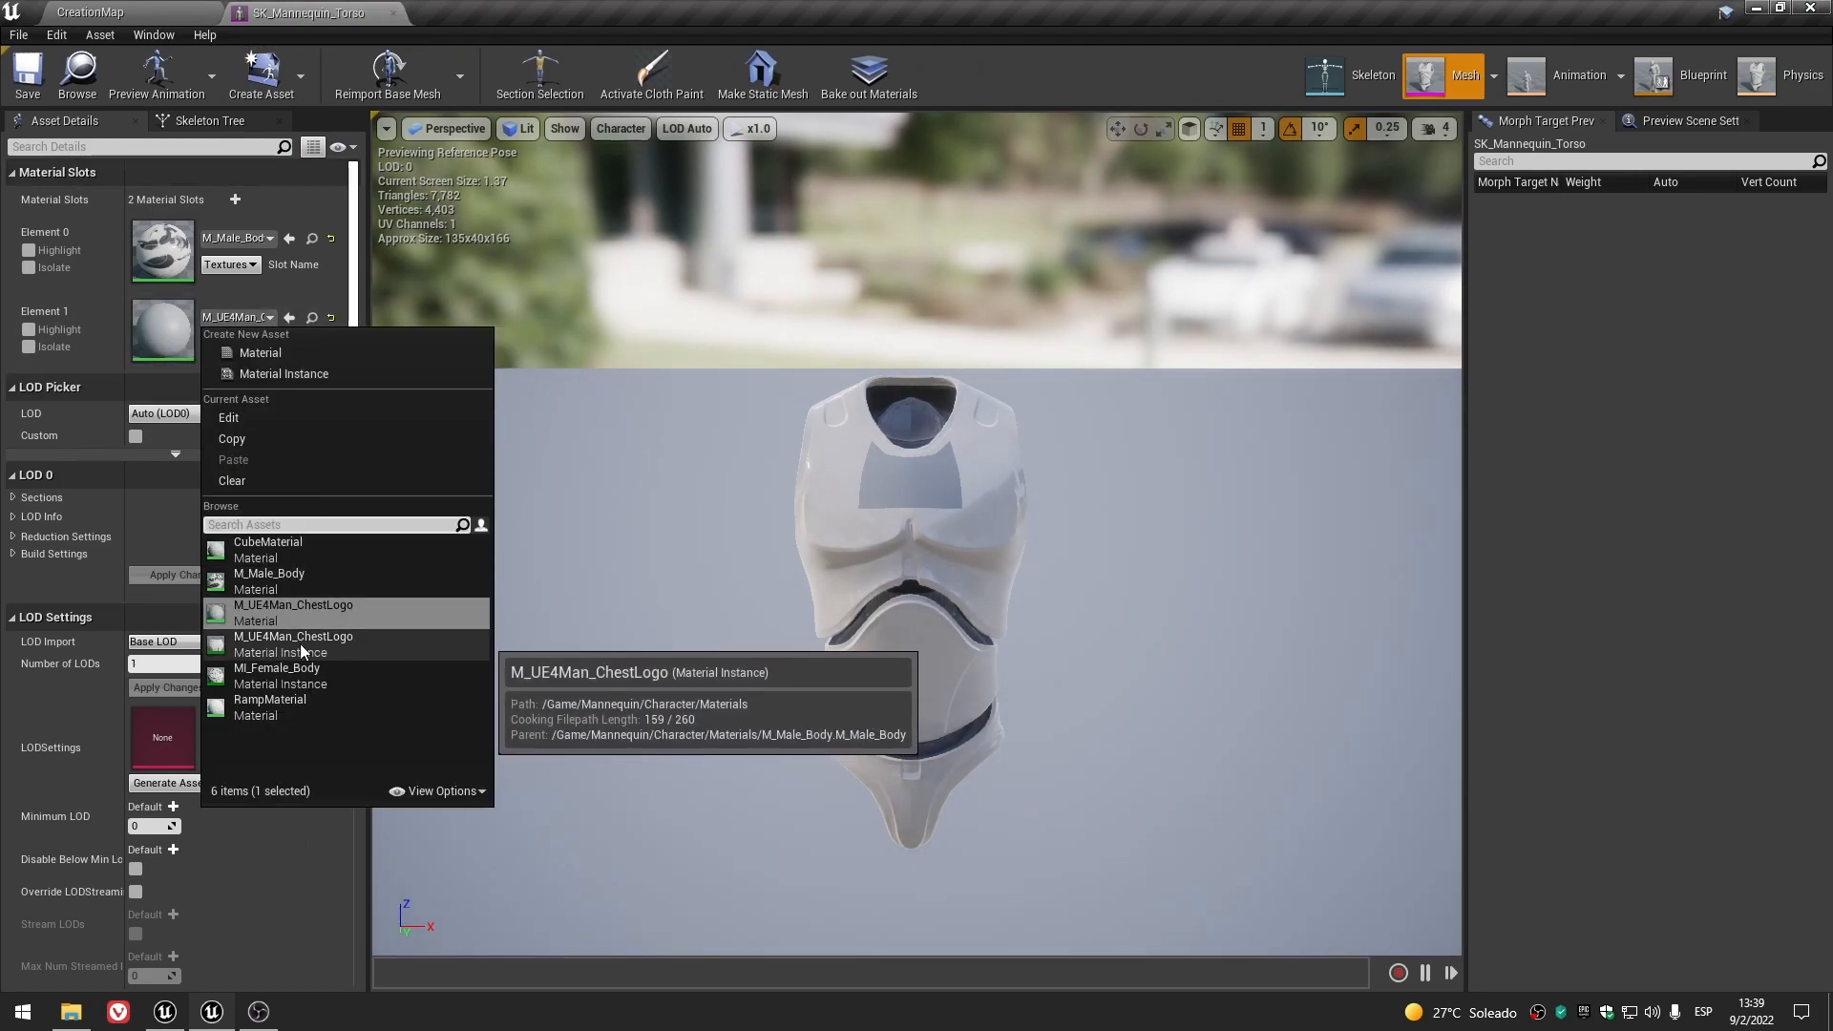
left_click(335, 649)
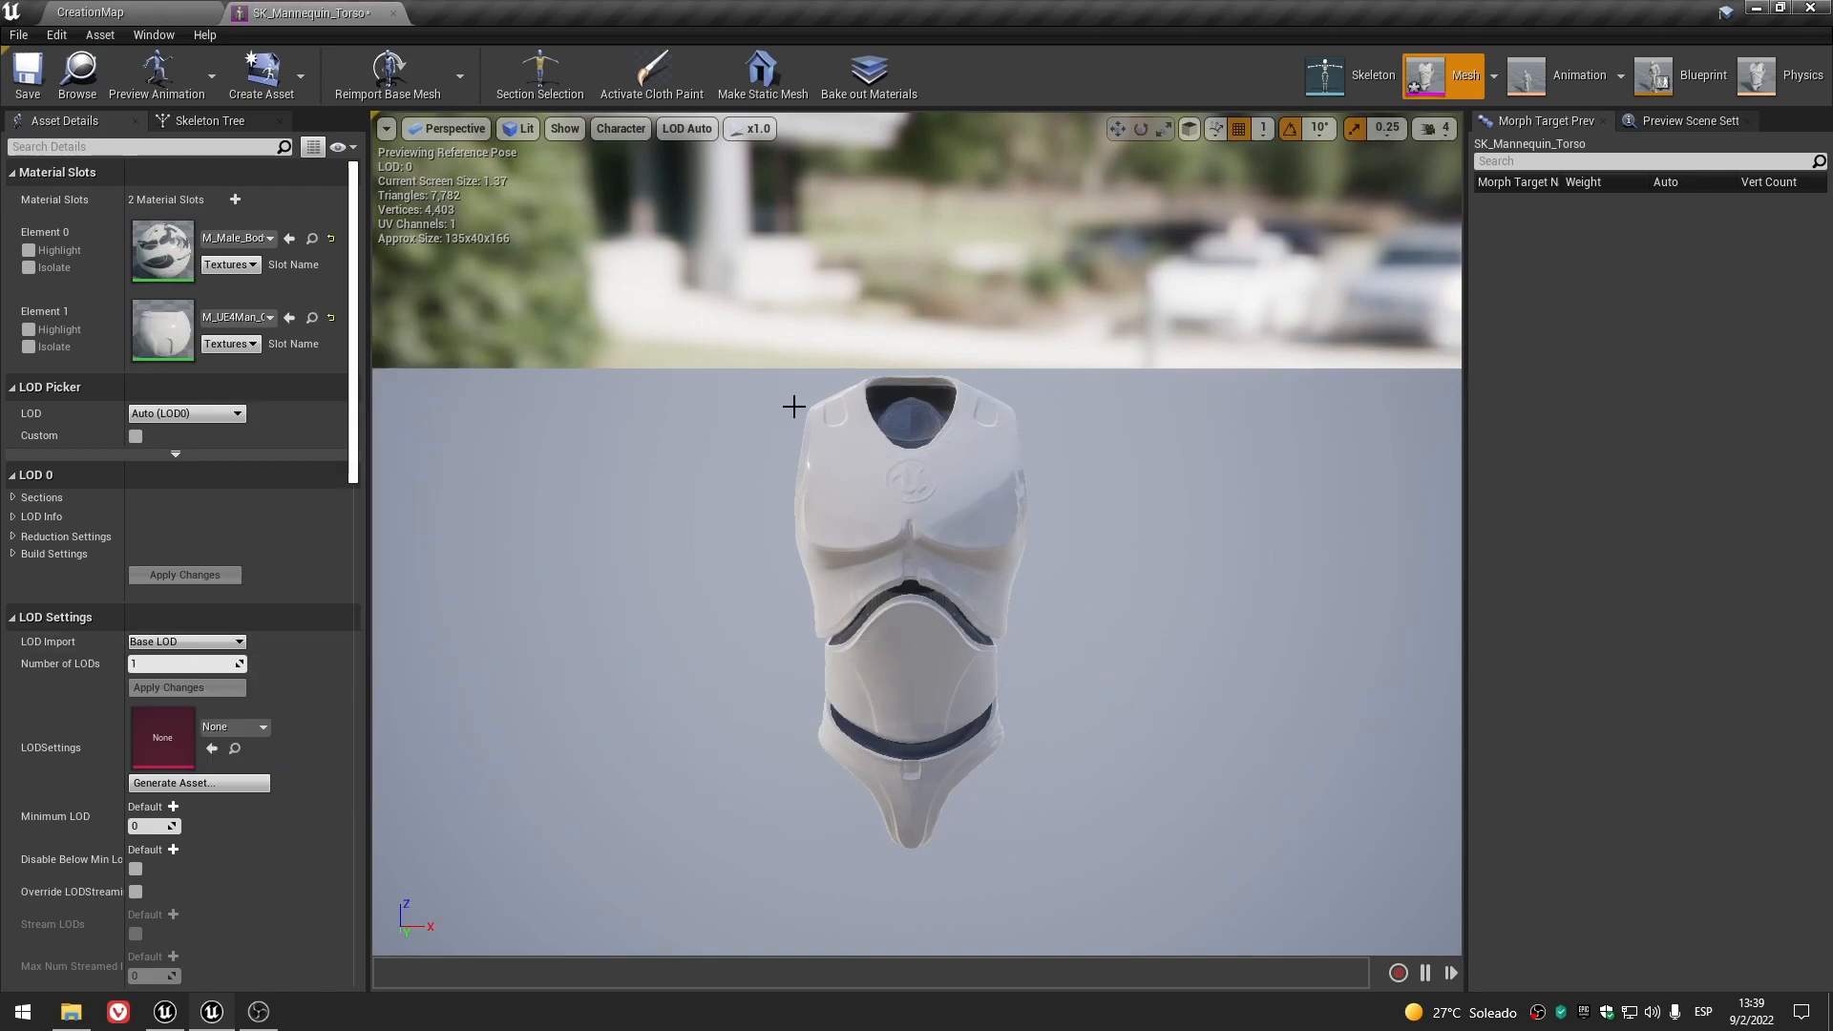
left_click(27, 76)
- Close the torso editor and delete the imported M_UE4Man_ChestLogo material from the MaleMannequin folder
left_click(393, 14)
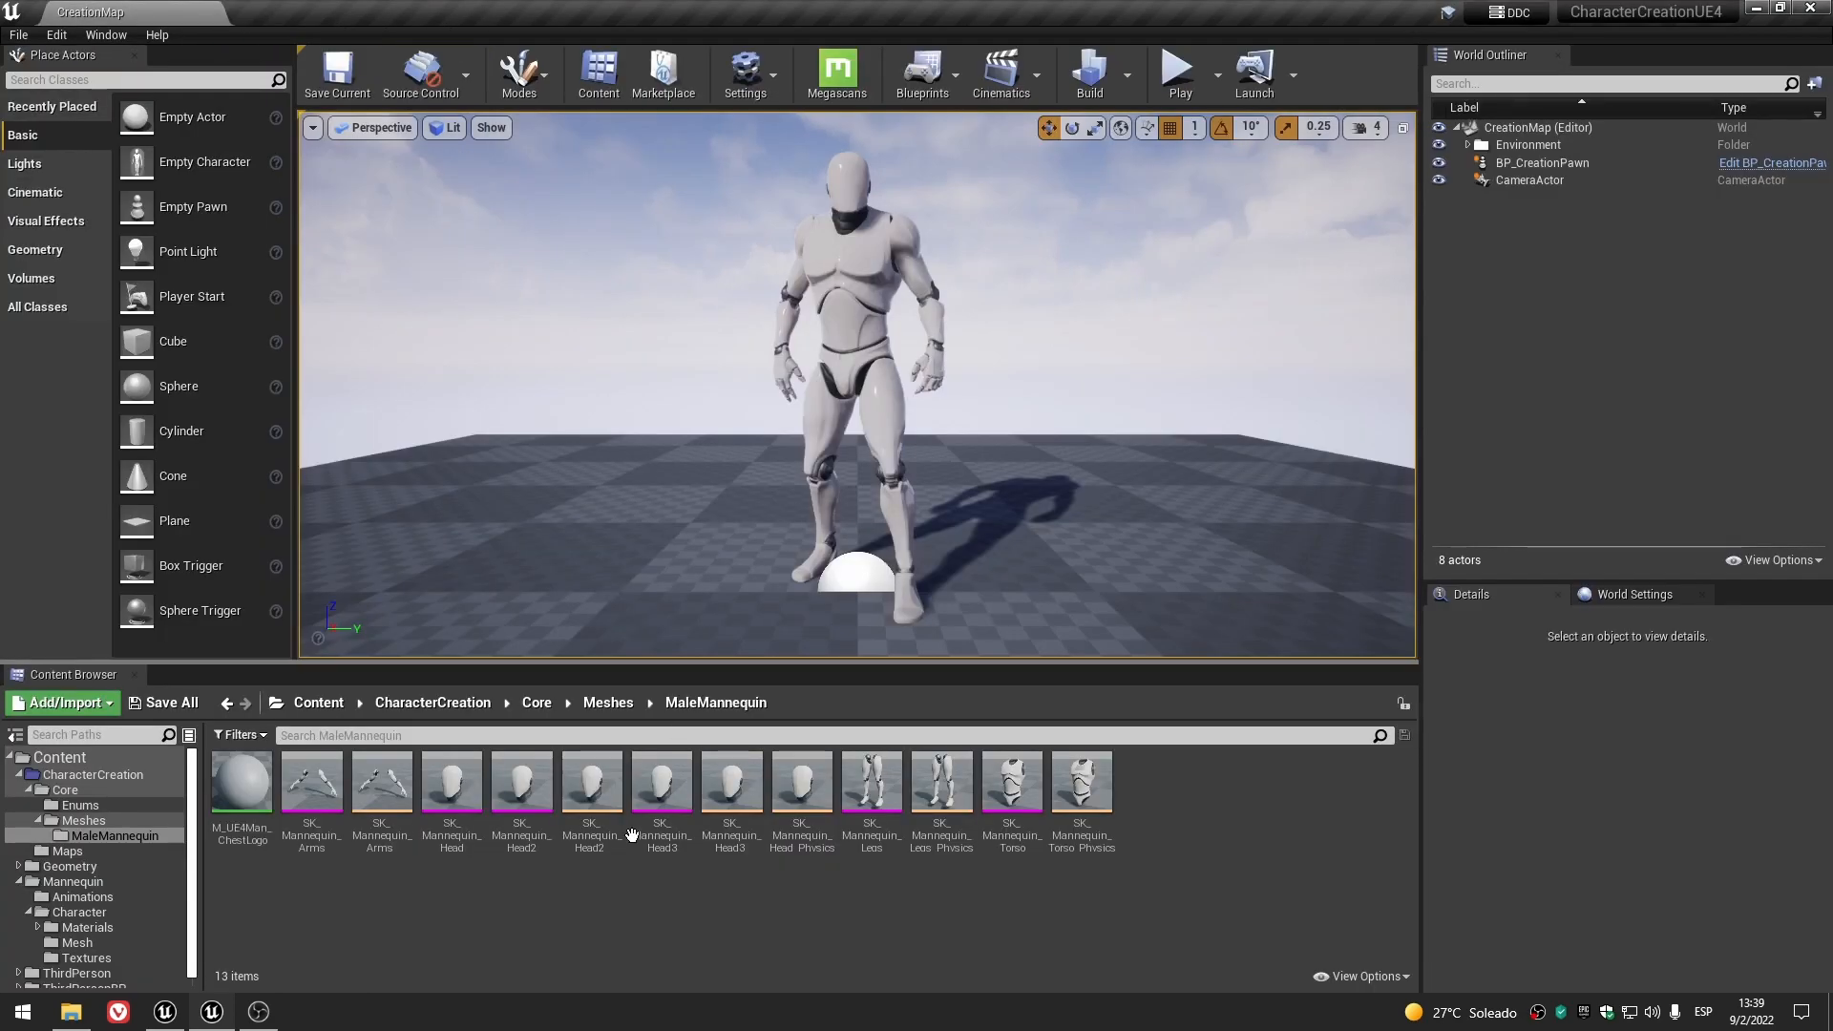
key("Delete")
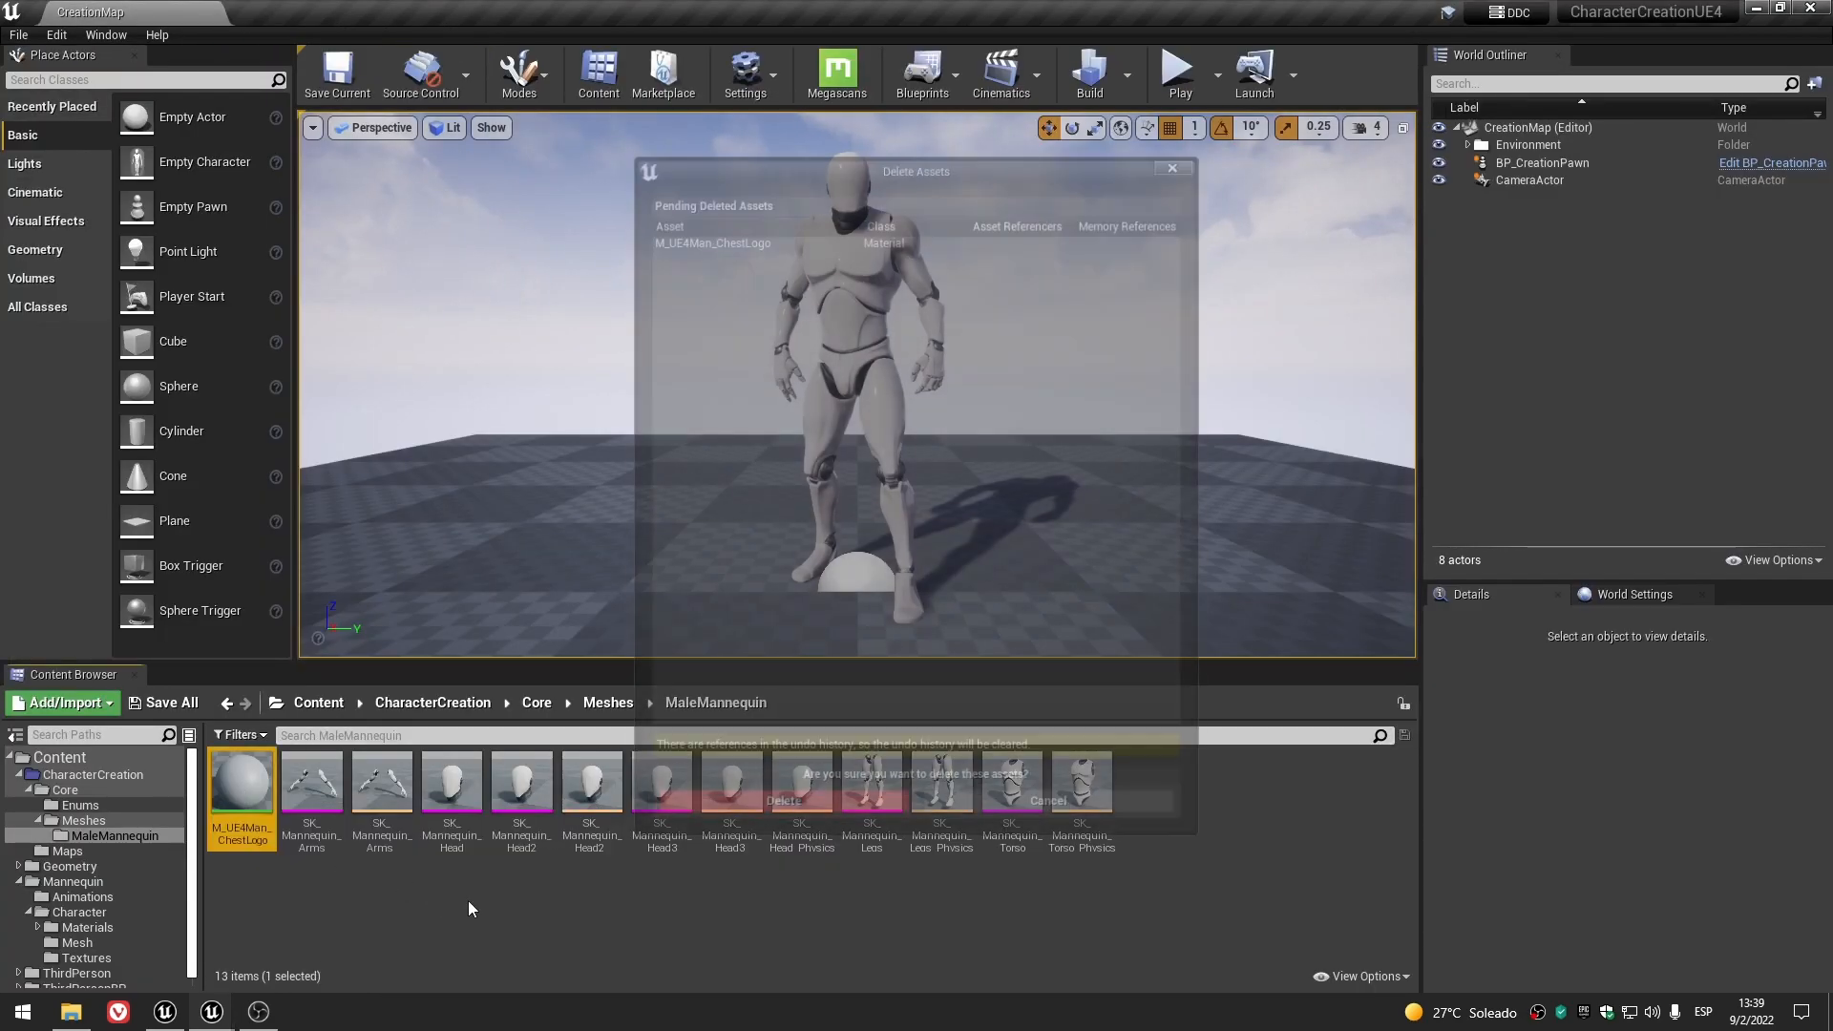
left_click(779, 810)
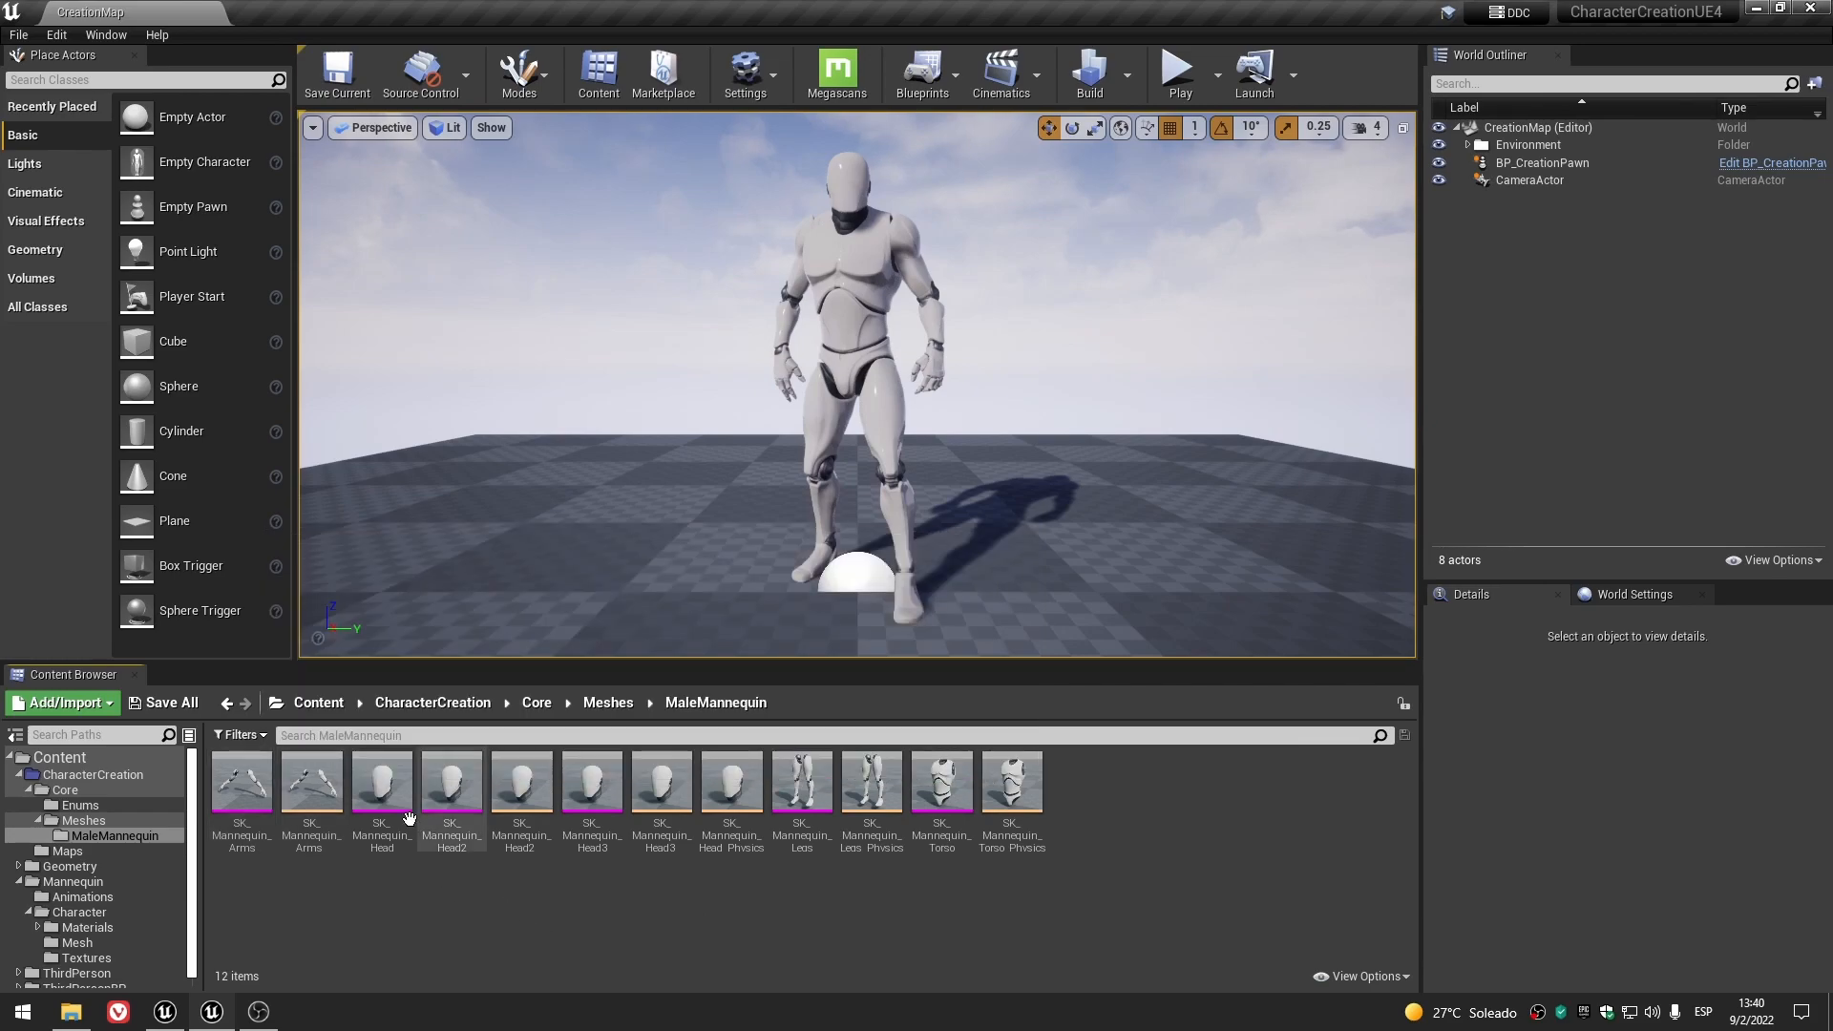
- Open the SK_Mannequin_Legs, SK_Mannequin_Torso and SK_Mannequin_Arms skeletal meshes in editors docked beside the level
double_click(802, 783)
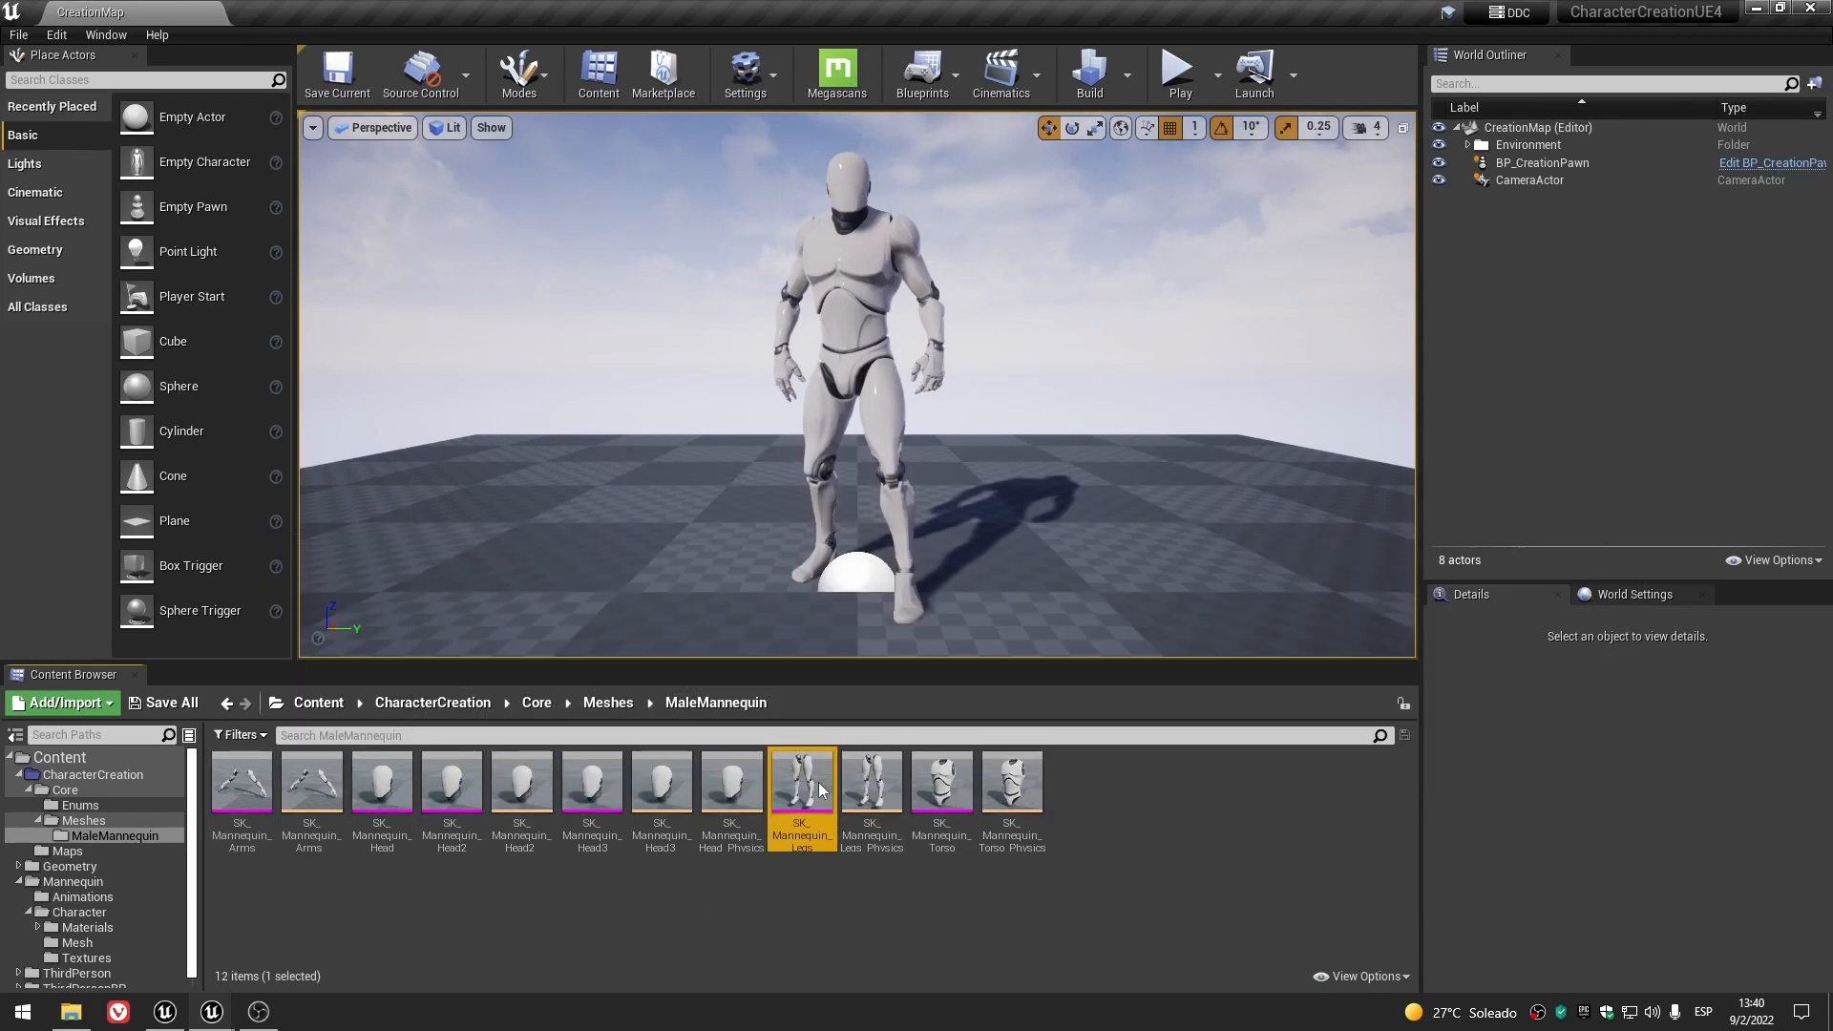
scroll(869, 523, "up", 2)
left_click_drag(441, 194, 319, 13)
left_click(178, 11)
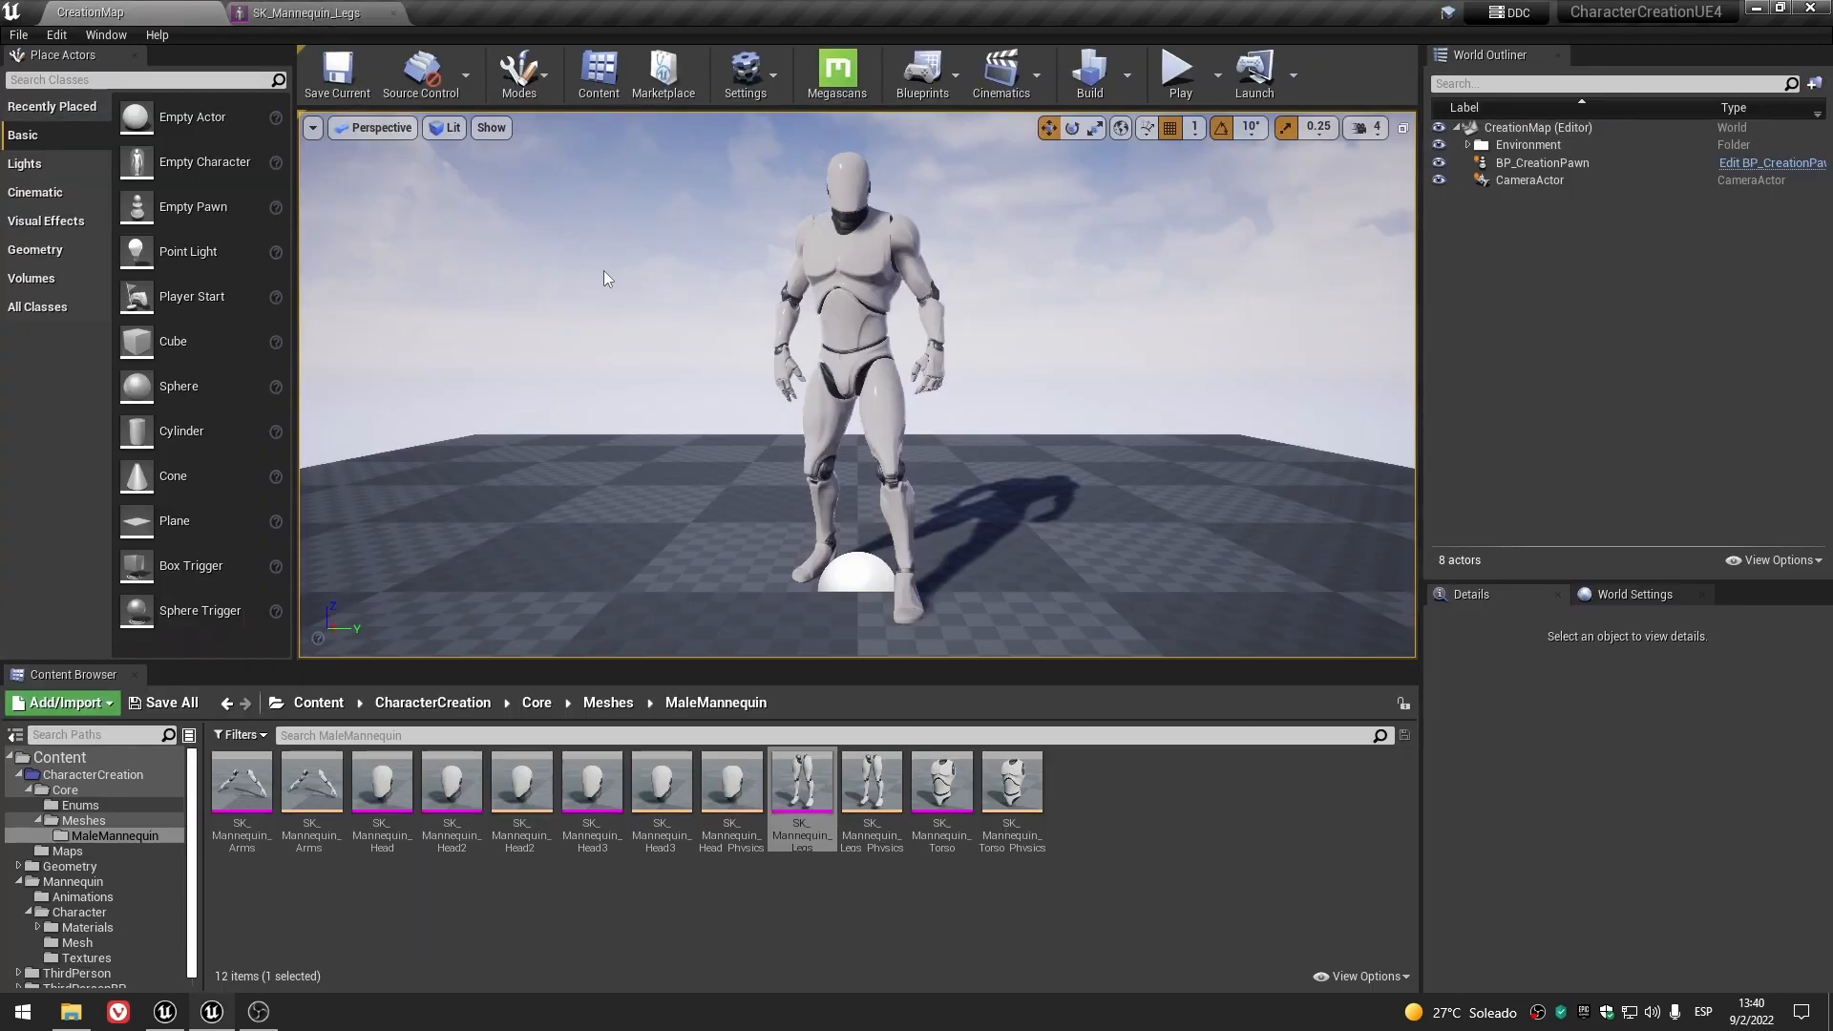
left_click(937, 789)
double_click(938, 788)
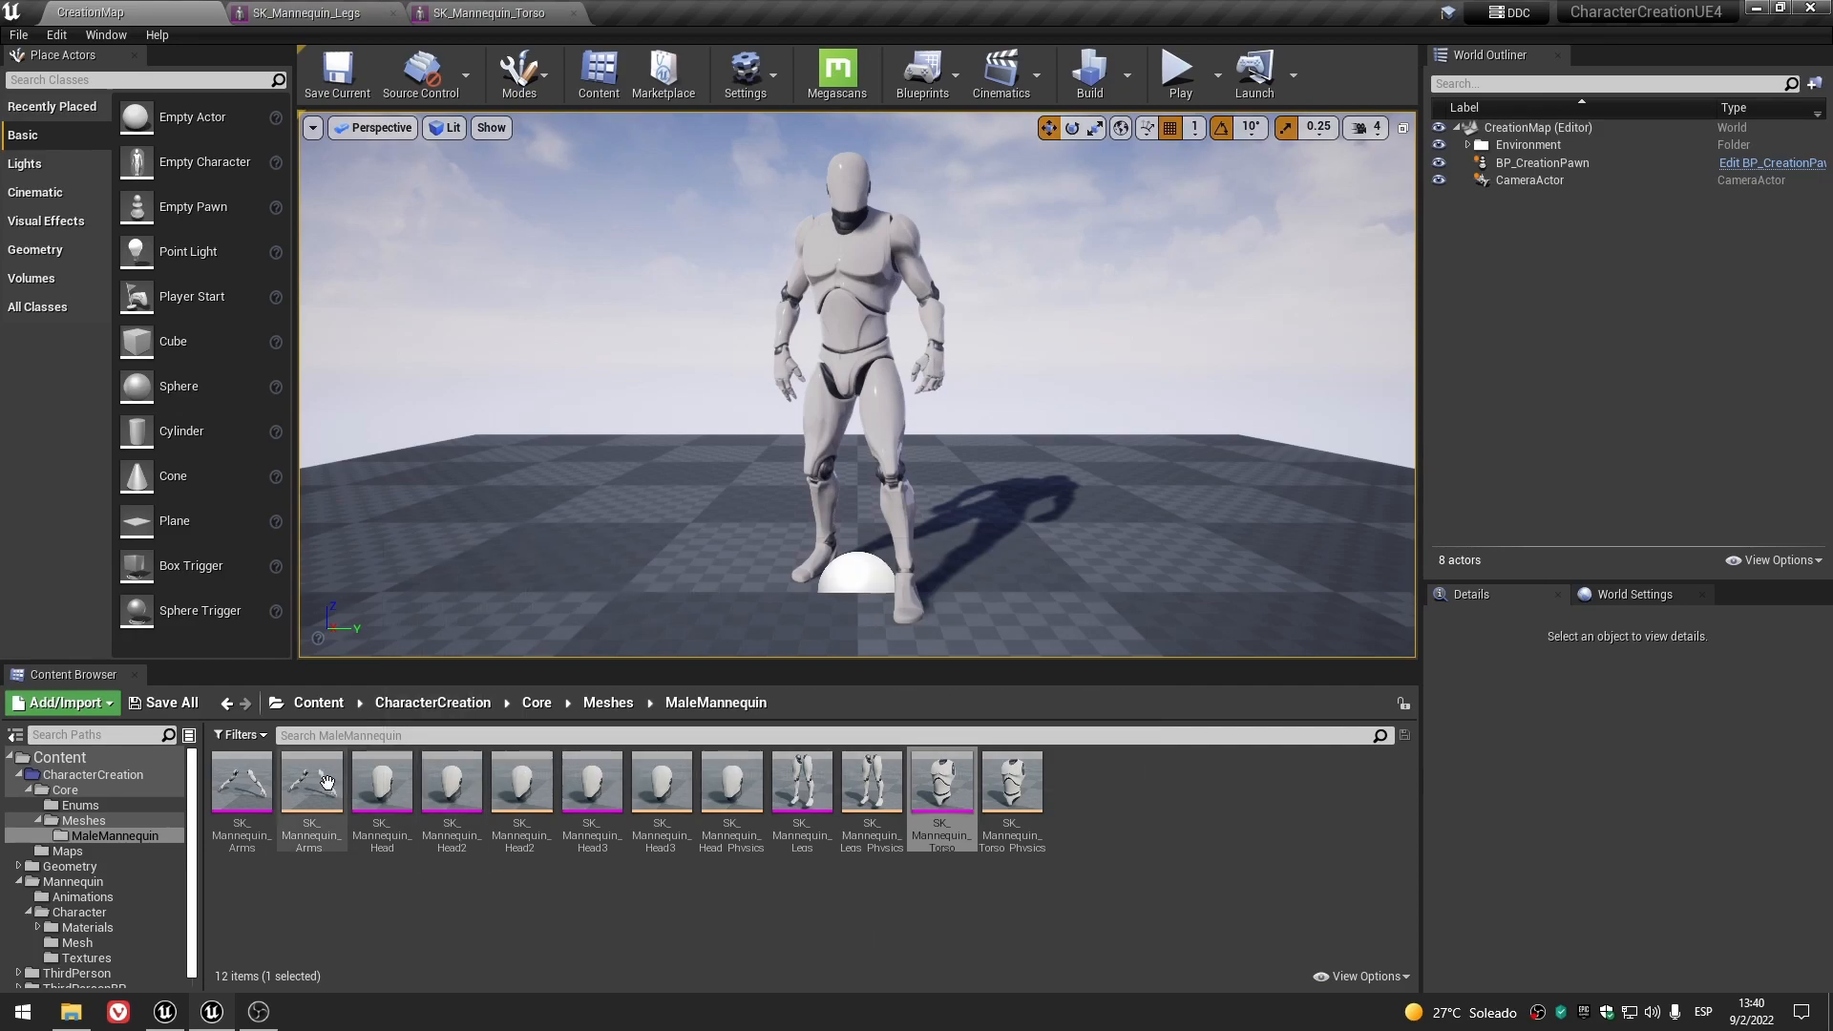
double_click(241, 781)
- Open the SK_Mannequin_Head skeletal mesh and view its head shape at an angle
left_click(90, 11)
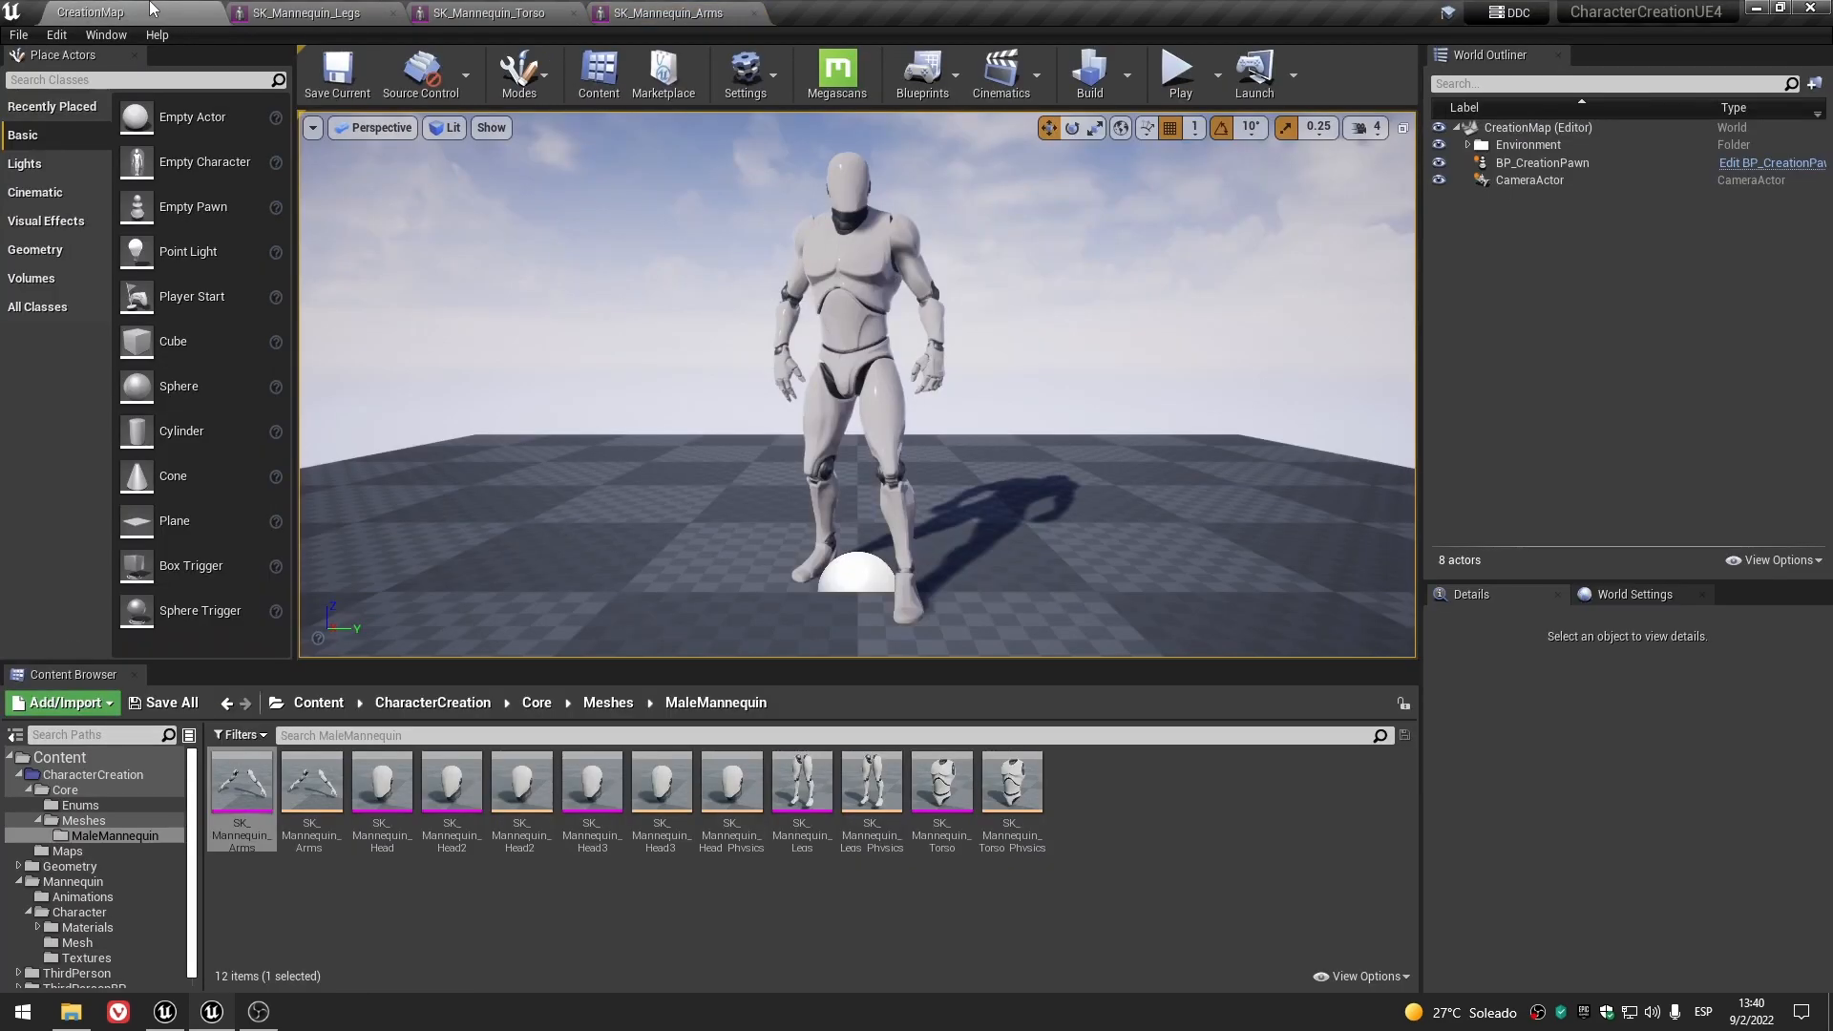
left_click(382, 781)
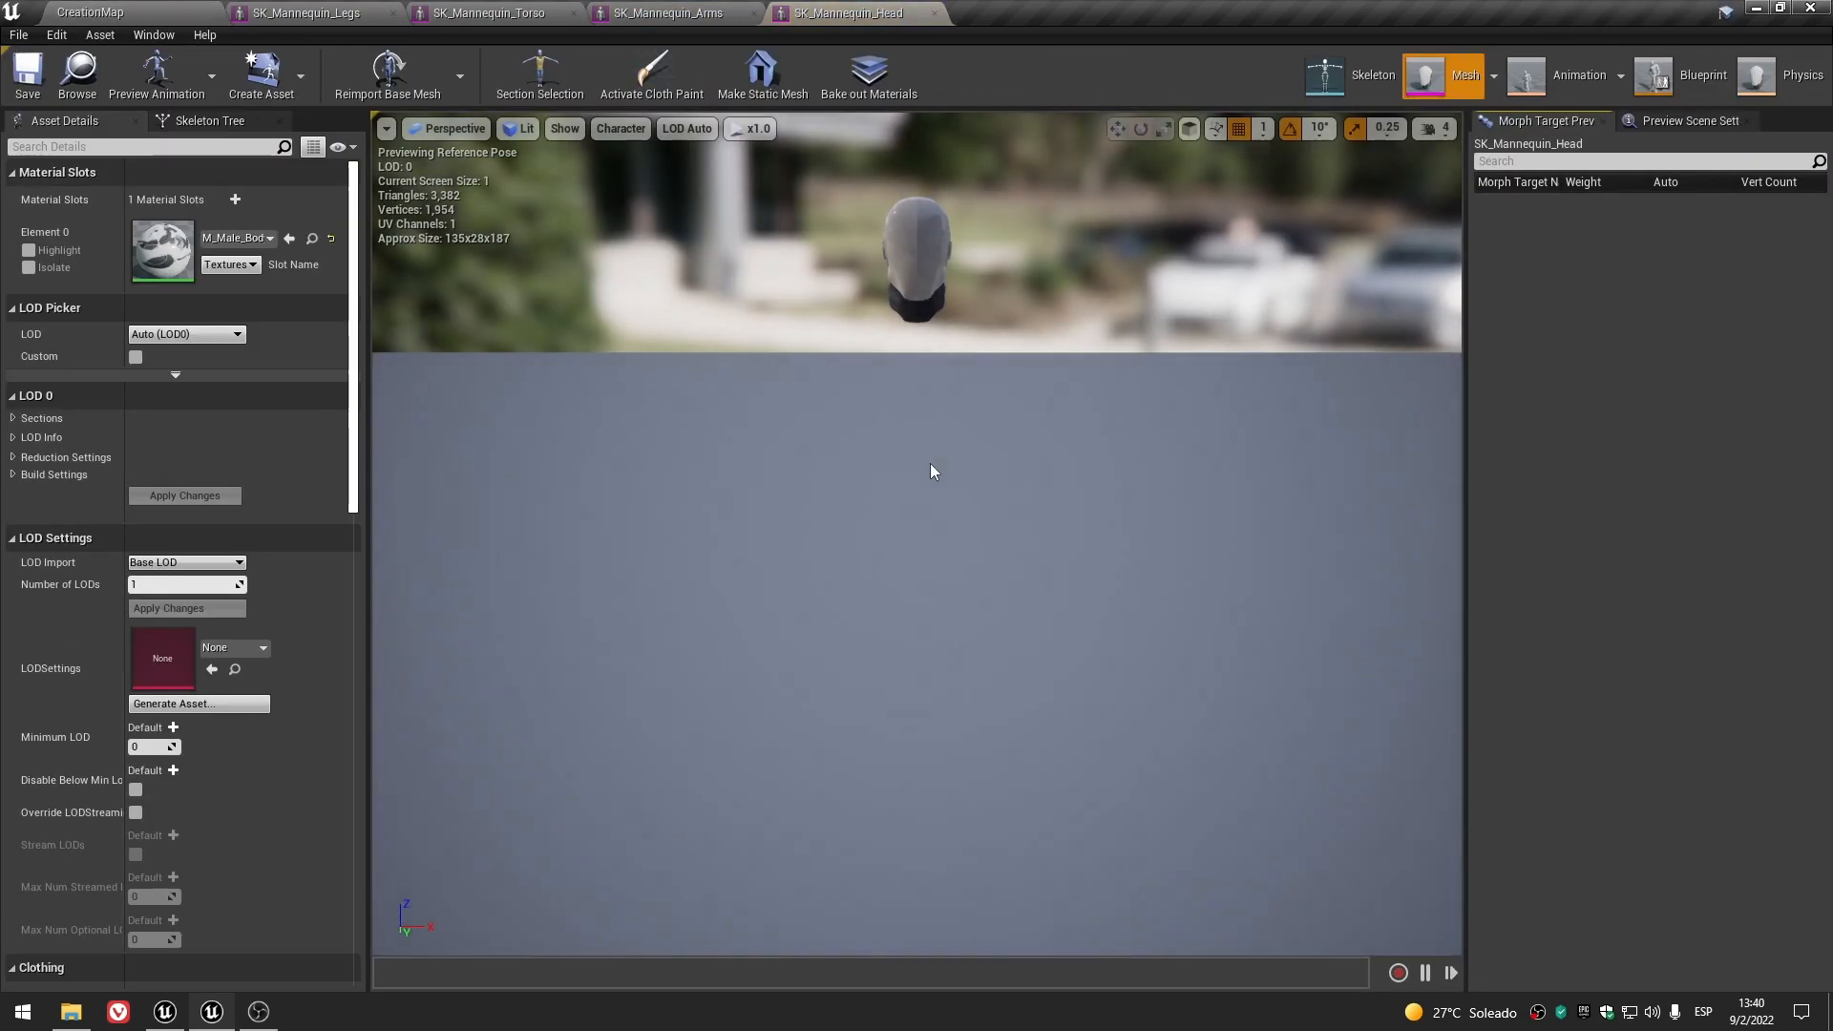
scroll(931, 477, "up", 3)
middle_click_drag(943, 530, 959, 420)
right_click_drag(947, 531, 921, 430)
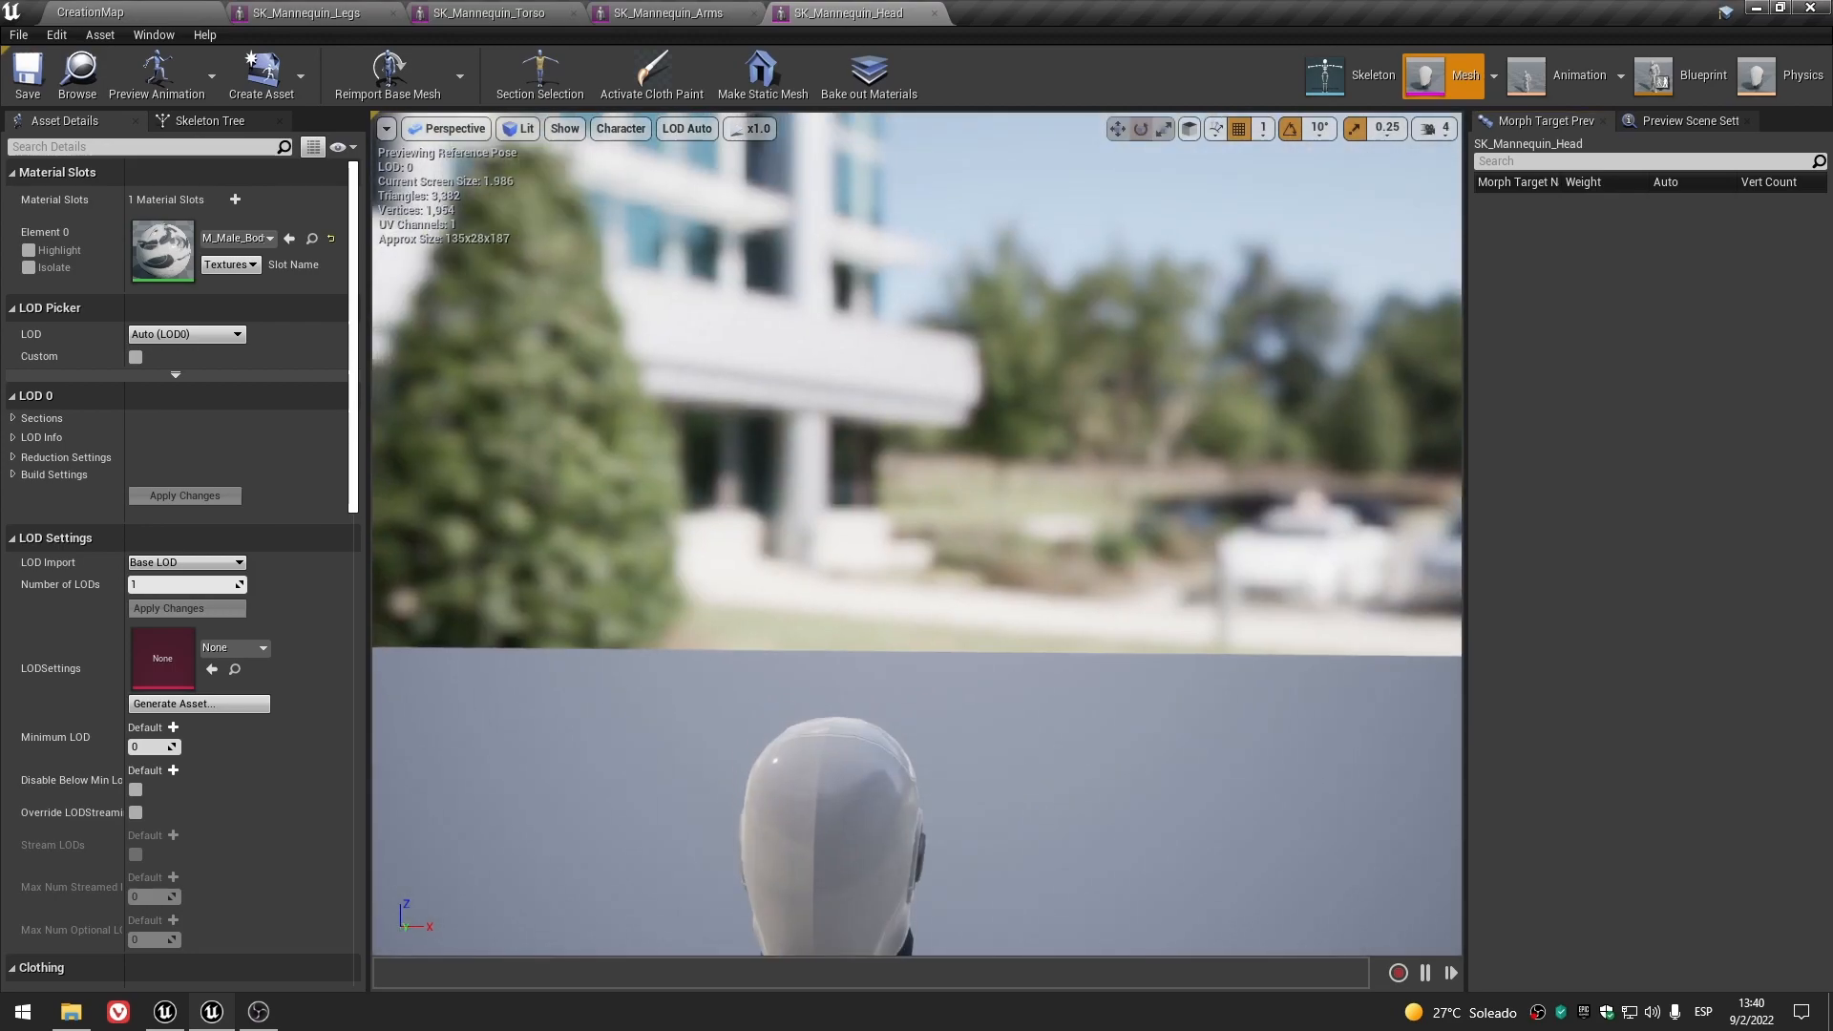
key("q")
- Open SK_Mannequin_Head2, frame it from a similar angle, and compare its shape with SK_Mannequin_Head
left_click(105, 12)
double_click(451, 782)
middle_click_drag(937, 475, 976, 405)
scroll(937, 476, "up", 4)
right_click_drag(938, 475, 873, 410)
middle_click_drag(936, 490, 869, 490)
left_click(833, 12)
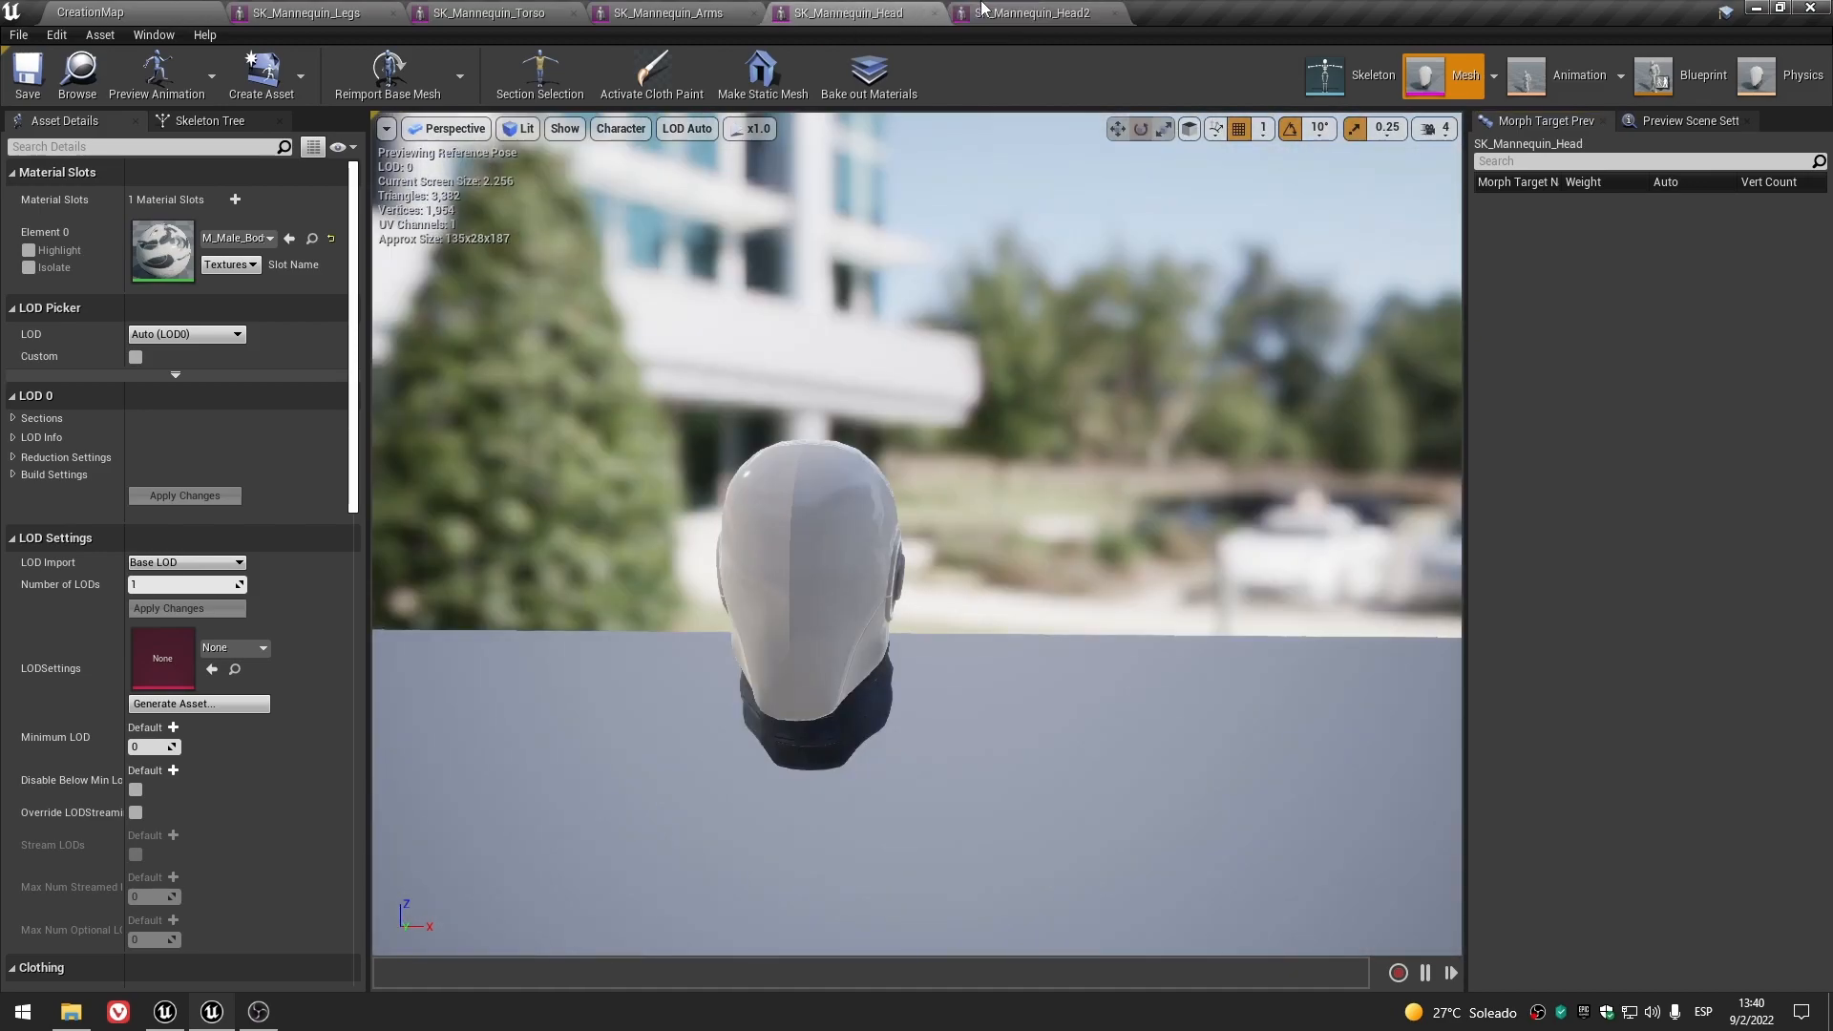
left_click(983, 10)
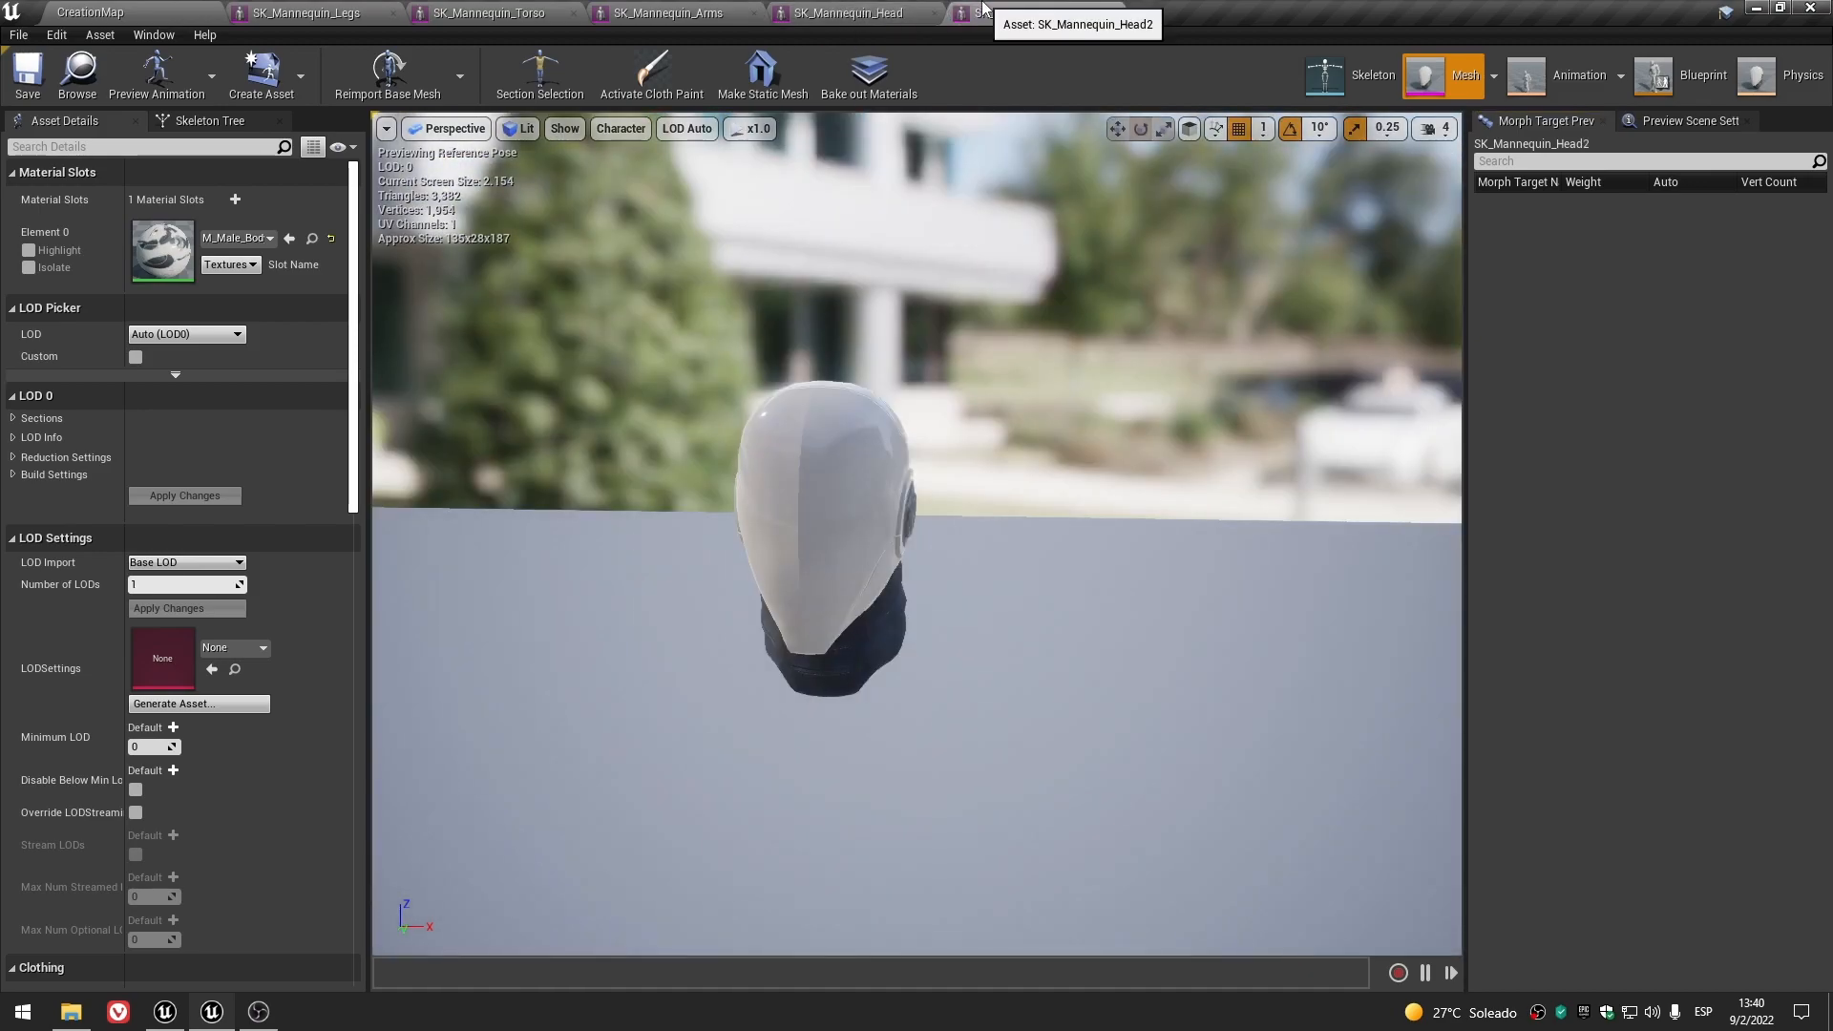
- Open SK_Mannequin_Head3 and frame the head from an angle matching the other two head meshes
left_click(203, 10)
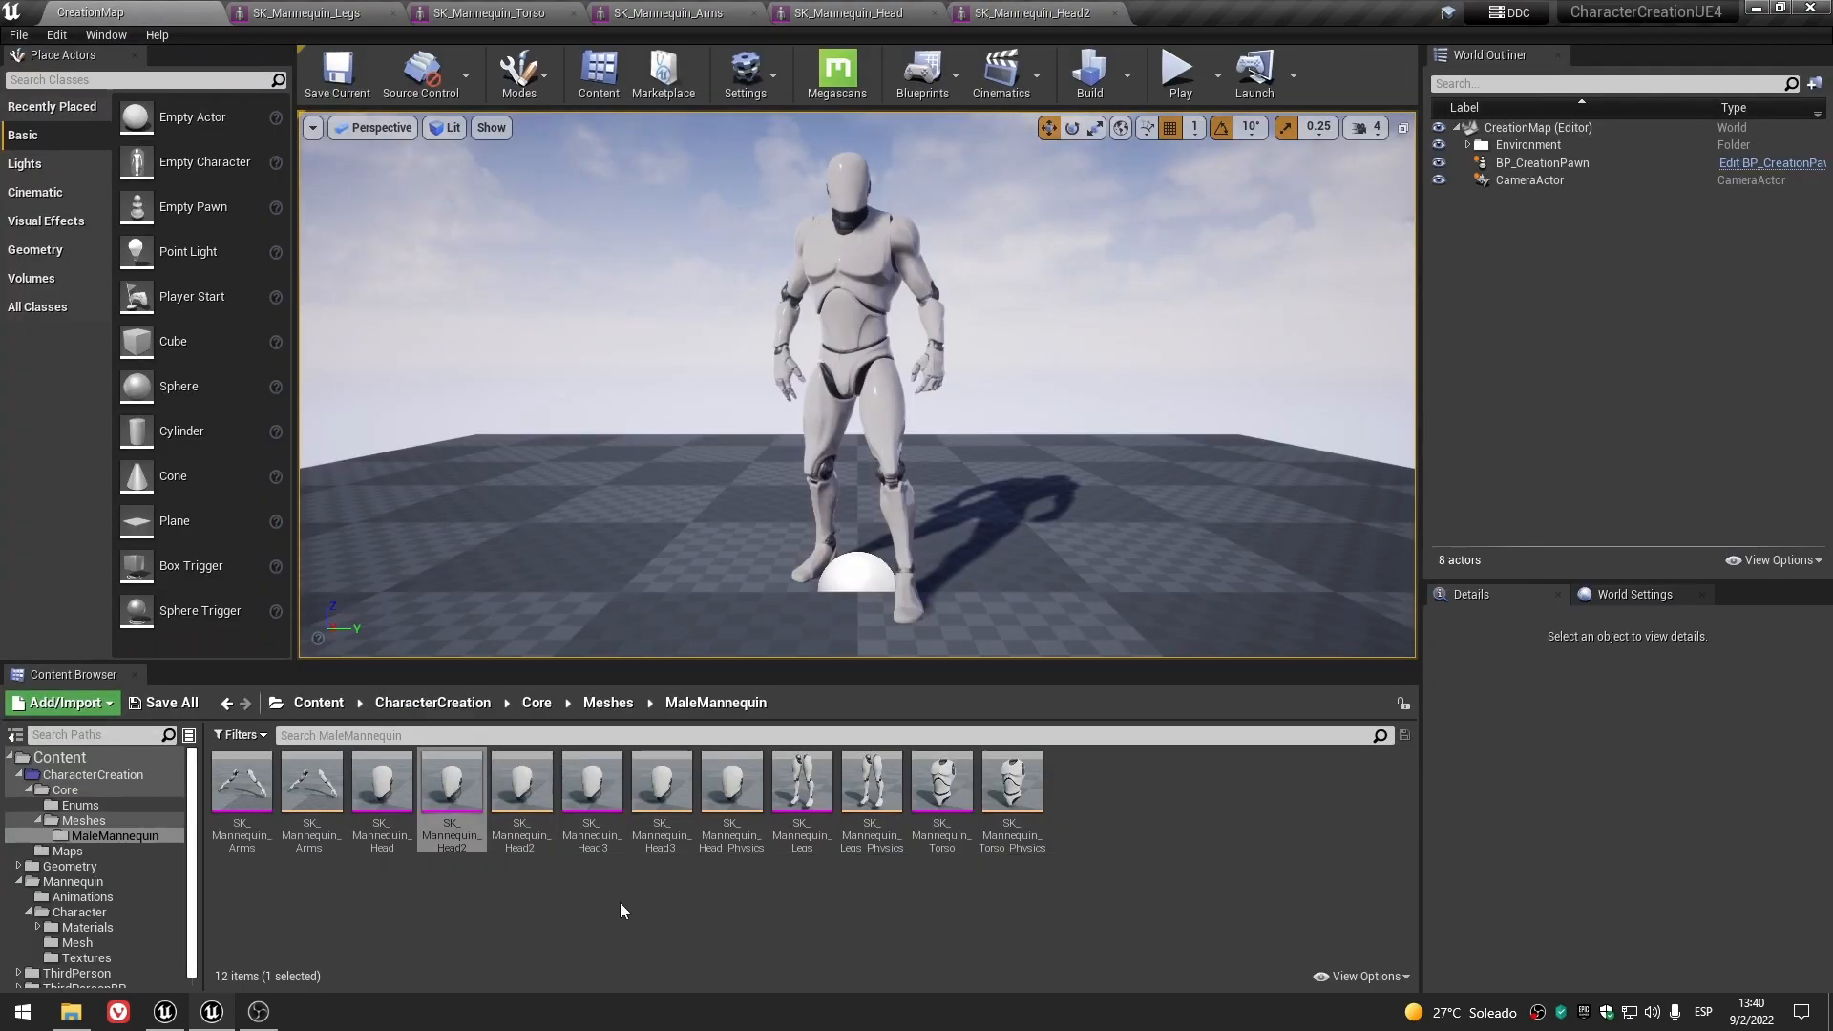
double_click(594, 819)
scroll(935, 502, "up", 3)
middle_click_drag(948, 563, 997, 448)
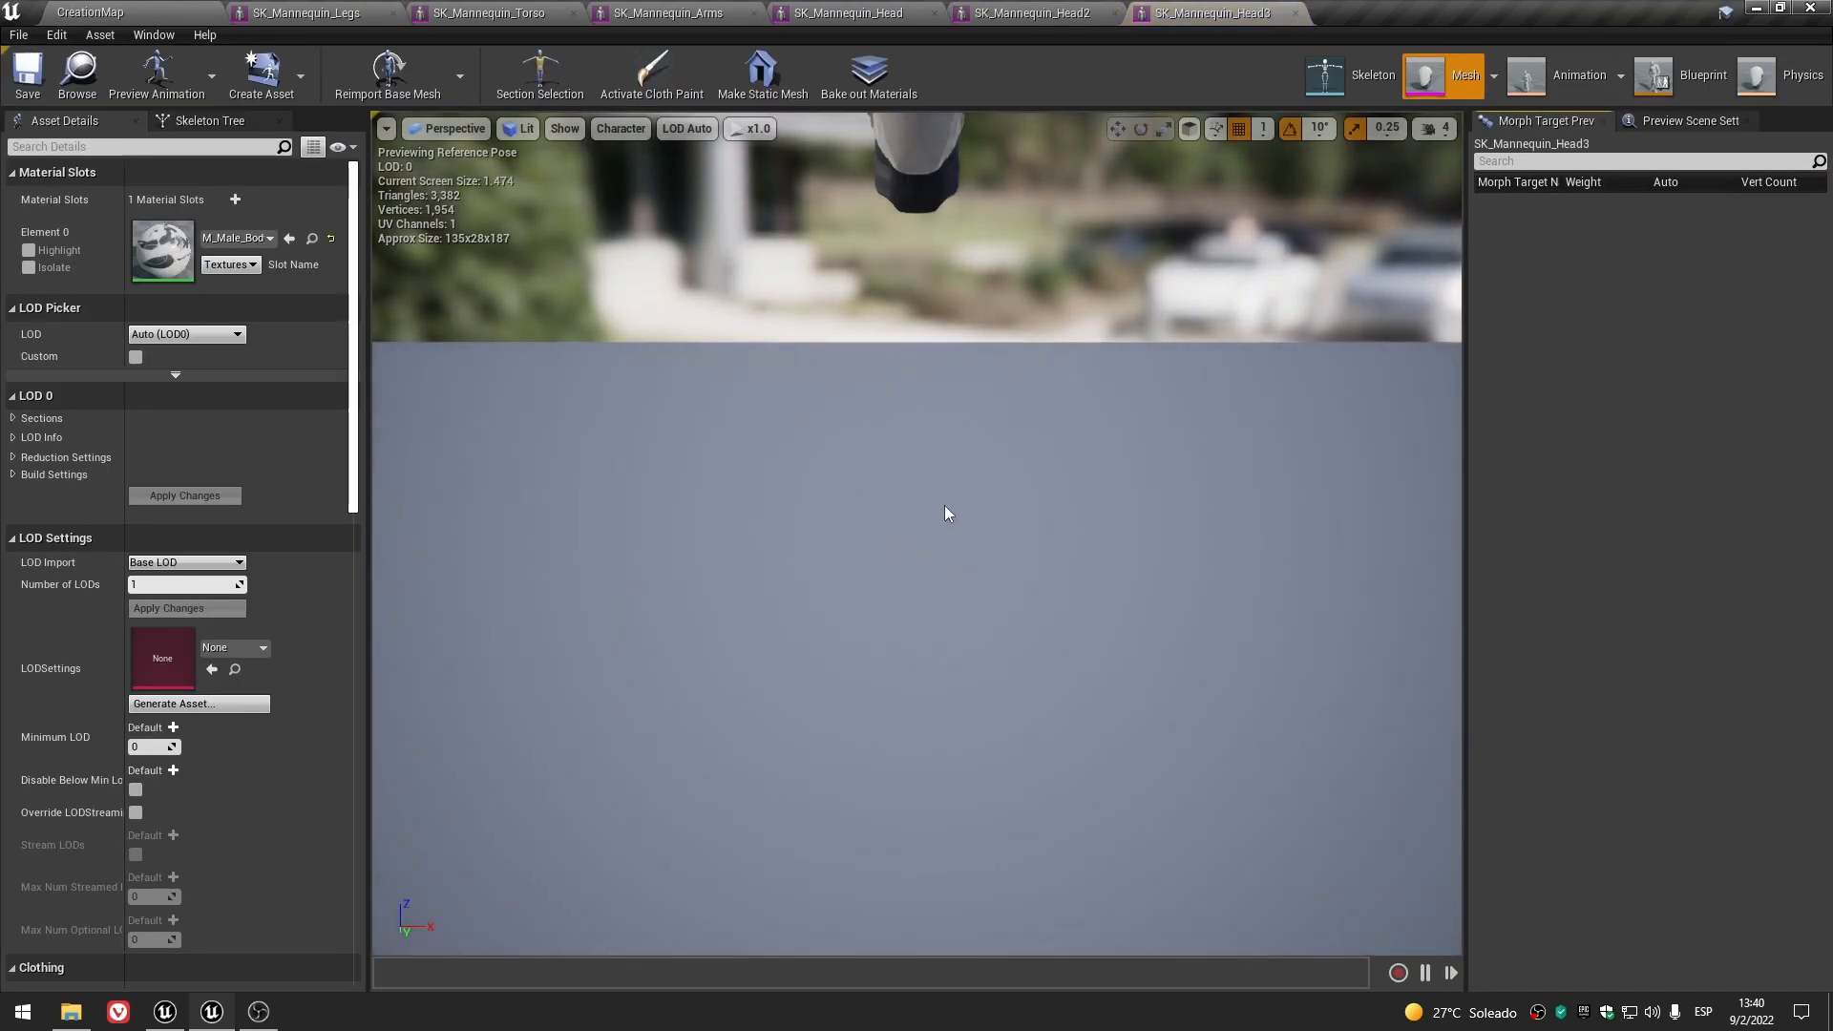
scroll(948, 563, "up", 3)
right_click_drag(948, 563, 917, 477)
middle_click_drag(948, 563, 934, 634)
scroll(948, 535, "up", 1)
scroll(948, 535, "down", 1)
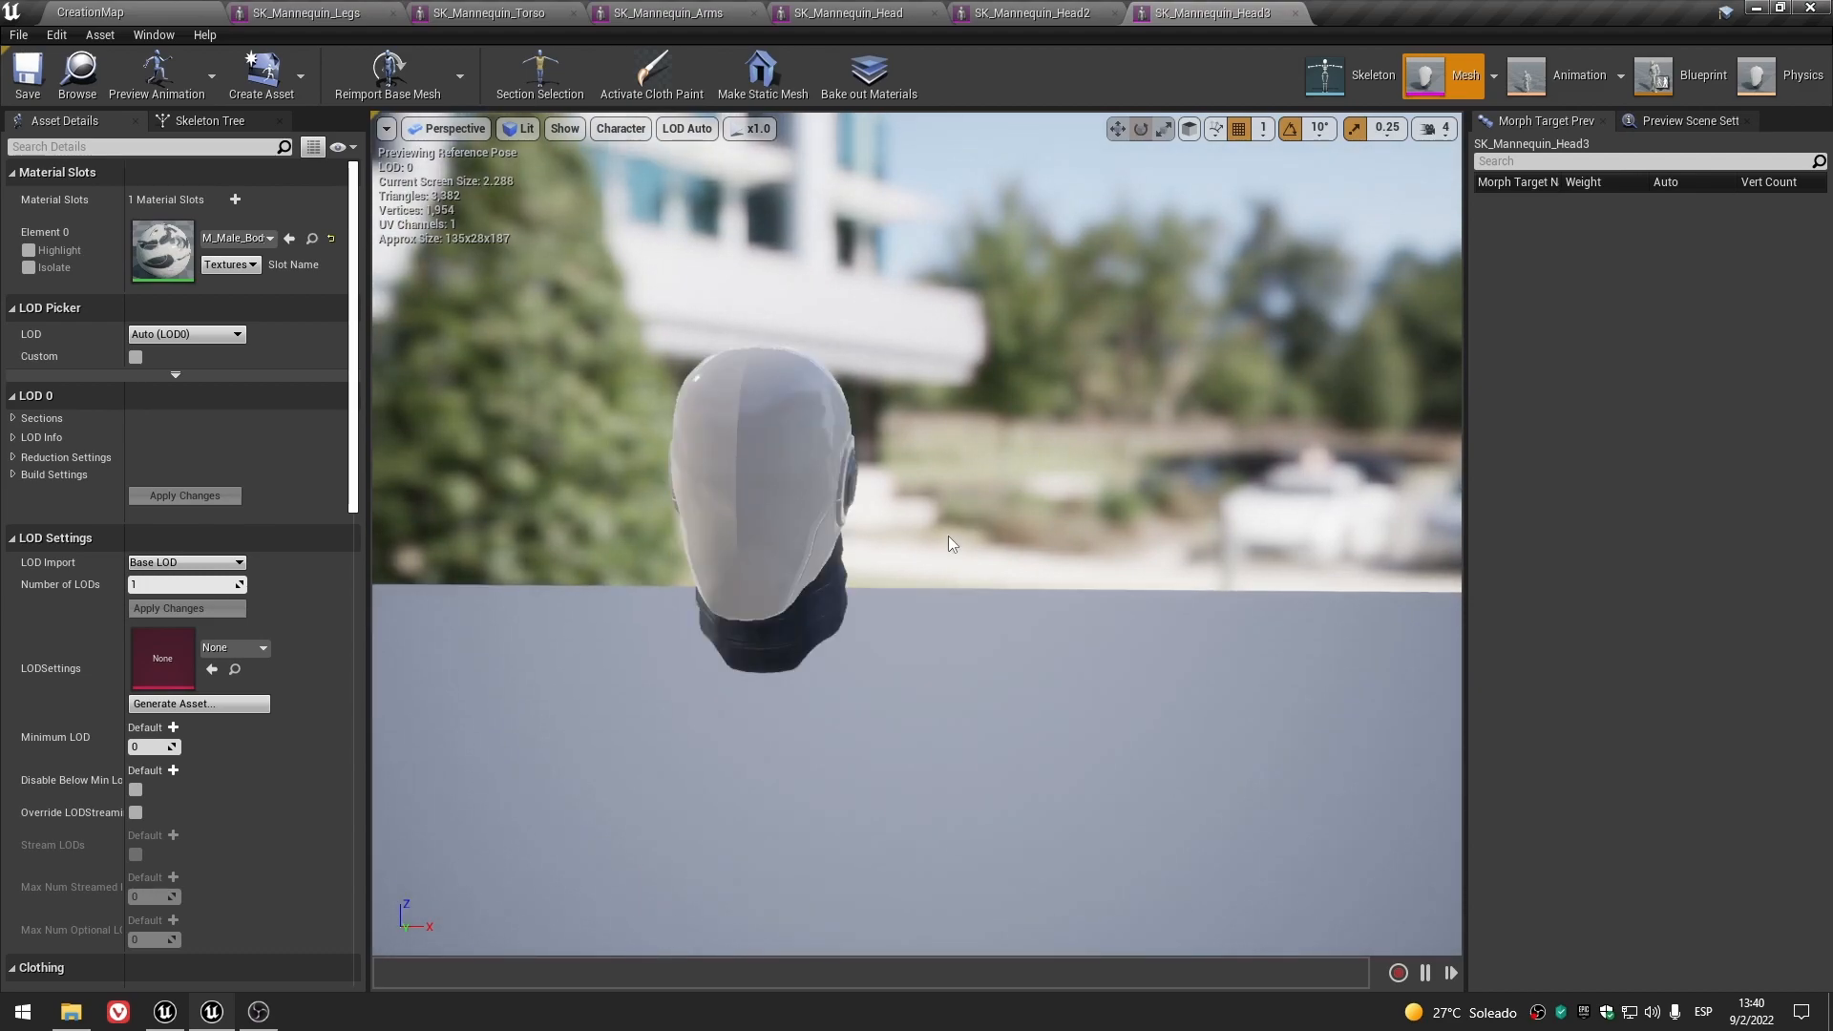
right_click_drag(948, 536, 811, 536)
middle_click_drag(947, 535, 883, 494)
right_click_drag(948, 533, 1088, 546)
middle_click_drag(947, 538, 1107, 539)
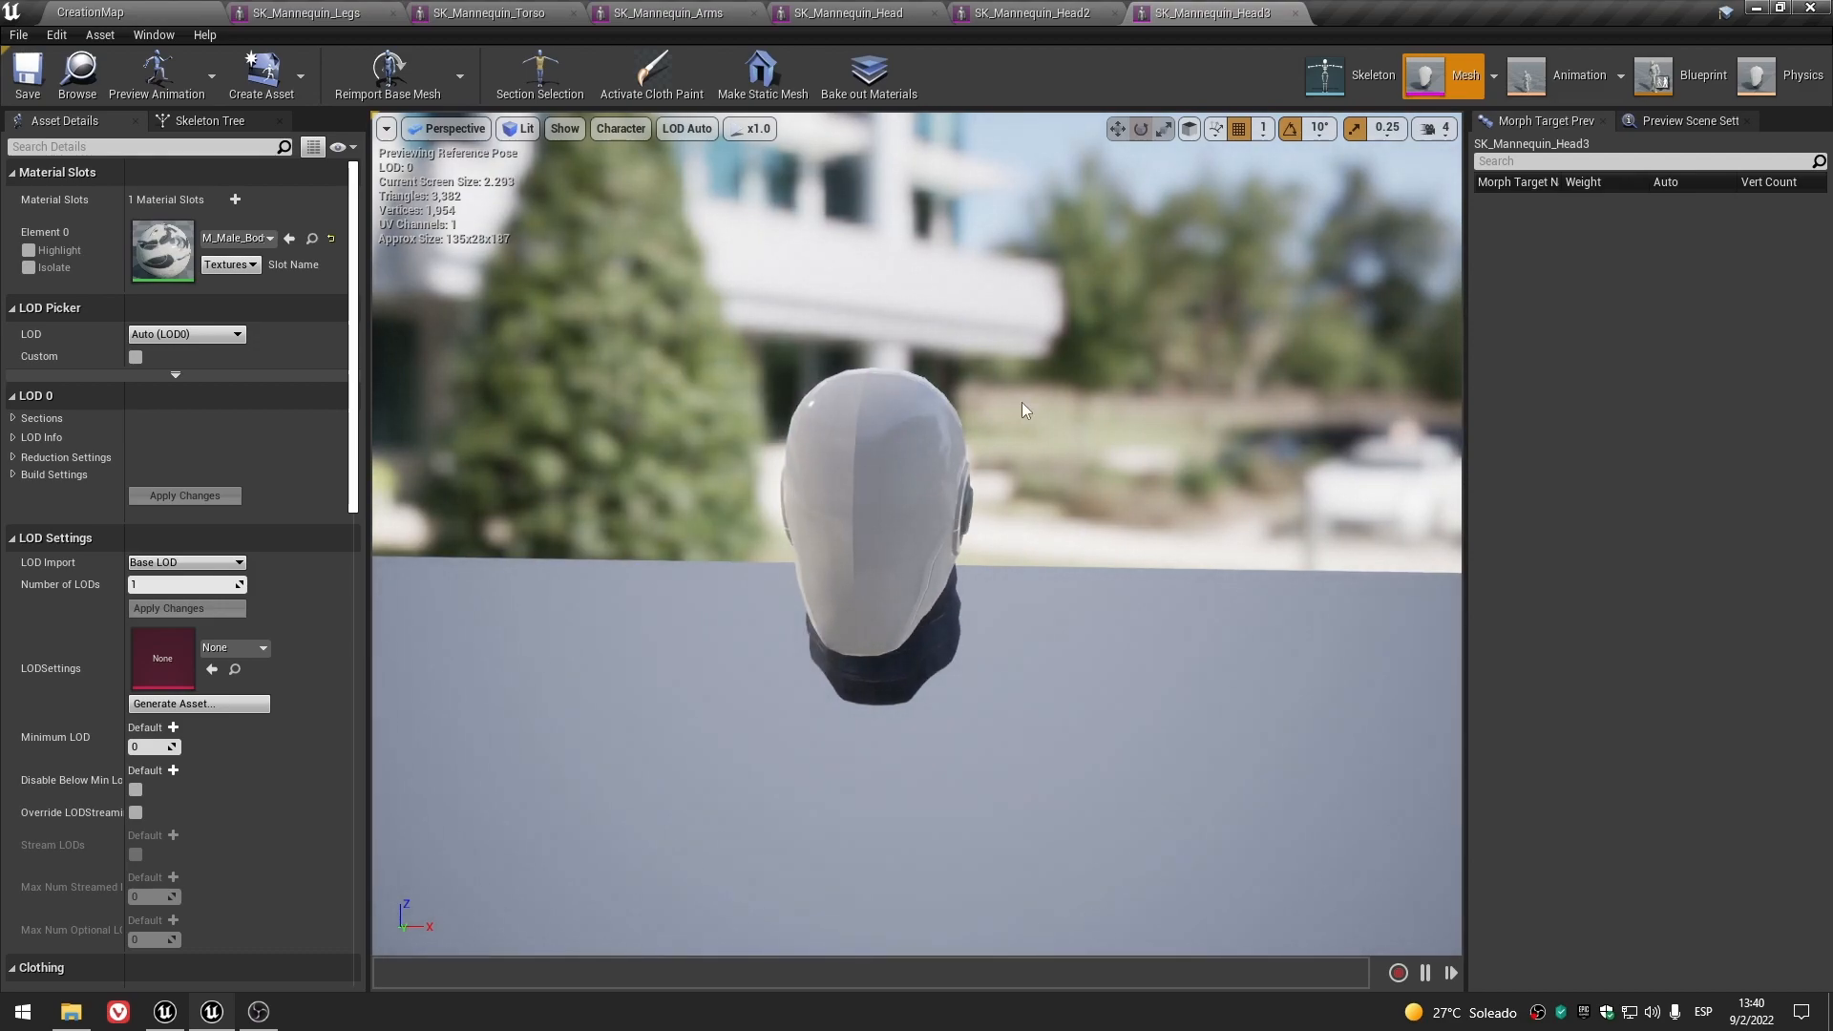
- Compare the shapes of SK_Mannequin_Head, SK_Mannequin_Head2 and SK_Mannequin_Head3 by switching between their editors
left_click(902, 6)
left_click(1012, 6)
left_click(1151, 6)
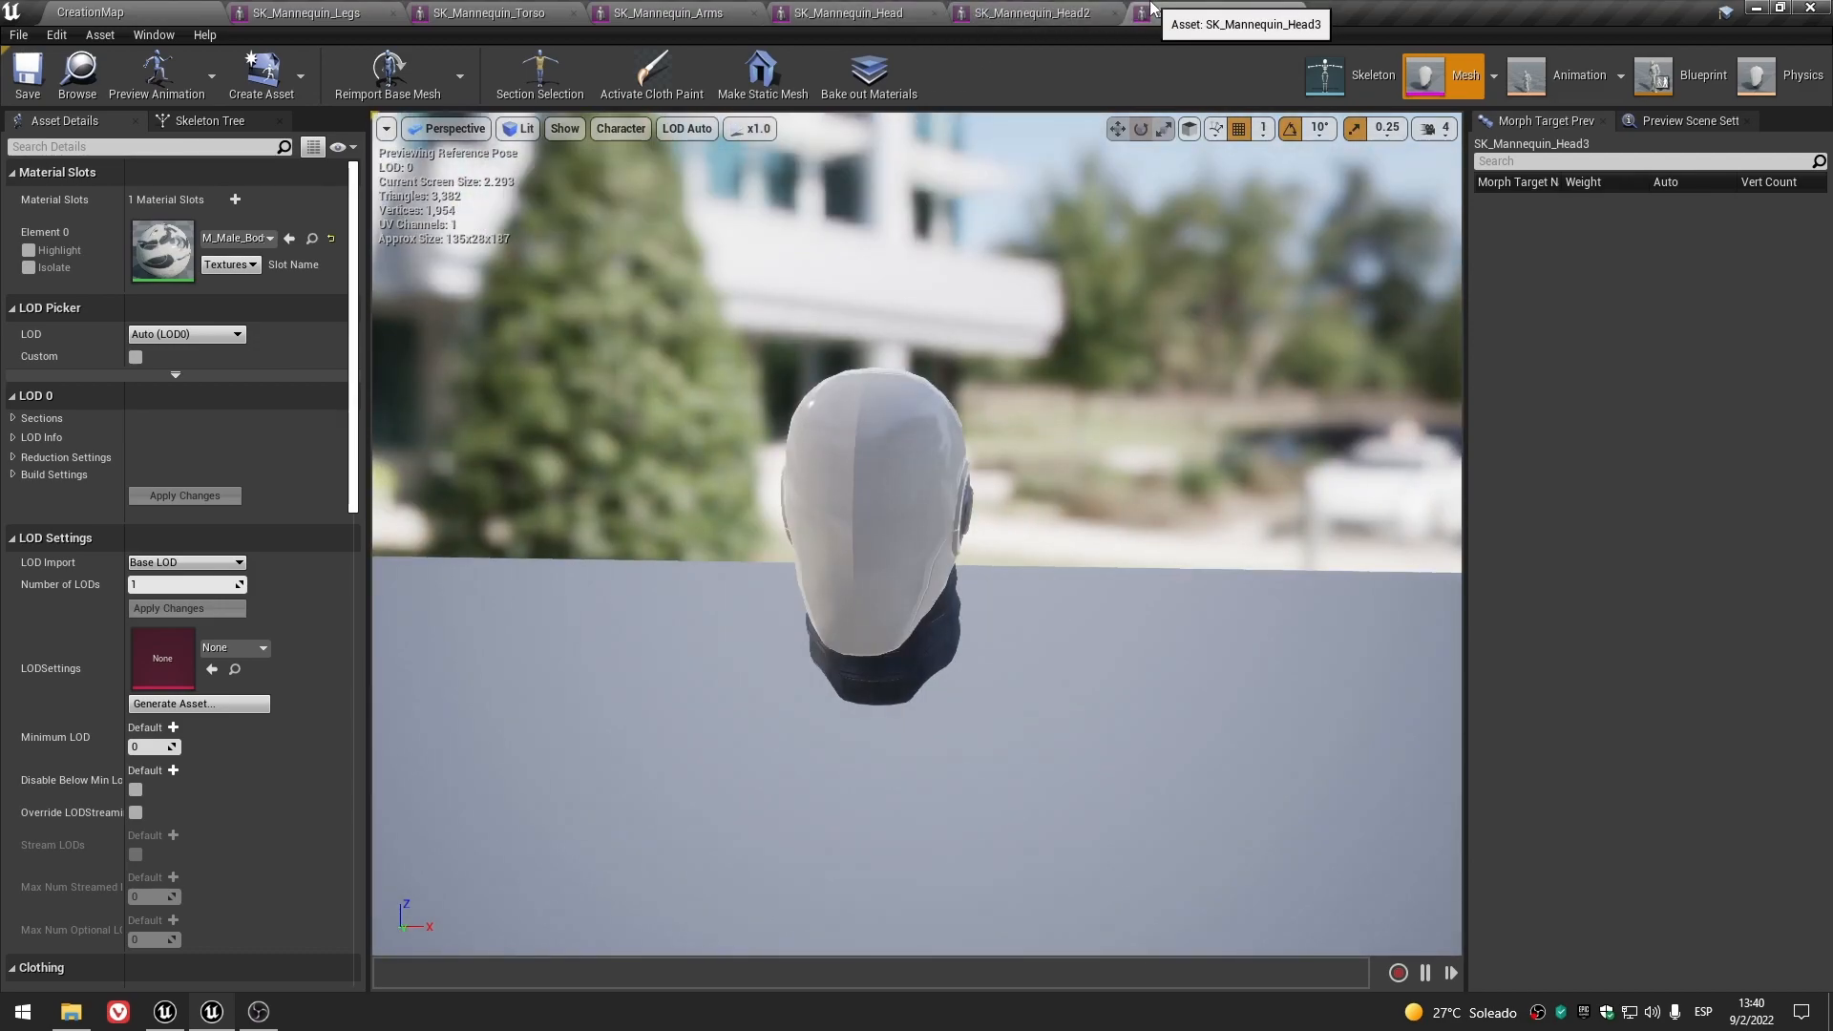
left_click(859, 12)
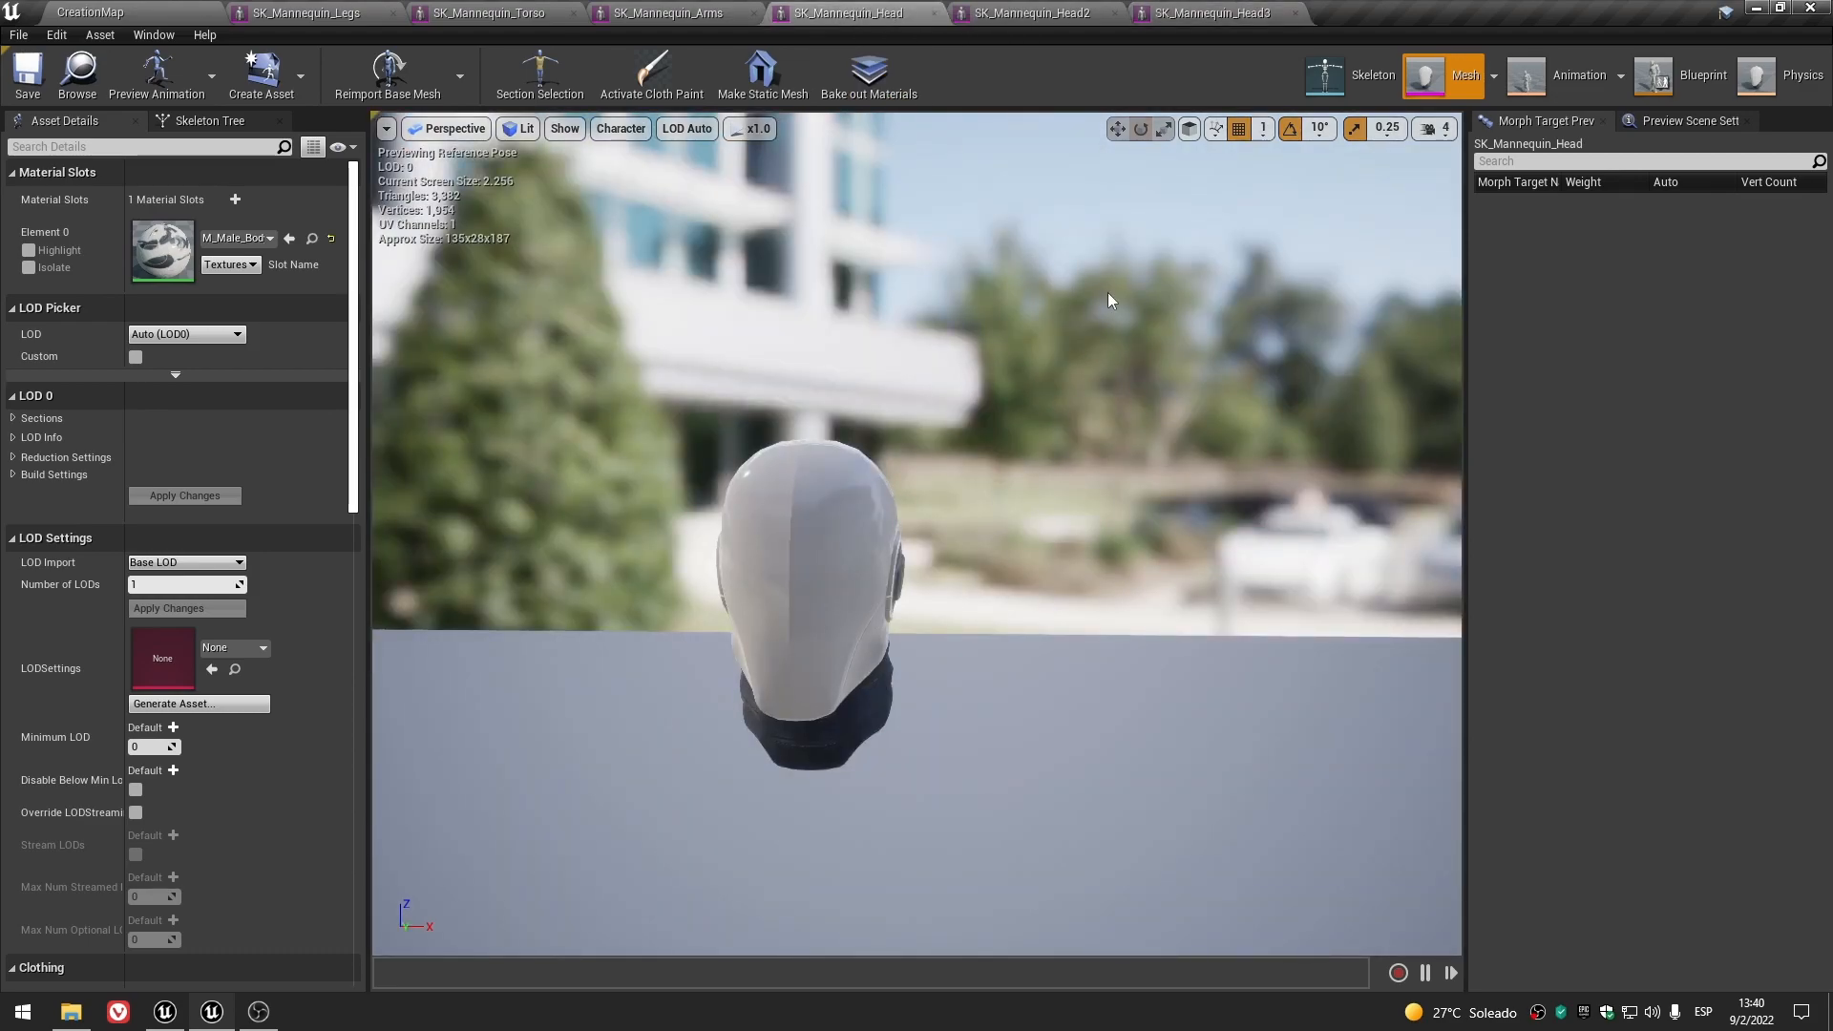
left_click(1205, 11)
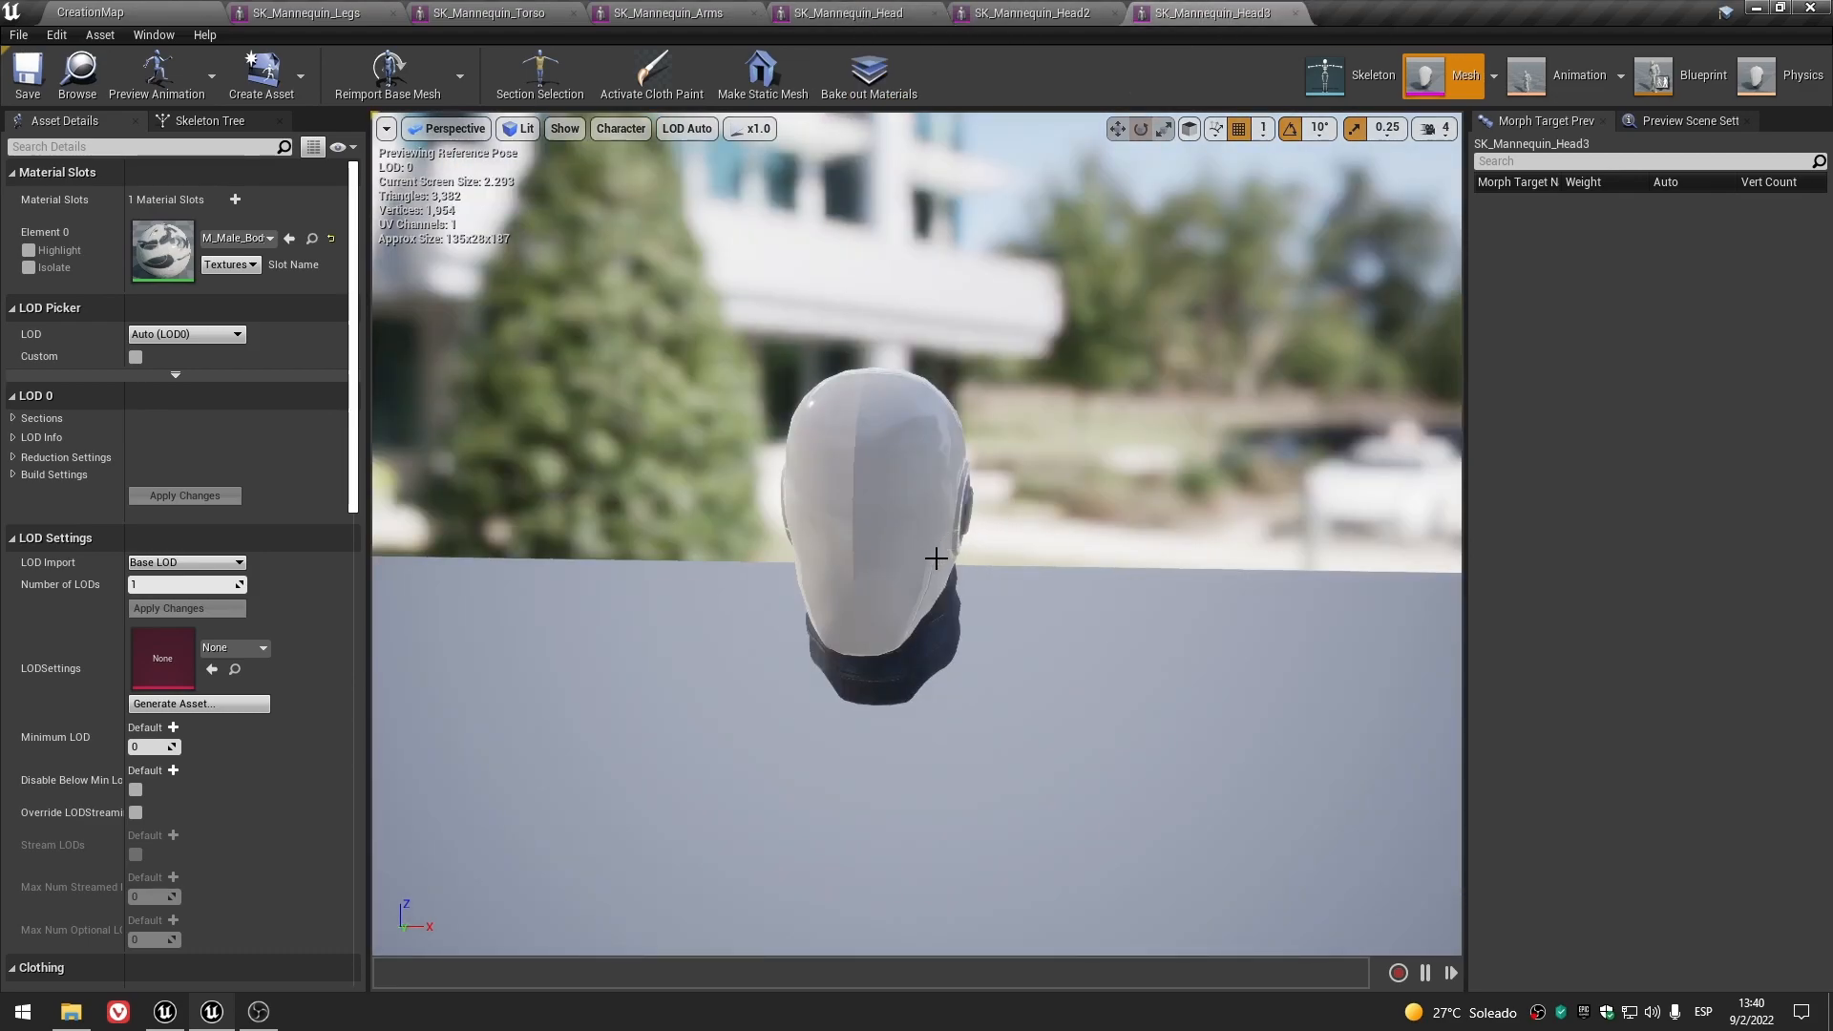
- Close all the open male mannequin mesh editors: heads, arms, torso and legs
left_click(1036, 12)
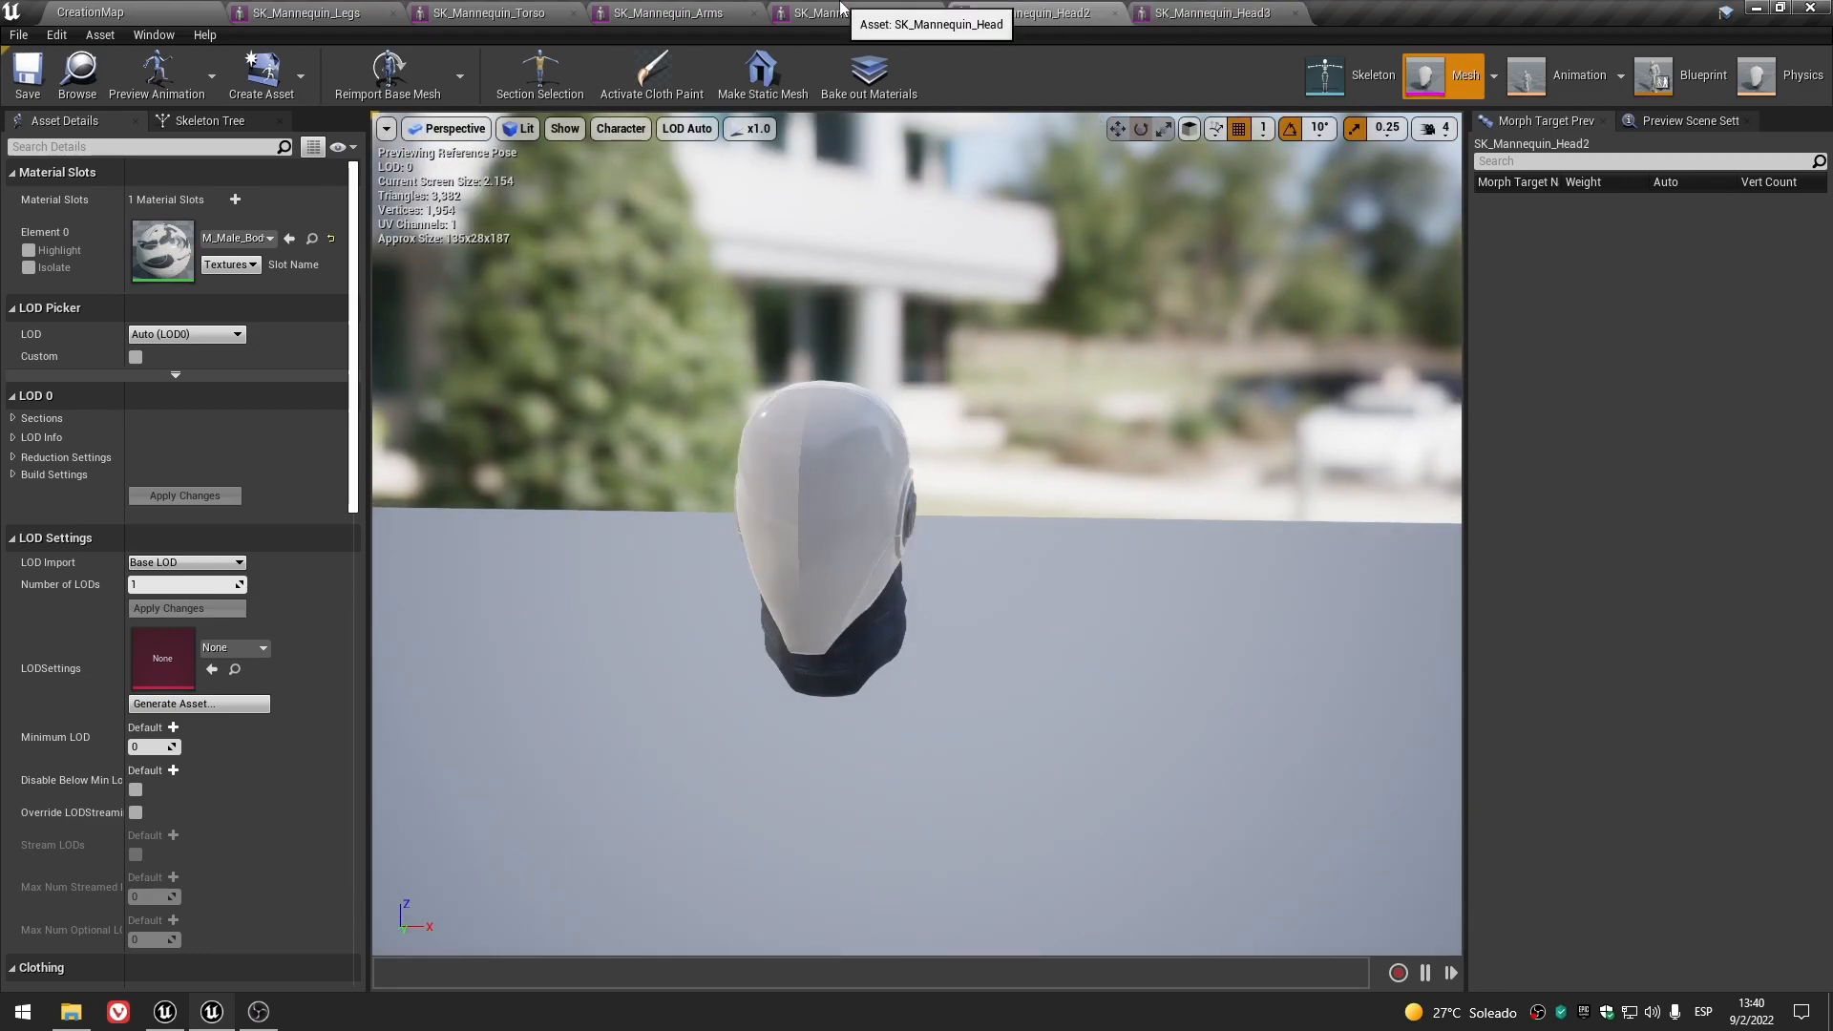
left_click(879, 12)
left_click(935, 13)
left_click(940, 15)
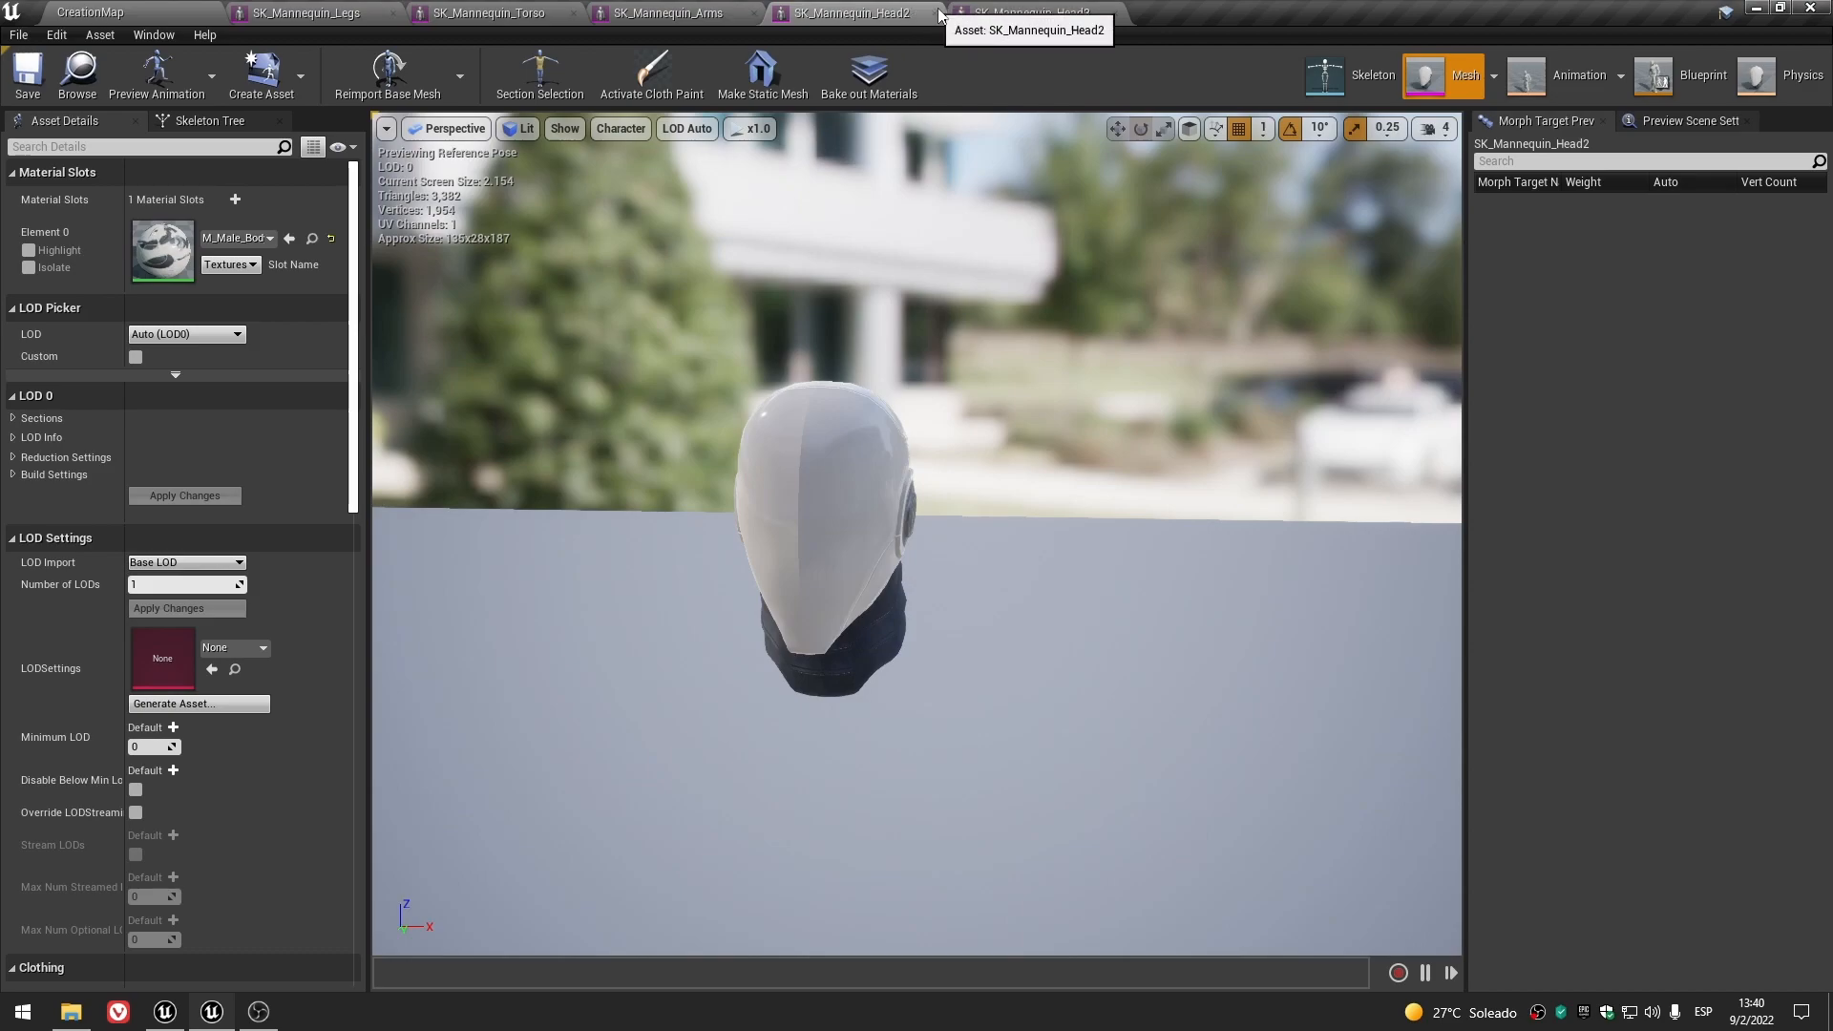
left_click(934, 14)
left_click(943, 19)
left_click(934, 14)
left_click(320, 11)
left_click(393, 13)
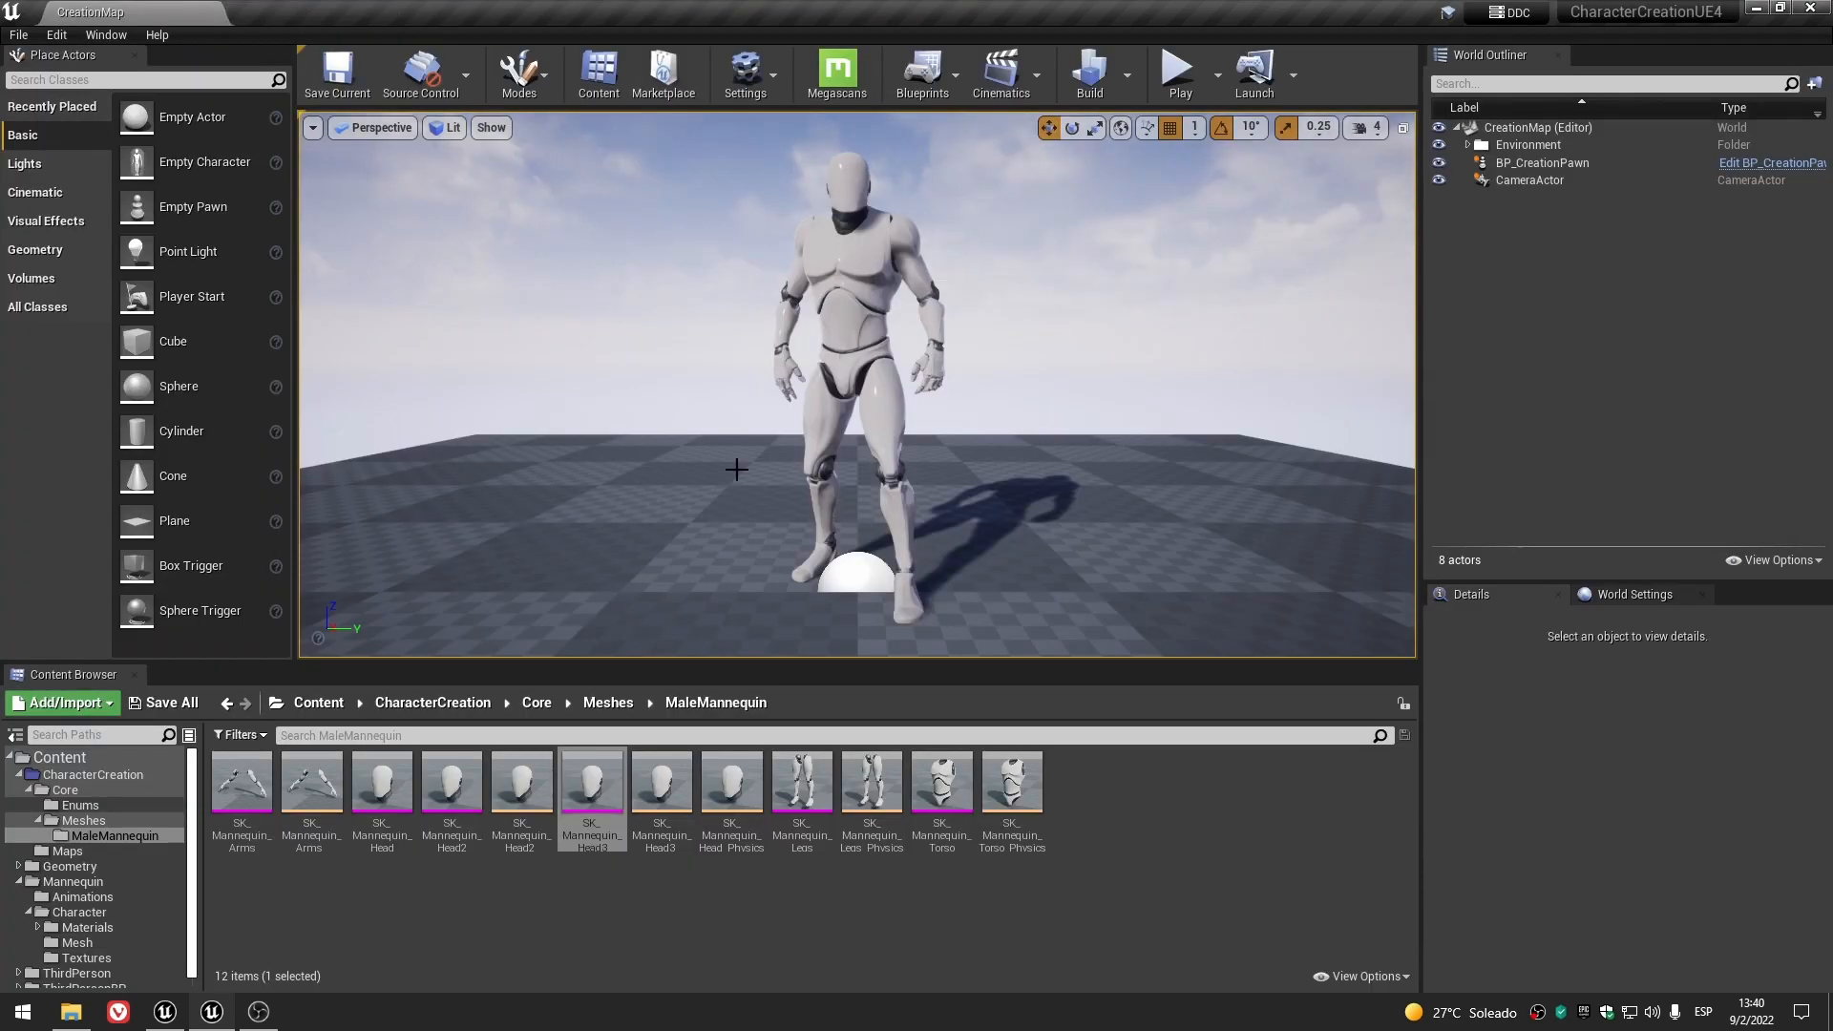
- Create a folder named FemaleMannequin inside the Meshes folder
left_click(789, 938)
left_click(609, 703)
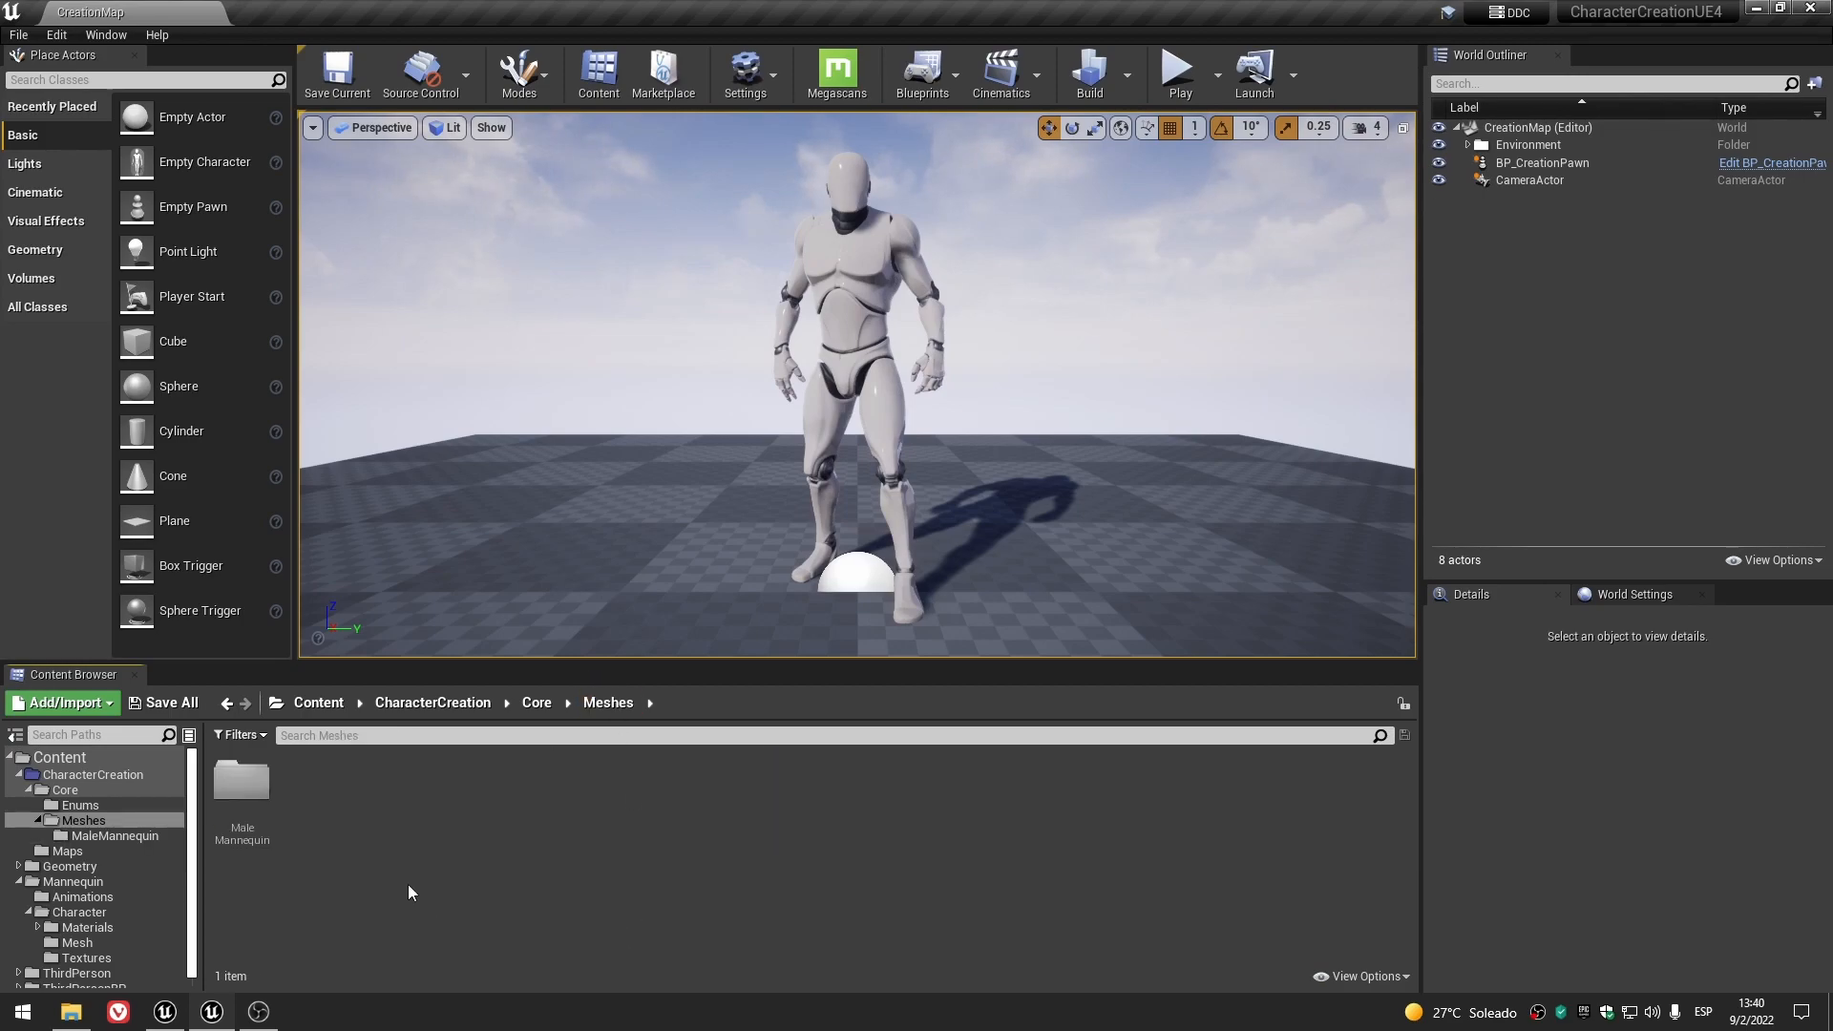
right_click(407, 884)
left_click(500, 307)
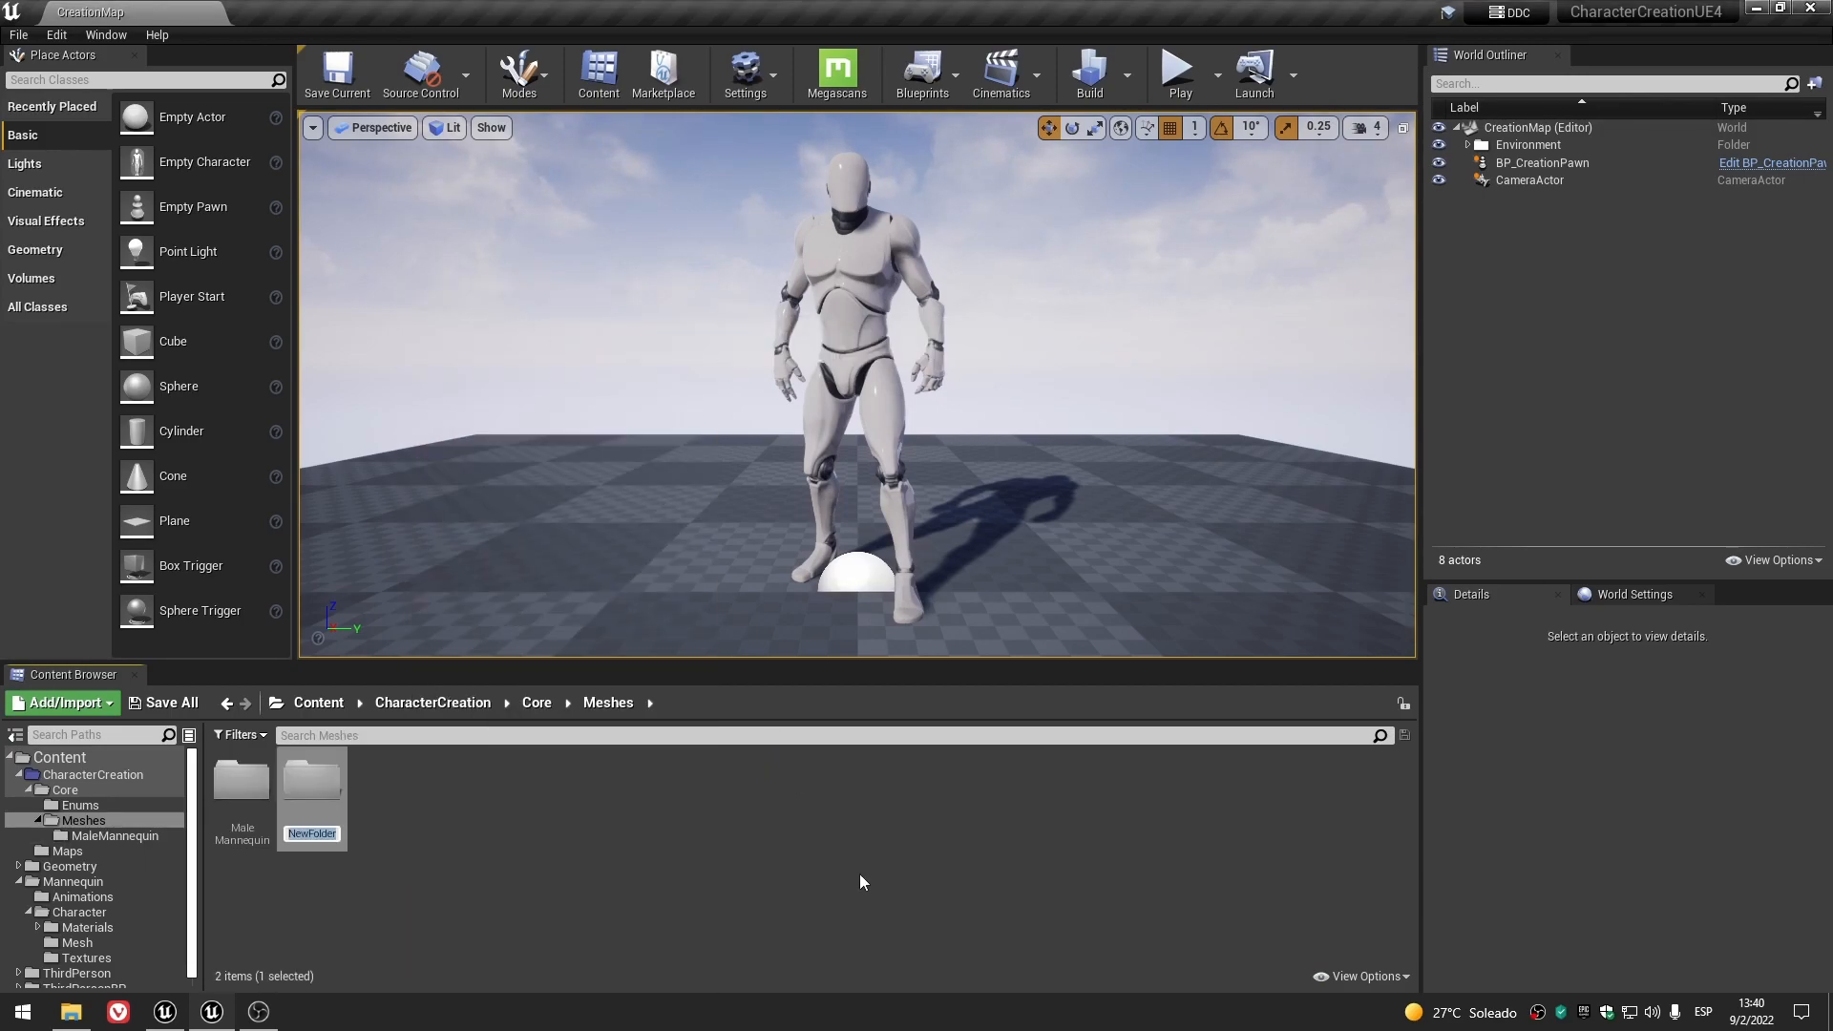
type("Fema")
type("leManne")
type("quin")
key("Return")
left_click(859, 875)
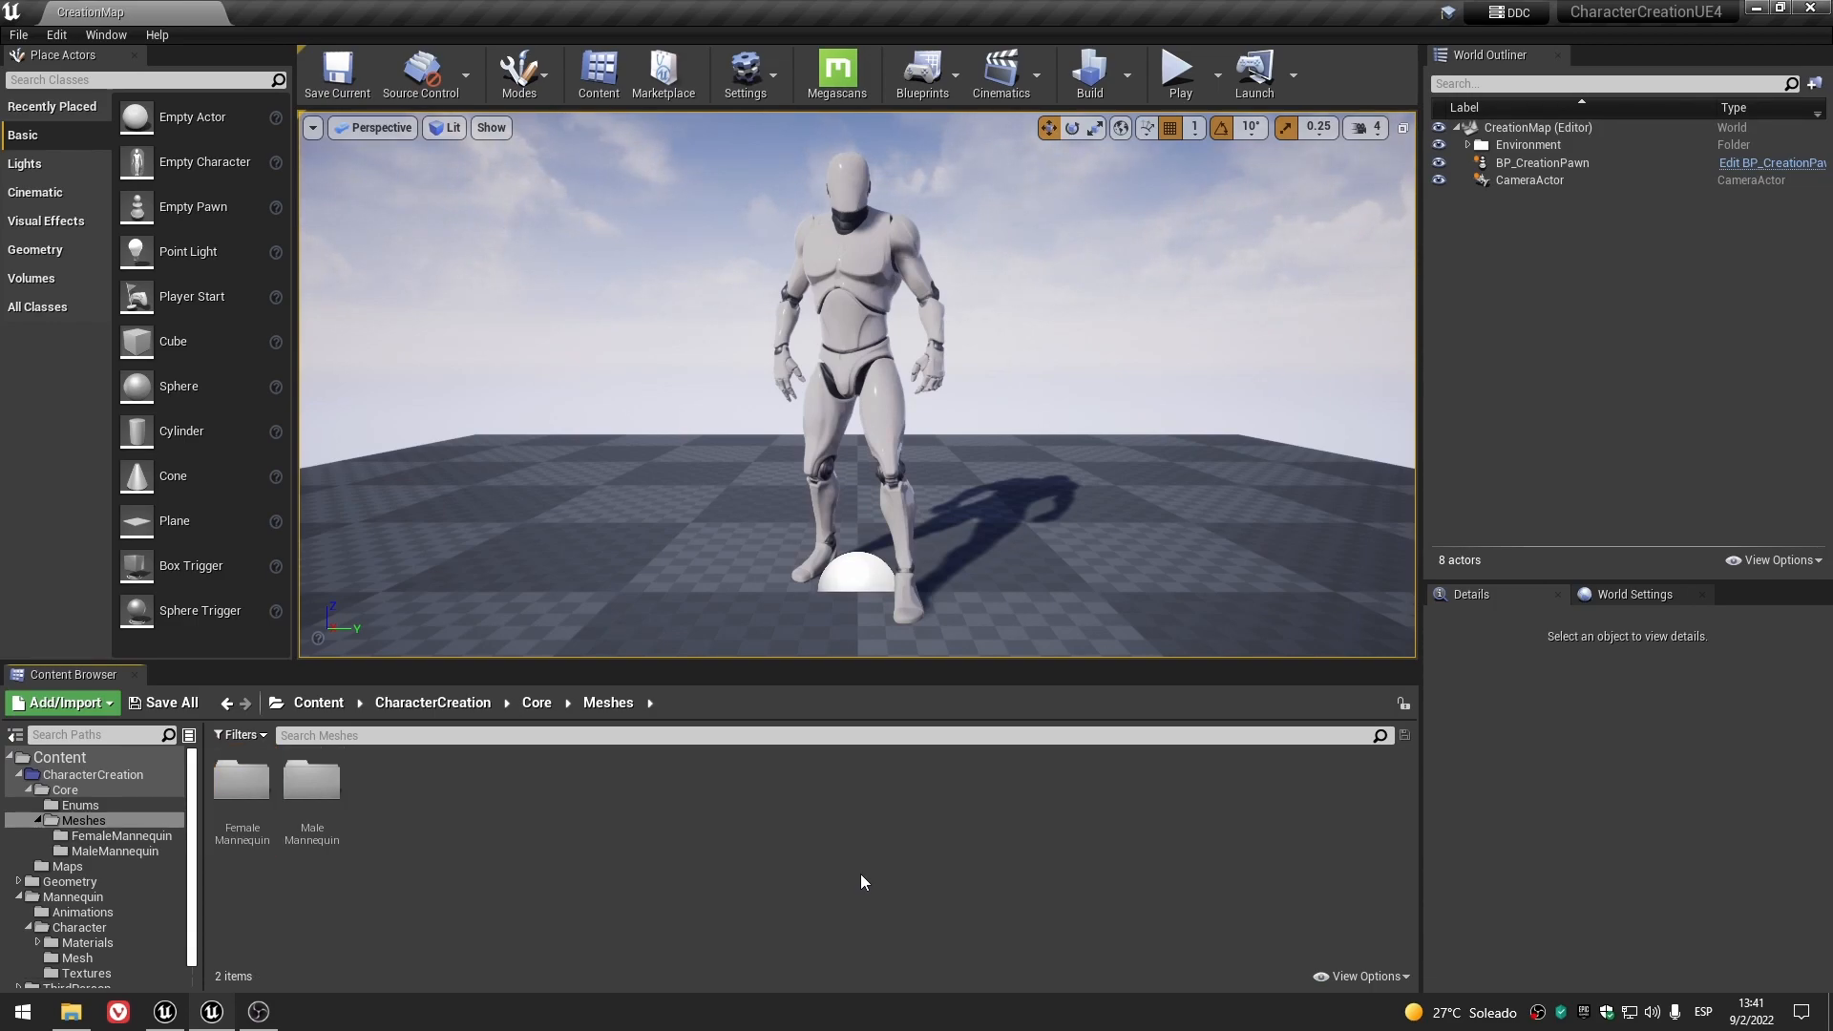
- Bring the mesh files from the desktop's female mannequin folder into the new FemaleMannequin content folder
double_click(262, 807)
left_click(213, 1012)
left_click(840, 423)
left_click(1818, 8)
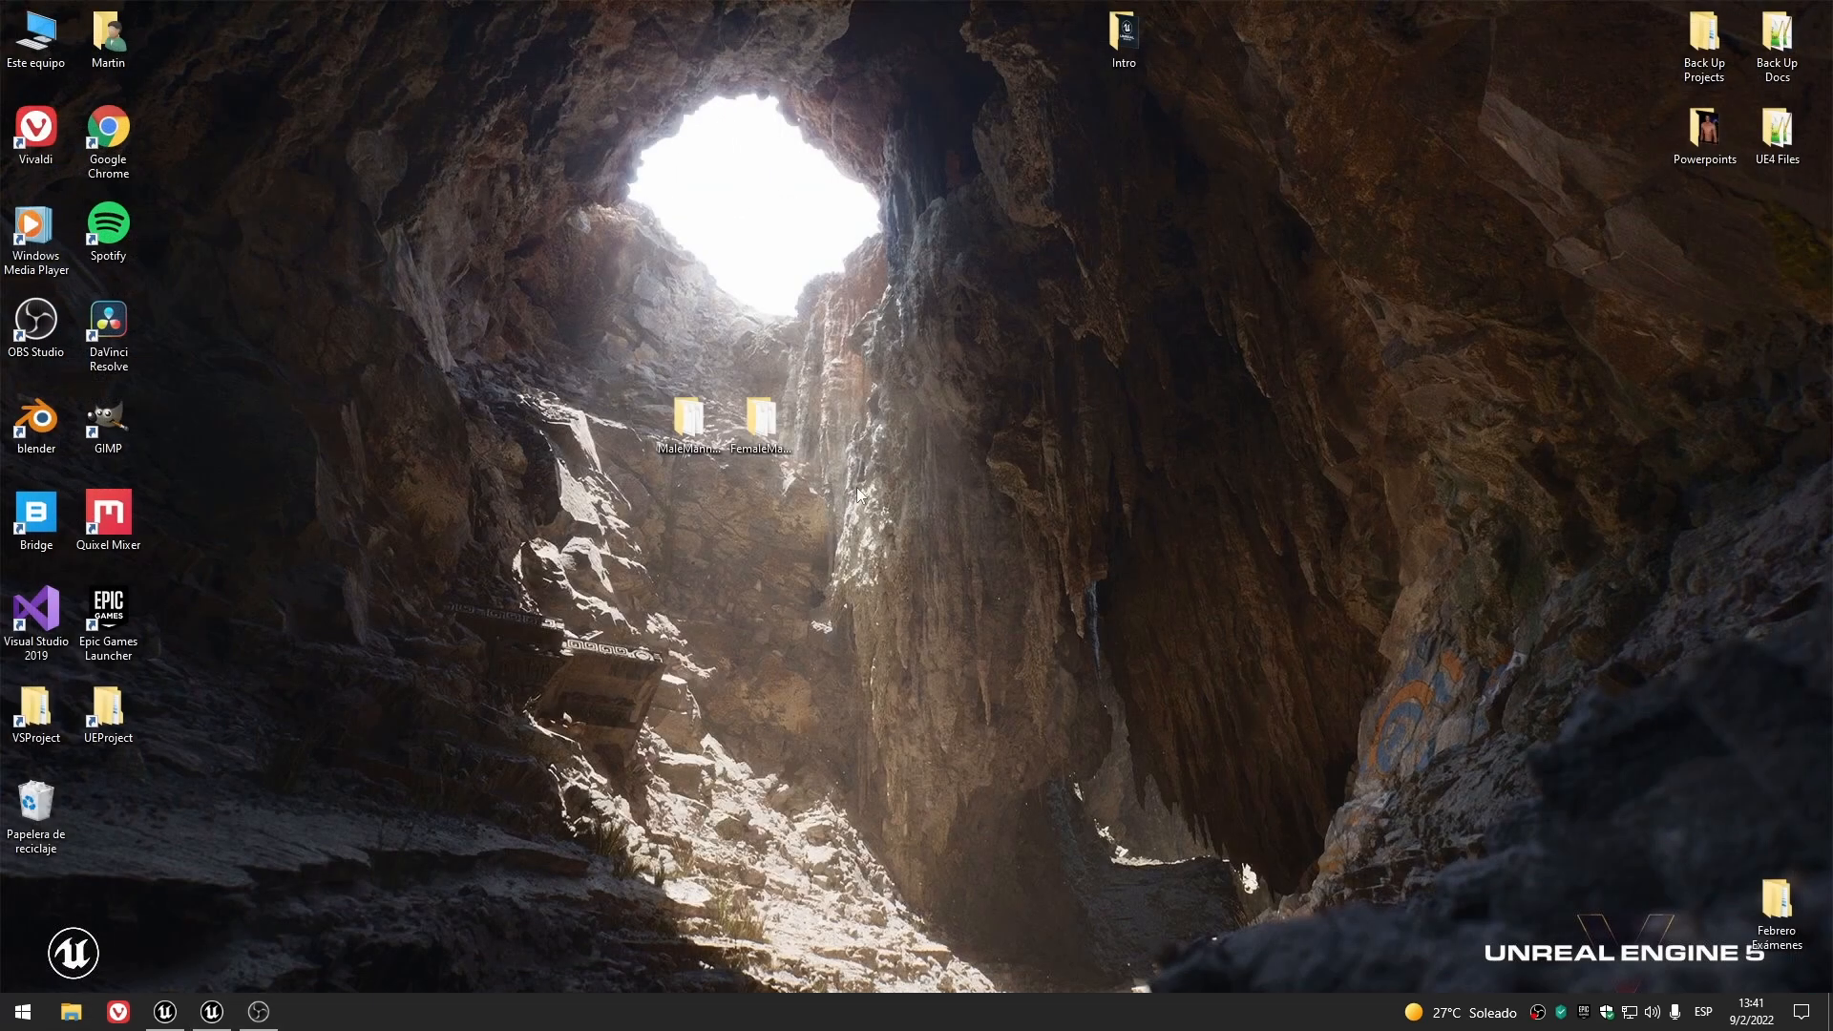
double_click(761, 420)
left_click_drag(1156, 404, 582, 786)
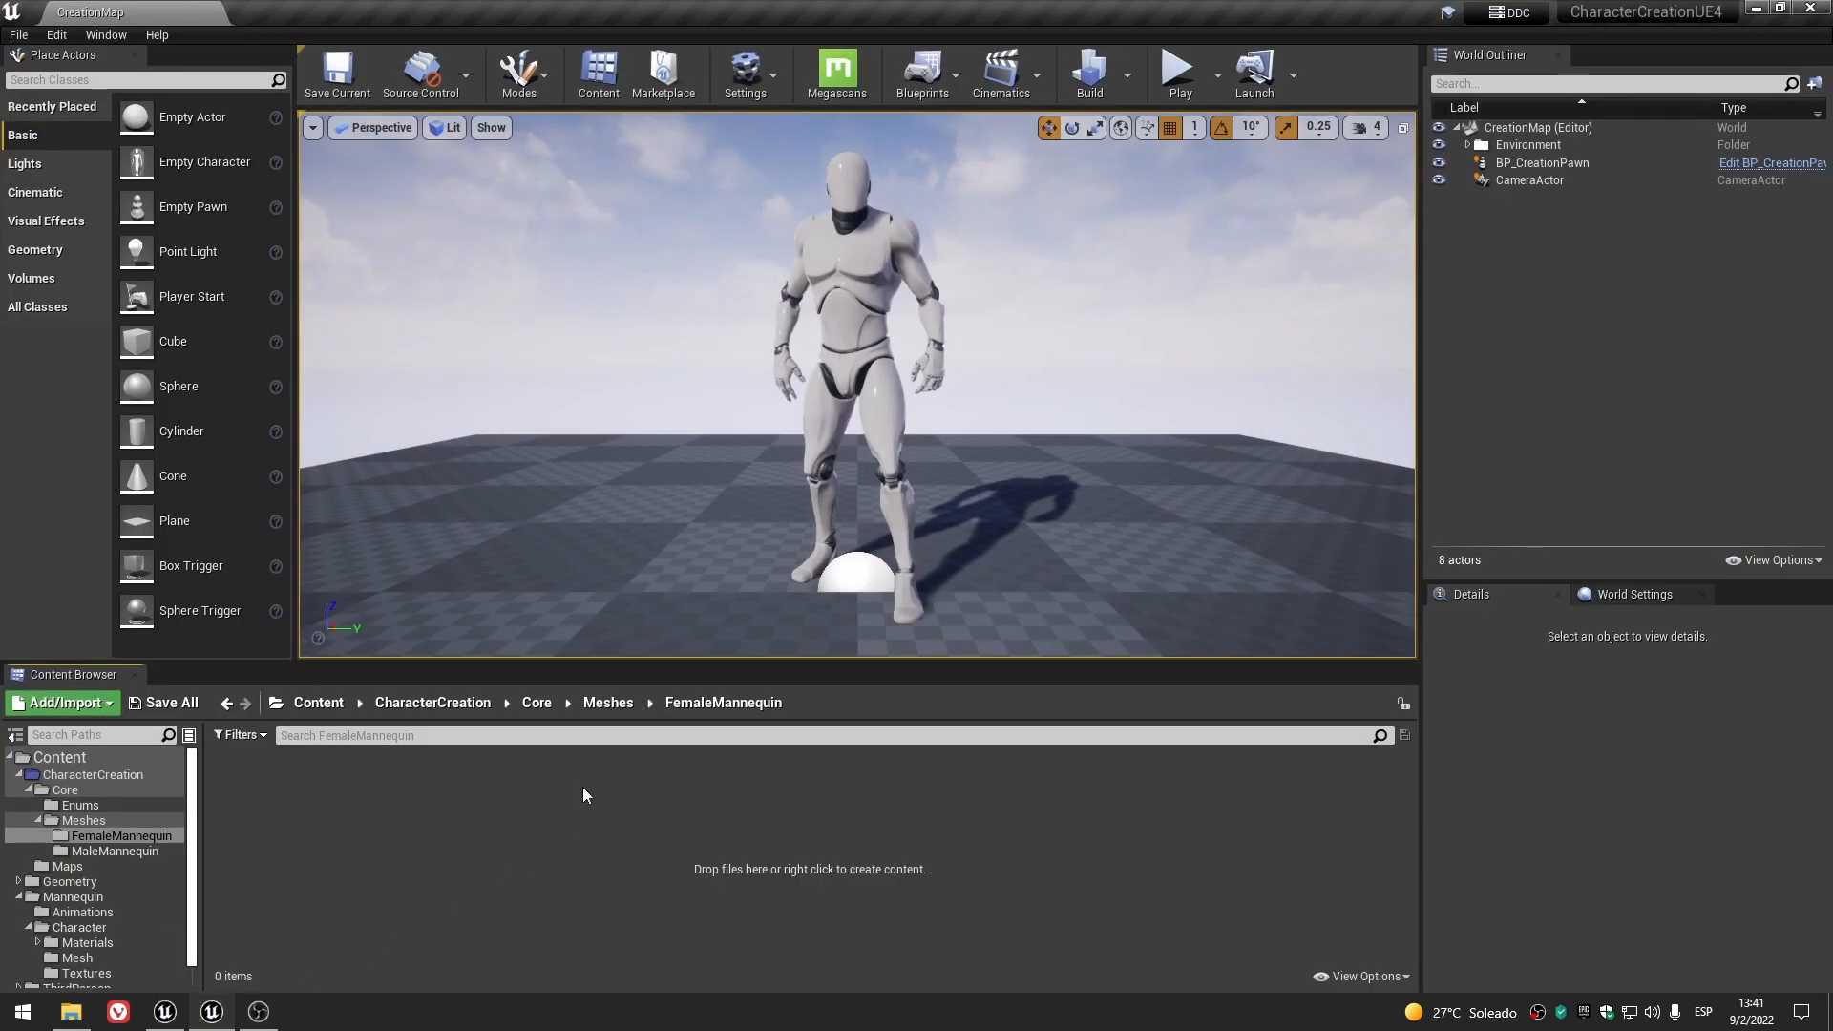
- Import all the female meshes with UE4_Mannequin_Skeleton as their skeleton and save the new assets
left_click(976, 345)
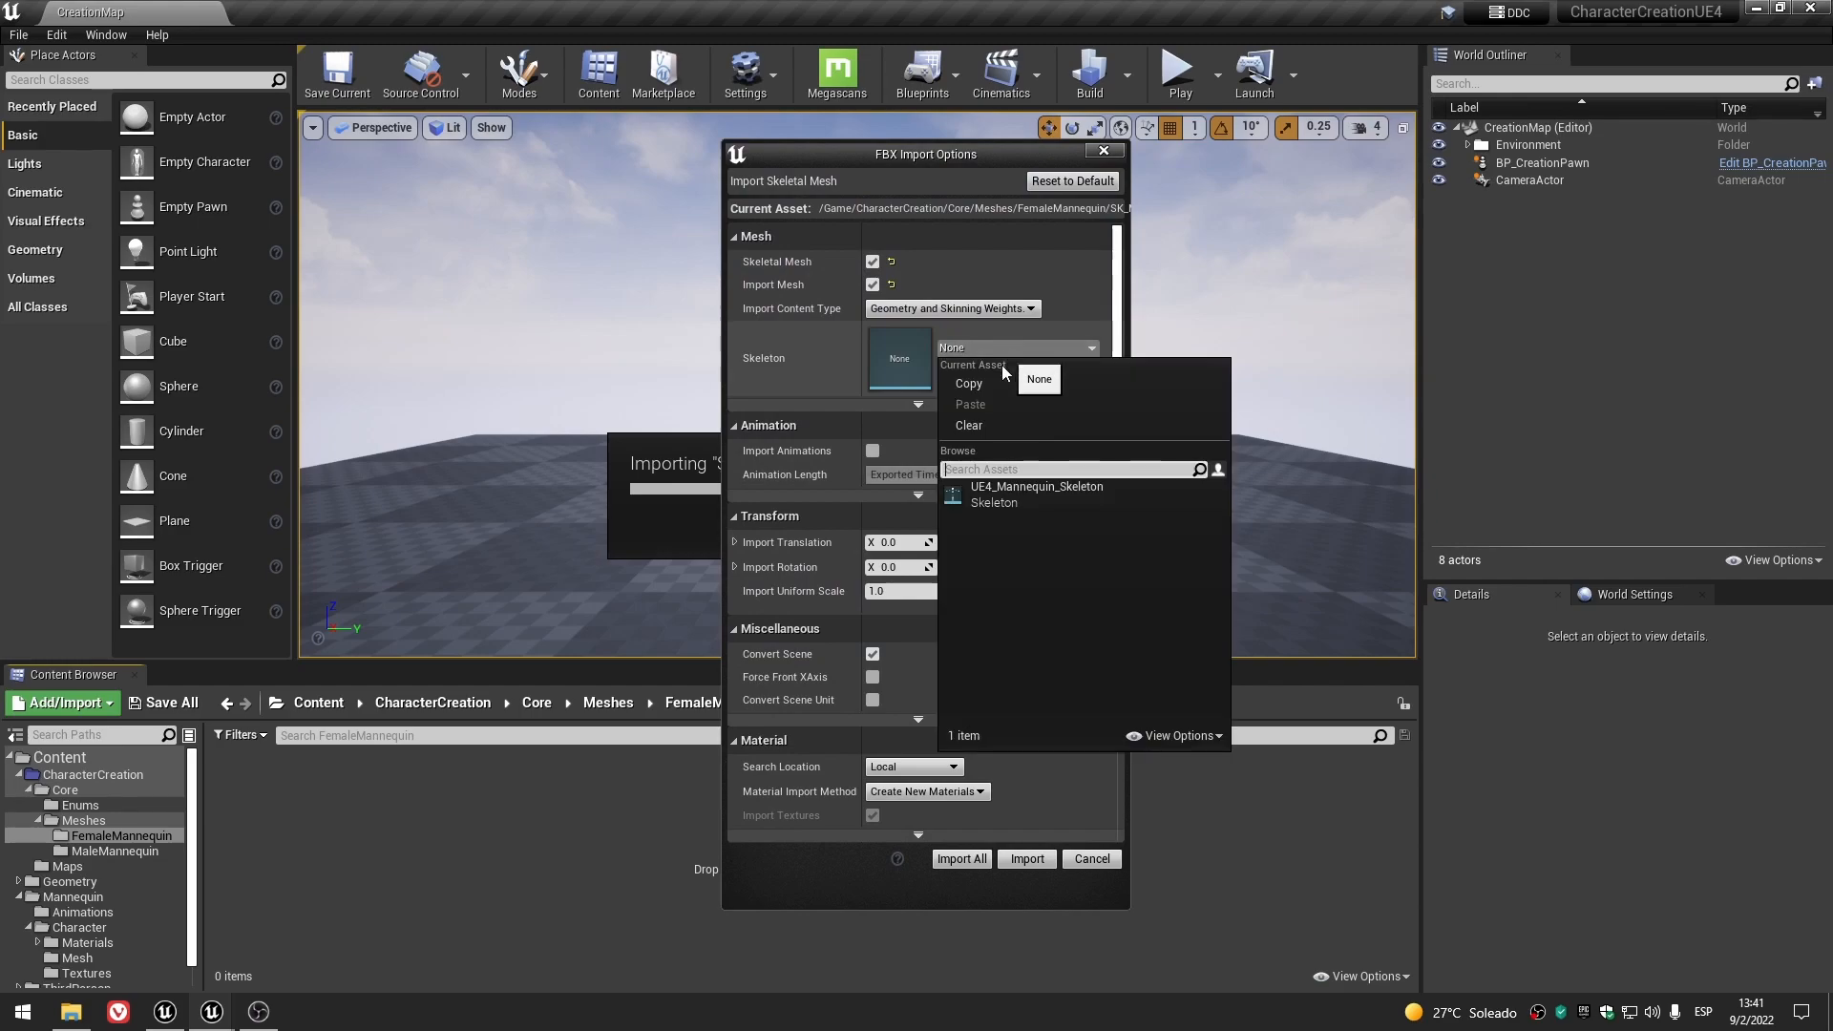
left_click(1064, 490)
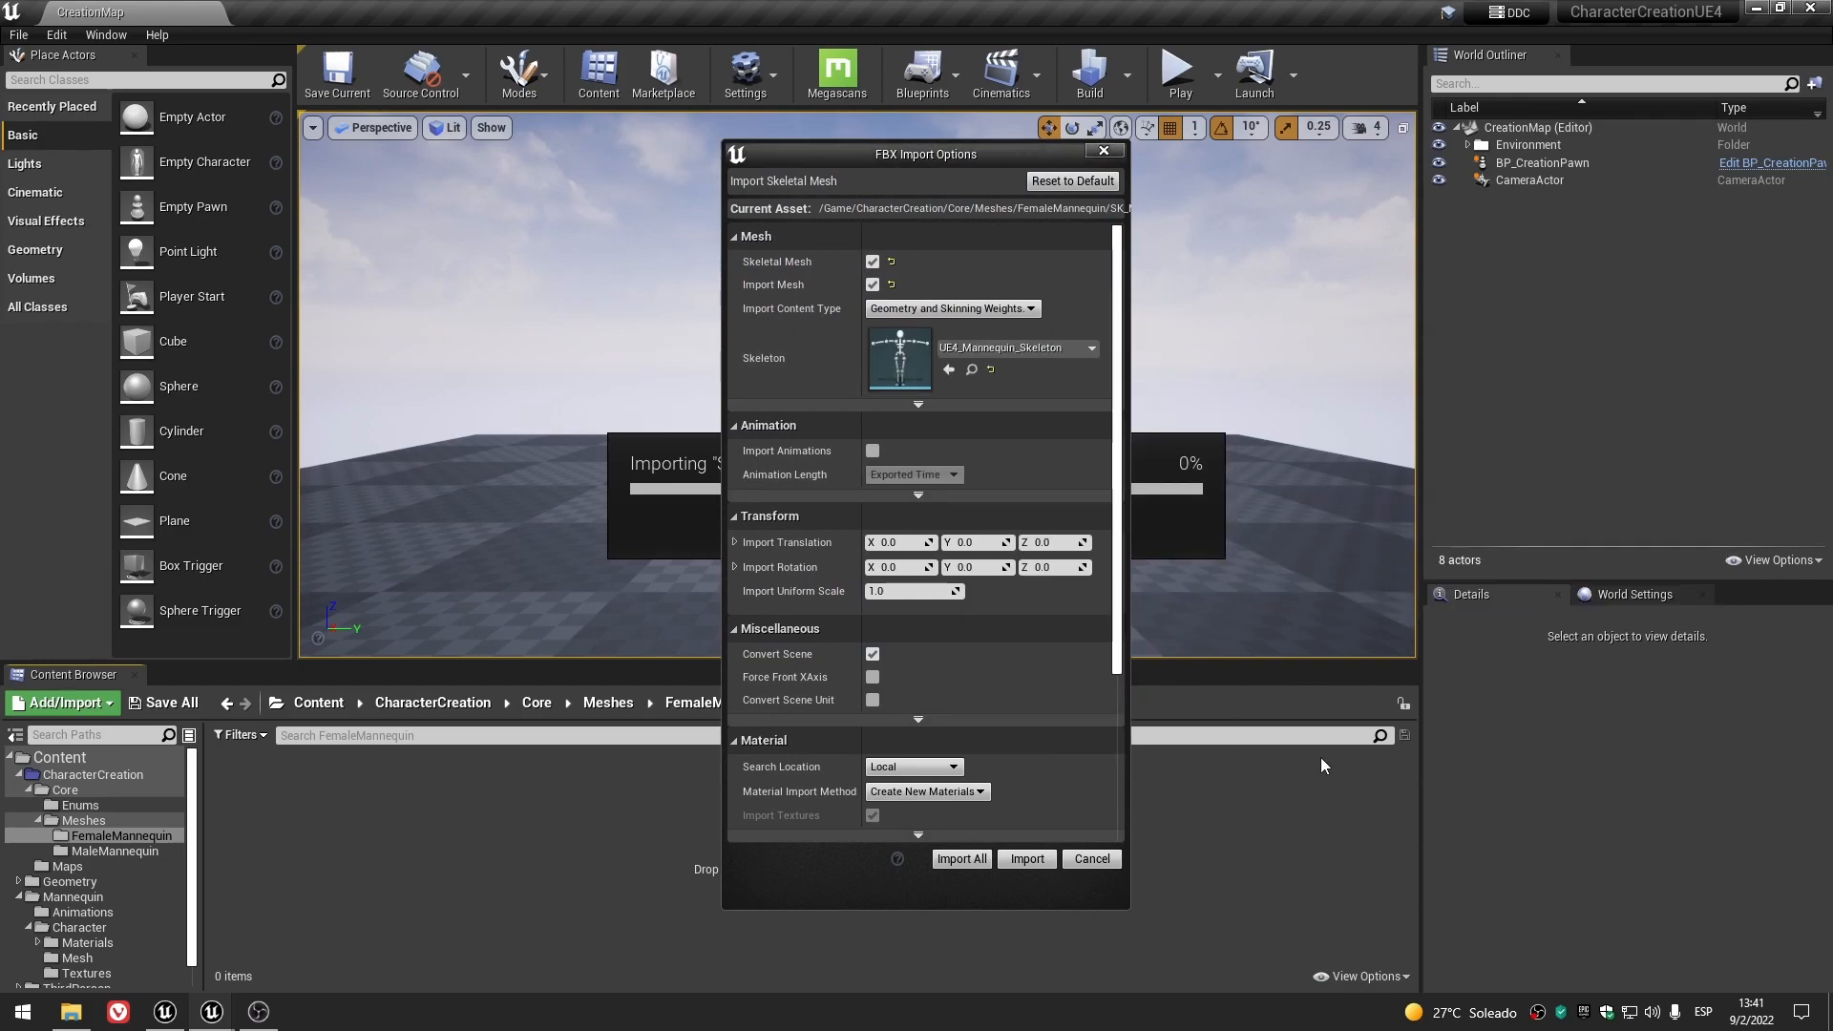
left_click(962, 862)
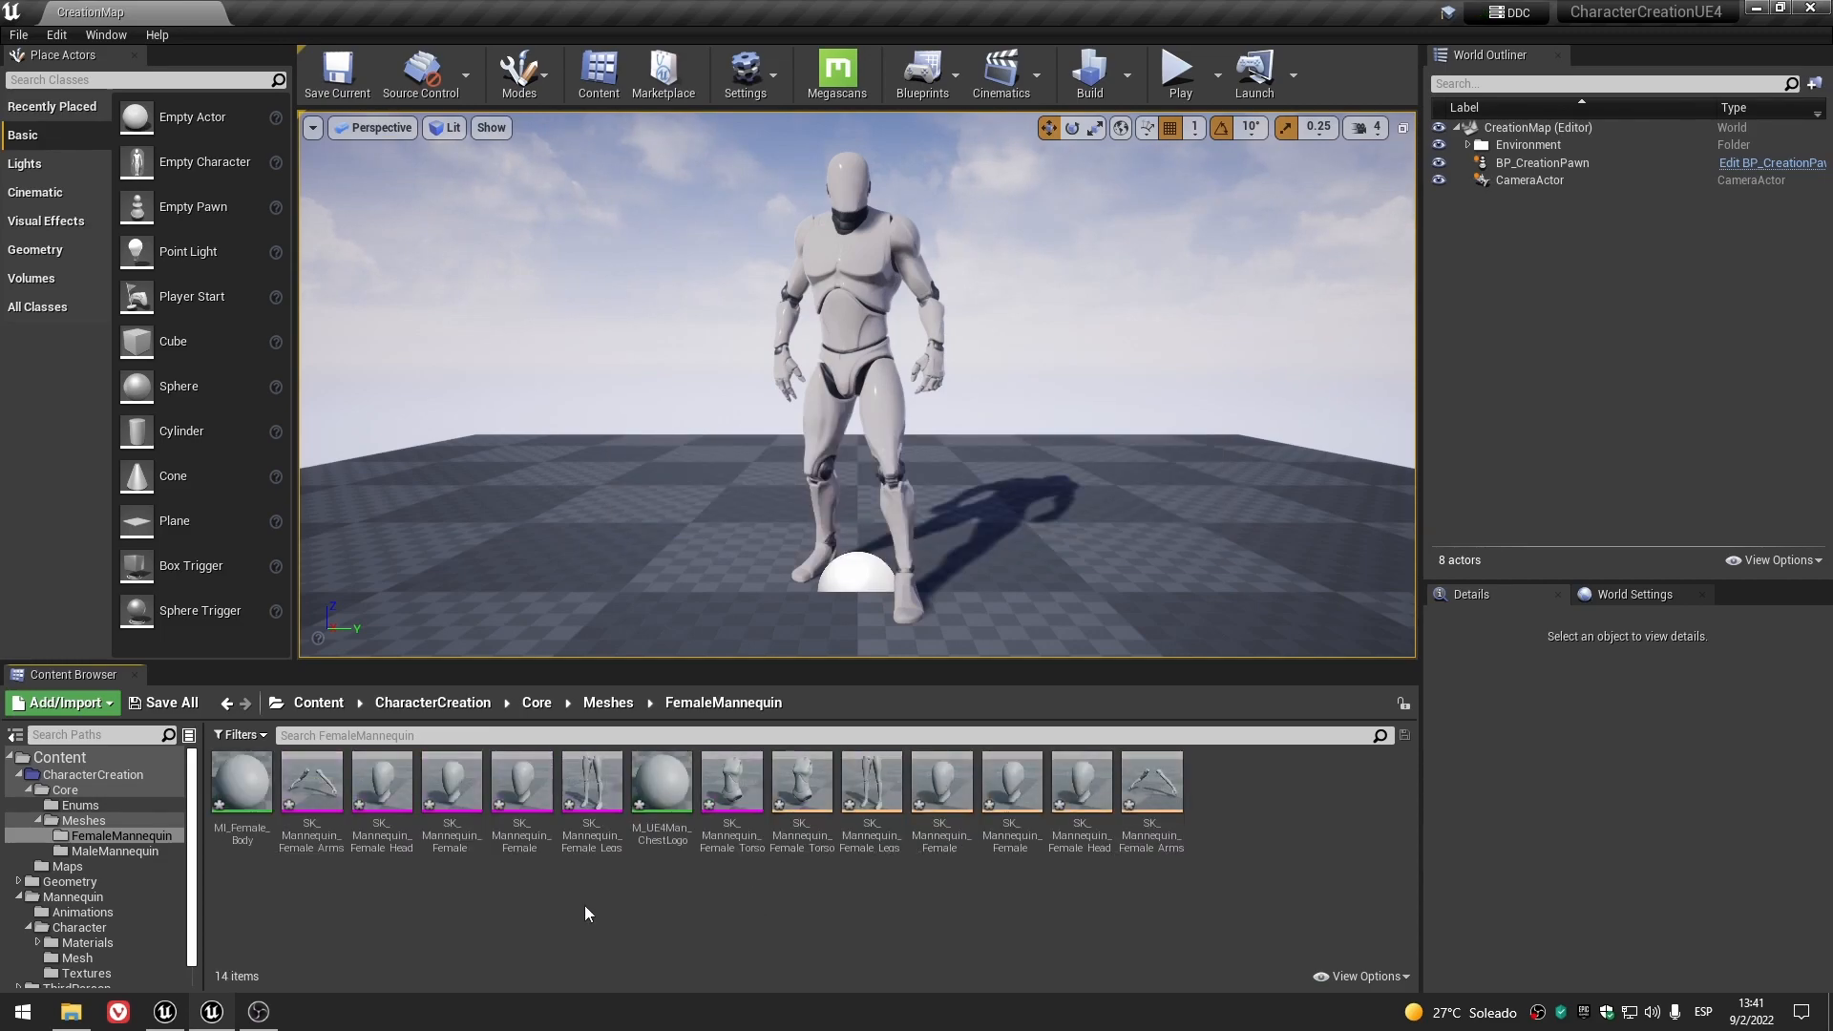
left_click(1085, 677)
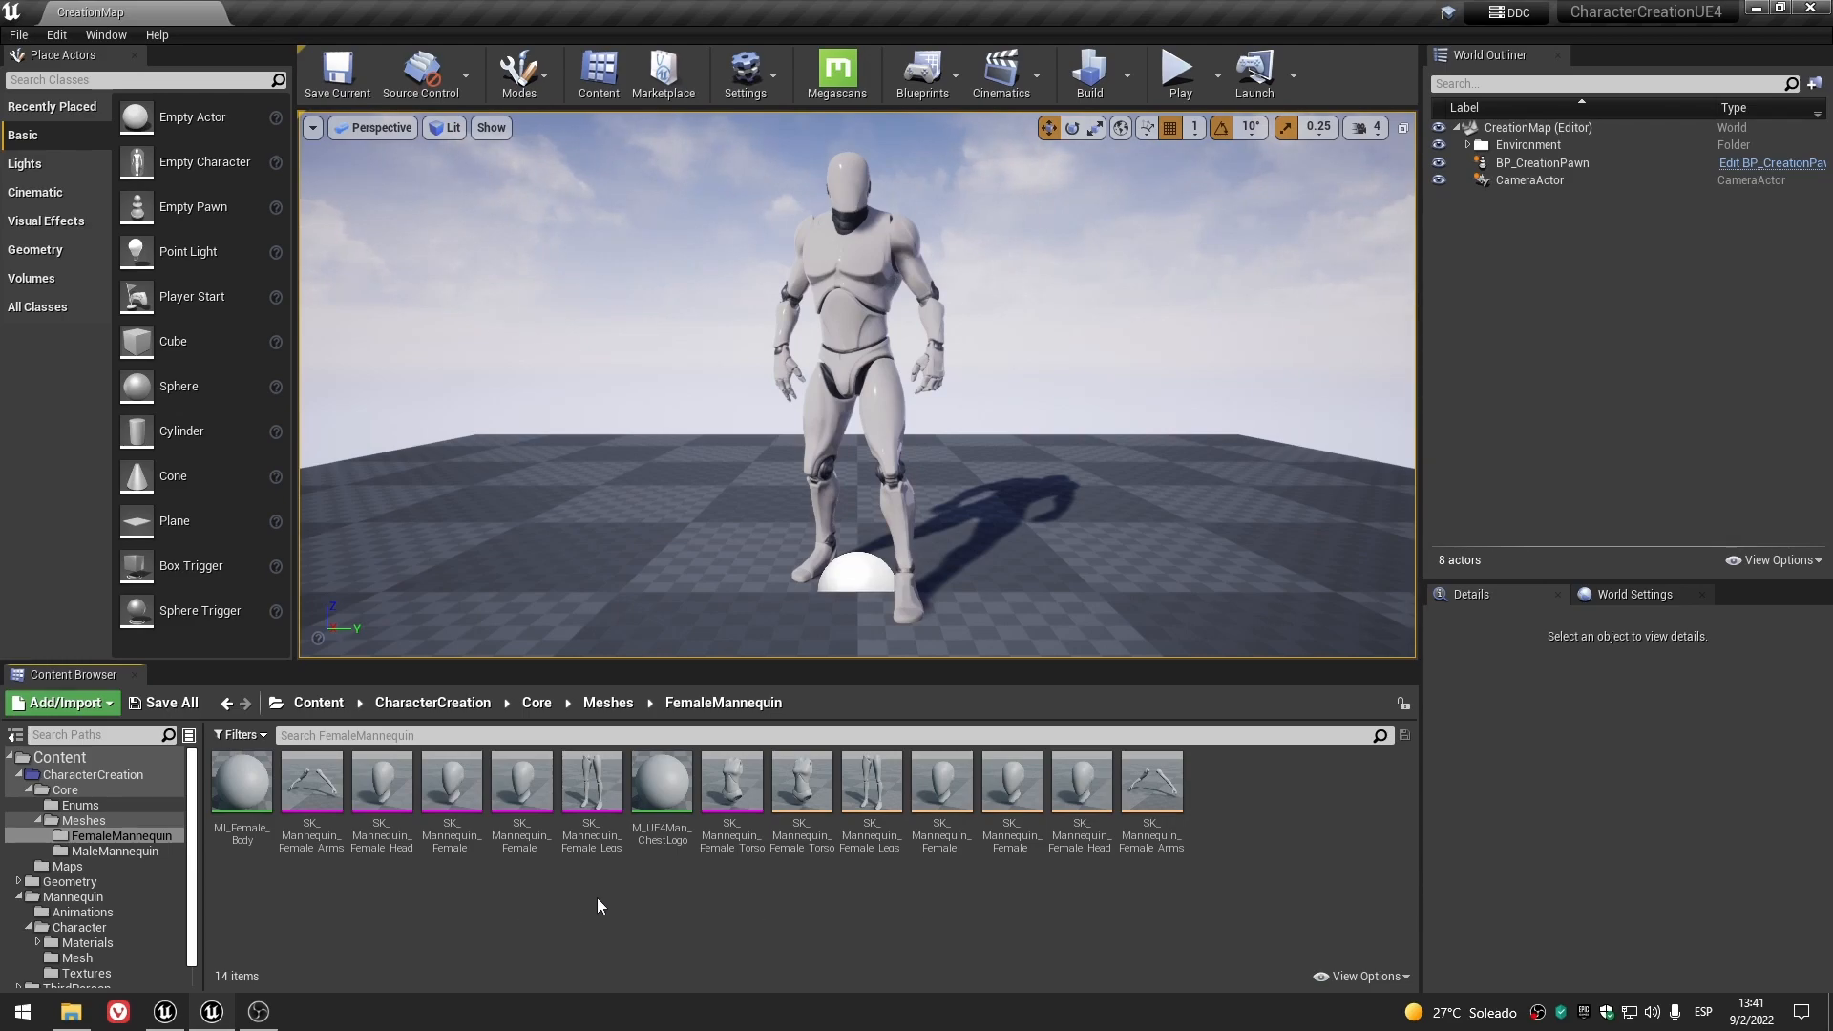
- Open the SK_Mannequin_Female_Torso mesh and inspect its shape and materials, keeping the folder's assets in view
double_click(732, 787)
scroll(895, 389, "up", 4)
middle_click_drag(969, 433, 948, 352)
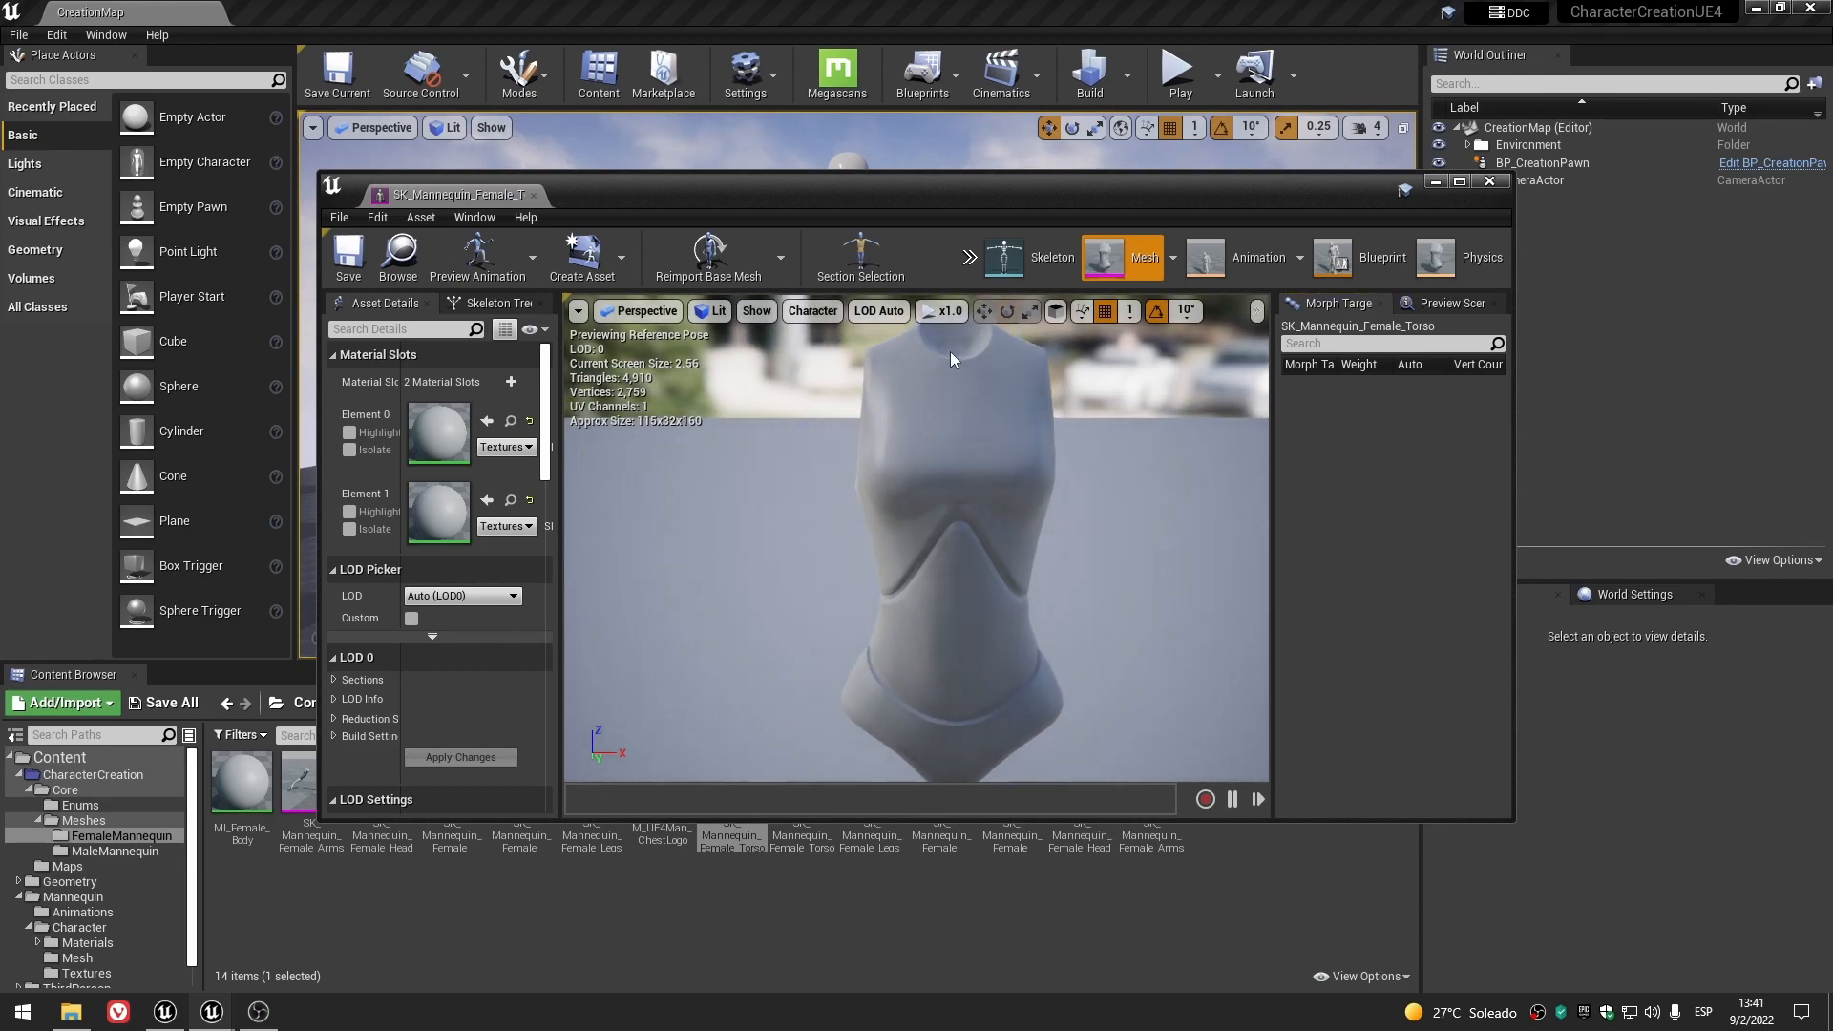
middle_click_drag(1016, 424, 1021, 414)
left_click_drag(823, 199, 984, 94)
left_click(296, 930)
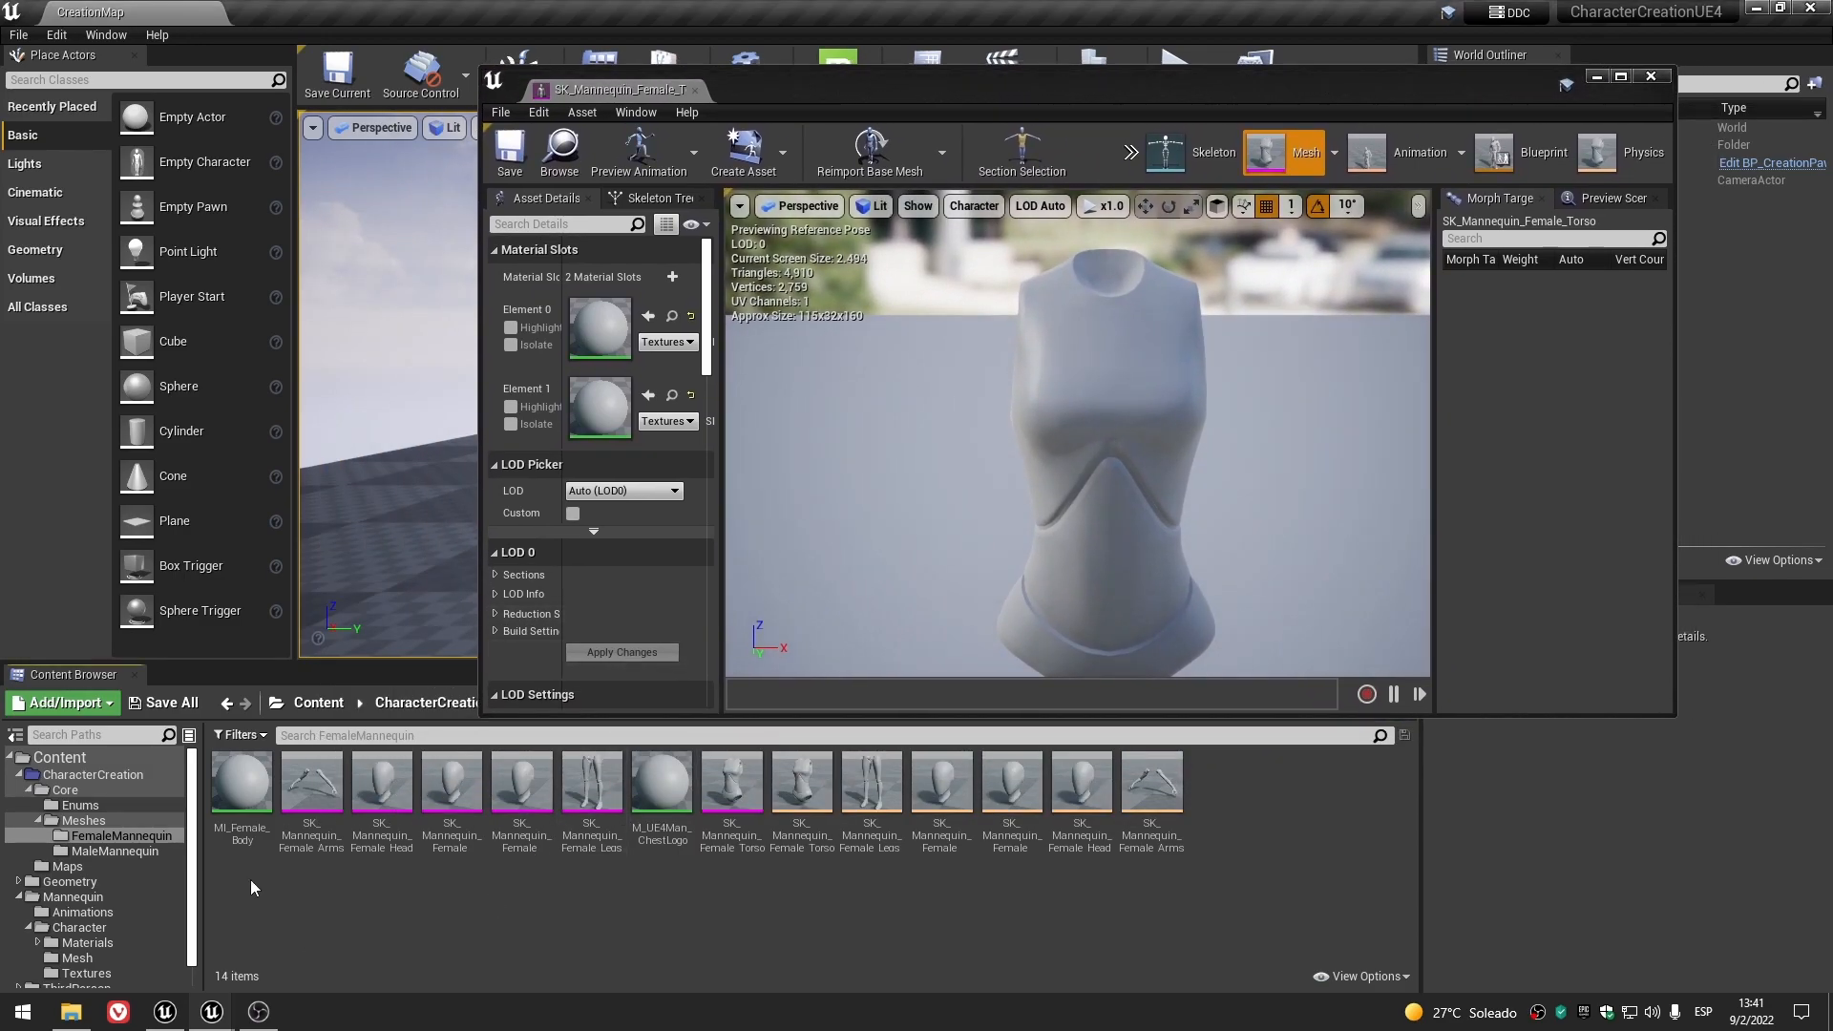
left_click(231, 794)
key("Delete")
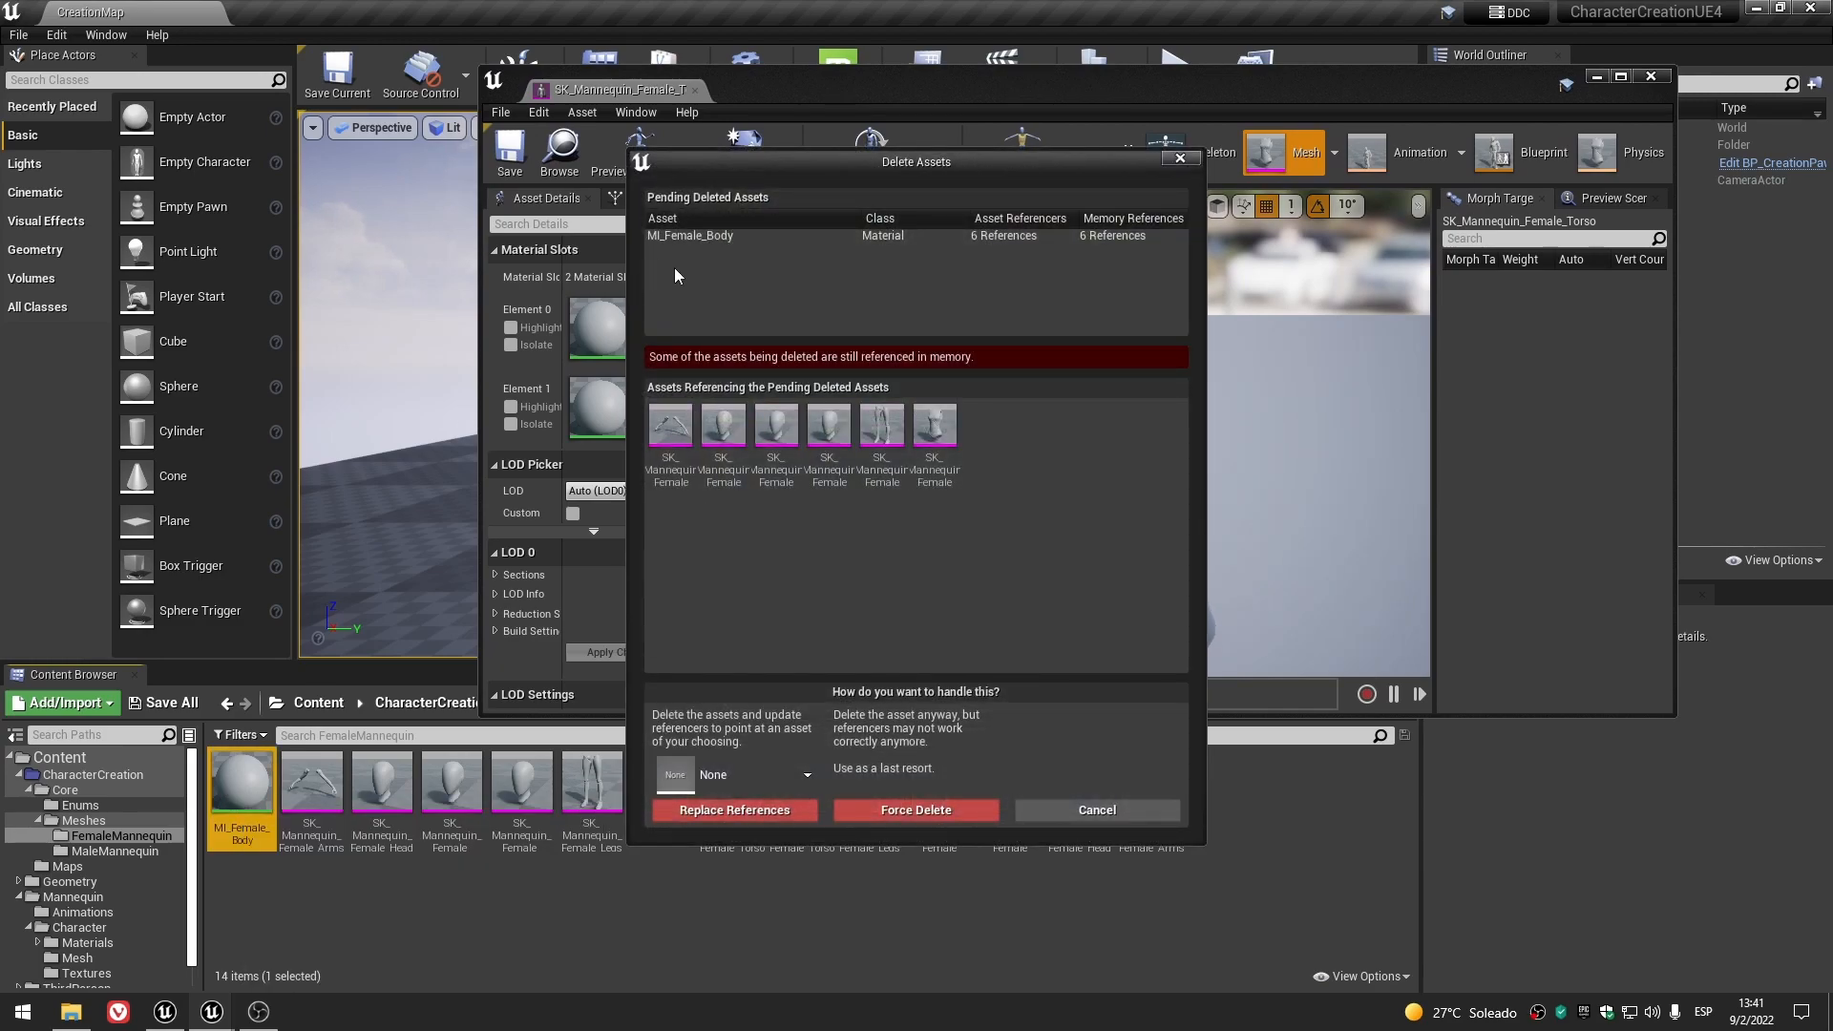
left_click_drag(829, 162, 356, 124)
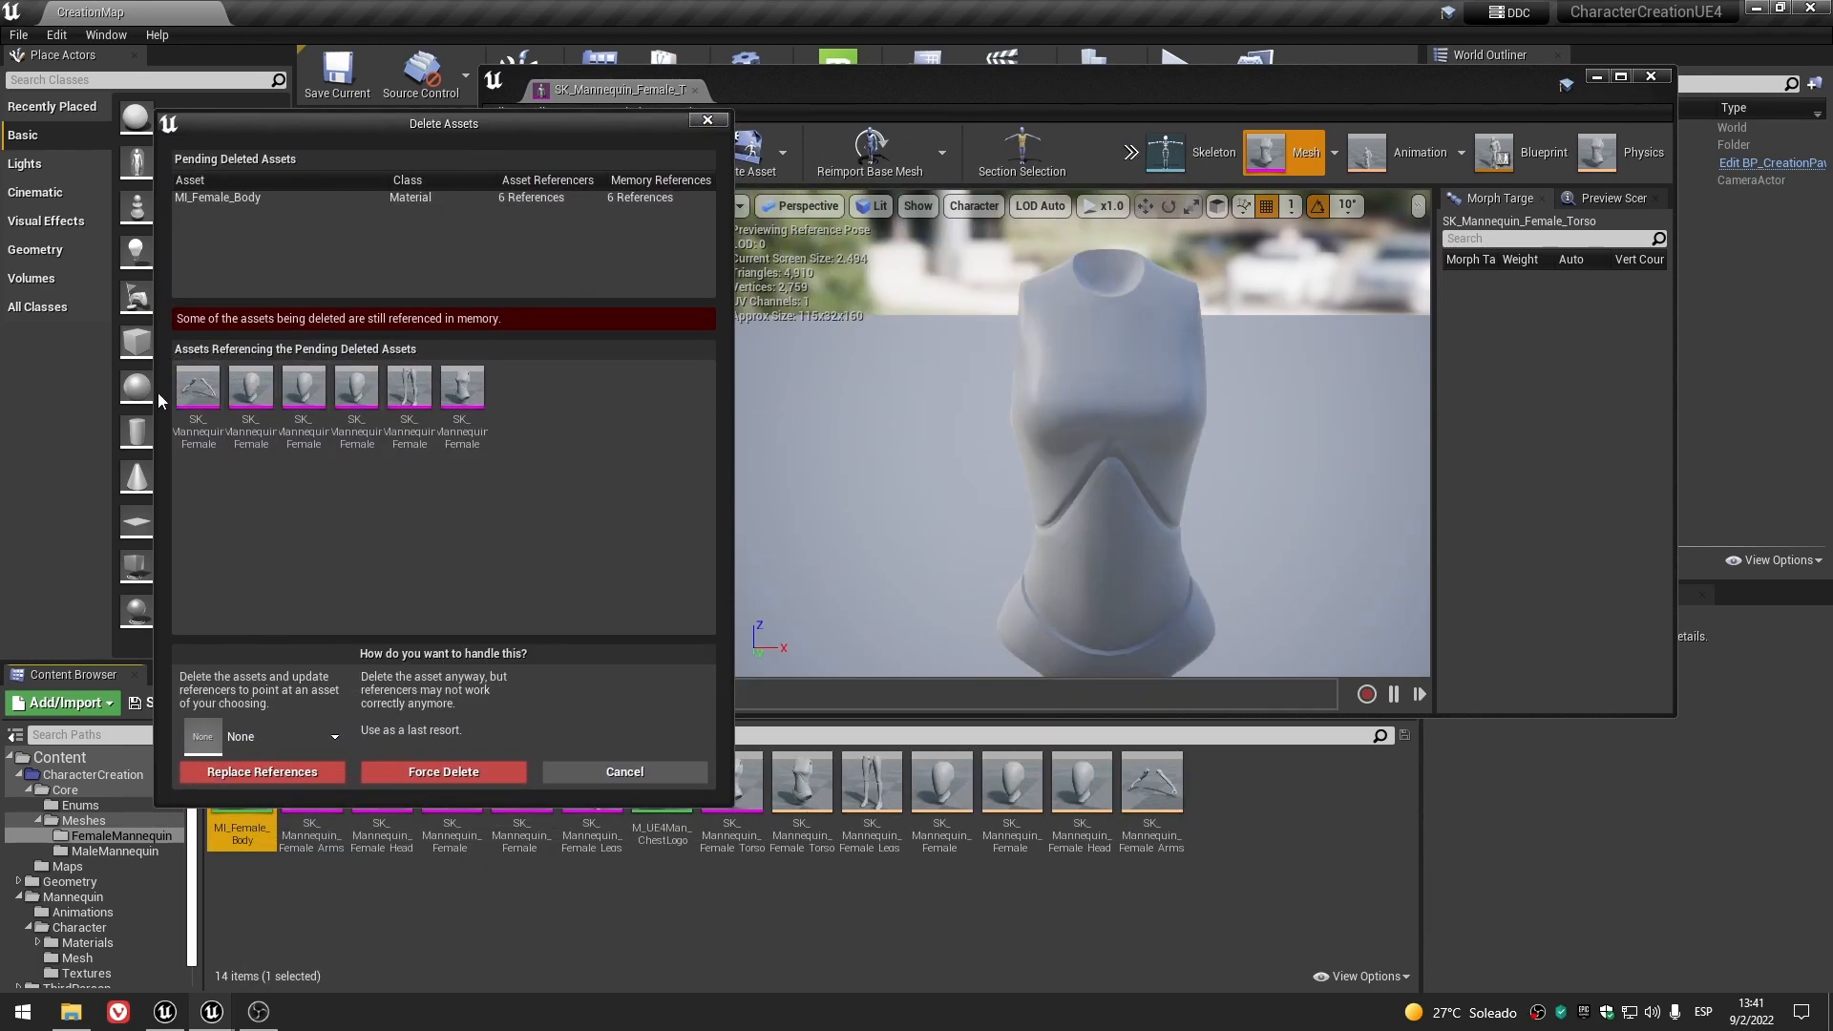
left_click(318, 735)
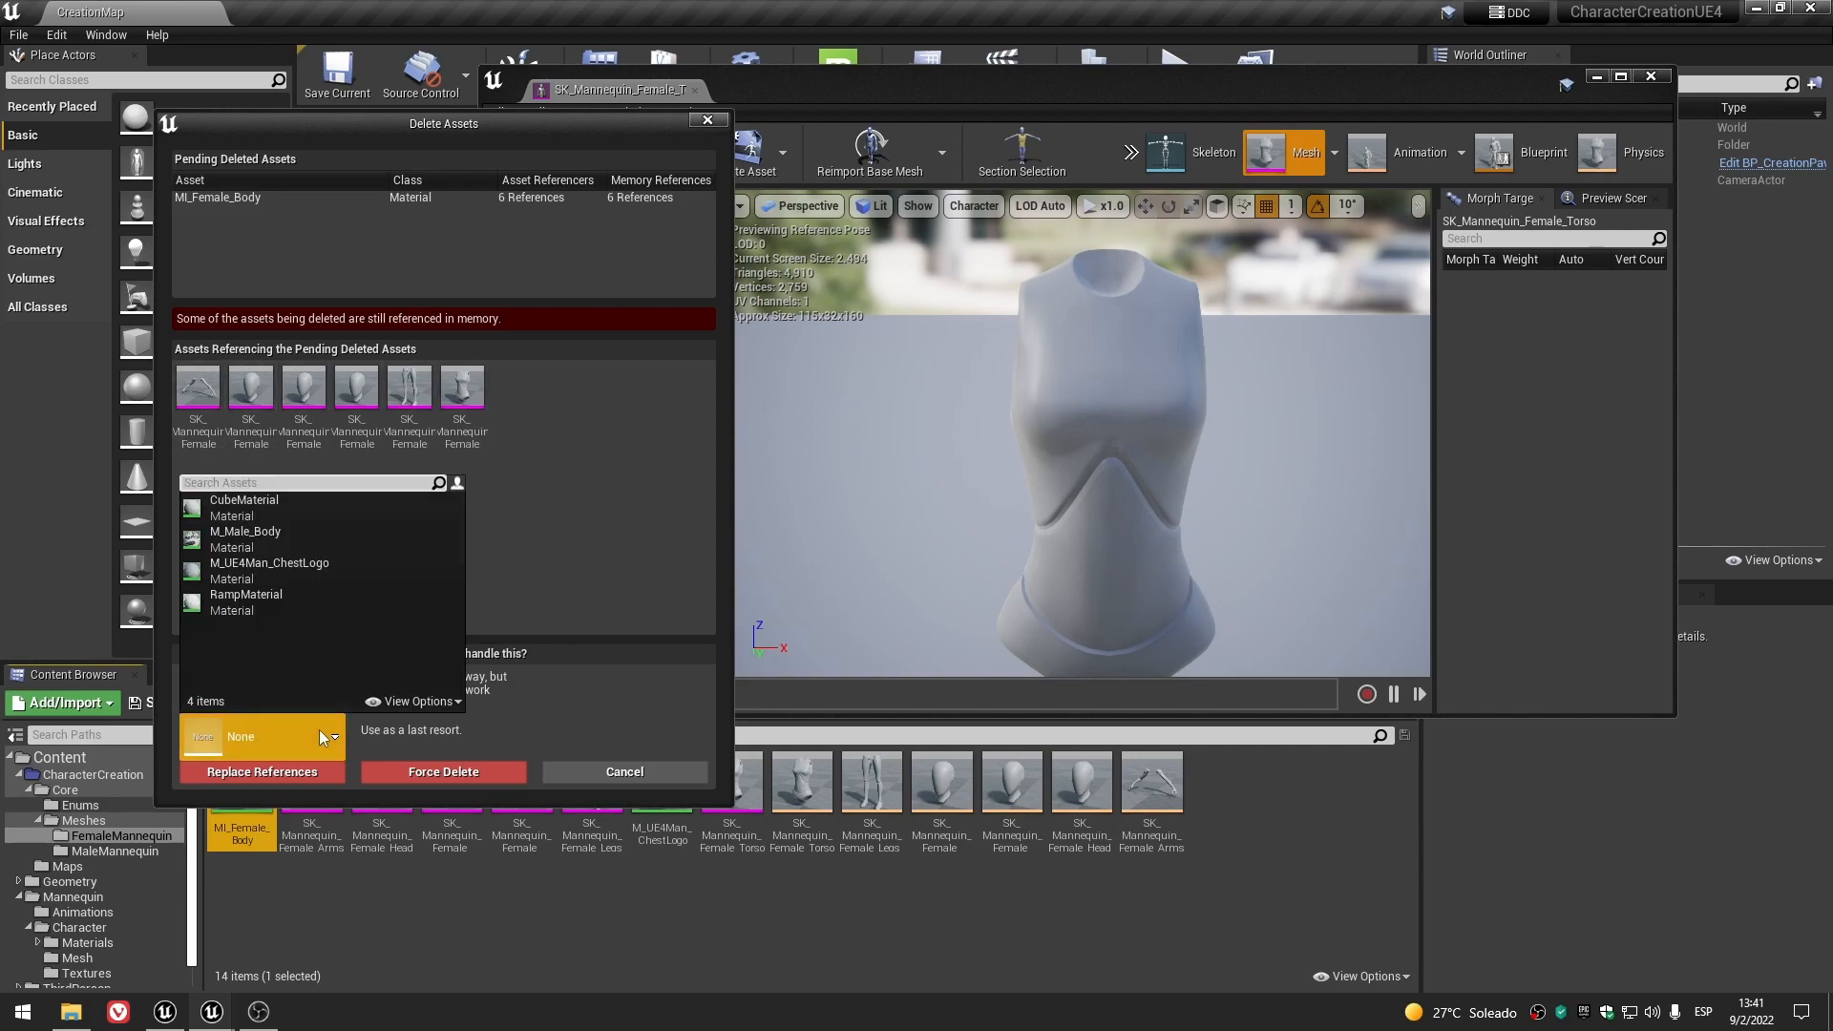
left_click(690, 445)
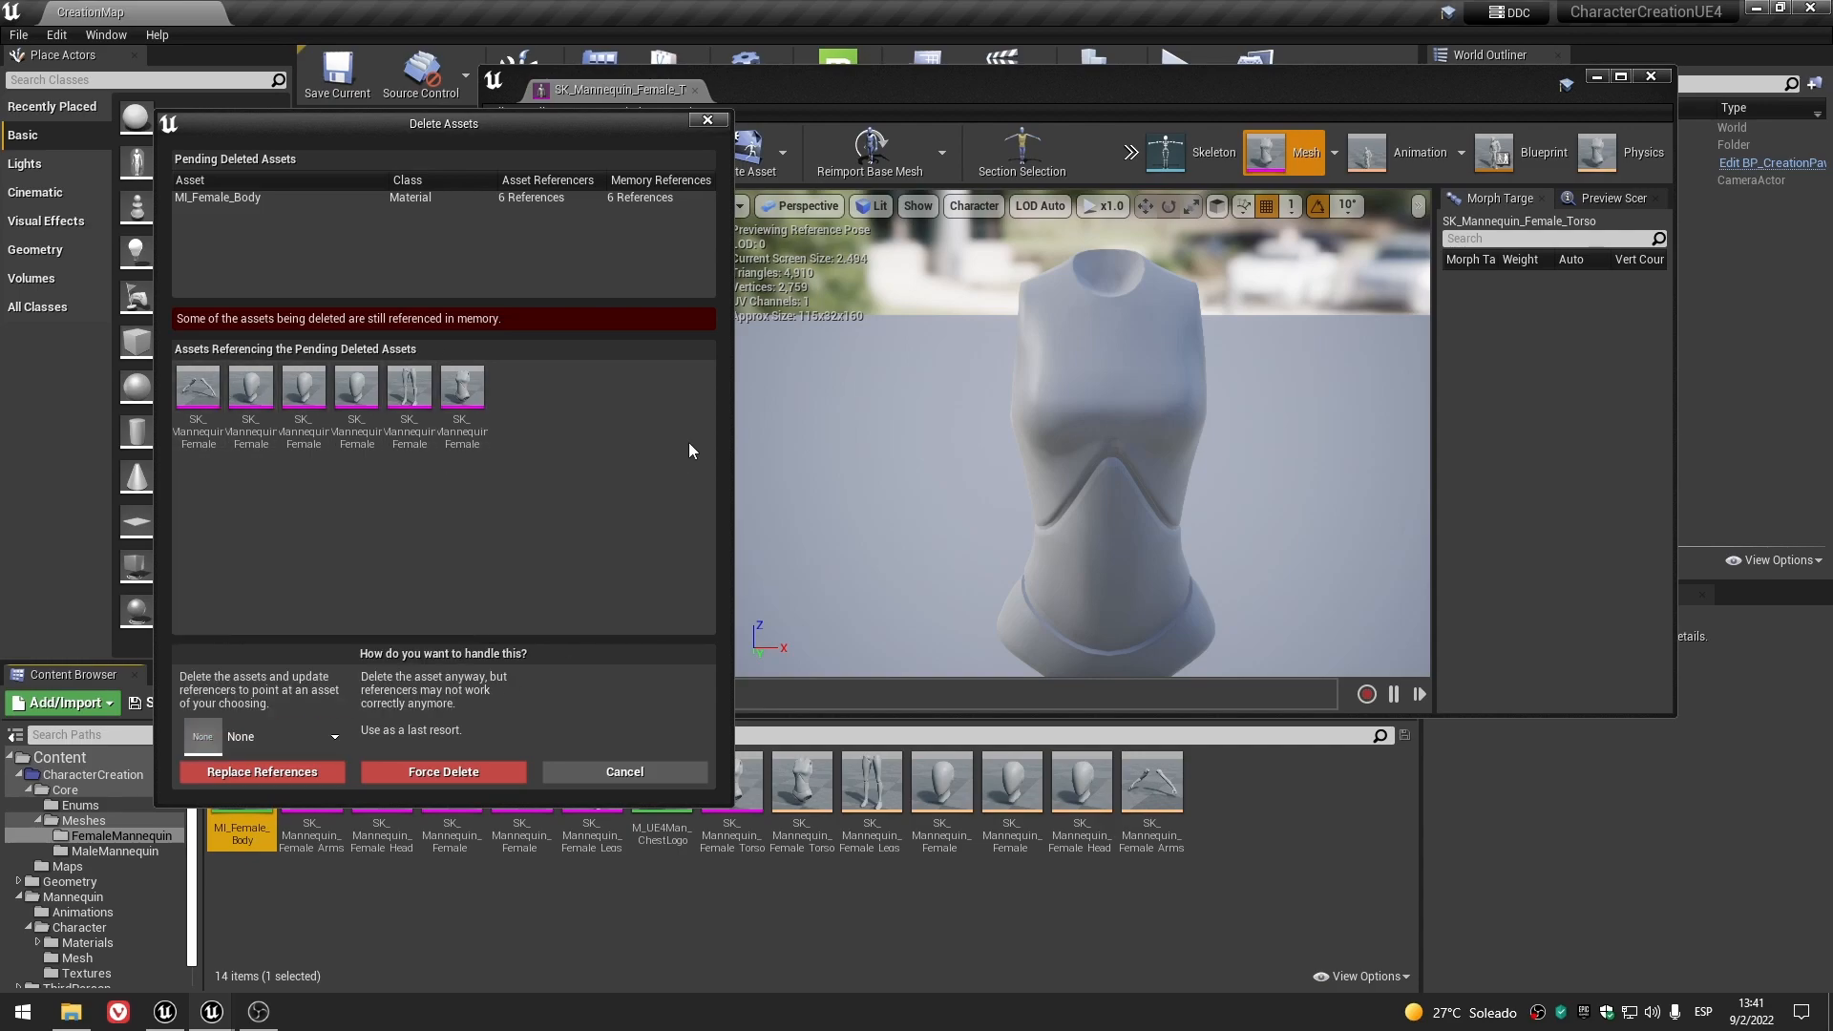
left_click(707, 120)
left_click(1651, 77)
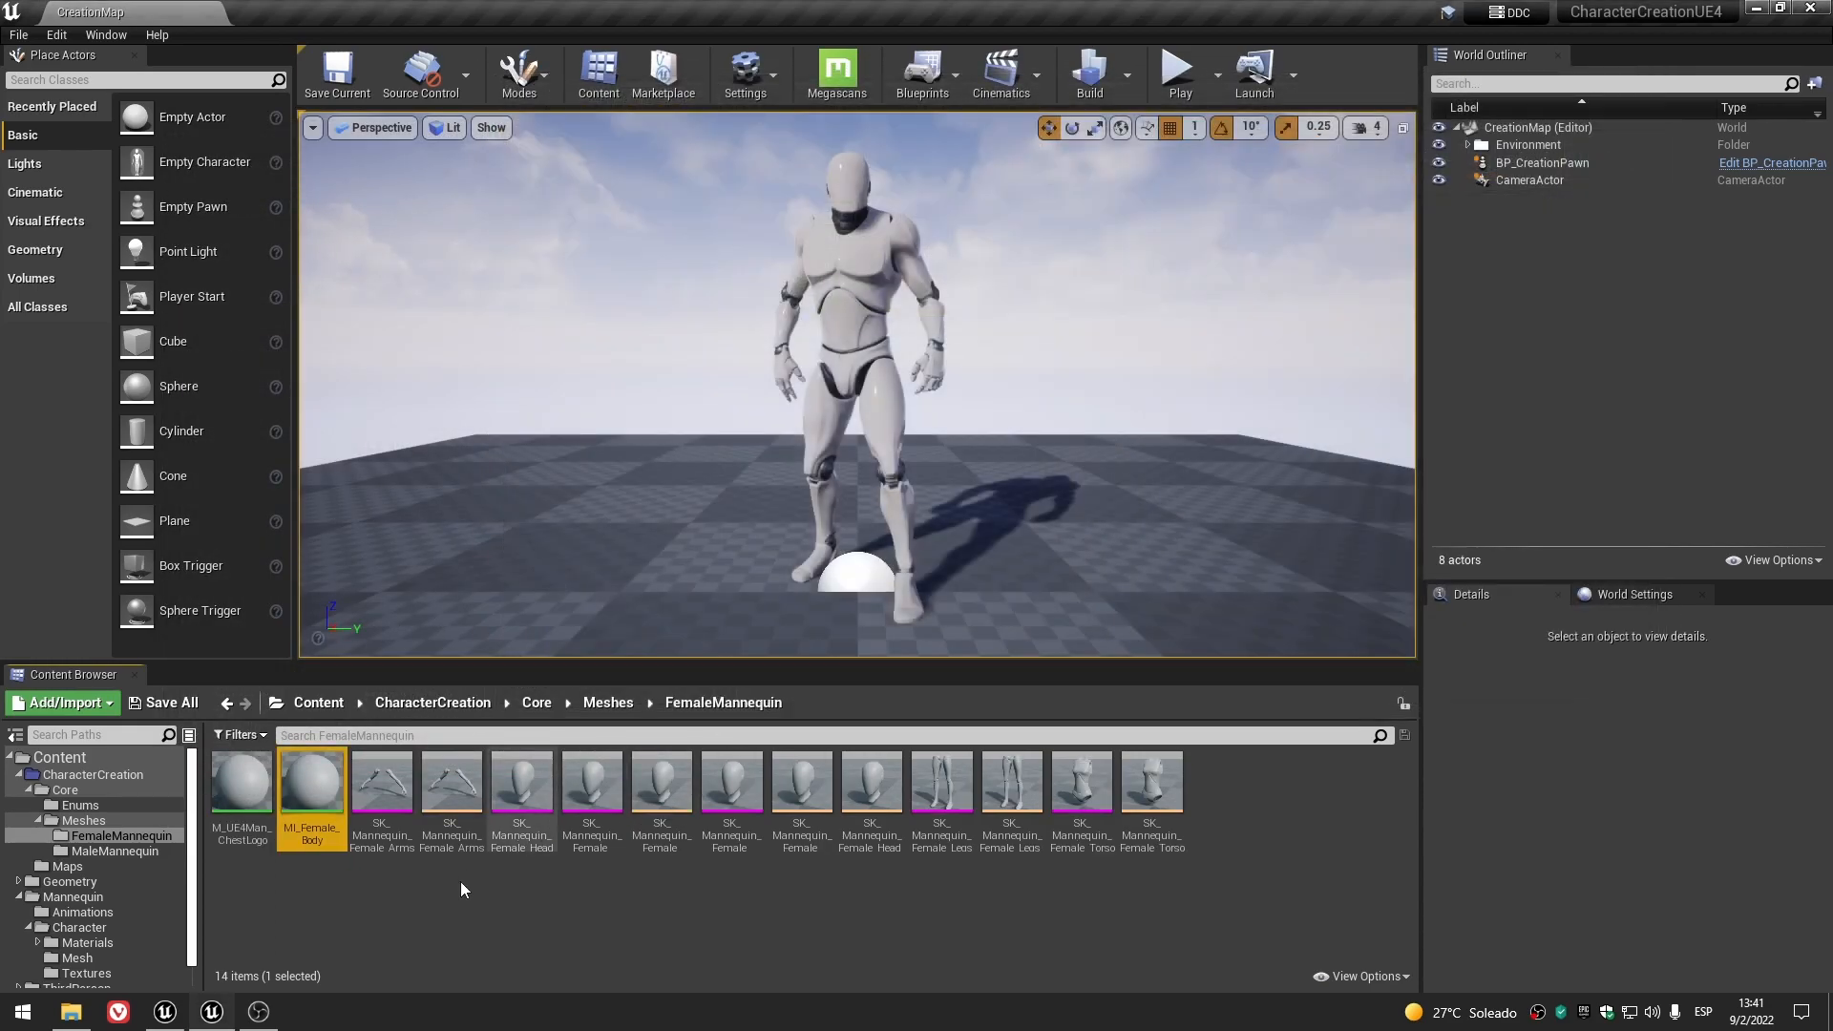
- Check the MI_Female_Body material instance in Mannequin/Character/Materials and return to the FemaleMannequin folder
left_click(468, 874)
scroll(124, 871, "down", 1)
left_click(96, 921)
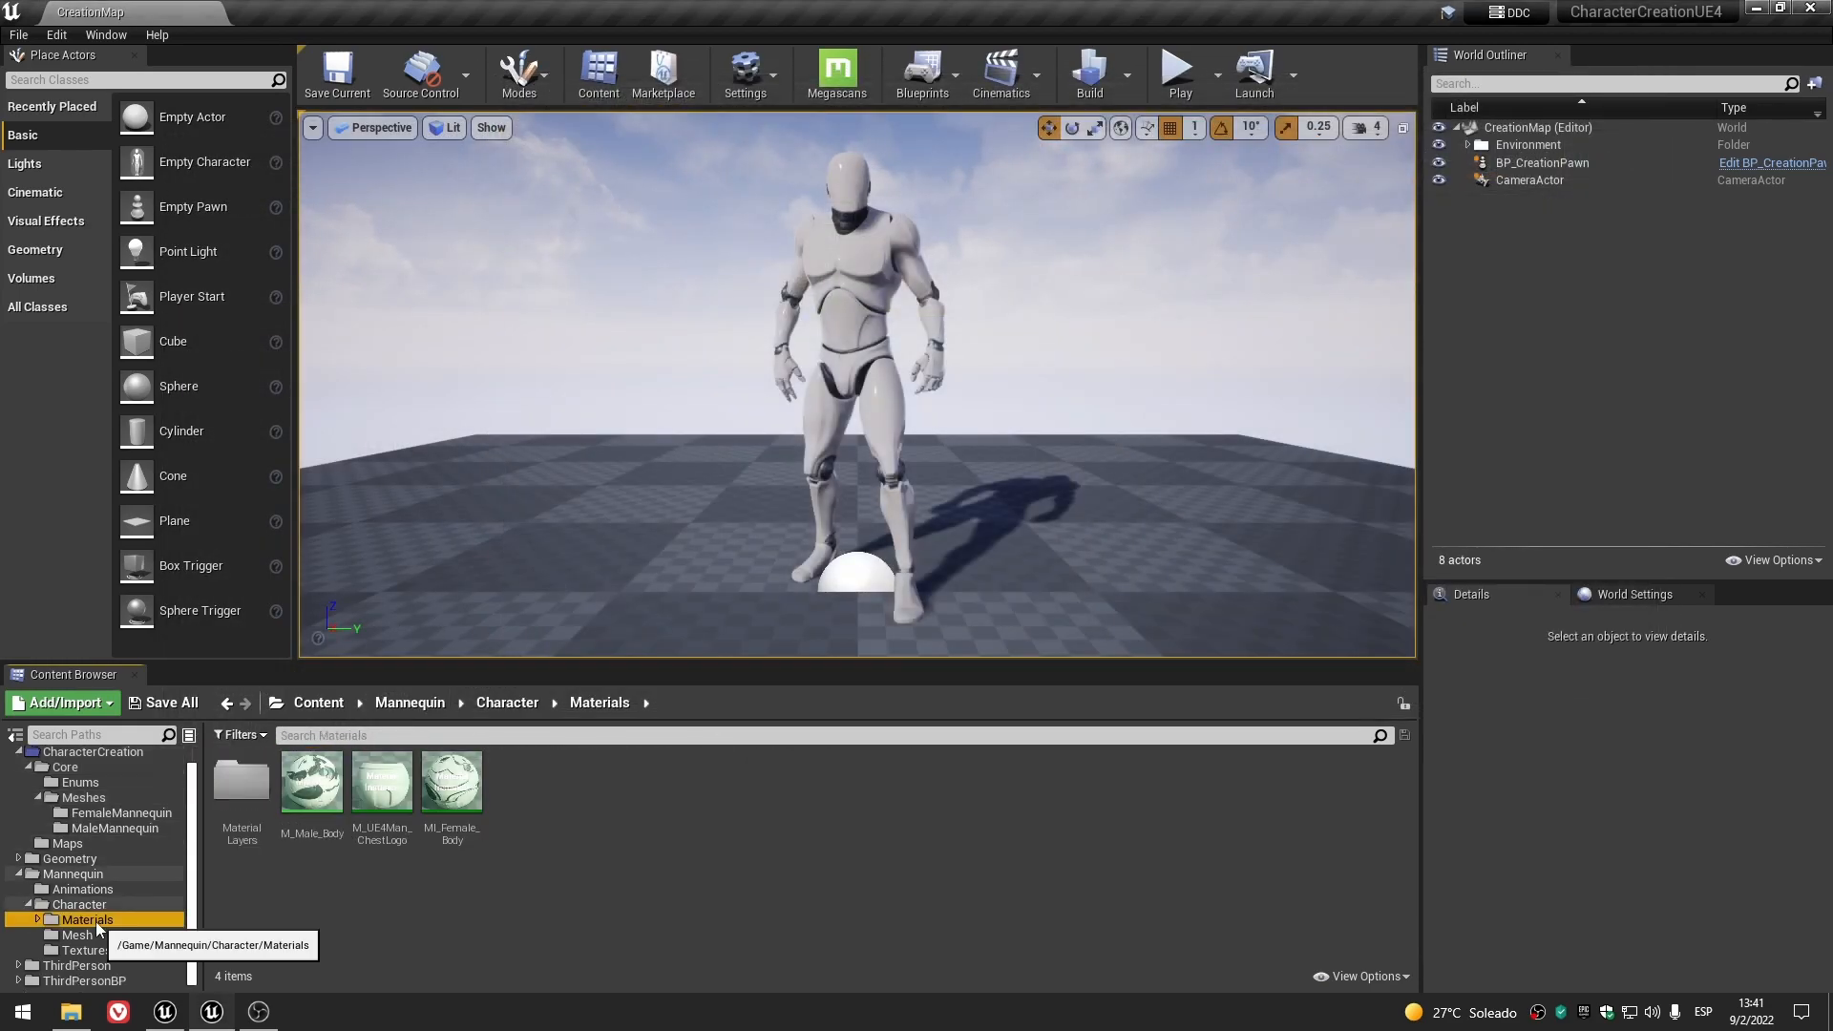
left_click(462, 764)
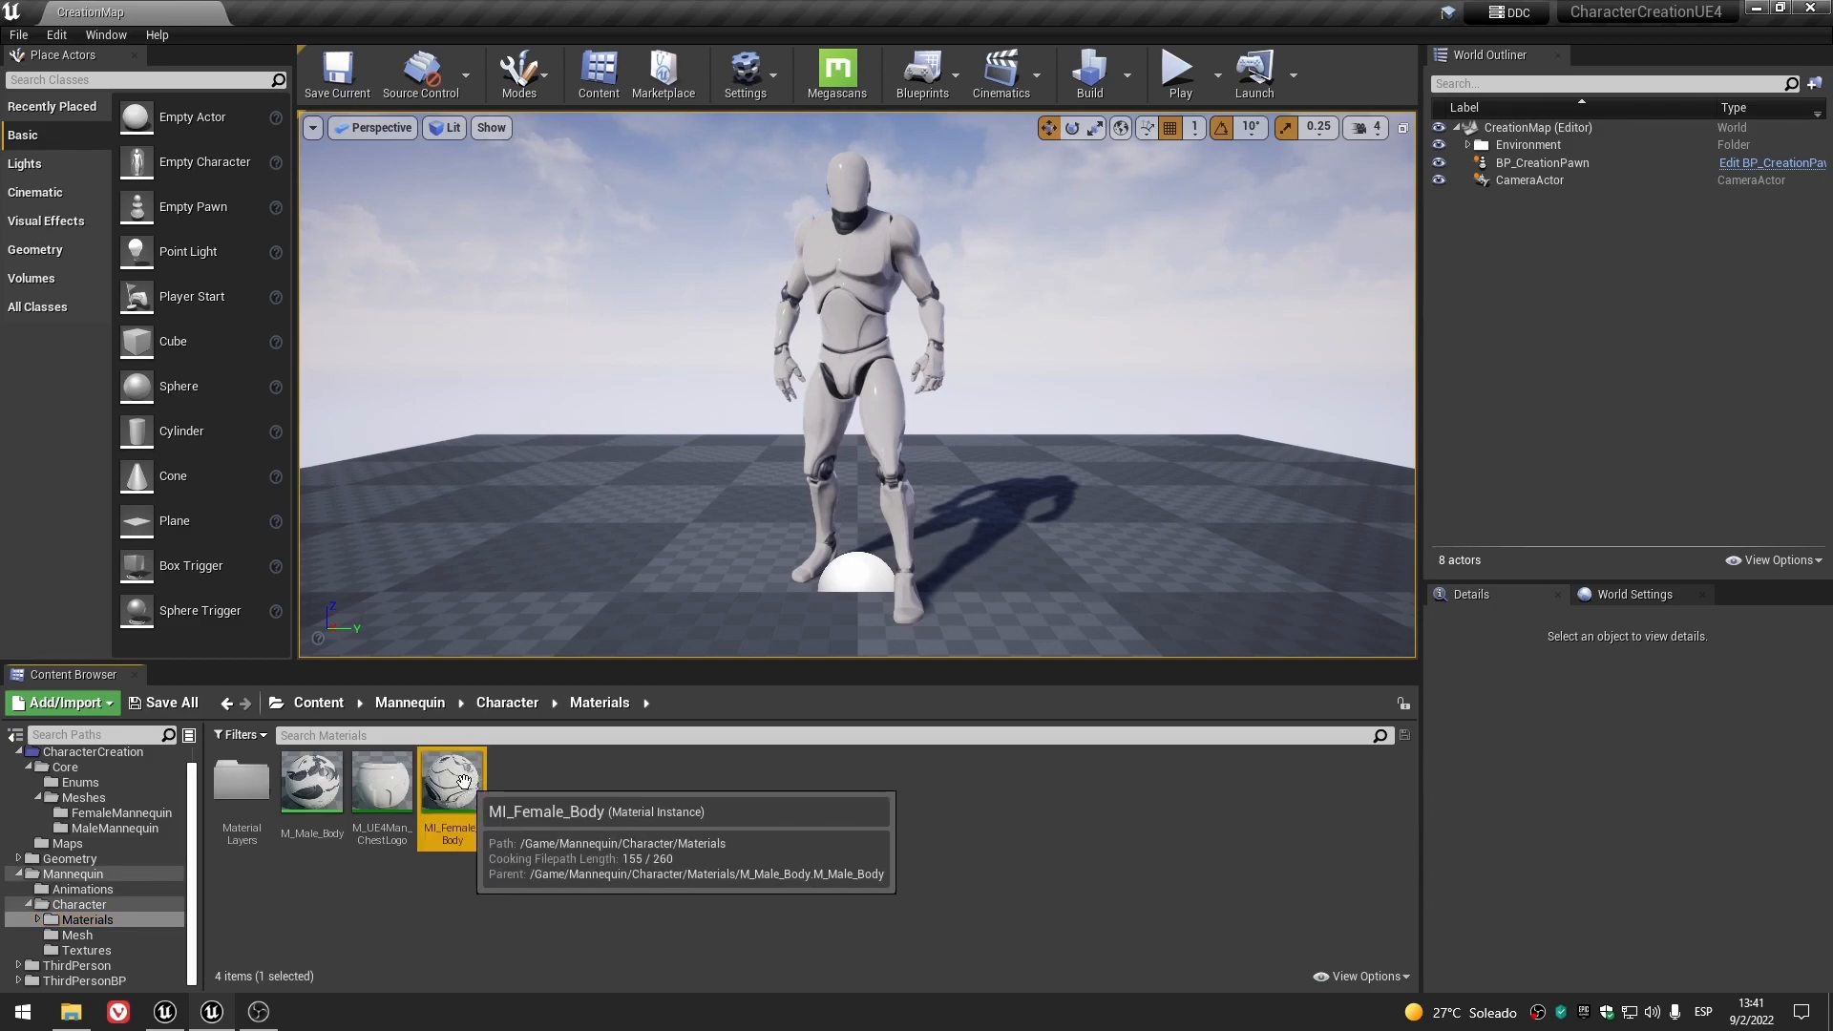
left_click(372, 893)
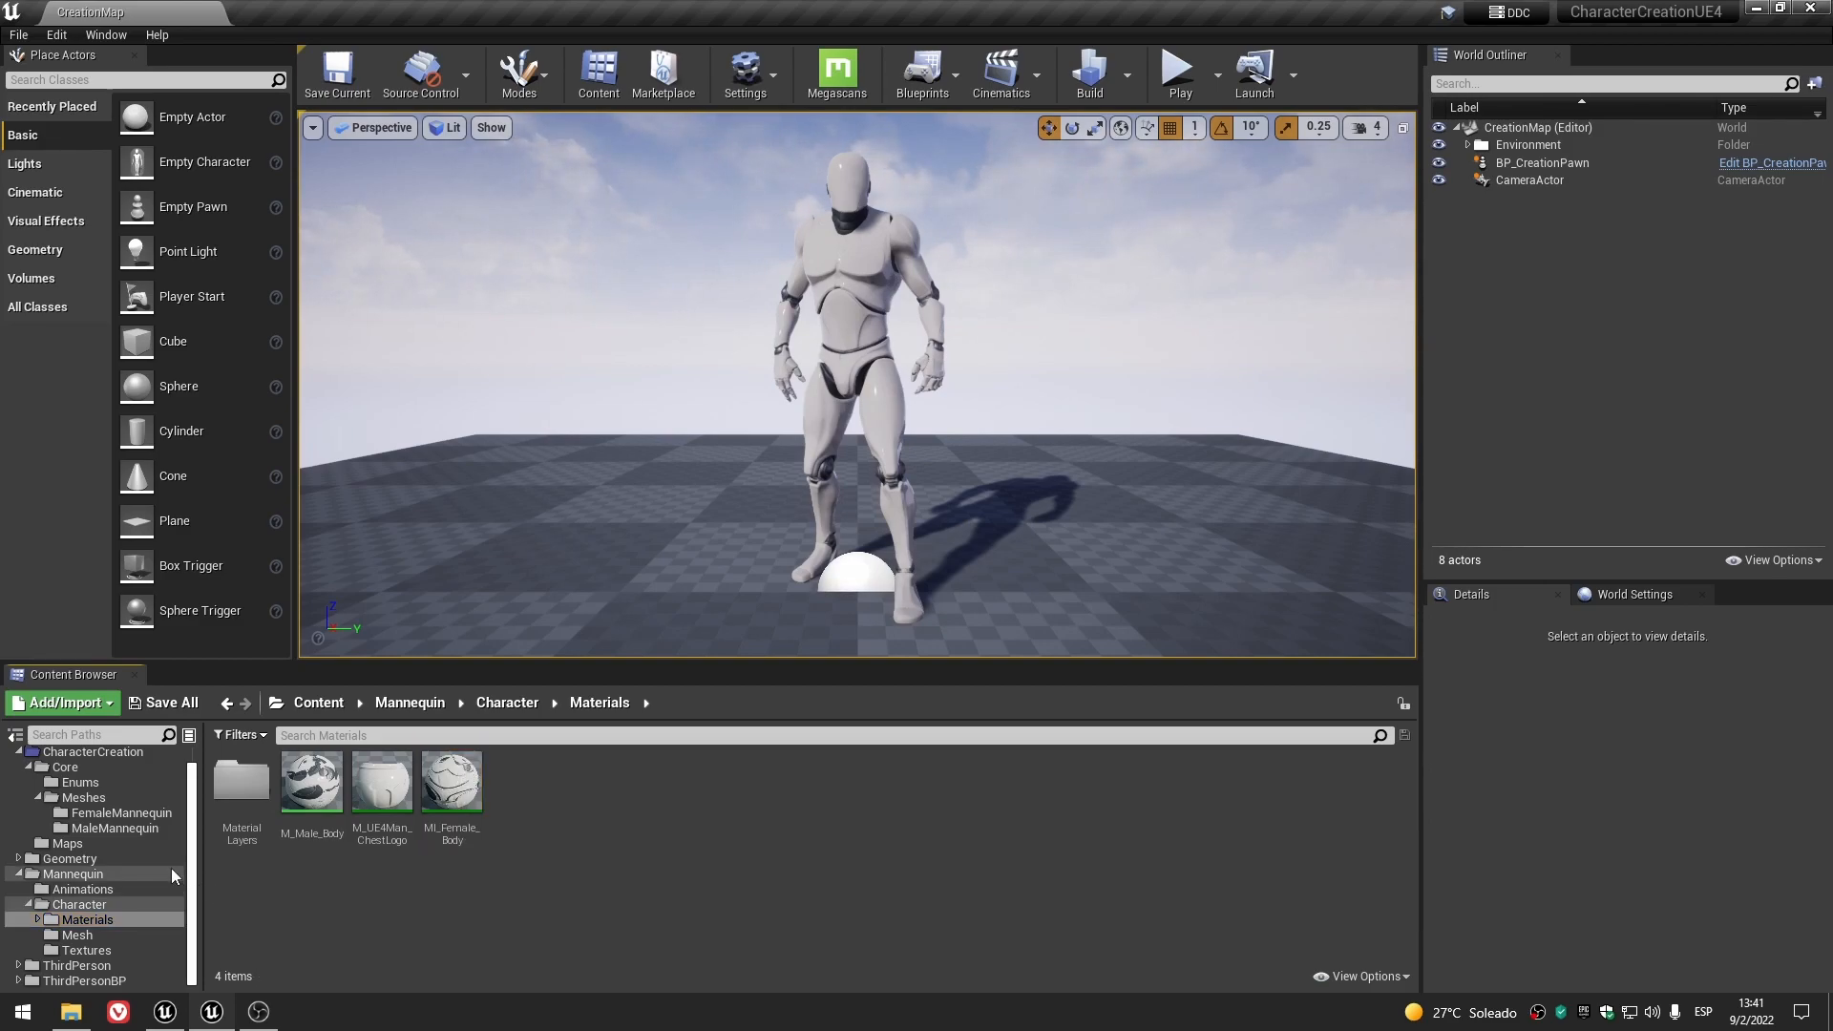
left_click(118, 828)
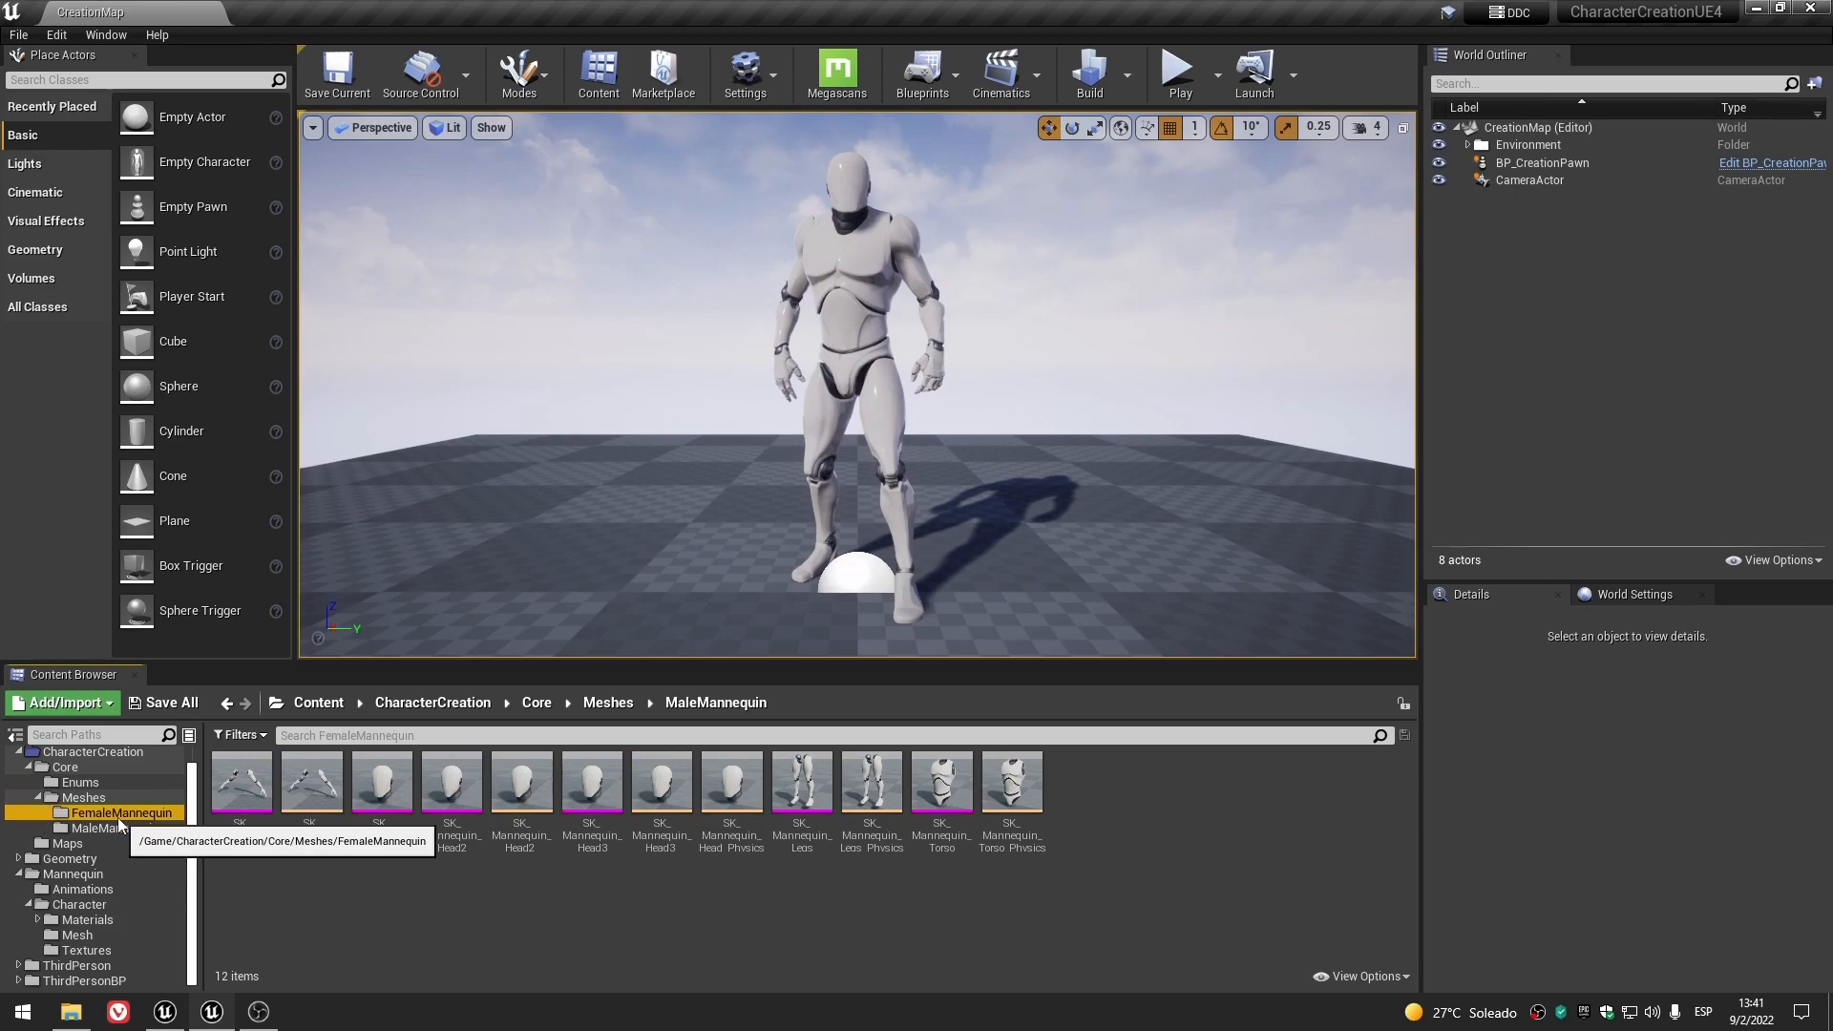
left_click(116, 813)
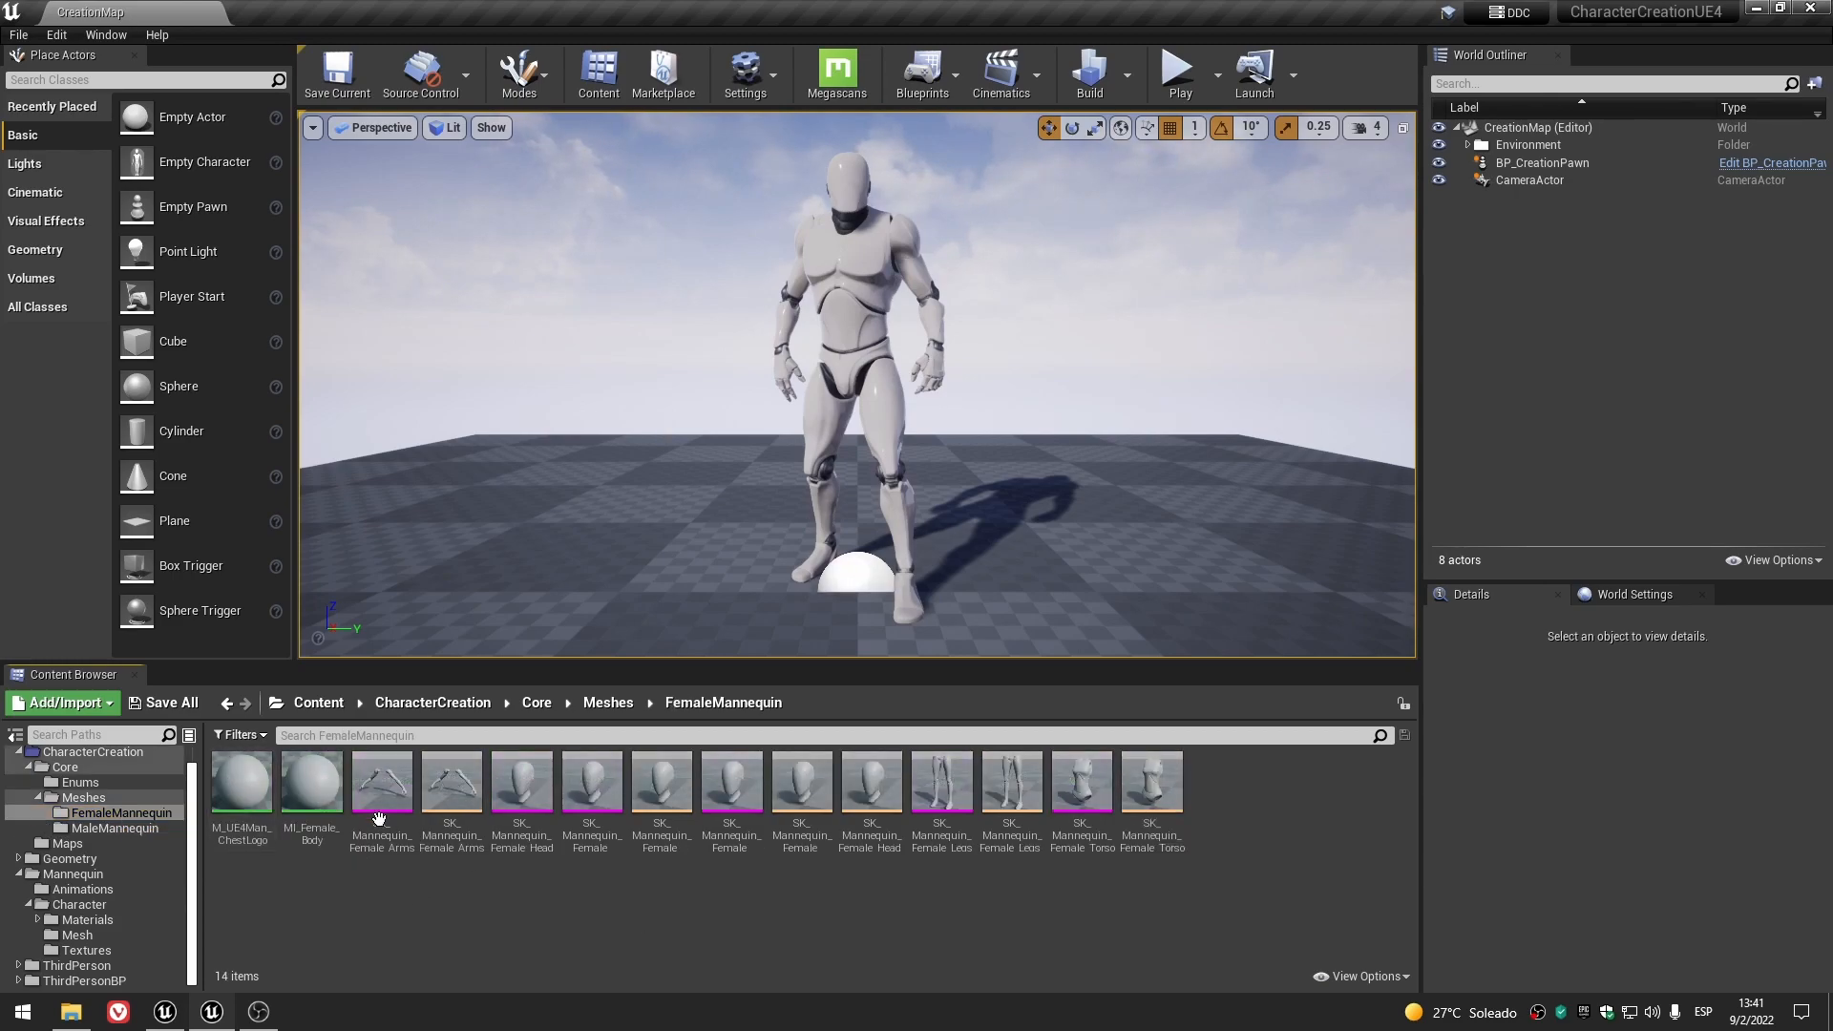
- Assign the MI_Female_Body material instance to Element 0 of the SK_Mannequin_Female_Arms mesh and save it
double_click(382, 788)
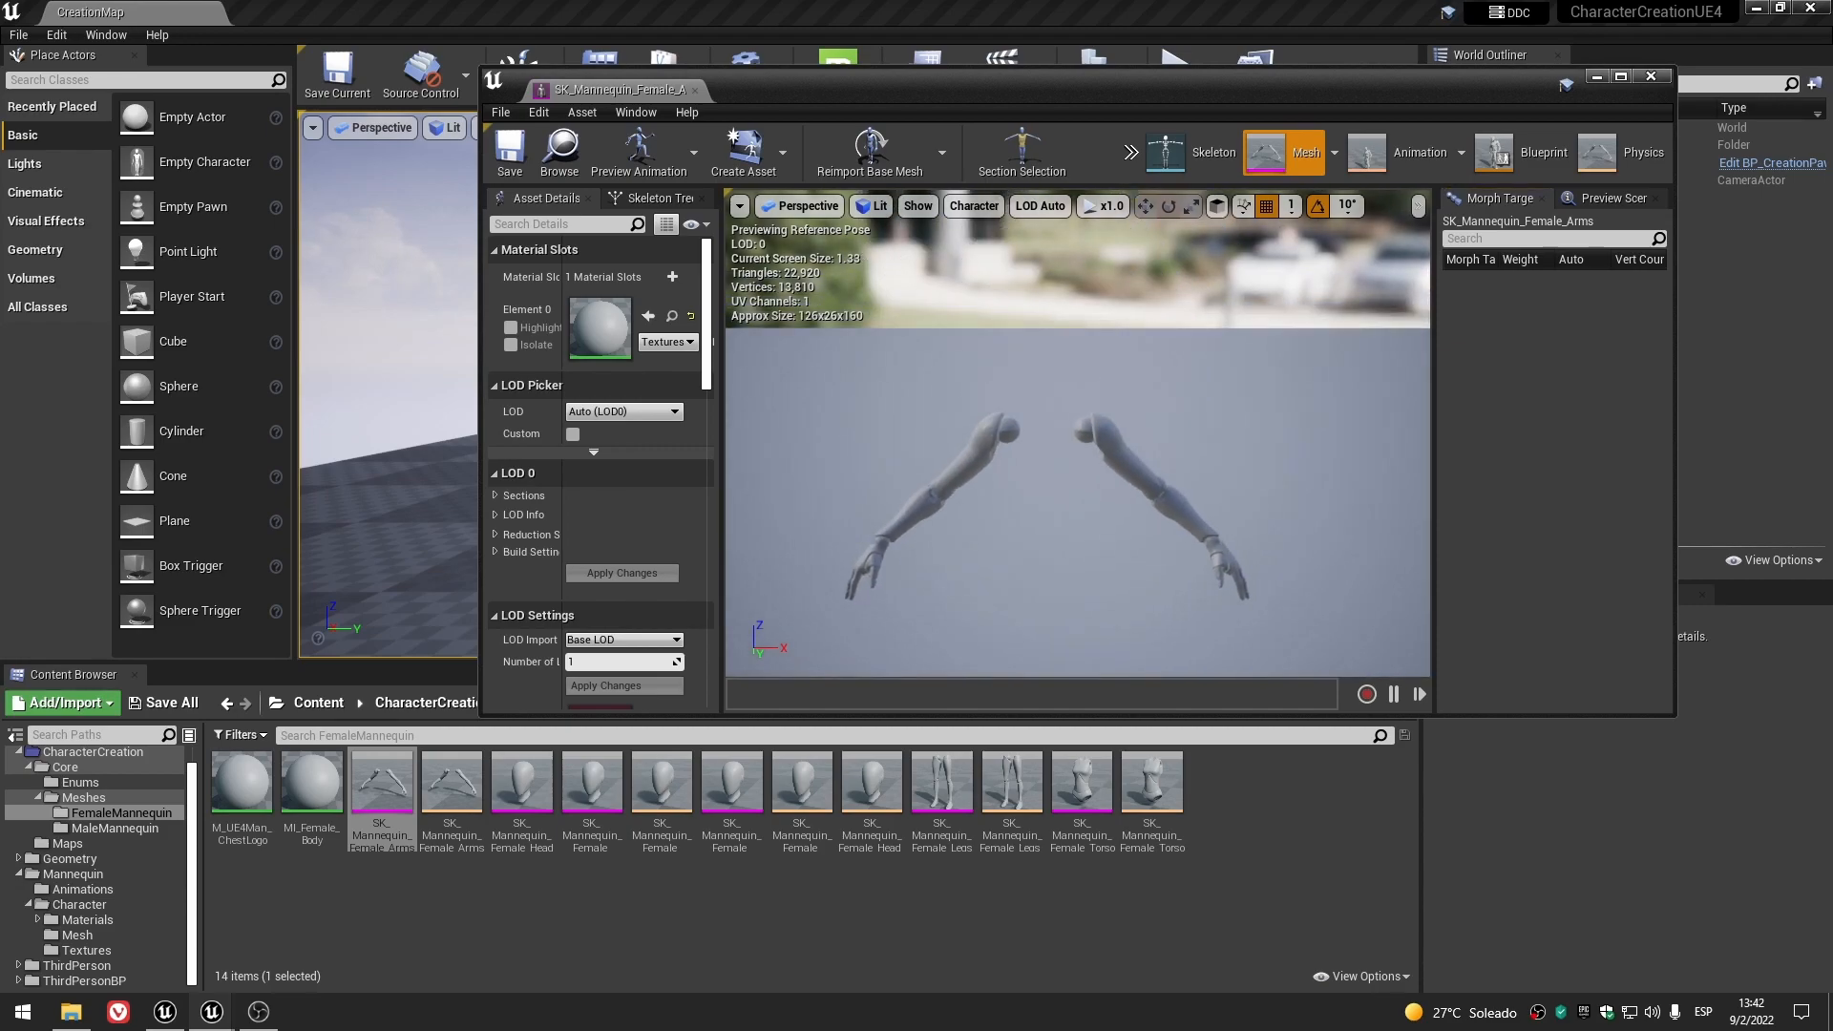
scroll(1048, 313, "up", 3)
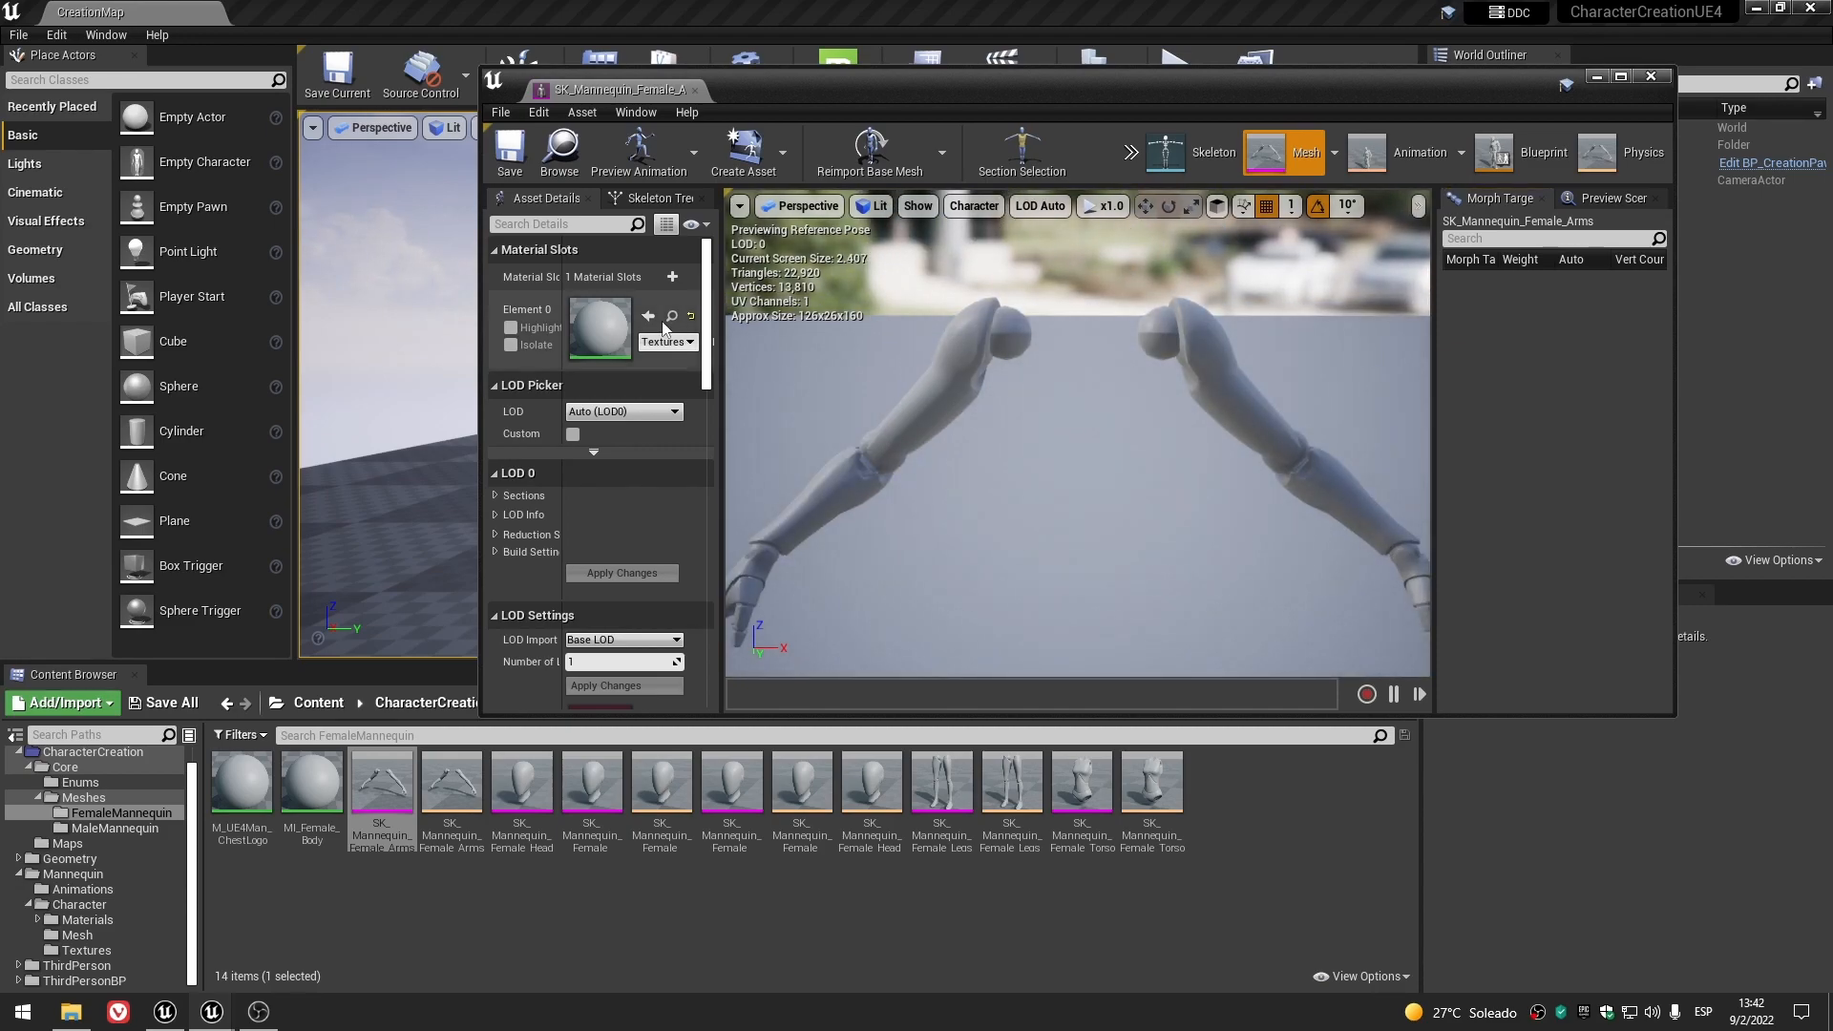
left_click_drag(657, 92, 342, 7)
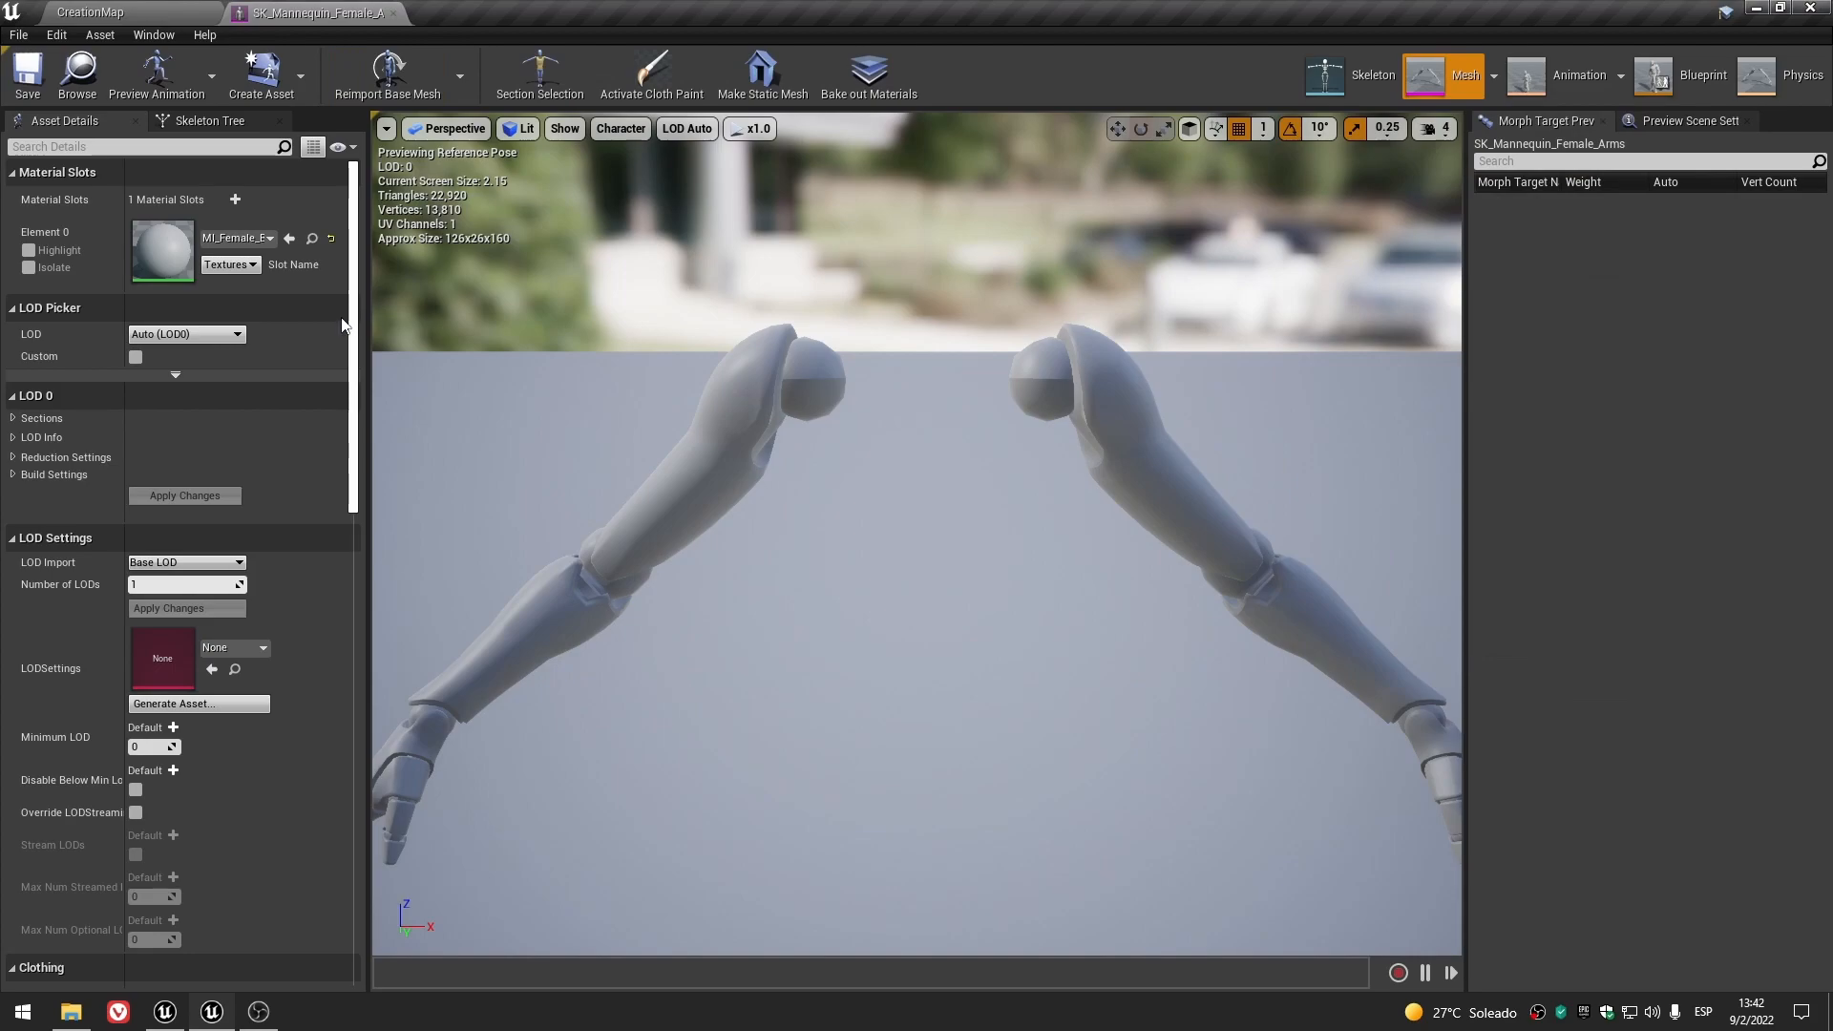
left_click(268, 238)
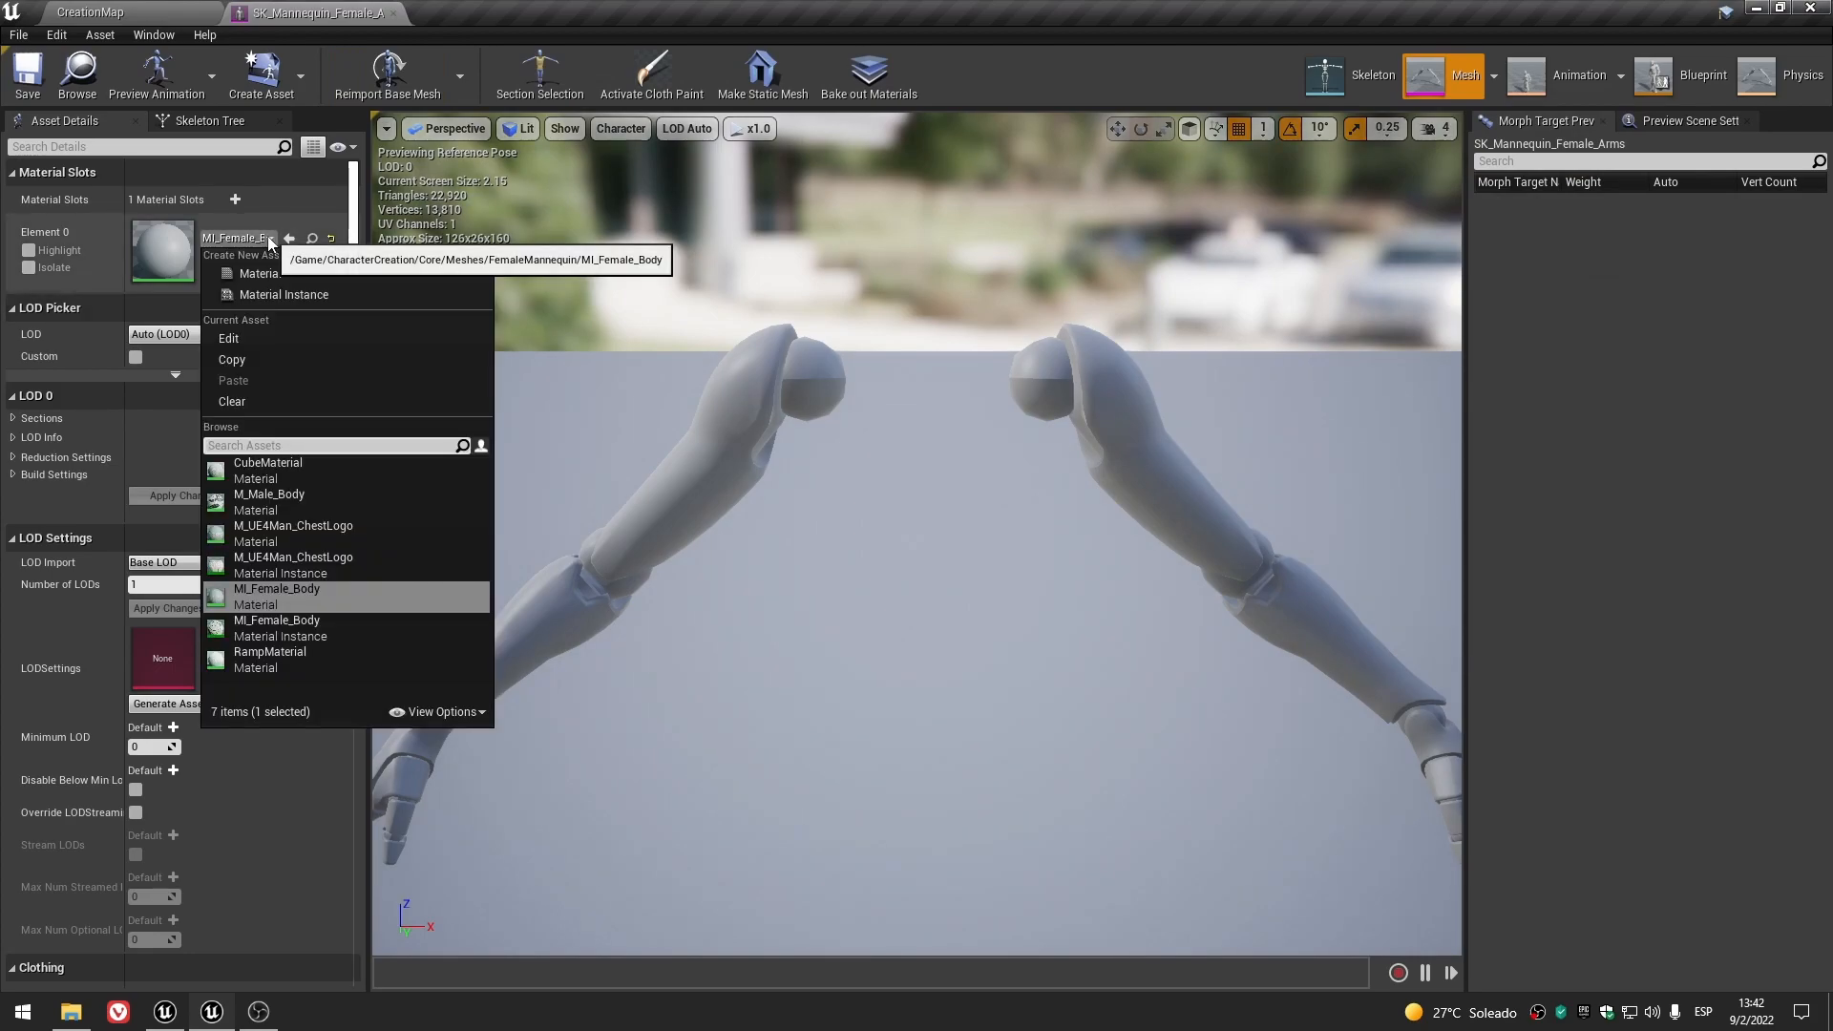
left_click(294, 629)
left_click(28, 72)
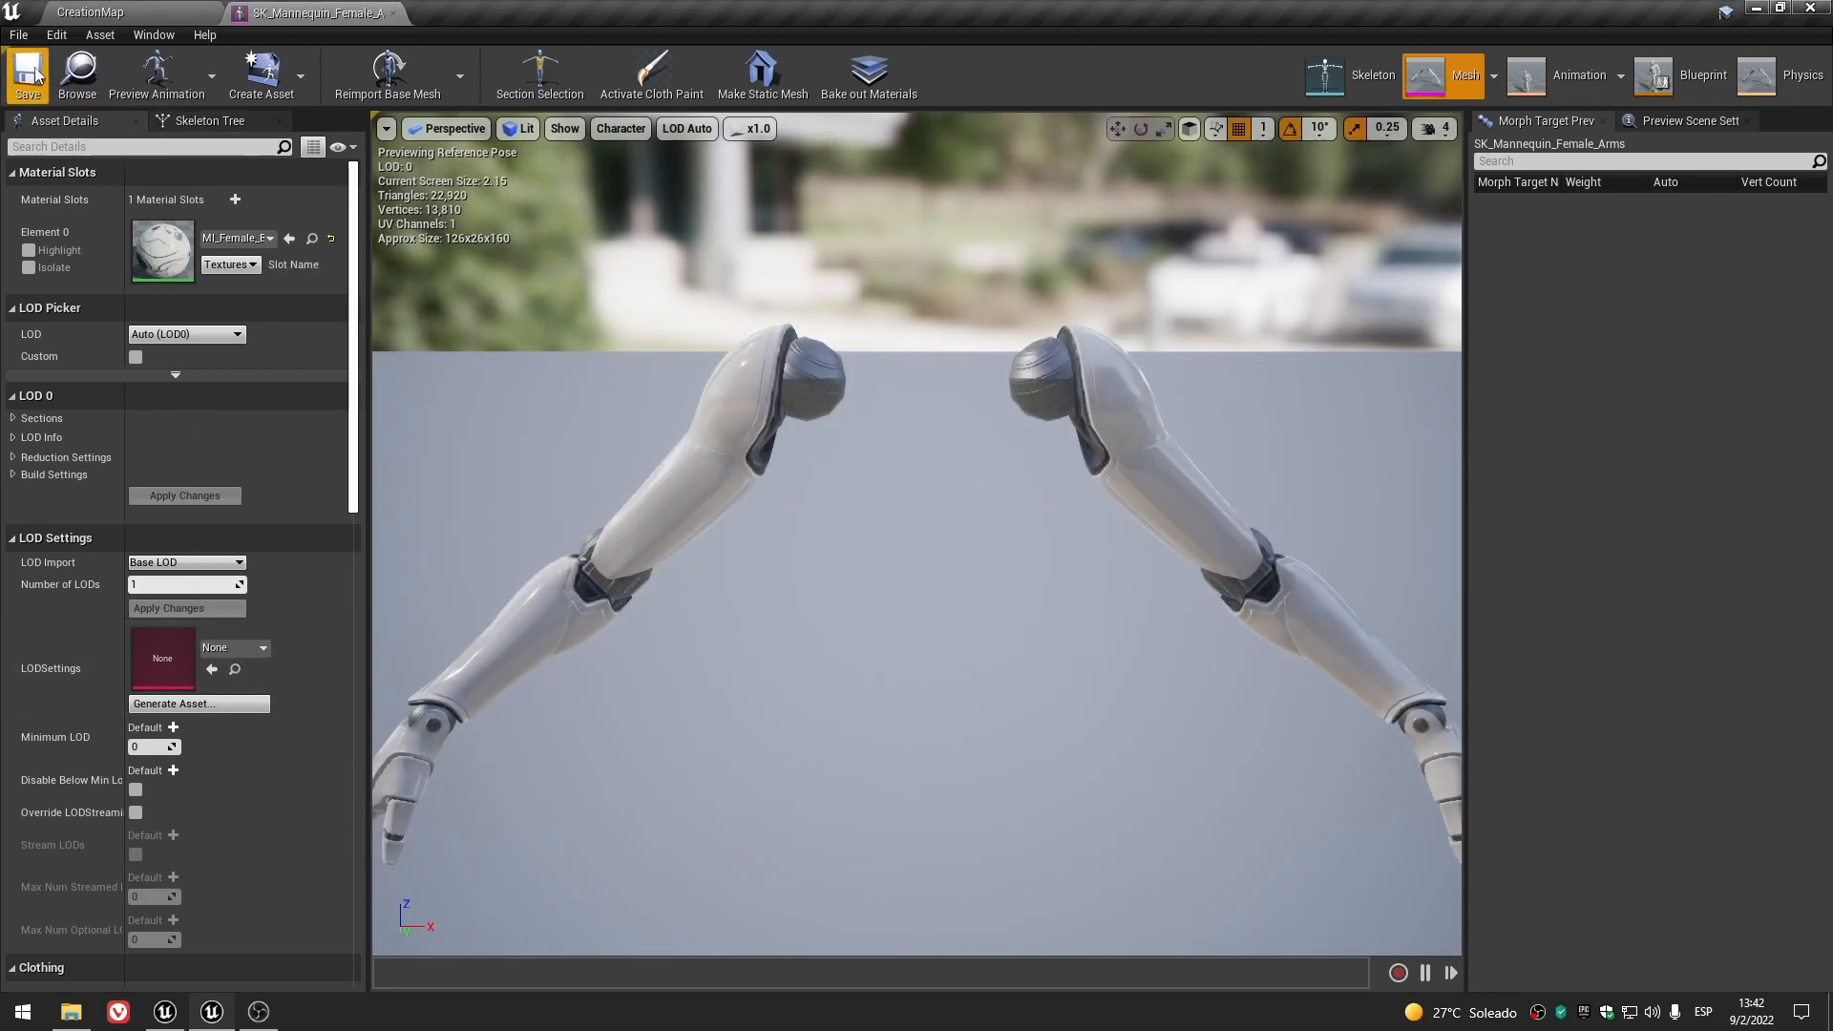
- Check the location of the MI_Female_Body material instance in the Materials folder and close the female arms mesh editor
left_click(92, 11)
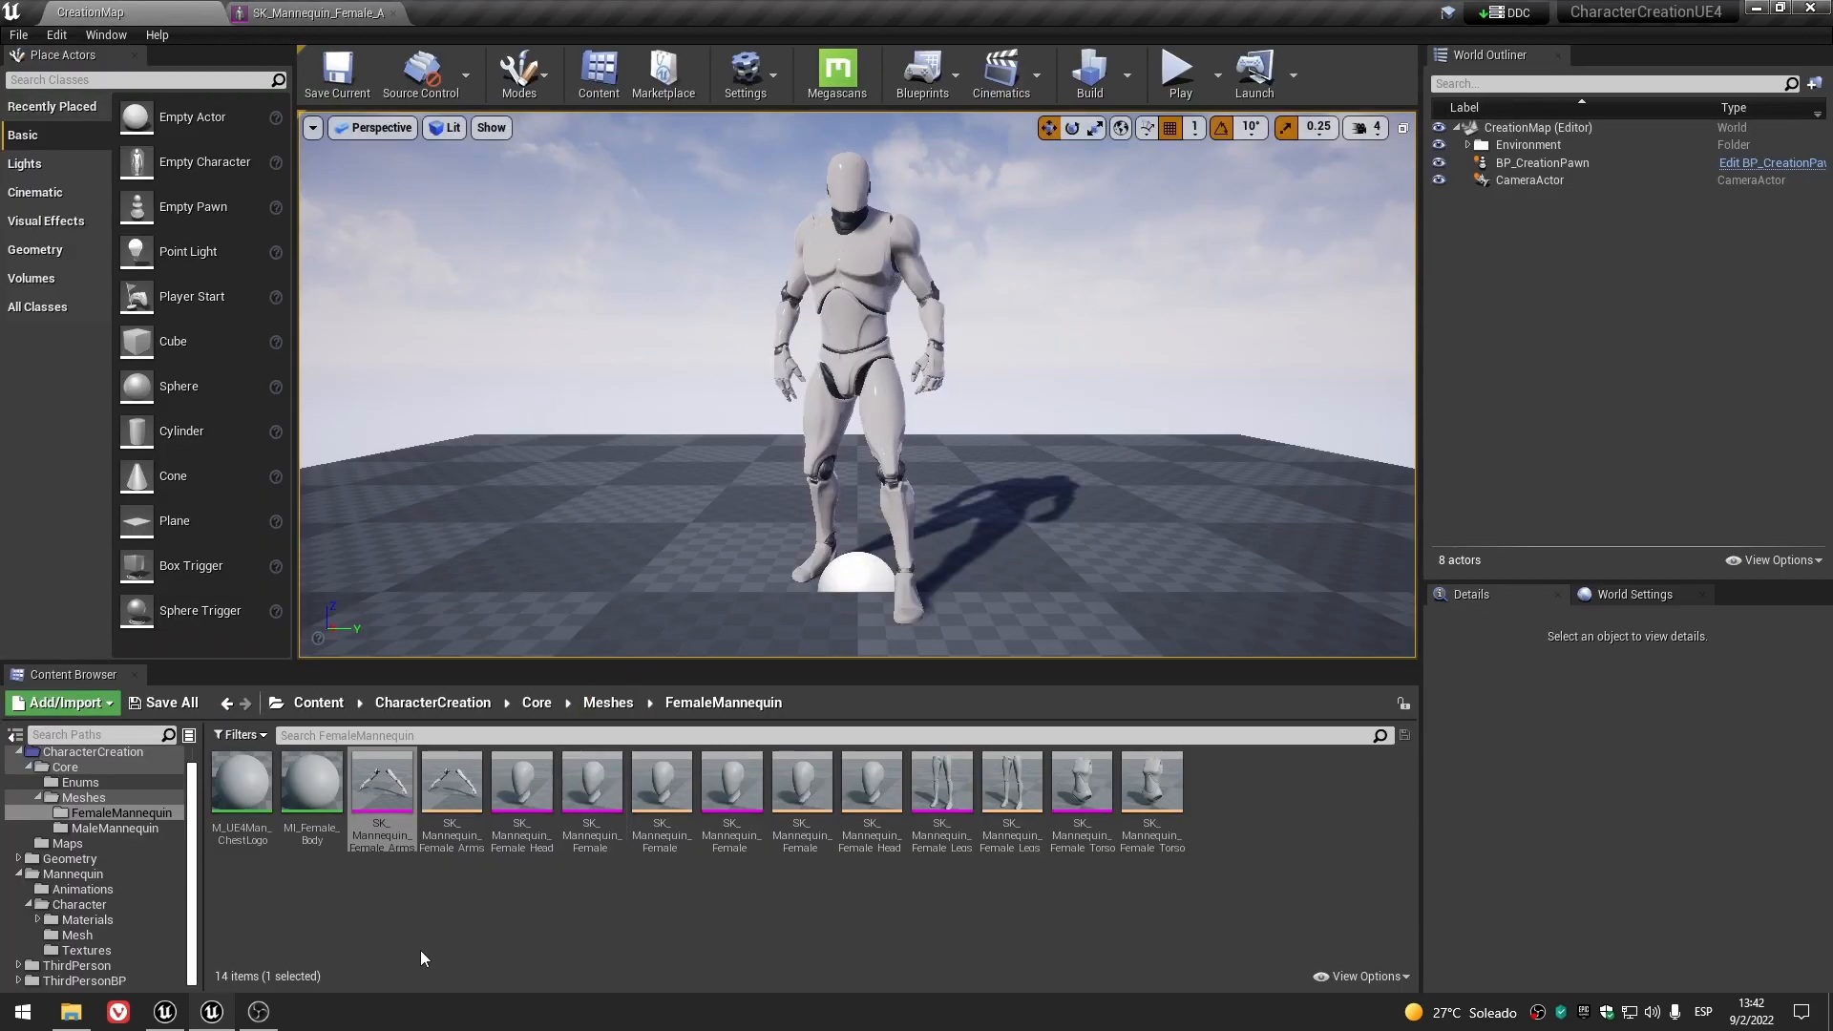
left_click(86, 919)
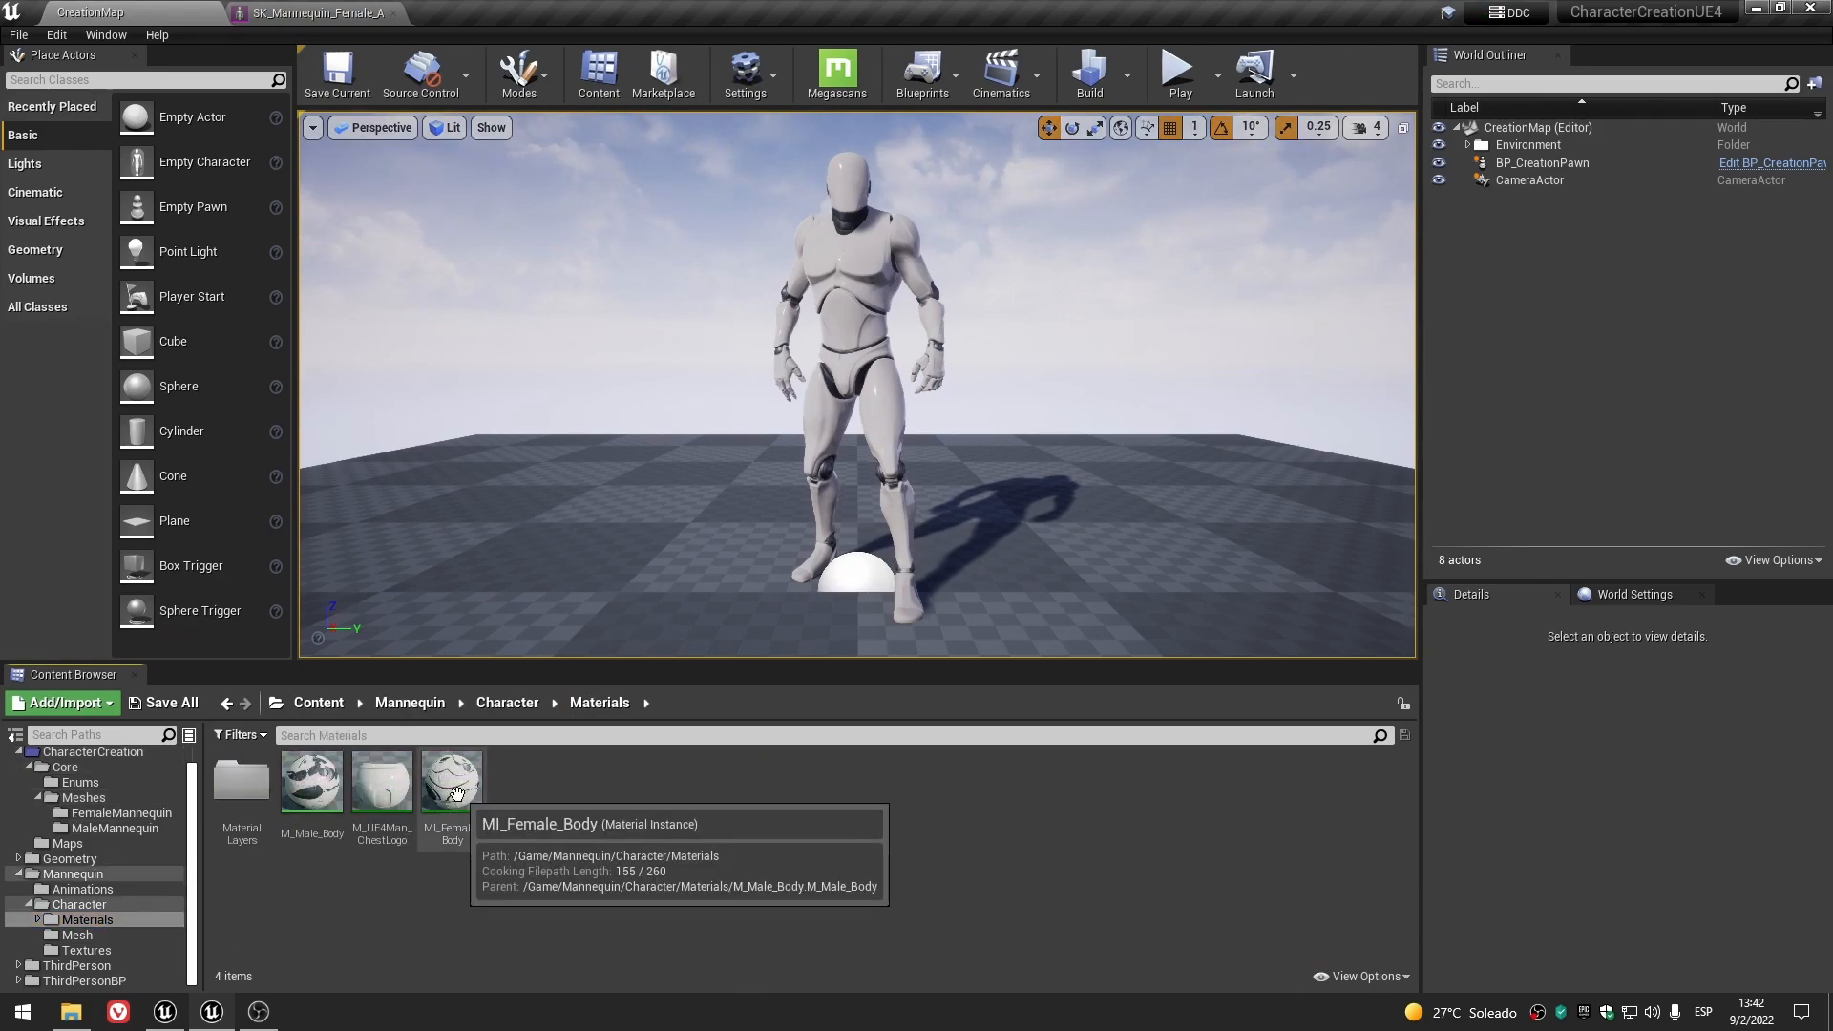
left_click(318, 12)
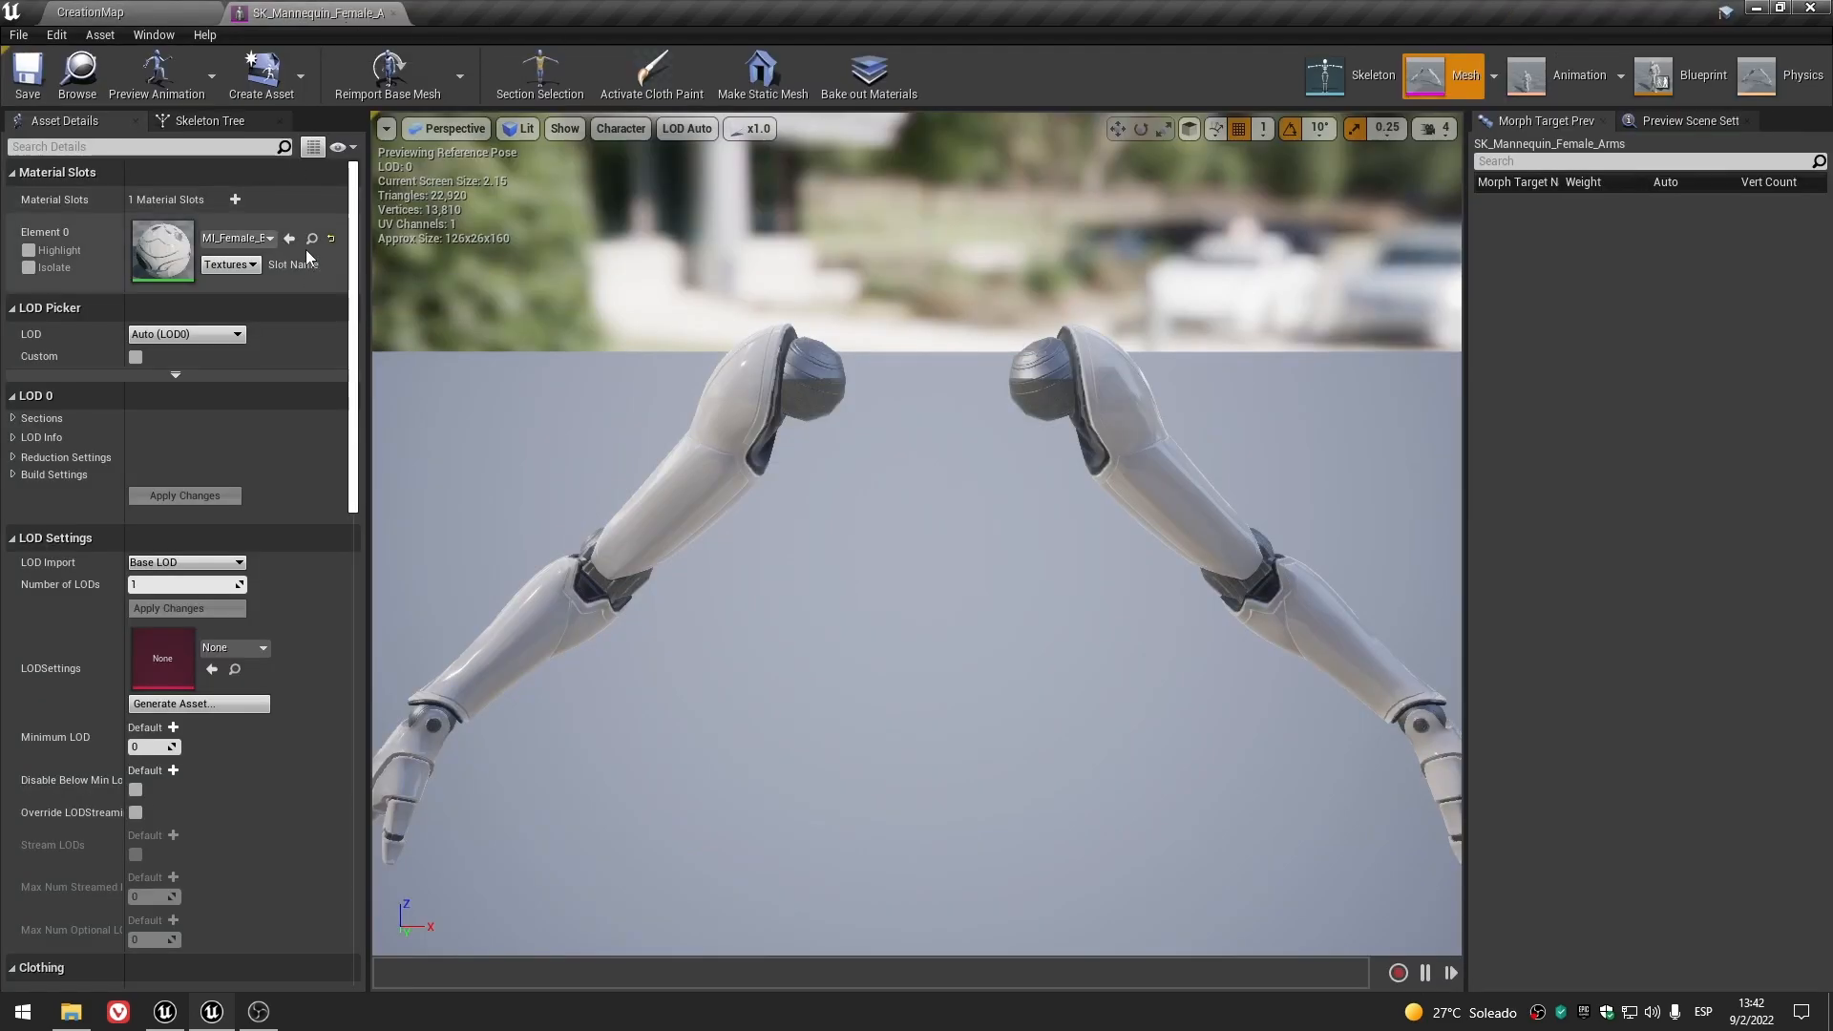
left_click(34, 84)
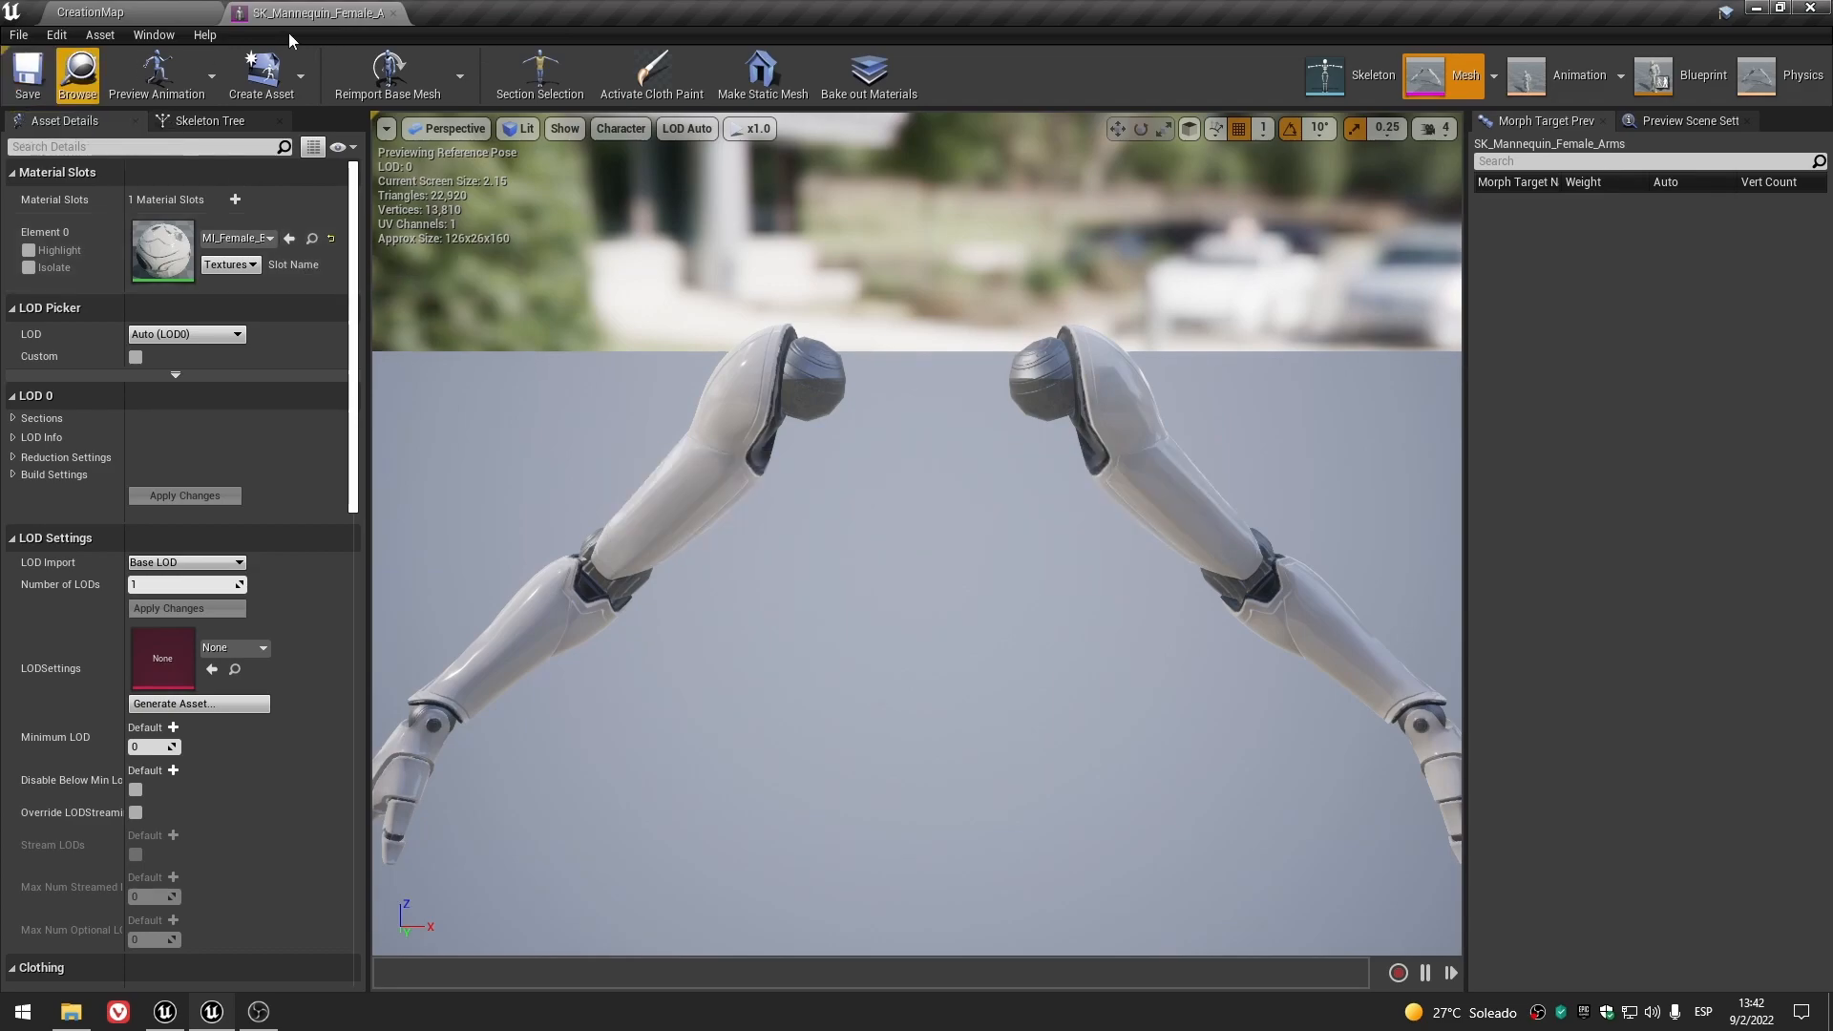
left_click(393, 13)
- Open the three female head meshes, the female legs mesh and the female torso mesh from the FemaleMannequin folder
left_click(138, 815)
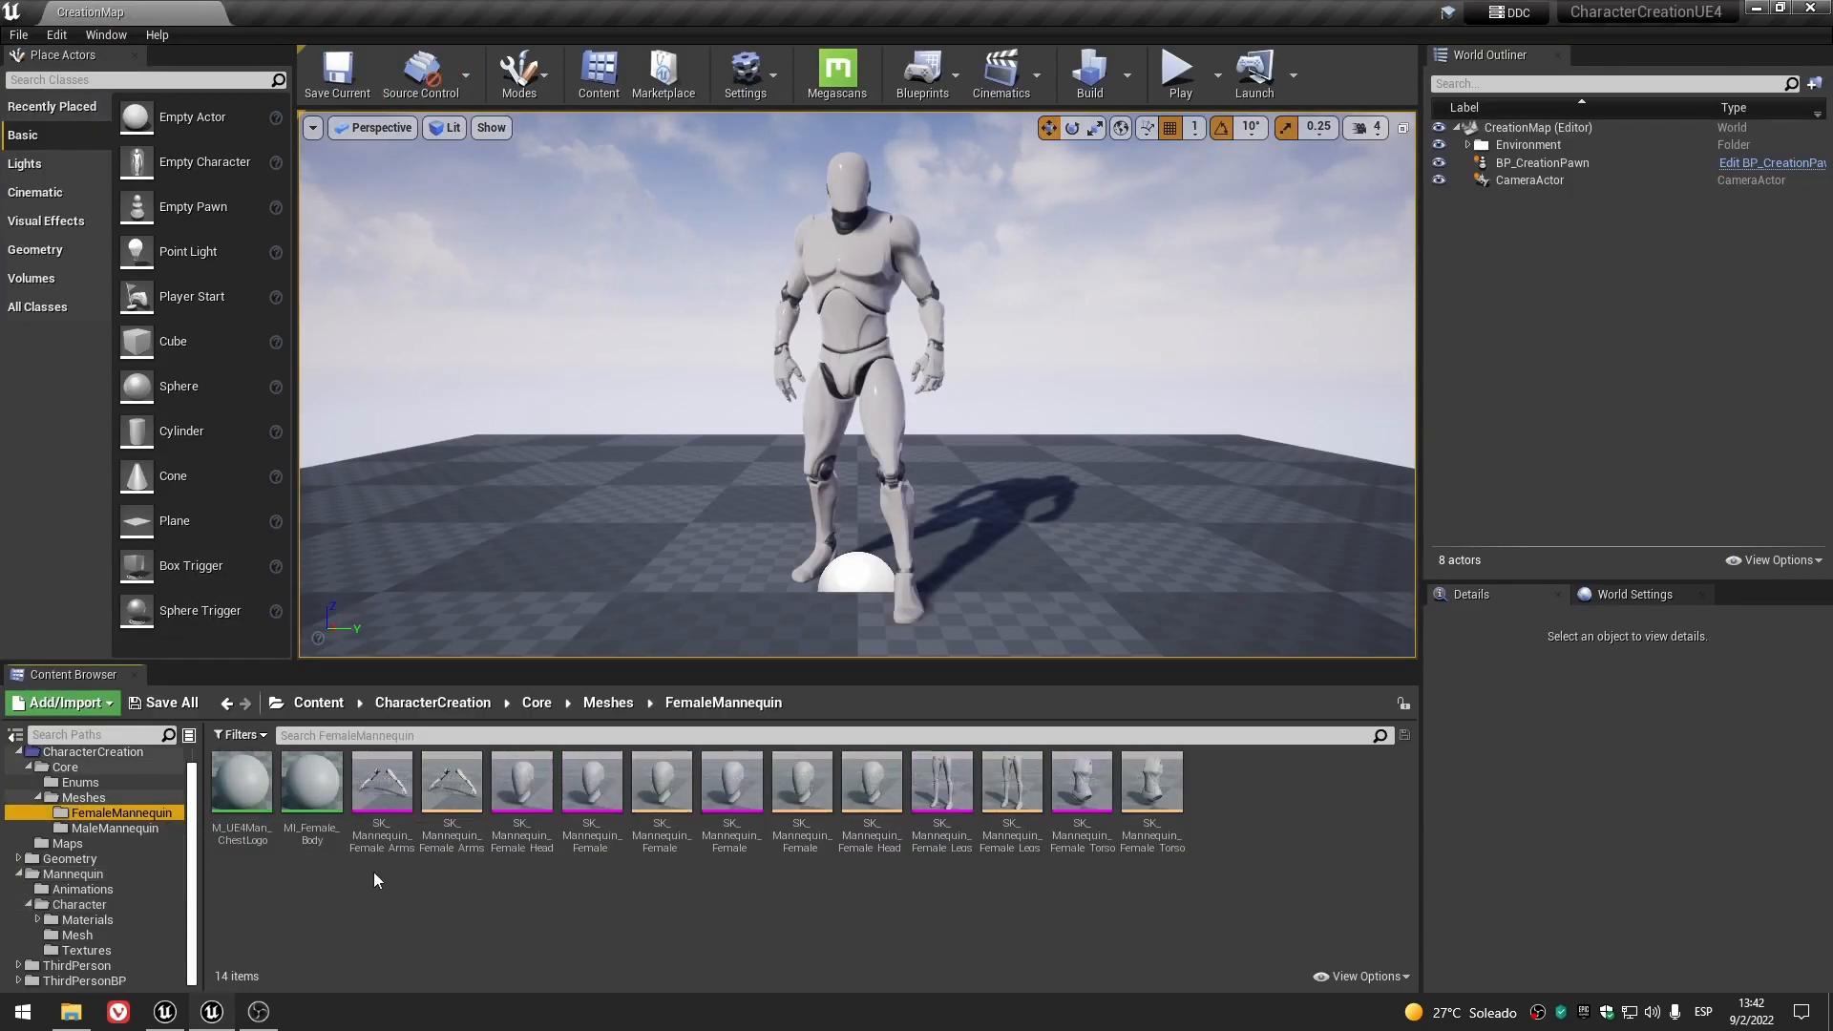
double_click(526, 806)
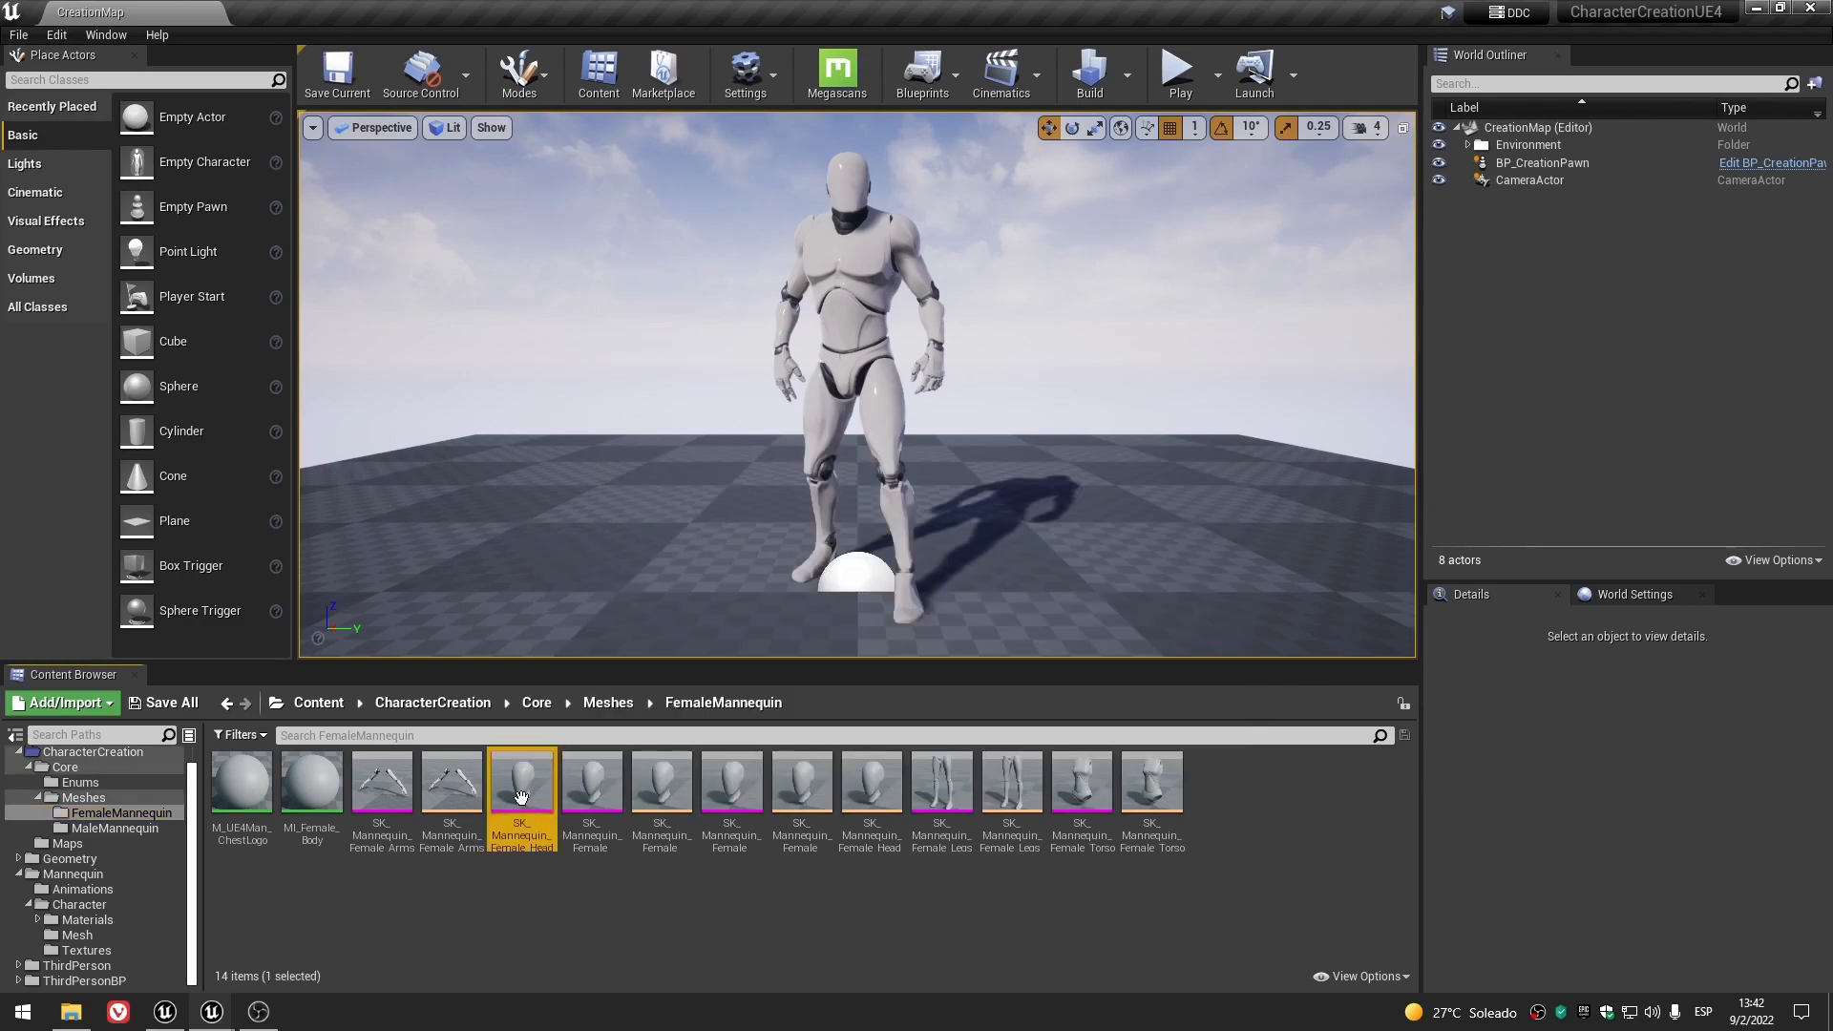
left_click_drag(611, 93, 355, 16)
left_click(157, 14)
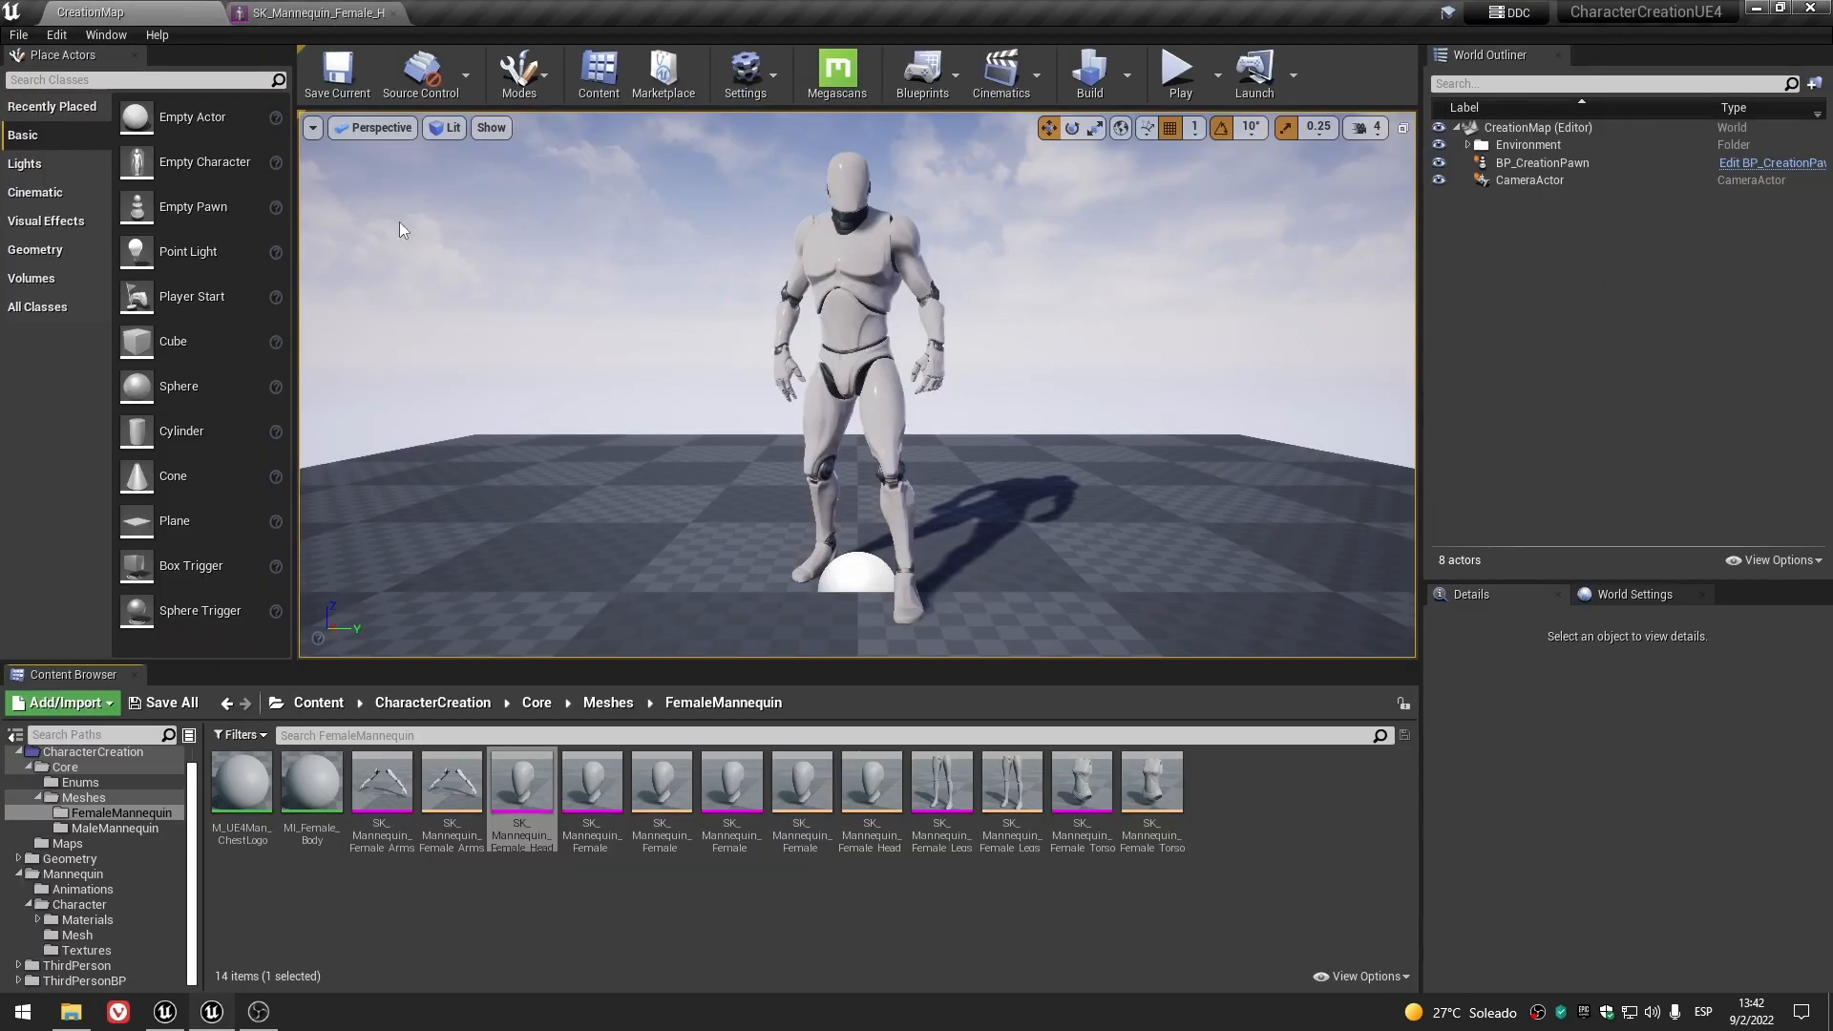
double_click(589, 790)
left_click(163, 14)
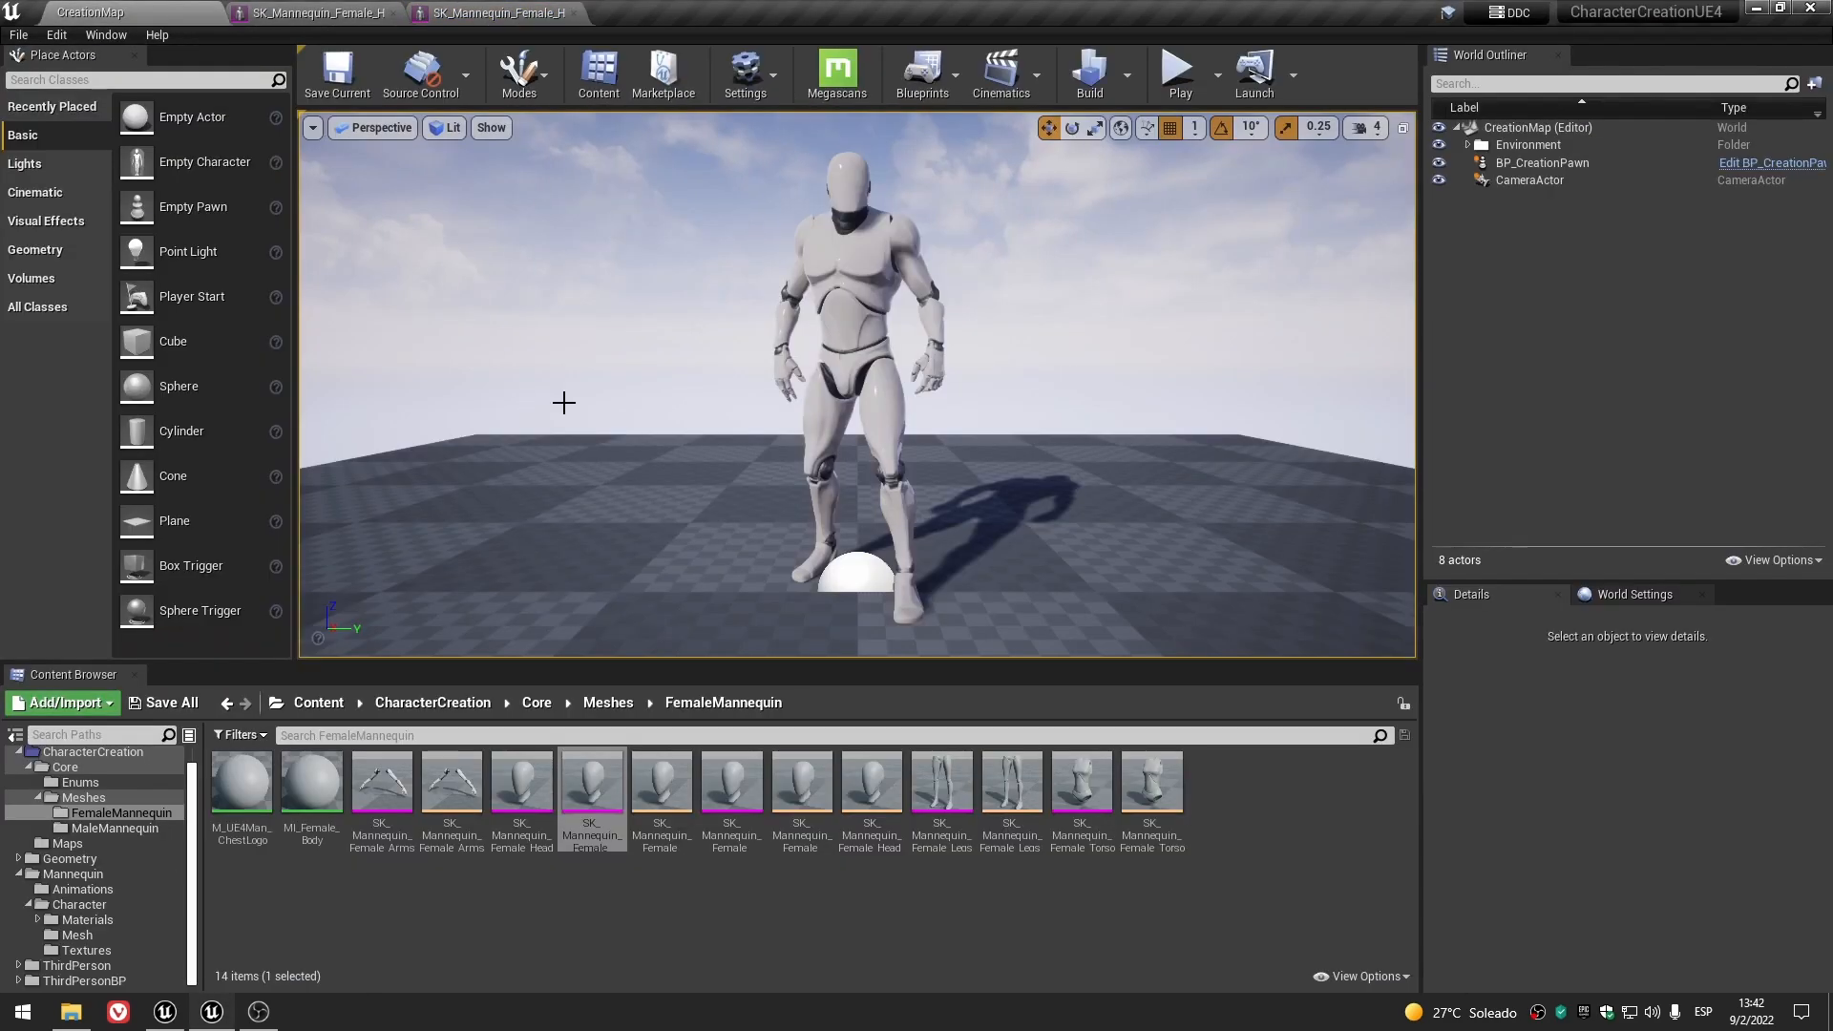
double_click(750, 795)
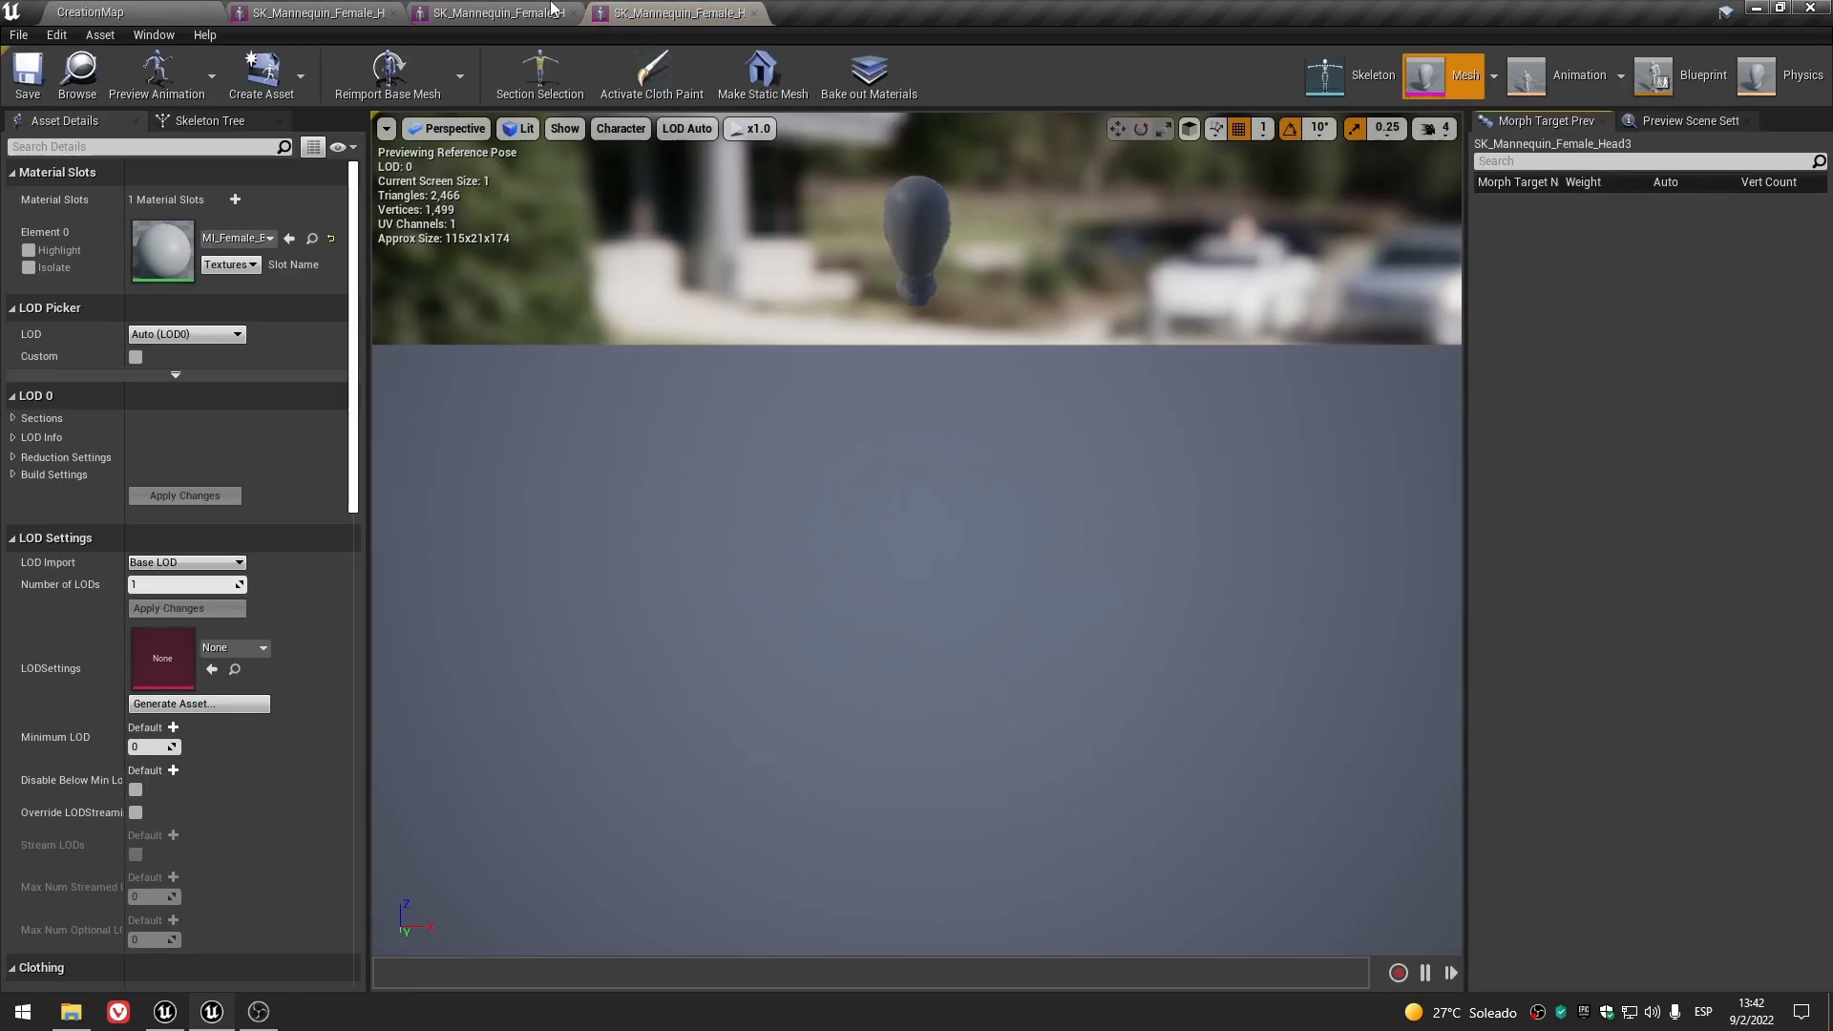
left_click(140, 9)
double_click(941, 783)
left_click(140, 12)
double_click(1083, 783)
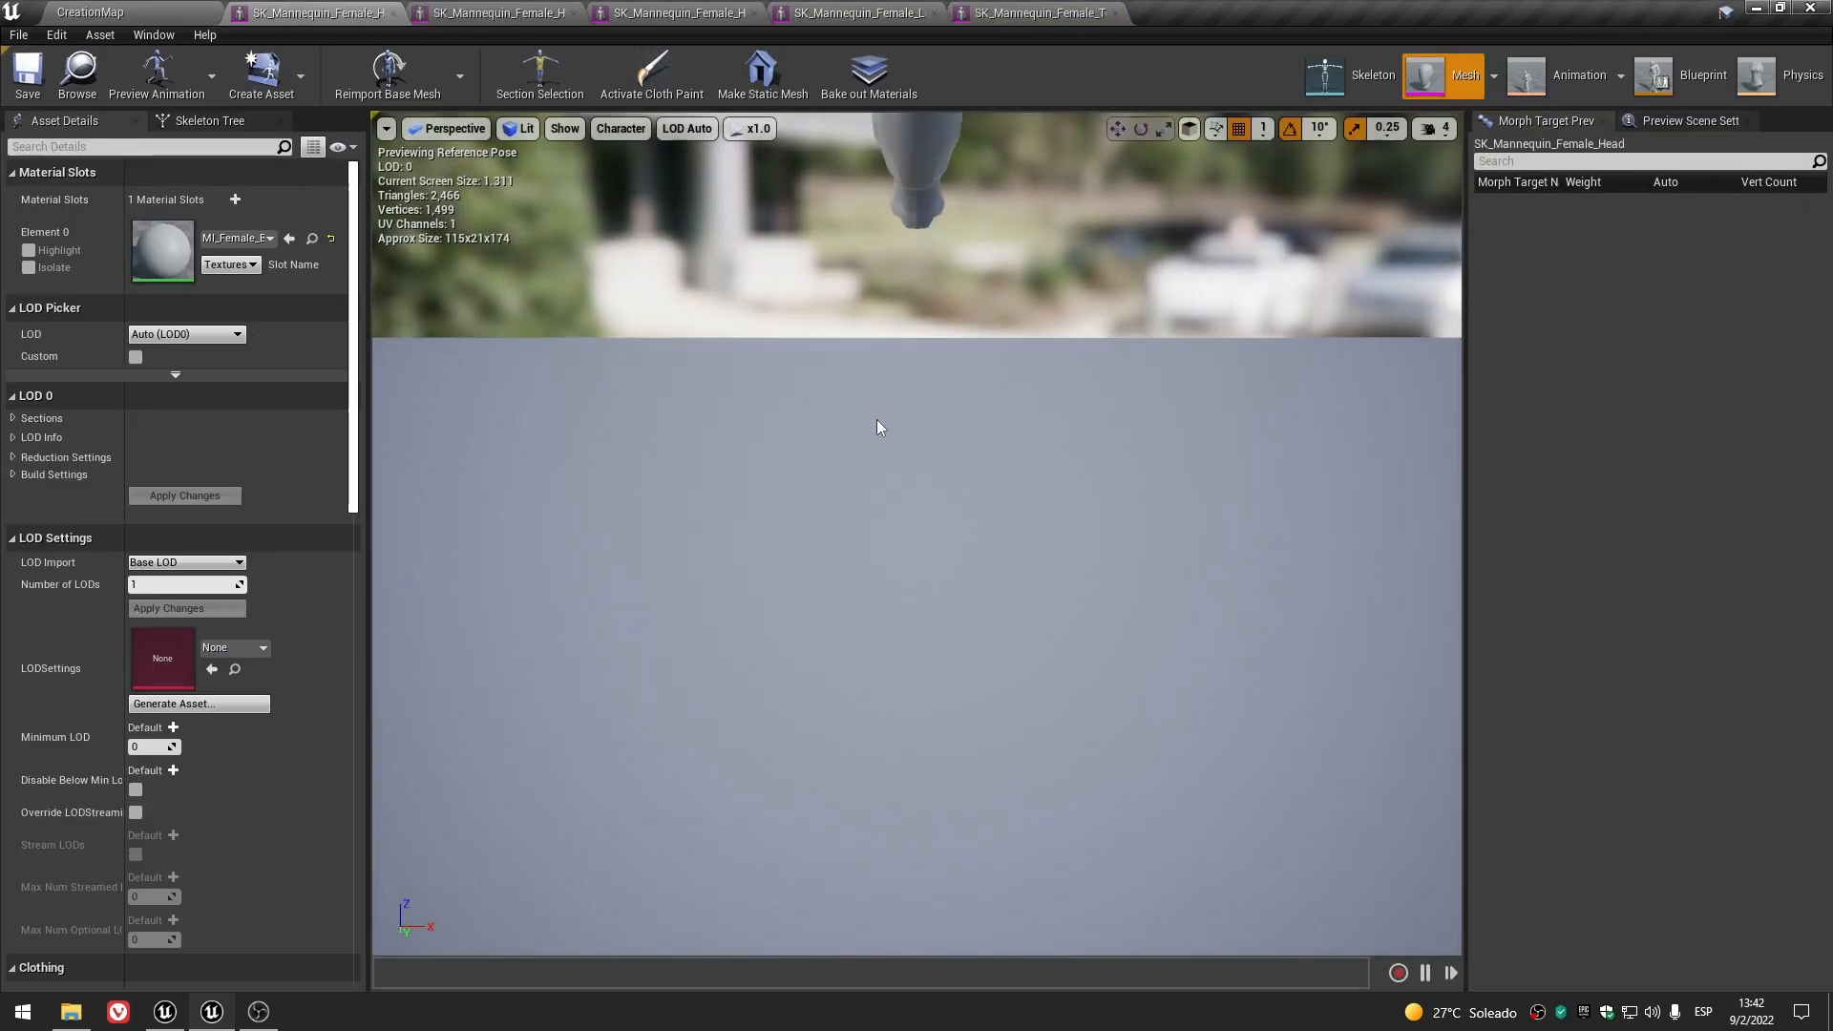
- Examine the shape and material slots of the open female head, Head2, Head3, legs and torso meshes
middle_click_drag(909, 453, 916, 358)
scroll(908, 453, "up", 5)
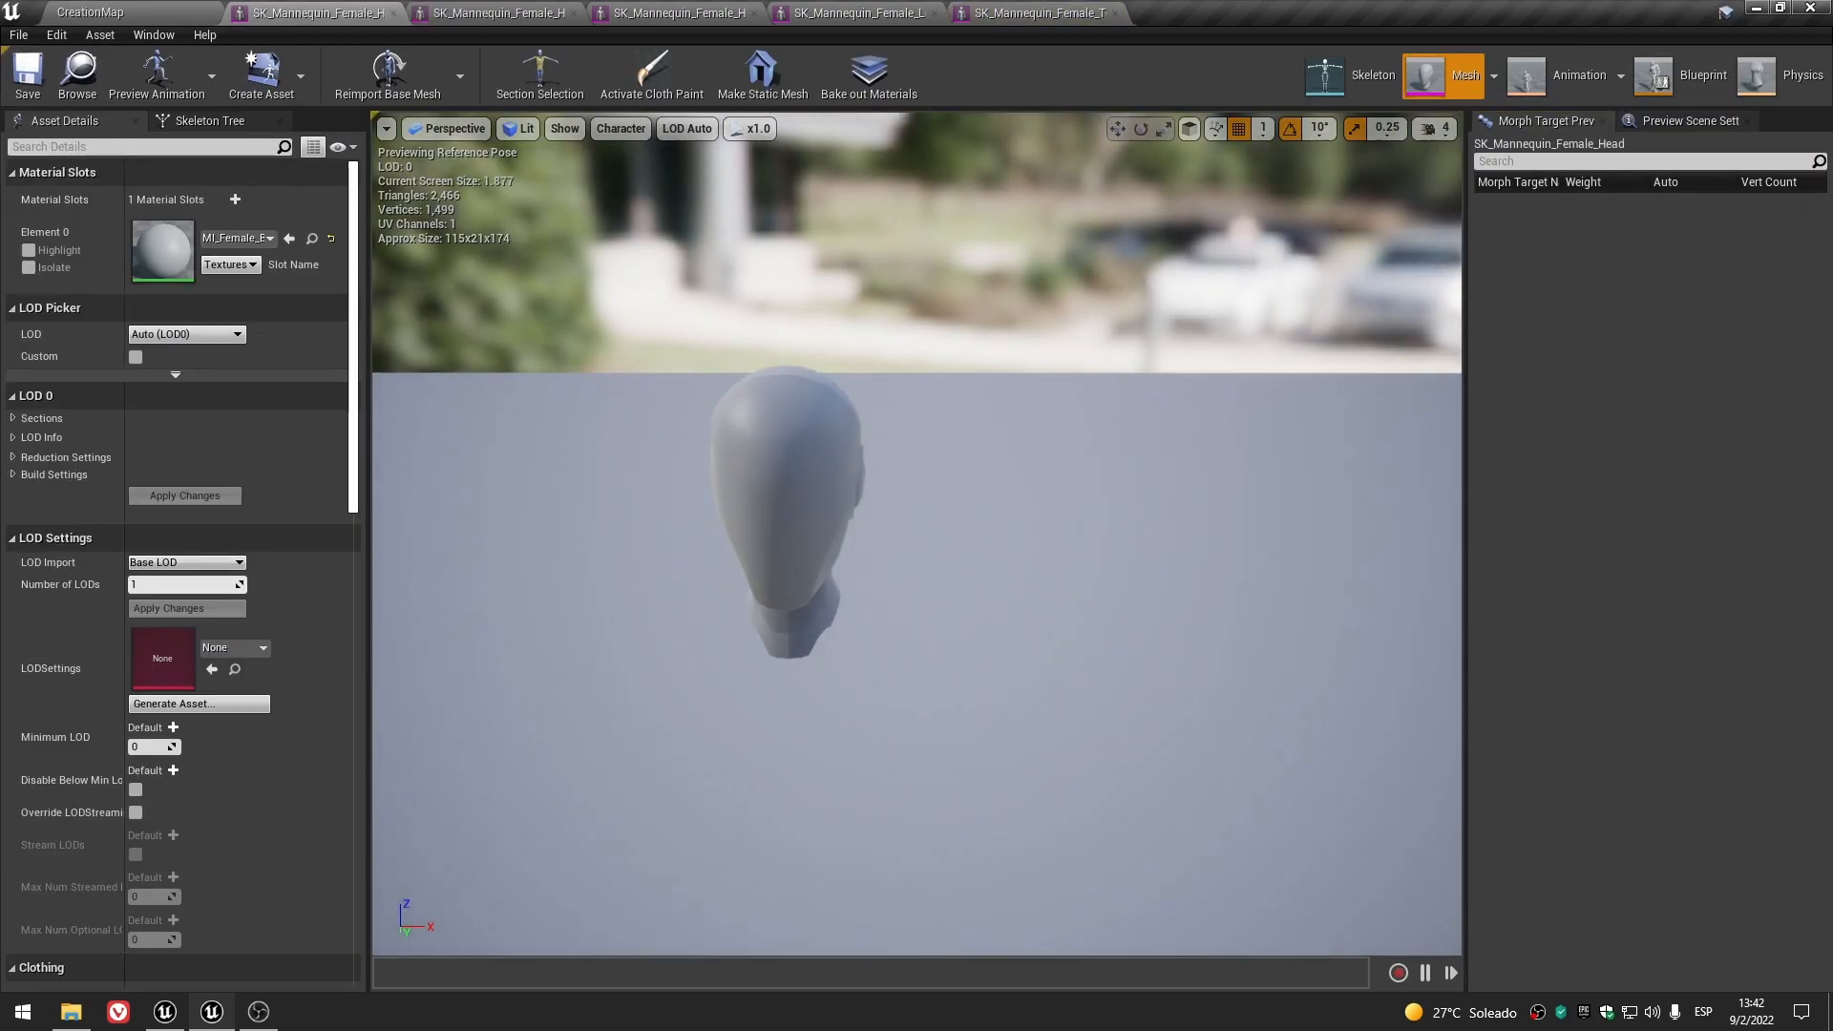
left_click(446, 6)
scroll(872, 524, "up", 3)
scroll(873, 510, "up", 2)
scroll(873, 510, "down", 1)
middle_click_drag(873, 510, 931, 239)
left_click(678, 12)
scroll(905, 462, "up", 3)
scroll(900, 459, "up", 3)
middle_click_drag(900, 459, 1012, 533)
left_click(859, 12)
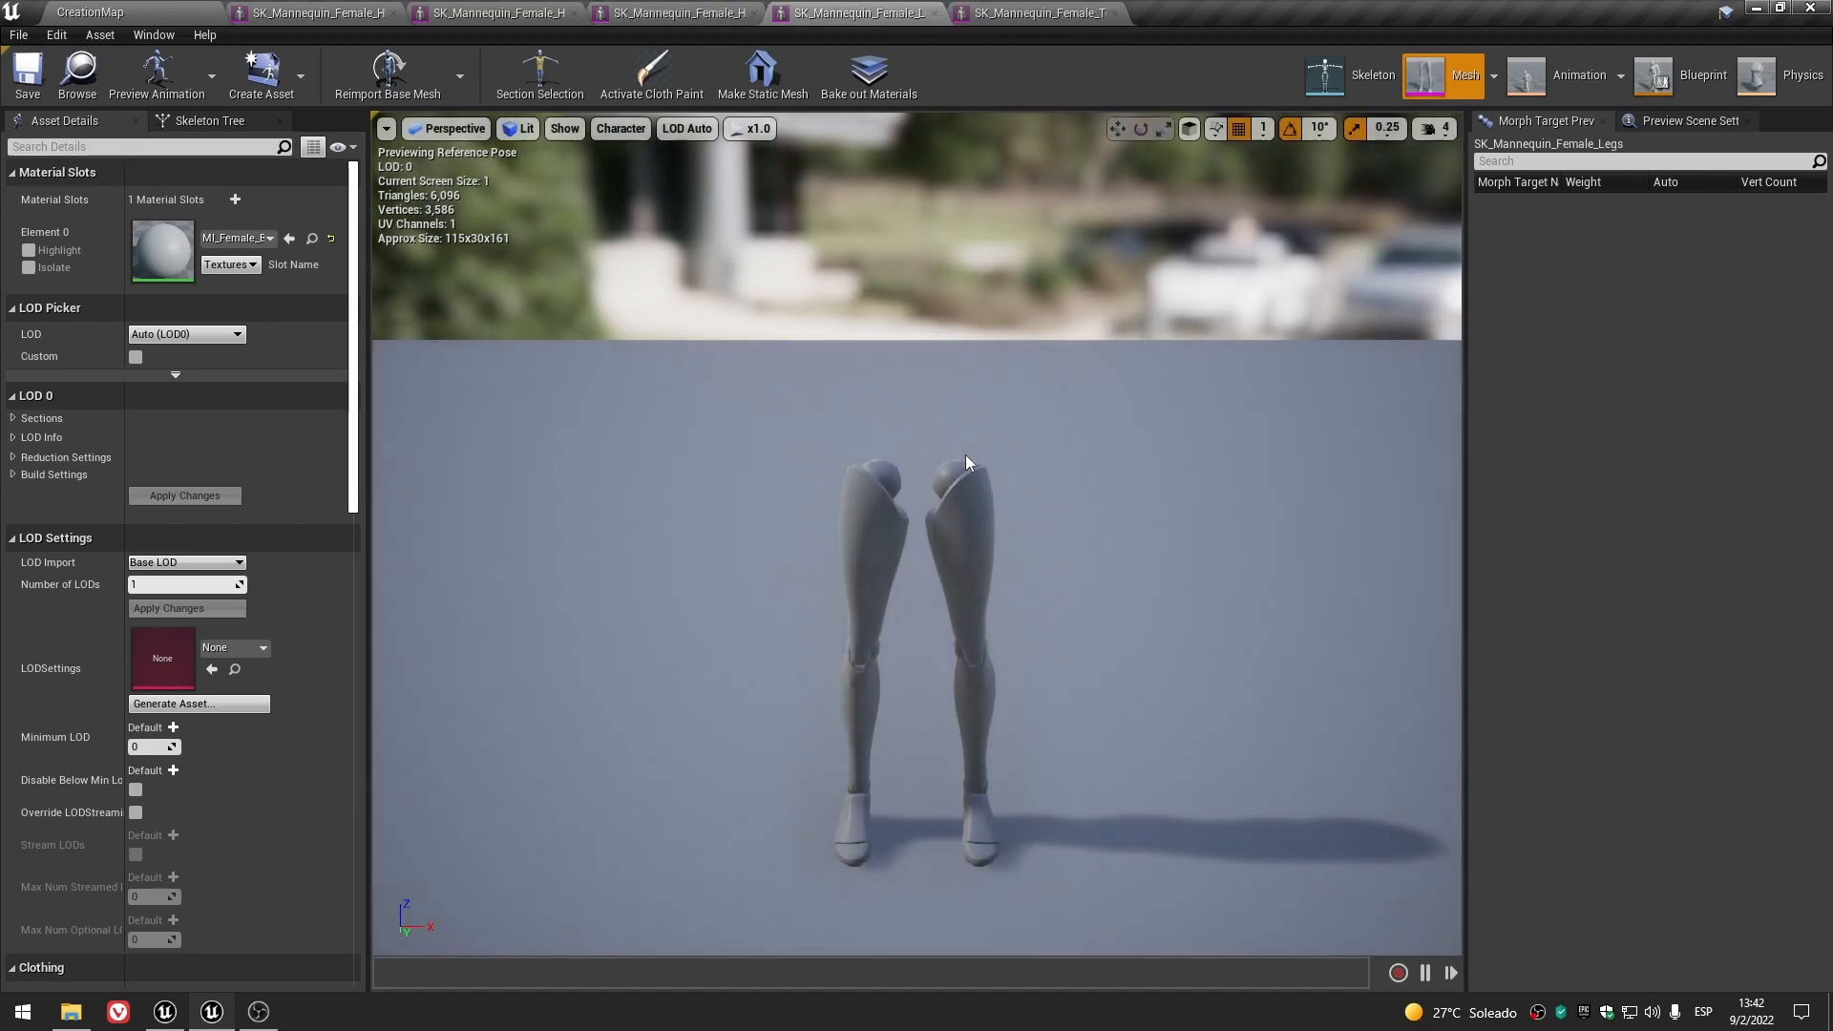
left_click(1048, 13)
scroll(974, 569, "up", 5)
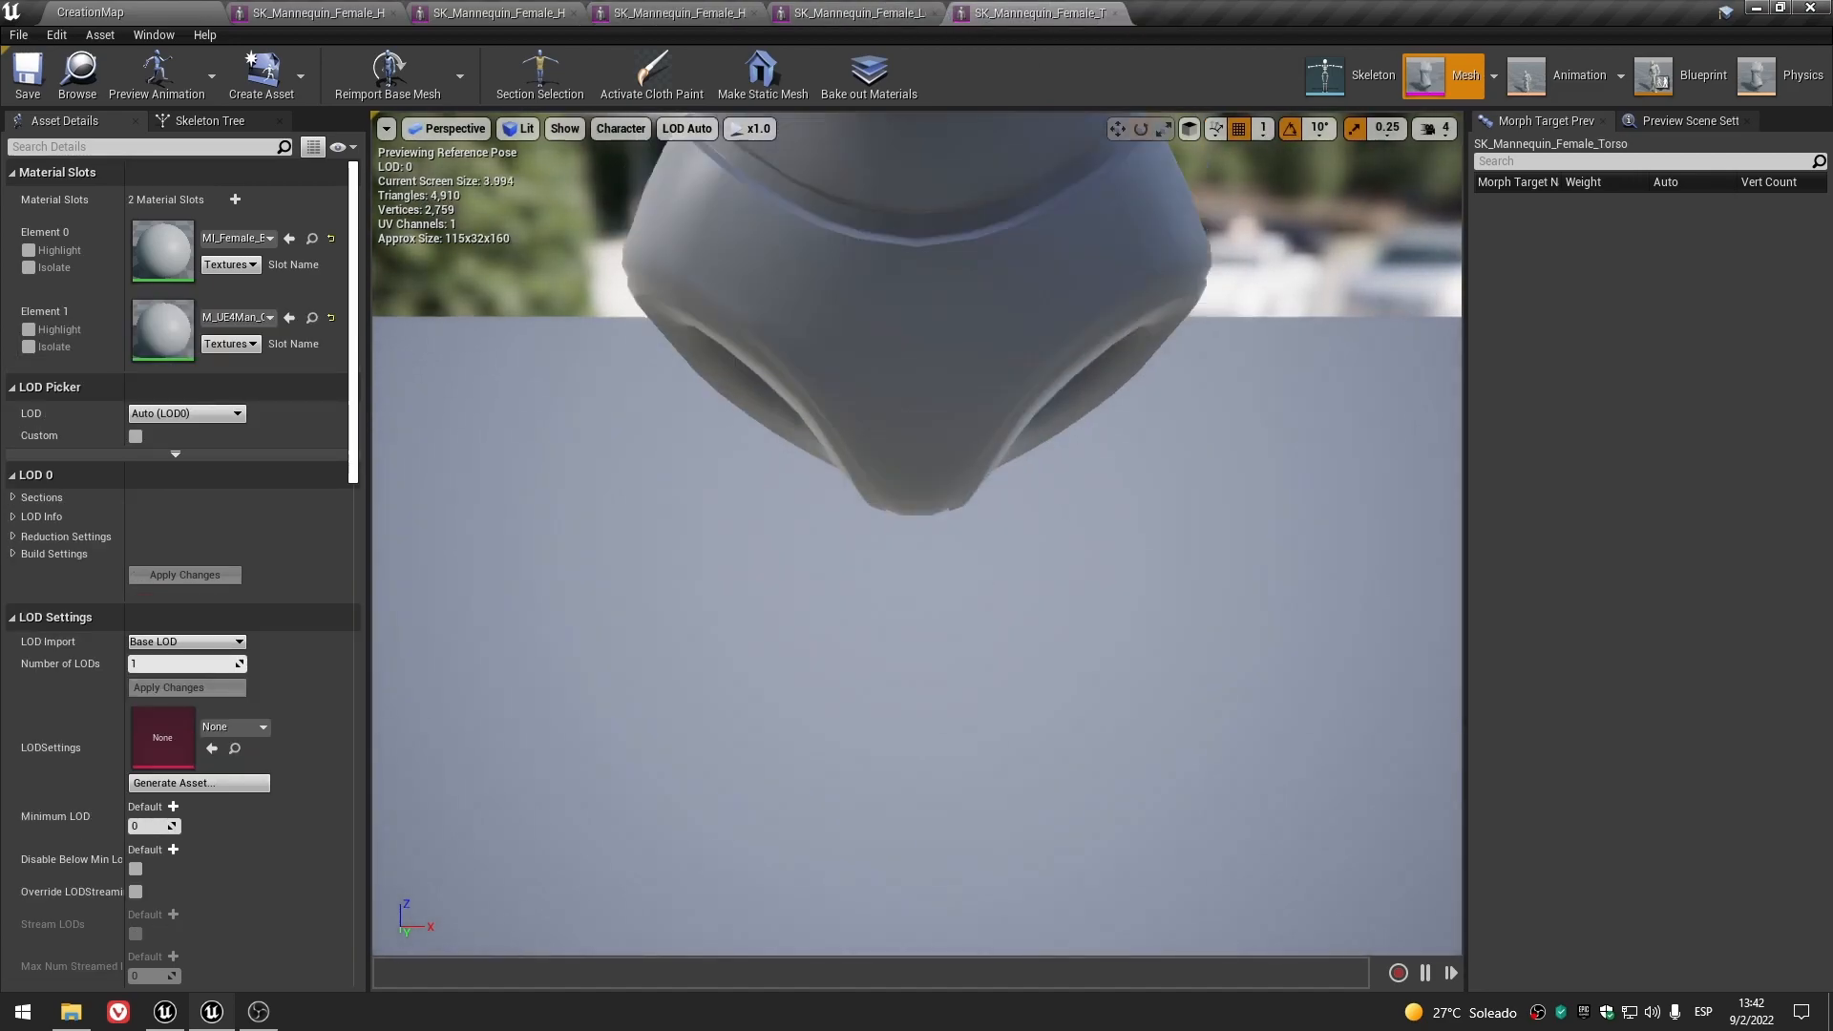
middle_click_drag(974, 586, 1017, 449)
scroll(972, 580, "down", 3)
- Assign the MI_Female_Body material instance from Mannequin/Character/Materials to Element 0 of SK_Mannequin_Female_Head and close its editor
left_click(105, 12)
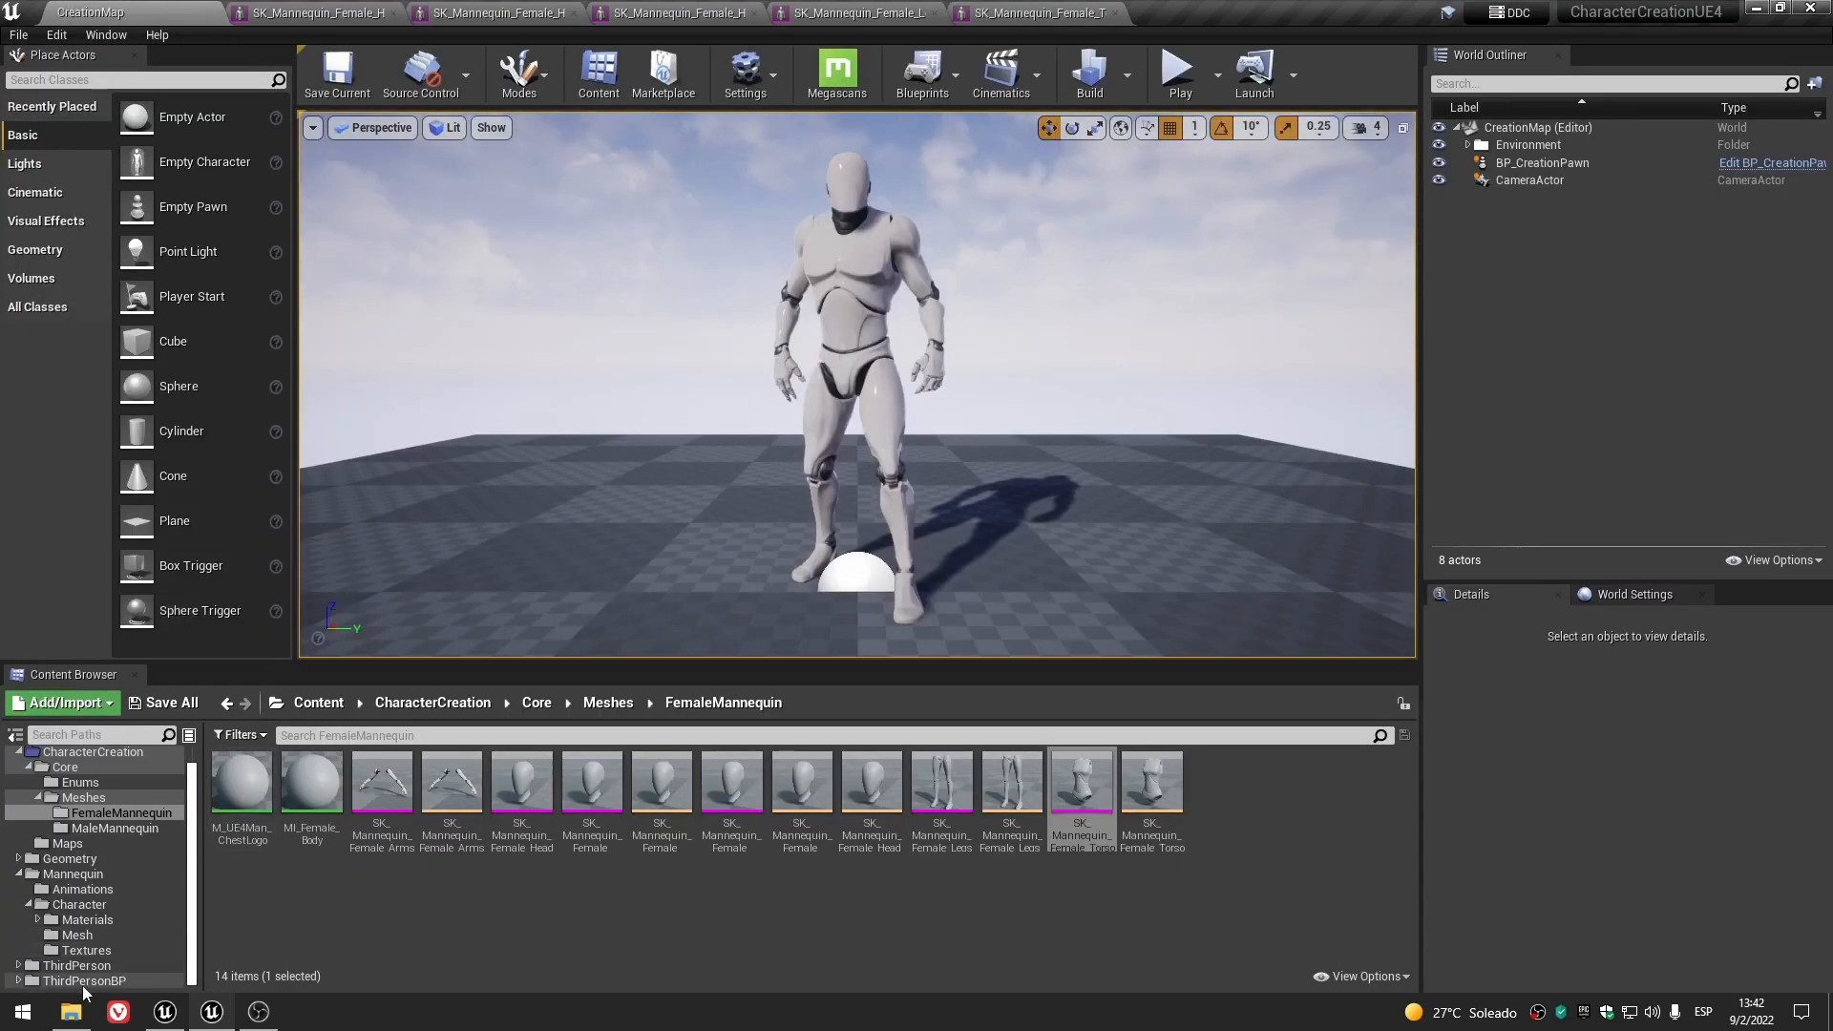
left_click(86, 920)
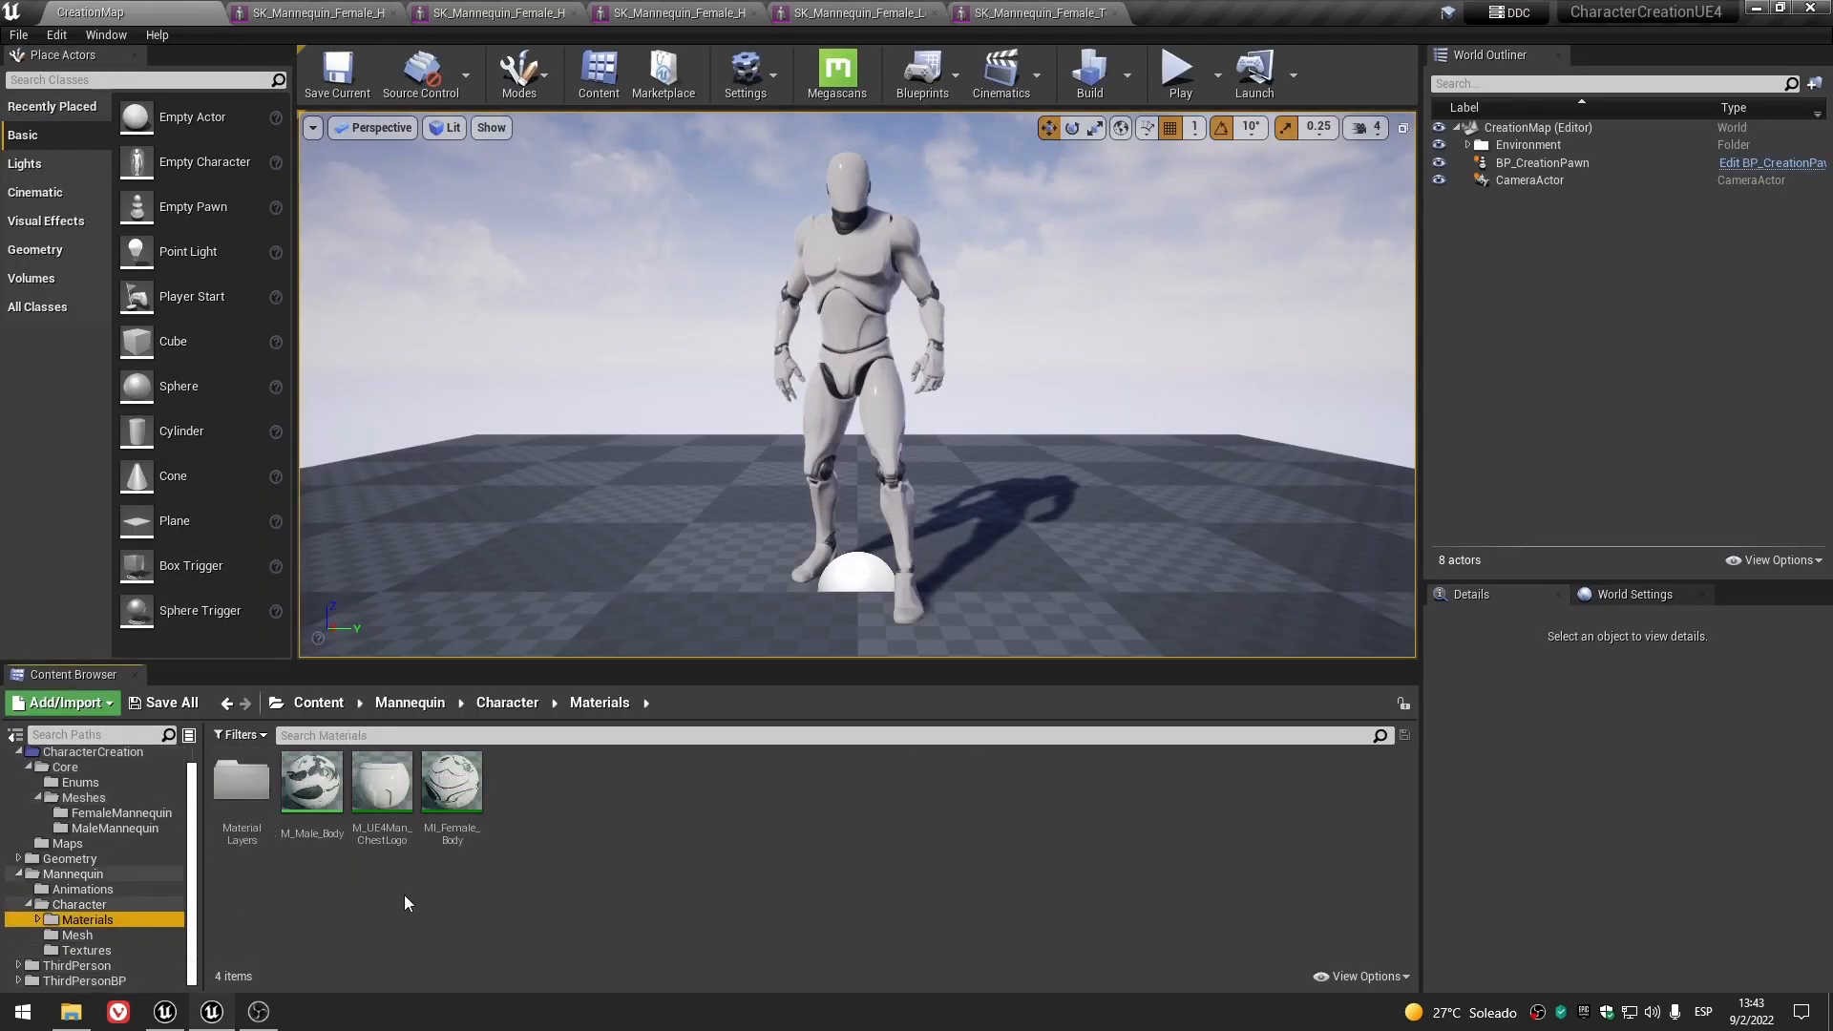
left_click(453, 782)
left_click(325, 13)
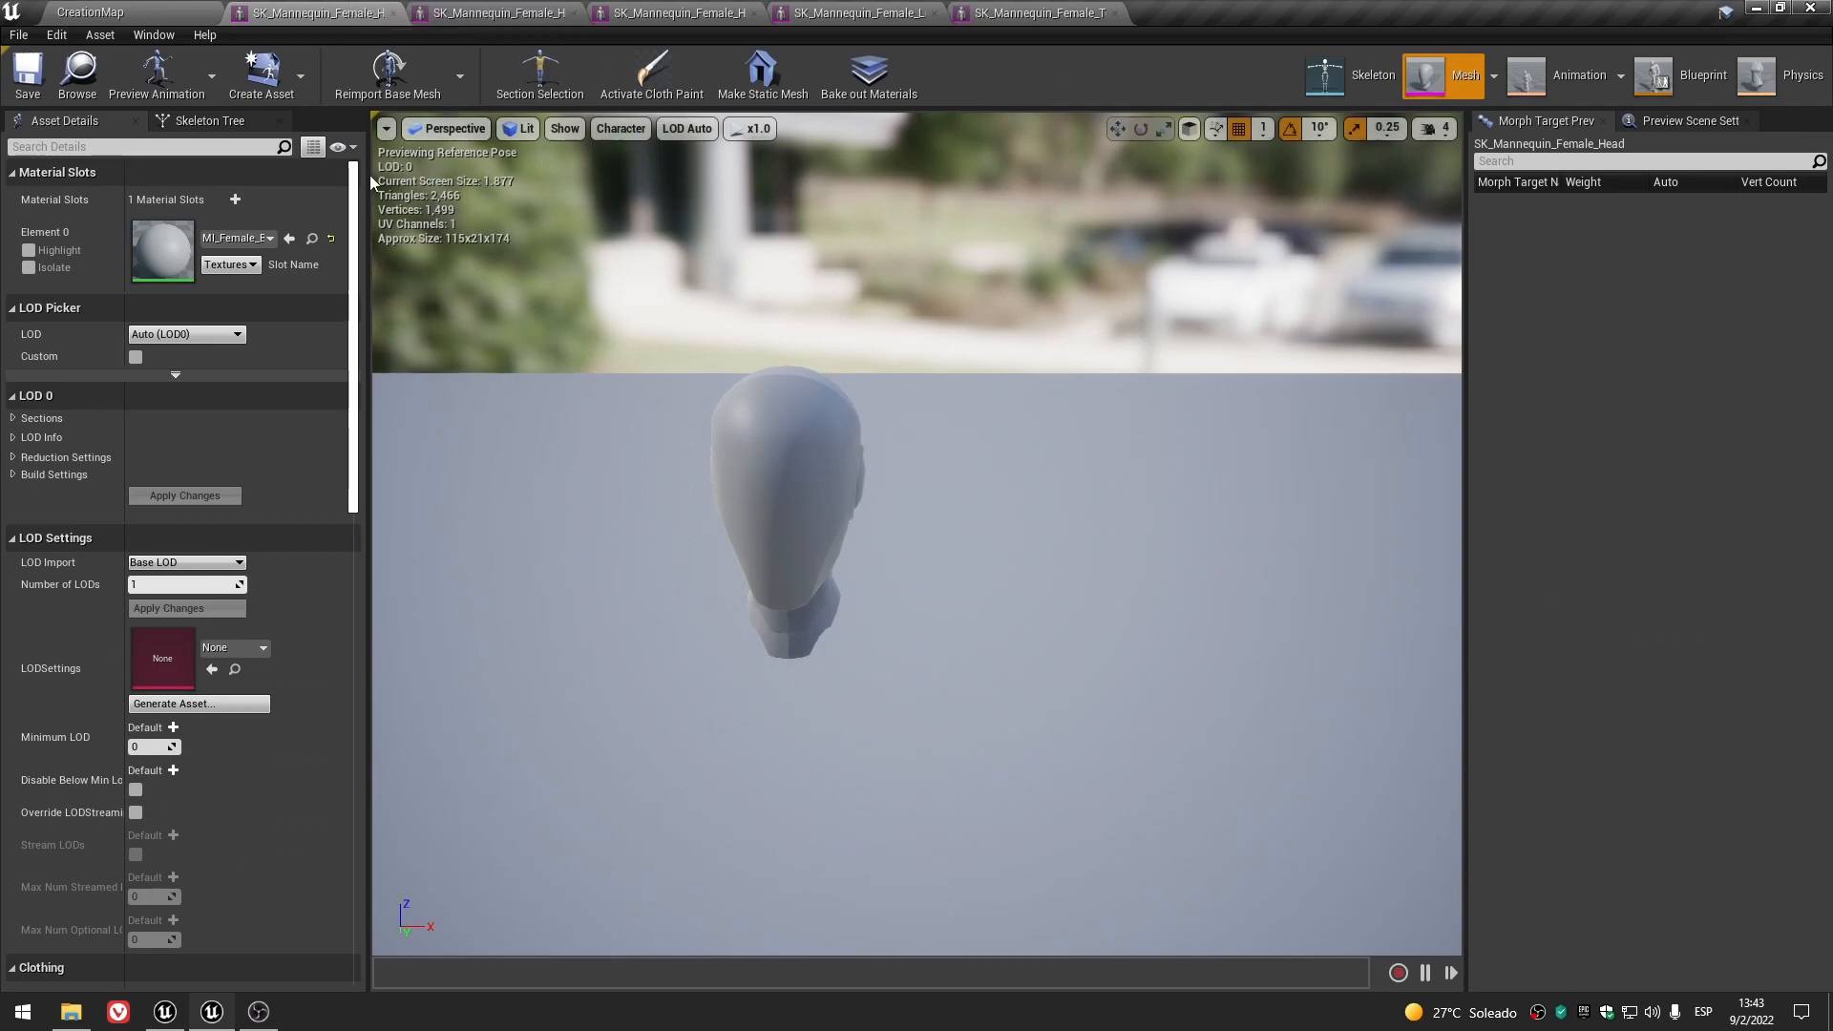
left_click(290, 239)
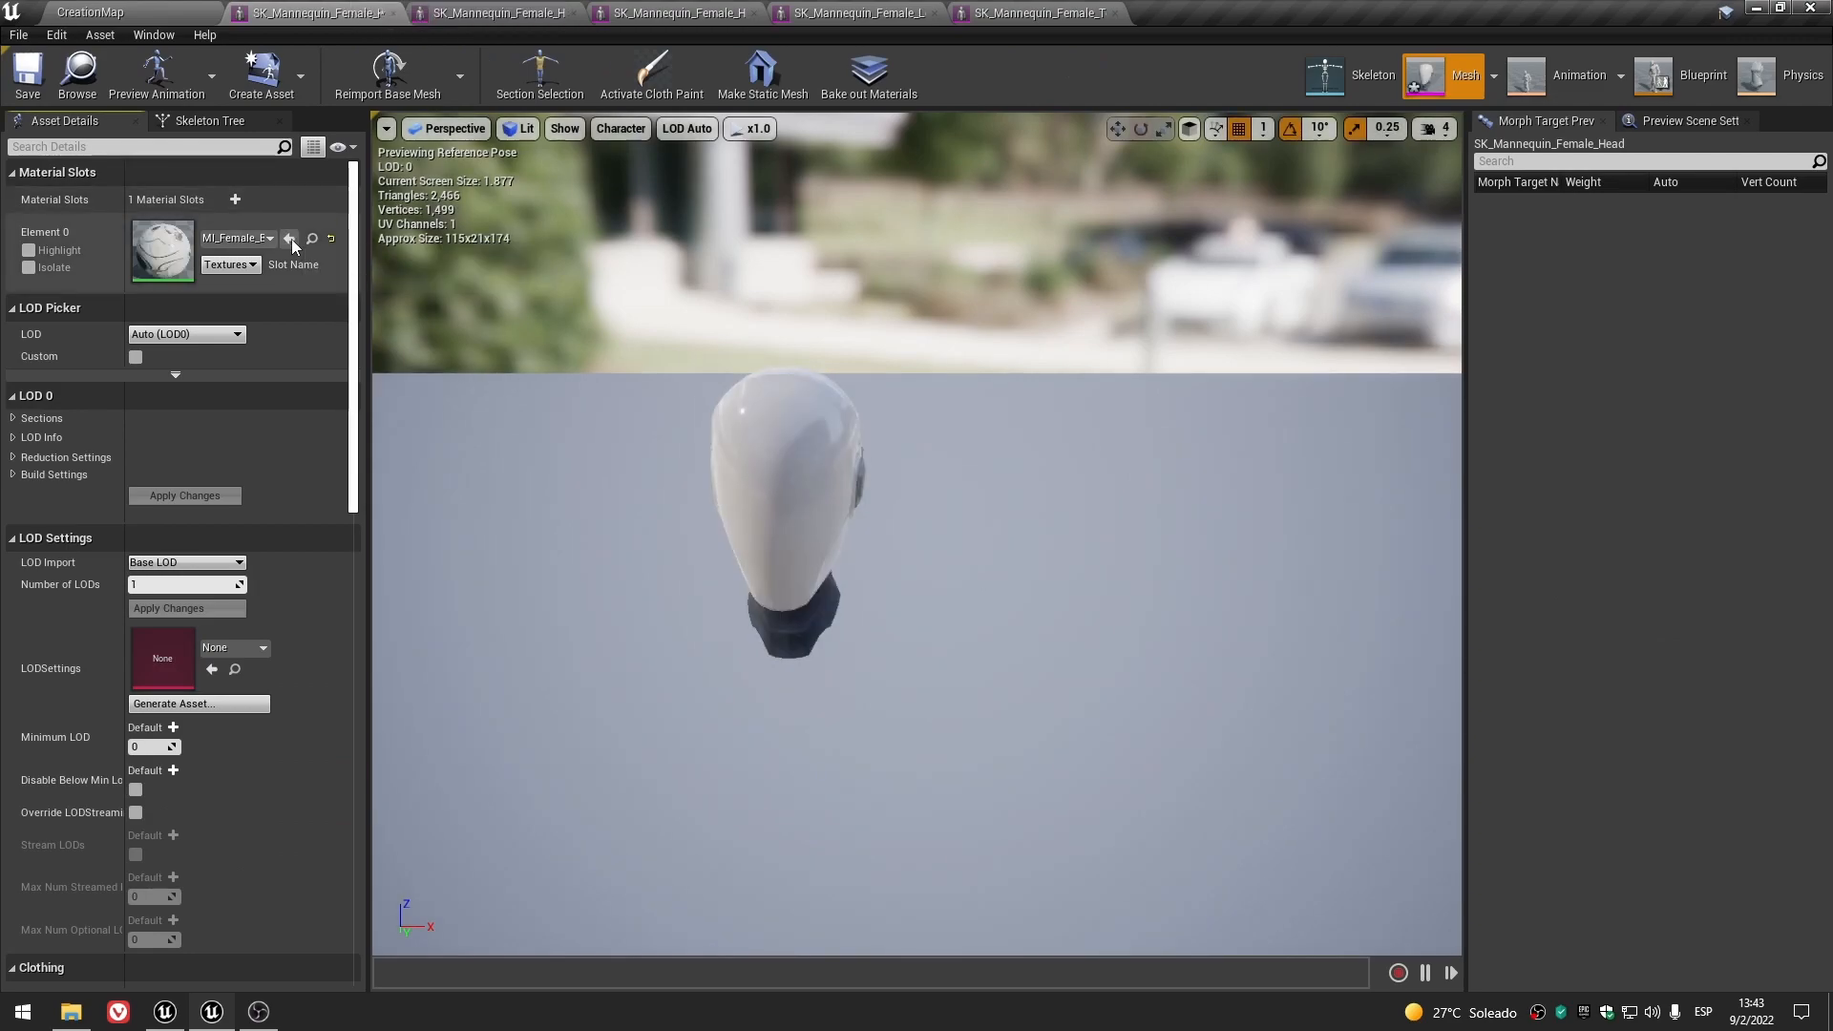
left_click(393, 13)
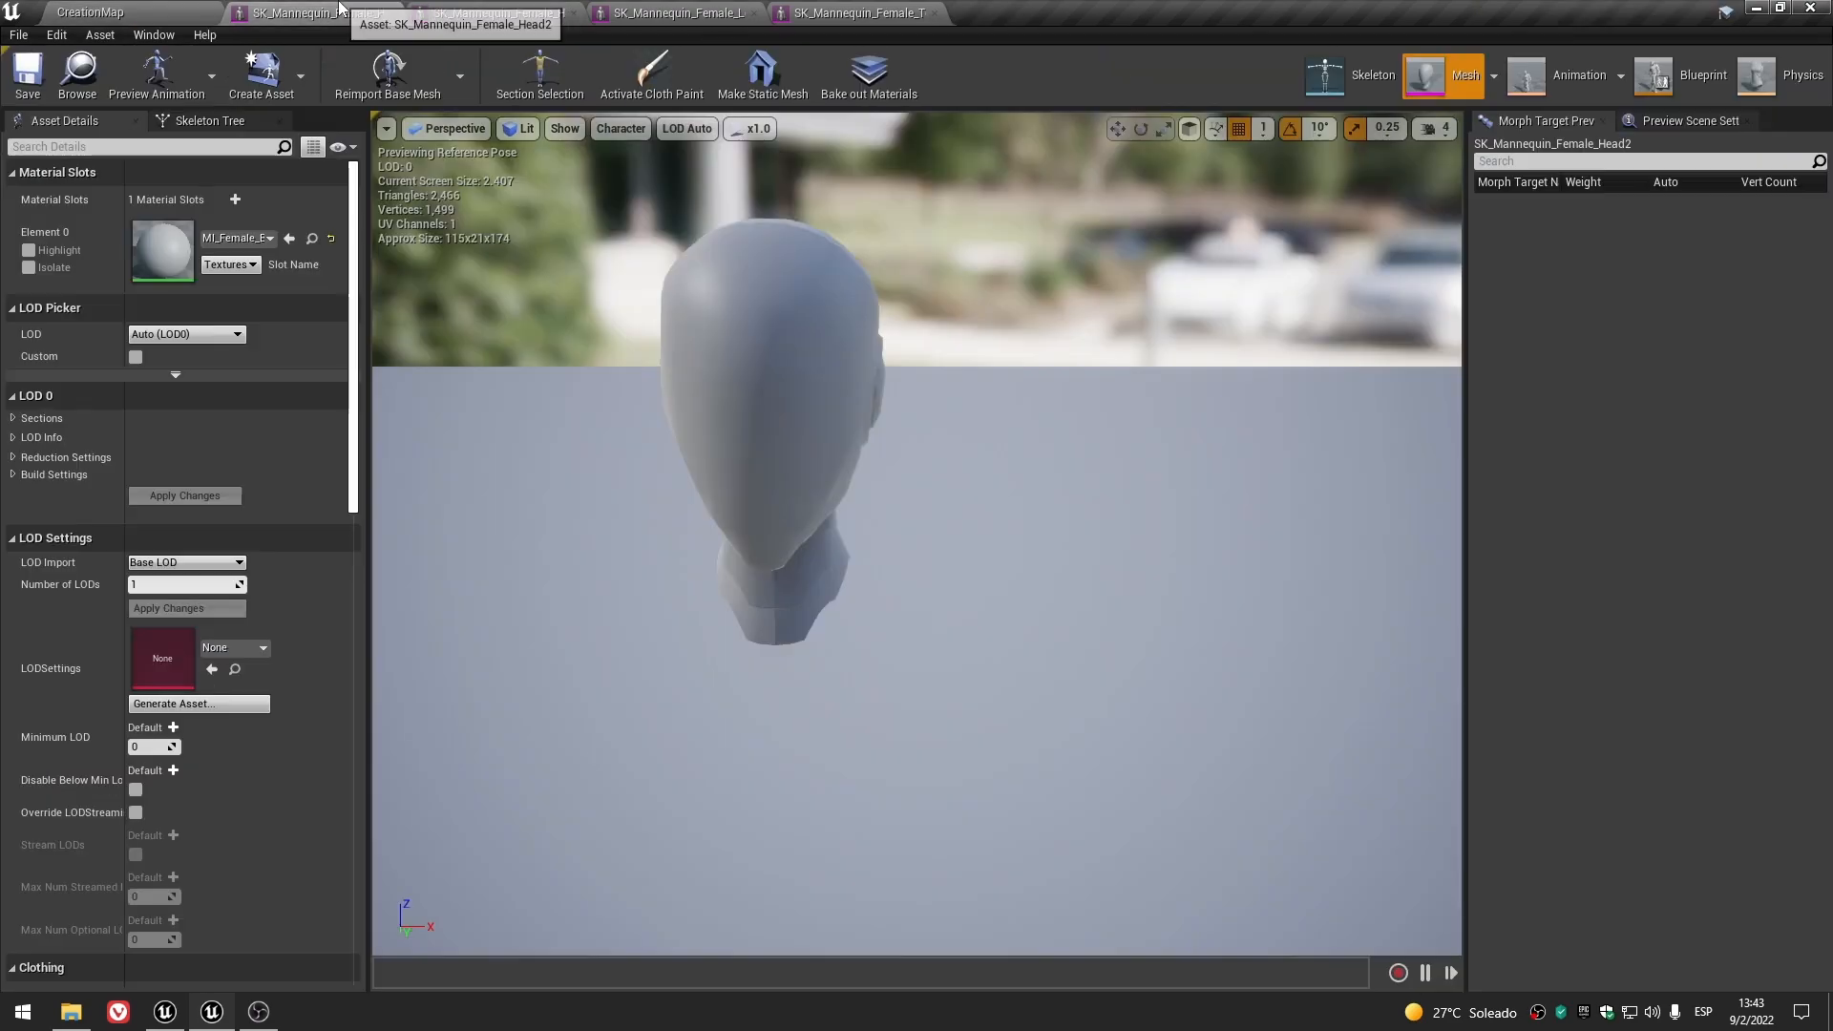
- Assign MI_Female_Body to Element 0 of SK_Mannequin_Female_Head2 and SK_Mannequin_Female_Head3, saving and closing the meshes
left_click(289, 238)
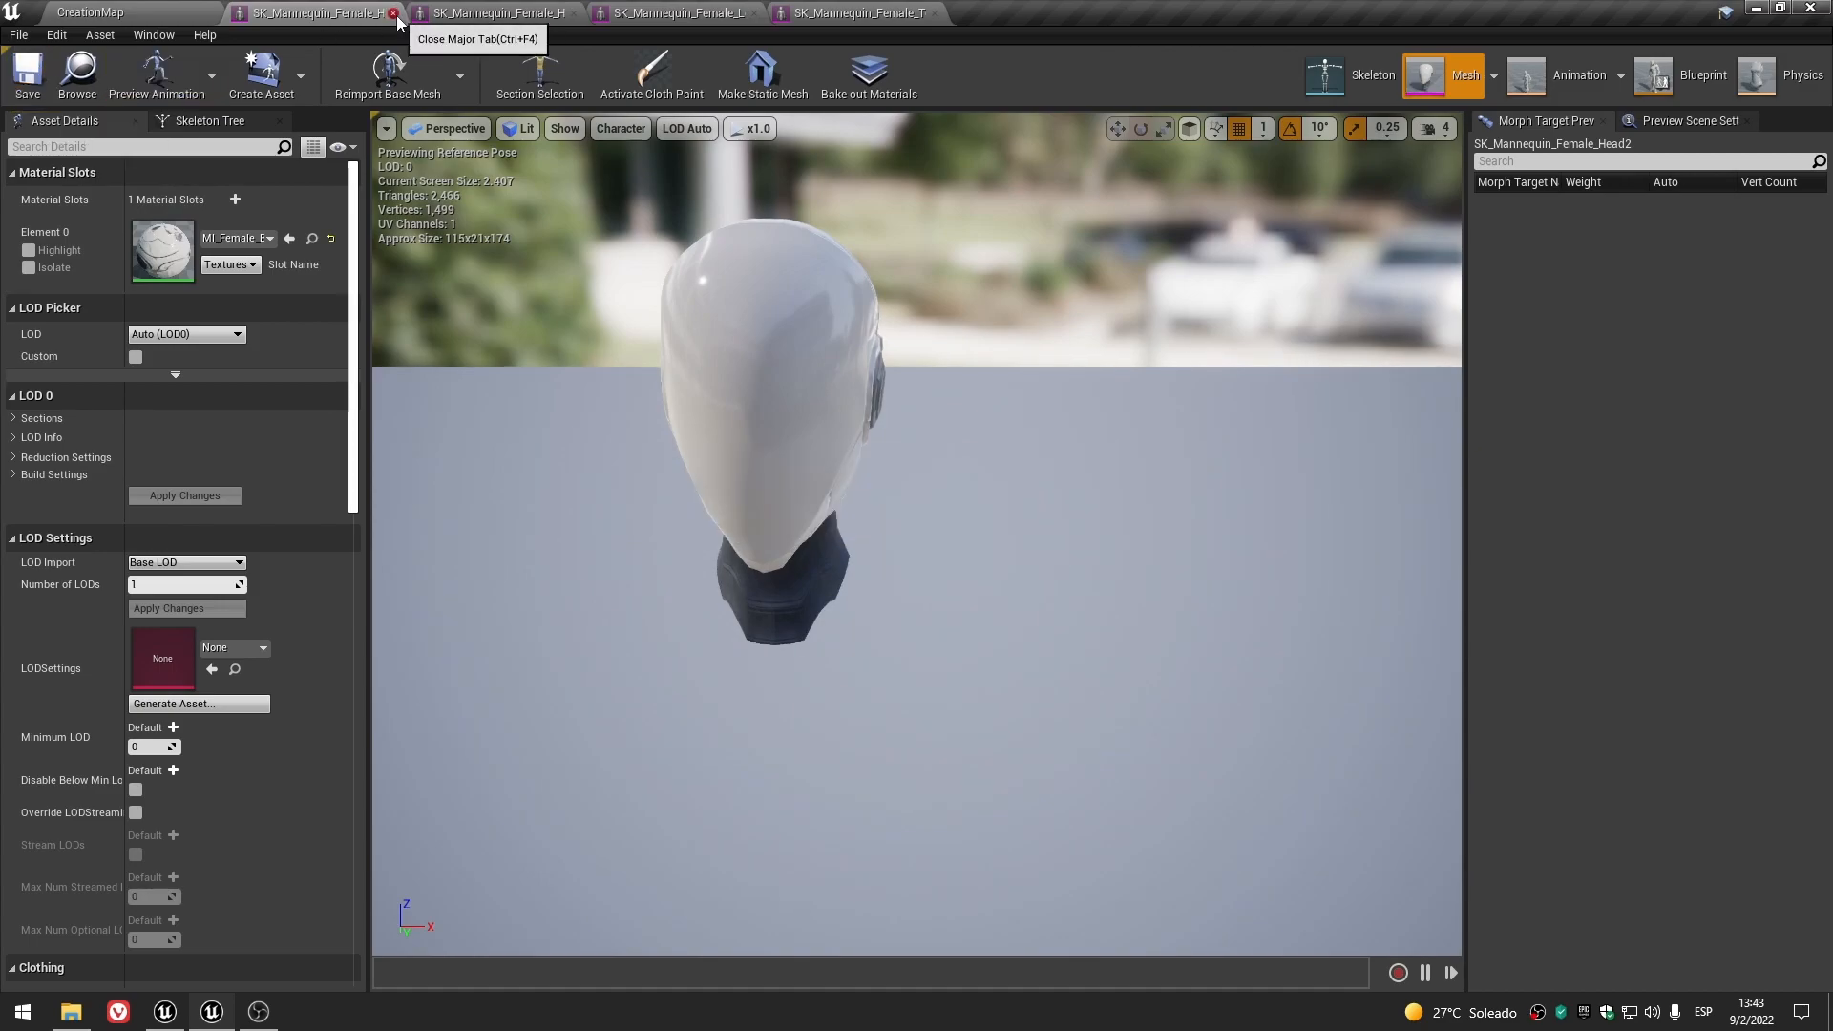
left_click(393, 12)
left_click(289, 237)
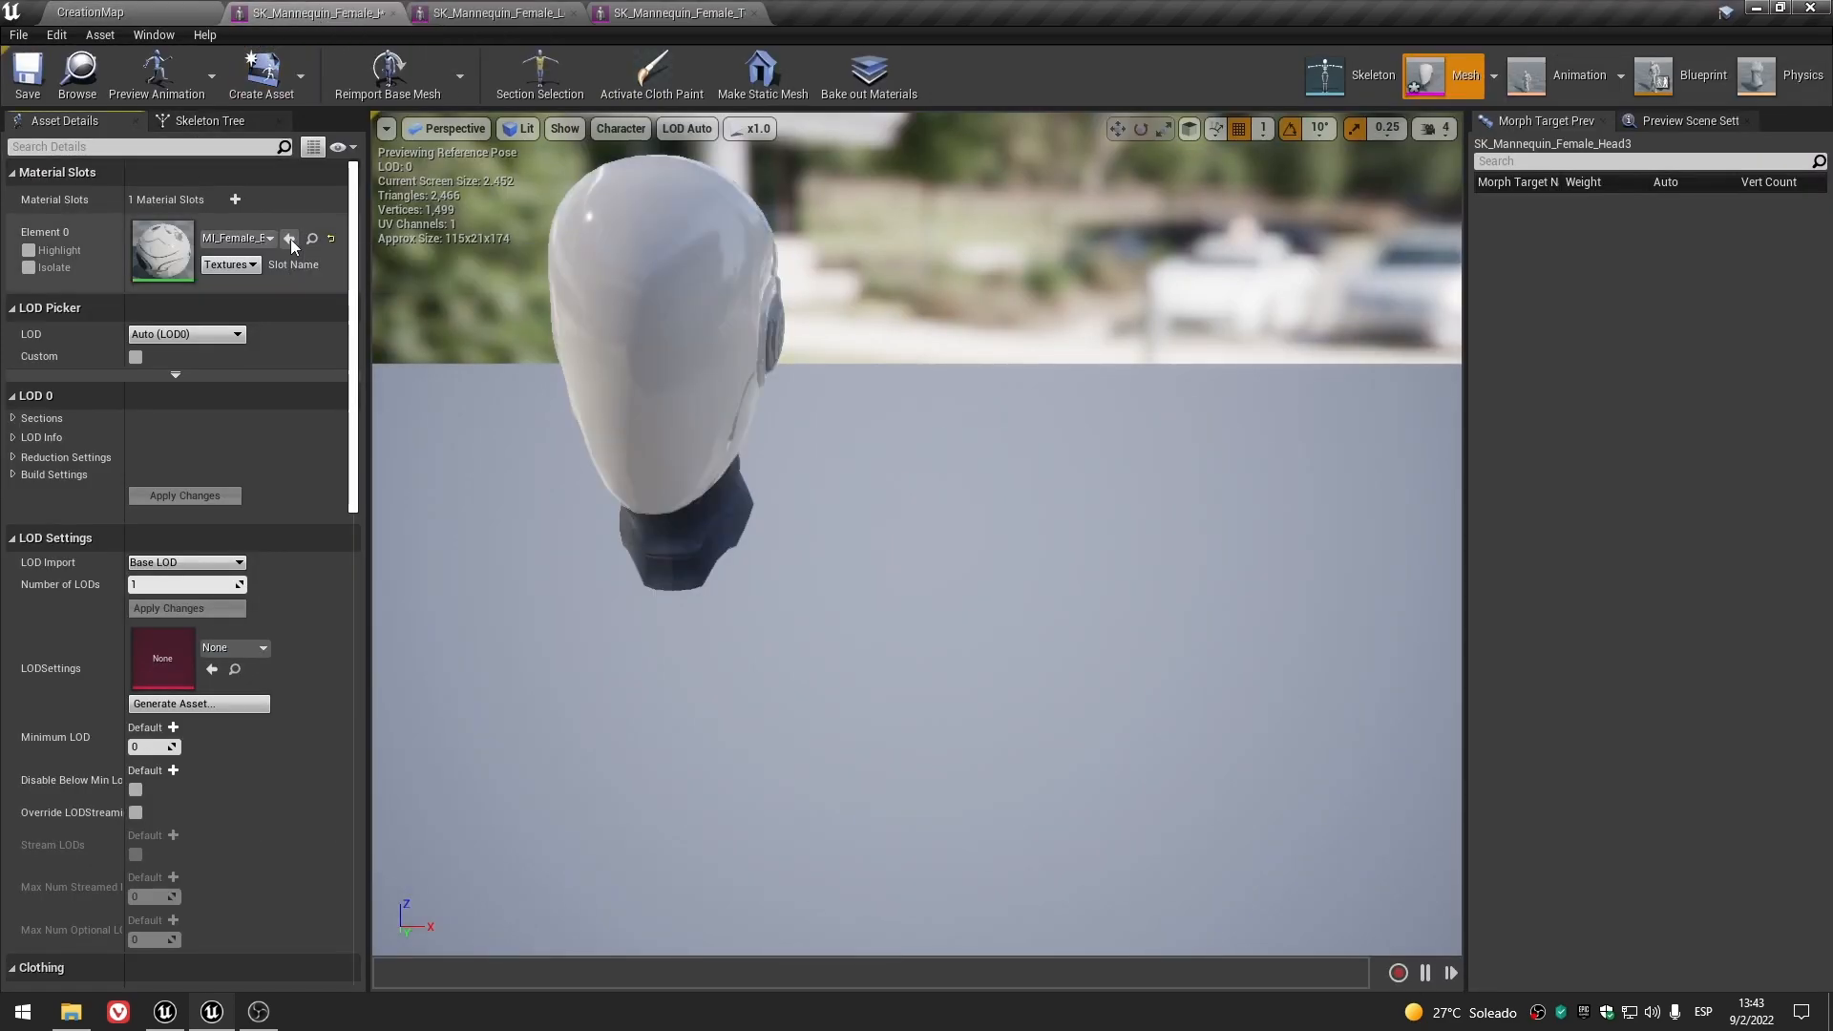
left_click(27, 74)
left_click(392, 12)
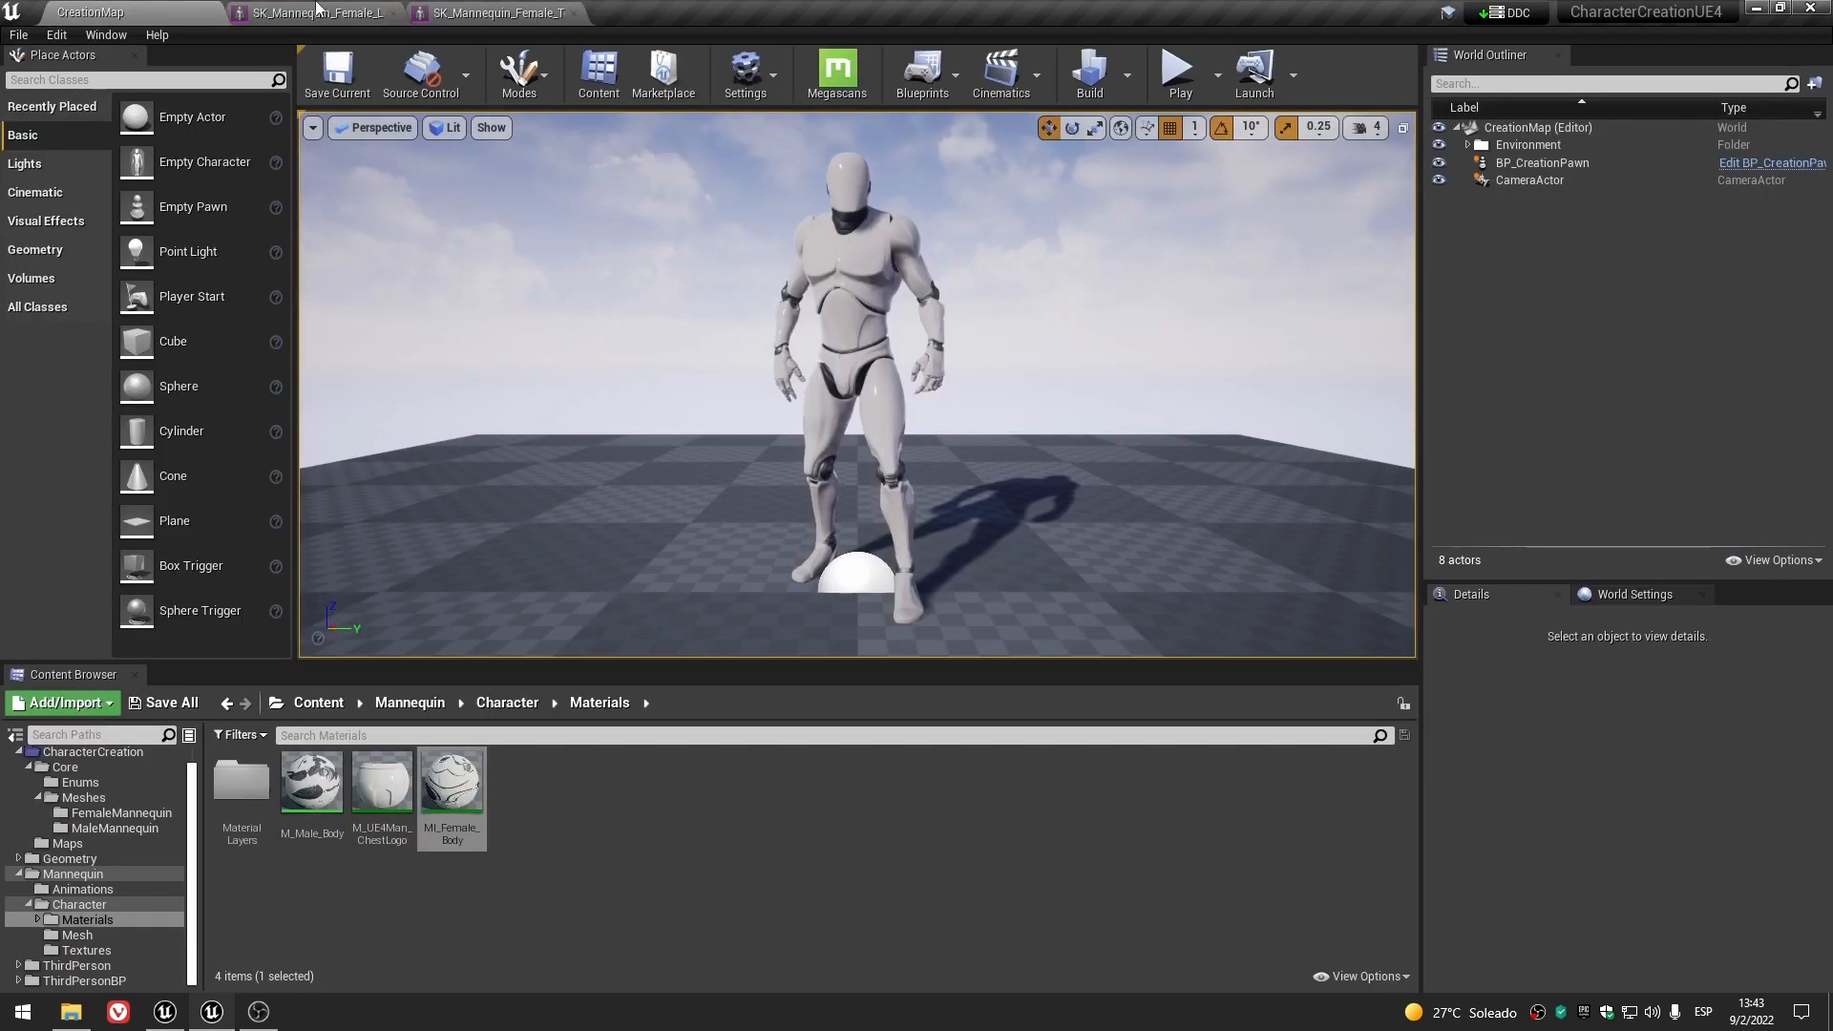
- Assign MI_Female_Body to Element 0 of the SK_Mannequin_Female_Legs mesh, save it and close its editor
left_click(289, 237)
left_click(28, 75)
left_click(393, 14)
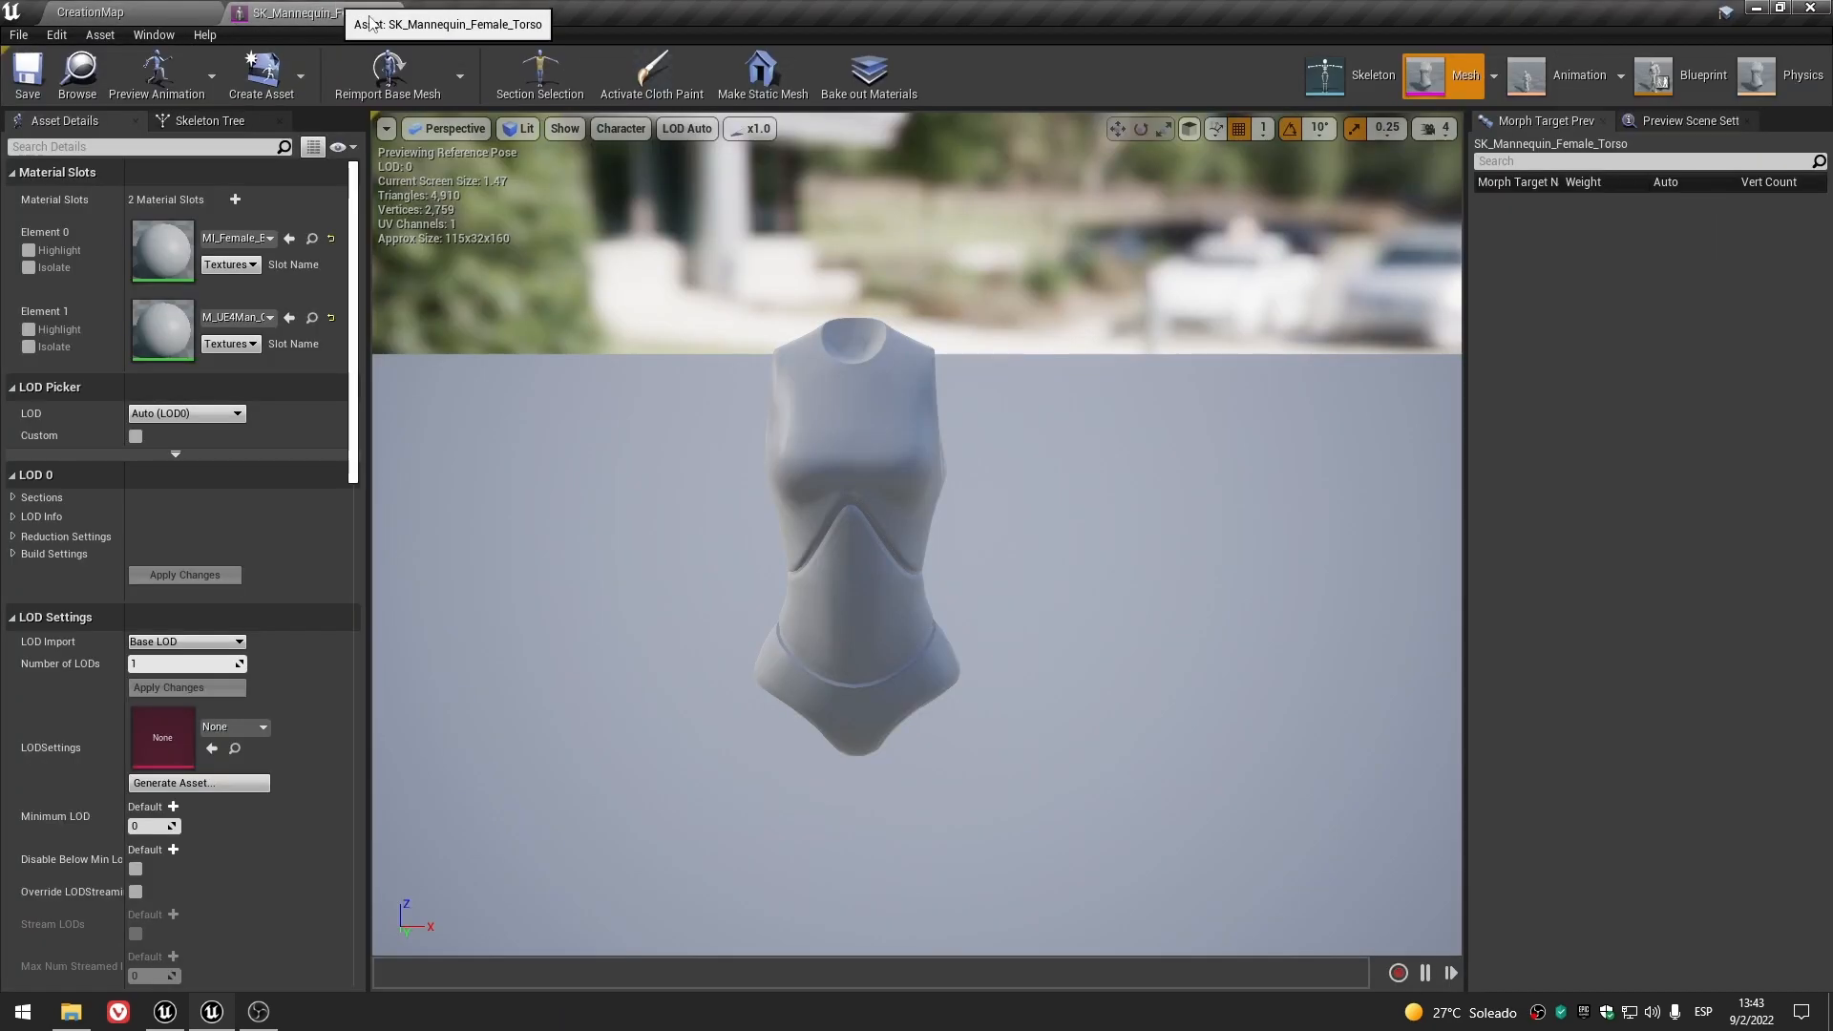
- Set the SK_Mannequin_Female_Torso materials to MI_Female_Body for Element 0 and the M_UE4Man_ChestLogo material instance for Element 1, then close the mesh
left_click(289, 239)
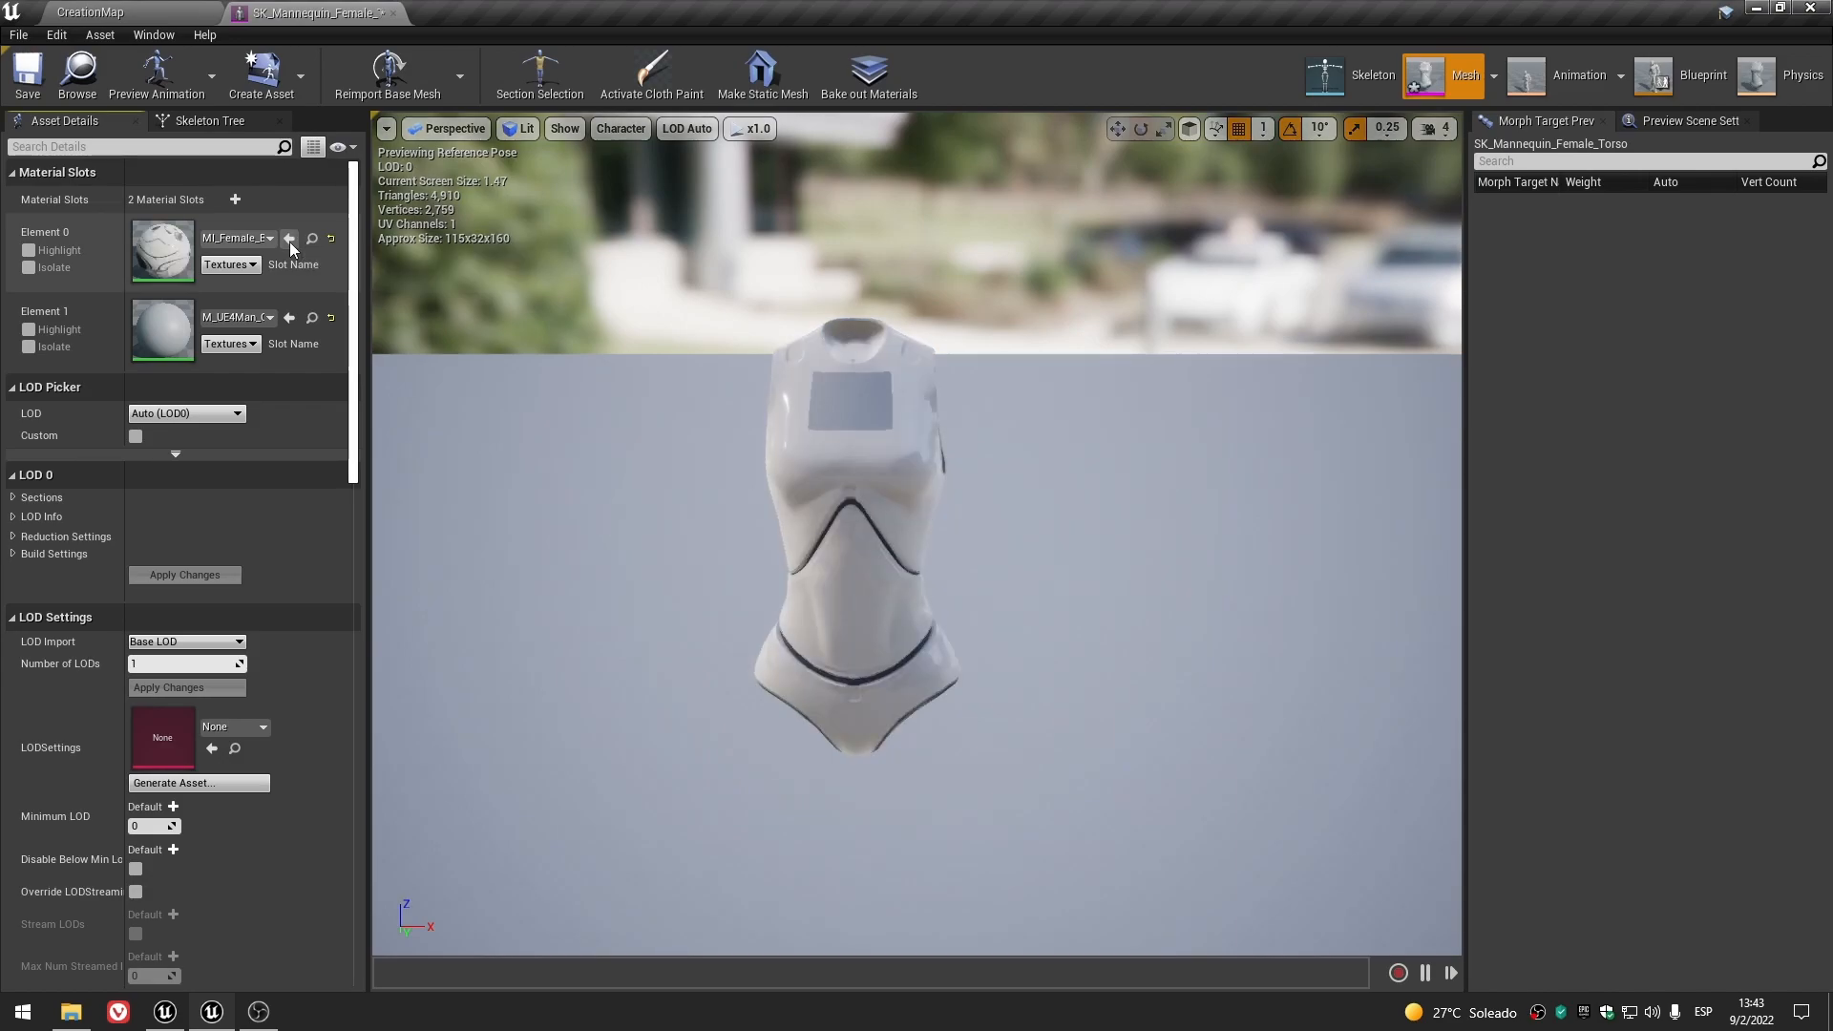
left_click(267, 320)
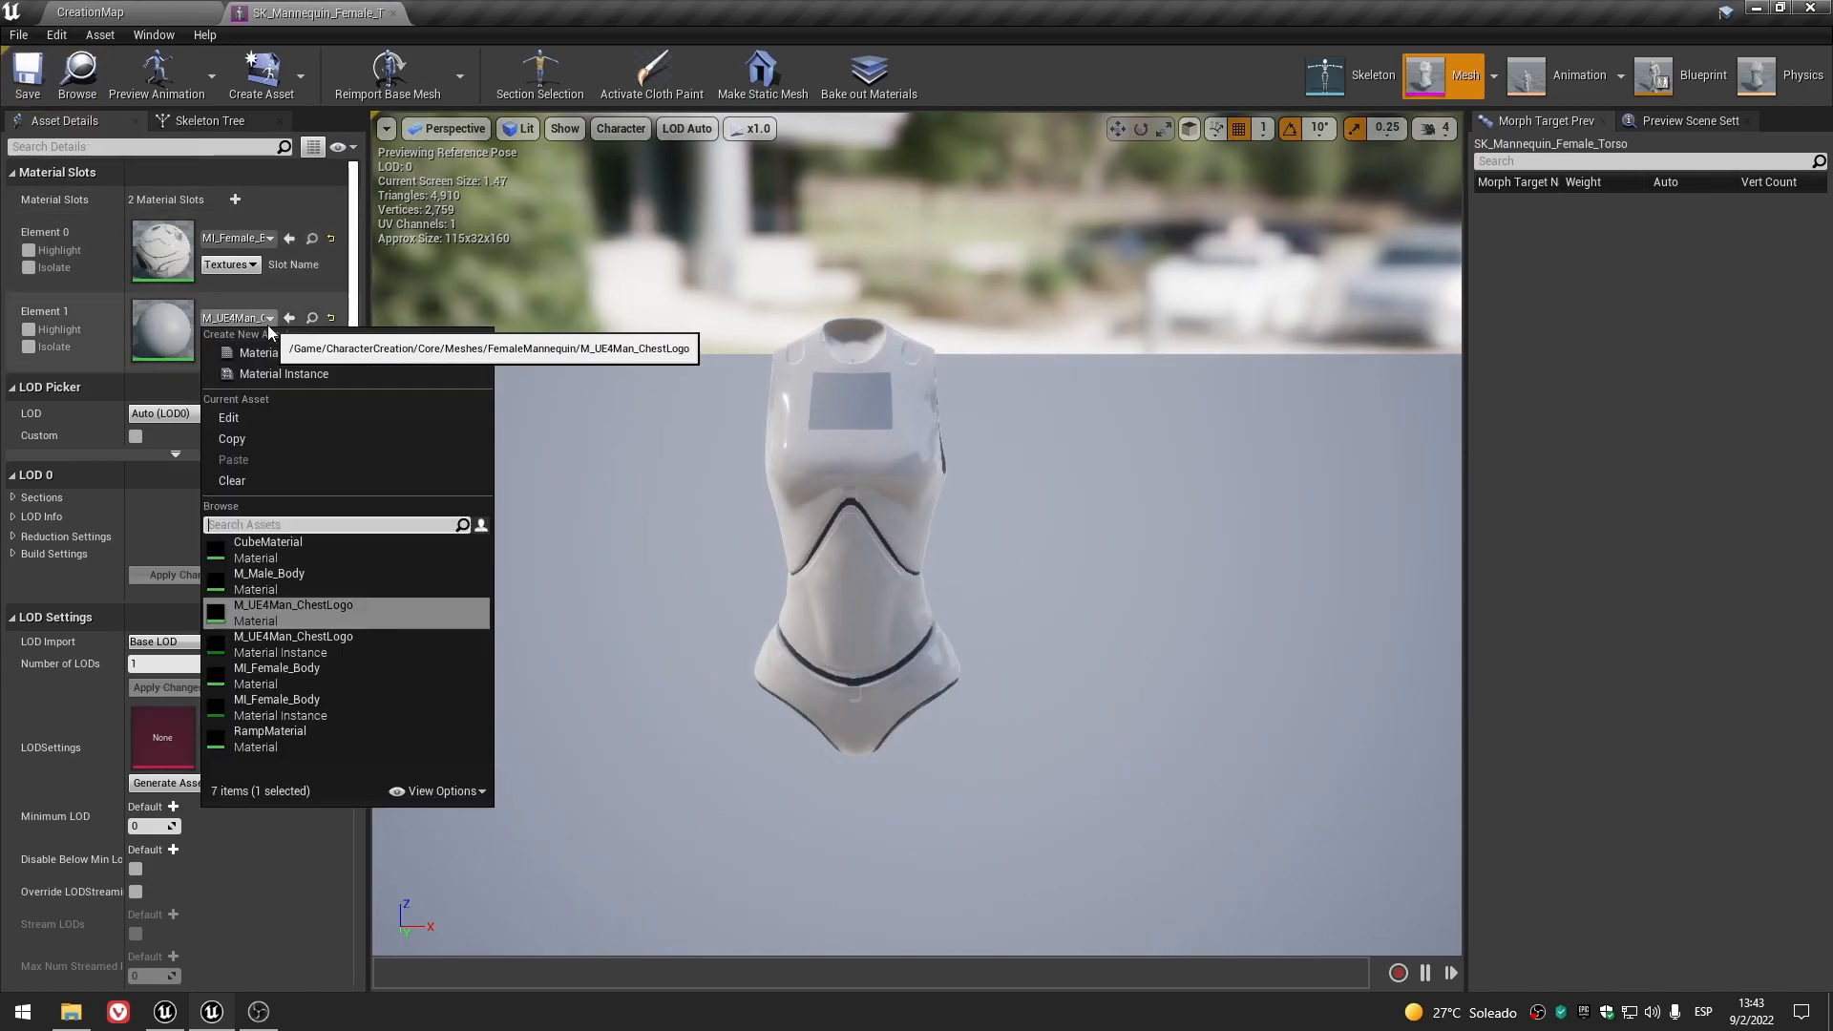
left_click(315, 644)
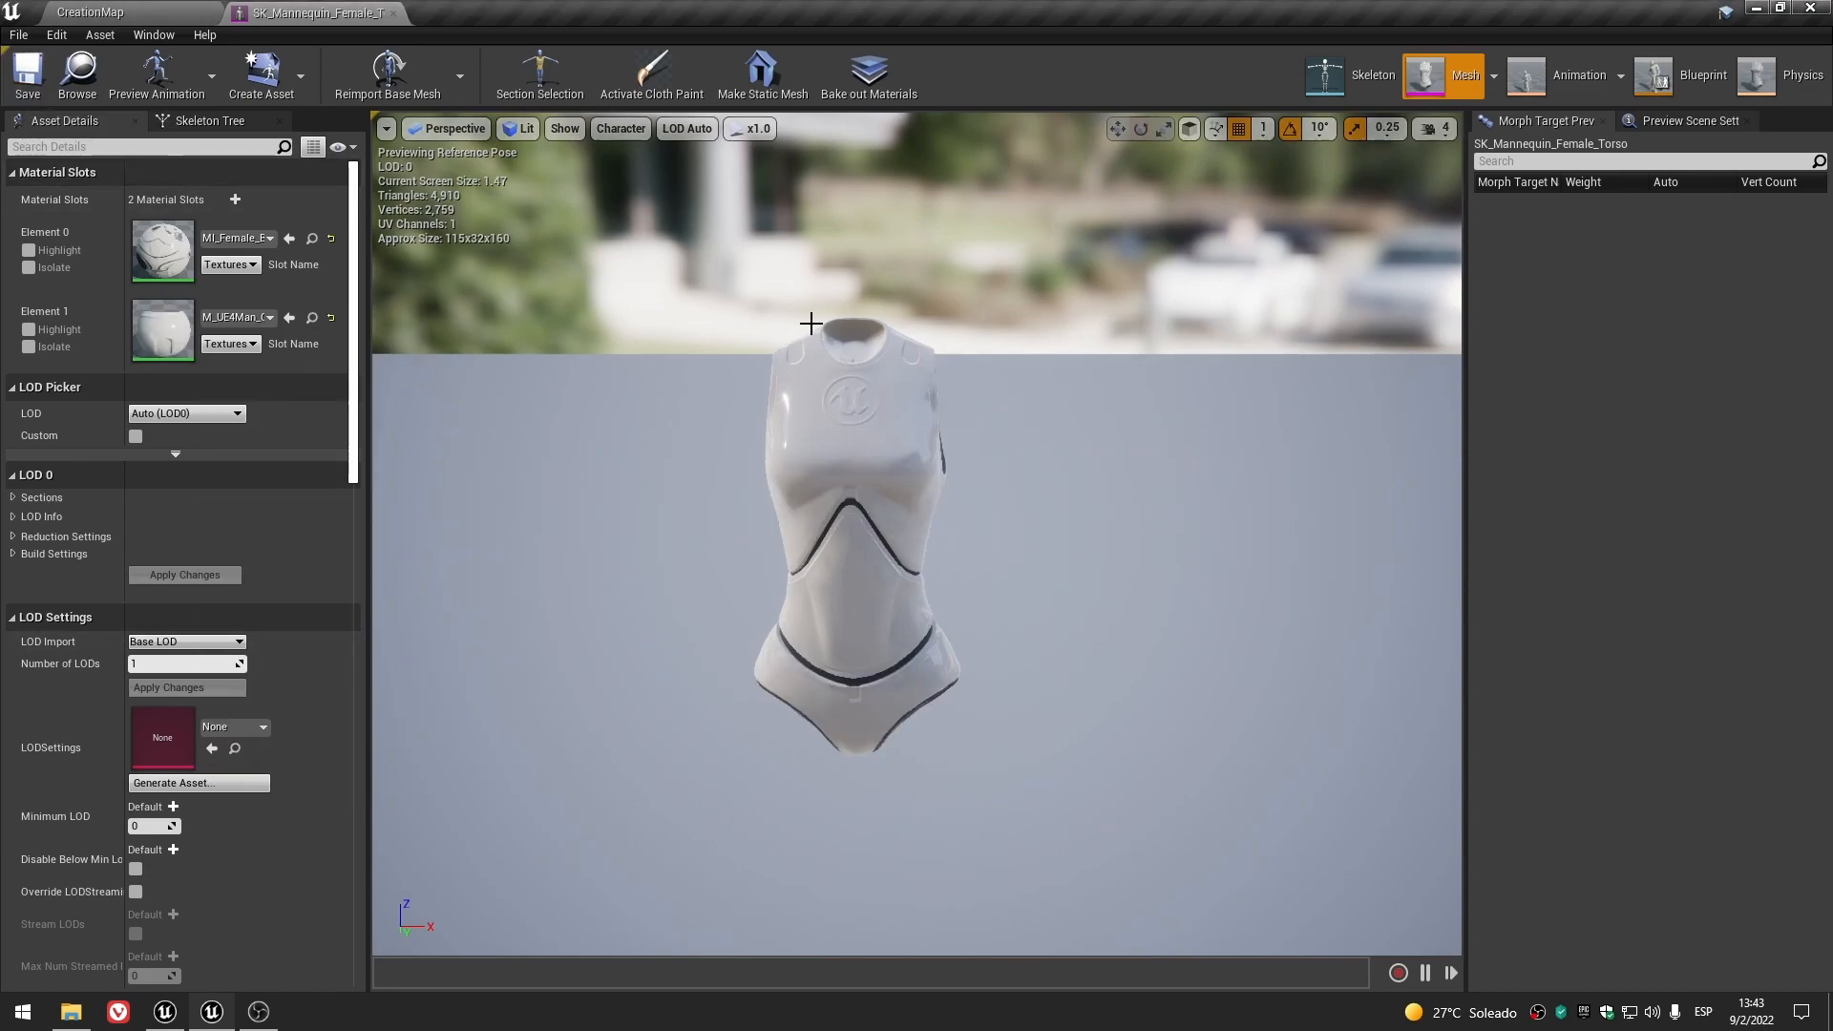
left_click(394, 13)
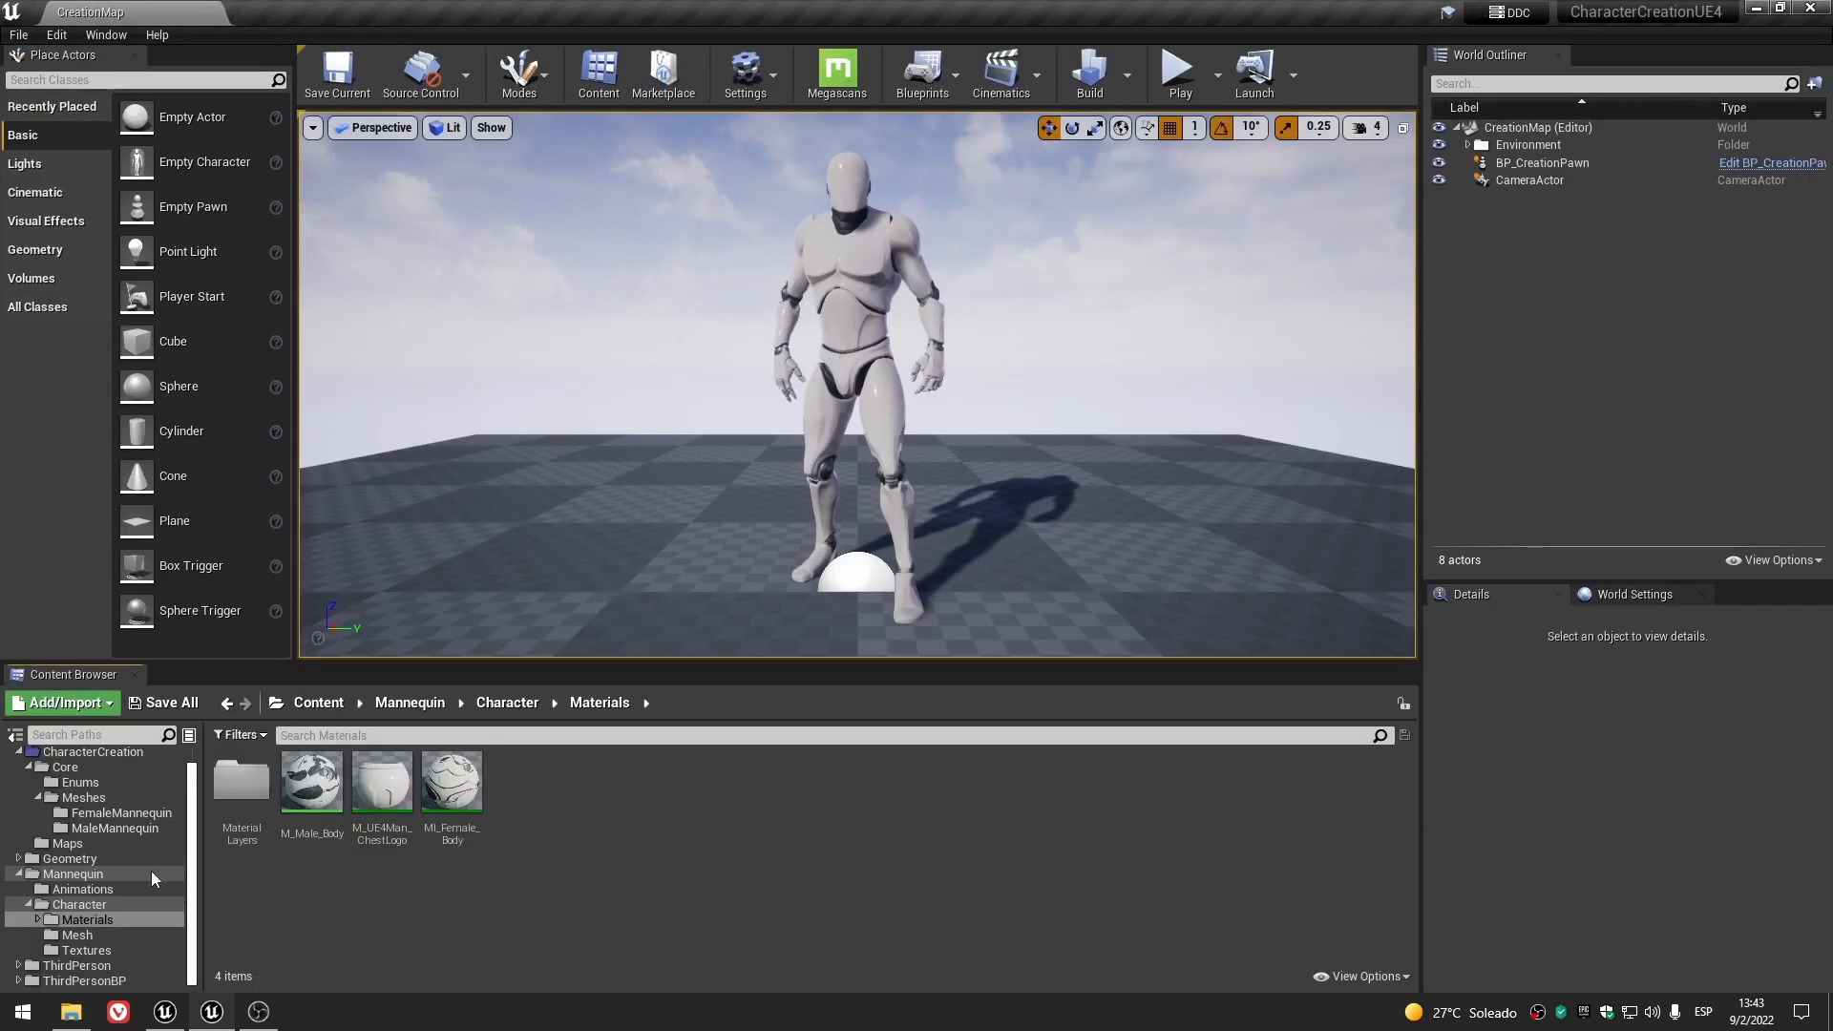
- Delete the imported duplicate materials M_UE4Man_ChestLogo and MI_Female_Body from the FemaleMannequin folder
left_click(111, 830)
left_click(121, 812)
left_click(238, 783)
key("Delete")
left_click(783, 817)
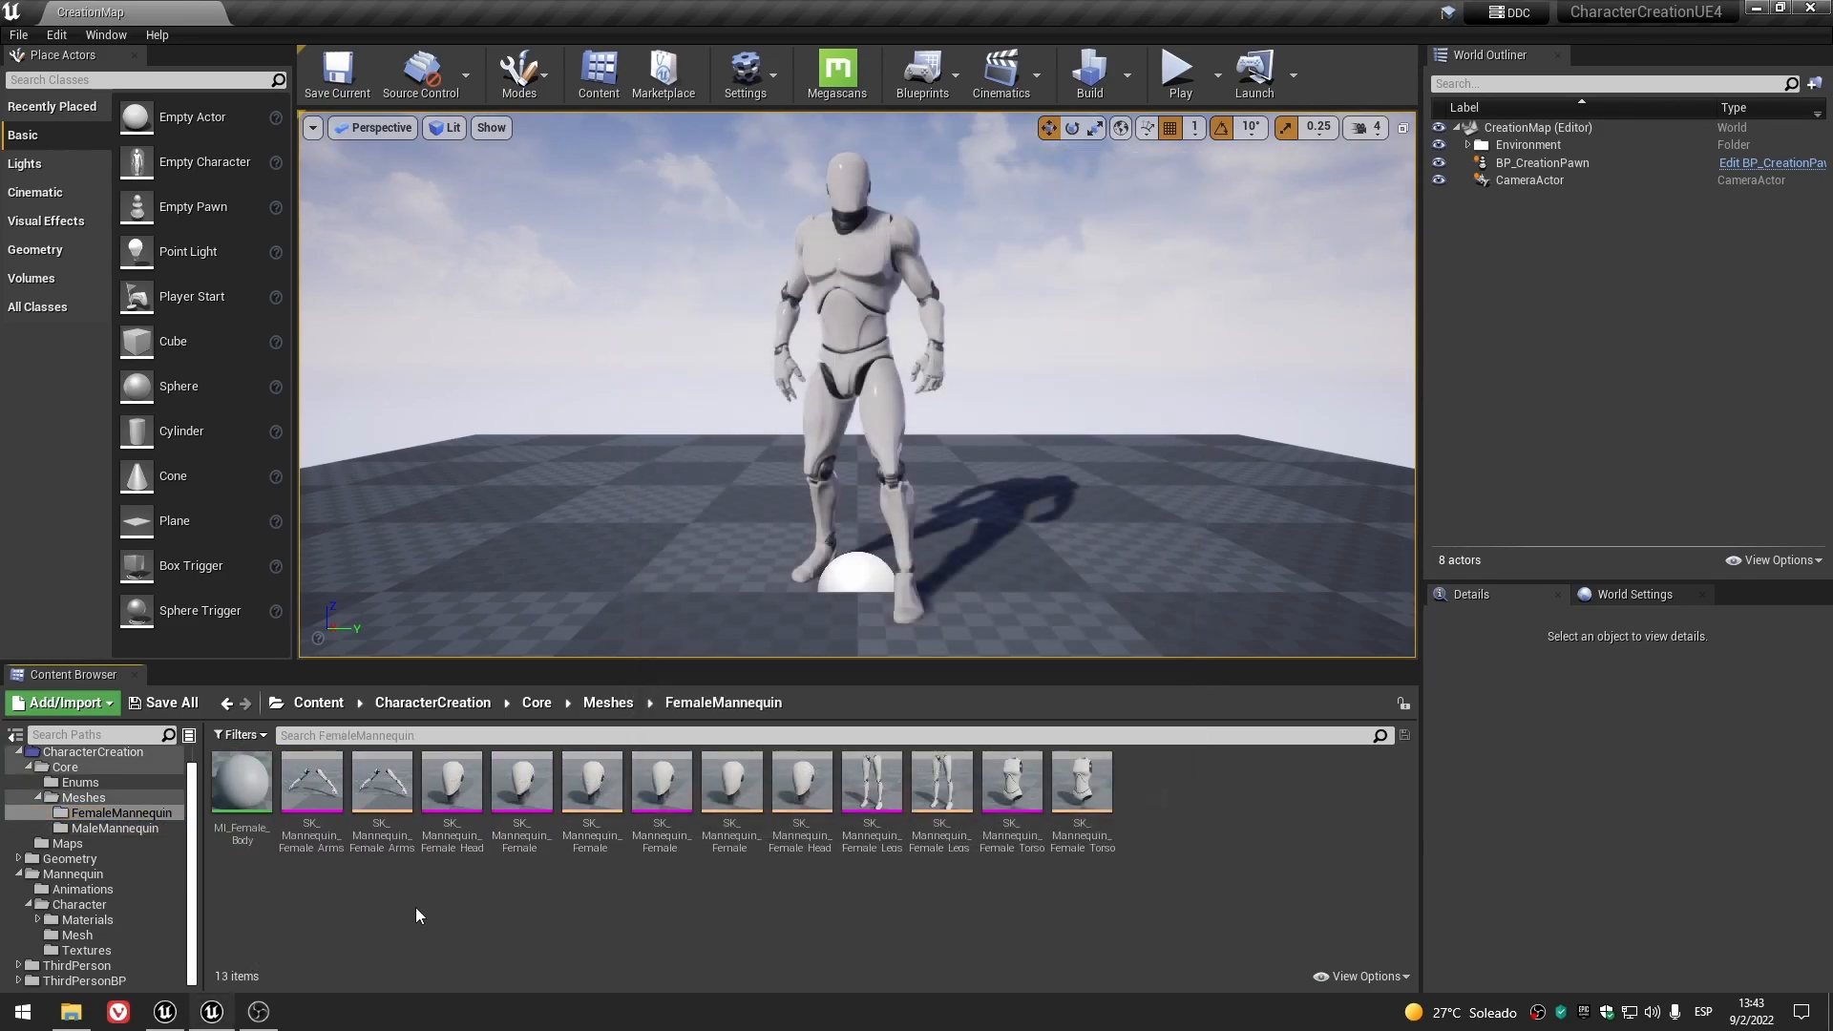
left_click(236, 808)
key("Delete")
left_click(761, 817)
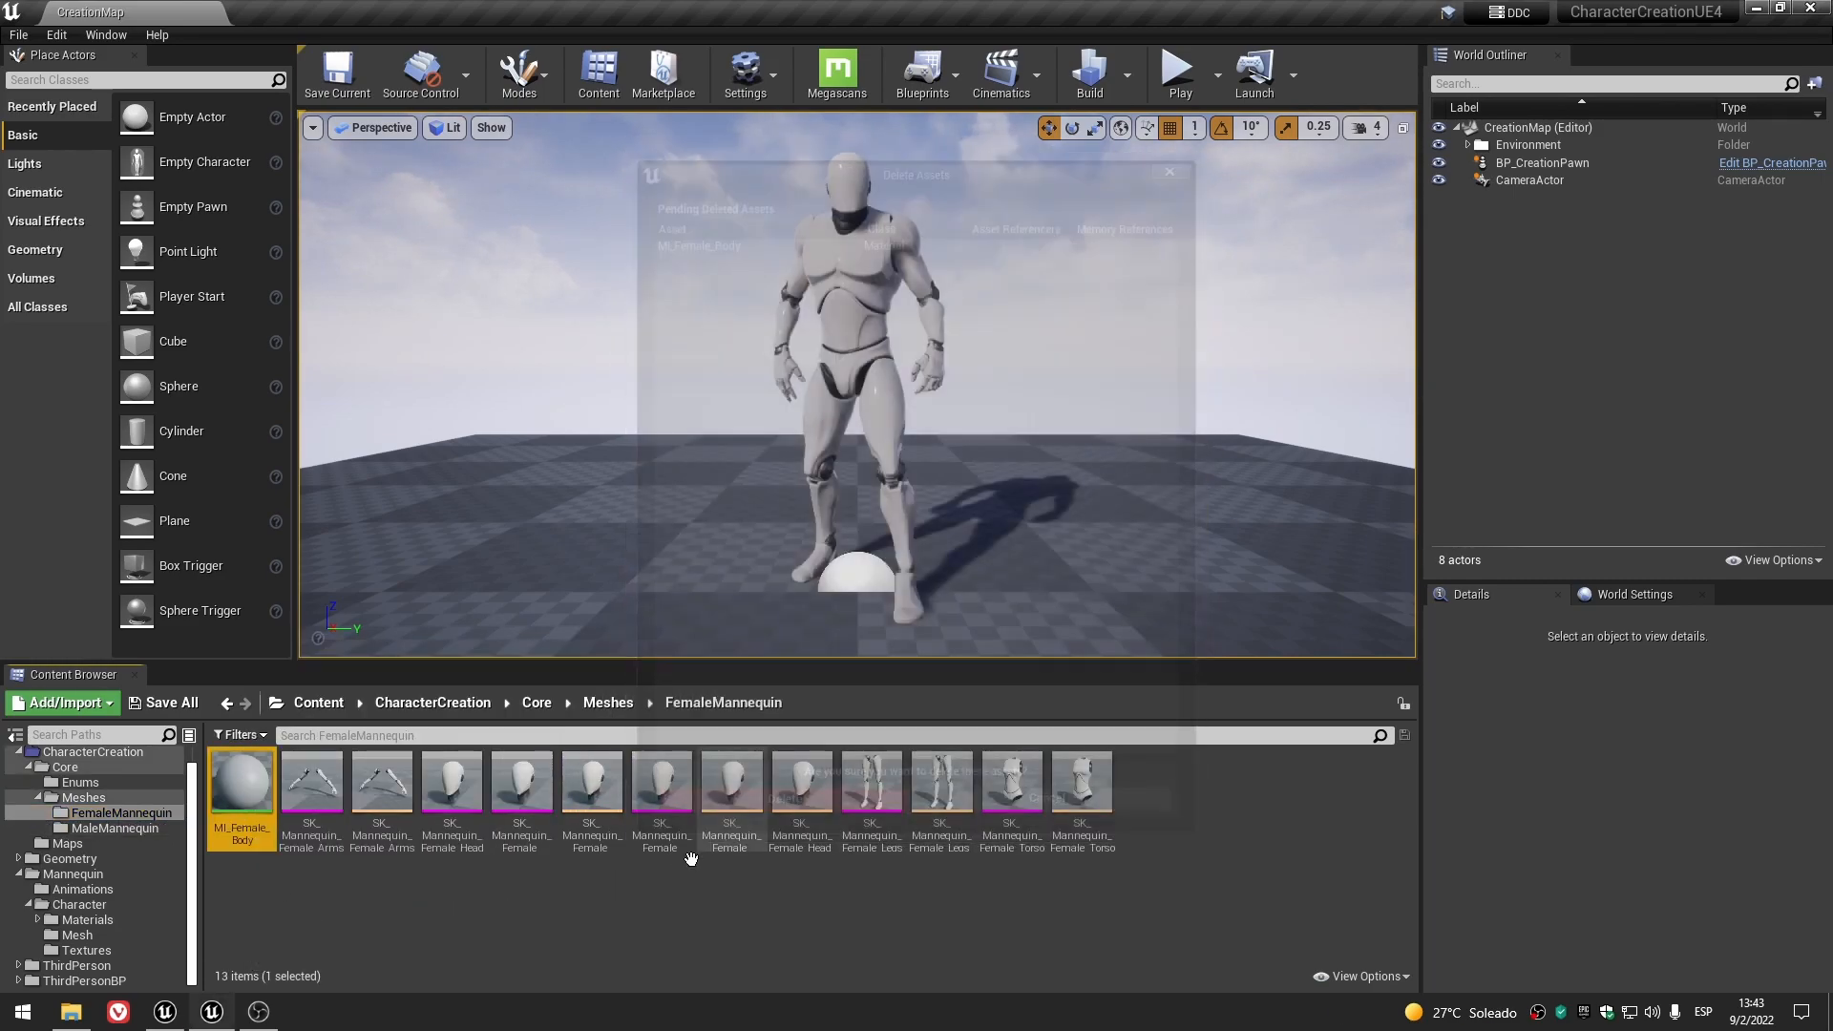
- Review the assets in the MaleMannequin and FemaleMannequin folders and return to the MaleMannequin folder
left_click(143, 829)
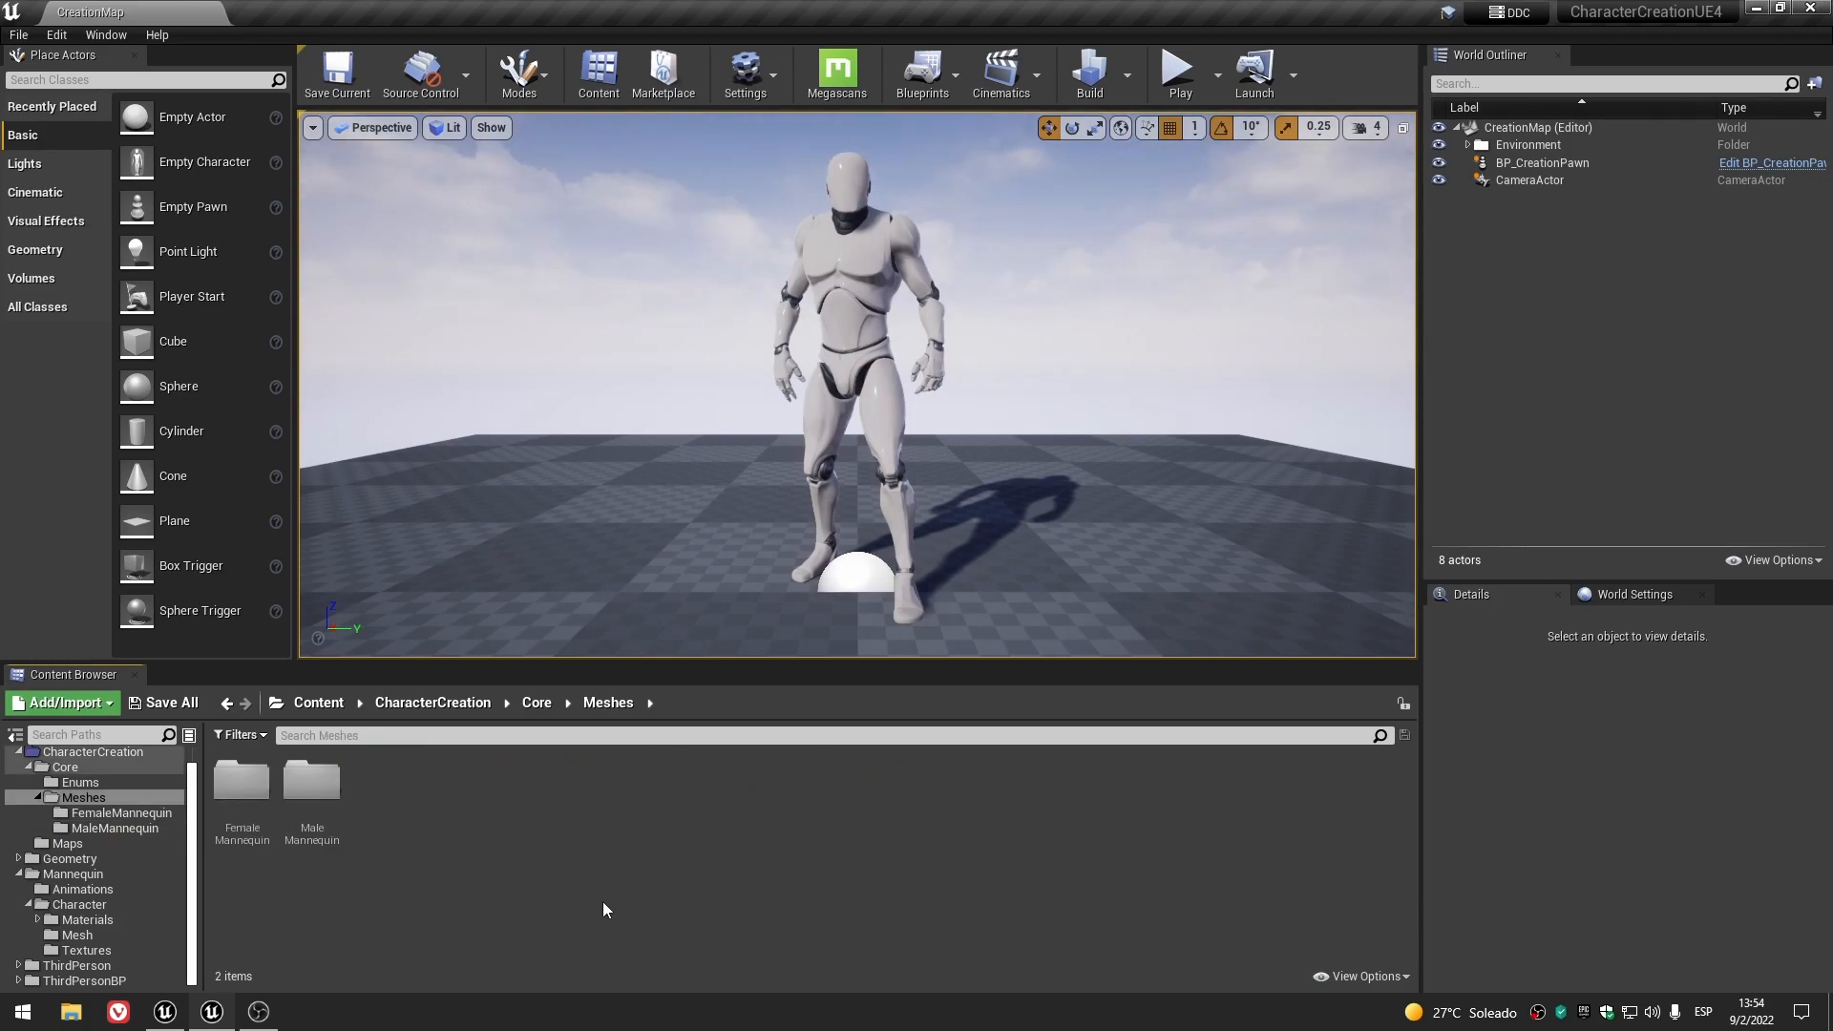
double_click(311, 781)
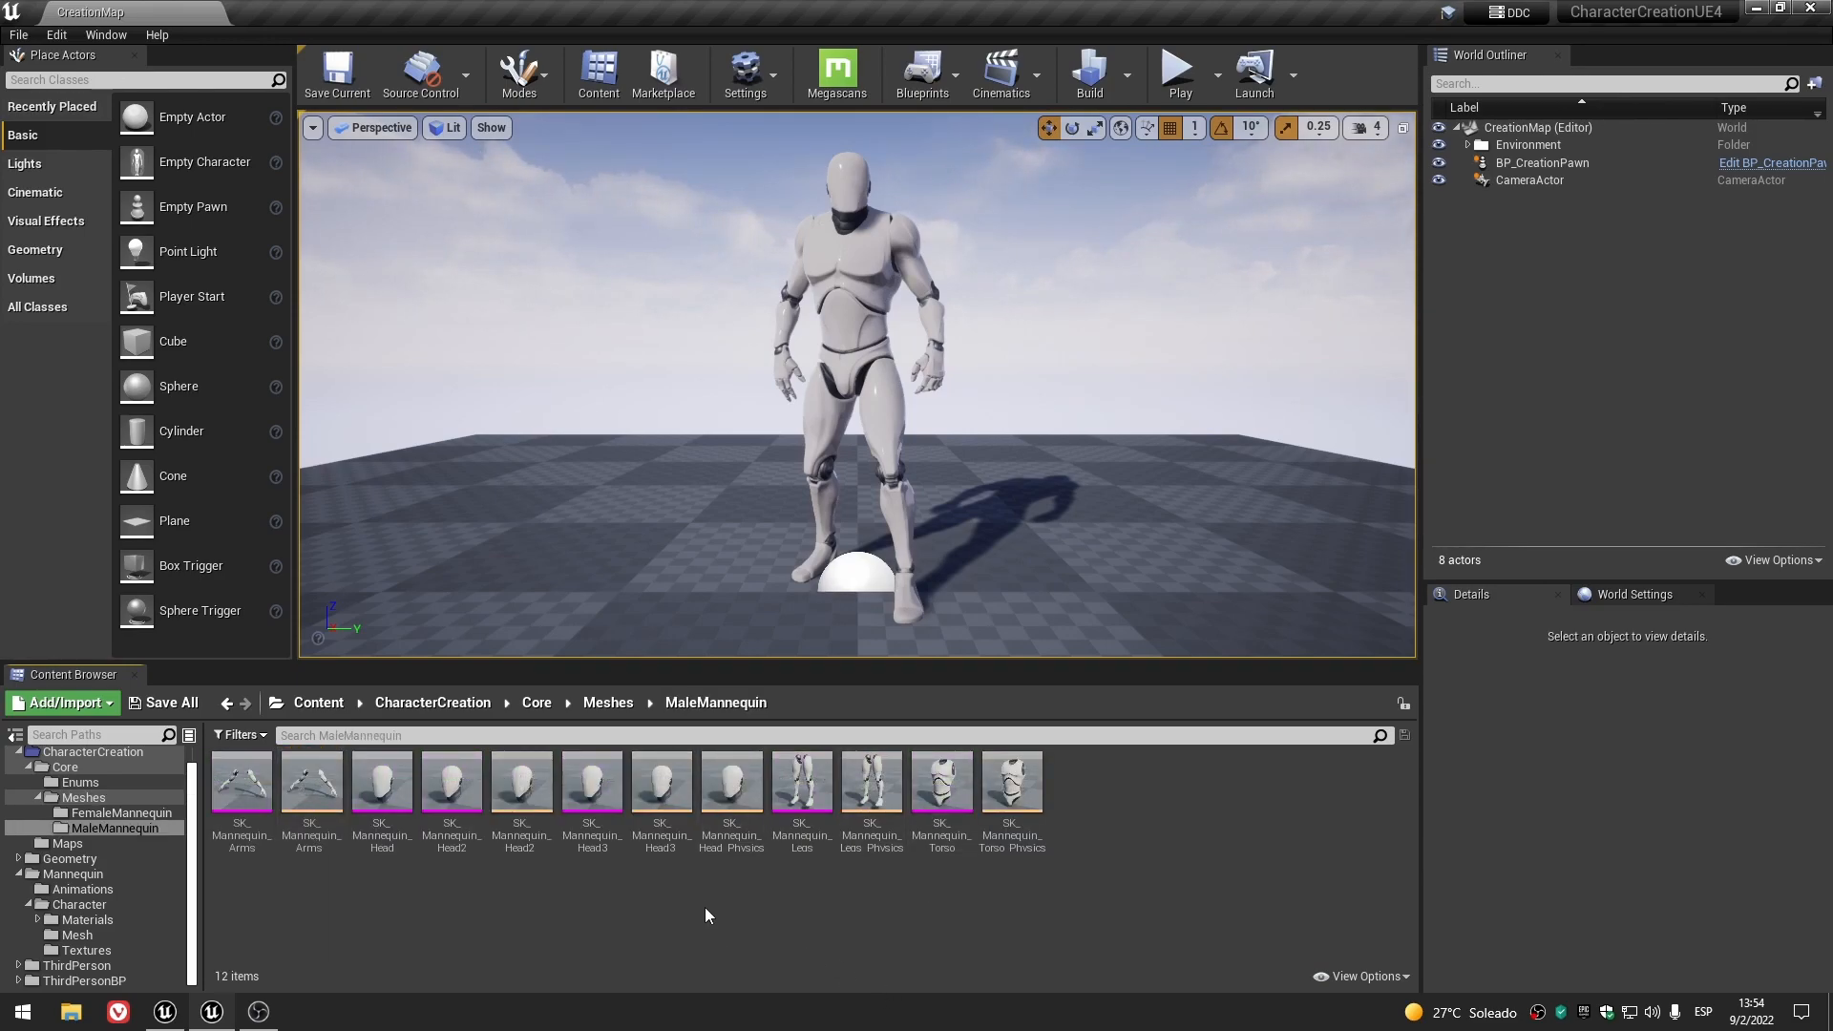
left_click(608, 701)
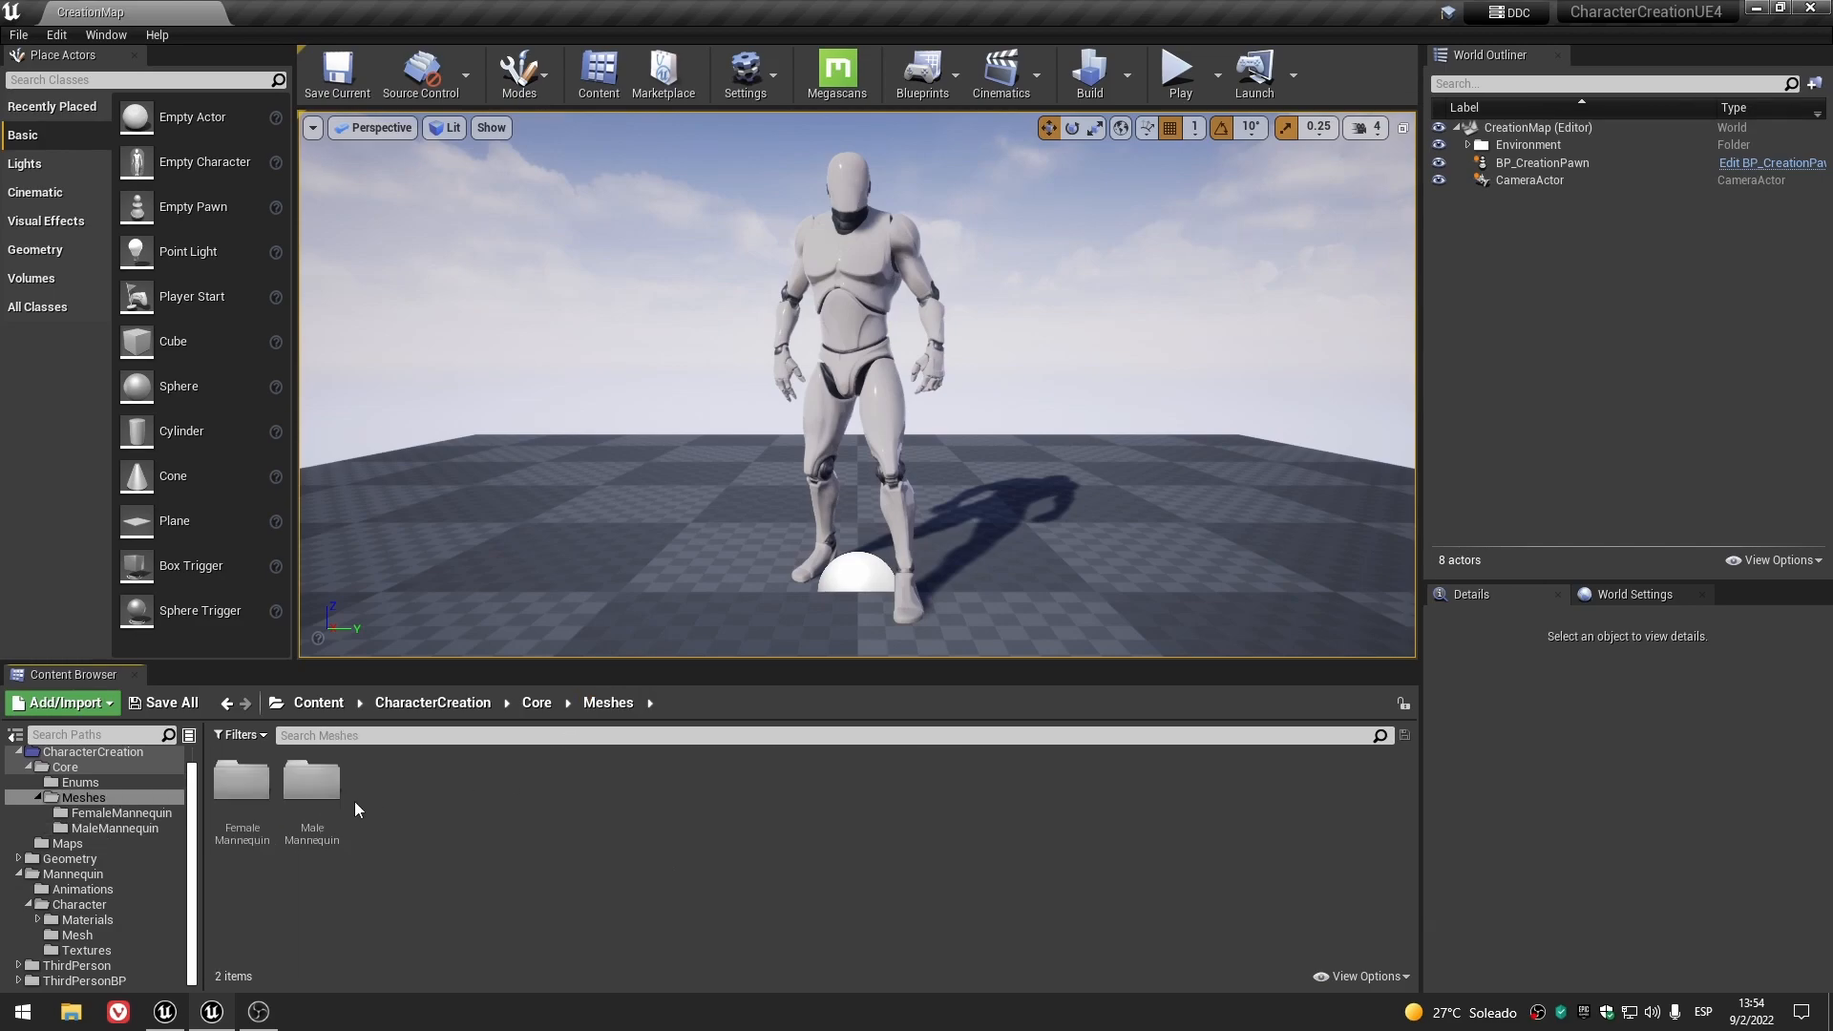
double_click(242, 778)
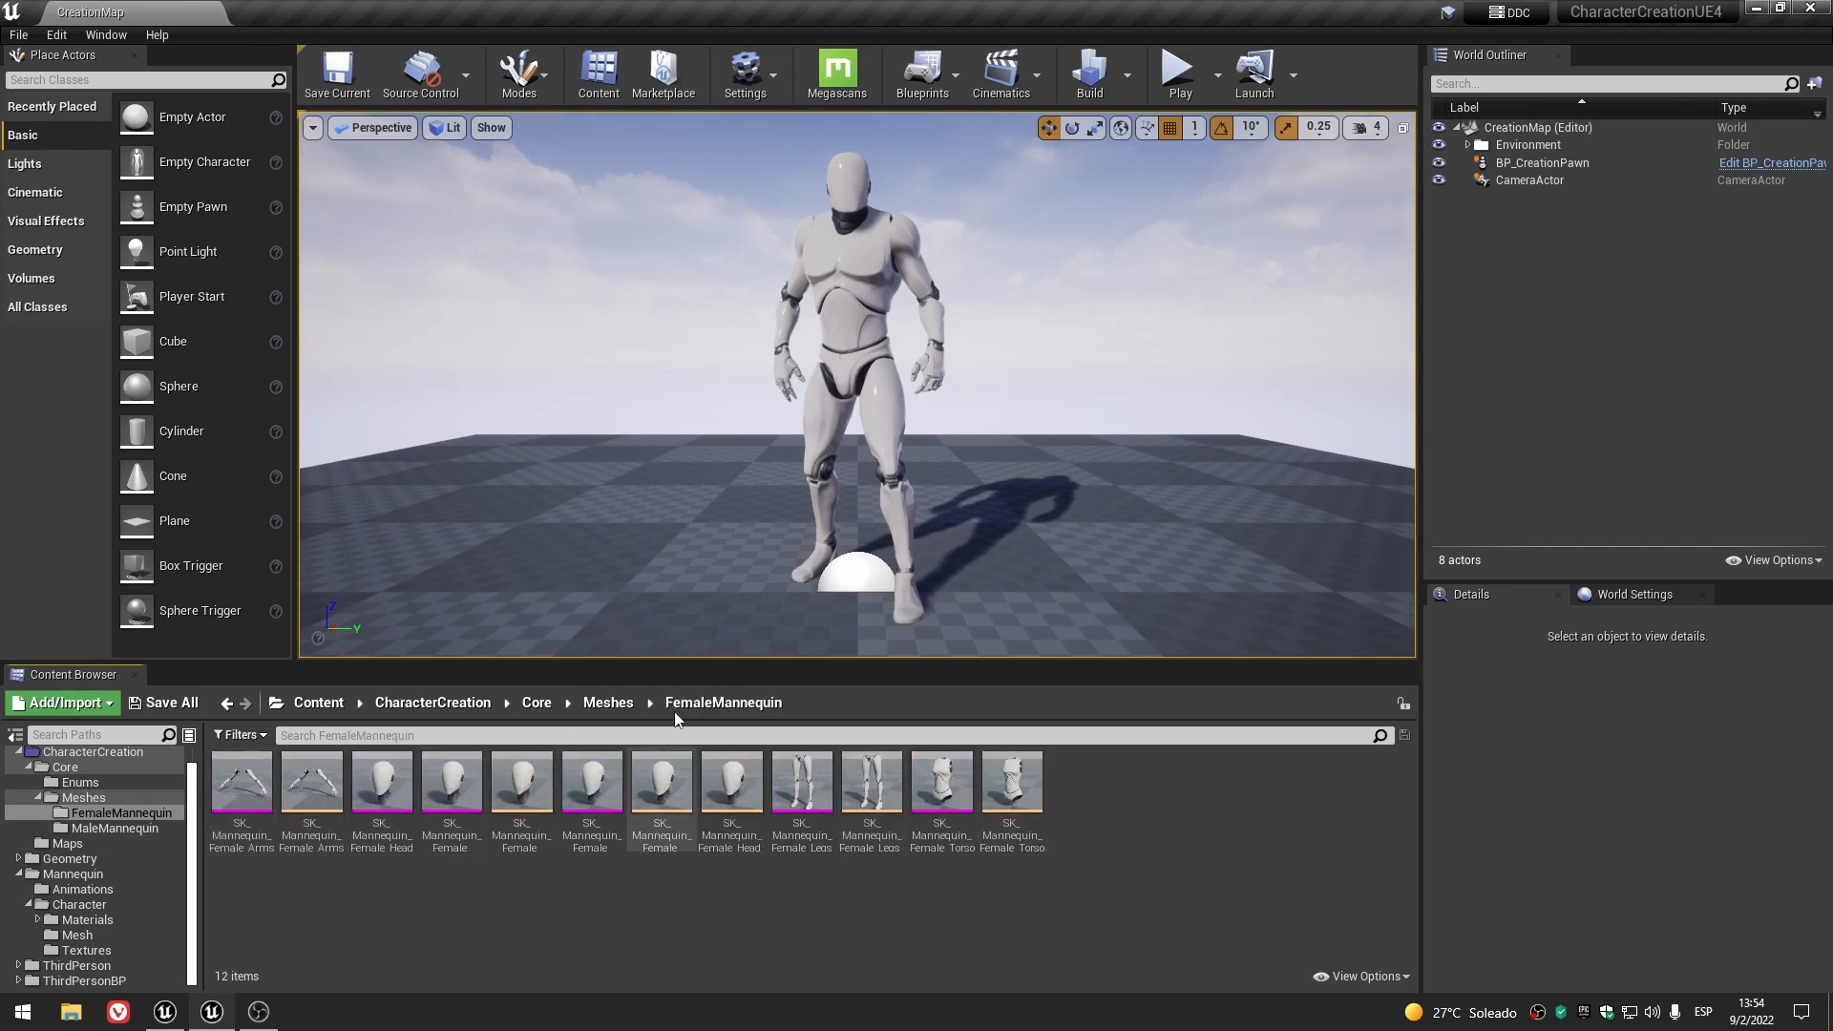
left_click(608, 702)
double_click(309, 787)
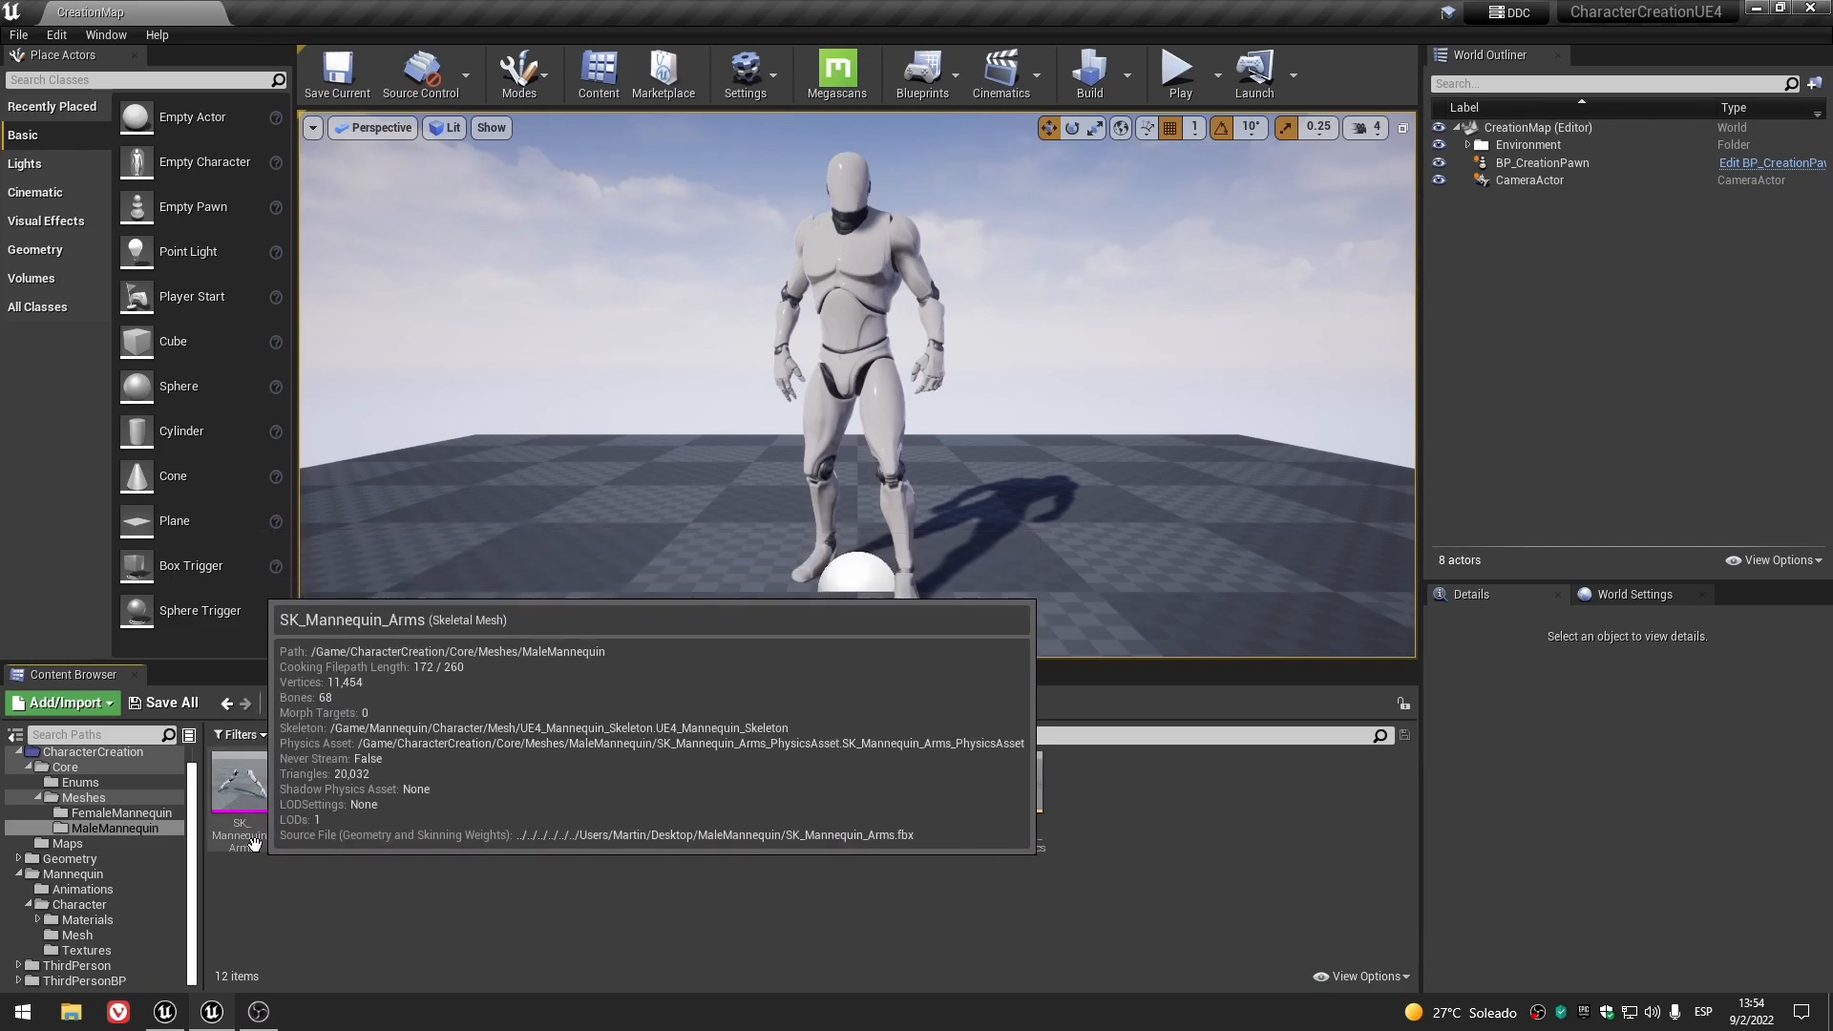
- Open the SK_Mannequin_Arms skeletal mesh and inspect its physics asset, closing the physics asset editor again
left_click(310, 792)
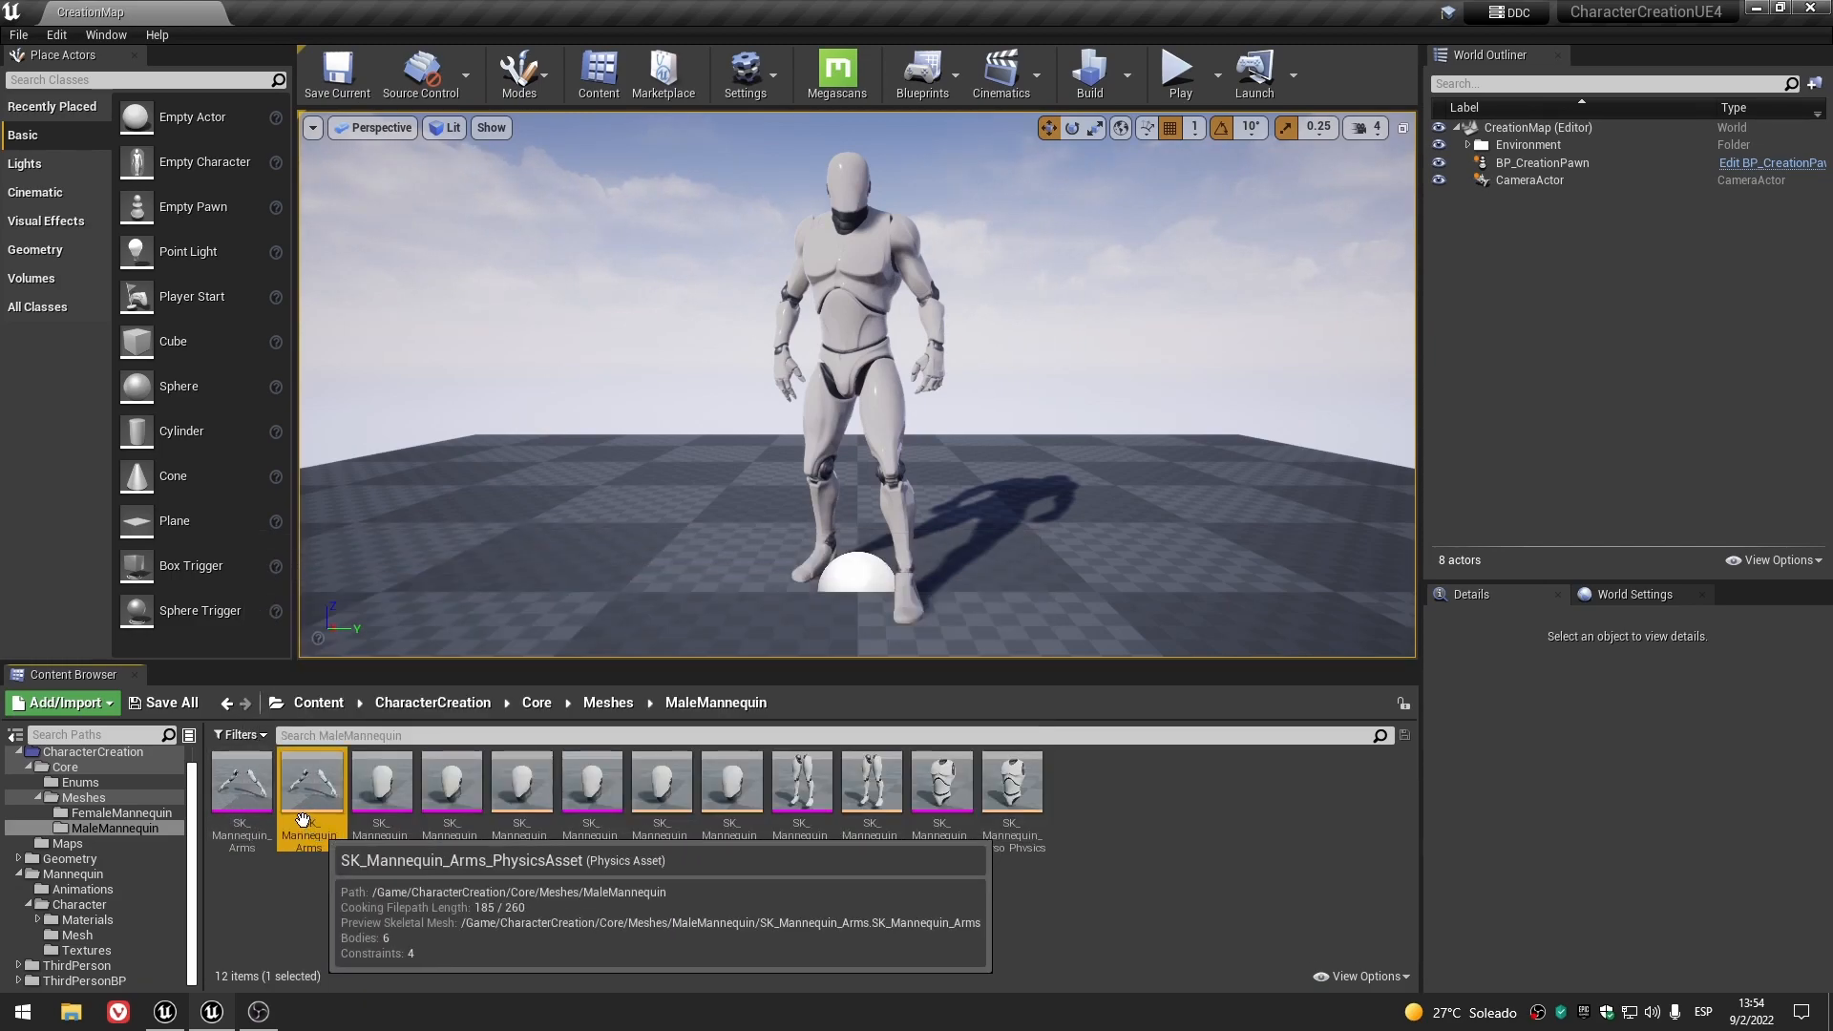
left_click(346, 909)
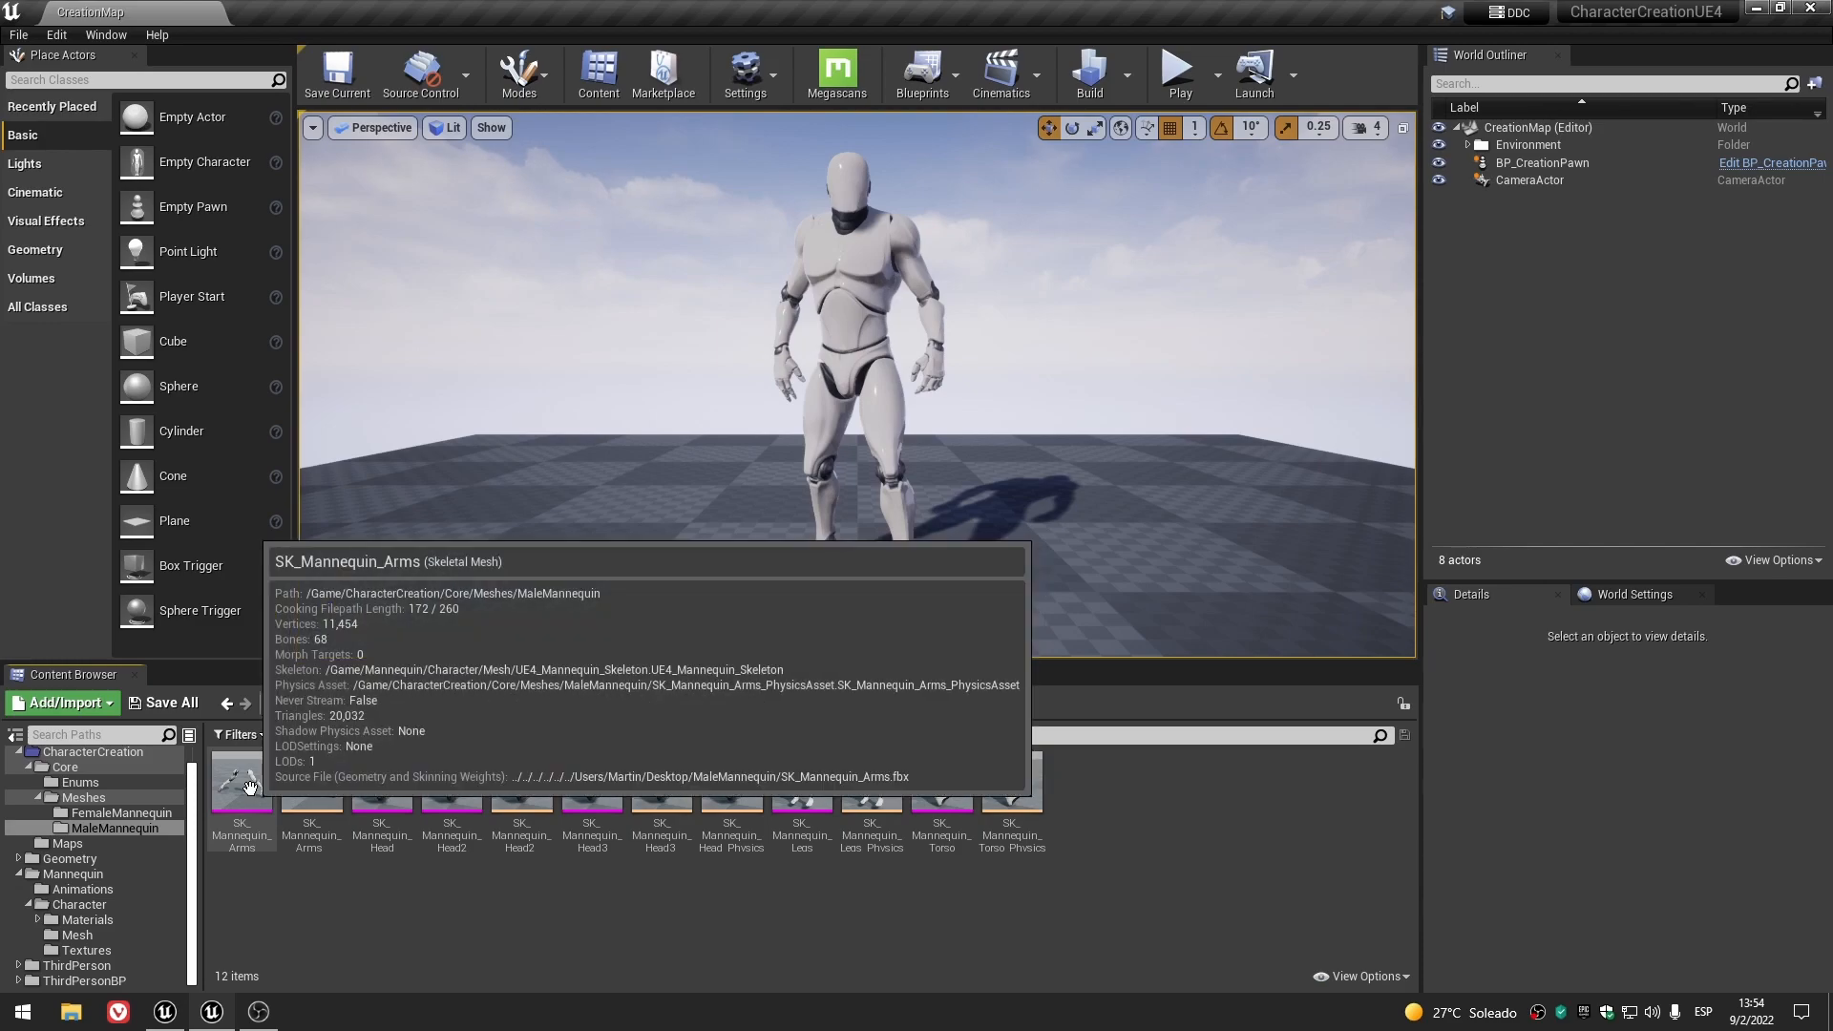
double_click(249, 786)
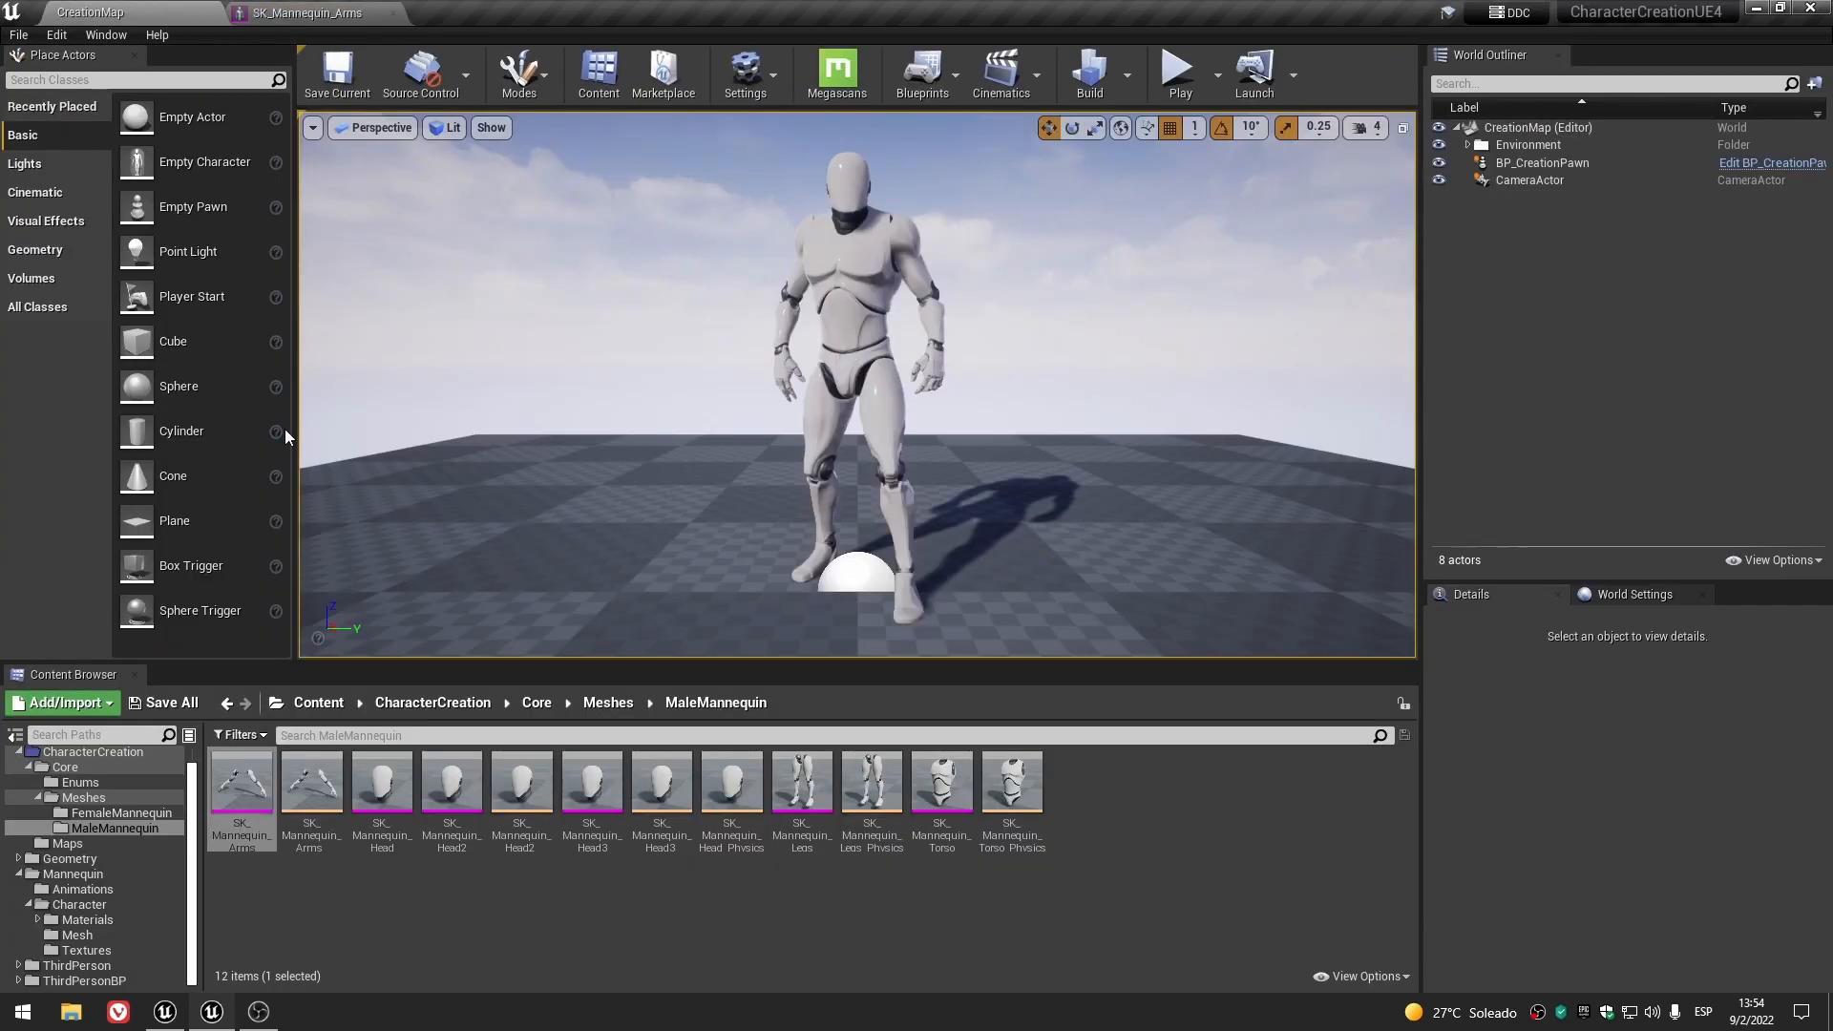
double_click(324, 796)
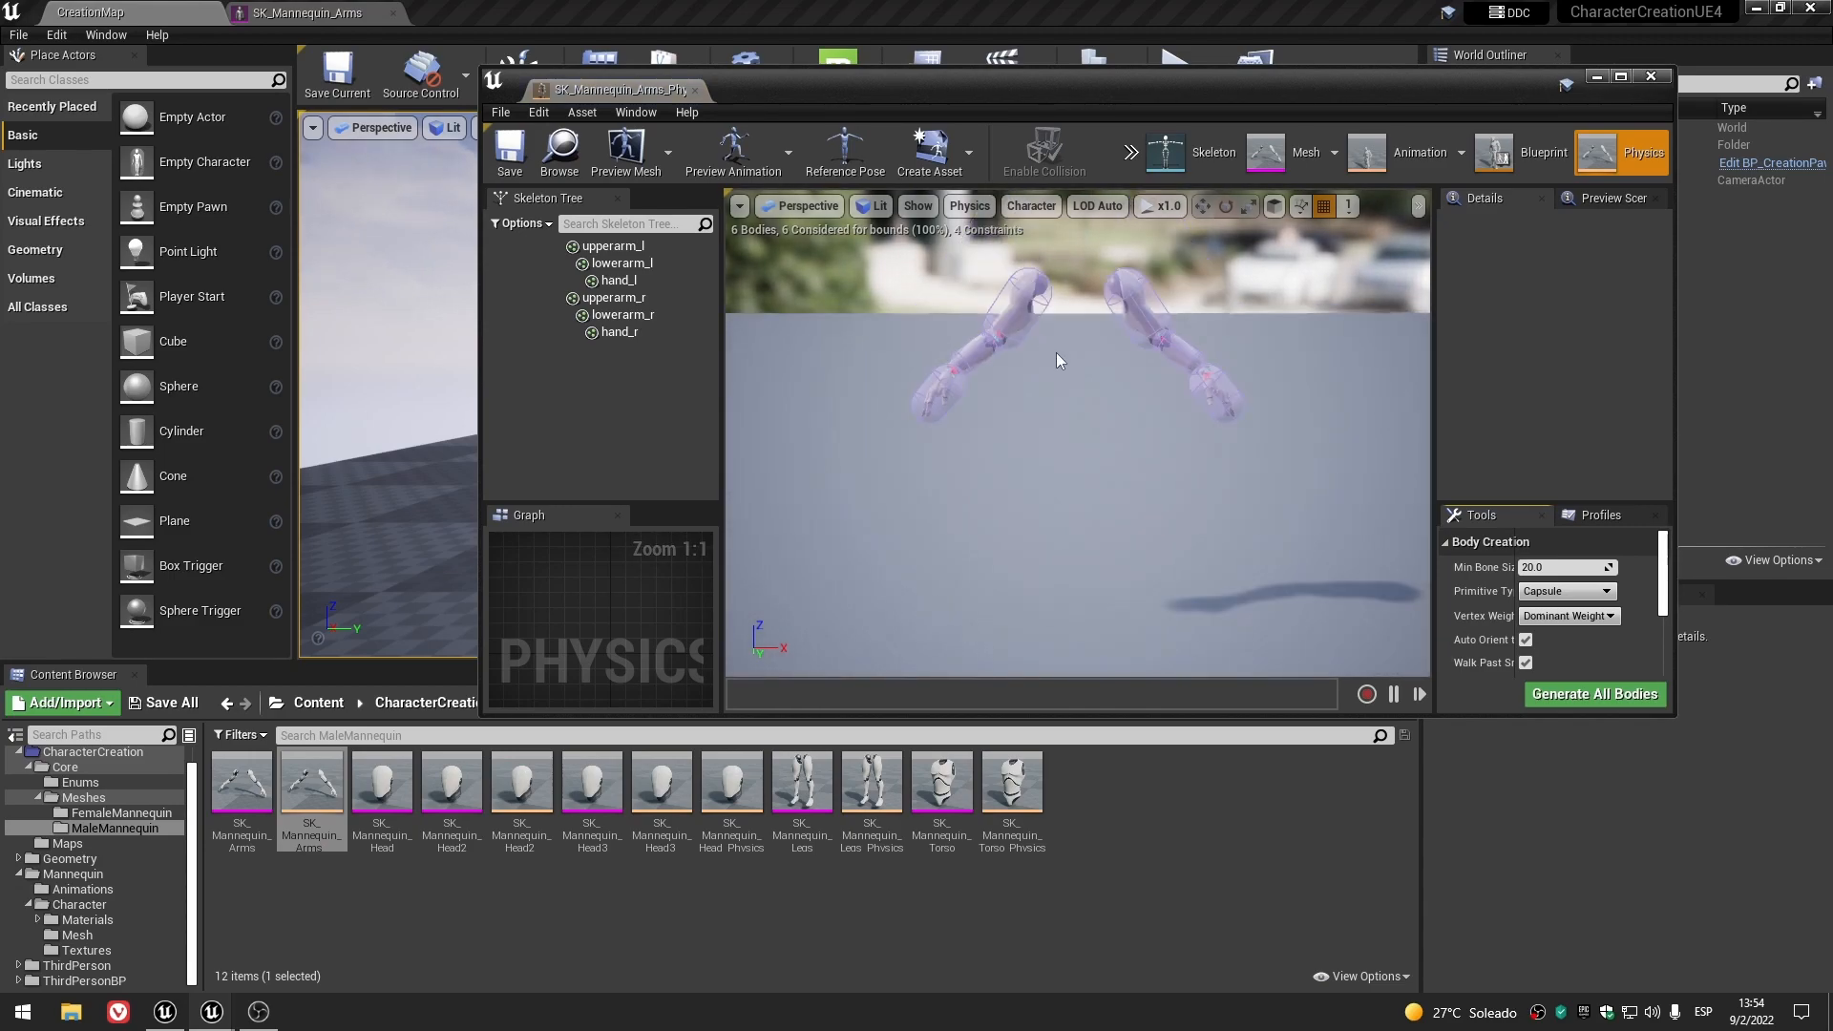
left_click(1652, 77)
left_click(458, 904)
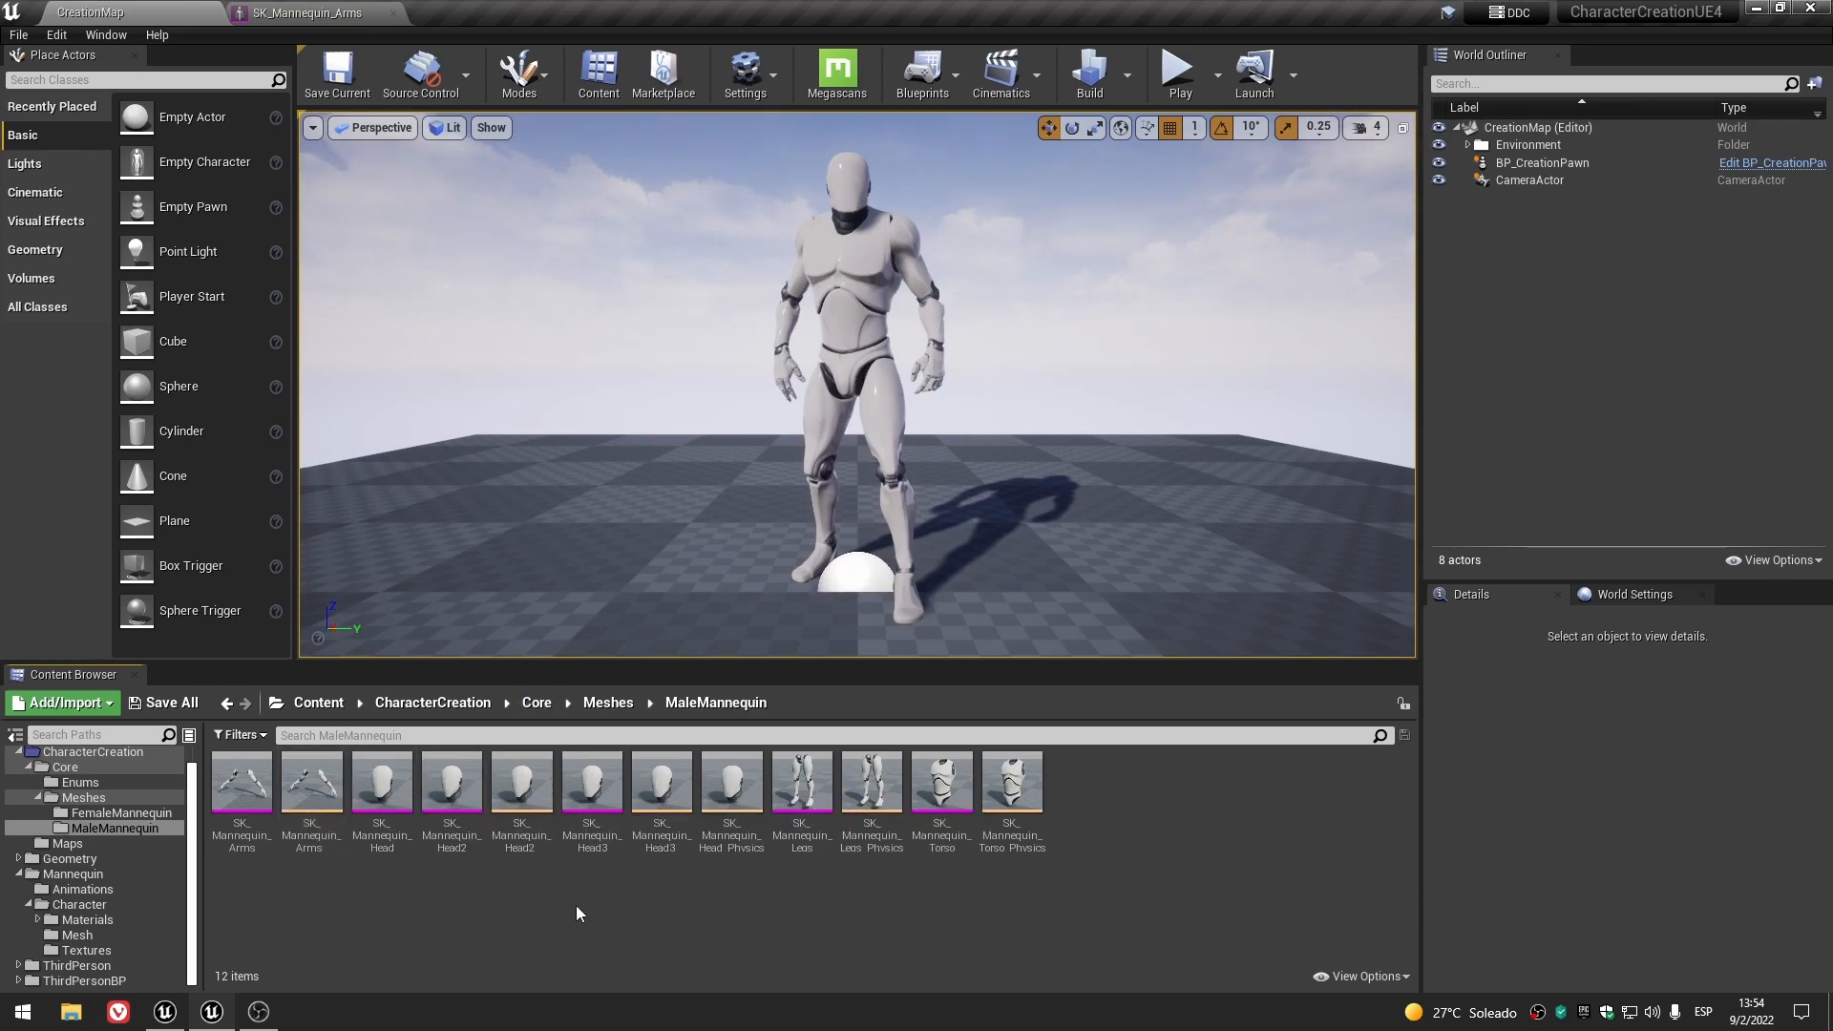
- Create a new folder named PhysicAssets inside the MaleMannequin folder
right_click(576, 913)
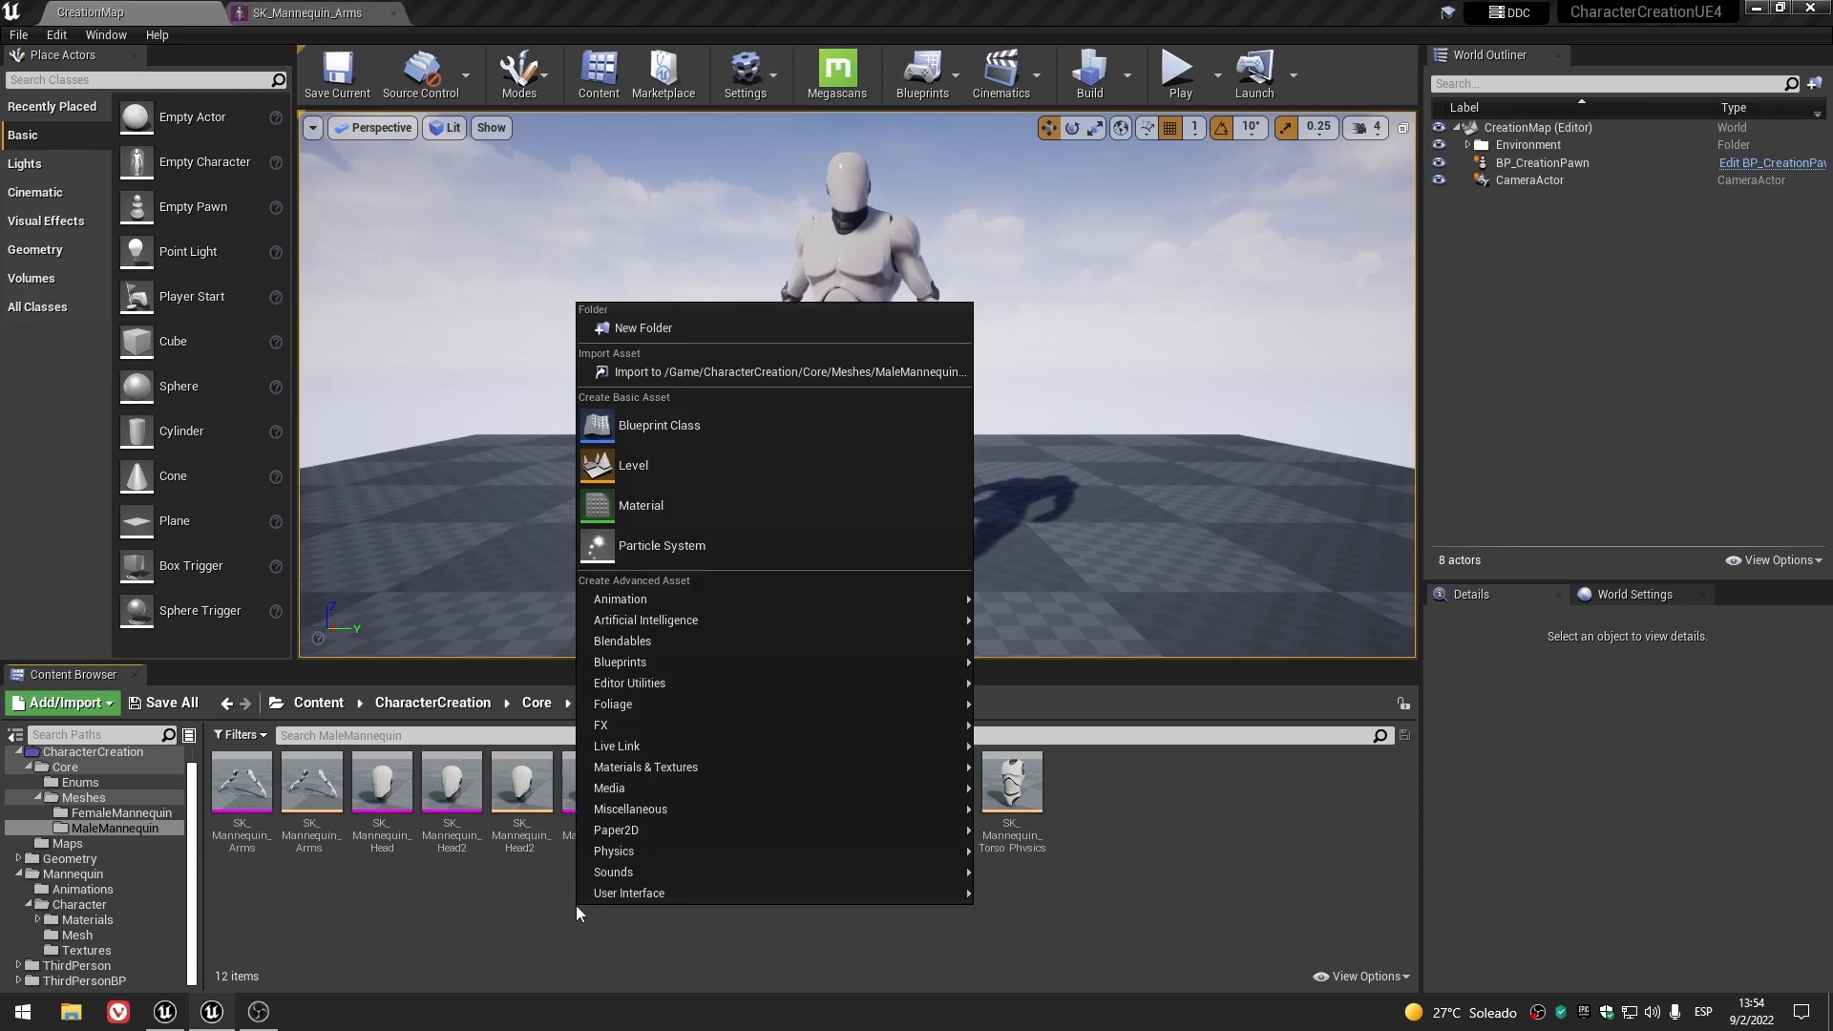
left_click(677, 329)
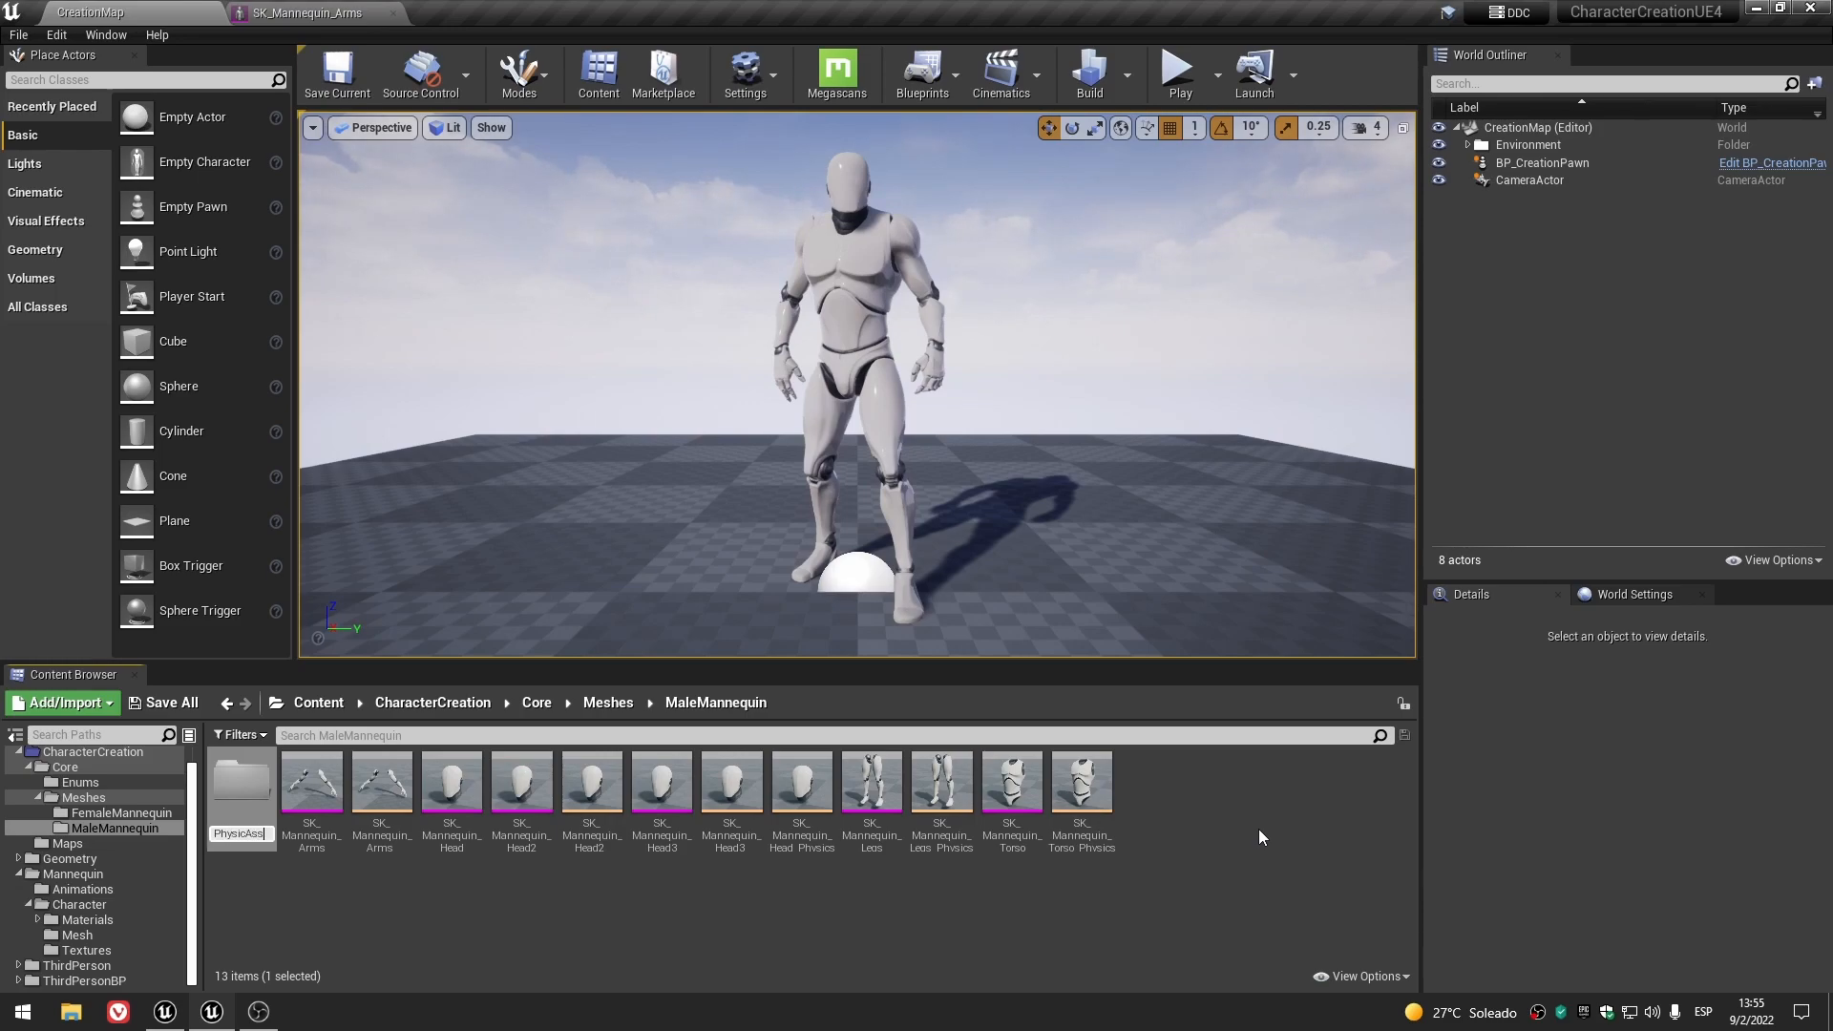
type("PhysicAssets")
key("Return")
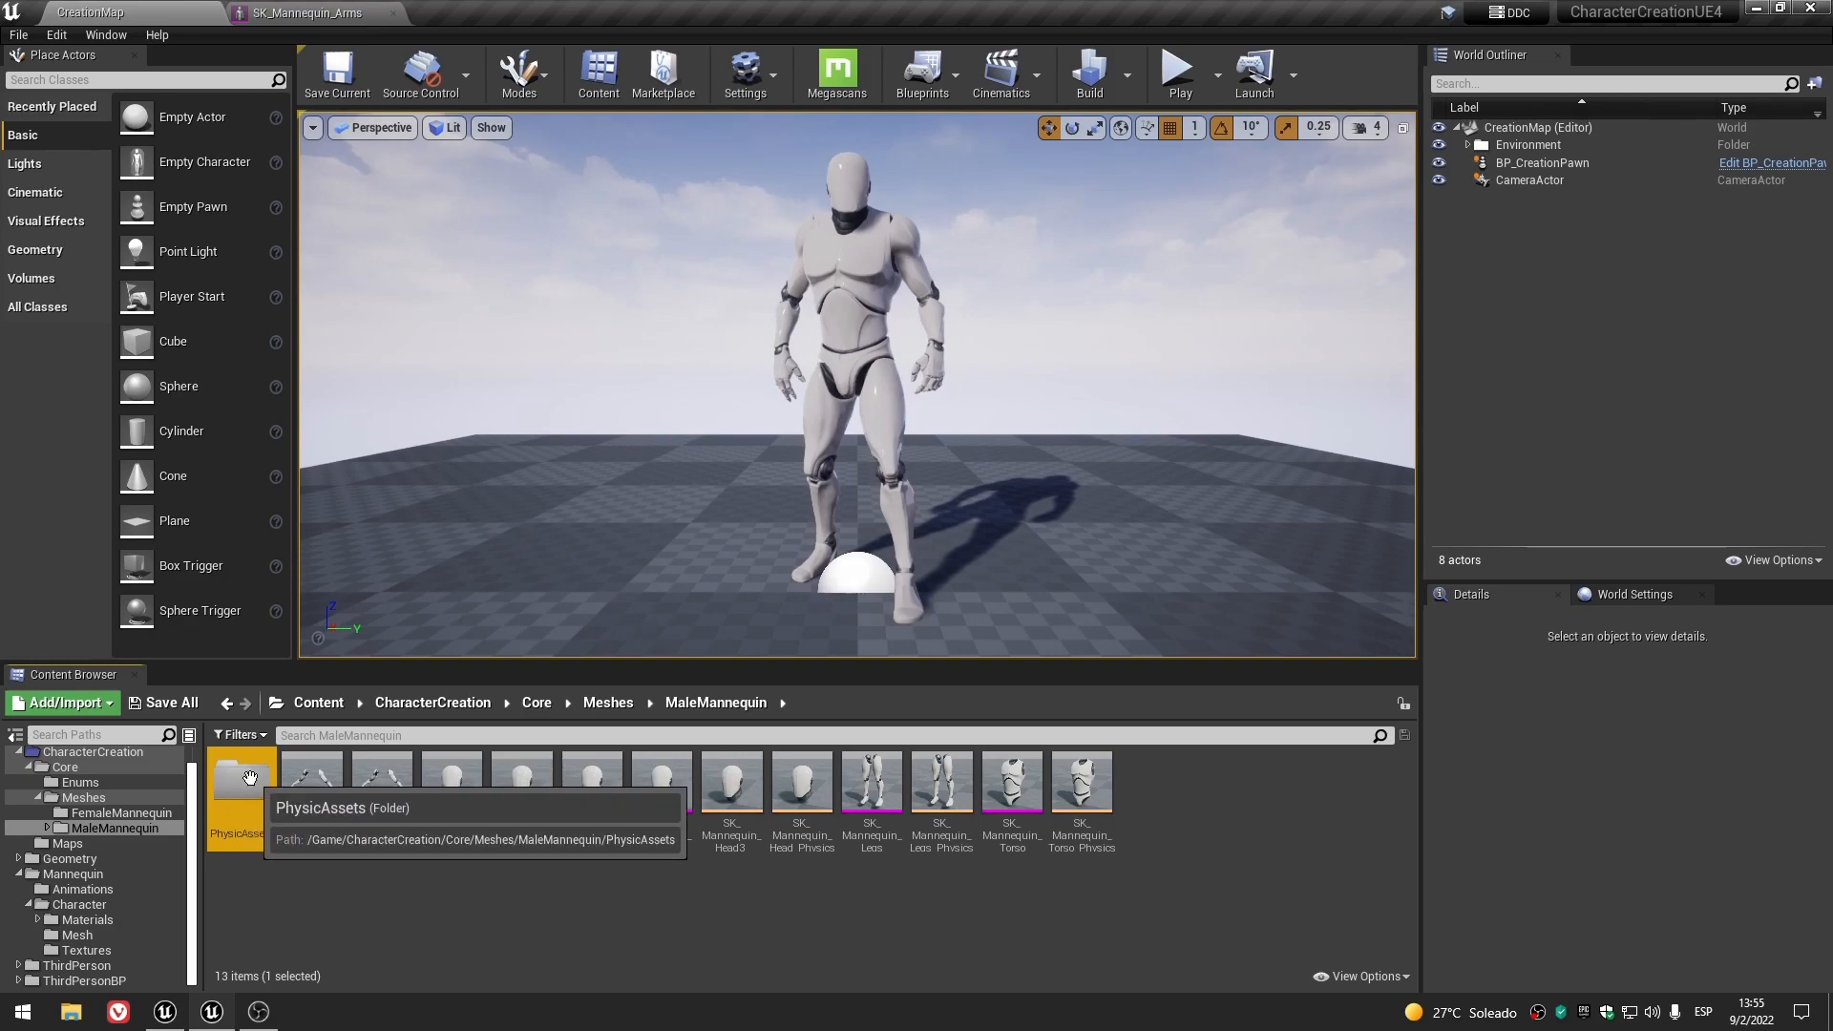
left_click(370, 920)
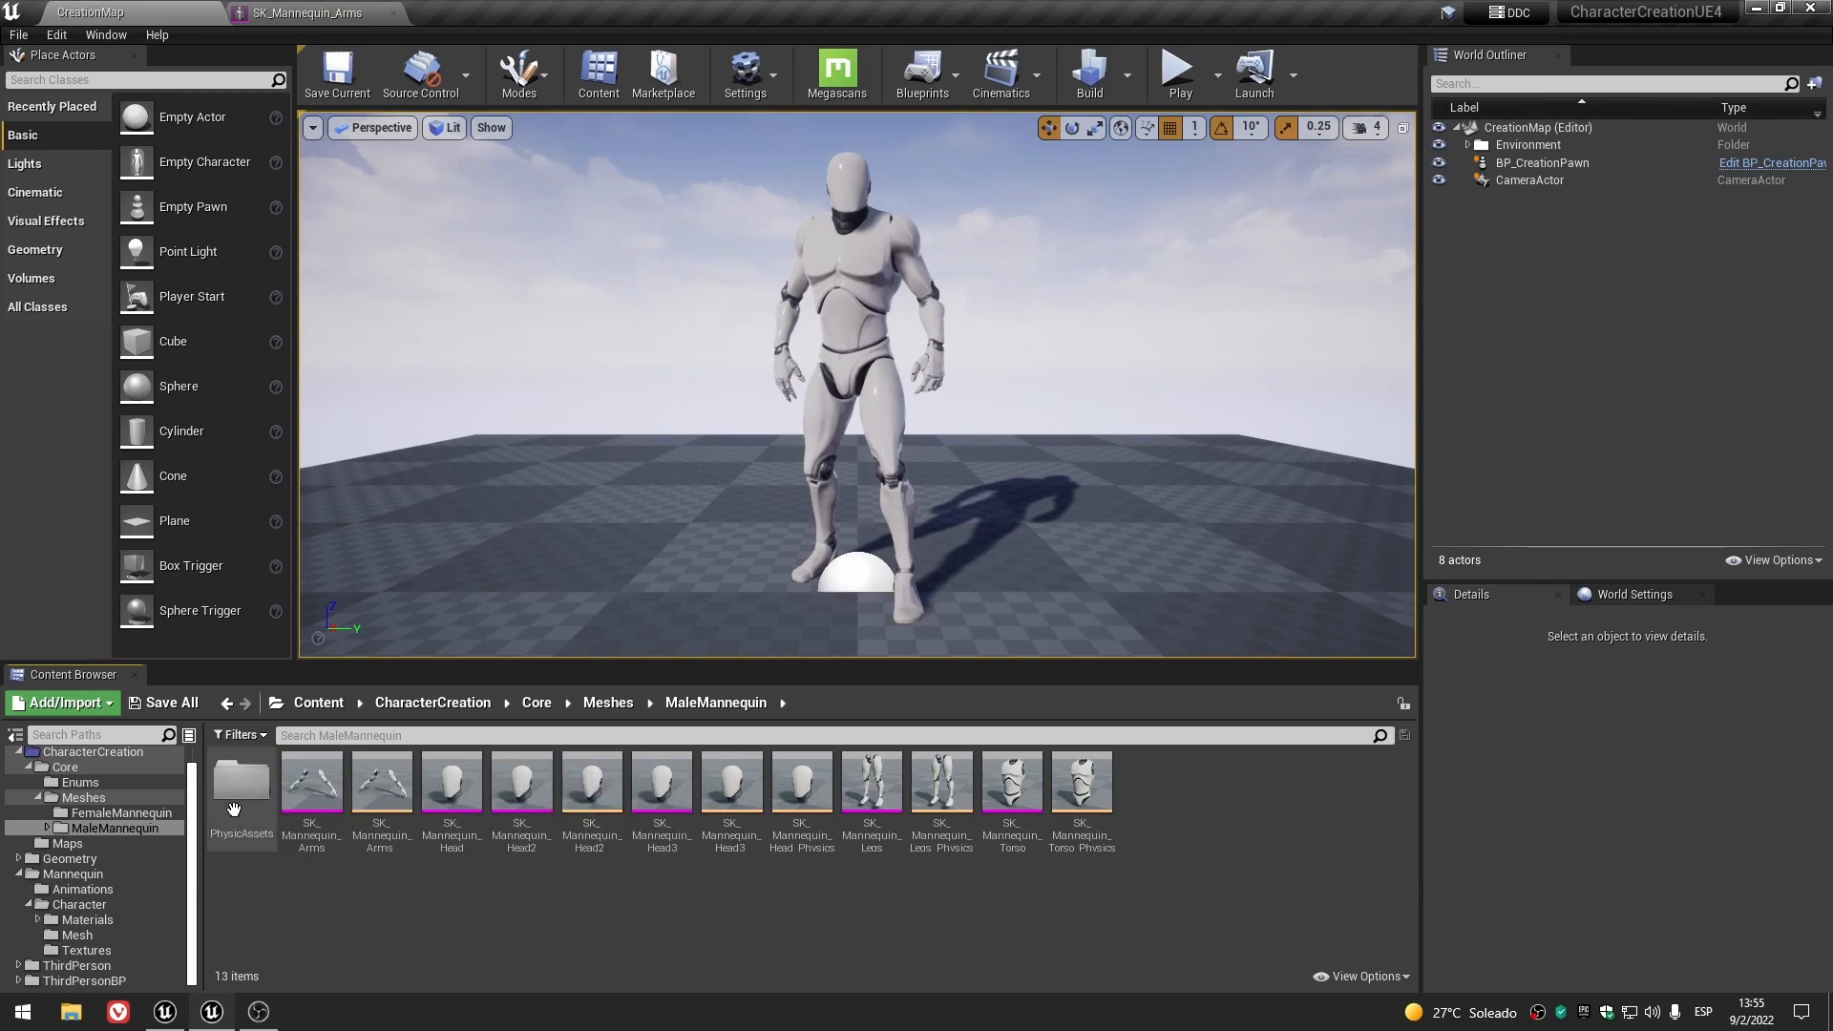
- Rename the new folder in MaleMannequin to PhysicsAsset, copying the term from the name of the SK_Mannequin_Arms_PhysicsAsset asset
left_click(385, 837)
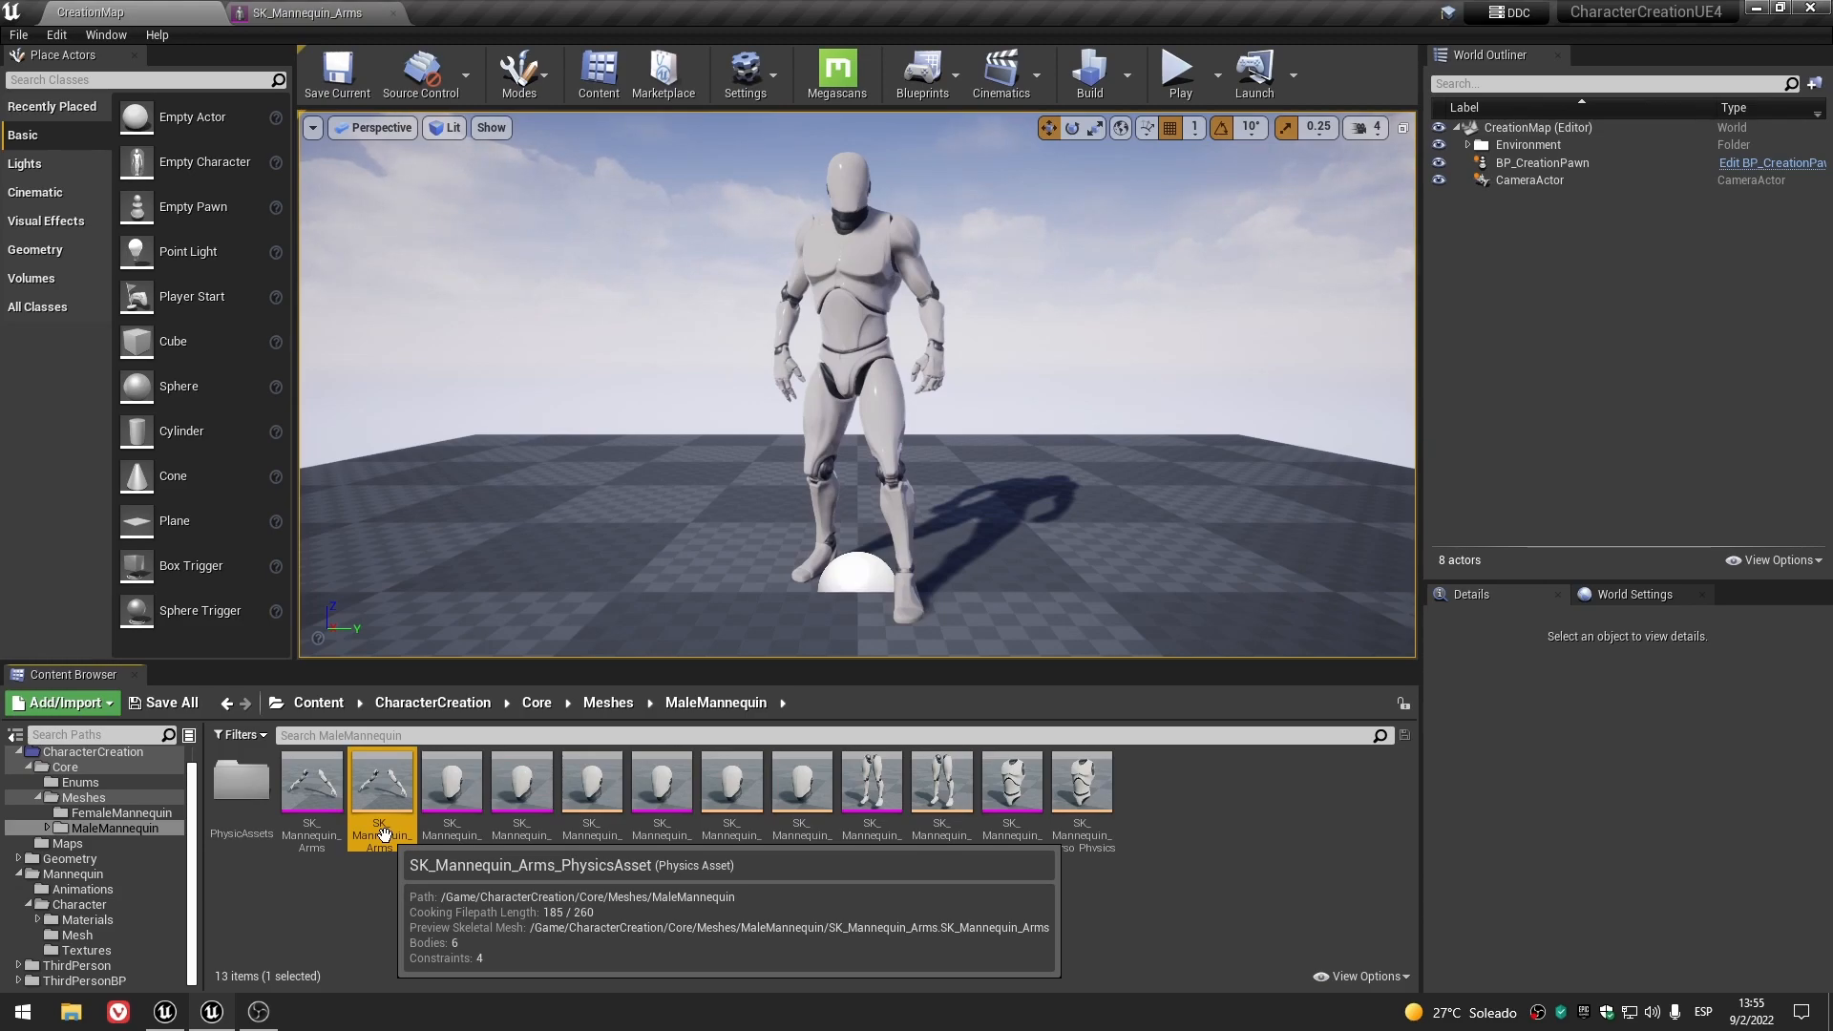
left_click(385, 835)
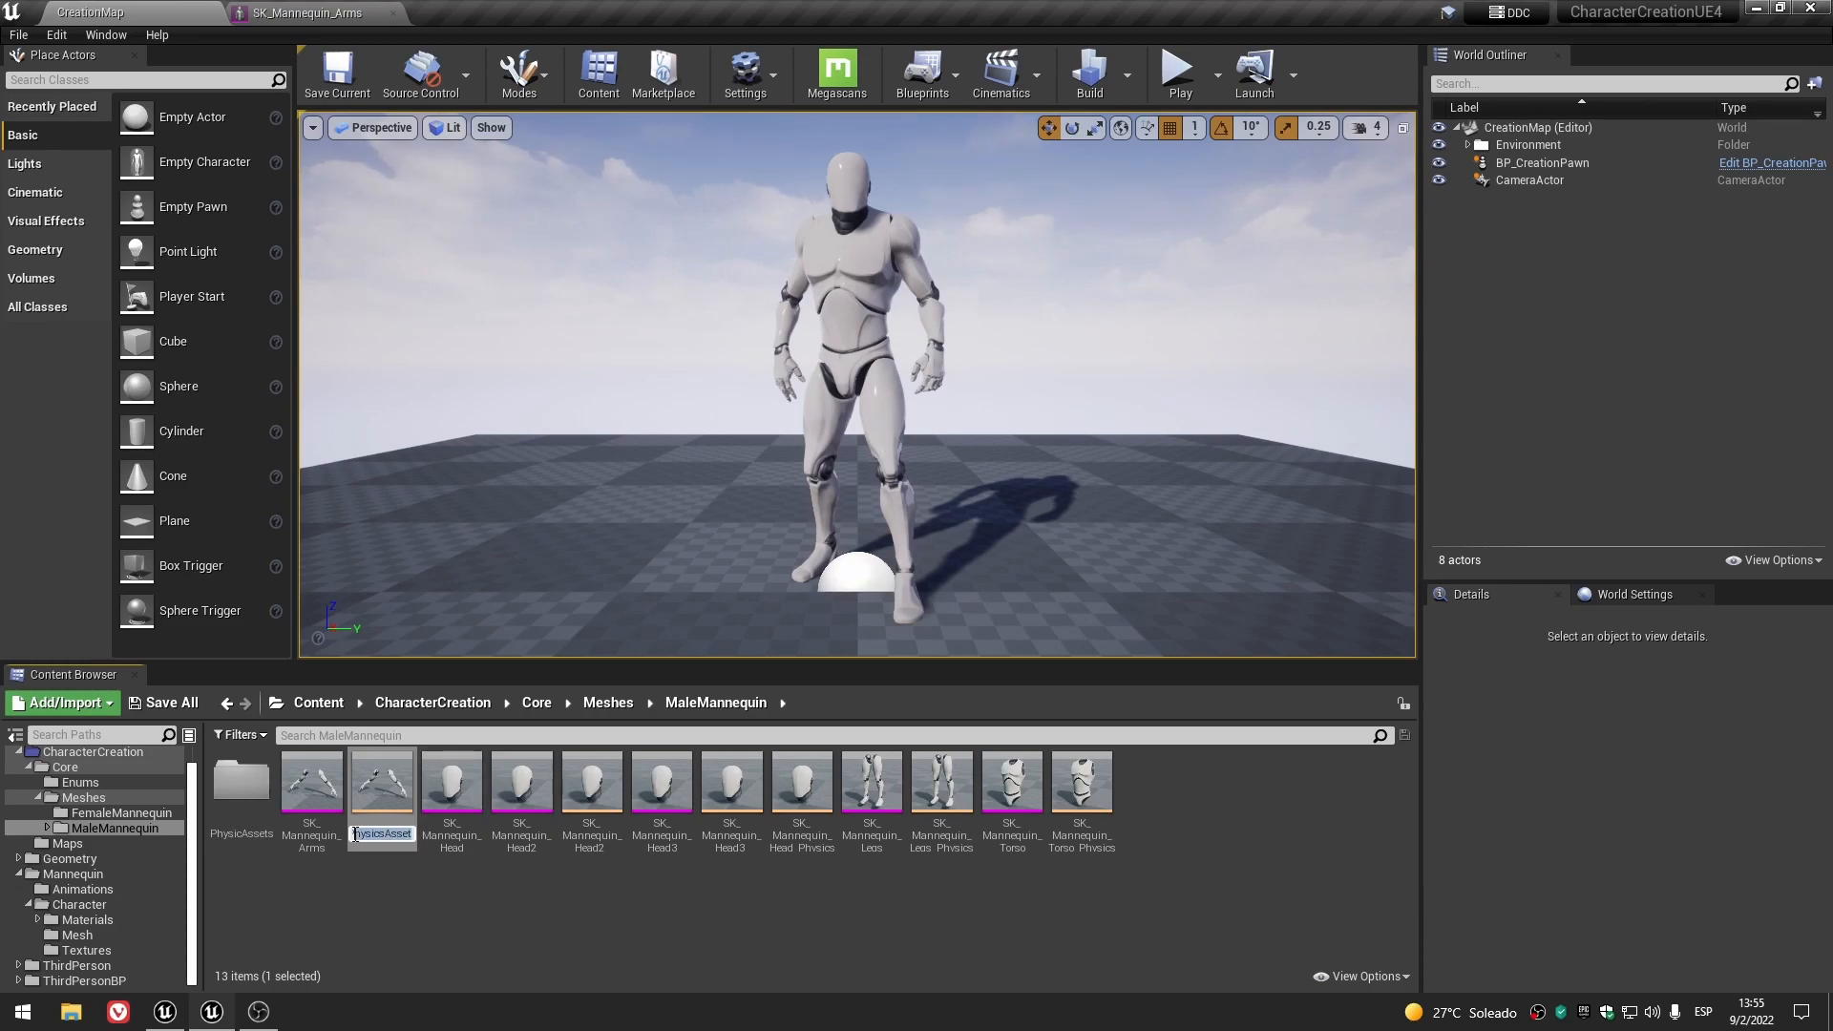
right_click(378, 834)
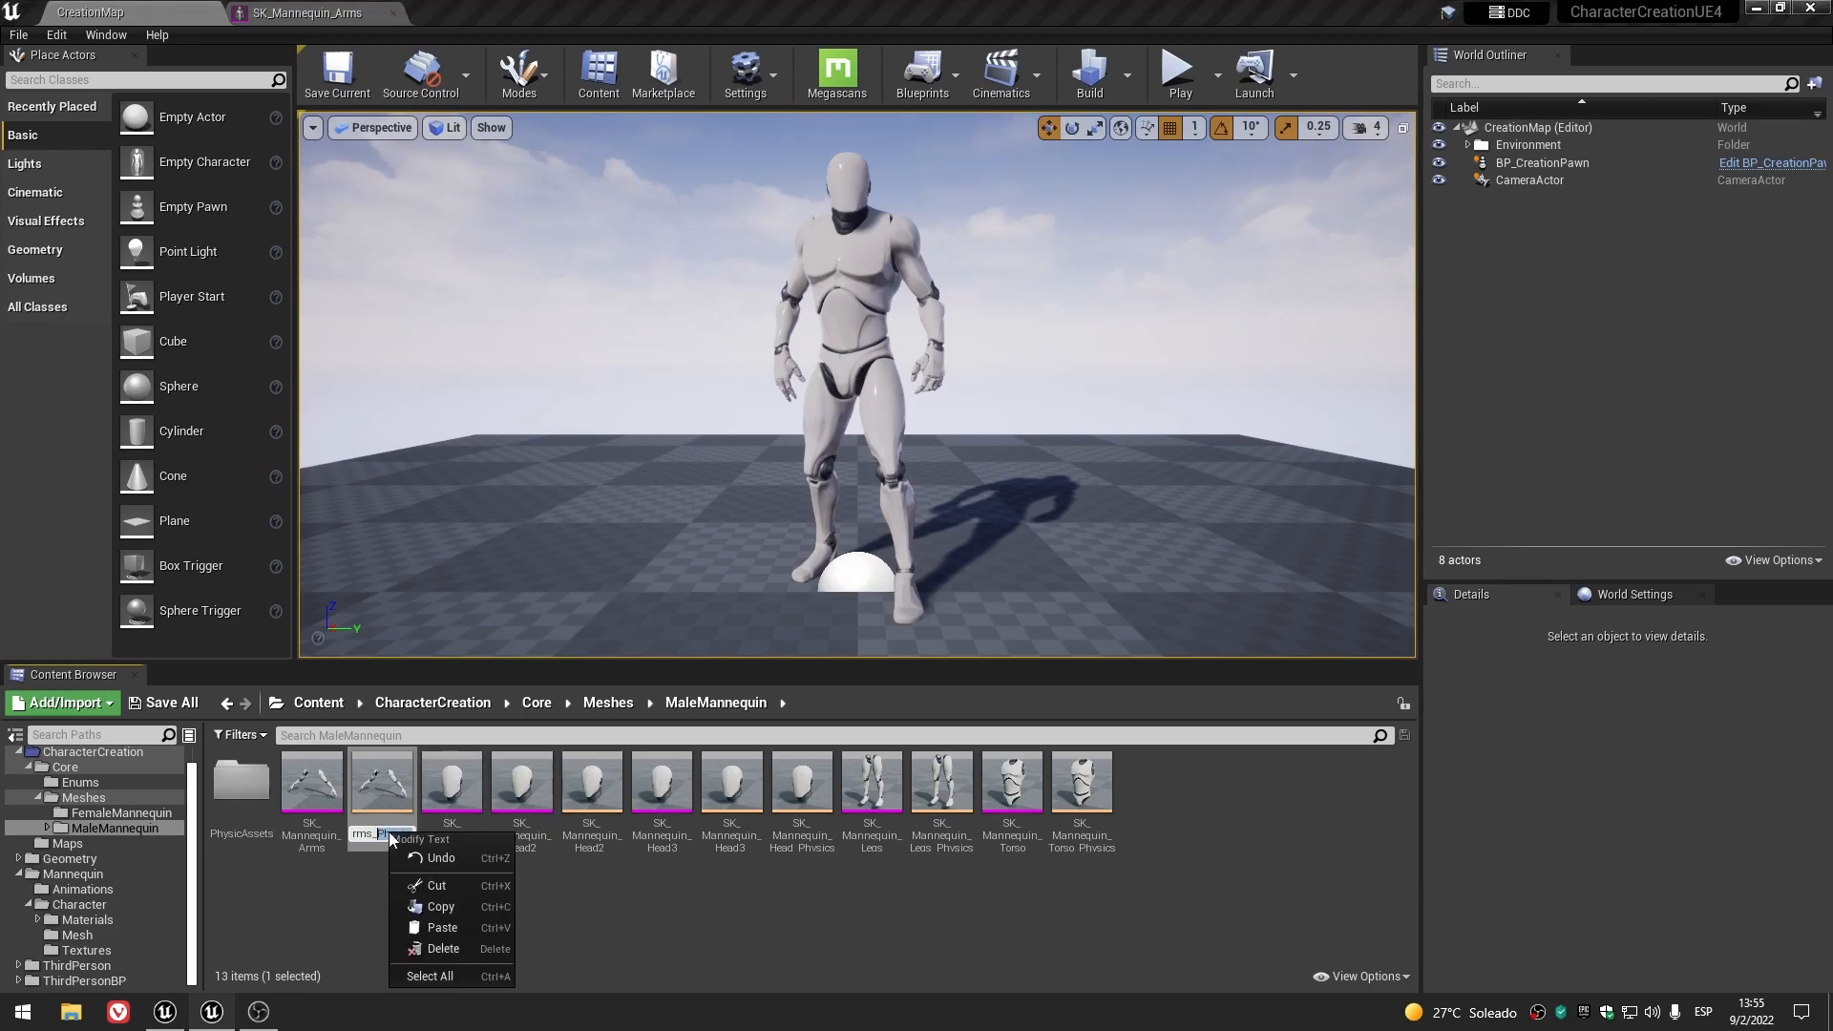
left_click(453, 898)
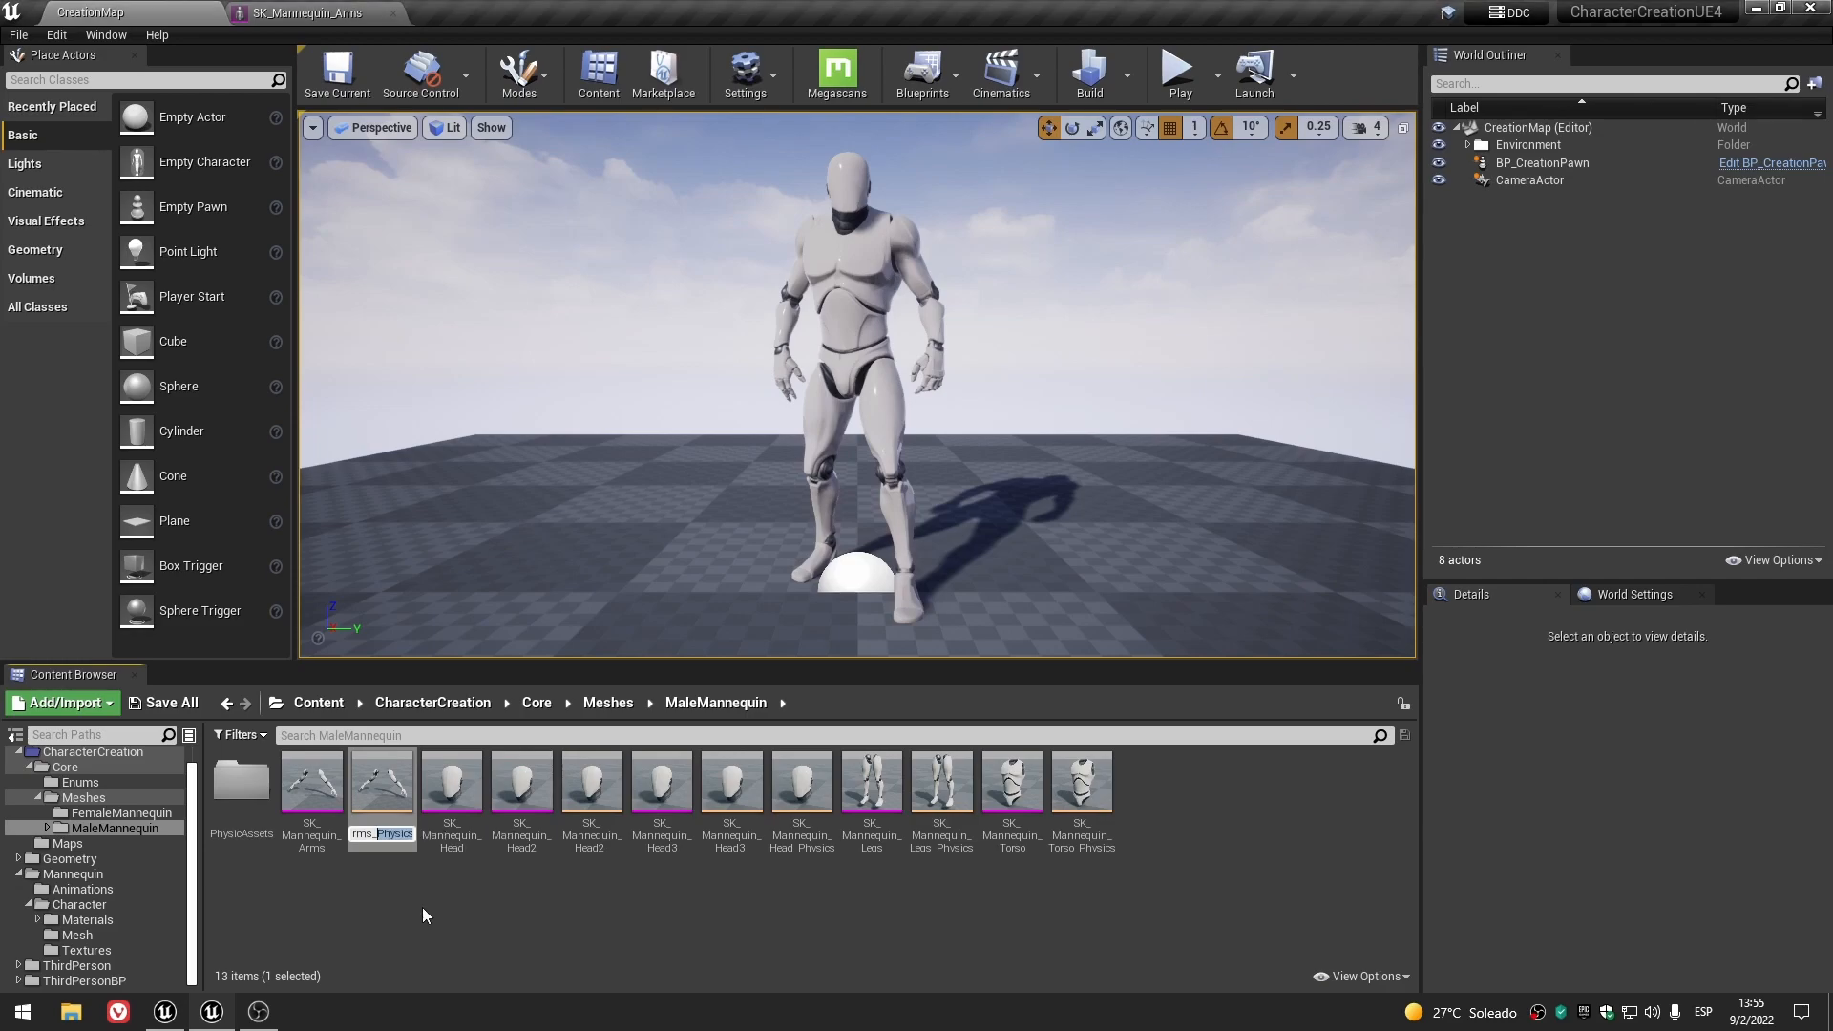
left_click(241, 833)
right_click(244, 834)
left_click(303, 909)
key("Return")
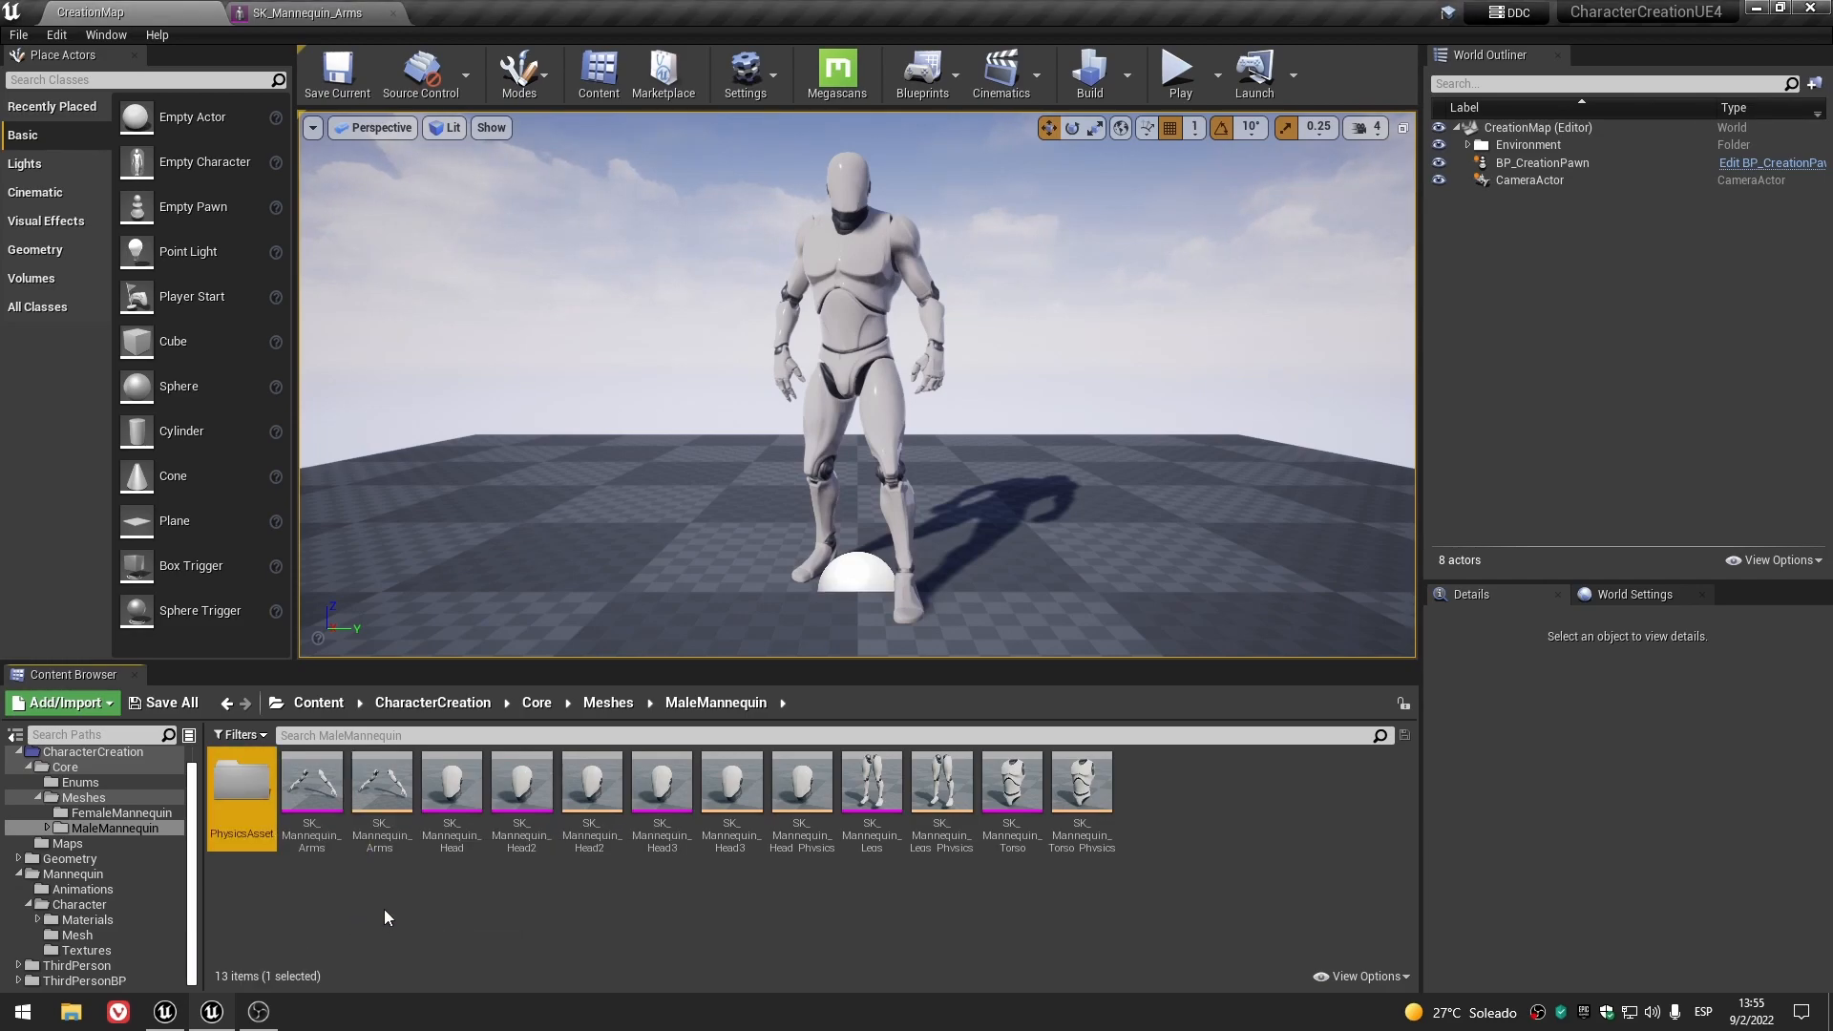
- Move the male arms, Head, Head2, Head3, legs and torso physics assets into MaleMannequin's PhysicsAsset folder and check its contents
left_click(399, 802)
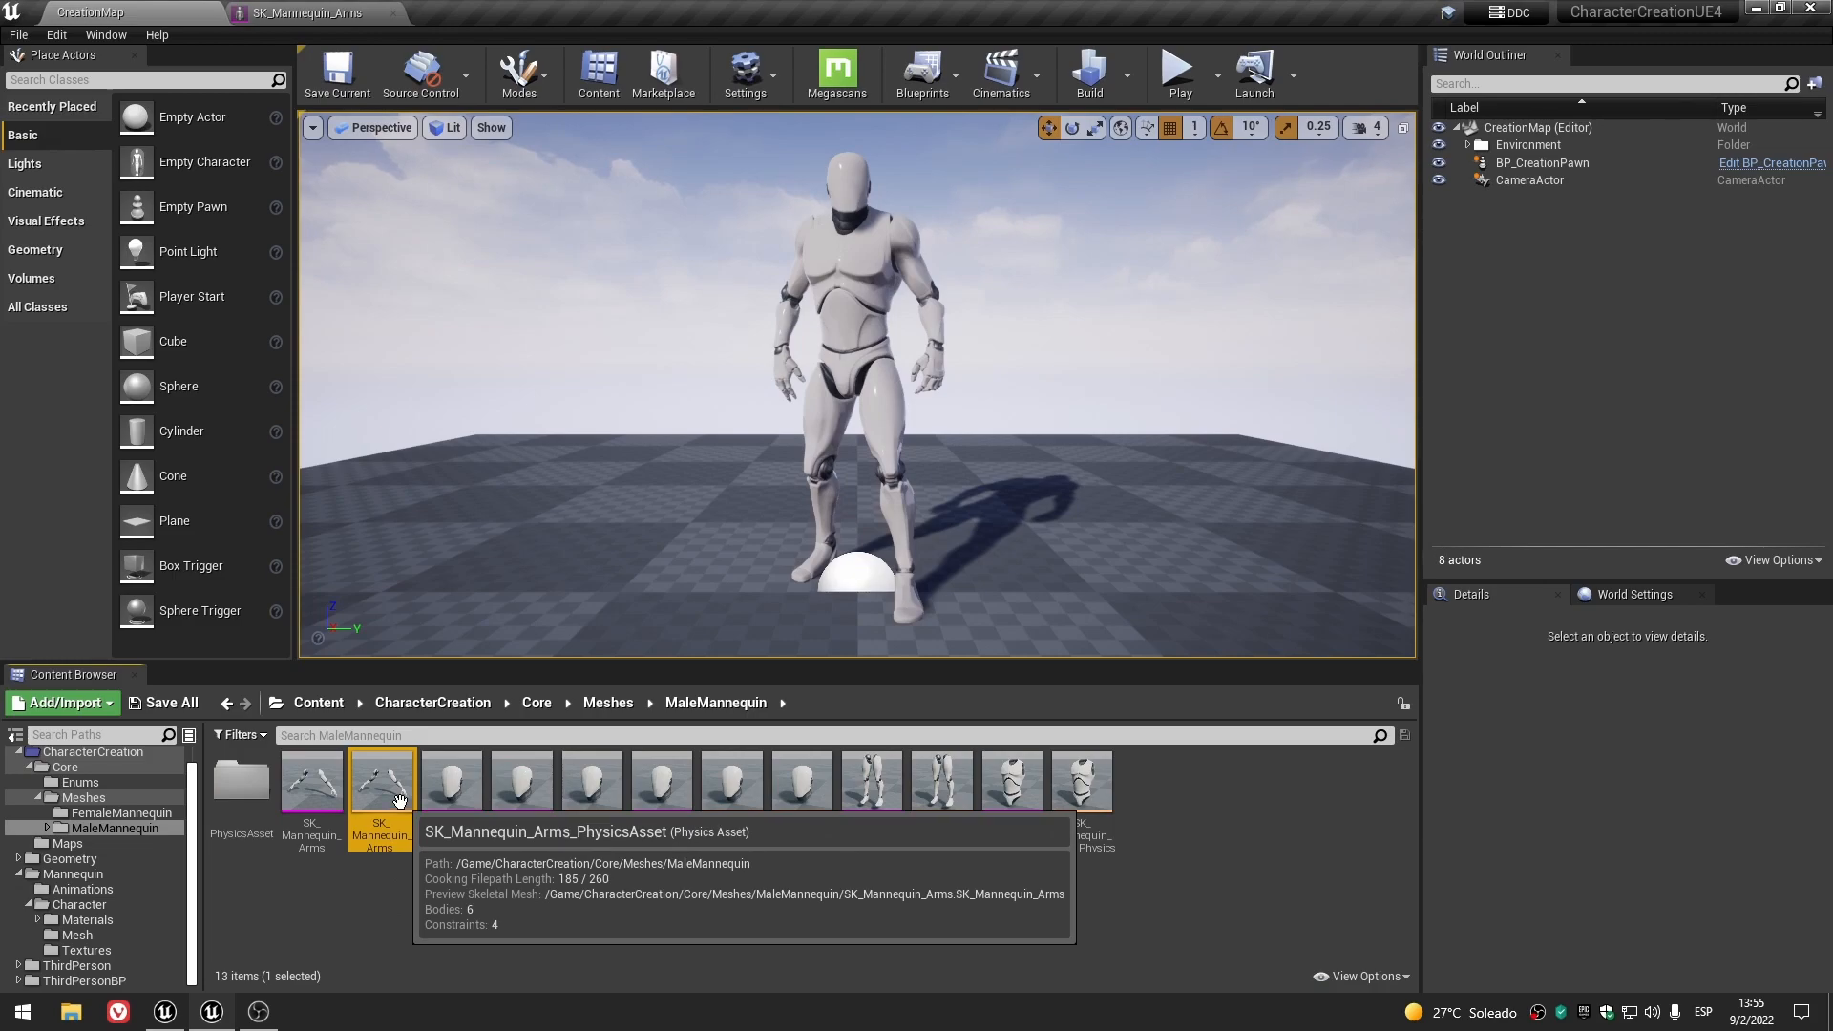
left_click(592, 792, "ctrl")
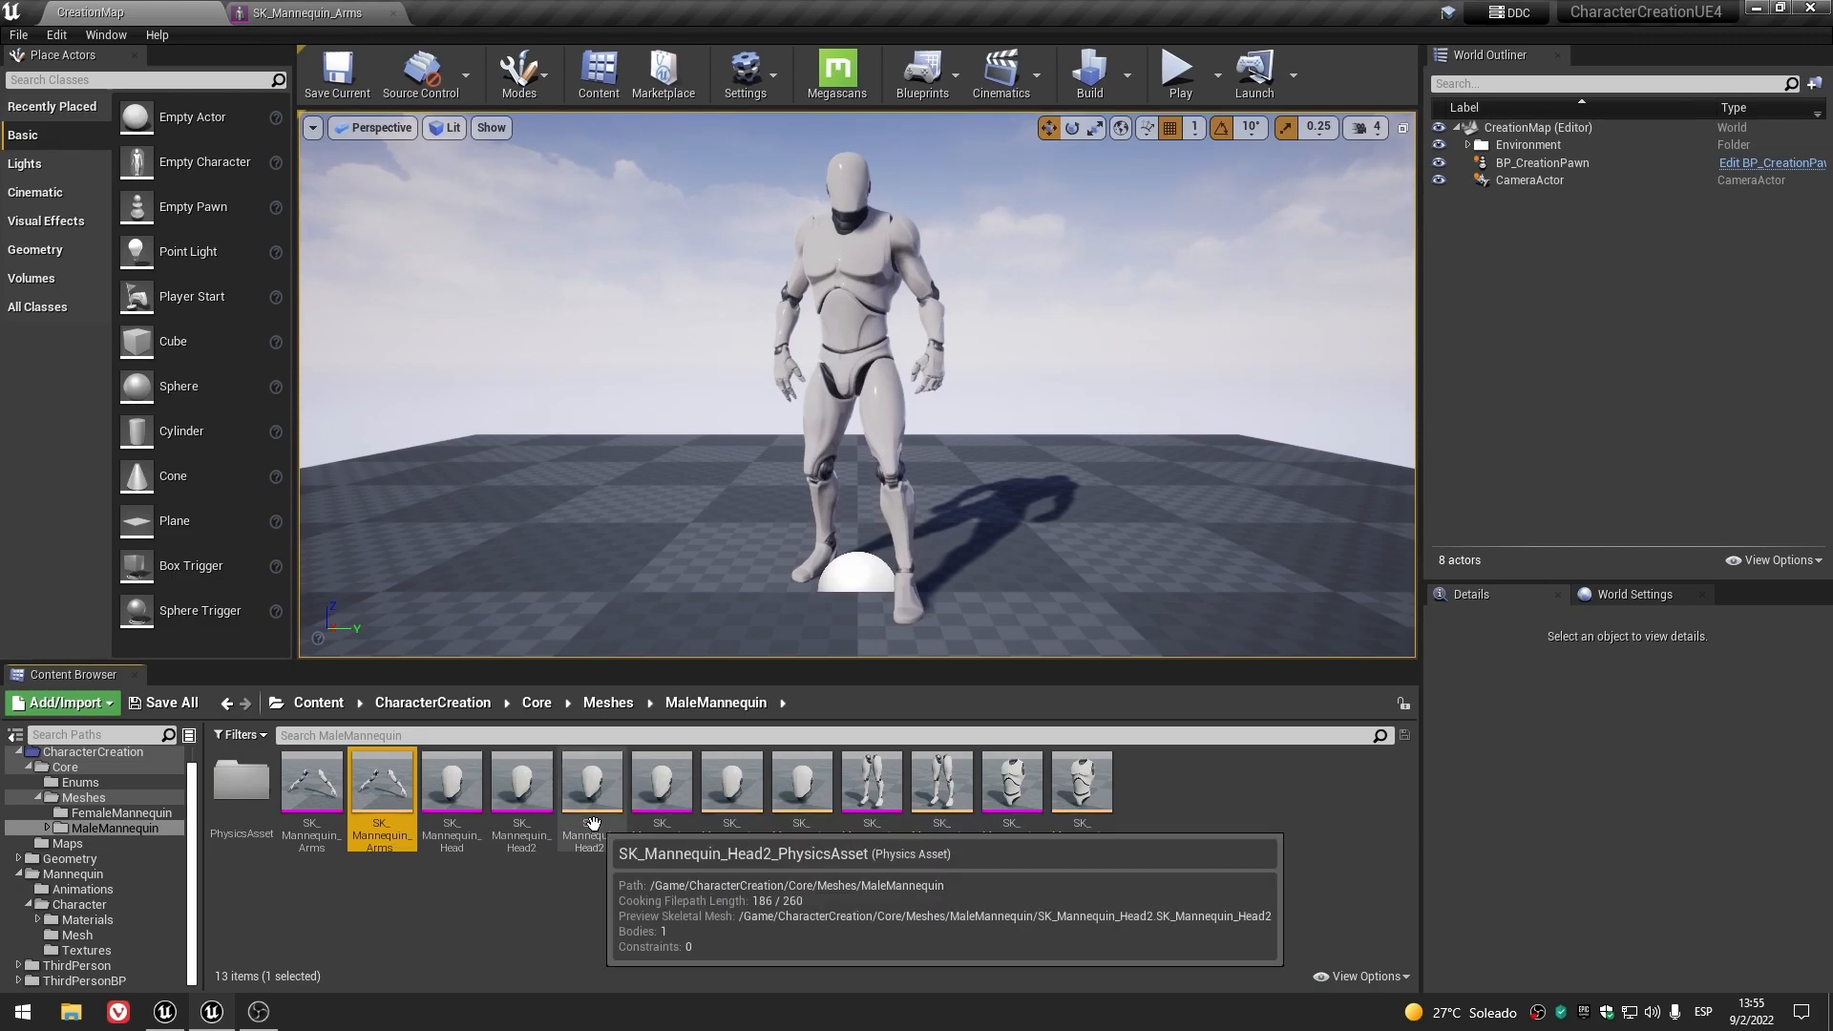
left_click(731, 792, "ctrl")
left_click(801, 792, "ctrl")
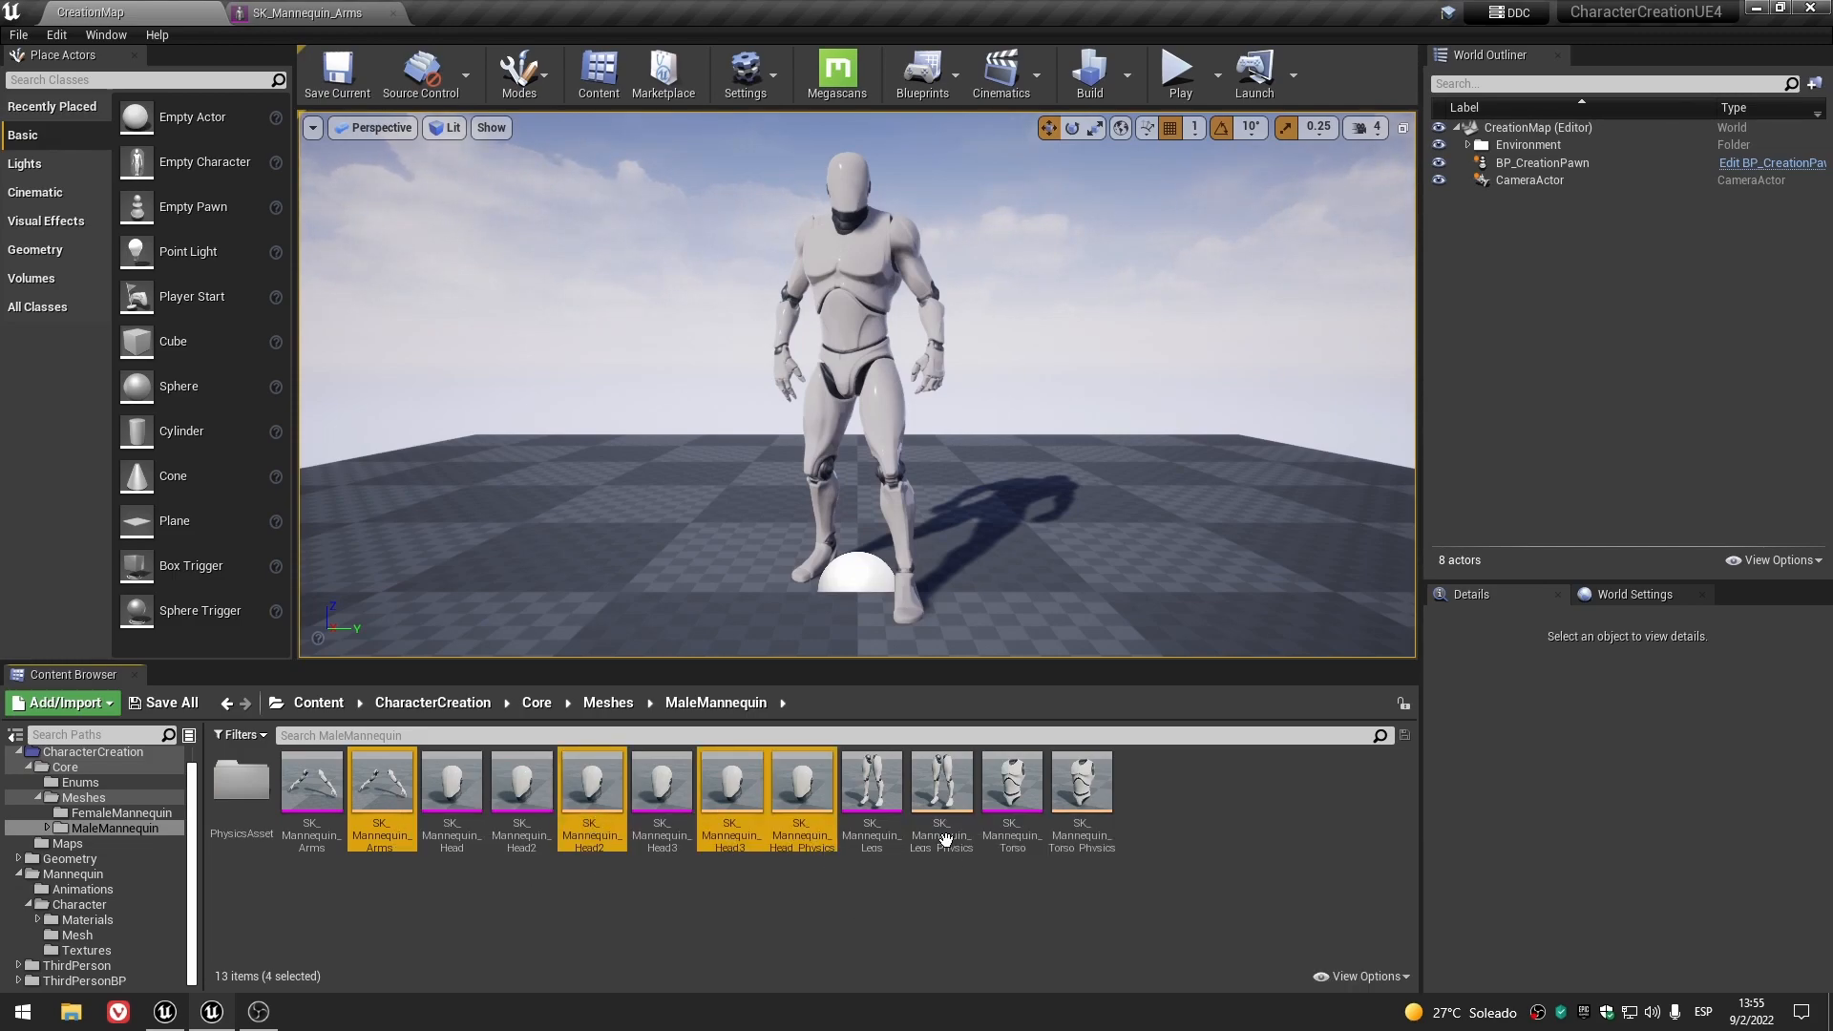
left_click(942, 792, "ctrl")
left_click(1081, 792, "ctrl")
left_click_drag(387, 785, 246, 790)
left_click(276, 810)
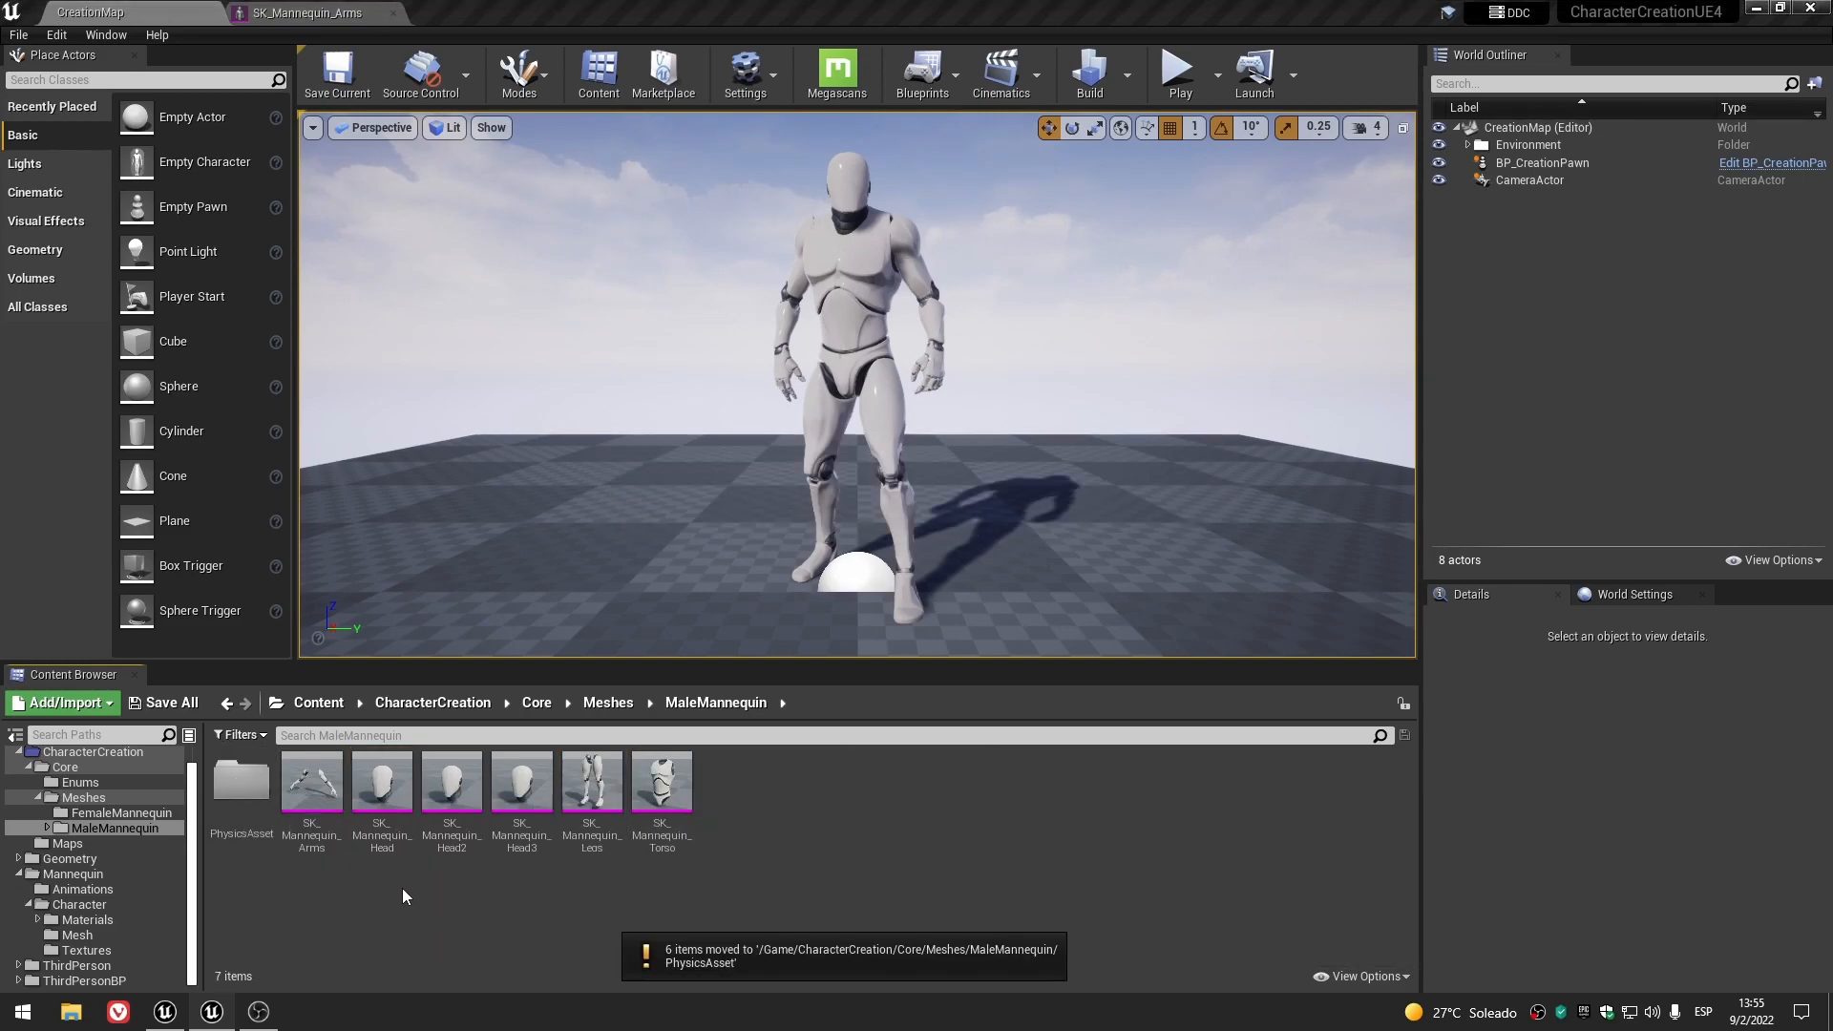
double_click(241, 780)
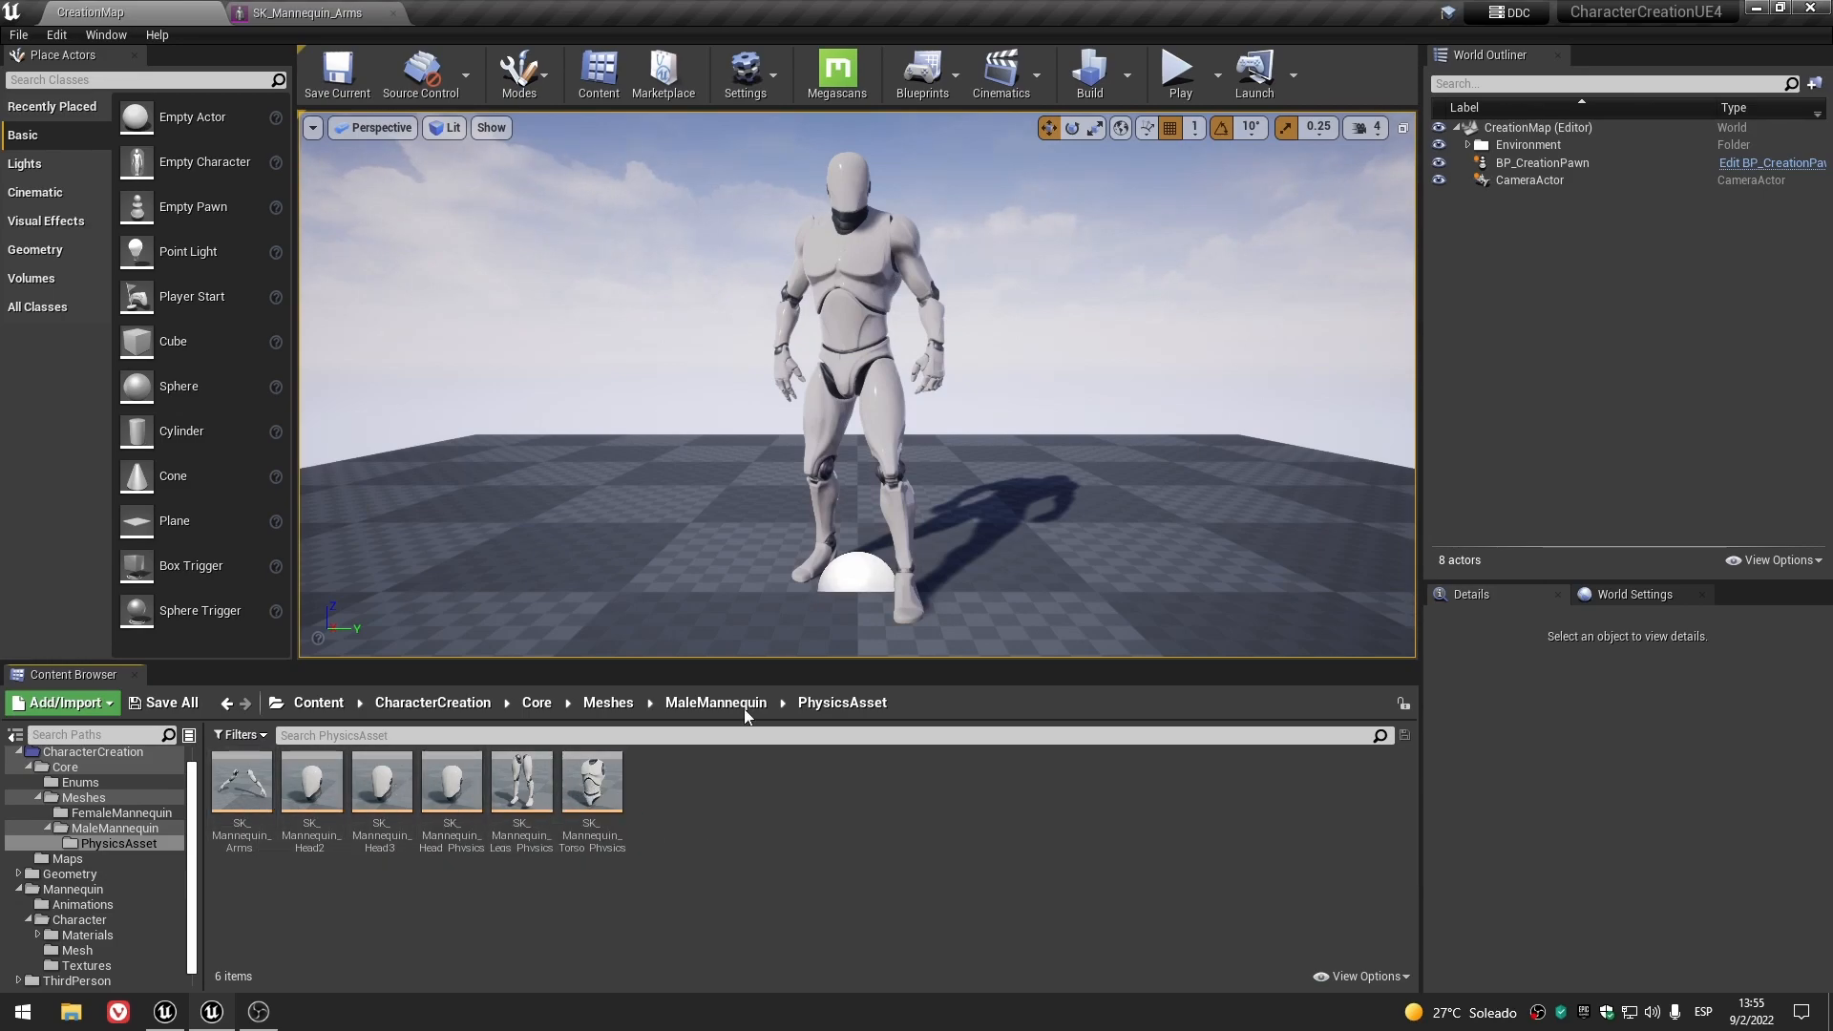
left_click(716, 702)
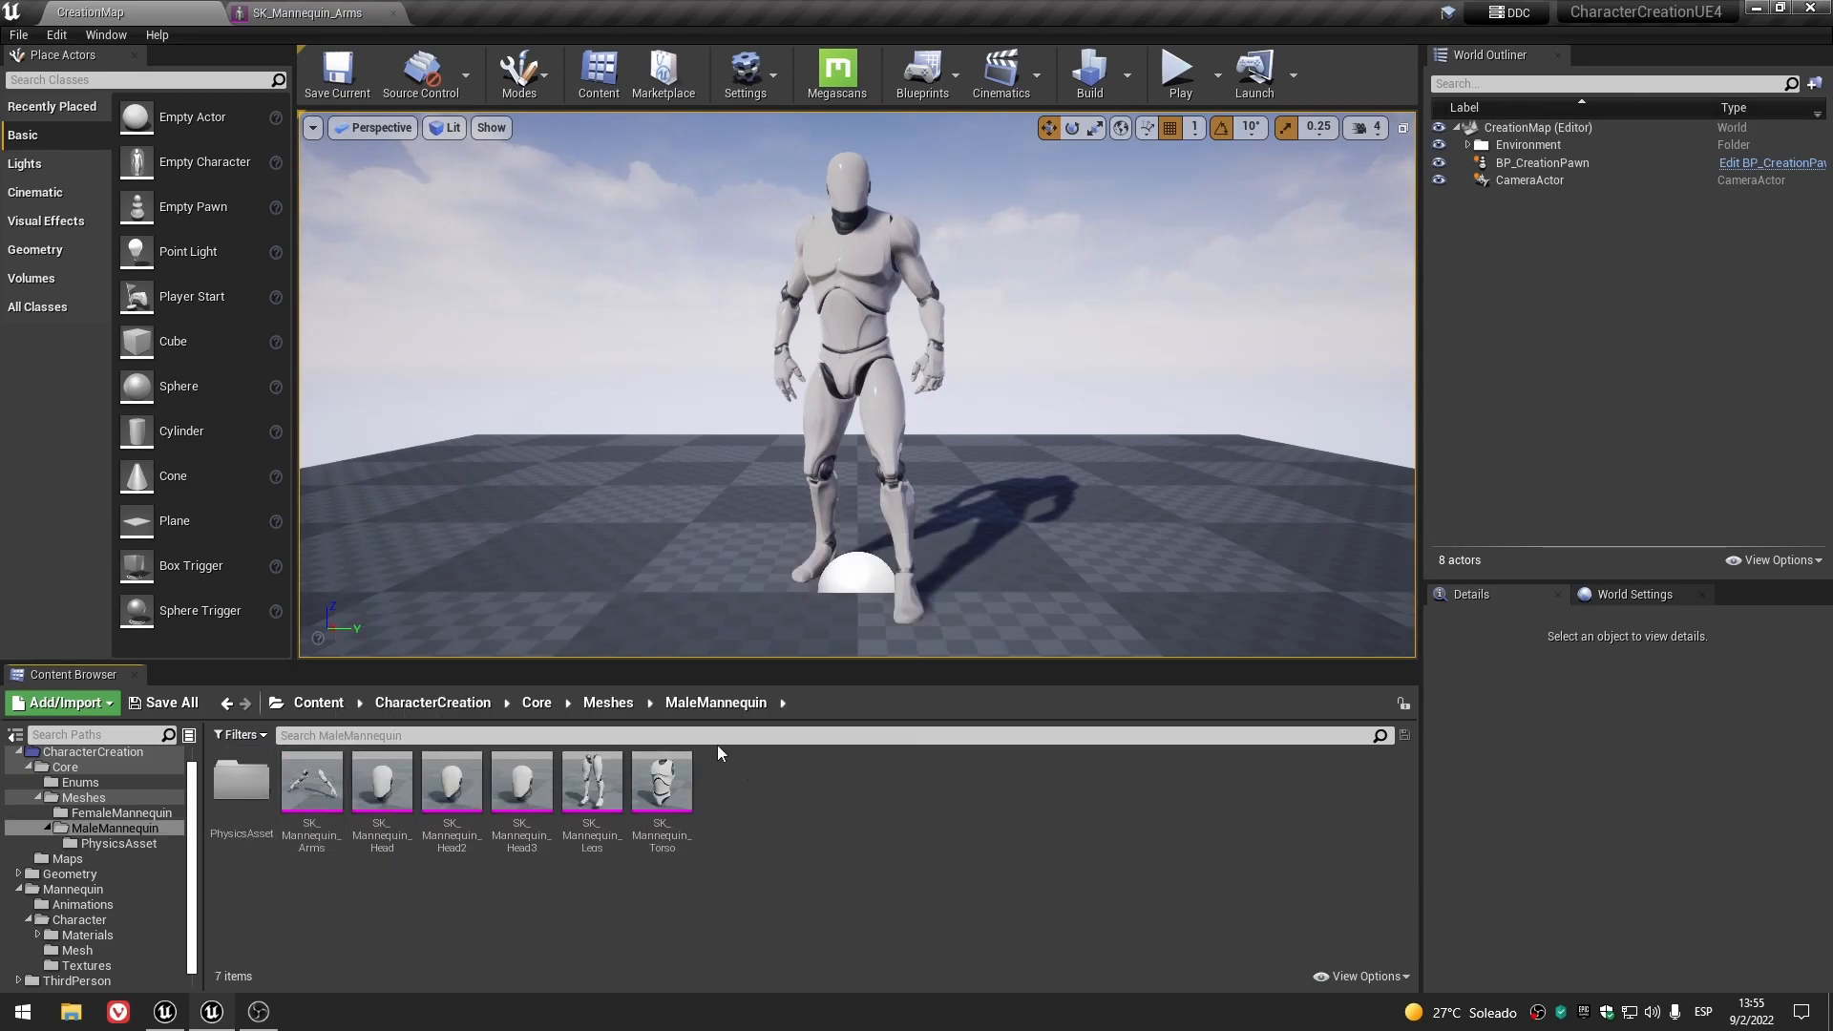
- Create a folder named PhysicsAsset inside the FemaleMannequin folder
left_click(608, 703)
double_click(241, 780)
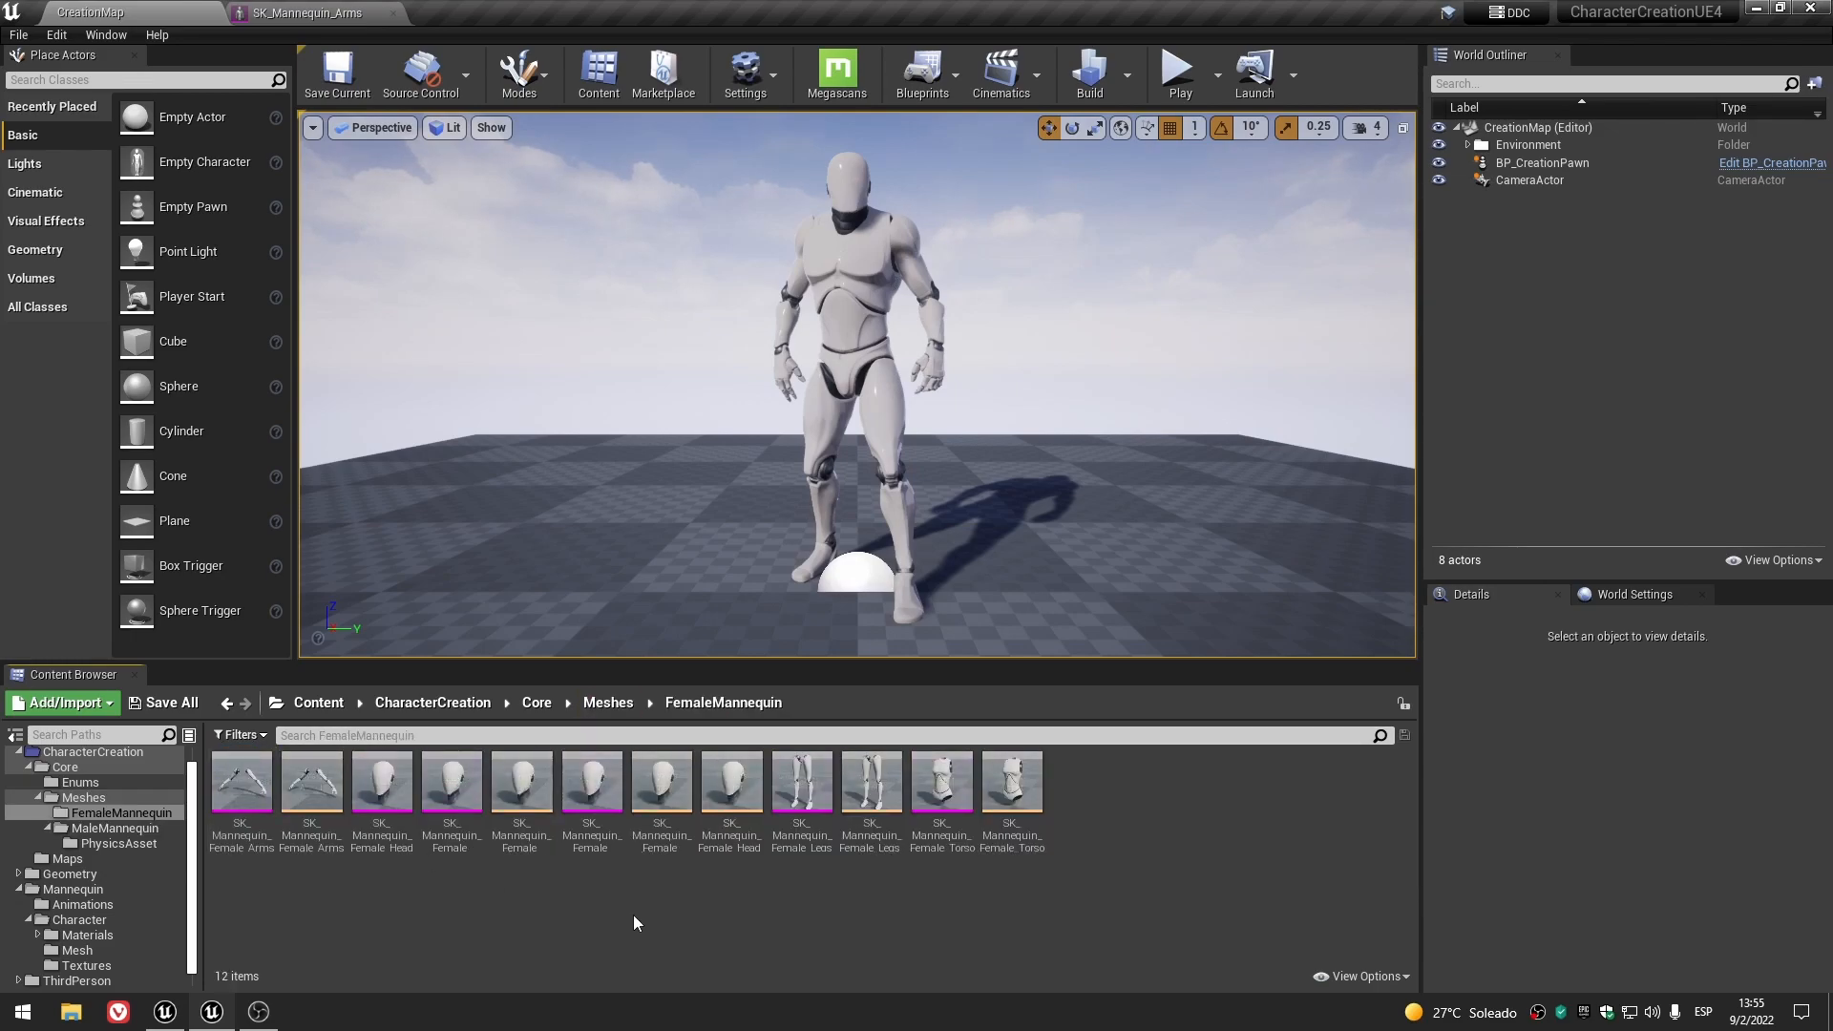
right_click(632, 914)
left_click(729, 342)
key("ctrl+v")
key("Return")
left_click(431, 940)
- Move the female arms, three heads, legs and torso physics assets into FemaleMannequin's PhysicsAsset folder and check its contents
left_click(398, 806)
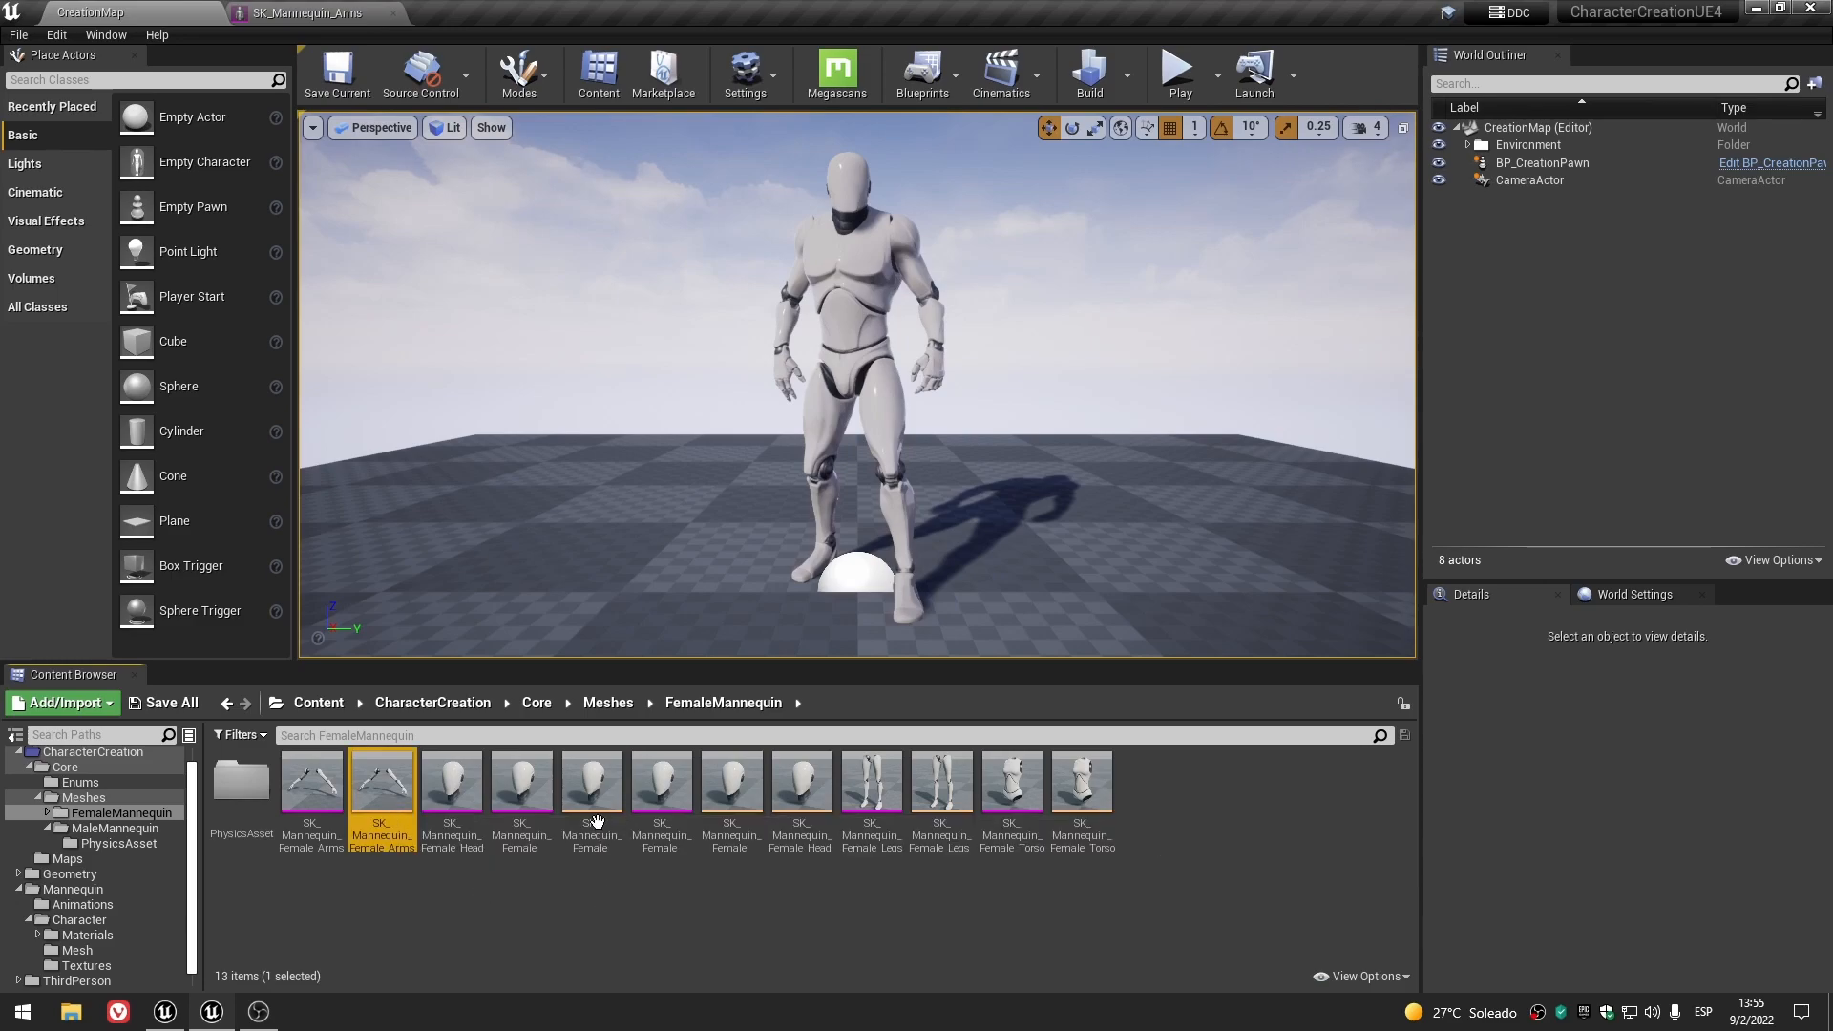
left_click(597, 825, "ctrl")
left_click(730, 830, "ctrl")
left_click(800, 831, "ctrl")
left_click(940, 830, "ctrl")
left_click(1079, 836, "ctrl")
left_click_drag(389, 791, 244, 778)
left_click(286, 805)
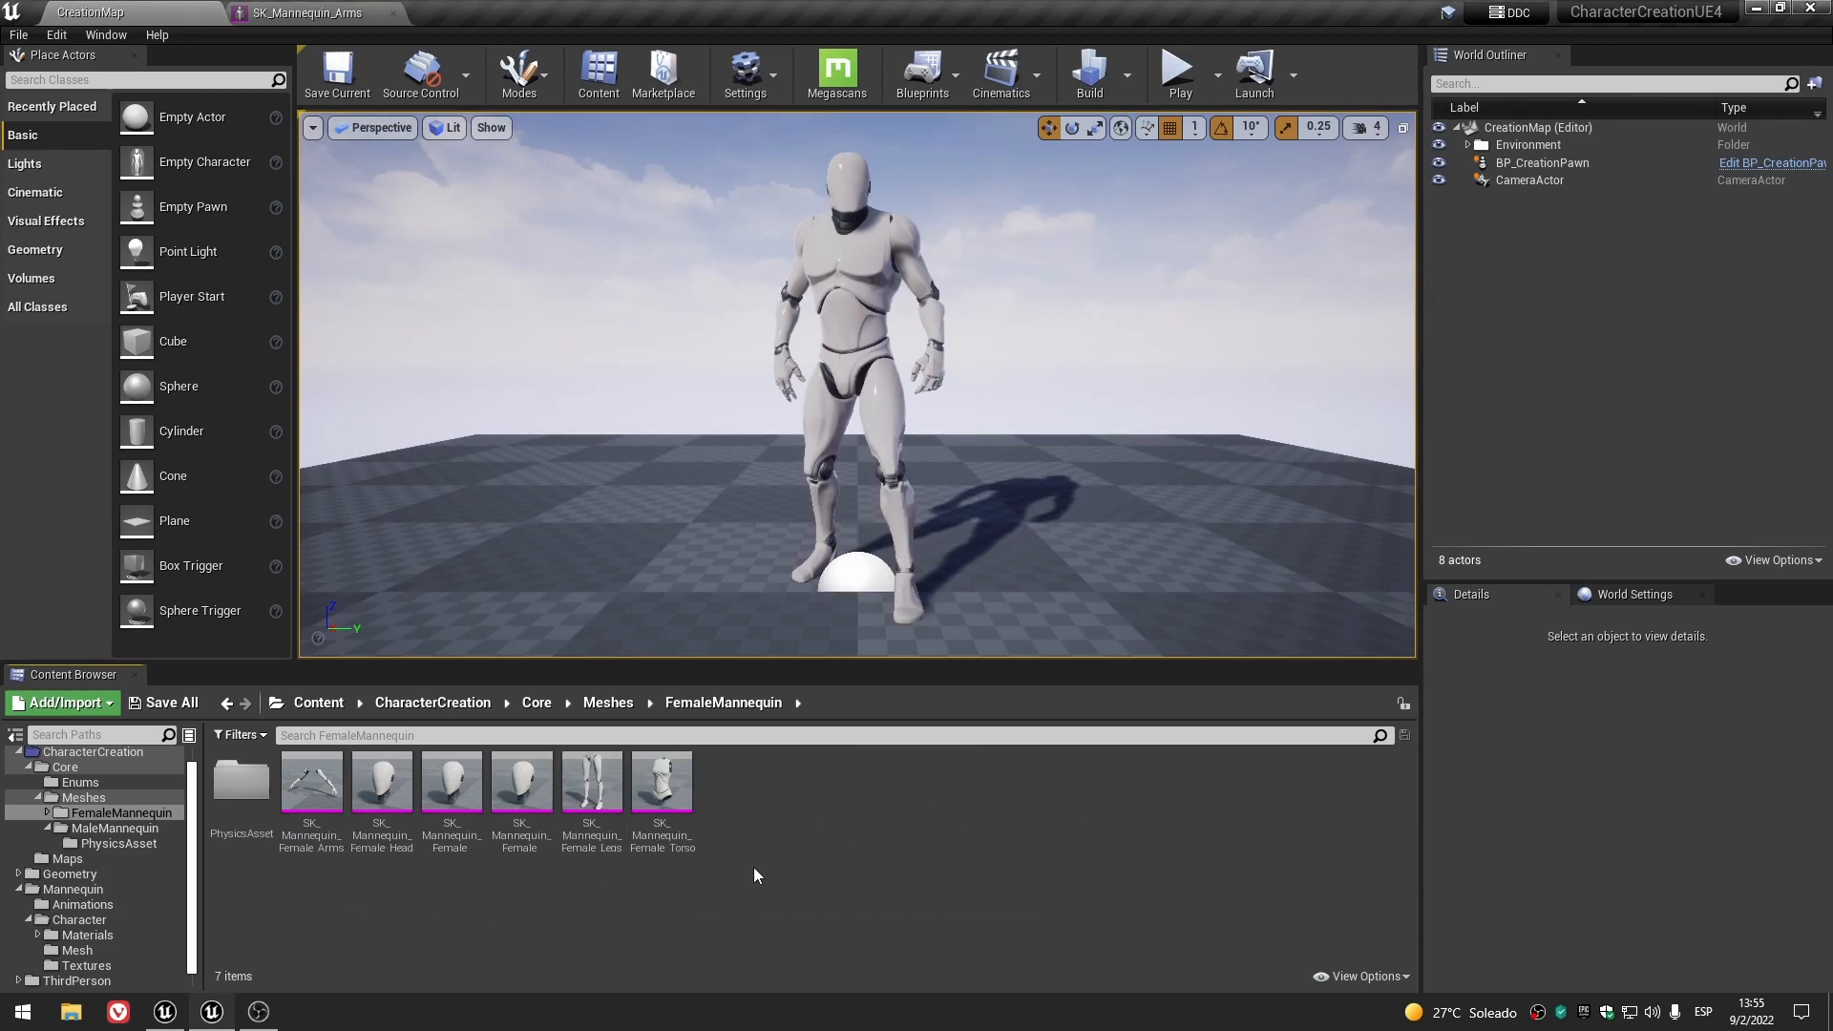
double_click(242, 781)
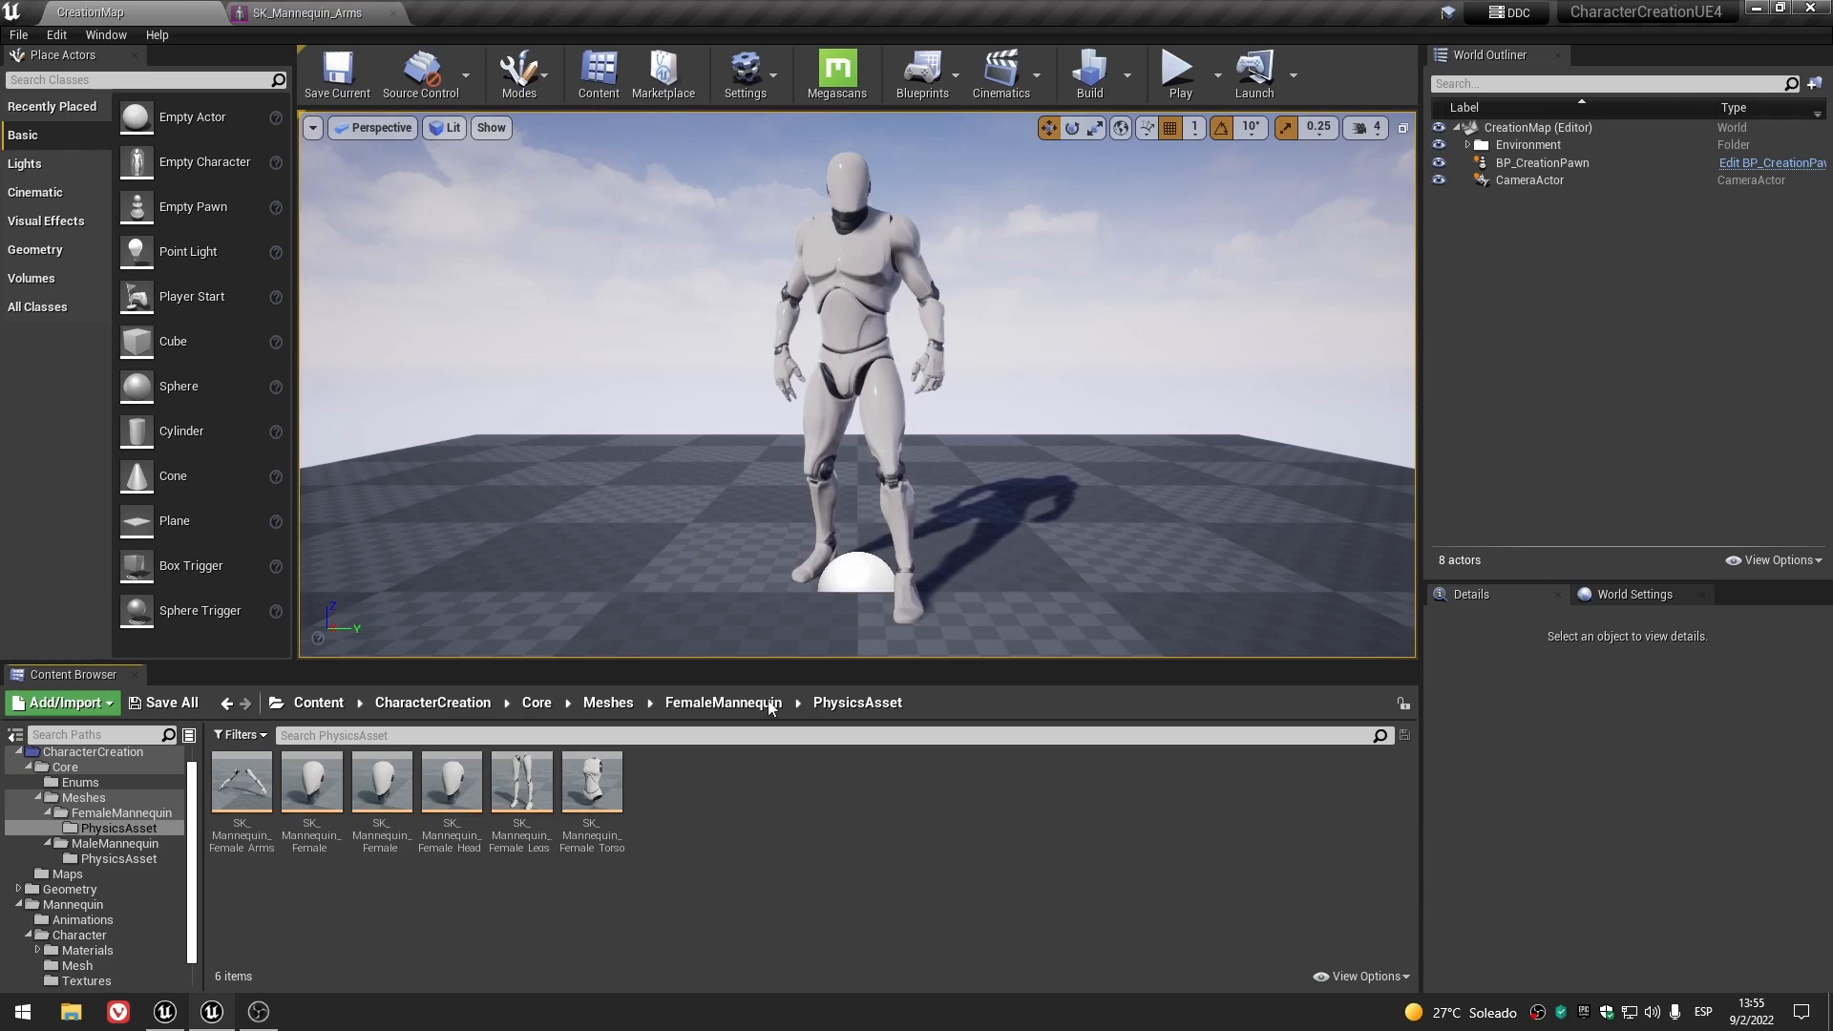
left_click(734, 706)
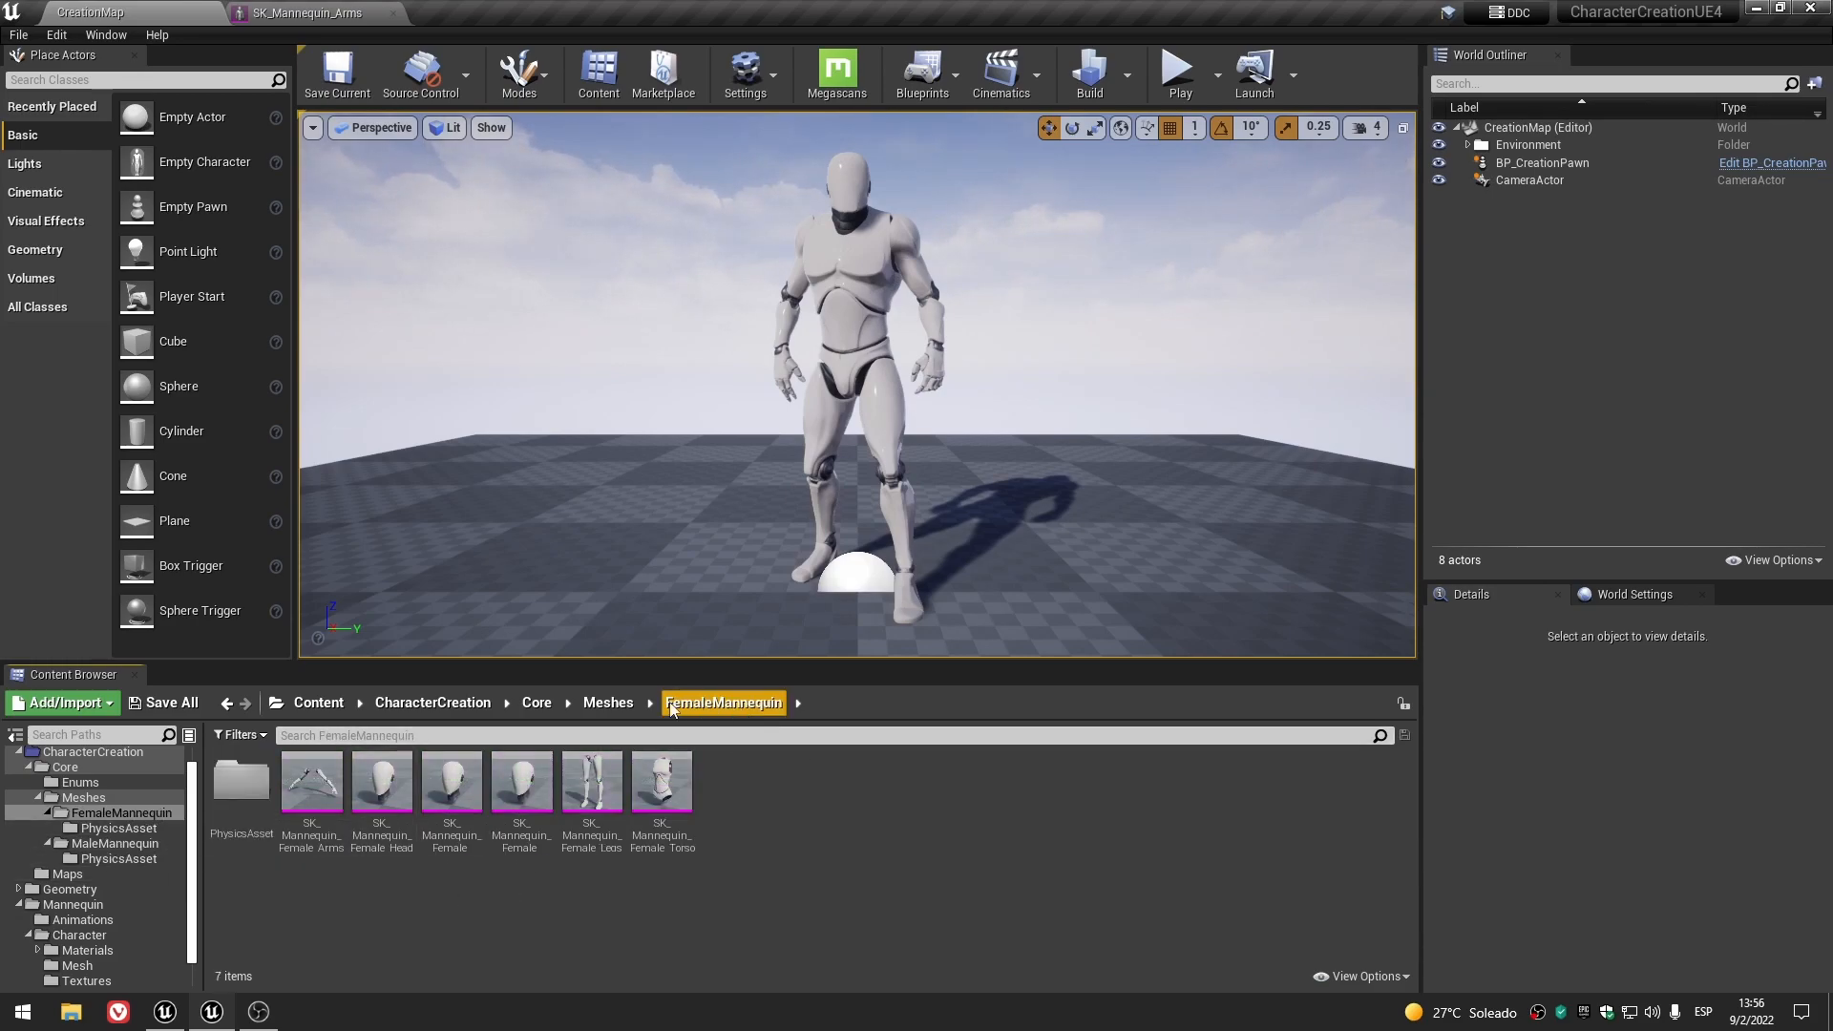
- Return to the MaleMannequin folder and close the open SK_Mannequin_Arms mesh editor
left_click(608, 703)
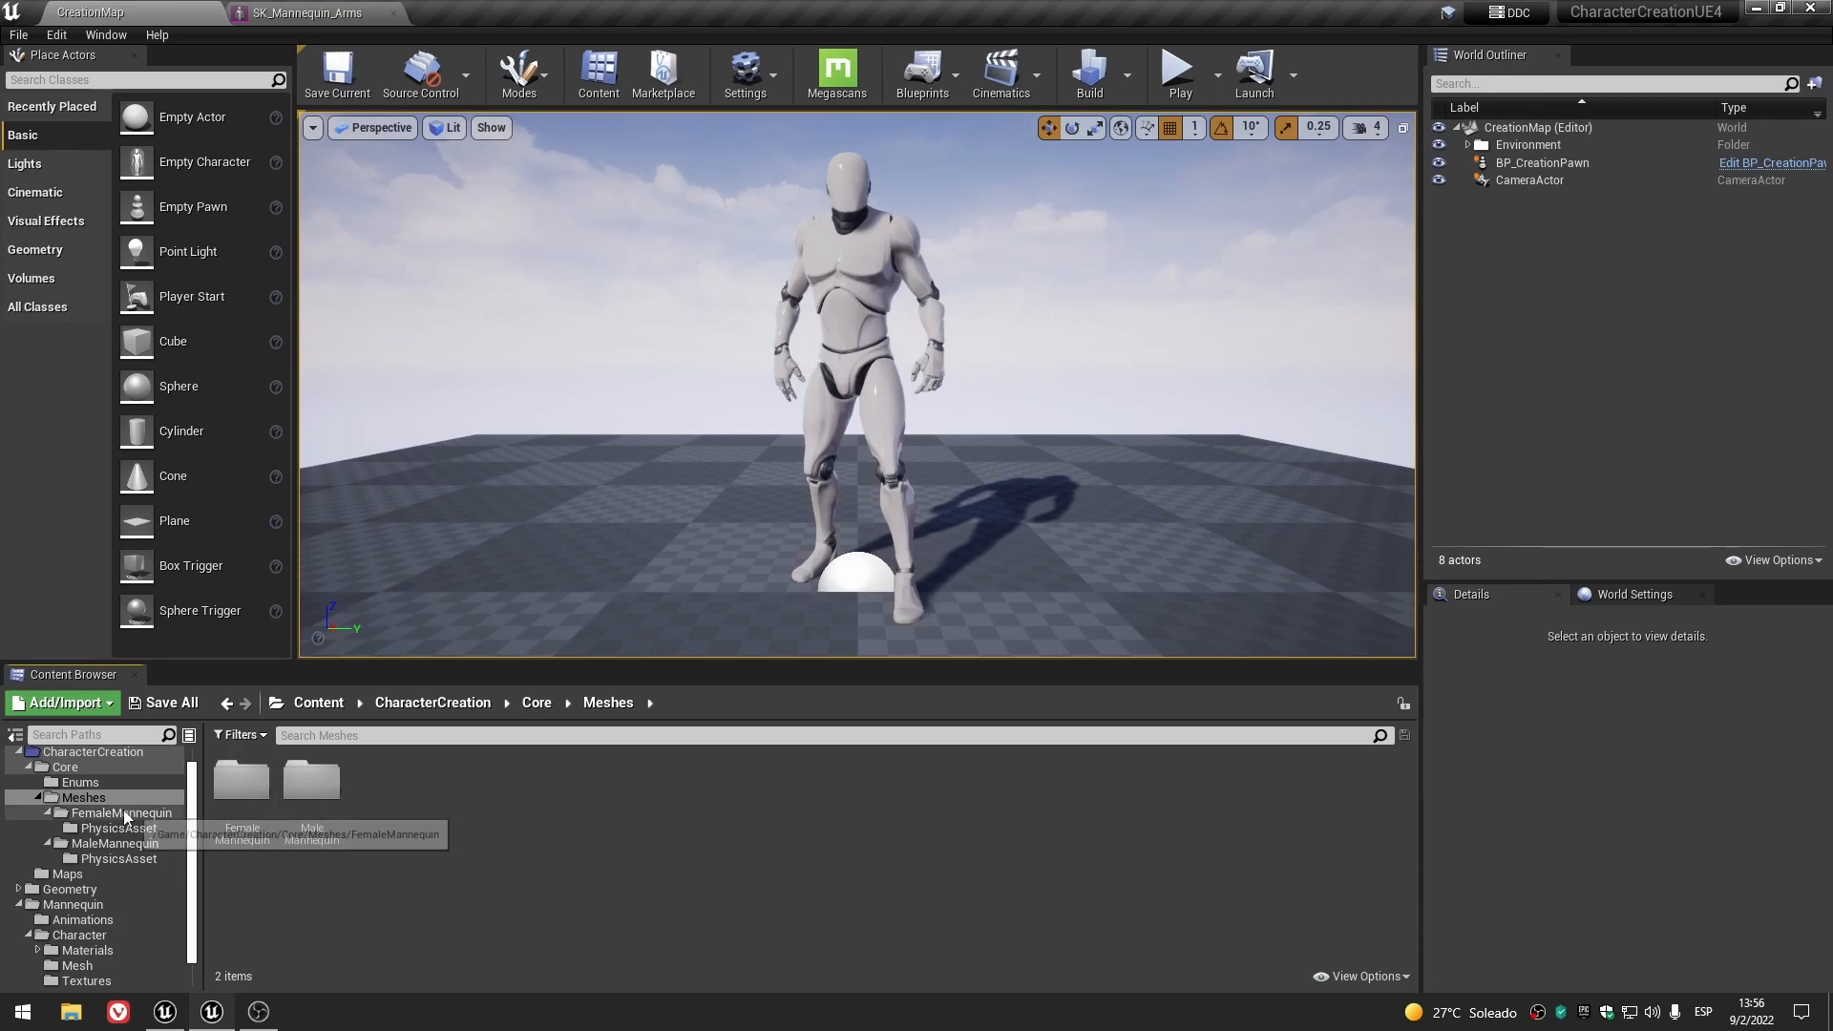
left_click(119, 845)
left_click(454, 923)
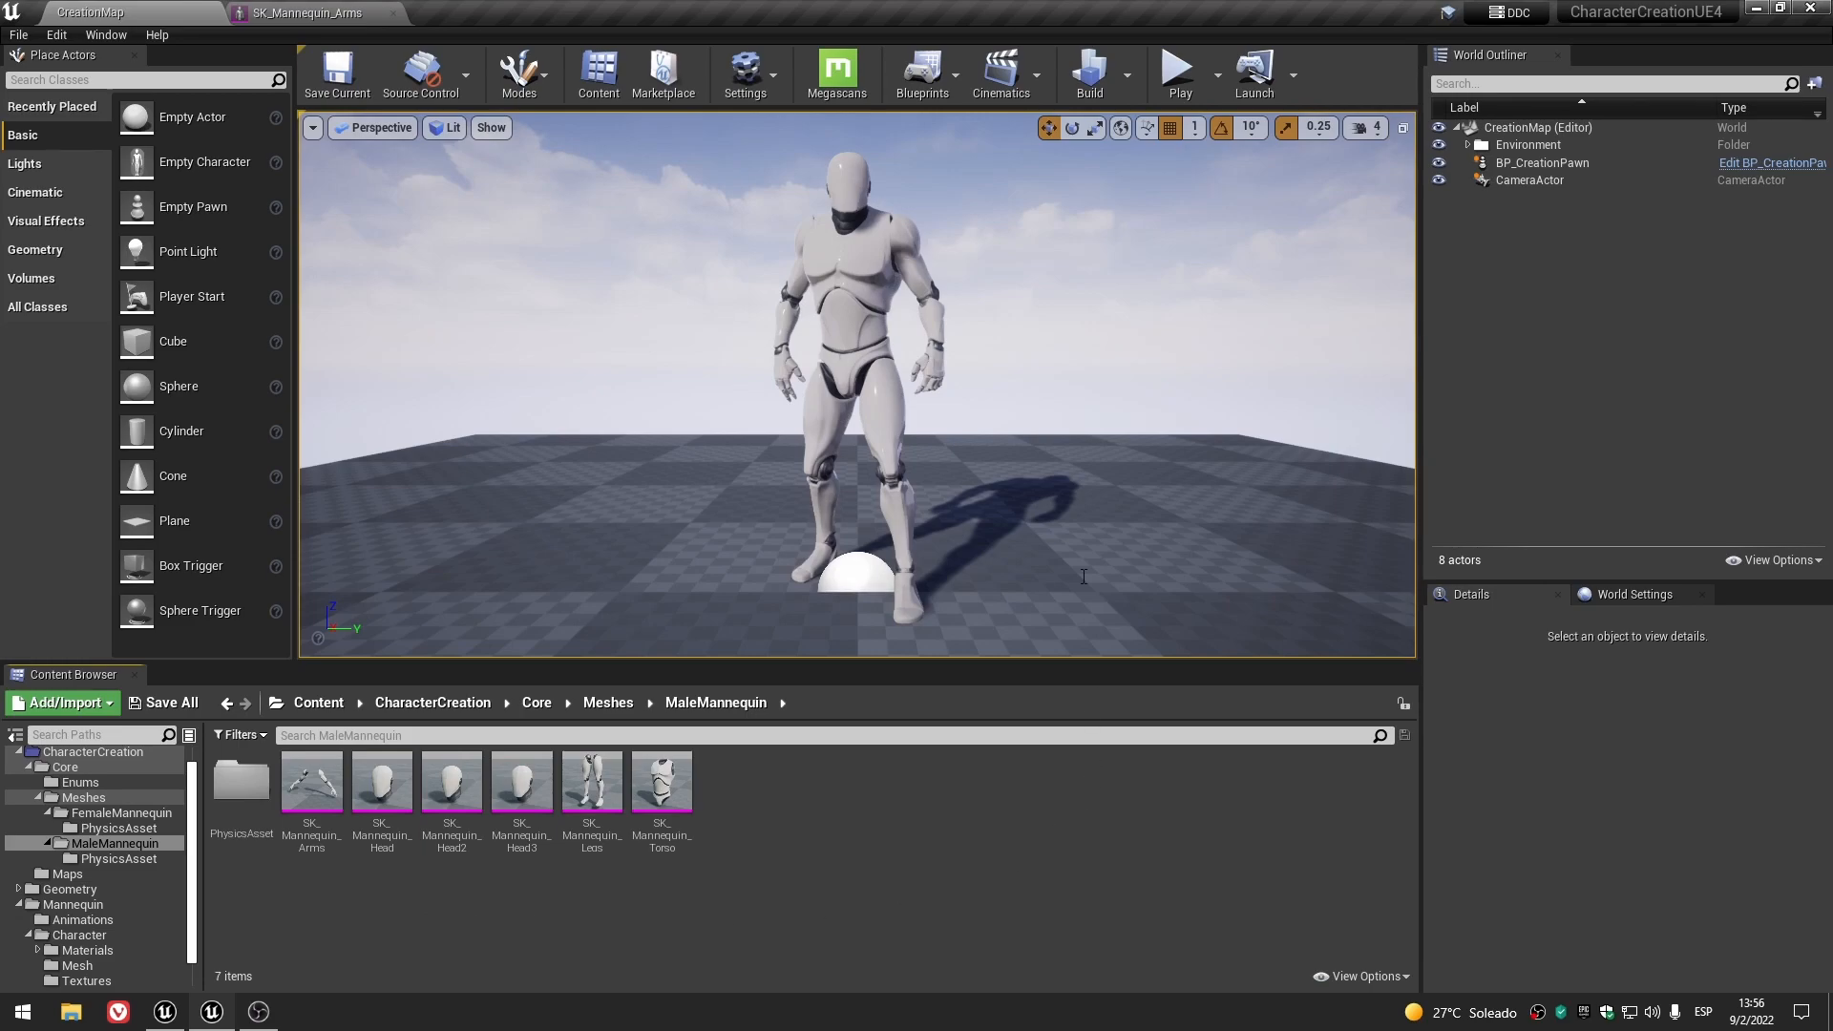
left_click(306, 13)
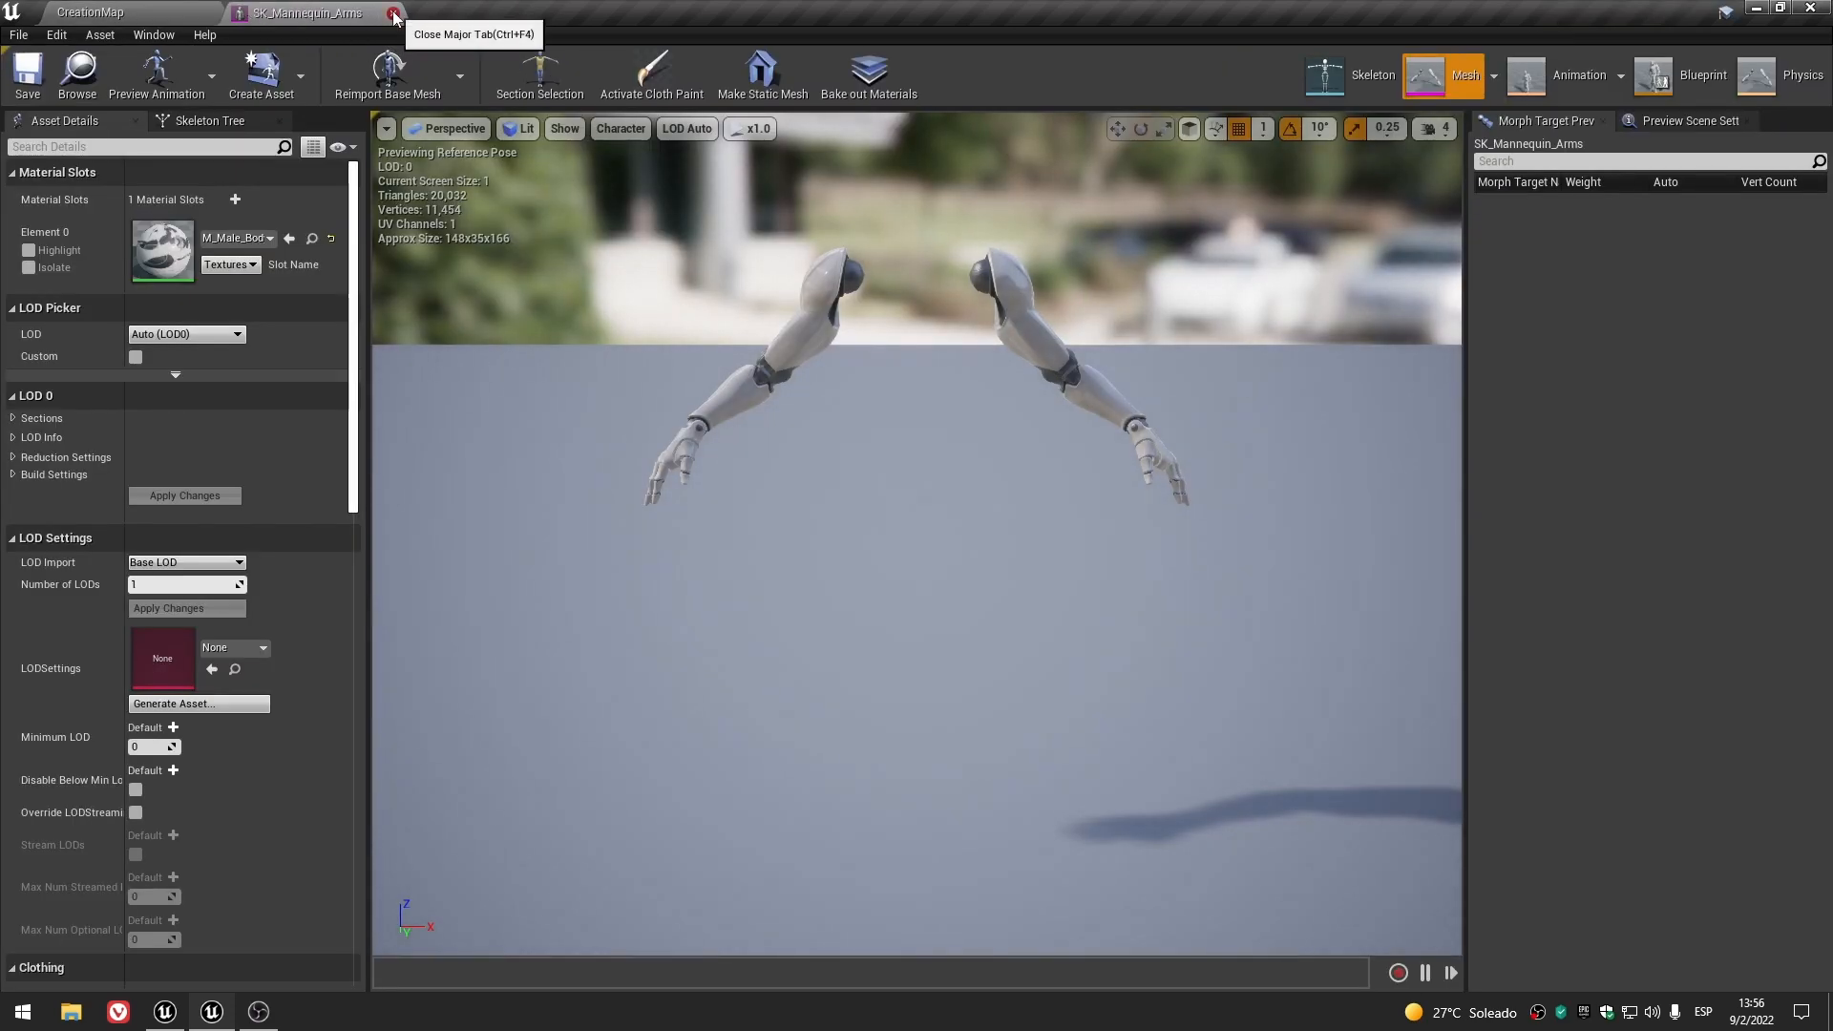
left_click(391, 12)
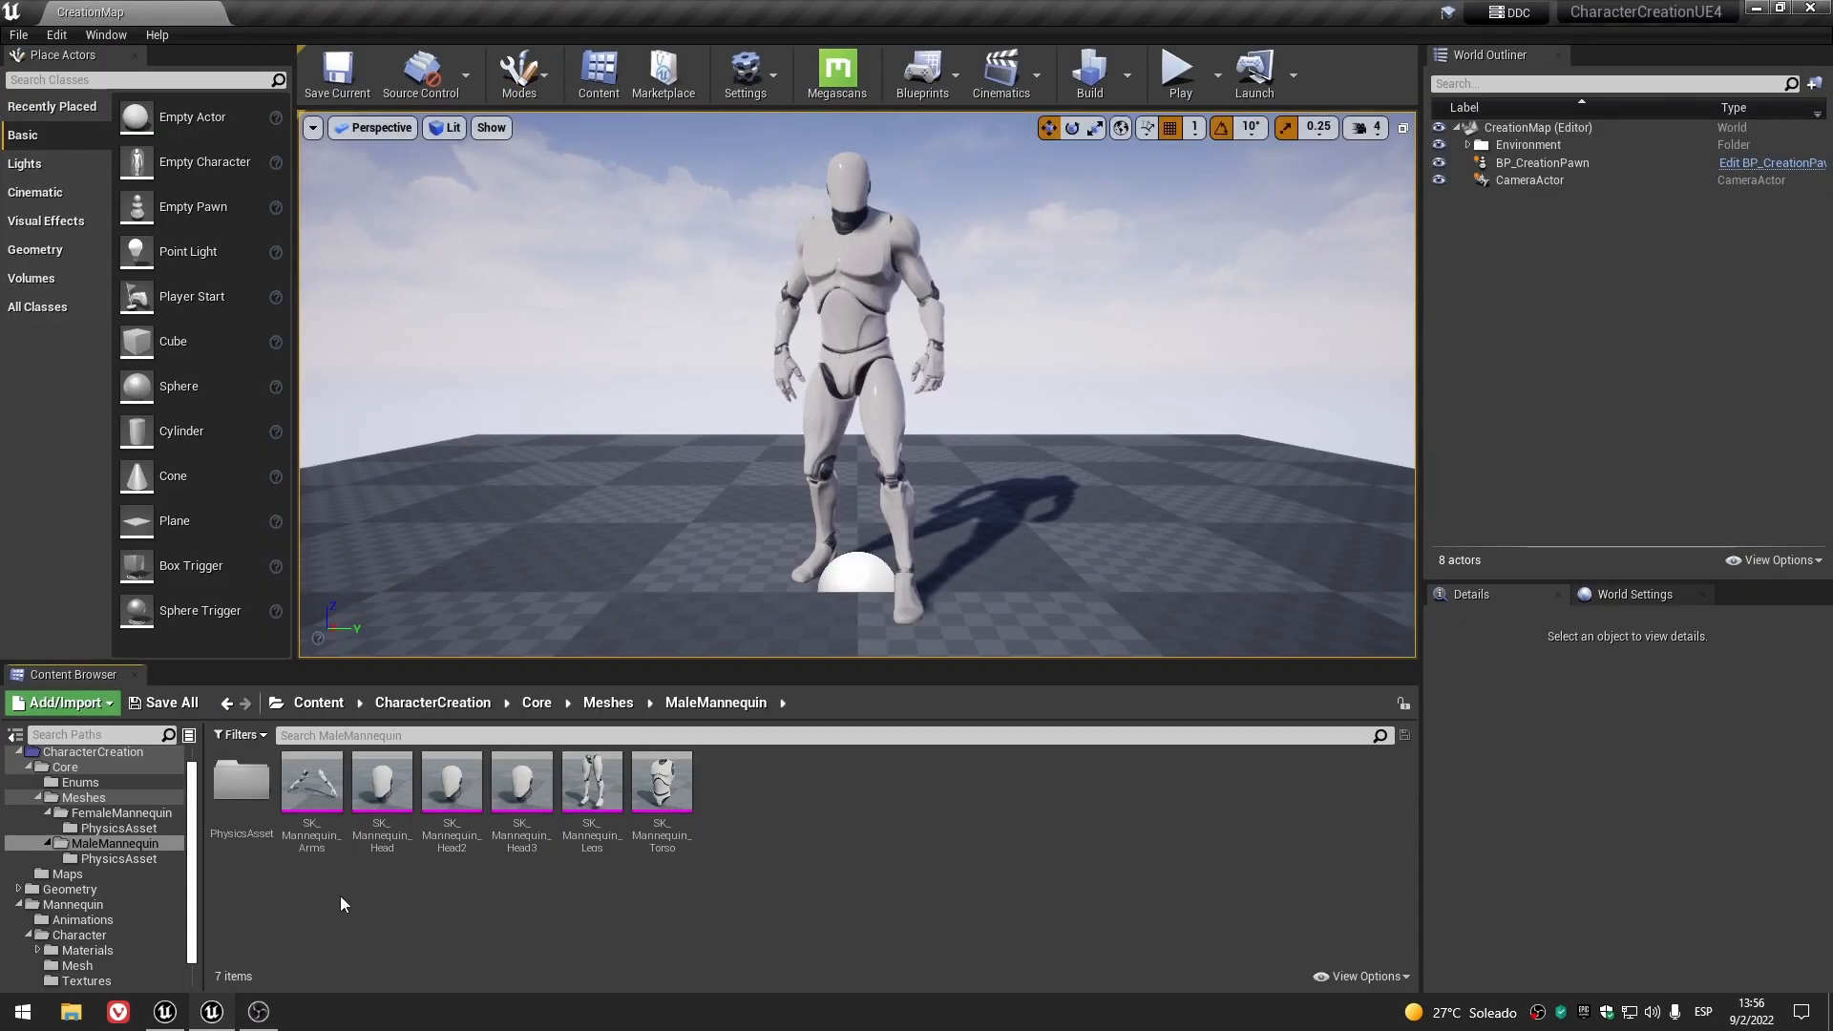
- Open the BP_CreationPawn blueprint from the Core folder and view the mannequin from the front in its viewport
left_click(19, 905)
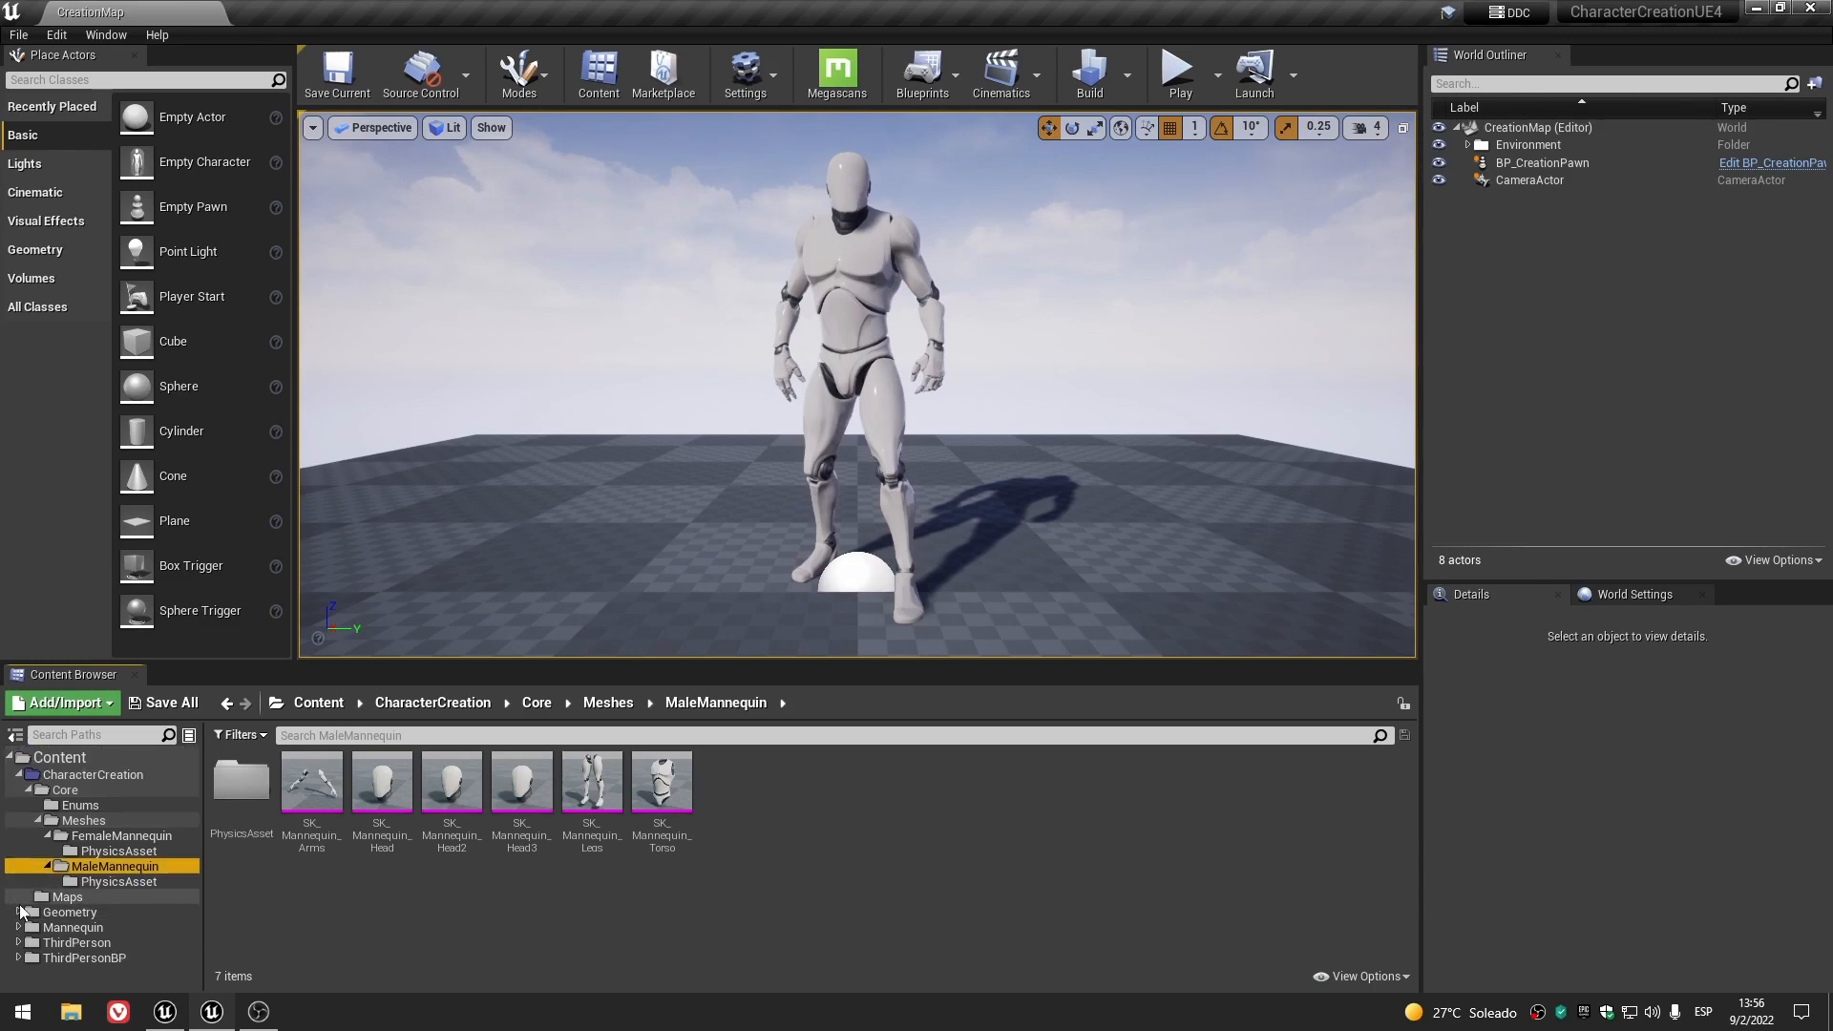
left_click(67, 791)
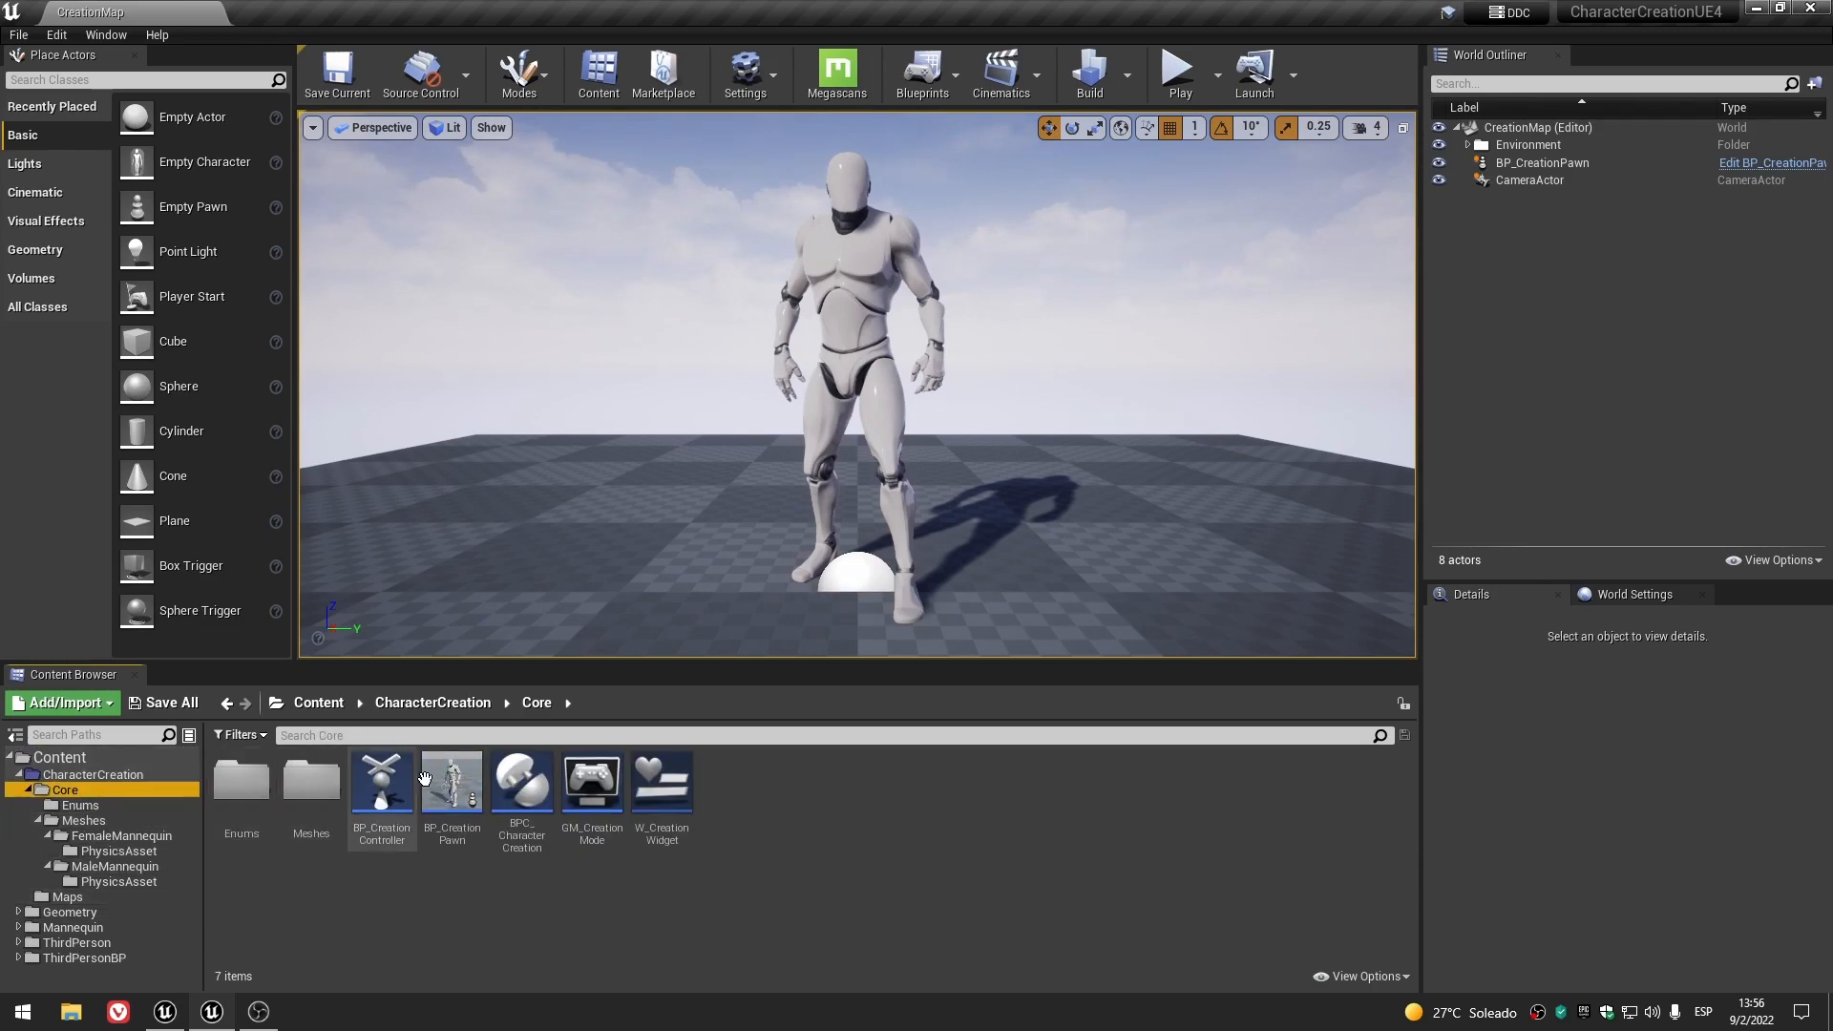
double_click(454, 778)
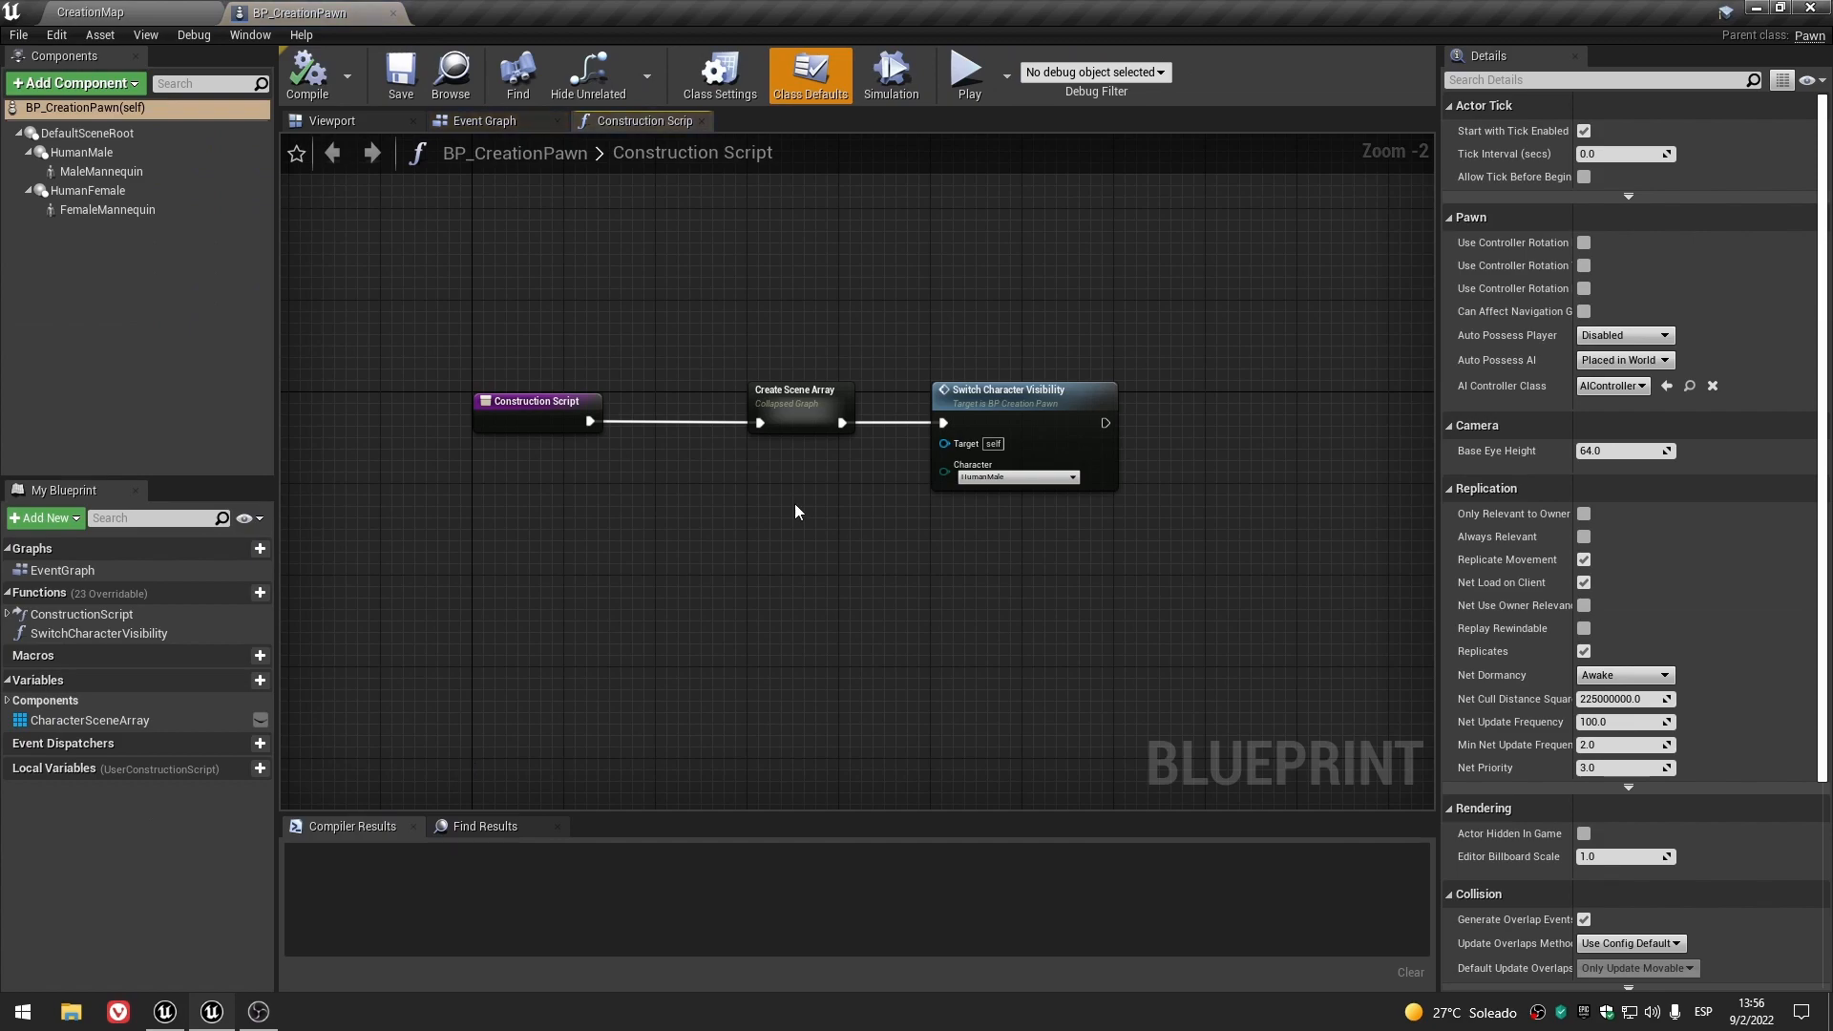
left_click(362, 122)
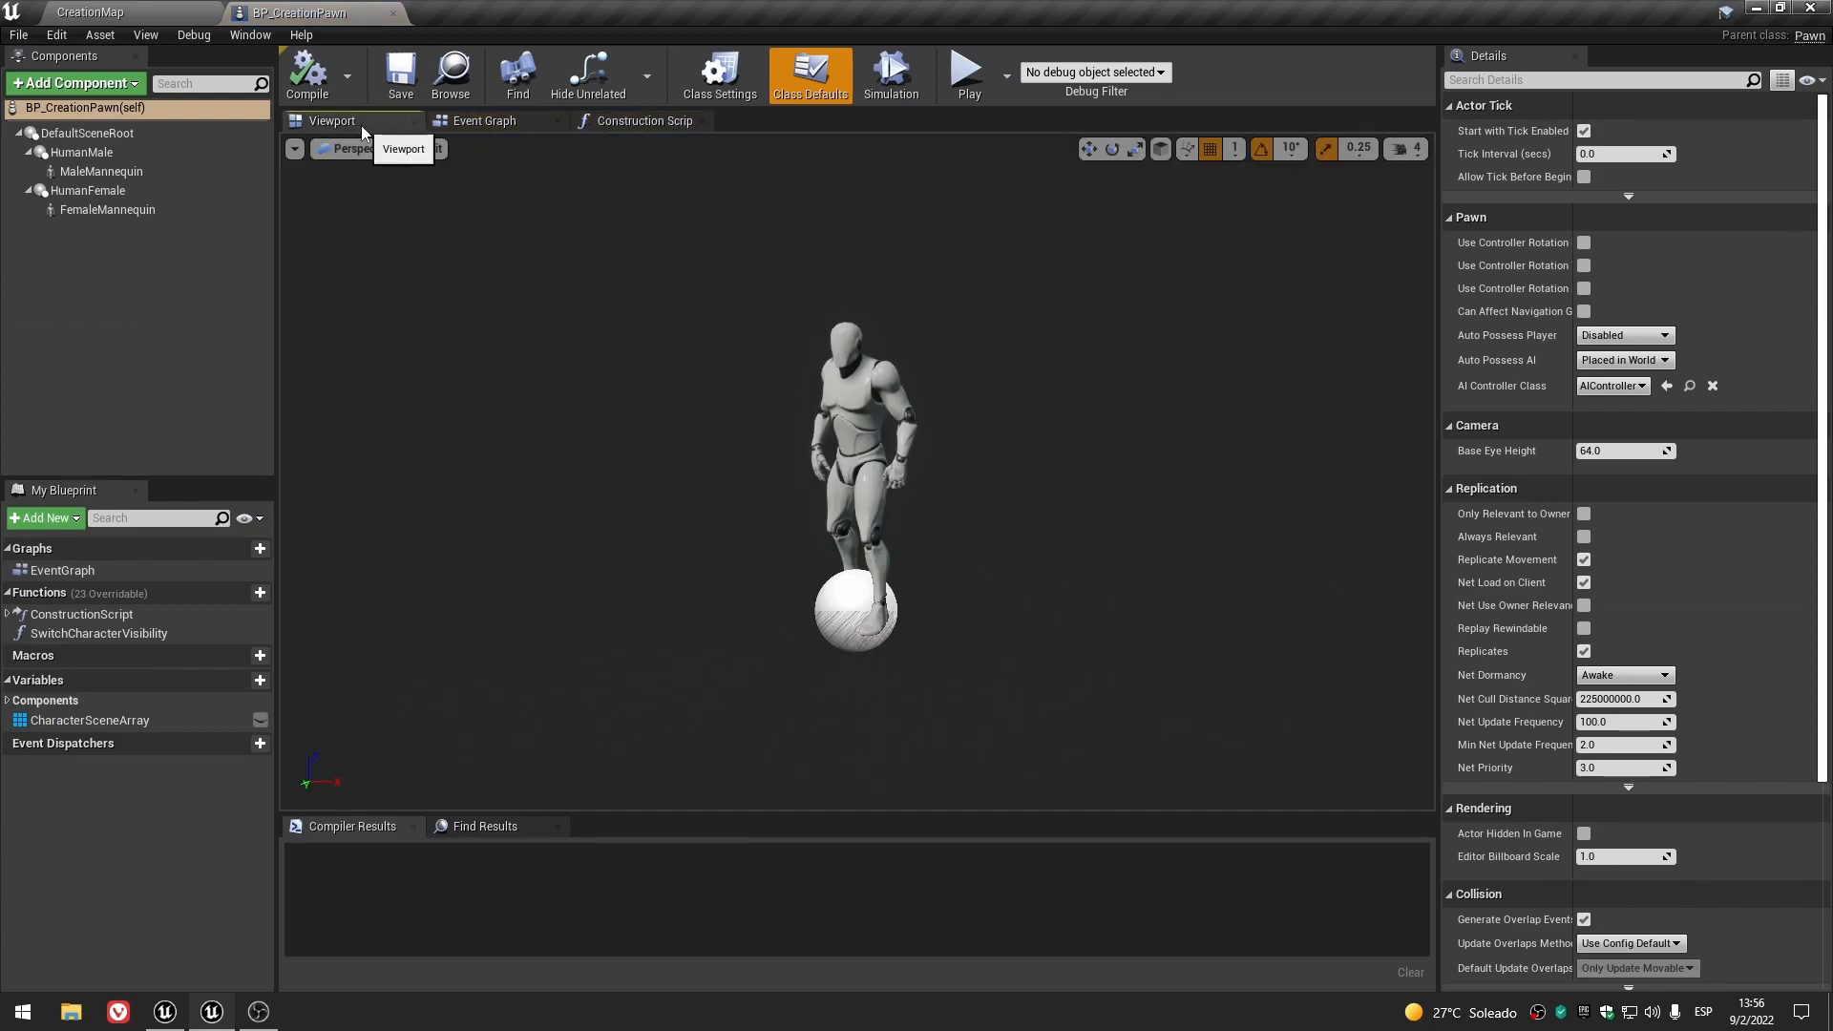
right_click_drag(914, 462, 725, 449)
scroll(913, 452, "up", 5)
scroll(912, 452, "down", 5)
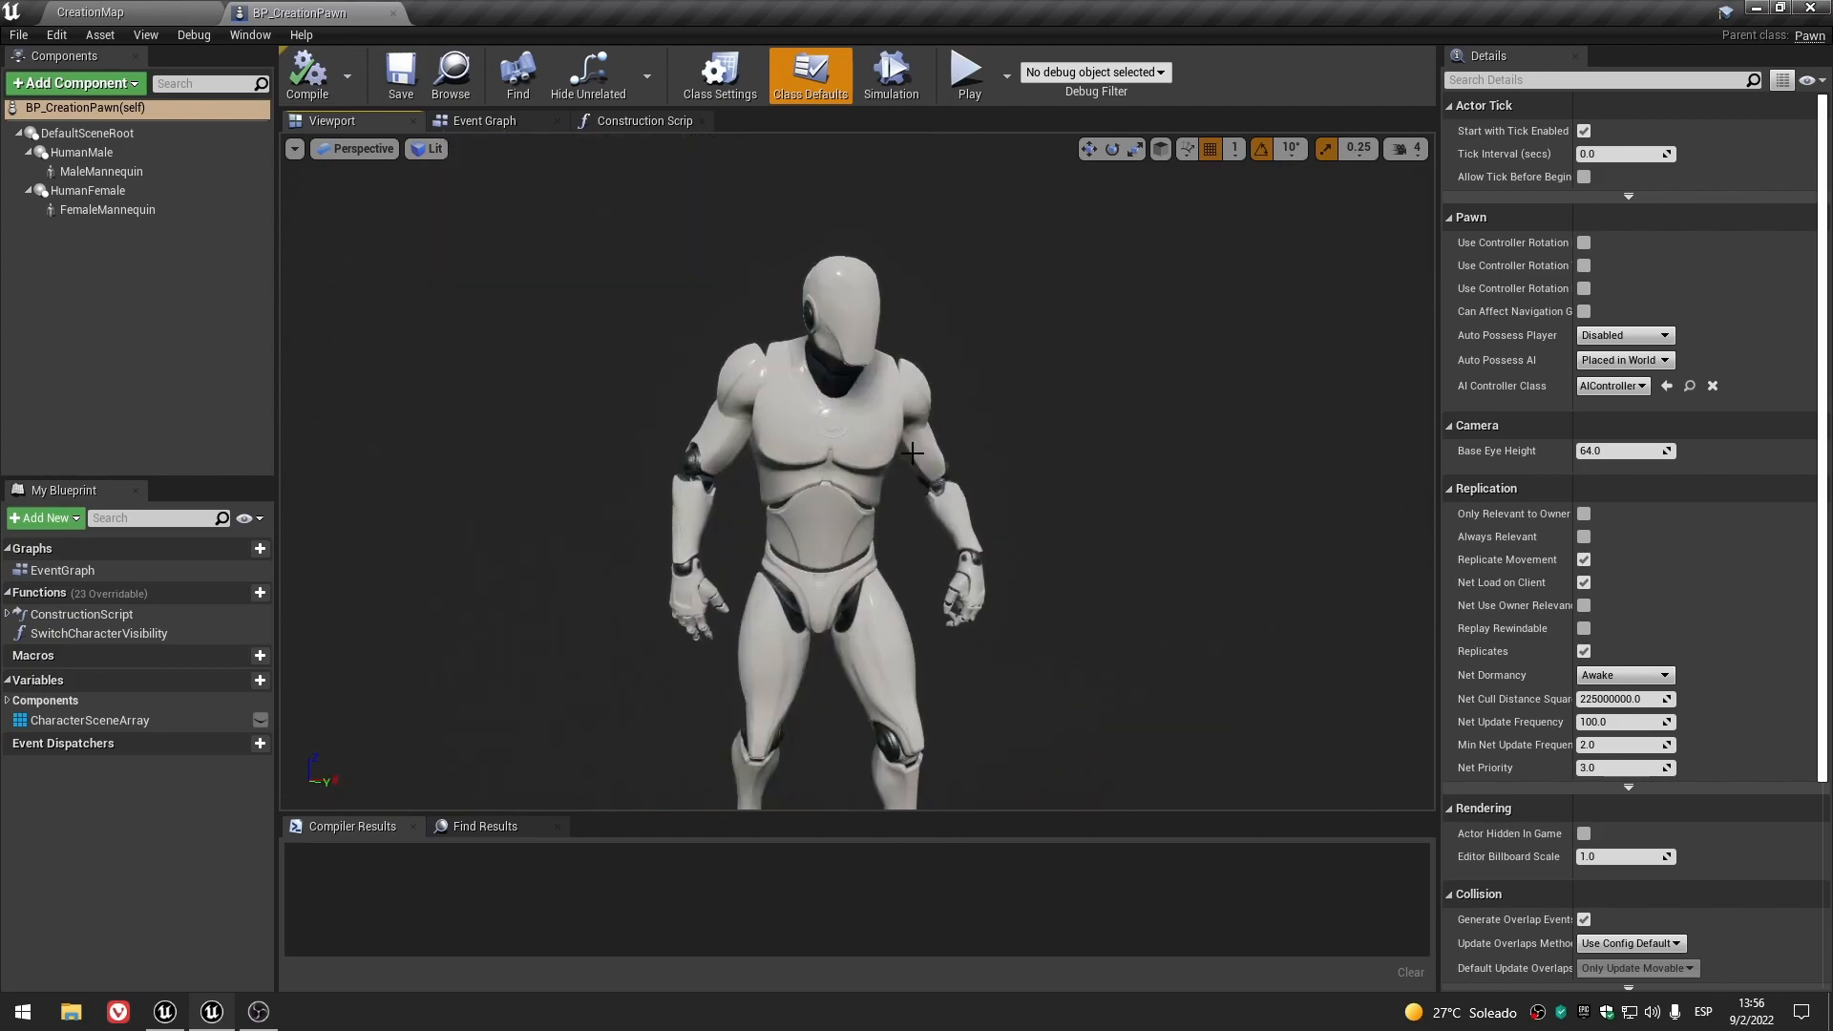
left_click(95, 253)
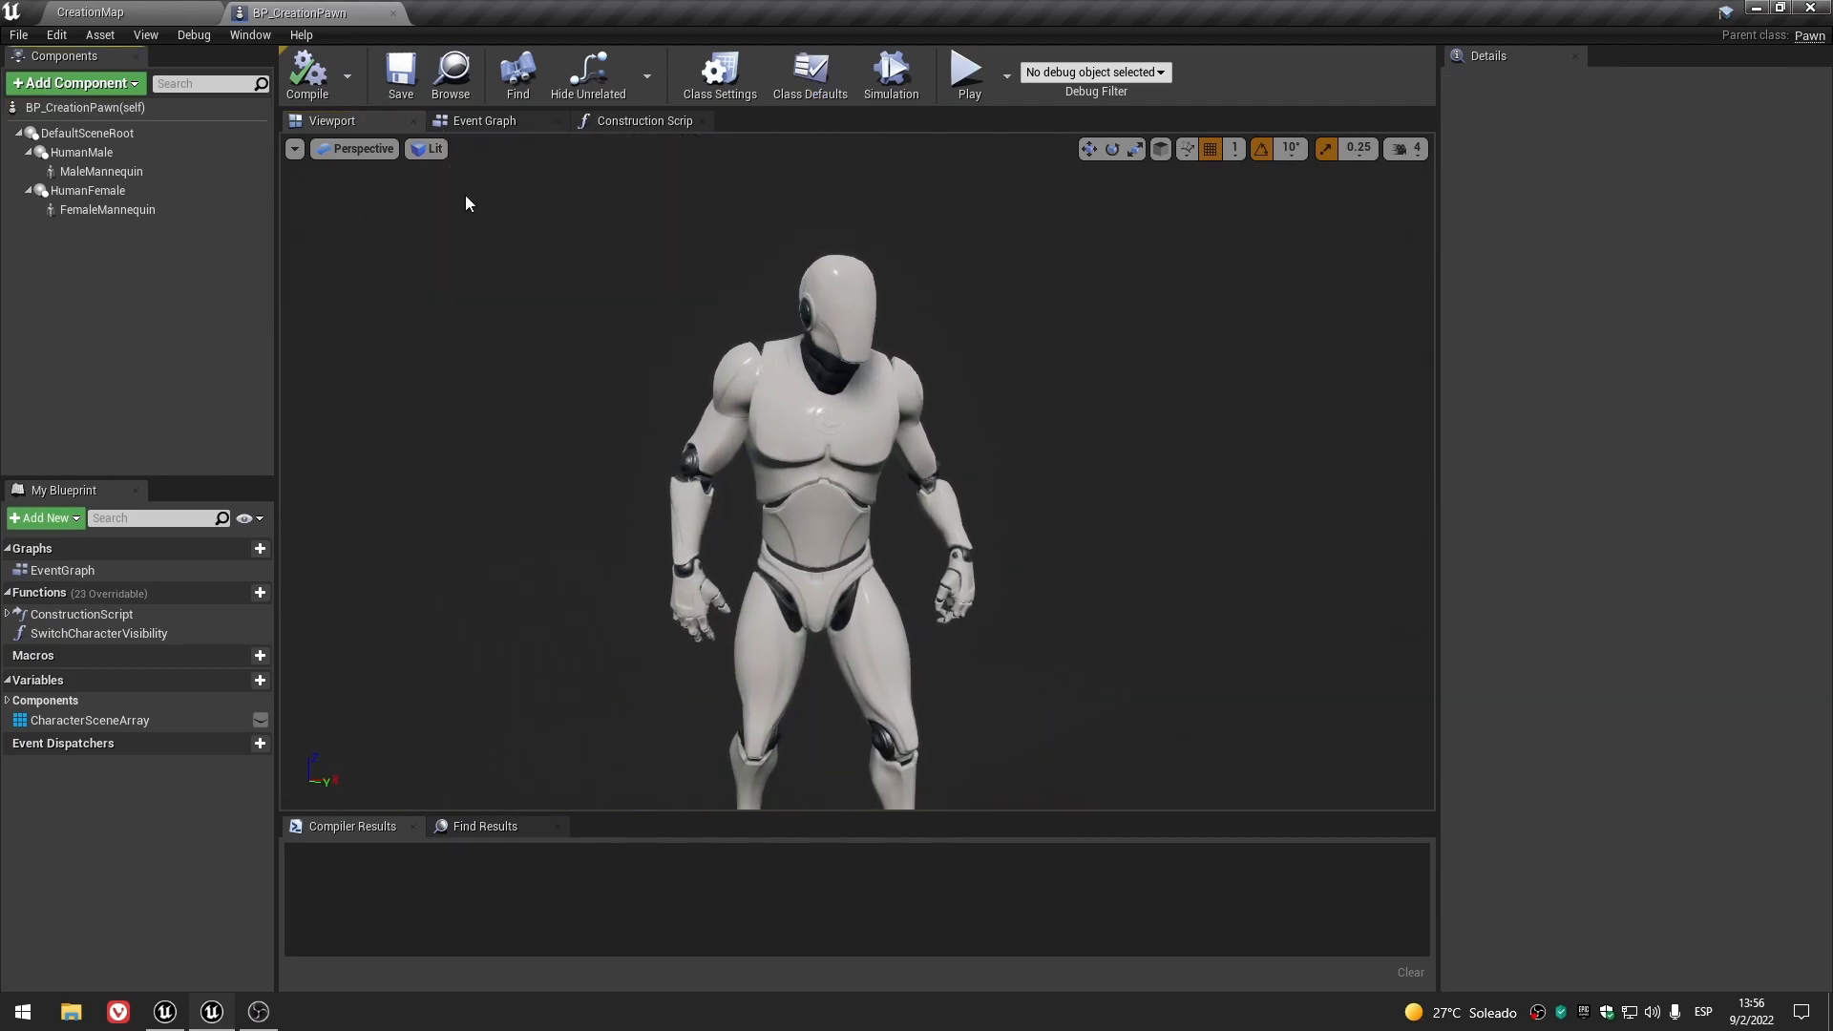
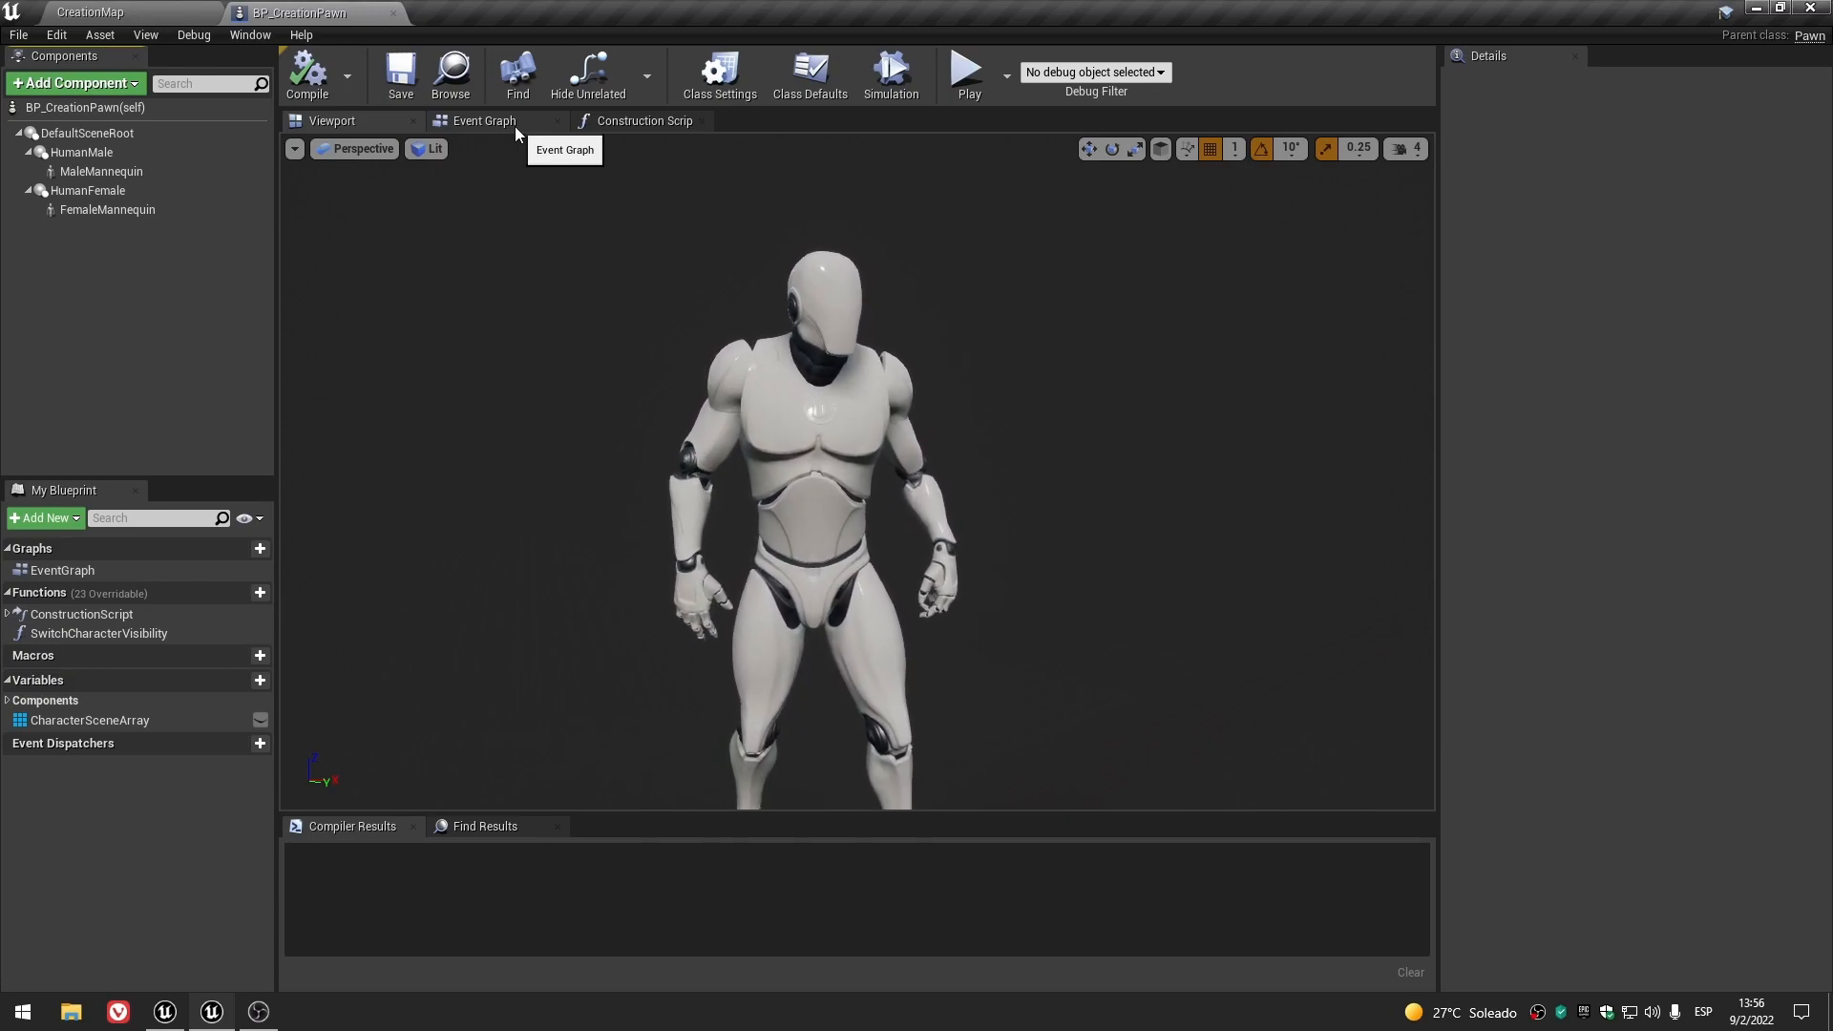
- Reorder the BP_CreationPawn editor views so the Construction Script comes before the Event Graph, then return to the viewport
left_click(514, 126)
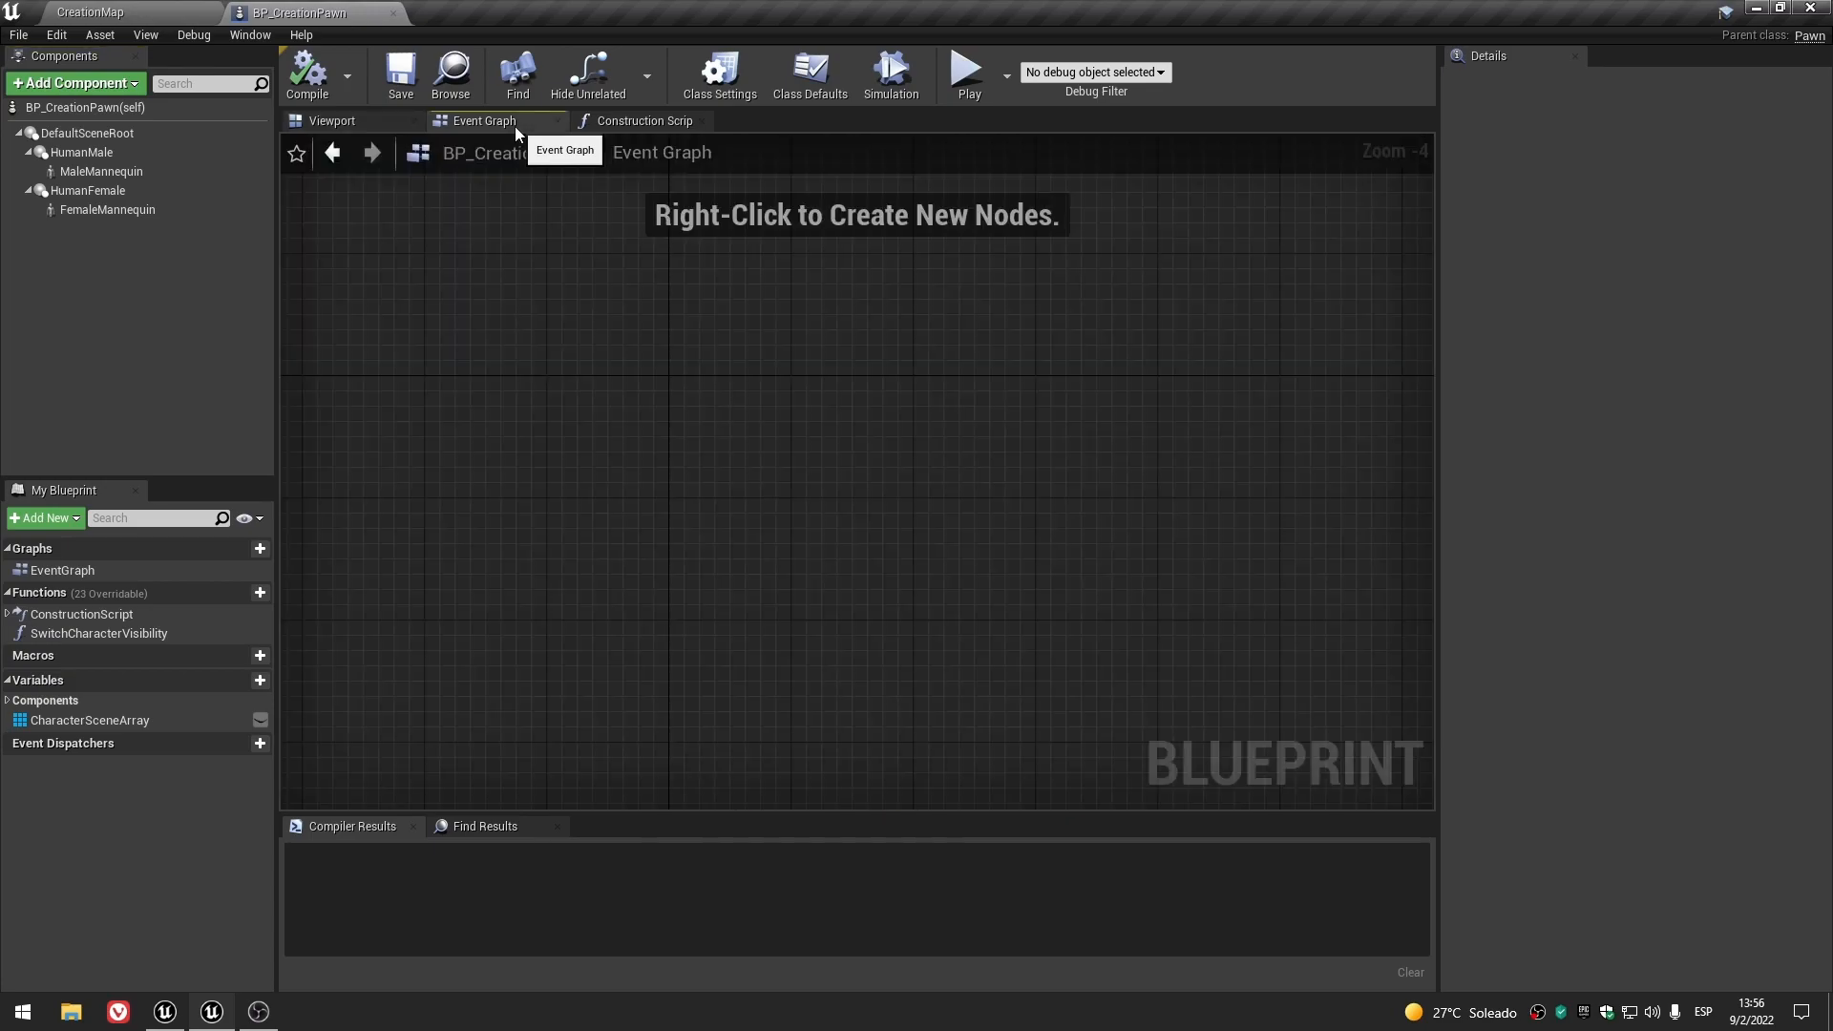
left_click(651, 123)
left_click_drag(623, 122, 486, 128)
right_click_drag(686, 519, 647, 574)
scroll(615, 563, "up", 2)
scroll(615, 564, "down", 1)
left_click(346, 121)
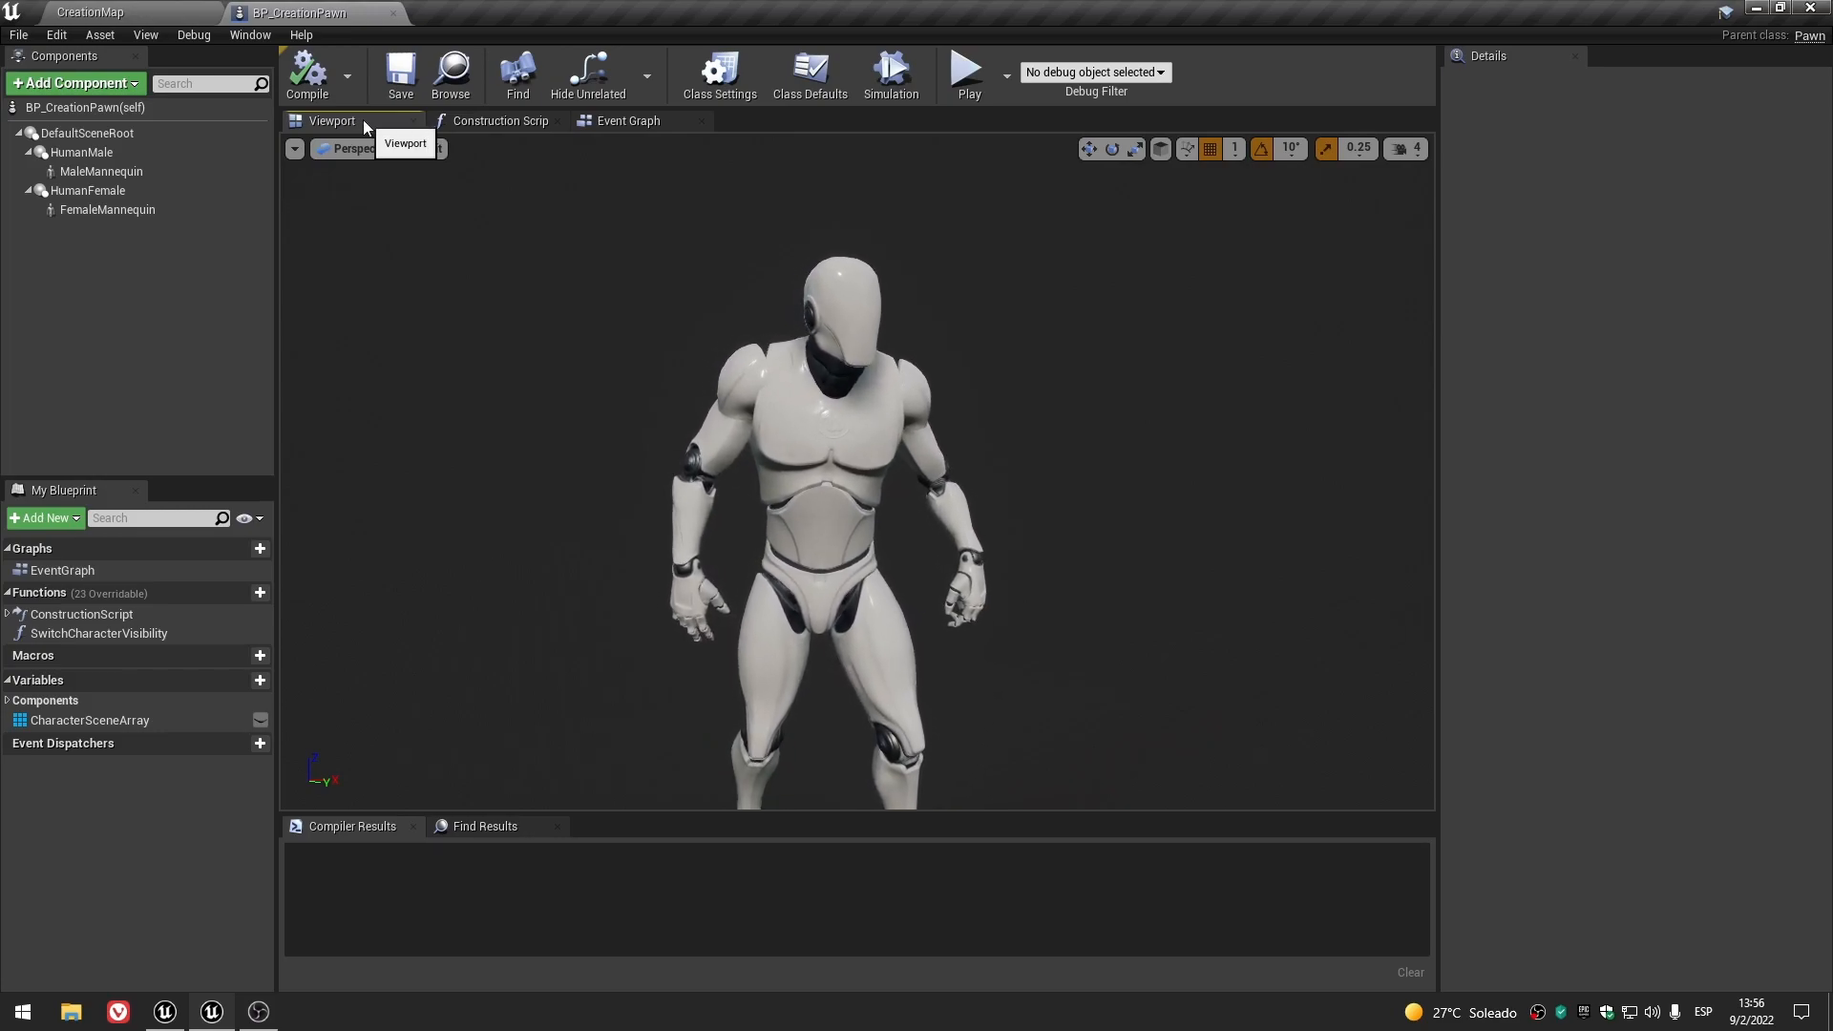
- Disconnect the Construction Script node from Create Scene Array, compile BP_CreationPawn and show both mannequins in the viewport
left_click(506, 118)
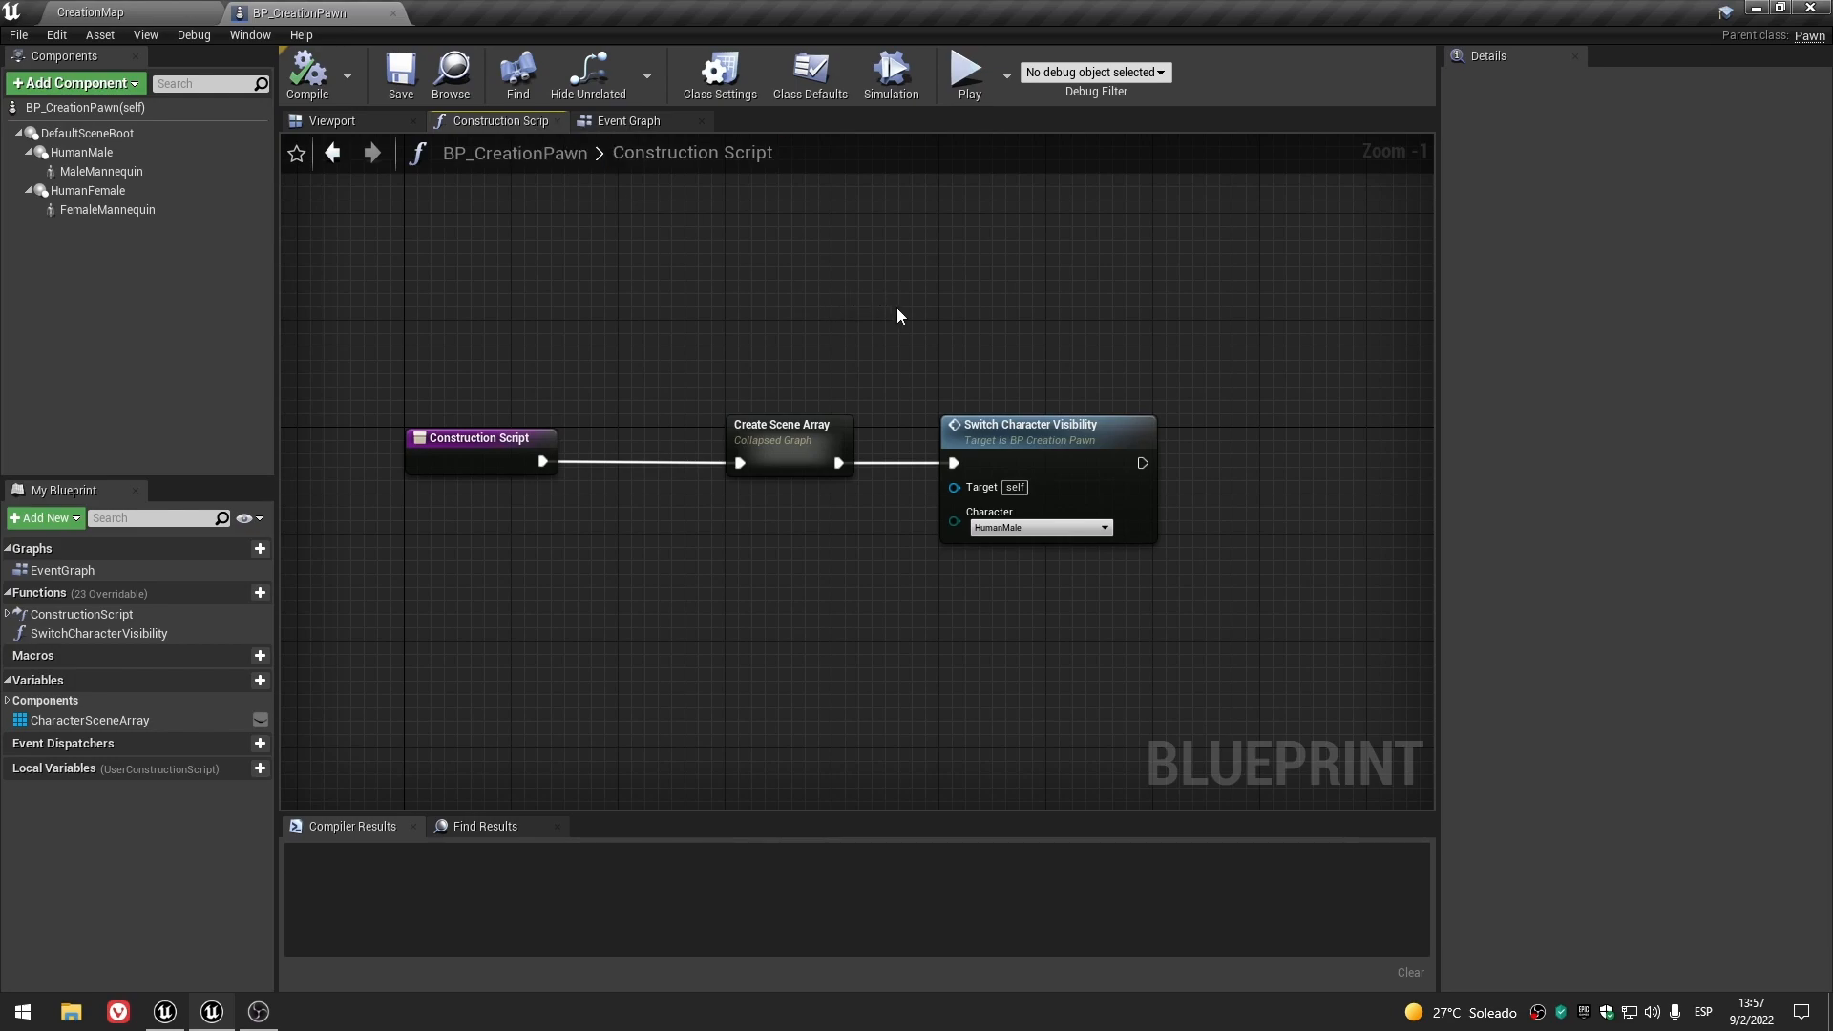
left_click(740, 463, "alt")
left_click(324, 78)
left_click(369, 122)
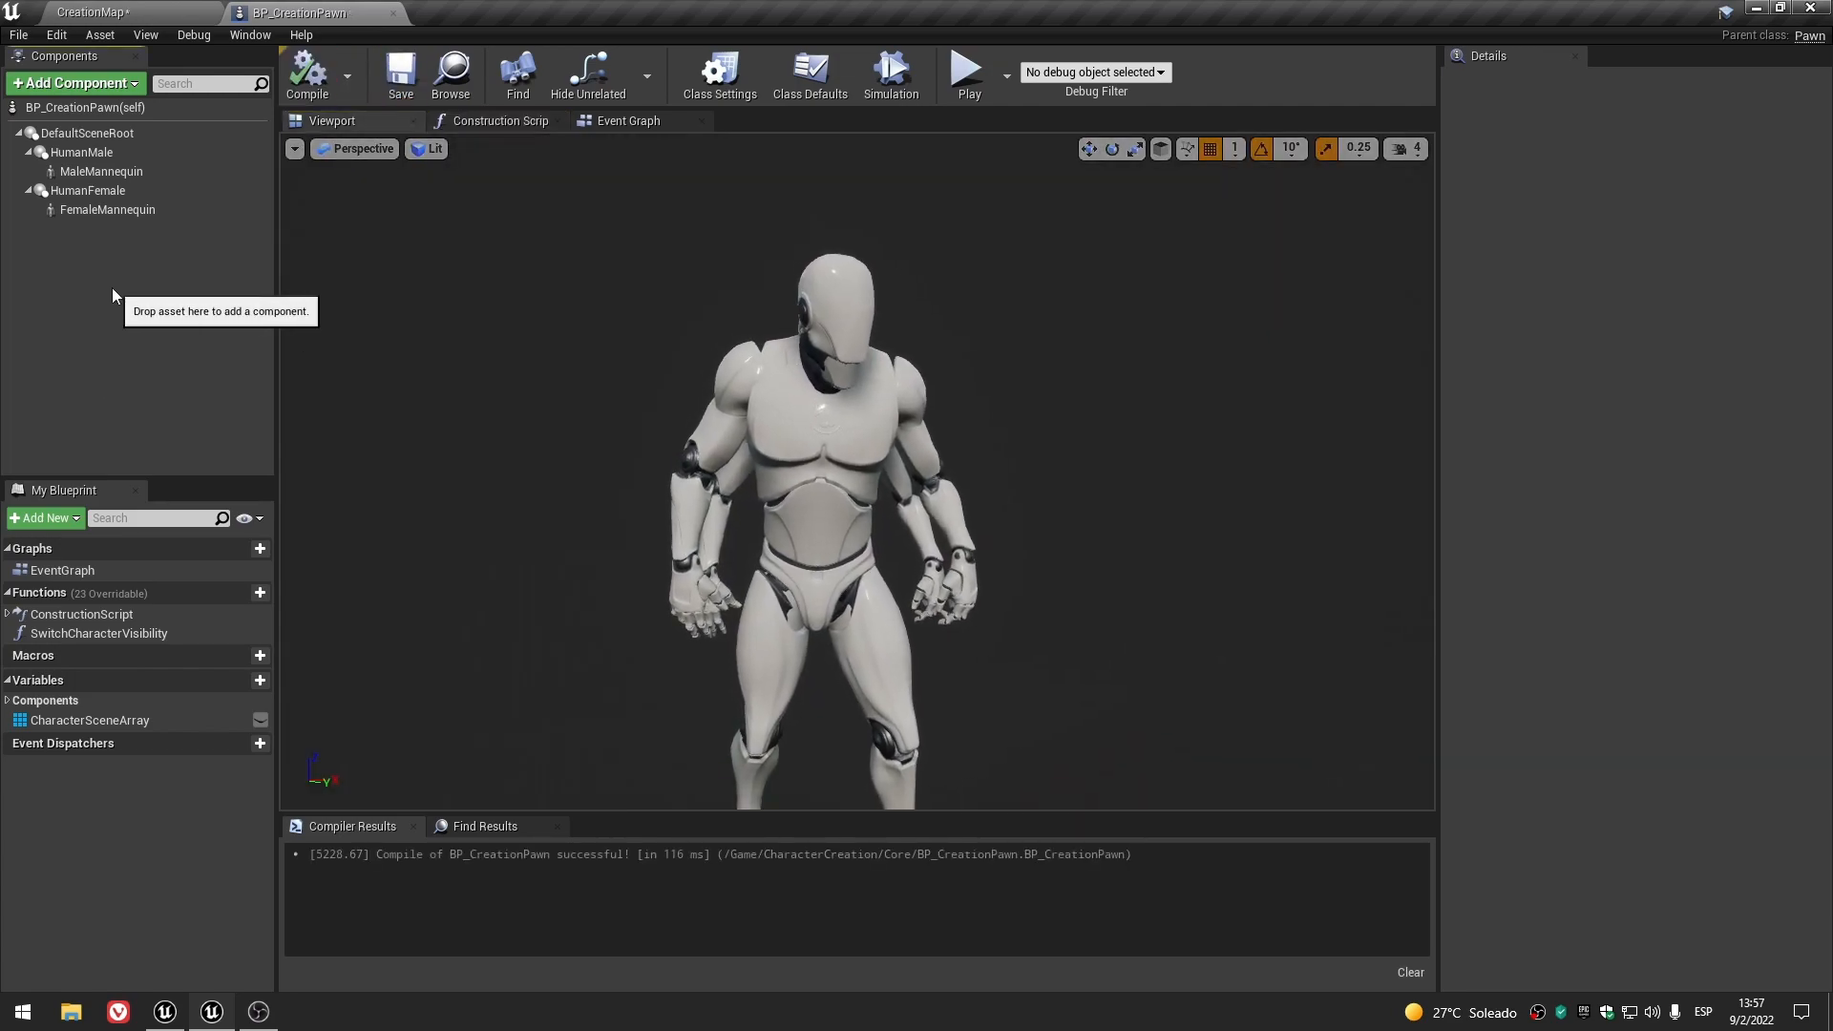
- Turn off the Visible rendering option of the FemaleMannequin component in BP_CreationPawn
left_click(128, 208)
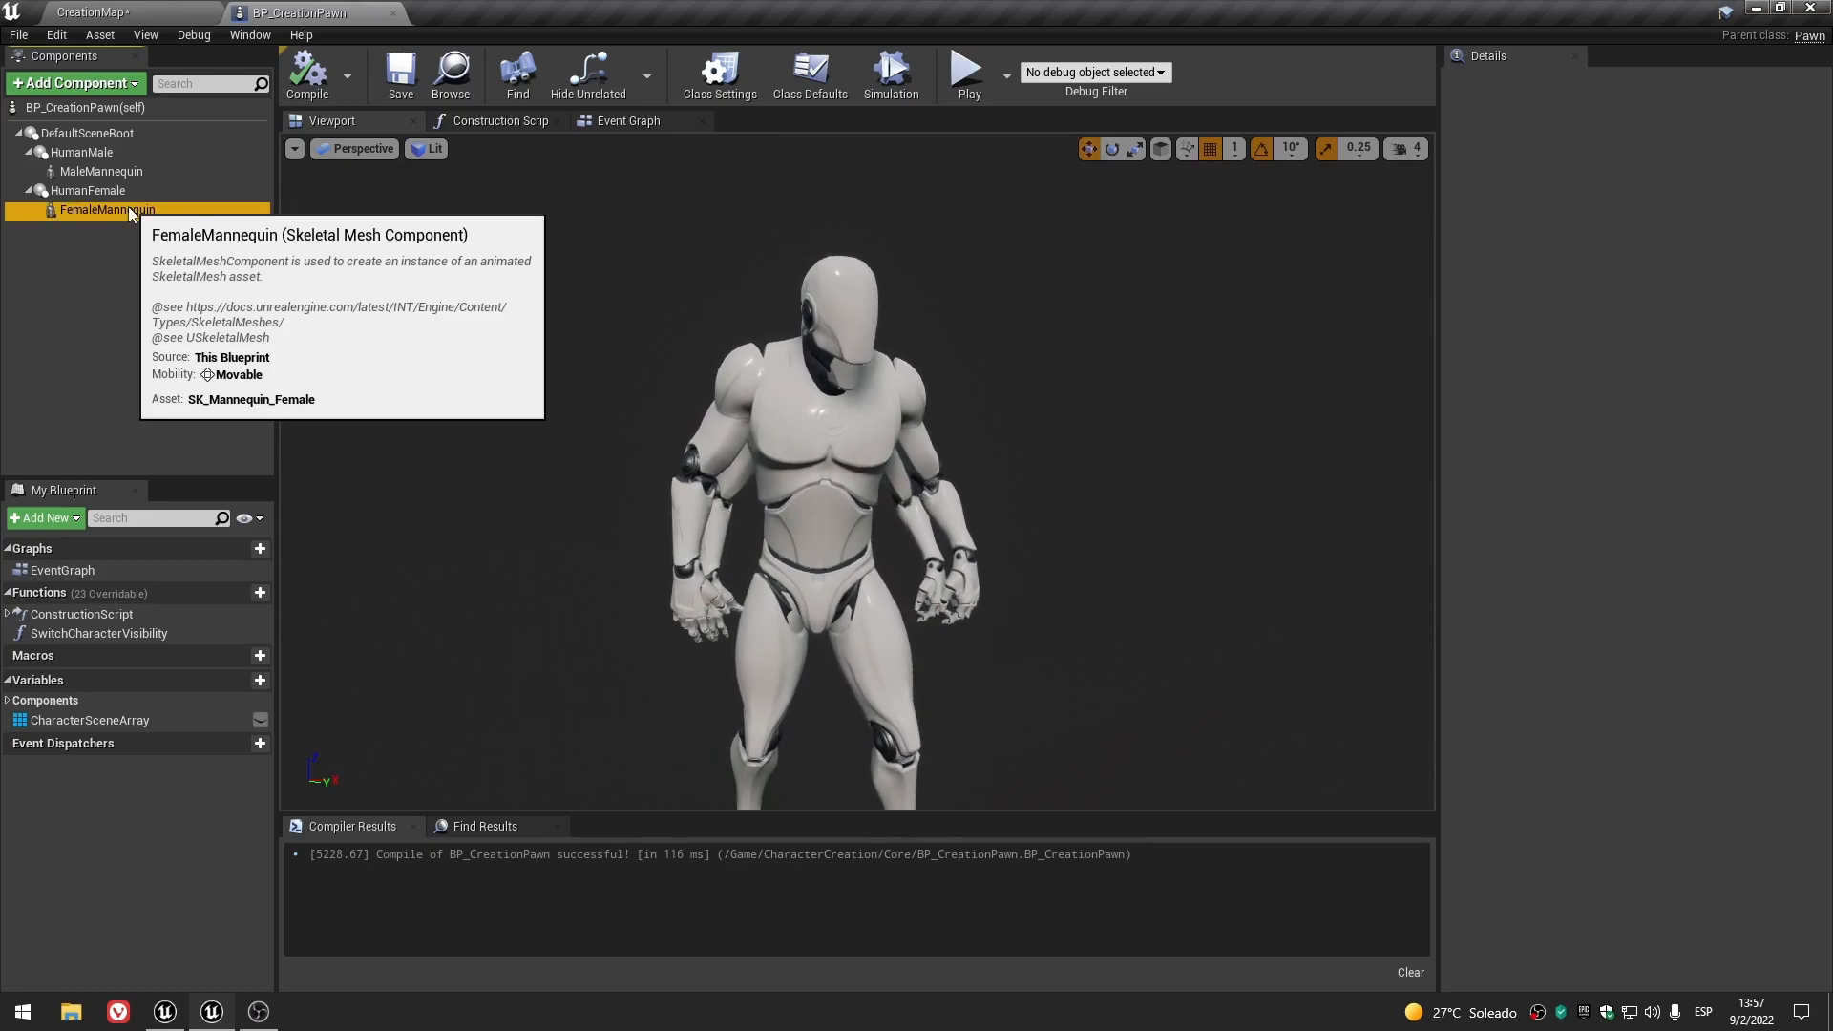
scroll(1524, 691, "down", 8)
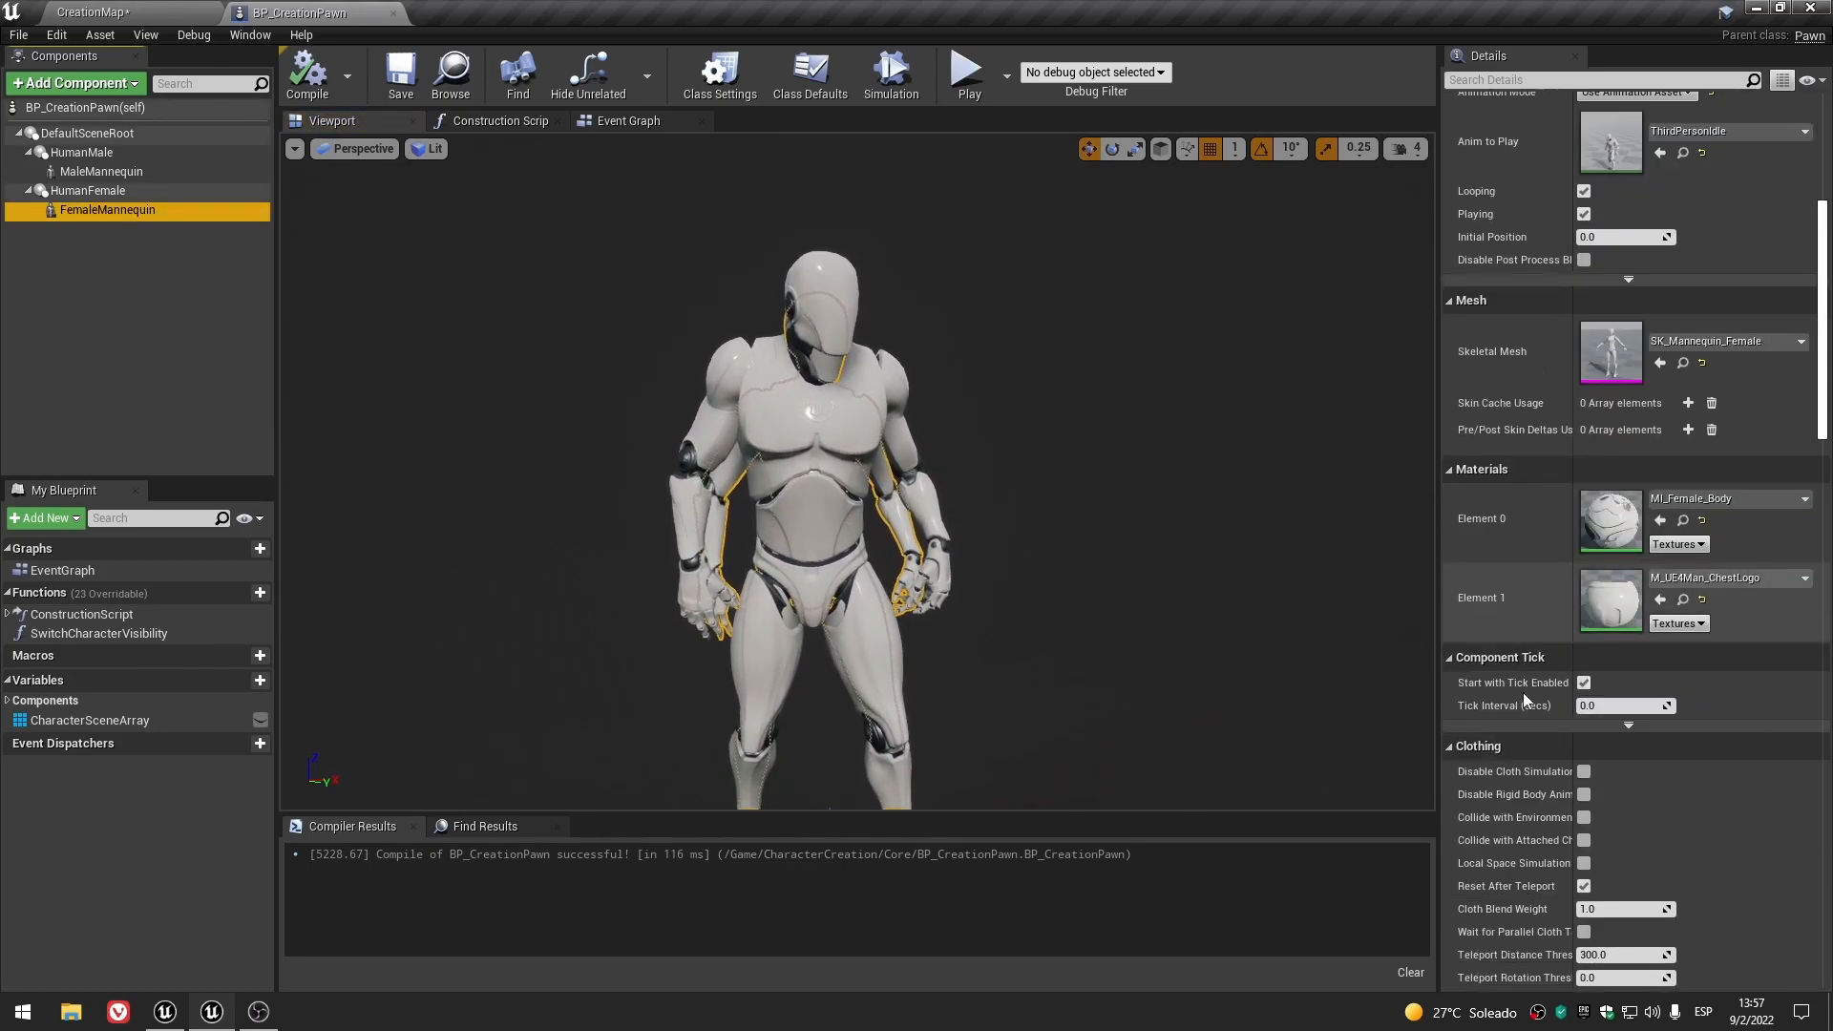
scroll(1519, 691, "down", 10)
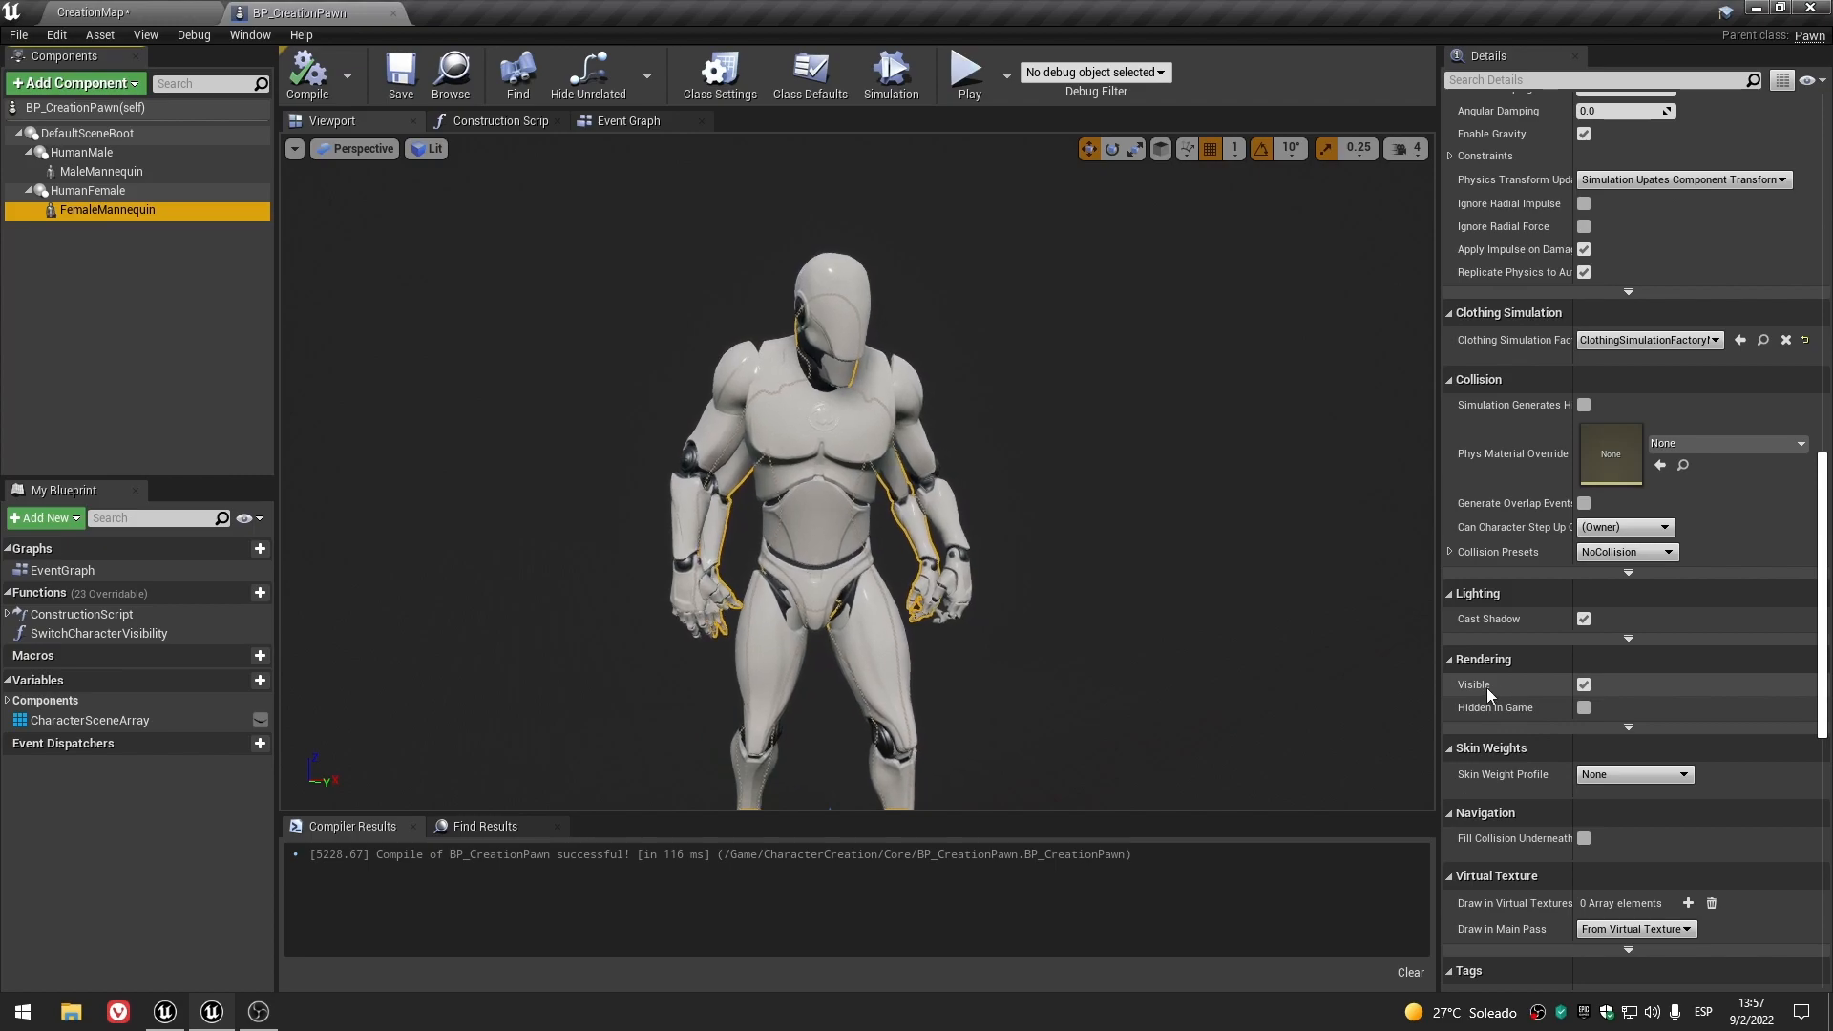
left_click(1583, 685)
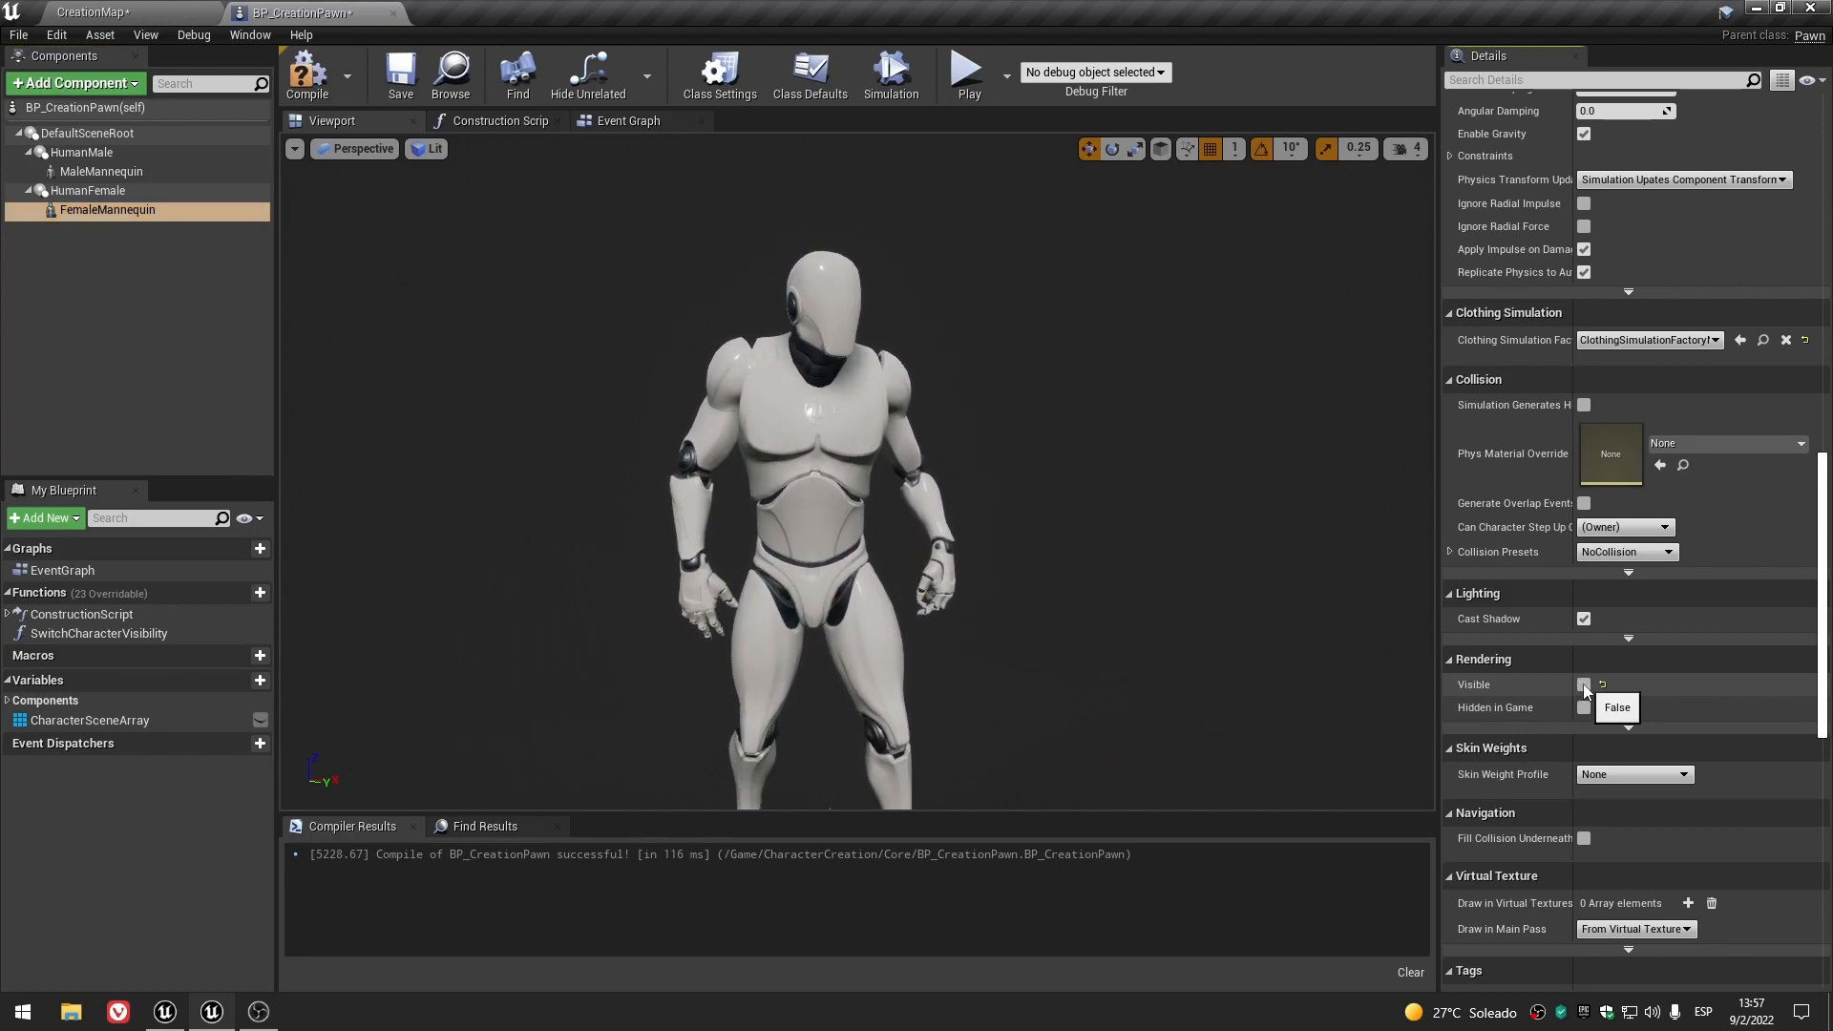
- Rename the MaleMannequin component under HumanMale to HM_Head
left_click(110, 234)
left_click(105, 171)
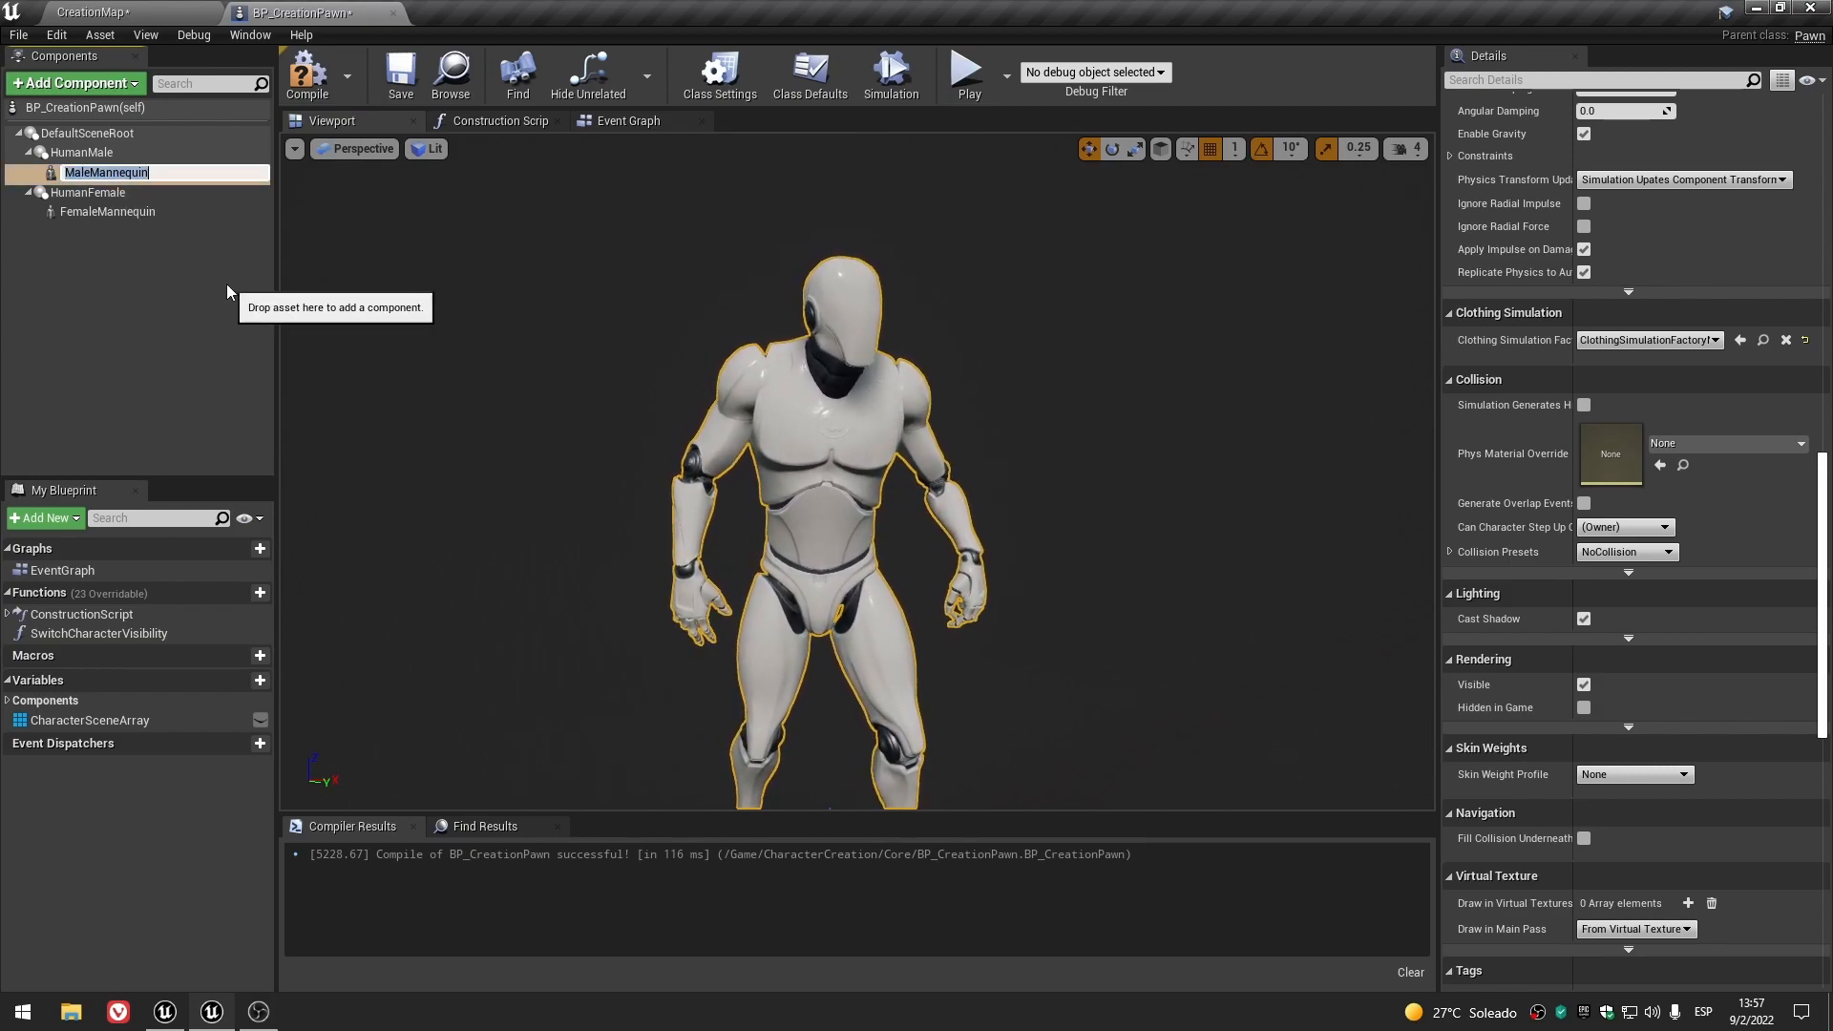
type("HM")
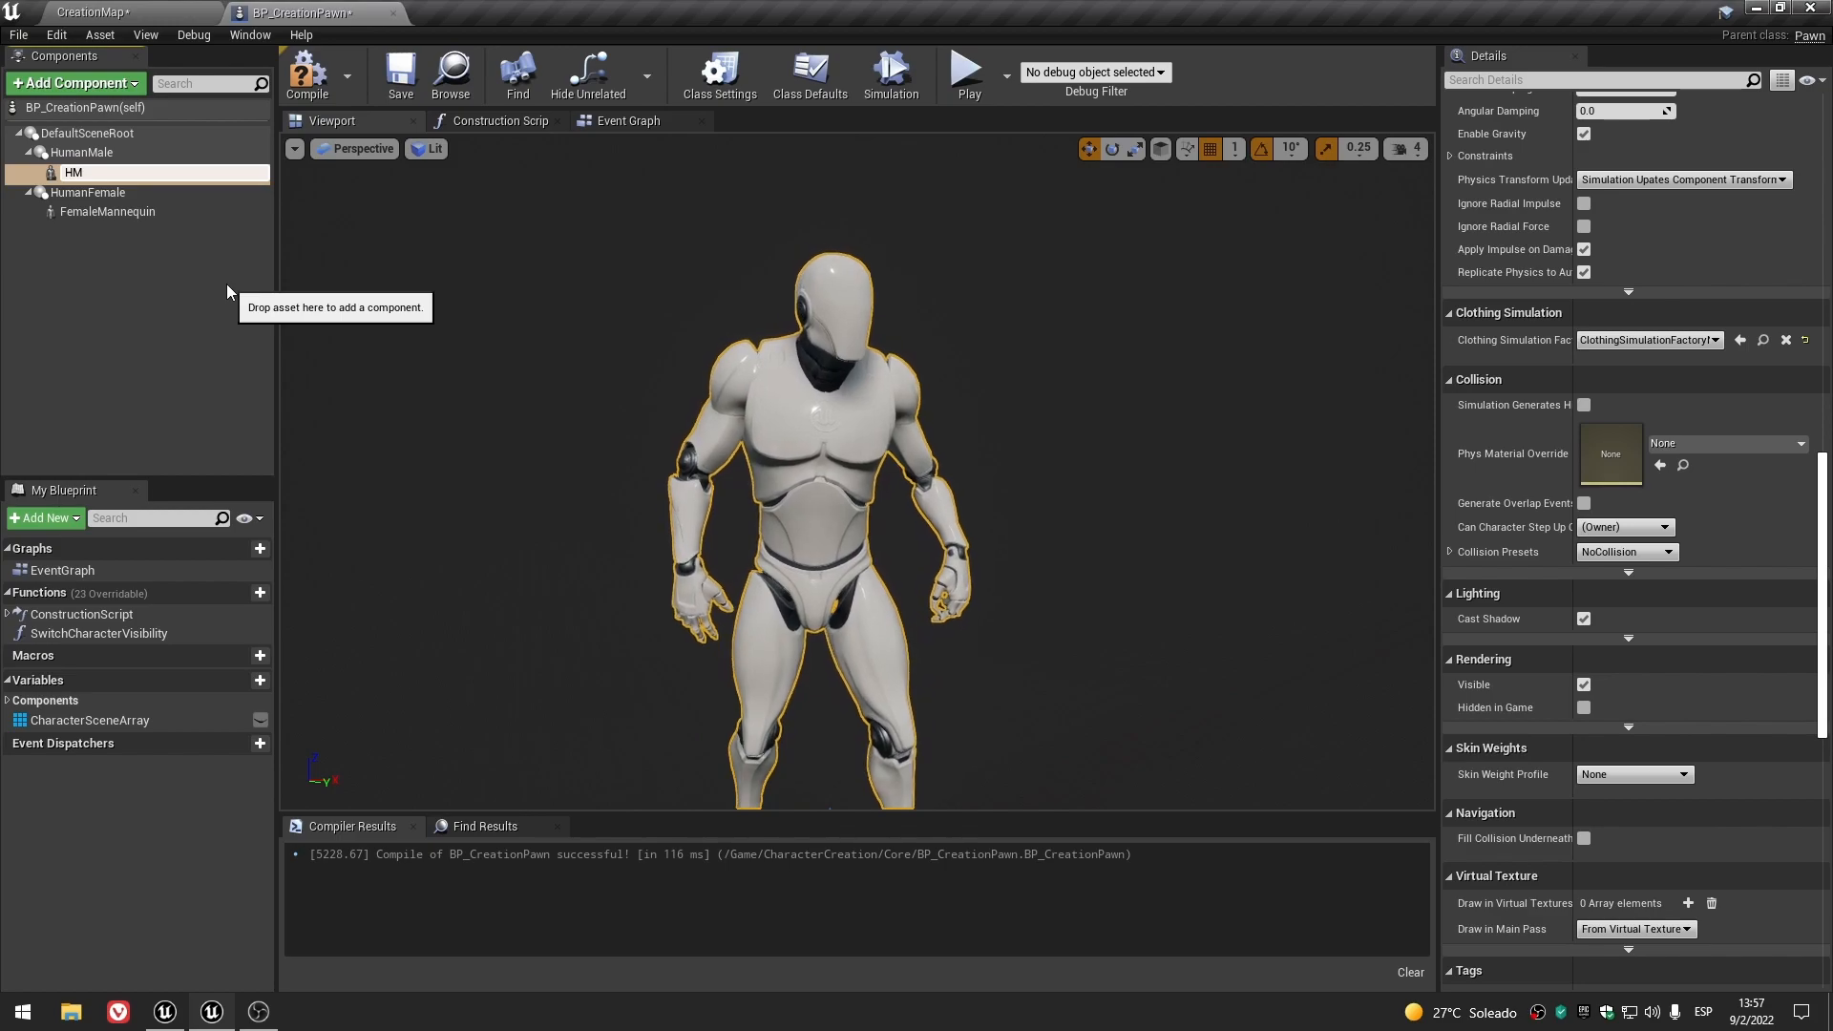
type("_Head")
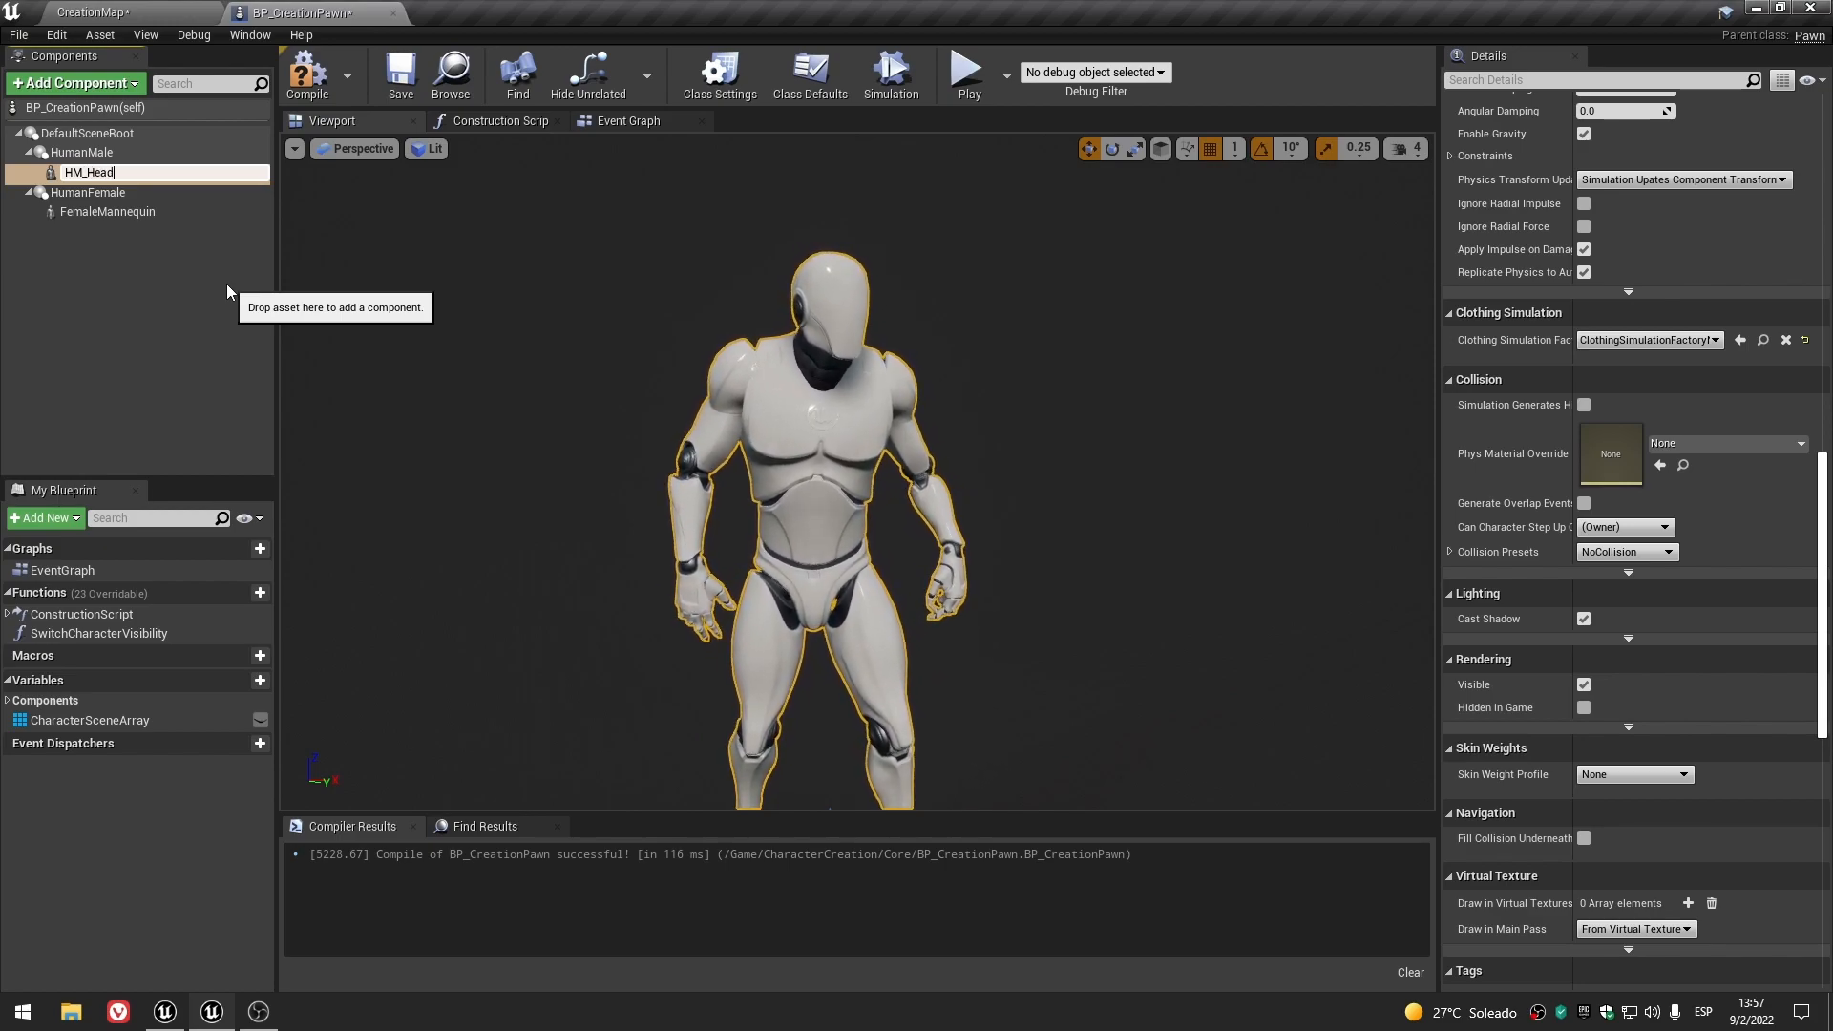
key("Return")
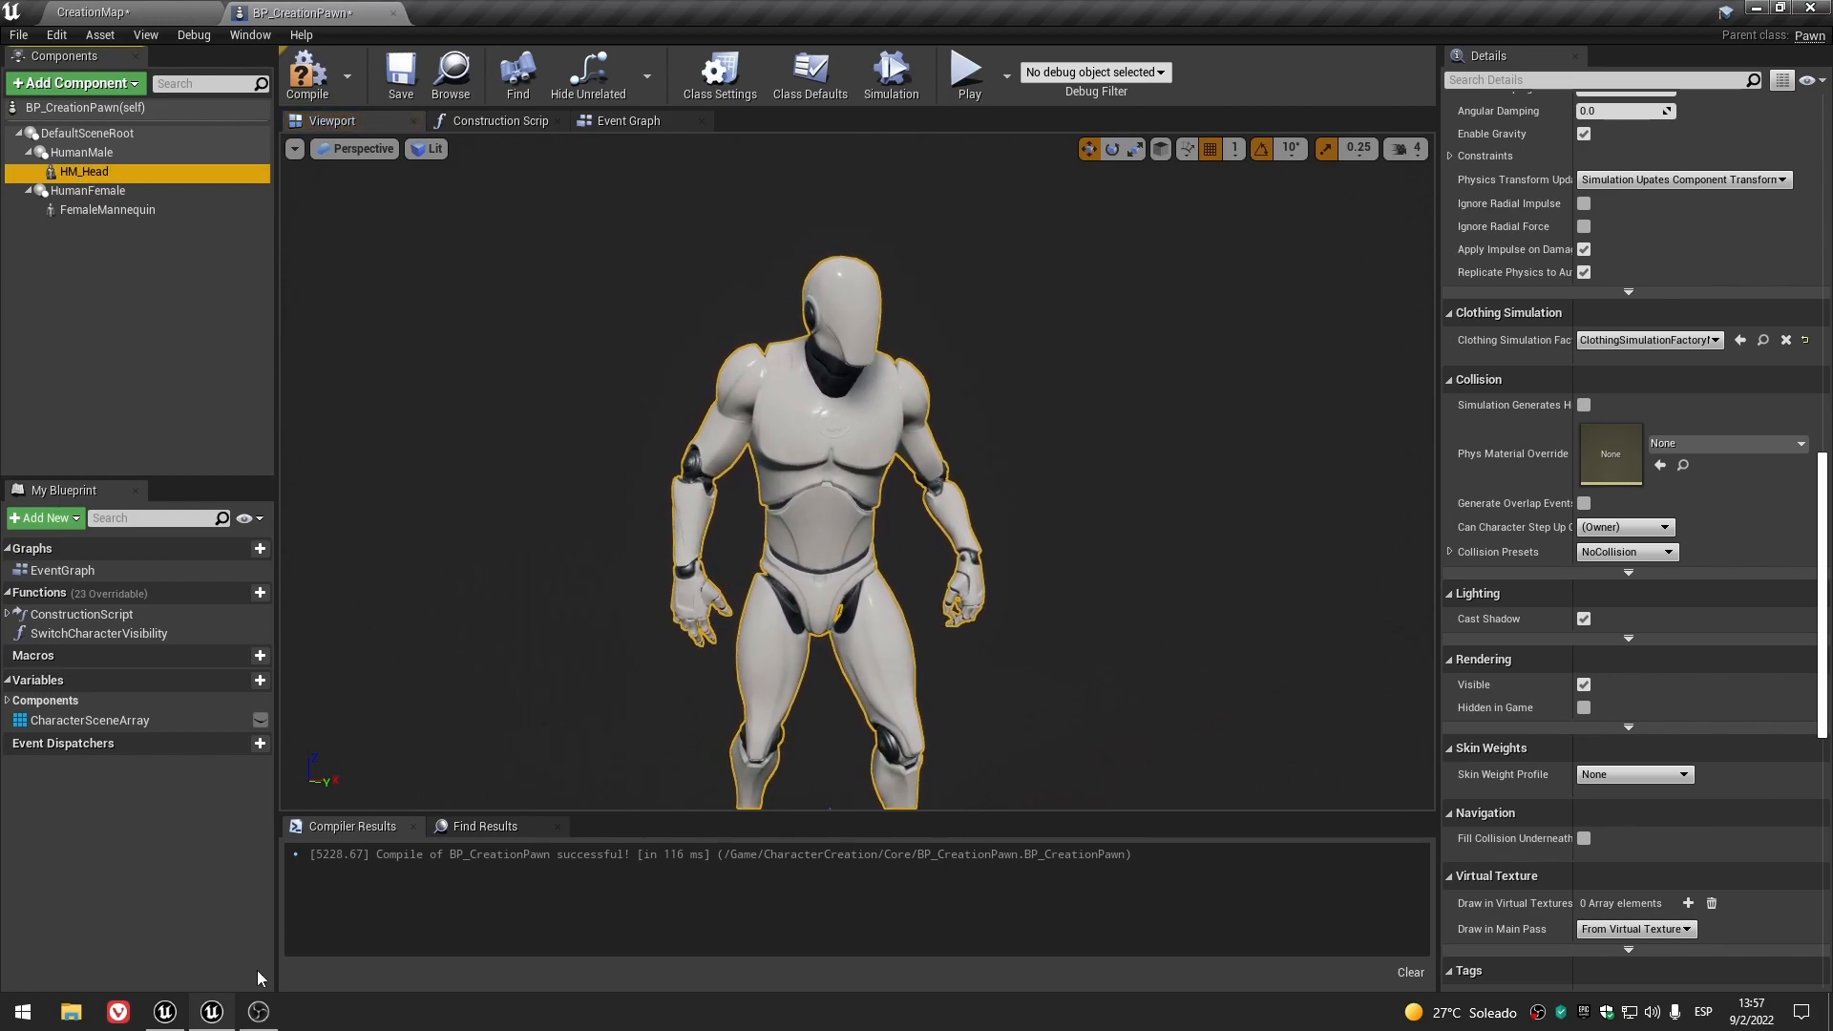
- Check the component hierarchy of BP_CreationPawn in the other open Unreal Engine project, and return to review the HM_Head component's details
left_click(164, 1012)
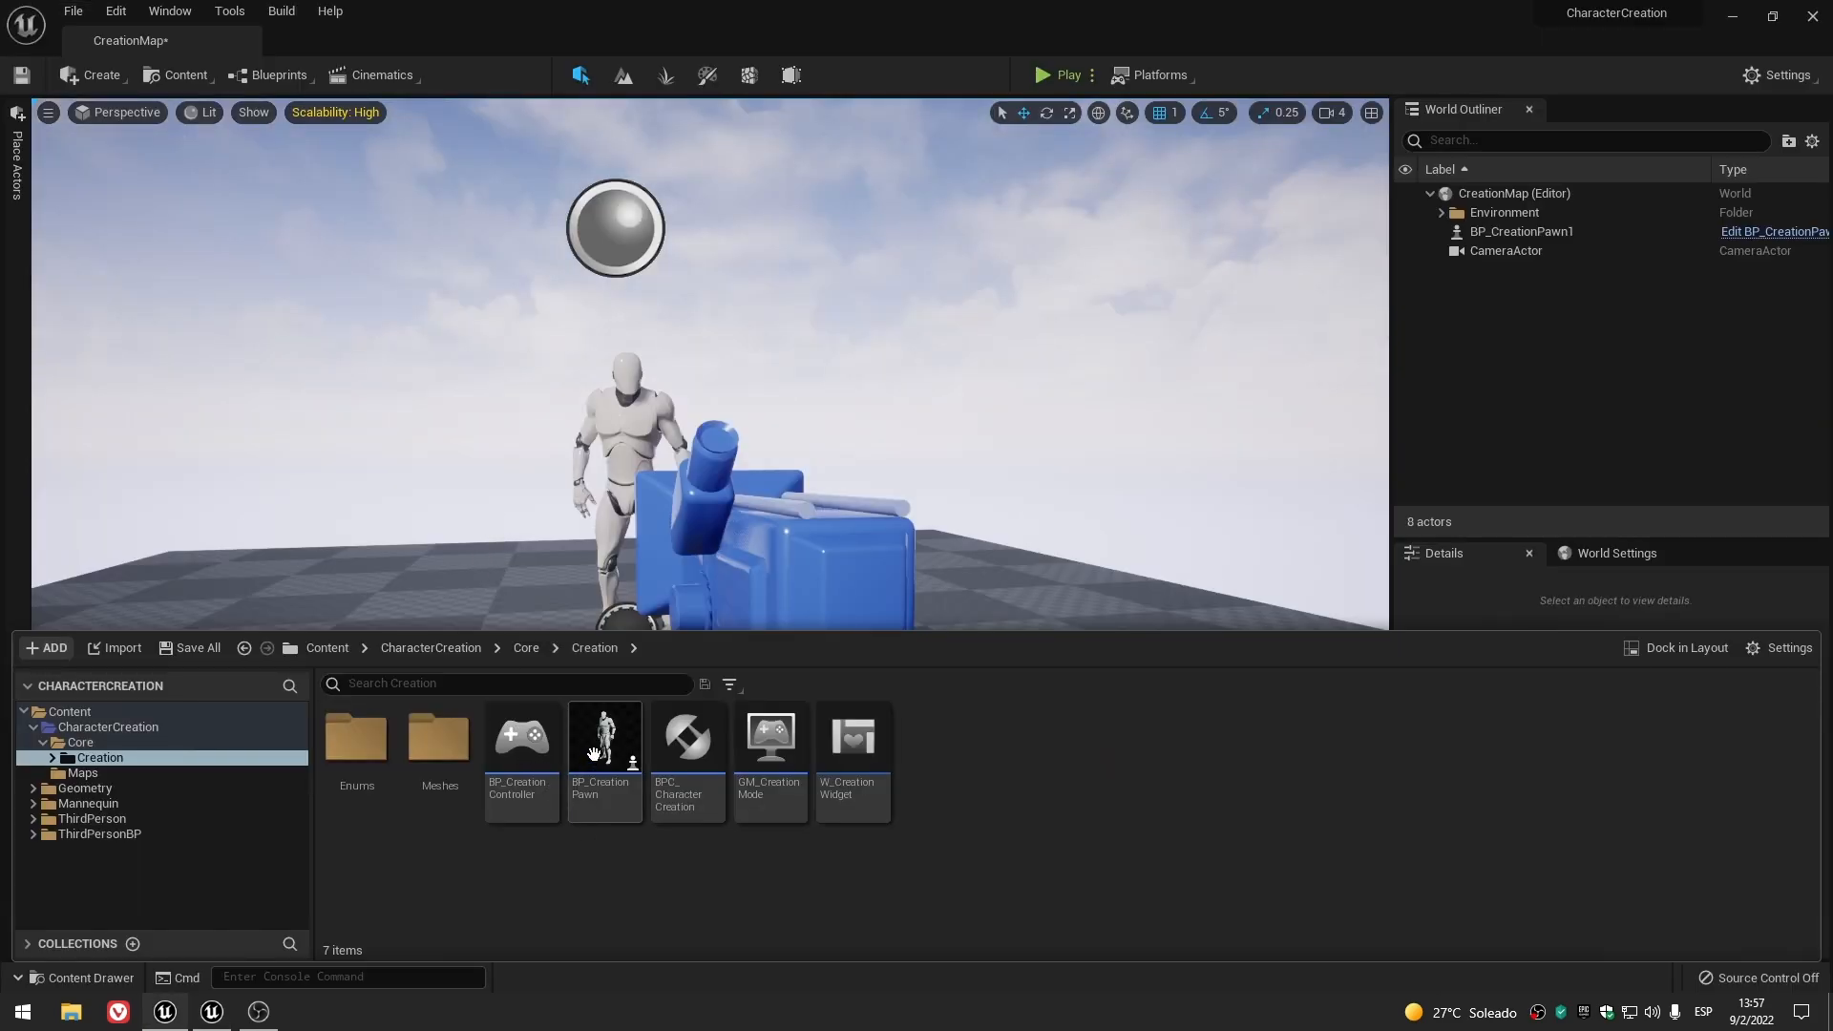
double_click(596, 762)
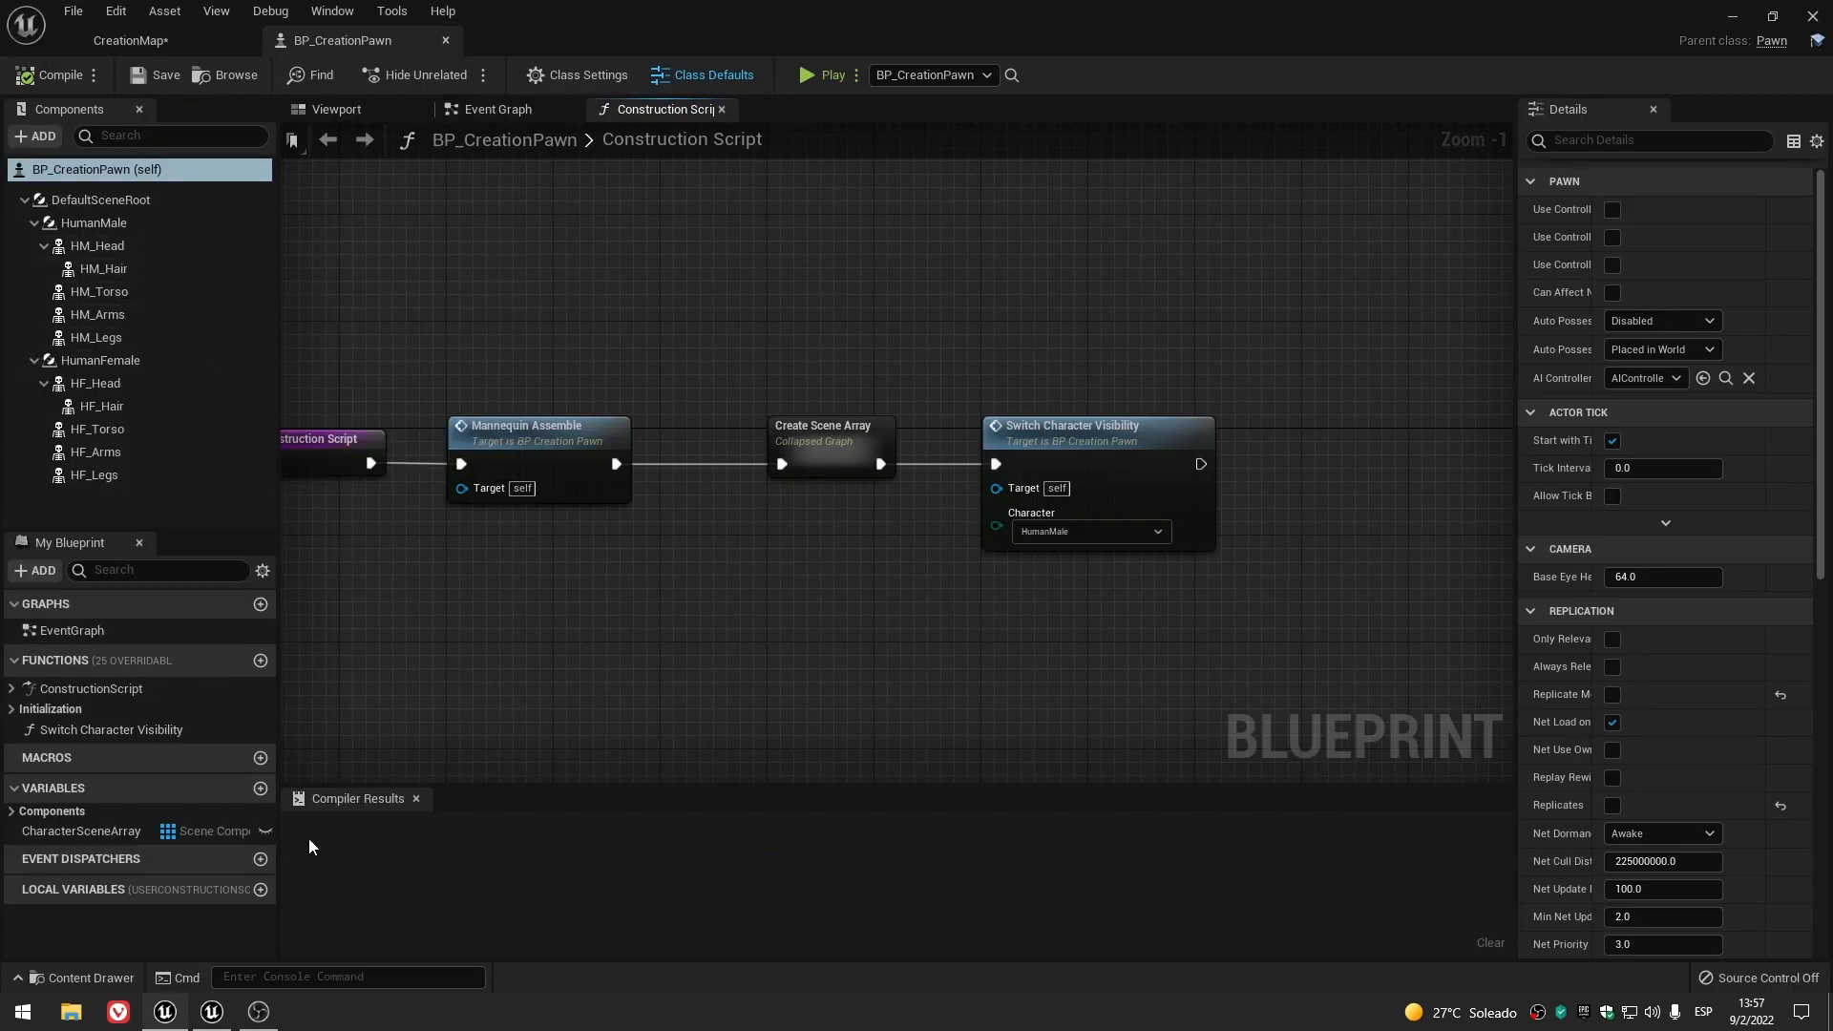
left_click(227, 1015)
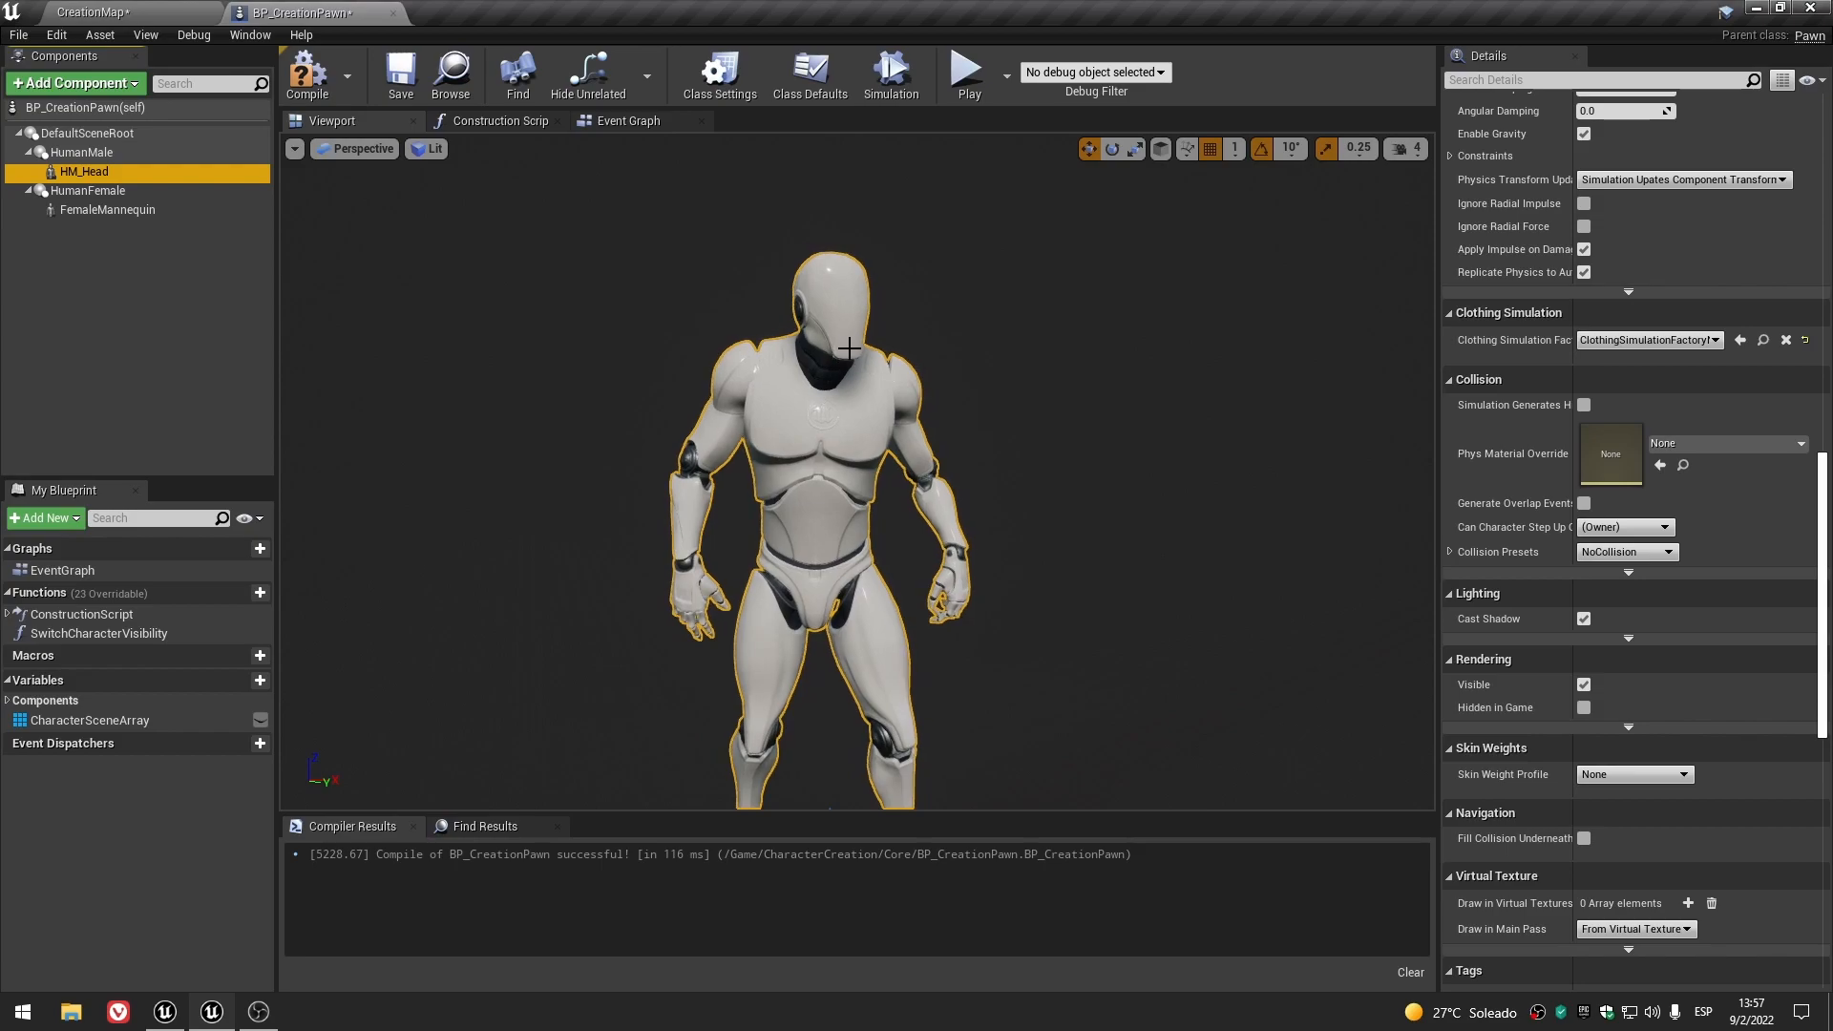
scroll(1491, 457, "up", 15)
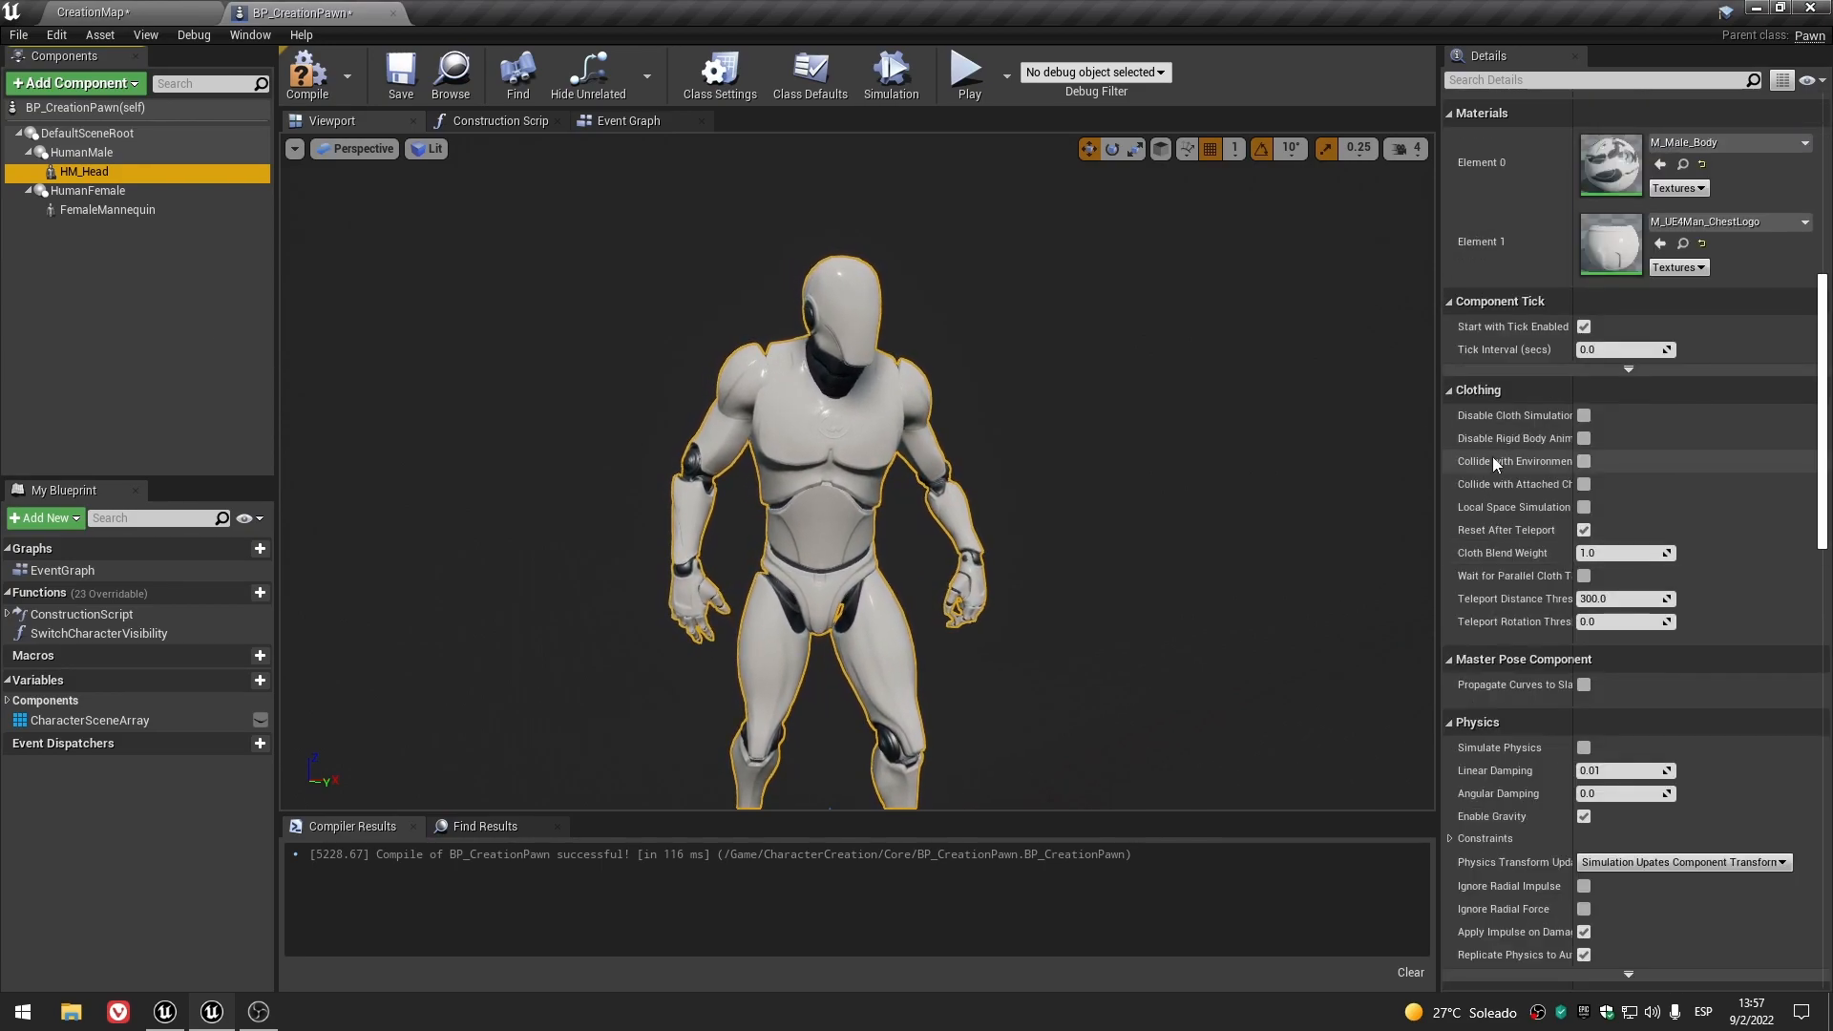
scroll(1489, 451, "down", 3)
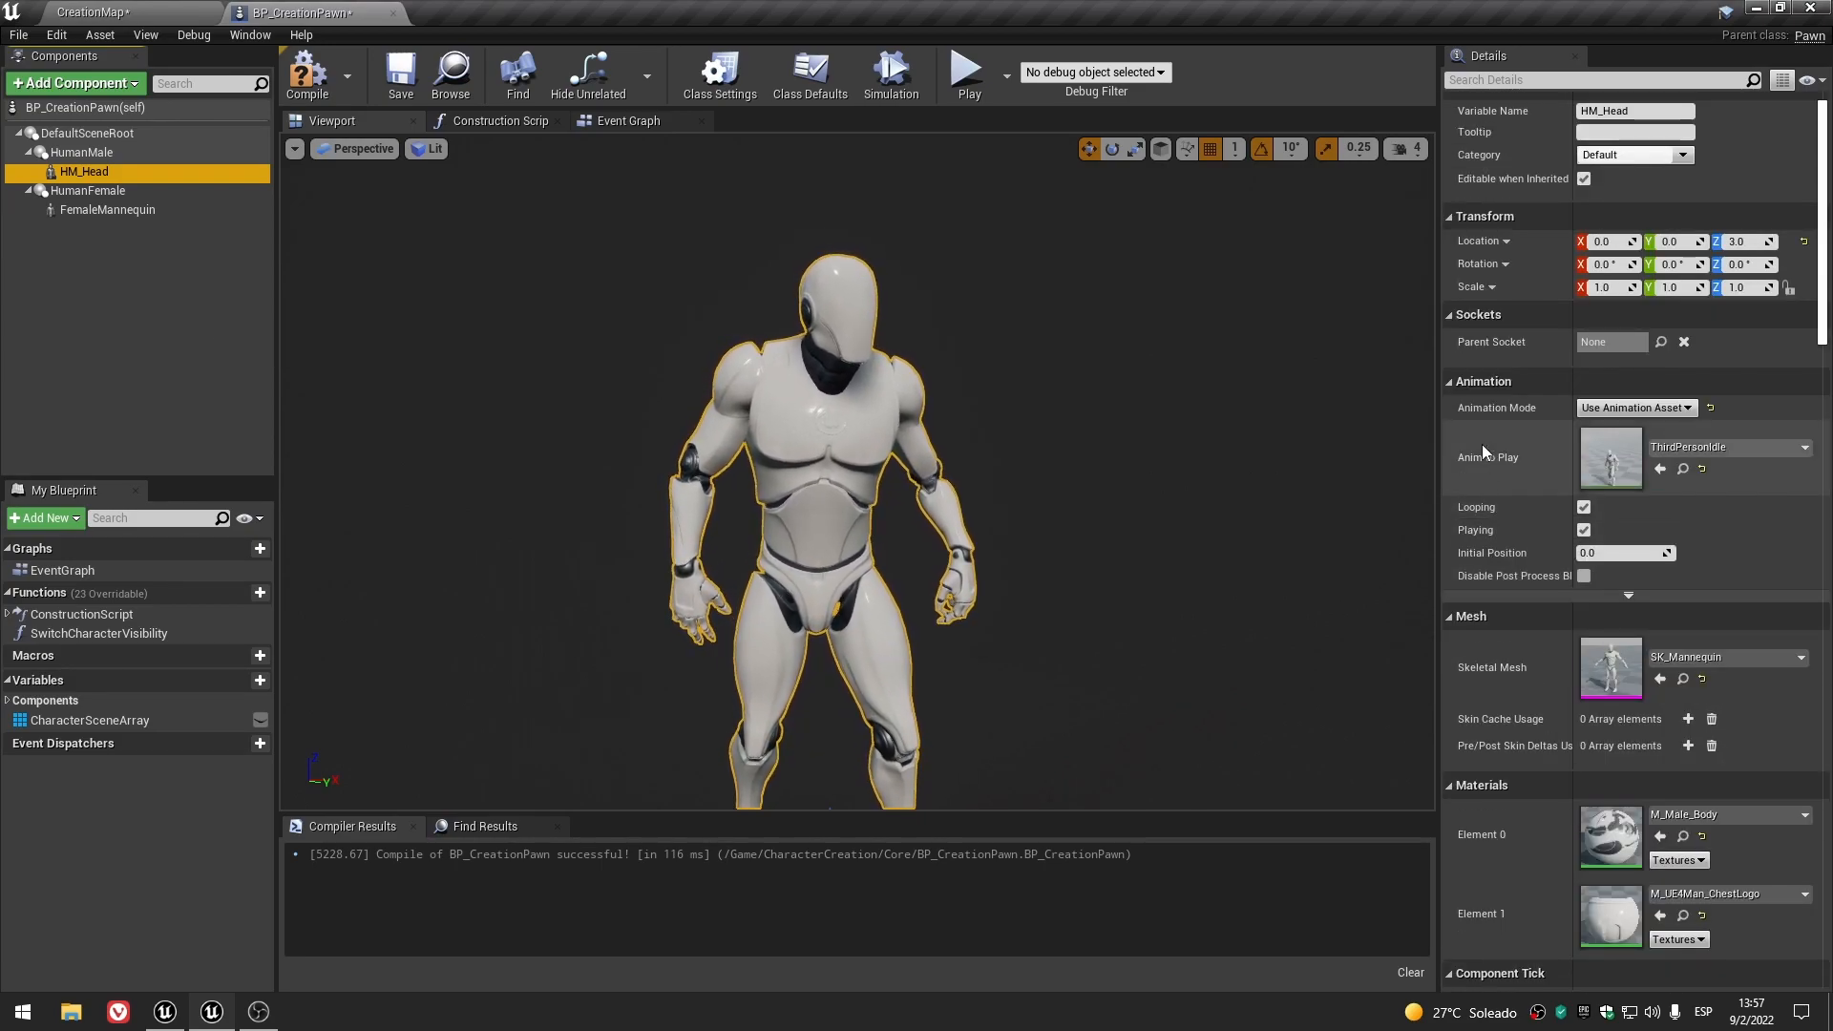
left_click(185, 273)
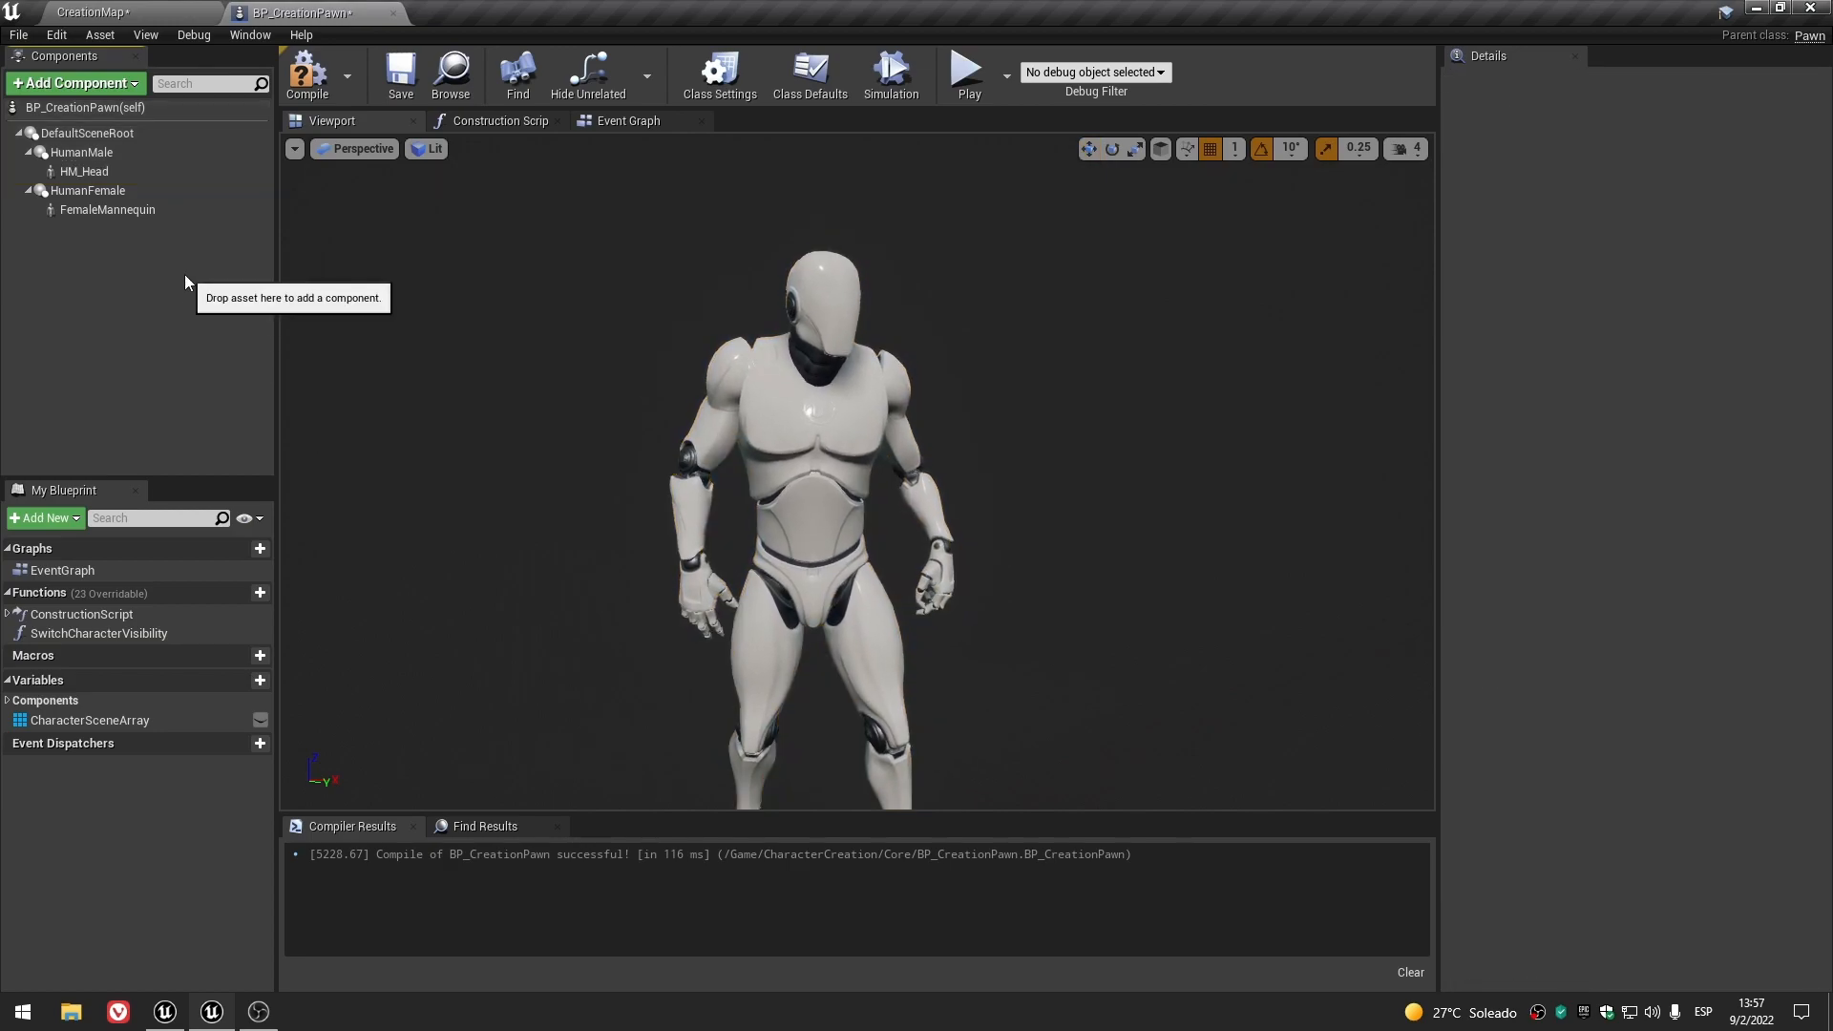
- Delete the HM_Head and FemaleMannequin components from BP_CreationPawn, then compile and save the blueprint
left_click(111, 176)
key("Delete")
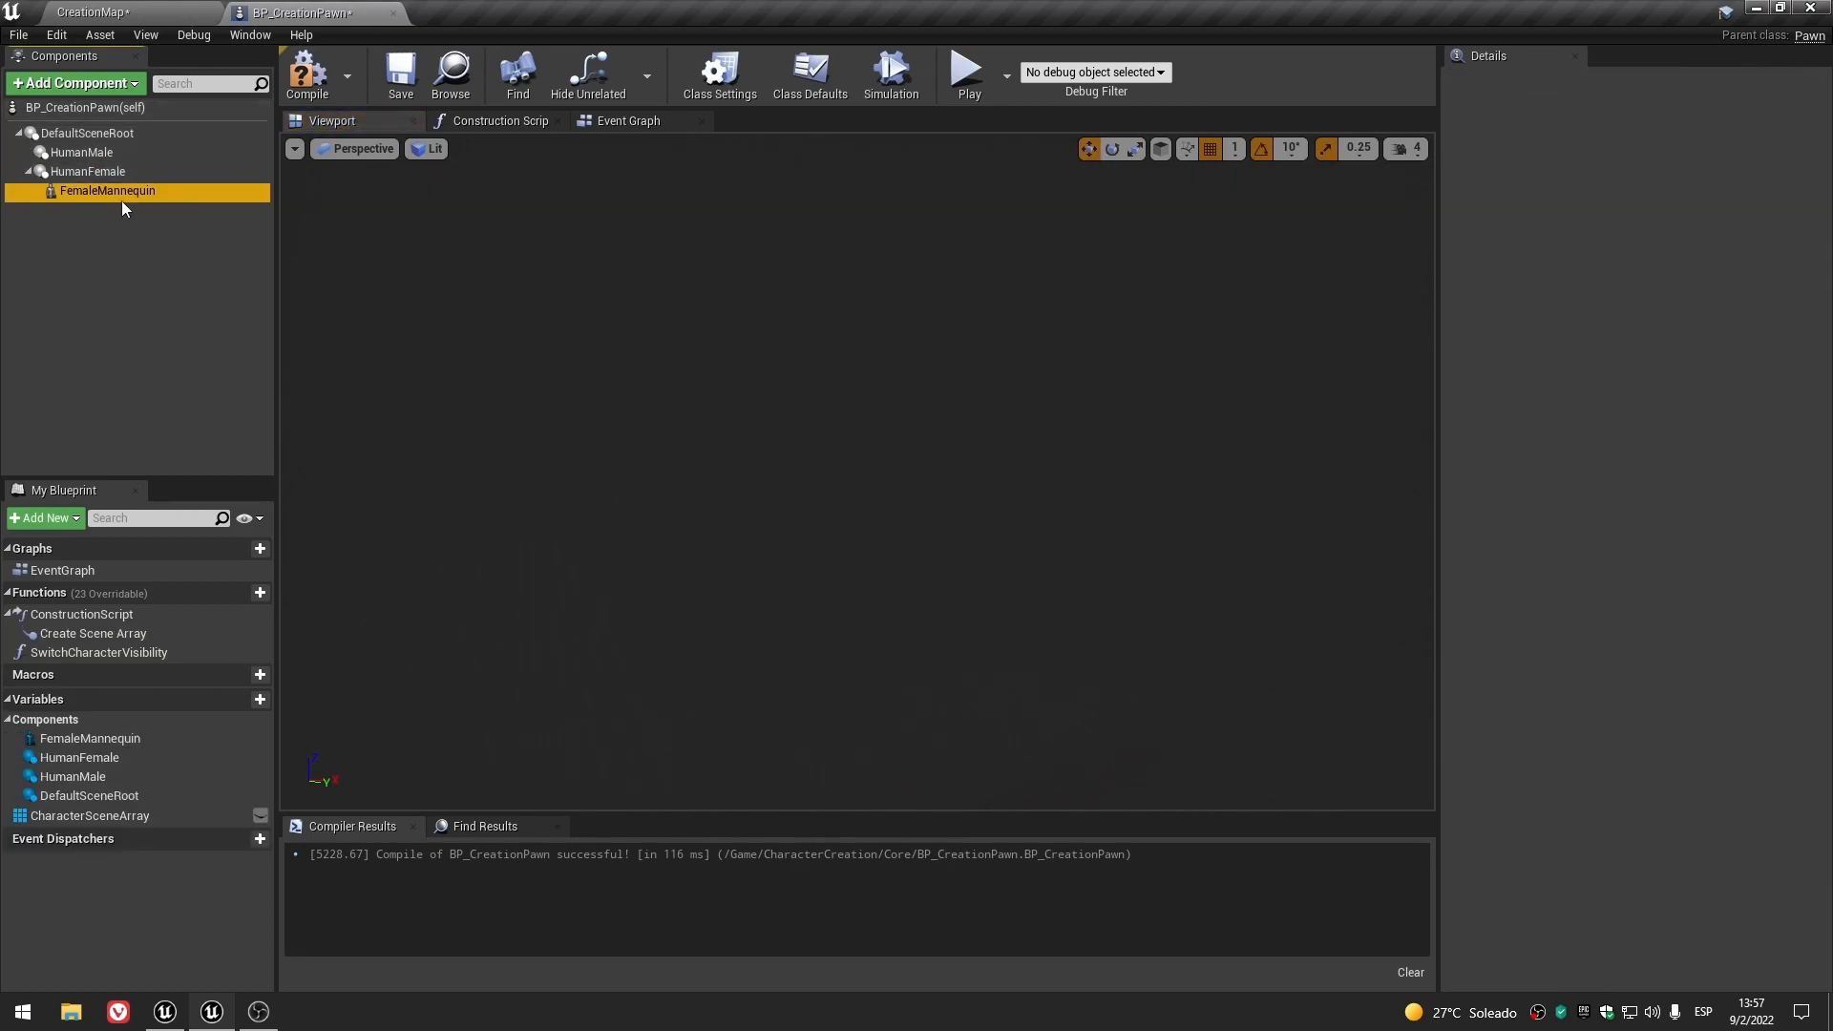
left_click(122, 199)
key("Delete")
left_click(308, 72)
left_click(400, 71)
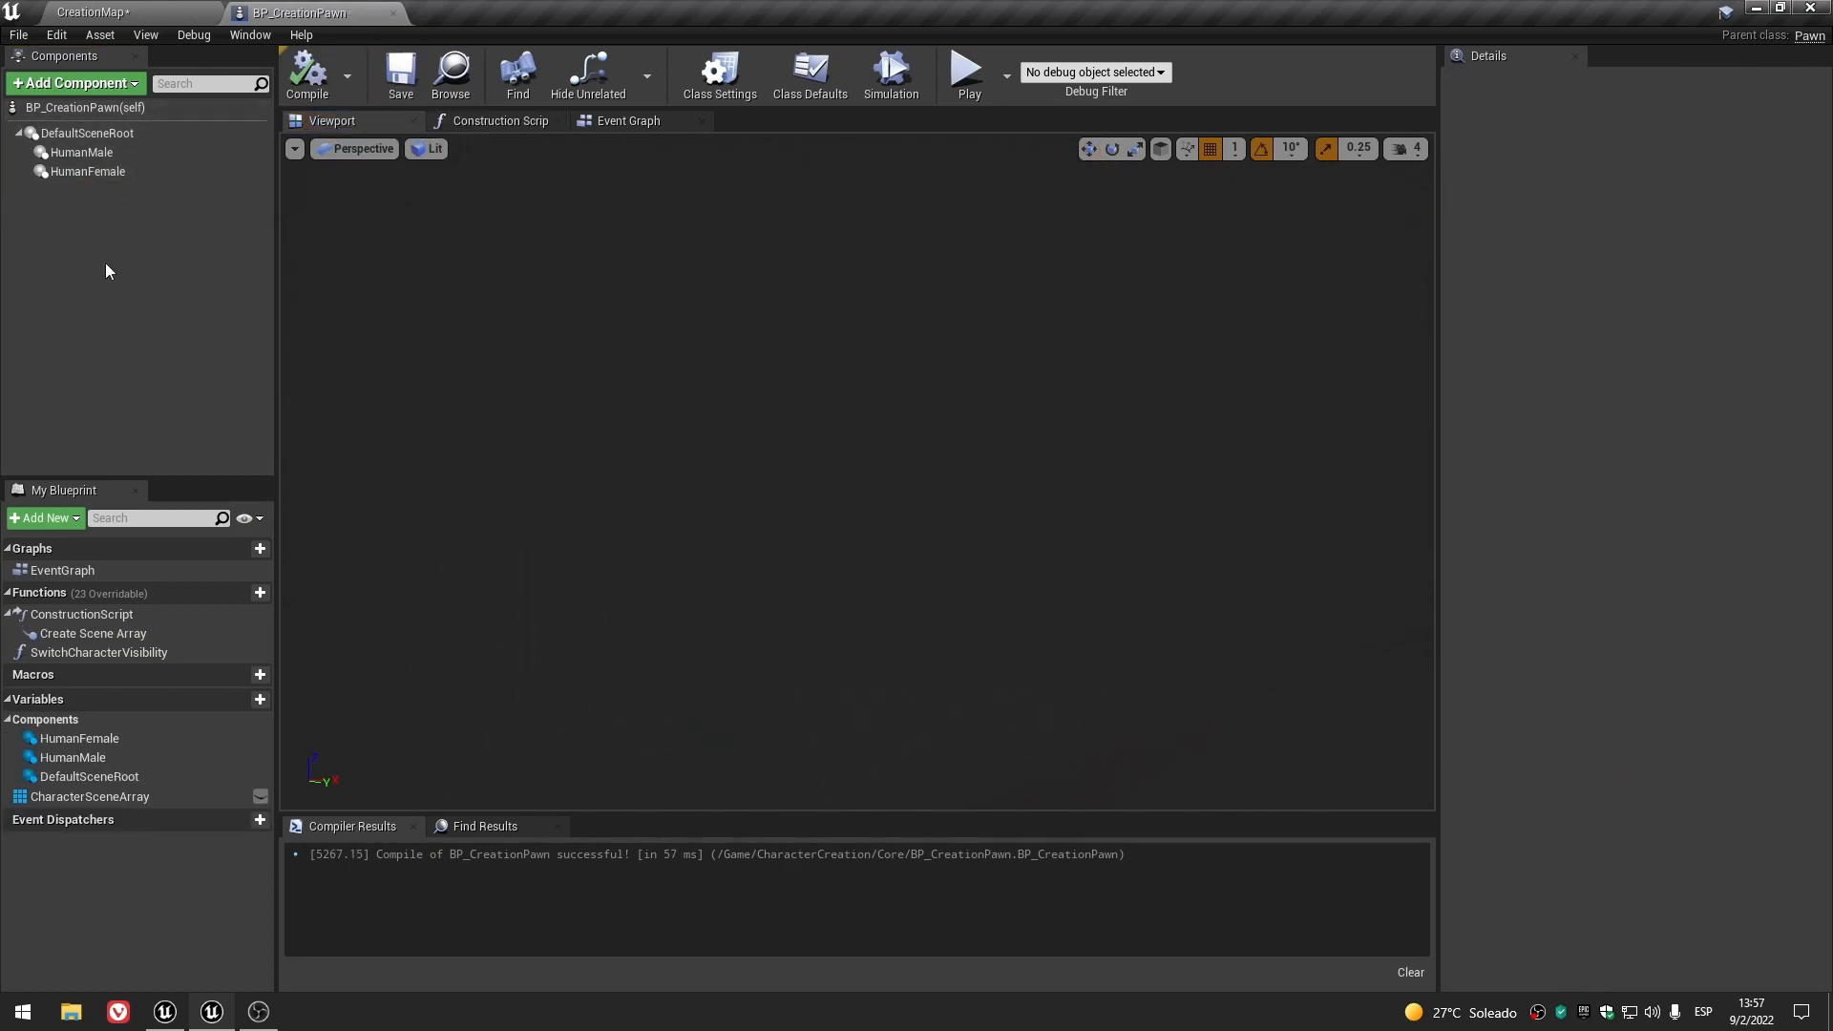
- Examine how the Create Scene Array collapsed graph in the Construction Script uses the HumanMale and HumanFemale components
left_click(512, 122)
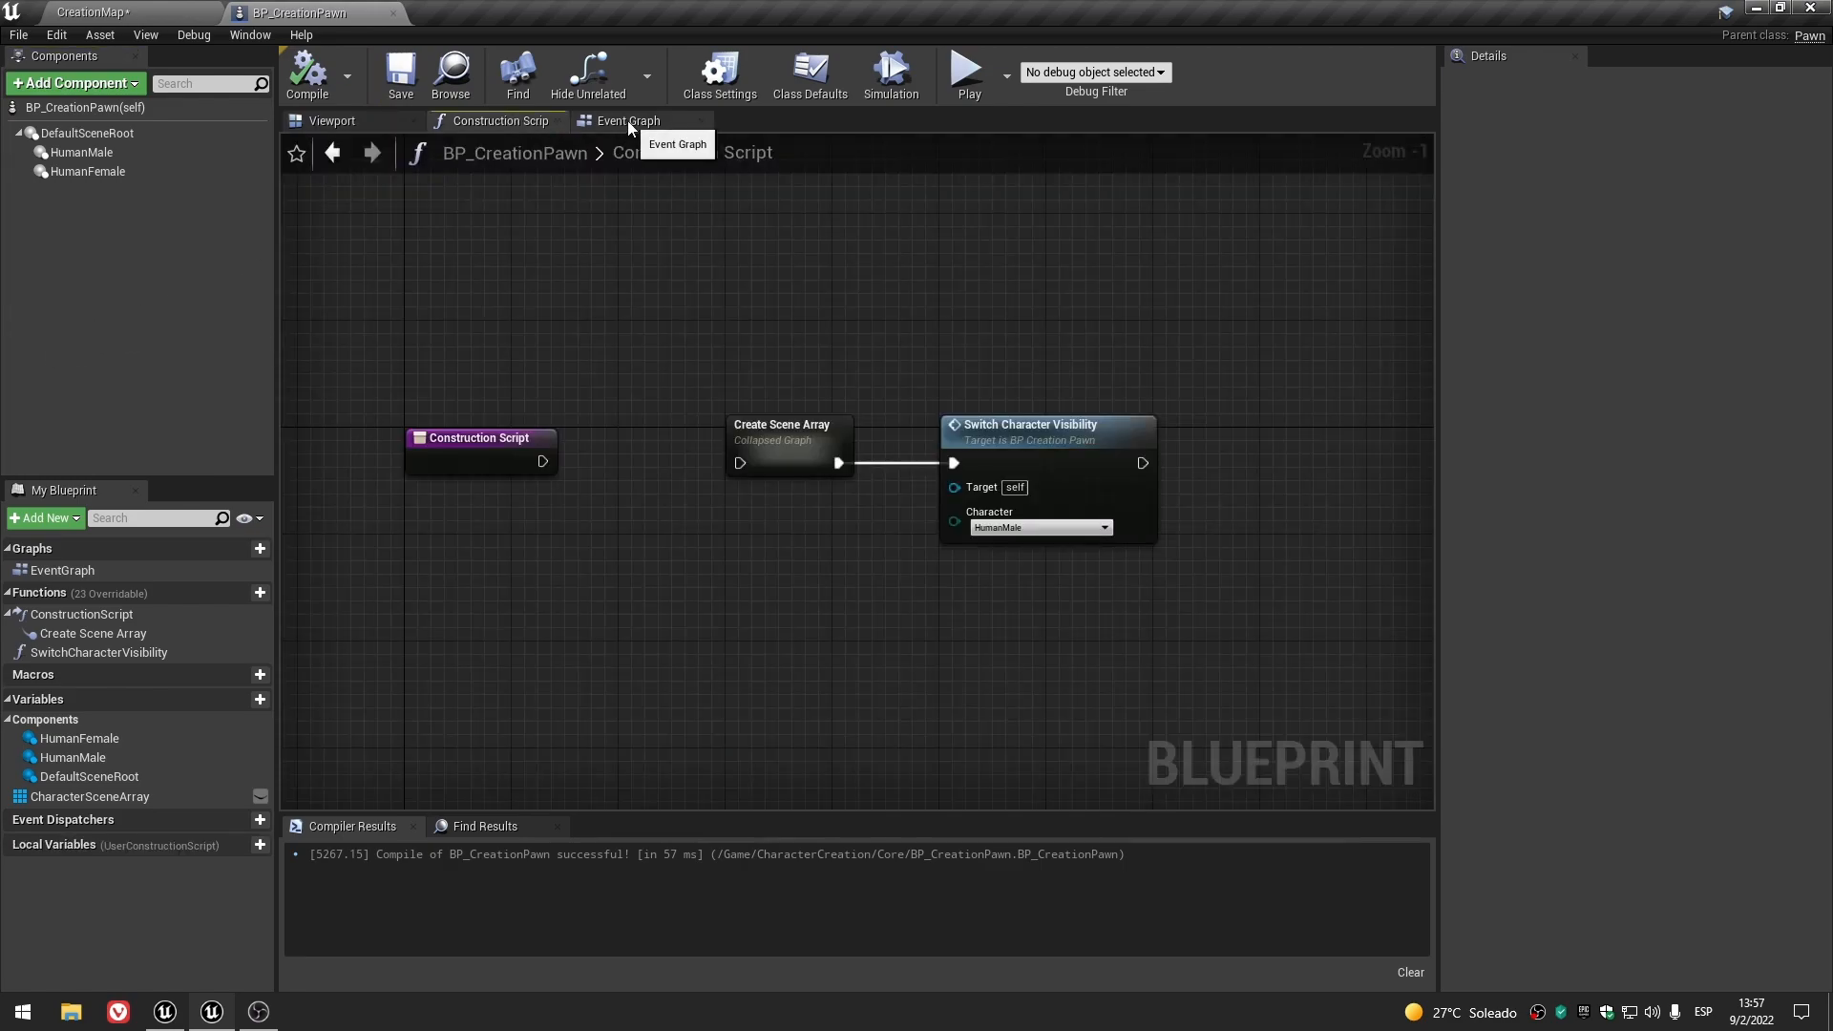
left_click(139, 151)
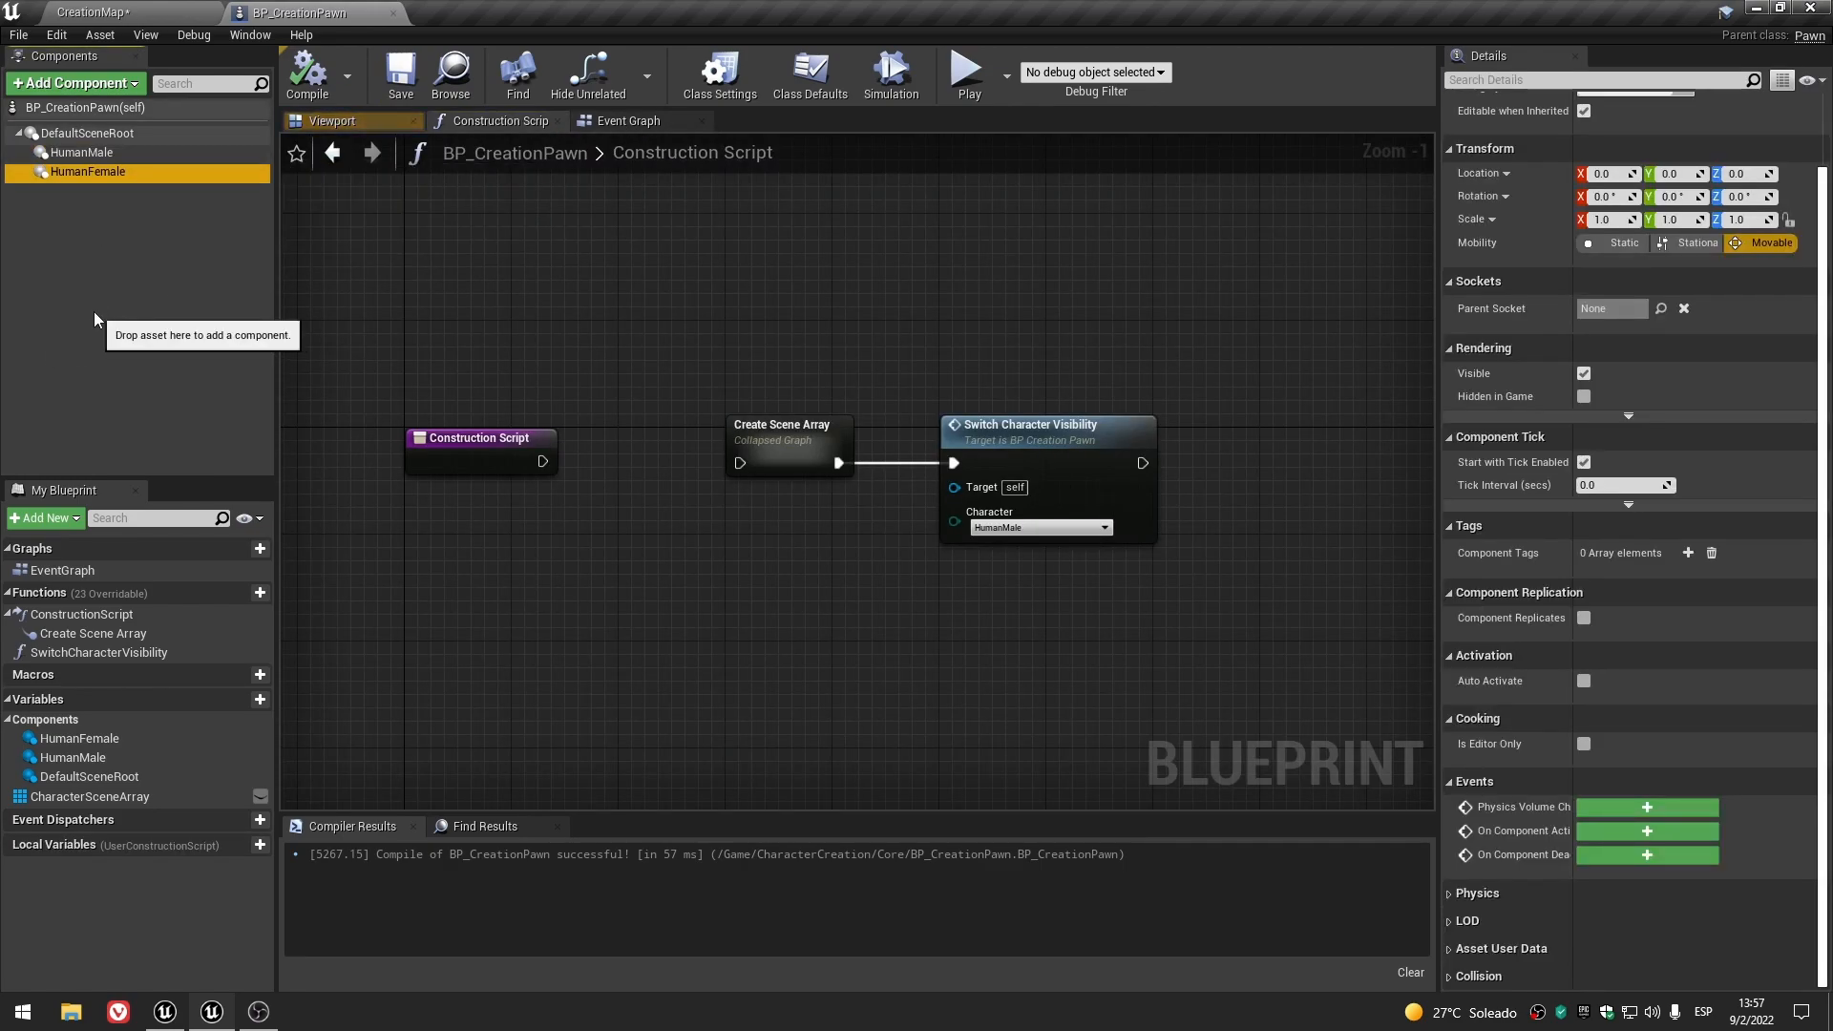
left_click(93, 311)
left_click(781, 431)
double_click(780, 431)
left_click_drag(508, 455, 561, 571)
left_click(689, 630)
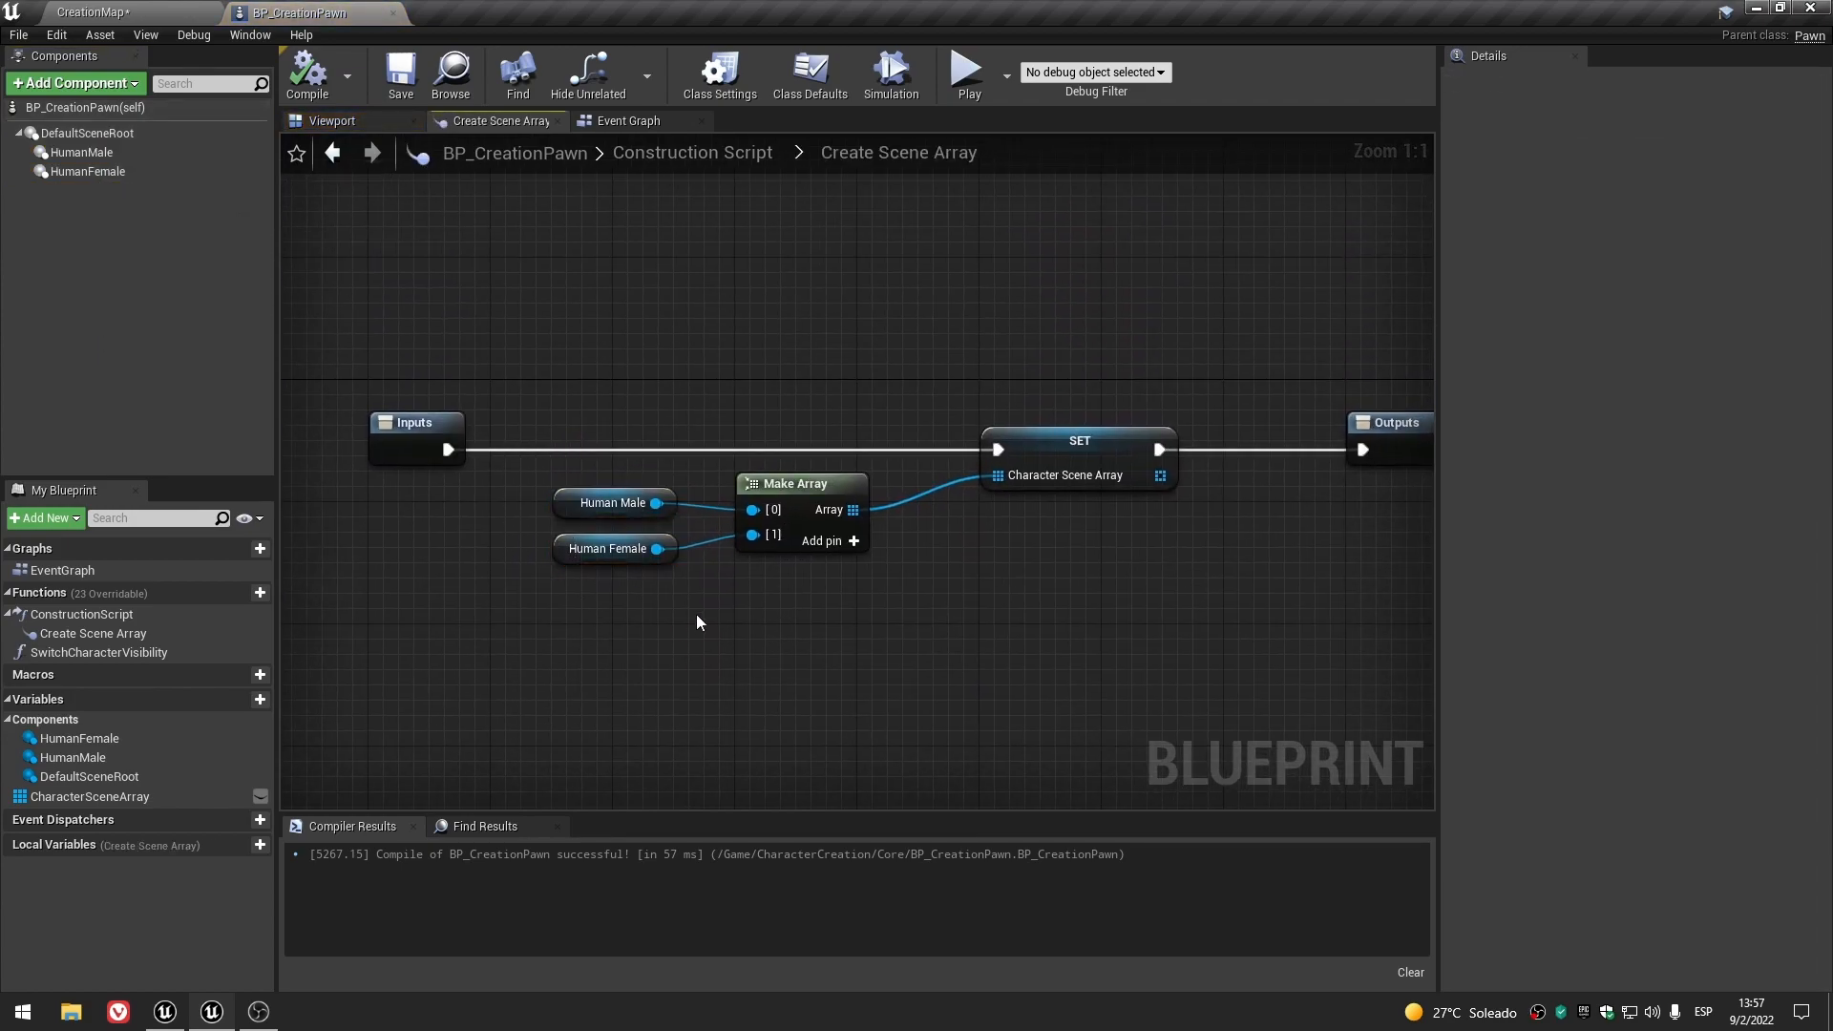
left_click(666, 154)
- Examine the node chain of the Switch Character Visibility function and close its graph
double_click(1212, 471)
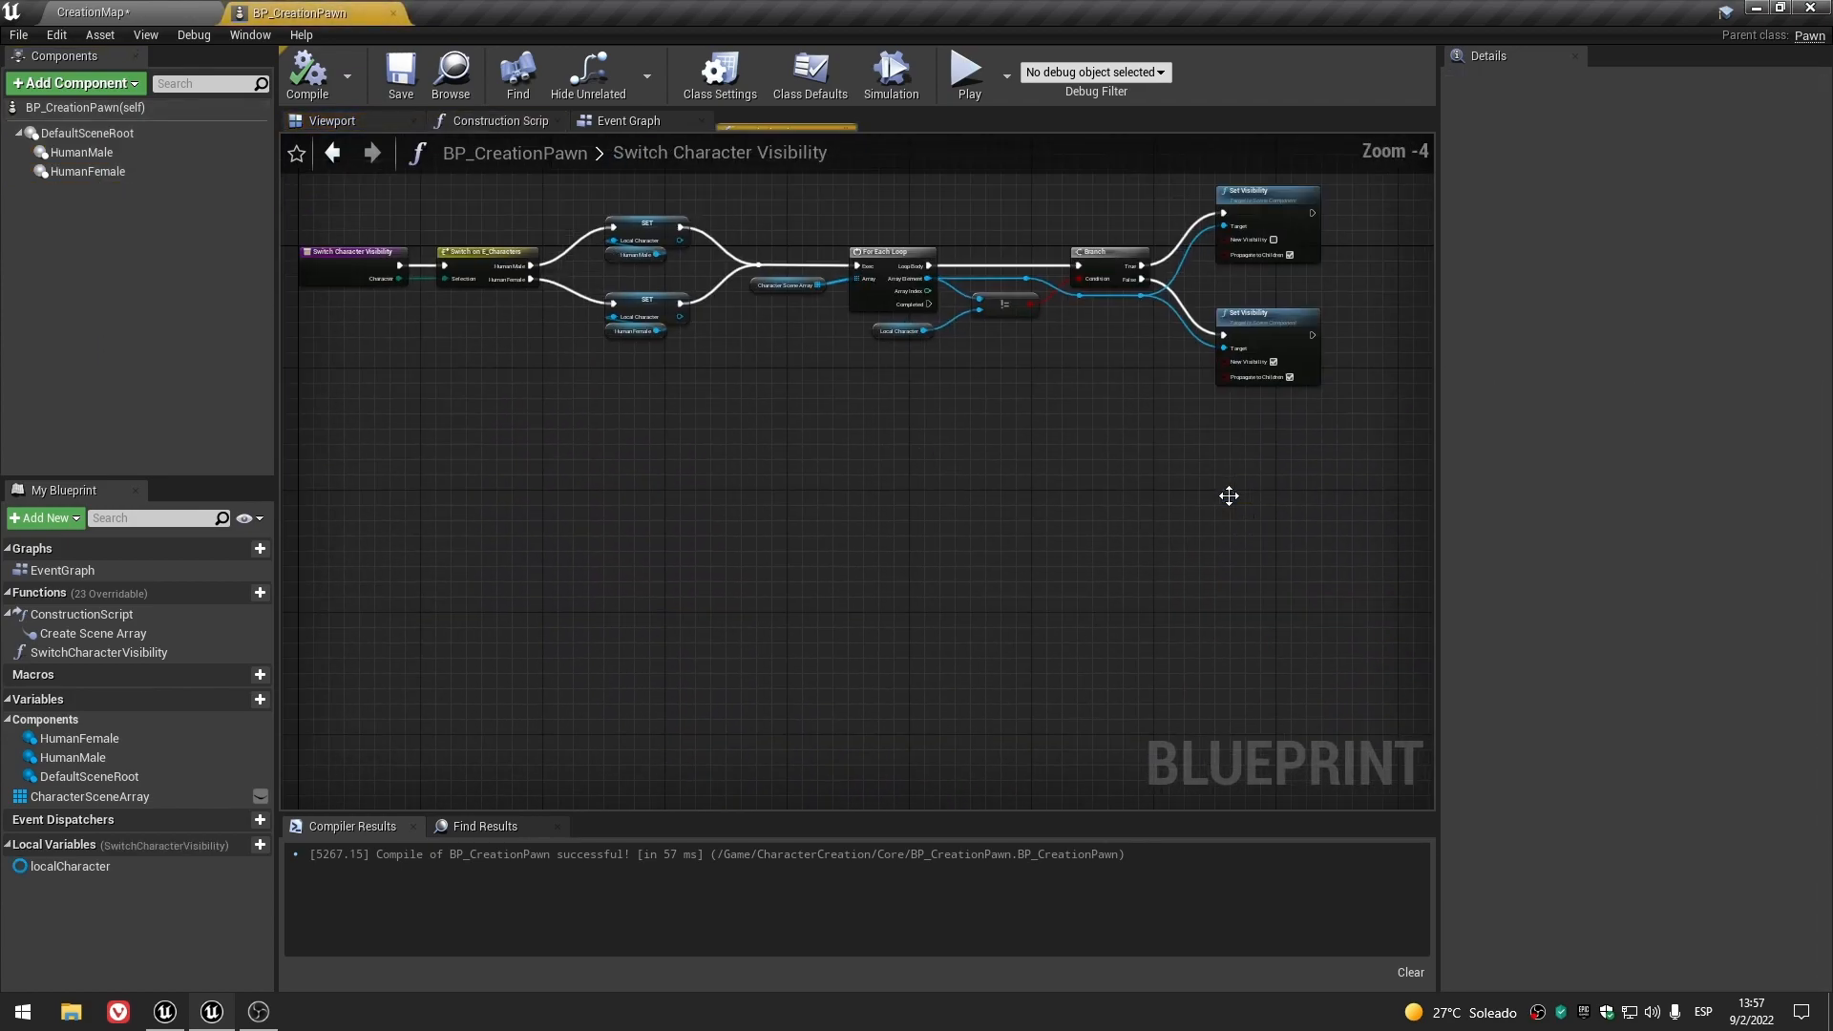
scroll(716, 554, "up", 3)
left_click(1178, 529)
left_click(955, 442)
left_click(1015, 571)
scroll(1017, 574, "down", 3)
right_click_drag(1061, 625, 917, 593)
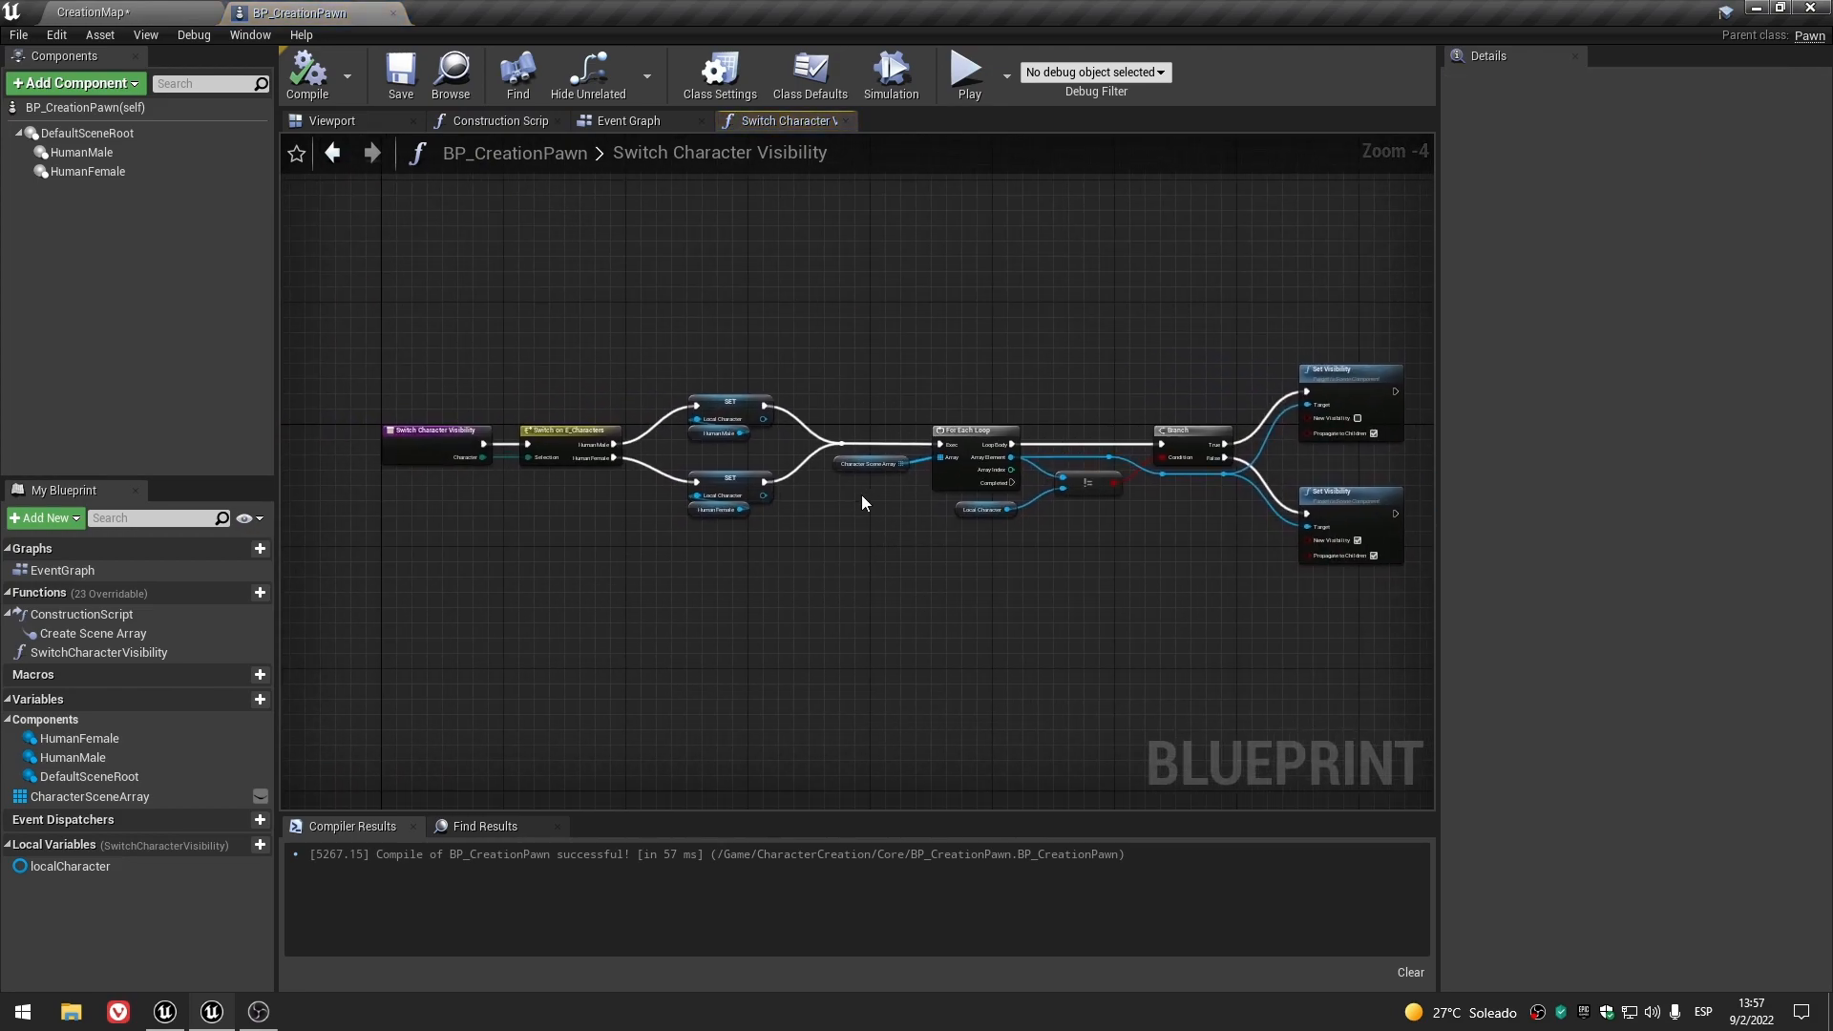
left_click(847, 120)
- Review again how the Create Scene Array and Switch Character Visibility graphs reference the two character scene components, closing the function graph
left_click(105, 152)
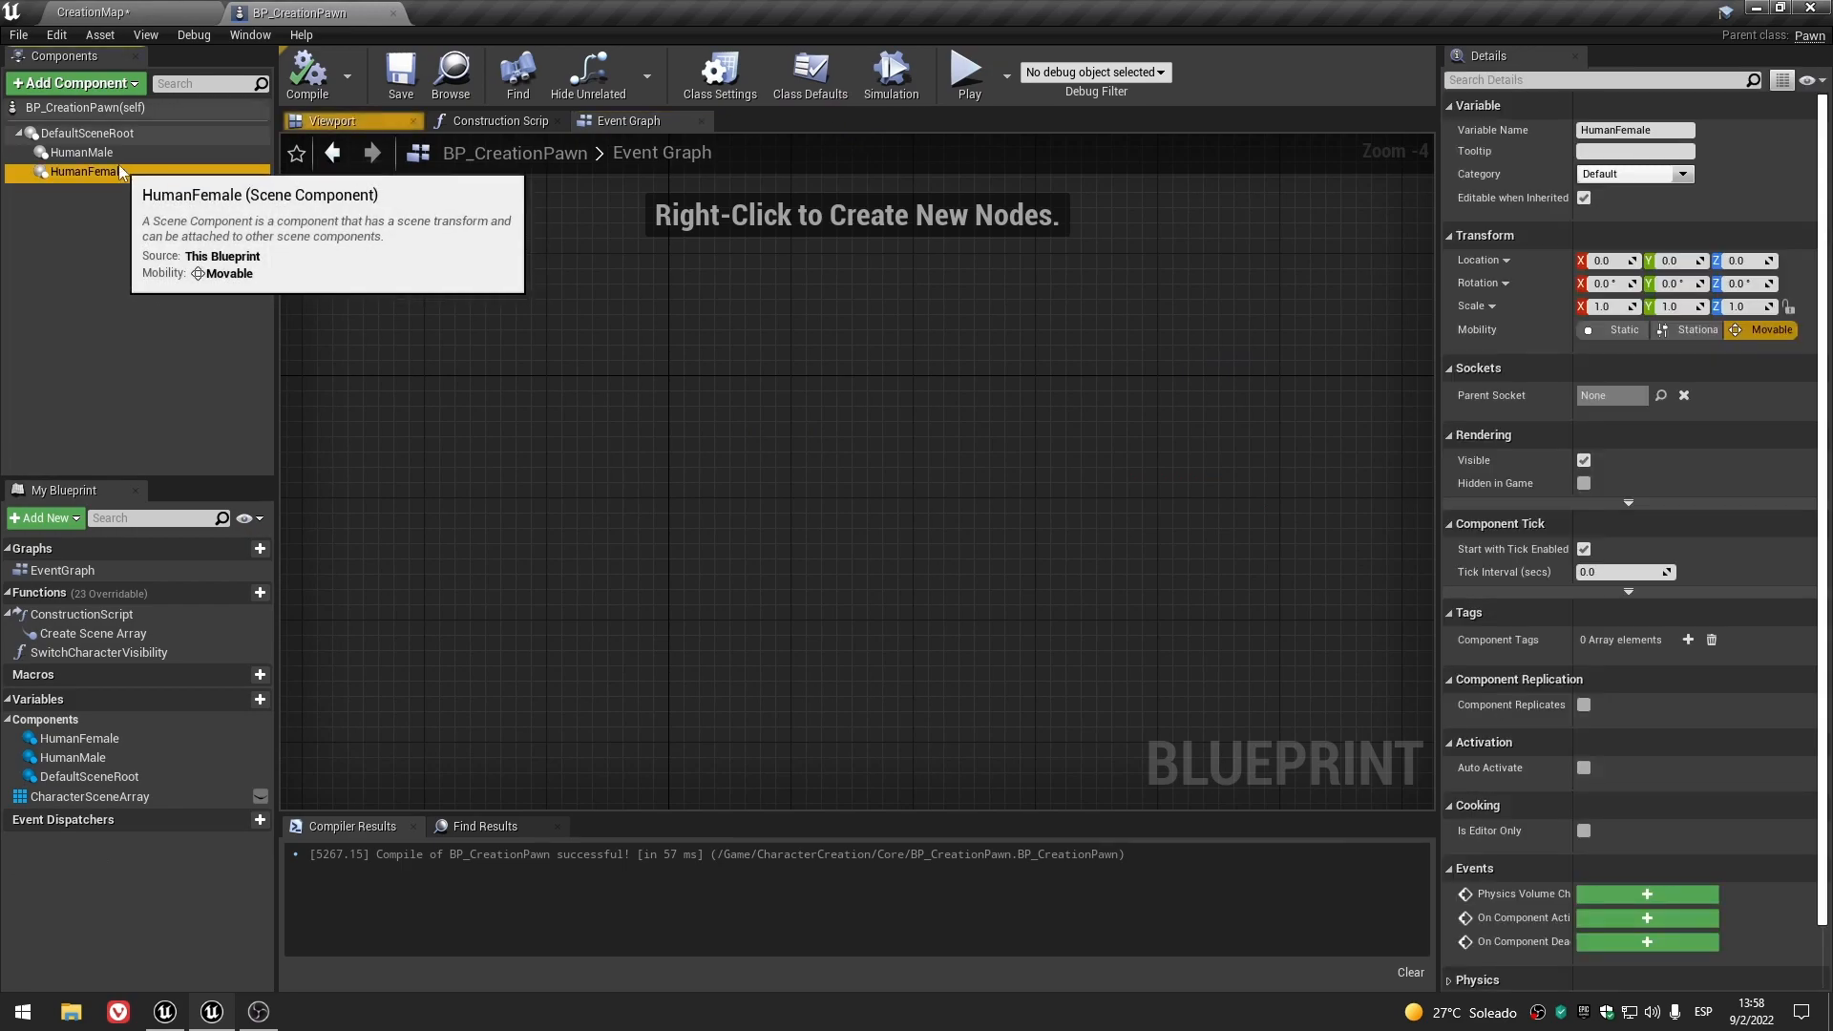
left_click(502, 120)
double_click(983, 497)
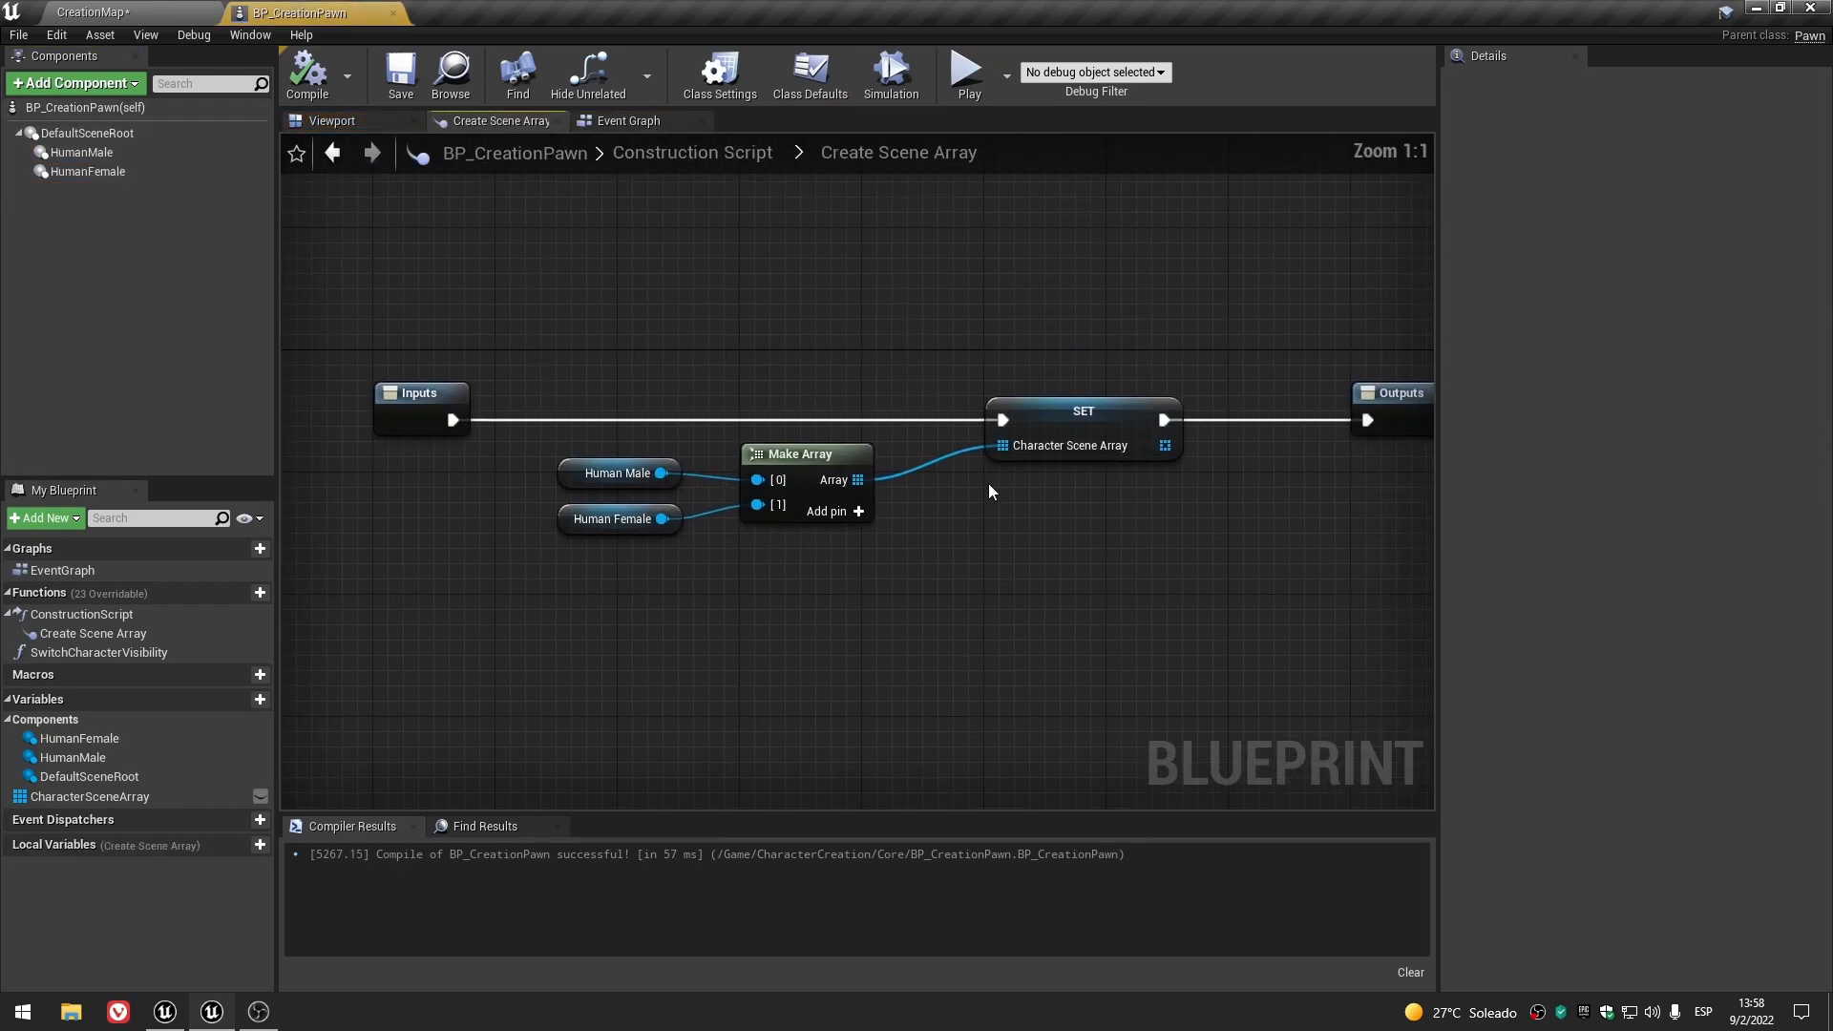
left_click(707, 153)
right_click_drag(1069, 352, 763, 300)
double_click(986, 477)
scroll(532, 506, "up", 2)
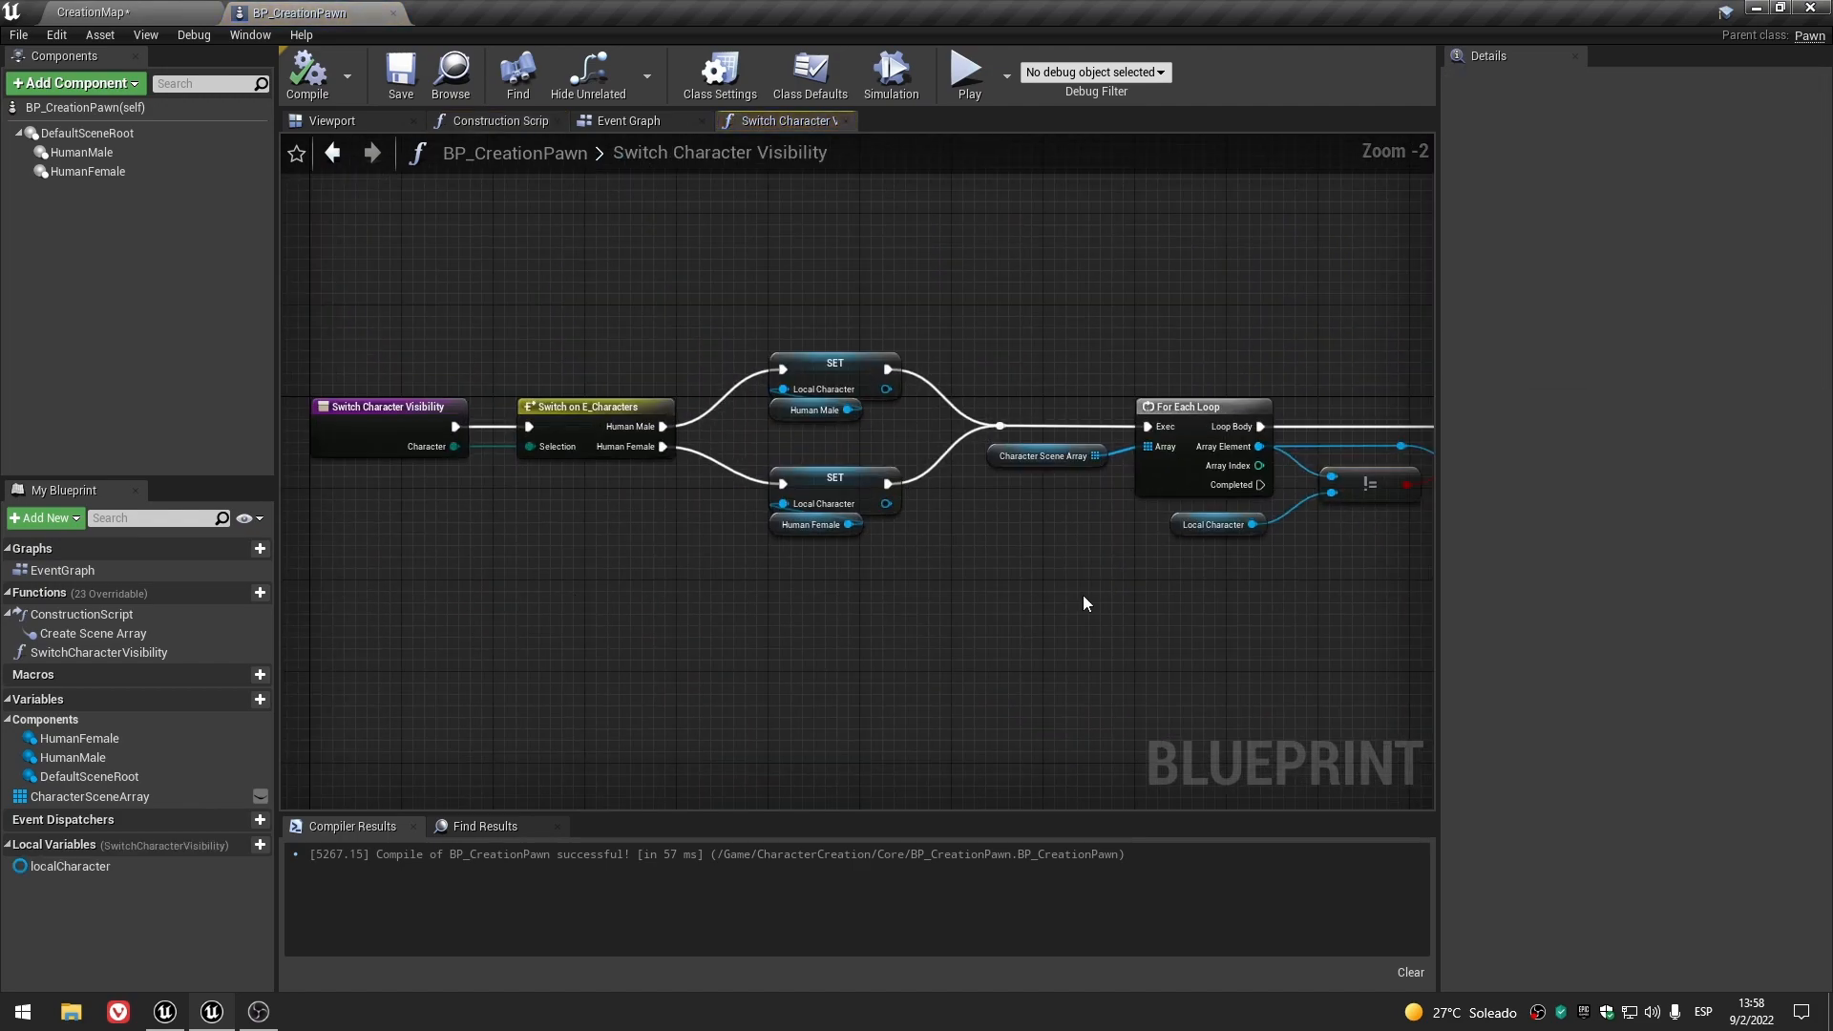
scroll(1082, 595, "down", 1)
right_click_drag(1062, 580, 800, 576)
left_click(846, 120)
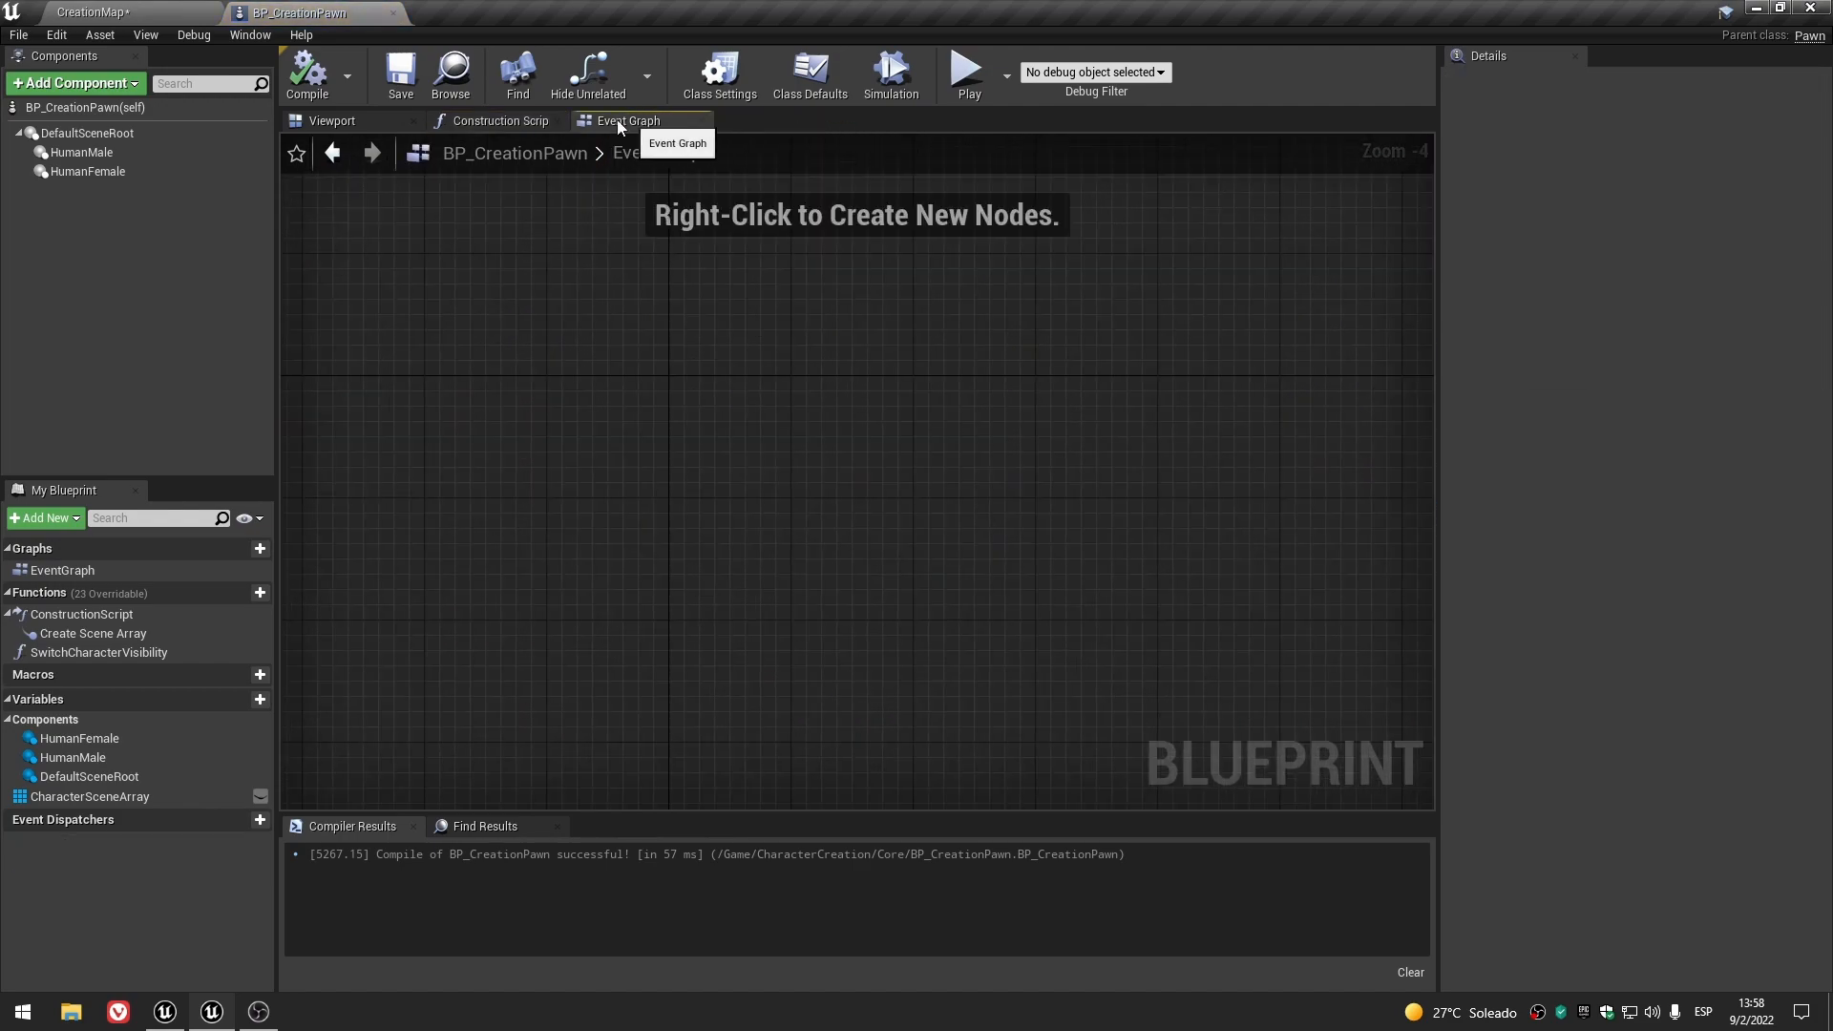
- Return to the Construction Script and check the HumanMale and HumanFemale scene components against its nodes
left_click(500, 121)
left_click(94, 153)
left_click(96, 170)
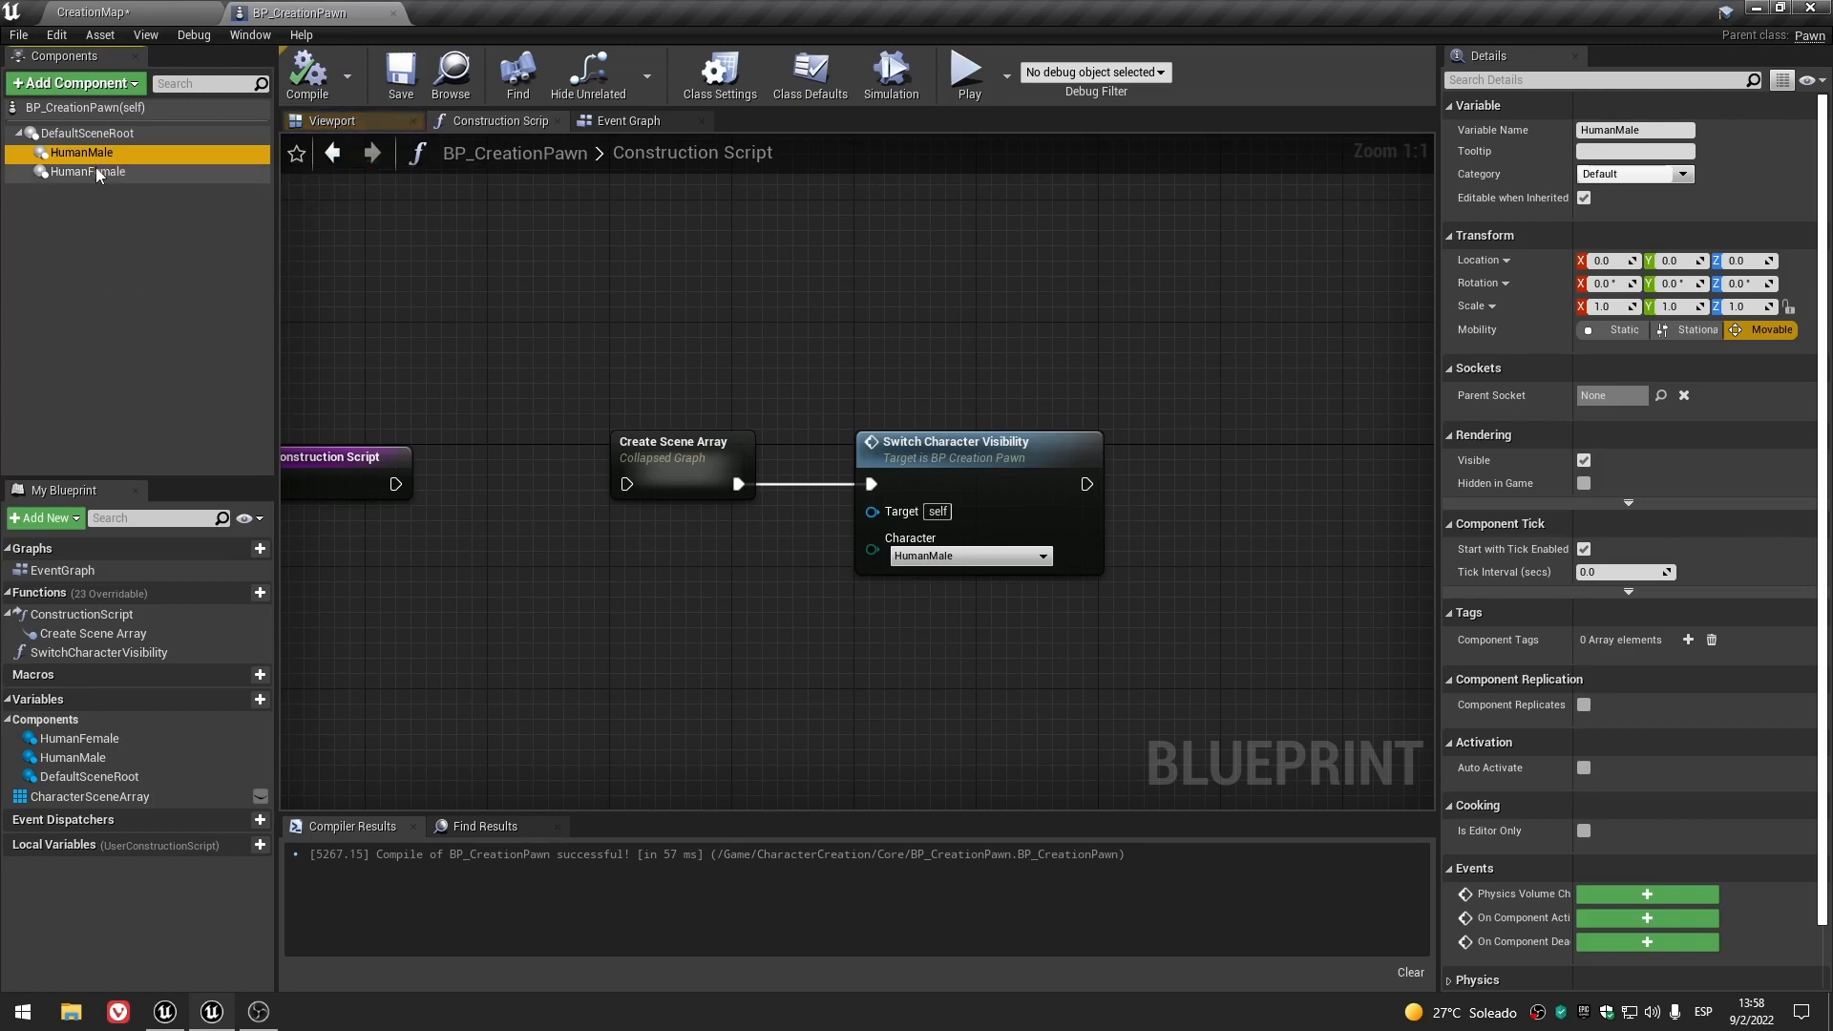
right_click_drag(714, 318, 939, 342)
left_click(59, 301)
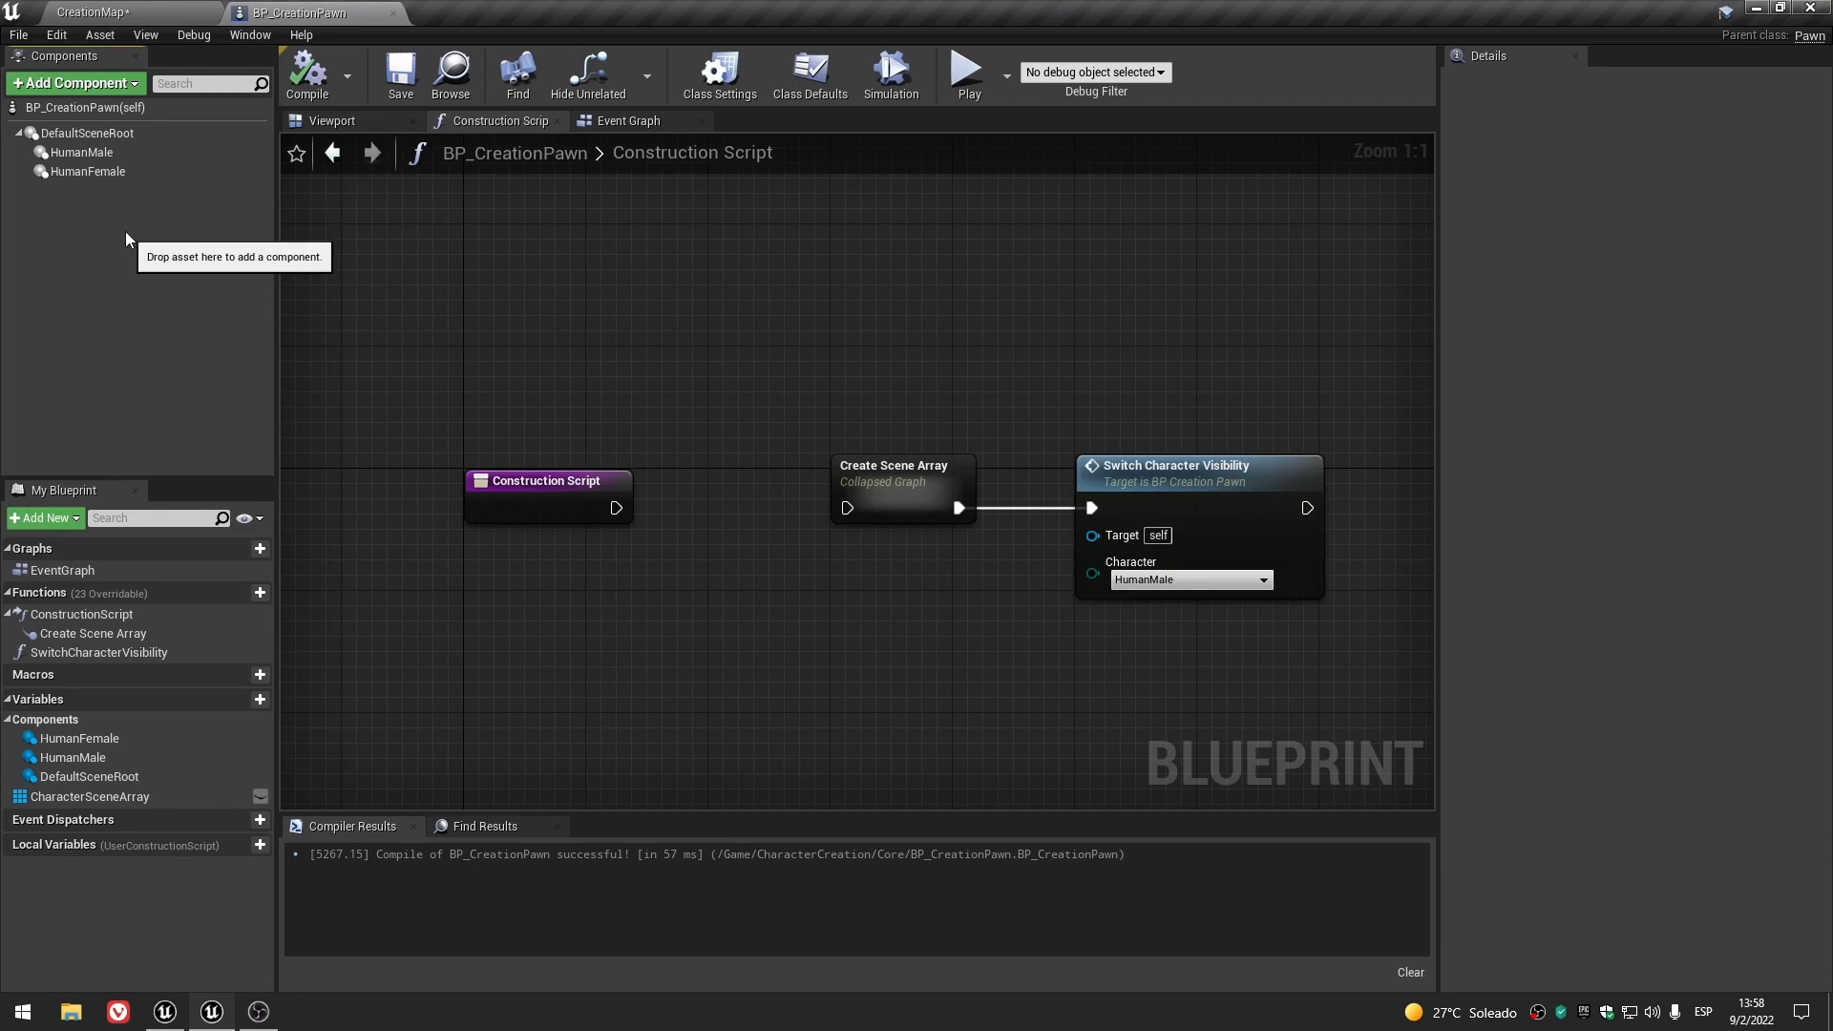
- Add a Skeletal Mesh component under HumanMale, keeping its default name
left_click(90, 153)
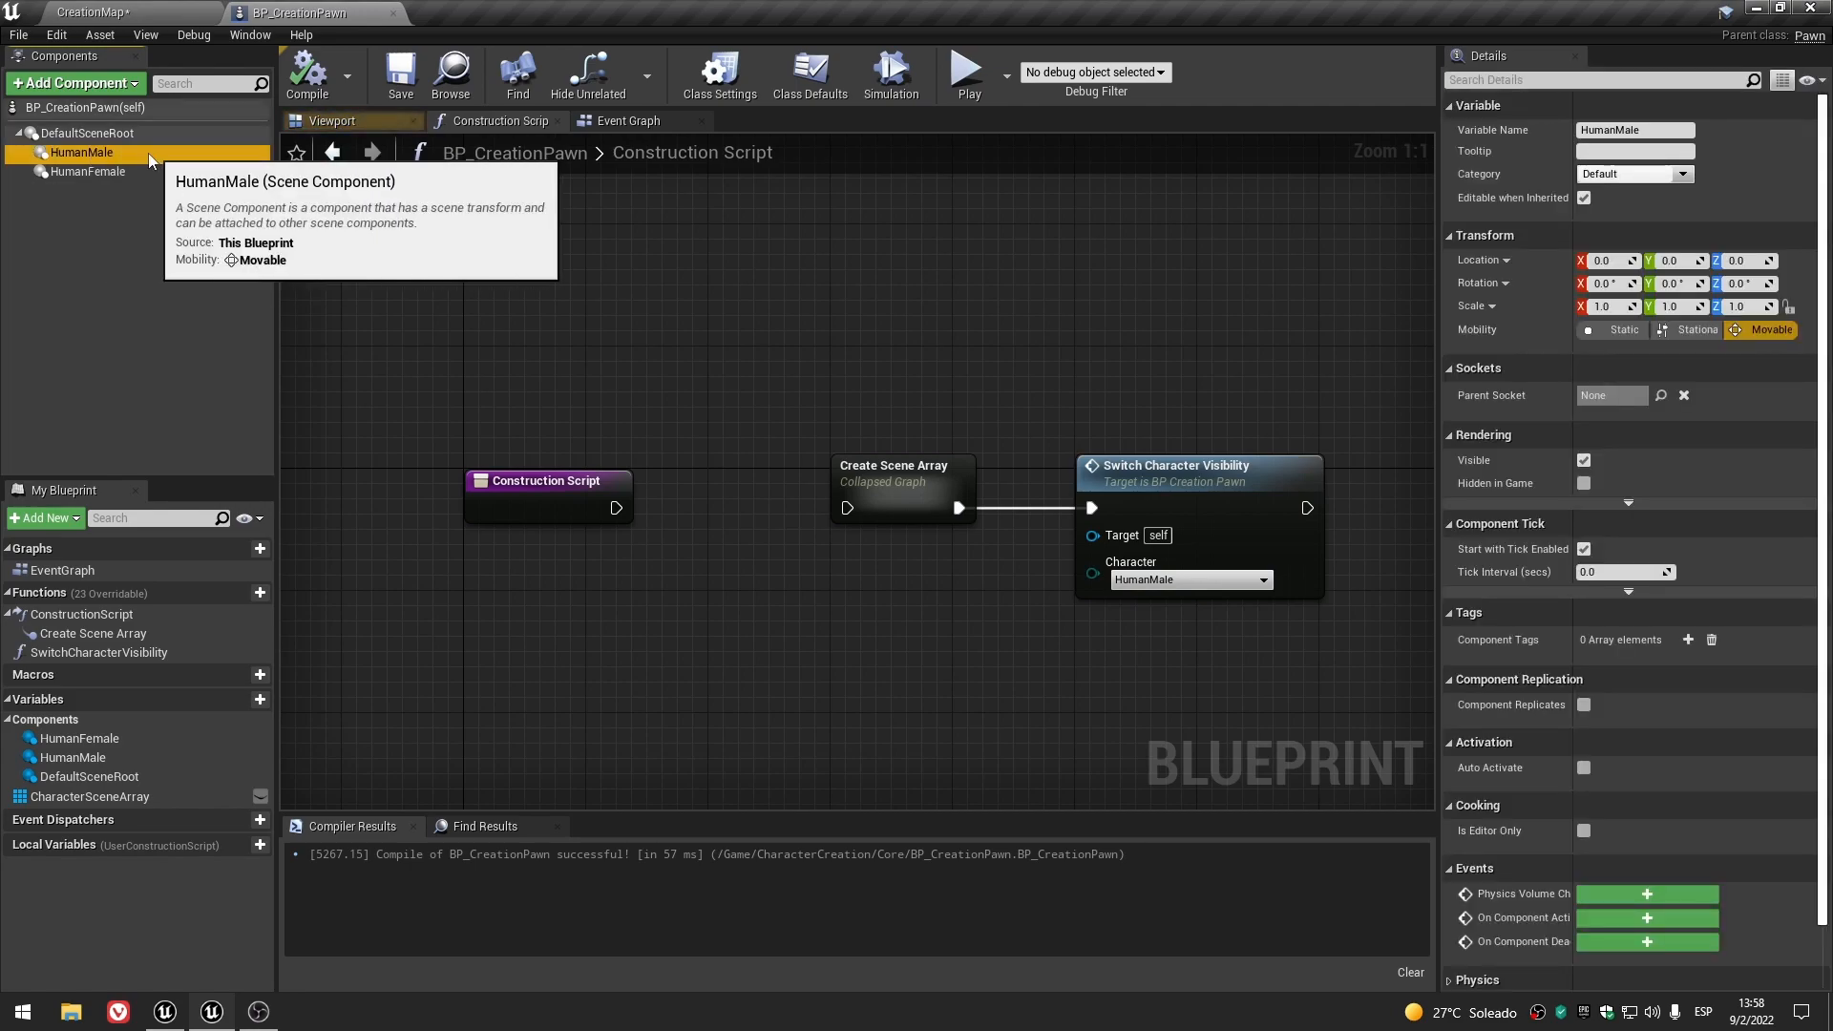
left_click(77, 83)
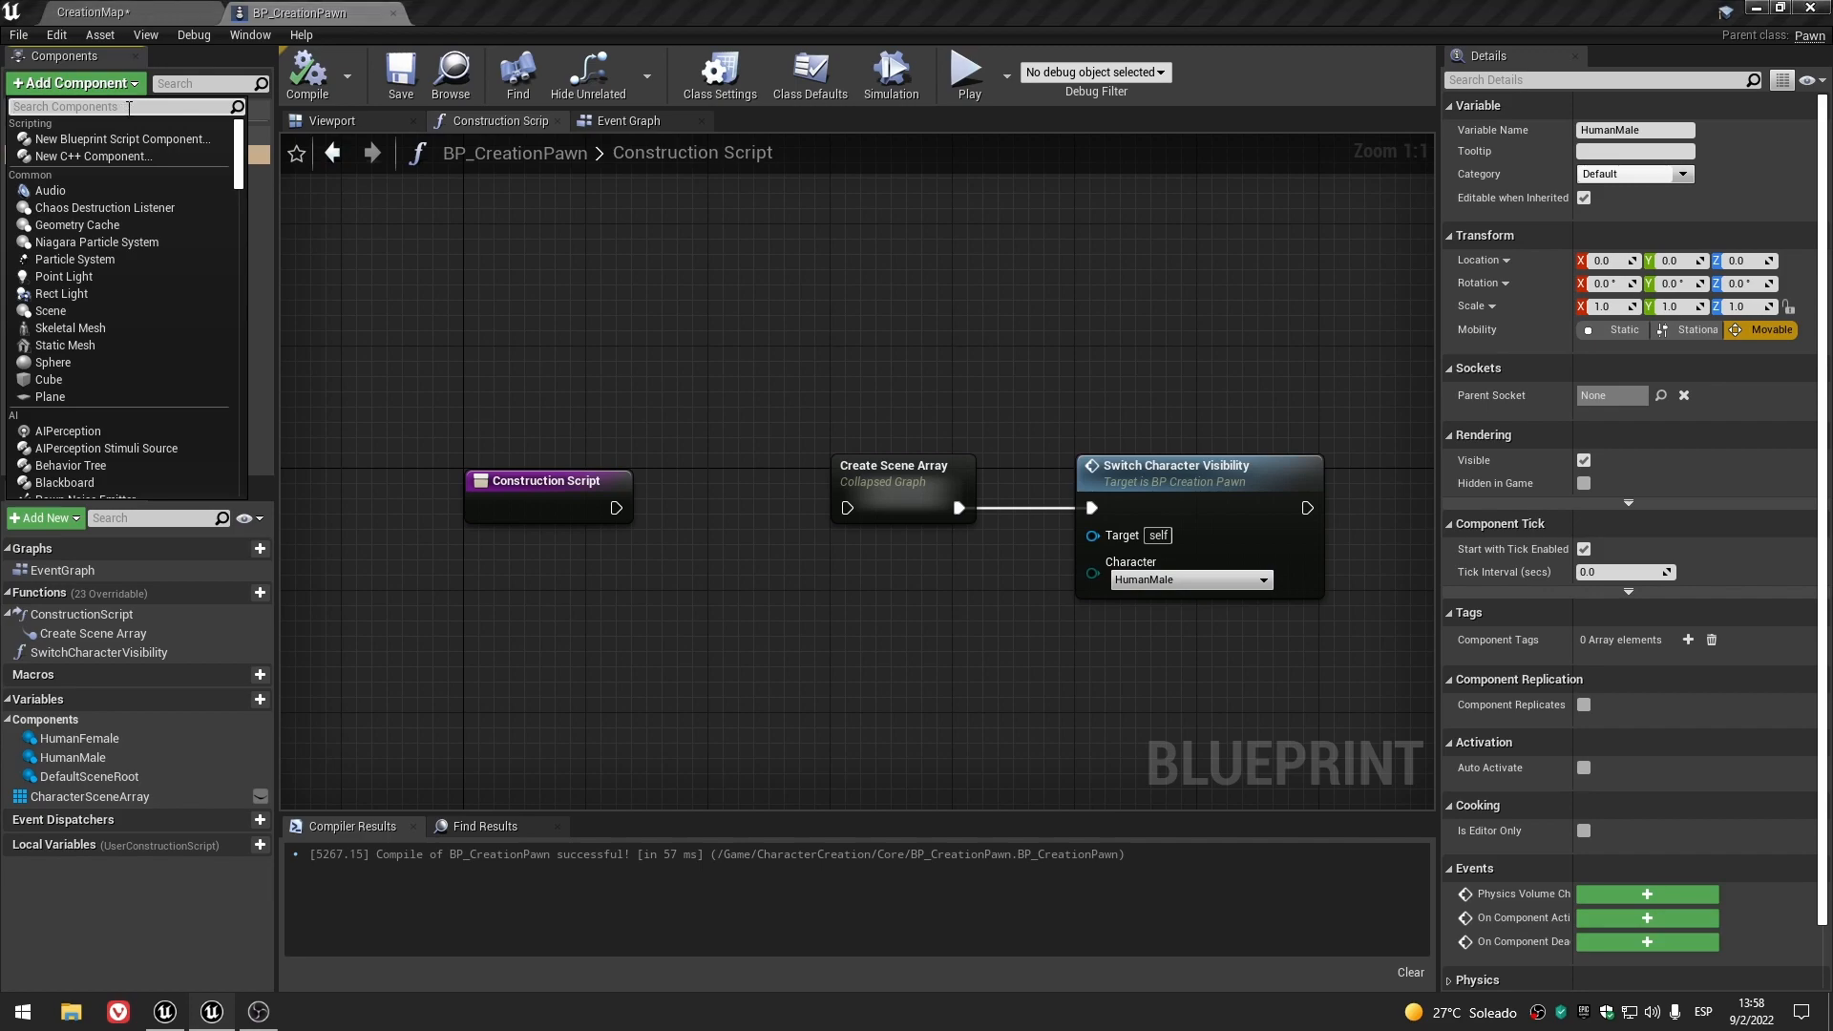
type("skeletal")
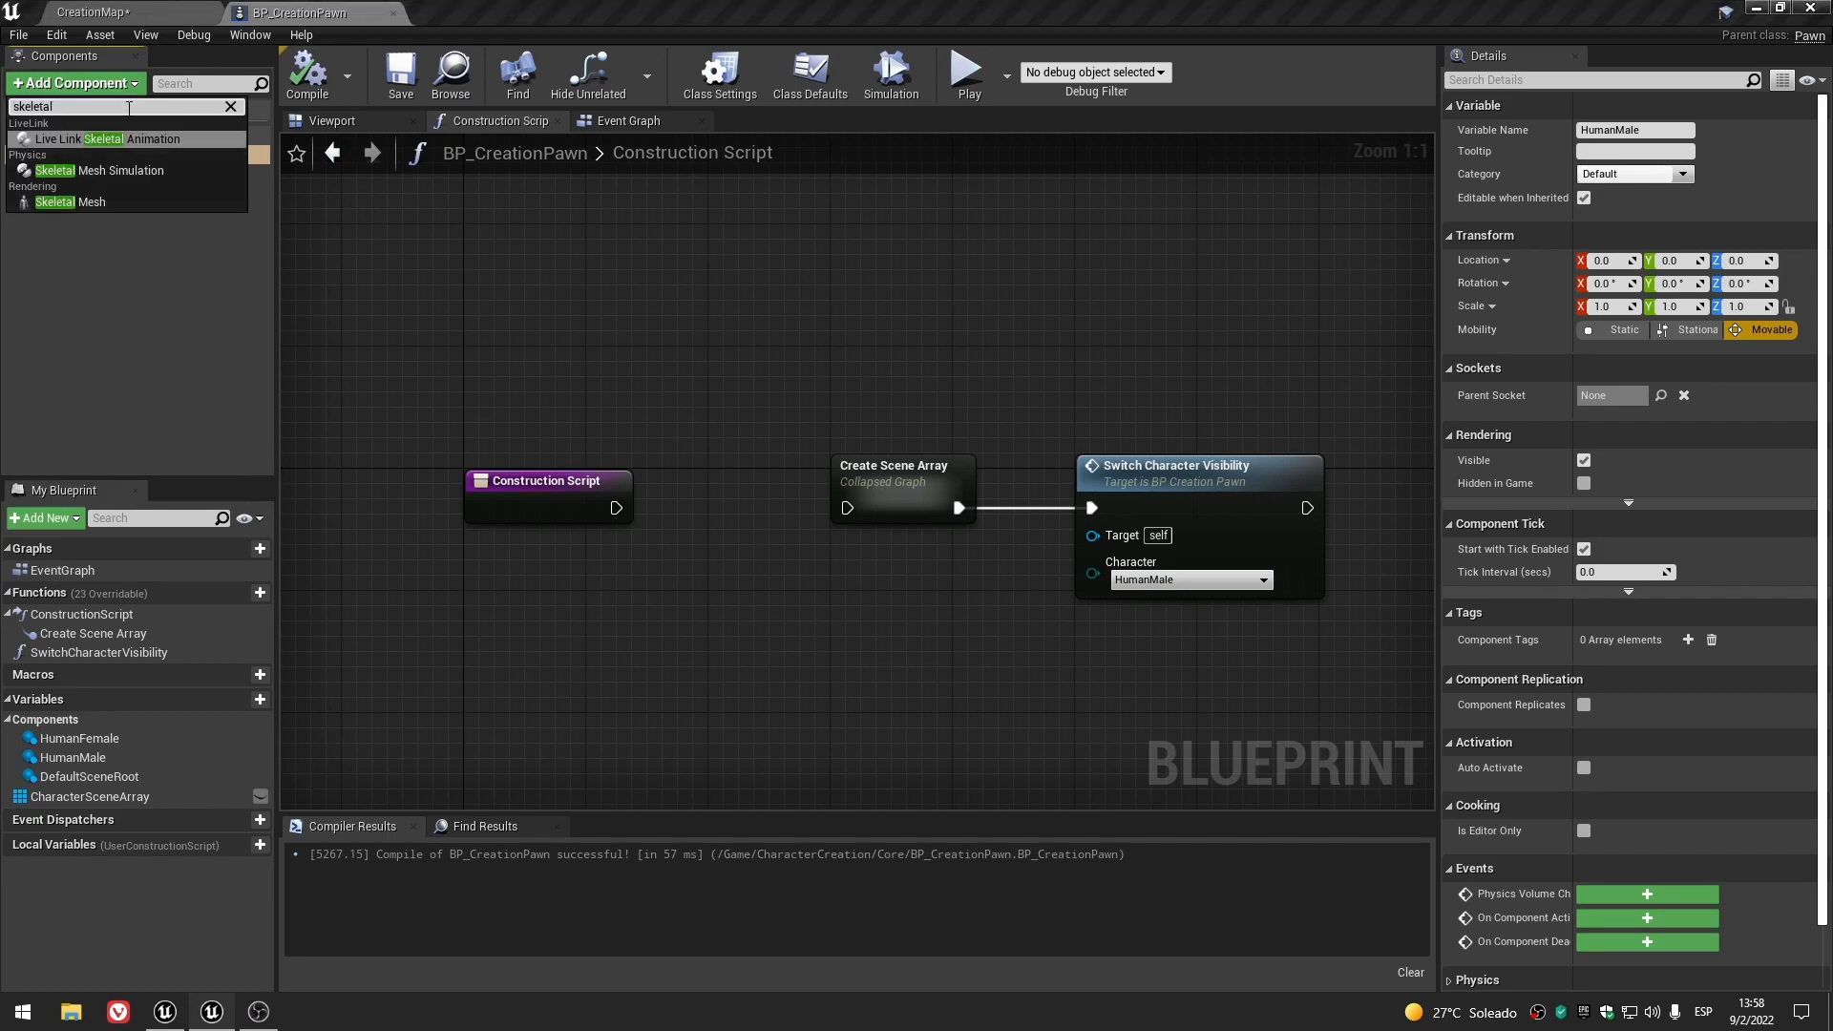
left_click(72, 205)
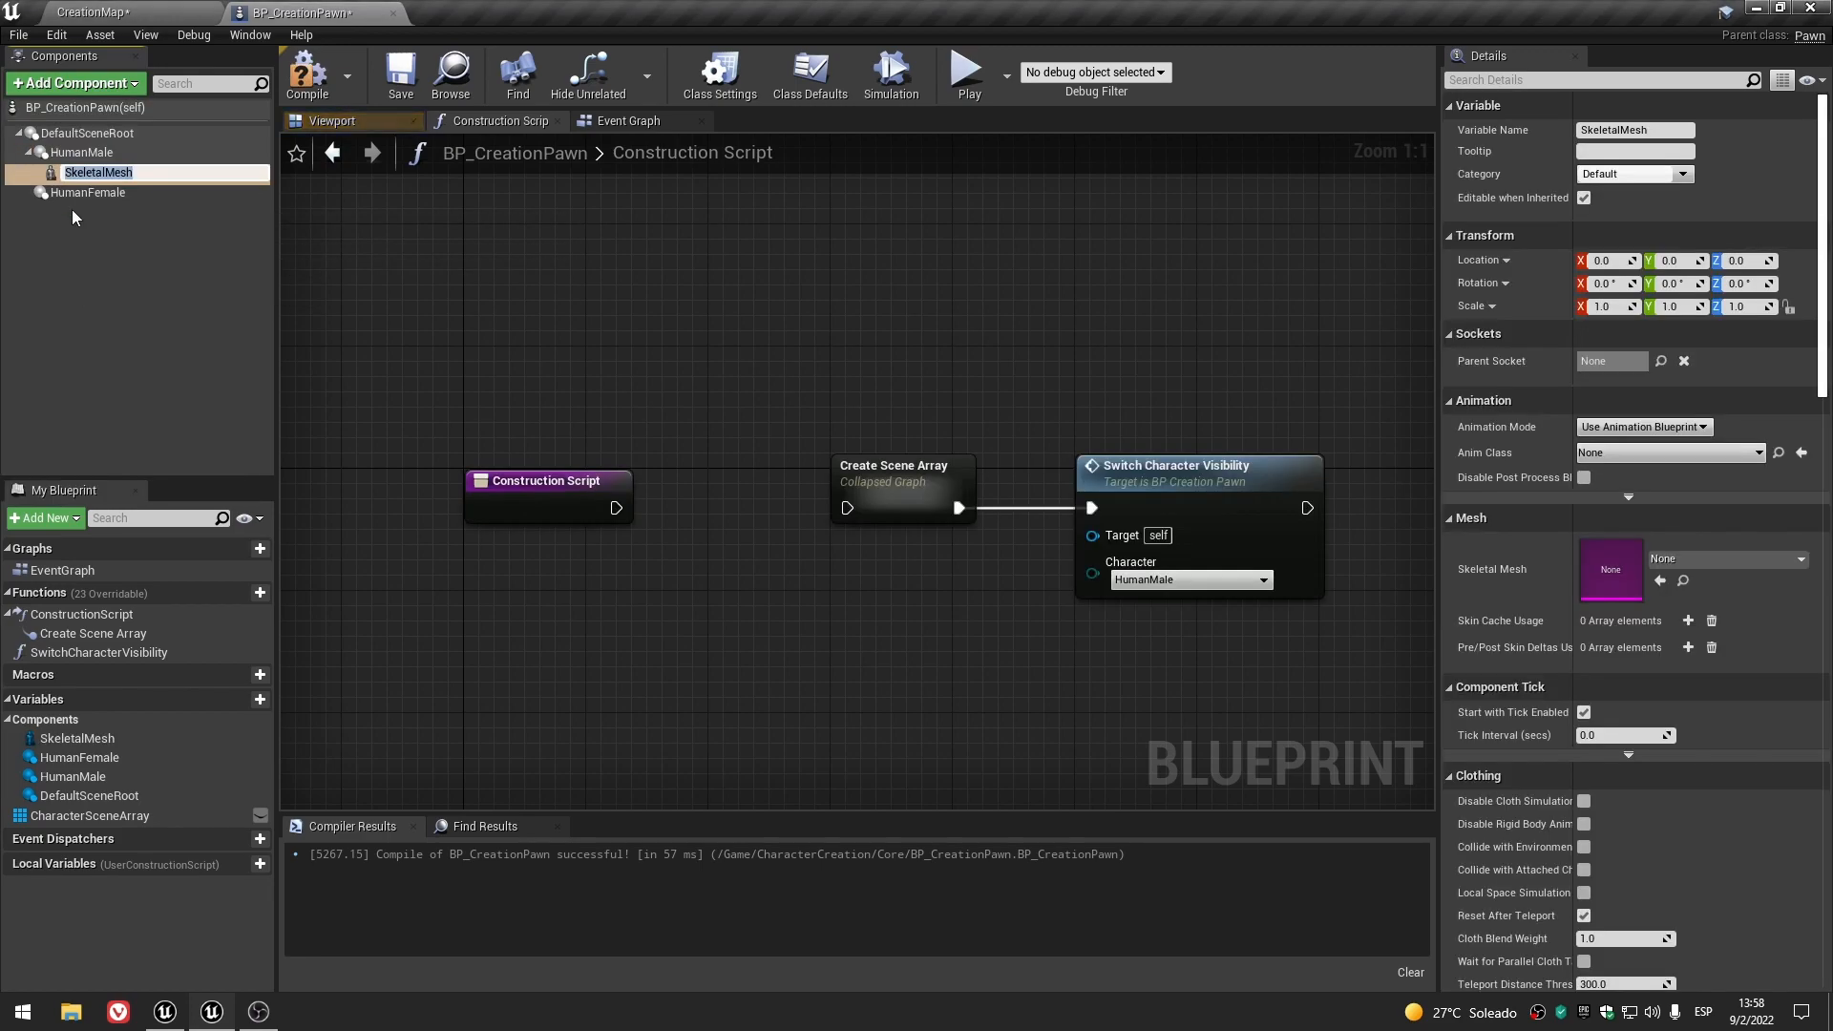
left_click(110, 250)
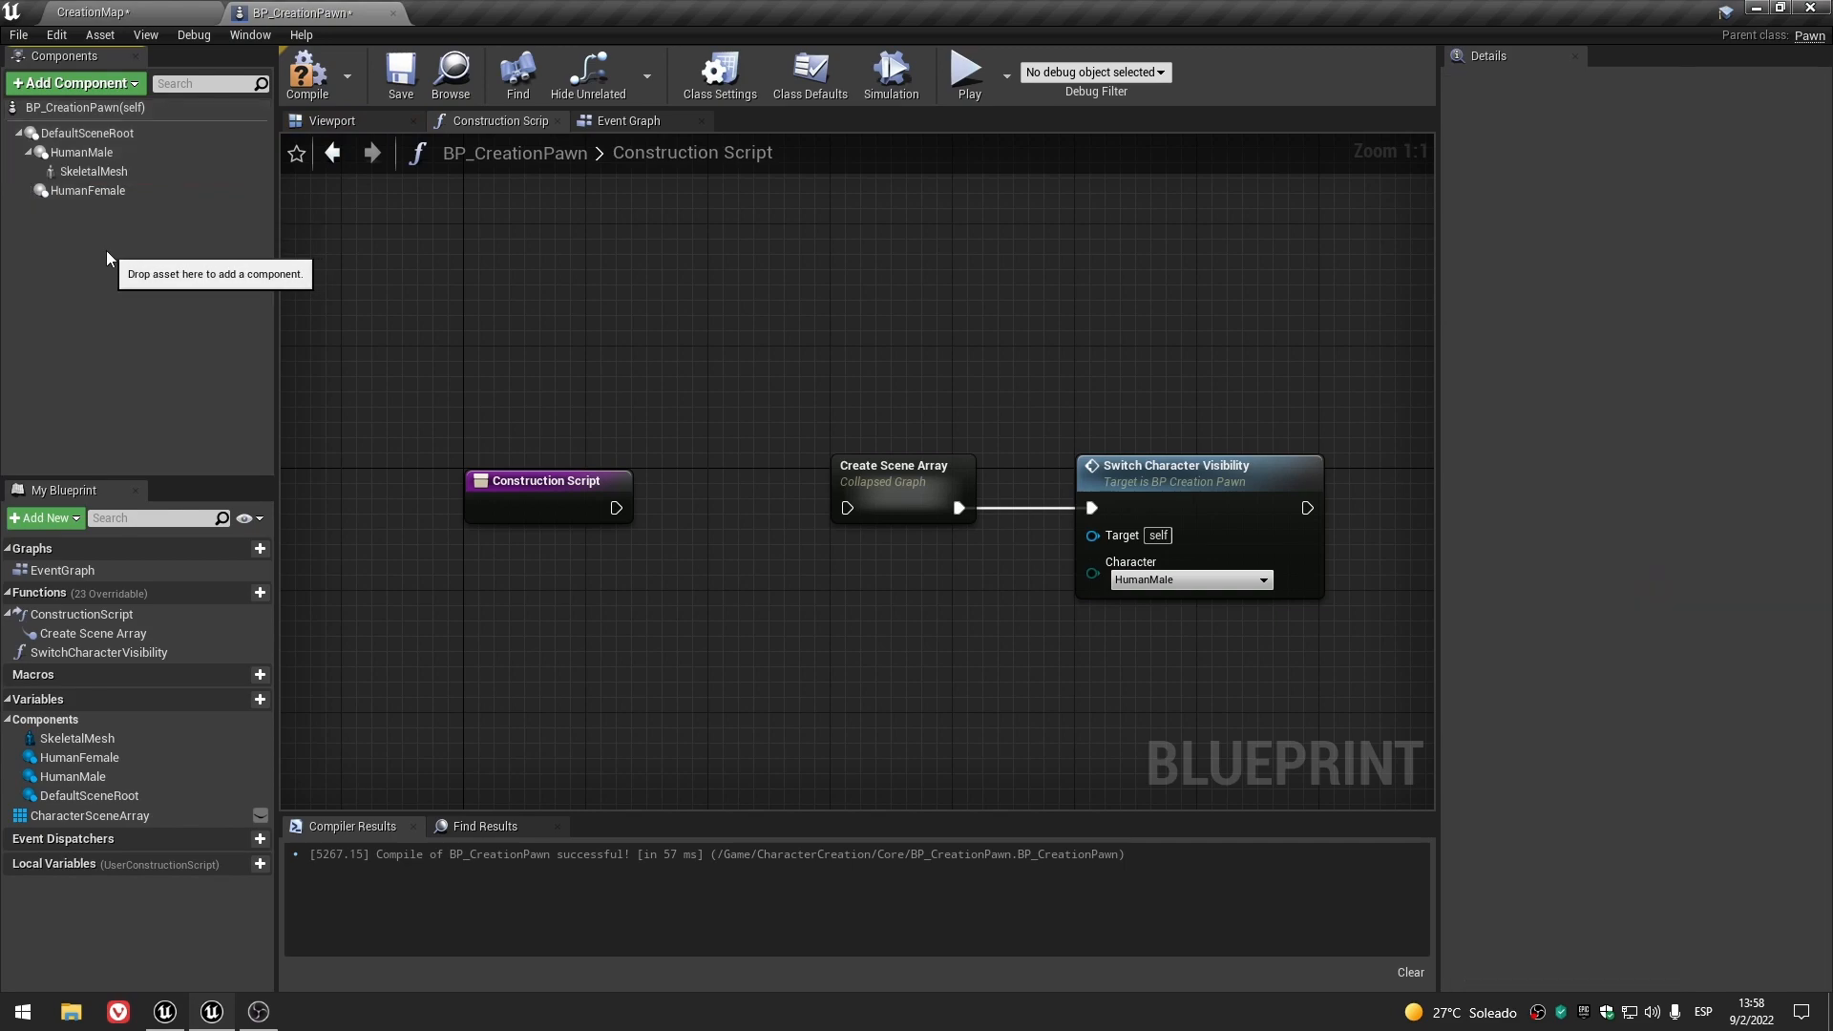
- Add a second Skeletal Mesh component directly under HumanMale
left_click(105, 155)
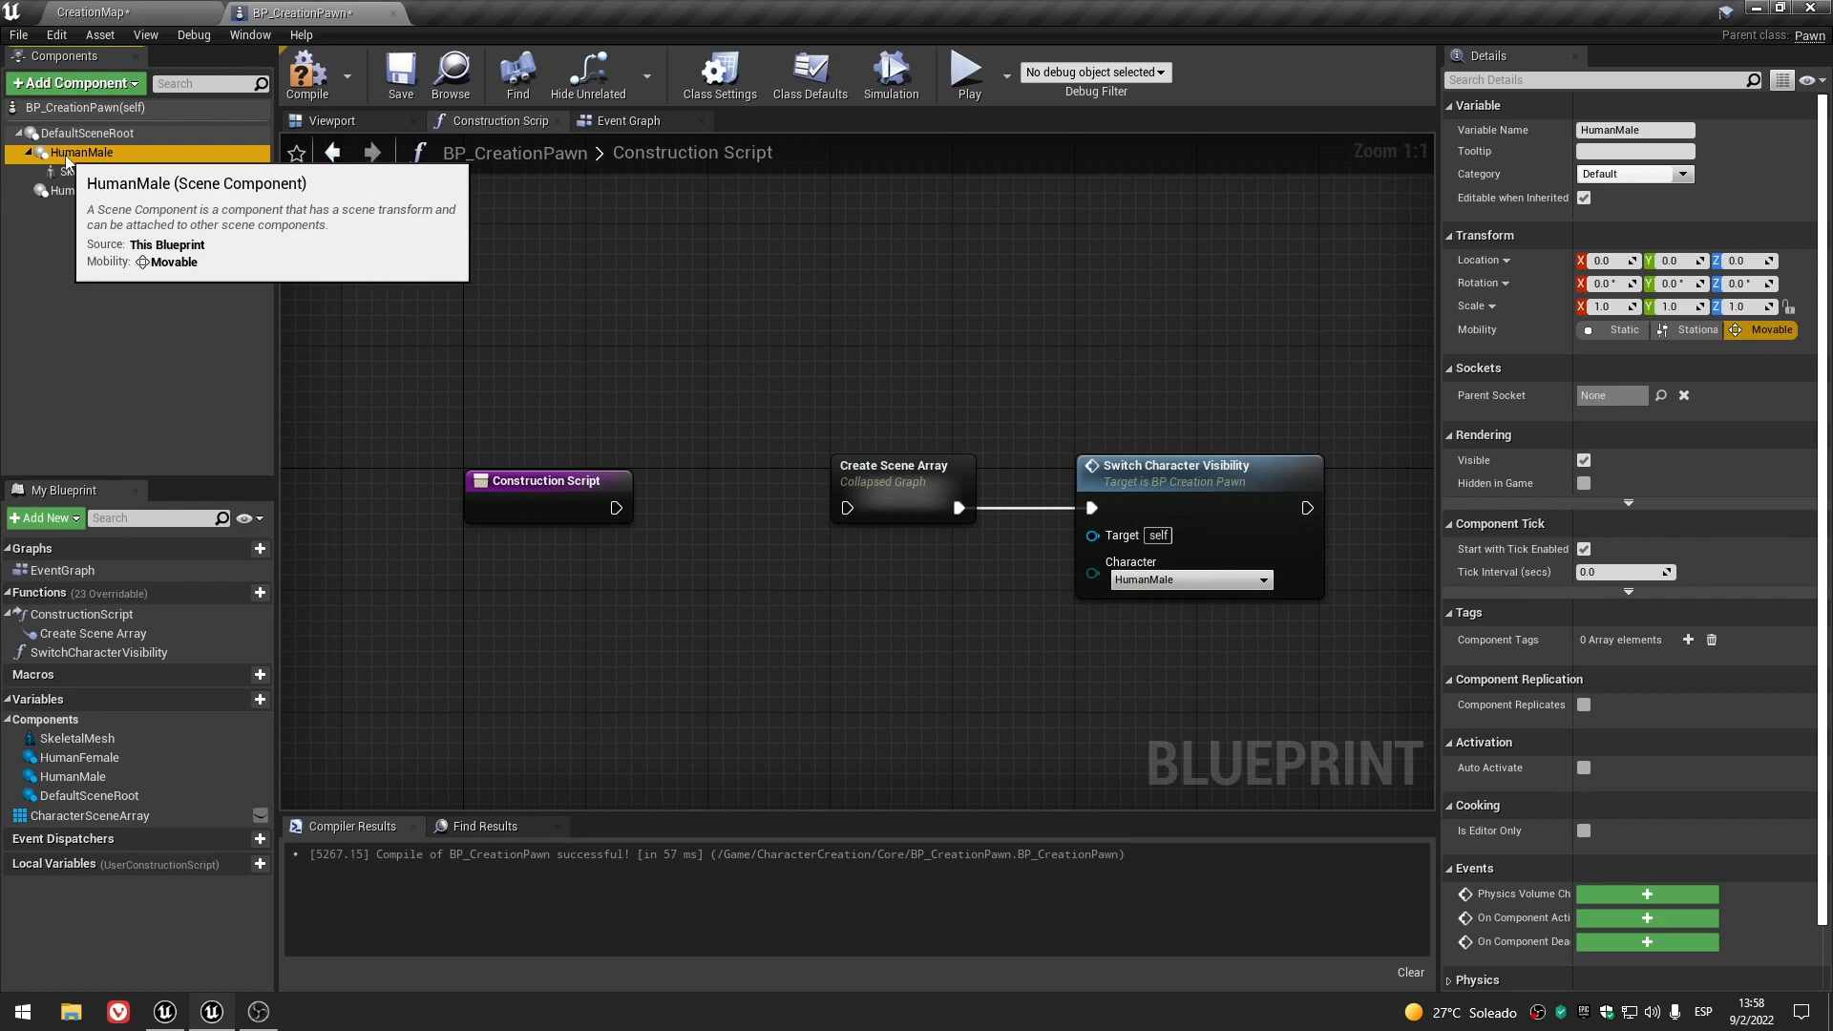
left_click(105, 84)
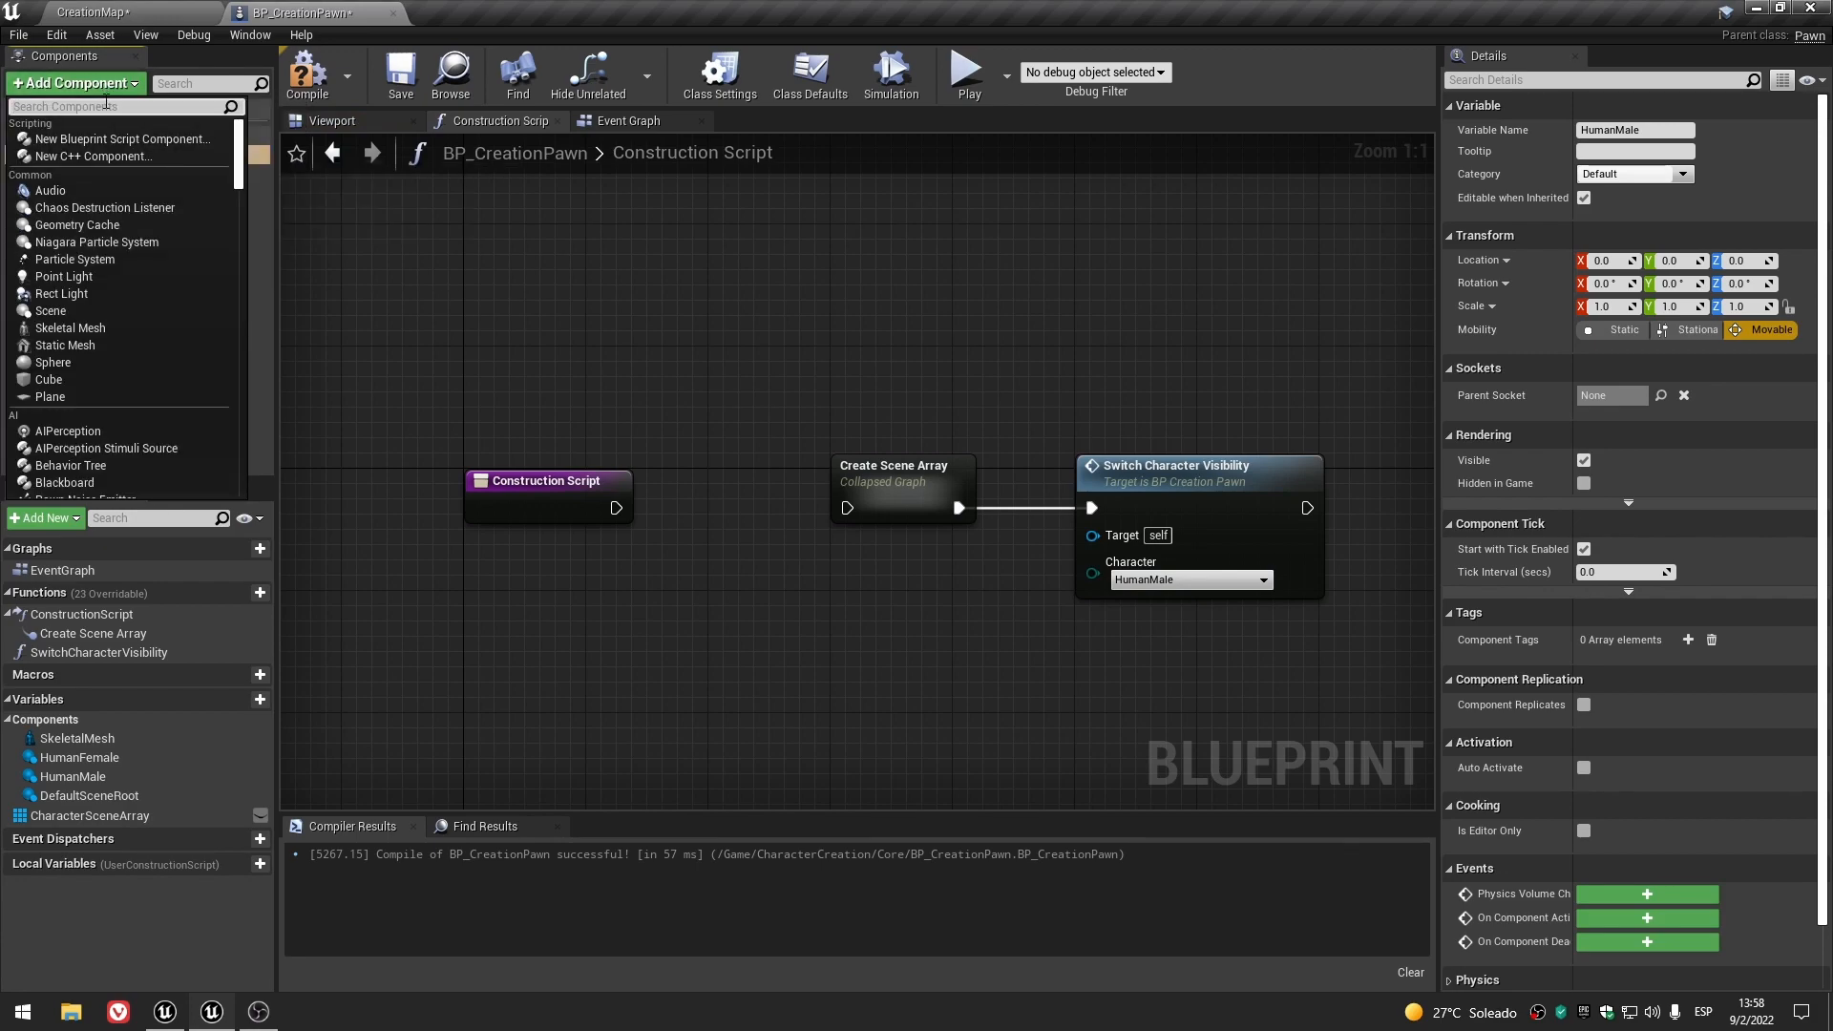
type("skele")
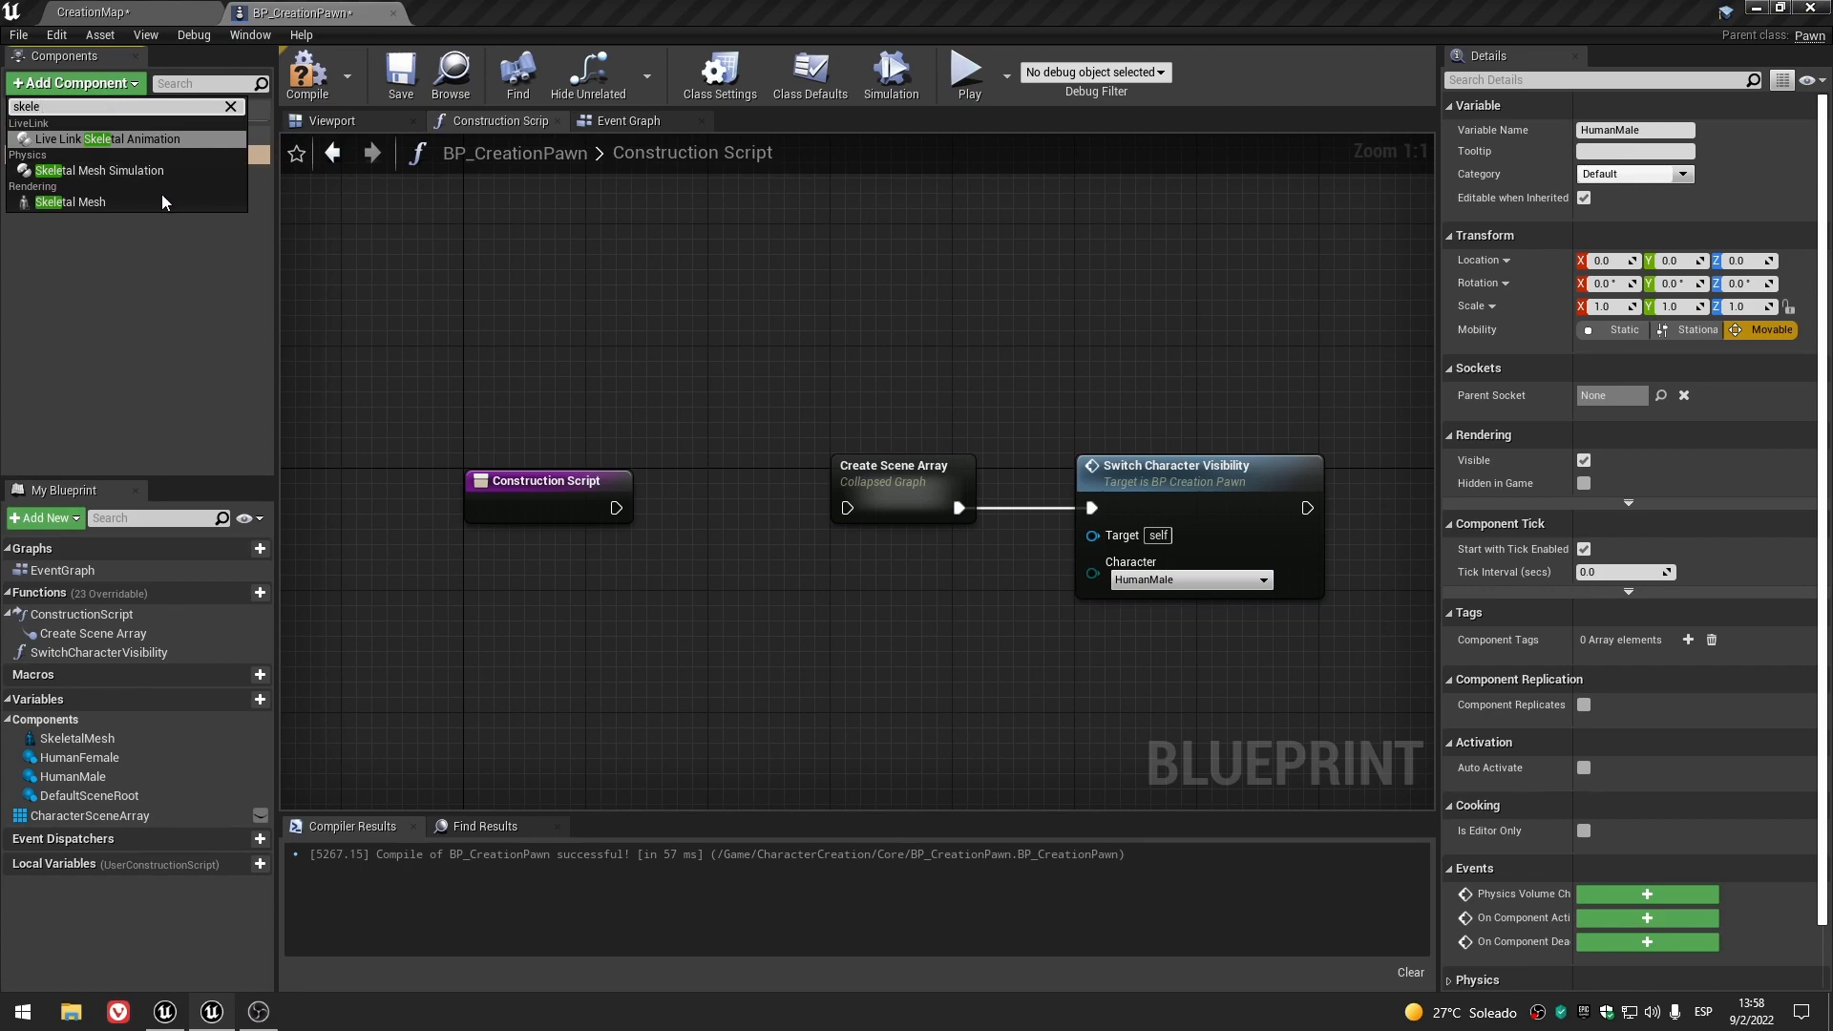
left_click(163, 197)
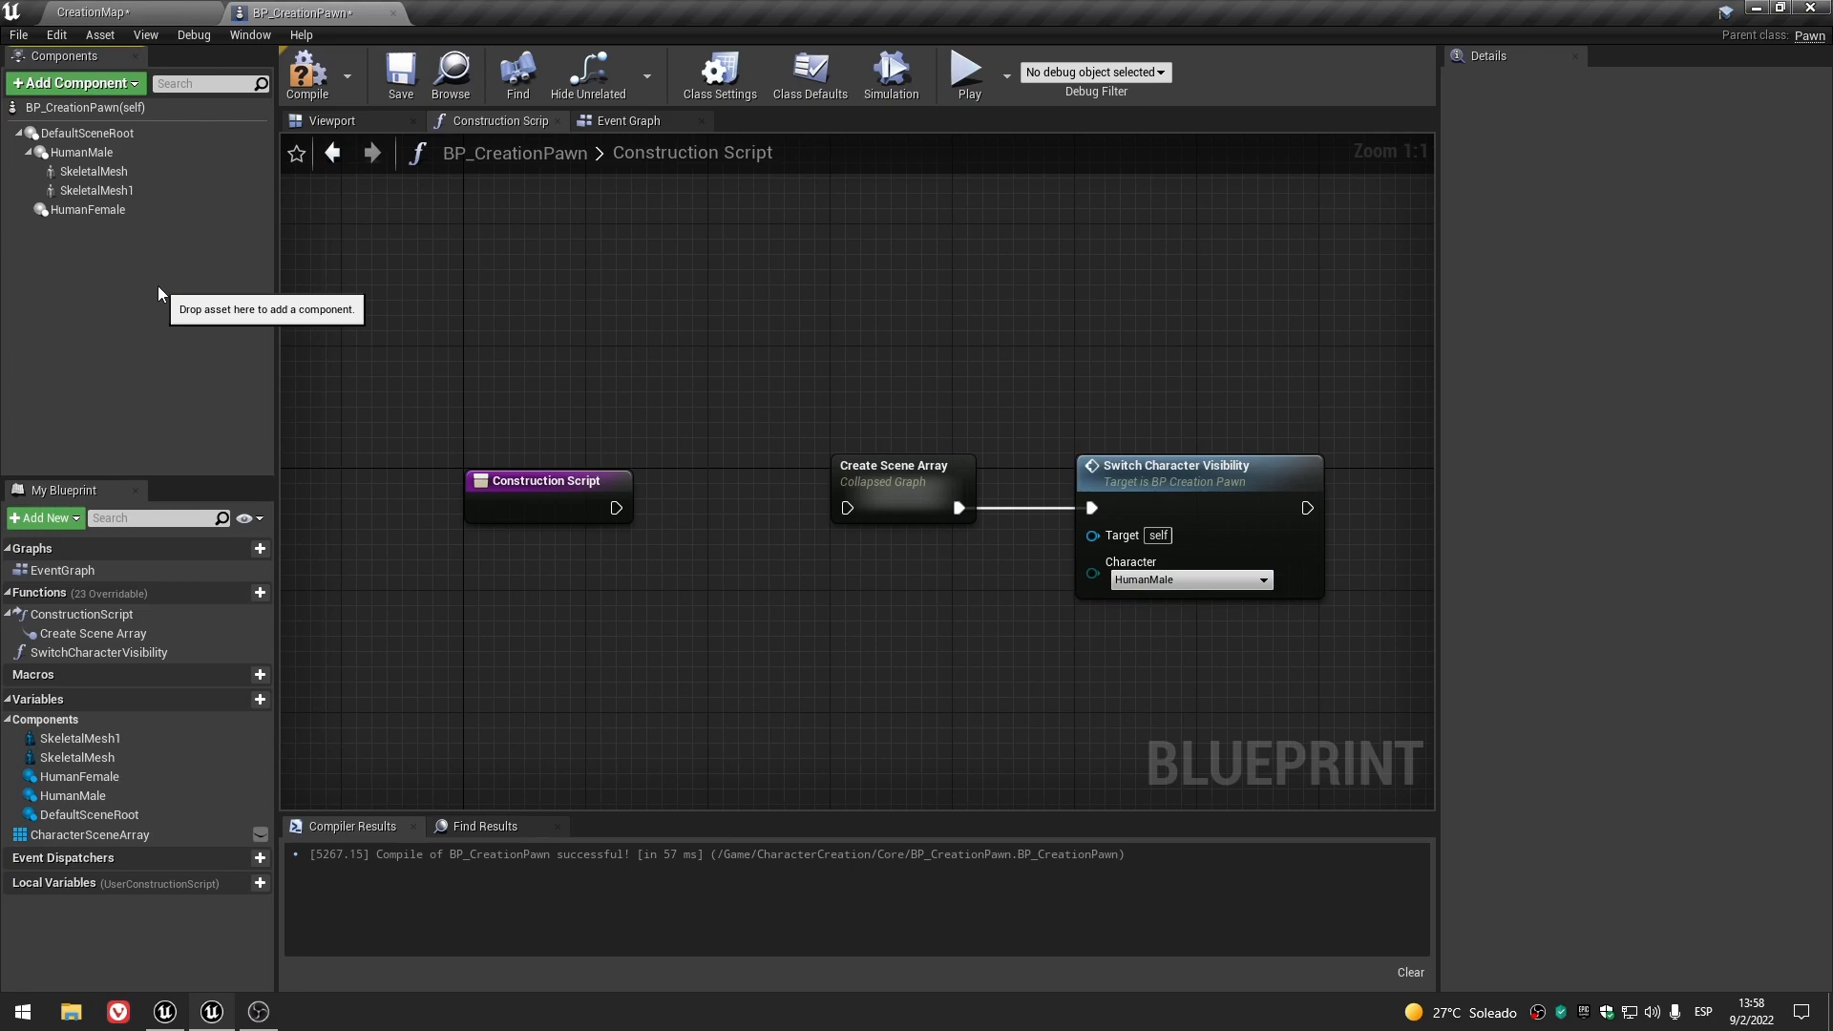
- Add a third Skeletal Mesh component directly under HumanMale
left_click(96, 152)
left_click(82, 84)
type("s")
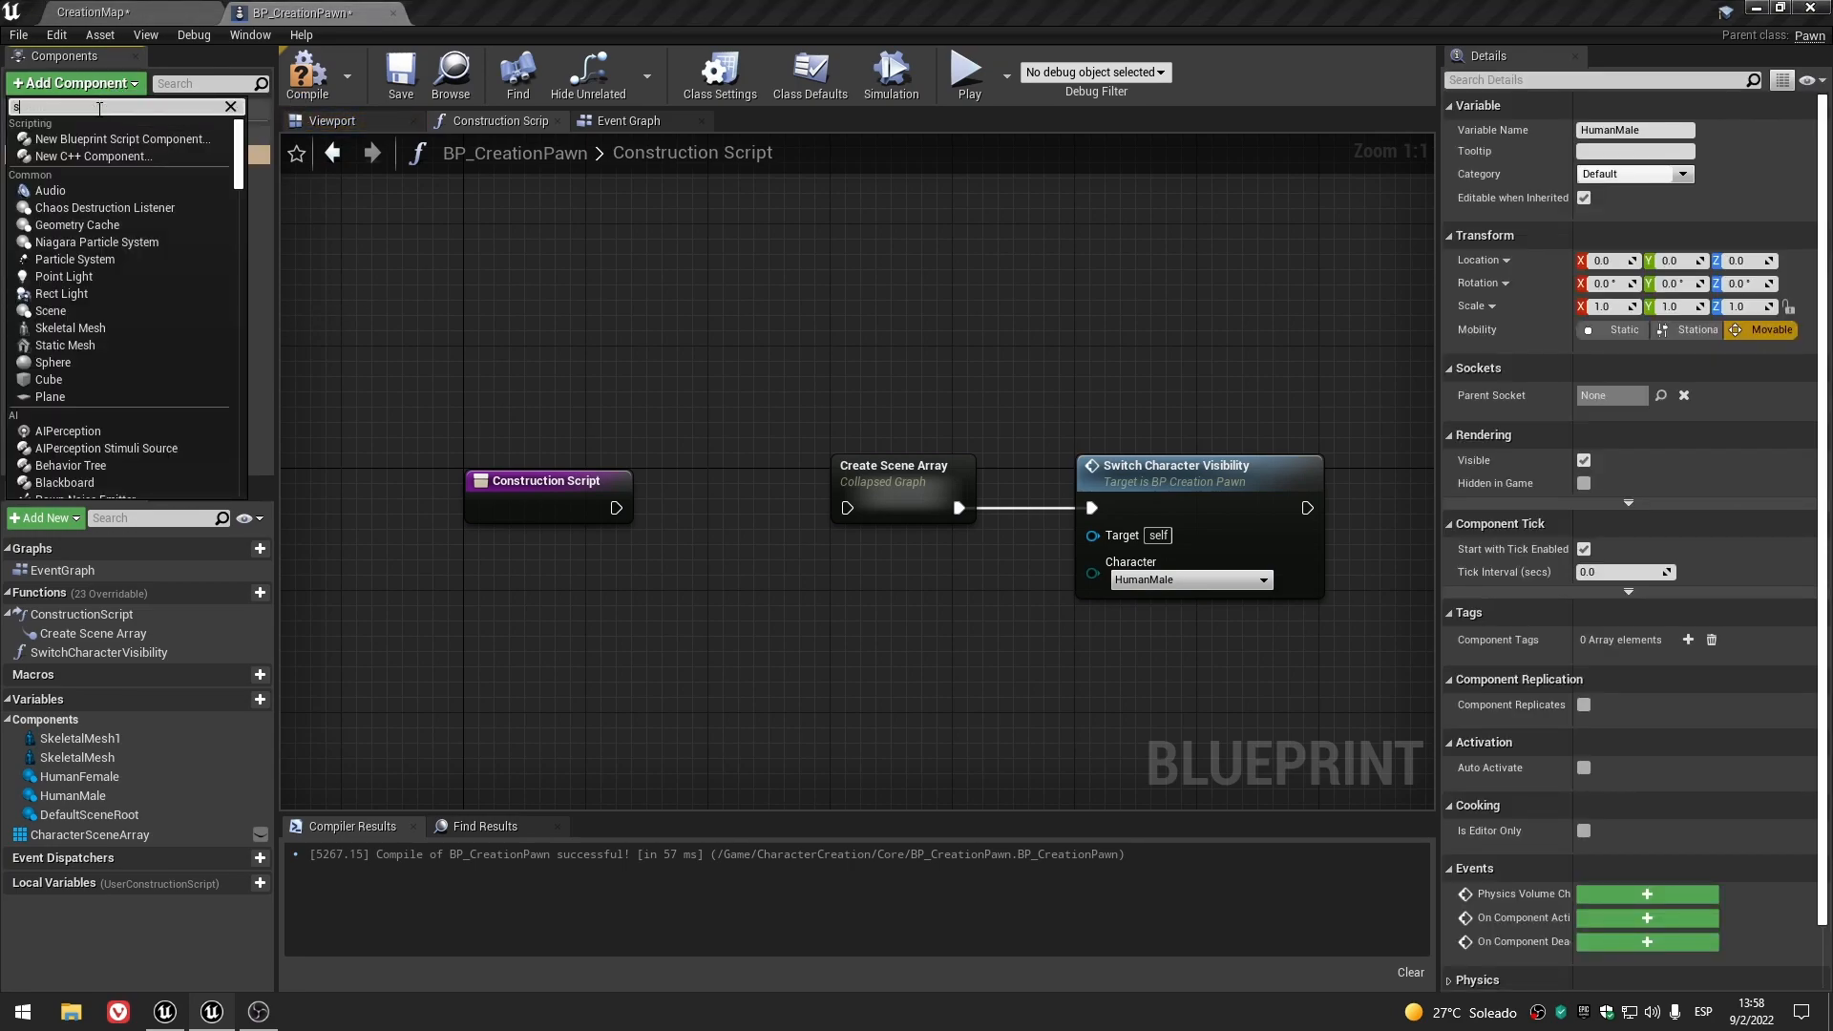
type("keletal")
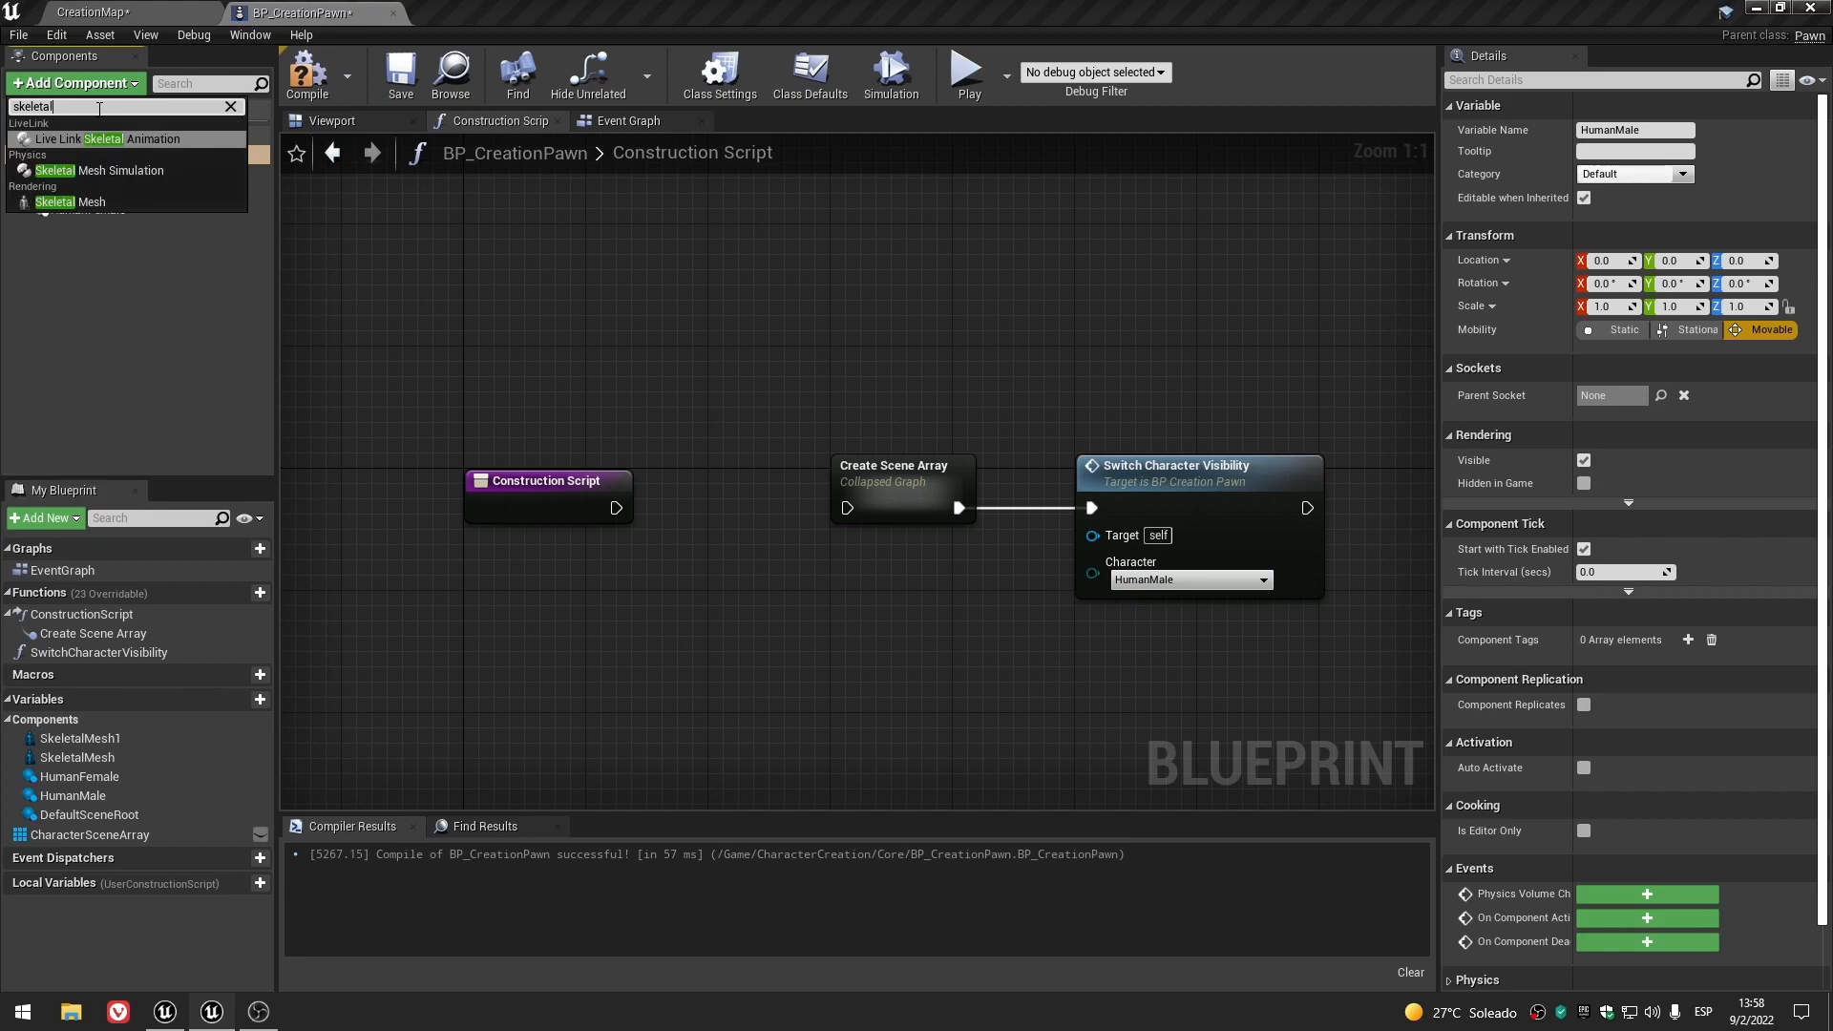
left_click(123, 199)
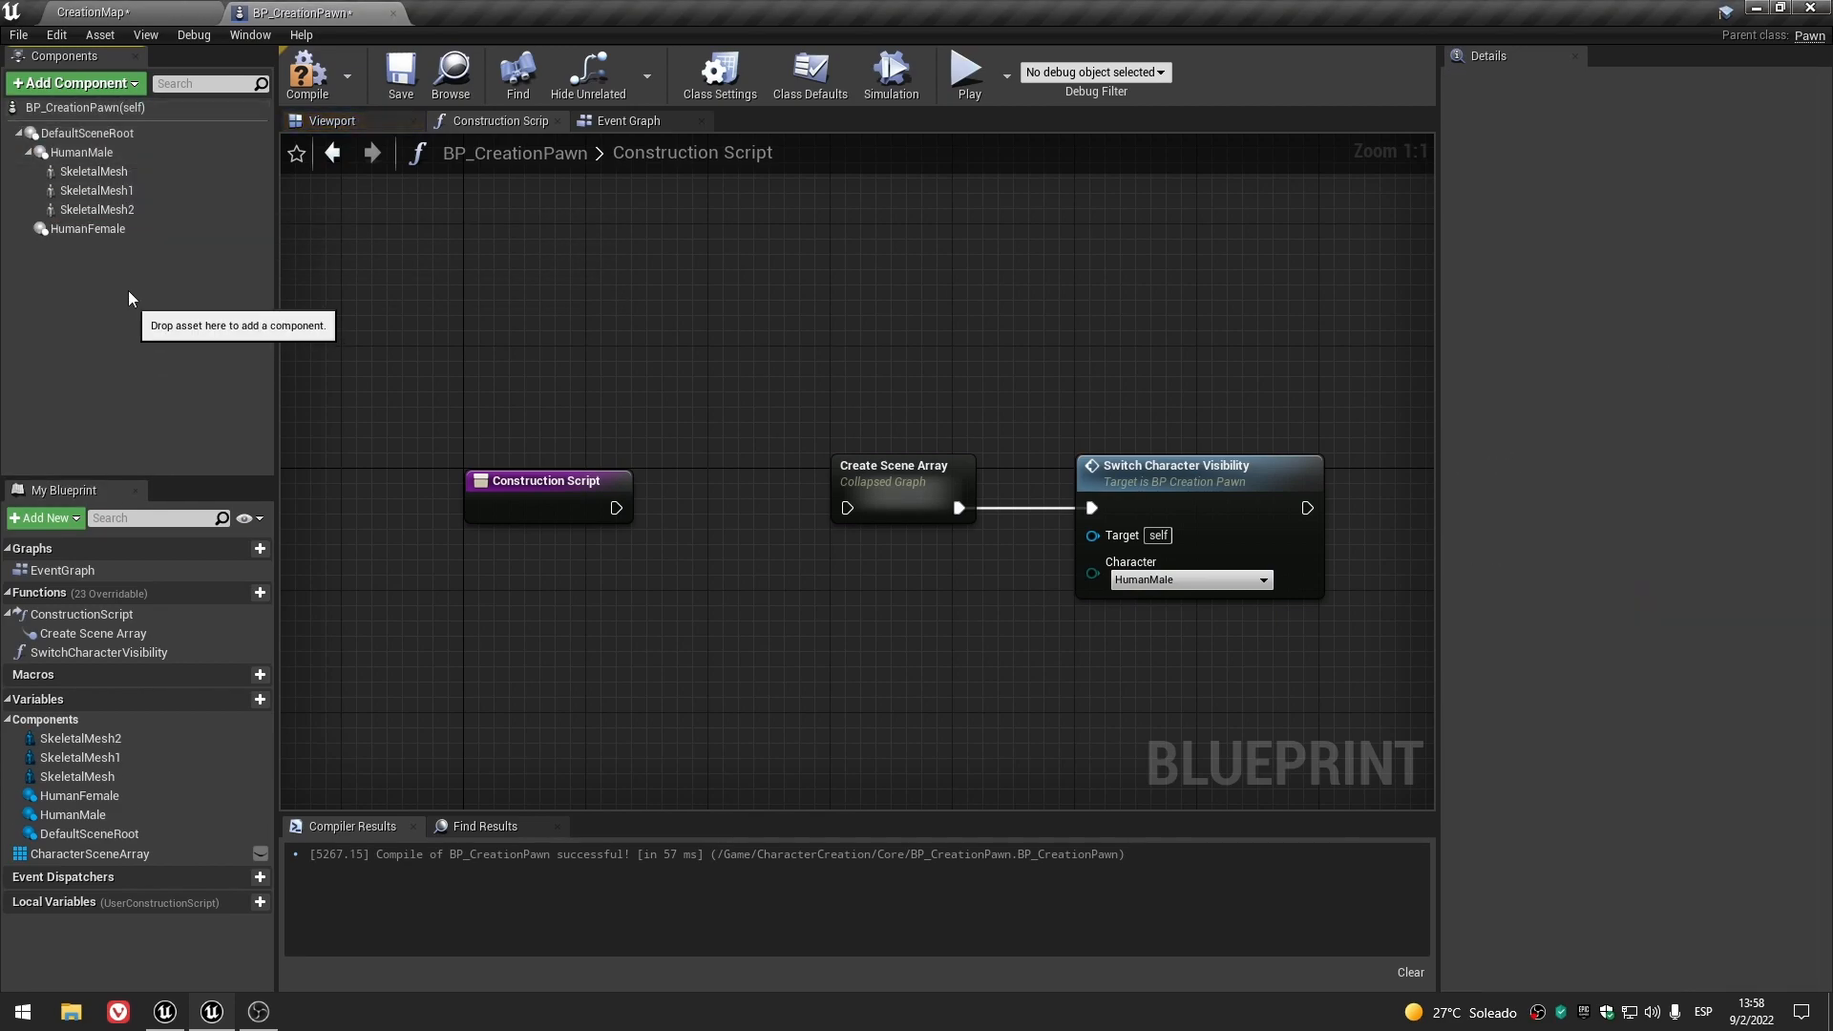
- Add a fourth Skeletal Mesh component directly under HumanMale
left_click(105, 149)
left_click(108, 83)
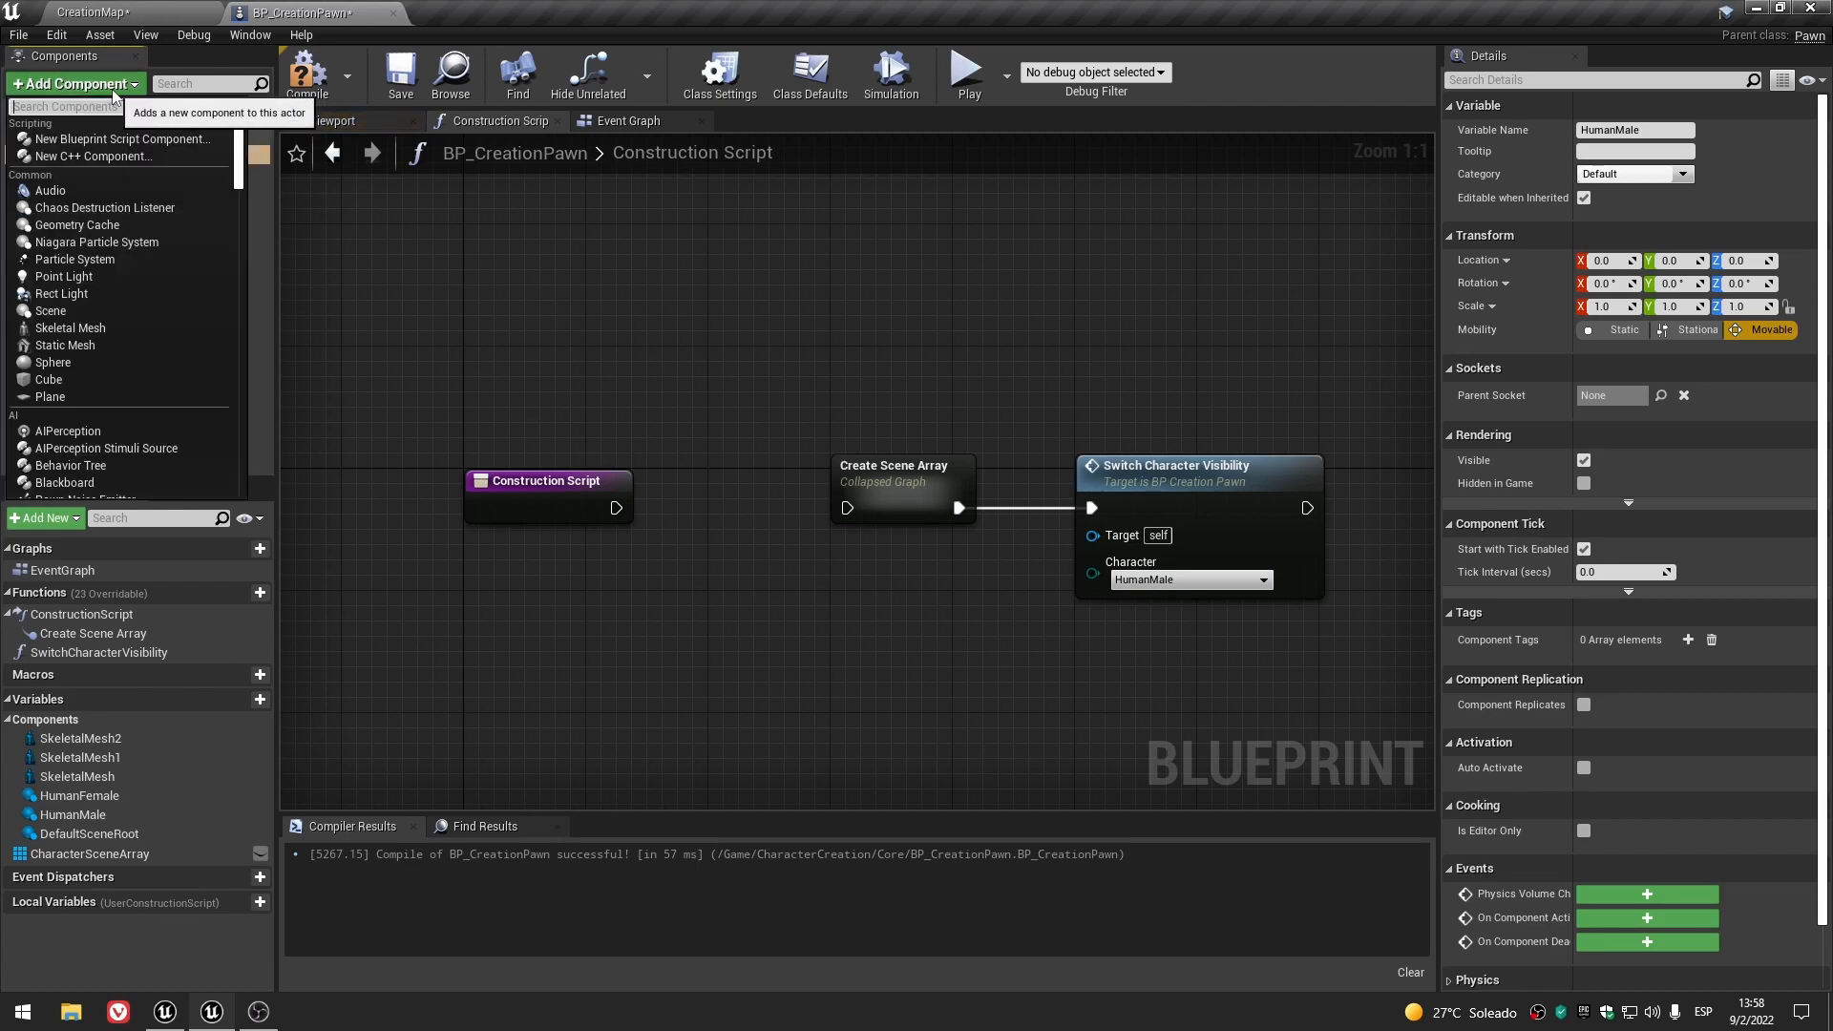
type("skeleta")
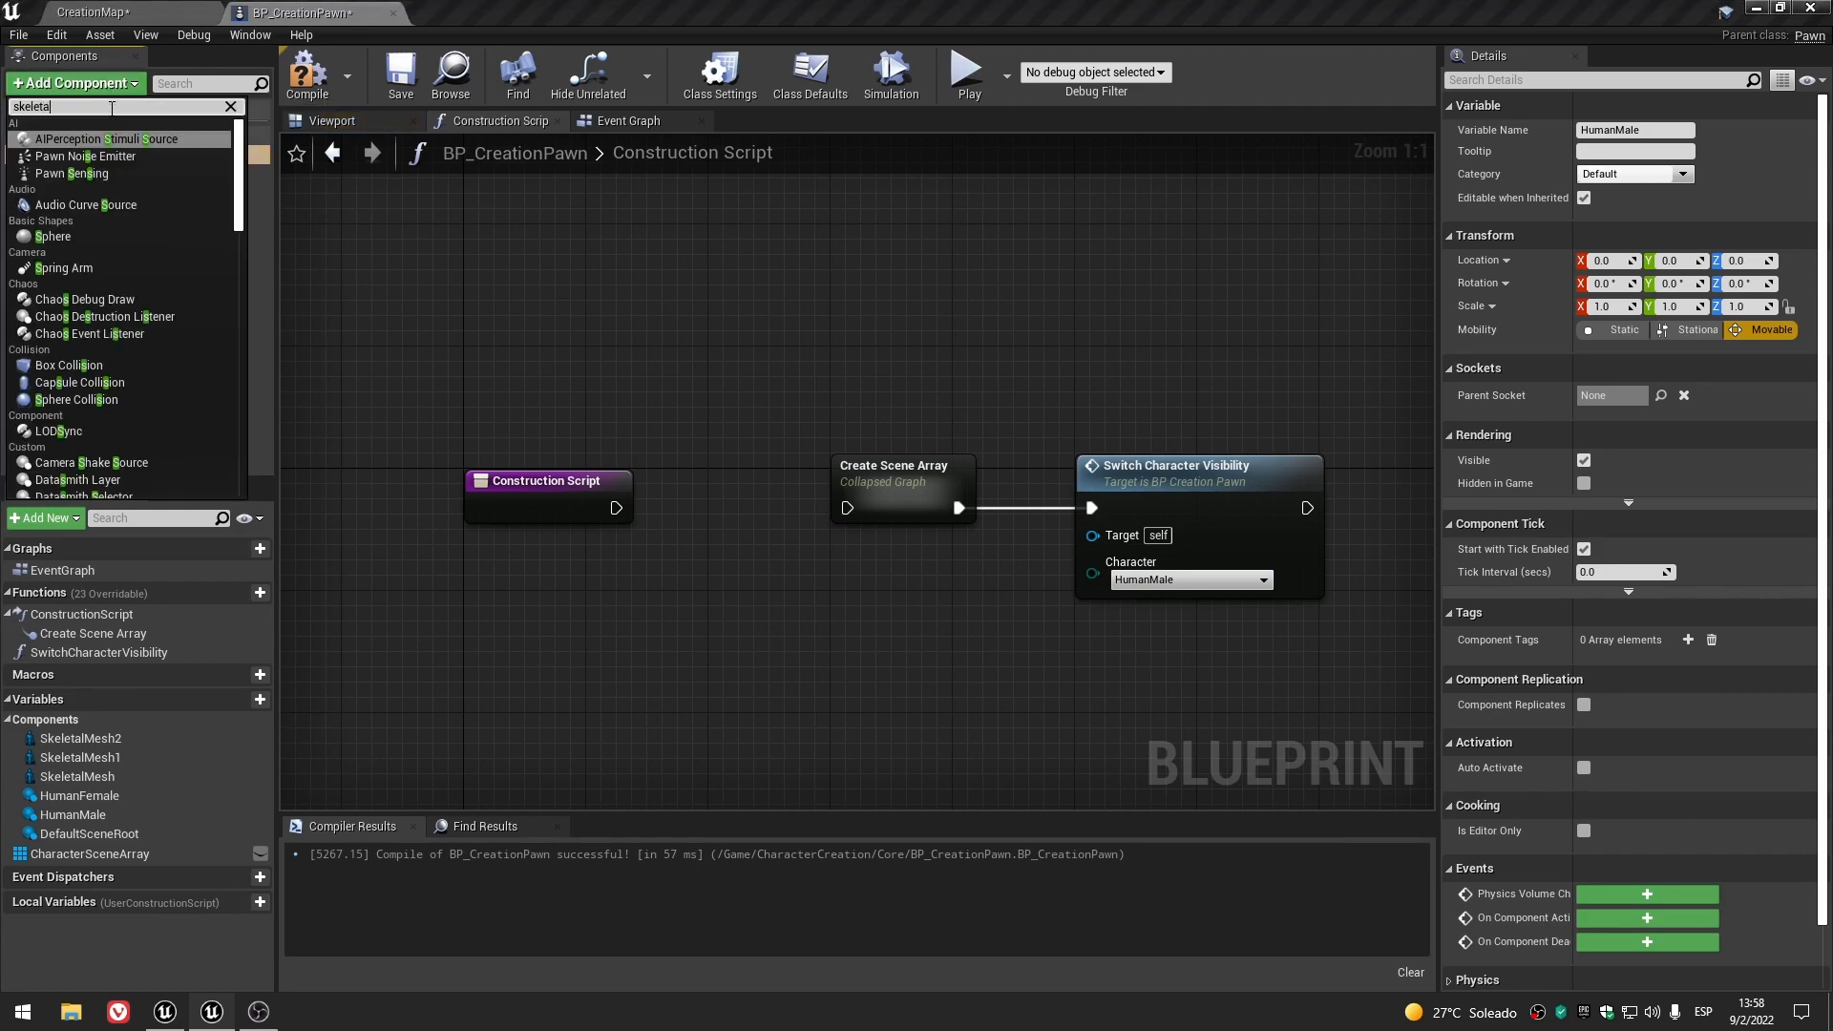
type("l")
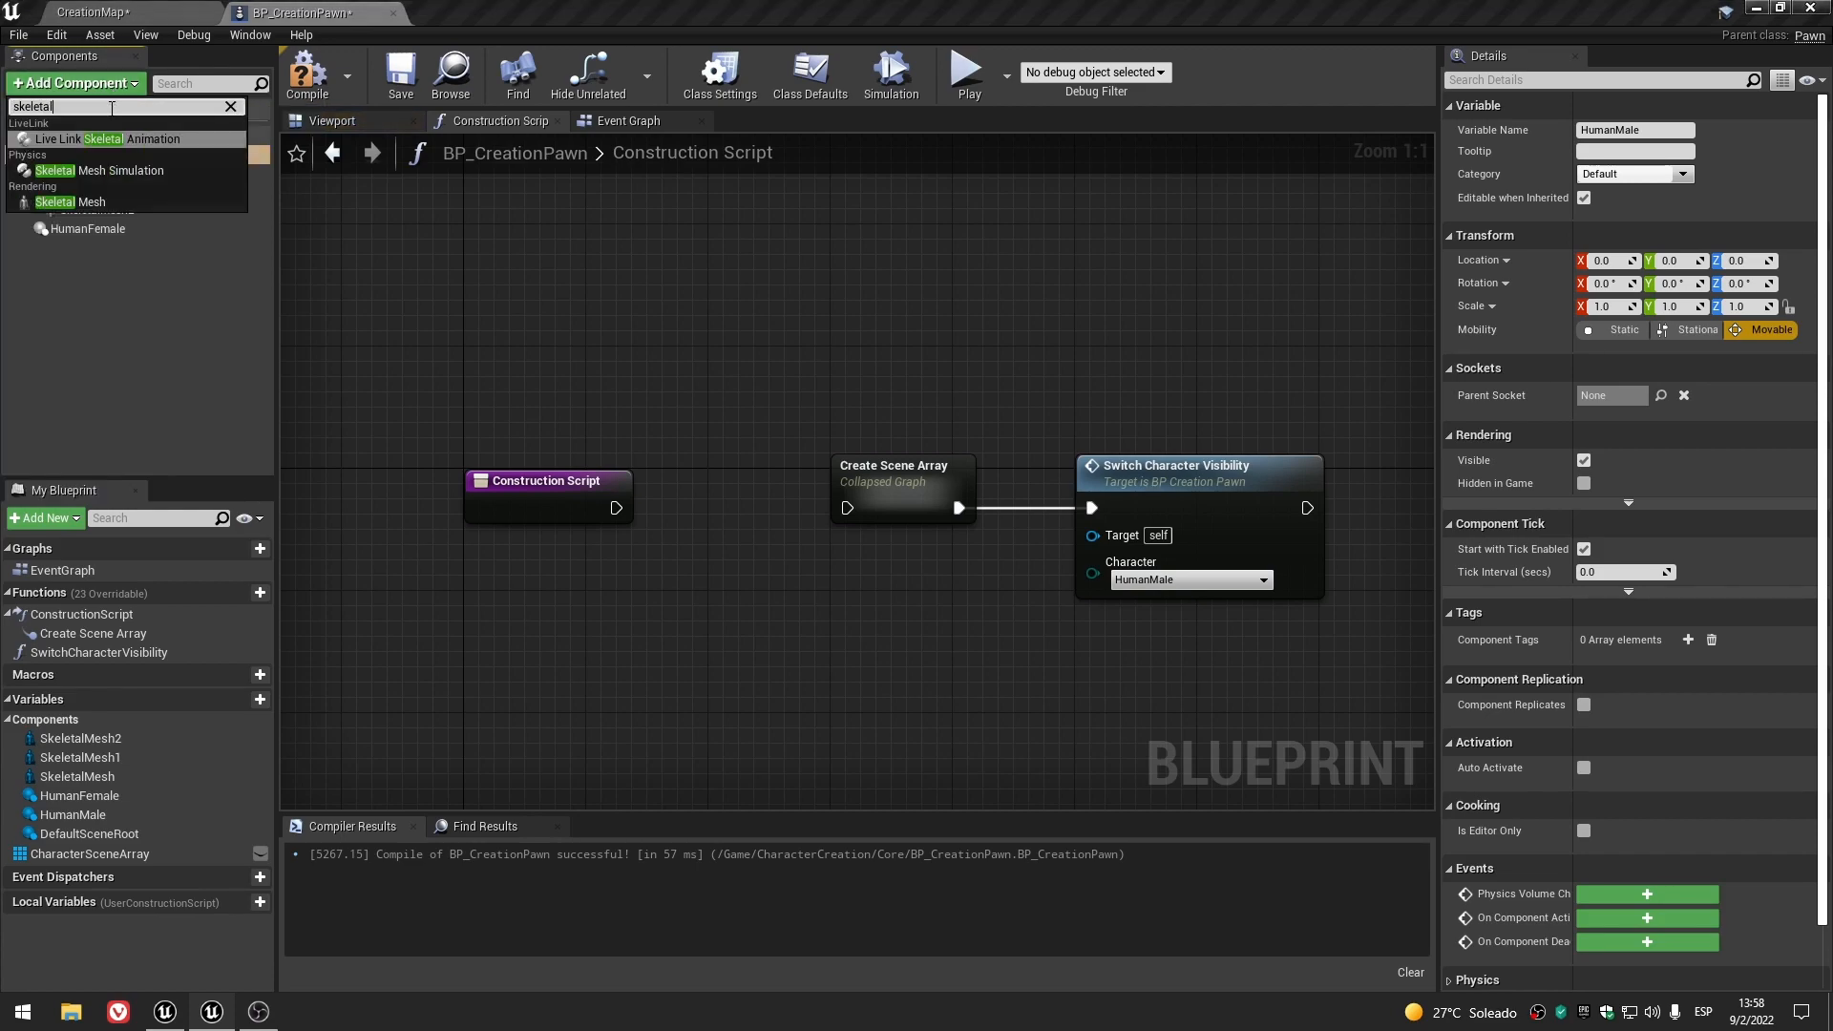
left_click(70, 202)
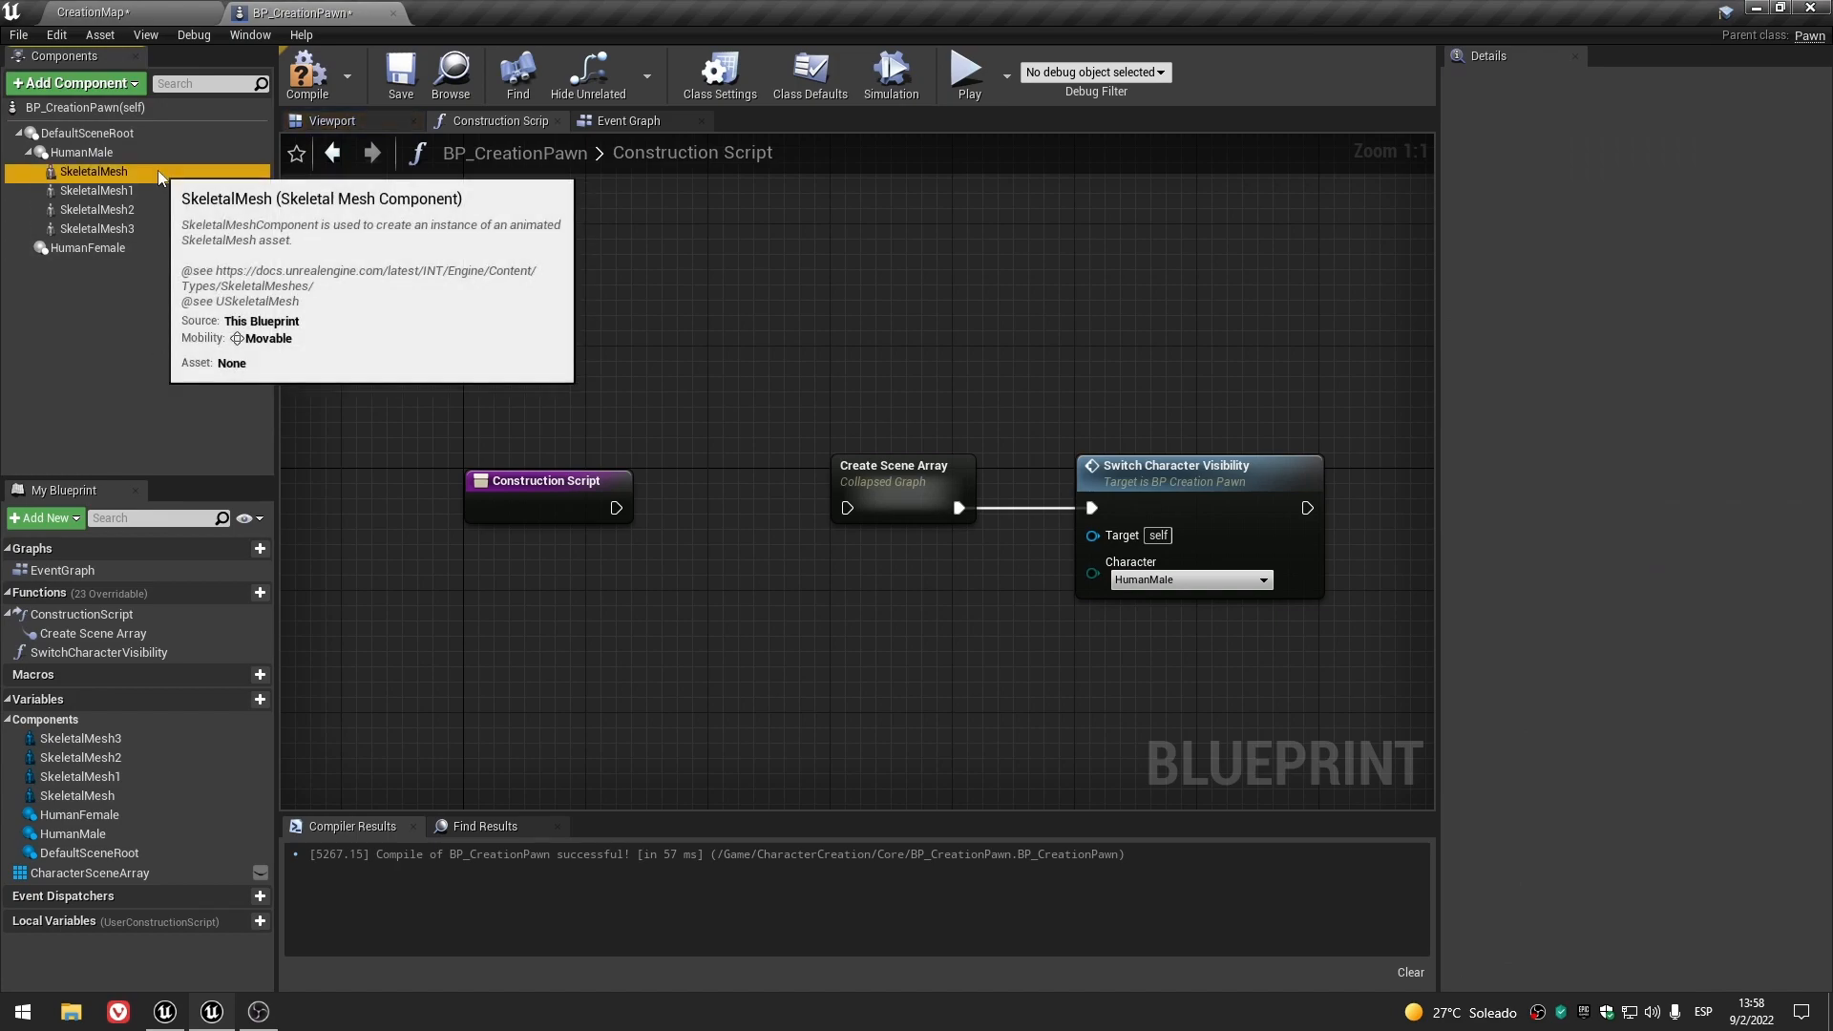
- Check the Skeletal Mesh components under HumanMale, and compile and save the blueprint with its 3D preview shown
left_click(139, 189)
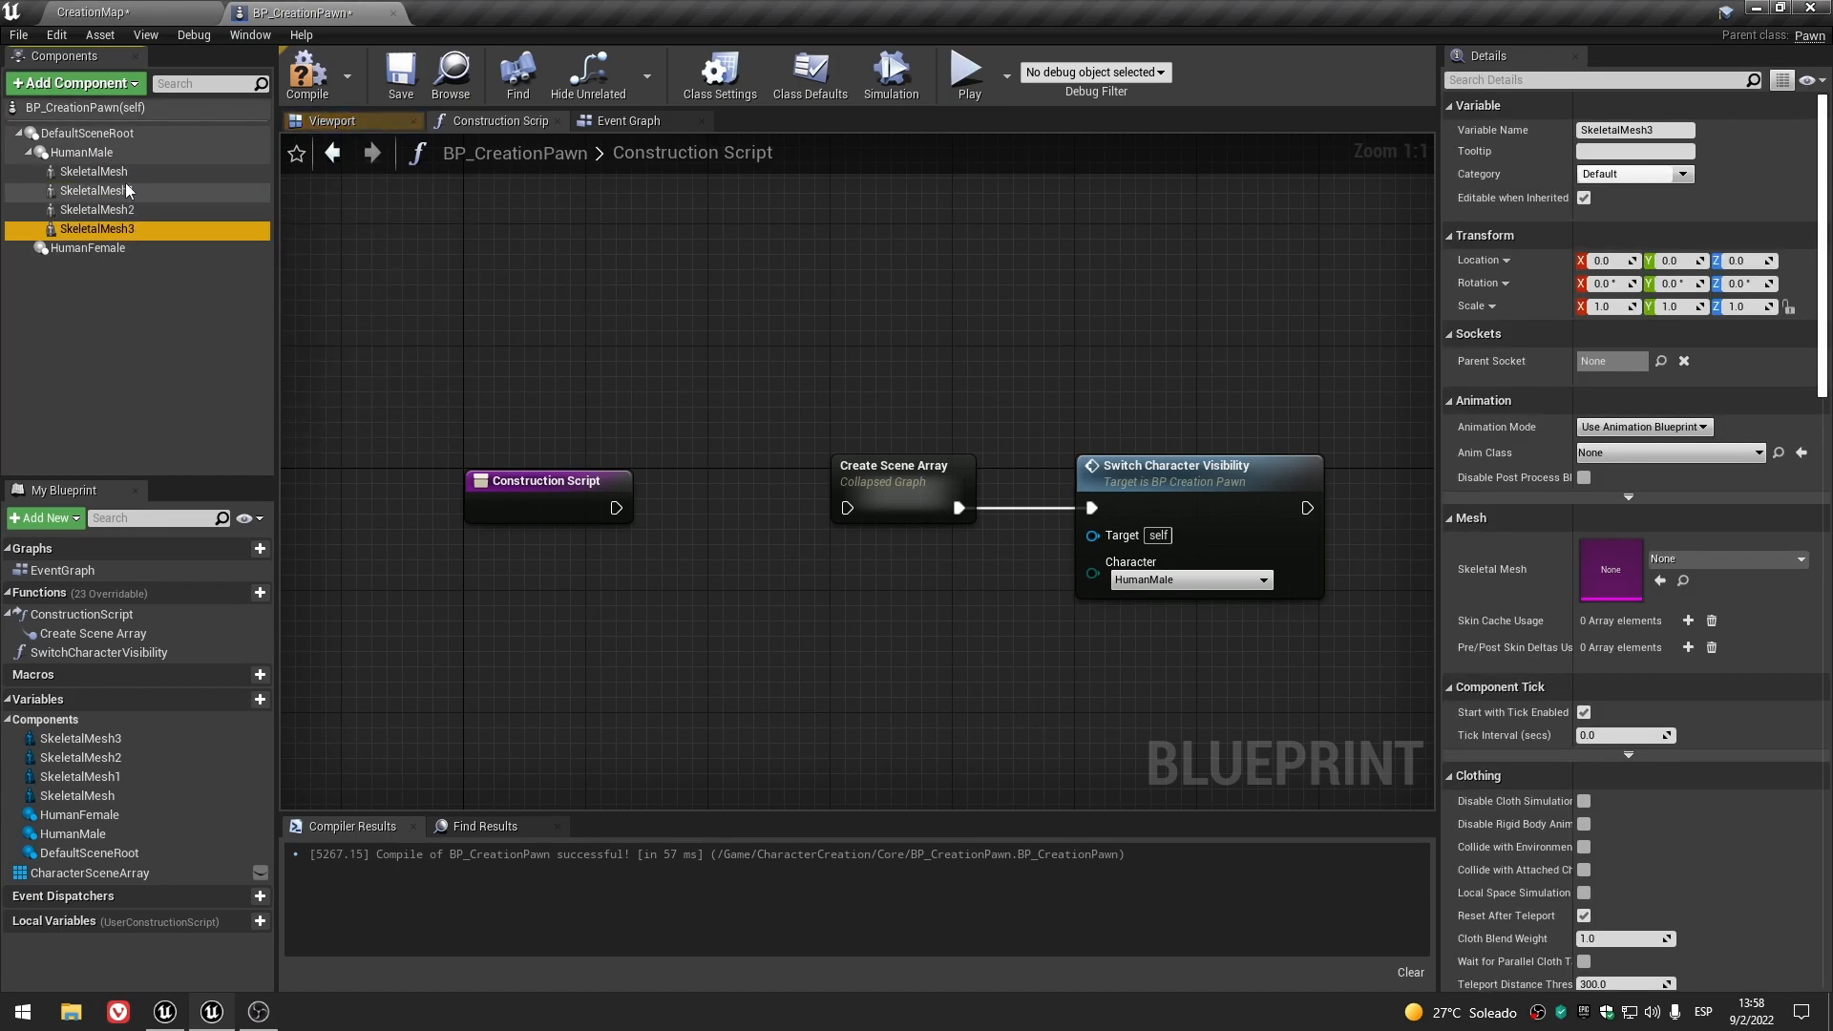
left_click(125, 210)
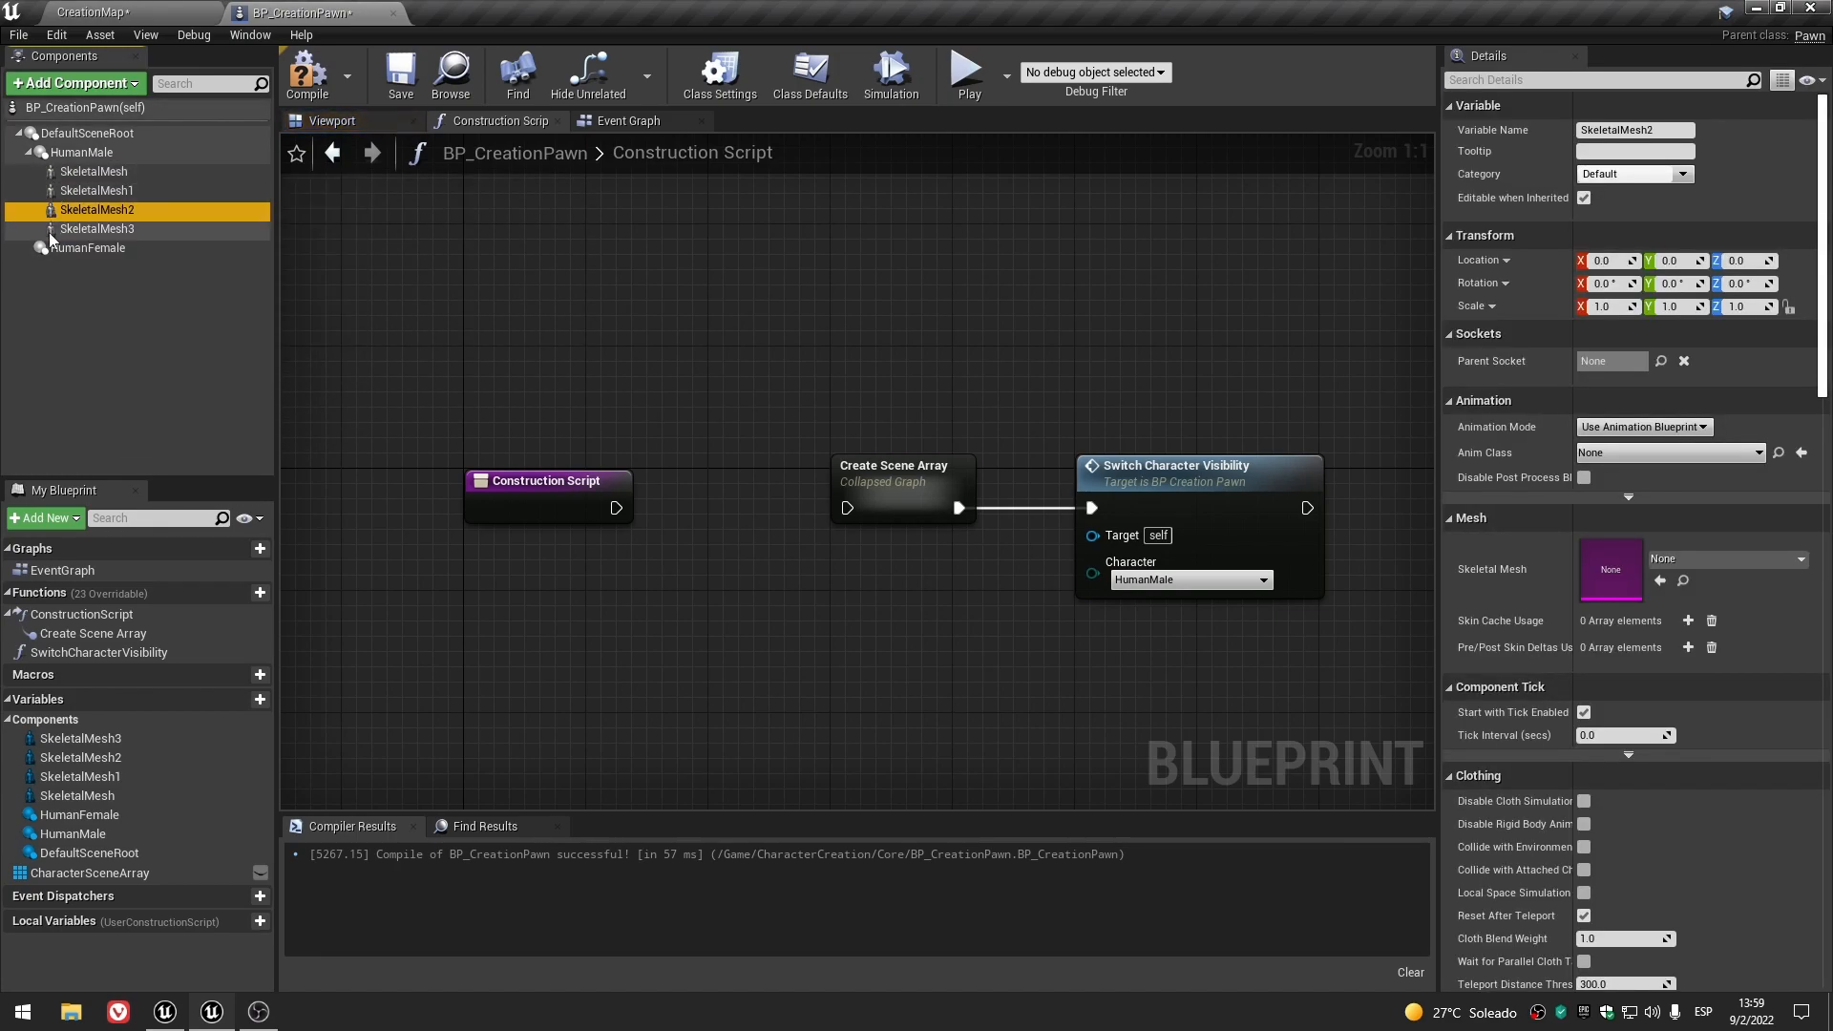
left_click(99, 330)
left_click(90, 175)
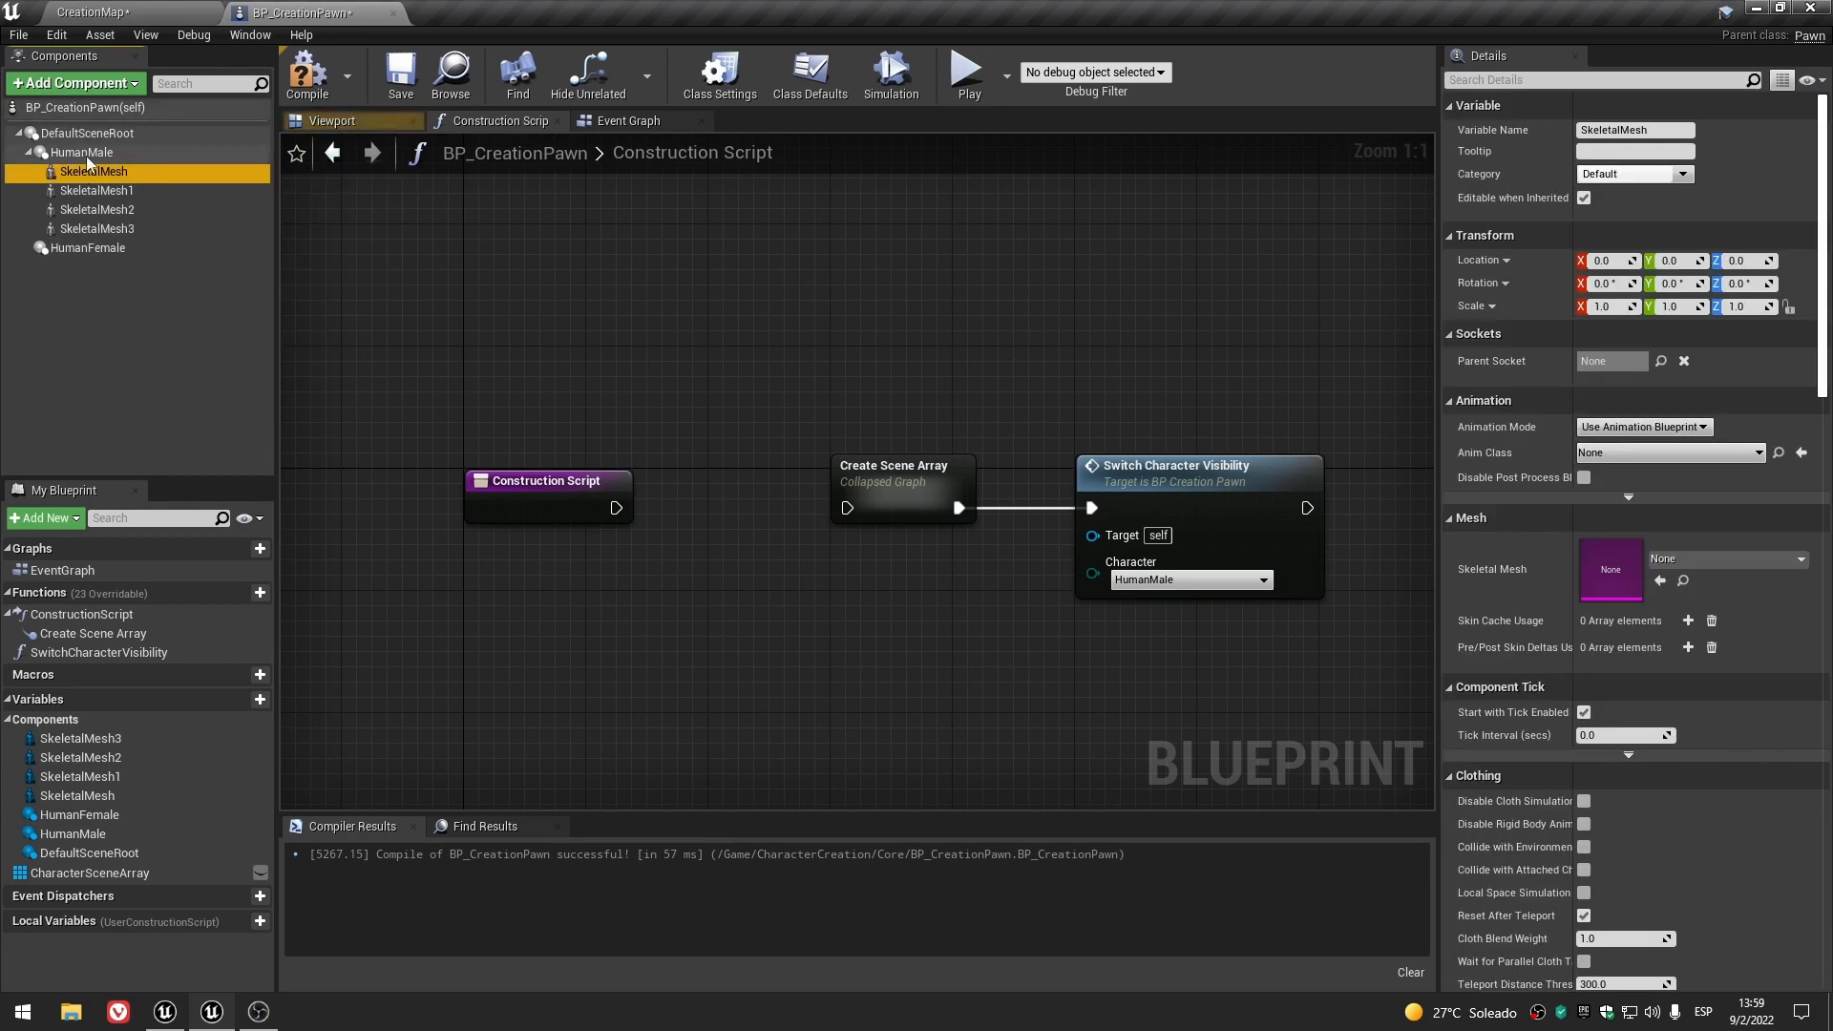
left_click(88, 154)
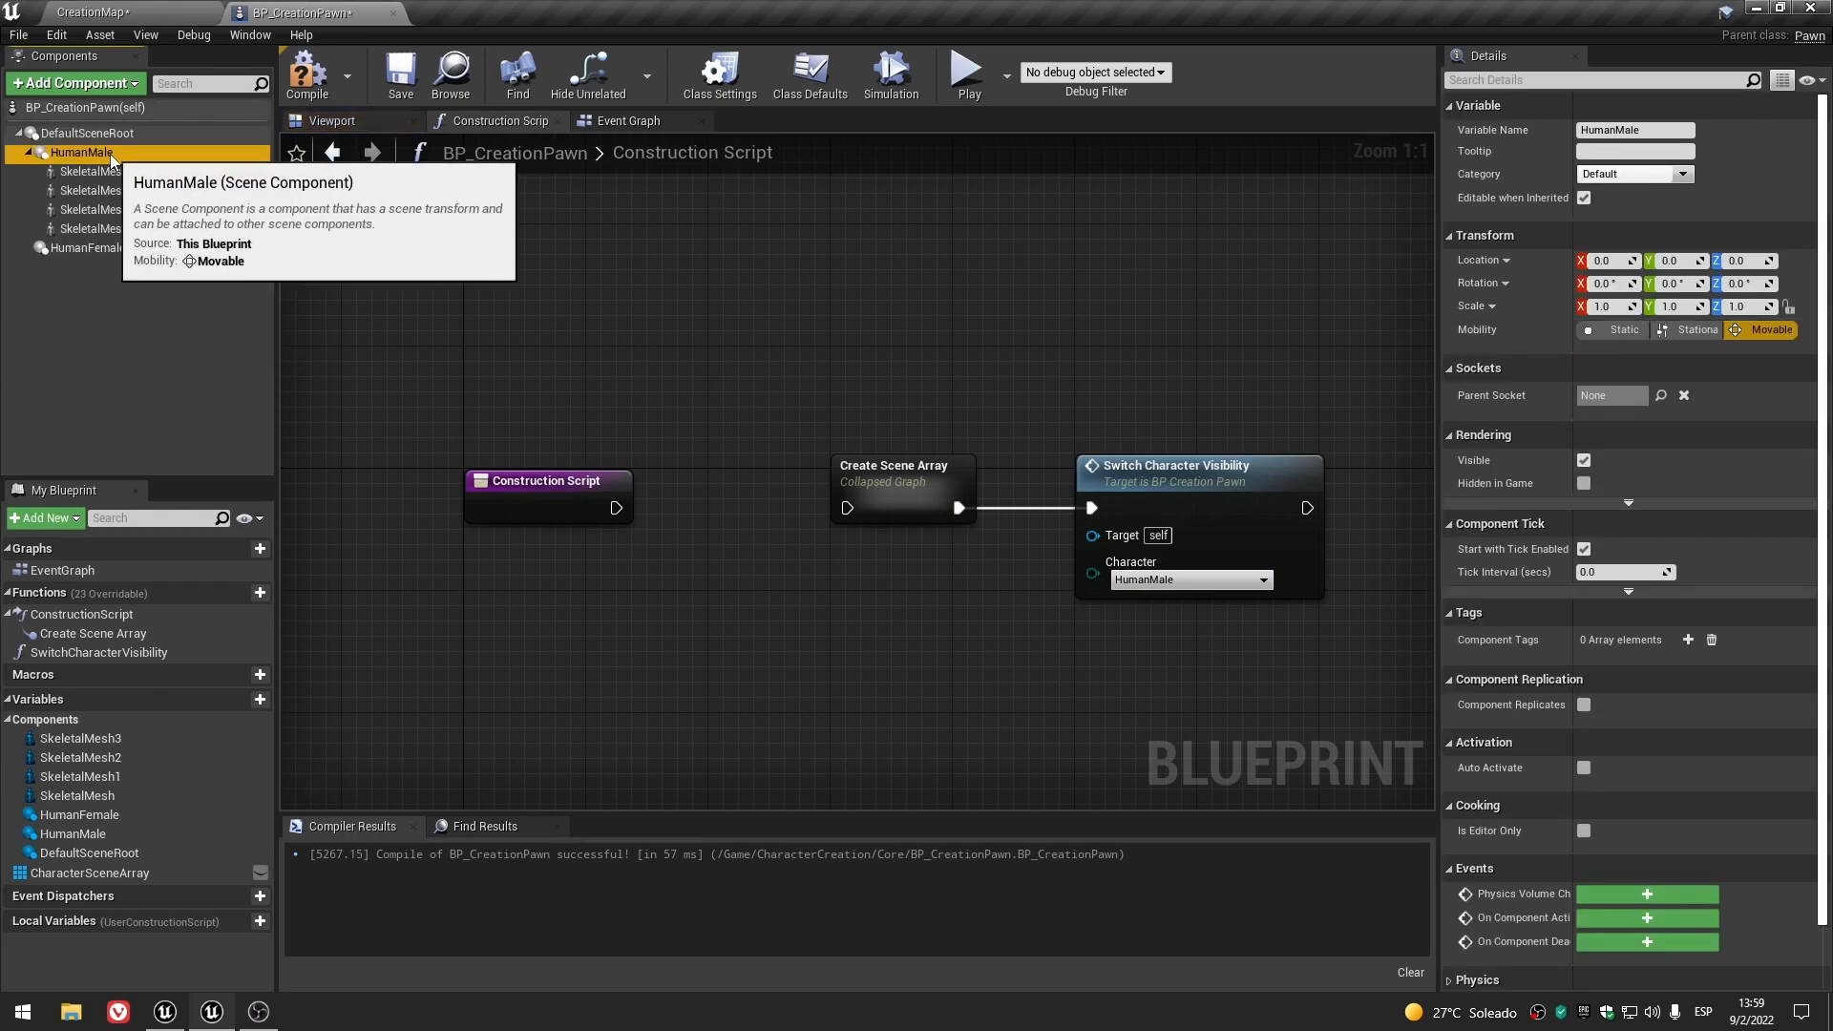
left_click(351, 122)
left_click(306, 74)
left_click(400, 77)
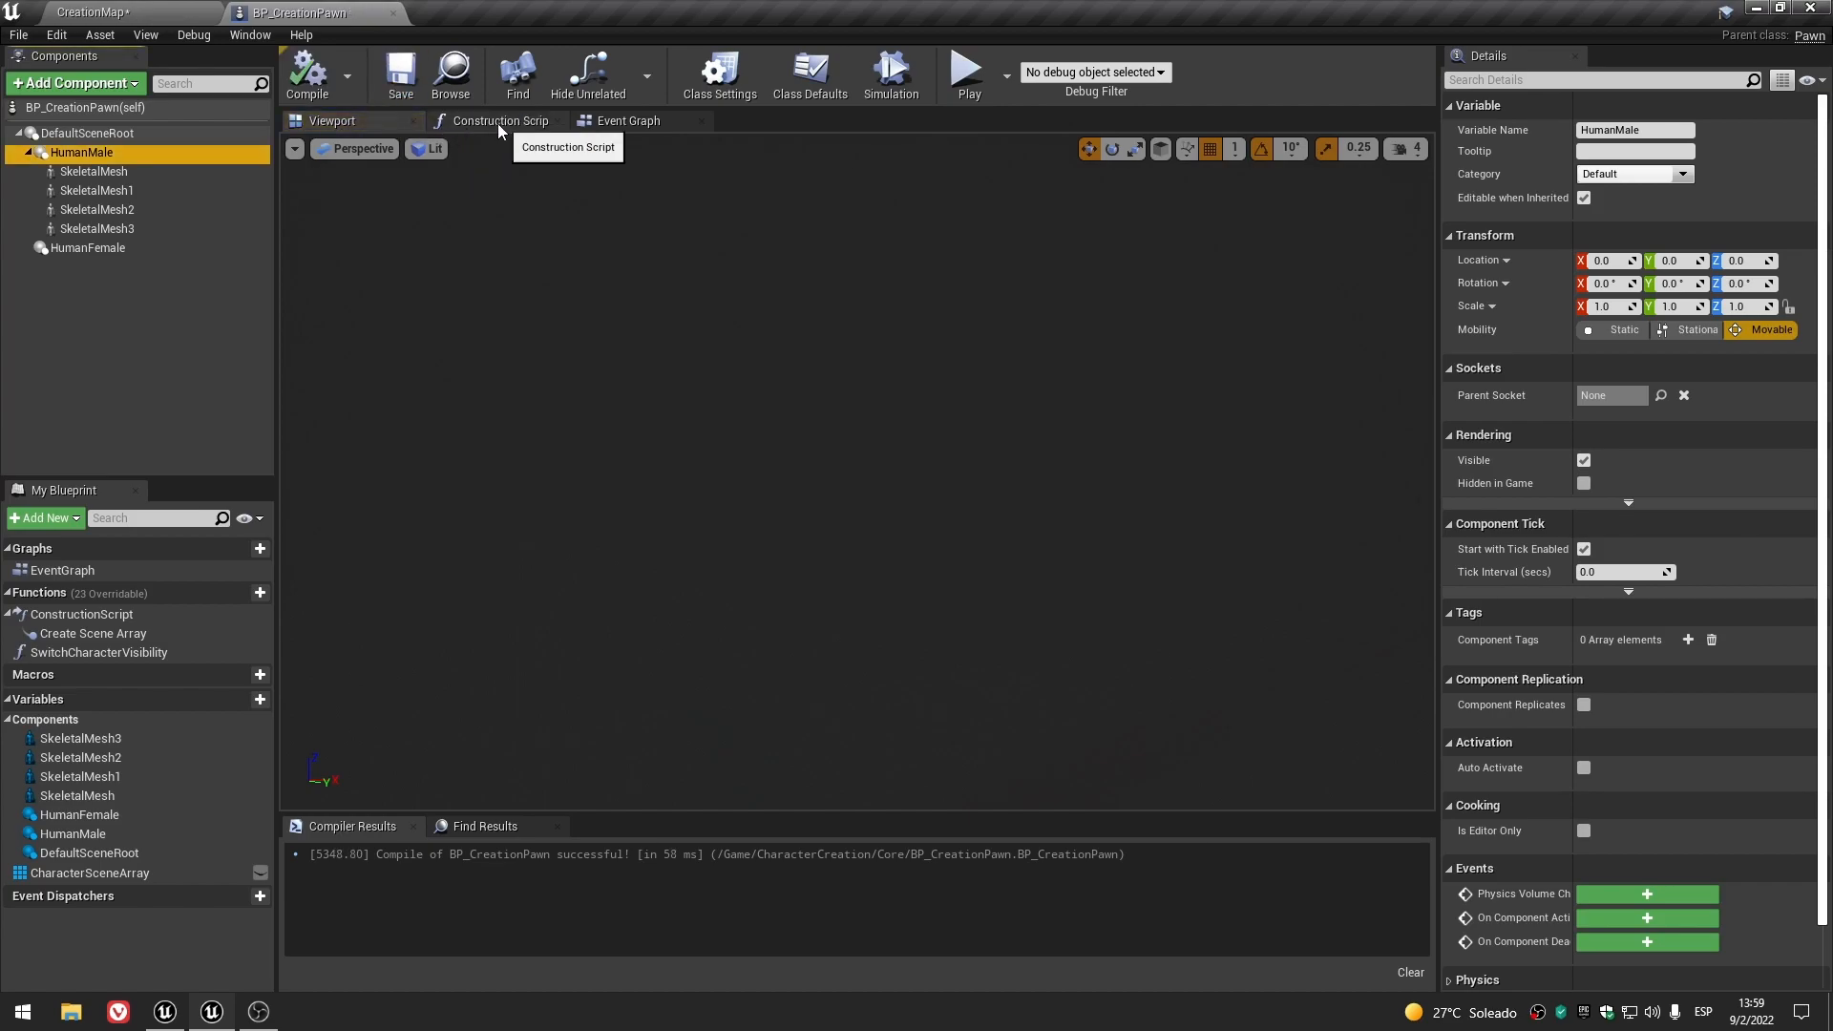
- Delete SkeletalMesh3, SkeletalMesh2 and SkeletalMesh1 from HumanMale, keeping only the first Skeletal Mesh component
left_click(136, 171)
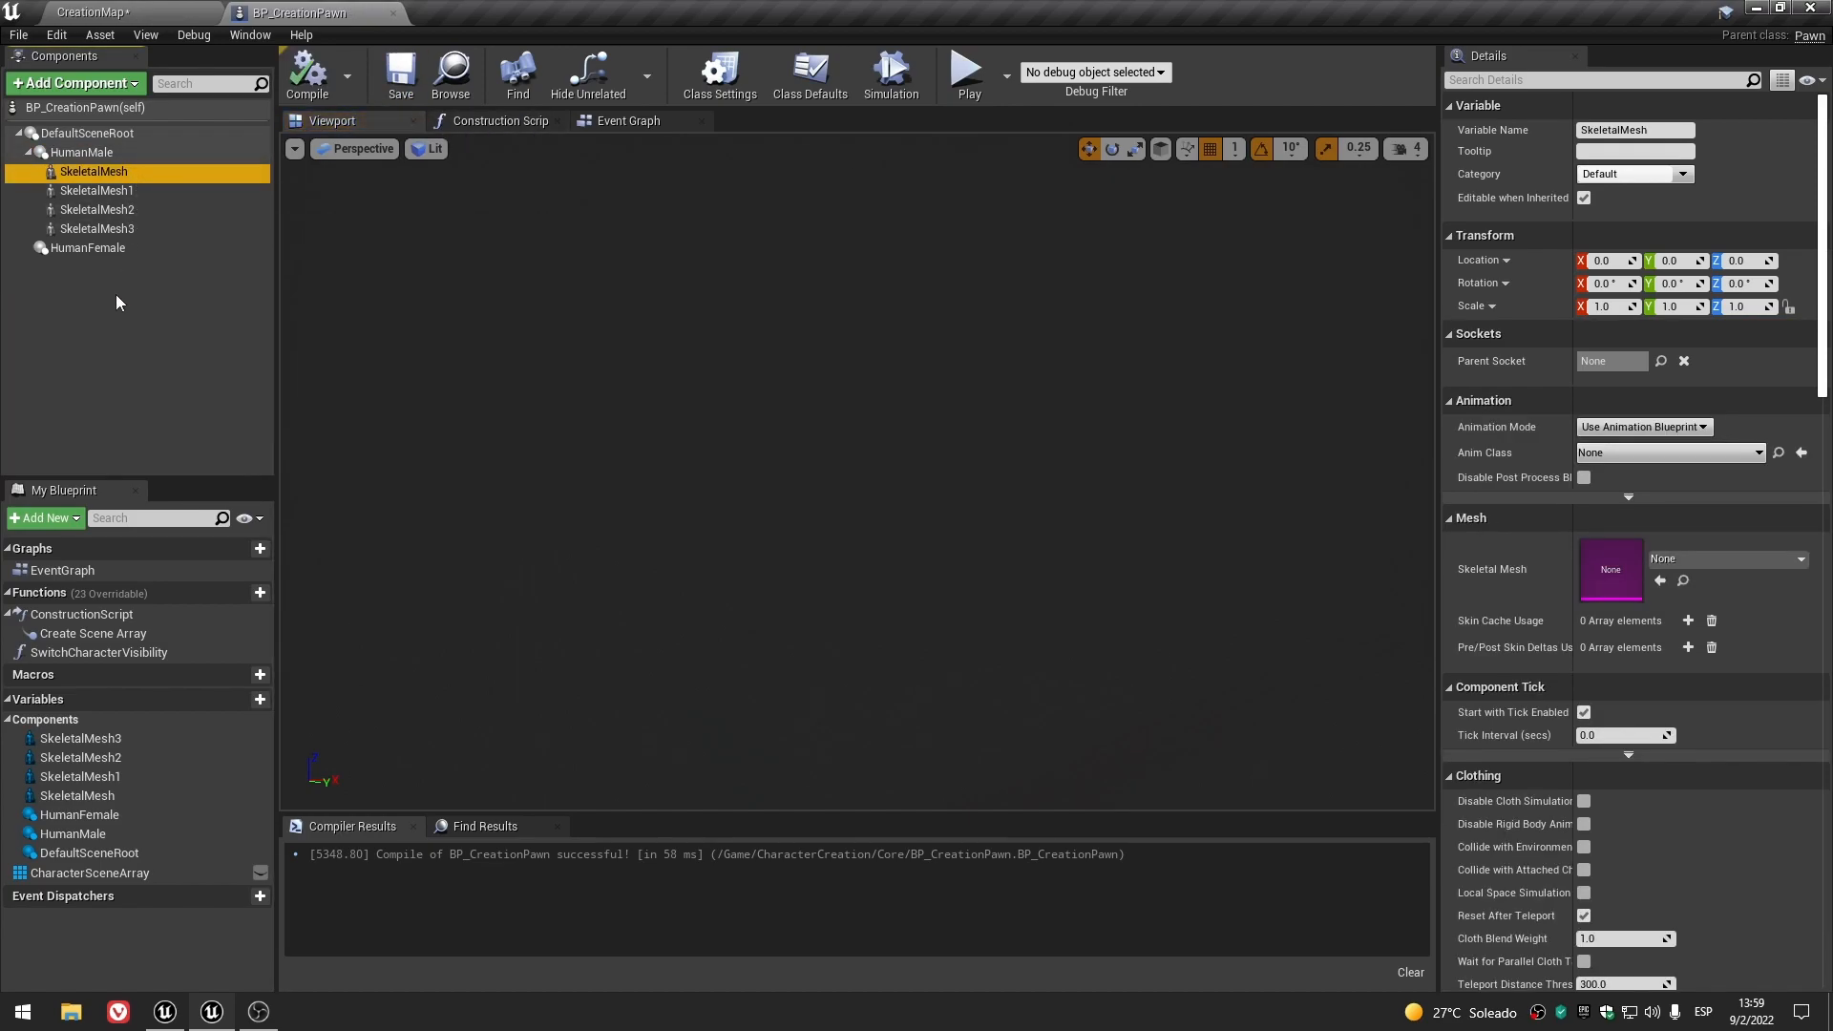
left_click(115, 286)
left_click(133, 229)
key("Delete")
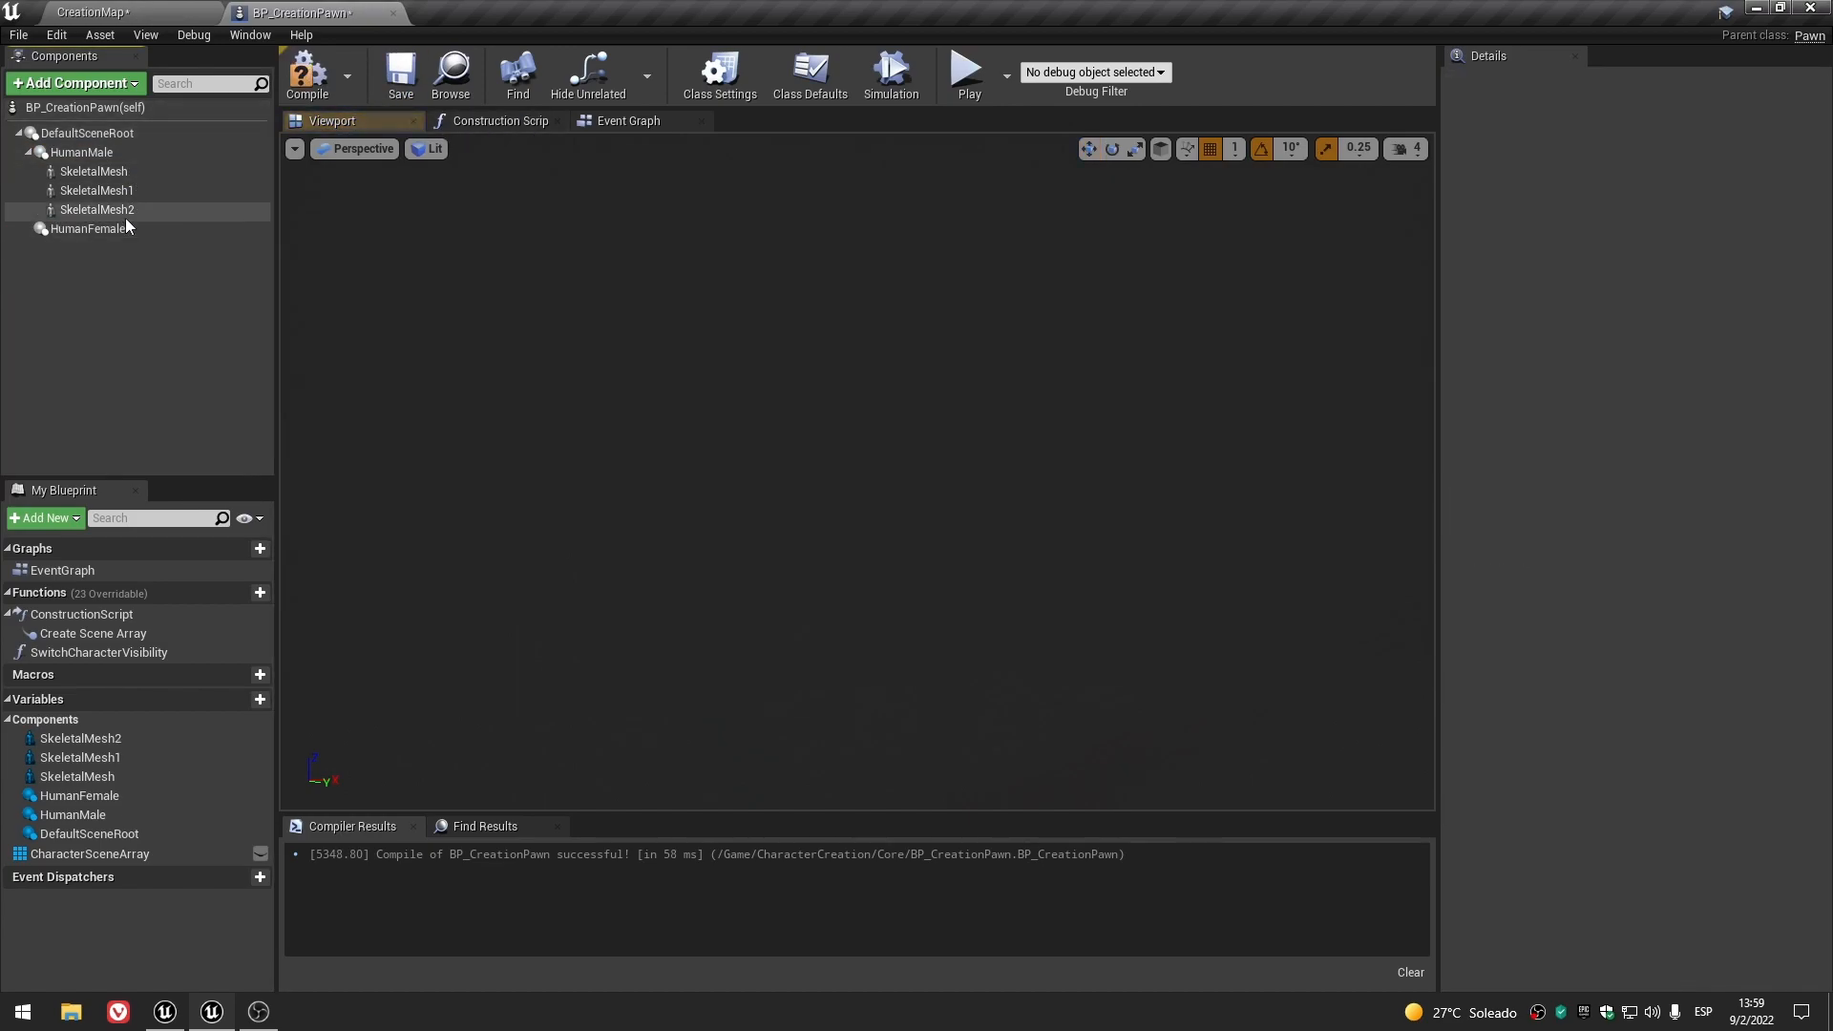
left_click(122, 210)
key("Delete")
left_click(119, 190)
key("Delete")
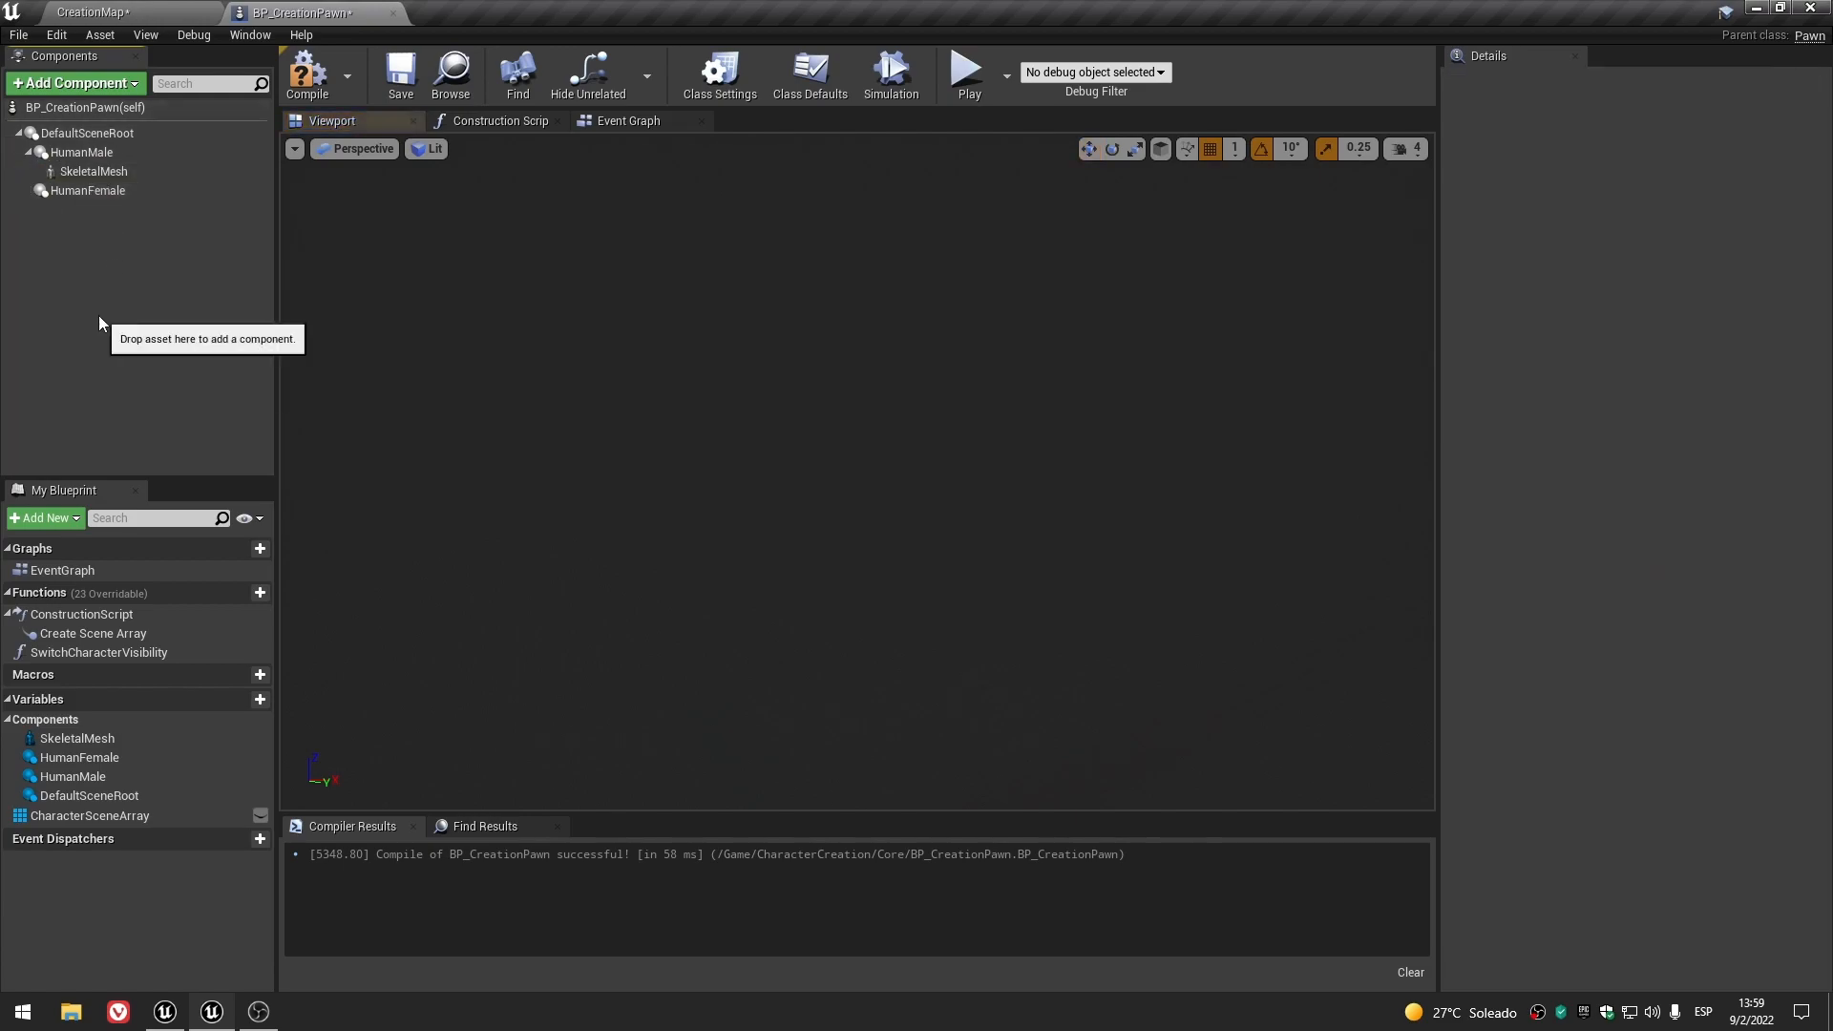
- Add one Skeletal Mesh component as a child of SkeletalMesh and another directly under DefaultSceneRoot
left_click(100, 153)
left_click(123, 171)
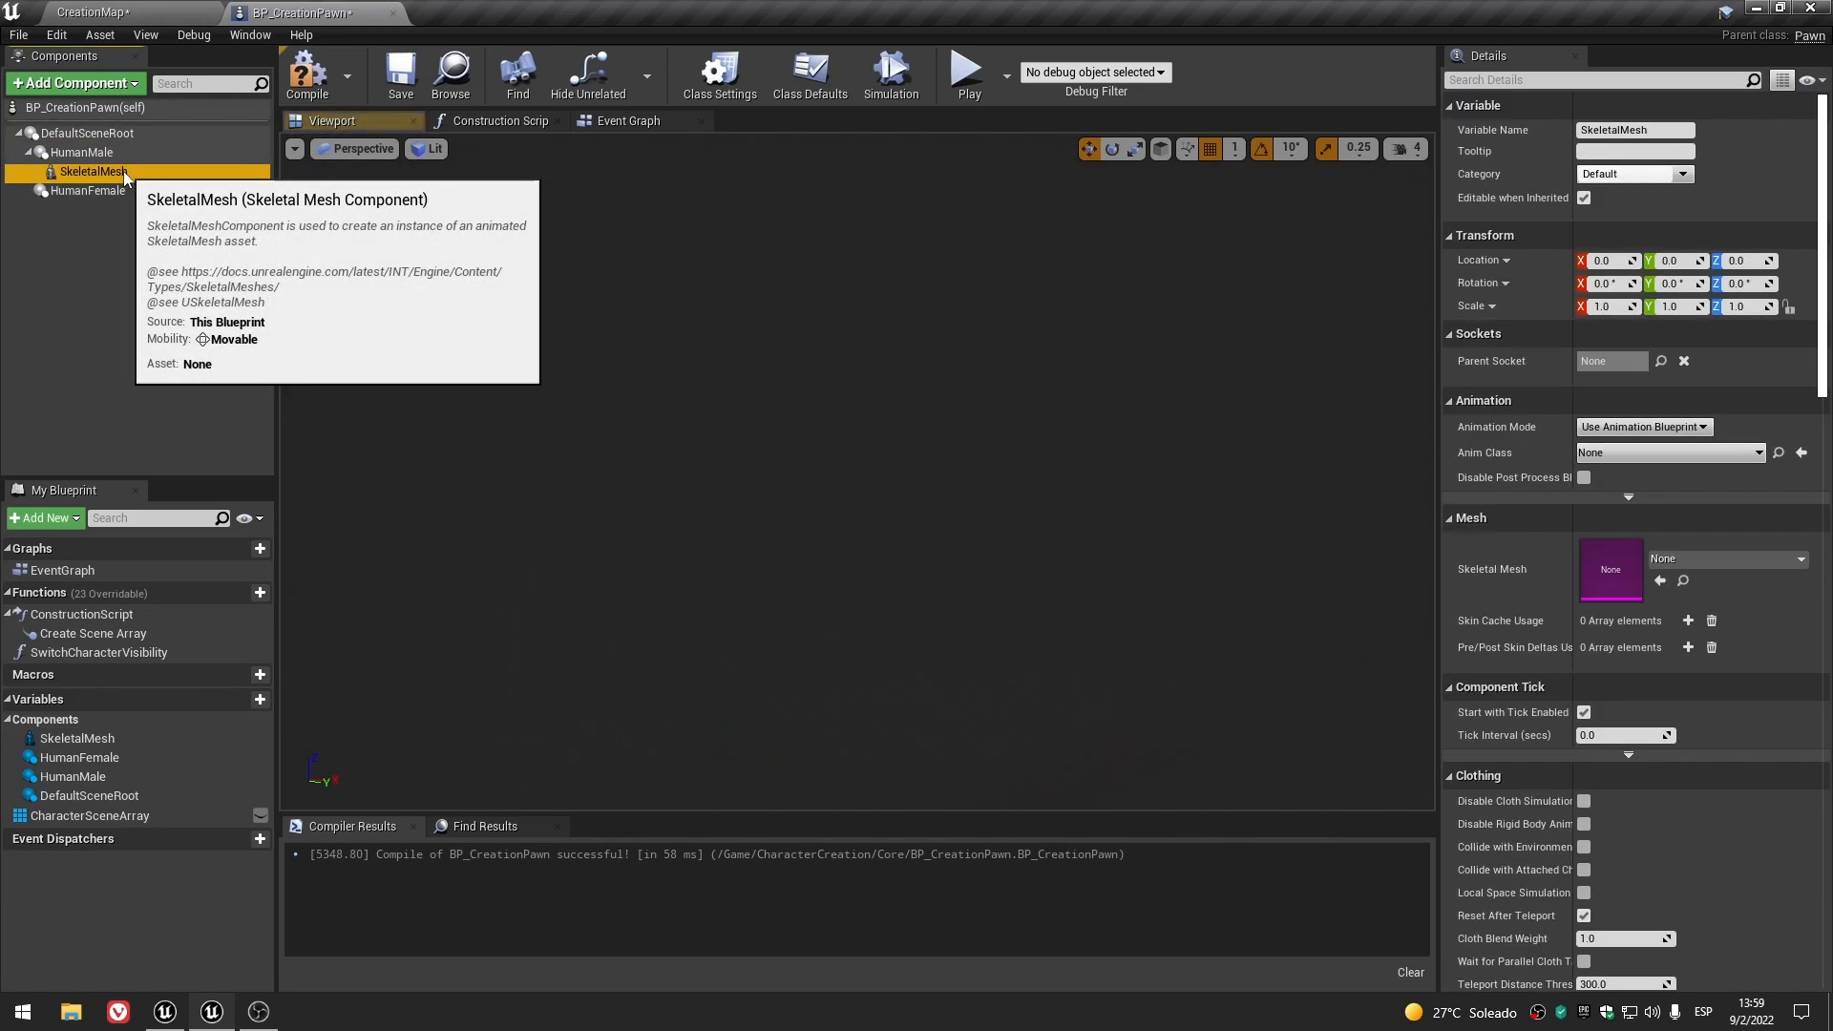
left_click(114, 86)
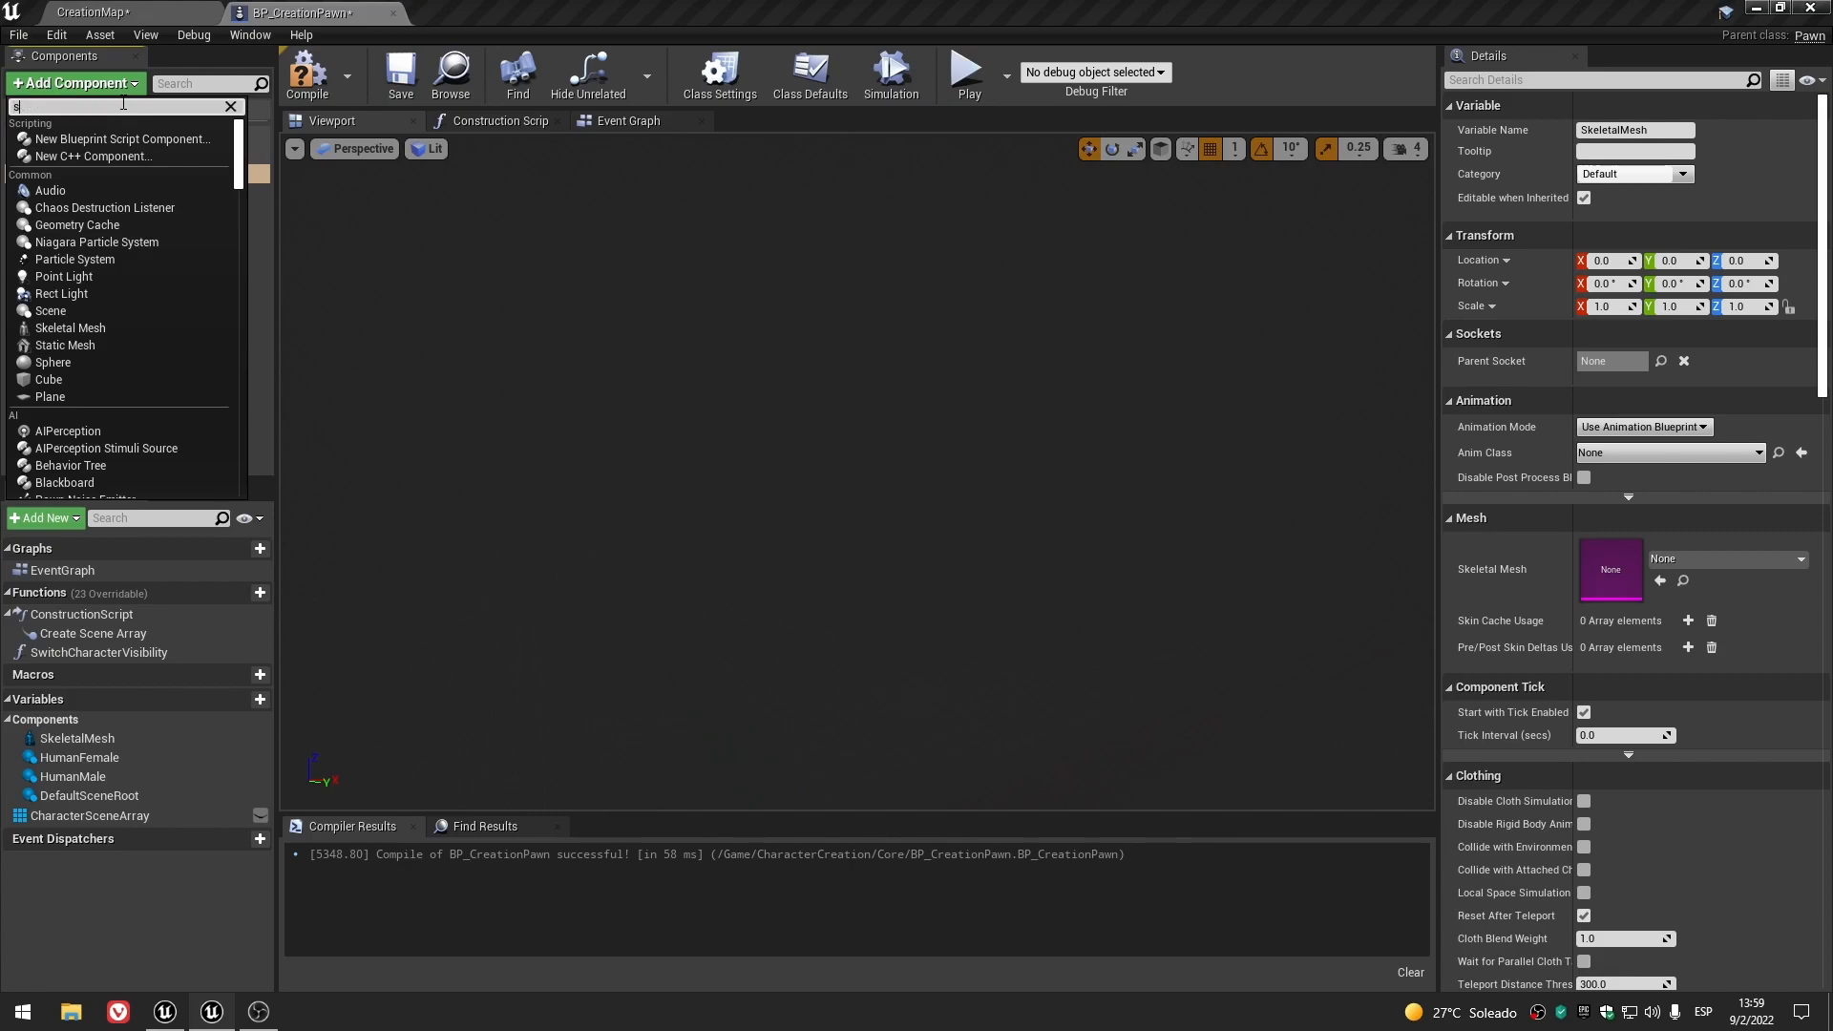
type("skeletal")
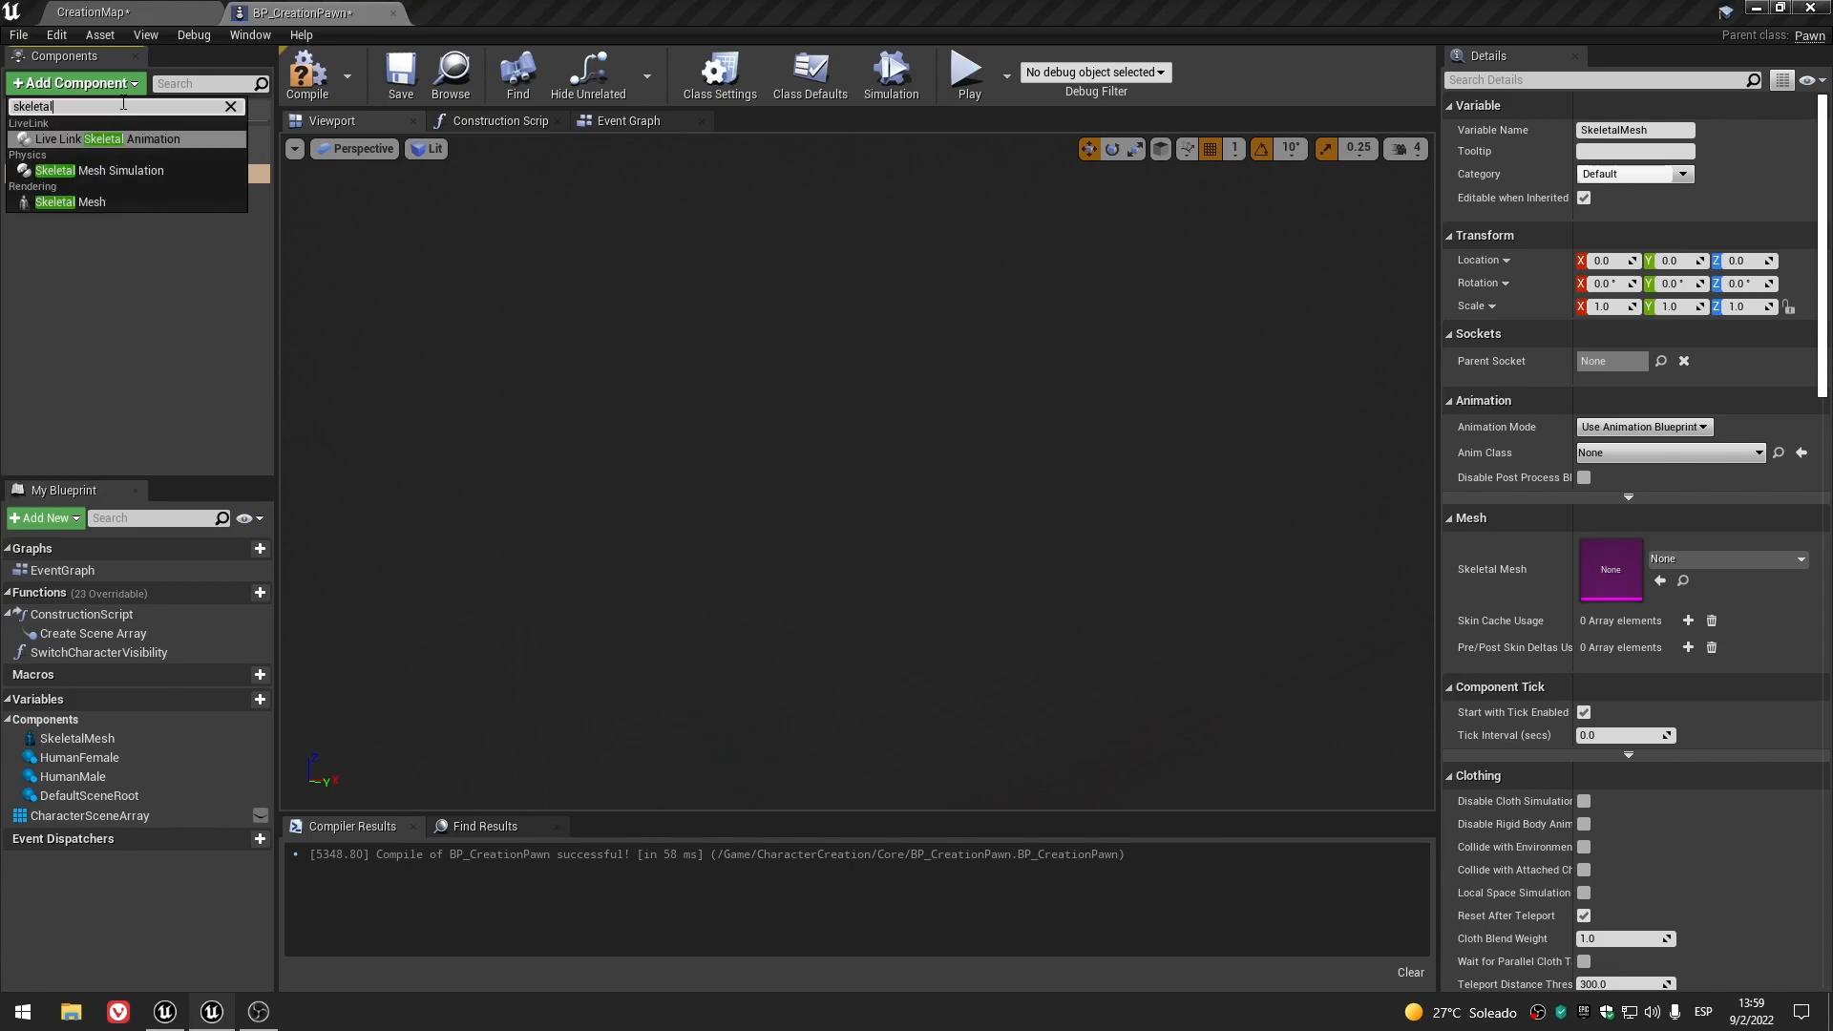
left_click(107, 197)
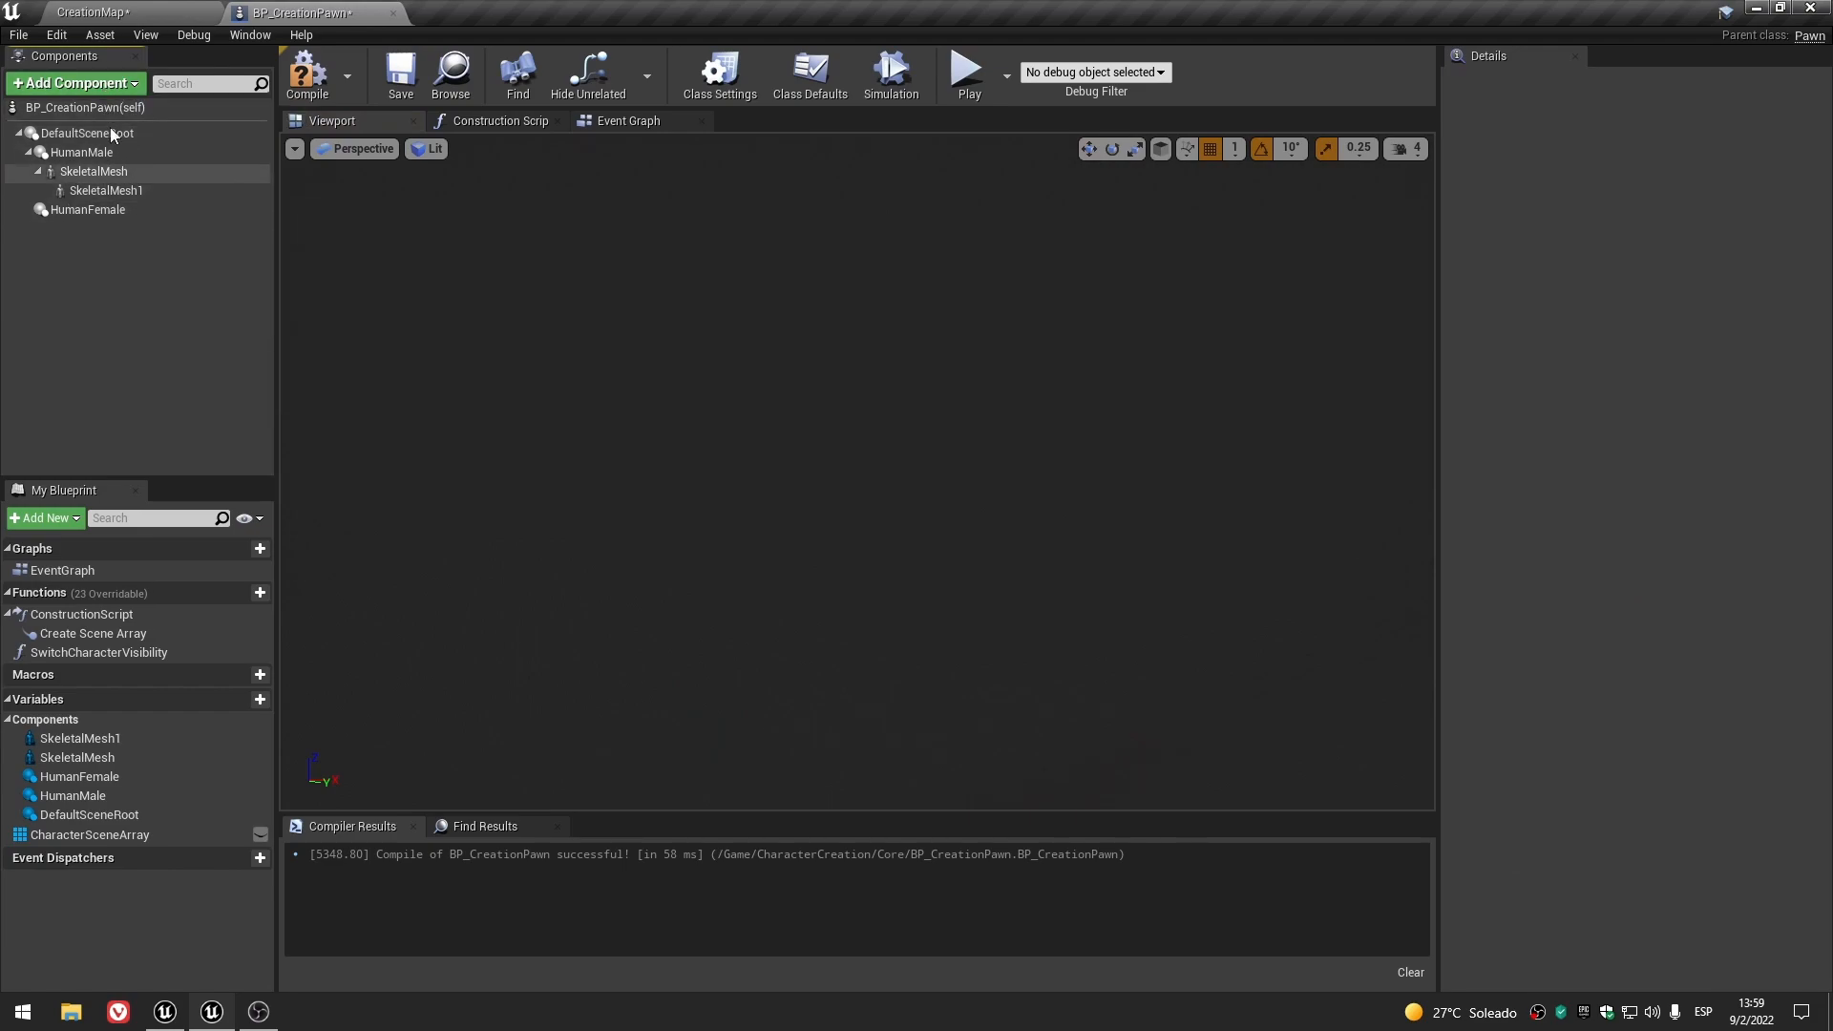
left_click(105, 86)
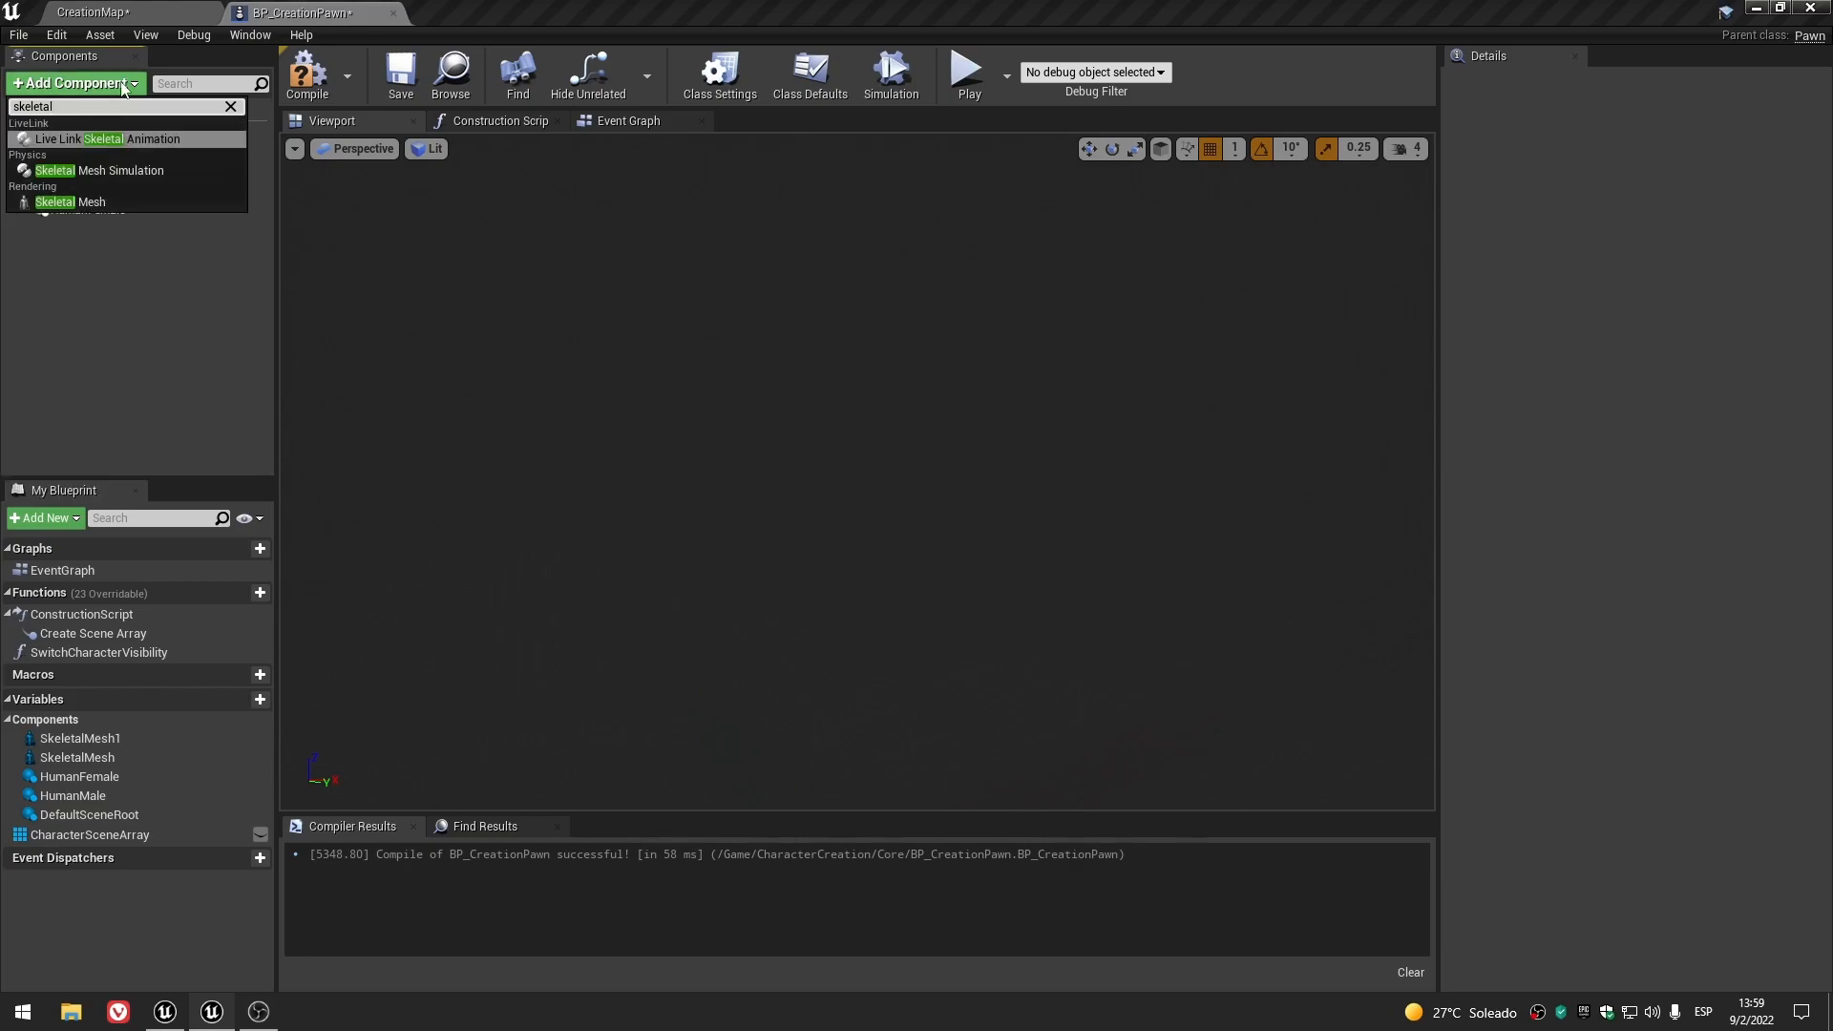
left_click(113, 193)
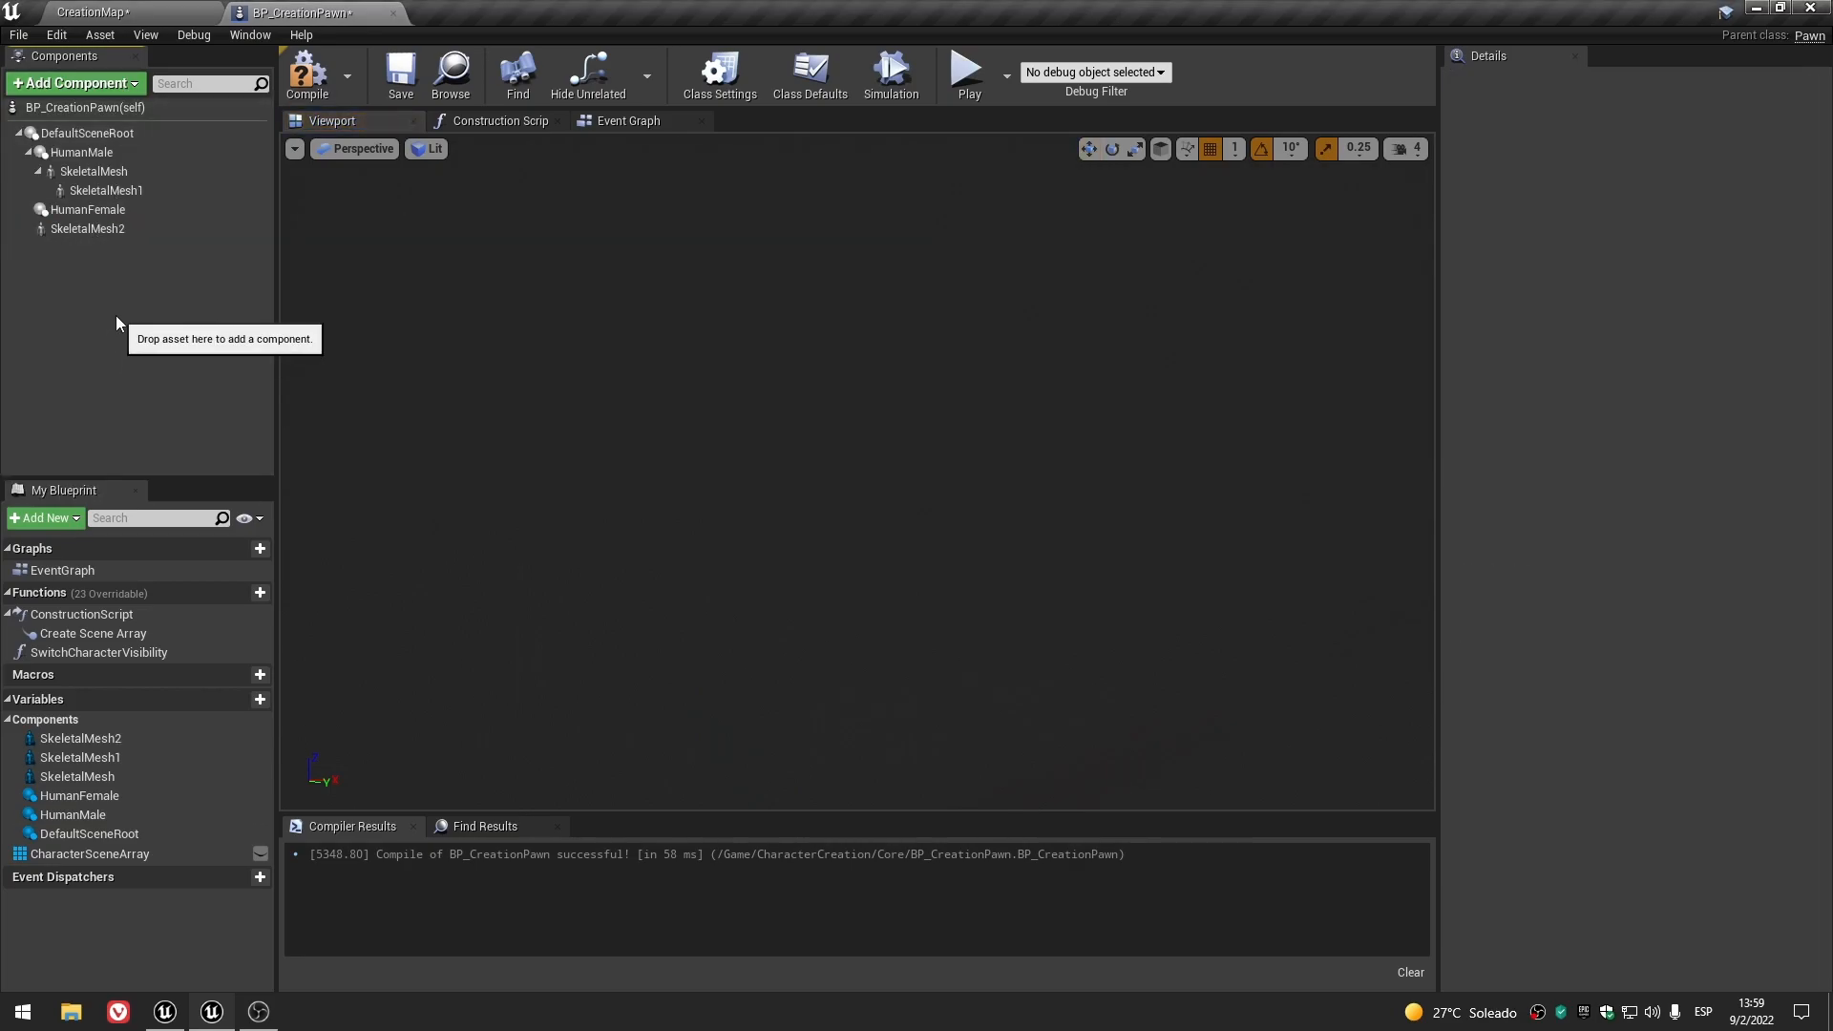
- Examine how the Skeletal Mesh components are parented relative to HumanMale and to each other in the component hierarchy
left_click(91, 228)
left_click(27, 152)
left_click(68, 313)
left_click_drag(31, 155, 95, 157)
left_click(28, 153)
left_click(143, 195)
left_click(107, 173)
left_click(100, 315)
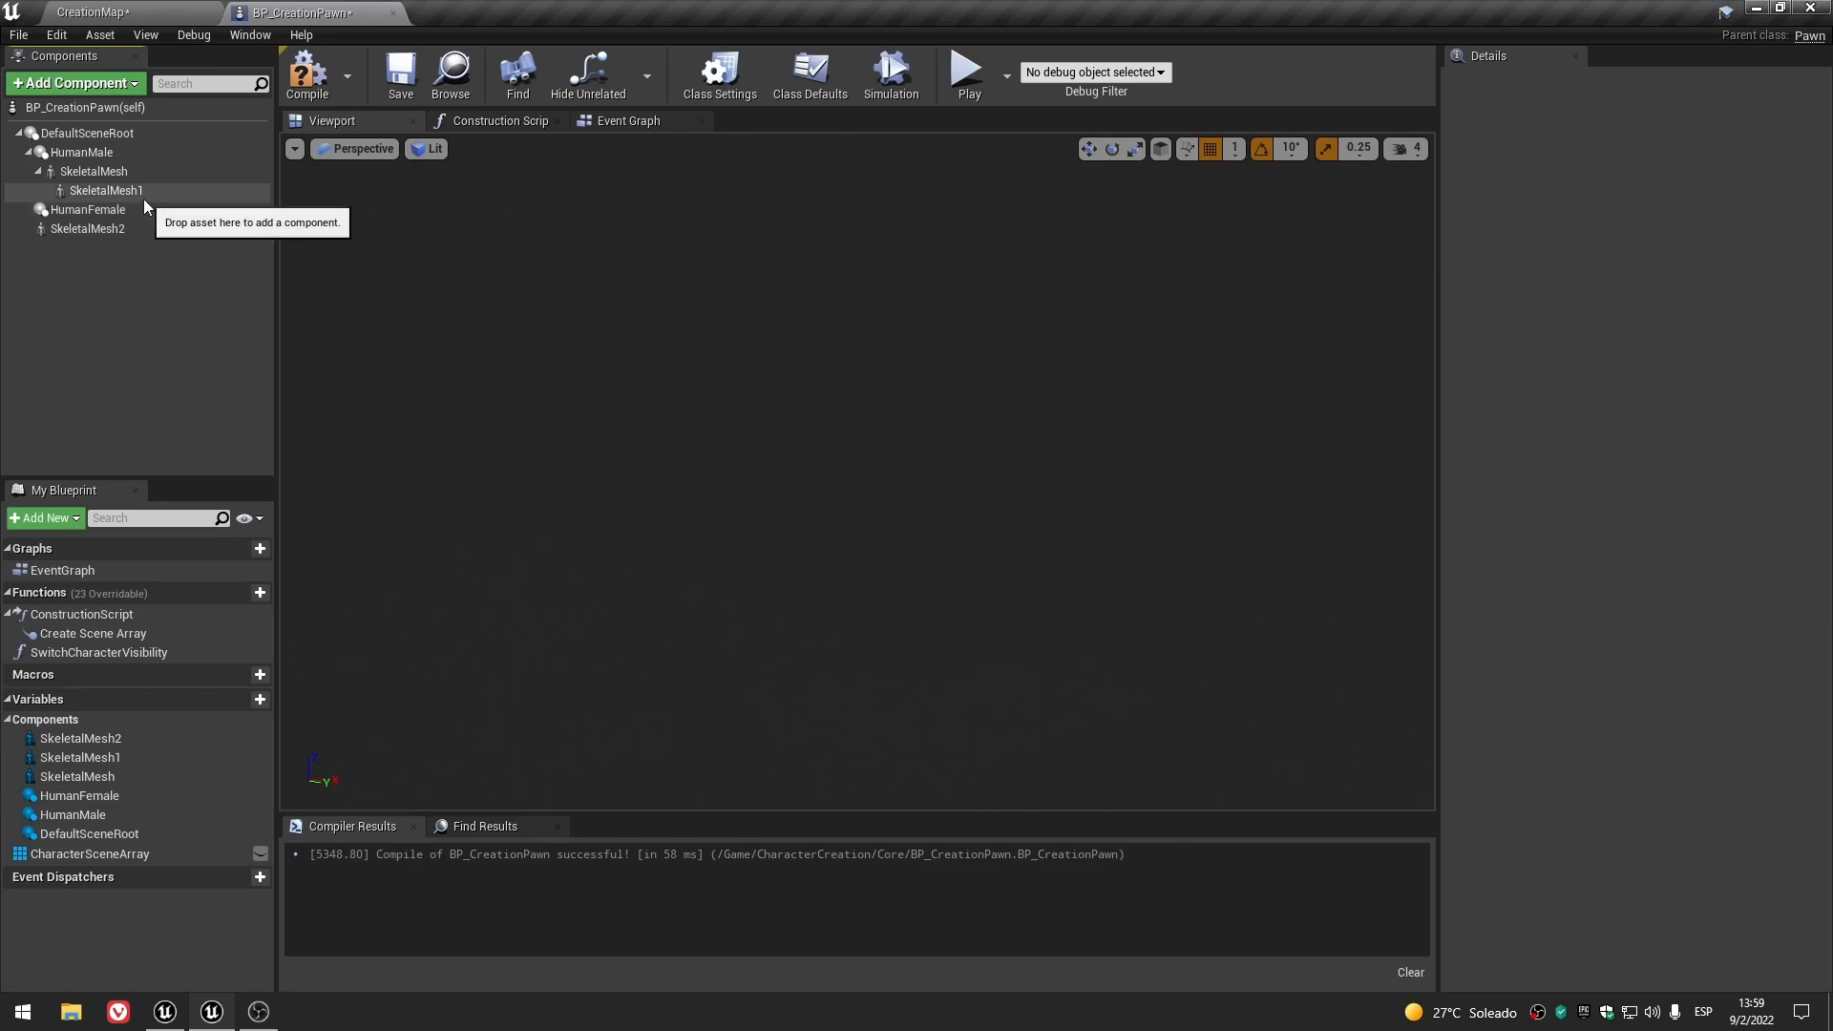
- Delete the nested SkeletalMesh1 and the root-level SkeletalMesh2, and compile and save the blueprint
left_click(143, 198)
key("Delete")
left_click(130, 206)
key("Delete")
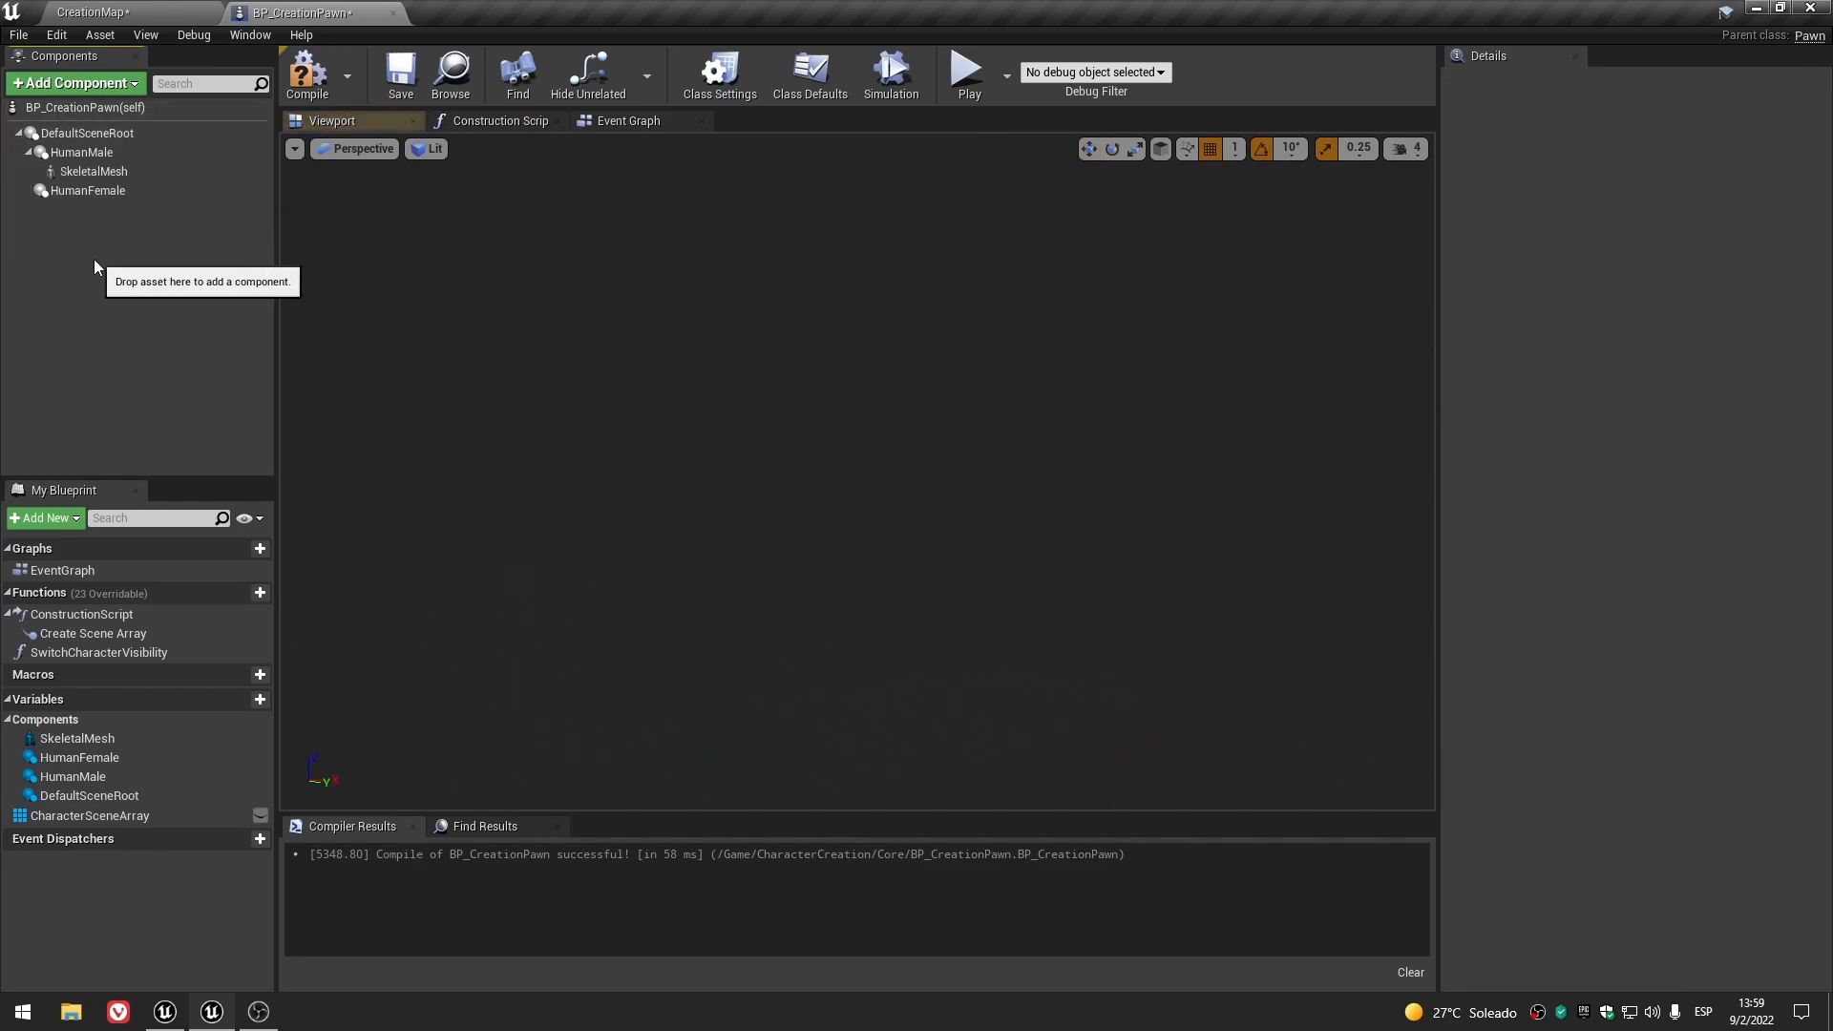
left_click(307, 73)
left_click(399, 72)
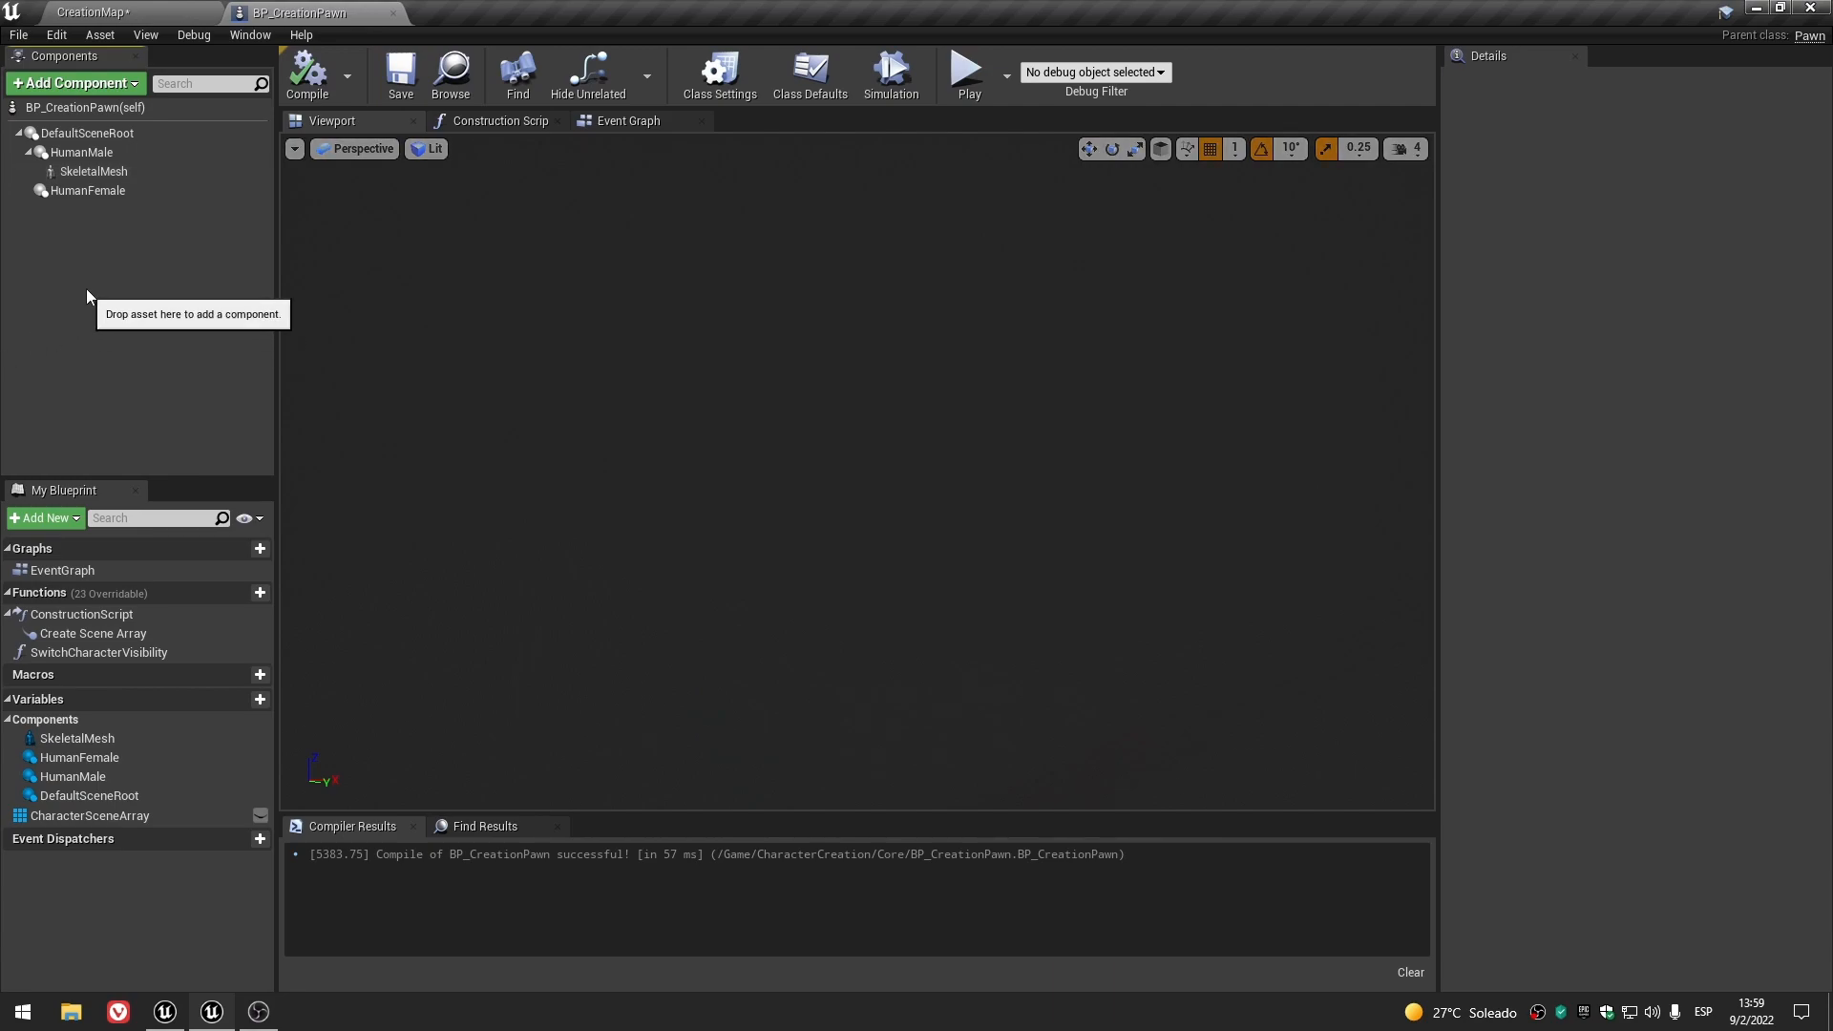
- Add a second Skeletal Mesh component as a direct child of HumanMale, keeping its default name
left_click(81, 152)
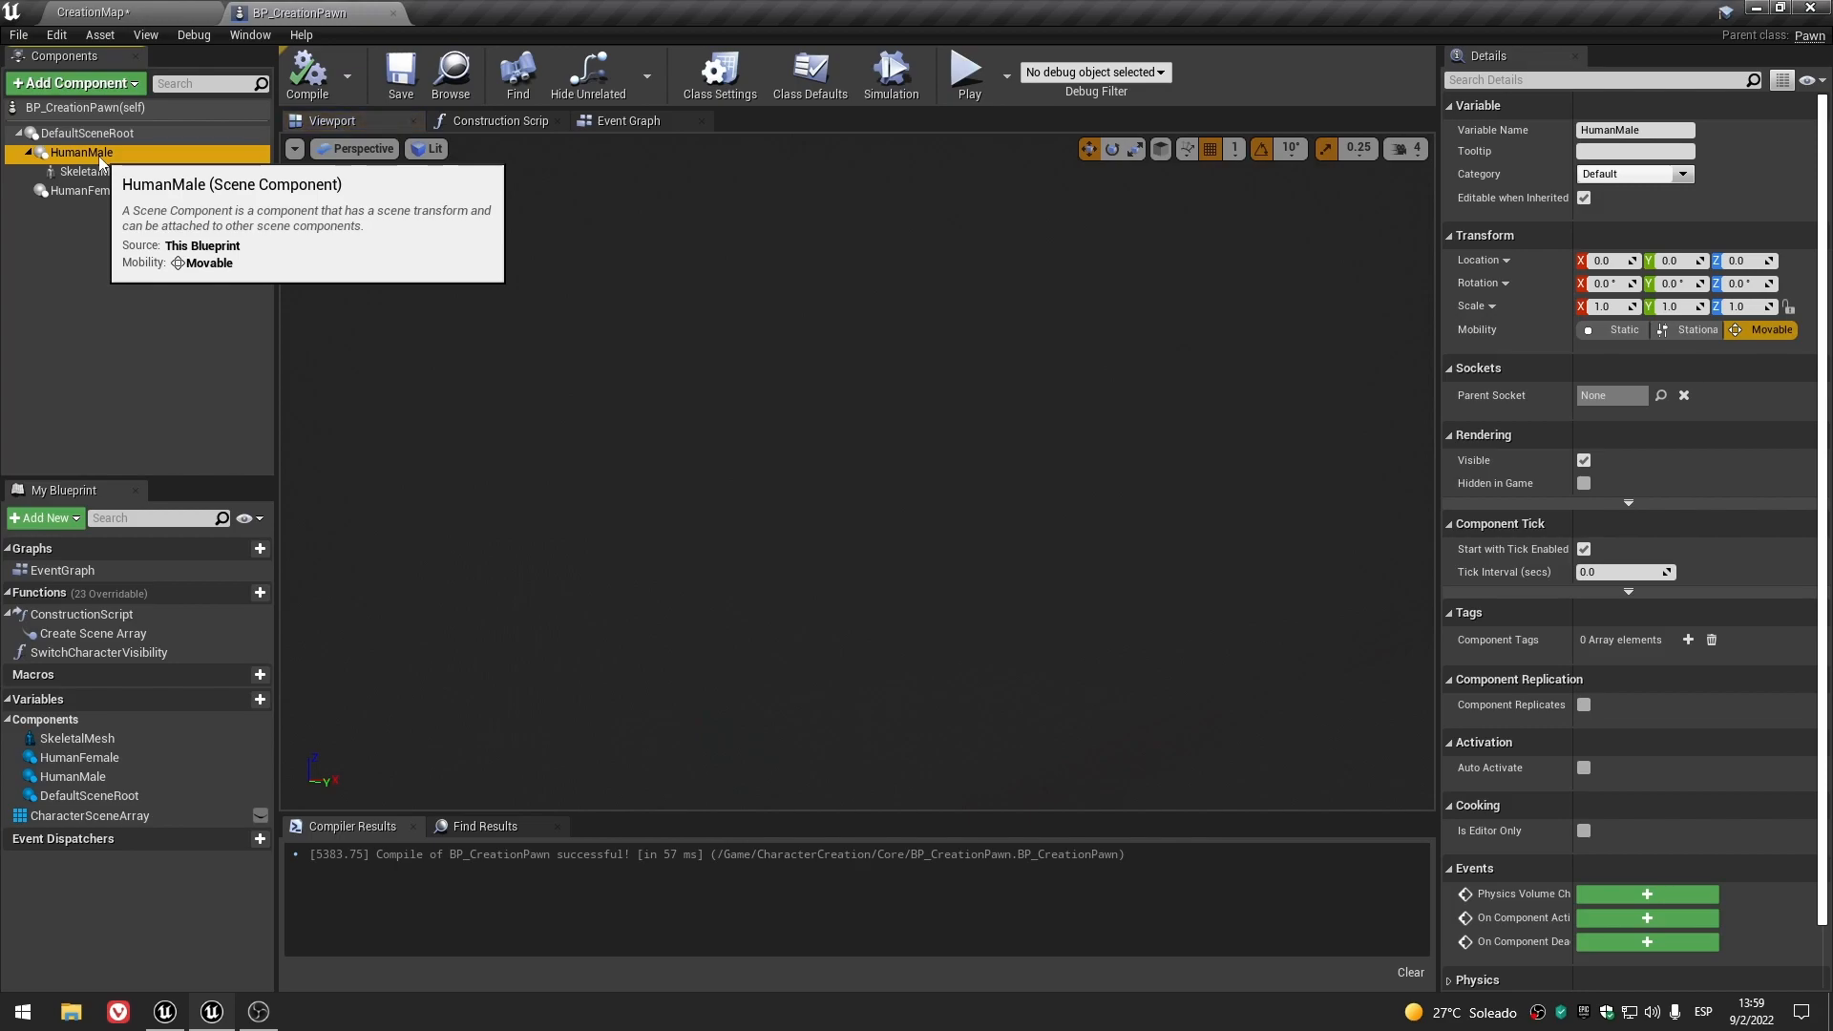
left_click(96, 83)
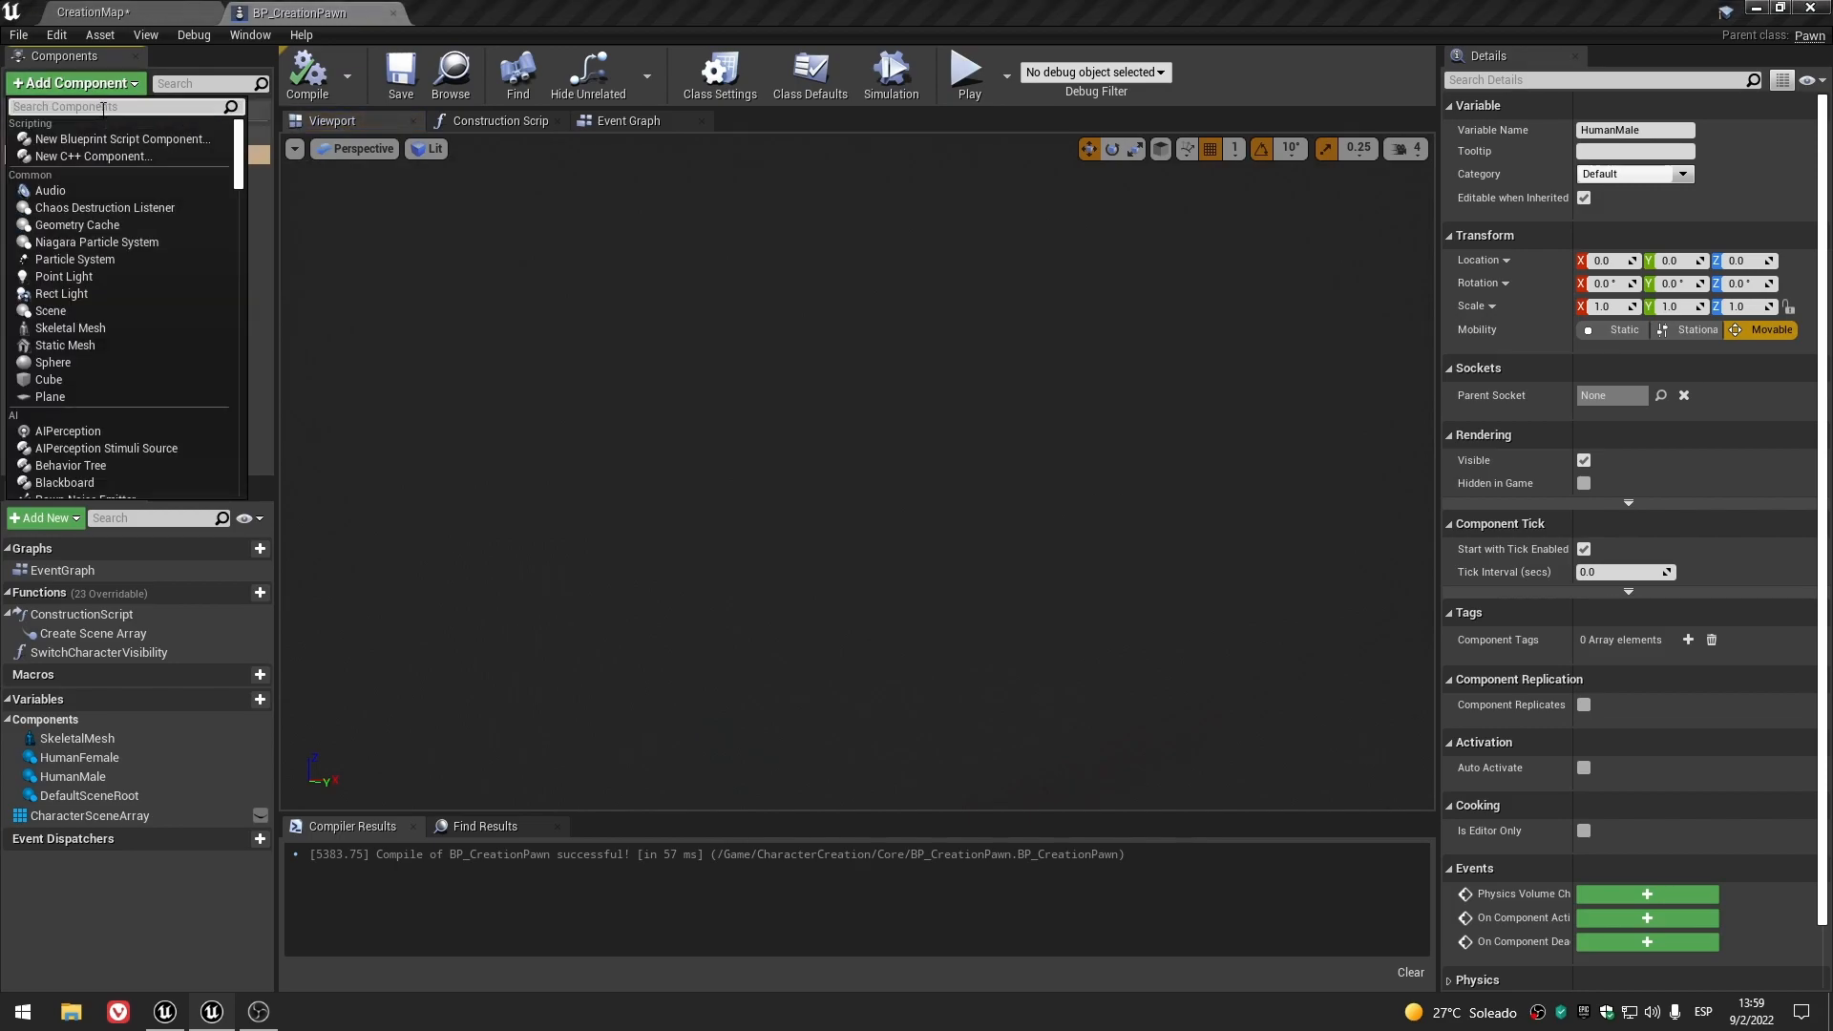
type("skel")
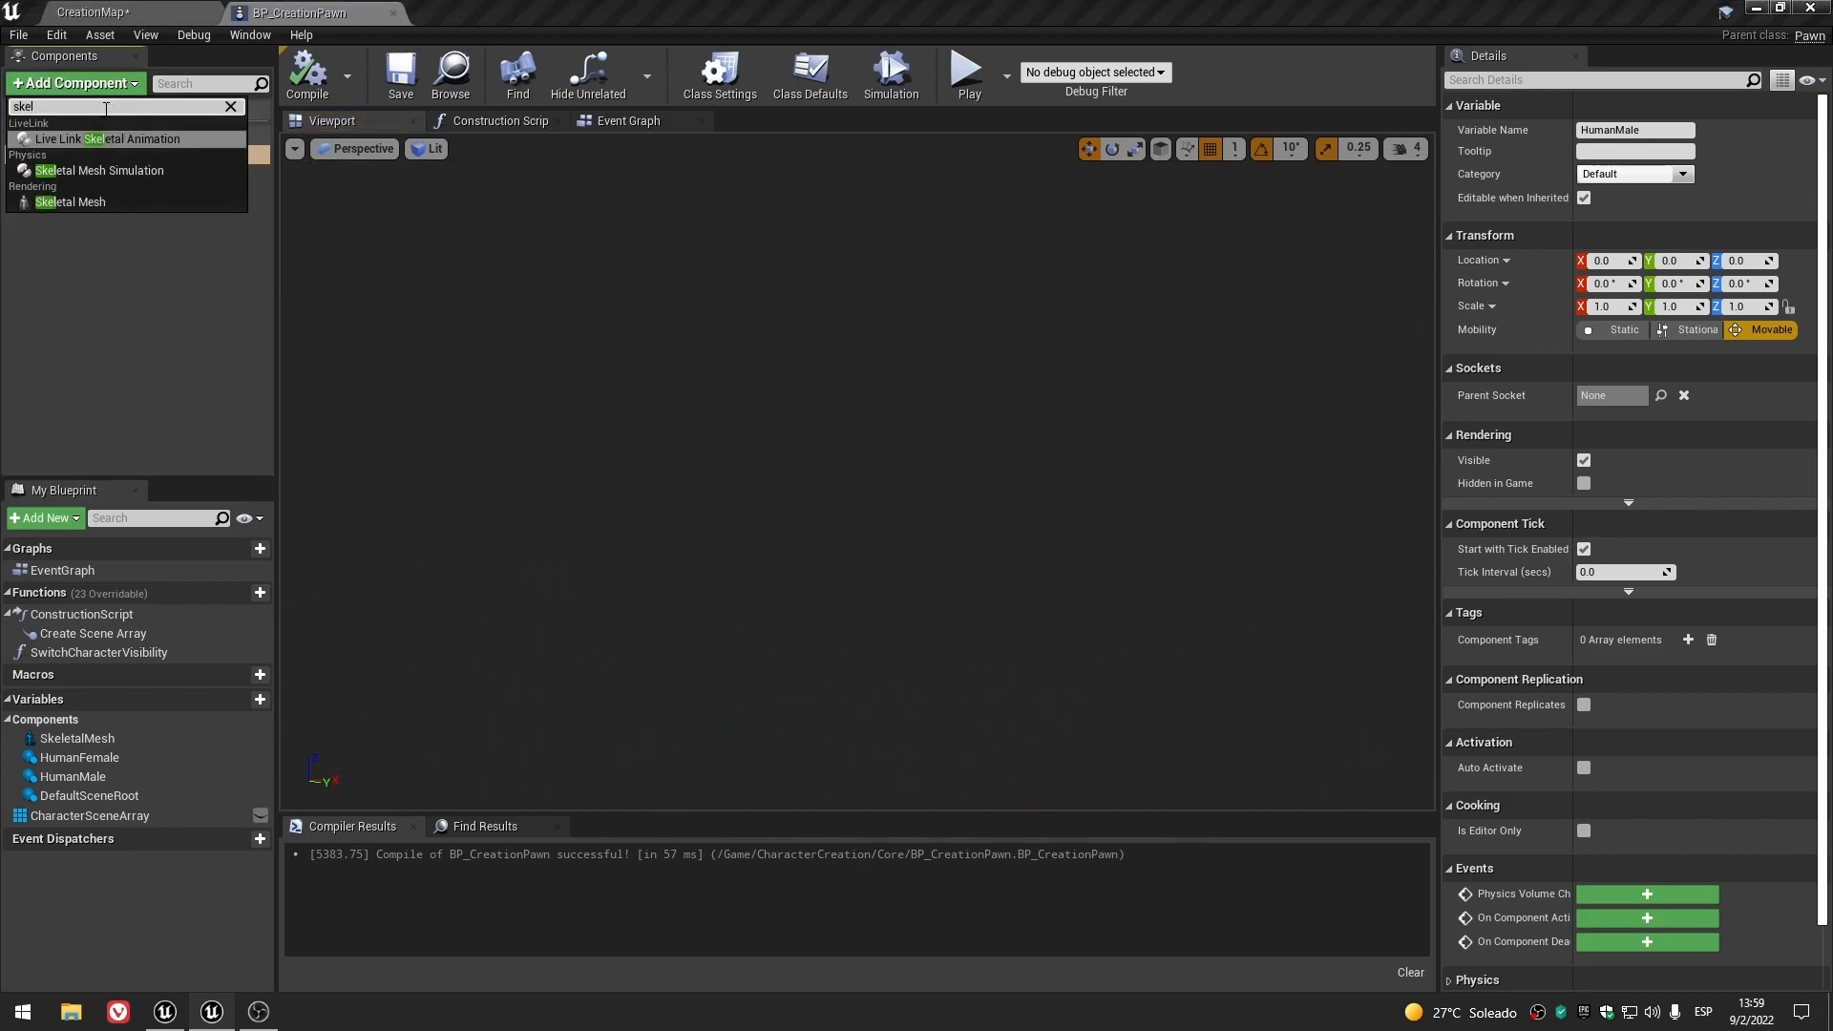
left_click(72, 202)
left_click(116, 296)
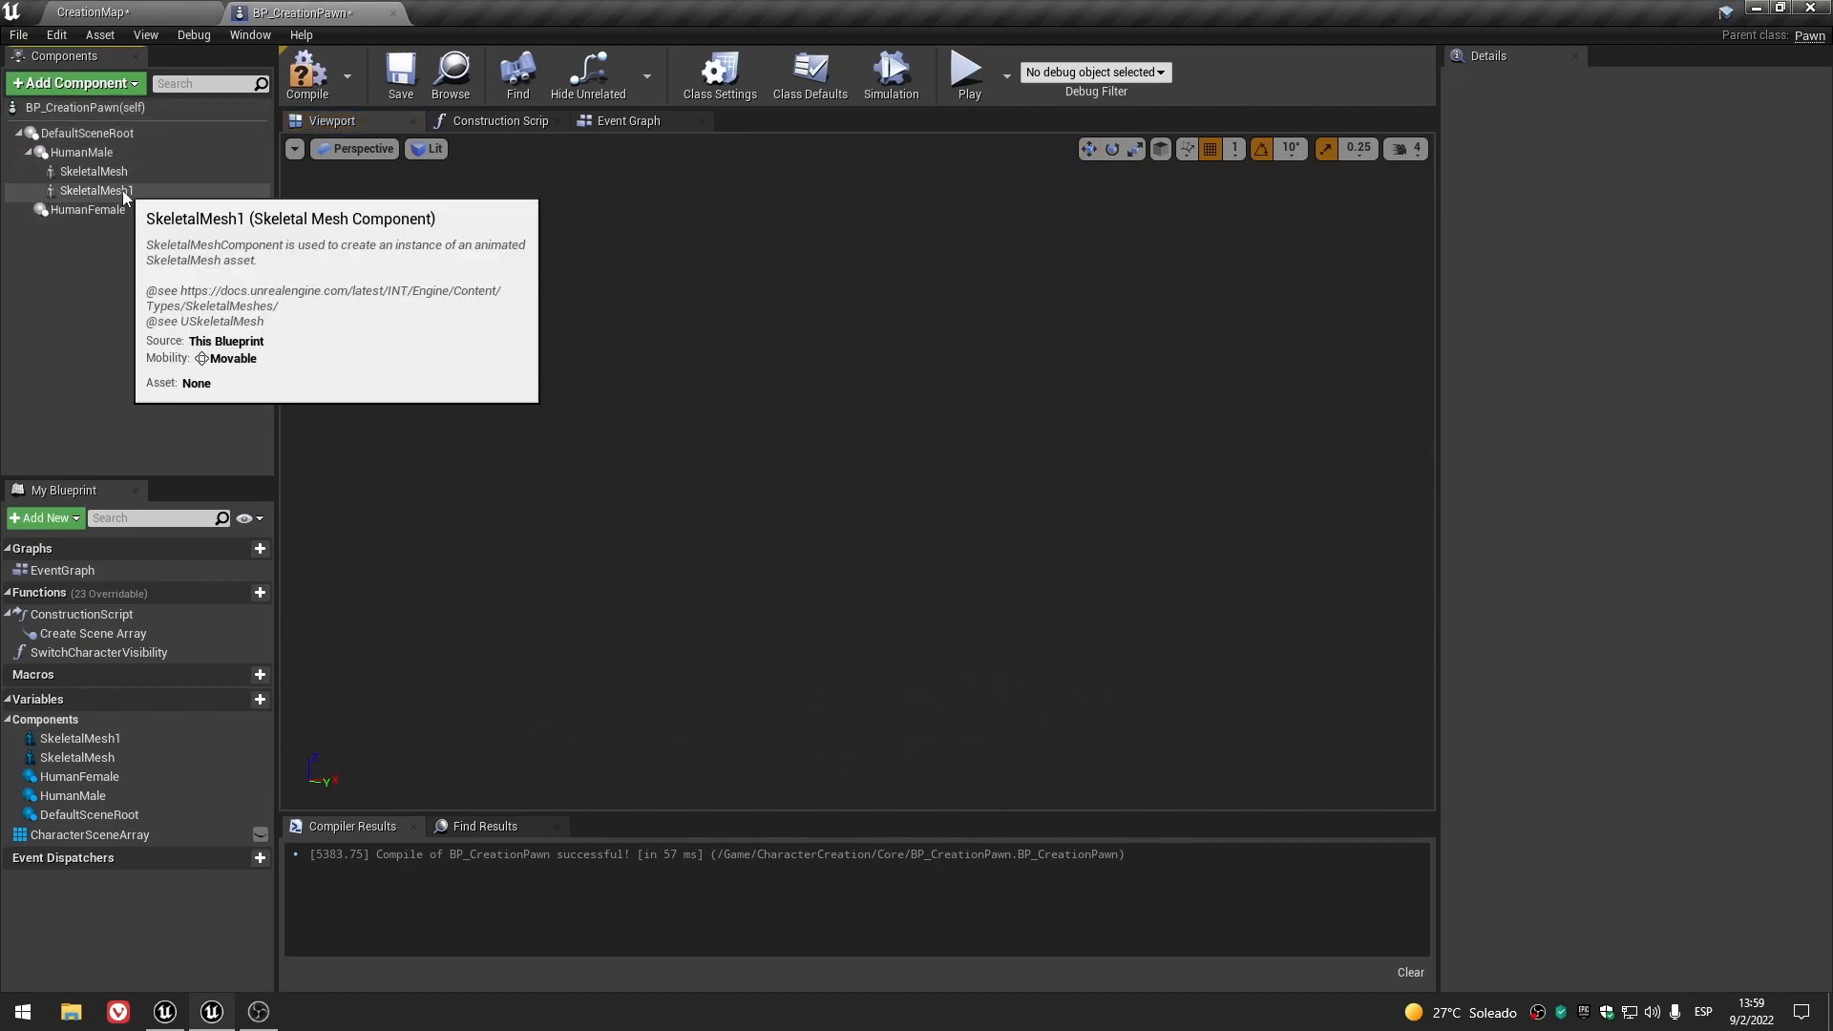
- Add a third Skeletal Mesh component as a direct child of HumanMale, keeping its default name
left_click(123, 191)
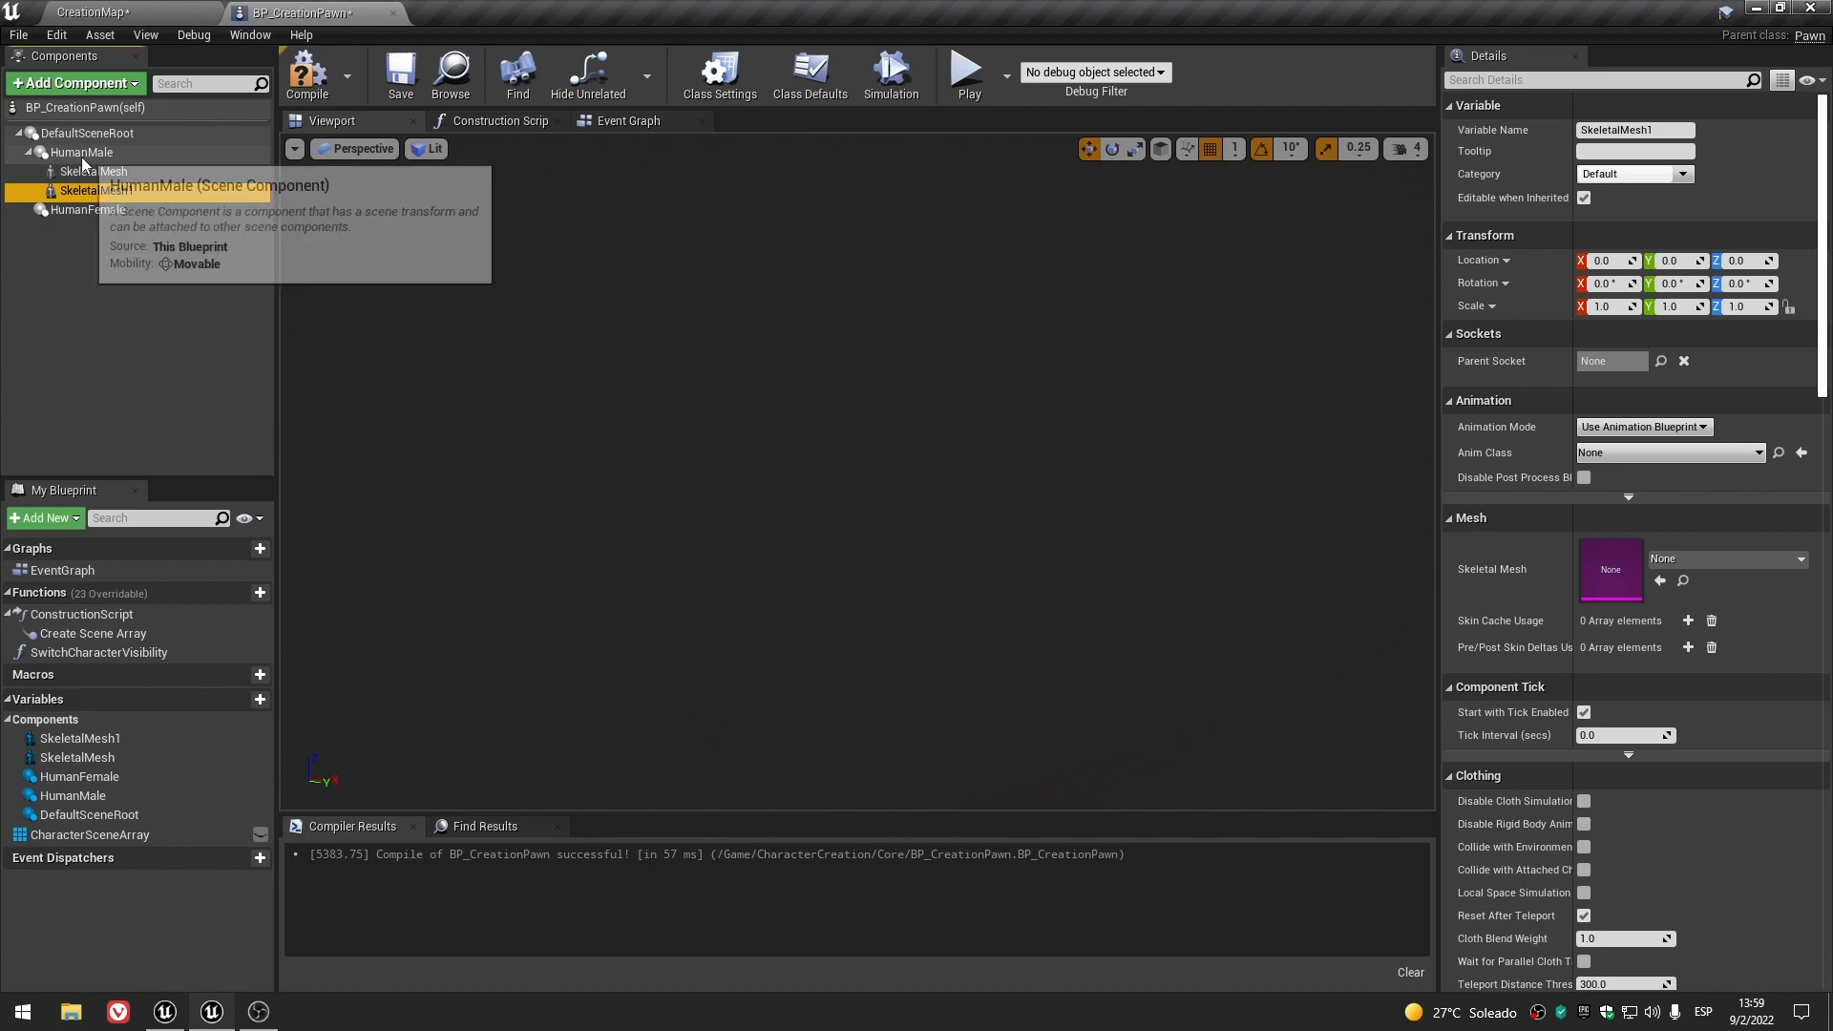
left_click(90, 156)
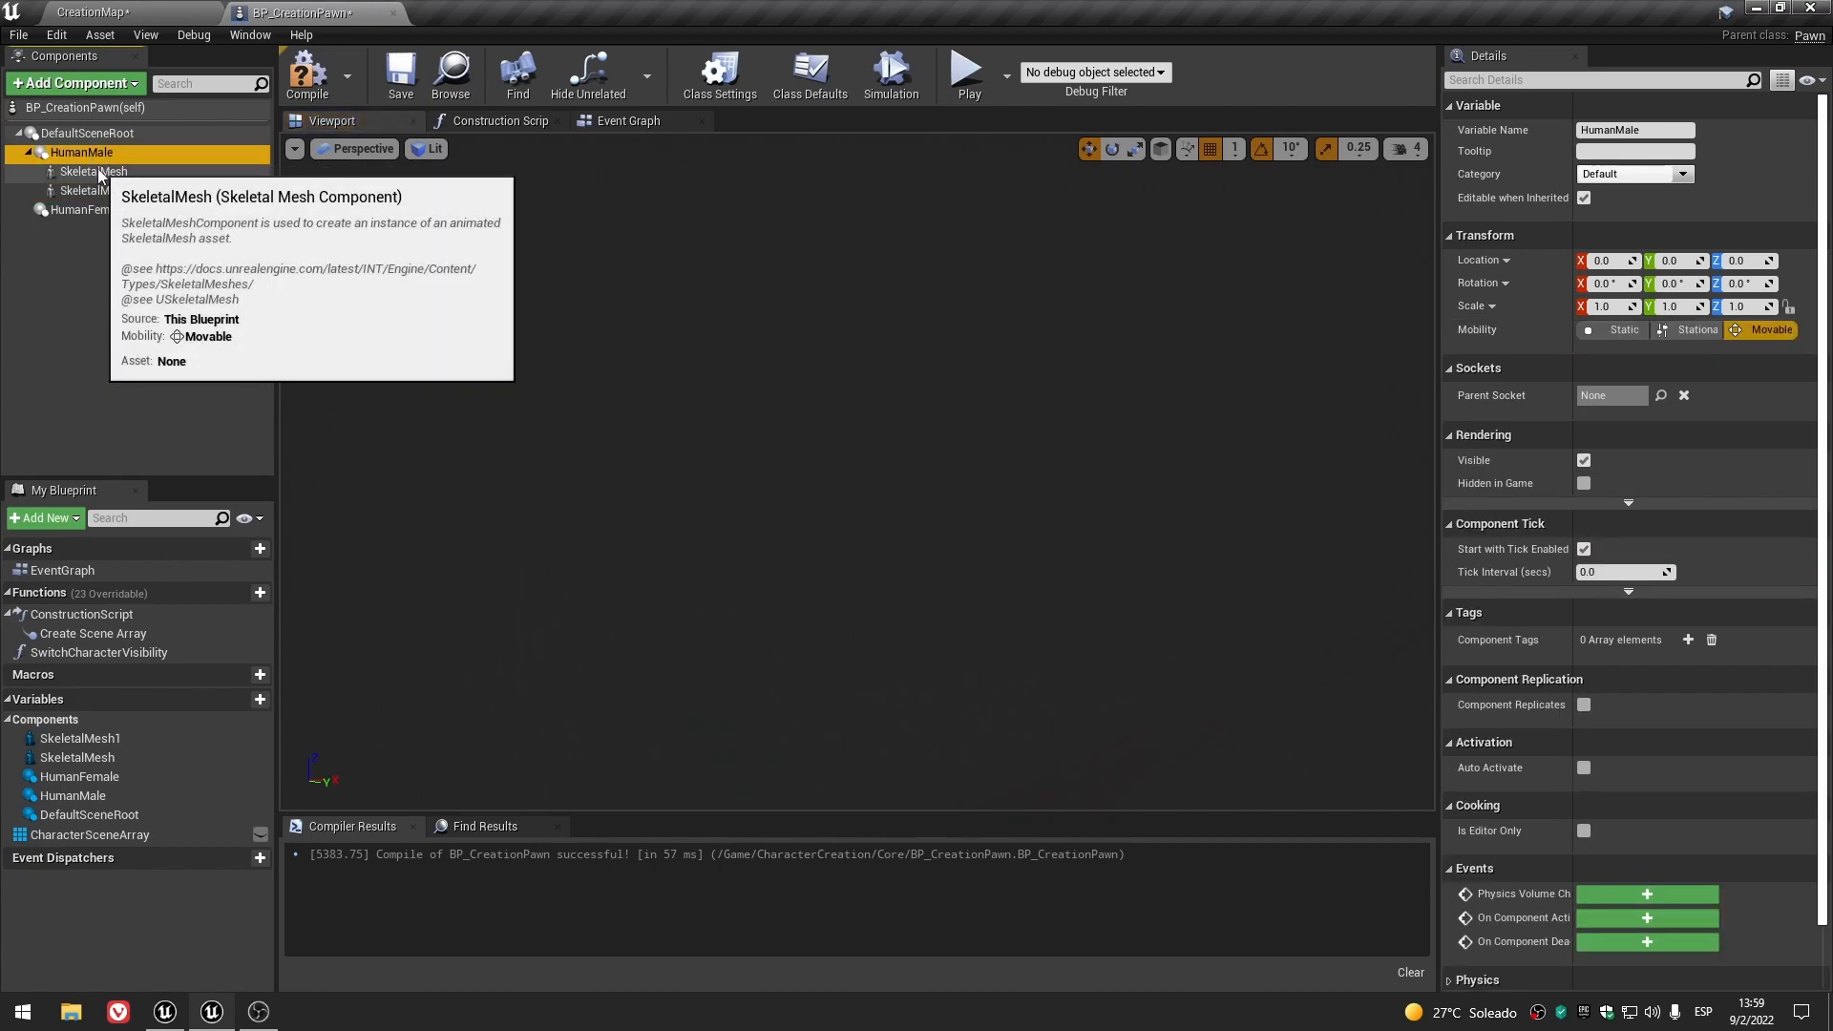
left_click(97, 170)
left_click(122, 191)
left_click(84, 153)
left_click(77, 84)
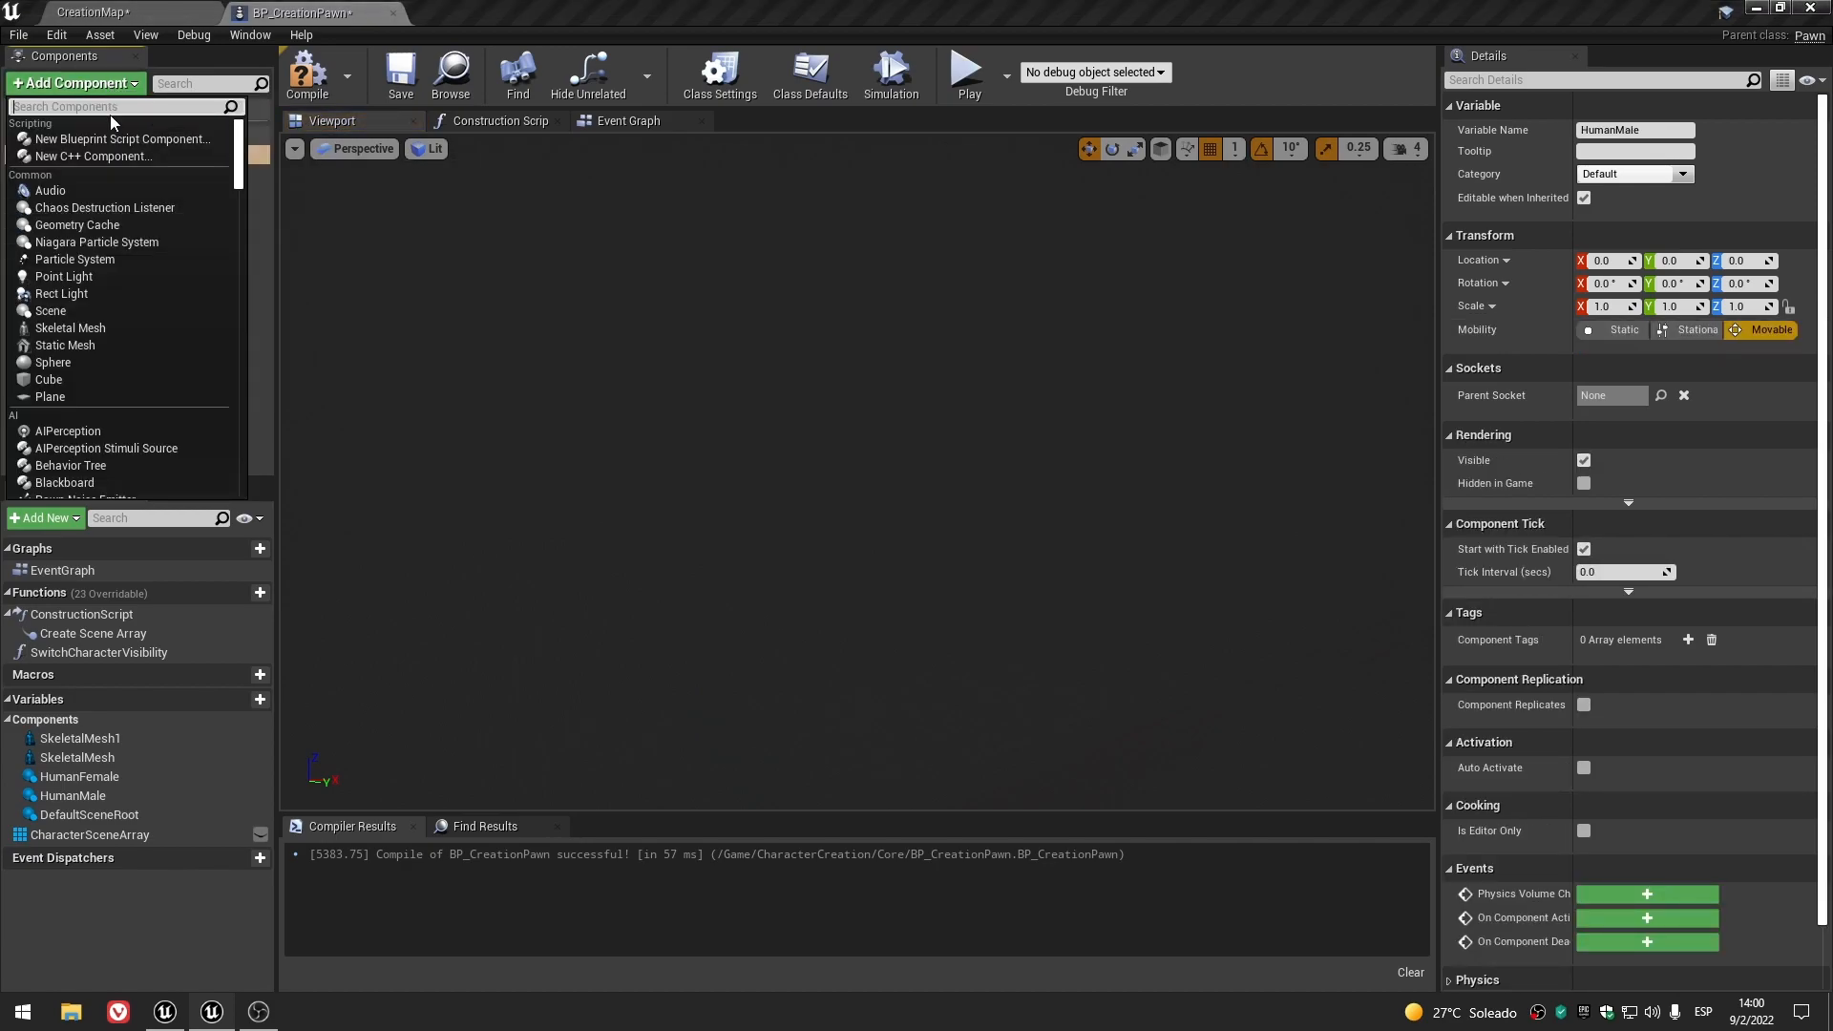
type("skeleta")
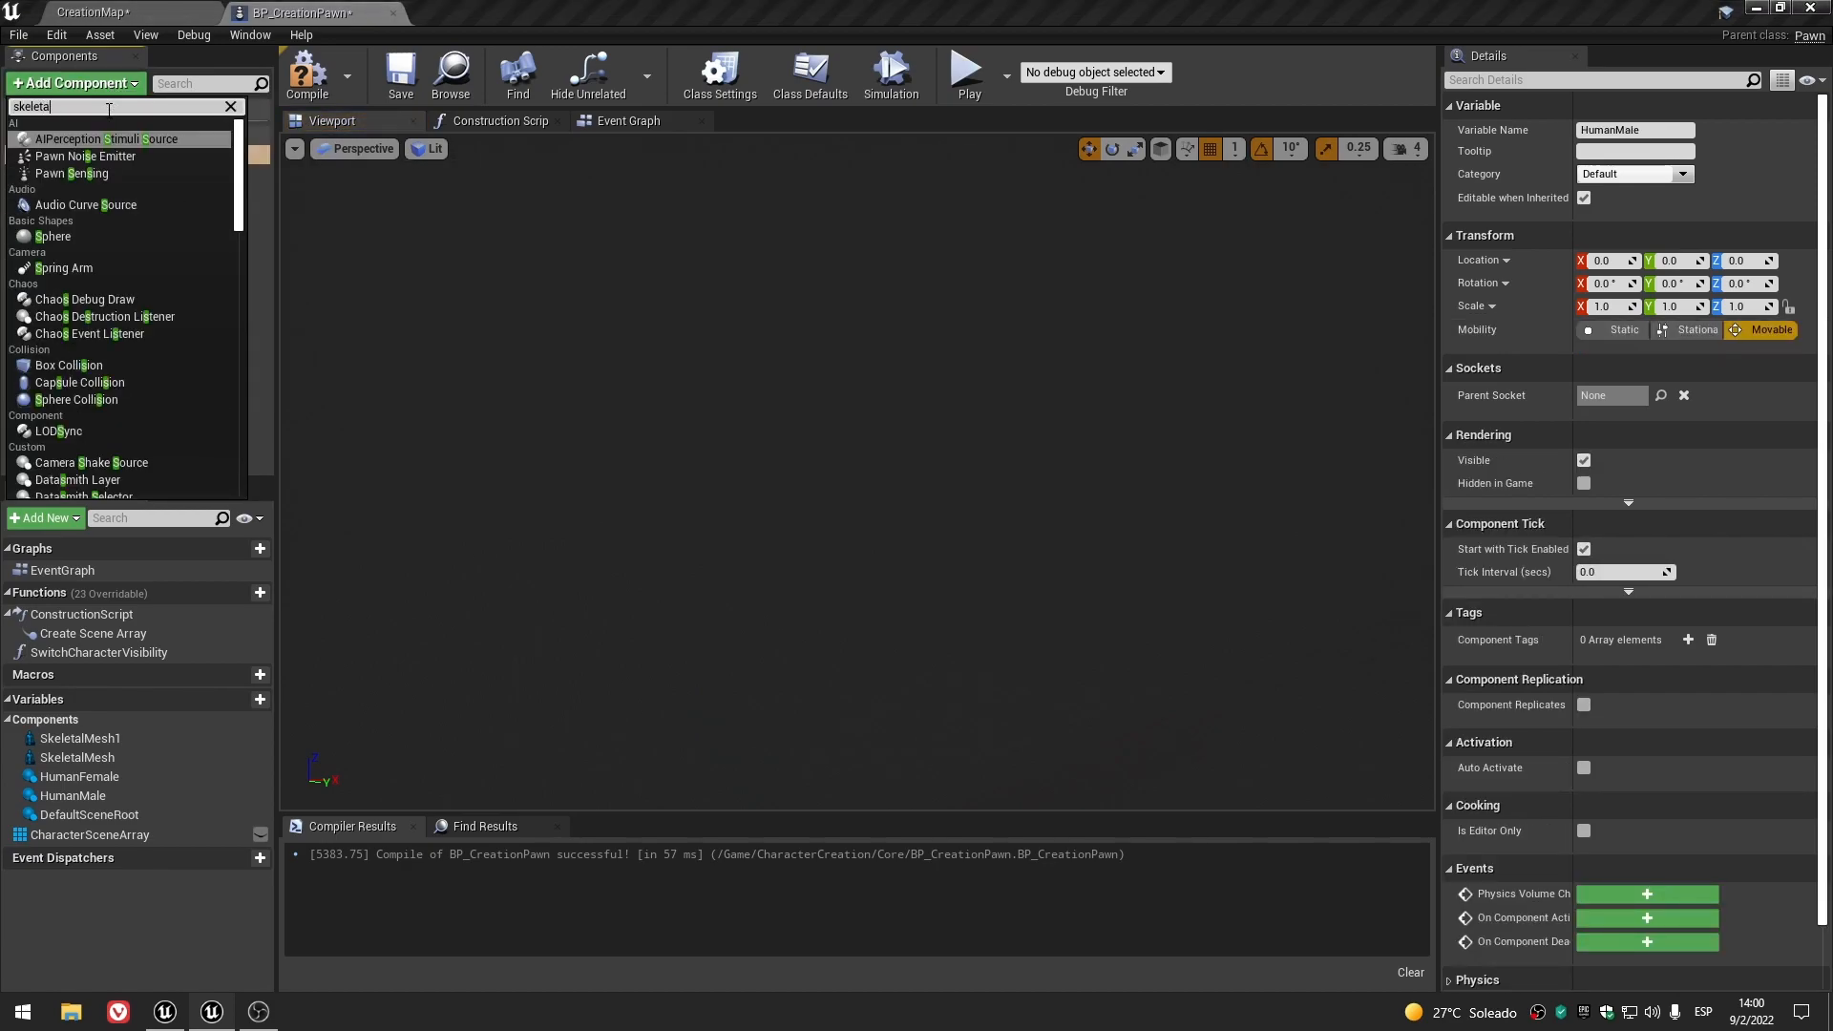
type("l")
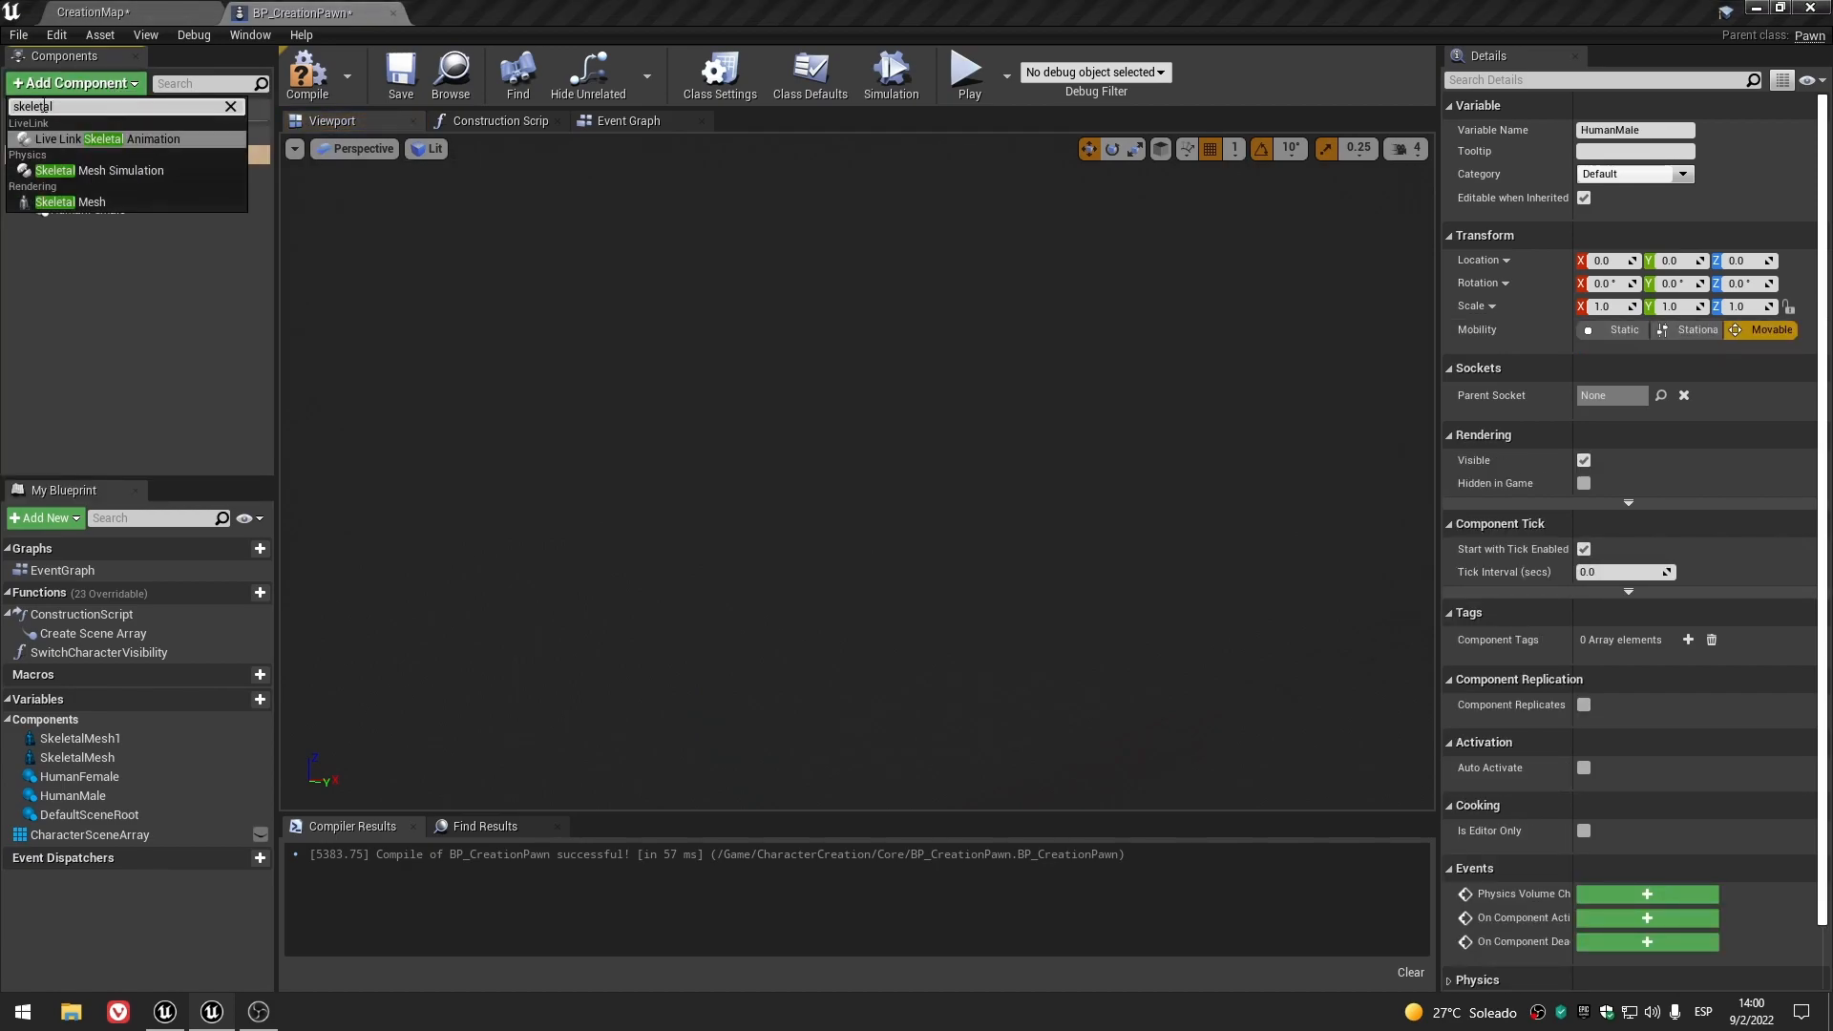
left_click(71, 201)
left_click(102, 353)
- Add a fourth Skeletal Mesh component directly under HumanMale, again with the default name
left_click(81, 153)
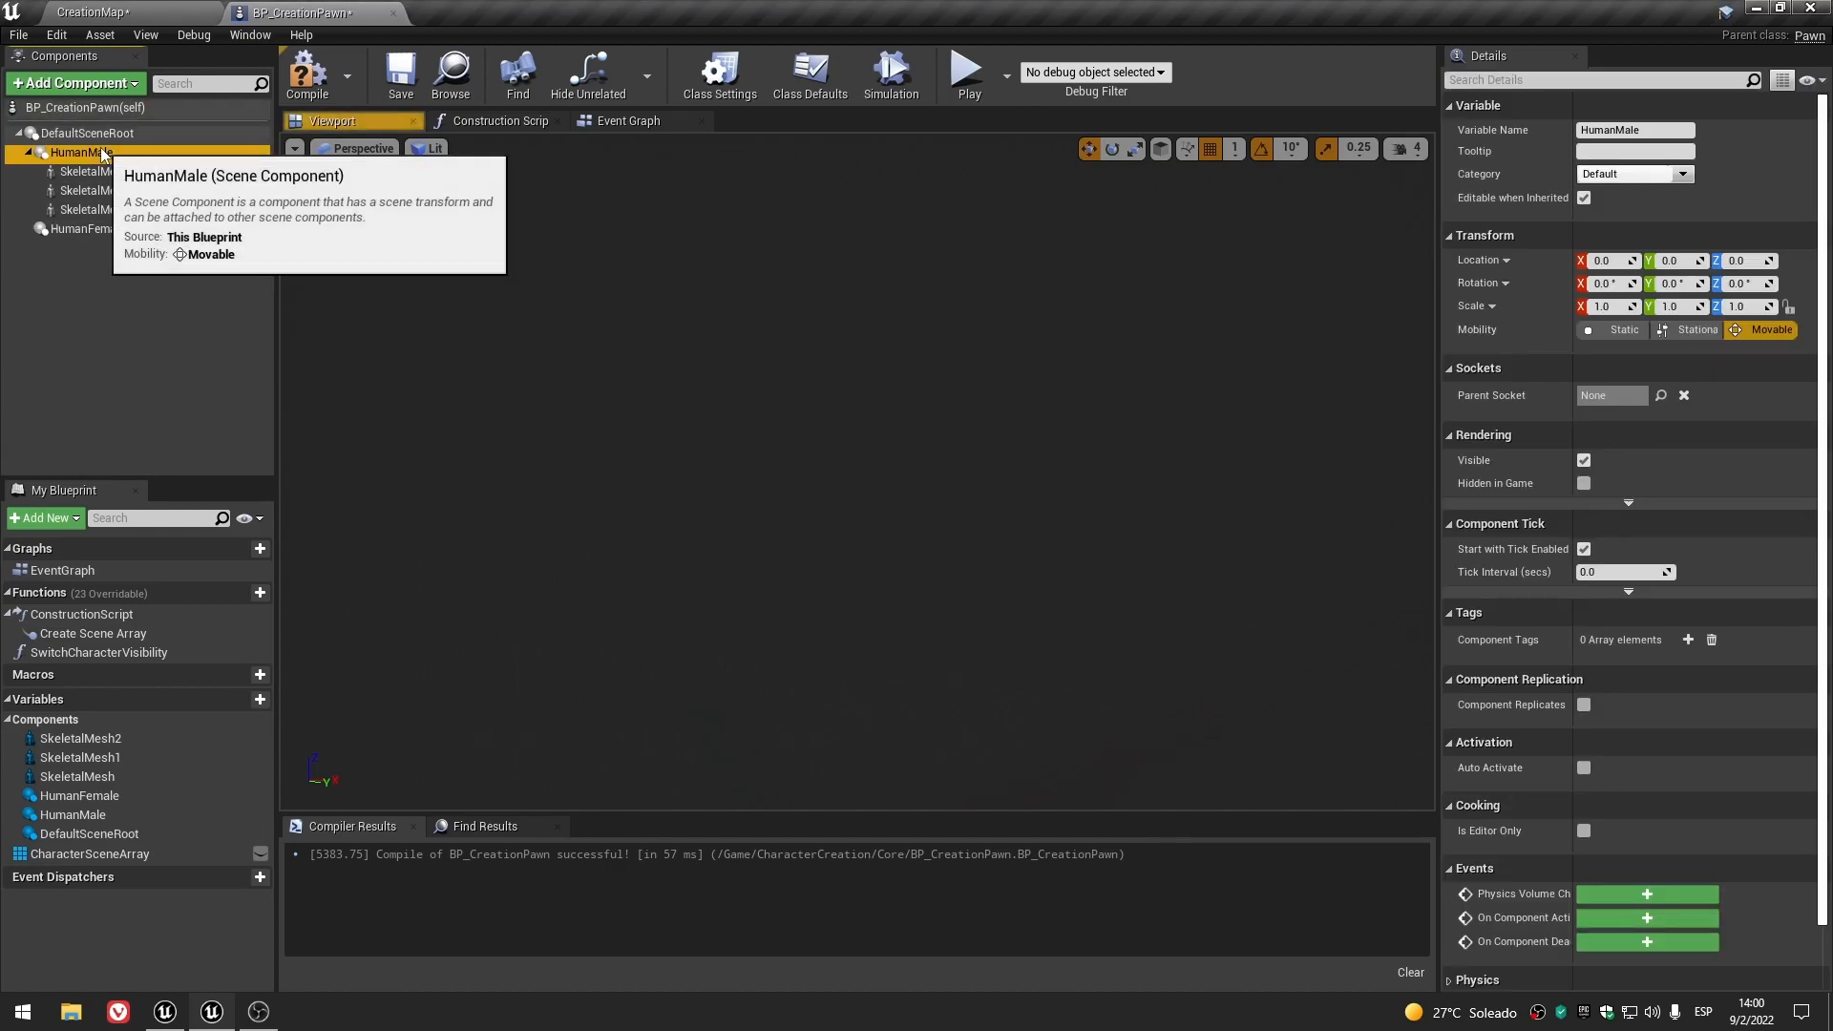
left_click(76, 83)
type("s")
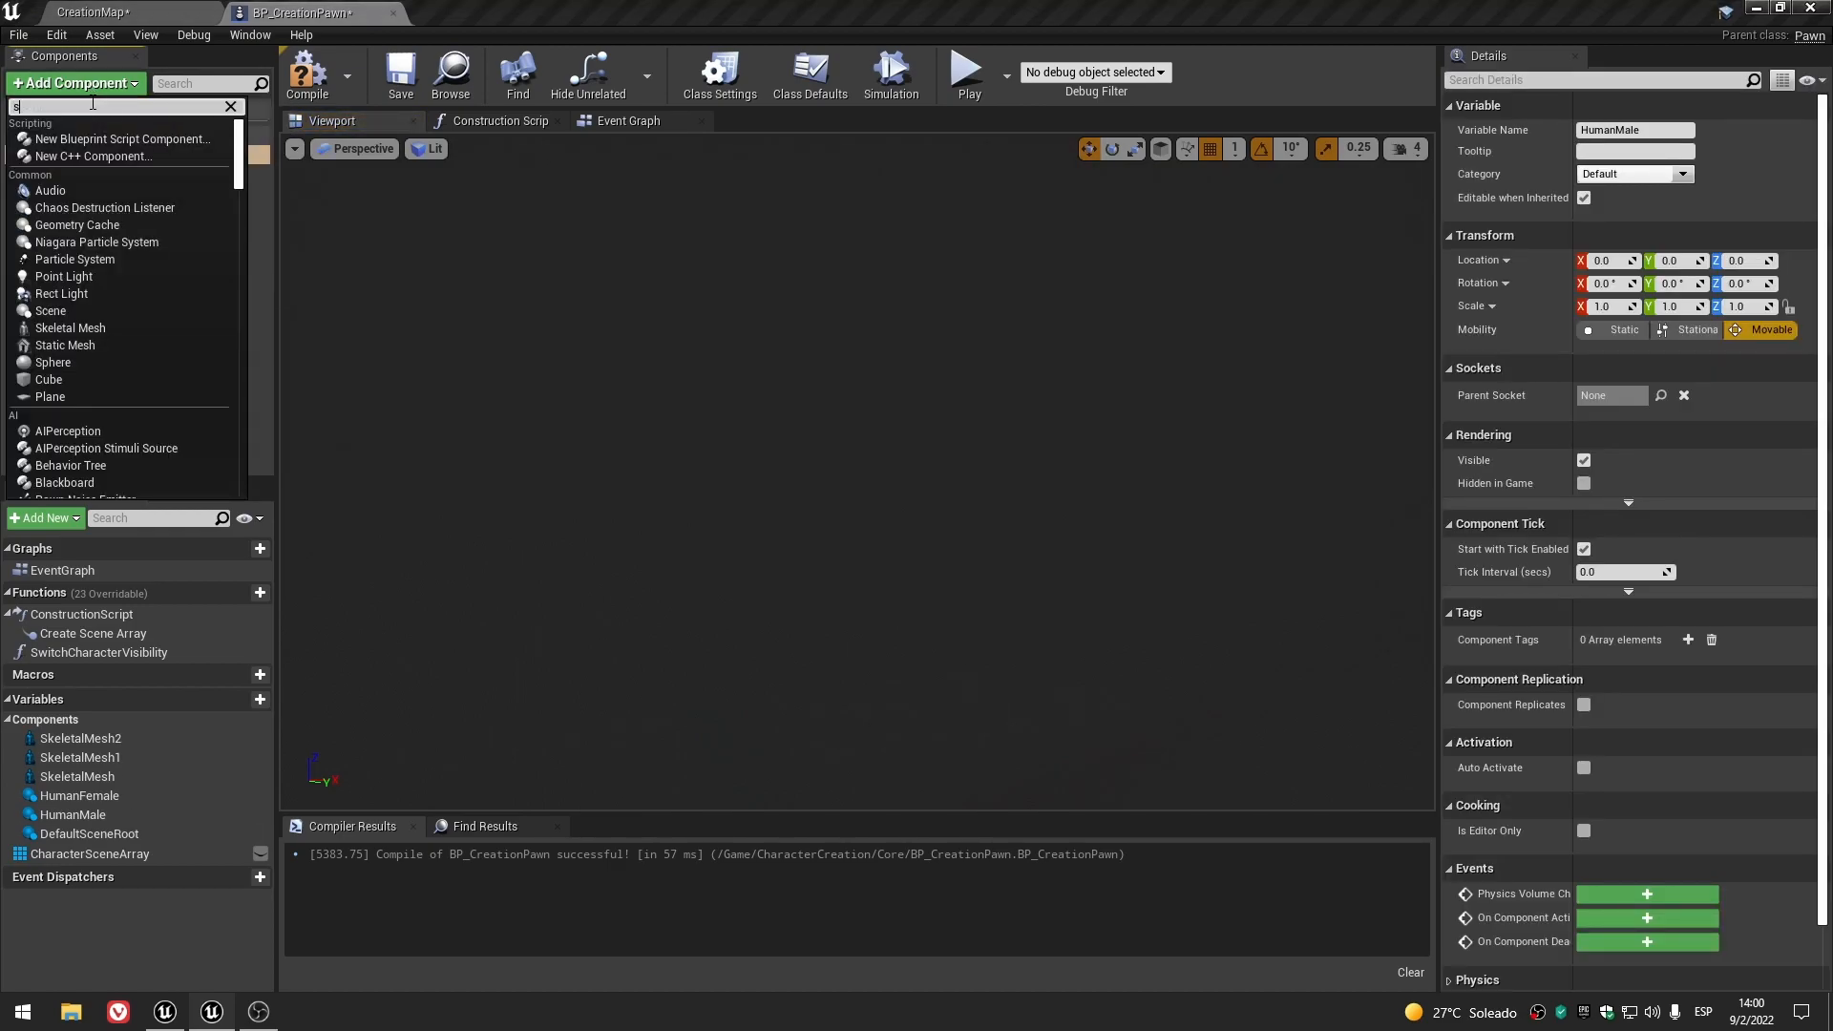
type("keletal")
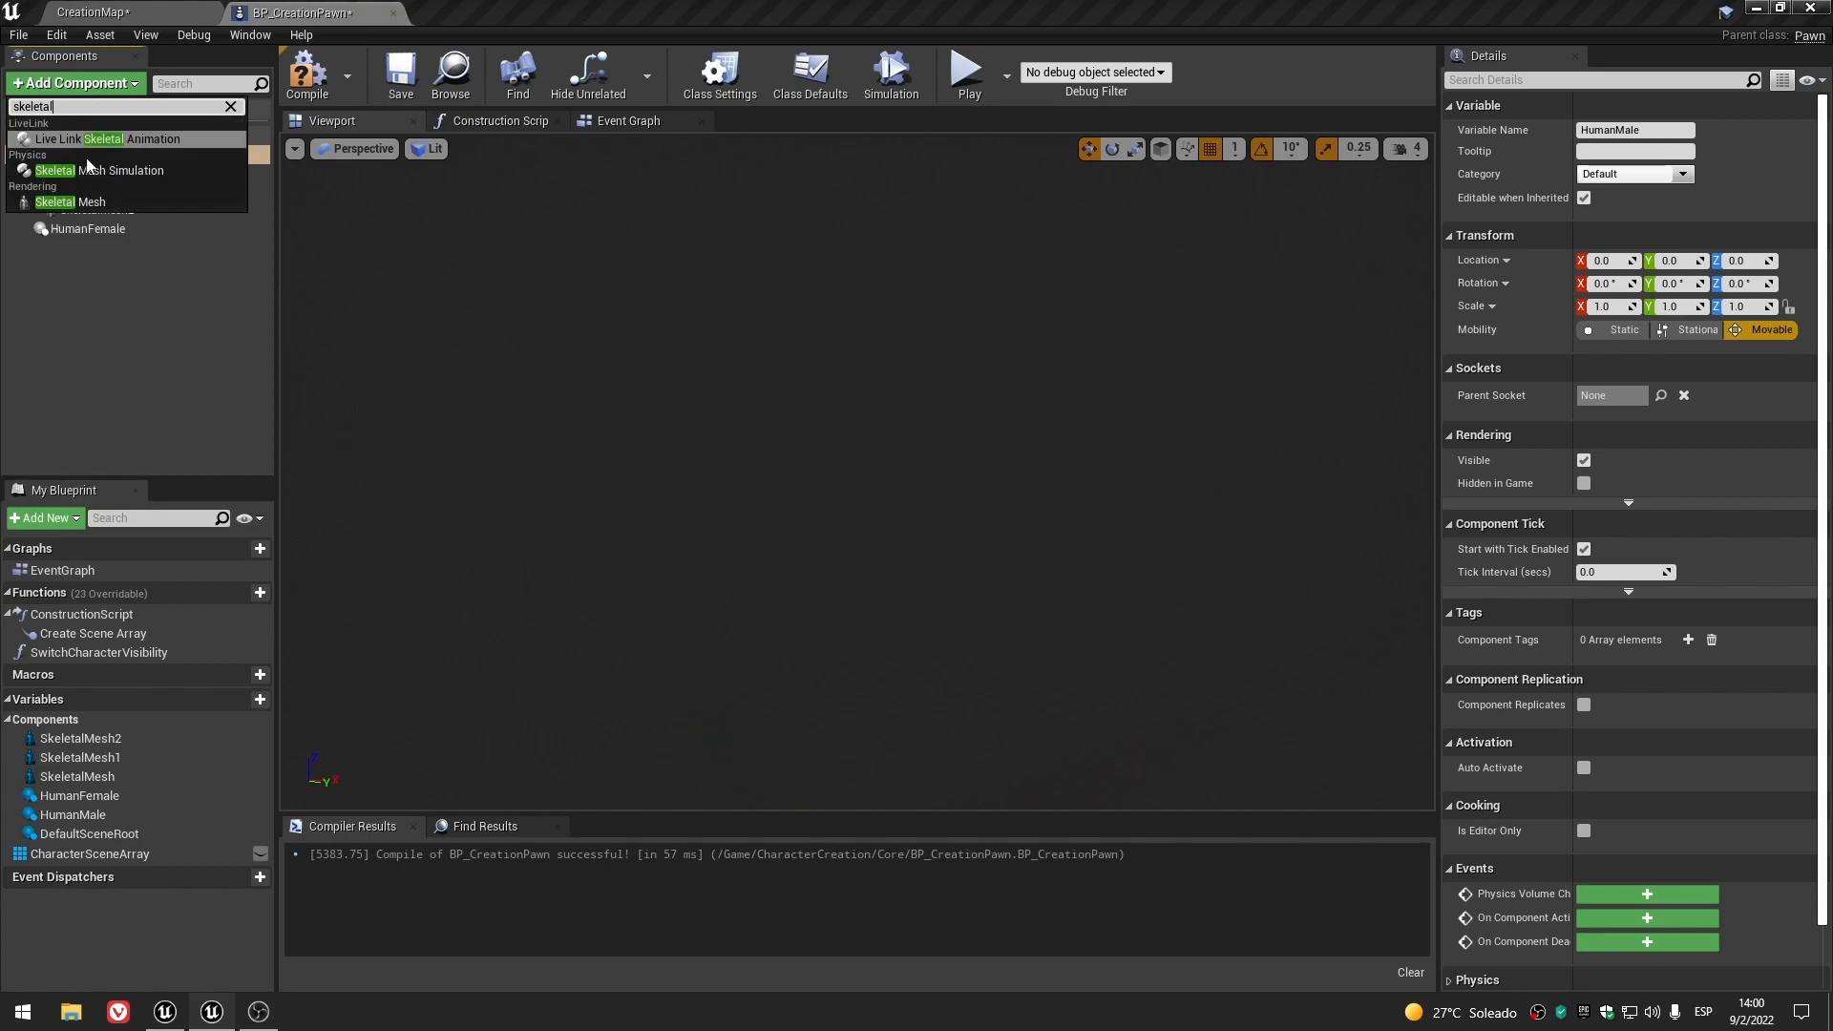
left_click(70, 201)
left_click(78, 359)
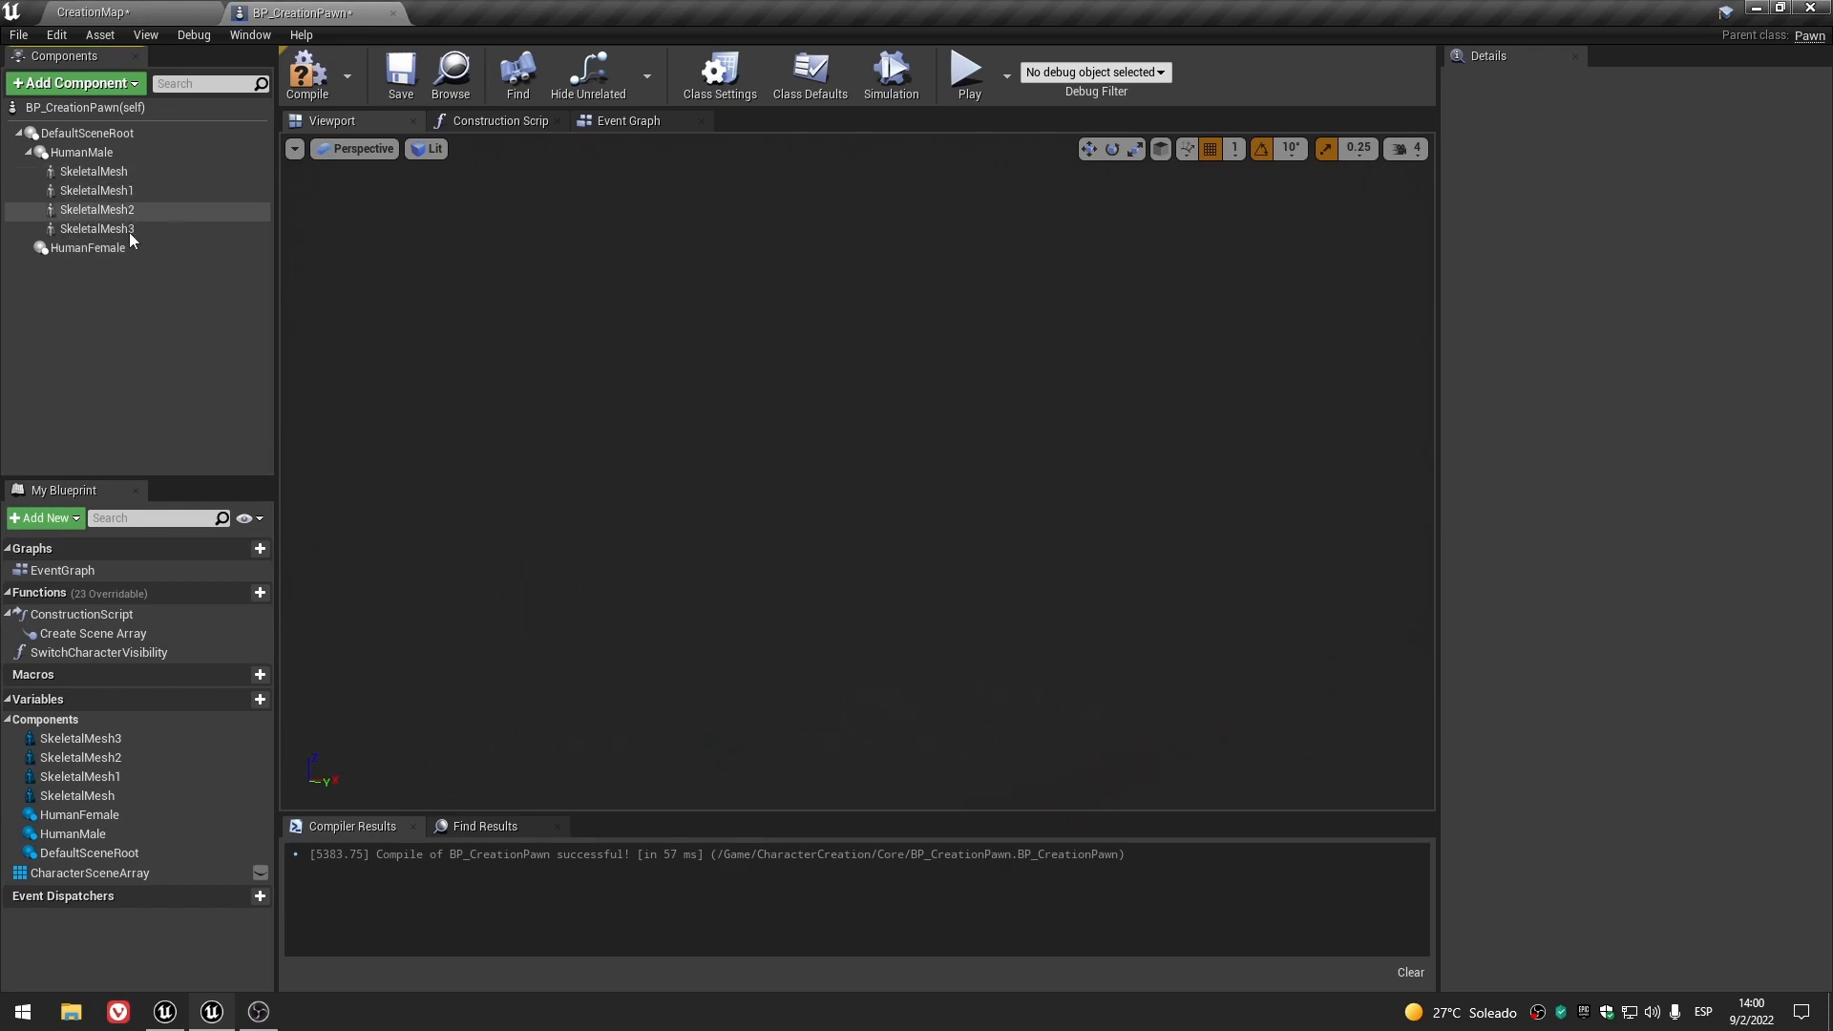
- Rename the first two Skeletal Mesh components under HumanMale as HM_Head and HM_Torso
double_click(122, 176)
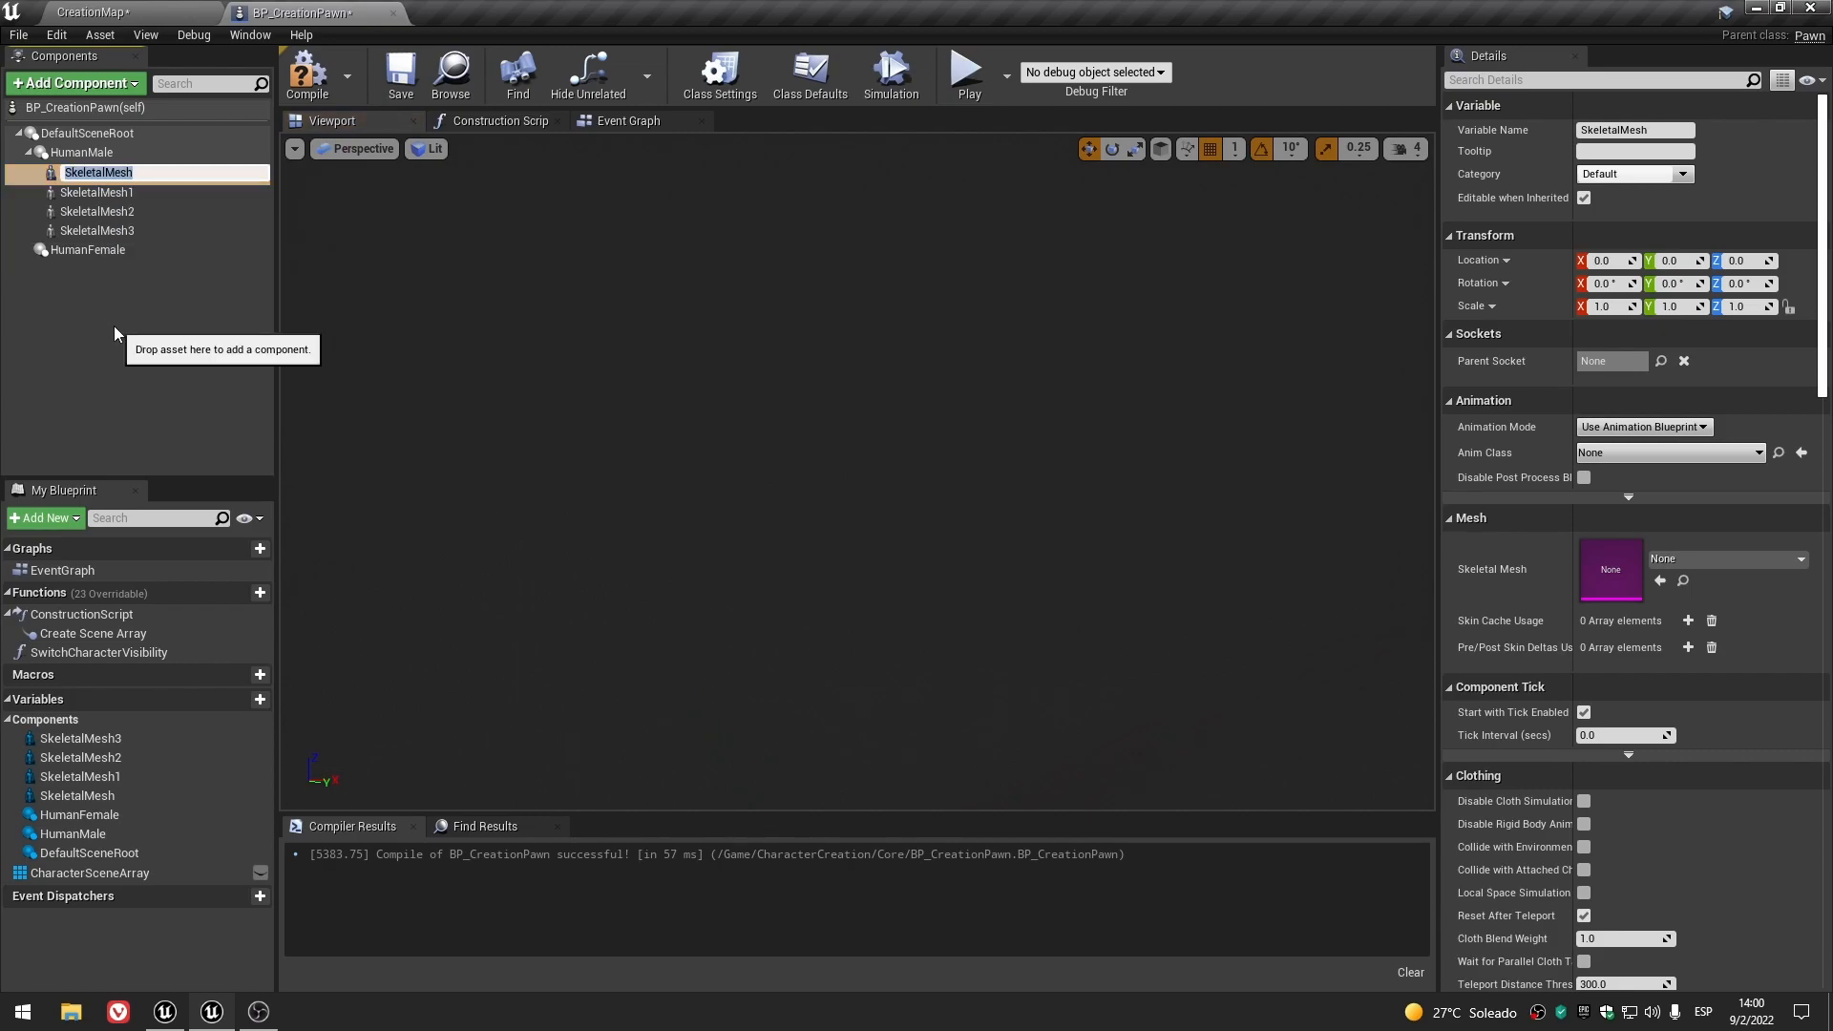
type("HM_Head")
key("Return")
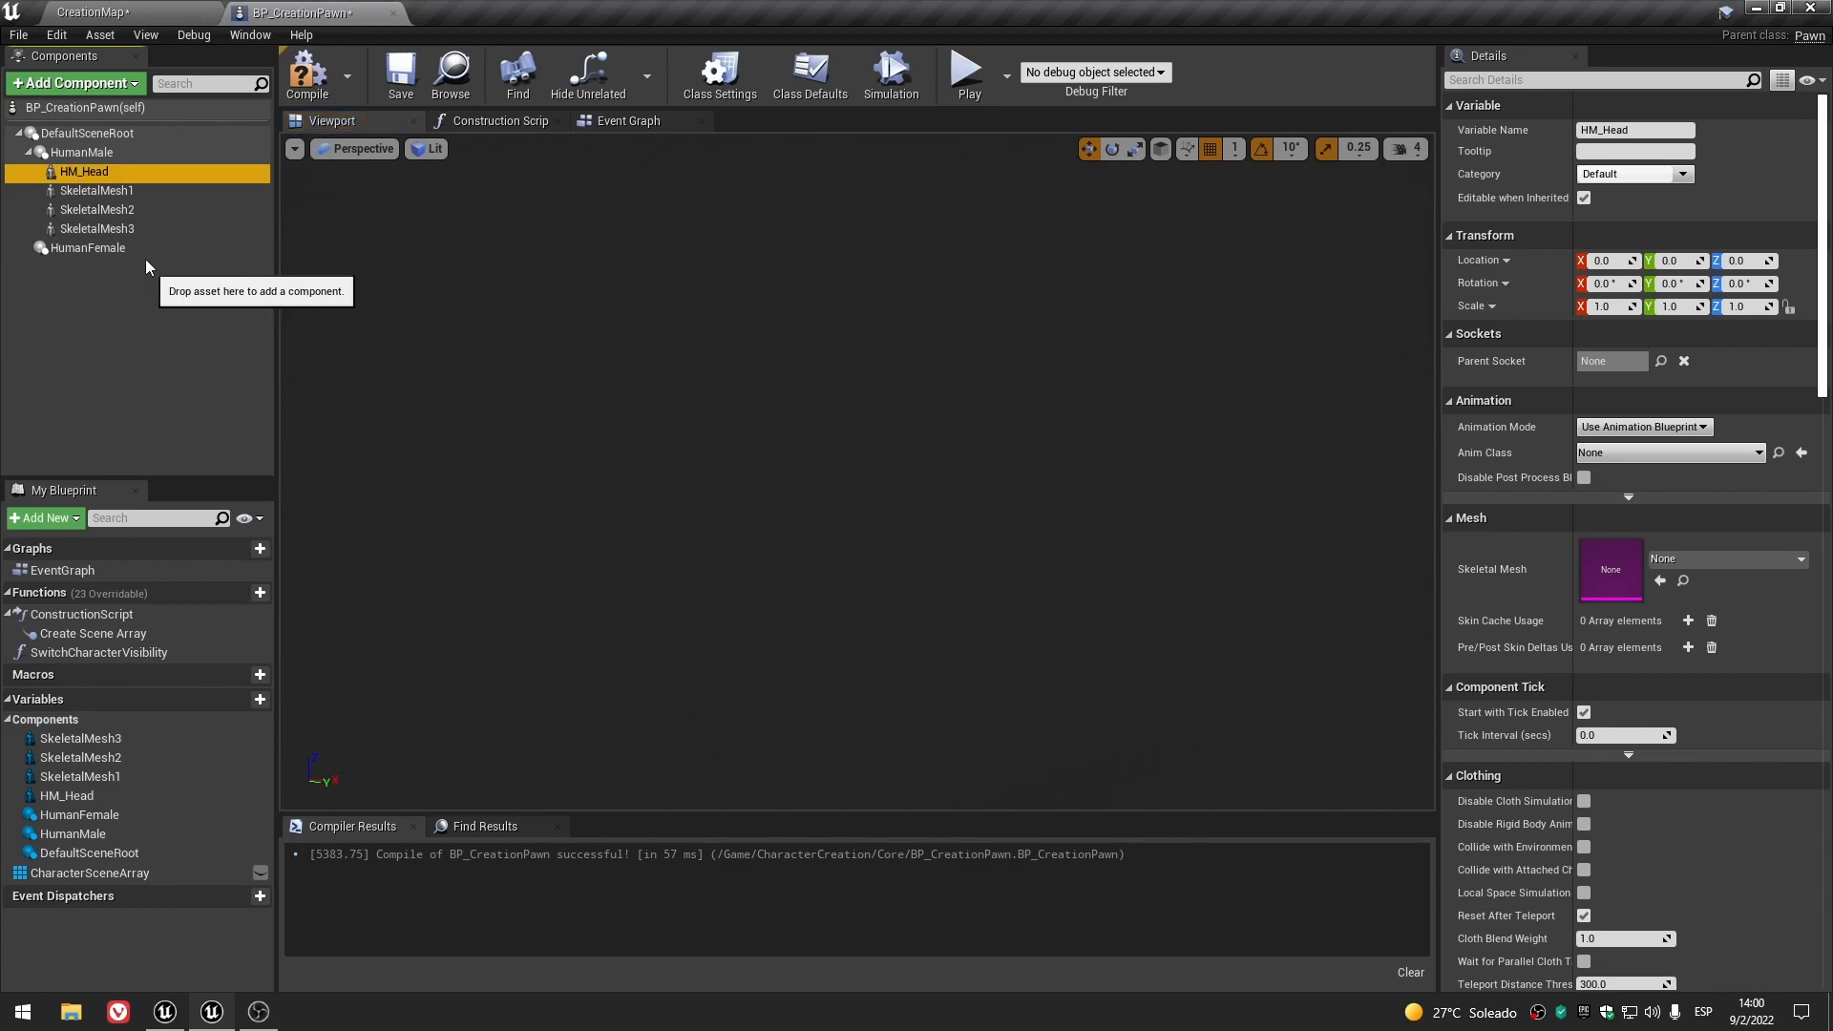
left_click(84, 193)
key("F2")
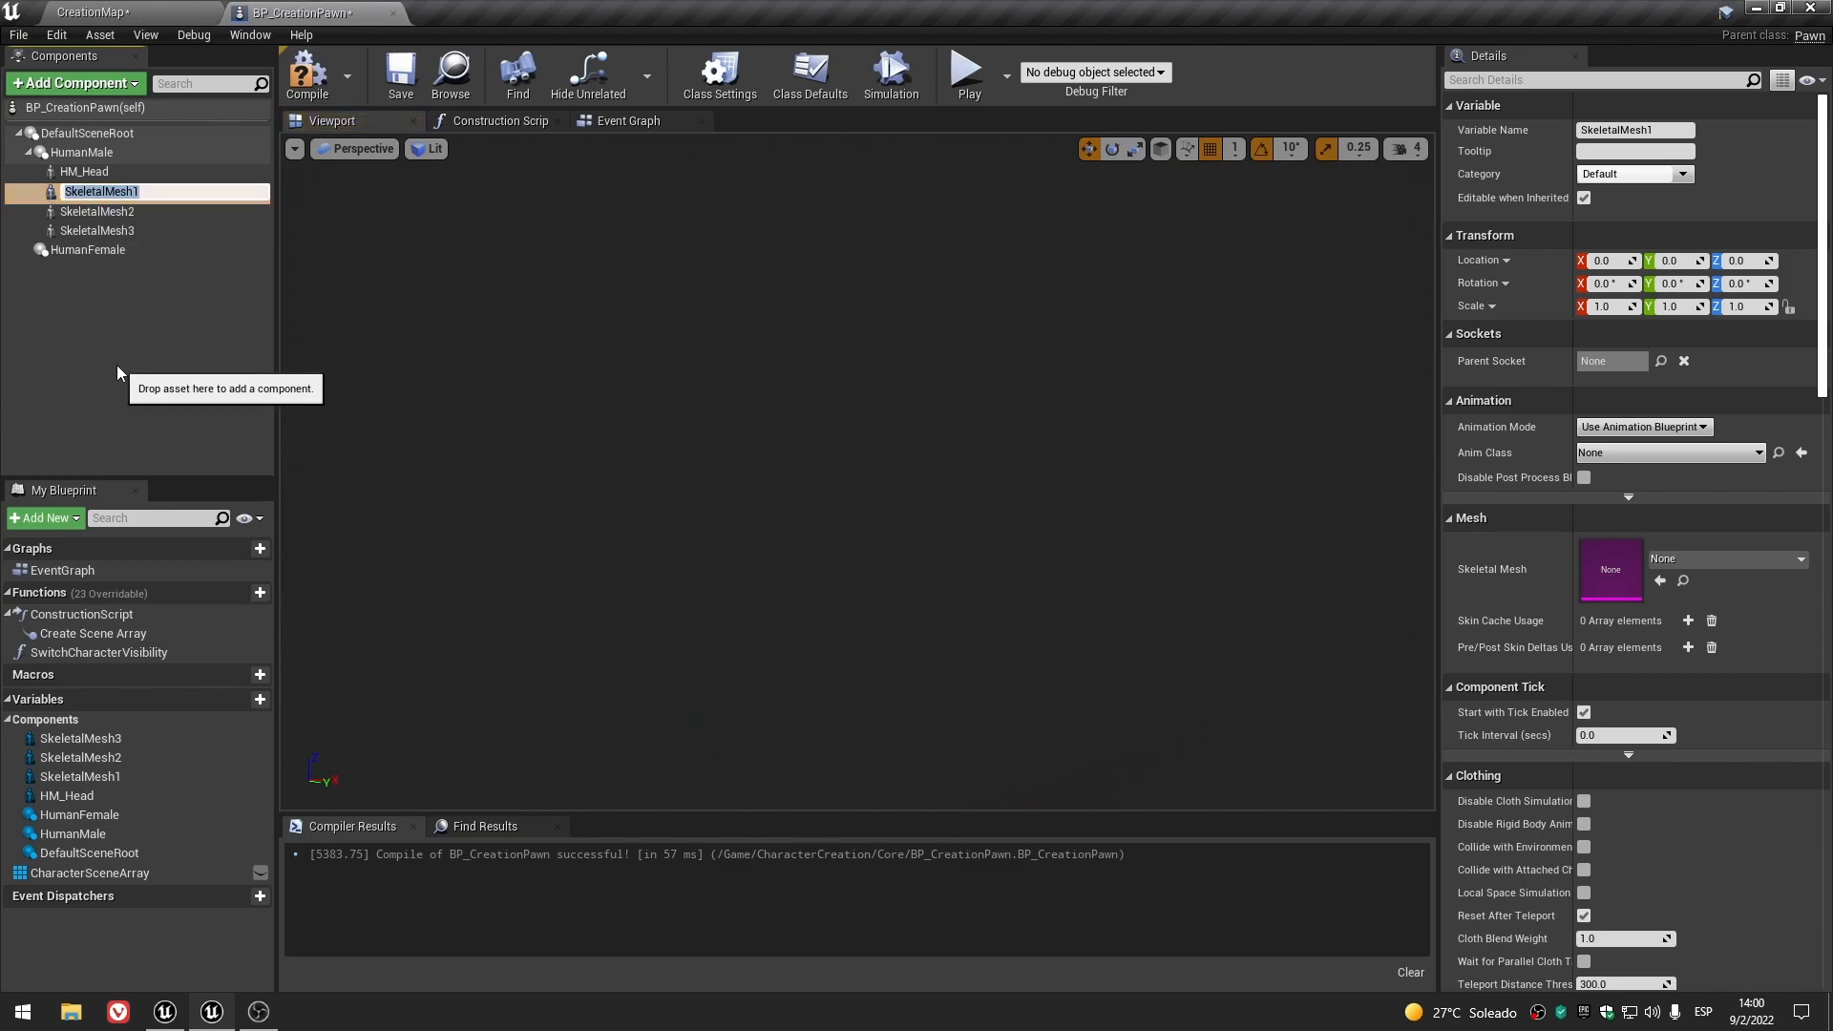
type("Hm")
key("BackSpace")
type("M_Torso")
key("Return")
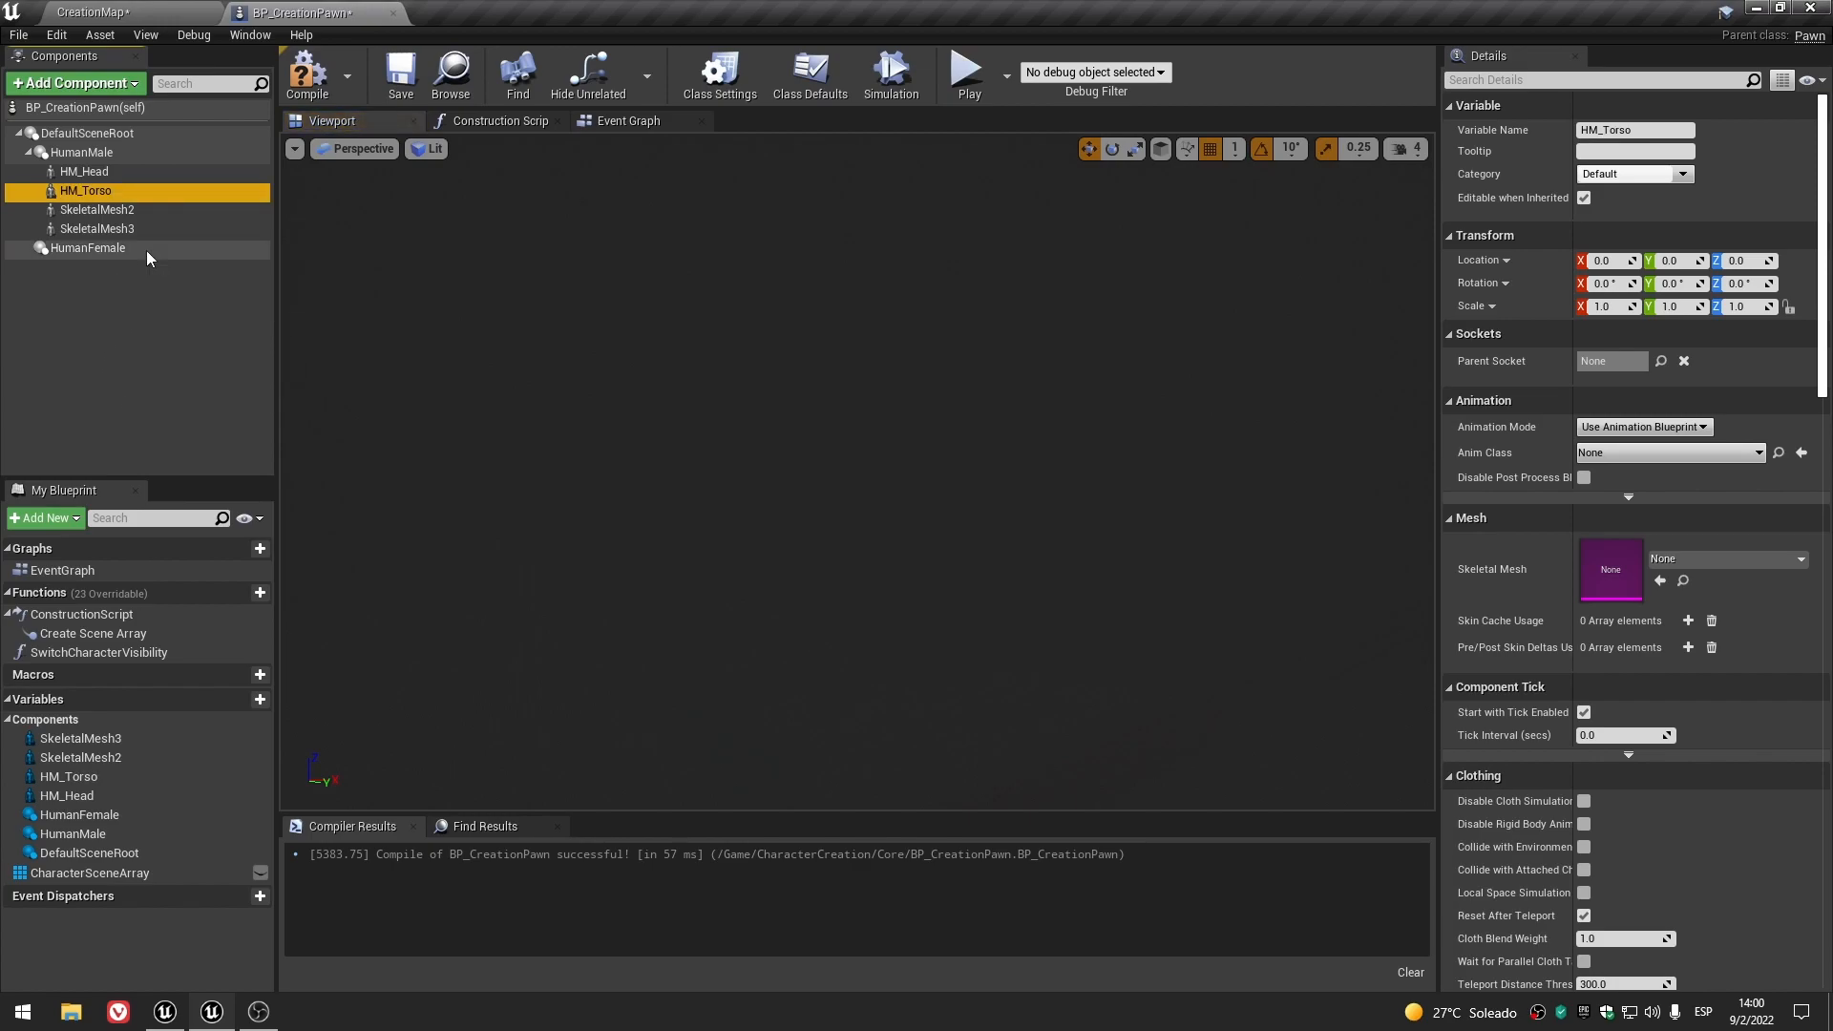
- Rename the remaining two Skeletal Mesh components under HumanMale as HM_Arms and Hm_Legs
left_click(96, 211)
key("F2")
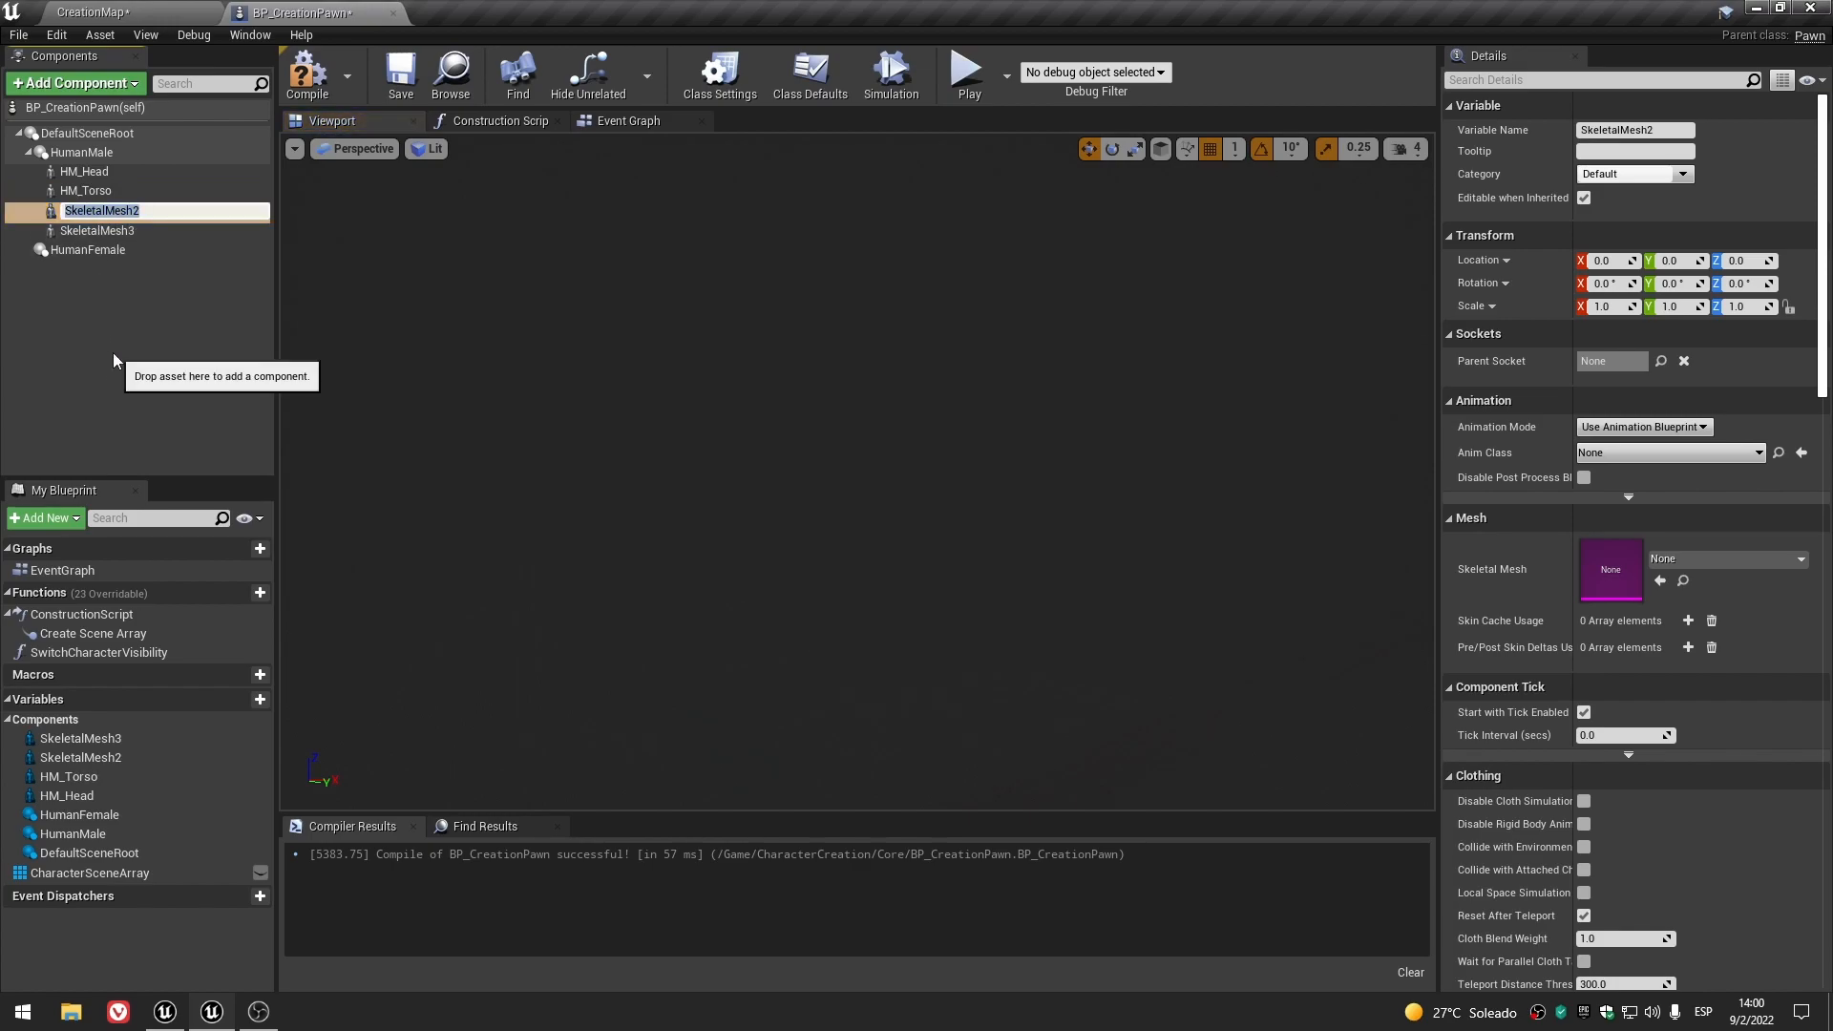
type("HM_Arms")
key("Return")
left_click(101, 229)
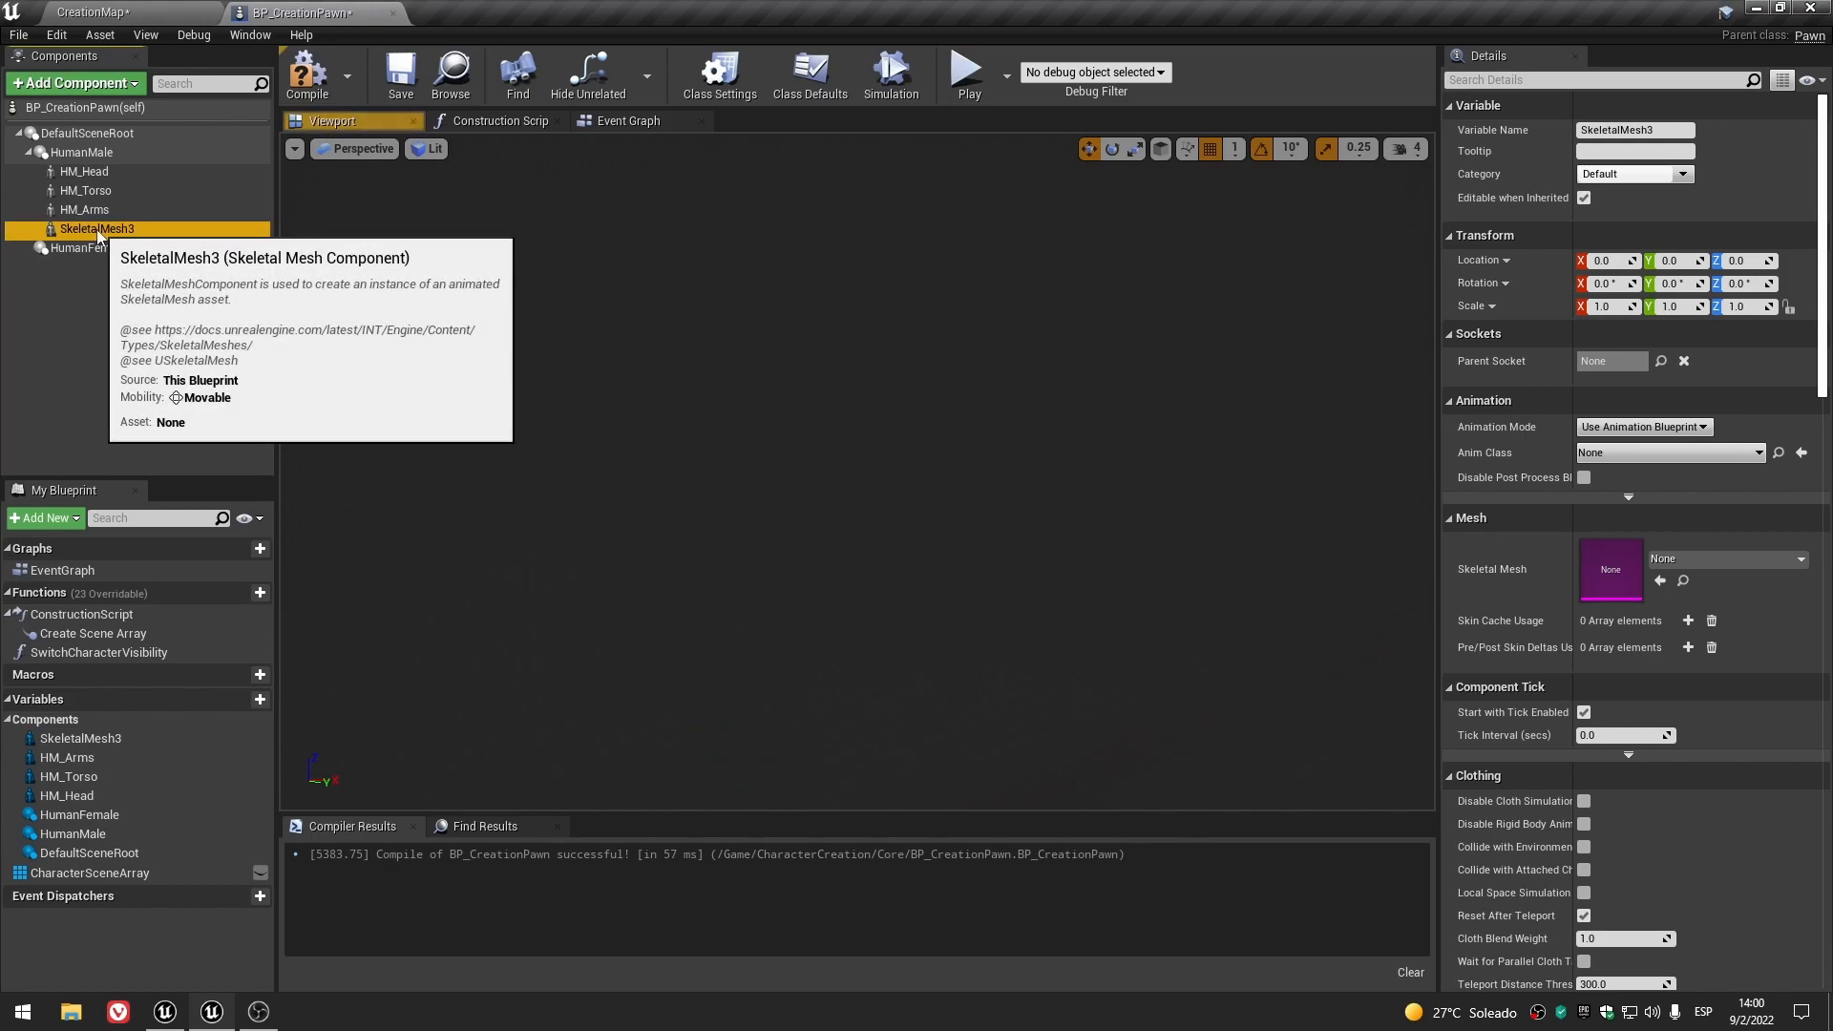
key("F2")
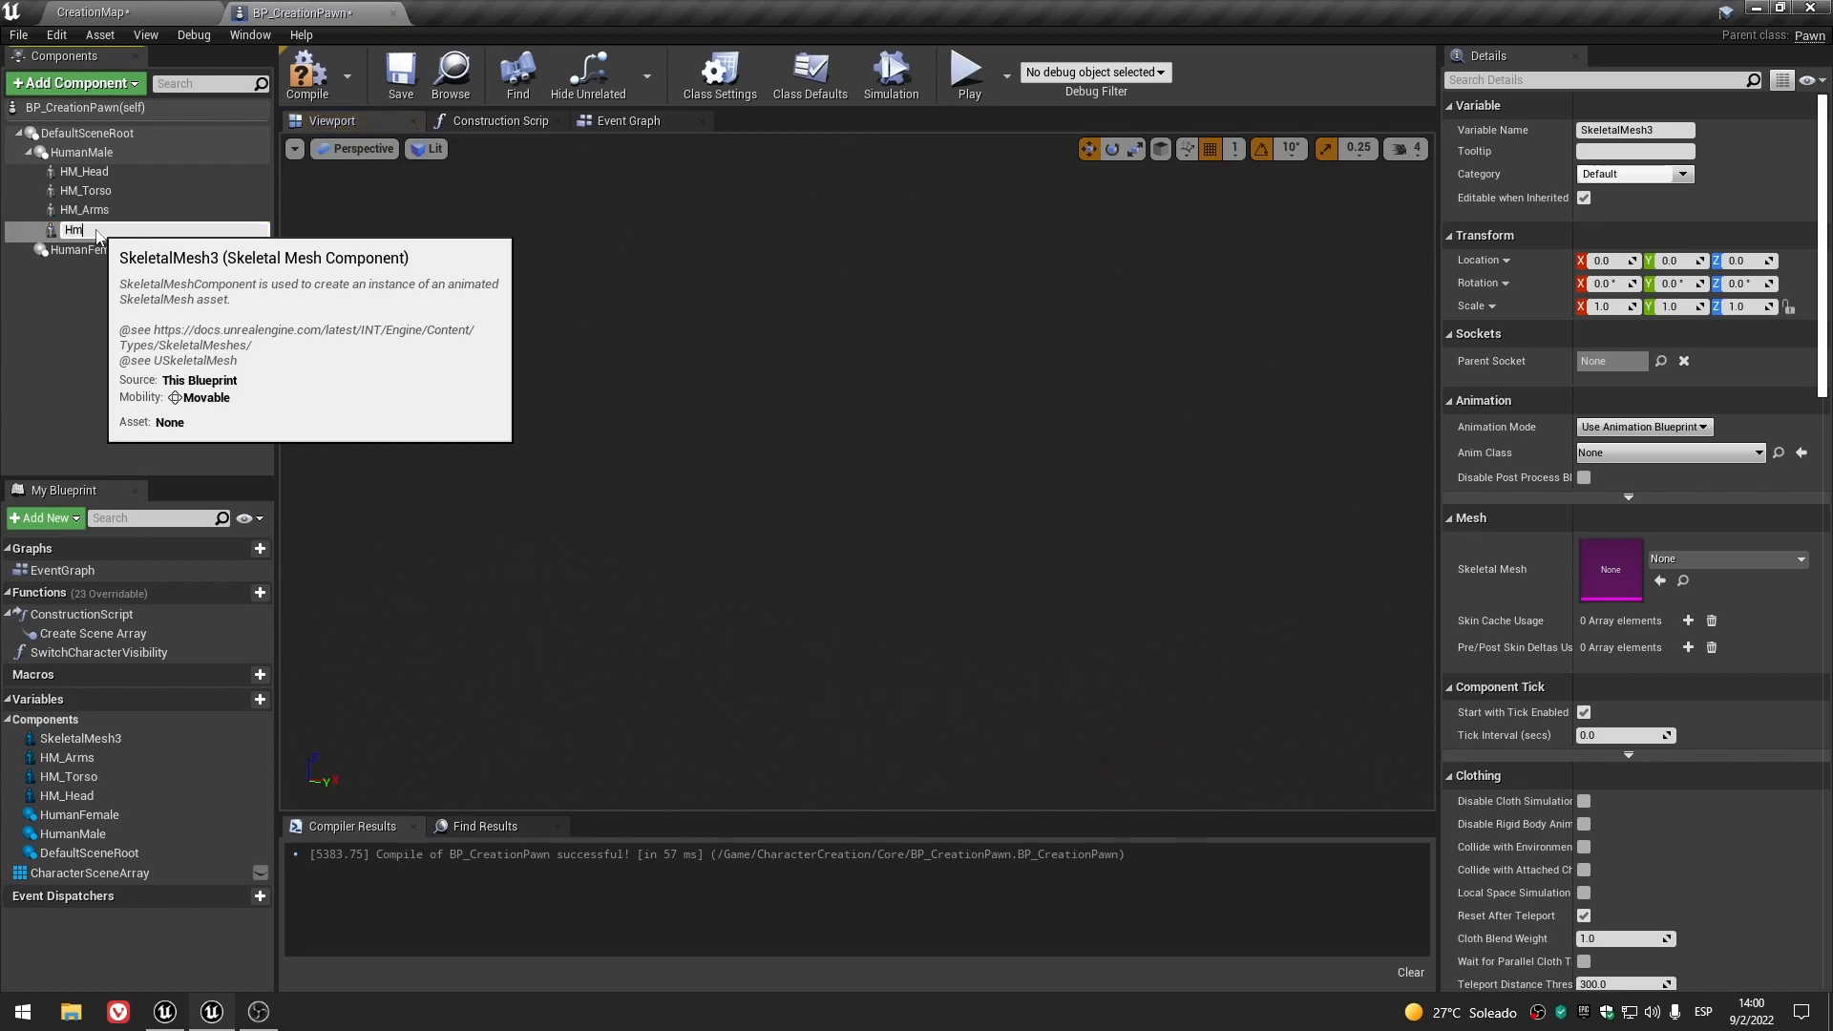
type("Hm_Legs")
key("Return")
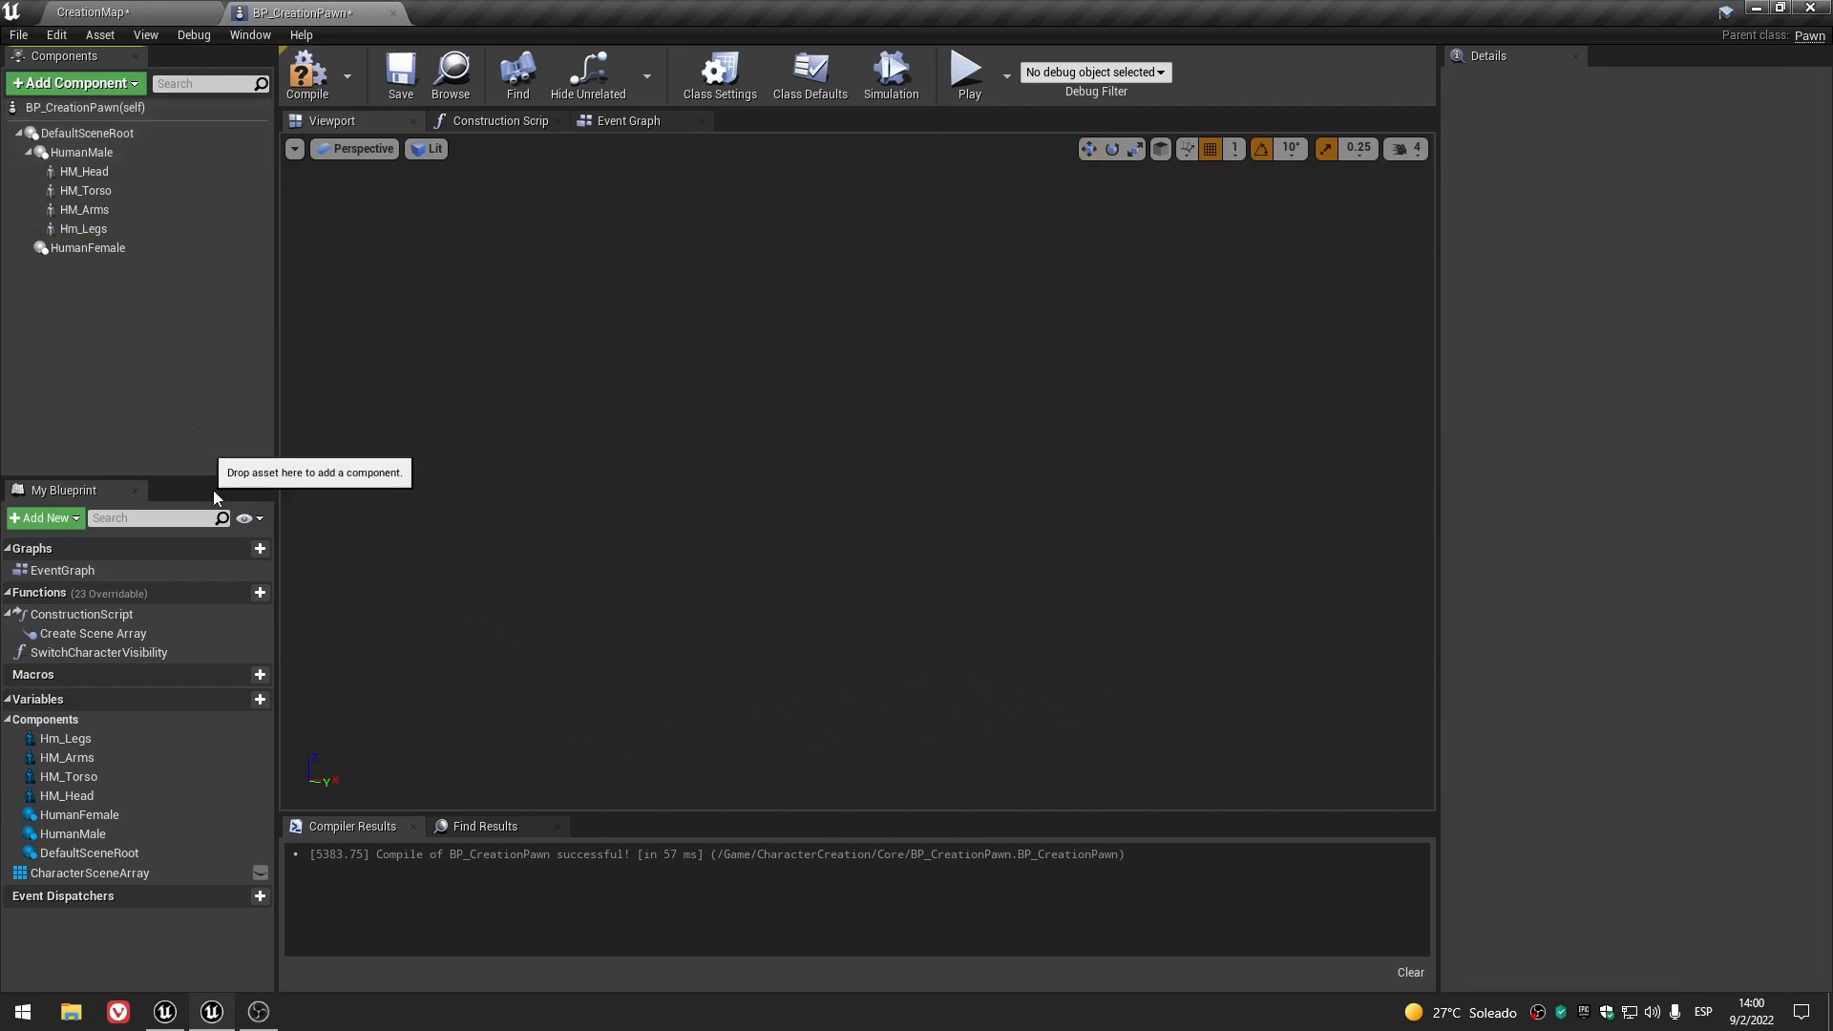
- Compare the HumanMale component hierarchy with the finished BP_CreationPawn in the other Unreal Editor window and review its child parts
left_click(166, 1012)
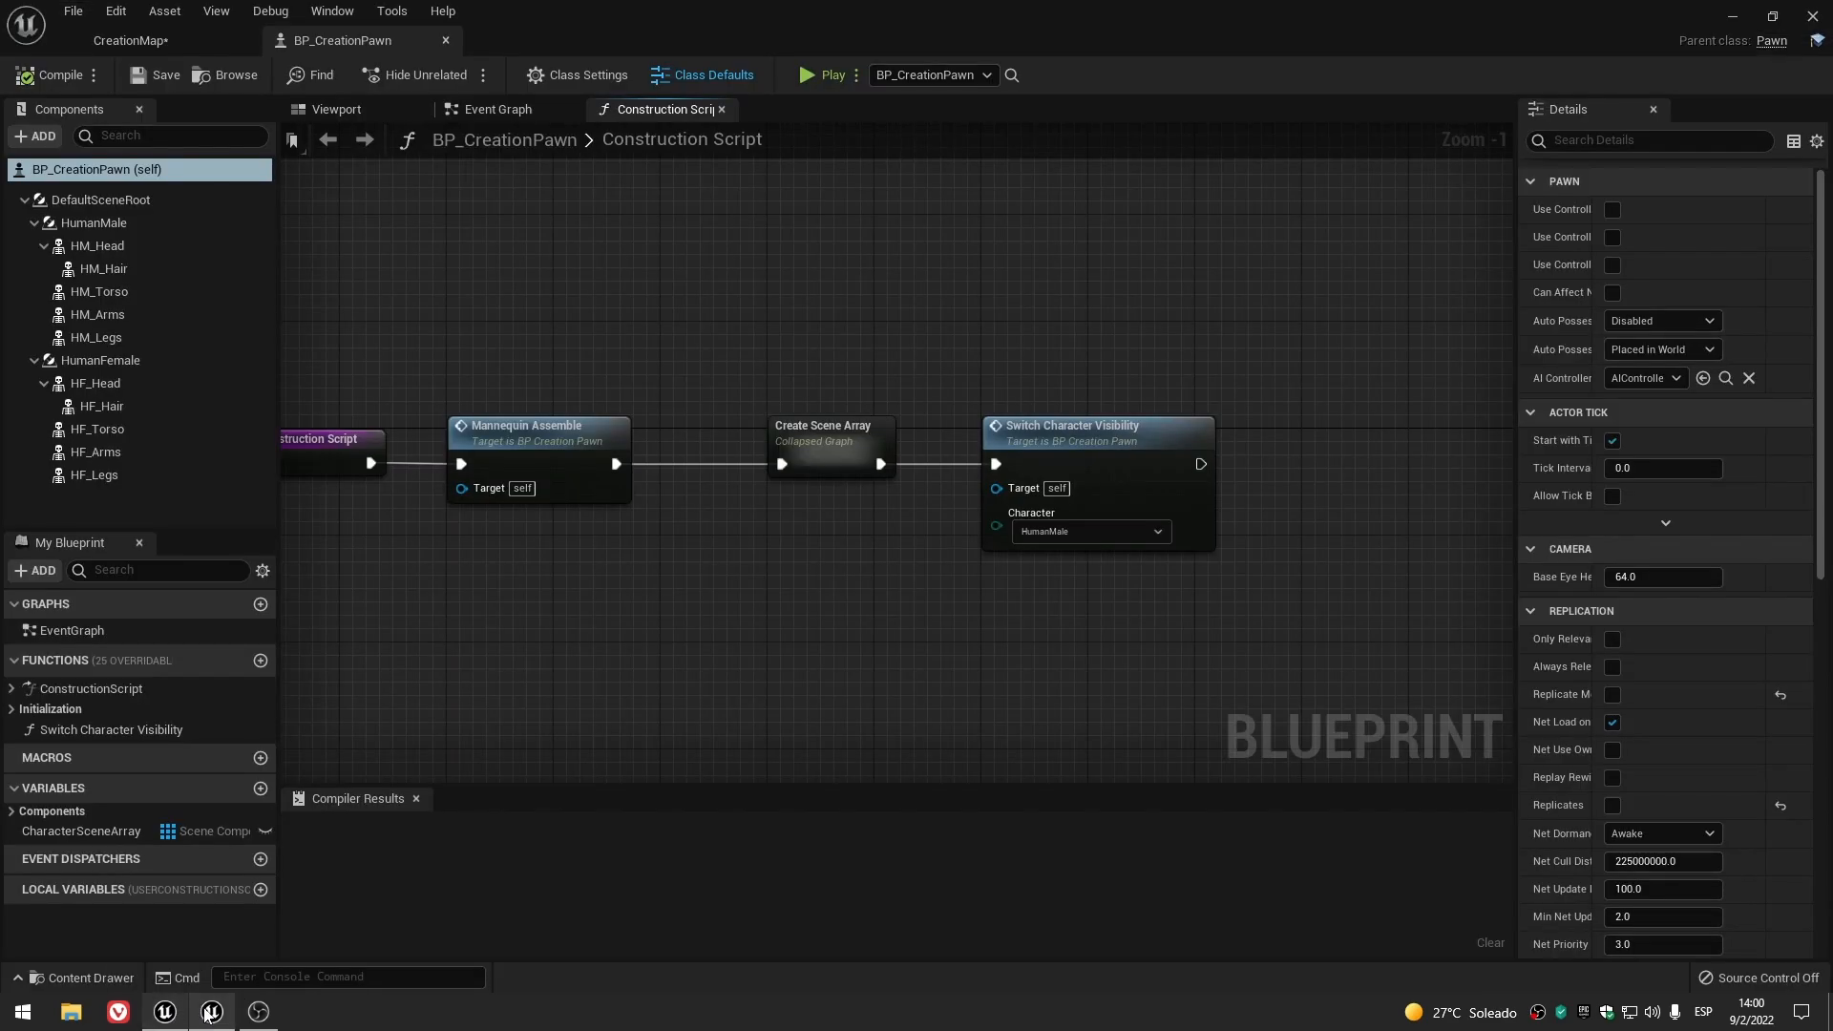
left_click(209, 1013)
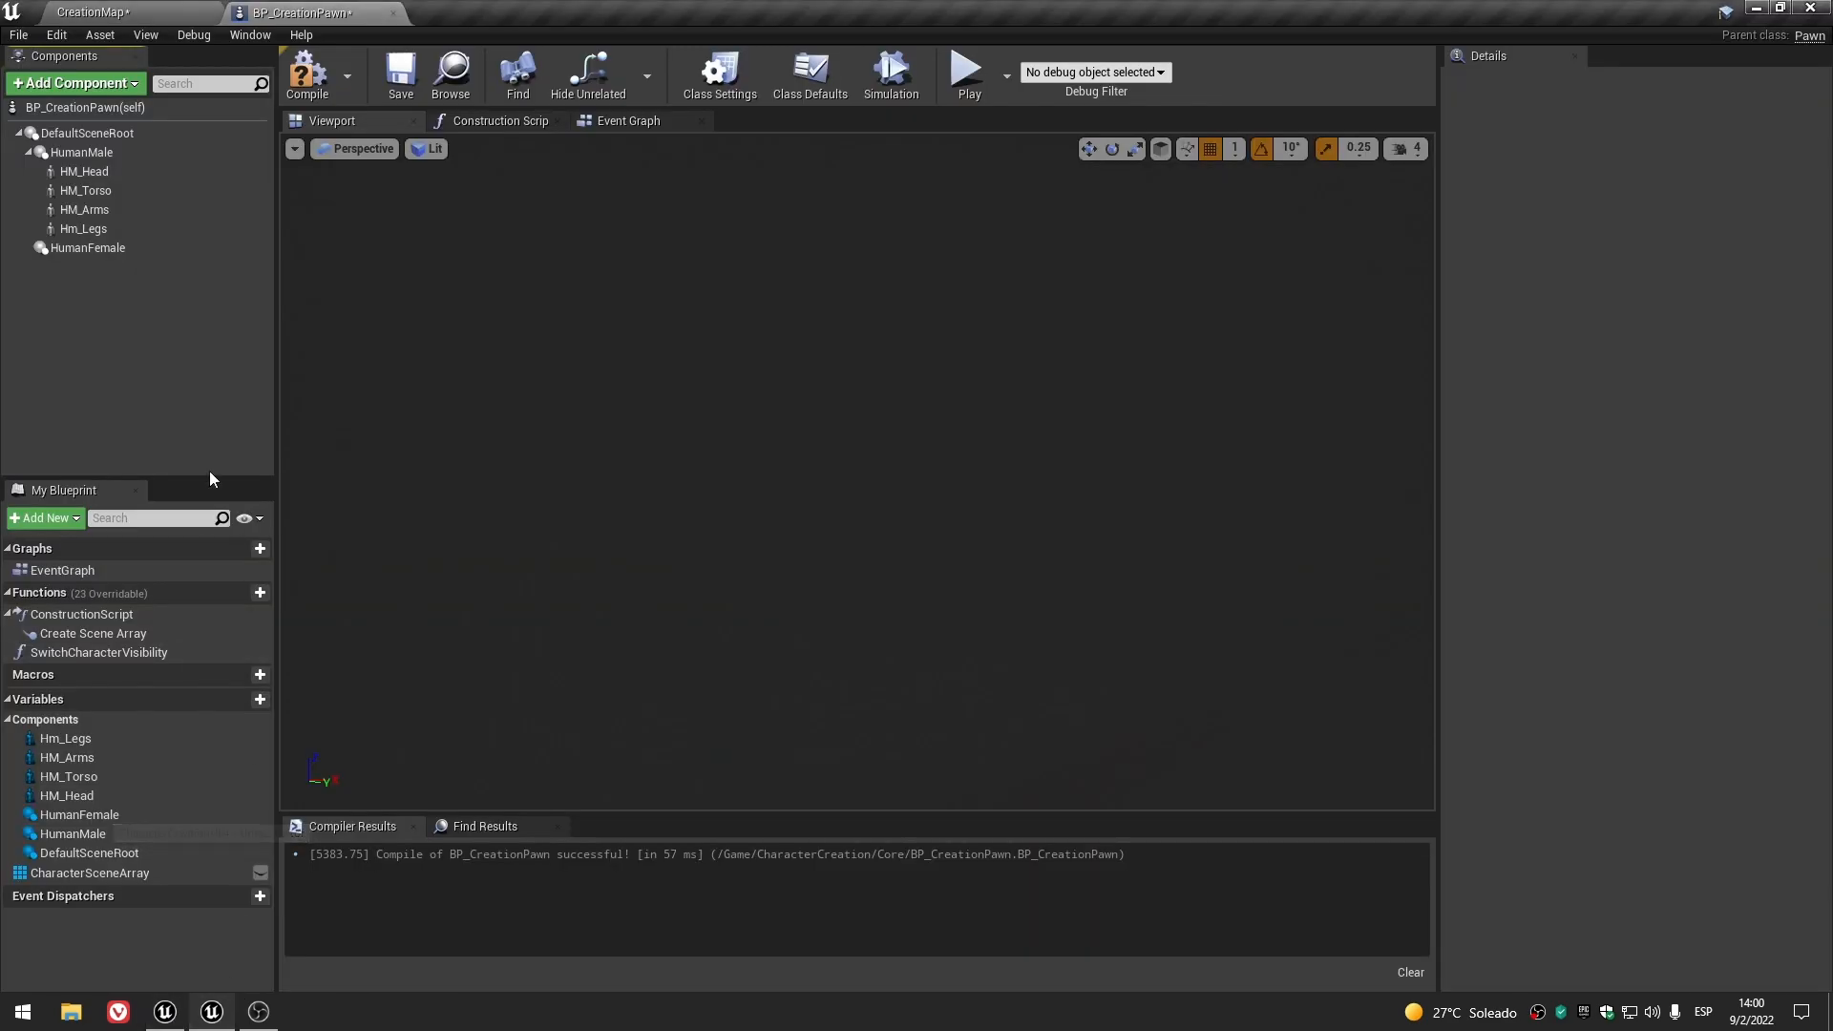
left_click(111, 171)
left_click(114, 192)
left_click(116, 213)
left_click(89, 381)
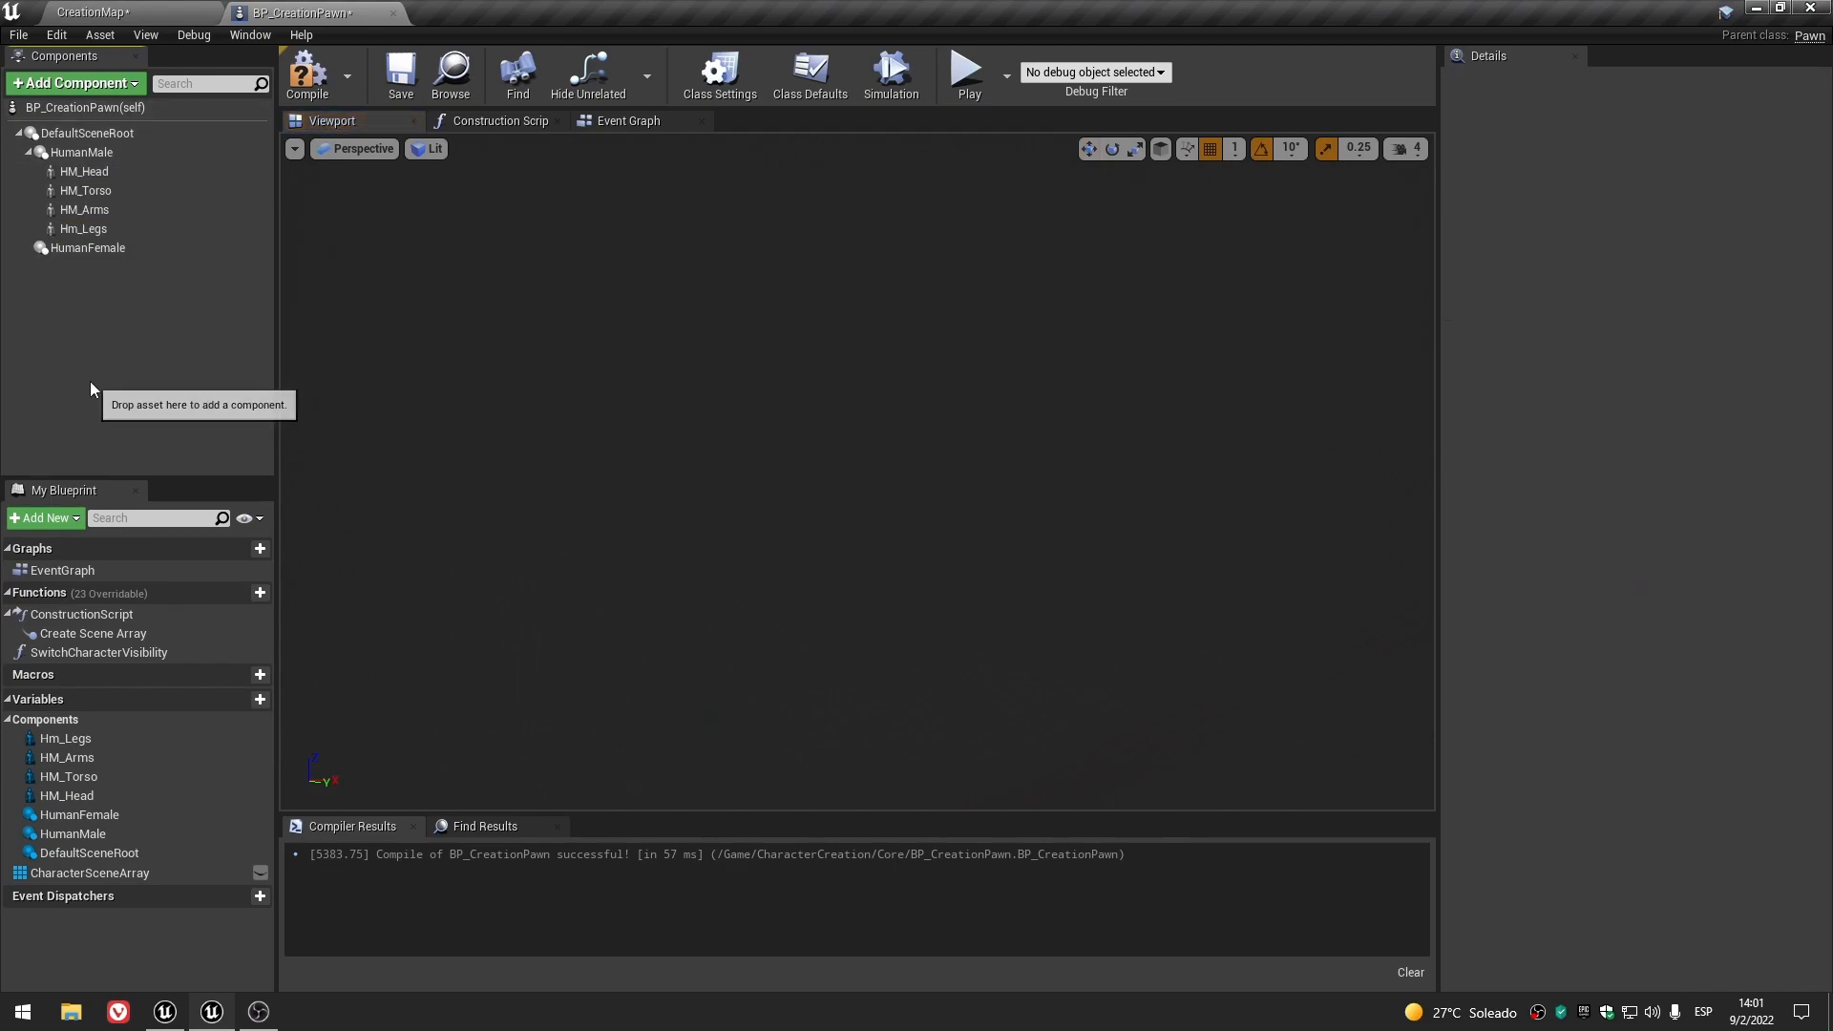
left_click(27, 152)
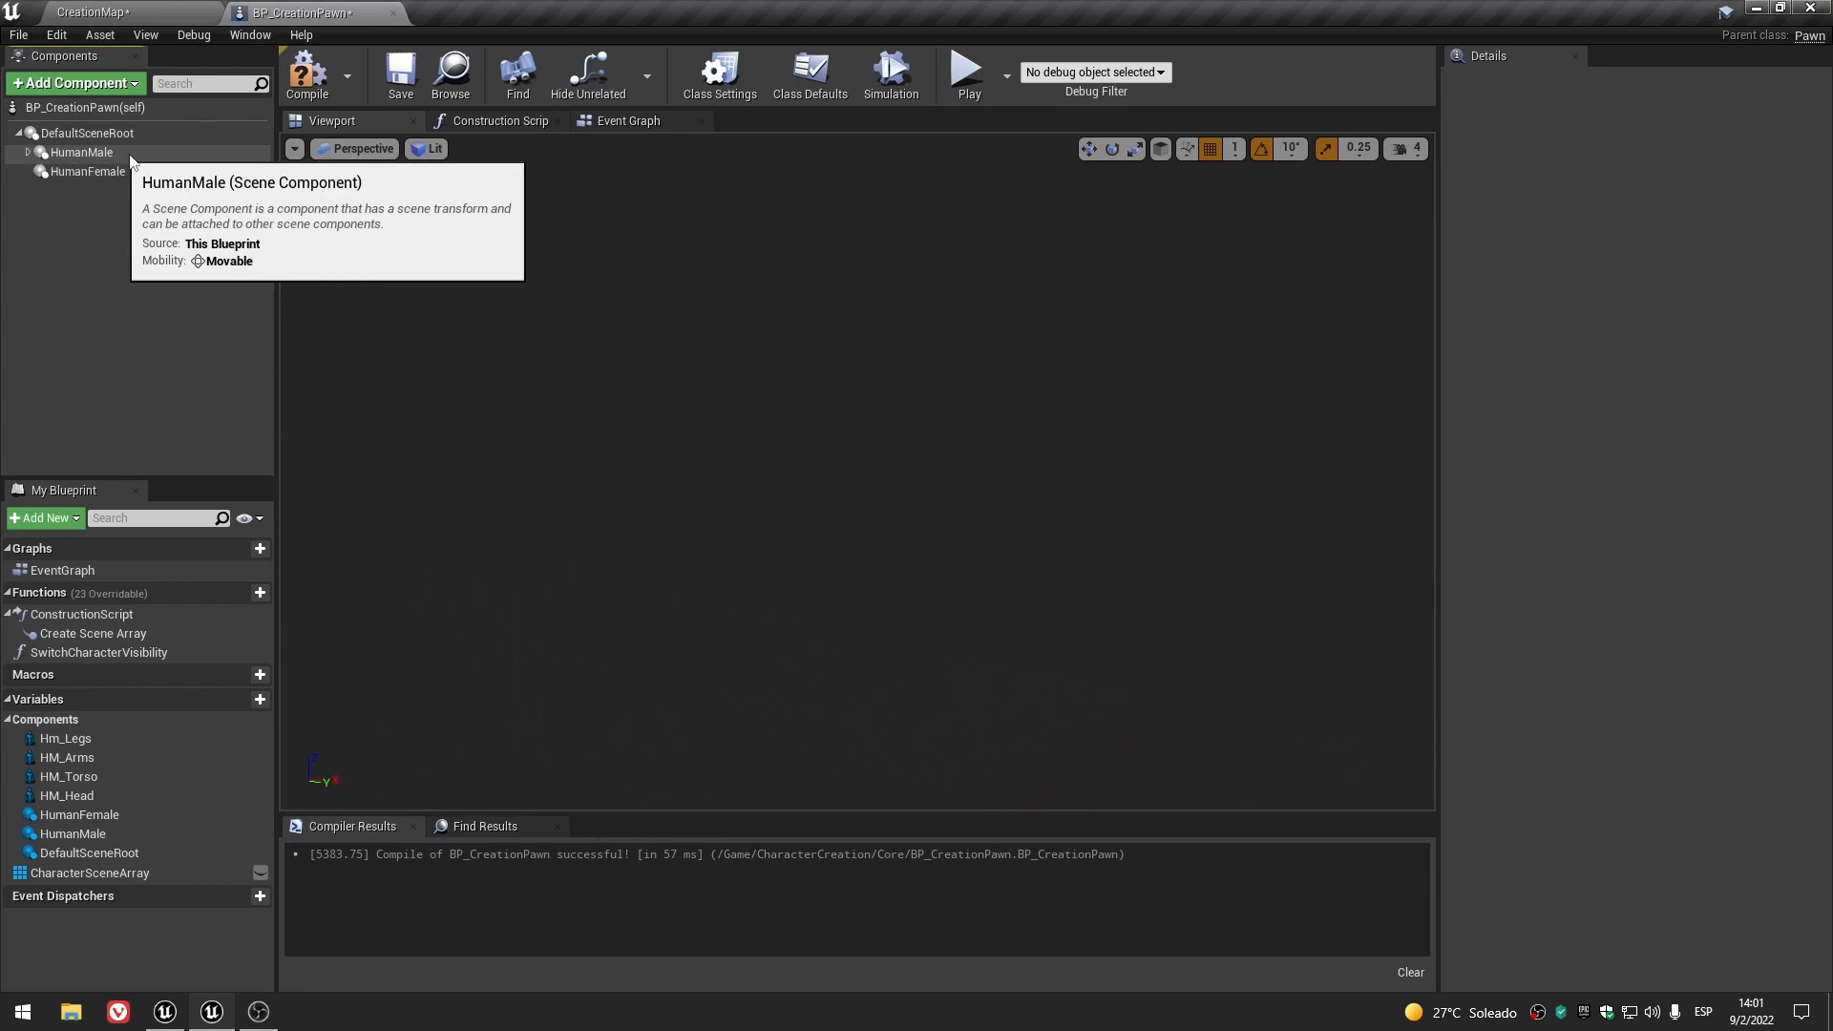
left_click(100, 153)
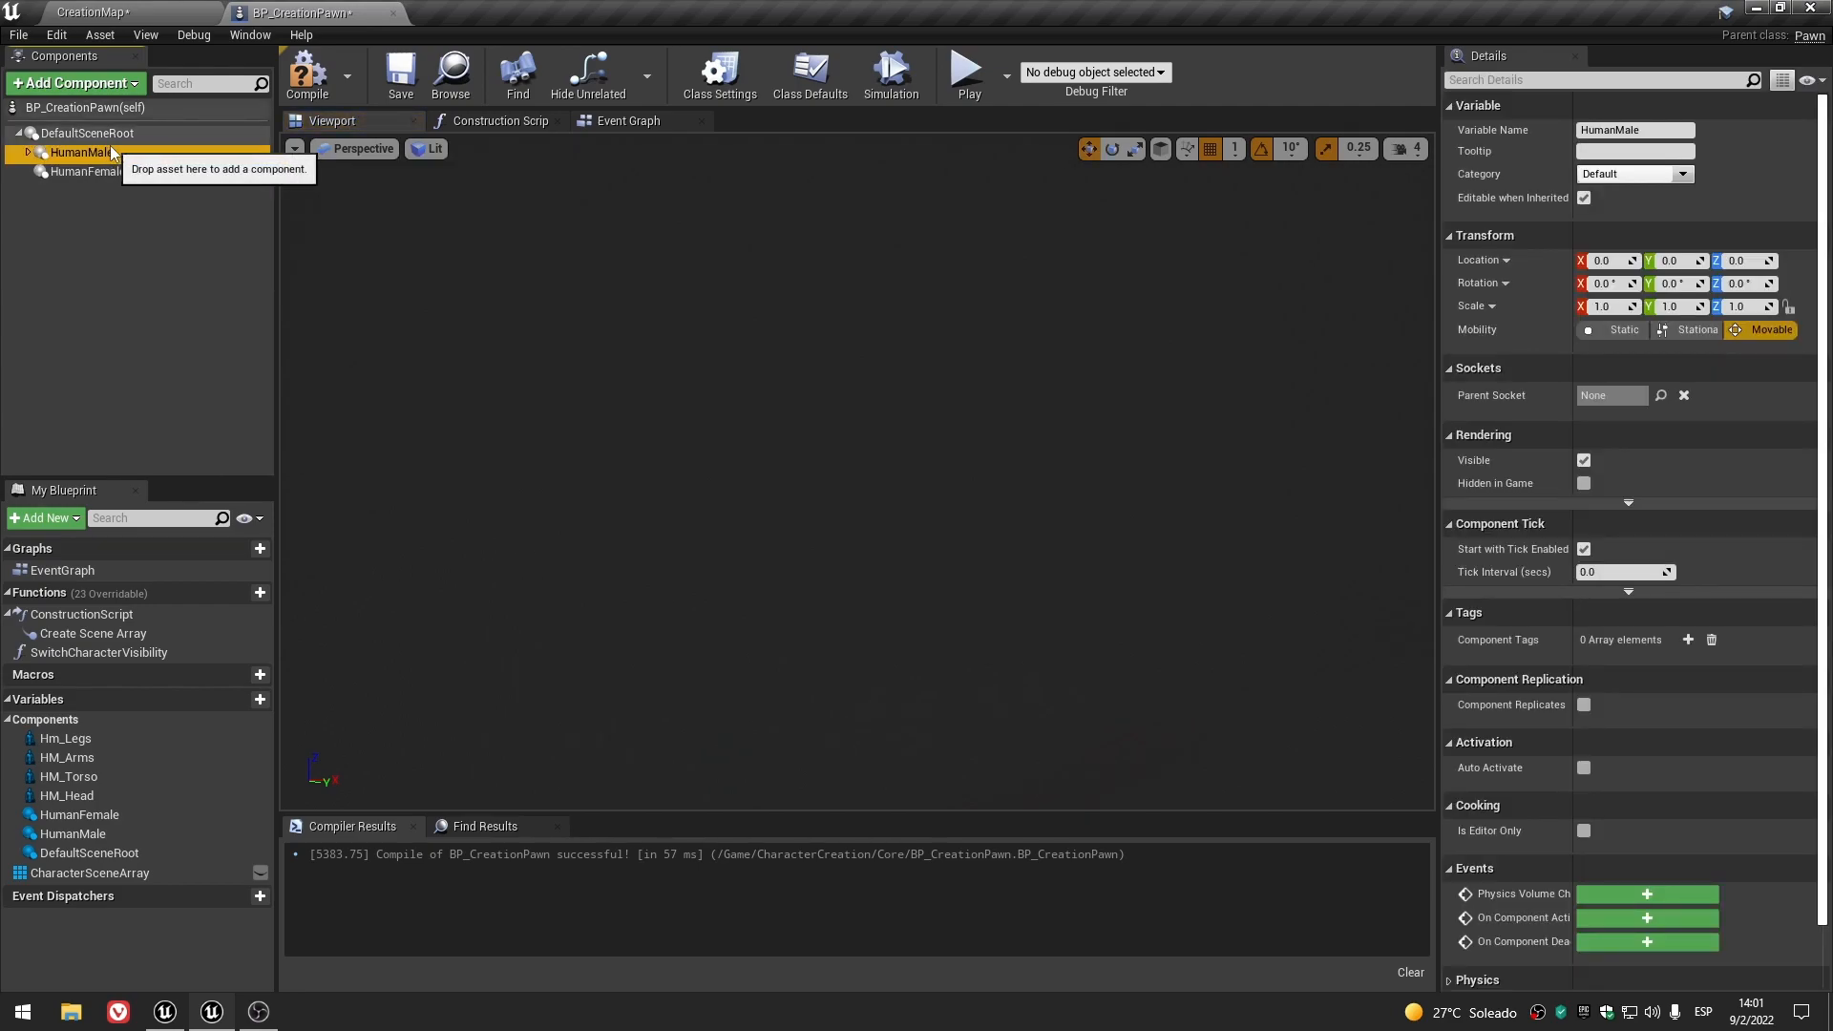
left_click(28, 153)
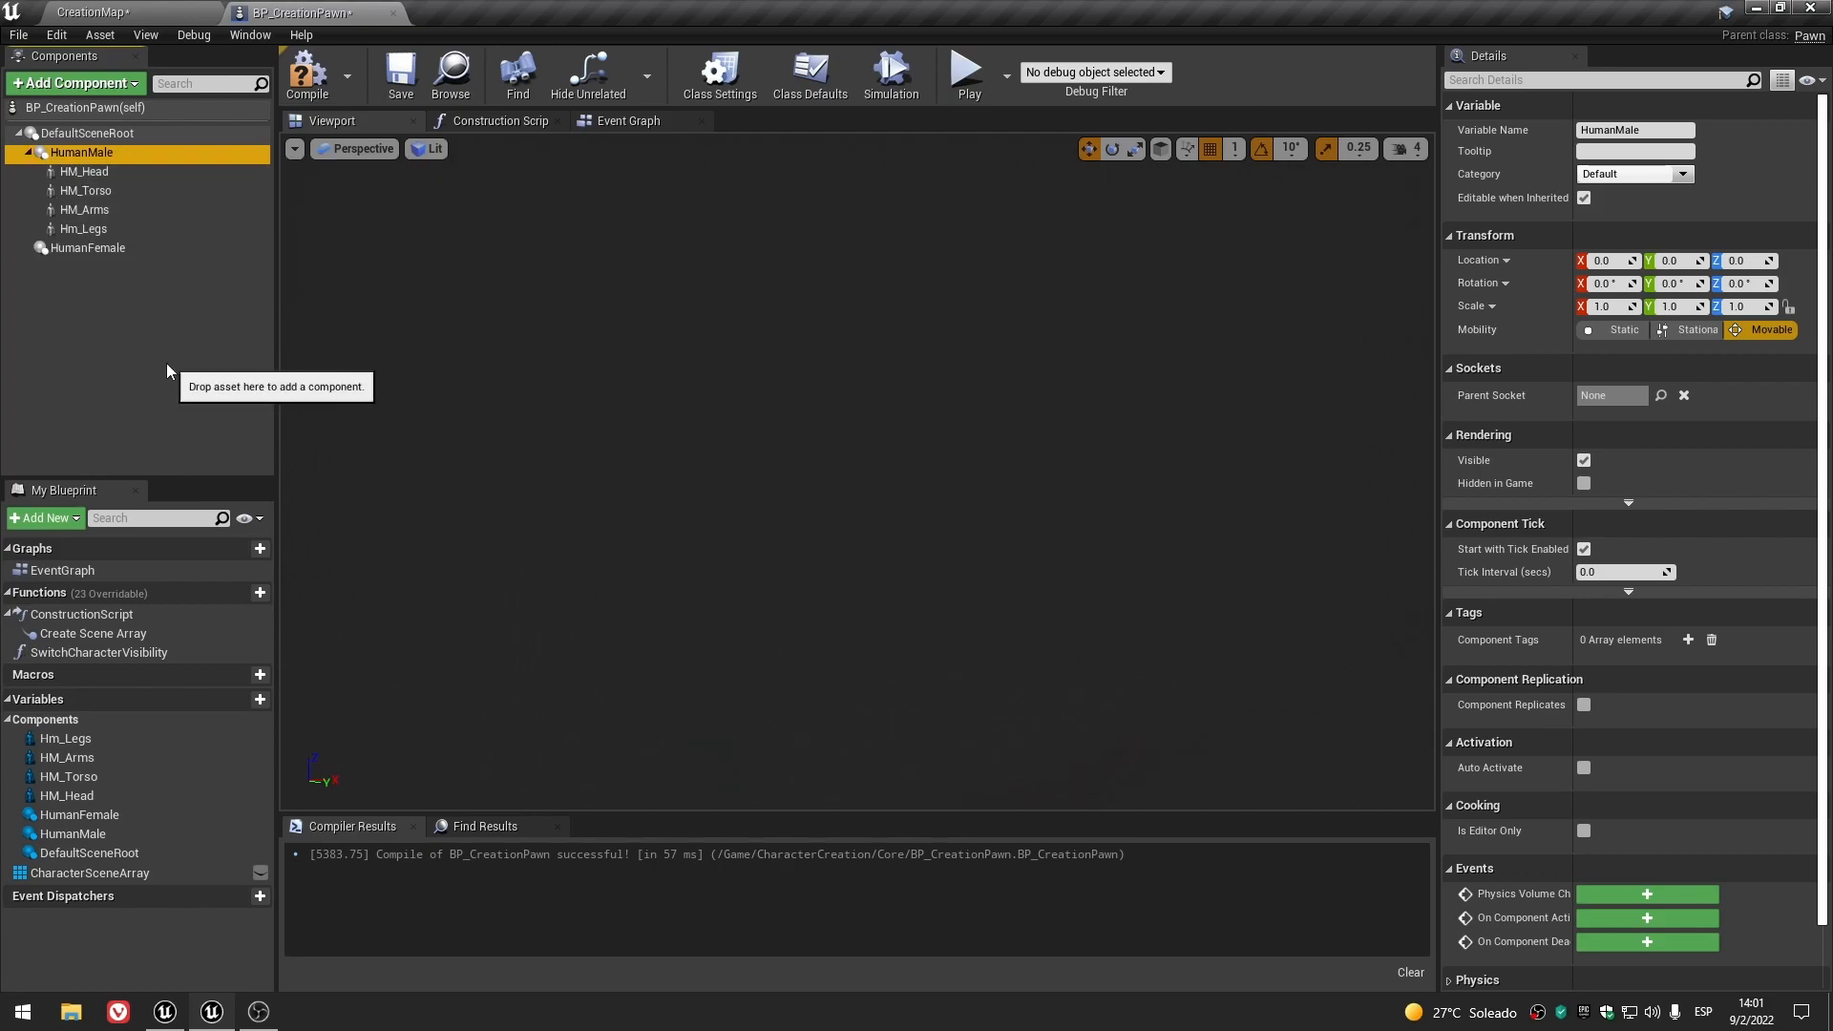
- Browse the skeletal mesh assets available for the HM_Head component
left_click(114, 174)
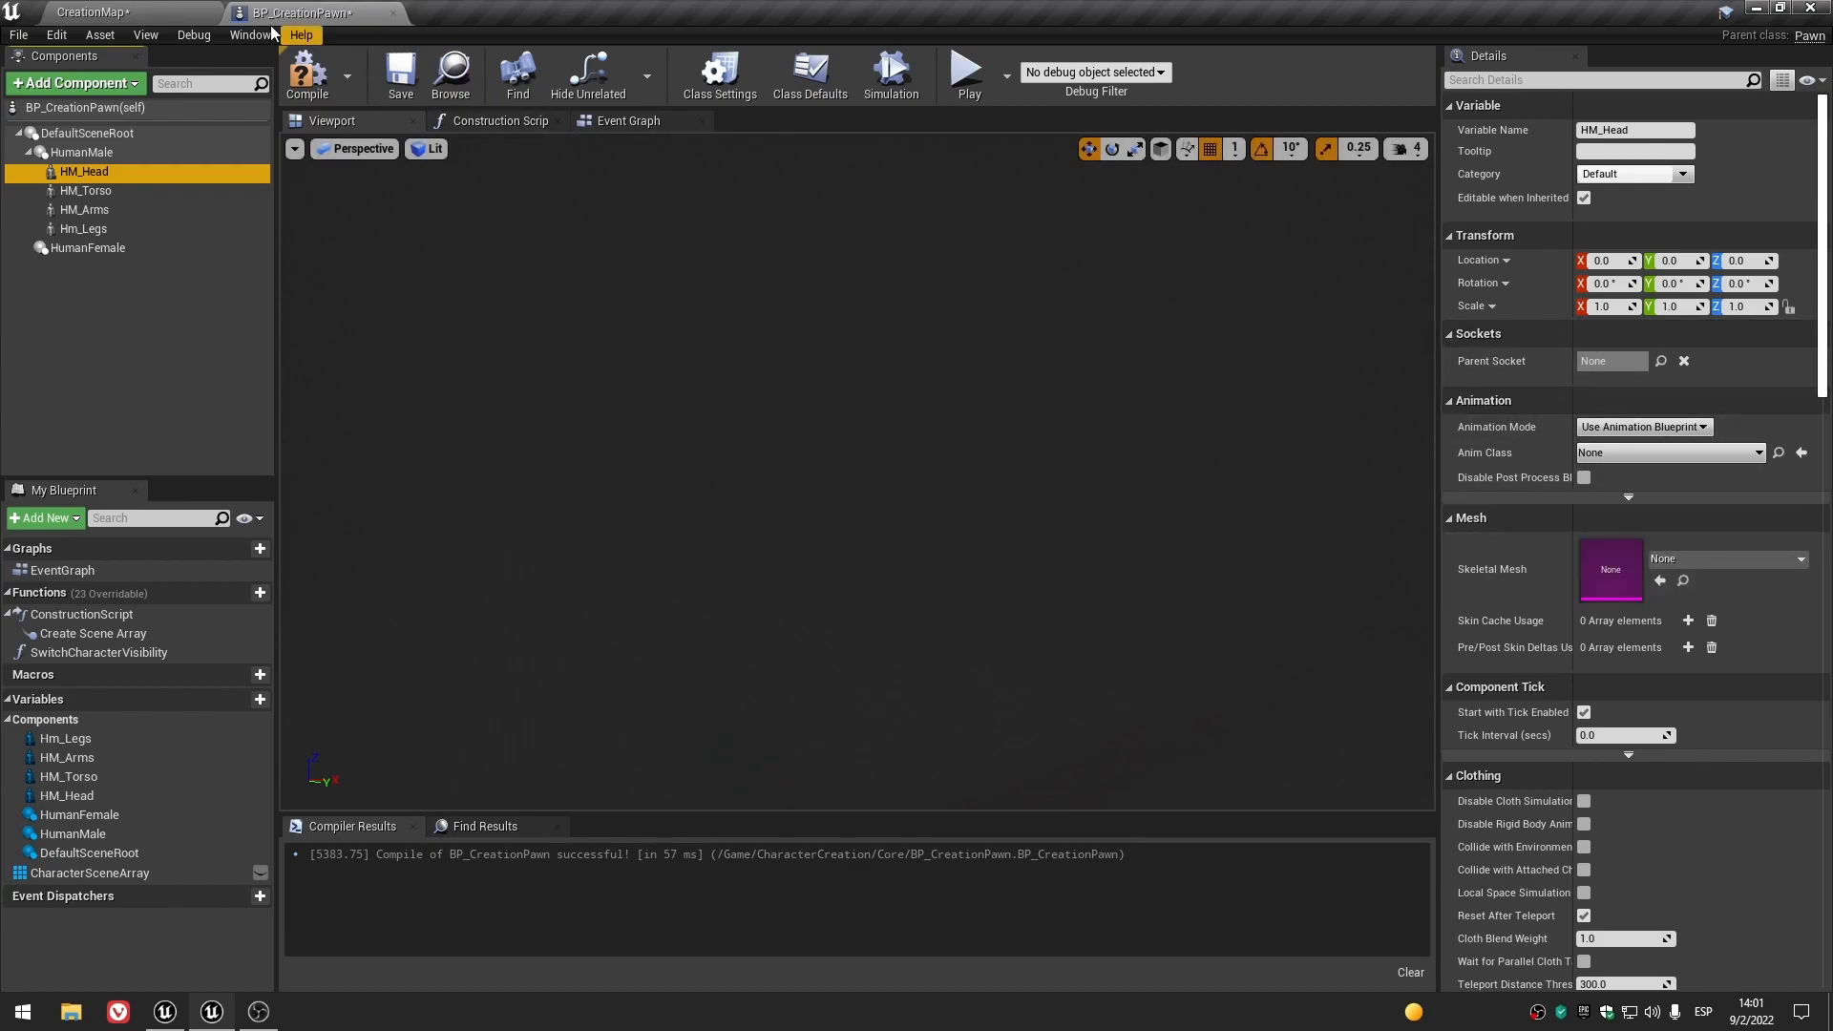
left_click(1746, 561)
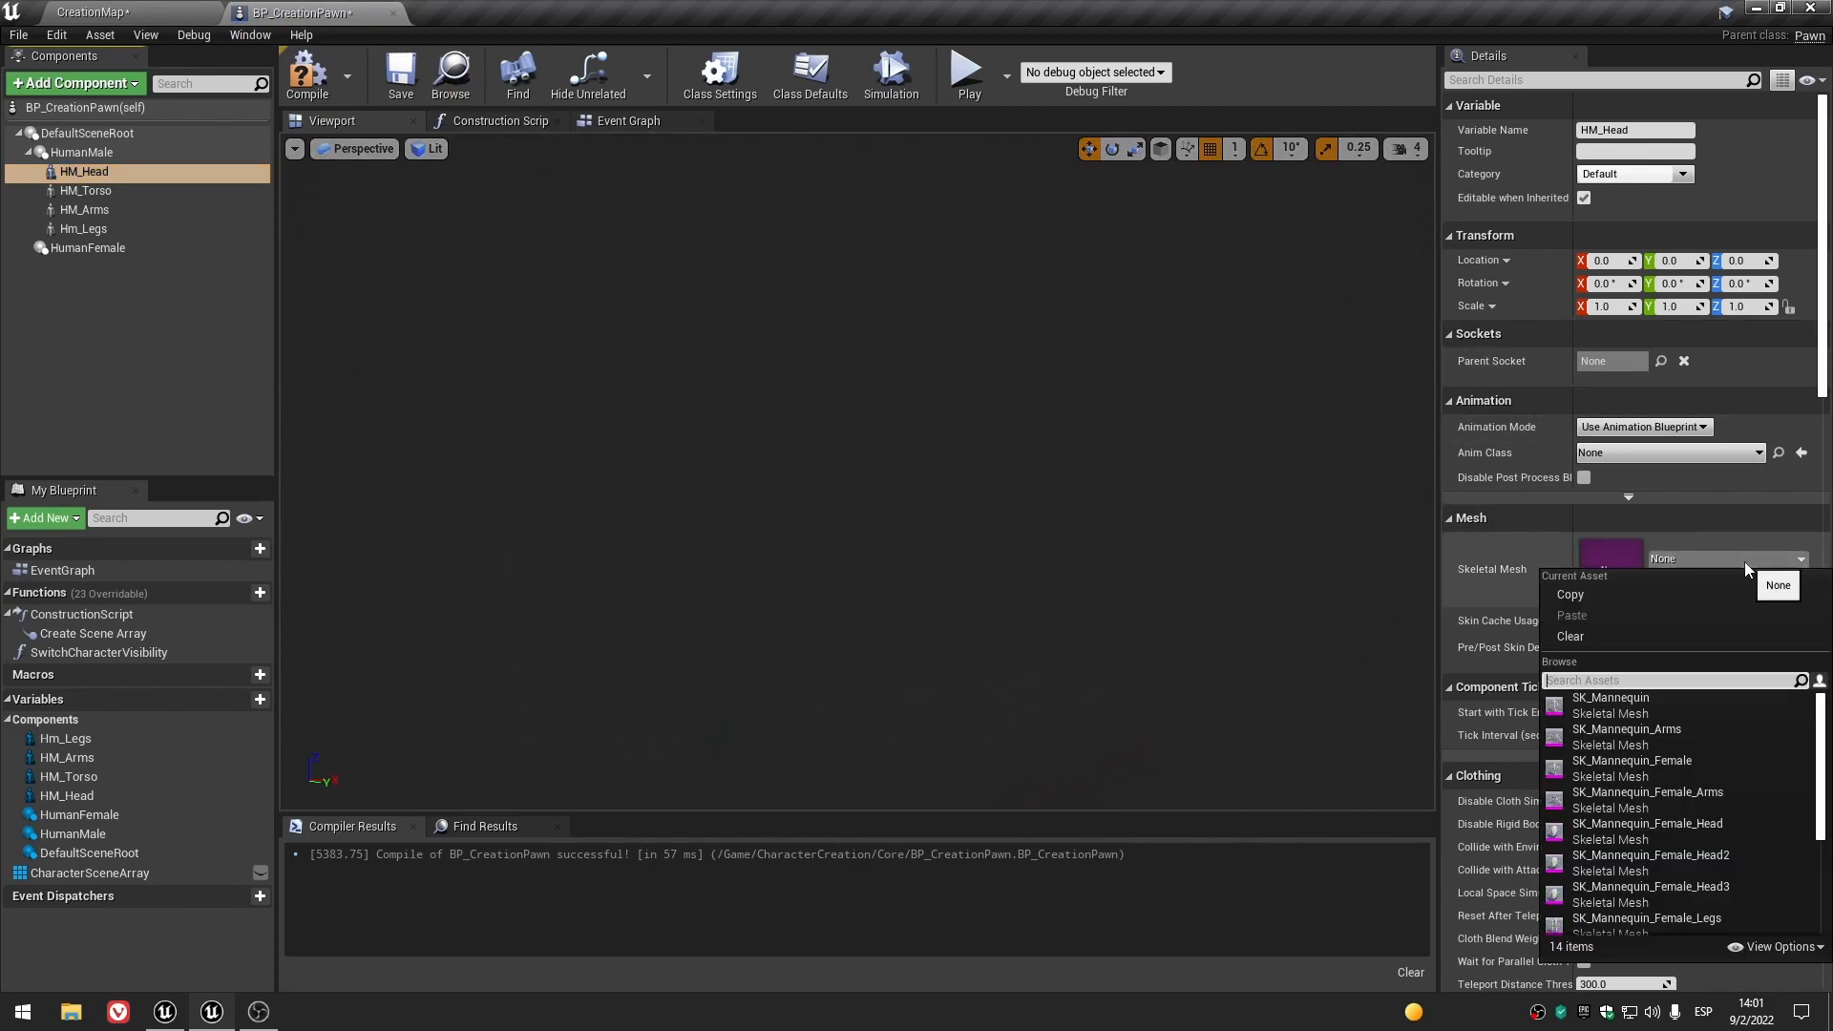
scroll(1757, 835, "down", 3)
scroll(1767, 835, "up", 3)
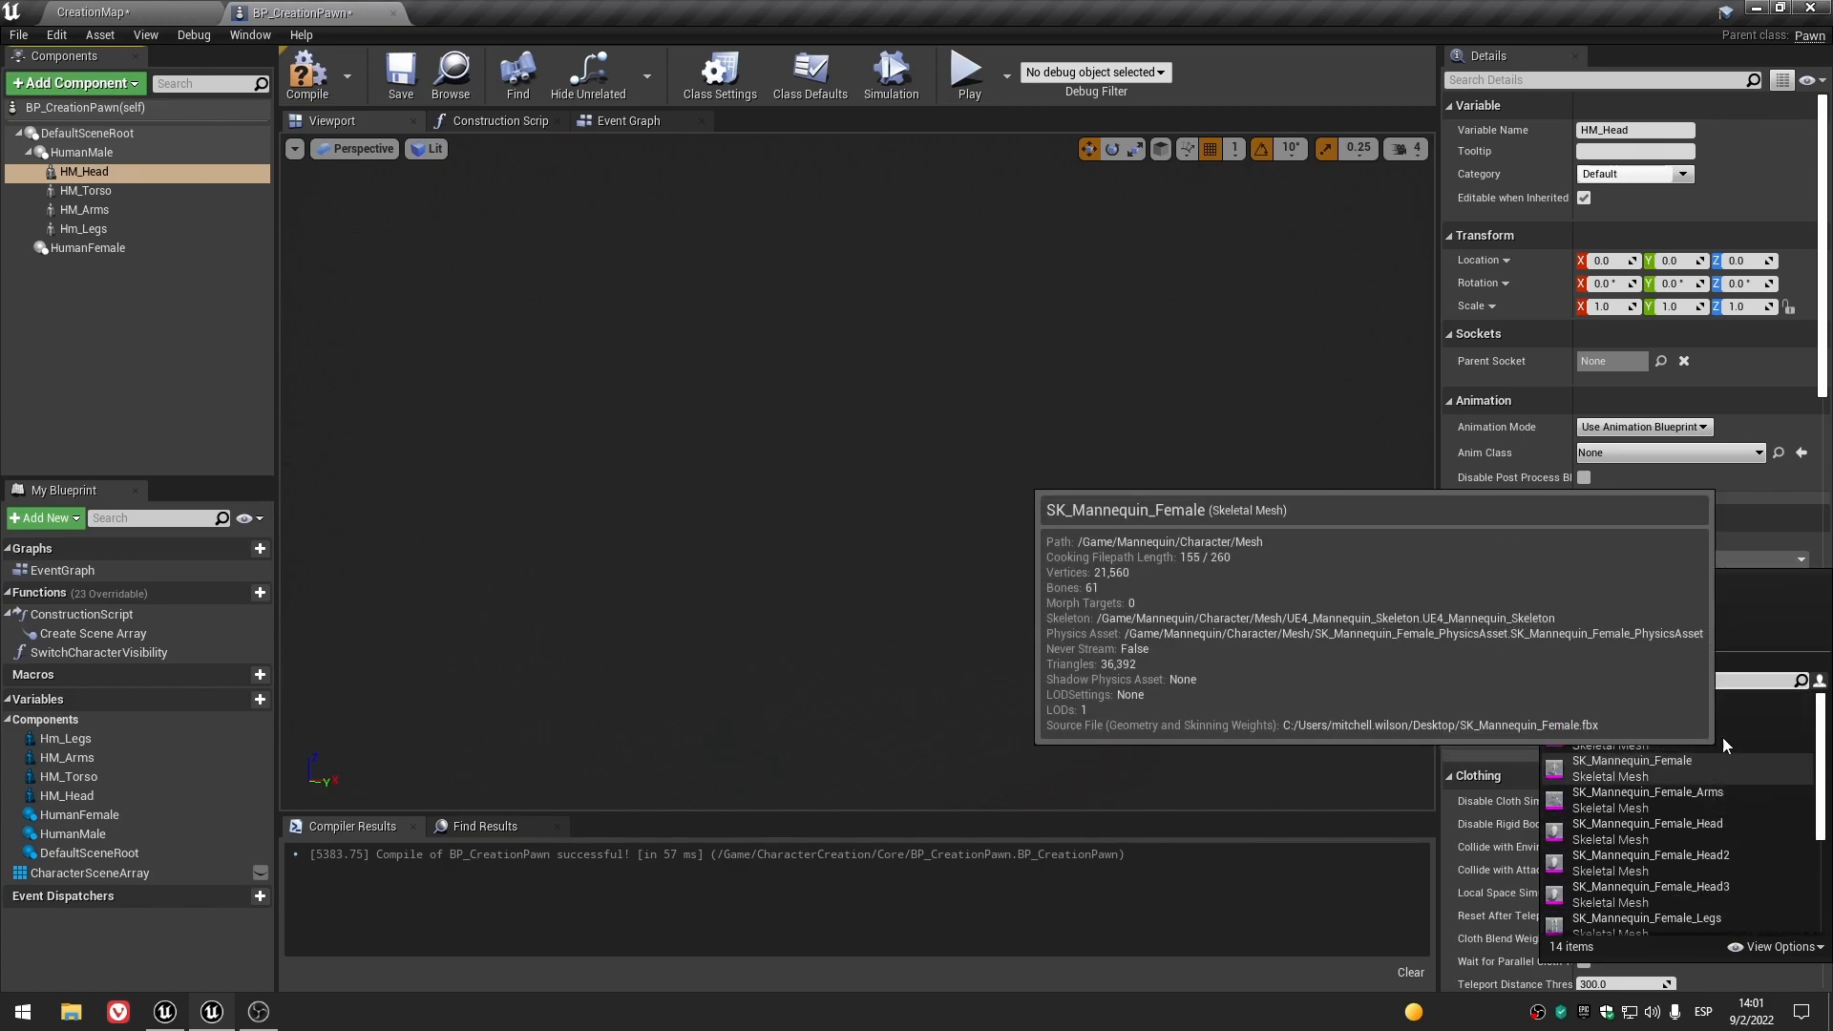
scroll(1682, 714, "down", 3)
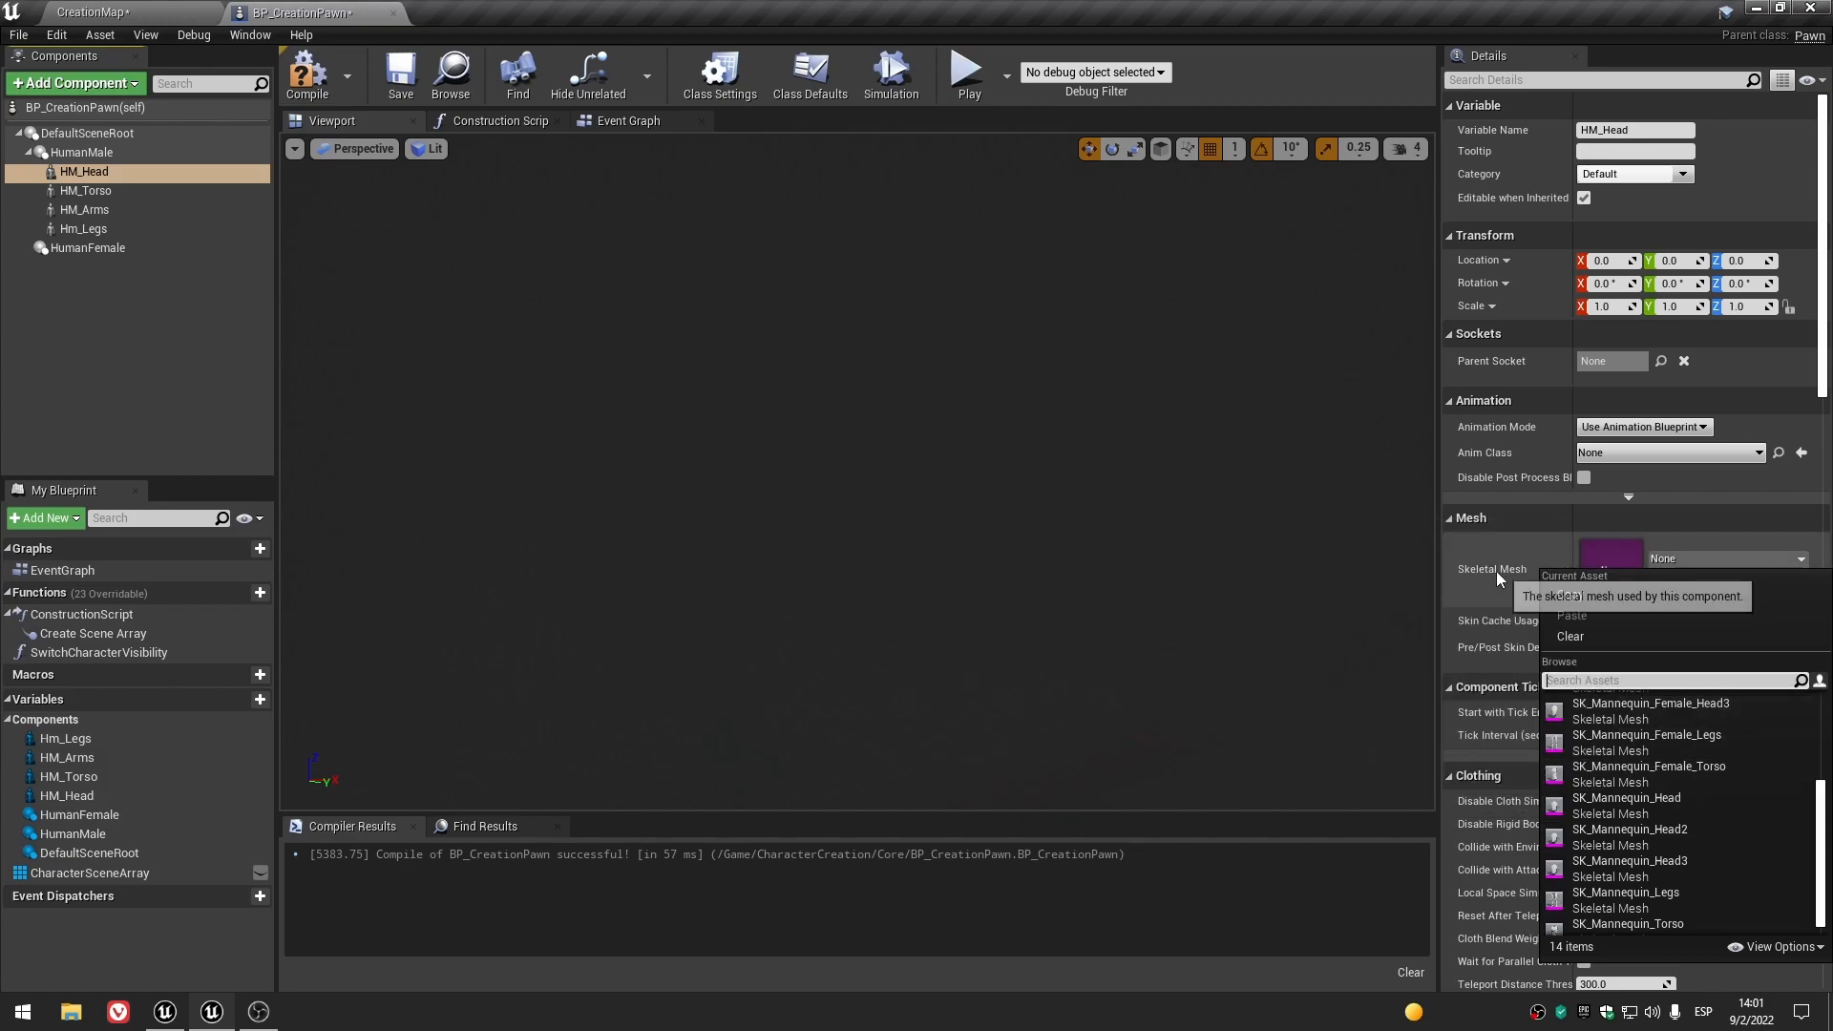
left_click(1492, 570)
- Assign SK_Mannequin_Head from the Core/Meshes/MaleMannequin folder as the skeletal mesh of HM_Head
left_click(93, 12)
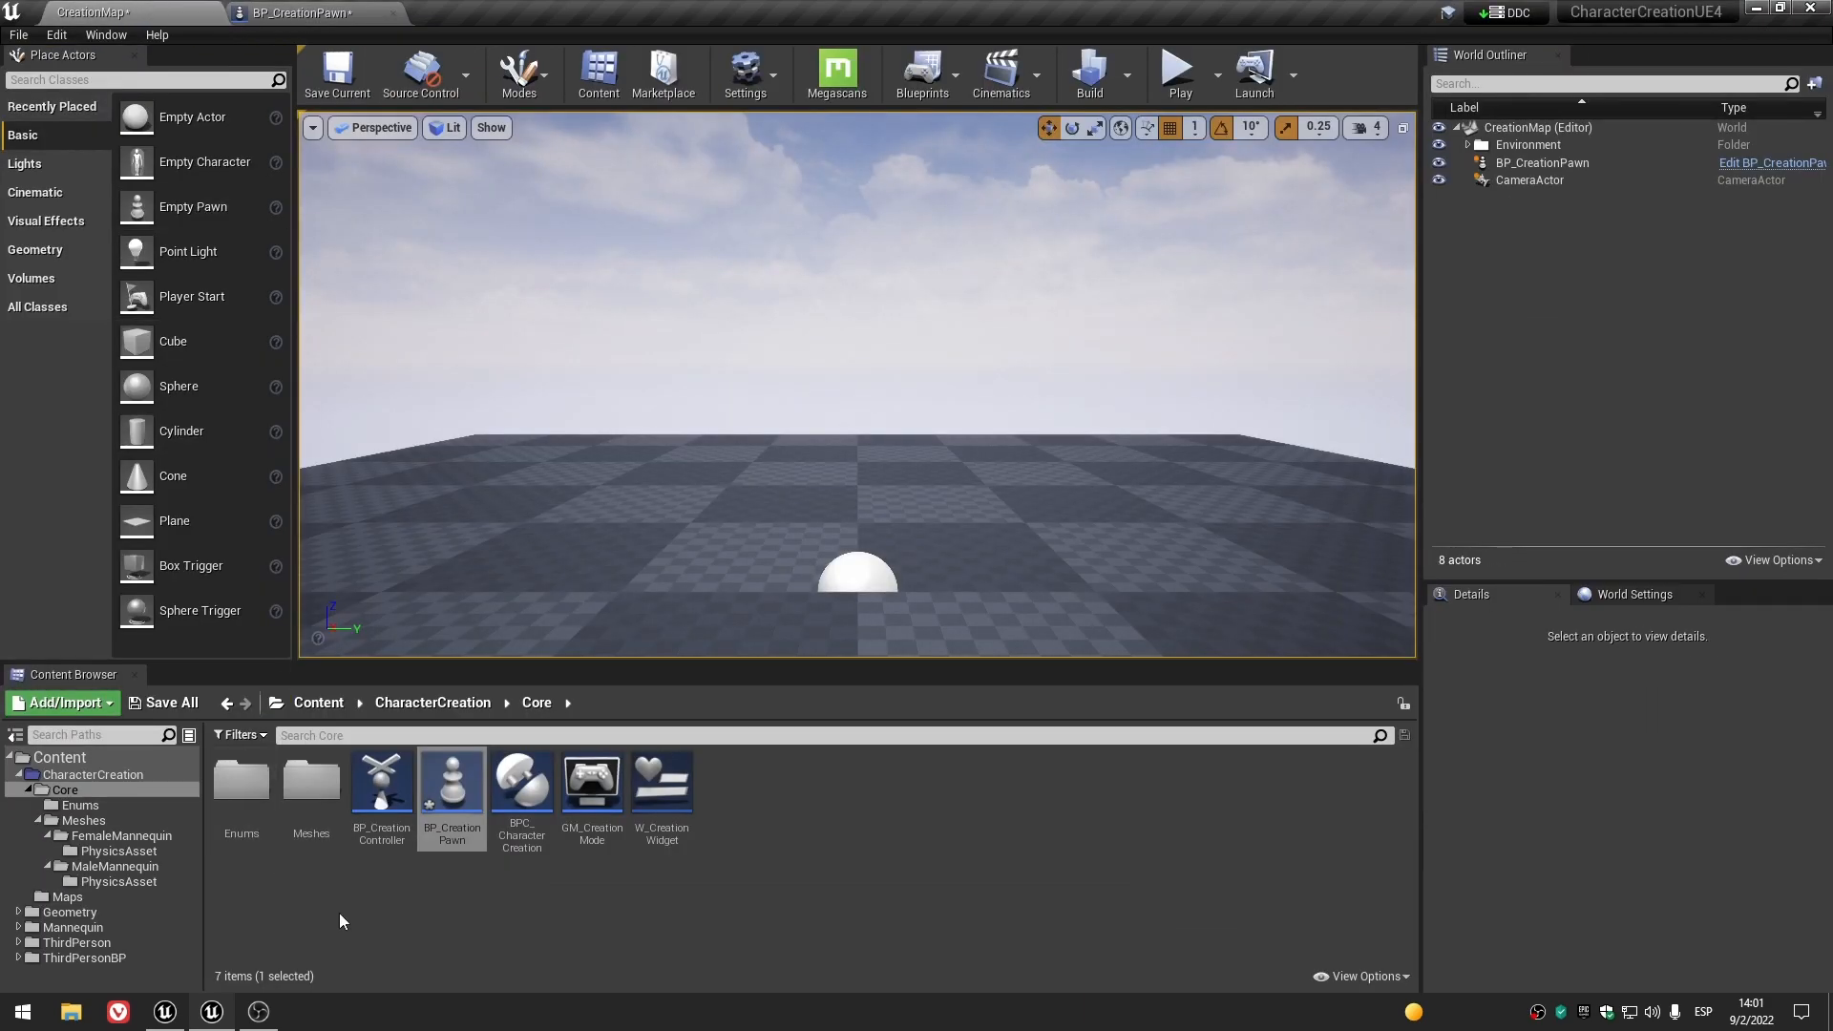
double_click(315, 812)
double_click(311, 792)
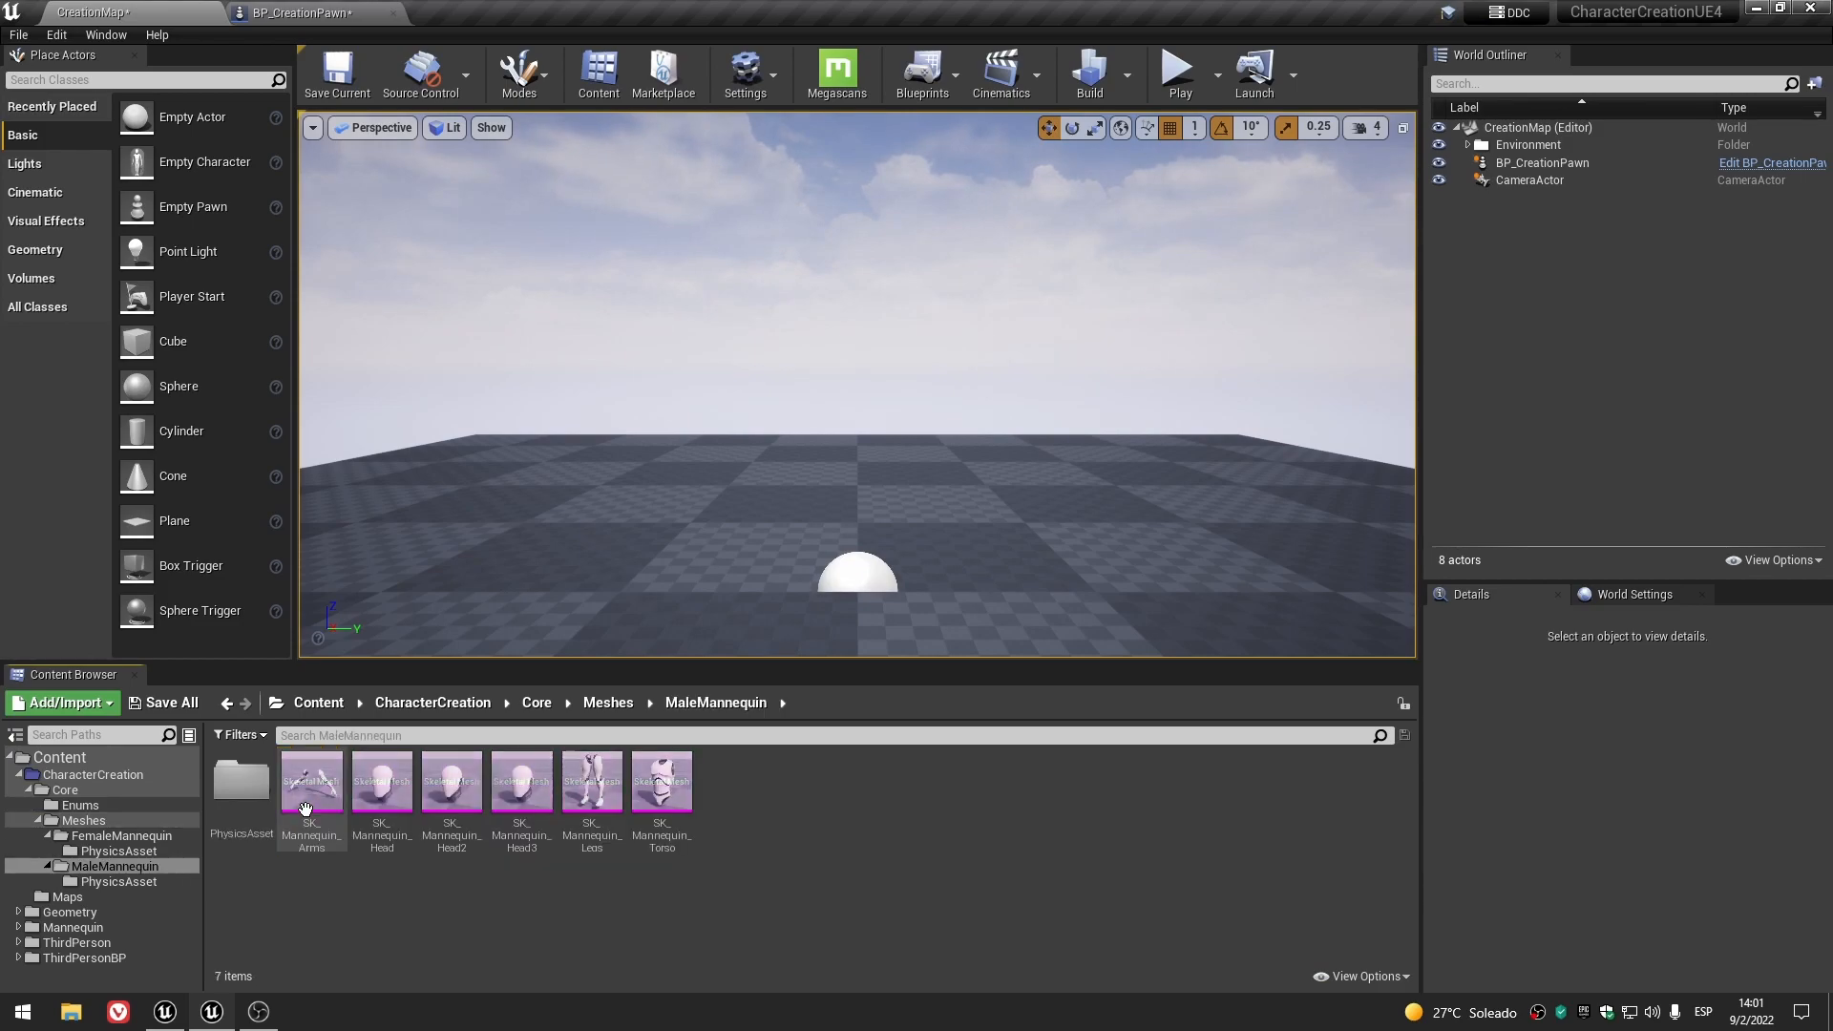
left_click(392, 787)
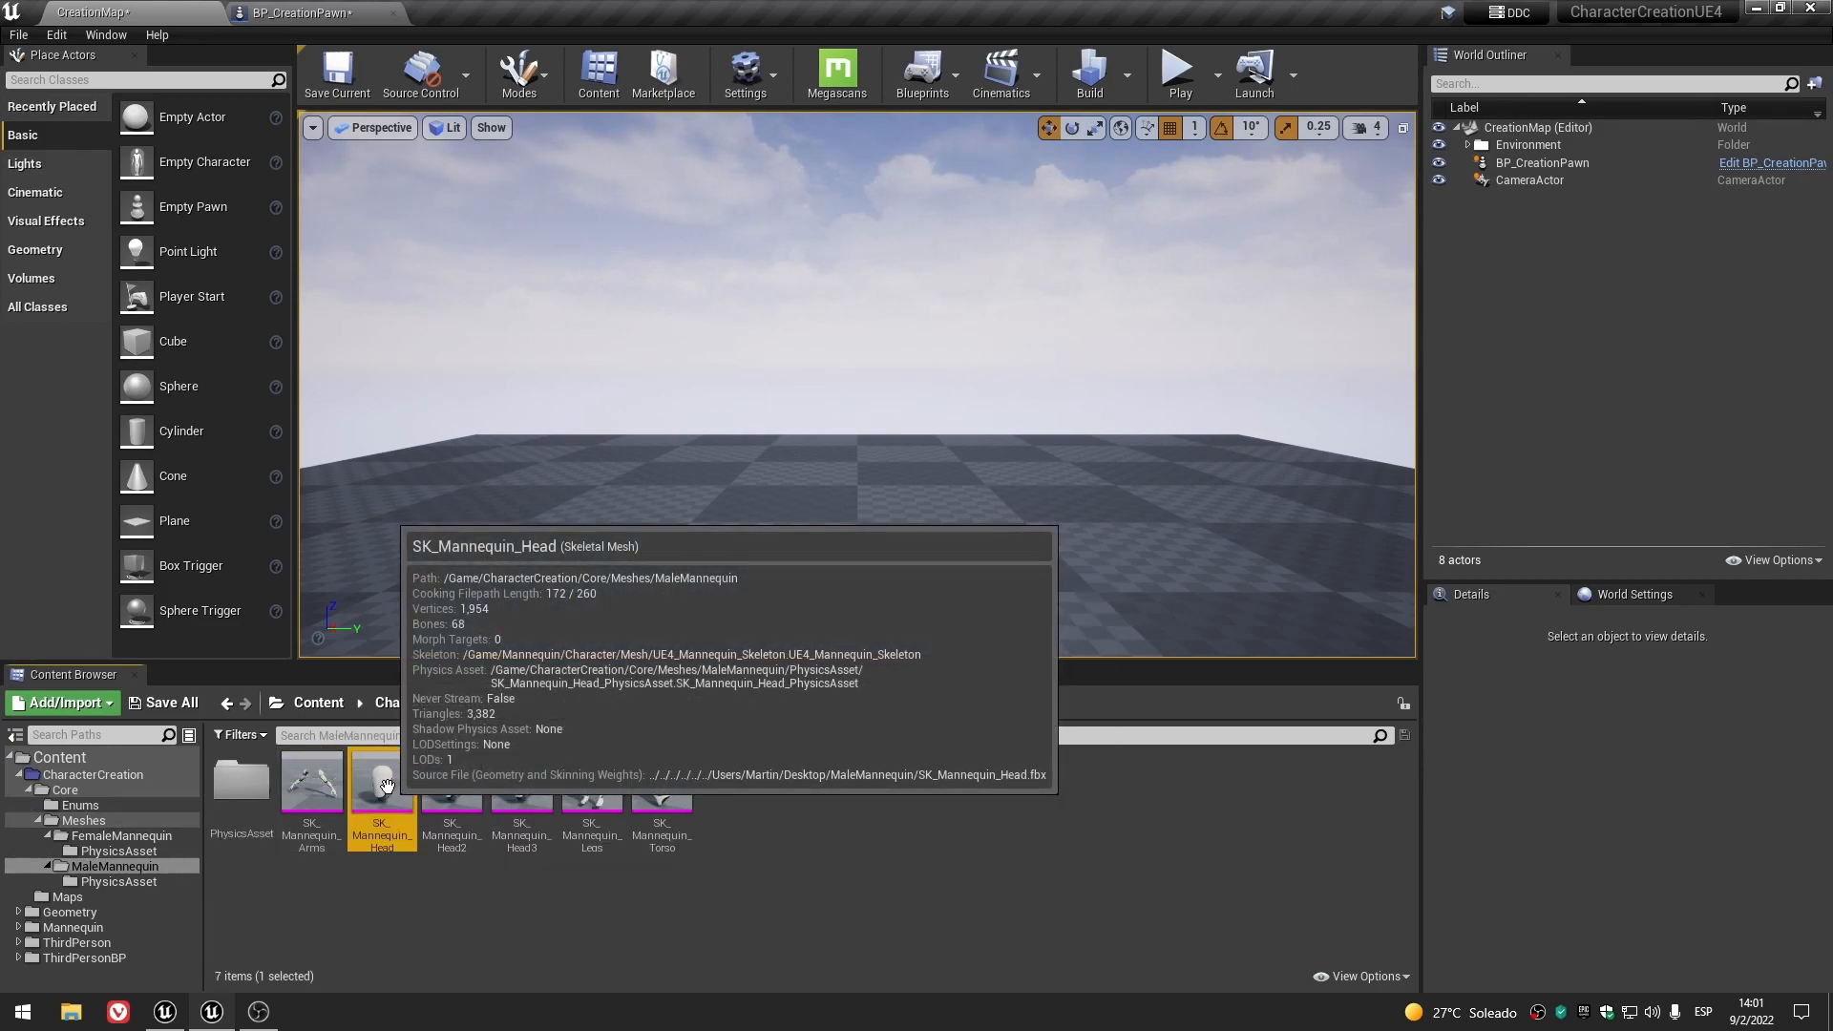
left_click(291, 9)
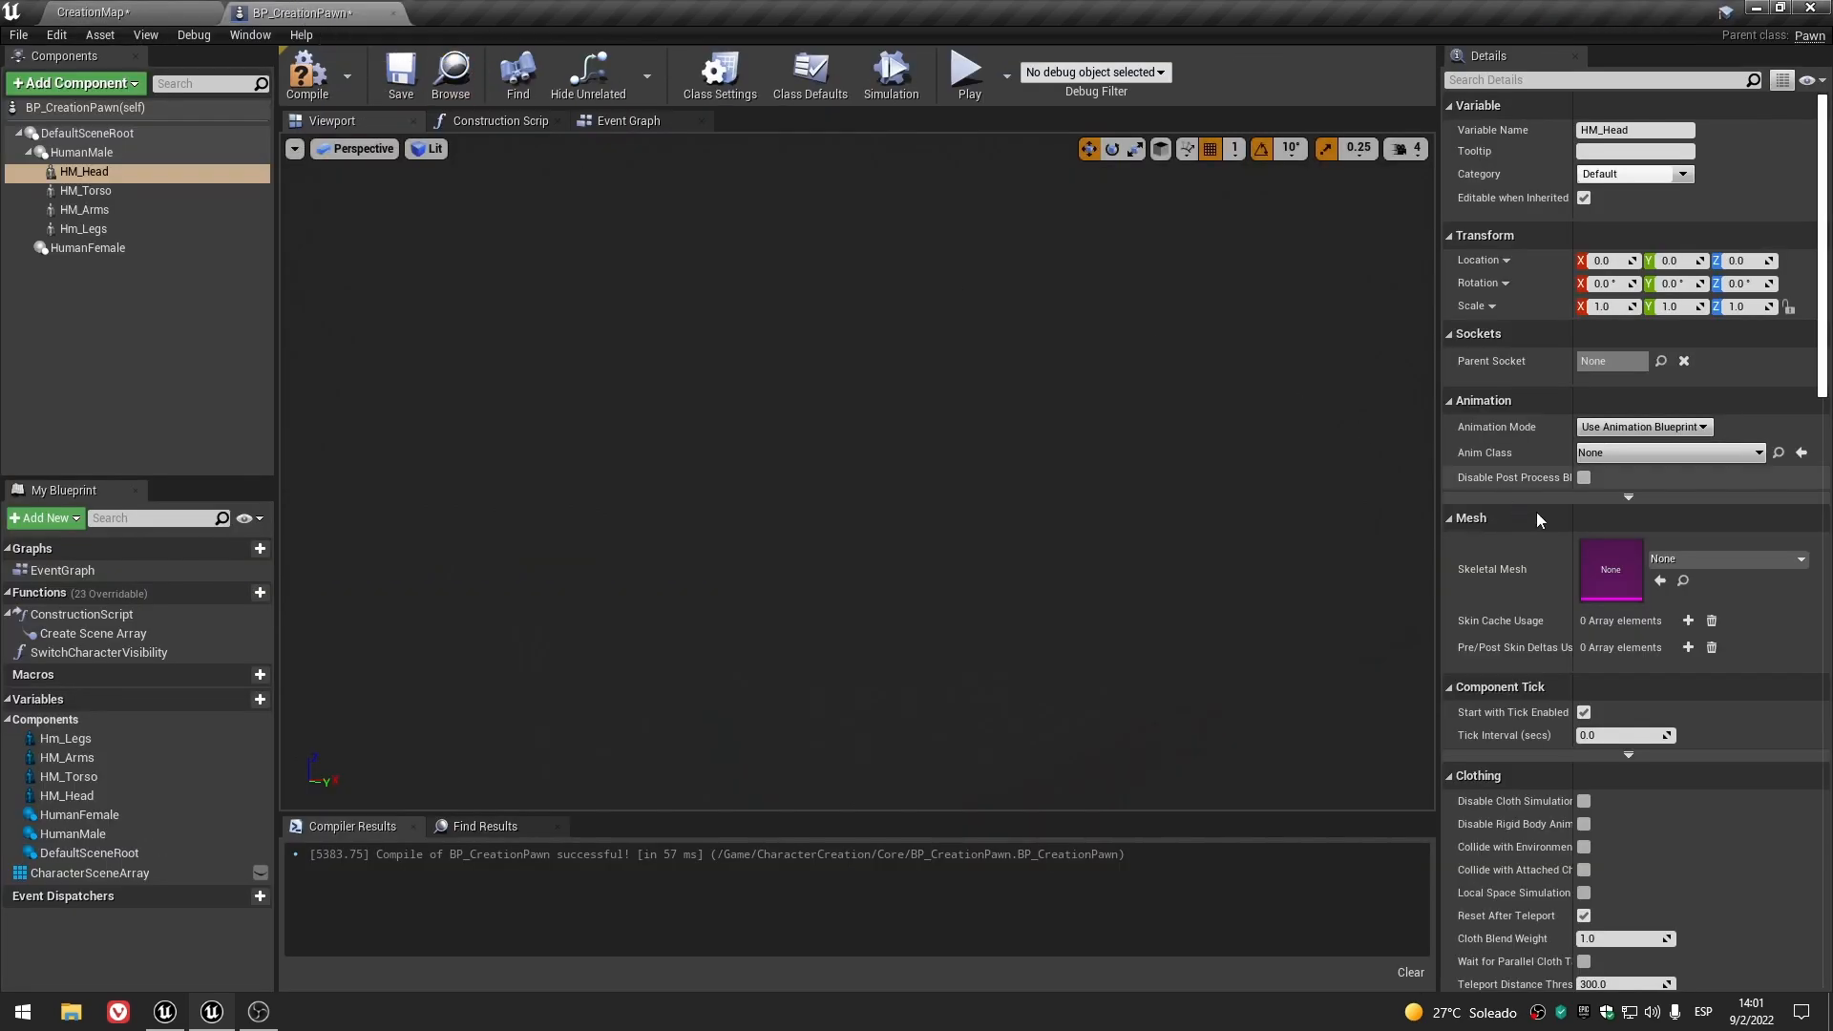
left_click(1660, 581)
left_click(132, 379)
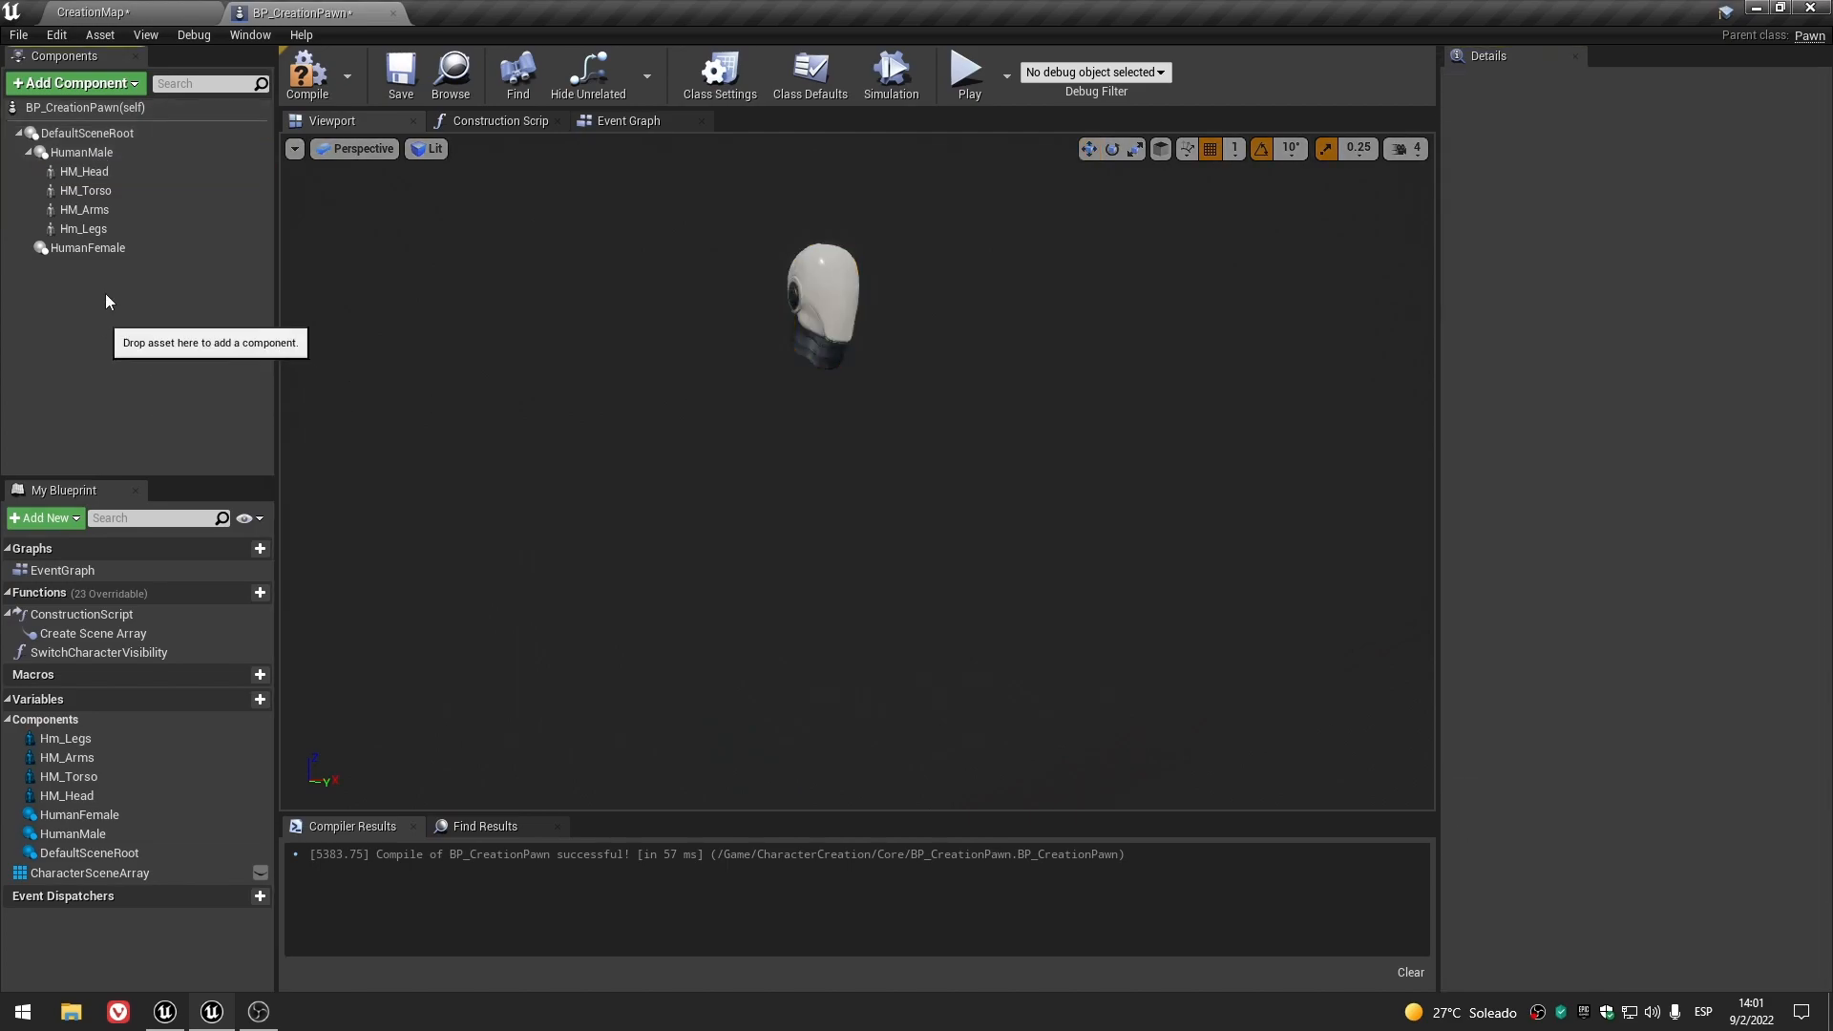
- Assign SK_Mannequin_Torso from the MaleMannequin folder as the skeletal mesh of HM_Torso
left_click(111, 187)
left_click(143, 12)
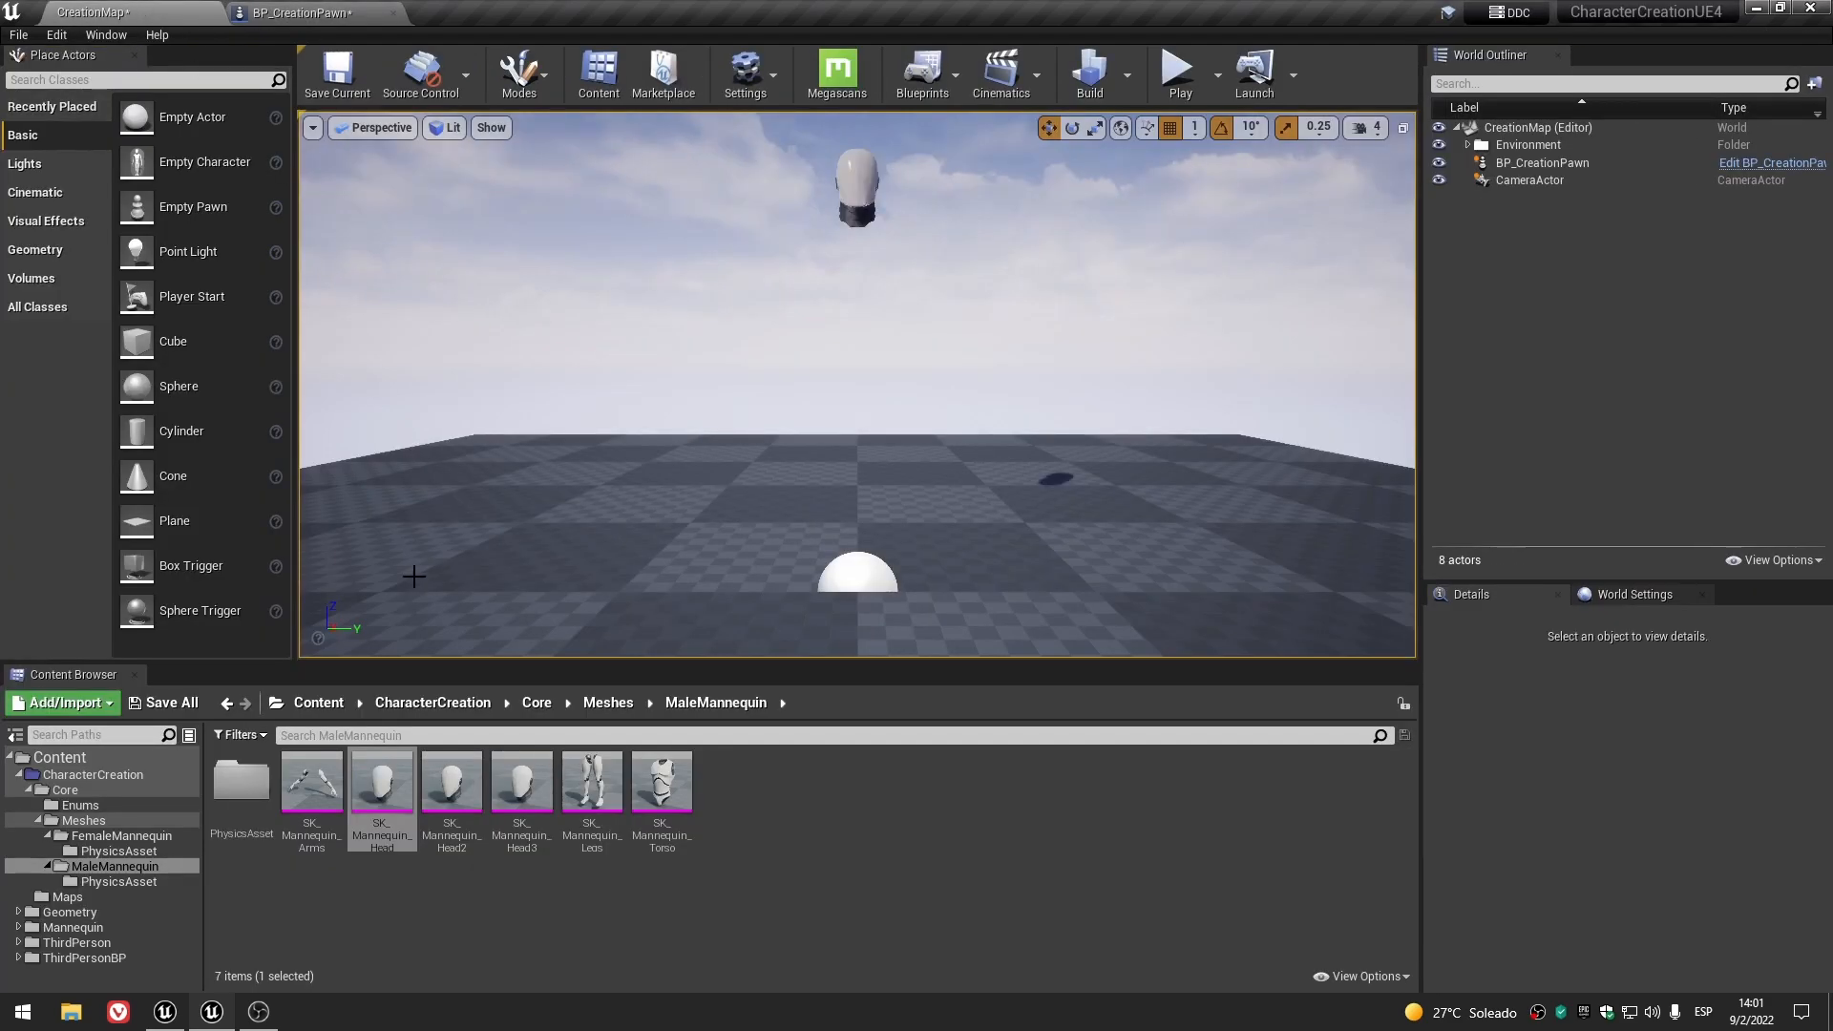
left_click(681, 769)
left_click(364, 14)
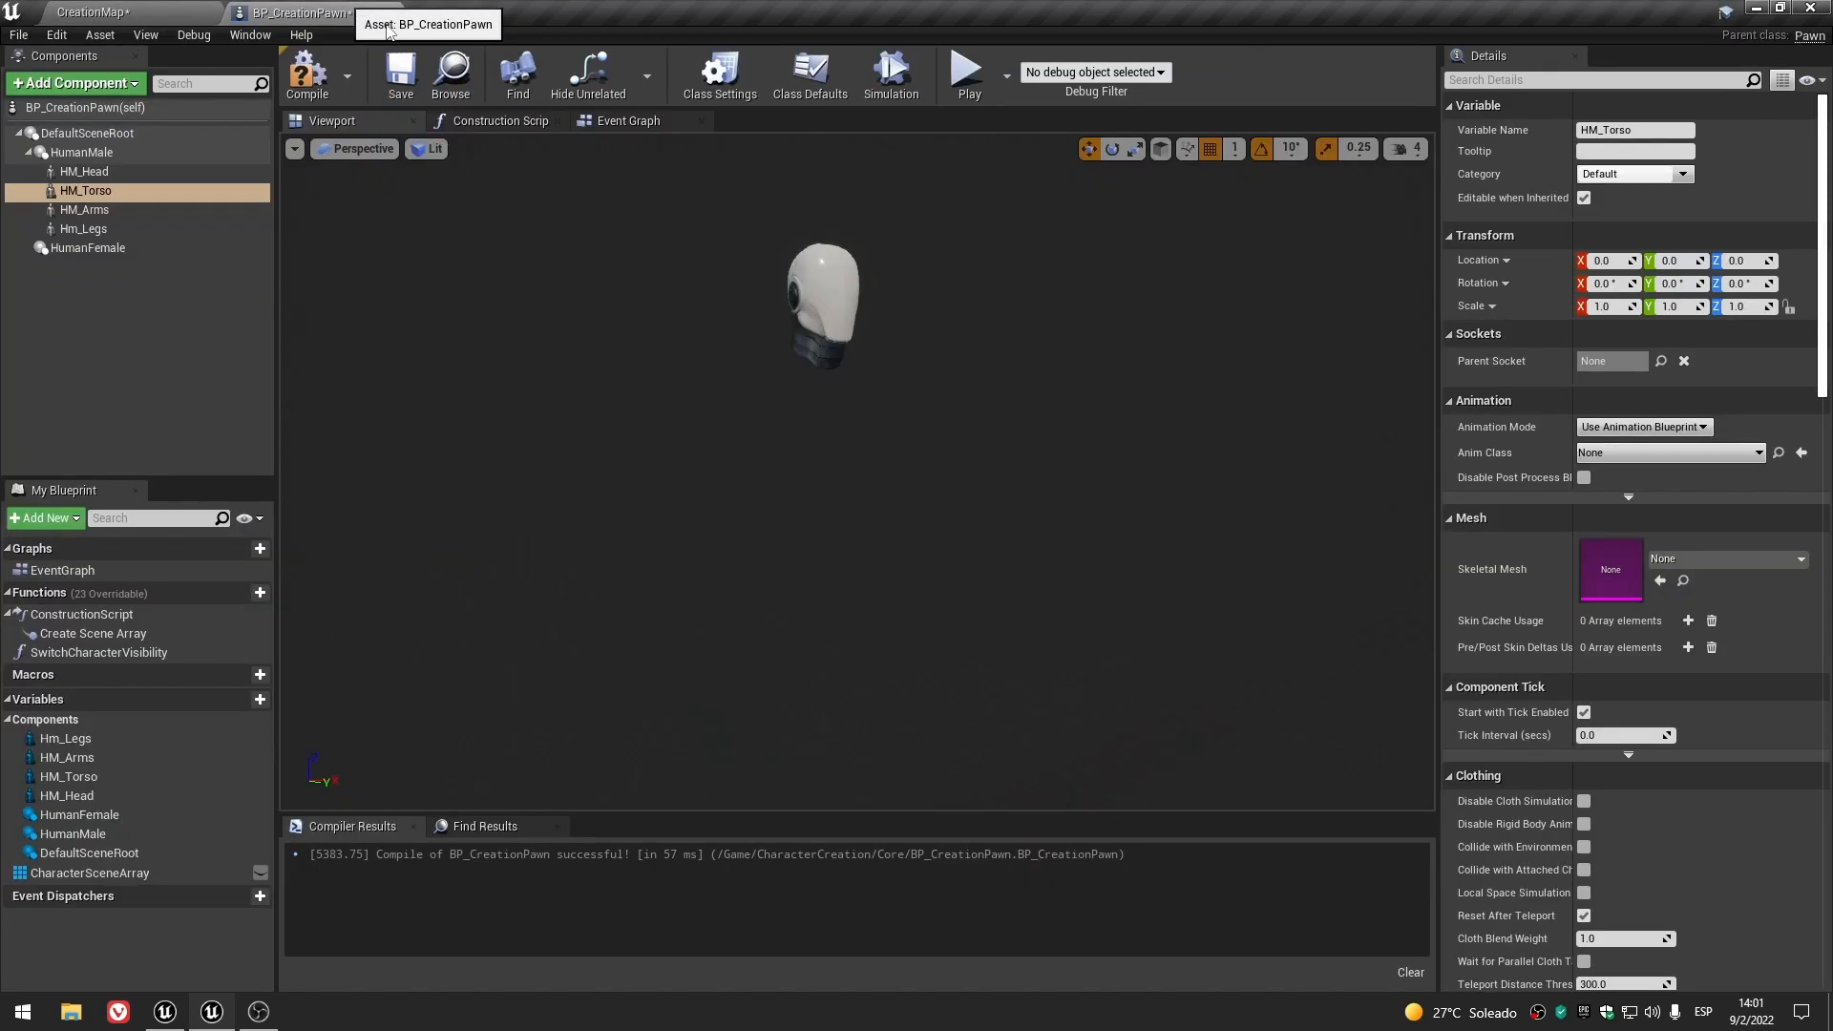
left_click(1660, 581)
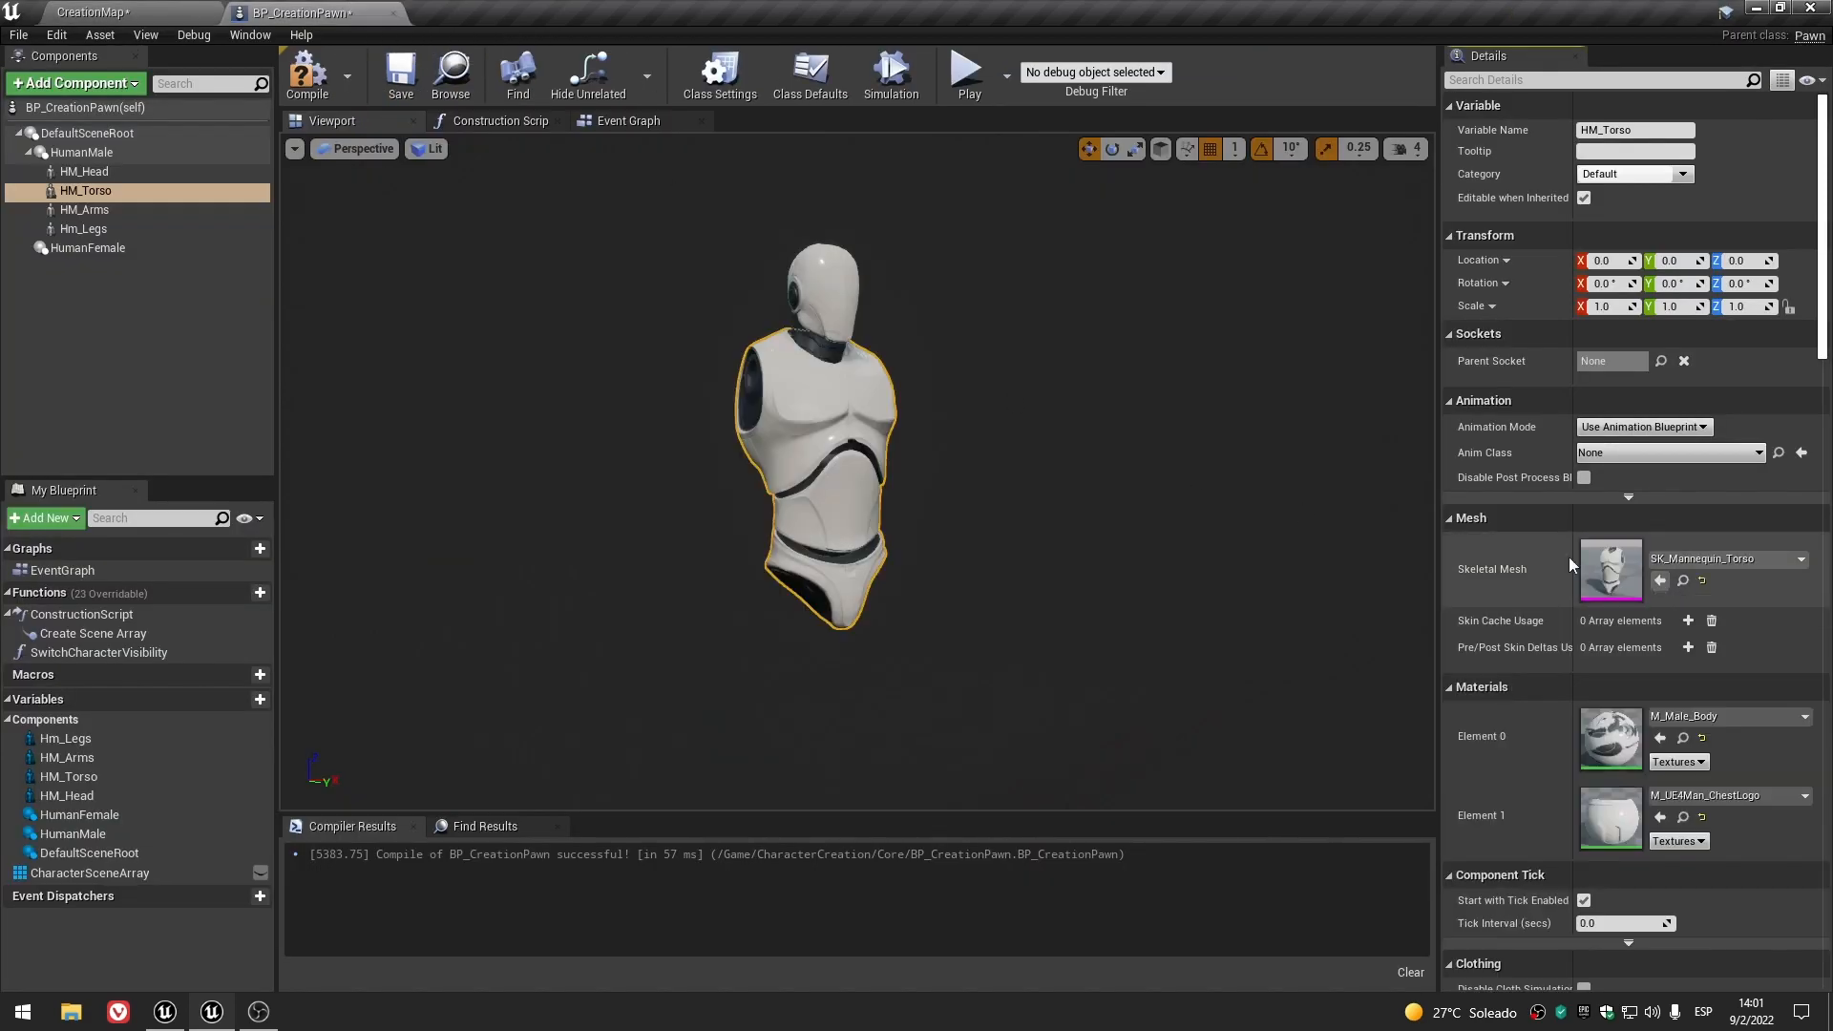
- Assign SK_Mannequin_Arms from the MaleMannequin folder as the skeletal mesh of HM_Arms and check it in CreationMap
left_click(95, 211)
left_click(143, 13)
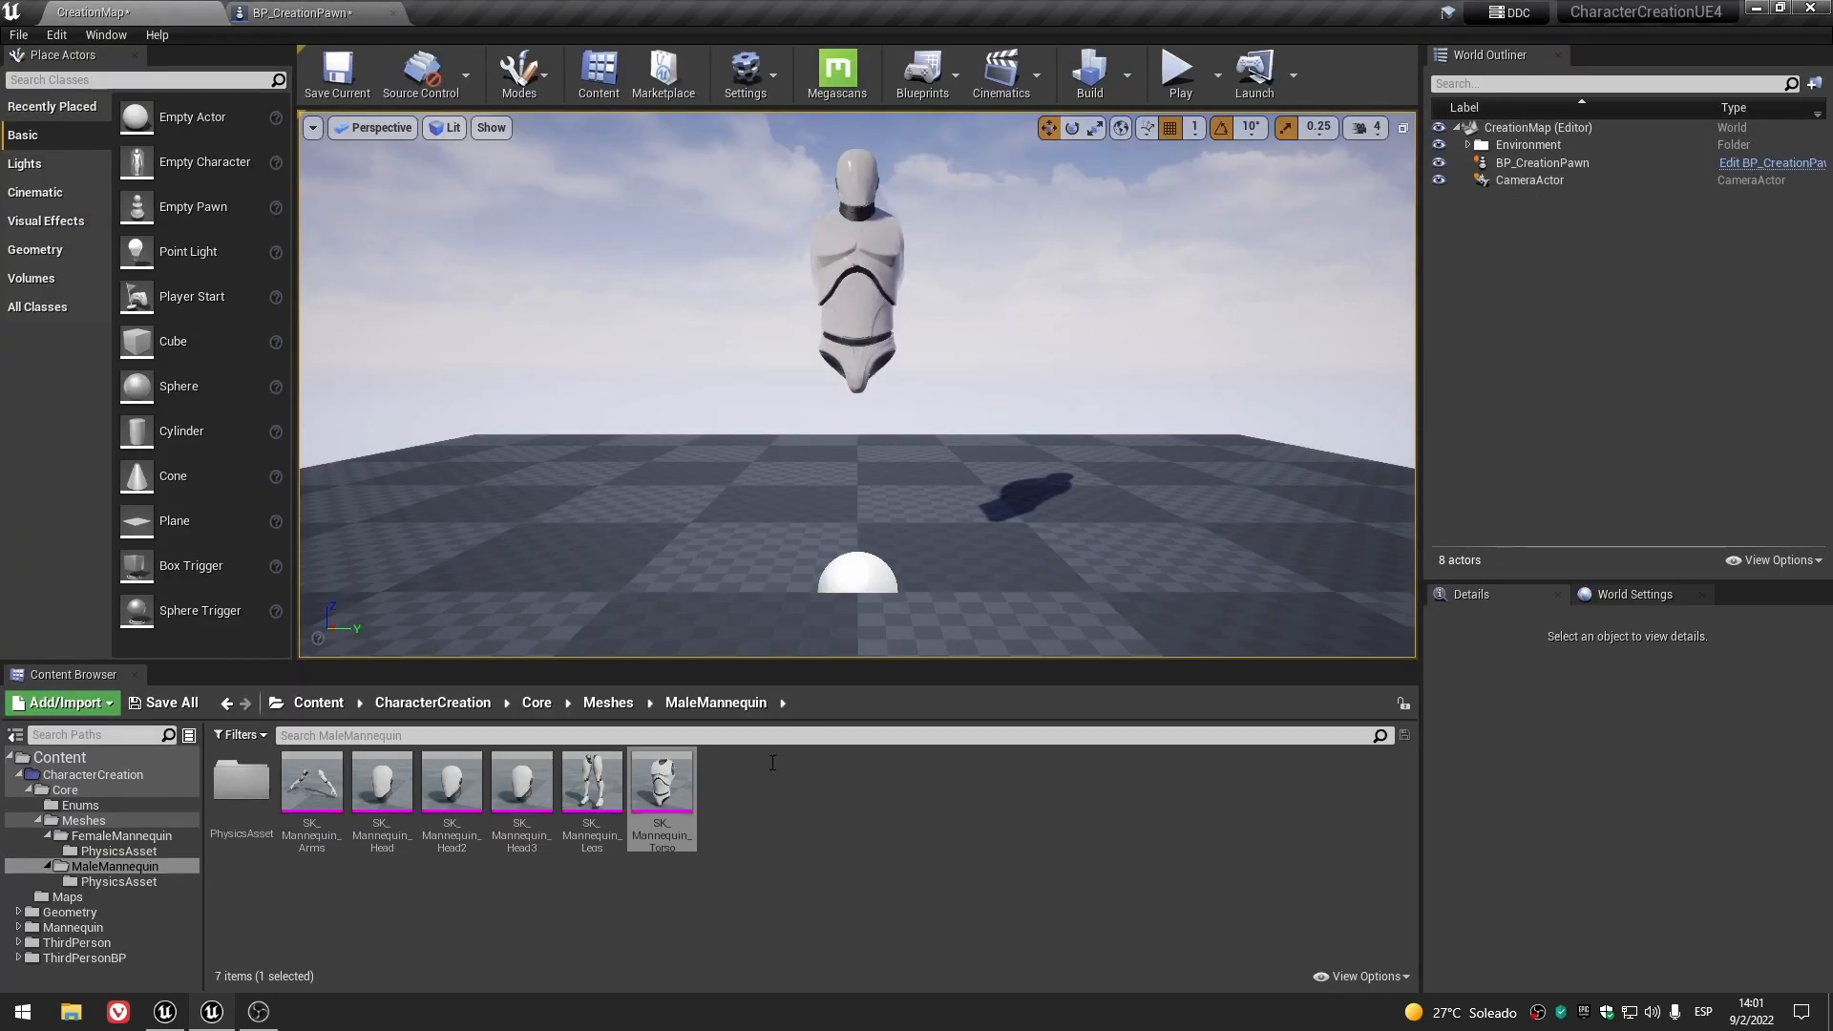
left_click(312, 781)
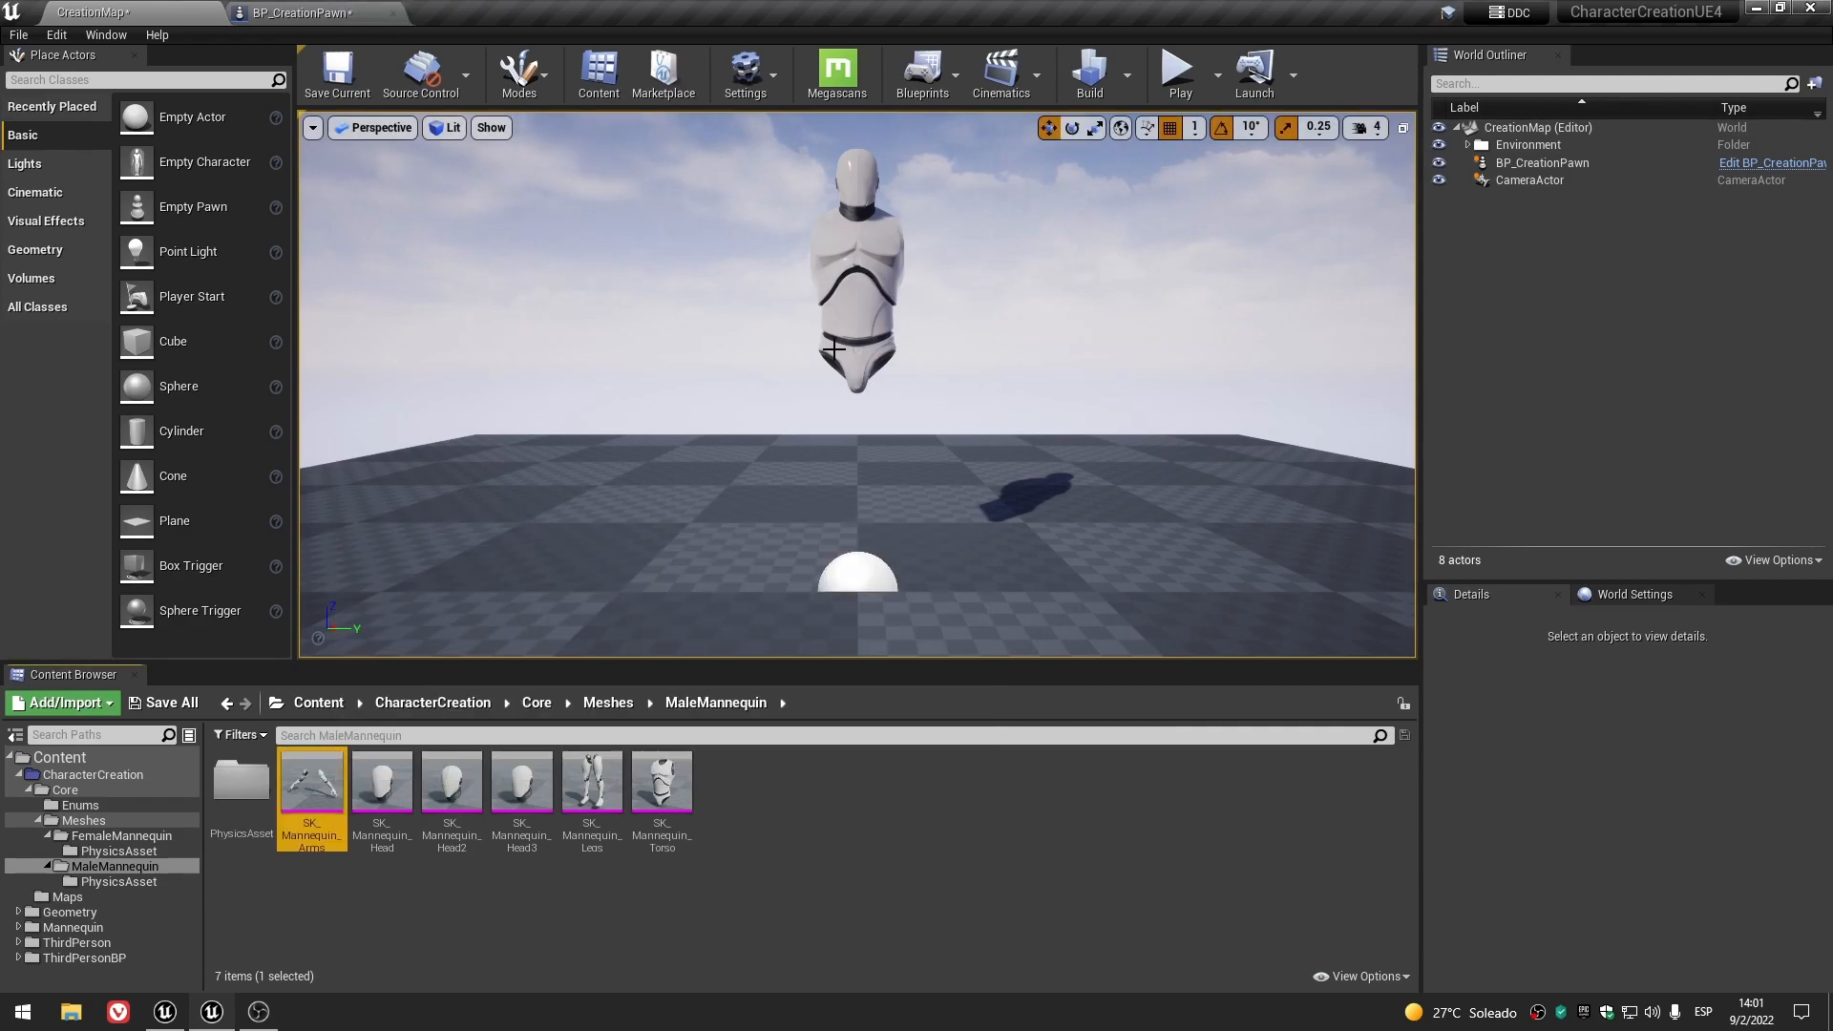
left_click(301, 13)
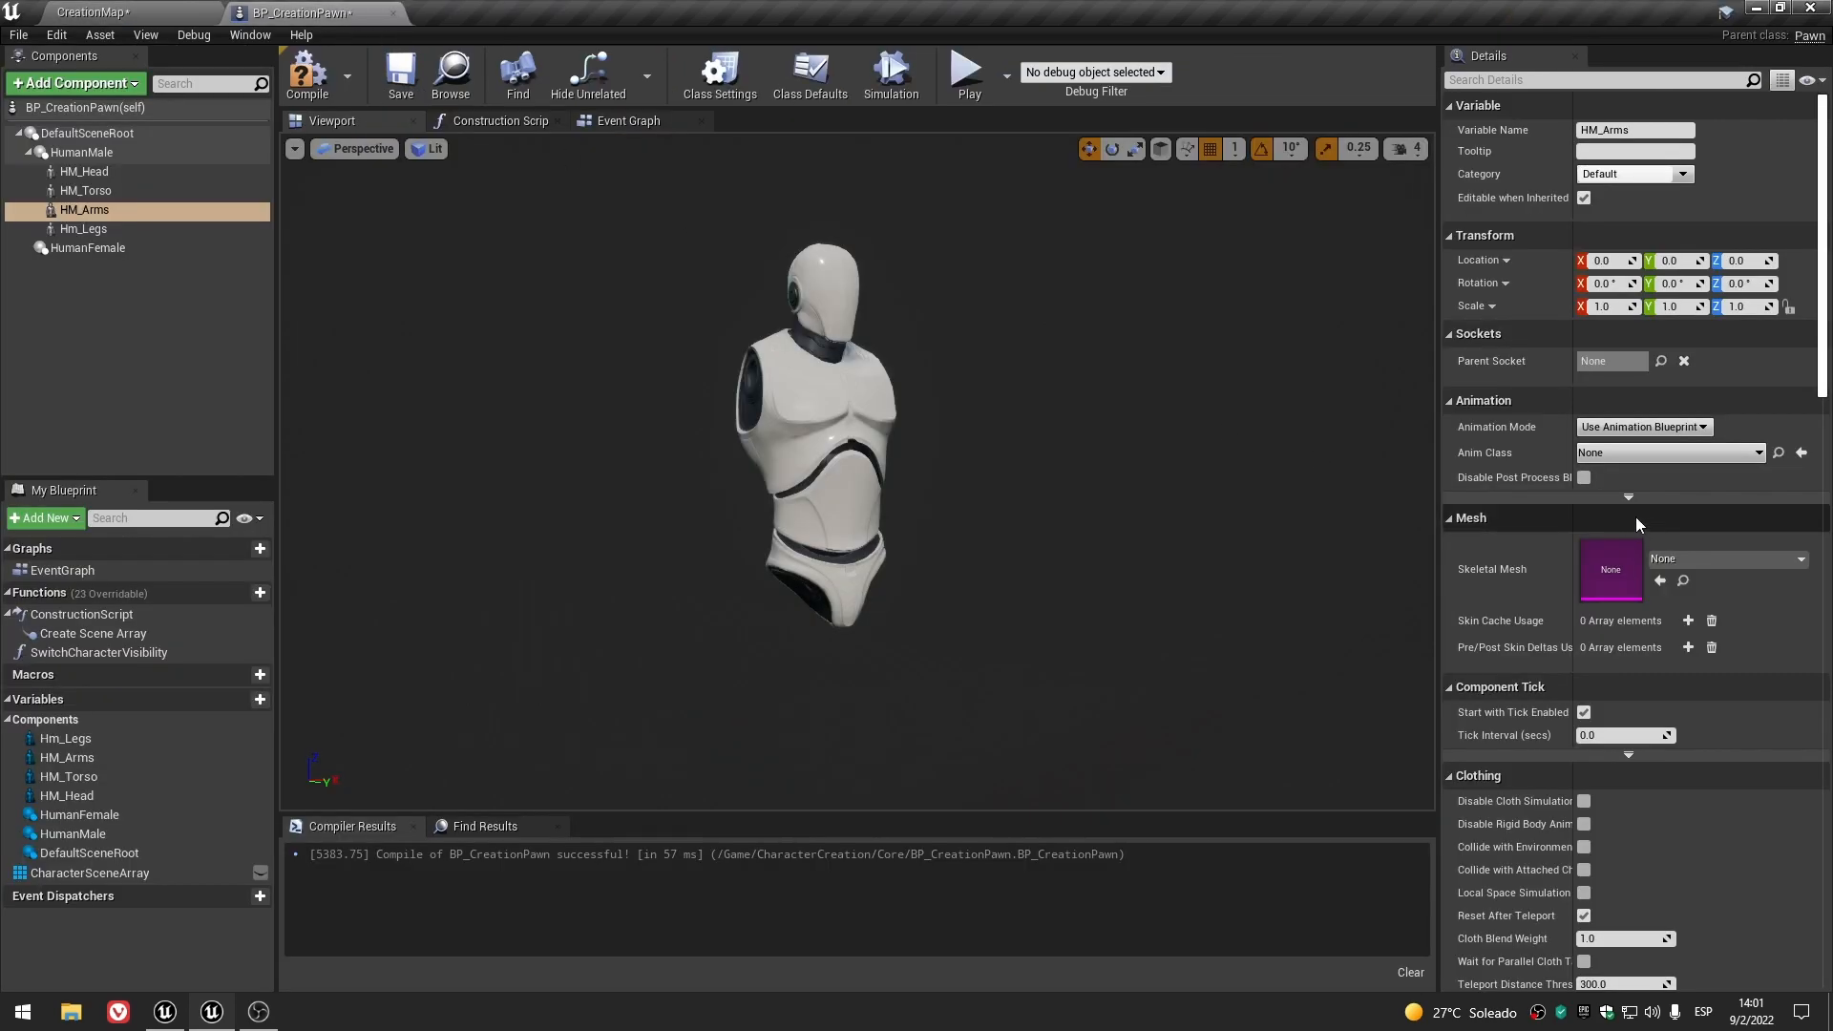
left_click(1660, 581)
left_click(165, 9)
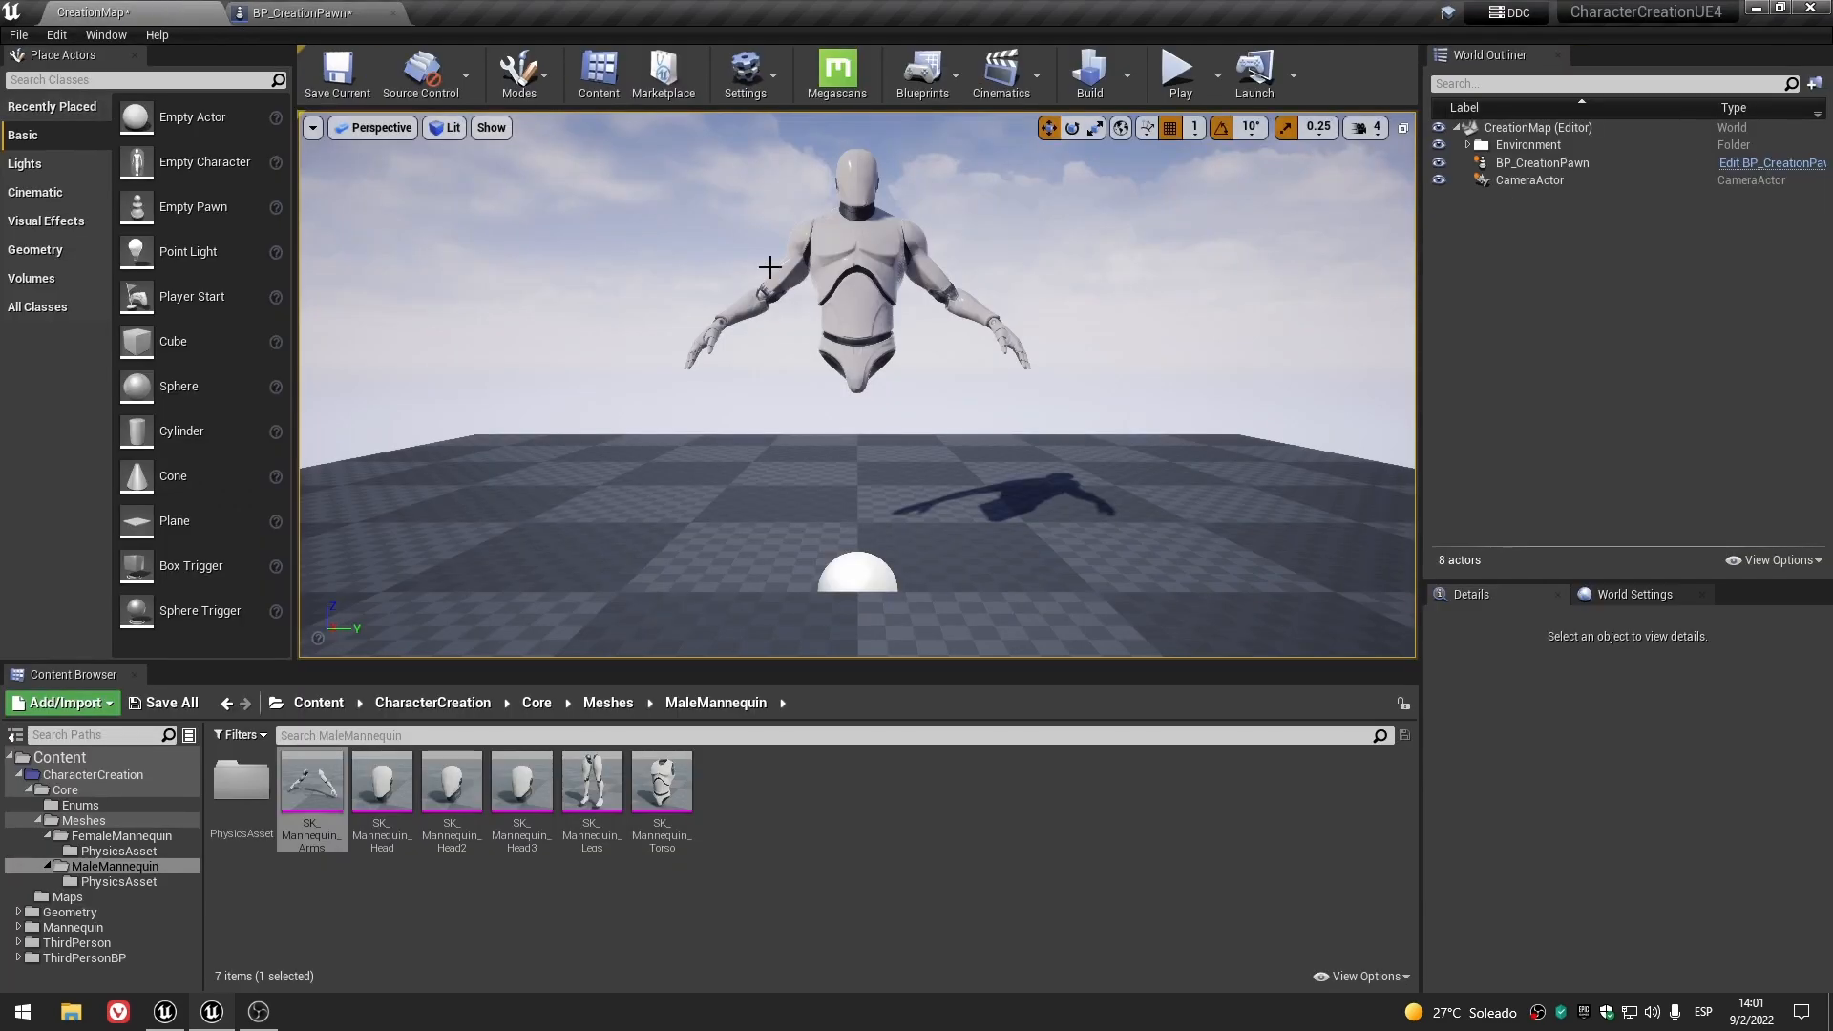
- Assign SK_Mannequin_Legs from the MaleMannequin folder as the skeletal mesh of Hm_Legs, and compile and save BP_CreationPawn
left_click(301, 13)
left_click(83, 229)
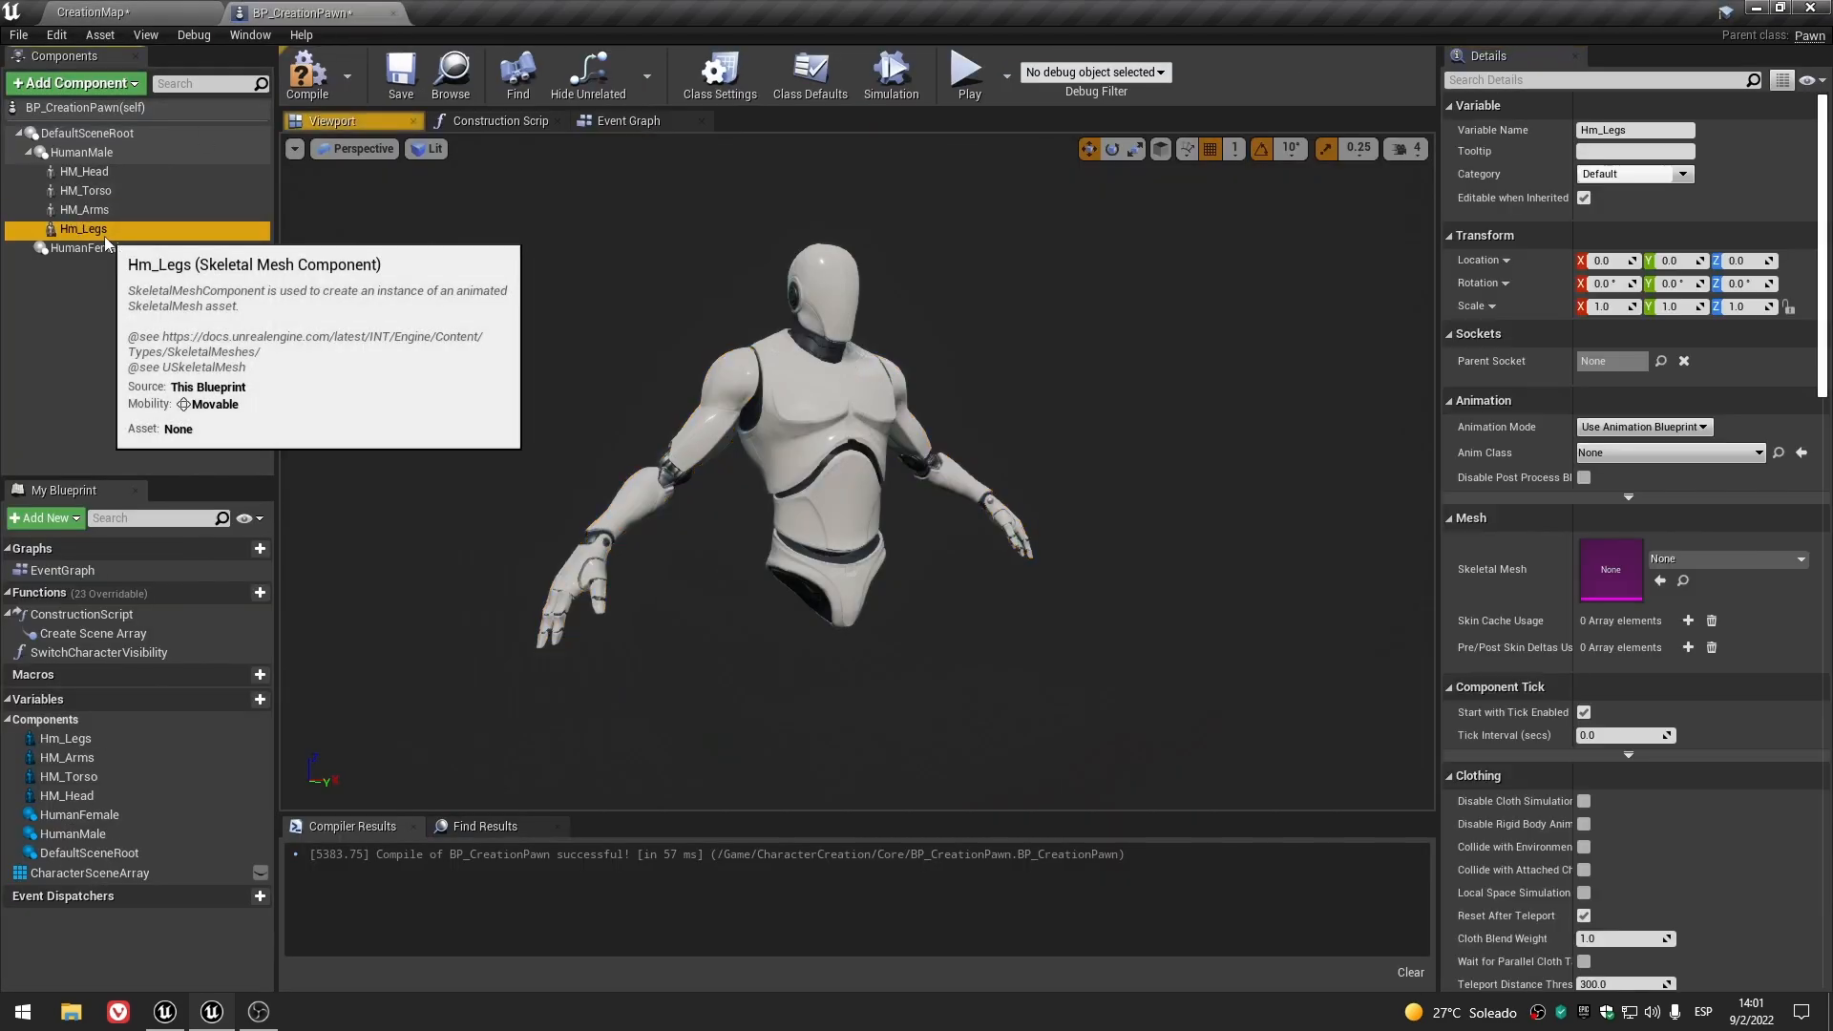
left_click(107, 9)
left_click(592, 799)
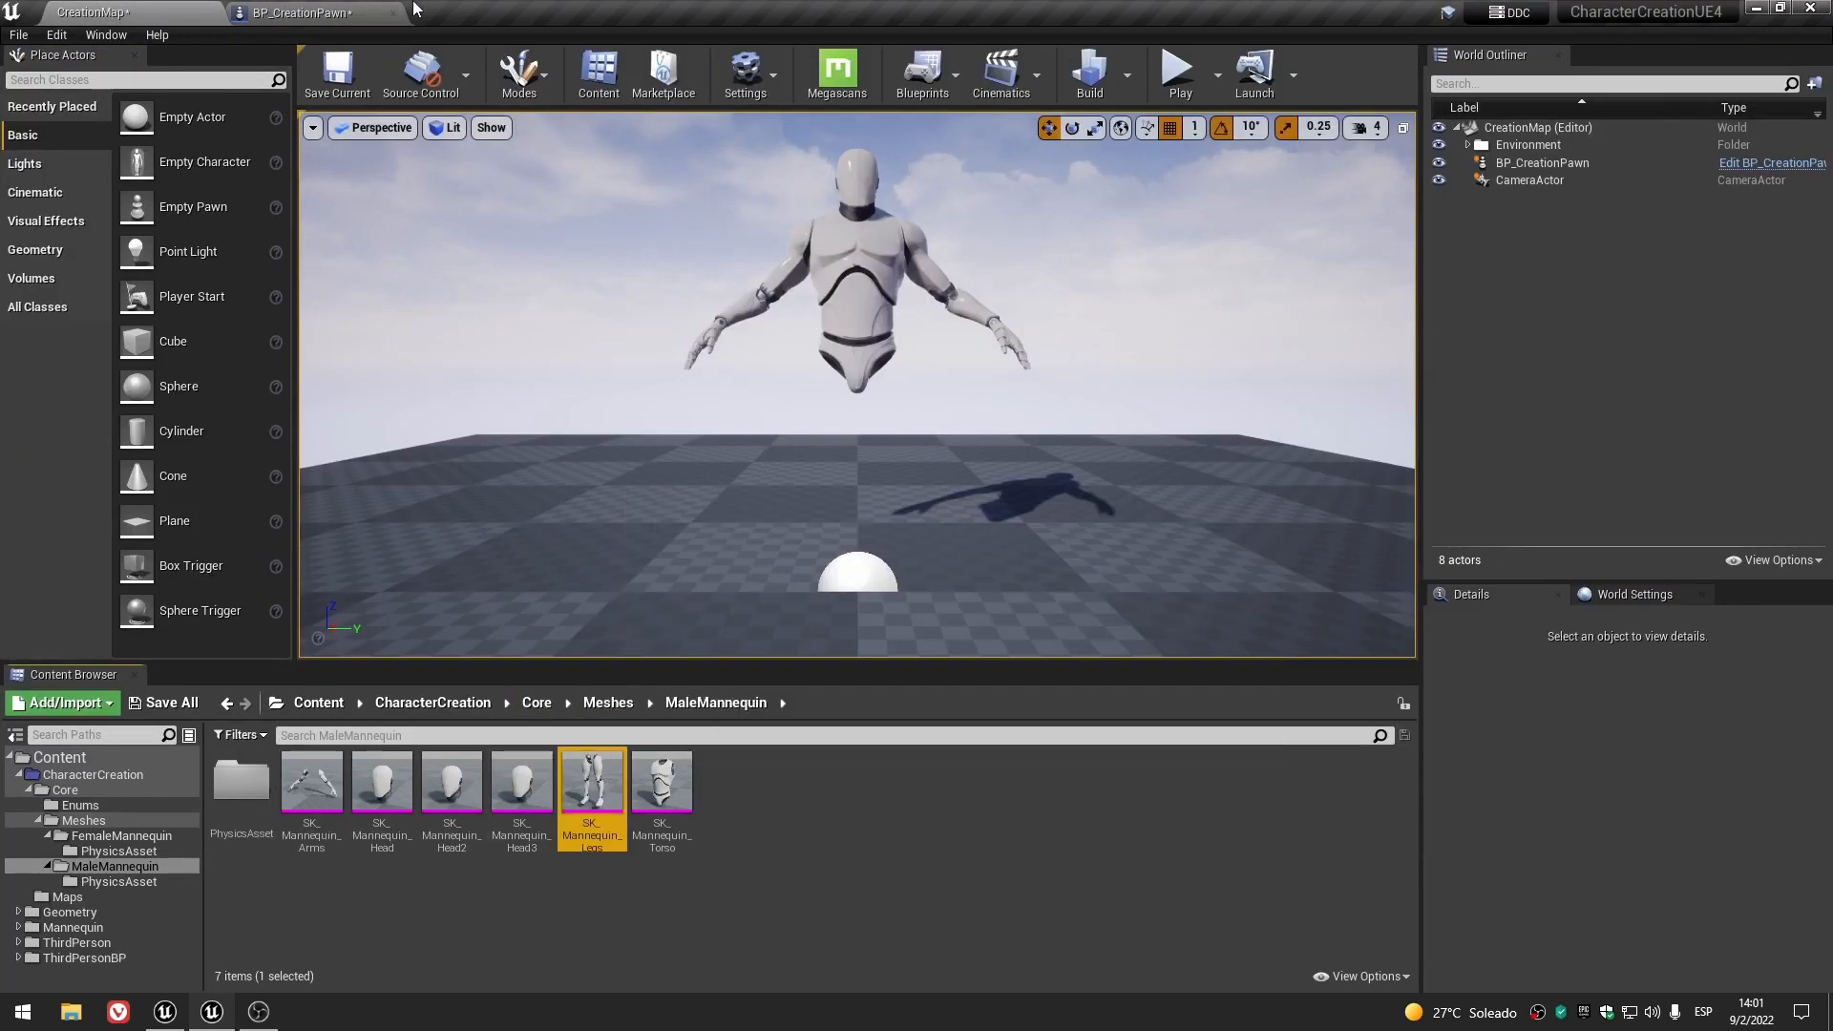
left_click(303, 11)
left_click(1660, 581)
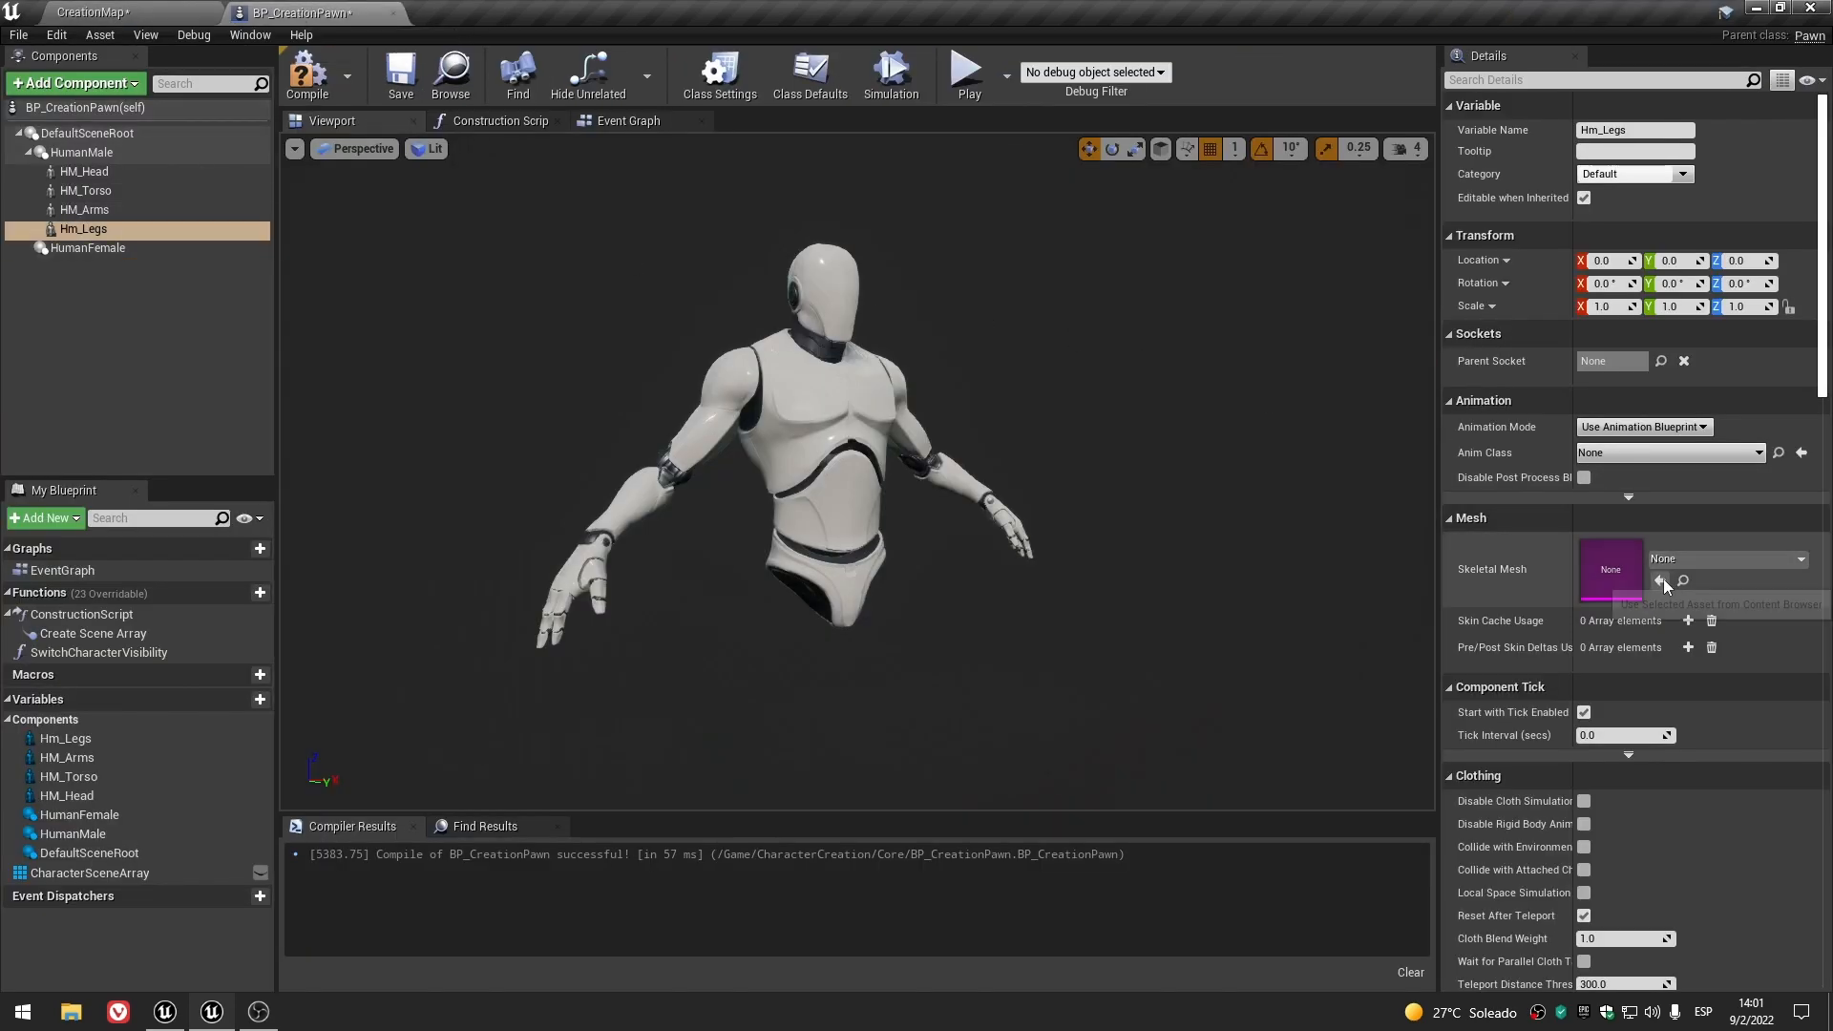
left_click(133, 376)
left_click(309, 72)
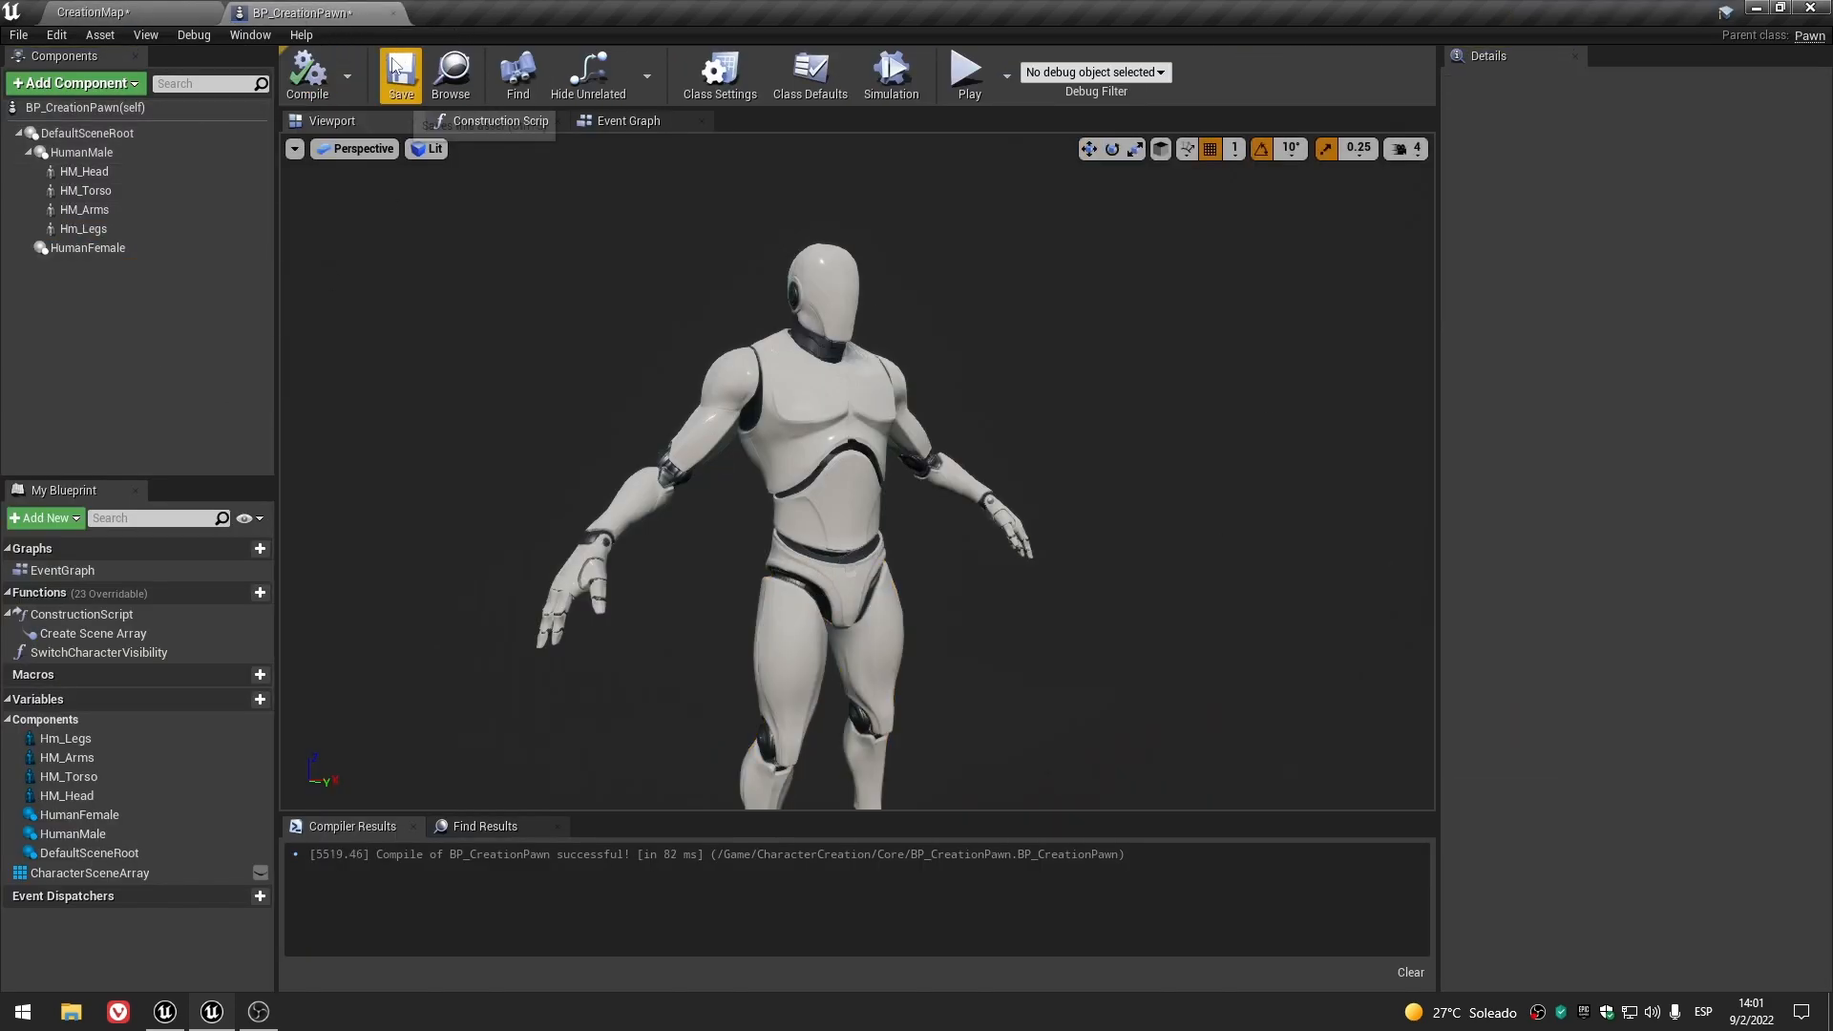
right_click_drag(566, 440, 579, 505)
left_click(93, 12)
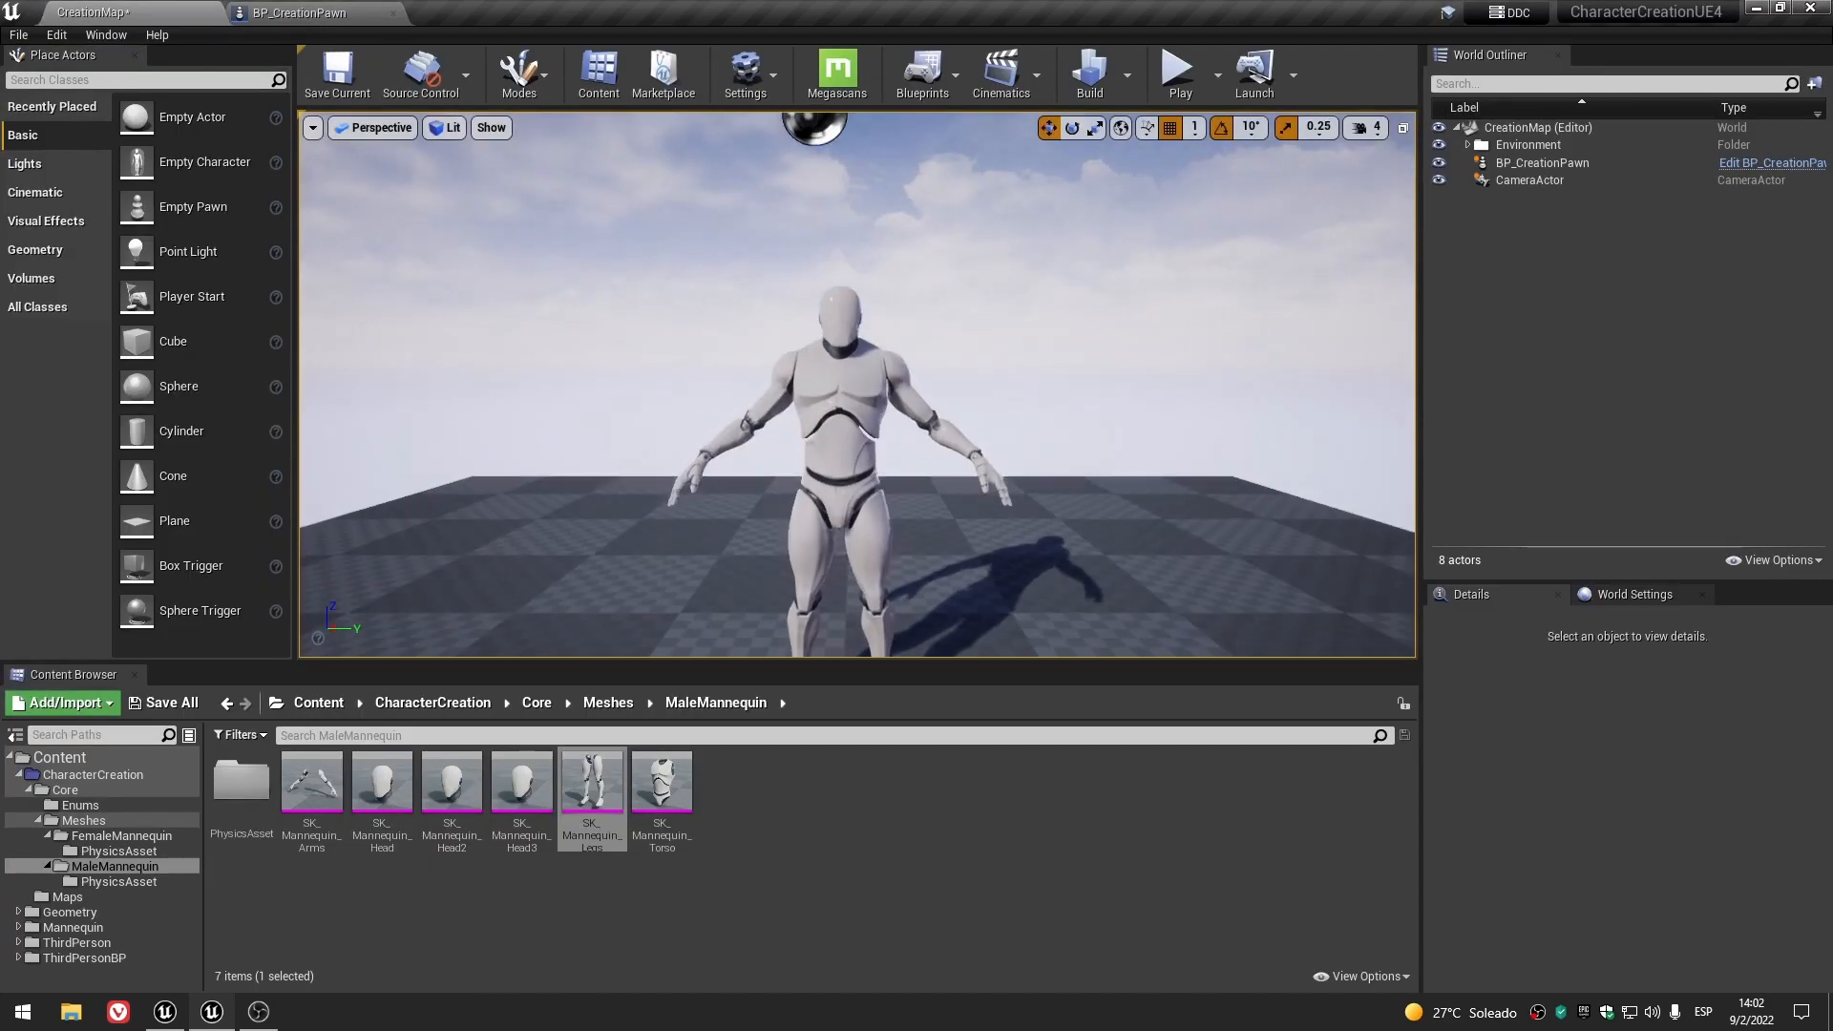
- Turn off the Visible rendering option of HM_Head and check the pawn in CreationMap
left_click(304, 11)
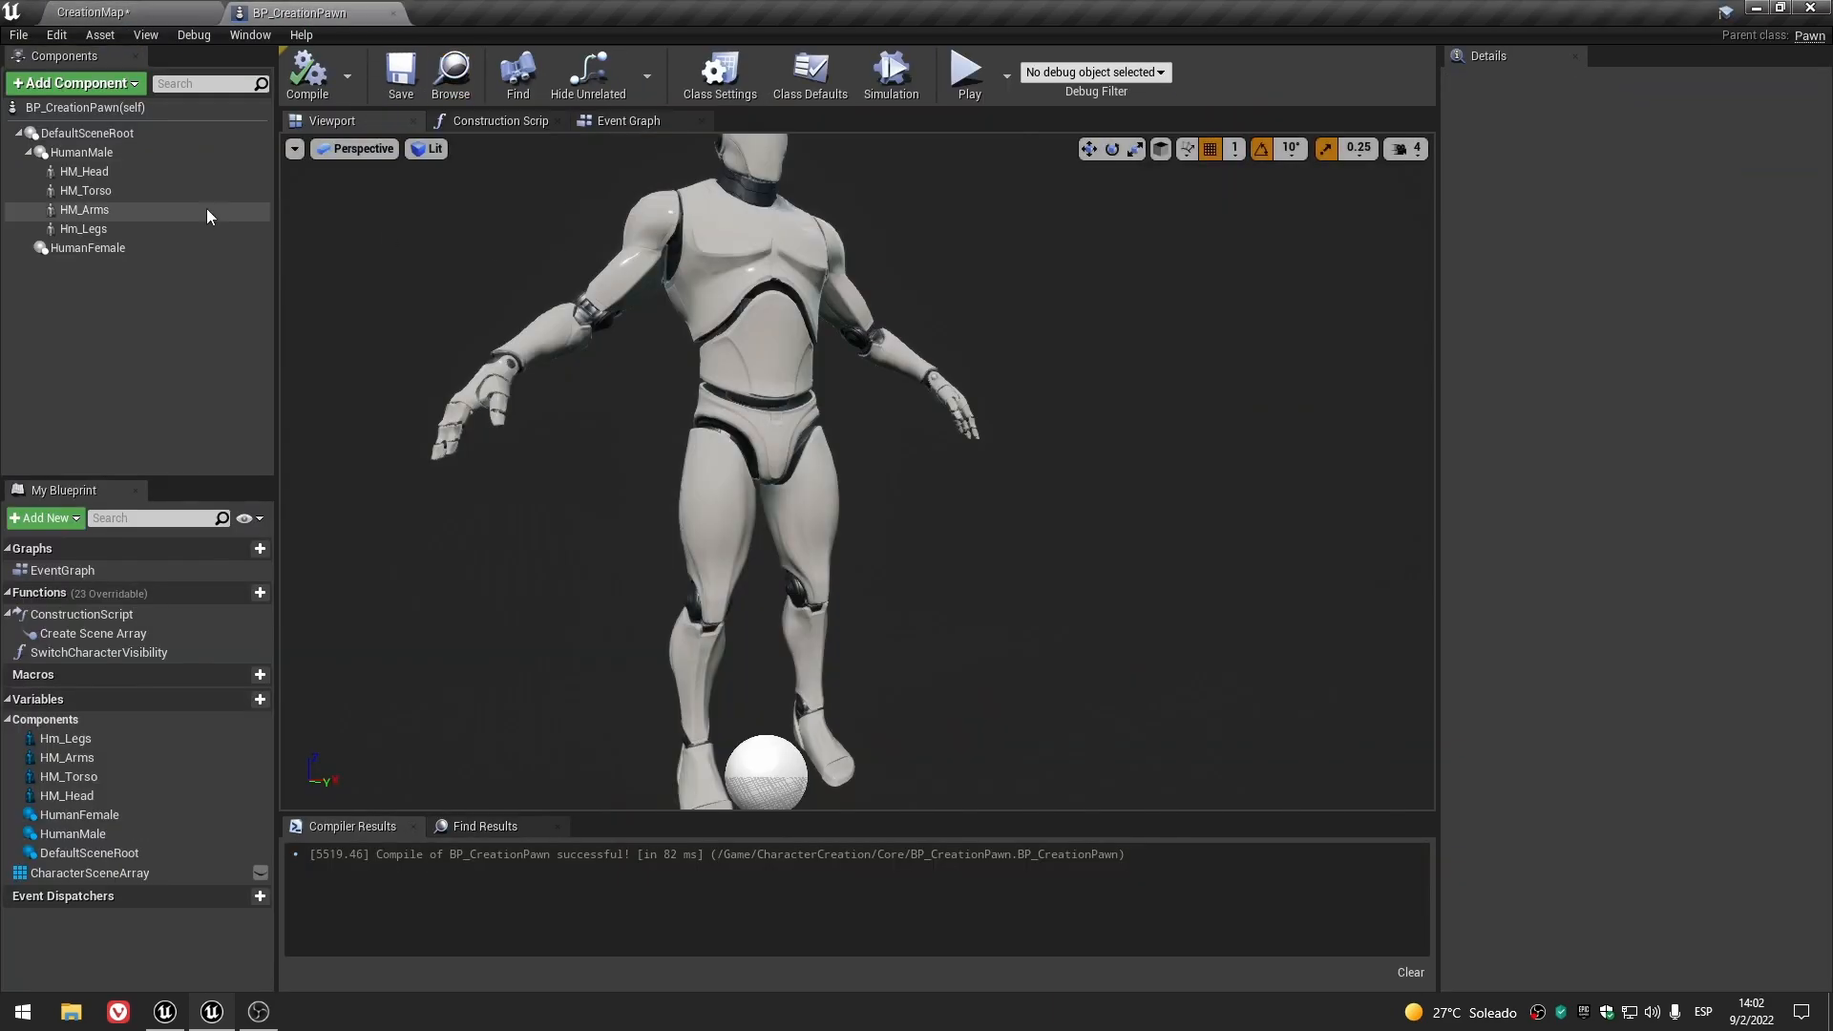
left_click(122, 191)
left_click(144, 311)
right_click_drag(868, 528, 878, 475)
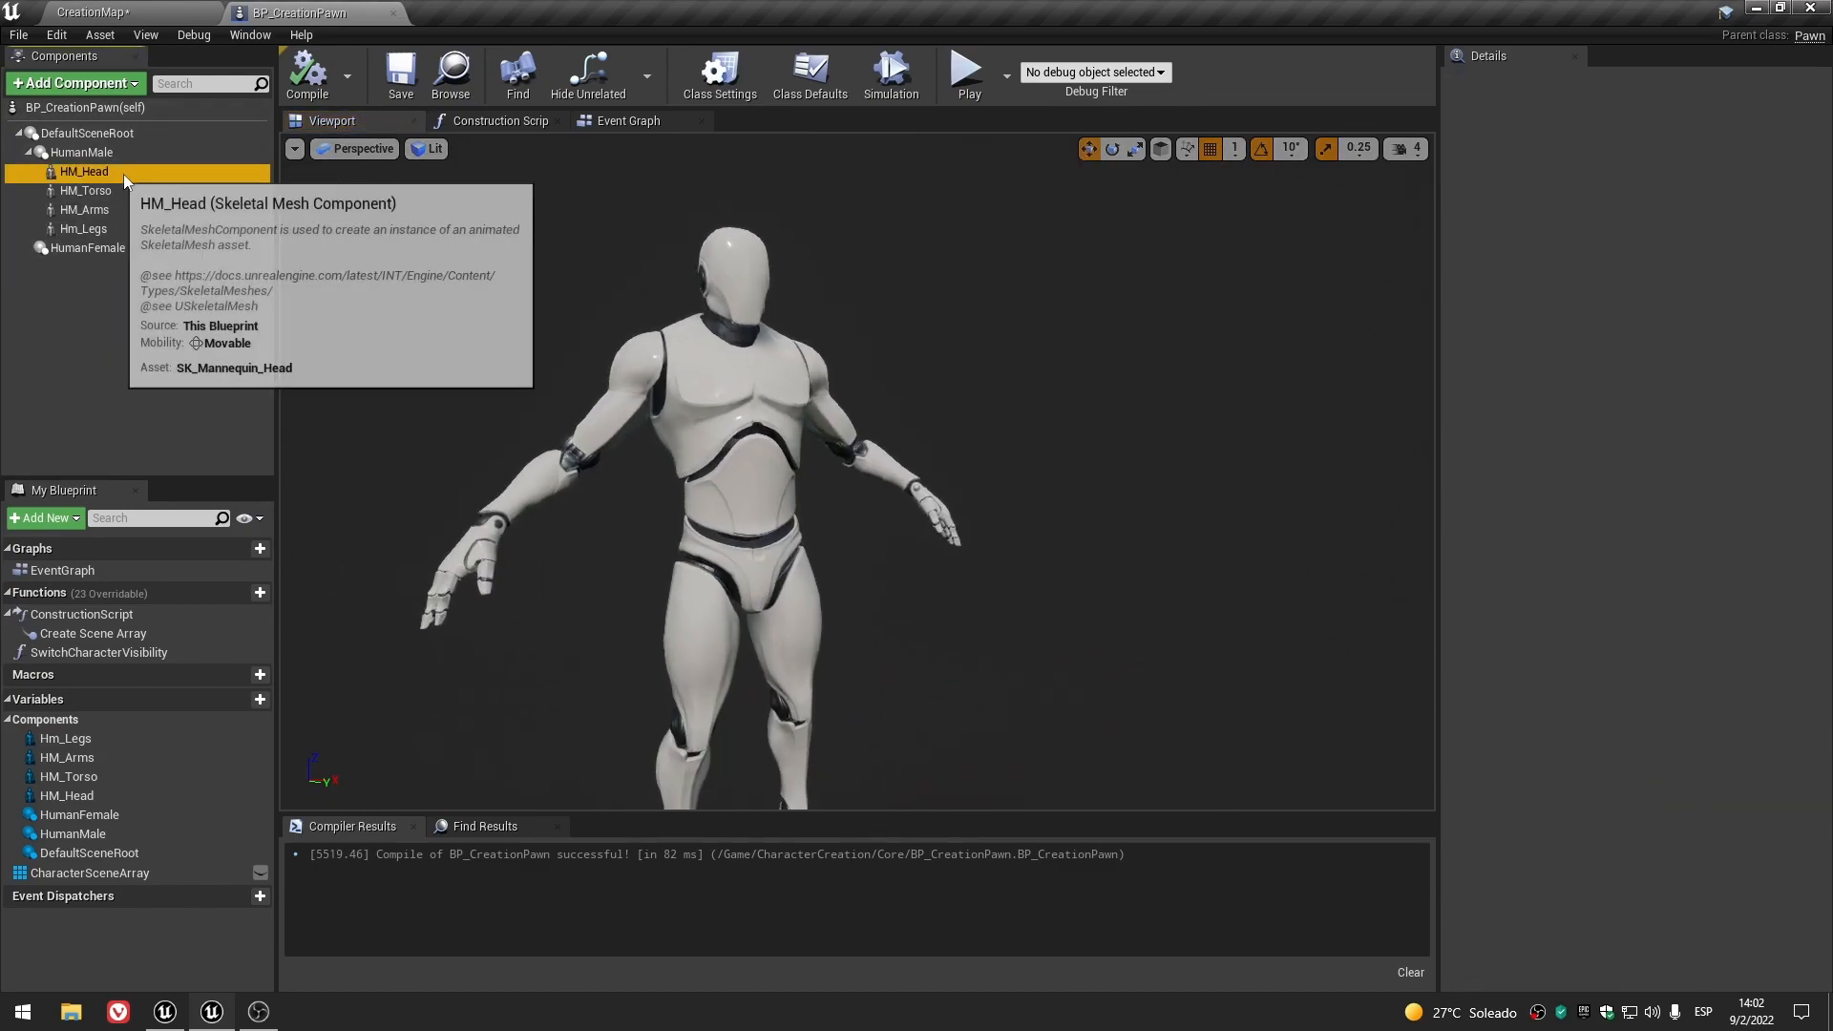
left_click(117, 174)
scroll(1518, 690, "down", 10)
scroll(1515, 685, "down", 9)
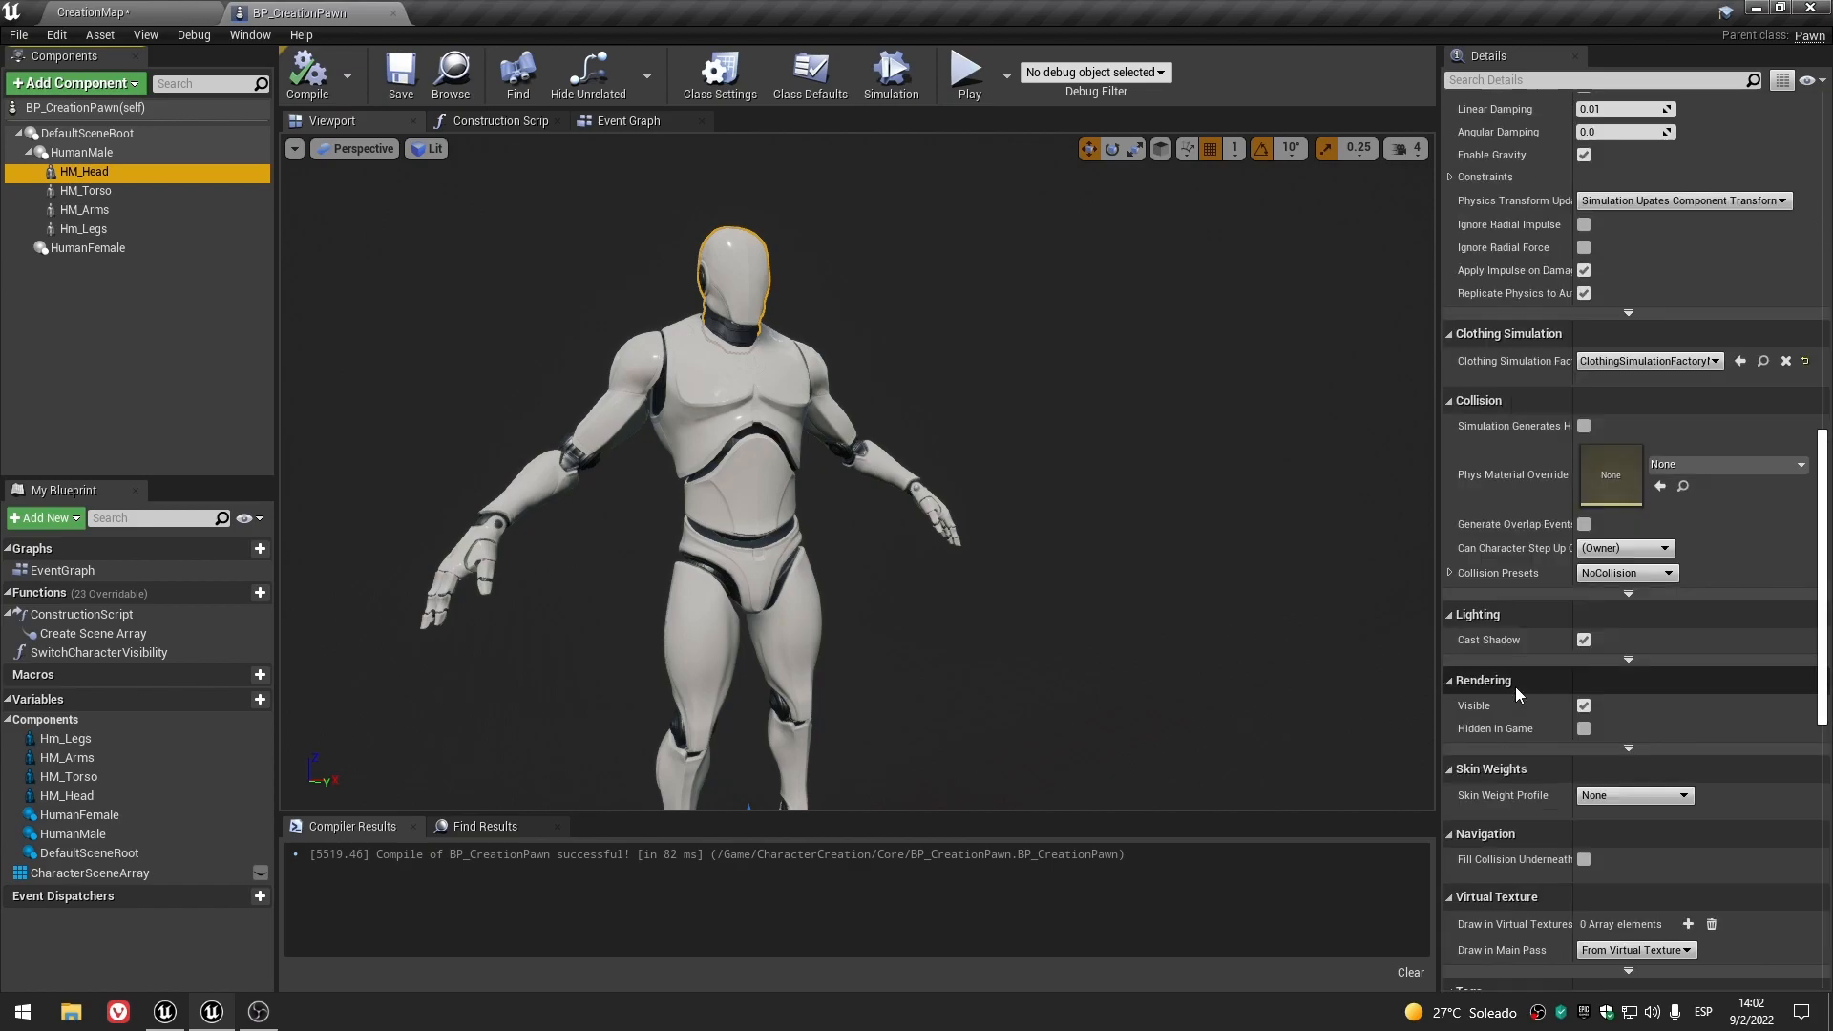
left_click(1583, 706)
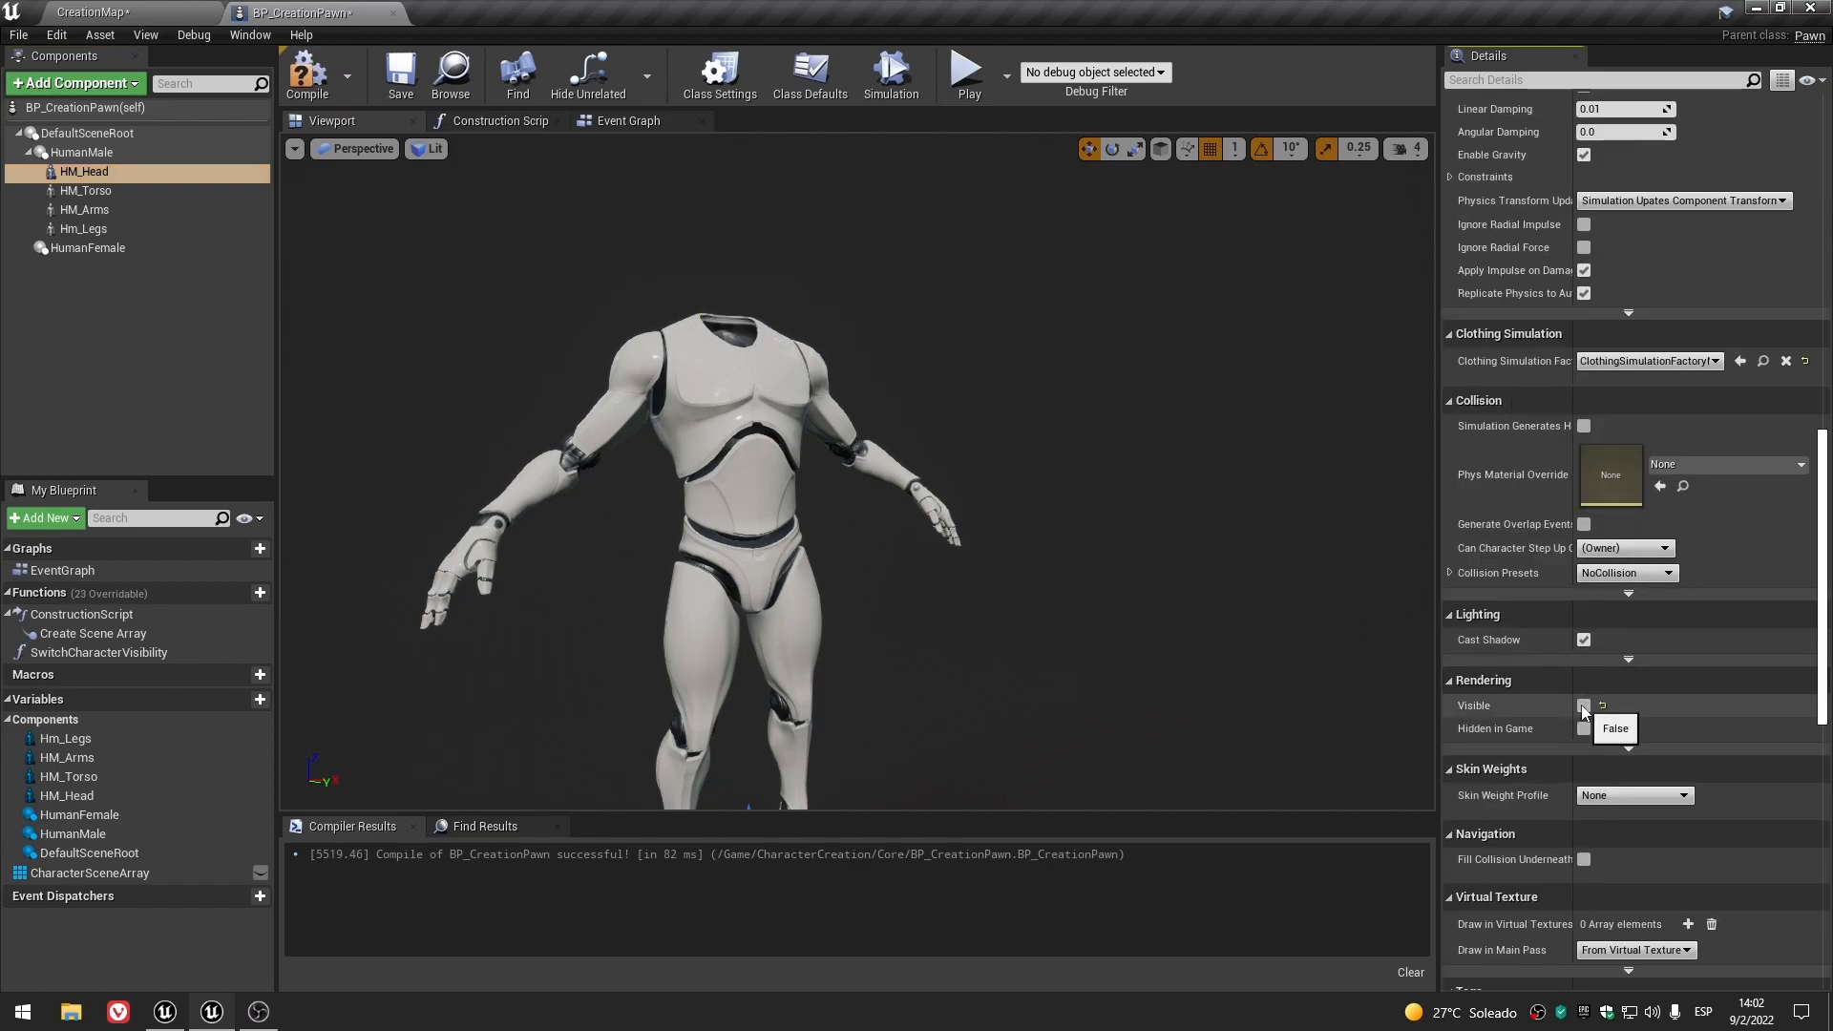
left_click(151, 9)
scroll(970, 438, "up", 6)
middle_click_drag(968, 439, 968, 258)
scroll(973, 449, "down", 3)
scroll(966, 422, "up", 1)
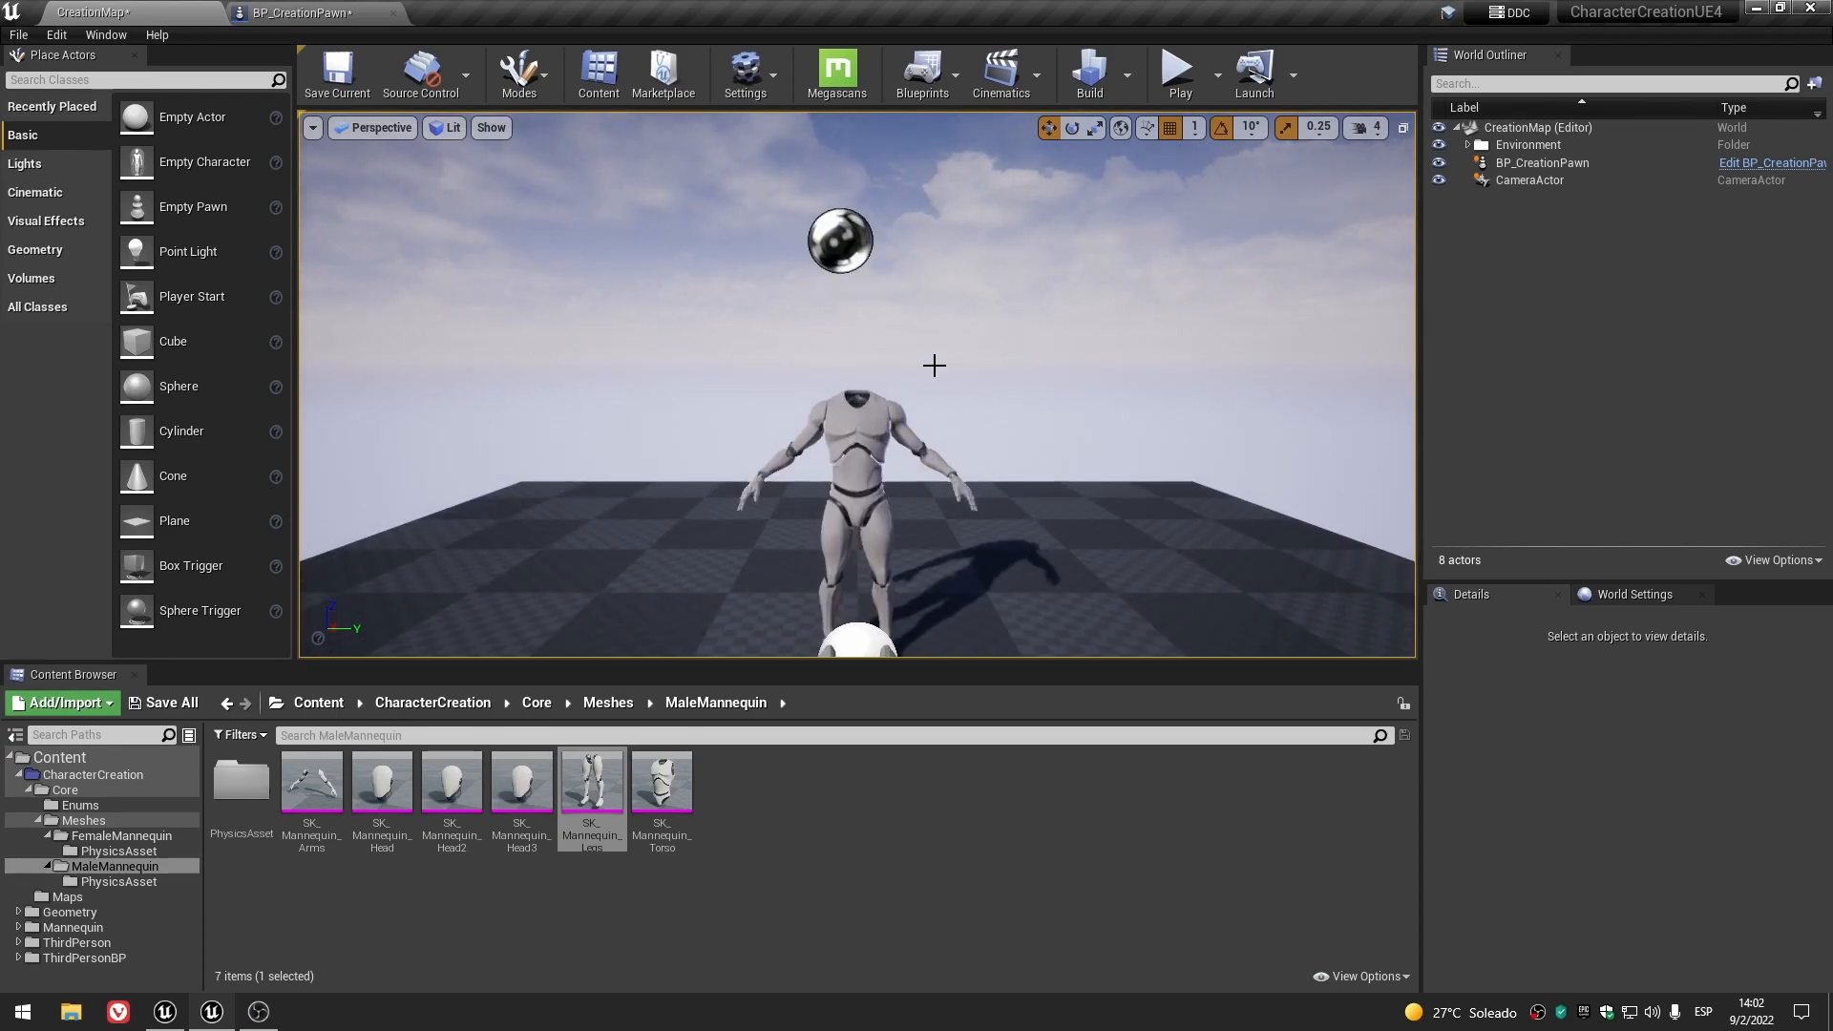
- Turn the Visible option of HM_Head back on, and compile and save the blueprint
left_click(302, 13)
left_click(1583, 705)
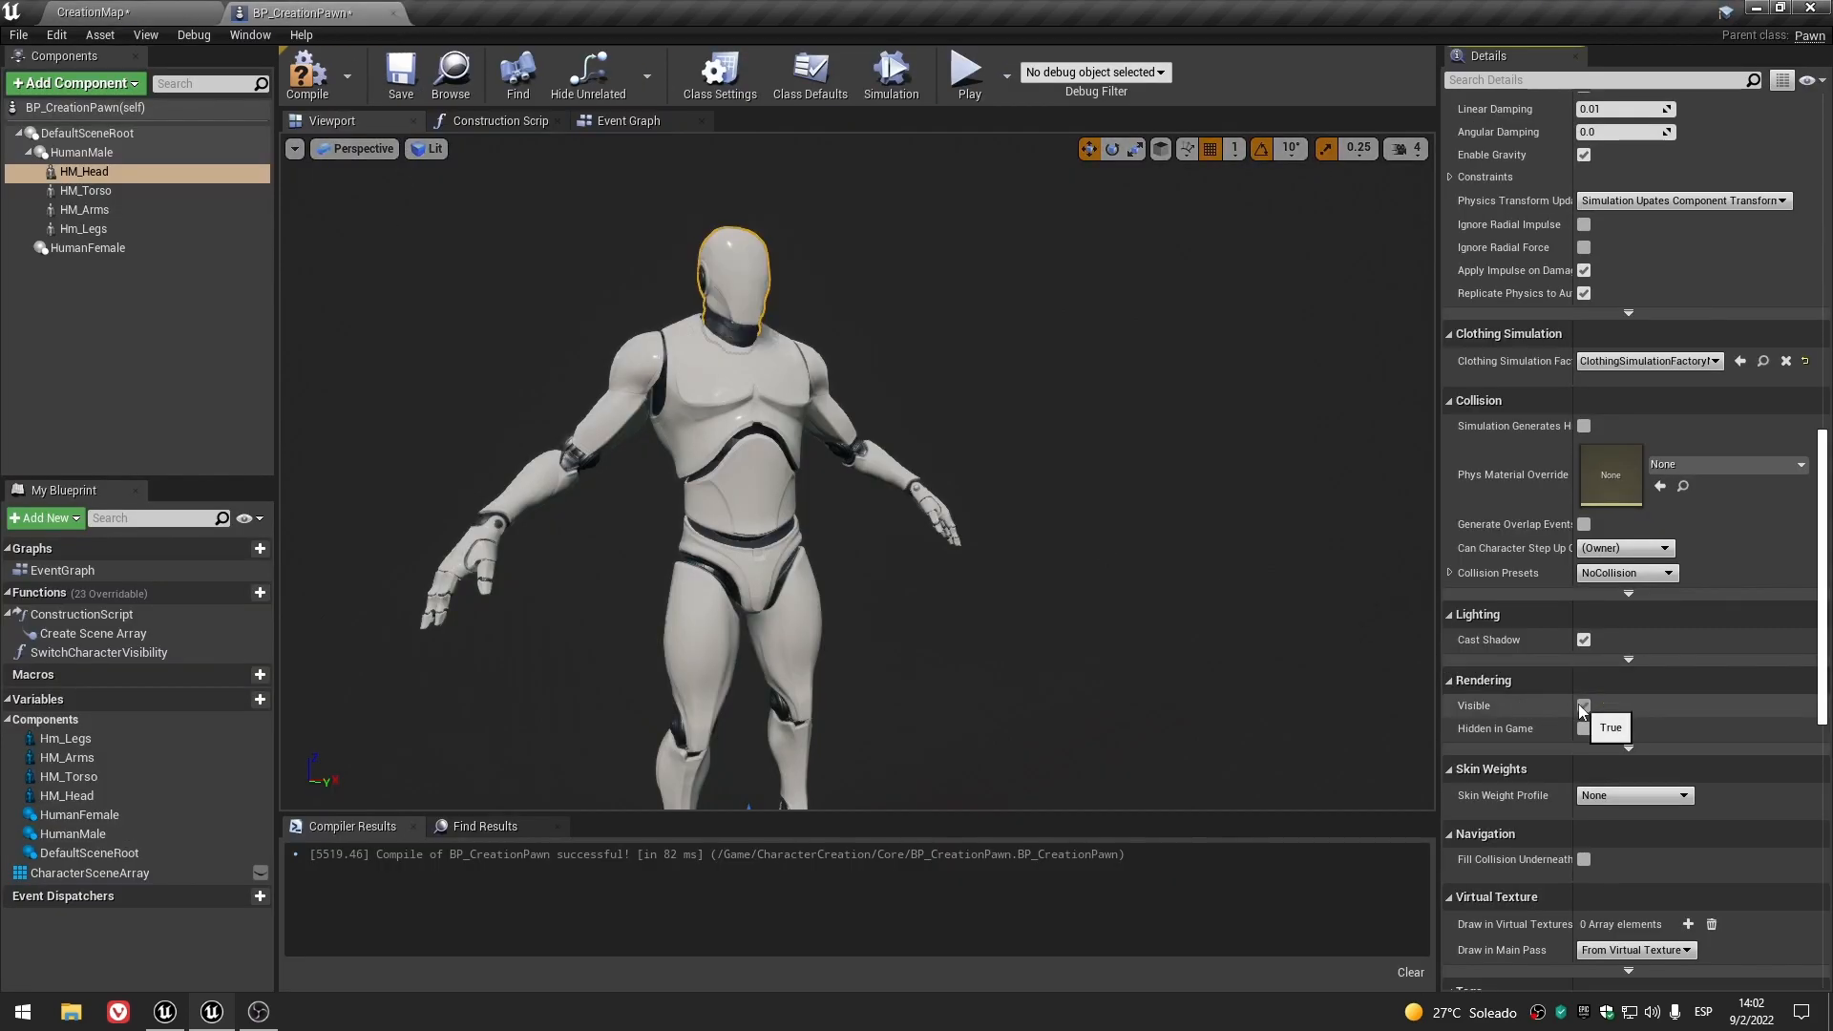
left_click(307, 74)
left_click(401, 74)
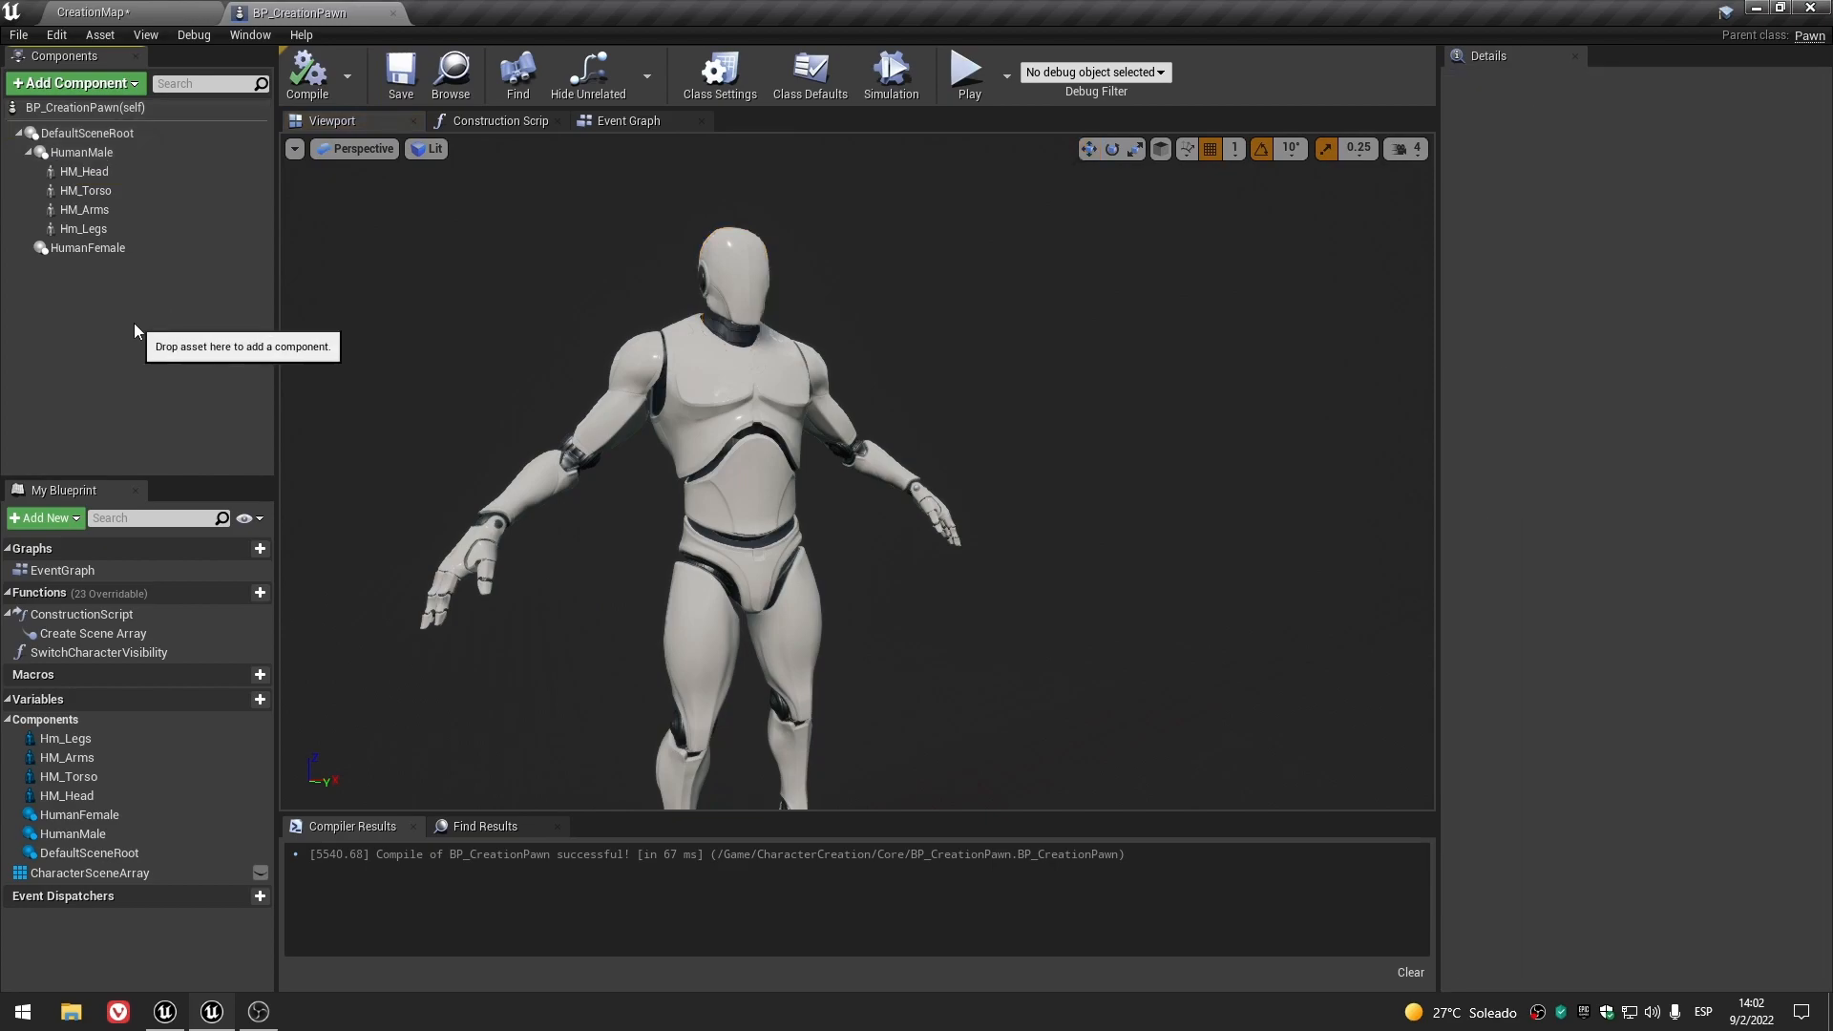
- Set the Animation Mode of HM_Head to Use Animation Asset with ThirdPersonIdle as Anim to Play, and compile and save
middle_click_drag(759, 481, 760, 531)
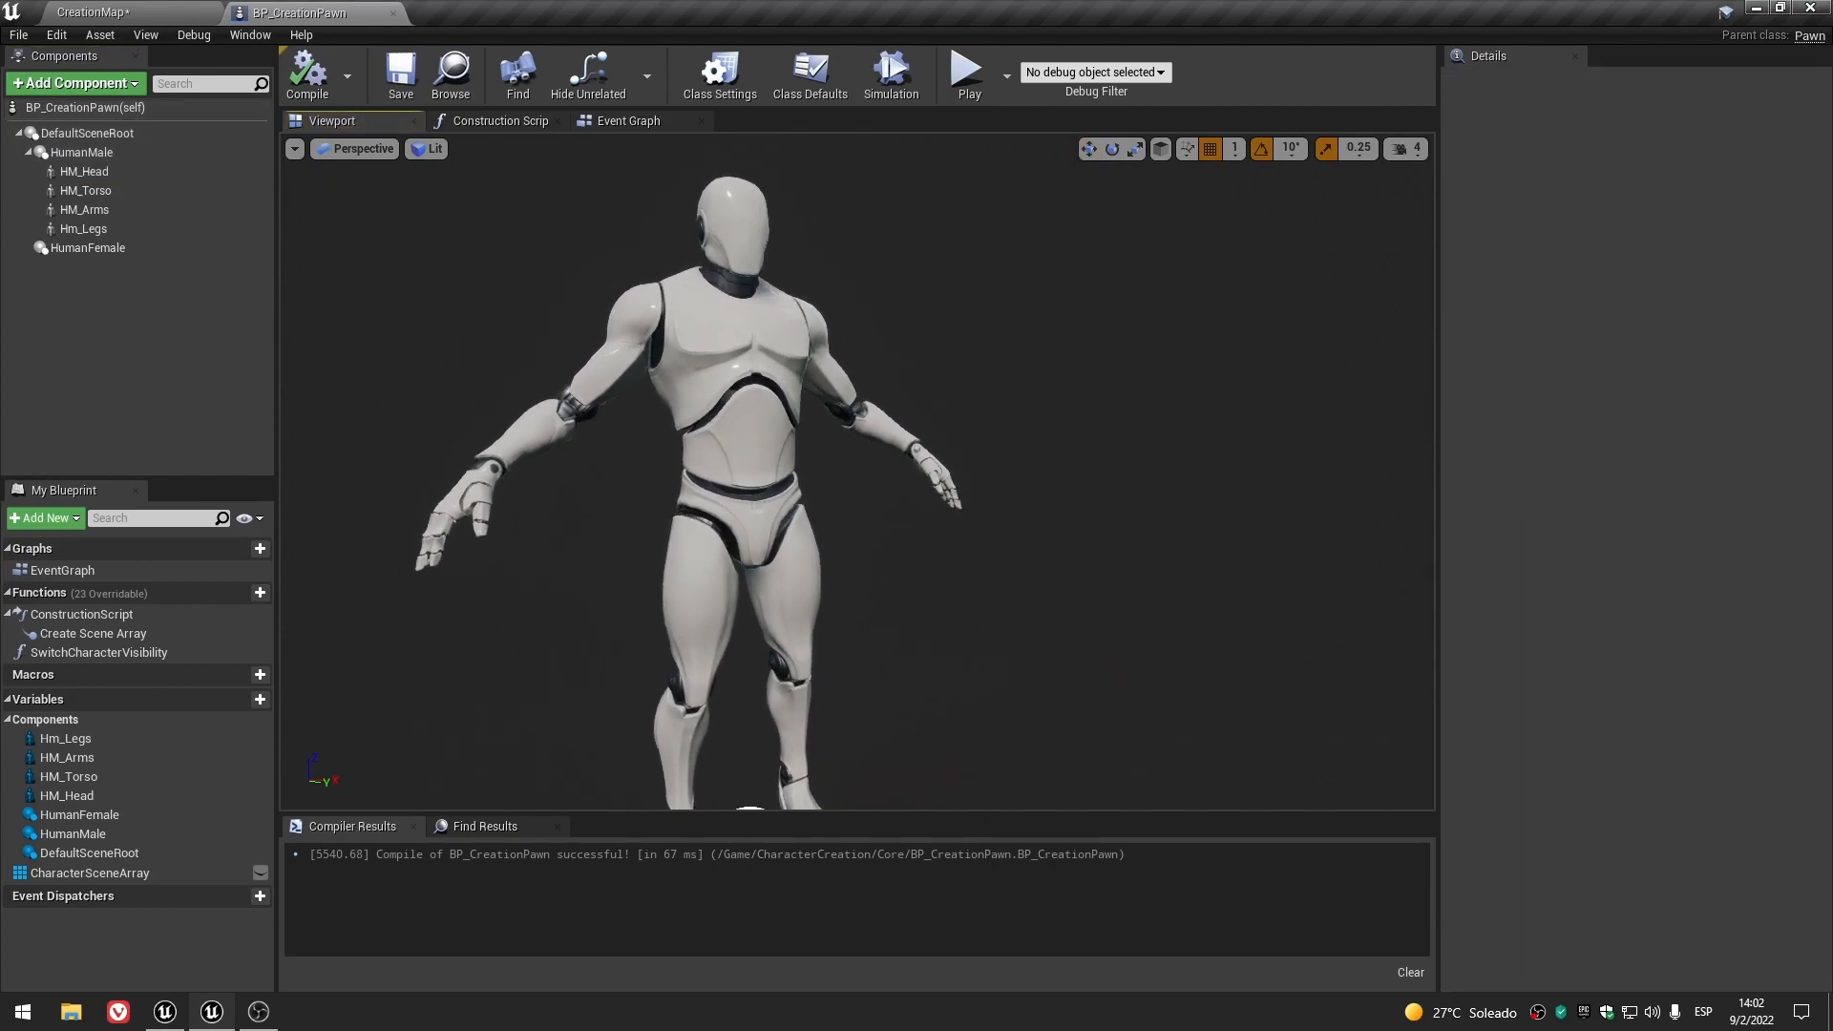
left_click(102, 172)
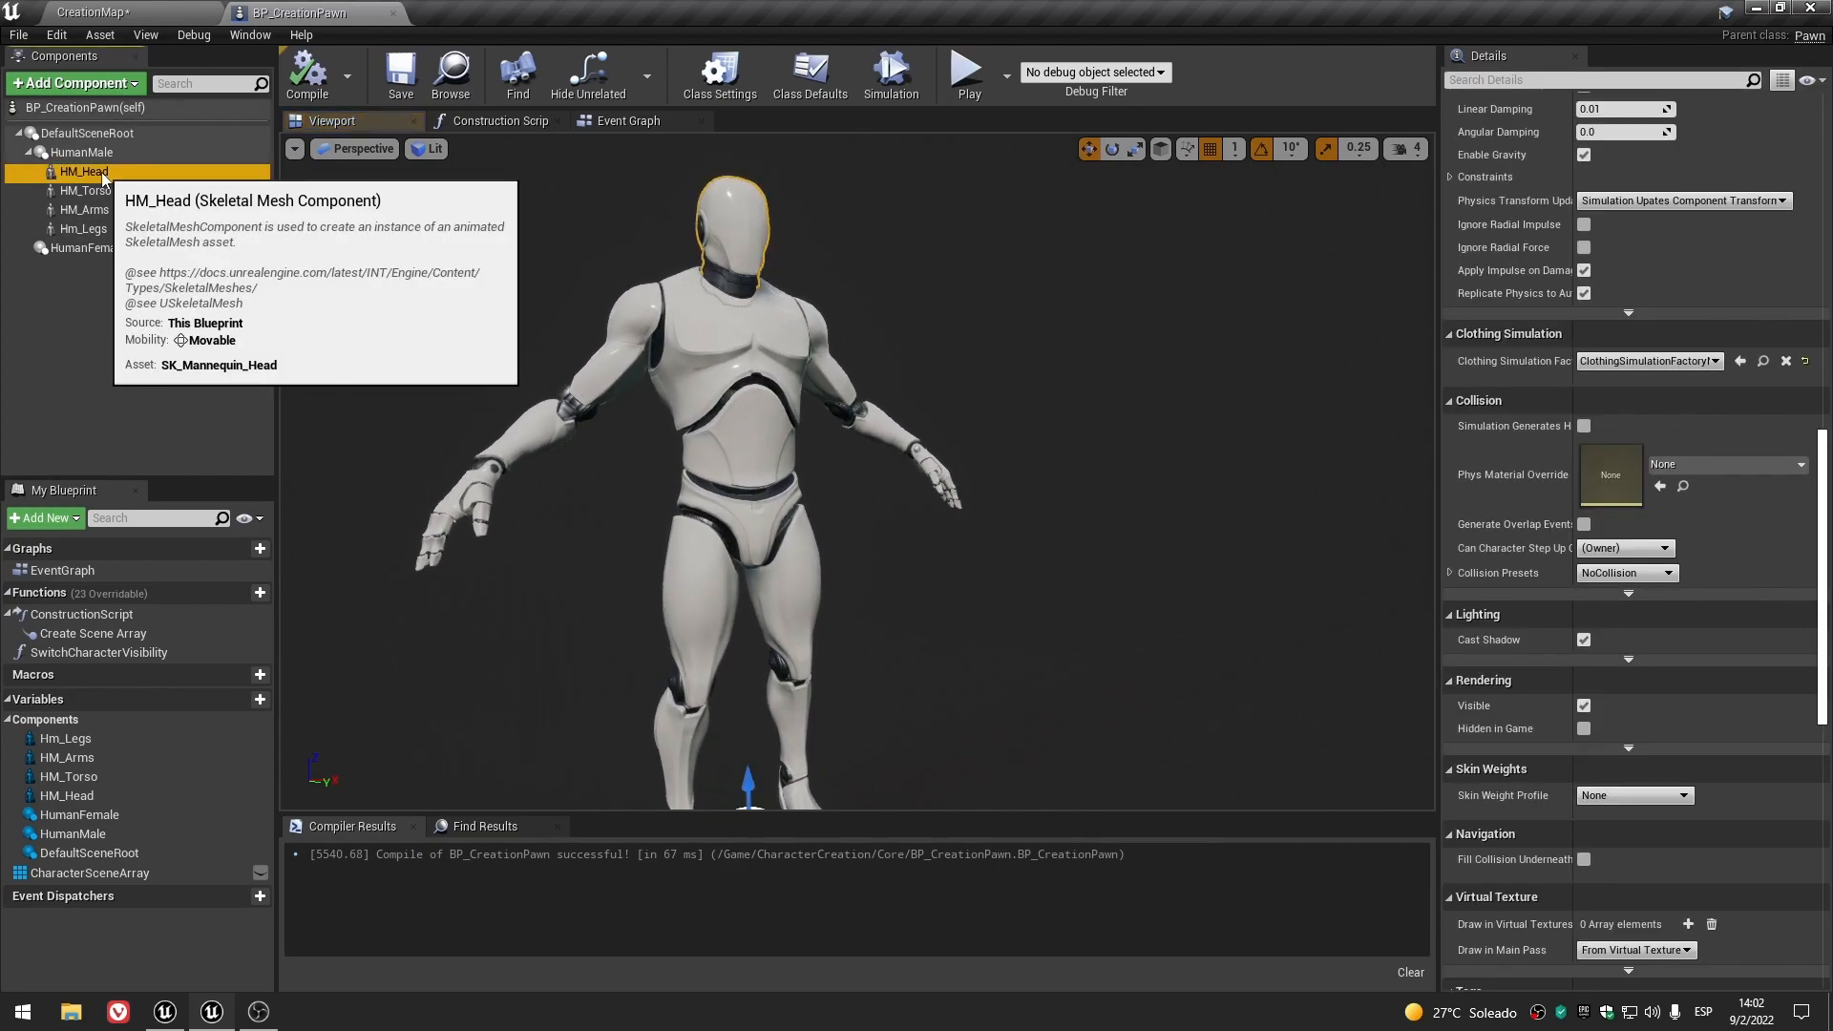
scroll(916, 329, "up", 5)
scroll(955, 462, "down", 5)
middle_click_drag(955, 462, 940, 334)
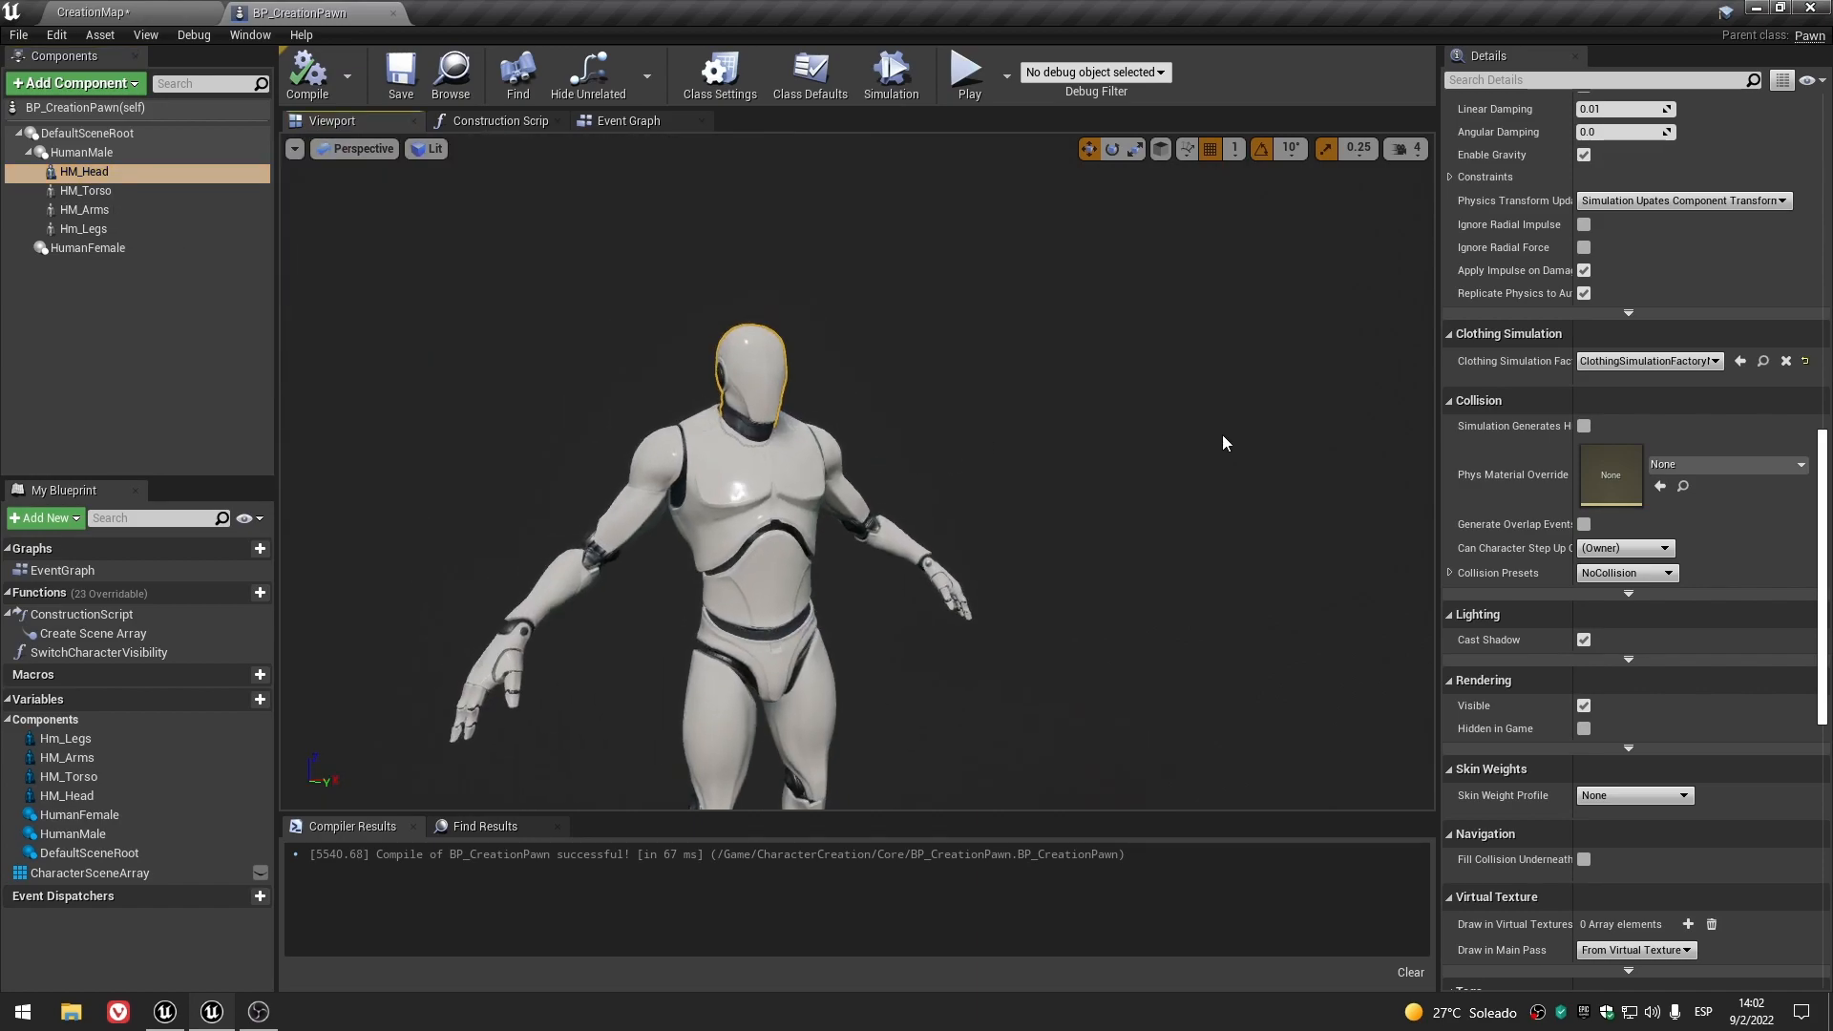
scroll(1548, 554, "up", 10)
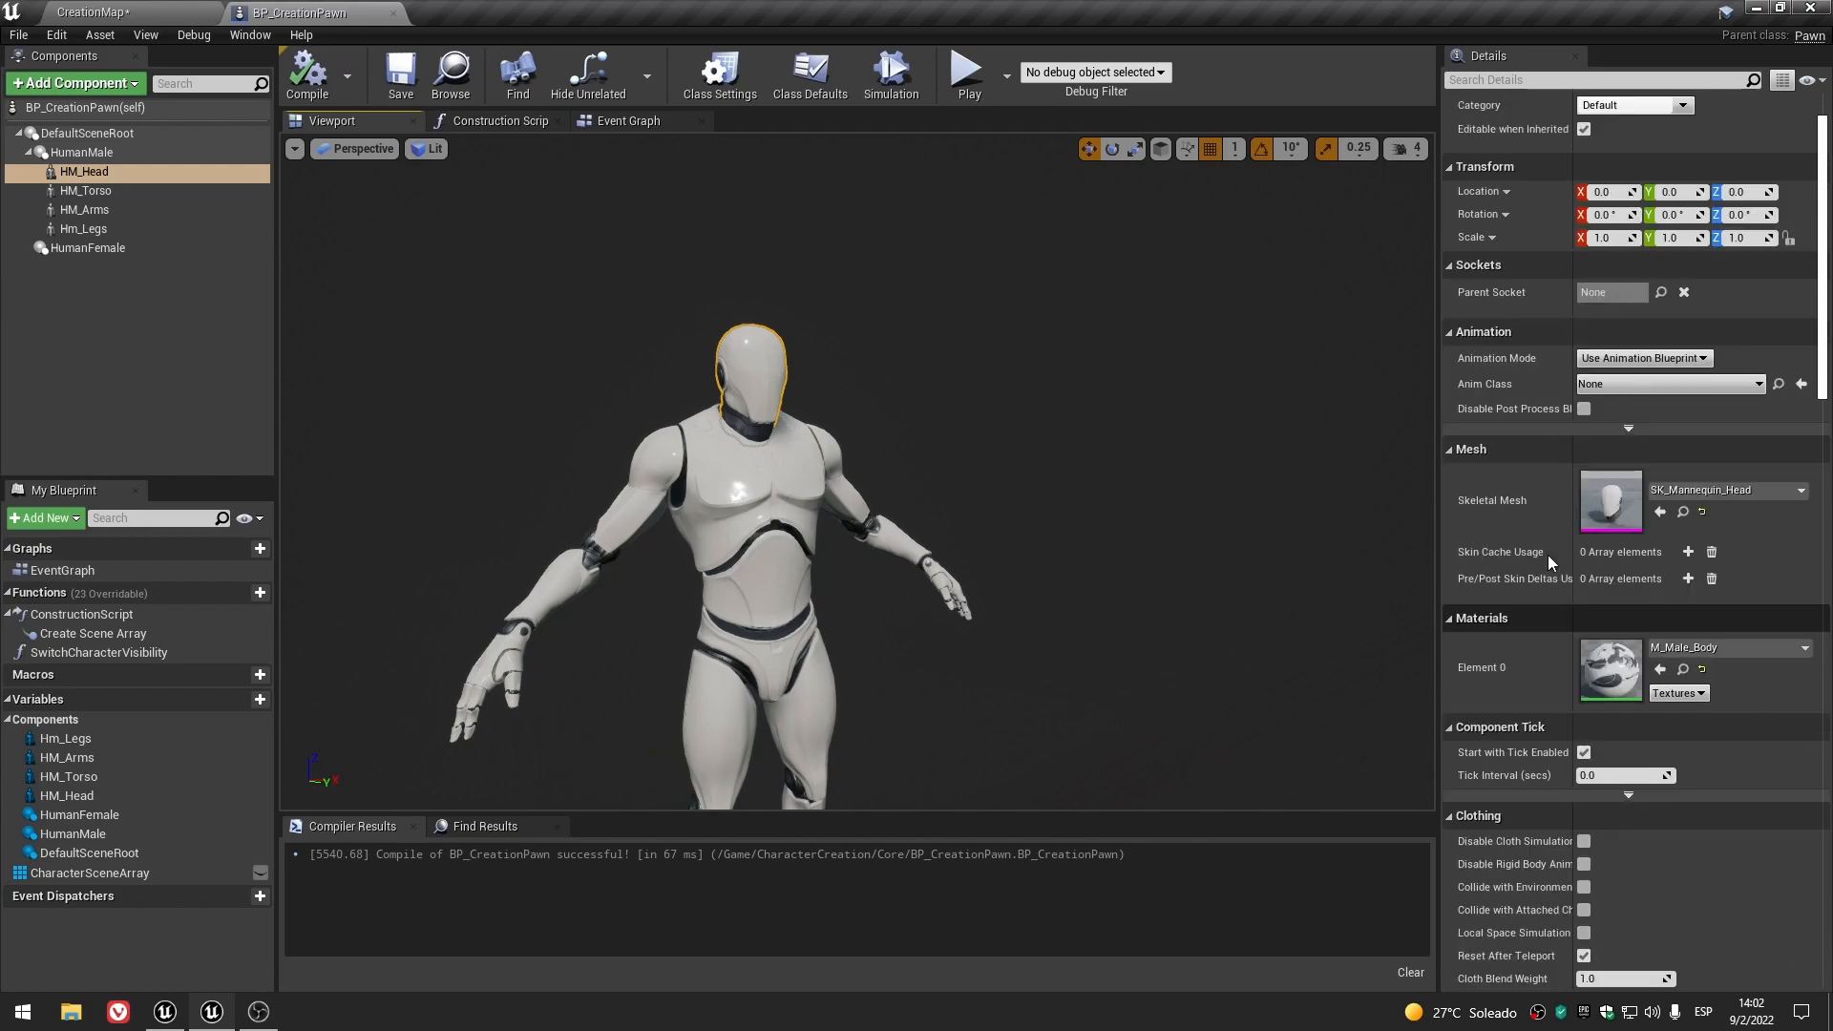
scroll(1549, 554, "up", 2)
left_click(1637, 426)
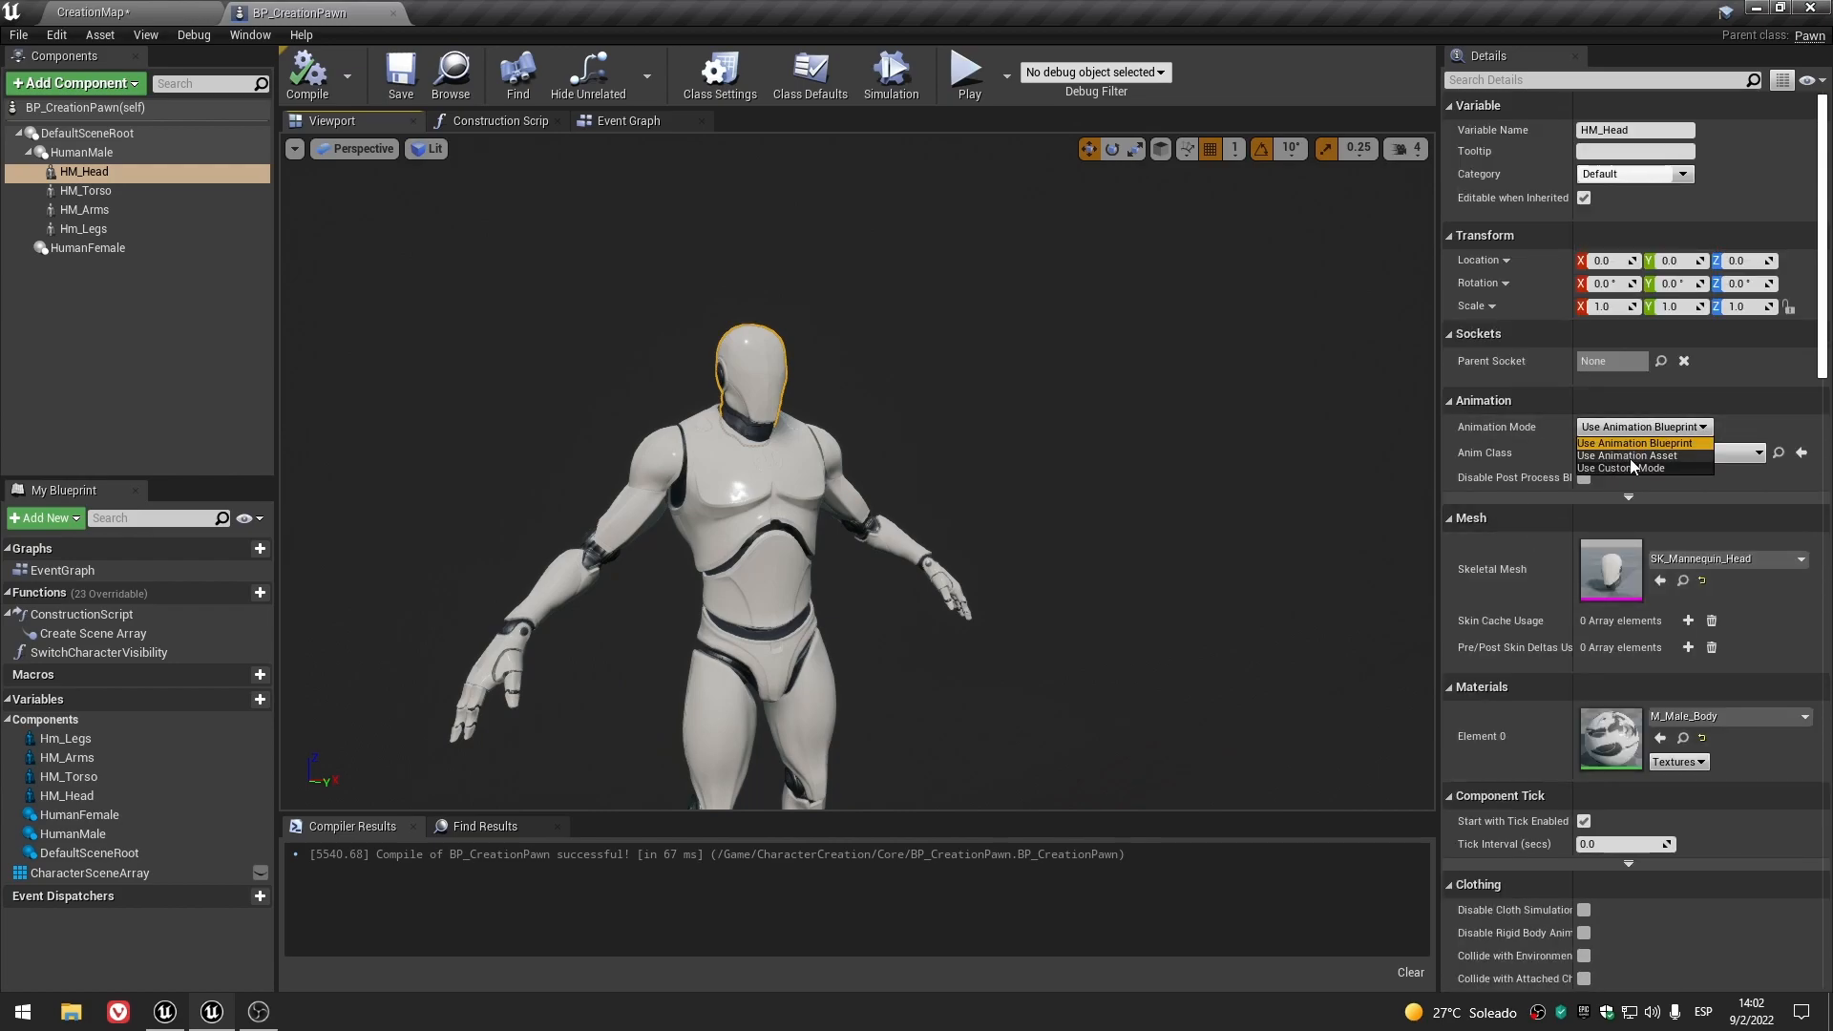
left_click(1672, 458)
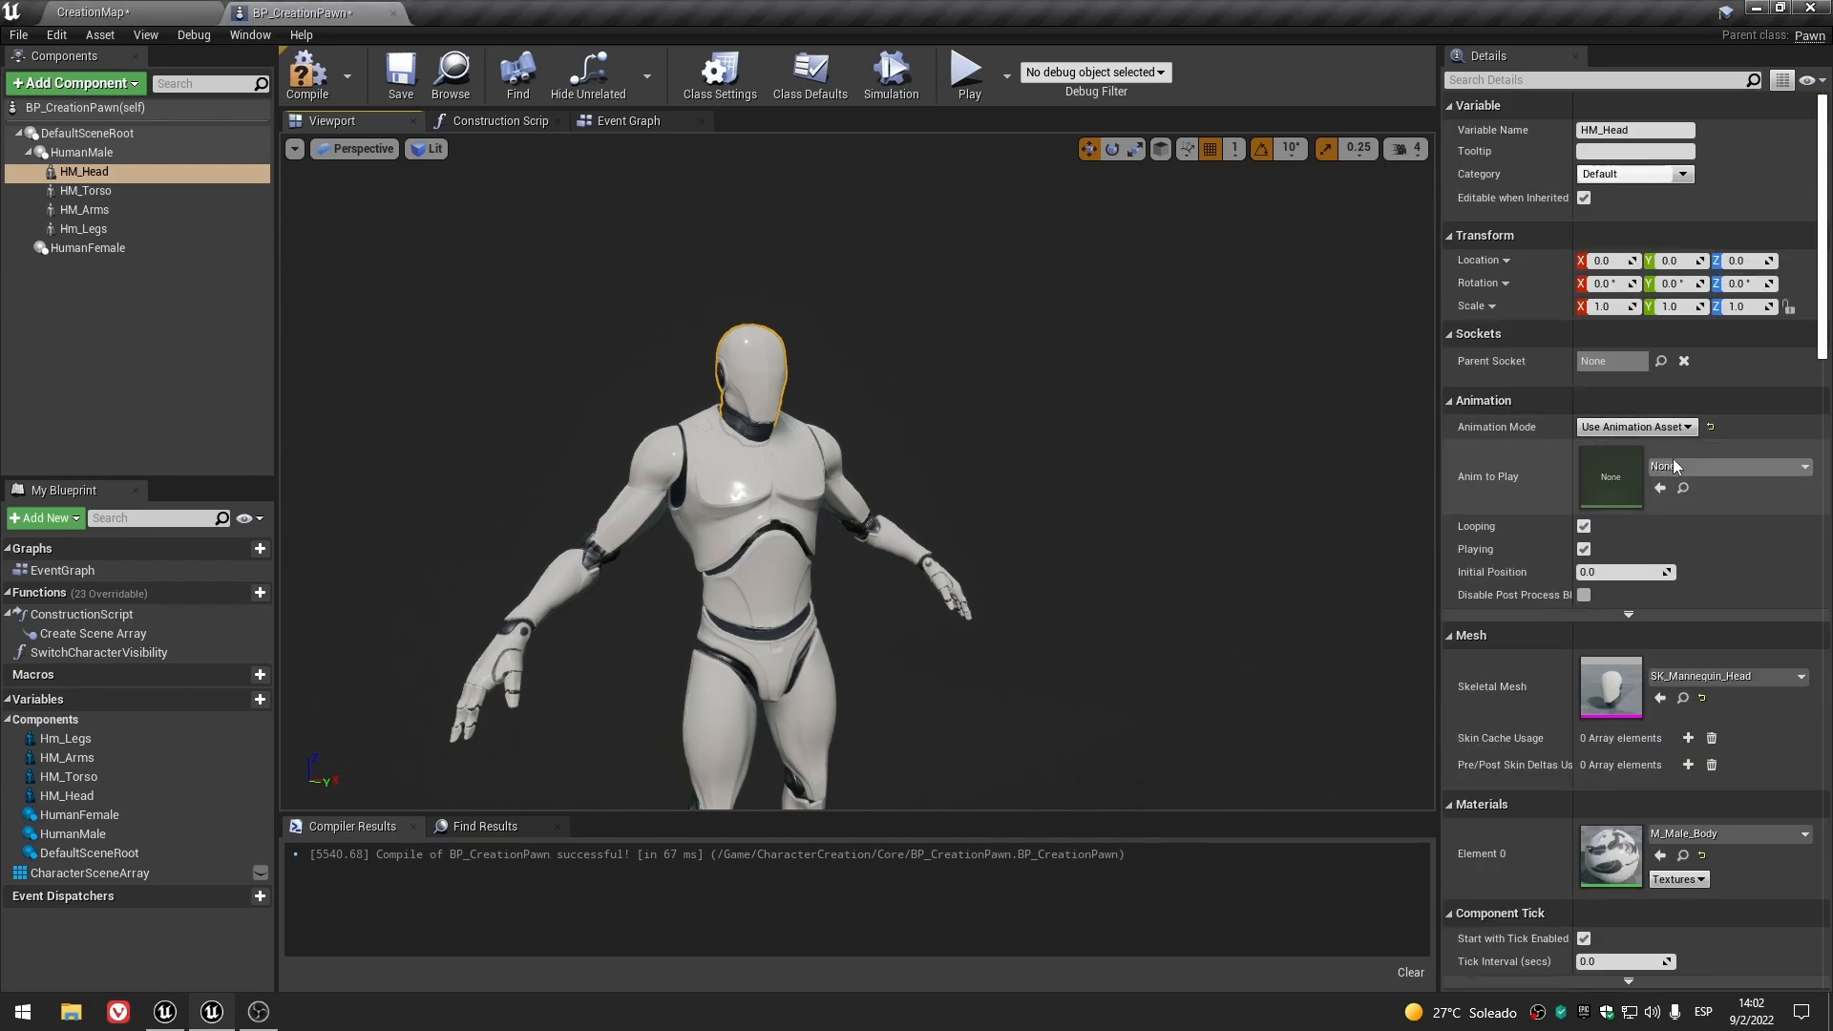
left_click(1755, 465)
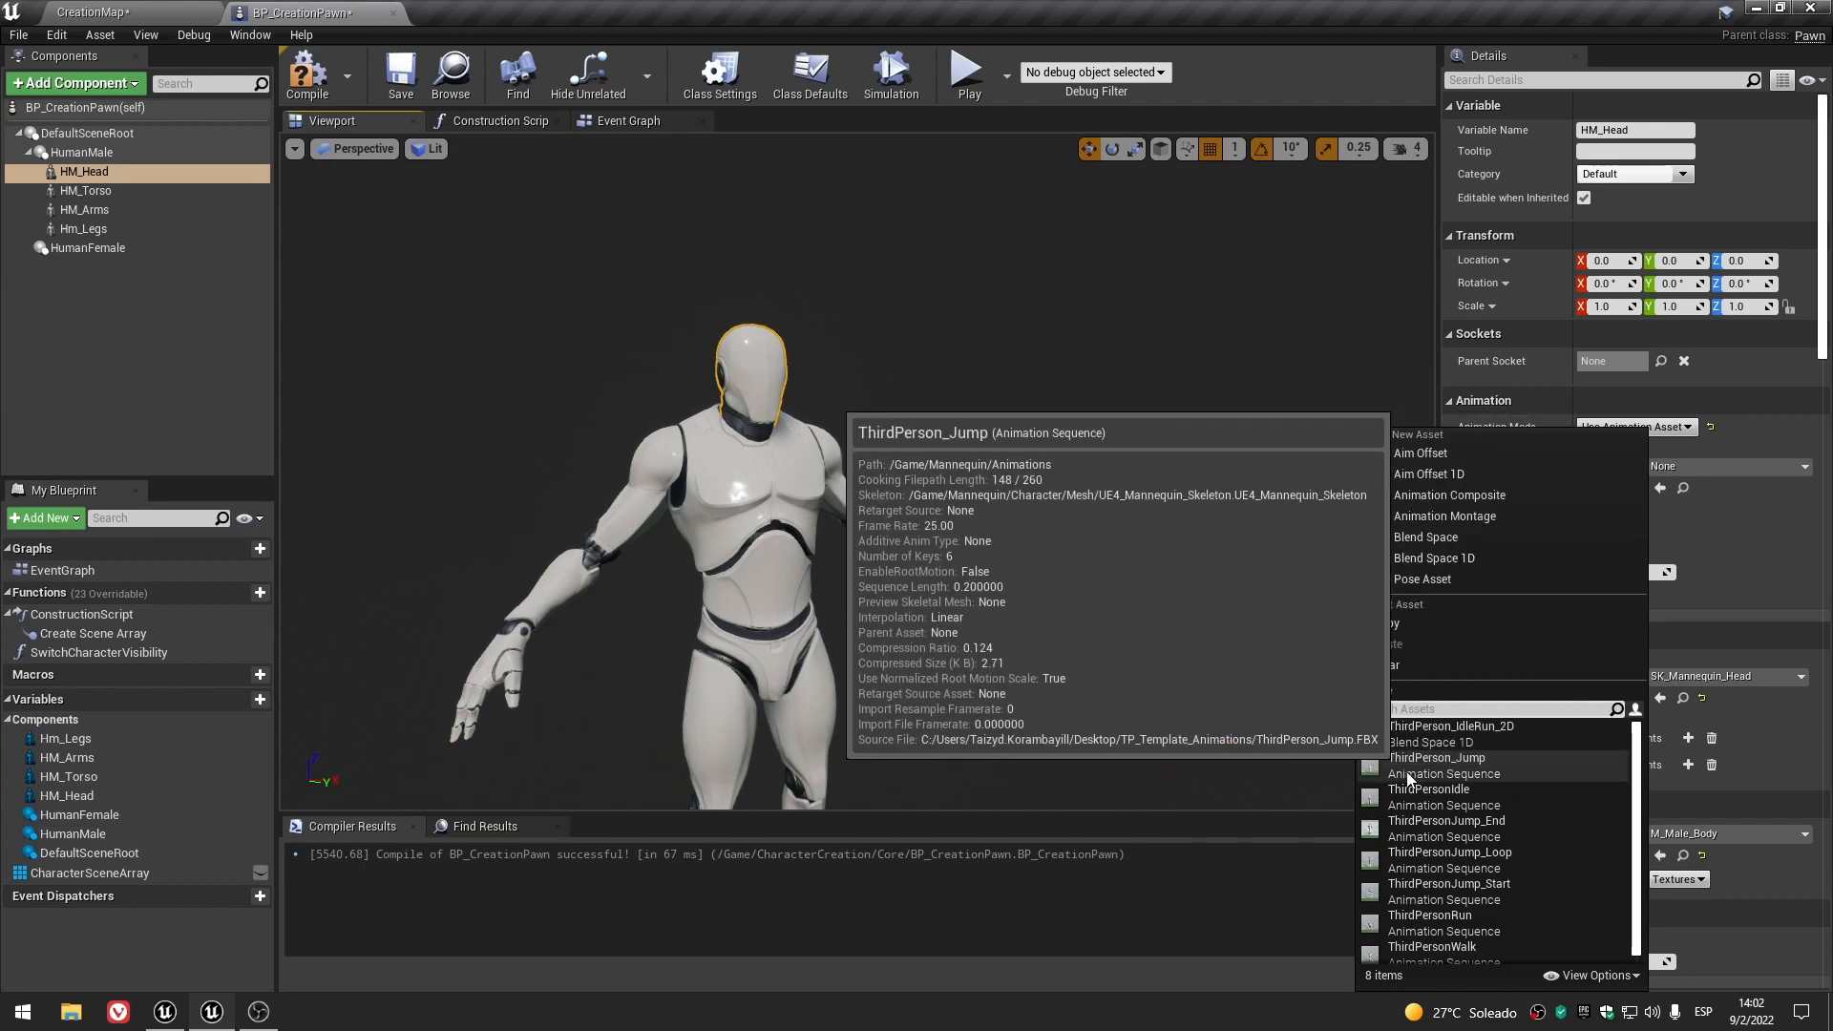
left_click(1460, 792)
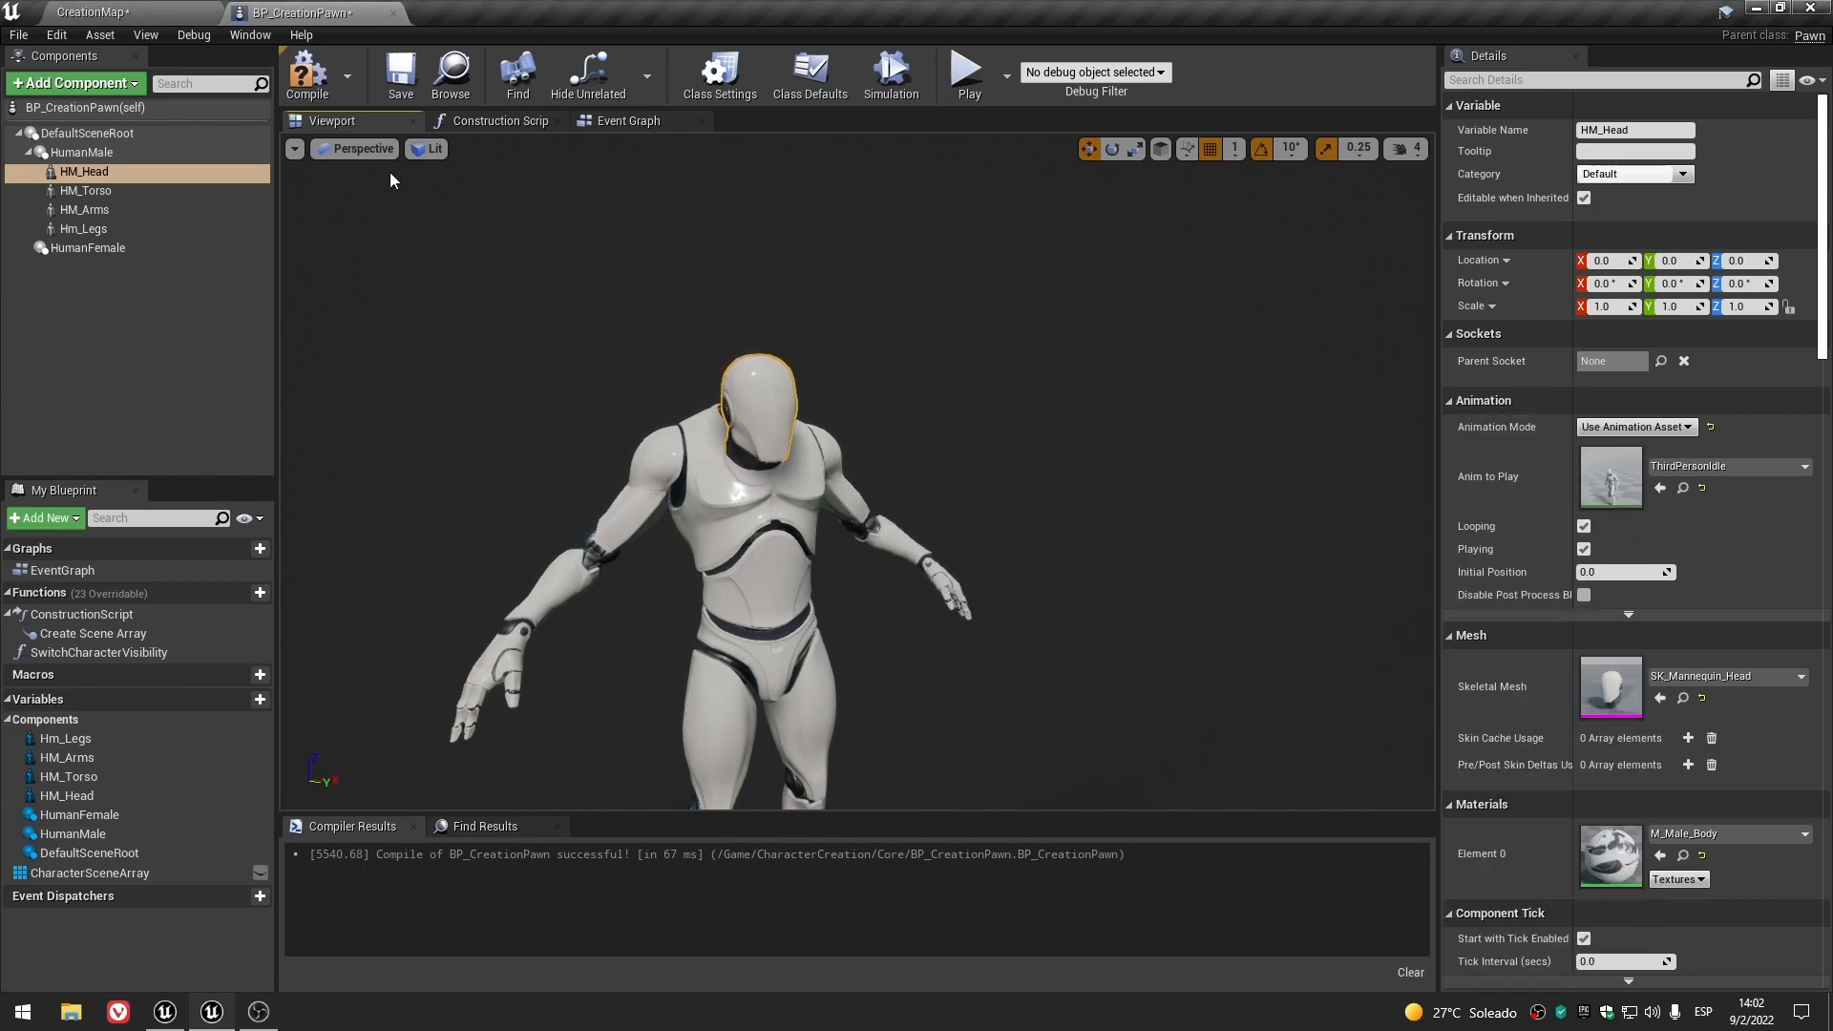
left_click(325, 84)
left_click(126, 402)
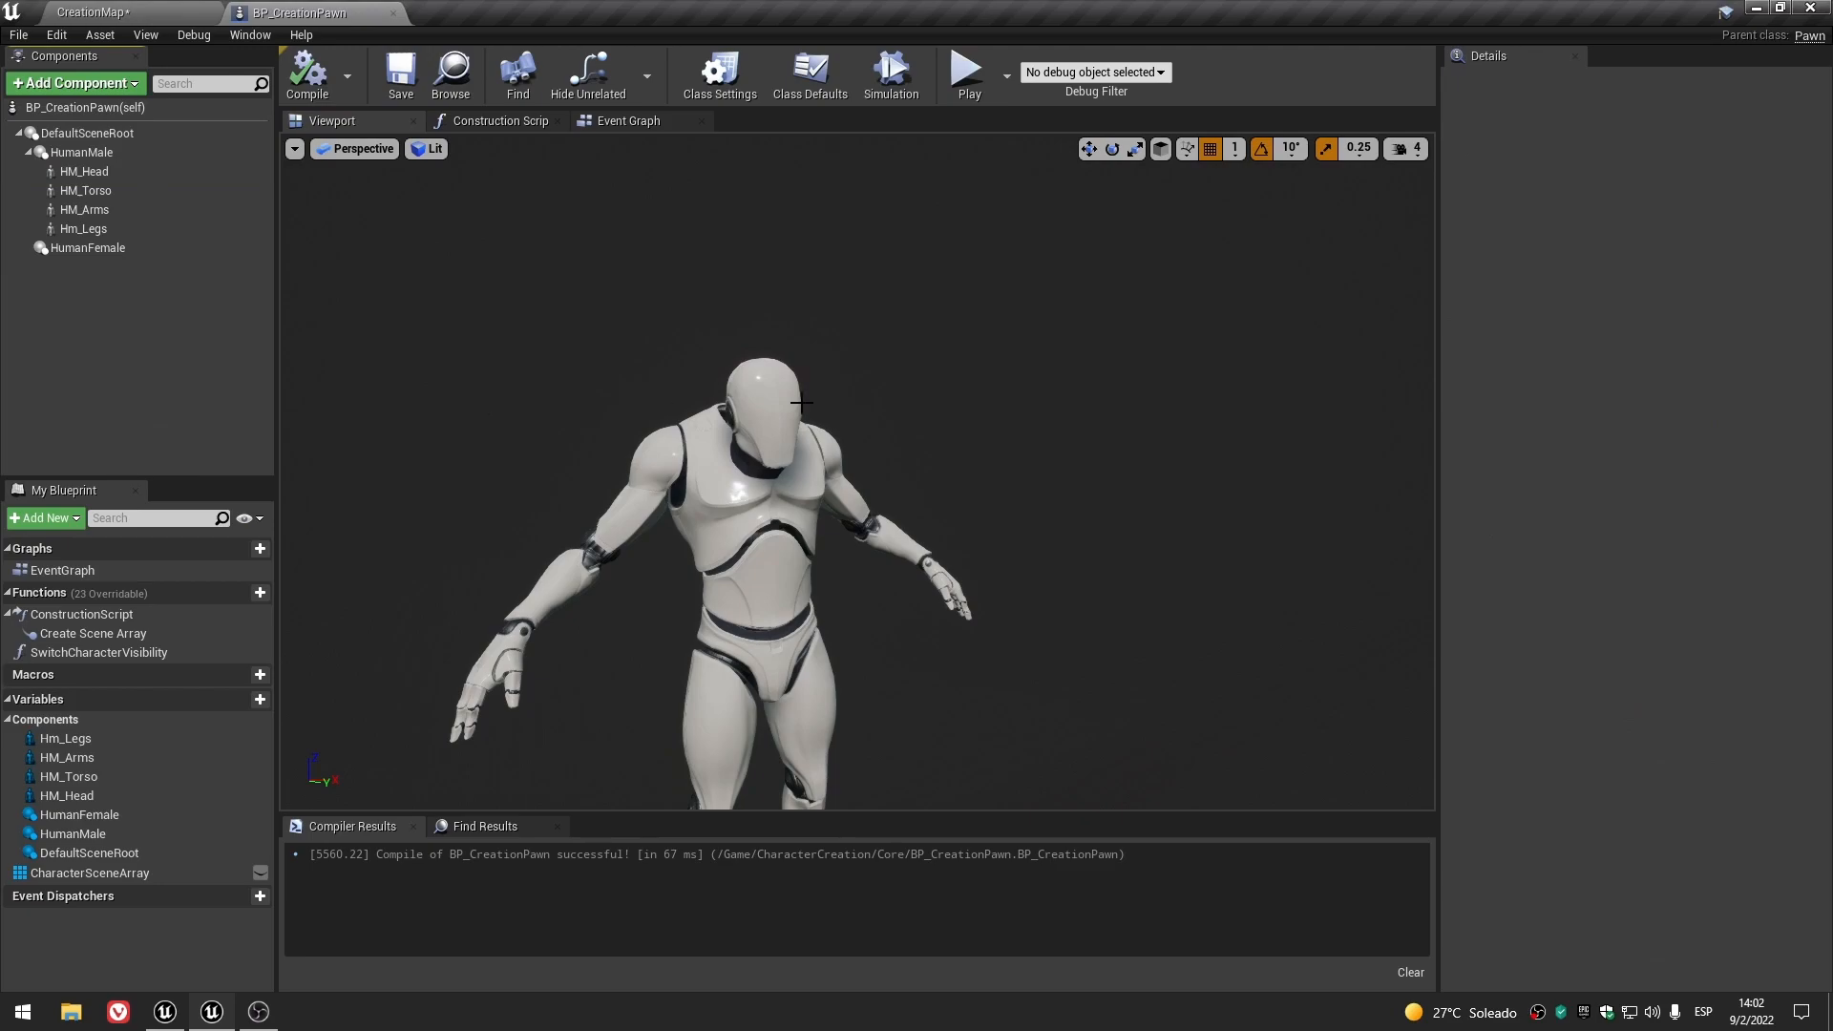
- Reset the Animation Mode of HM_Head to Use Animation Blueprint, and compile and save
mouse_move(840, 478)
right_mouse_down()
mouse_move(840, 611)
mouse_move(821, 468)
right_mouse_up()
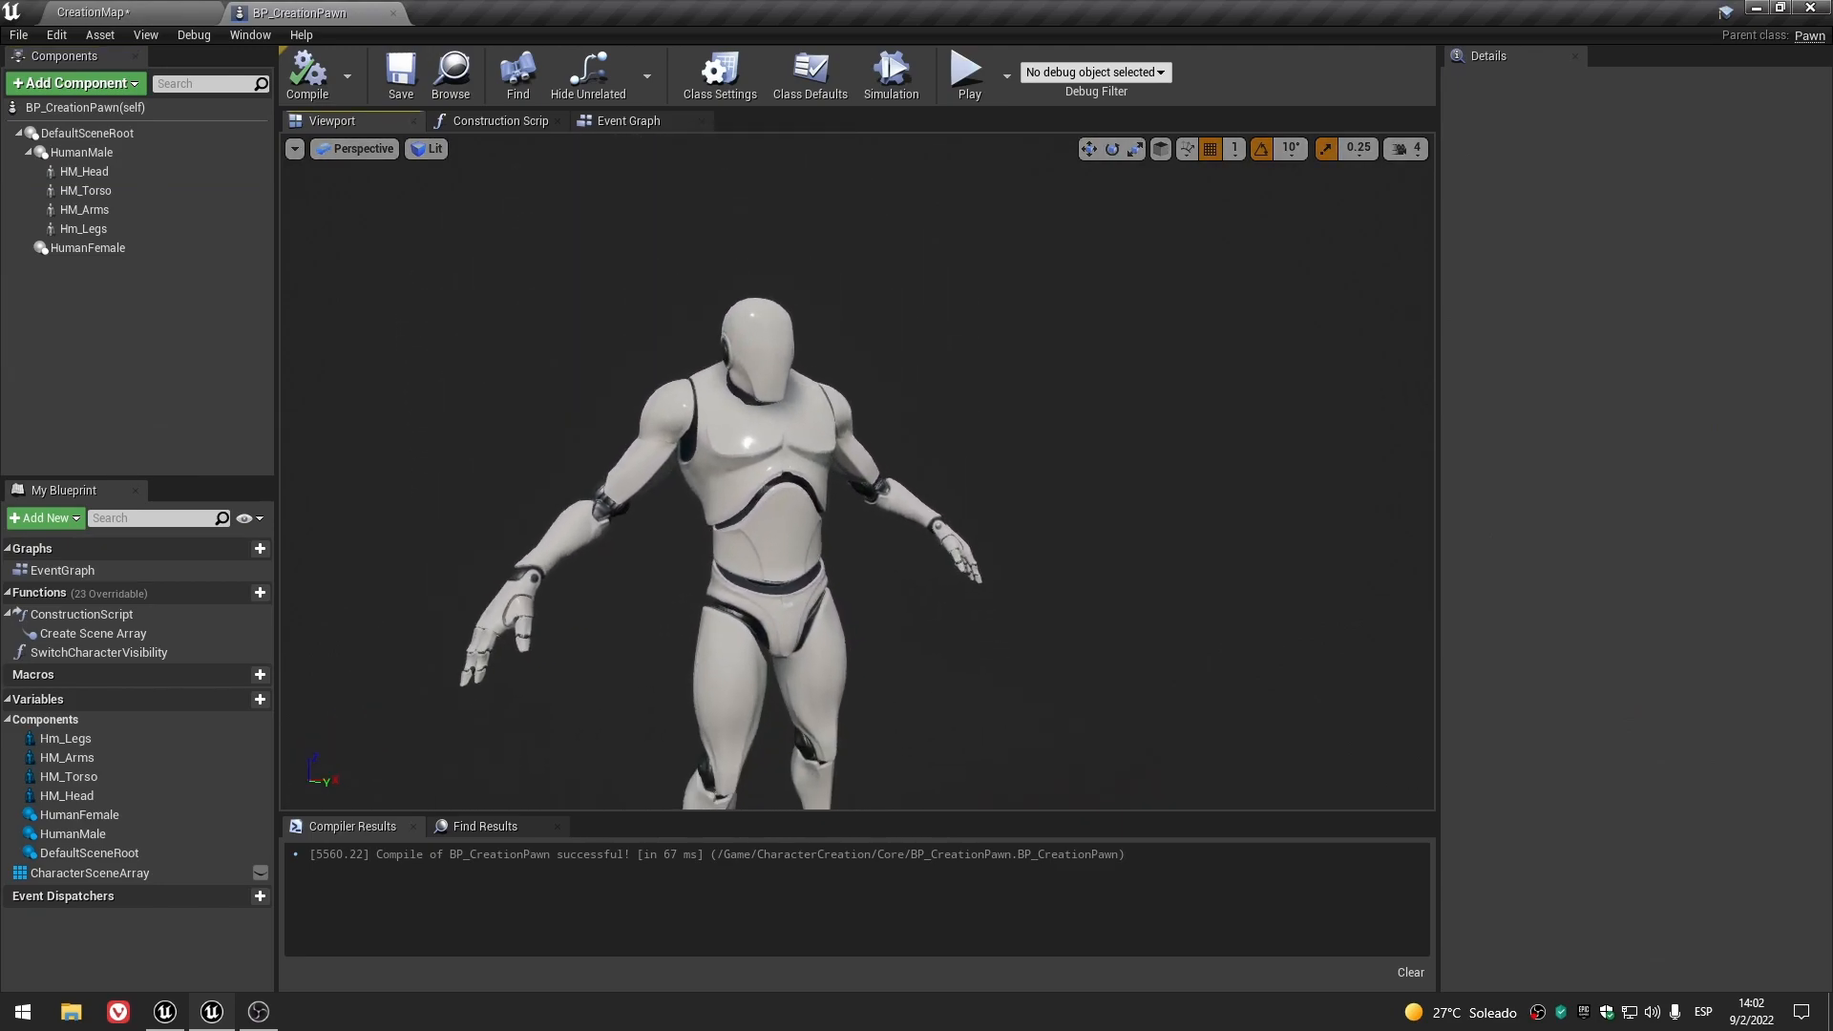
middle_click_drag(821, 467, 782, 491)
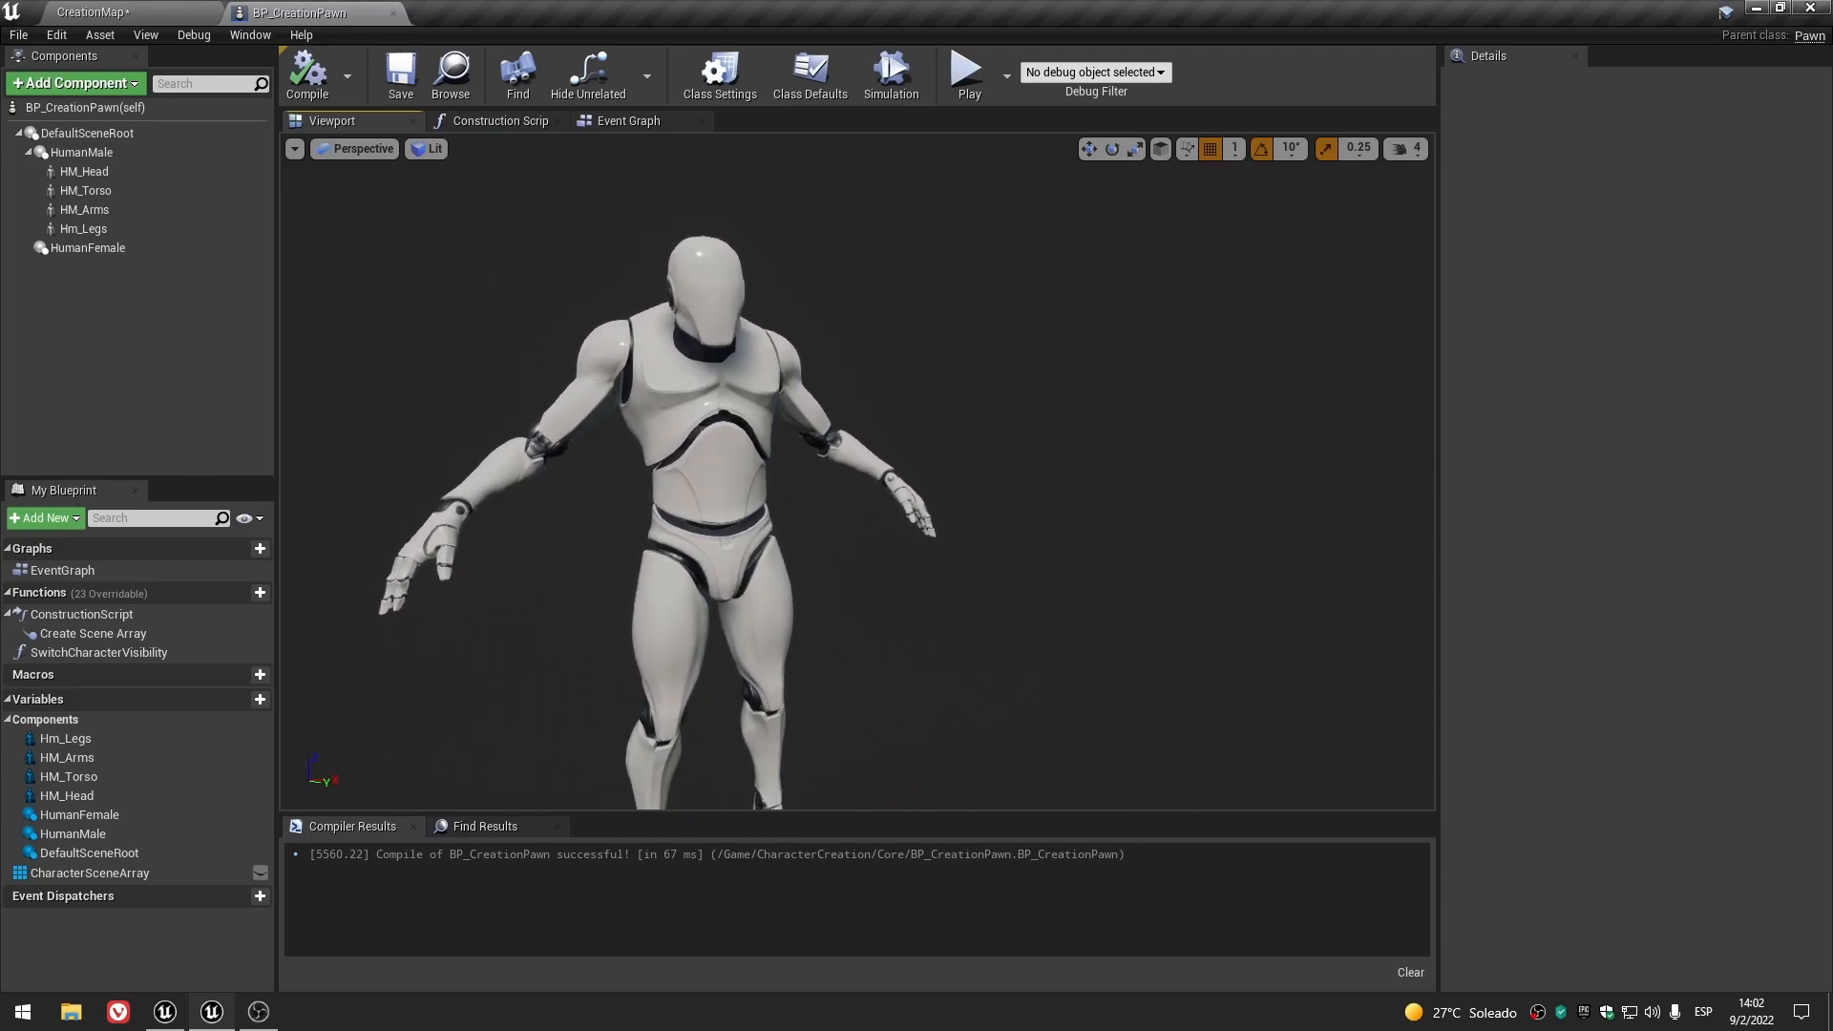
scroll(914, 454, "down", 4)
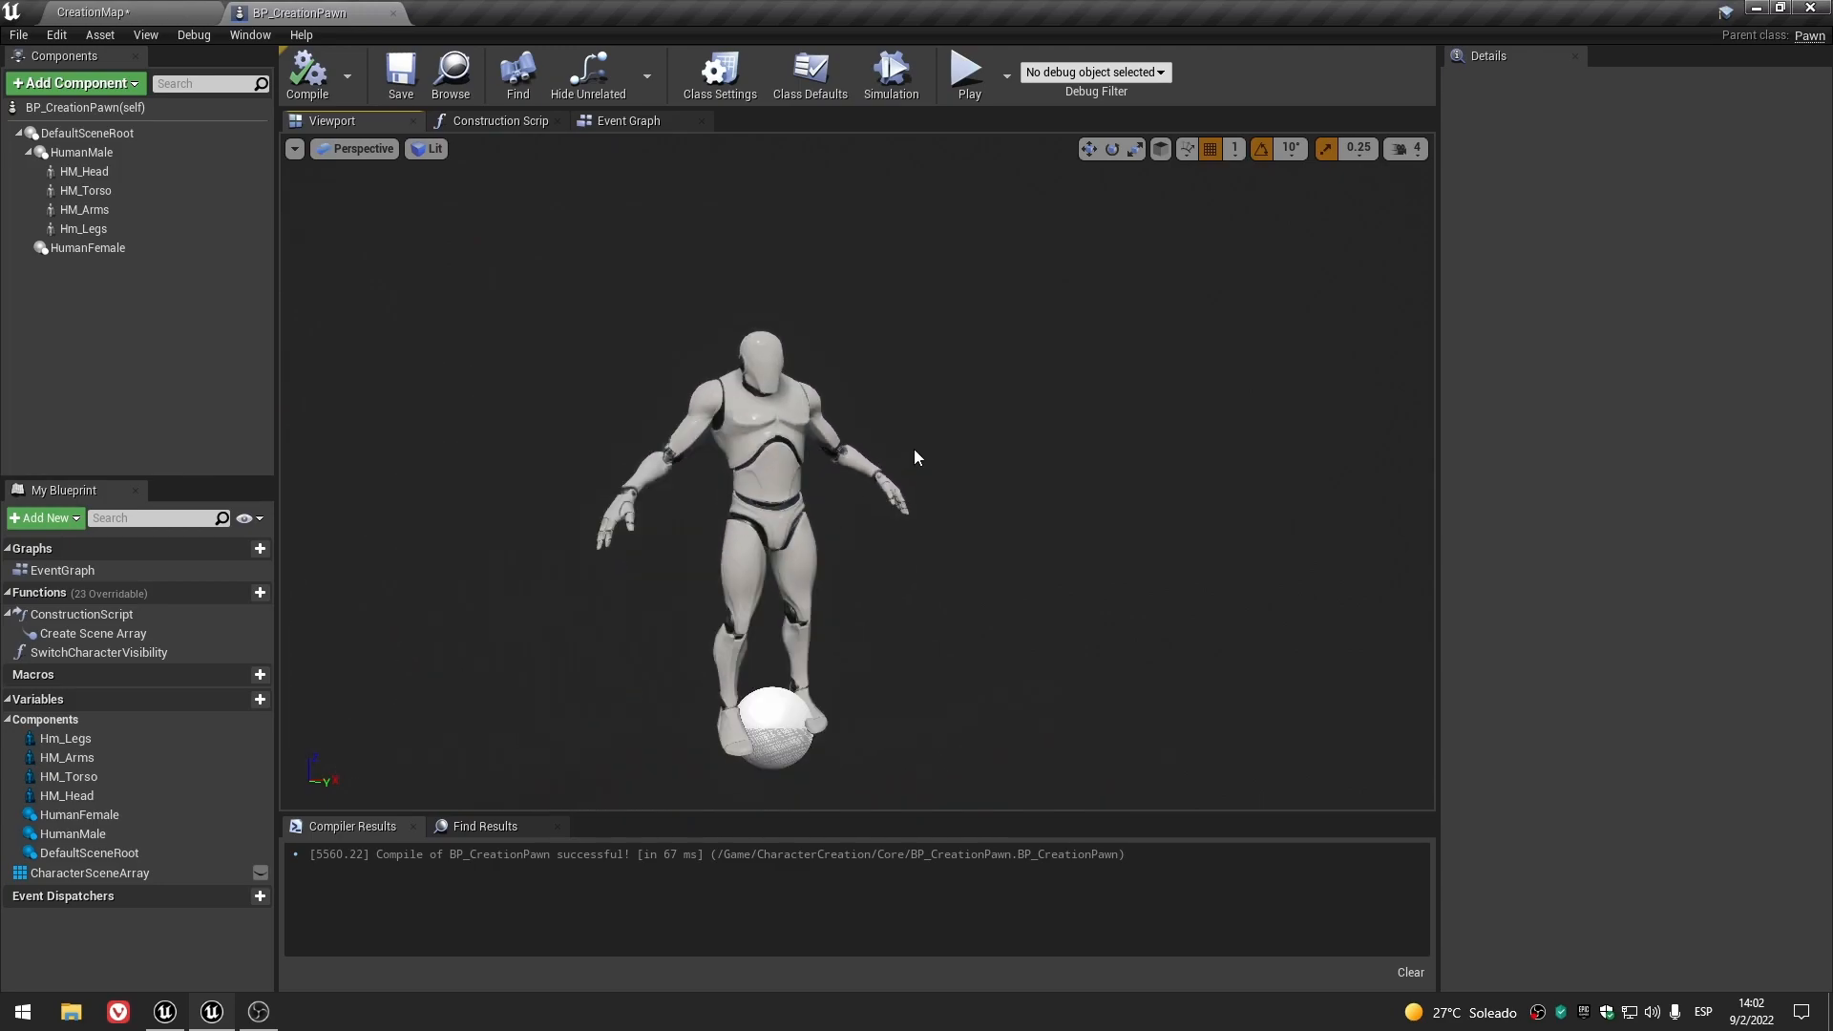
scroll(861, 576, "up", 4)
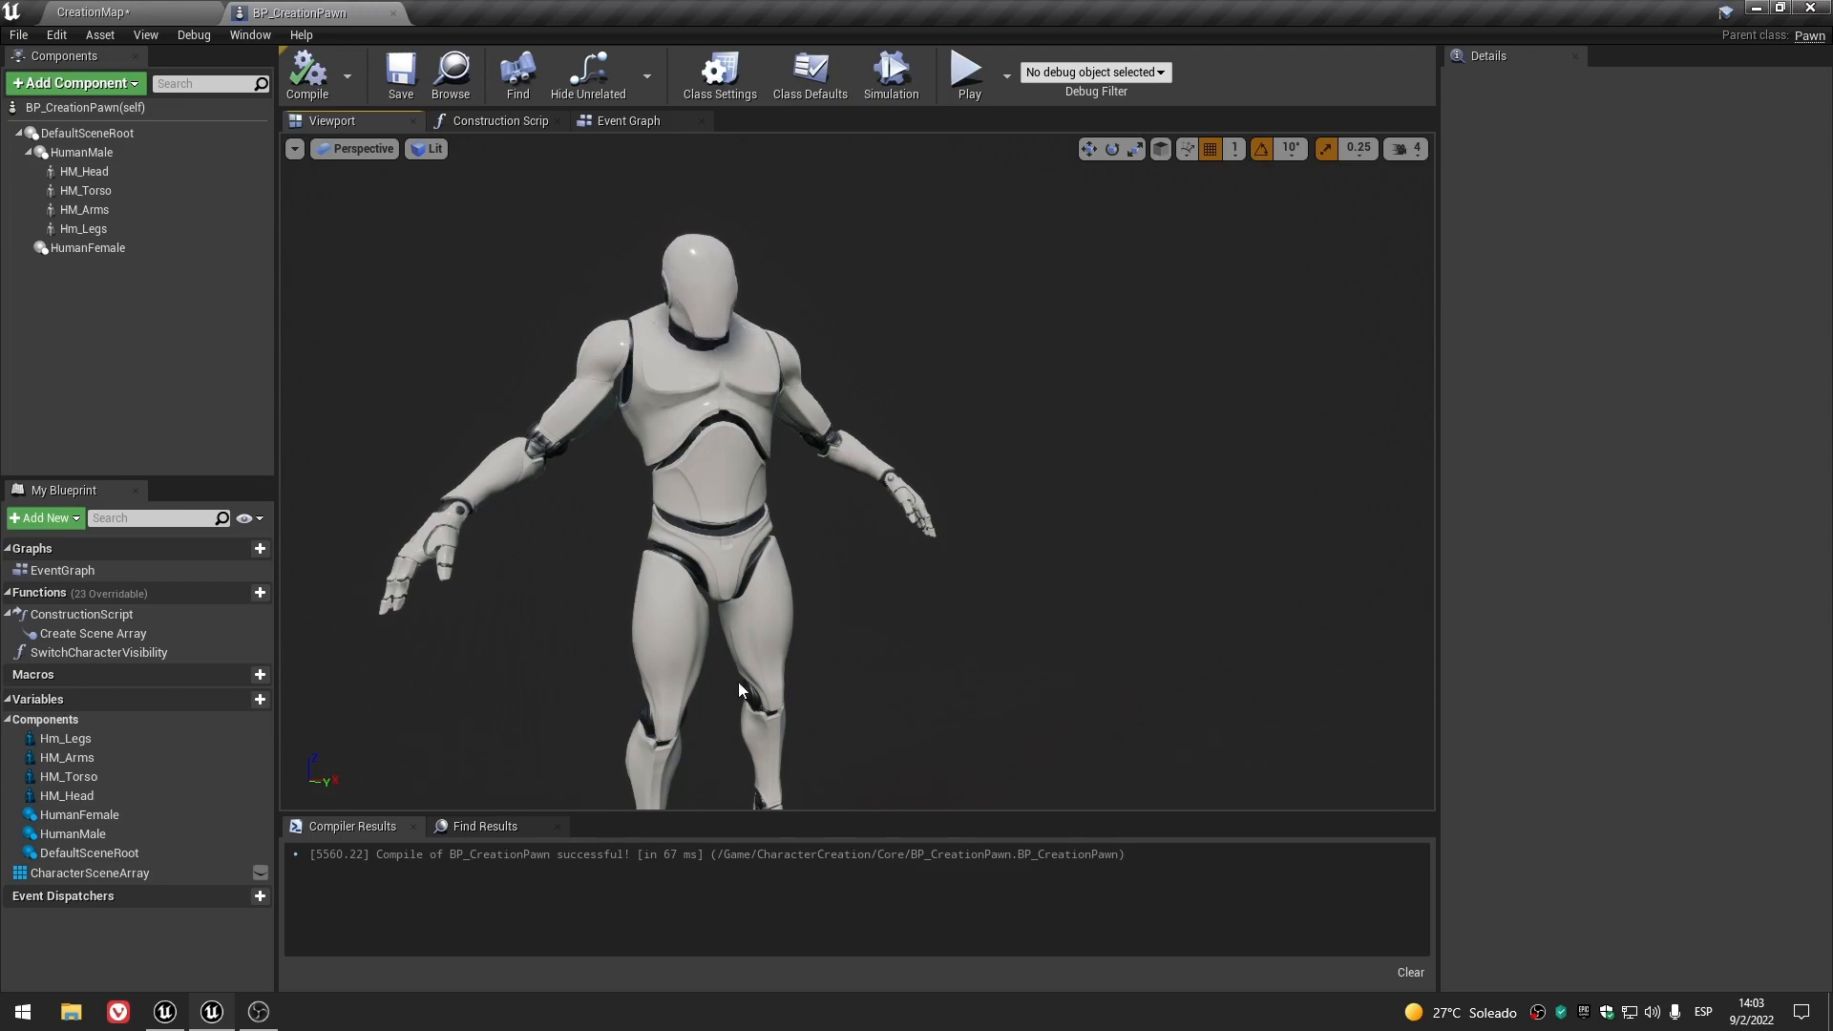
left_click(84, 172)
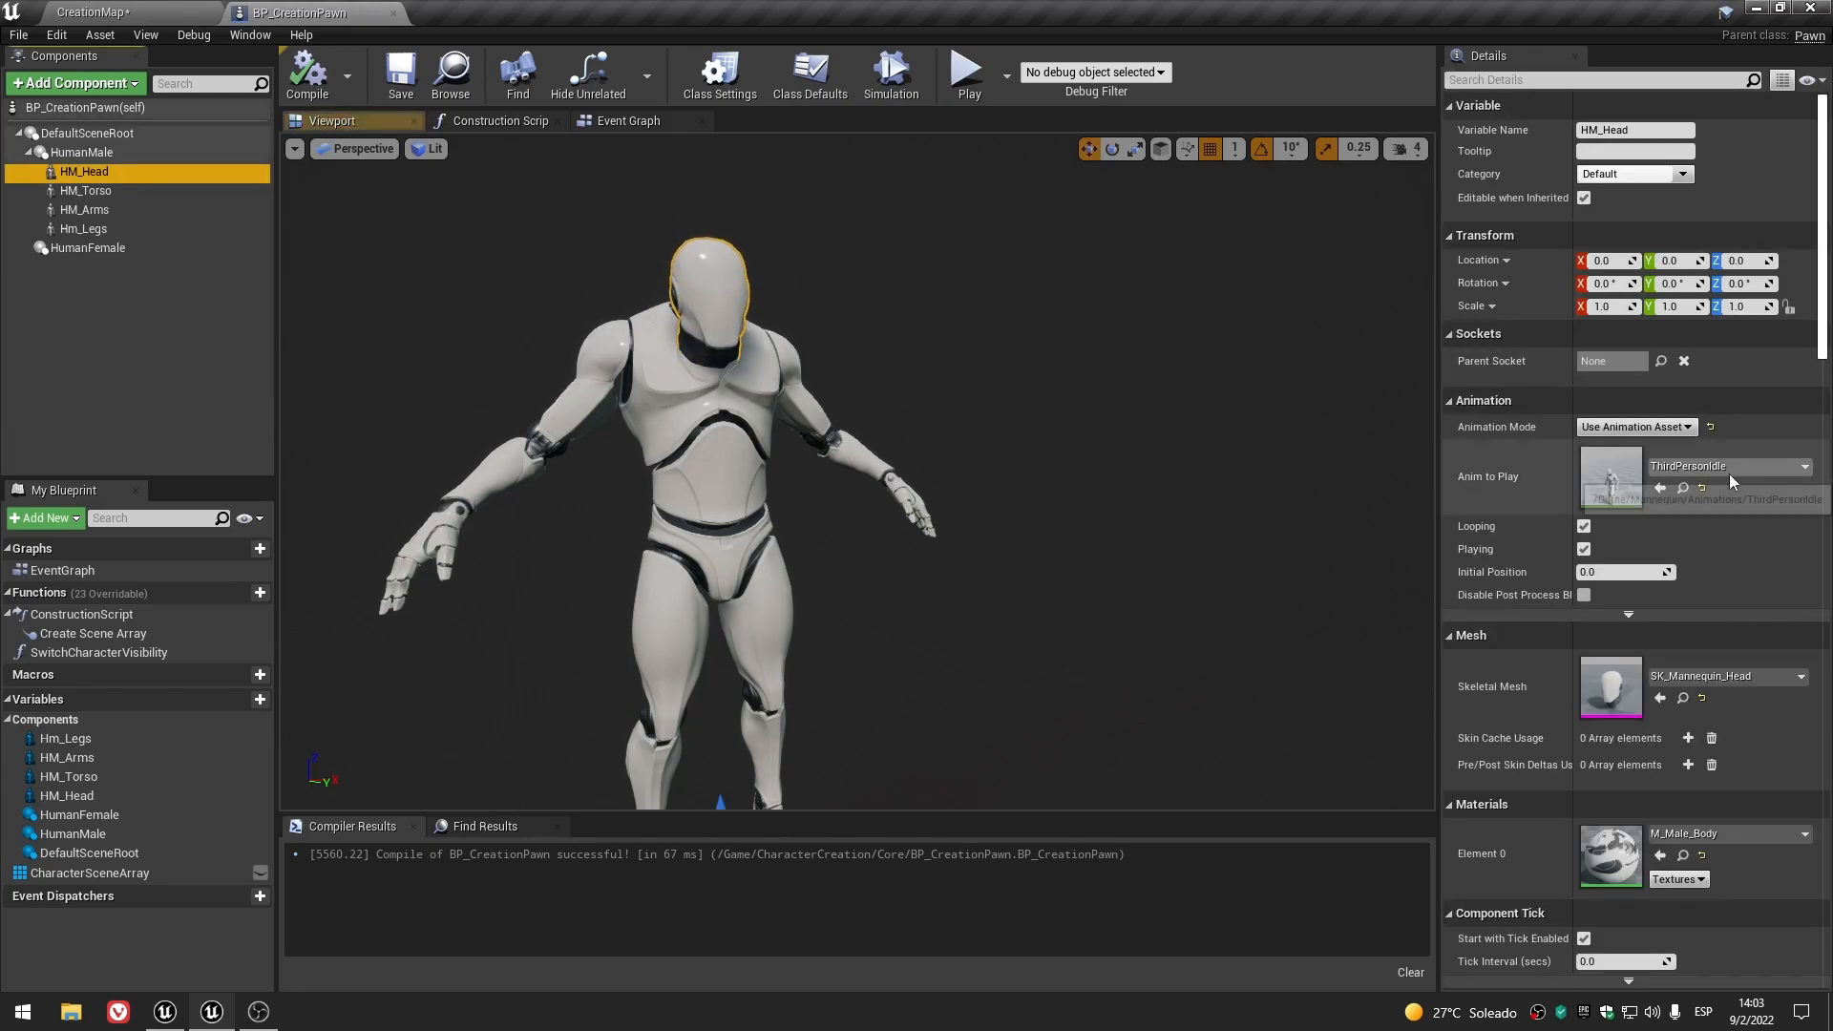
left_click(1710, 429)
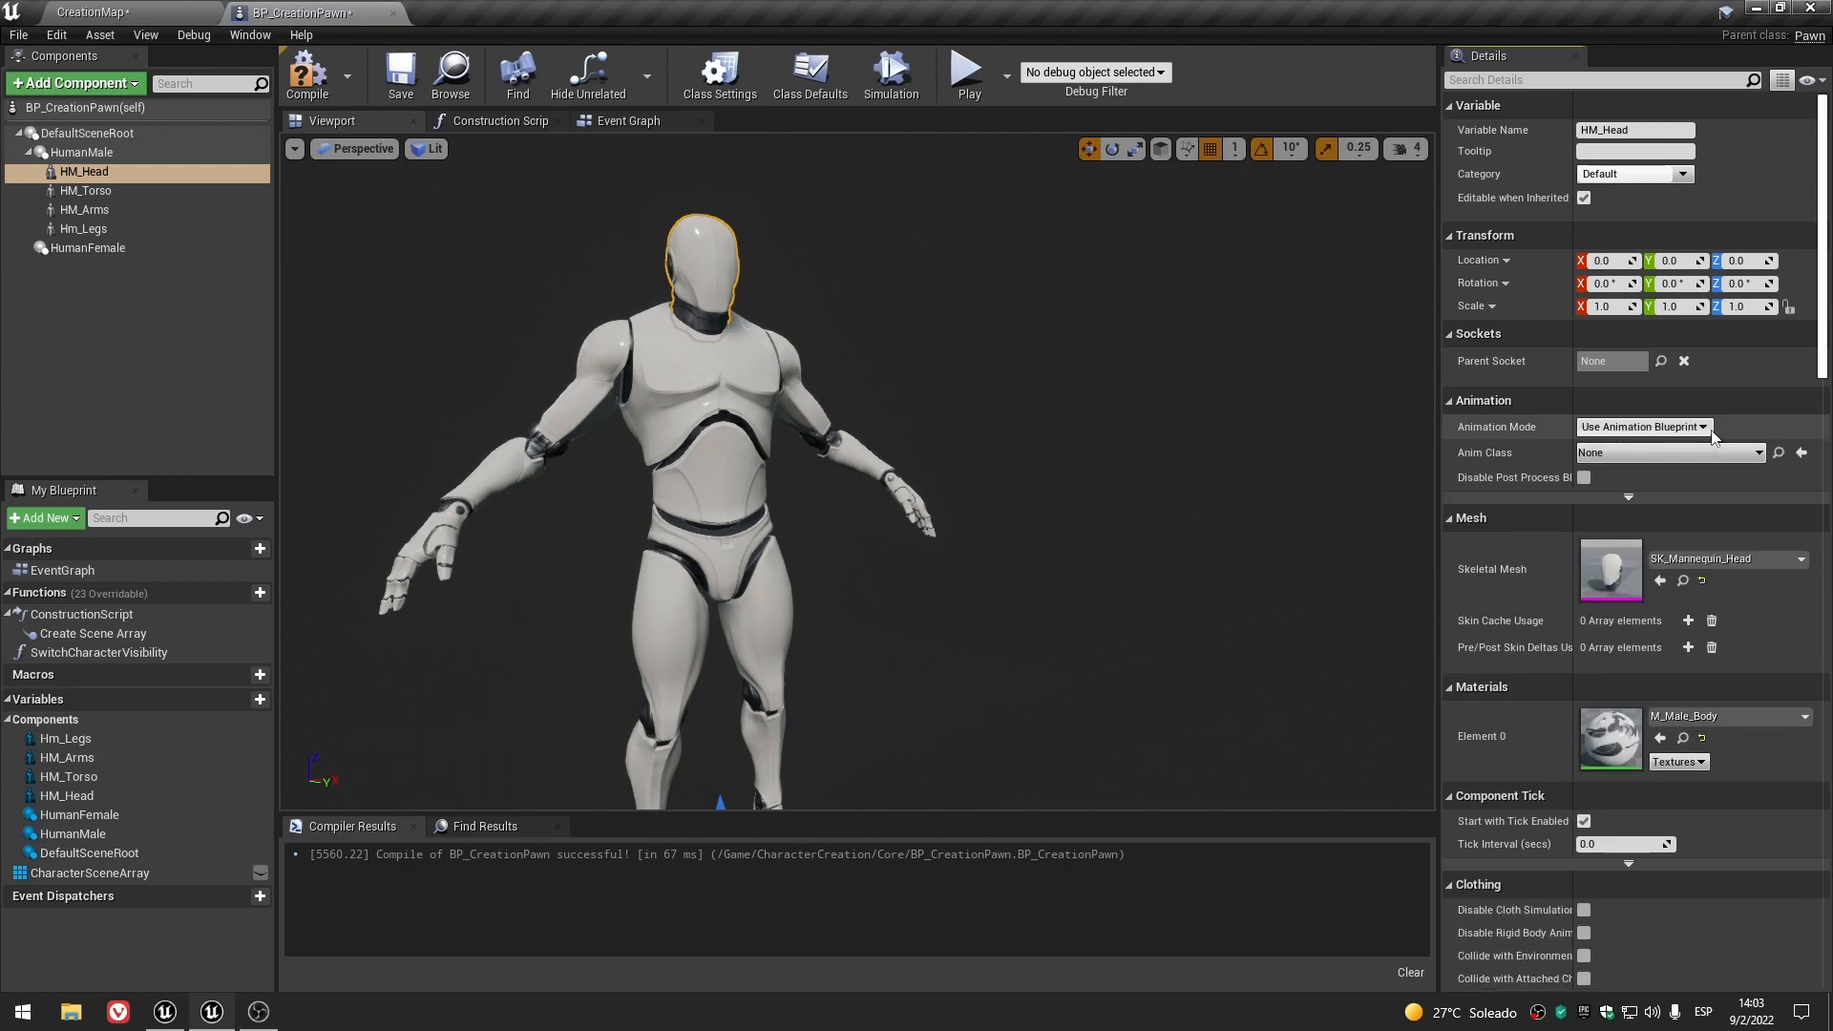
left_click(145, 384)
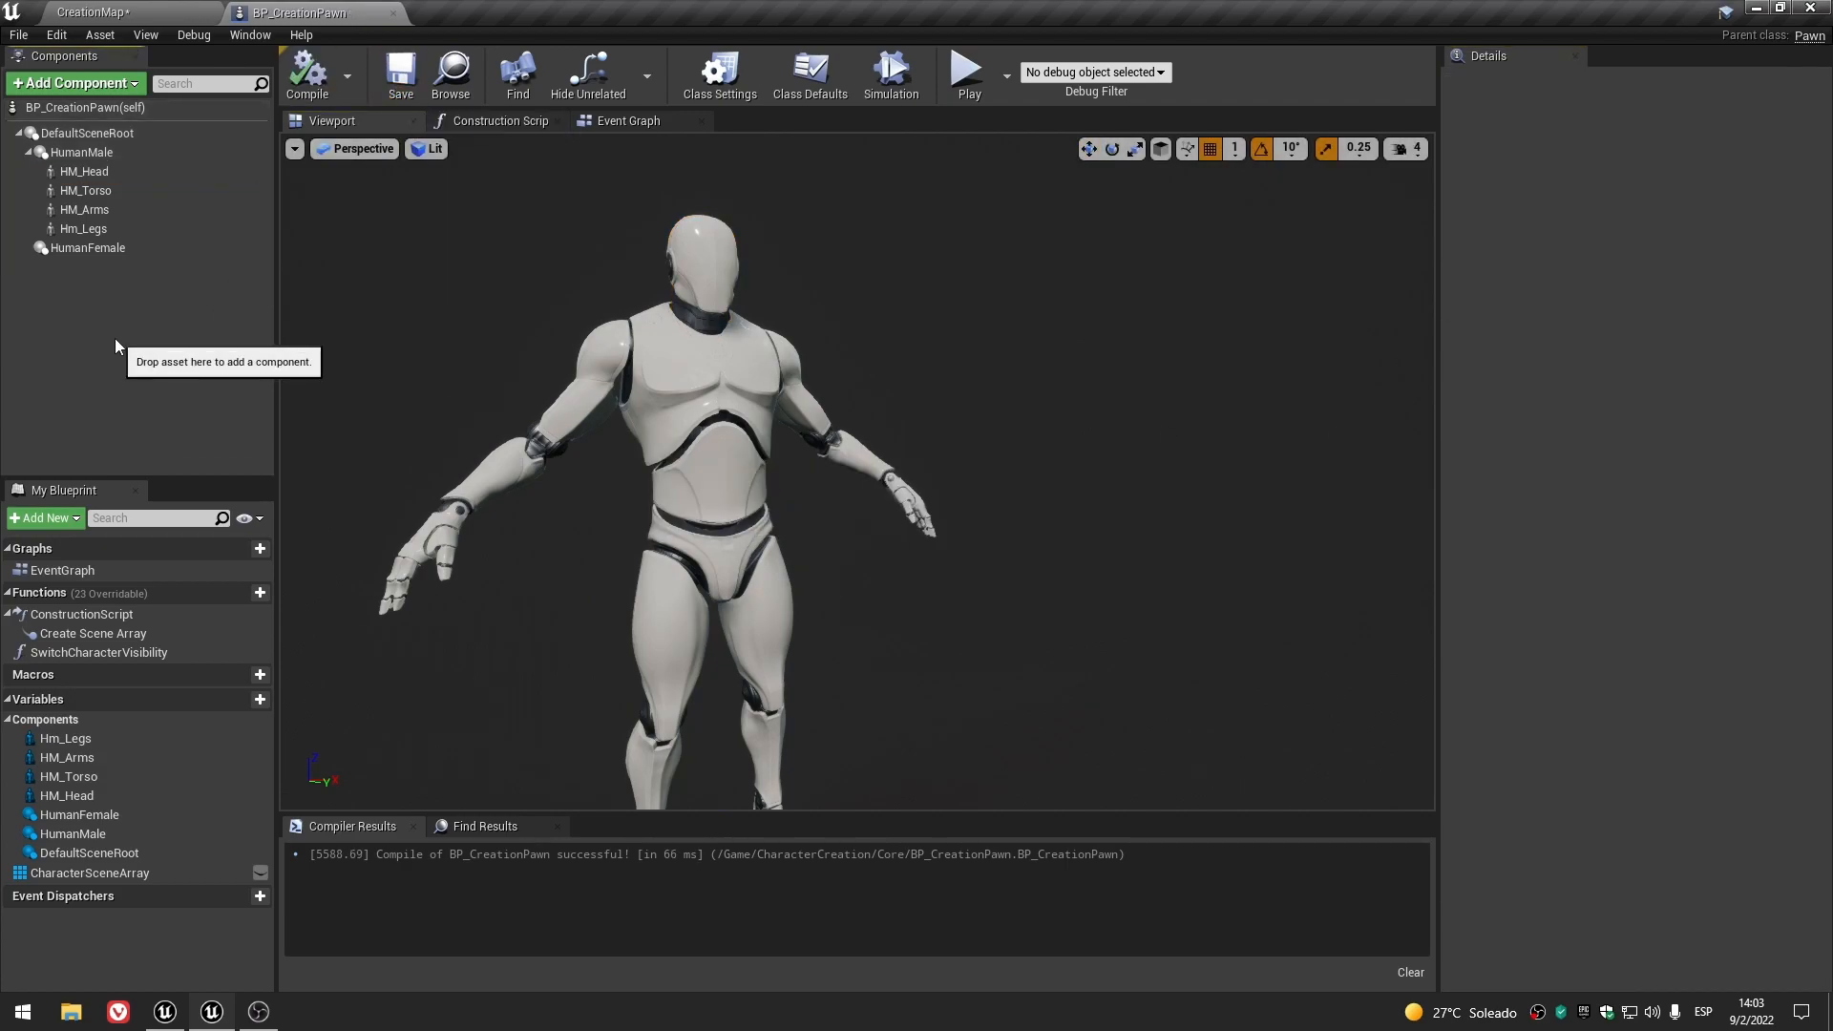
- Collapse the HumanMale component hierarchy and select the HumanFemale component
left_click(141, 249)
left_click(28, 153)
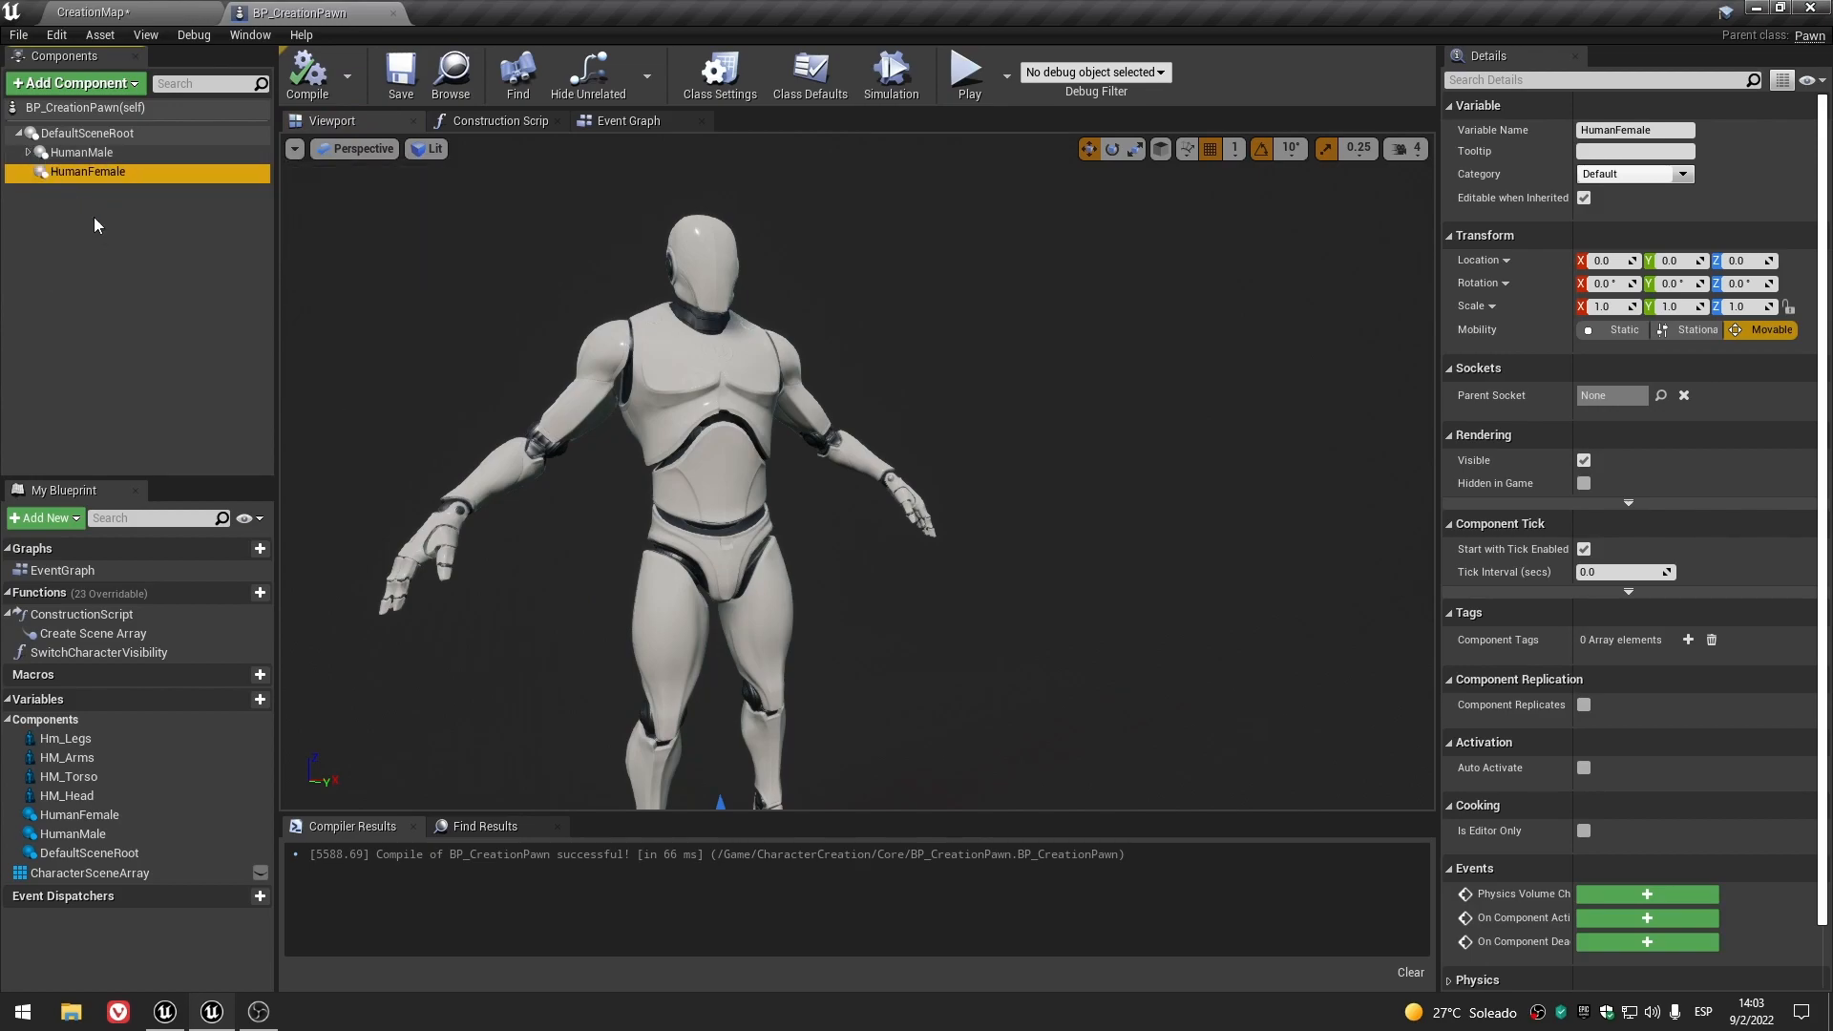
left_click(103, 282)
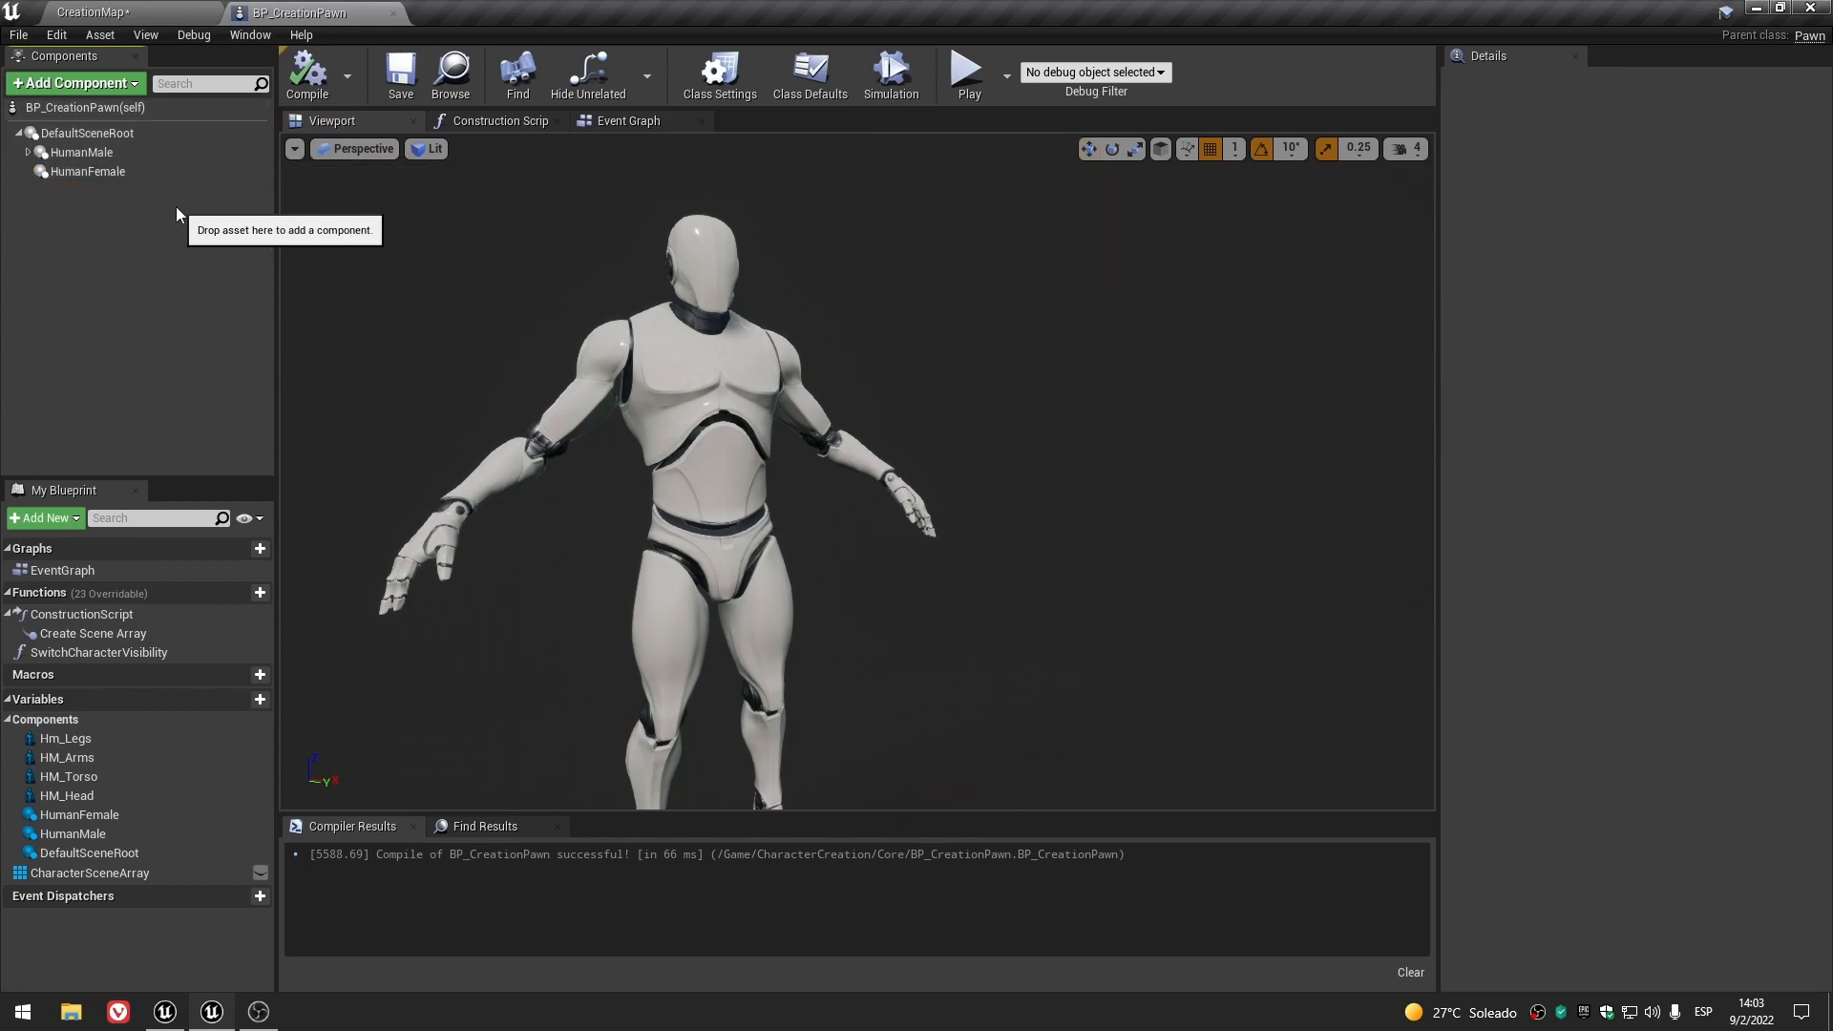
left_click(76, 174)
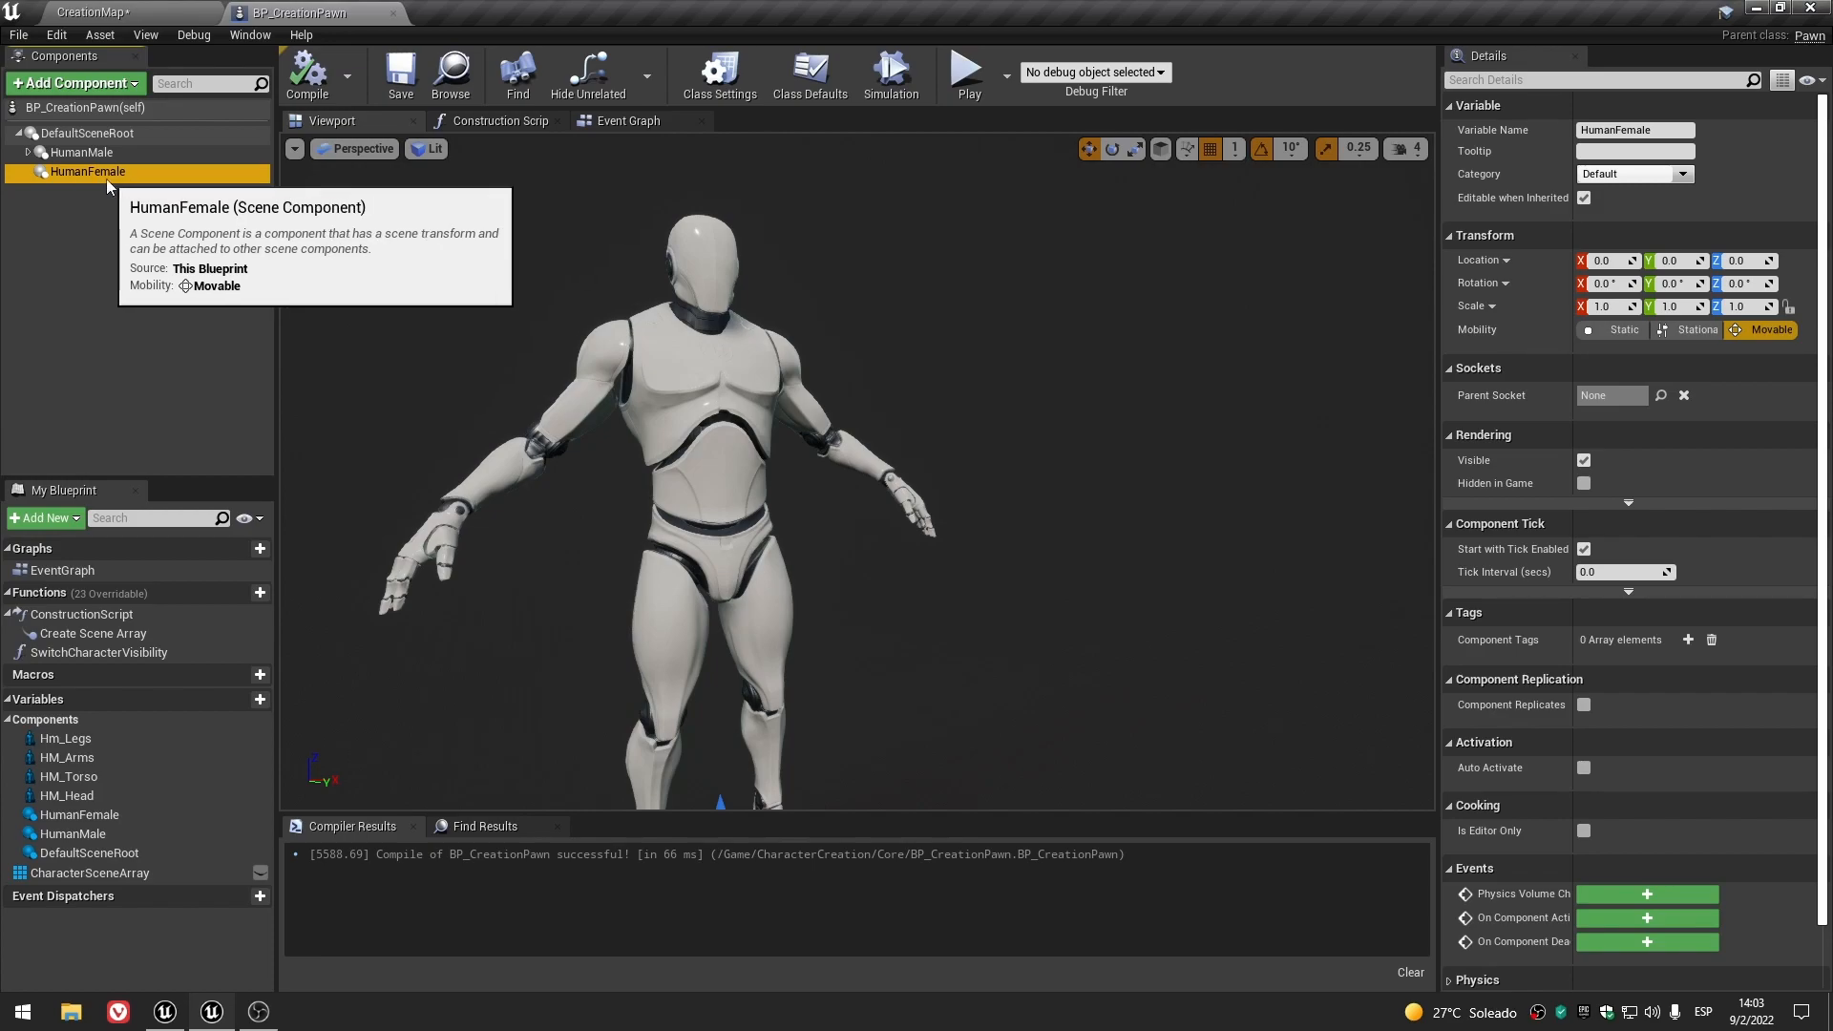
left_click(111, 85)
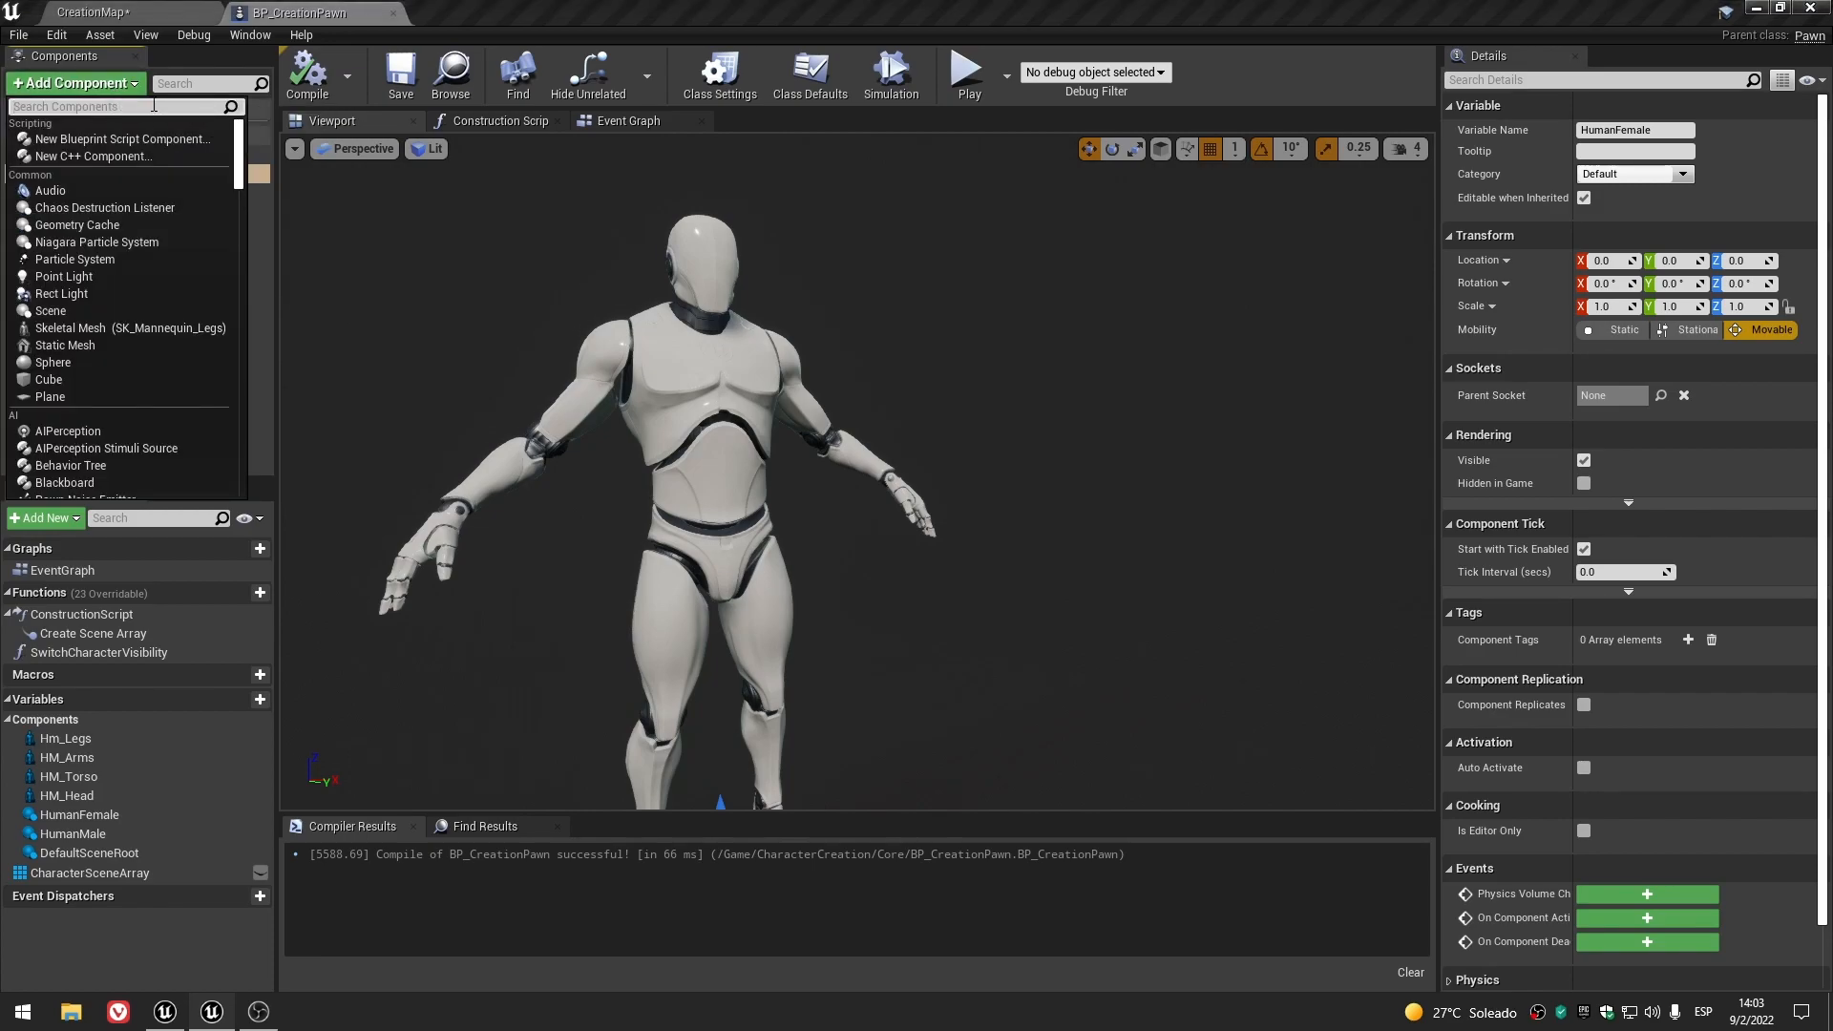
type("skeletal")
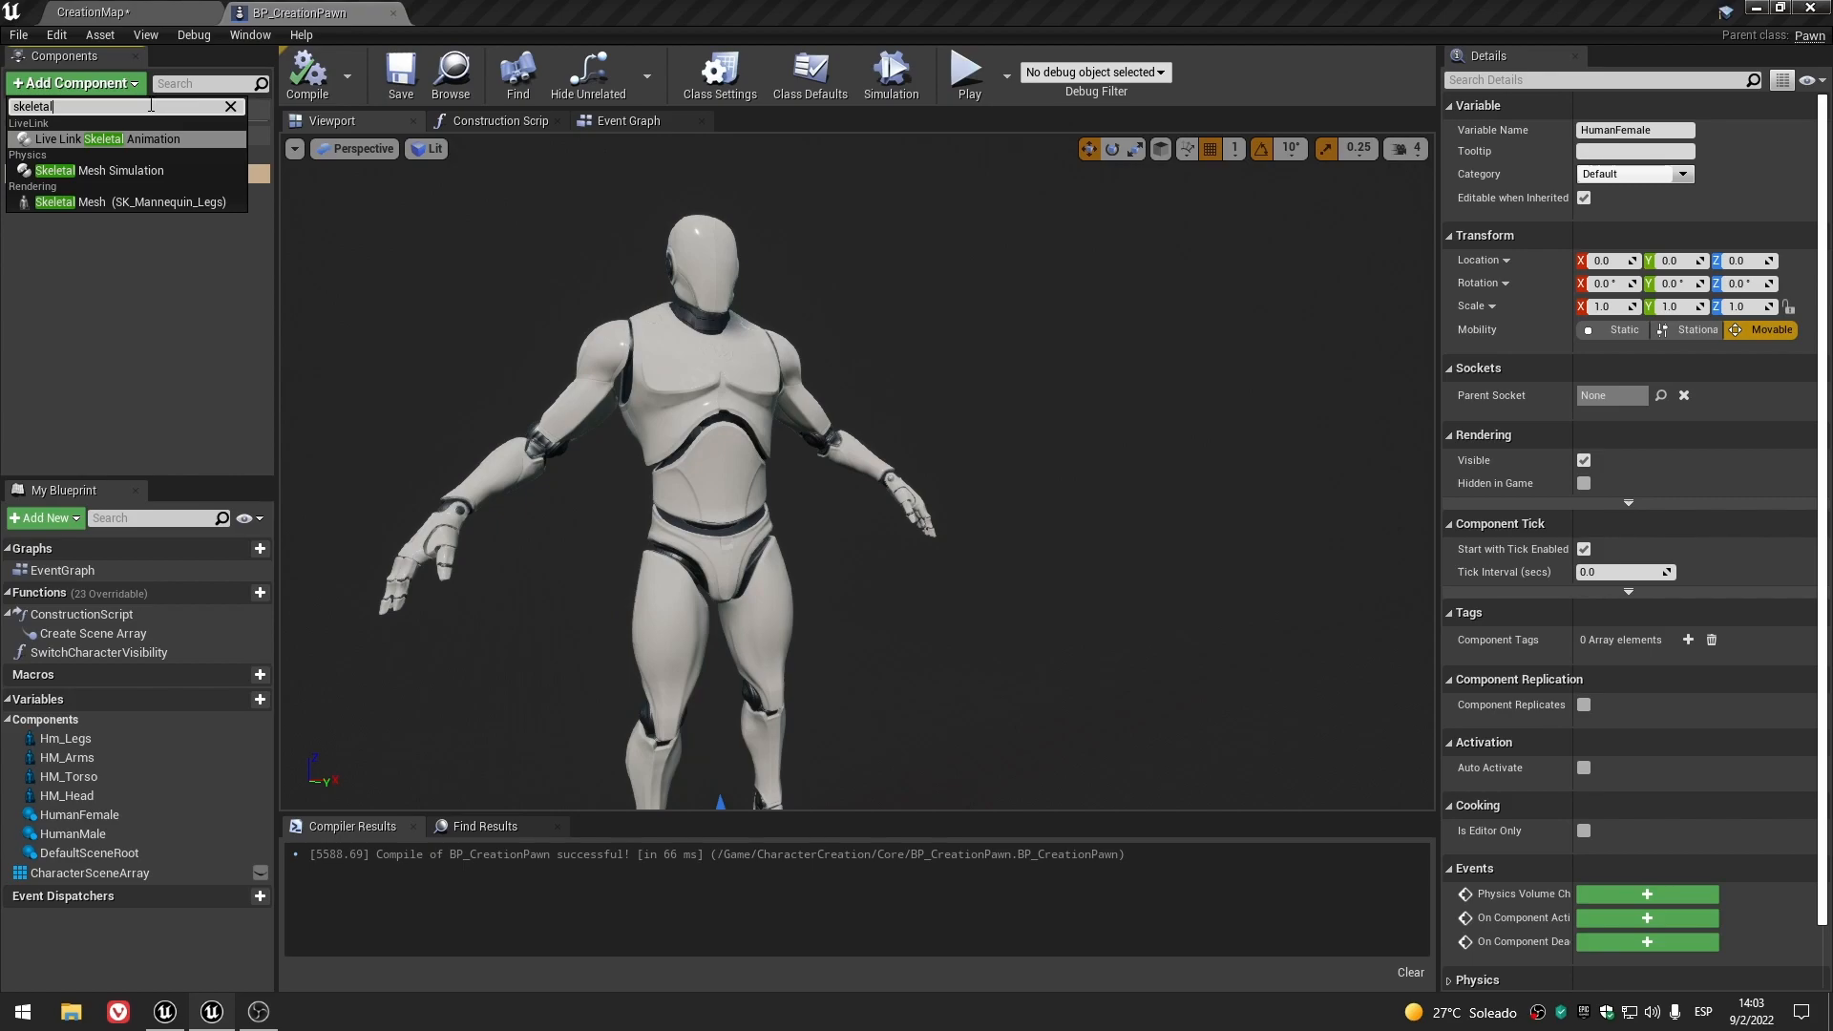
left_click(94, 350)
left_click(161, 13)
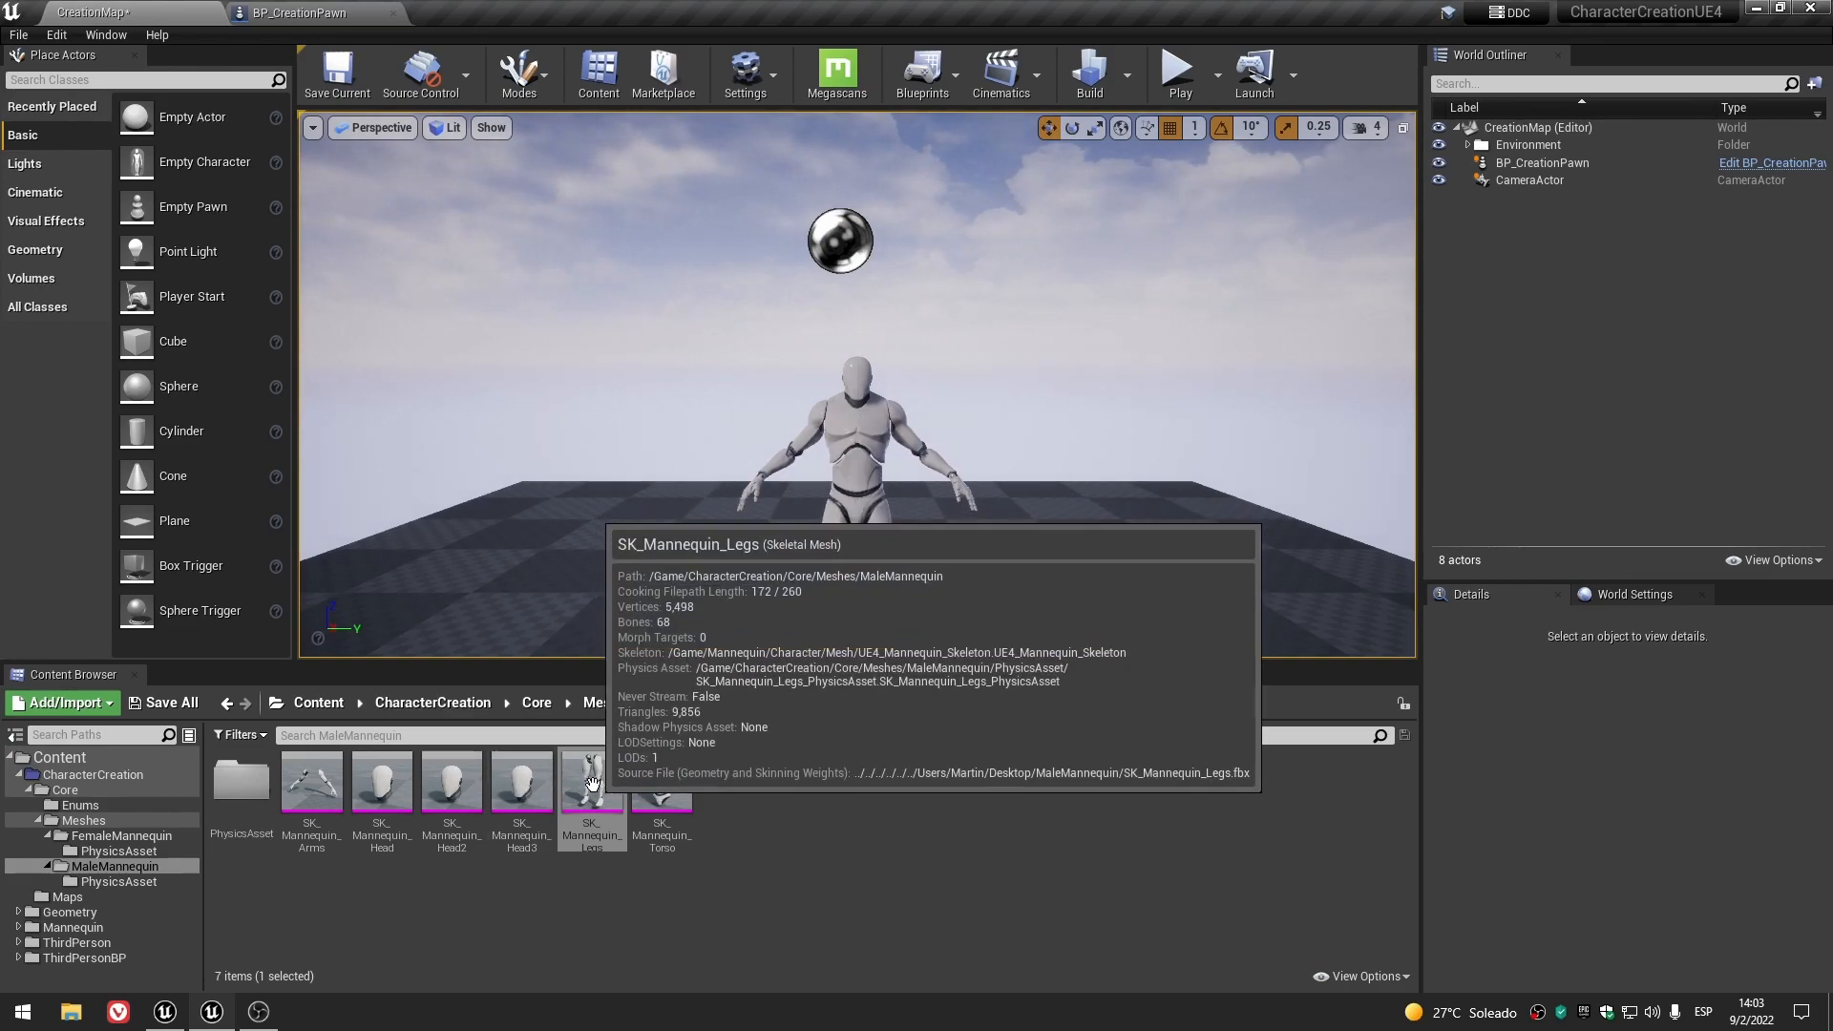
left_click(299, 12)
left_click(129, 89)
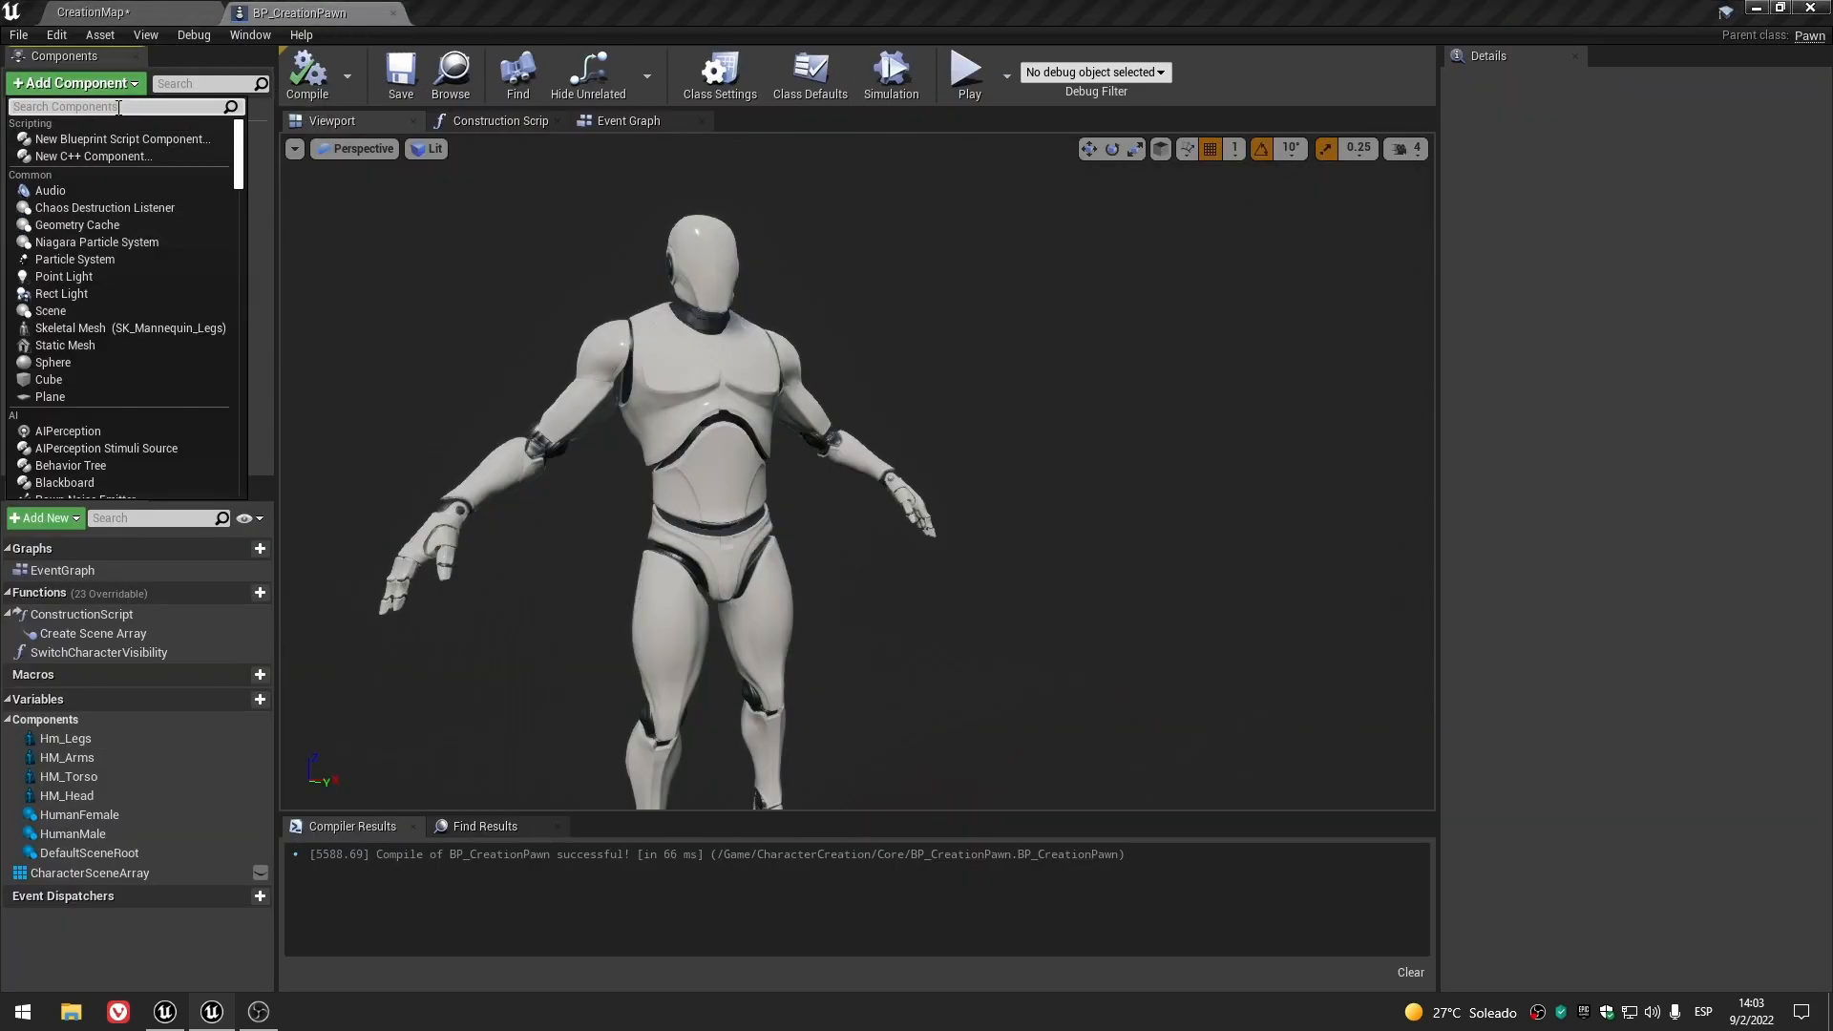
type("skeletal")
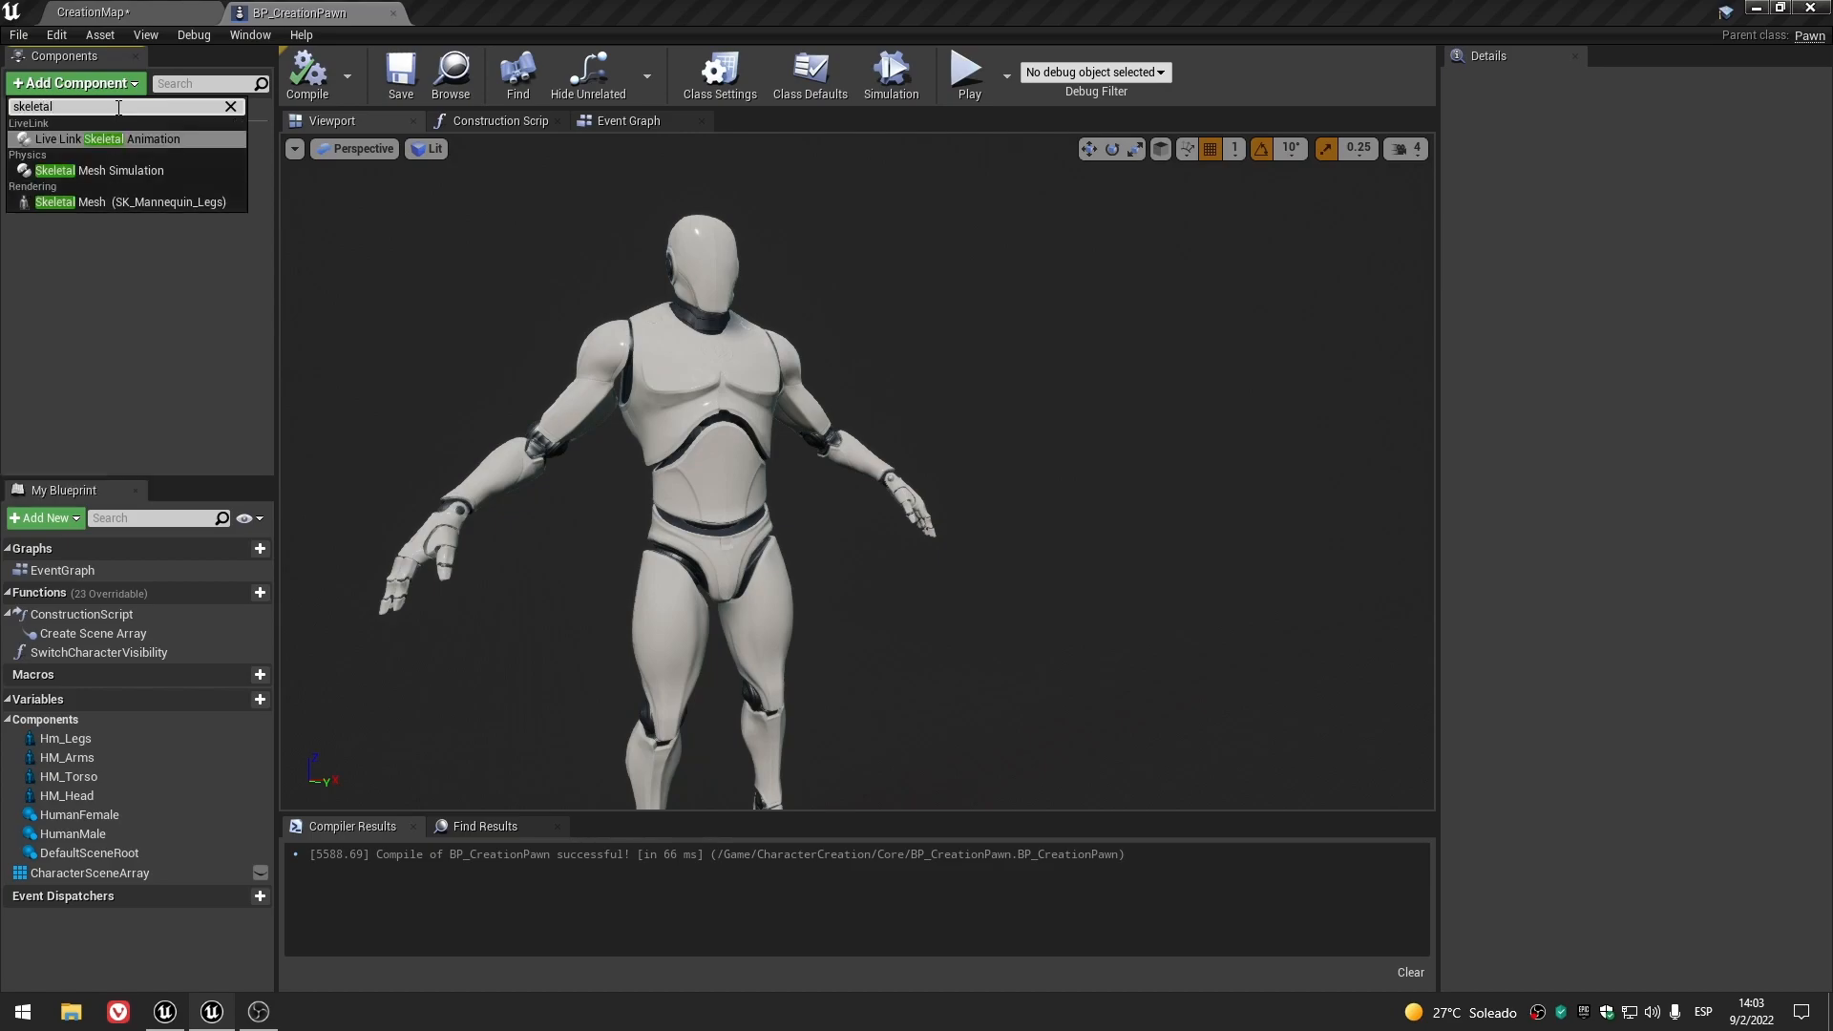
- Open the Meshes folder so no mesh asset is selected, then add an empty Skeletal Mesh component under HumanFemale and compile and save
left_click(140, 14)
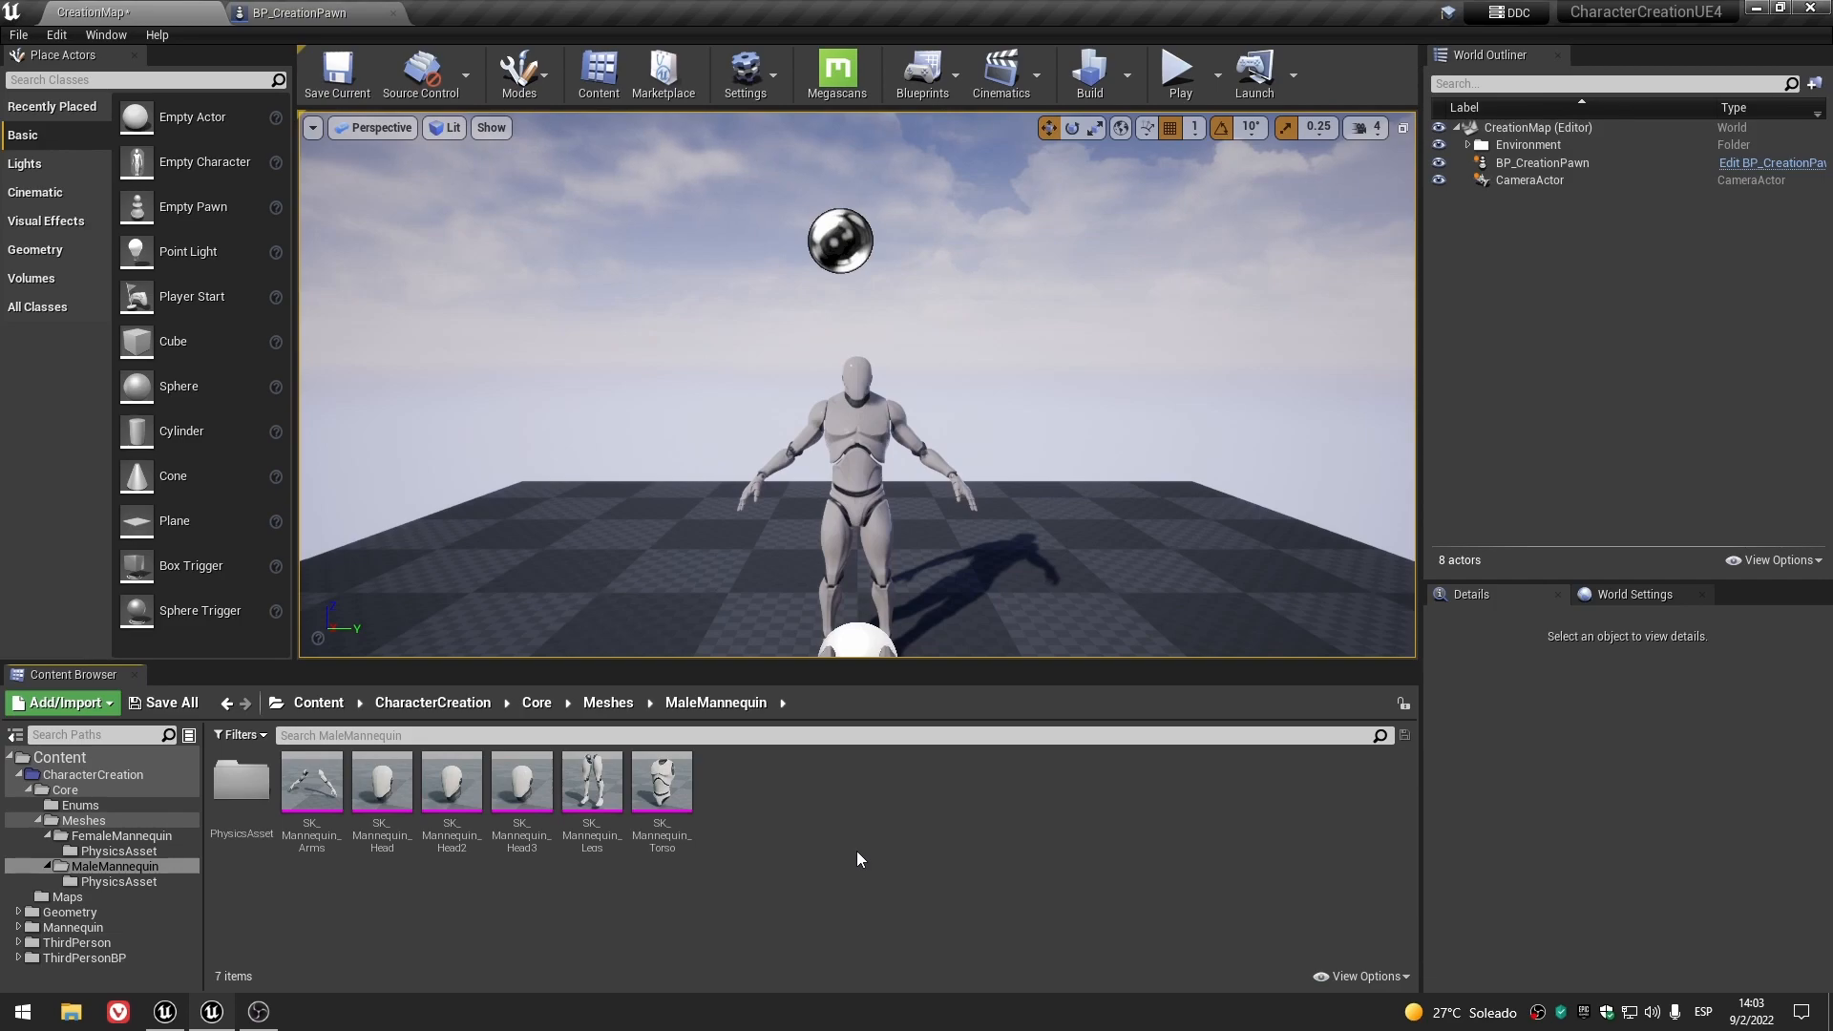
left_click(608, 703)
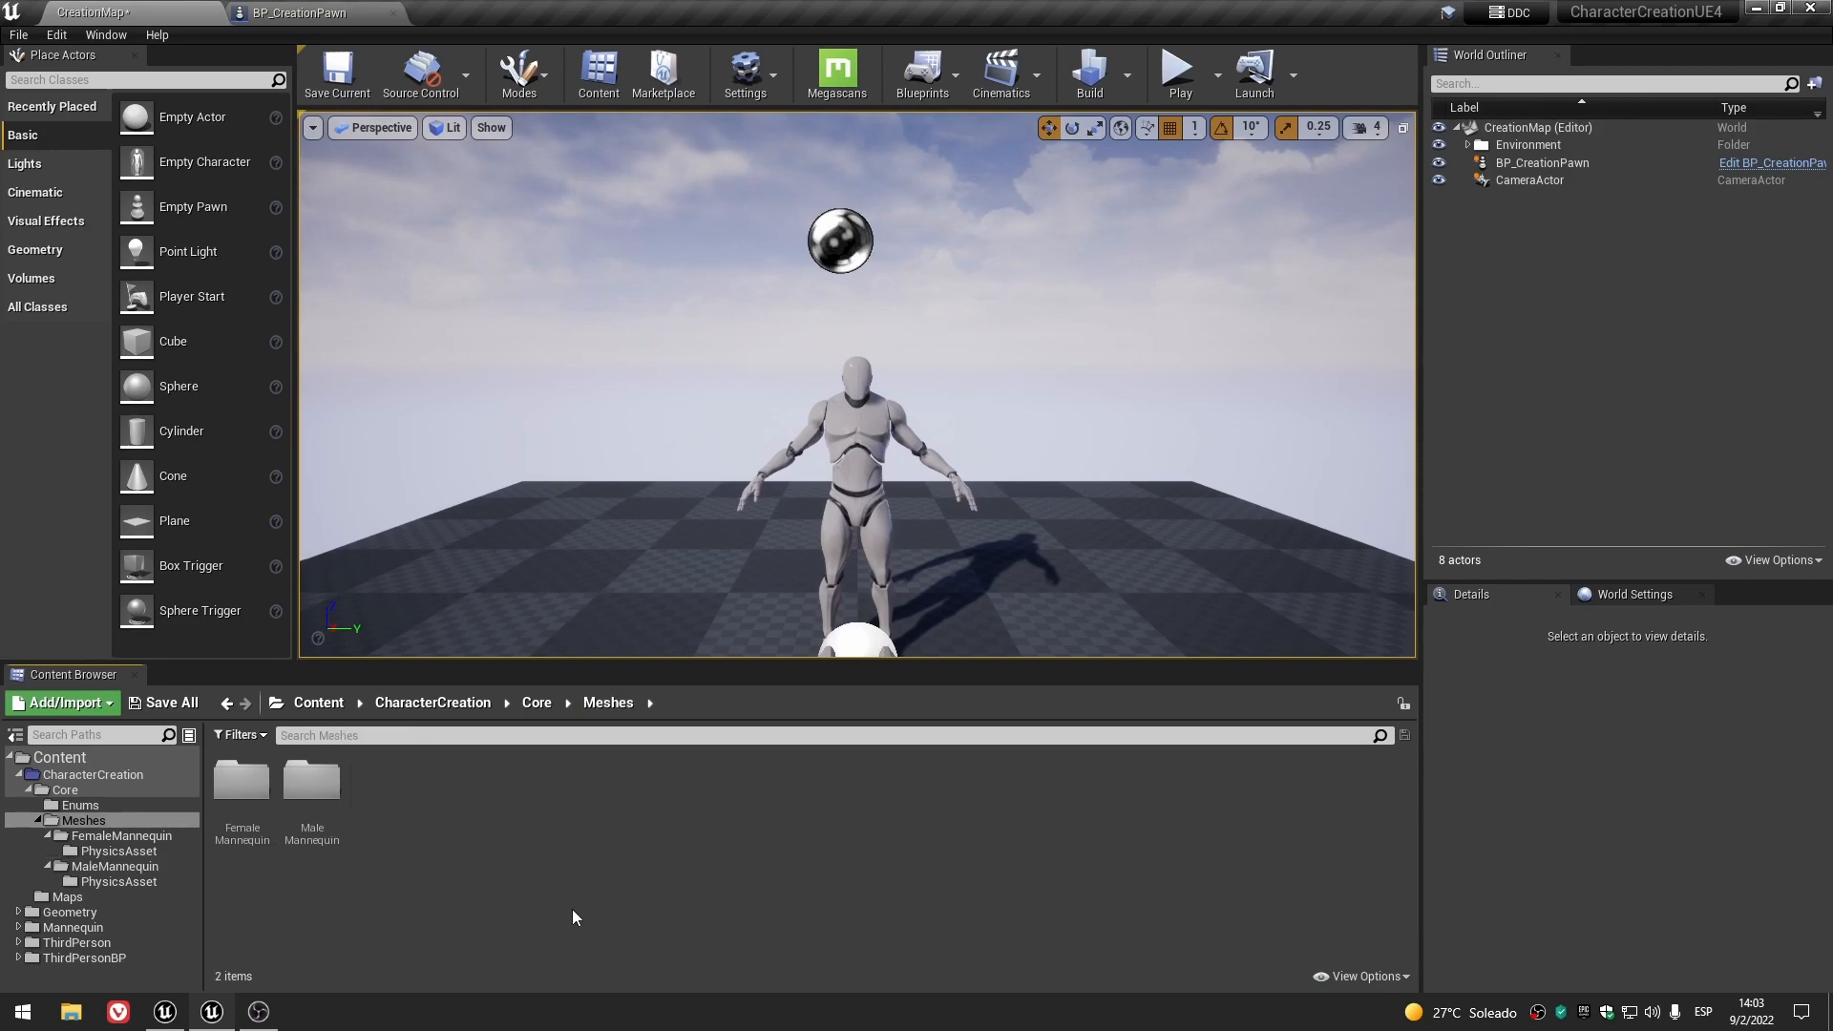
left_click(342, 14)
left_click(94, 174)
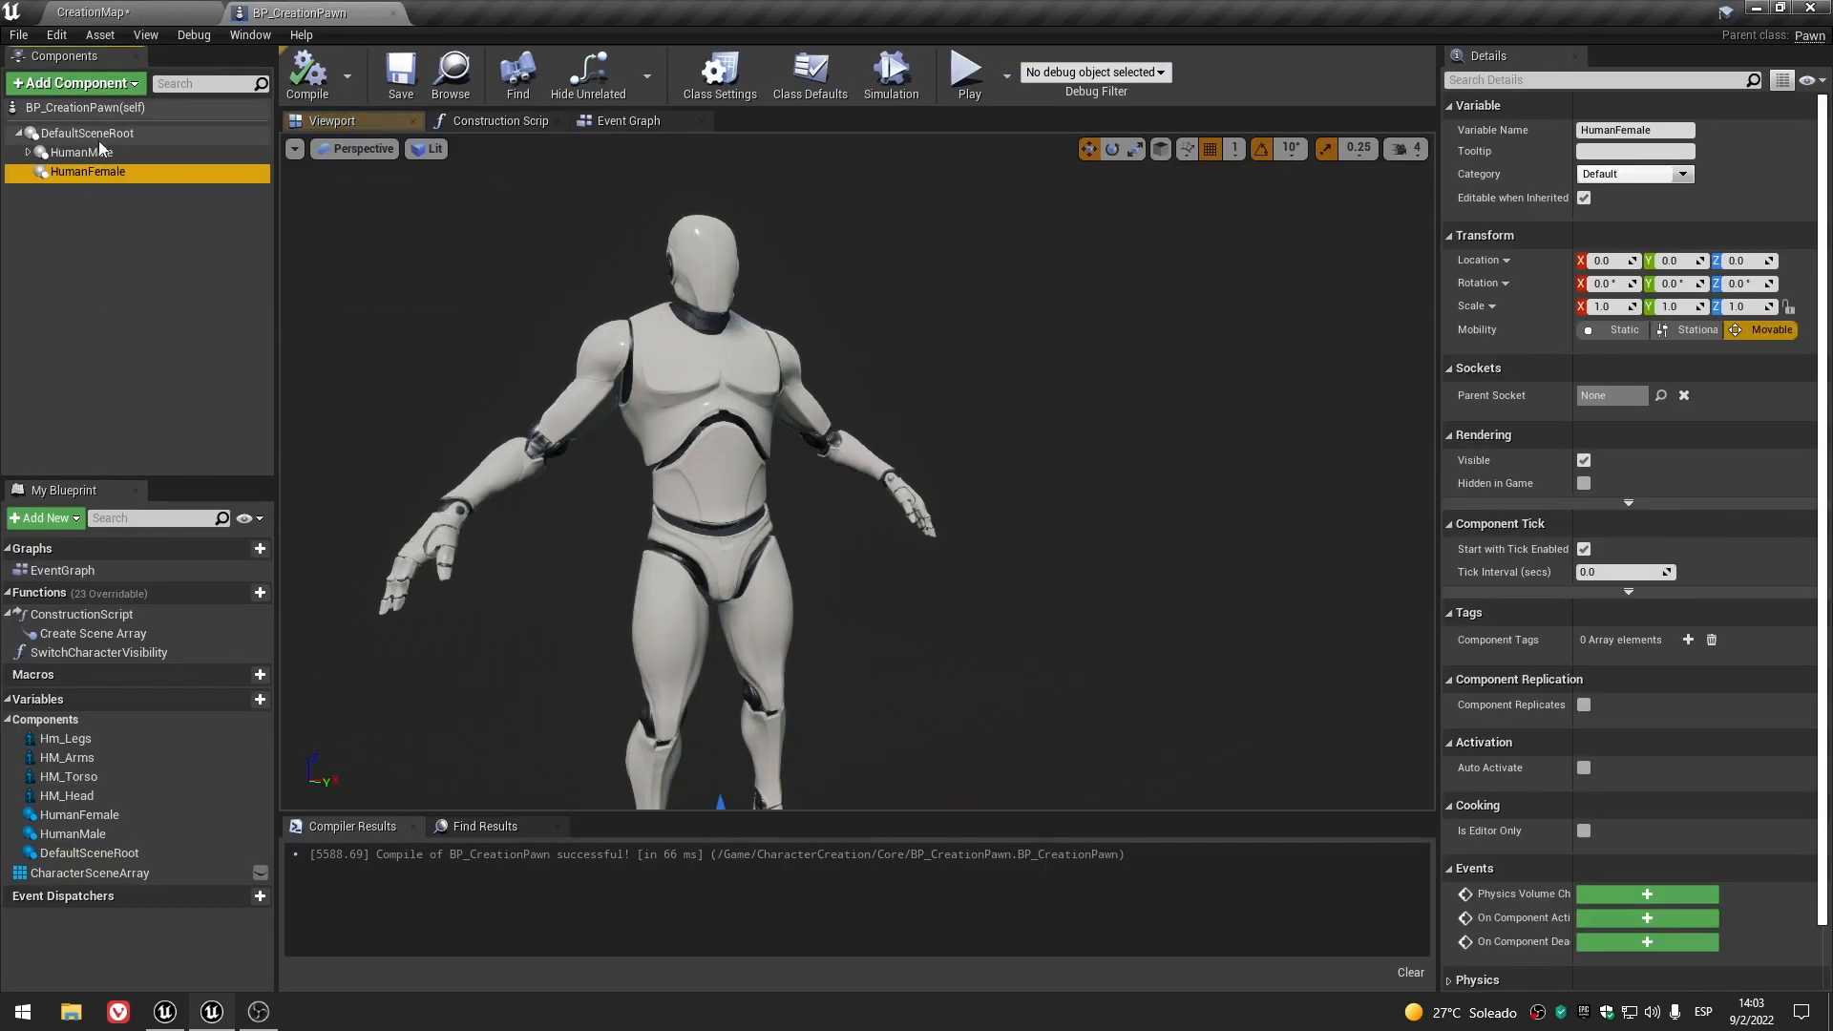
left_click(76, 83)
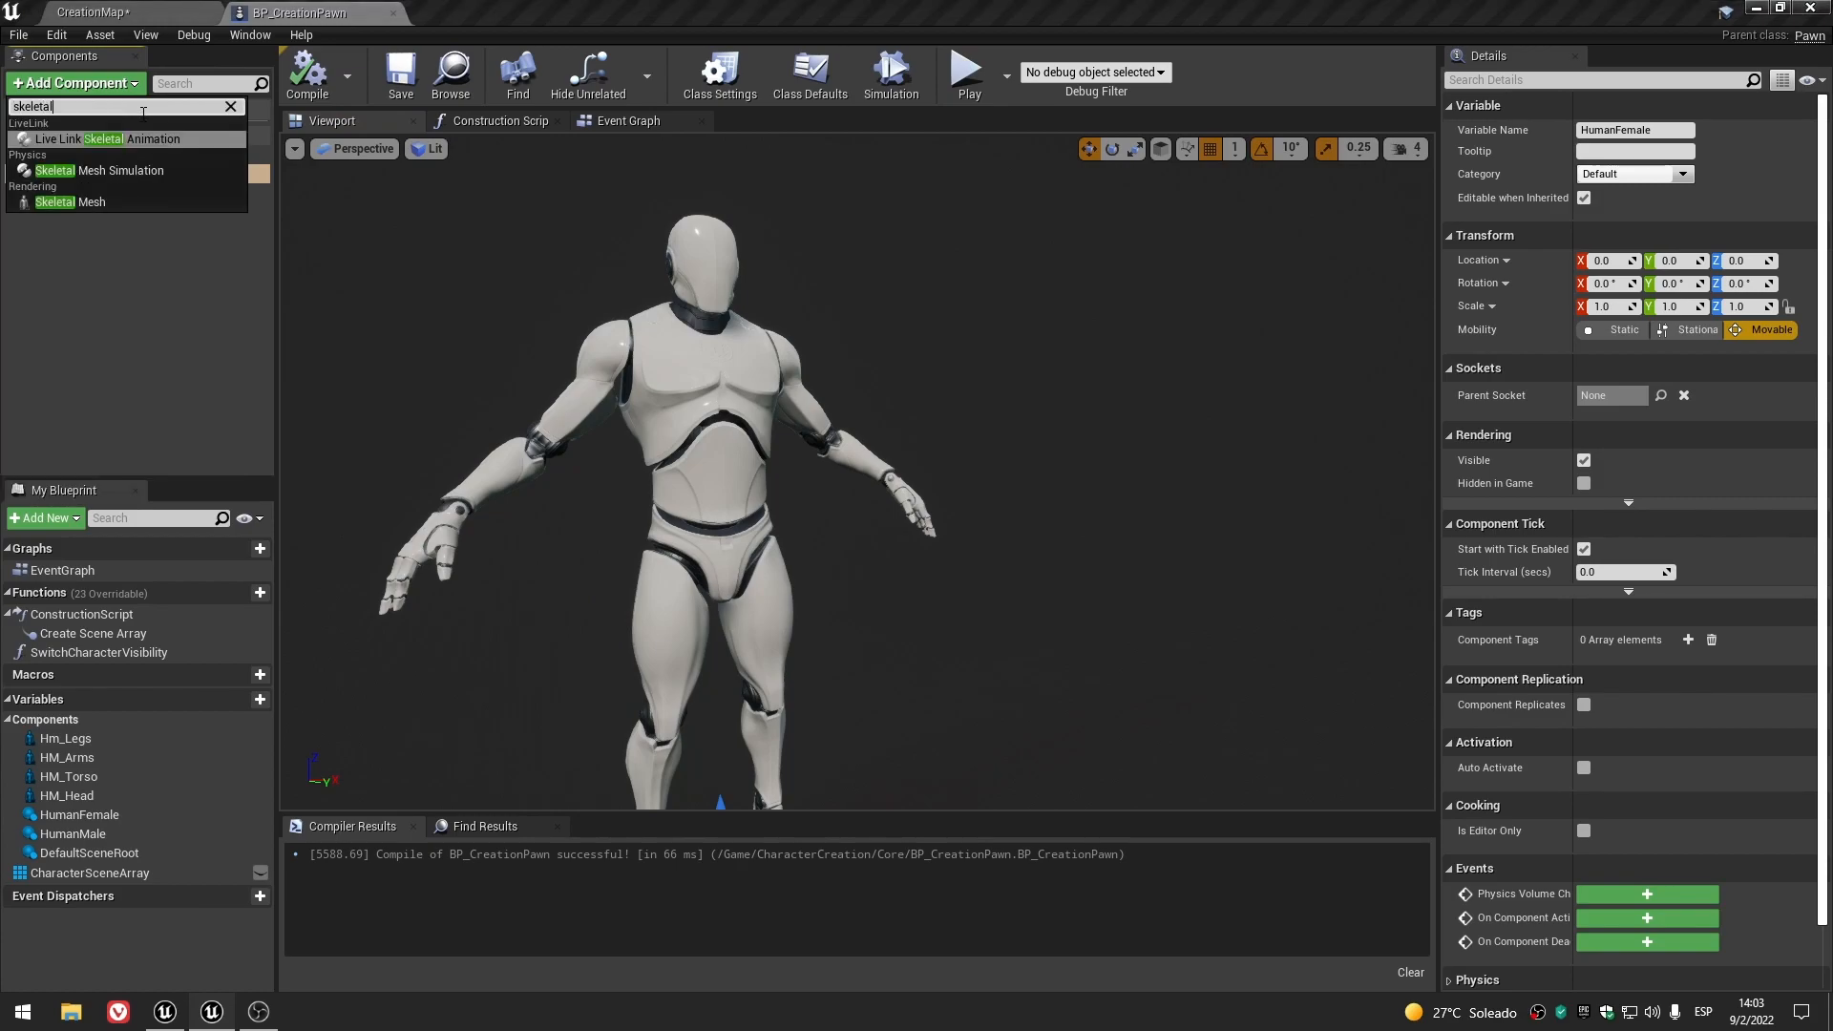
left_click(117, 199)
left_click(107, 310)
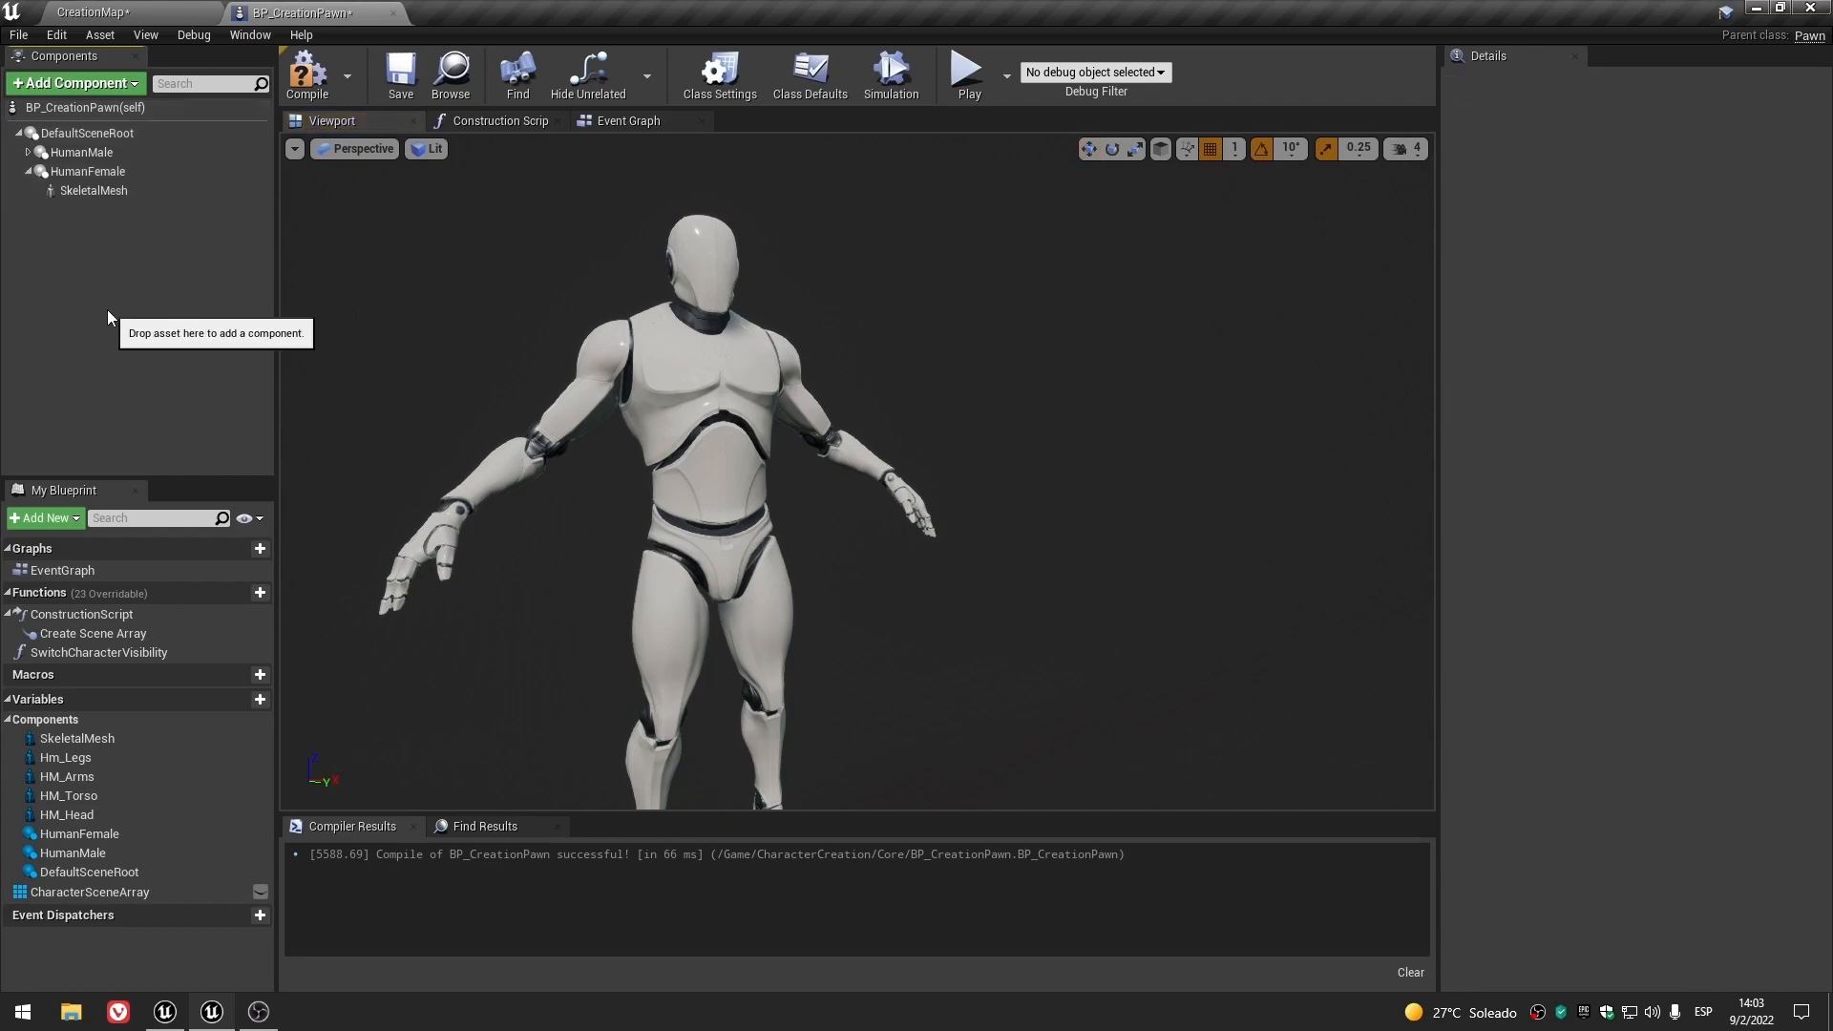
left_click(307, 74)
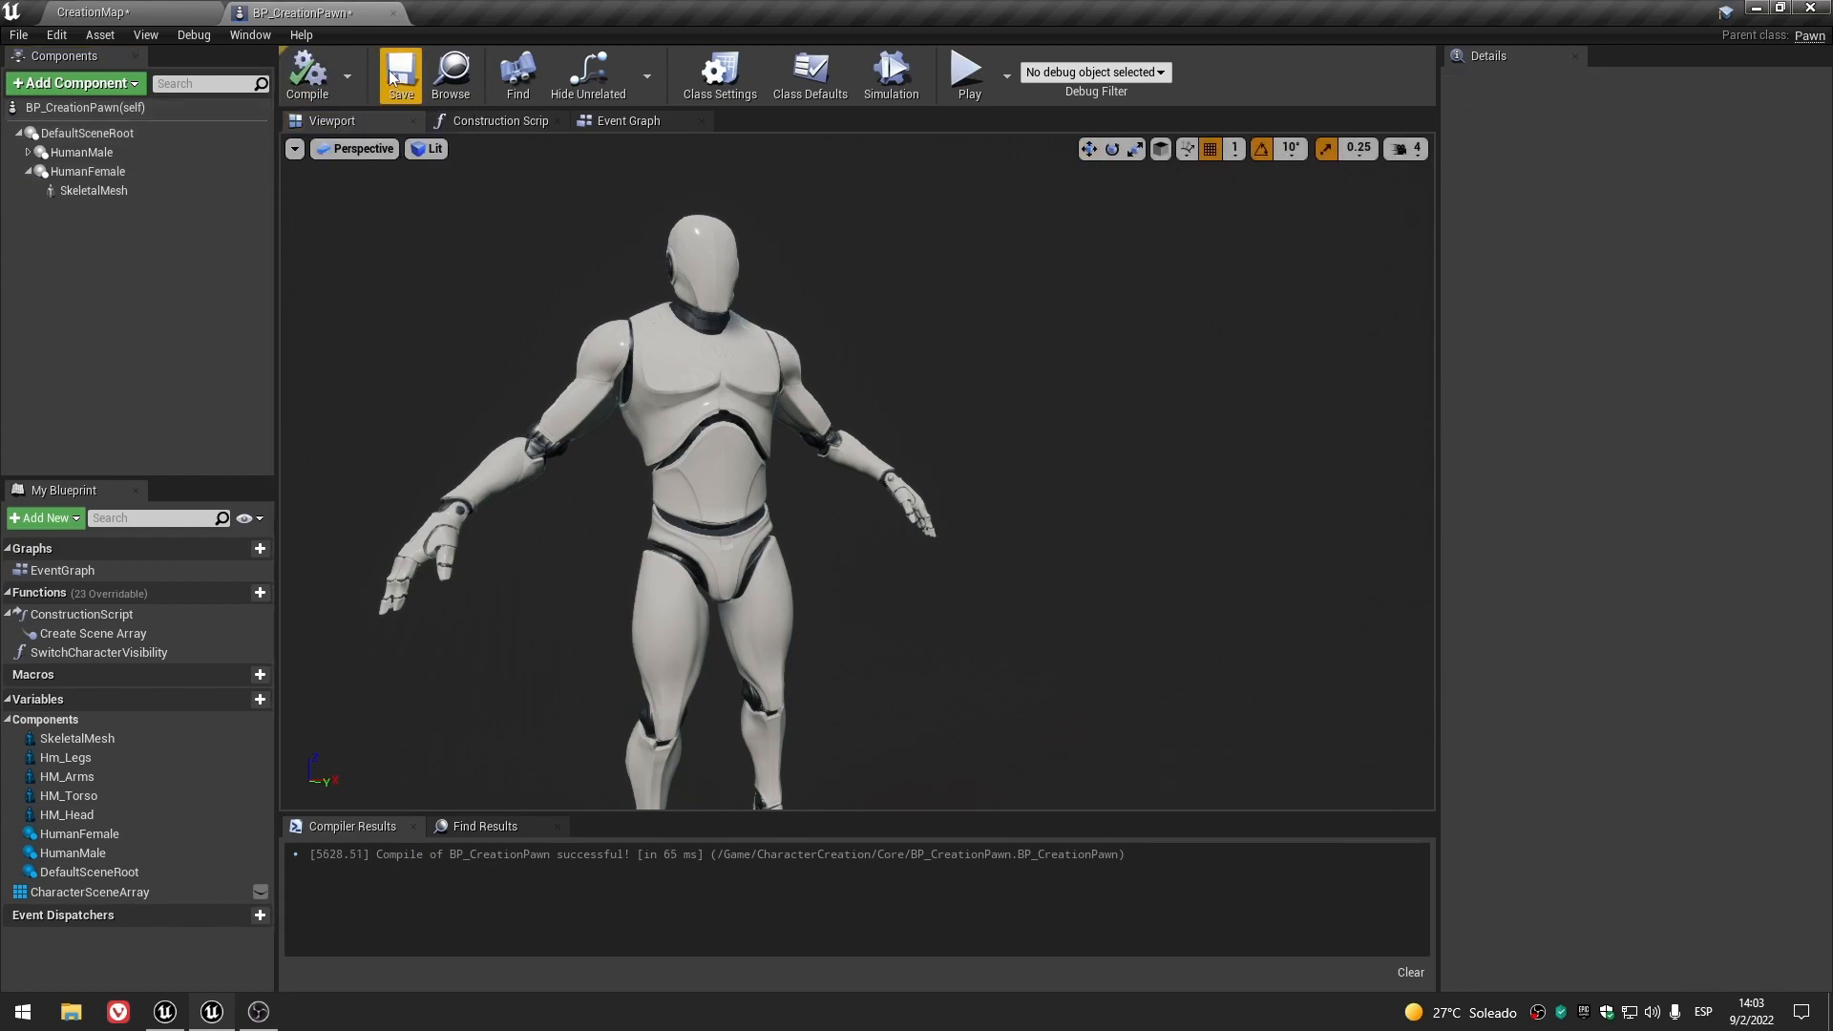
- Expand the HumanMale hierarchy and turn off the Visible option of HM_Head and HM_Torso
left_click(27, 152)
left_click(105, 175)
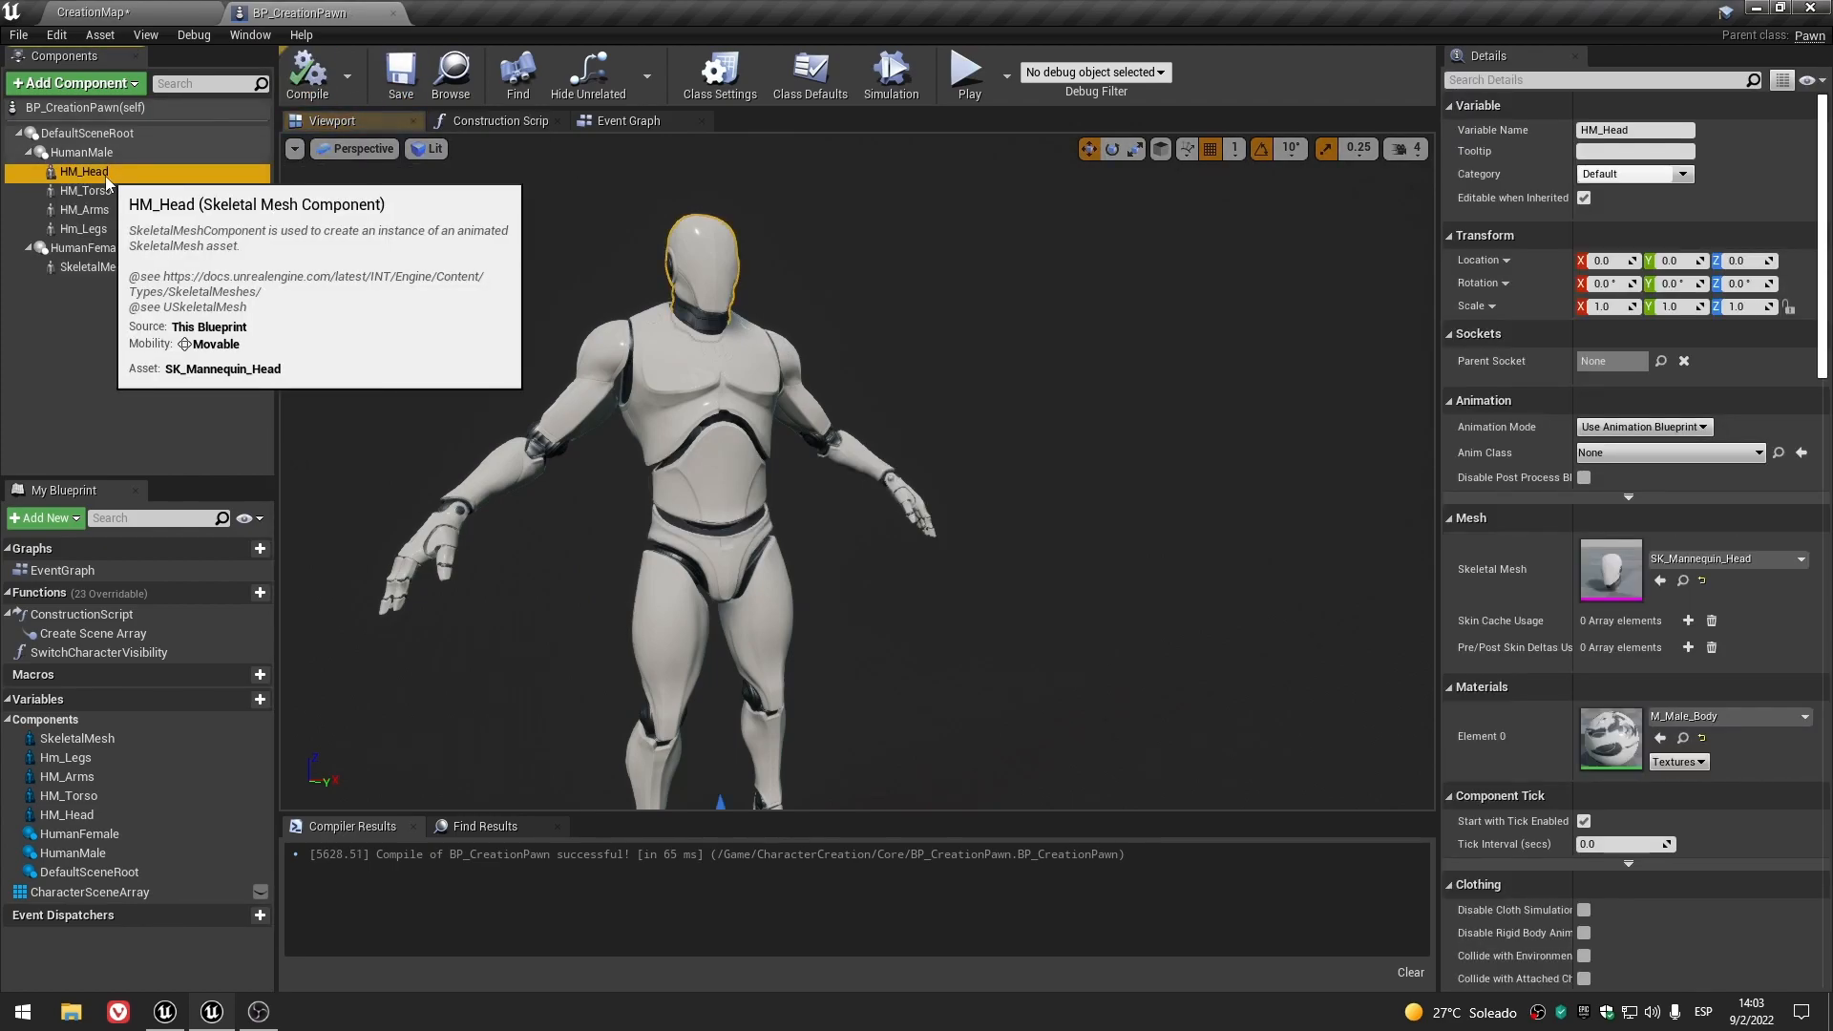
scroll(1498, 651, "down", 10)
scroll(1507, 646, "down", 10)
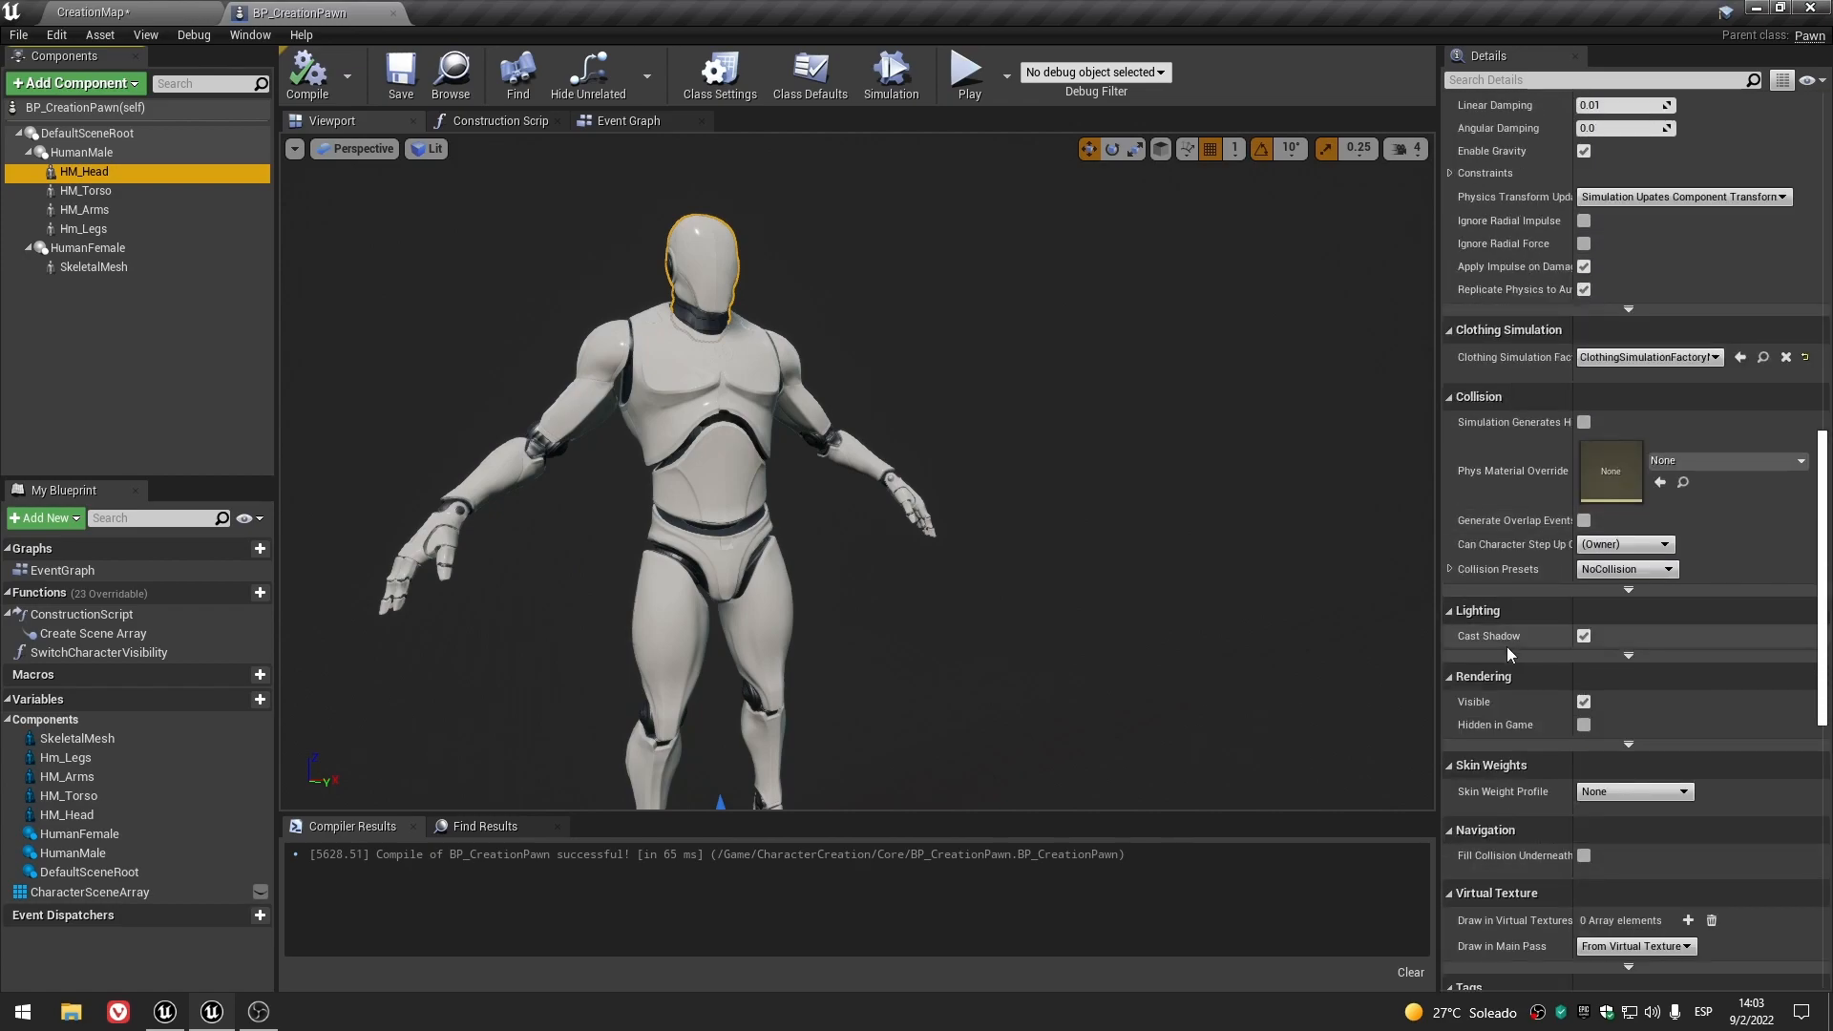
left_click(1583, 549)
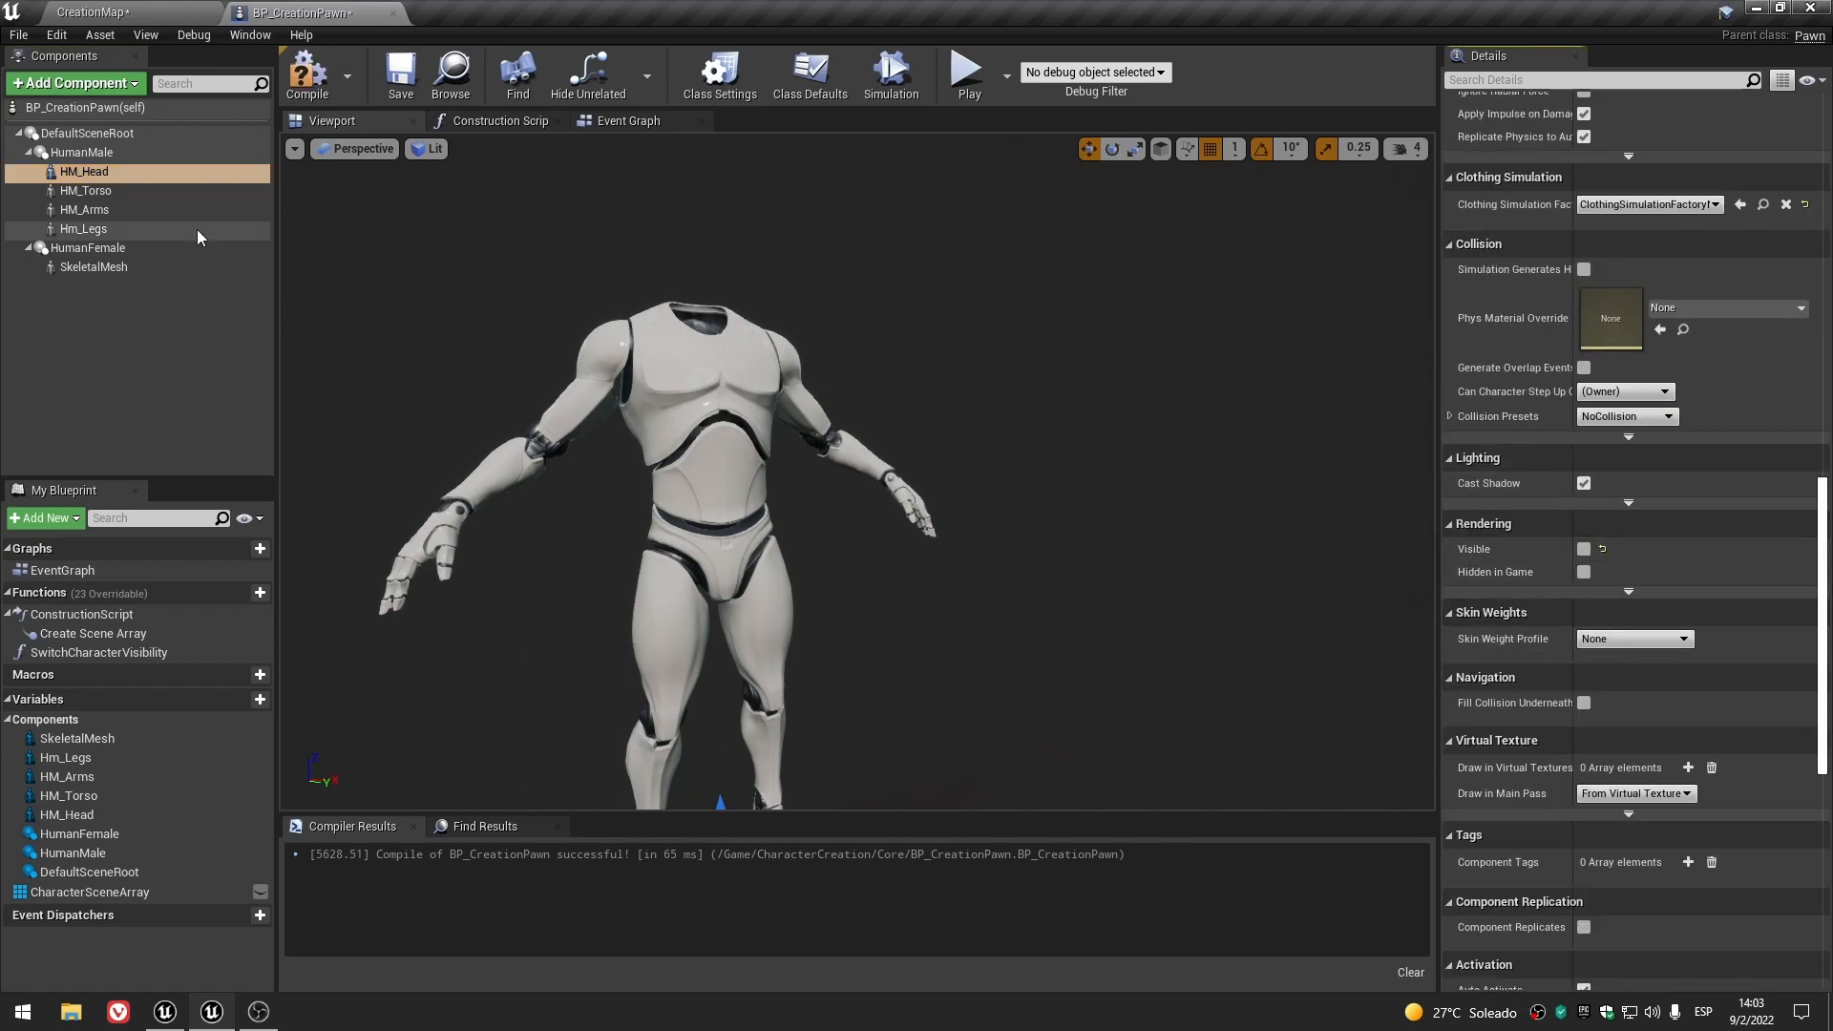
left_click(84, 190)
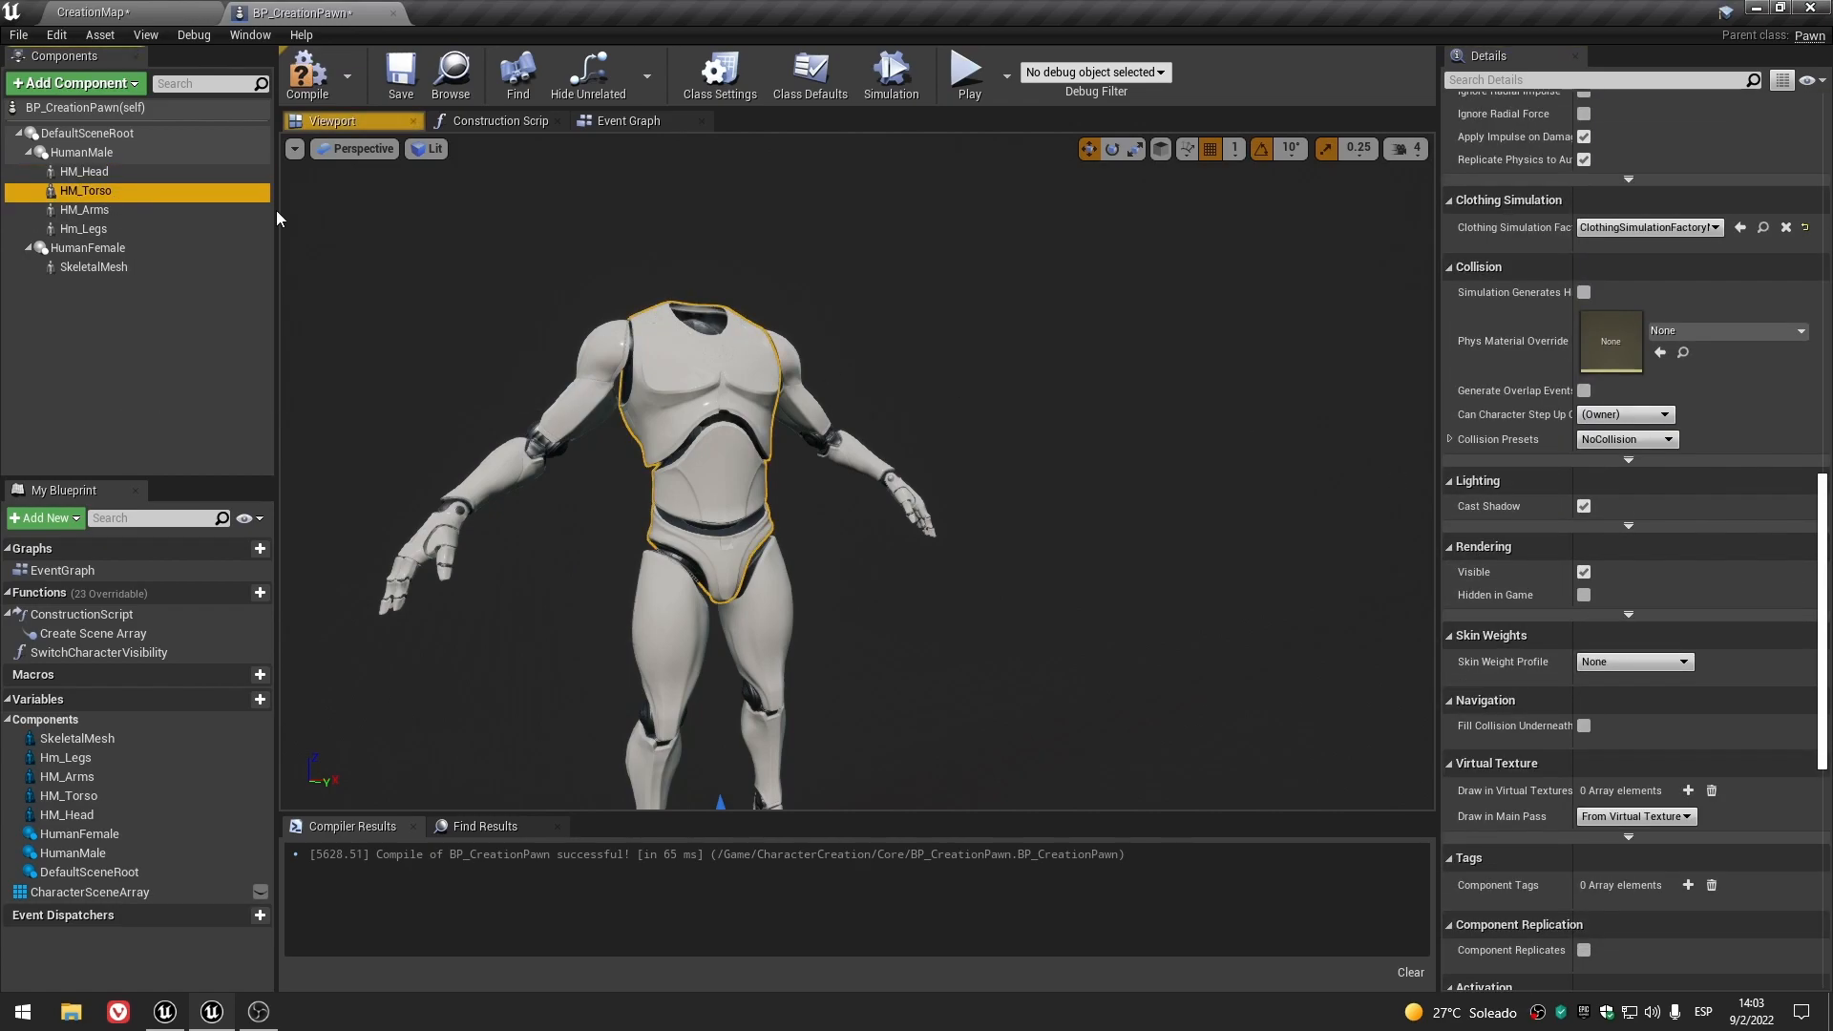
left_click(1583, 573)
- Turn off the Visible option of HM_Arms and Hm_Legs, and compile and save the blueprint with HumanMale collapsed
left_click(85, 209)
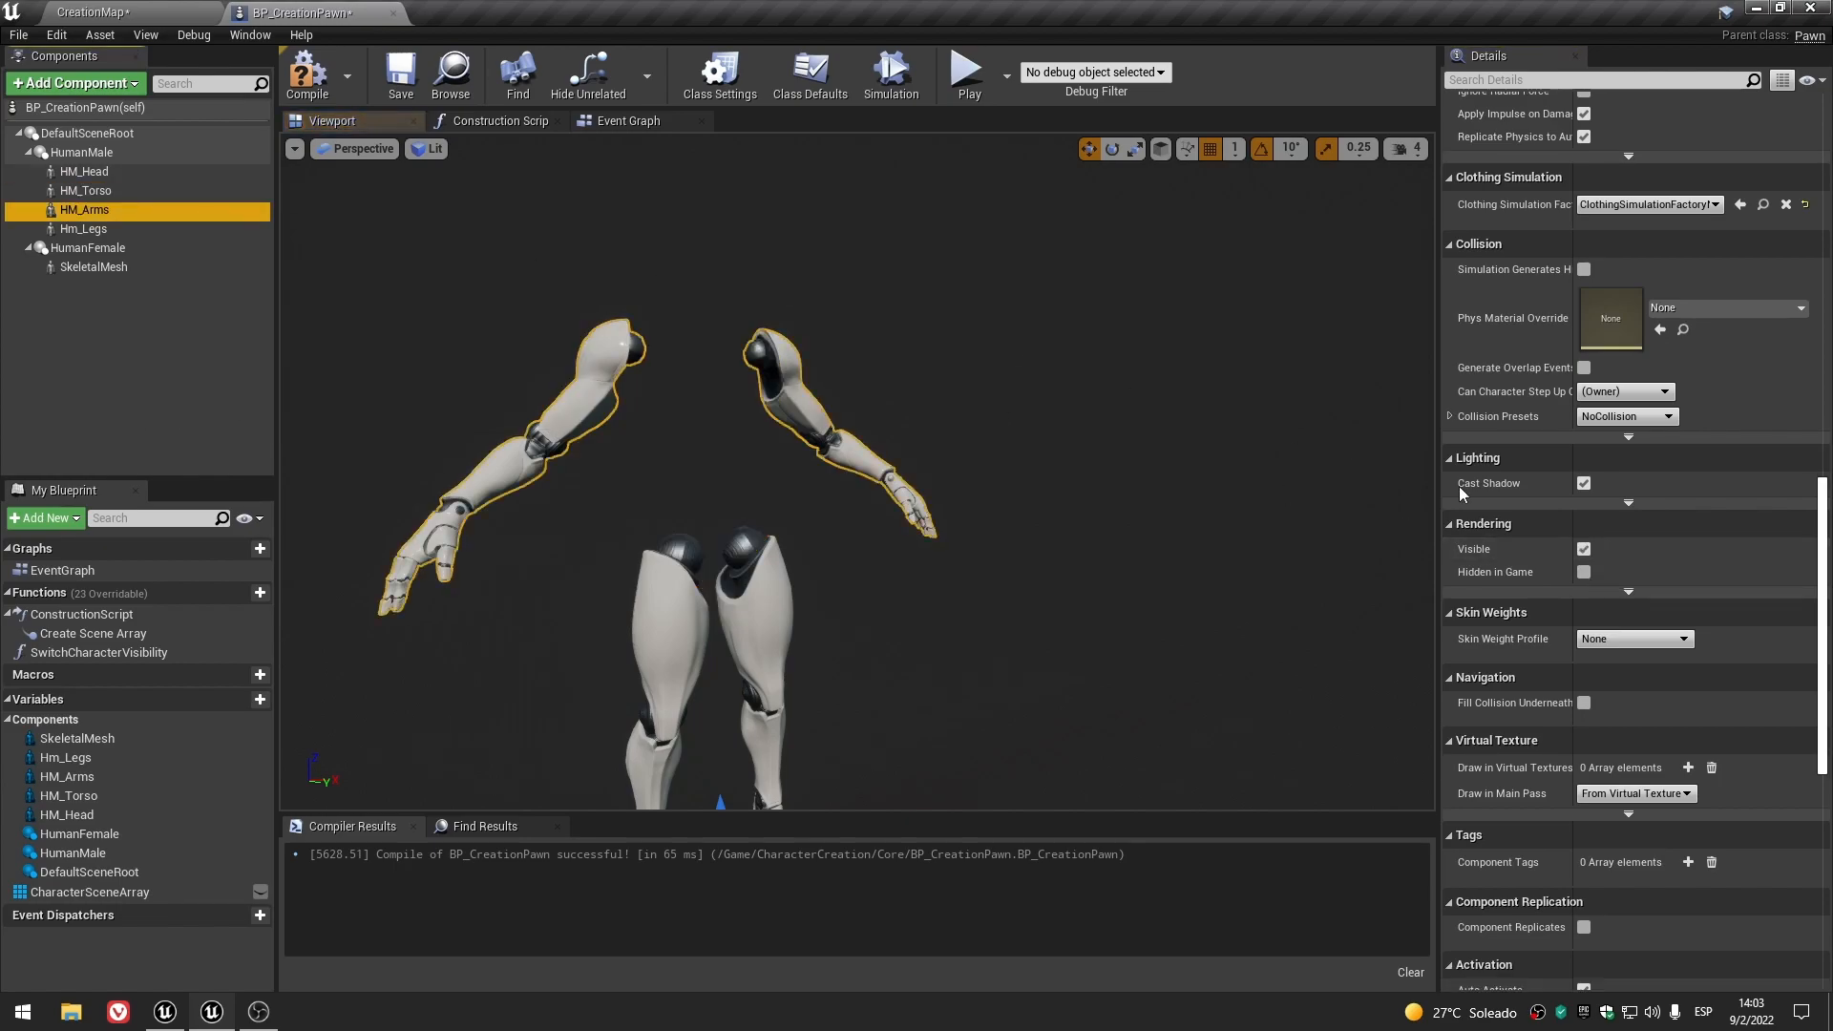
left_click(1584, 550)
left_click(133, 230)
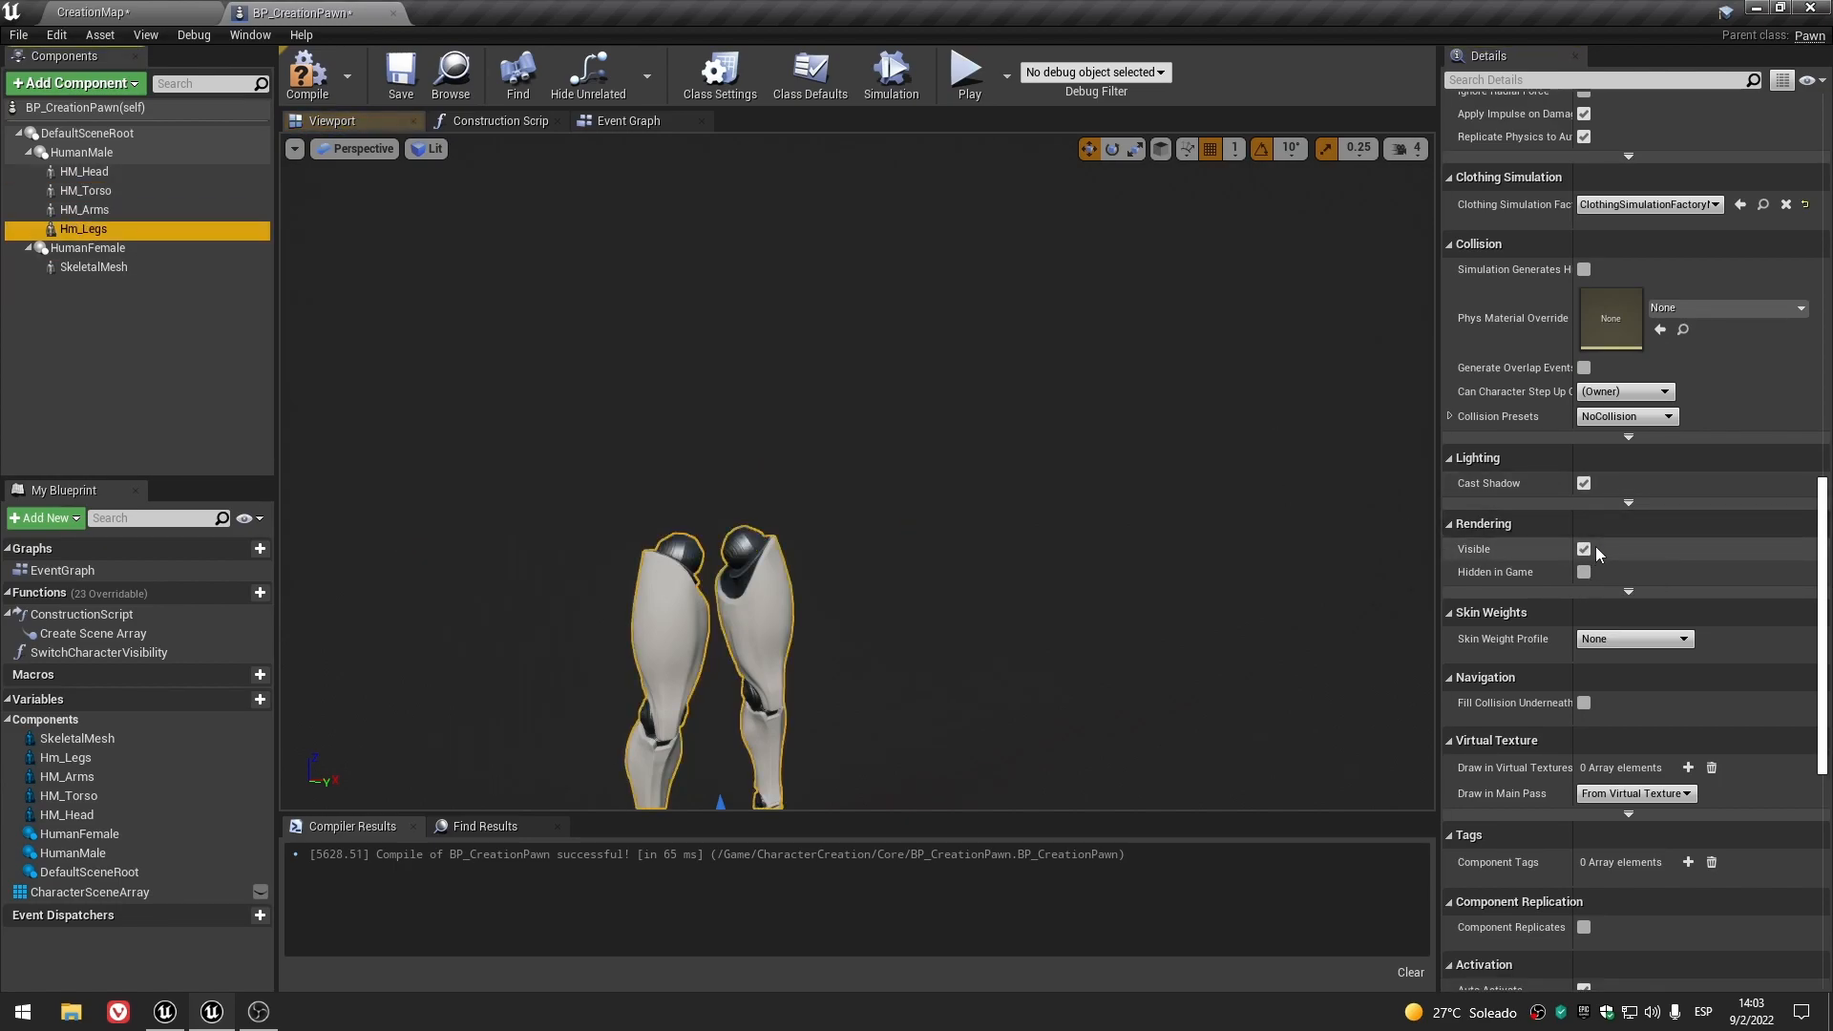
left_click(1583, 549)
left_click(28, 152)
left_click(315, 80)
left_click(401, 80)
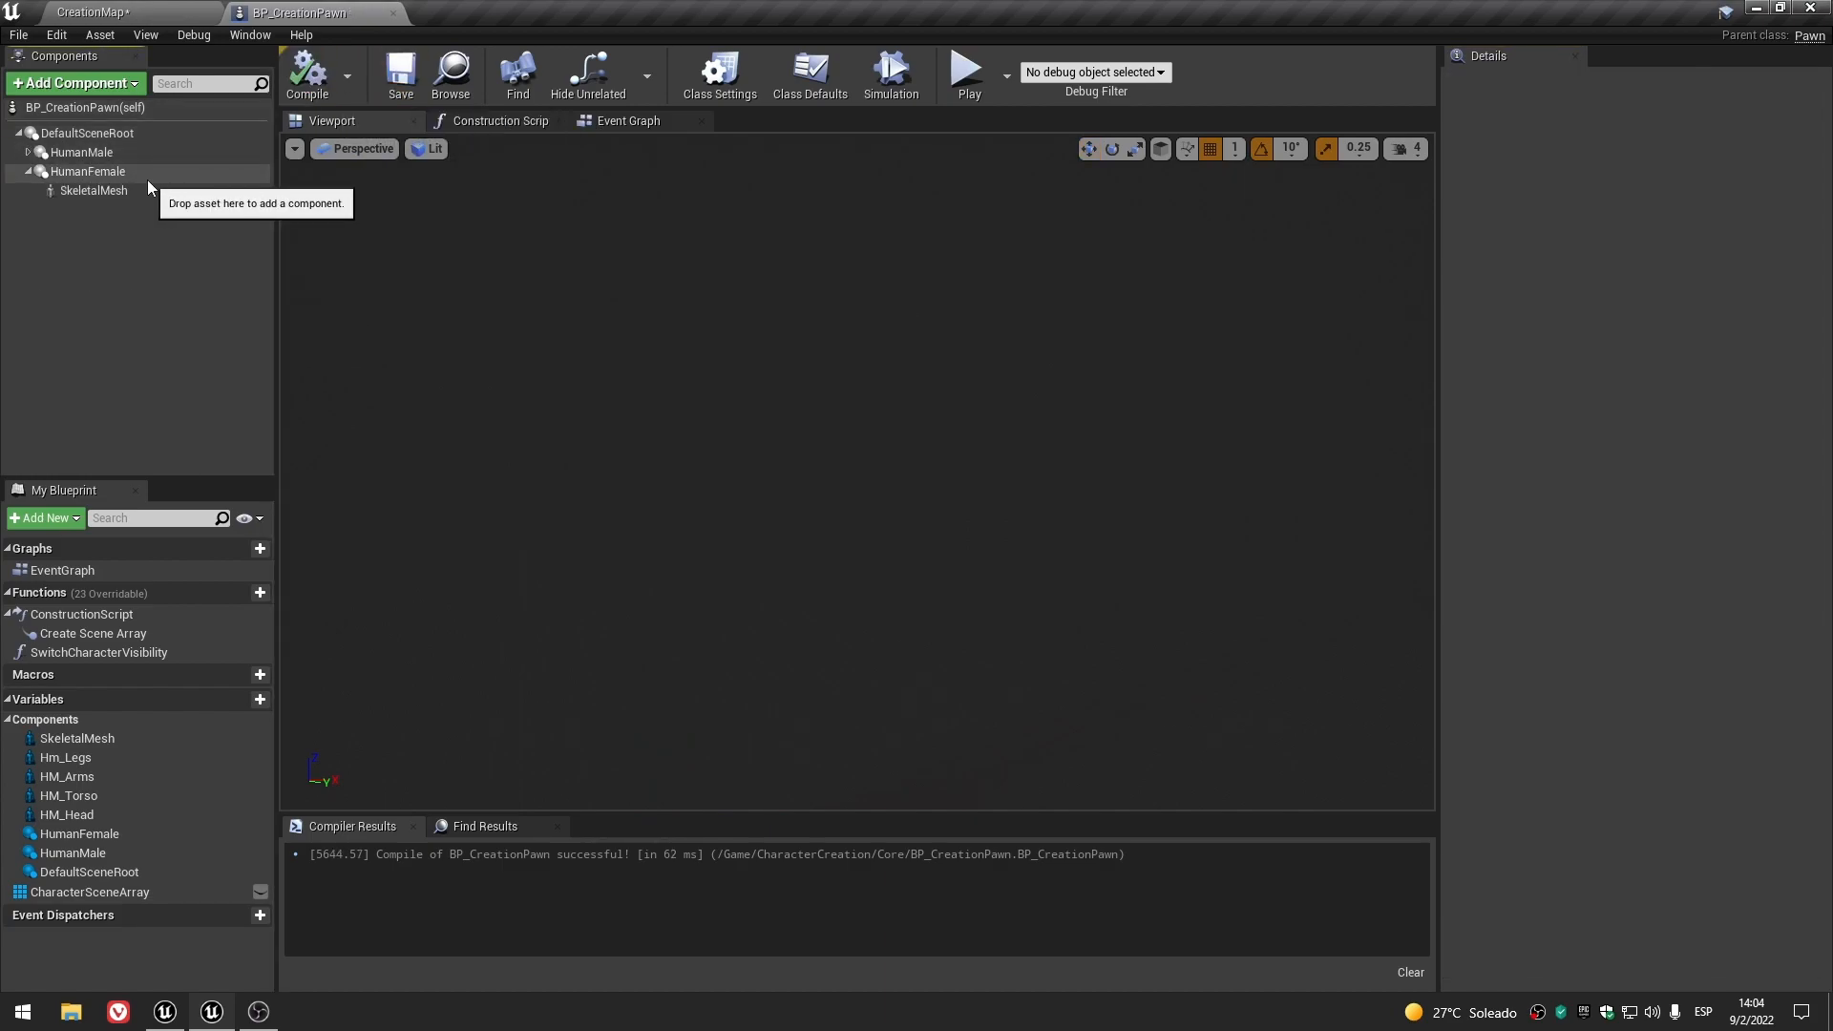
- Add three more empty Skeletal Mesh components as direct children of HumanFemale
left_click(88, 171)
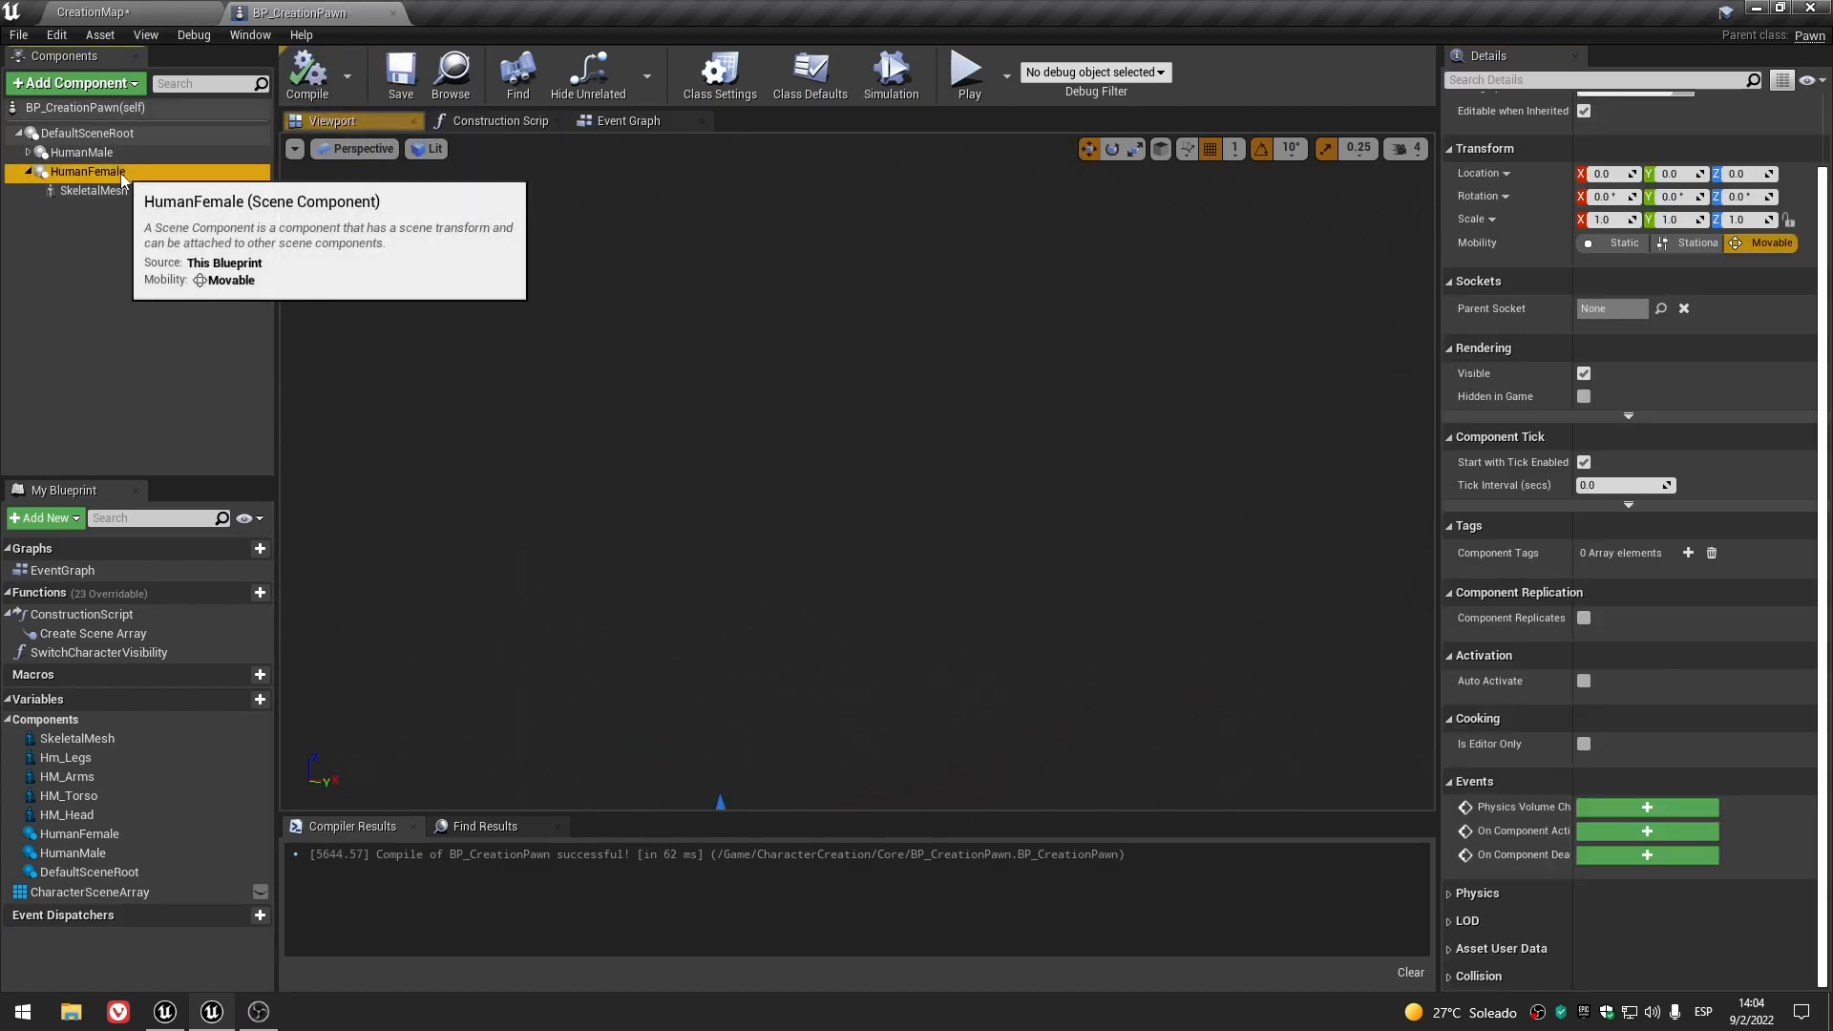
left_click(77, 83)
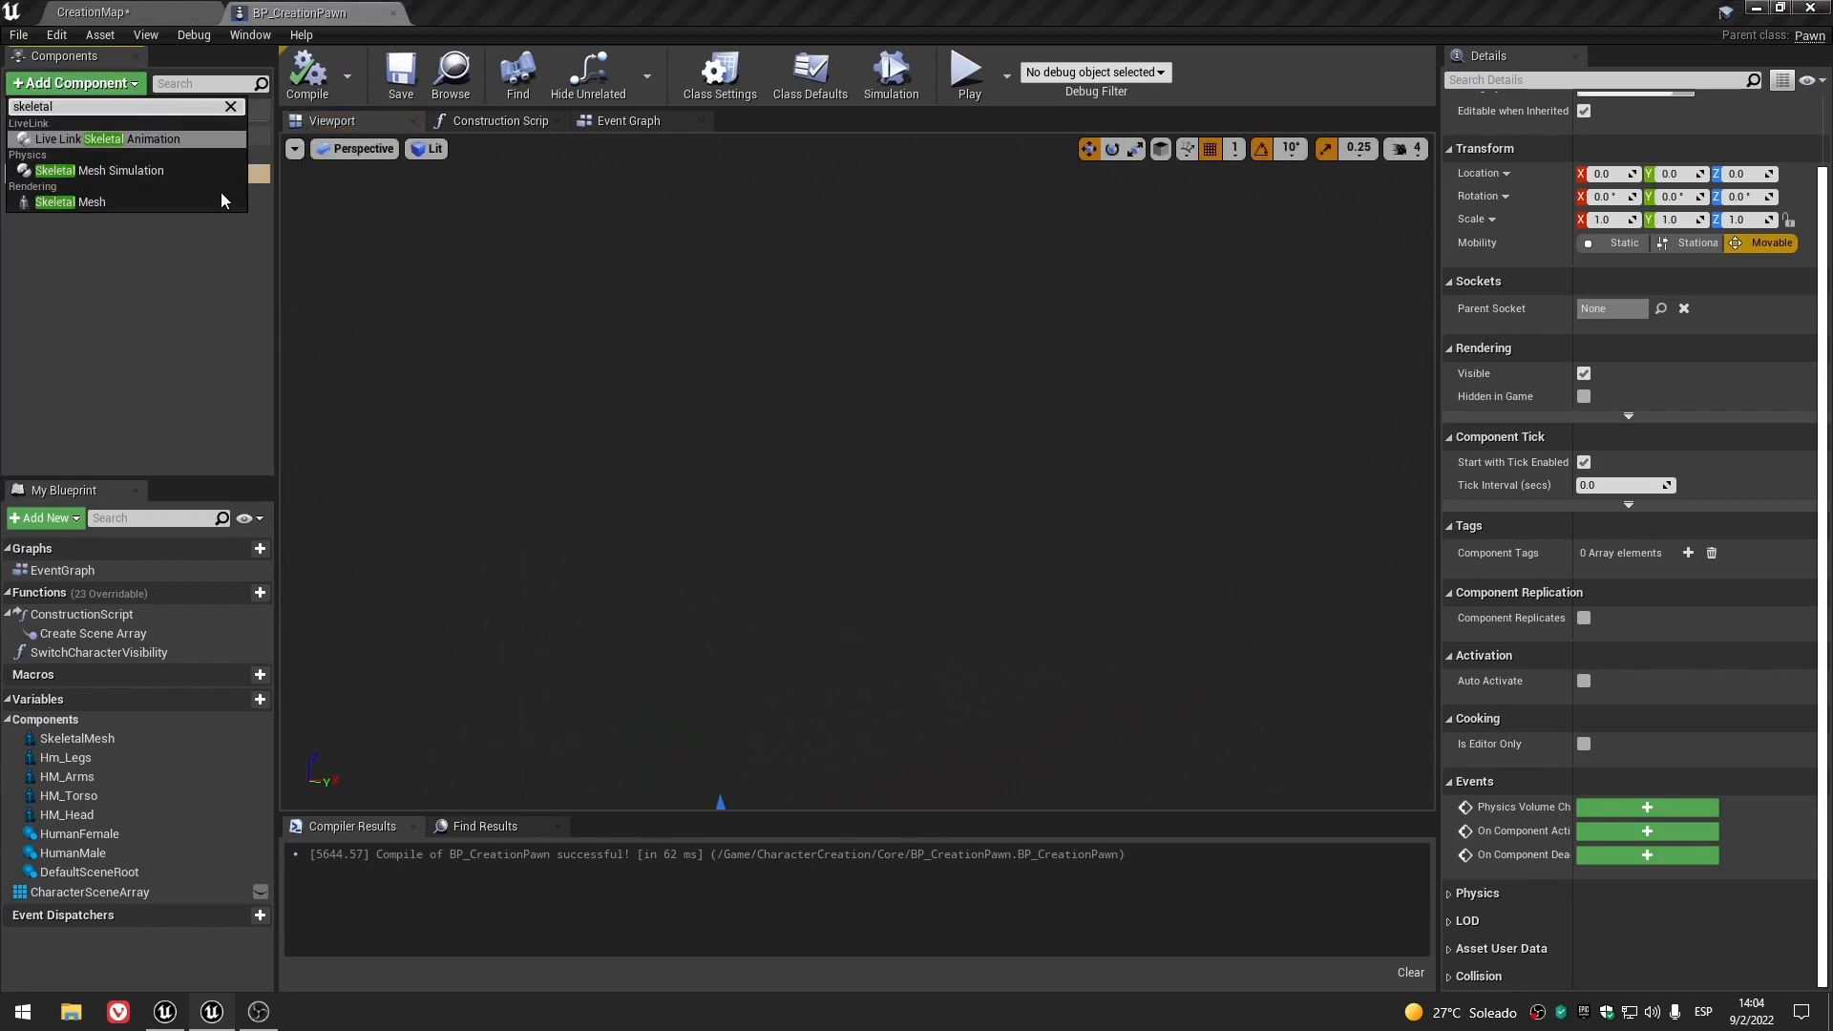
left_click(231, 189)
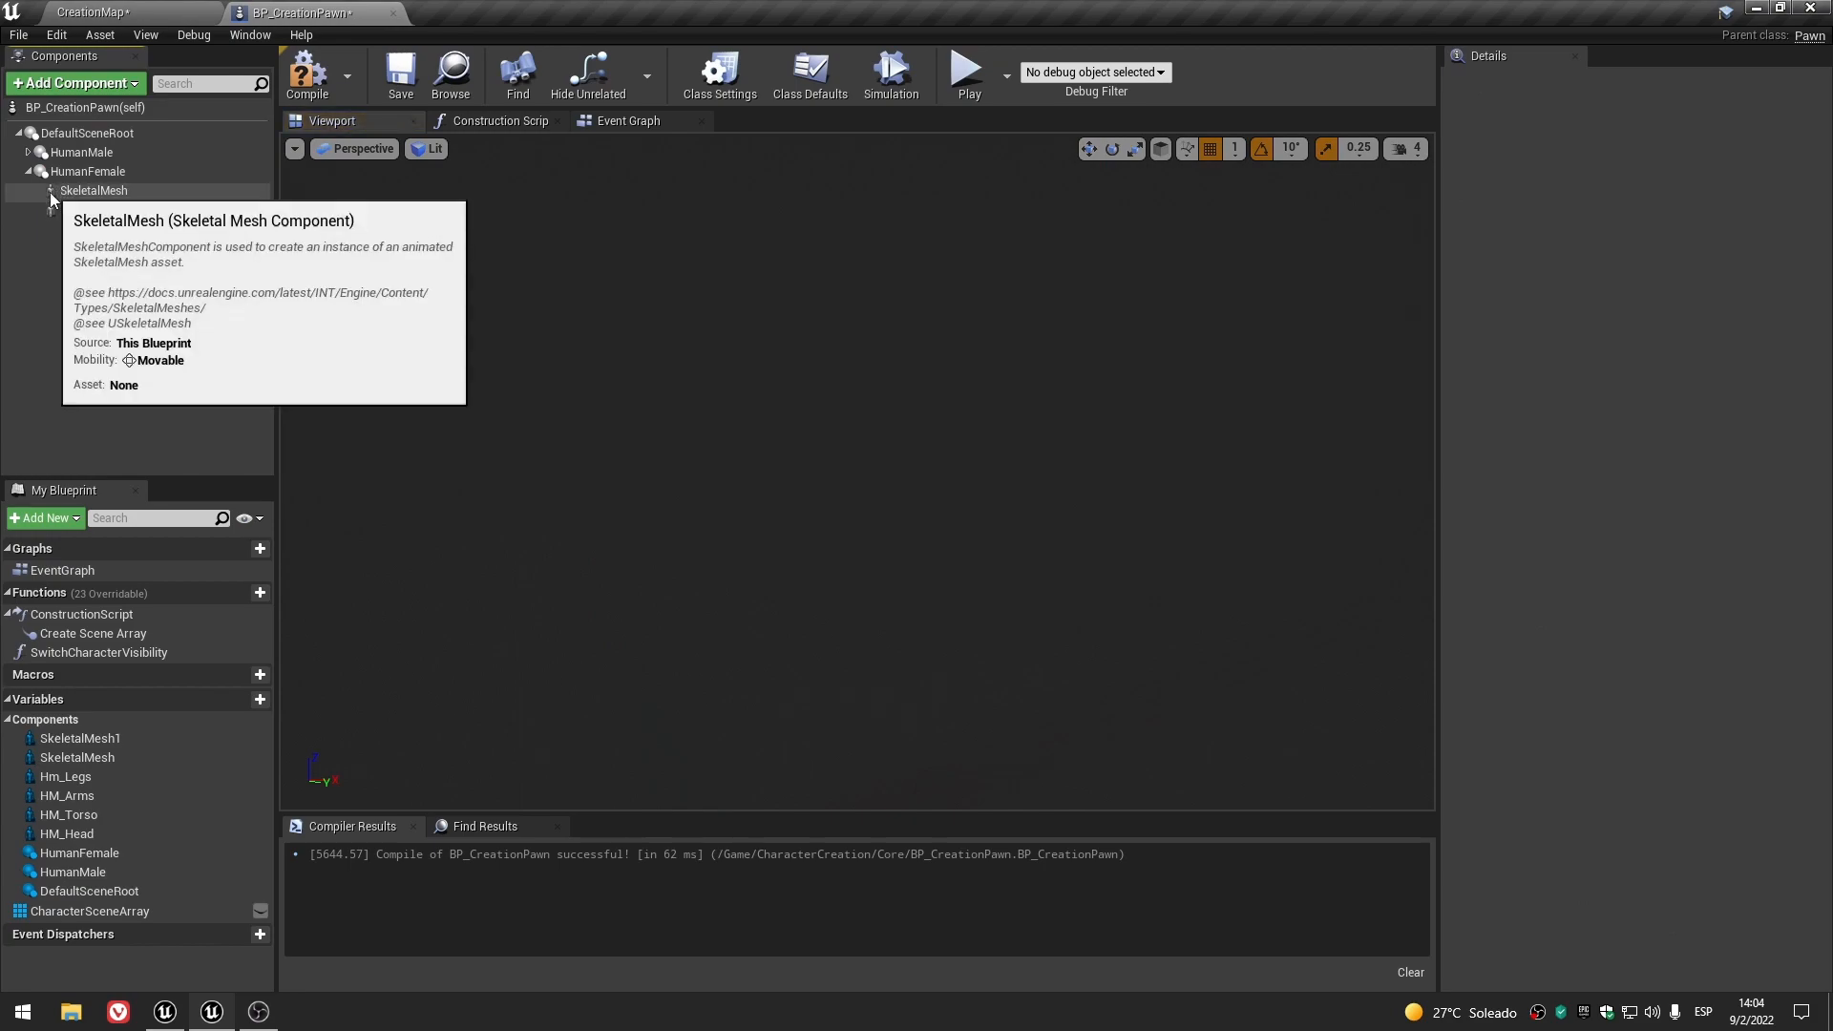
left_click(67, 174)
left_click(92, 80)
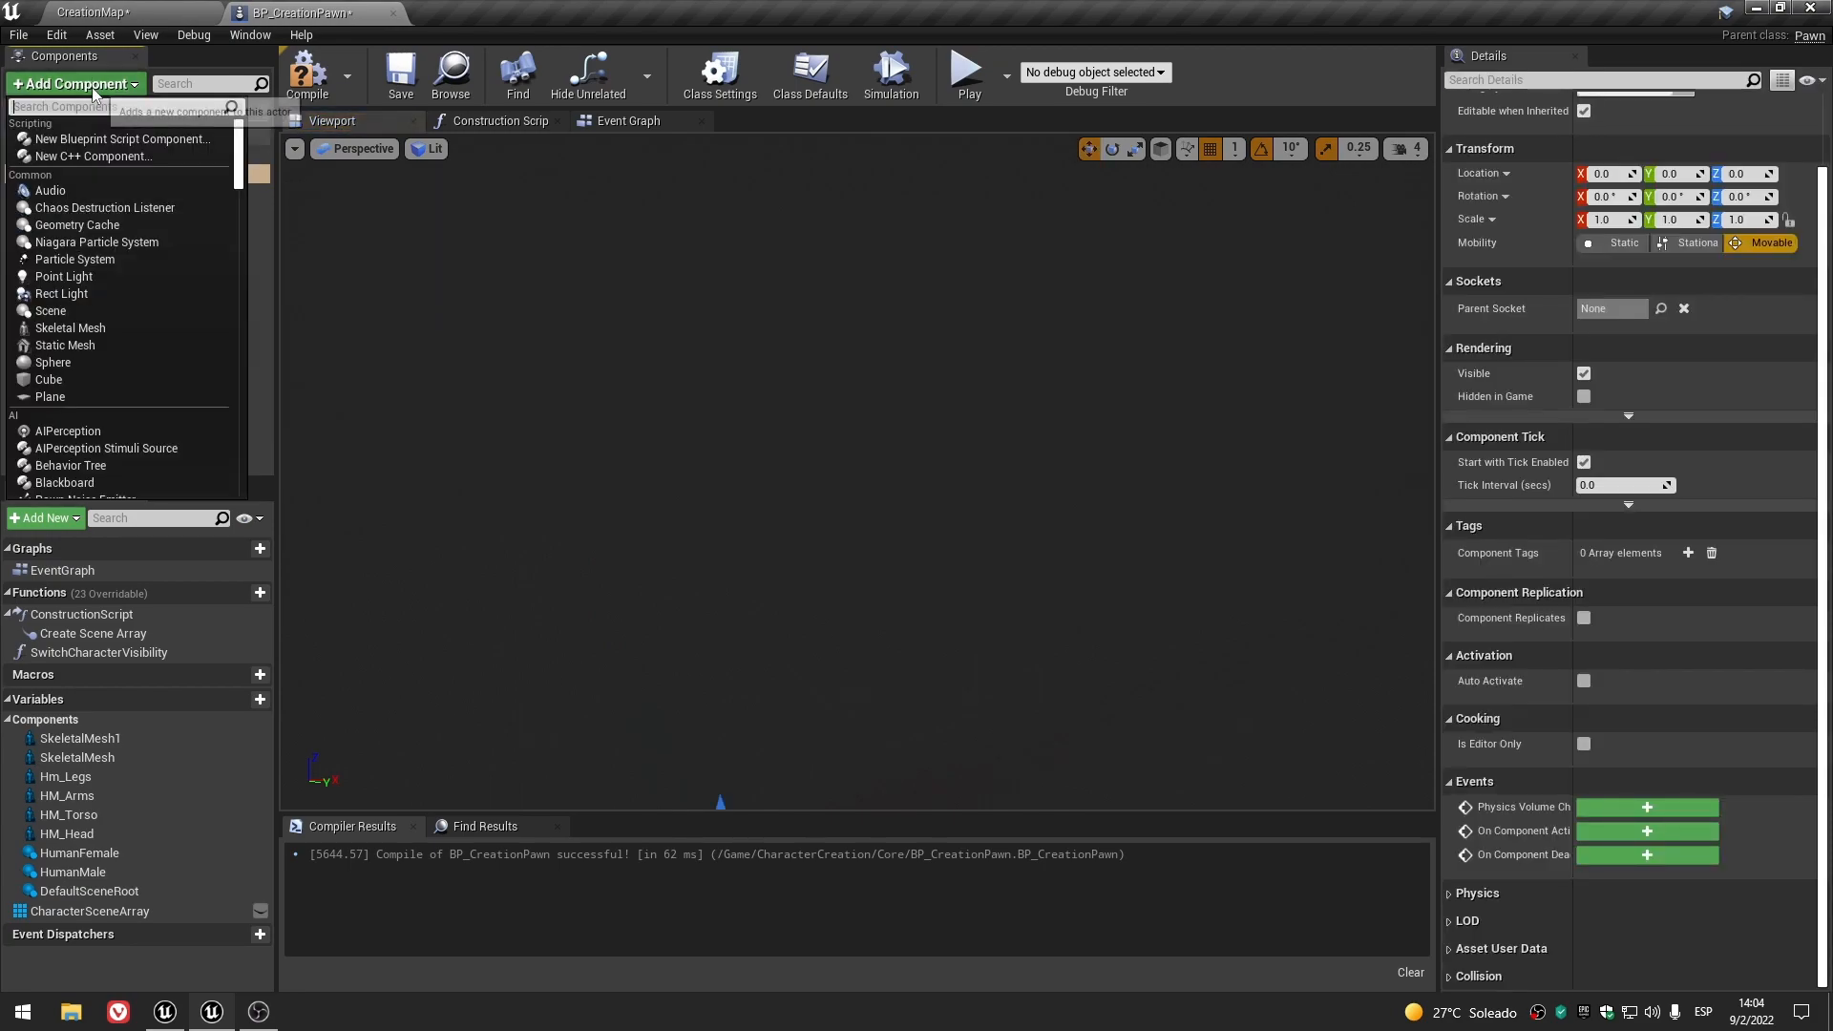
type("skeletal mes")
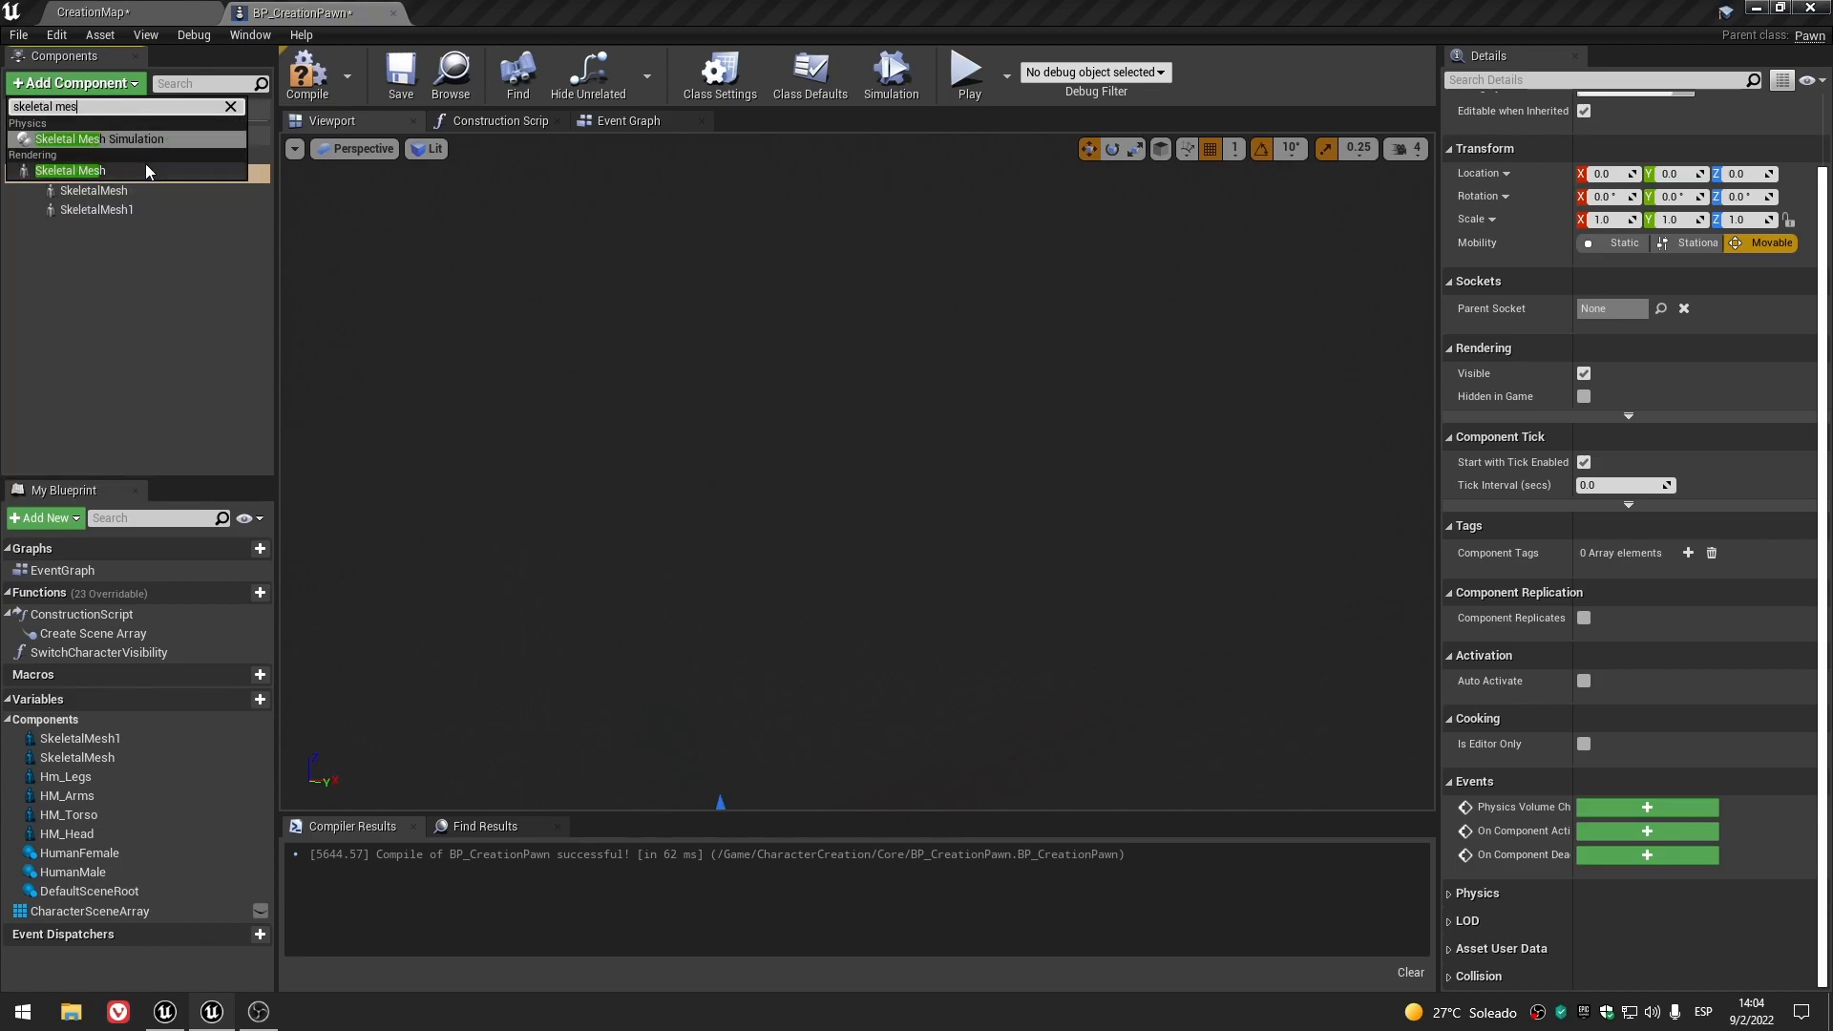
left_click(122, 173)
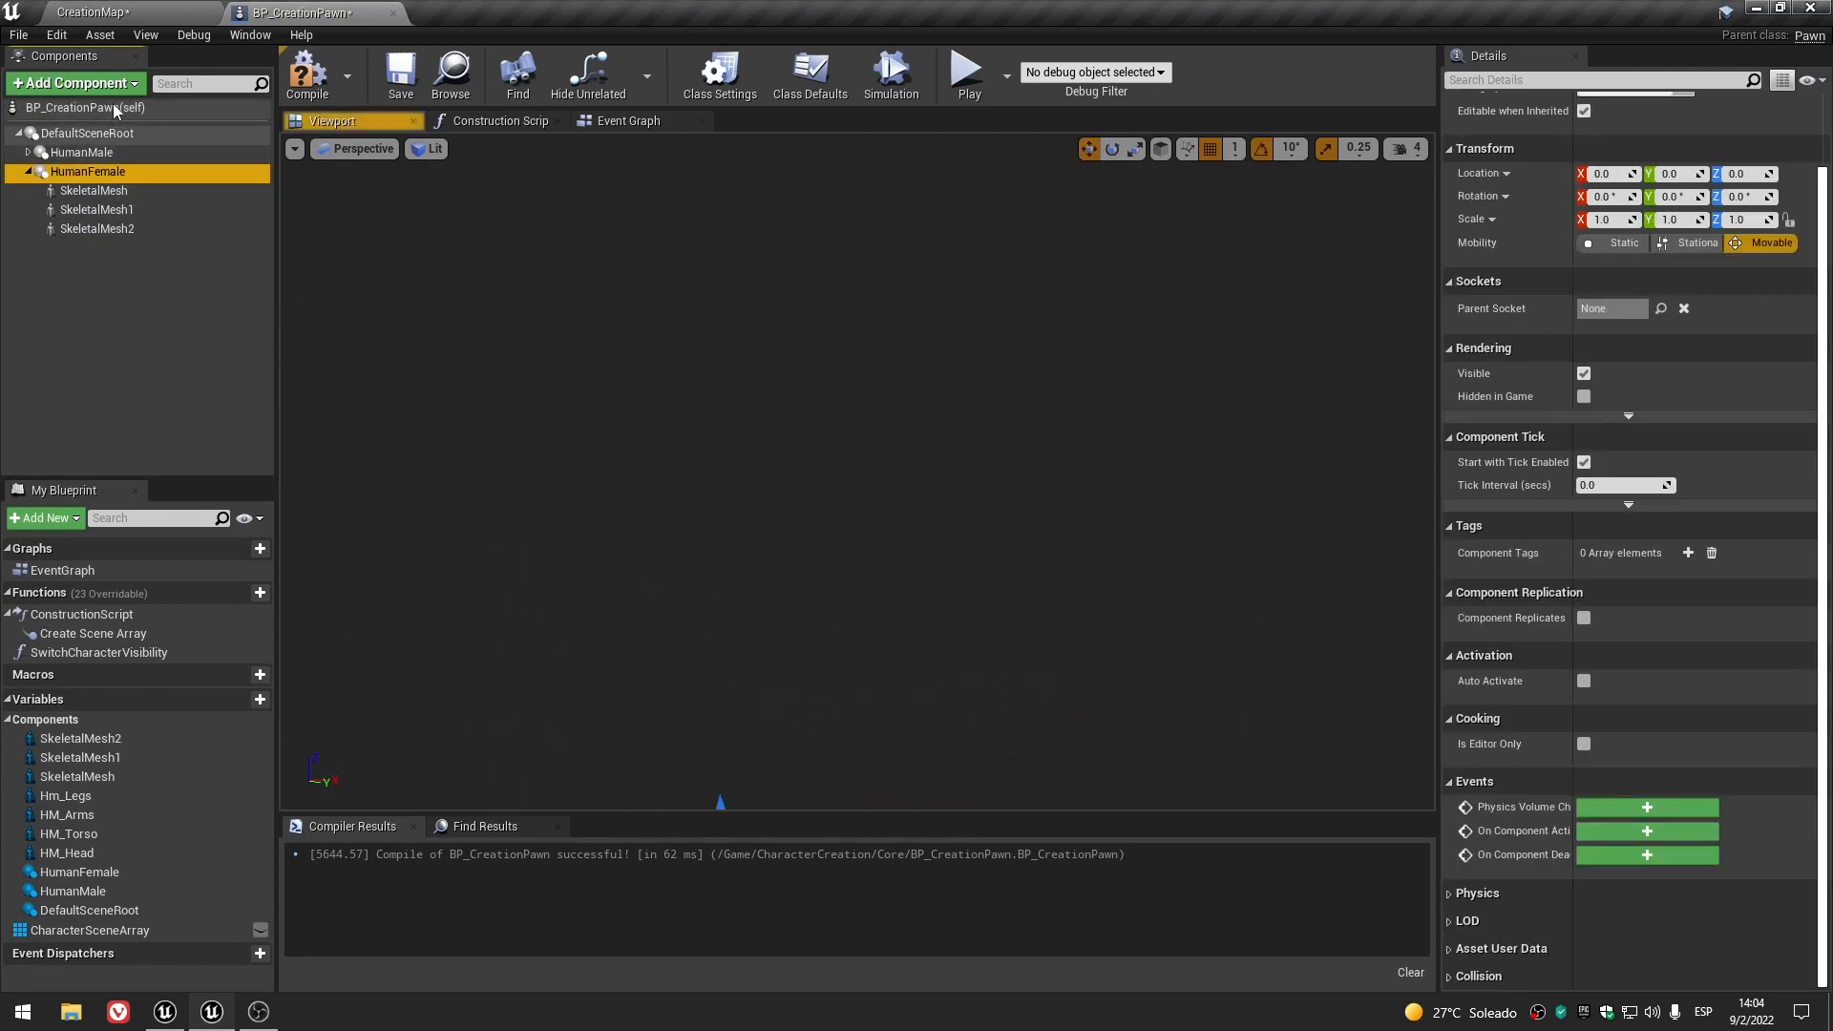
left_click(105, 84)
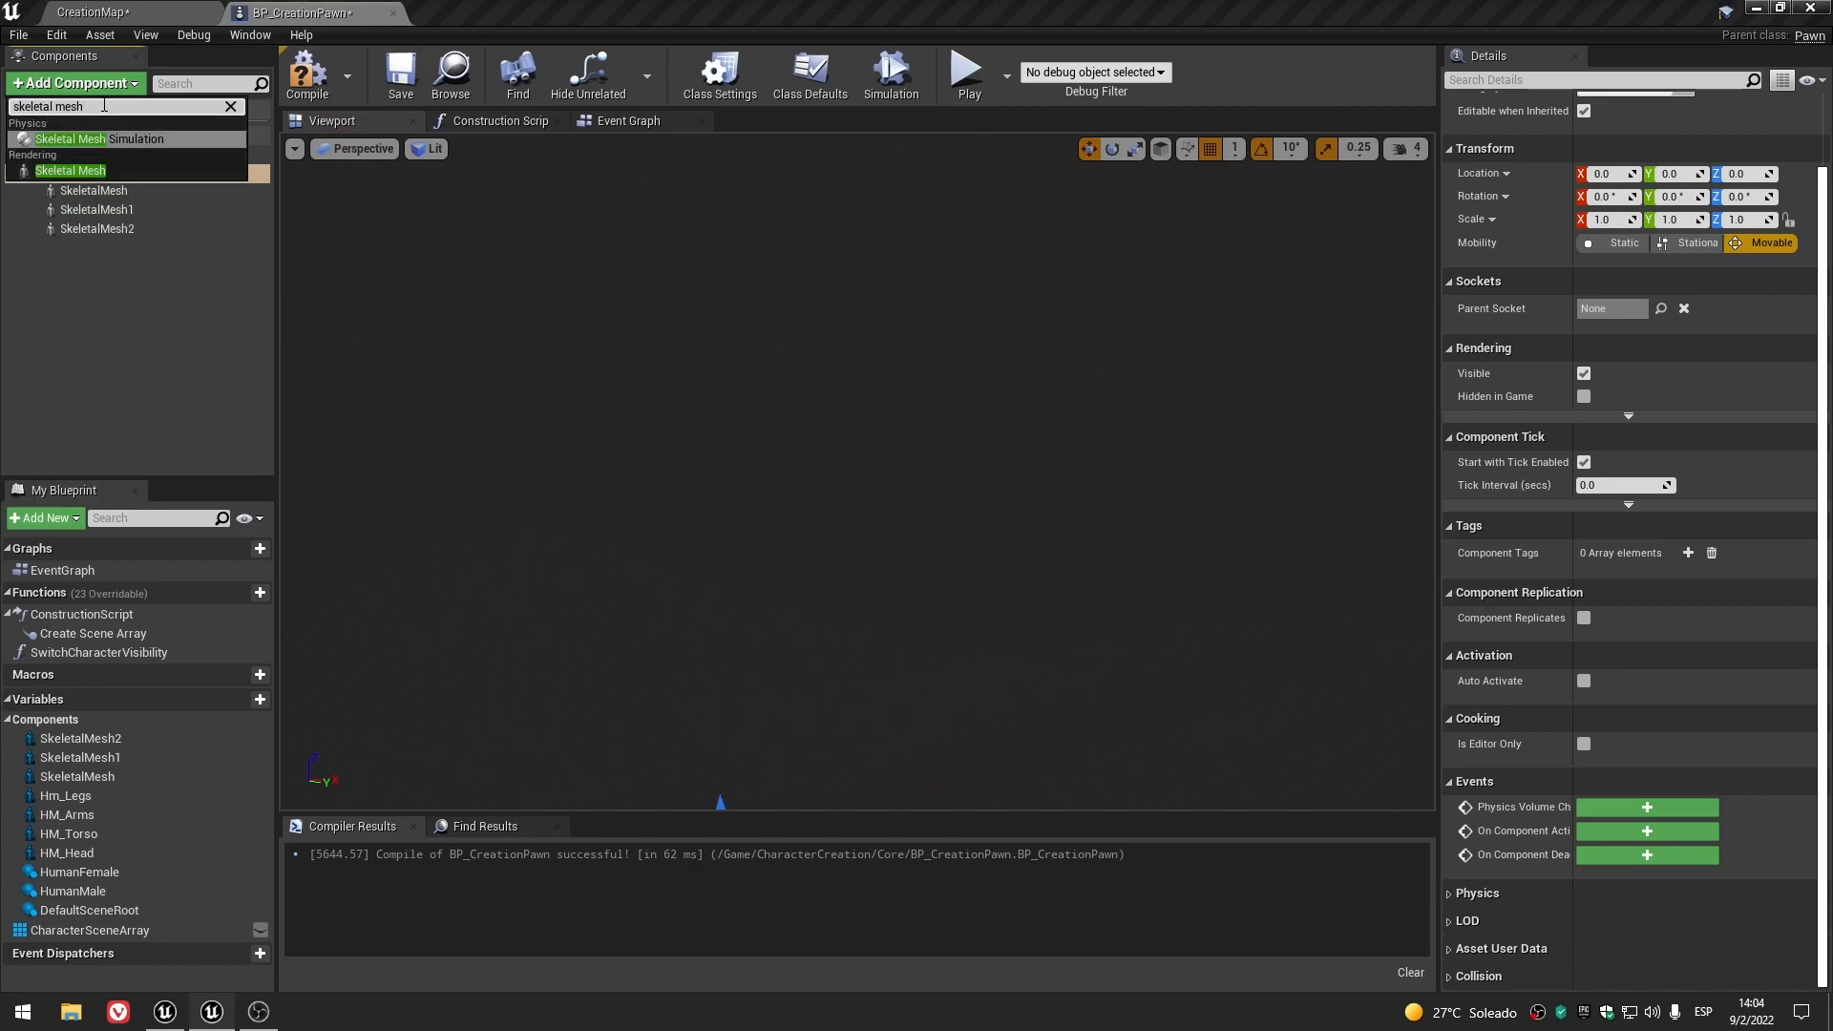
left_click(108, 172)
left_click(126, 373)
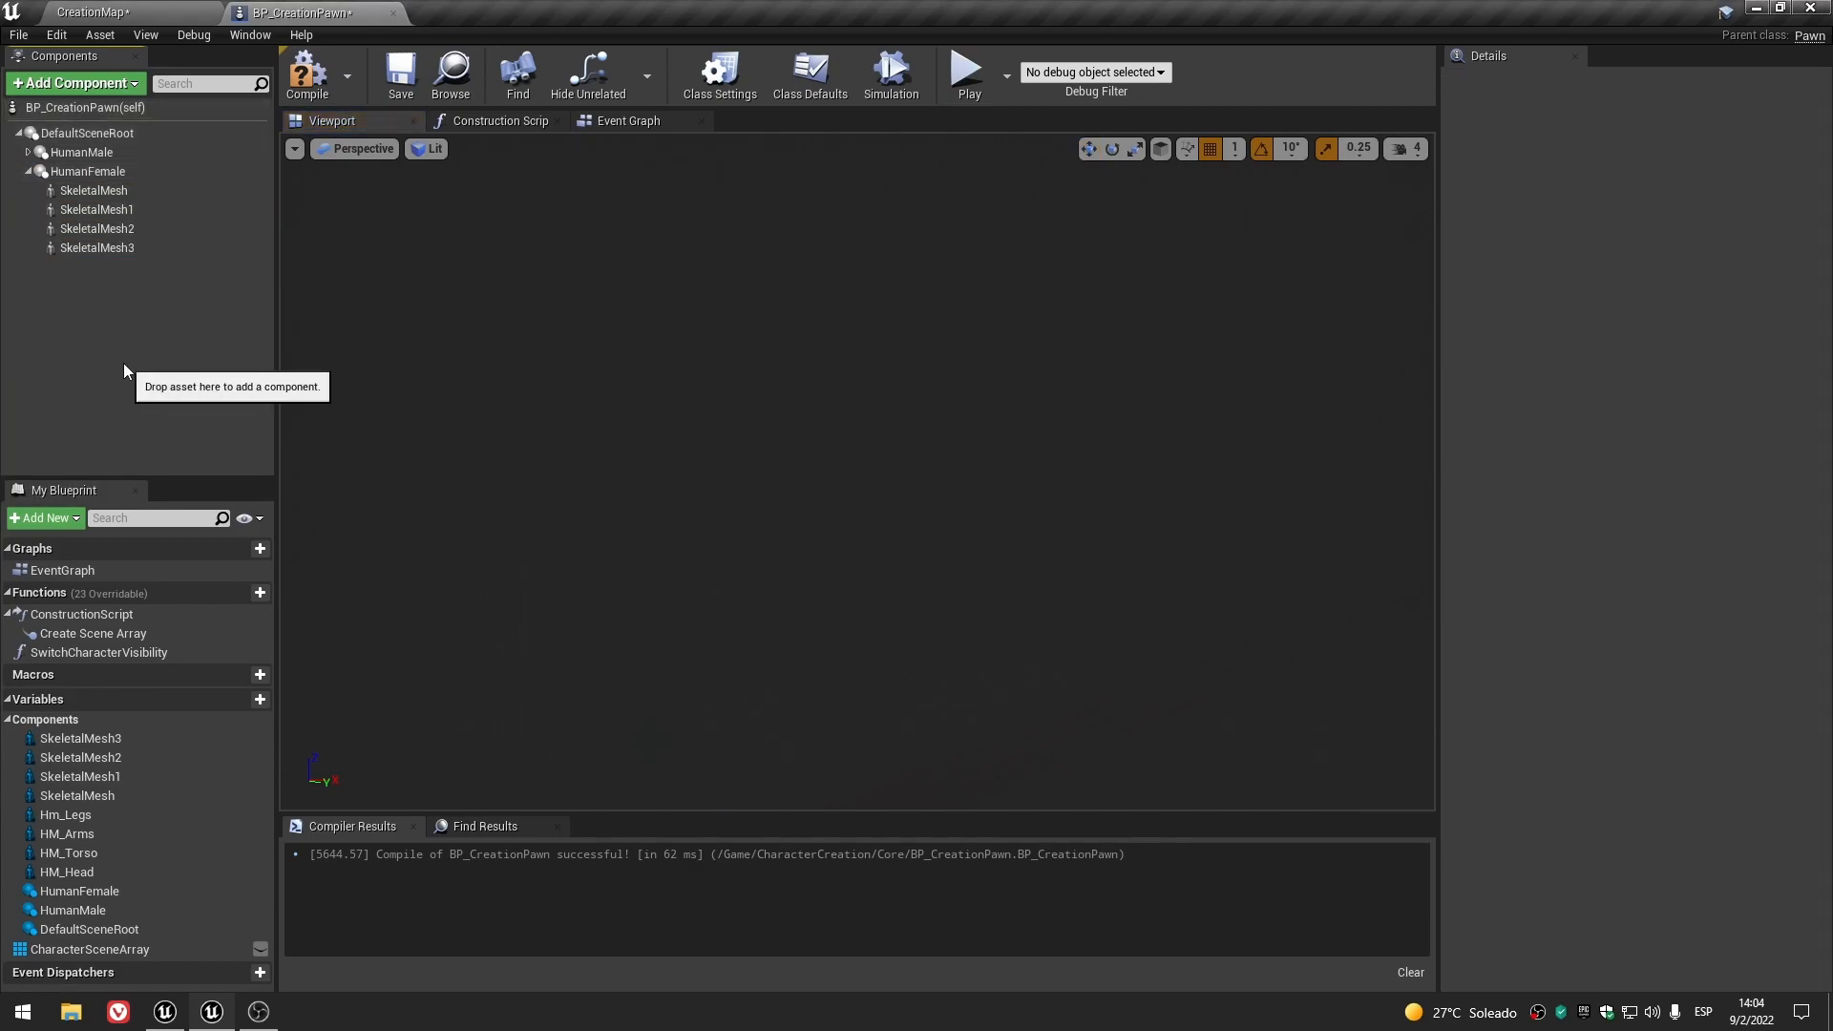
- Expand HumanMale for reference and rename the first skeletal mesh under HumanFemale as HF_Head
left_click(28, 151)
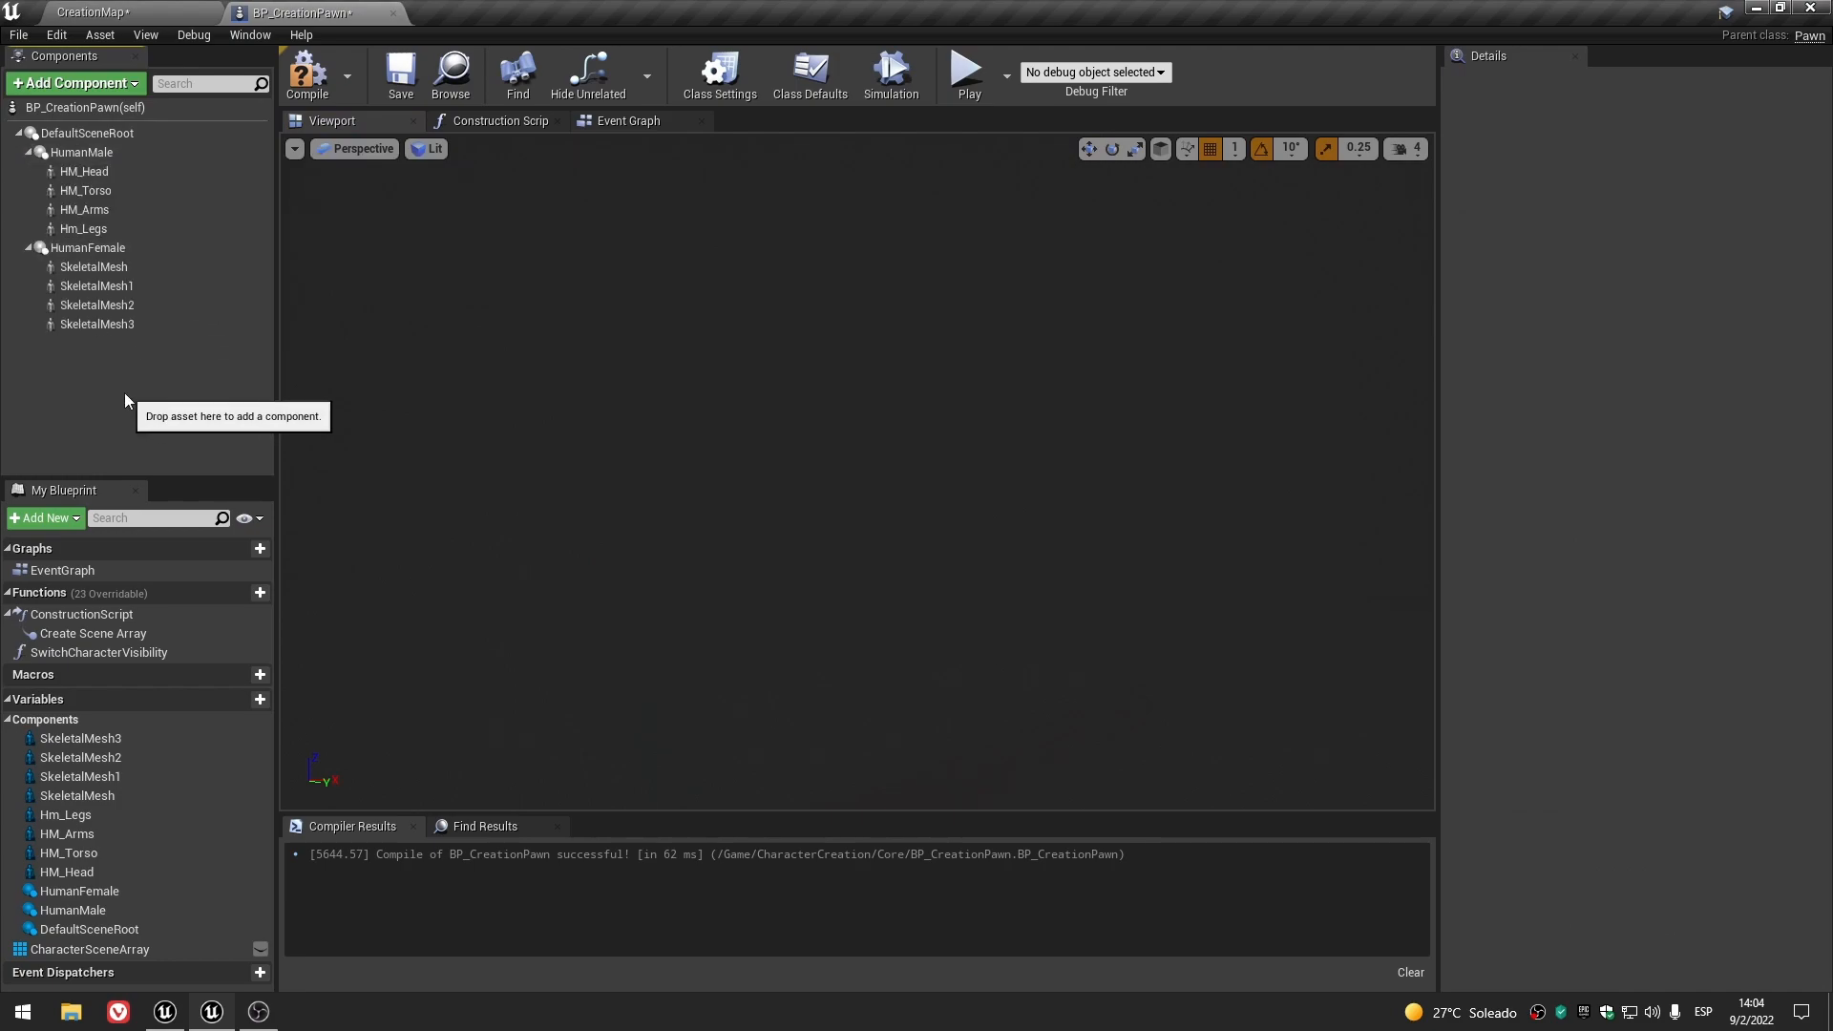
left_click(120, 272)
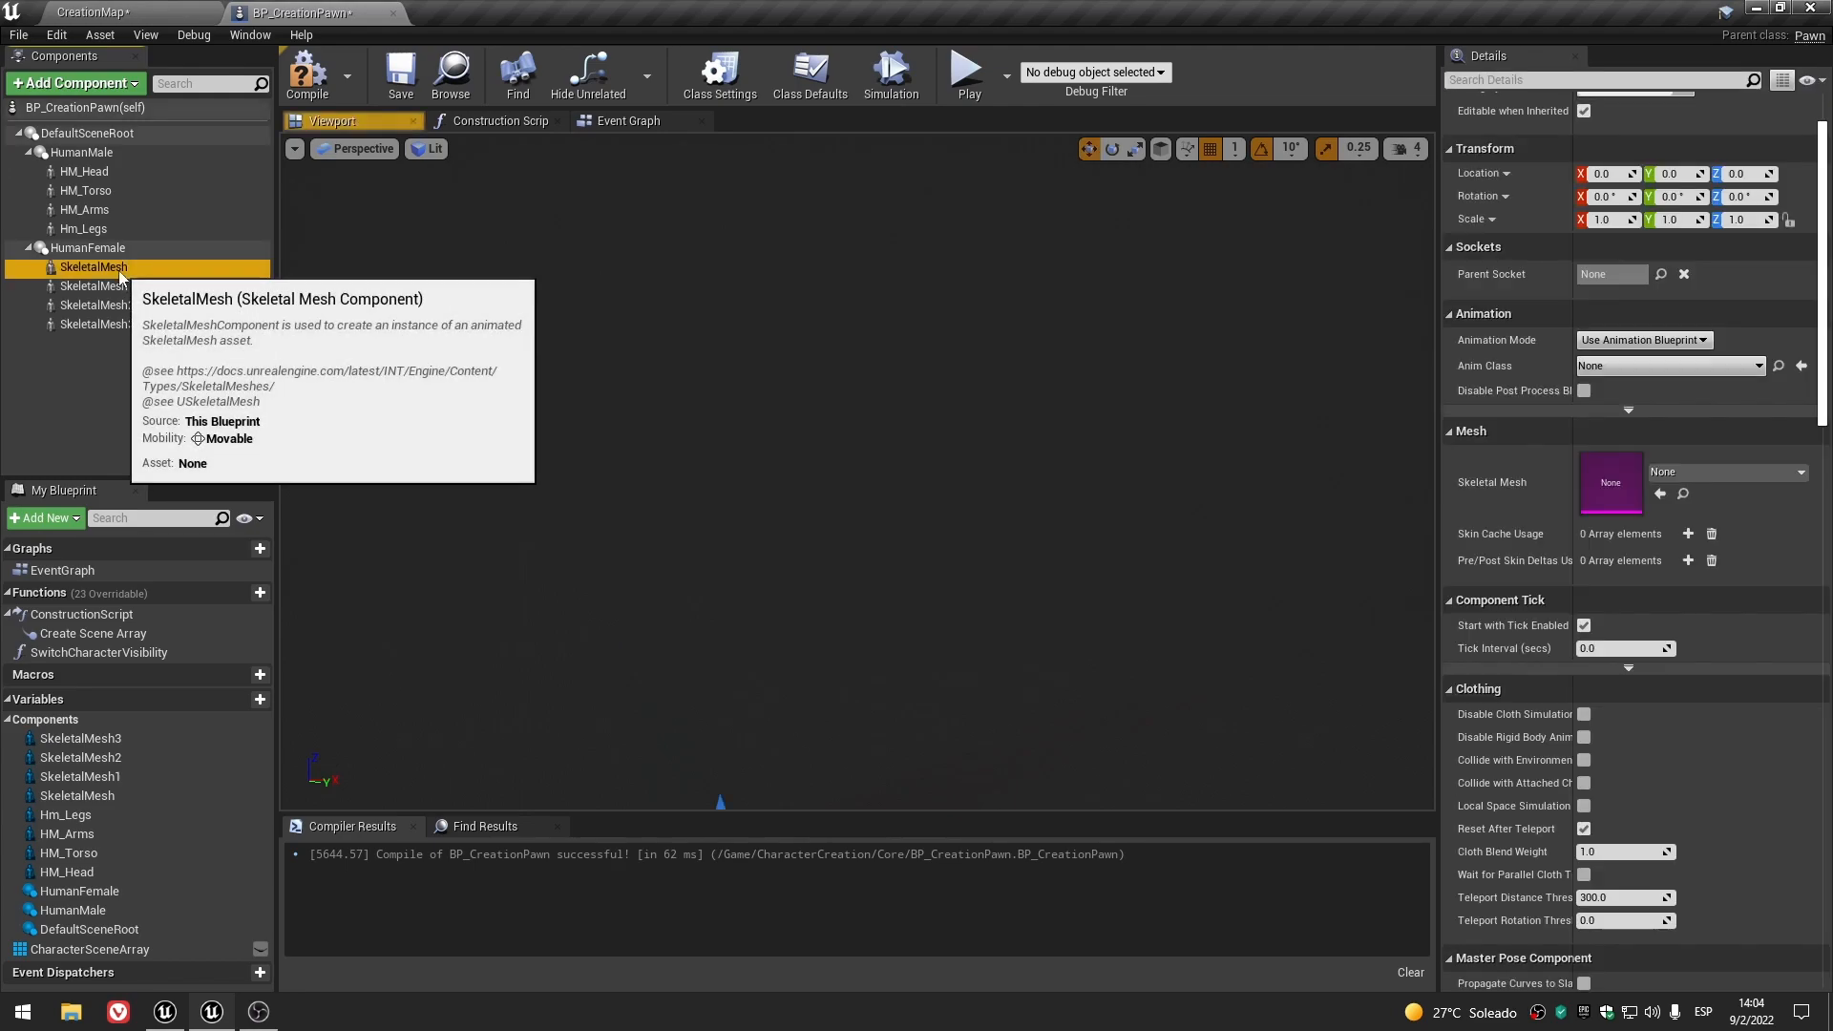
key("F2")
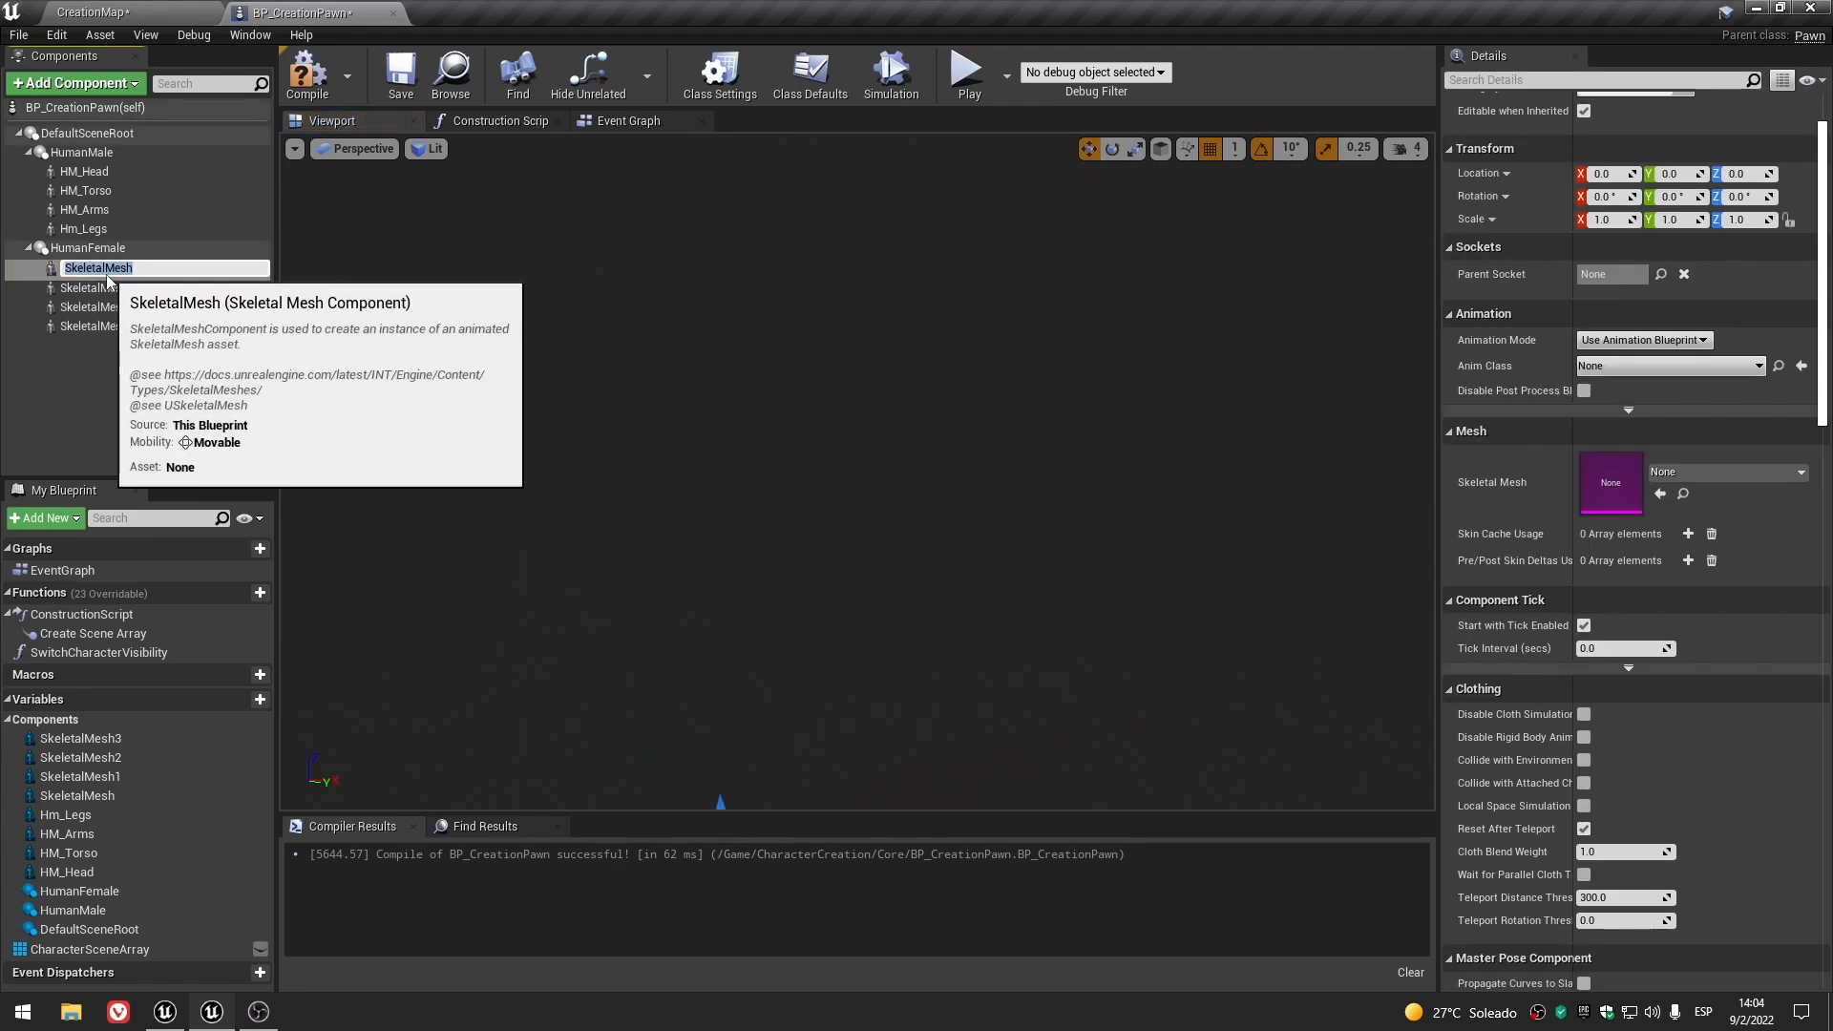
type("HF_Head")
key("Return")
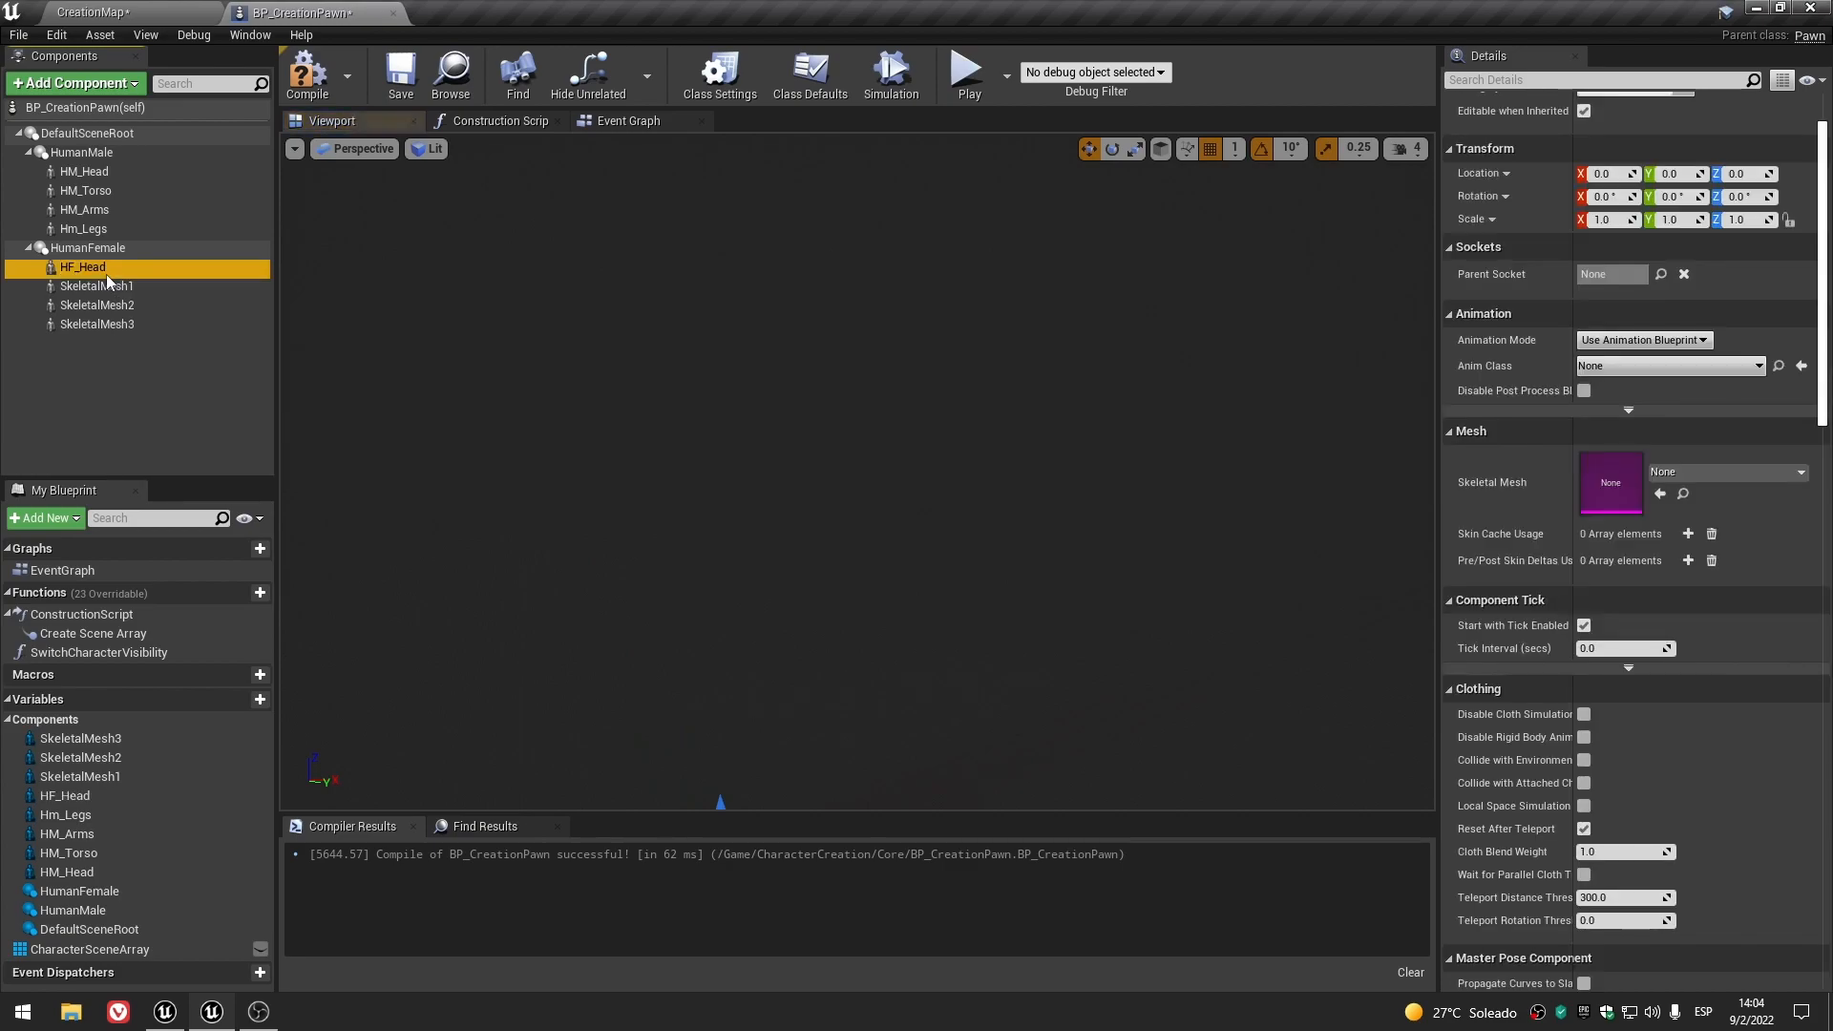
- Rename the SkeletalMesh1 component under HumanFemale as HF_Torso
left_click(110, 286)
key("F2")
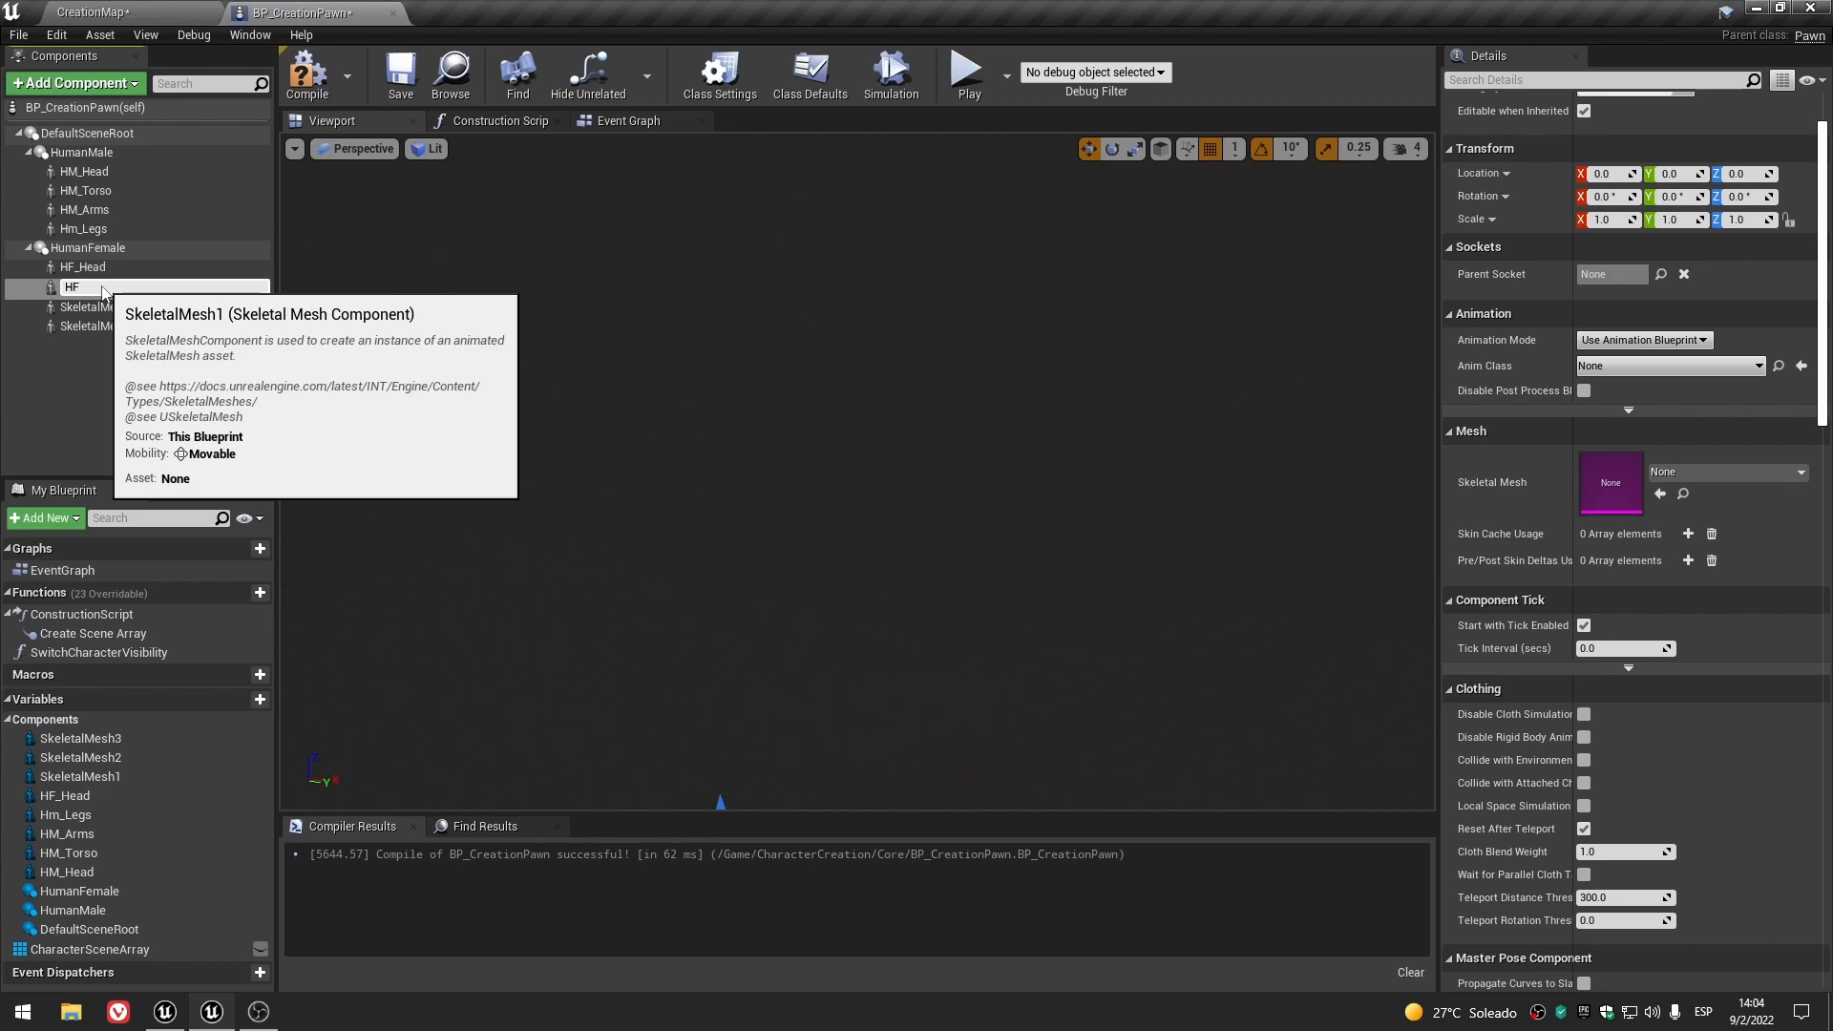
type("HF_Torso")
key("Return")
- Rename the SkeletalMesh2 component under HumanFemale as HF_Arms
left_click(109, 305)
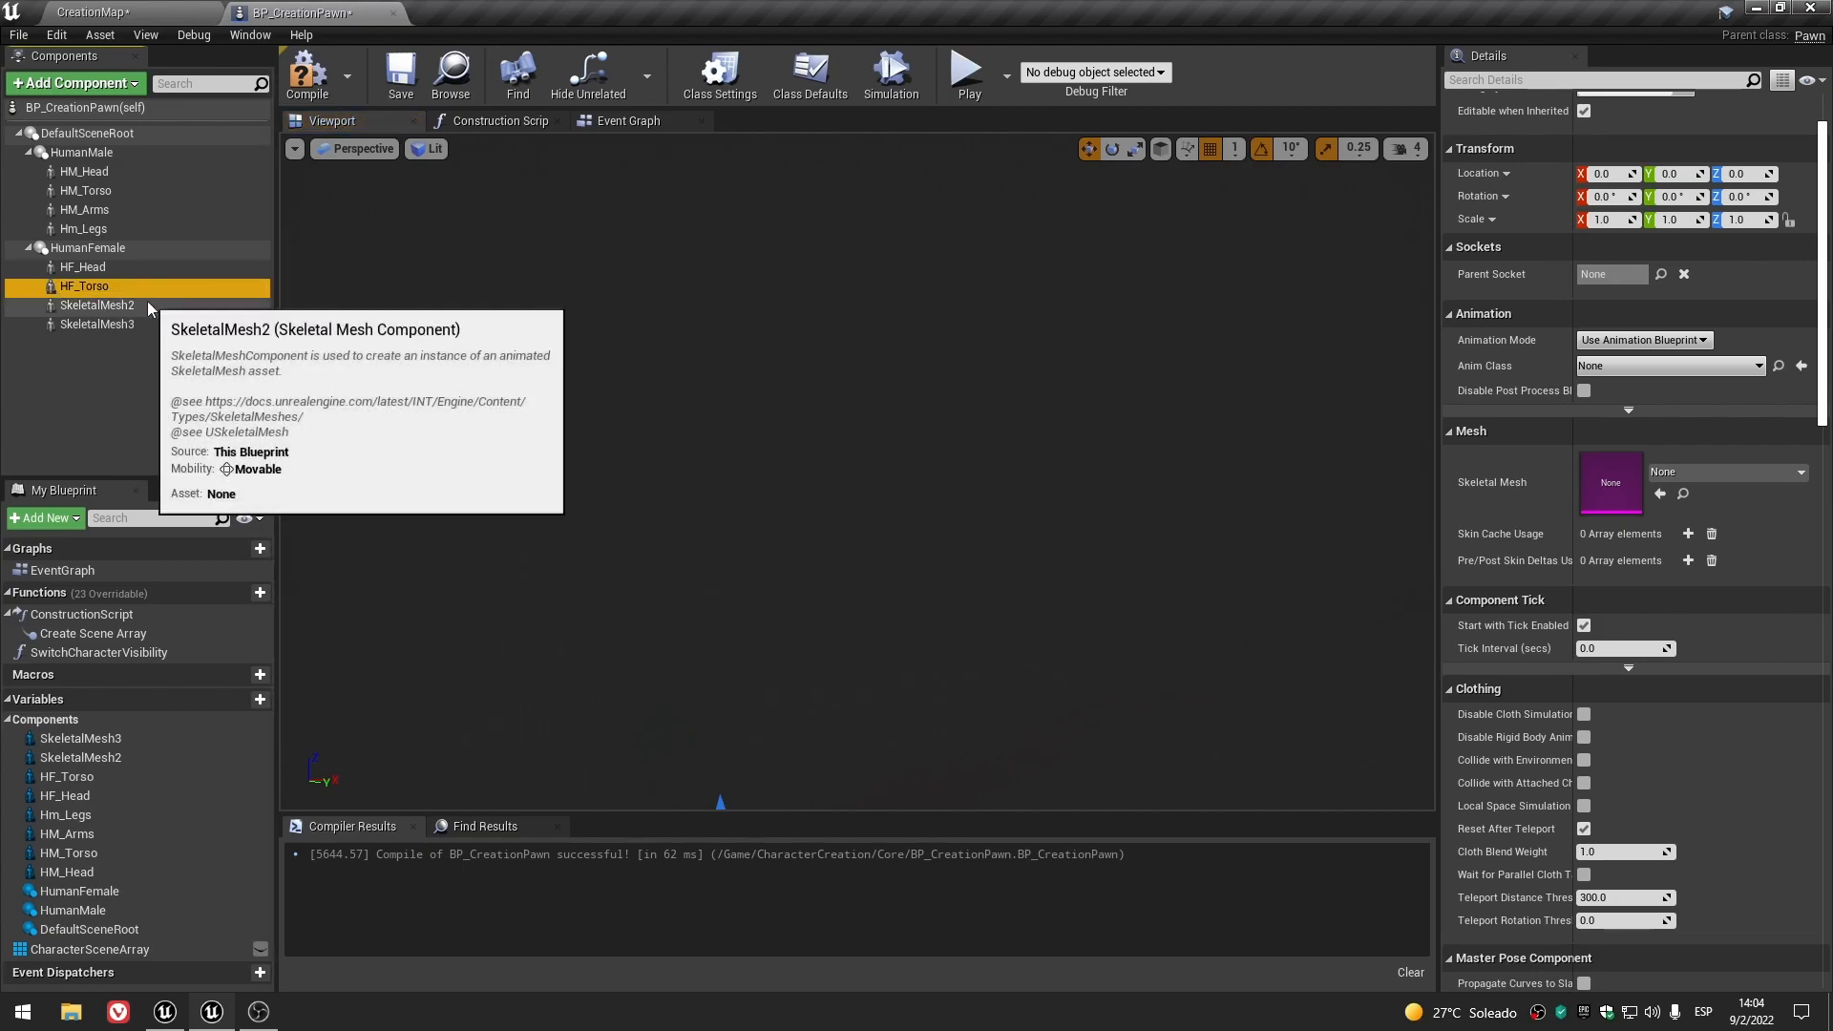
key("F2")
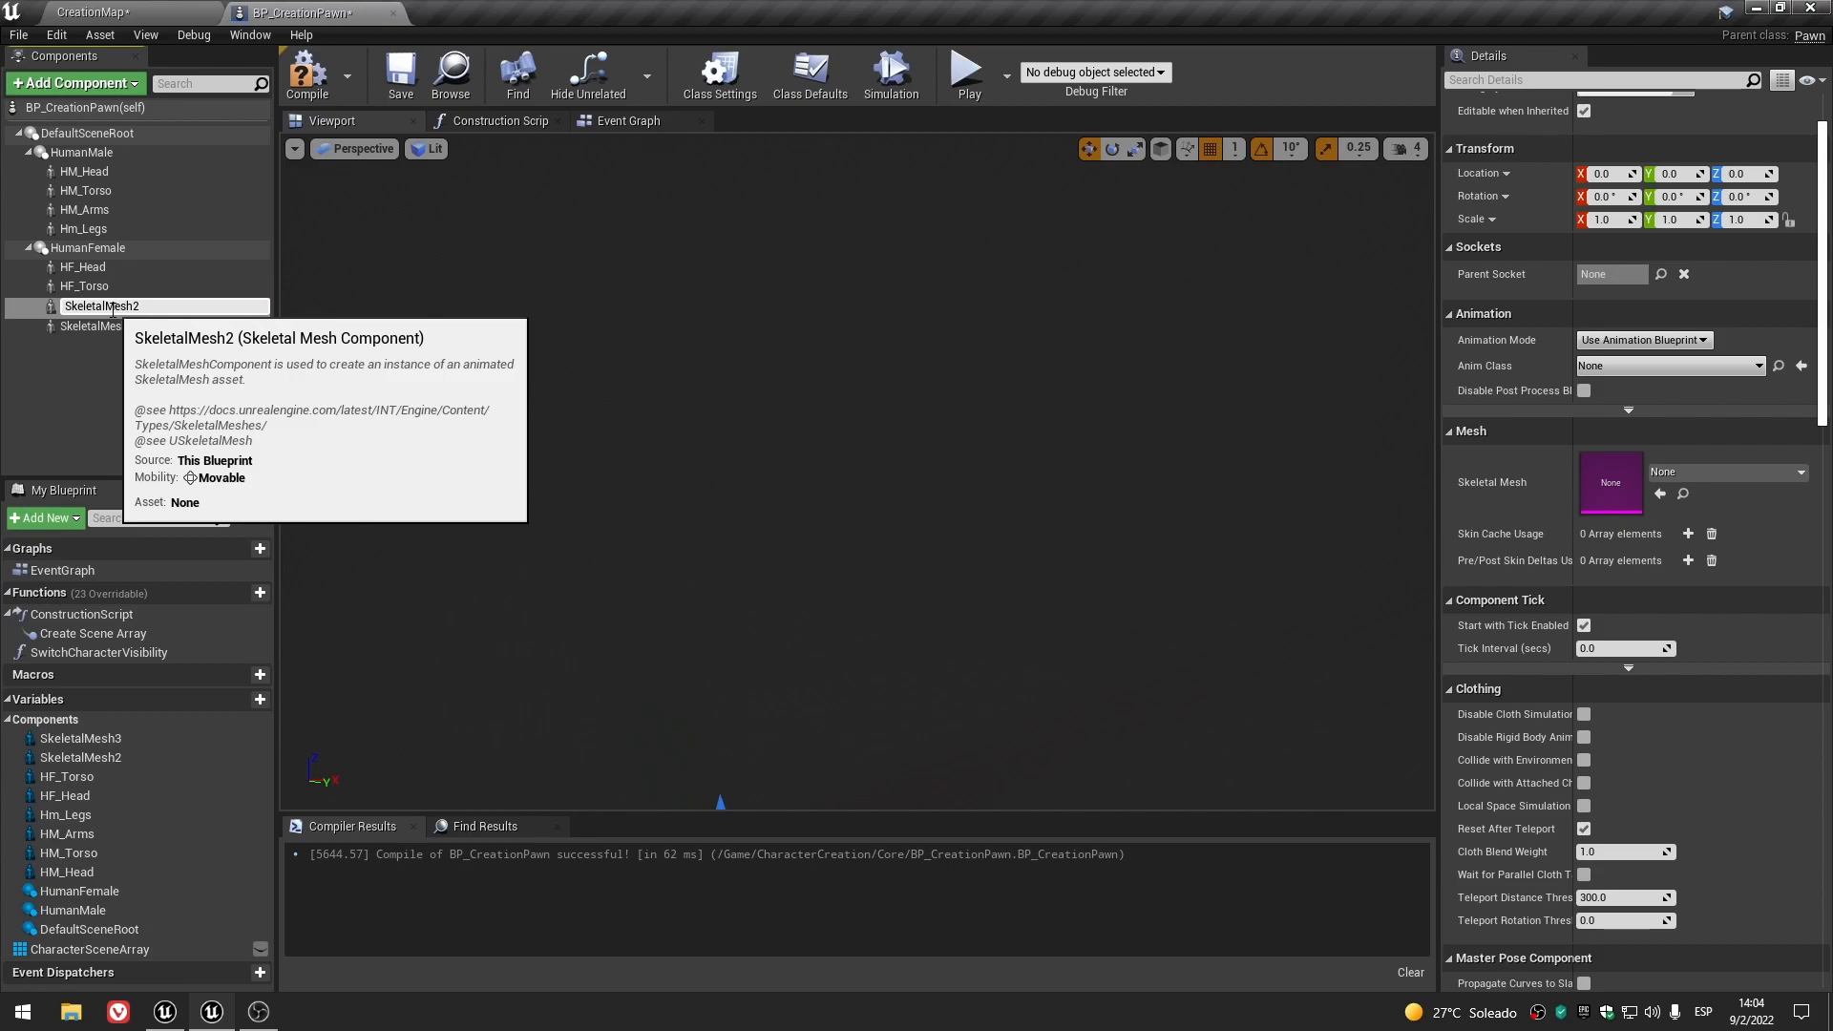
left_click(160, 363)
left_click(114, 311)
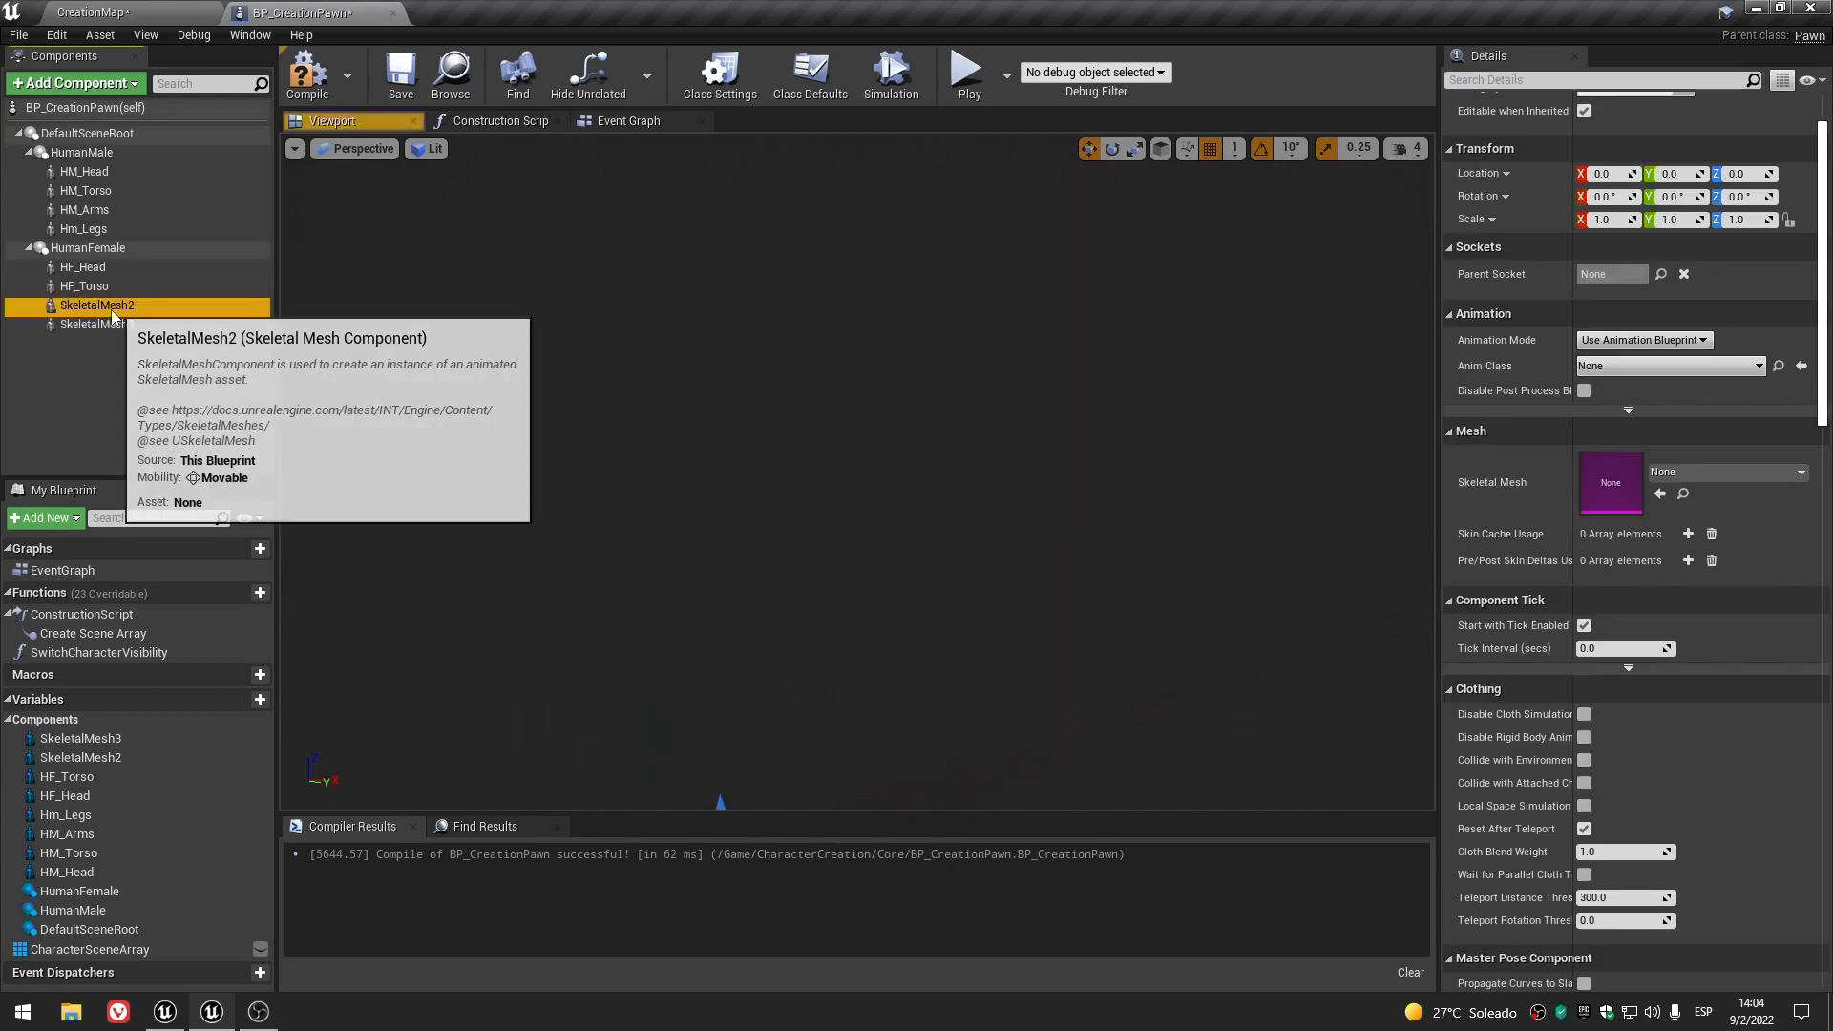
key("F2")
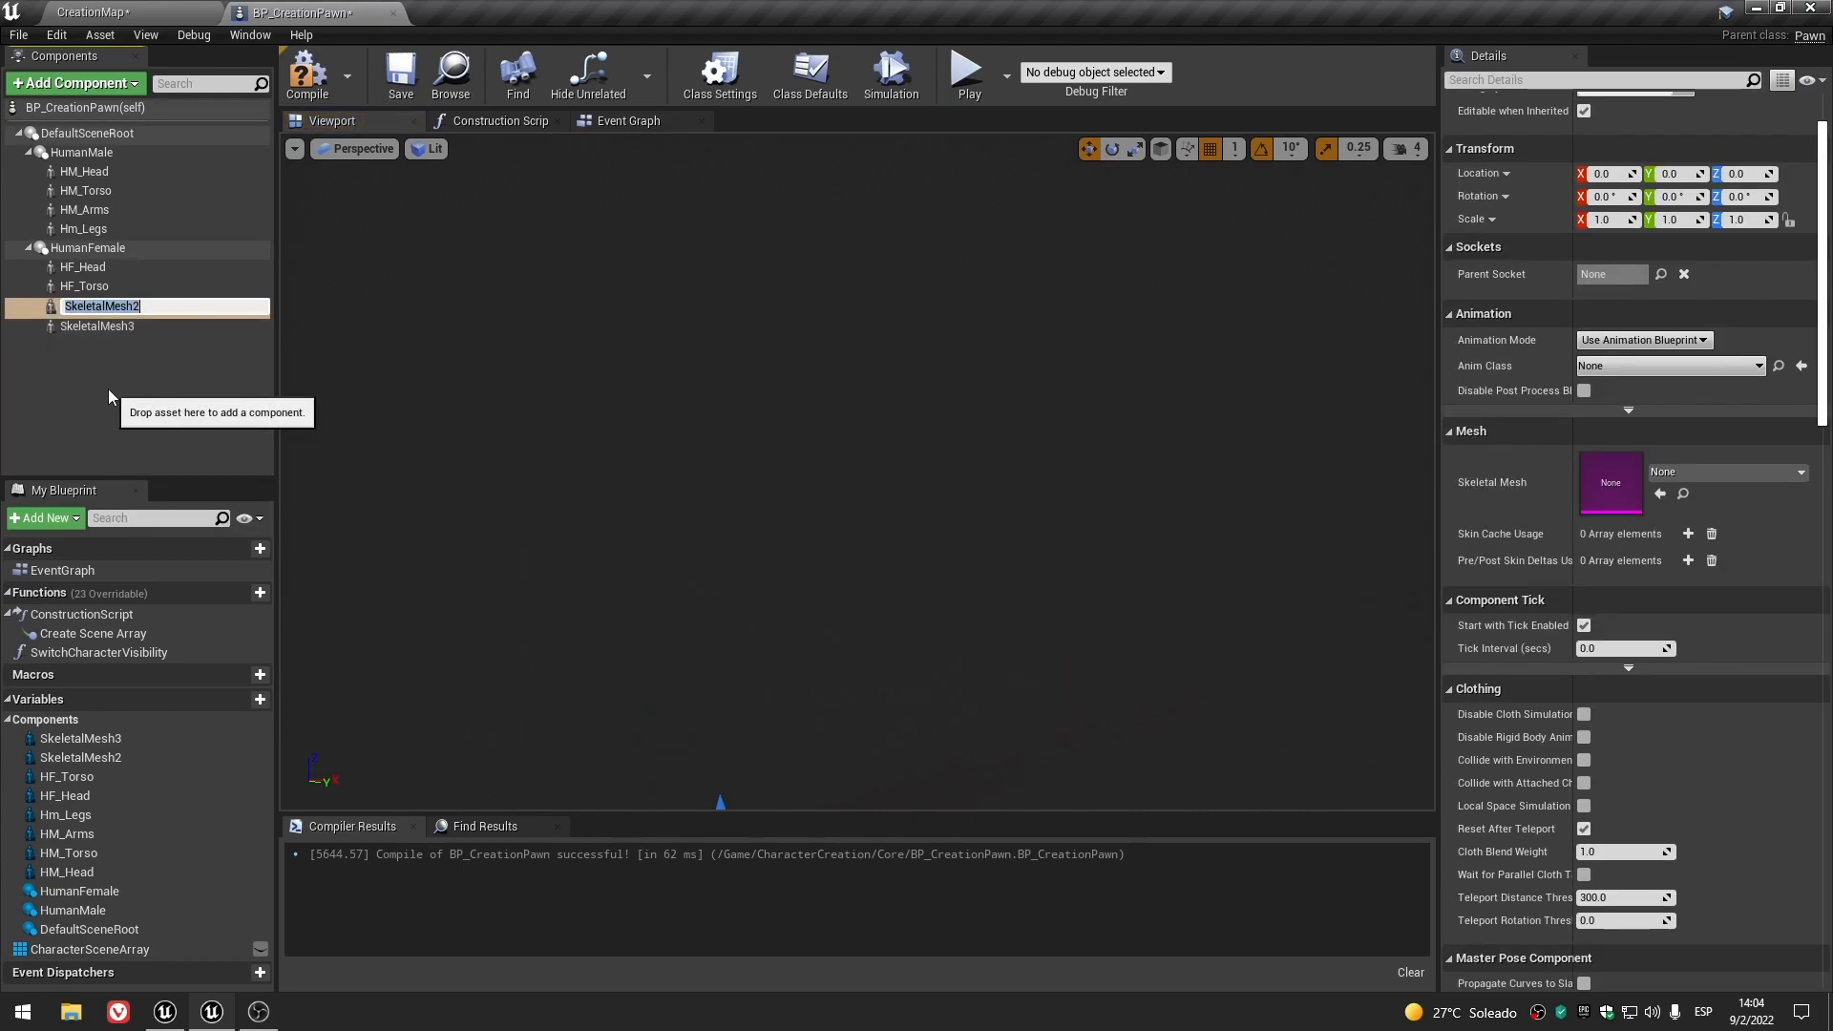
type("HF_Arms")
key("Return")
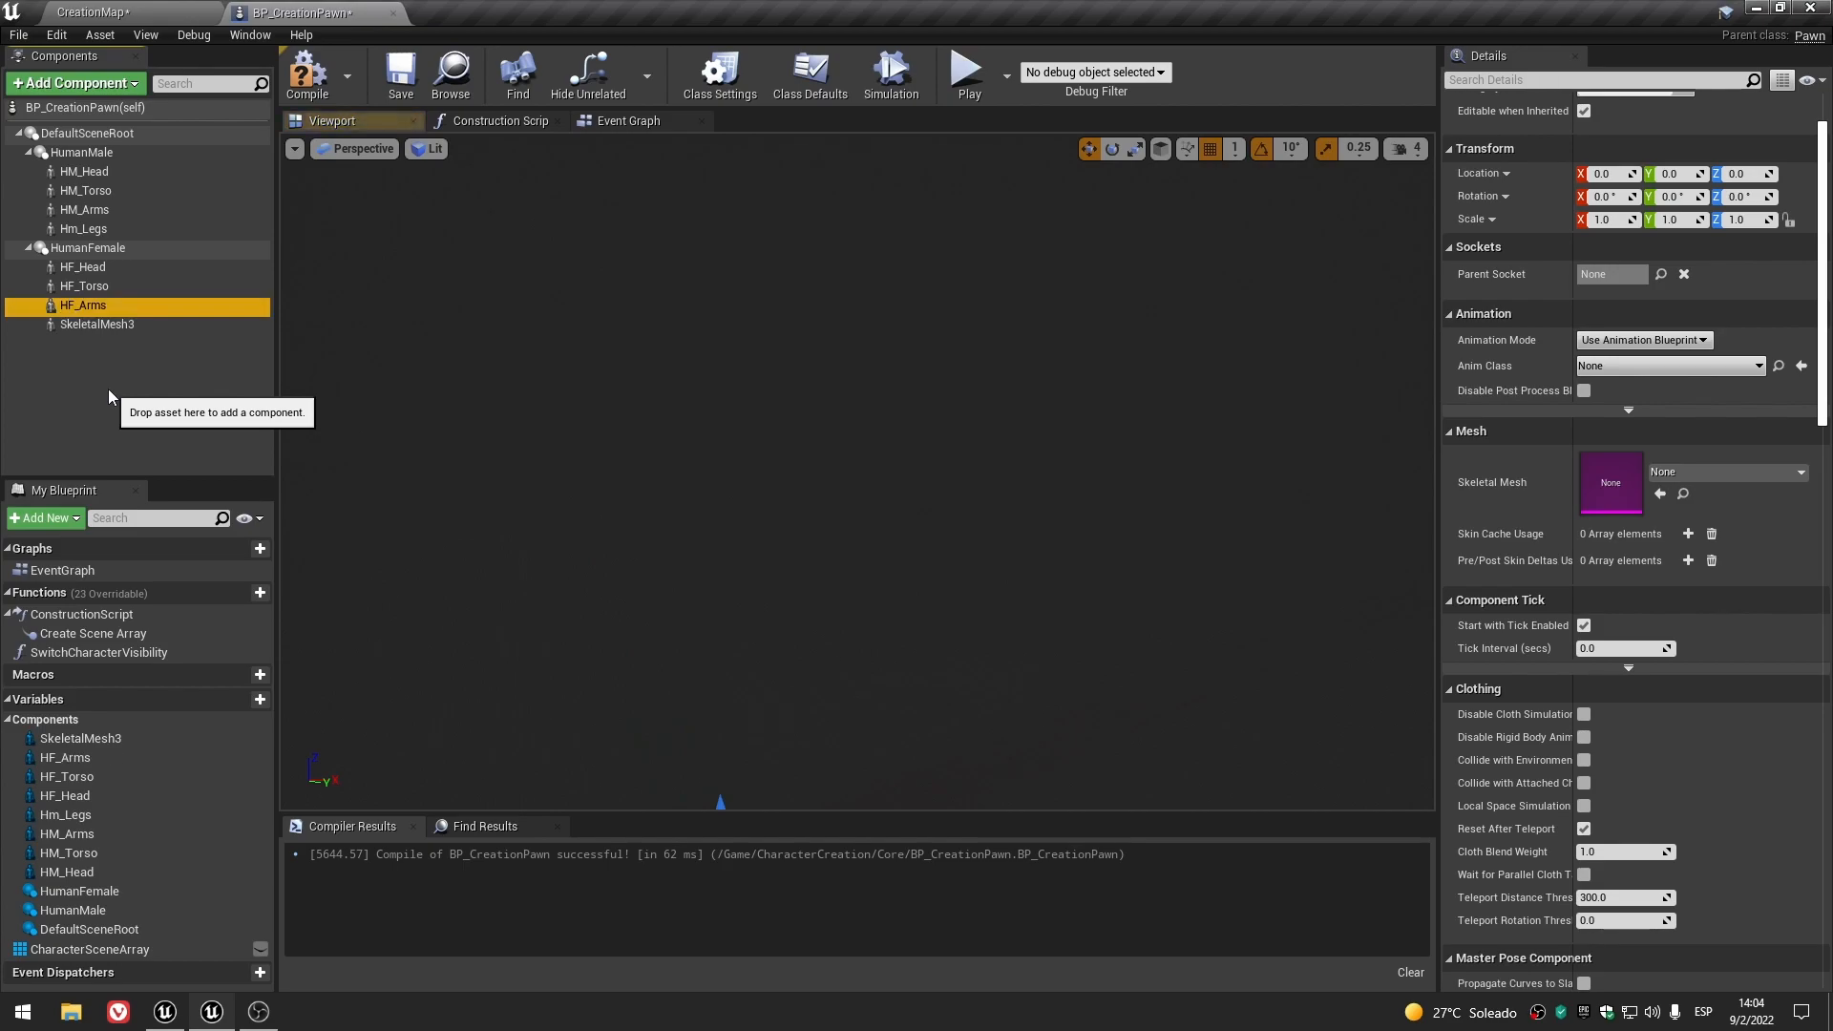
- Rename the SkeletalMesh3 component under HumanFemale as HF_Legs
left_click(114, 326)
key("F2")
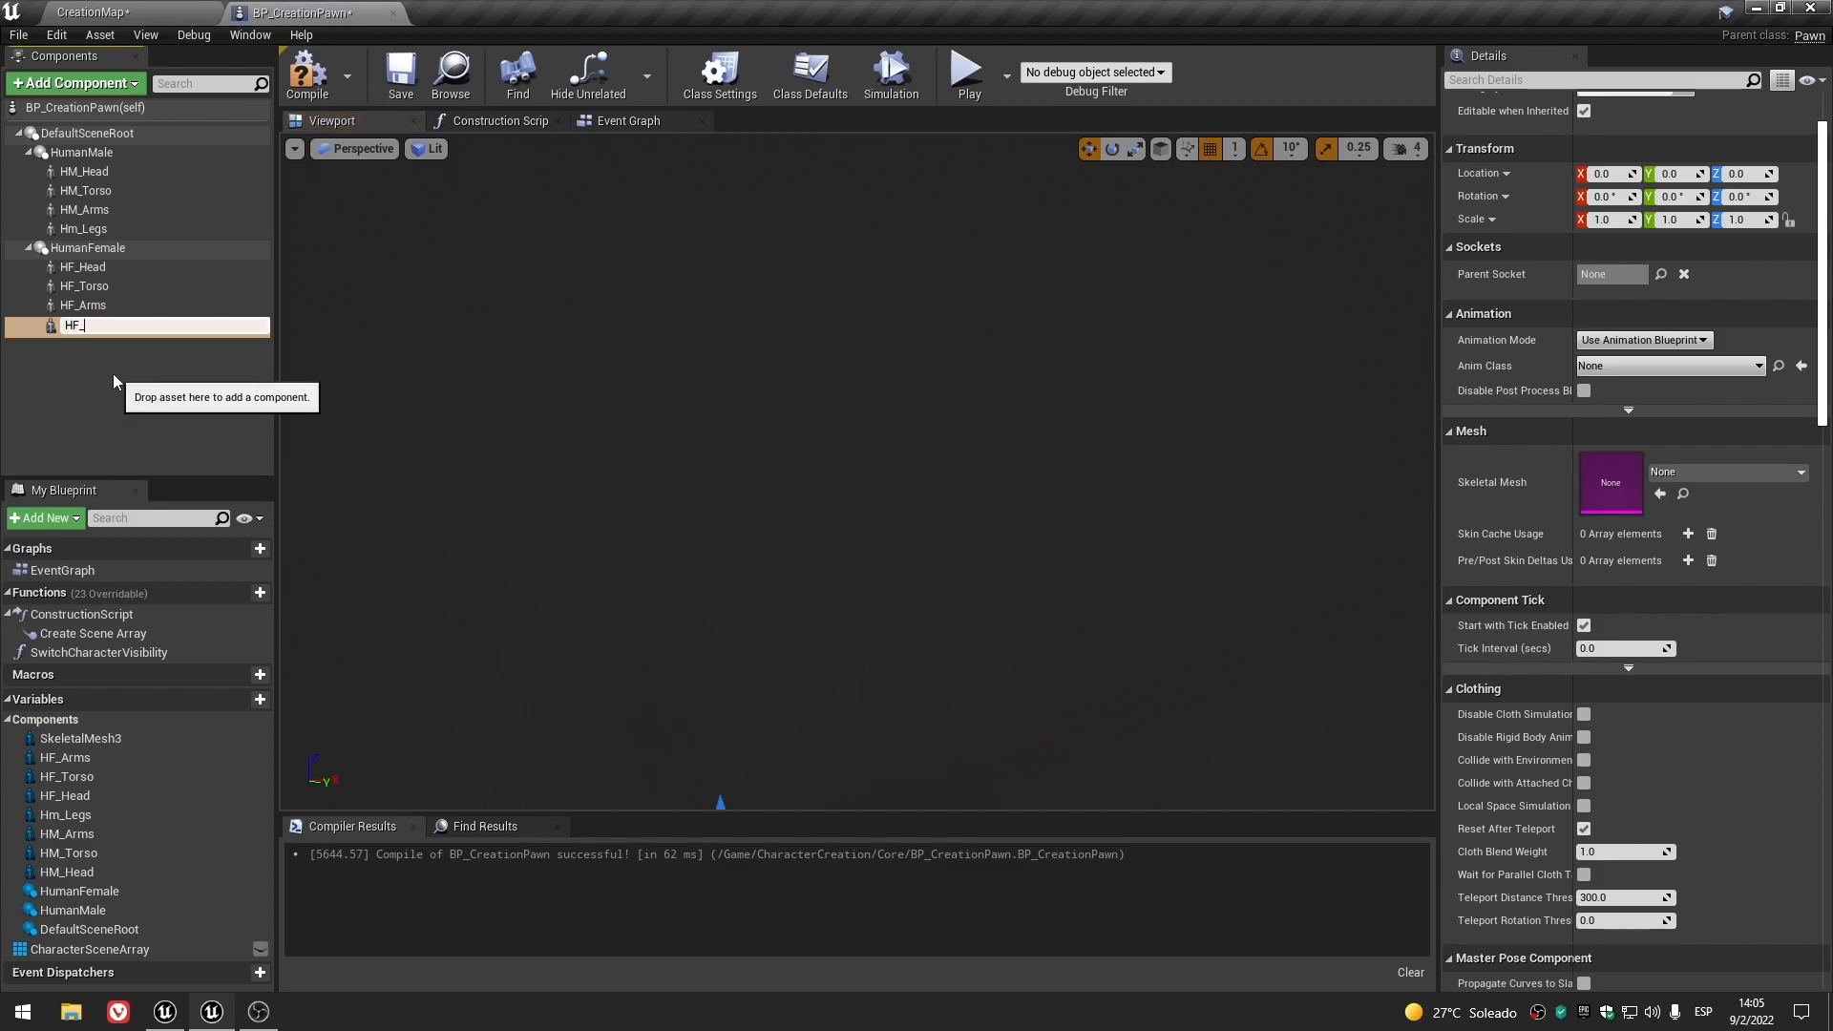
type("HF_Legs")
key("Return")
- Correct the name of the Hm_Legs component to HM_Legs, and compile and save the blueprint
left_click(109, 229)
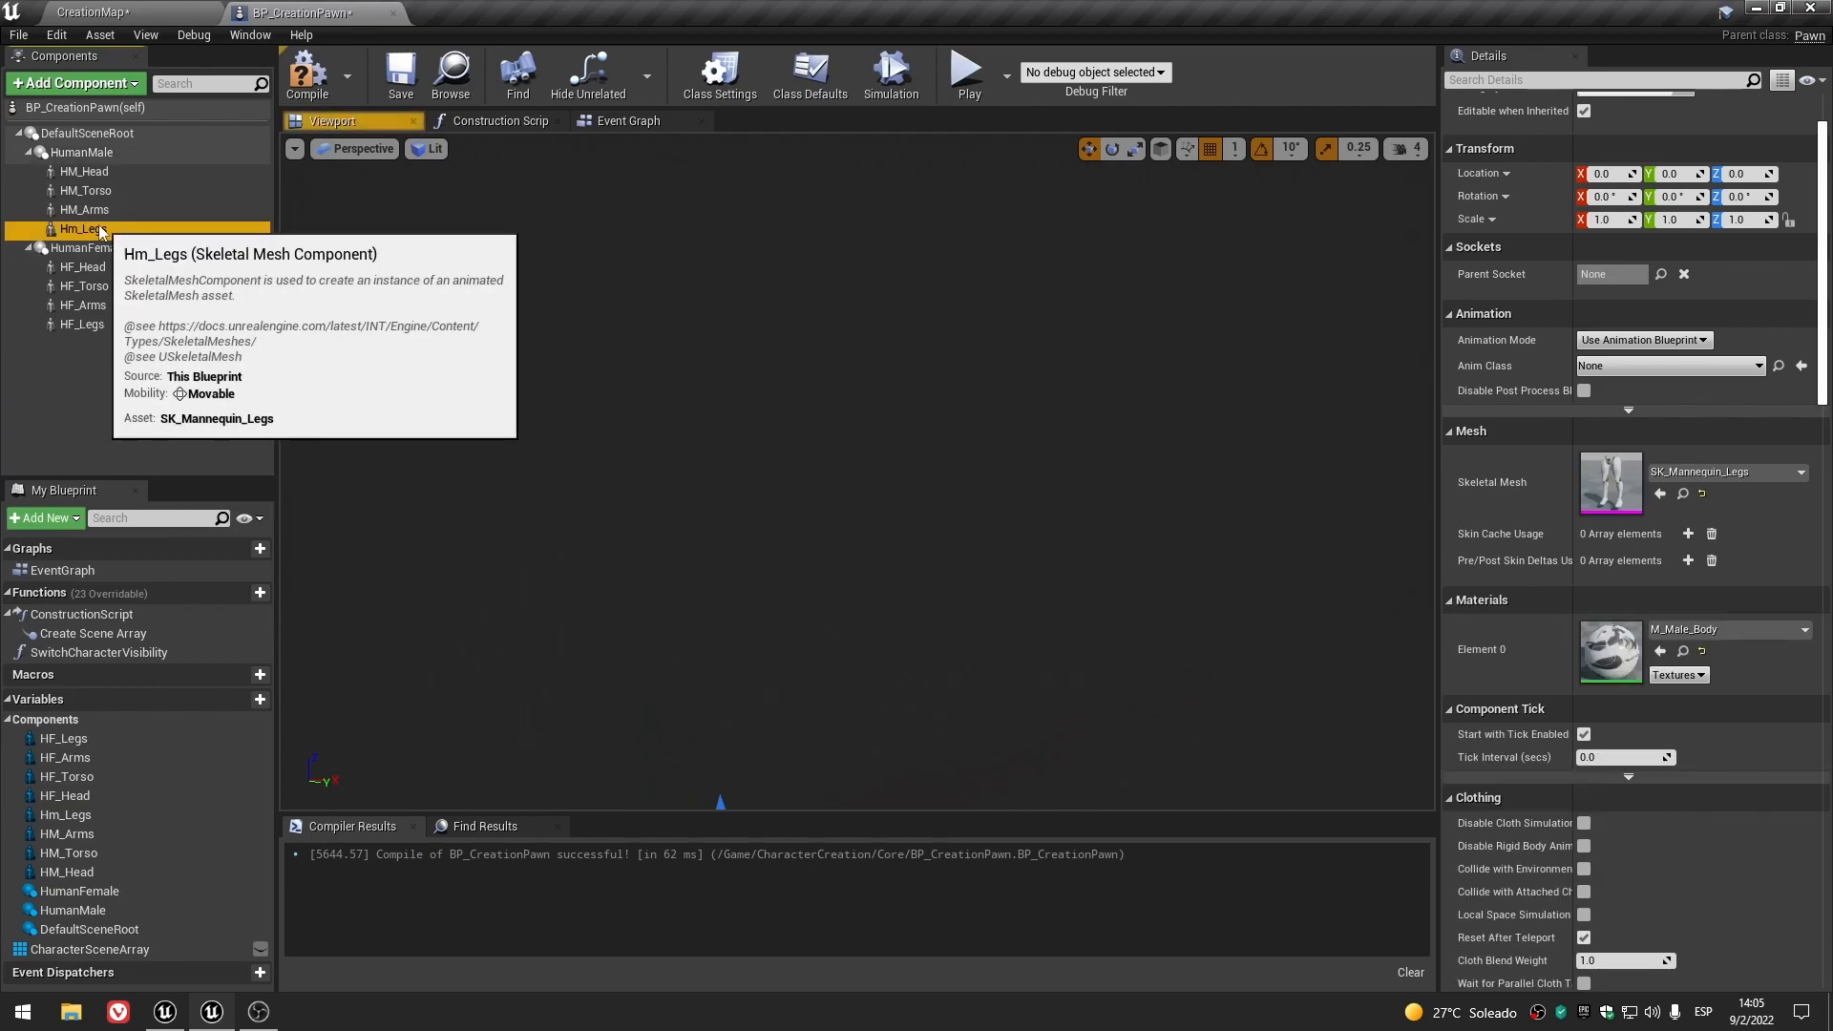
key("F2")
left_click(83, 231)
key("BackSpace")
type("M")
key("Return")
left_click(114, 403)
left_click(307, 77)
left_click(401, 76)
- Go through the HumanMale and HumanFemale child components one by one to review their names and assigned meshes
left_click(213, 176)
key("Down")
key("Down")
key("Down")
key("Down")
key("Down")
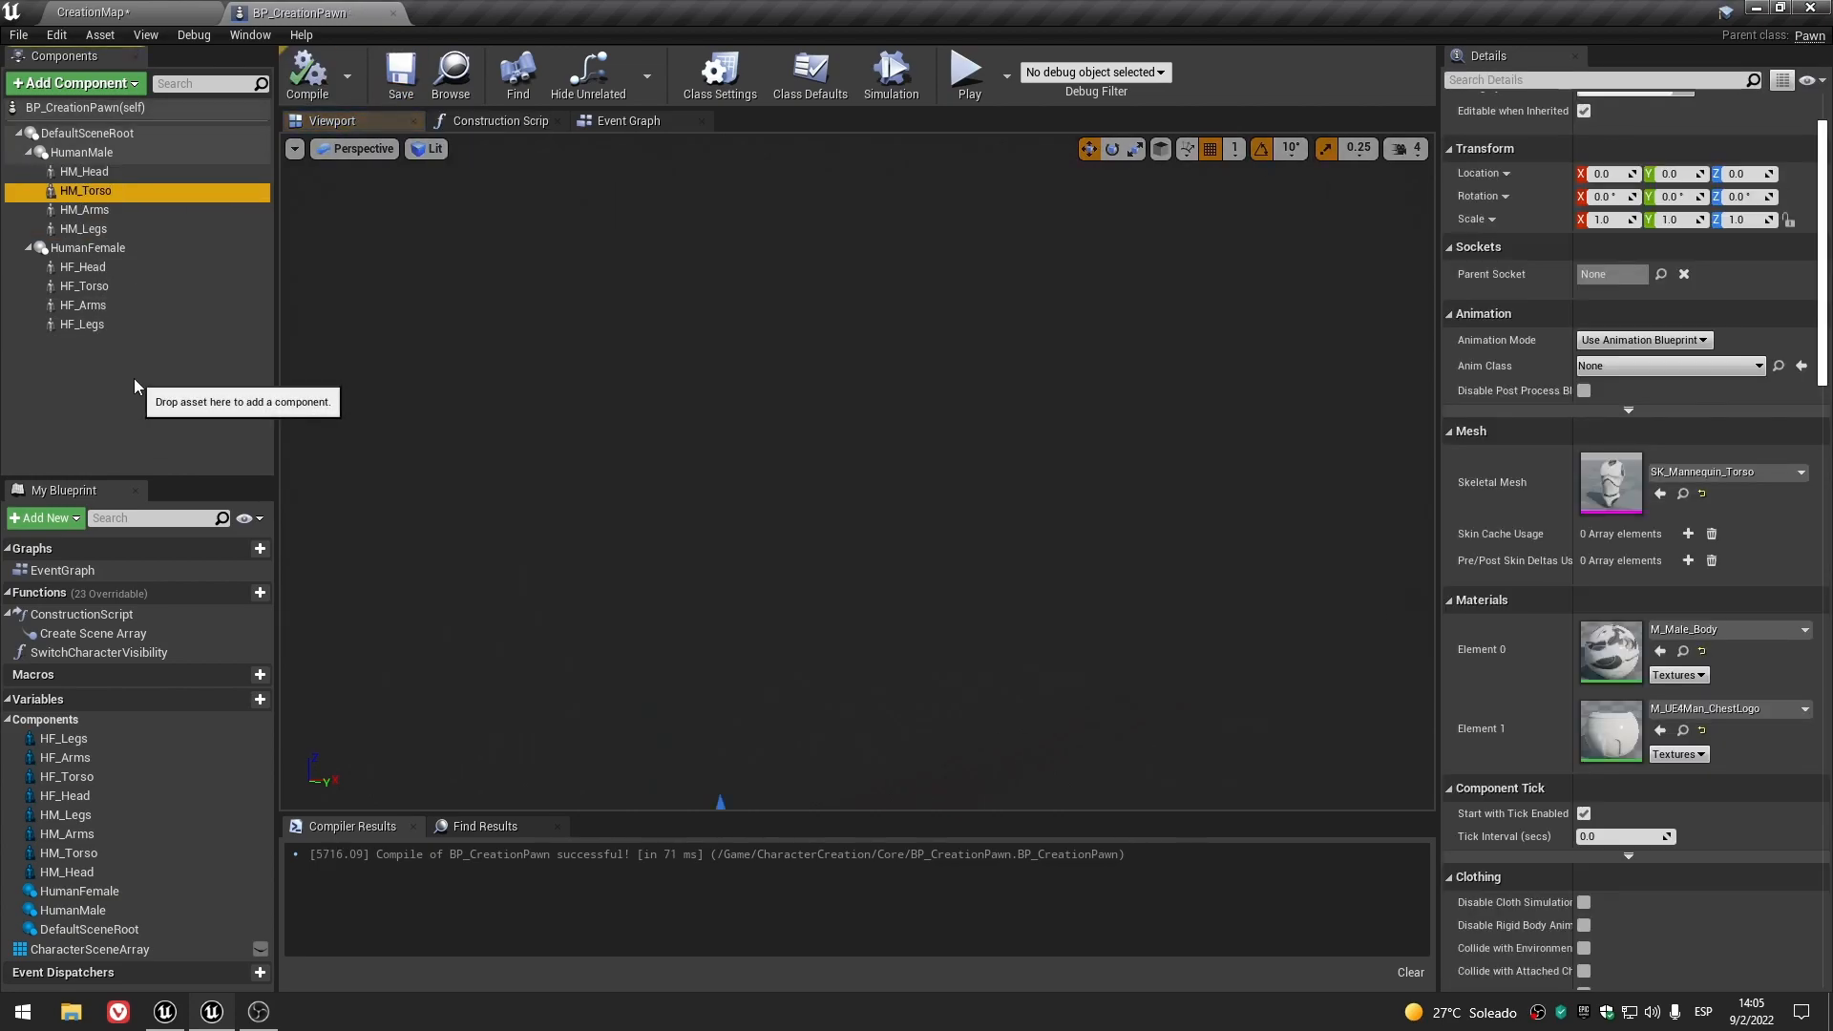
key("Down")
key("Down")
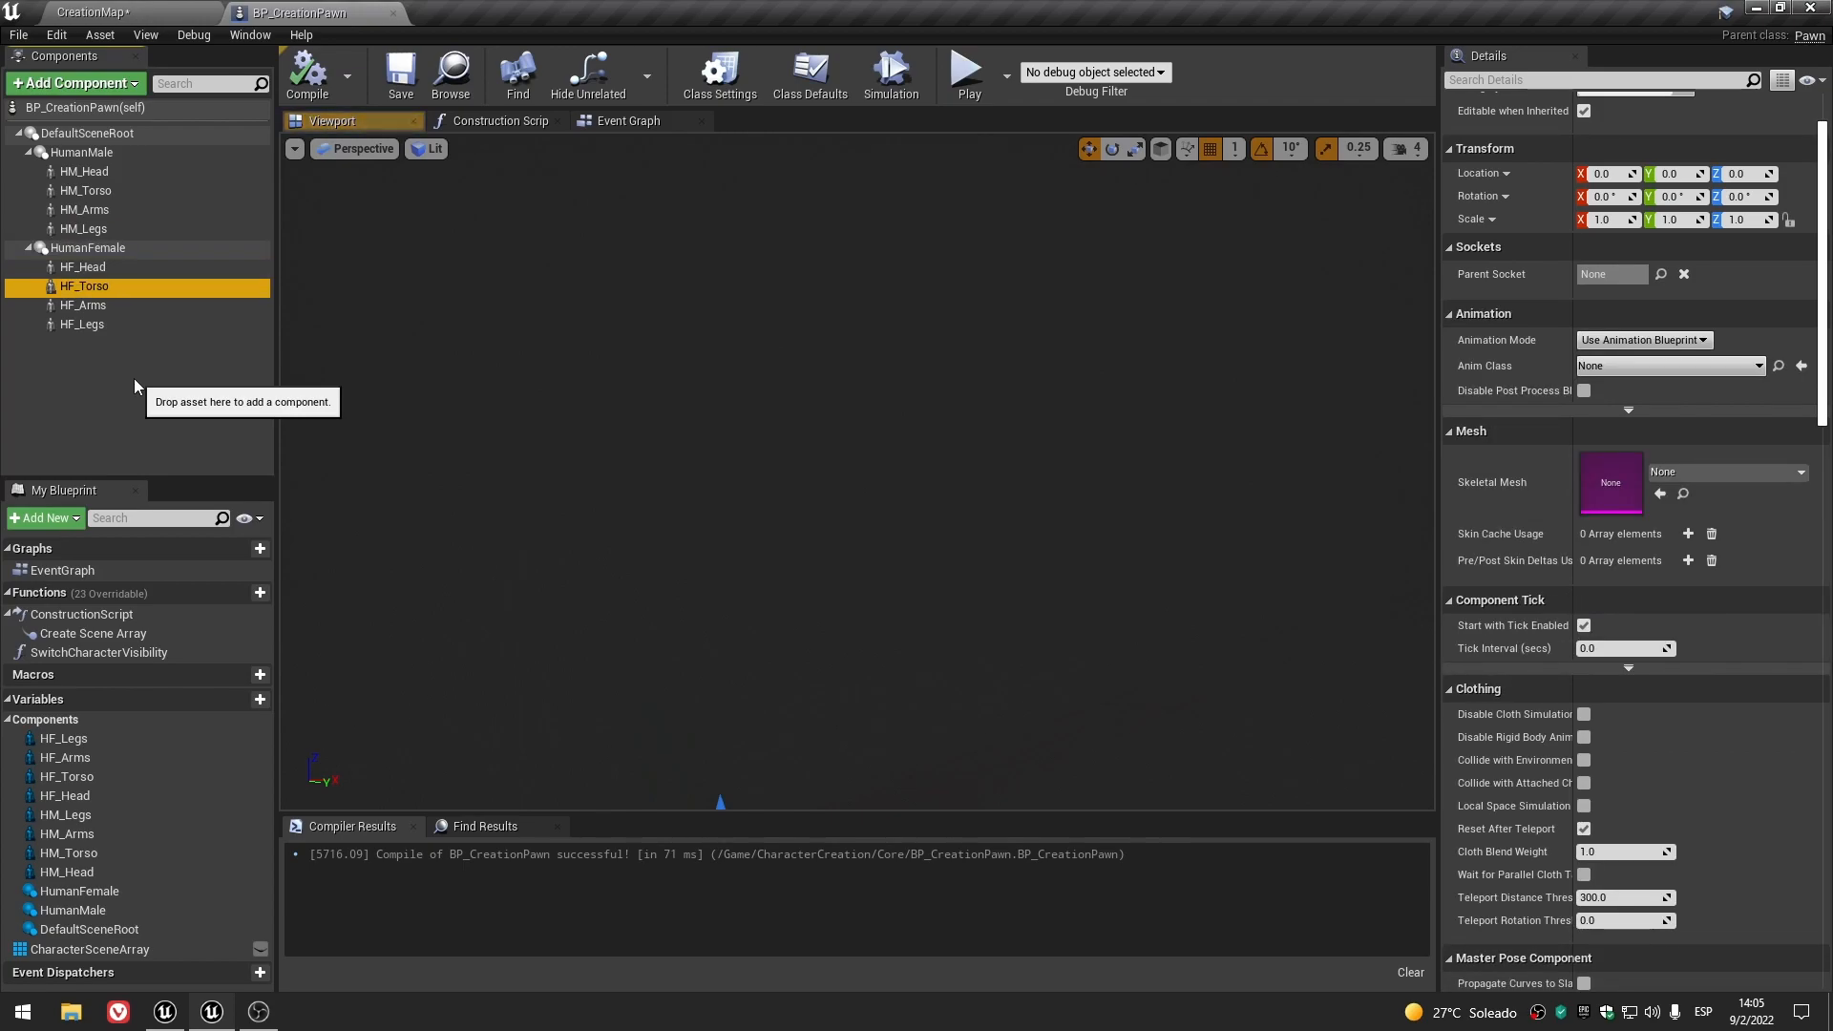
left_click(117, 374)
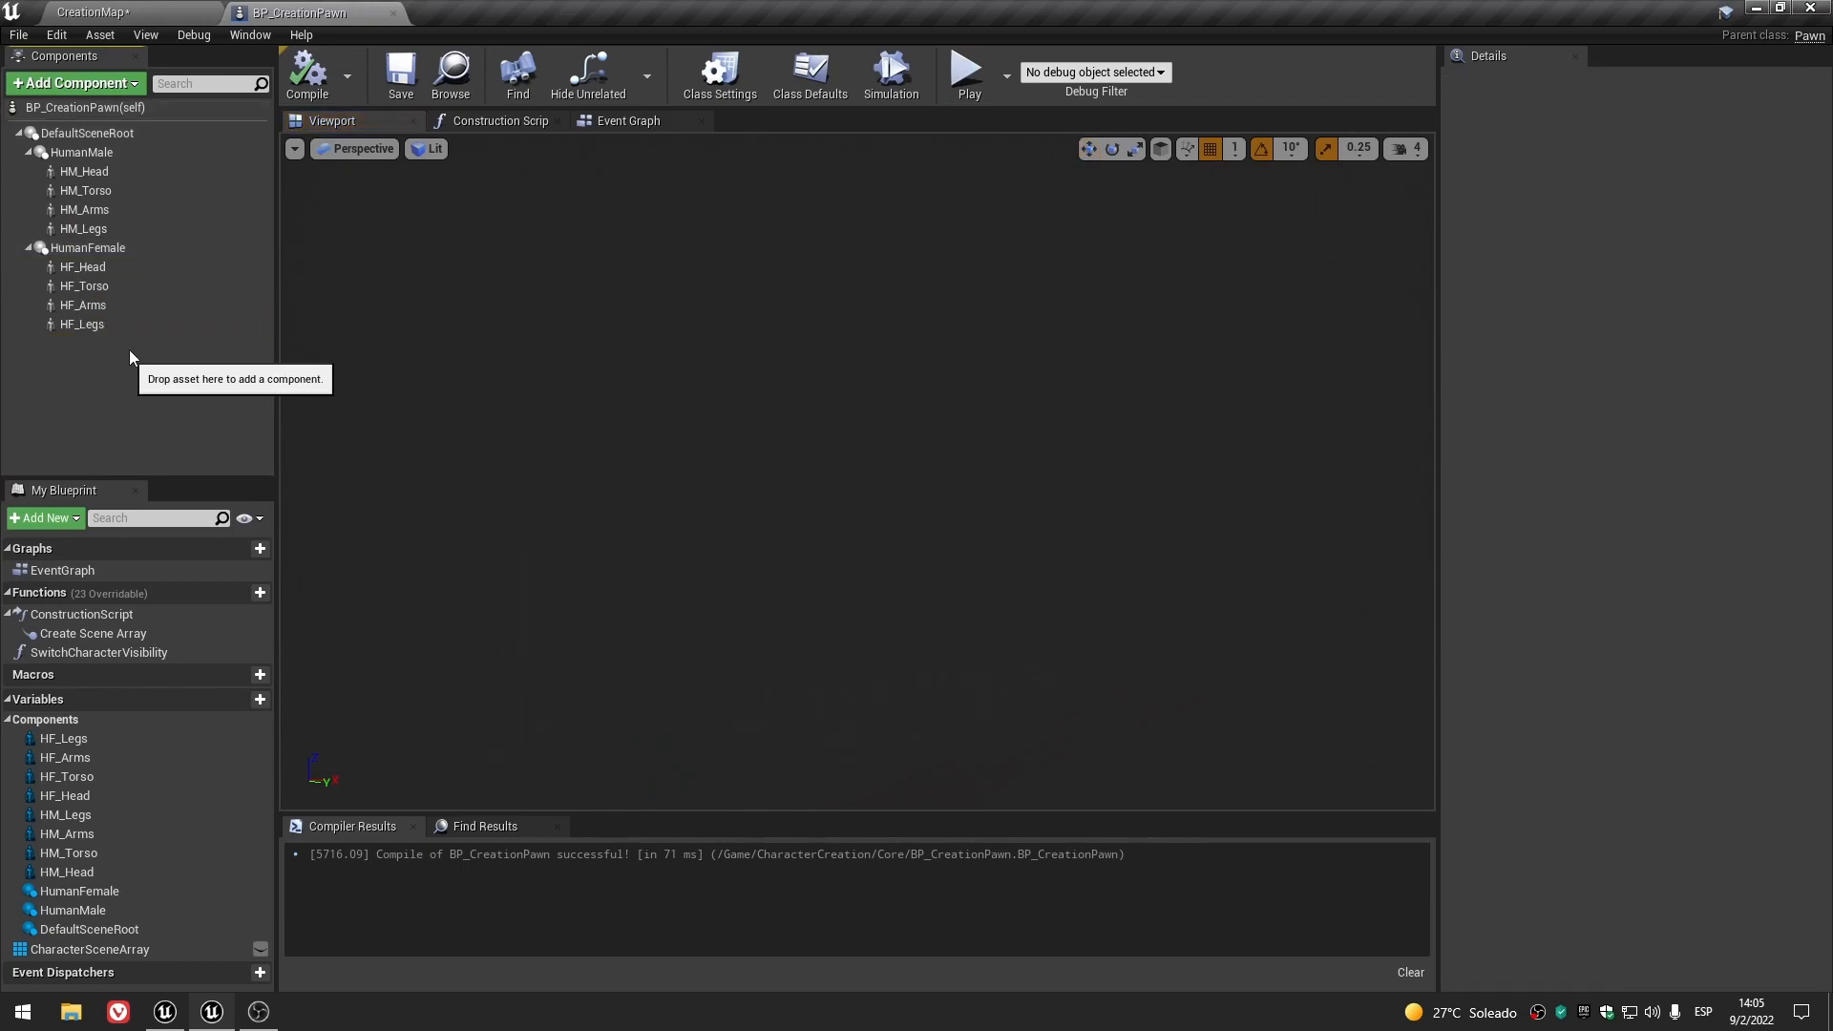
- Assign the SK_Mannequin_Female_Head mesh from the FemaleMannequin folder to the HF_Head component
left_click(136, 266)
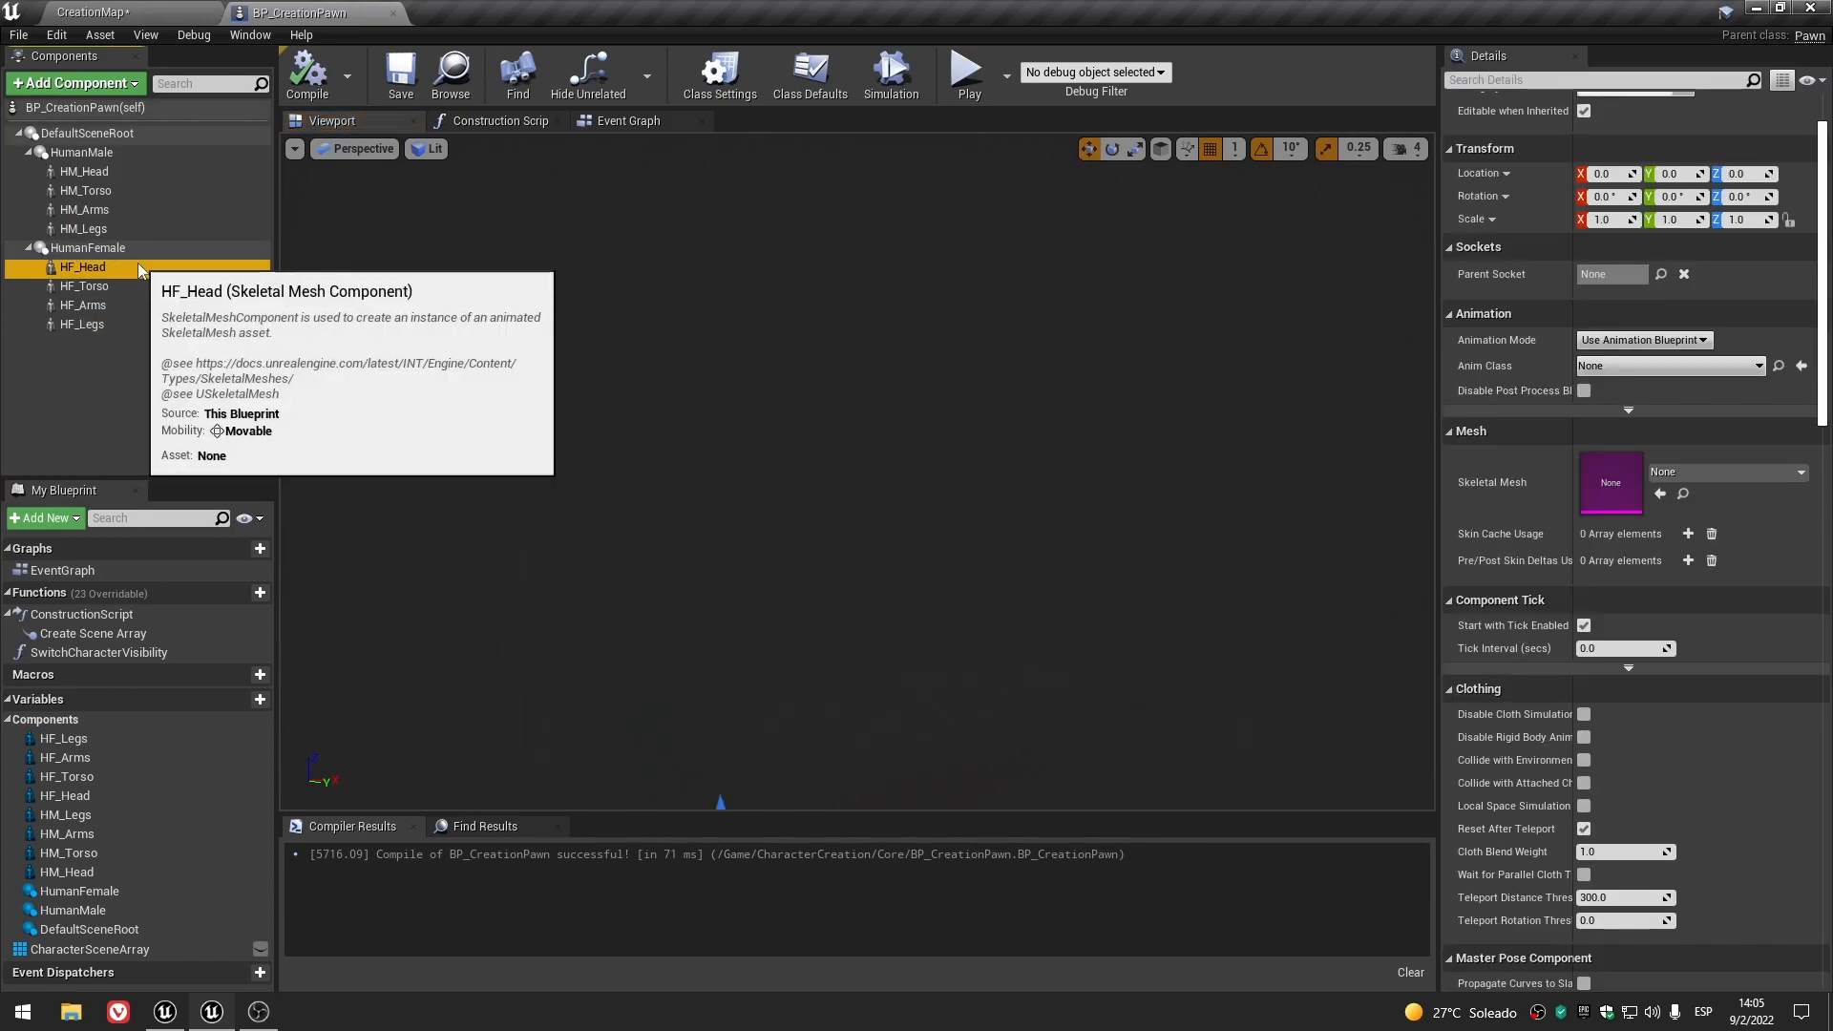
left_click(107, 13)
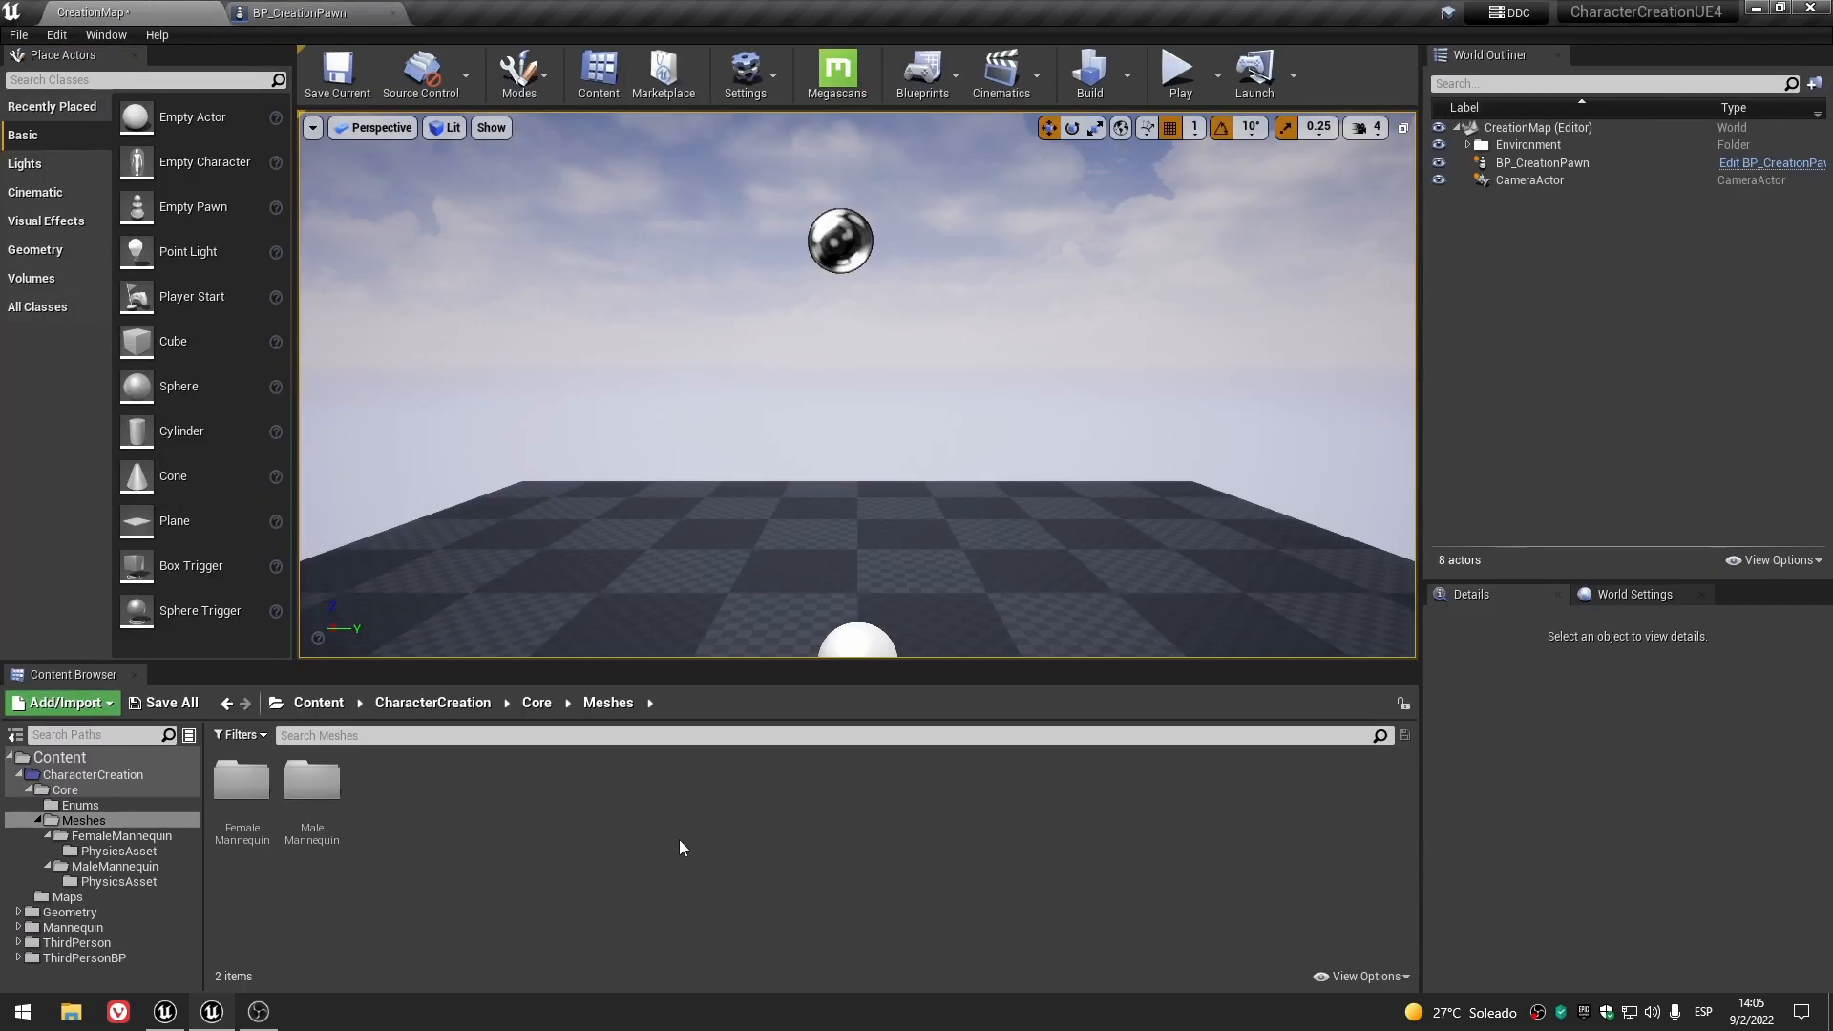
double_click(232, 810)
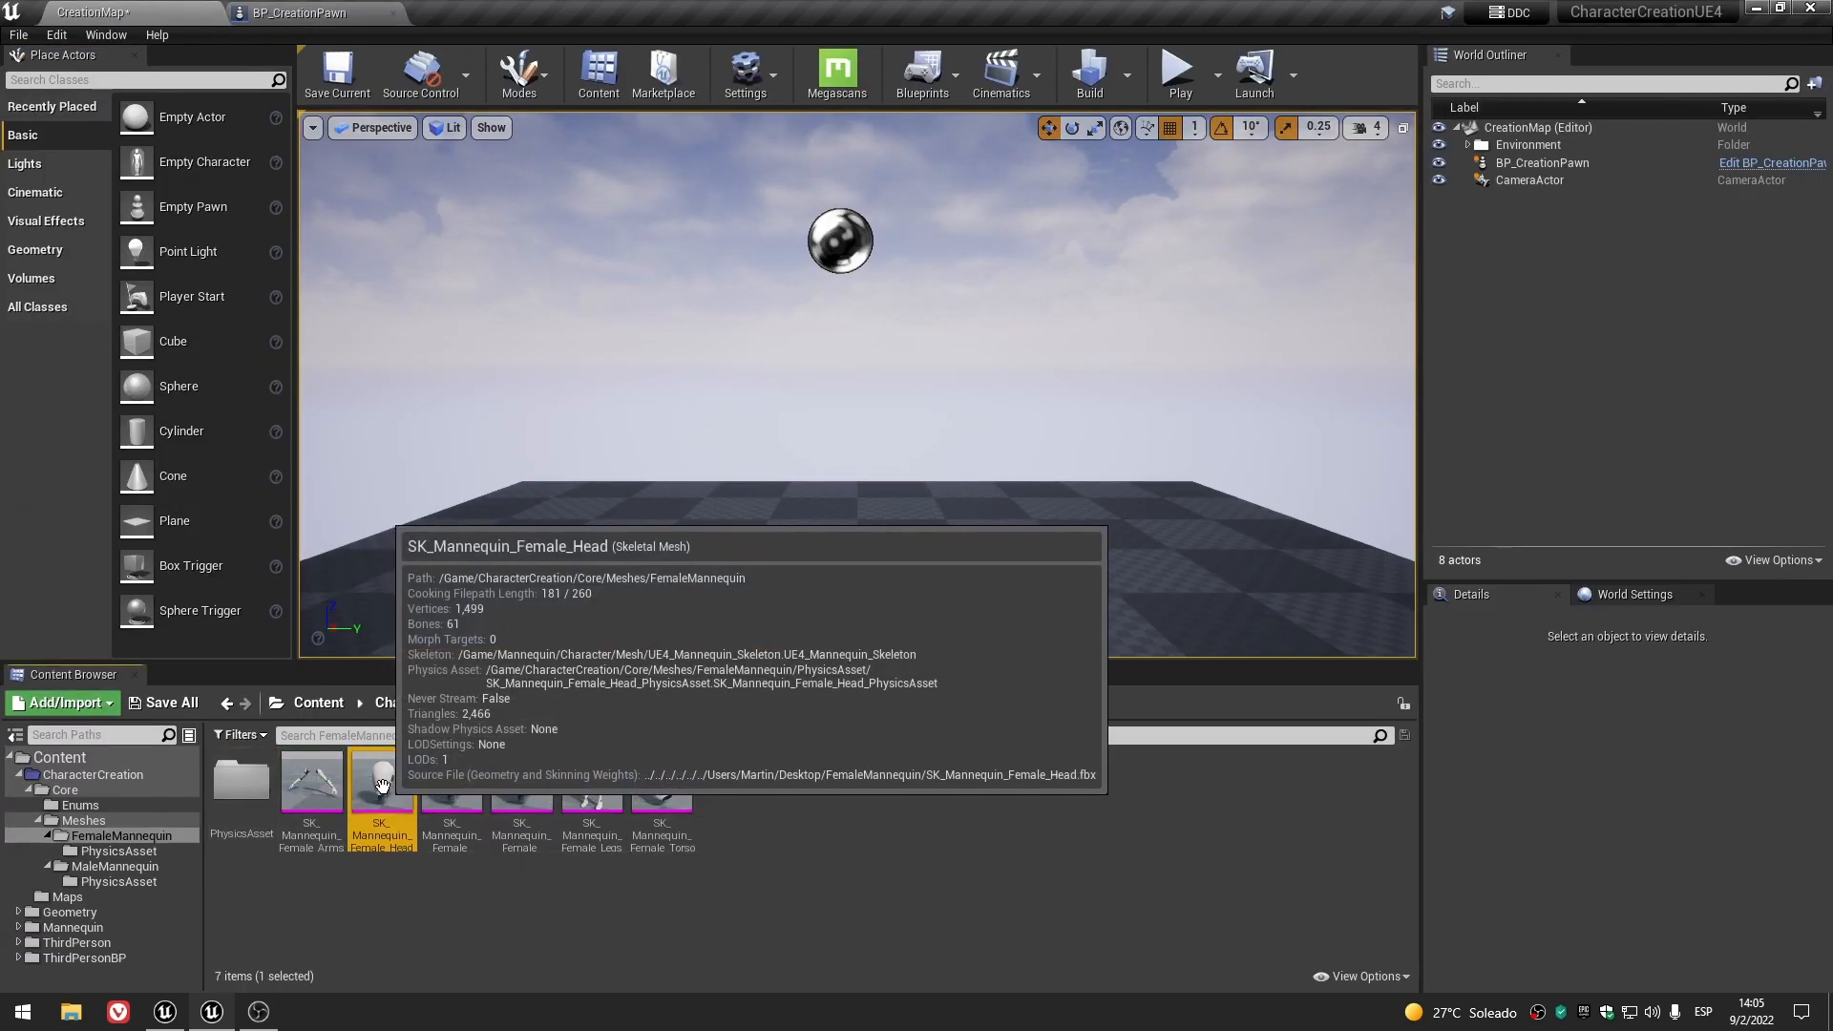
left_click(299, 12)
left_click(1658, 494)
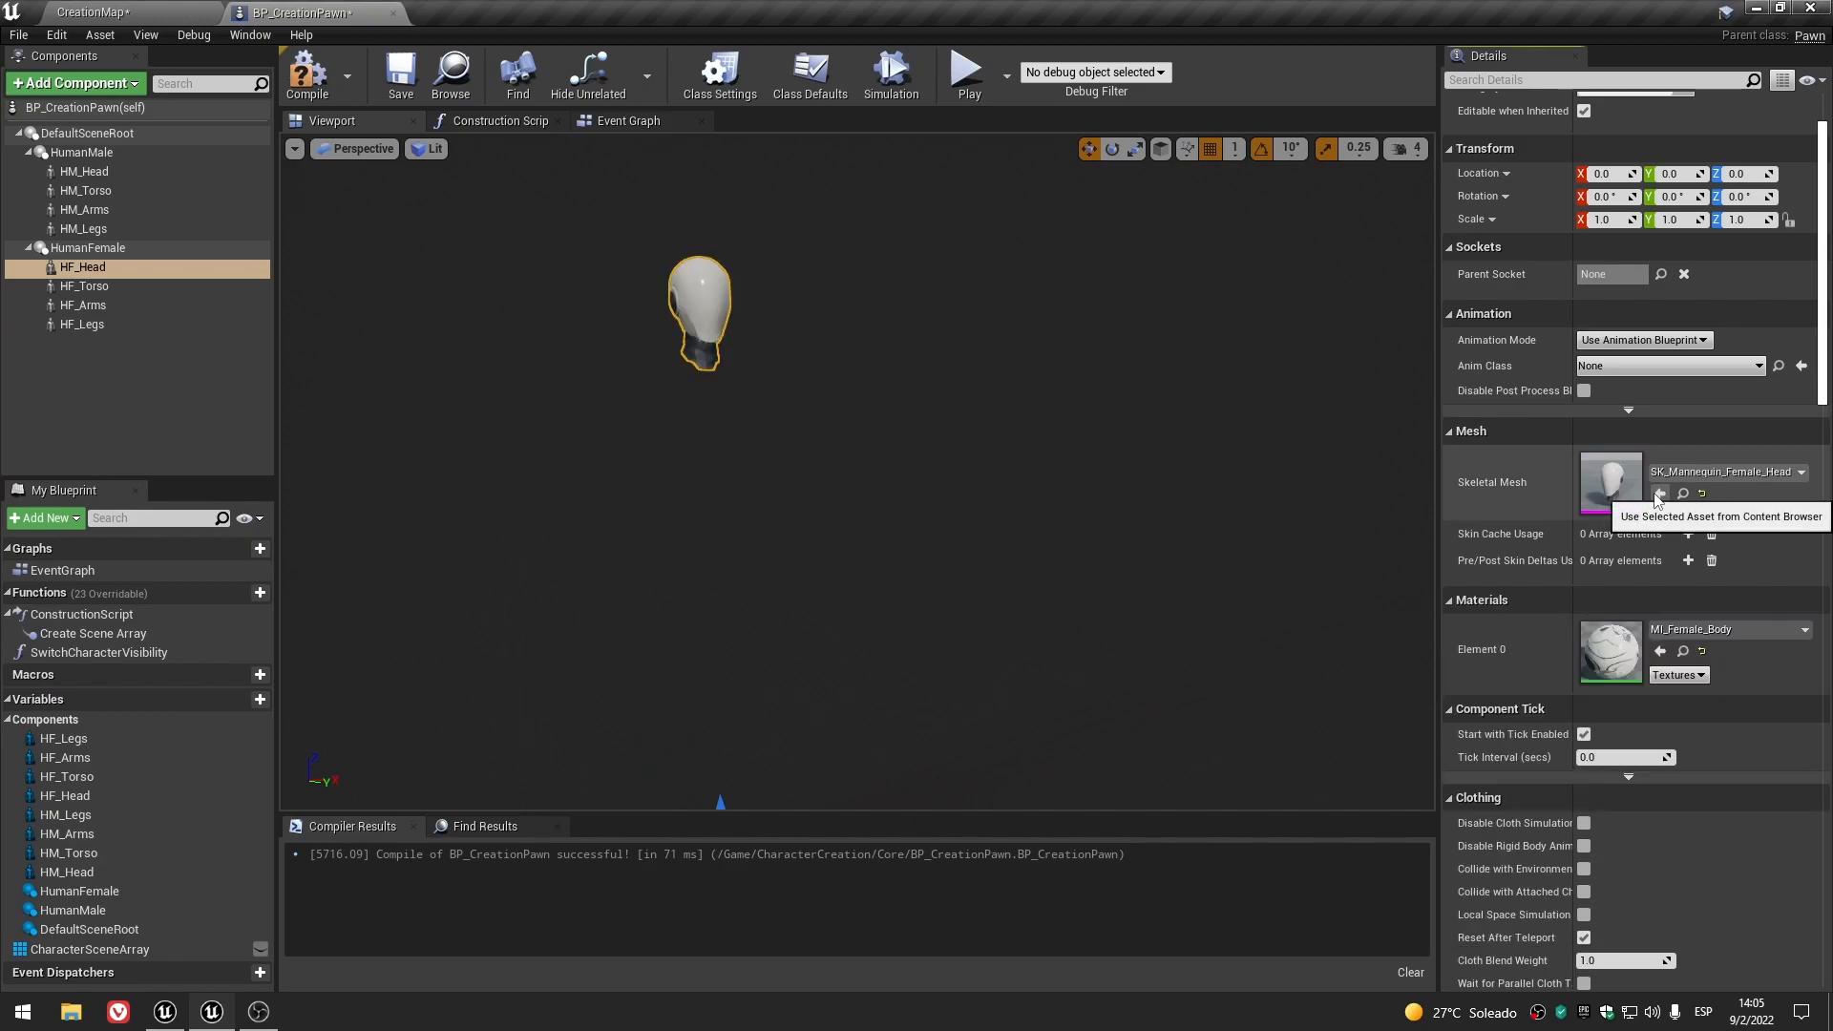
- Assign the female mannequin torso mesh from the FemaleMannequin folder to HF_Torso
left_click(125, 289)
left_click(92, 12)
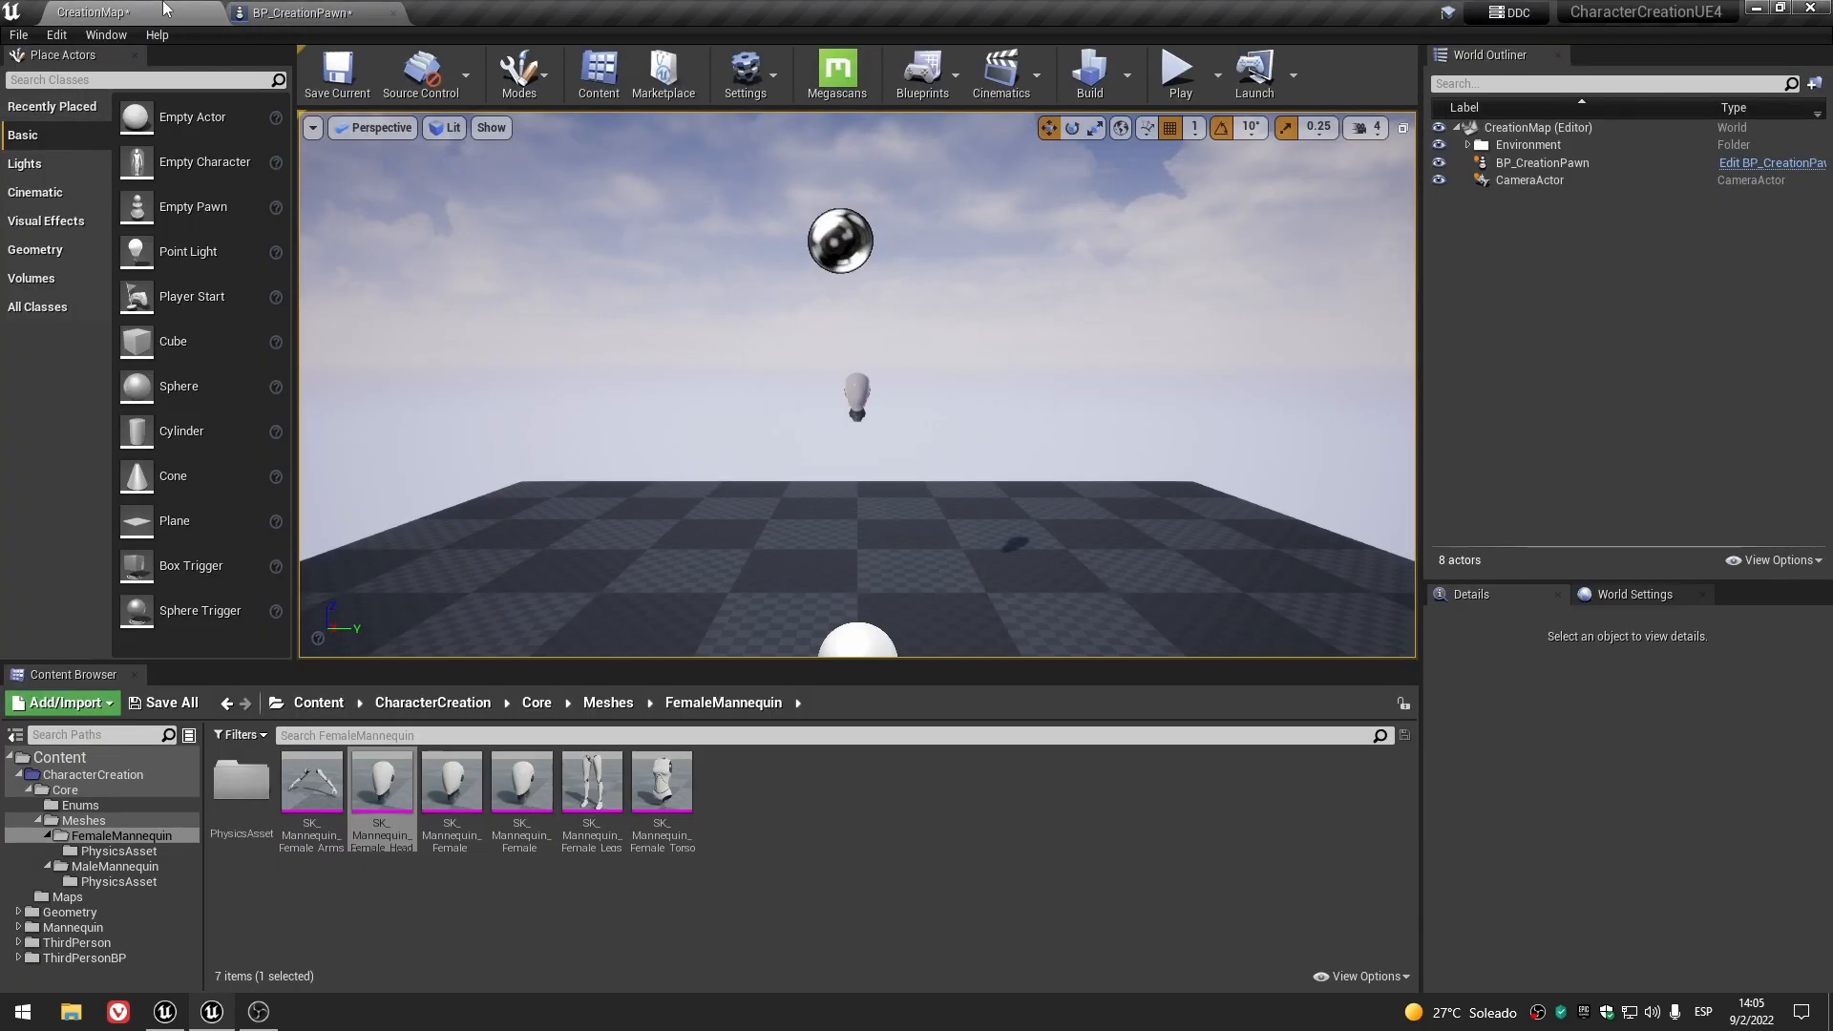
left_click(662, 799)
left_click(334, 12)
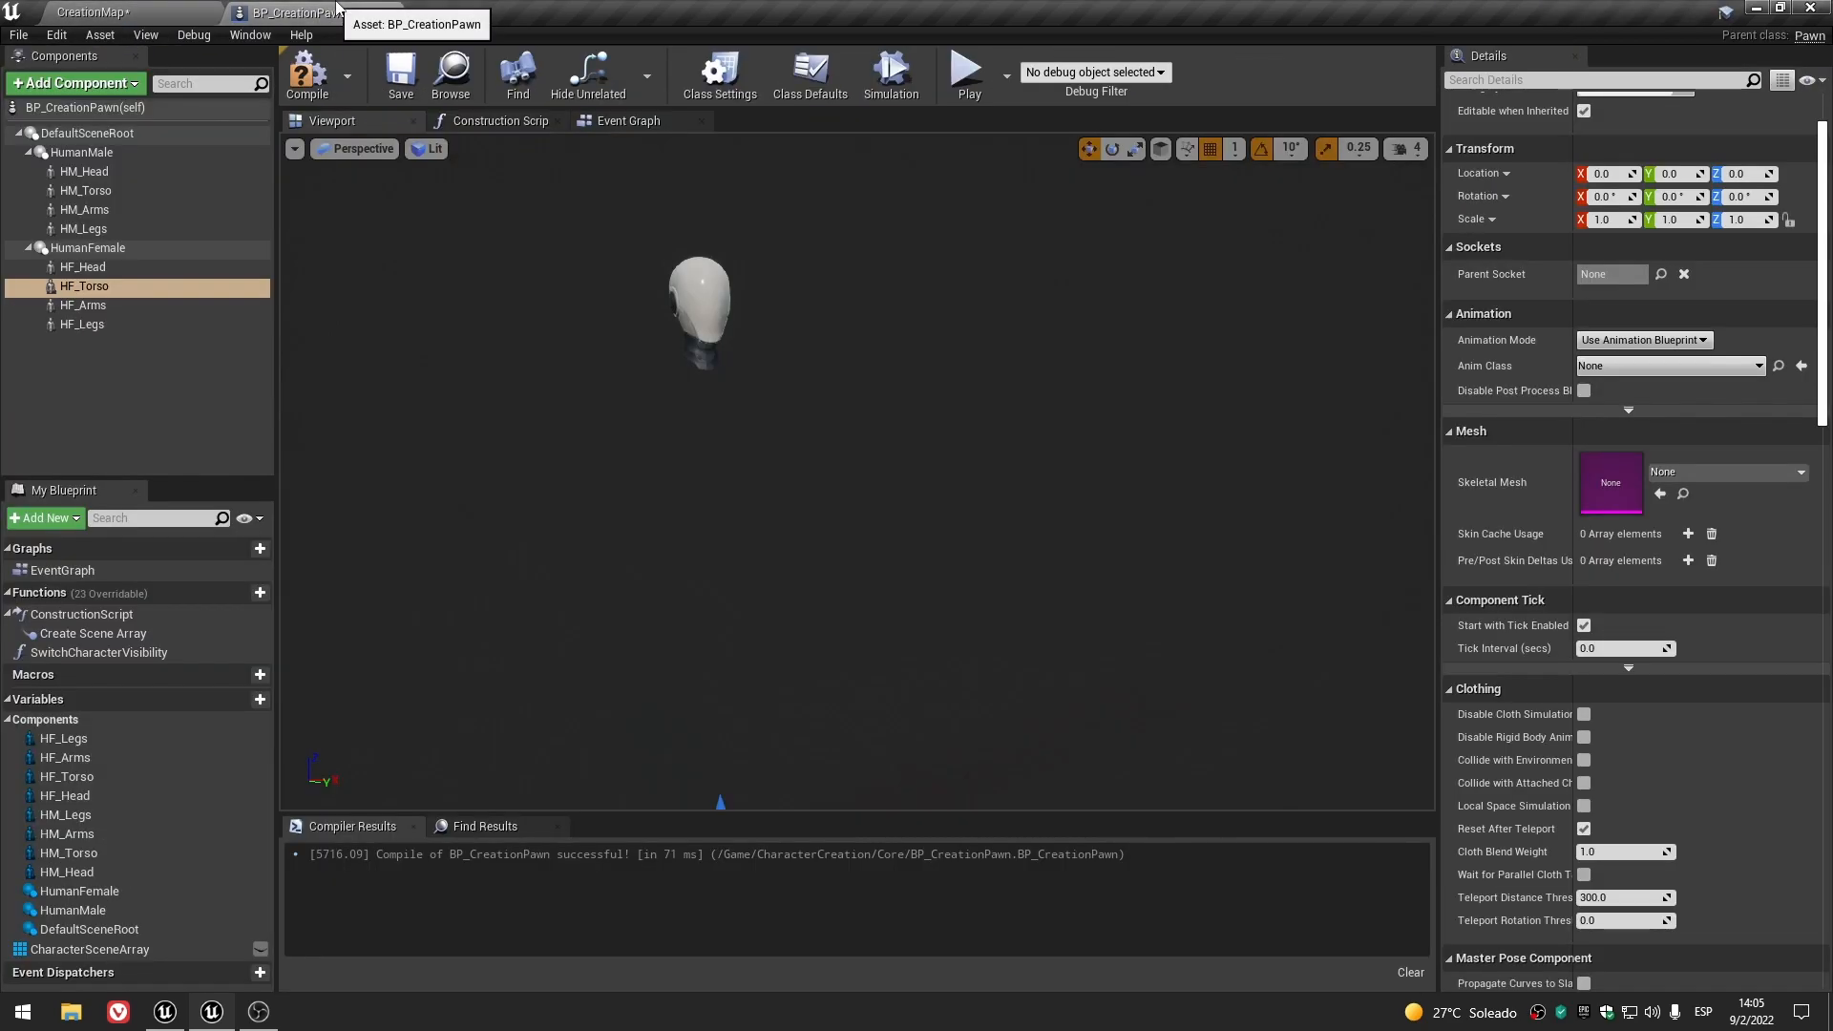
left_click(1663, 495)
- Assign the SK_Mannequin_Female_Arms mesh to the HF_Arms component
left_click(90, 307)
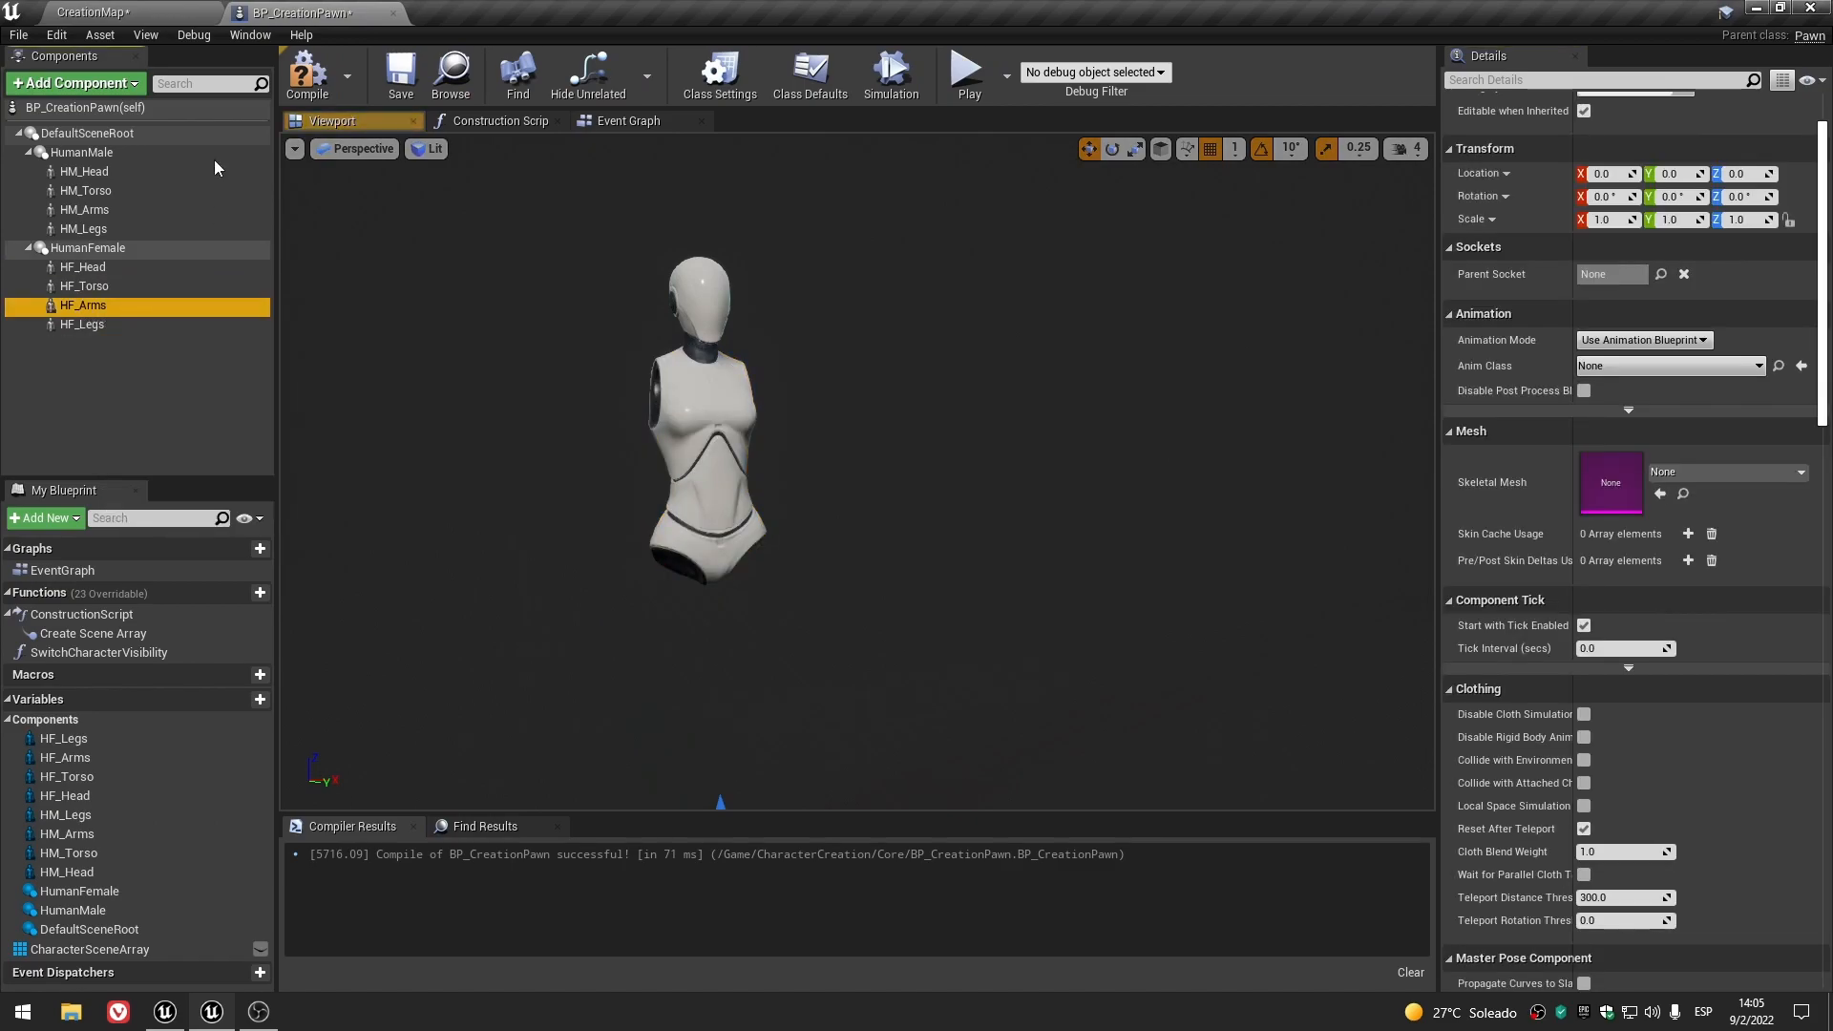
left_click(158, 14)
left_click(311, 782)
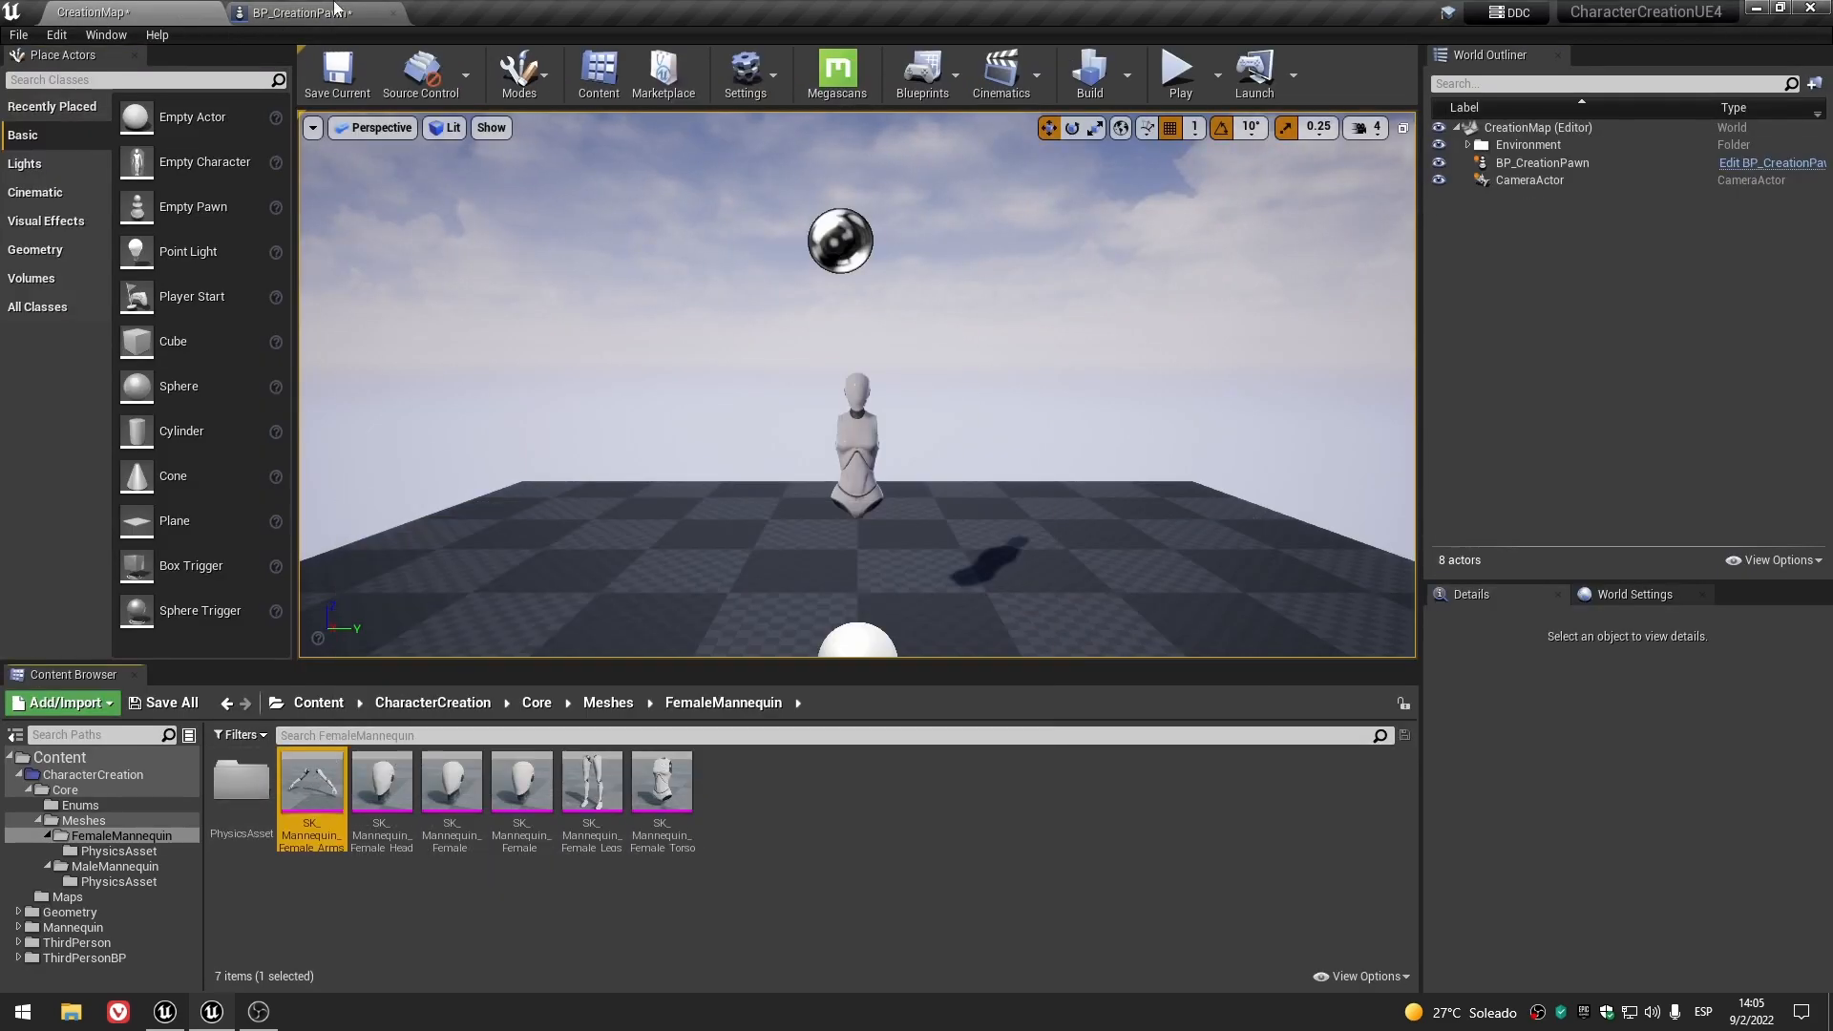
left_click(301, 12)
left_click(1660, 493)
- Assign the SK_Mannequin_Female_Legs mesh to the HF_Legs component
left_click(162, 326)
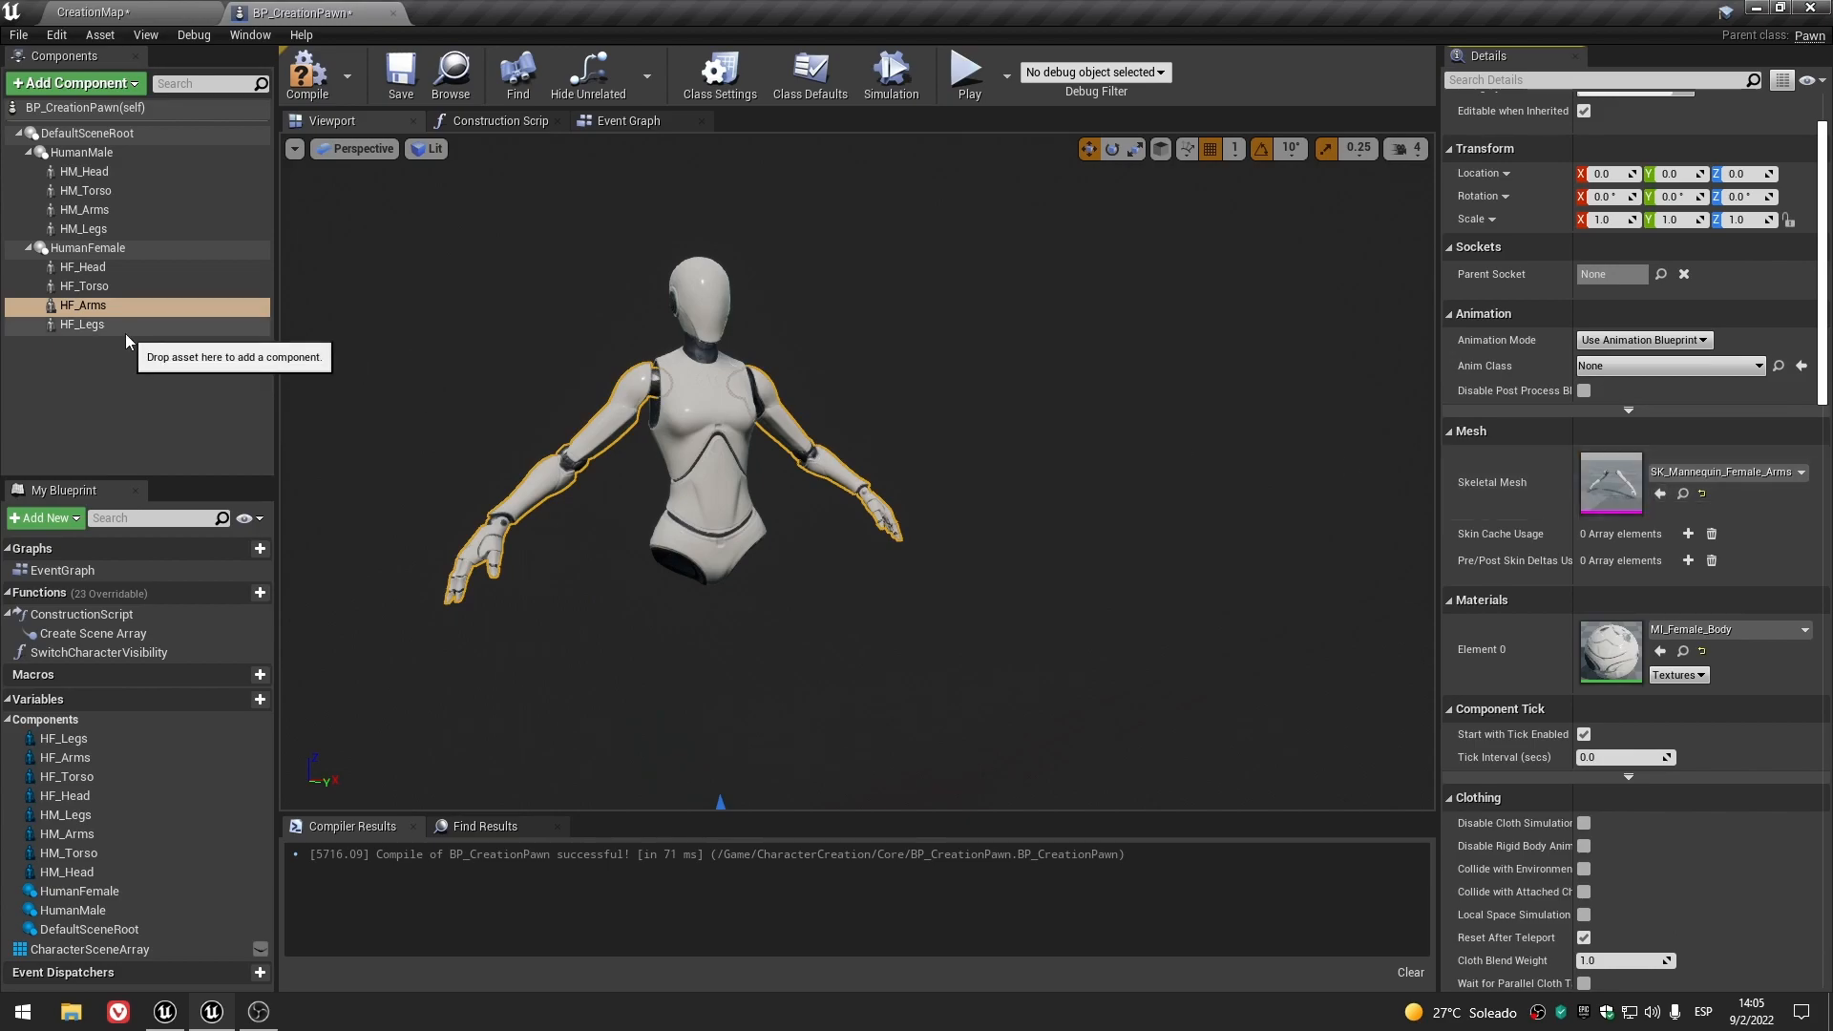
left_click(93, 12)
left_click(603, 773)
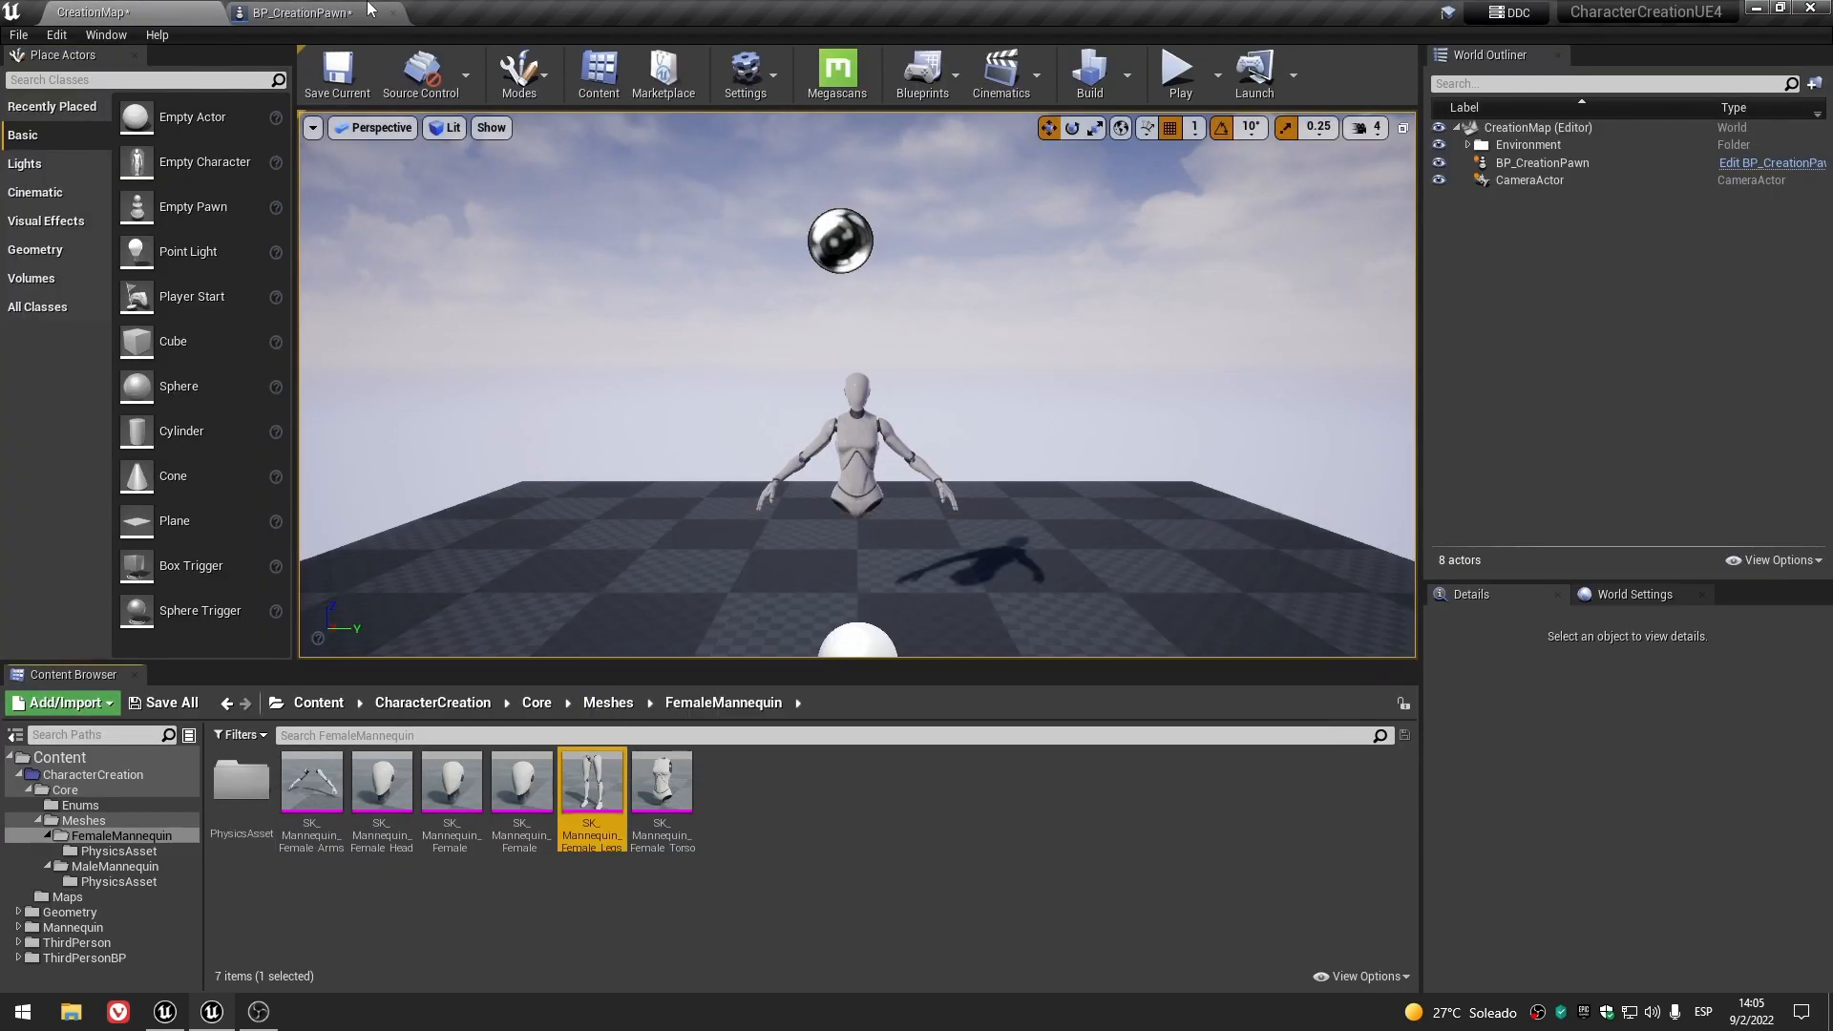
left_click(301, 13)
left_click(1660, 494)
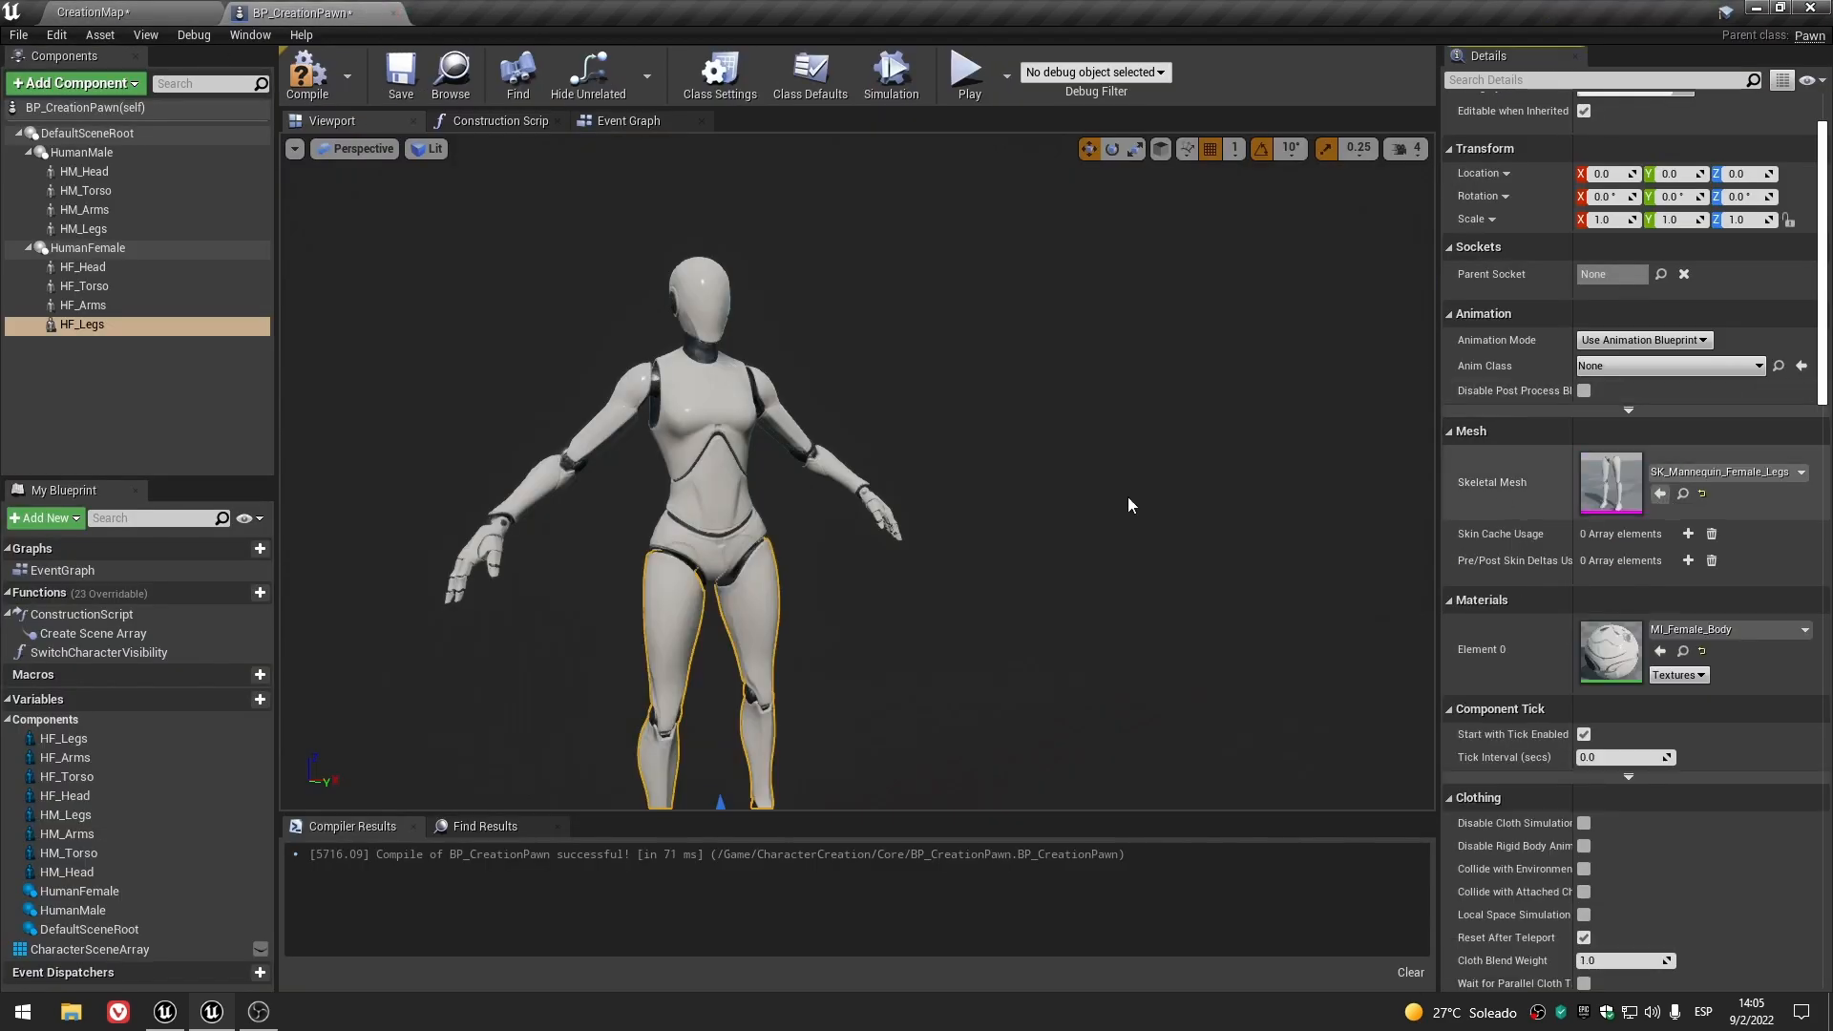
- Compile and save the blueprint, and check the assembled female mannequin in the preview
left_click(130, 386)
left_click(306, 74)
left_click(400, 76)
scroll(829, 526, "down", 2)
scroll(829, 528, "up", 3)
scroll(829, 527, "down", 2)
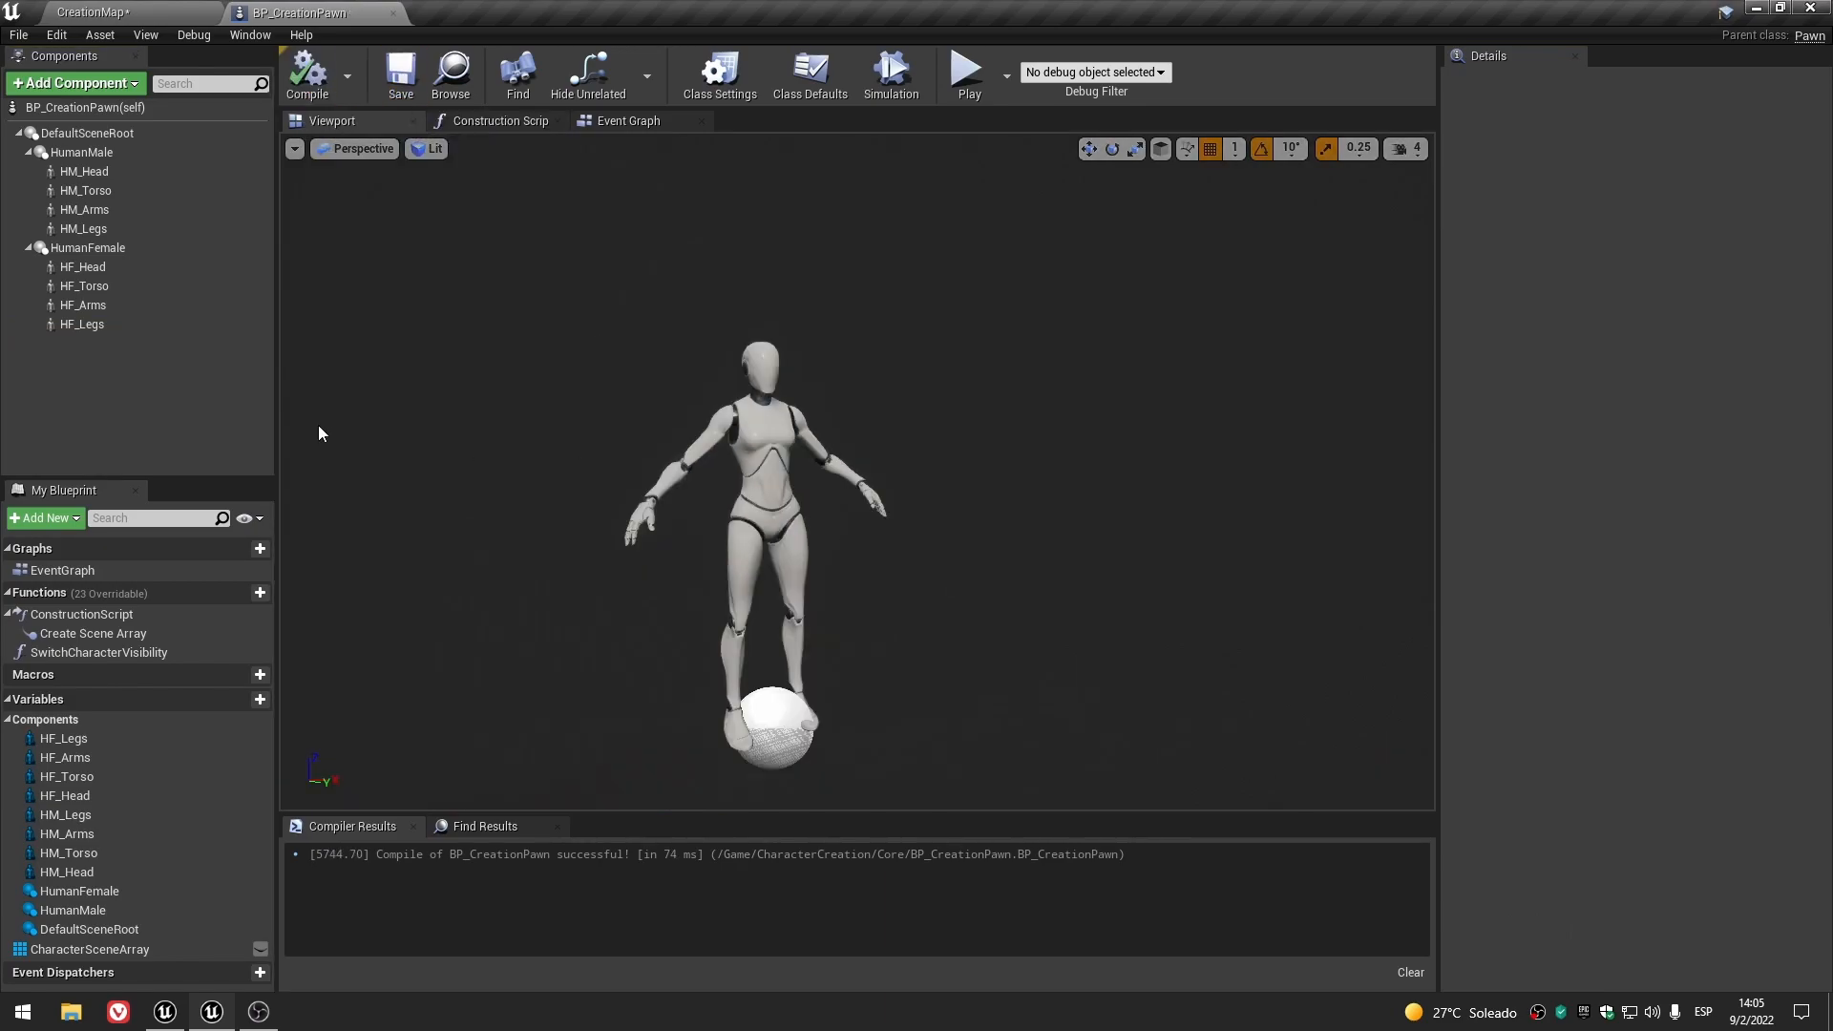
scroll(748, 393, "up", 1)
scroll(748, 392, "down", 1)
- Turn on the Visible option of HM_Head, keeping its Cast Shadow option enabled
left_click(156, 170)
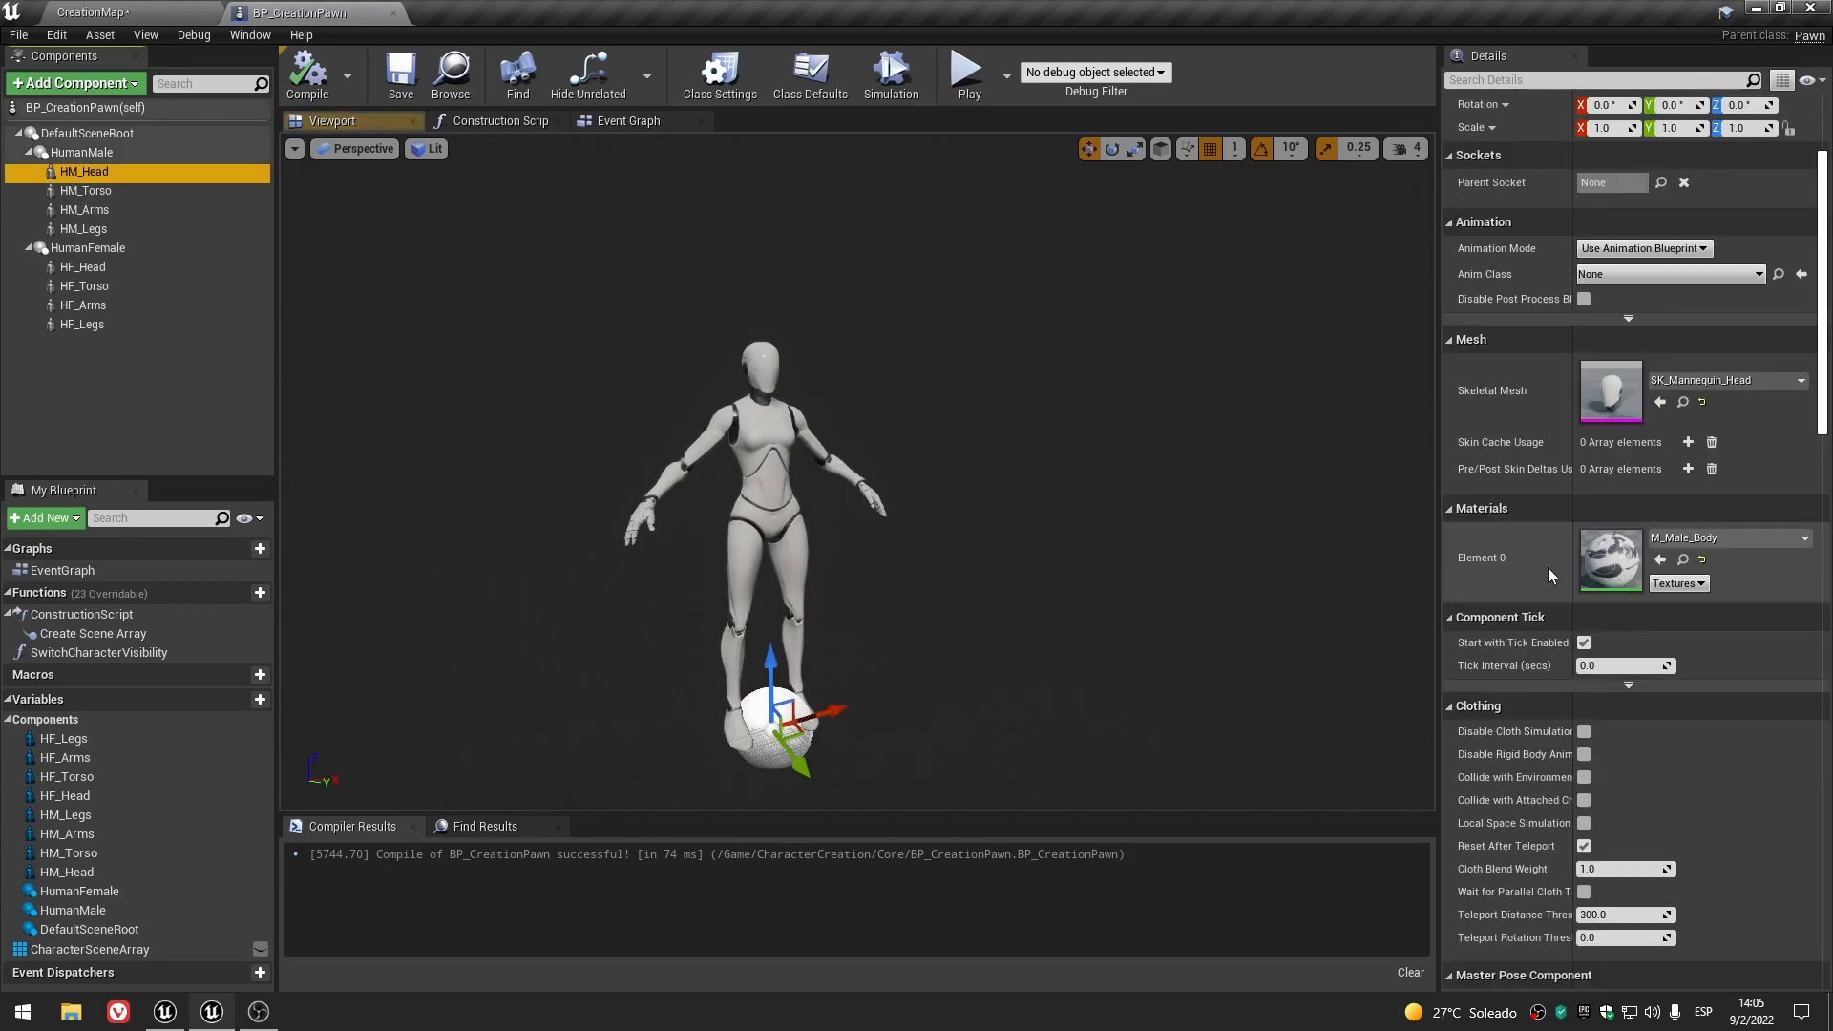
scroll(1549, 567, "down", 15)
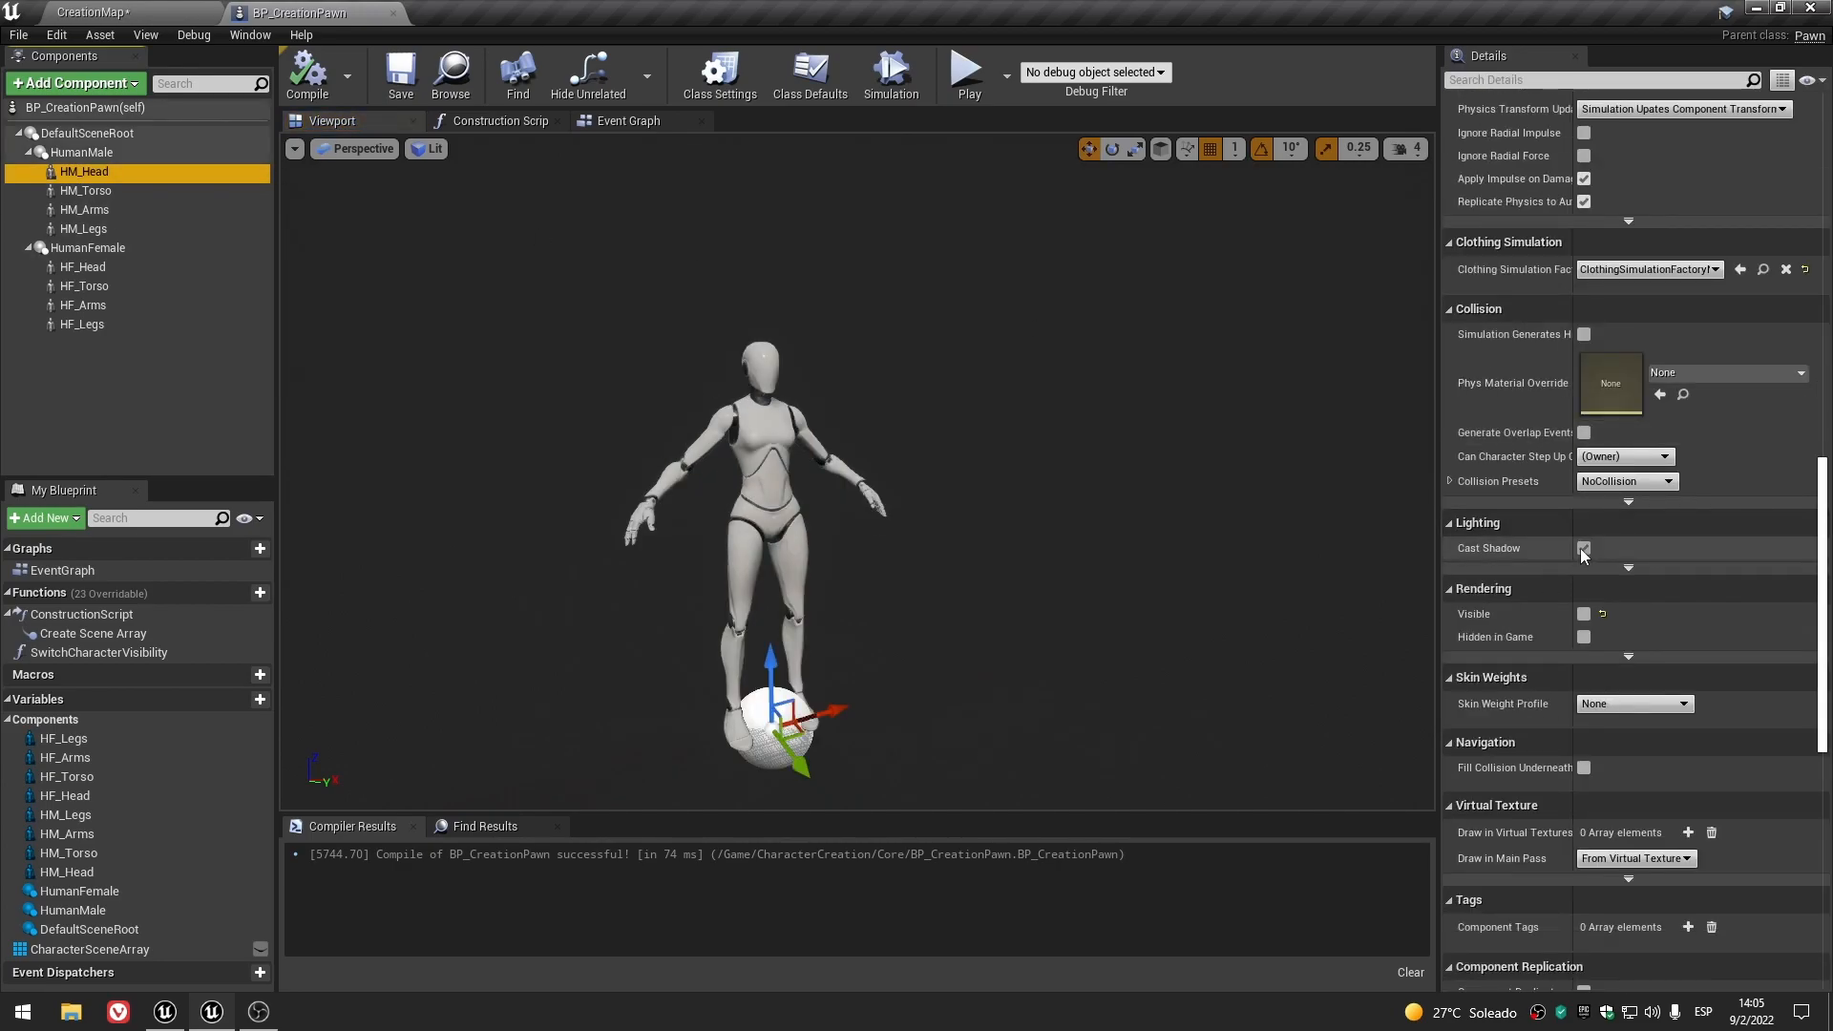
left_click(1583, 548)
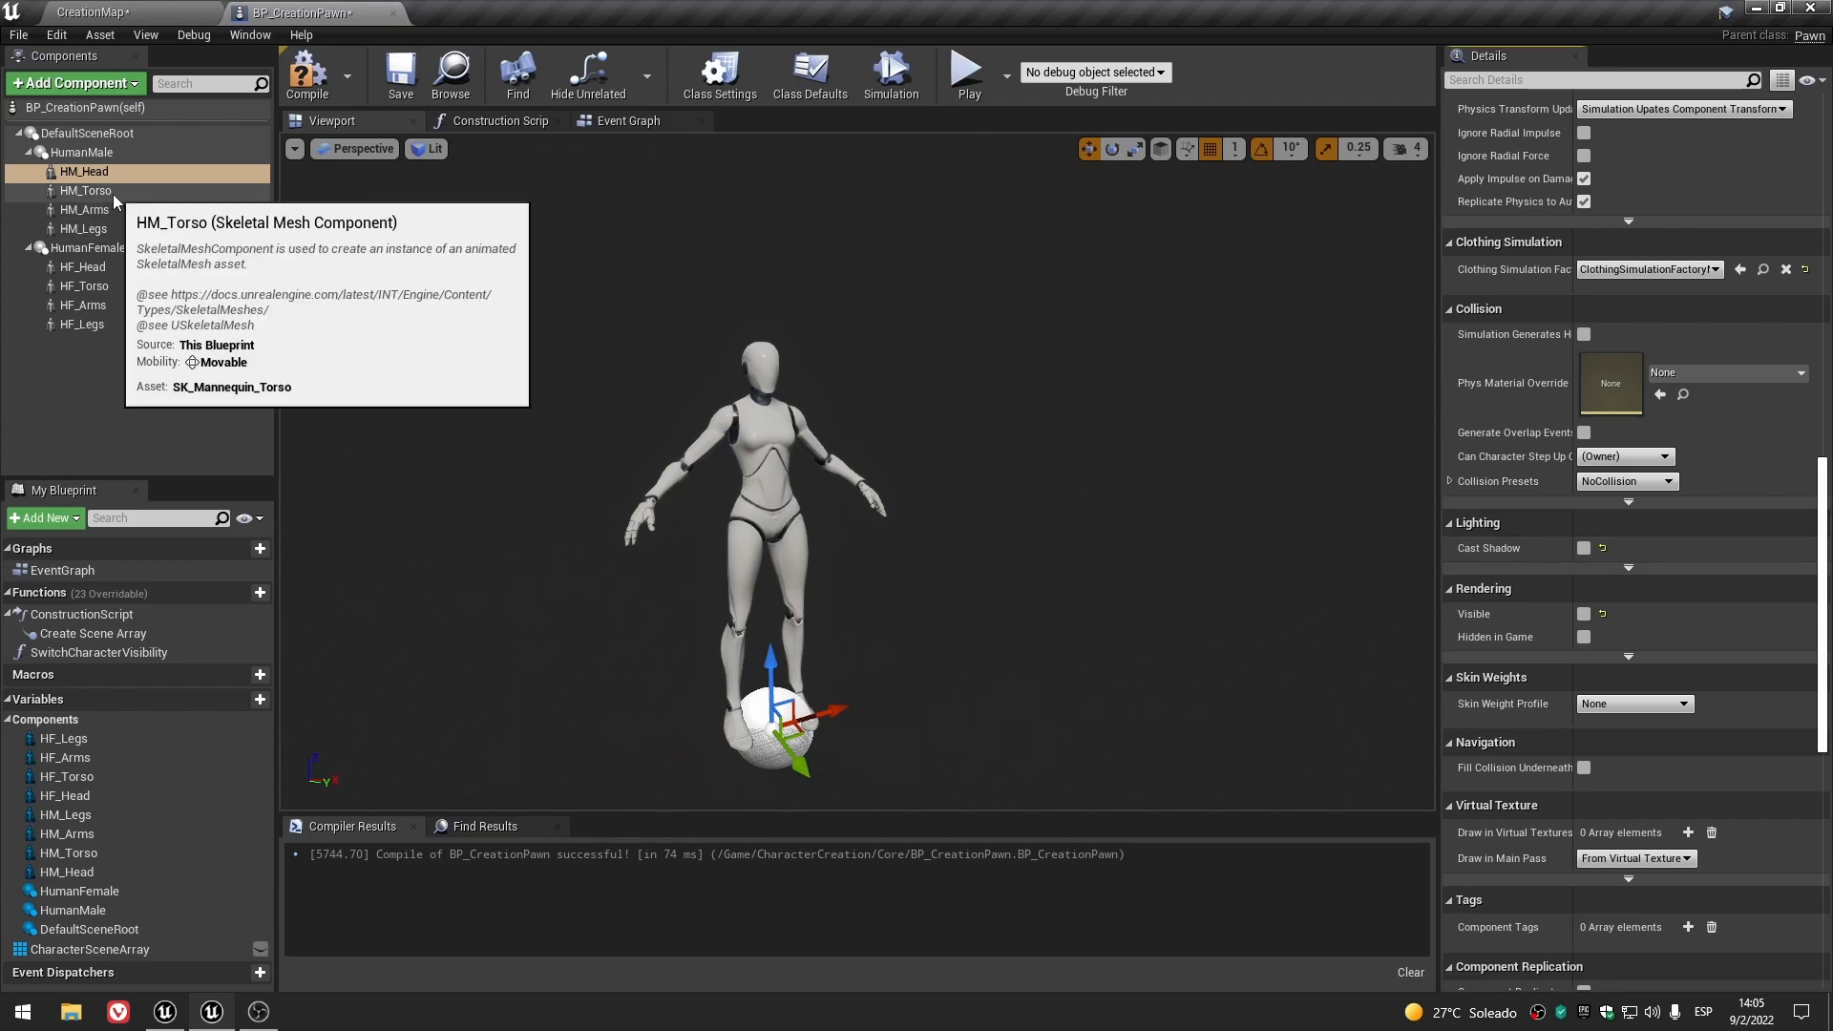
left_click(84, 172)
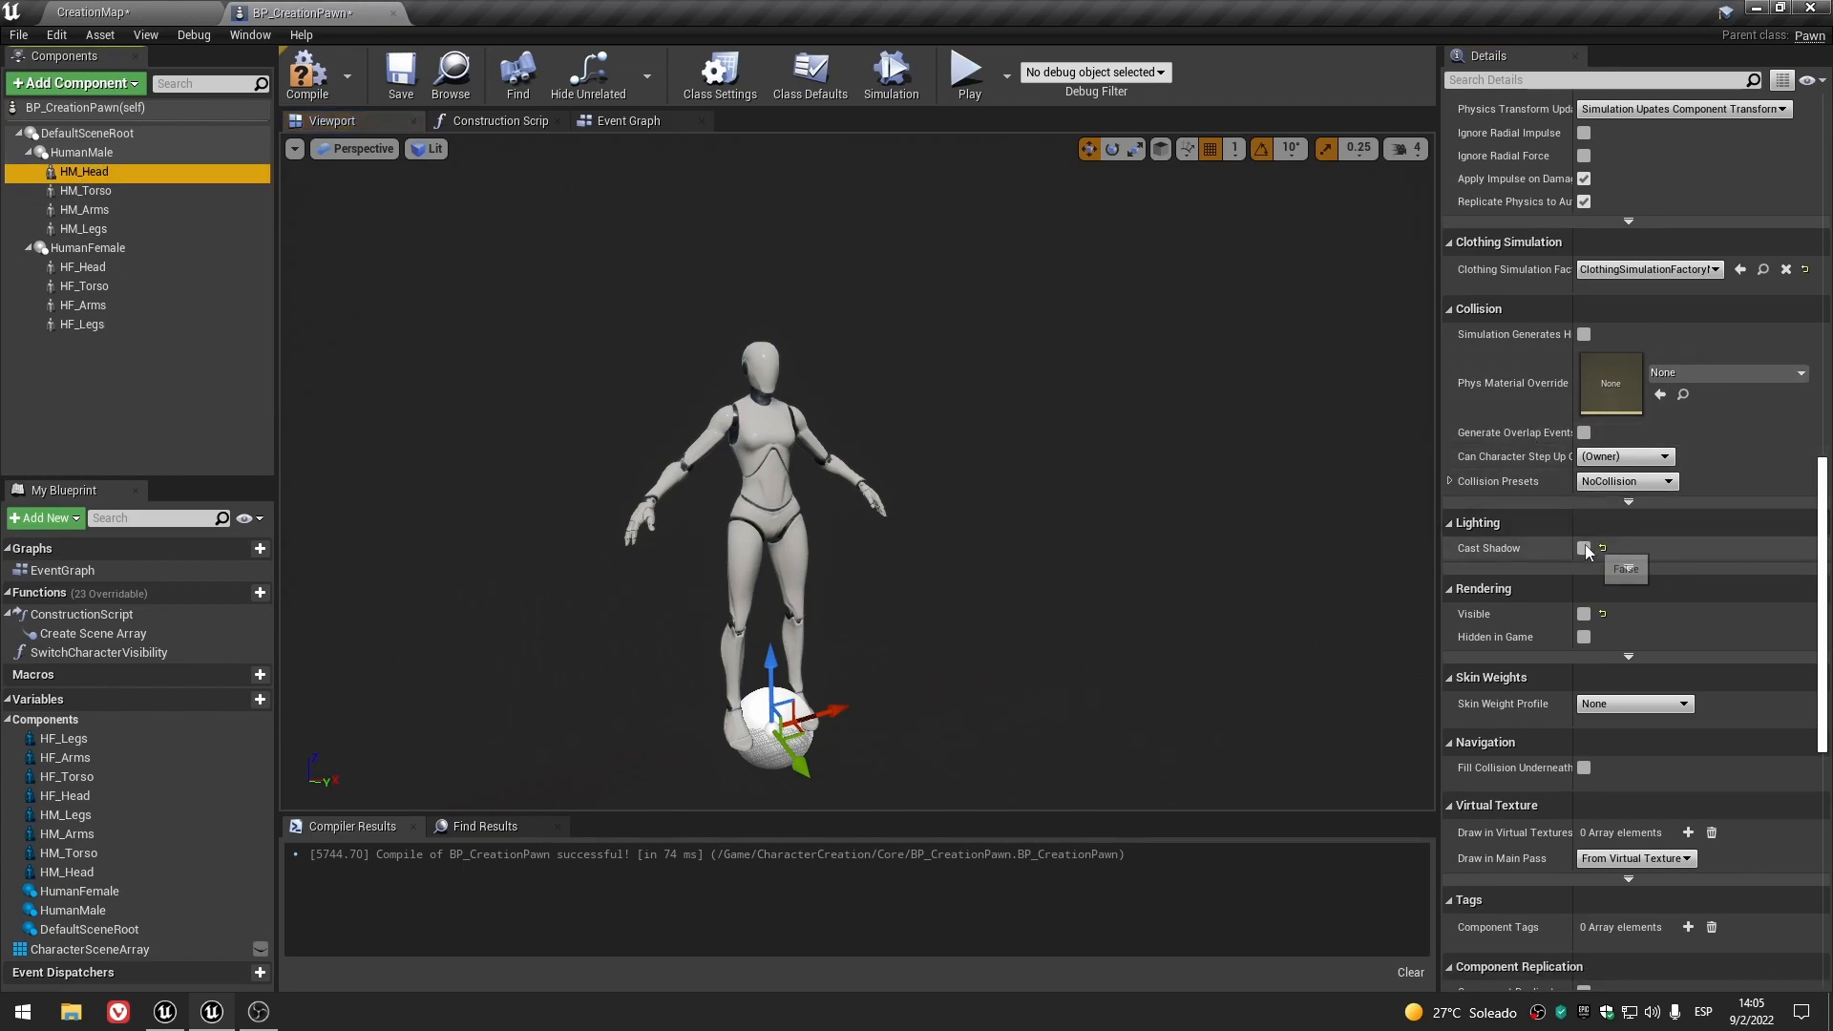
left_click(1584, 547)
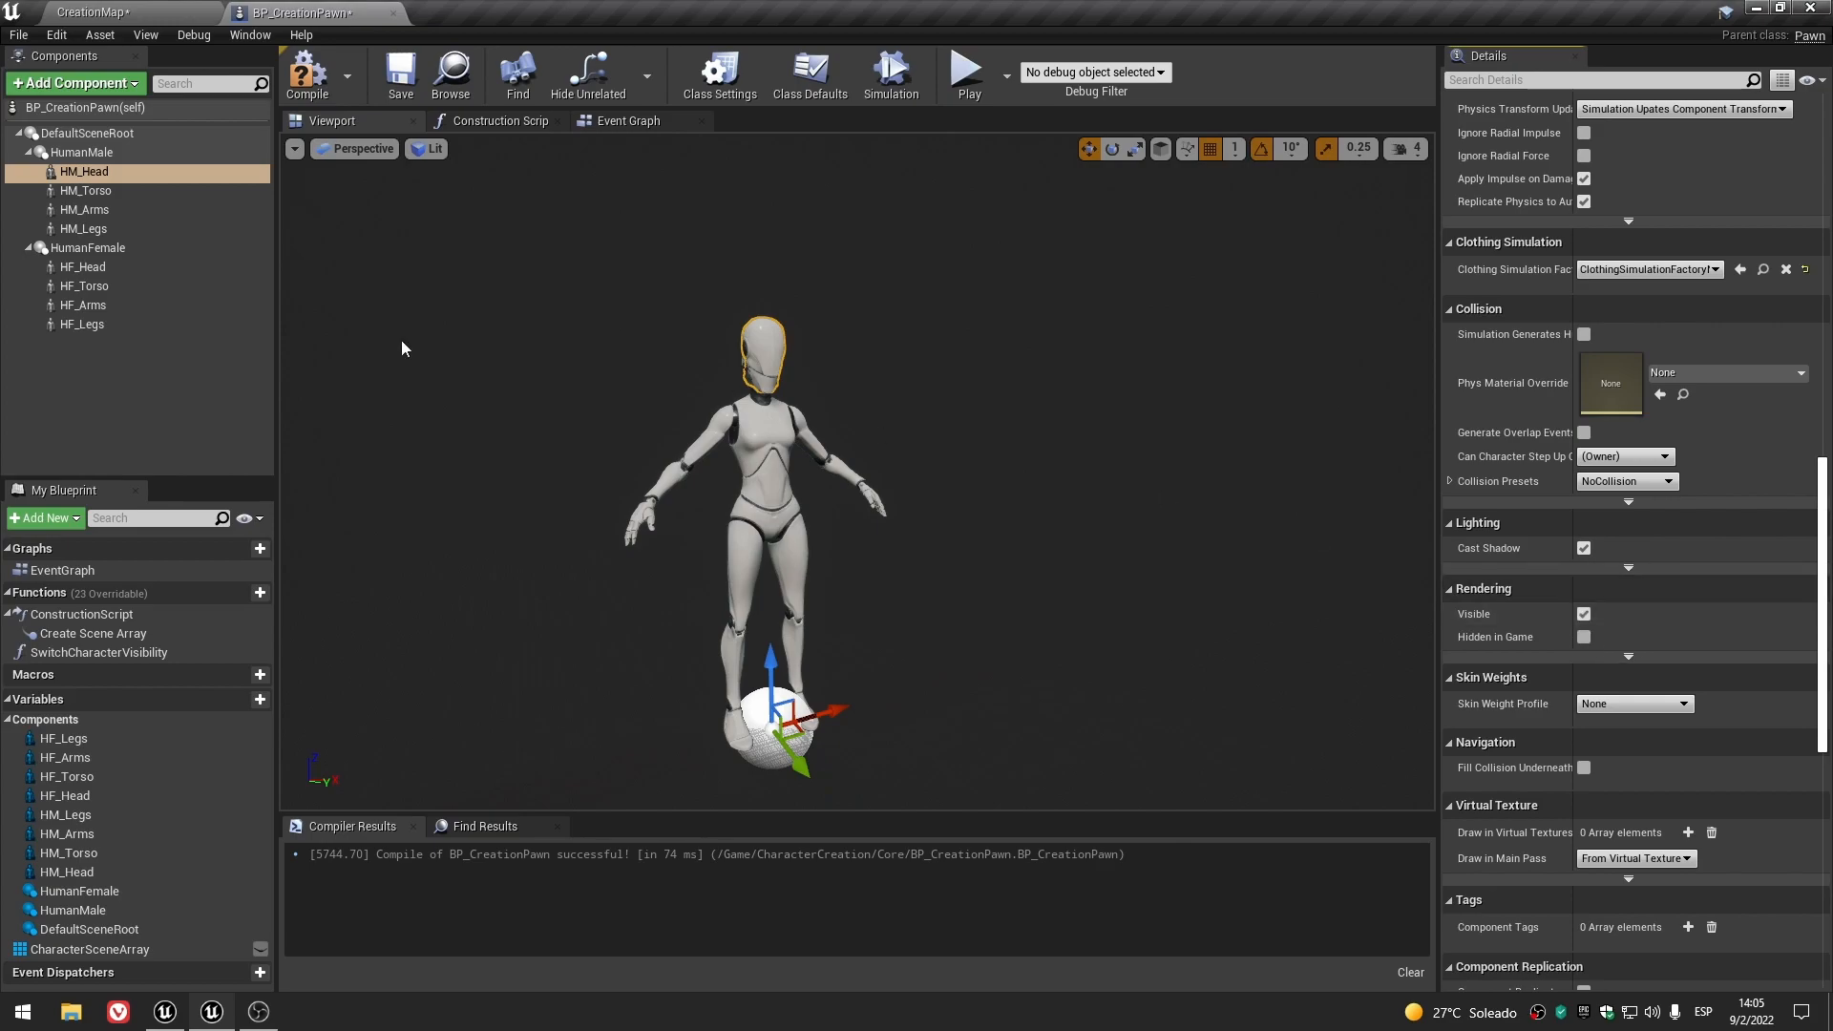
- Turn on the Visible option of HM_Torso, HM_Arms and HM_Legs
left_click(86, 190)
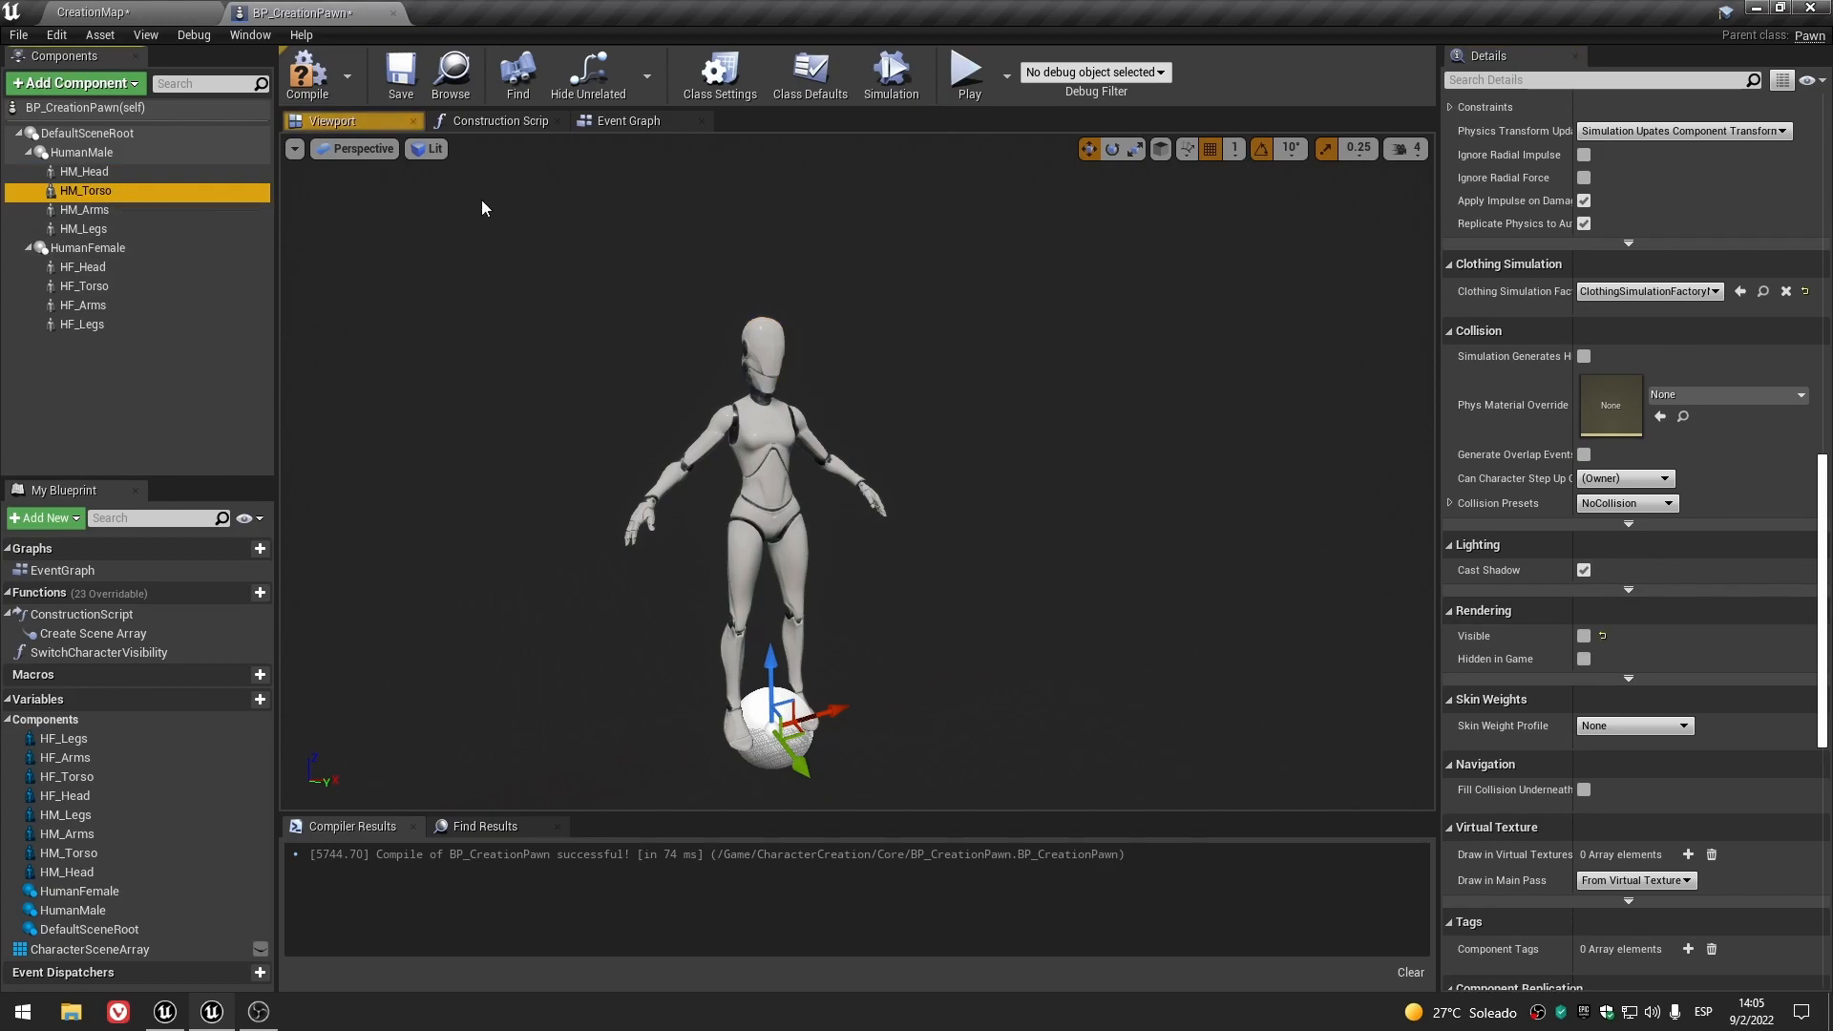
left_click(1583, 636)
left_click(84, 210)
left_click(1584, 614)
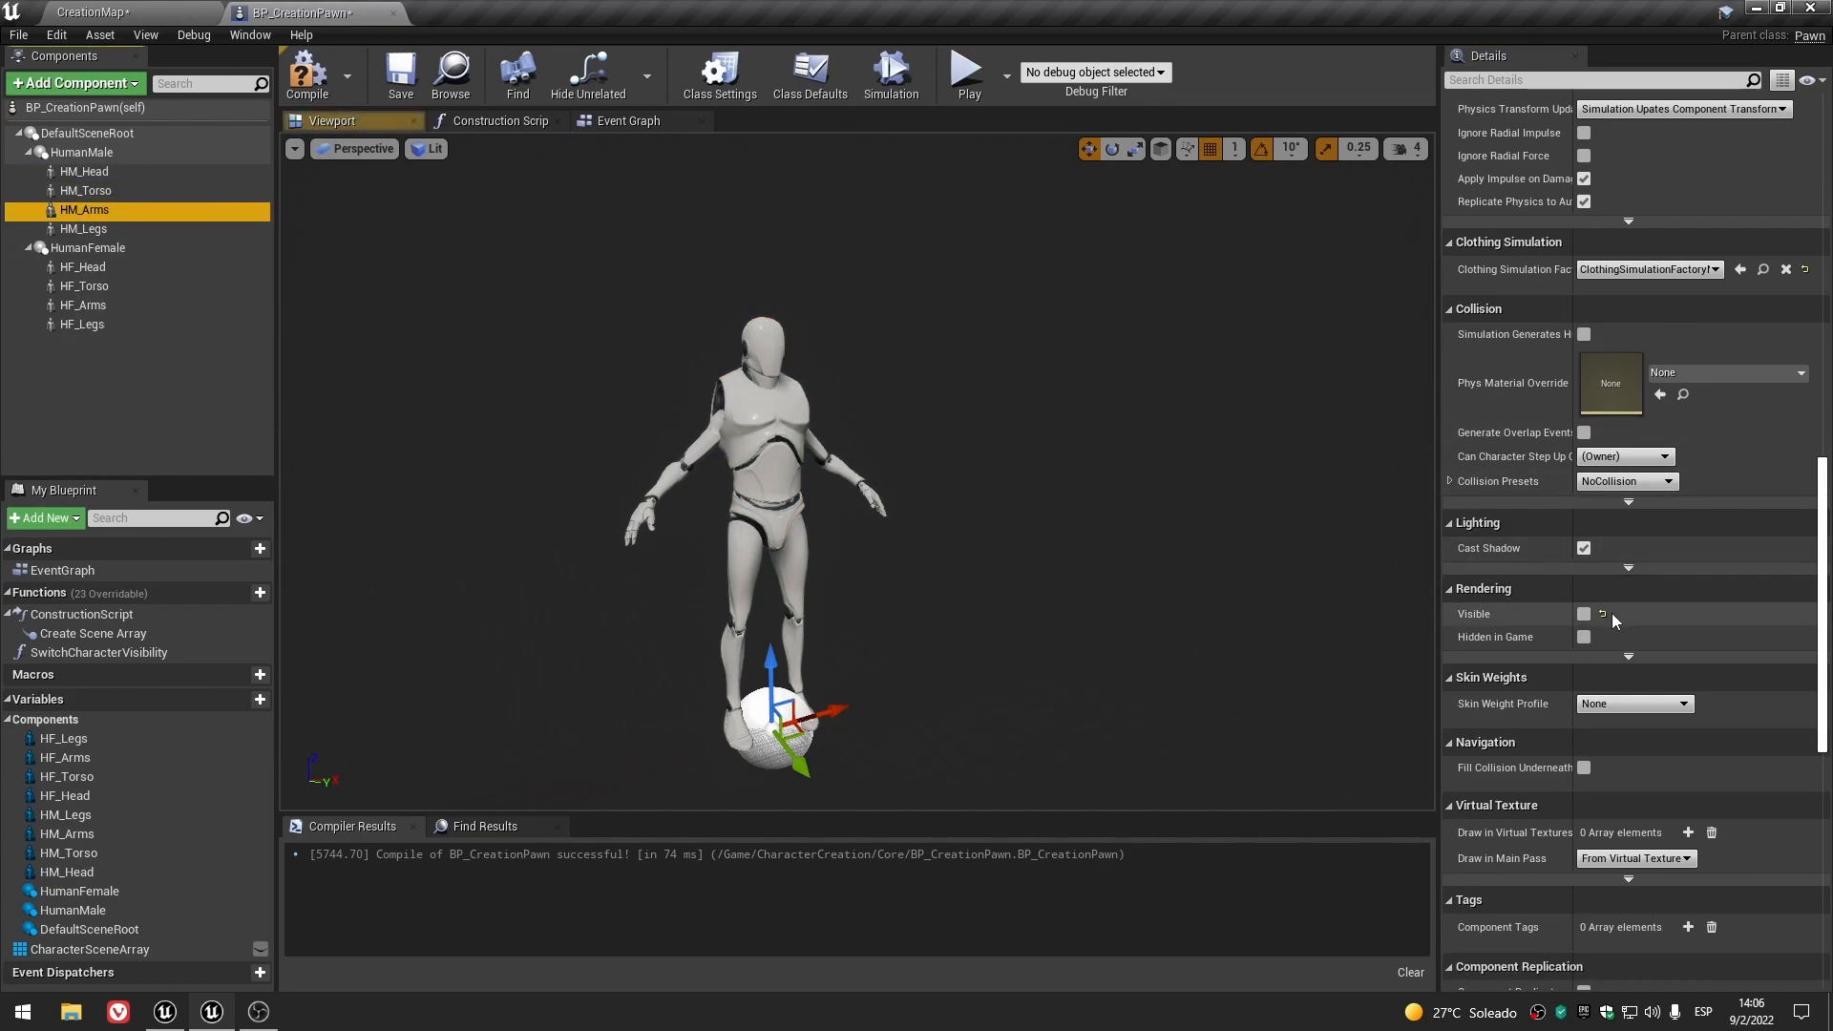
left_click(84, 229)
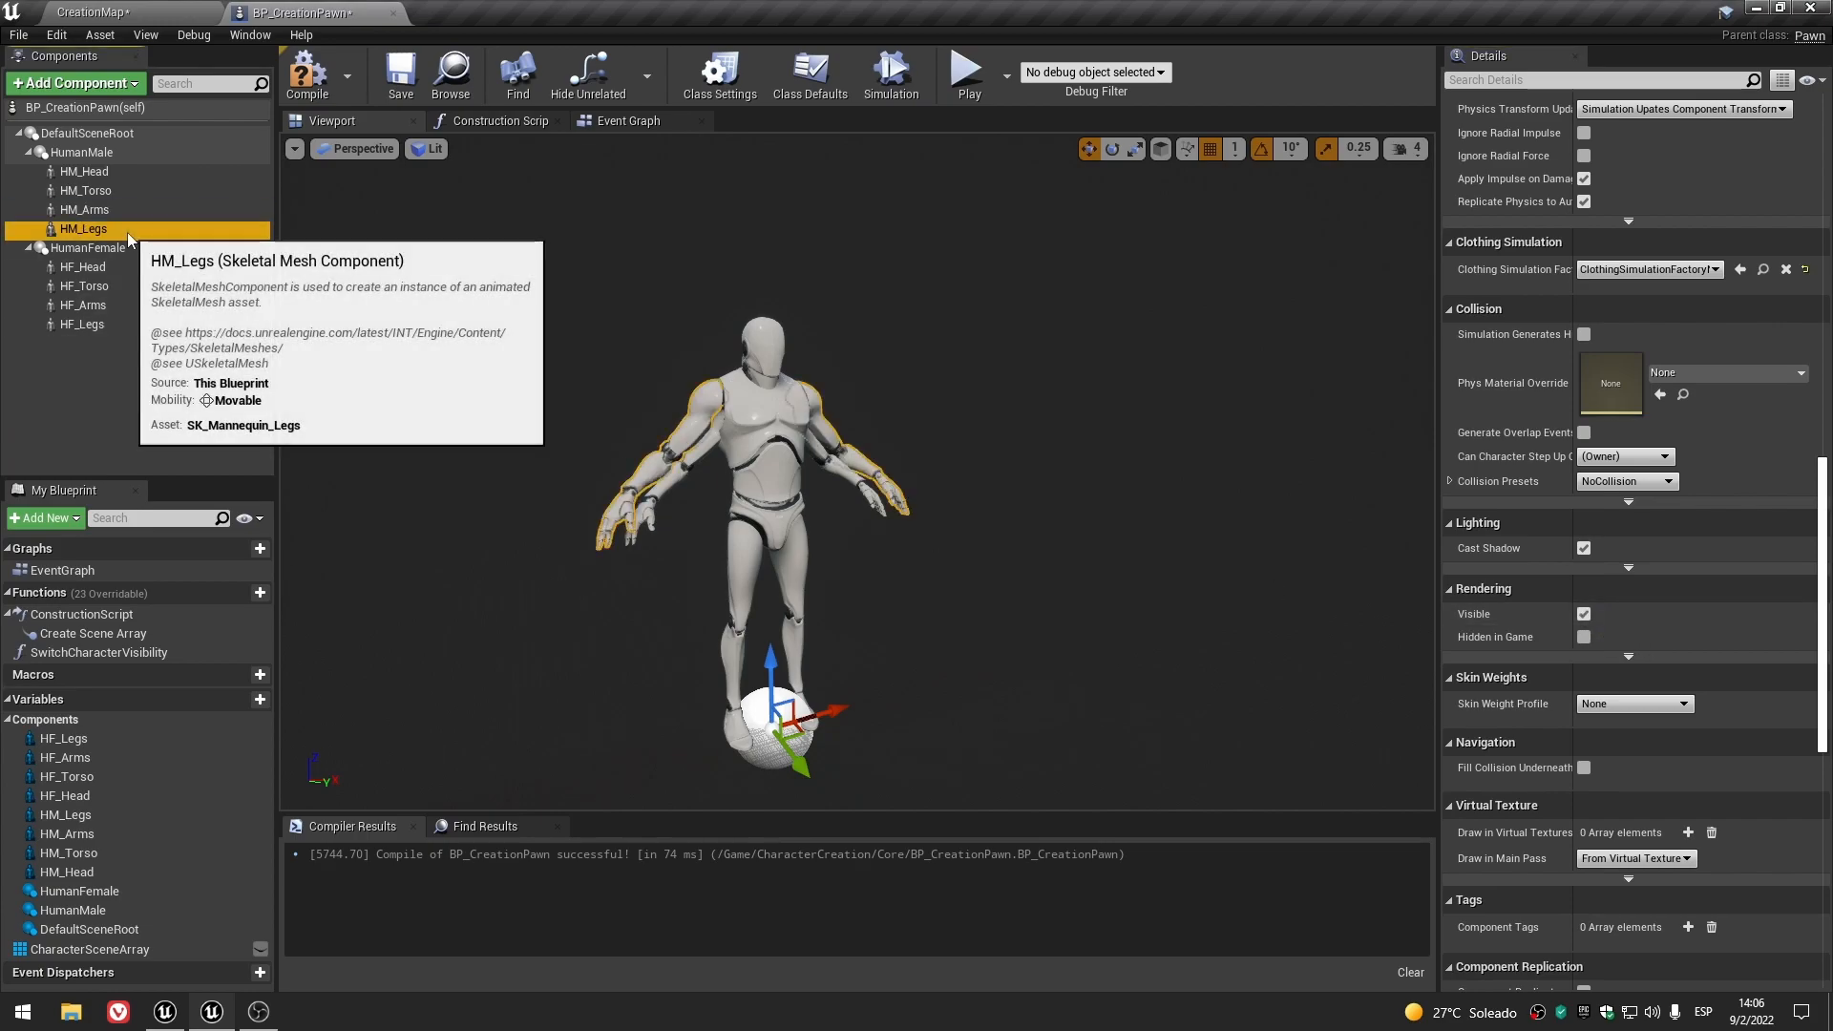
left_click(1584, 614)
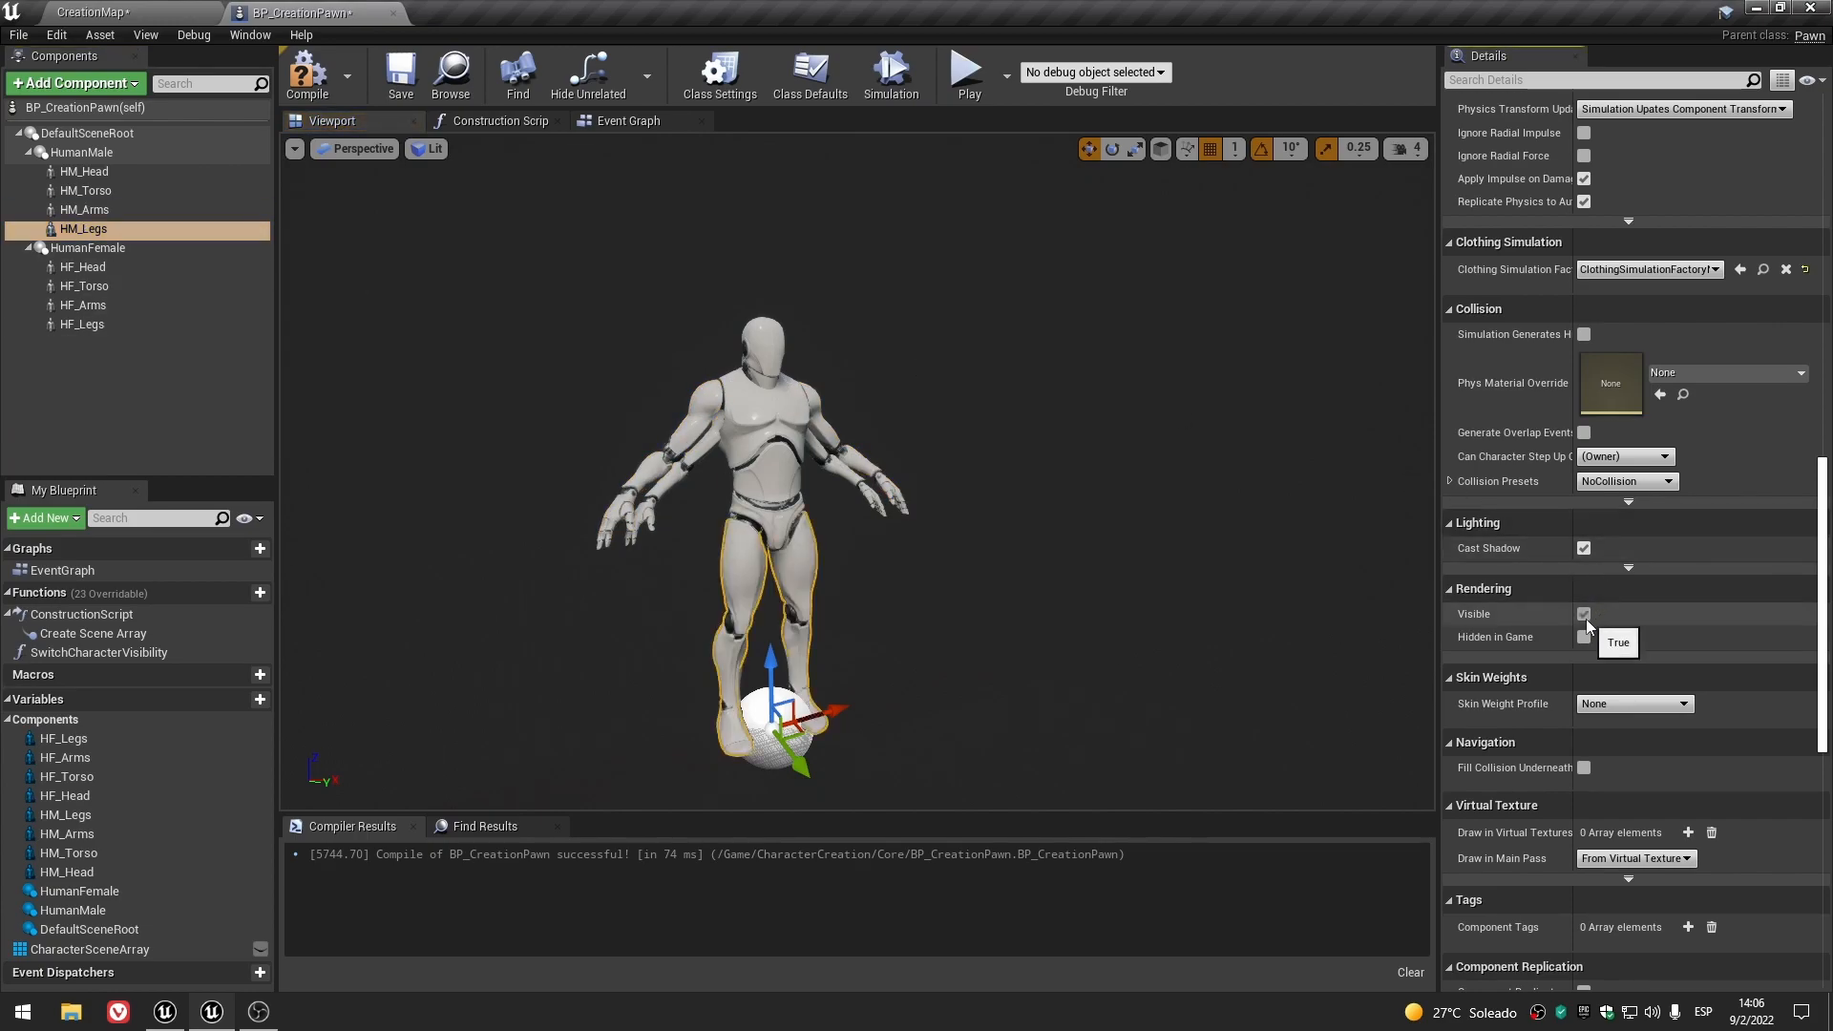
- Examine from several angles how the male and female mannequin parts overlap in the blueprint preview
left_click(174, 405)
scroll(696, 404, "up", 3)
scroll(807, 450, "up", 3)
right_click_drag(808, 450, 830, 404)
scroll(1036, 453, "down", 1)
scroll(1037, 454, "up", 1)
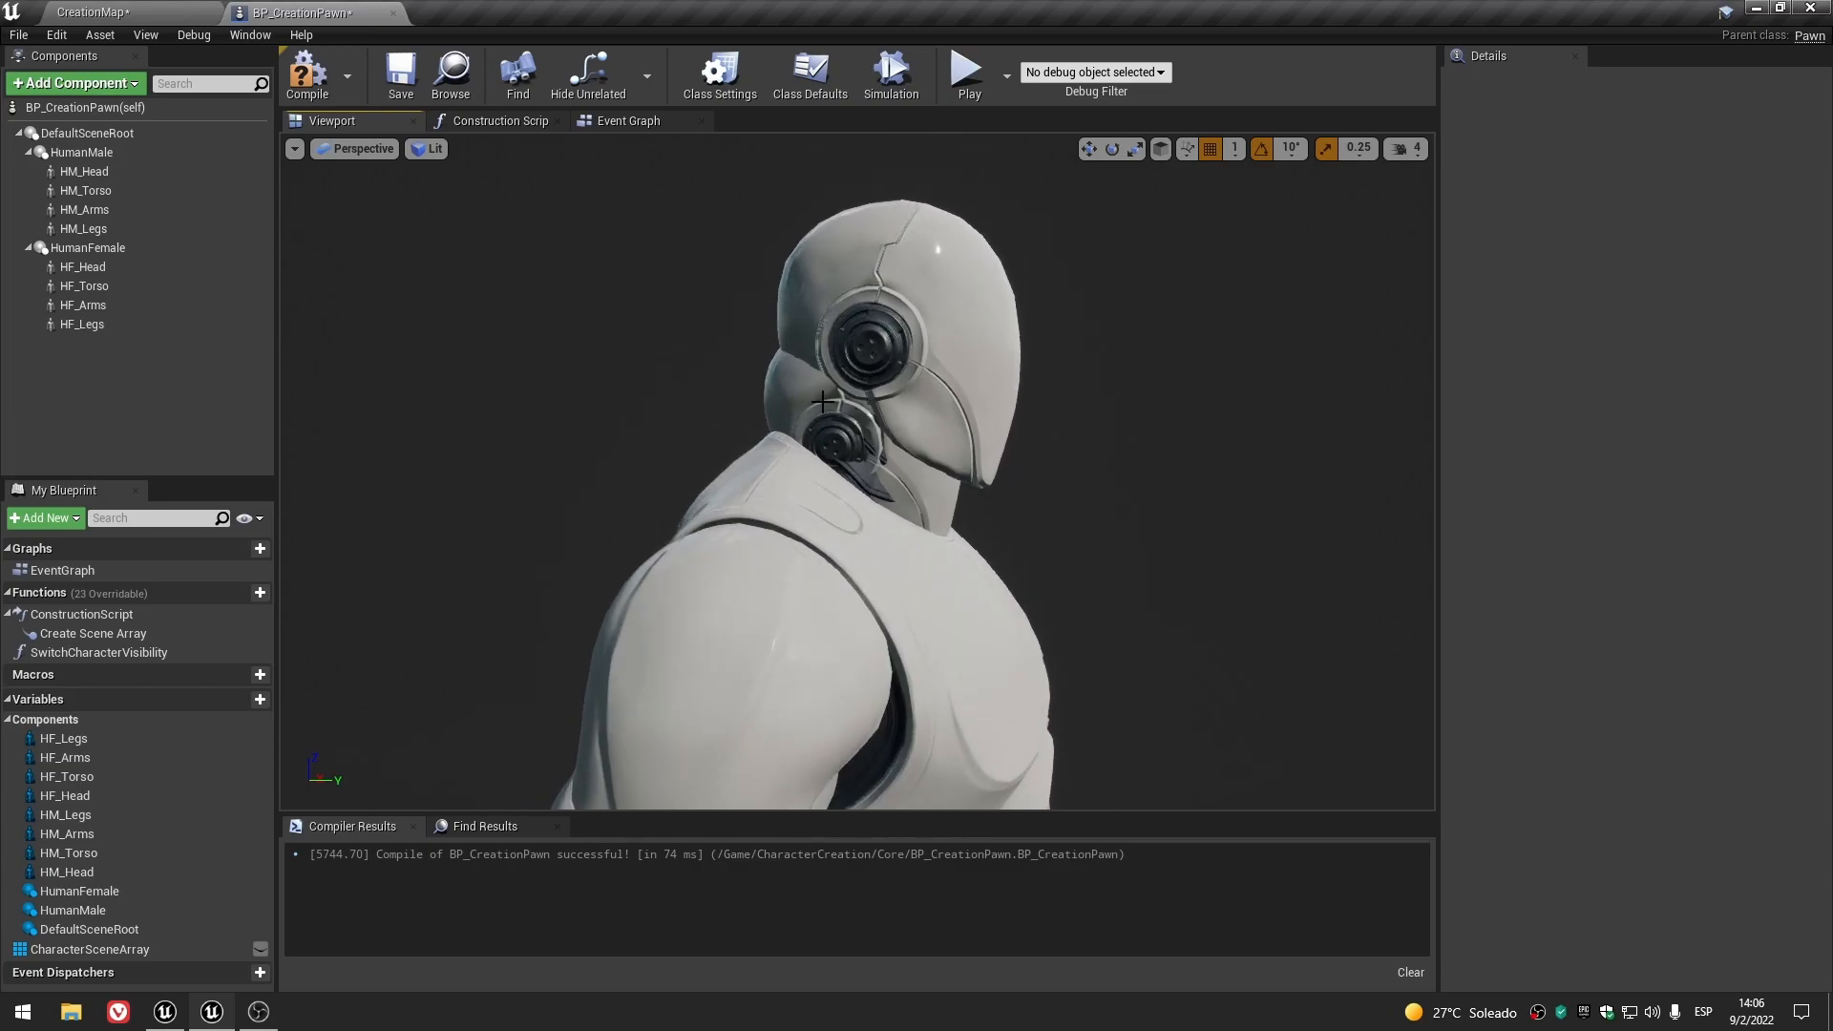
scroll(1032, 390, "down", 2)
right_click_drag(1033, 390, 1062, 363)
scroll(1061, 388, "up", 3)
scroll(1062, 386, "down", 3)
scroll(1062, 386, "down", 3)
scroll(1062, 387, "up", 3)
- Compile and save the BP_CreationPawn blueprint with all male parts visible
left_click(306, 75)
left_click(401, 72)
right_click_drag(662, 413, 692, 447)
- Inspect the pawn up close in the CreationMap level, save all modified content, and return to the BP_CreationPawn blueprint
left_click(151, 7)
scroll(896, 446, "up", 8)
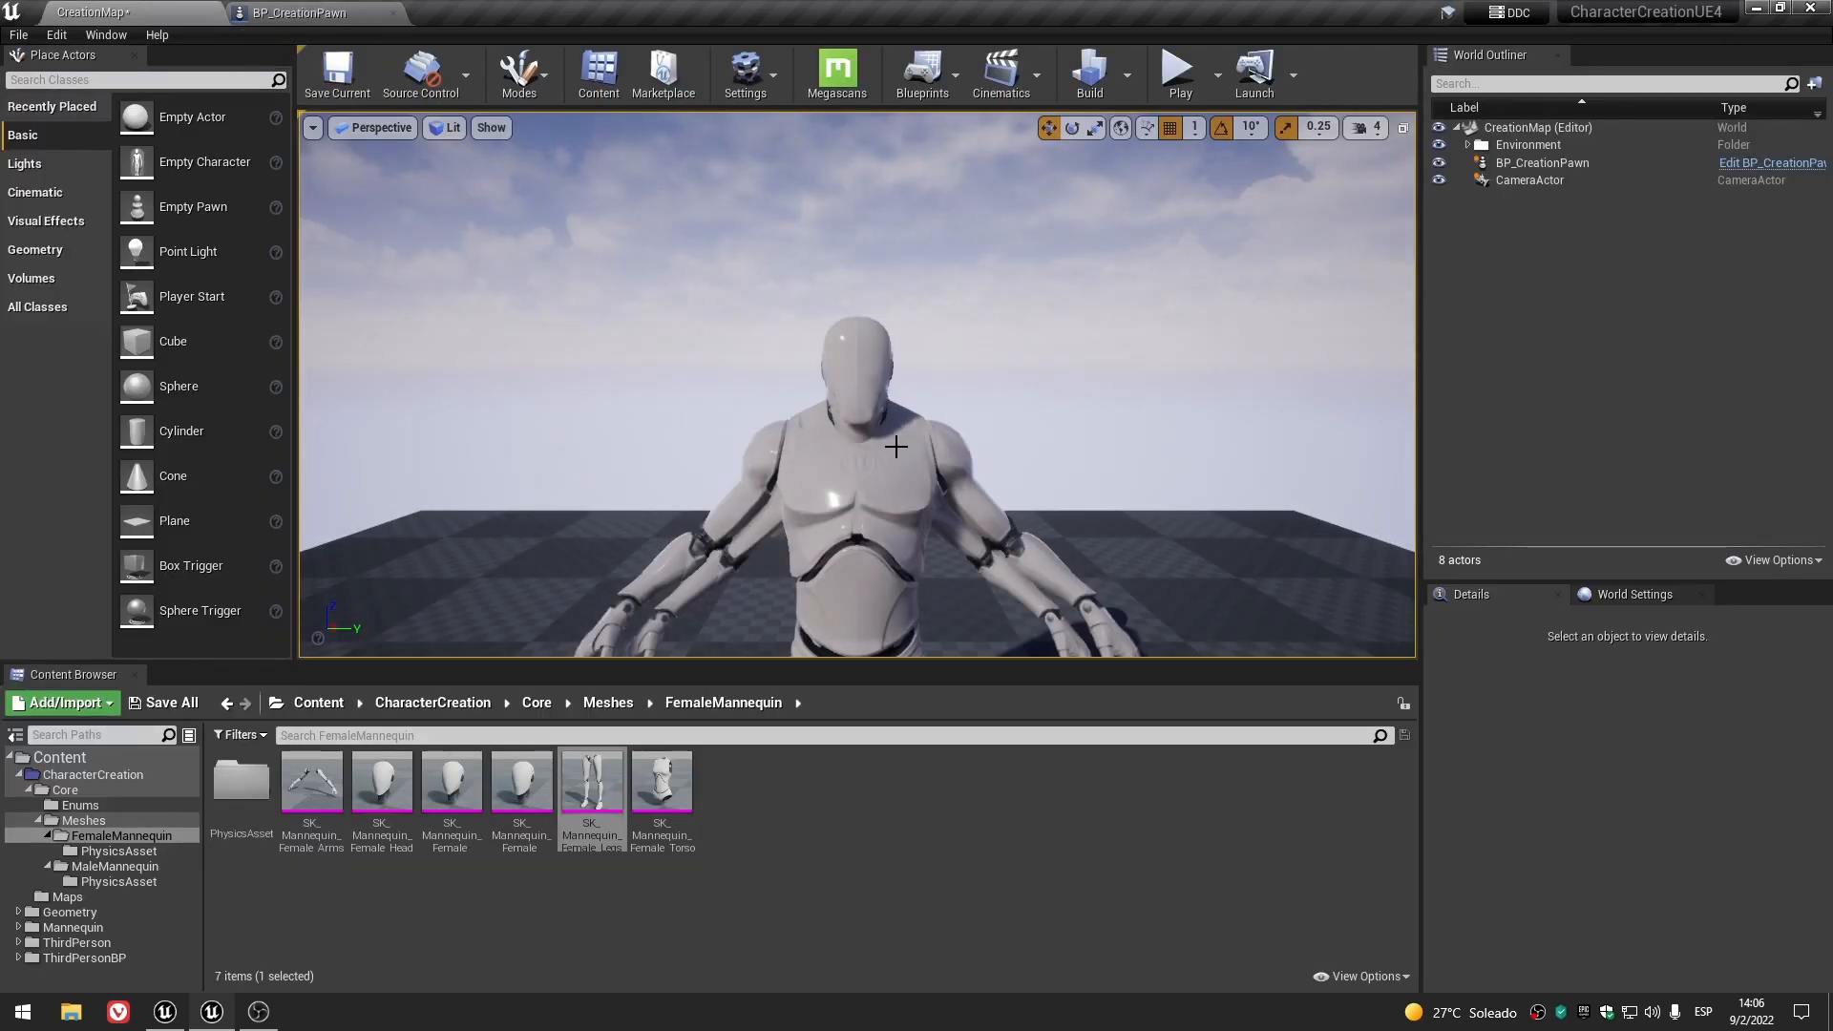
mouse_move(897, 446)
middle_mouse_down()
mouse_move(935, 520)
mouse_move(887, 456)
middle_mouse_up()
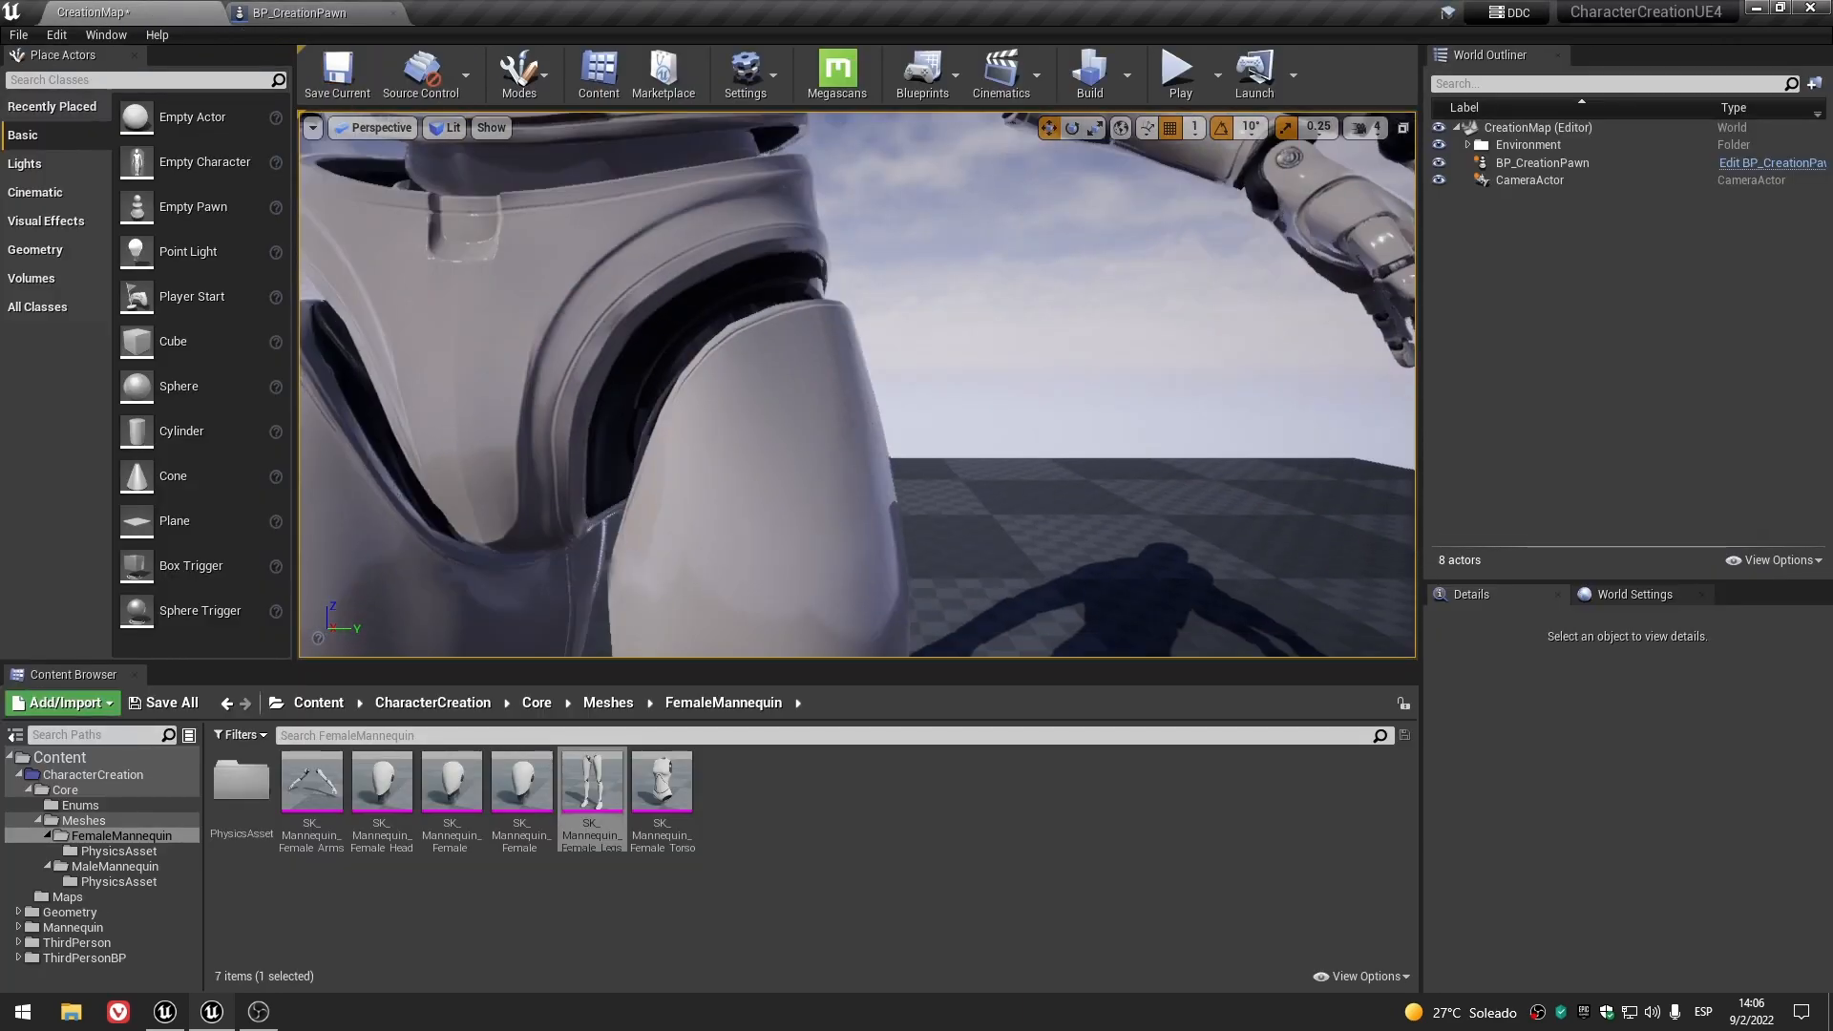
scroll(887, 445, "down", 6)
left_click(163, 702)
left_click(1088, 678)
left_click(315, 12)
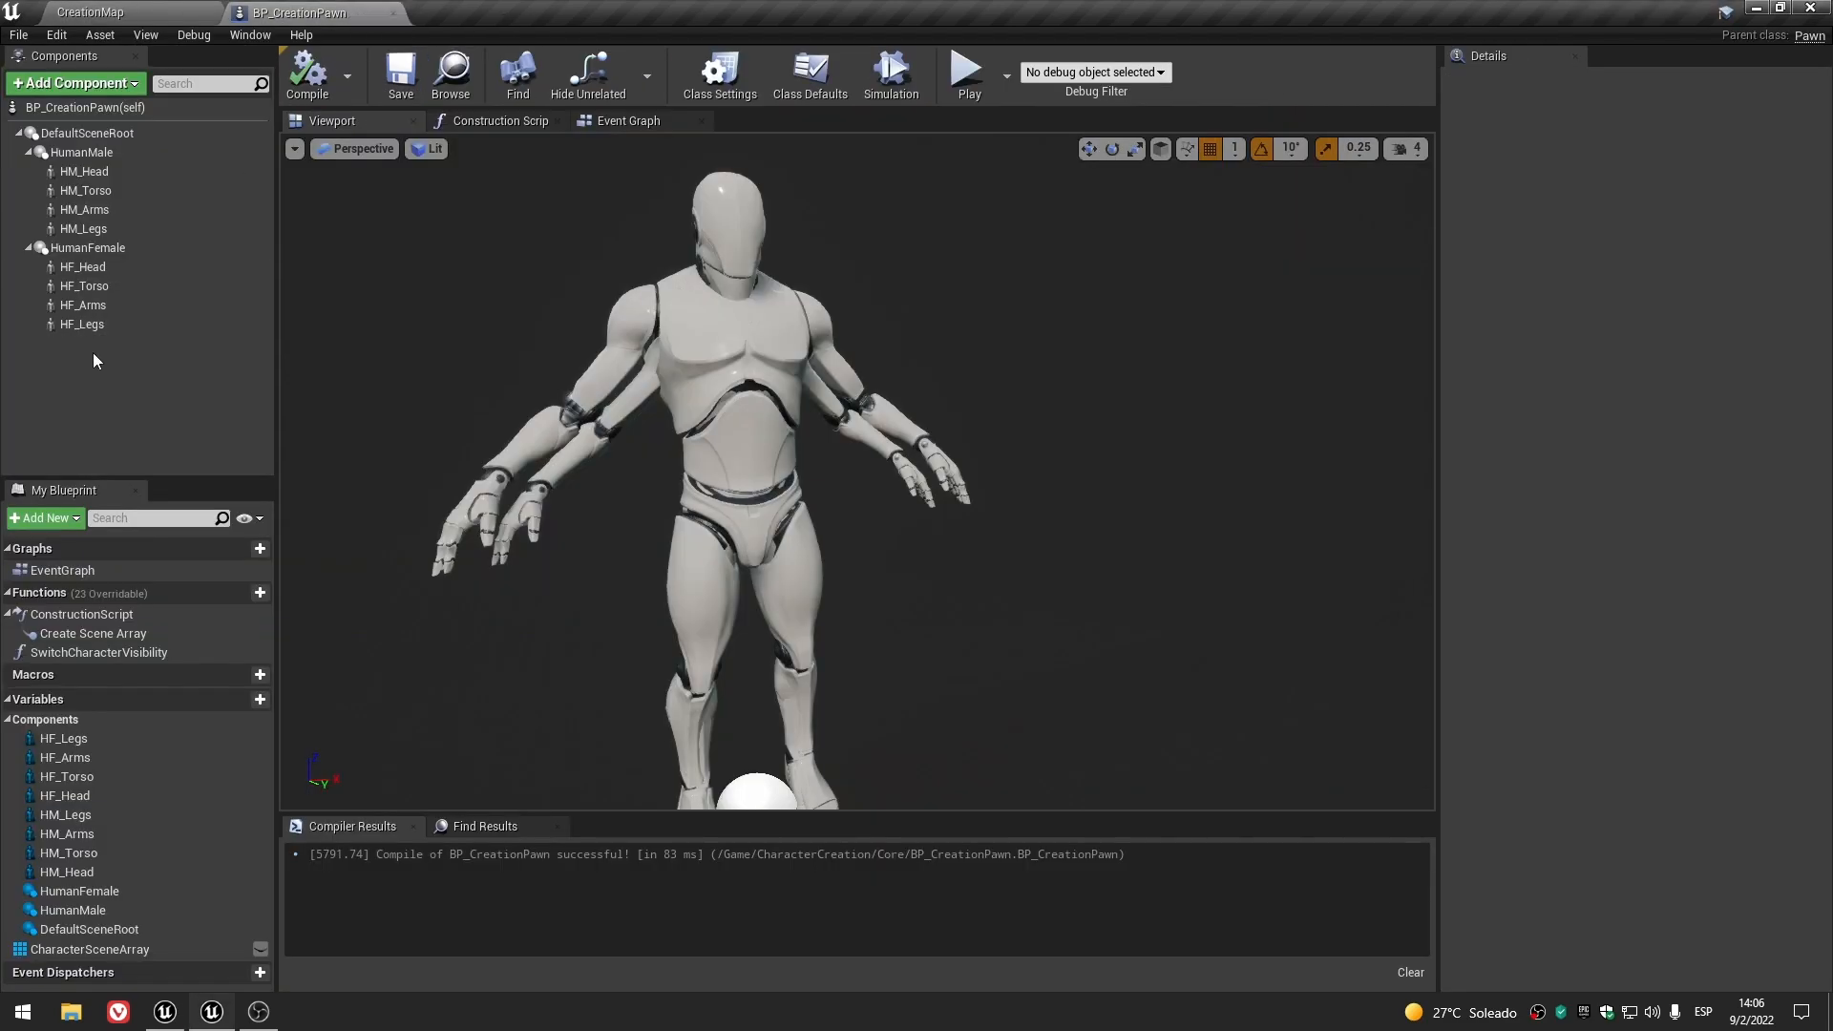
- Examine the Construction Script's execution link to the Create Scene Array and Switch Character Visibility nodes
left_click(500, 121)
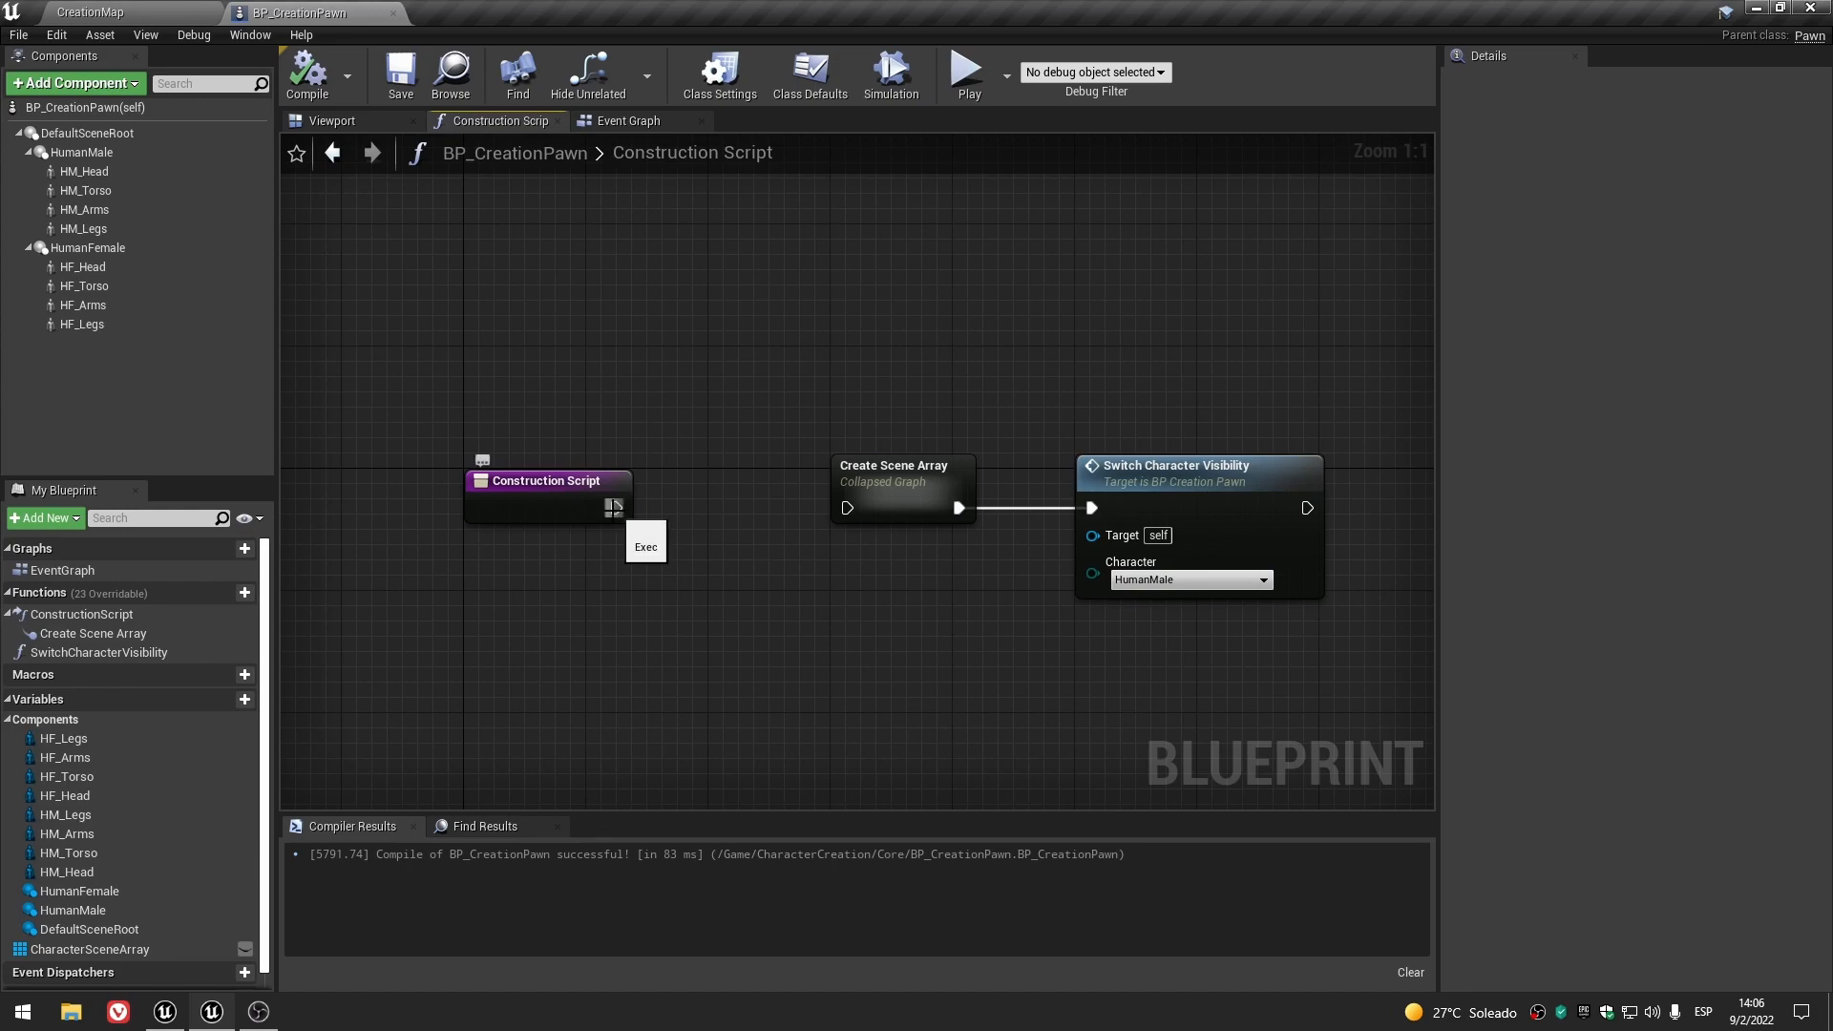
left_click_drag(730, 504, 731, 504)
left_click(659, 554)
right_click_drag(832, 507, 739, 516)
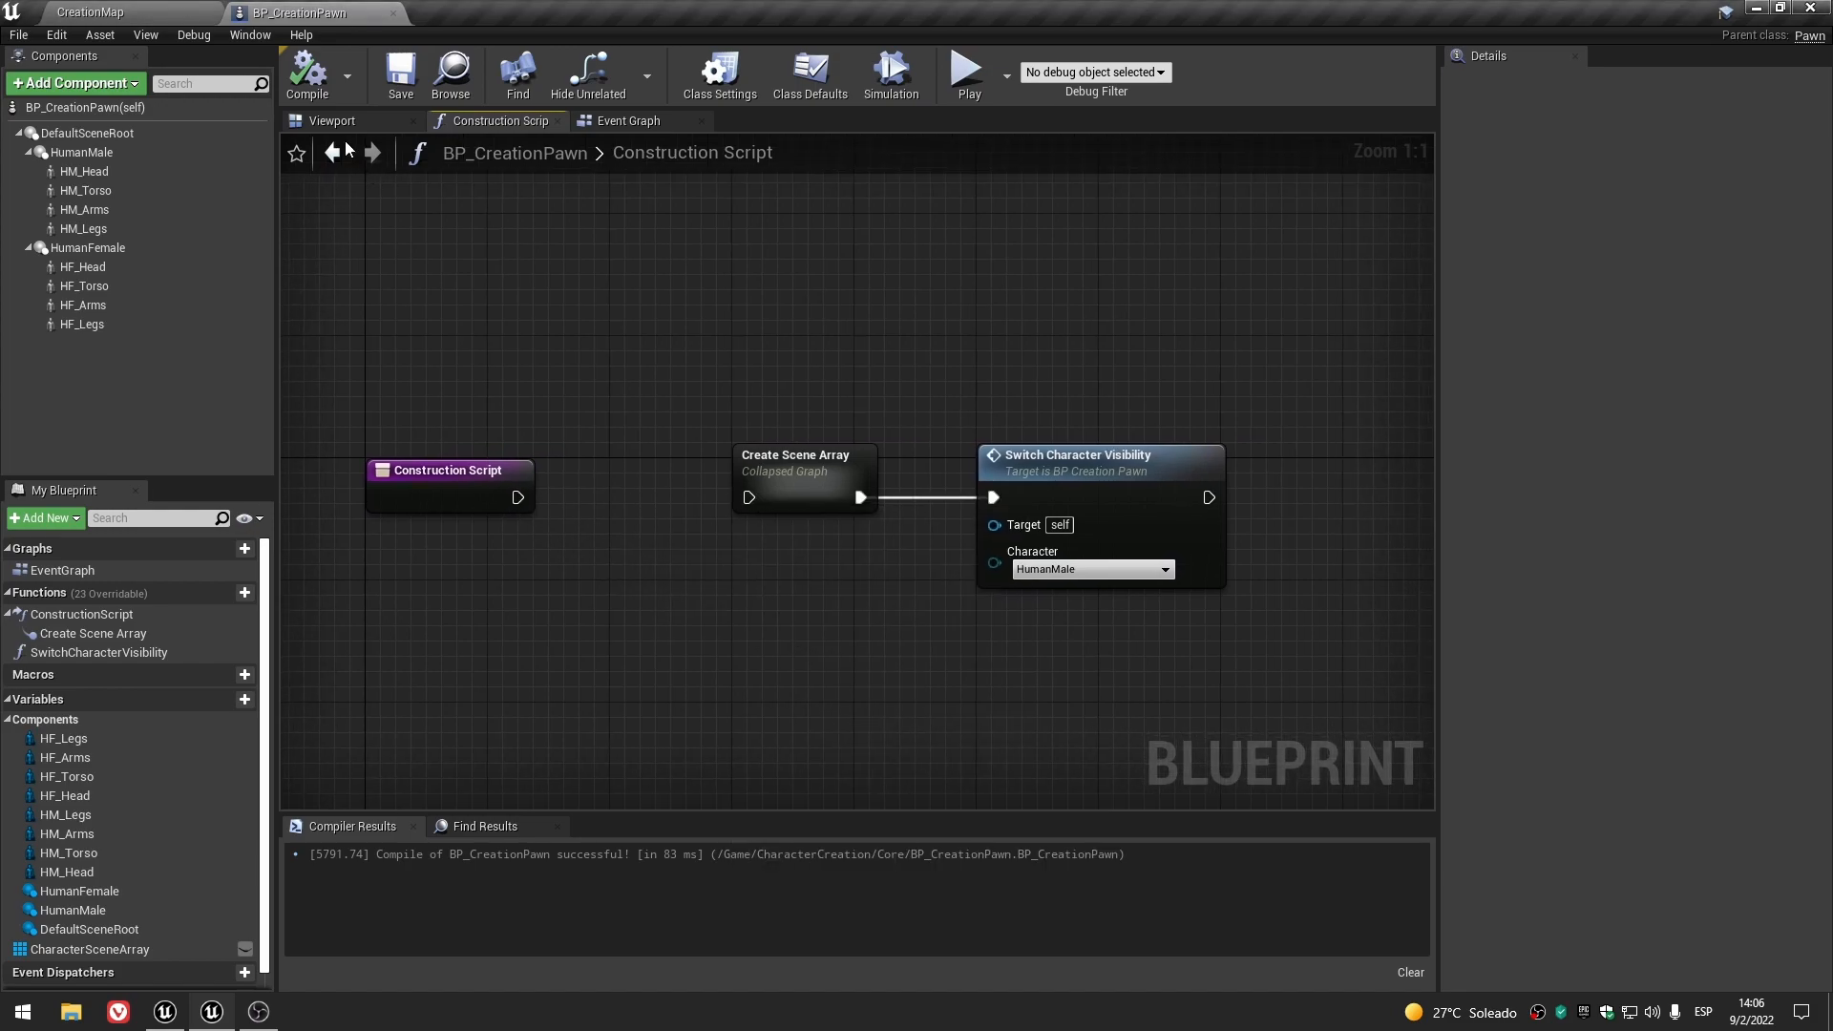
- Return to the pawn preview and inspect the HumanMale and HumanFemale scene components
left_click(327, 121)
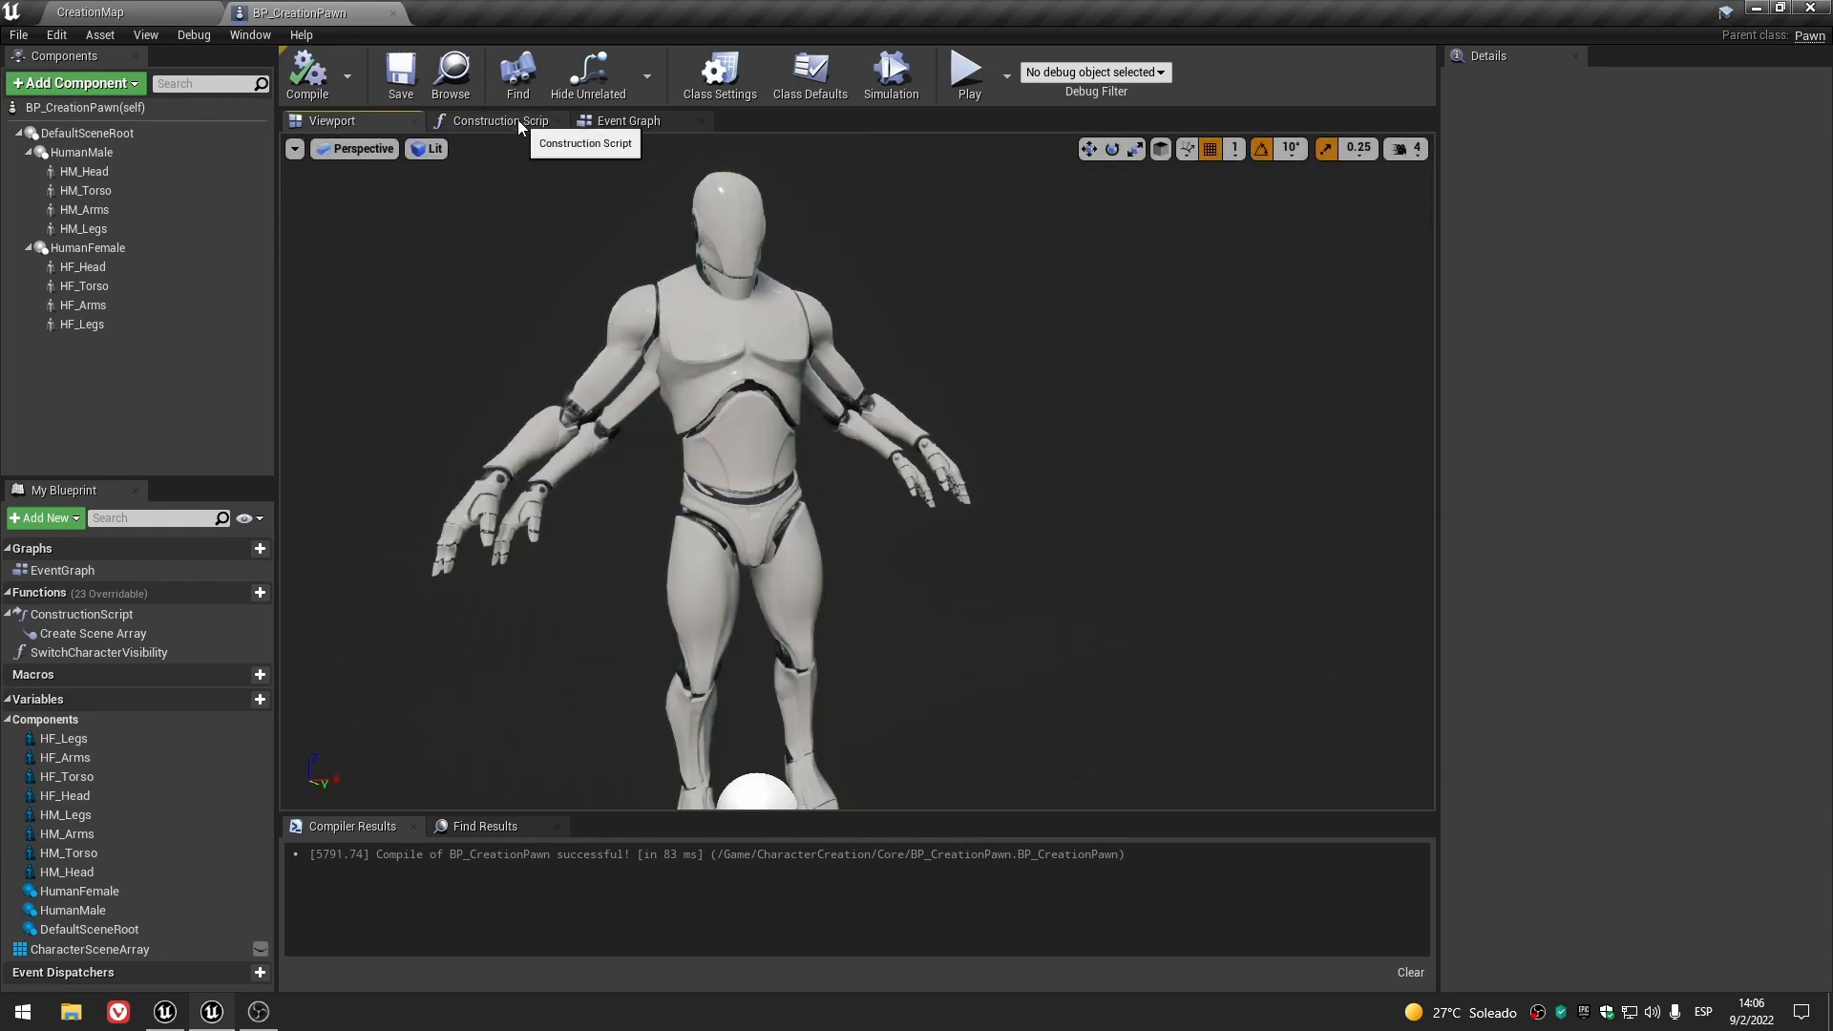
left_click(125, 246)
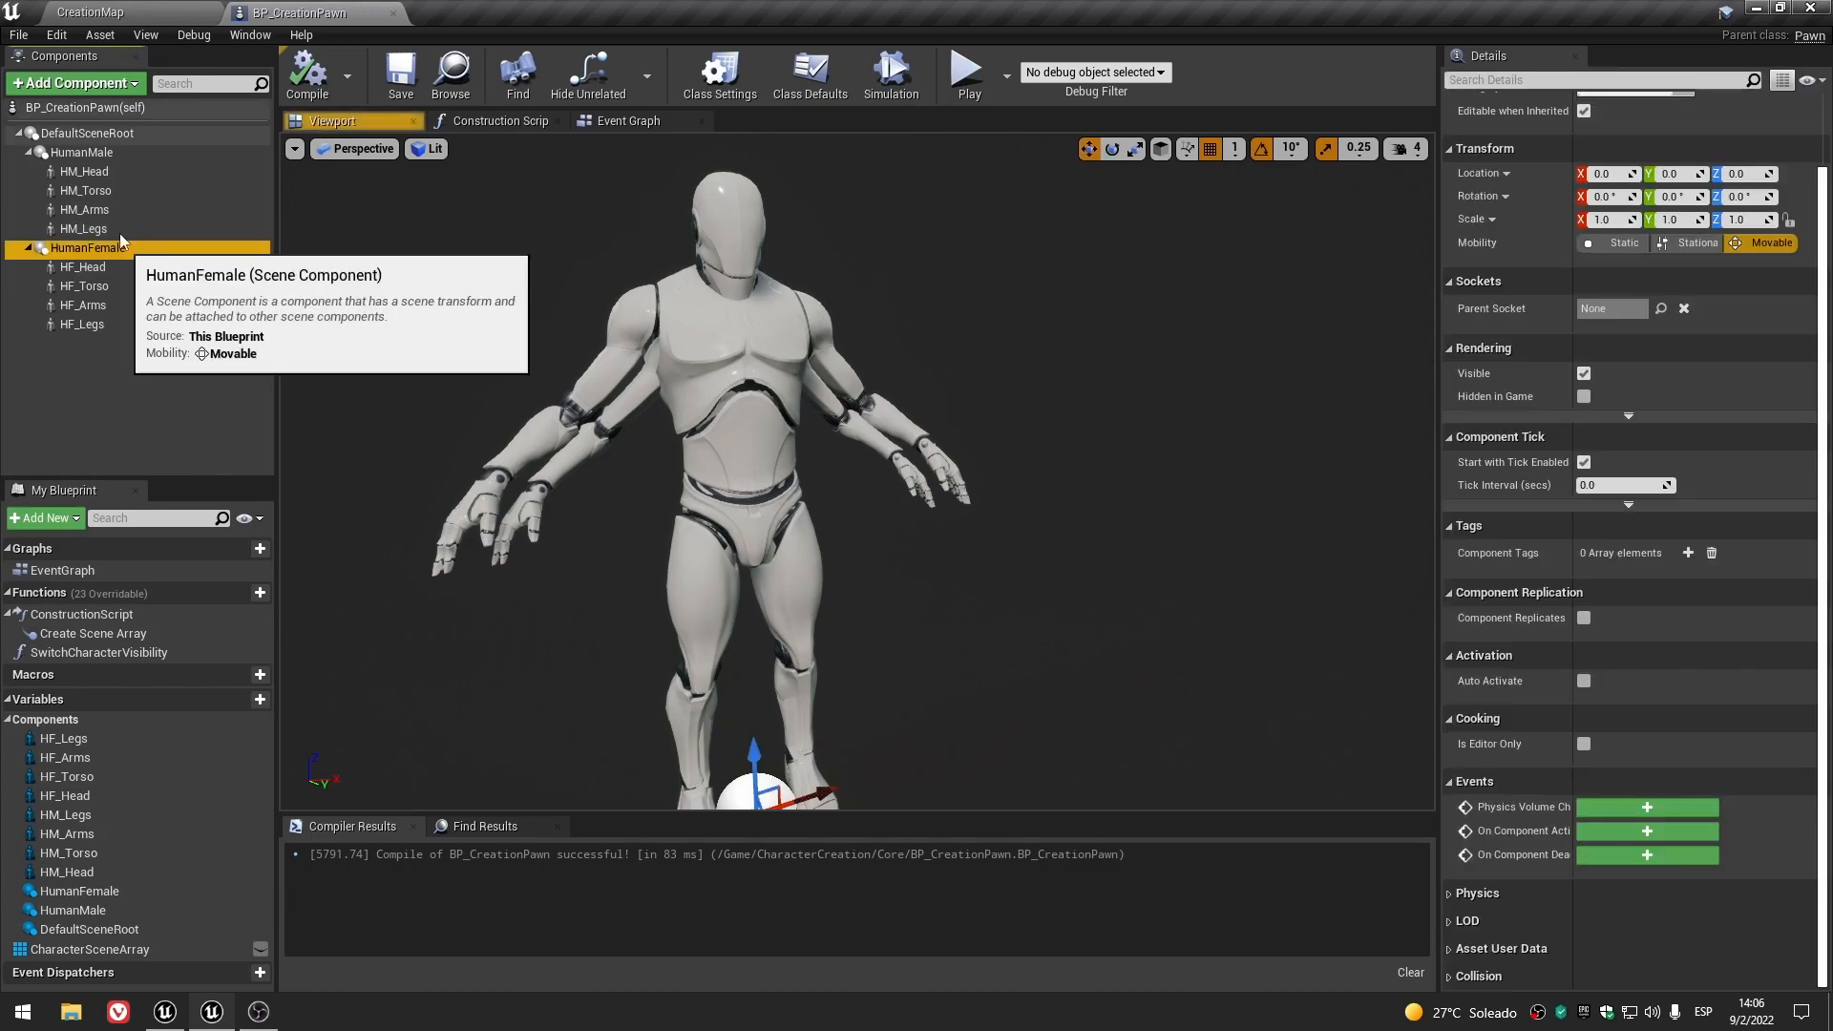
left_click(111, 154)
left_click(122, 248)
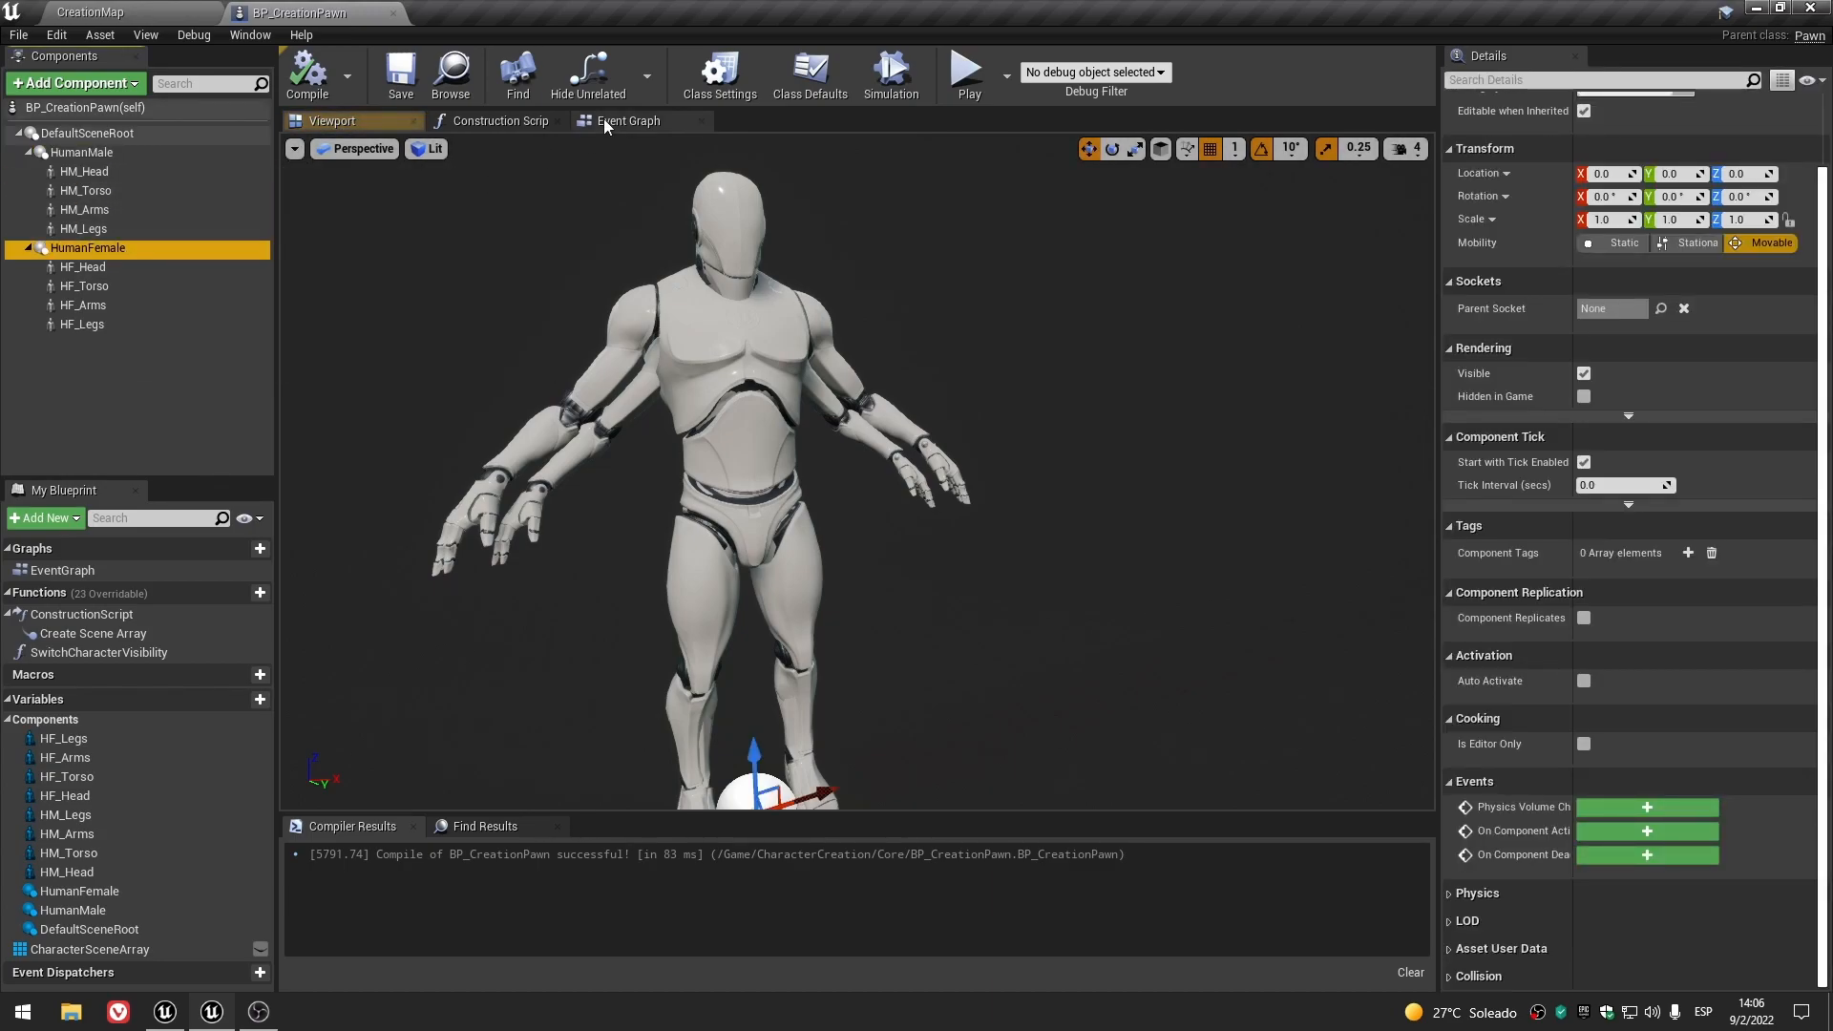
- Examine the Switch Character Visibility function through to its Set Visibility nodes, then collapse and select the HumanFemale component
left_click(488, 120)
left_click(1132, 468)
double_click(1131, 469)
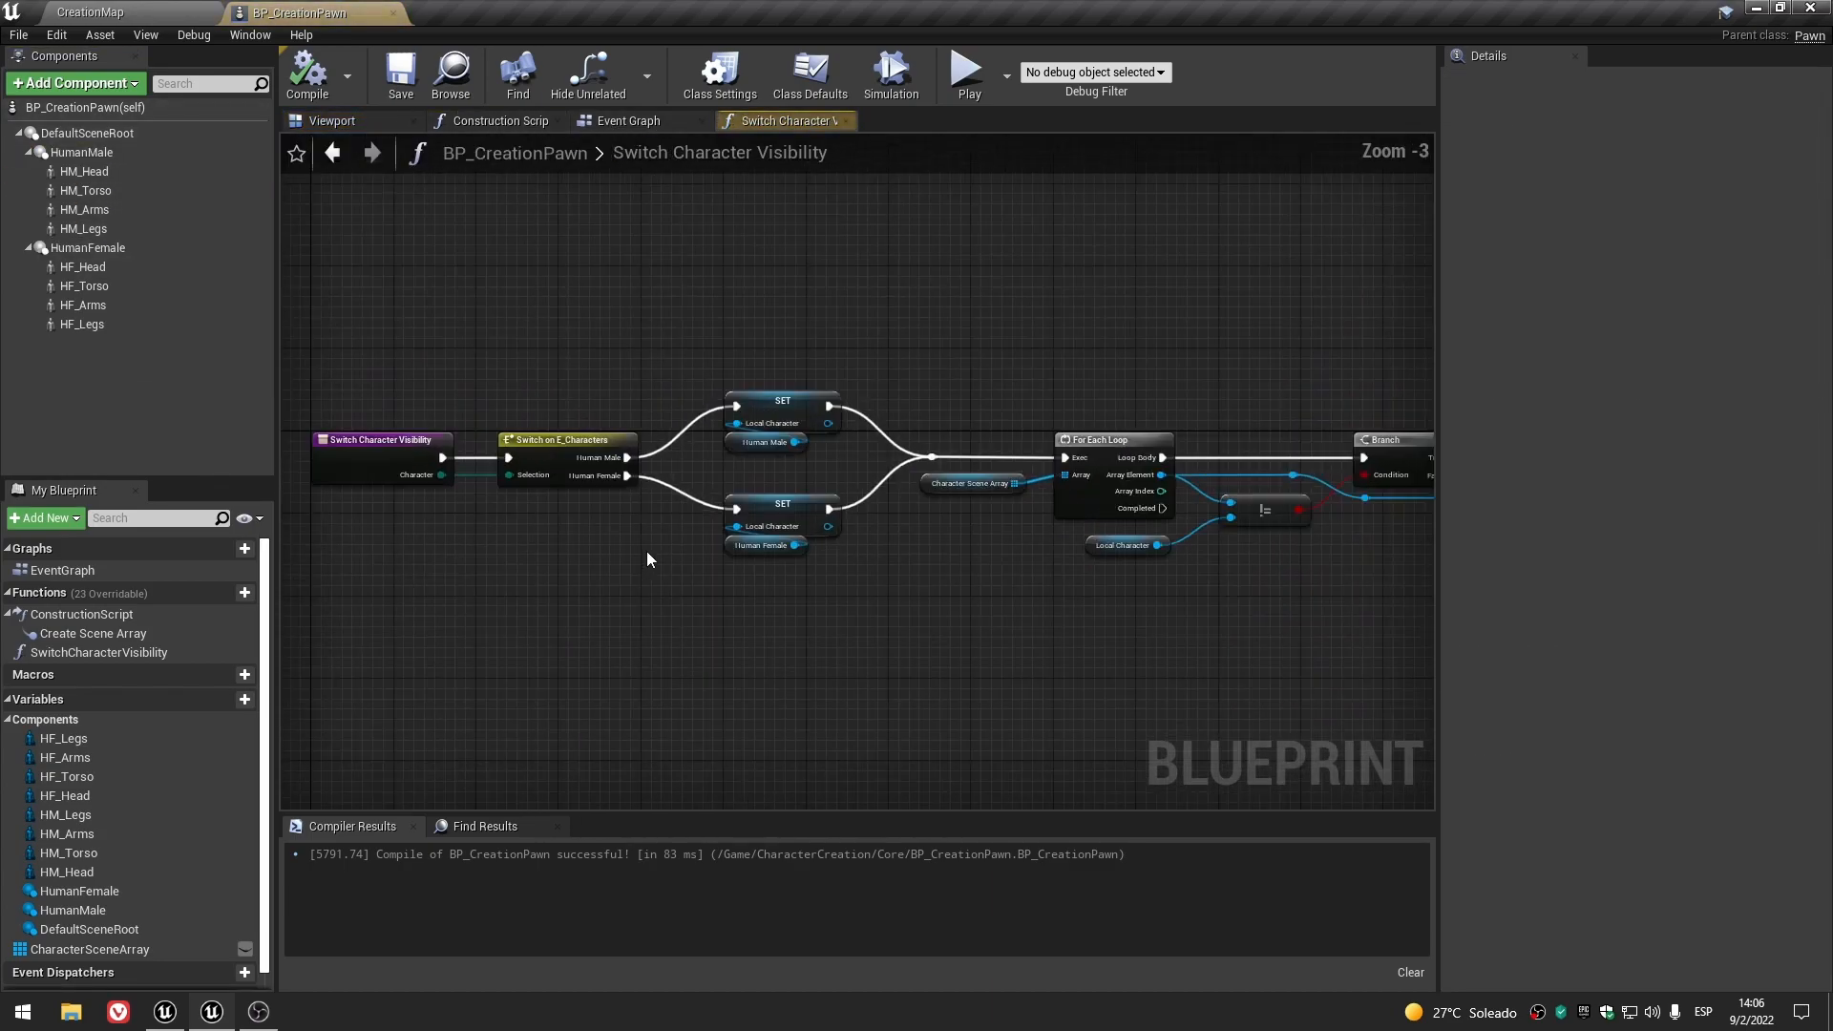
left_click(505, 547)
left_click(763, 658)
left_click(1181, 296)
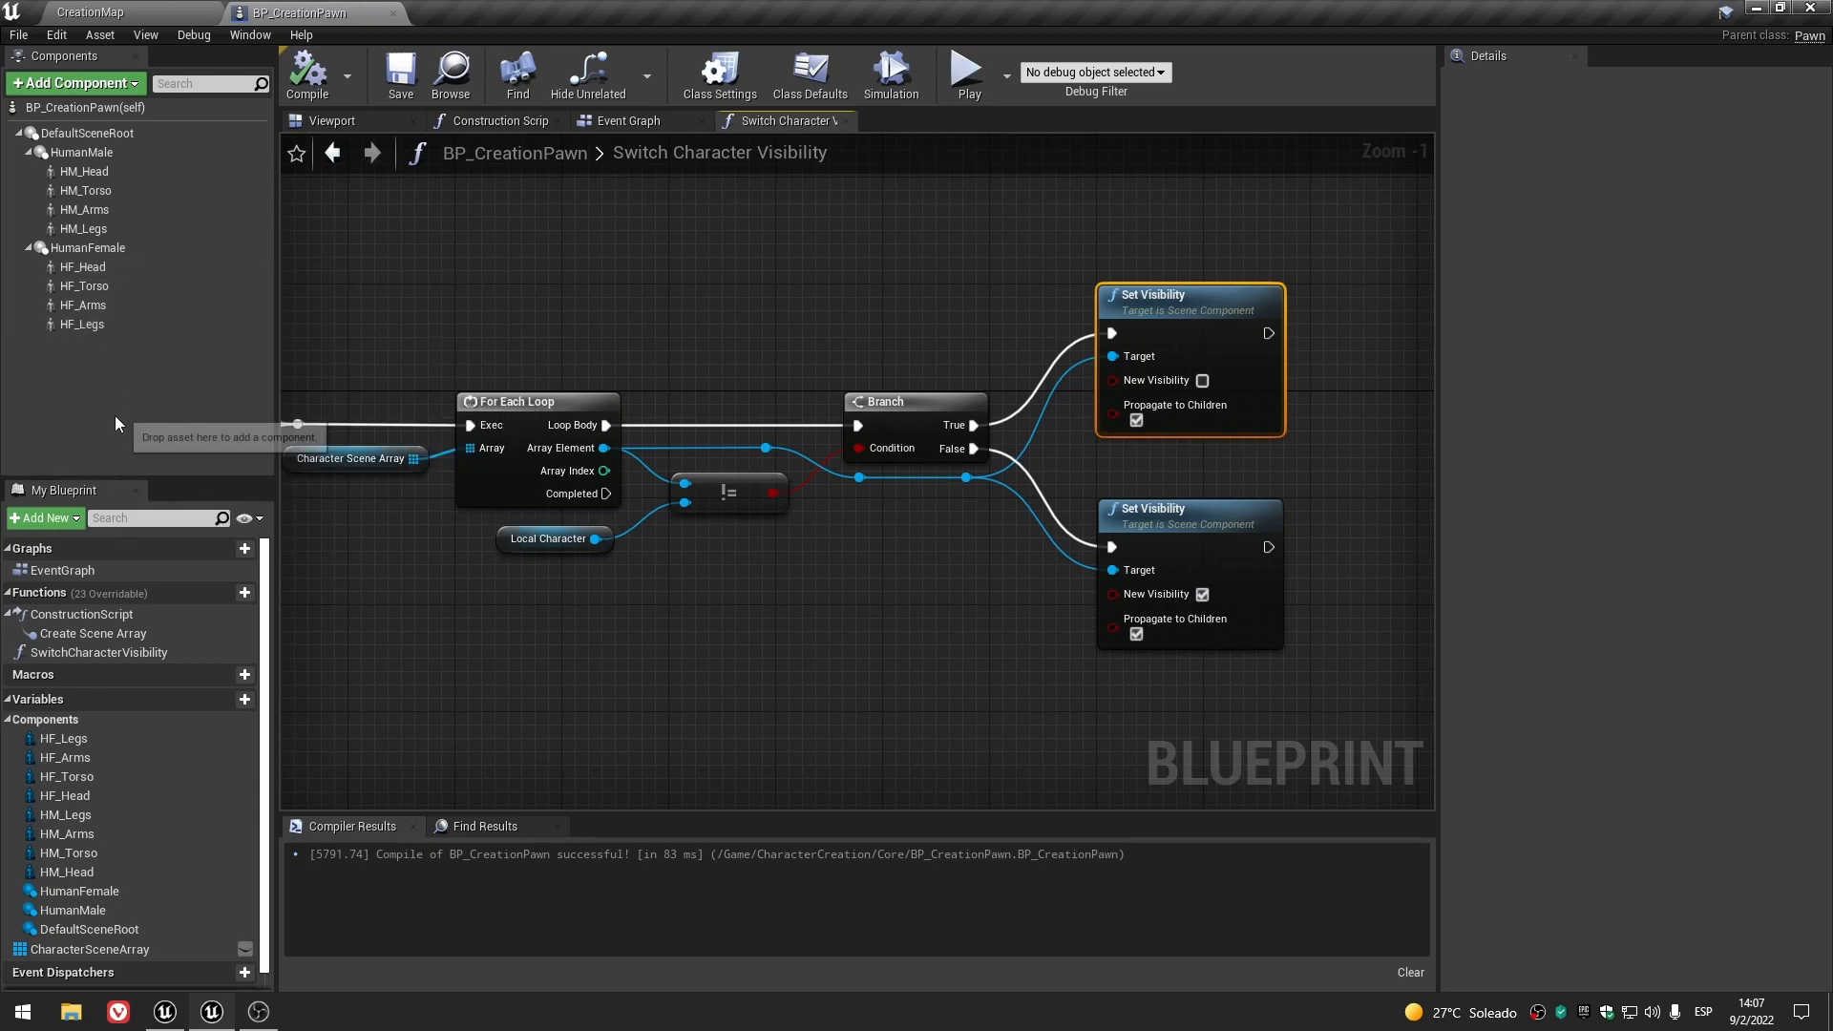
left_click(27, 248)
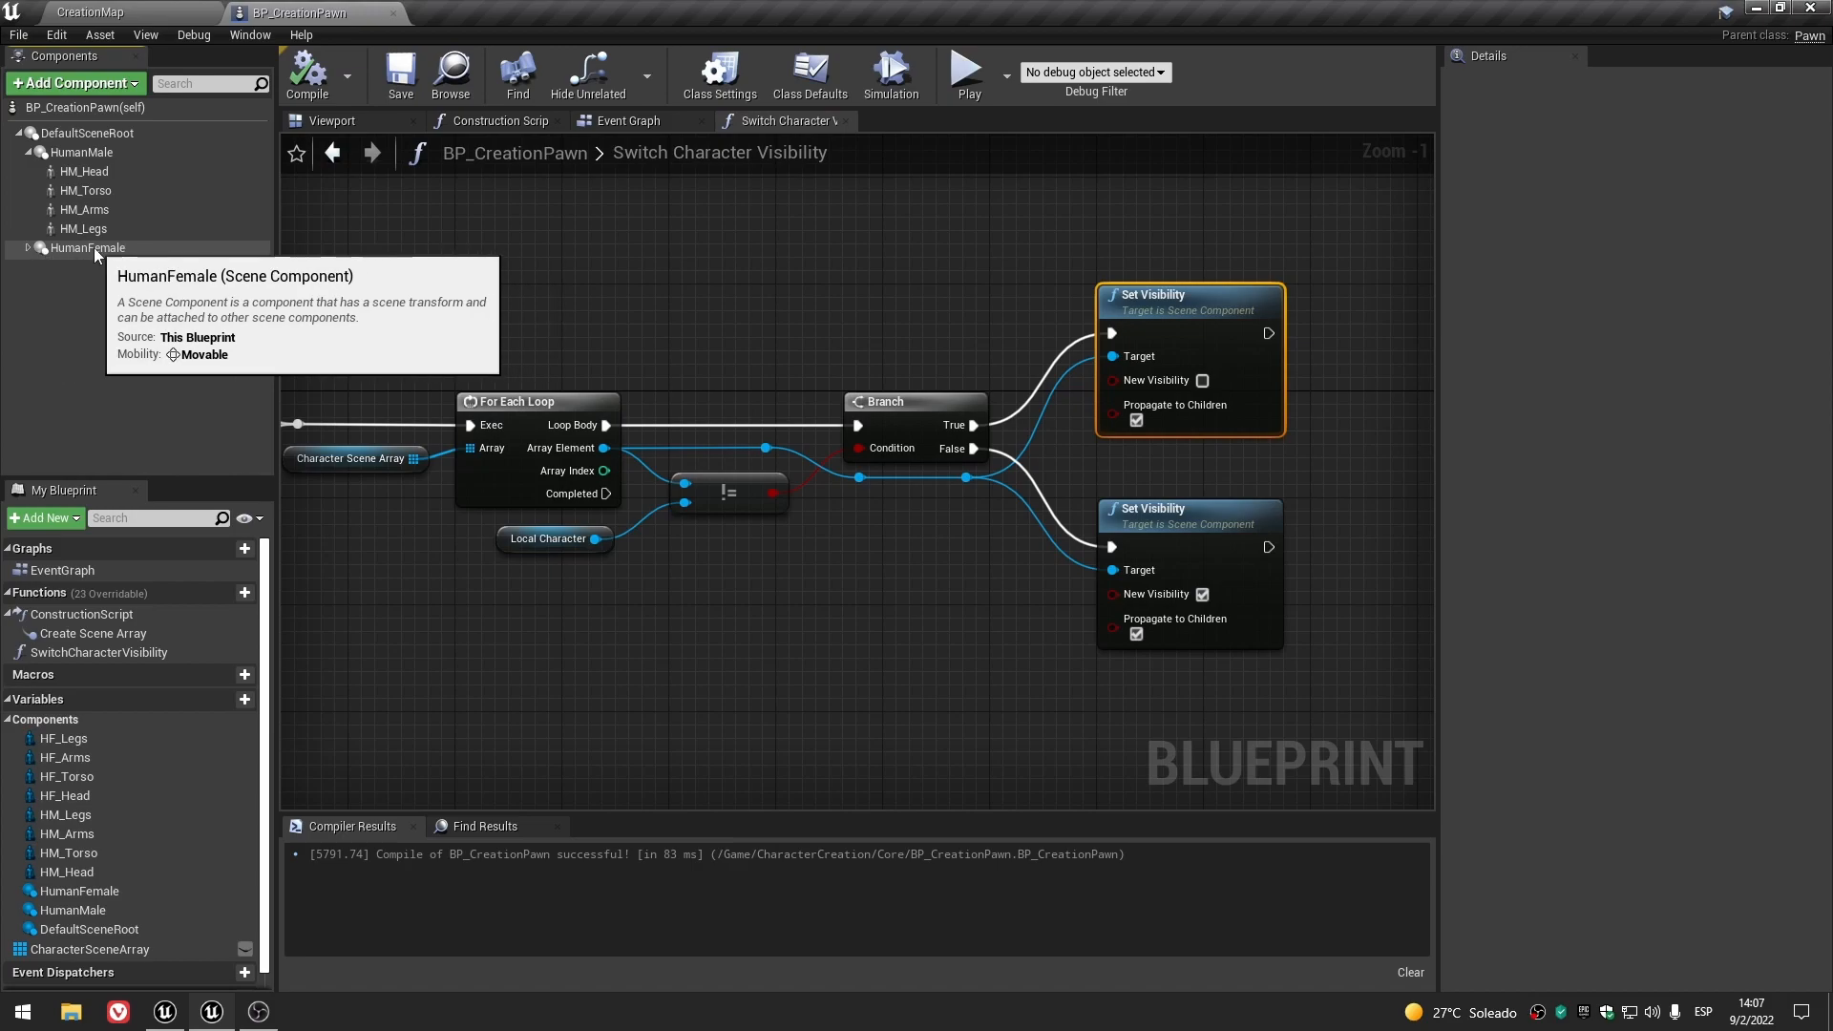
left_click(135, 248)
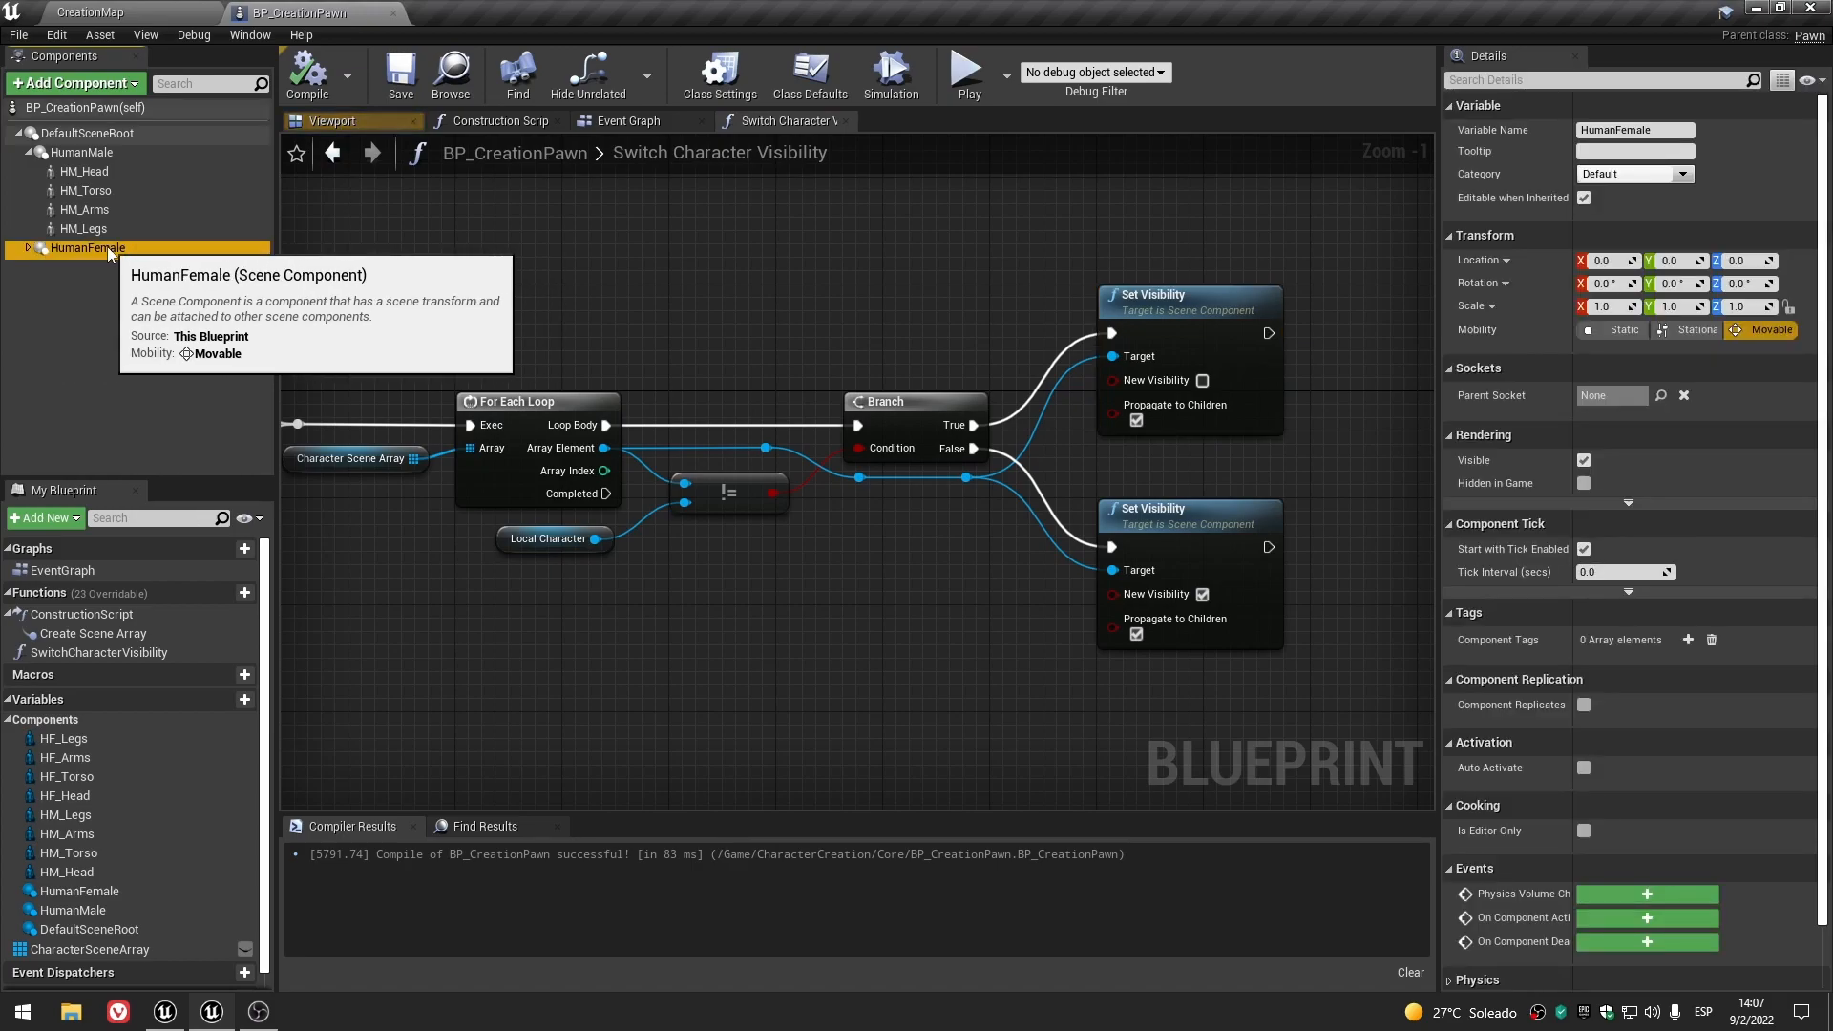
- Examine the Set Visibility node and the child meshes under the HumanMale and HumanFemale scene components
left_click(1190, 294)
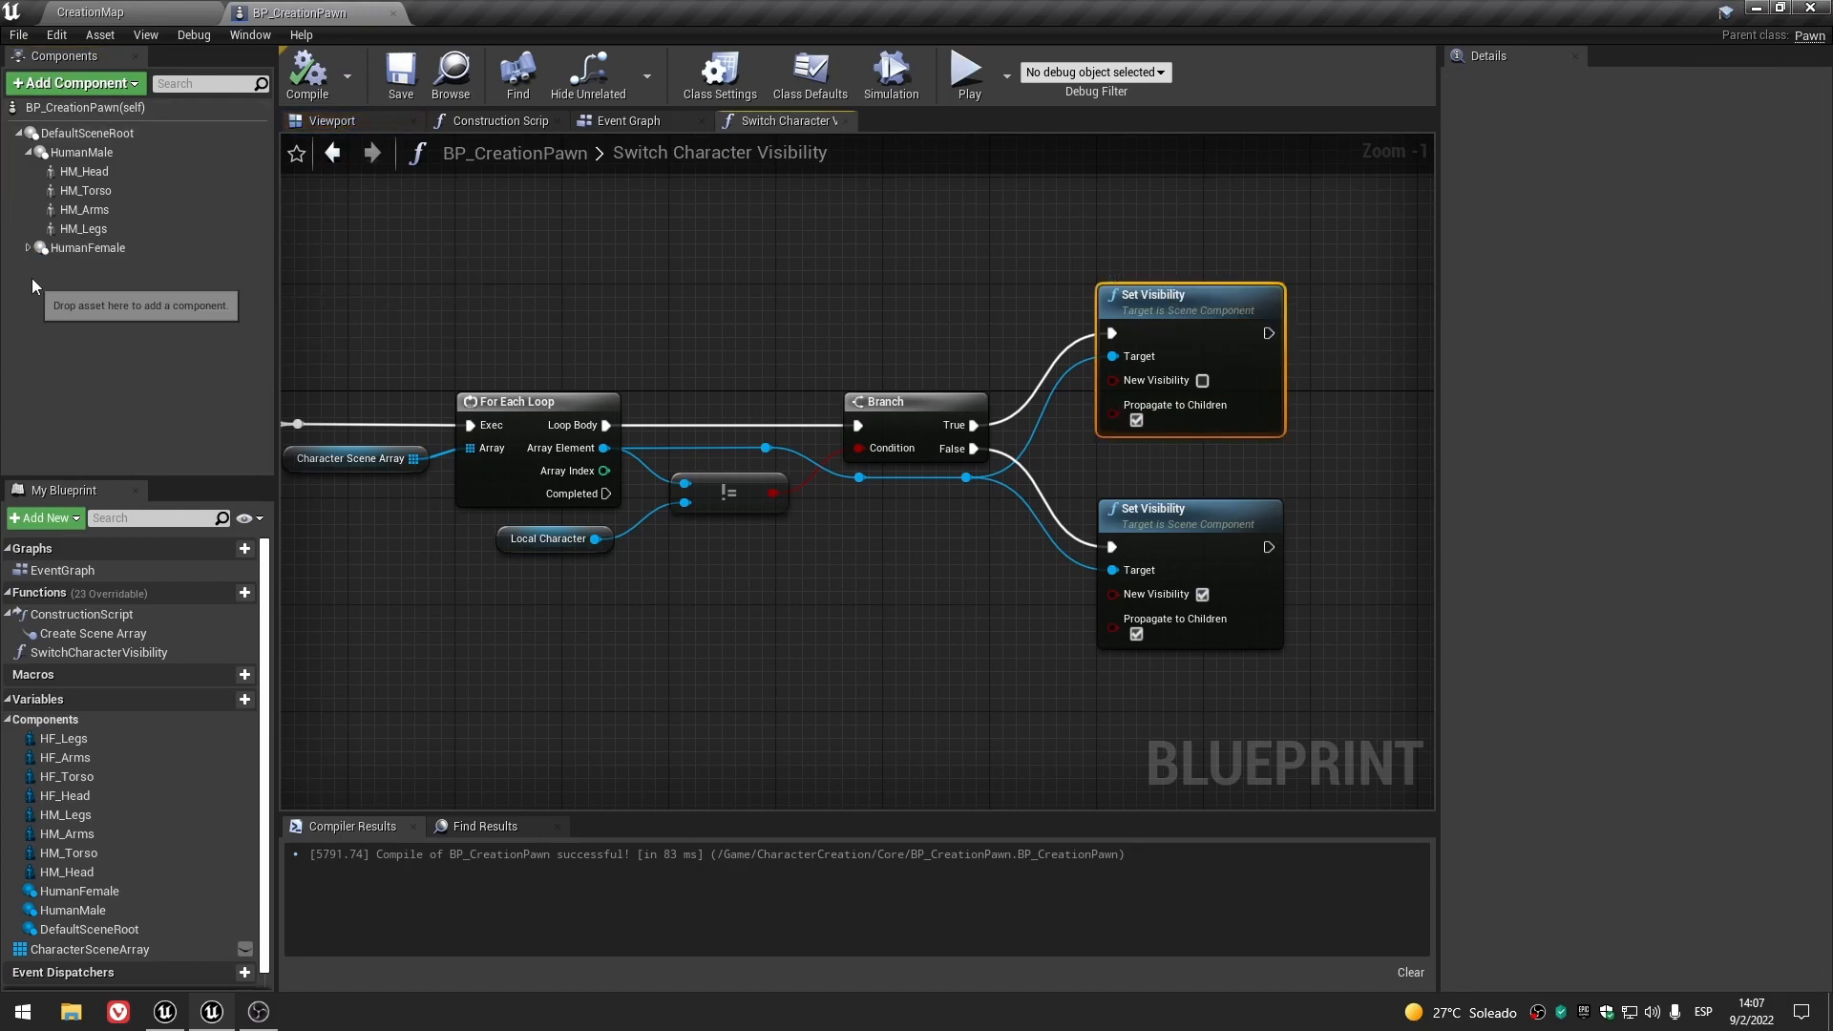
left_click(88, 248)
left_click(28, 248)
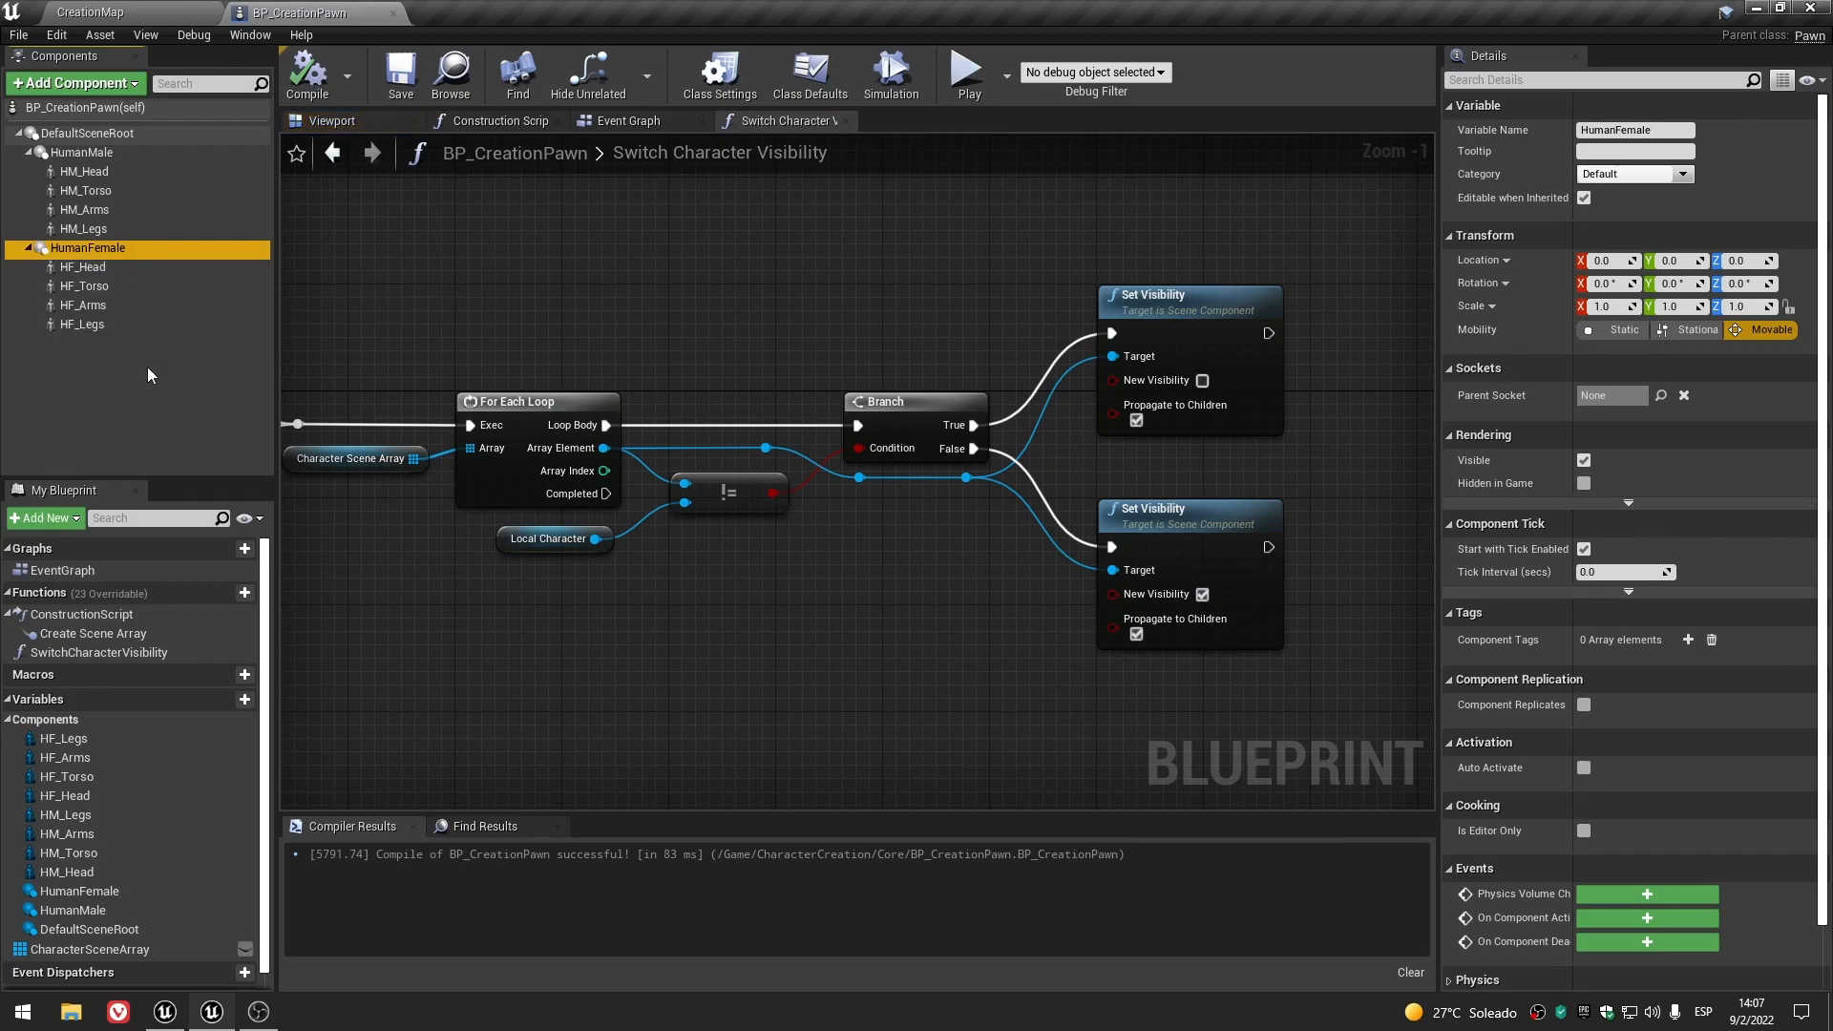
left_click(28, 248)
left_click(32, 152)
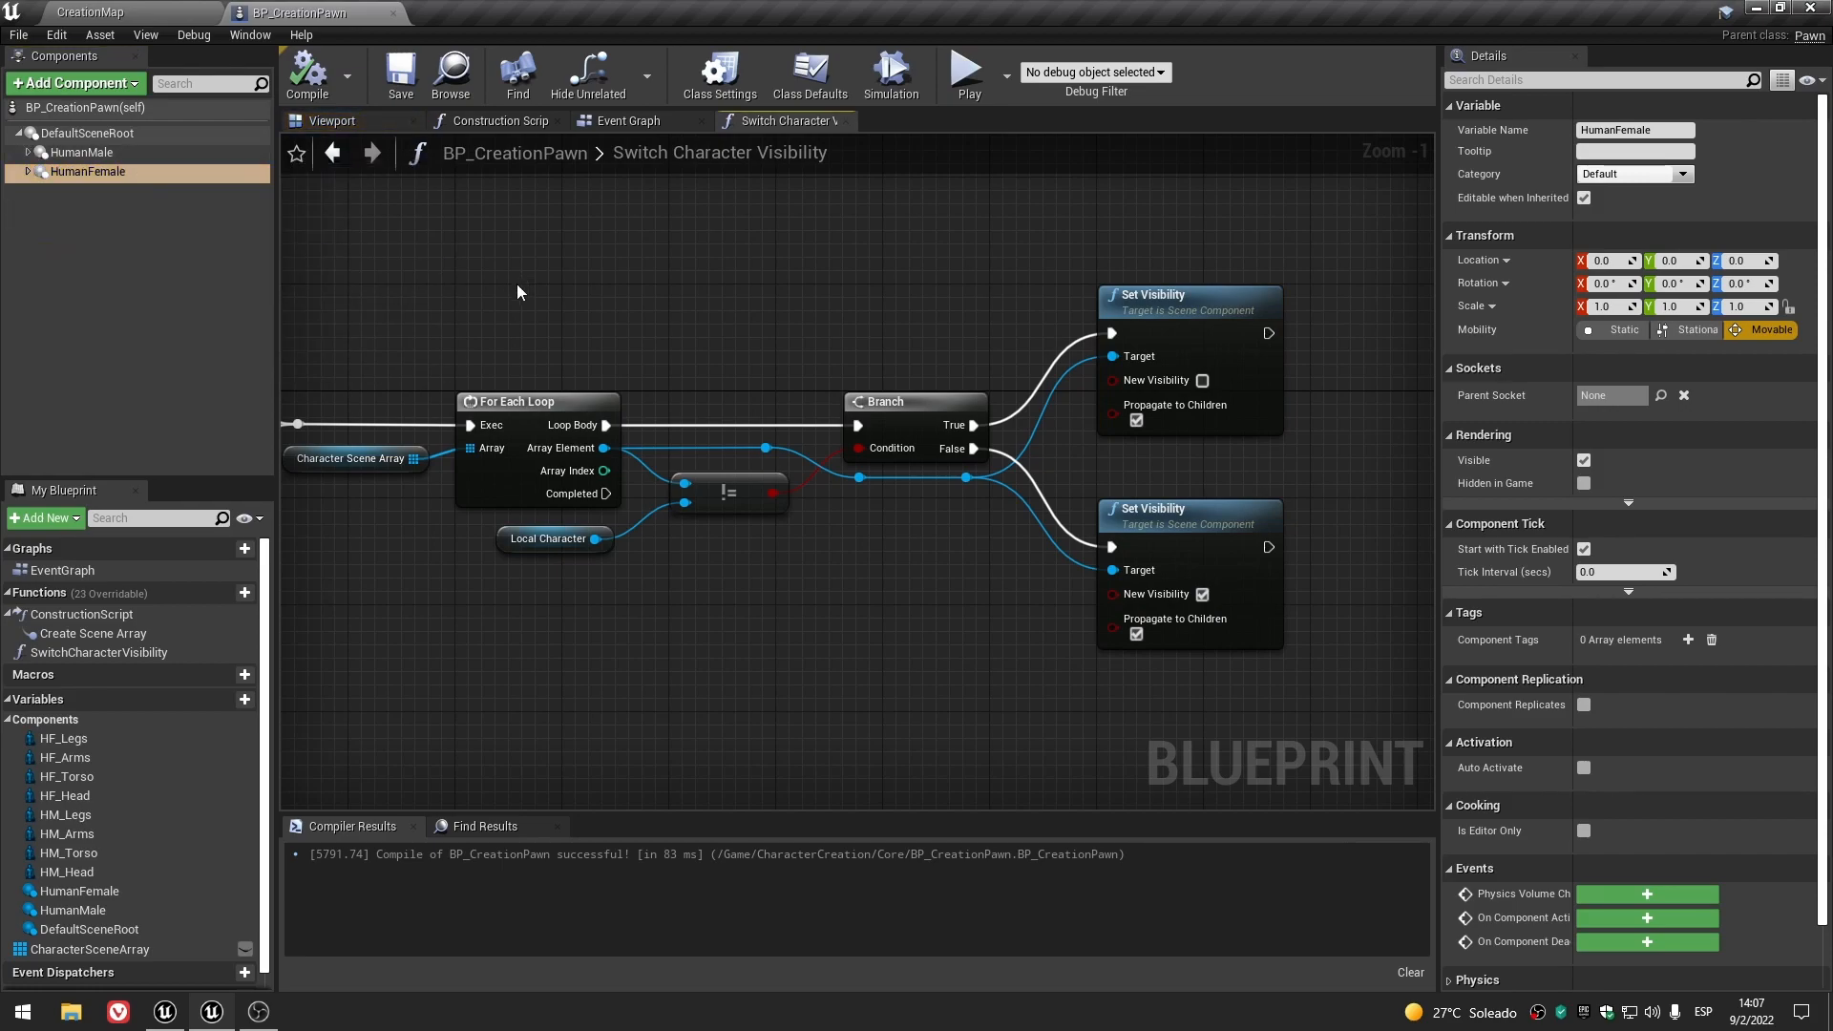
right_click_drag(514, 276, 910, 283)
- Connect the Construction Script entry node to Create Scene Array, and compile and save the blueprint
left_click(500, 121)
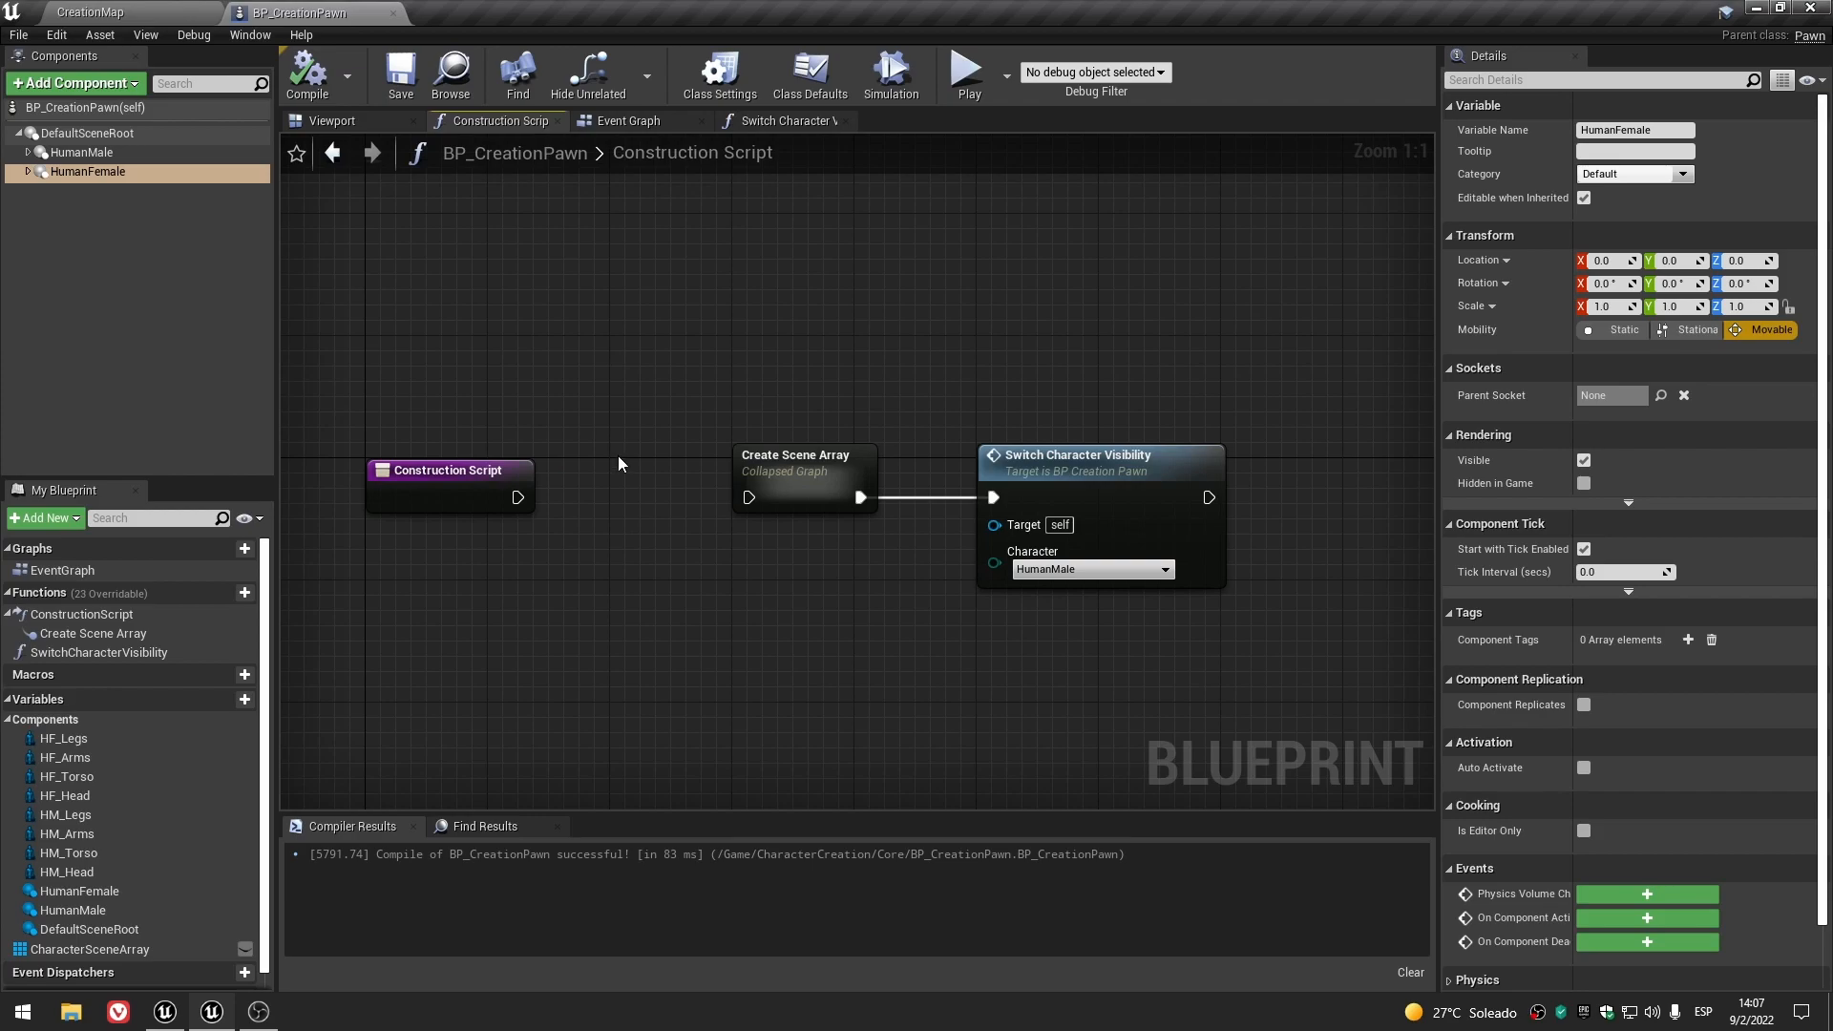
left_click(349, 122)
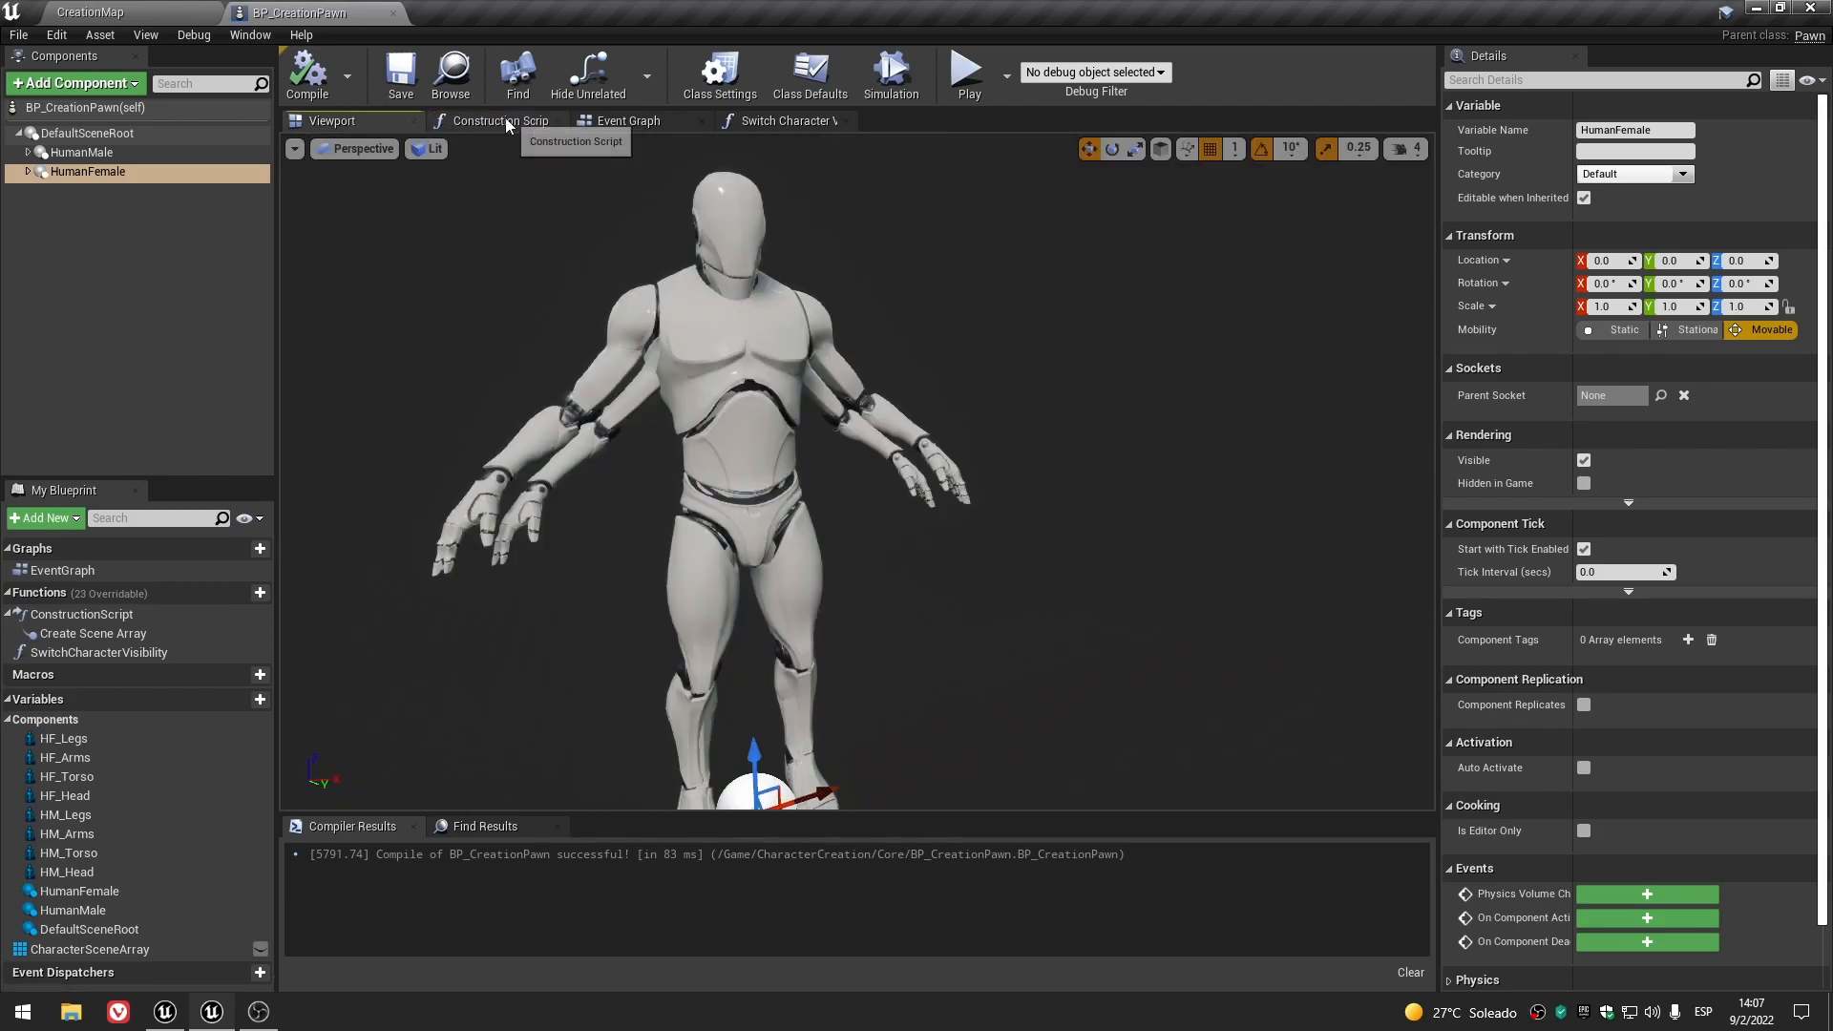
left_click(505, 124)
left_click_drag(515, 496, 751, 496)
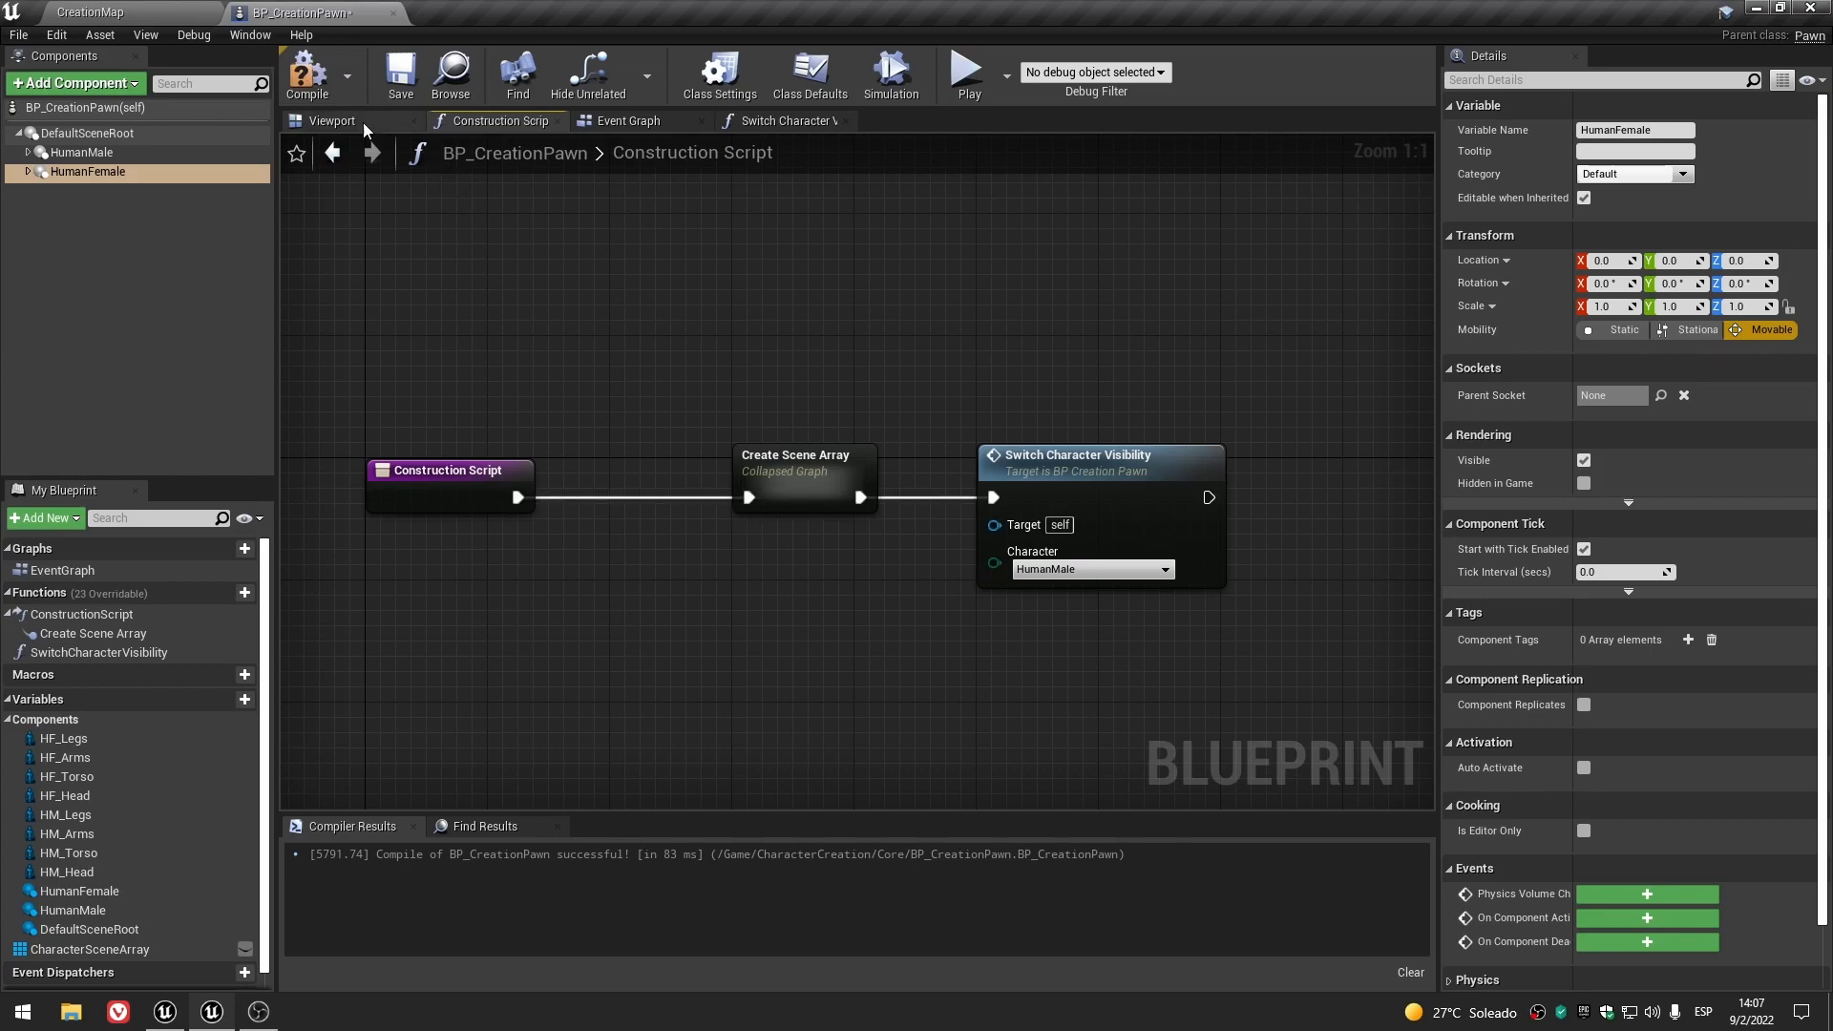
left_click(364, 125)
left_click(315, 93)
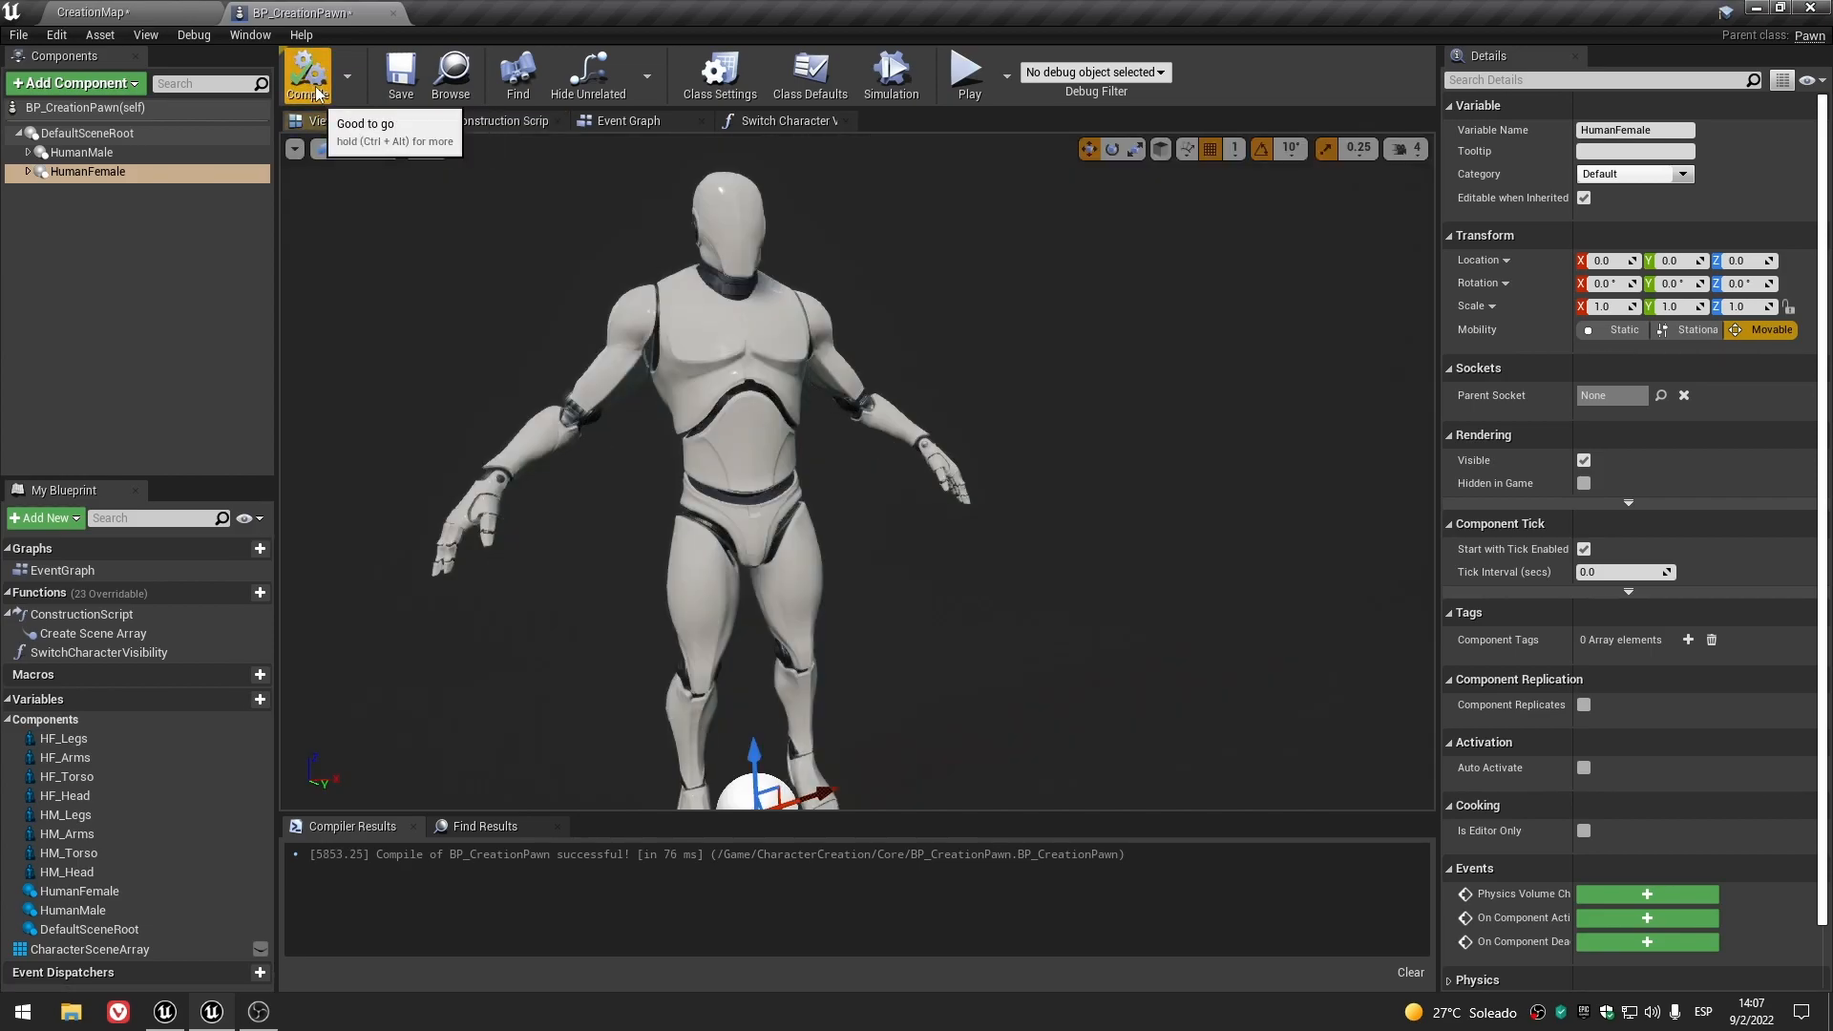
left_click(401, 76)
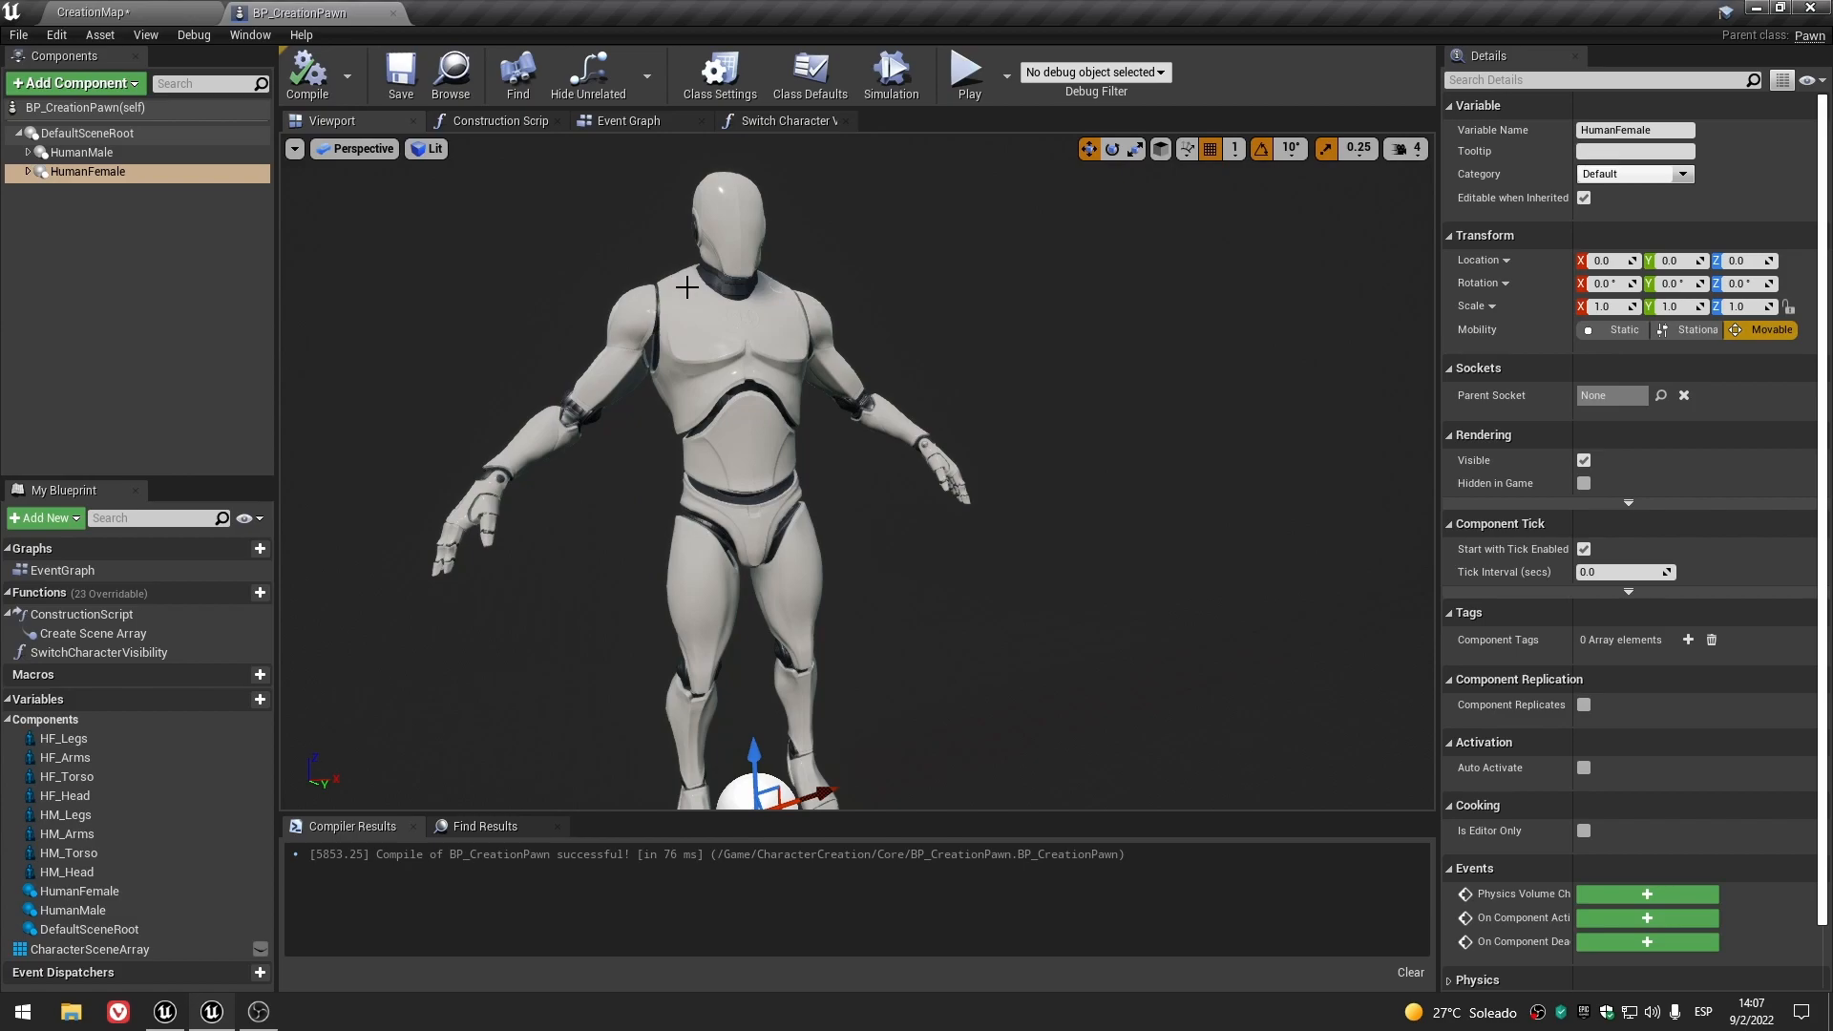
- Set Character to HumanFemale on the Switch Character Visibility node and compile to check the preview
left_click(196, 17)
left_click(363, 12)
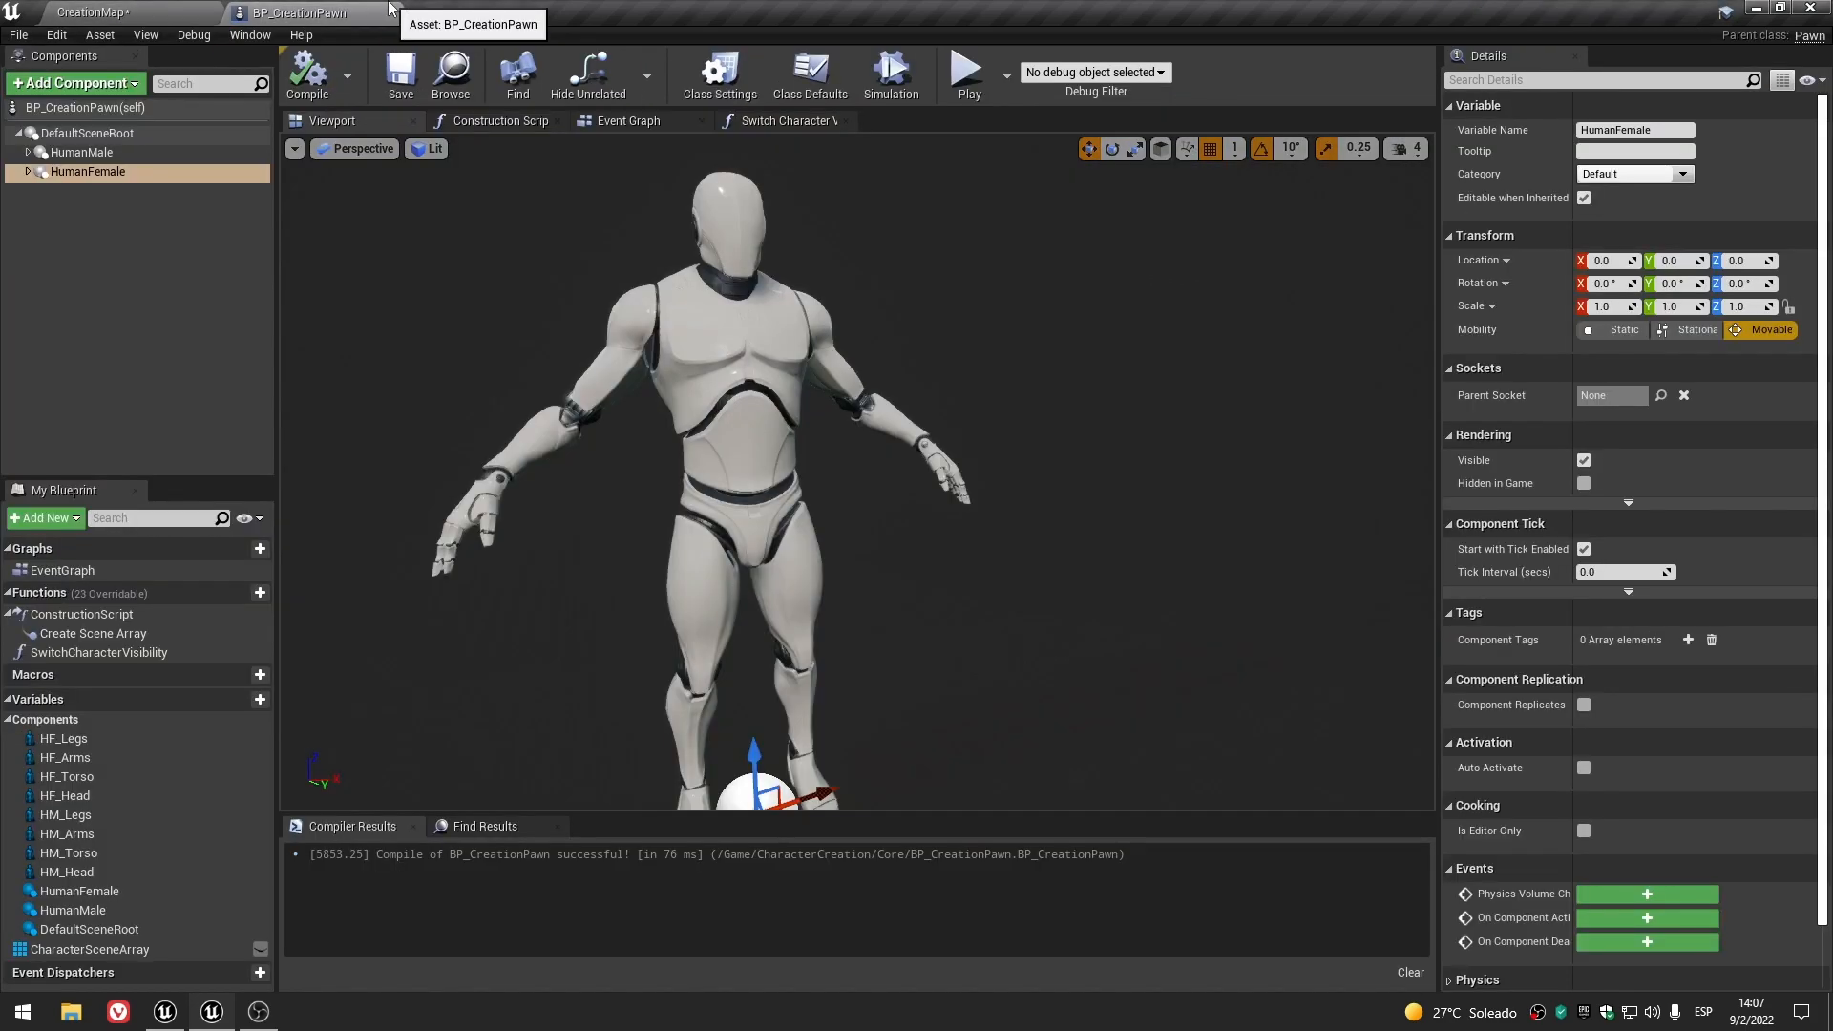
left_click(542, 121)
left_click(1091, 569)
left_click(1050, 600)
left_click(332, 121)
left_click(308, 75)
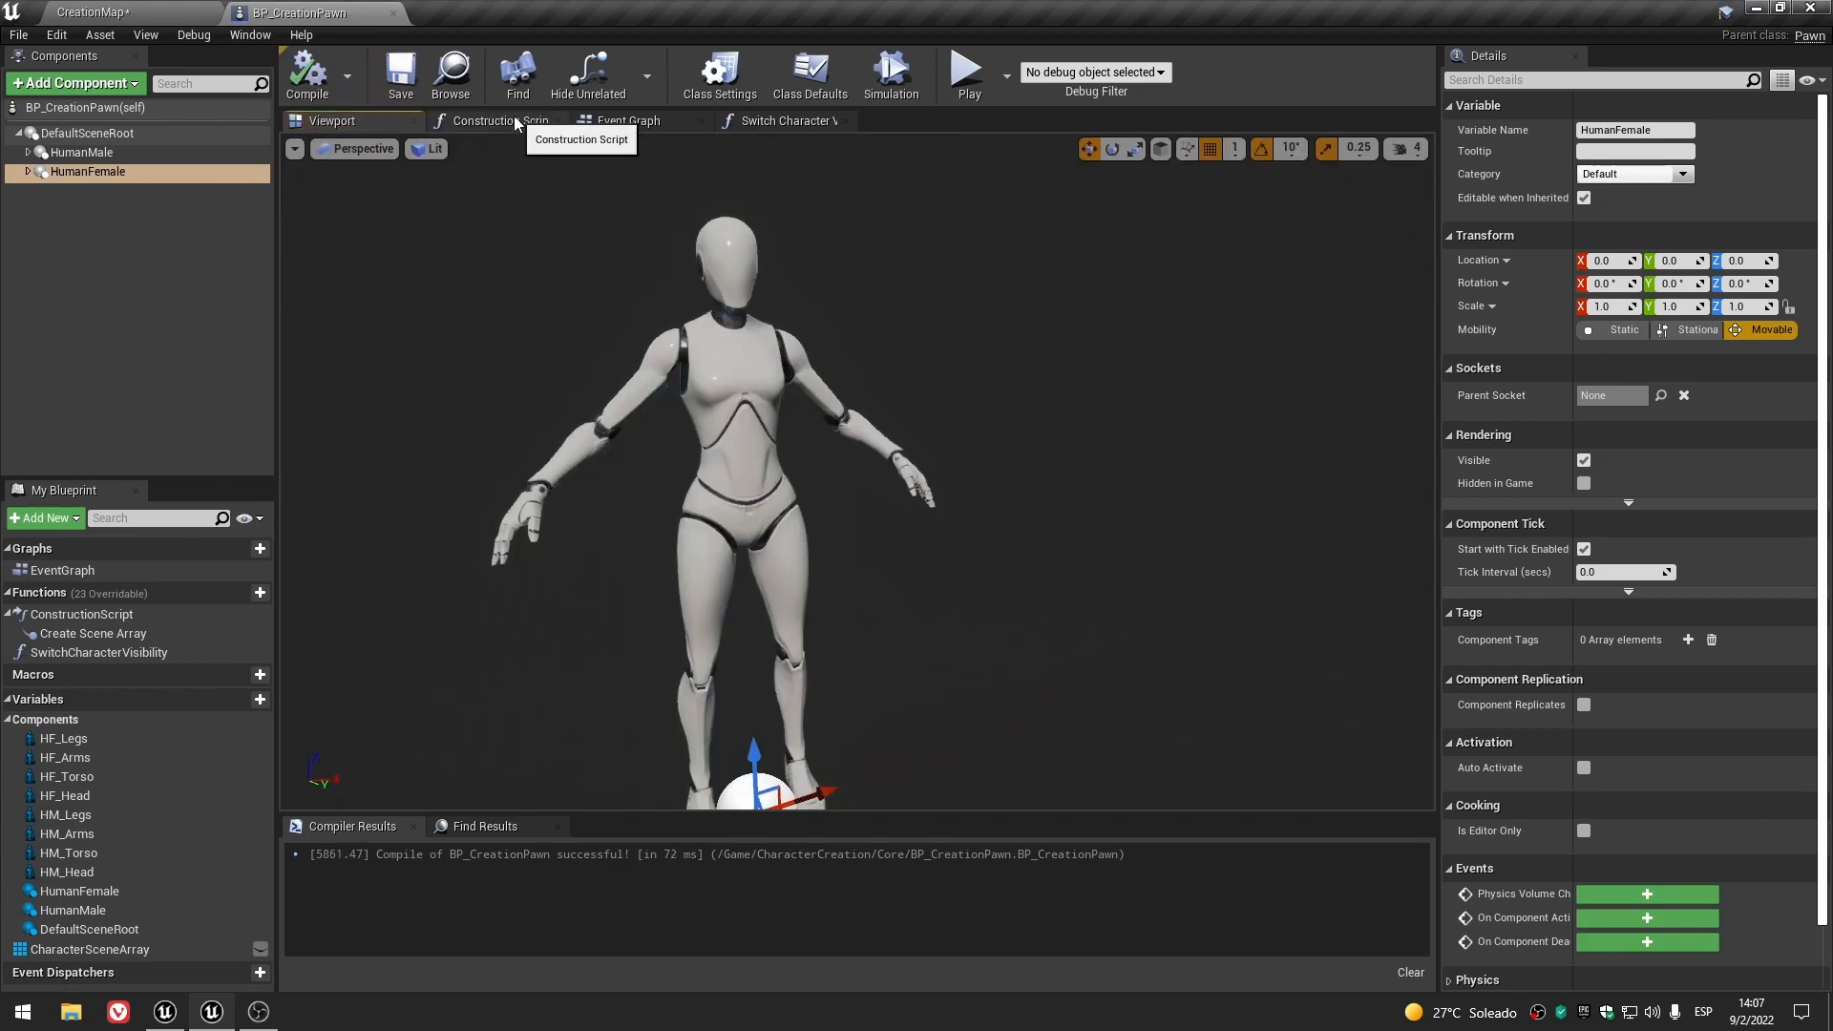
- Set Character to HumanMale on the Switch Character Visibility node, and compile and save the blueprint
left_click(553, 121)
left_click(1050, 569)
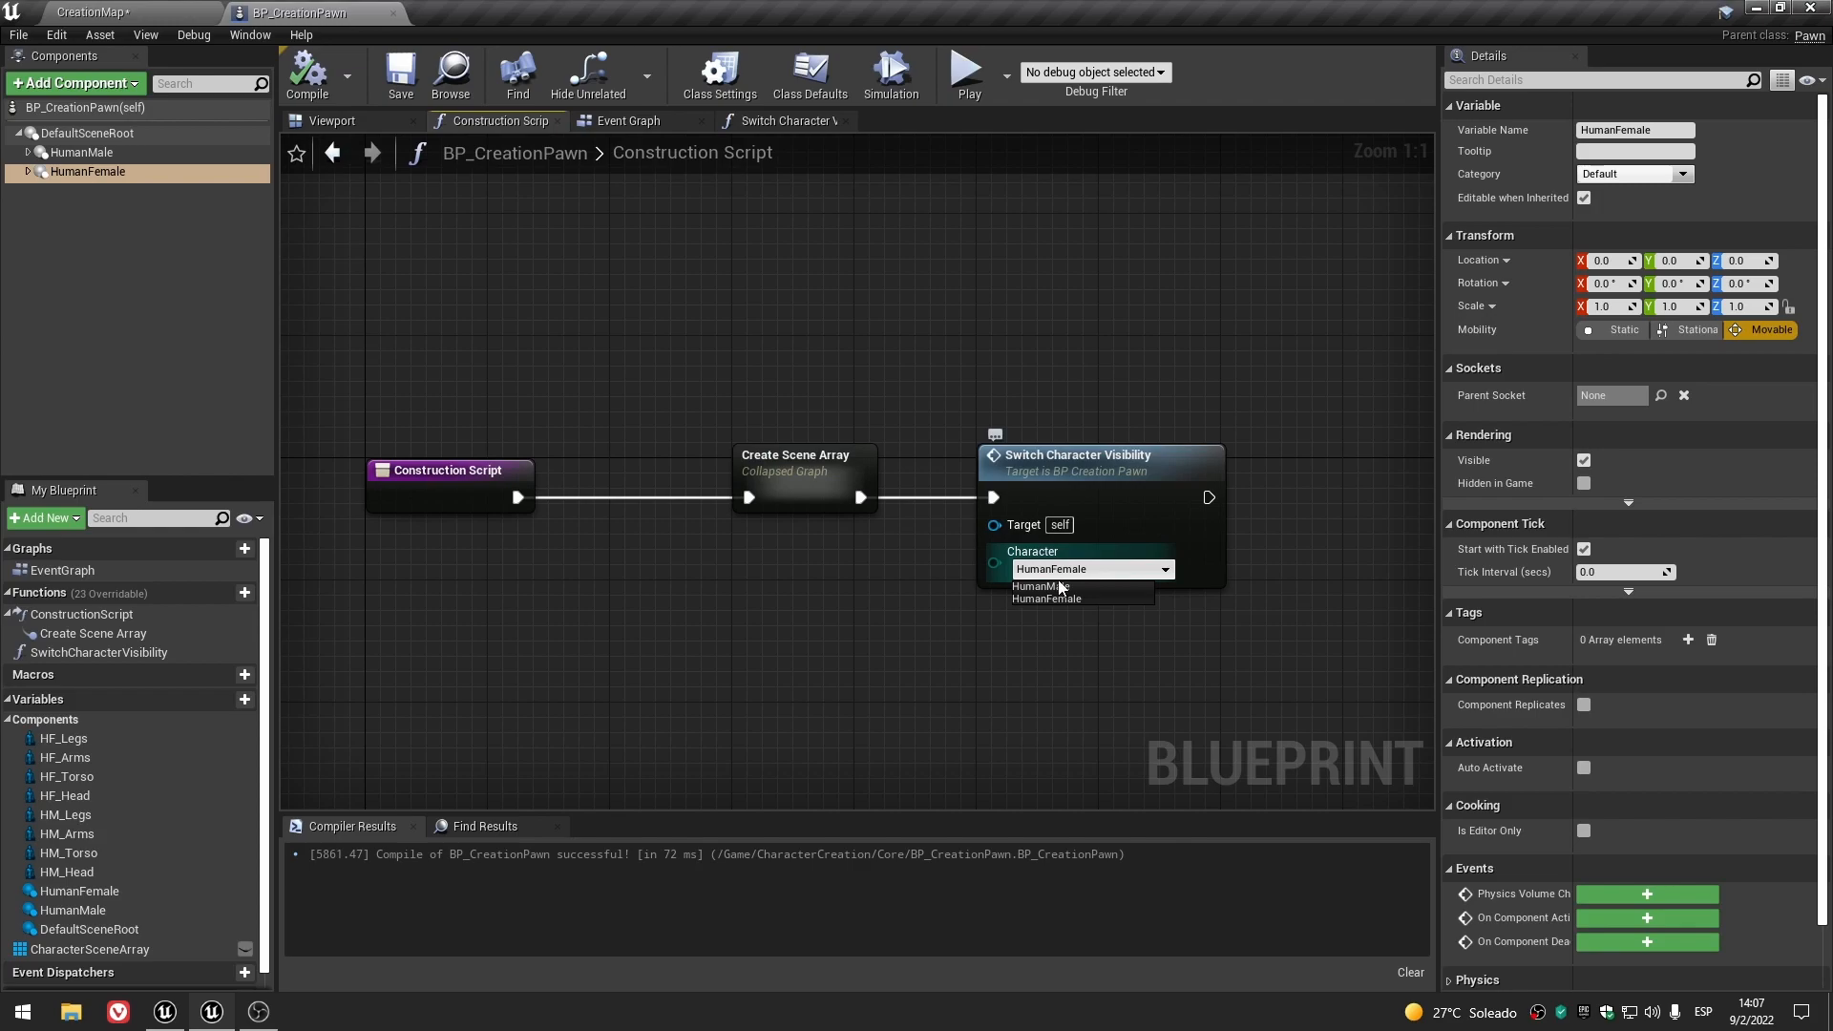
left_click(1056, 585)
left_click(307, 75)
left_click(401, 74)
- Review the Switch Character Visibility function, including its Local Character assignments and the Character Scene Array feeding the loop
double_click(1097, 467)
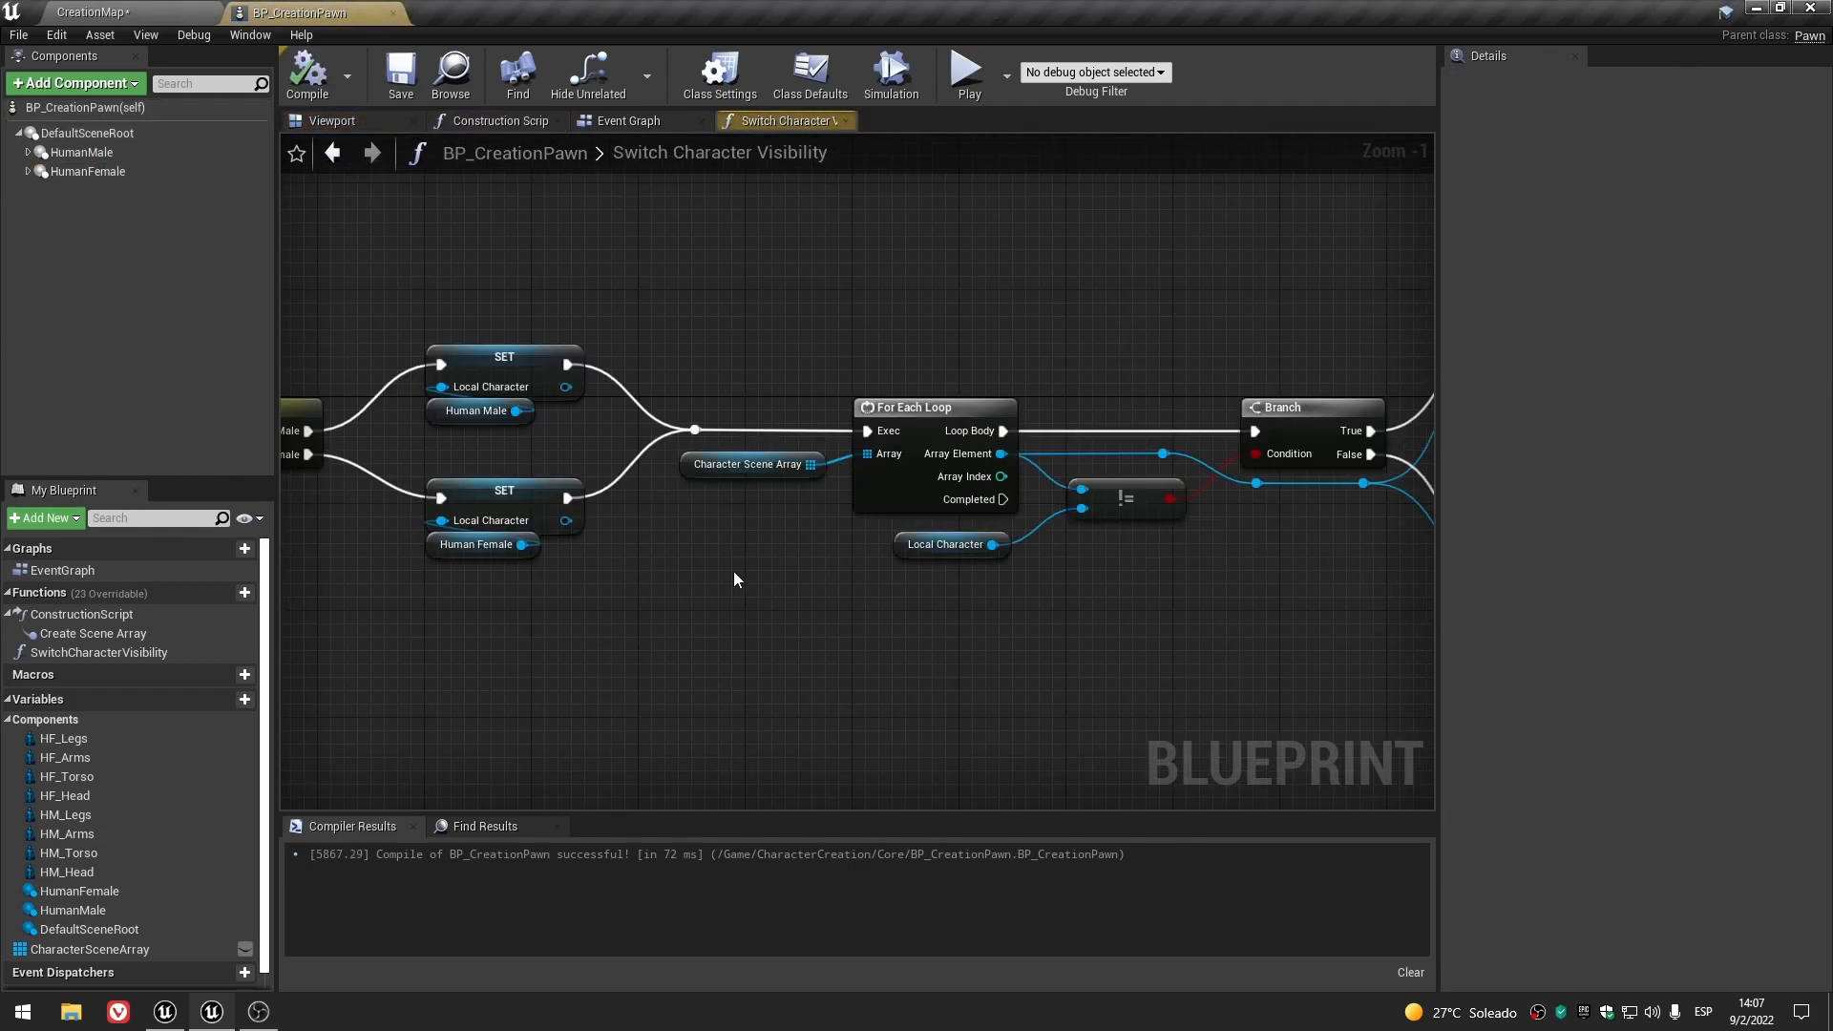
scroll(747, 567, "down", 4)
right_click_drag(723, 584, 798, 584)
scroll(798, 584, "up", 1)
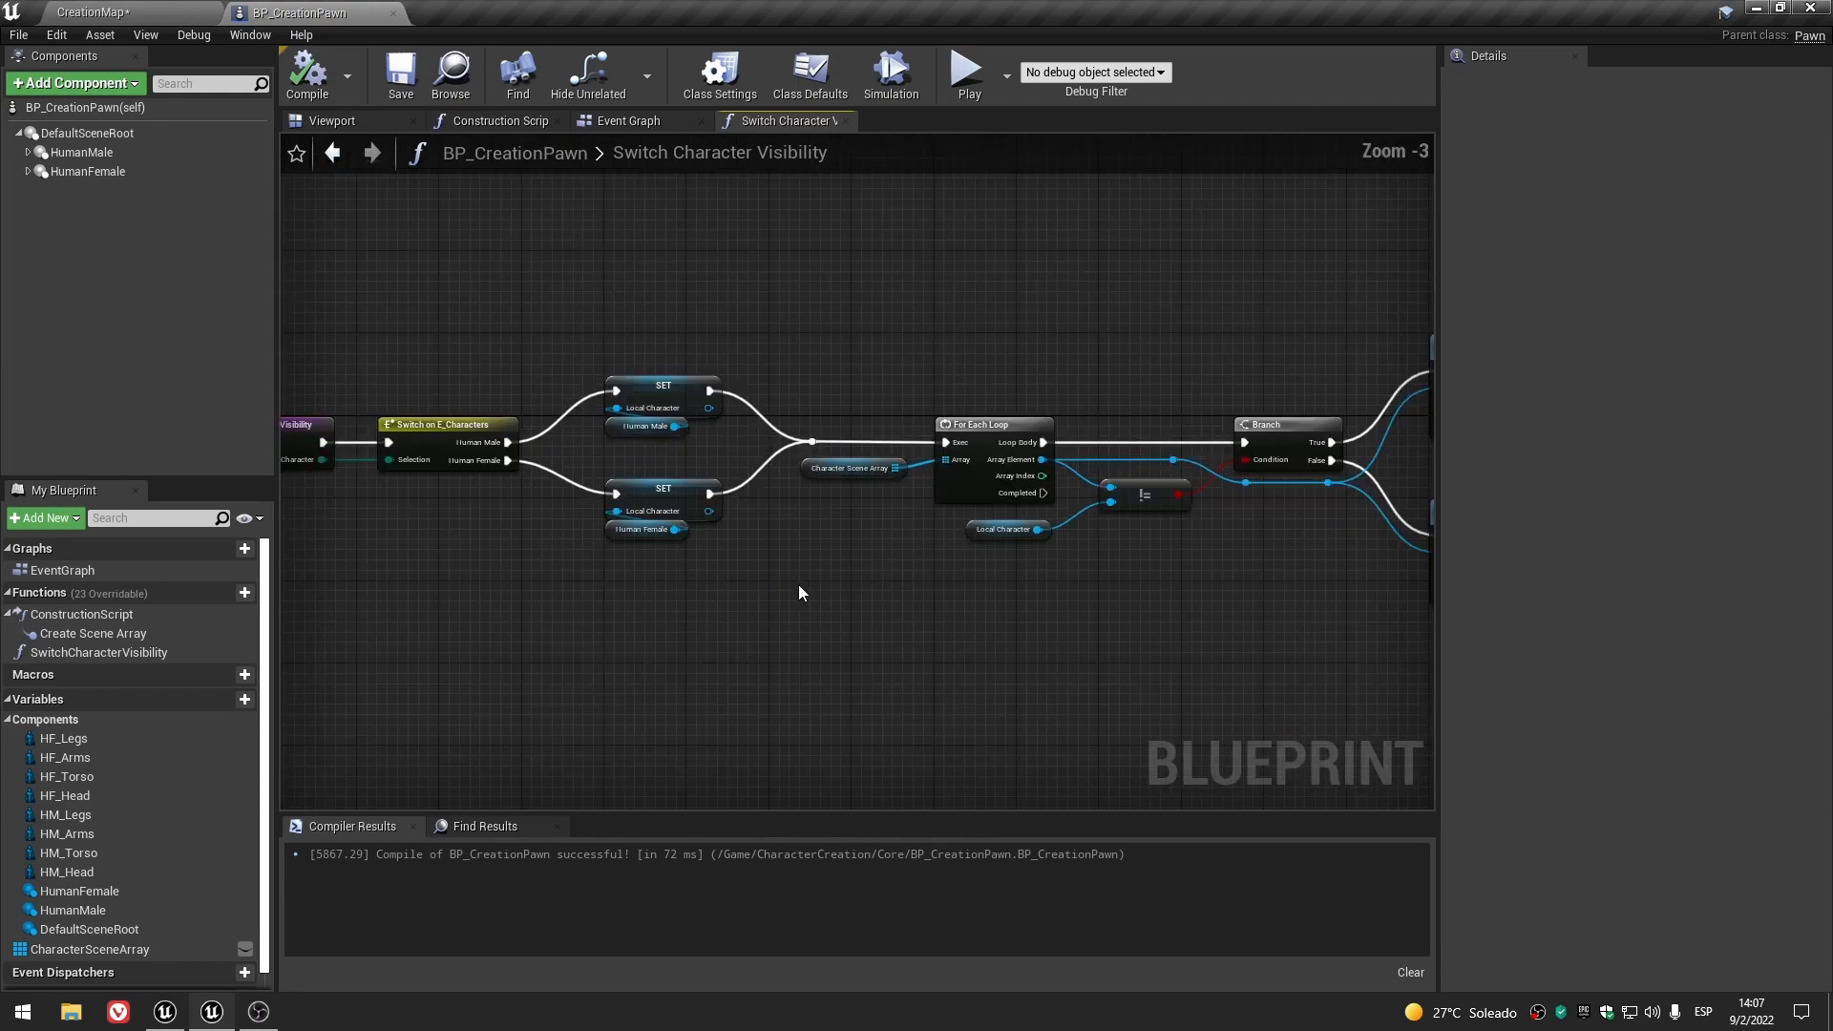
left_click(984, 537)
left_click(850, 467)
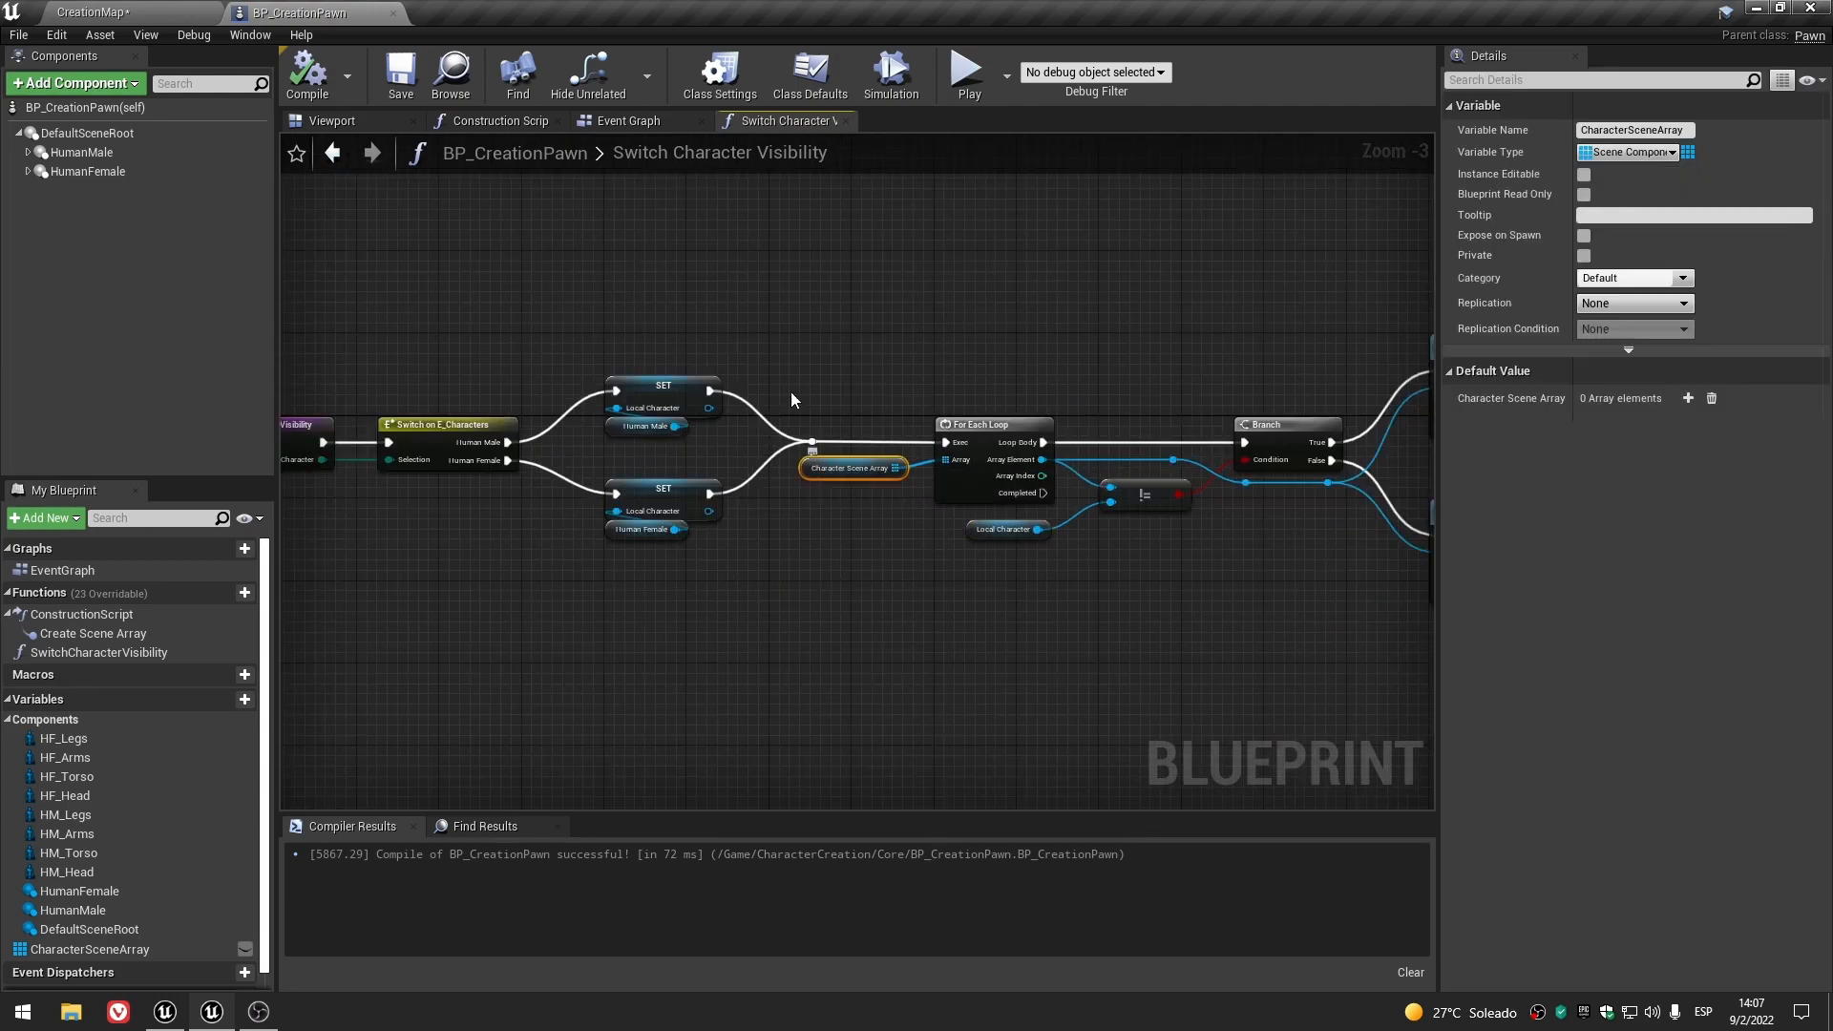
- Inspect the Create Scene Array graph and match its Human Male and Human Female entries to the scene components
left_click(655, 122)
left_click(500, 121)
double_click(773, 466)
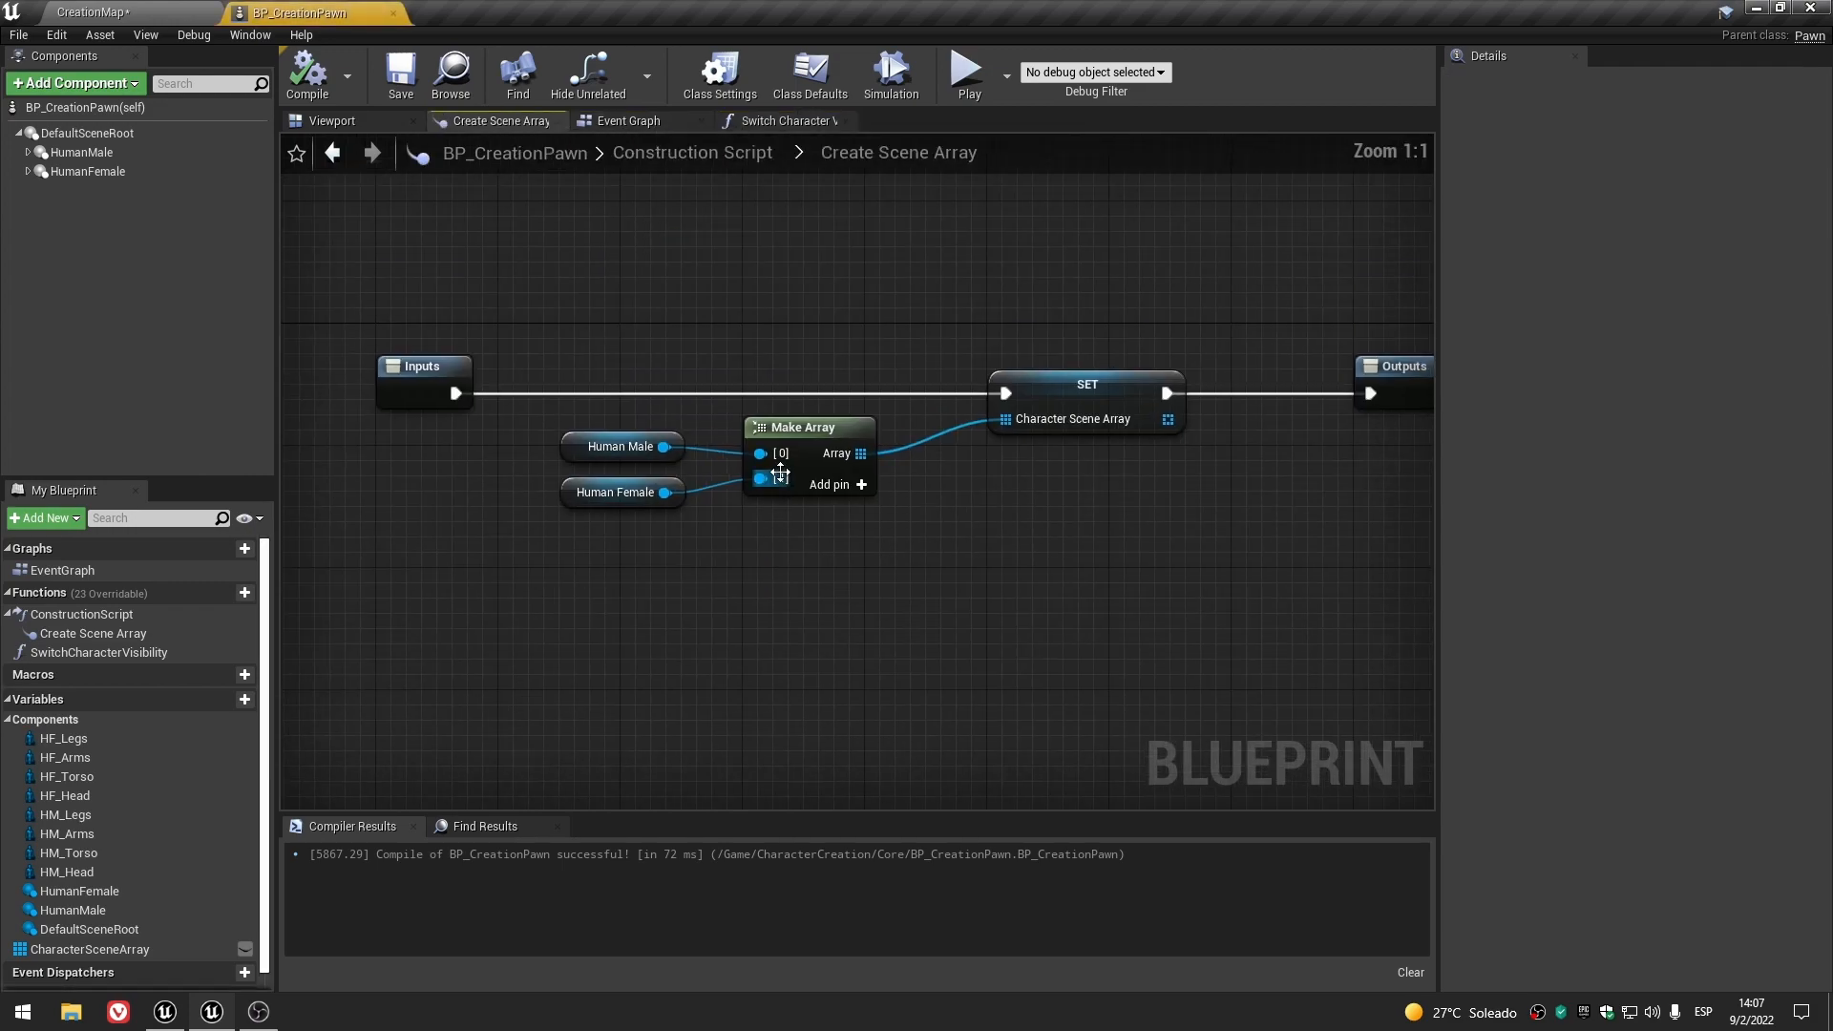
left_click(1079, 449)
left_click(611, 502)
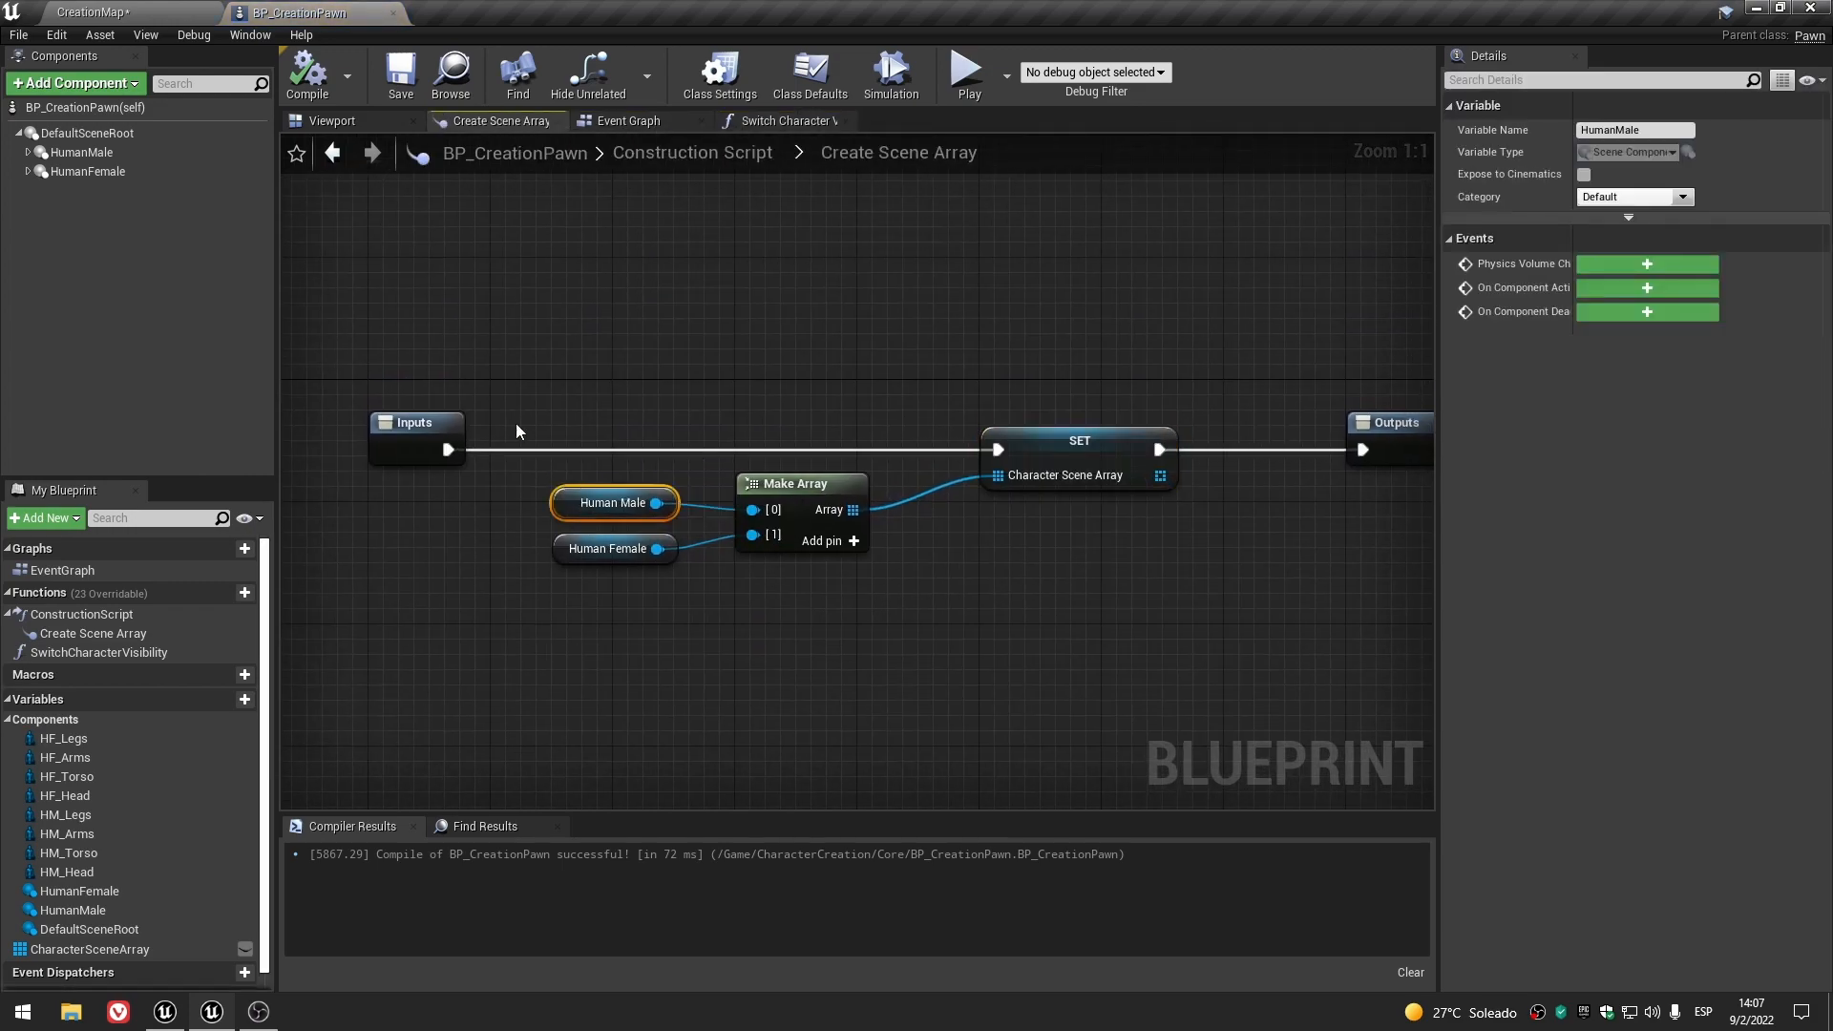
left_click(139, 149)
left_click(138, 172)
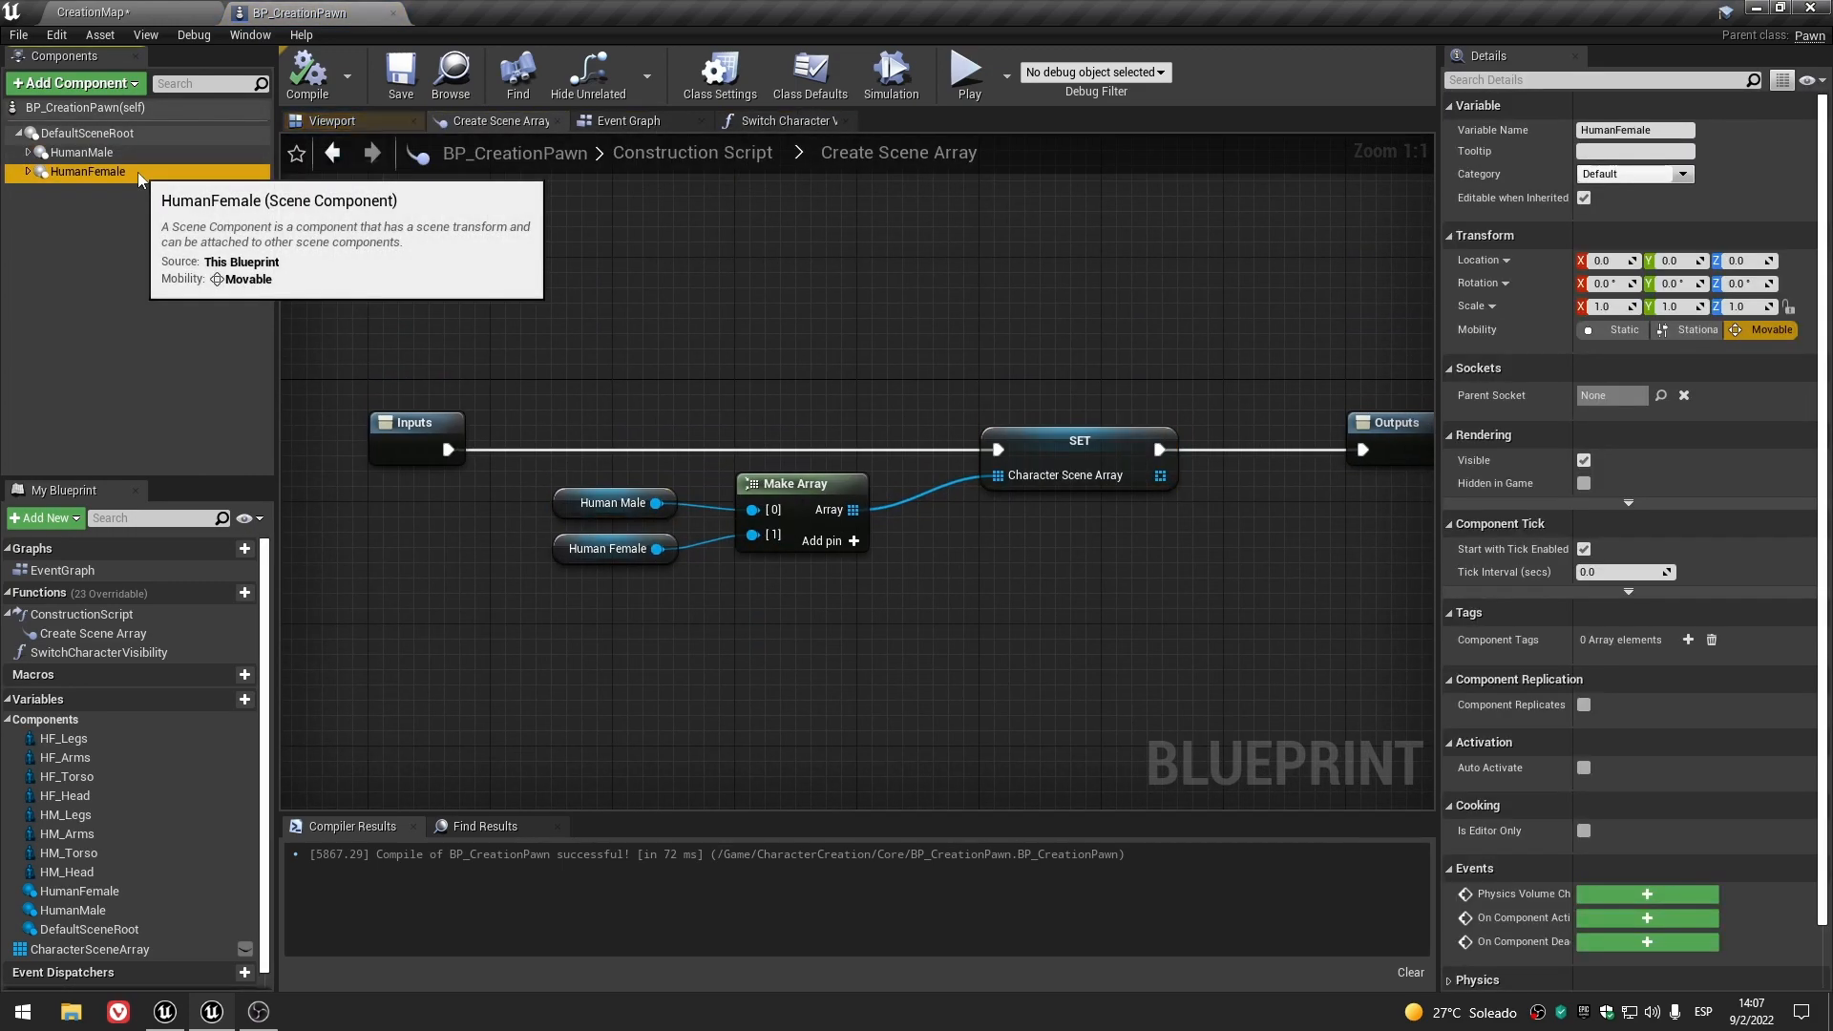
- Compare the Set Visibility nodes with the scene components collected in the Create Scene Array graph
left_click(788, 120)
scroll(835, 498, "up", 3)
scroll(835, 498, "up", 2)
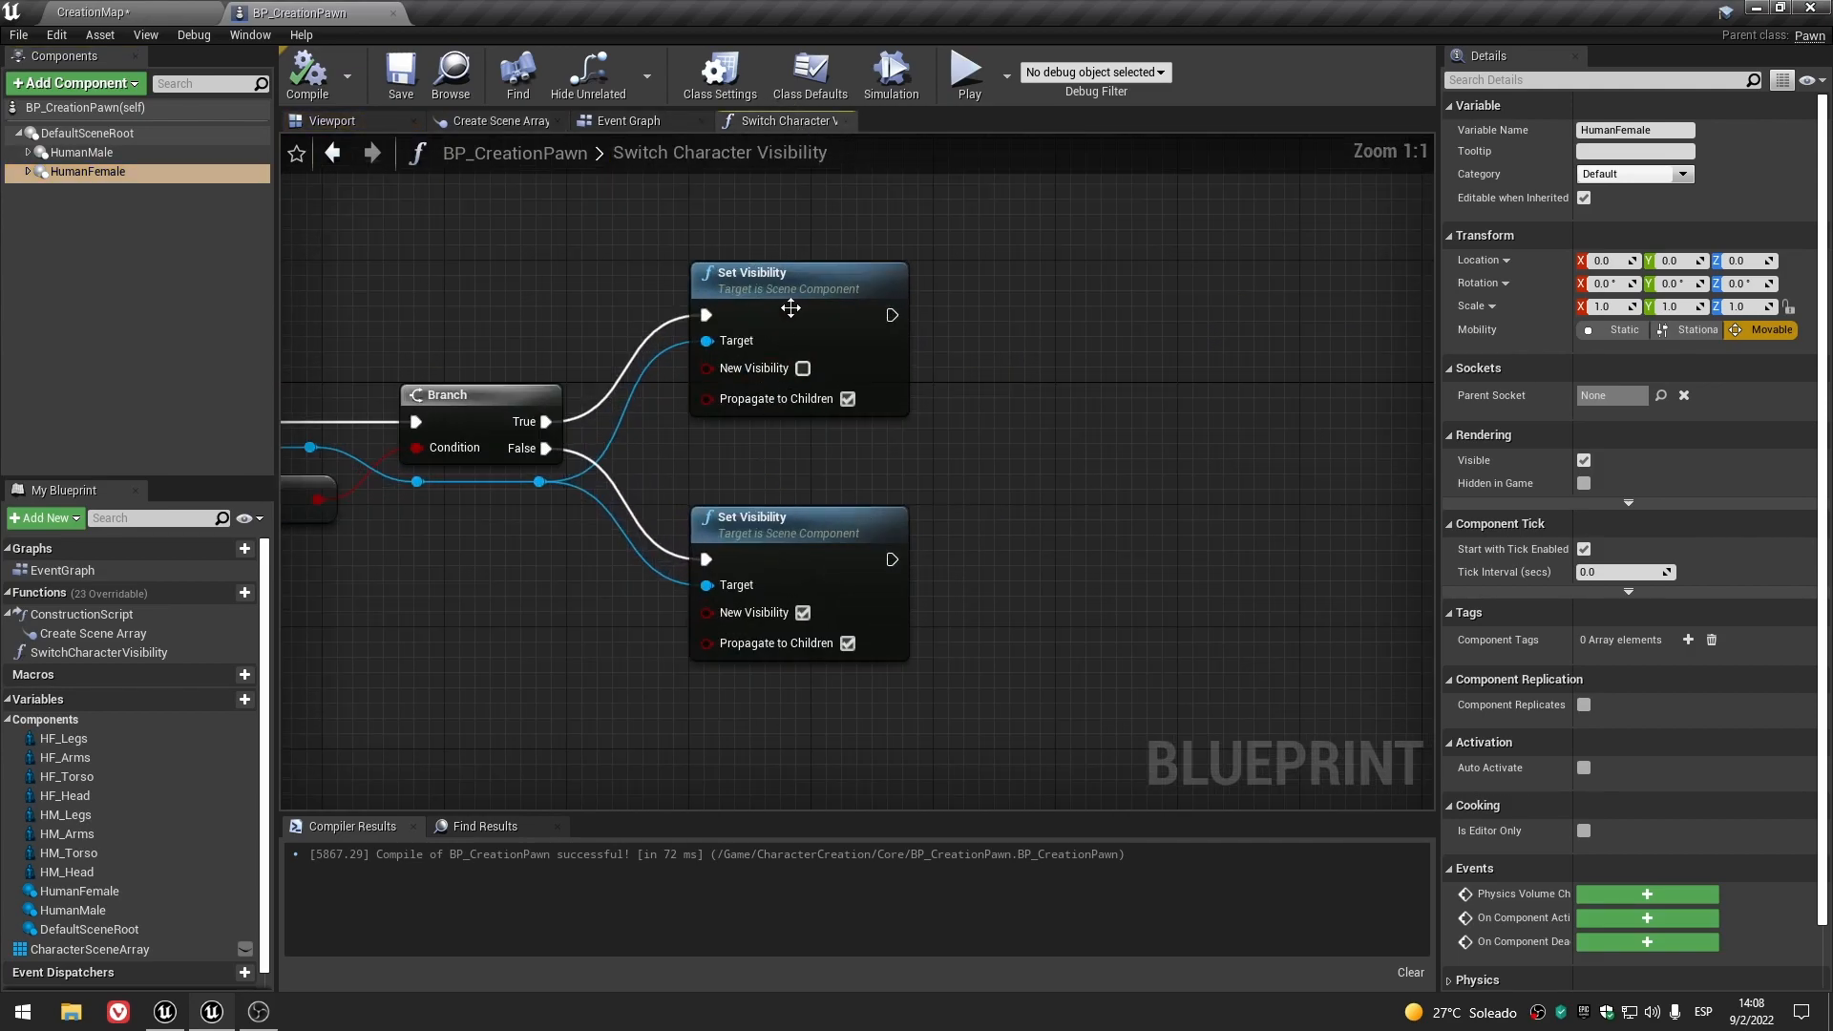
left_click(792, 275)
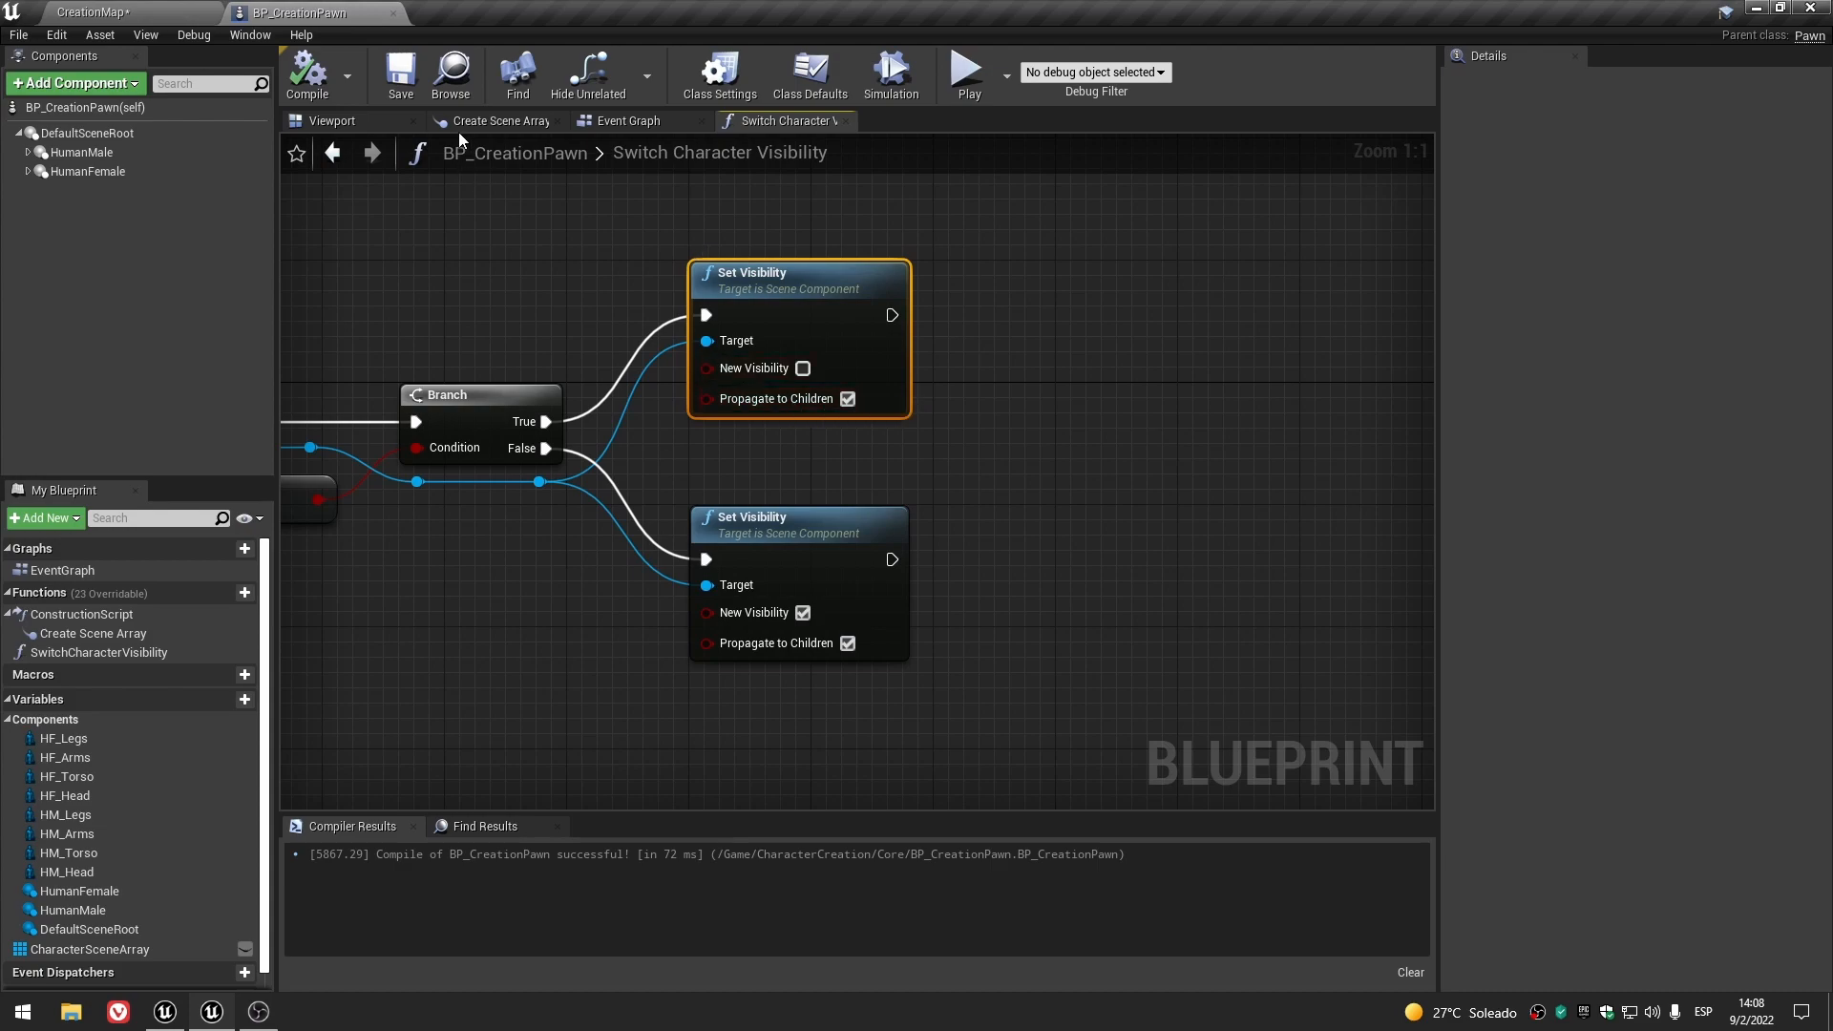
left_click(482, 121)
left_click(565, 496)
left_click(563, 548)
left_click_drag(538, 480, 610, 588)
left_click(610, 588)
left_click(107, 153)
left_click(113, 170)
- Examine the Propagate to Children option on Set Visibility against the child meshes of HumanFemale
left_click(775, 122)
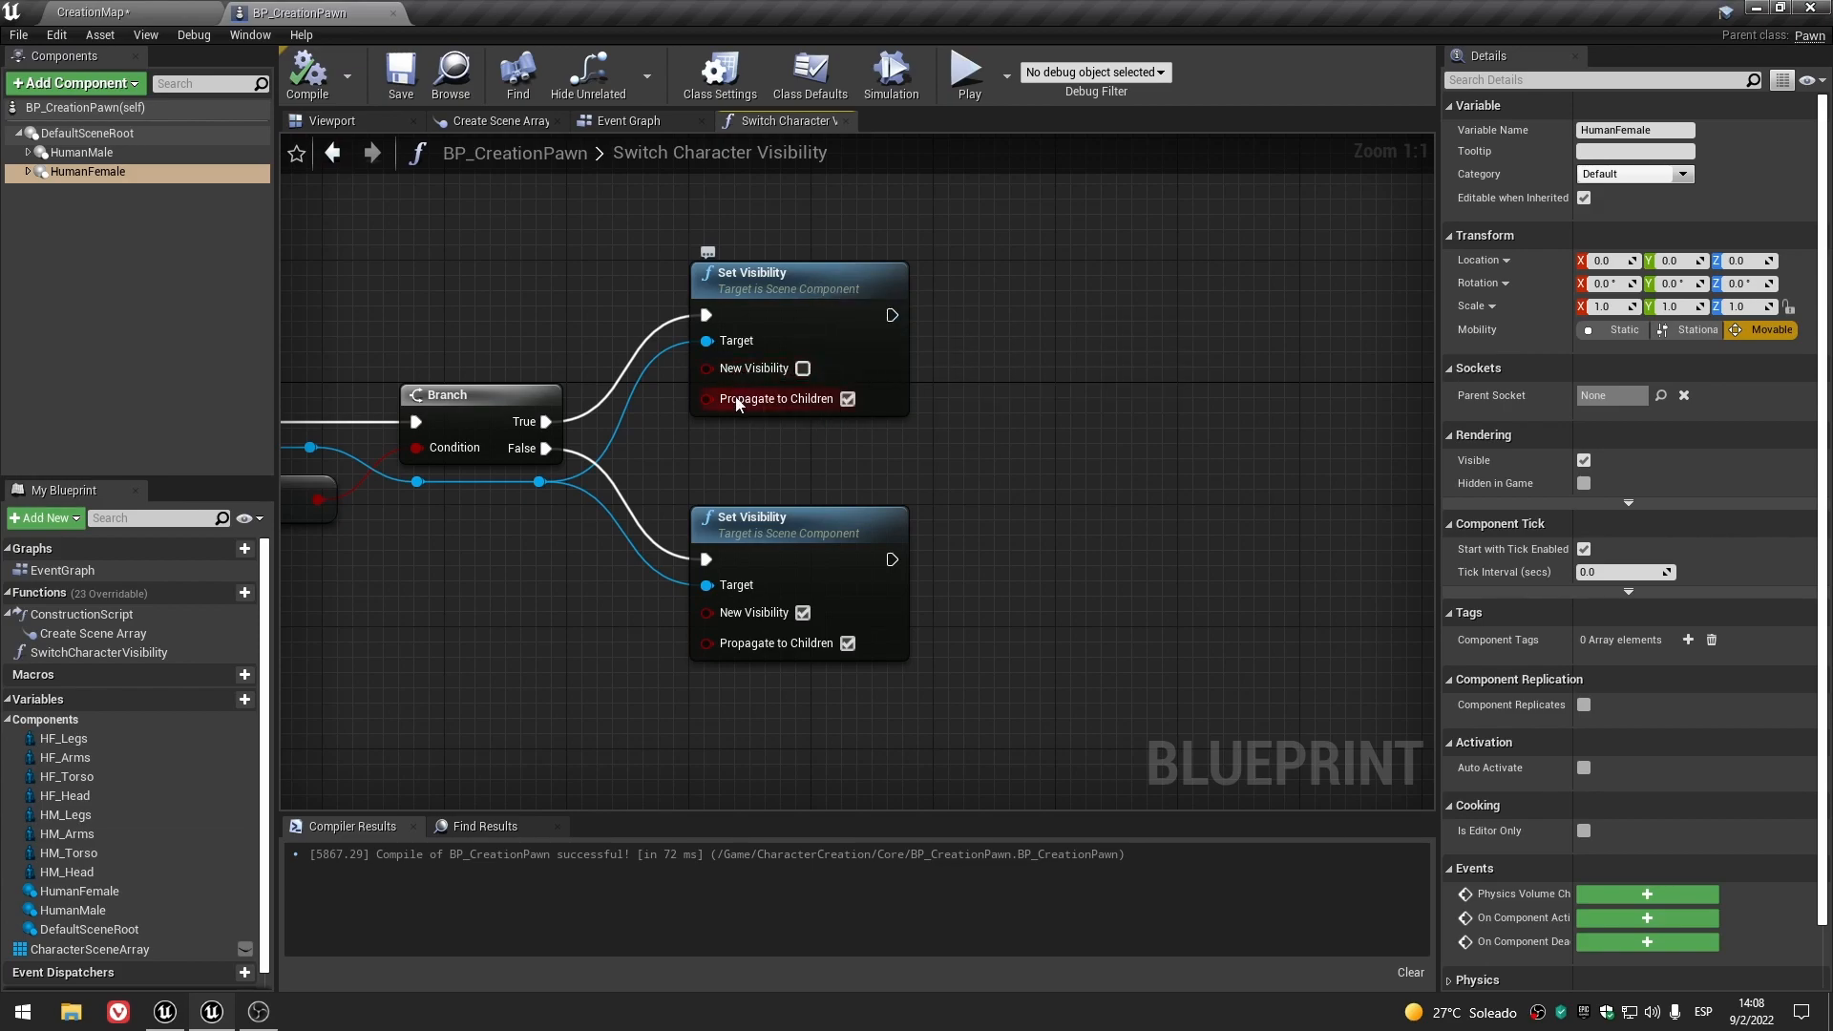
left_click(28, 173)
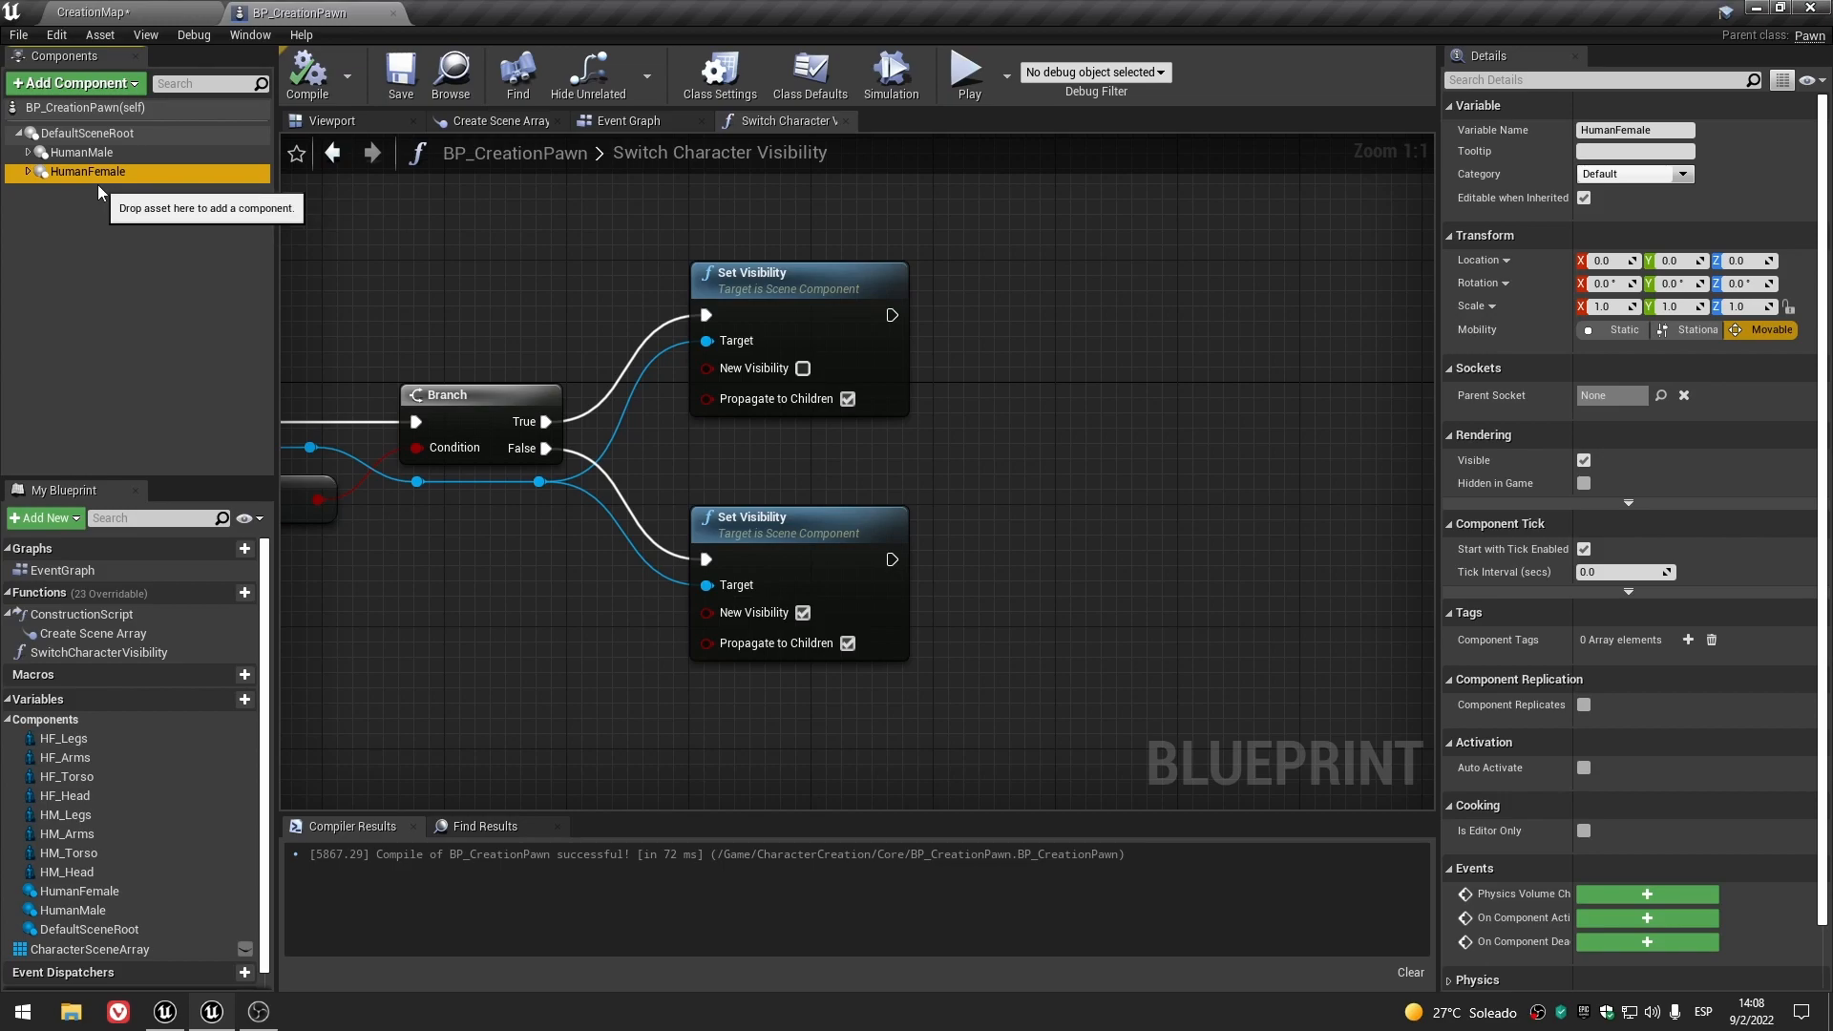
left_click(29, 172)
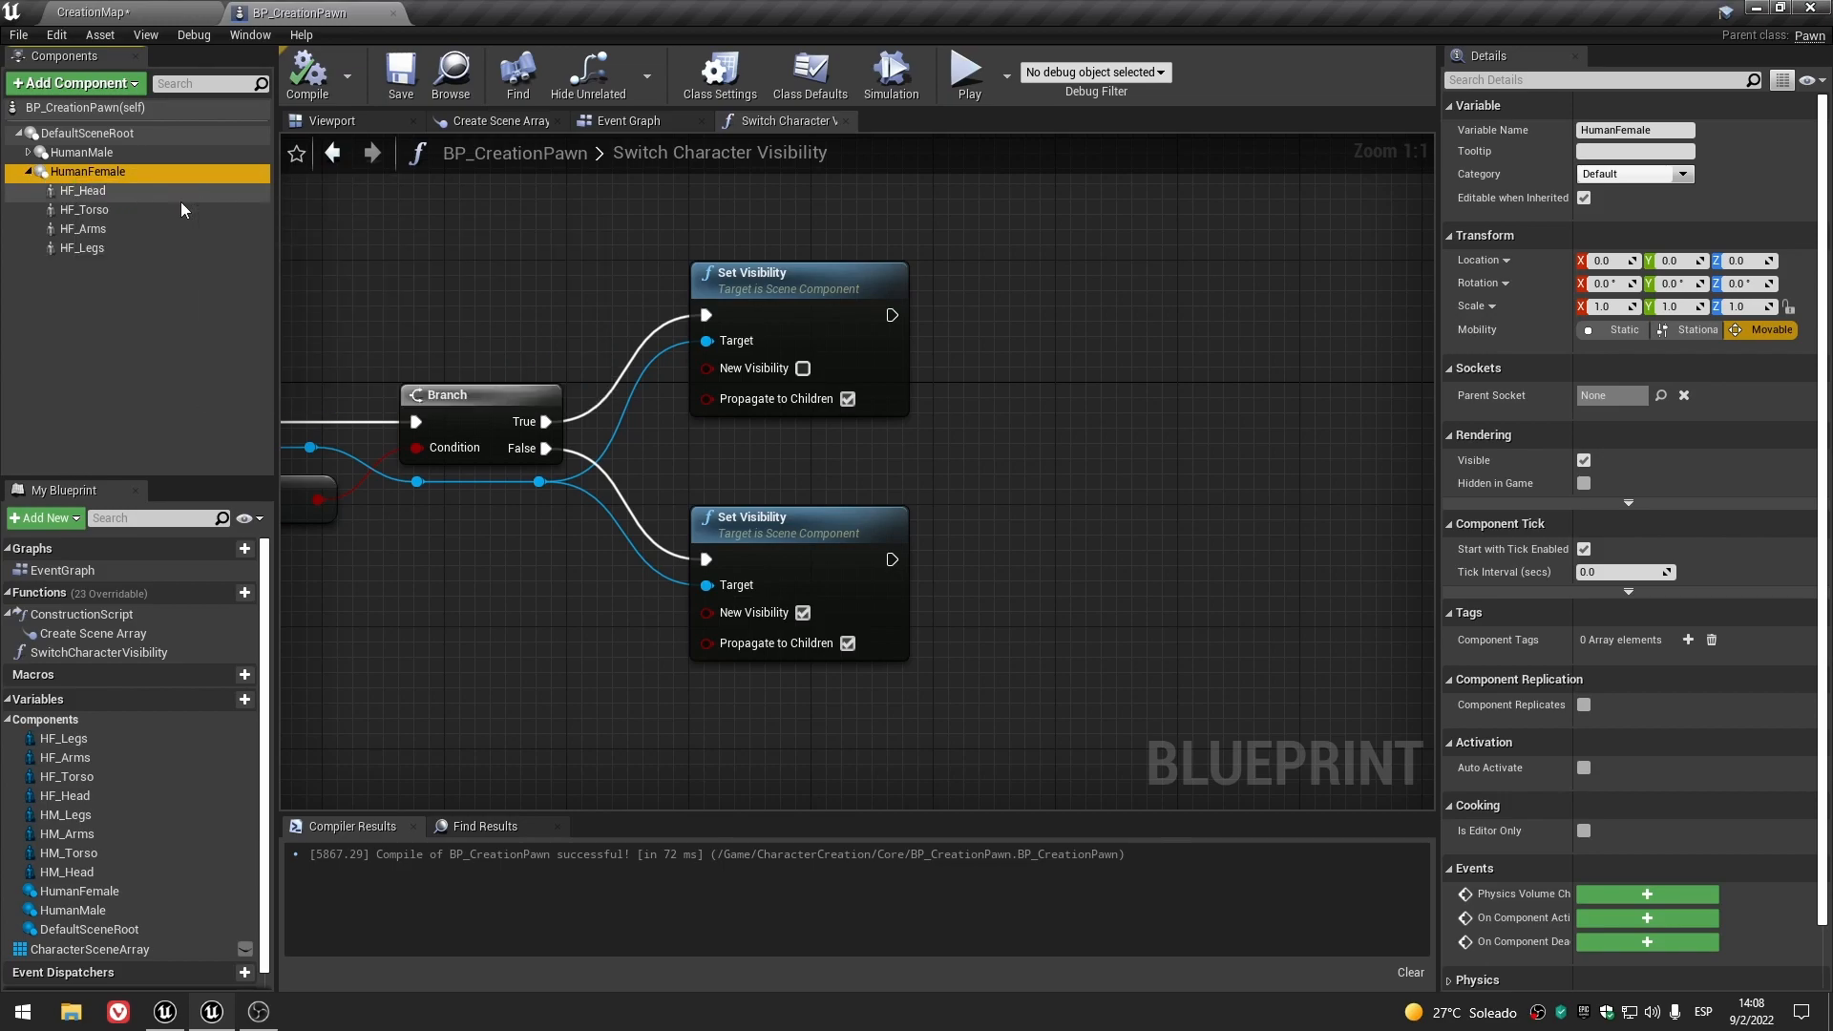
left_click(29, 174)
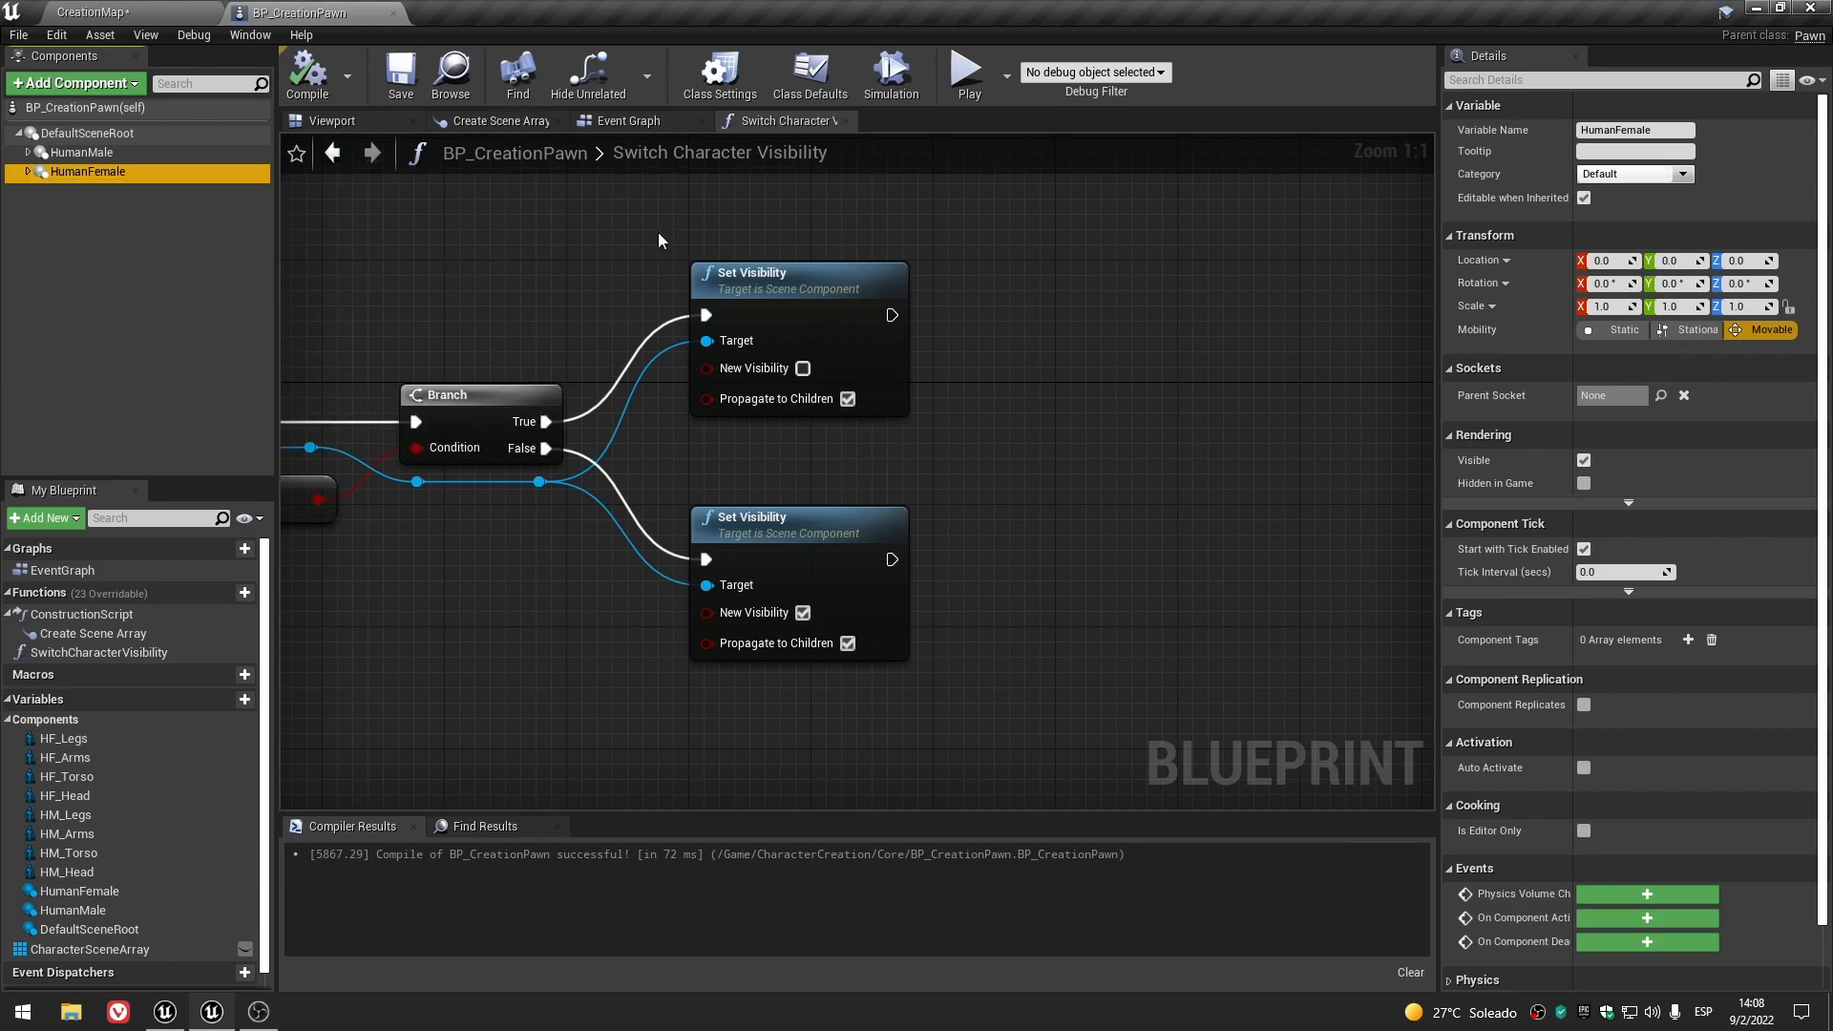
- Close the Switch Character Visibility graph and return from Create Scene Array to the Construction Script
scroll(892, 287, "down", 4)
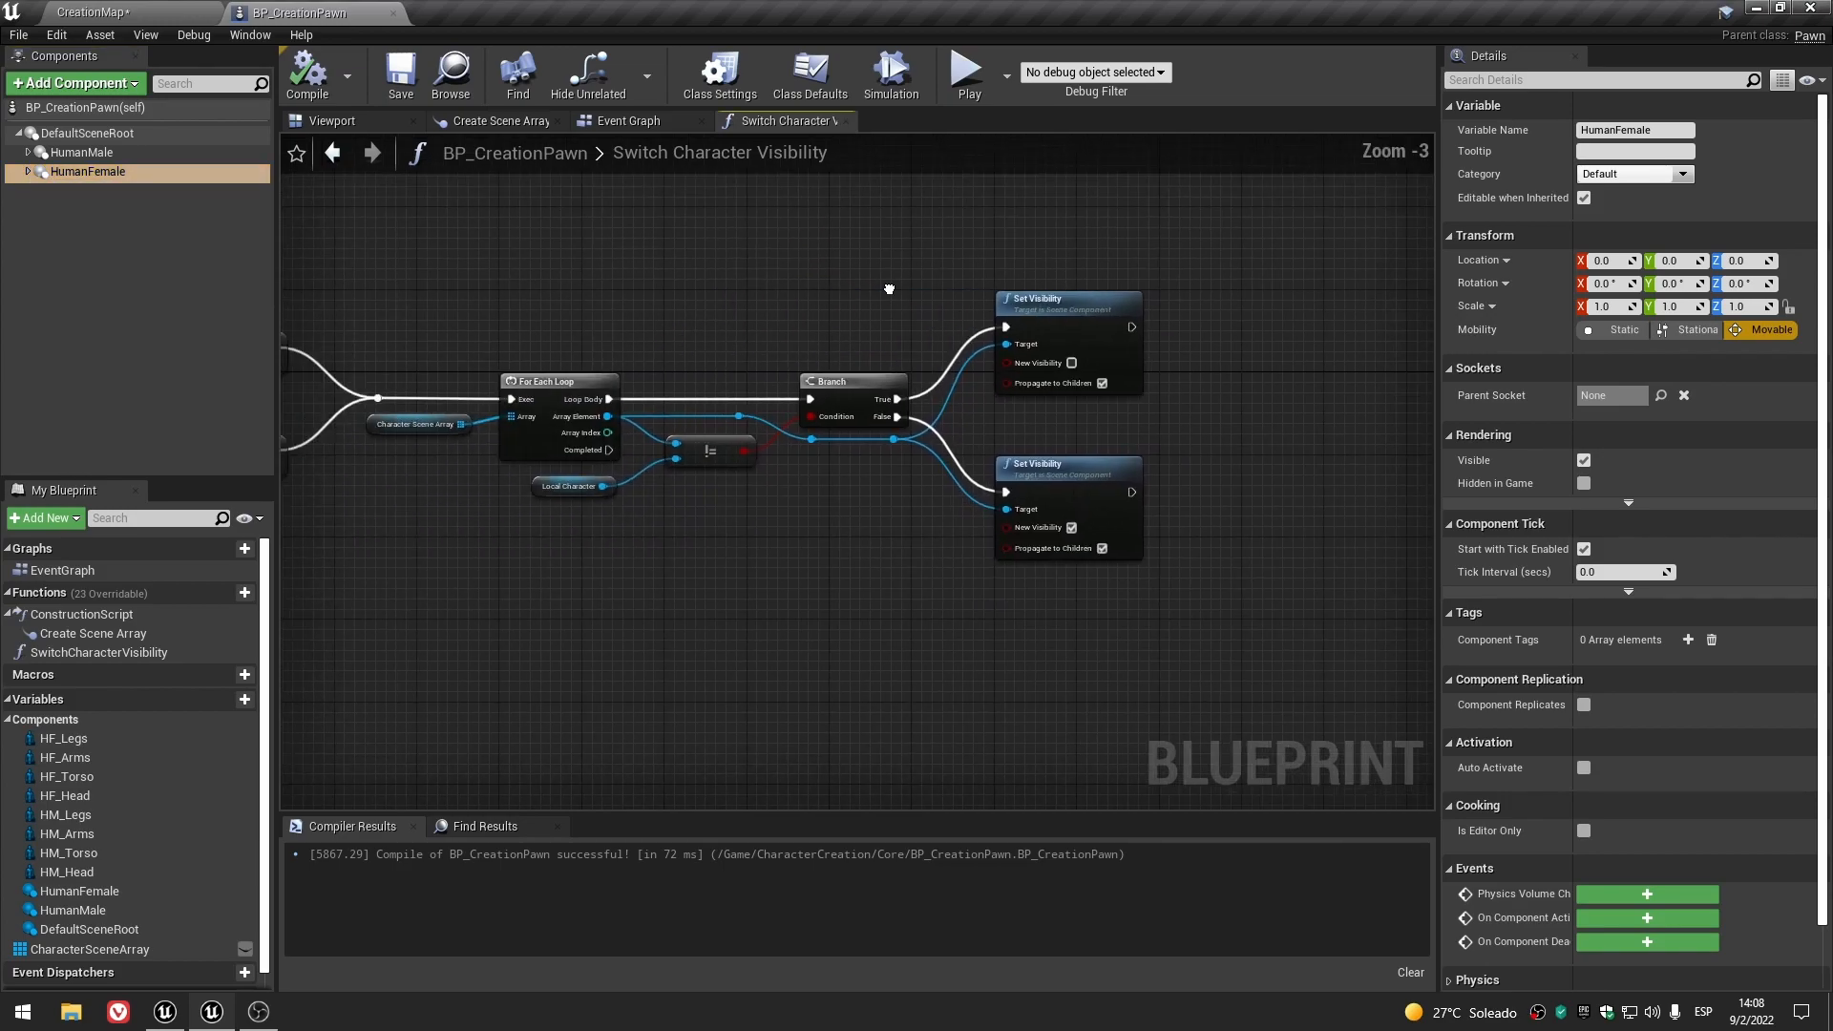
left_click(846, 120)
left_click(458, 121)
right_click_drag(907, 296, 890, 294)
left_click(697, 154)
right_click_drag(759, 191, 866, 330)
- Show the male mannequin in the blueprint's 3D preview and recompile the blueprint
left_click(370, 122)
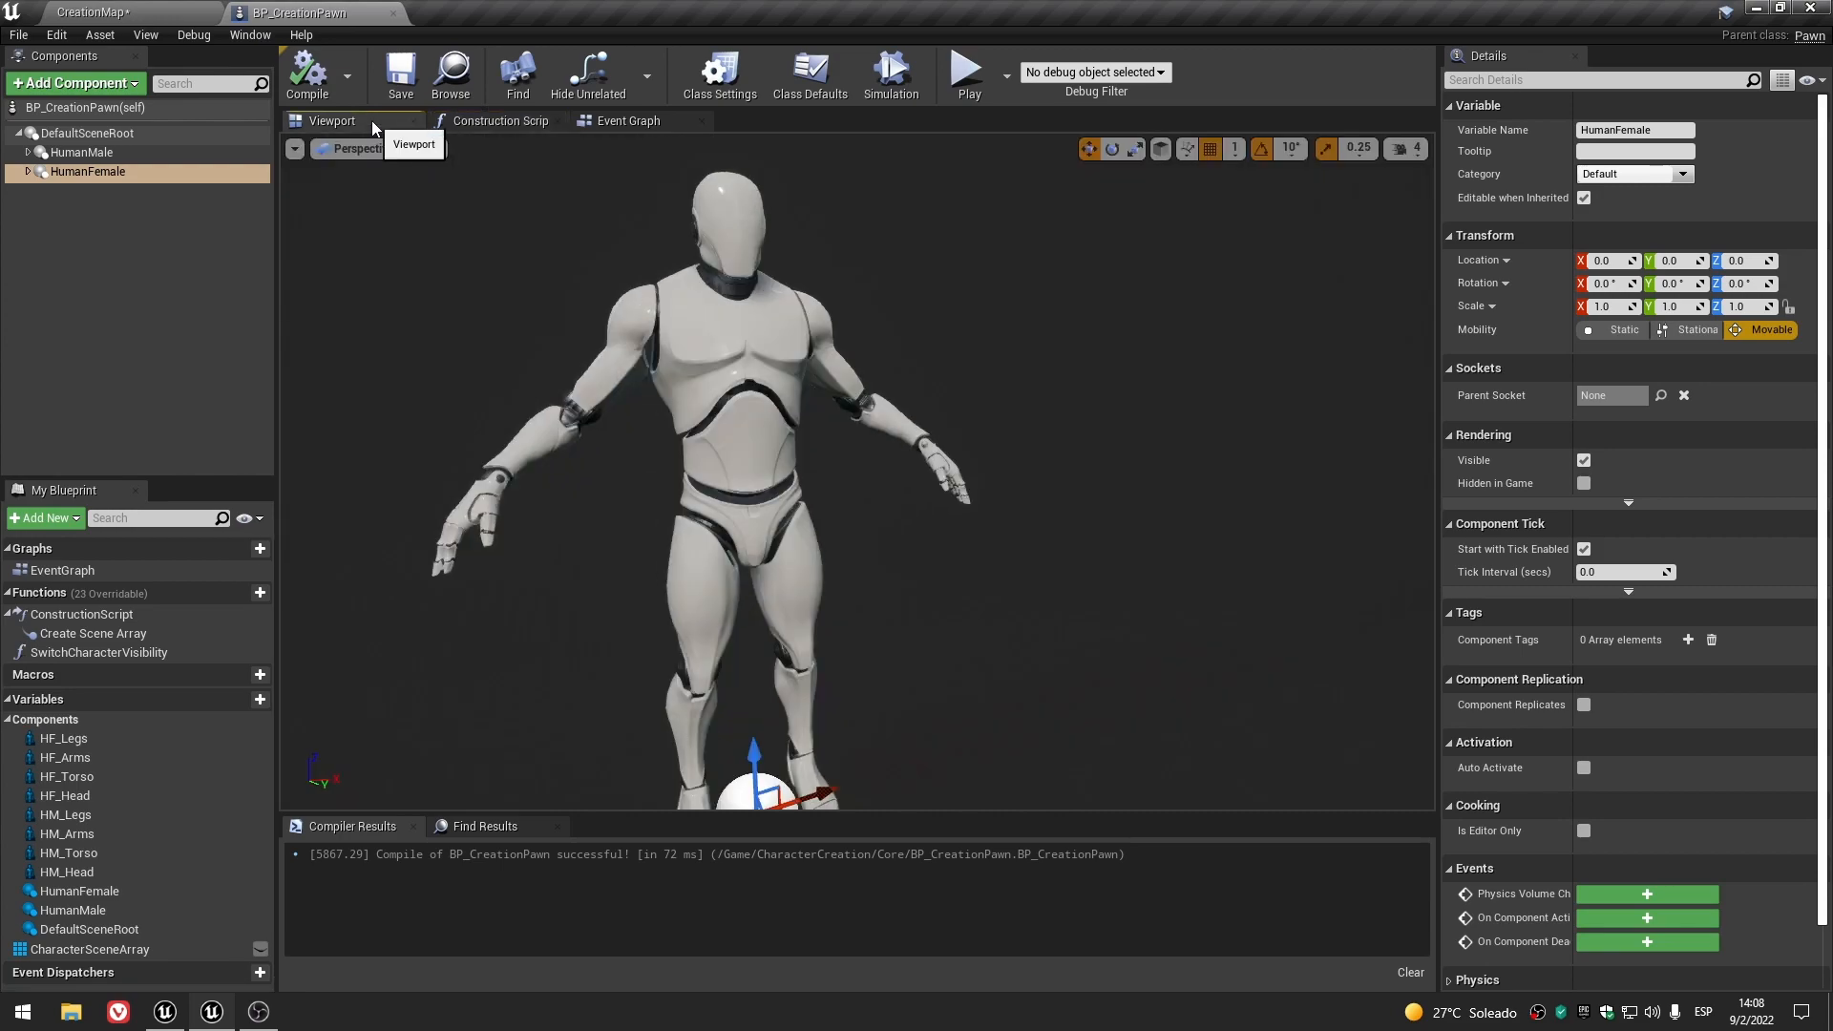
left_click(143, 263)
left_click(100, 151)
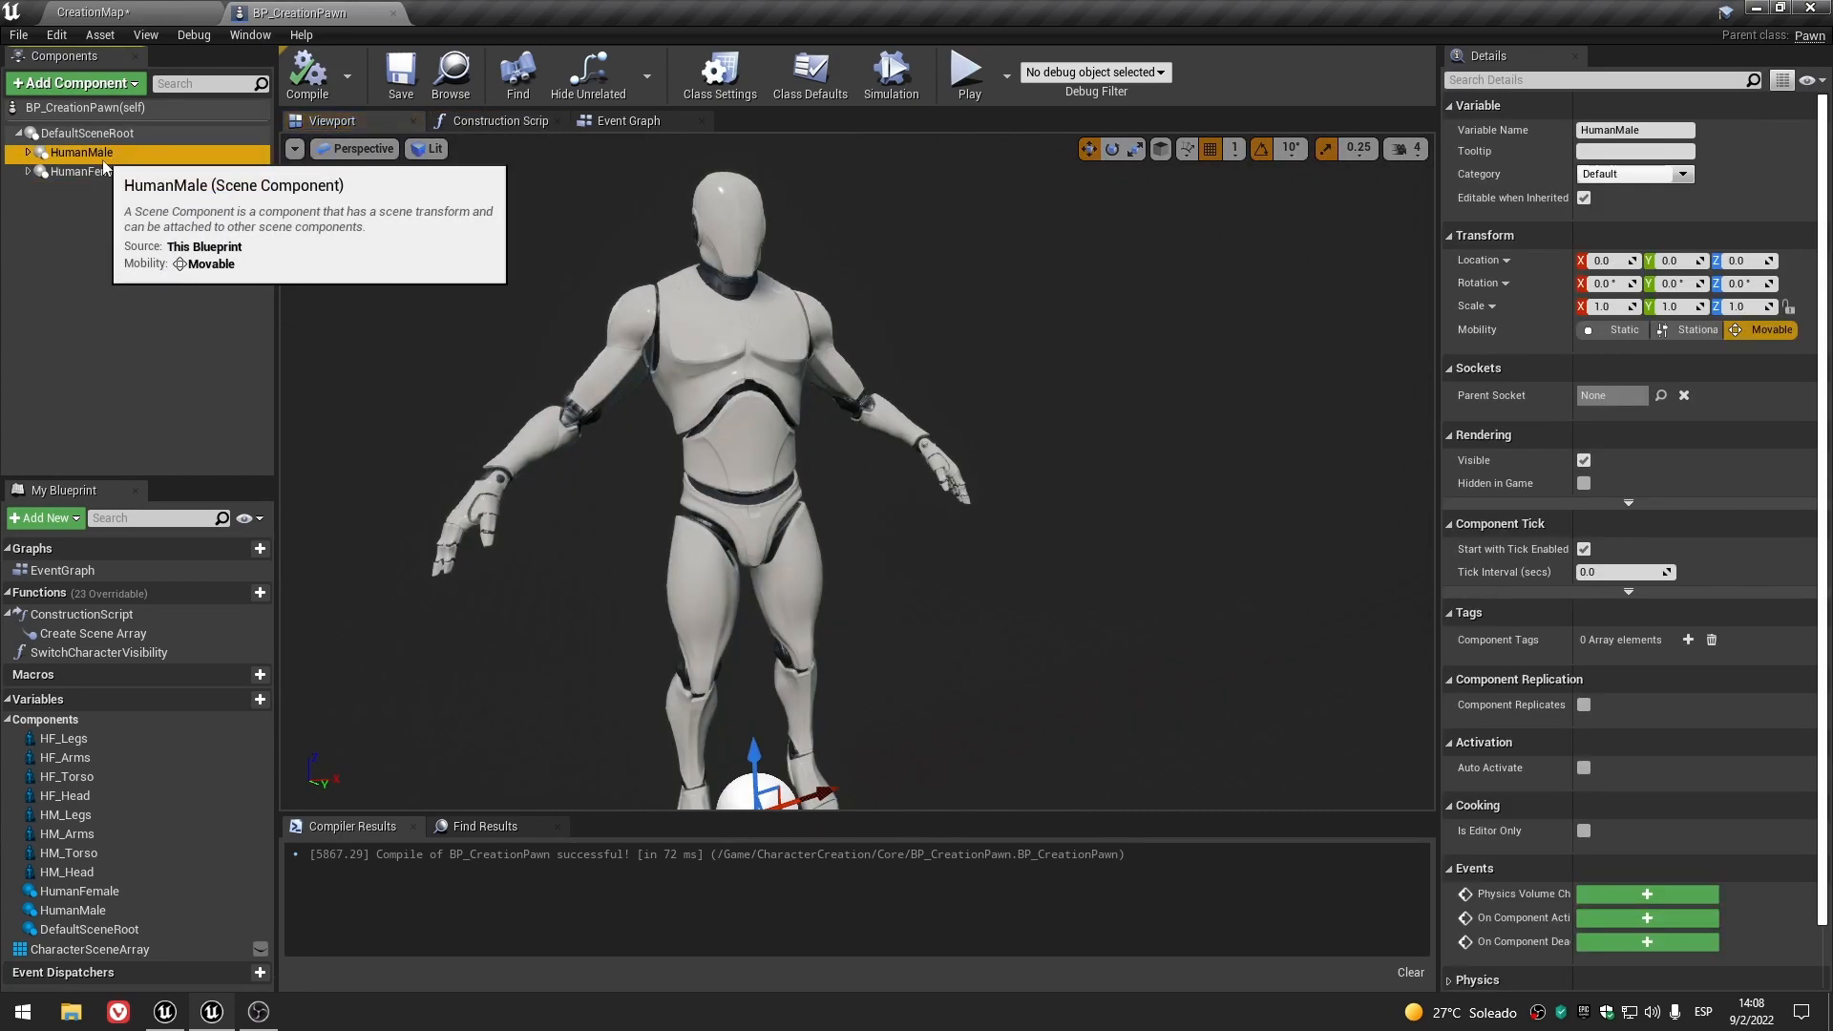
left_click(160, 212)
scroll(725, 412, "up", 4)
middle_click_drag(726, 413, 725, 725)
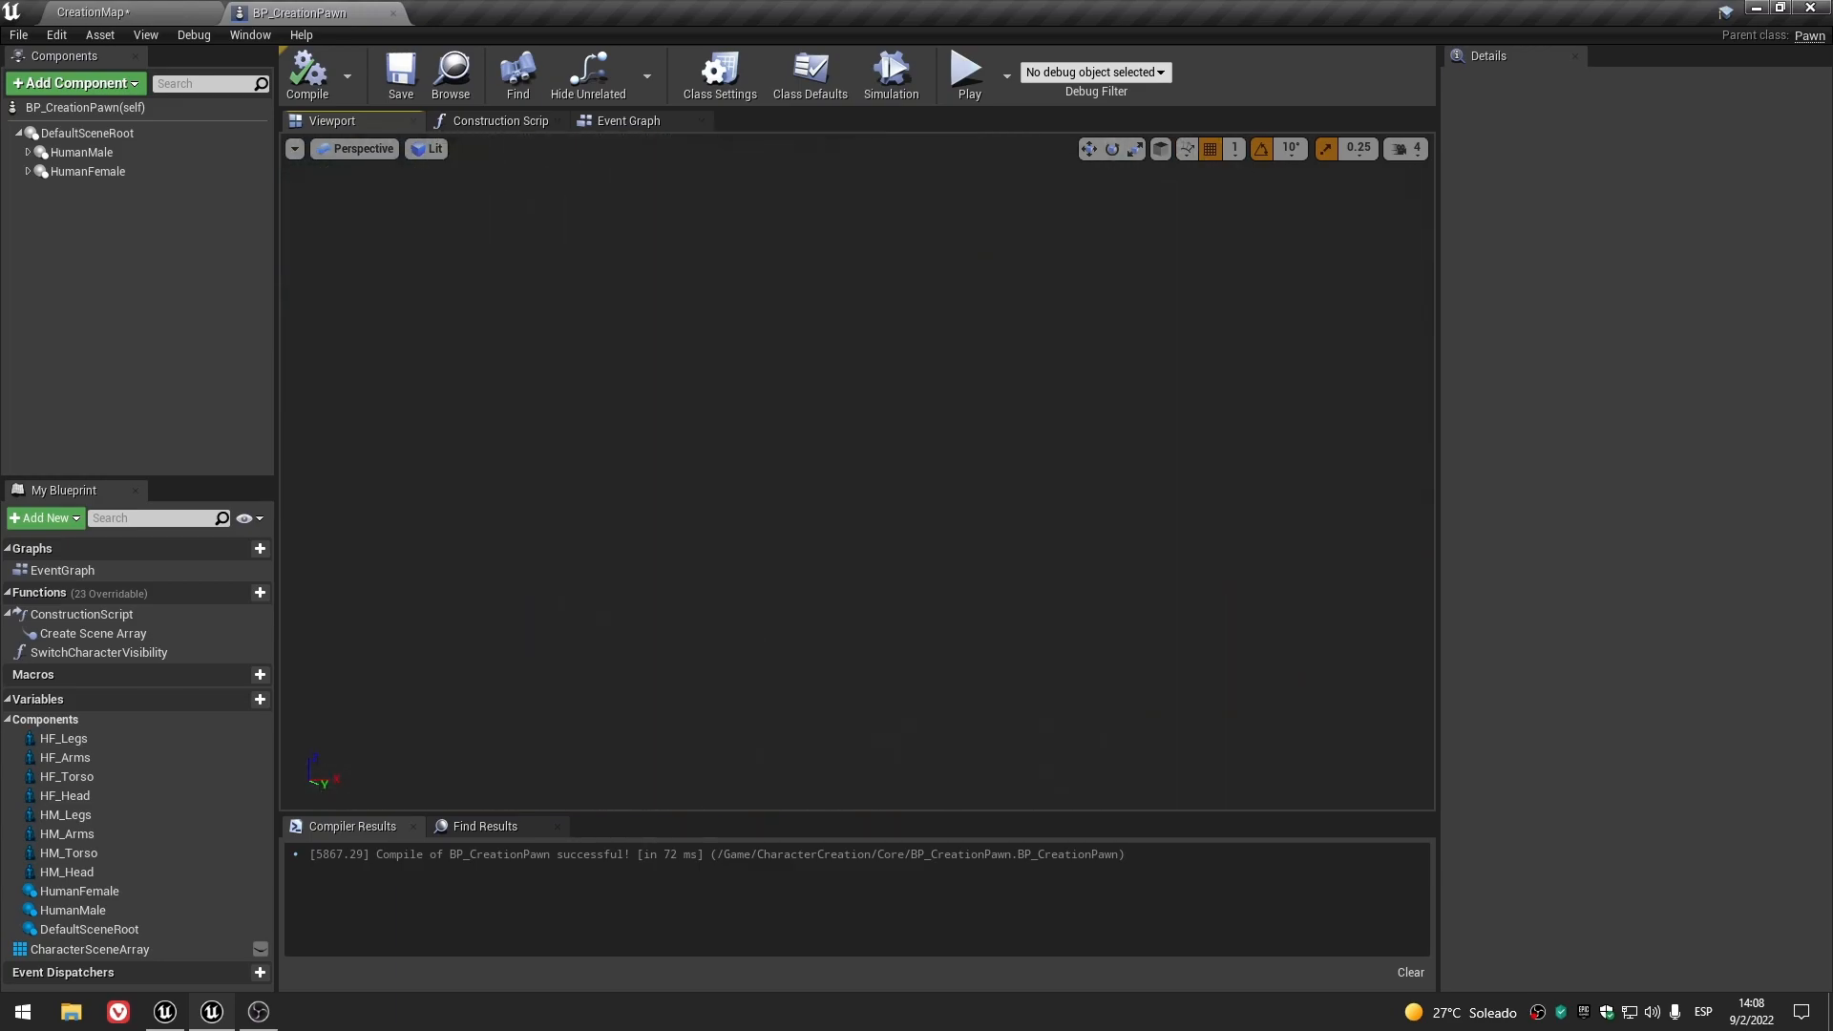
middle_click_drag(831, 491, 830, 334)
scroll(830, 491, "down", 5)
scroll(830, 491, "up", 2)
middle_click_drag(831, 490, 865, 540)
left_click(307, 73)
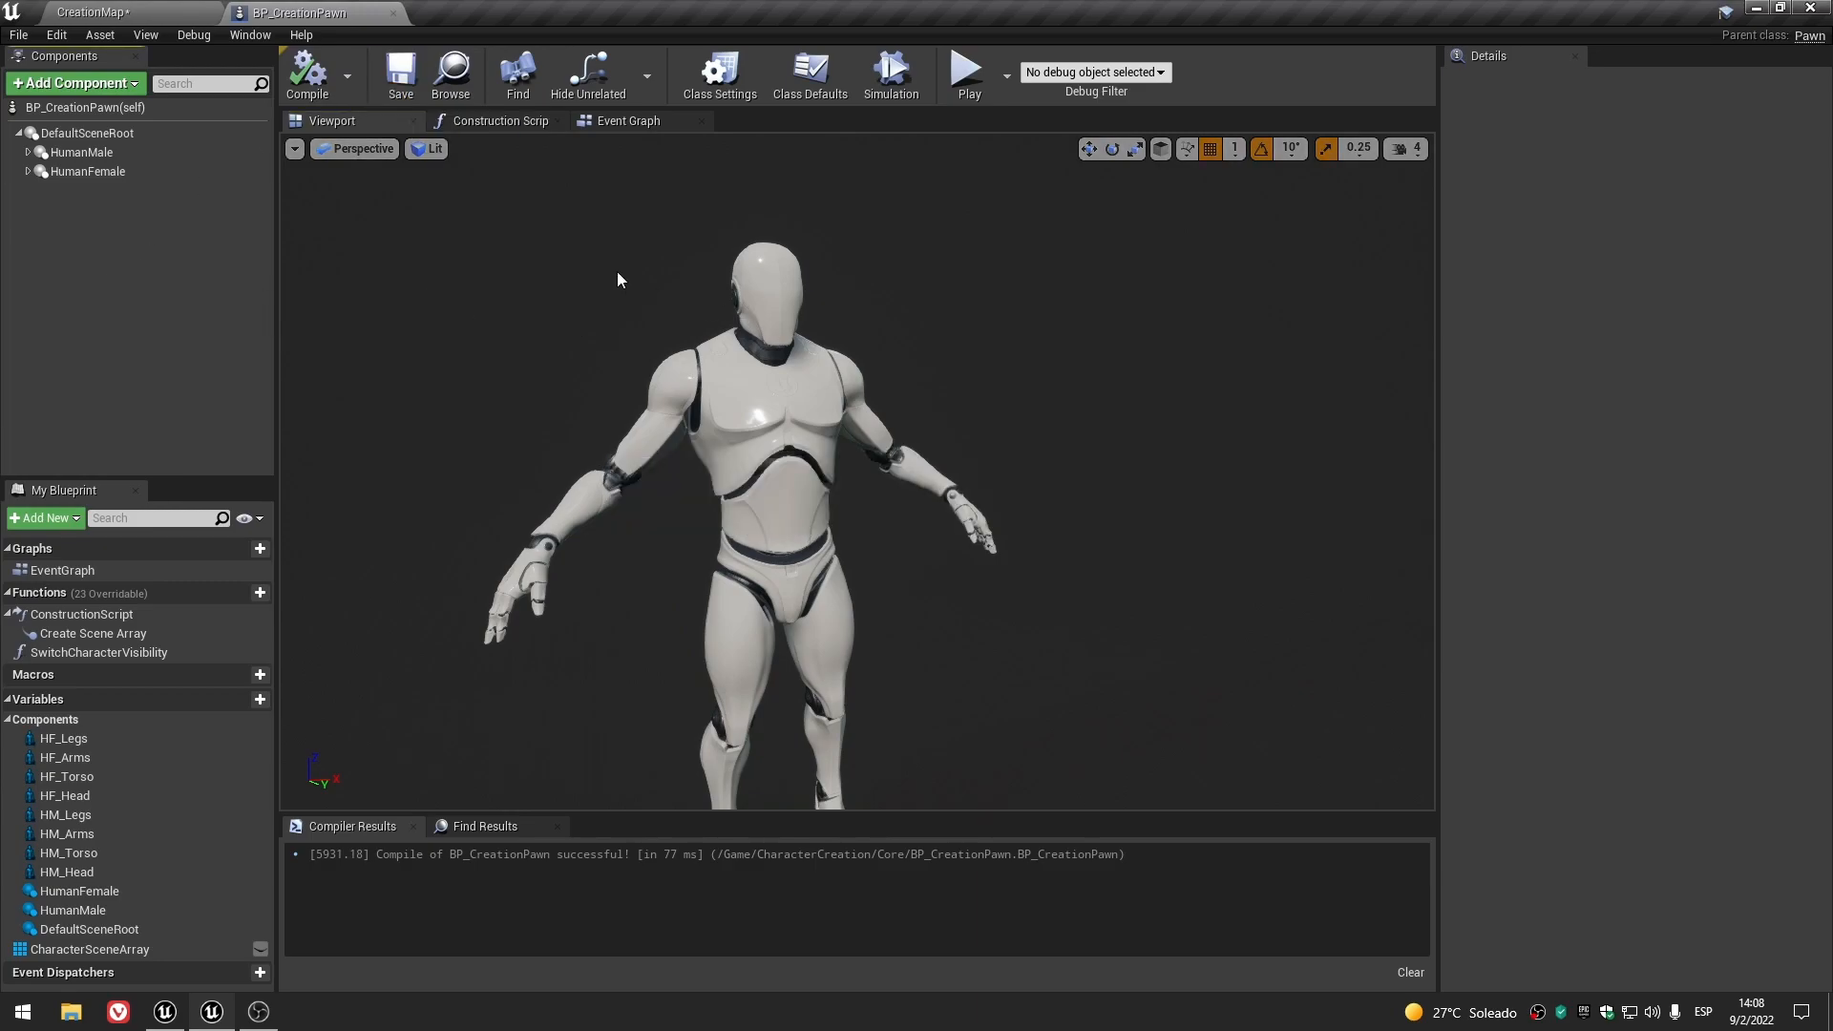
- Set HM_Head to Use Animation Asset with the ThirdPersonIdle animation, and compile and save the blueprint
left_click(27, 152)
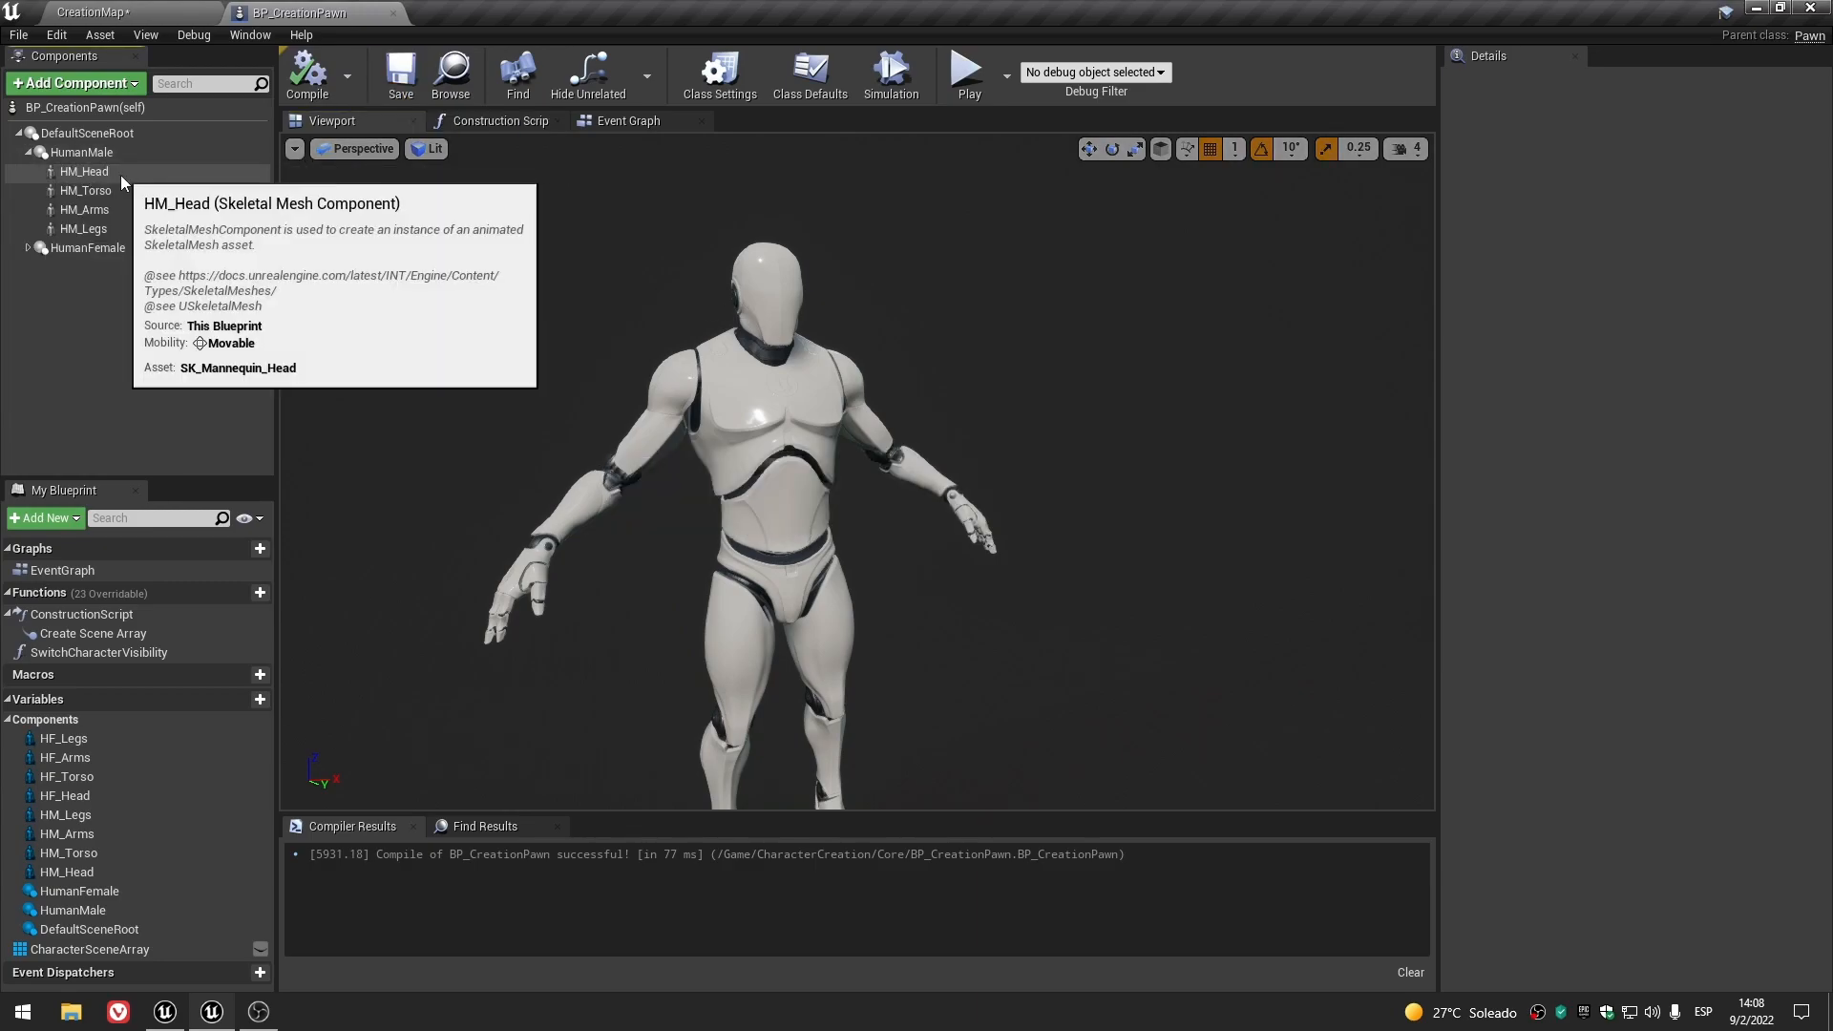
left_click(120, 175)
left_click(1641, 427)
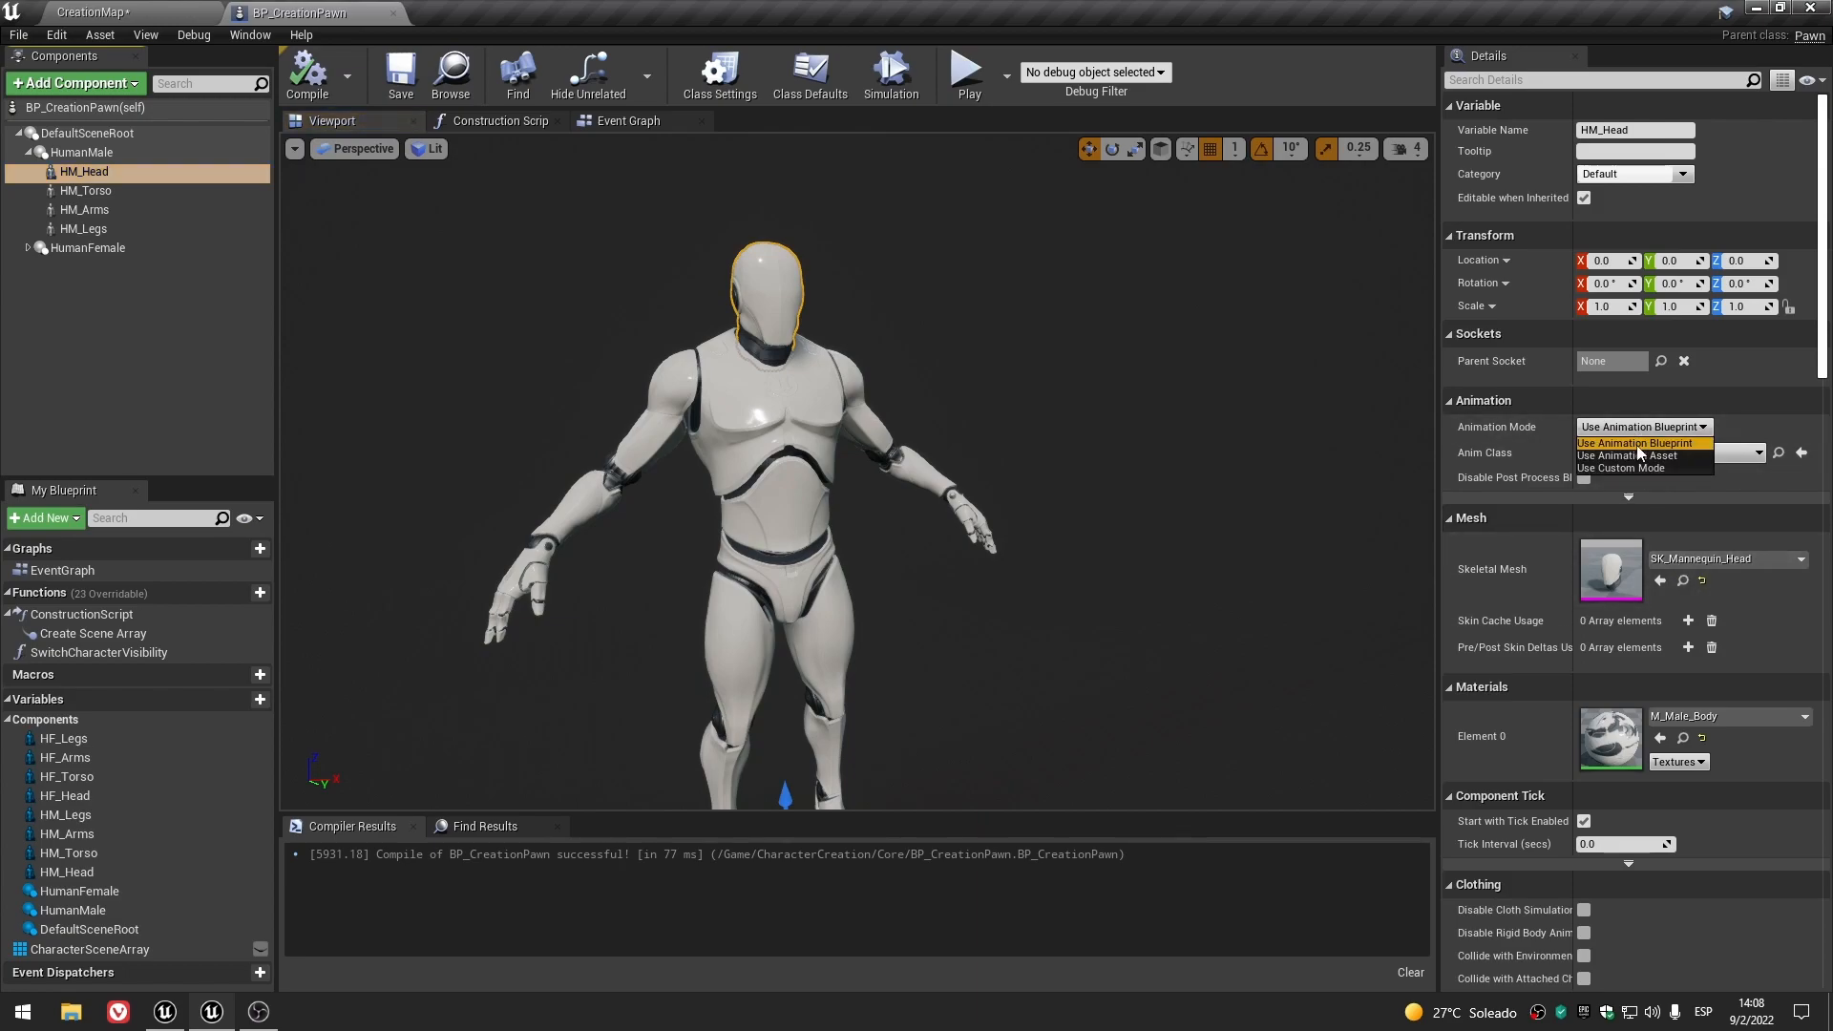
left_click(1638, 455)
left_click(1715, 467)
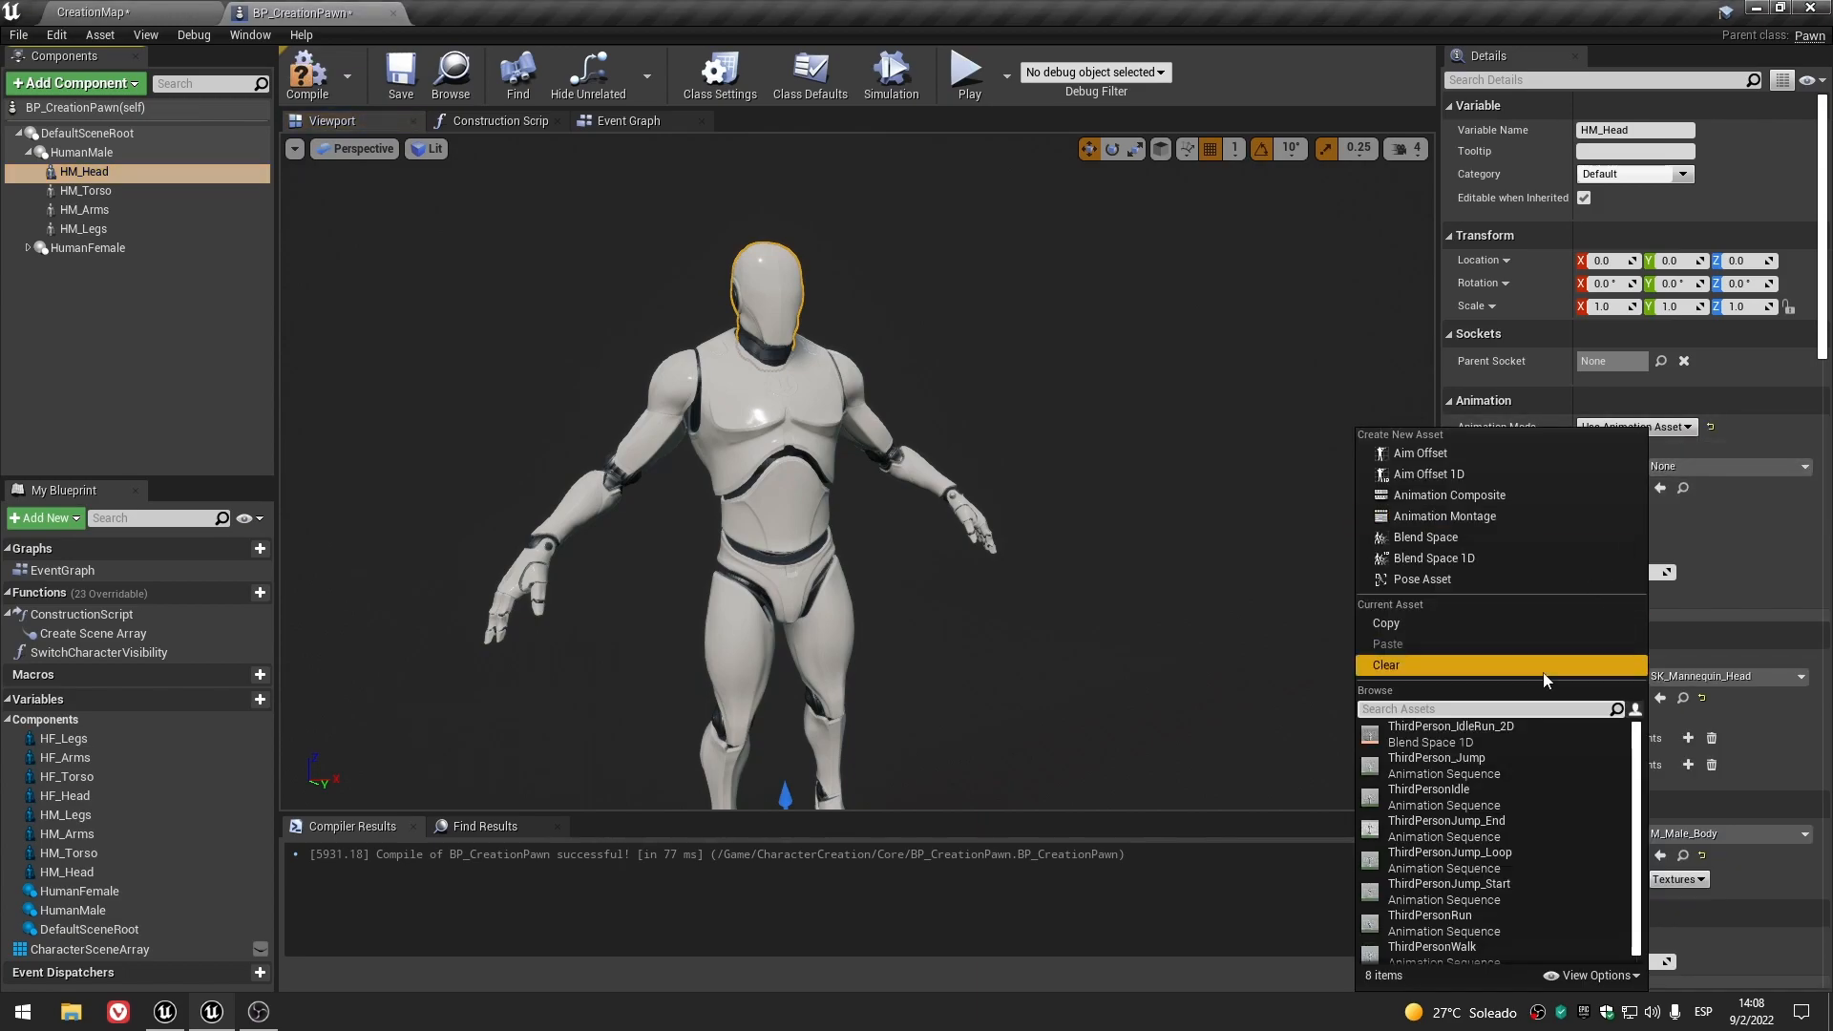
left_click(1492, 798)
left_click(315, 88)
left_click(405, 82)
left_click(122, 354)
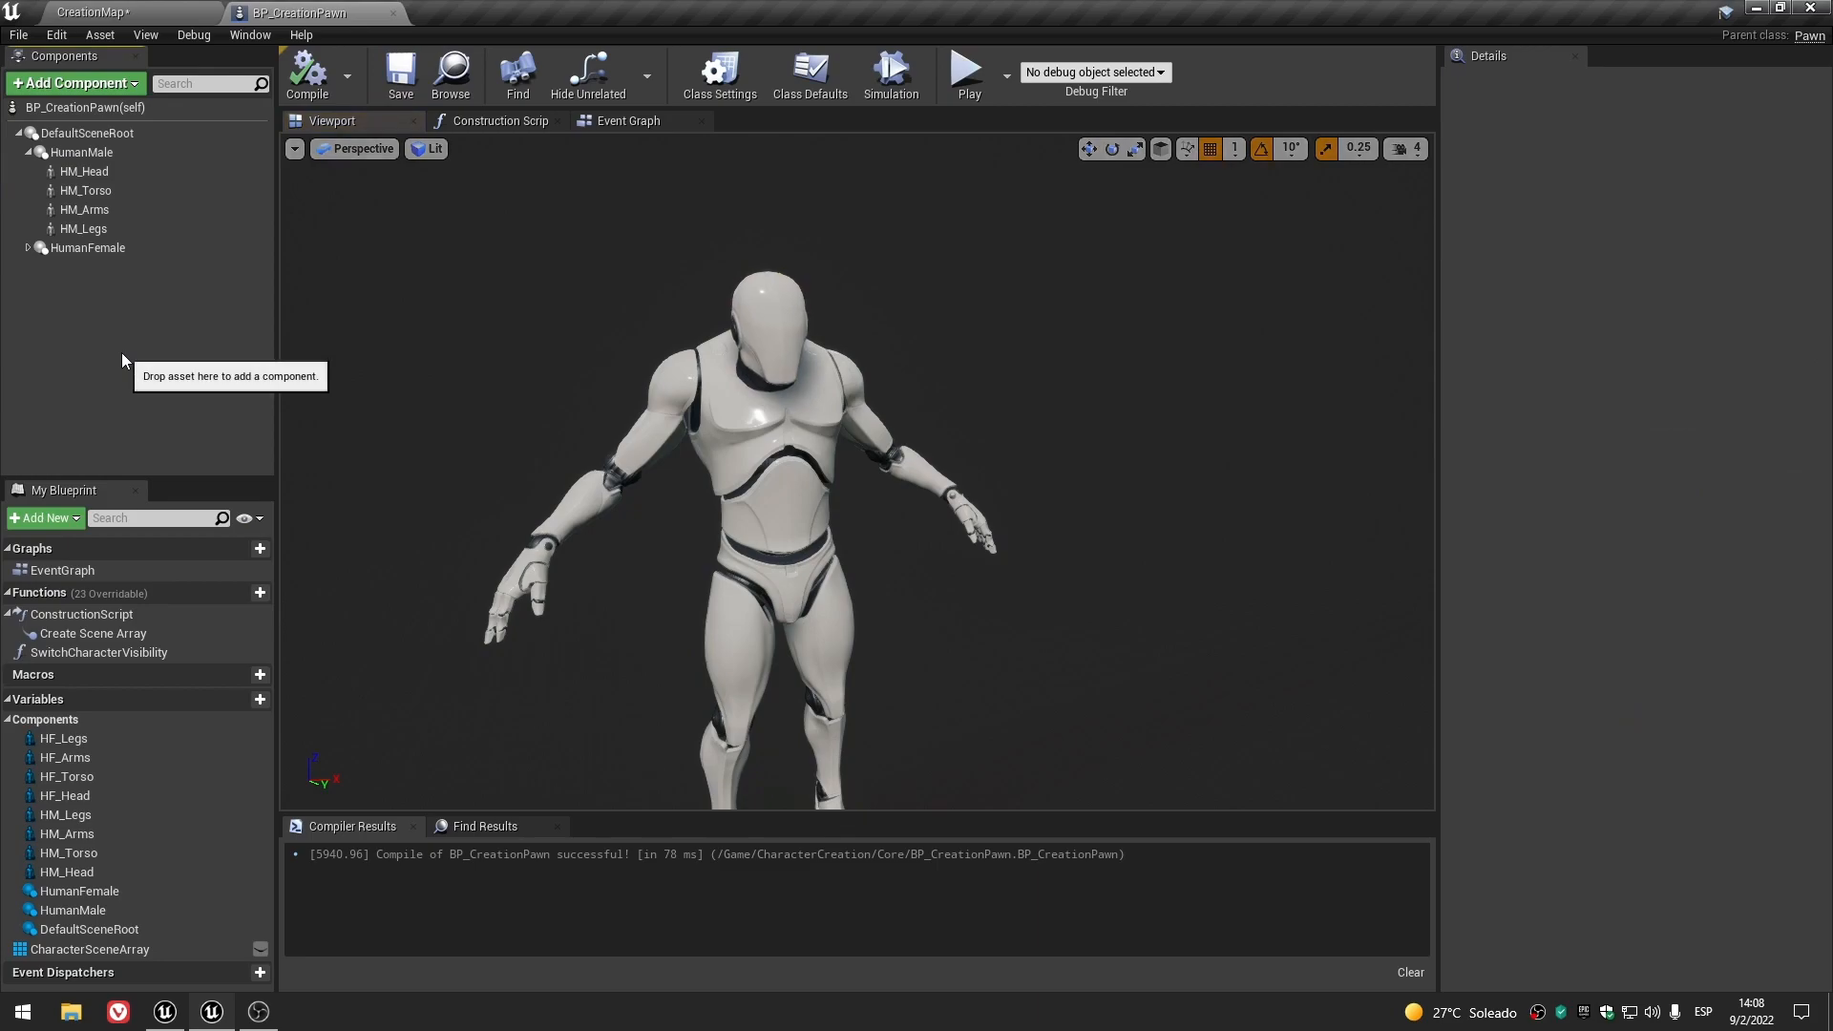
- Examine how the animated head moves relative to the mannequin's other body parts in the 3D preview
scroll(857, 374, "down", 4)
scroll(857, 374, "up", 4)
scroll(857, 374, "down", 4)
scroll(857, 375, "up", 4)
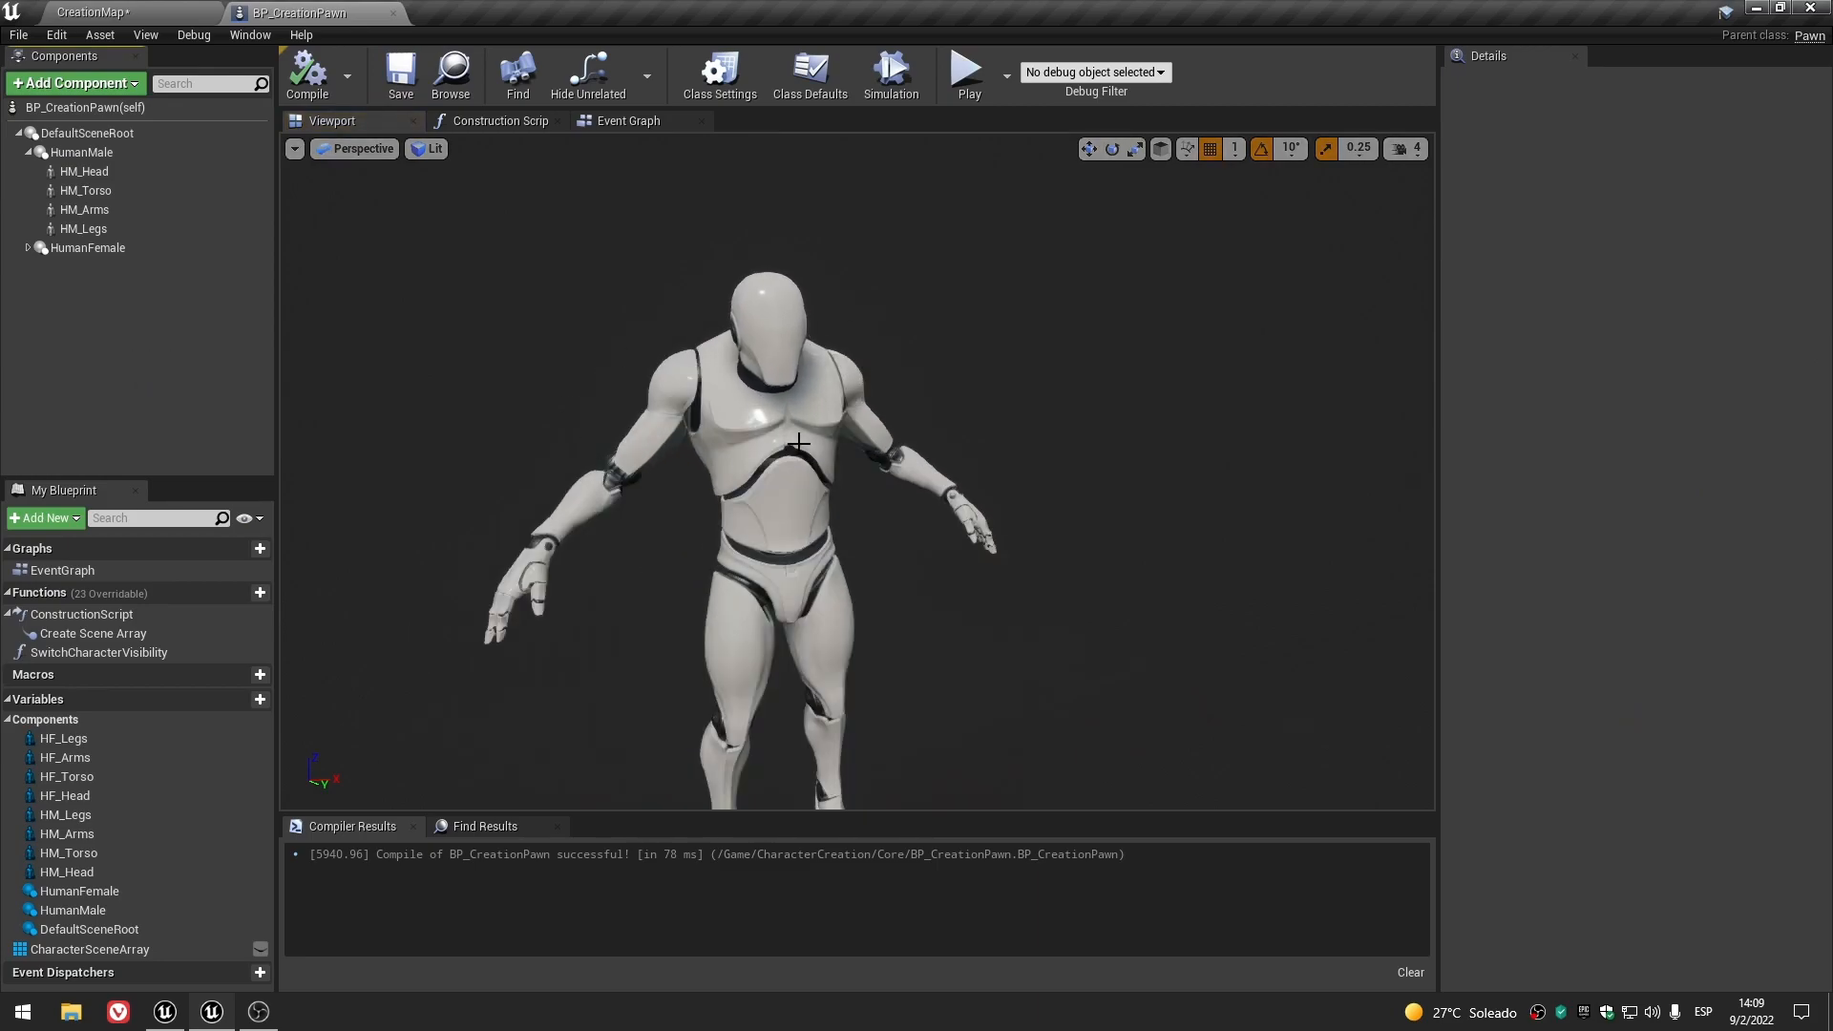
scroll(798, 443, "down", 3)
scroll(805, 414, "up", 3)
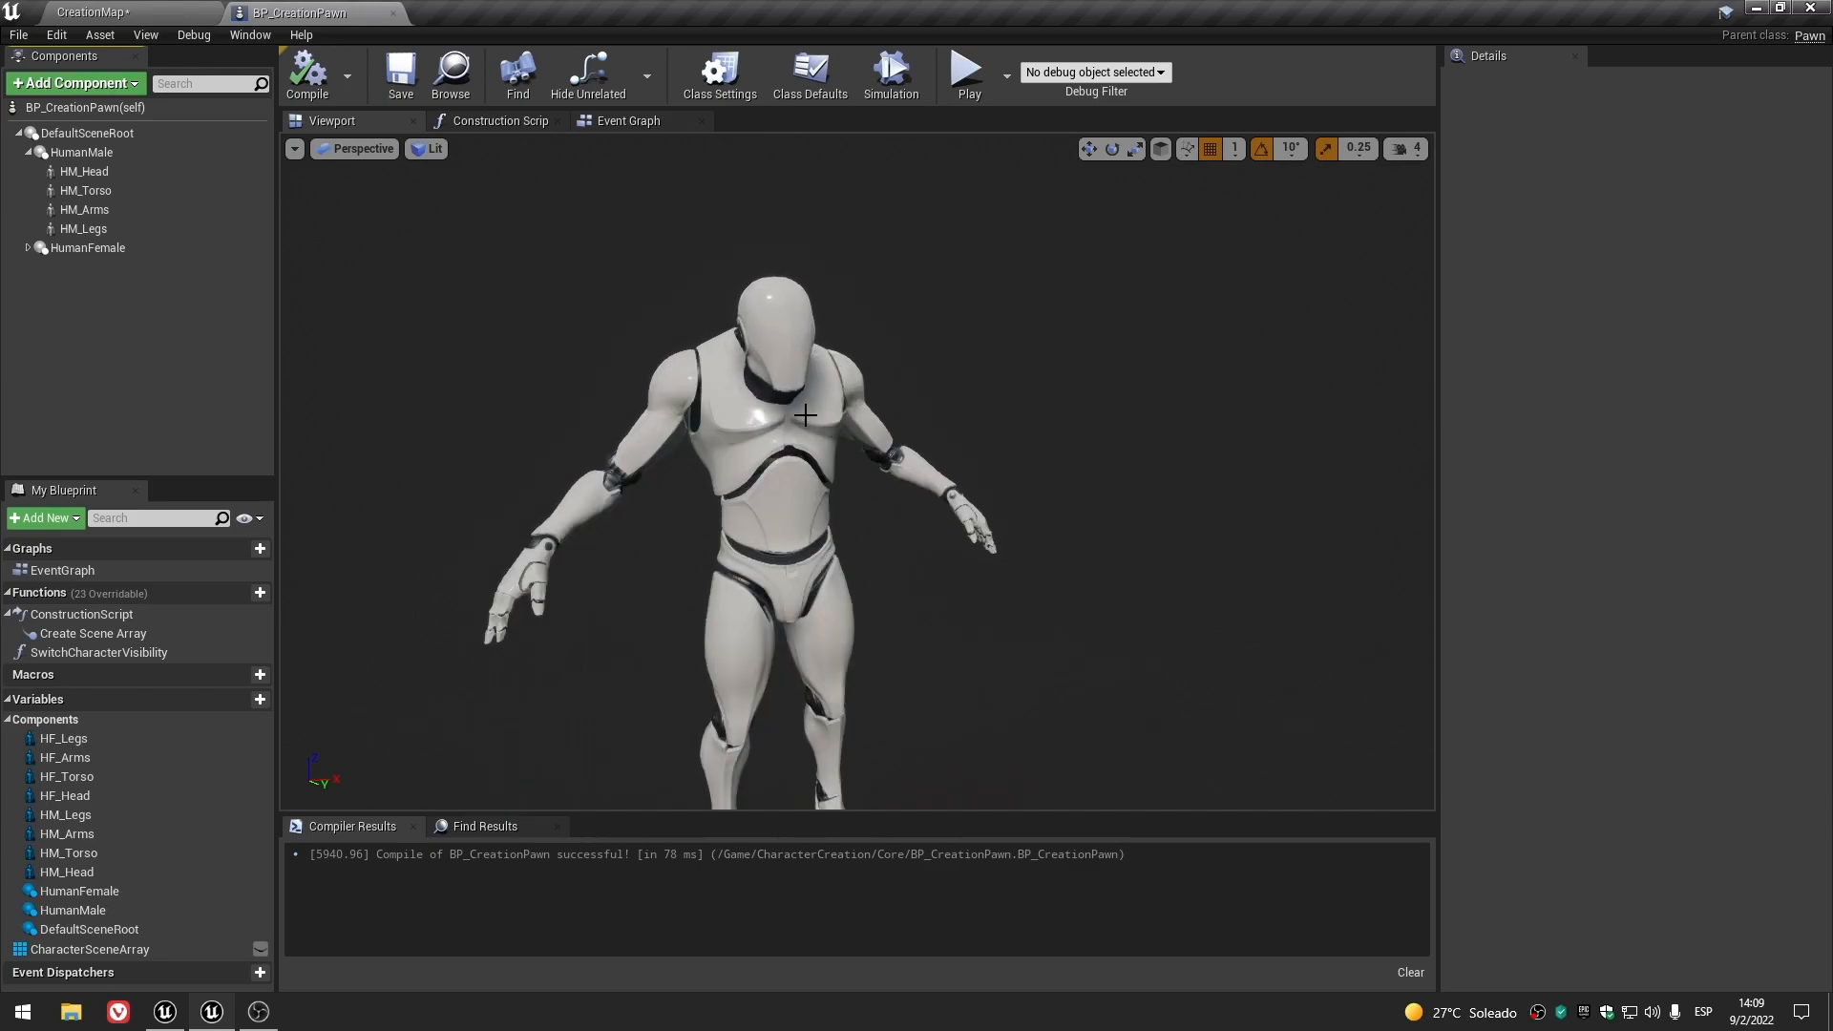
scroll(796, 362, "down", 4)
scroll(805, 527, "up", 2)
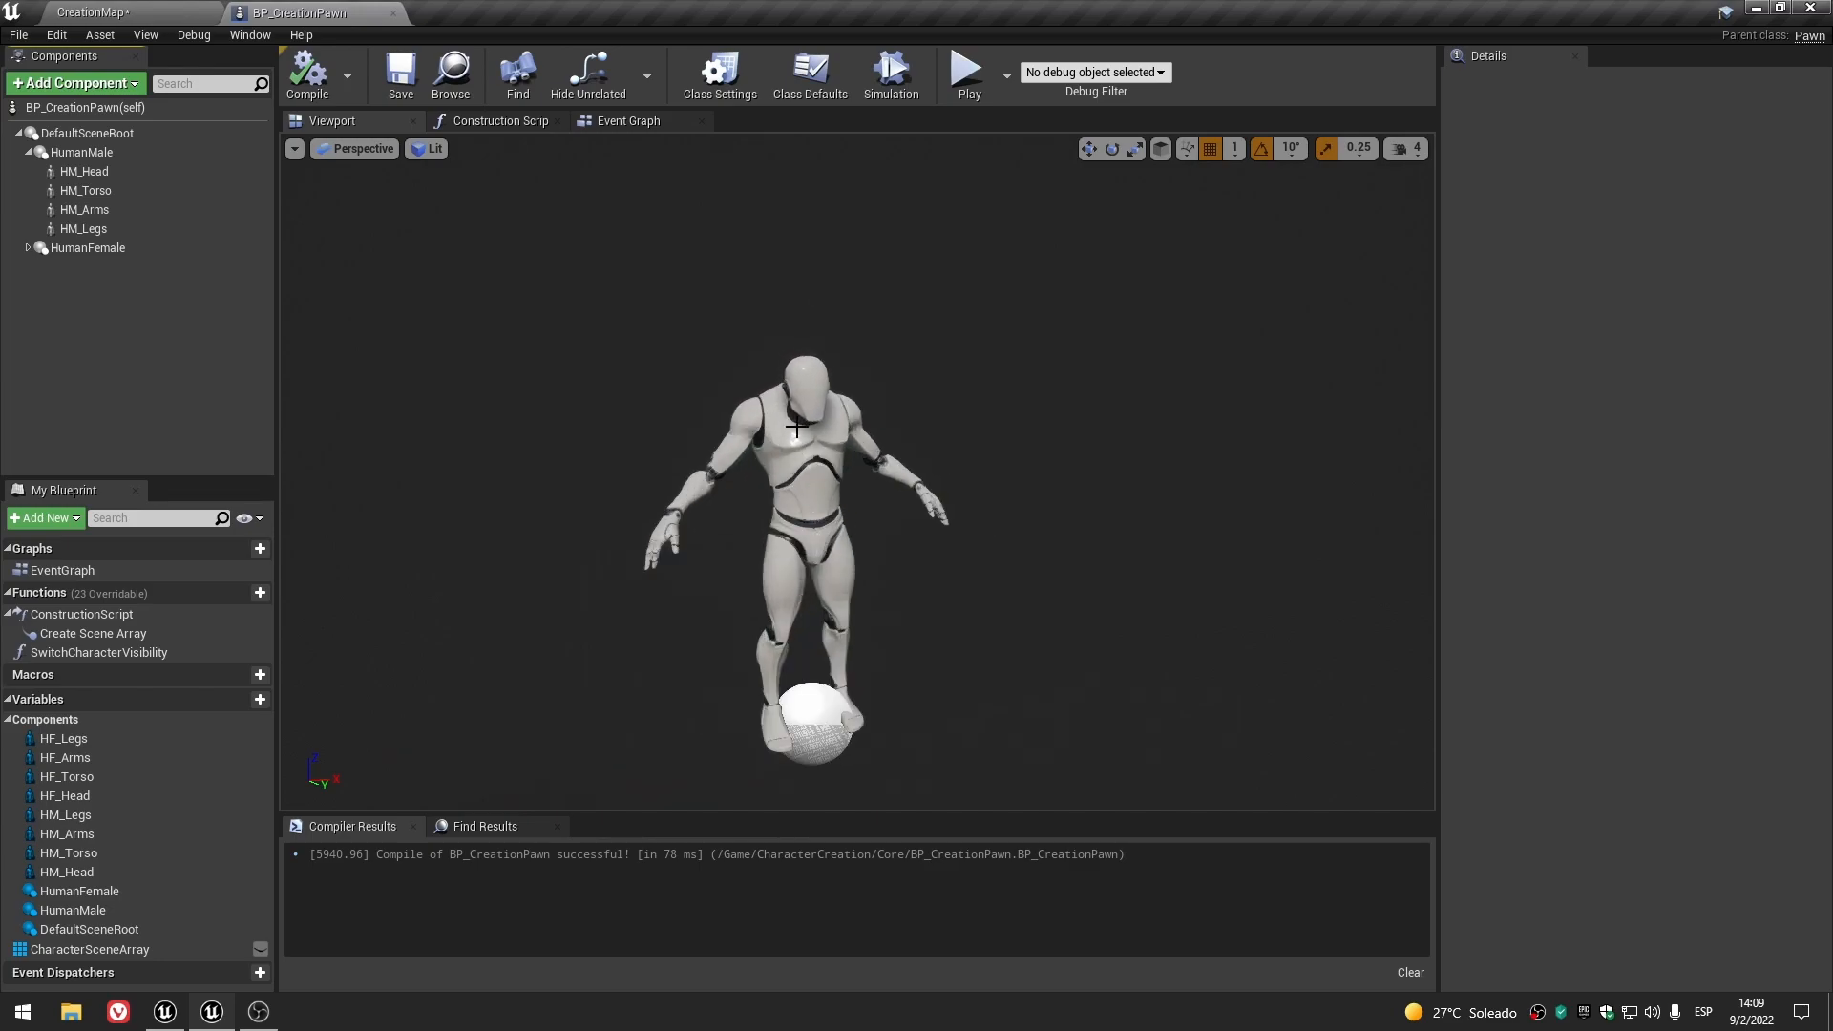
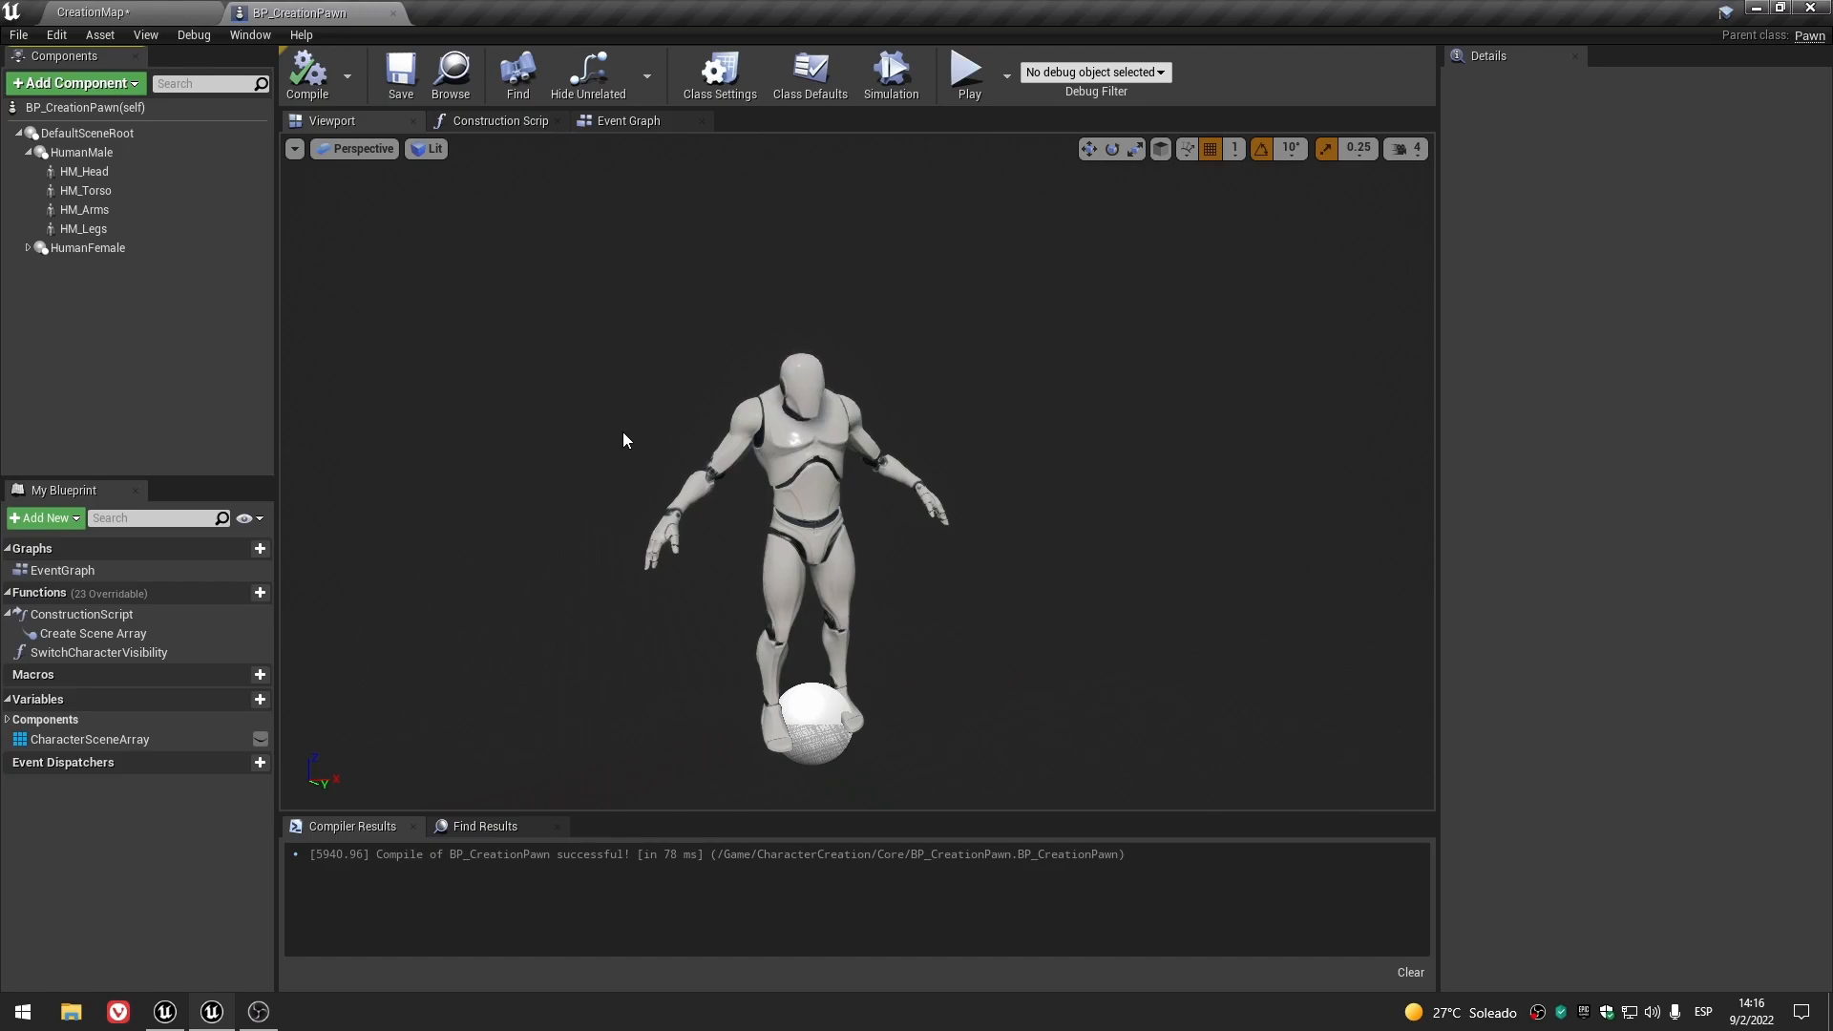
- Create a new function named MannequinAssemble, and compile and save the blueprint
left_click(260, 593)
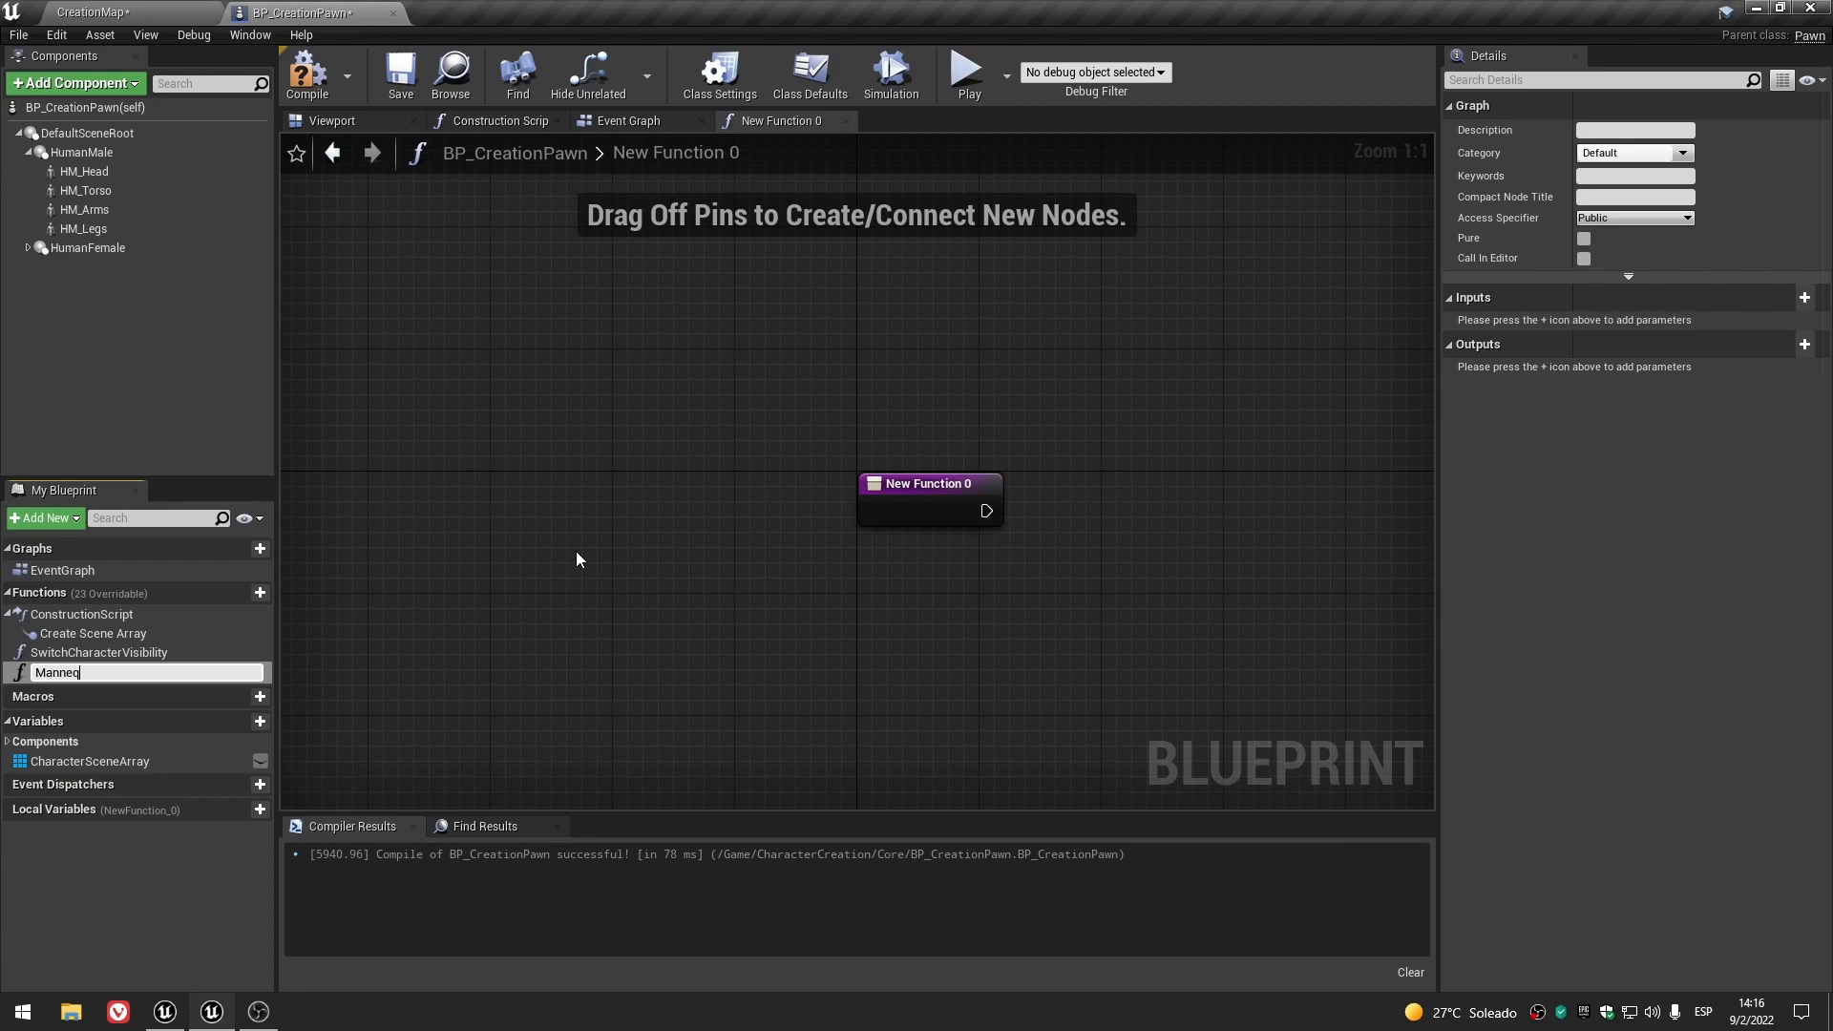
type("MannequinAssemble")
key("Return")
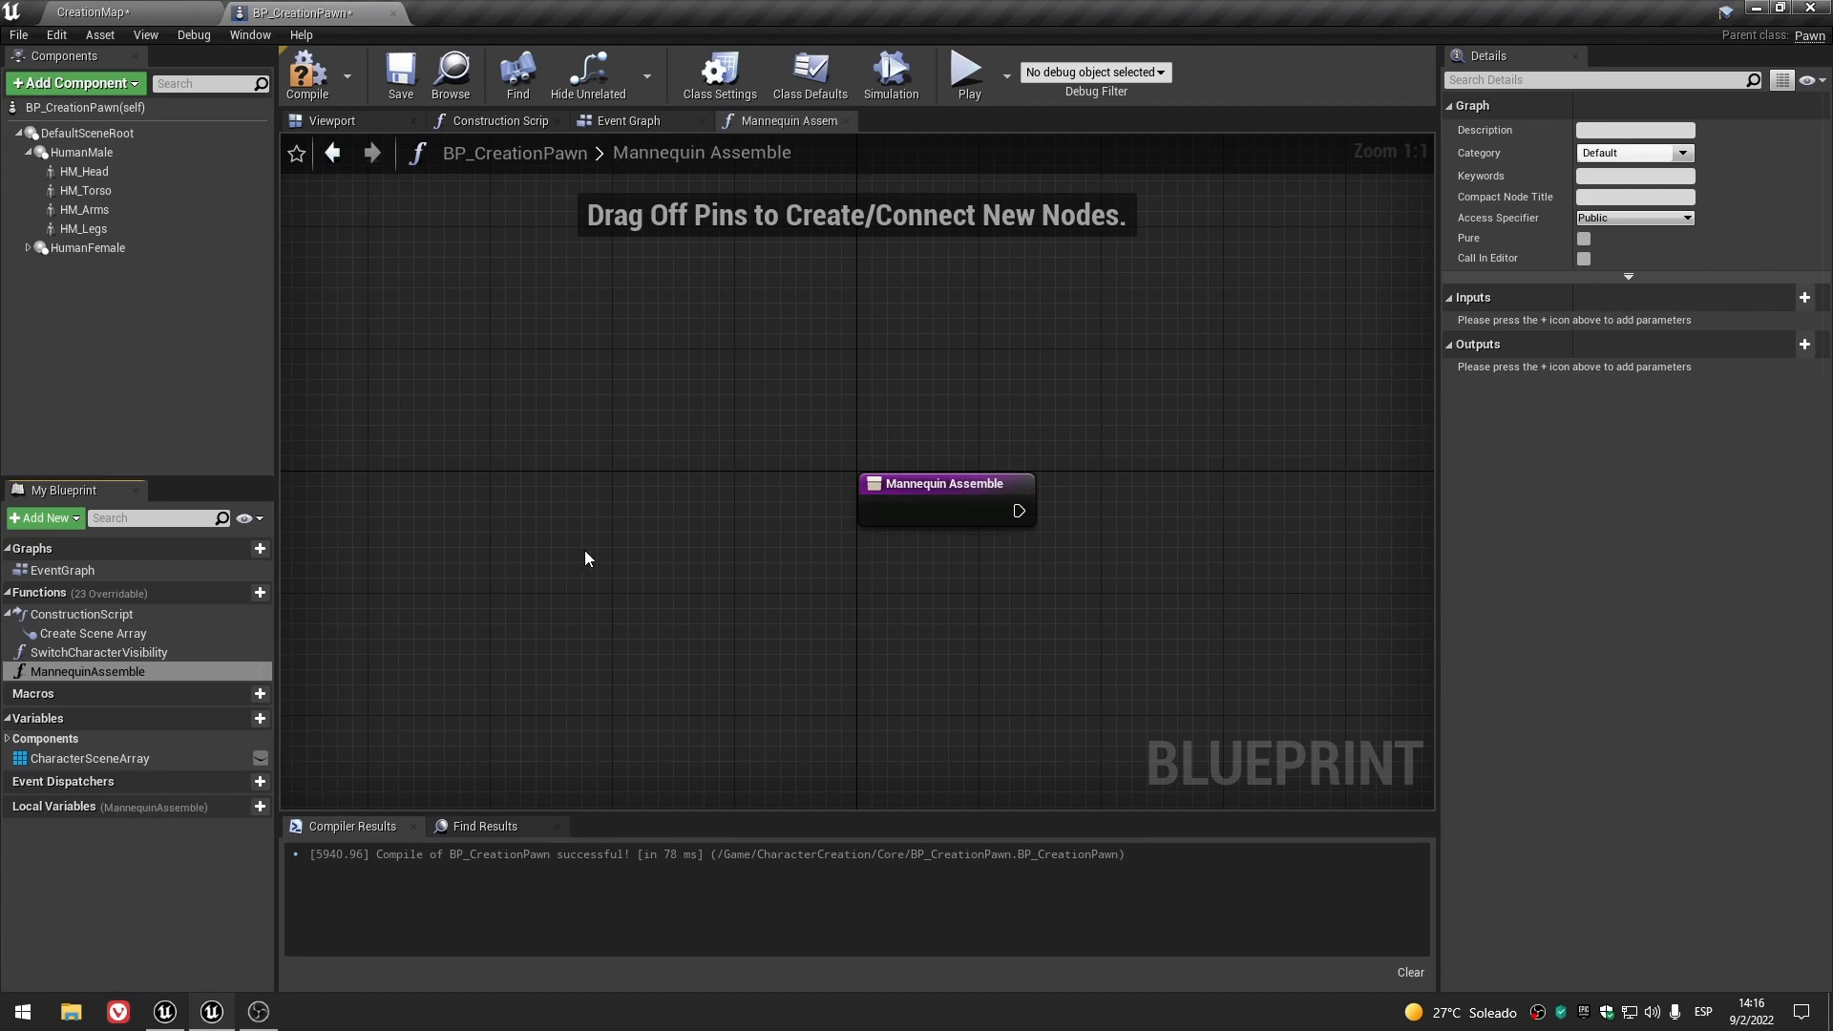
right_click_drag(580, 552, 368, 546)
key("F7")
key("ctrl+s")
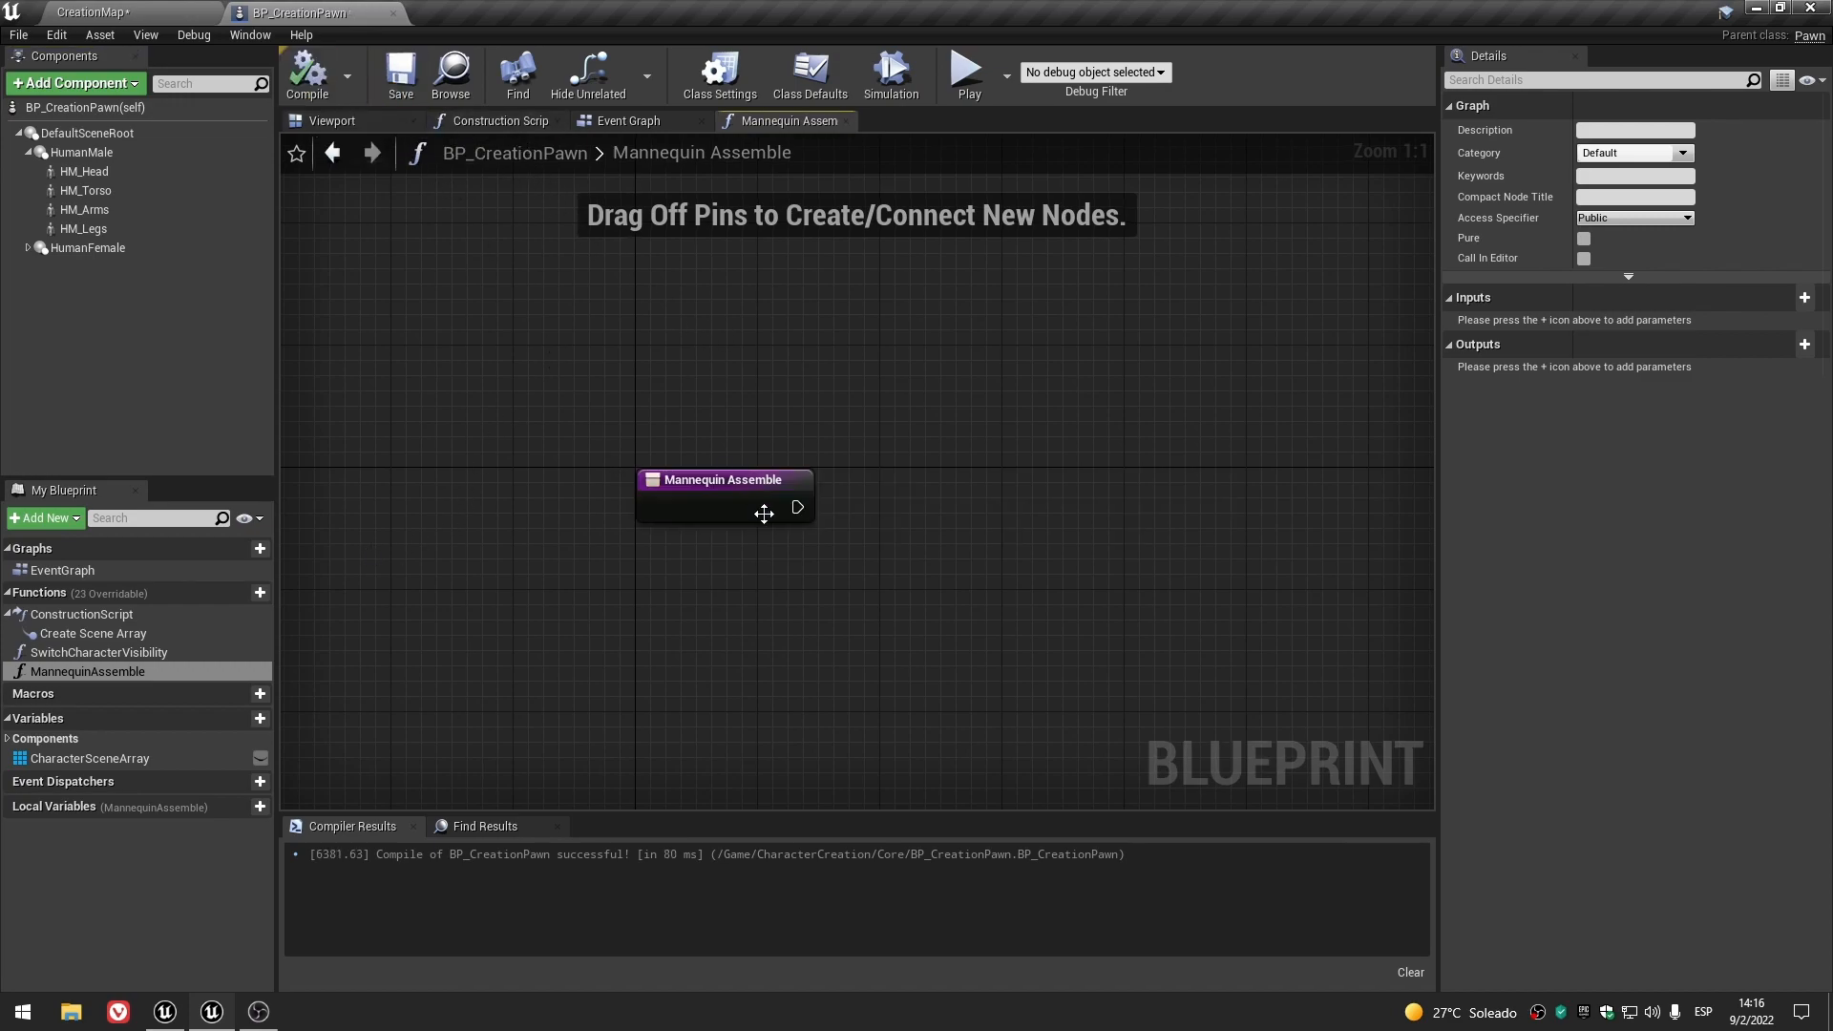
- Place a reference to the HM_Head component in the Mannequin Assemble graph, beside the entry node
right_click_drag(1011, 459, 740, 414)
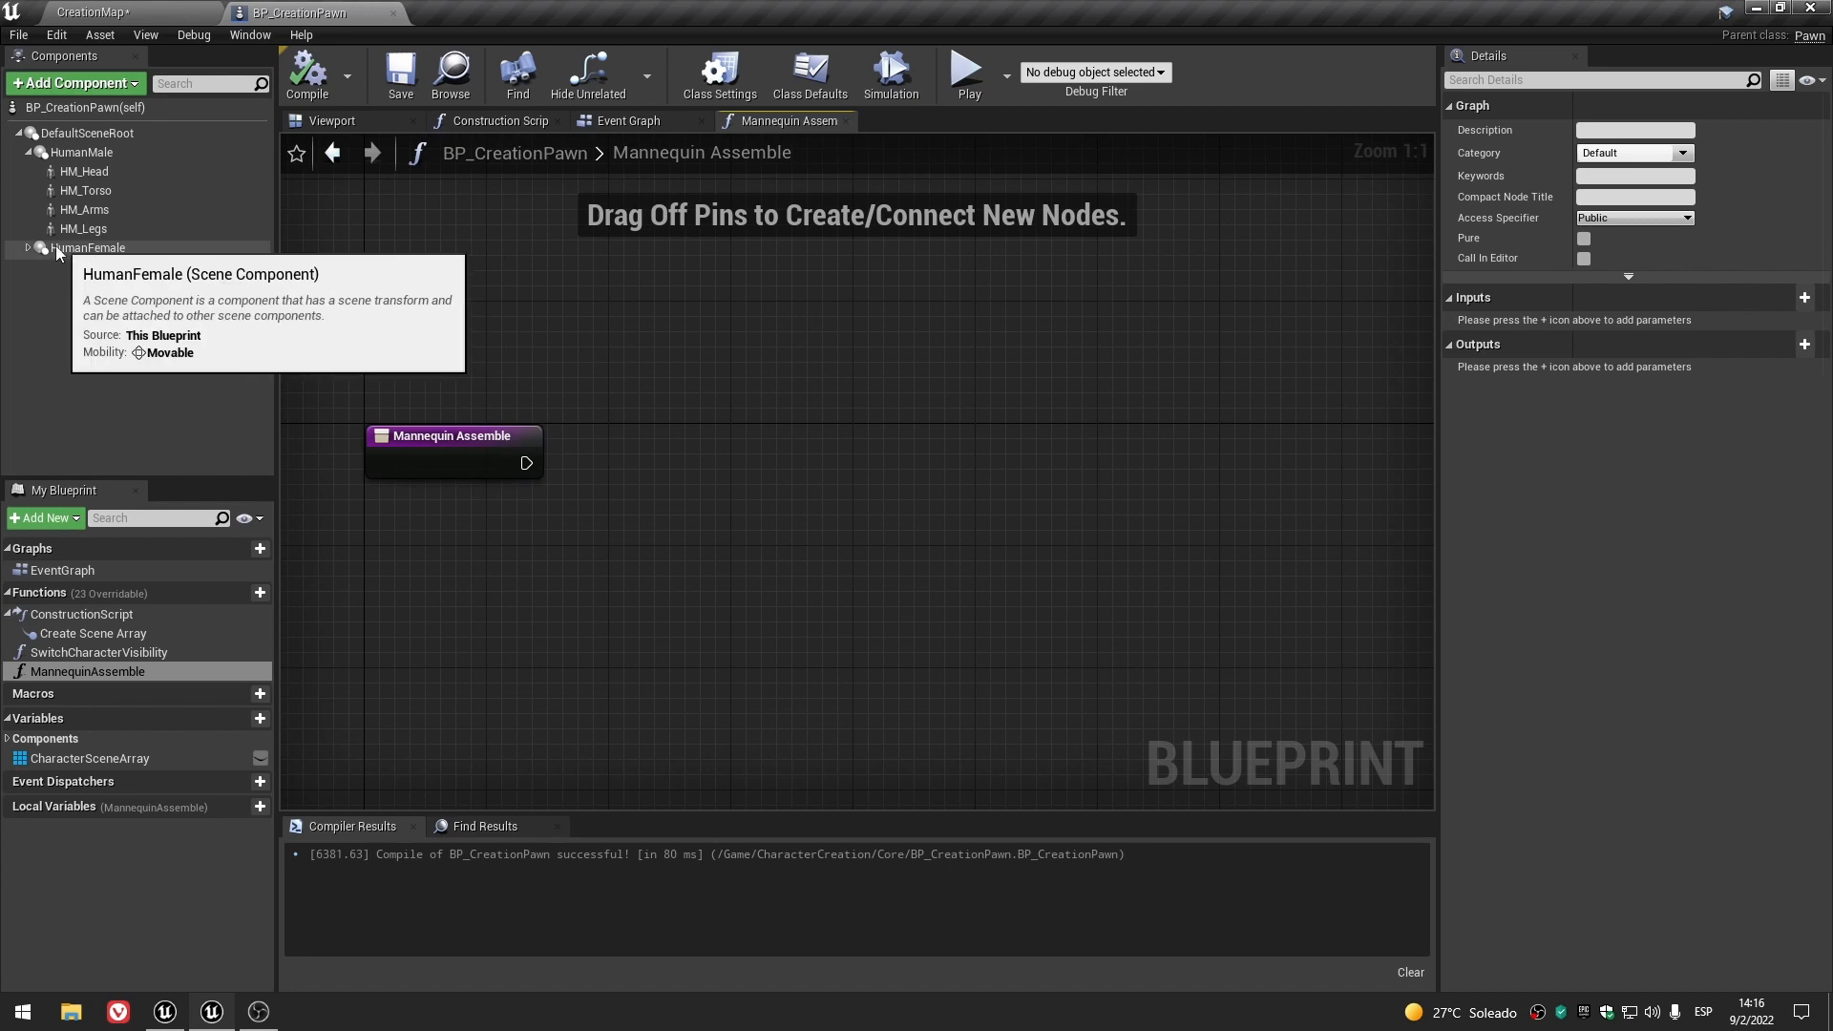
left_click(86, 249)
left_click(100, 171)
left_click_drag(99, 175, 663, 523)
right_click_drag(837, 599, 808, 564)
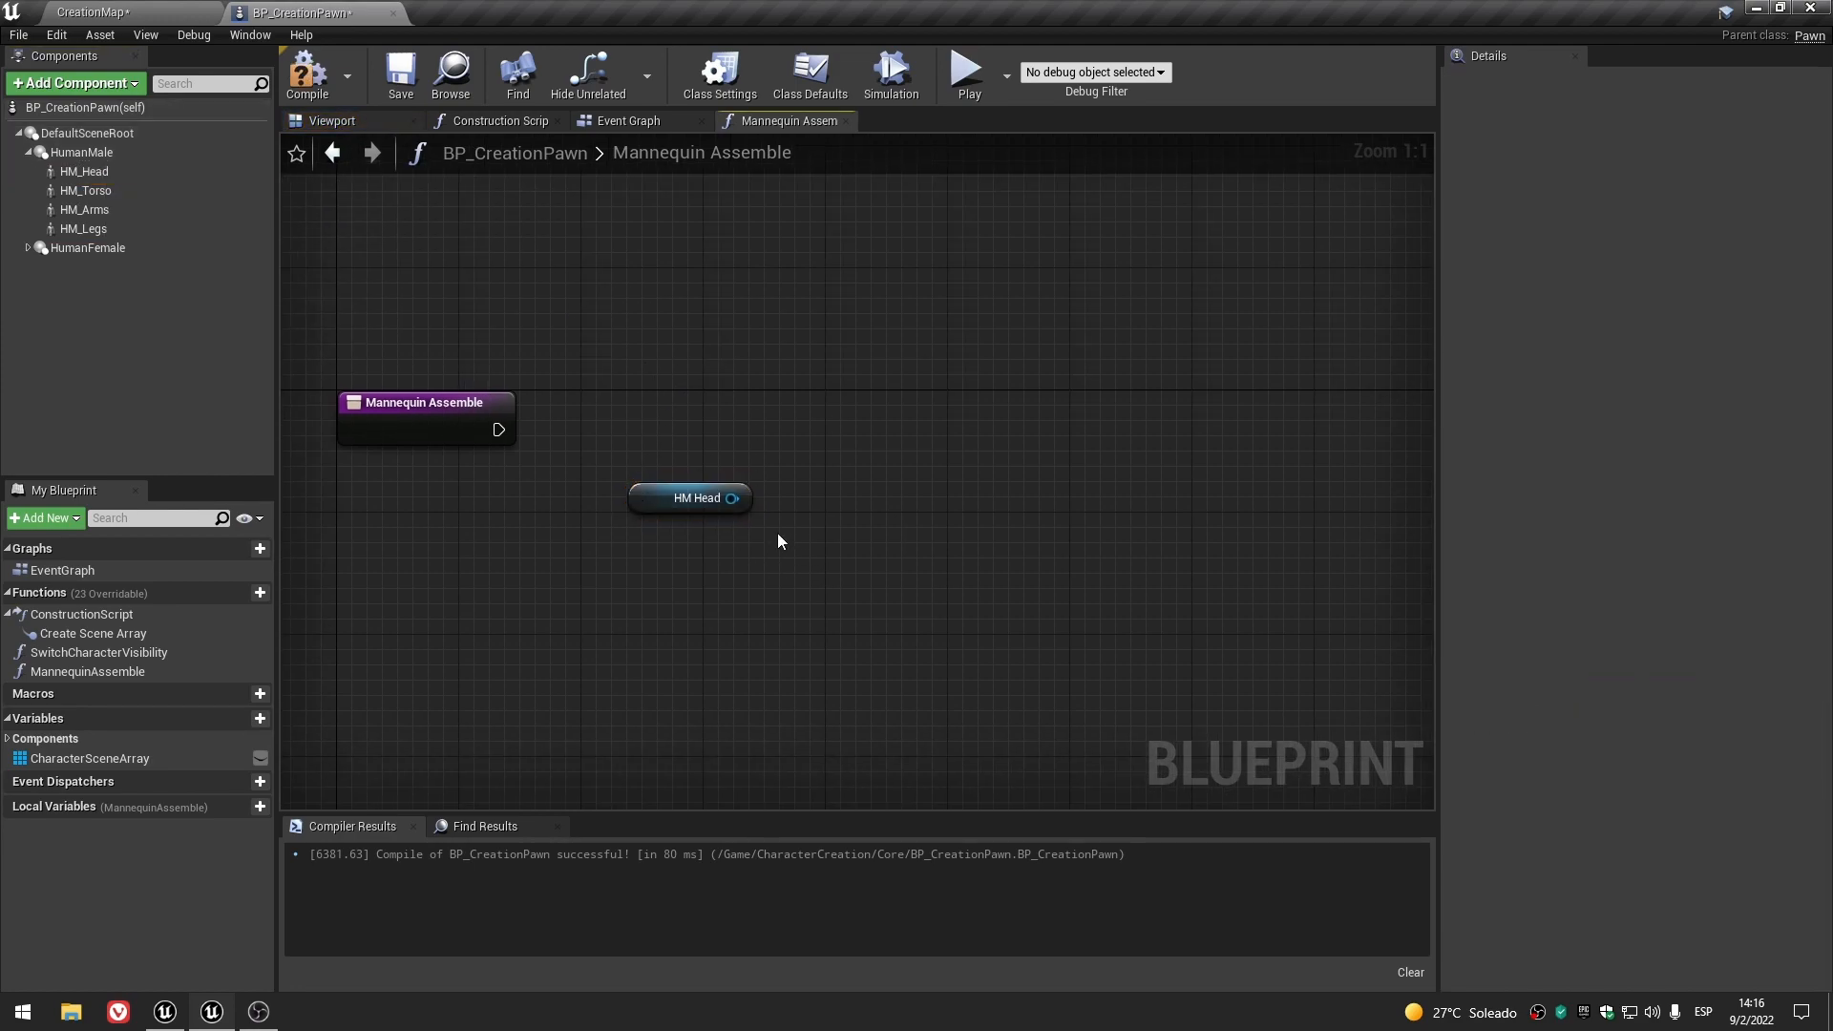
left_click_drag(731, 498, 863, 427)
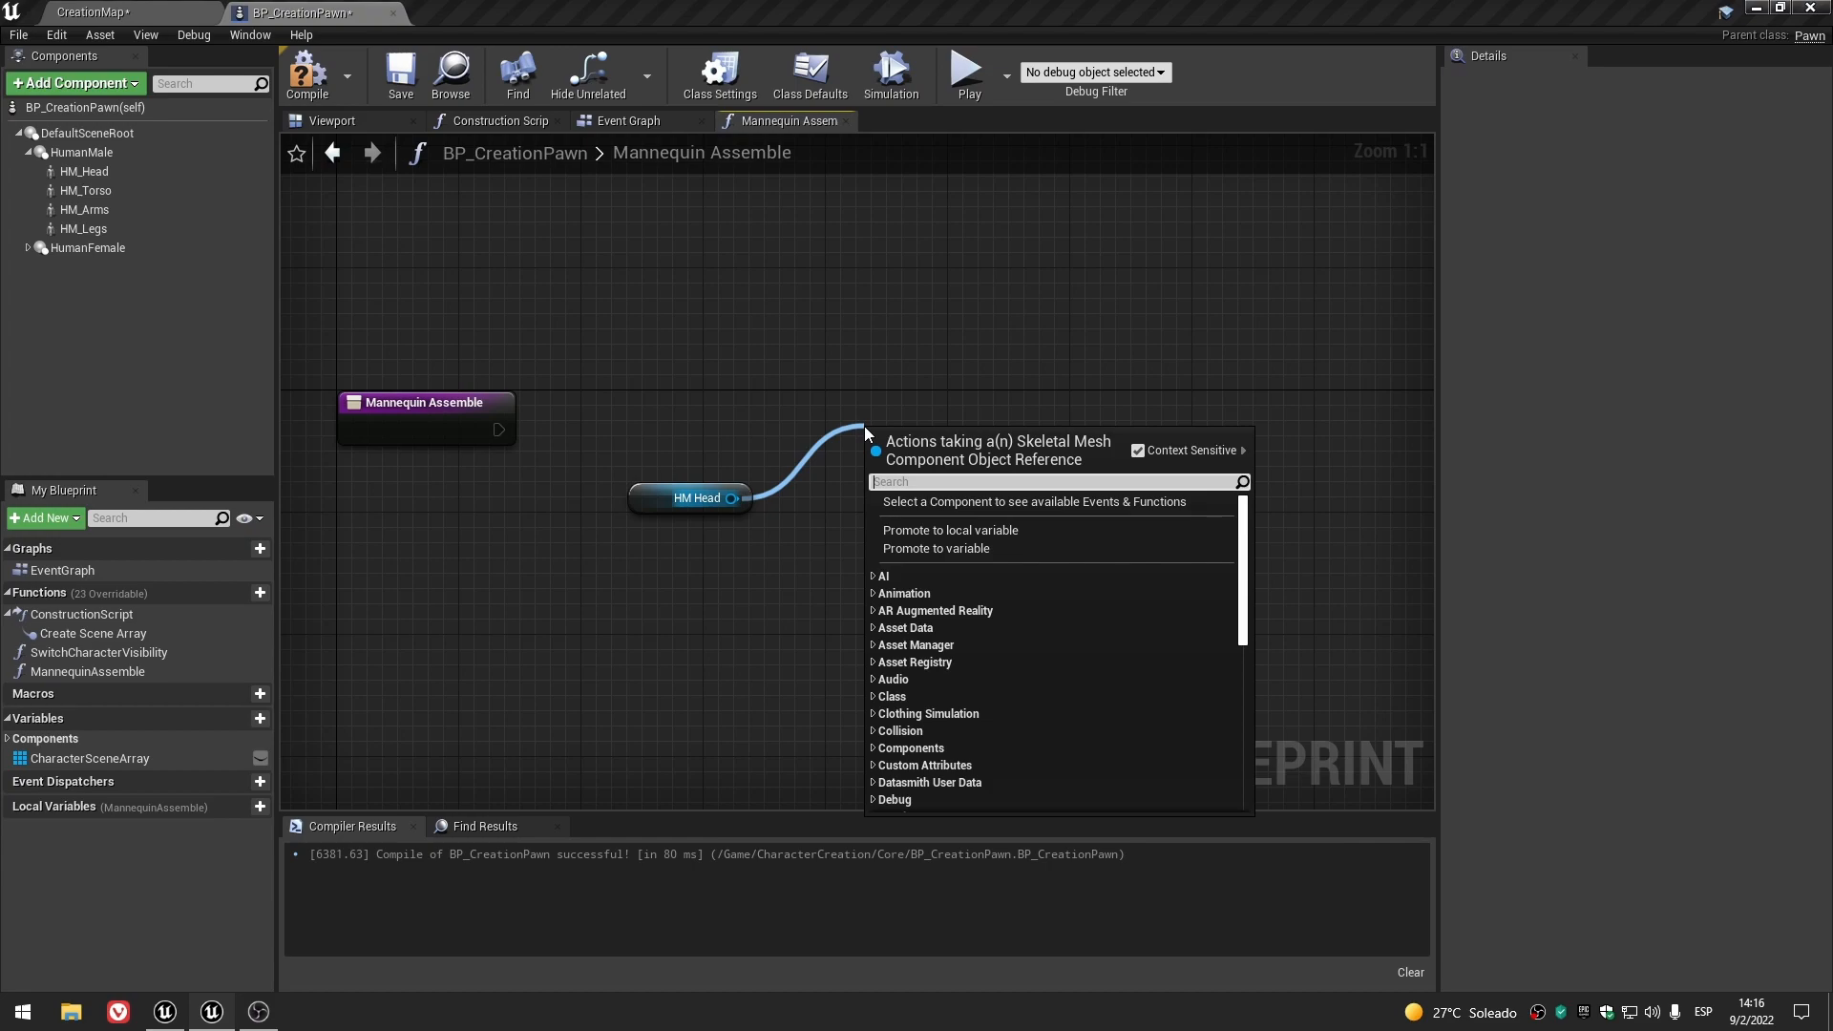
type("set master")
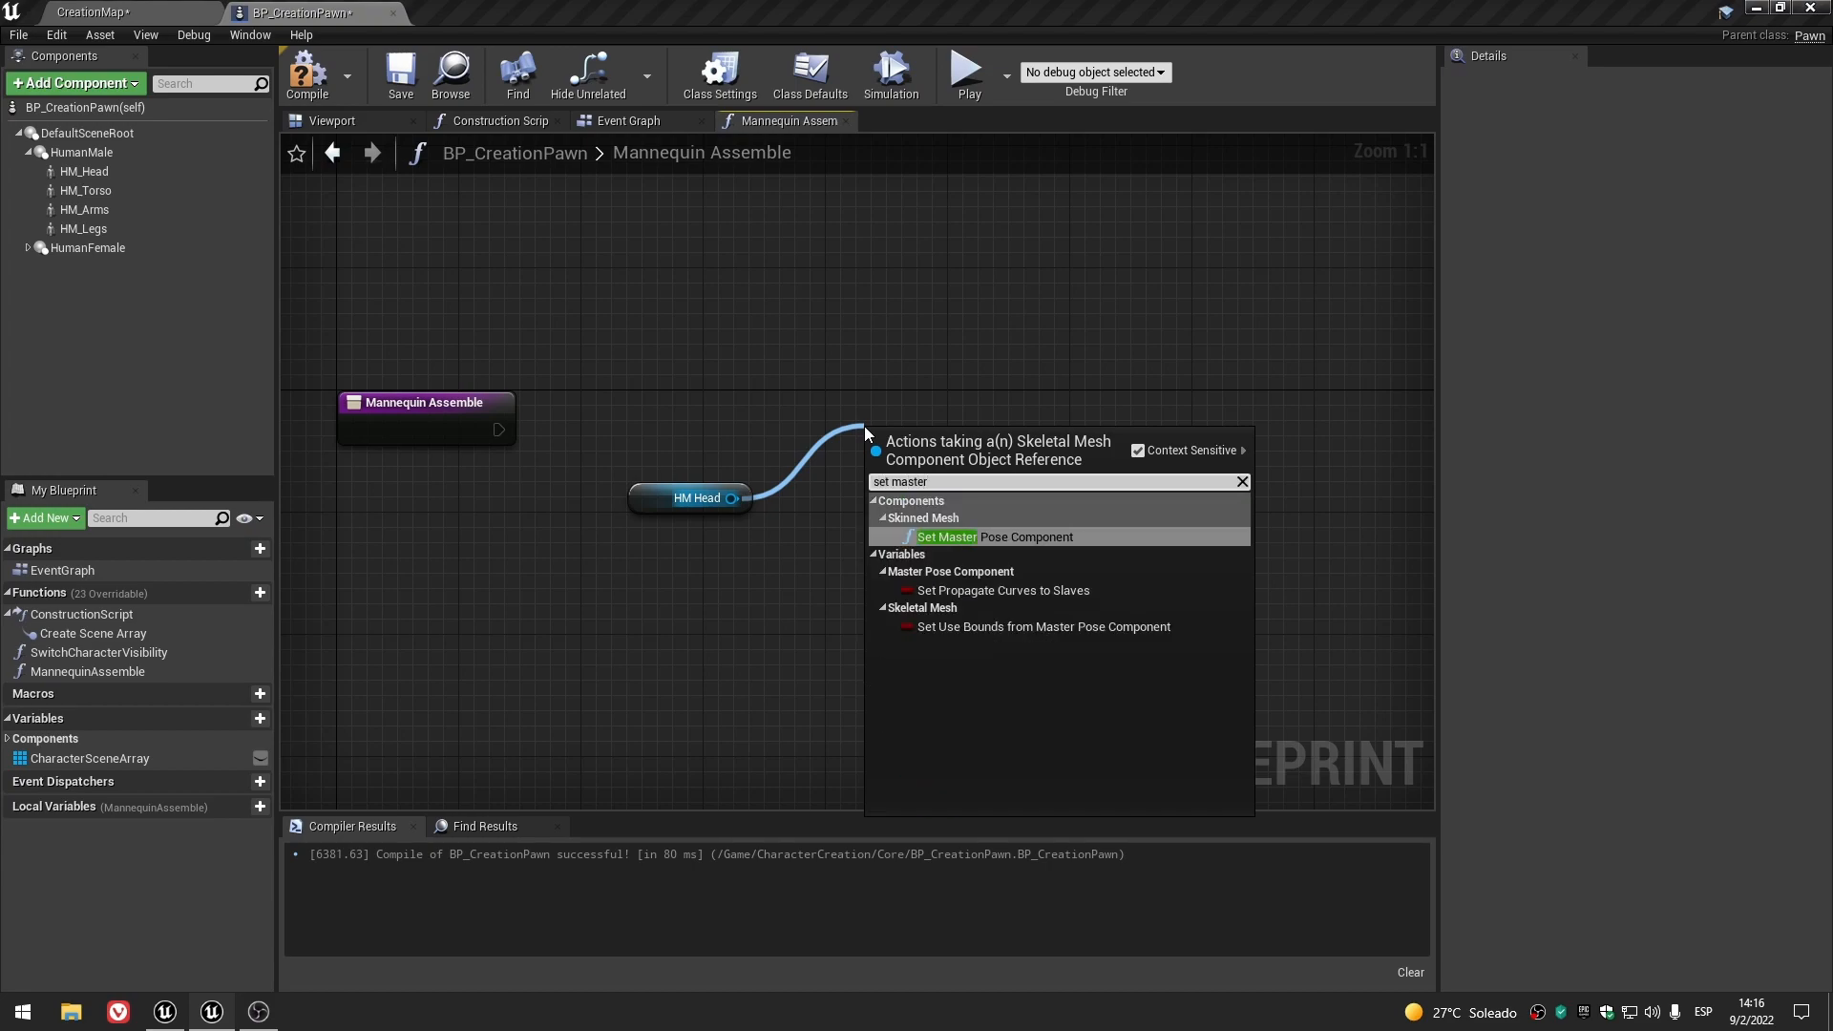
left_click(909, 411)
- Add a Set Master Pose Component node from the HM_Head reference, found by searching for "master po"
left_click_drag(732, 498, 874, 420)
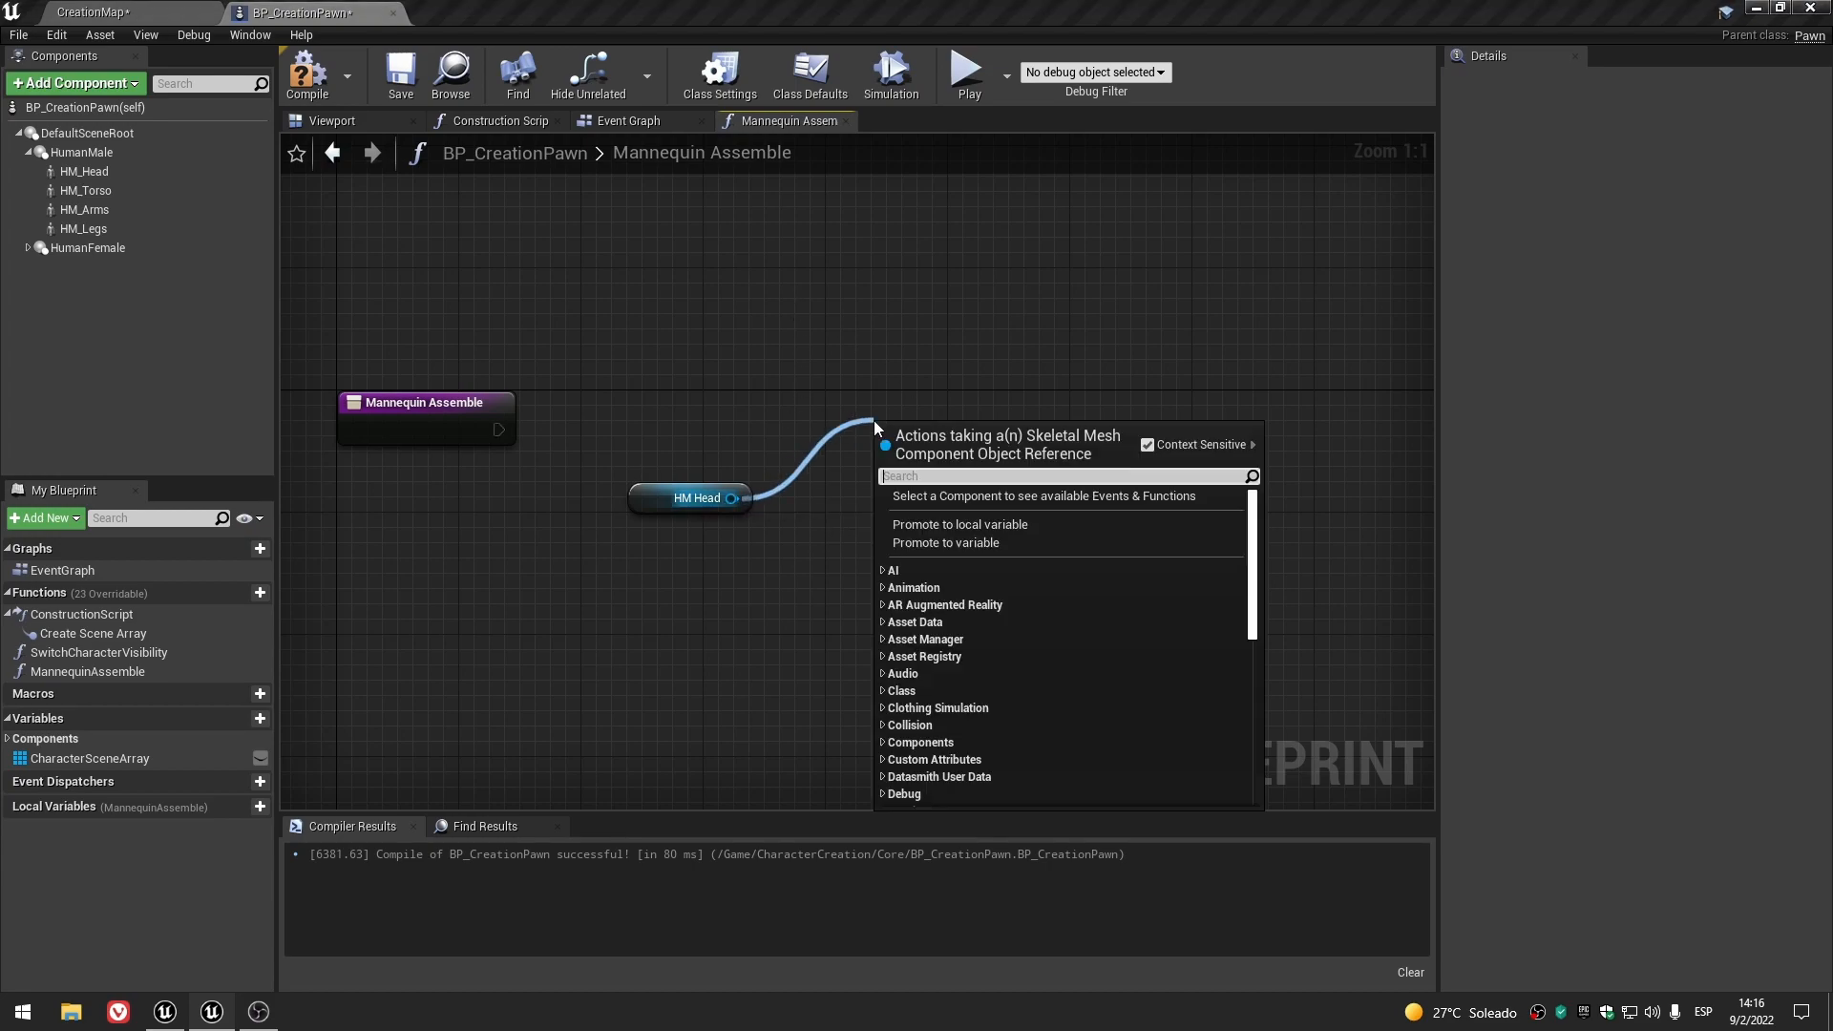
type("master")
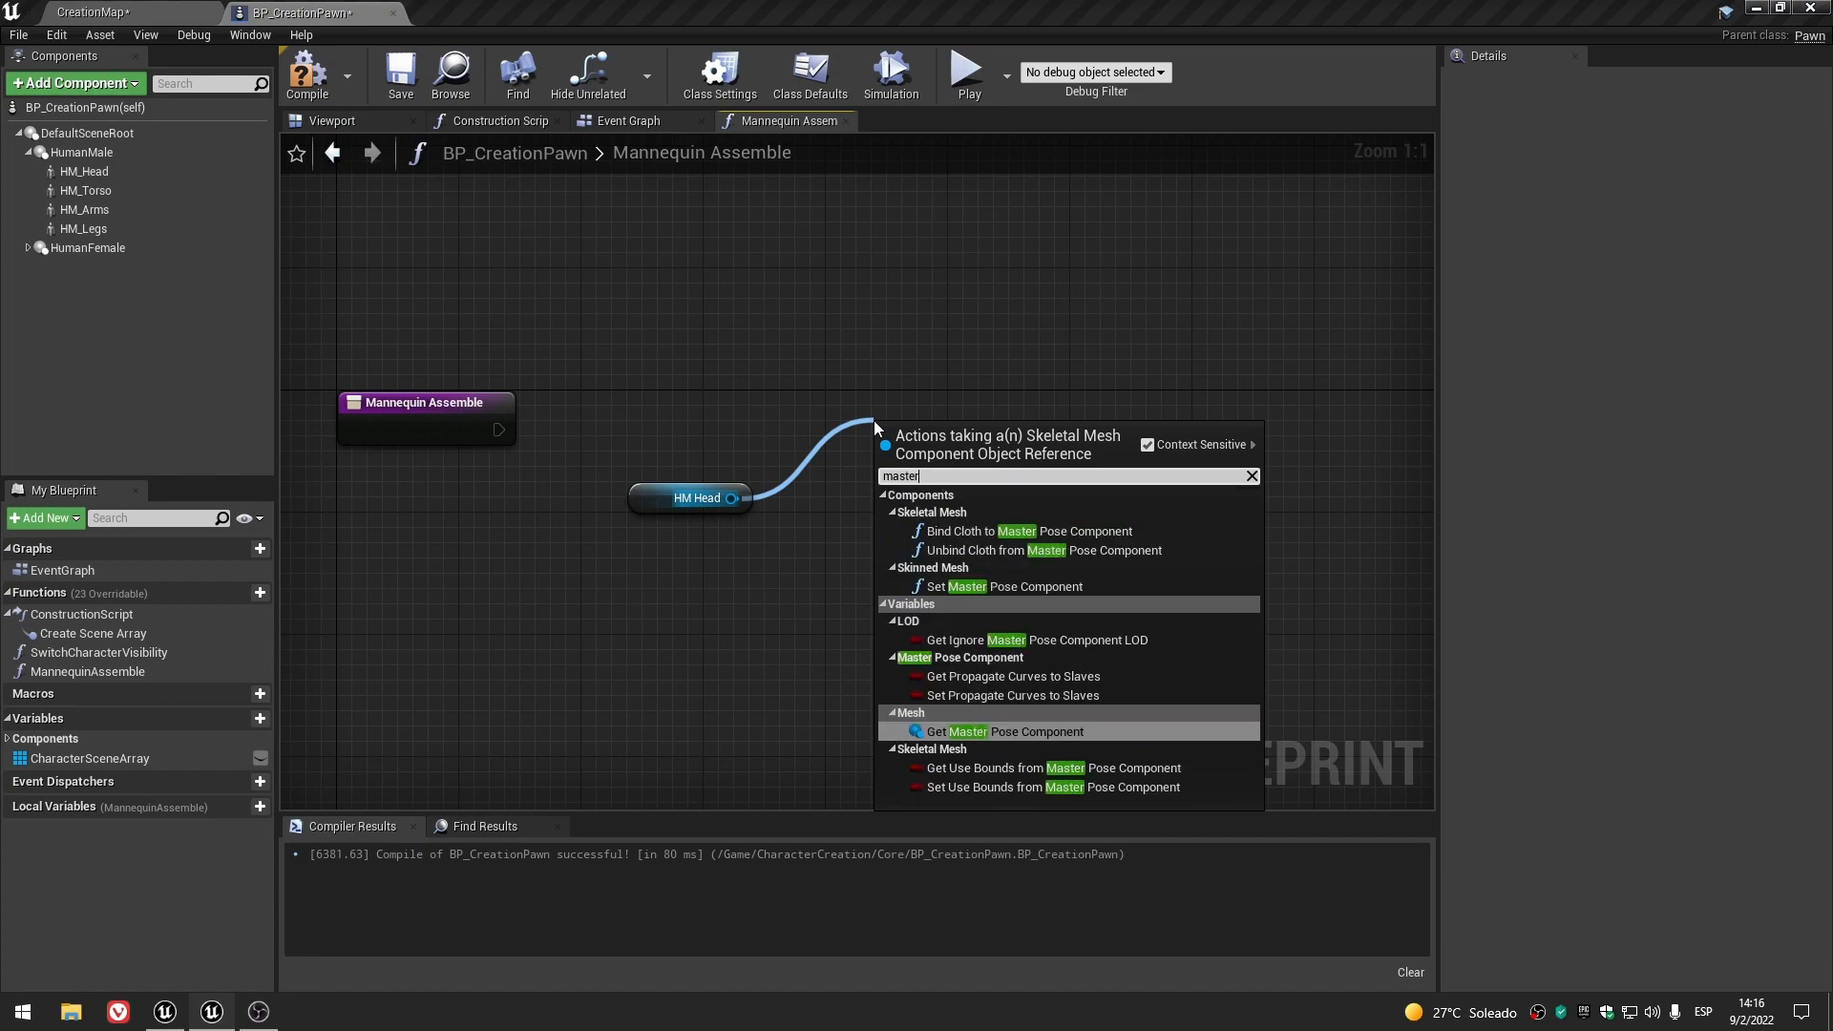
type(" po")
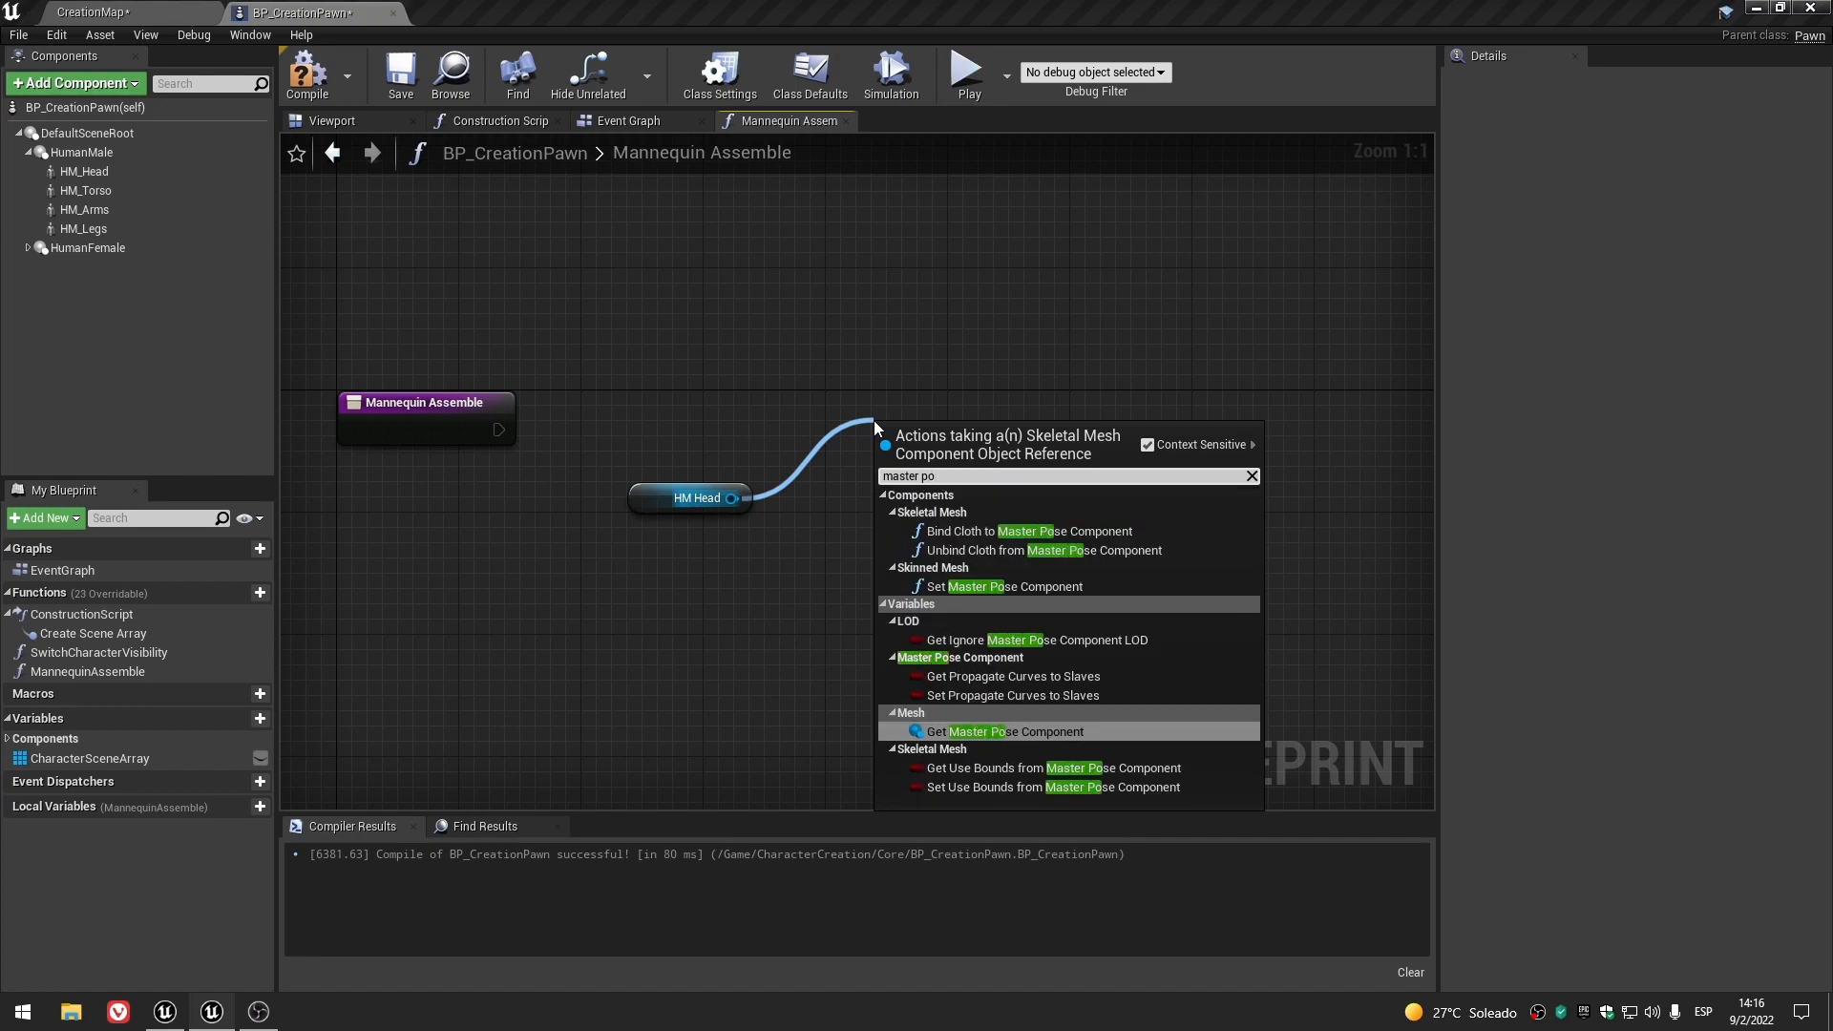
left_click(1050, 586)
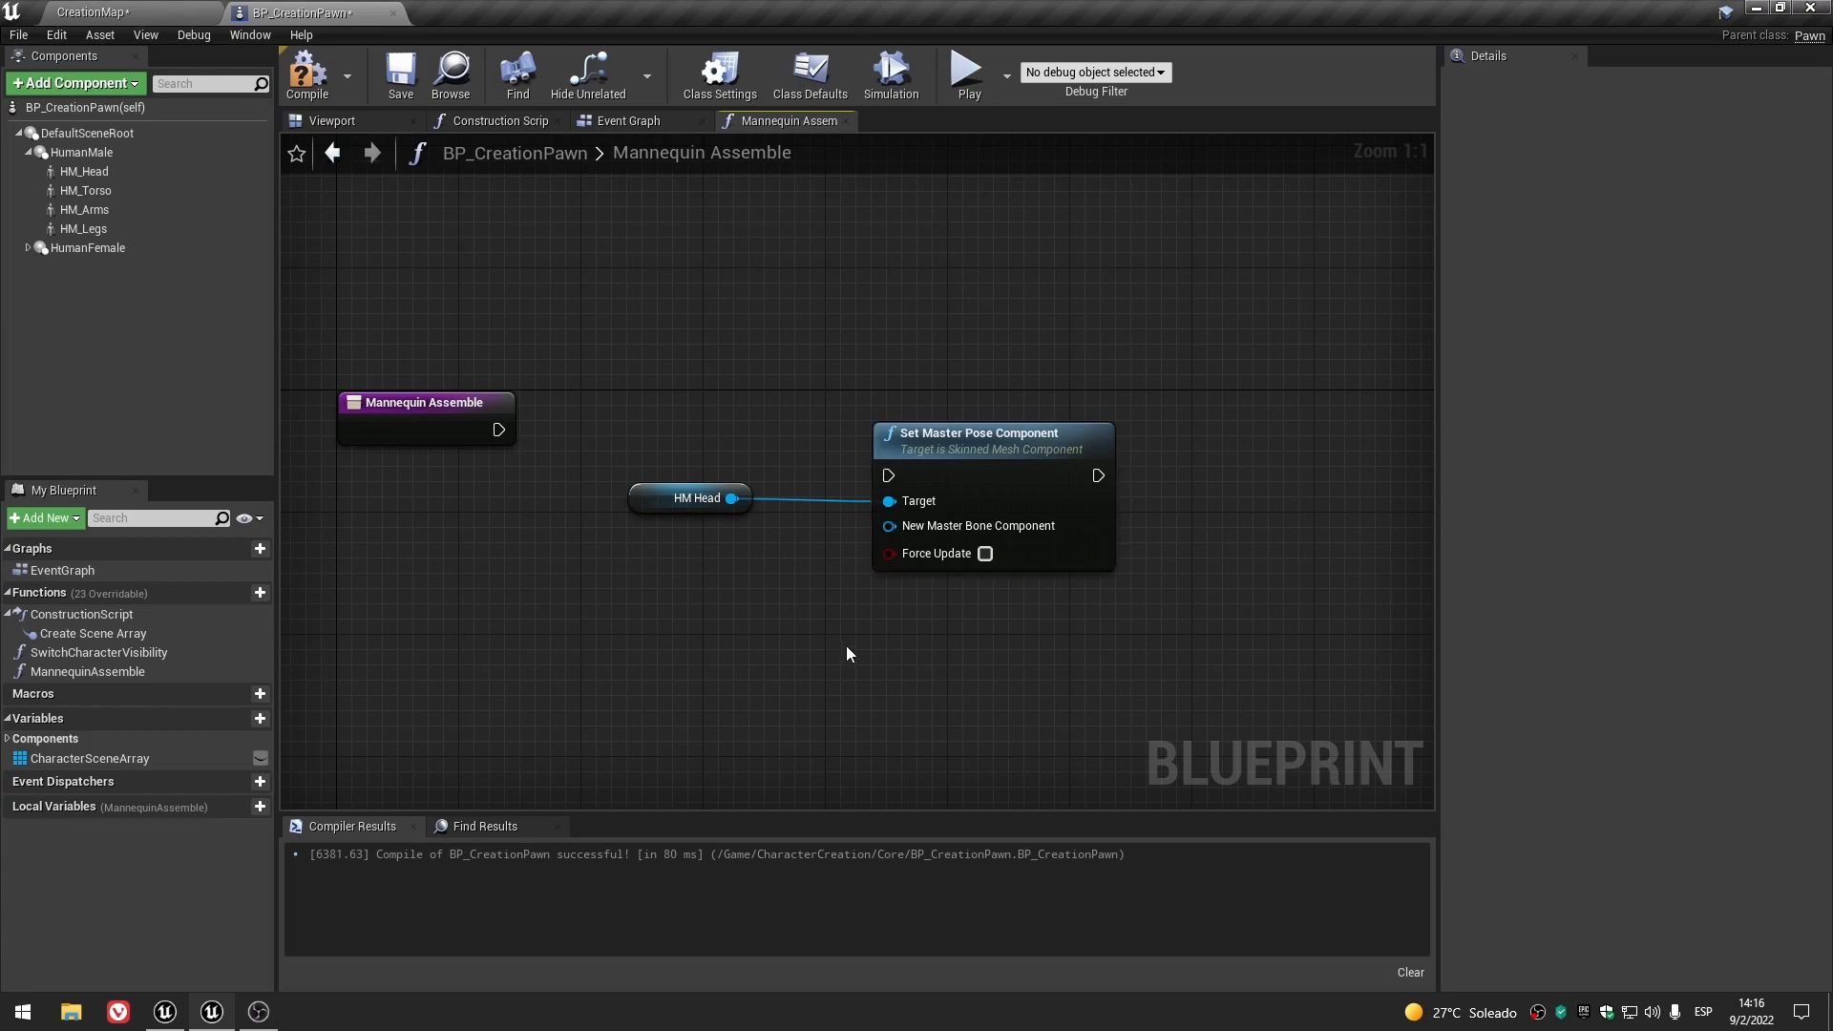
- Check the finished Mannequin Assemble graph in the other Unreal Editor window, and move HM_Head's connection from Target to New Master Bone Component
left_click(164, 1014)
double_click(699, 441)
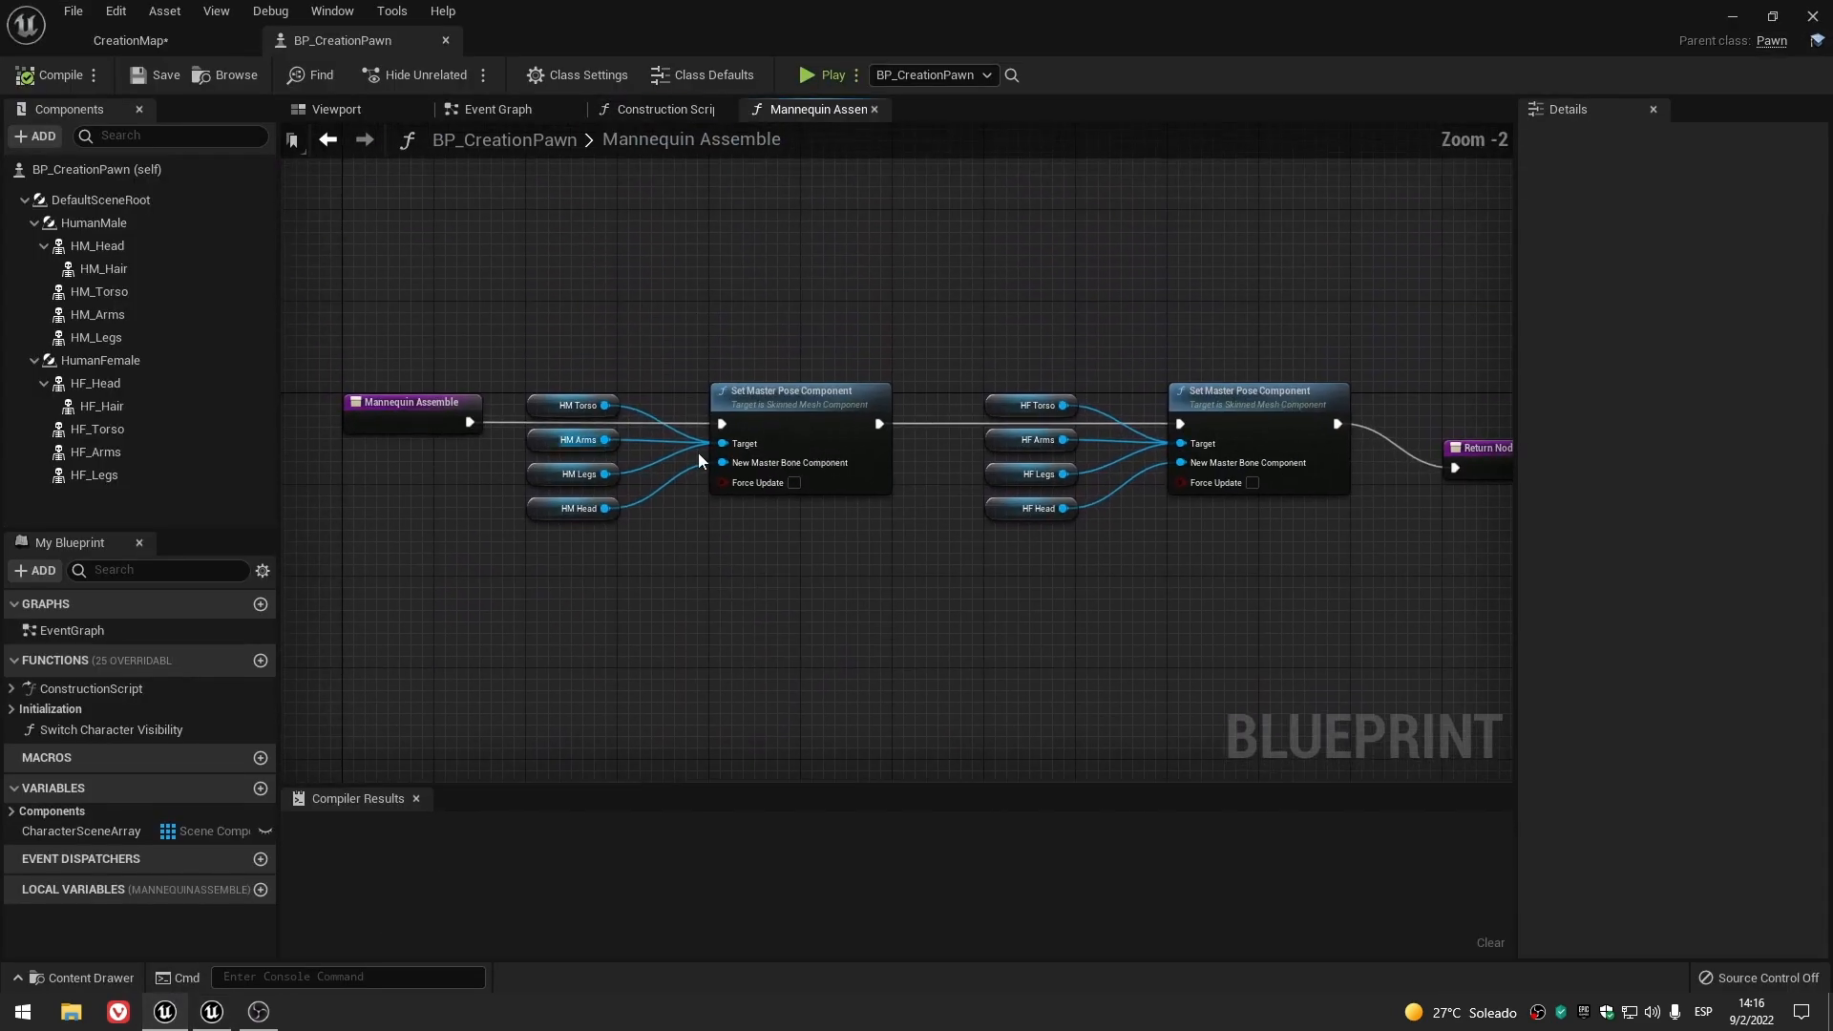
left_click(164, 1014)
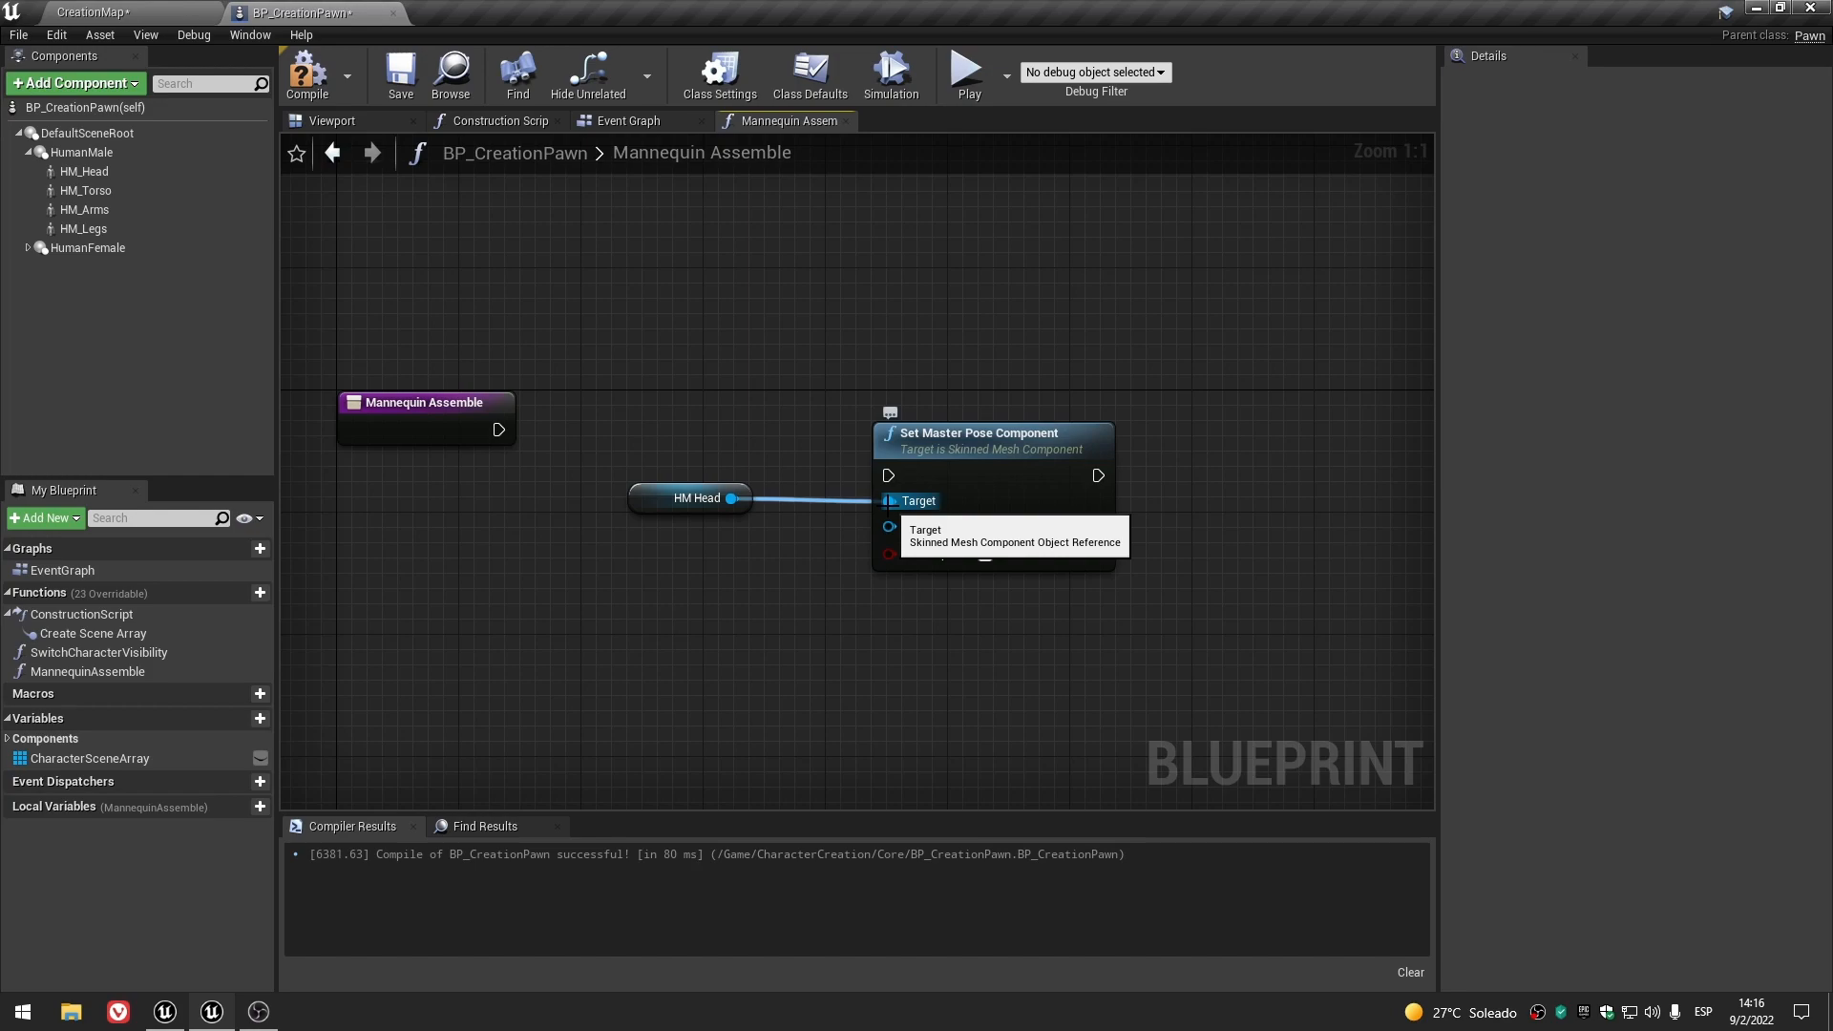
left_click(888, 500, "alt")
right_click_drag(773, 581, 753, 454)
left_click_drag(713, 385, 875, 419)
left_click(685, 524)
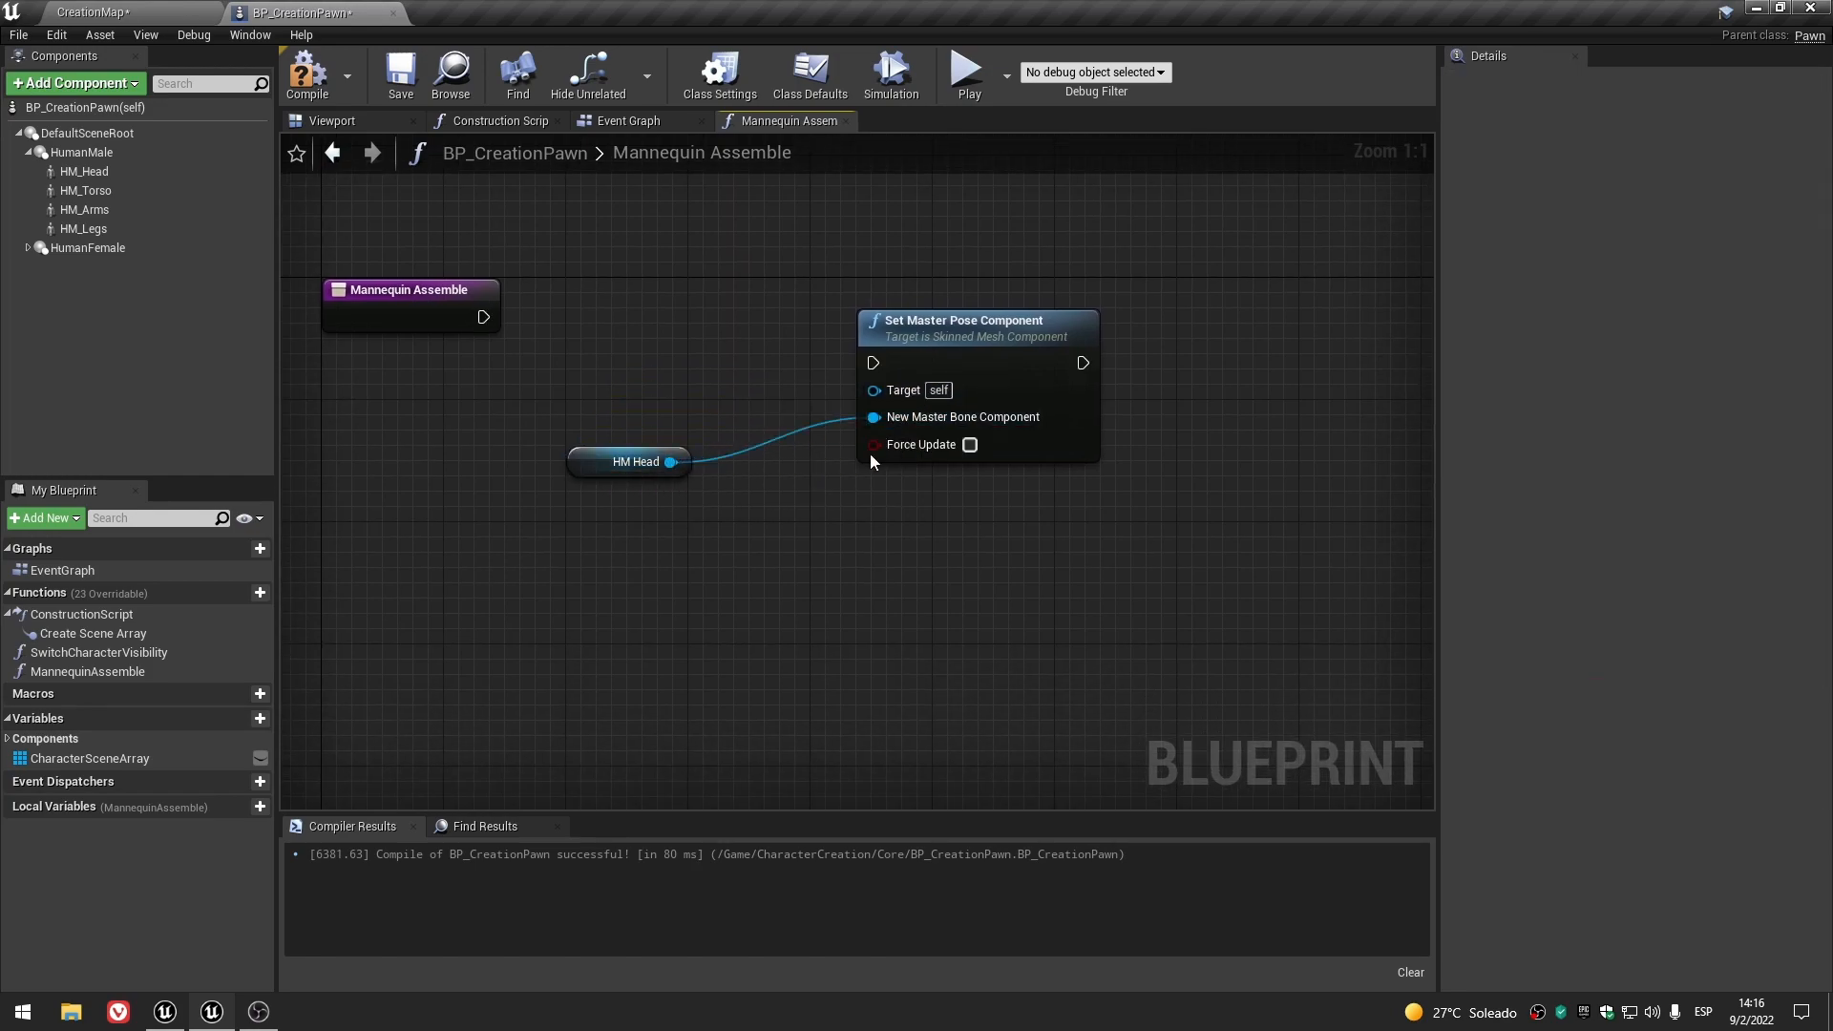
right_click_drag(875, 420, 849, 485)
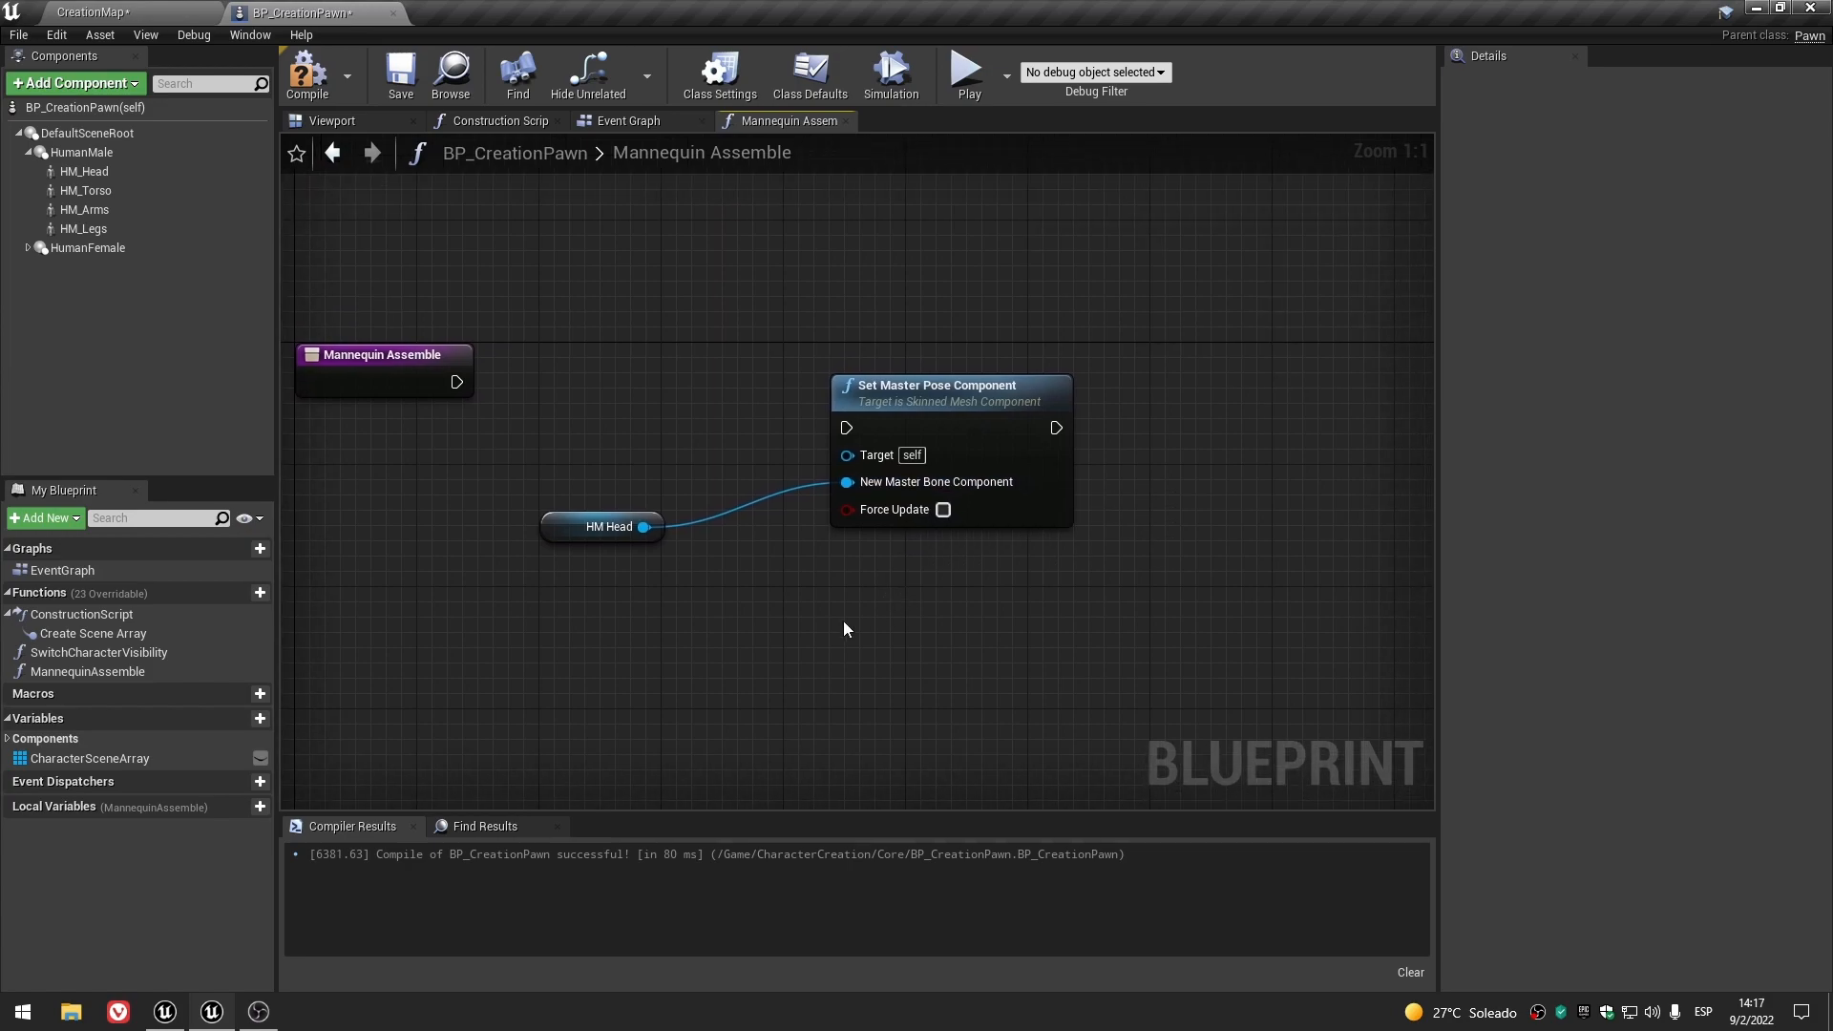
- Add HM_Torso, HM_Arms and HM_Legs references to the graph and connect all three to Target on Set Master Pose Component
left_click_drag(176, 189, 615, 344)
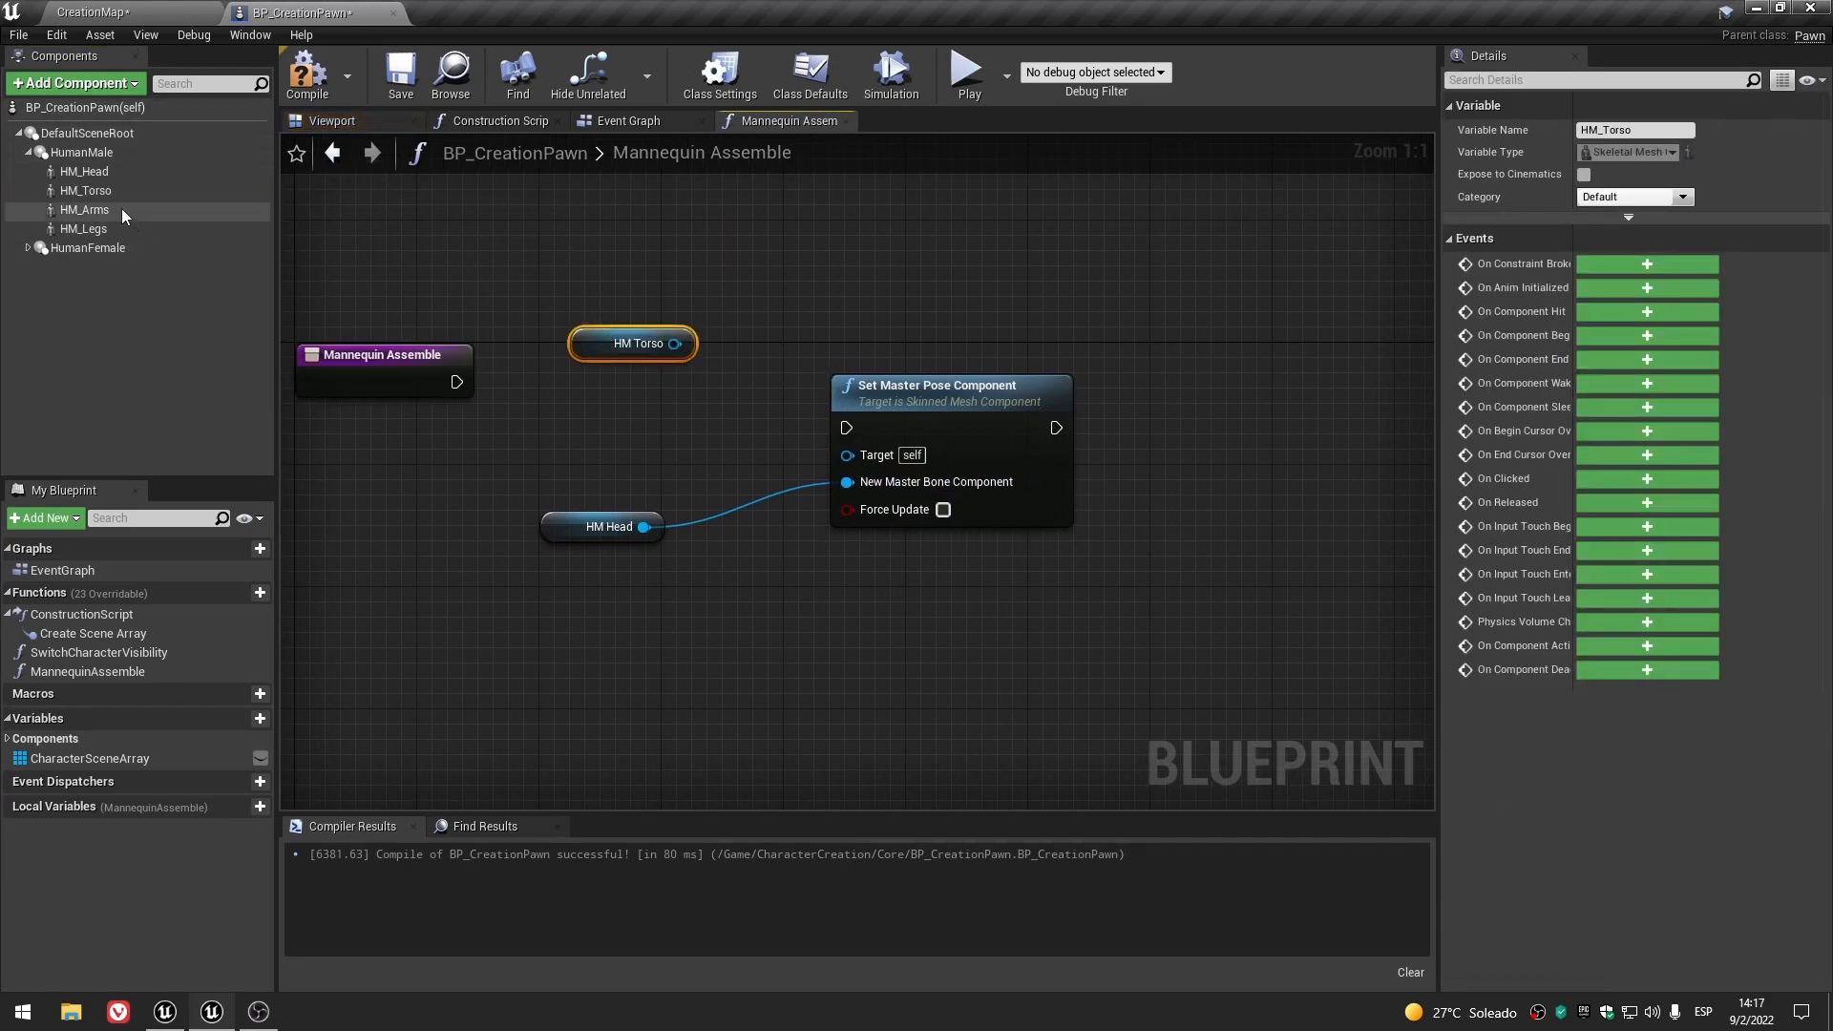
left_click_drag(90, 209, 578, 381)
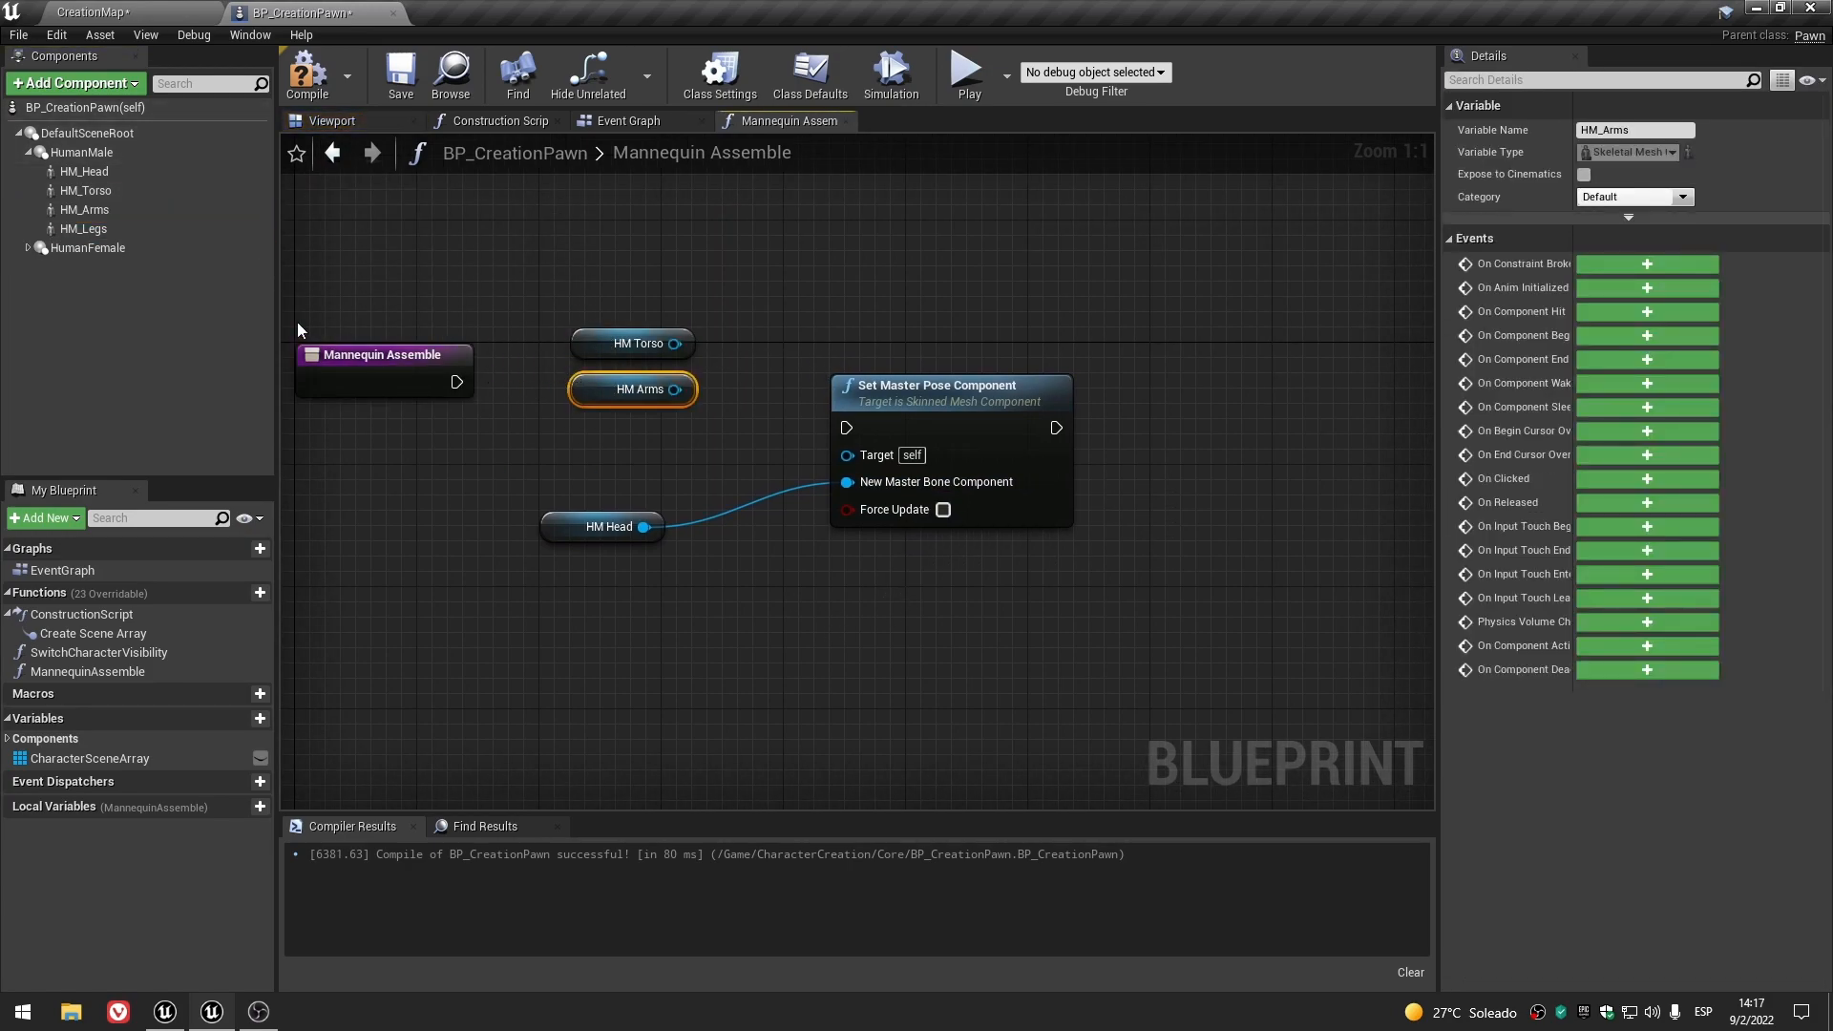
left_click_drag(126, 228, 573, 431)
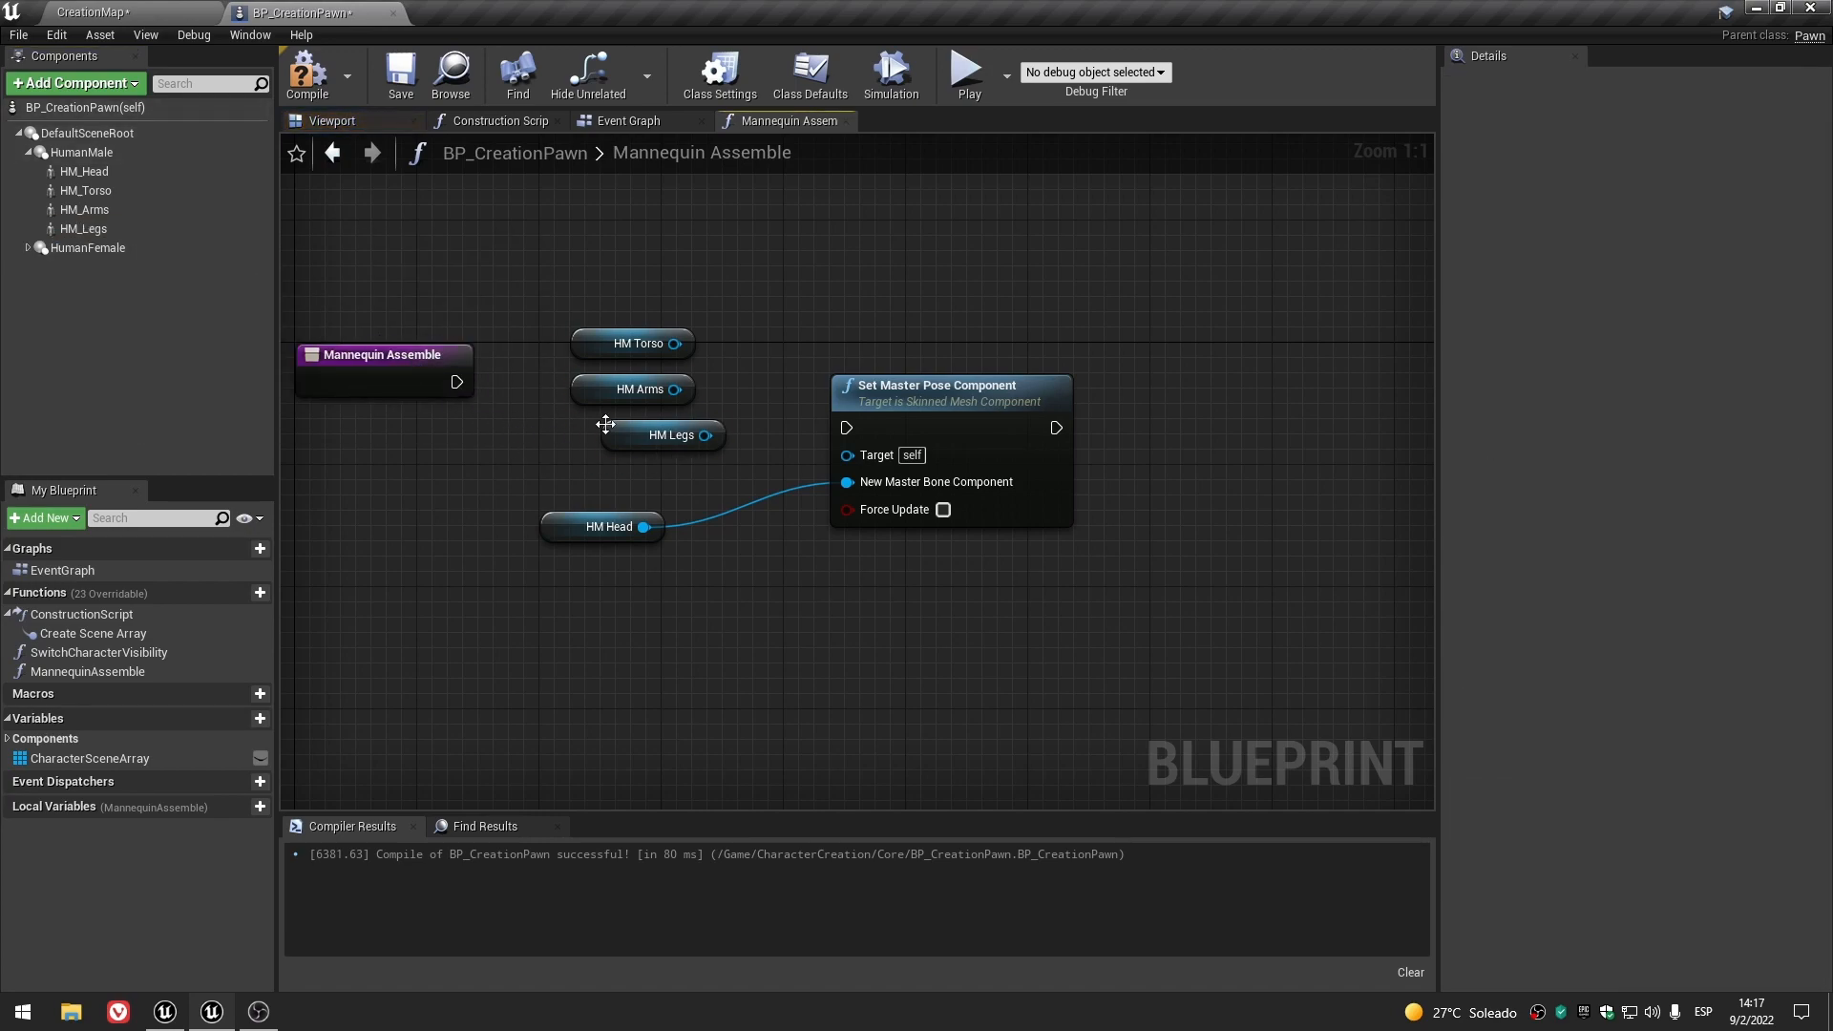
left_click(573, 477)
left_click_drag(674, 343, 848, 454)
left_click_drag(675, 390, 848, 454)
left_click_drag(674, 436, 844, 454)
- Connect the Mannequin Assemble entry's execution output to Set Master Pose Component, and align the four HM references in a column before it
left_click_drag(569, 270, 601, 463)
left_click(506, 449)
left_click_drag(456, 382, 845, 428)
left_click_drag(954, 387, 909, 341)
left_click_drag(576, 305, 587, 497)
left_click_drag(599, 475, 600, 462)
left_click(506, 496)
left_click_drag(565, 532, 593, 500)
right_click_drag(895, 573, 775, 587)
scroll(884, 560, "down", 1)
- Collapse HumanMale, expand HumanFemale and place an HF_Head reference in the graph below the Set Master Pose Component node
left_click(28, 152)
left_click(29, 171)
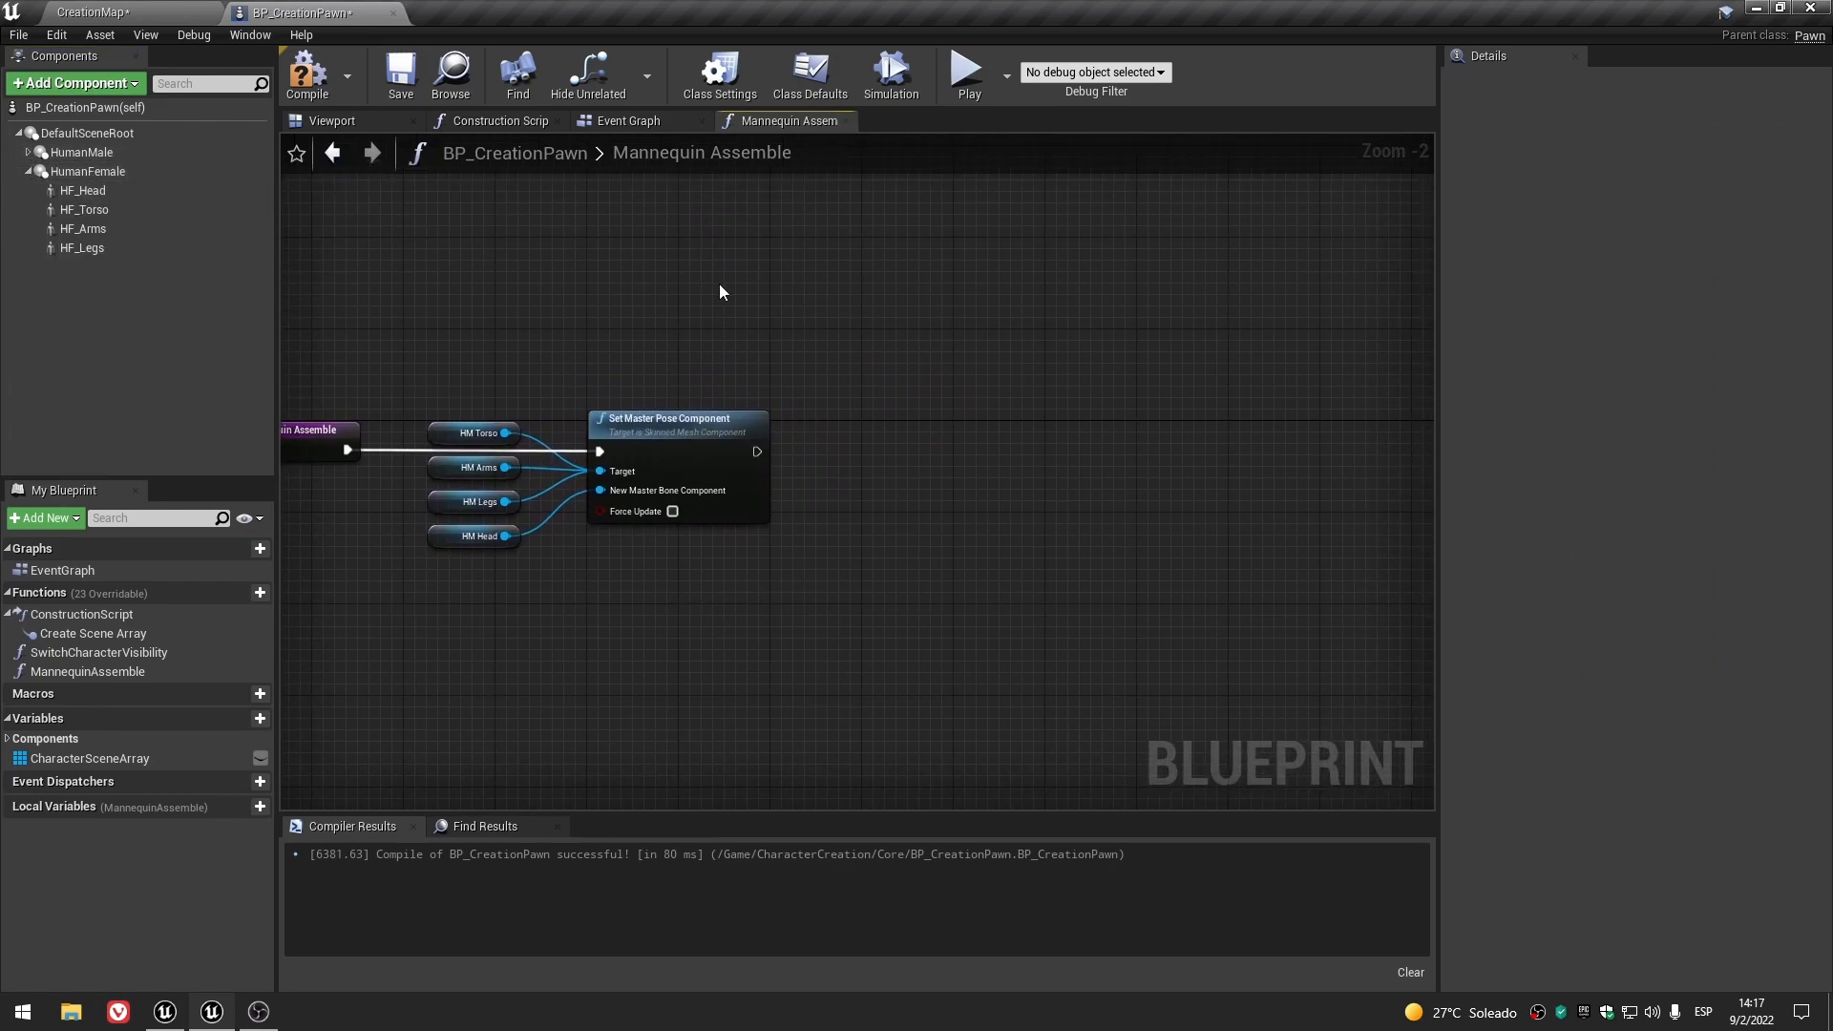
left_click_drag(101, 198, 674, 585)
left_click(888, 527)
- Duplicate the Set Master Pose Component node, place the copy further along the graph and connect it to the first node's execution output
scroll(887, 527, "up", 2)
left_click(624, 395)
key("ctrl+c")
key("ctrl+v")
left_click_drag(711, 429, 1087, 401)
left_click(951, 571)
right_click_drag(973, 545, 845, 529)
left_click_drag(1035, 379, 1111, 376)
left_click(765, 501)
- Connect HF_Head to New Master Bone Component on the second Set Master Pose Component and position it just before that node
left_click_drag(503, 617, 804, 539)
left_click_drag(1009, 475, 1007, 471)
left_click_drag(707, 554, 752, 554)
left_click(658, 573)
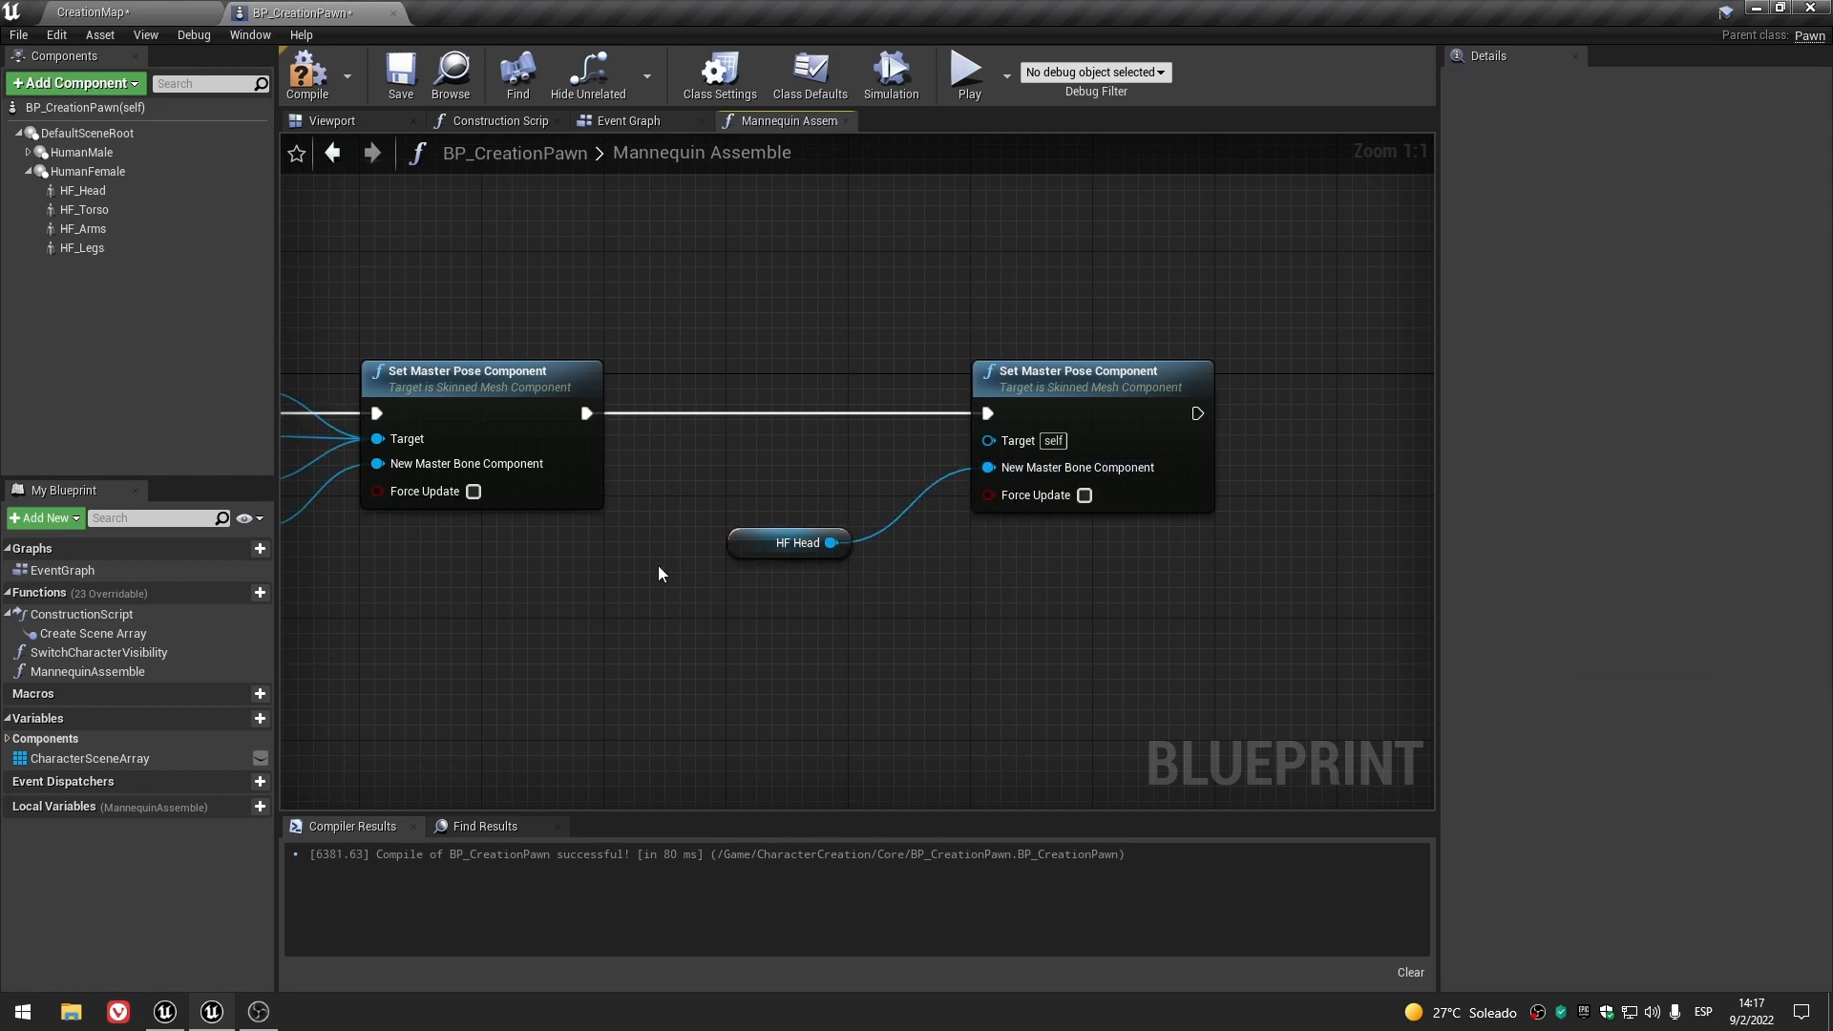
scroll(663, 563, "down", 2)
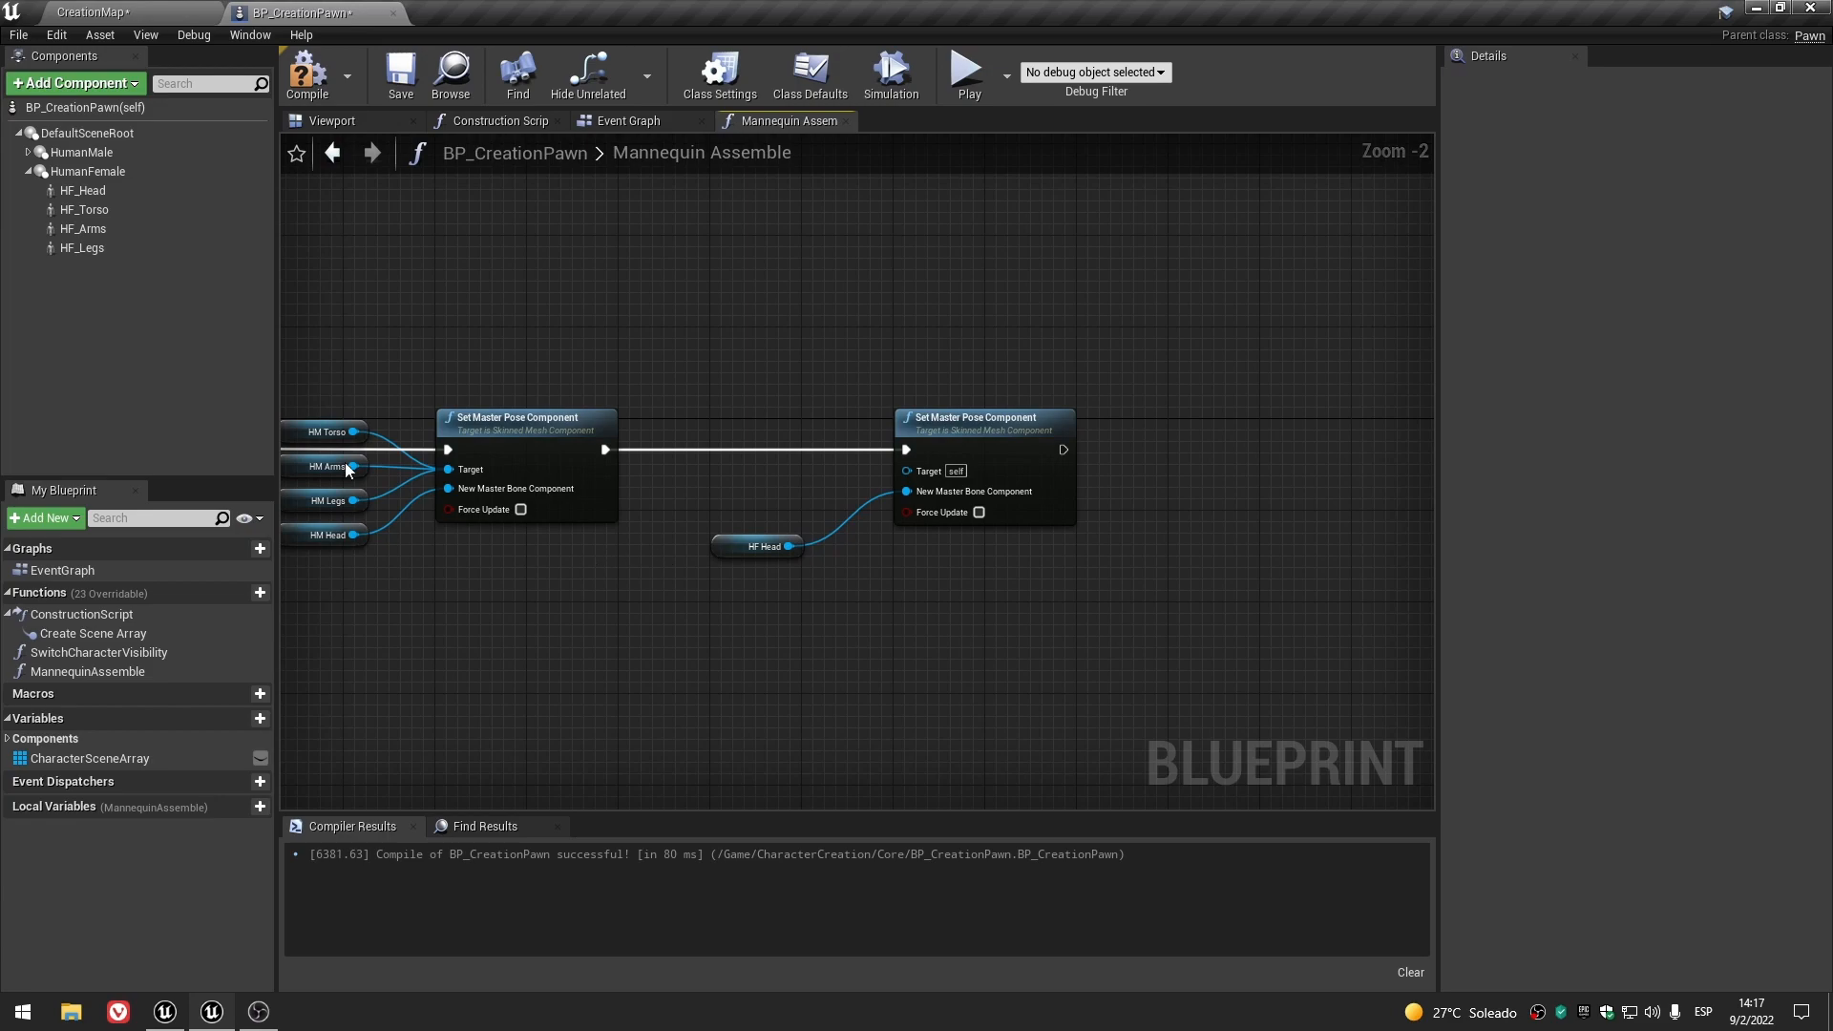
- Expand HumanMale and examine HM_Head's animation settings and the HF_Head reference in the graph
left_click(27, 152)
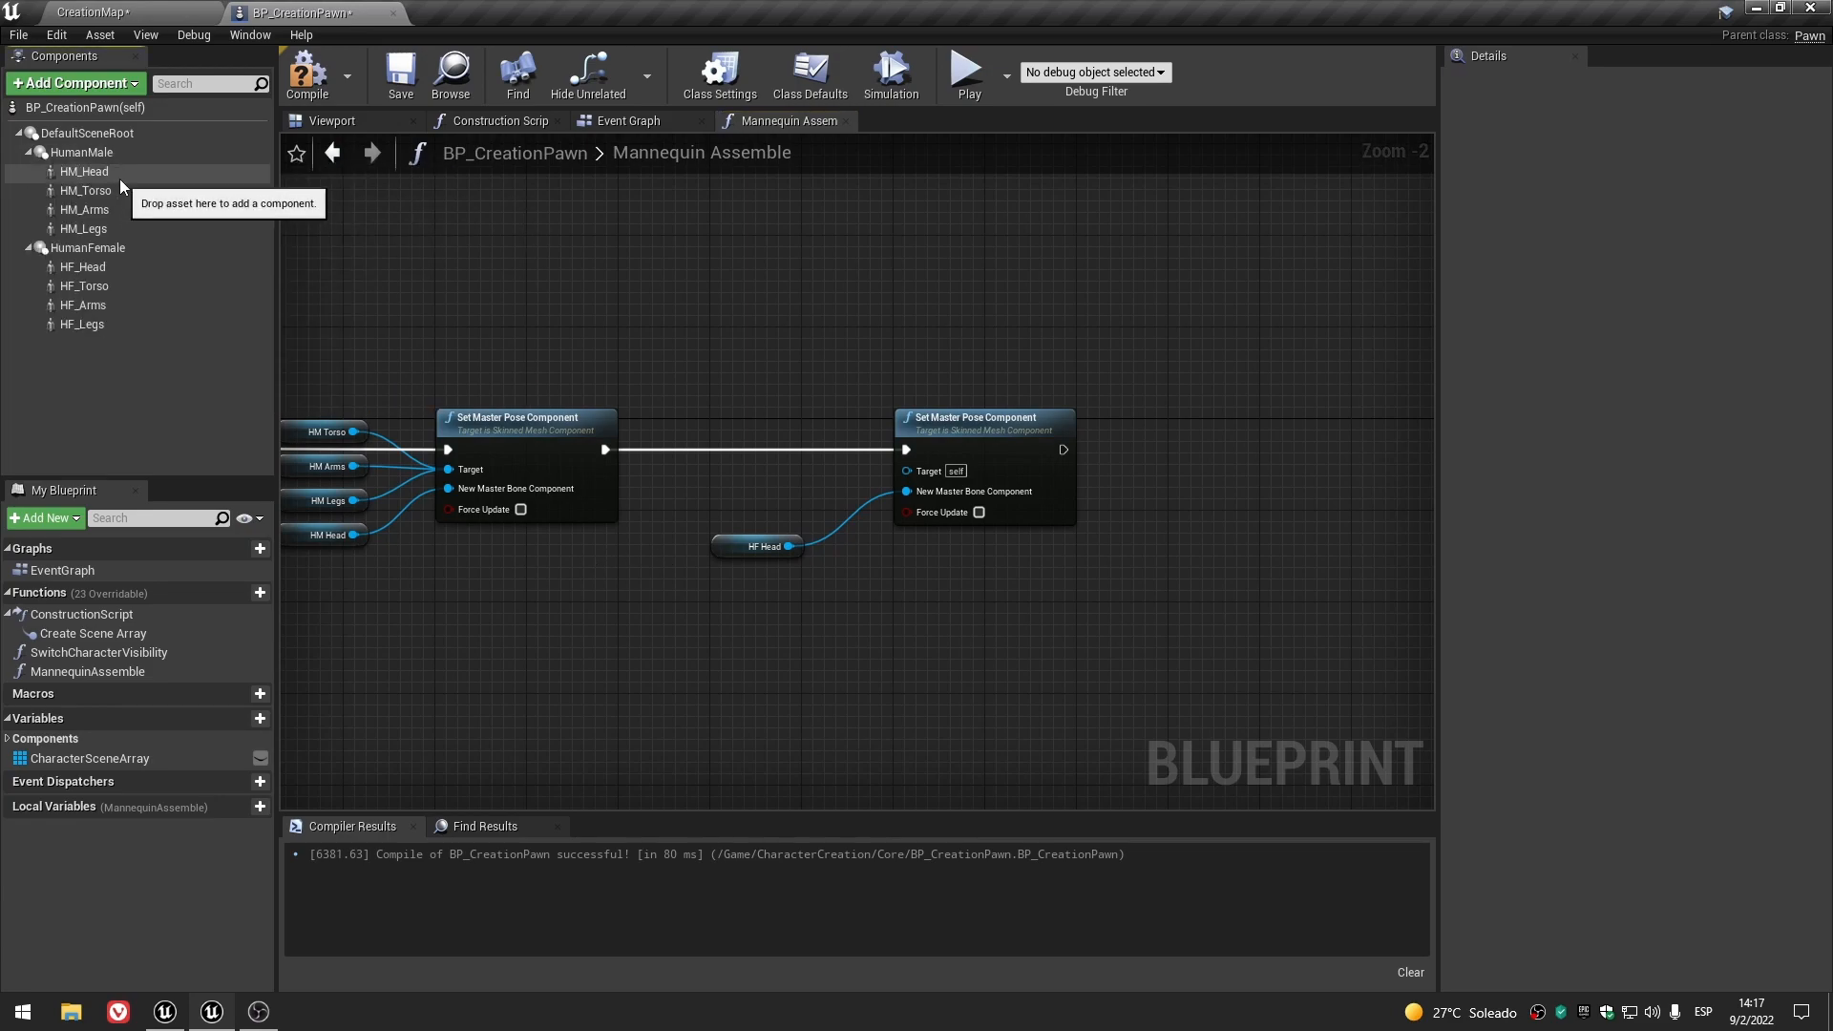
left_click(117, 174)
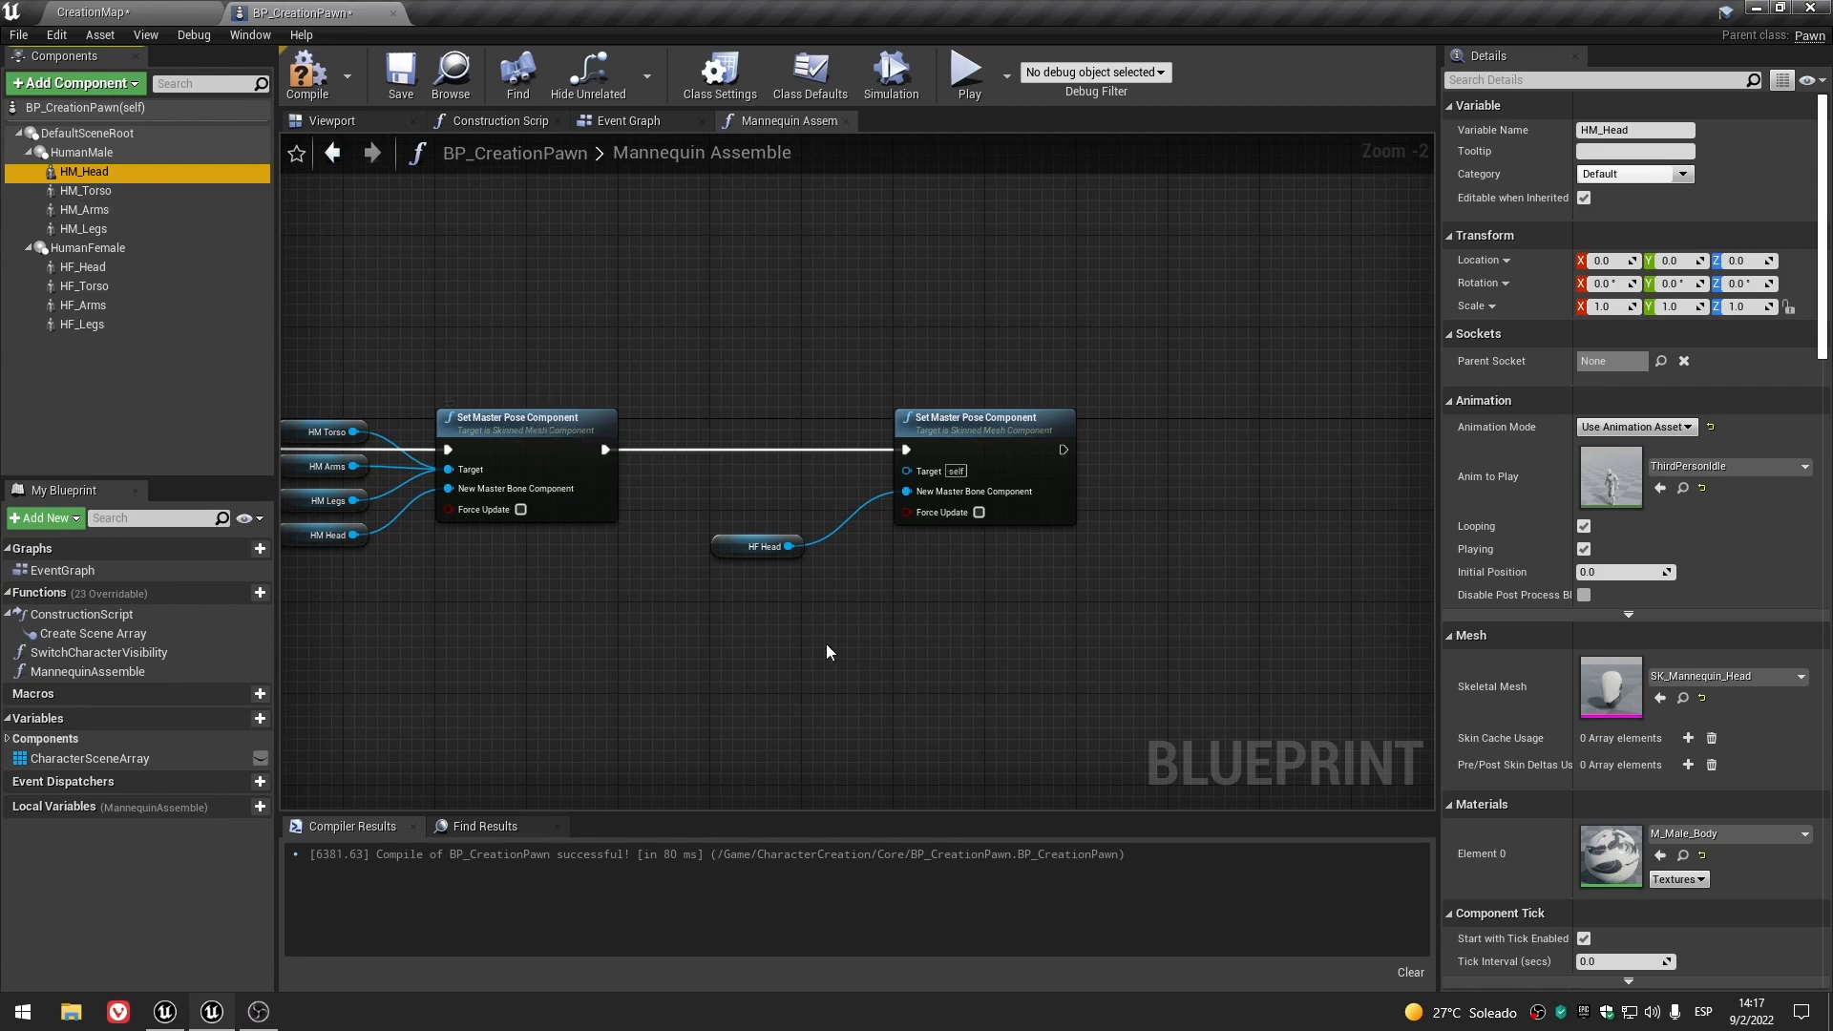
scroll(827, 643, "up", 1)
left_click(718, 515)
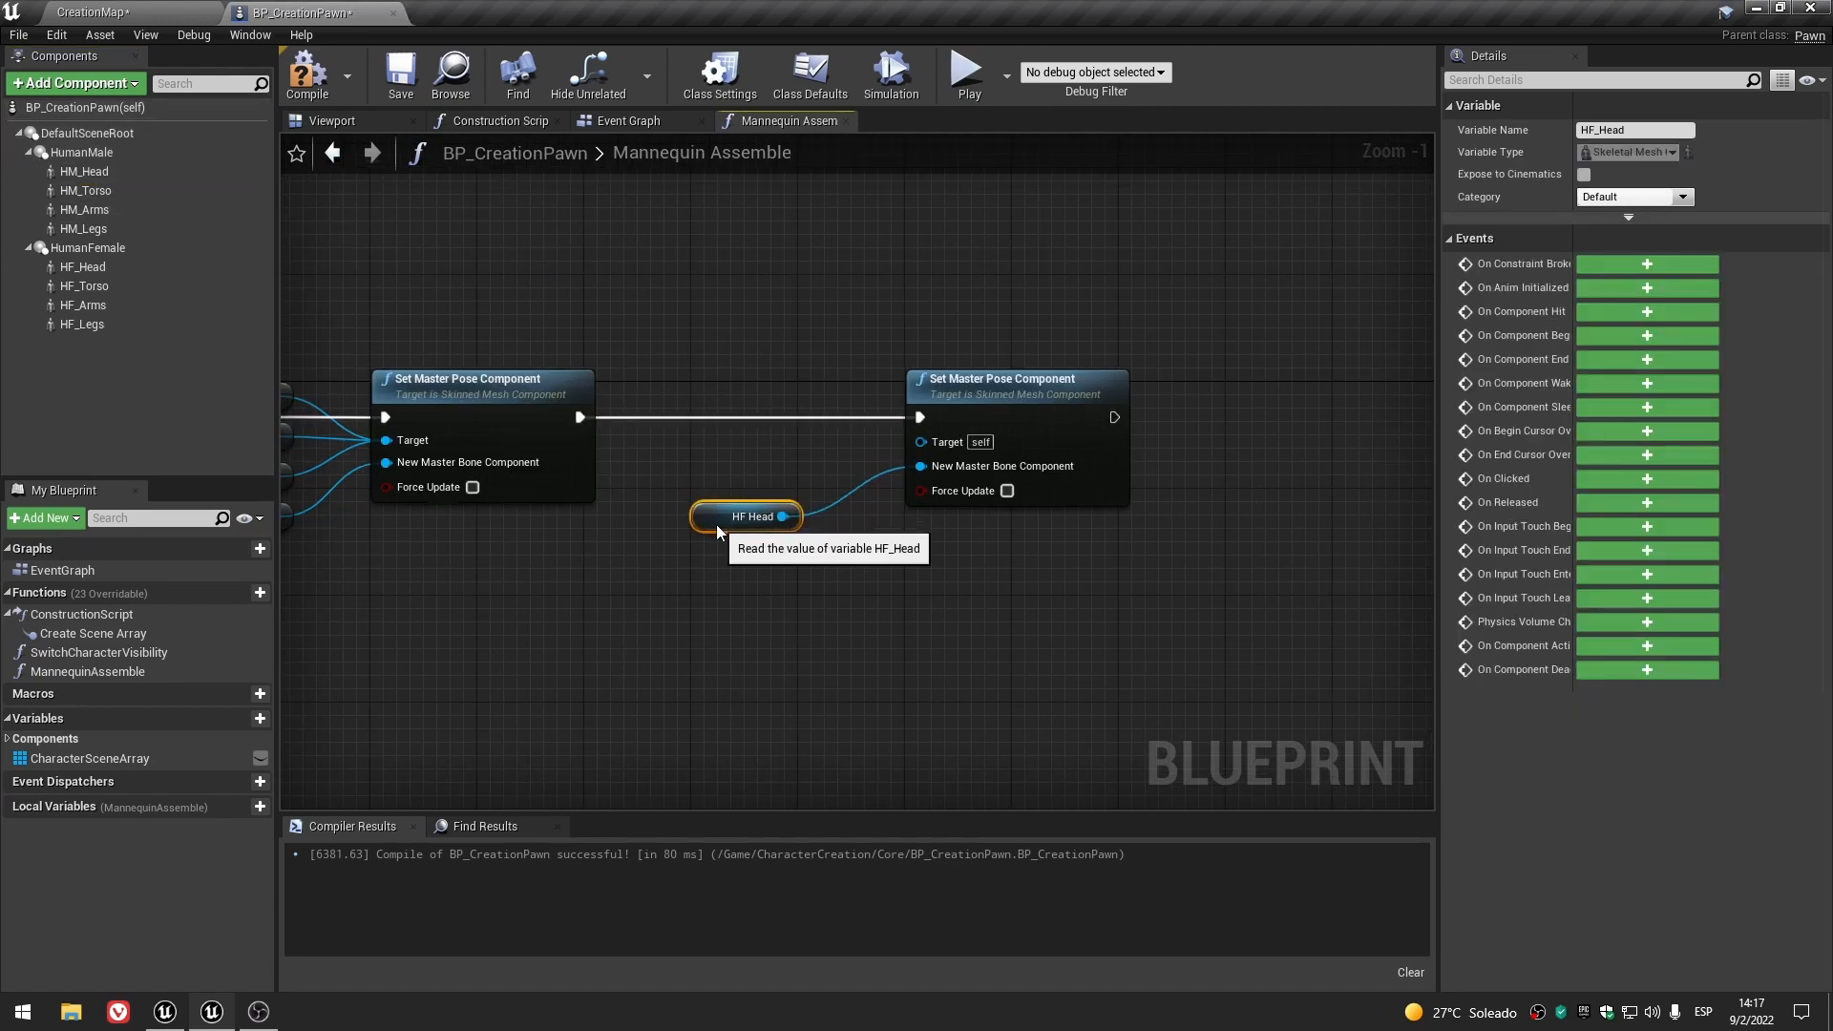
left_click(689, 551)
left_click(708, 525)
left_click(639, 571)
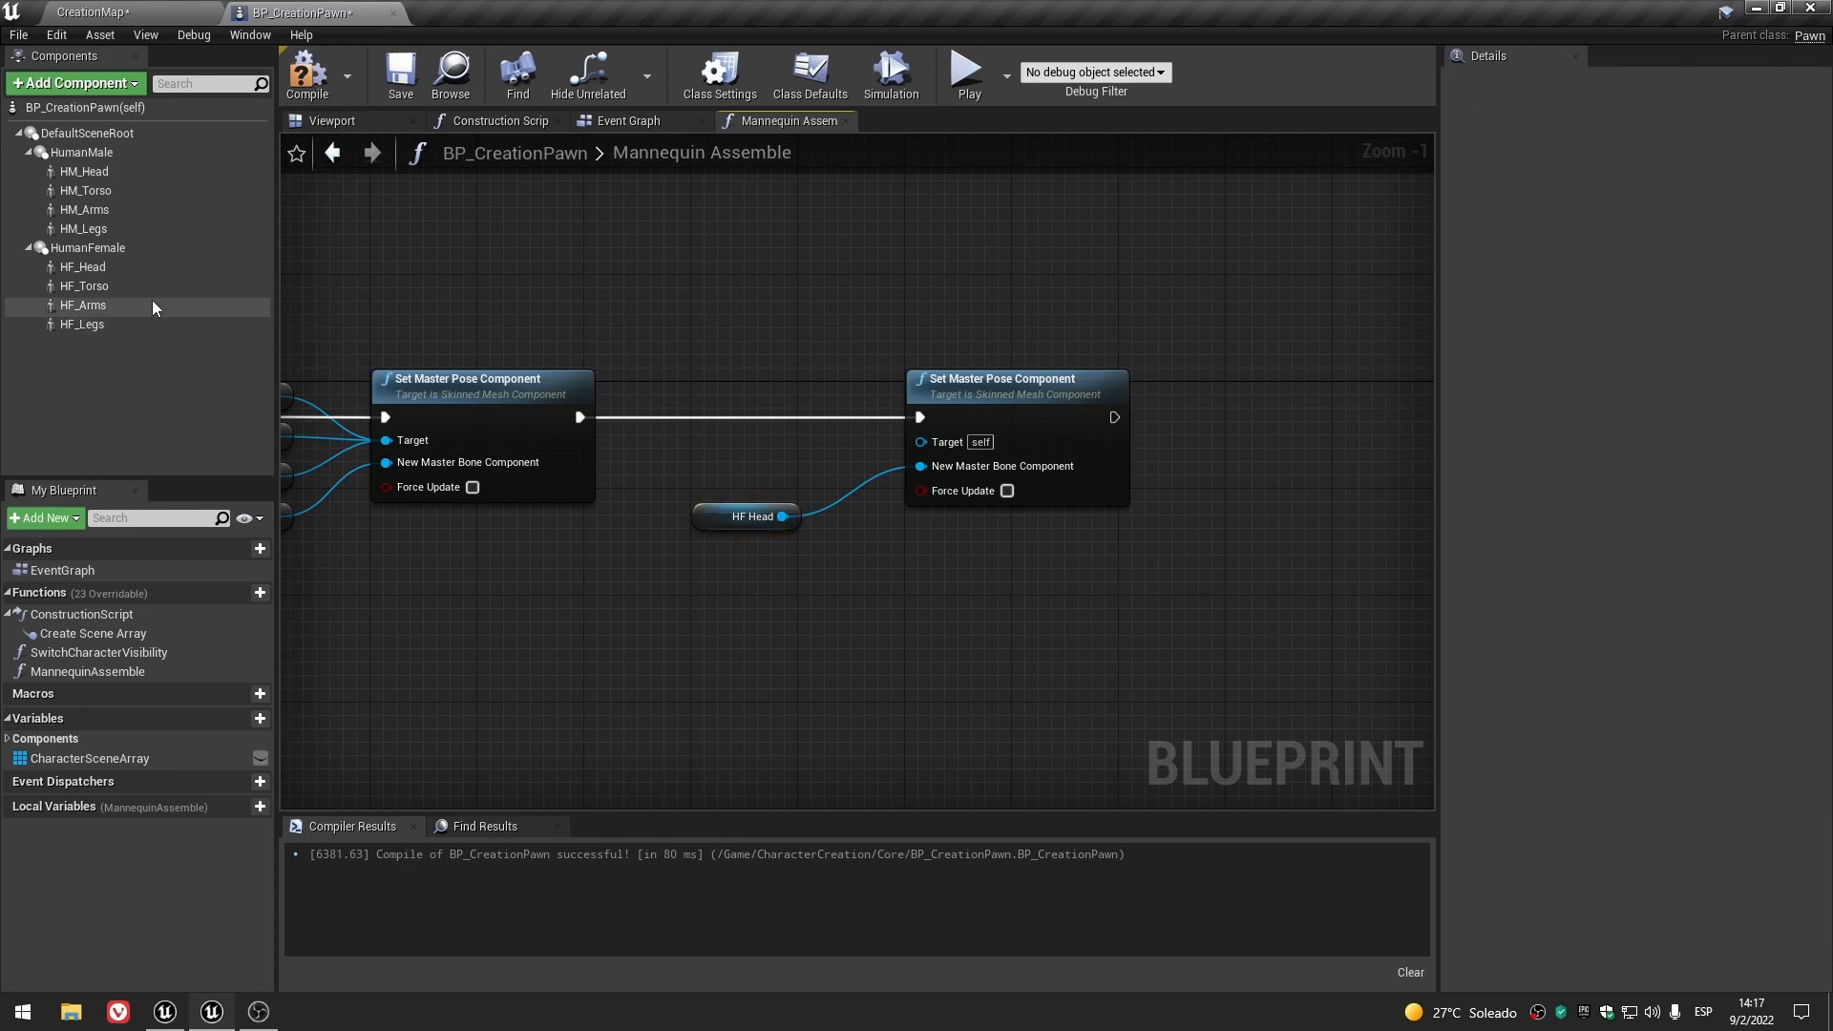
- Add HF_Torso, HF_Arms and HF_Legs references, connect them to the second Set Master Pose Component's Target, and align them above HF_Head
left_click_drag(101, 285, 681, 311)
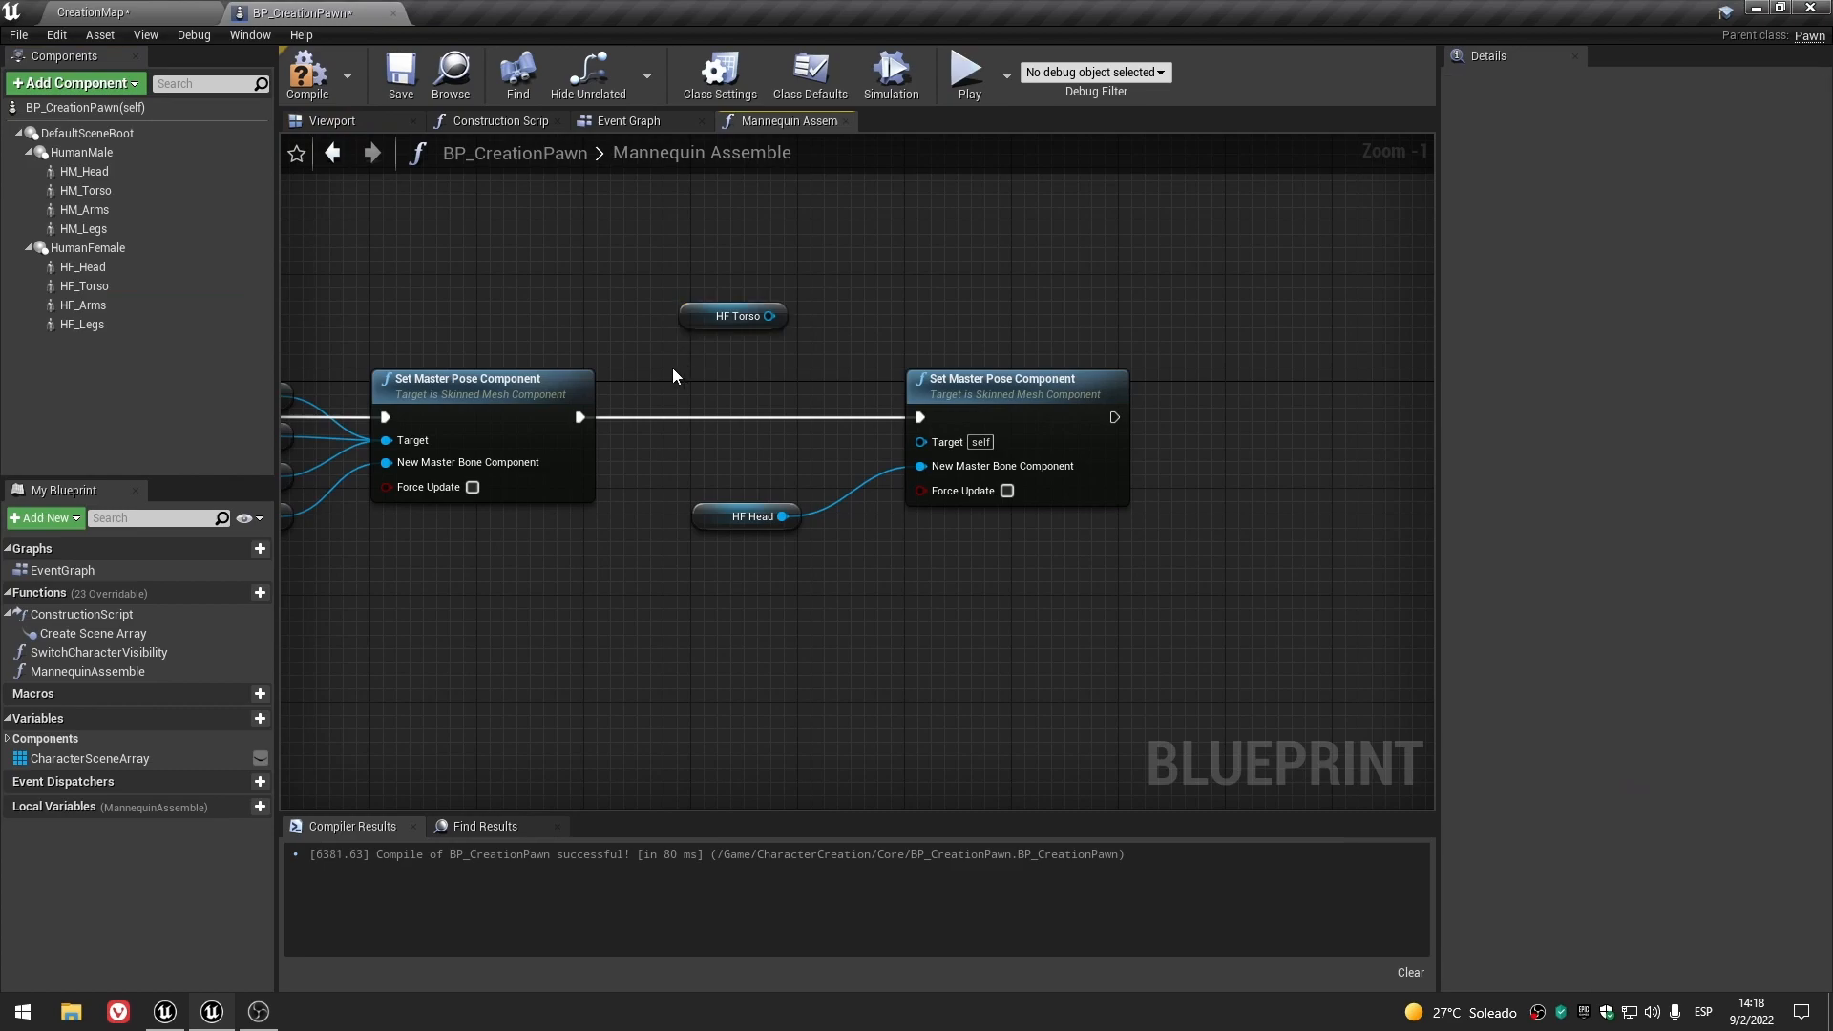
left_click_drag(117, 305, 679, 346)
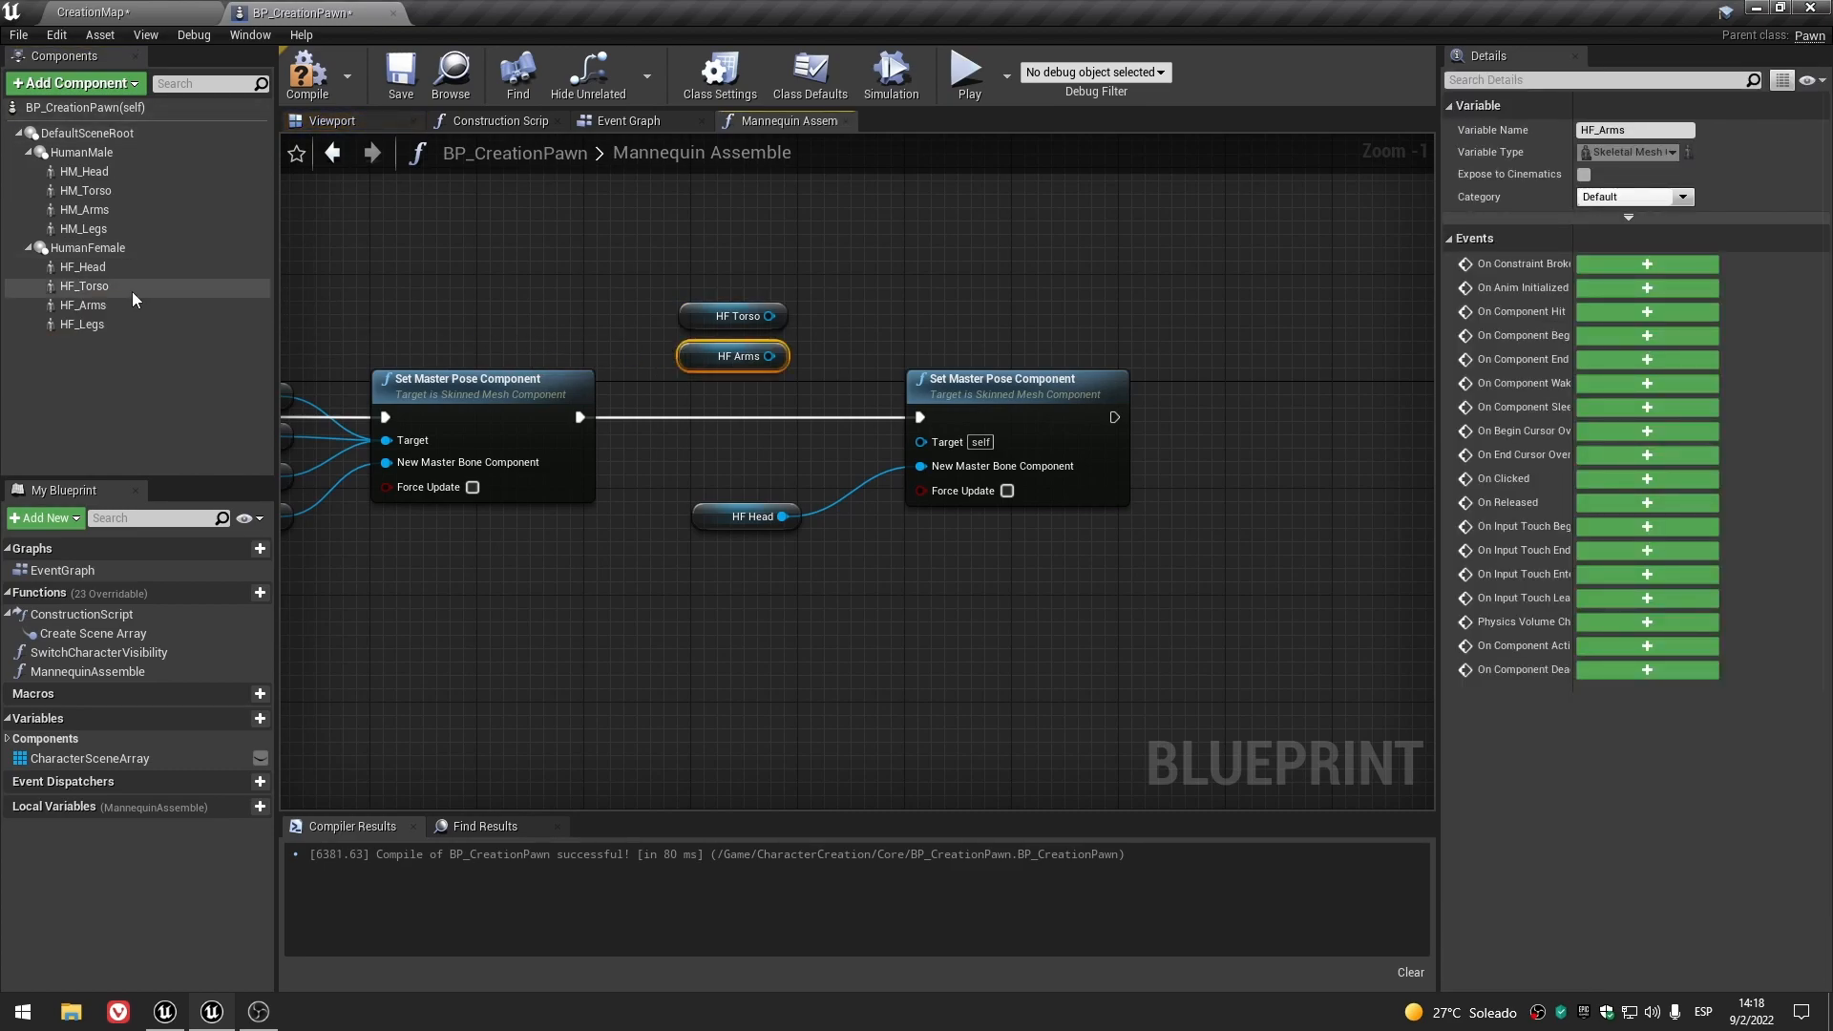
left_click_drag(113, 322, 697, 392)
scroll(639, 344, "up", 1)
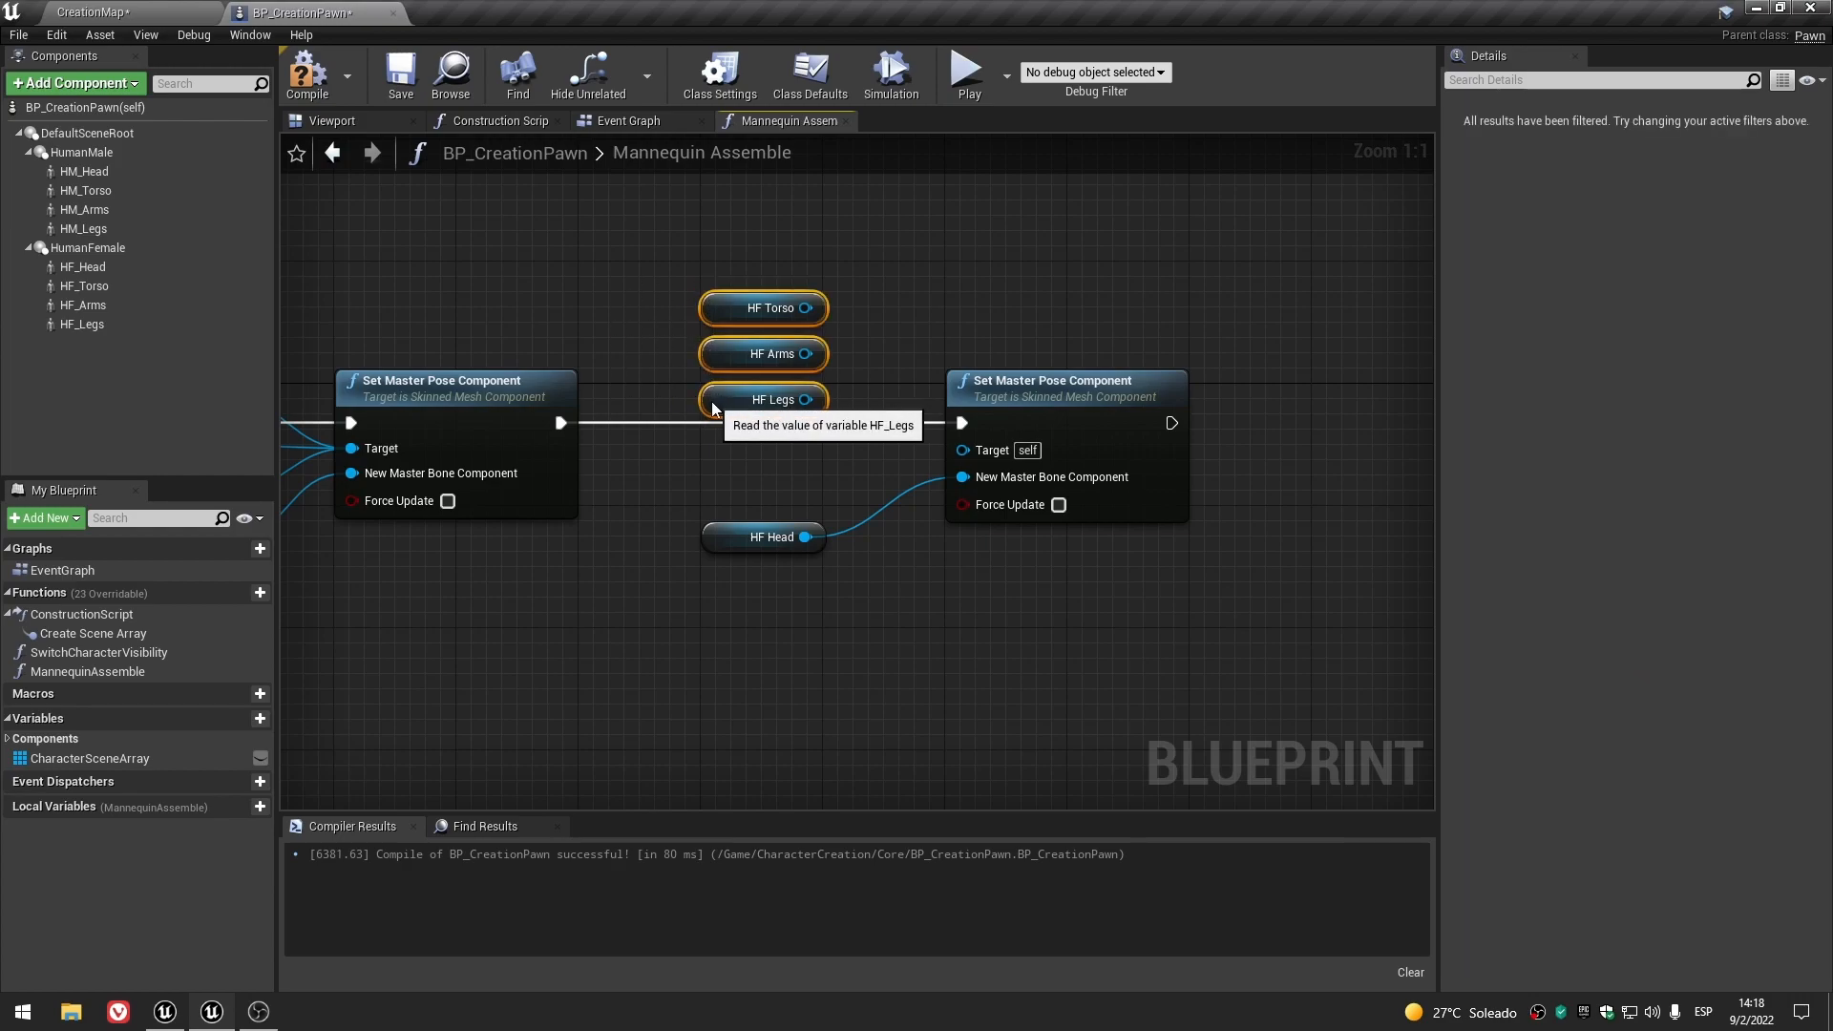
left_click(901, 321)
right_click_drag(903, 317, 787, 318)
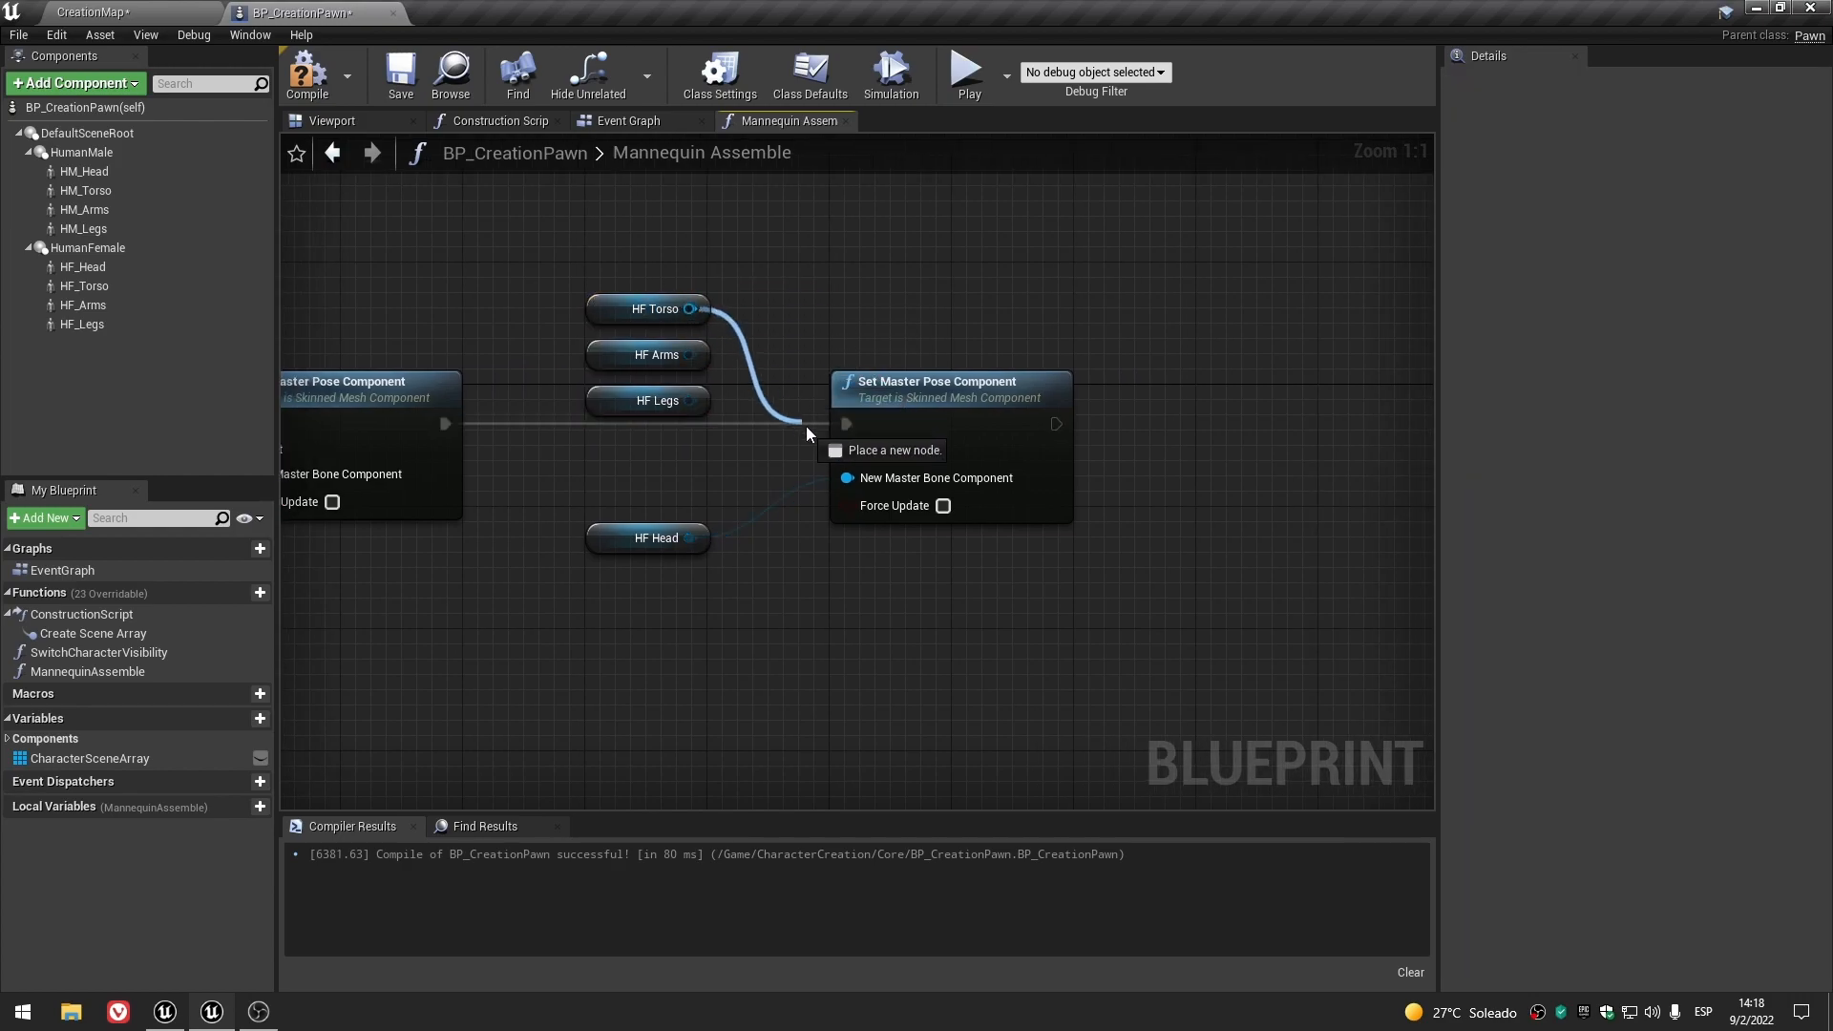
left_click_drag(846, 452, 845, 450)
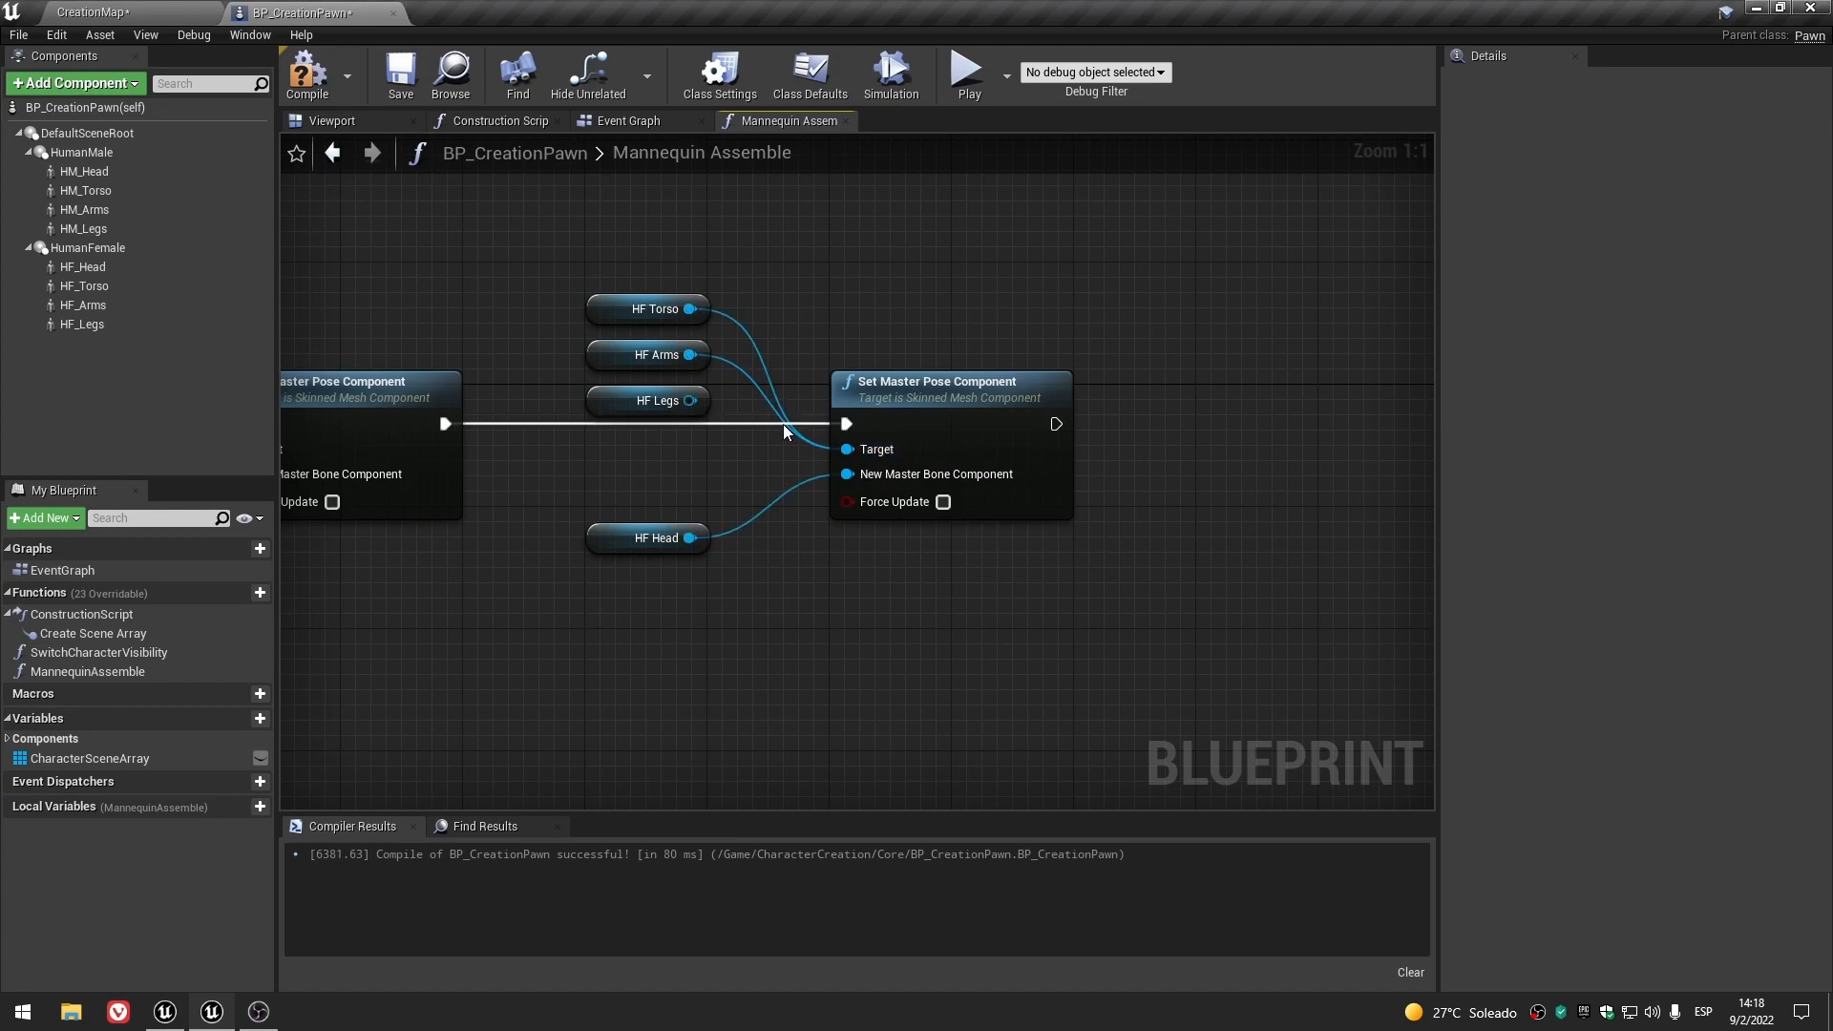
left_click_drag(604, 336, 612, 479)
left_click(708, 620)
- Add a Return Node after the second Set Master Pose Component, and compile and save the blueprint
right_click_drag(707, 620, 445, 576)
left_click_drag(791, 380, 947, 462)
type("retu")
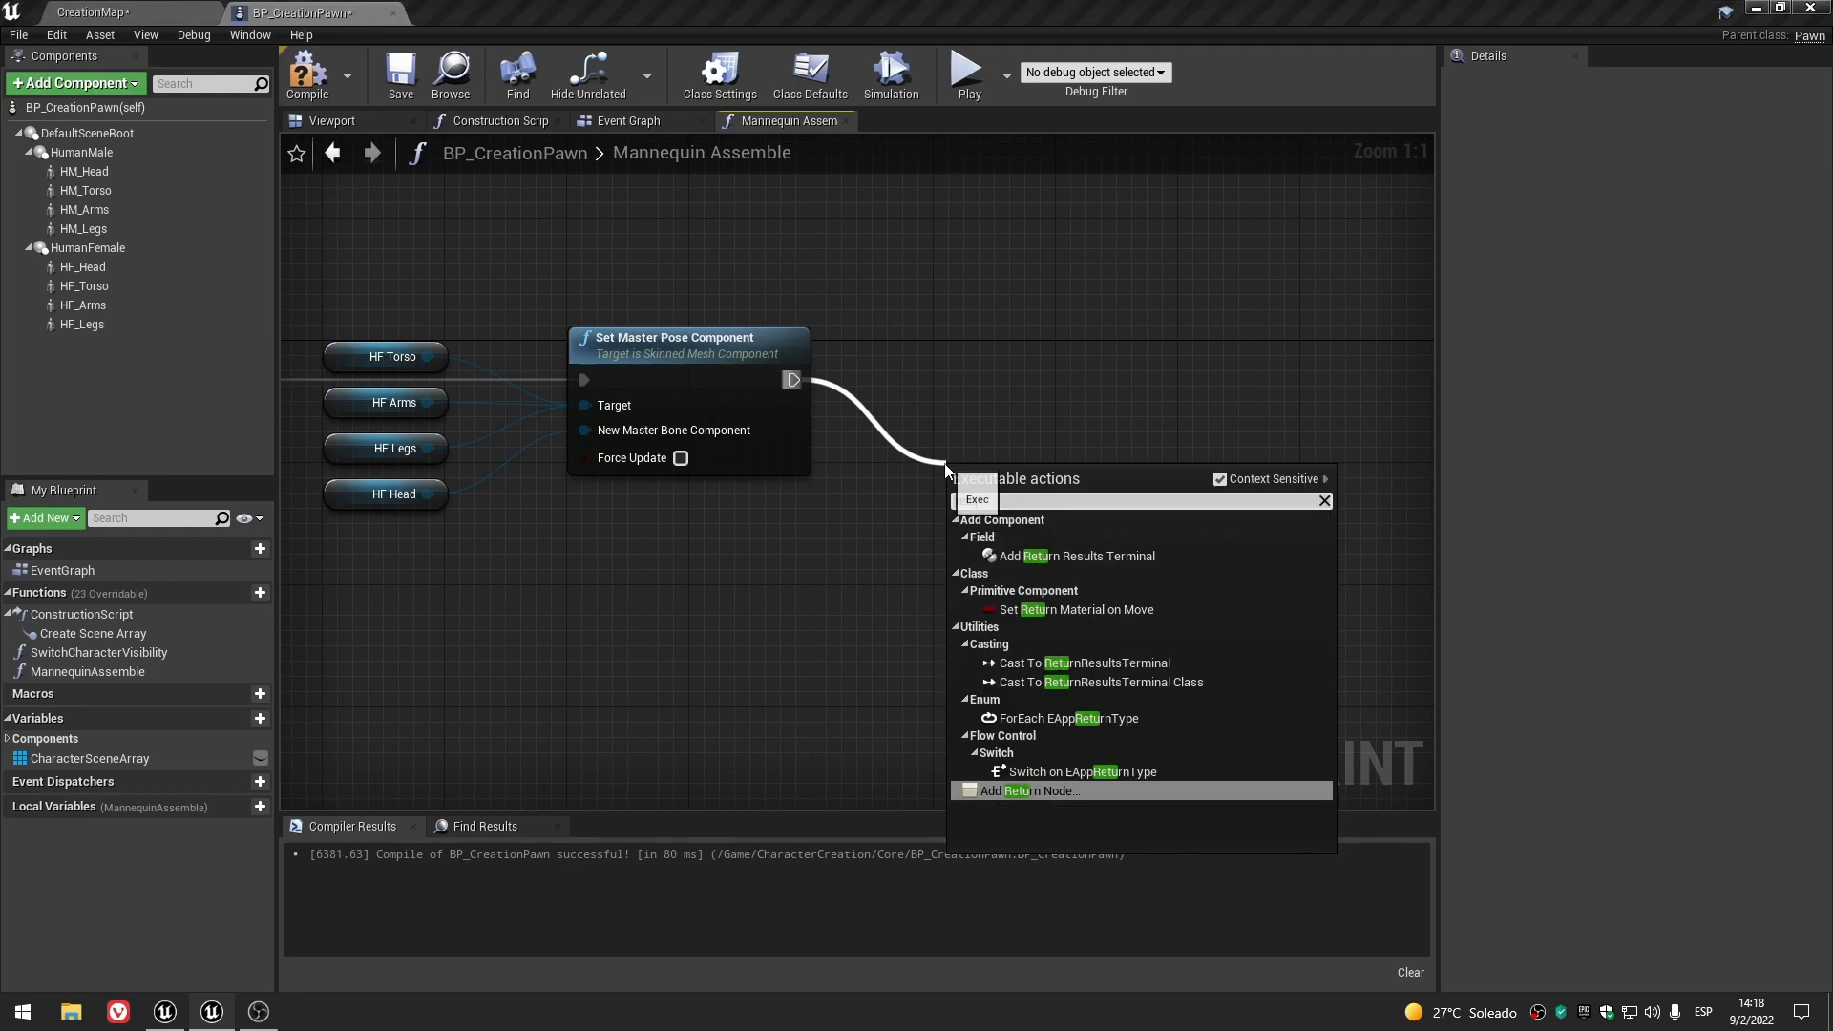
left_click(1047, 792)
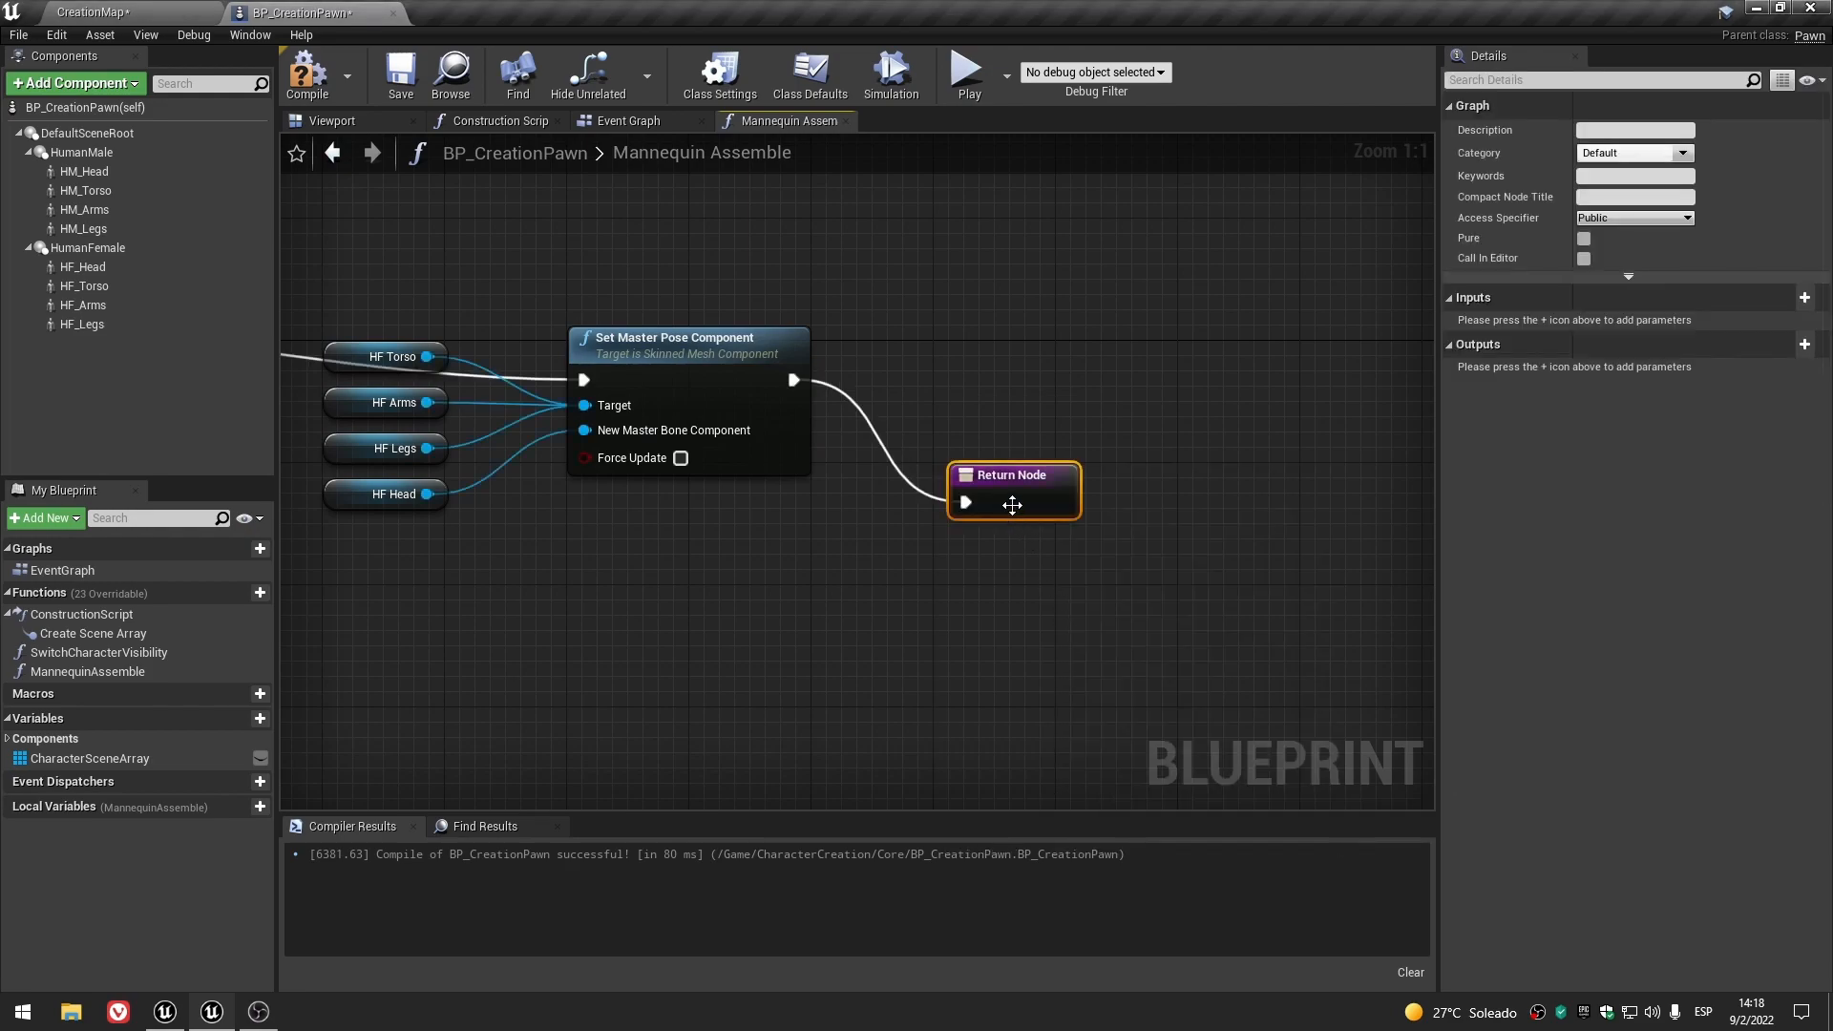
scroll(864, 520, "down", 3)
right_click_drag(655, 602, 1023, 558)
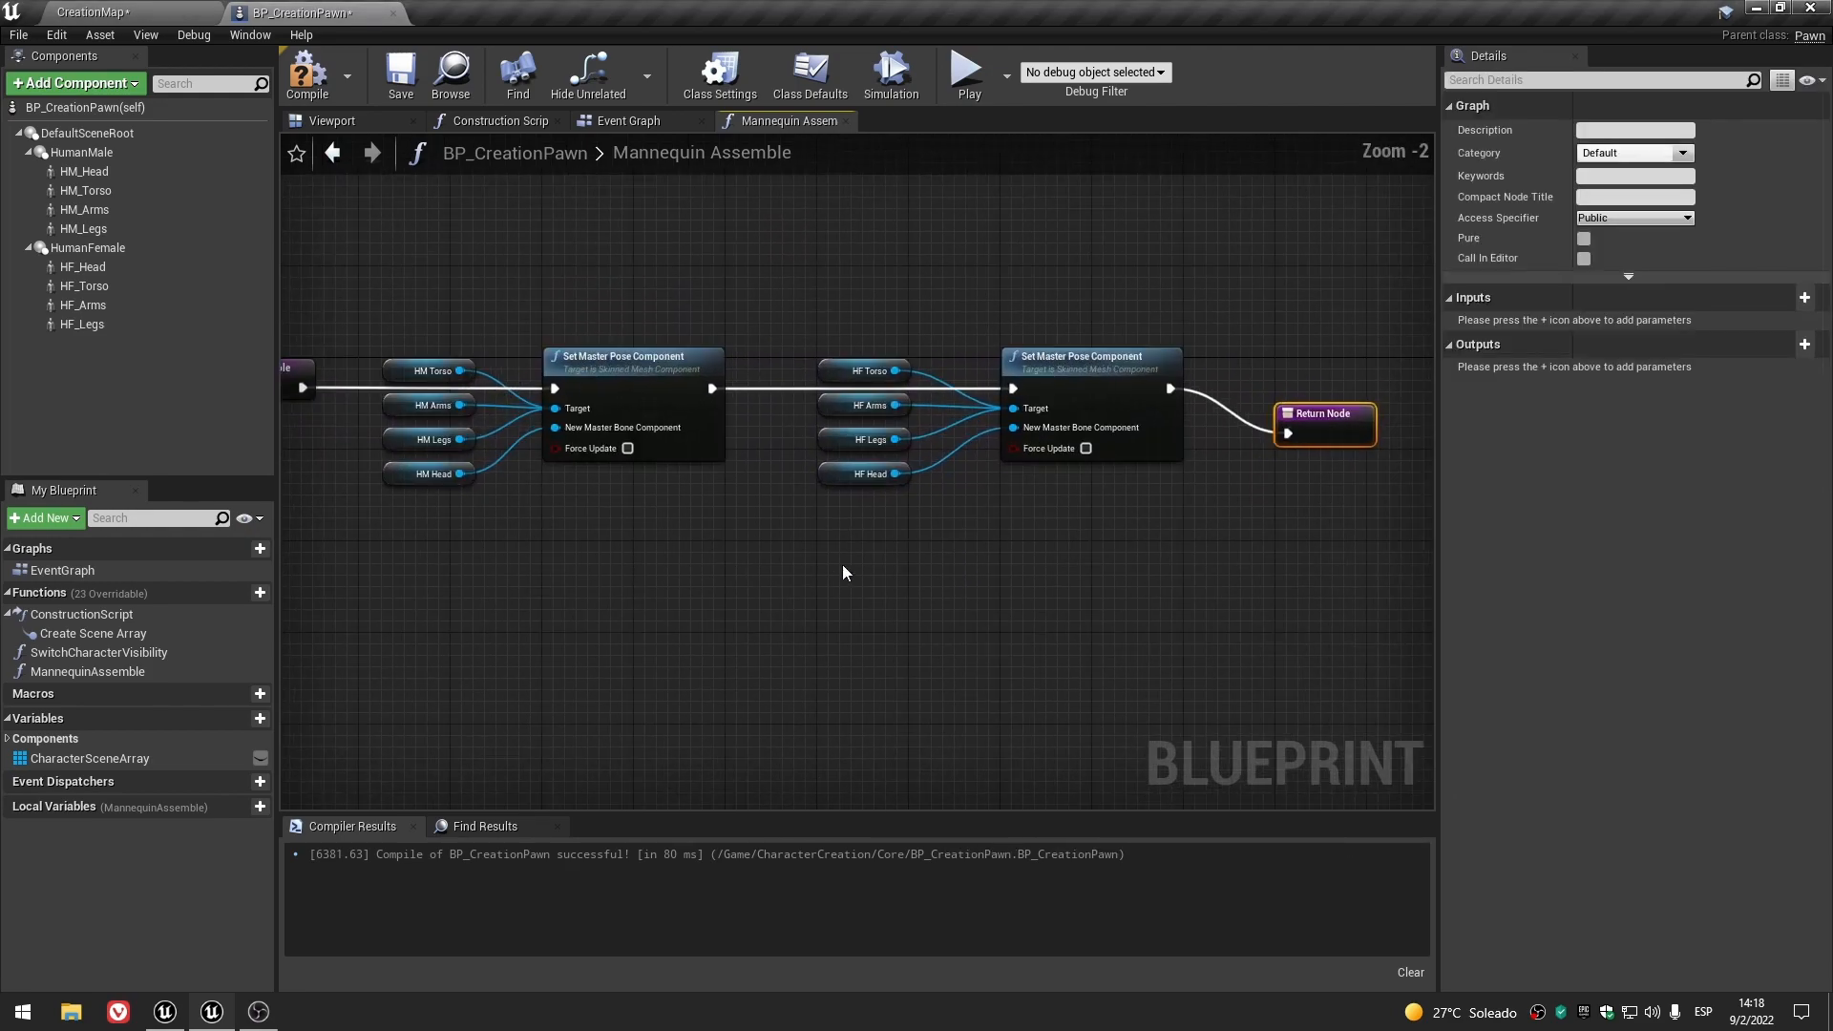
scroll(842, 564, "up", 1)
left_click(307, 76)
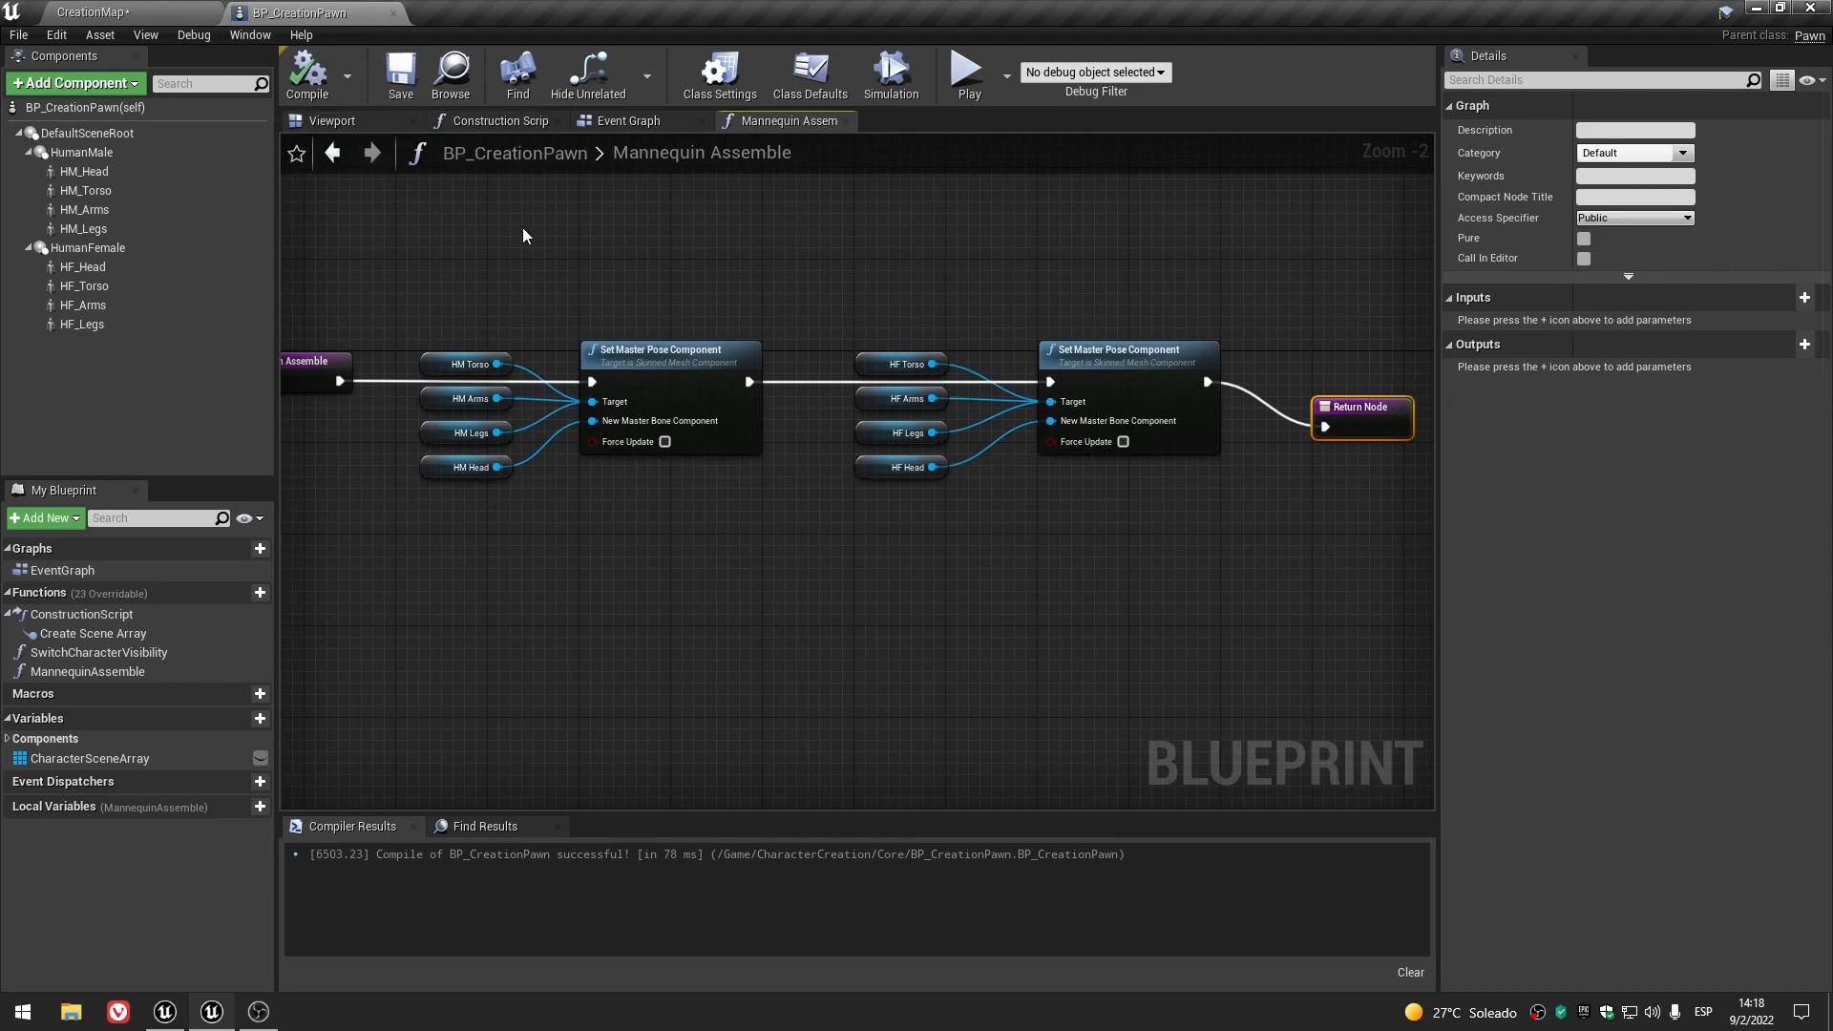
- Examine HM_Head's animation settings and the HM_Torso, HM_Arms and HM_Legs references feeding the first Set Master Pose Component
mouse_move(443, 467)
left_mouse_down()
mouse_move(443, 502)
mouse_move(444, 471)
left_mouse_up()
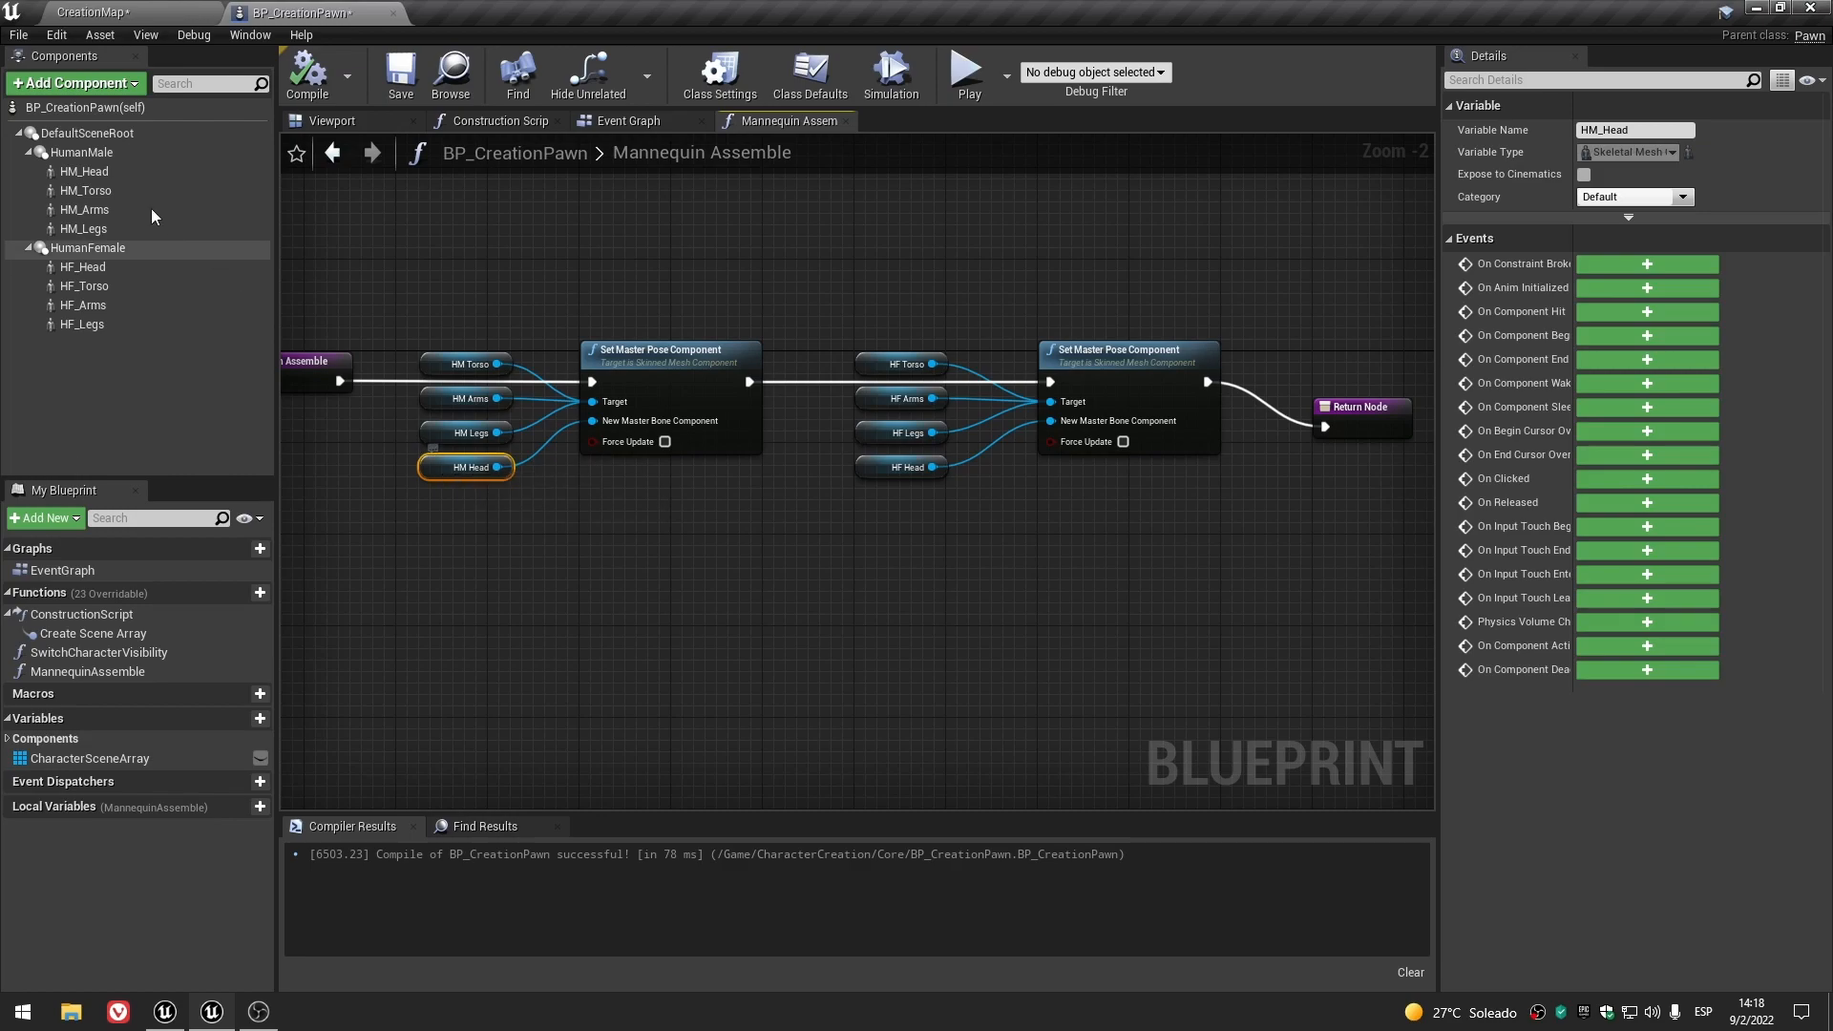
left_click(86, 172)
left_click(28, 248)
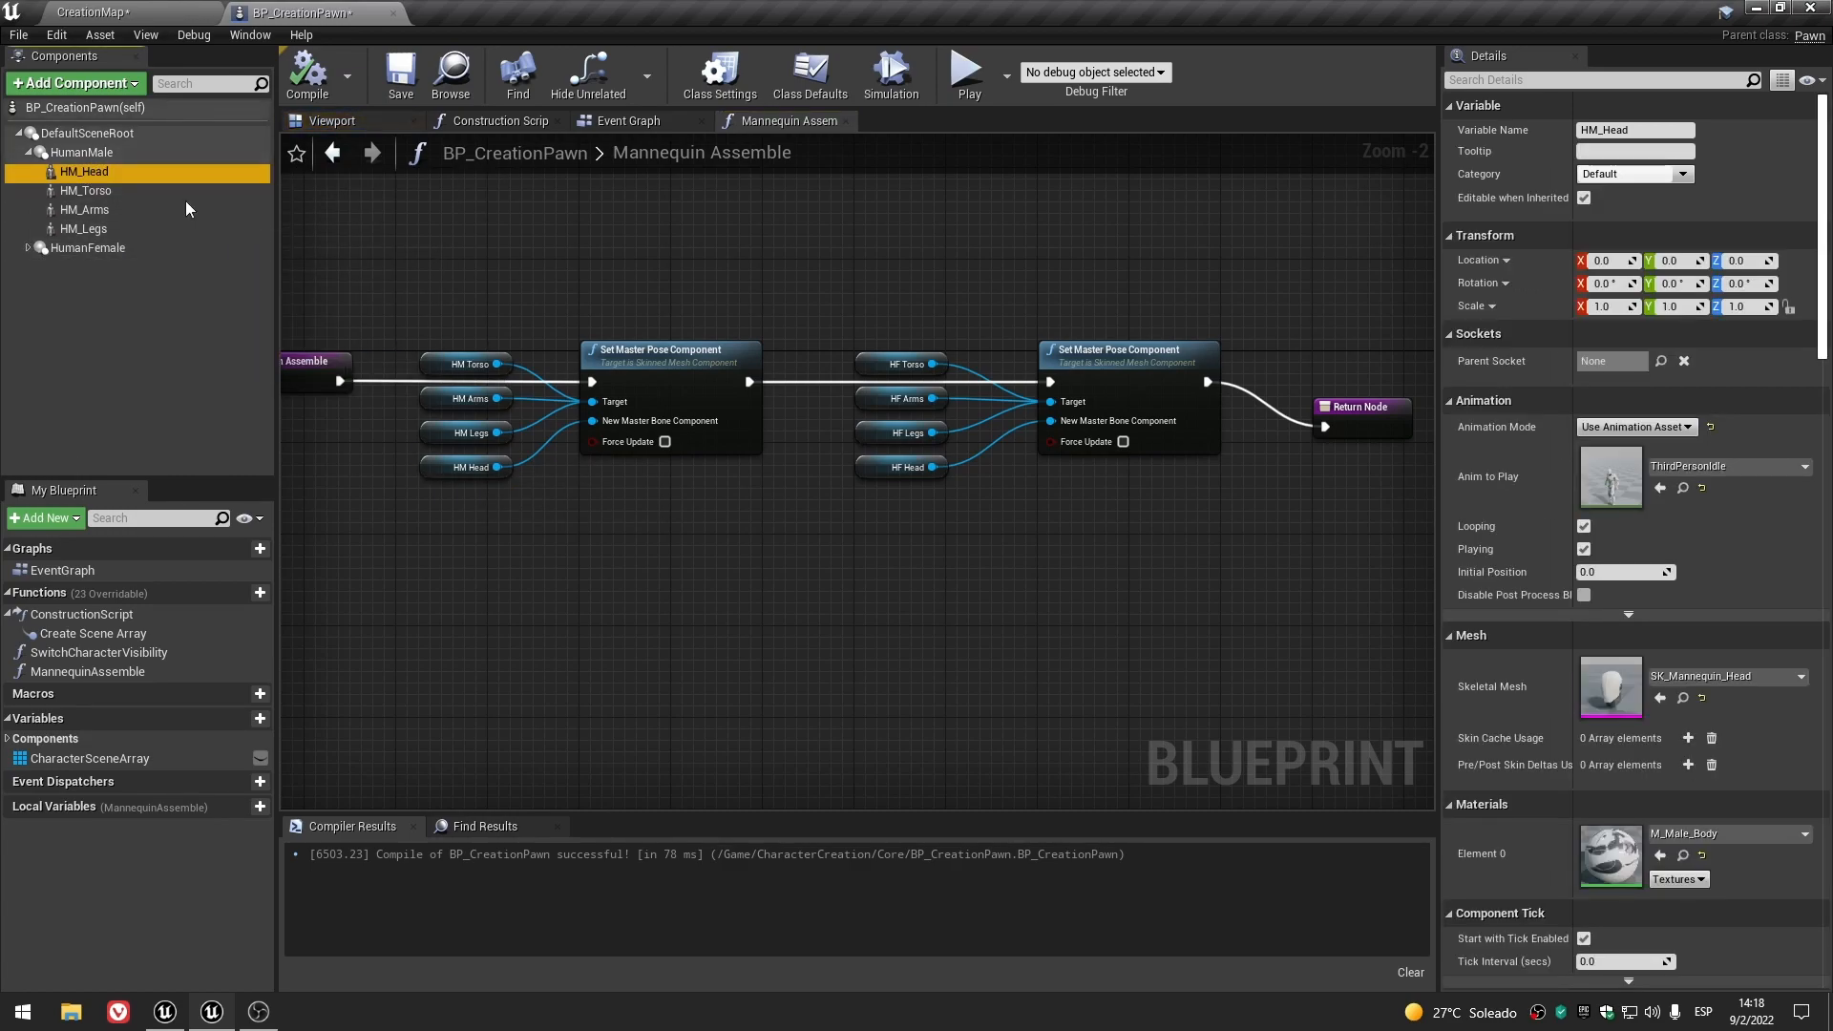
left_click(638, 553)
left_click(718, 432)
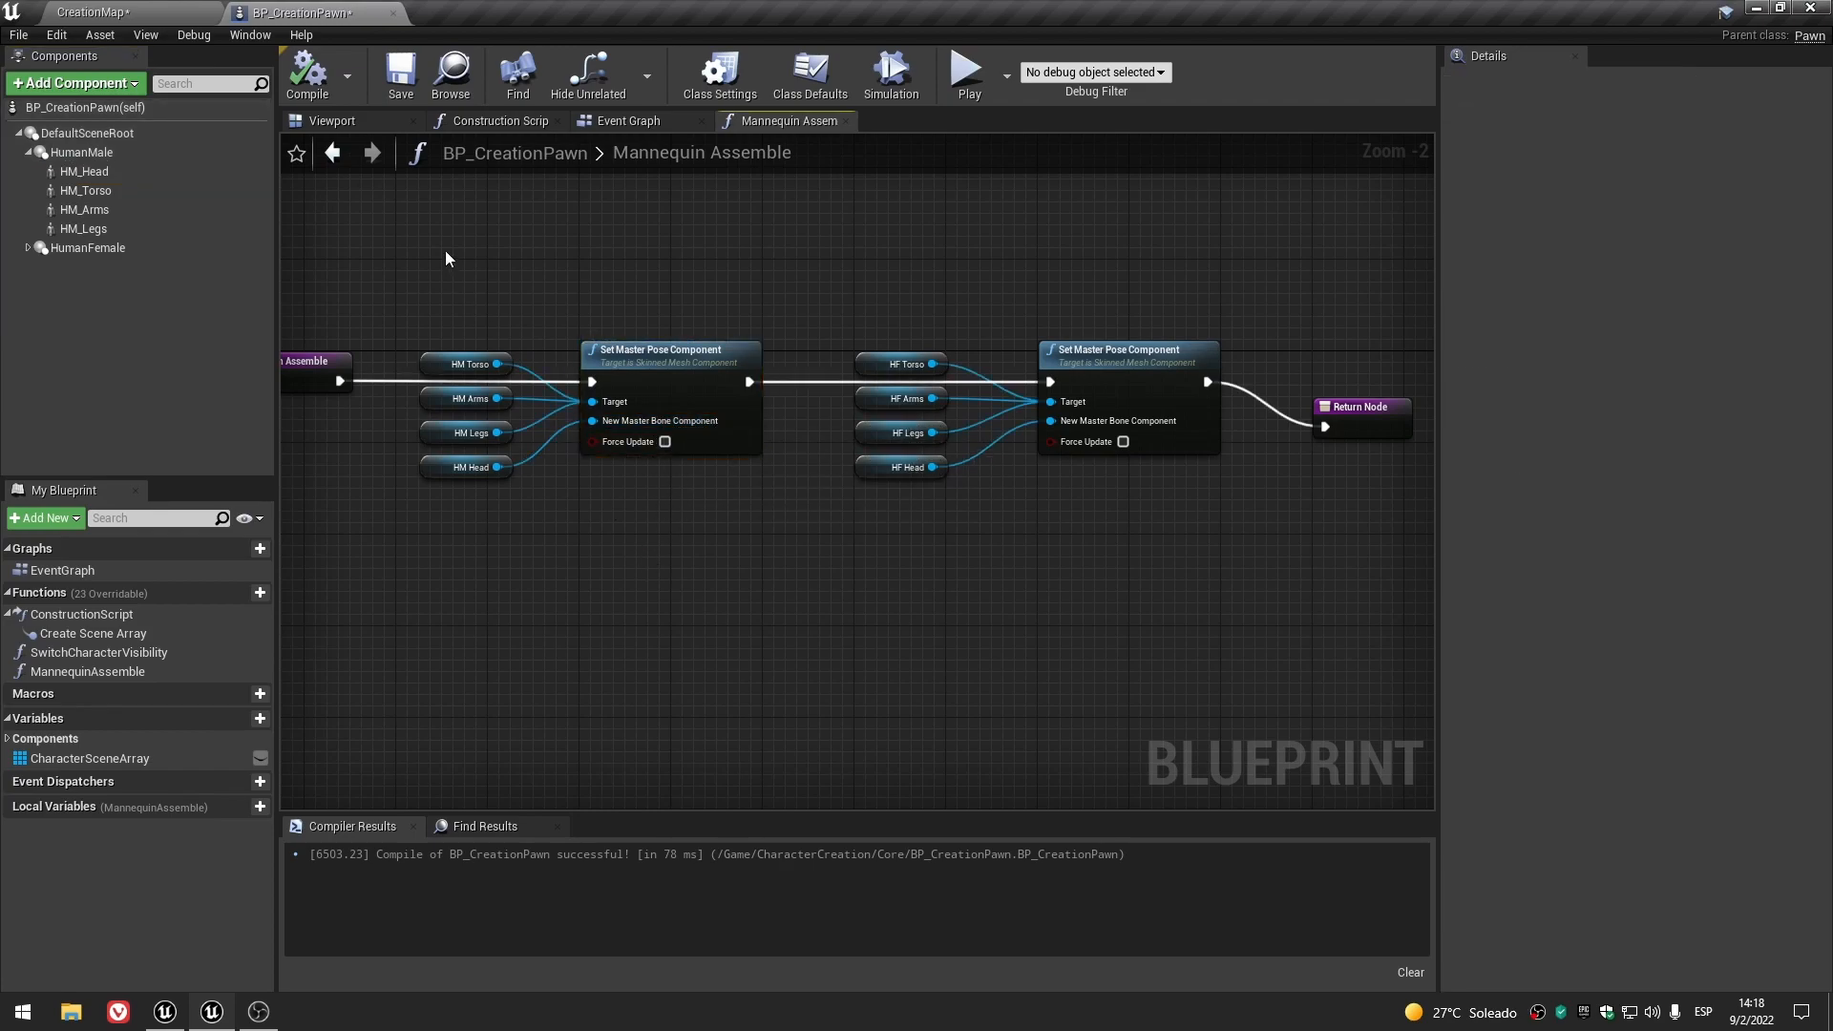
left_click_drag(454, 422, 445, 386)
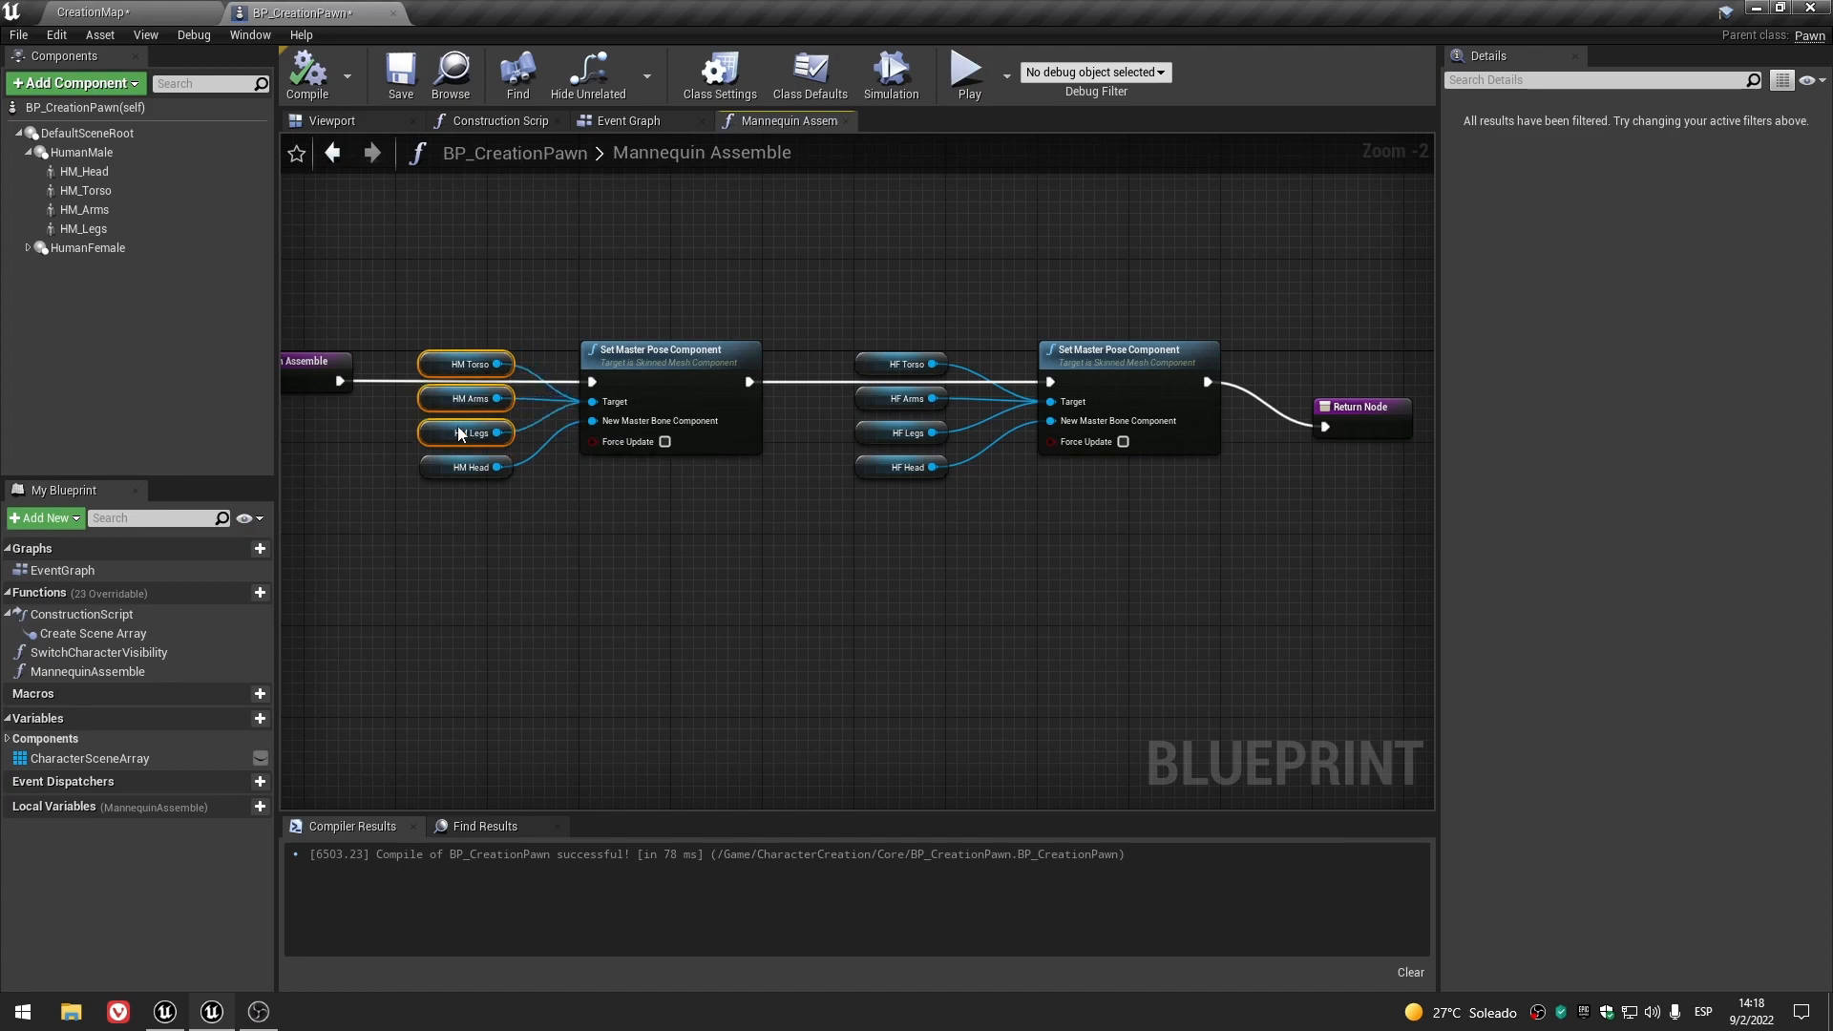
left_click(867, 550)
- Review the HF_Torso, HF_Arms, HF_Legs and HF_Head references feeding the second Set Master Pose Component
right_click_drag(865, 540, 735, 557)
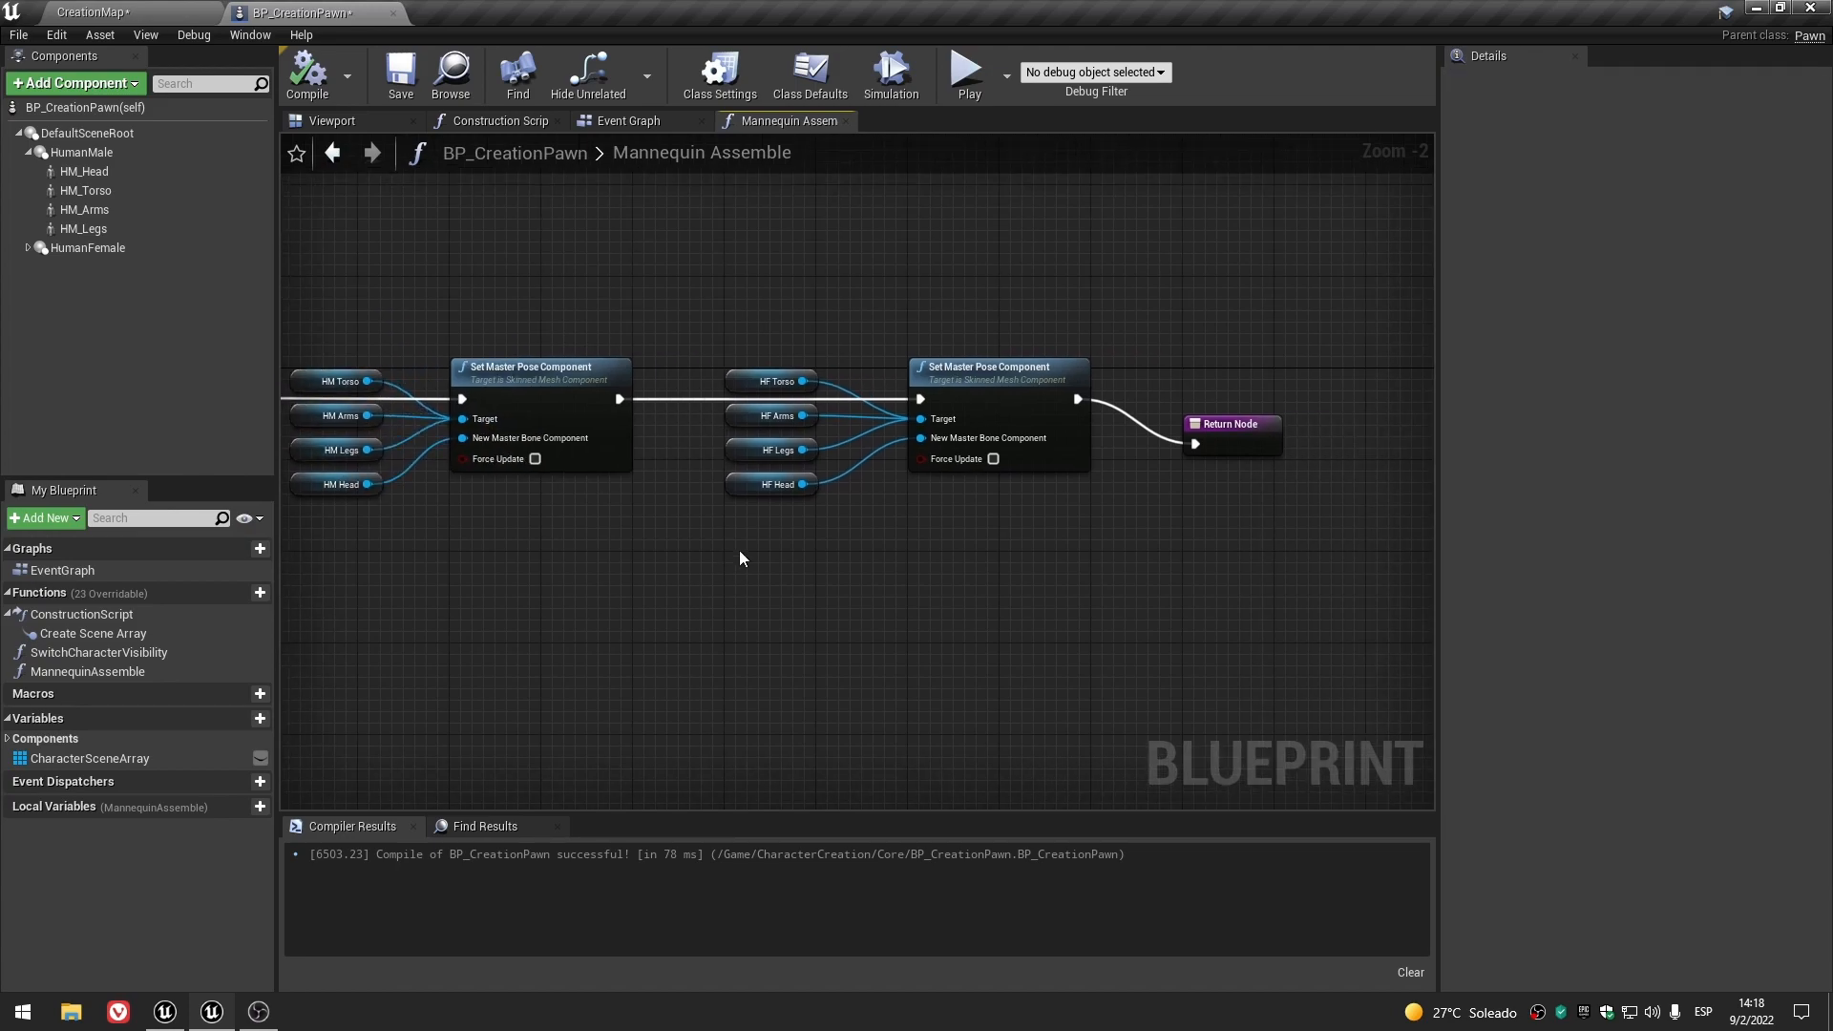
mouse_move(748, 495)
left_mouse_down()
mouse_move(747, 530)
mouse_move(755, 496)
left_mouse_up()
left_click_drag(702, 323, 744, 449)
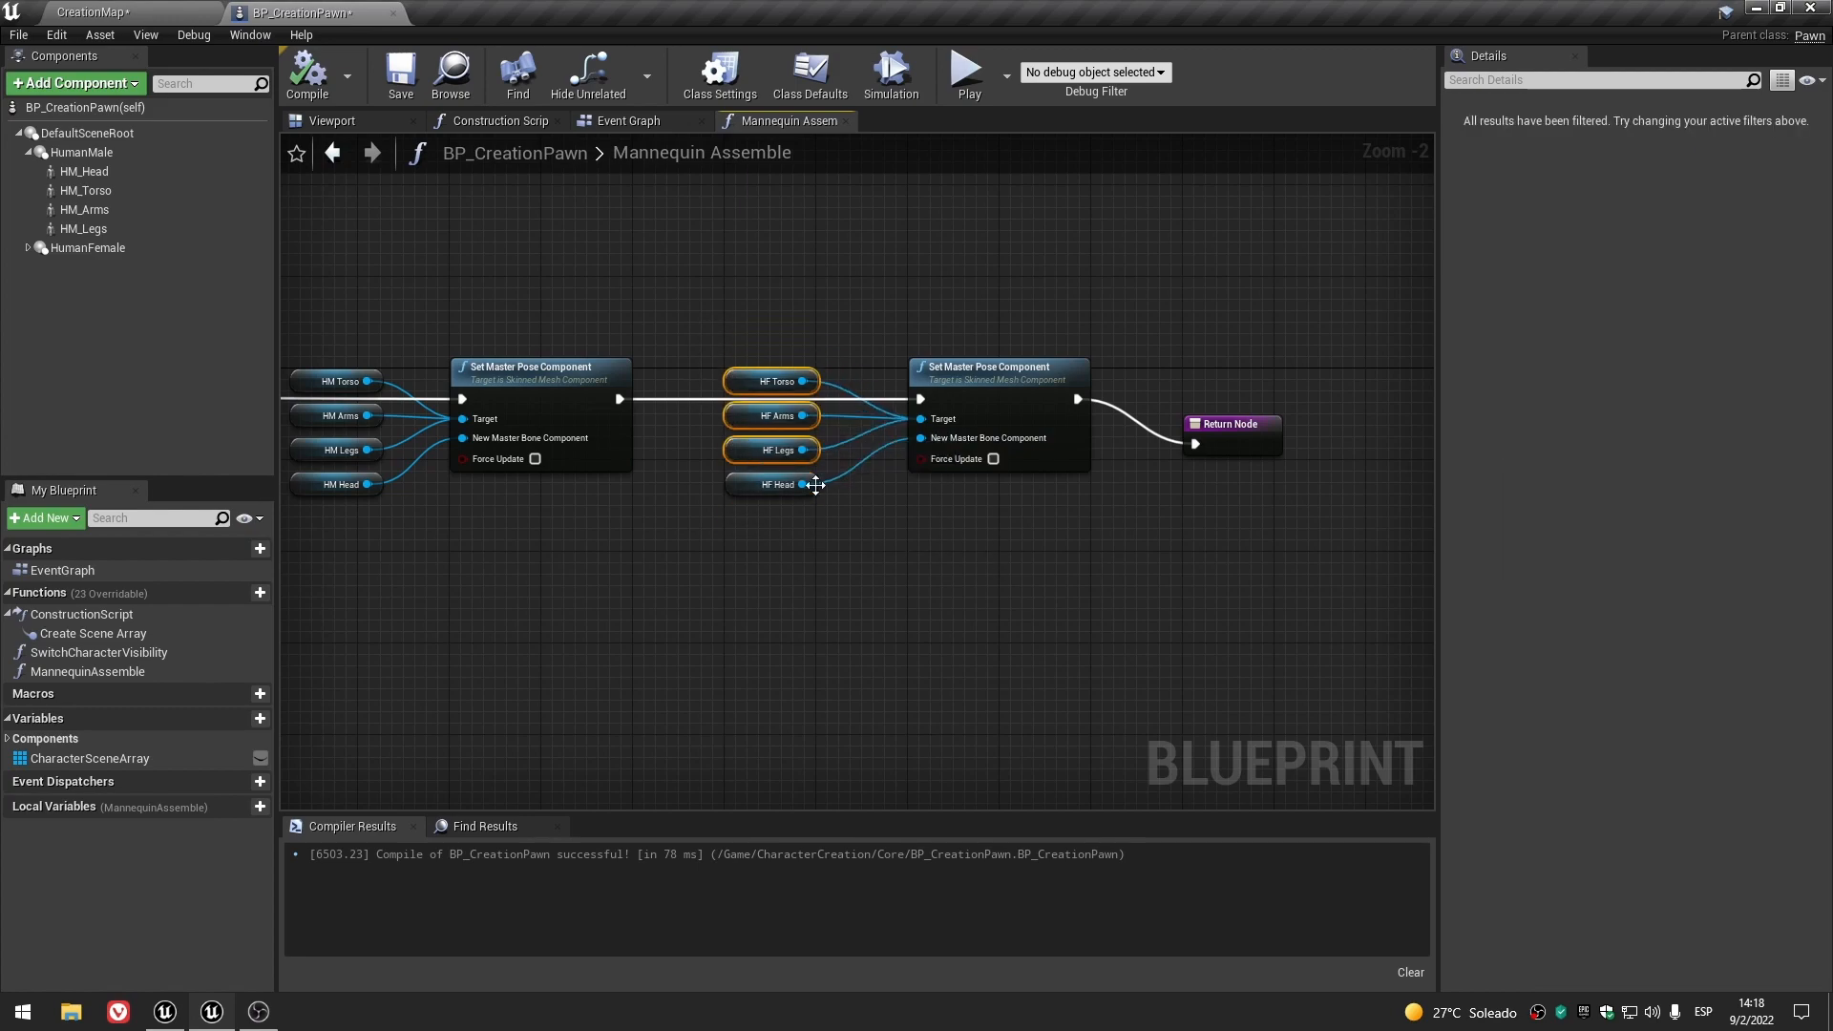
left_click(968, 578)
right_click_drag(1025, 582, 1186, 586)
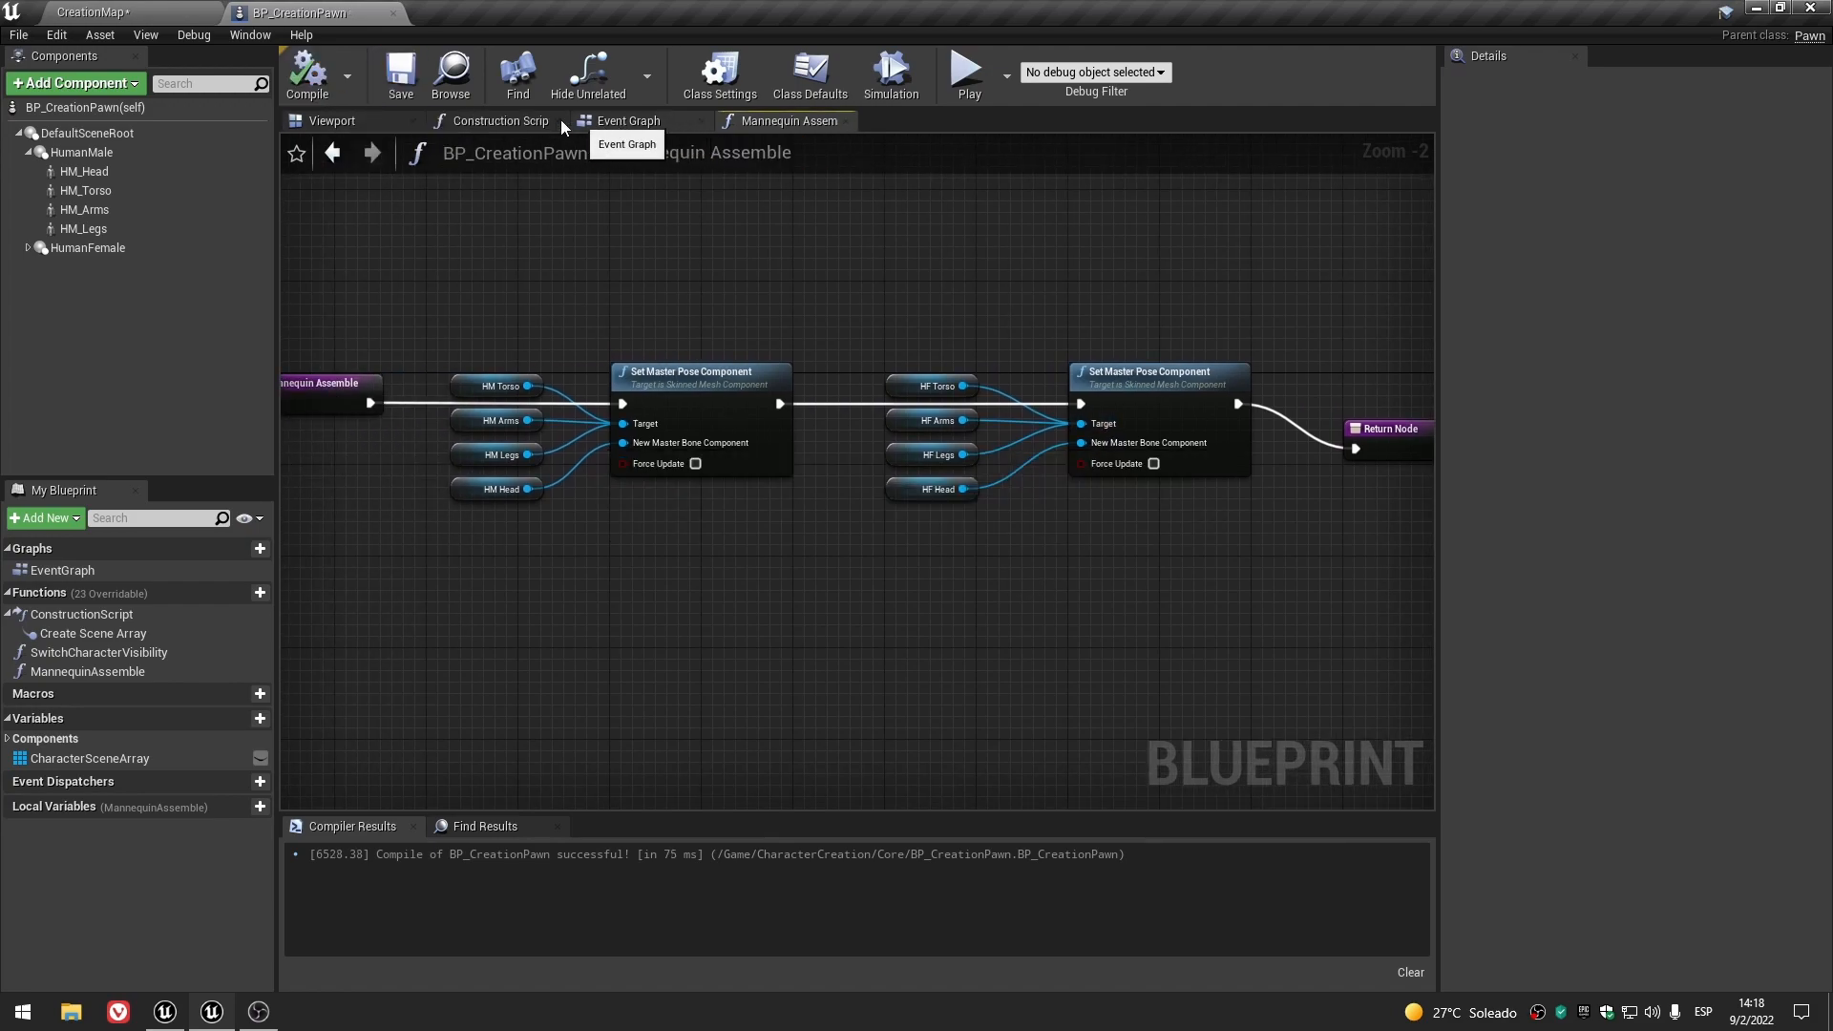
- In the Construction Script, detach Create Scene Array from the entry node and move it away together with Switch Character Visibility
left_click(489, 121)
right_click_drag(821, 594, 624, 558)
left_click_drag(633, 292, 924, 626)
left_click_drag(916, 411, 932, 411)
key("Right")
key("Right")
key("Right")
key("Right")
key("Right")
key("Right")
key("Right")
right_click_drag(536, 538, 671, 574)
left_click(810, 519)
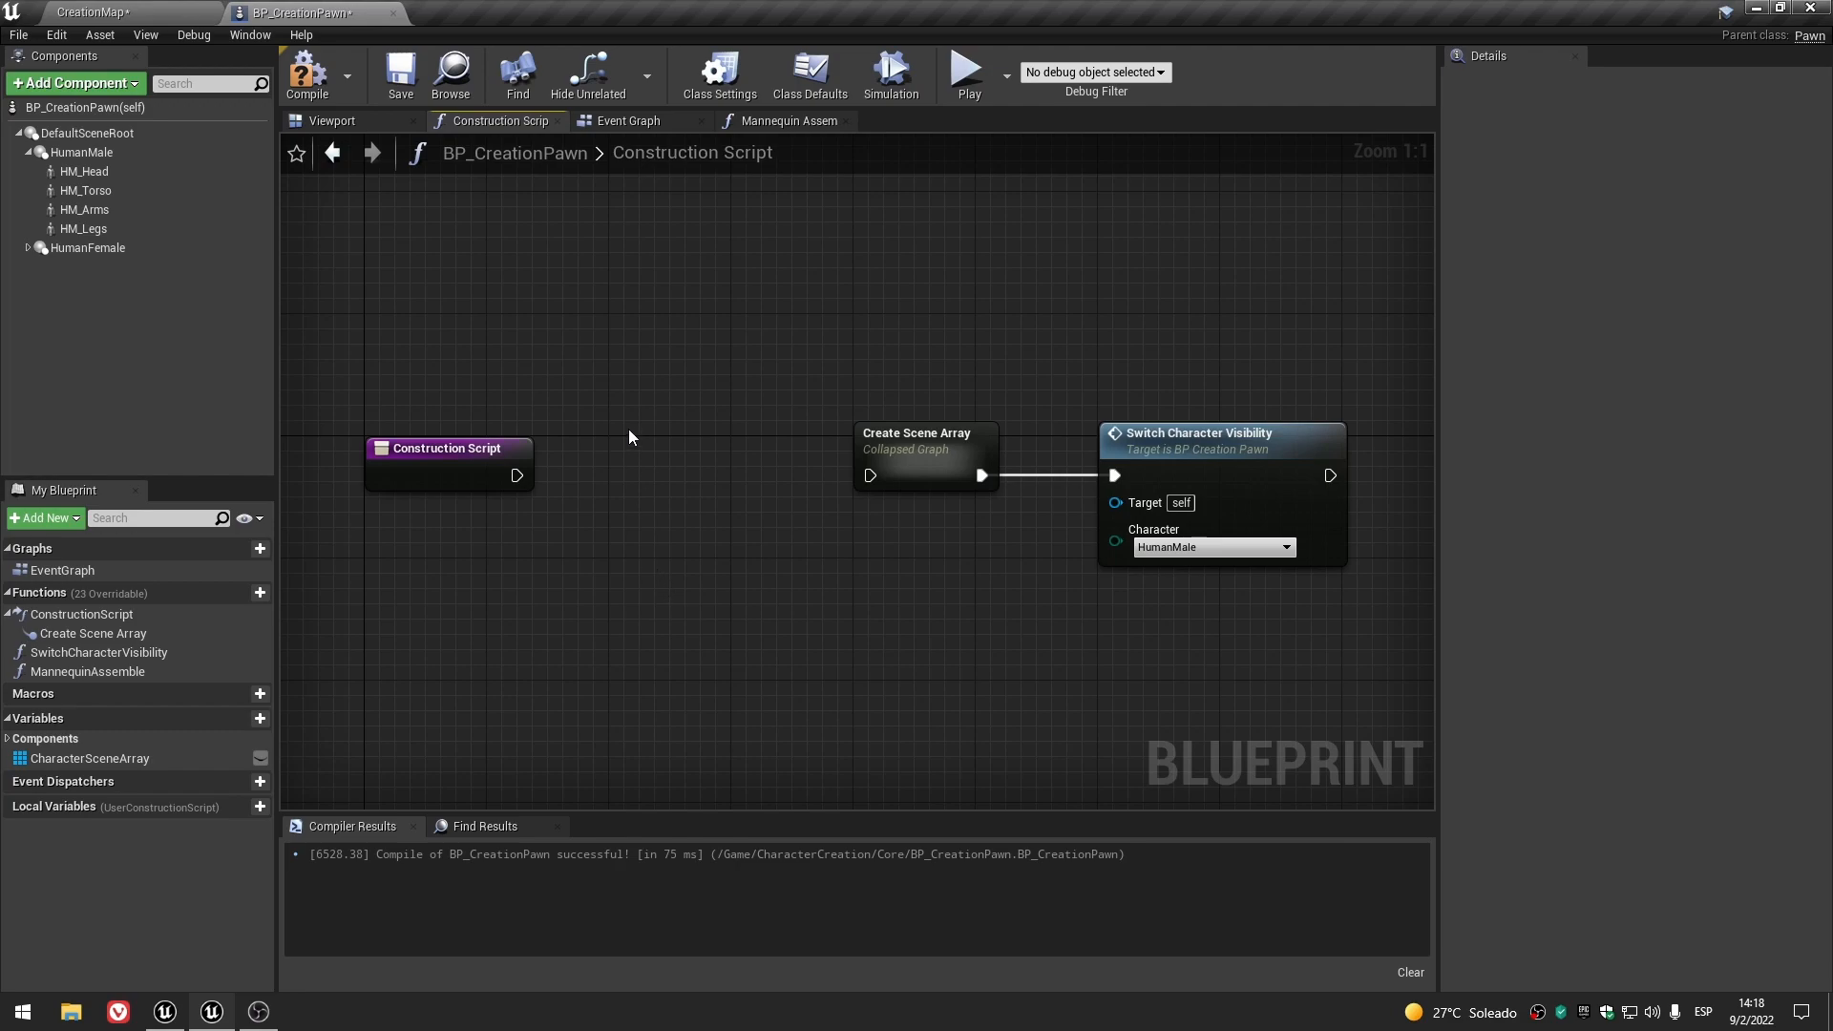
- Set the MannequinAssemble function's category to Initialization
left_click(84, 667)
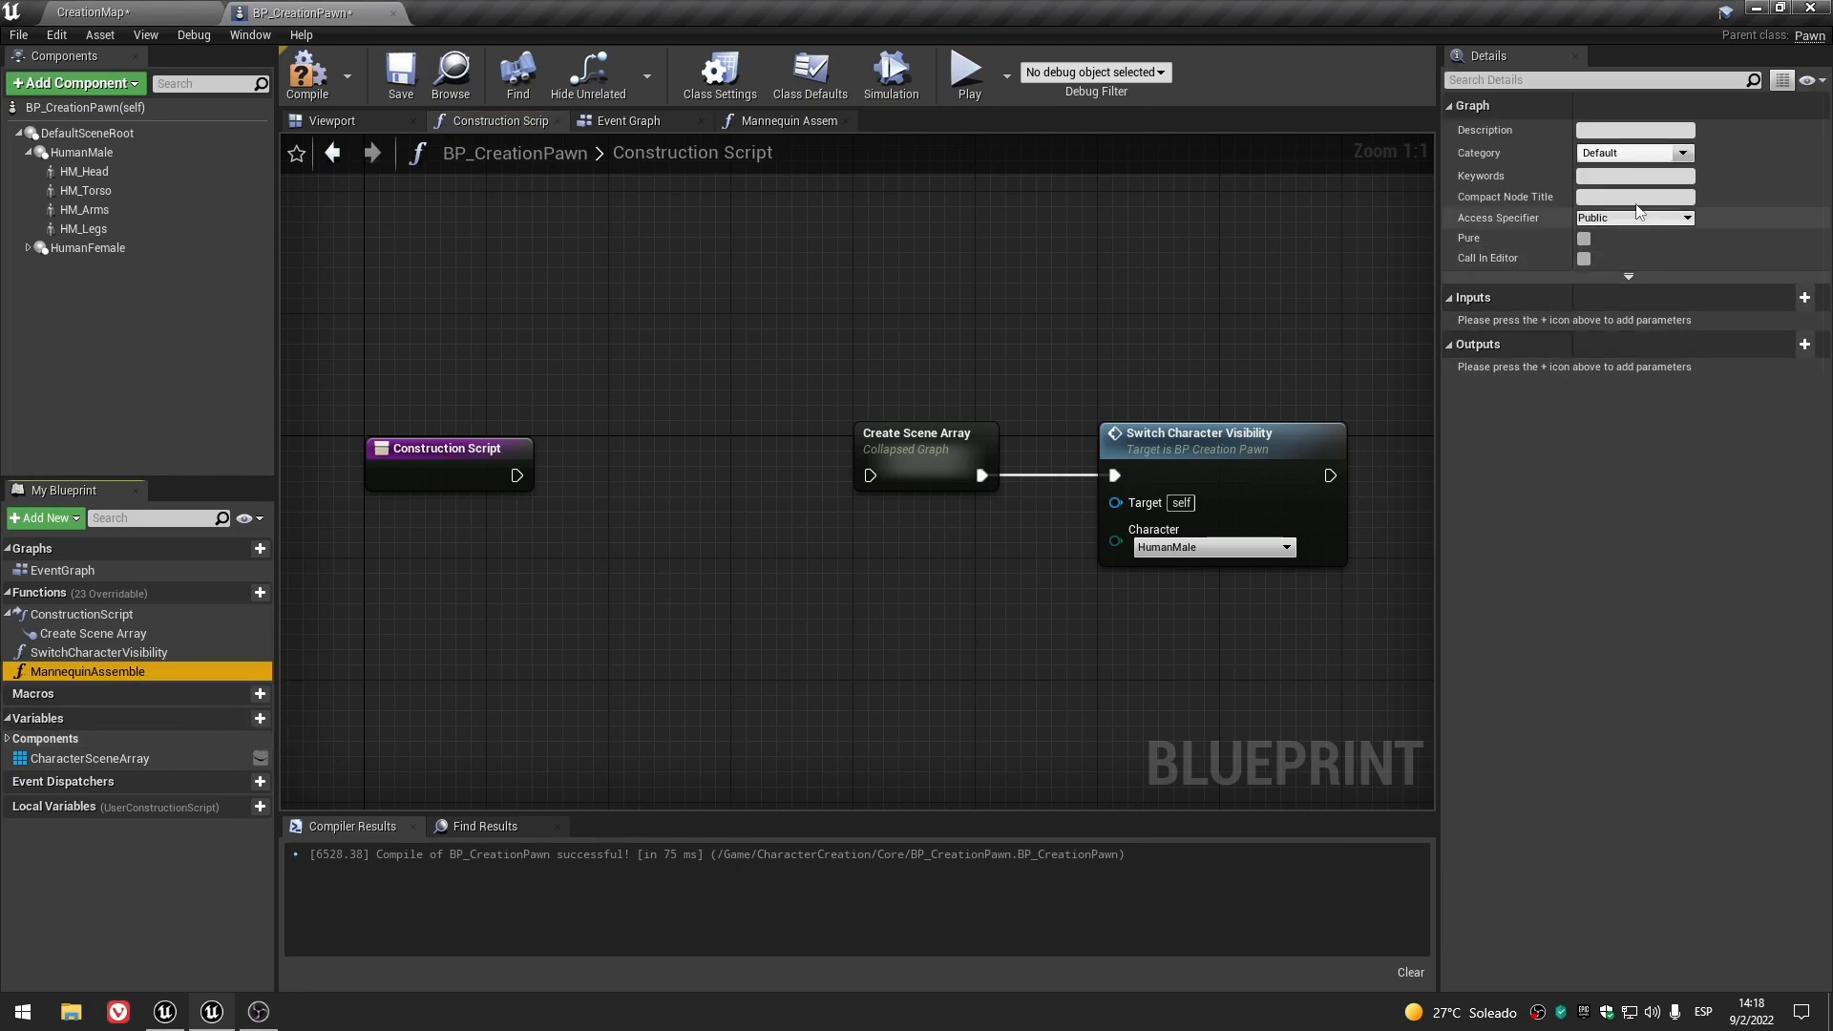
left_click(1613, 156)
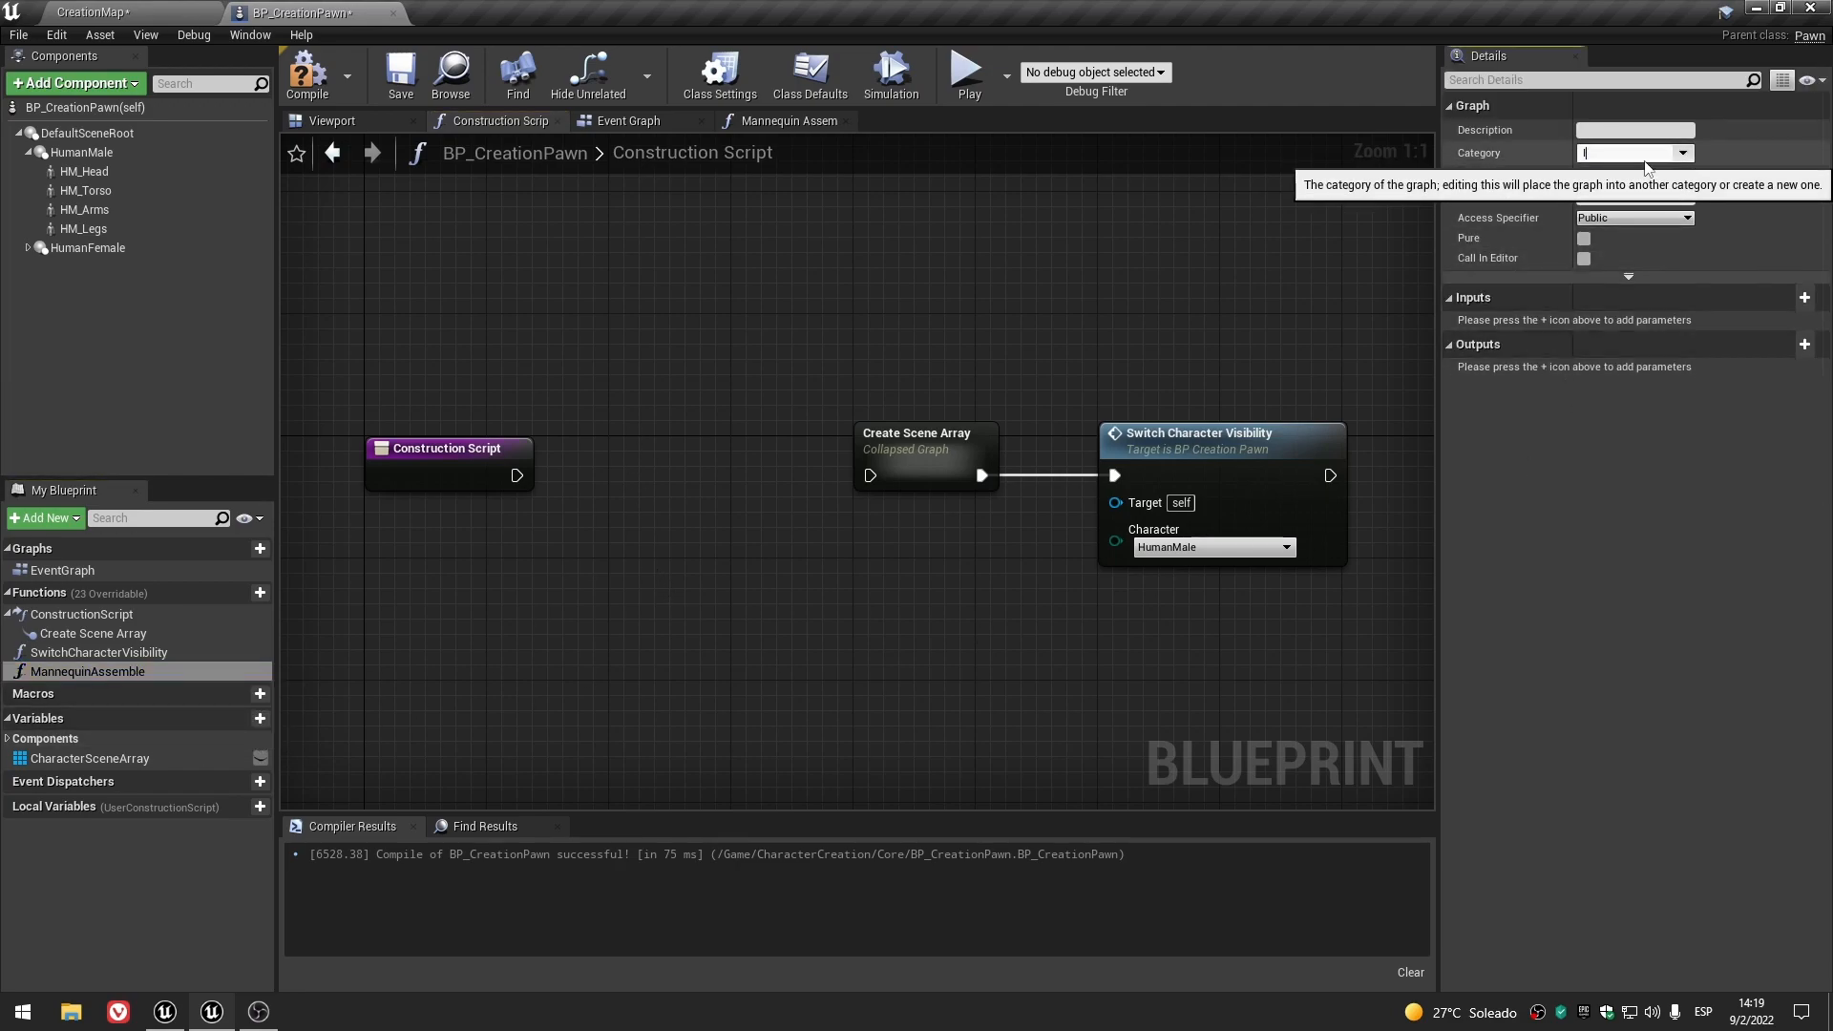
type("Initialization")
key("Return")
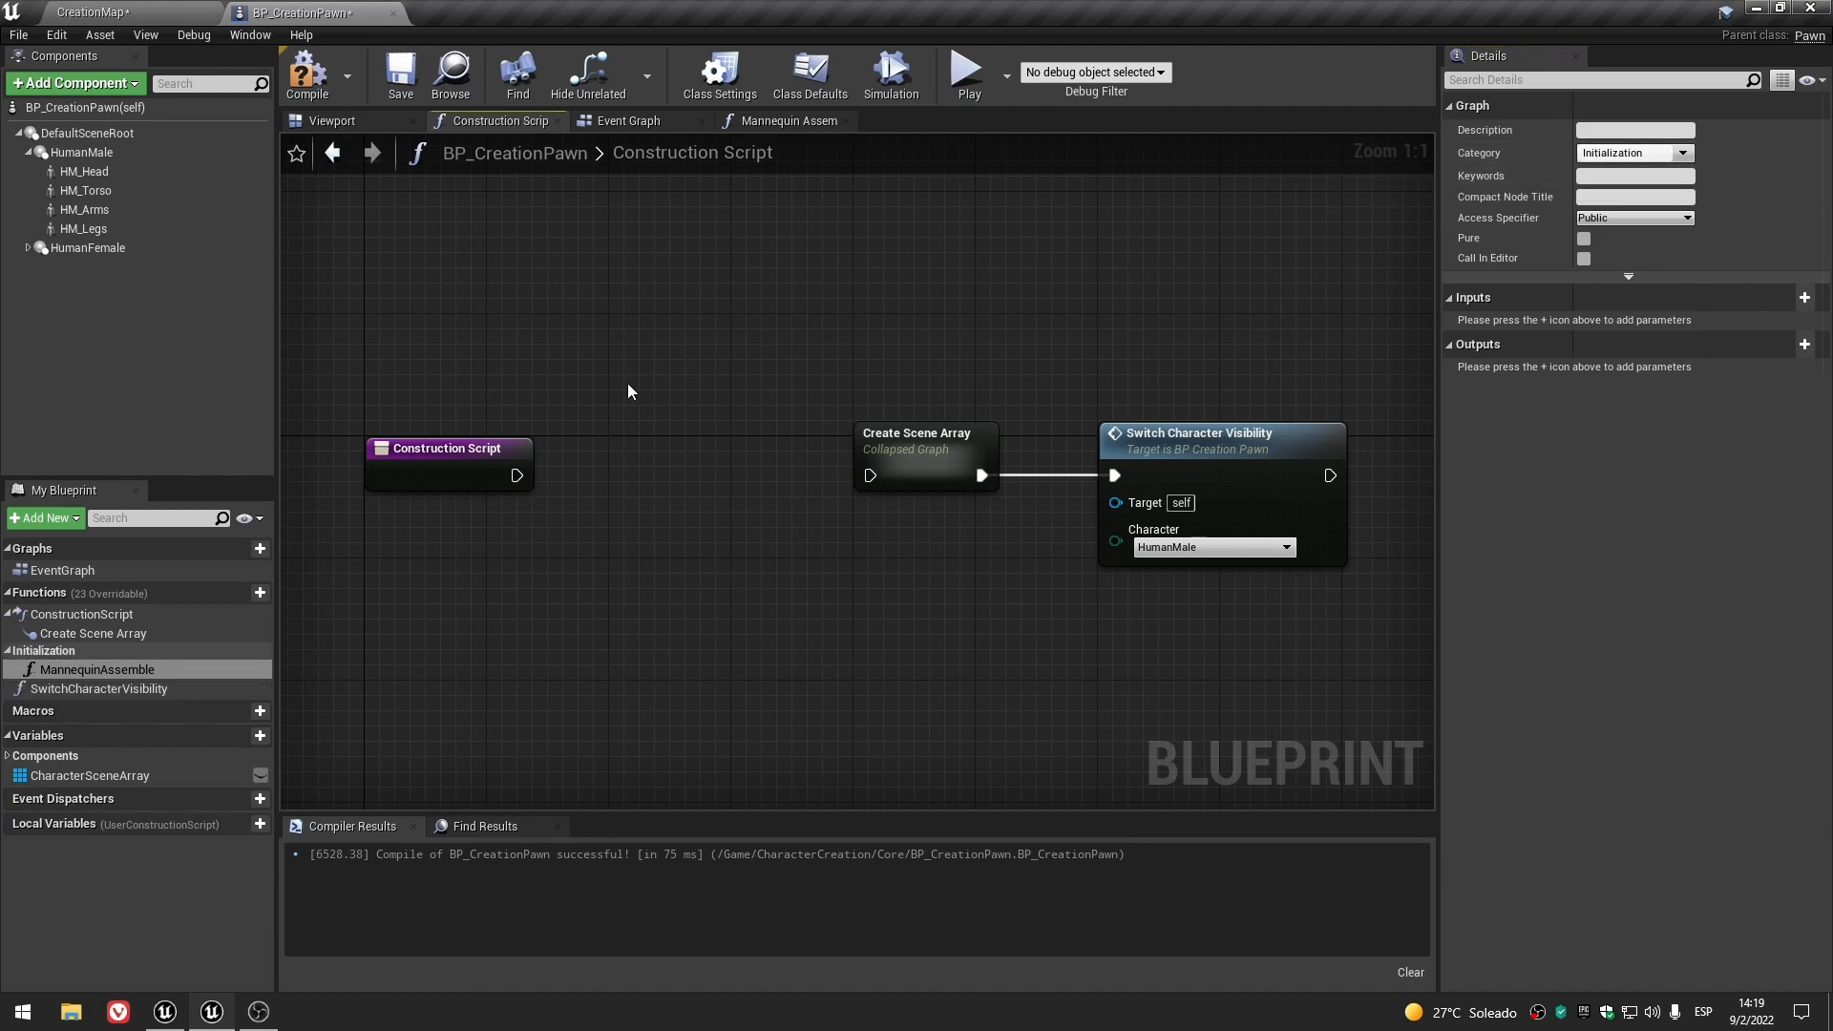
- Add a Mannequin Assemble call to the Construction Script and shift Create Scene Array and Switch Character Visibility farther along to make room
left_click_drag(170, 663, 563, 531)
right_click_drag(594, 405, 446, 357)
left_click_drag(671, 283, 1181, 546)
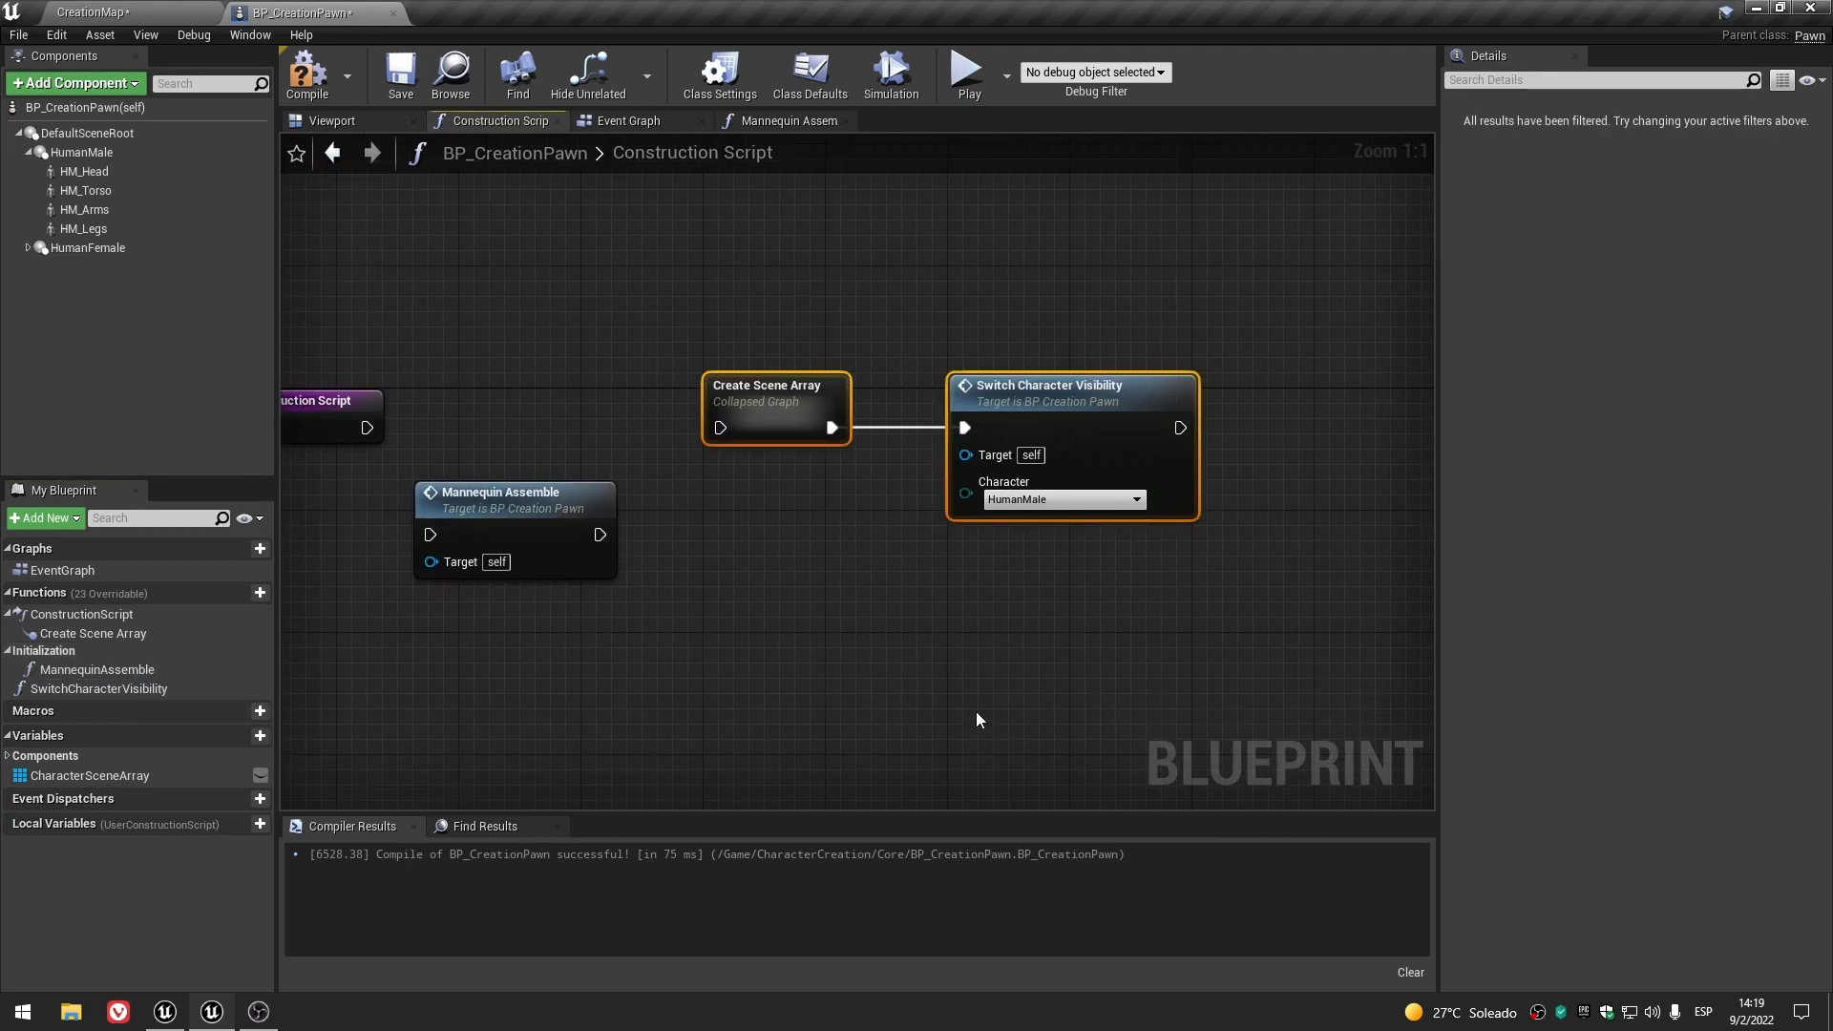
key("Right")
key("Right")
key("Right")
key("Right")
key("Right")
key("Right")
key("Right")
key("Right")
right_click_drag(784, 559, 970, 600)
- Place Mannequin Assemble after the Construction Script node and wire its execution between that node and Create Scene Array
left_click_drag(695, 548, 737, 443)
left_click(840, 601)
right_click_drag(866, 625, 755, 649)
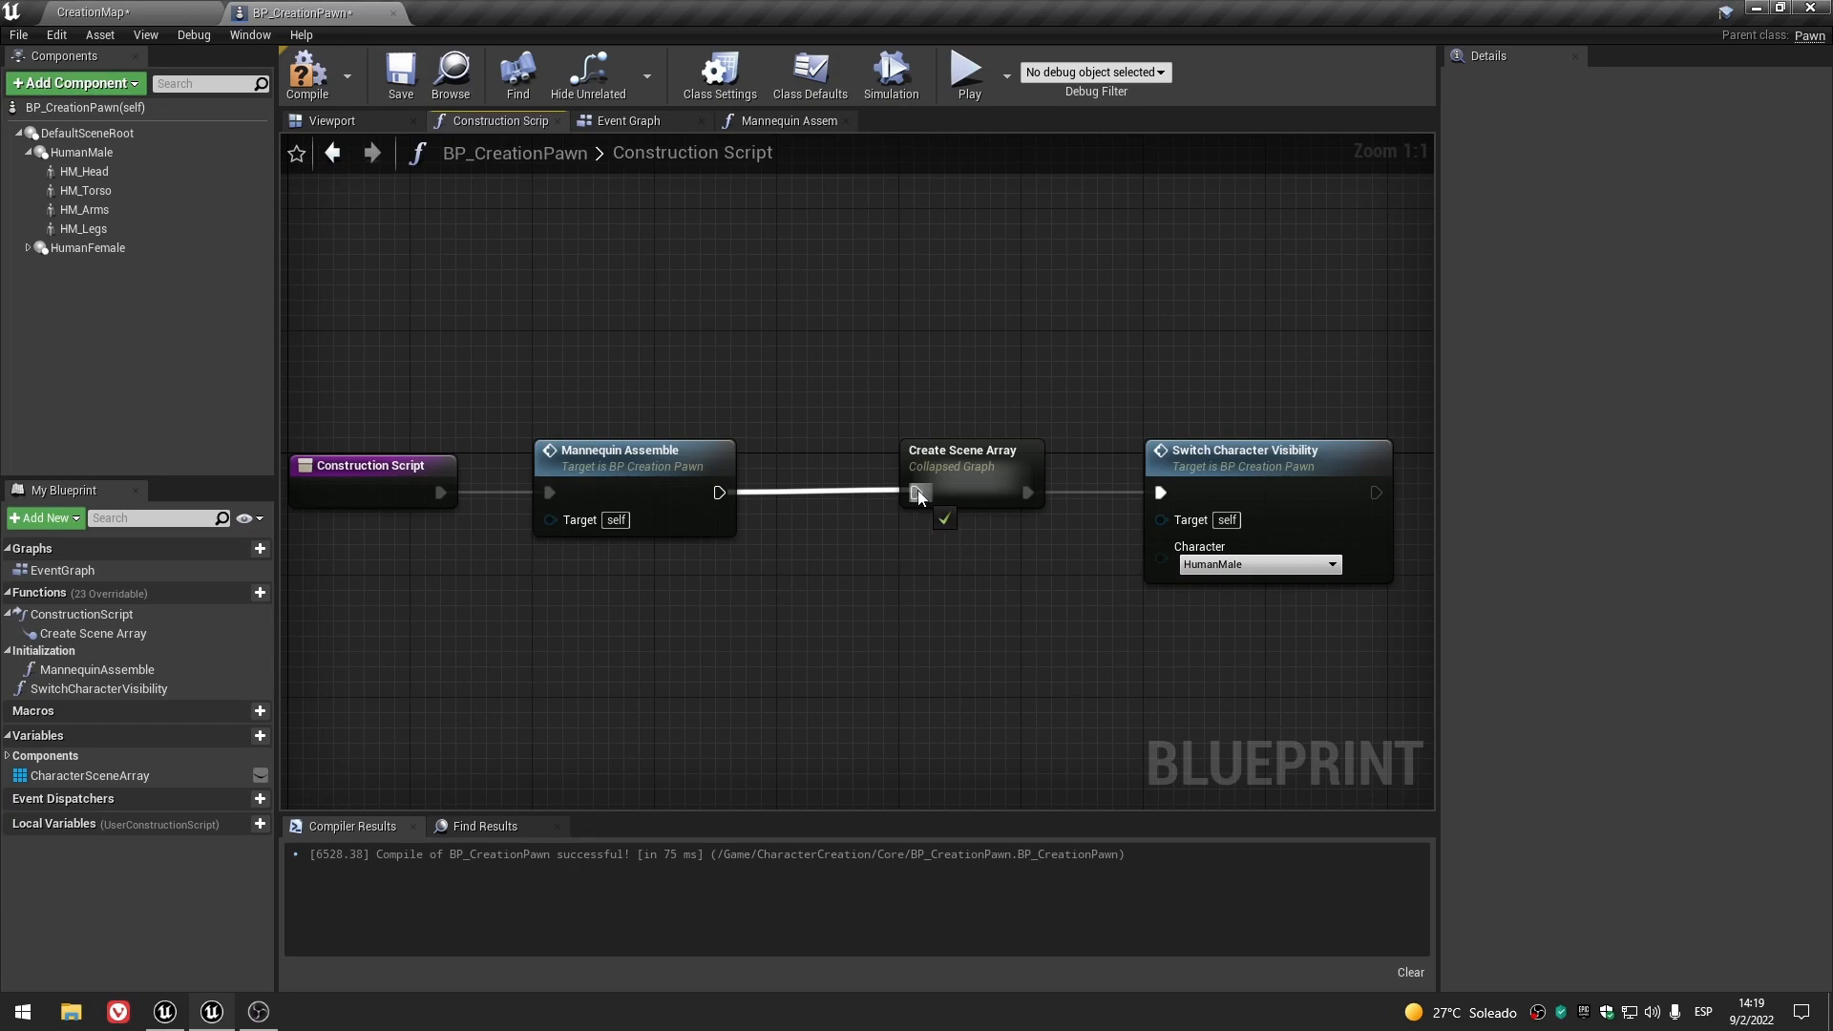
- Examine the male mannequin's pose, HM_Head's animation settings, and the Mannequin Assemble and Construction Script graphs
left_click(331, 120)
scroll(747, 390, "up", 3)
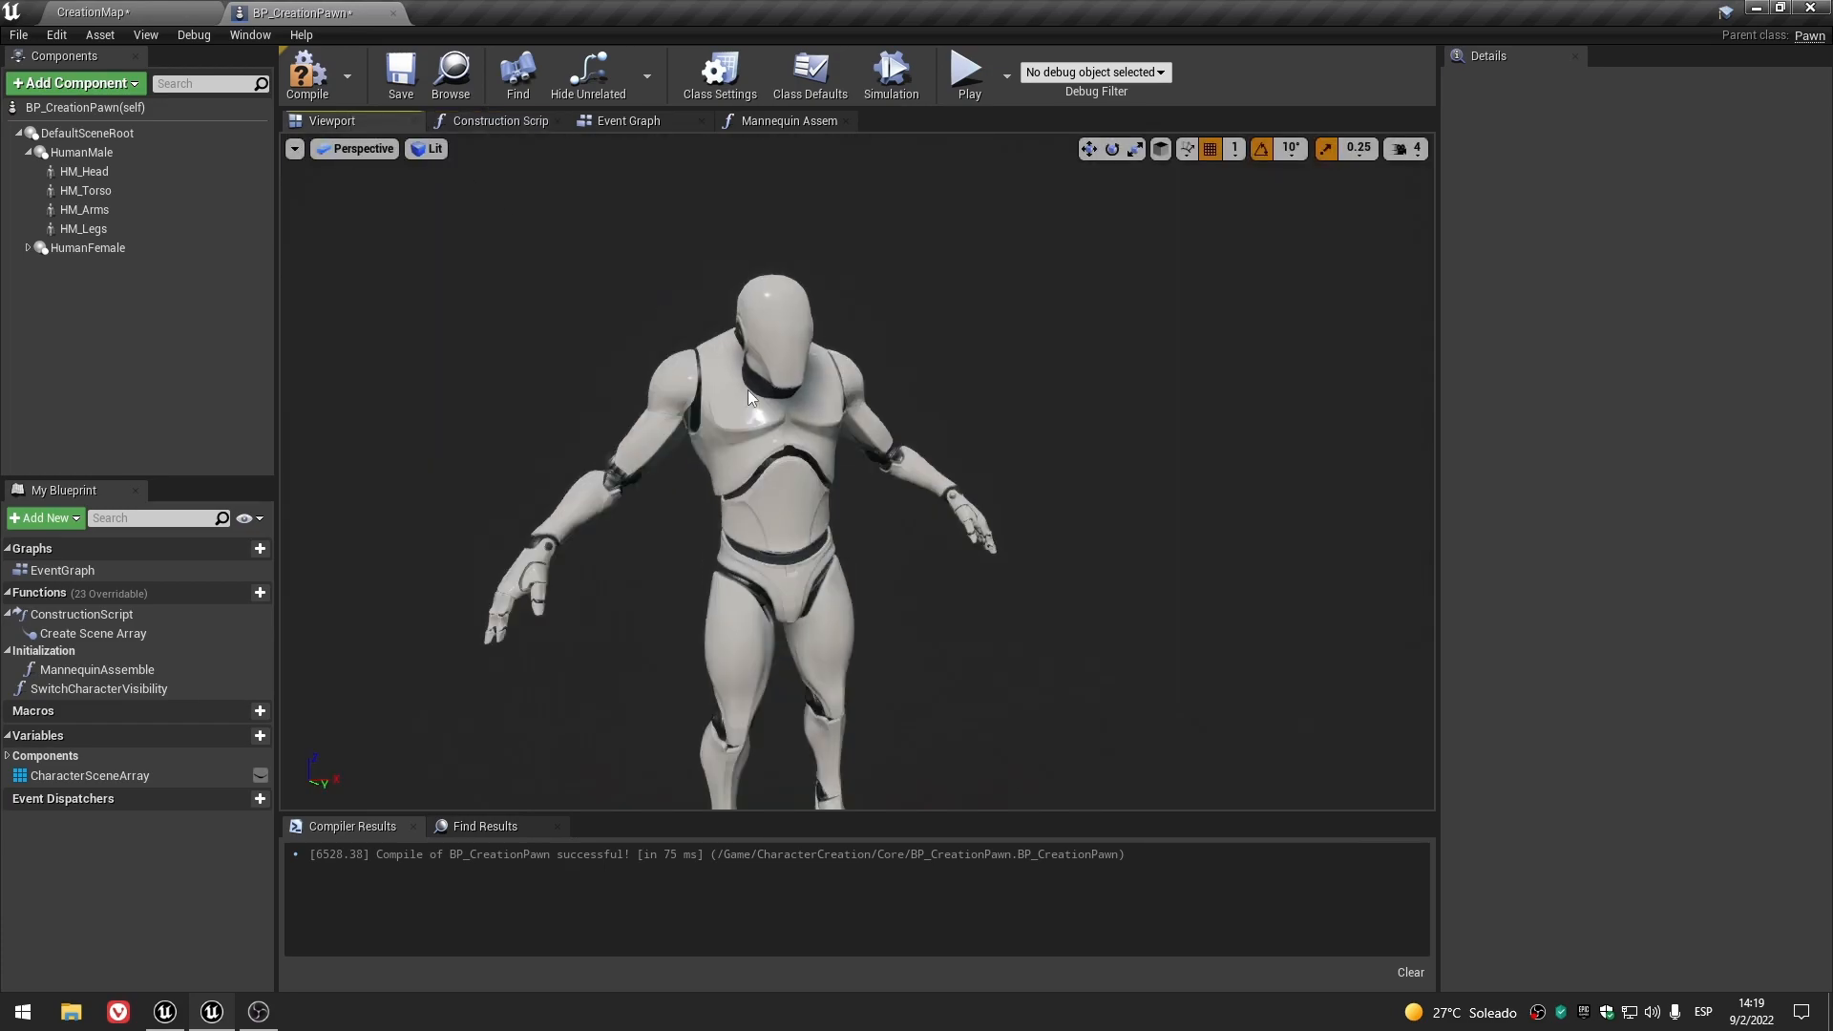
scroll(748, 390, "down", 3)
left_click(84, 171)
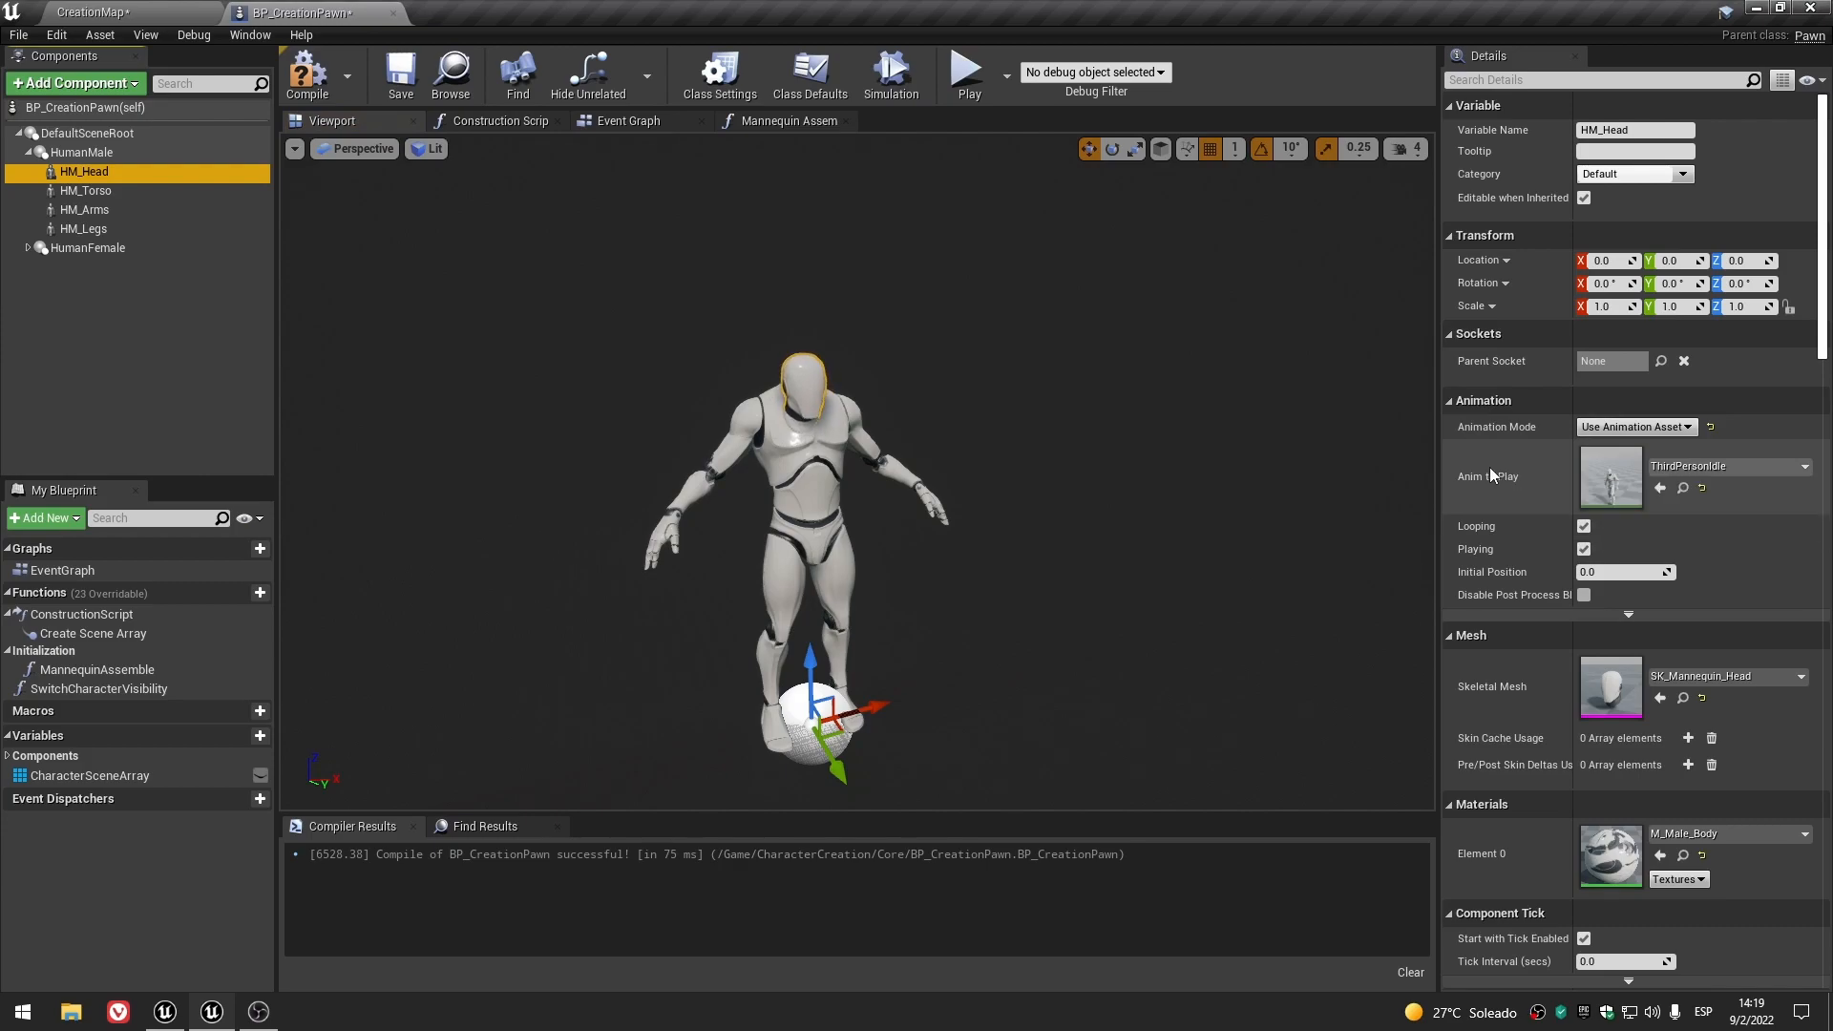
left_click(500, 121)
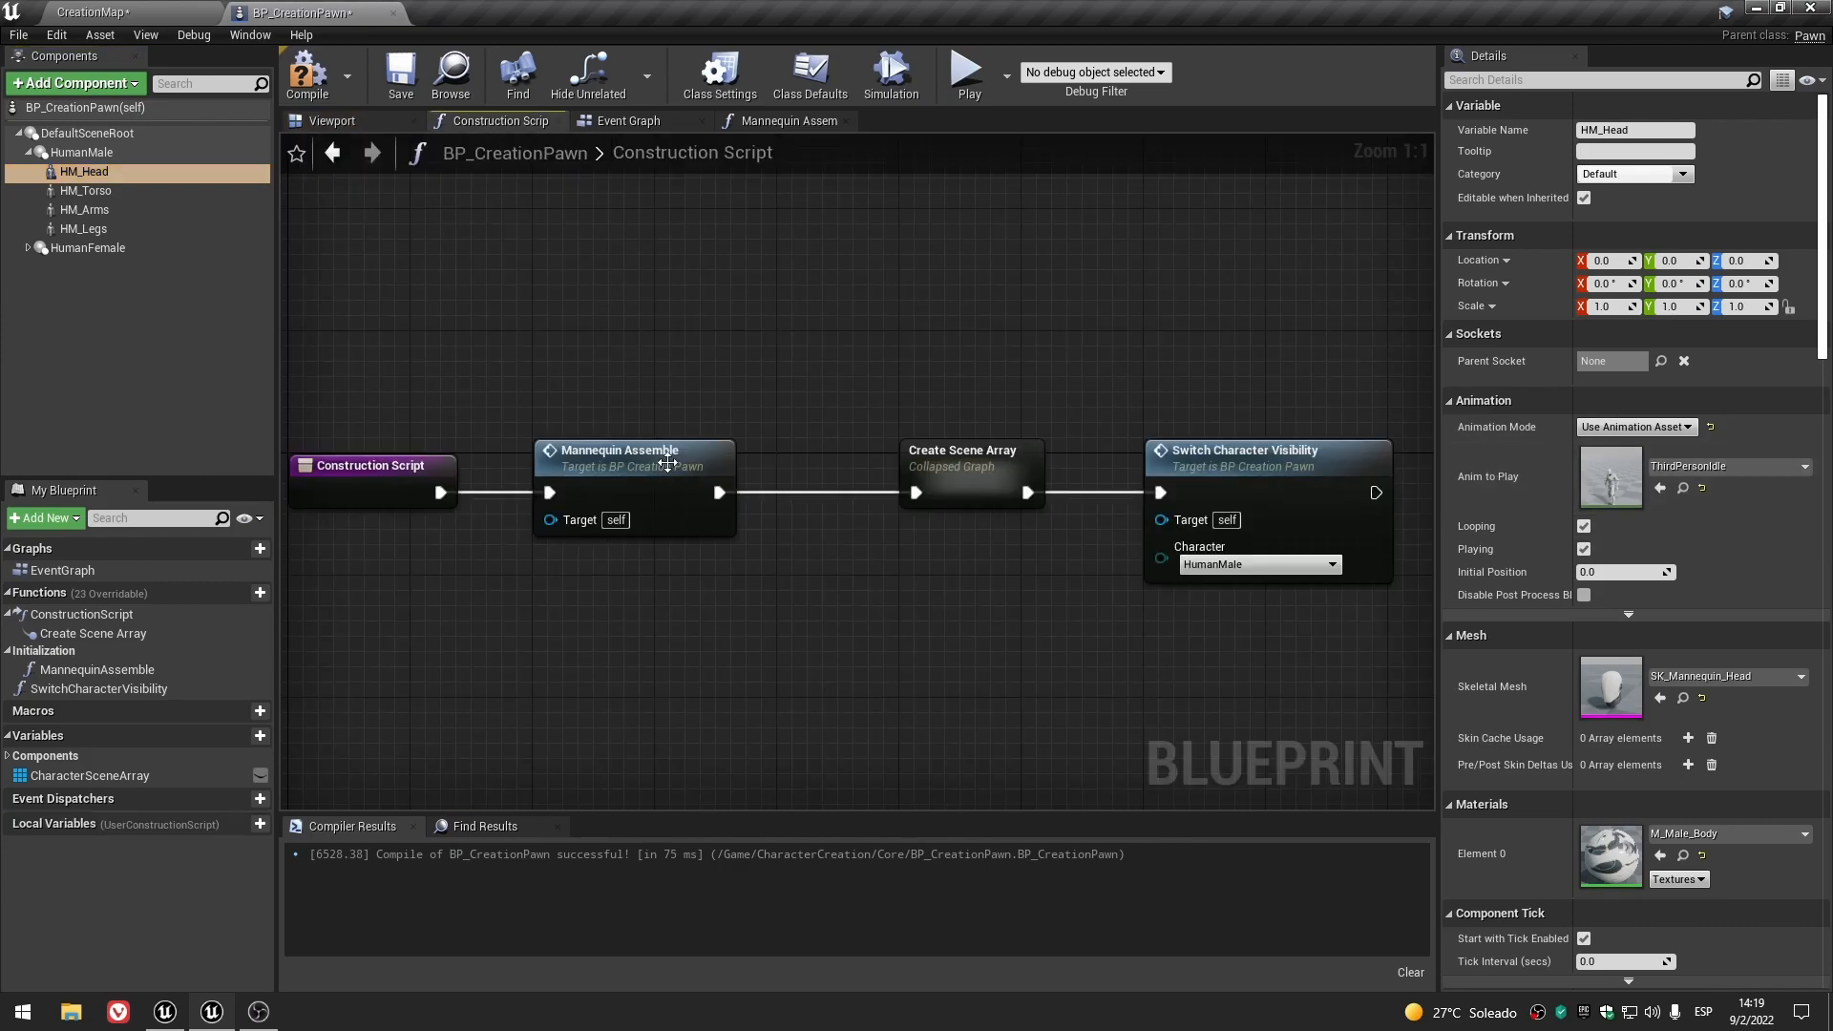
double_click(664, 464)
left_click_drag(471, 281, 489, 458)
left_click(666, 208)
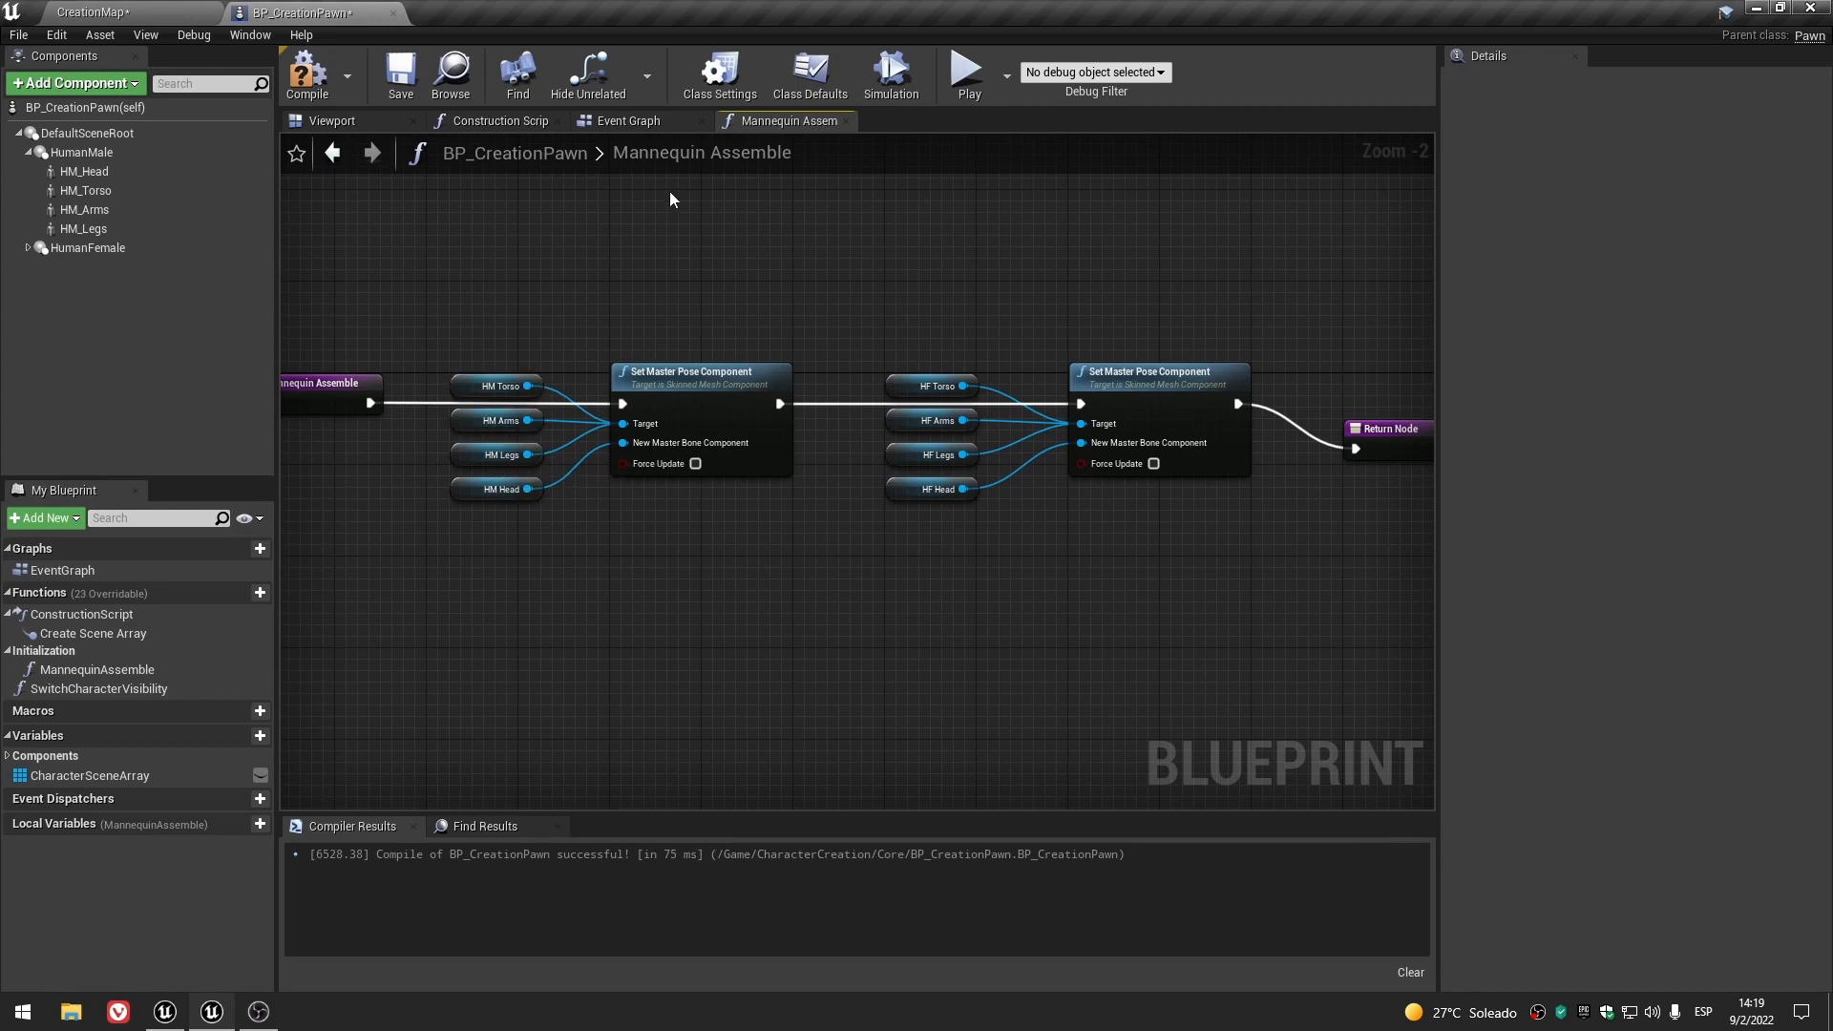
left_click(378, 123)
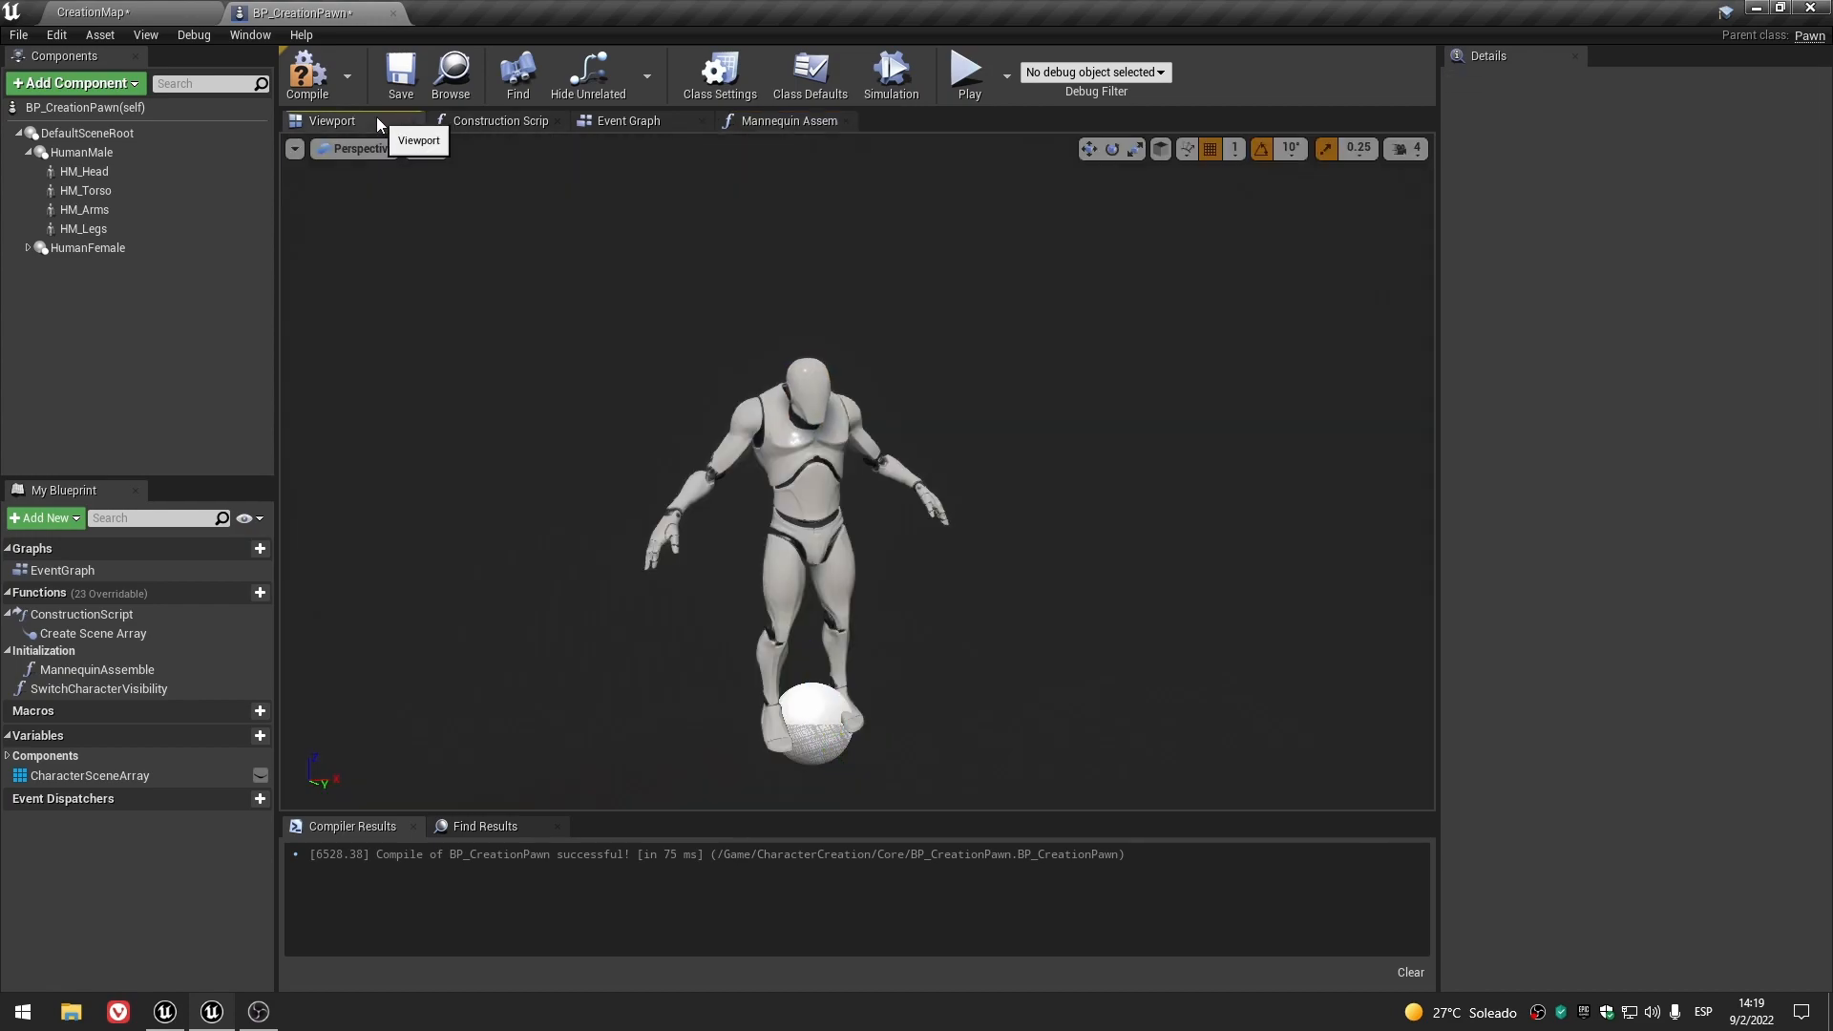
left_click(793, 120)
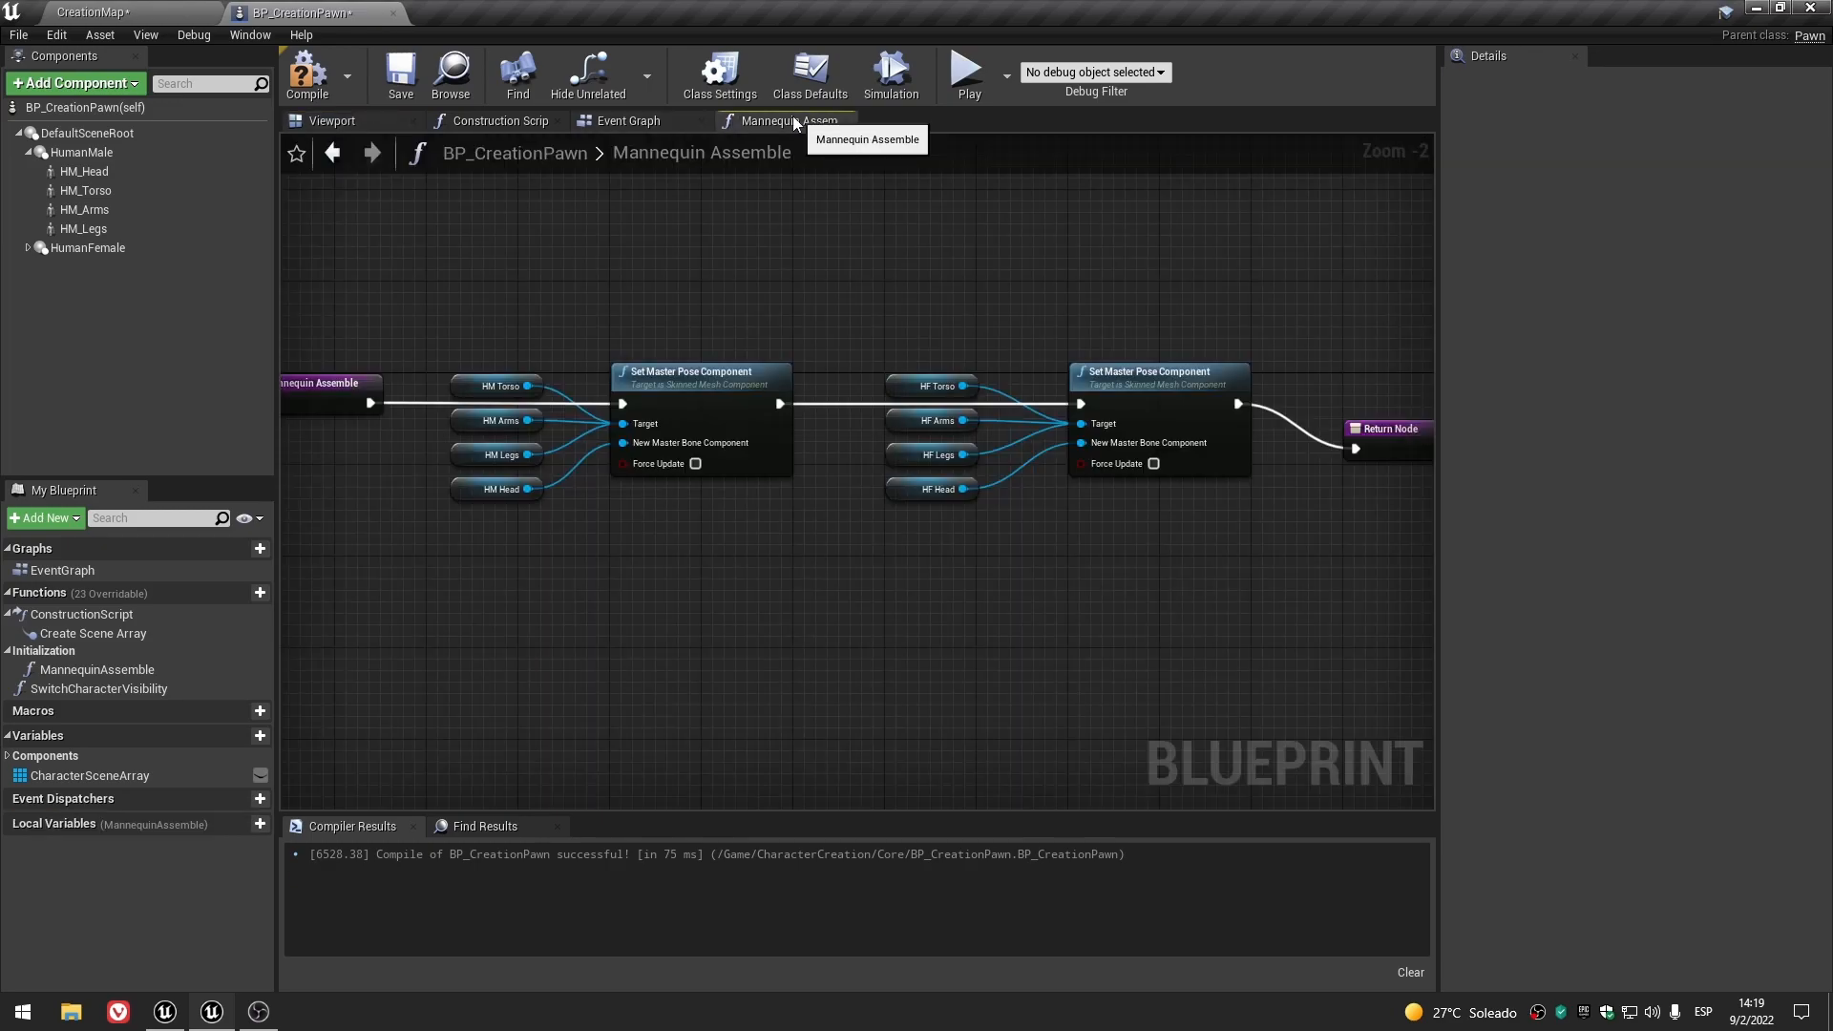
left_click(494, 121)
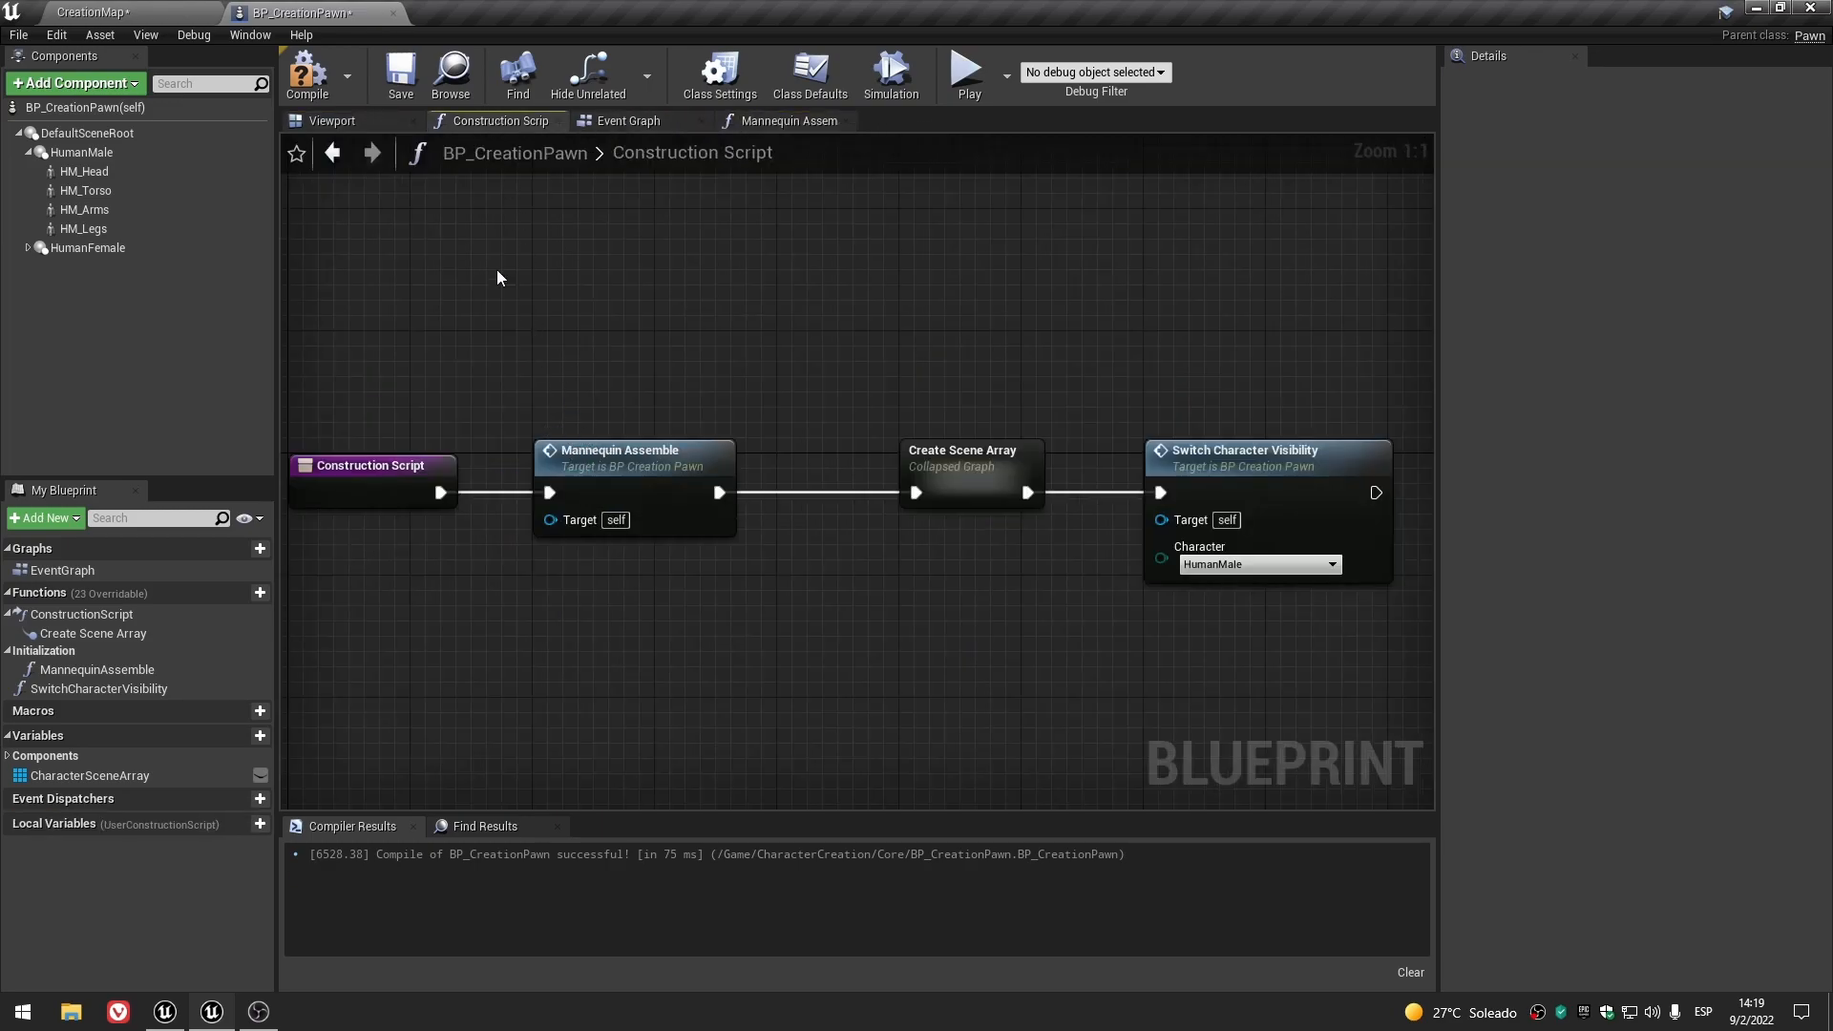
left_click(365, 128)
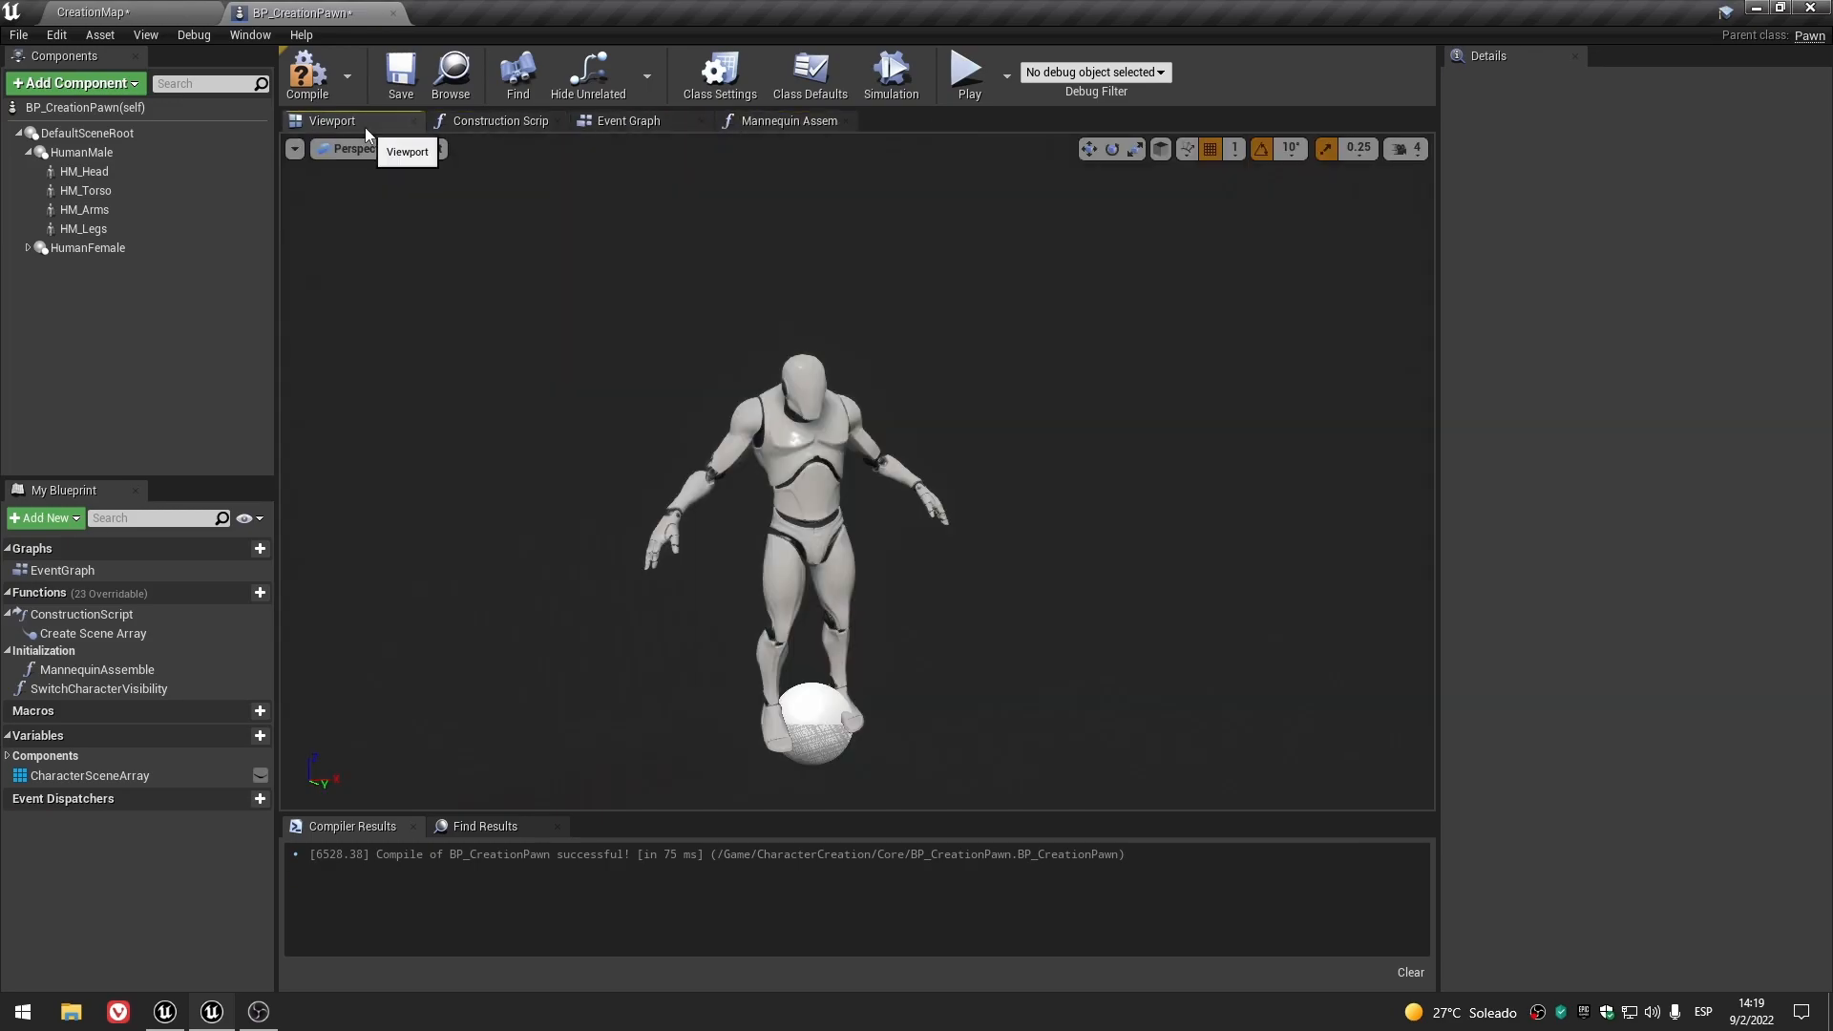
- Compile the blueprint, inspect the male mannequin's pose in the viewport, and close the Mannequin Assemble graph
left_click(315, 81)
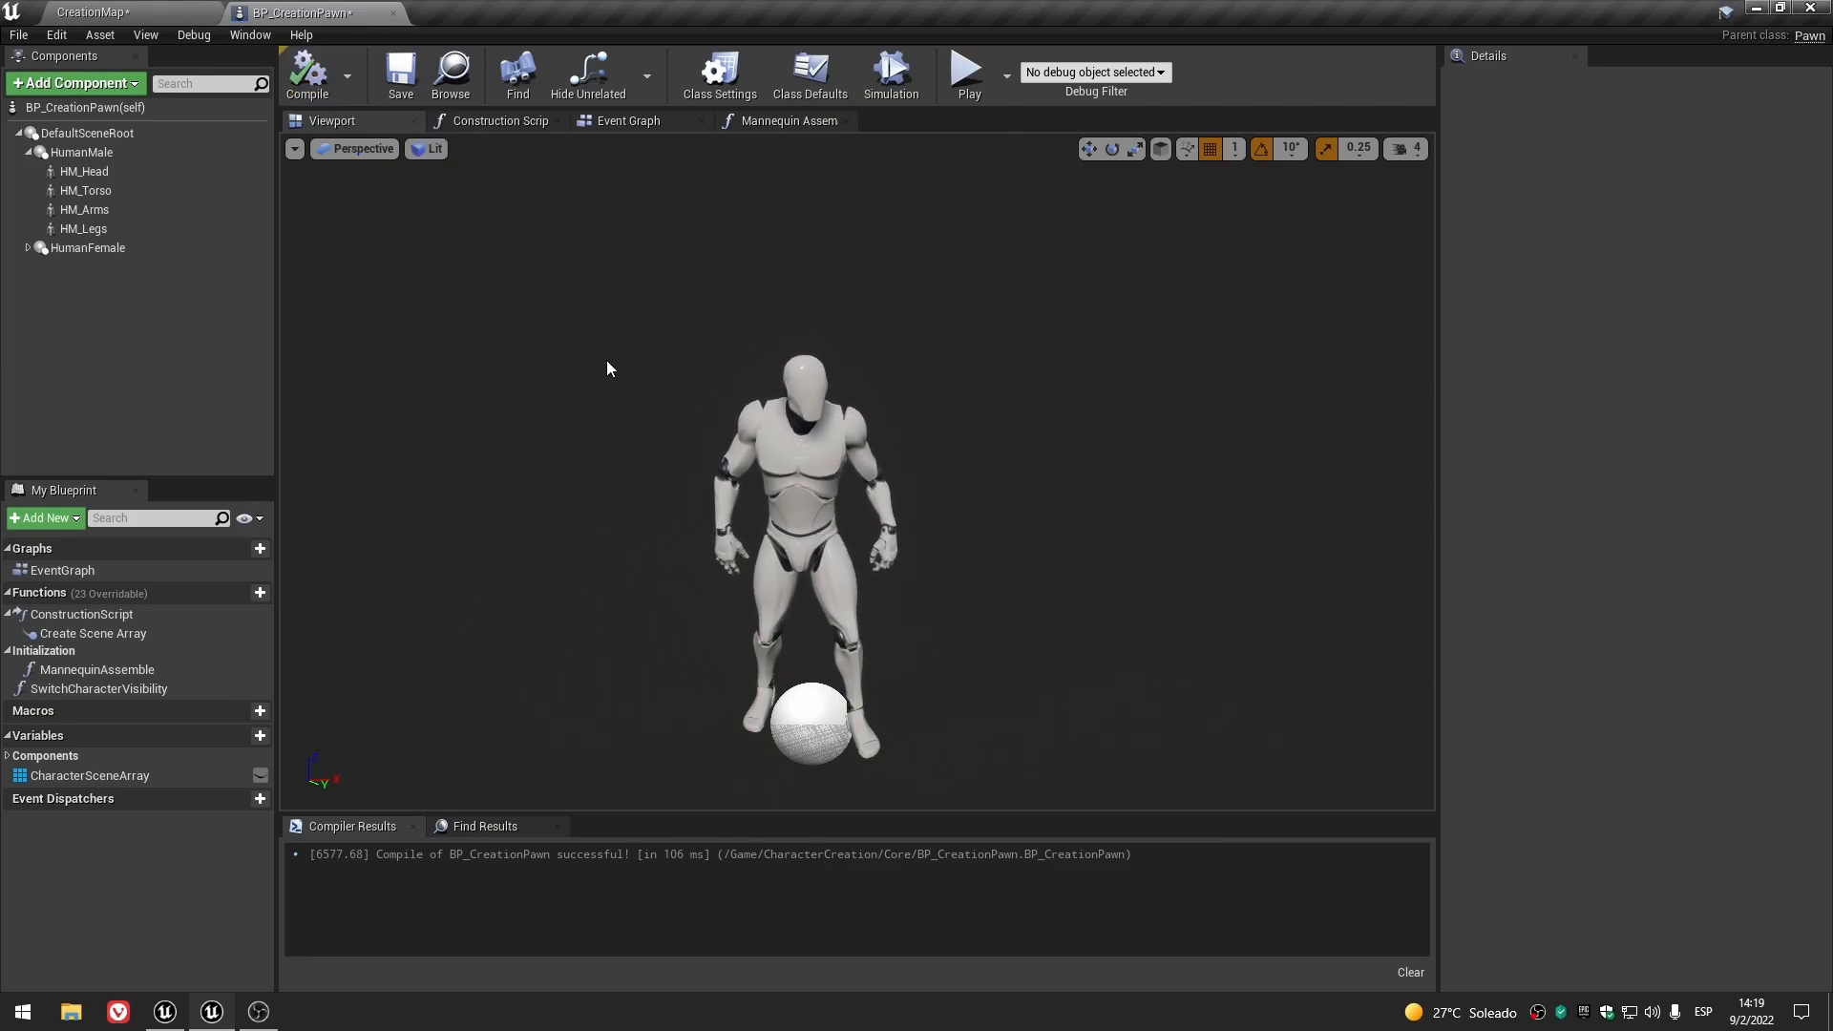
scroll(630, 377, "up", 3)
scroll(667, 393, "down", 3)
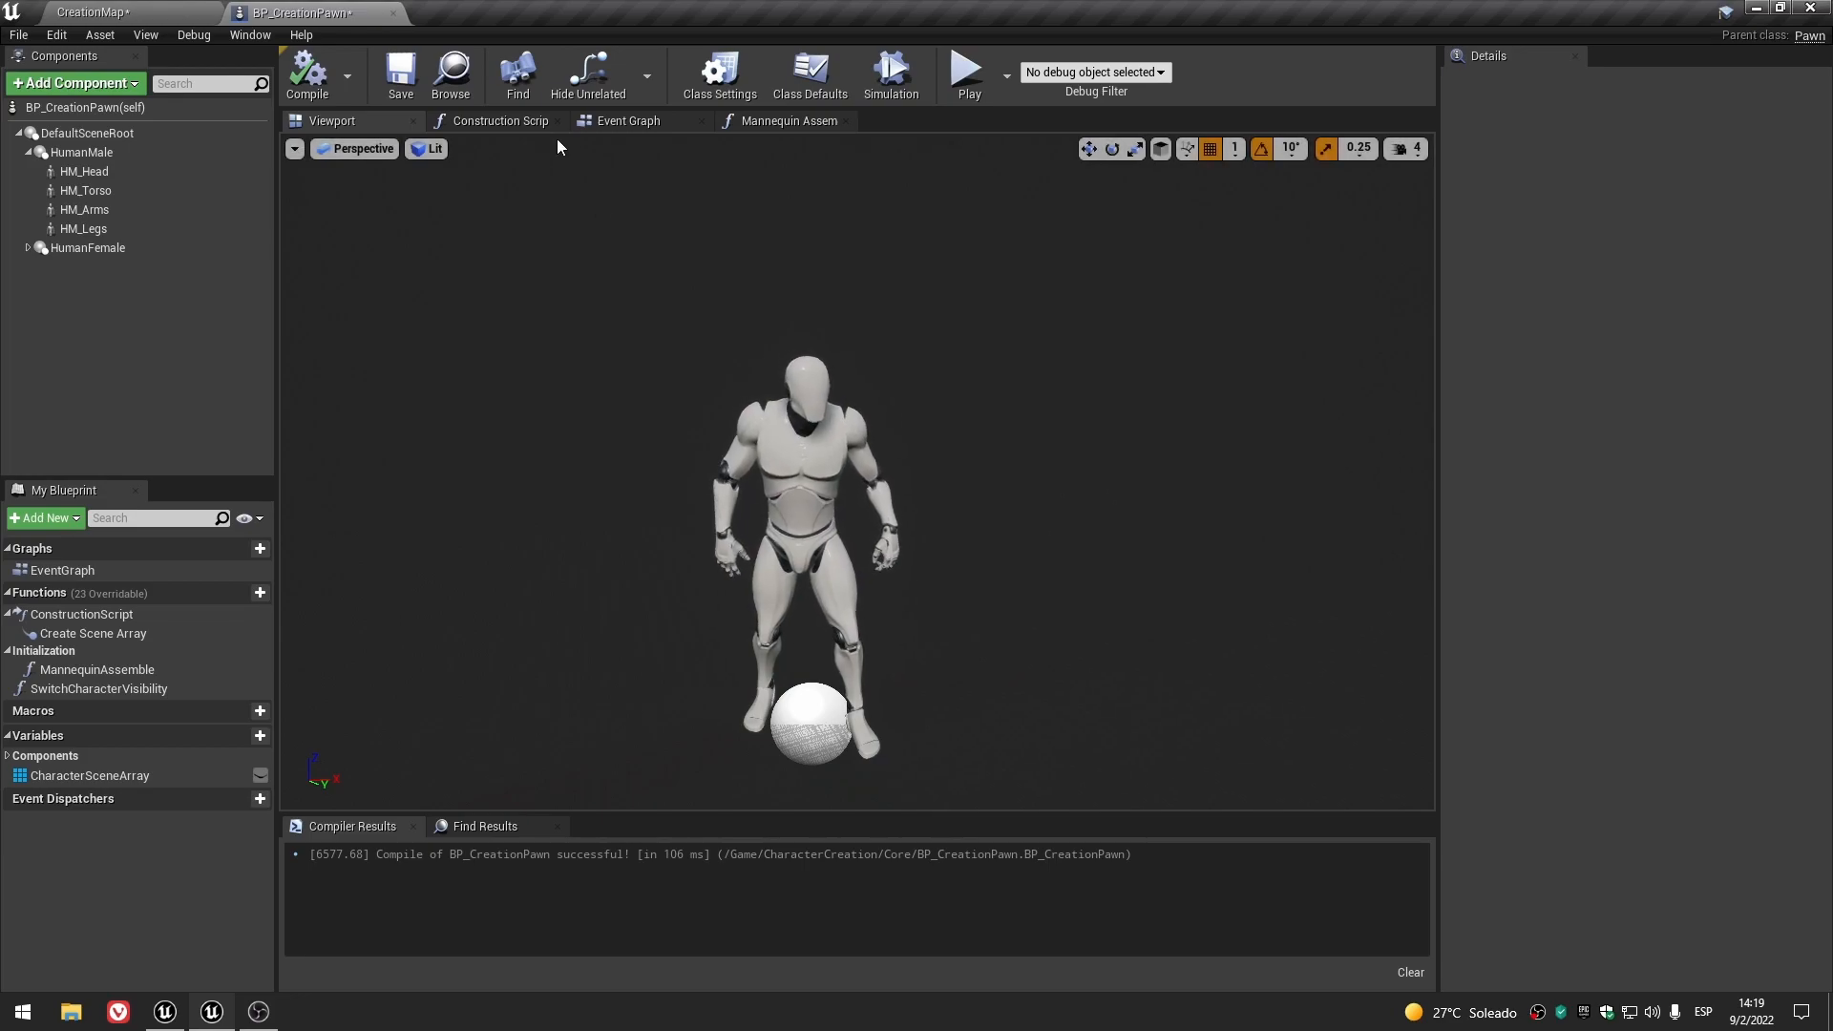
left_click(806, 121)
left_click(845, 121)
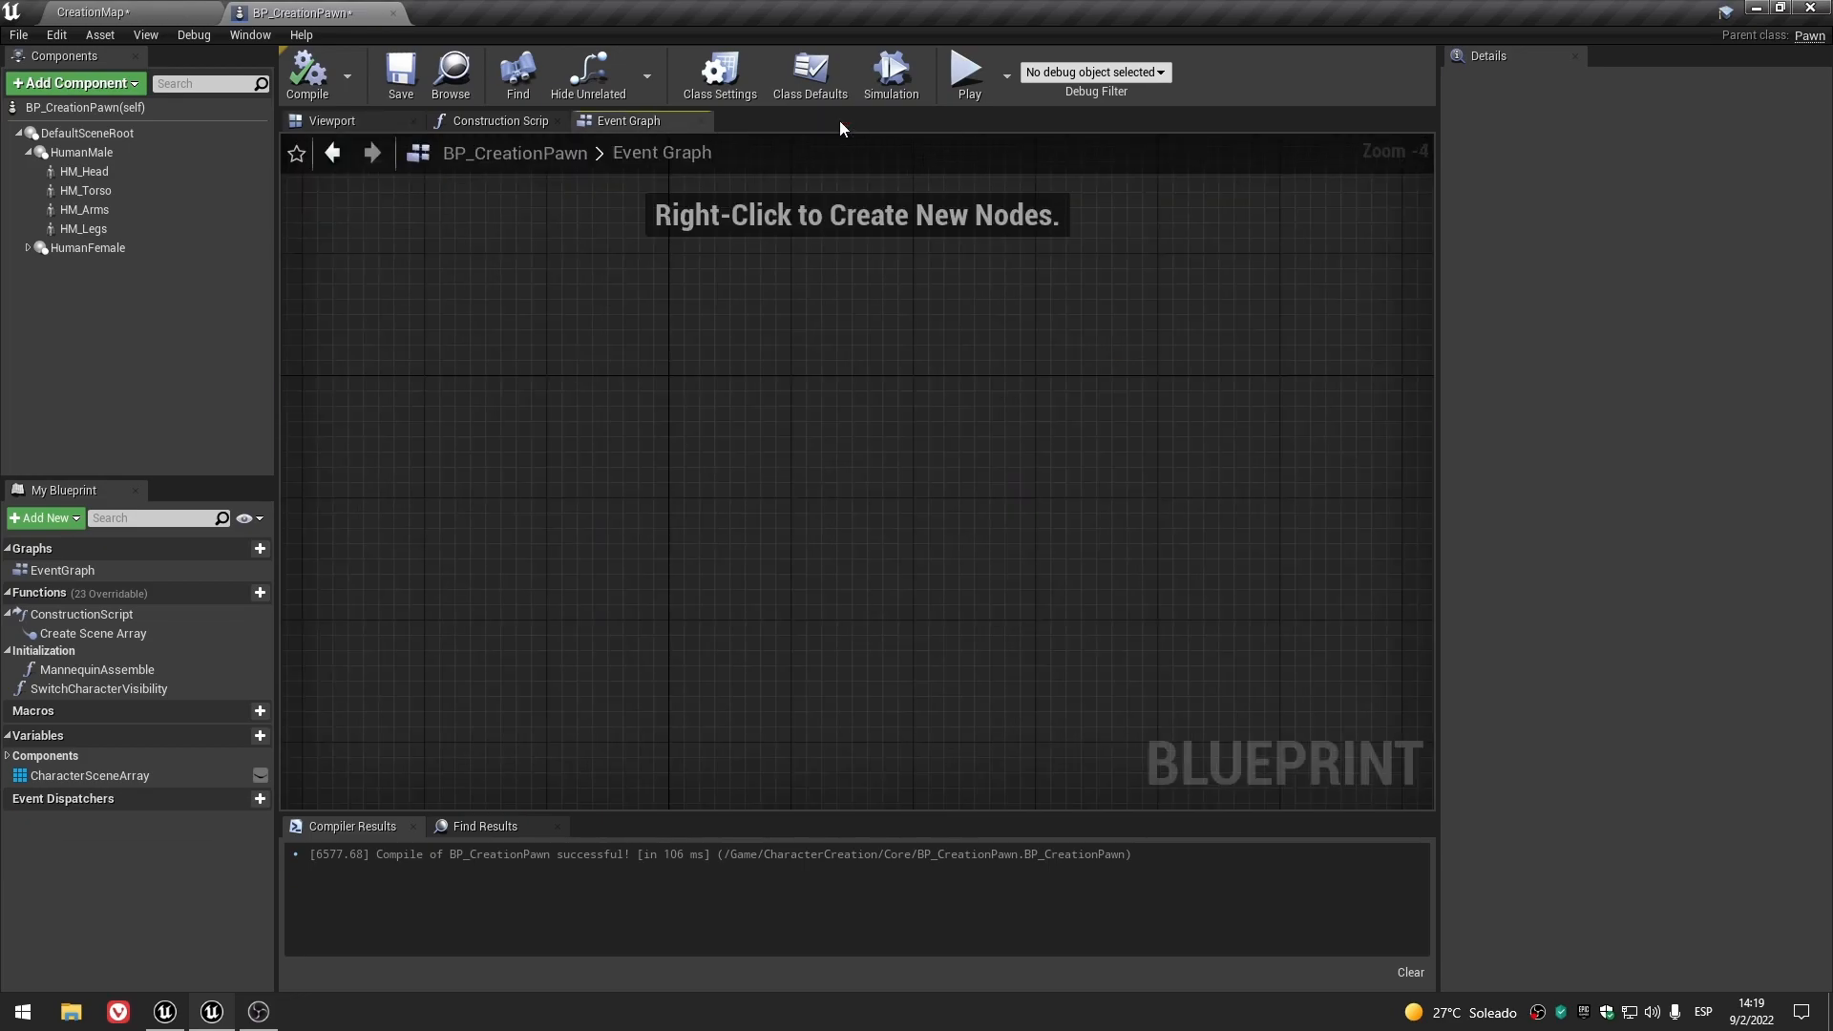
- Set HF_Head's Animation Mode to Use Animation Asset and its Anim to Play to ThirdPersonIdle
left_click(381, 121)
left_click(29, 248)
left_click(115, 267)
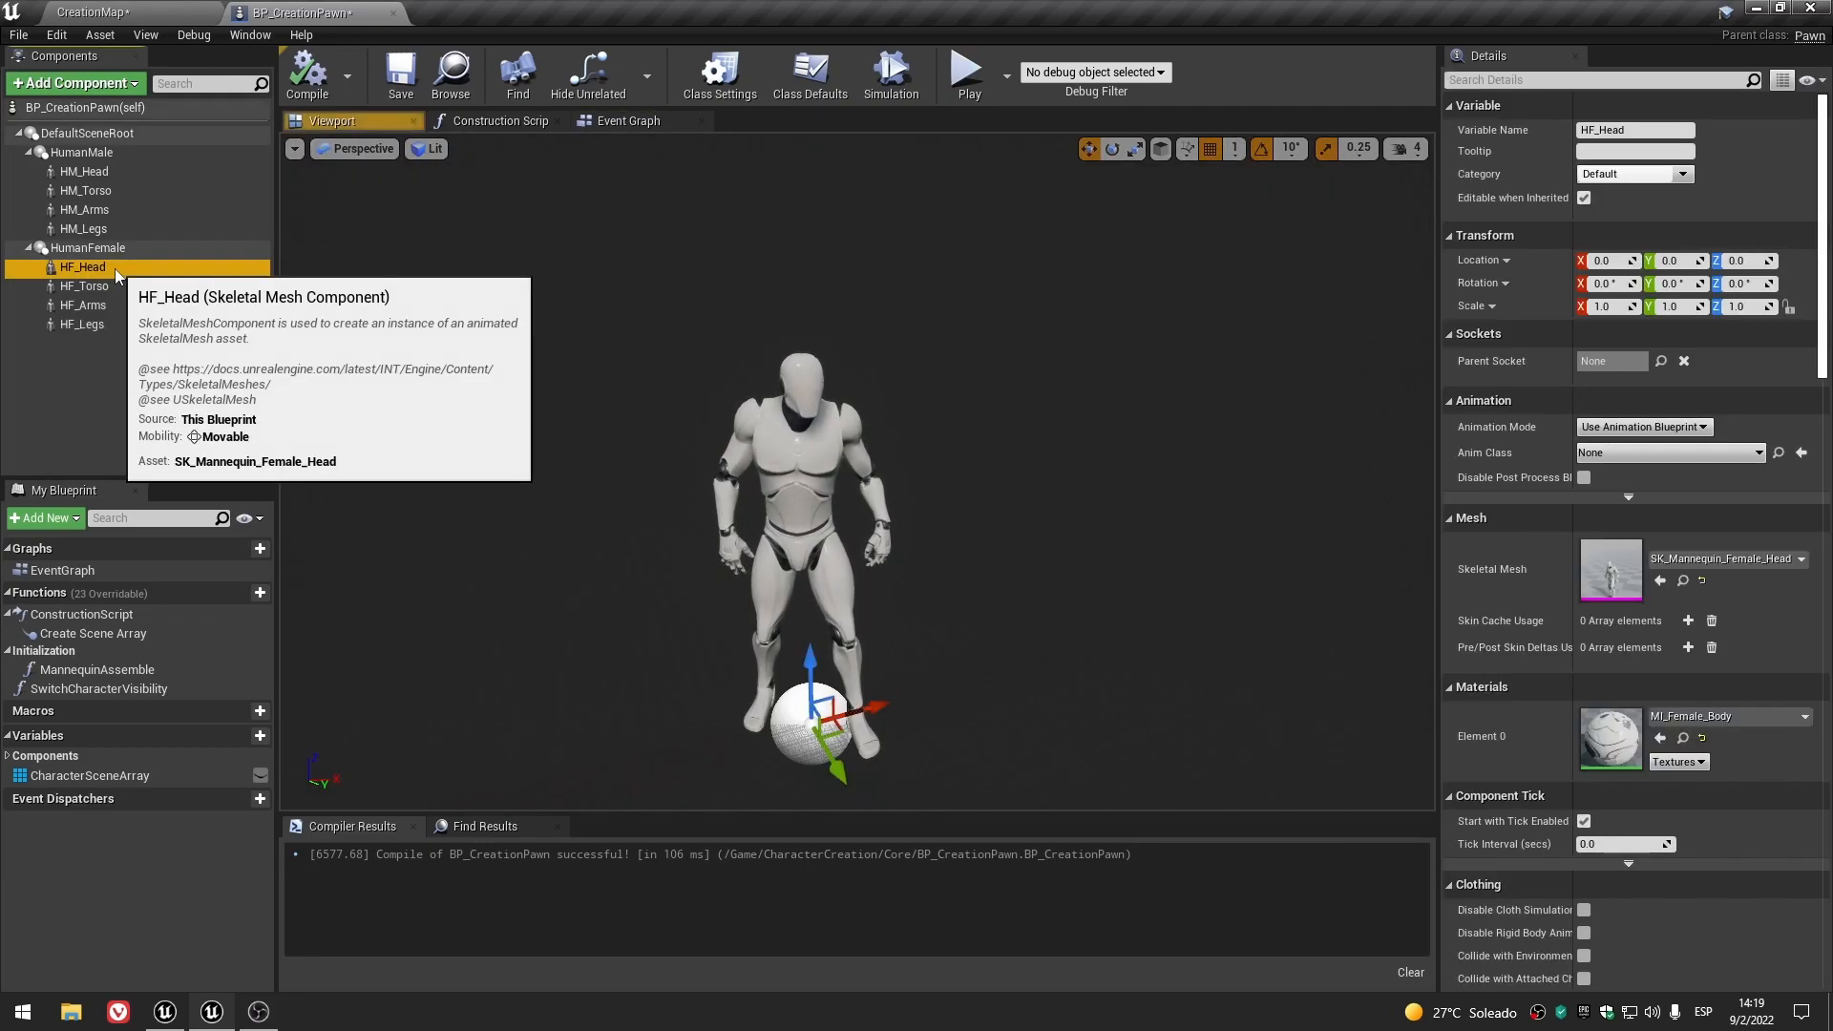
left_click(1643, 429)
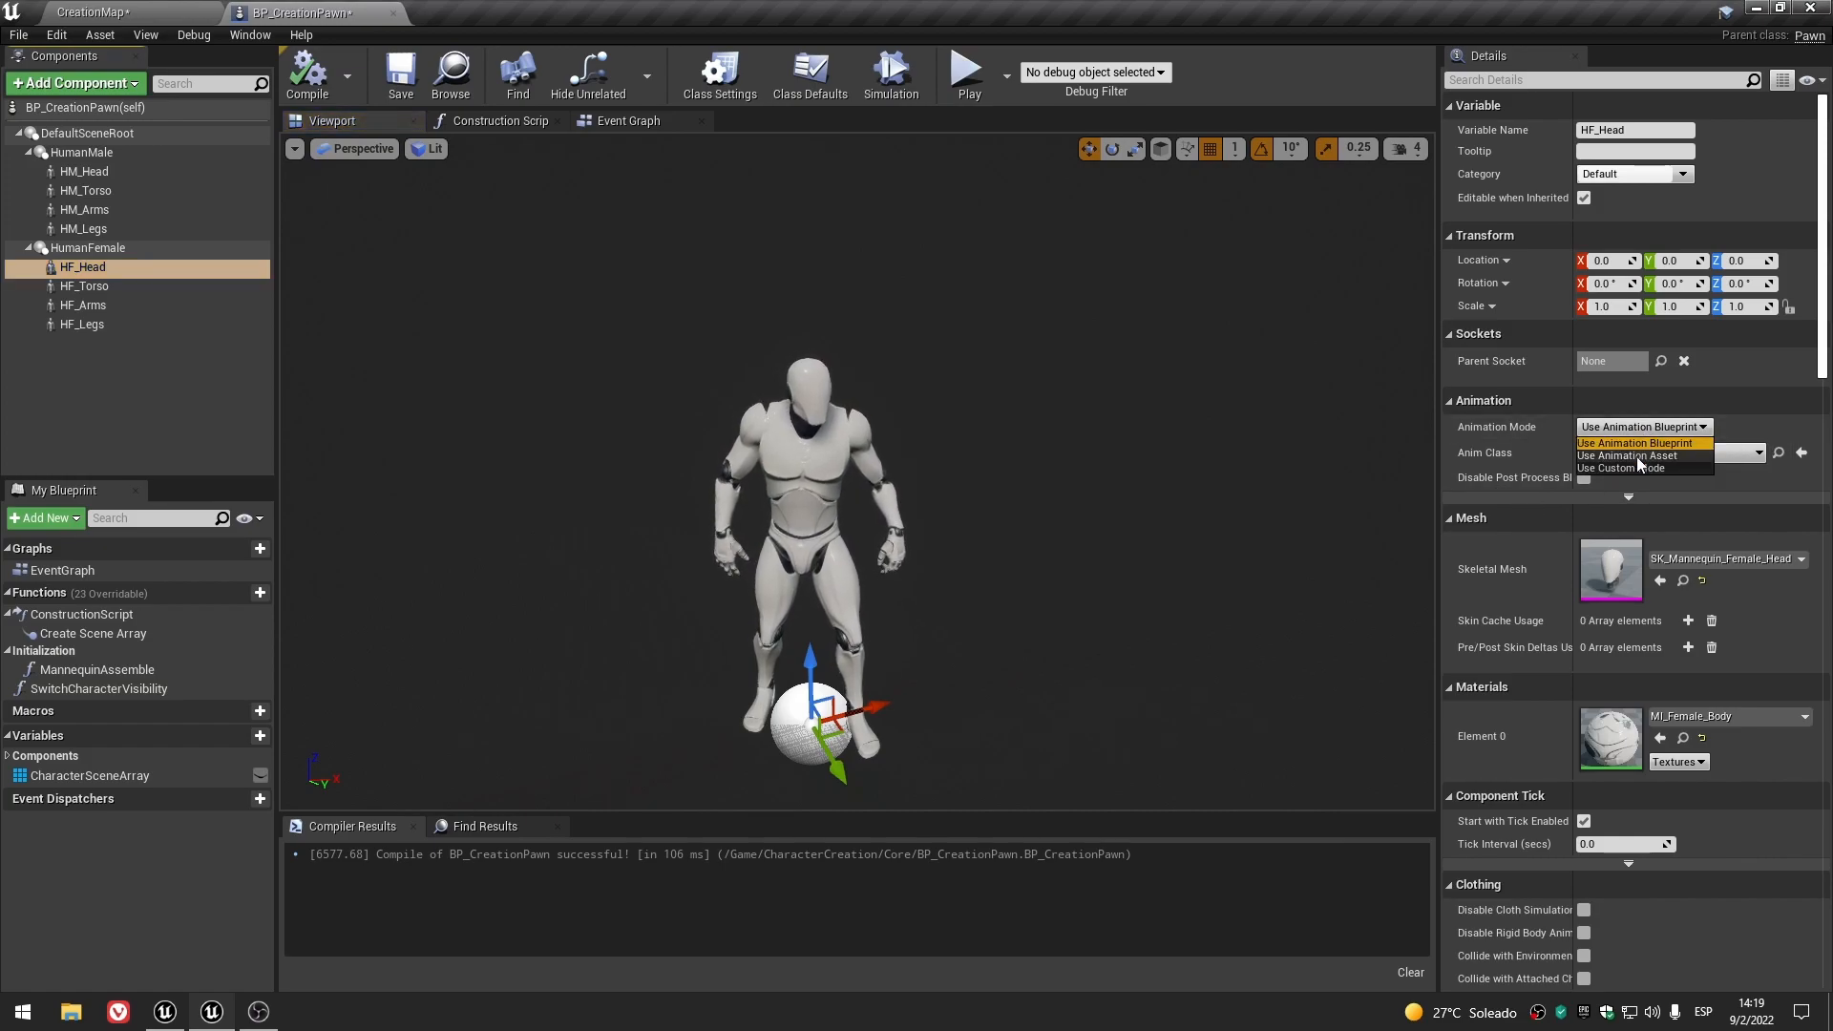
left_click(1636, 457)
left_click(1714, 466)
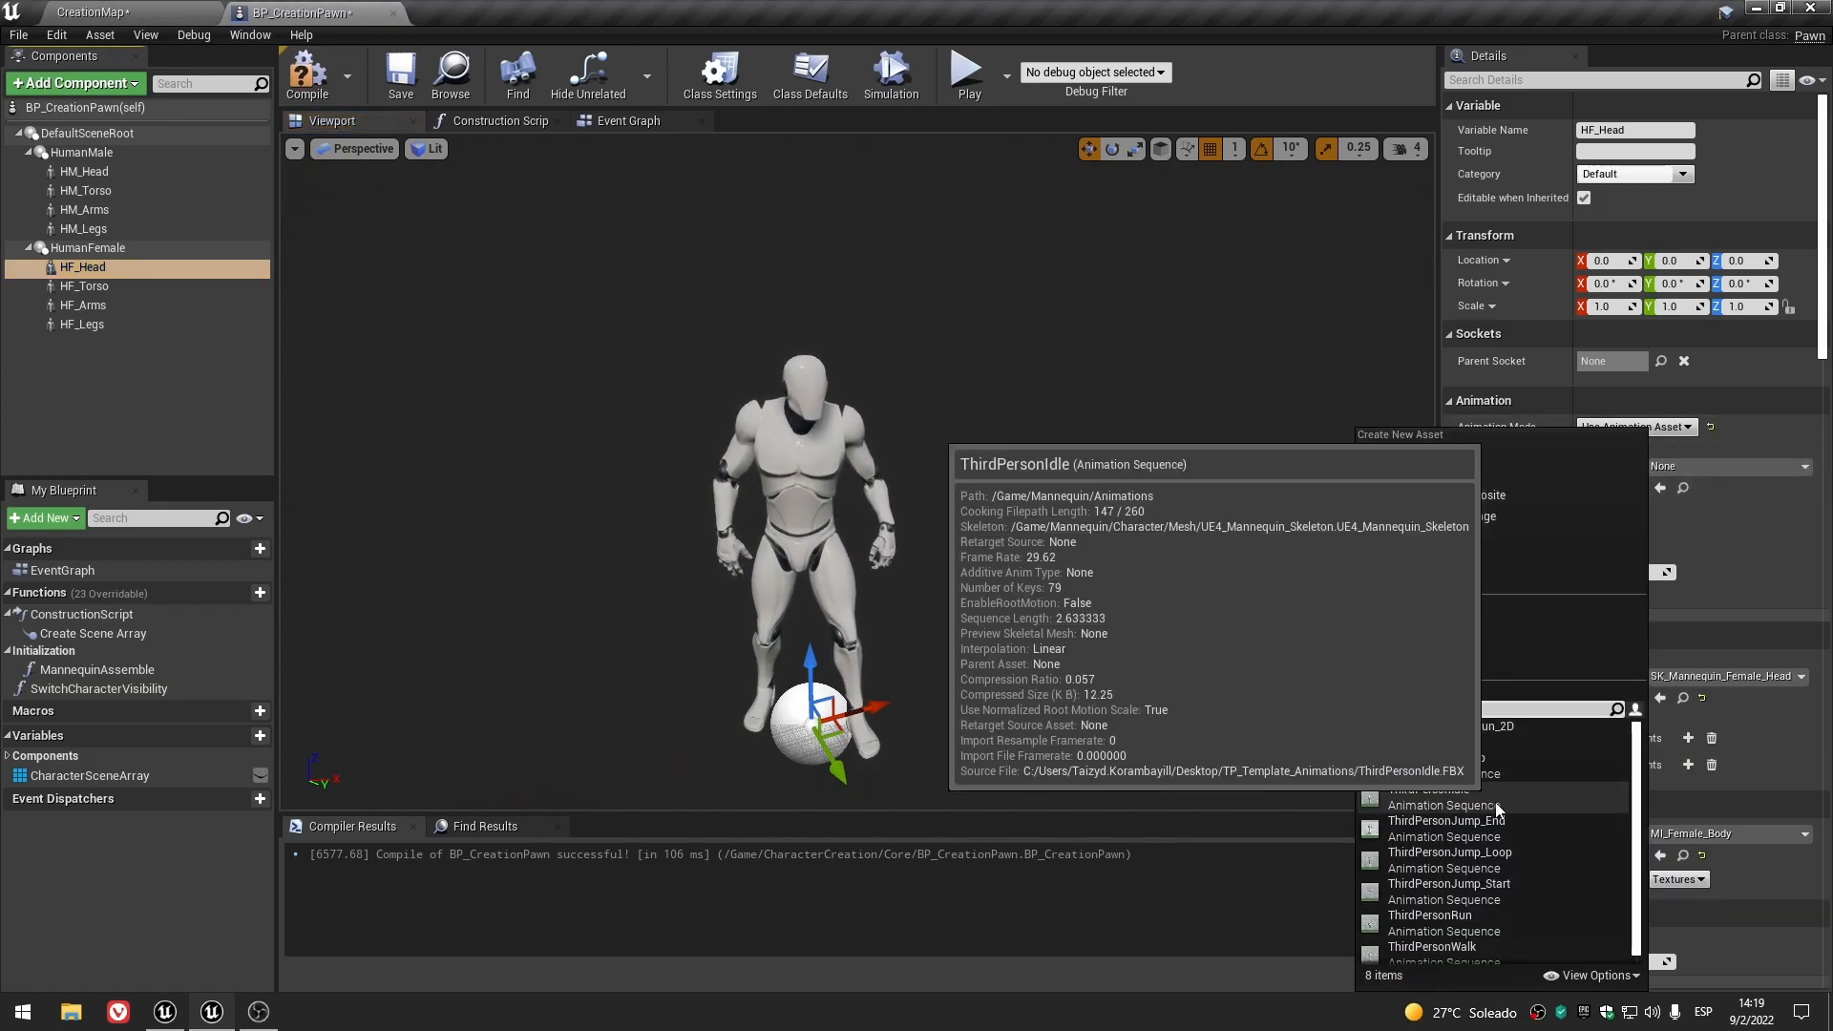
left_click(1514, 798)
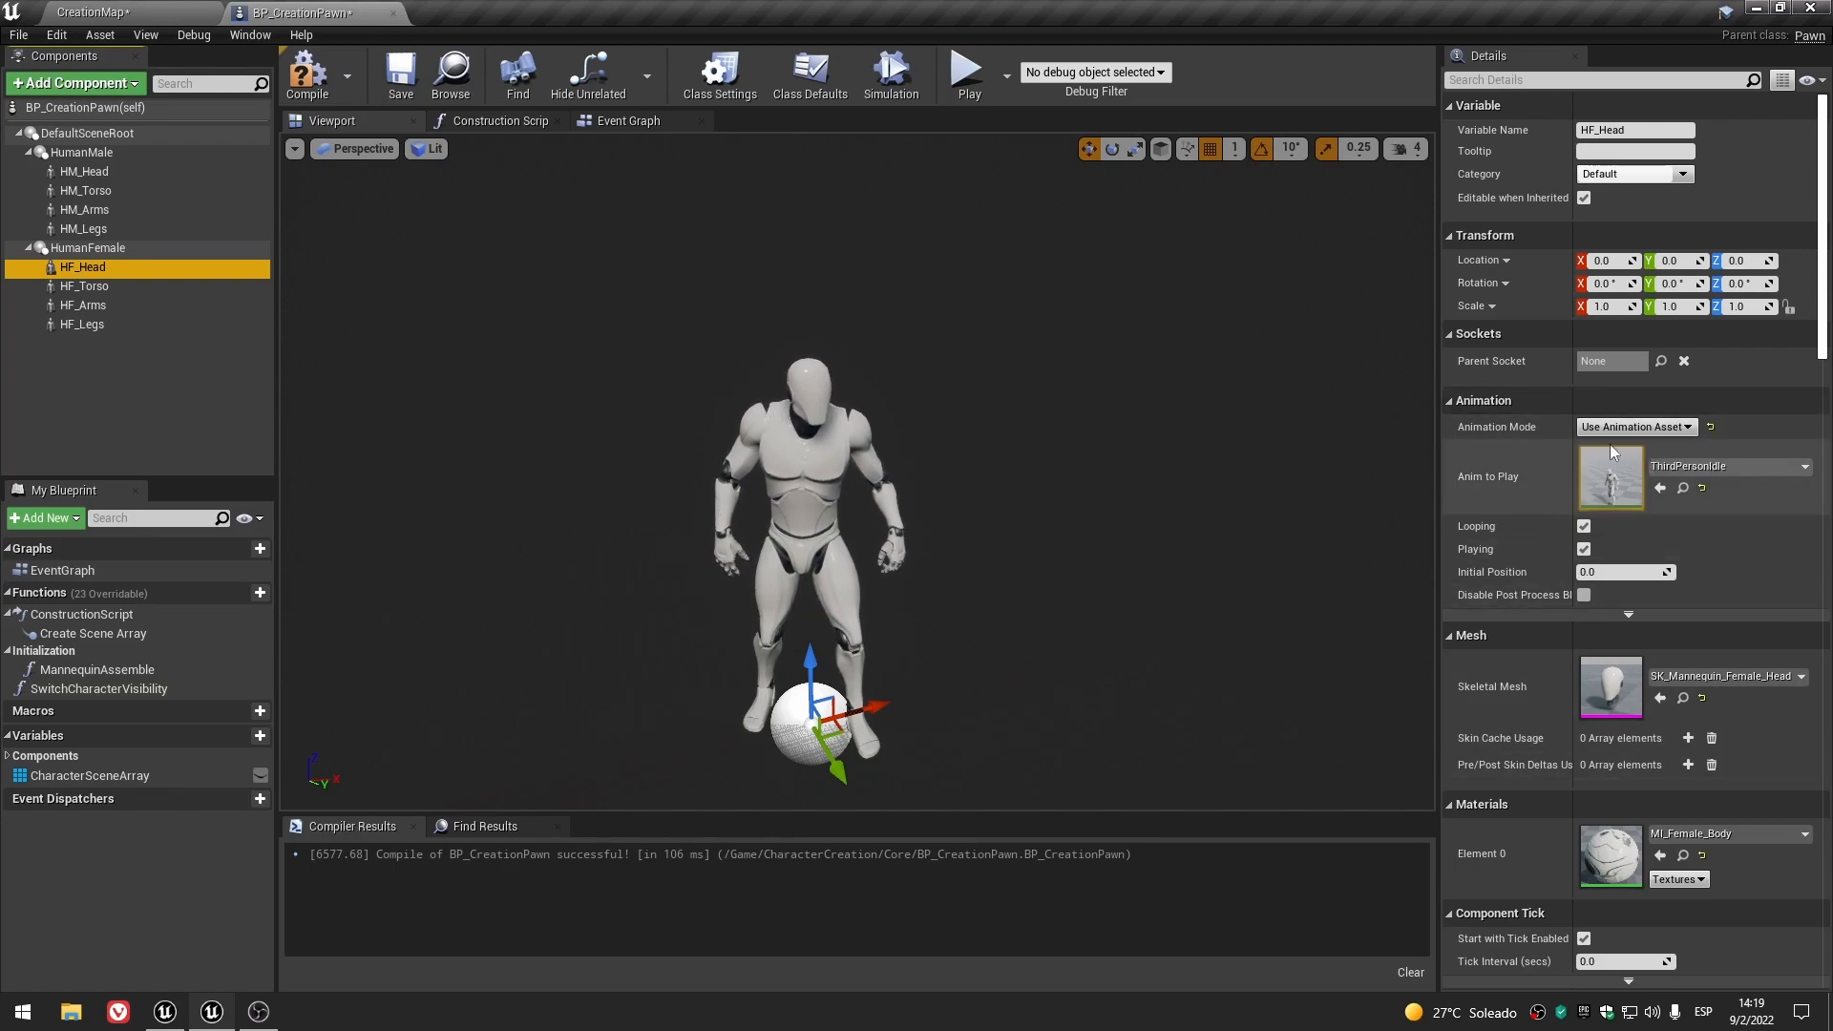
- Deselect HF_Head, and compile and save the blueprint
left_click(123, 392)
left_click(308, 71)
left_click(401, 72)
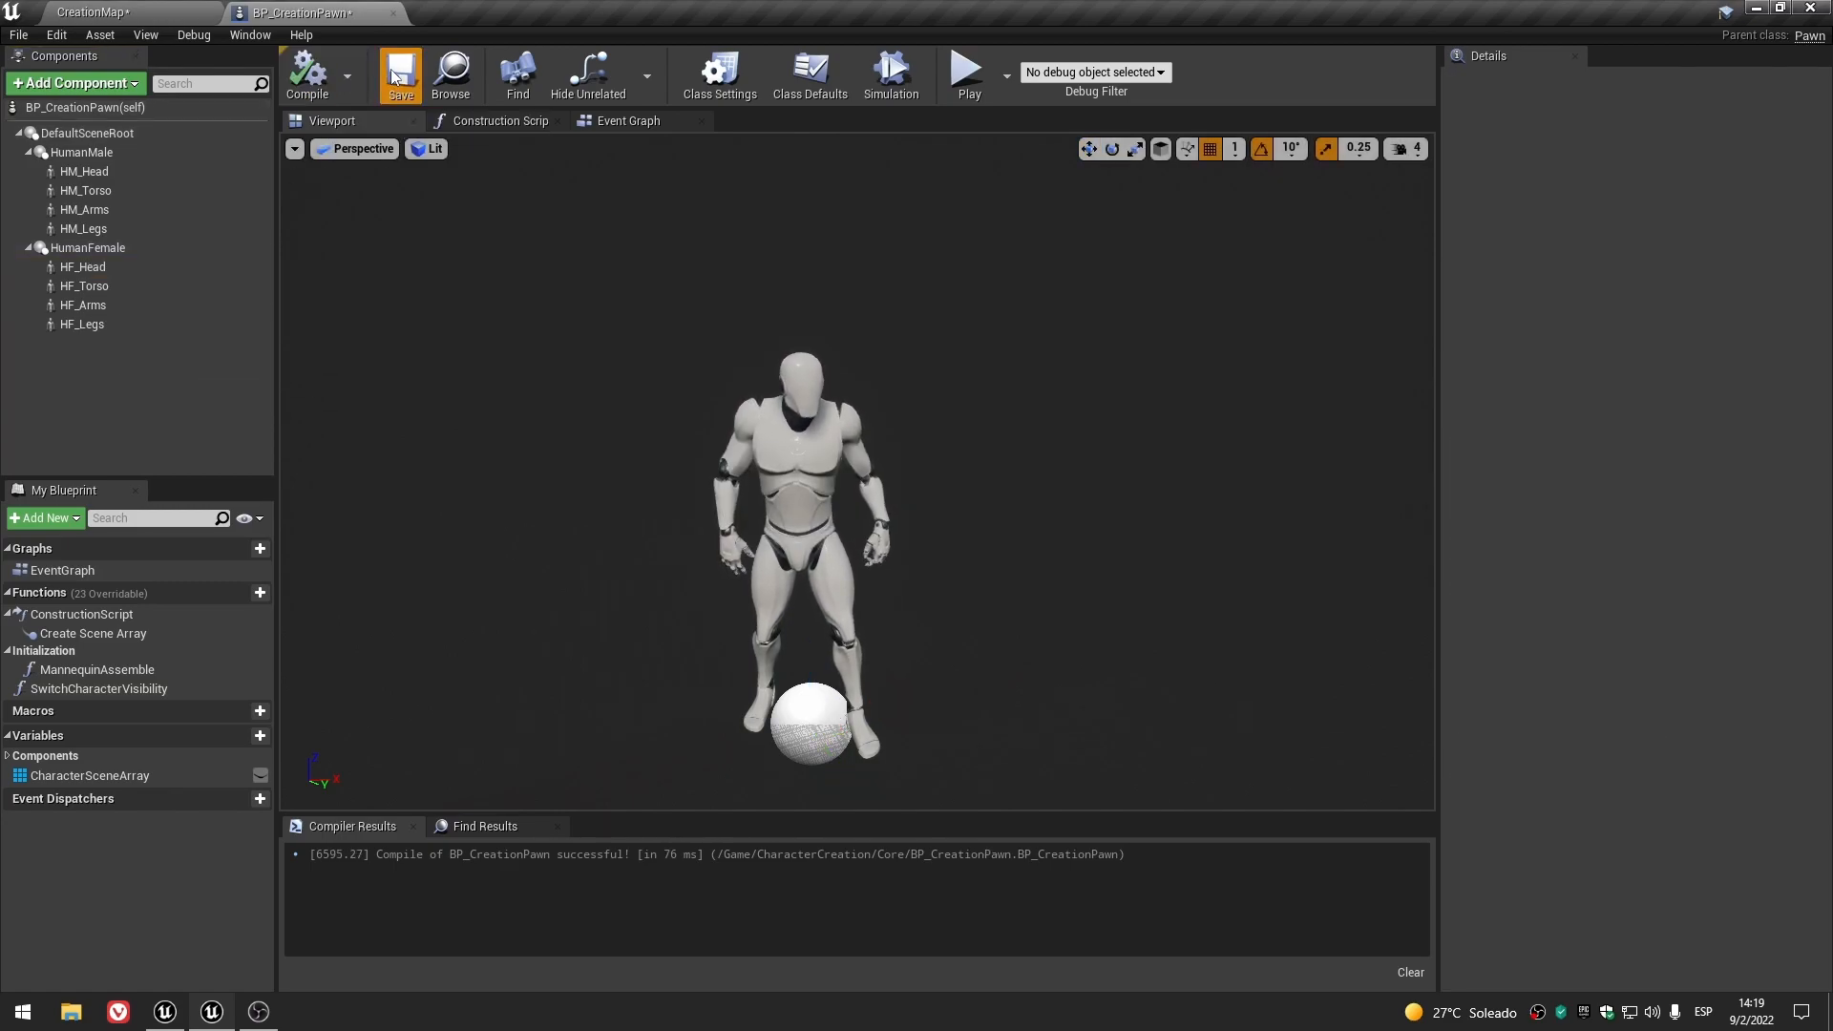
- Set Switch Character Visibility's Character to HumanFemale, compile, and check the female mannequin's pose in the blueprint viewport and CreationMap
left_click(483, 119)
left_click(1225, 592)
left_click(356, 124)
left_click(307, 72)
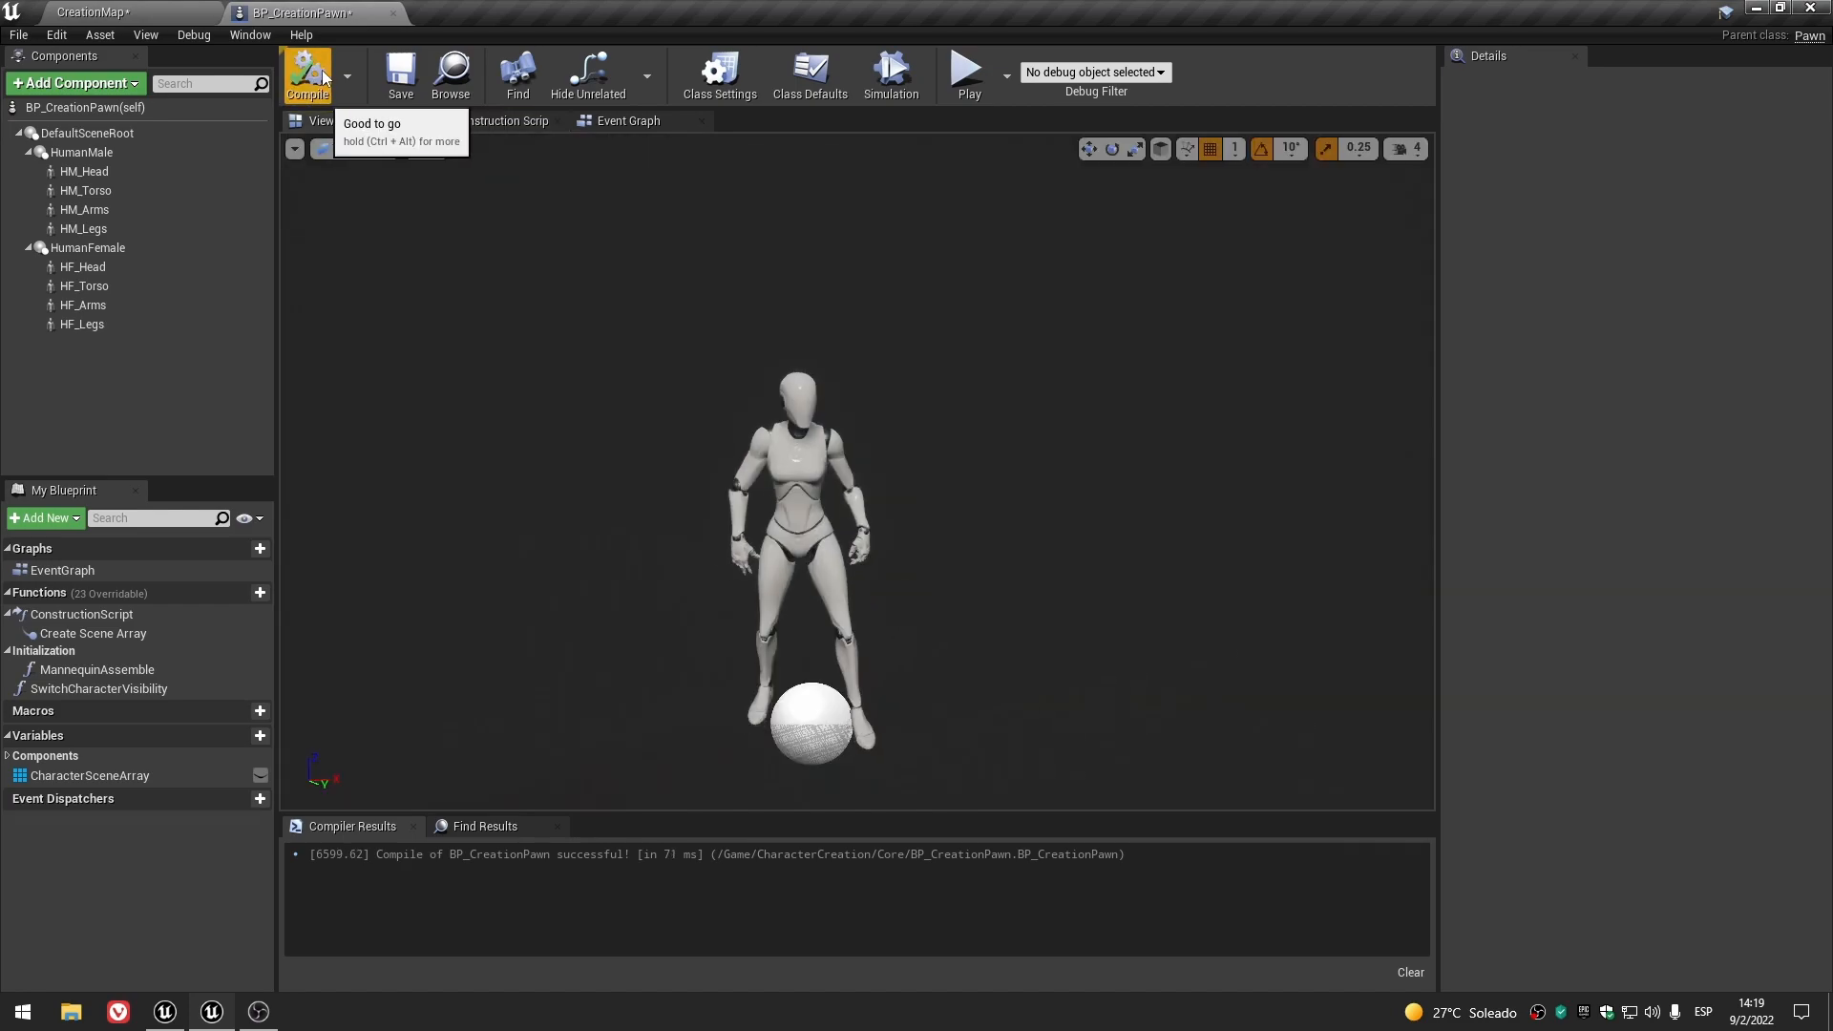
scroll(842, 484, "up", 3)
scroll(840, 484, "down", 3)
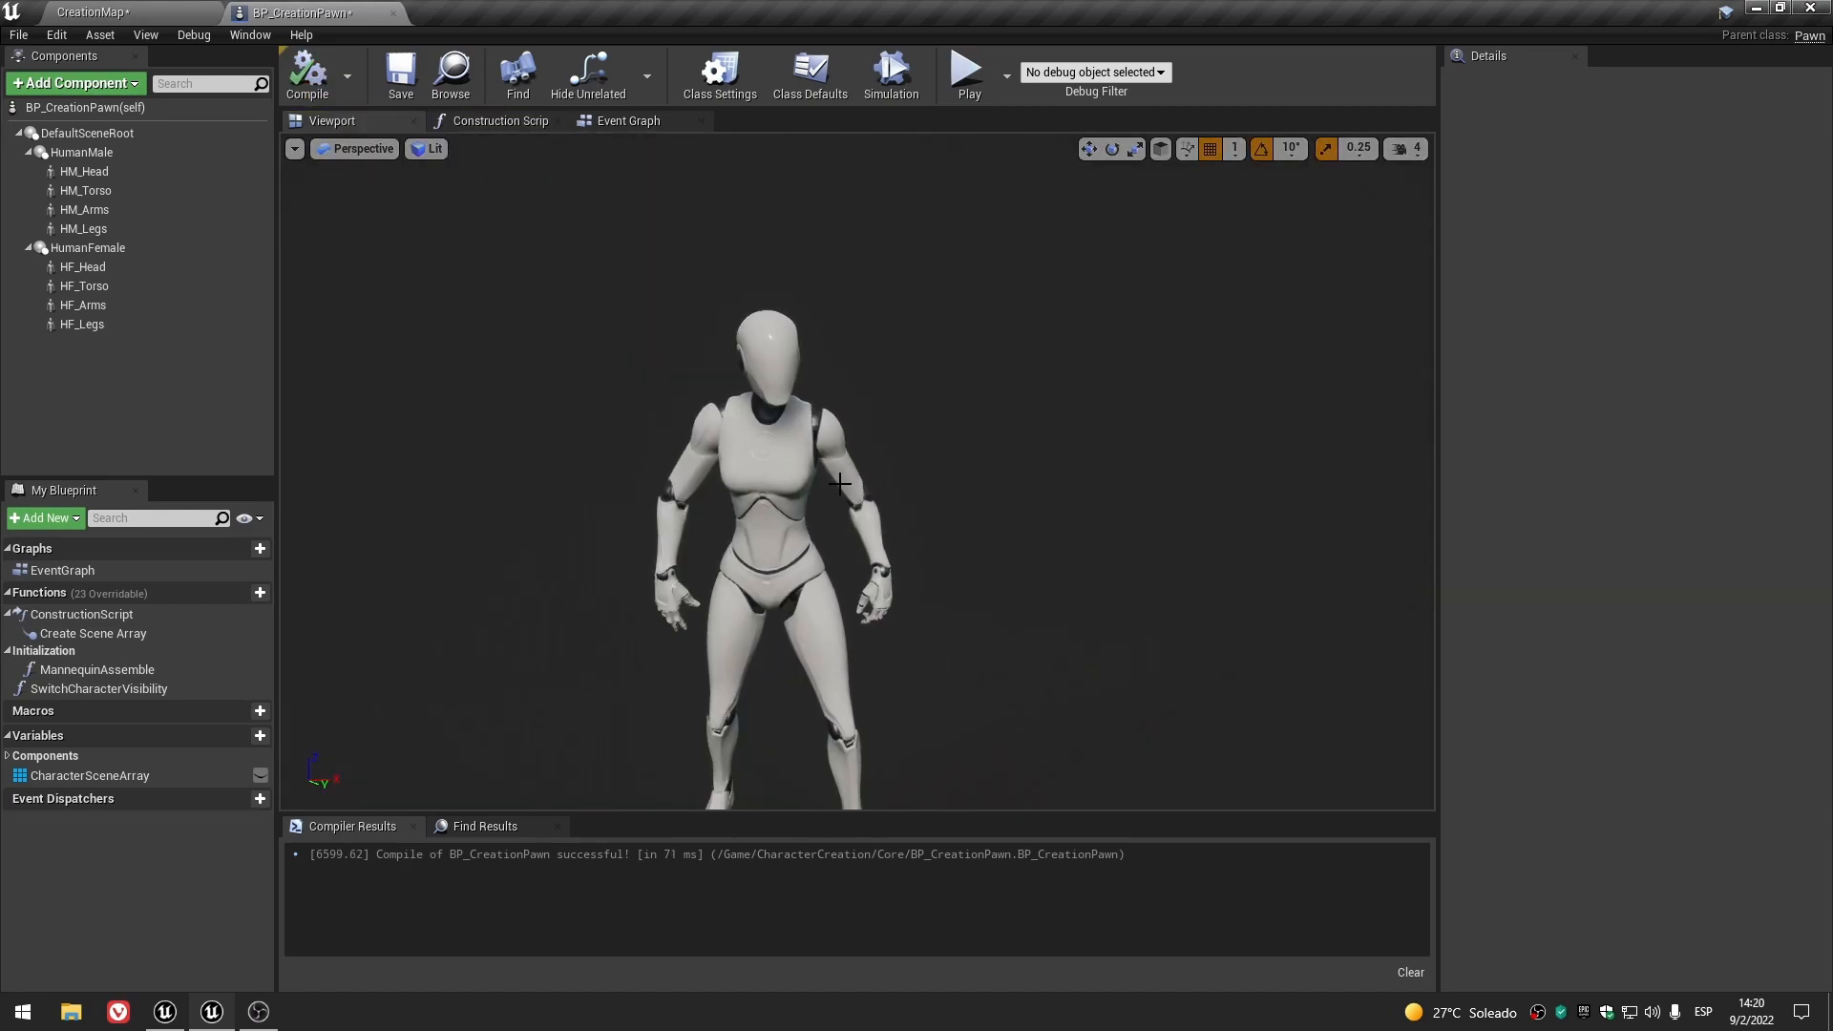
scroll(718, 491, "down", 3)
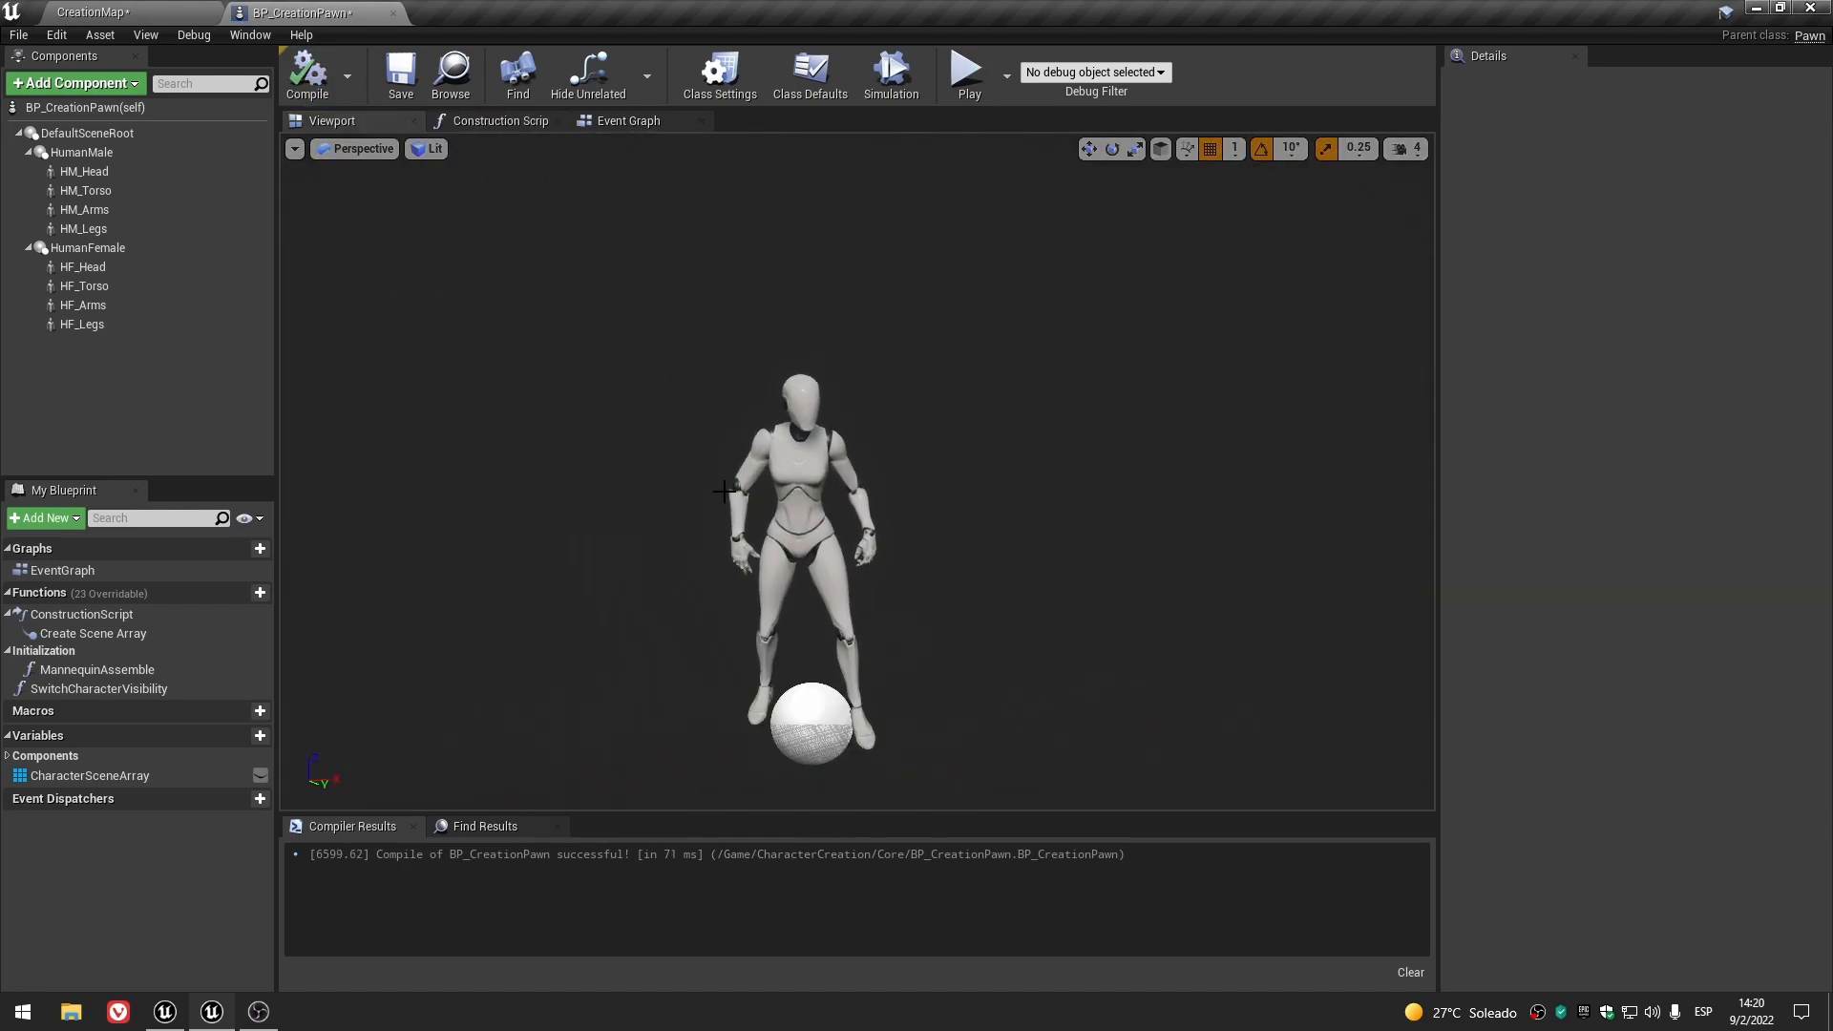
left_click(164, 9)
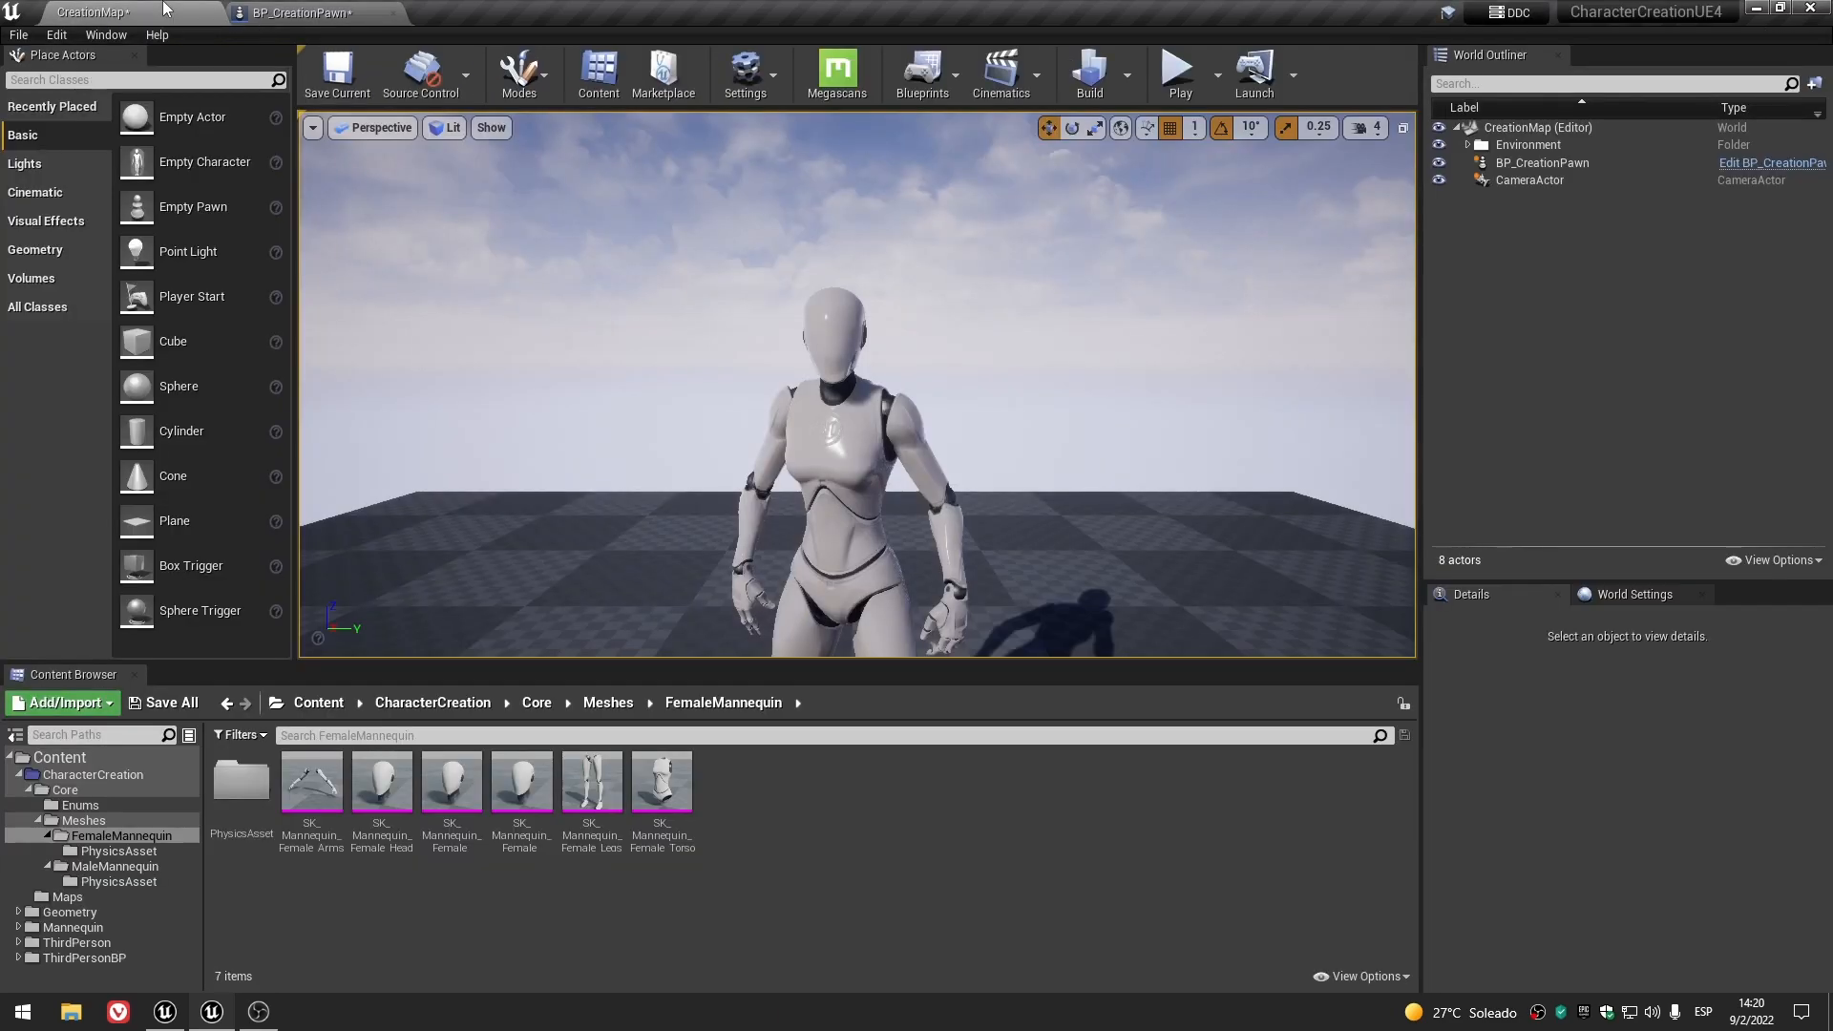
left_click(314, 12)
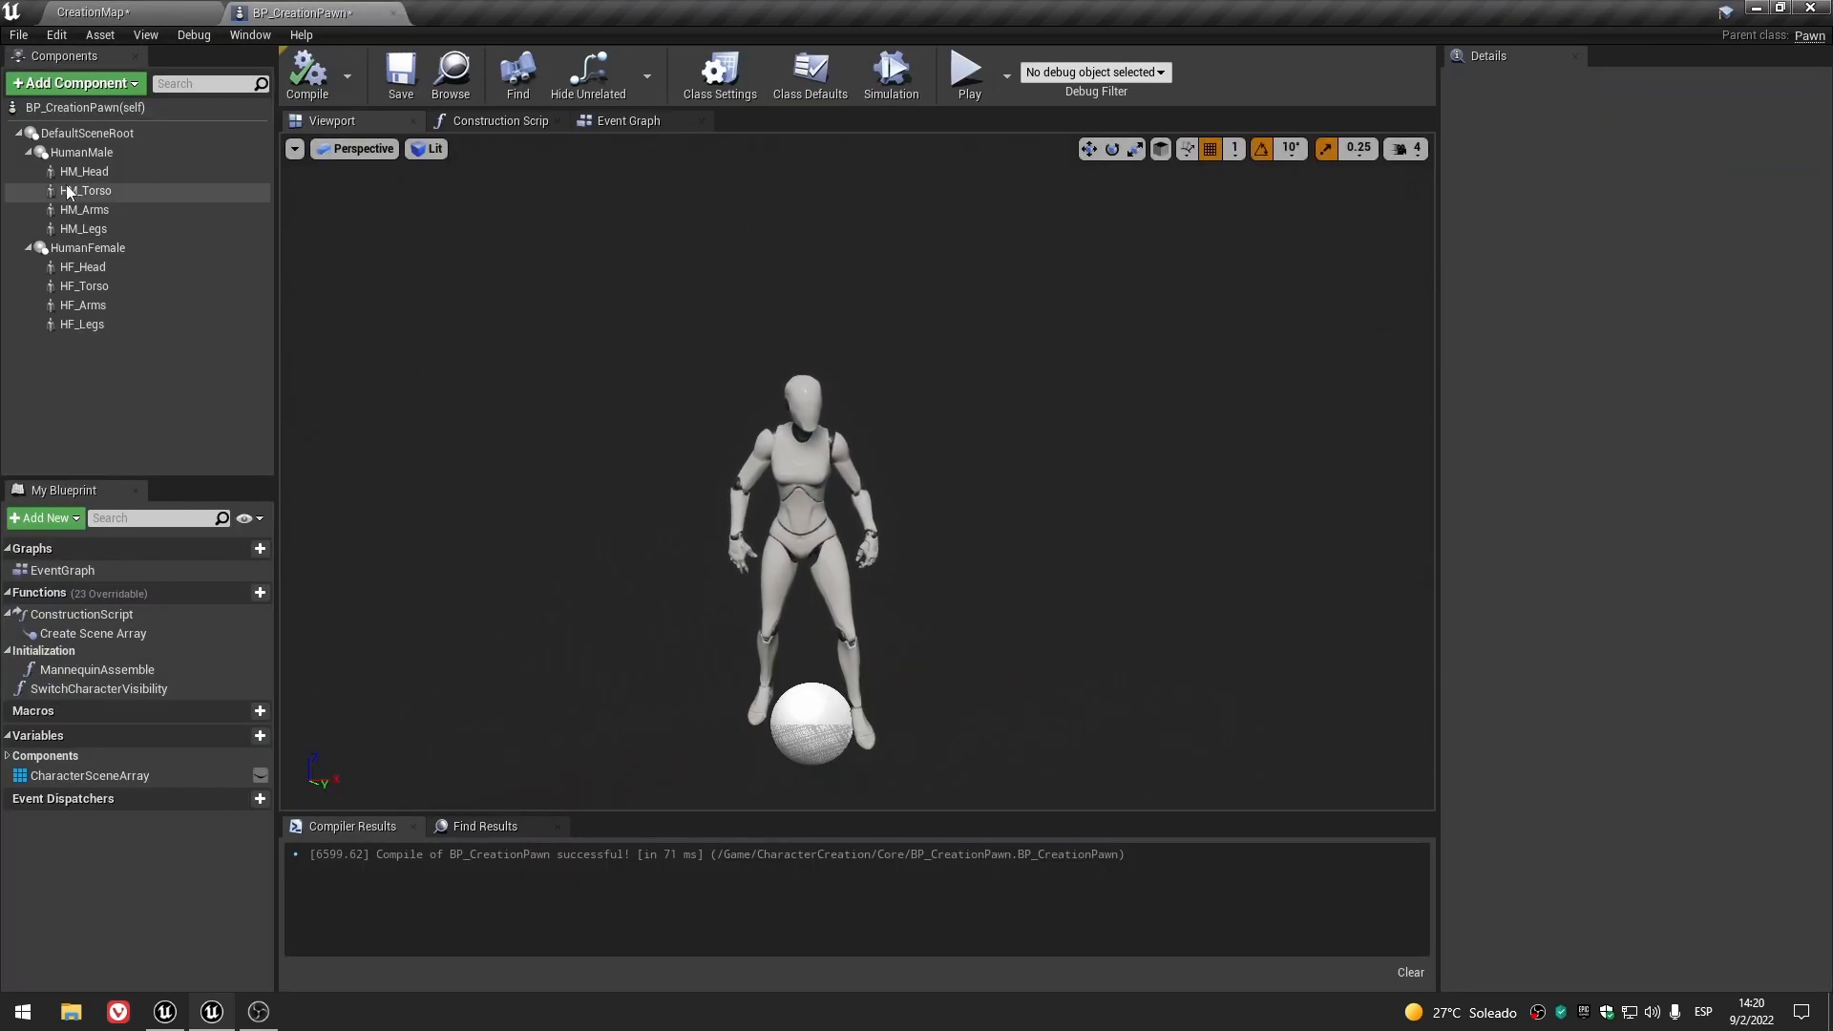
- Set Switch Character Visibility's Character to HumanMale, compile and save the blueprint, and show the male mannequin in the blueprint viewport
left_click(510, 119)
left_click(1234, 565)
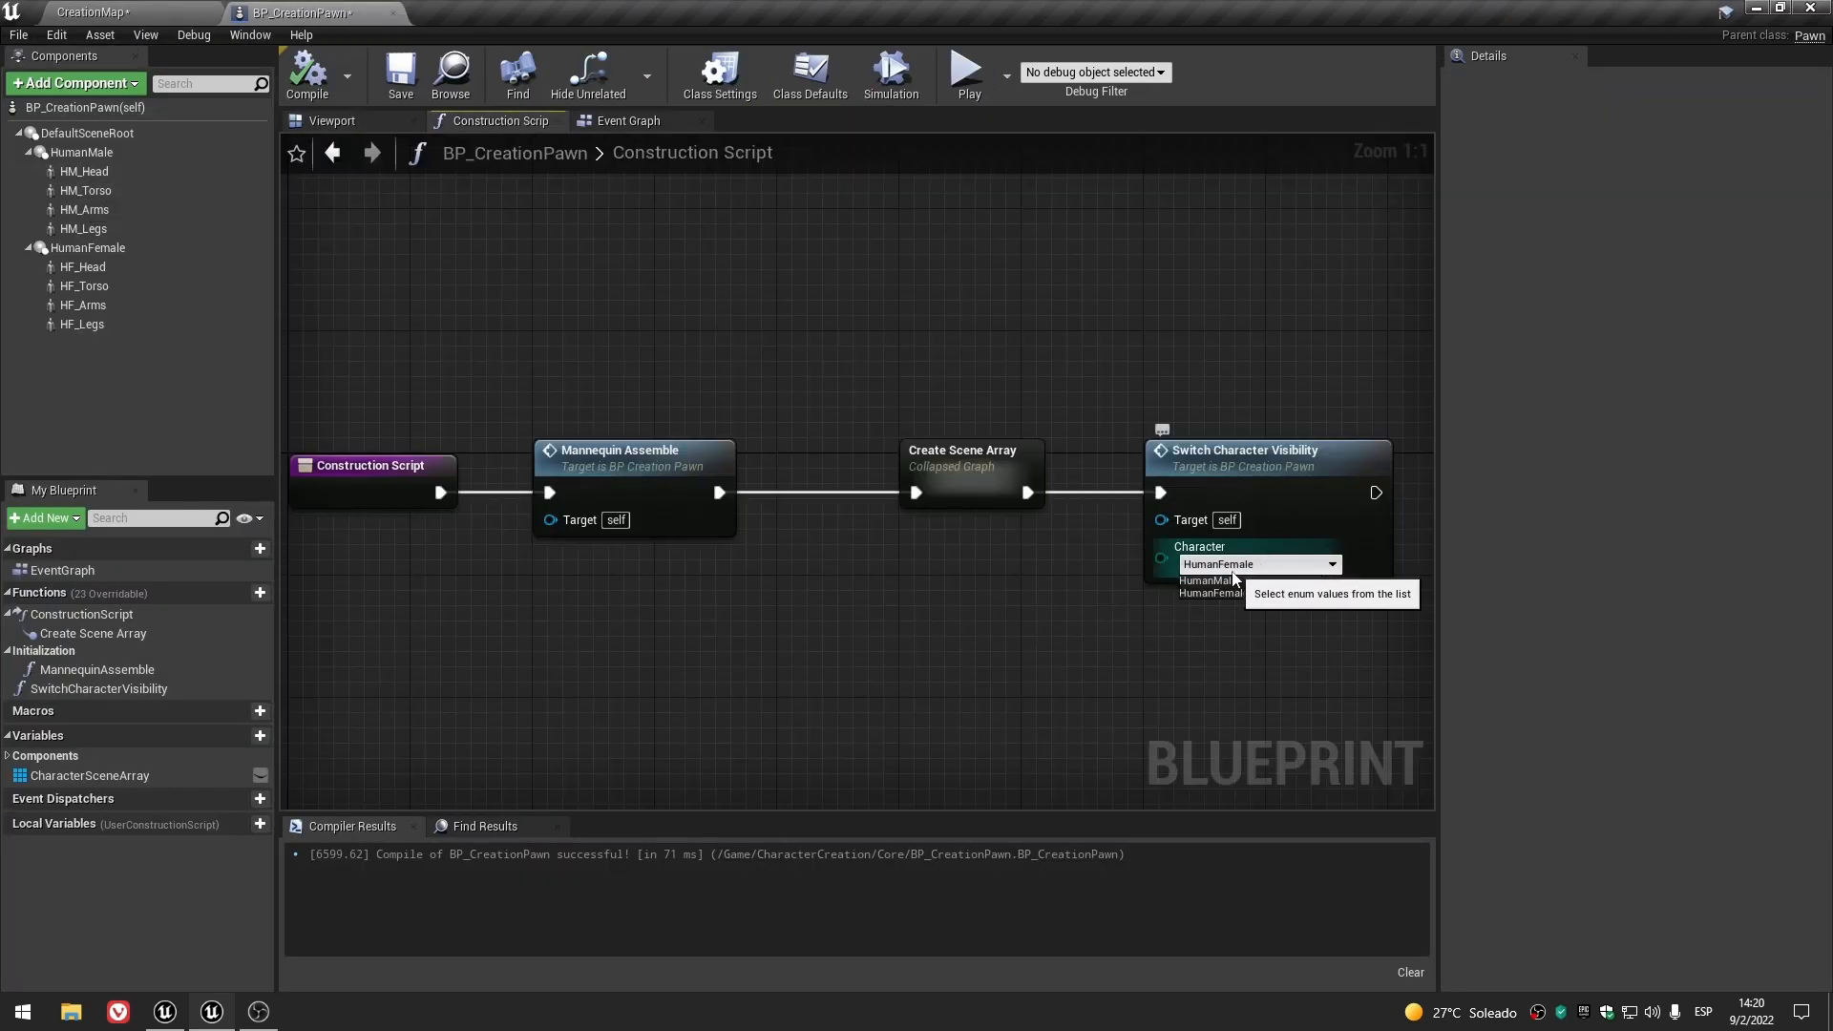
left_click(307, 73)
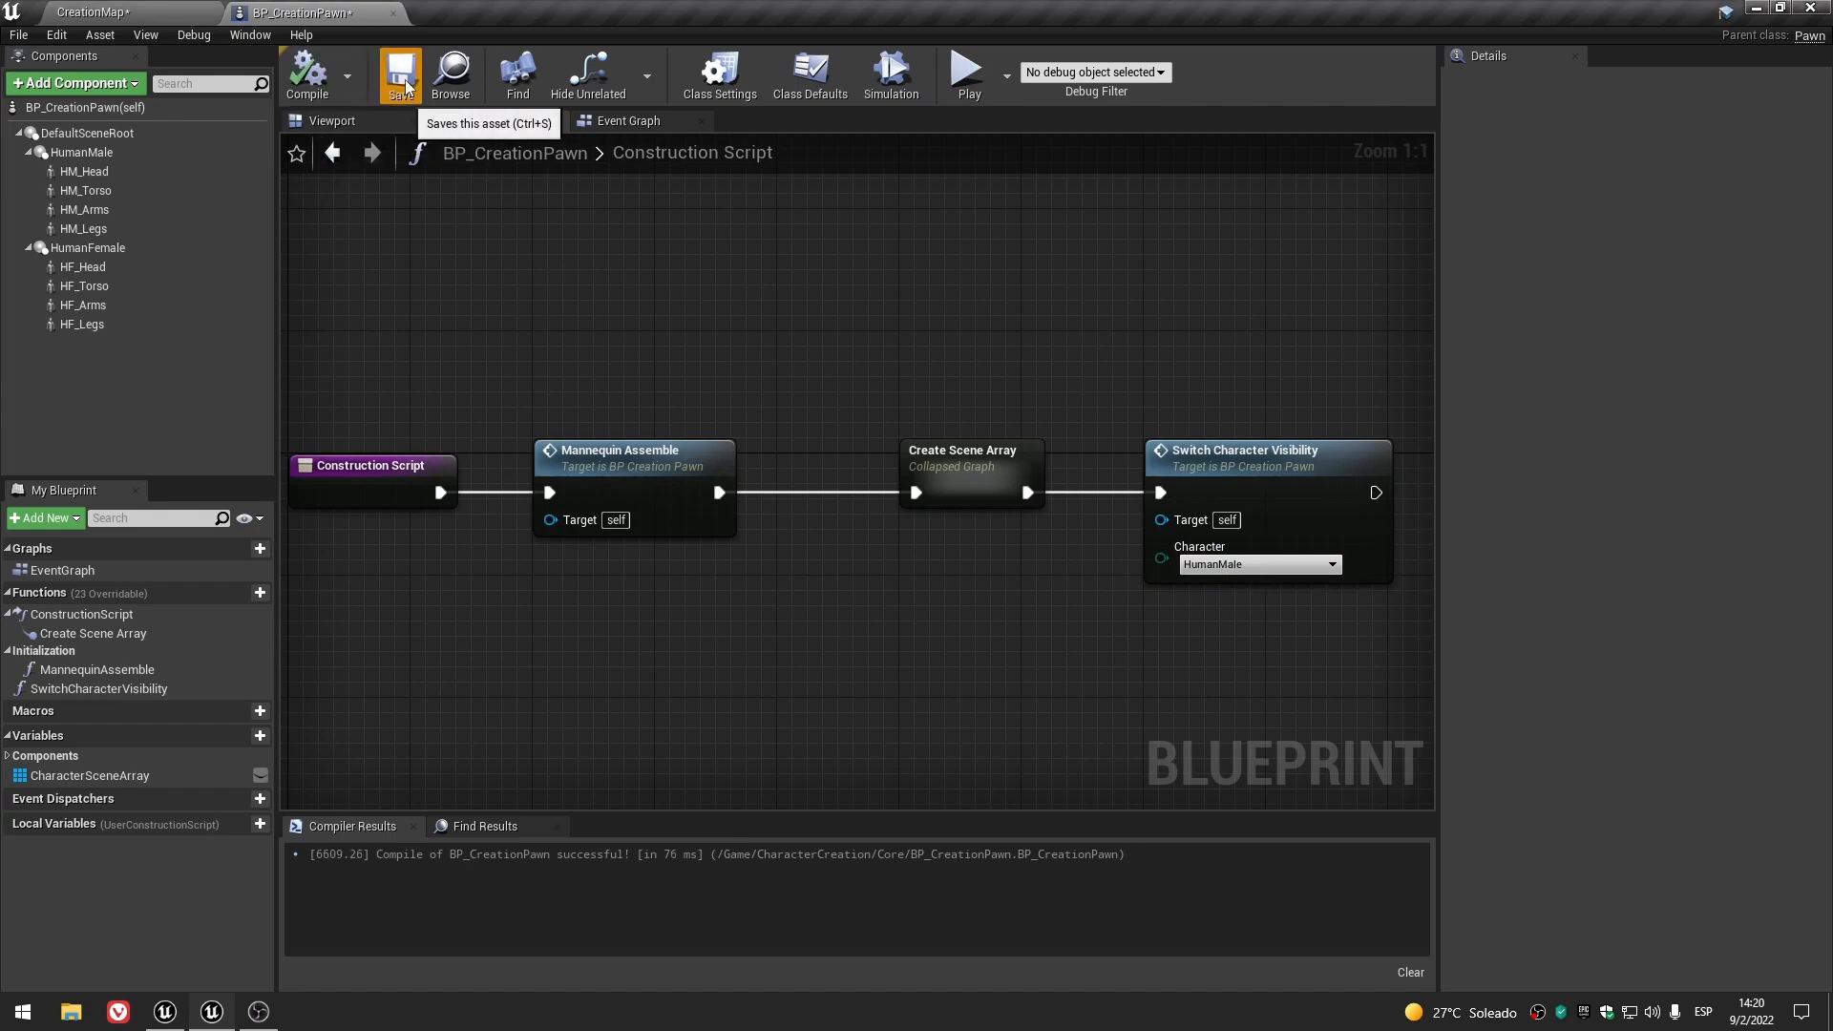
left_click(349, 118)
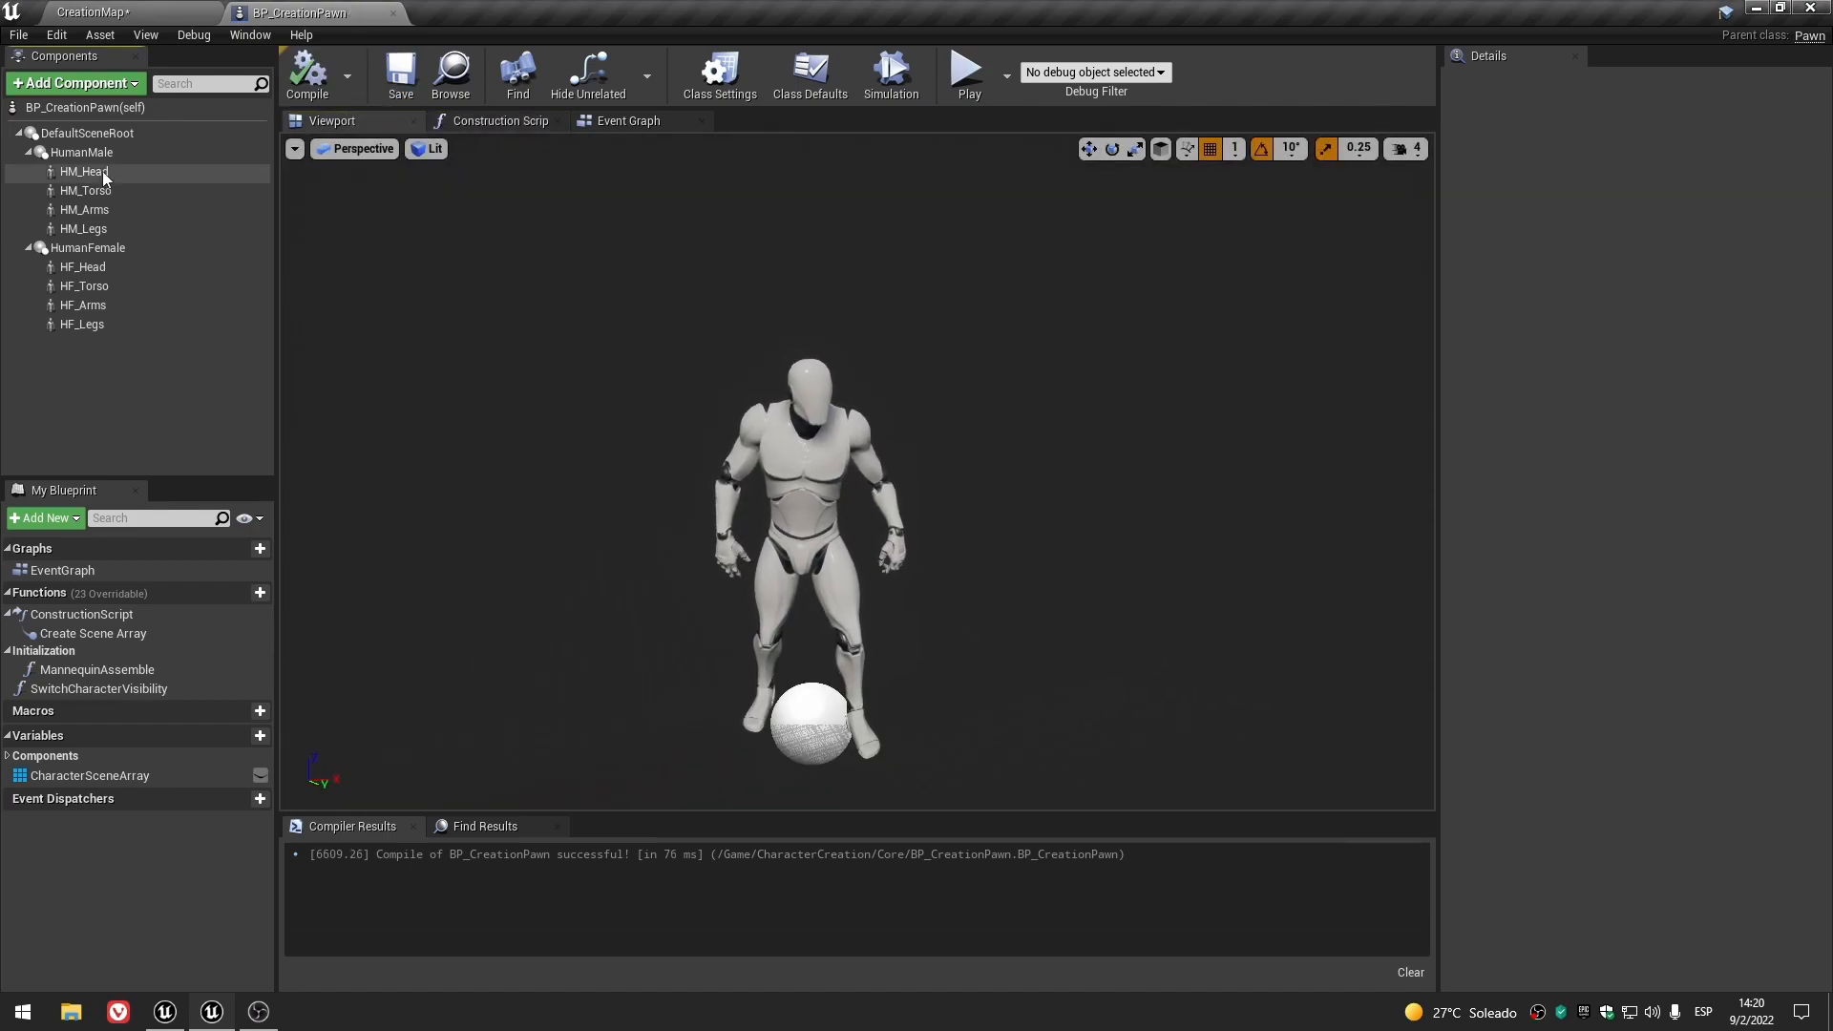
- Review HM_Head's settings, deselect it, and compile and save the blueprint
left_click(101, 173)
scroll(829, 364, "up", 5)
middle_click_drag(821, 364, 802, 445)
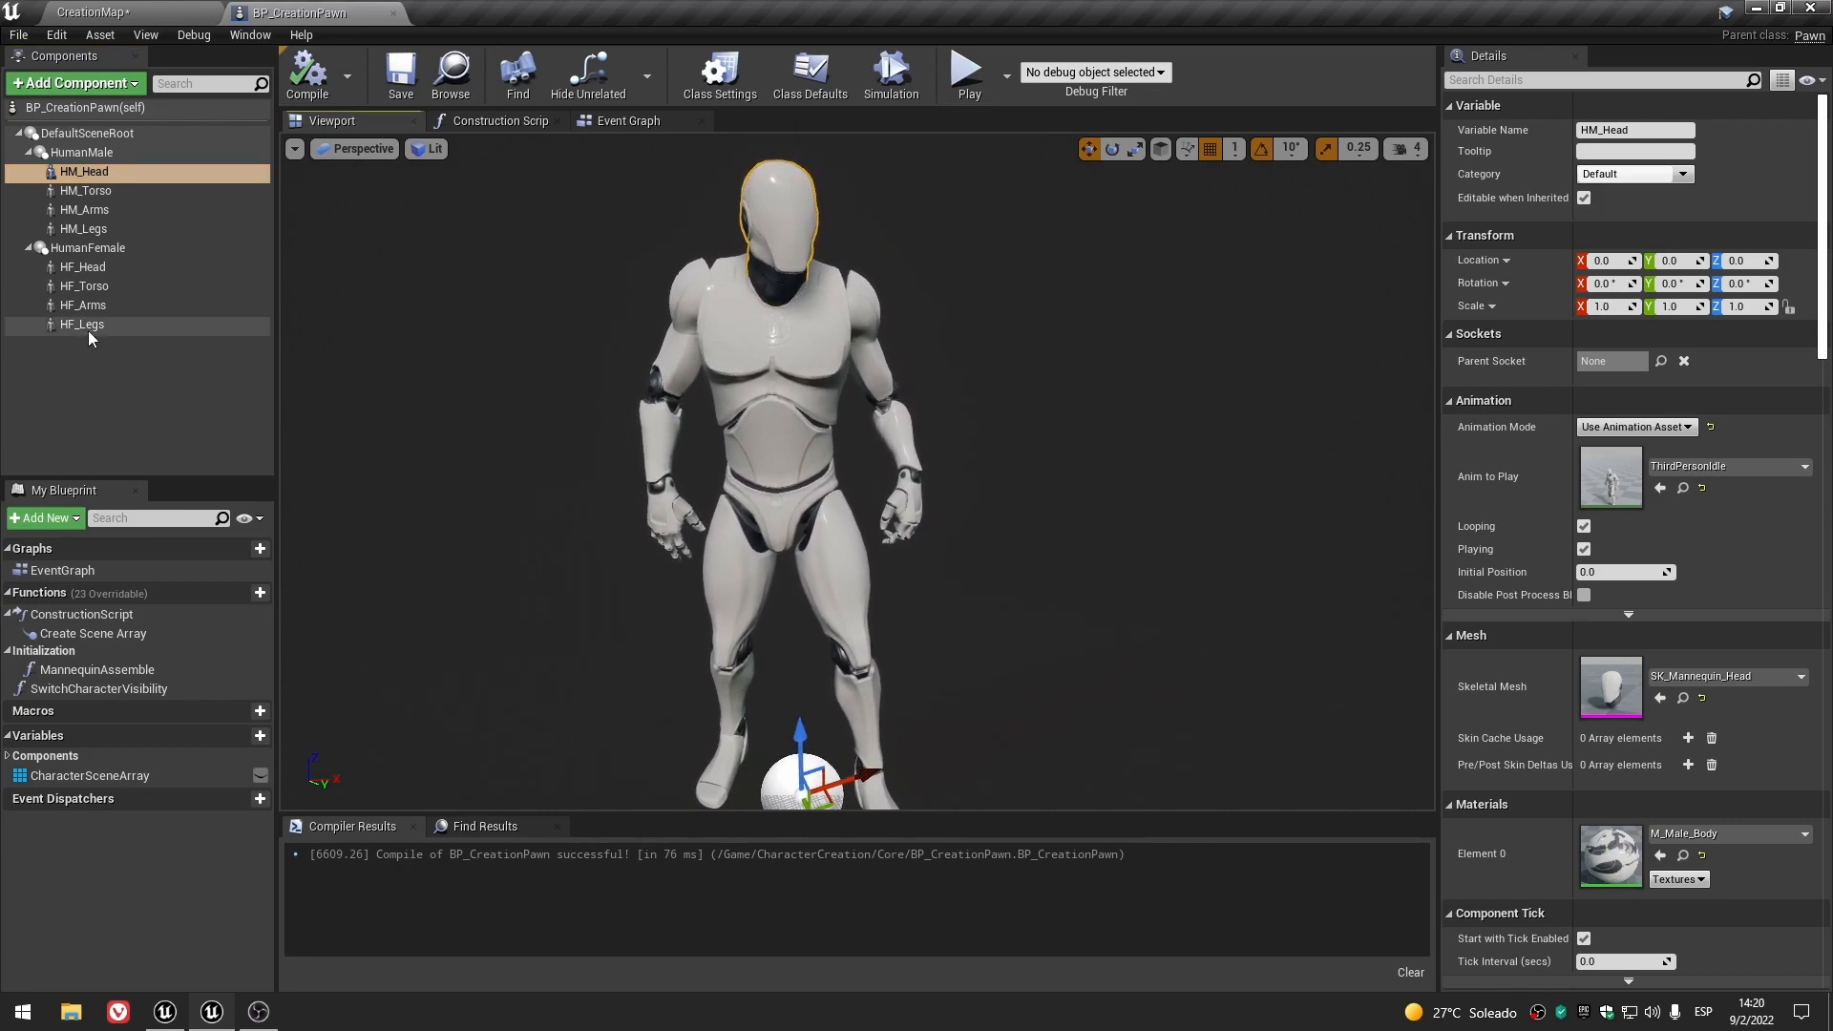
left_click(113, 388)
left_click(303, 78)
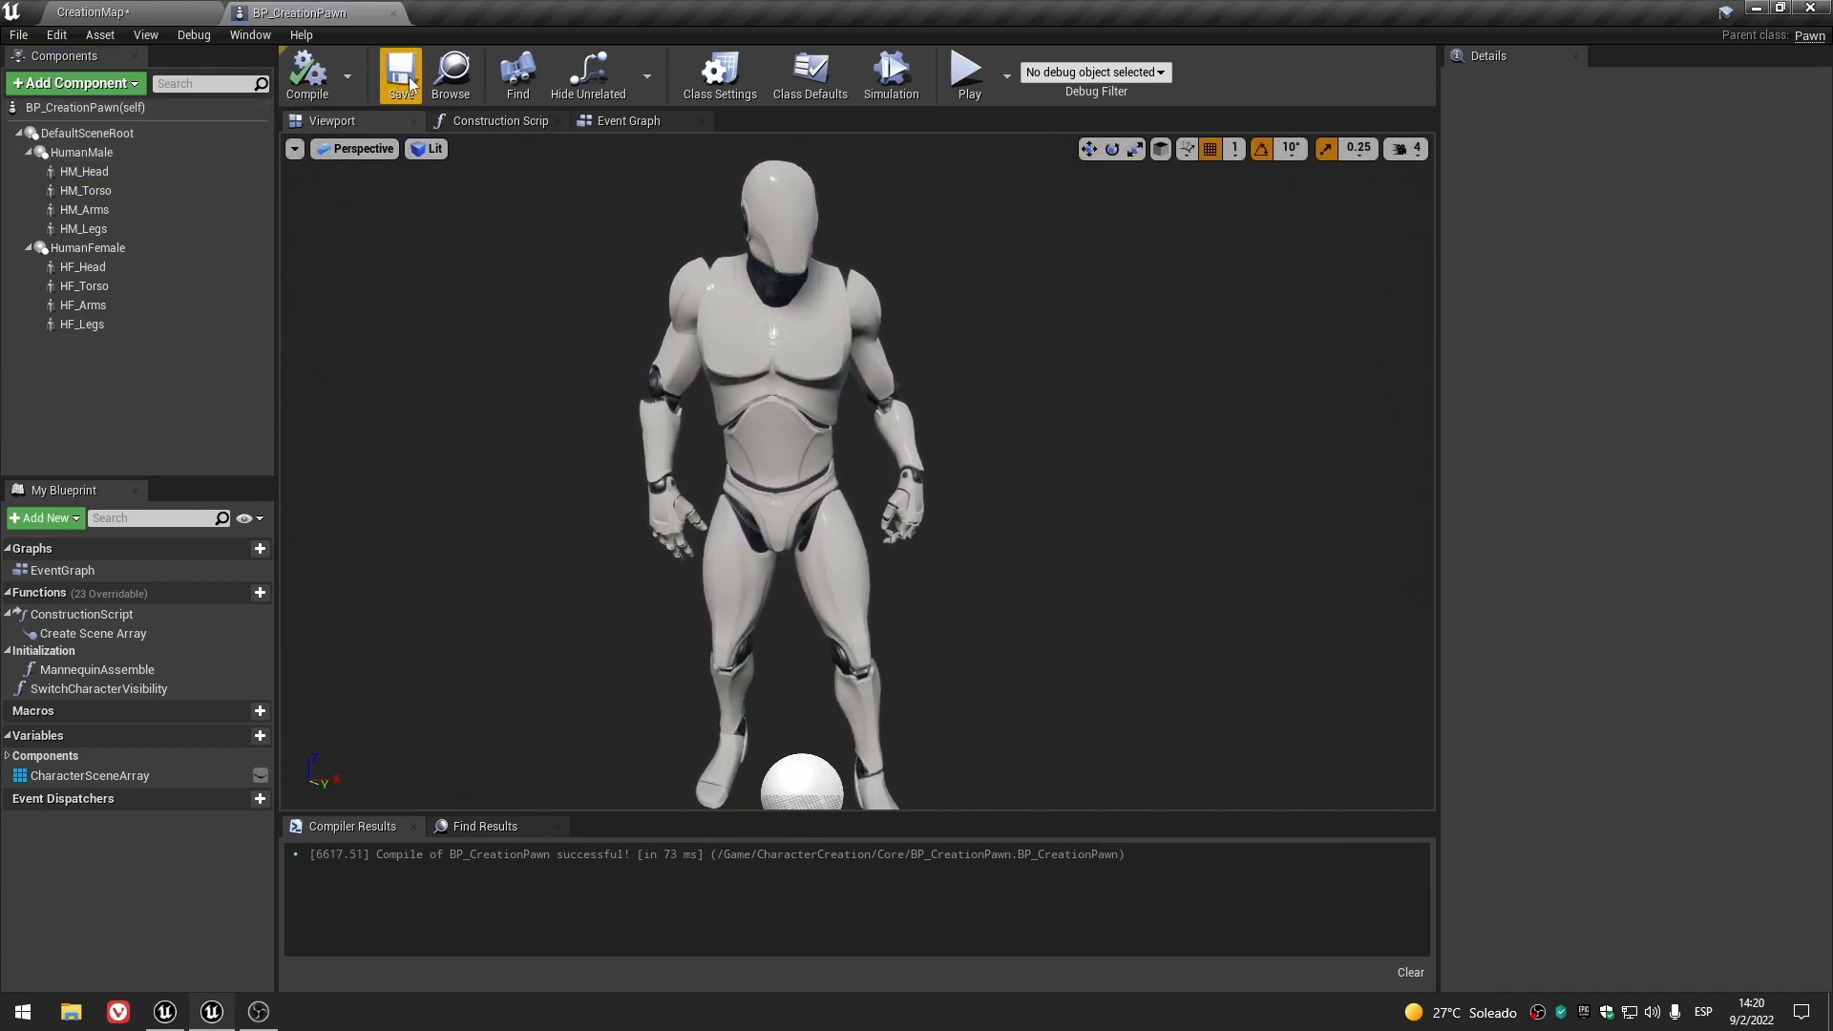
- Examine the assembled male mannequin up close and as a whole in the blueprint viewport
scroll(828, 459, "up", 5)
middle_click_drag(833, 468, 835, 263)
scroll(835, 256, "down", 2)
scroll(832, 256, "down", 7)
scroll(833, 367, "up", 7)
scroll(834, 372, "down", 4)
scroll(839, 380, "down", 5)
scroll(843, 385, "up", 5)
scroll(840, 386, "down", 4)
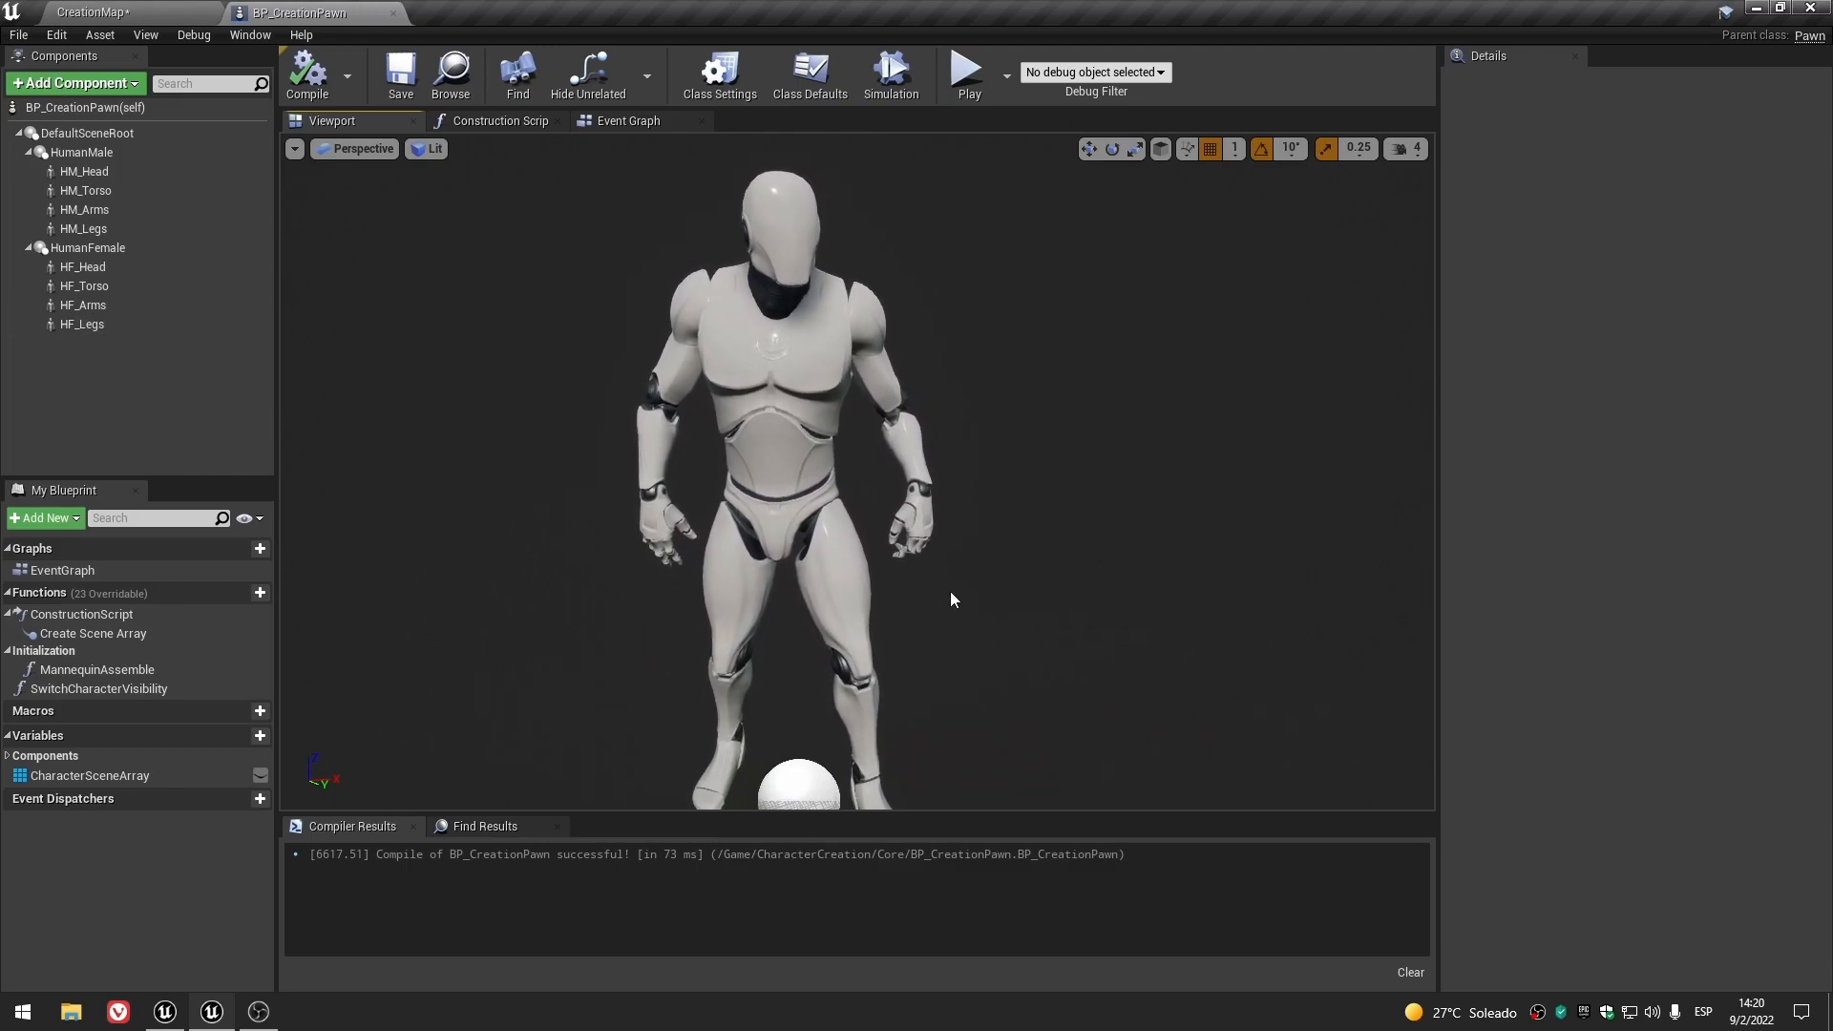
- Save all modified content from the CreationMap level editor and return to the Core folder
left_click(112, 13)
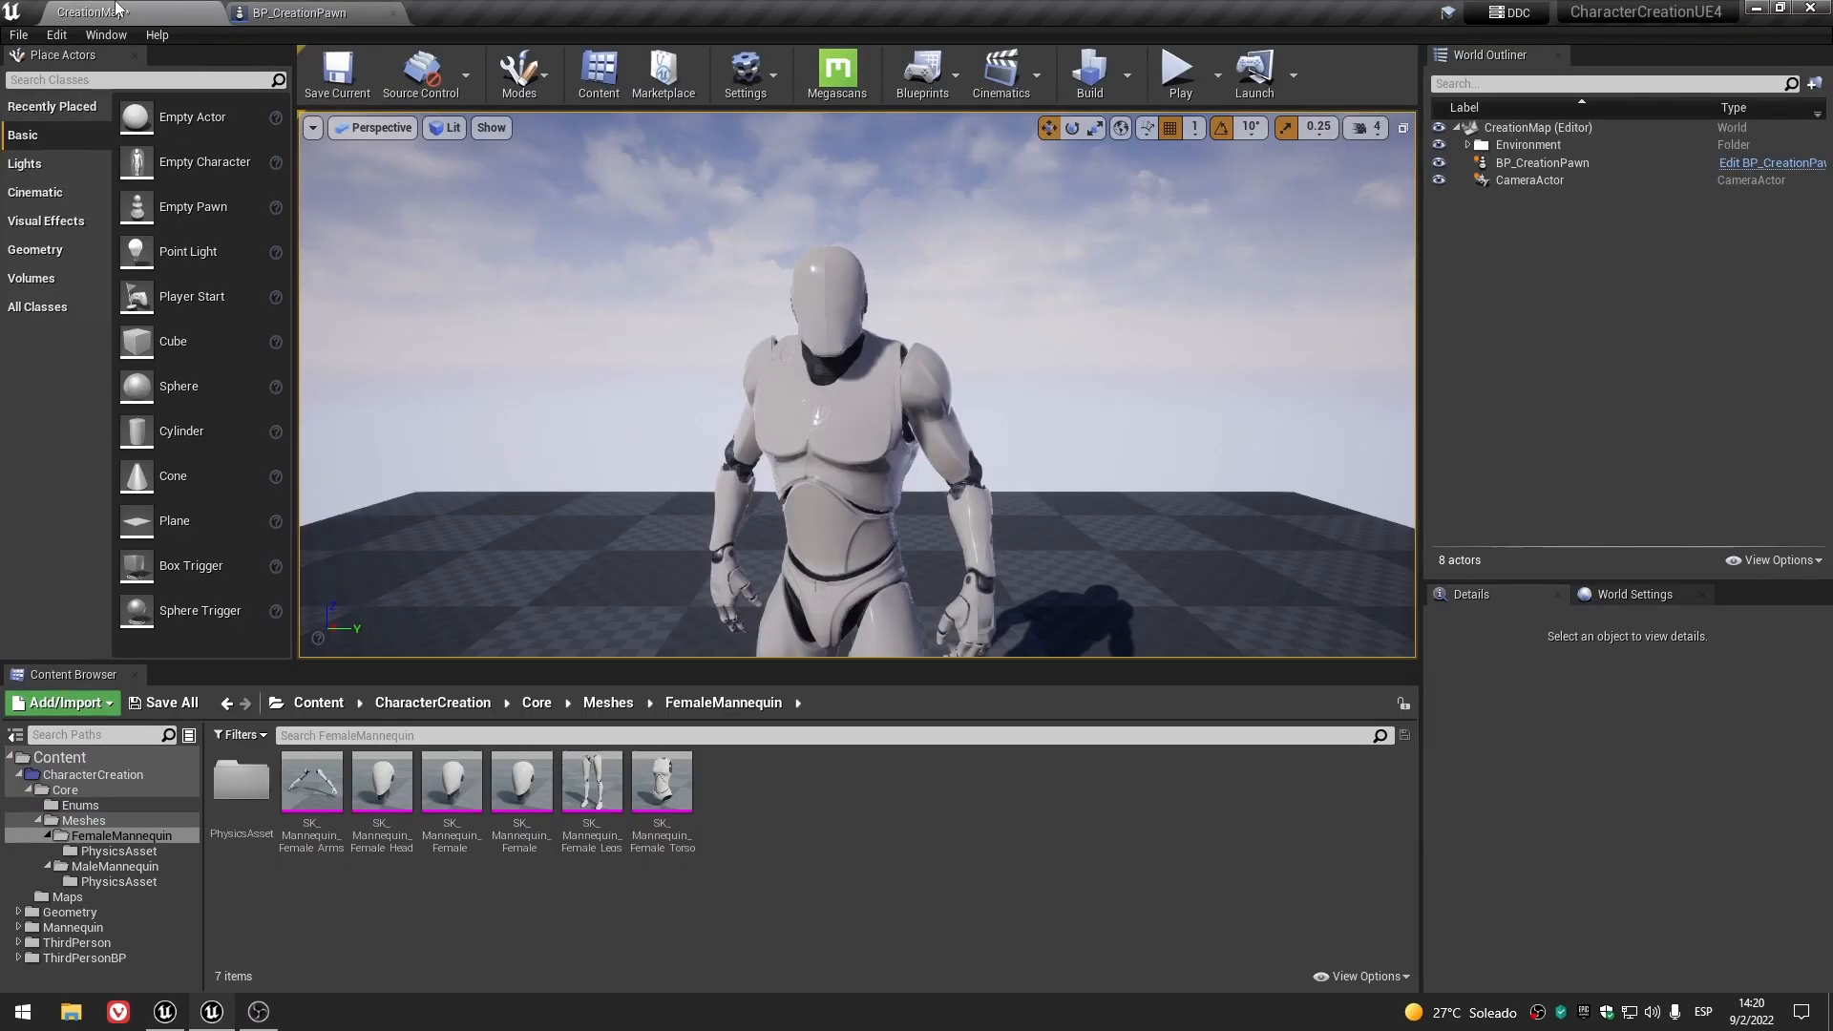
left_click(162, 703)
left_click(1079, 675)
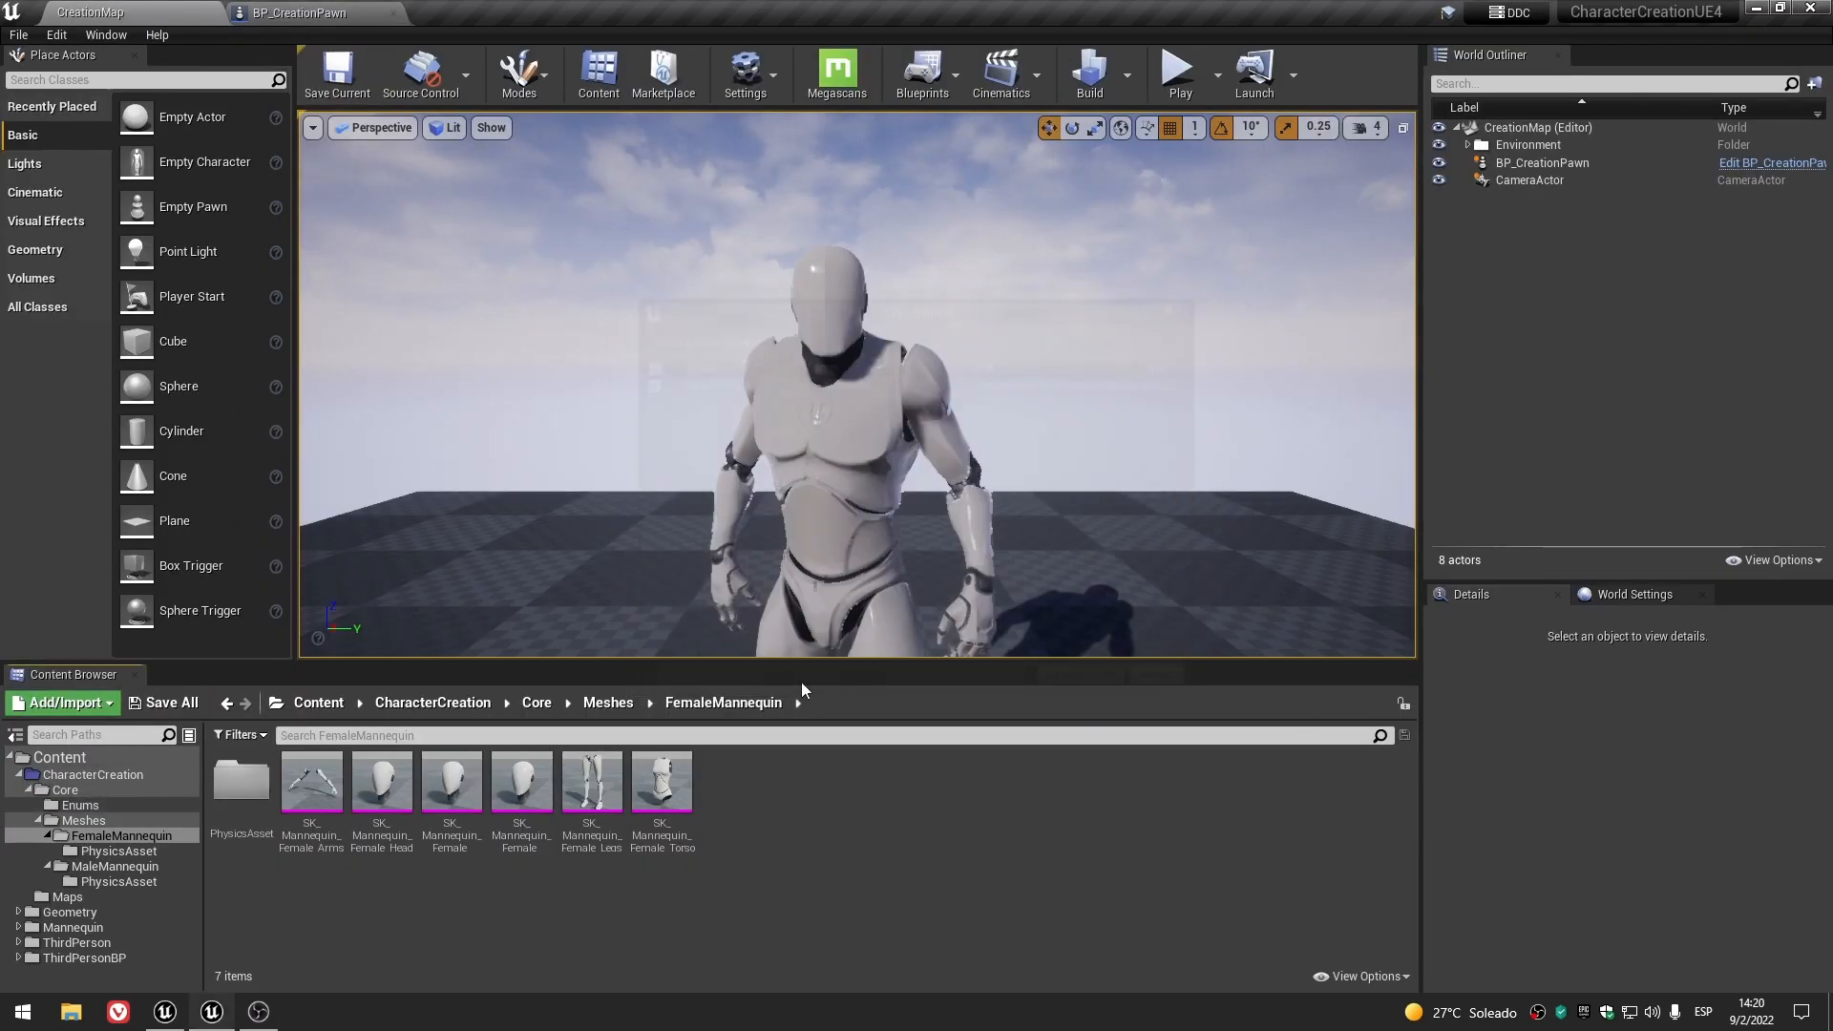
left_click(536, 704)
left_click(300, 13)
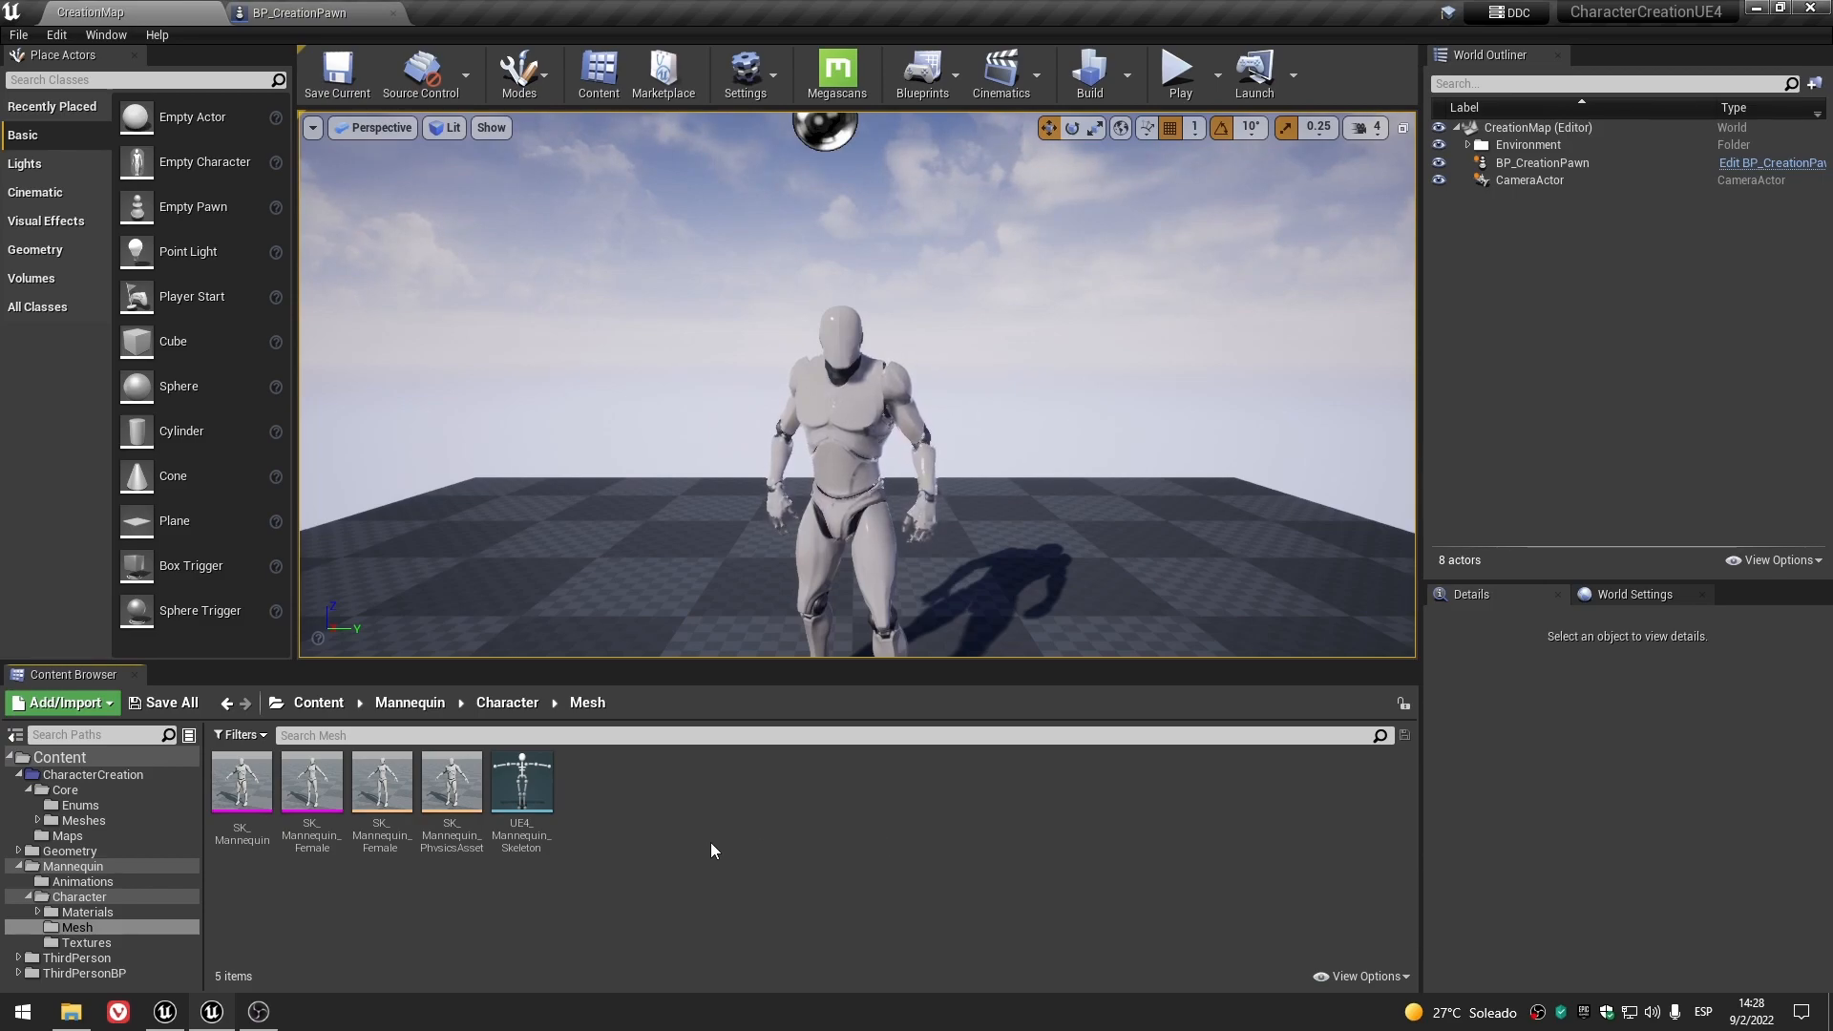
- Collapse the Mannequin folder and review the CharacterCreation Core assets, including the FemaleMannequin folder in Meshes
left_click(19, 866)
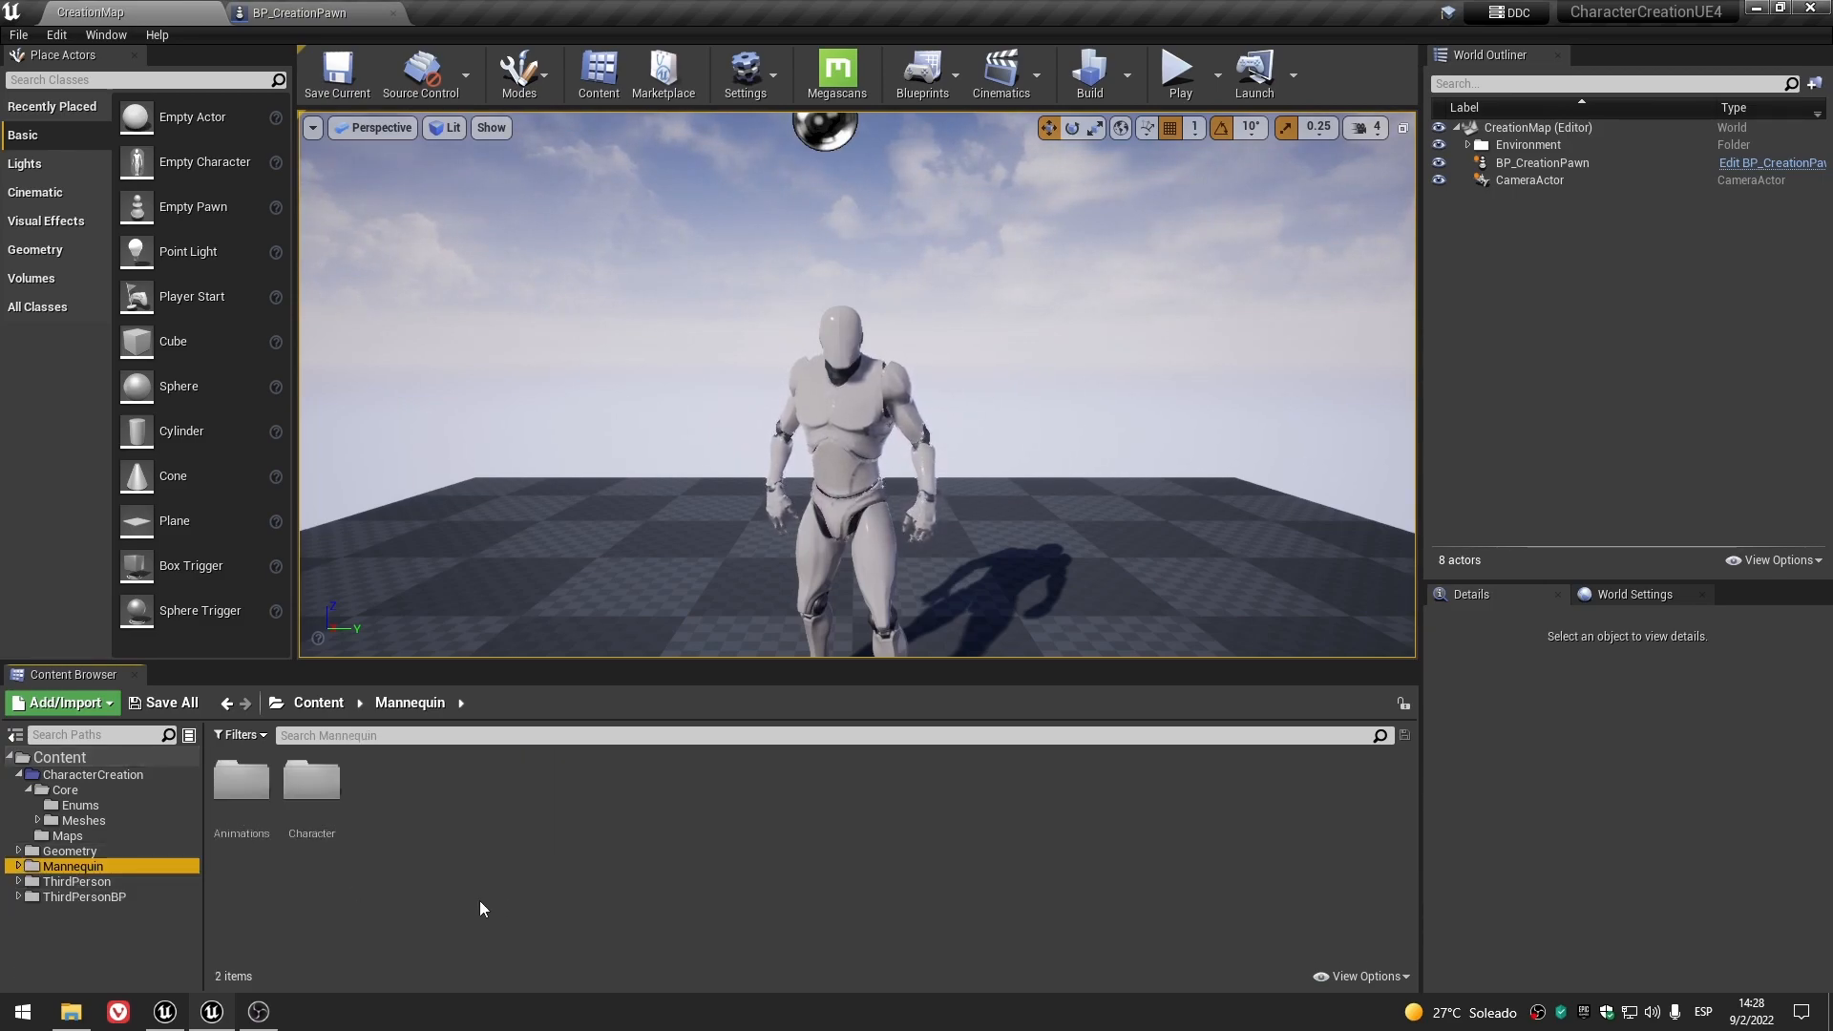
left_click(83, 792)
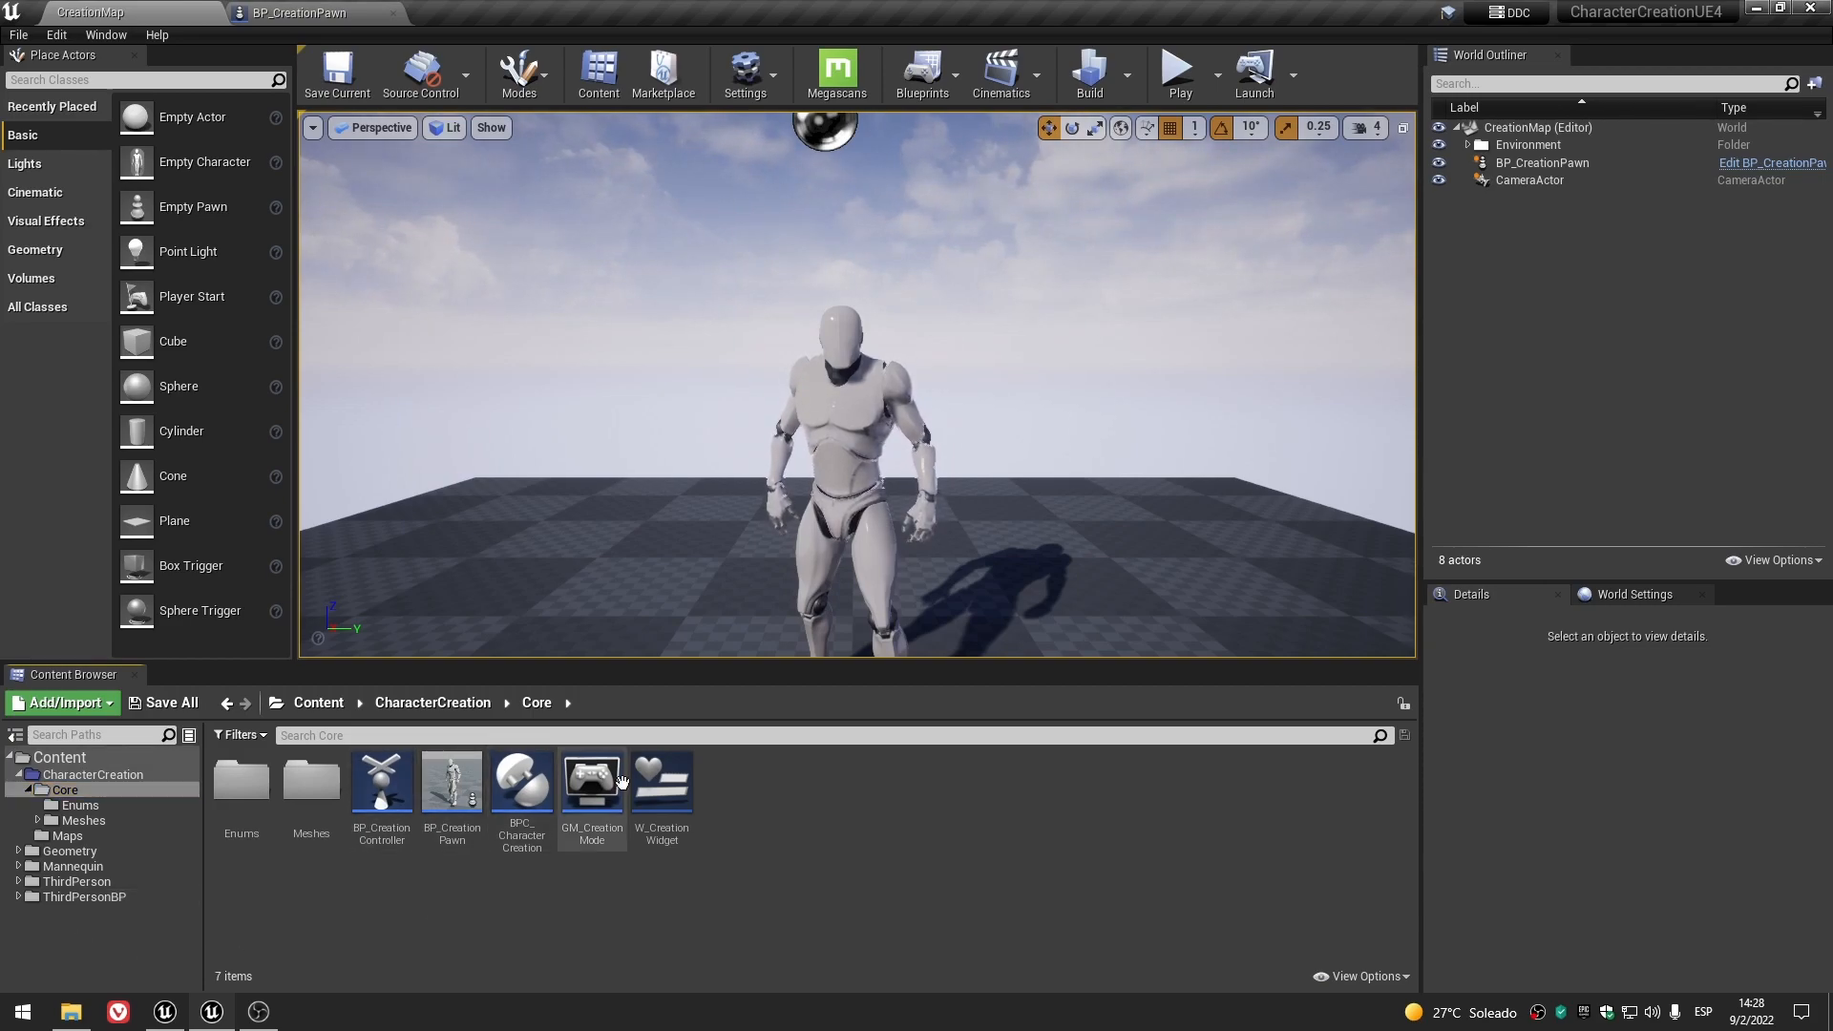
double_click(299, 836)
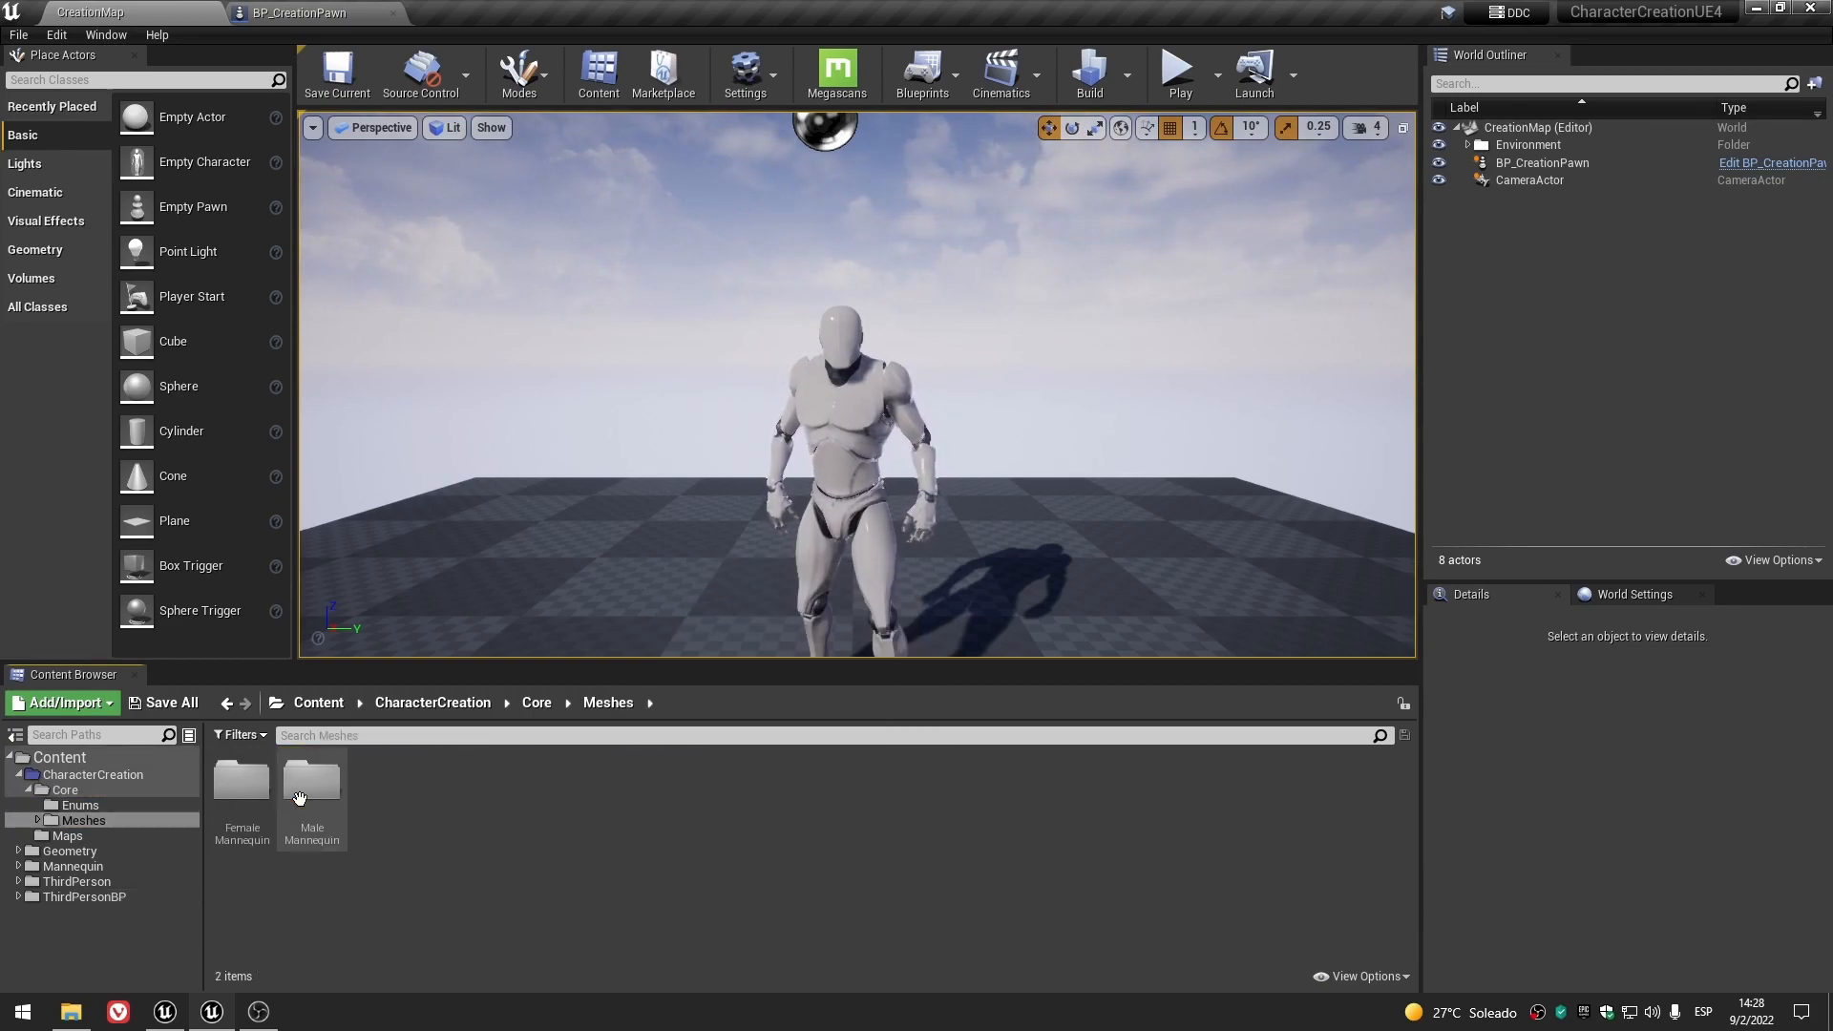
left_click(533, 708)
double_click(314, 797)
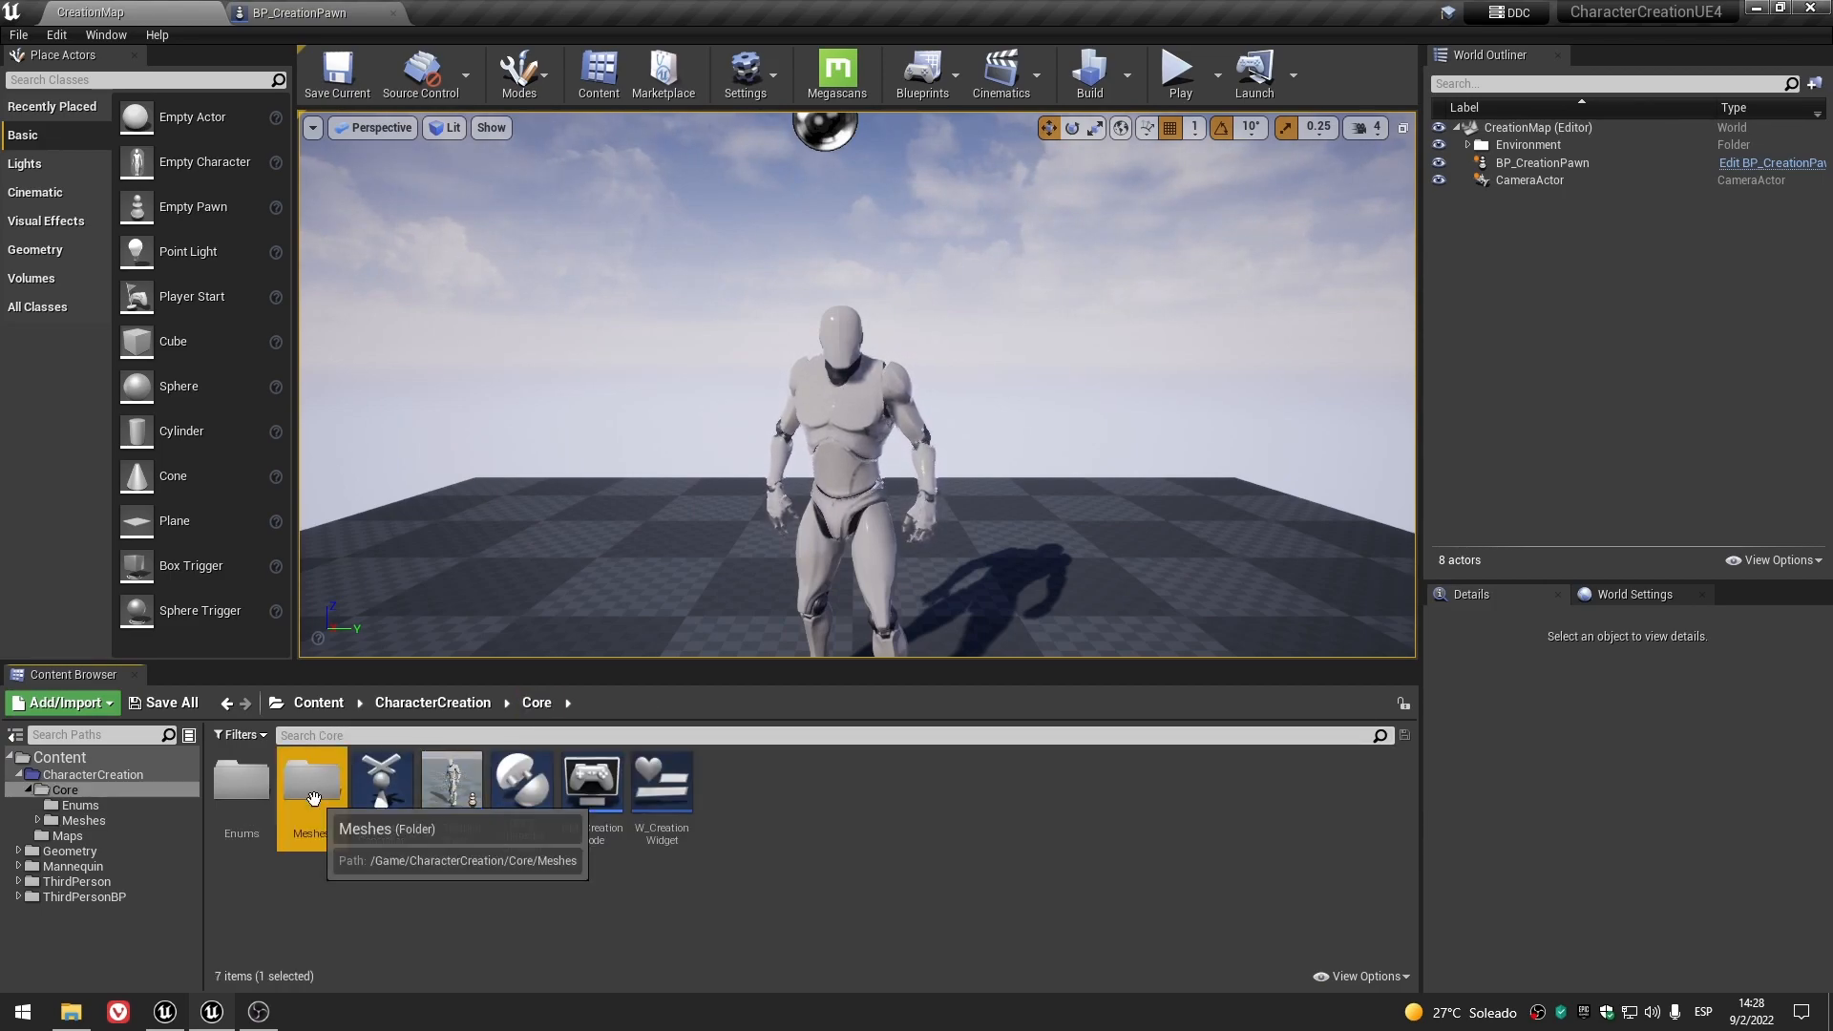
double_click(258, 788)
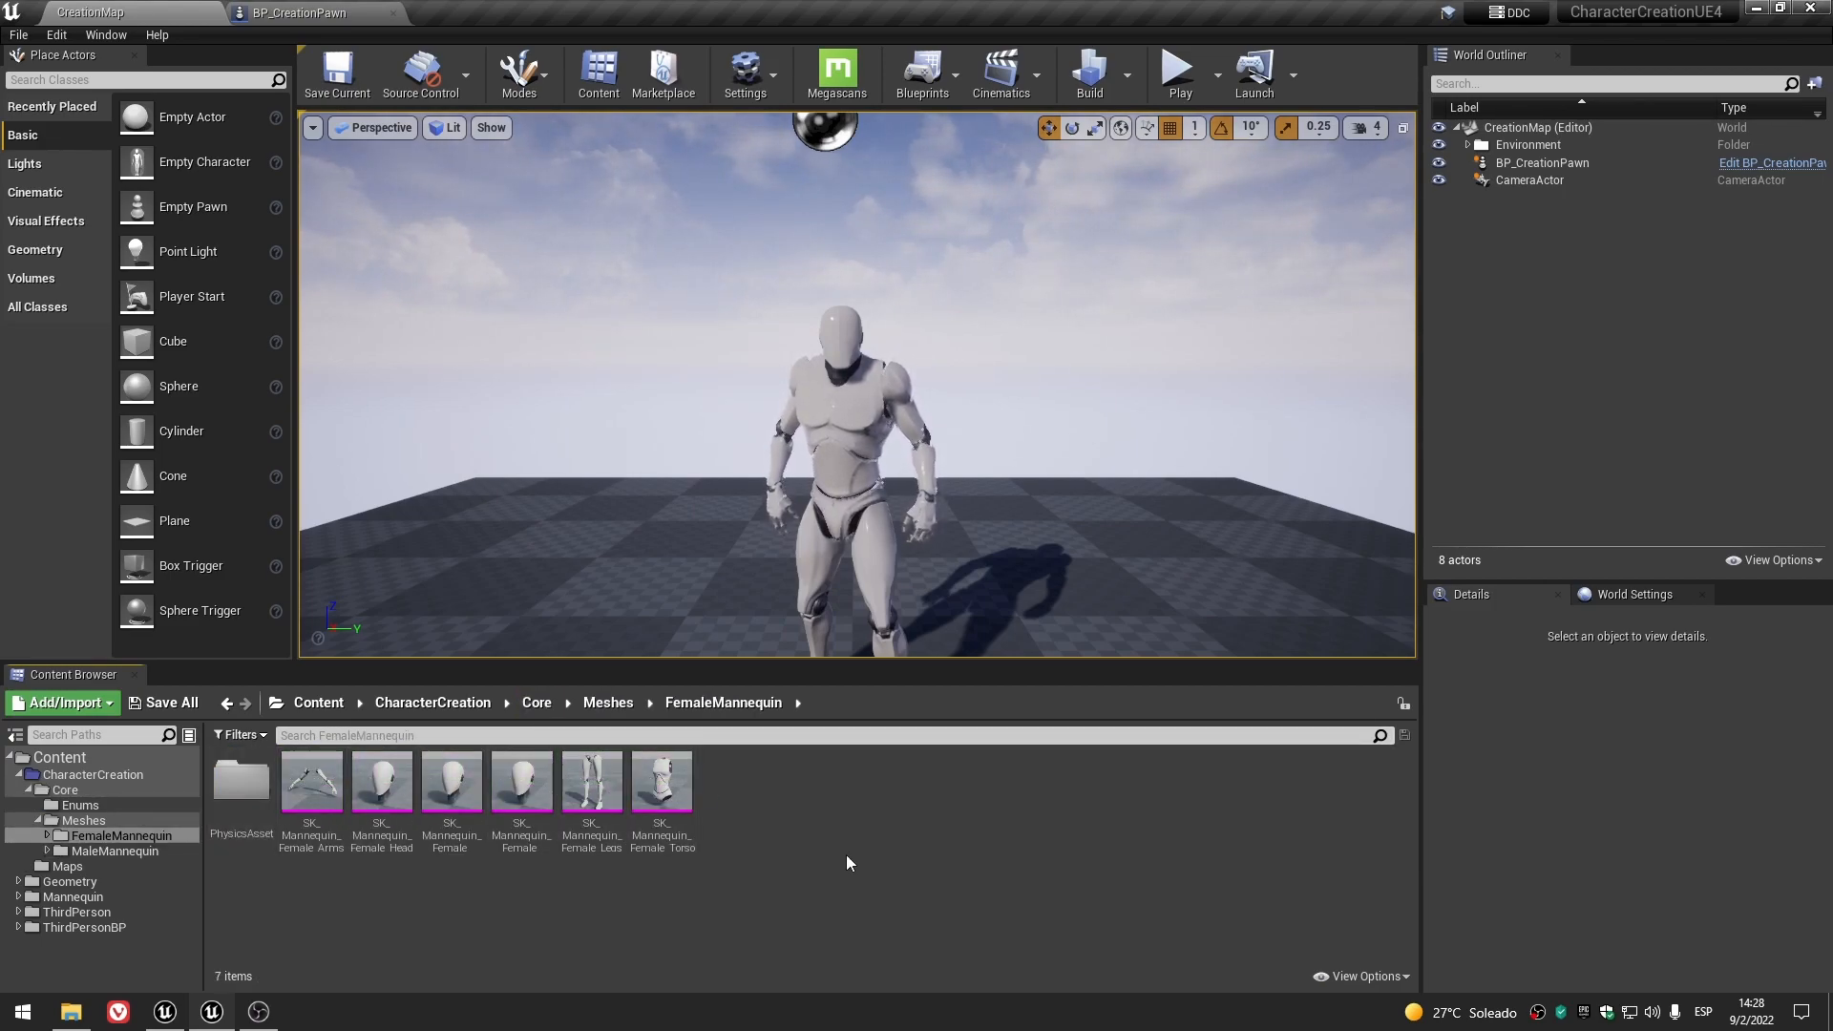
left_click(608, 703)
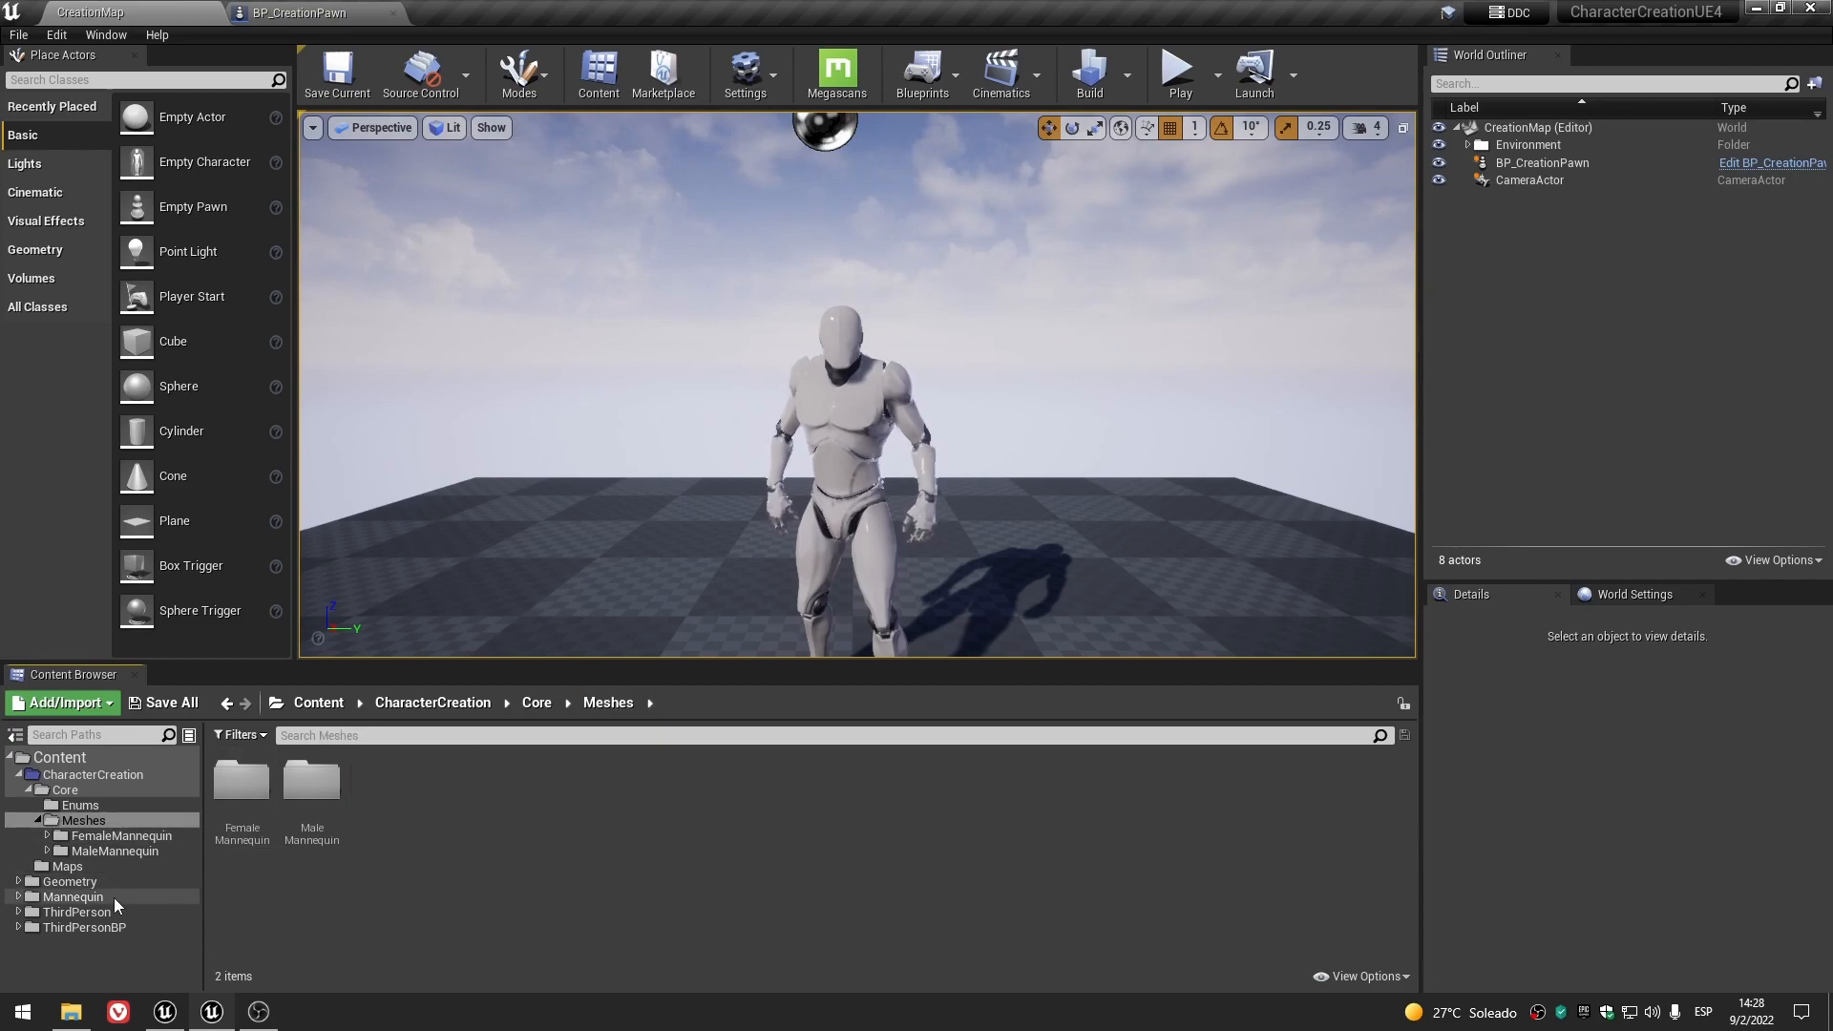
- Compare the original skeletal meshes in Mannequin/Character/Mesh with the modular parts in the FemaleMannequin and MaleMannequin folders
left_click(93, 914)
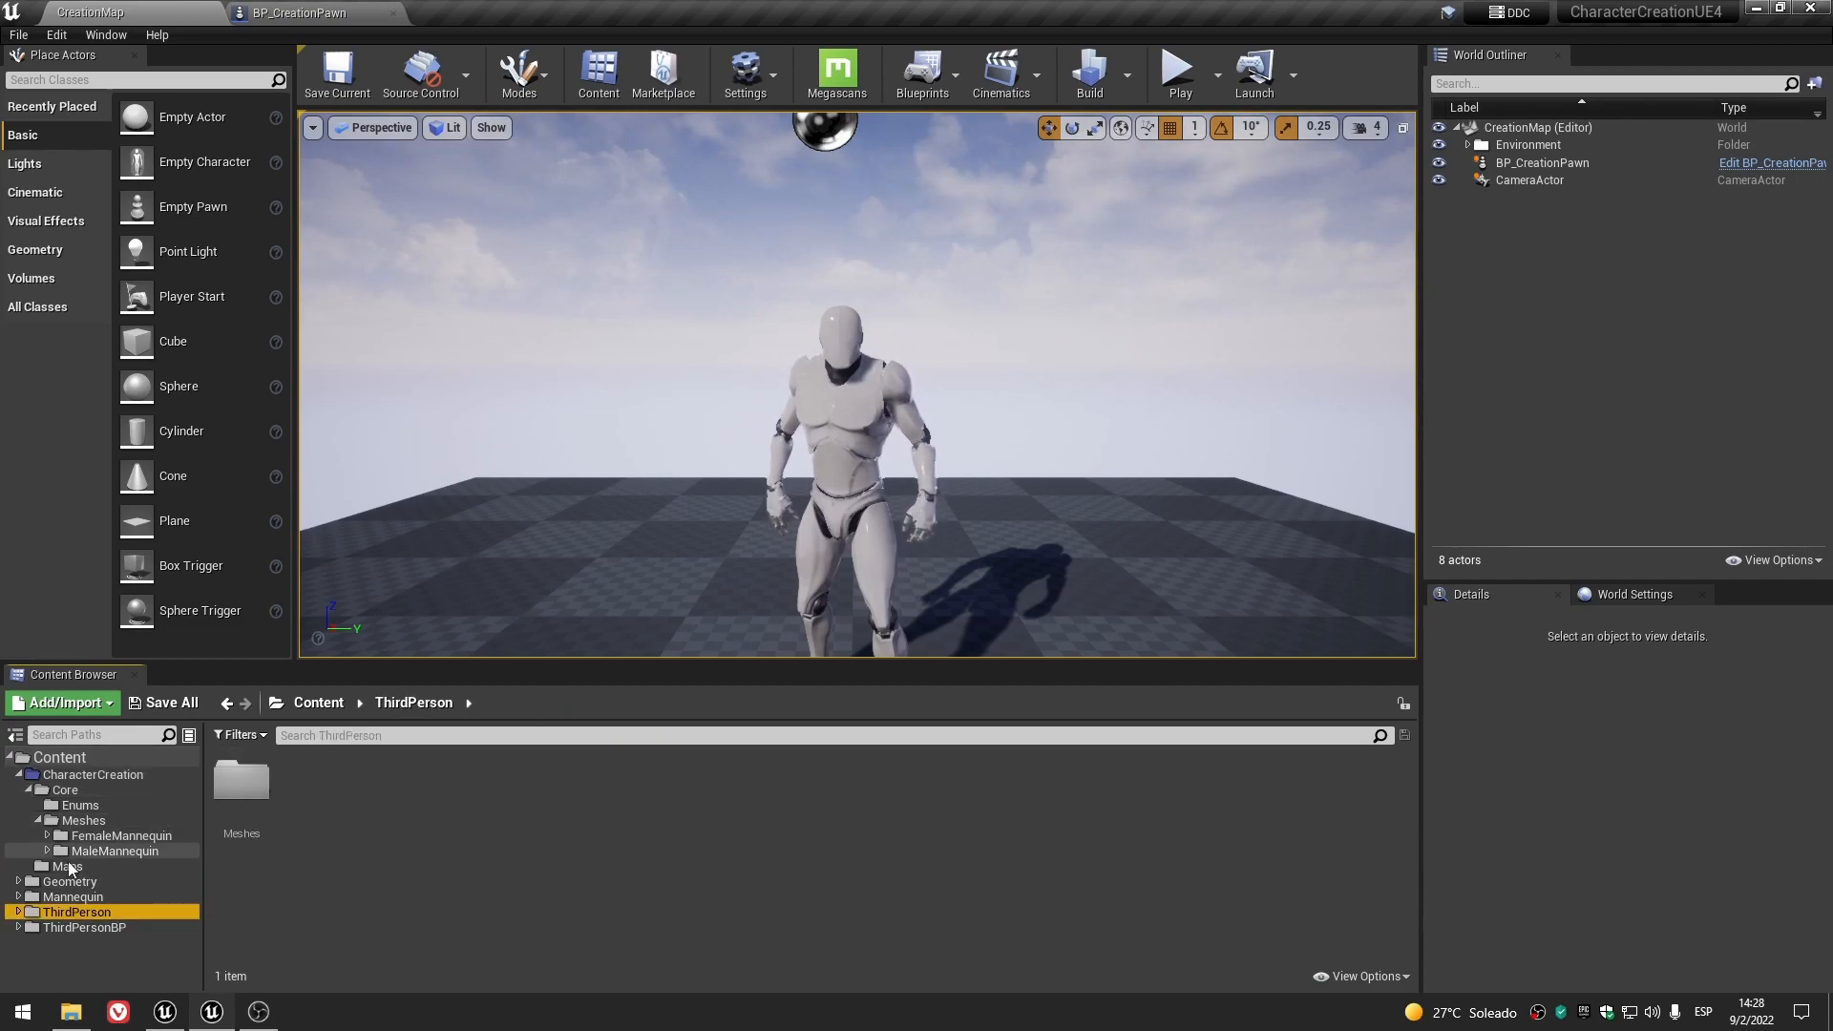
left_click(18, 897)
left_click(78, 957)
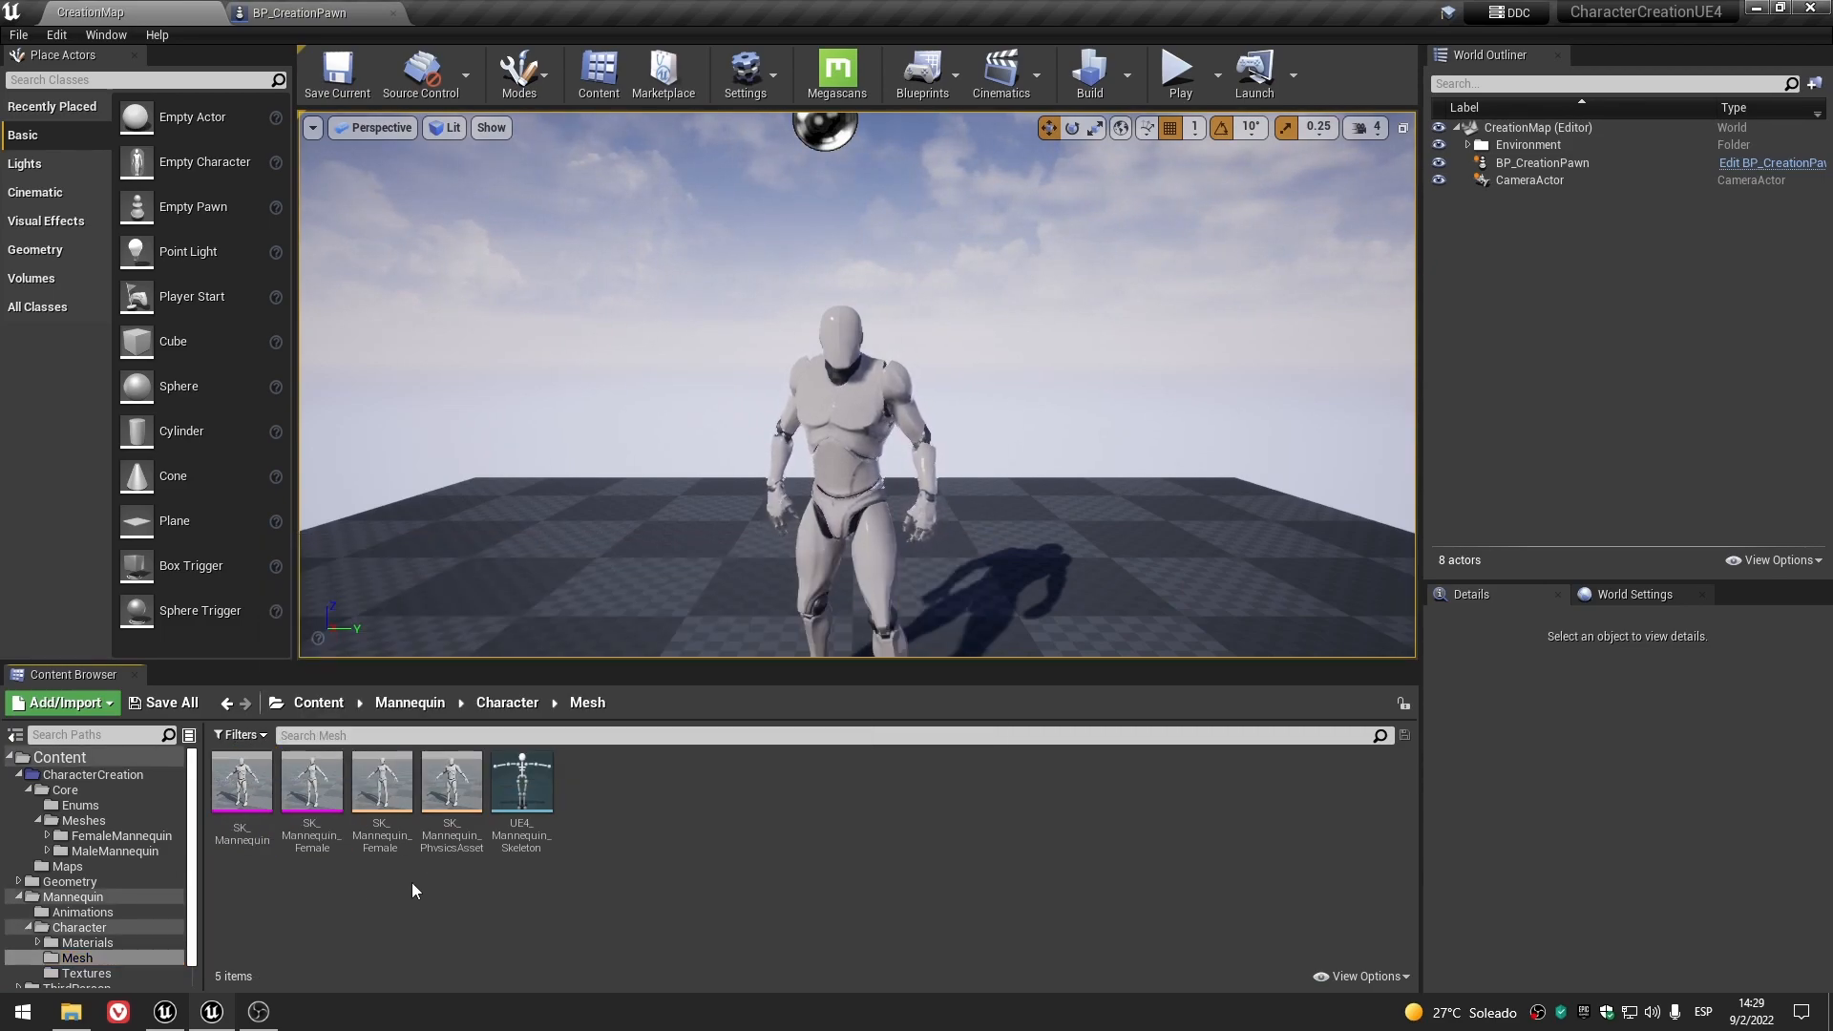
left_click(20, 898)
left_click(110, 836)
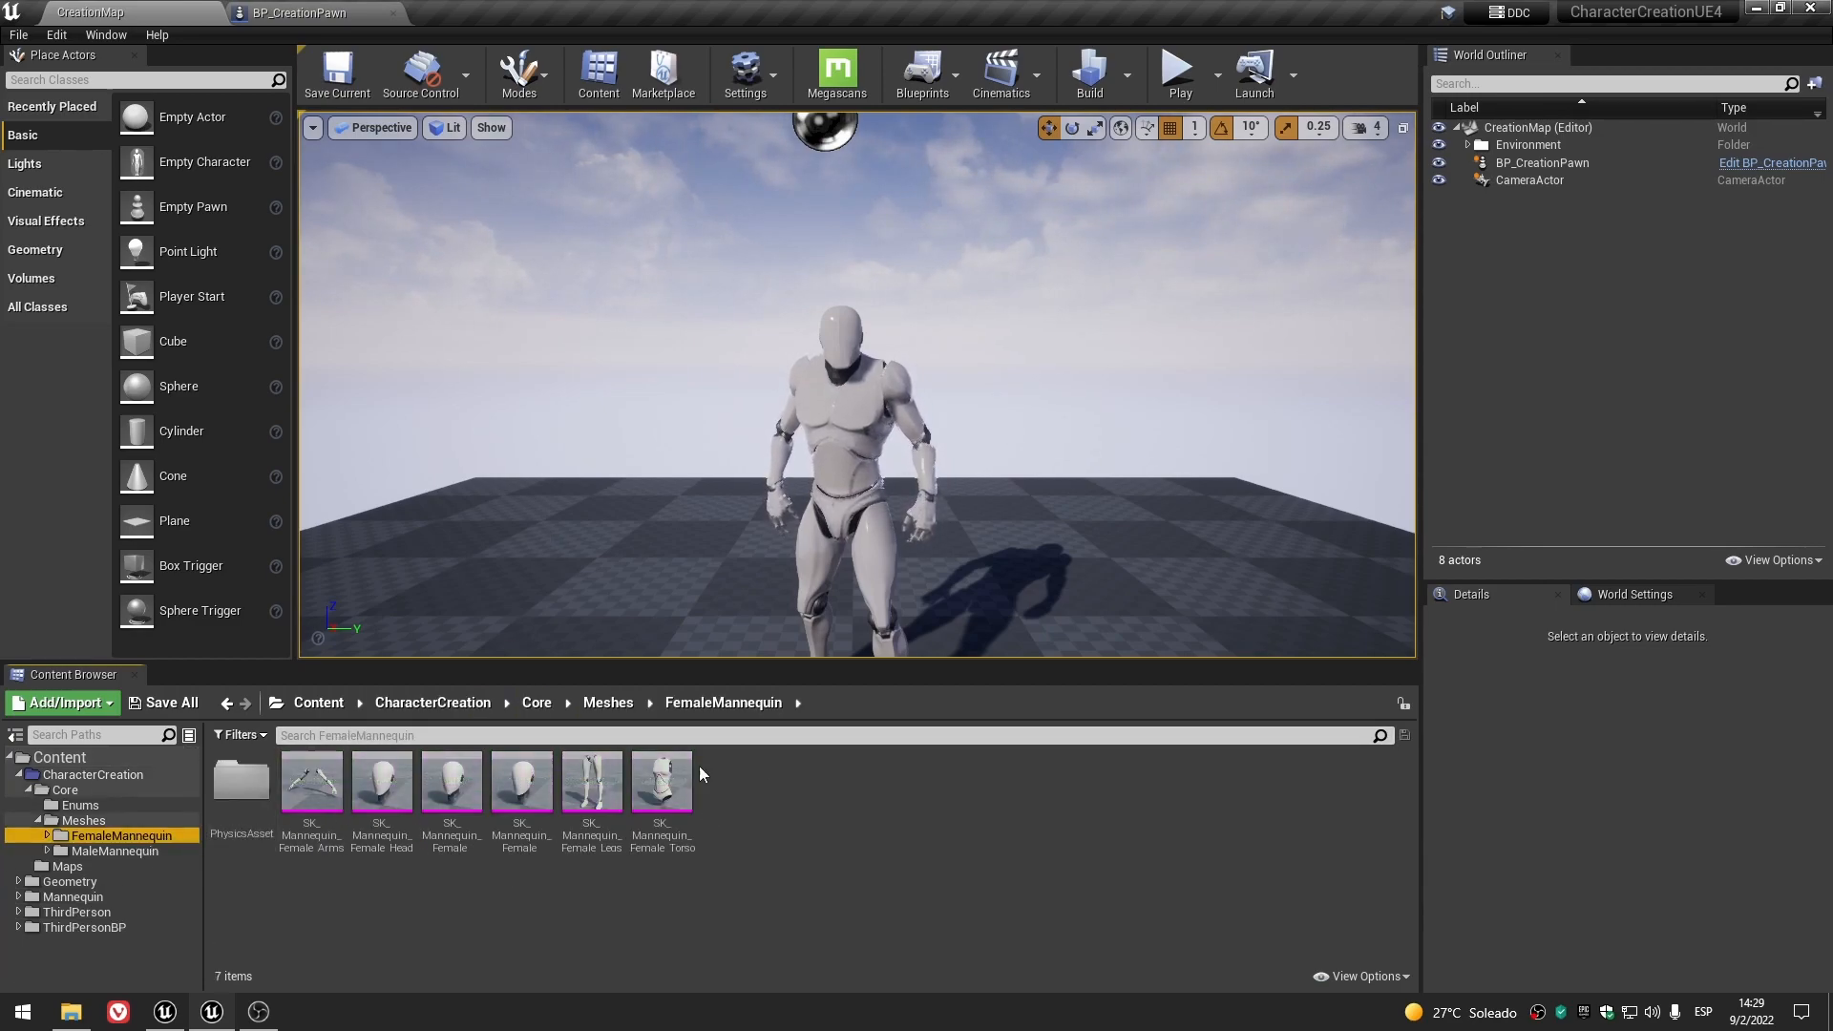
left_click(20, 897)
left_click(29, 927)
left_click(76, 958)
left_click(310, 792)
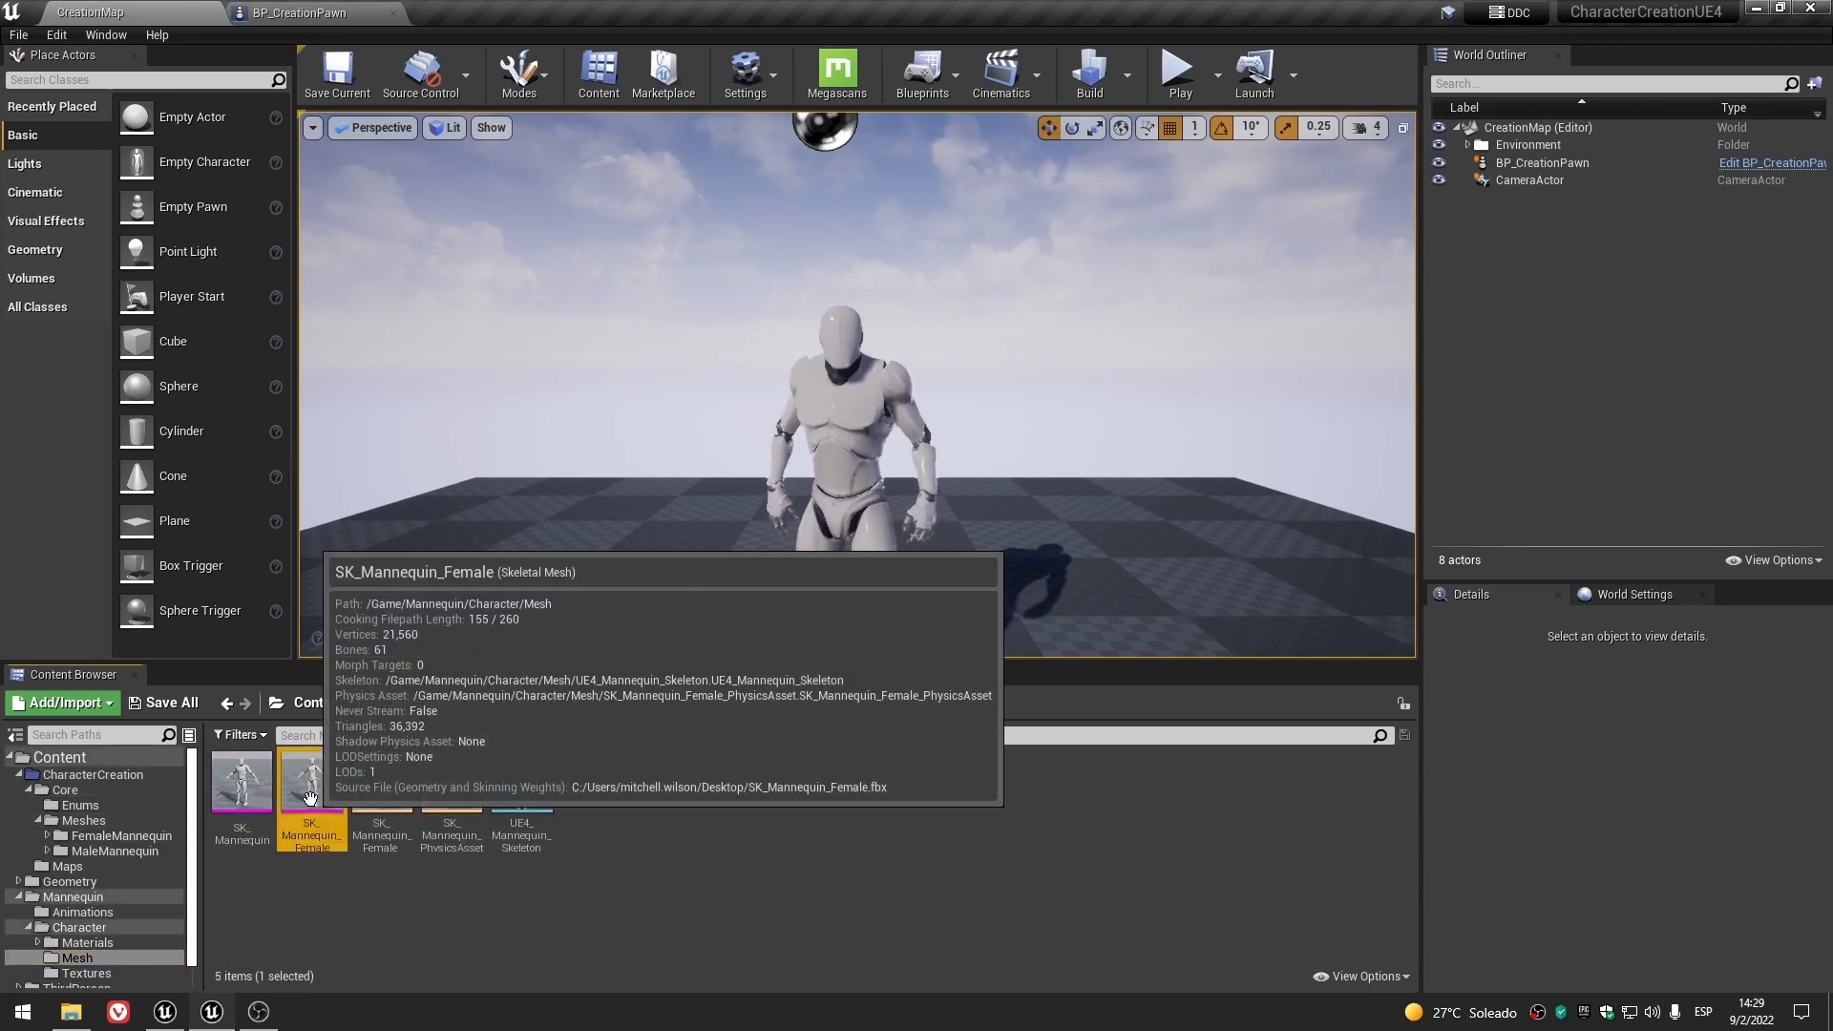
left_click(112, 851)
left_click(20, 897)
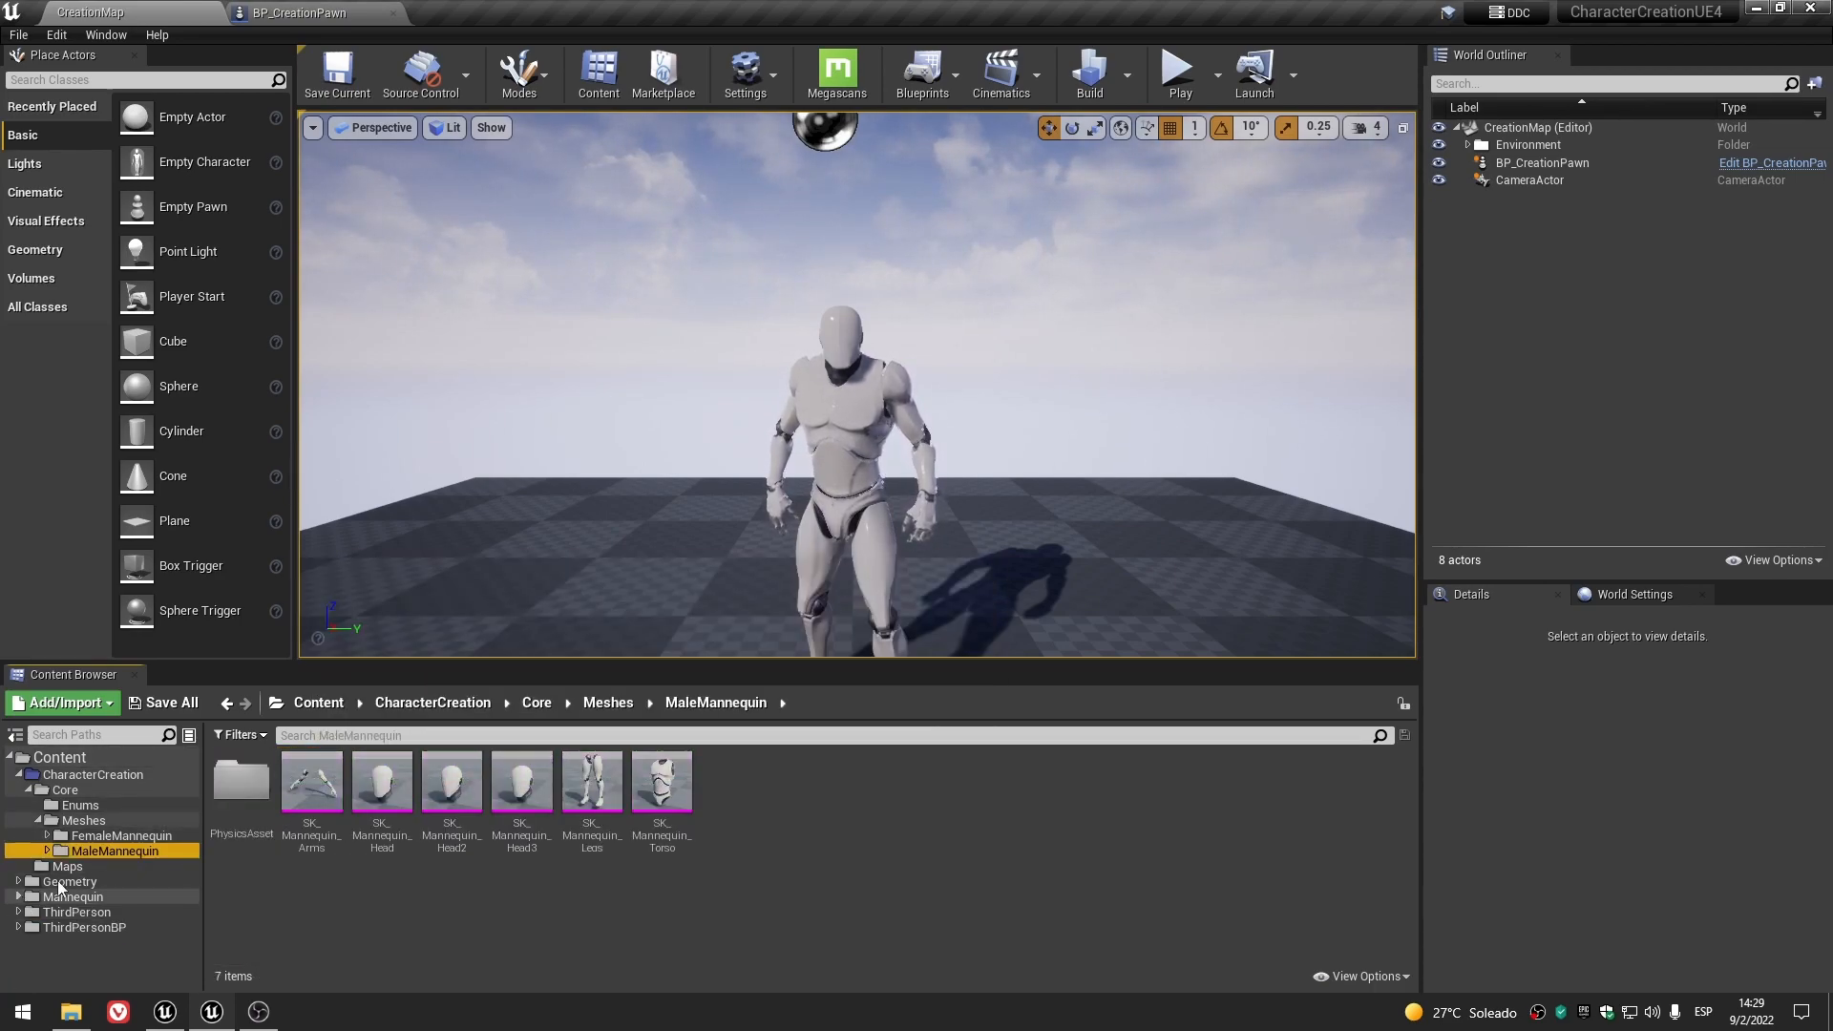
- Review the Enums, Core and CharacterCreation folder contents and the mannequin in the level, and collapse the CharacterCreation folder tree
left_click(37, 818)
left_click(82, 806)
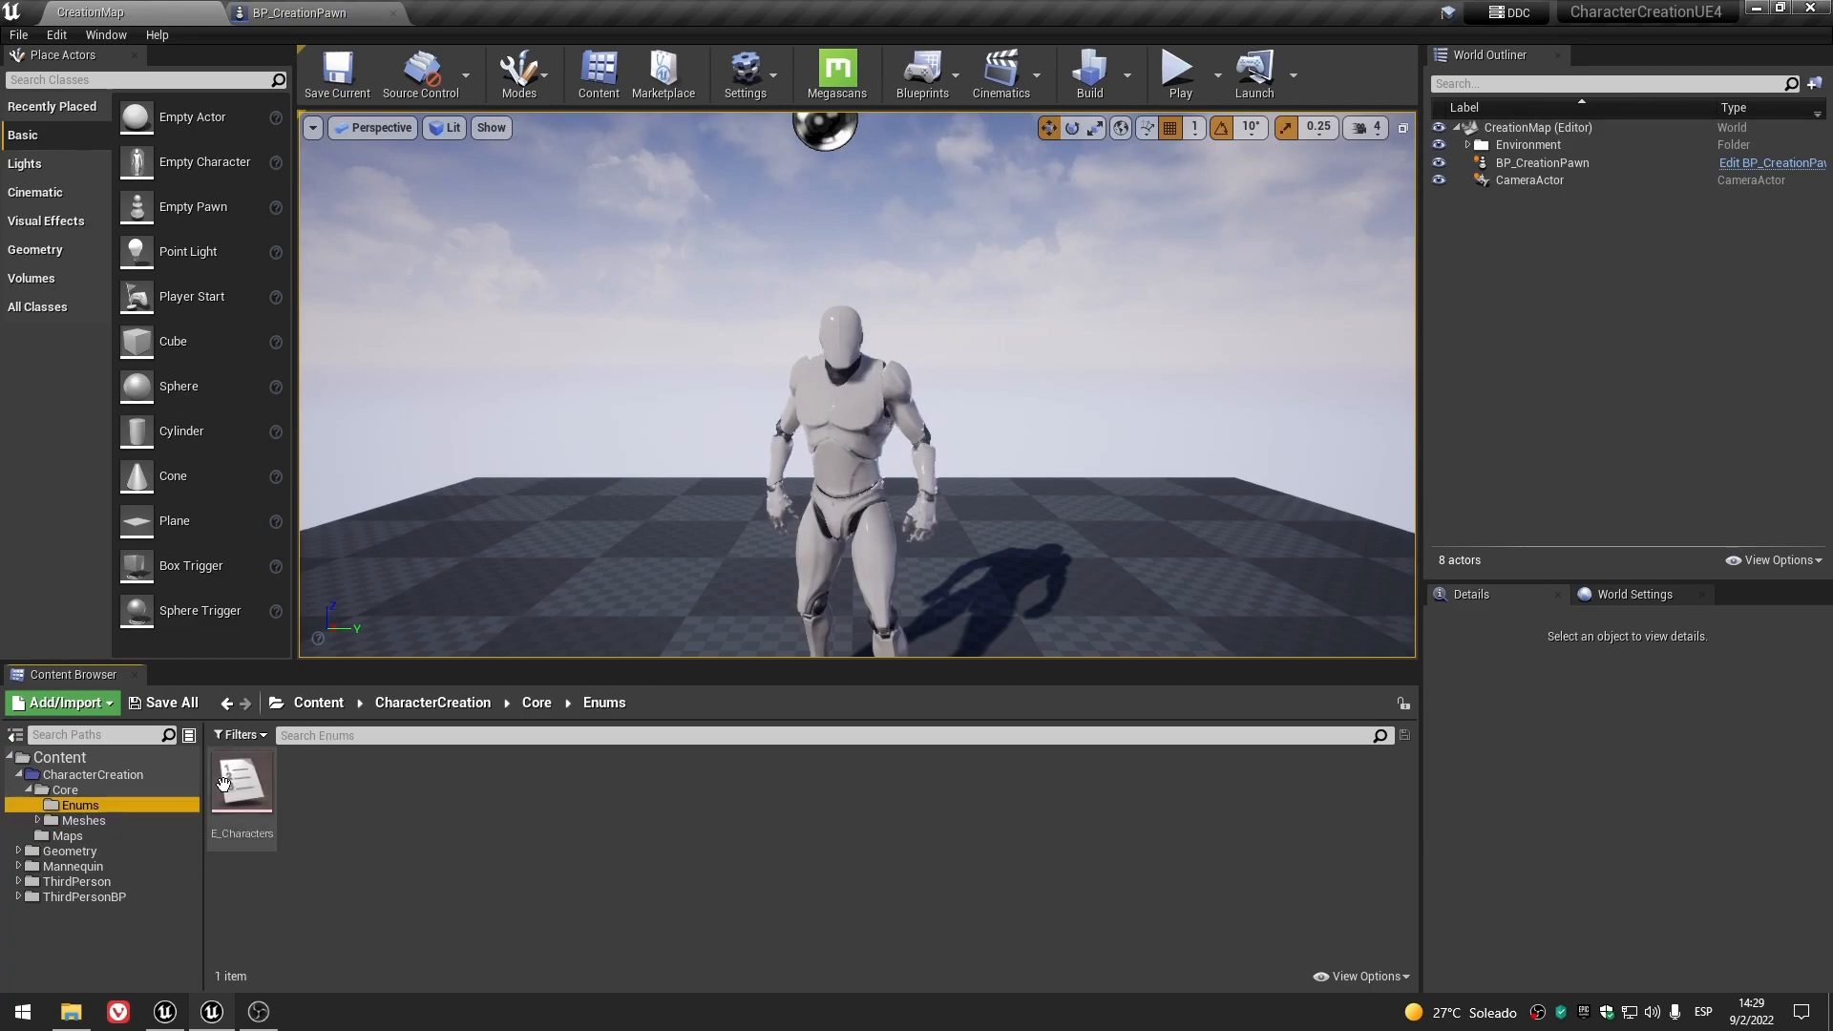
double_click(83, 784)
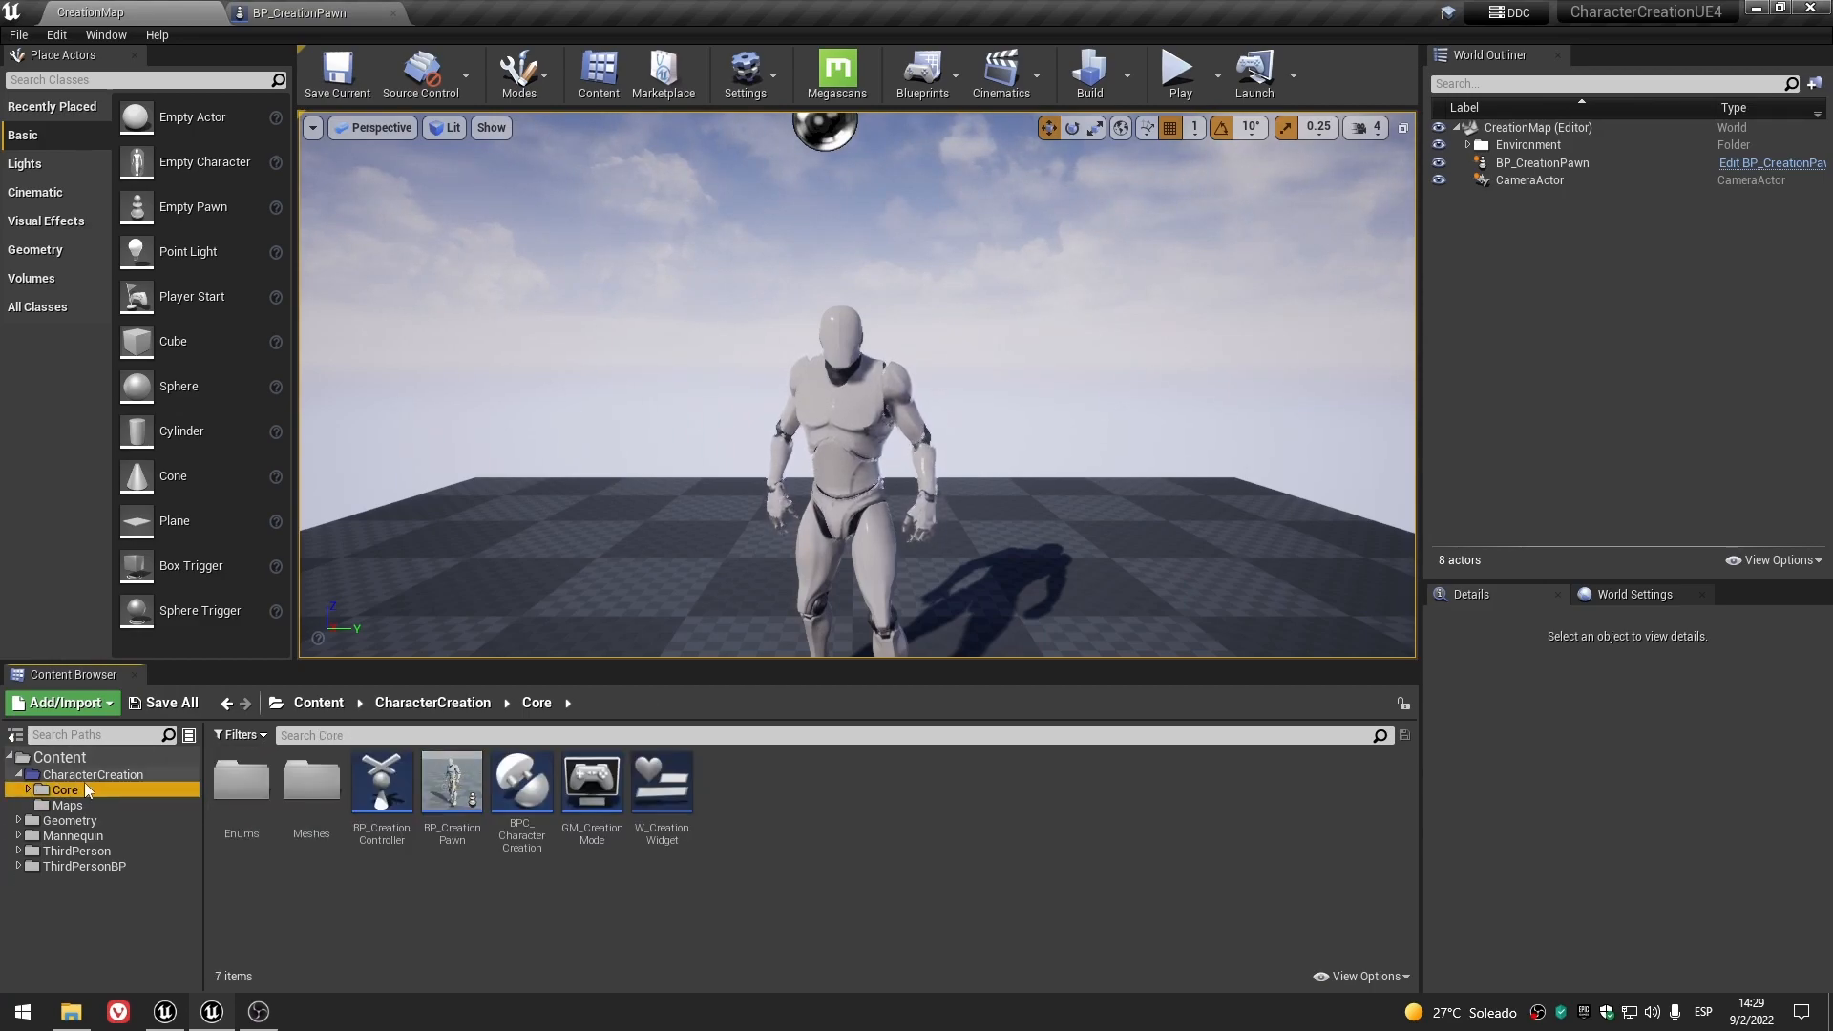
left_click(92, 775)
scroll(906, 351, "up", 5)
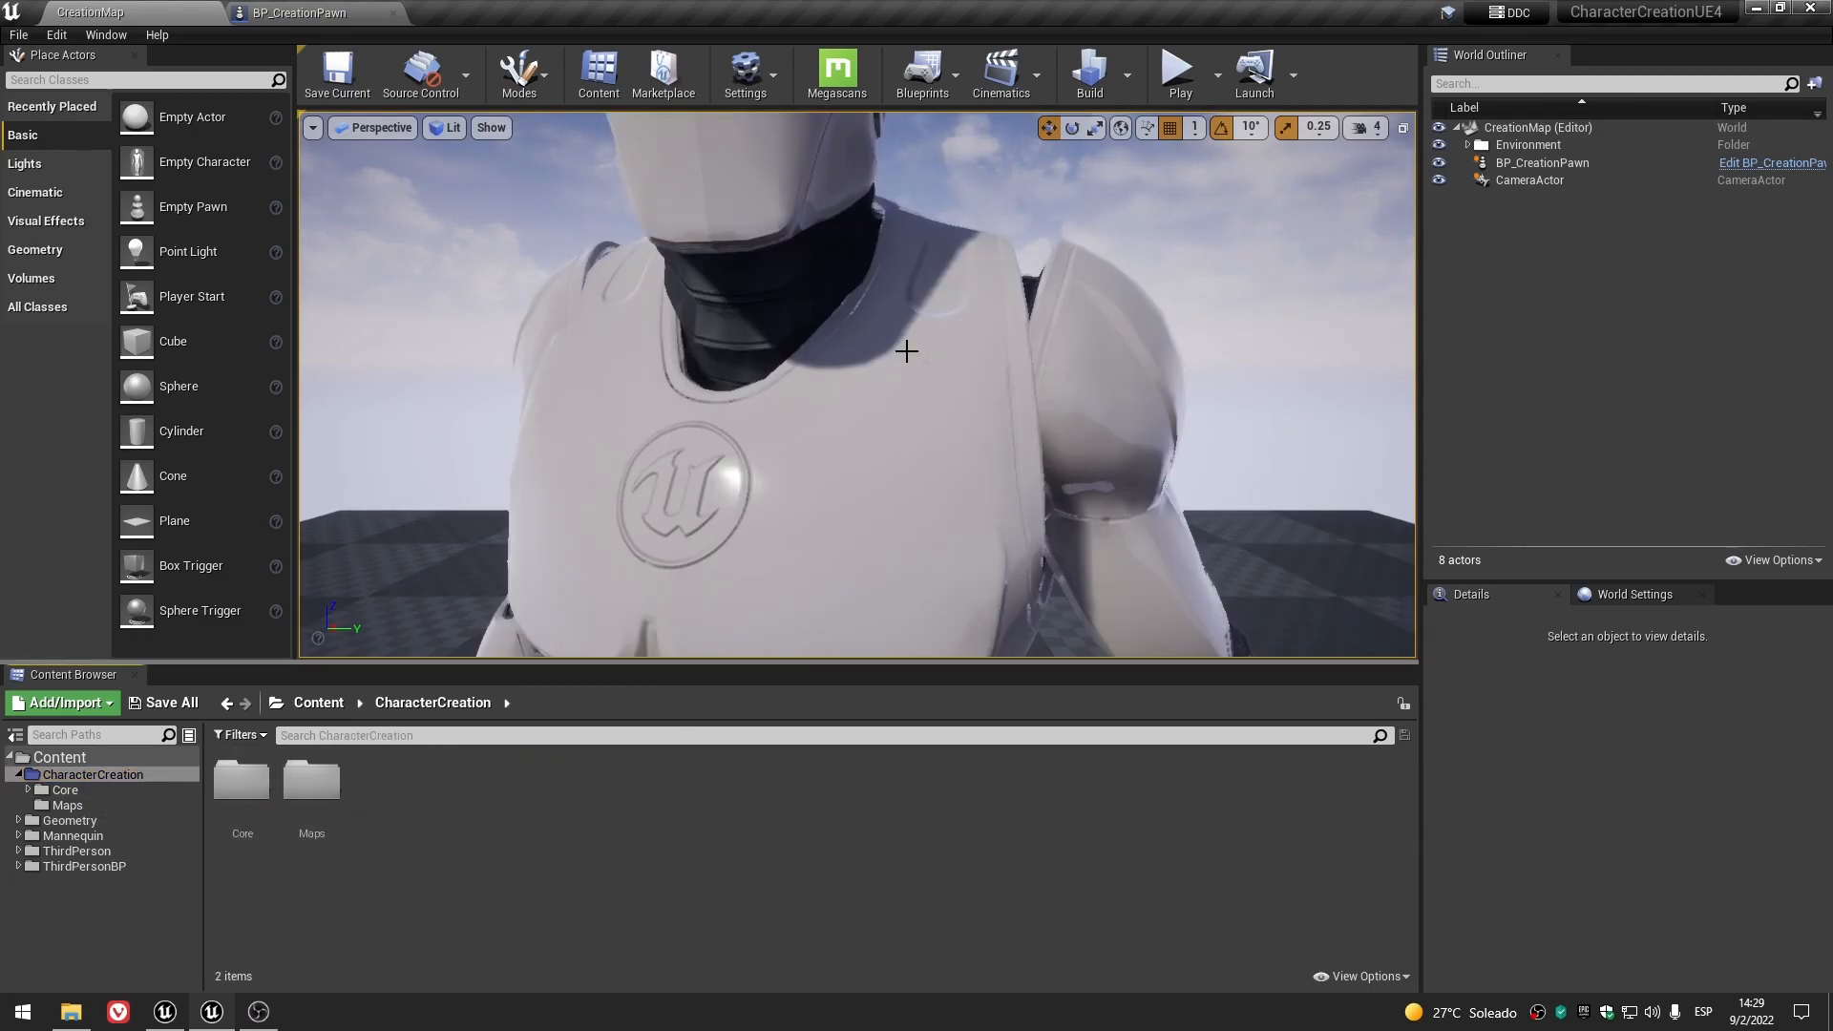
scroll(840, 450, "down", 5)
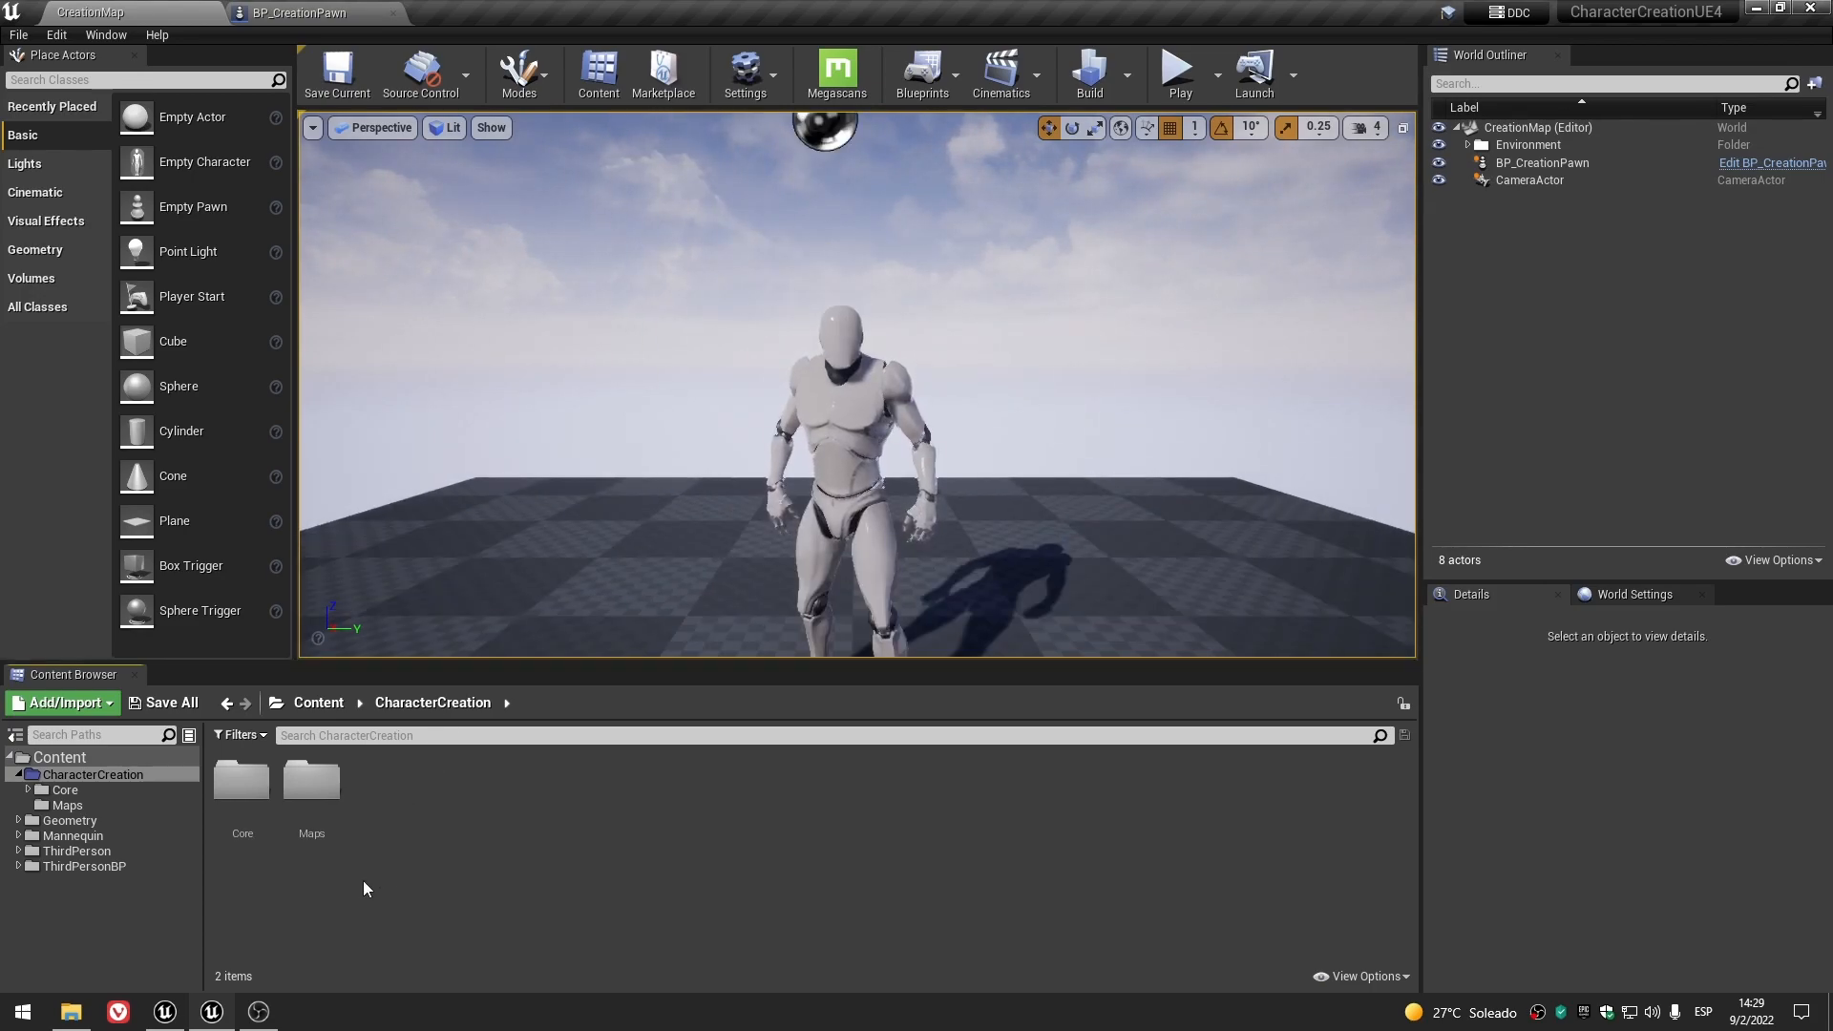
left_click(65, 788)
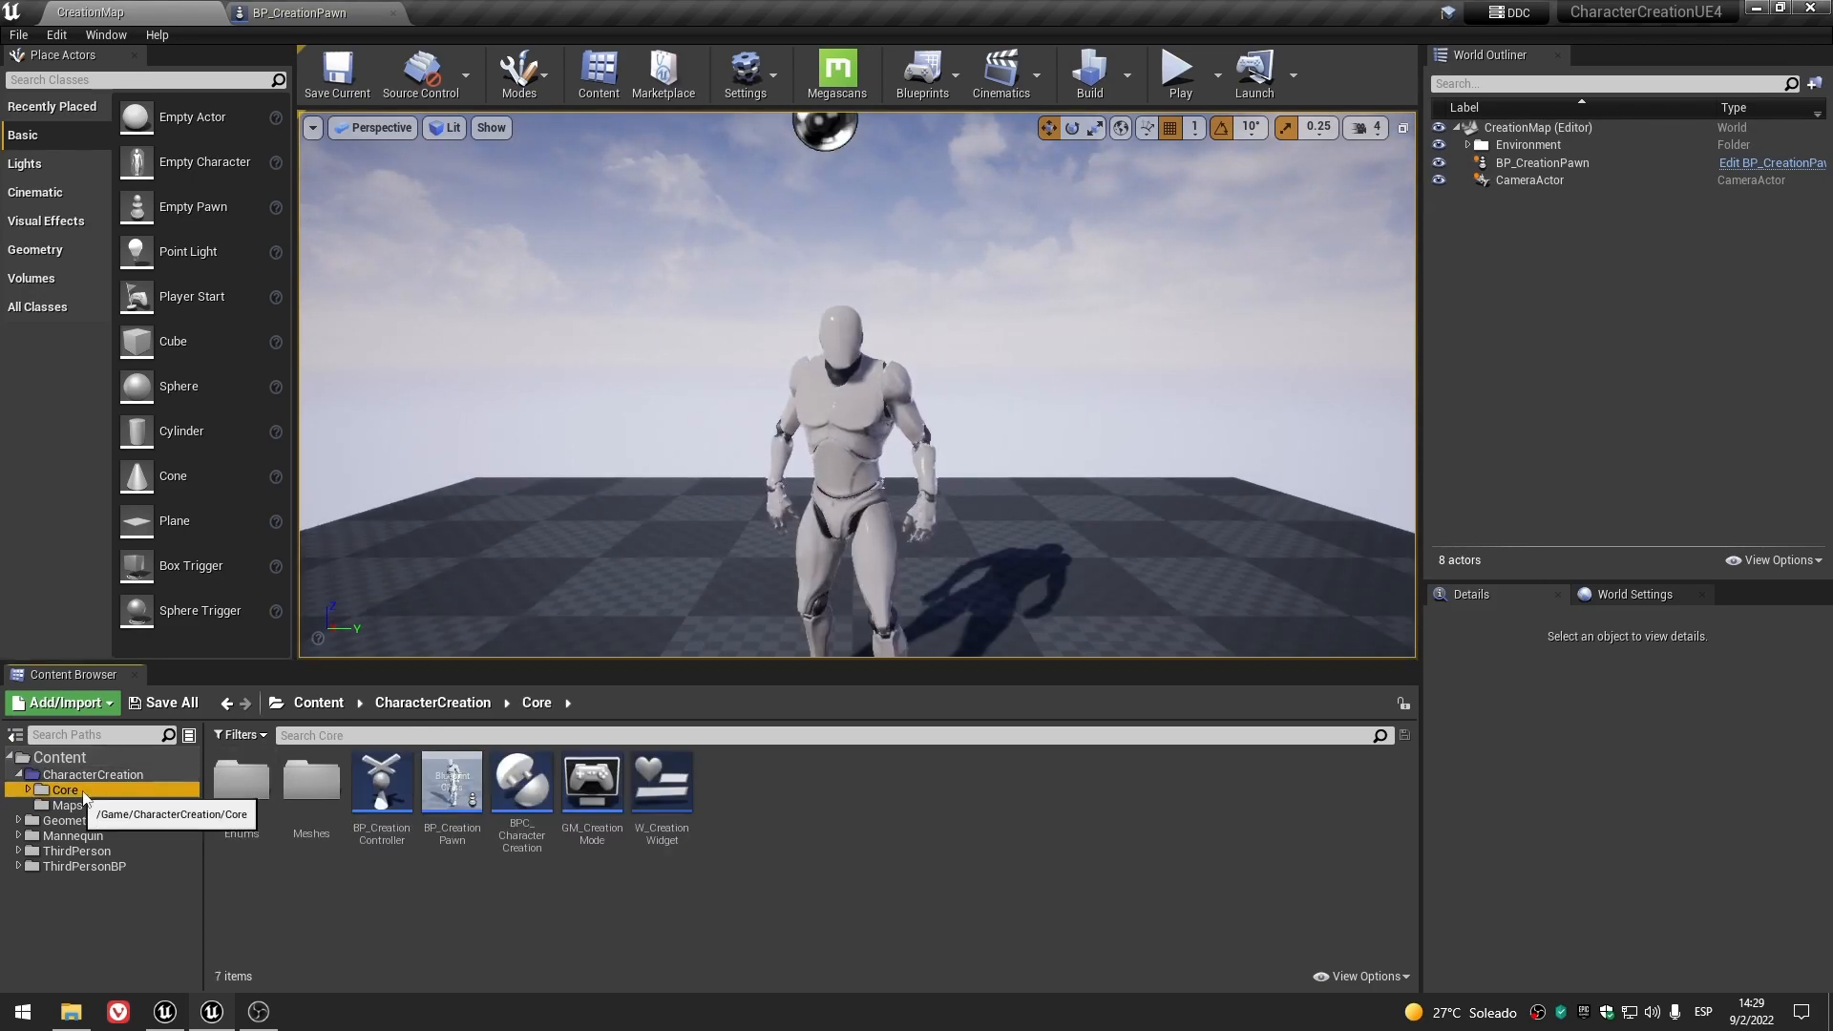
left_click(601, 918)
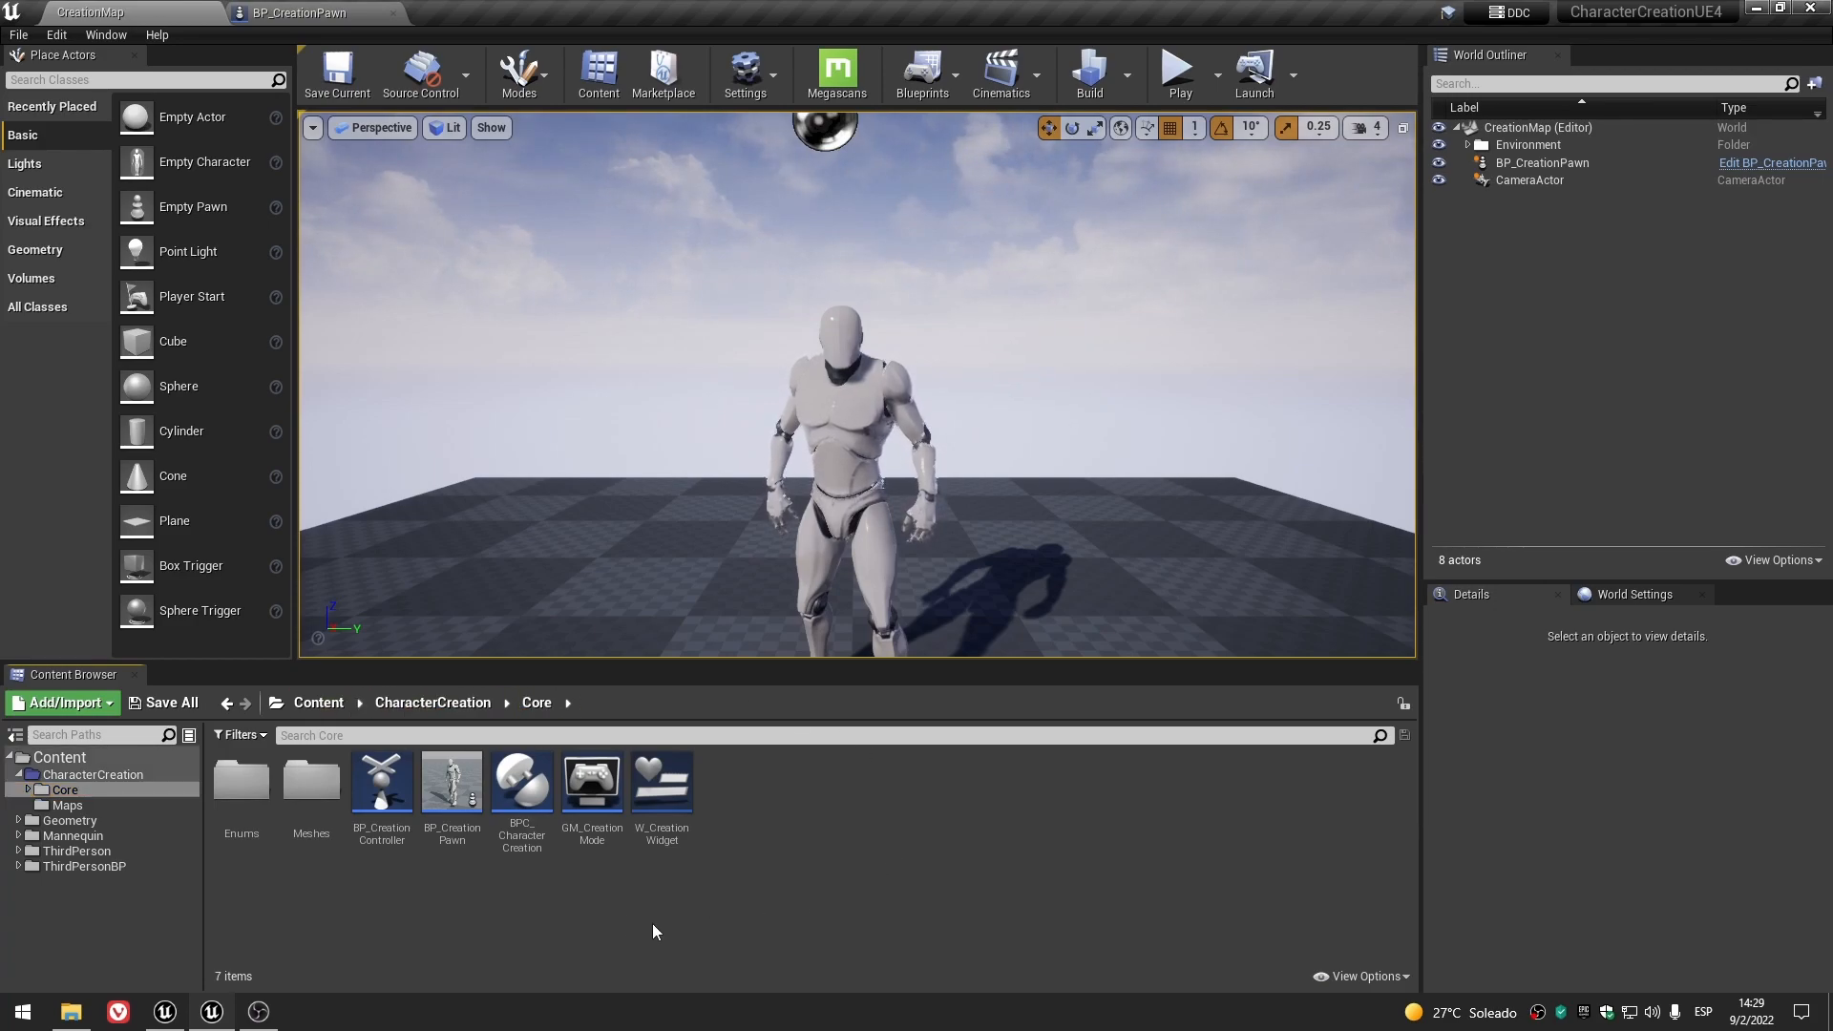
left_click(54, 776)
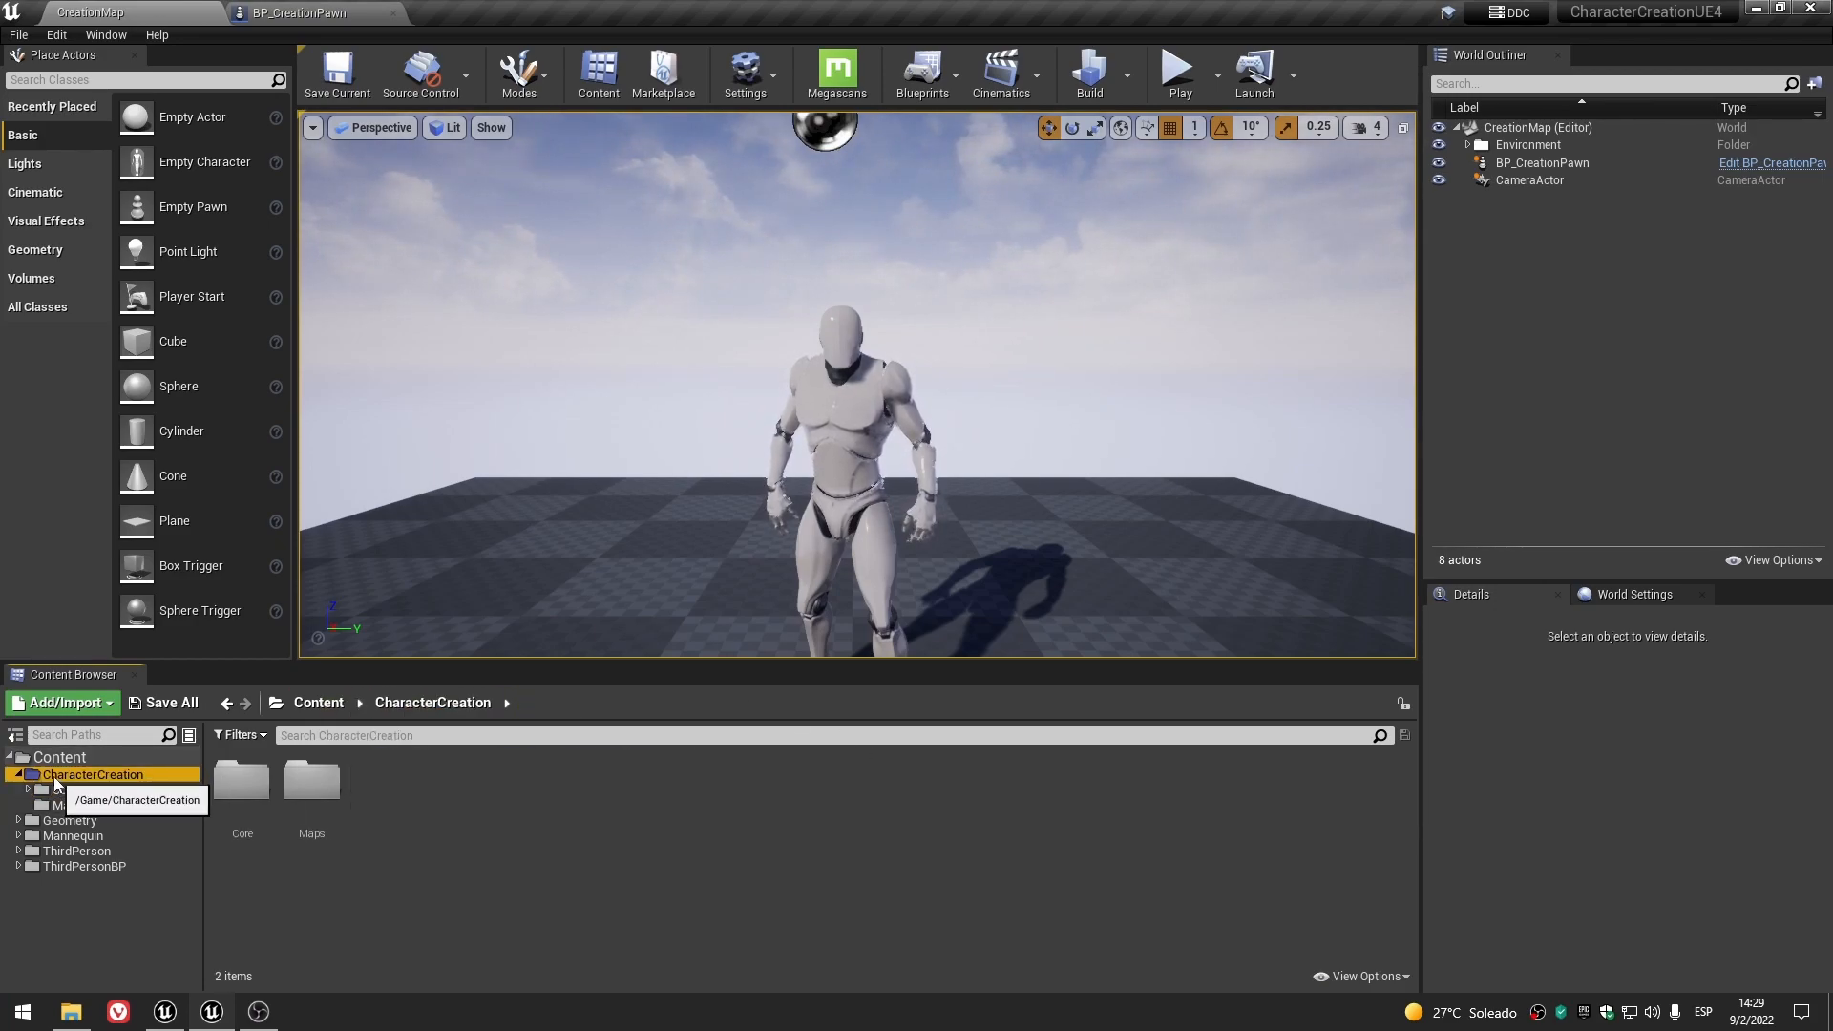
left_click(19, 774)
right_click(103, 777)
left_click(573, 924)
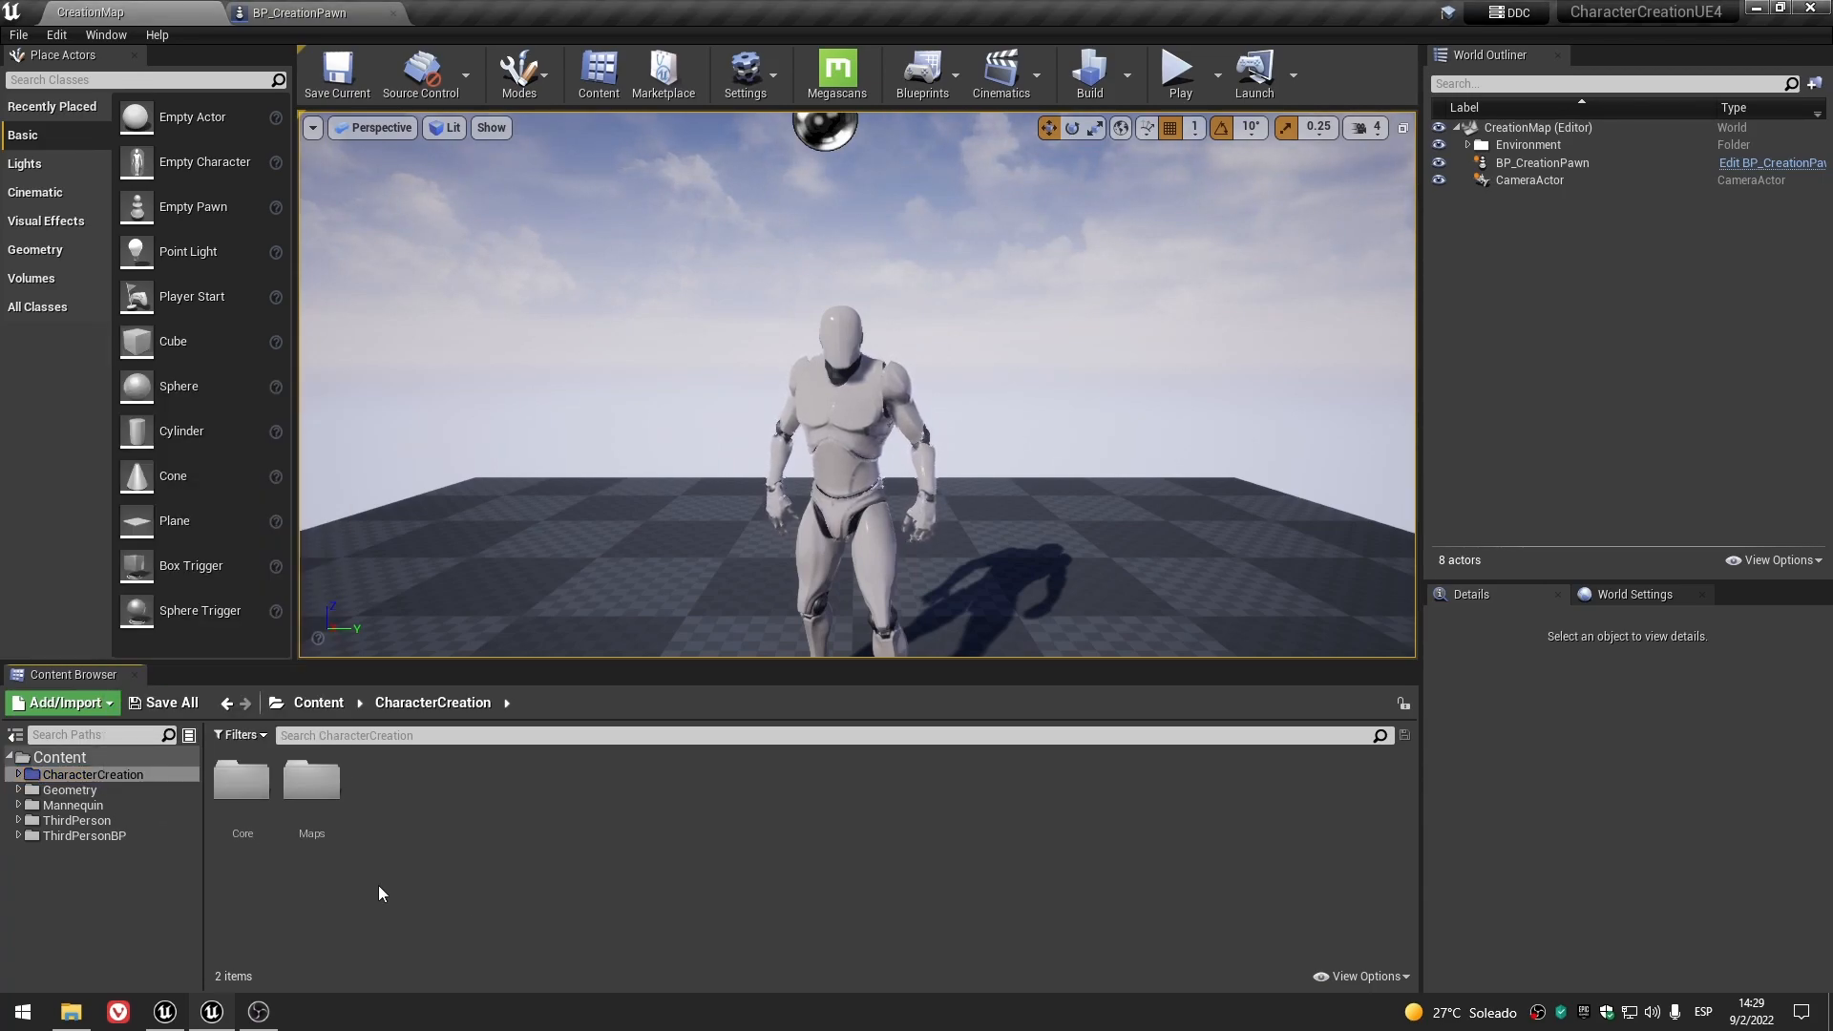
- Preview the ThirdPersonIdle animation from Mannequin/Animations, close its editor, and show the Mannequin/Character/Mesh folder
left_click(19, 806)
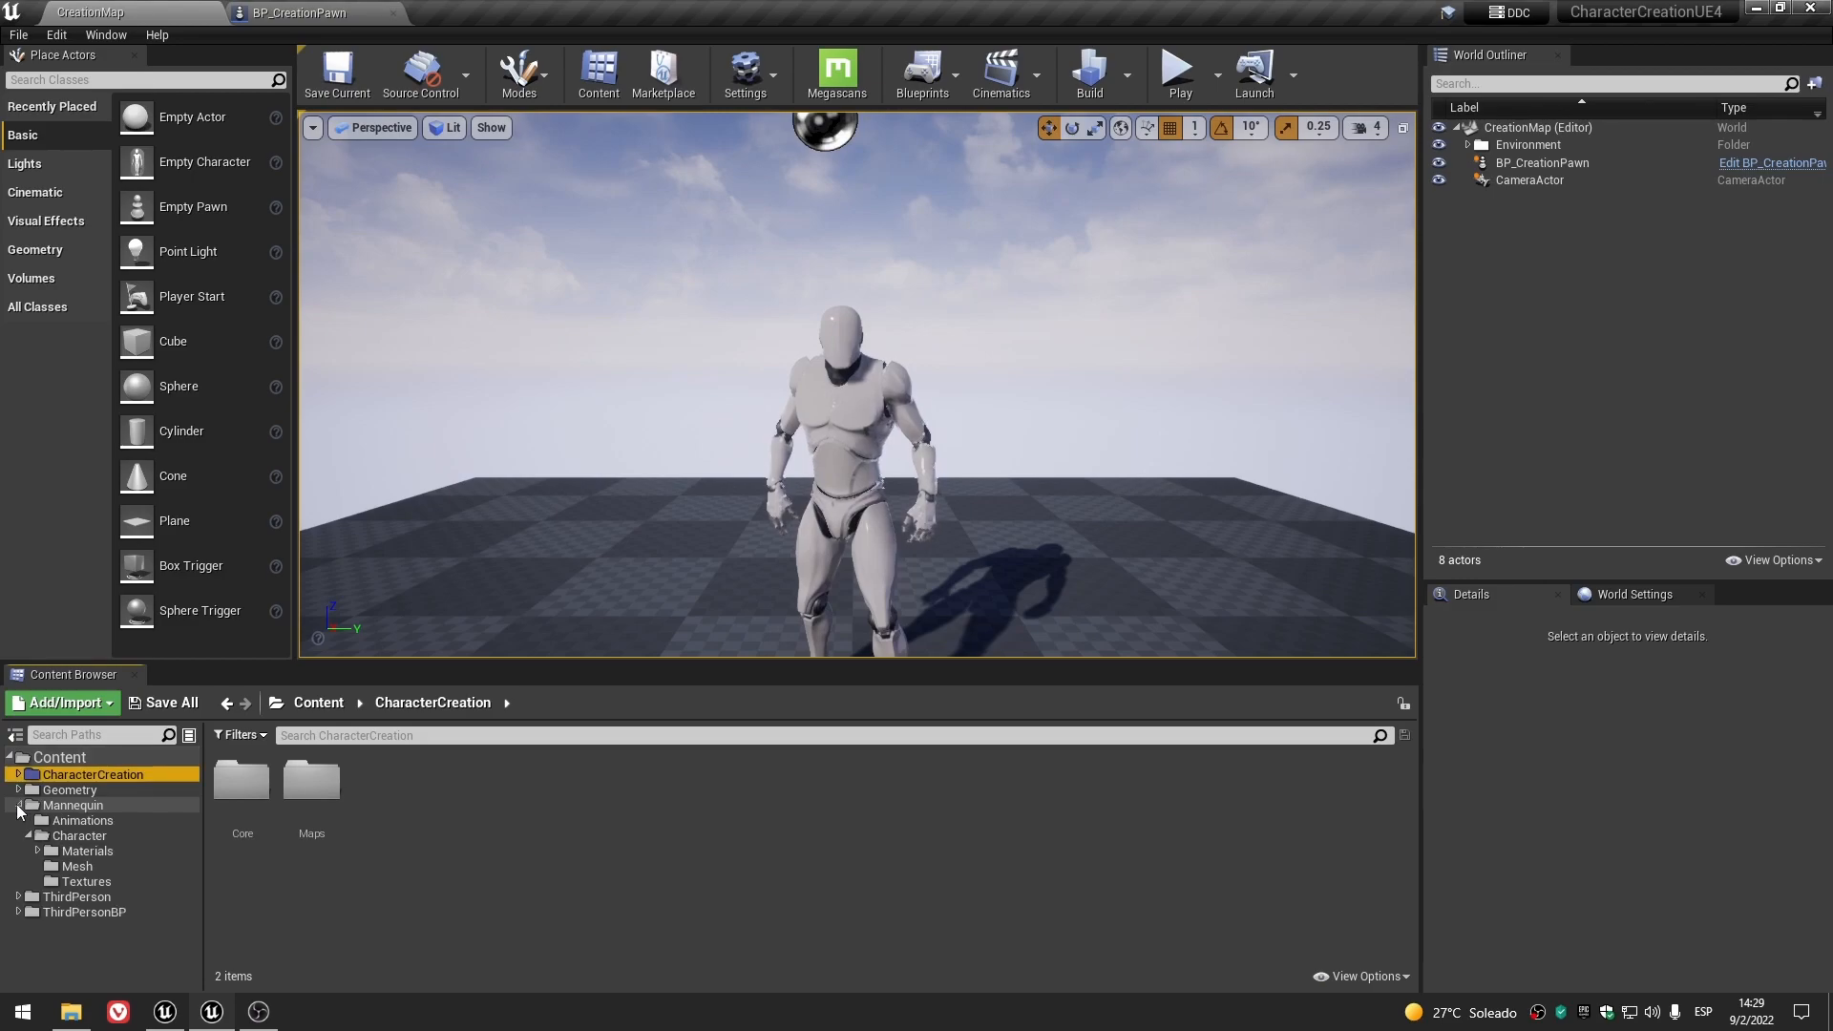
left_click(19, 806)
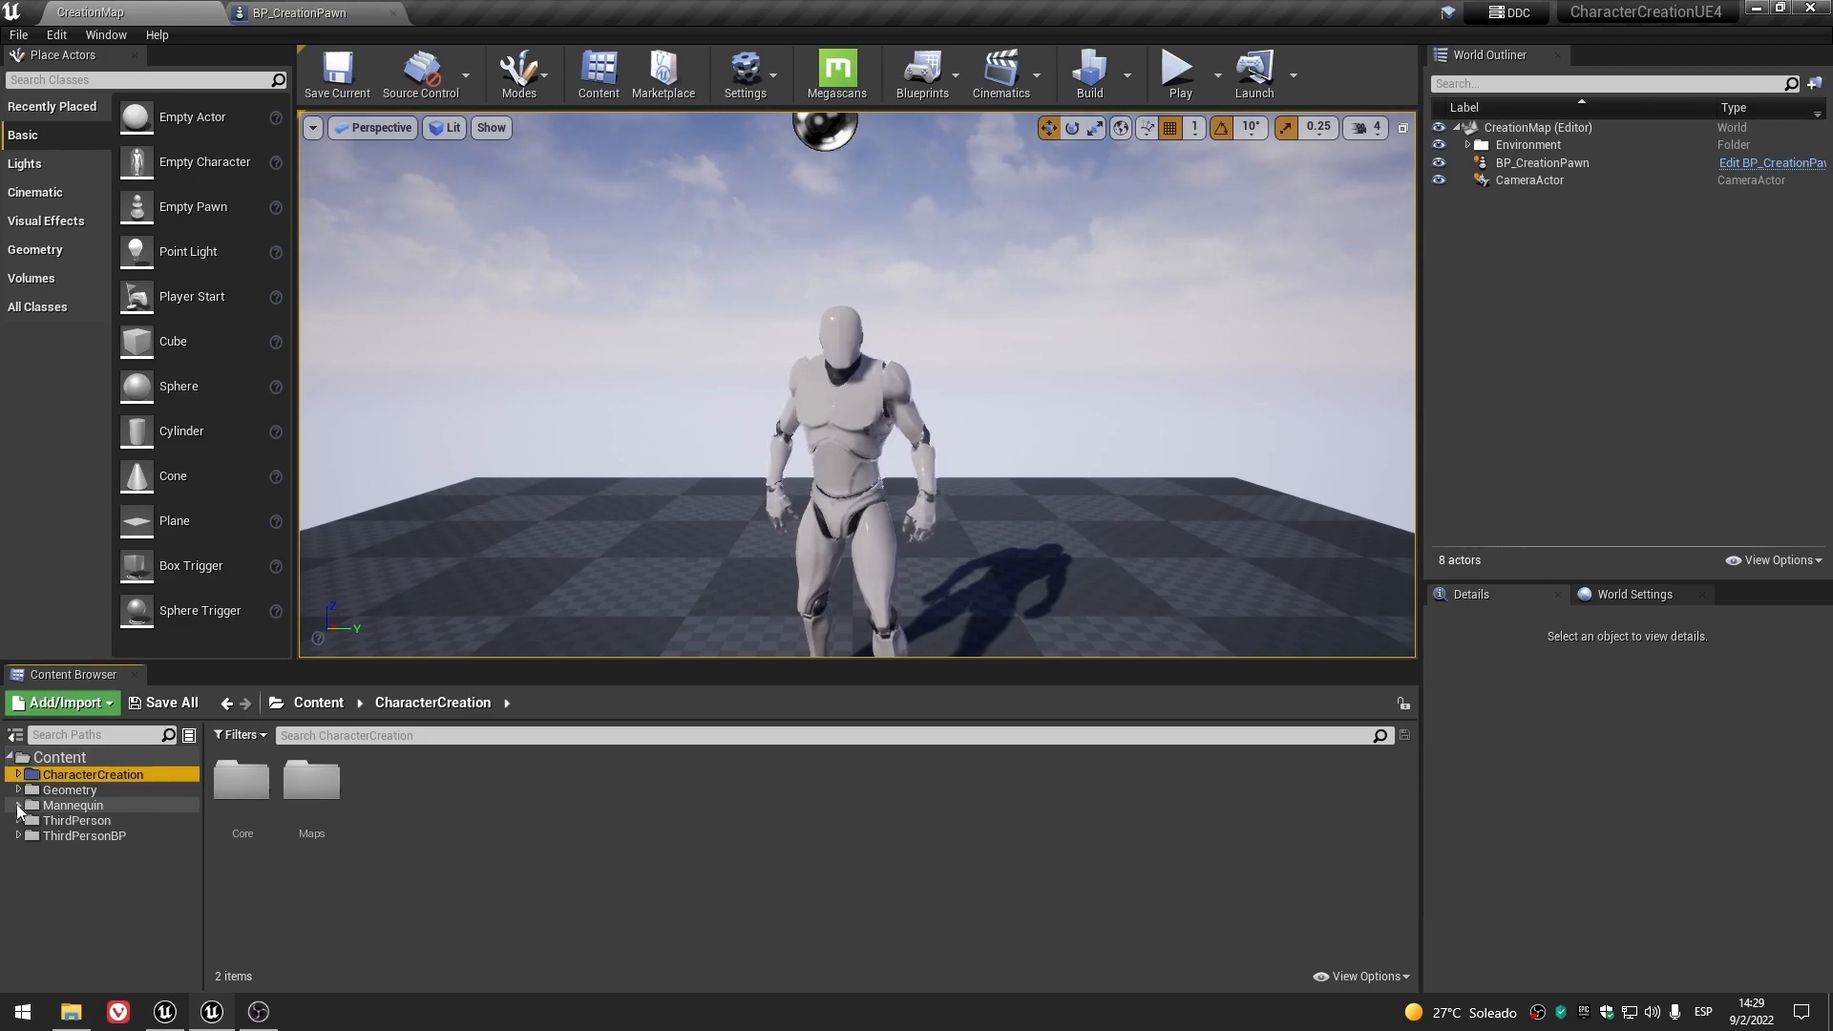
left_click(19, 805)
left_click(82, 819)
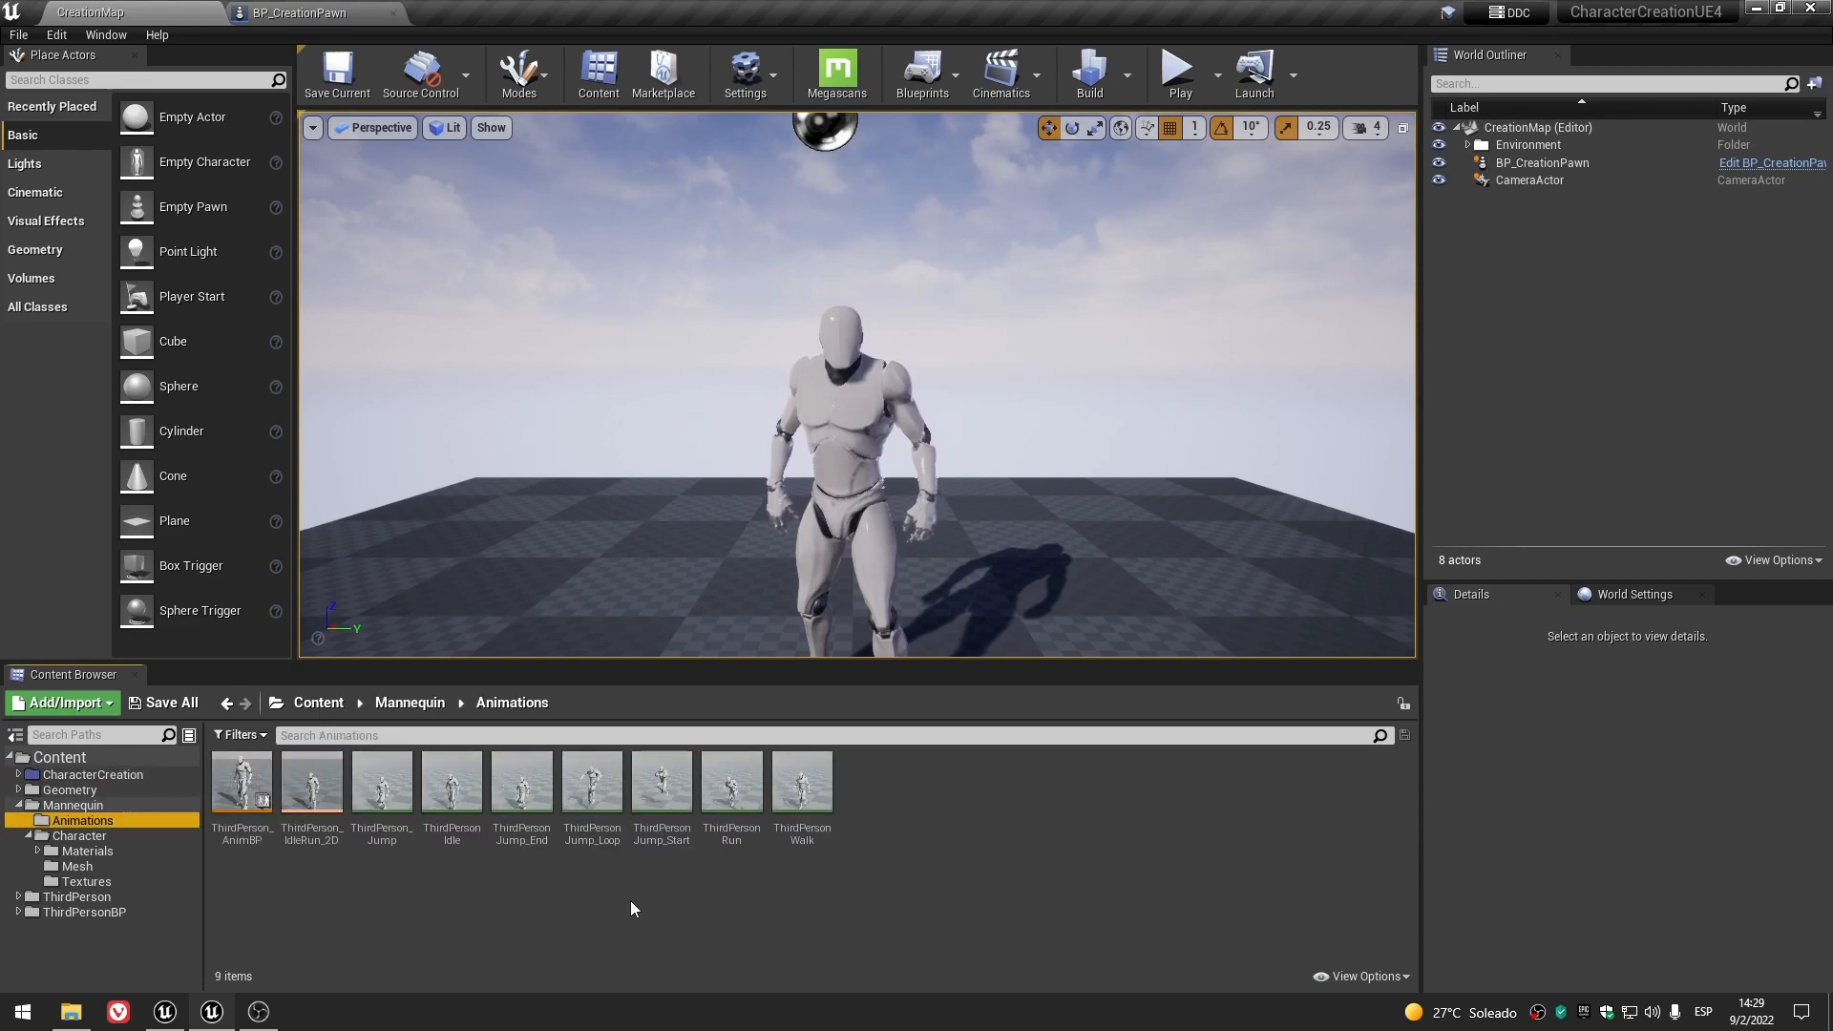
left_click(452, 785)
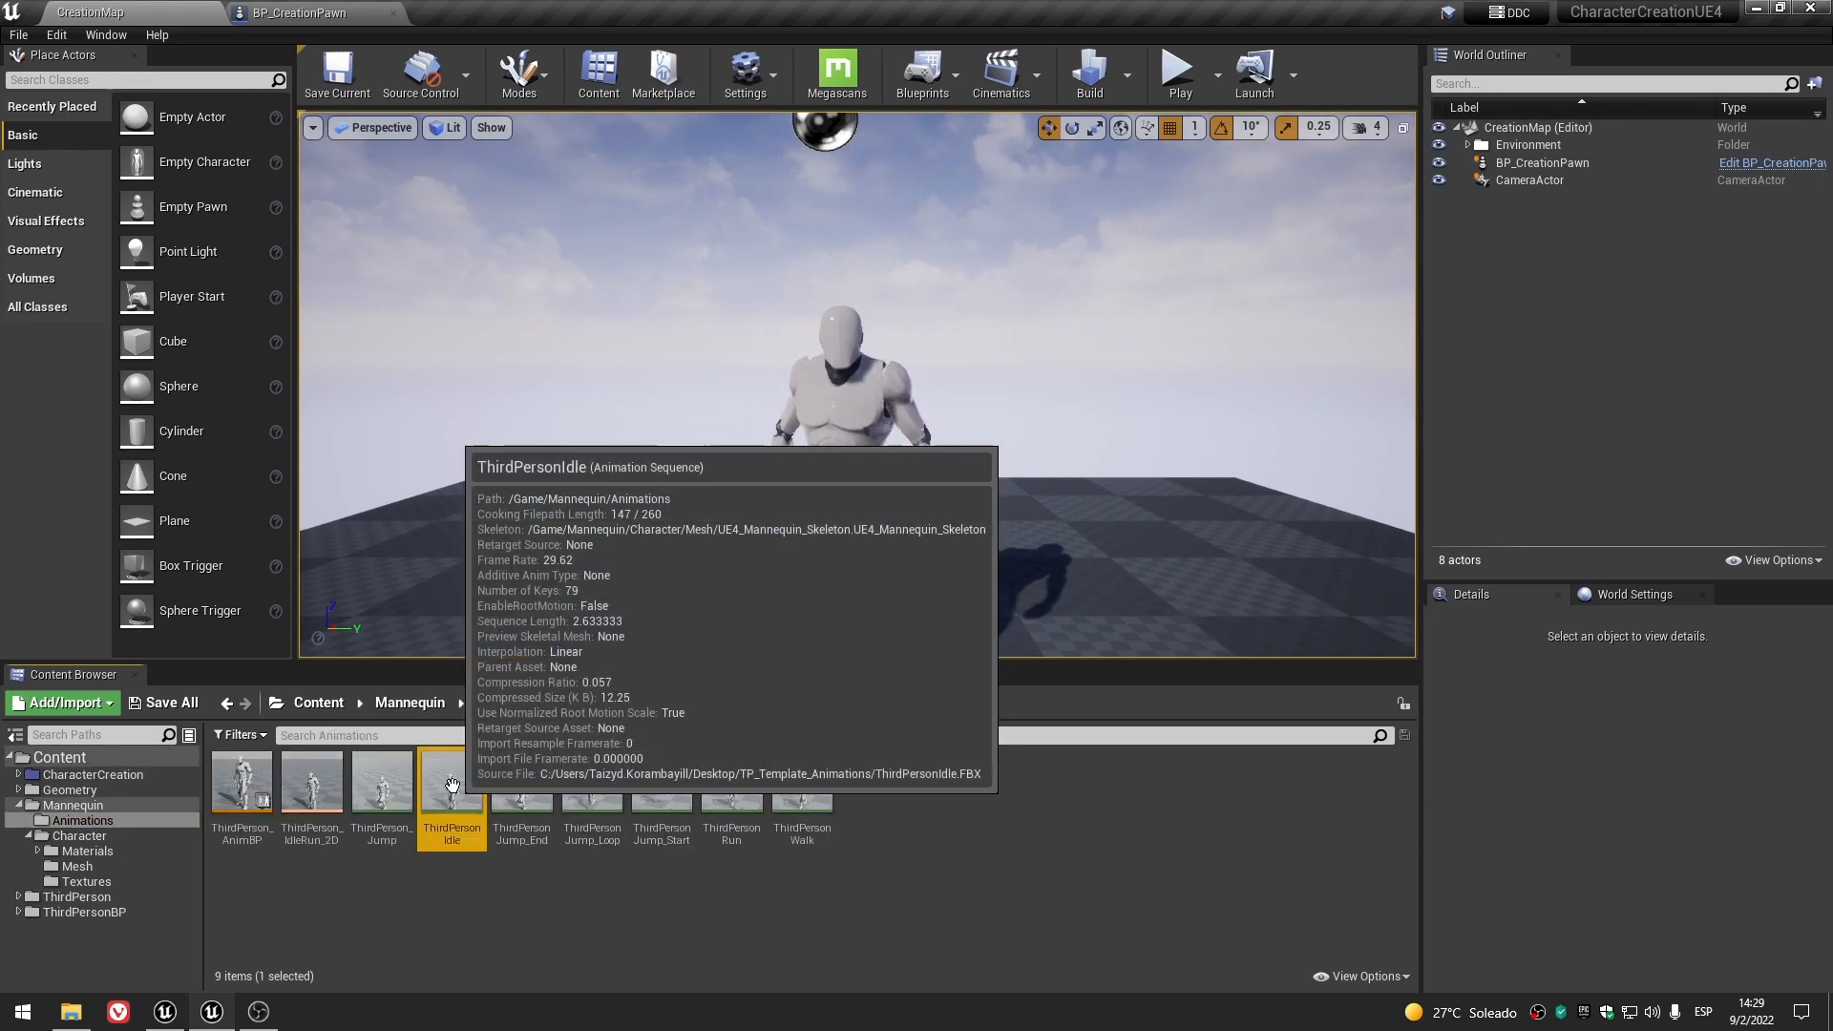
double_click(452, 785)
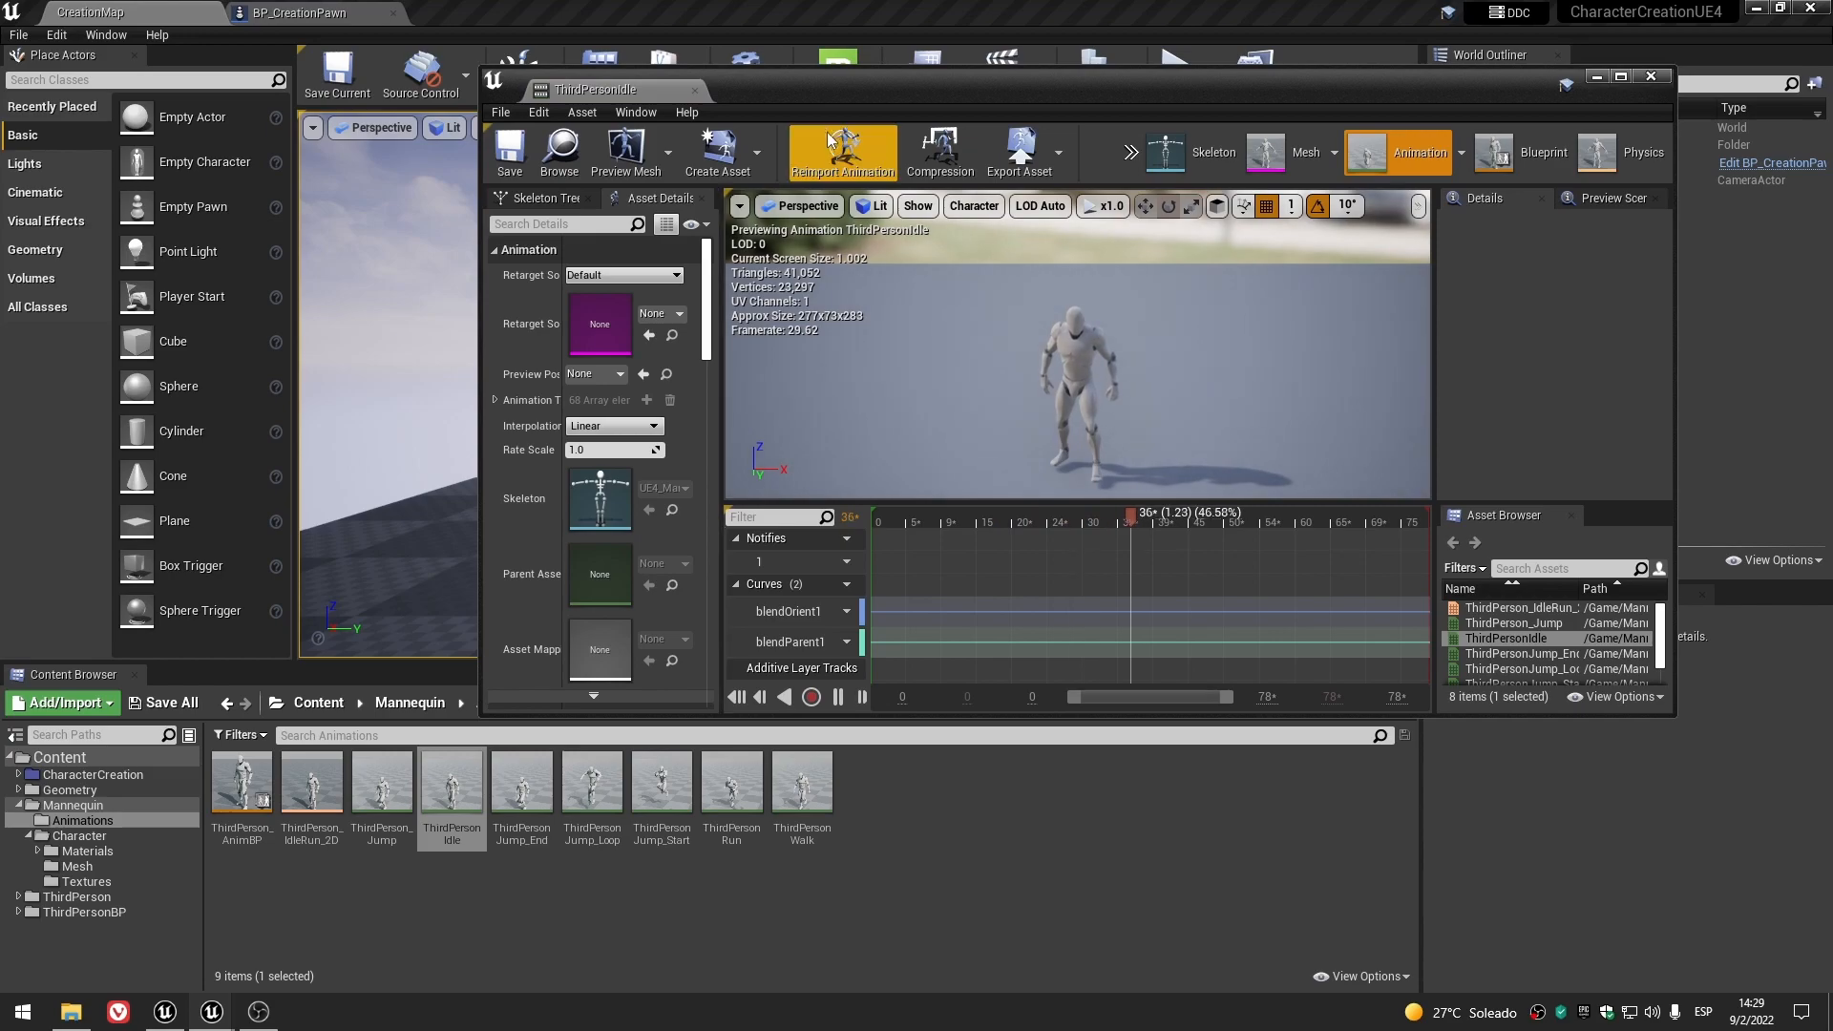
left_click(695, 90)
left_click(285, 886)
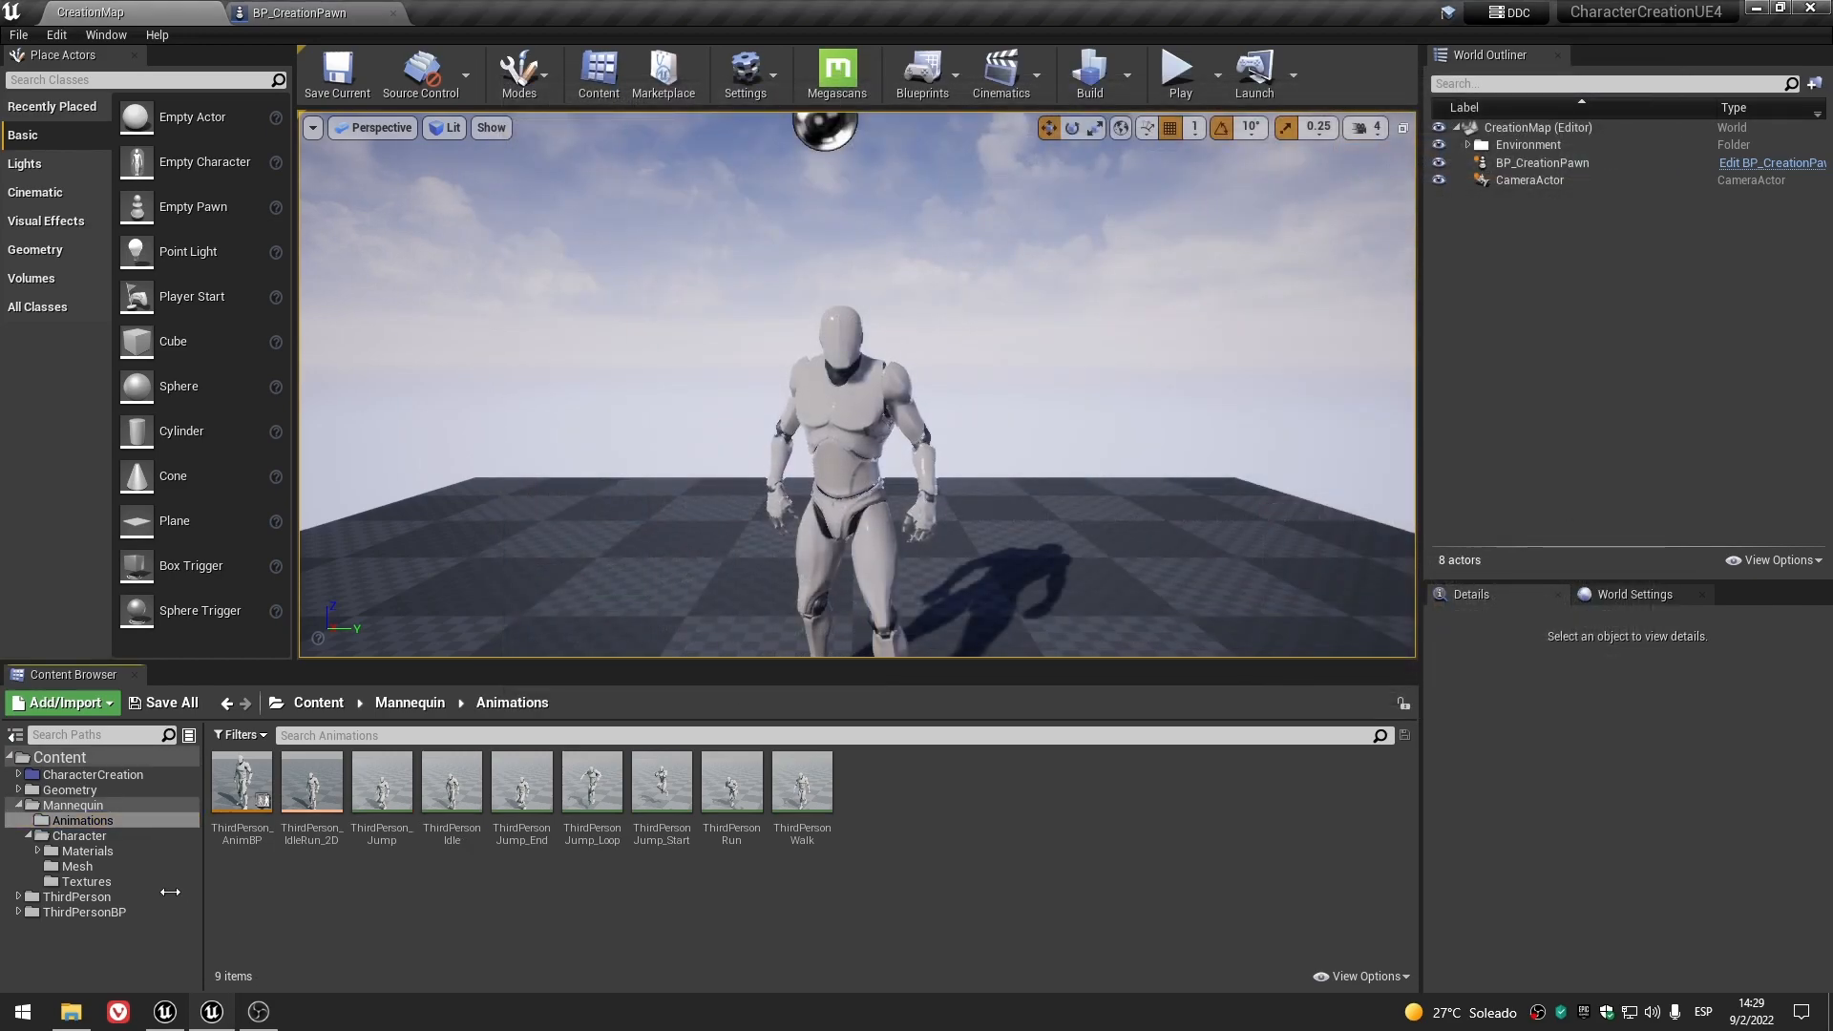
left_click(95, 865)
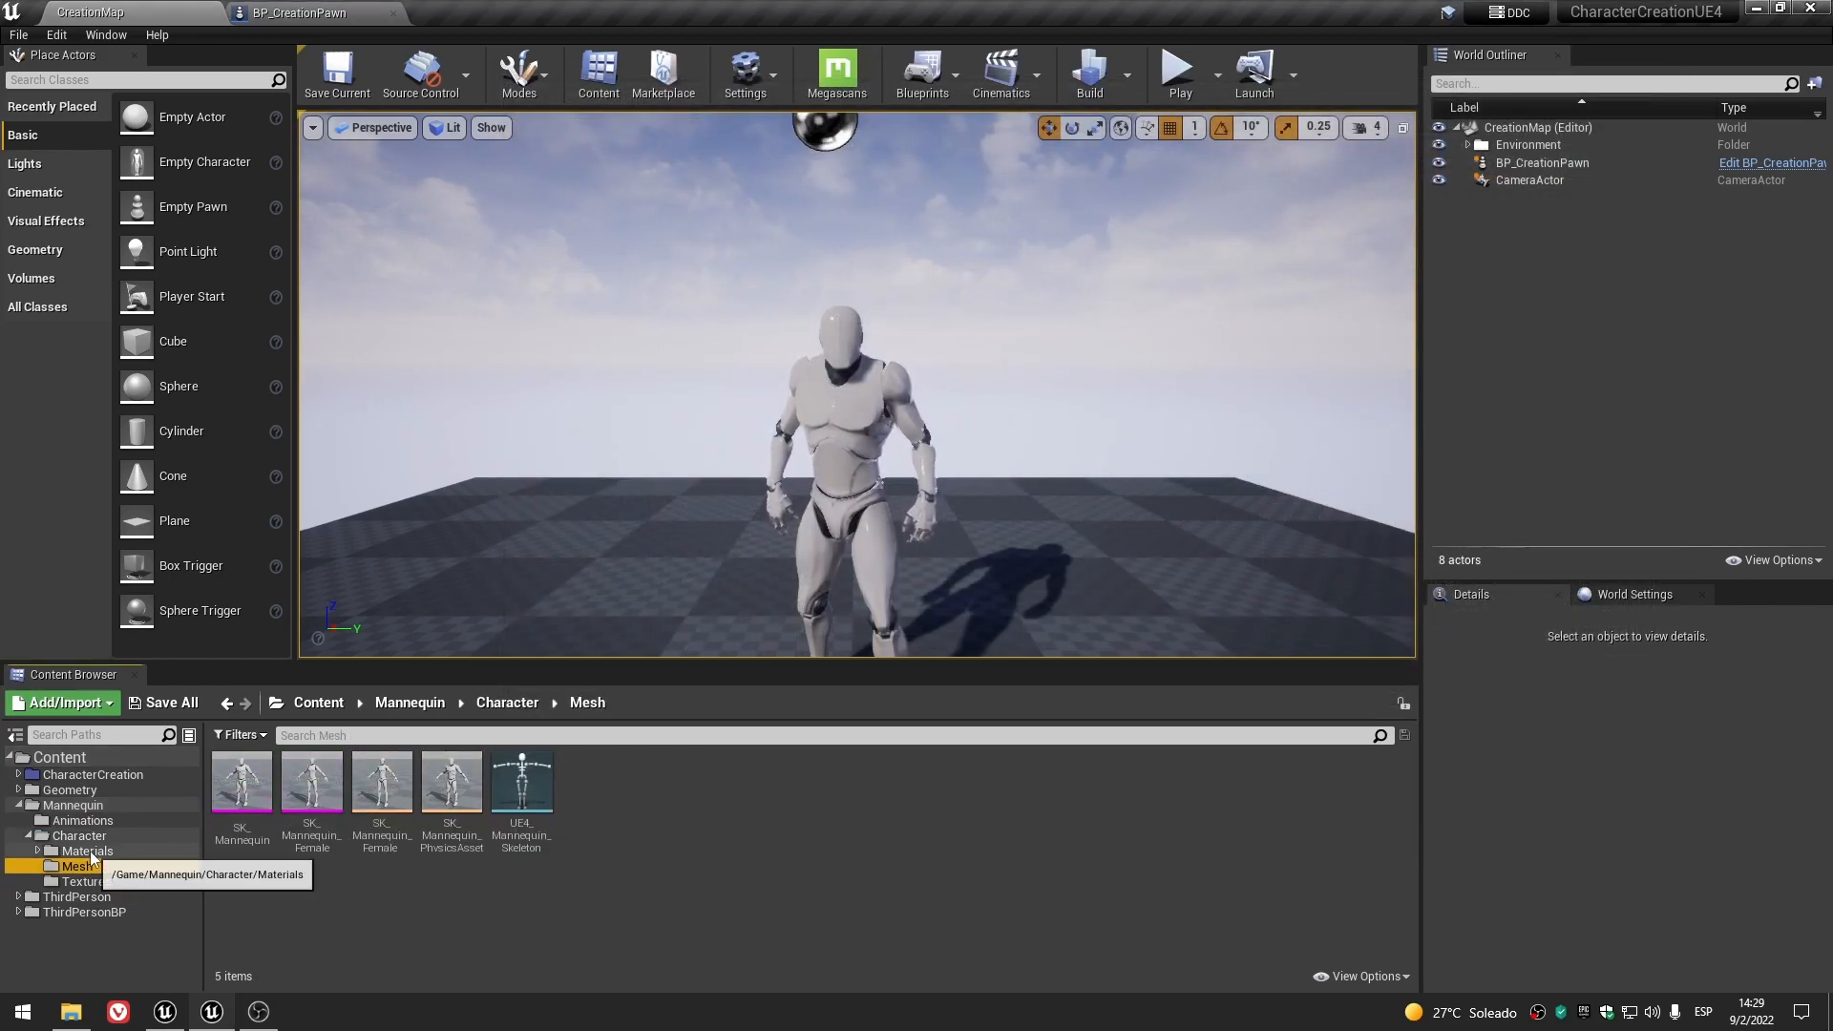
- Review the Materials, Textures and Mesh folders of Mannequin/Character, including the skeletal meshes, physics asset and skeleton
left_click(88, 851)
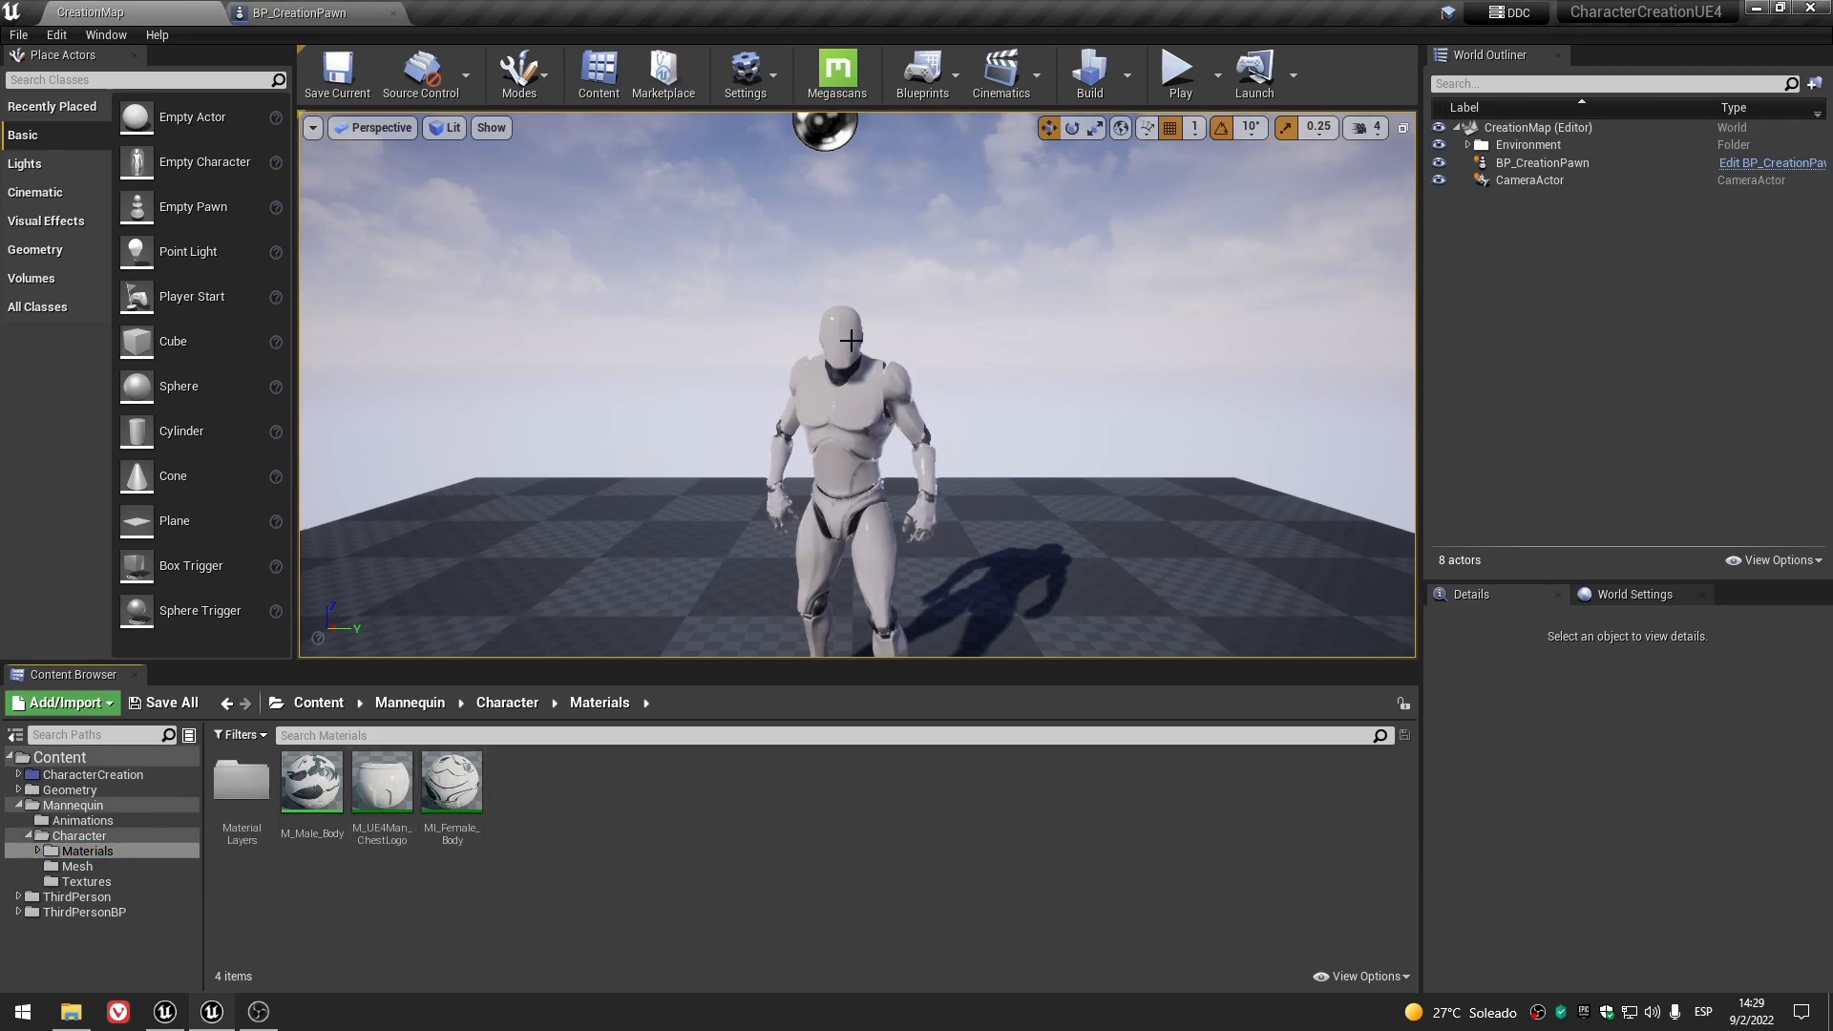
left_click(85, 881)
left_click(89, 867)
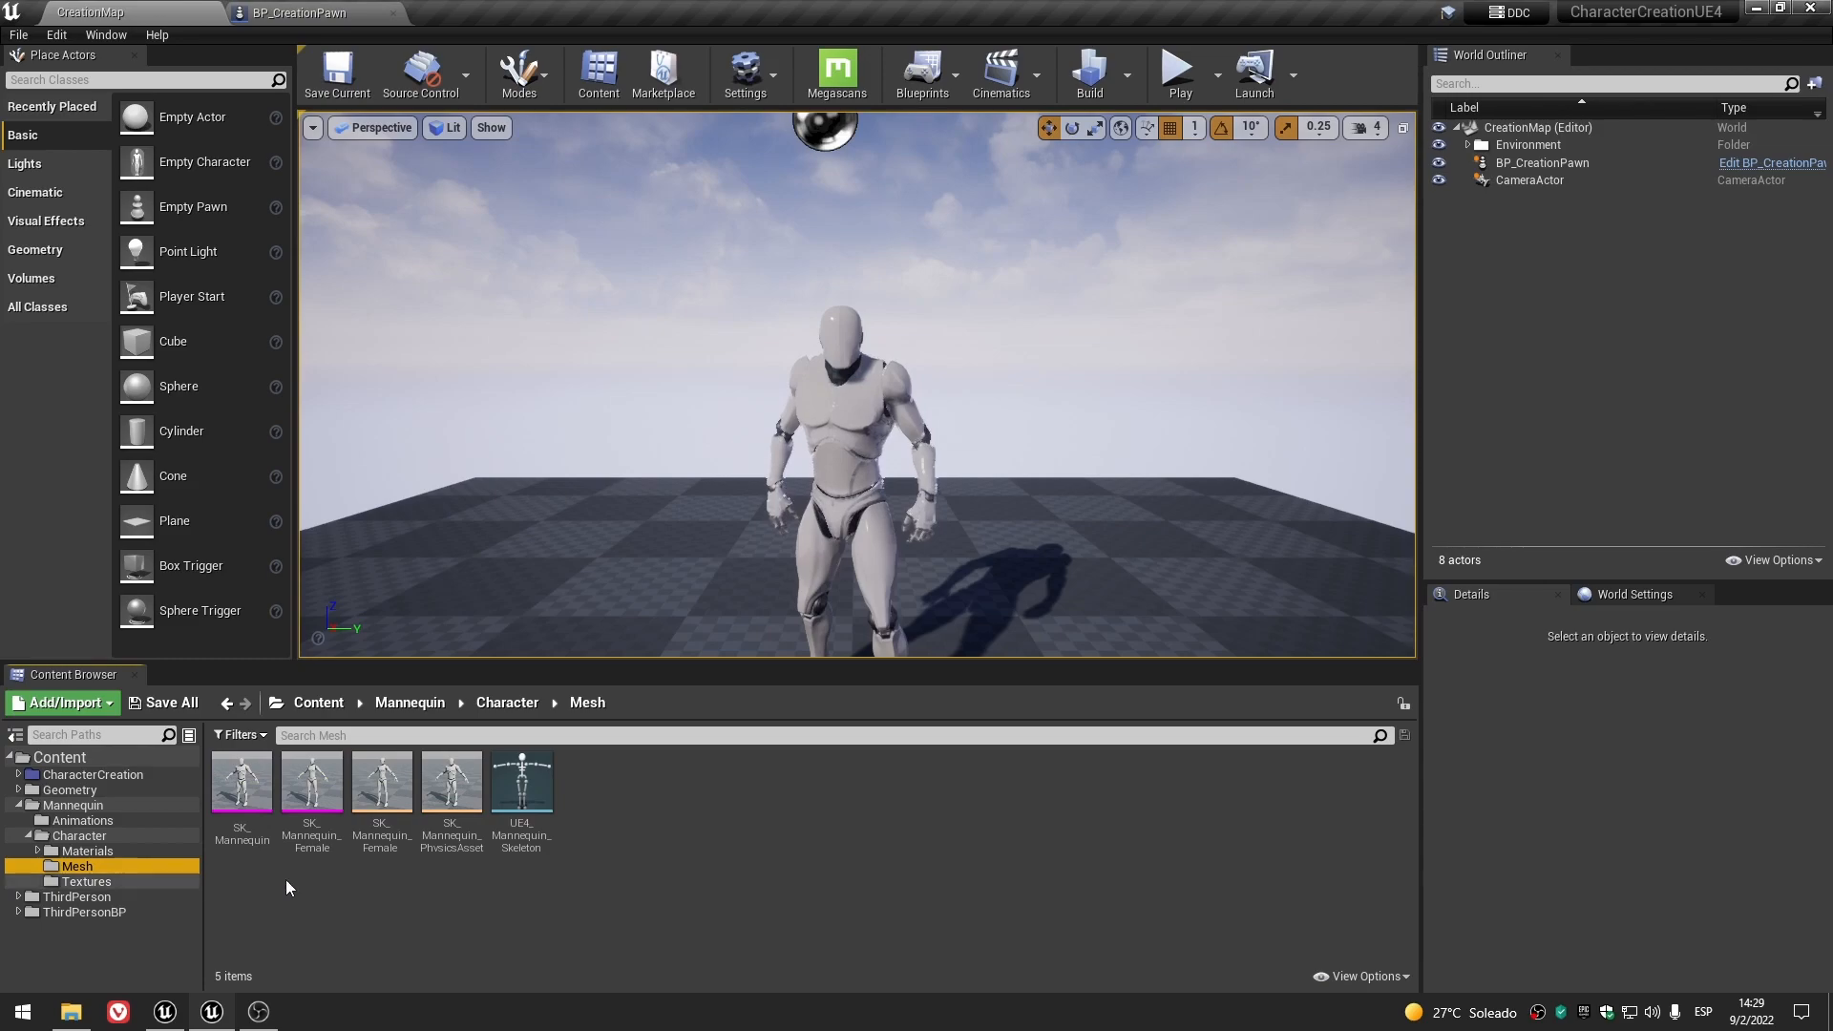
left_click(521, 784)
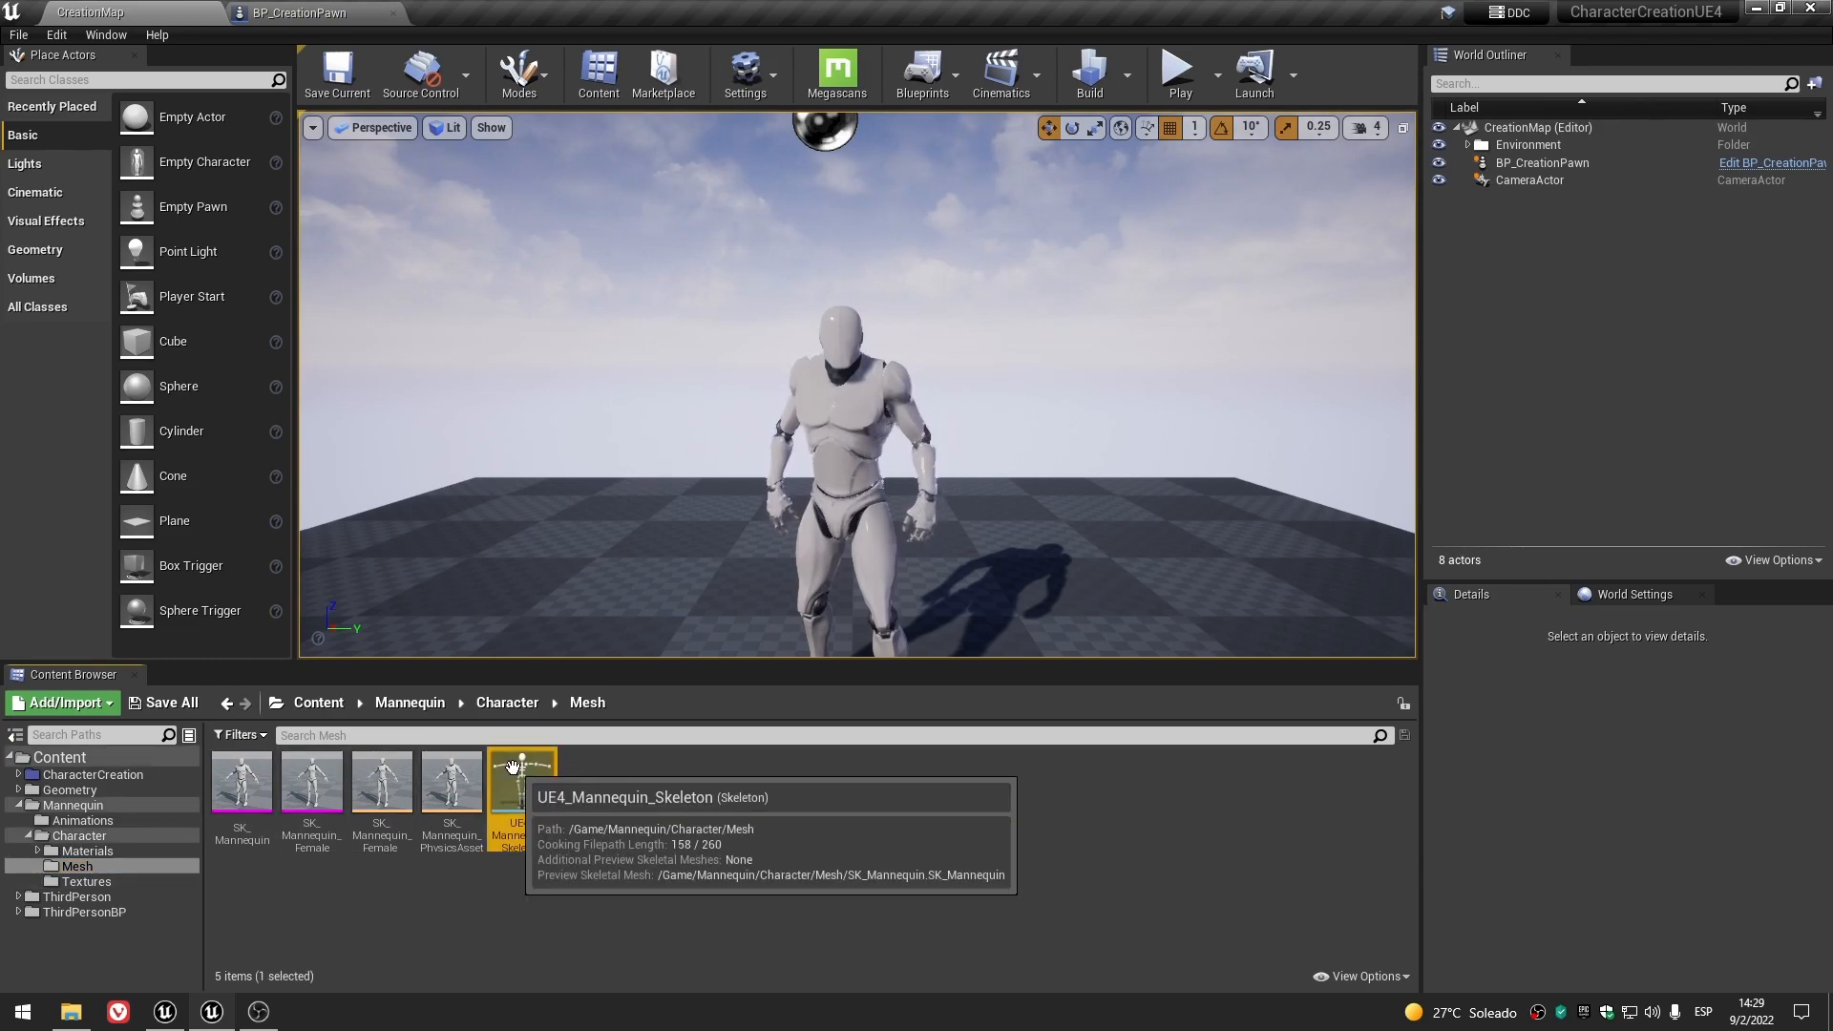
left_click(665, 882)
left_click(239, 792)
left_click(451, 783)
left_click(443, 888)
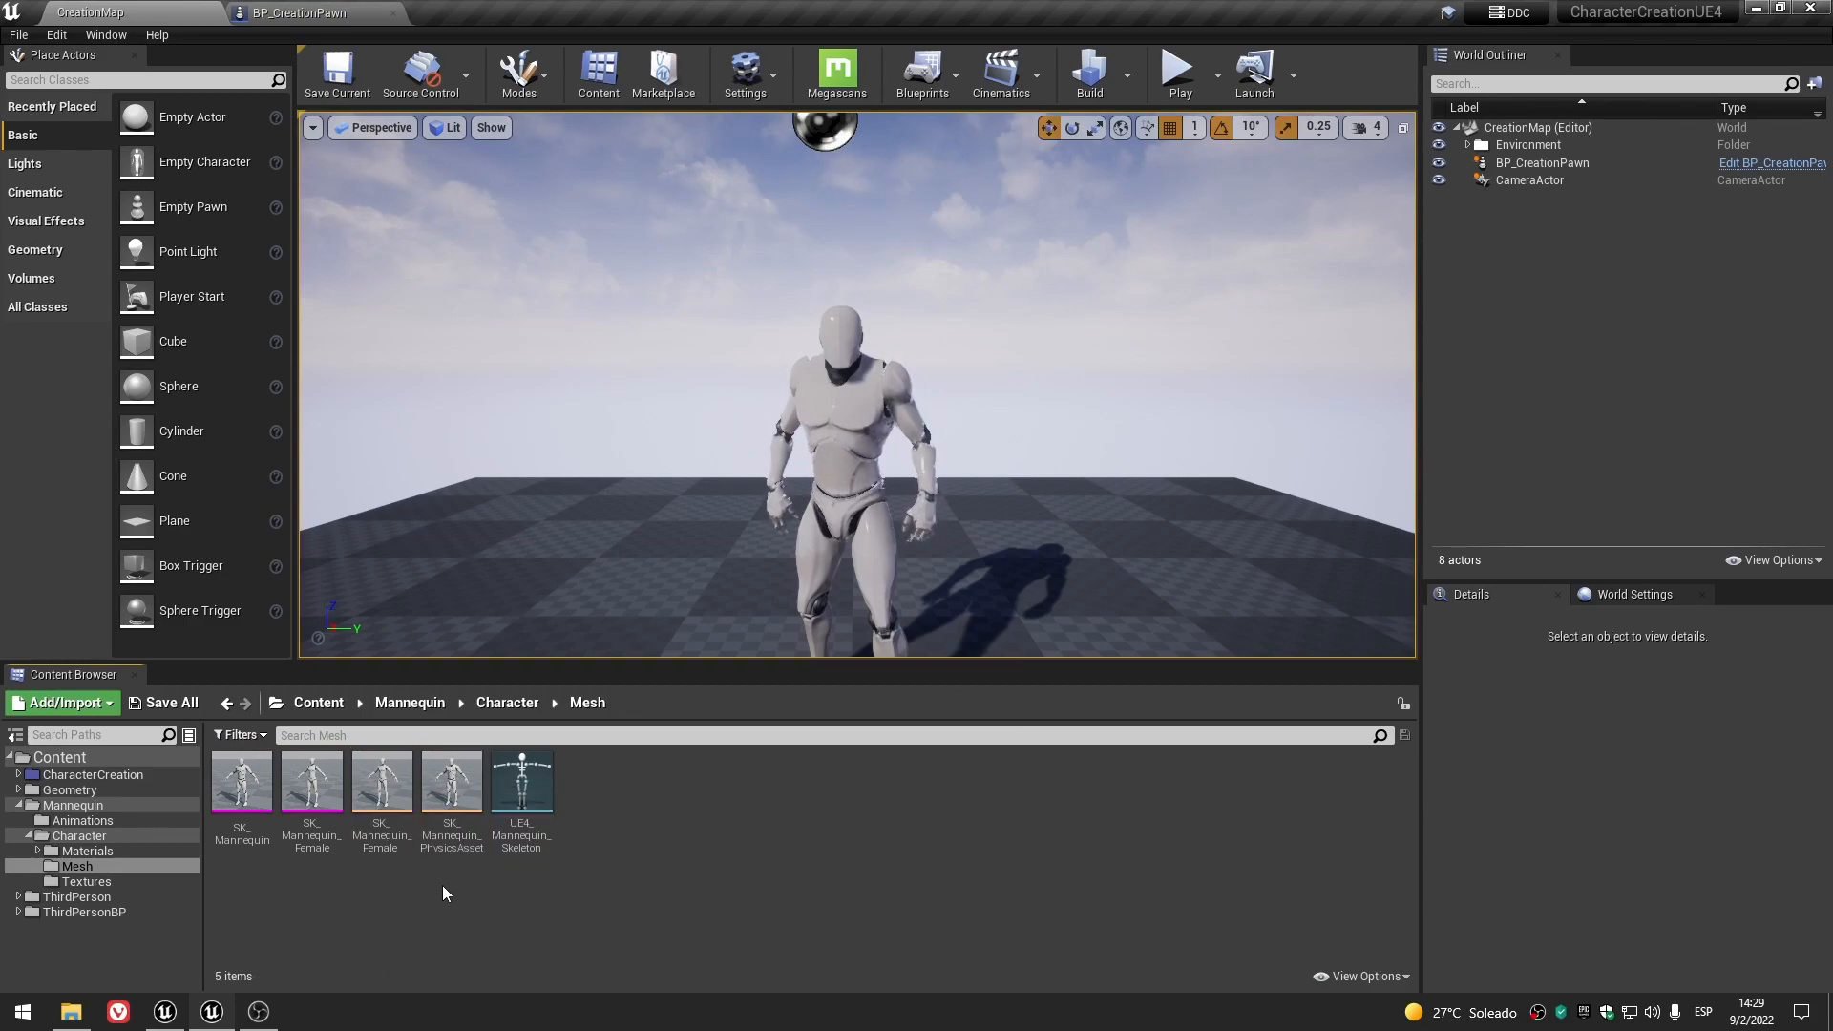
left_click(242, 782)
left_click(312, 782)
left_click(454, 783)
left_click(559, 898)
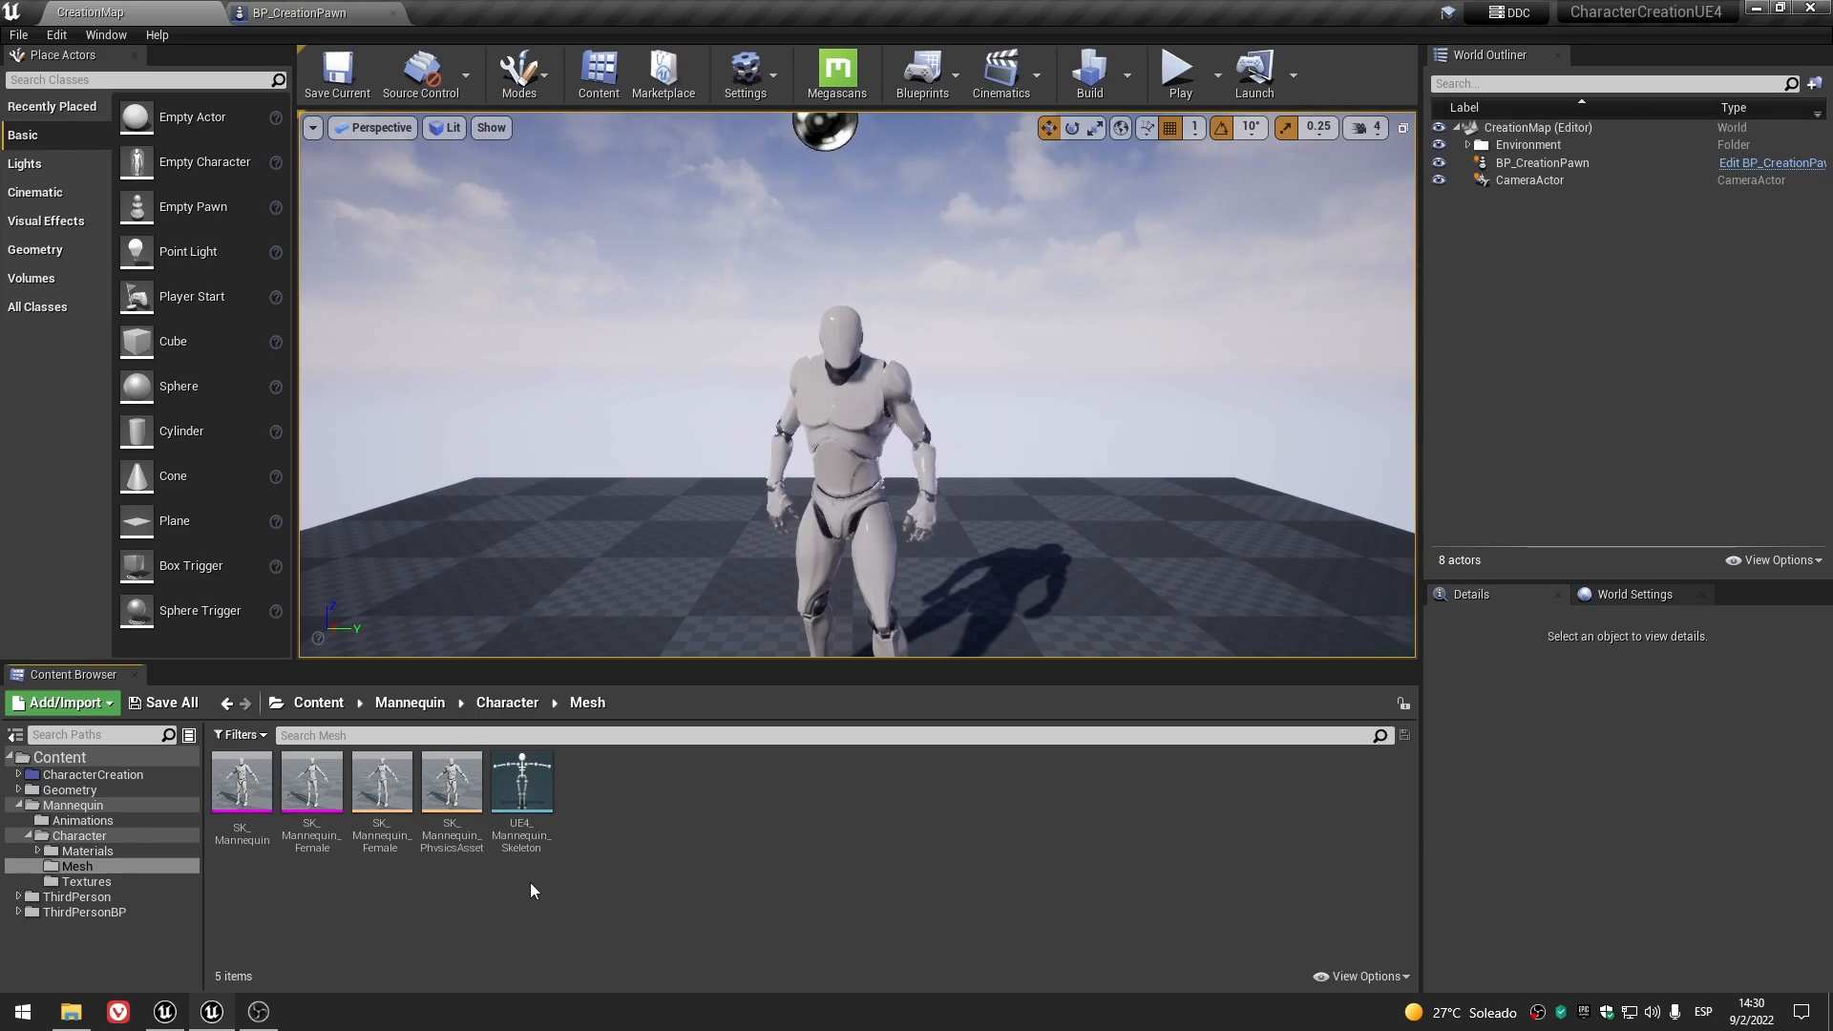
- Locate and examine the UE4_Mannequin_Skeleton asset in the Mannequin/Character/Mesh folder
left_click(530, 785)
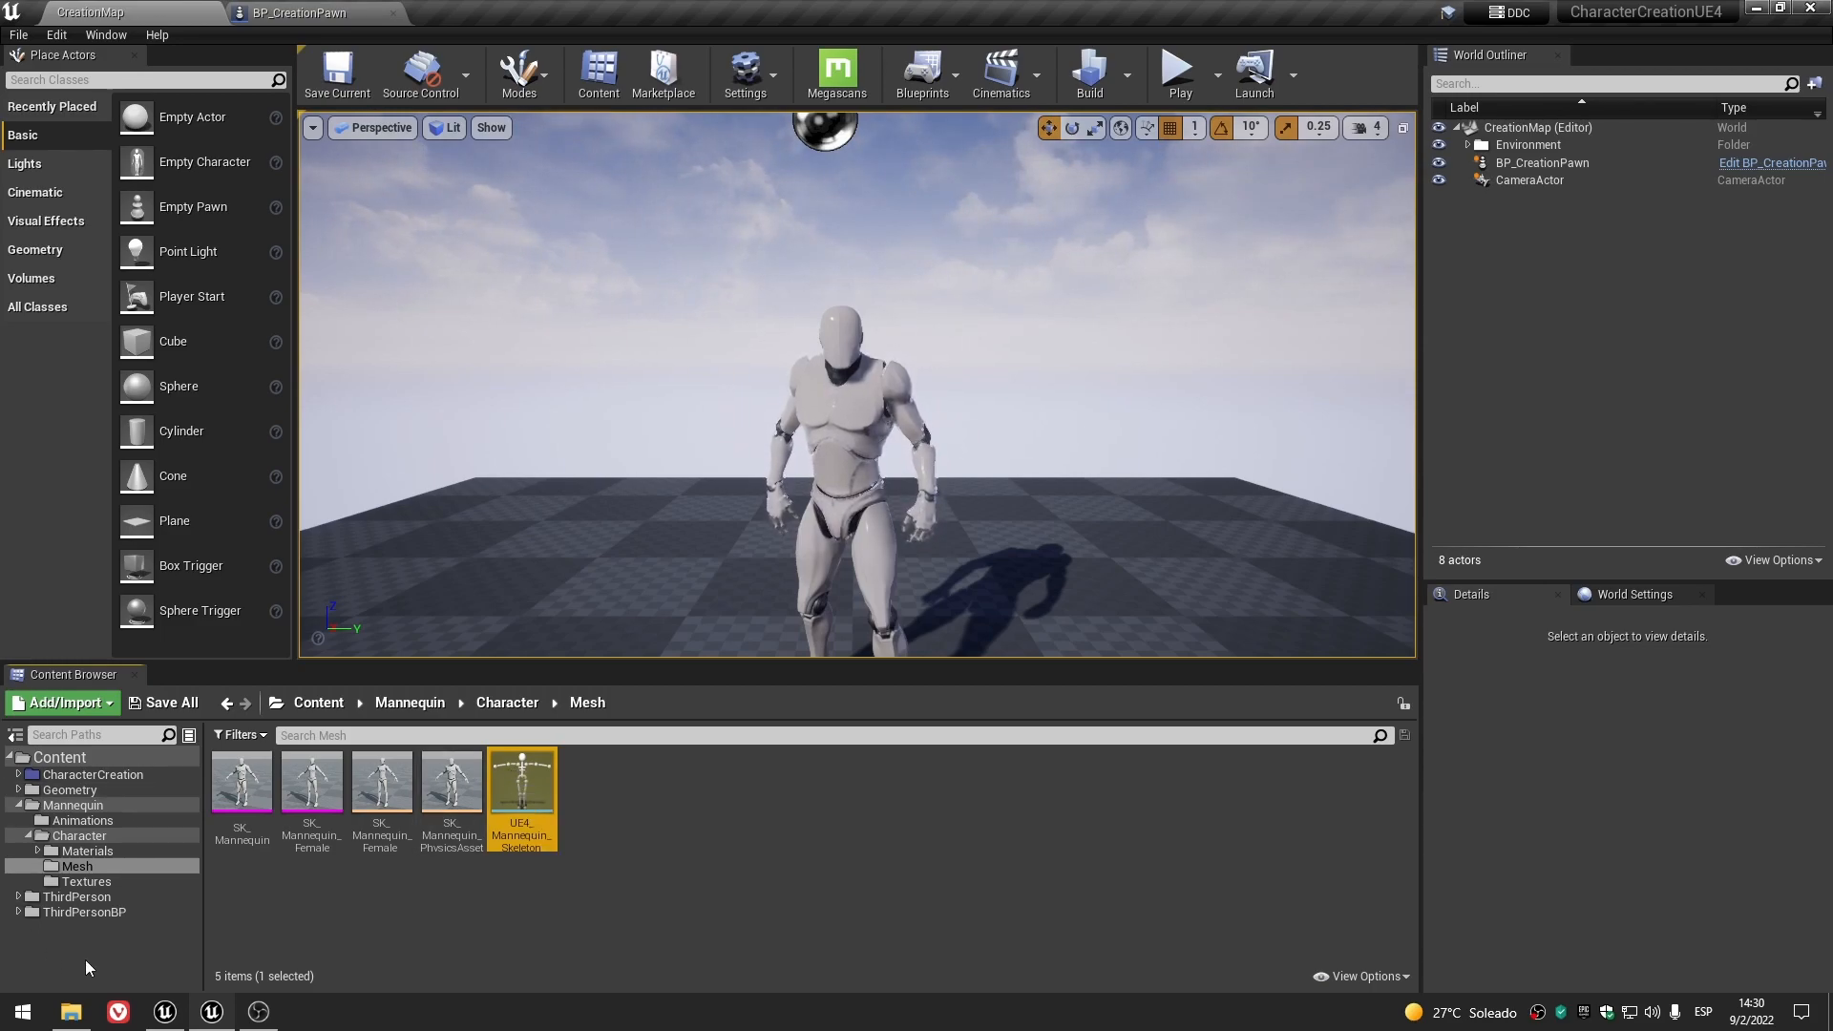
left_click(598, 902)
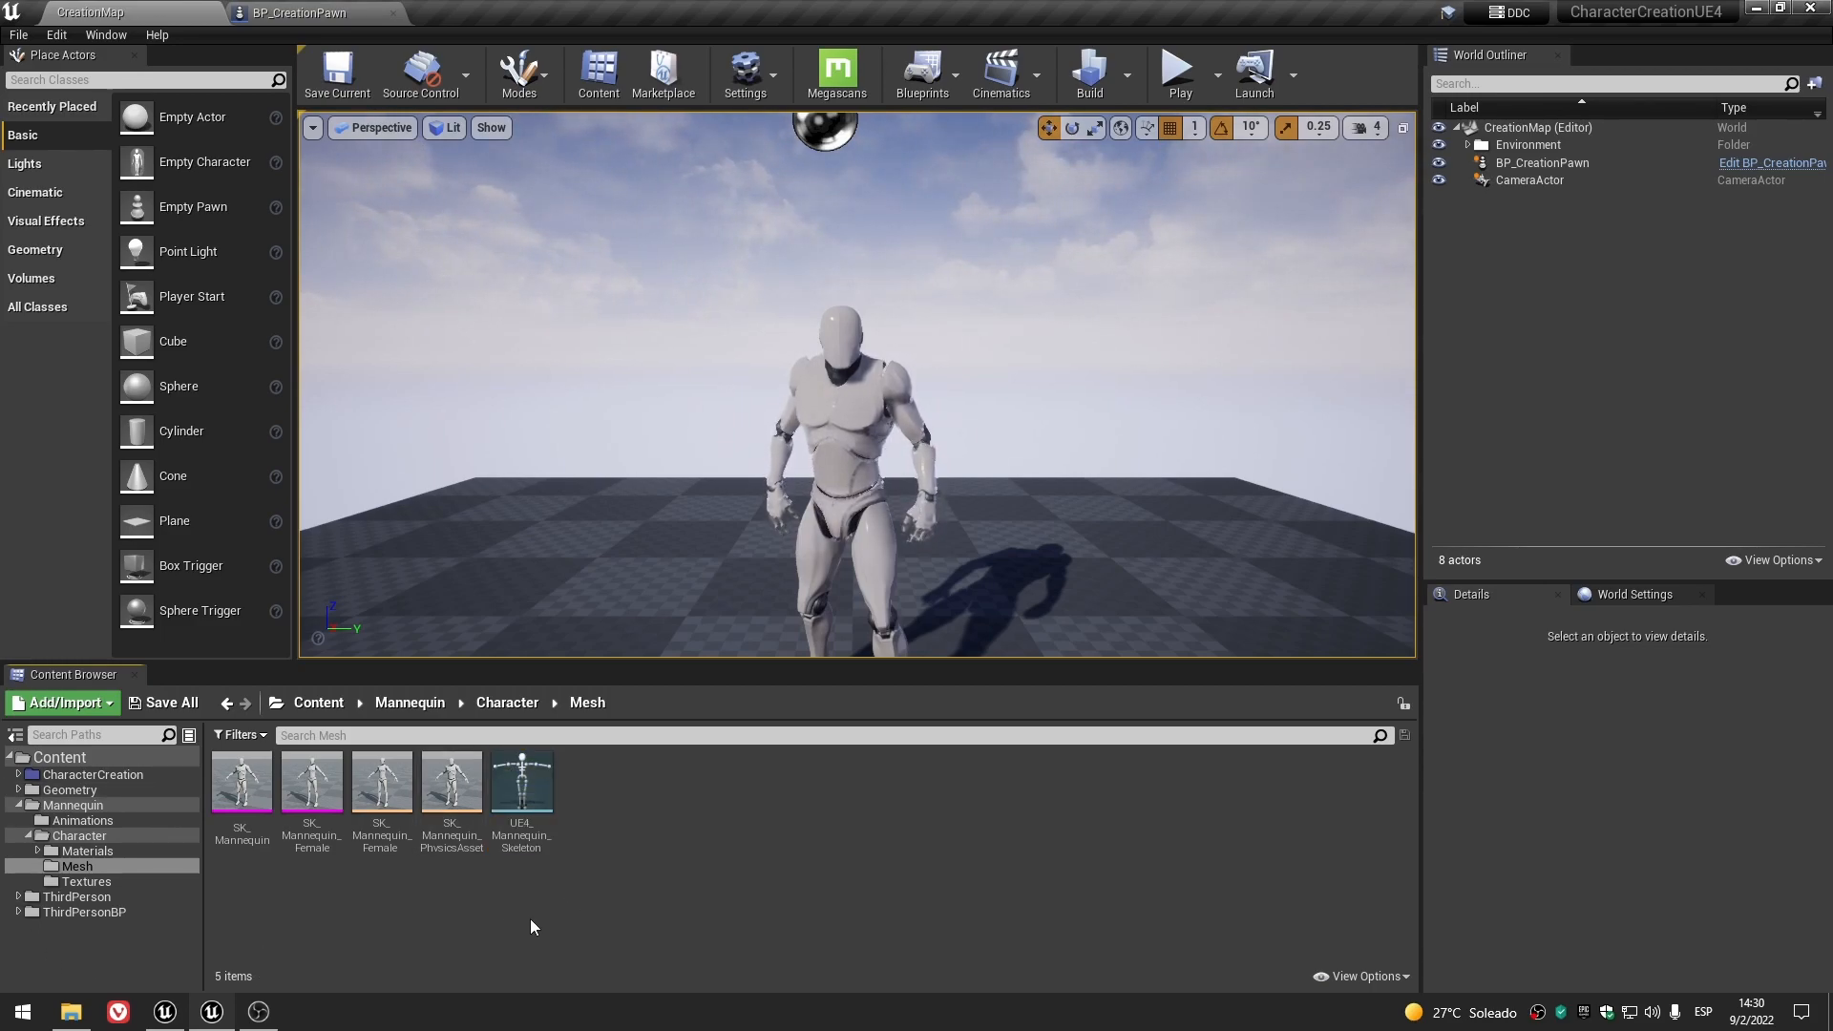
left_click(536, 811)
left_click(769, 853)
left_click(540, 802)
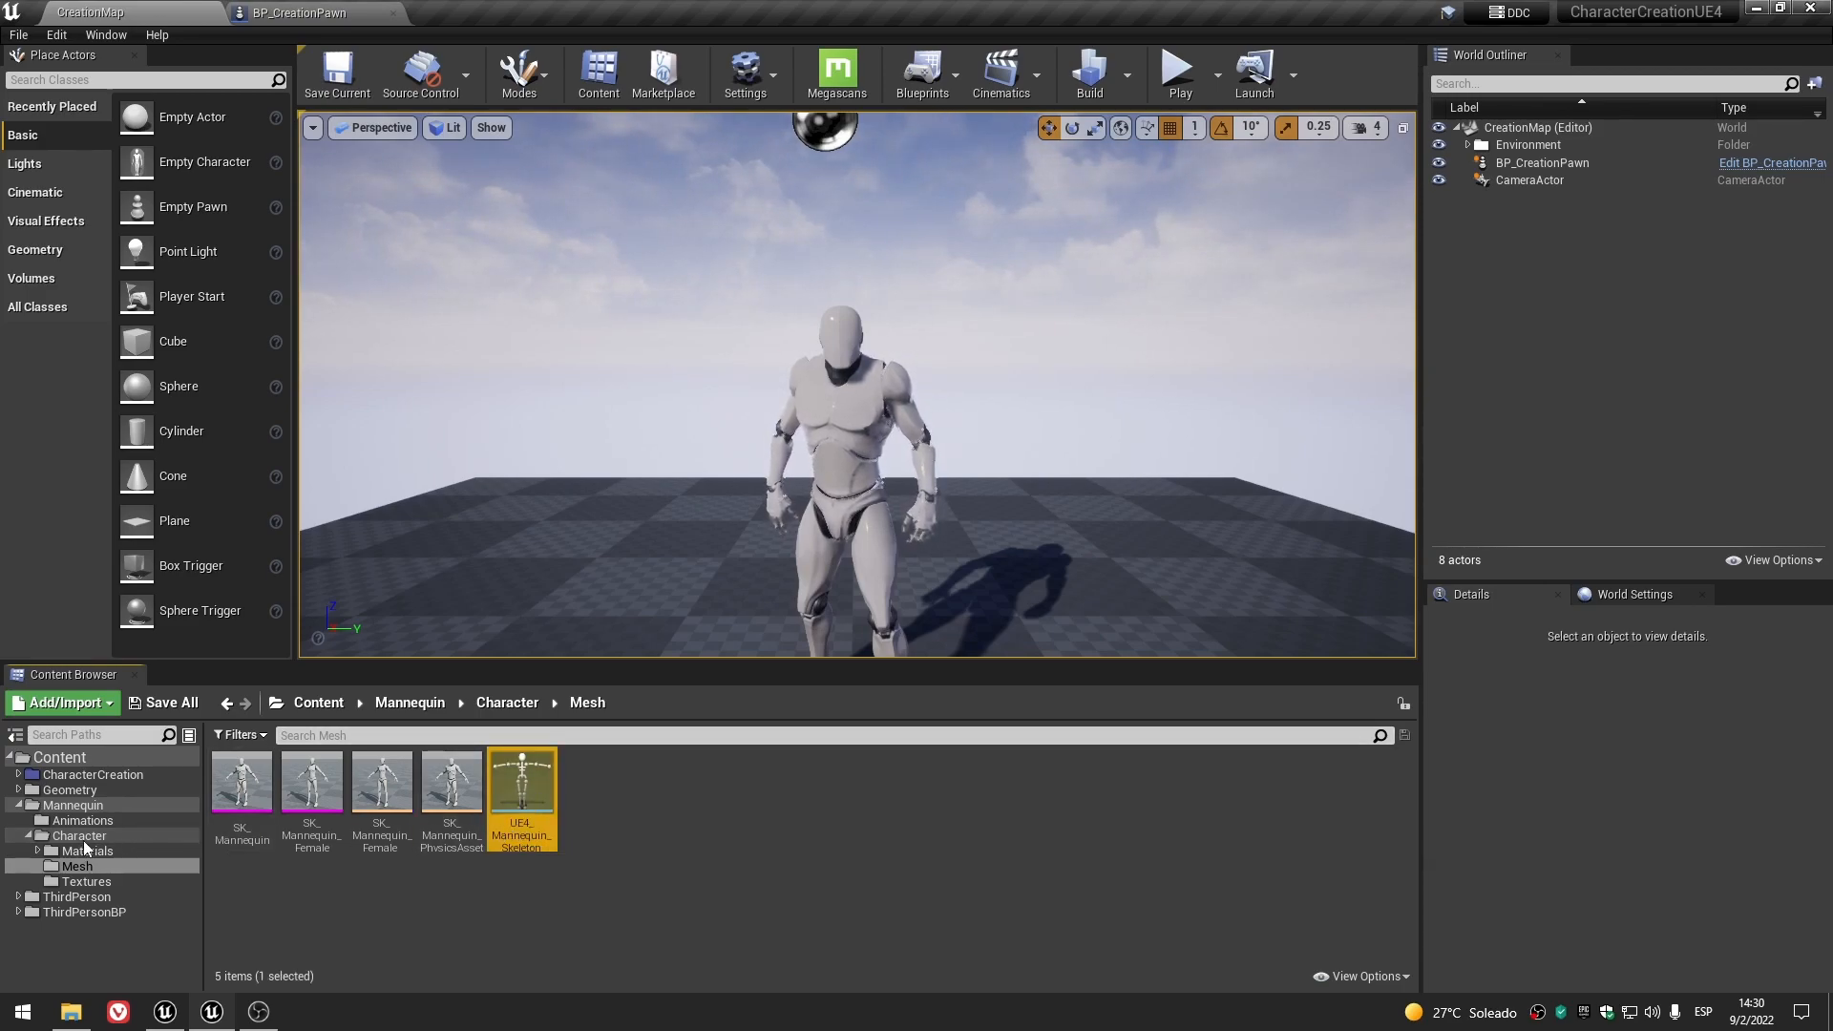
left_click(570, 851)
left_click(523, 797)
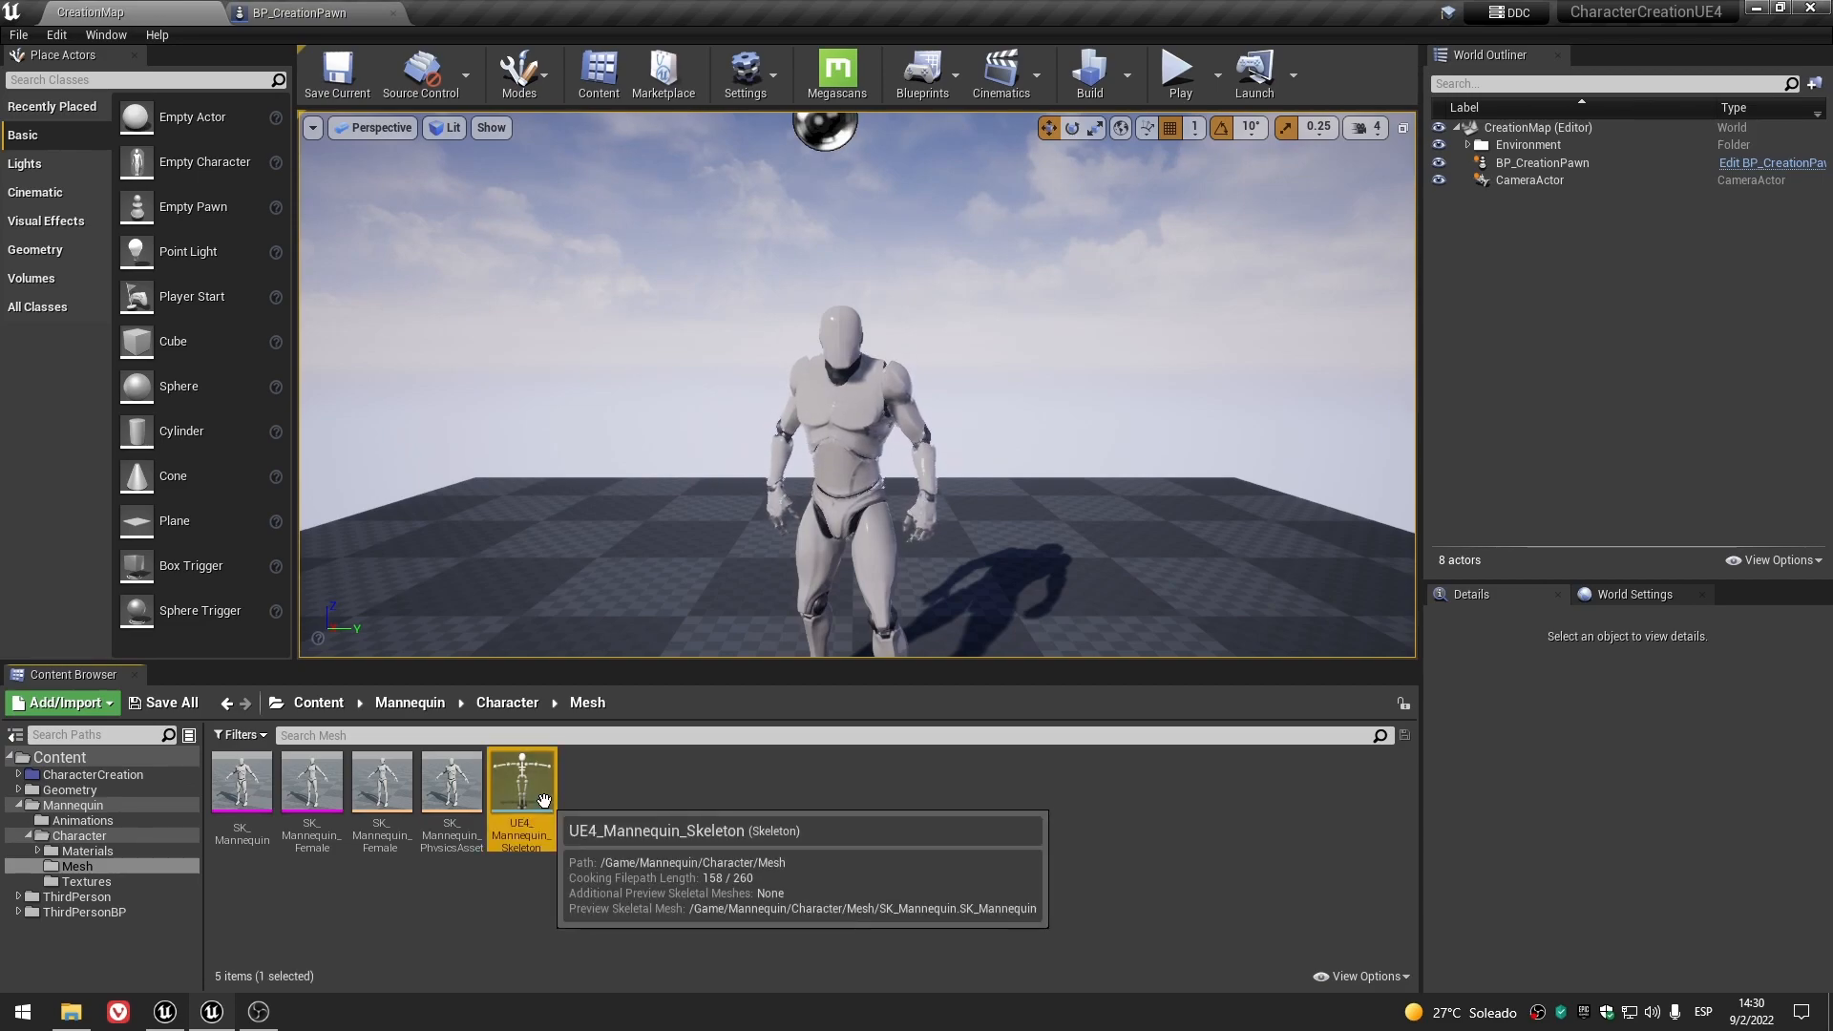
left_click(682, 899)
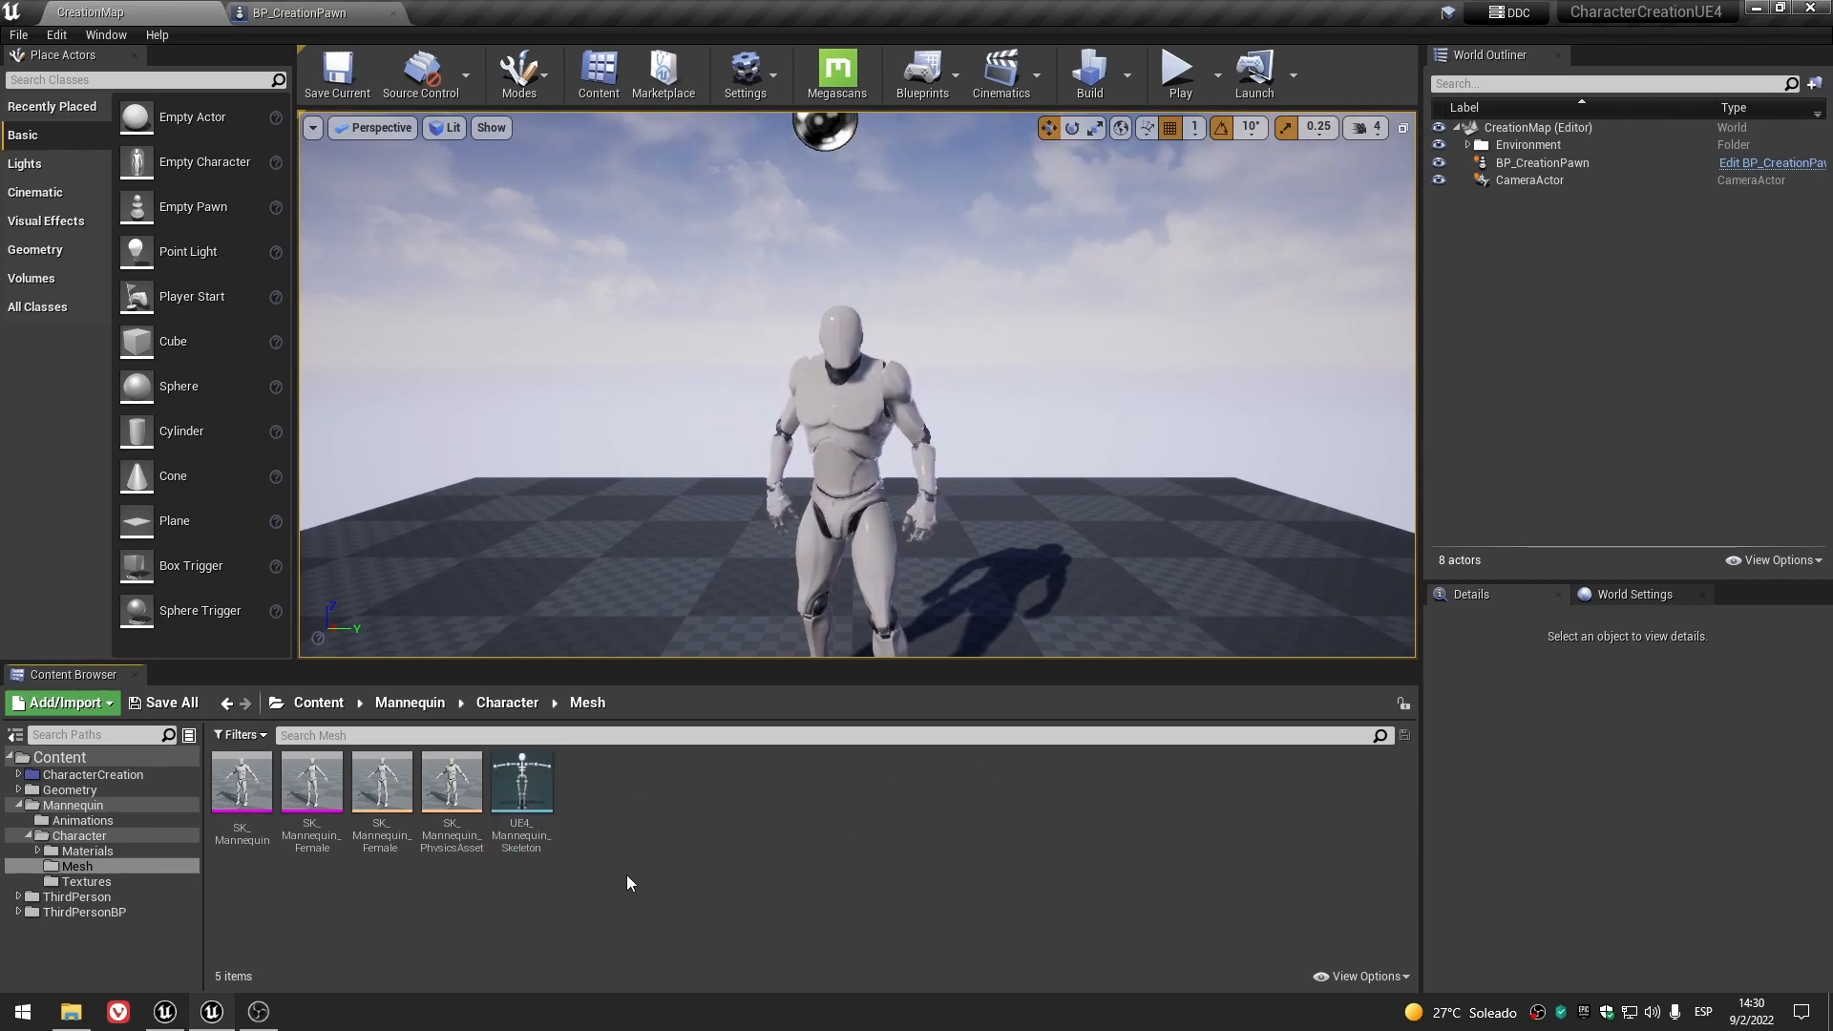
left_click(541, 788)
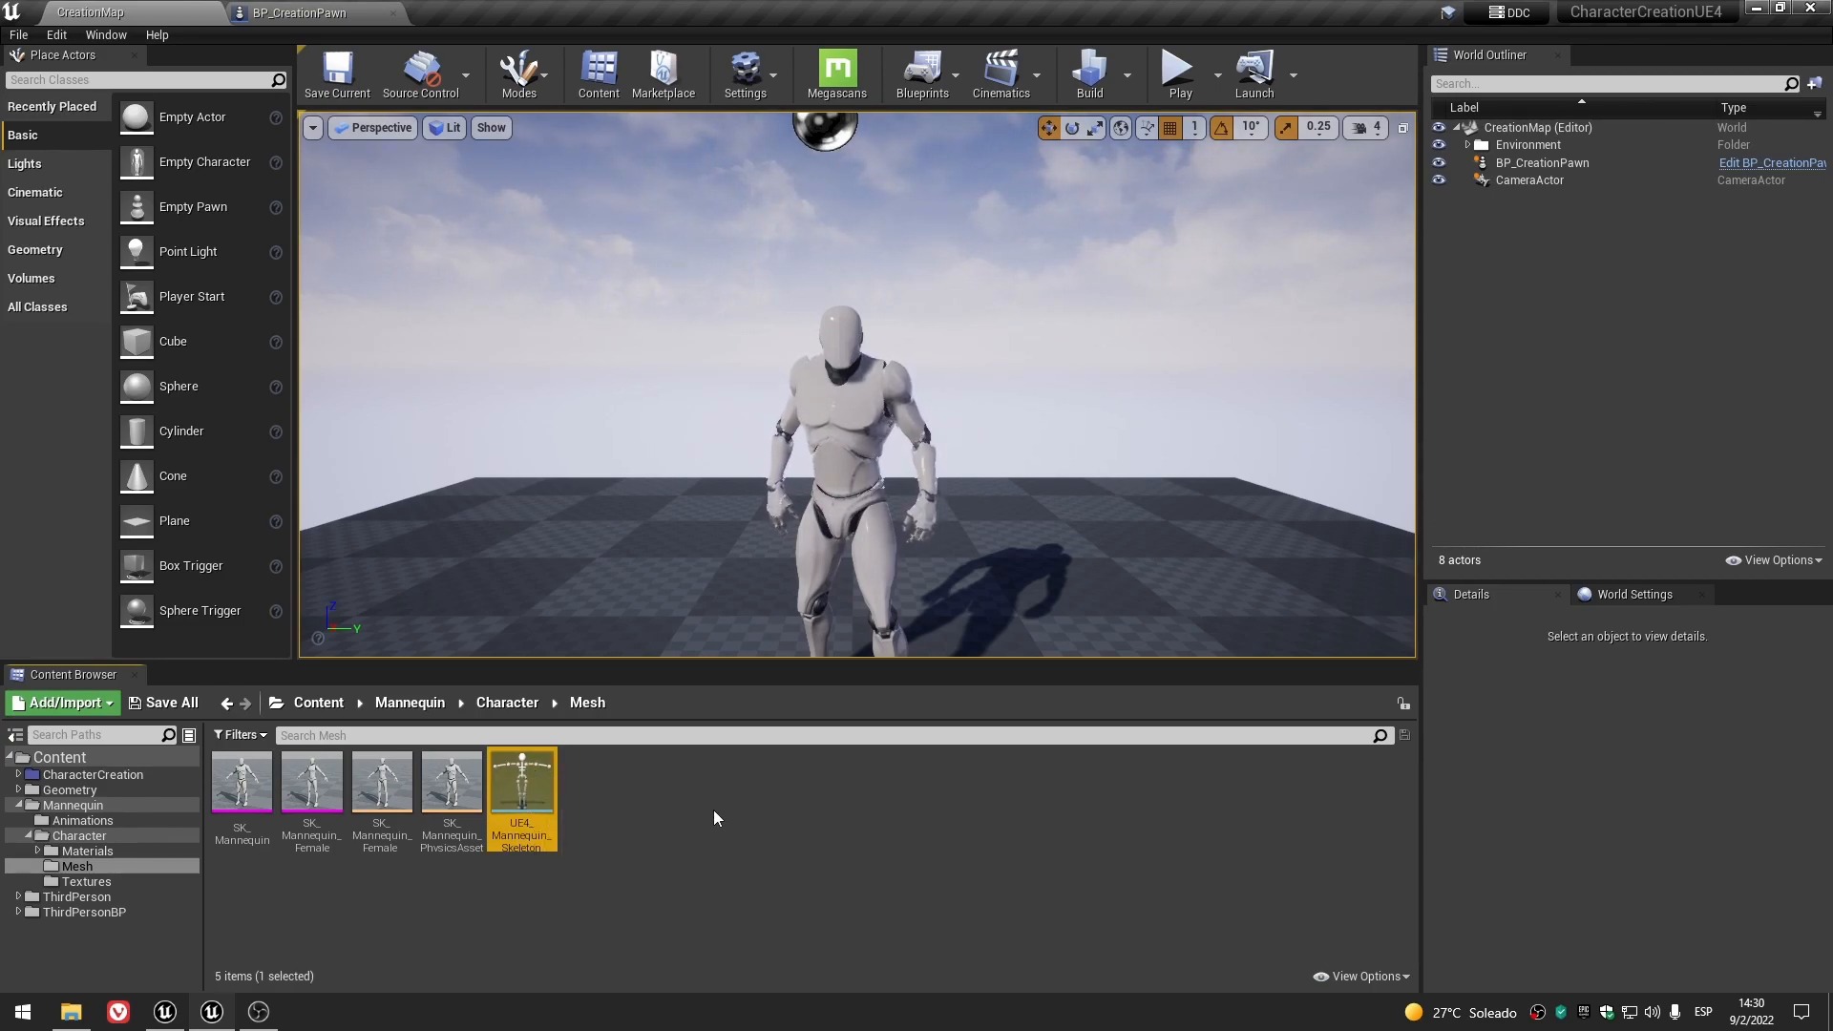
left_click(711, 812)
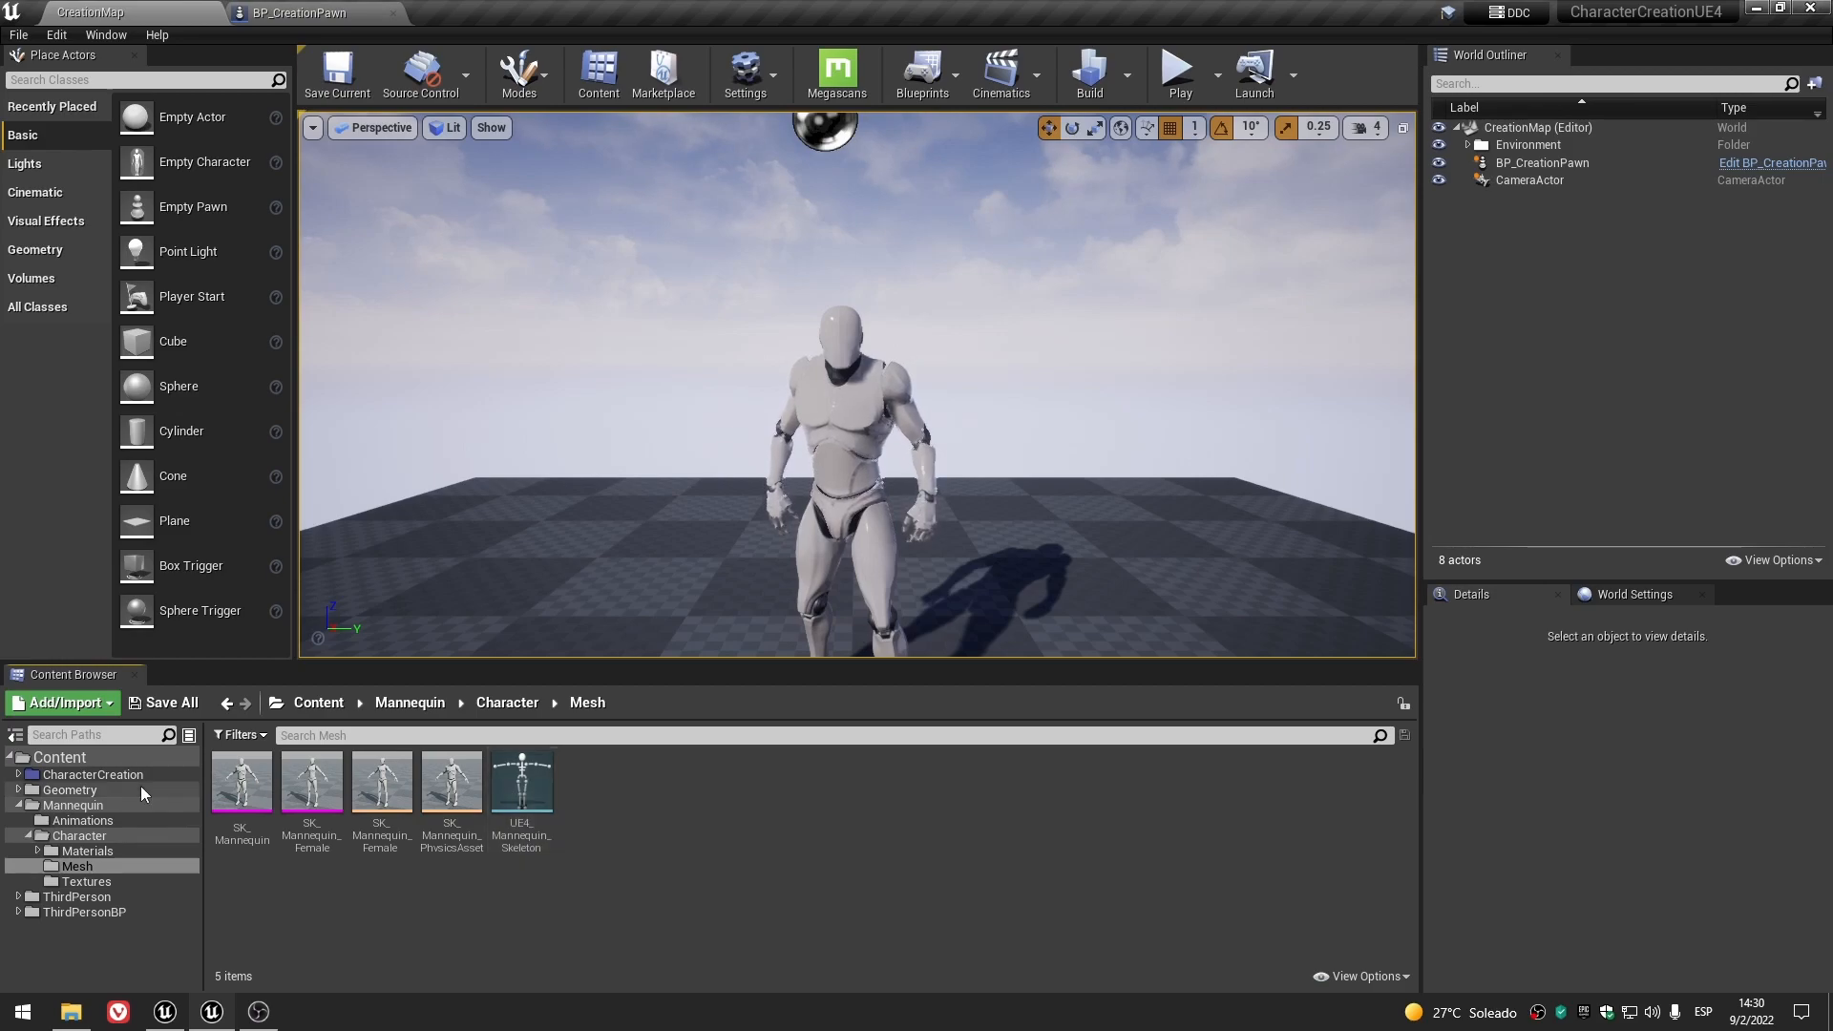
- Open UE4_Mannequin_Skeleton in a docked editor tab and examine the mannequin's body and head in the preview
double_click(534, 797)
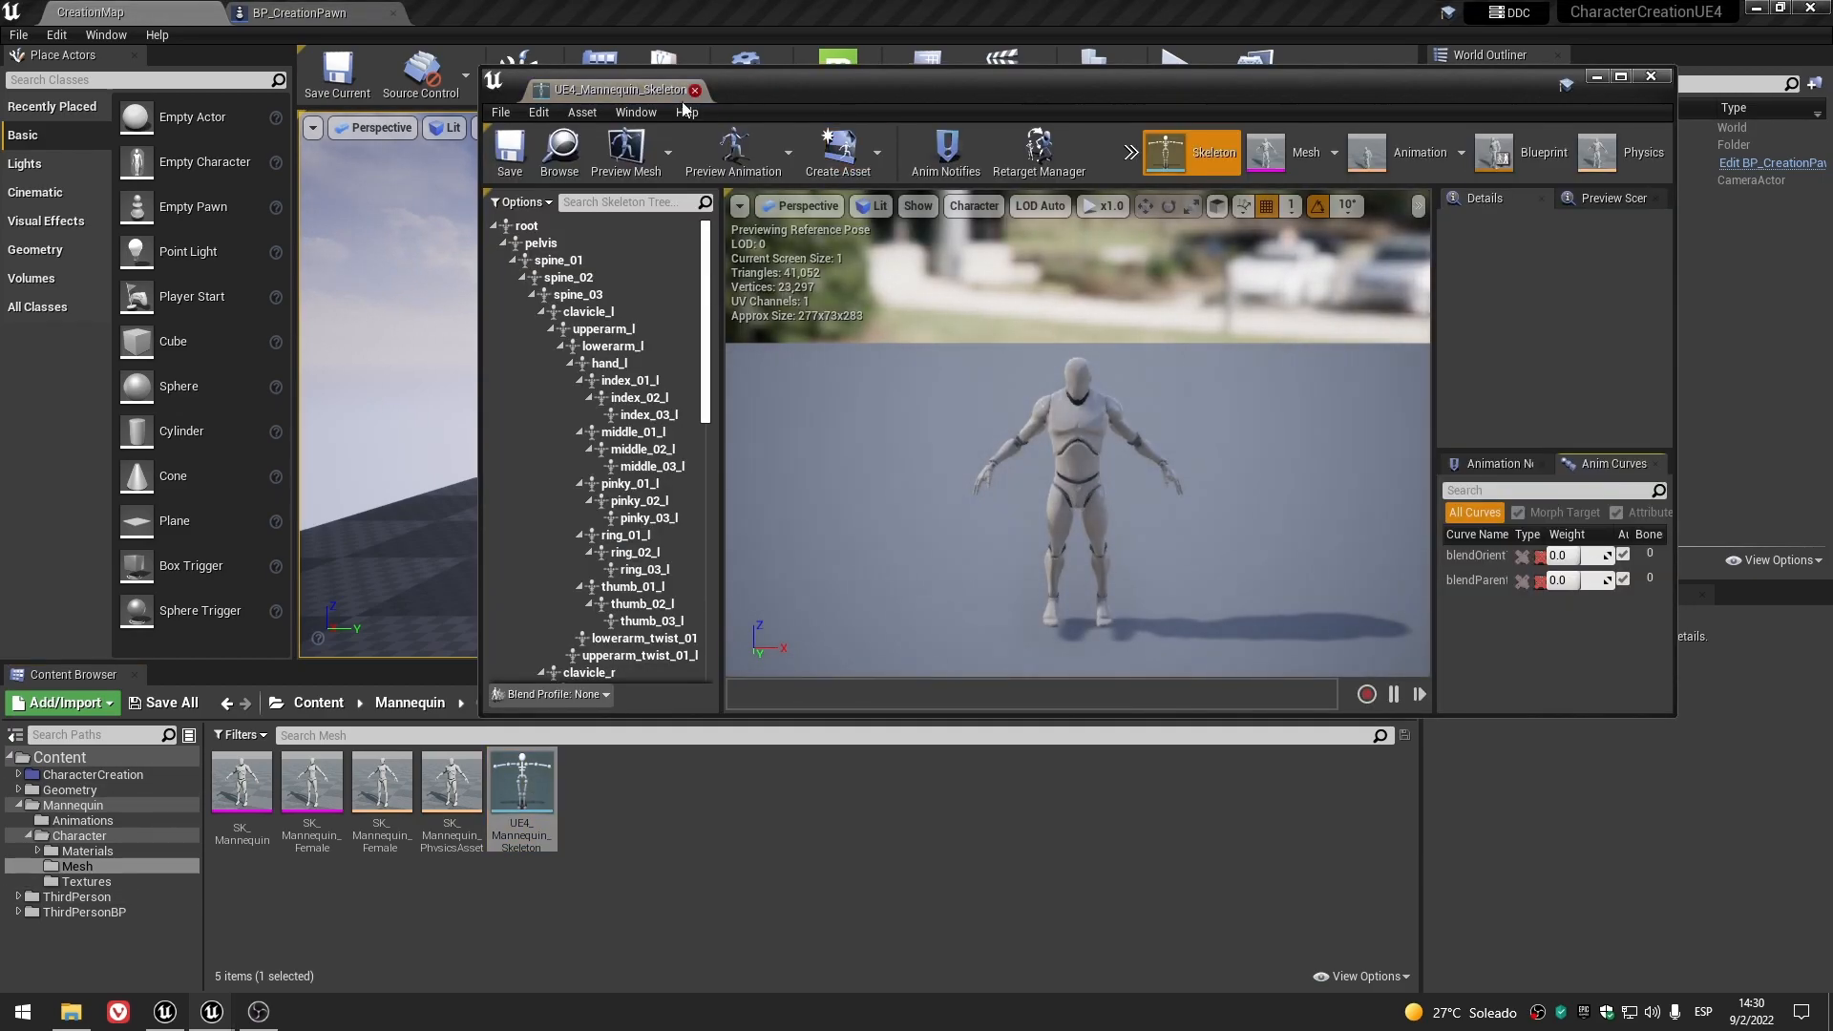
left_click_drag(624, 94, 556, 15)
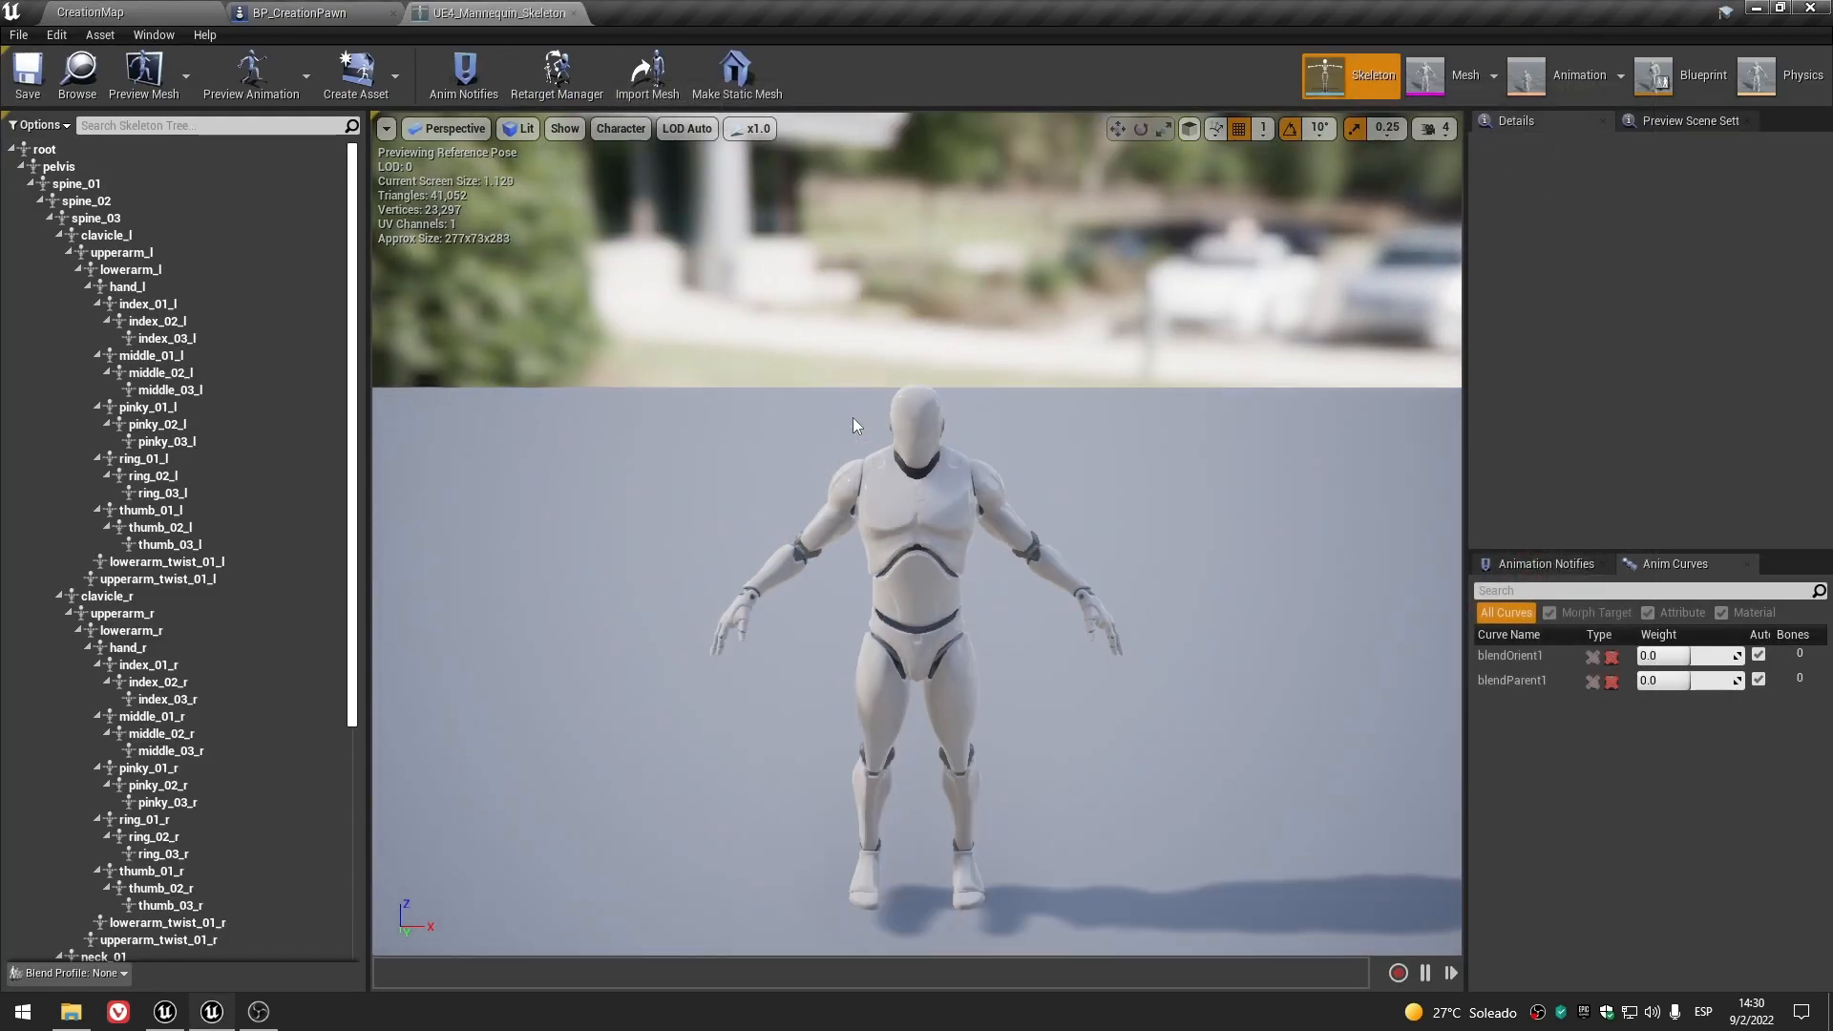
scroll(851, 426, "up", 5)
scroll(851, 426, "down", 7)
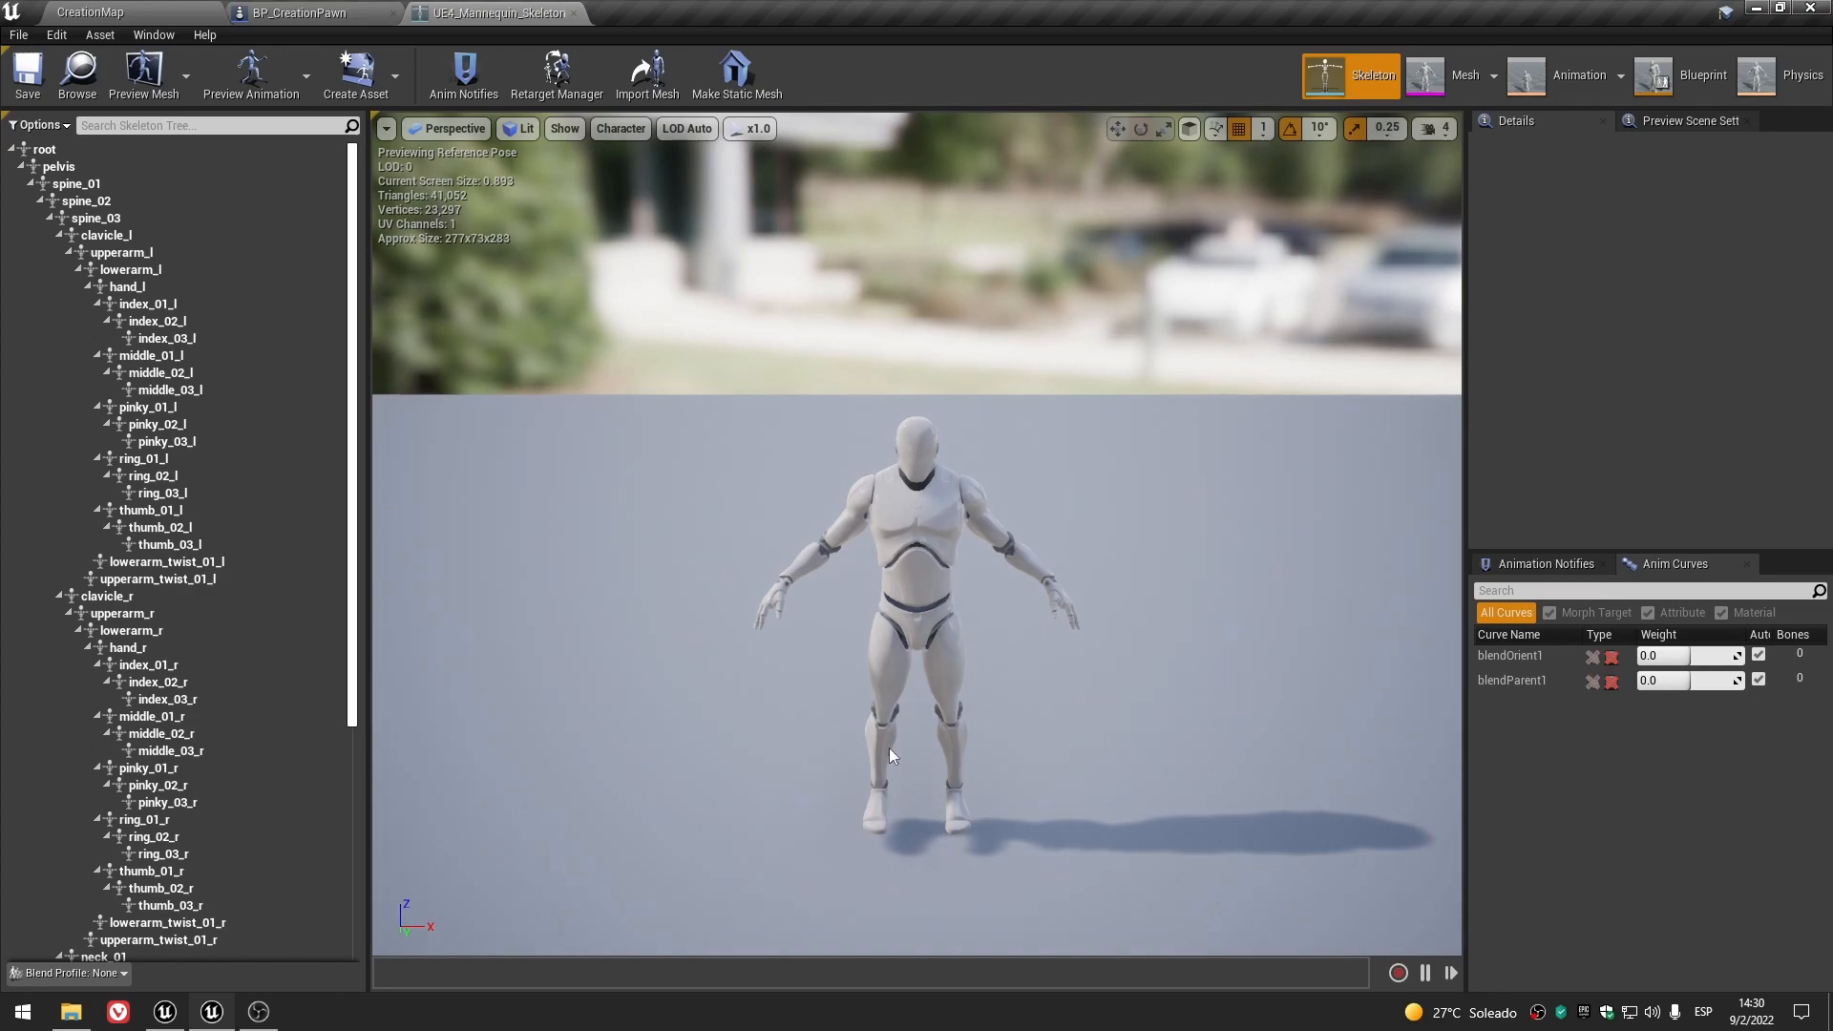
scroll(971, 505, "up", 2)
scroll(972, 505, "up", 2)
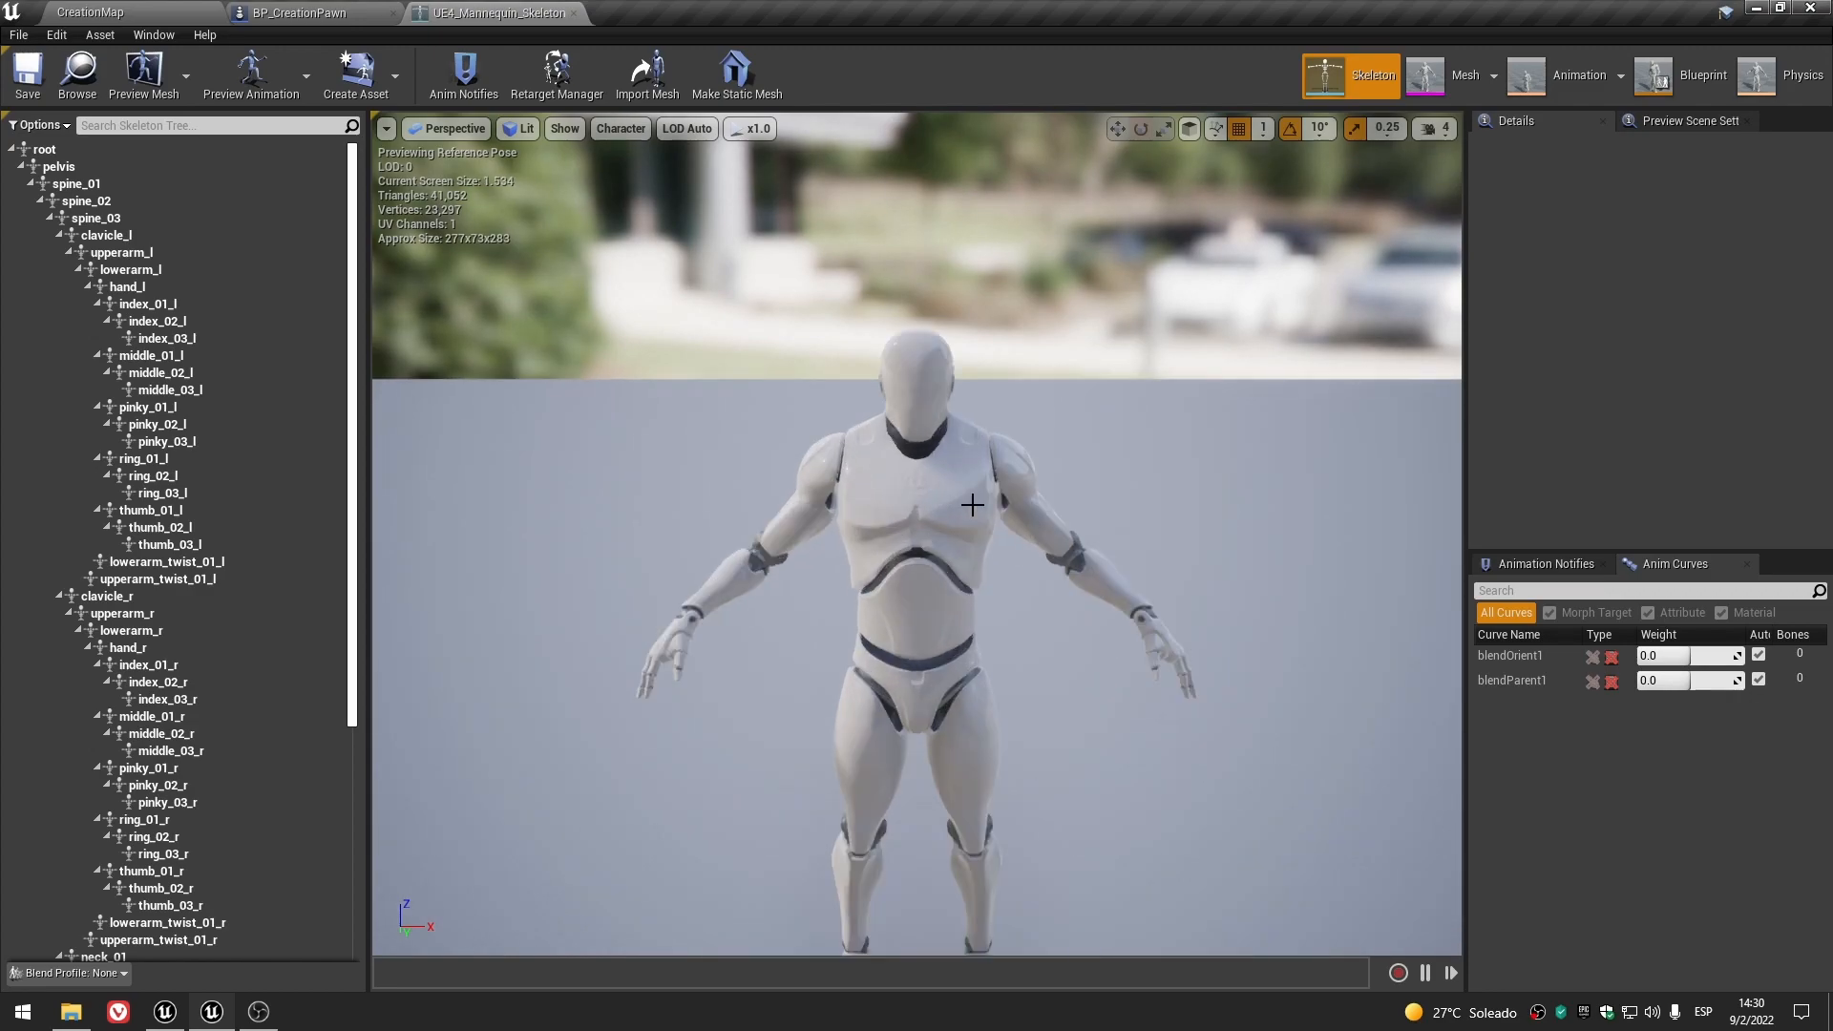
scroll(957, 573, "down", 3)
scroll(957, 563, "up", 4)
scroll(957, 563, "down", 4)
scroll(957, 563, "up", 2)
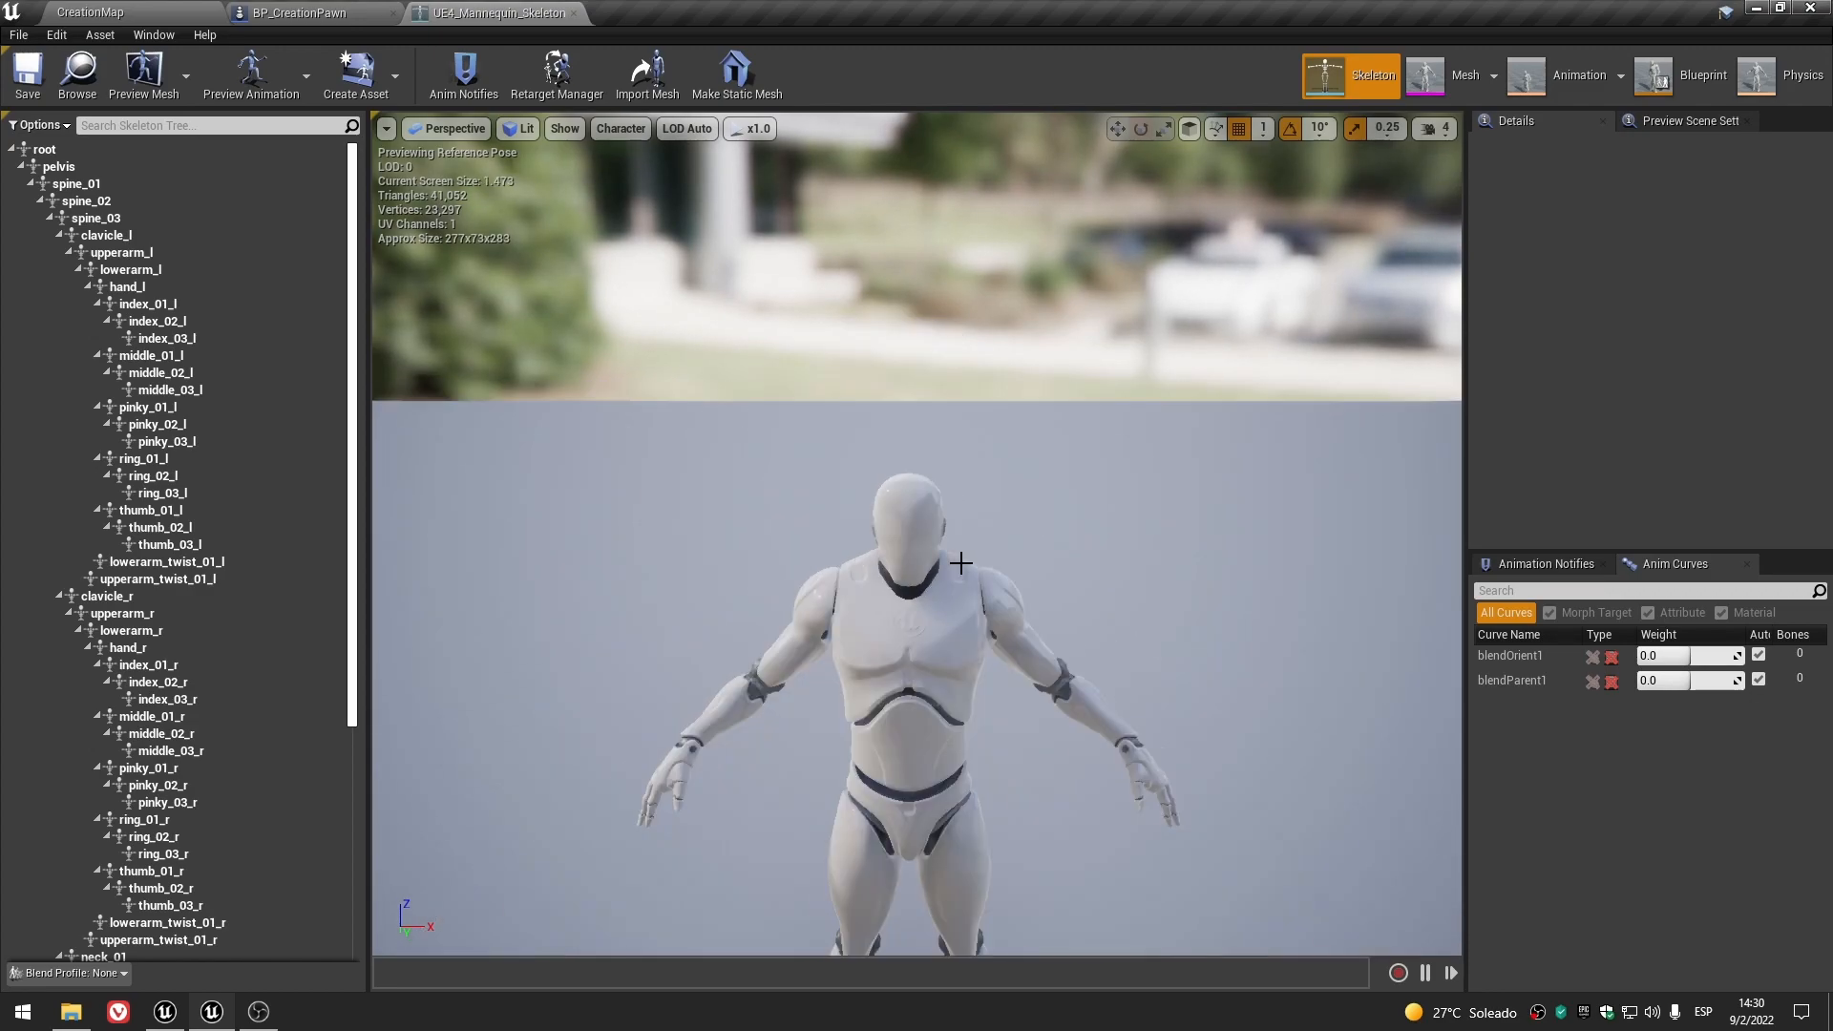
scroll(962, 571, "down", 3)
scroll(962, 571, "down", 2)
scroll(964, 573, "up", 3)
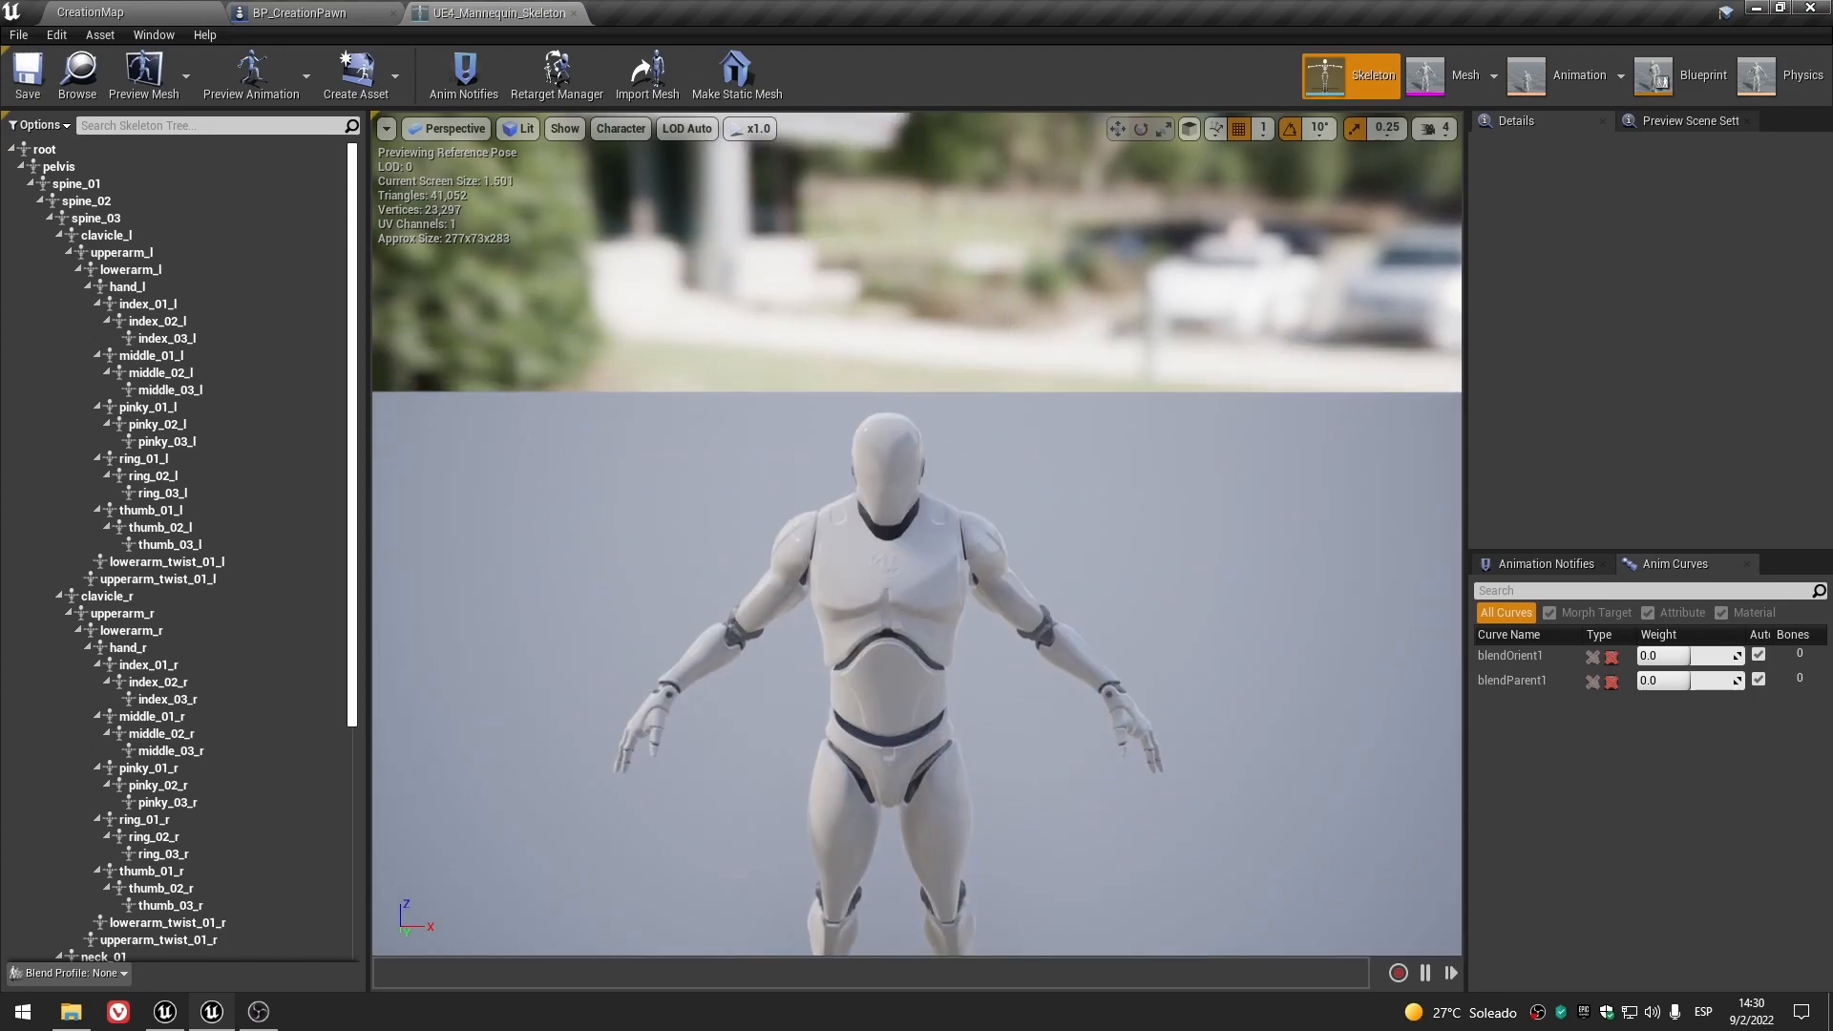
scroll(964, 573, "up", 3)
scroll(964, 574, "up", 3)
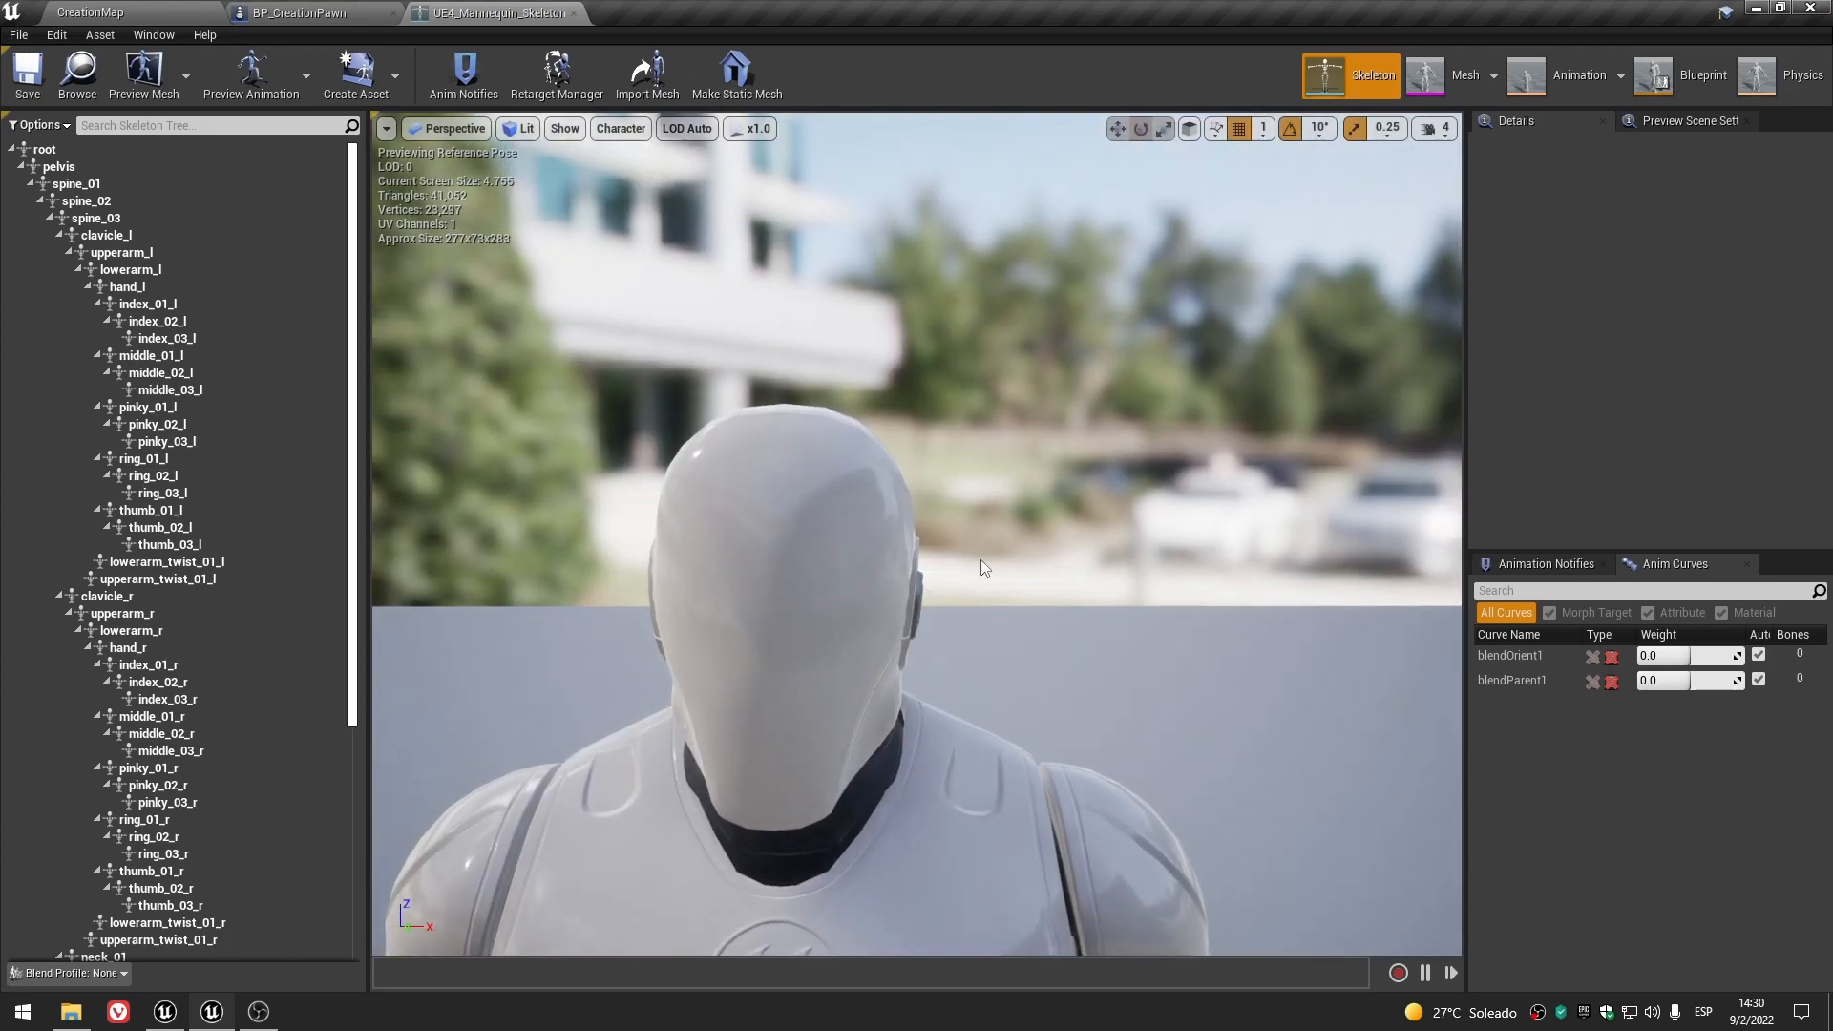
scroll(630, 528, "down", 4)
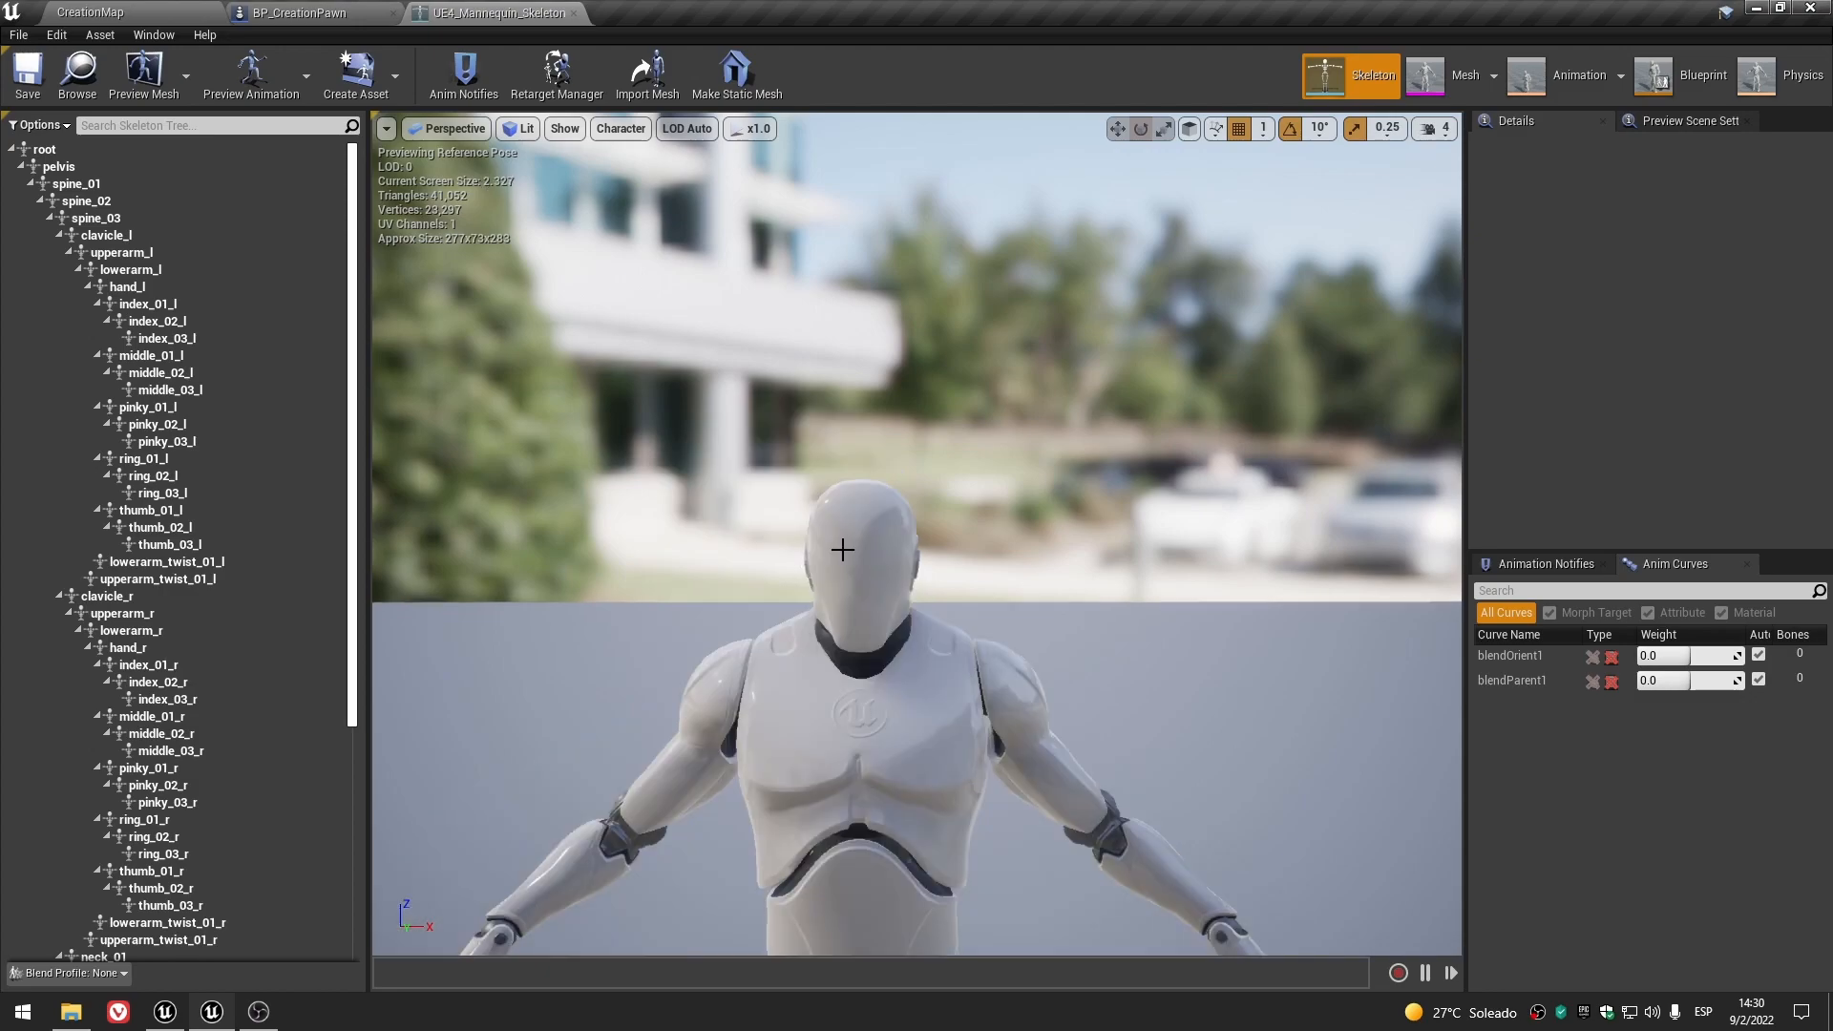
scroll(830, 559, "up", 2)
- Select the head bone in the skeleton tree and collapse the clavicle, thigh, ik_foot_root and ik_hand_root branches
scroll(220, 660, "down", 4)
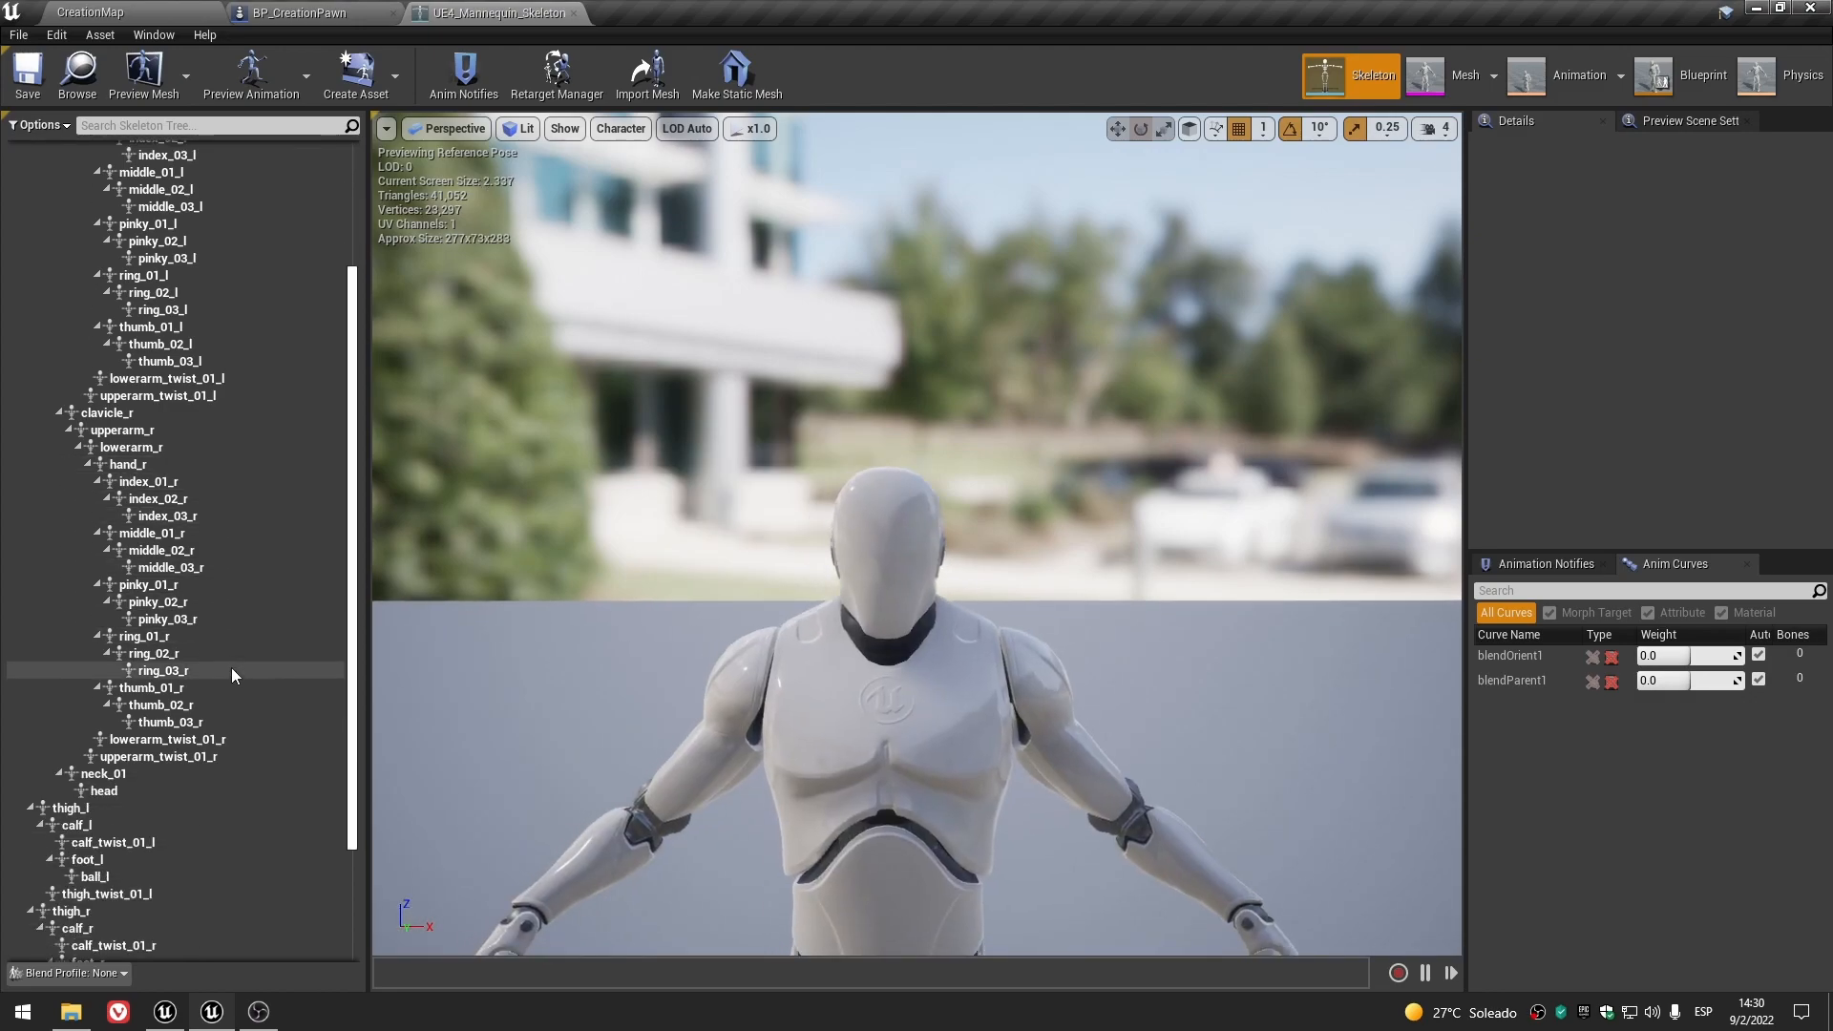
scroll(231, 667, "down", 3)
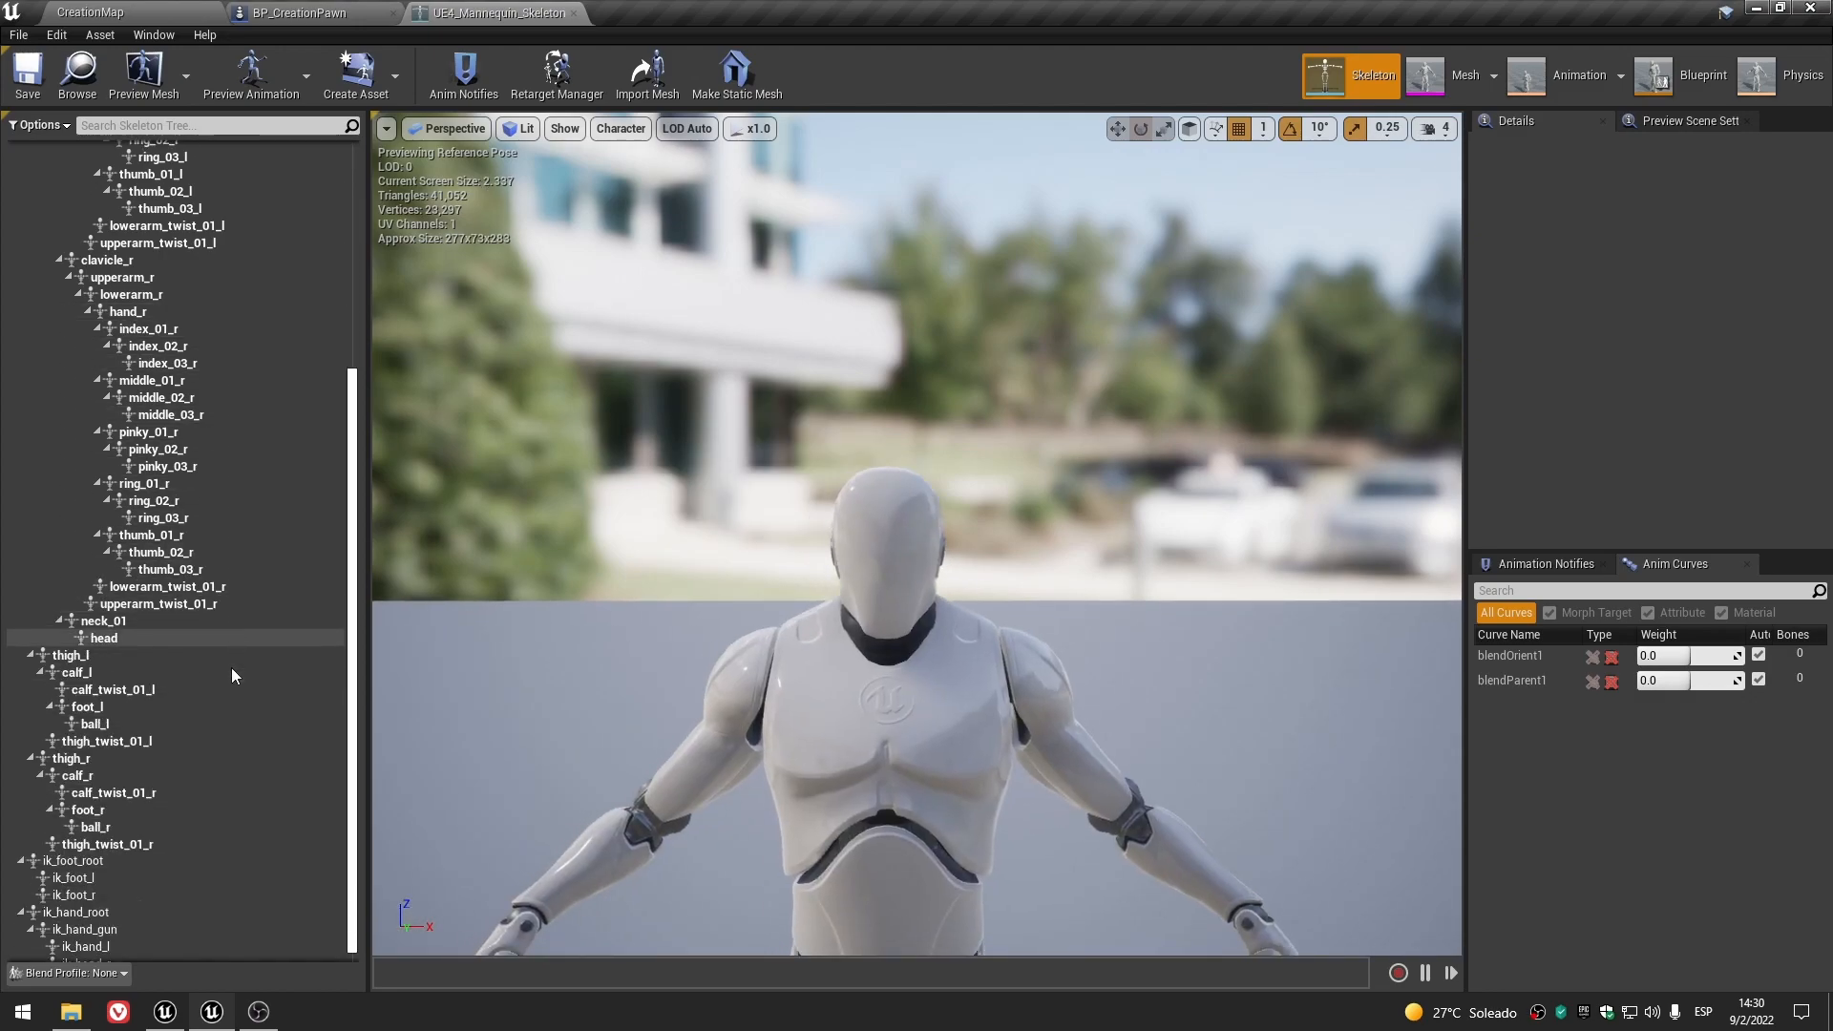
left_click(112, 640)
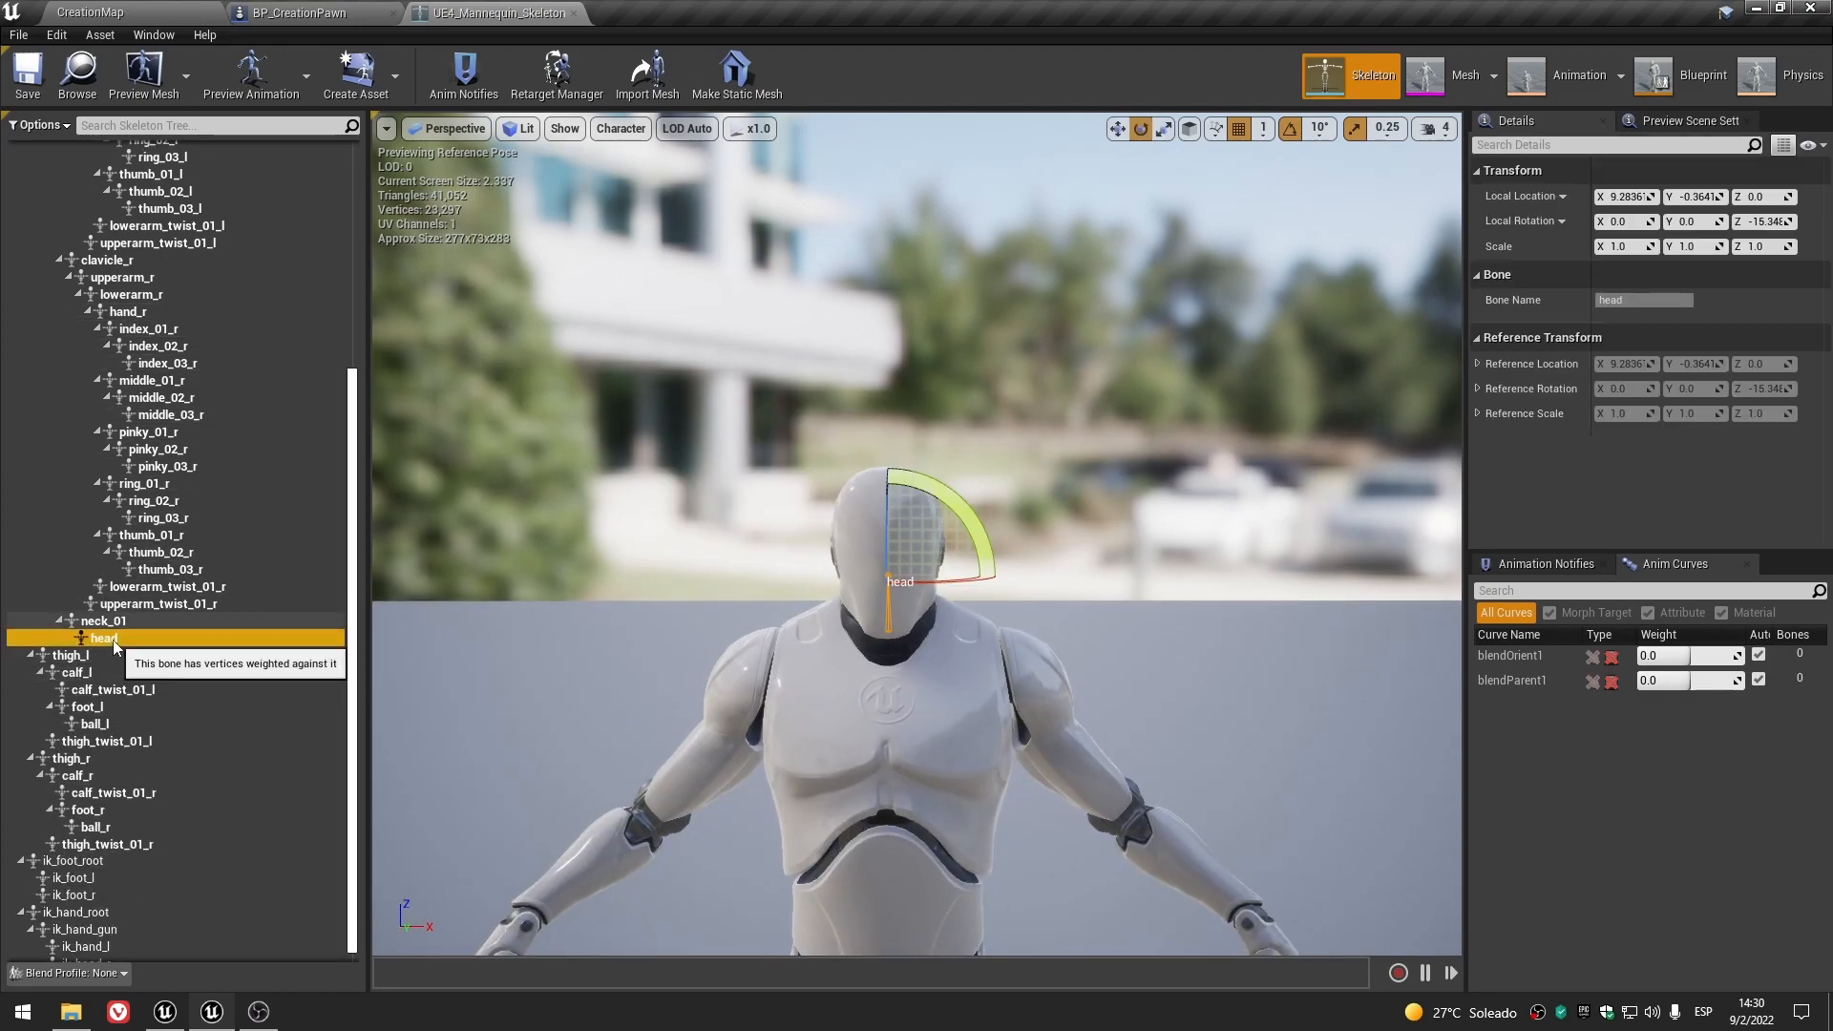
scroll(113, 640, "up", 7)
left_click(59, 597)
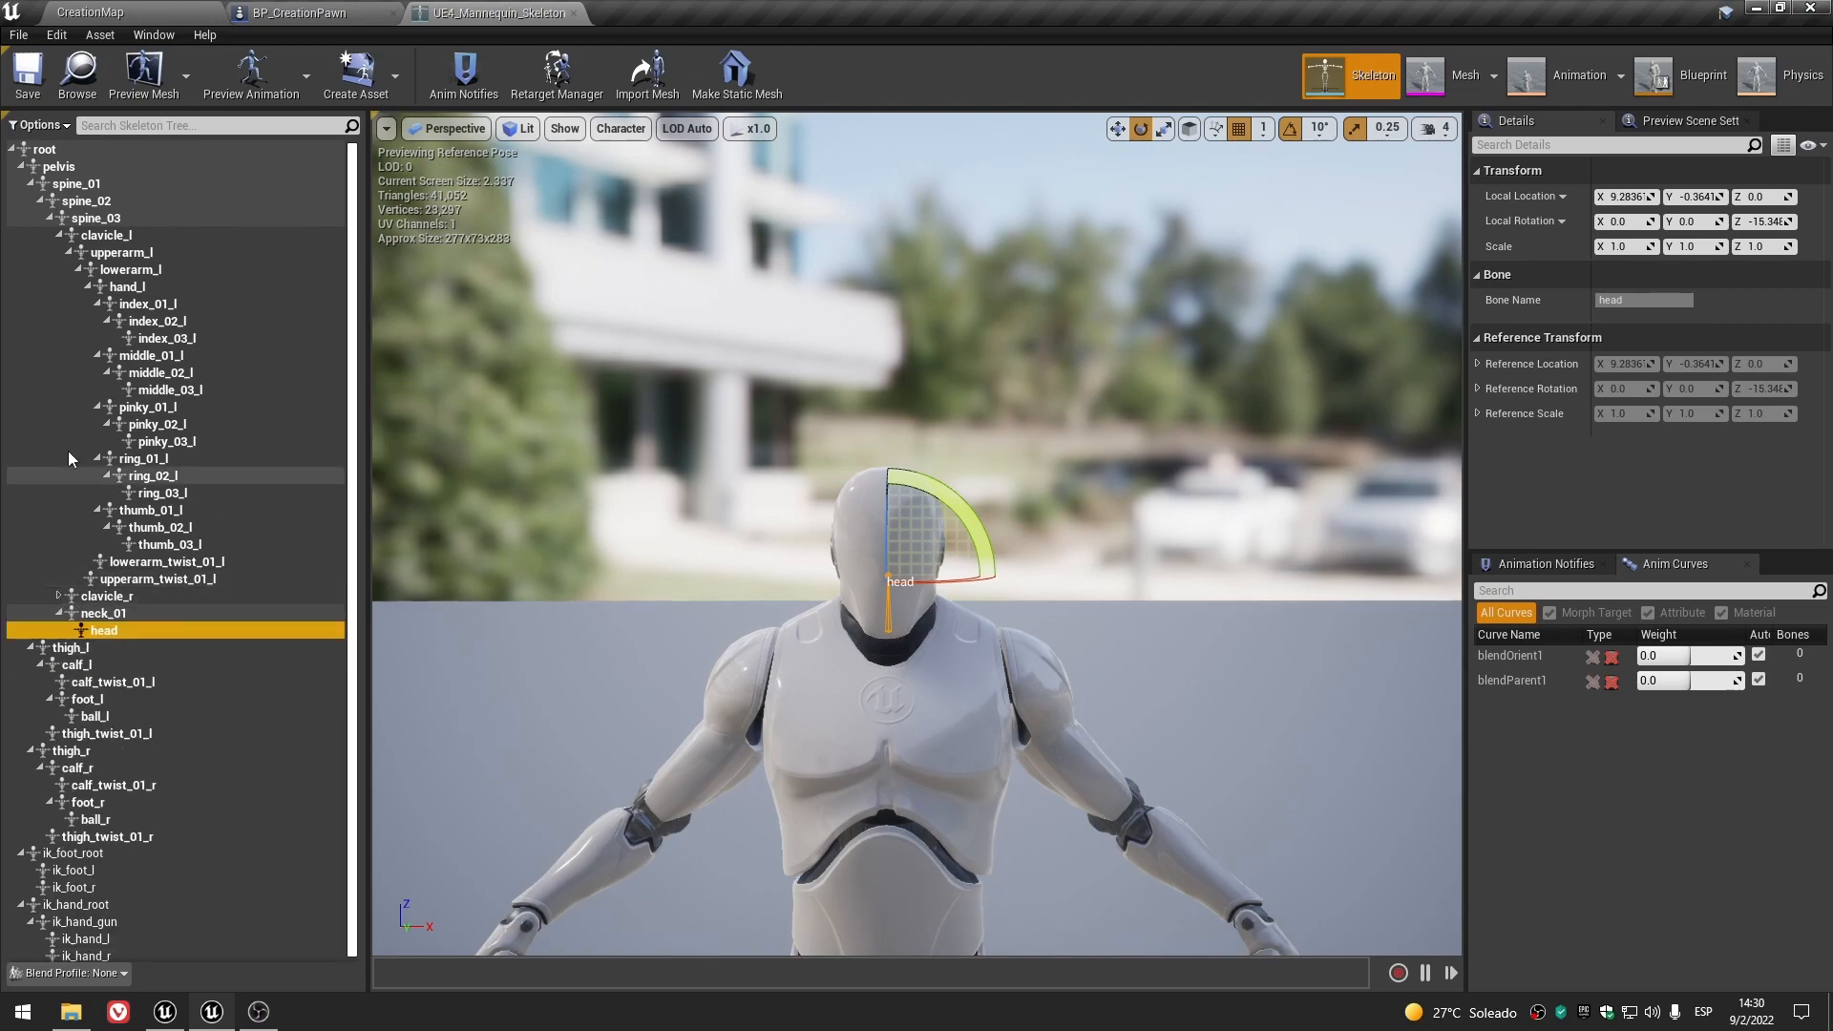
left_click(60, 236)
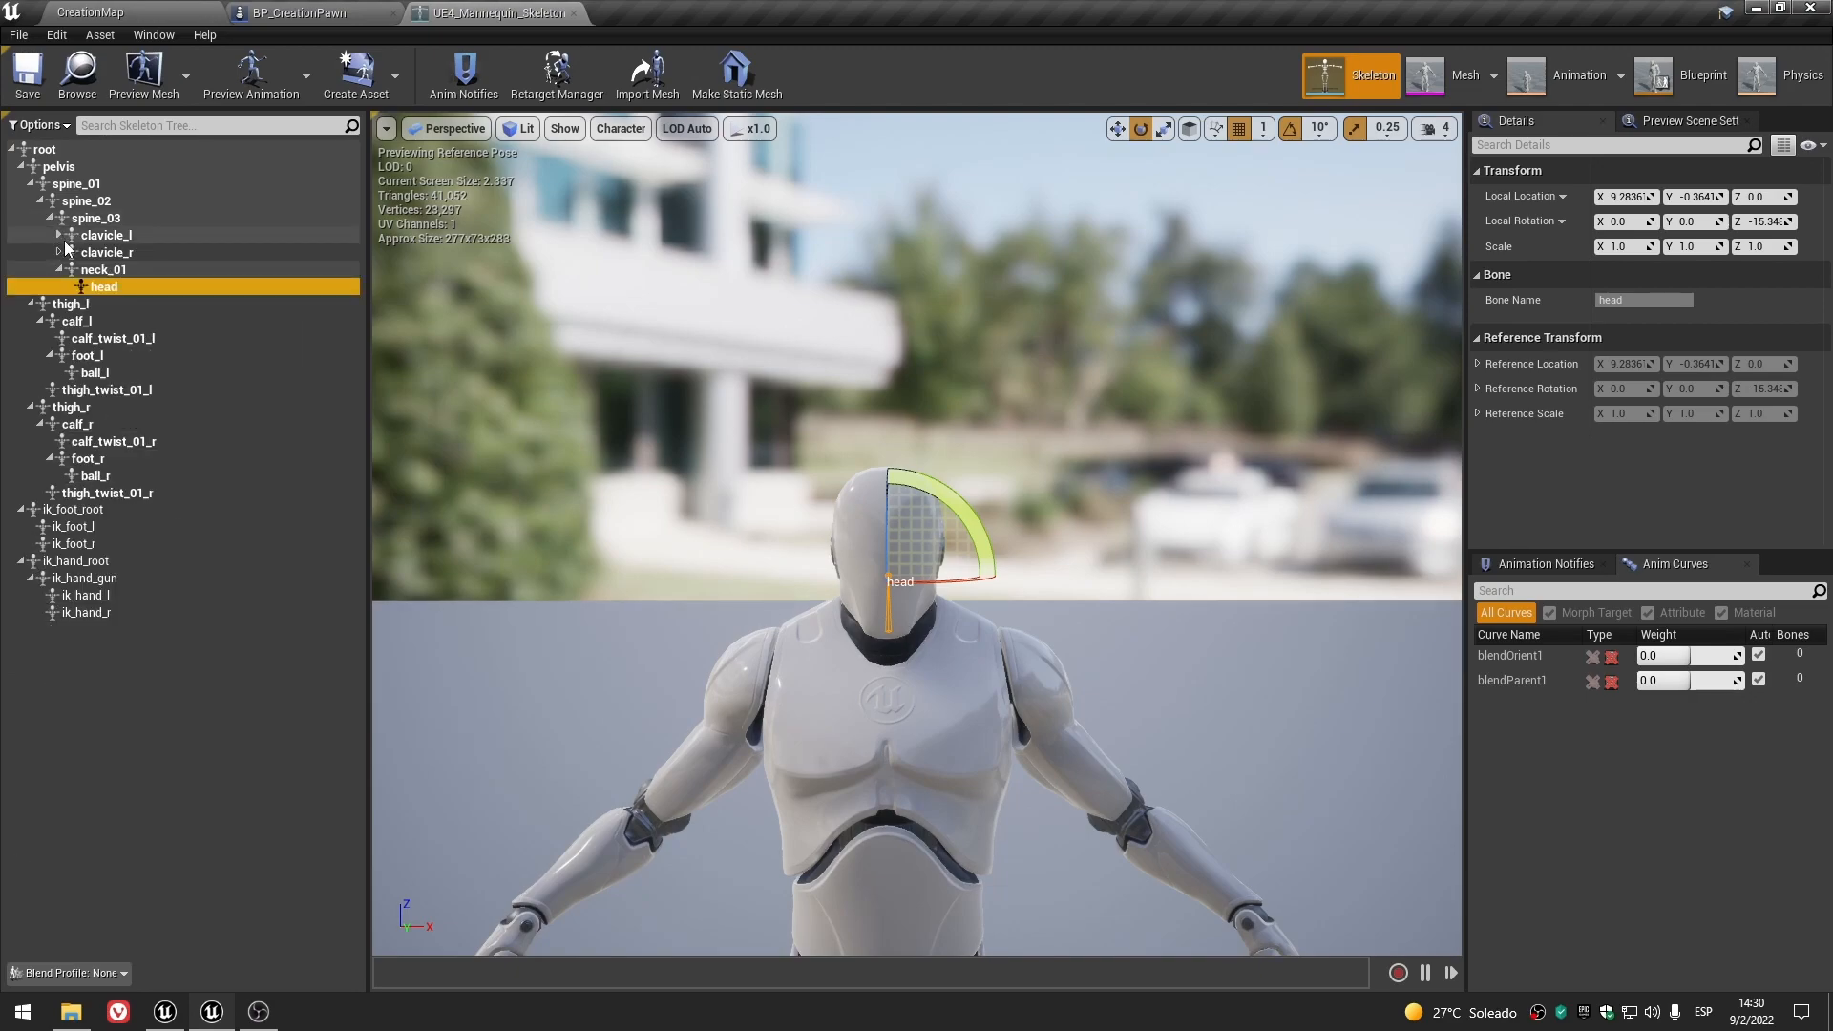
left_click(29, 304)
left_click(29, 320)
left_click(20, 338)
left_click(20, 354)
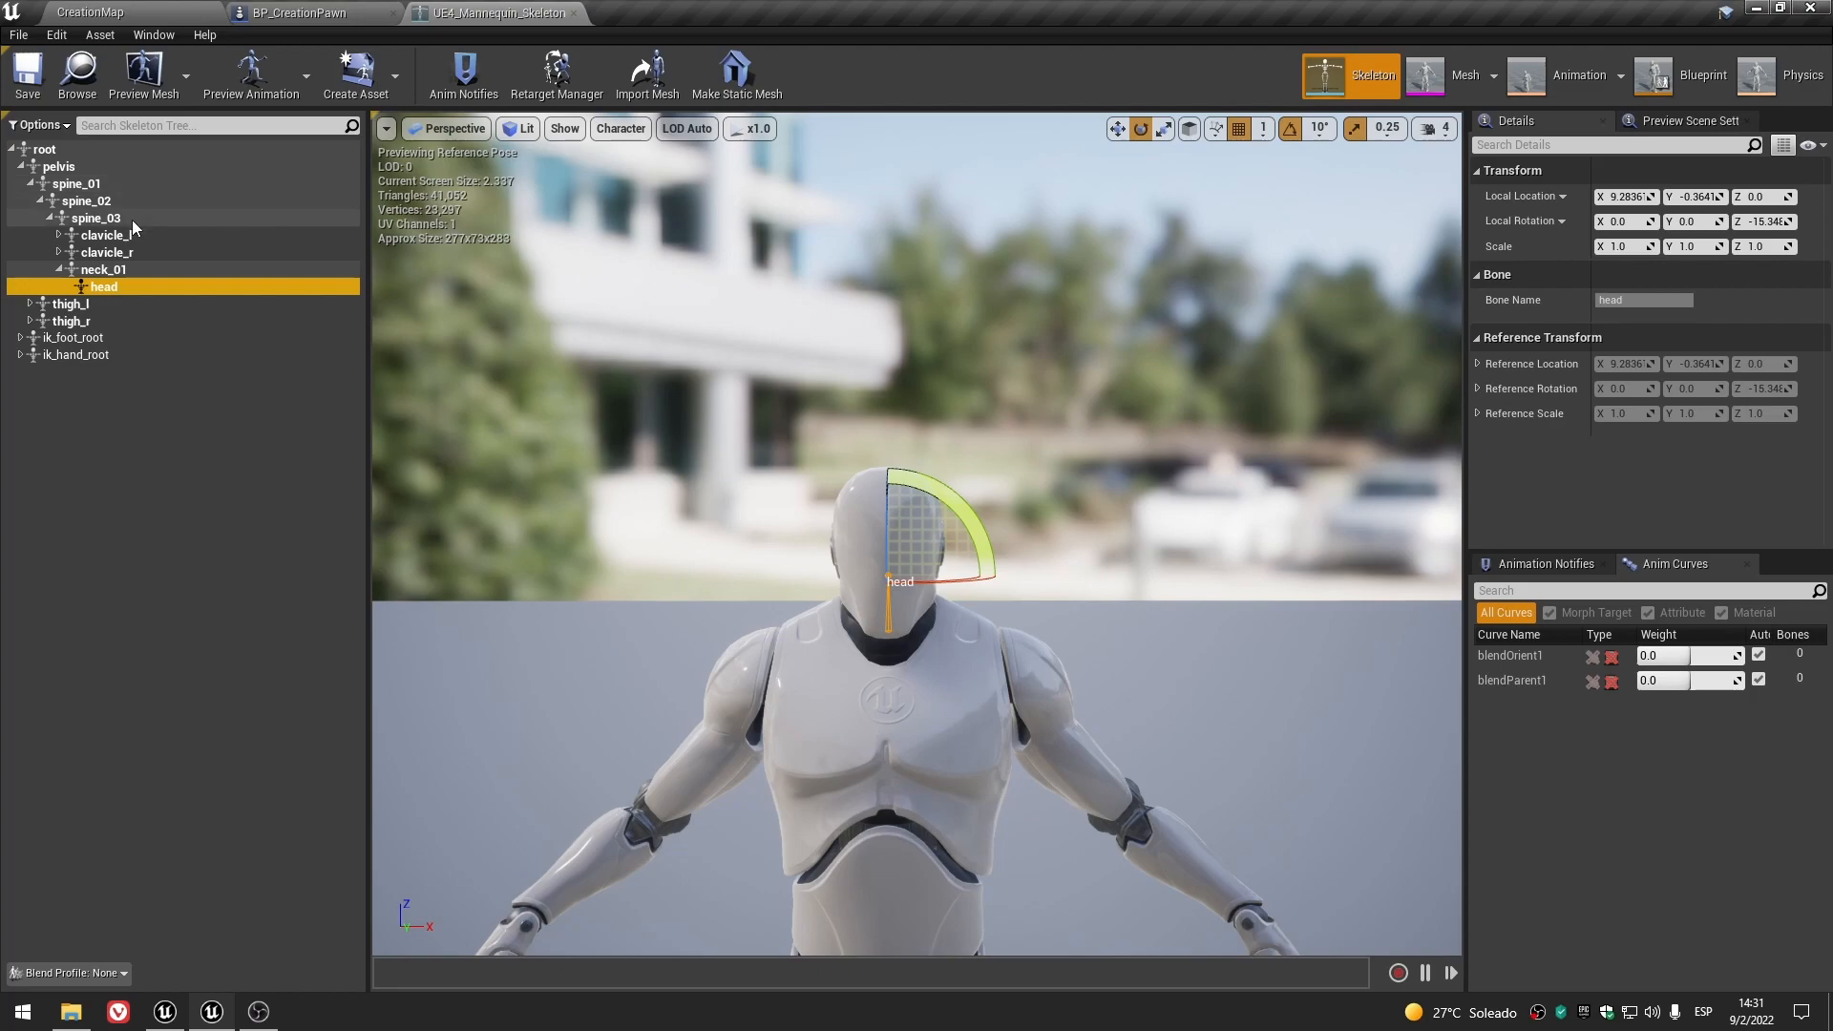
- Add a socket to the head bone under neck_01
left_click(128, 271)
left_click(128, 283)
right_click(124, 286)
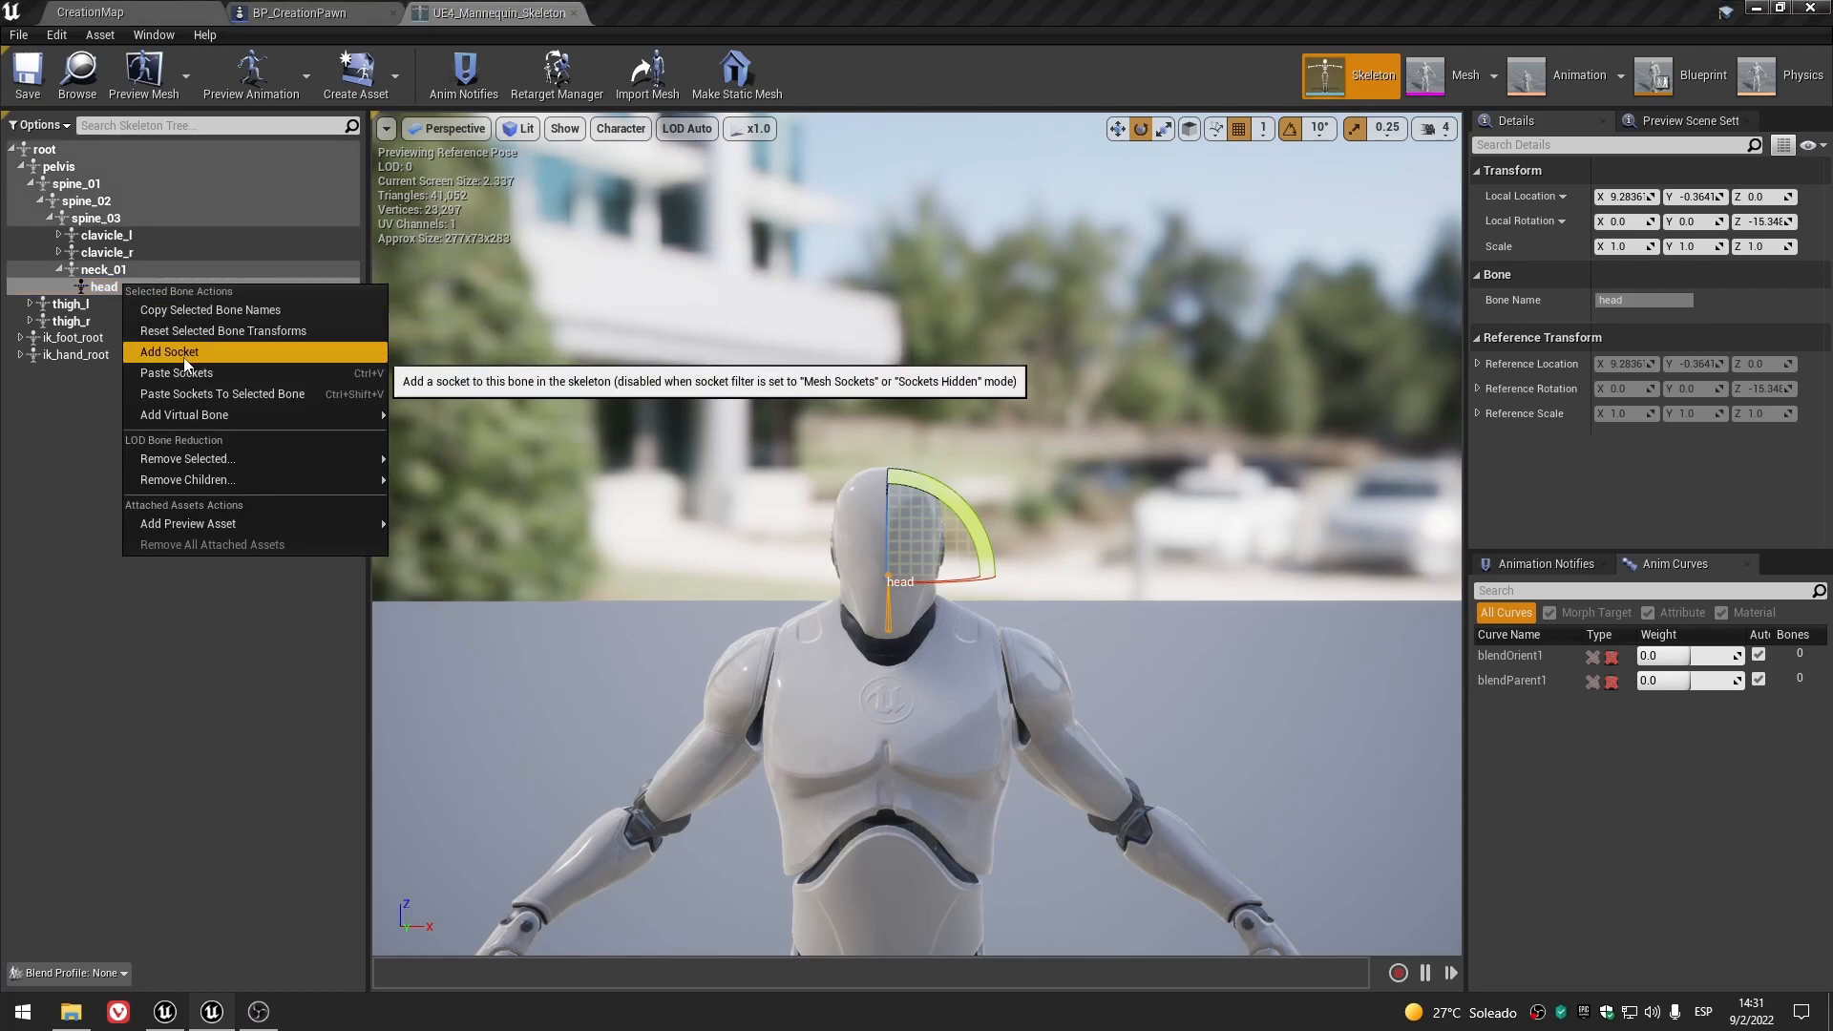
left_click(184, 352)
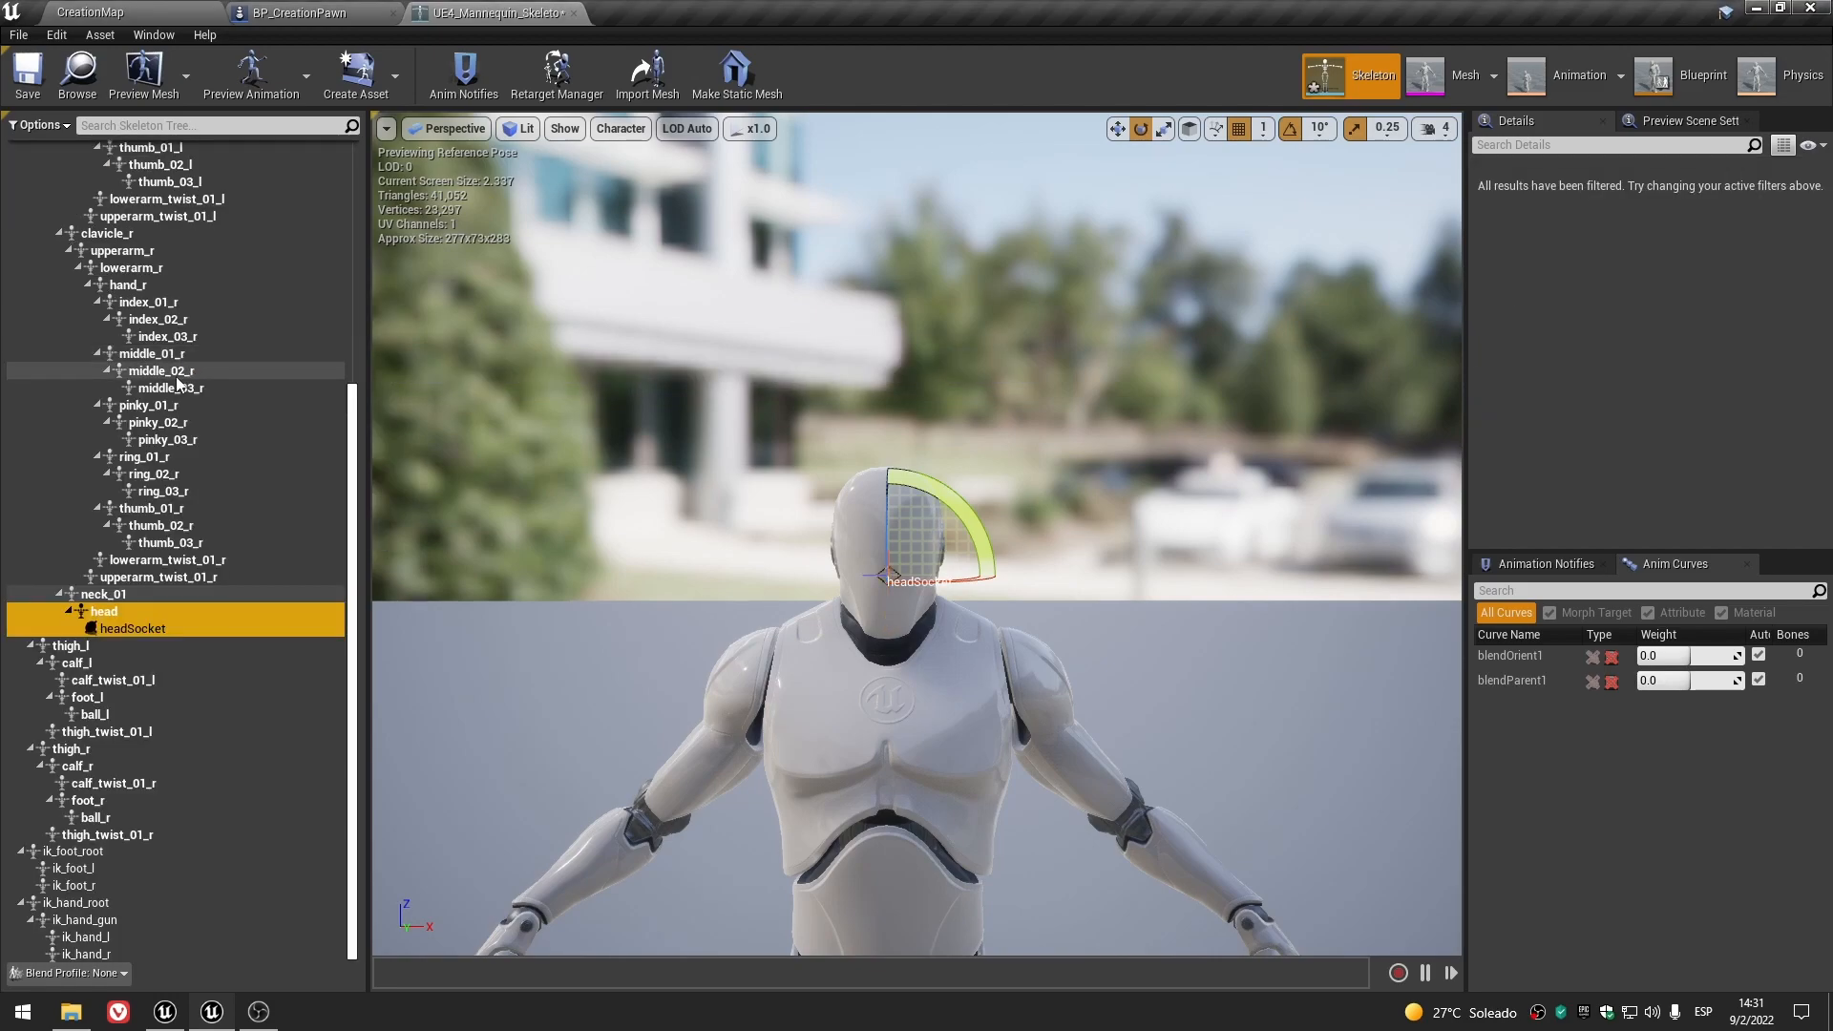
- Compare the new head socket with its parent bone and review the socket's name and parameters
left_click(151, 628)
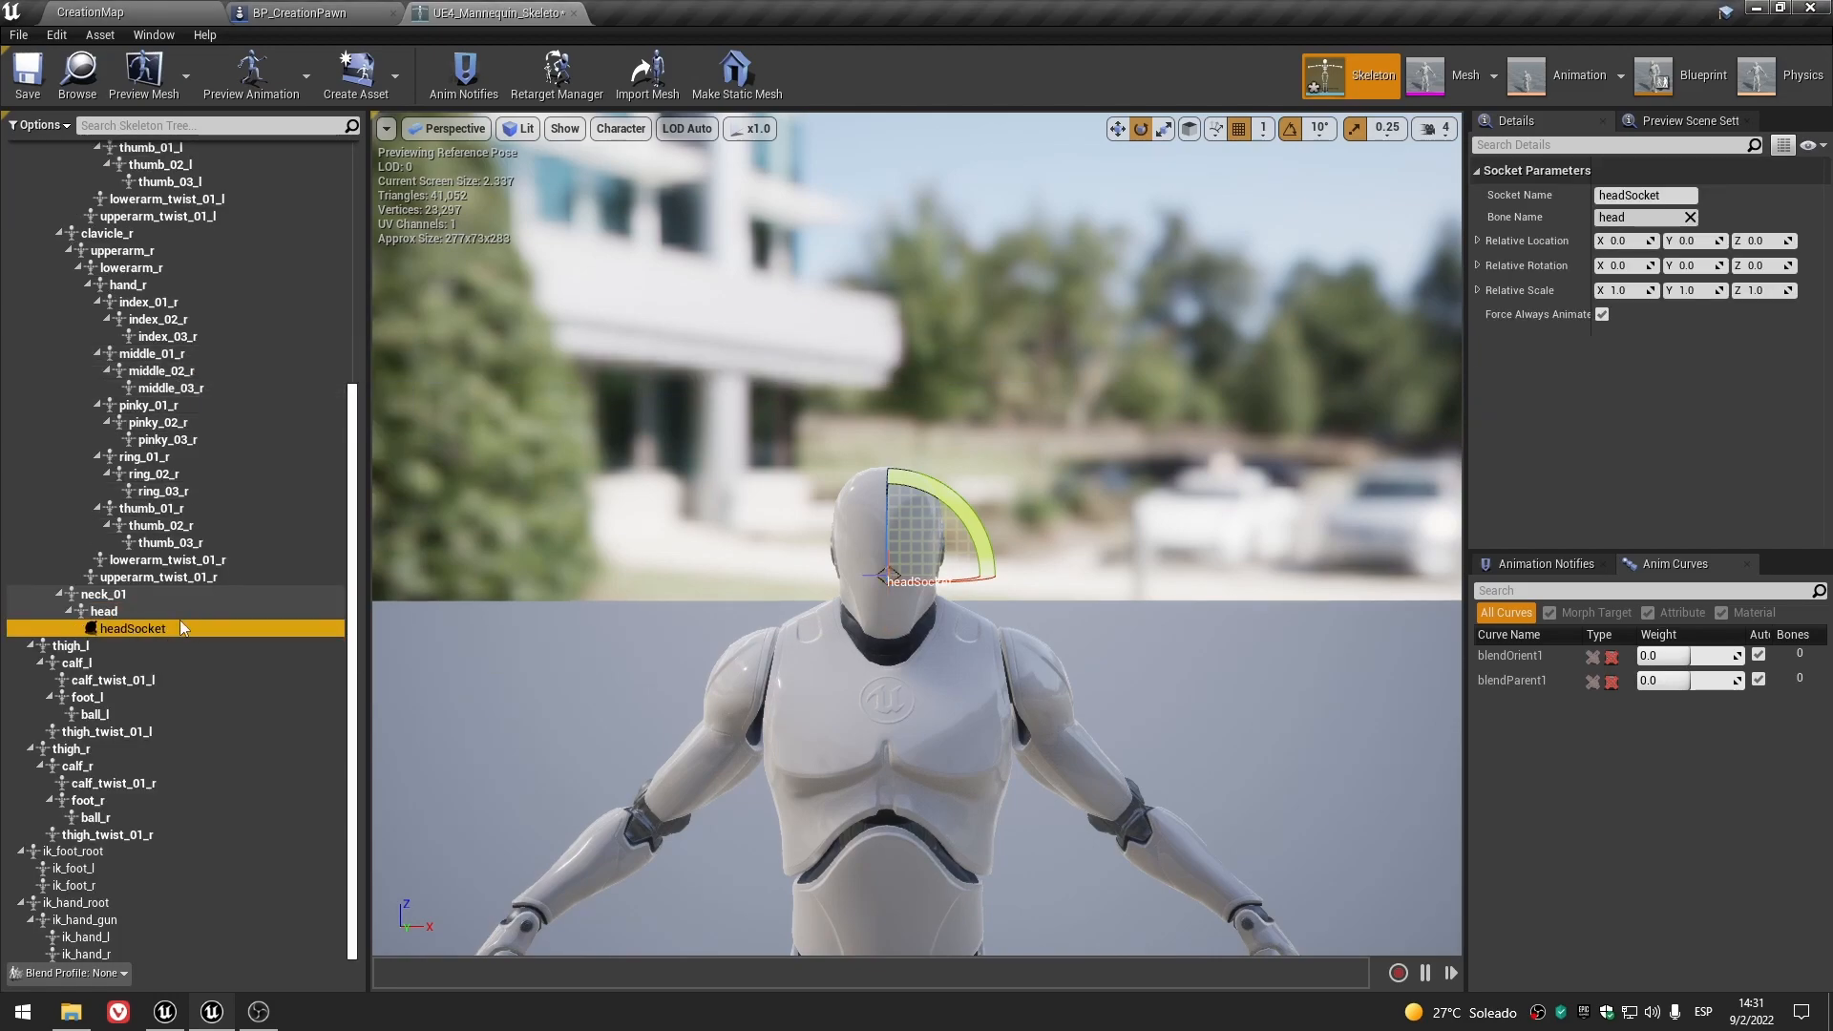
left_click(123, 610)
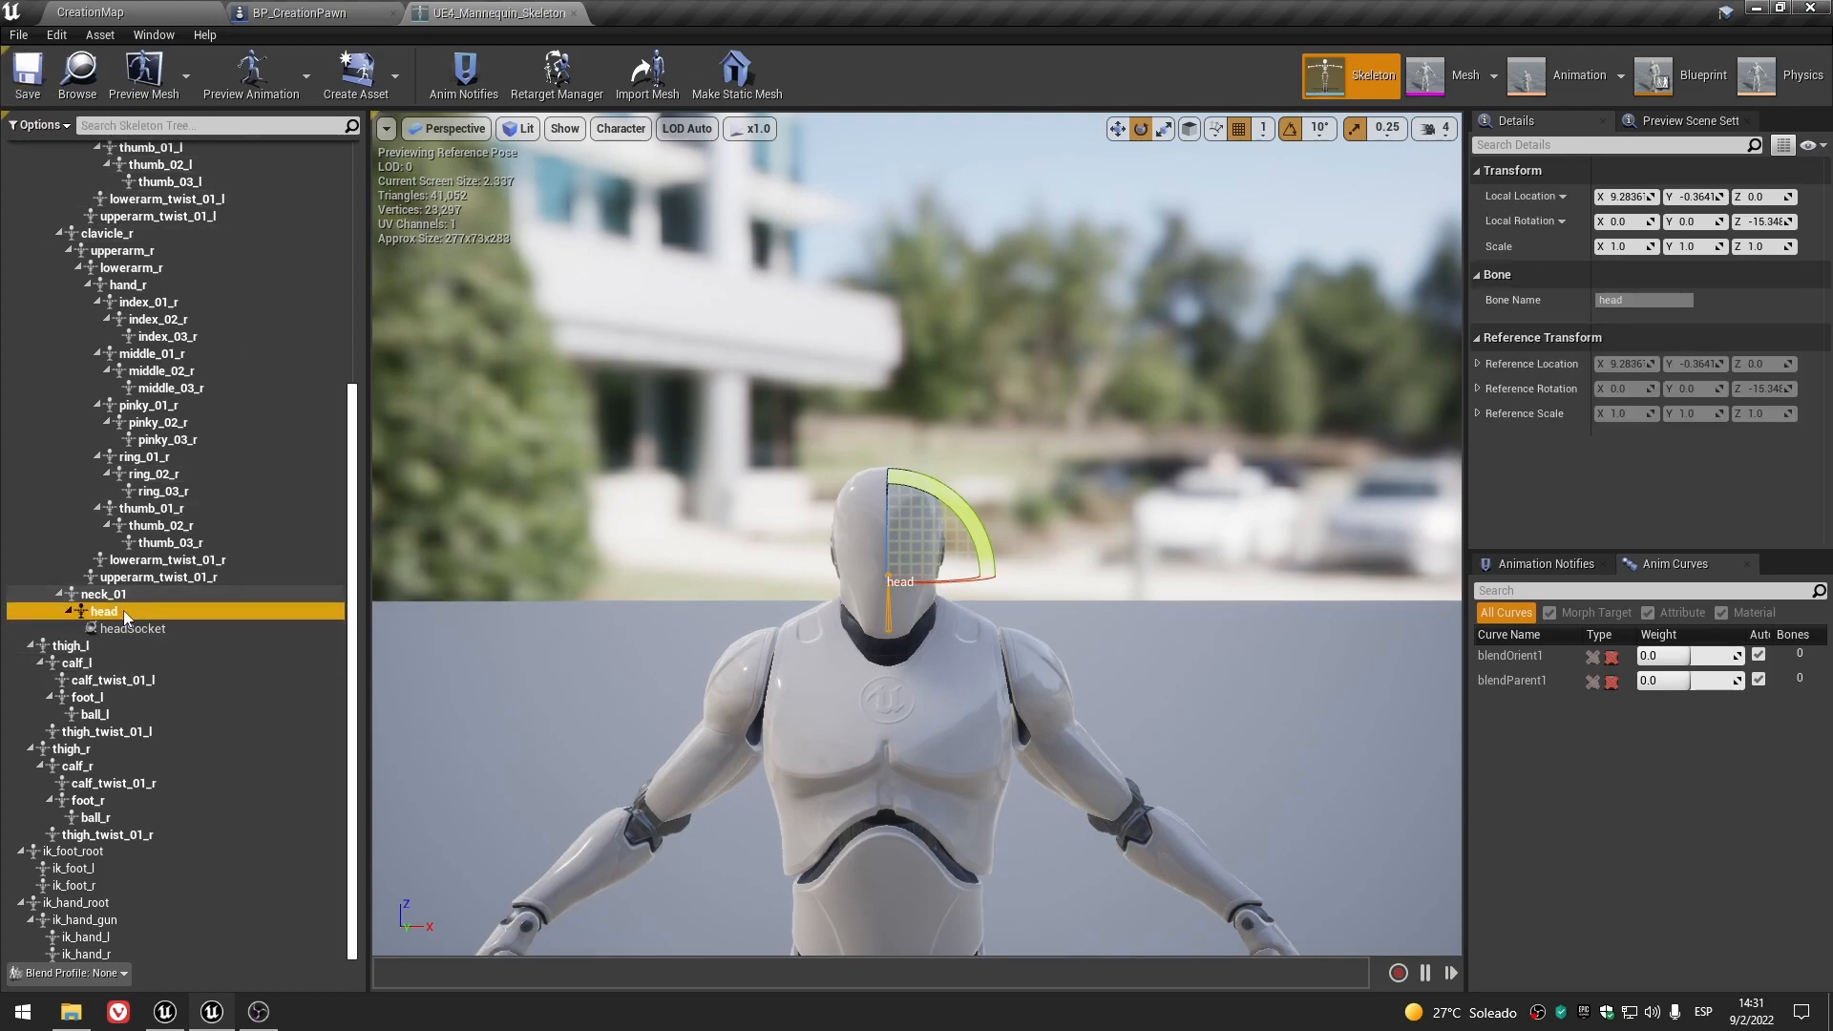
right_click(123, 610)
left_click(114, 613)
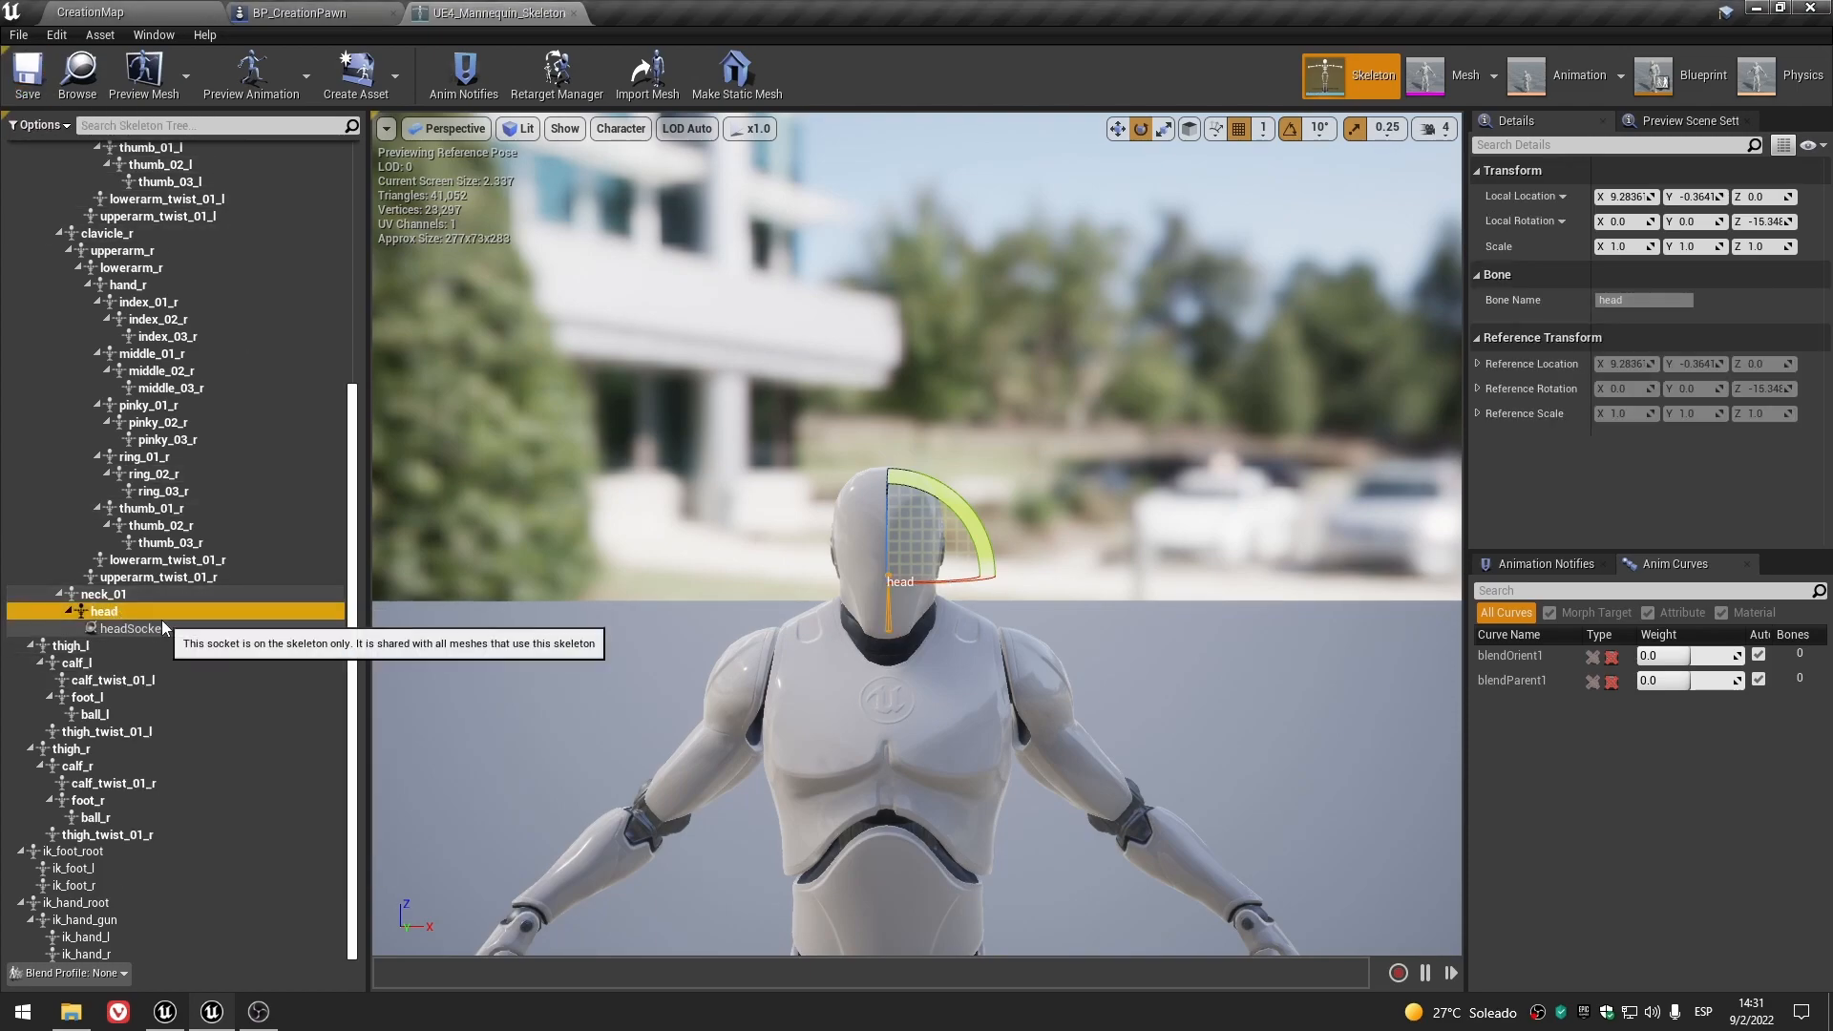
left_click(164, 628)
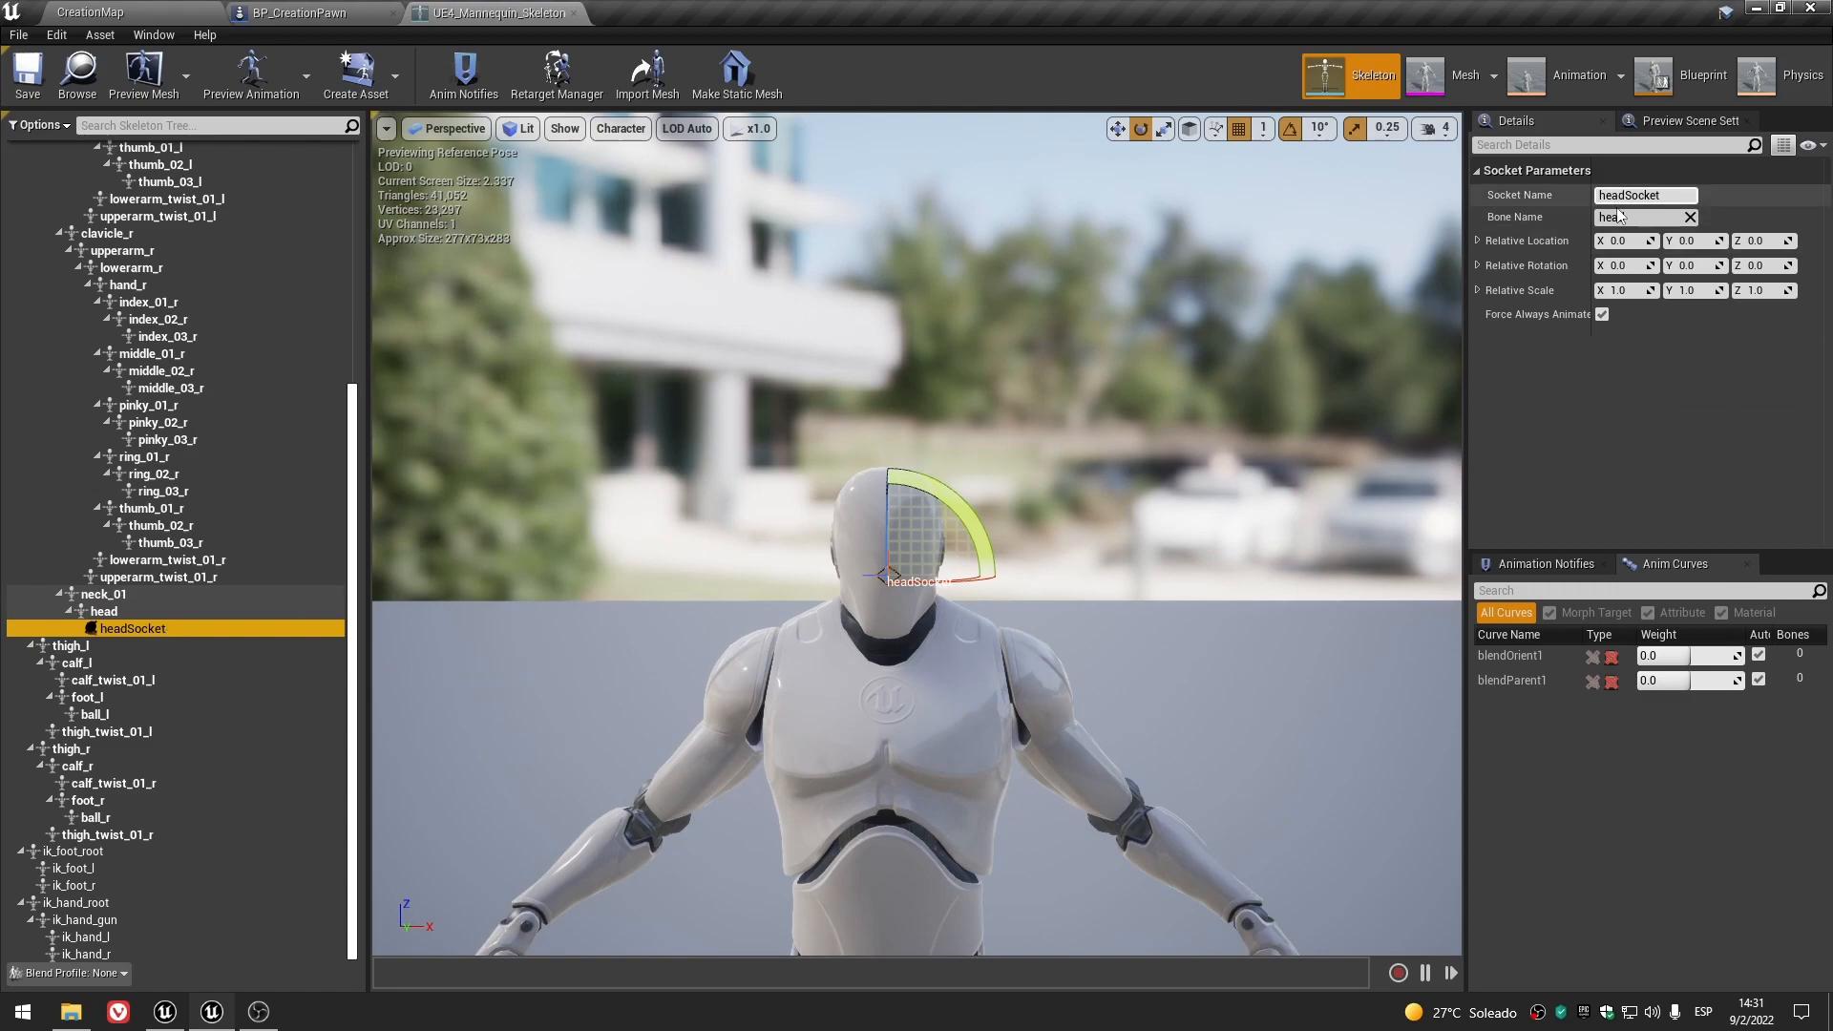
left_click(1618, 197)
left_click(1607, 474)
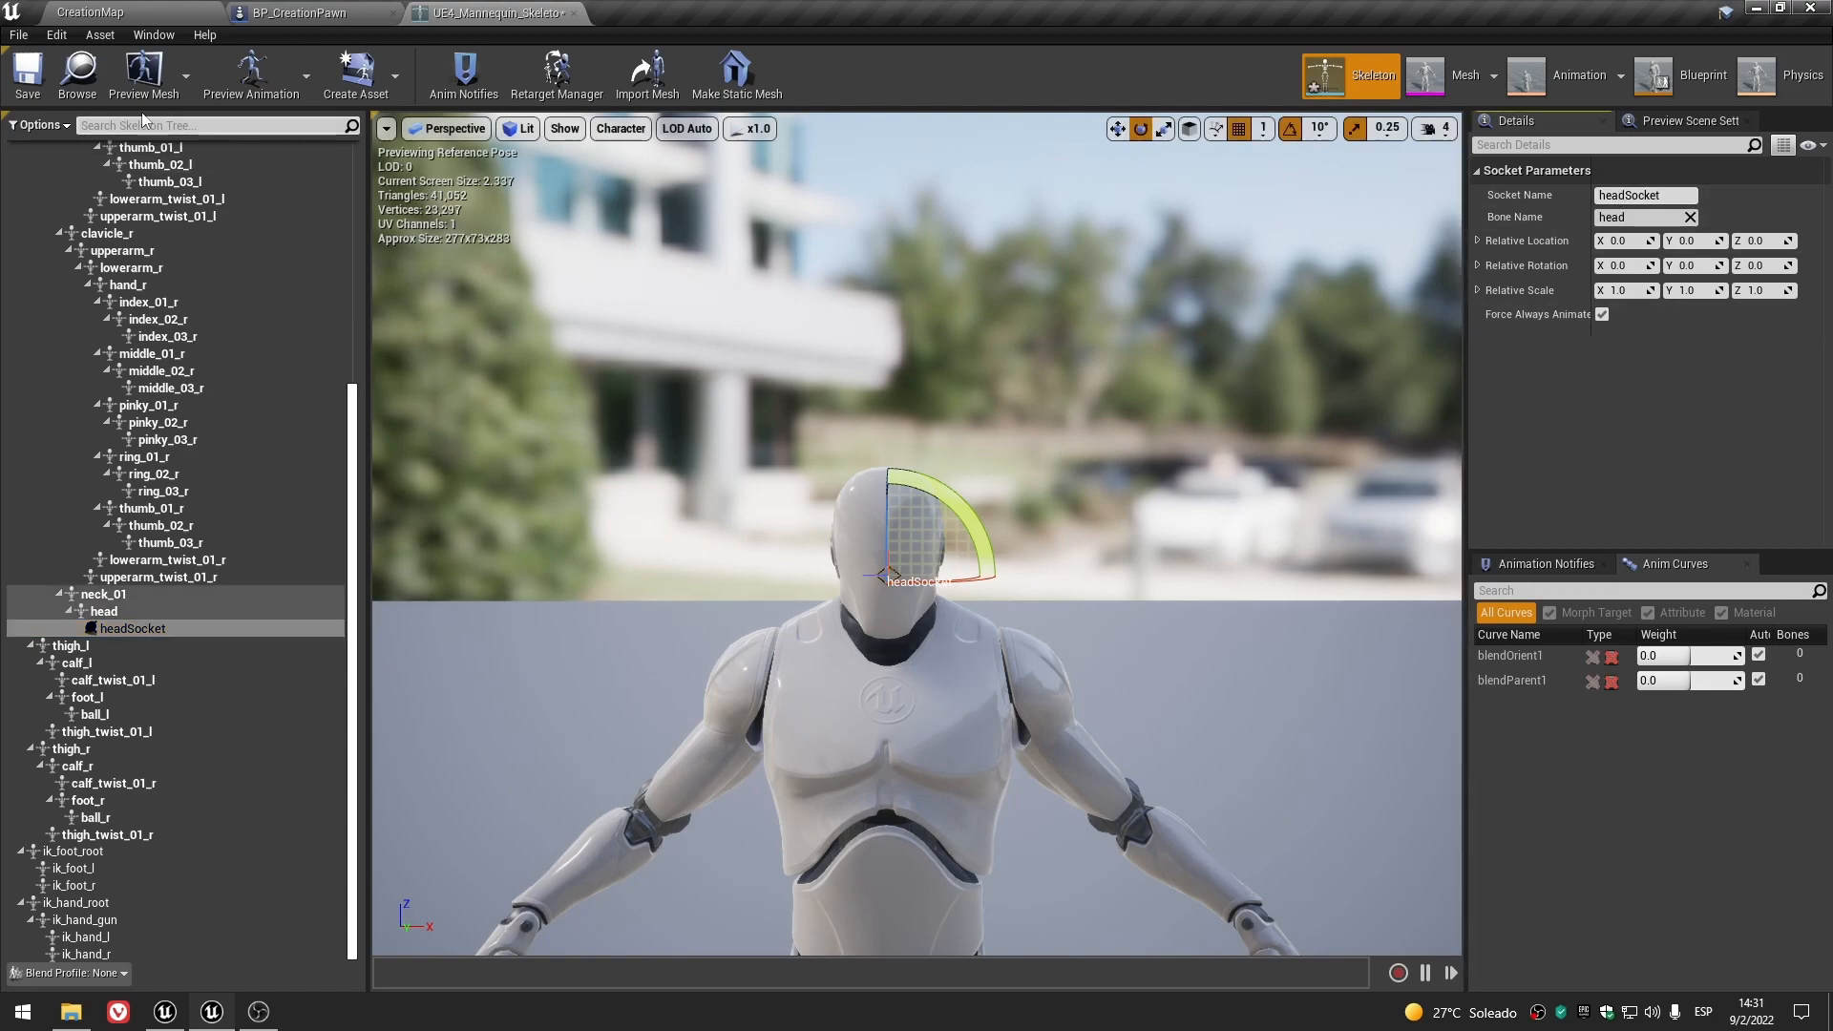
- Save the skeleton, close its editor, and select UE4_Mannequin_Skeleton in the CreationMap level's content browser
left_click(28, 84)
left_click(578, 13)
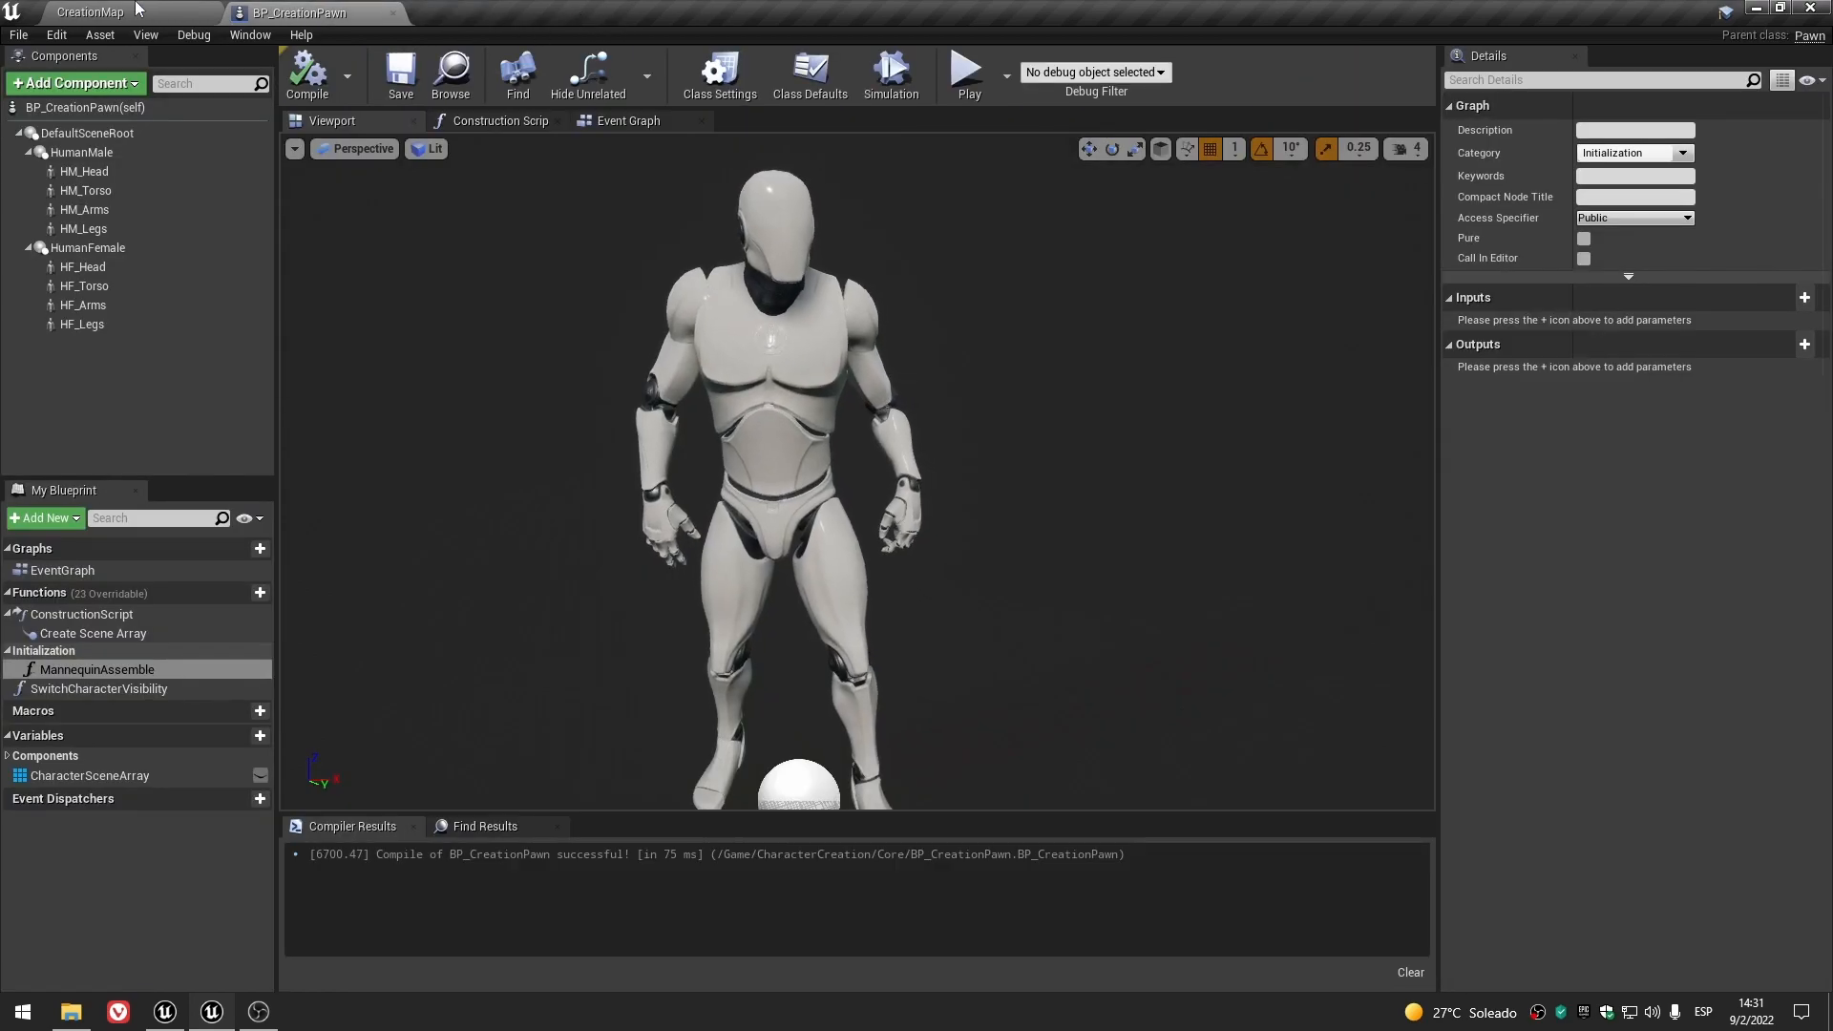
left_click(521, 791)
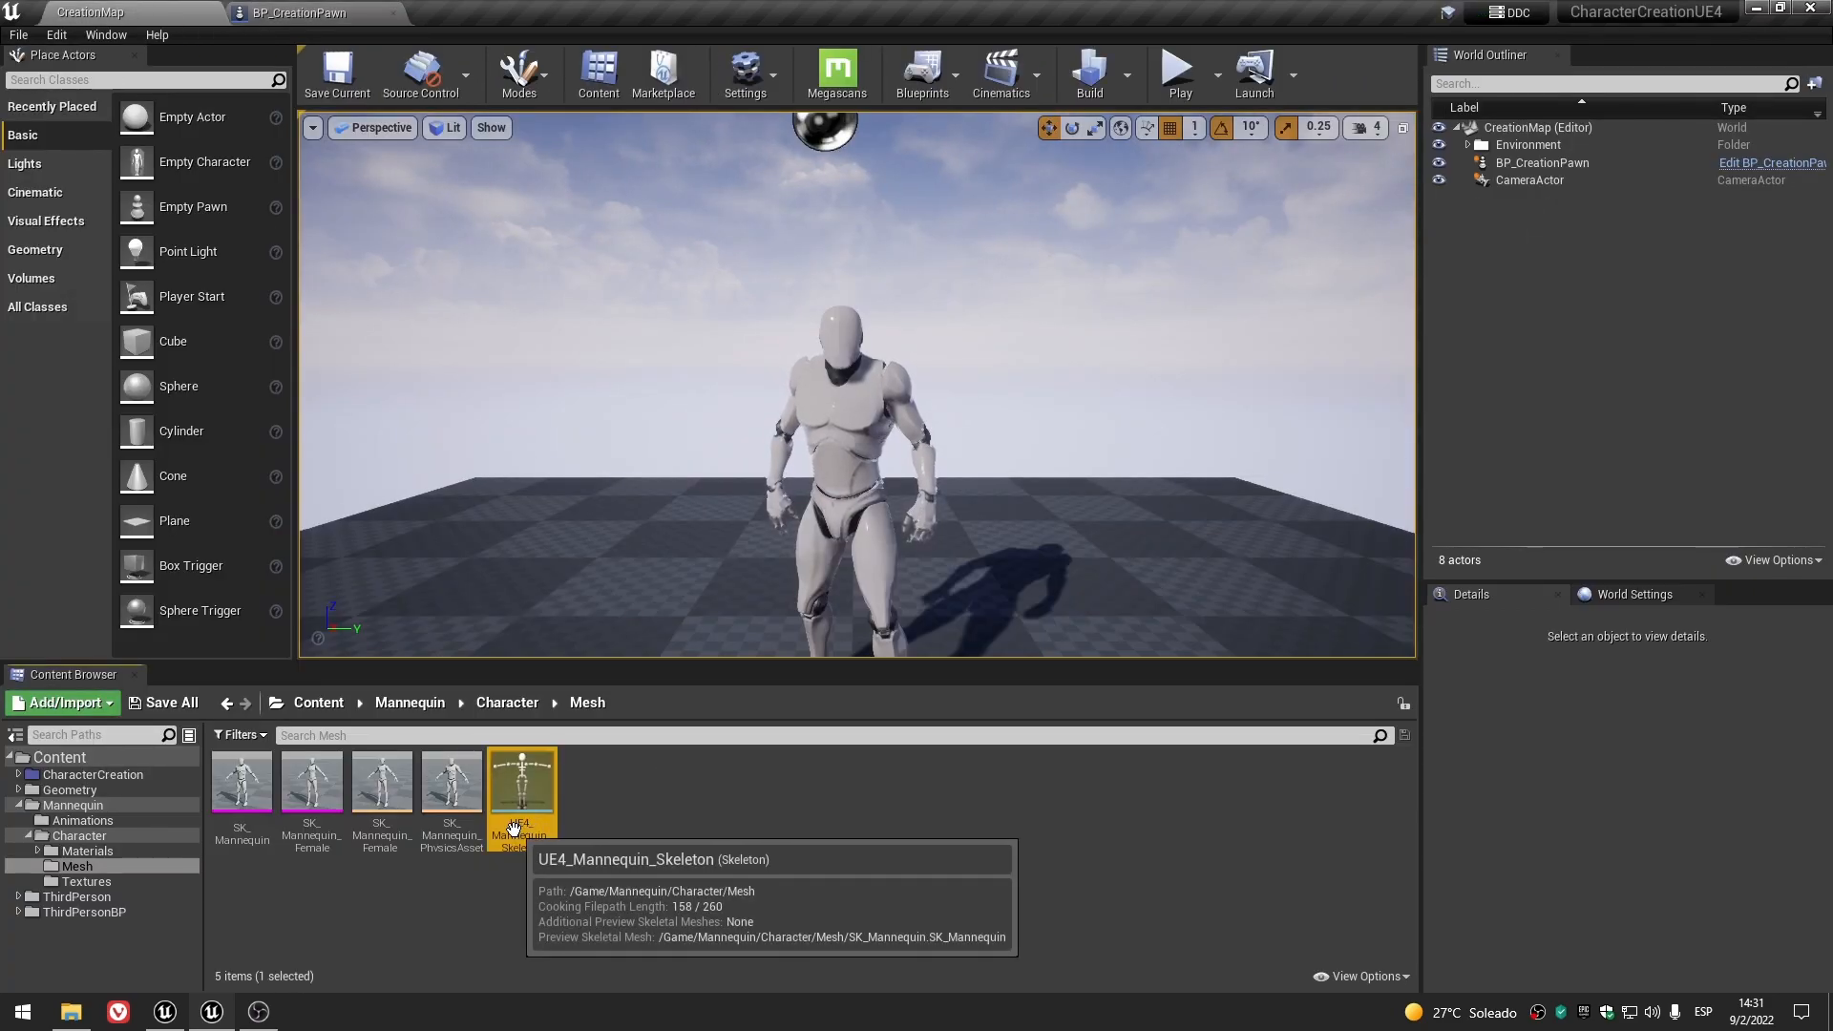
- Rename the mannequin skeleton asset to UE4_Edited_Mannequin_Skeleton
key("F2")
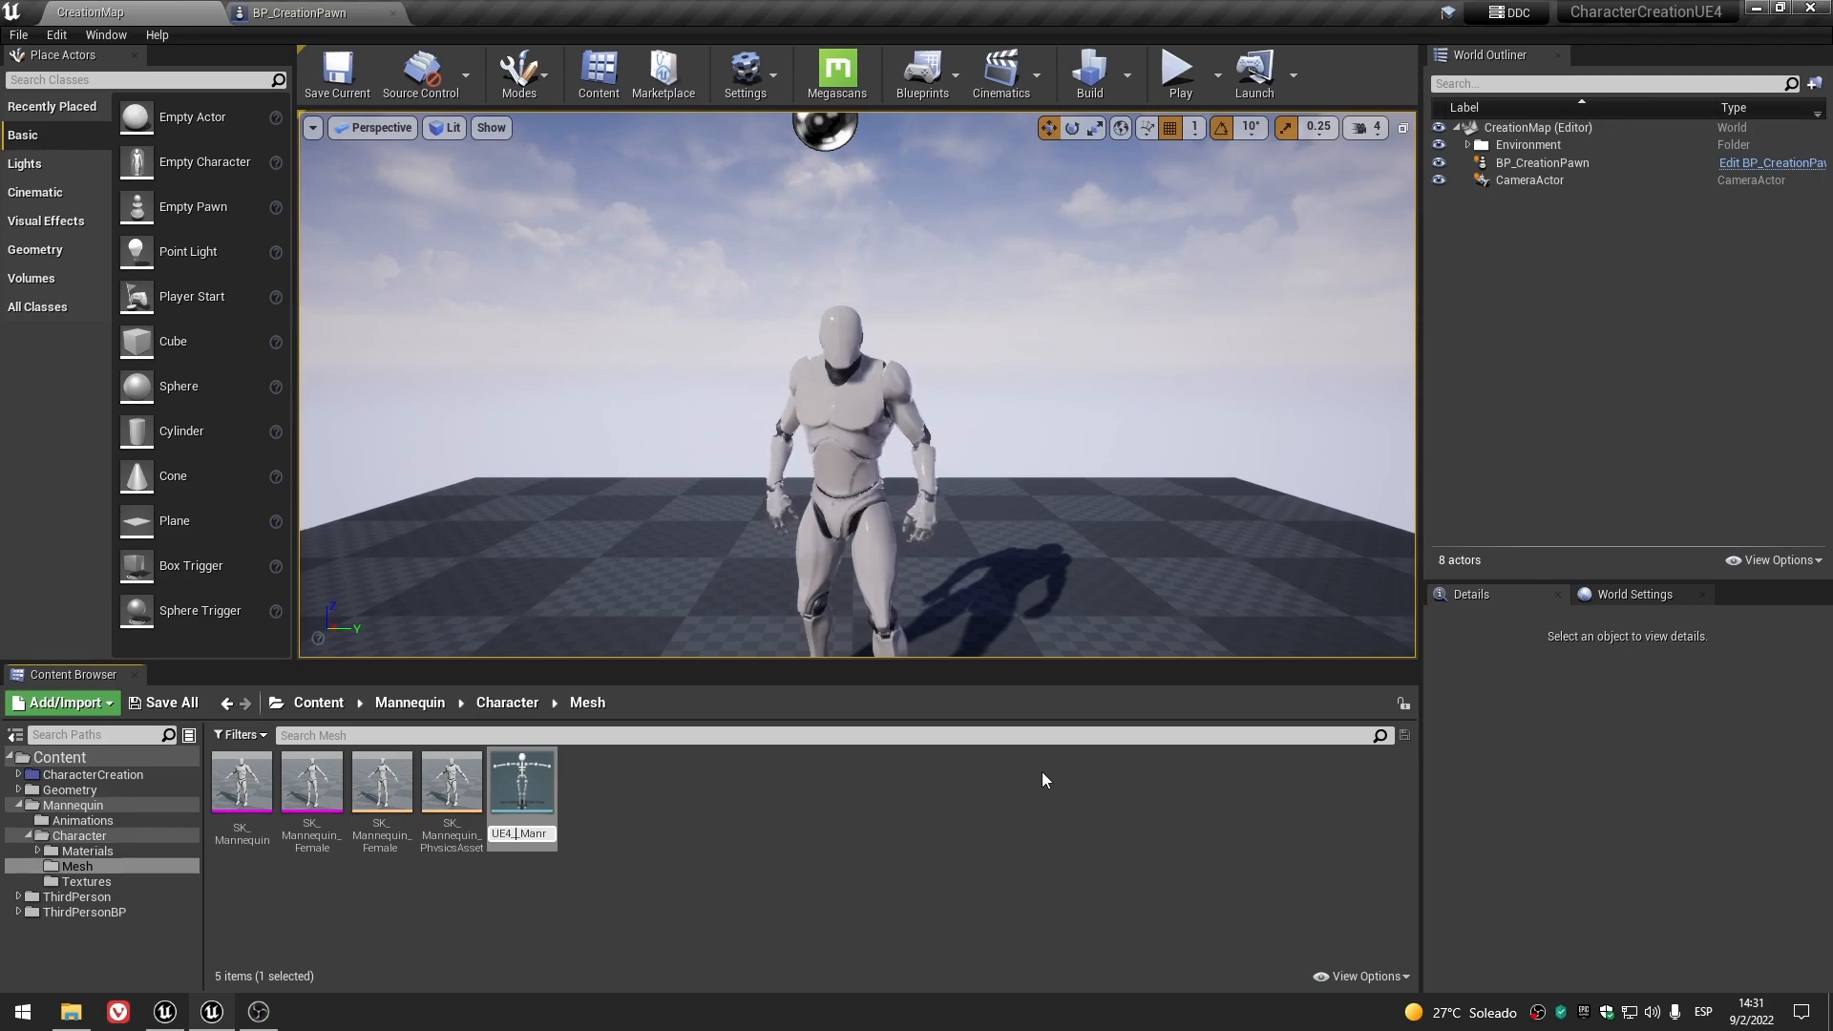
type("d_")
key("Return")
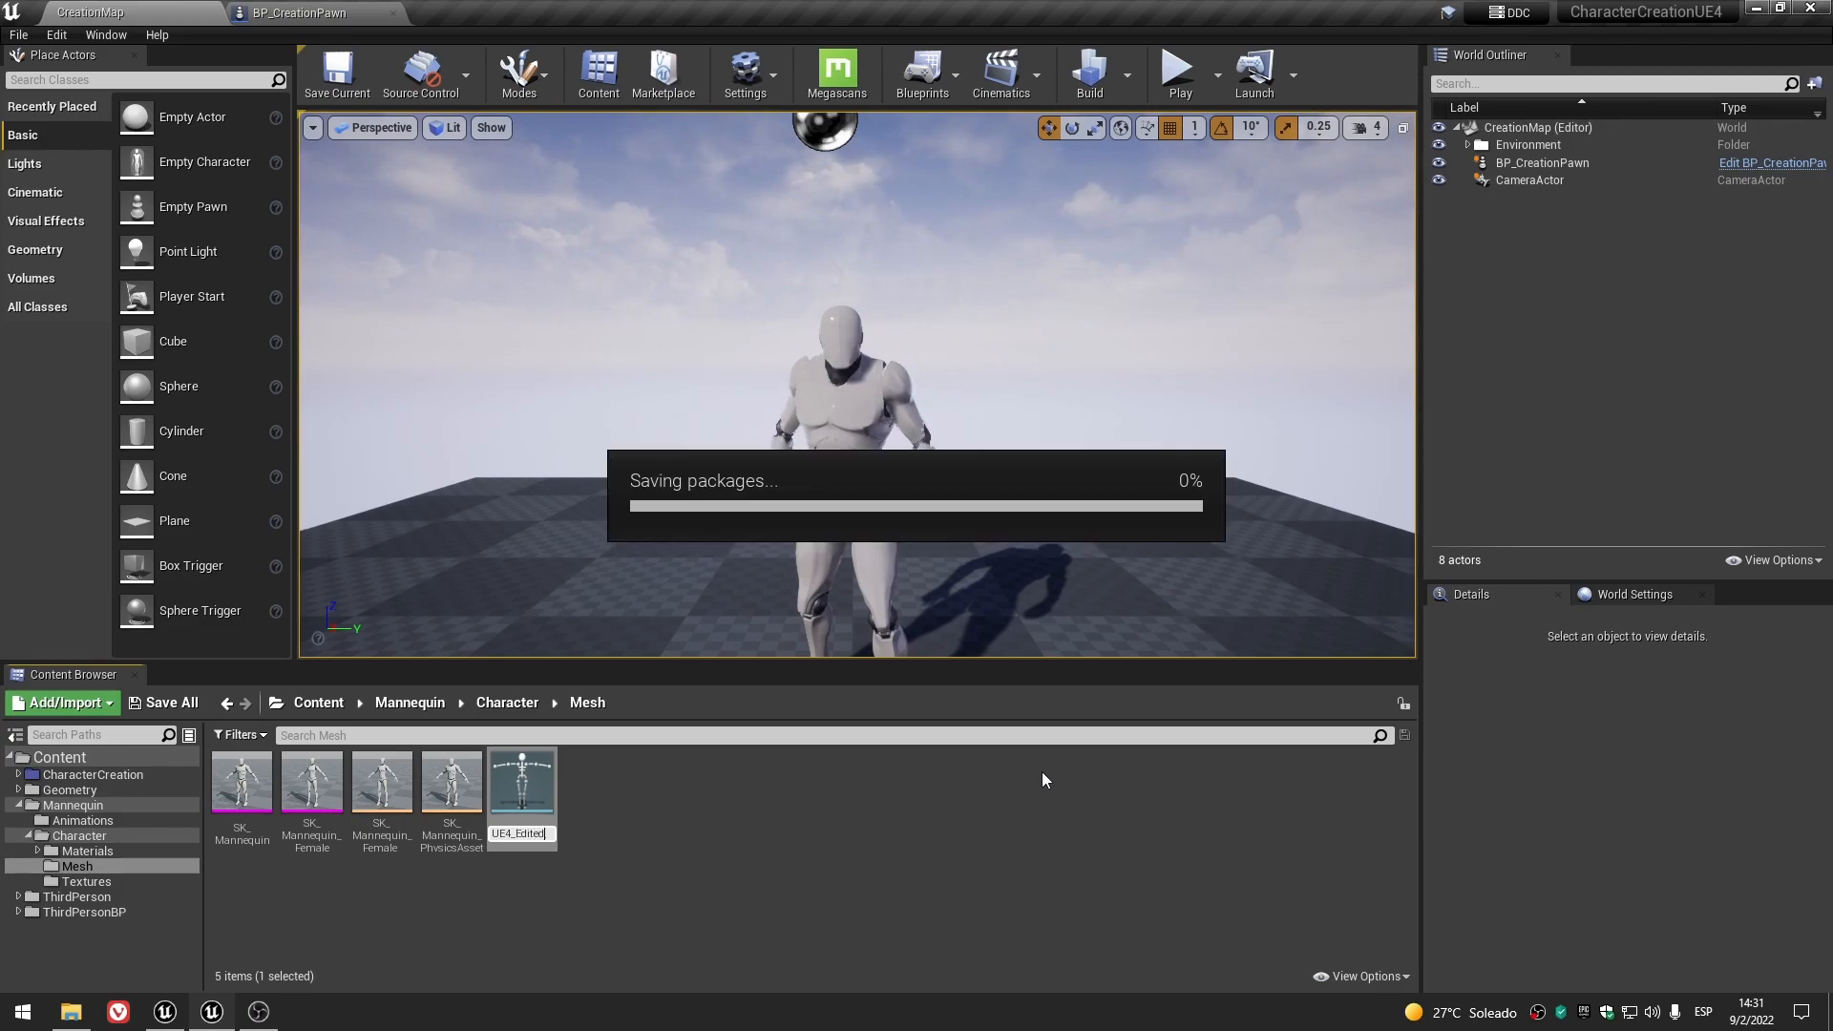
left_click(771, 842)
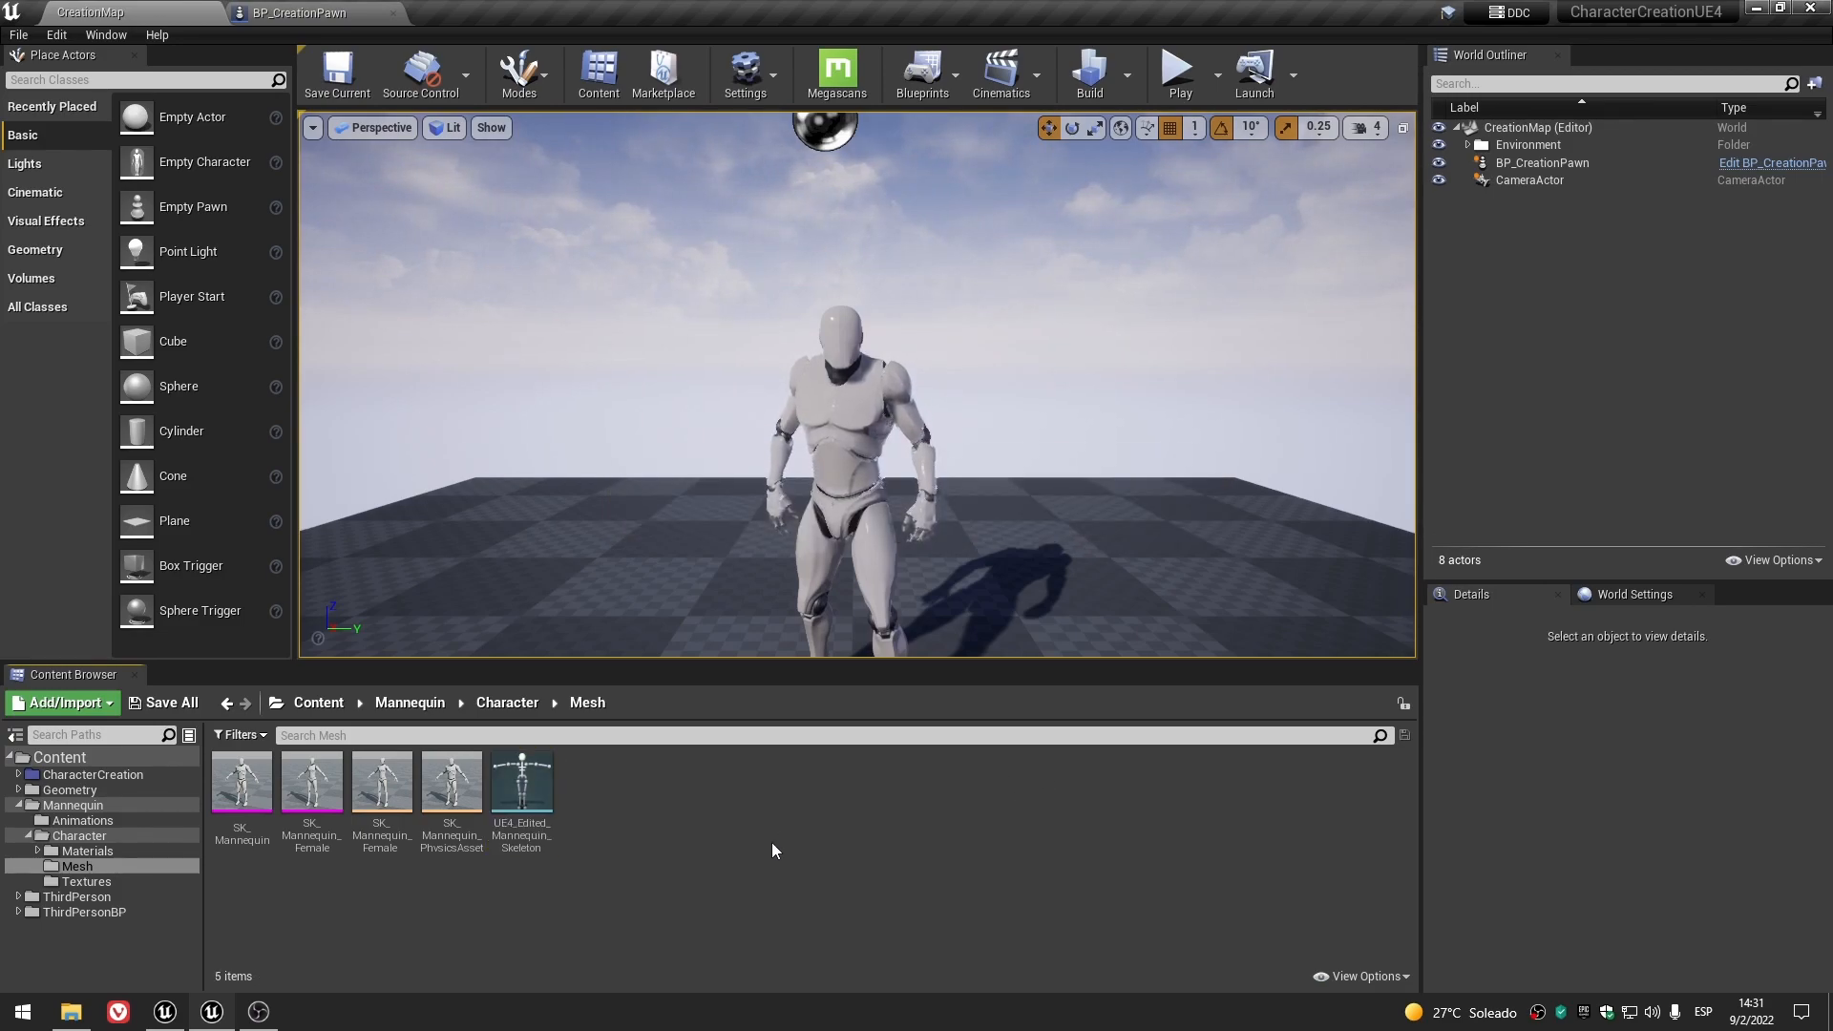
- Move UE4_Edited_Mannequin_Skeleton from Mannequin/Character/Mesh into CharacterCreation/Core/Meshes and check it in that folder
left_click(18, 774)
left_click(28, 789)
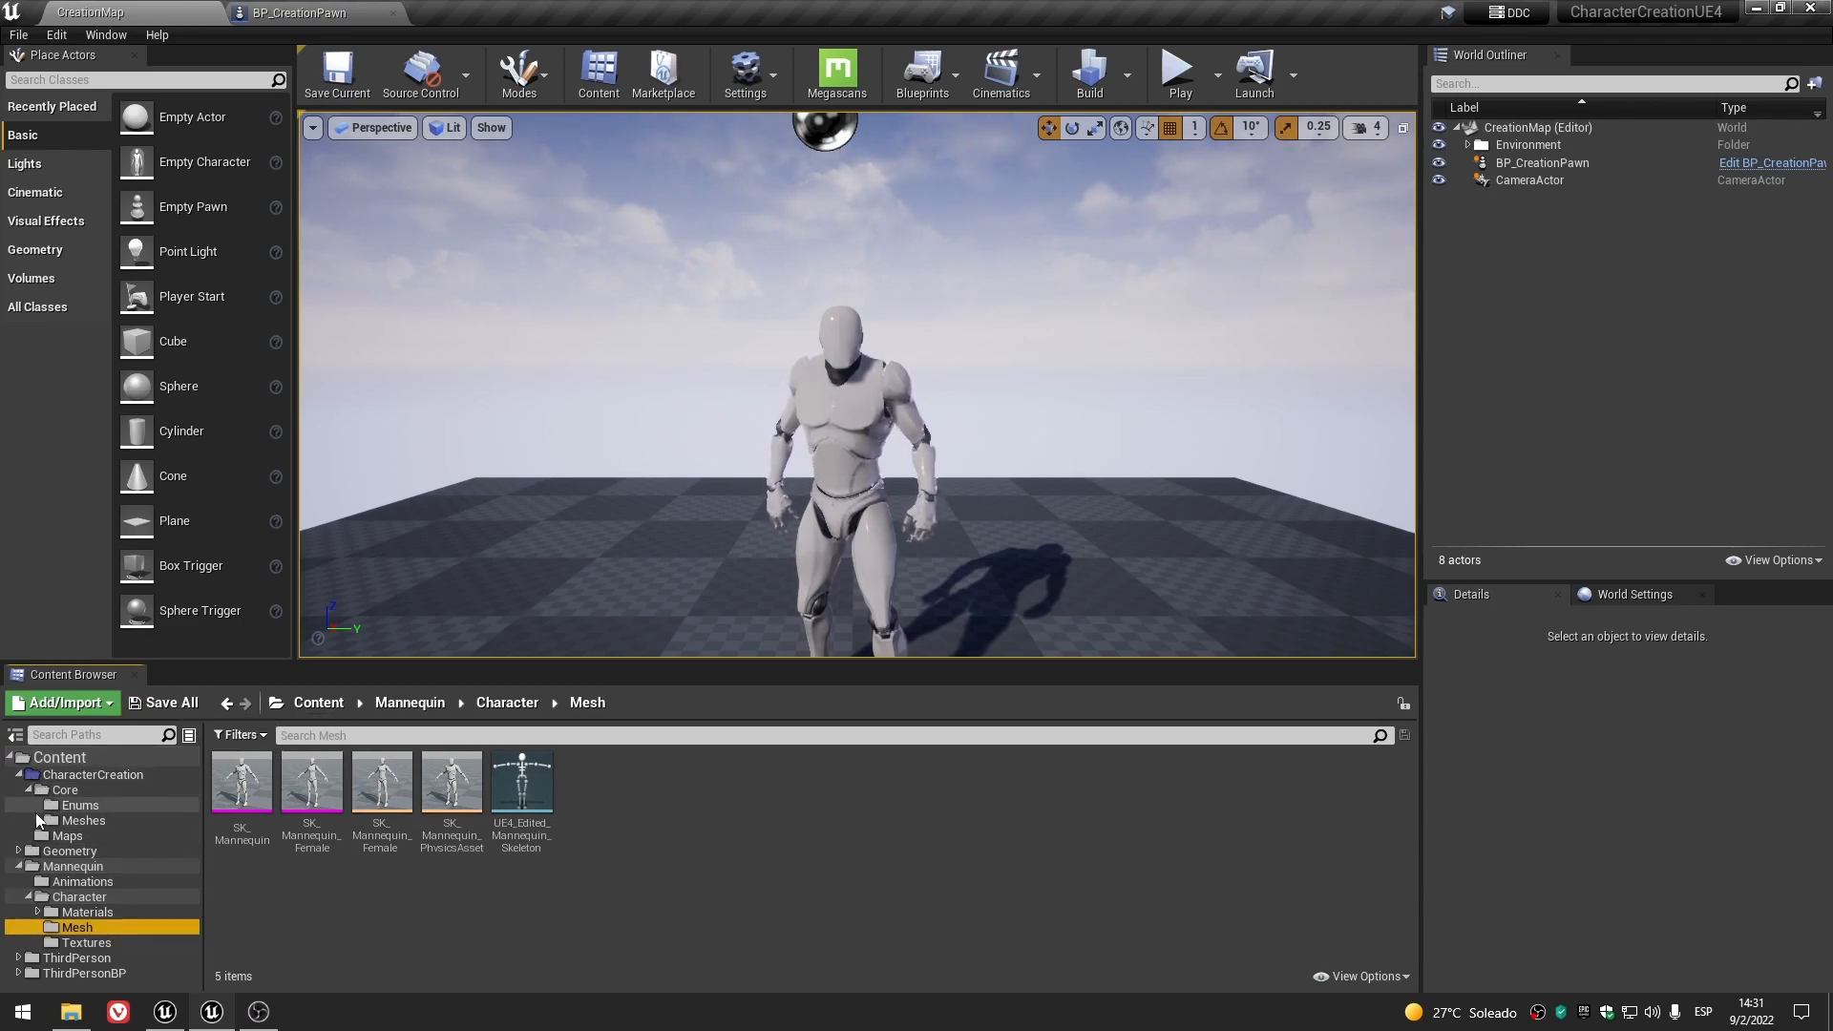
left_click(38, 820)
left_click(95, 824)
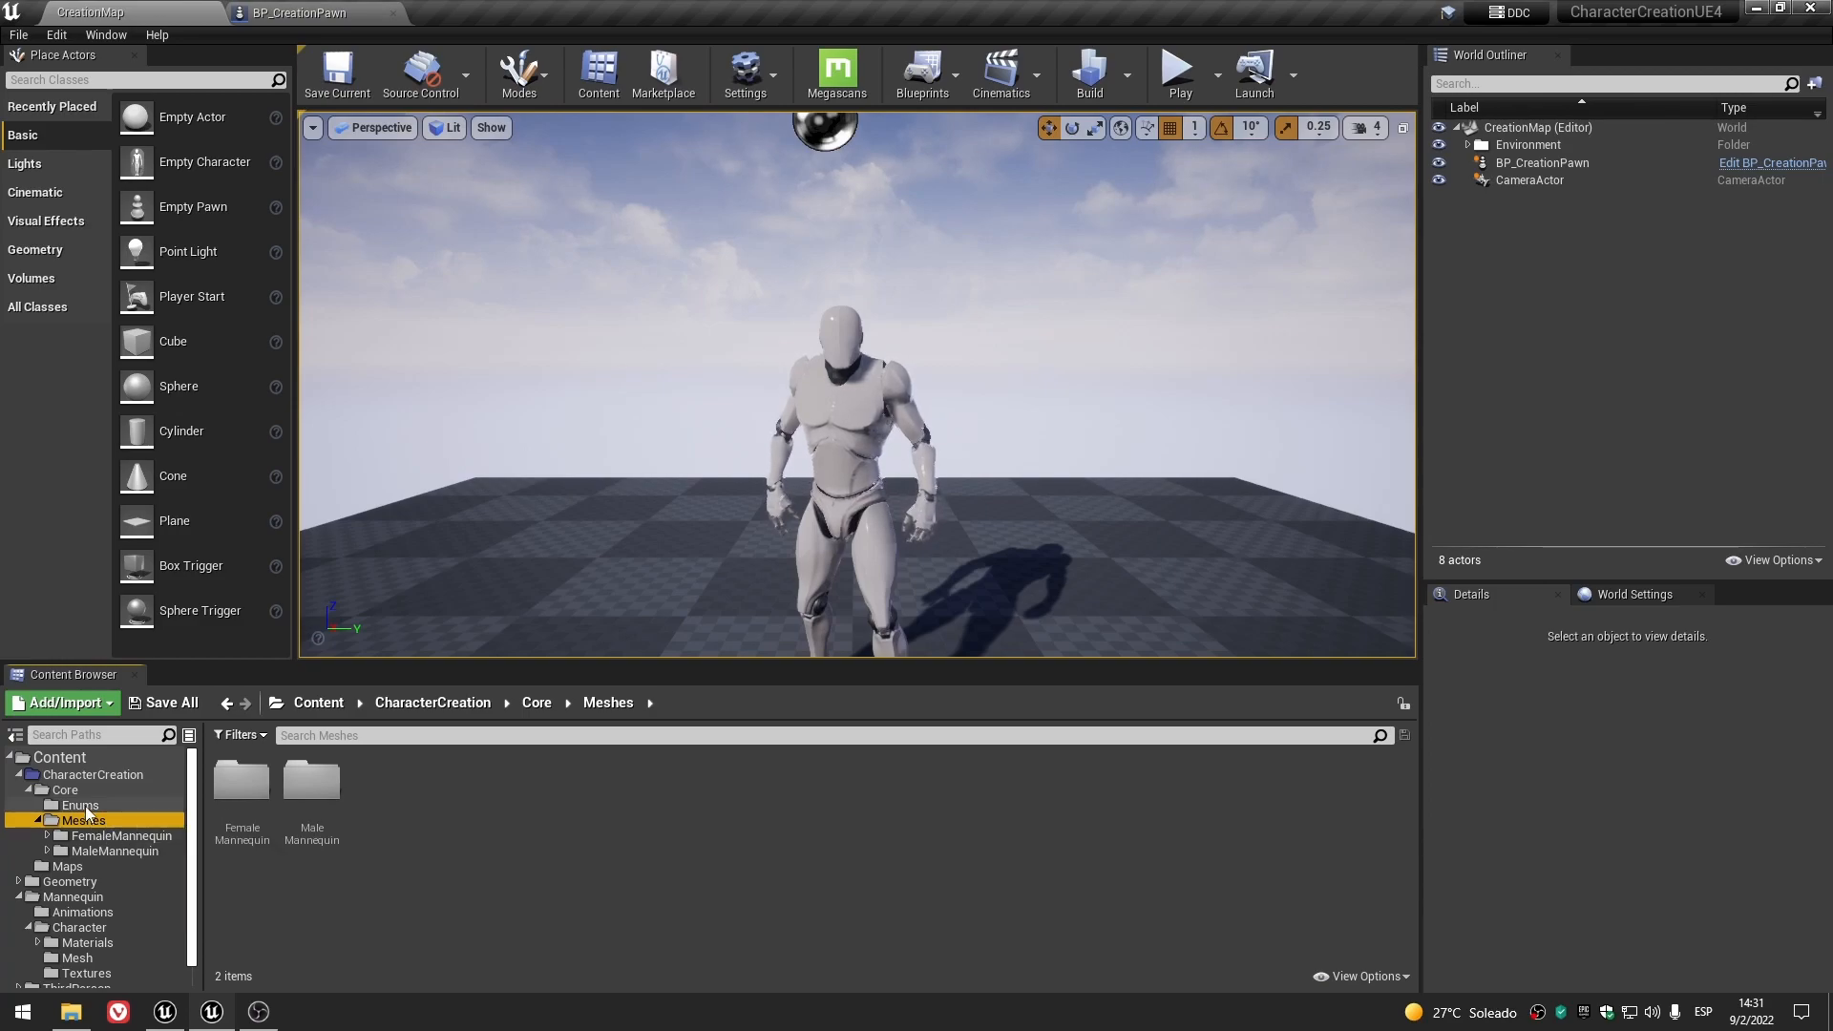
left_click(84, 957)
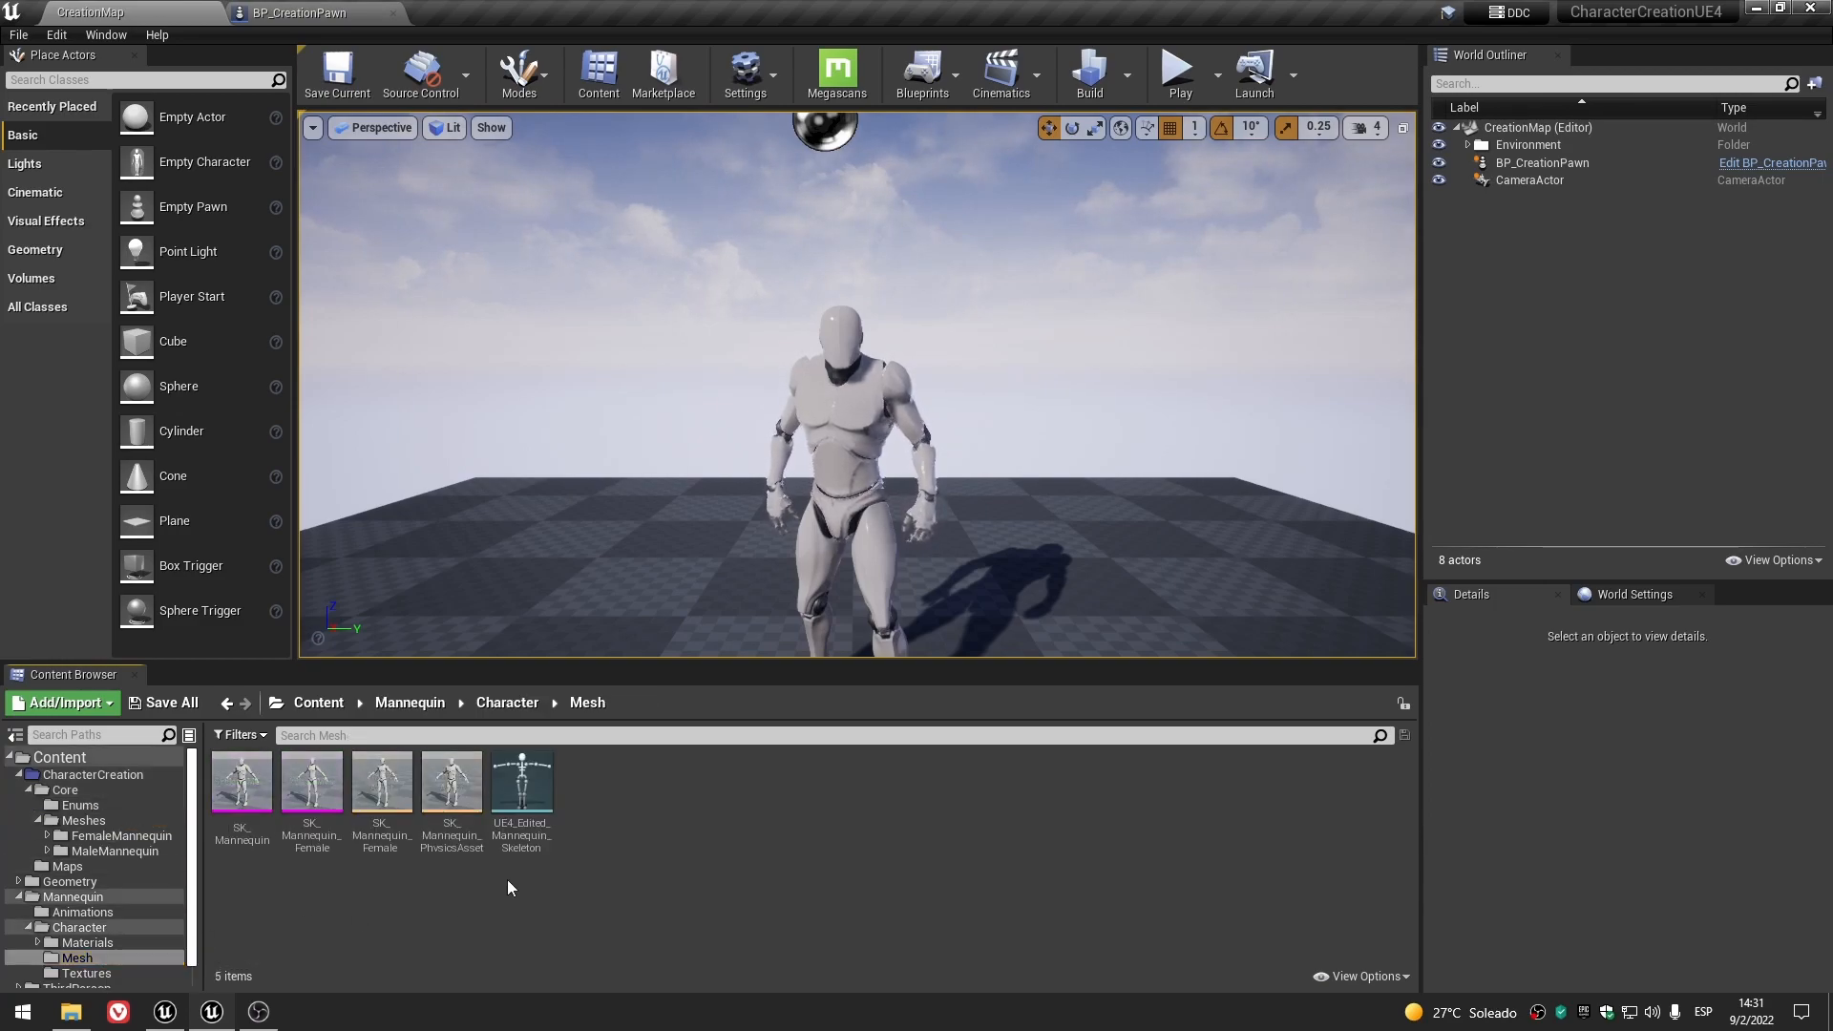
left_click_drag(521, 787, 113, 822)
left_click(152, 842)
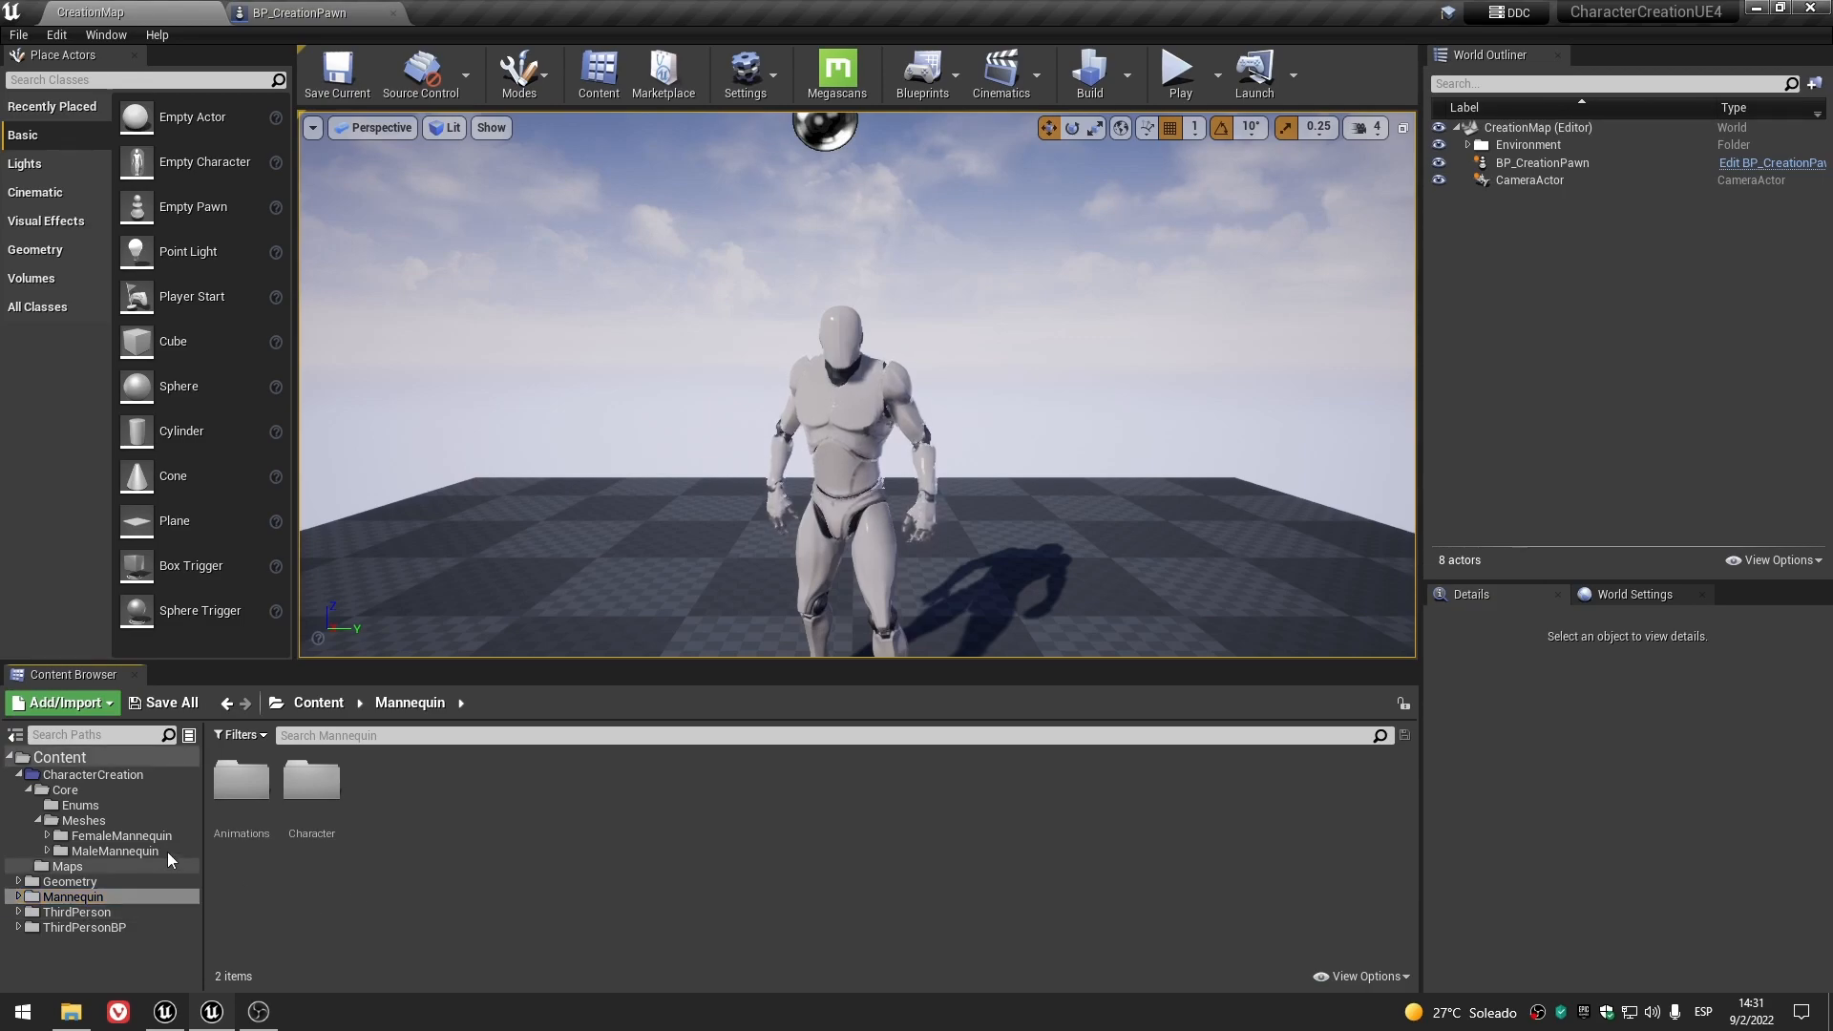
left_click(84, 820)
left_click(382, 797)
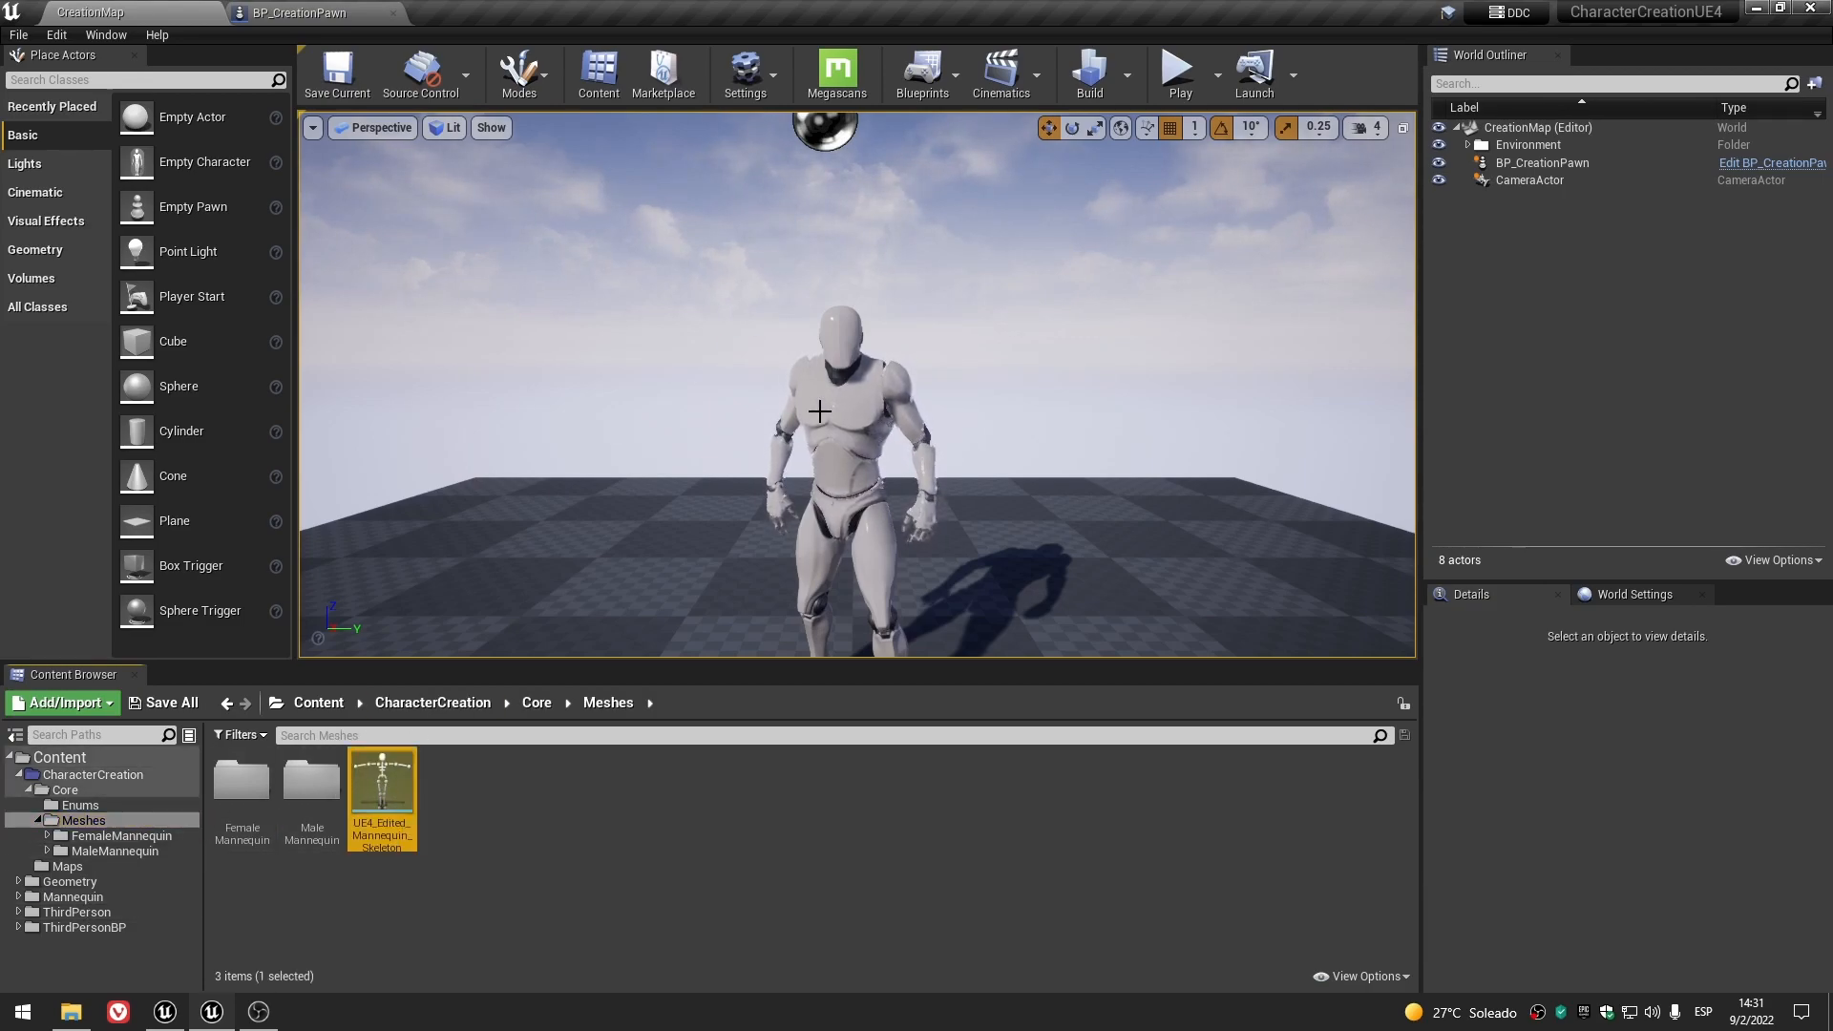
left_click(581, 824)
left_click(321, 704)
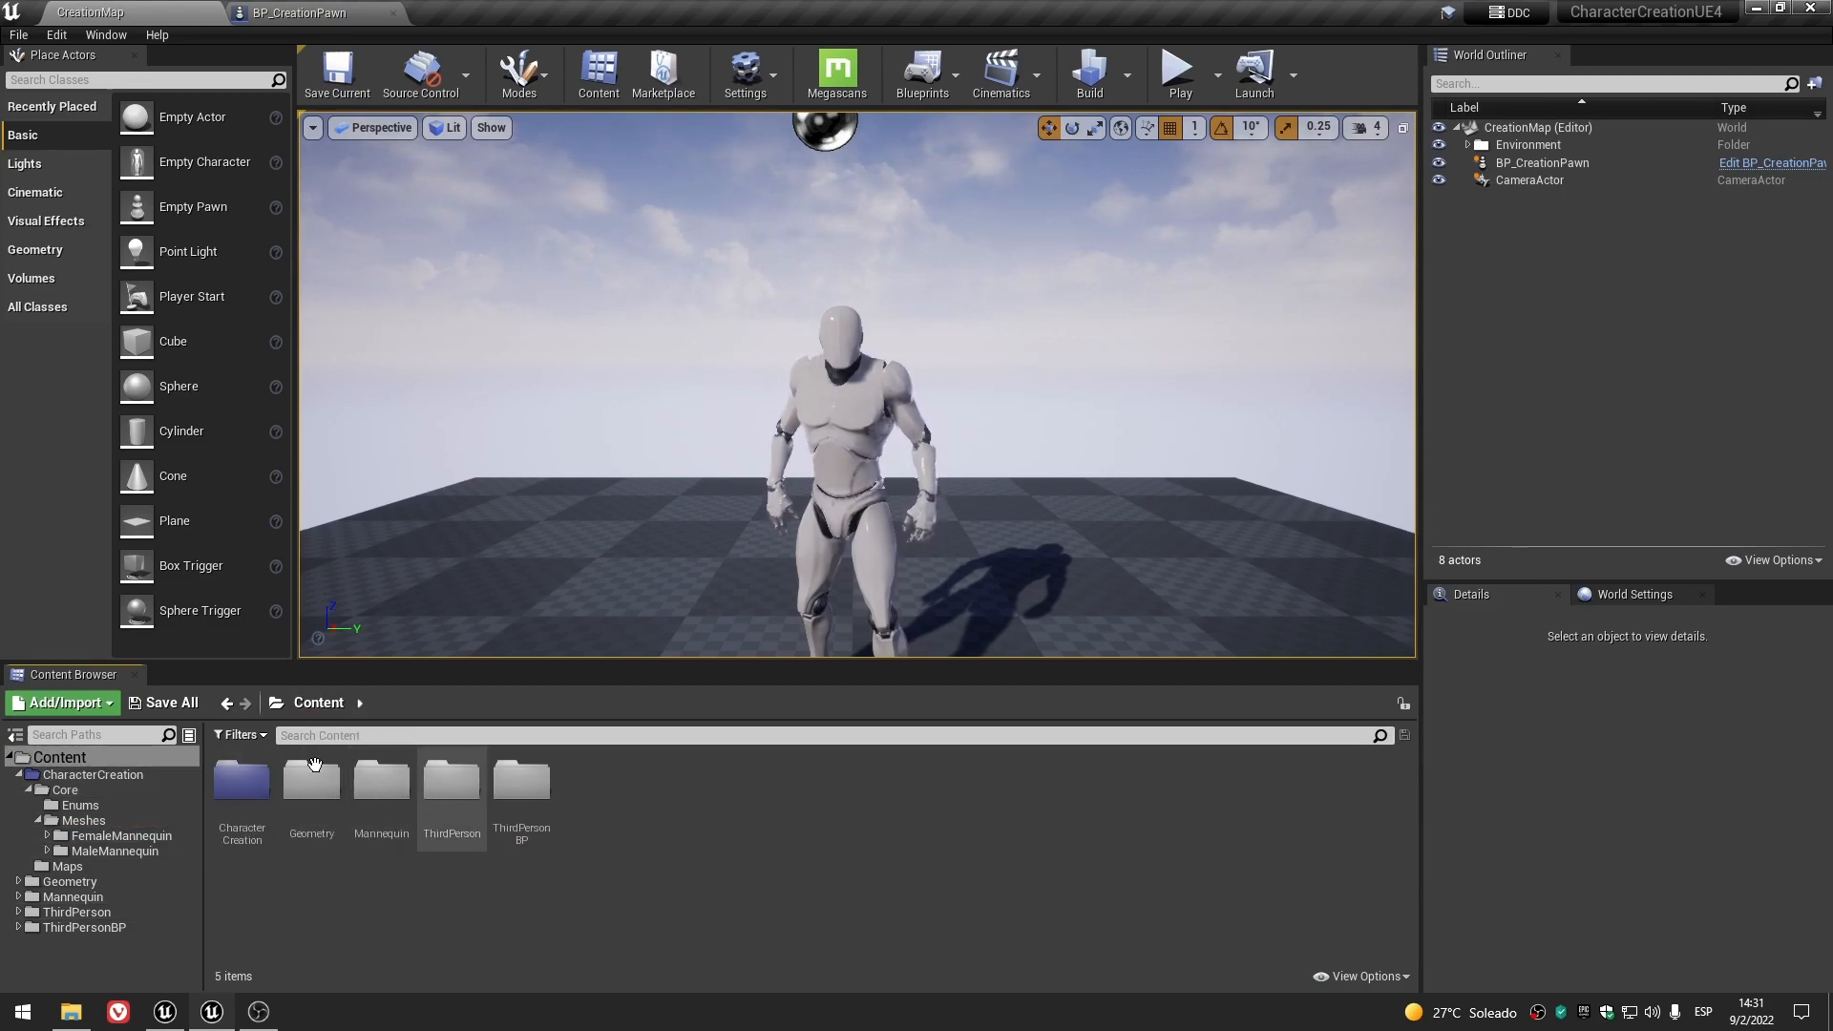
left_click(82, 820)
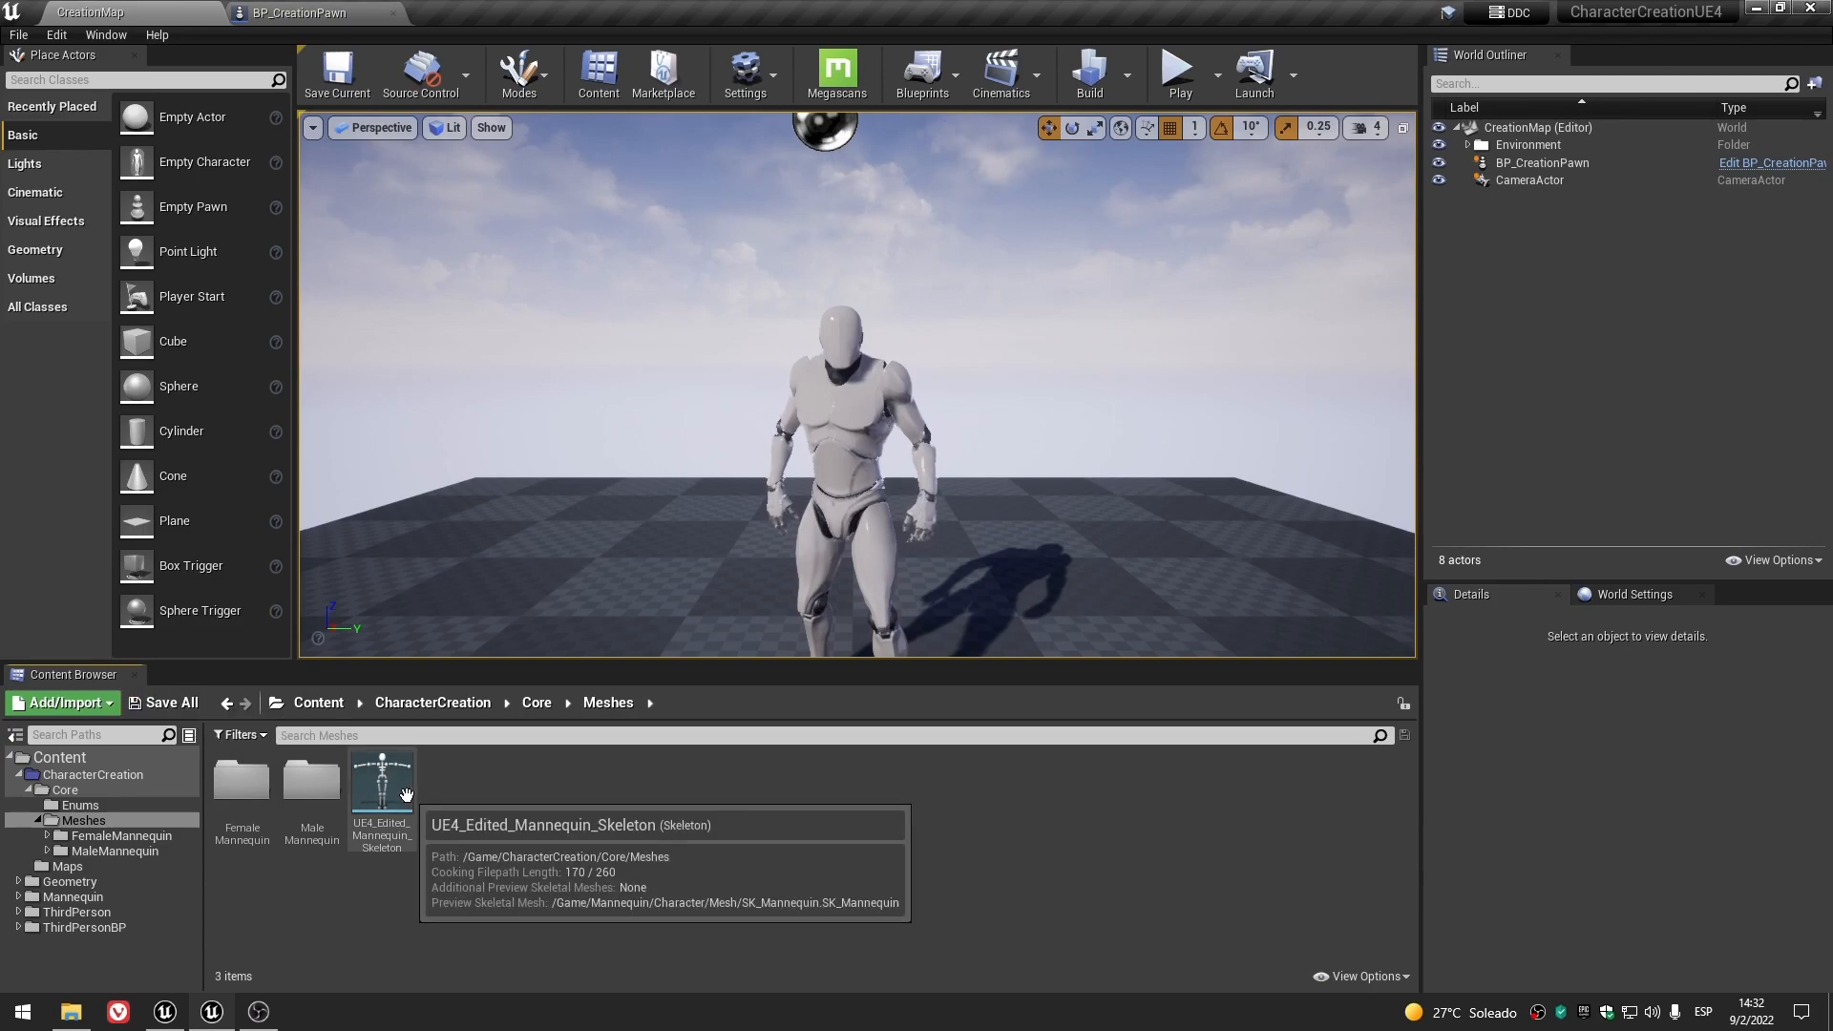
- Inspect the parent socket and other settings of the HM_Head component in BP_CreationPawn
left_click(315, 9)
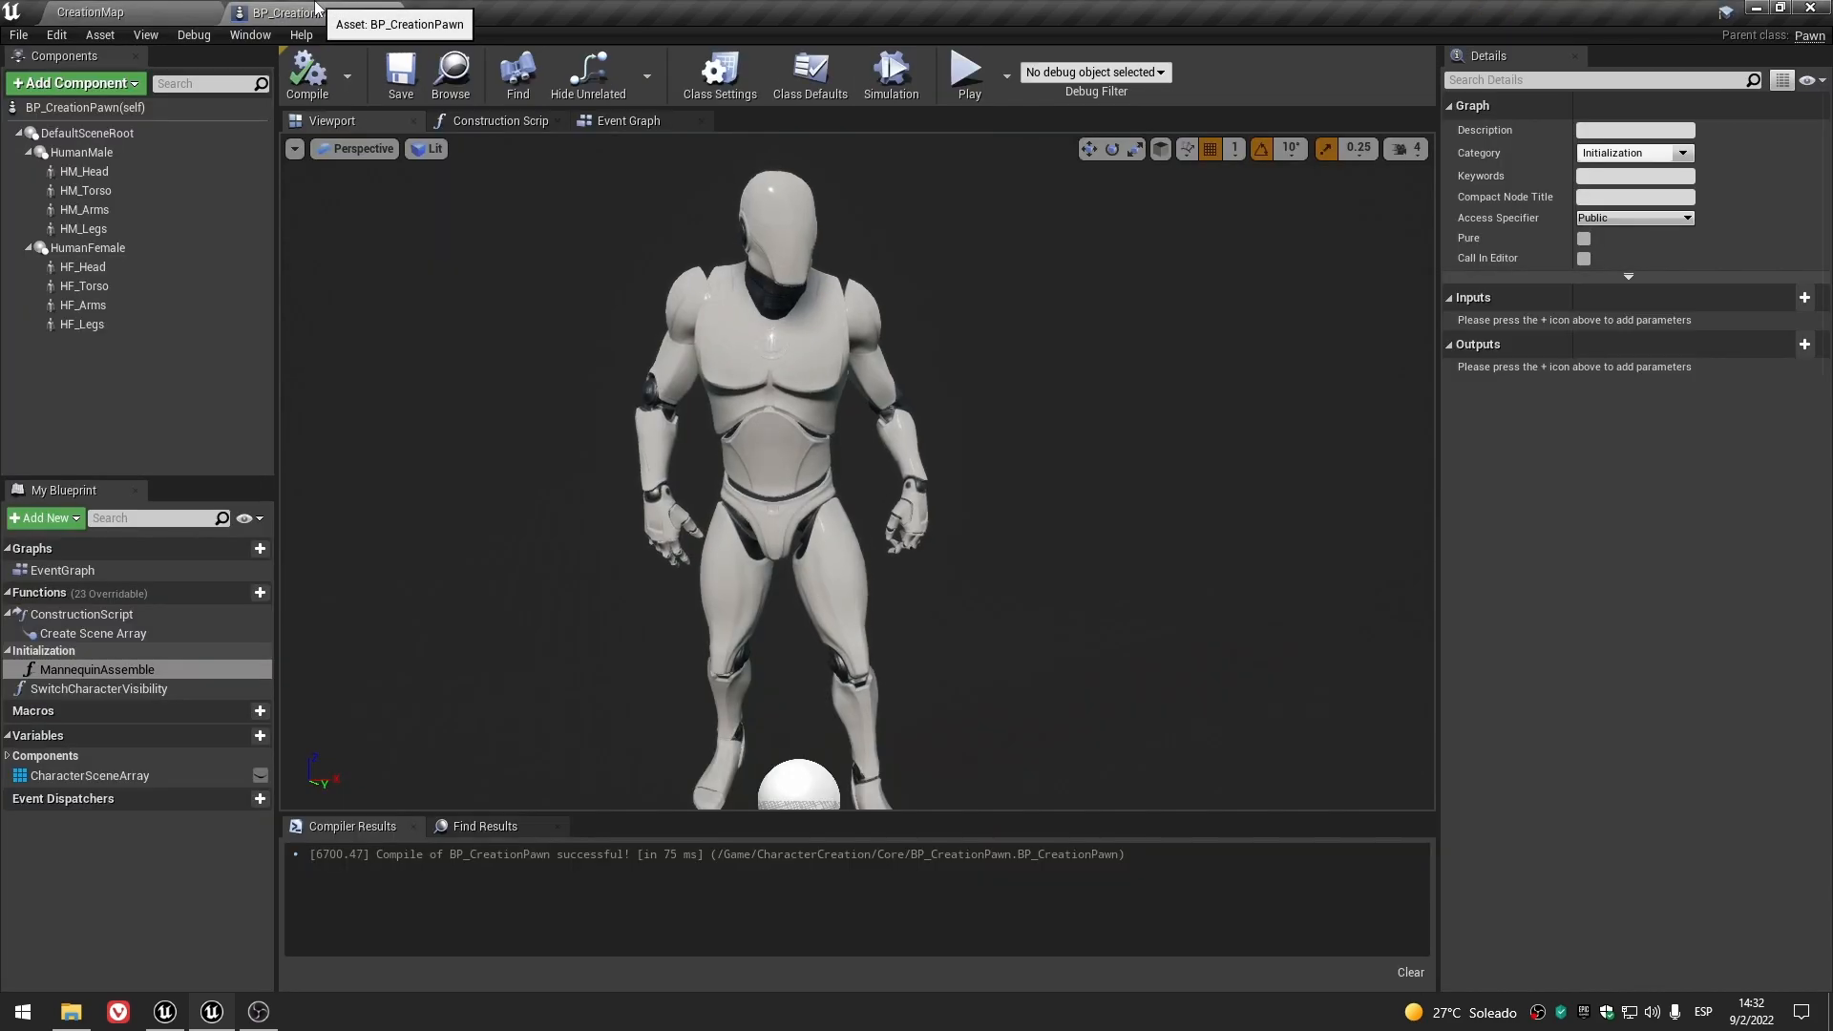
left_click(110, 169)
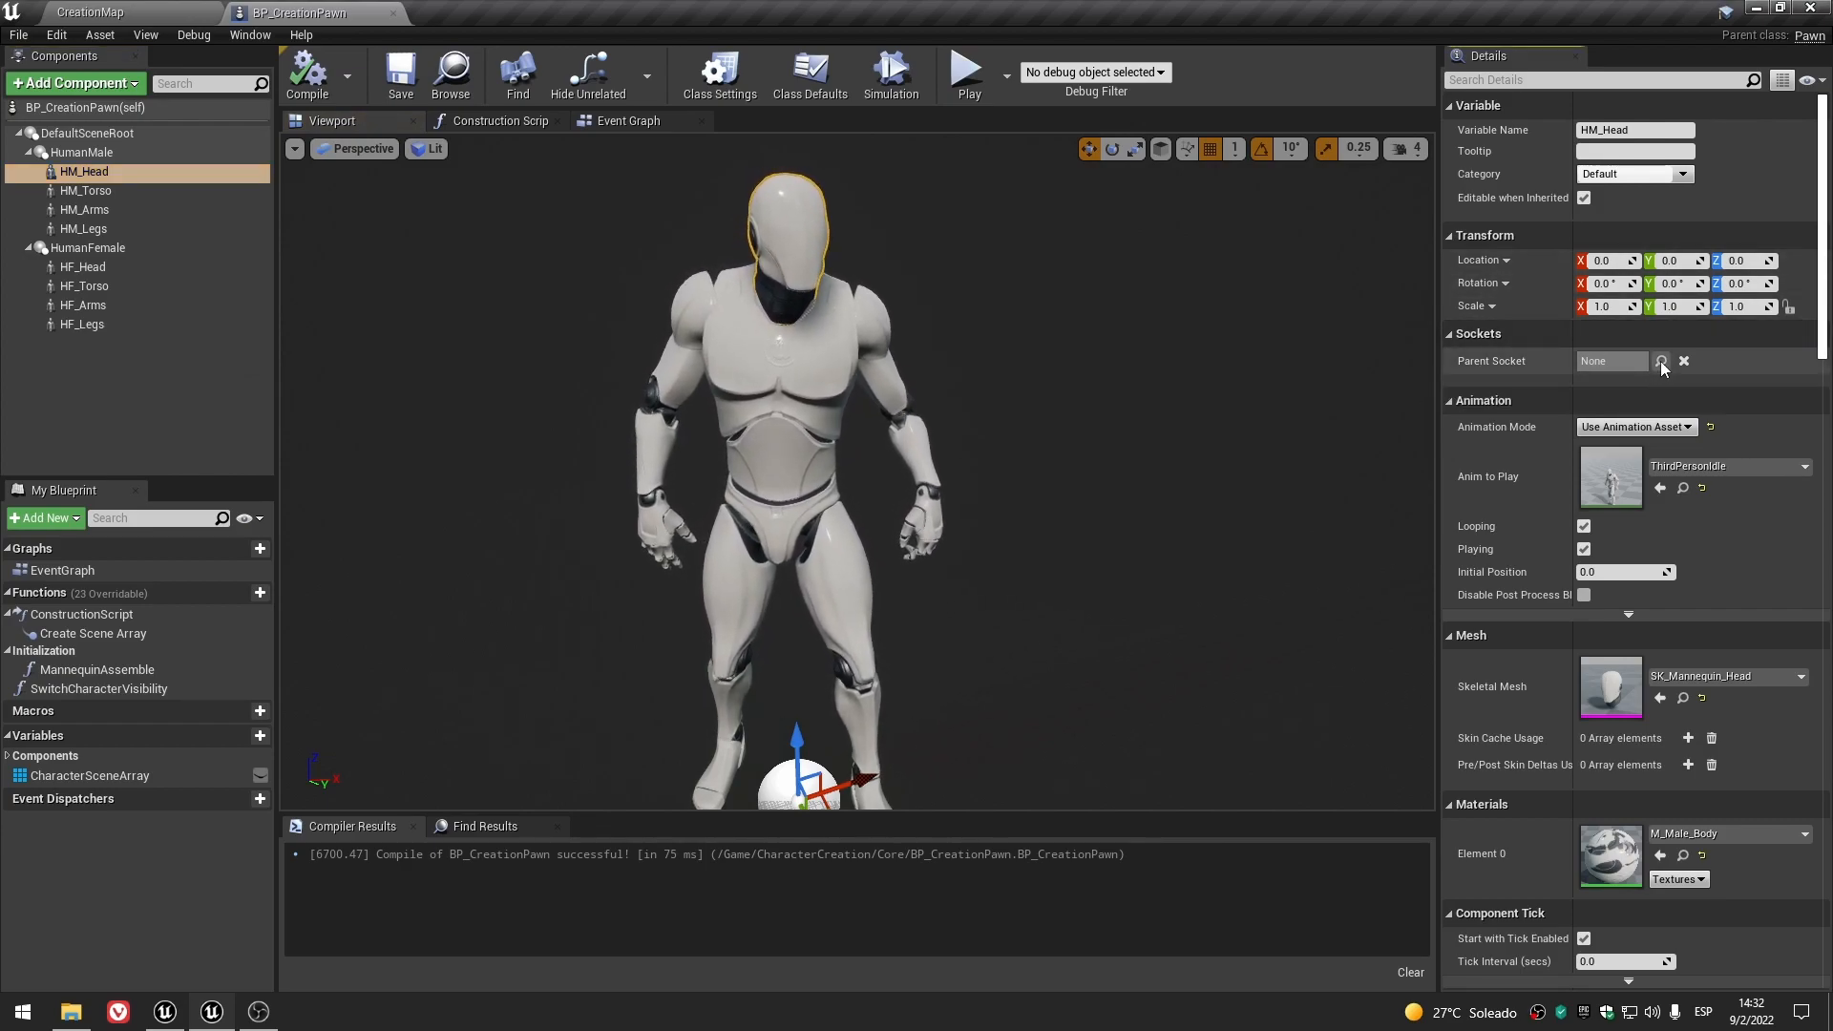
left_click(91, 172)
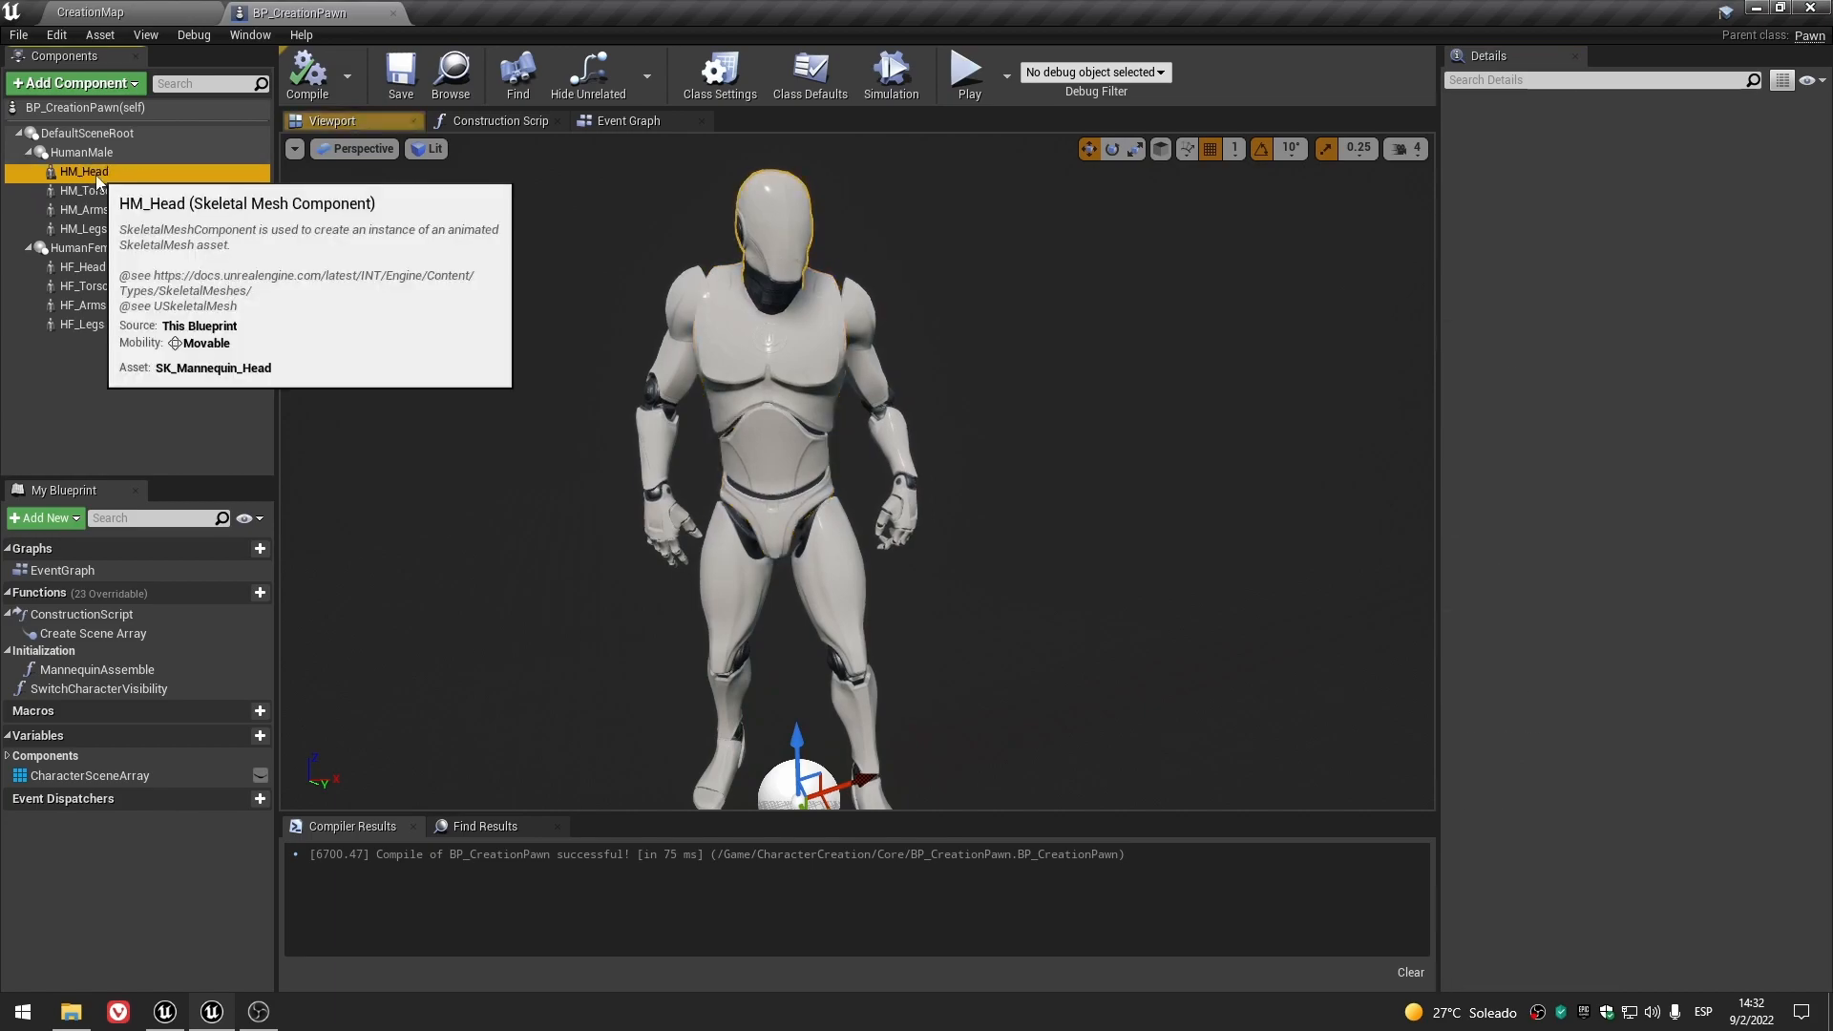
scroll(1533, 657, "down", 3)
scroll(1527, 647, "up", 3)
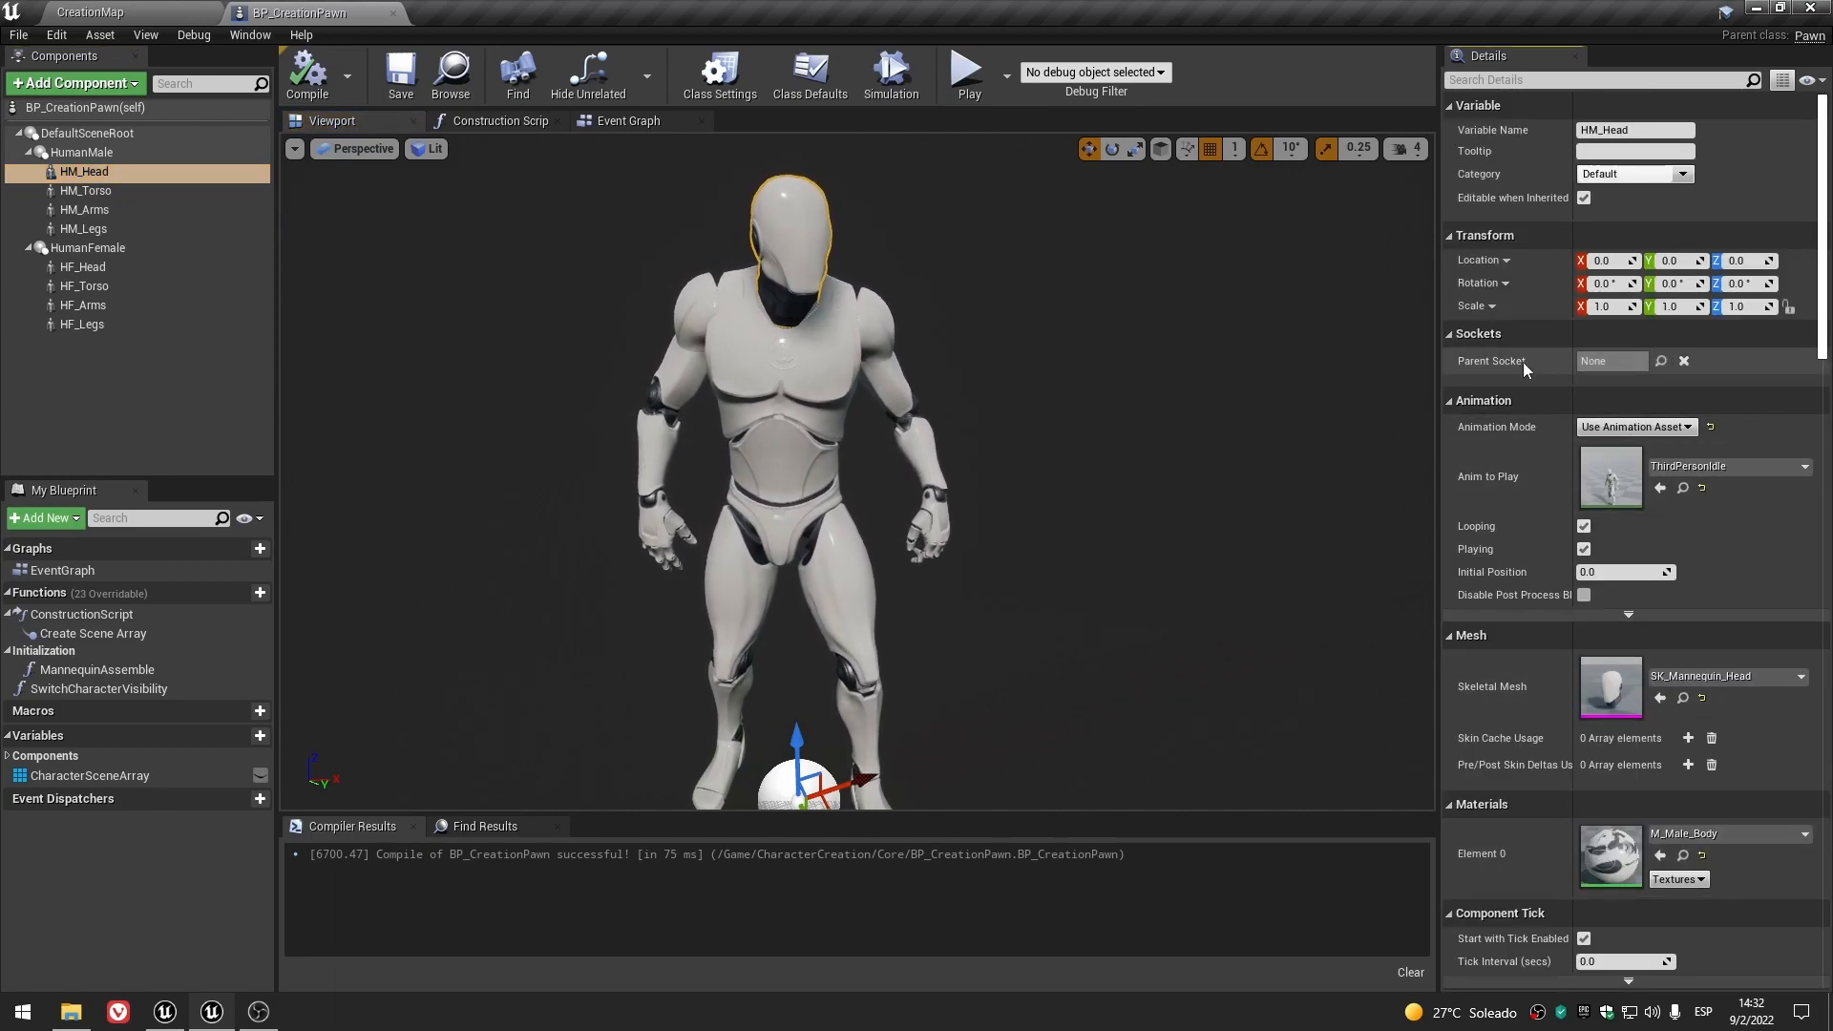
left_click(68, 388)
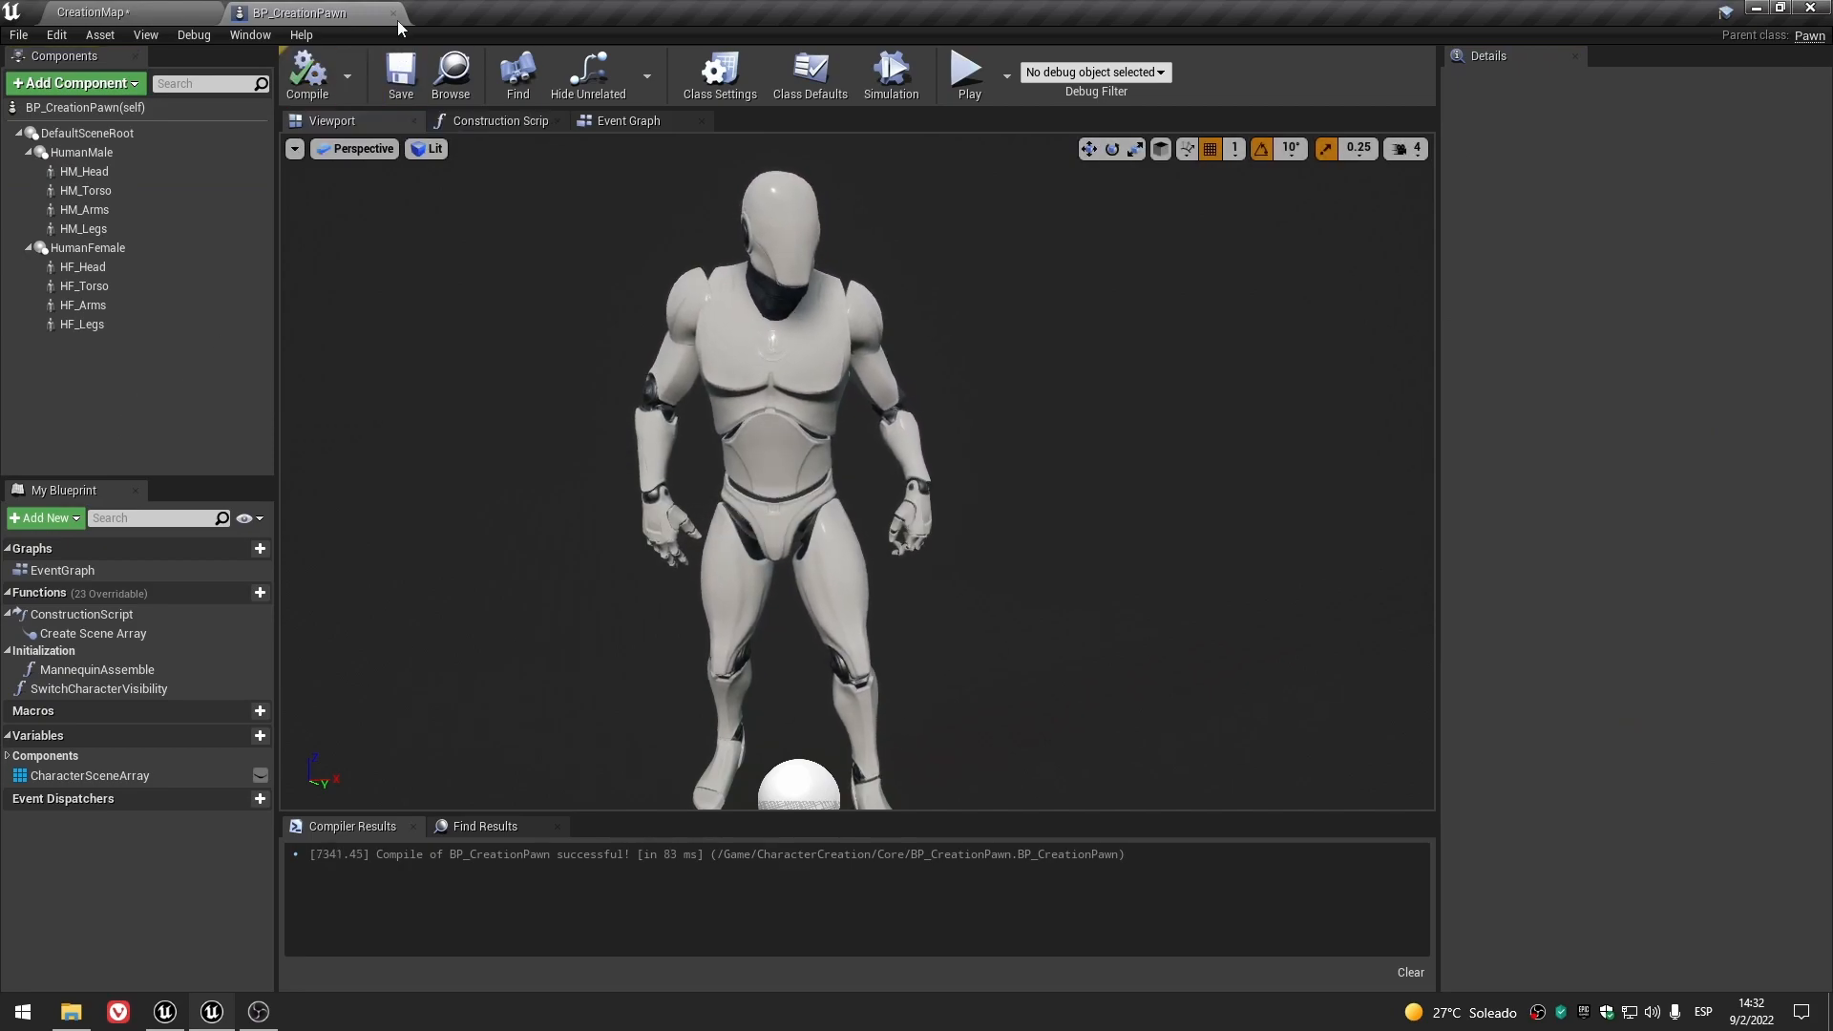
- Close the BP_CreationPawn editor and save the CreationMap level
left_click(392, 12)
left_click(162, 703)
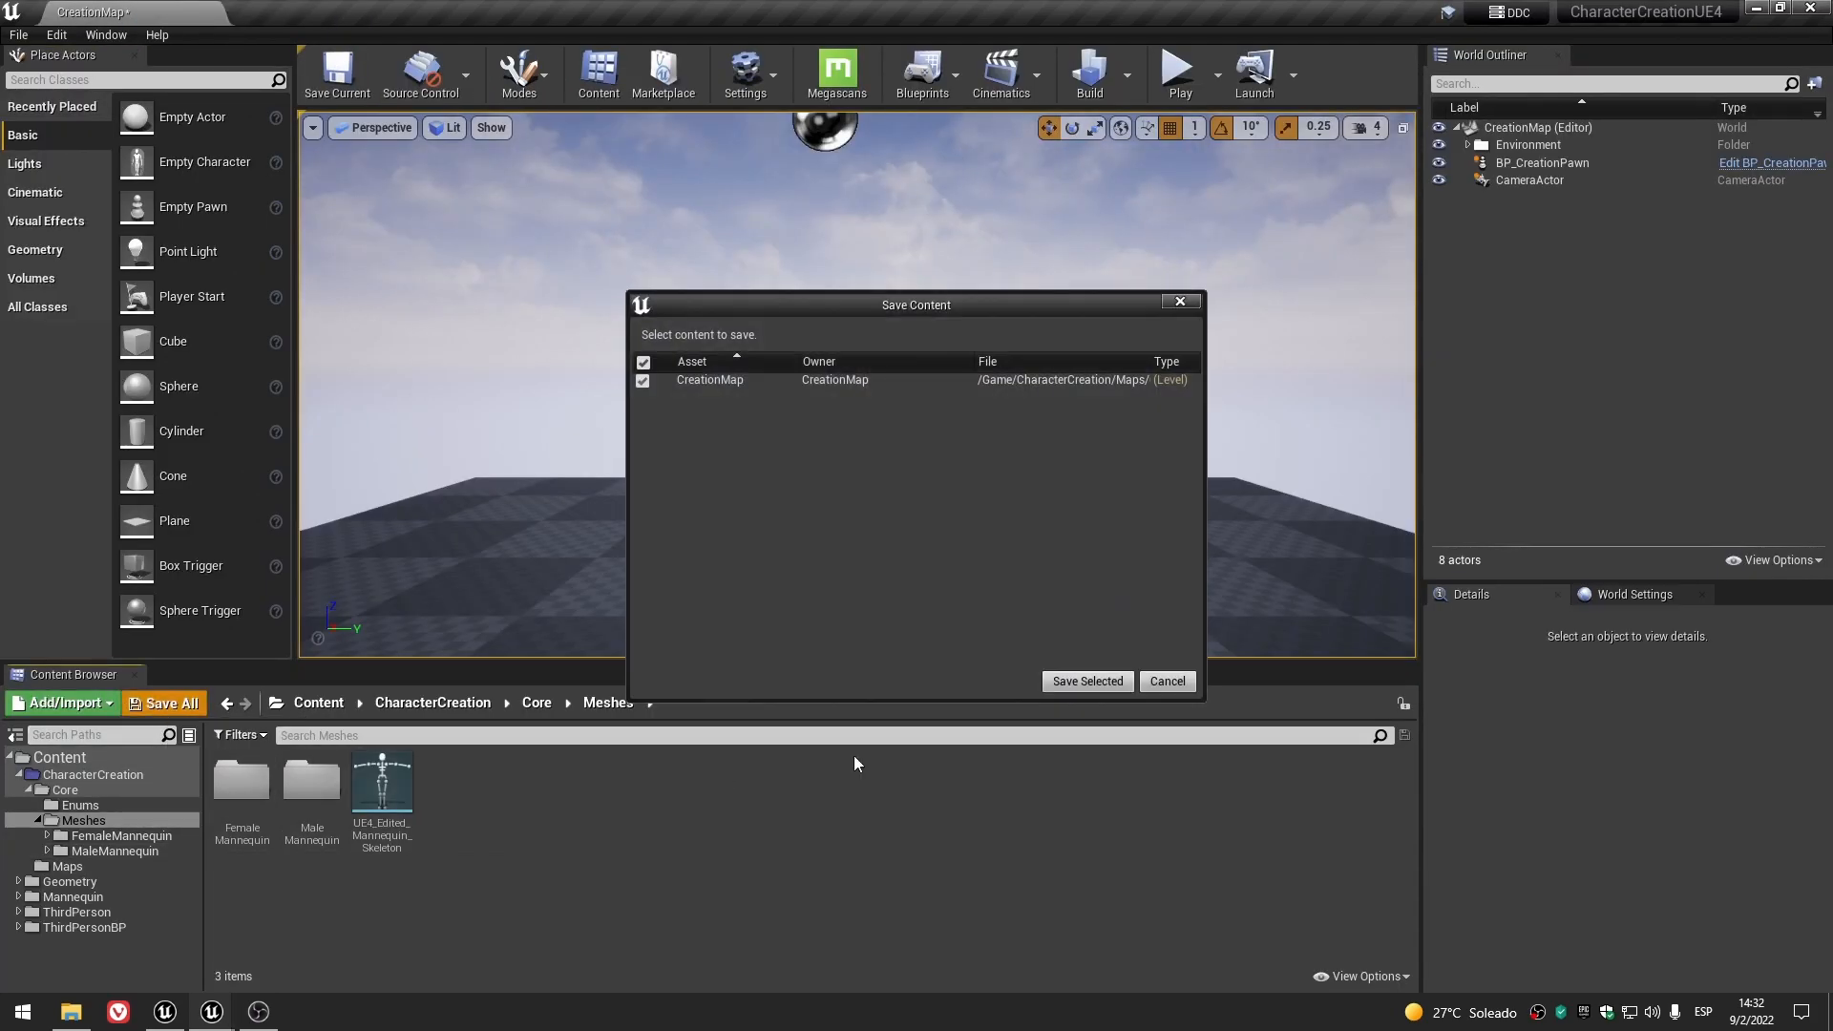
left_click(1088, 681)
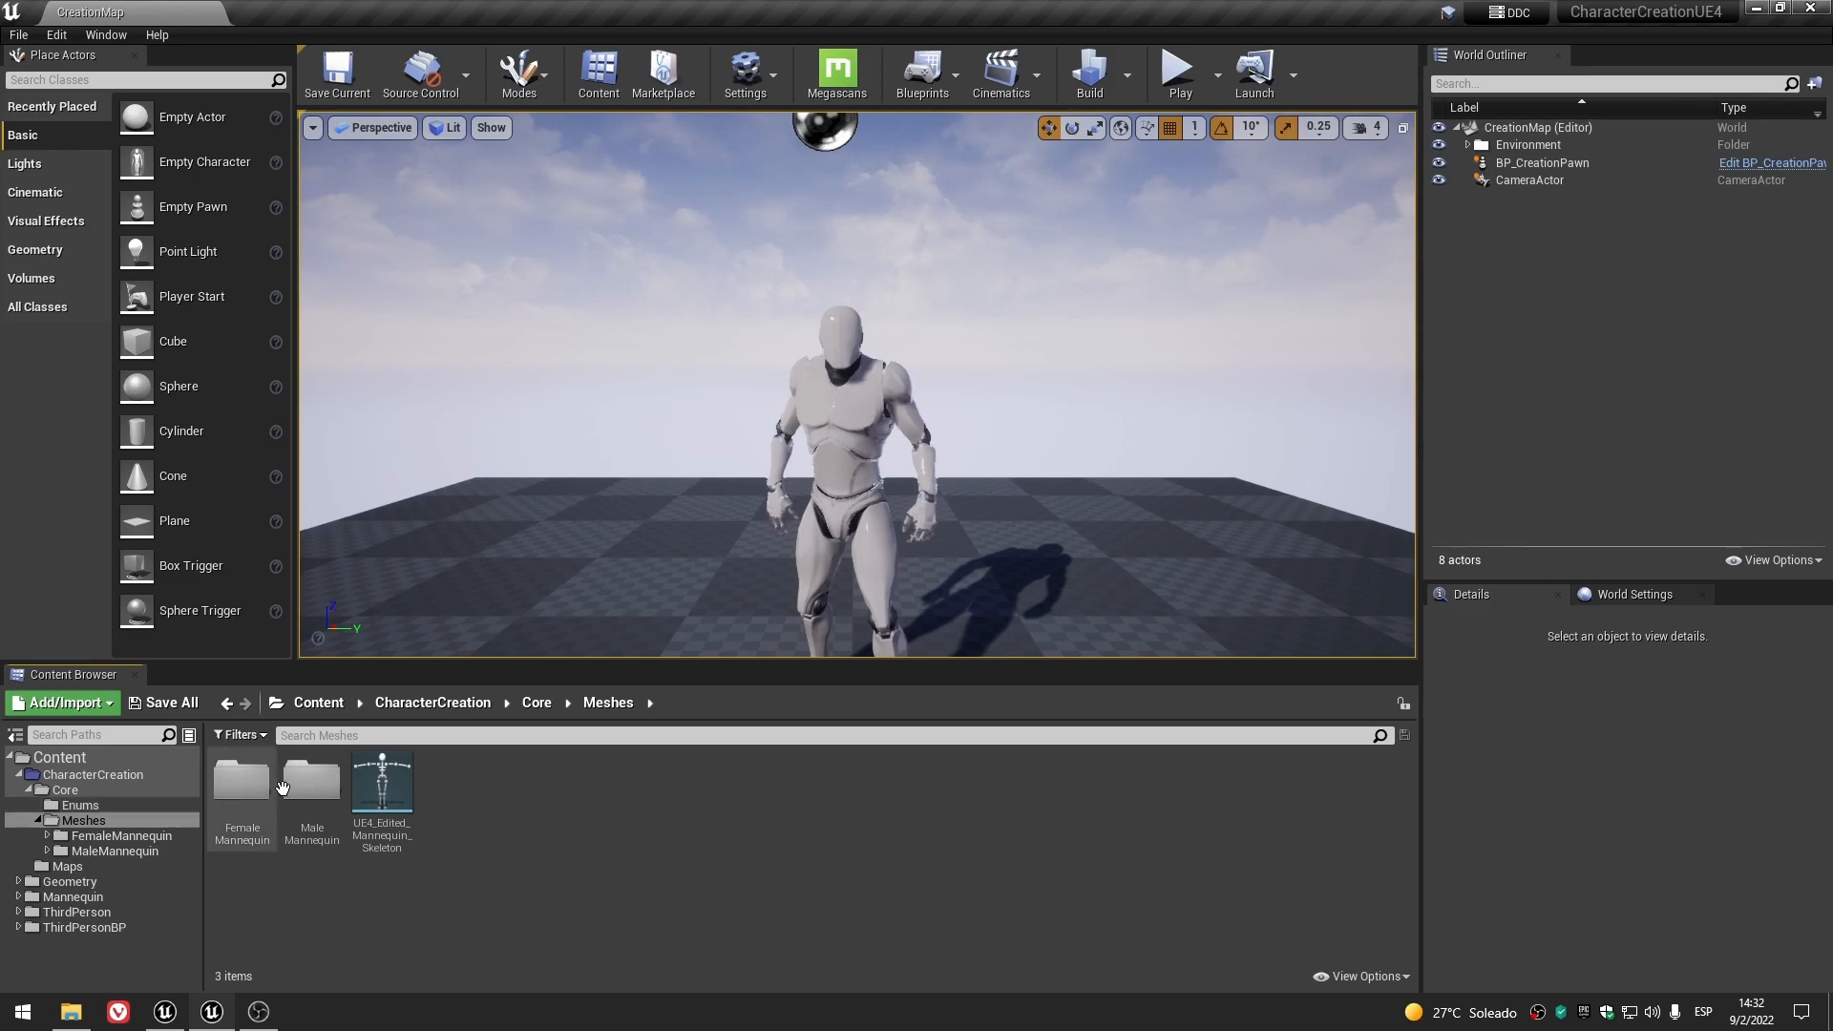
- Reopen BP_CreationPawn from the Core folder and clear the HM_Head component's parent socket
left_click(69, 788)
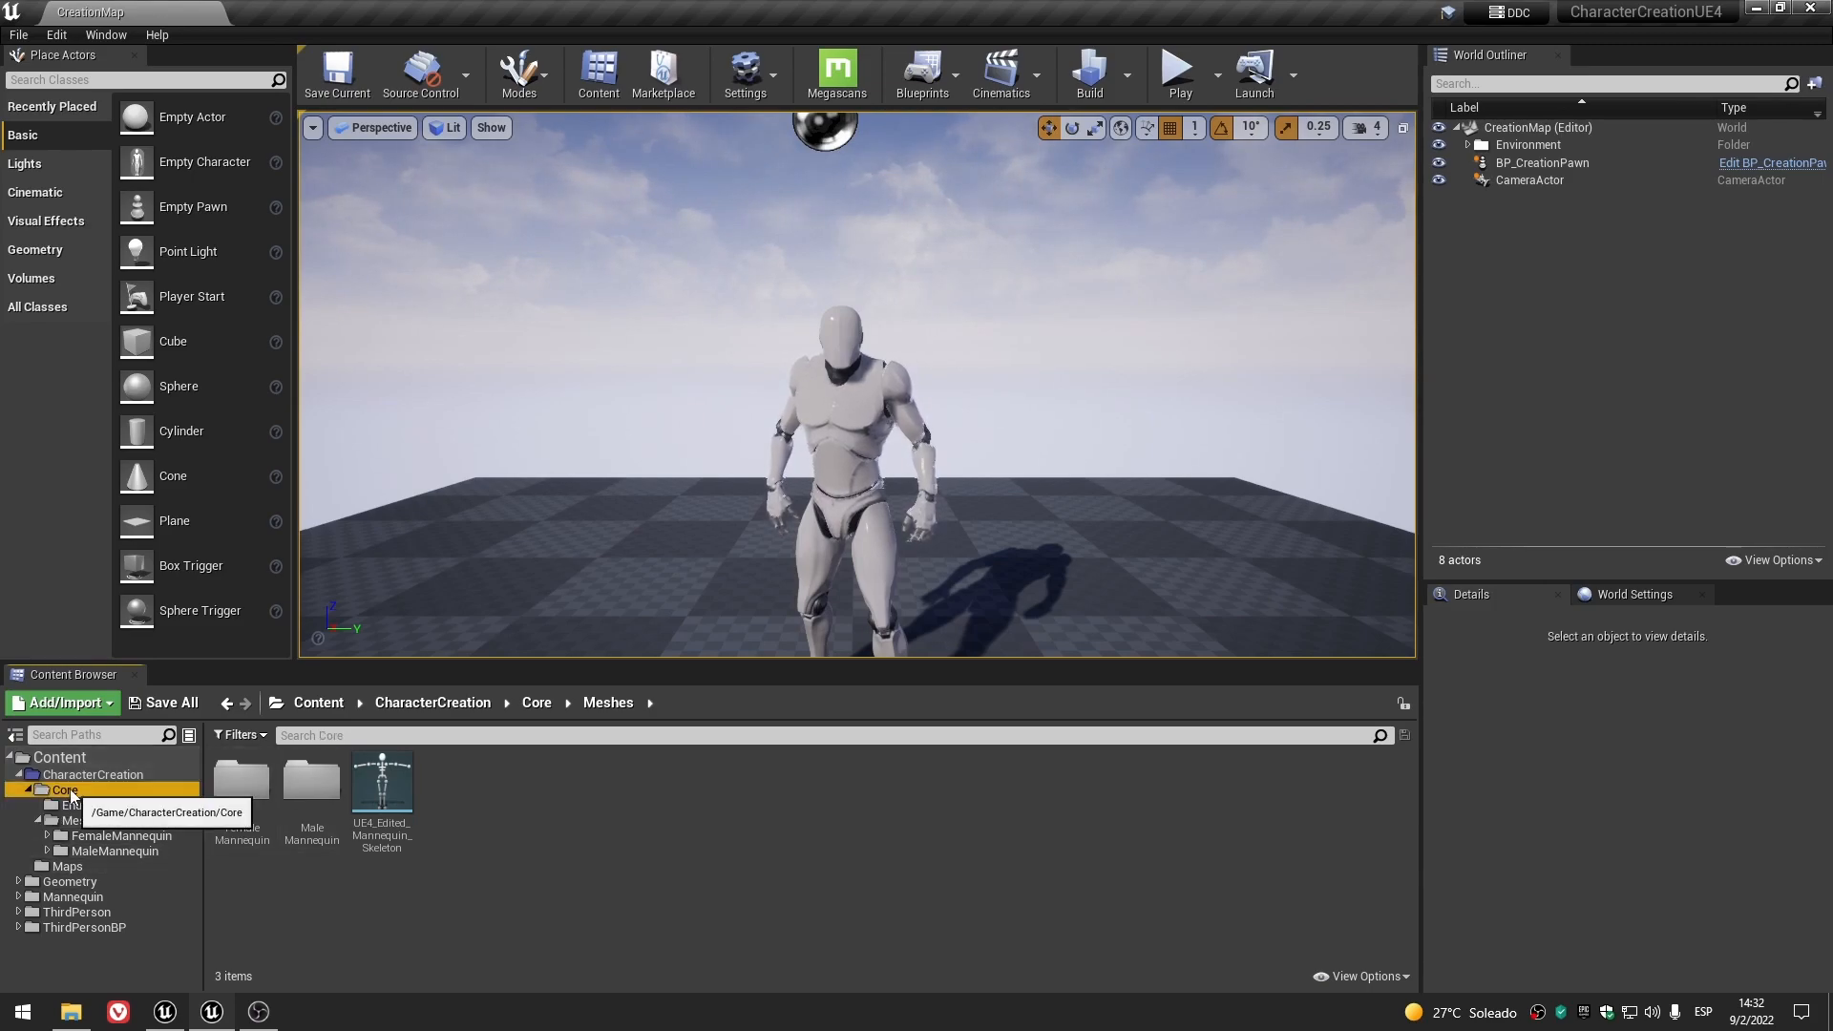
left_click(455, 787)
double_click(455, 788)
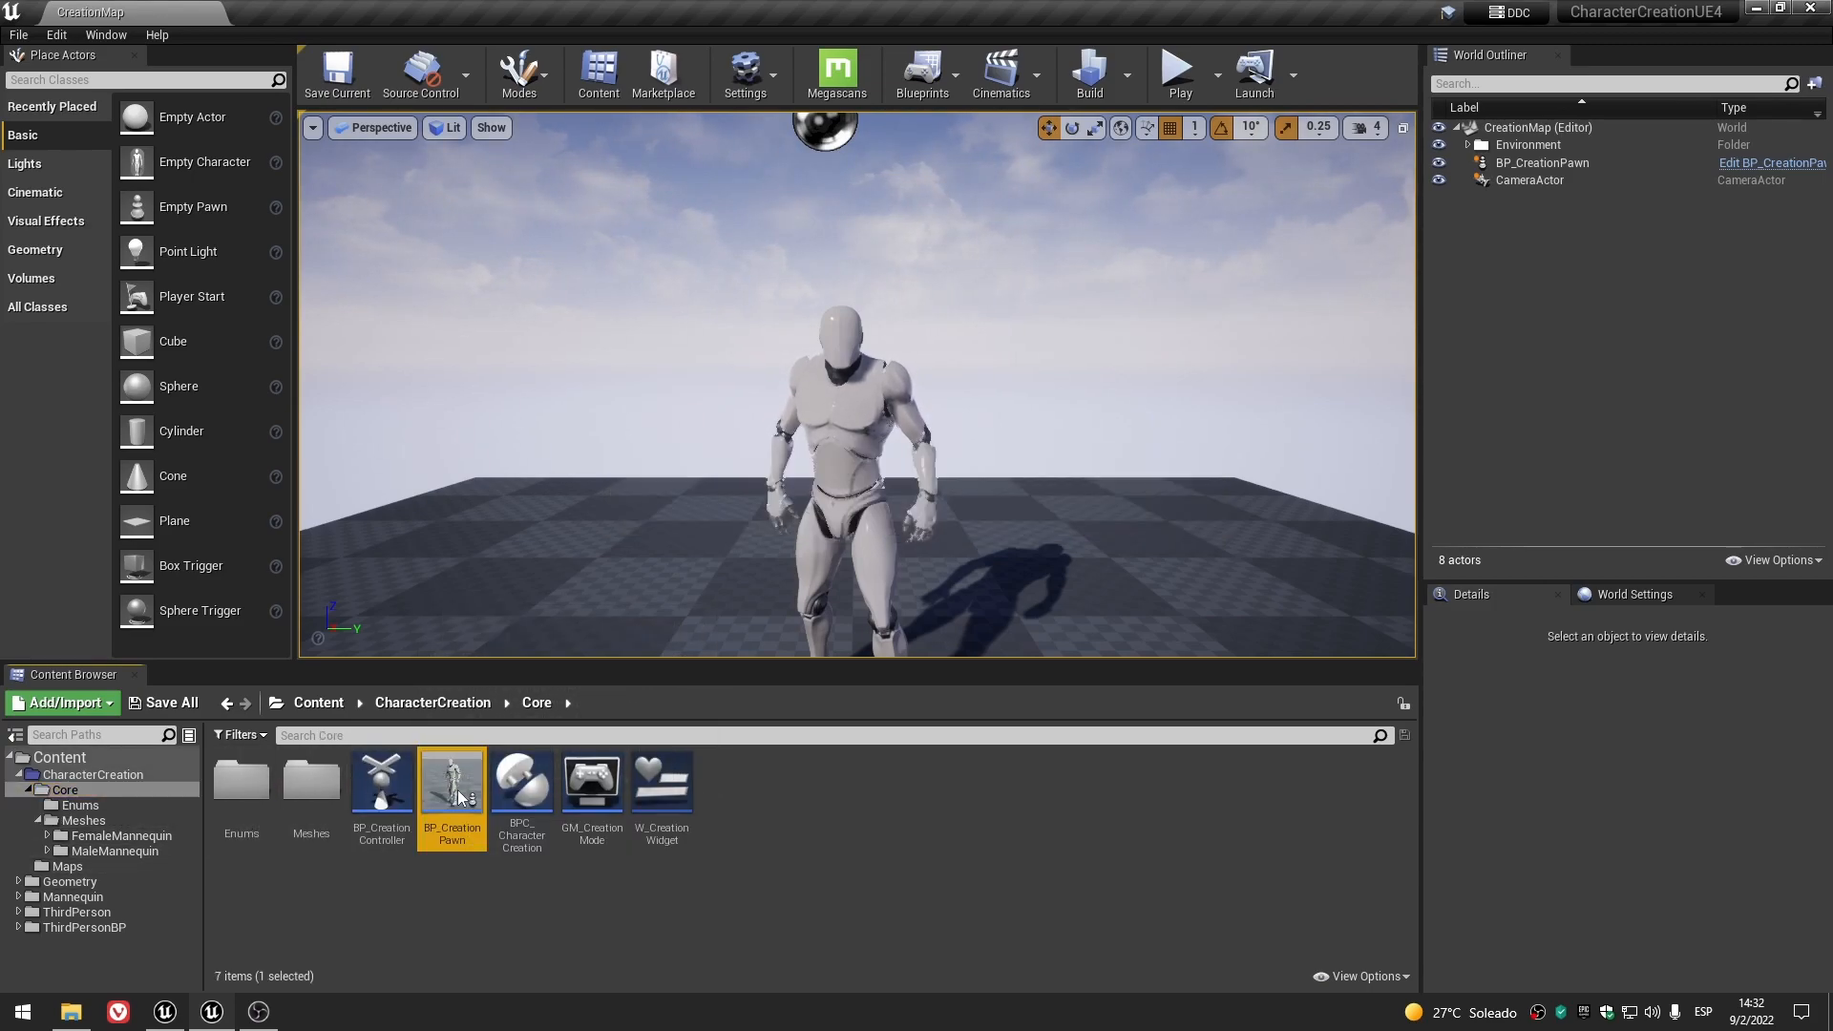
left_click(346, 125)
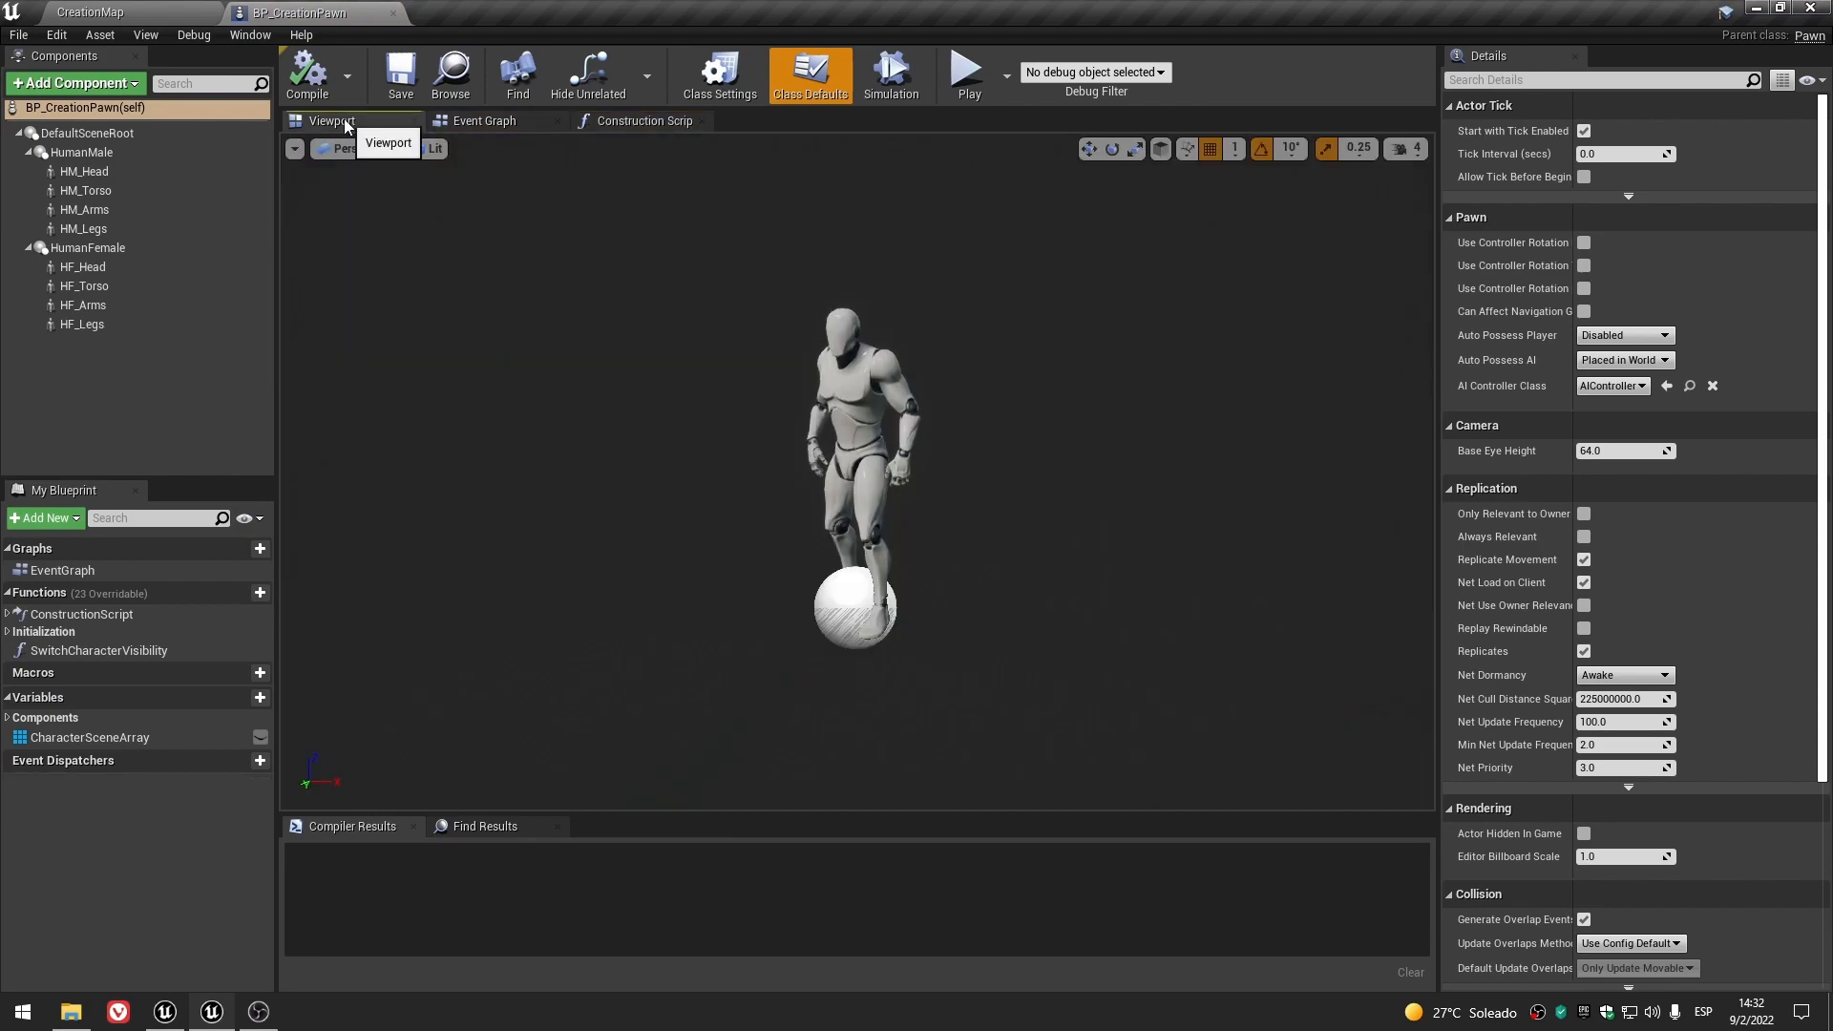
left_click(84, 171)
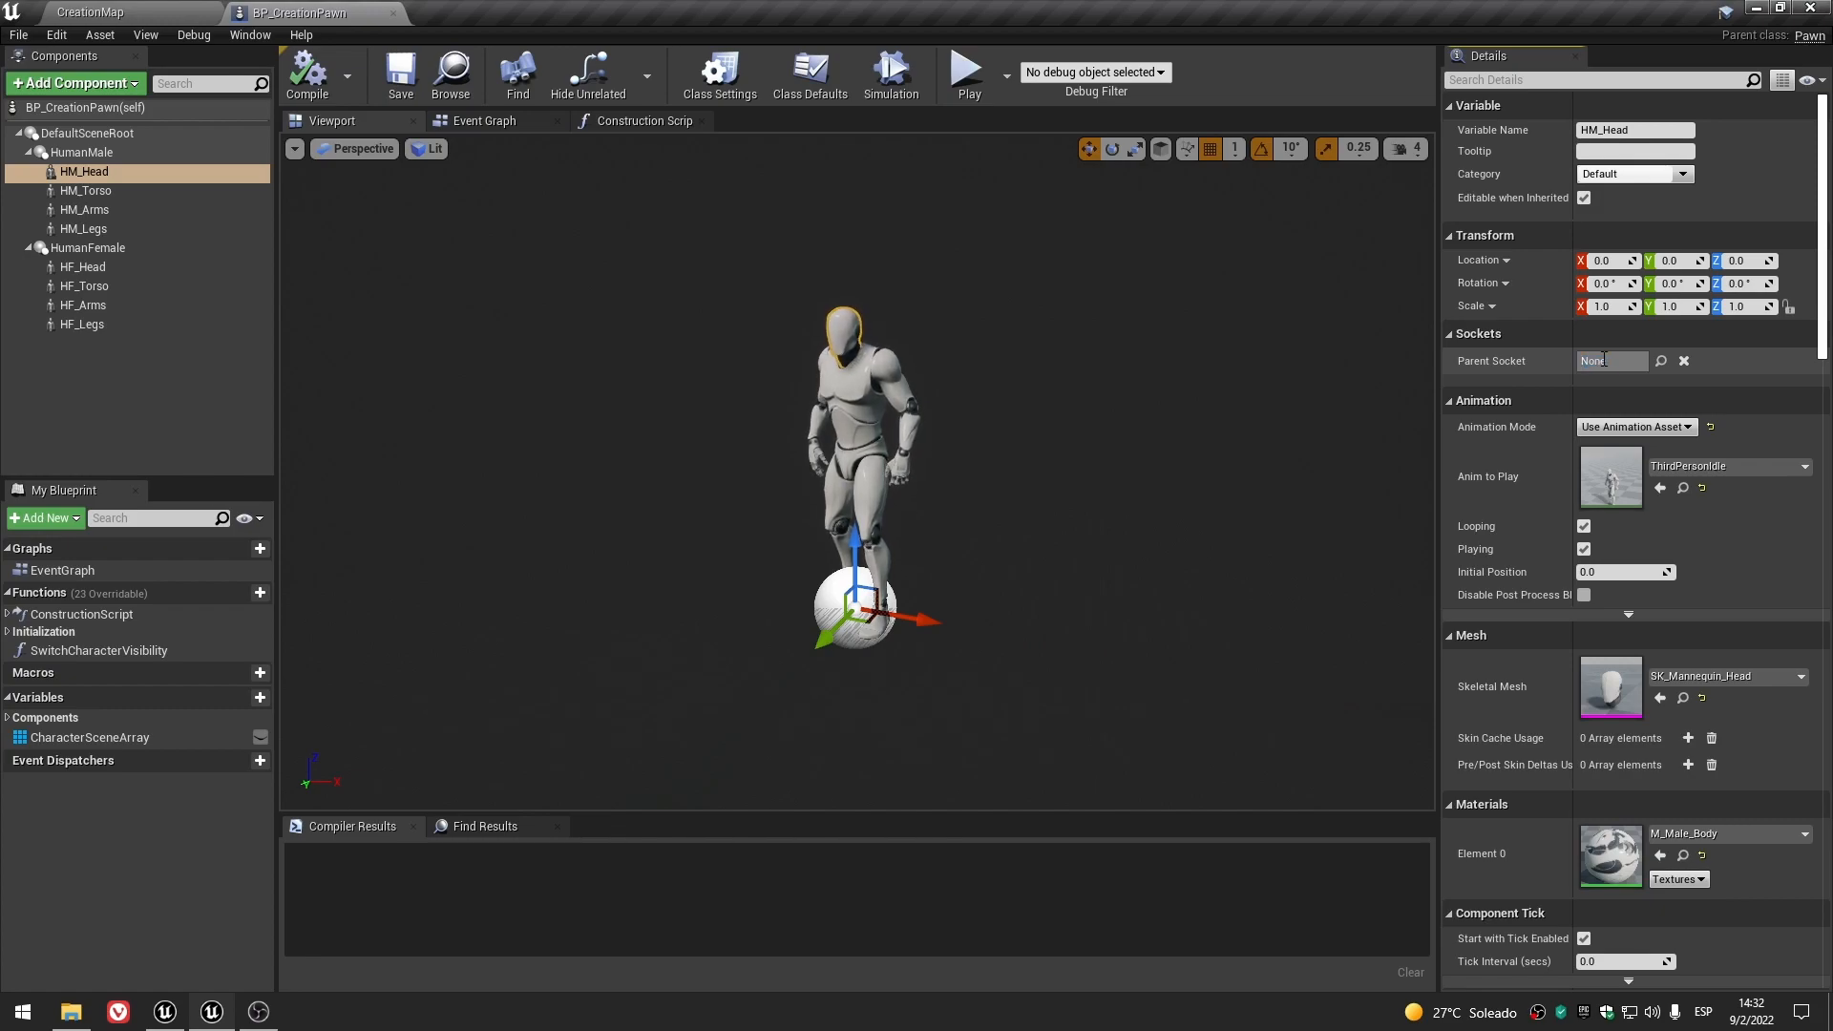
left_click(1685, 361)
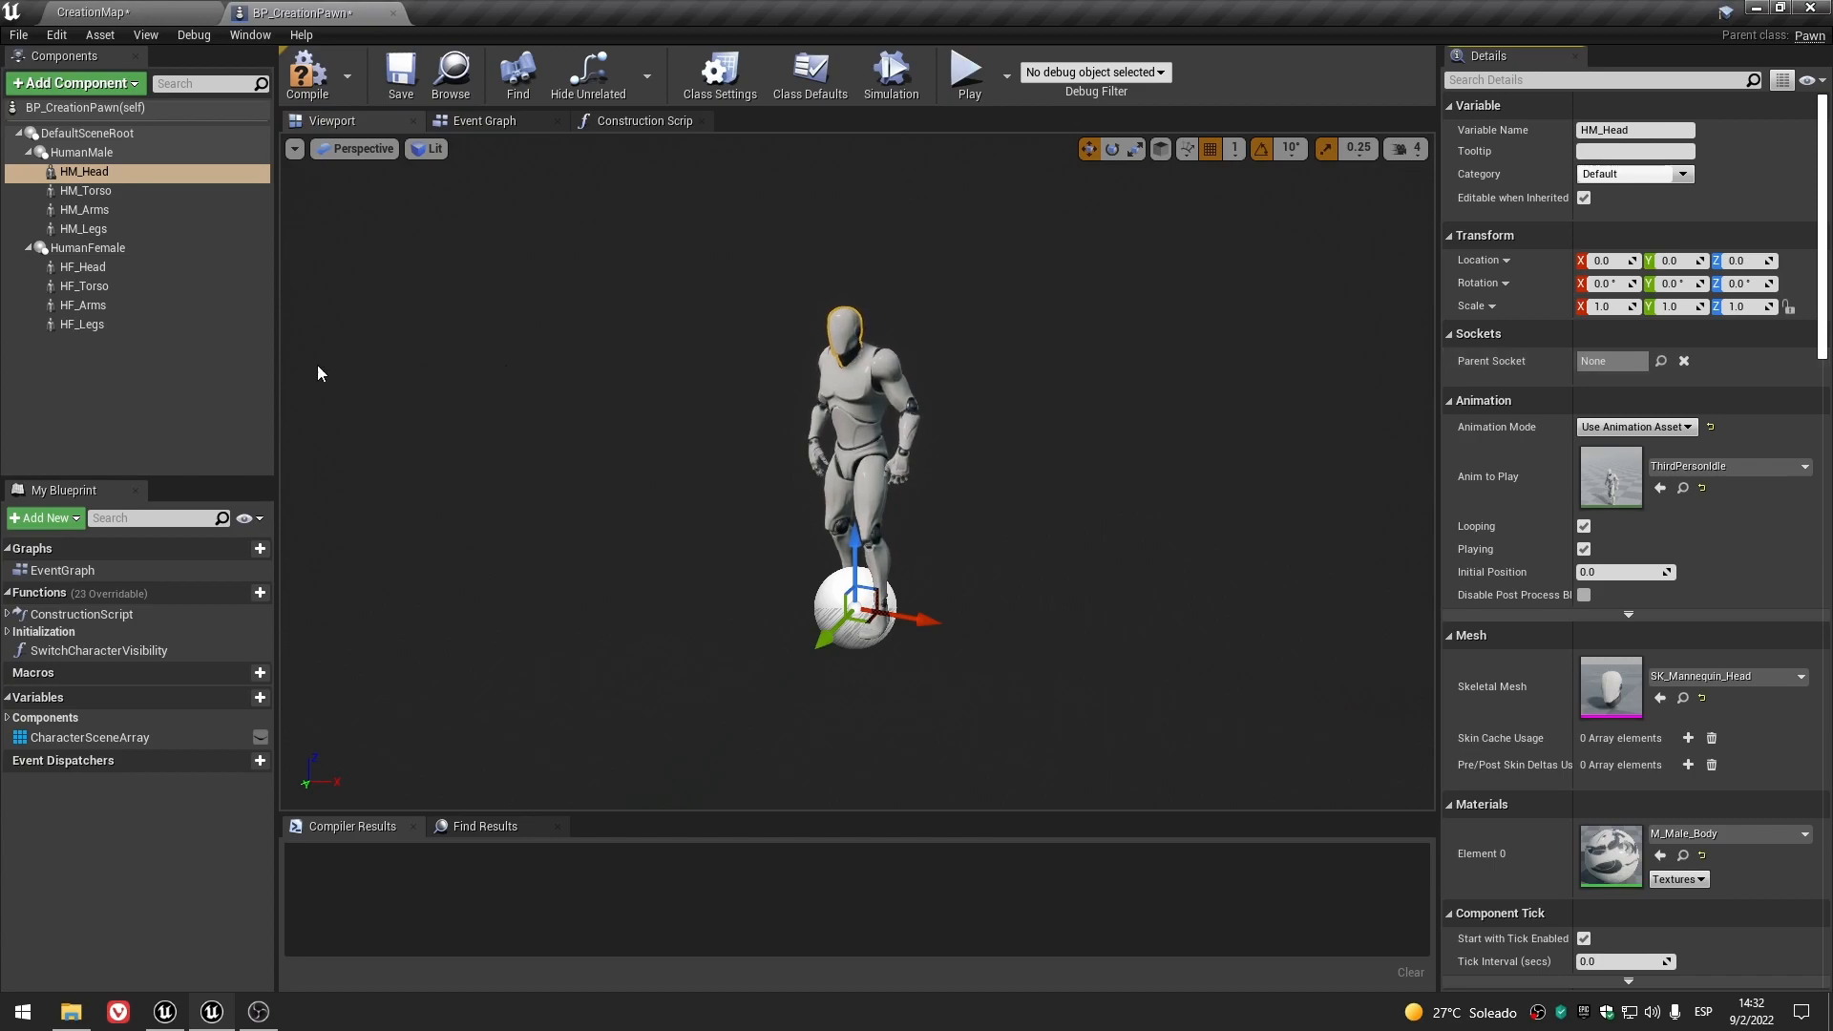
- Review the remaining HM_Head component settings, and compile and save BP_CreationPawn
left_click(130, 170)
scroll(1525, 690, "down", 3)
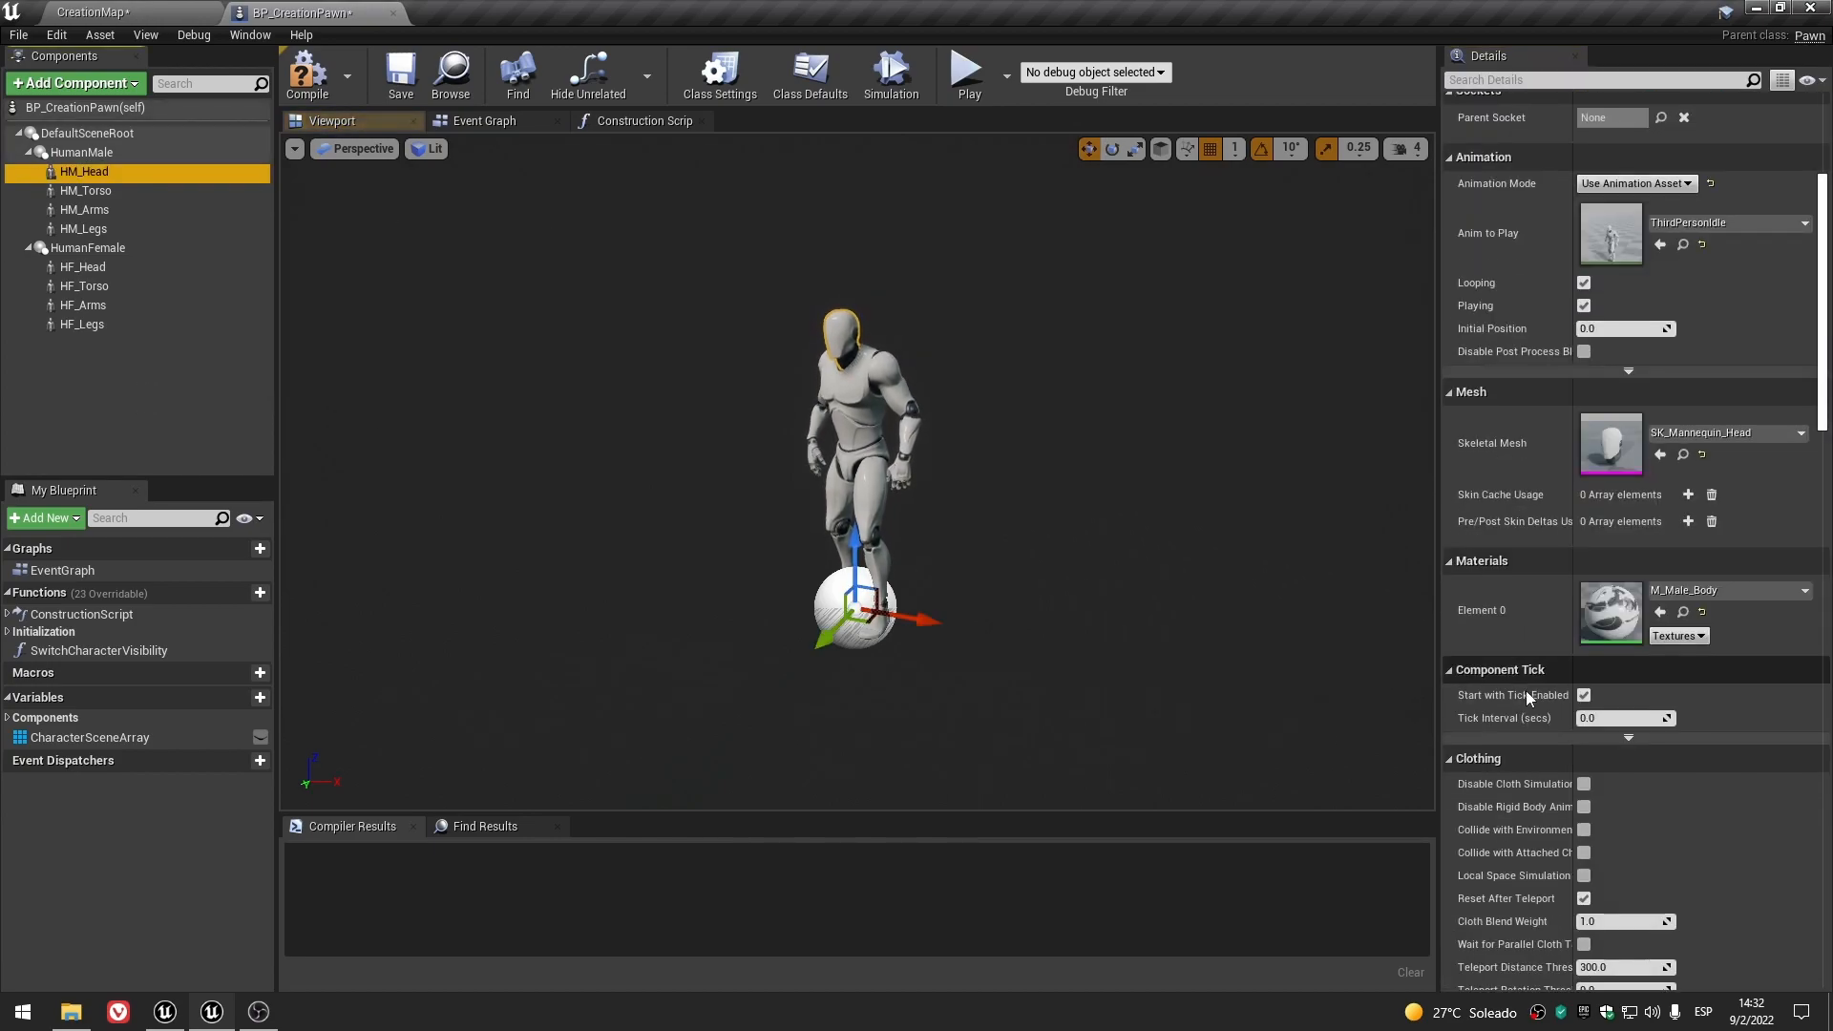
scroll(1526, 690, "down", 5)
left_click(308, 74)
left_click(399, 75)
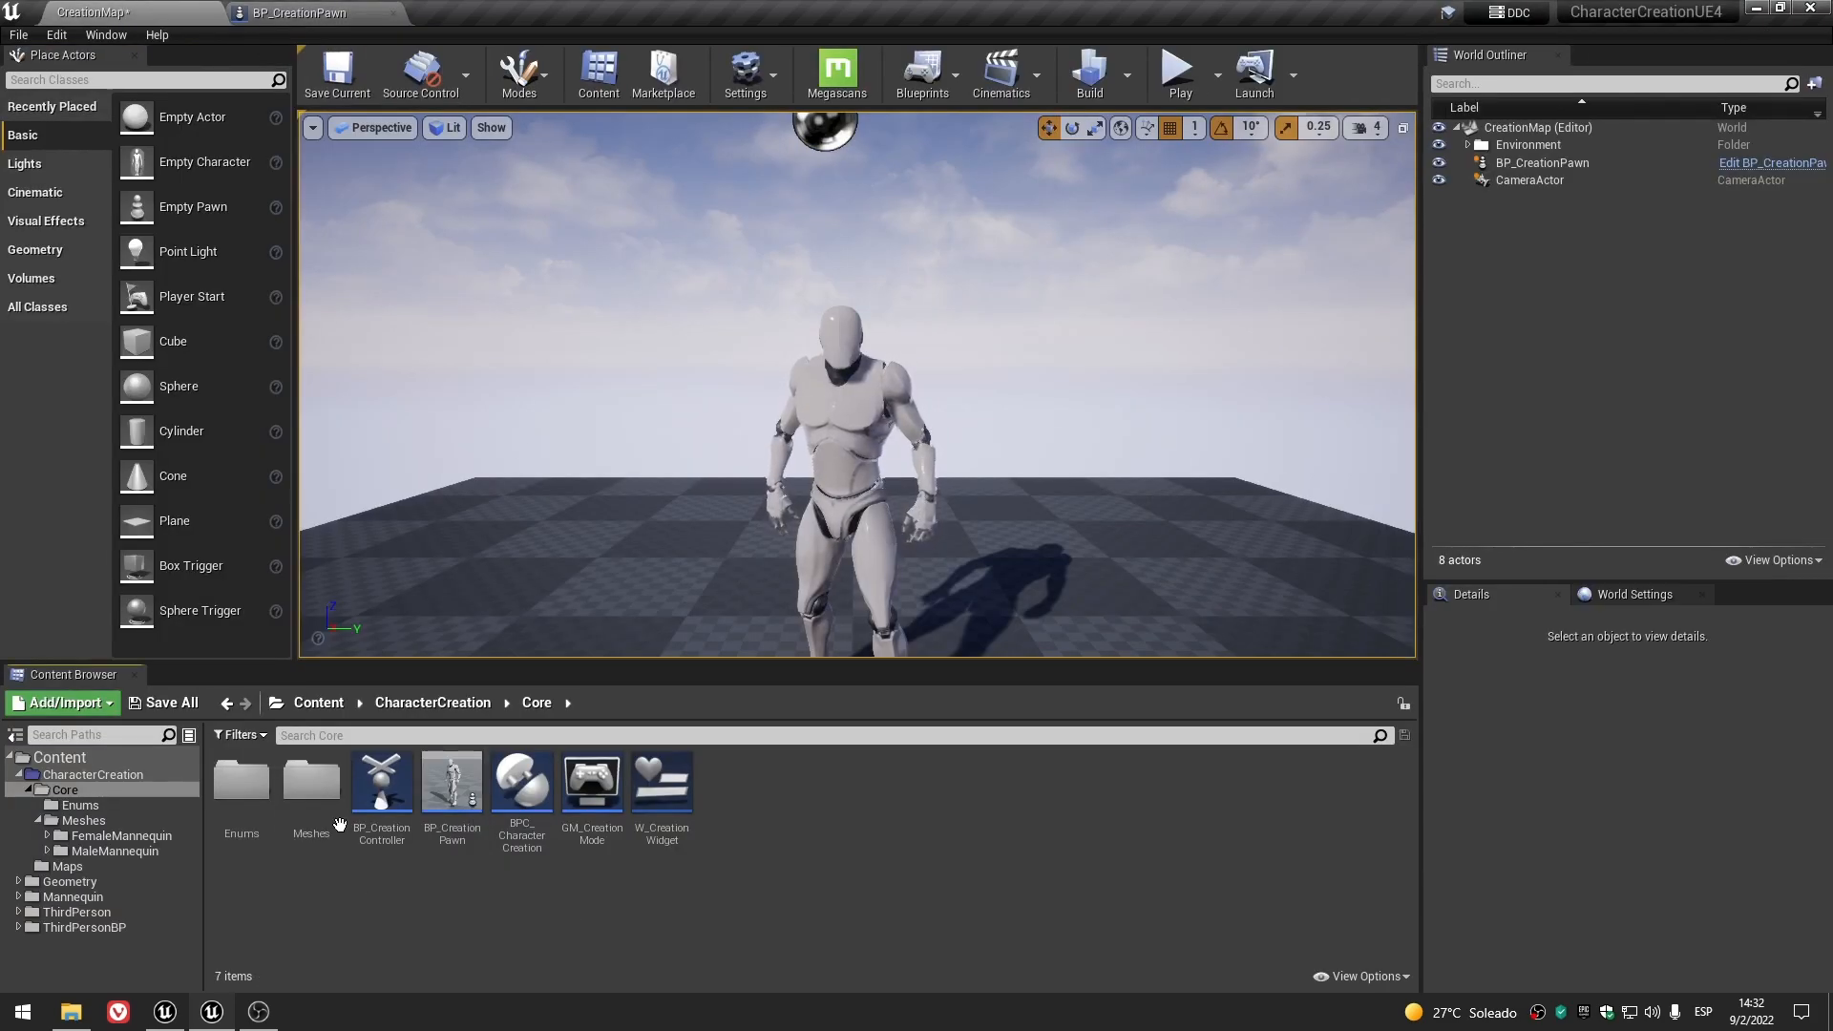
- Open SK_Mannequin_Head from the MaleMannequin folder and check which skeleton the mesh uses
double_click(336, 820)
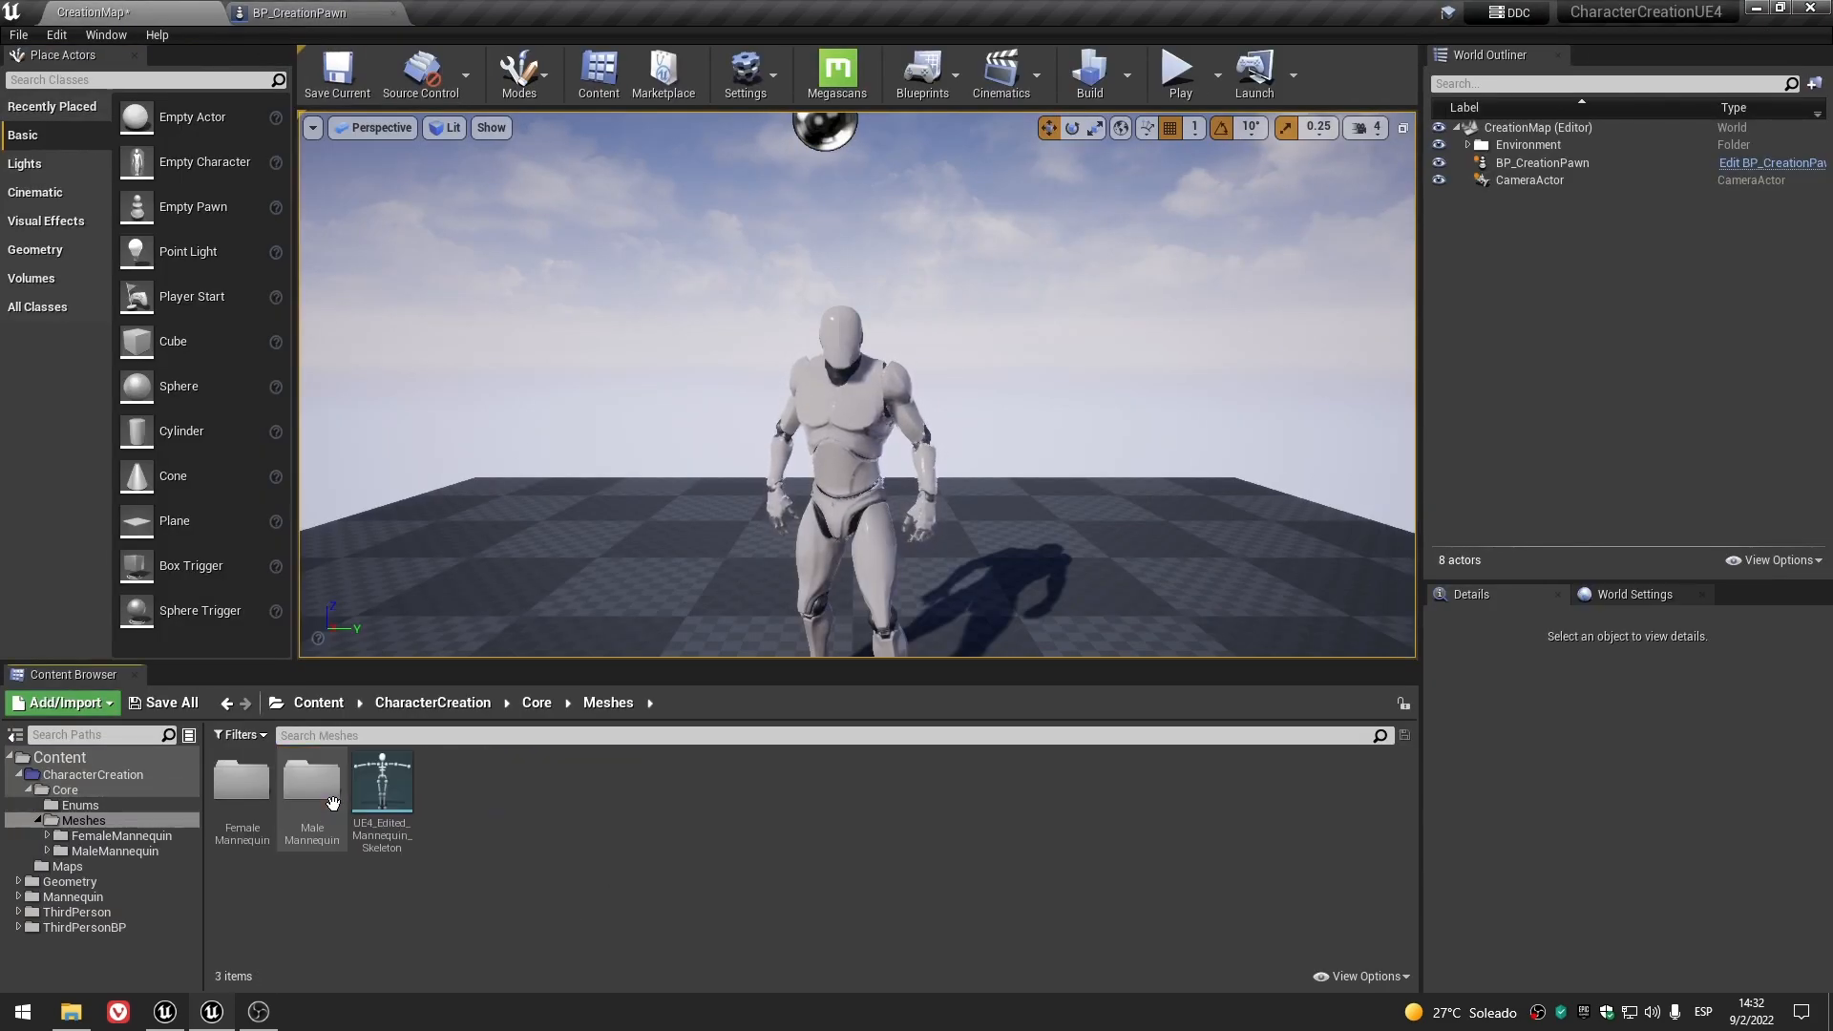
double_click(318, 799)
double_click(367, 800)
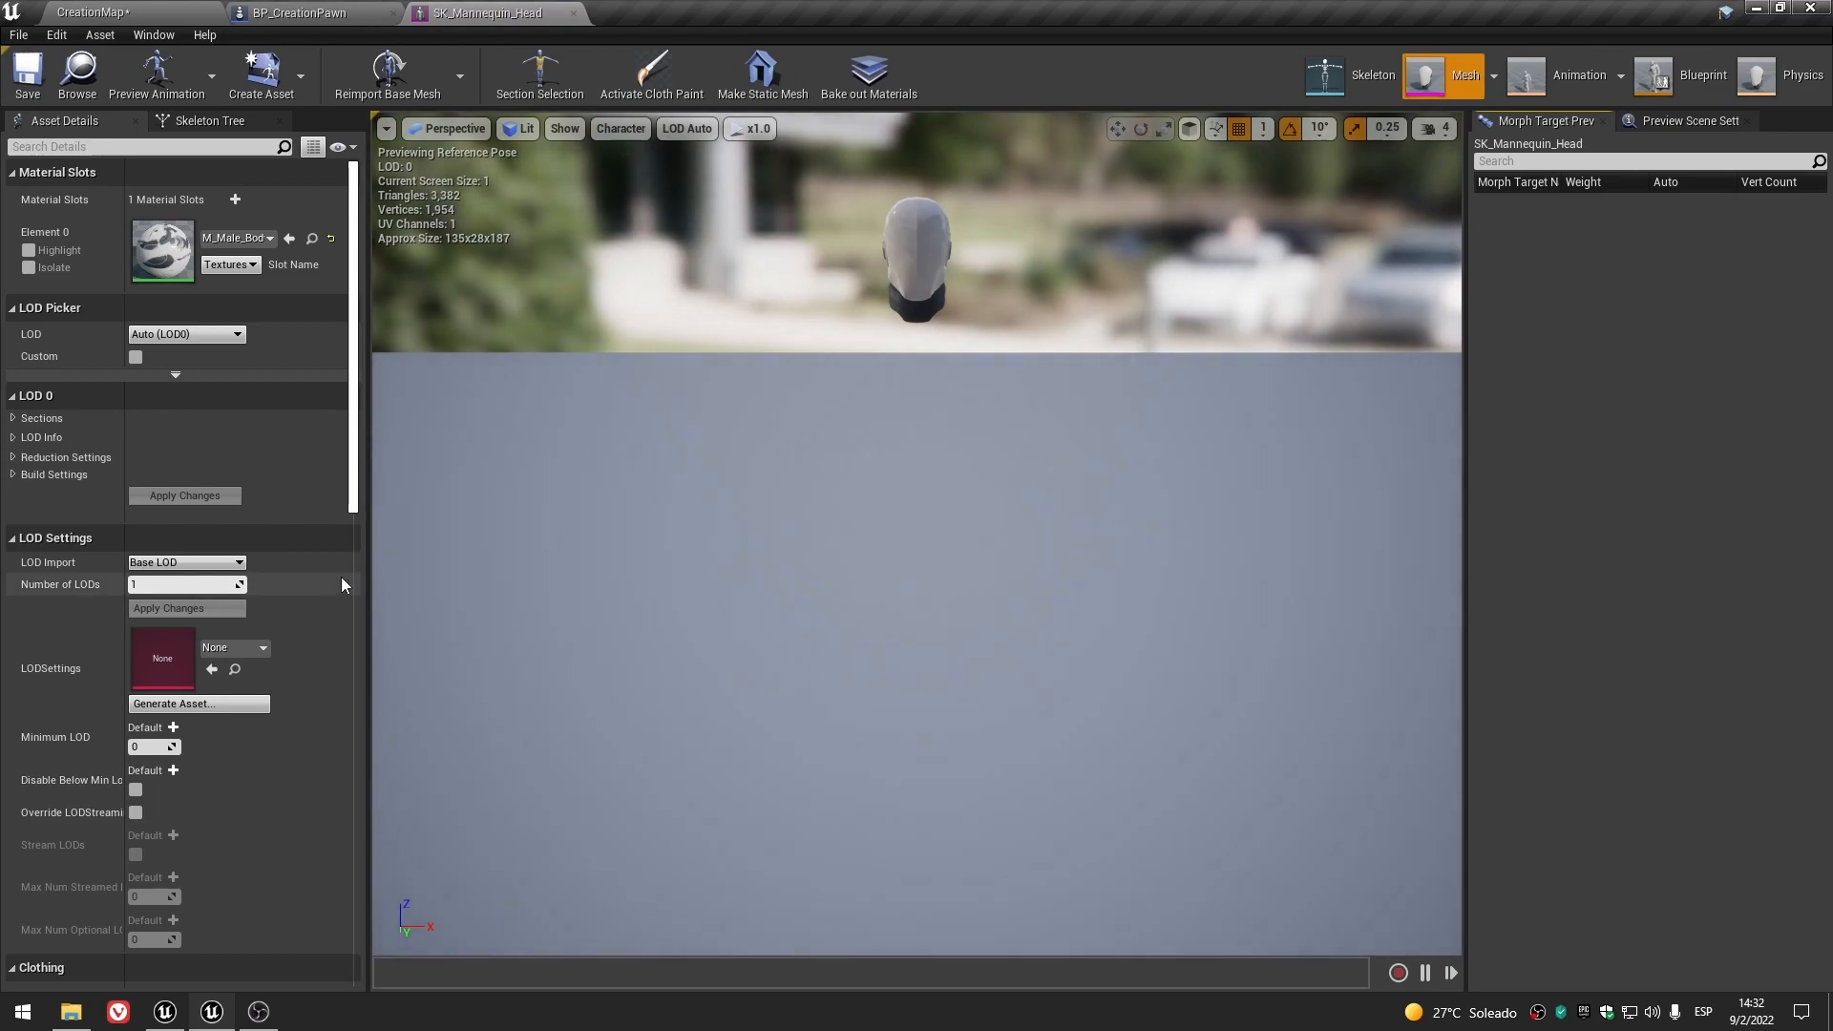
scroll(341, 577, "down", 8)
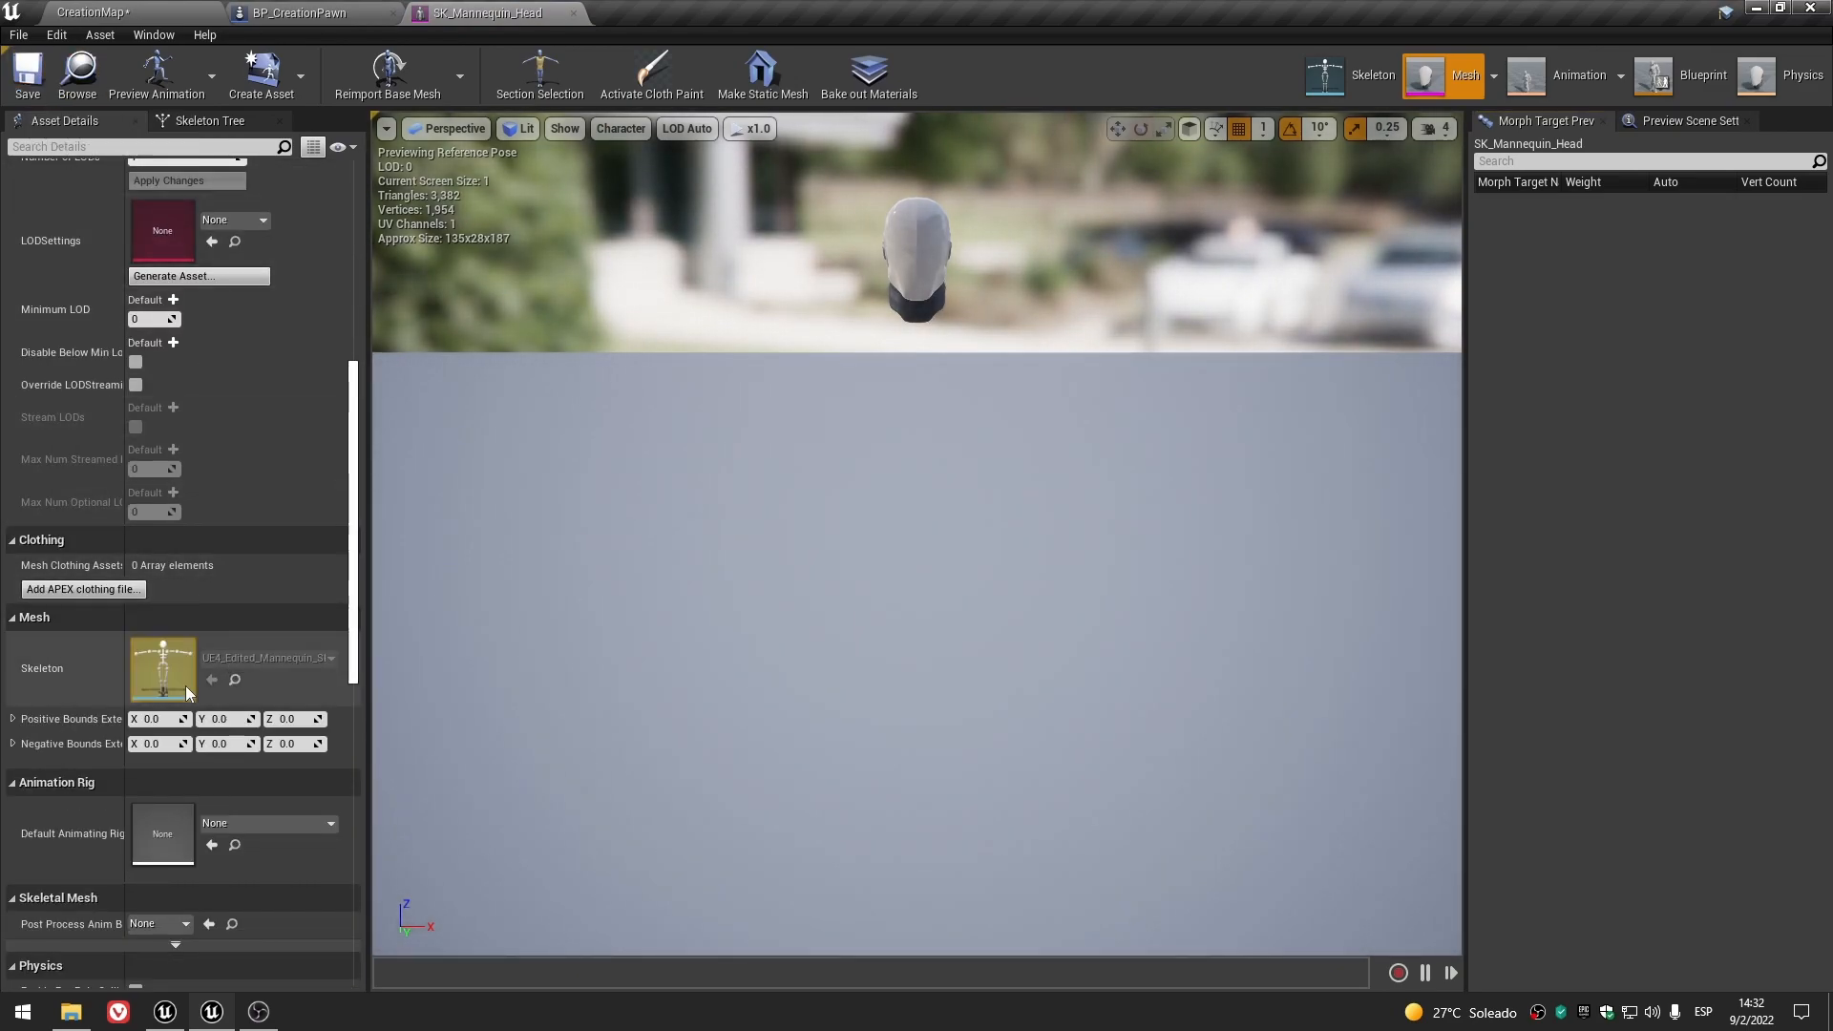
scroll(227, 661, "up", 8)
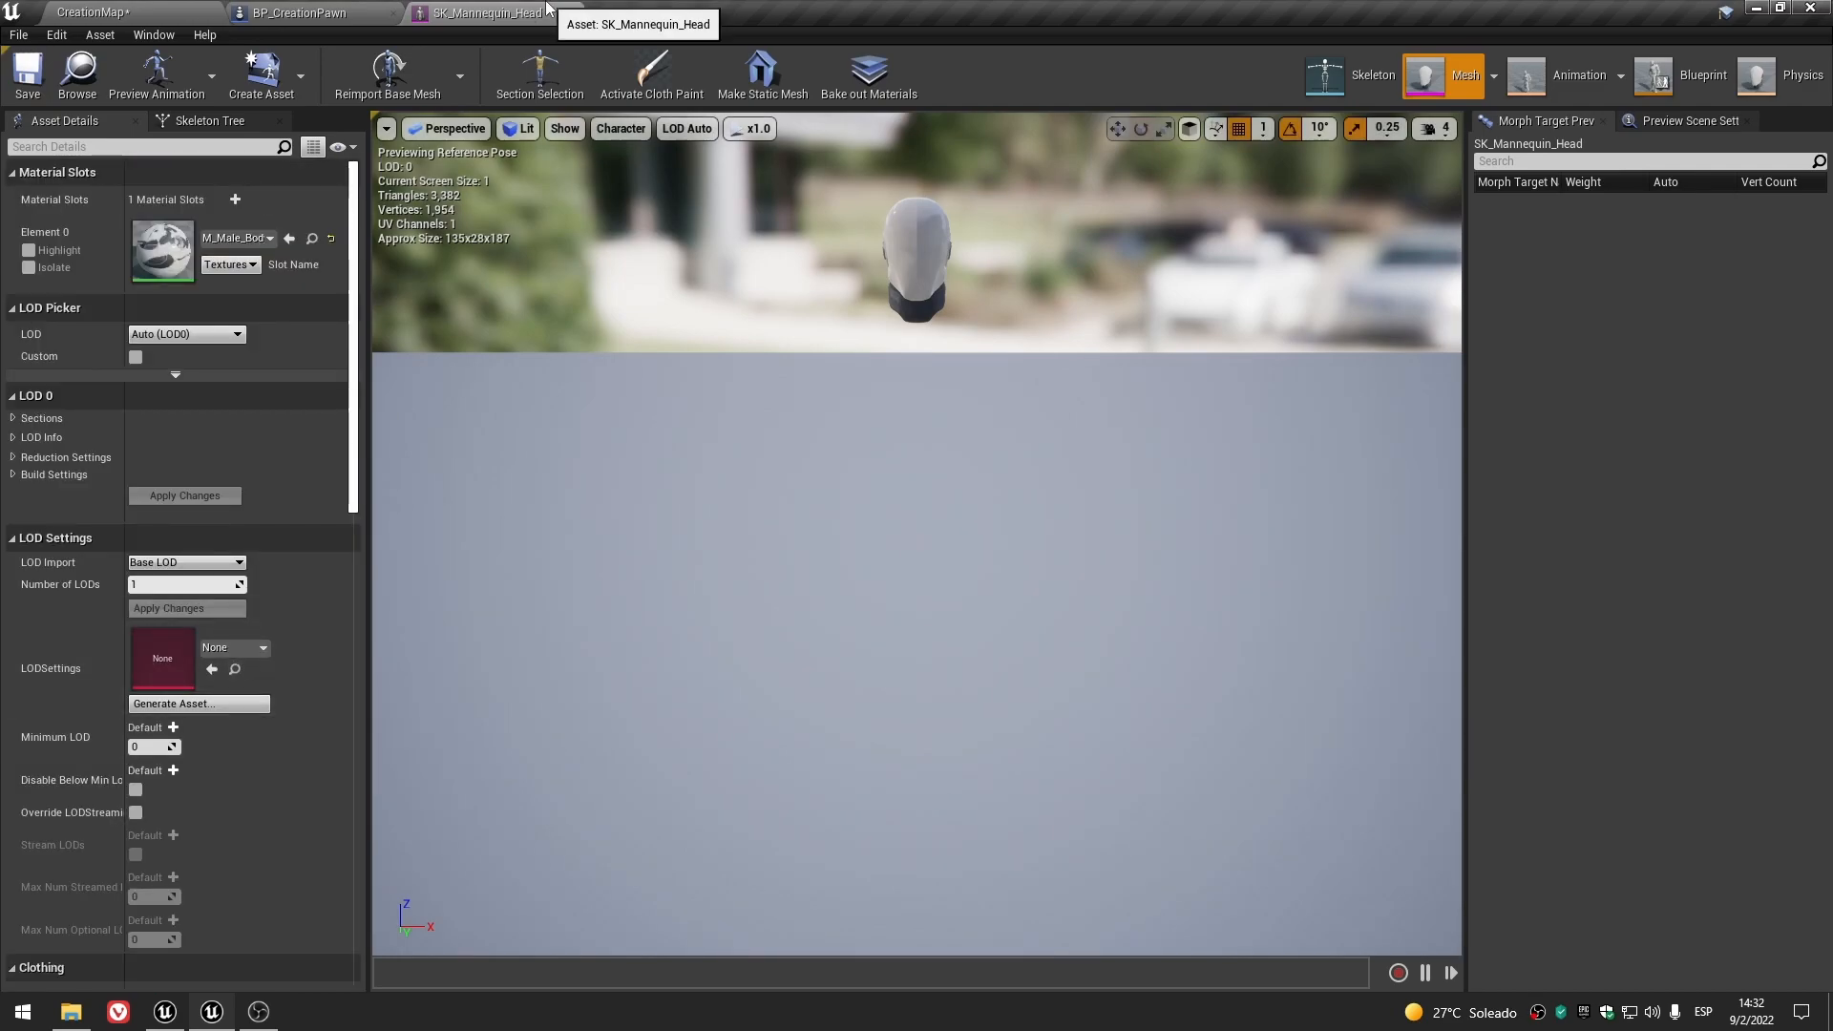
- Close the SK_Mannequin_Head editor, save all modified content, and close BP_CreationPawn
left_click(574, 13)
left_click(107, 12)
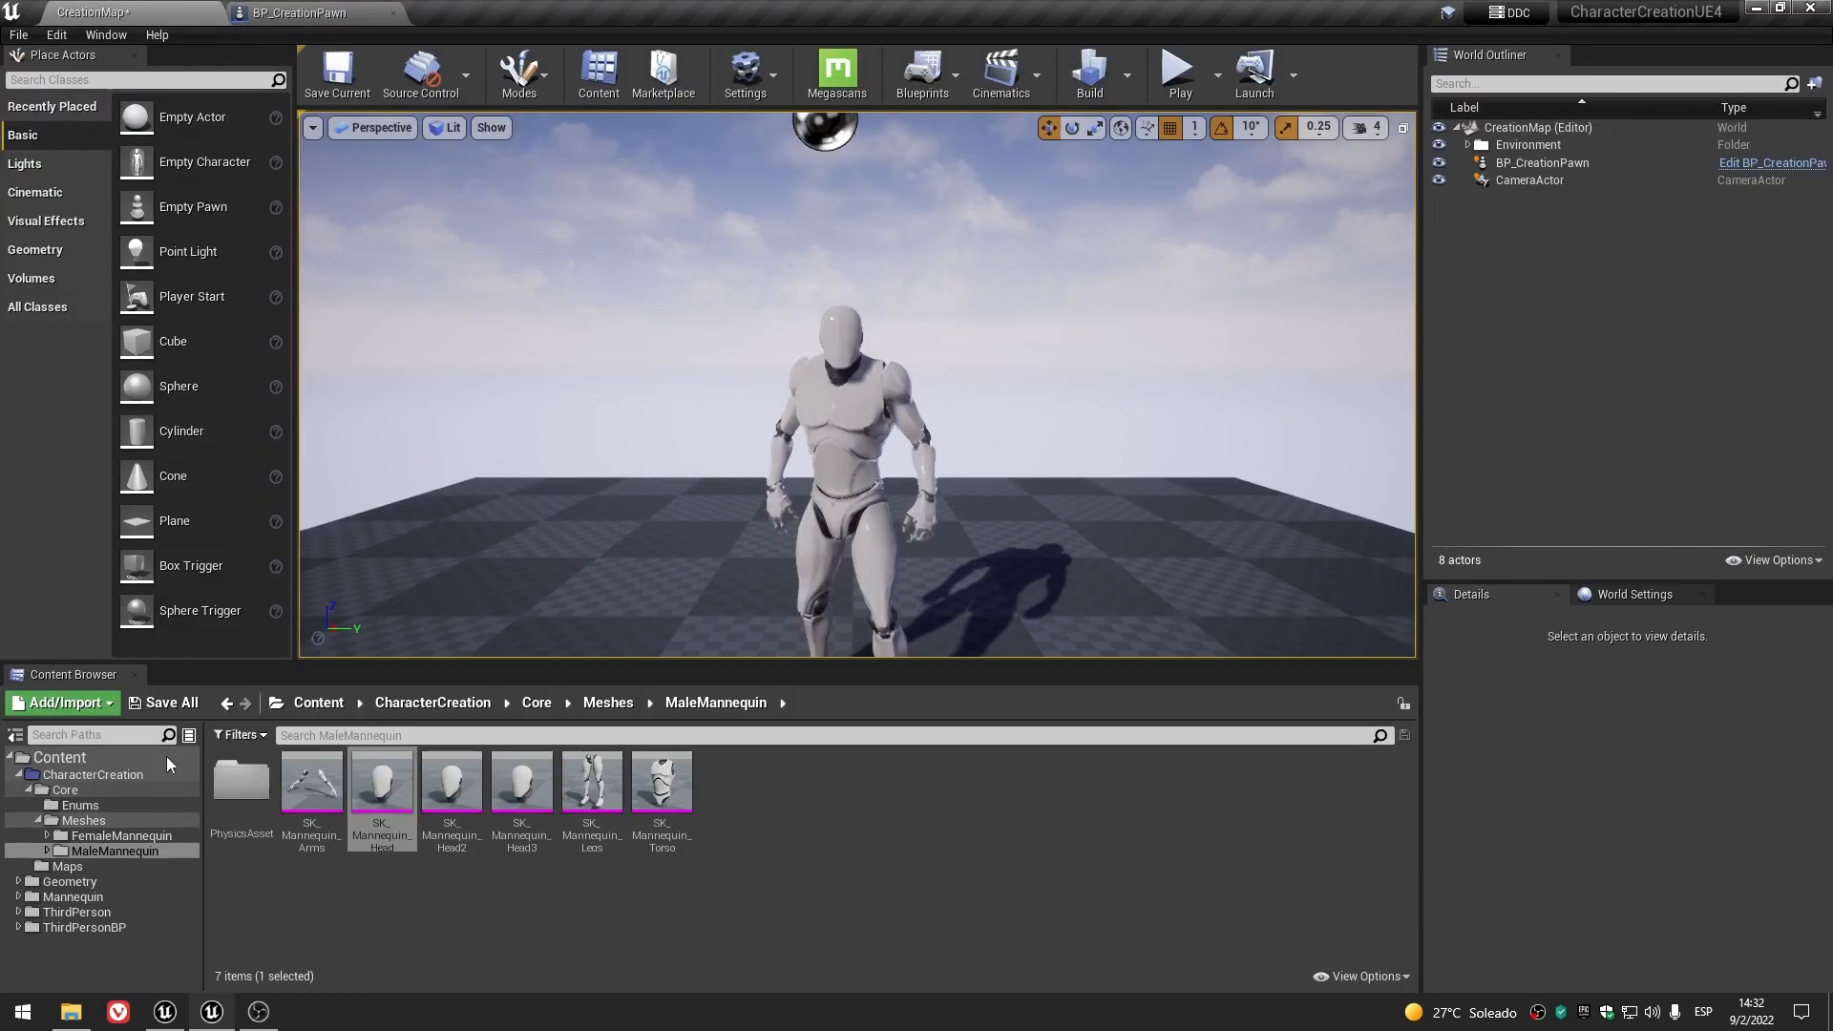
left_click(172, 704)
left_click(1088, 686)
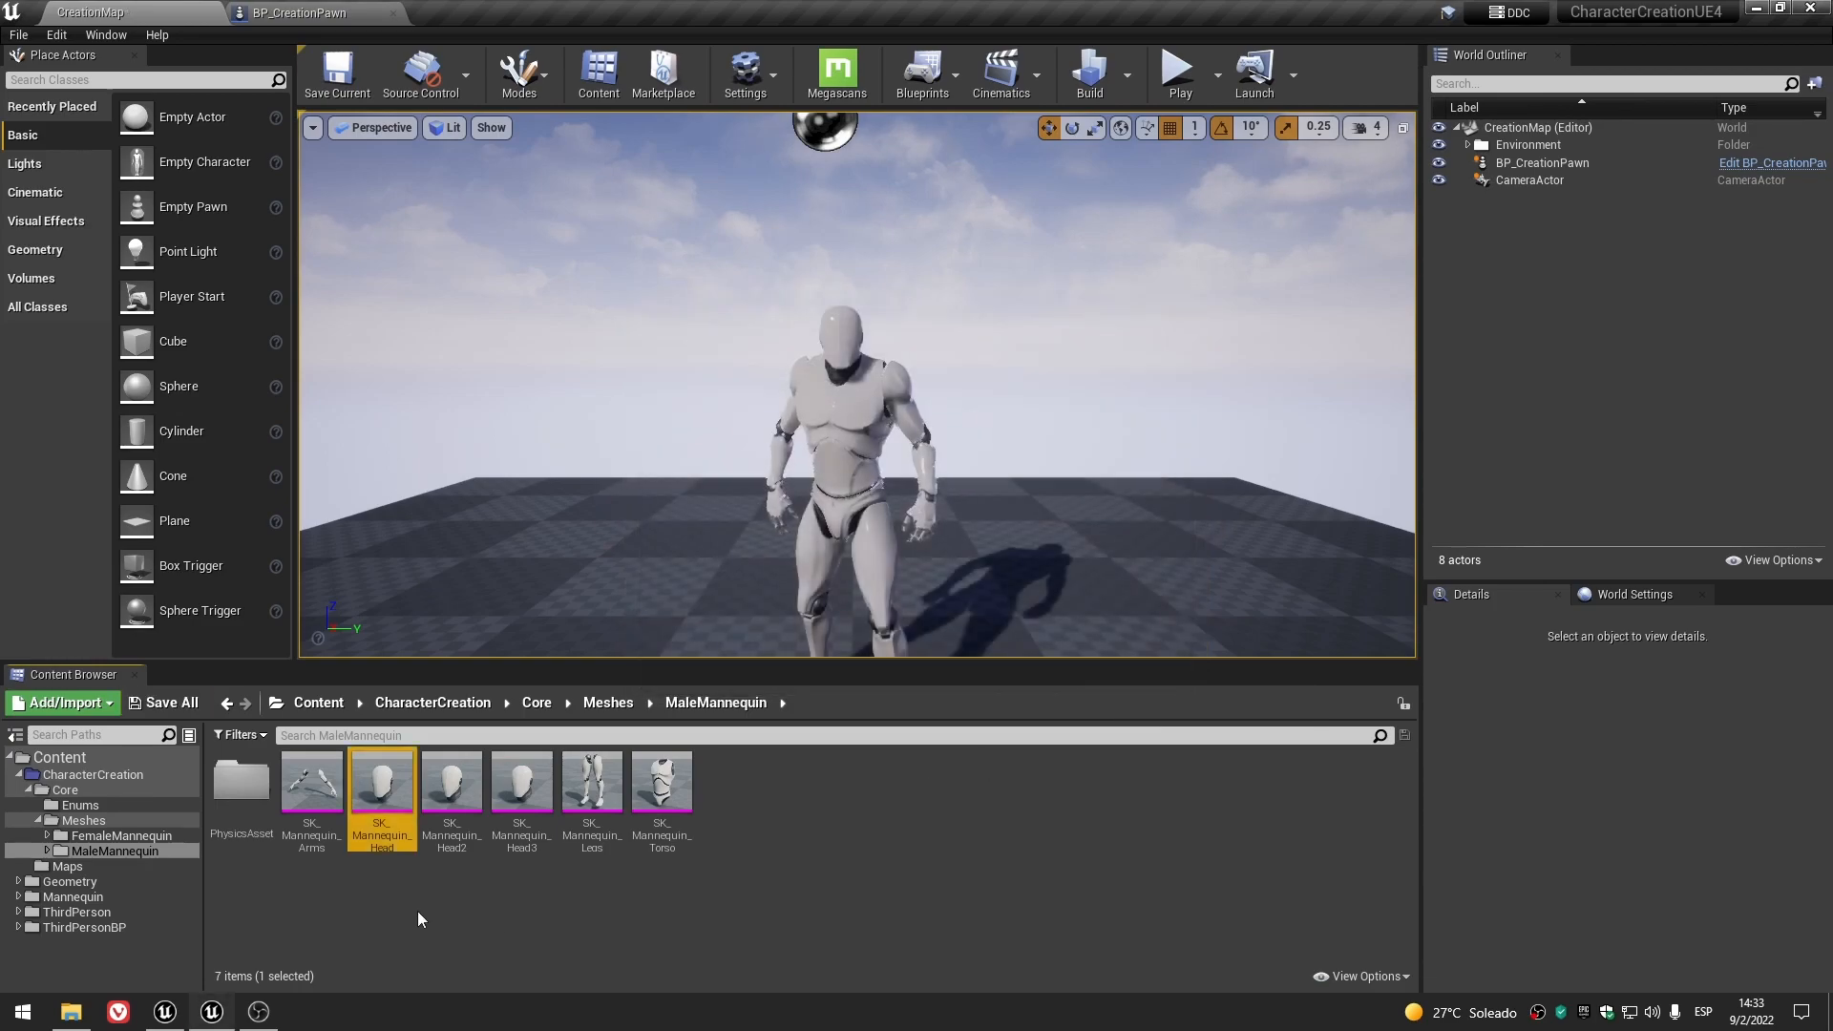
left_click(379, 9)
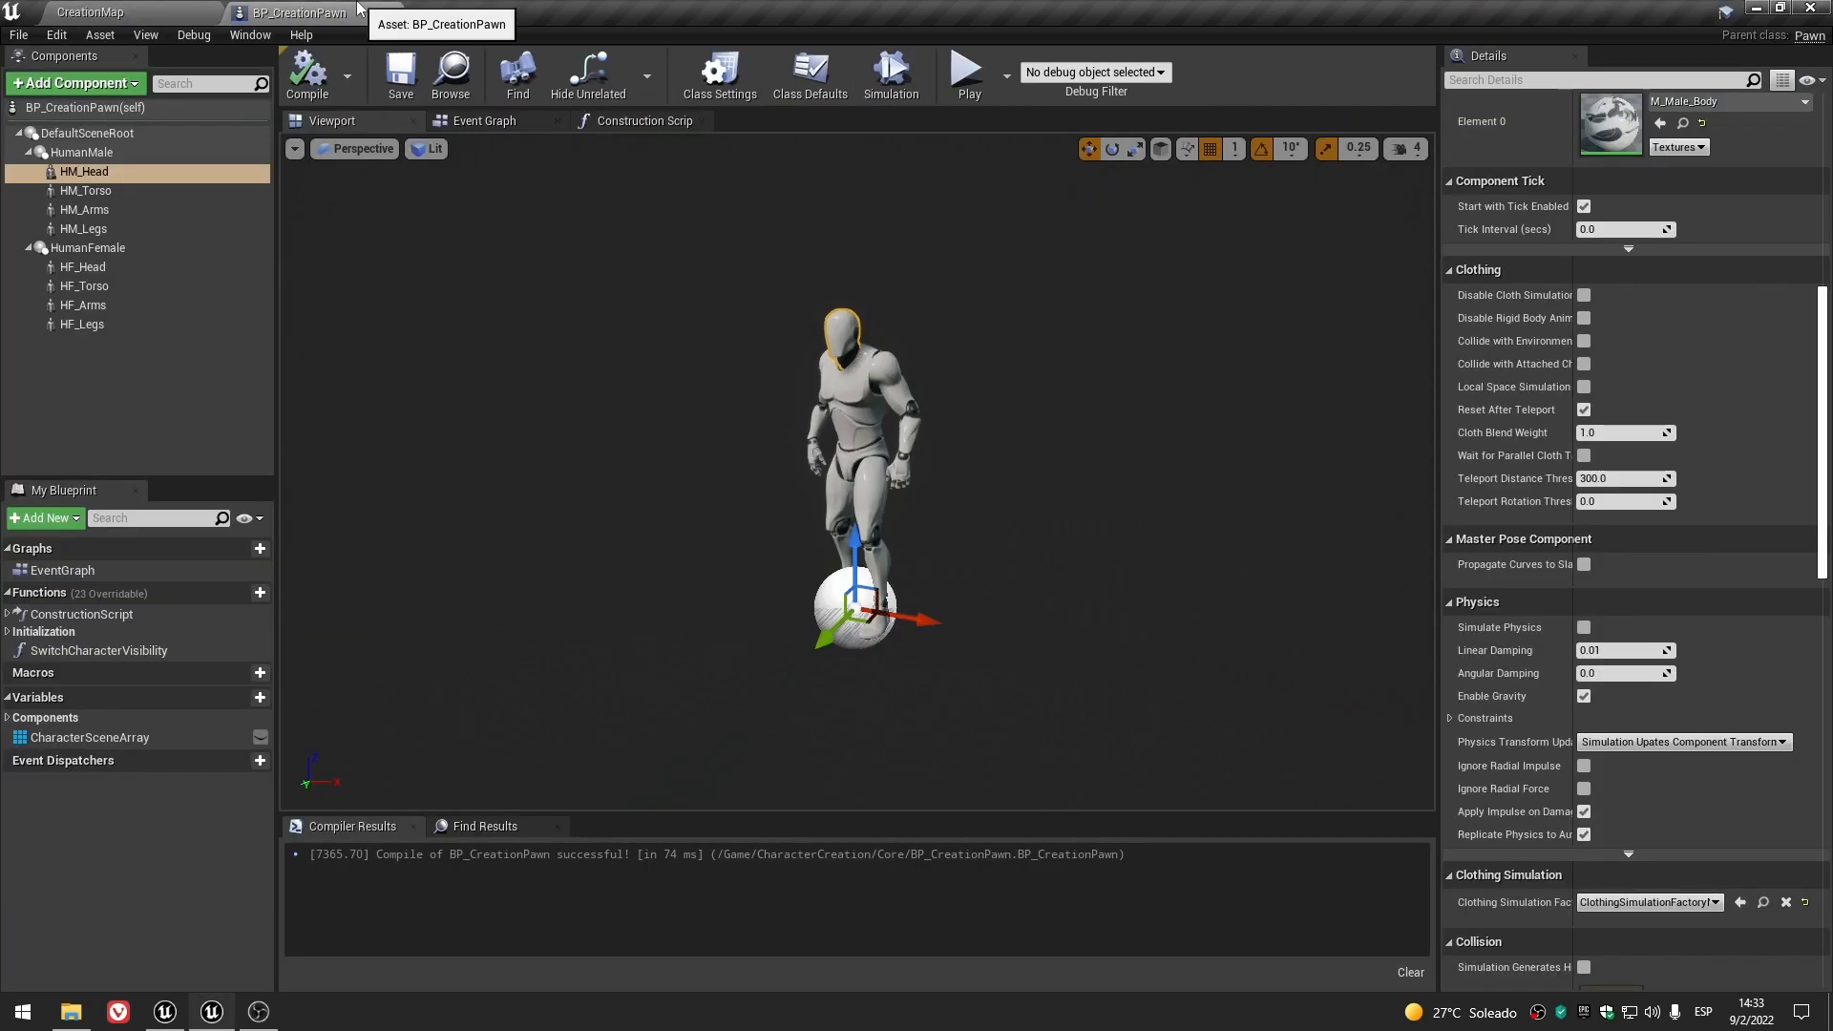
left_click(397, 12)
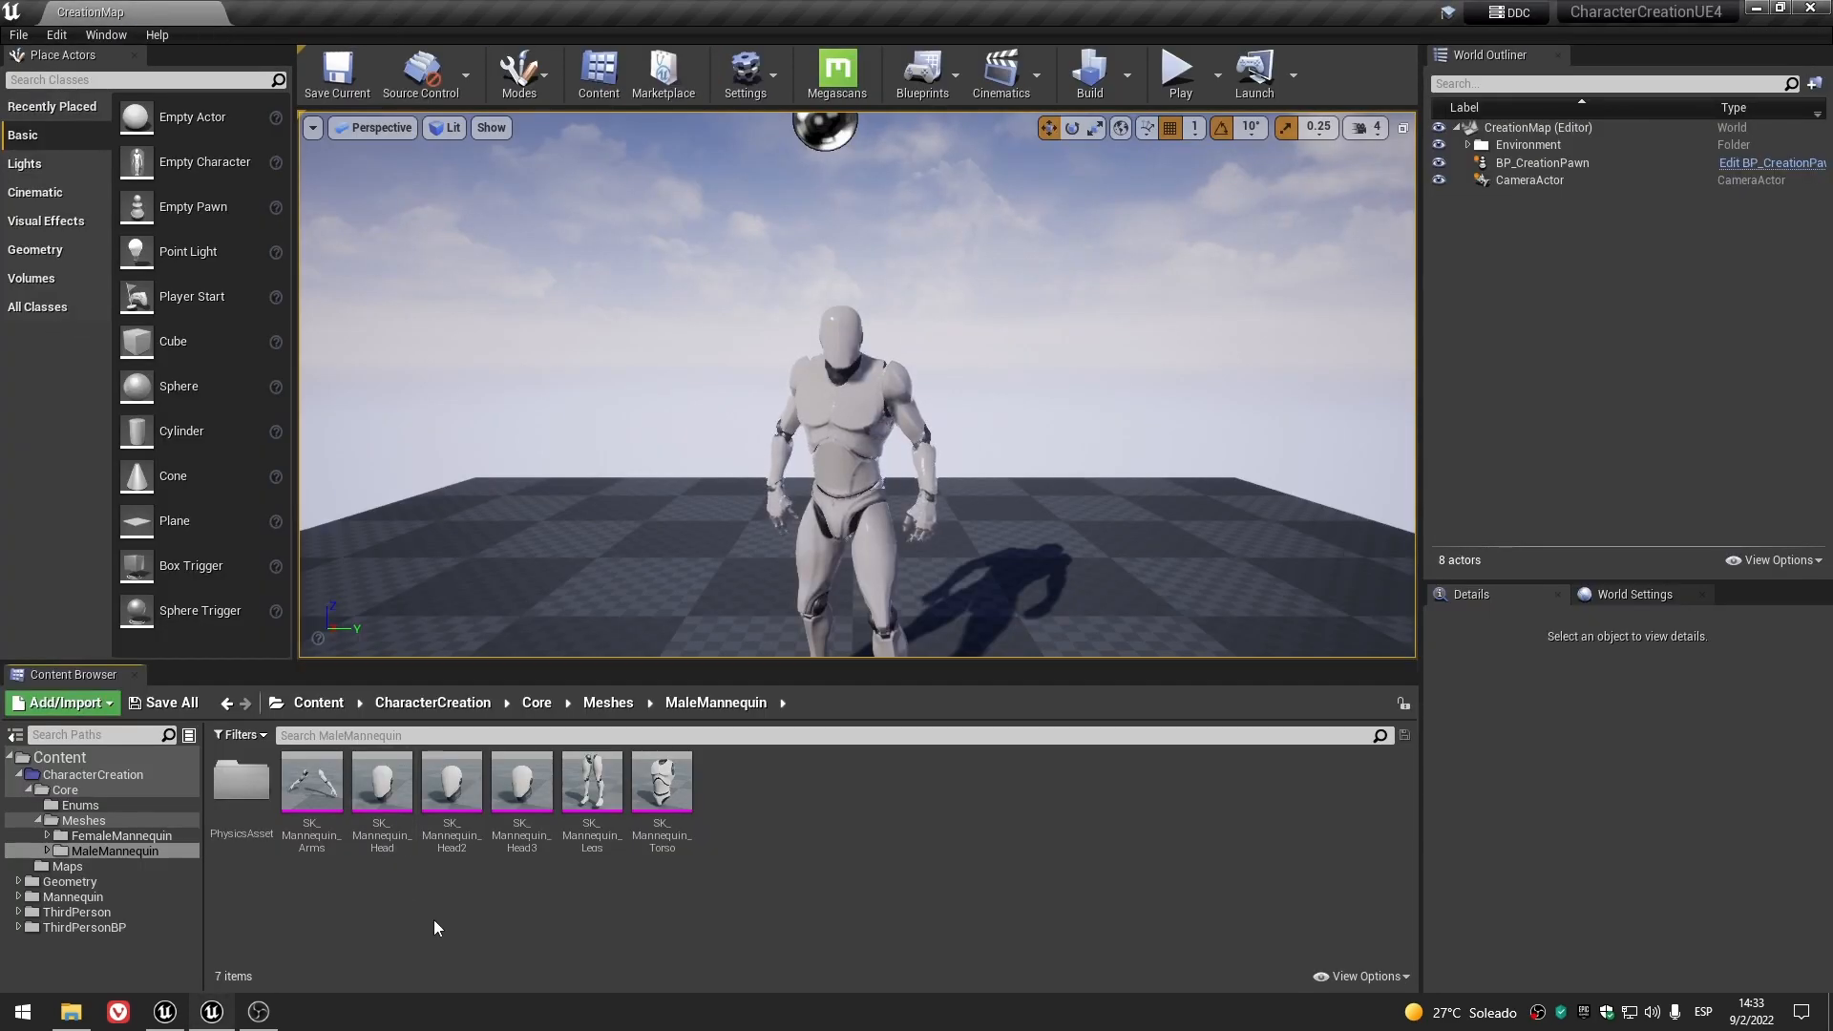
- Check which skeleton the SK_Mannequin_Head, SK_Mannequin_Legs and SK_Mannequin_Torso meshes use, and close their editors
double_click(366, 821)
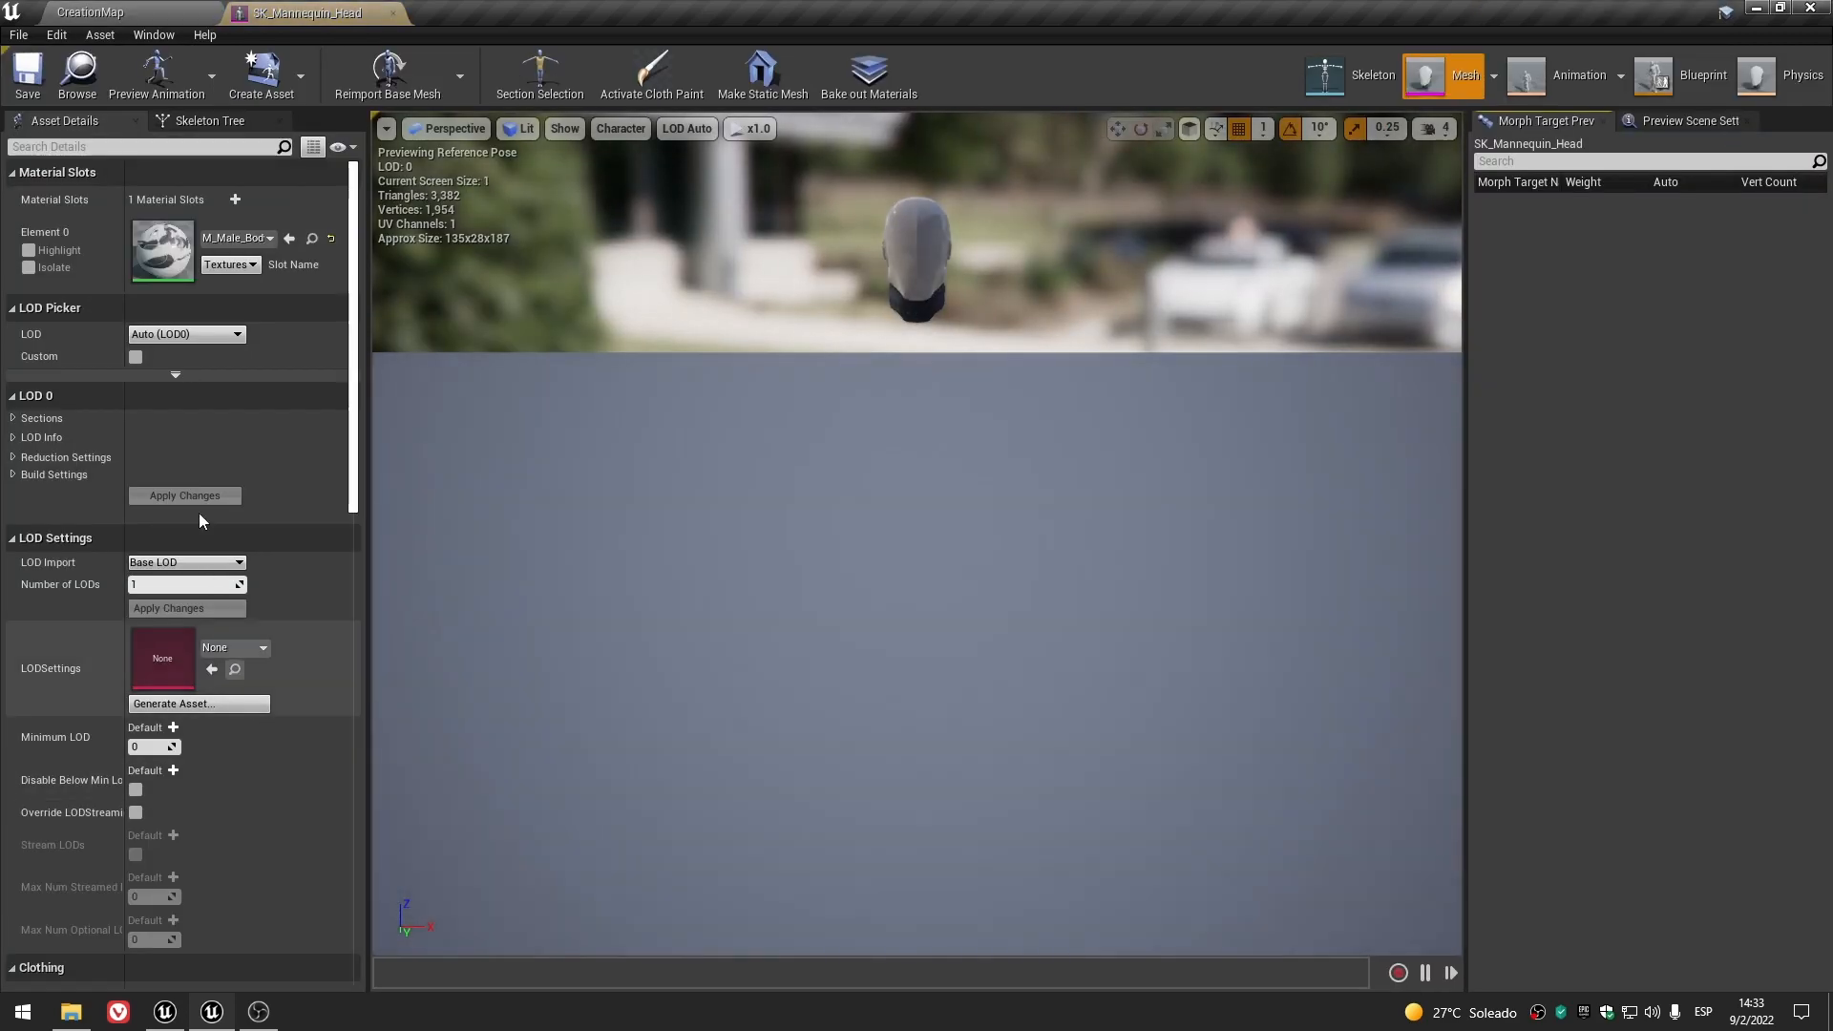
scroll(298, 621, "down", 4)
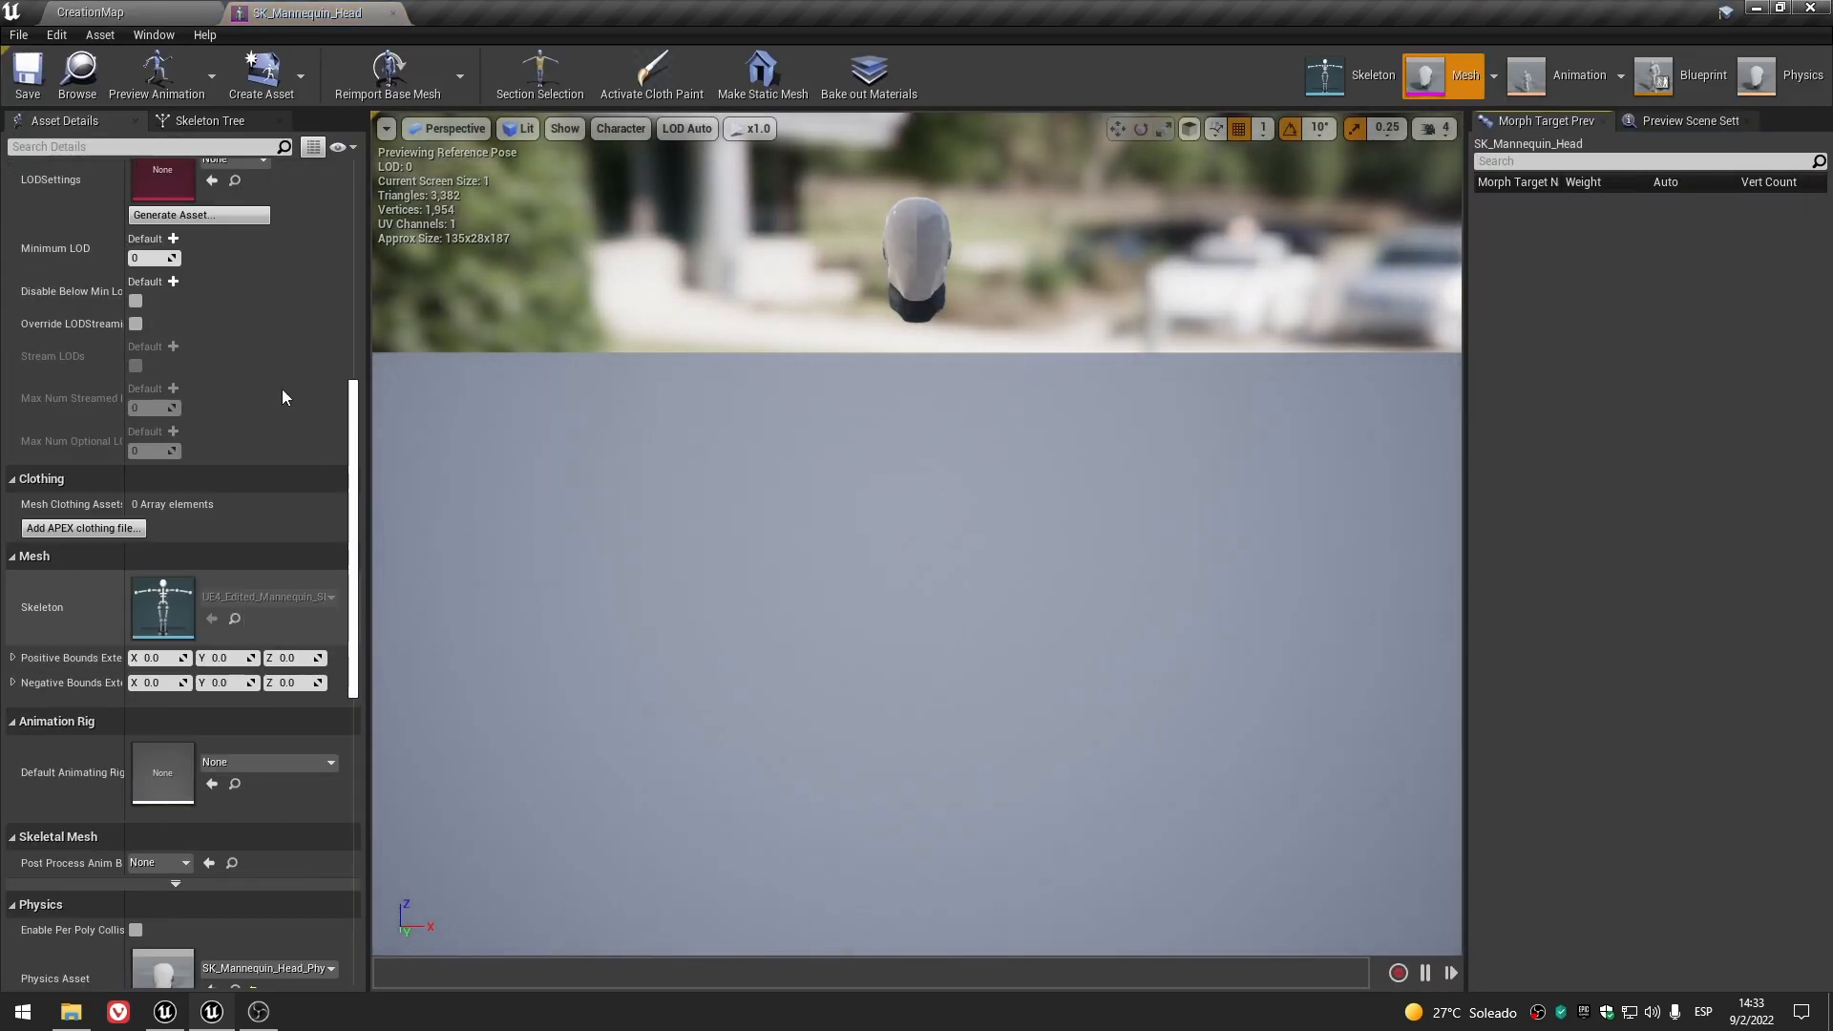
left_click(146, 10)
double_click(589, 797)
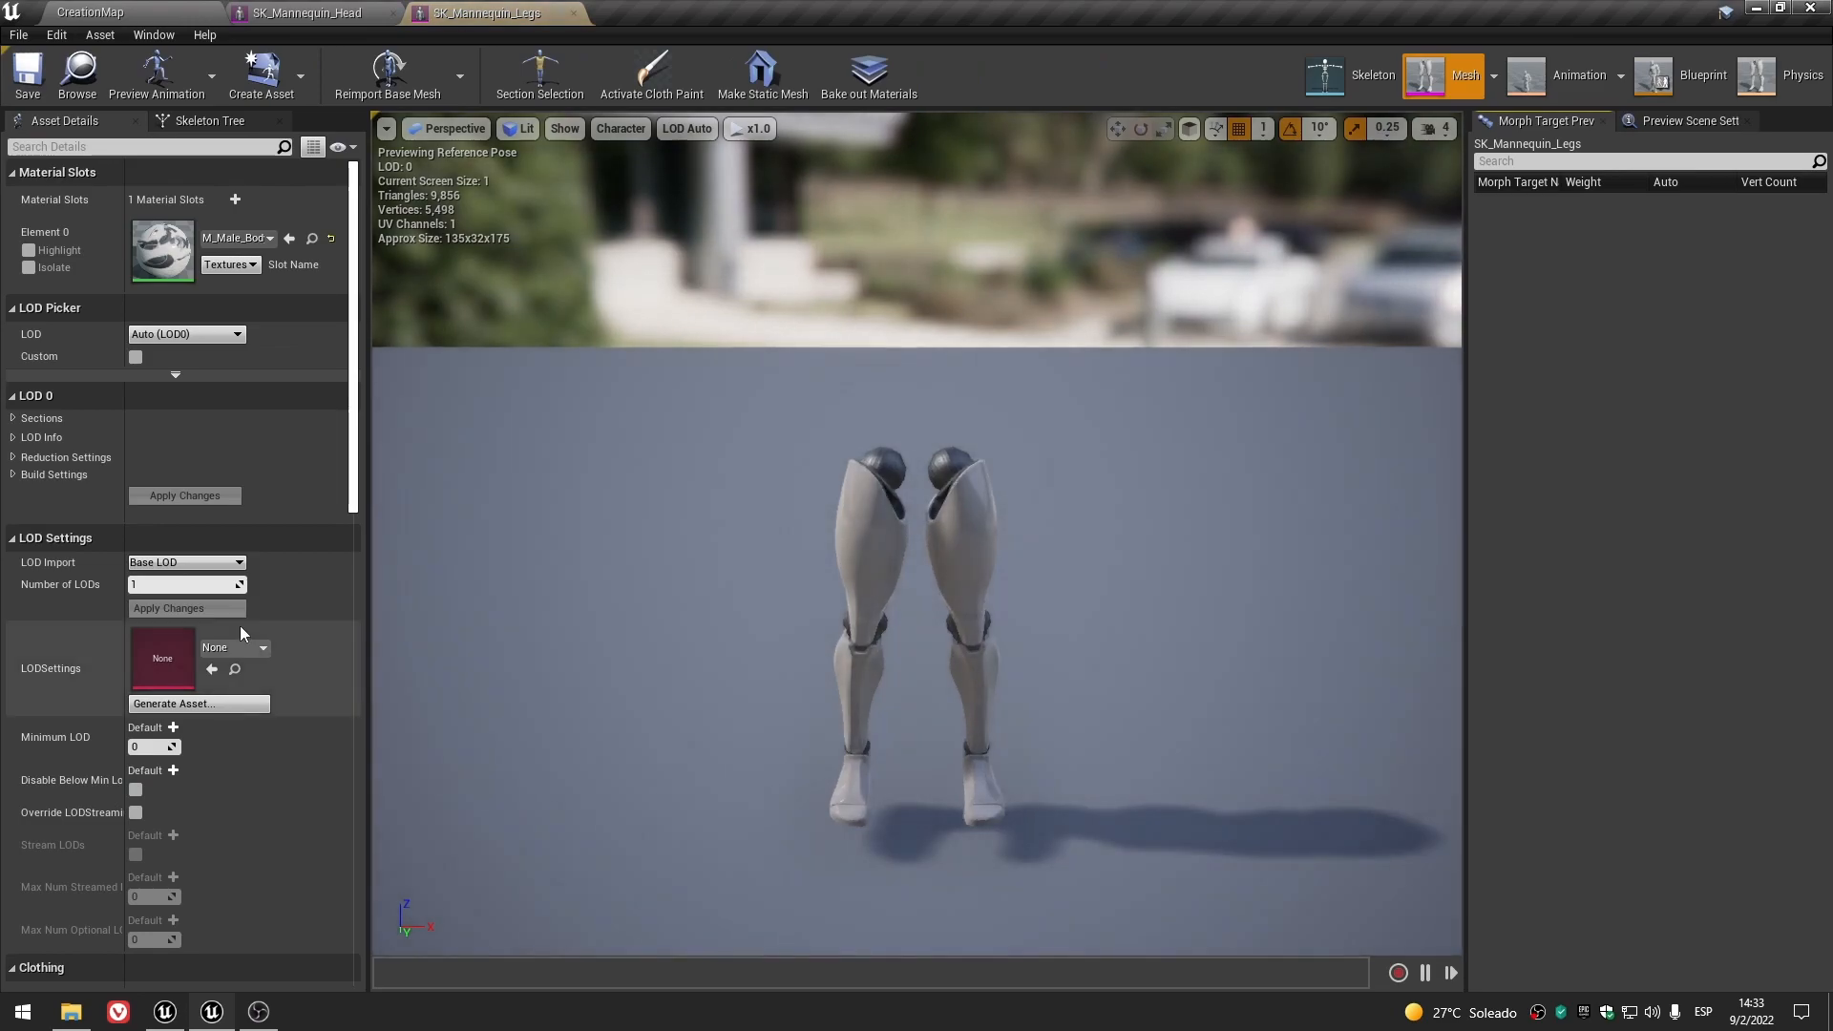
scroll(255, 626, "down", 3)
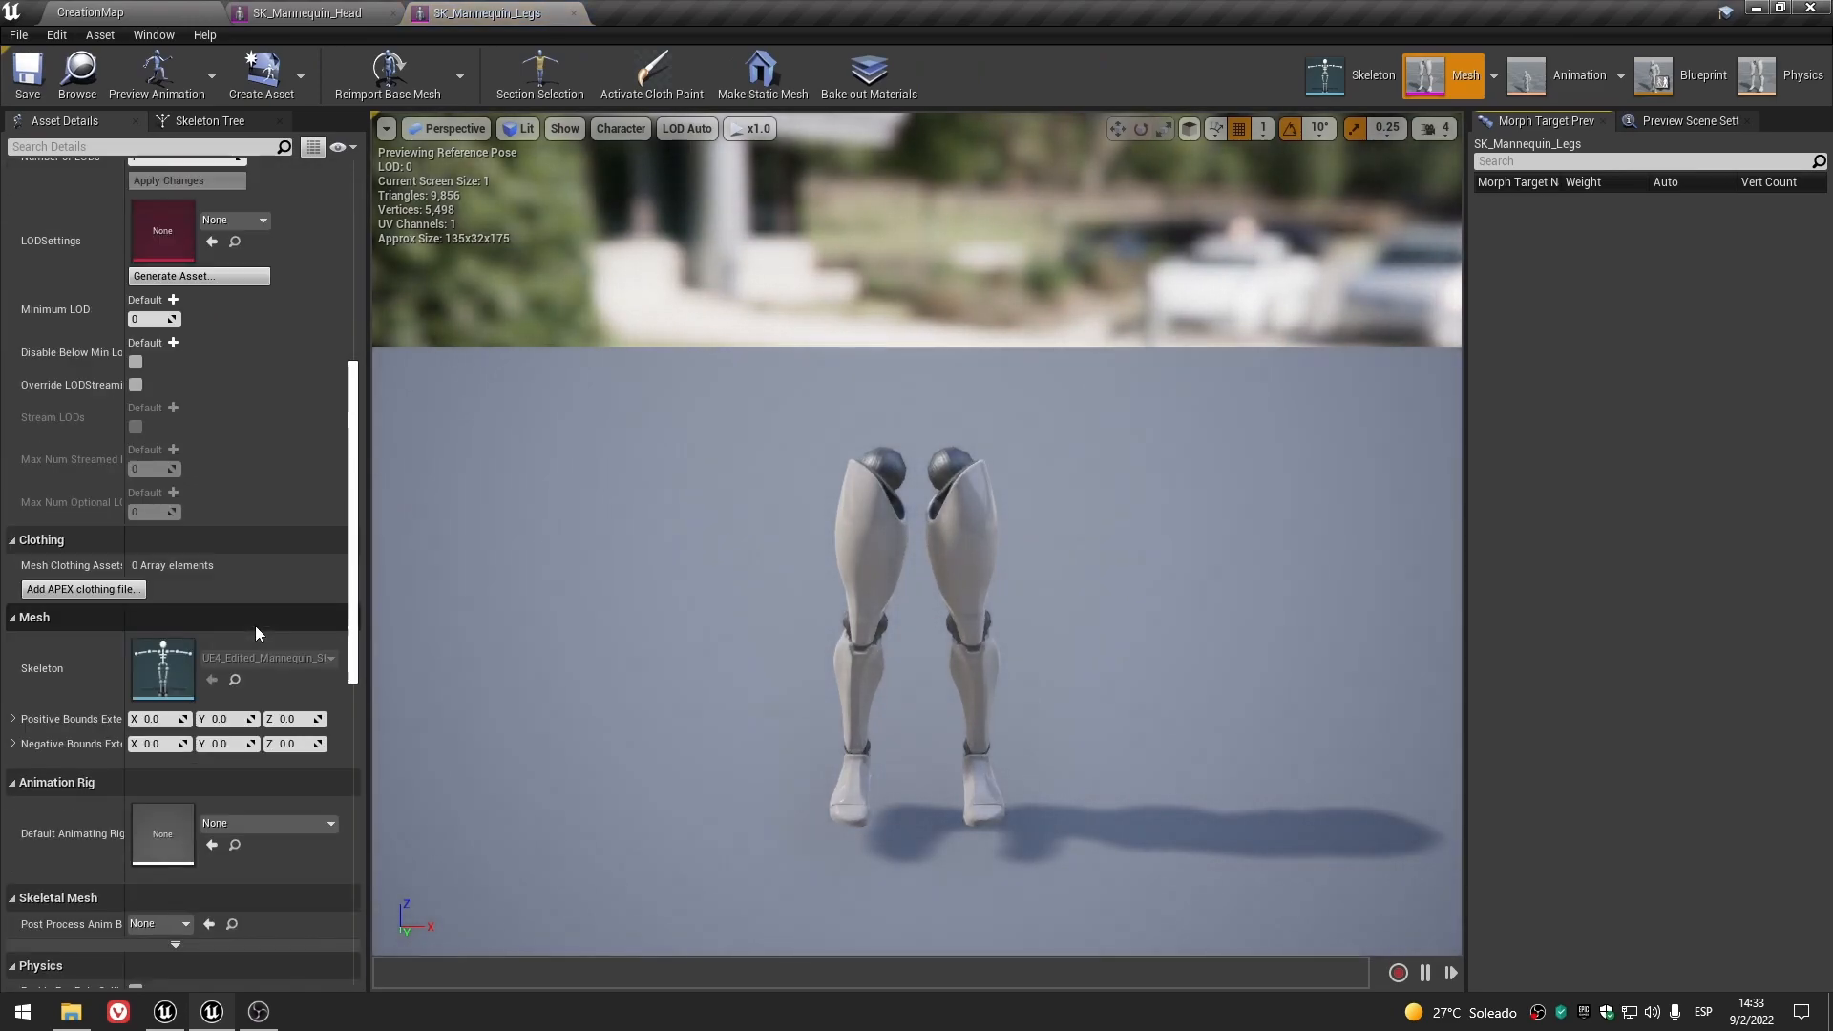
left_click(156, 8)
double_click(663, 785)
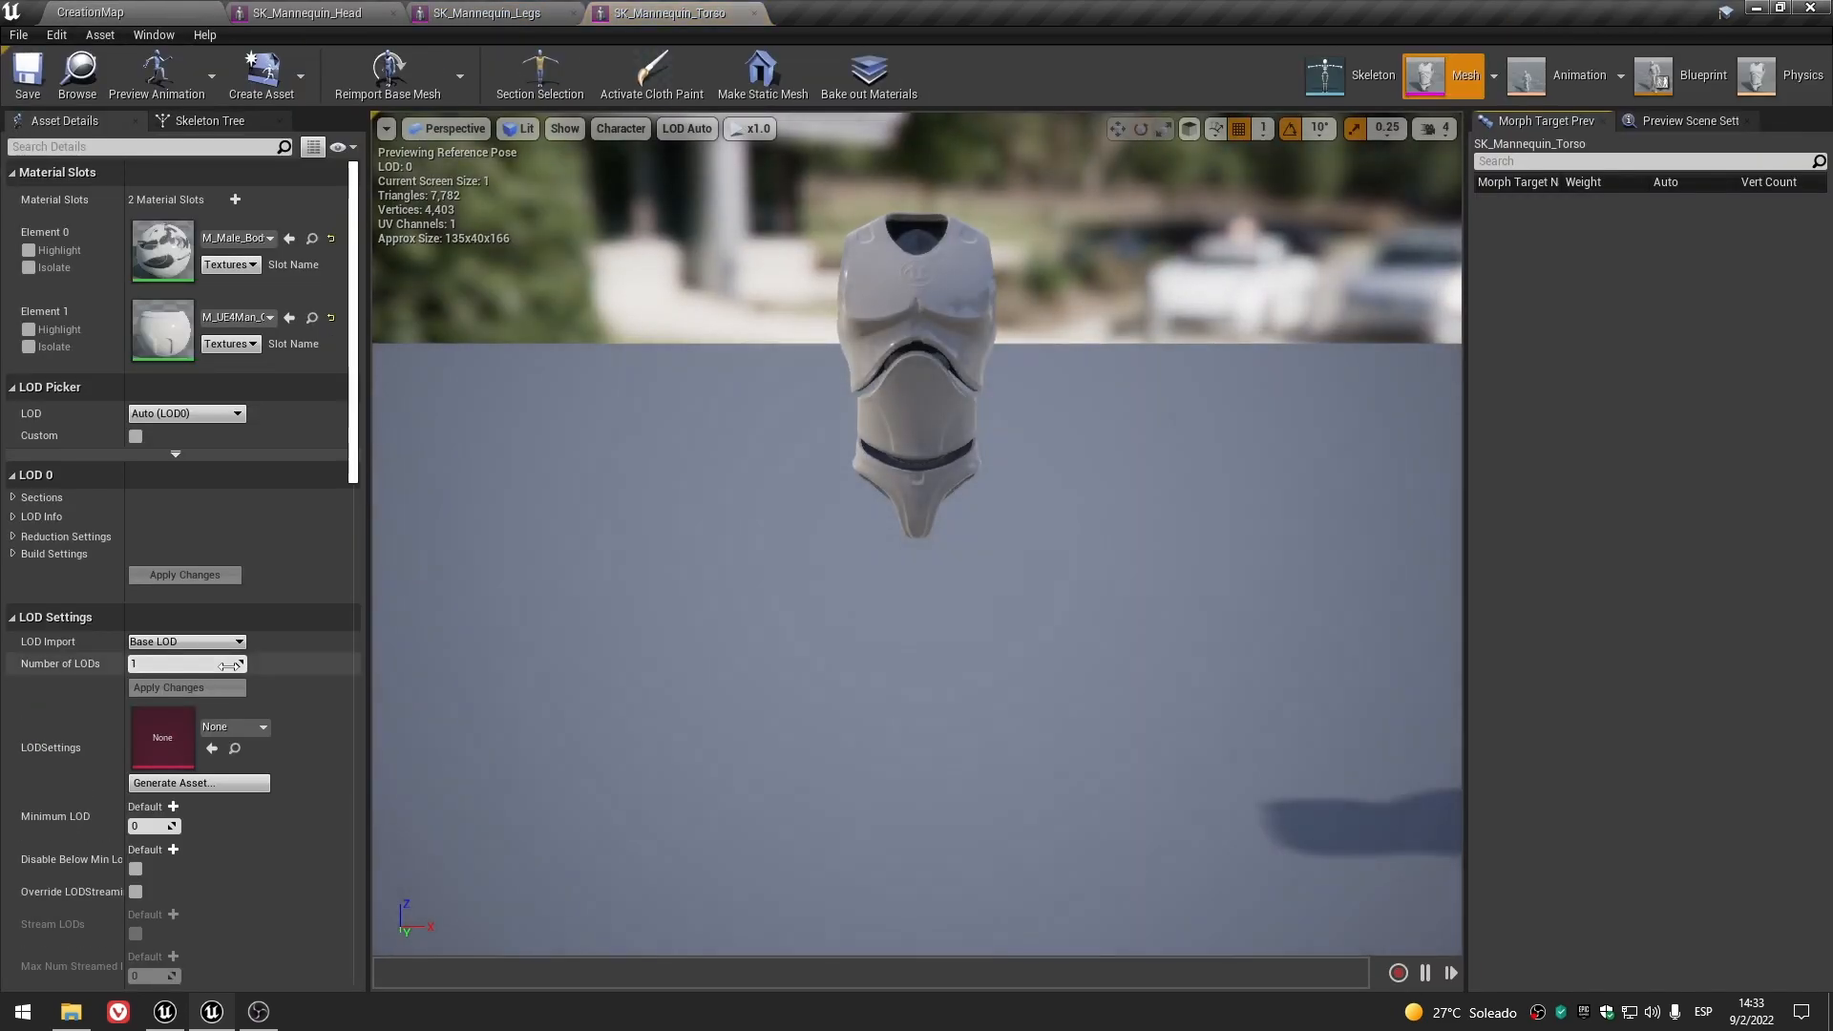
scroll(254, 663, "down", 5)
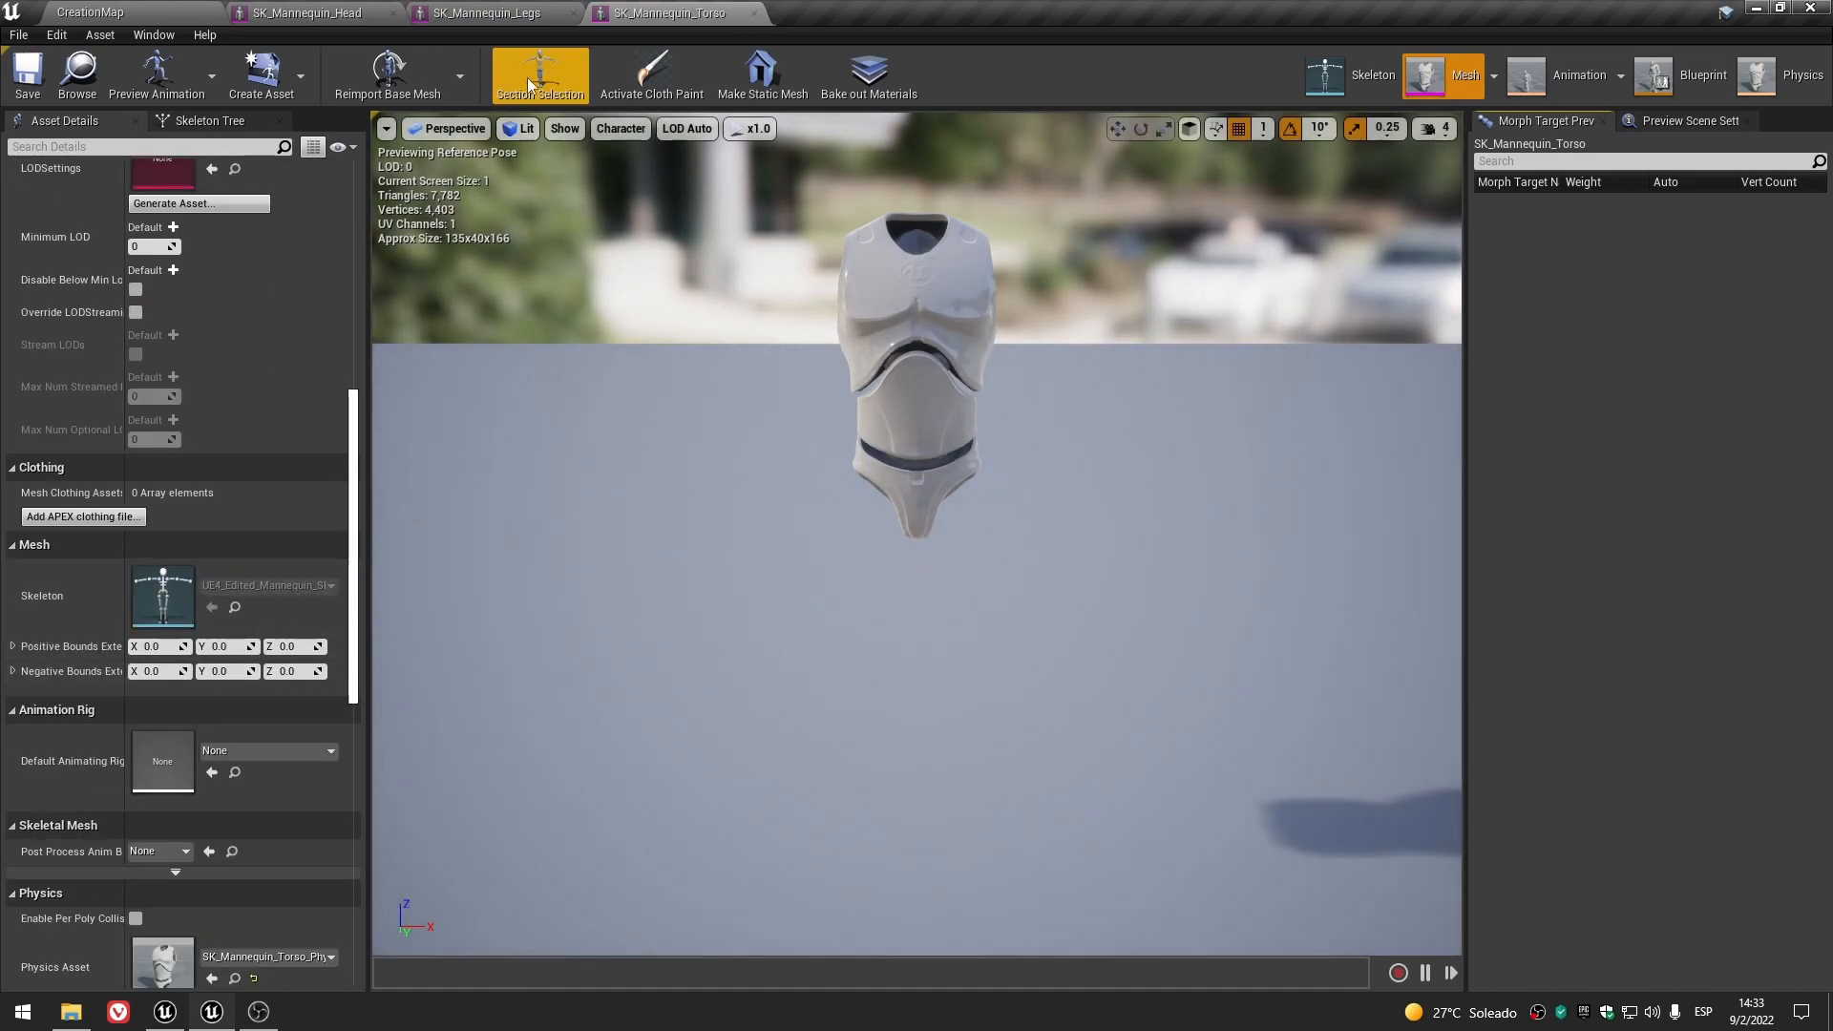
left_click(396, 12)
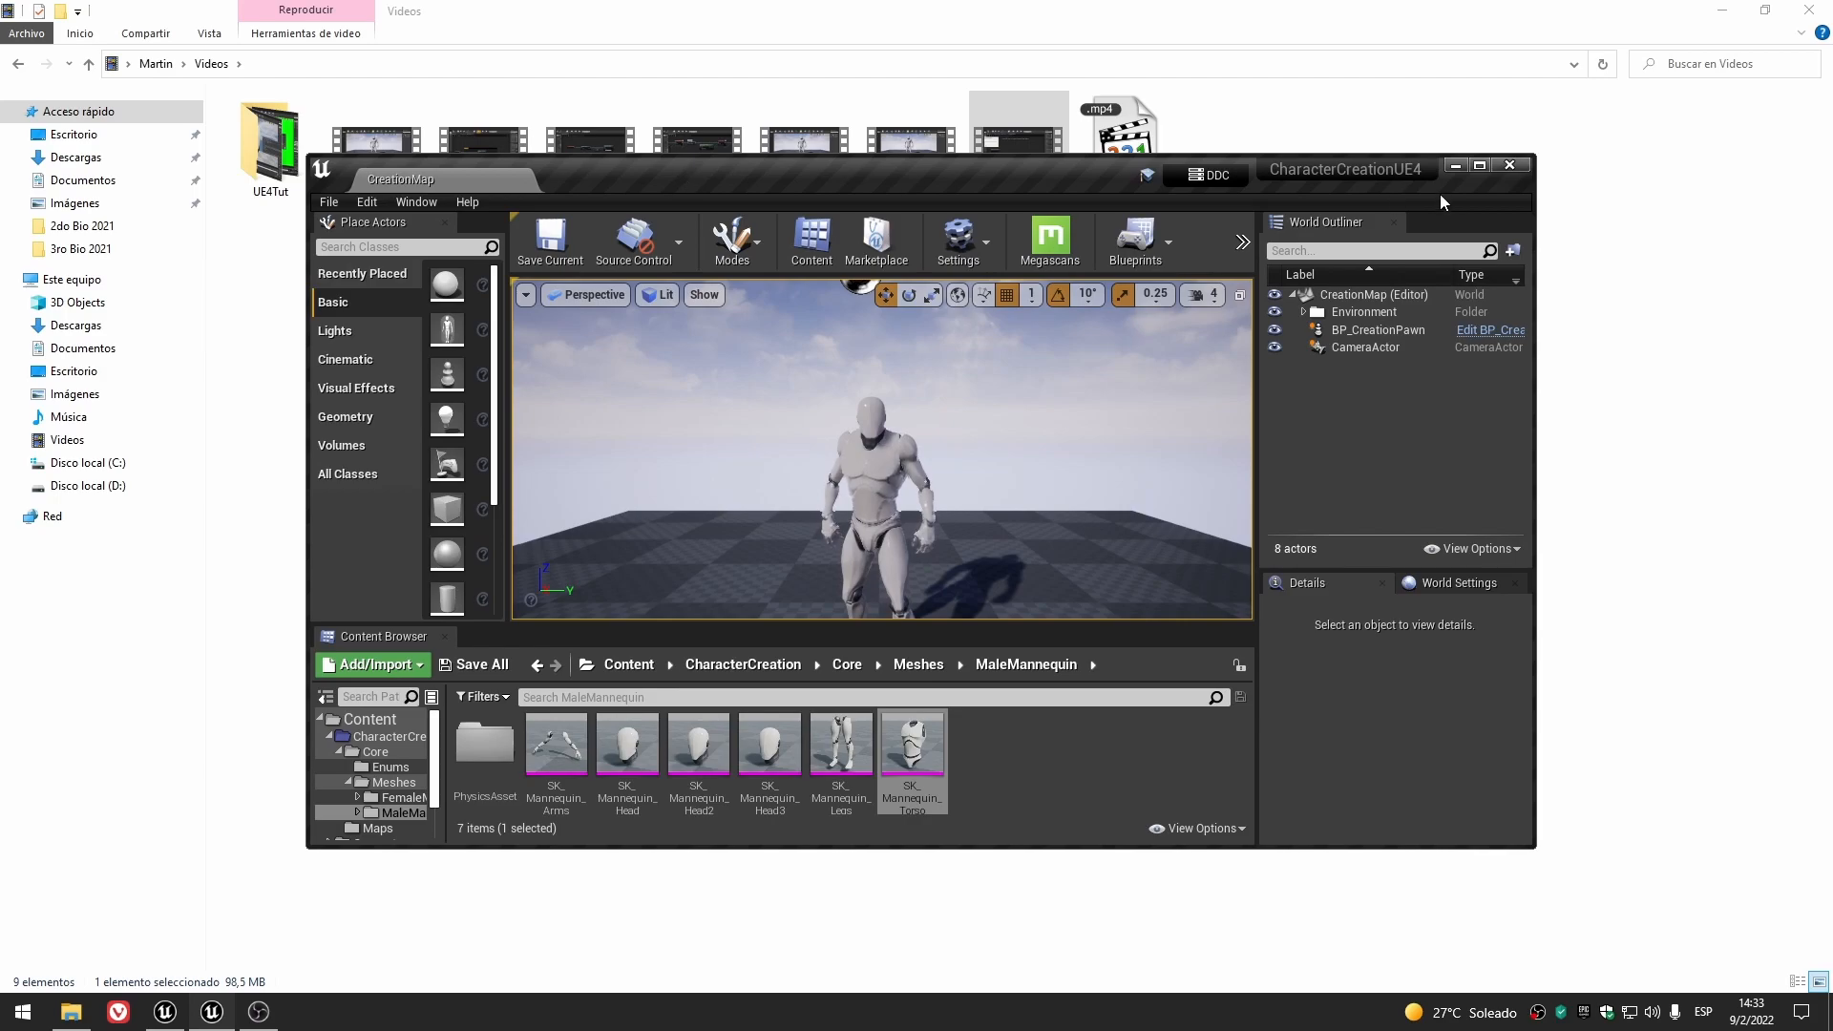
left_click(1479, 167)
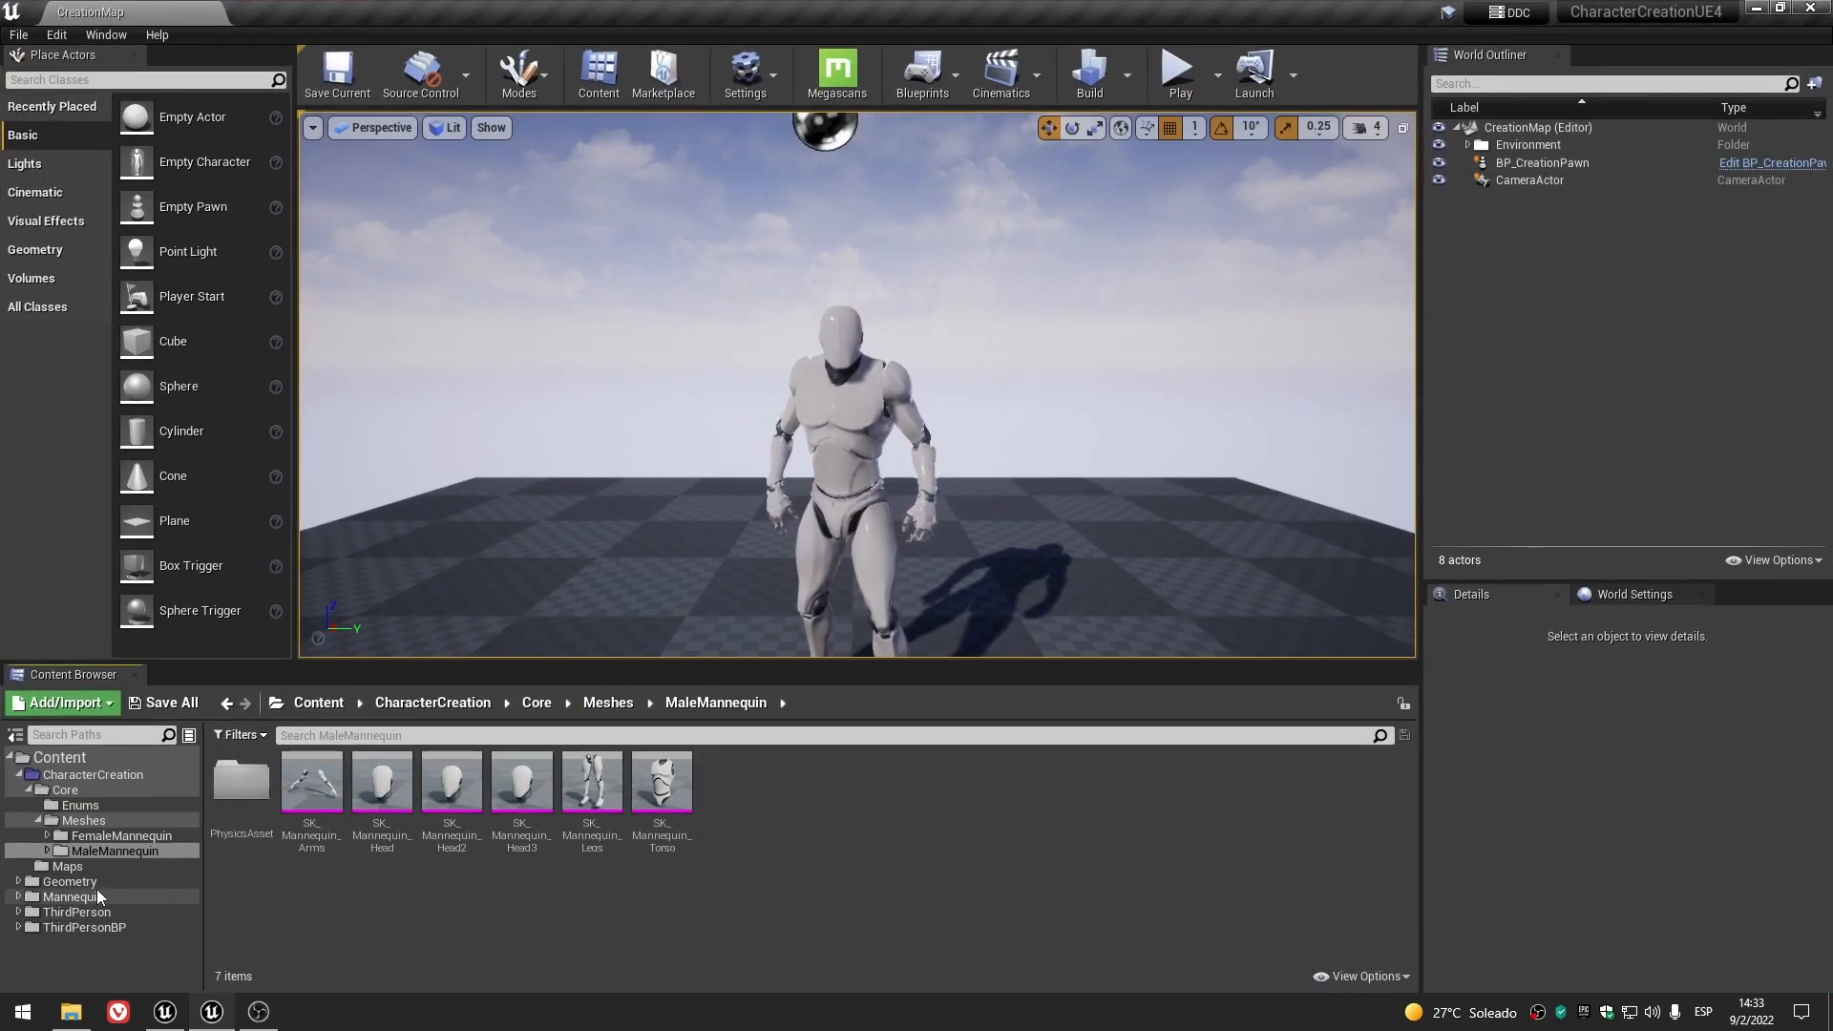
- Reopen BP_CreationPawn from the Core folder and inspect the HM_Head component and its HumanMale parent
left_click(65, 792)
double_click(452, 781)
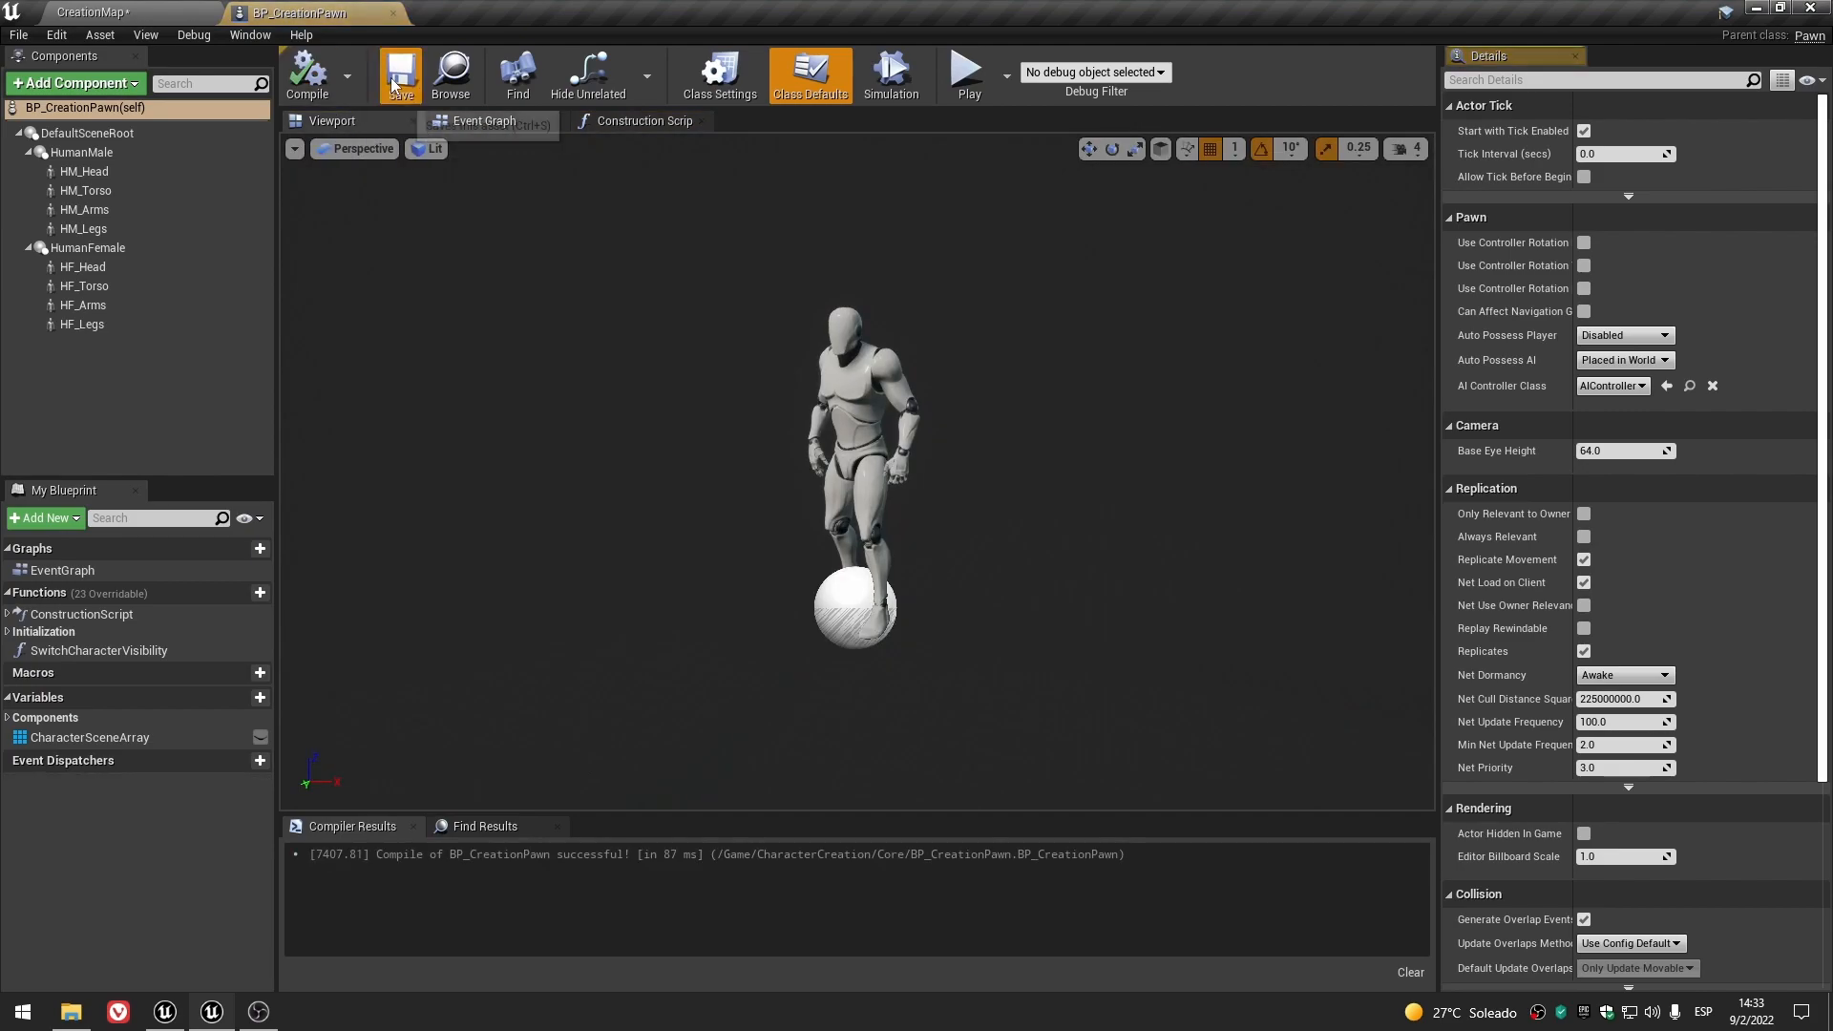
left_click(109, 178)
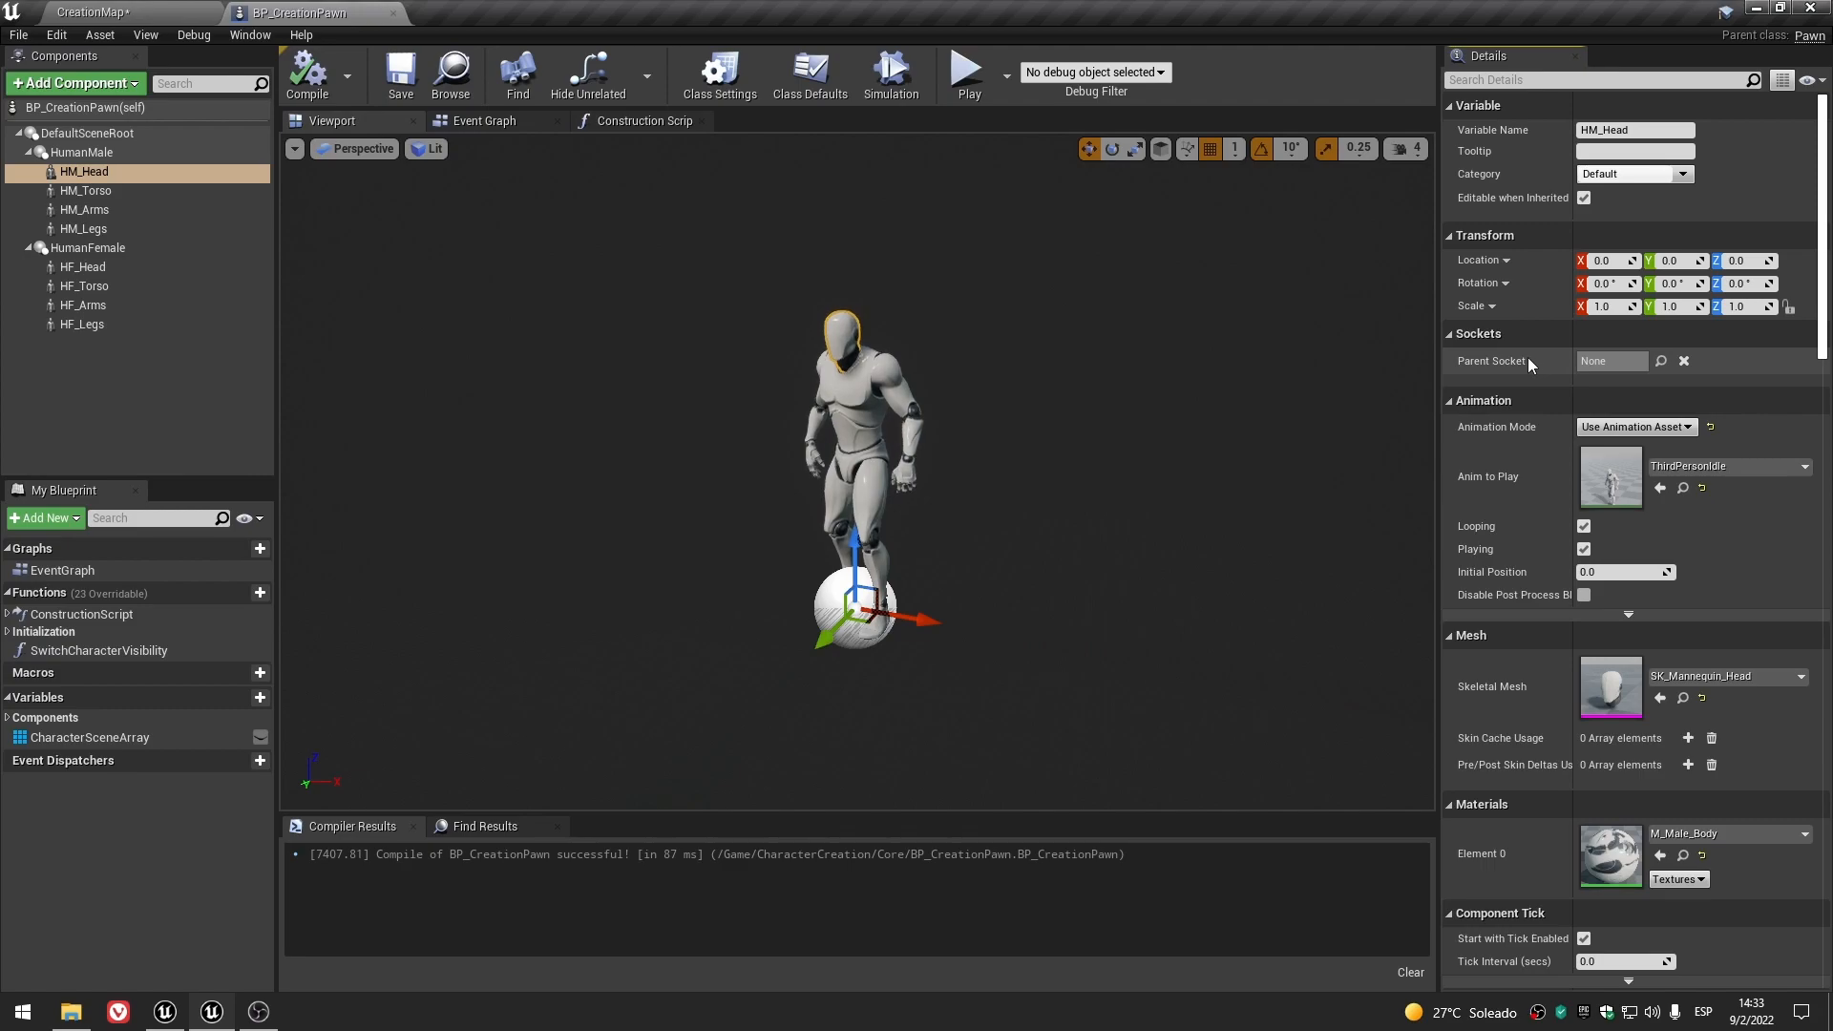
left_click(105, 372)
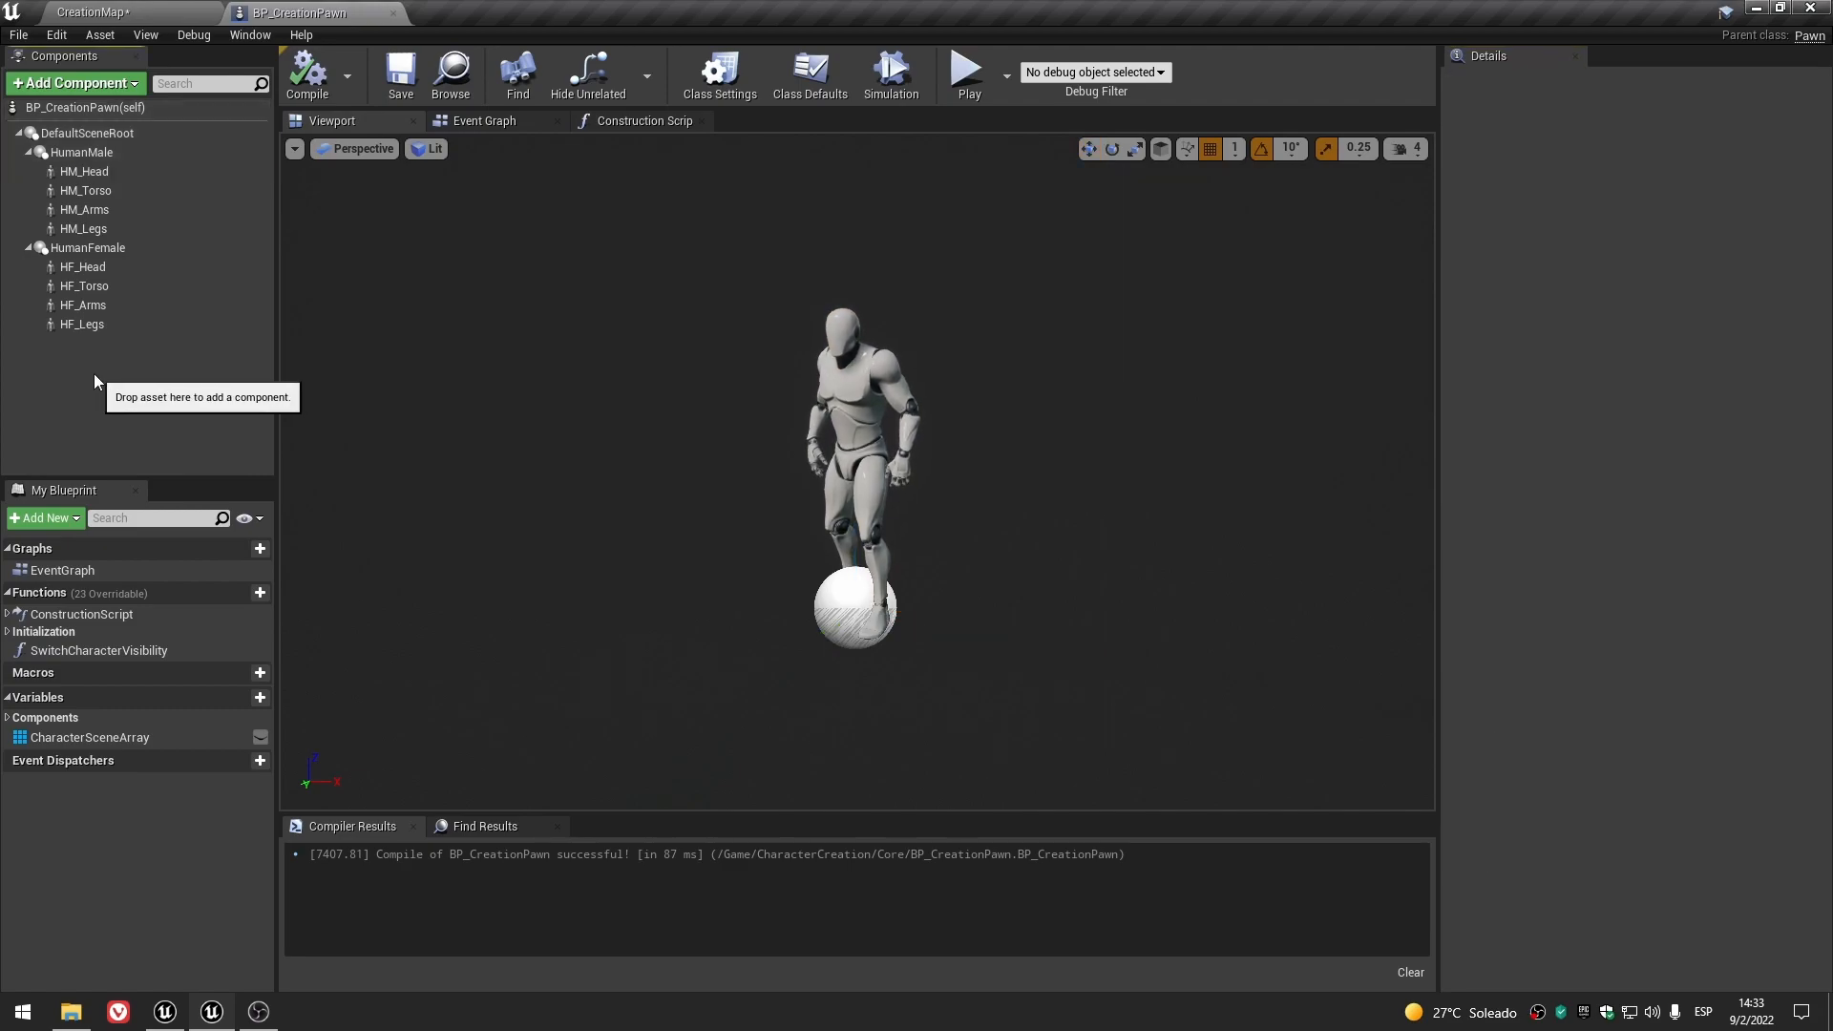
left_click(97, 171)
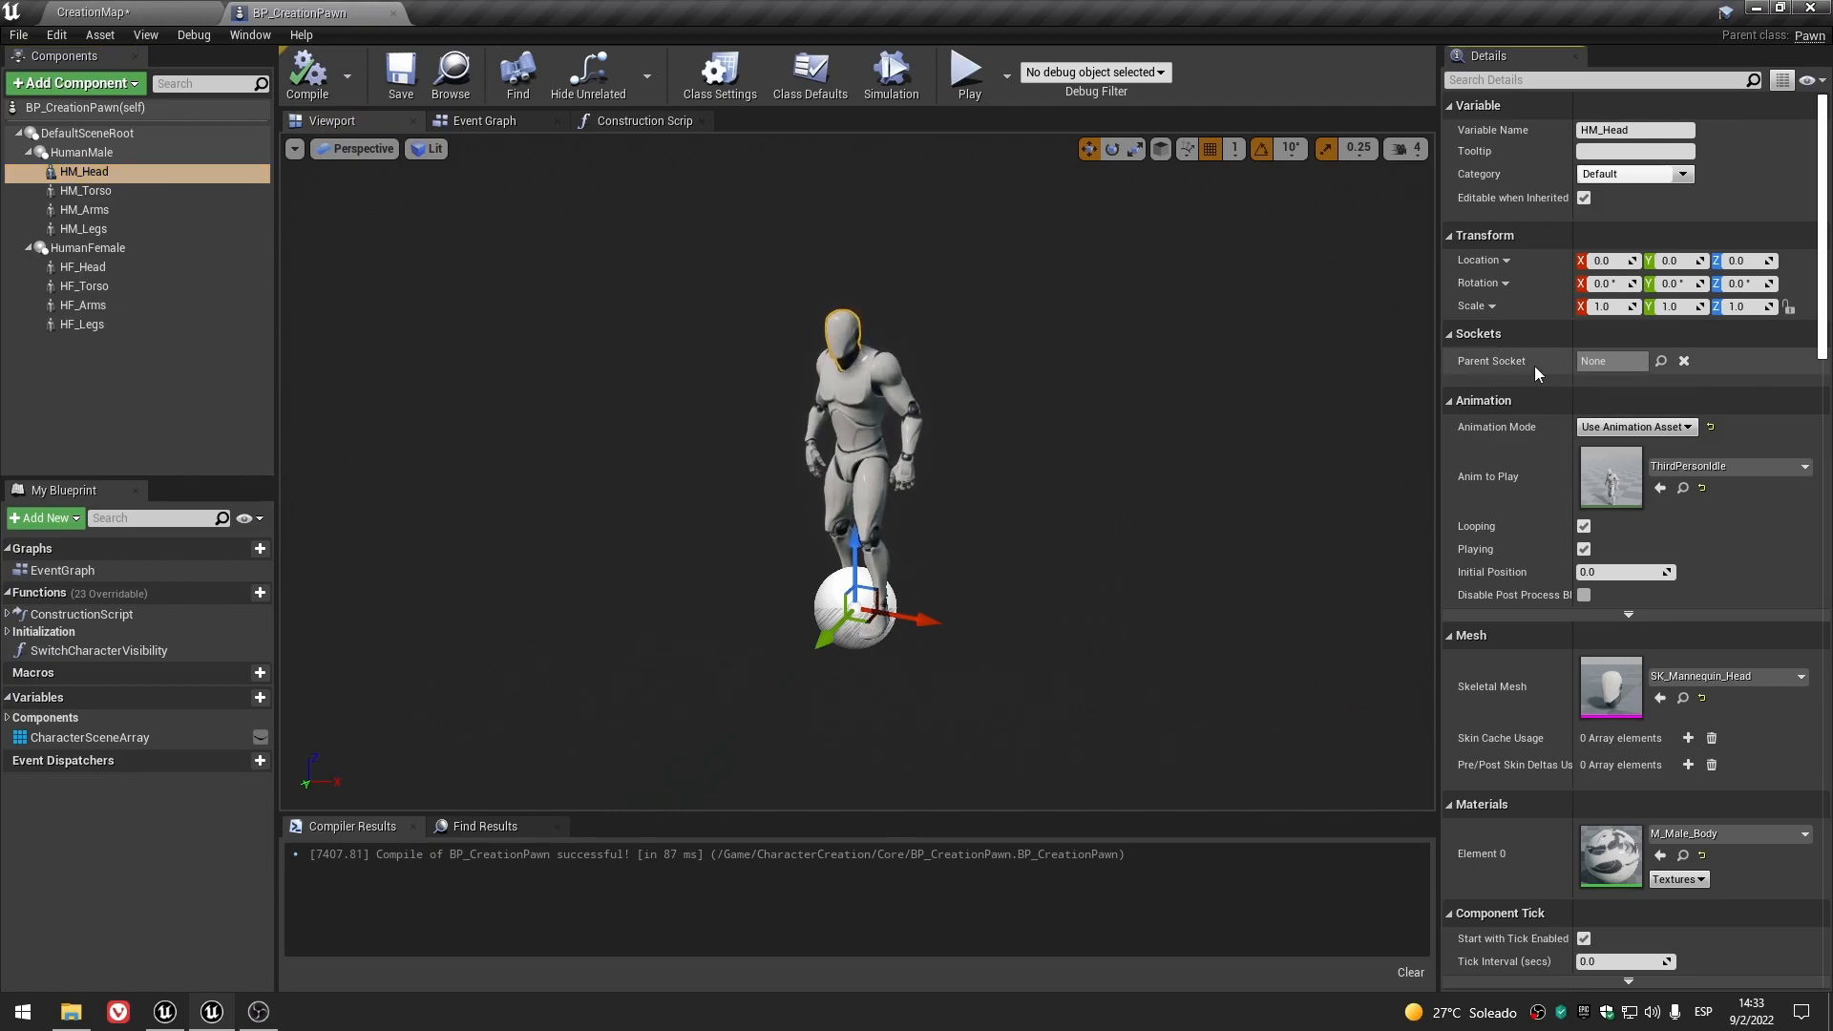
scroll(843, 352, "up", 5)
right_click_drag(843, 352, 1002, 353)
middle_click_drag(843, 351, 655, 302)
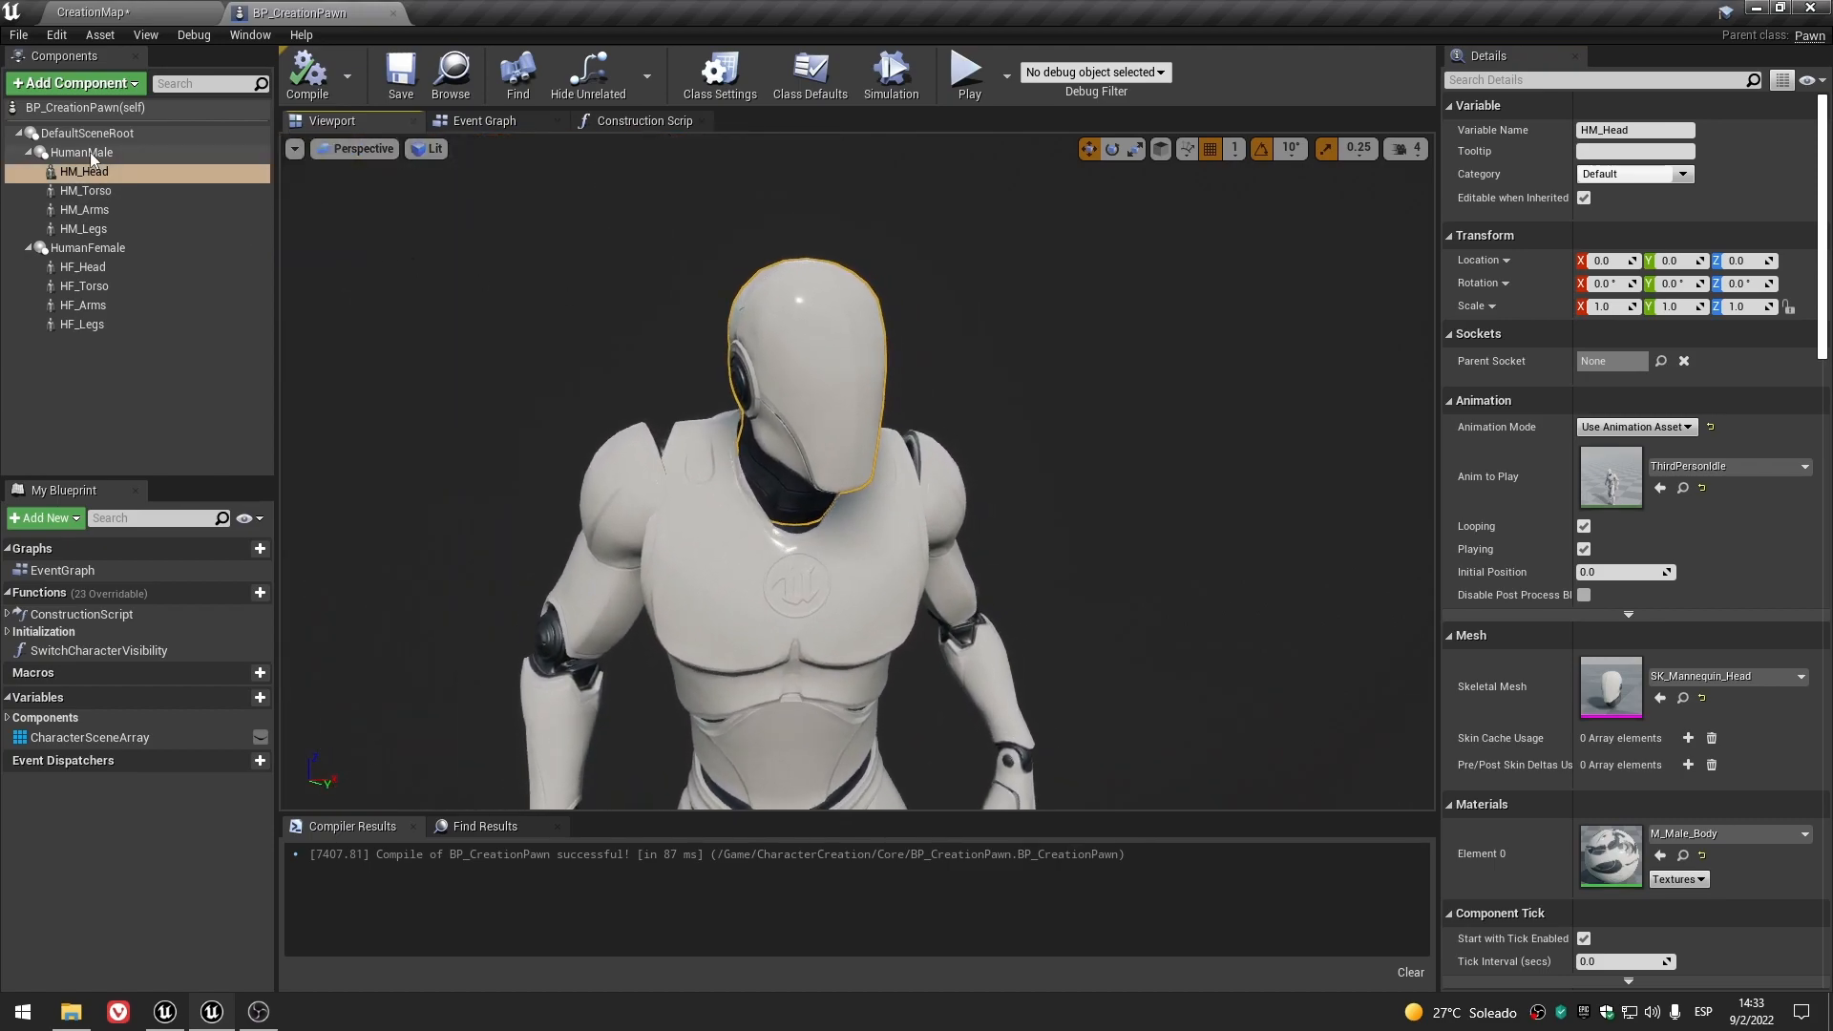
left_click(89, 152)
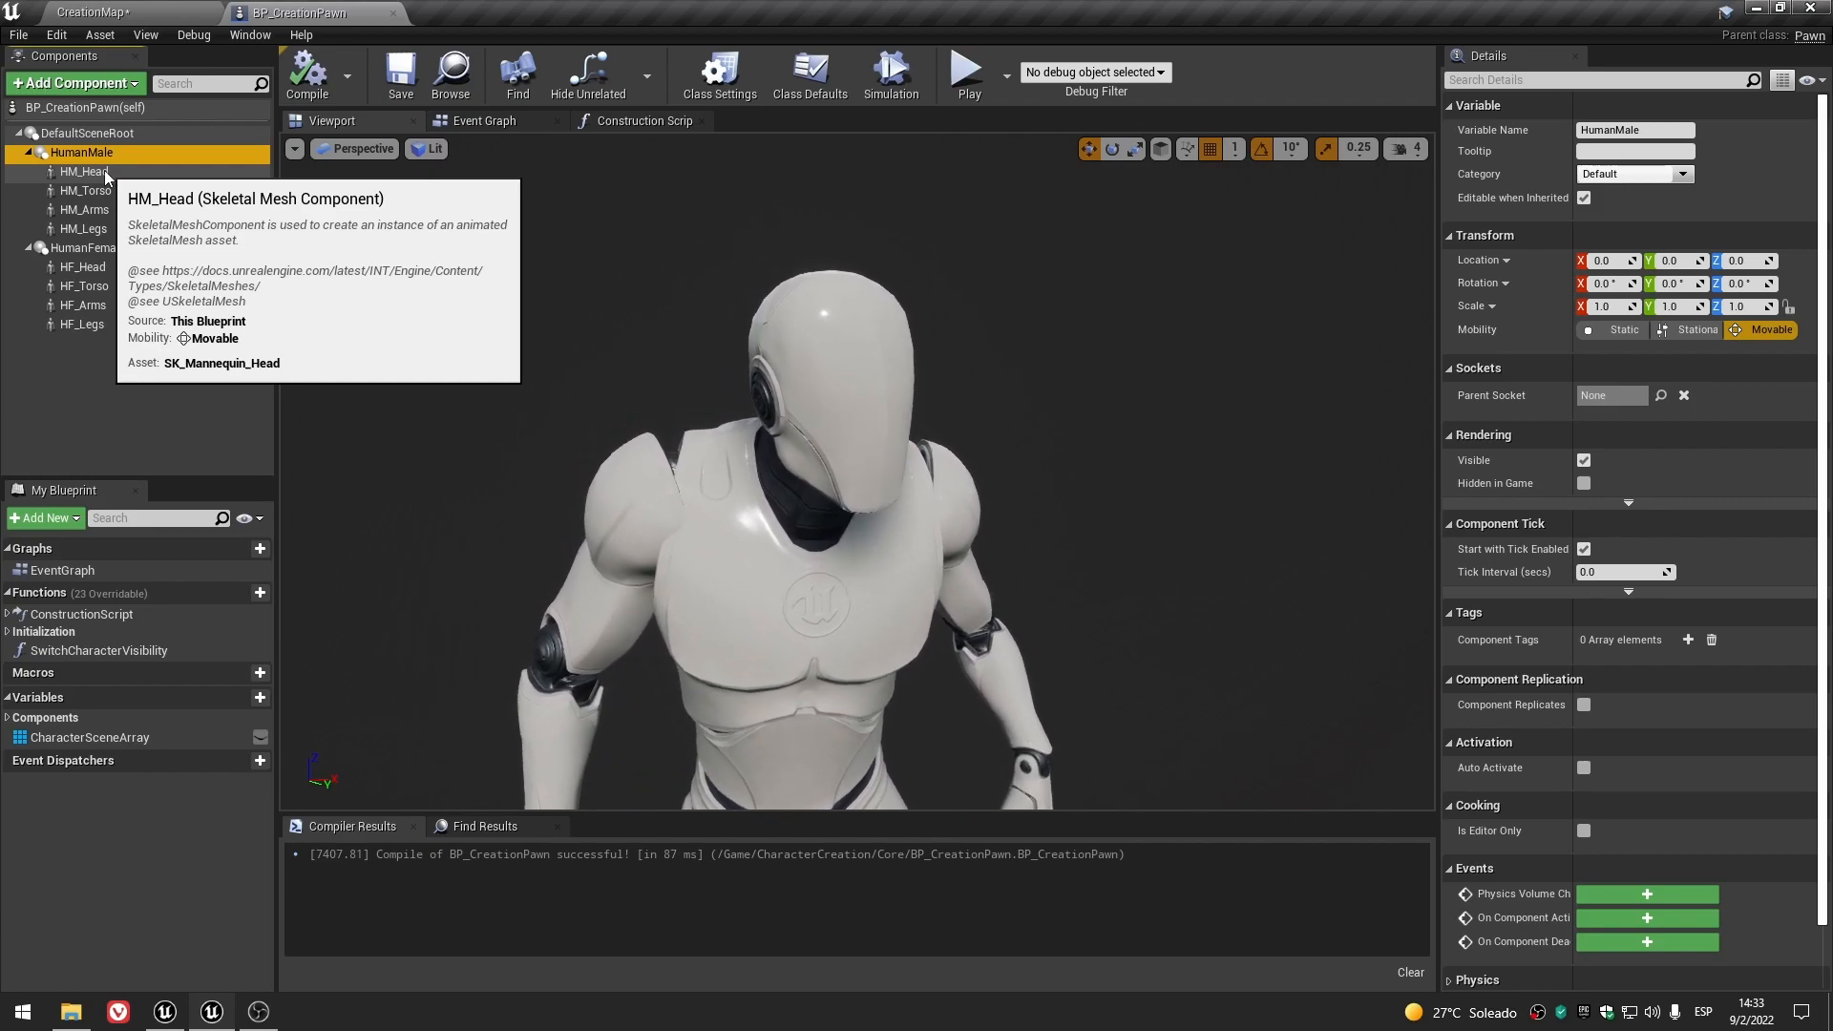
- Save all modified content from the level editor and return to the BP_CreationPawn blueprint
left_click(90, 11)
left_click(162, 702)
left_click(1059, 683)
left_click(300, 12)
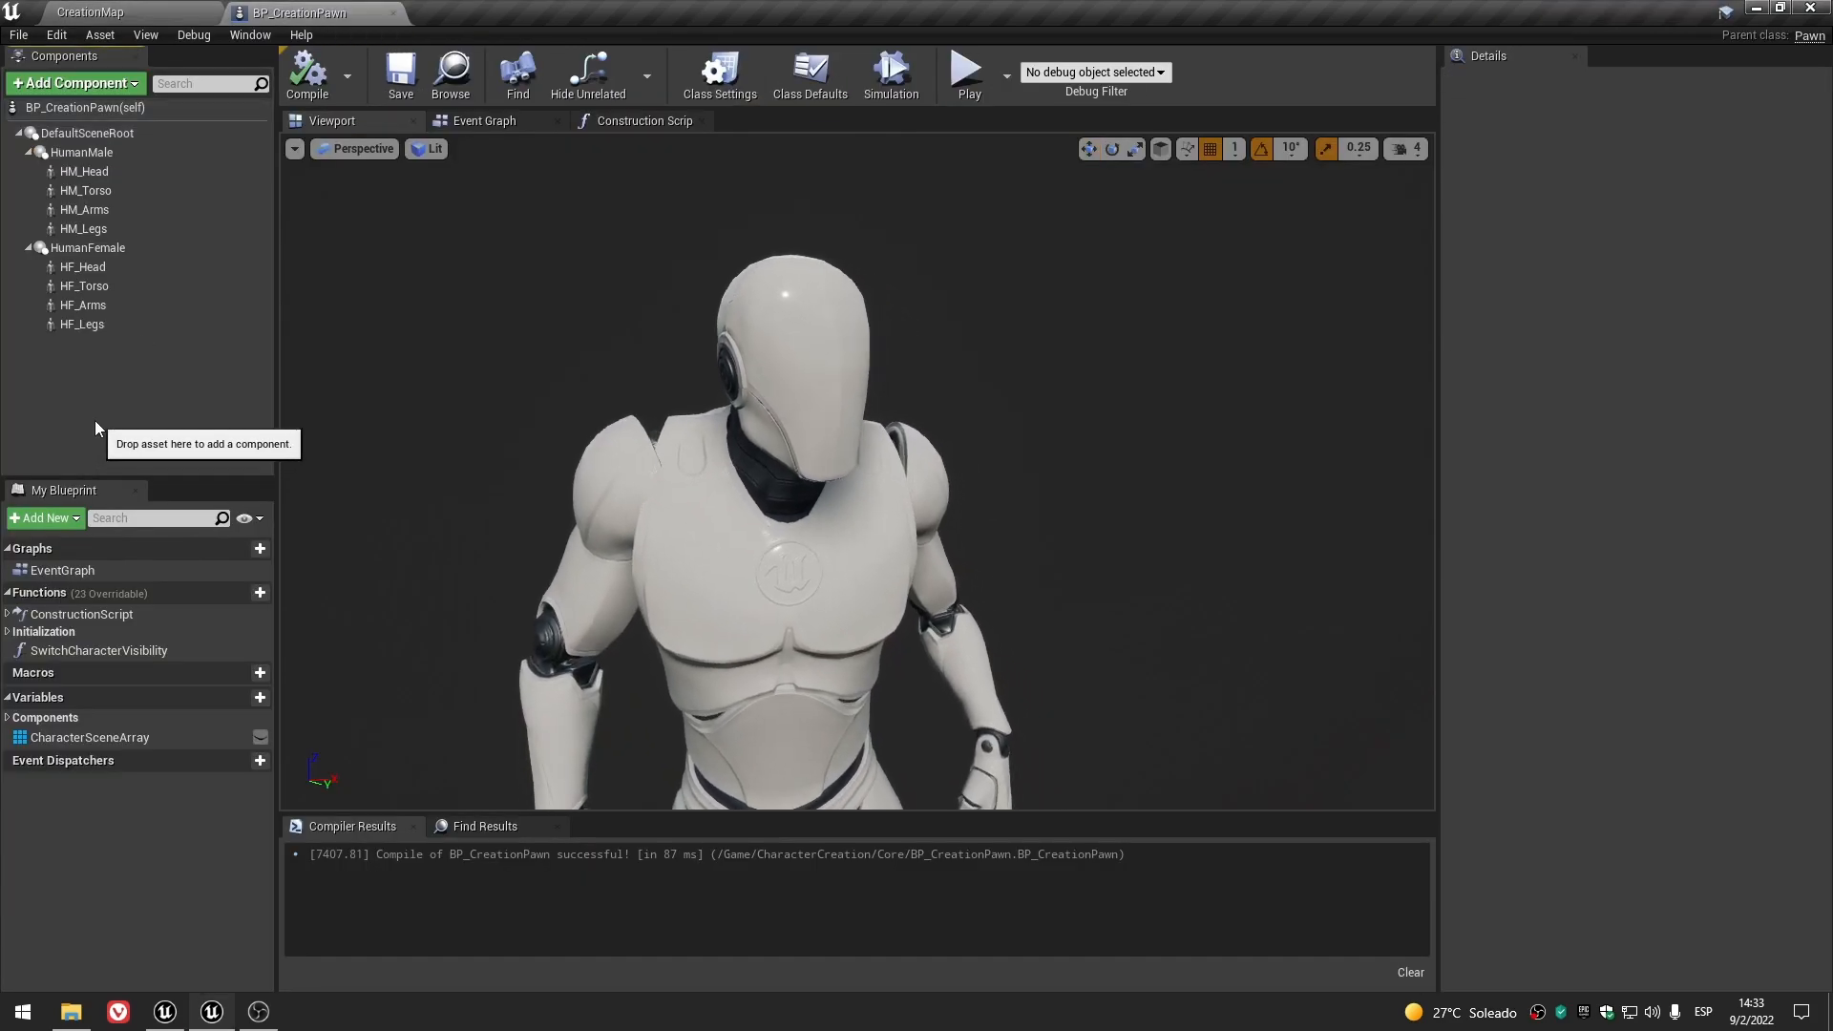
scroll(790, 361, "down", 5)
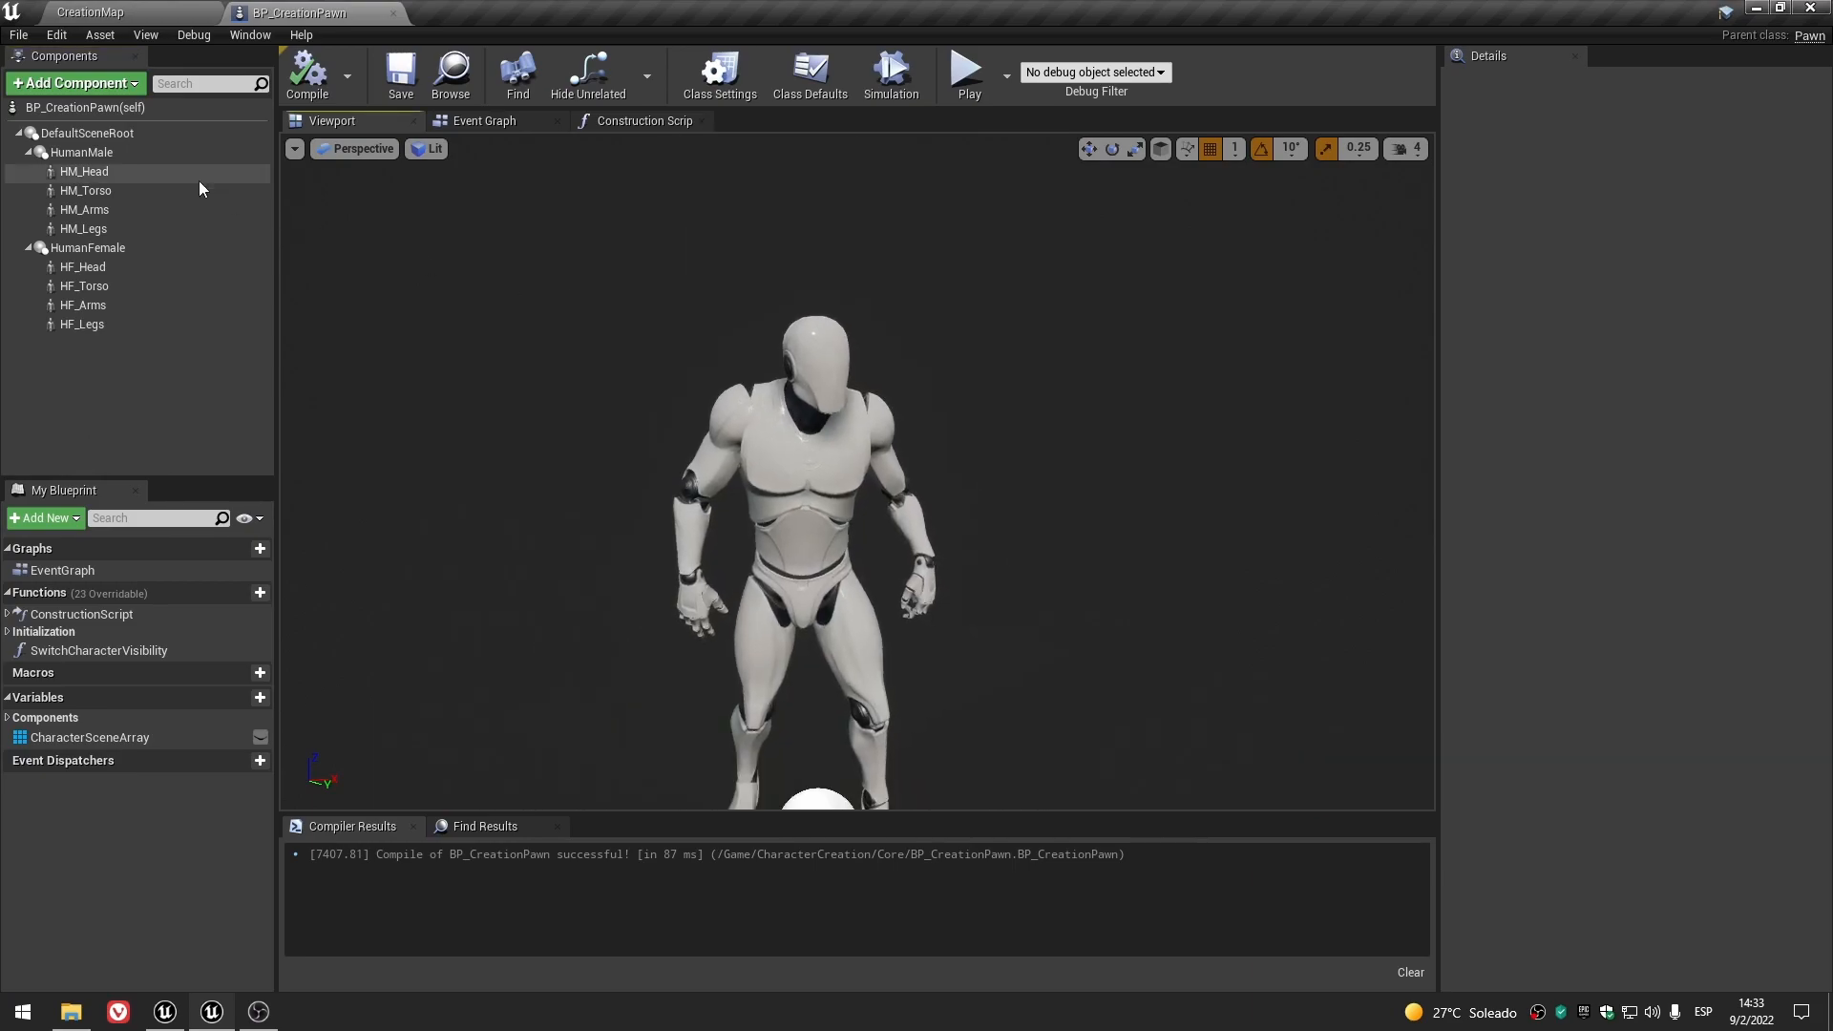
- Add a Skeletal Mesh component as a child of HM_Head
left_click(91, 171)
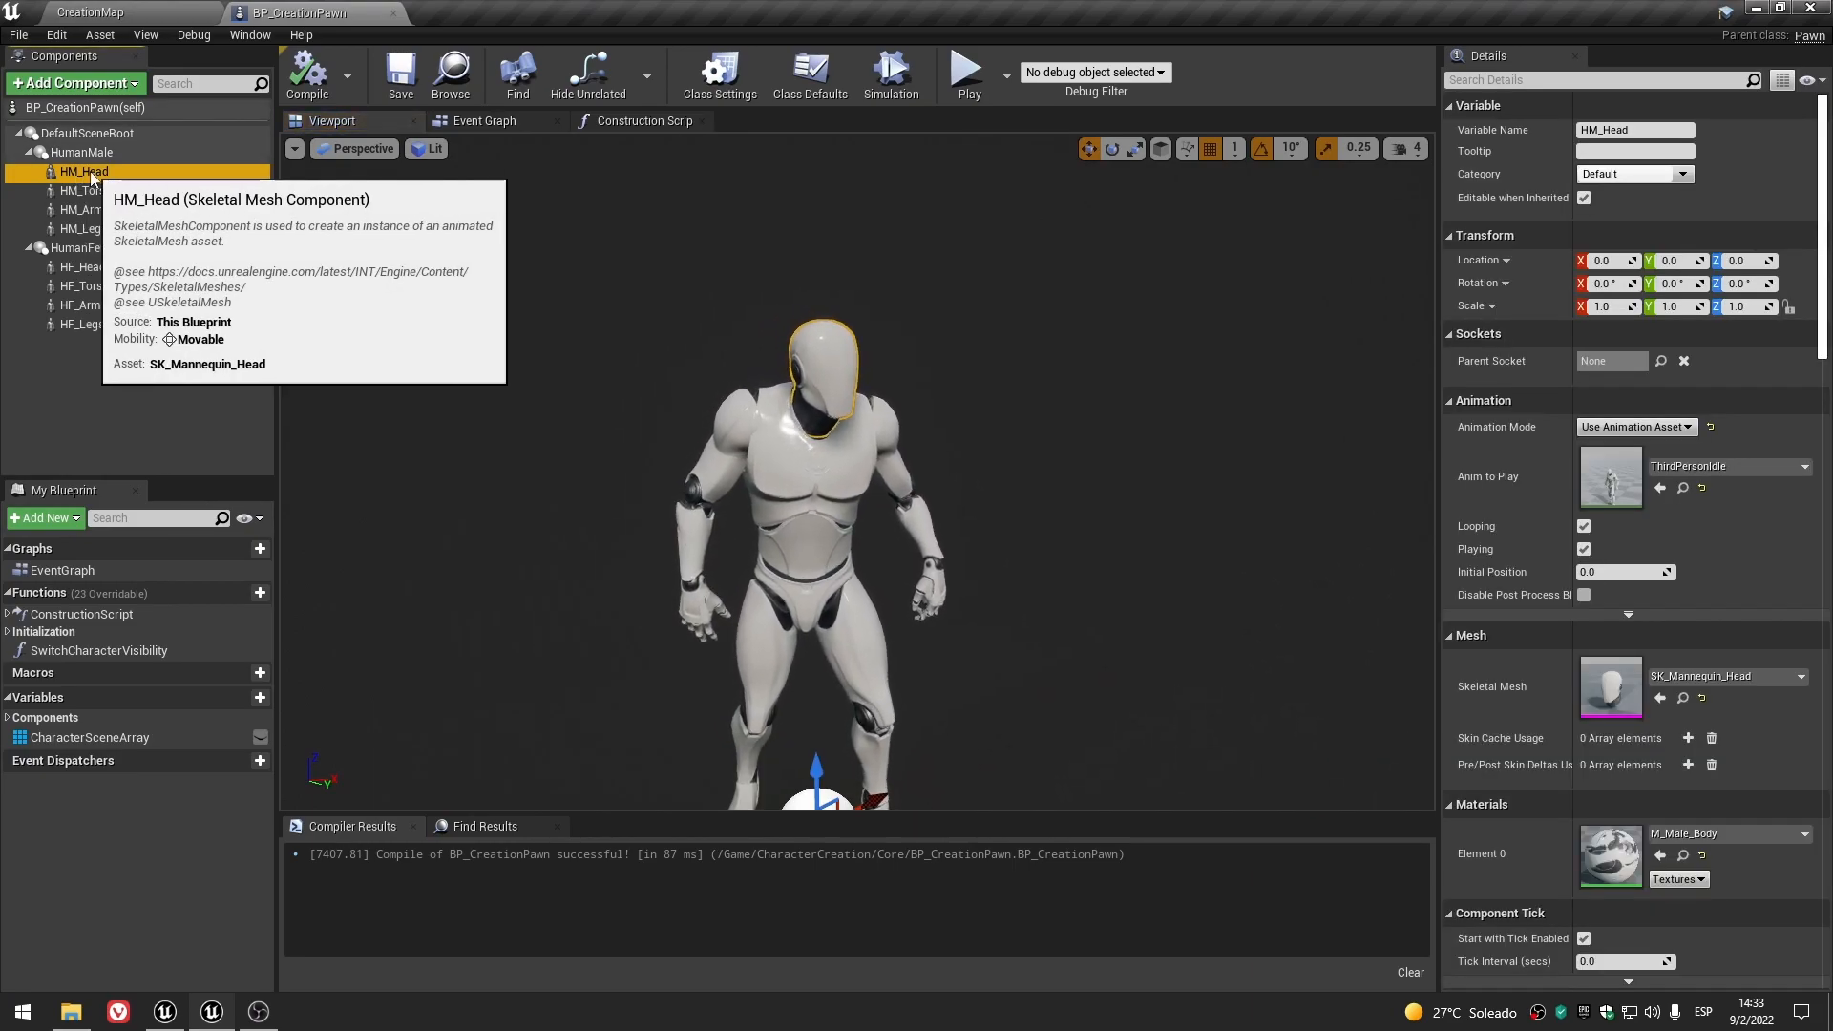
left_click(75, 83)
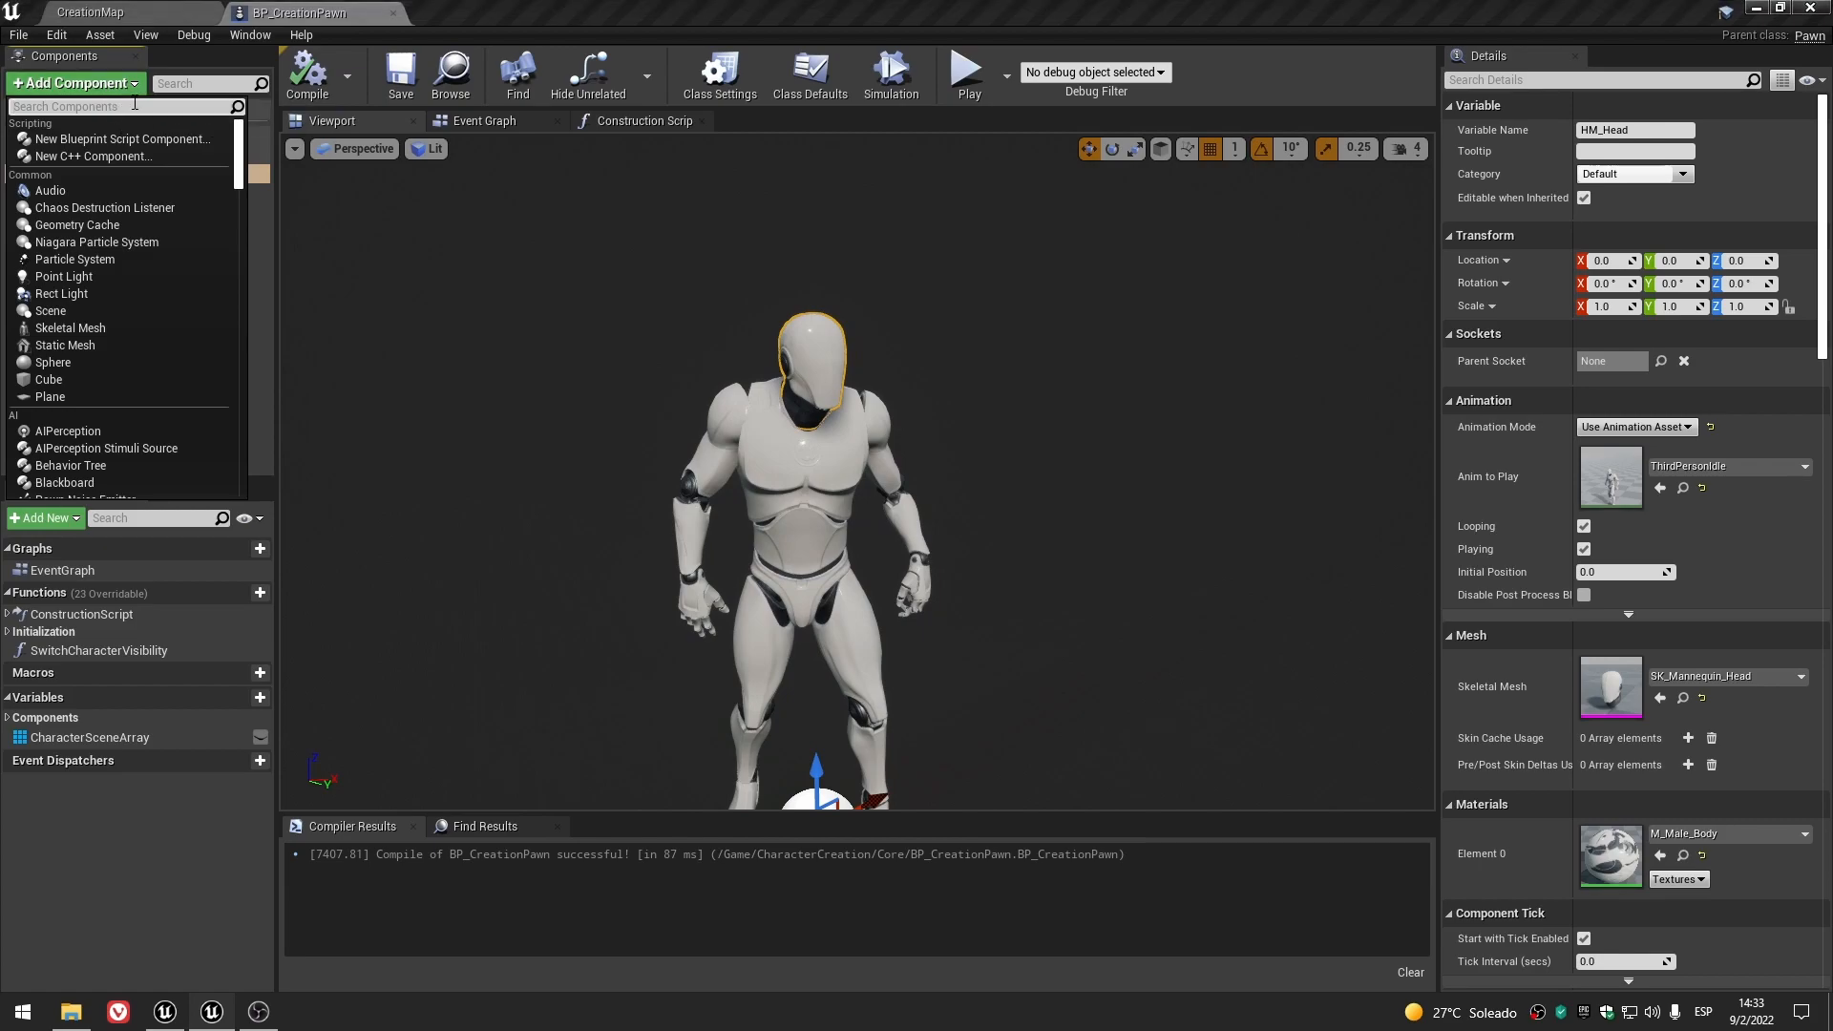
type("skelet")
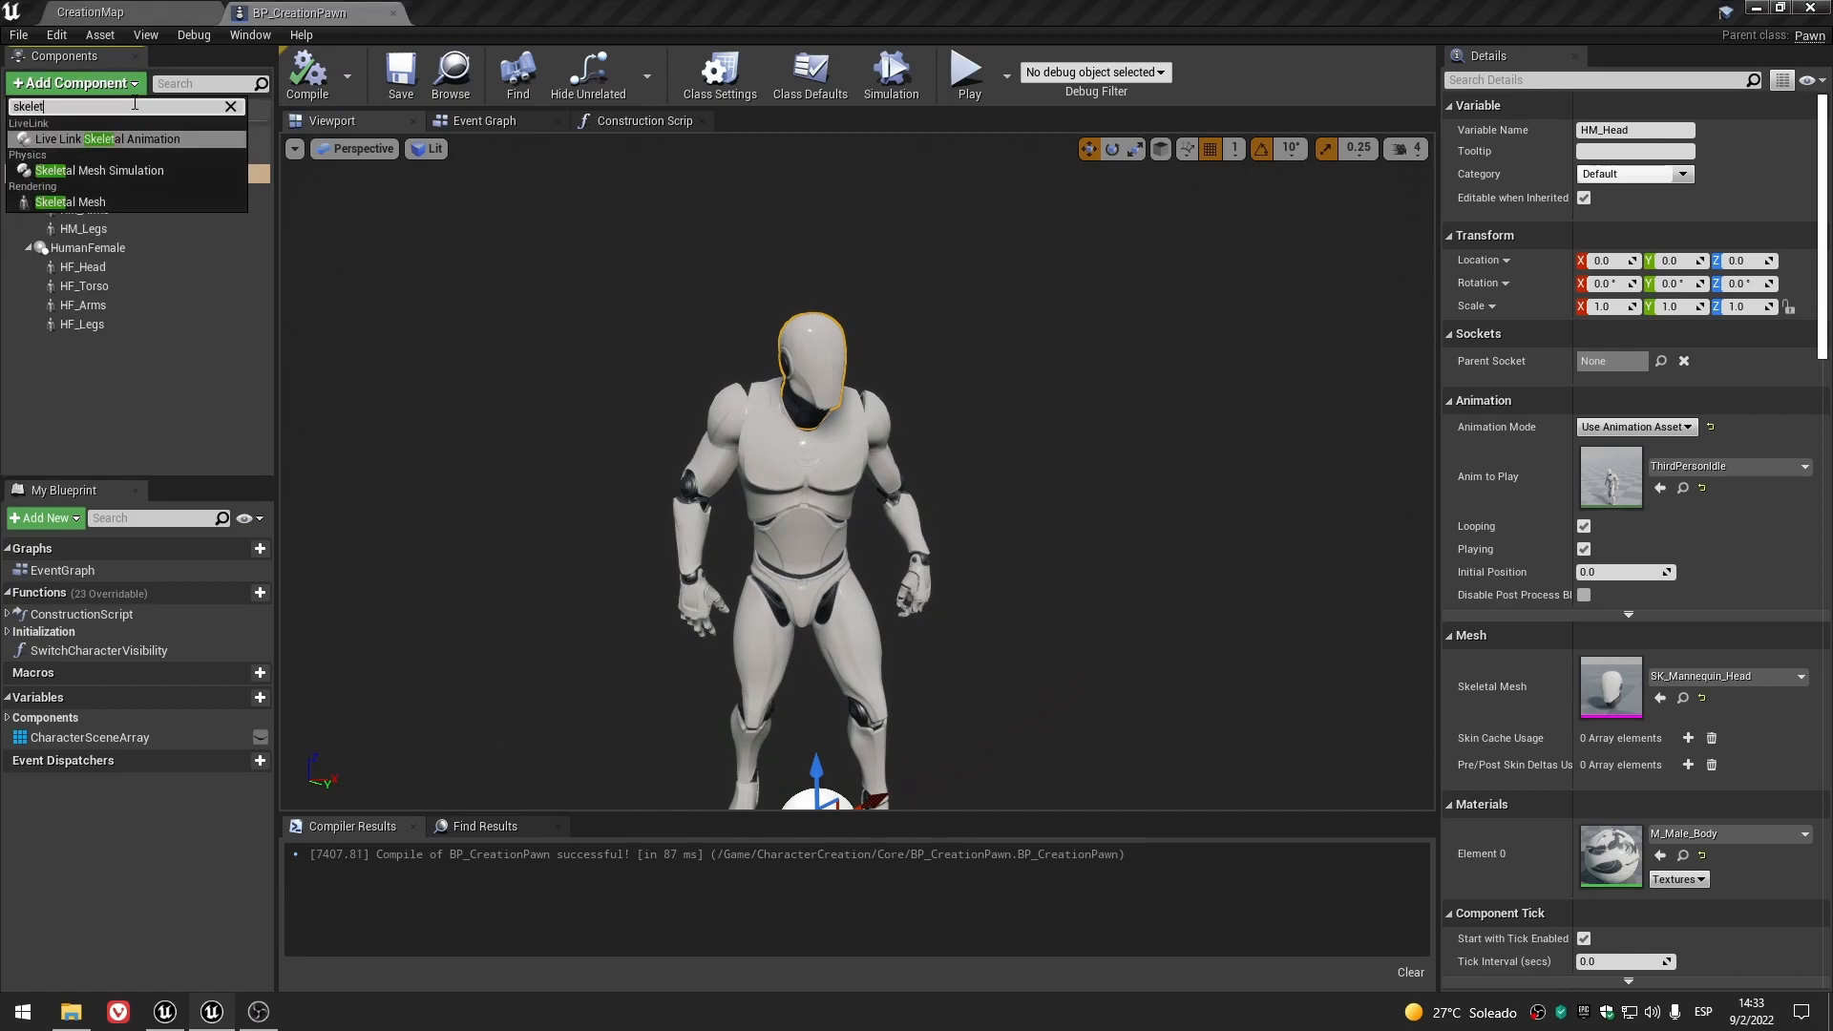
left_click(69, 202)
left_click(109, 429)
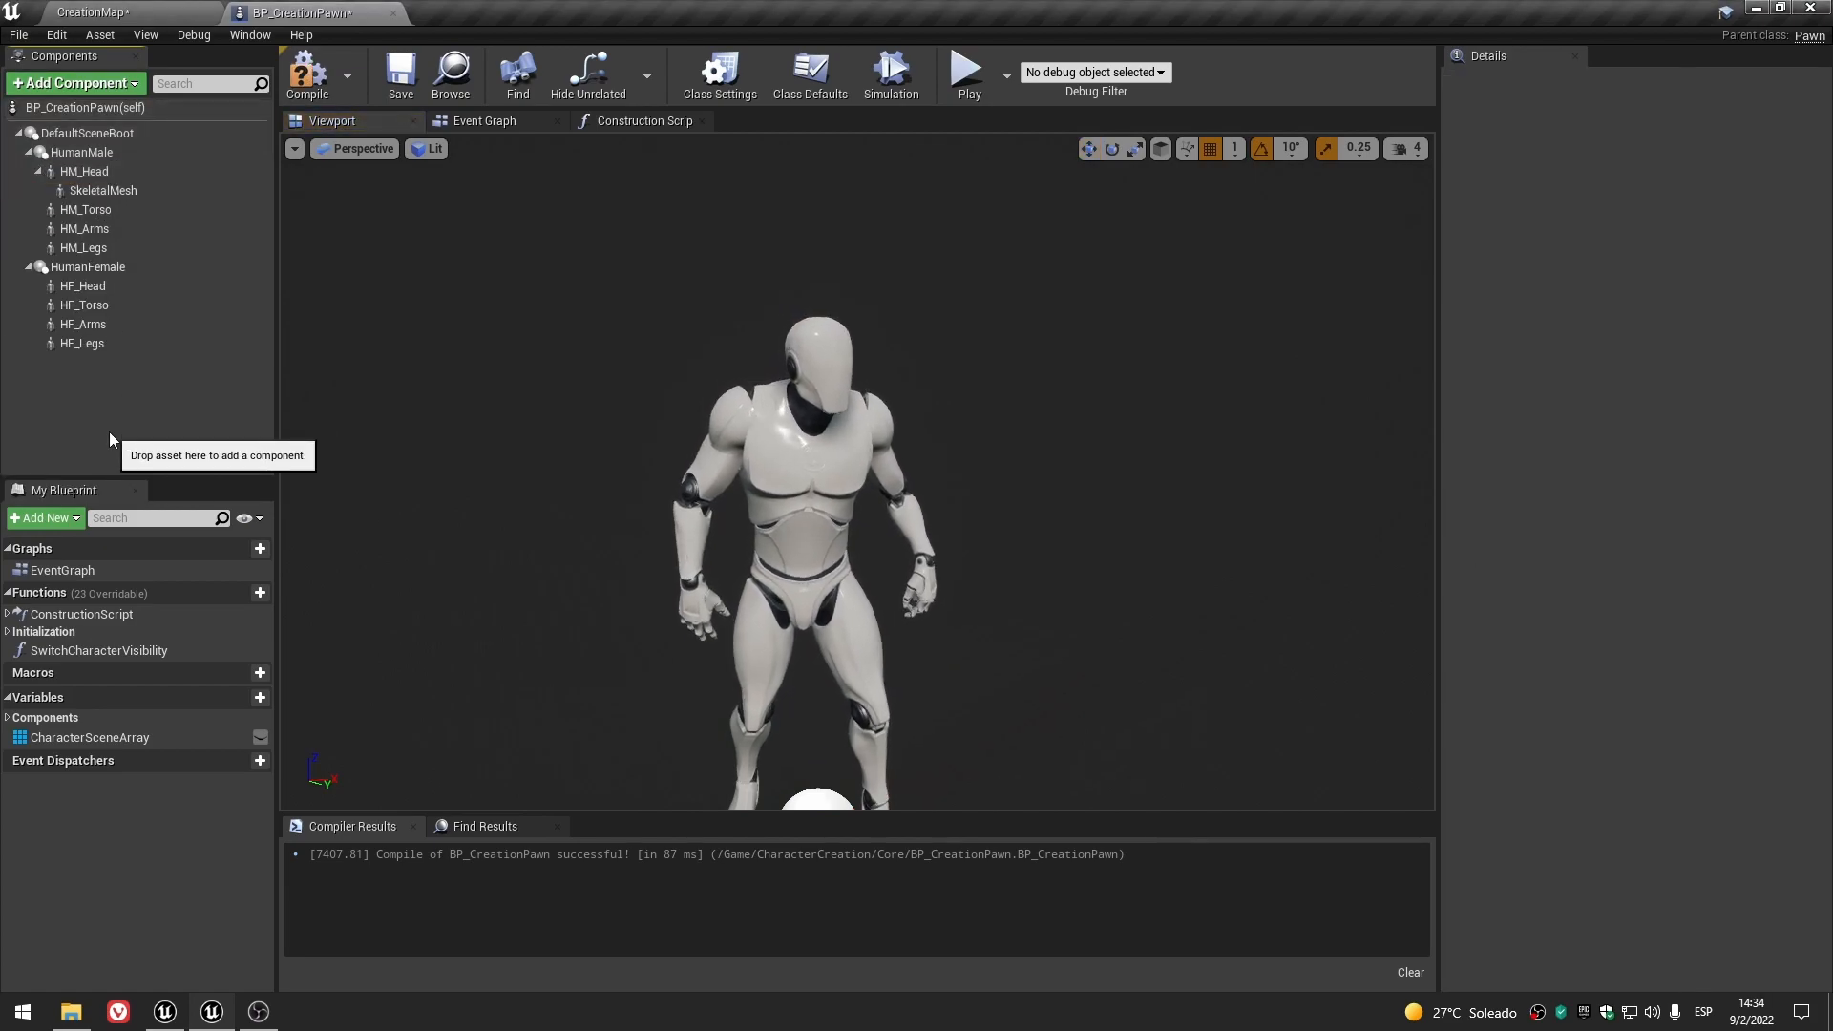
- Rename the new skeletal mesh component under HM_Head as HM_Hair
left_click(38, 172)
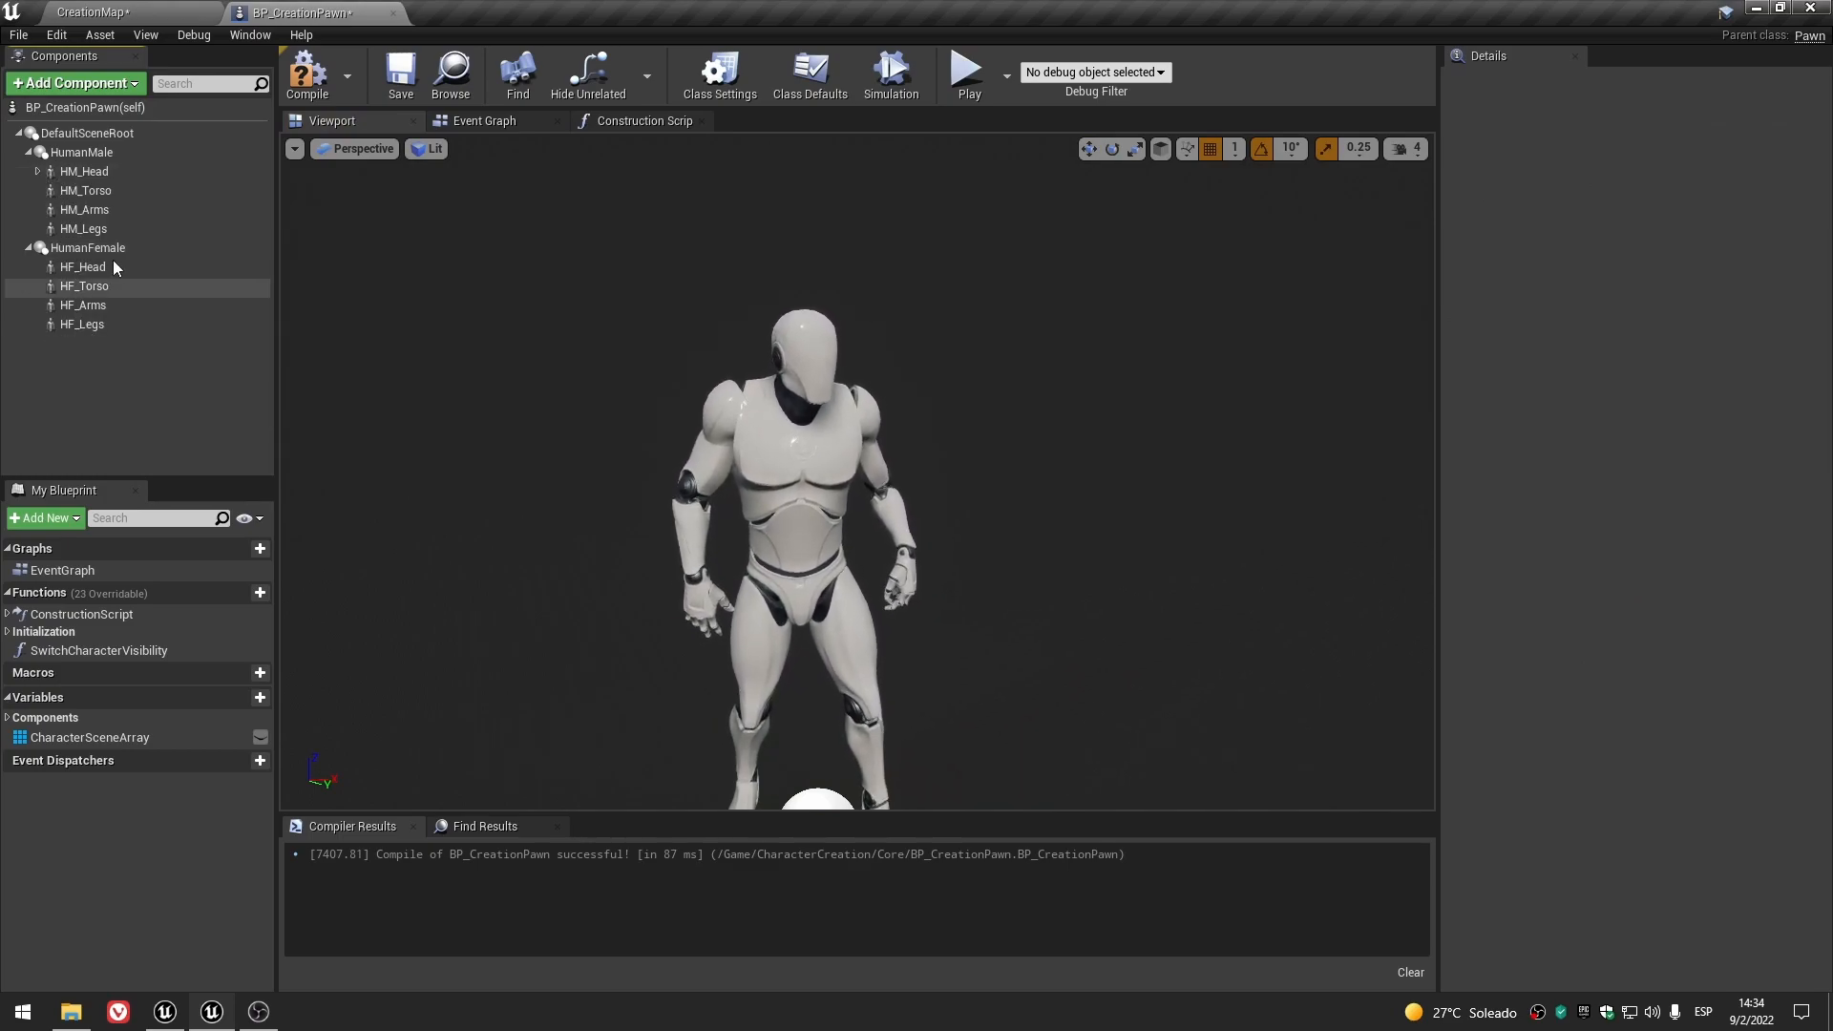
left_click(39, 171)
left_click(99, 192)
left_click(99, 191)
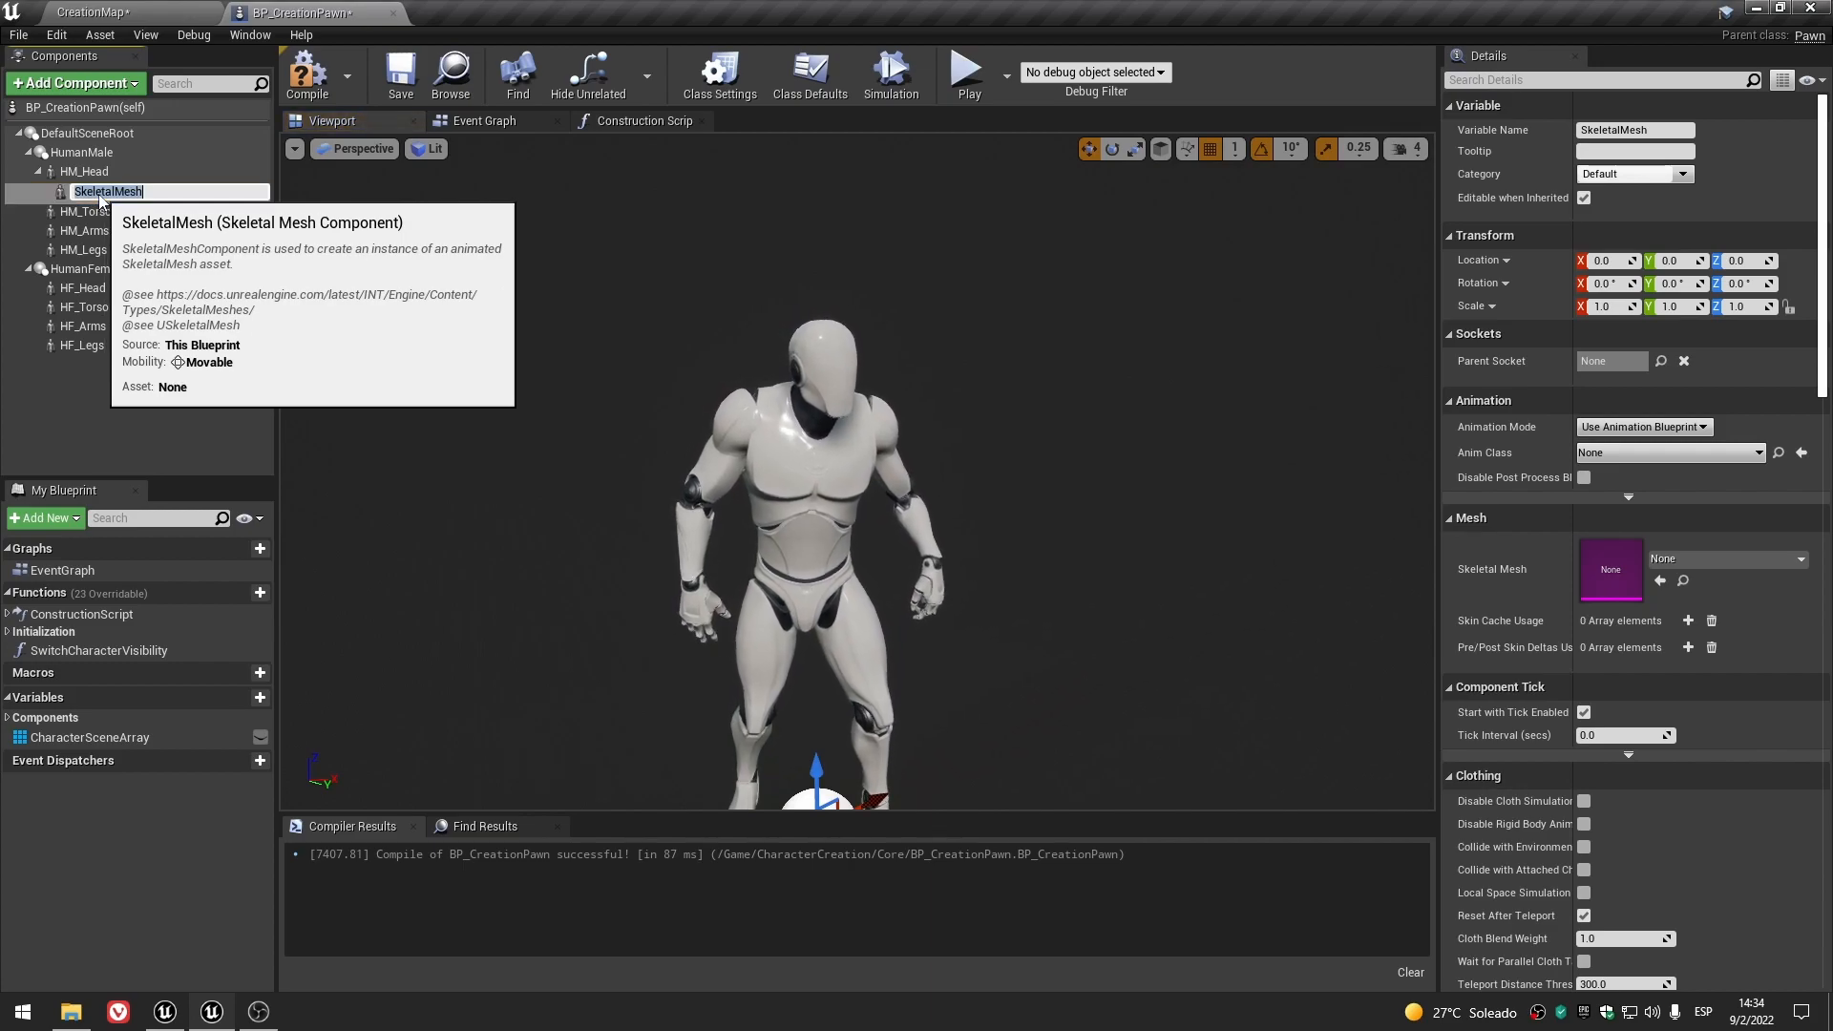
type("HM_Ha")
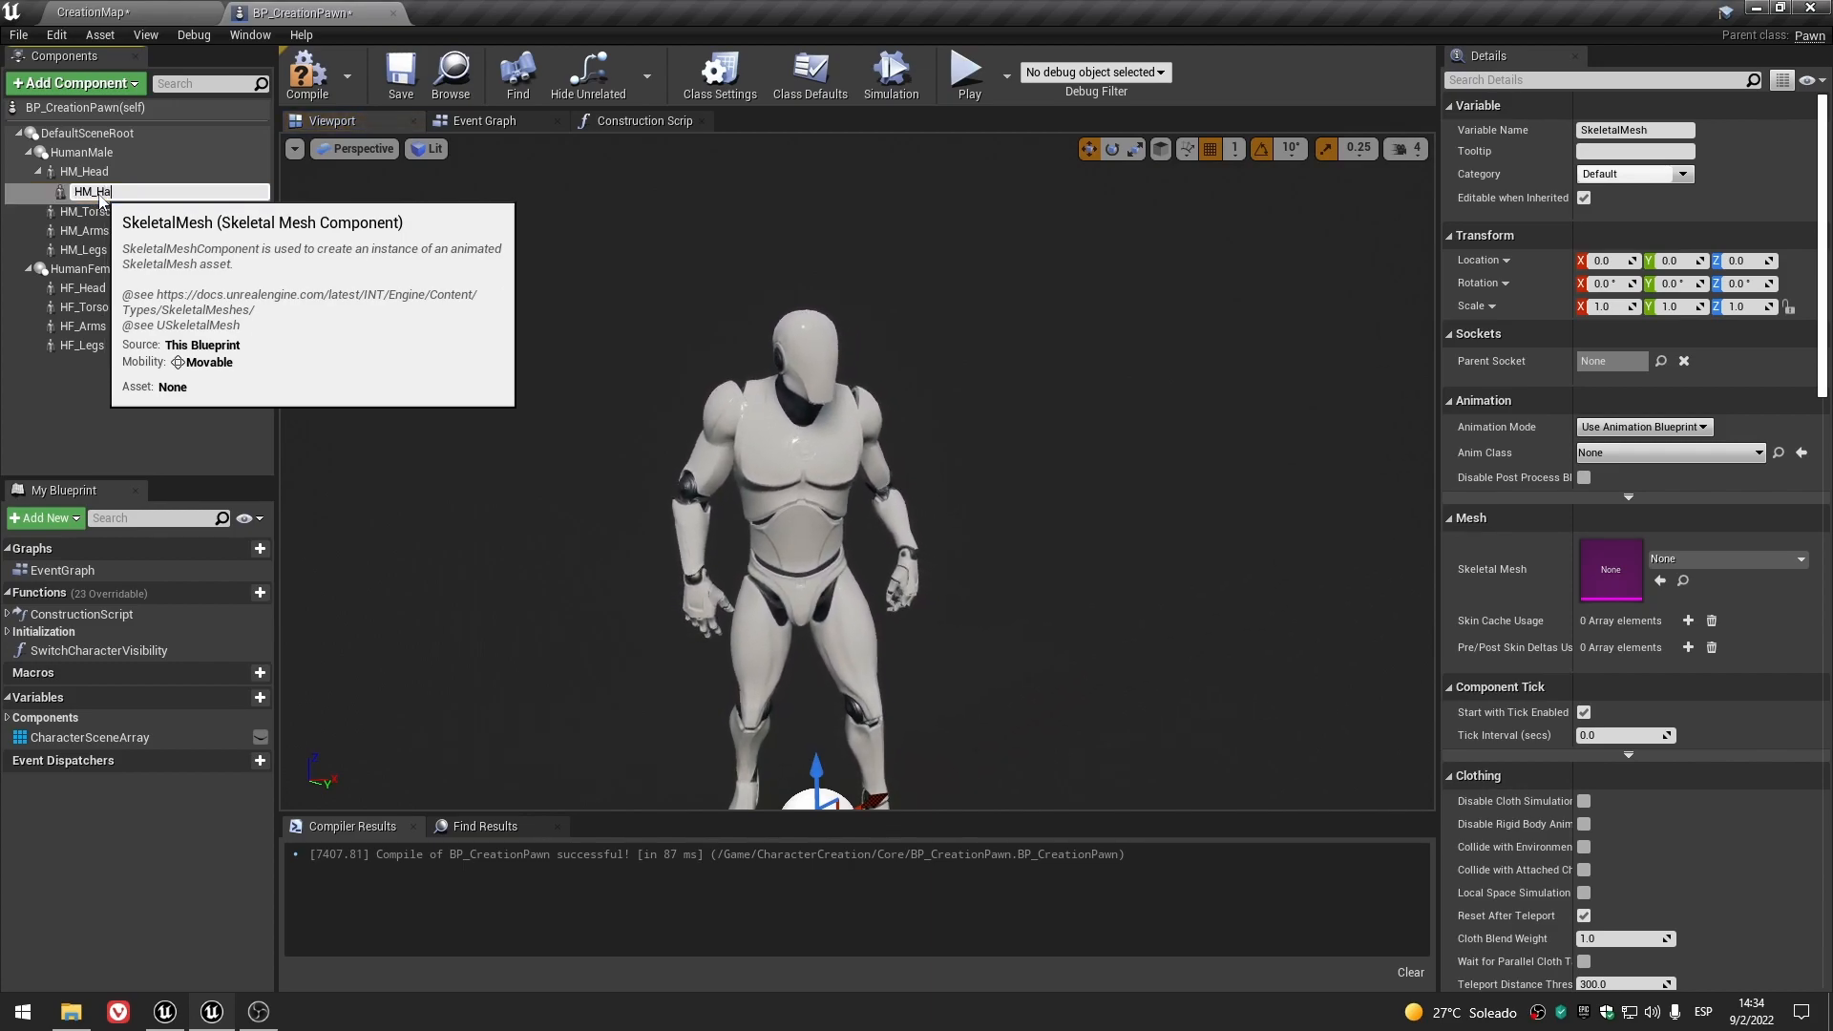
type("ir")
key("Return")
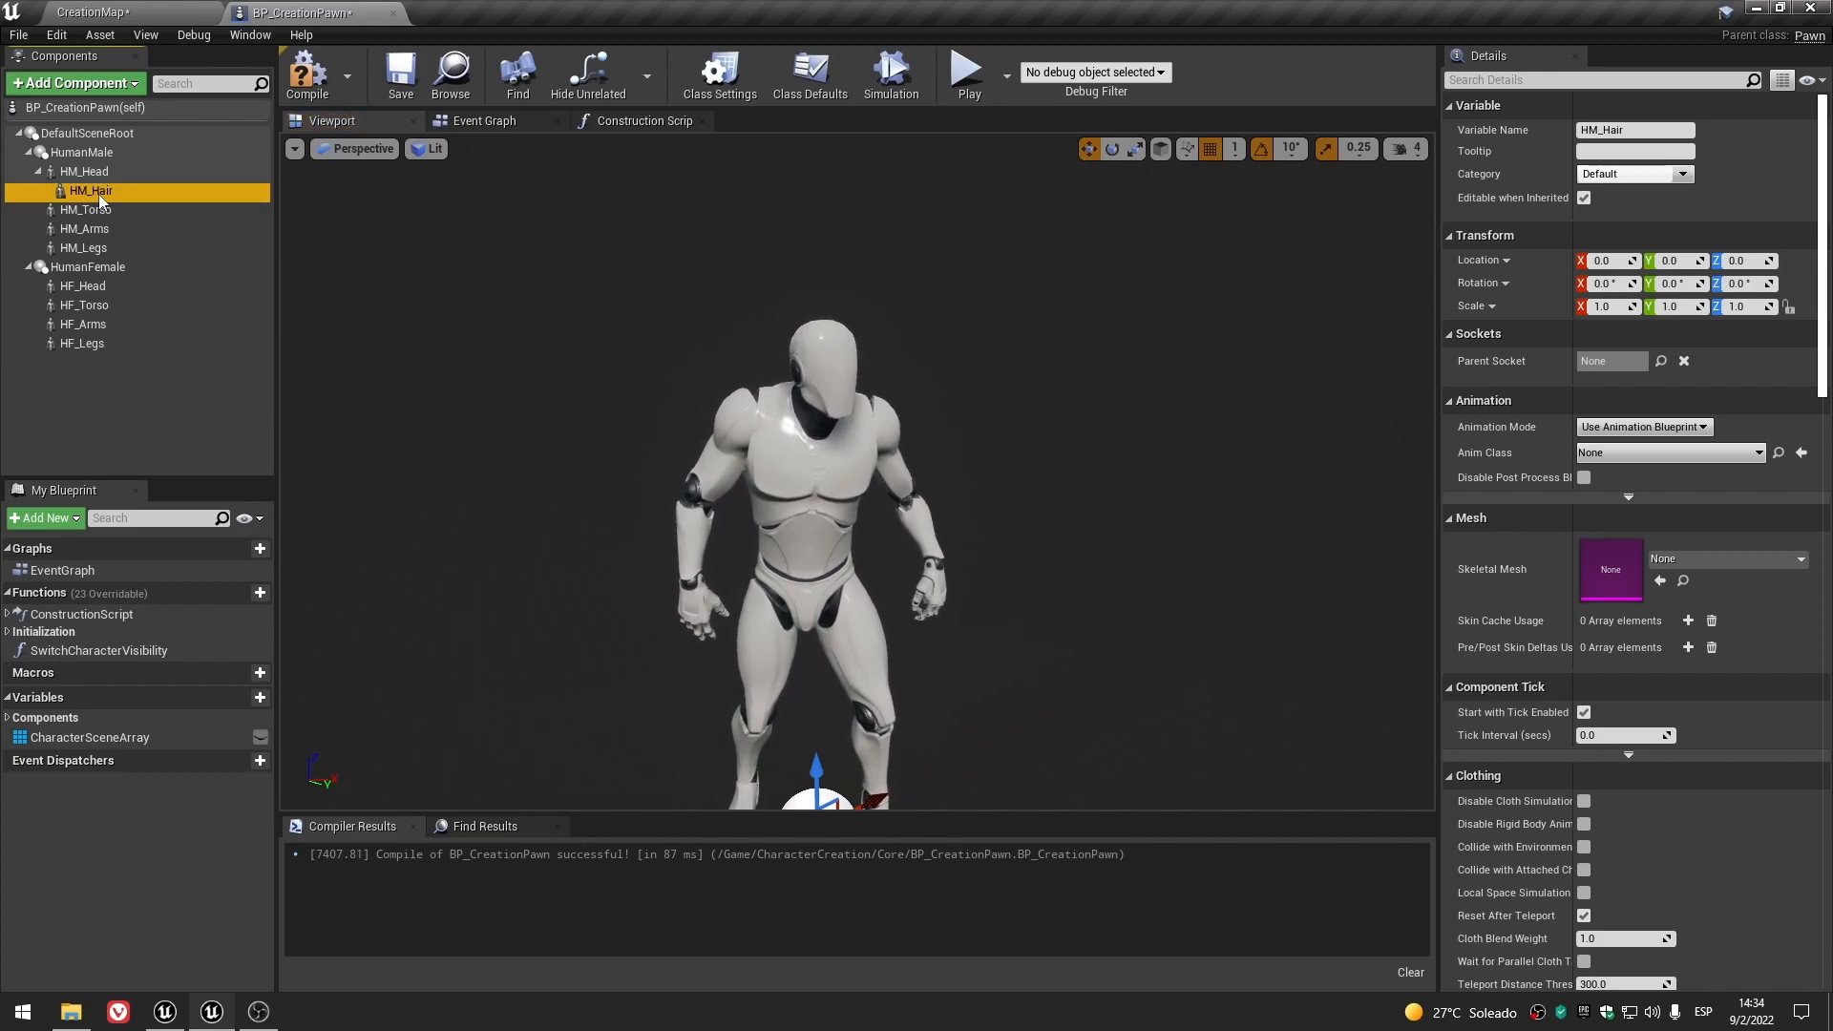
- Compile and save BP_CreationPawn, and reselect the HM_Hair component
left_click(100, 193)
left_click(145, 428)
left_click(112, 195)
left_click(402, 81)
left_click(118, 407)
left_click(122, 192)
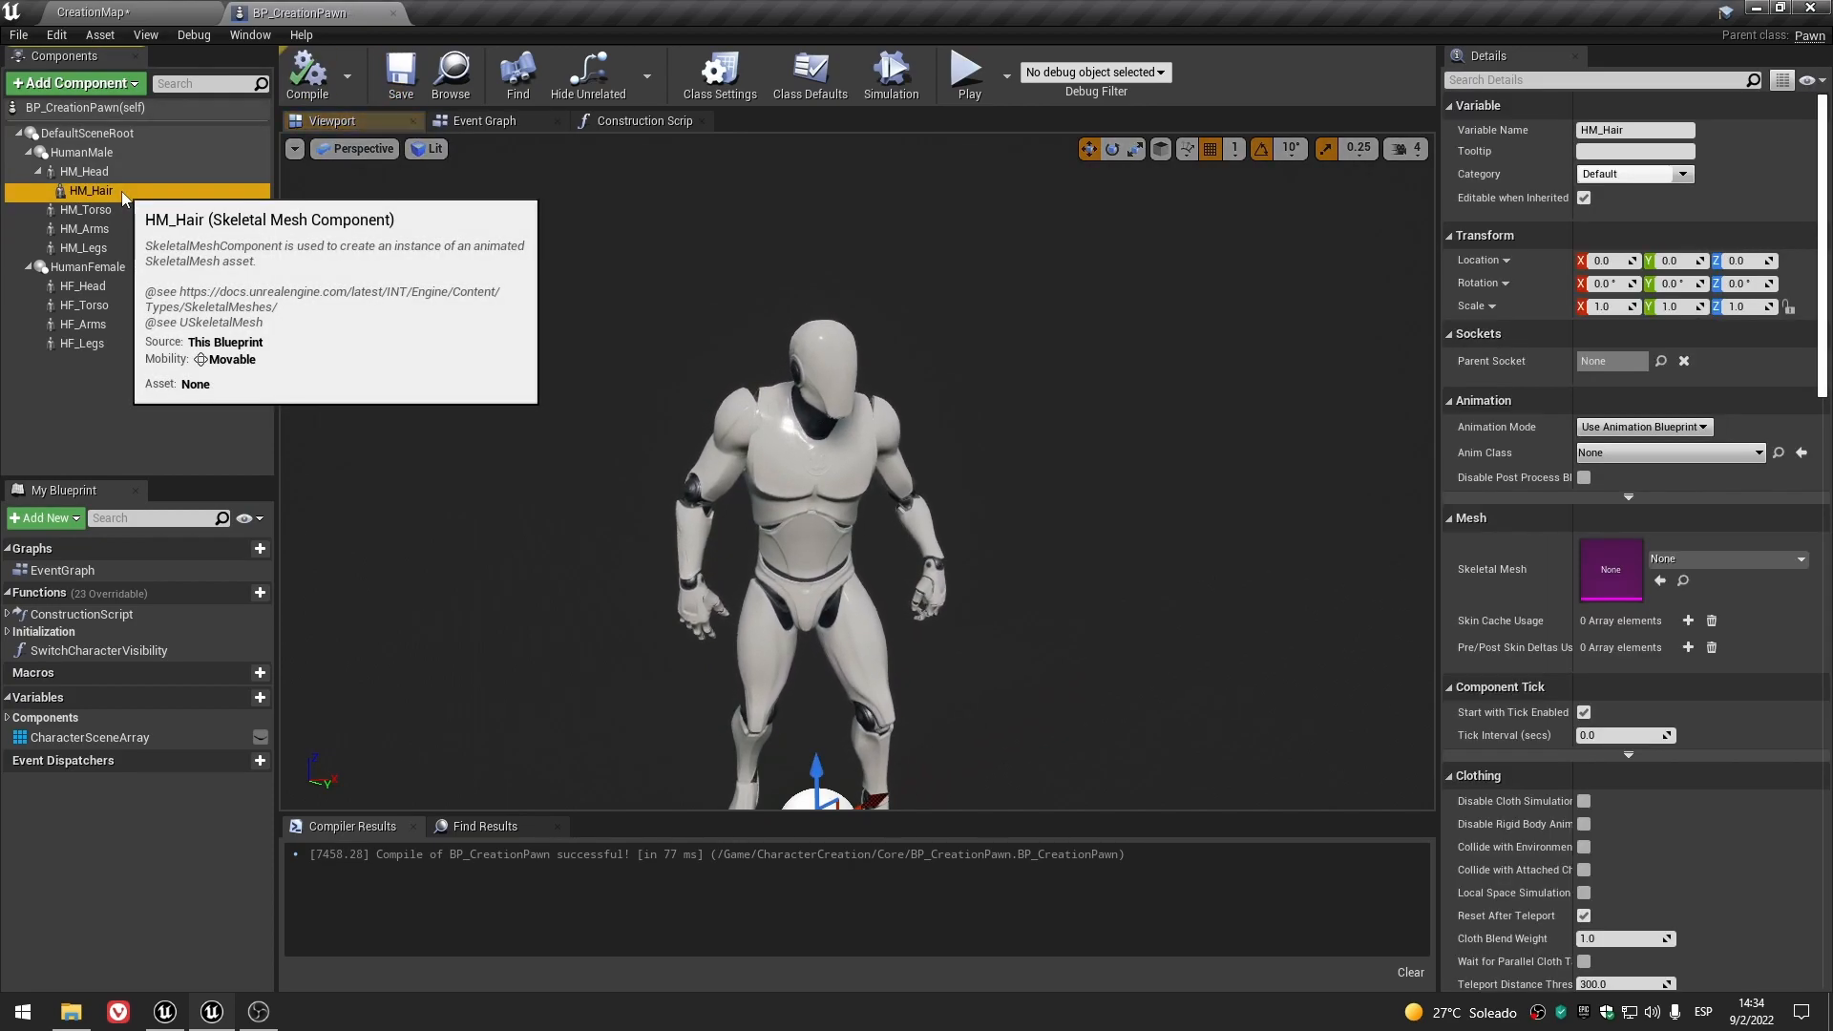
- Examine the HM_Hair component's placement on the pawn and the skeletal meshes available for it
right_click_drag(611, 401, 611, 429)
mouse_move(823, 764)
right_mouse_down()
mouse_move(840, 806)
mouse_move(823, 773)
right_mouse_up()
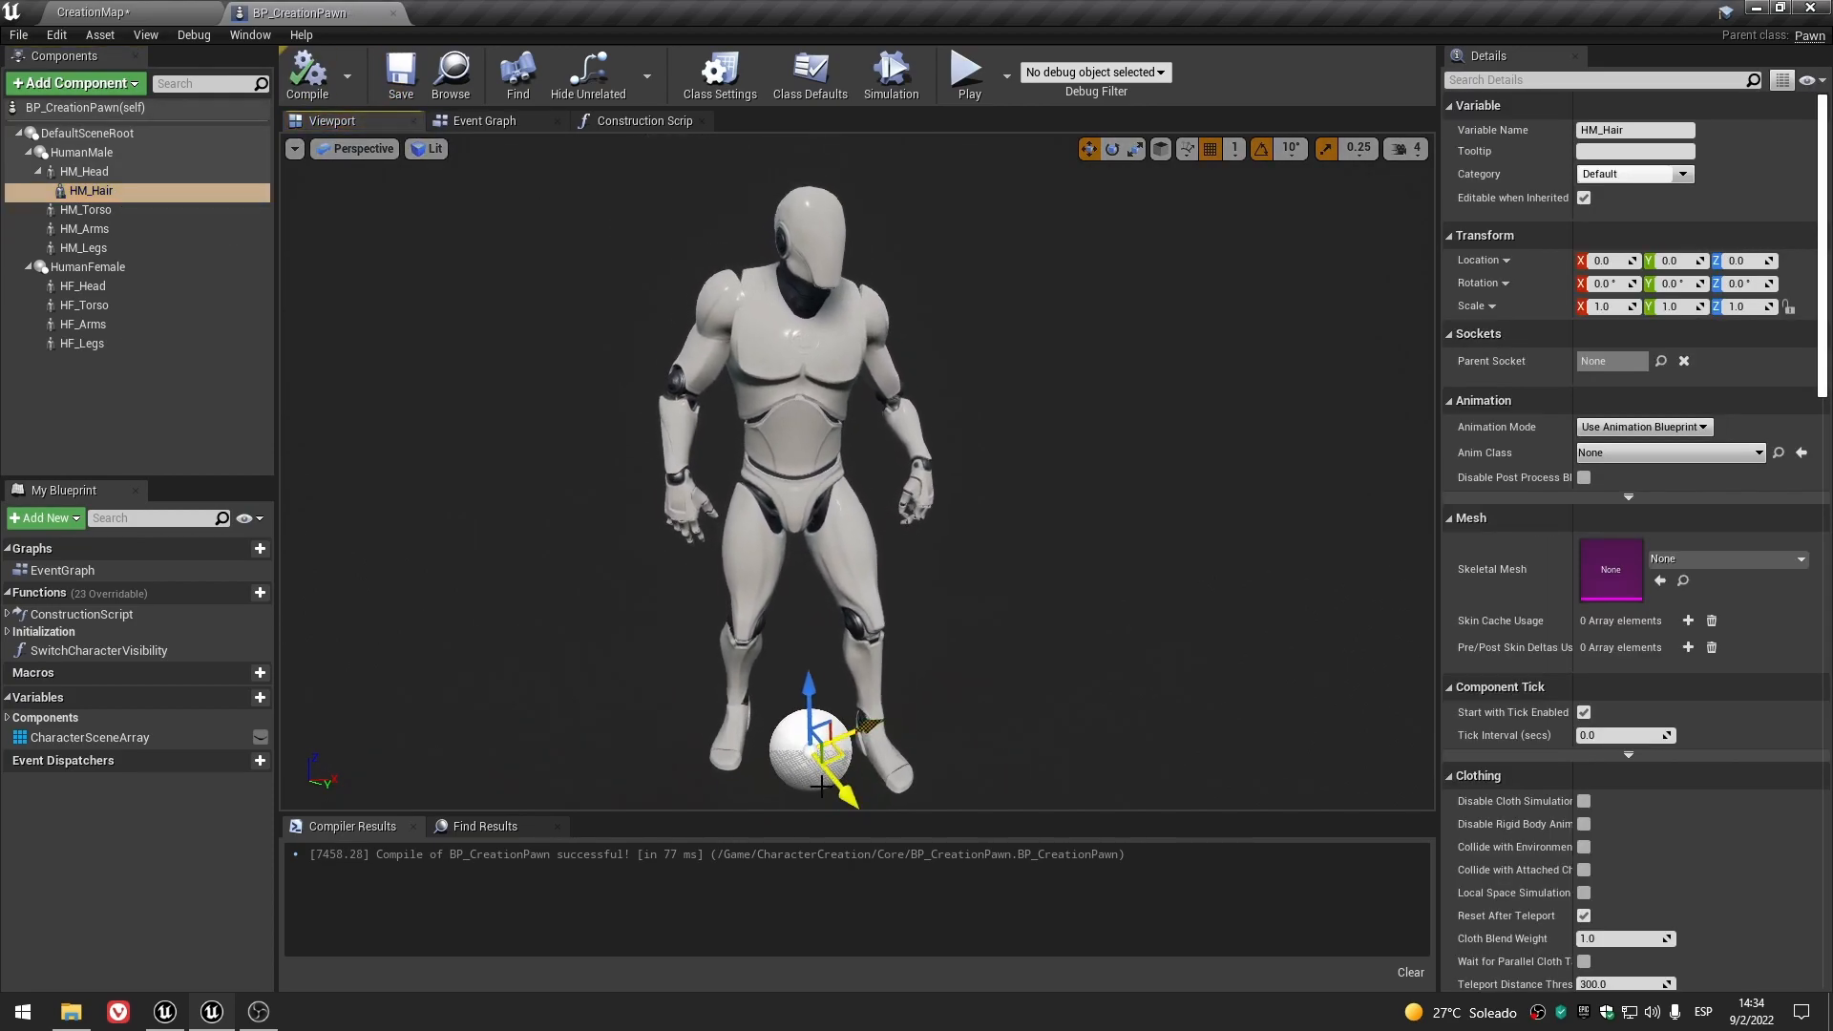
left_click(105, 84)
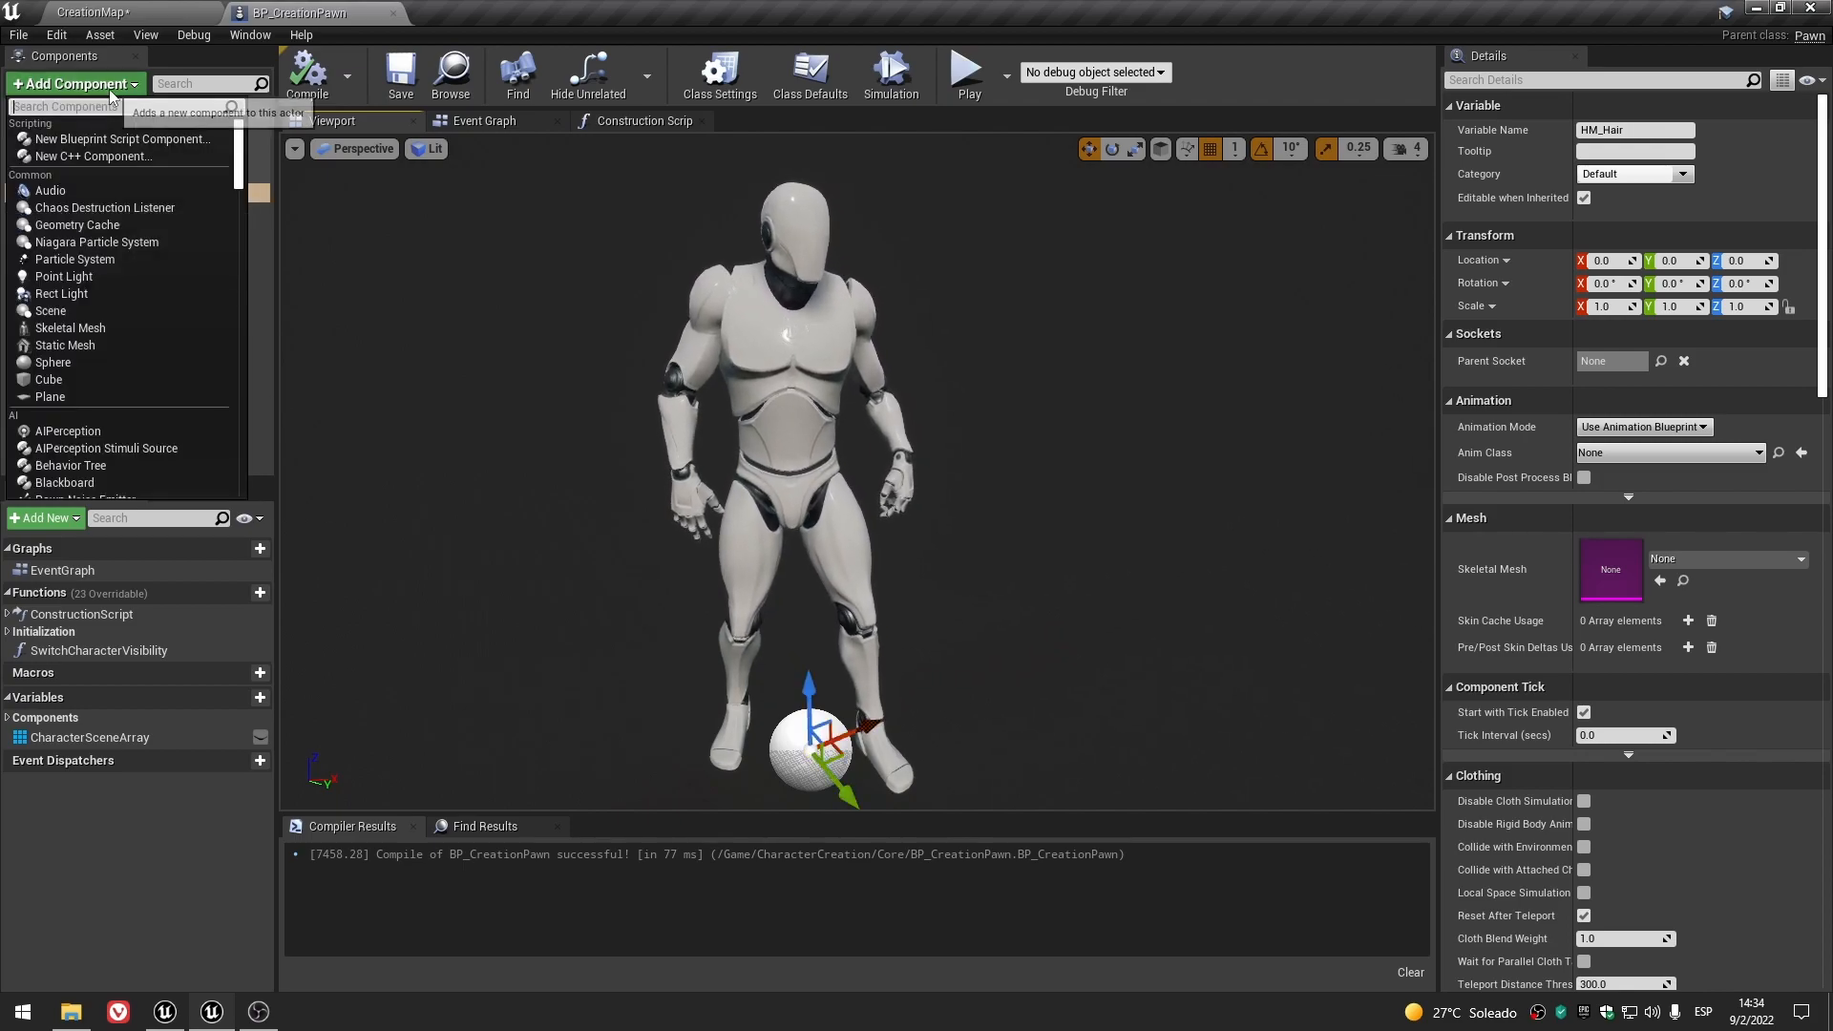
left_click(105, 84)
left_click(112, 193)
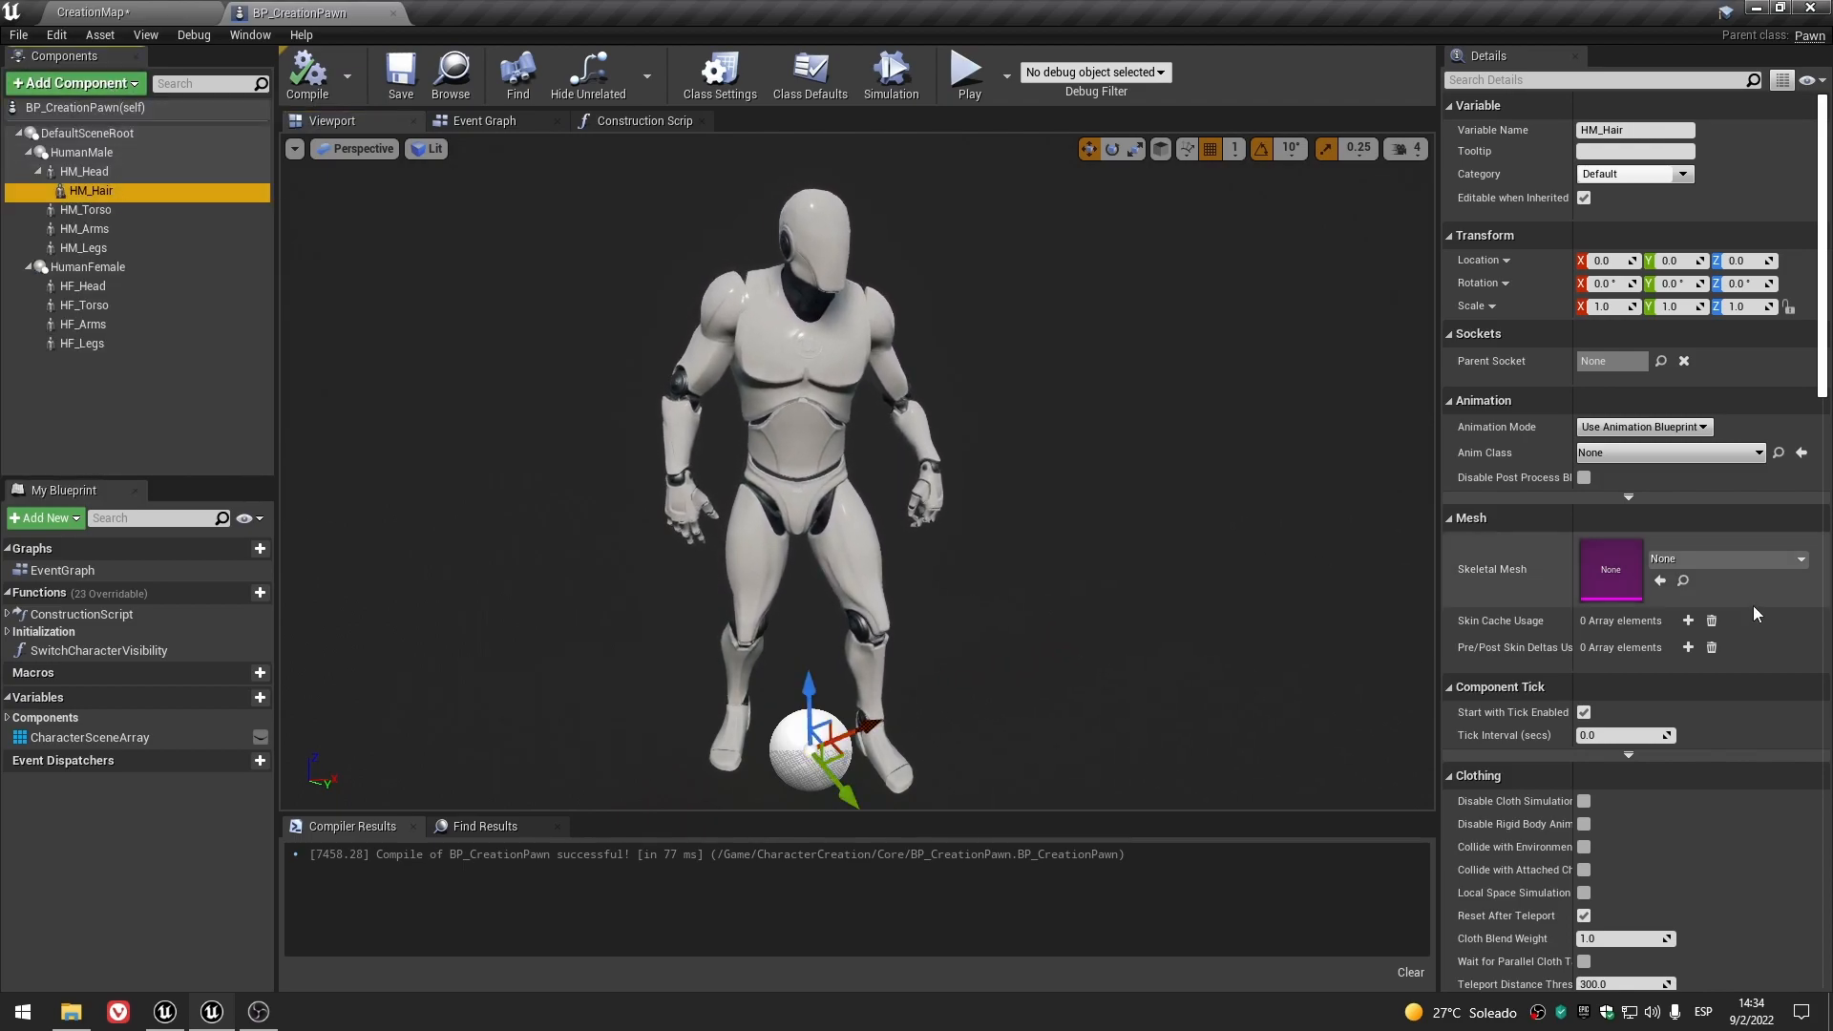
left_click(1715, 564)
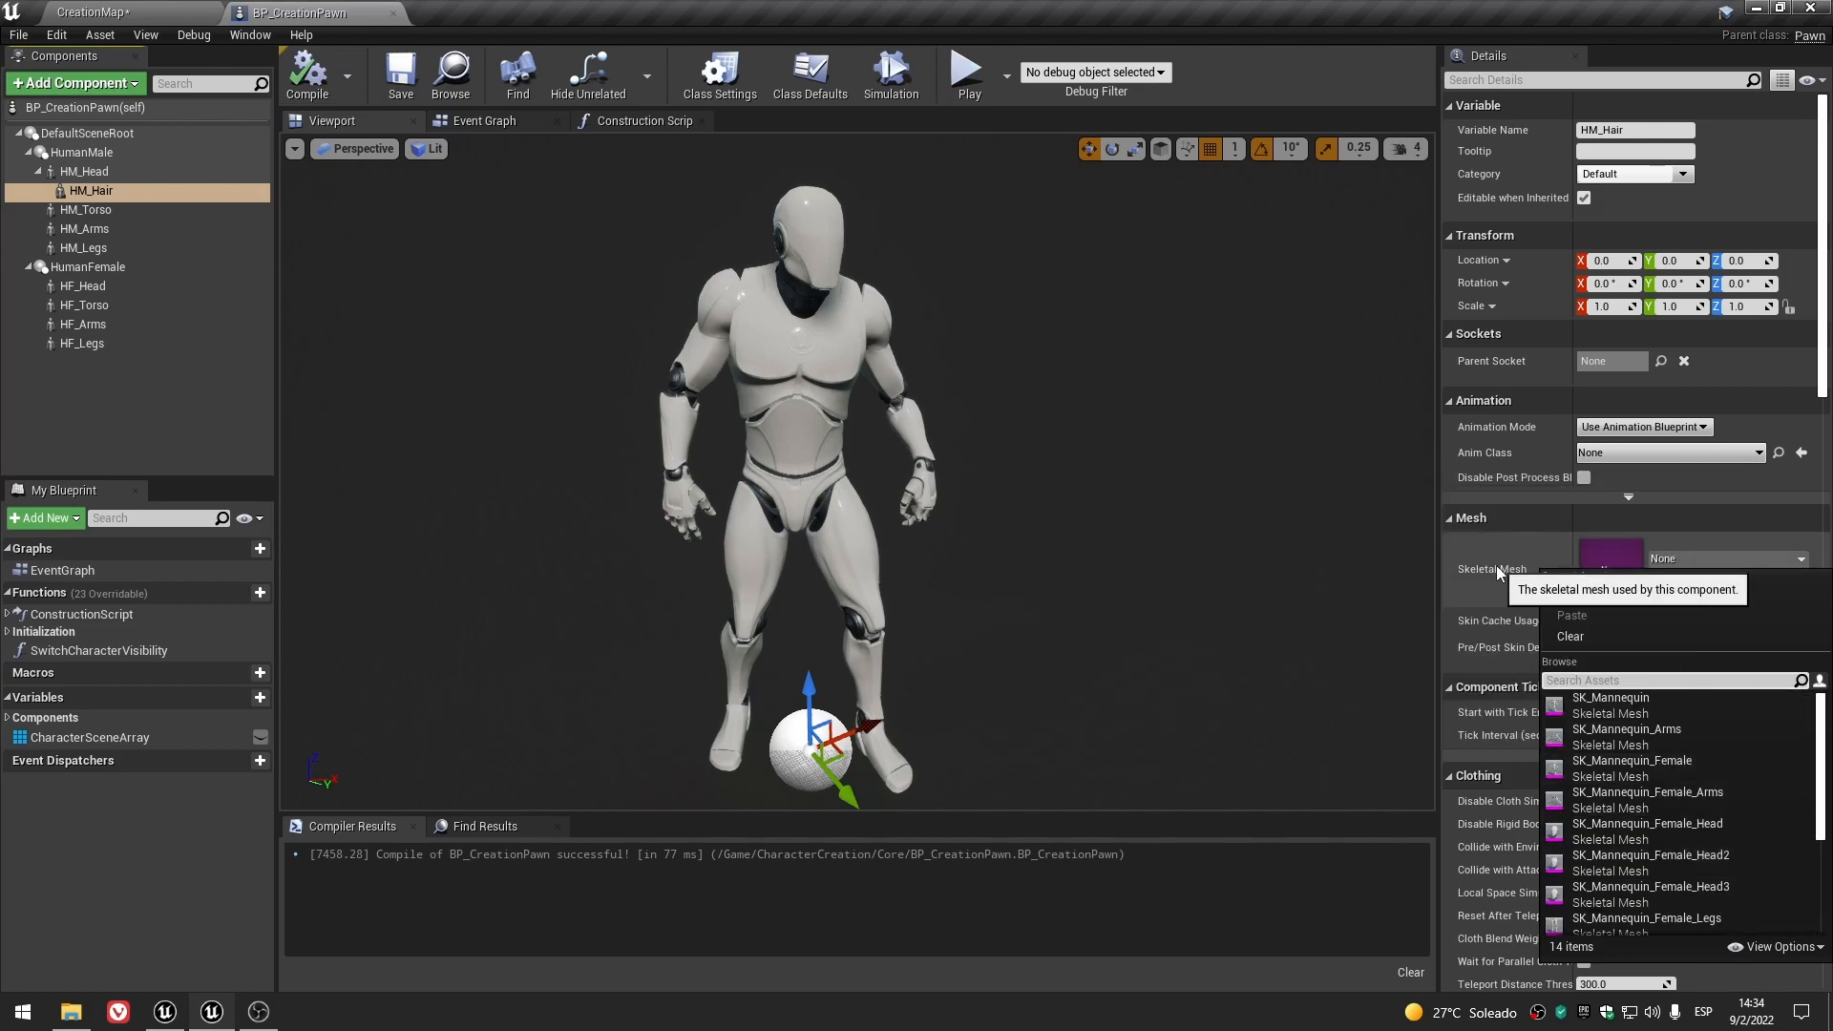
left_click(1497, 565)
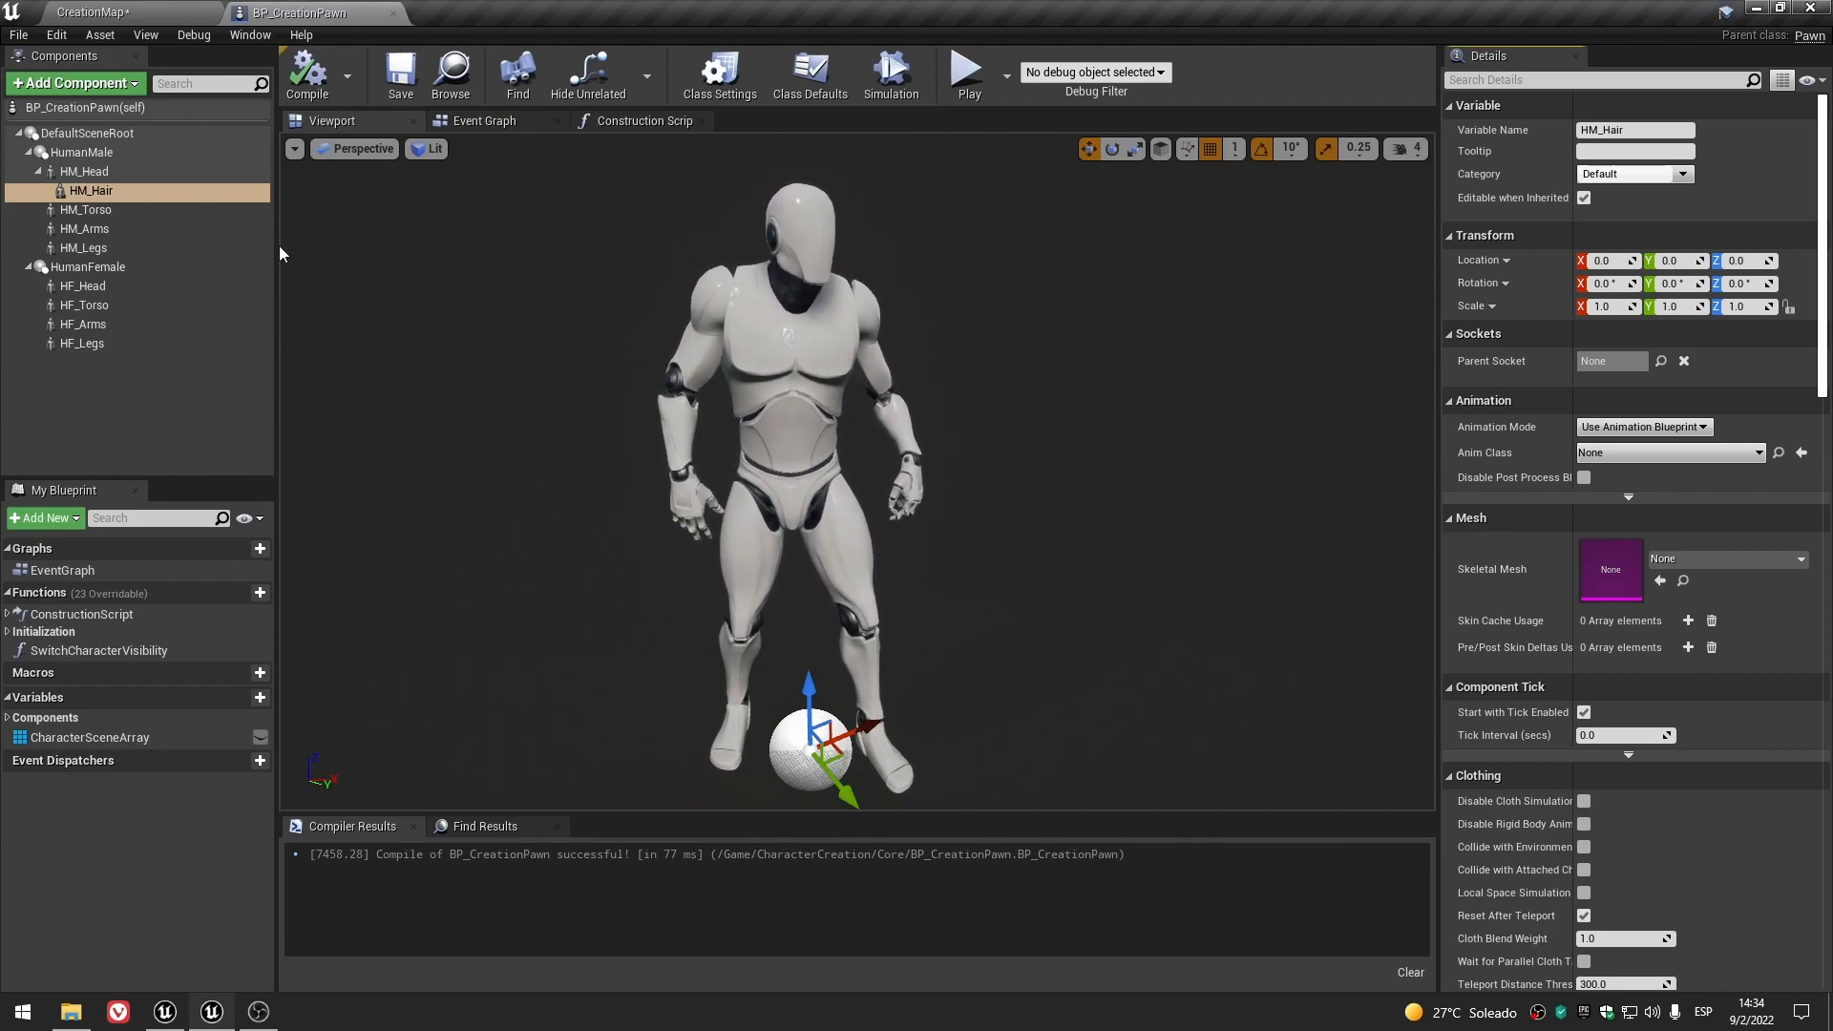
- Set the parent socket of HM_Hair to headSocket and compile the blueprint
left_click(88, 174)
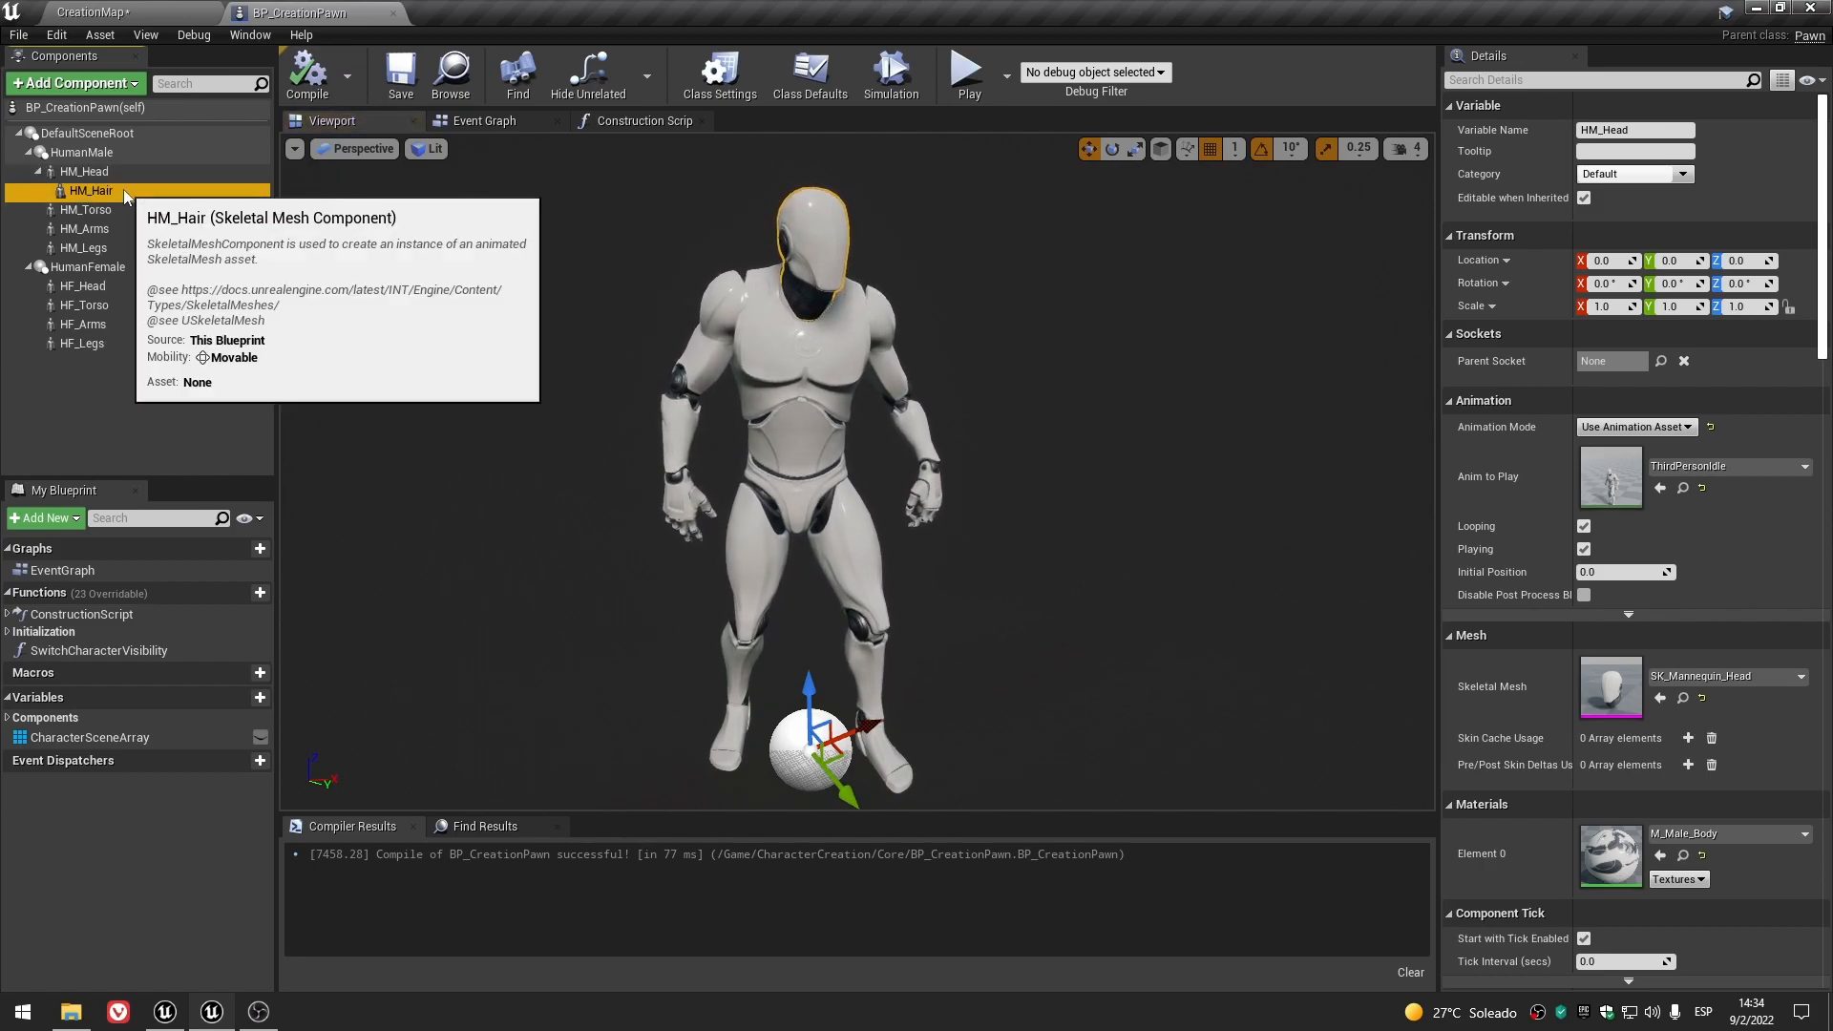
left_click(91, 191)
left_click(1663, 360)
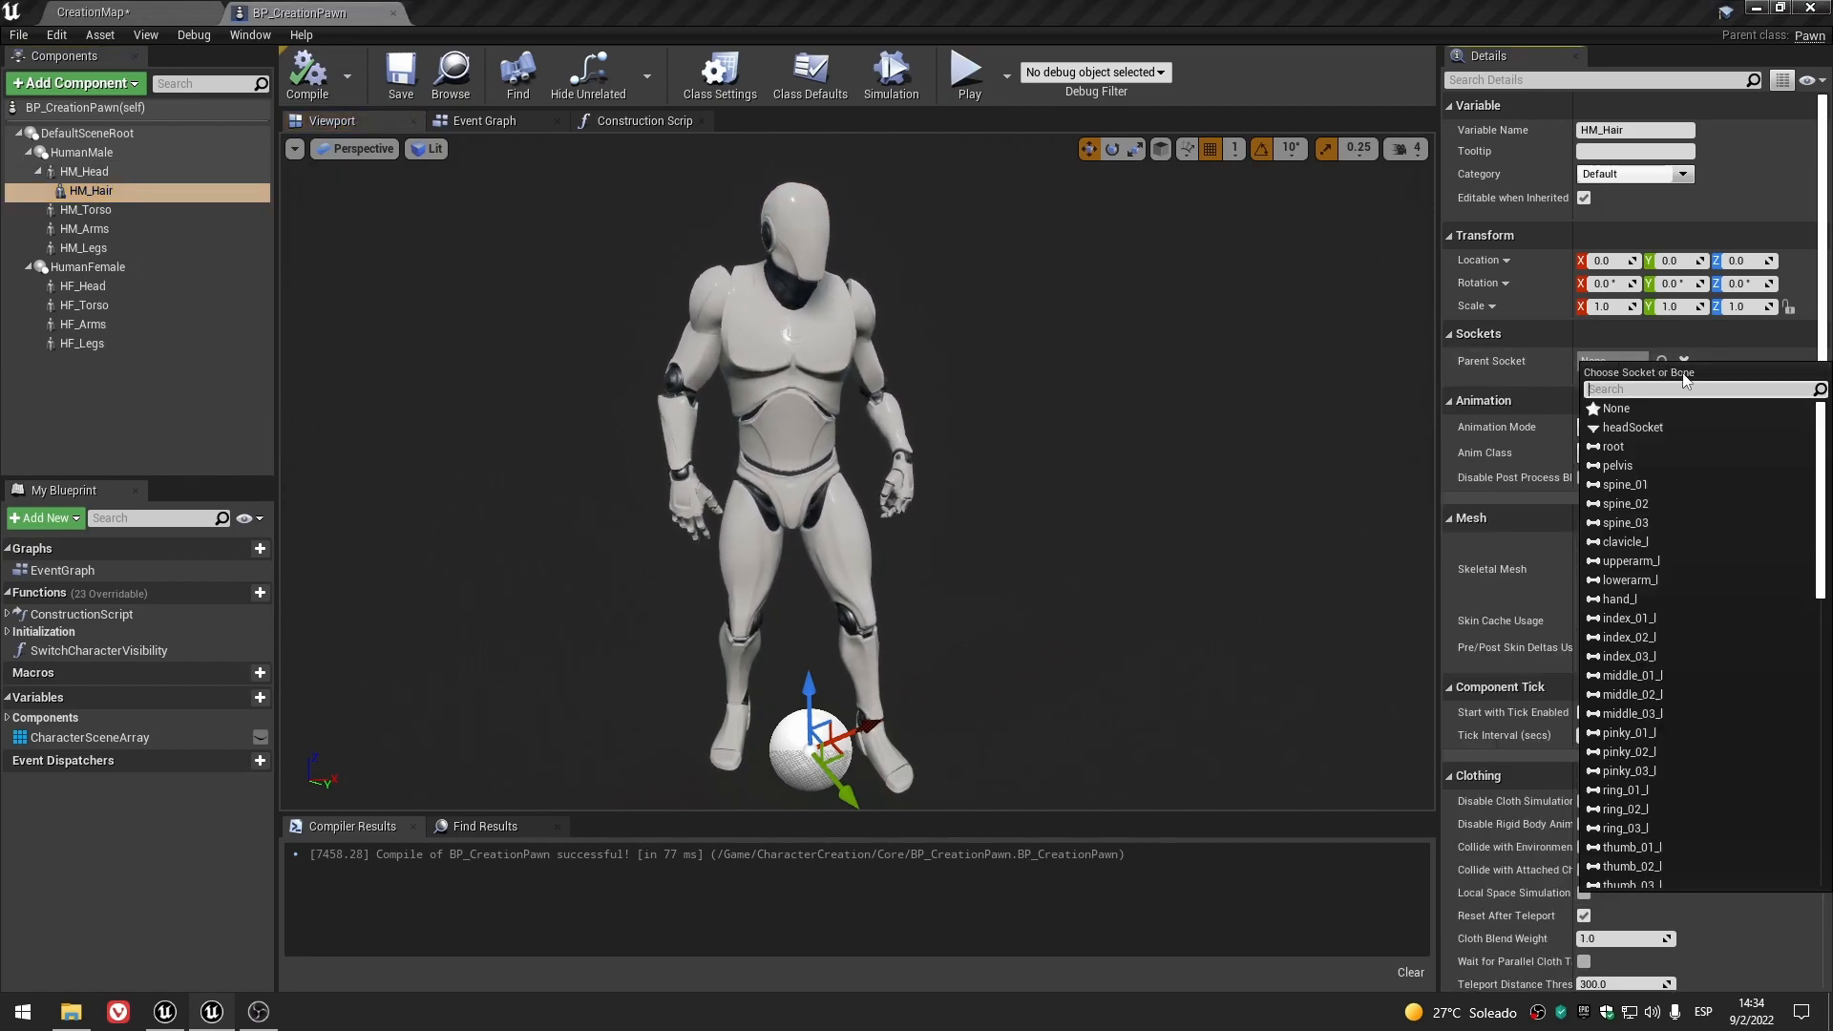
scroll(1714, 695, "up", 5)
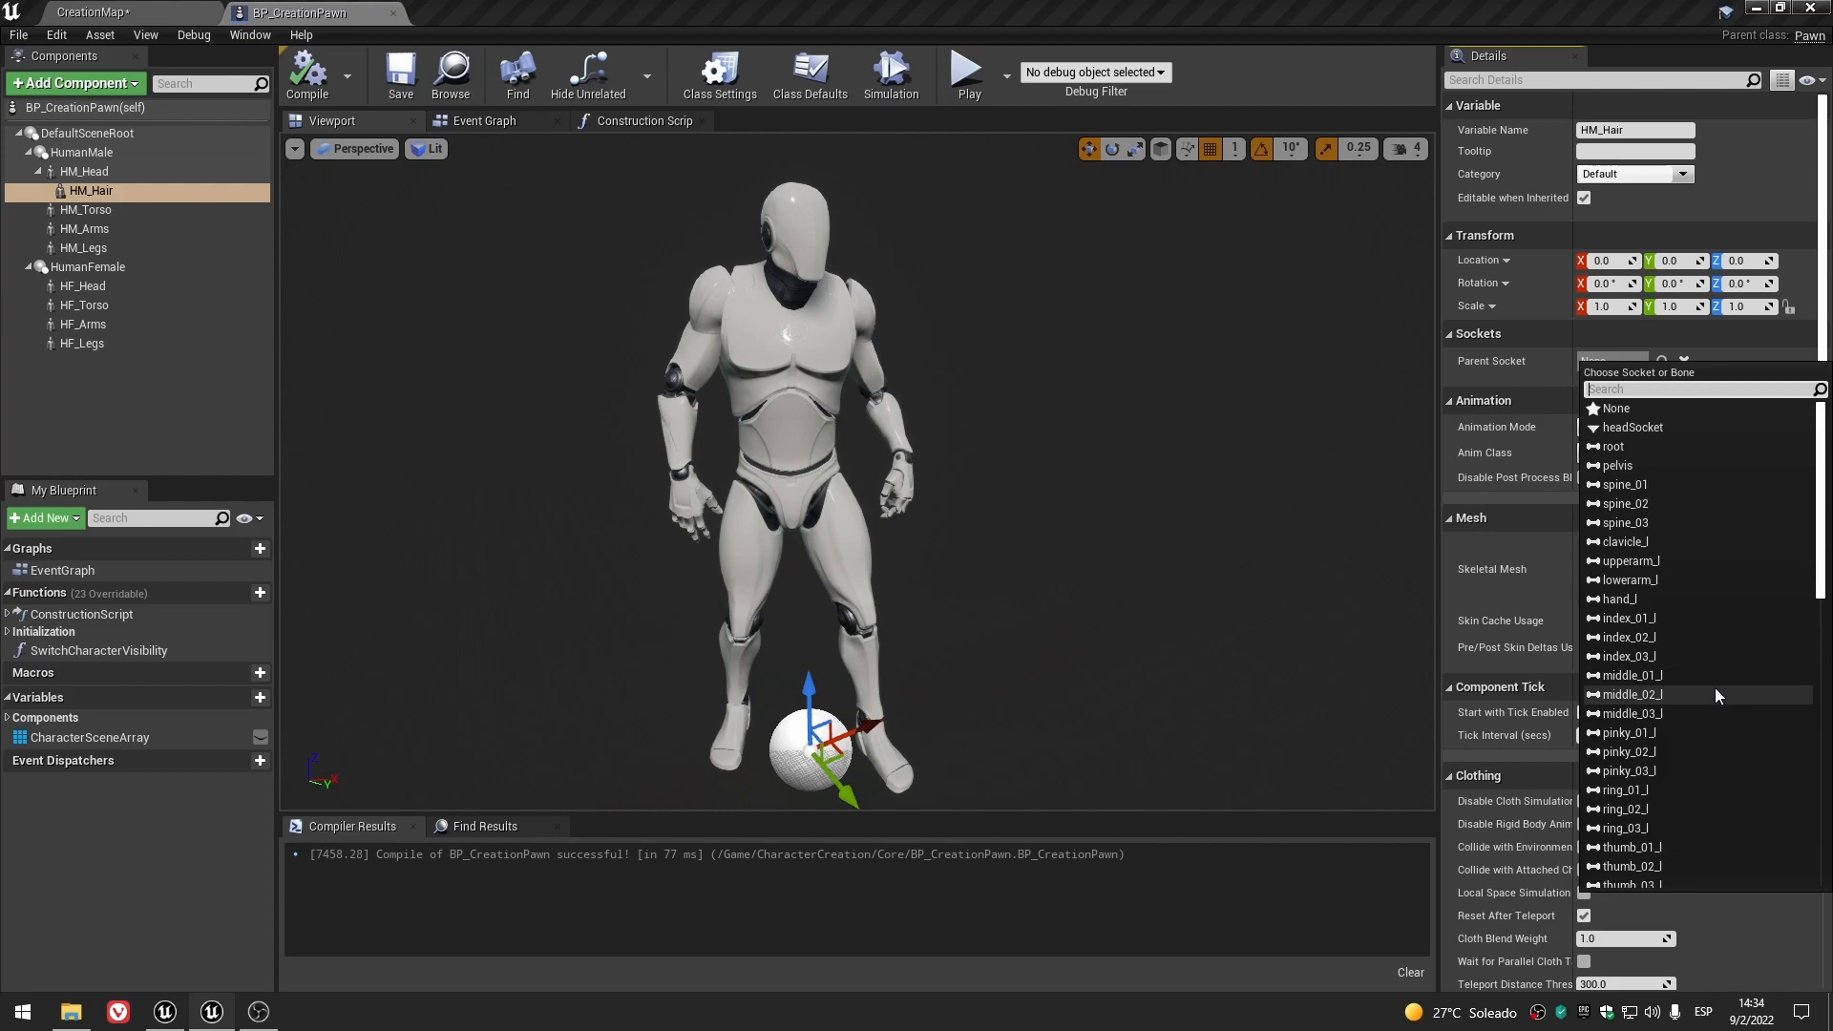
left_click(1518, 349)
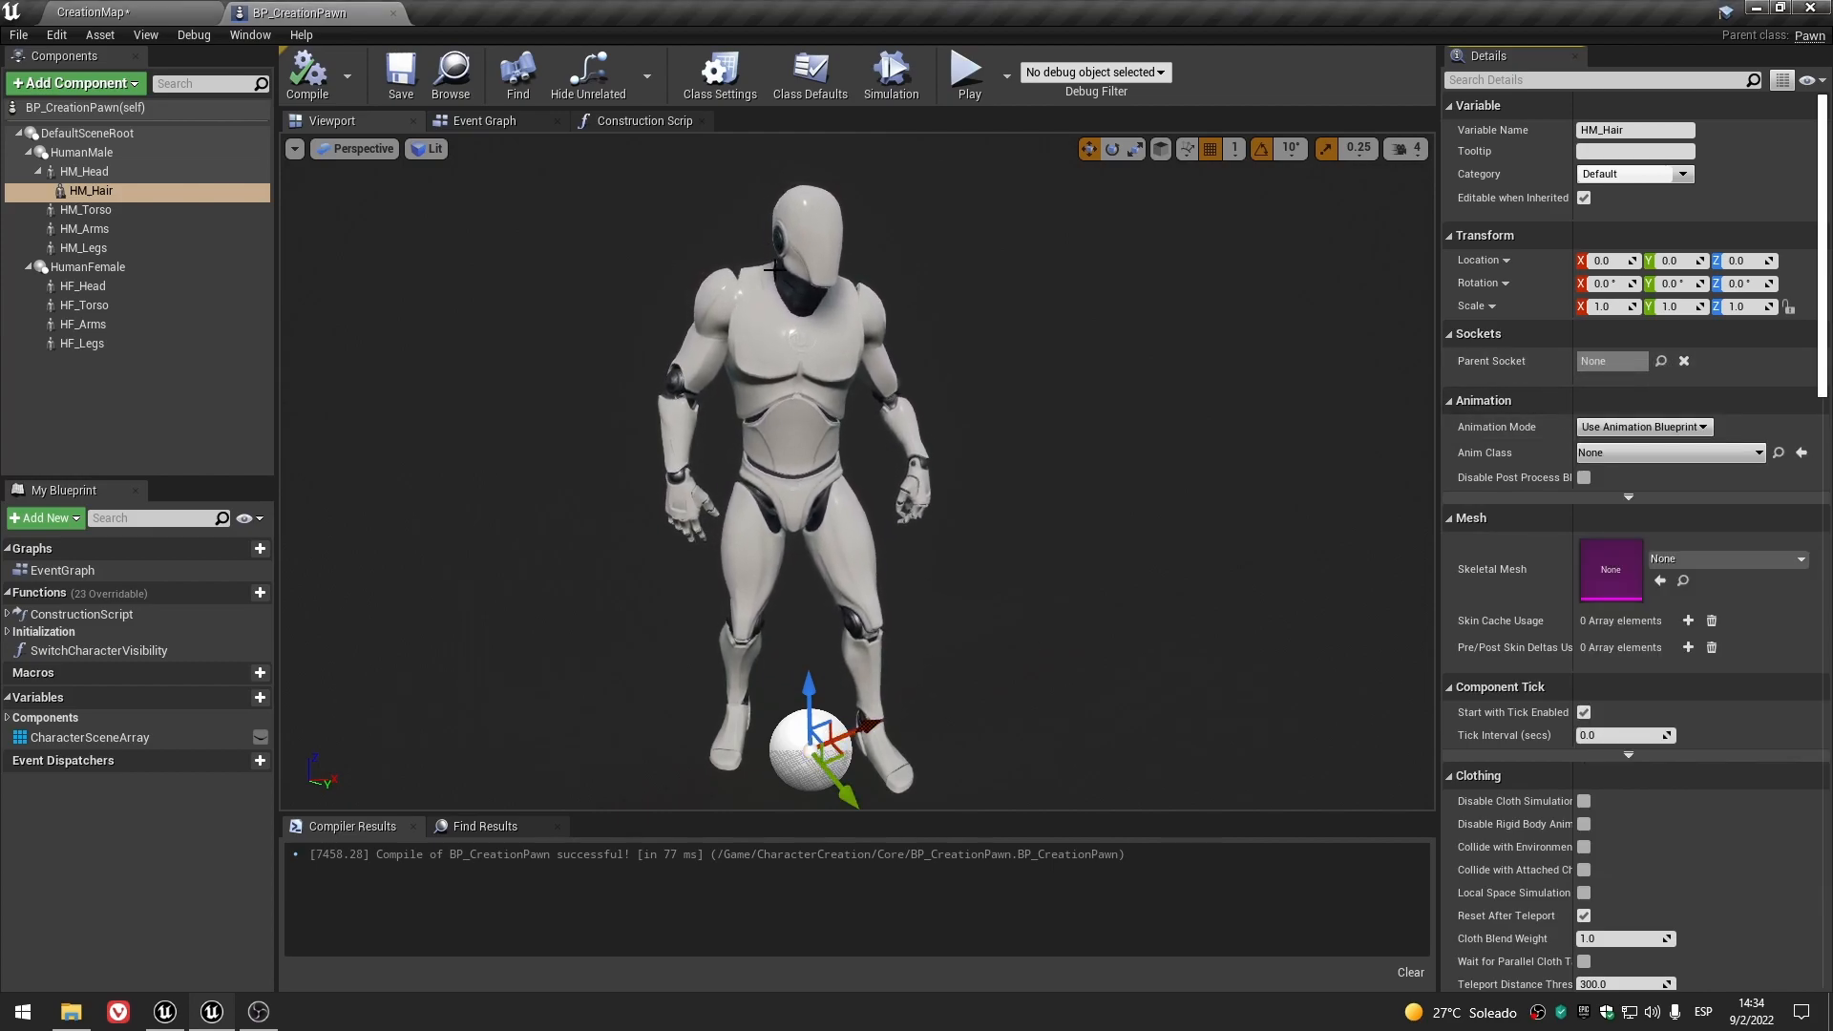
left_click(1663, 360)
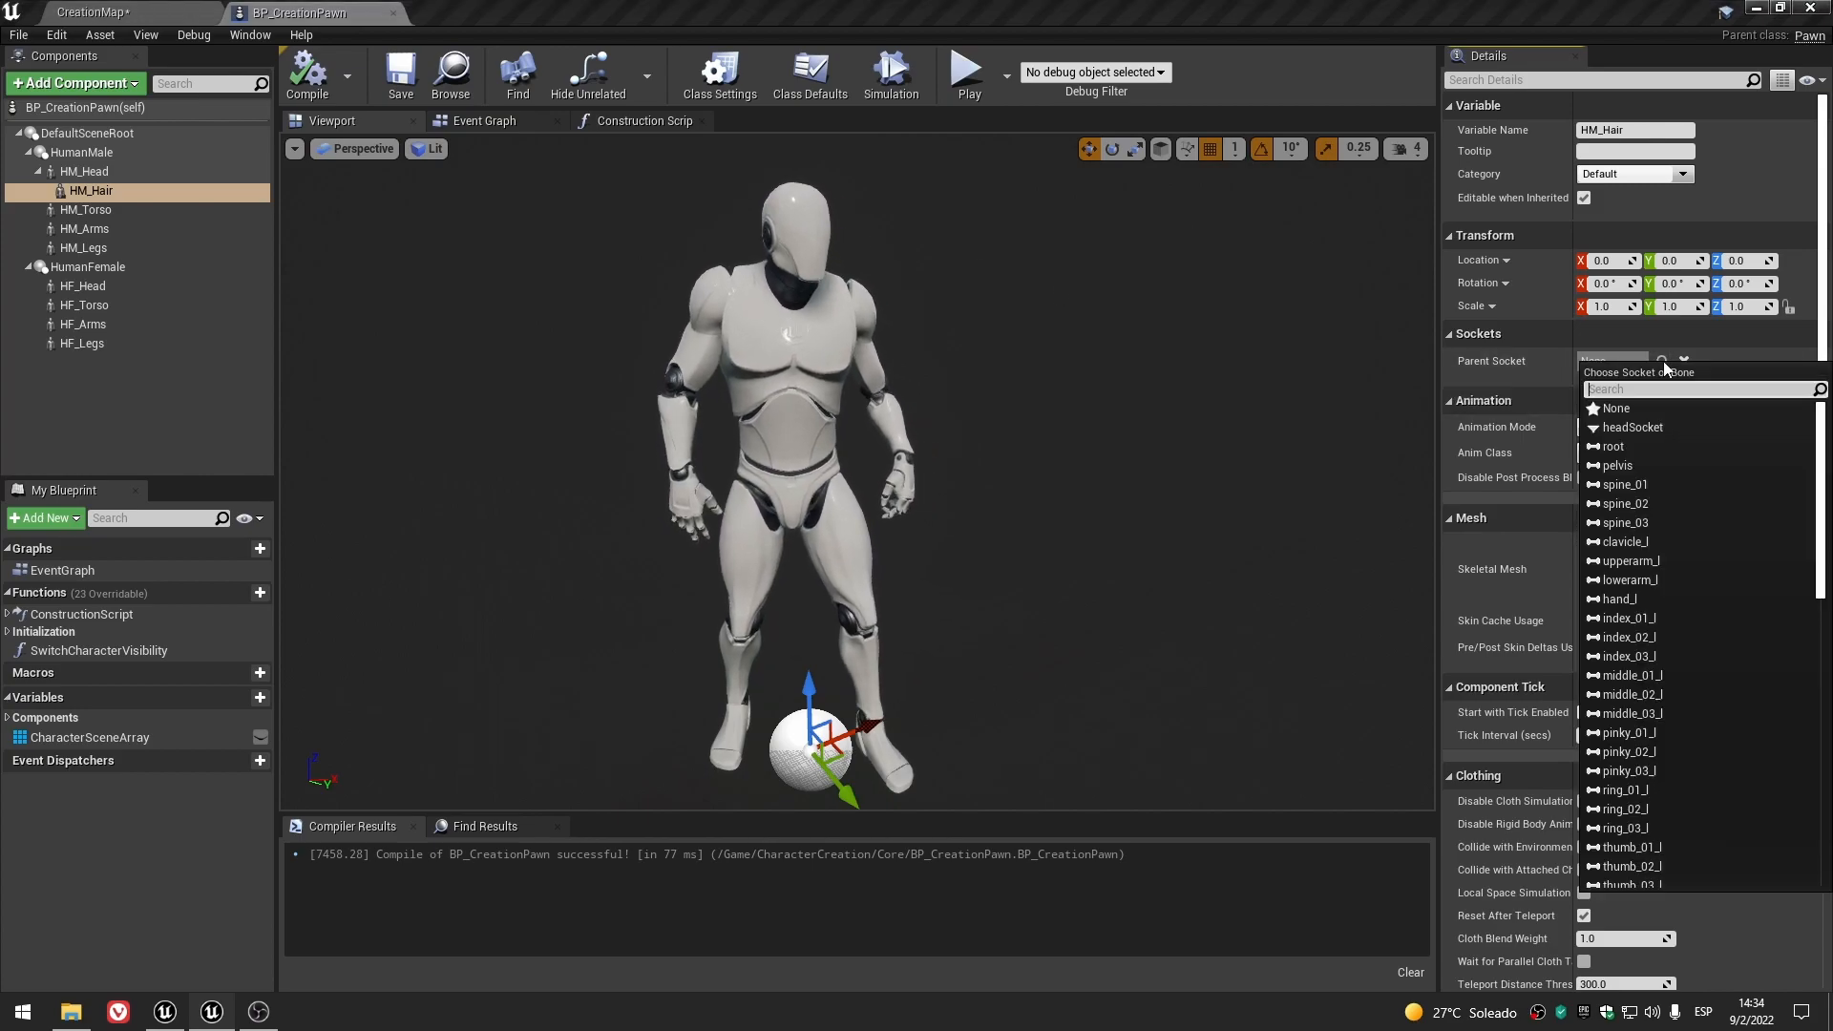
left_click(1627, 428)
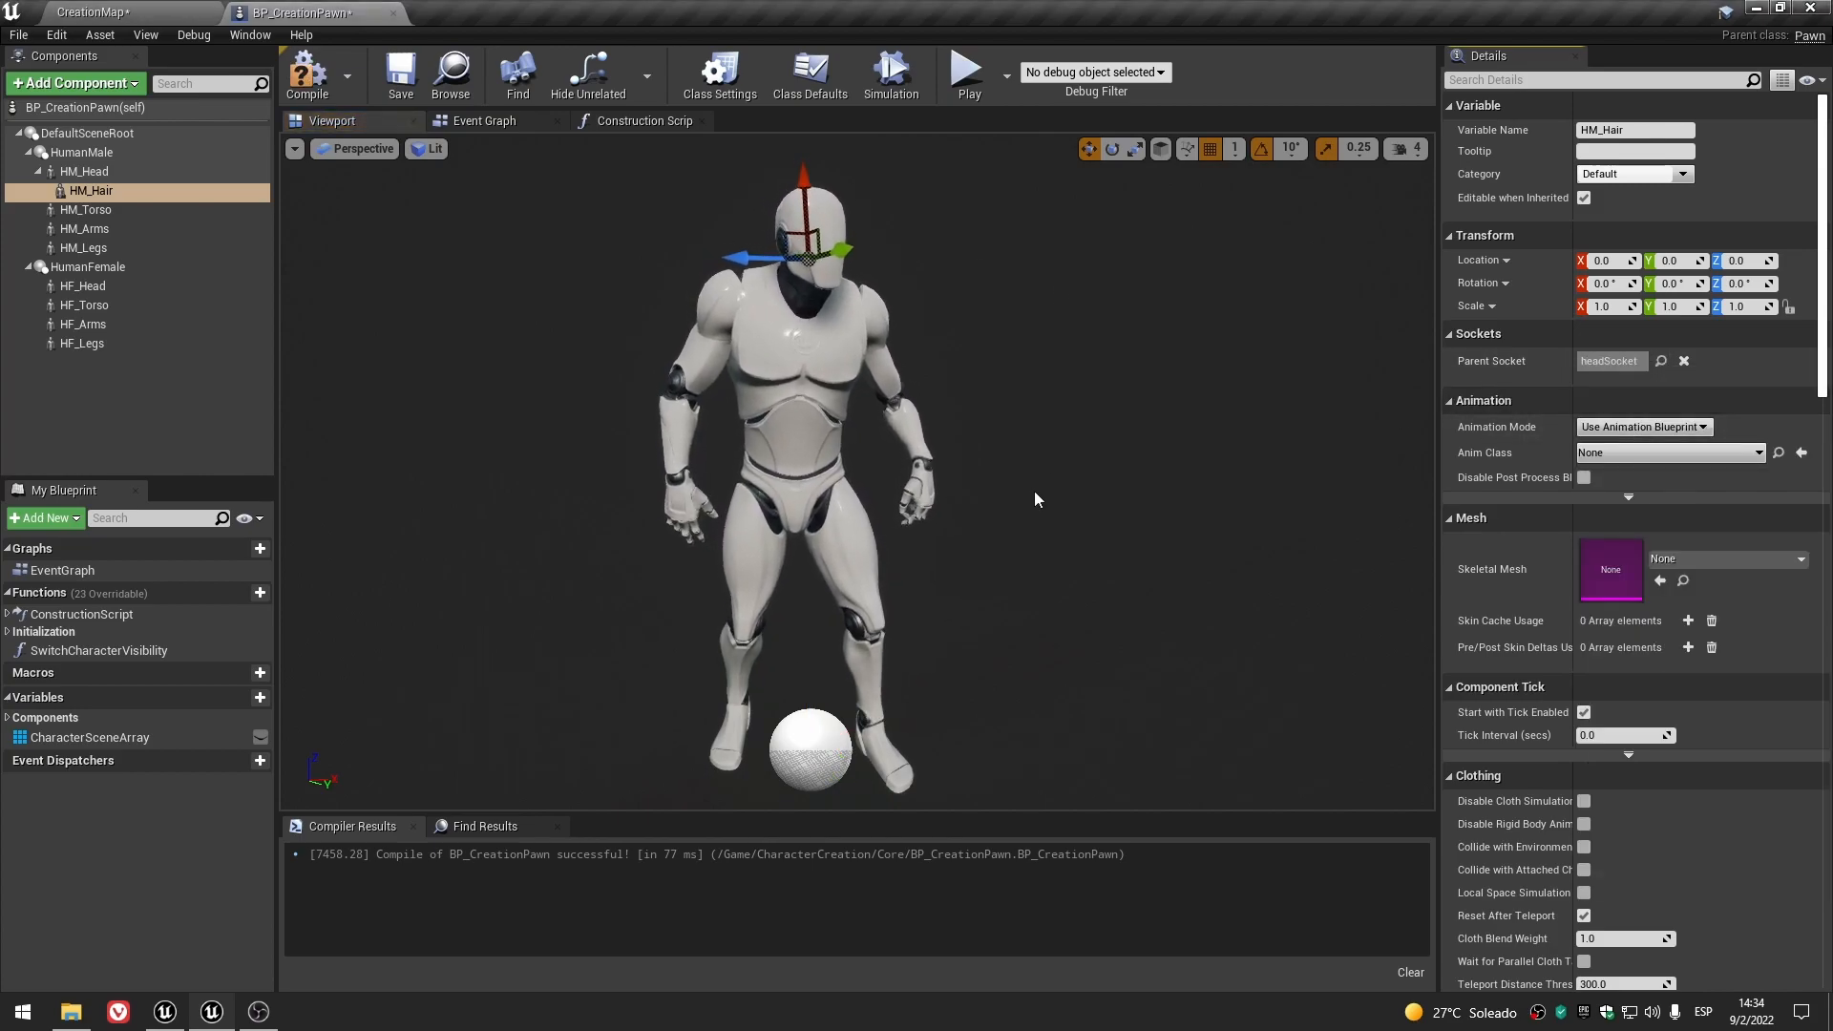
scroll(1089, 547, "up", 5)
middle_click_drag(1089, 547, 1002, 616)
scroll(1092, 547, "up", 2)
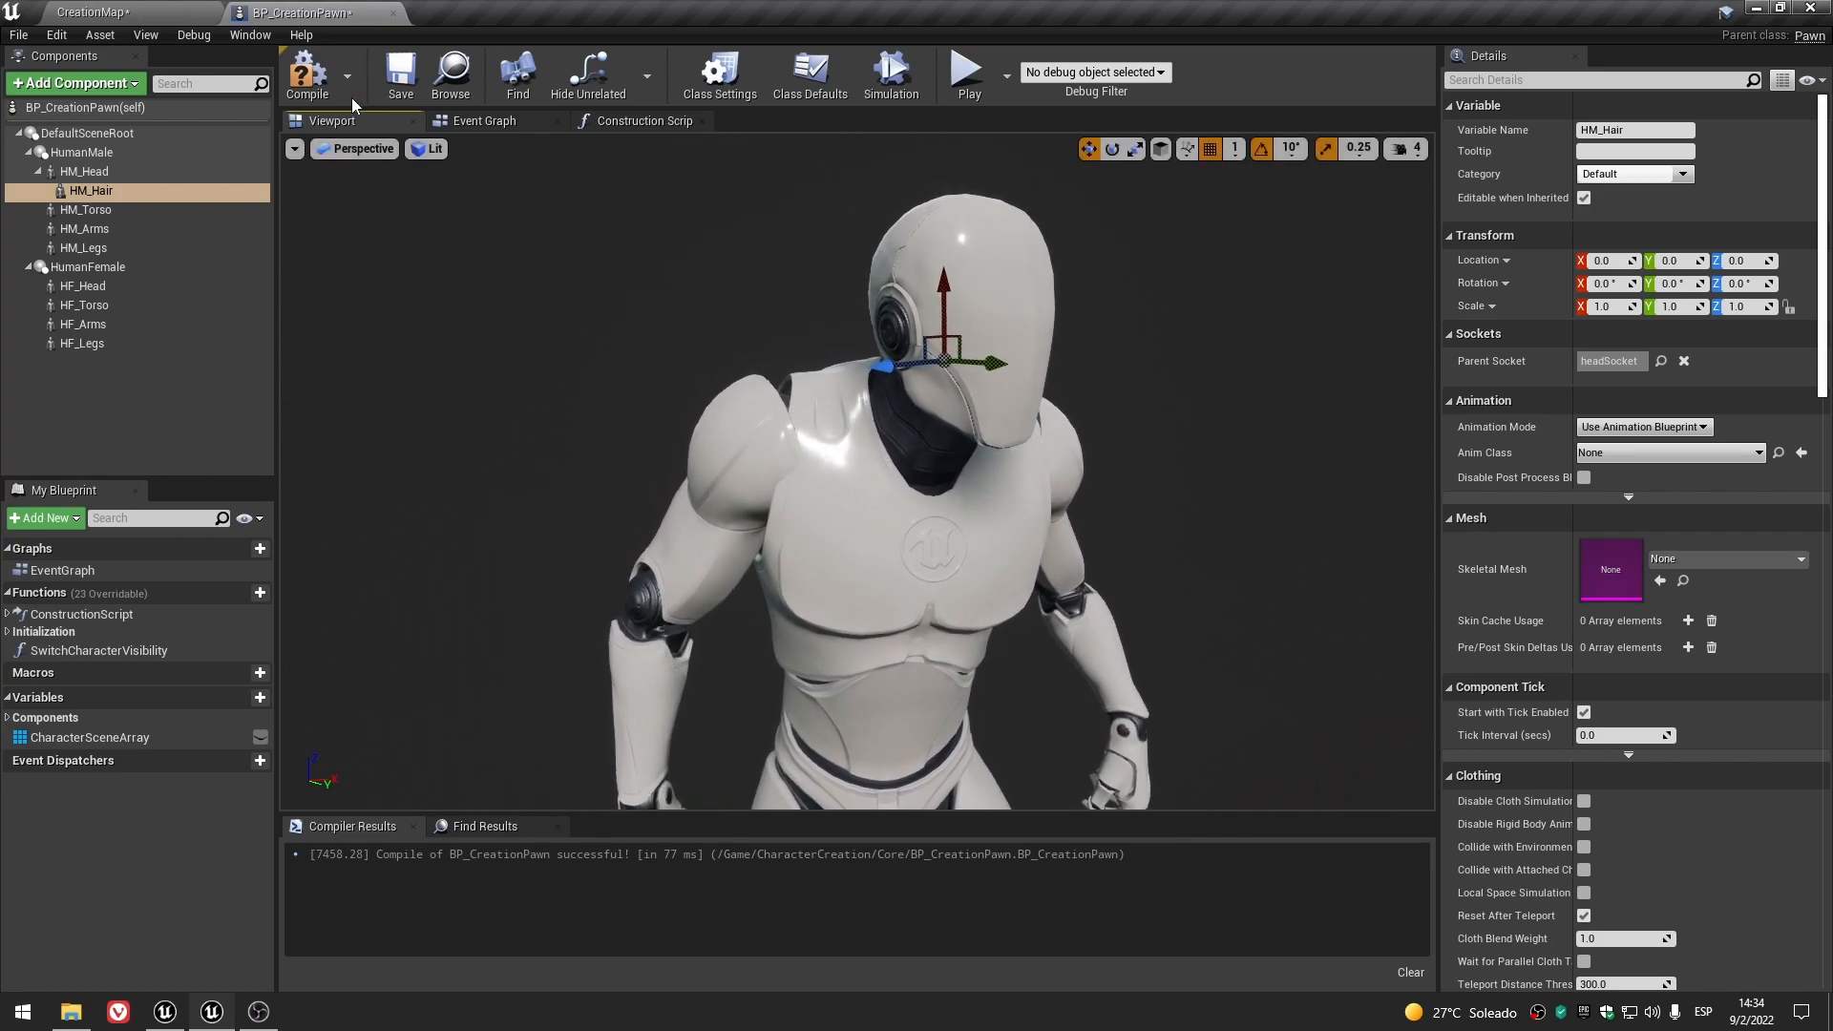
left_click(309, 76)
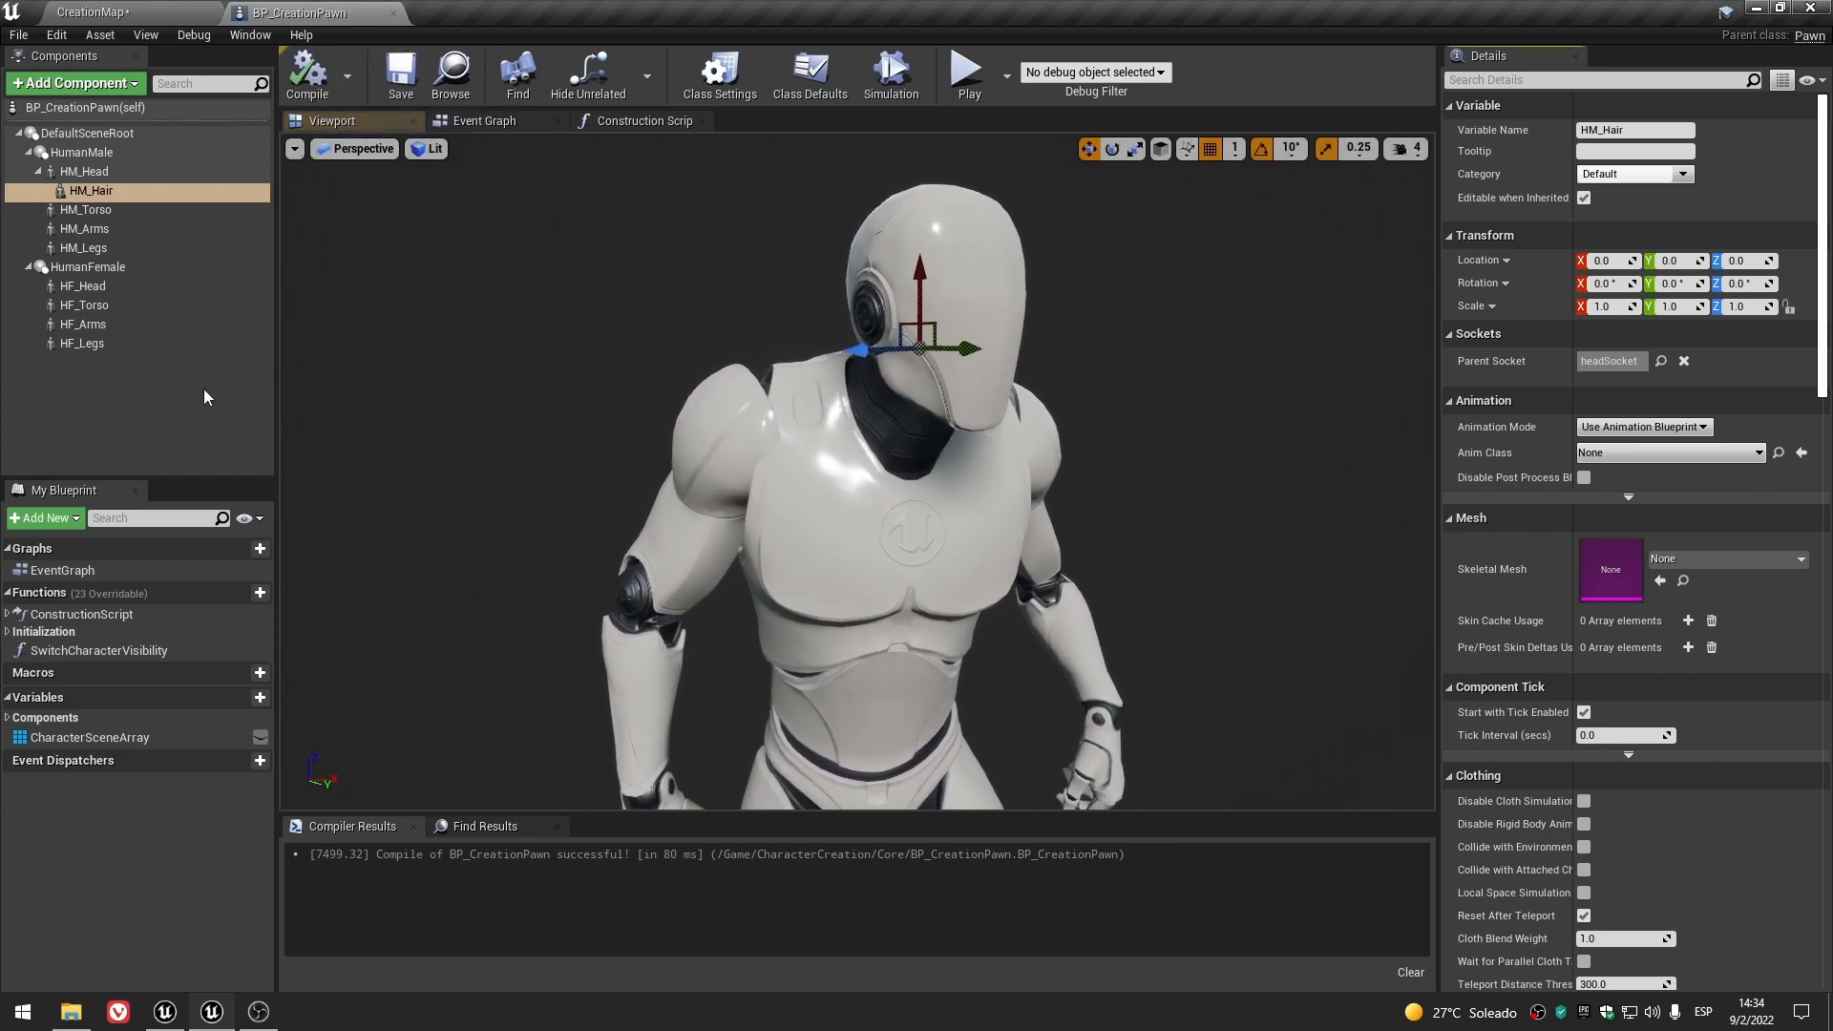
- Examine the attachment point of HM_Hair on the male head from several distances and angles
left_click(147, 424)
left_click(130, 190)
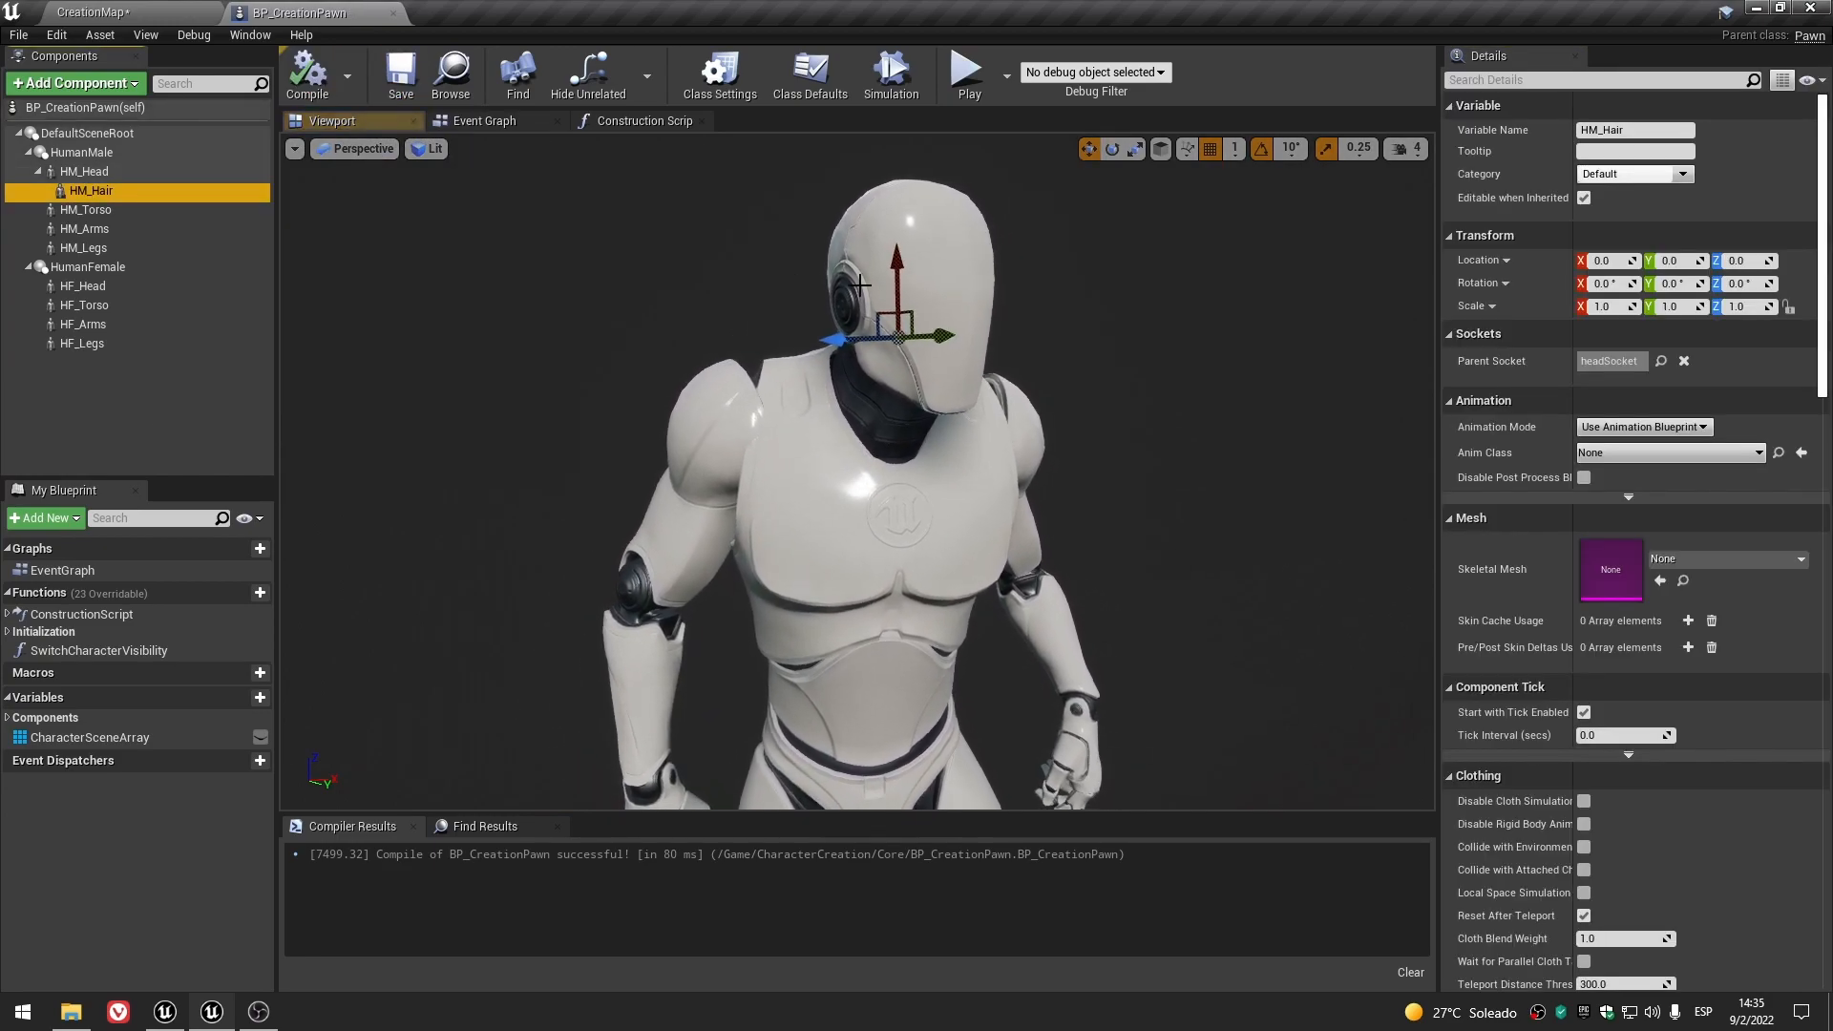
right_click_drag(1086, 444, 961, 430)
right_click_drag(802, 352, 930, 348)
key("s")
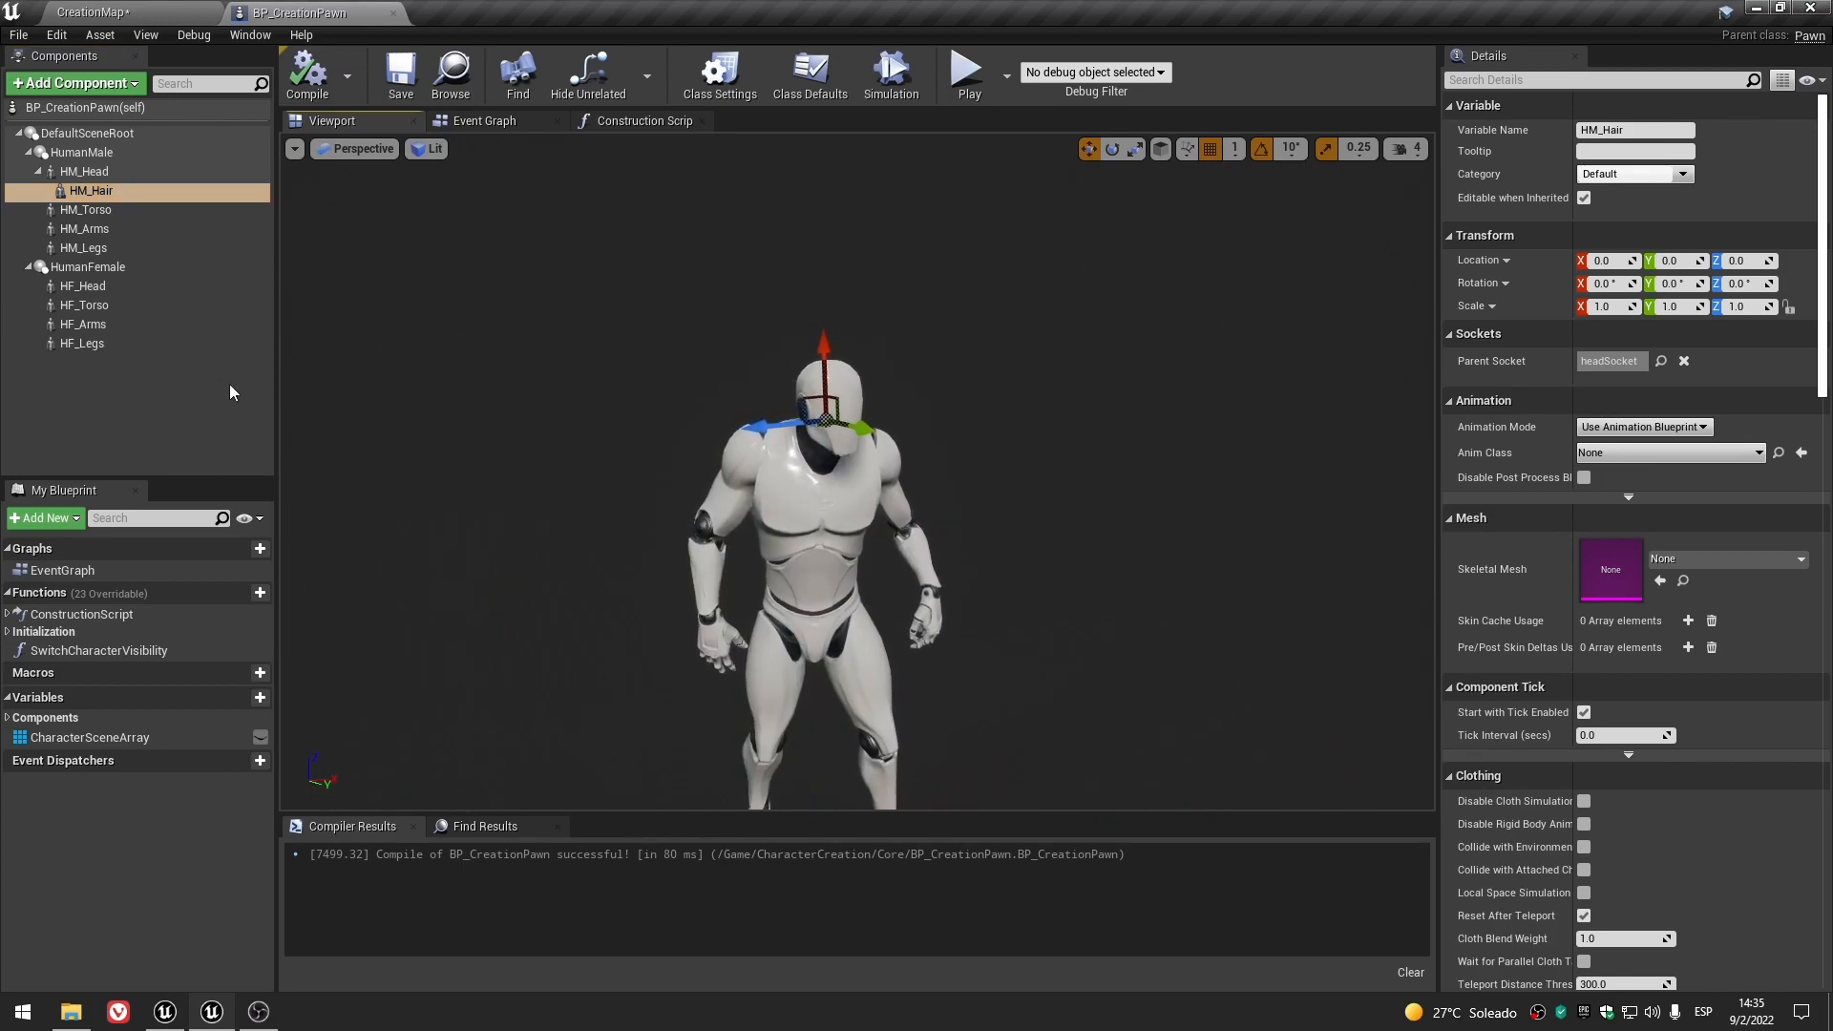
left_click(141, 385)
left_click(135, 187)
right_click_drag(941, 413, 854, 438)
right_click_drag(894, 354, 821, 331)
left_click(68, 422)
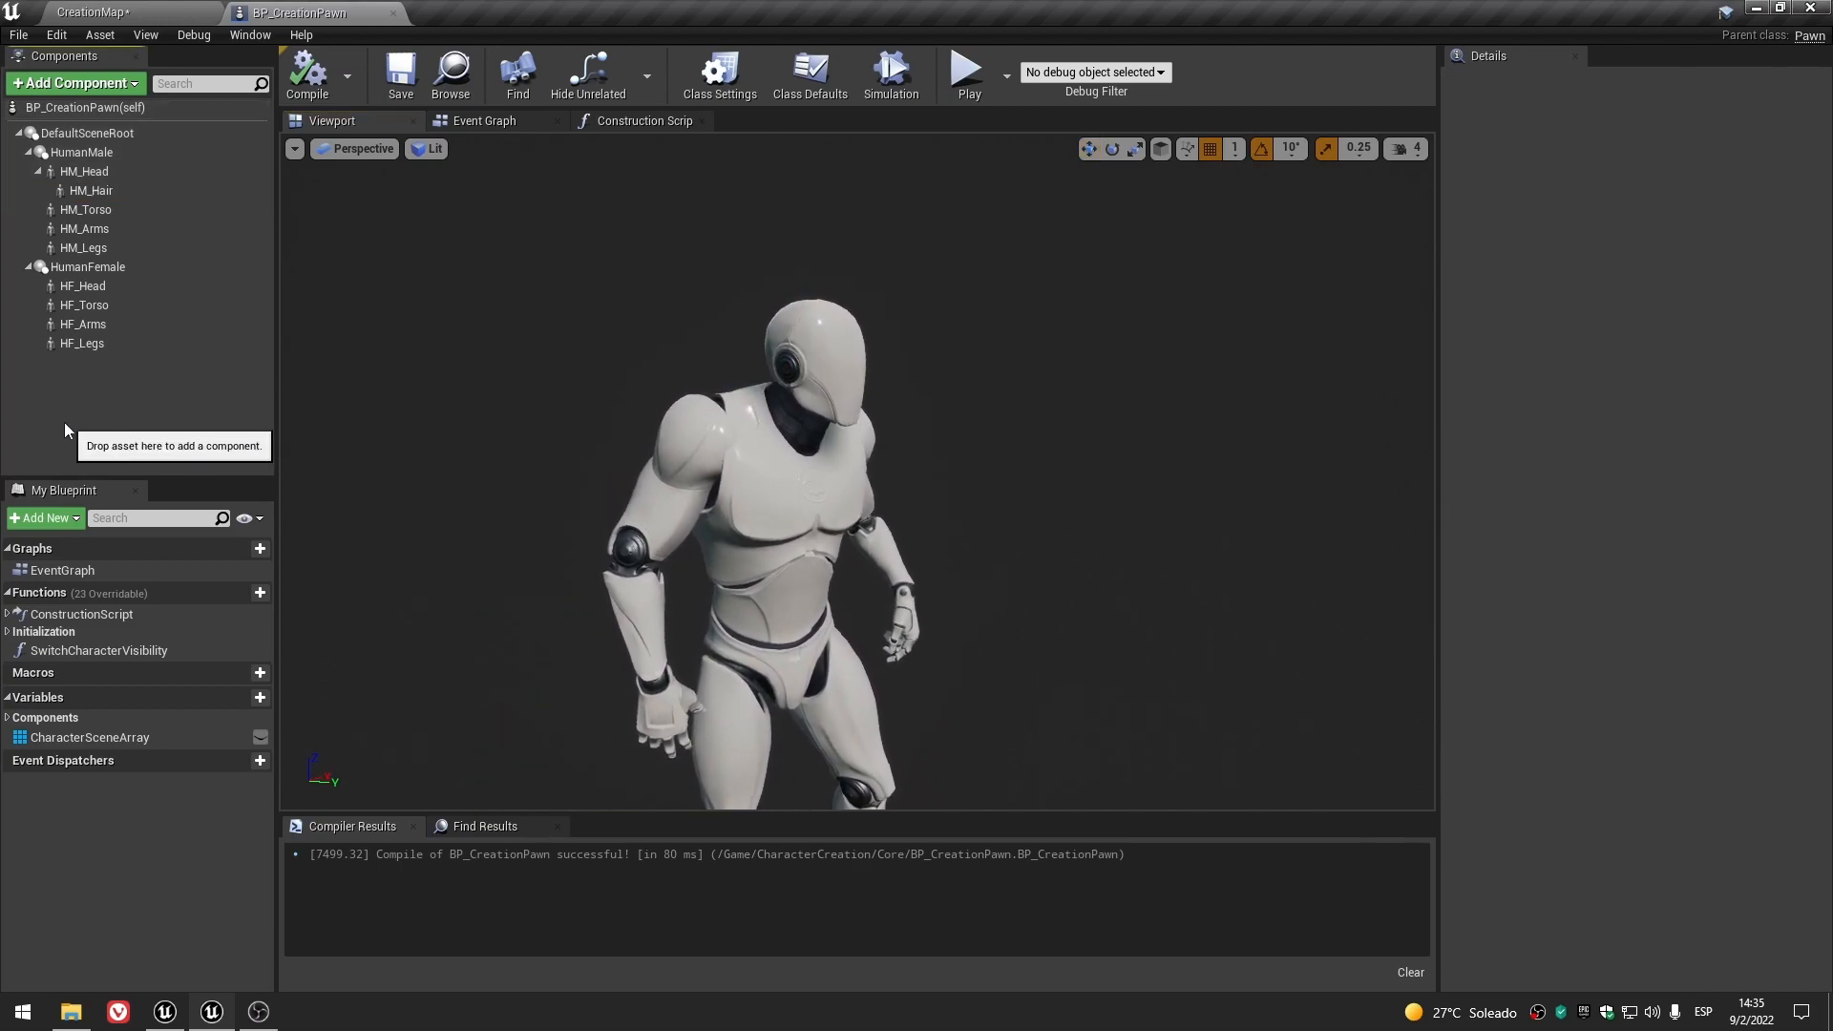
- Add a Skeletal Mesh component as a child of HF_Head and name it HF_Hair
left_click(94, 288)
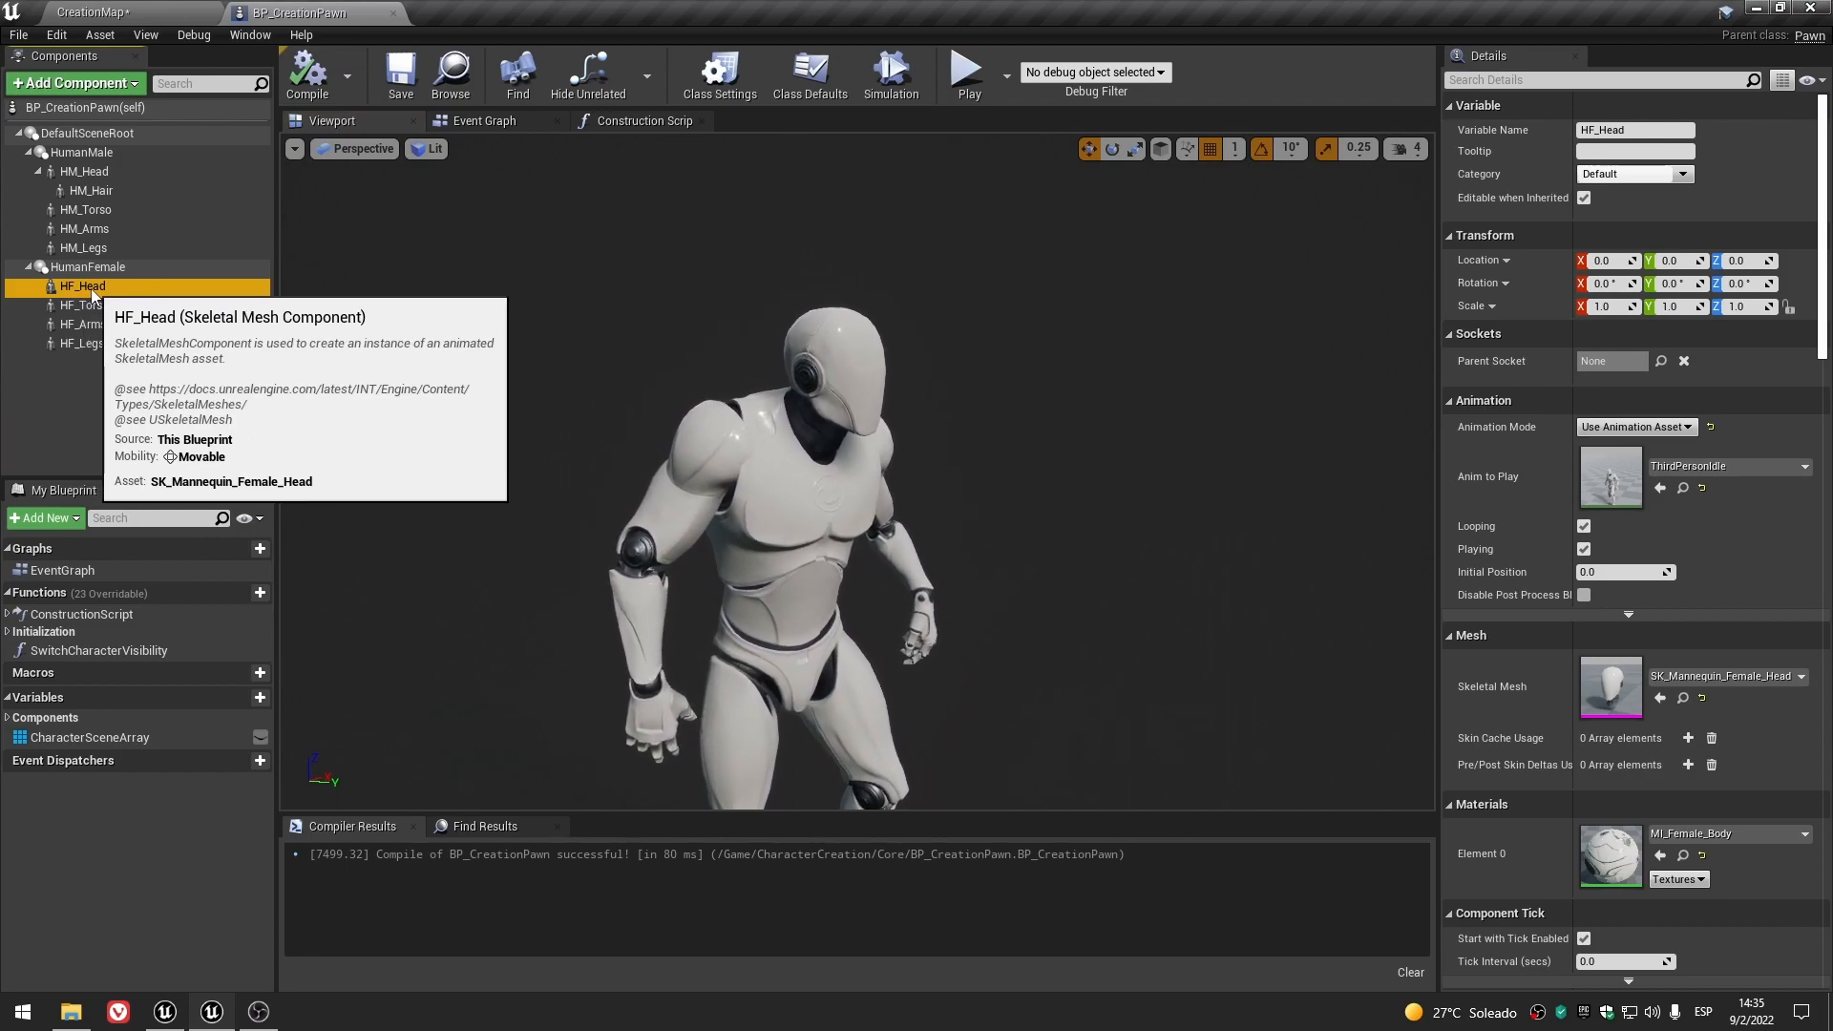
left_click(113, 86)
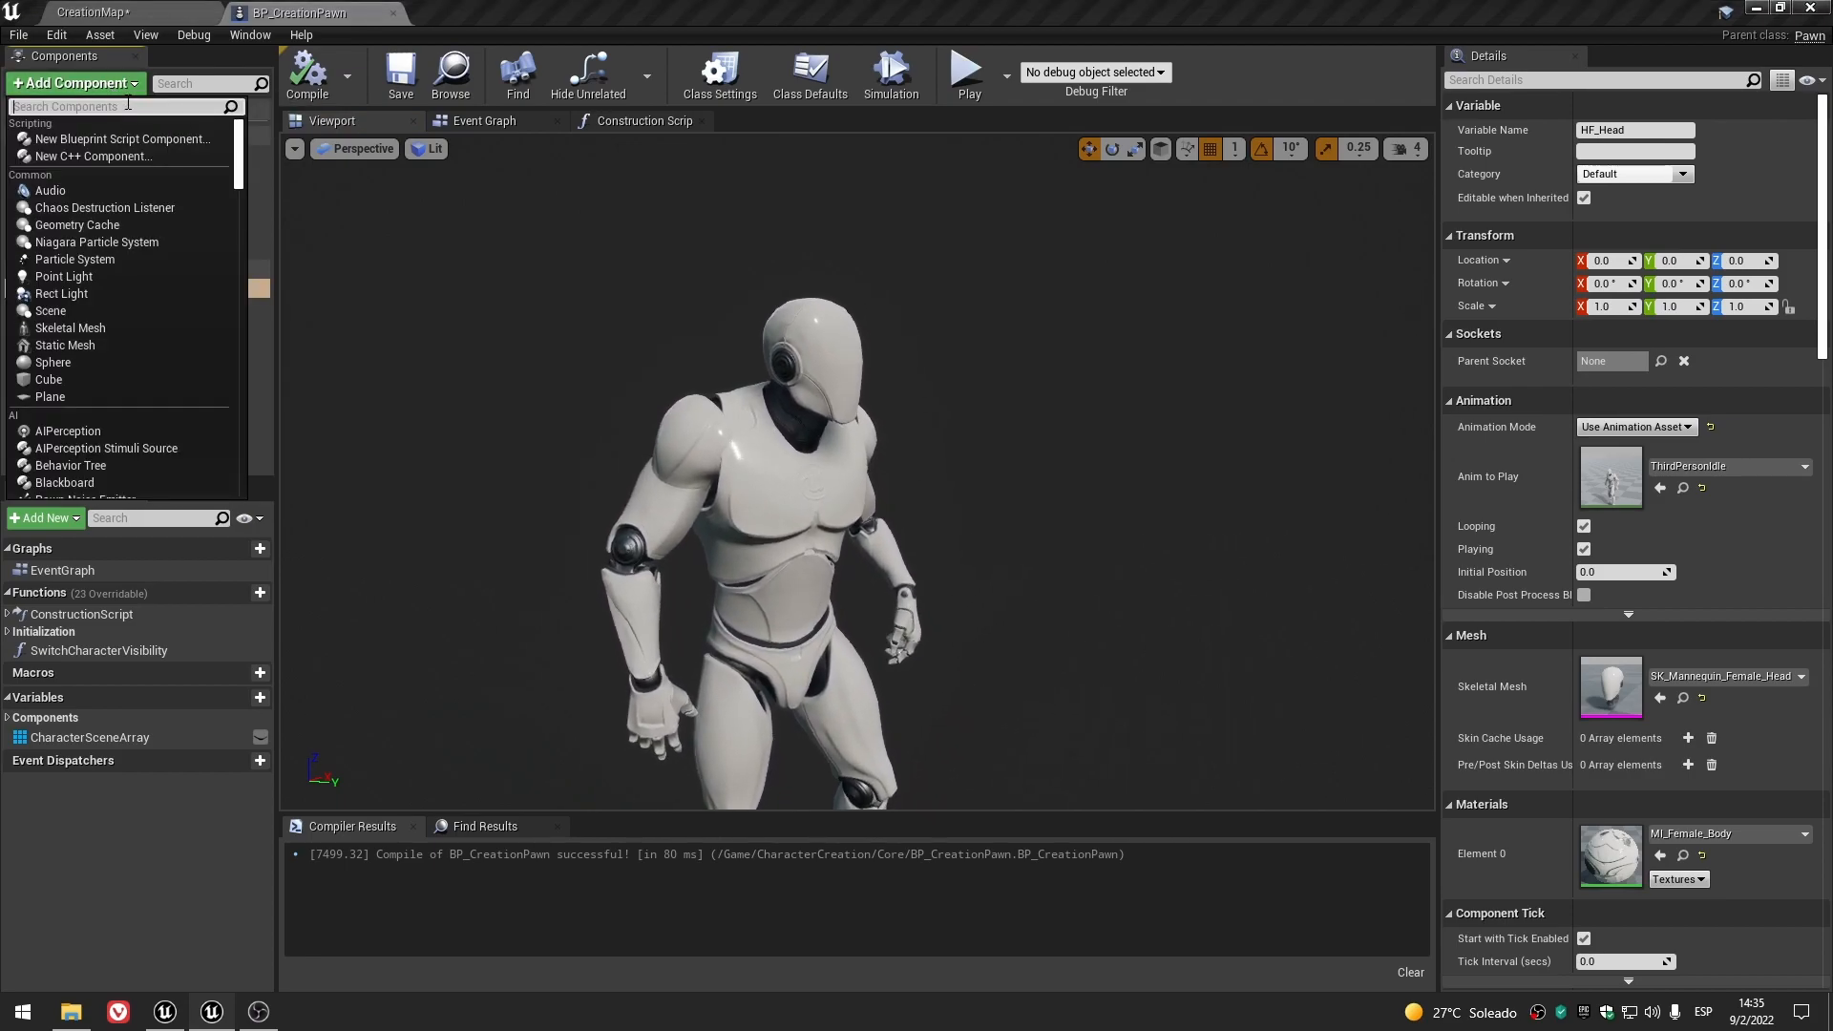
type("skeletal")
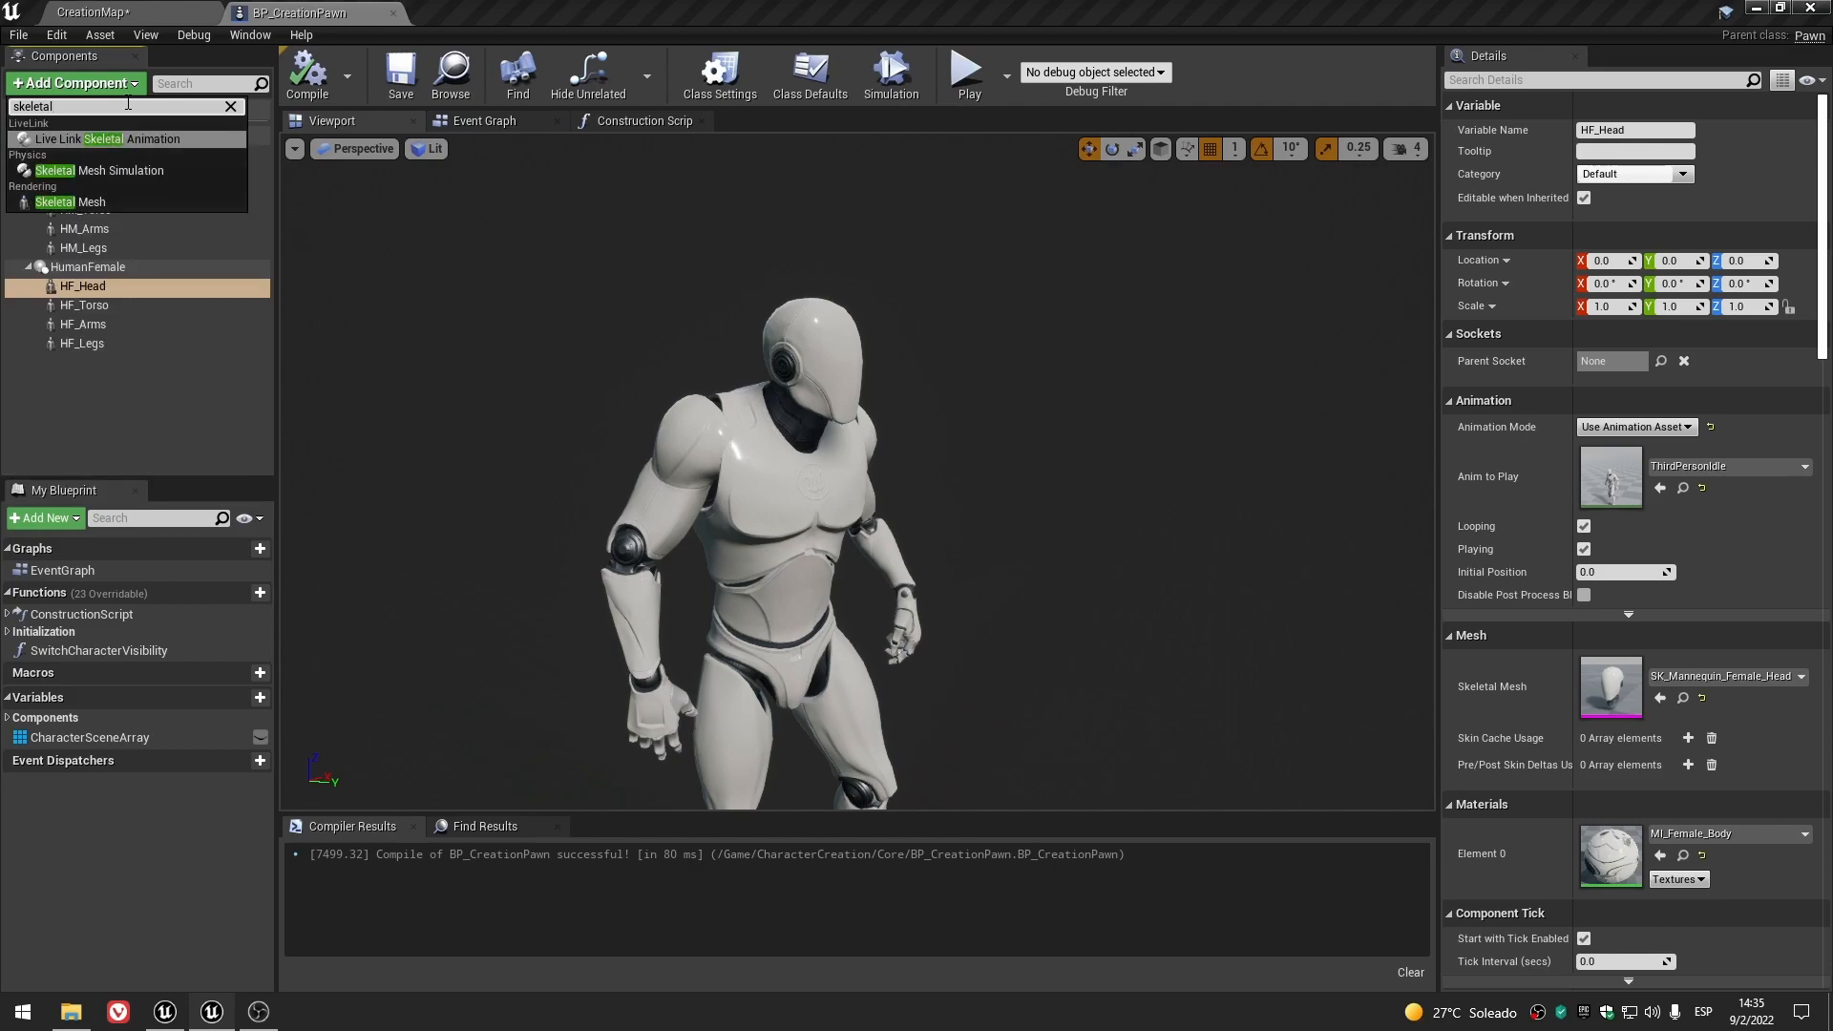
left_click(113, 201)
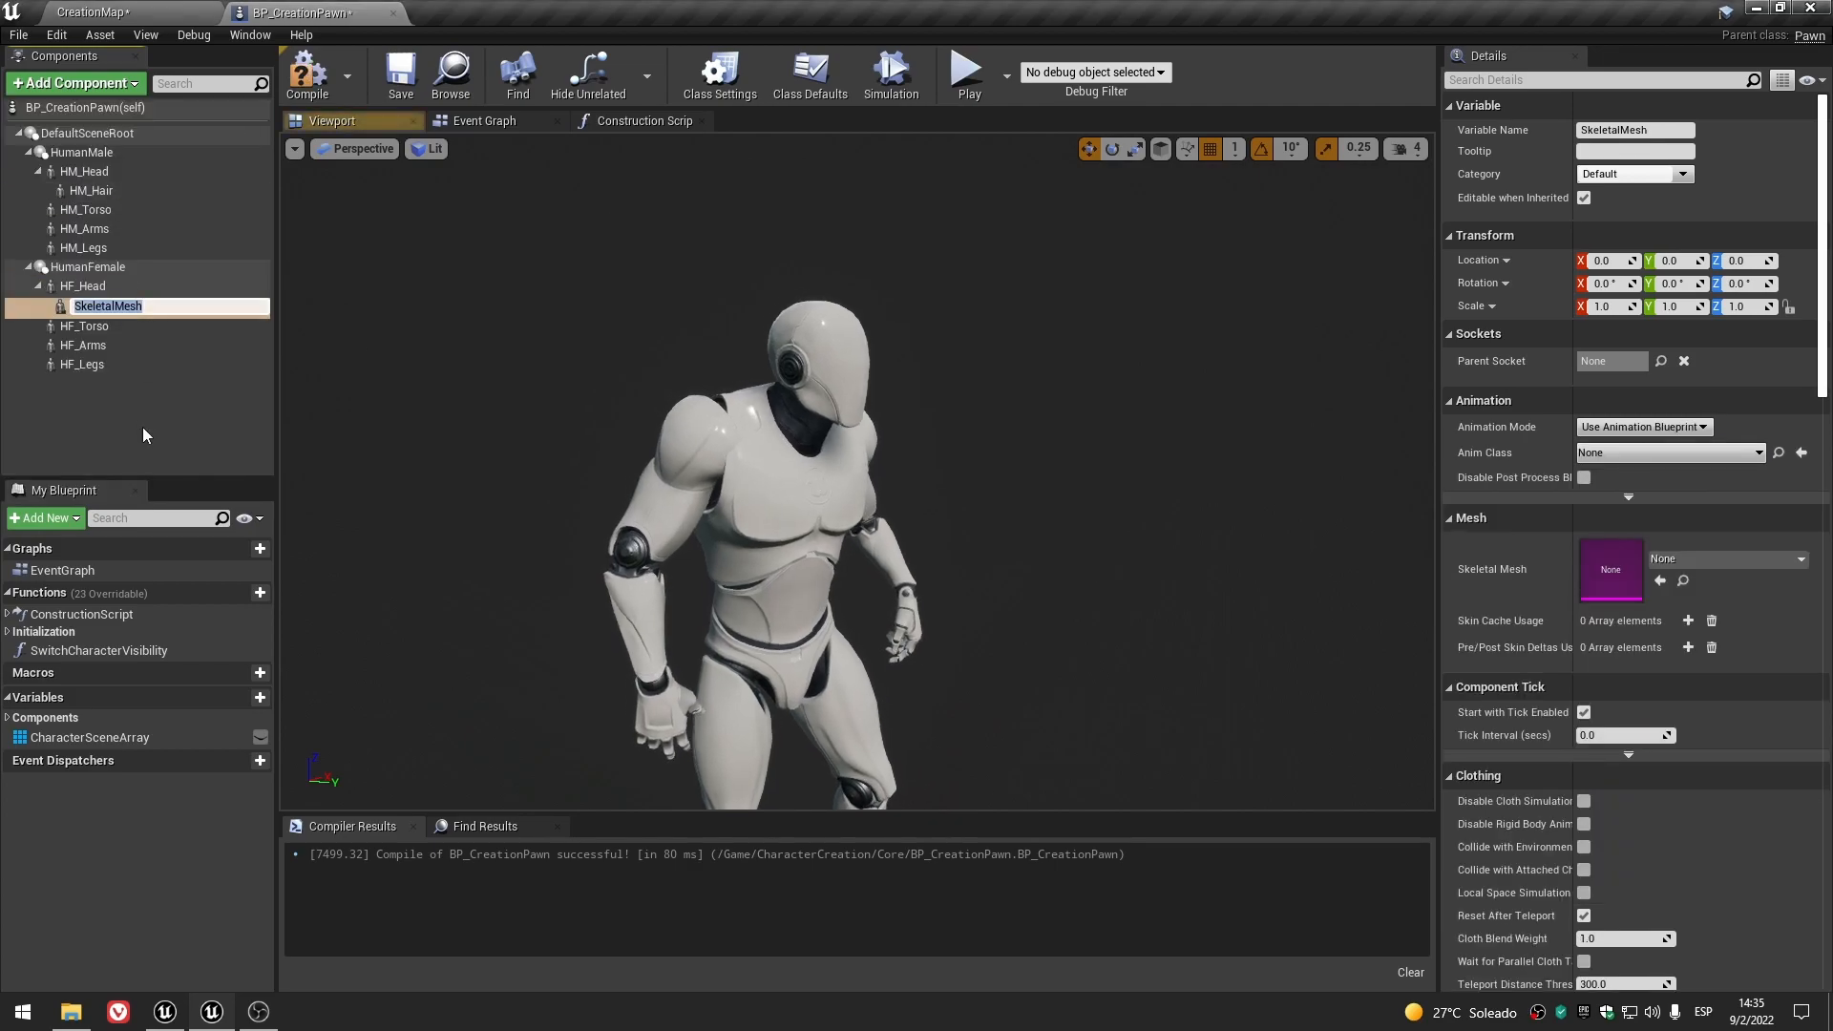
type("H")
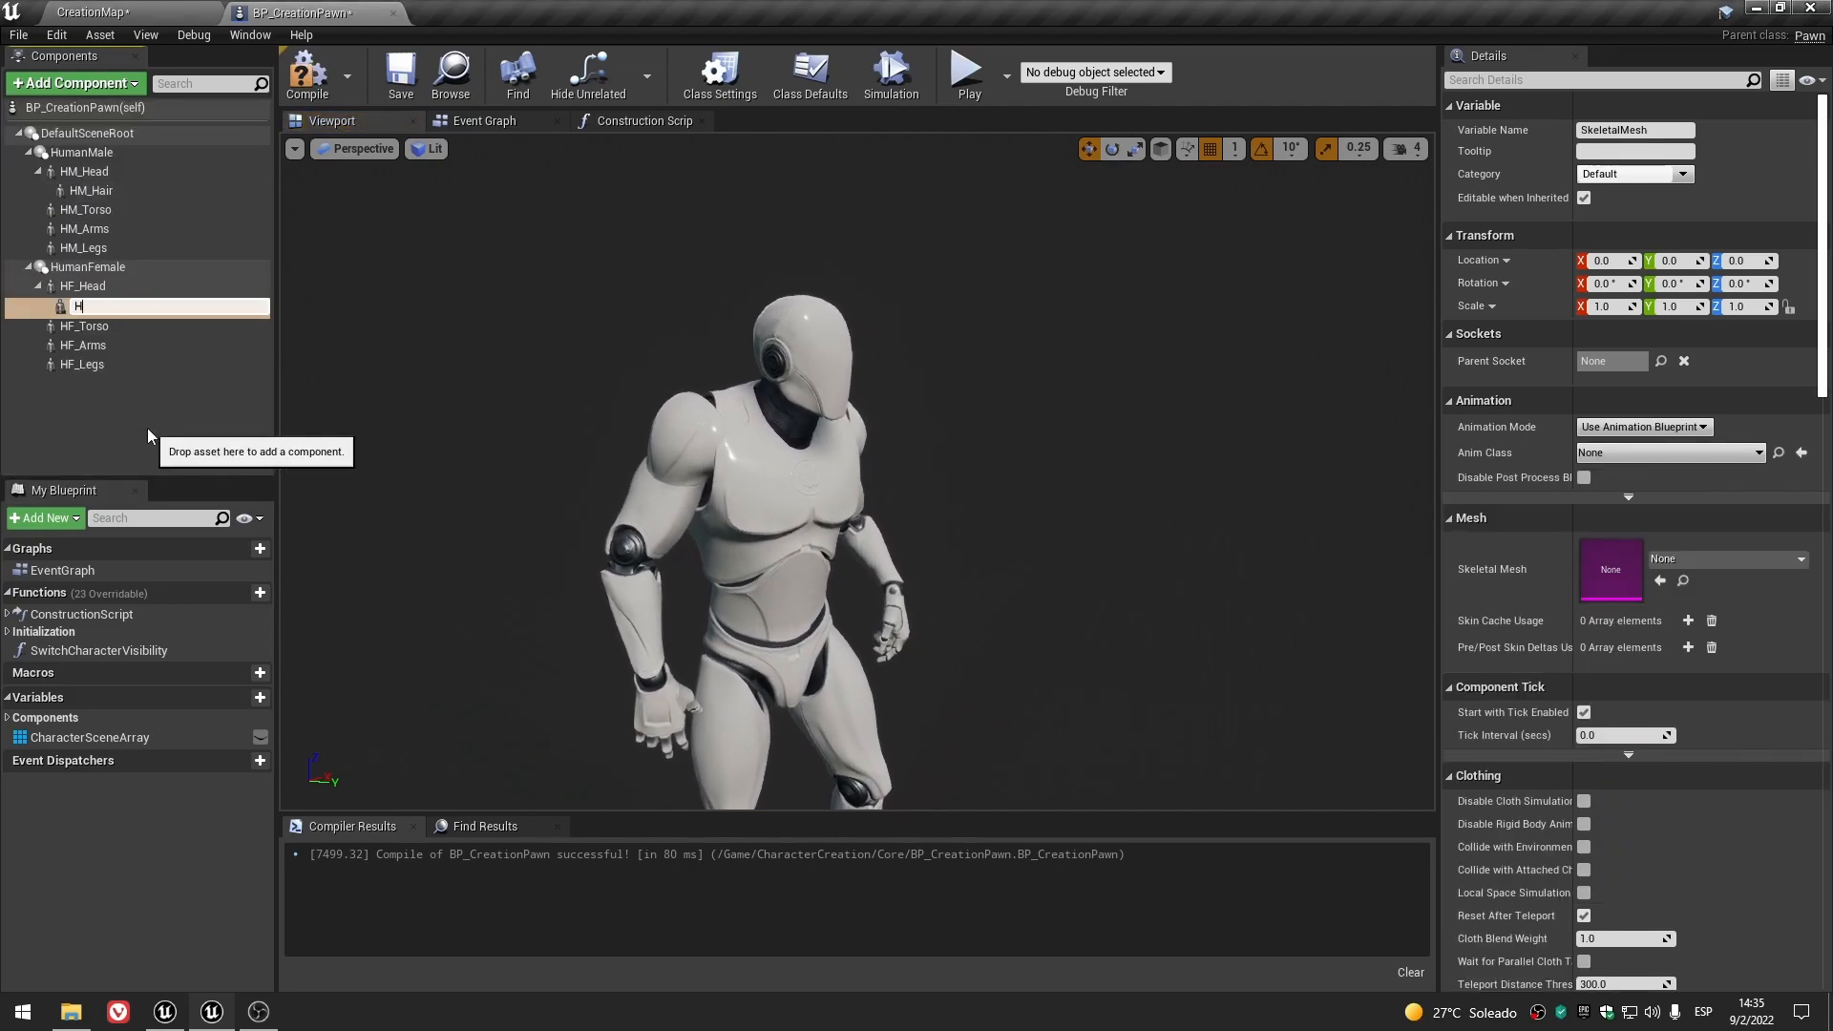
type("F_Hair")
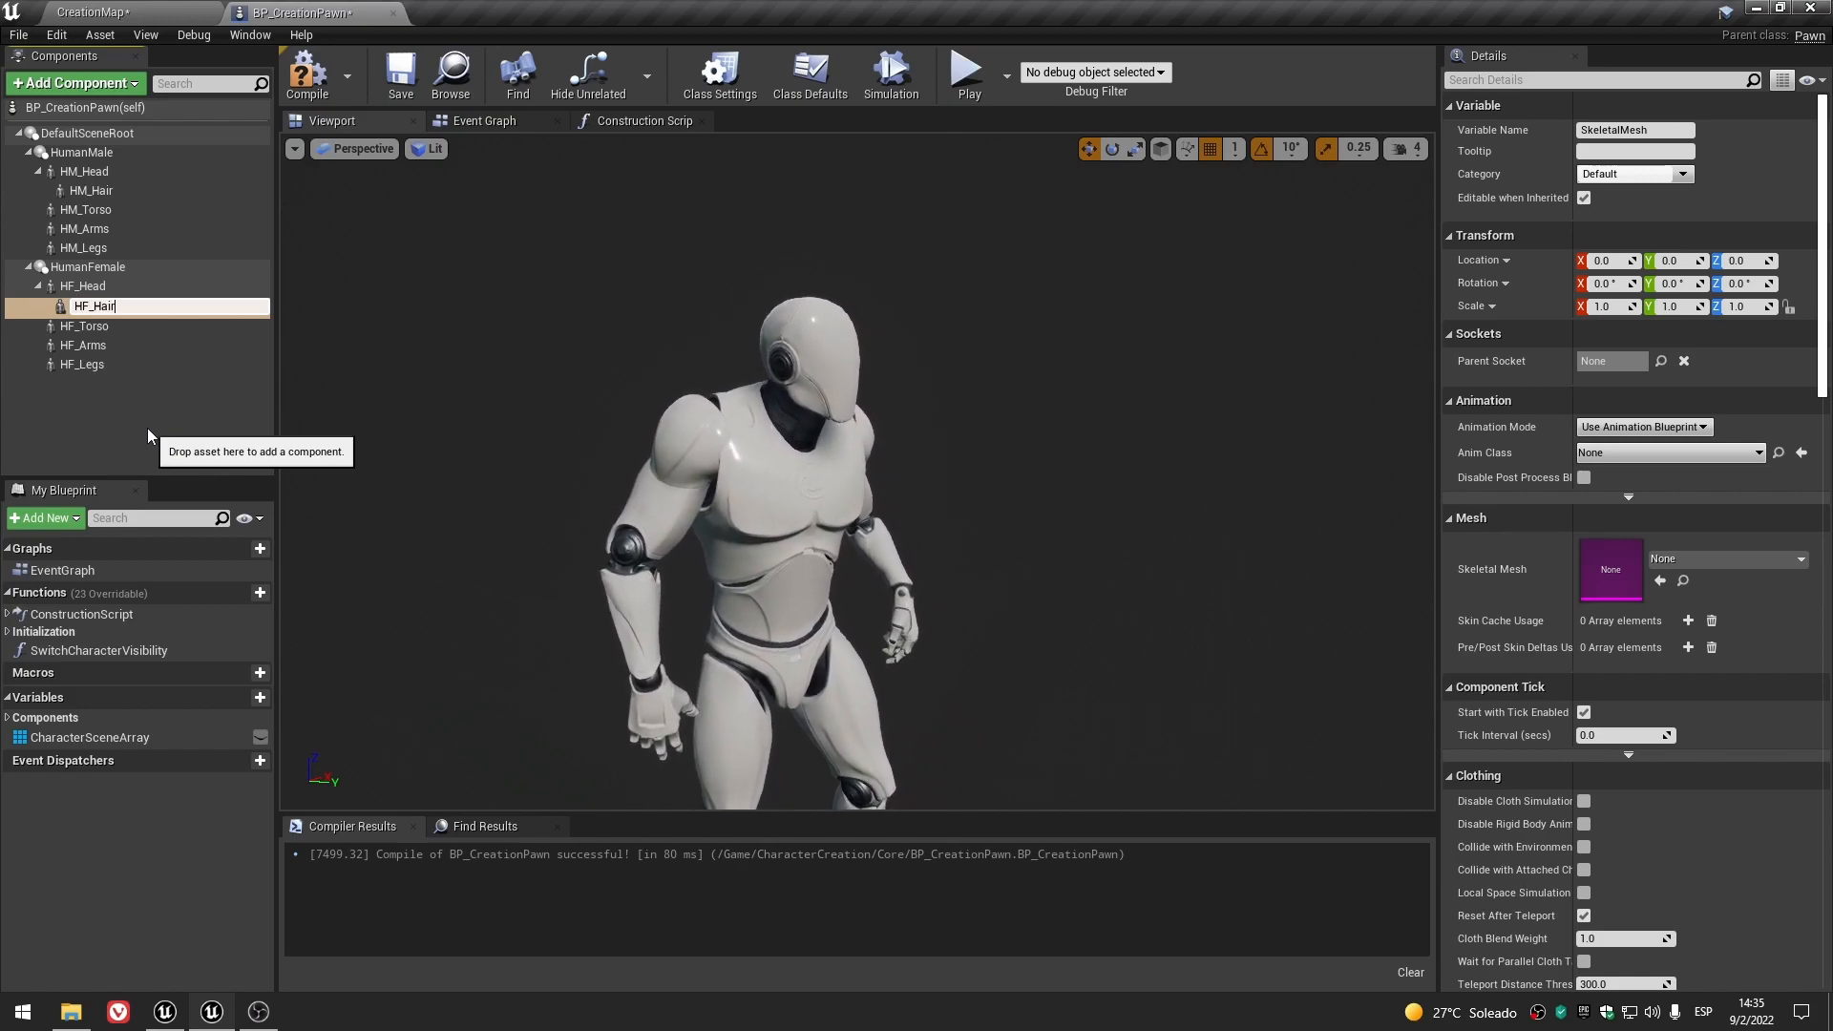
key("Return")
left_click(147, 428)
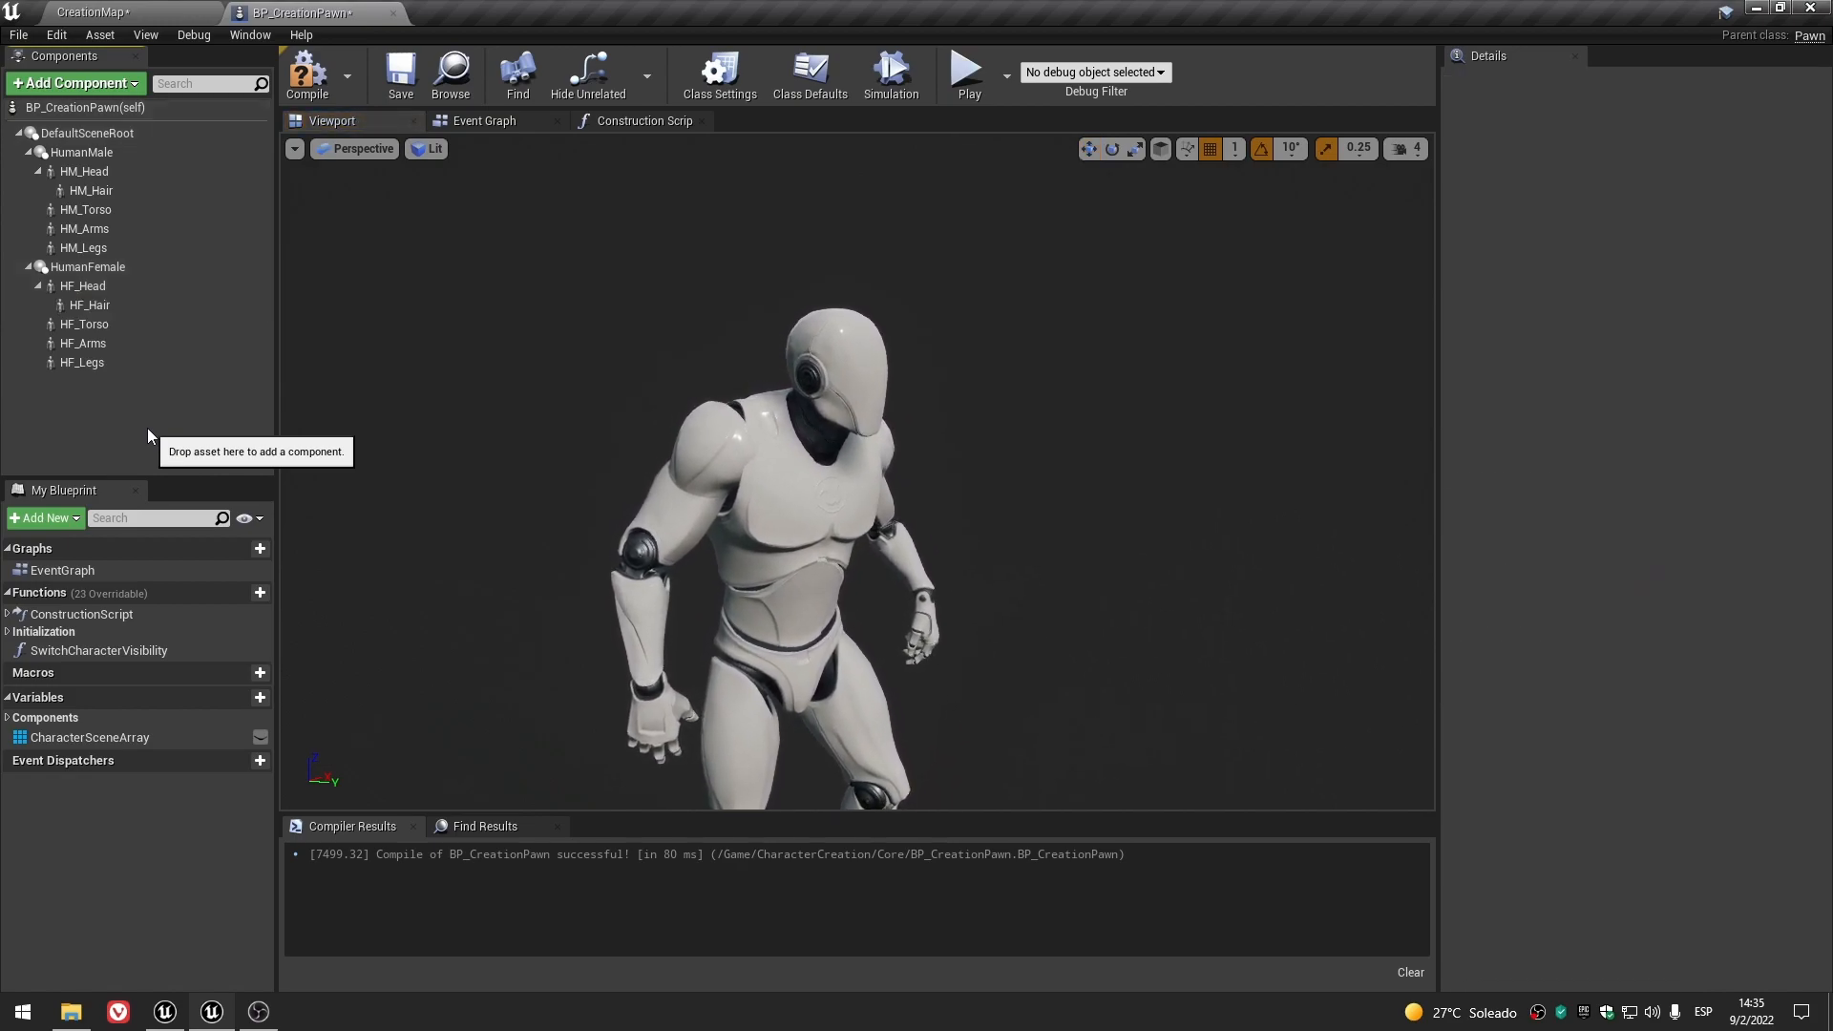
- Save the blueprint, and set the Switch Character Visibility node in the Construction Script to HumanFemale and compile
left_click(112, 308)
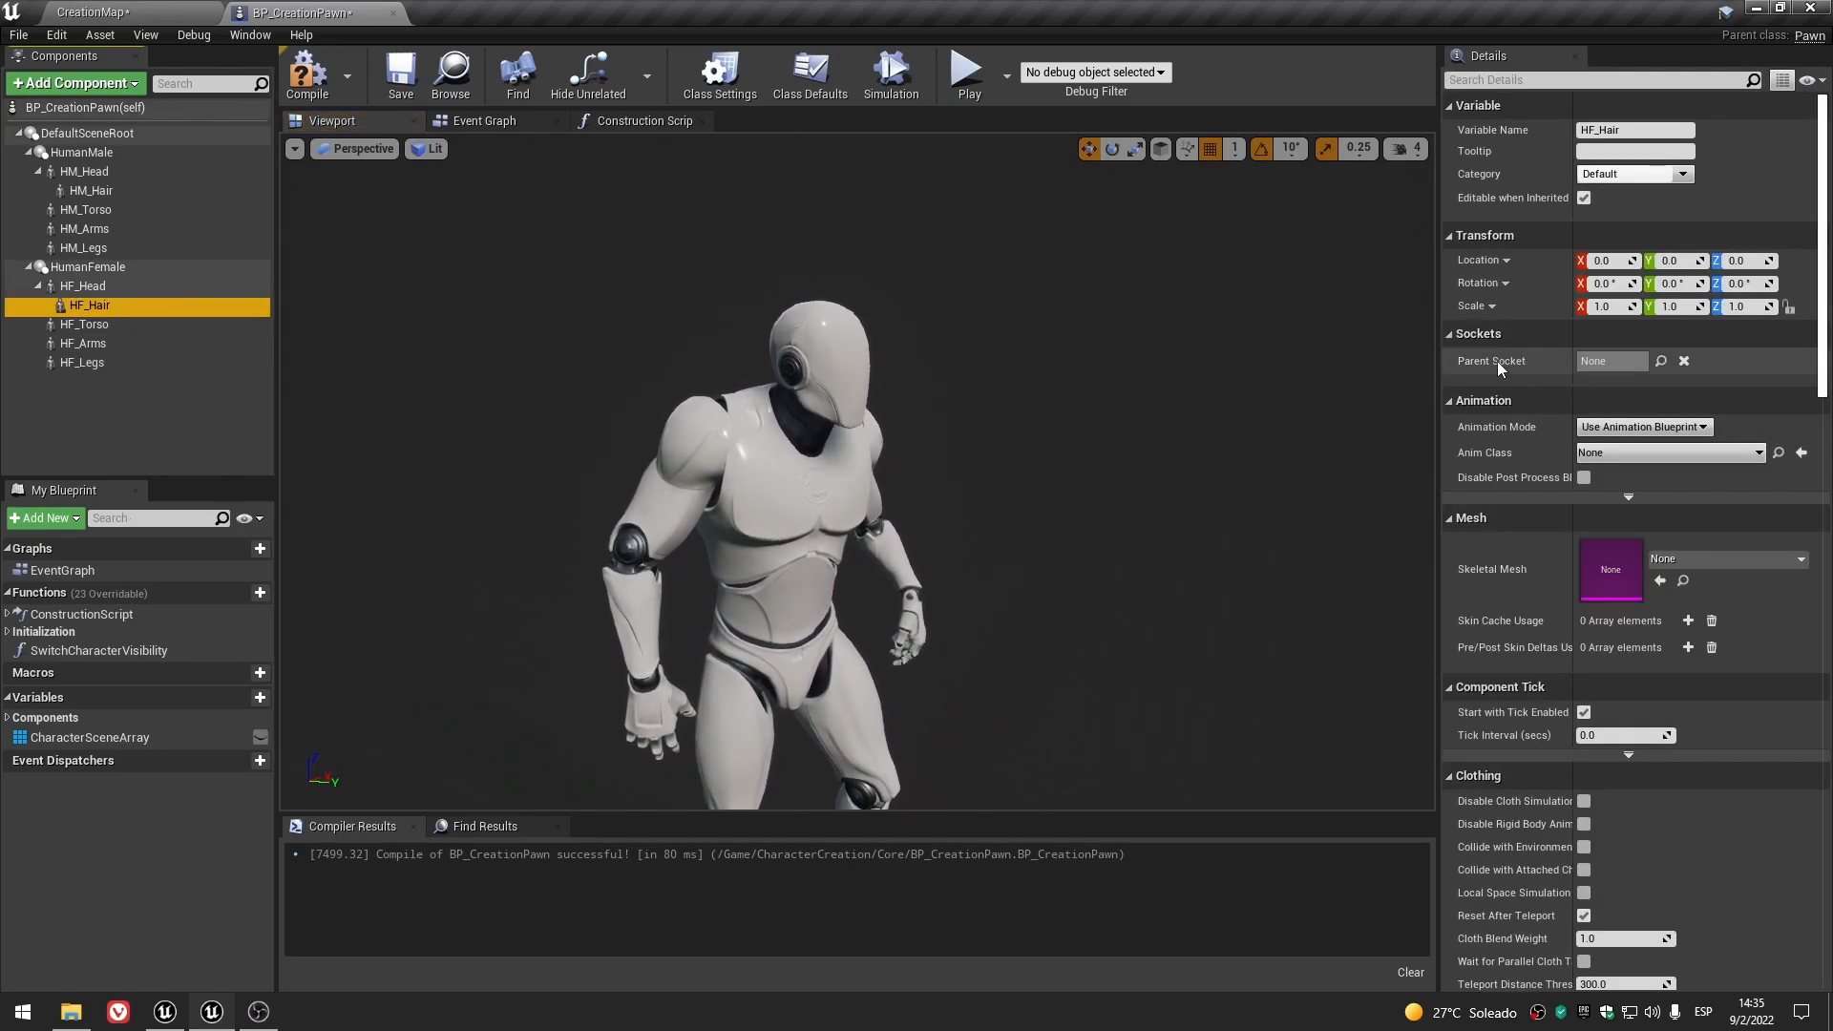
left_click(122, 401)
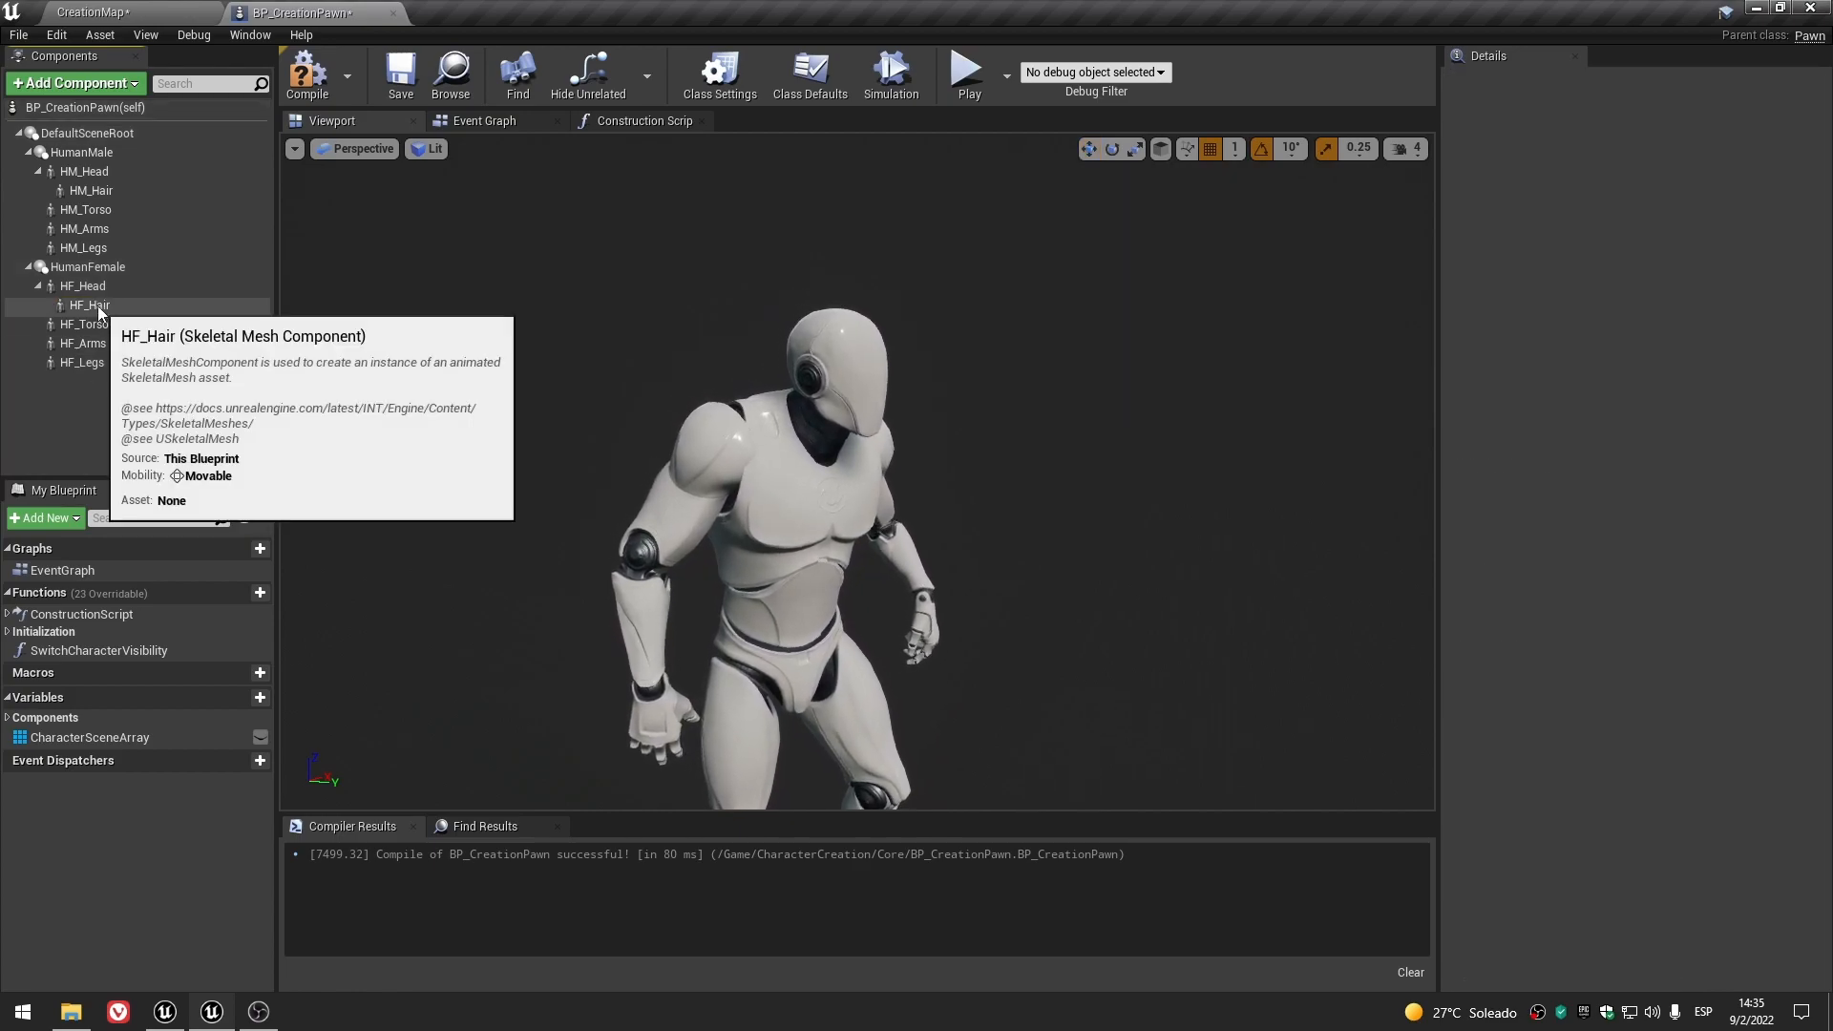
left_click(401, 78)
left_click(496, 123)
left_click(642, 121)
left_click(1233, 593)
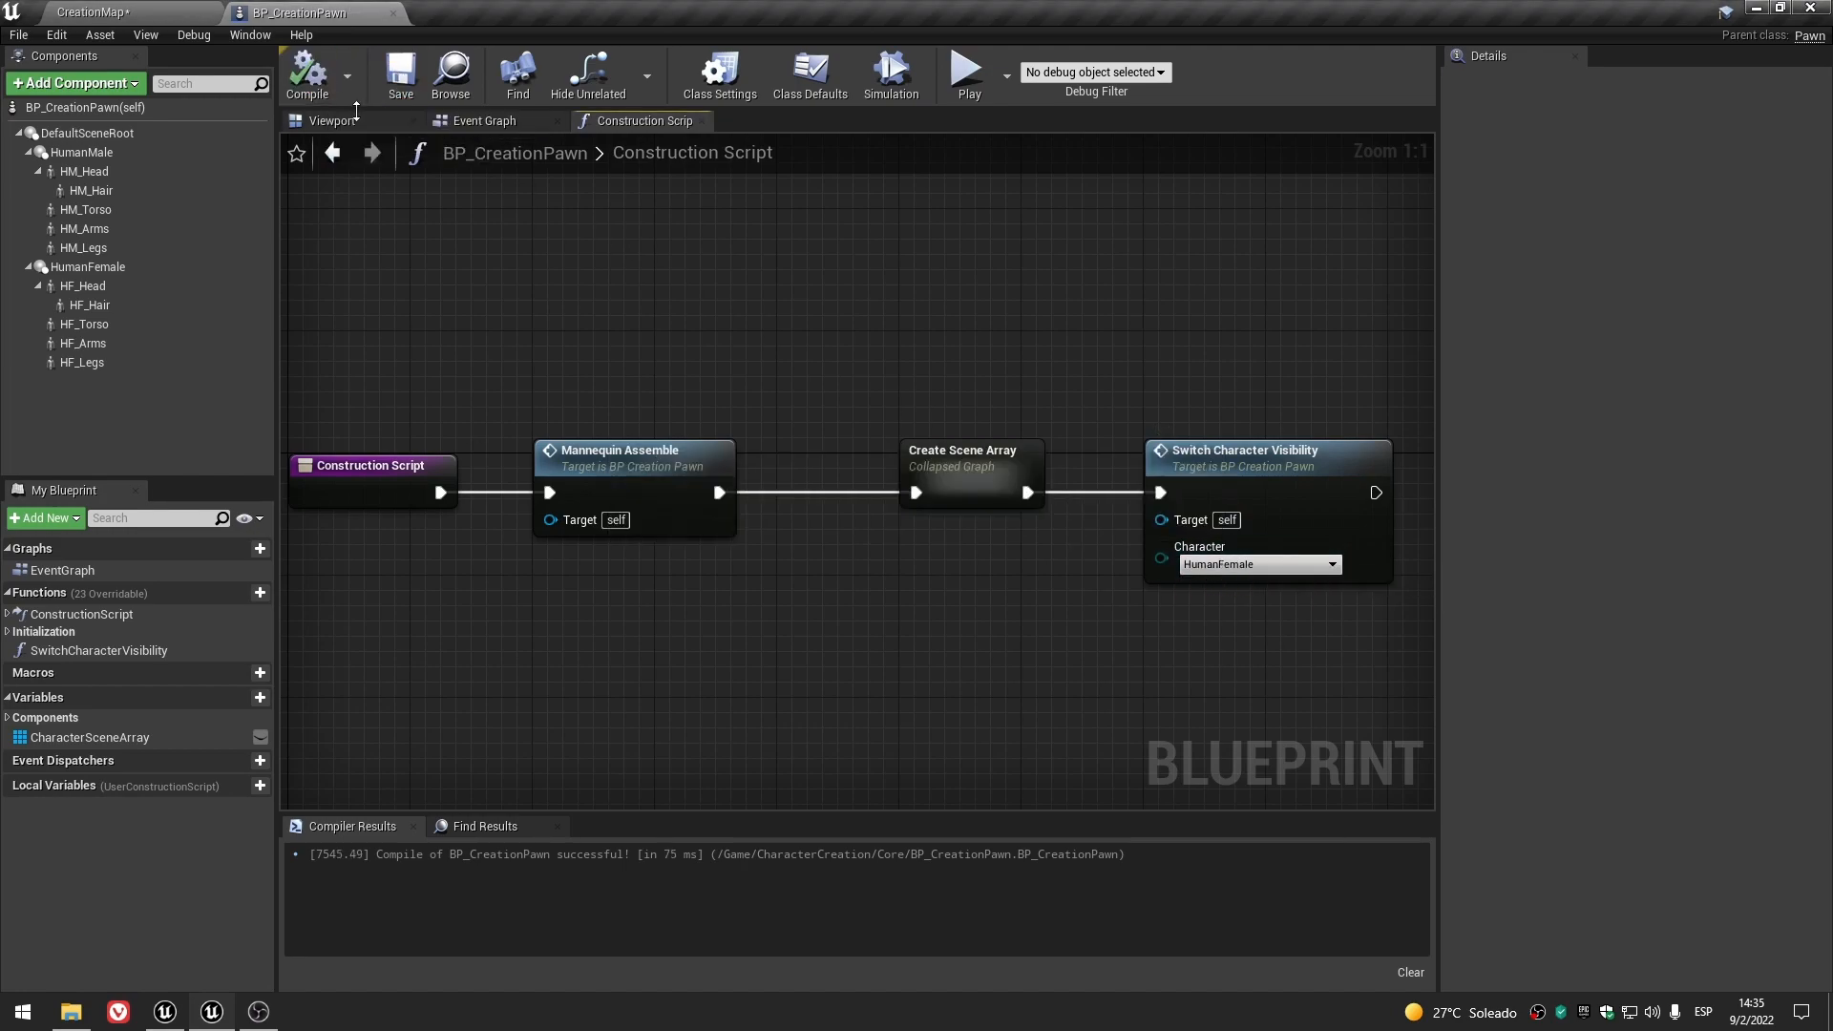
left_click(351, 122)
- Set the parent socket of HF_Hair to headSocket and compile the blueprint
left_click(96, 306)
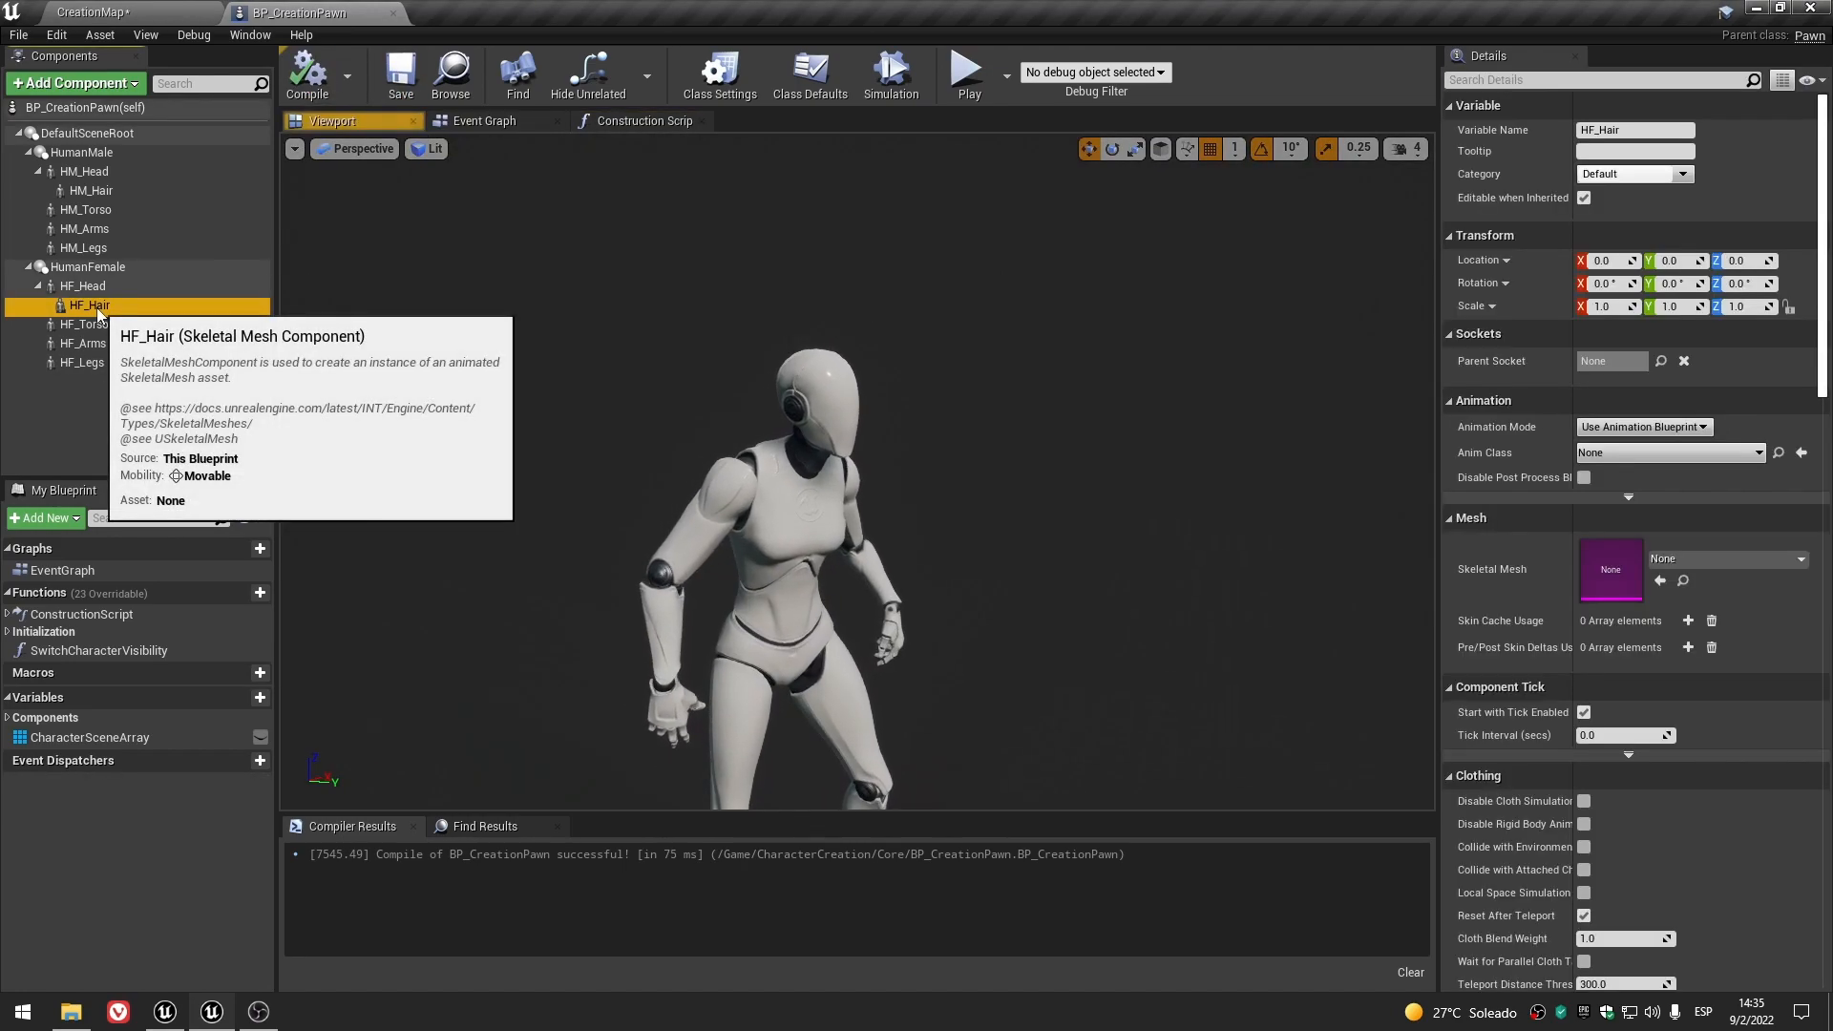
mouse_move(948, 471)
right_mouse_down()
mouse_move(981, 487)
mouse_move(948, 496)
right_mouse_up()
scroll(949, 471, "down", 5)
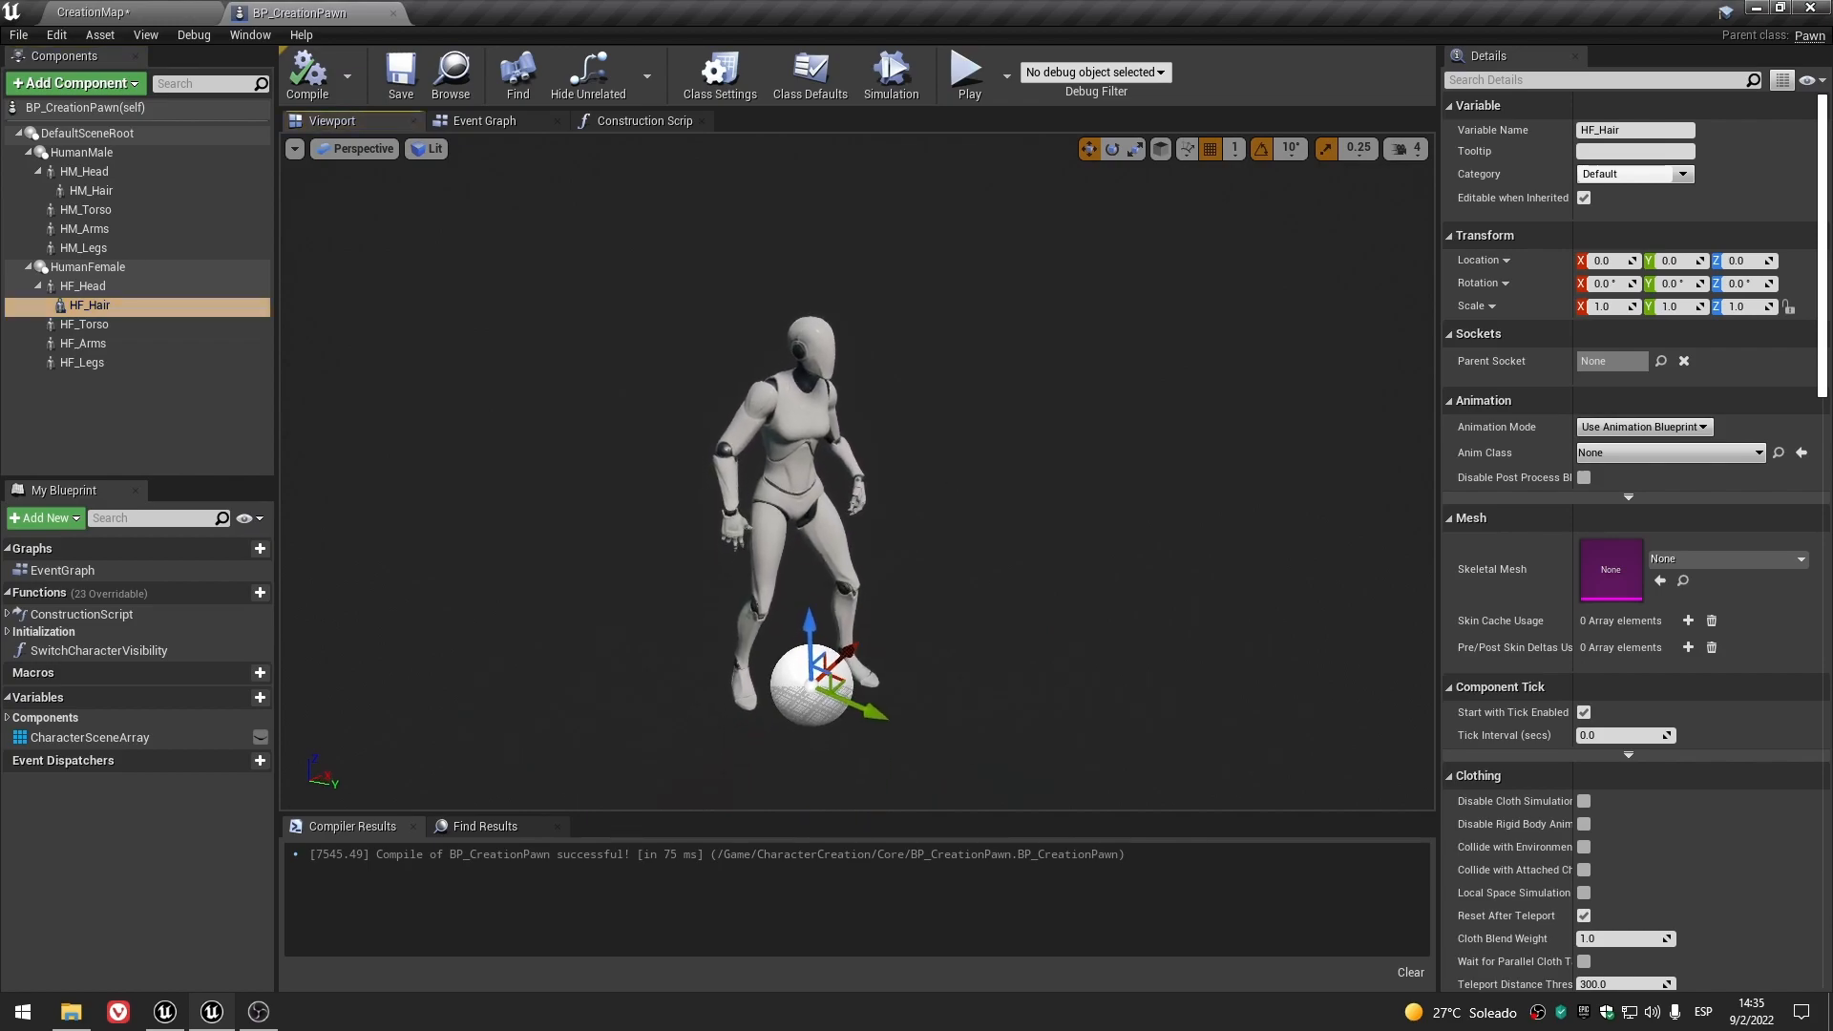
scroll(949, 470, "up", 3)
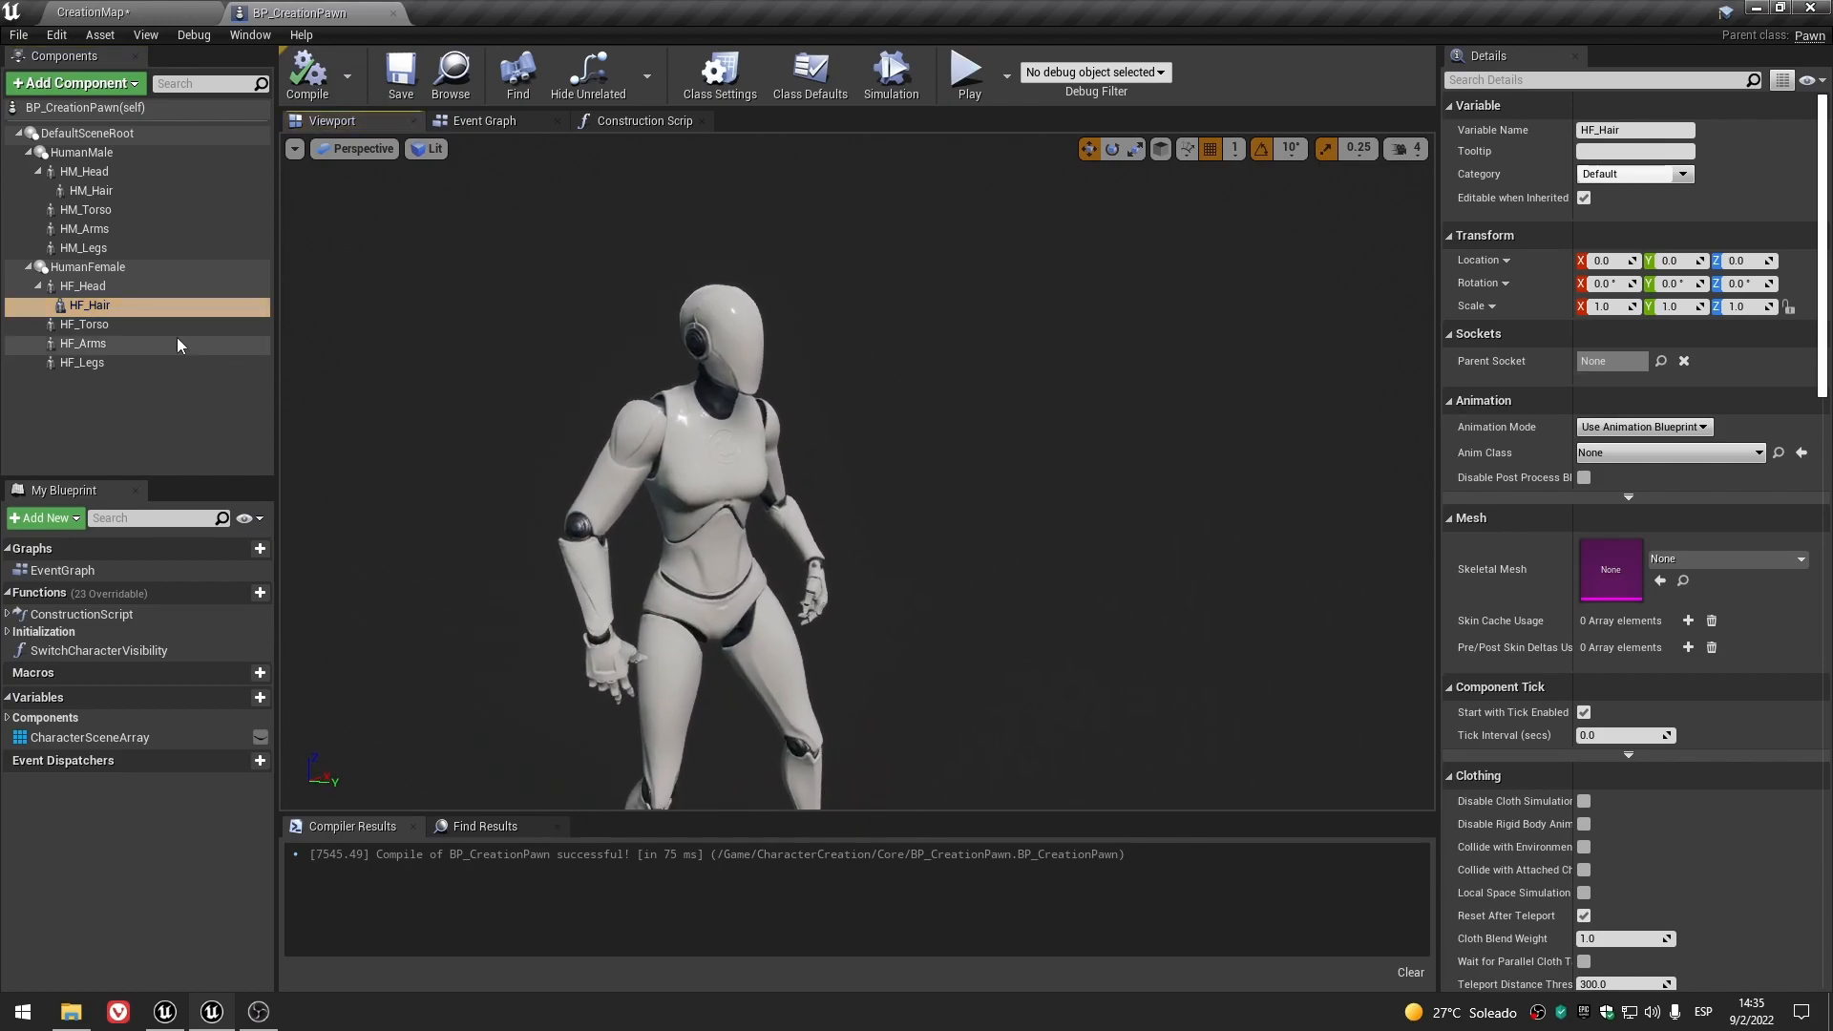
left_click(1613, 360)
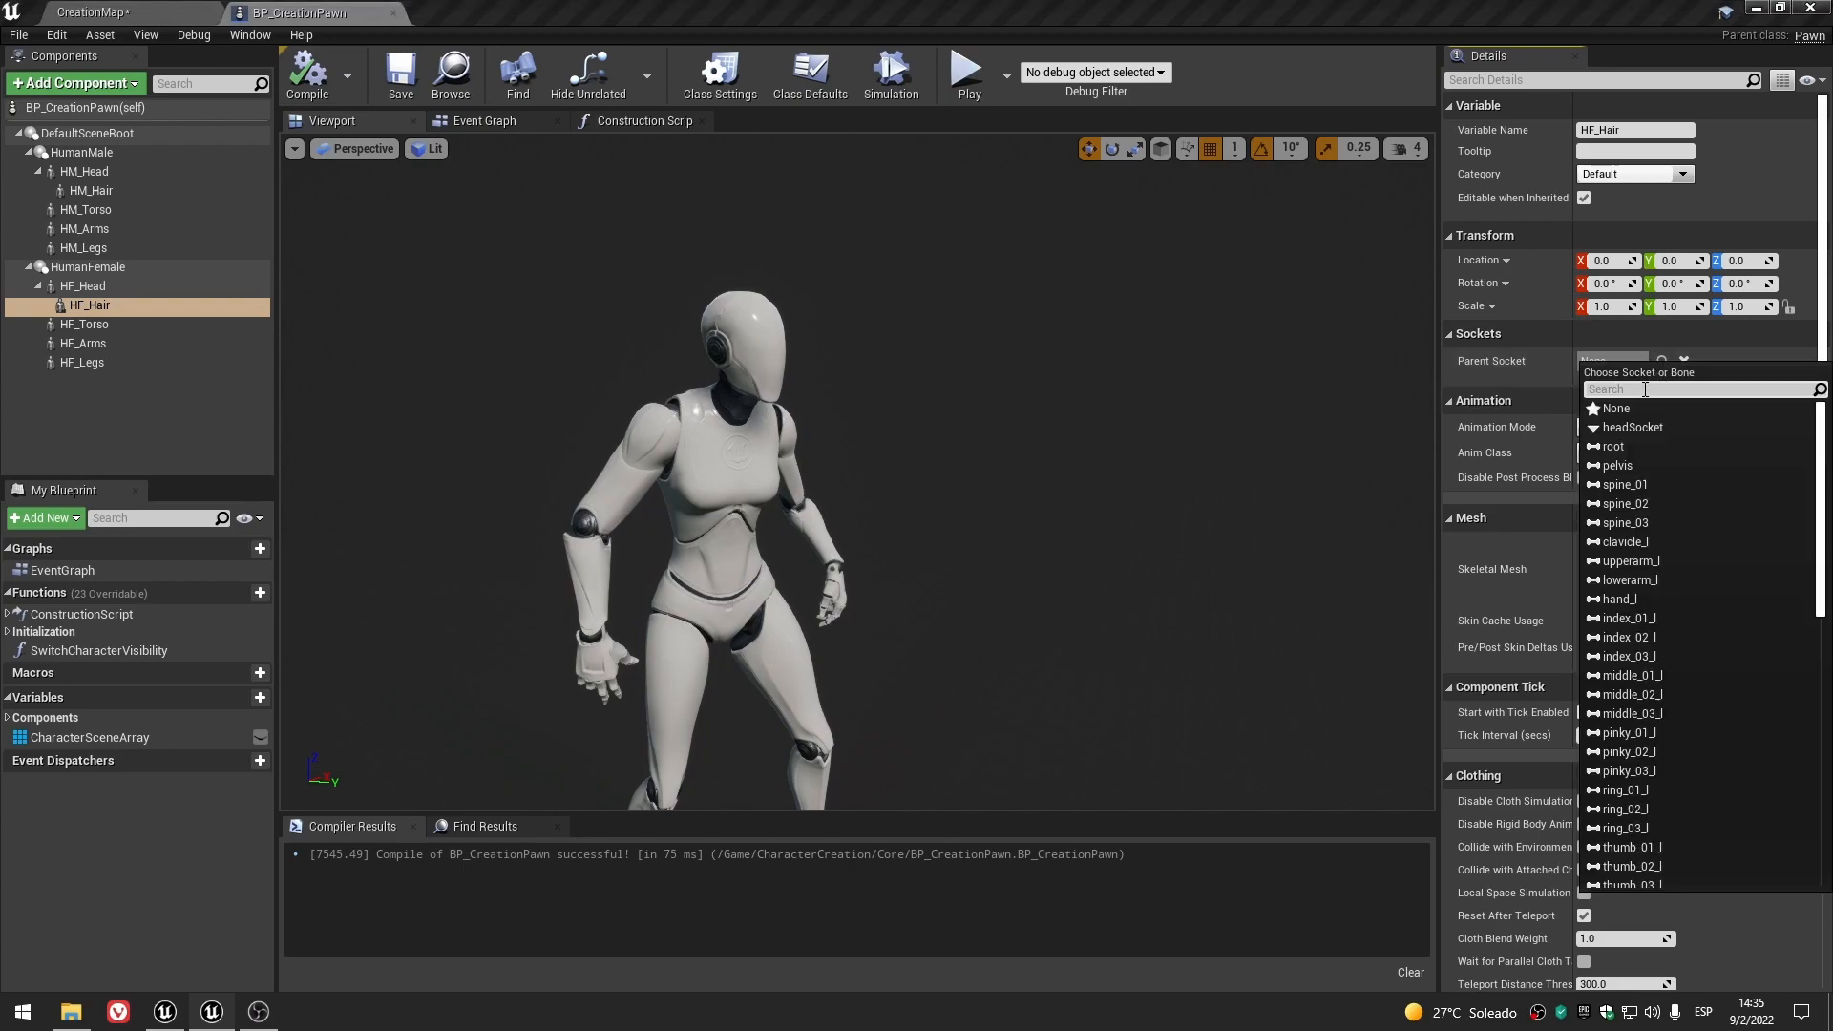
left_click(1634, 426)
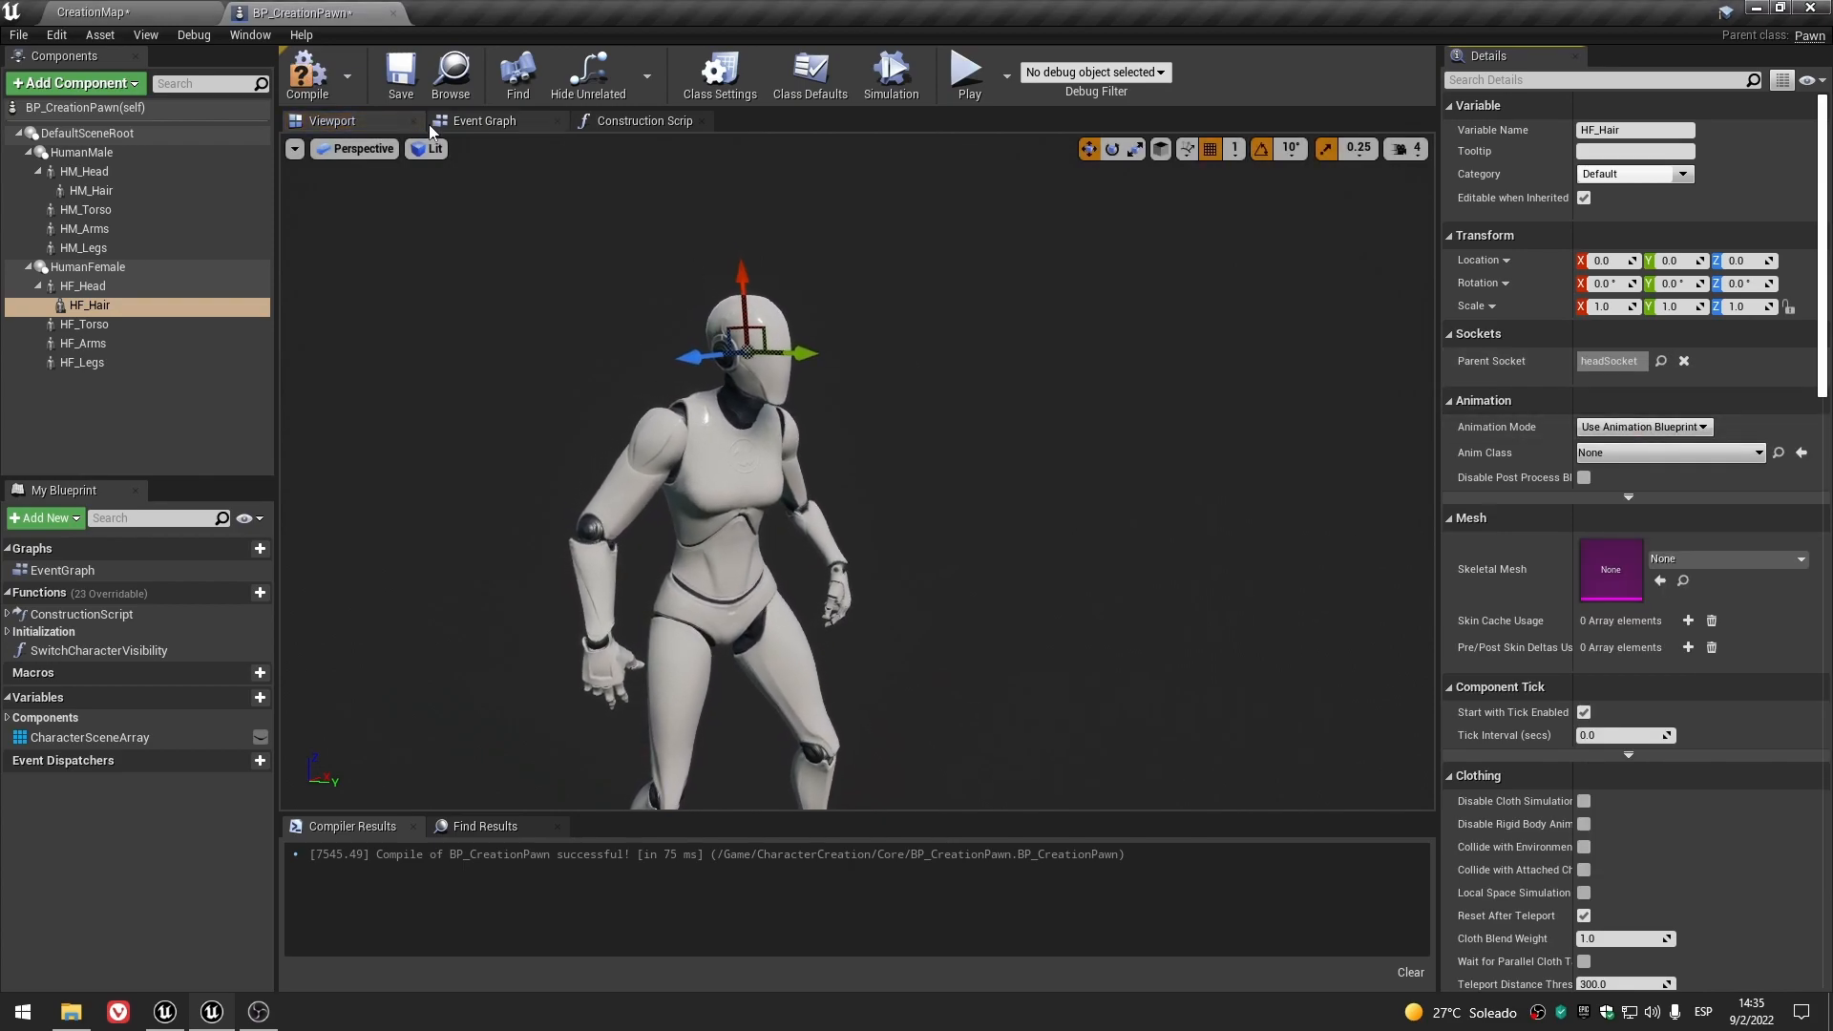
left_click(330, 84)
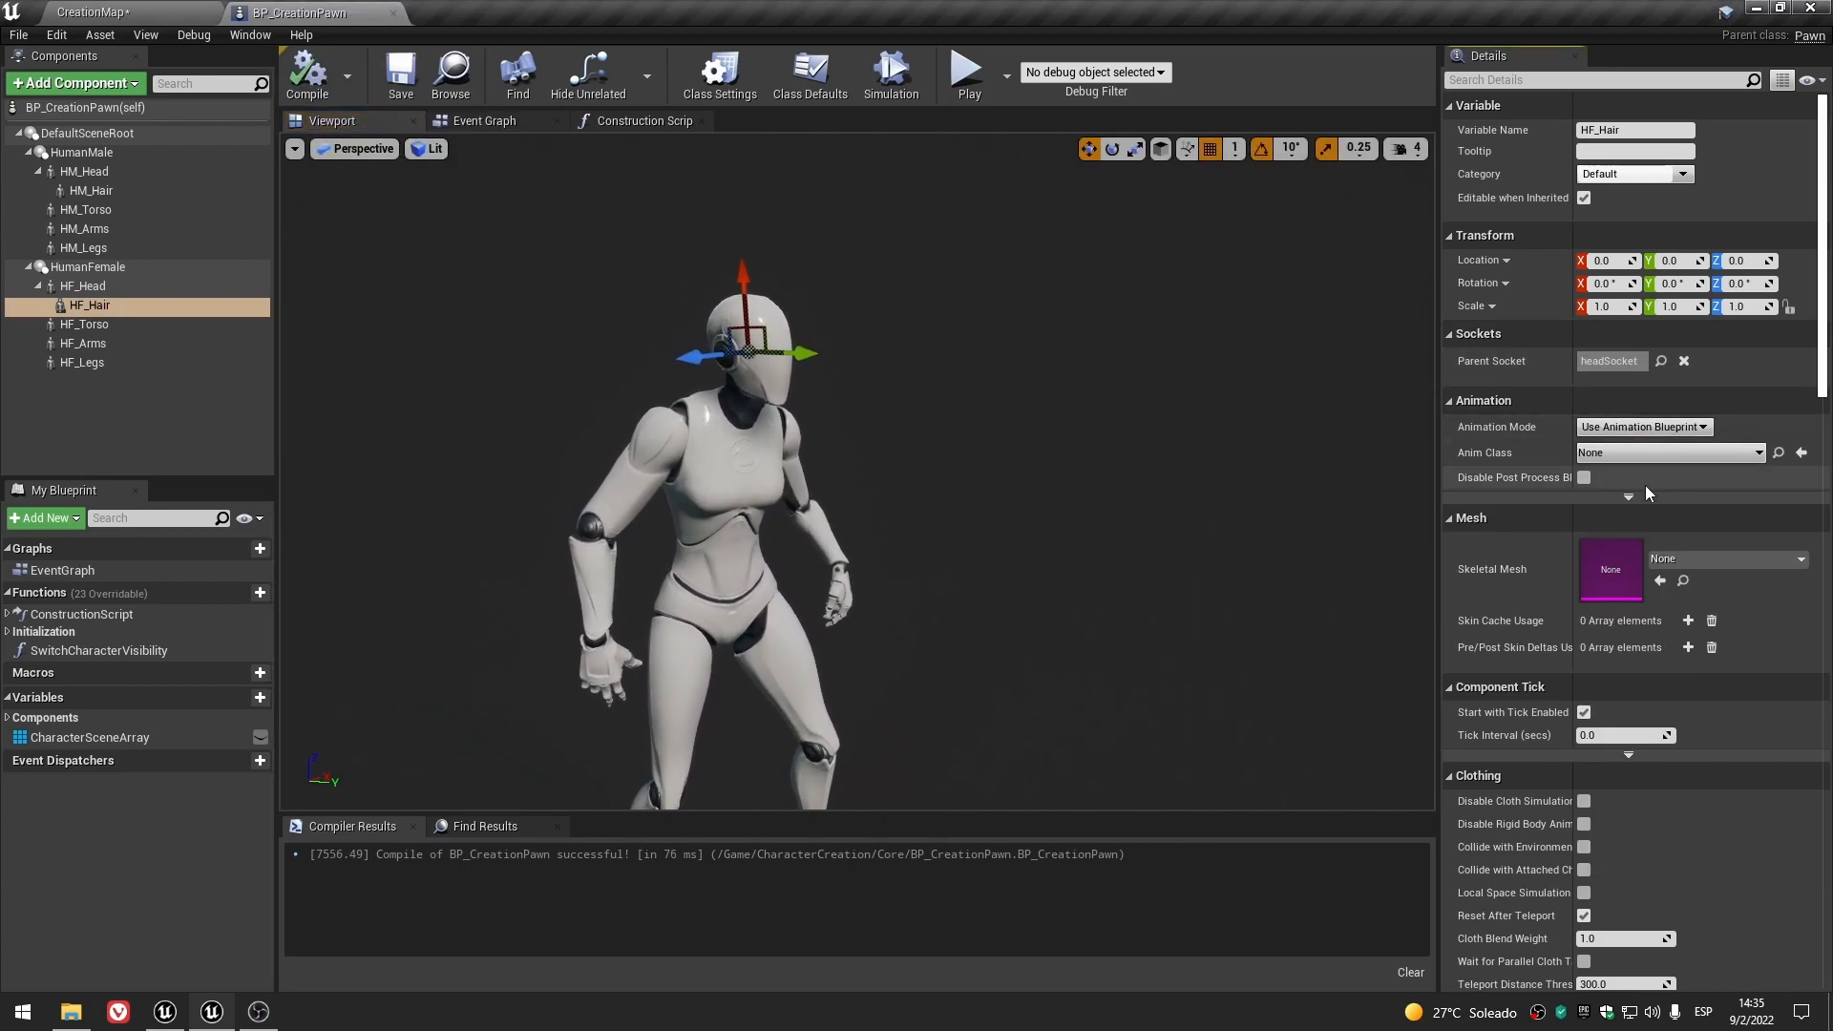
- Examine the placement of HF_Hair on the female head and the skeletal meshes available for it
scroll(788, 392, "up", 5)
scroll(788, 393, "down", 4)
mouse_move(787, 392)
right_mouse_down()
mouse_move(811, 404)
mouse_move(767, 400)
right_mouse_up()
left_click(1771, 557)
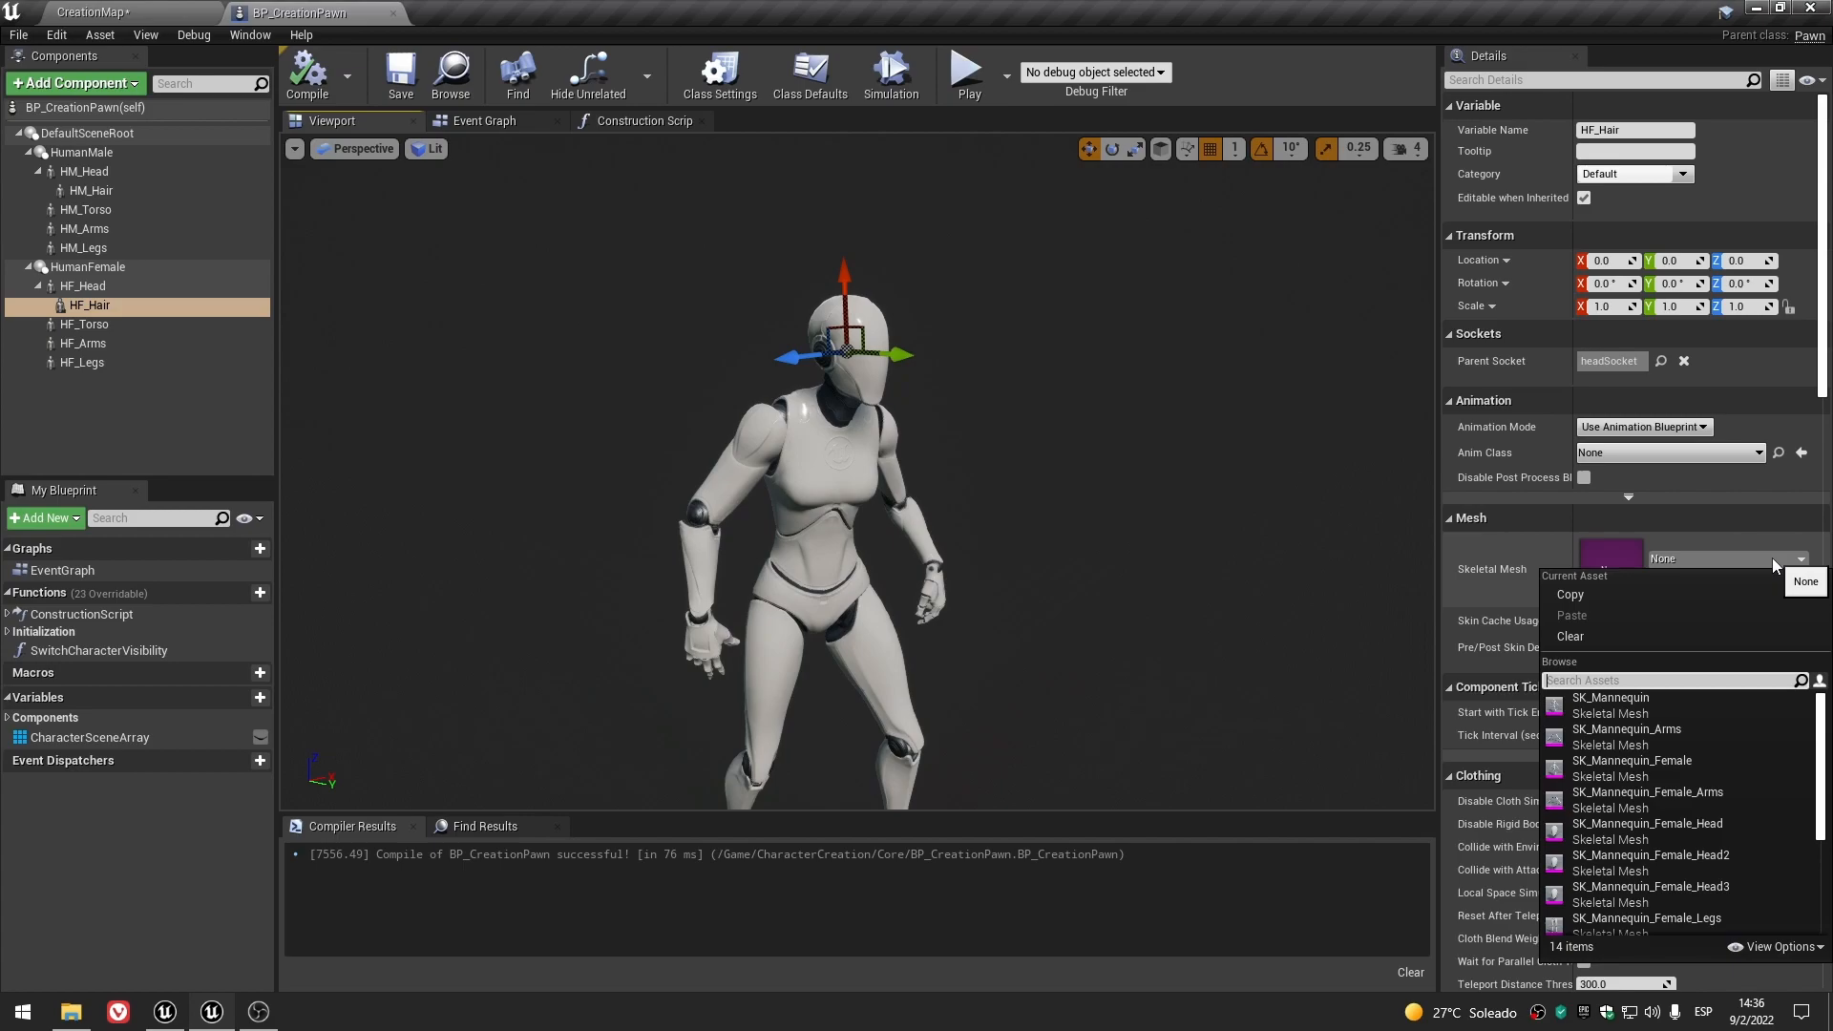
left_click(1447, 569)
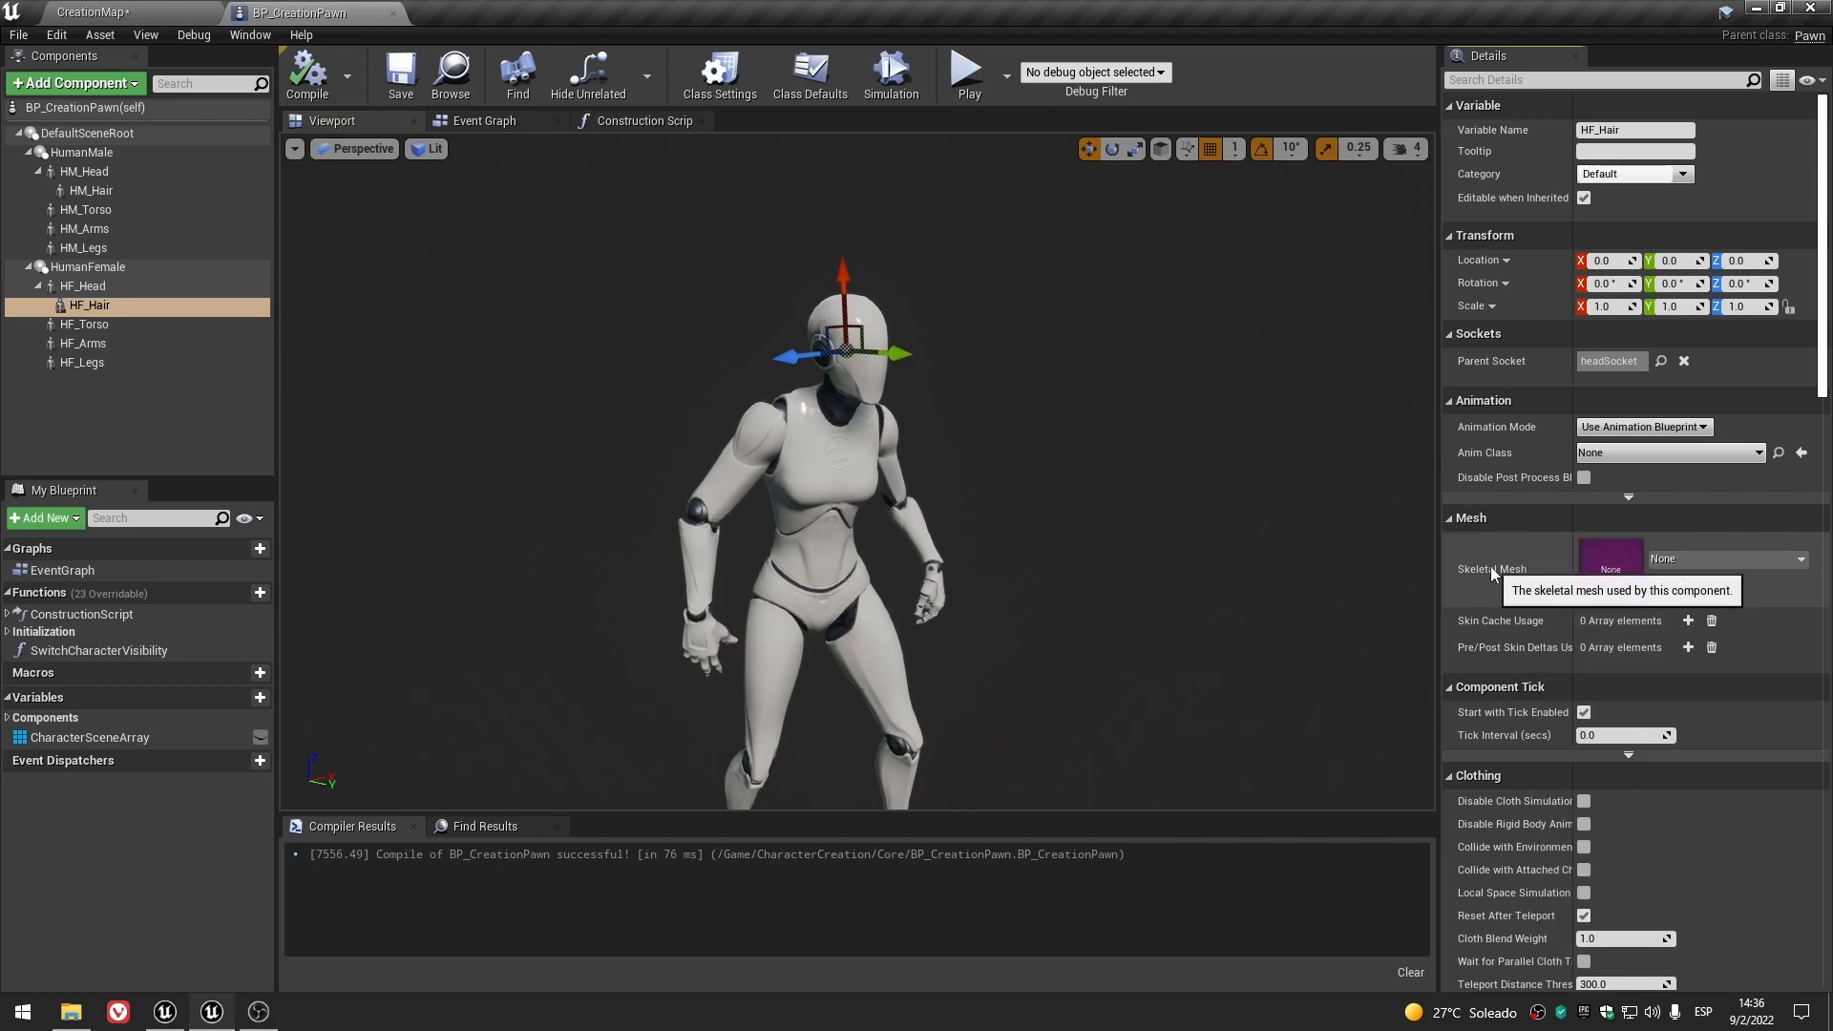
scroll(1067, 529, "up", 3)
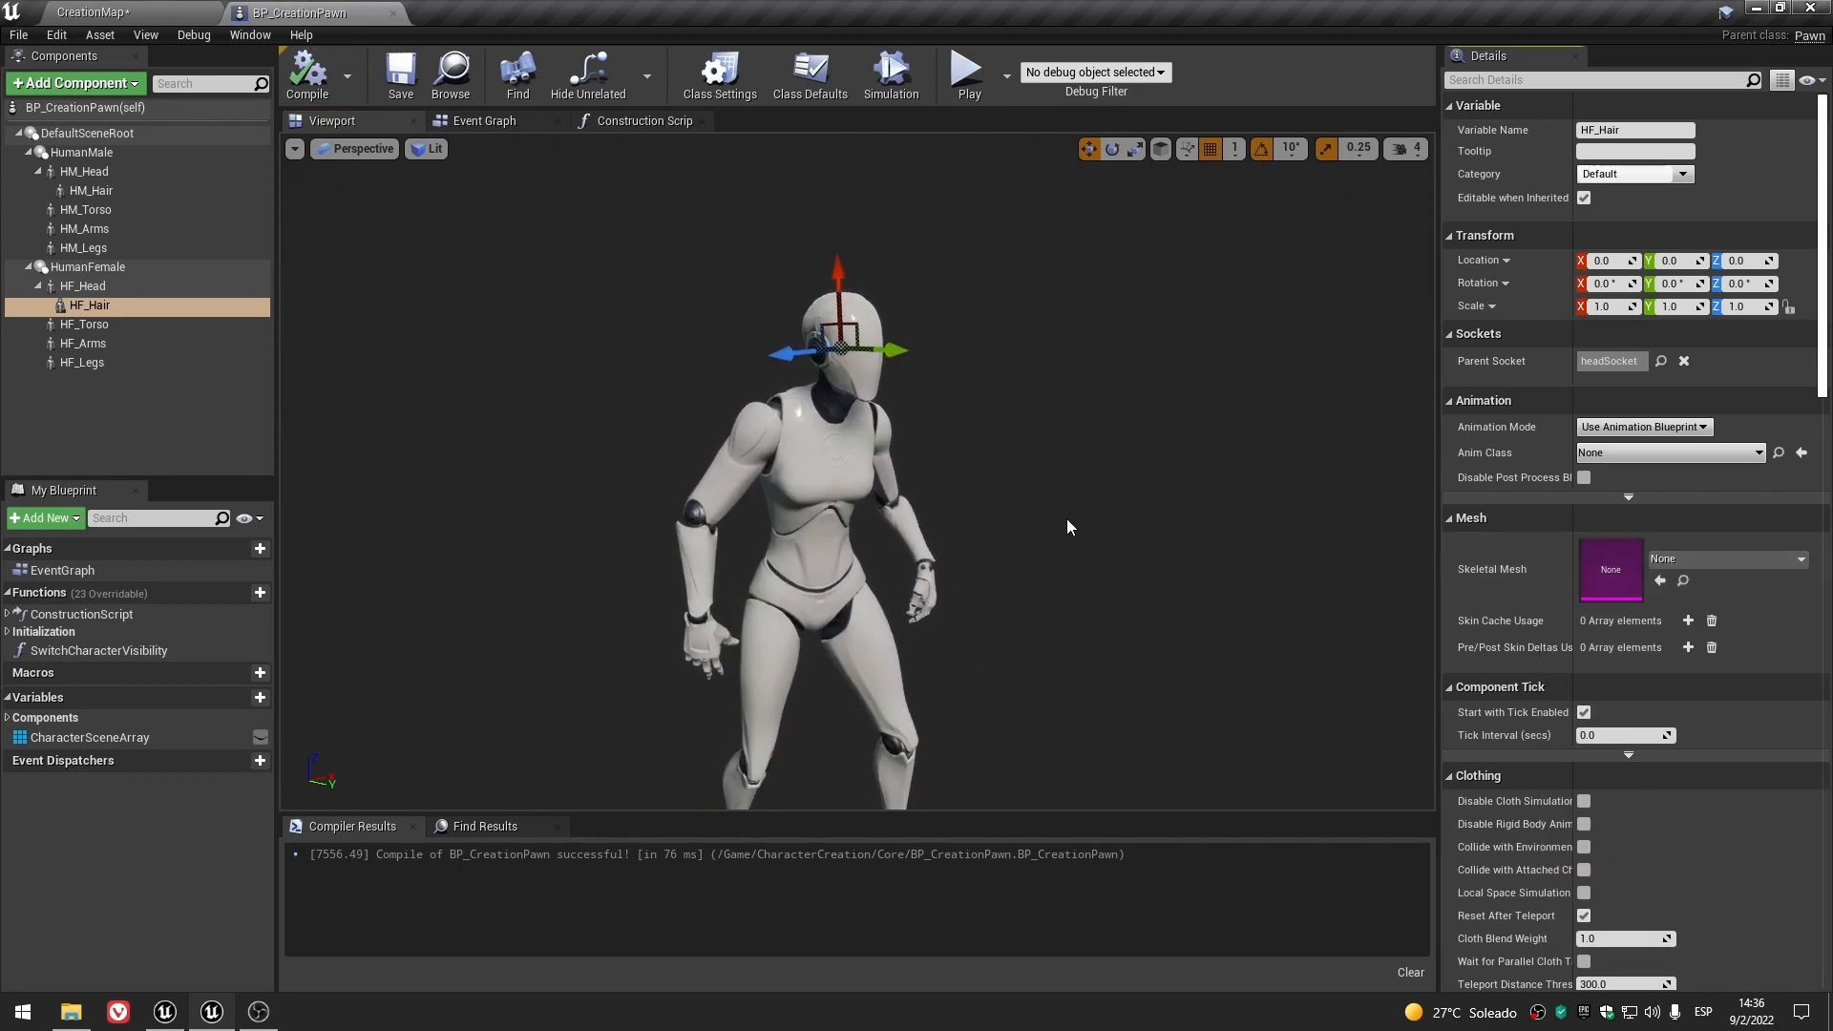
- Try SK_Mannequin_Legs as the skeletal mesh of HF_Hair to check its attachment at the head, and reset the mesh to None
left_click(1778, 556)
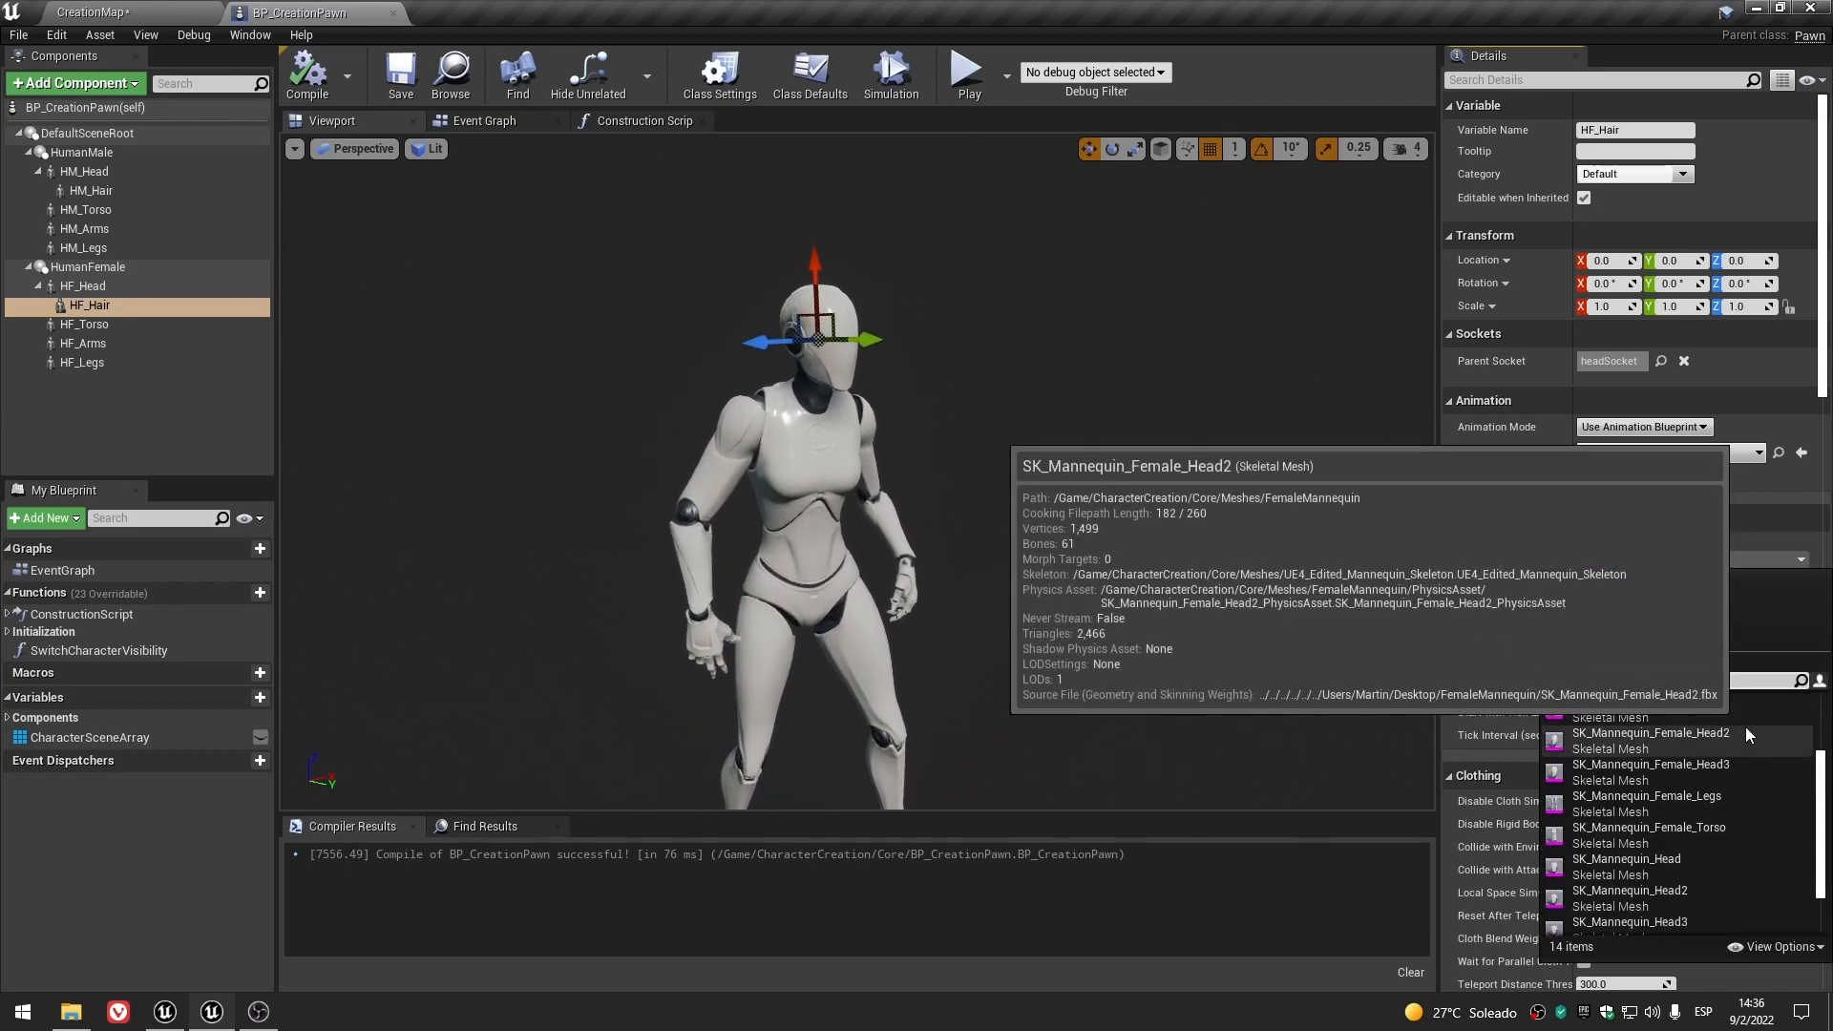
scroll(1744, 742, "down", 2)
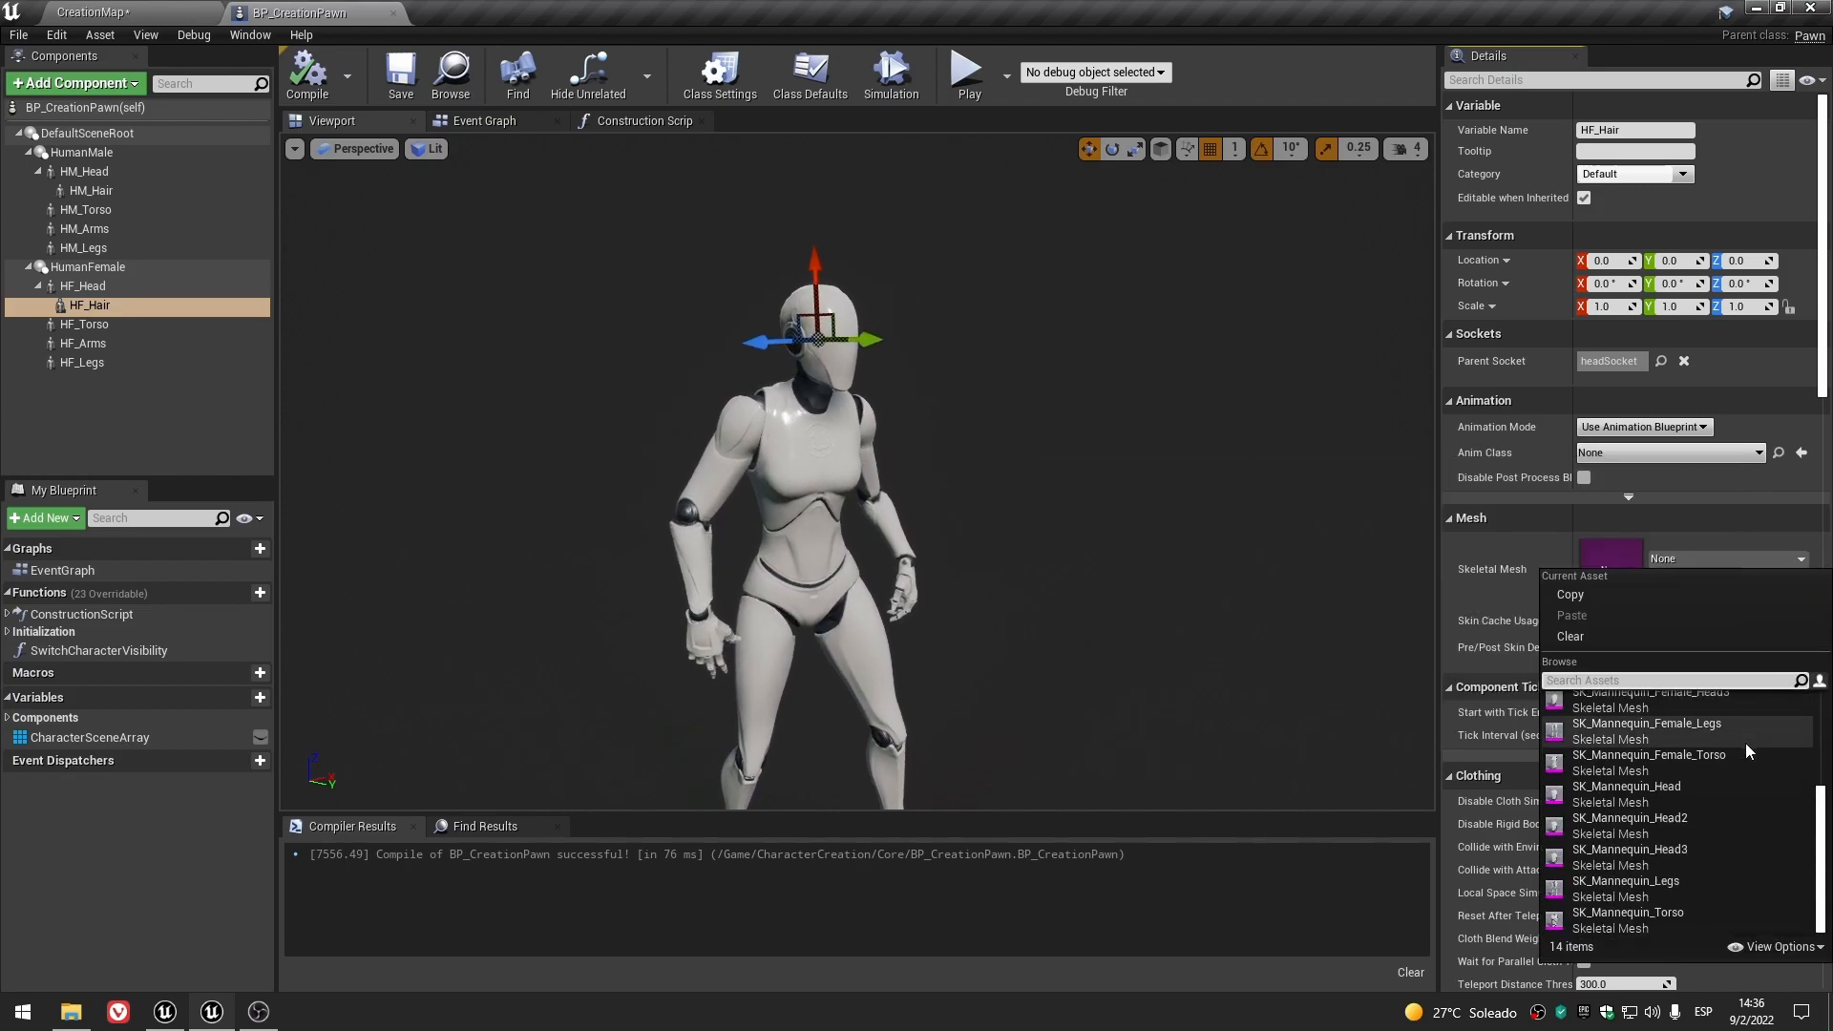
left_click(1677, 880)
right_click_drag(1046, 604, 1138, 561)
key("w")
scroll(1131, 548, "down", 5)
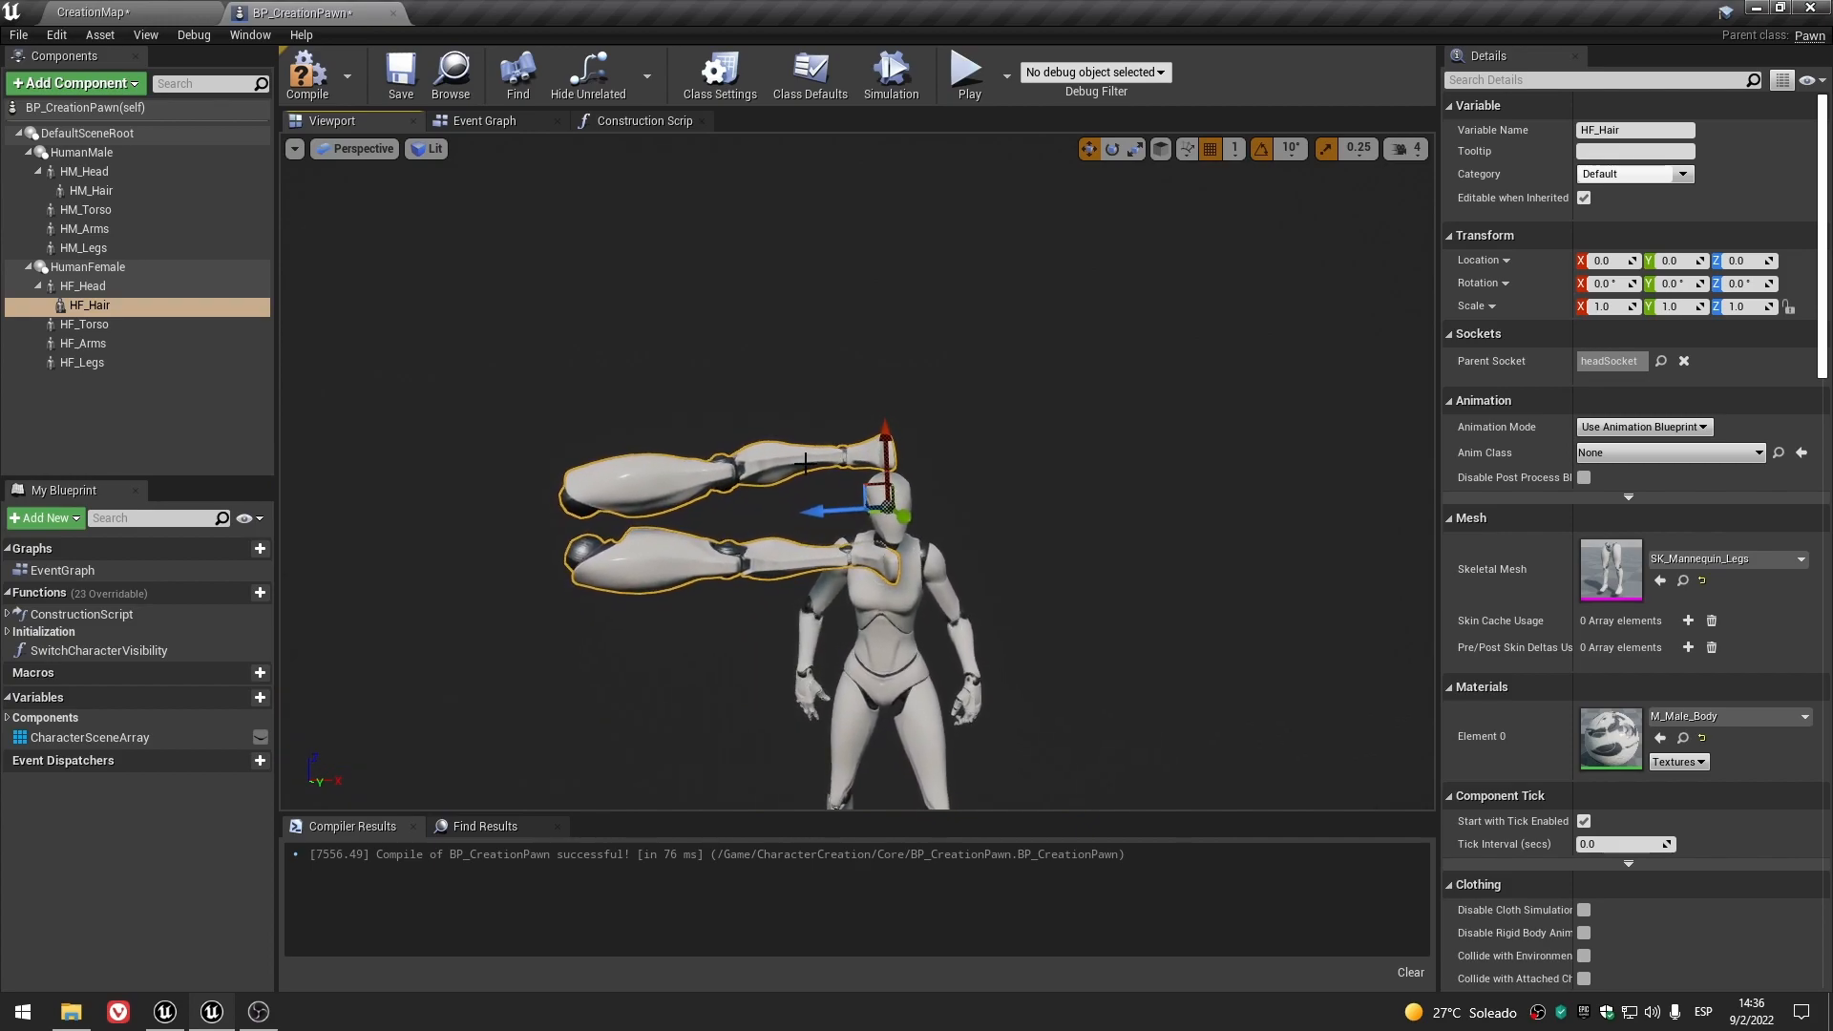
scroll(554, 505, "up", 5)
middle_click_drag(555, 505, 491, 390)
middle_click_drag(883, 449, 1169, 405)
scroll(1173, 408, "down", 1)
left_click_drag(1173, 408, 1205, 330, "alt")
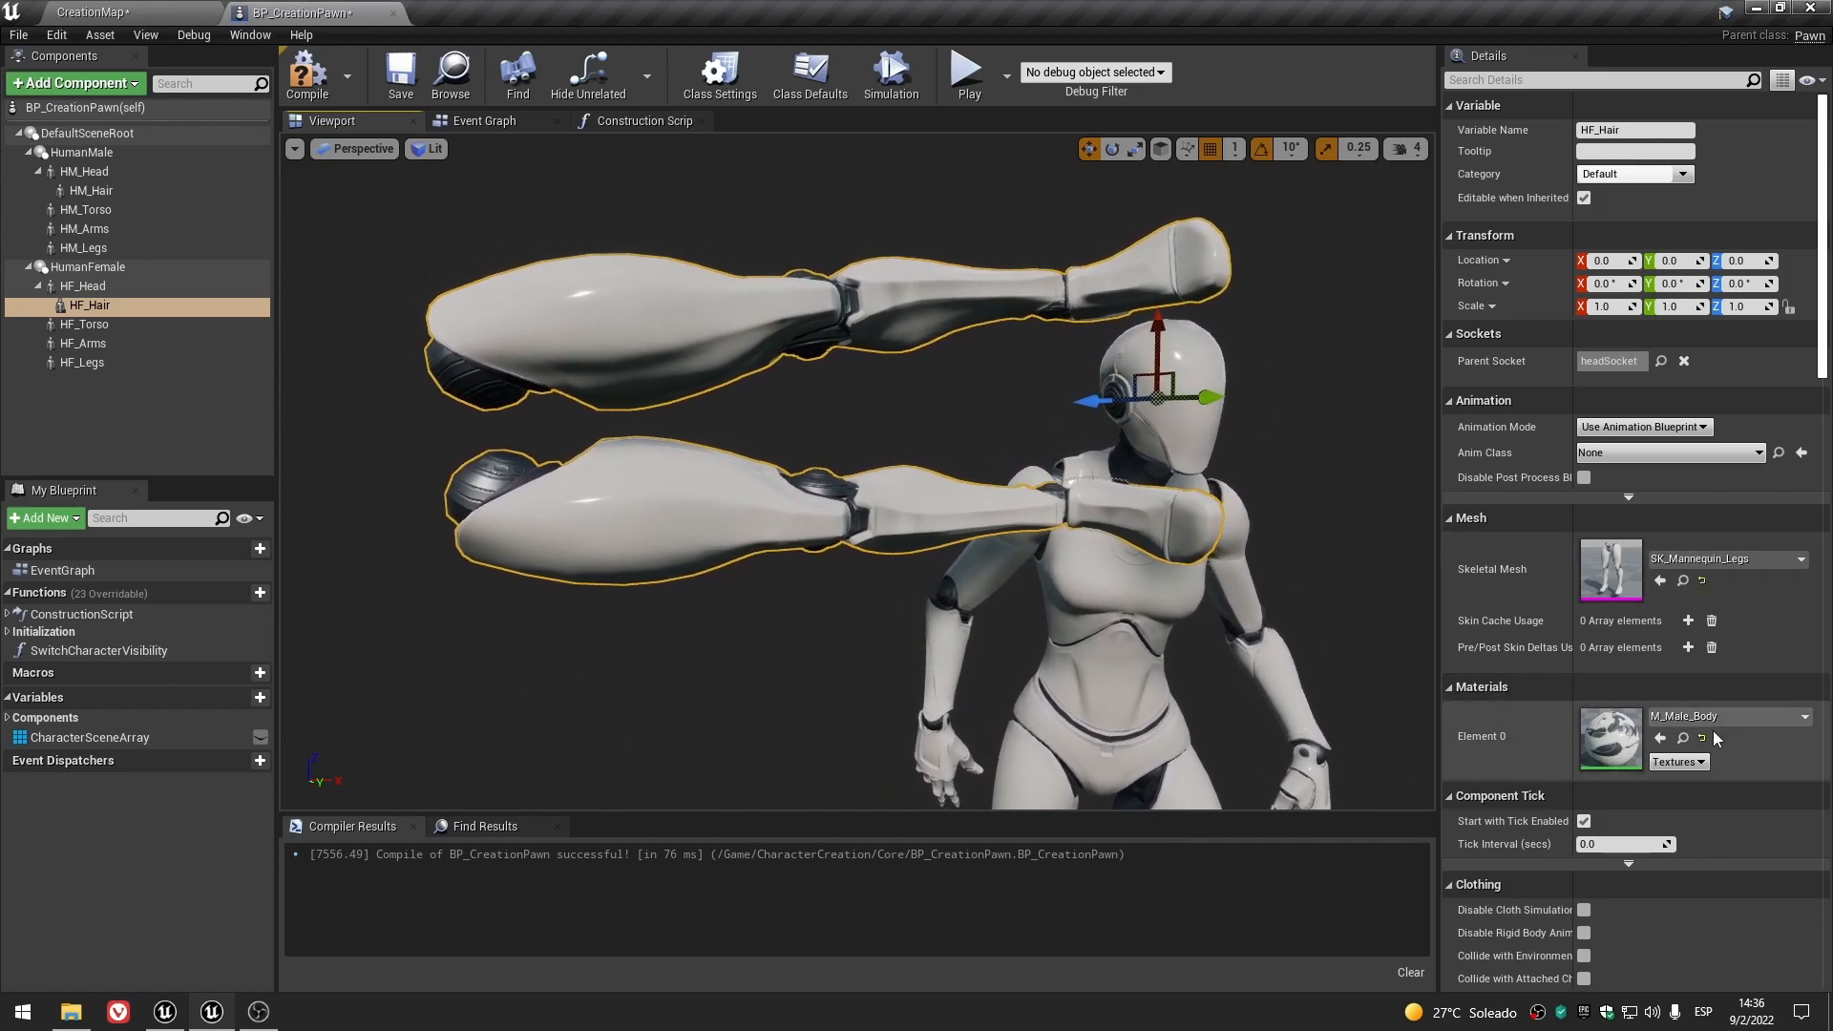
left_click(1701, 580)
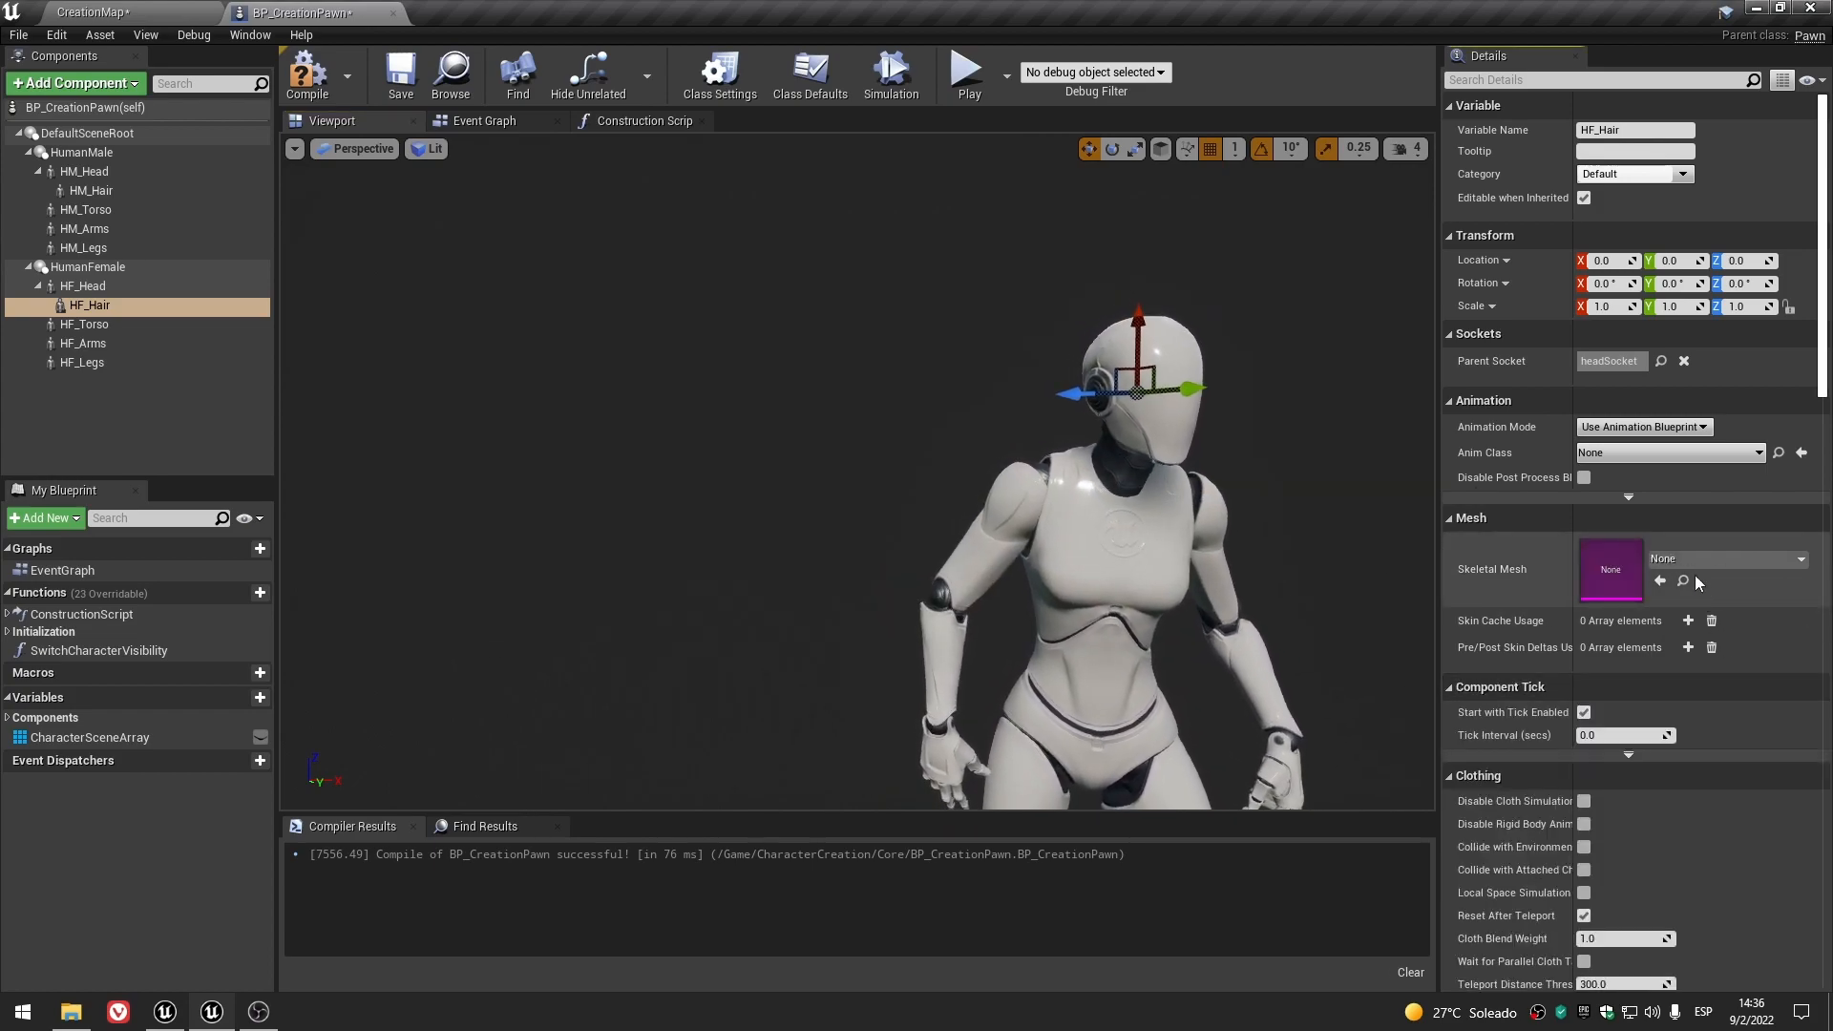
- Compile and save the BP_CreationPawn blueprint
left_click(111, 428)
left_click(308, 77)
left_click(413, 81)
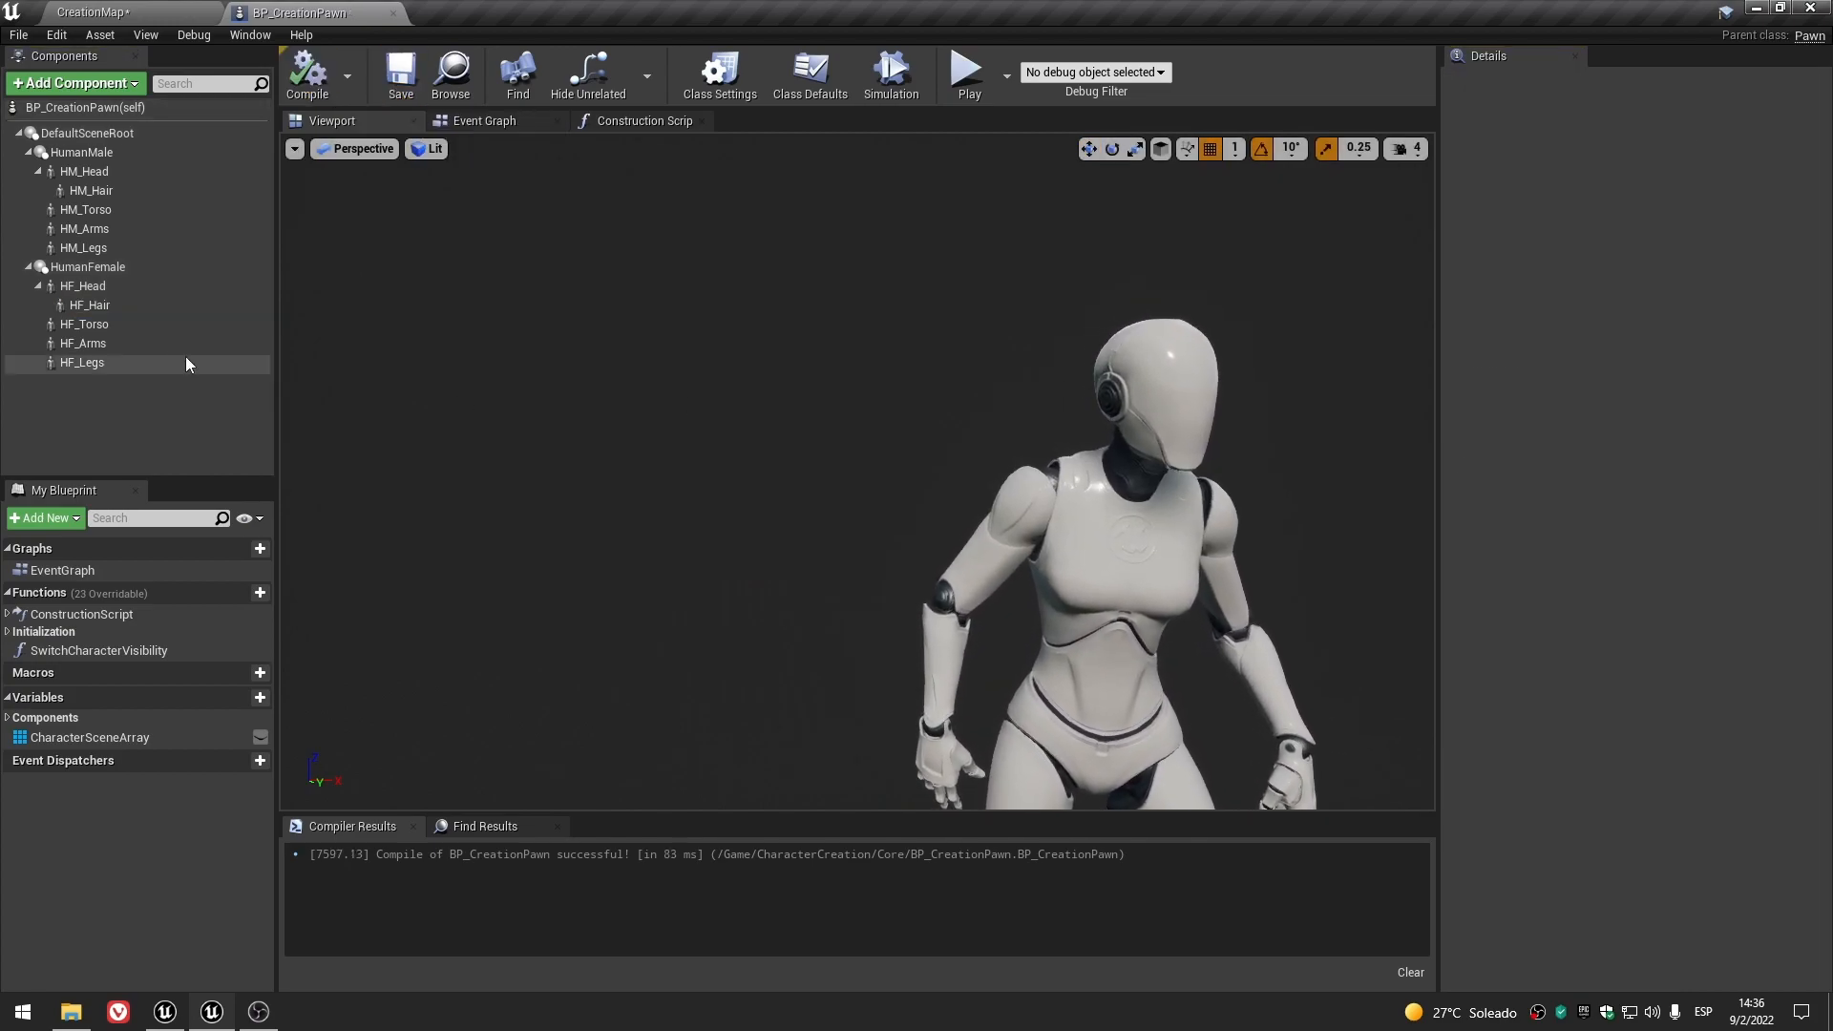
- Set the Switch Character Visibility node in the Construction Script to HumanMale, compile, and return to the pawn's preview with nothing selected
left_click(155, 306)
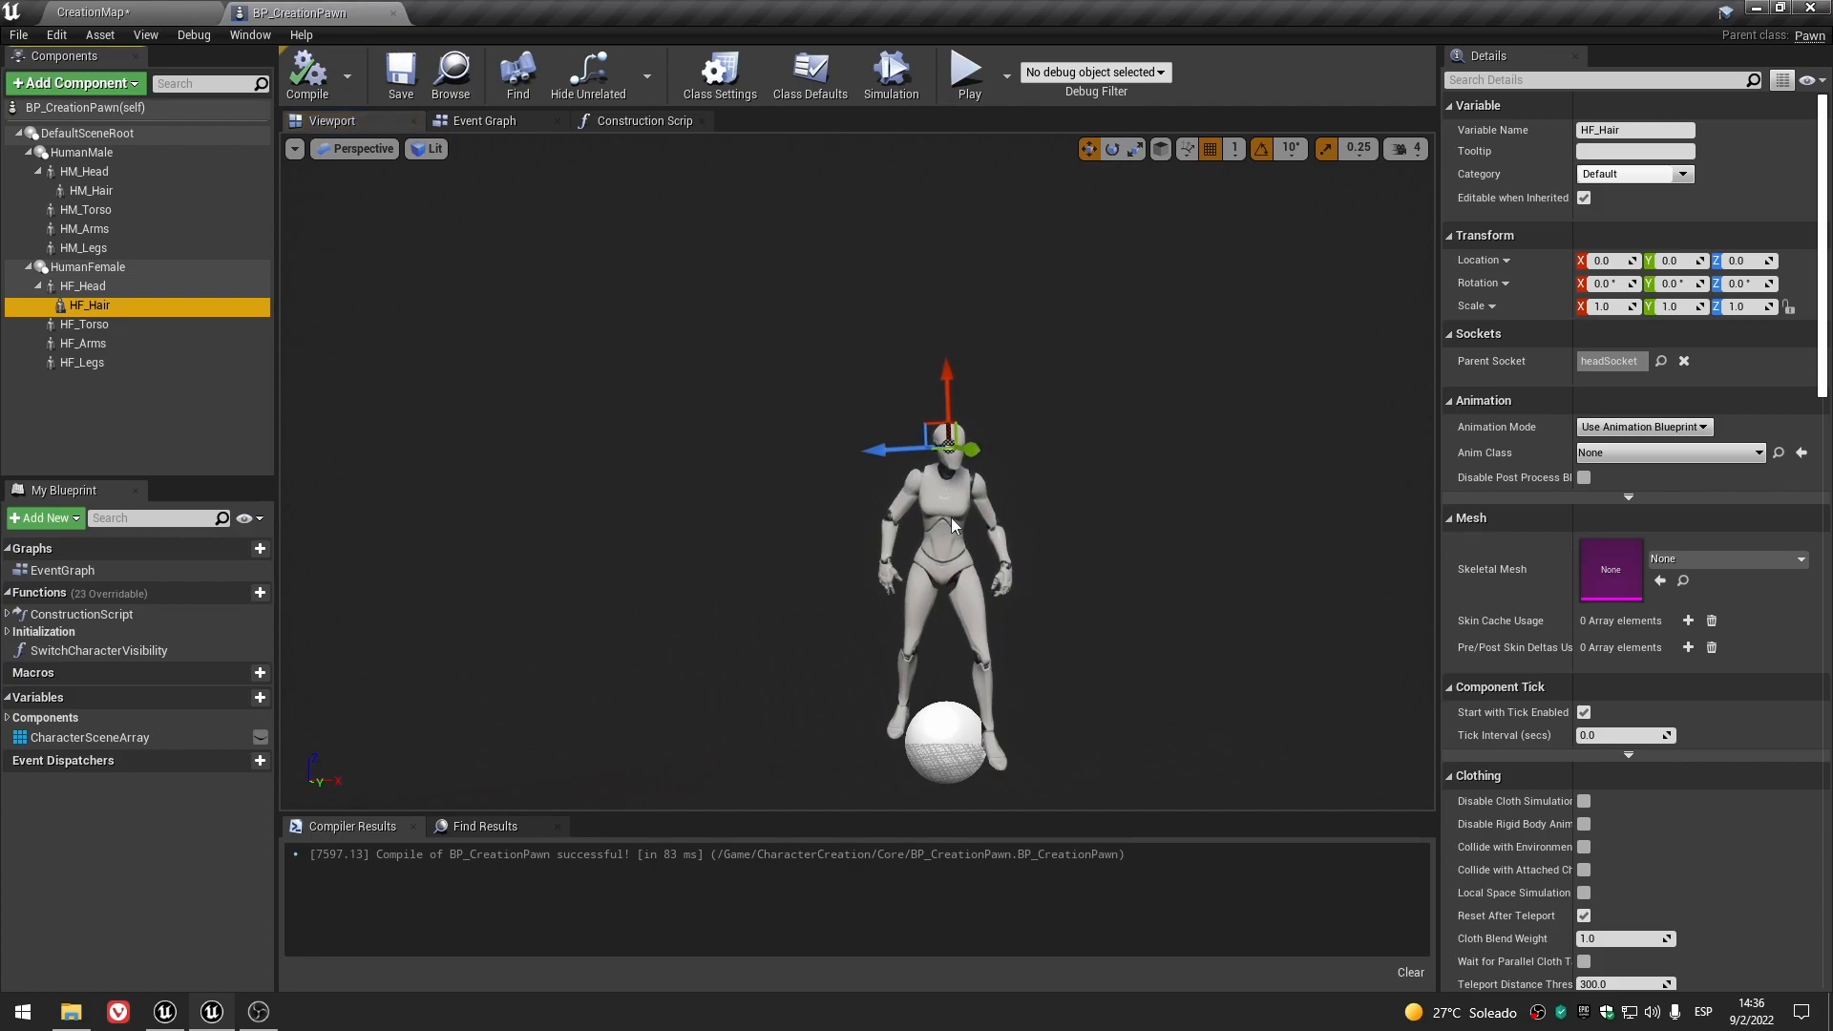
left_click(516, 121)
left_click(655, 122)
left_click(1334, 561)
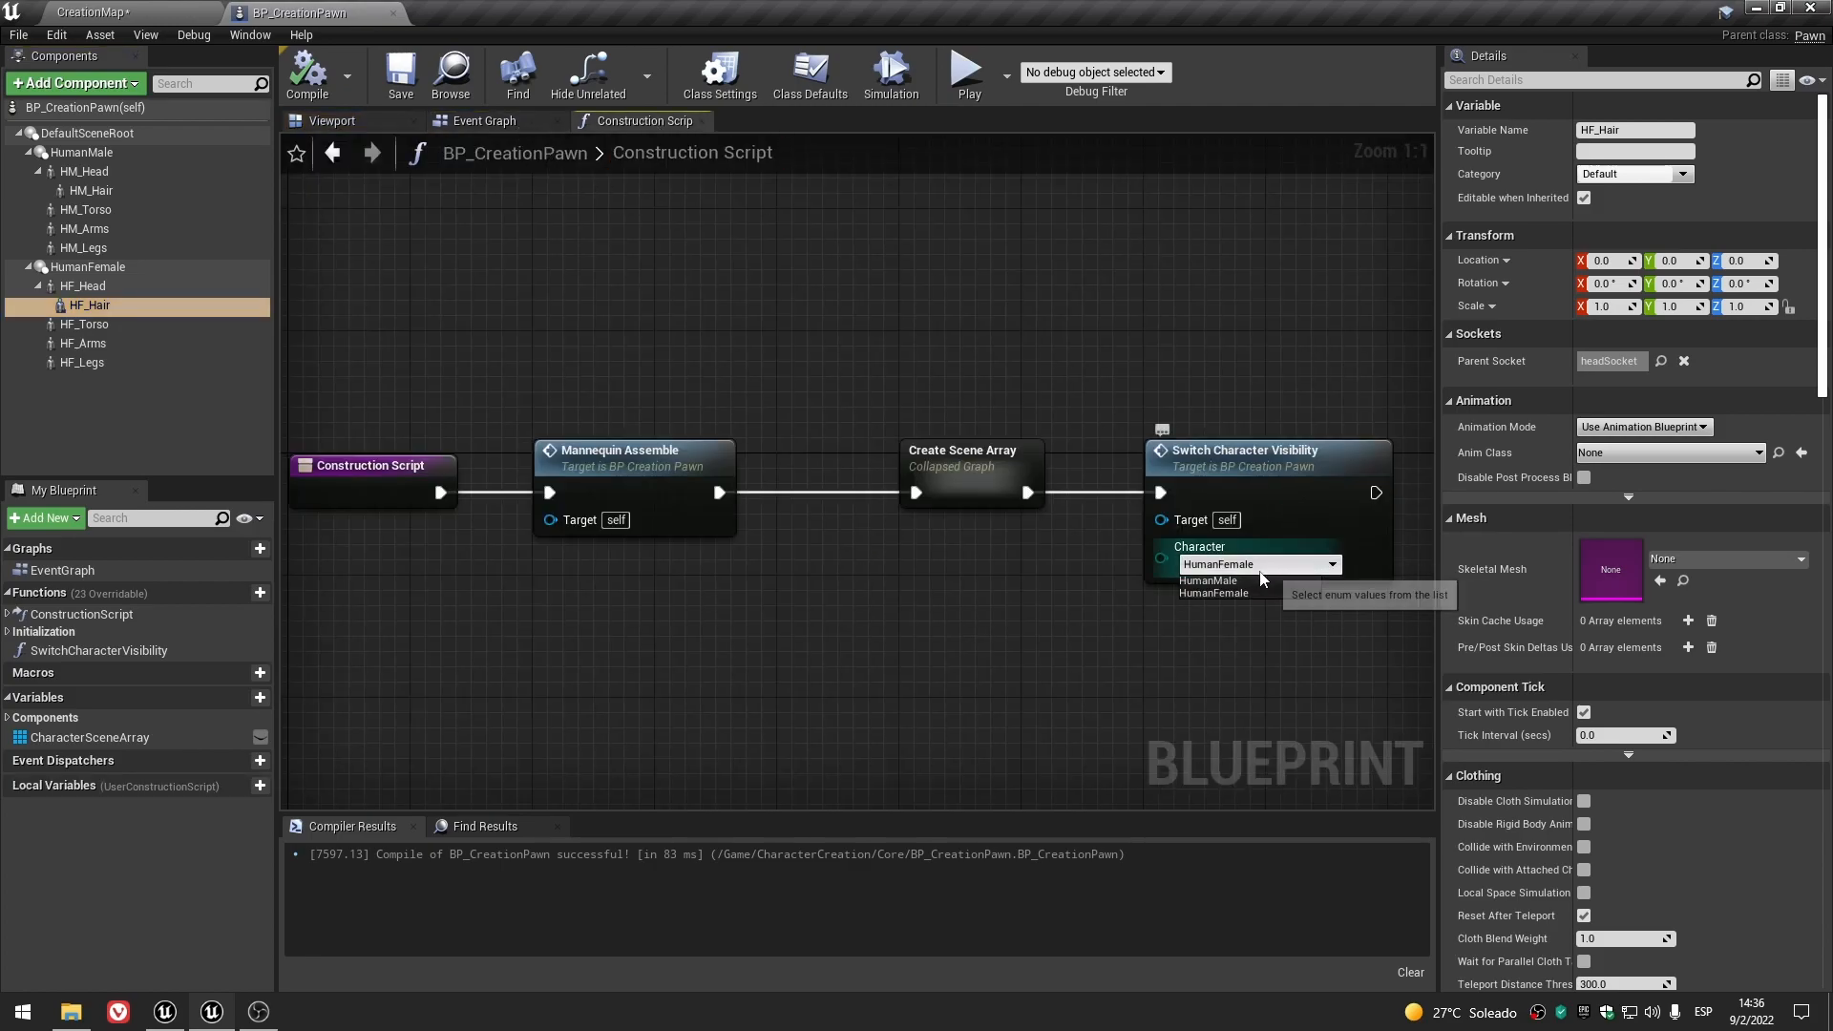
left_click(1220, 581)
left_click(337, 121)
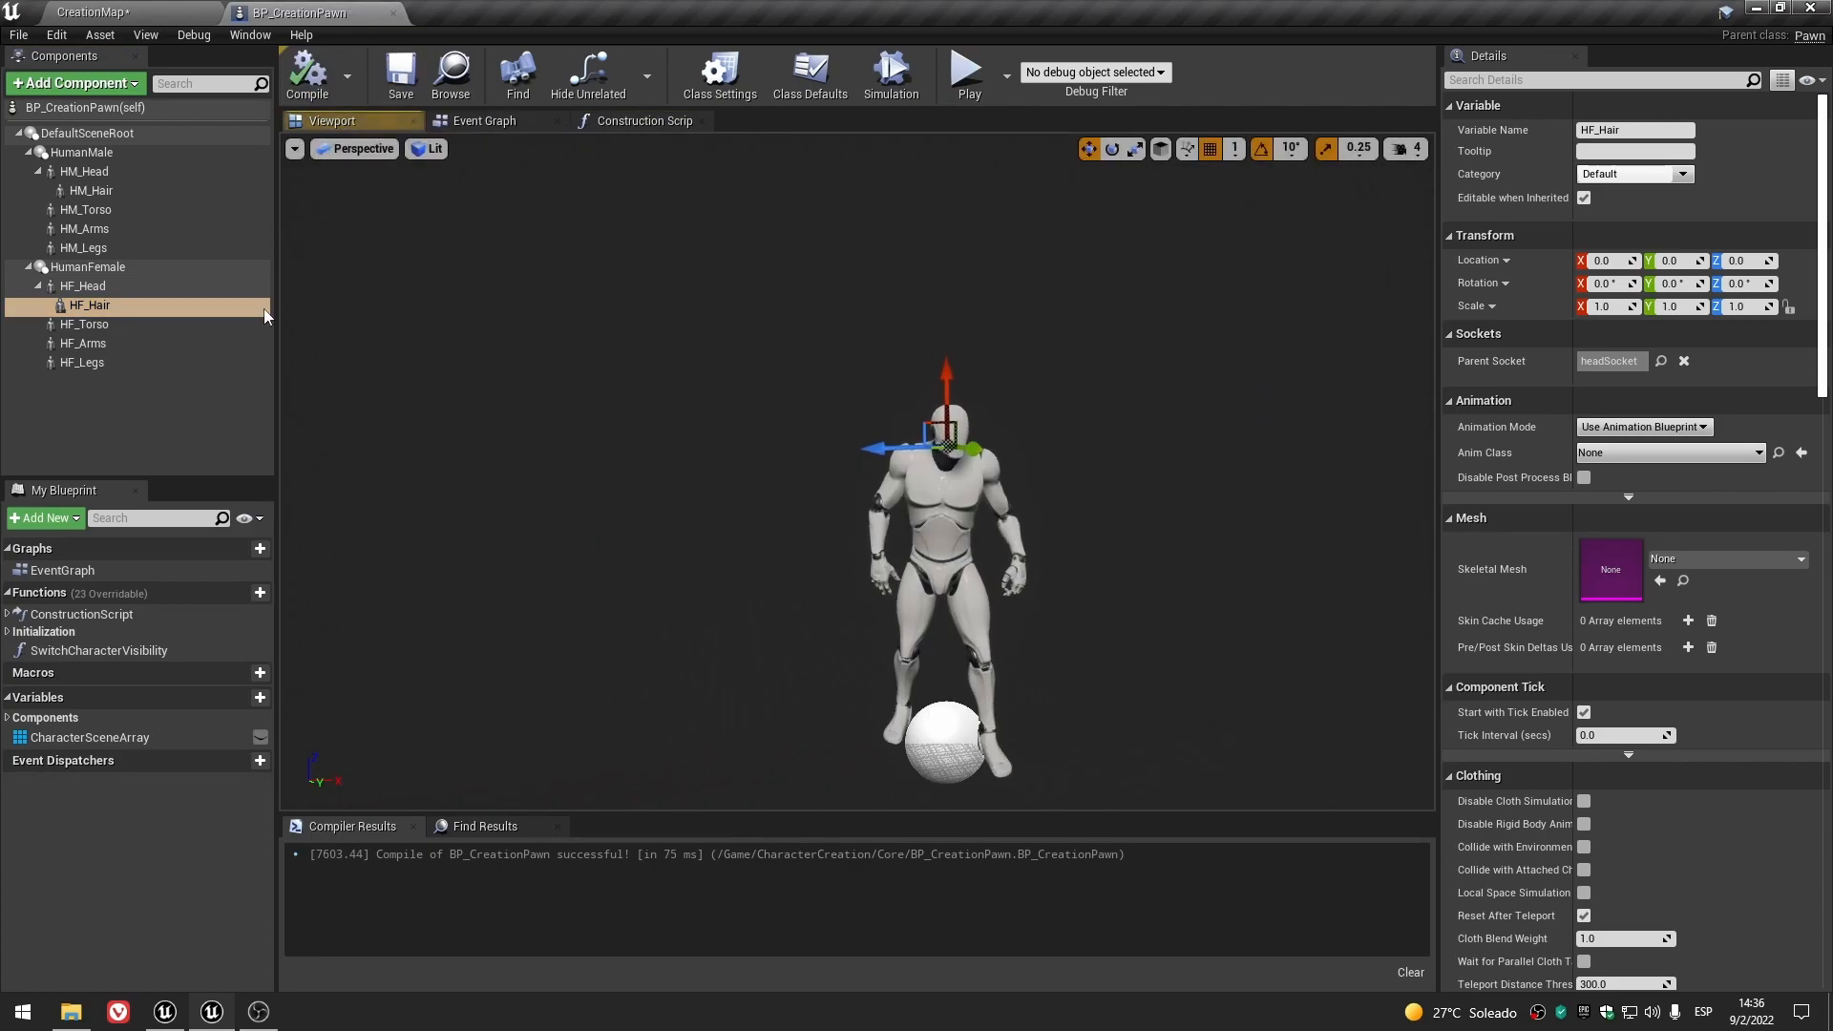
left_click(136, 412)
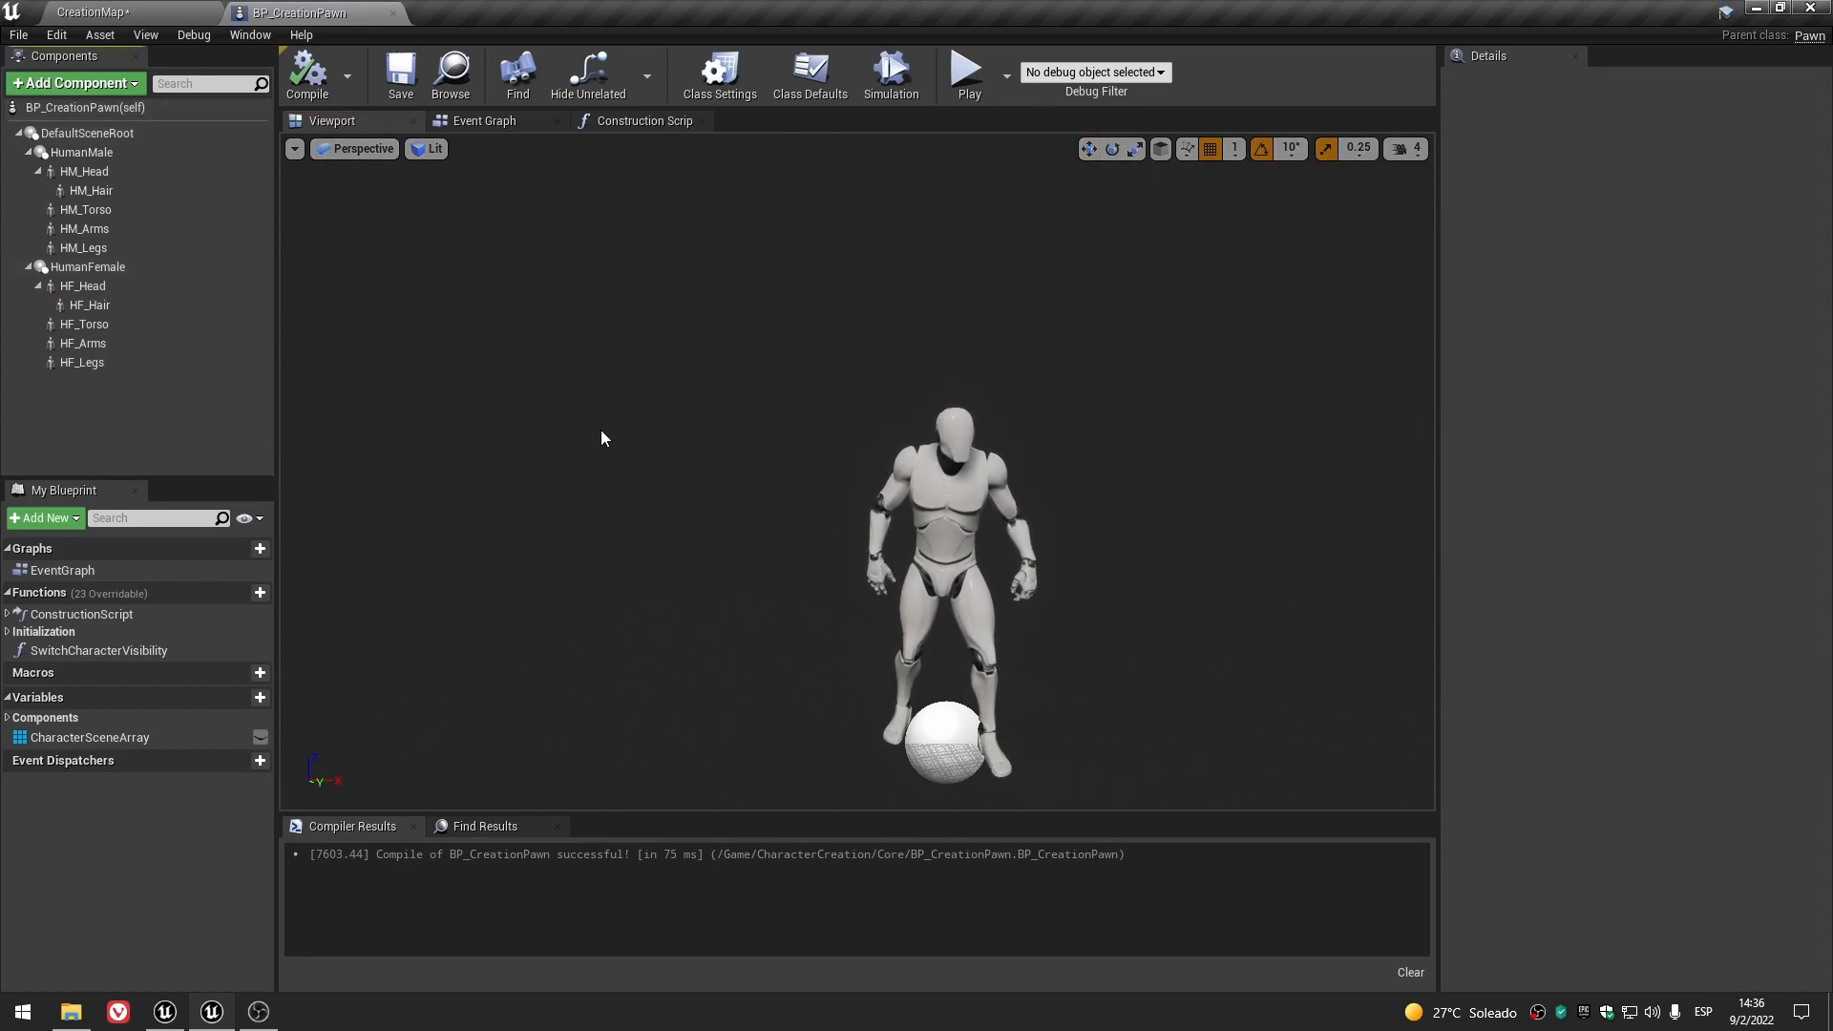
- Switch to the Unreal Engine 5 project and view its BP_CreationPawn mannequin up close
left_click(165, 1011)
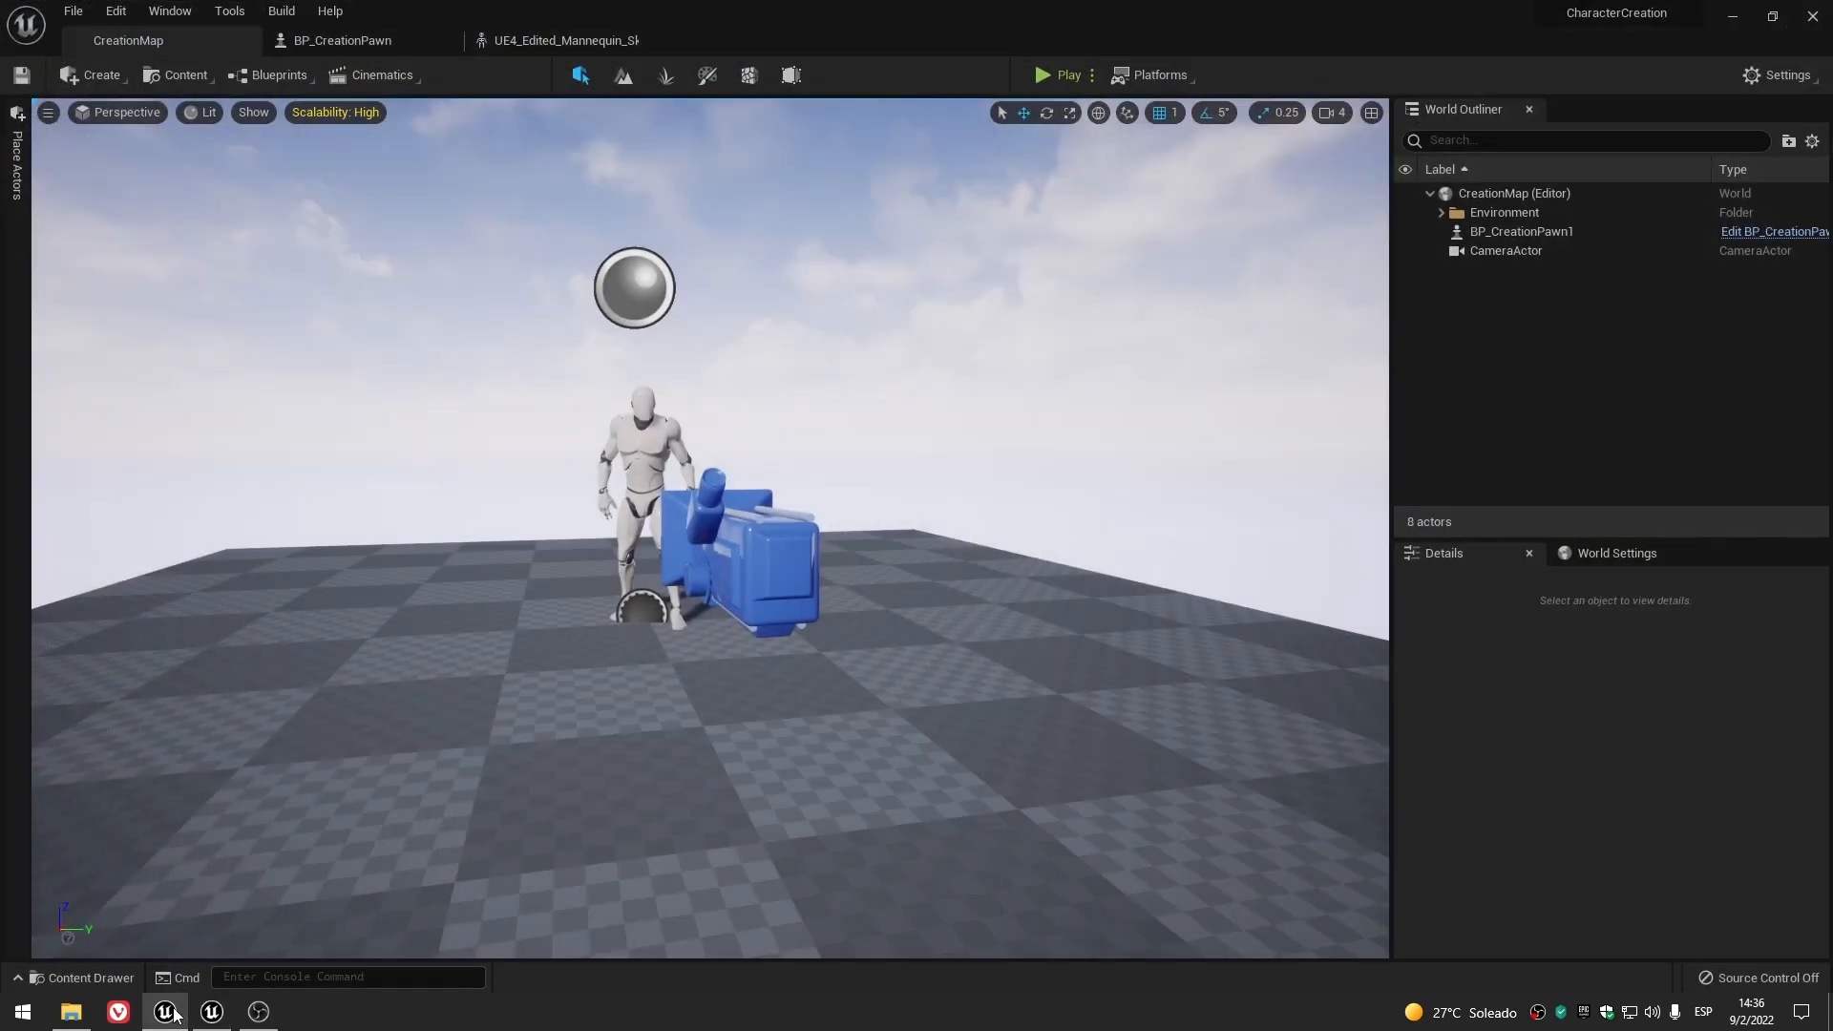
left_click(343, 41)
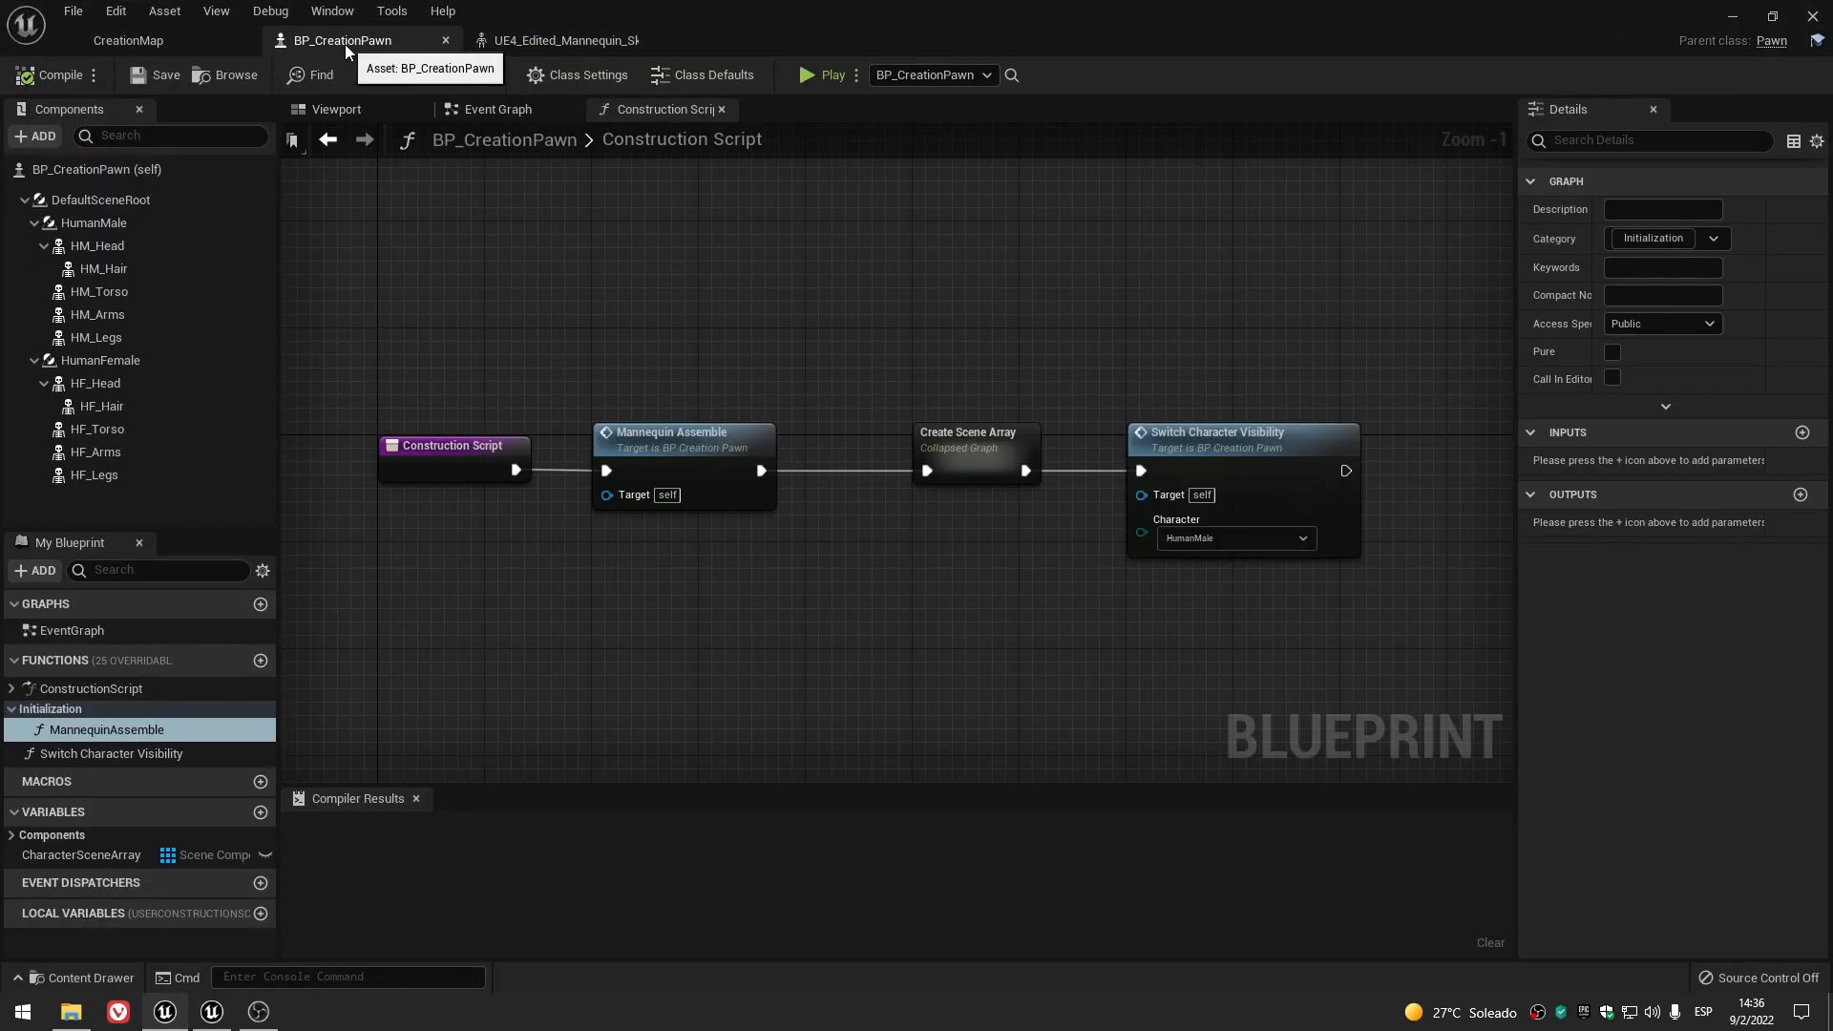
left_click(338, 111)
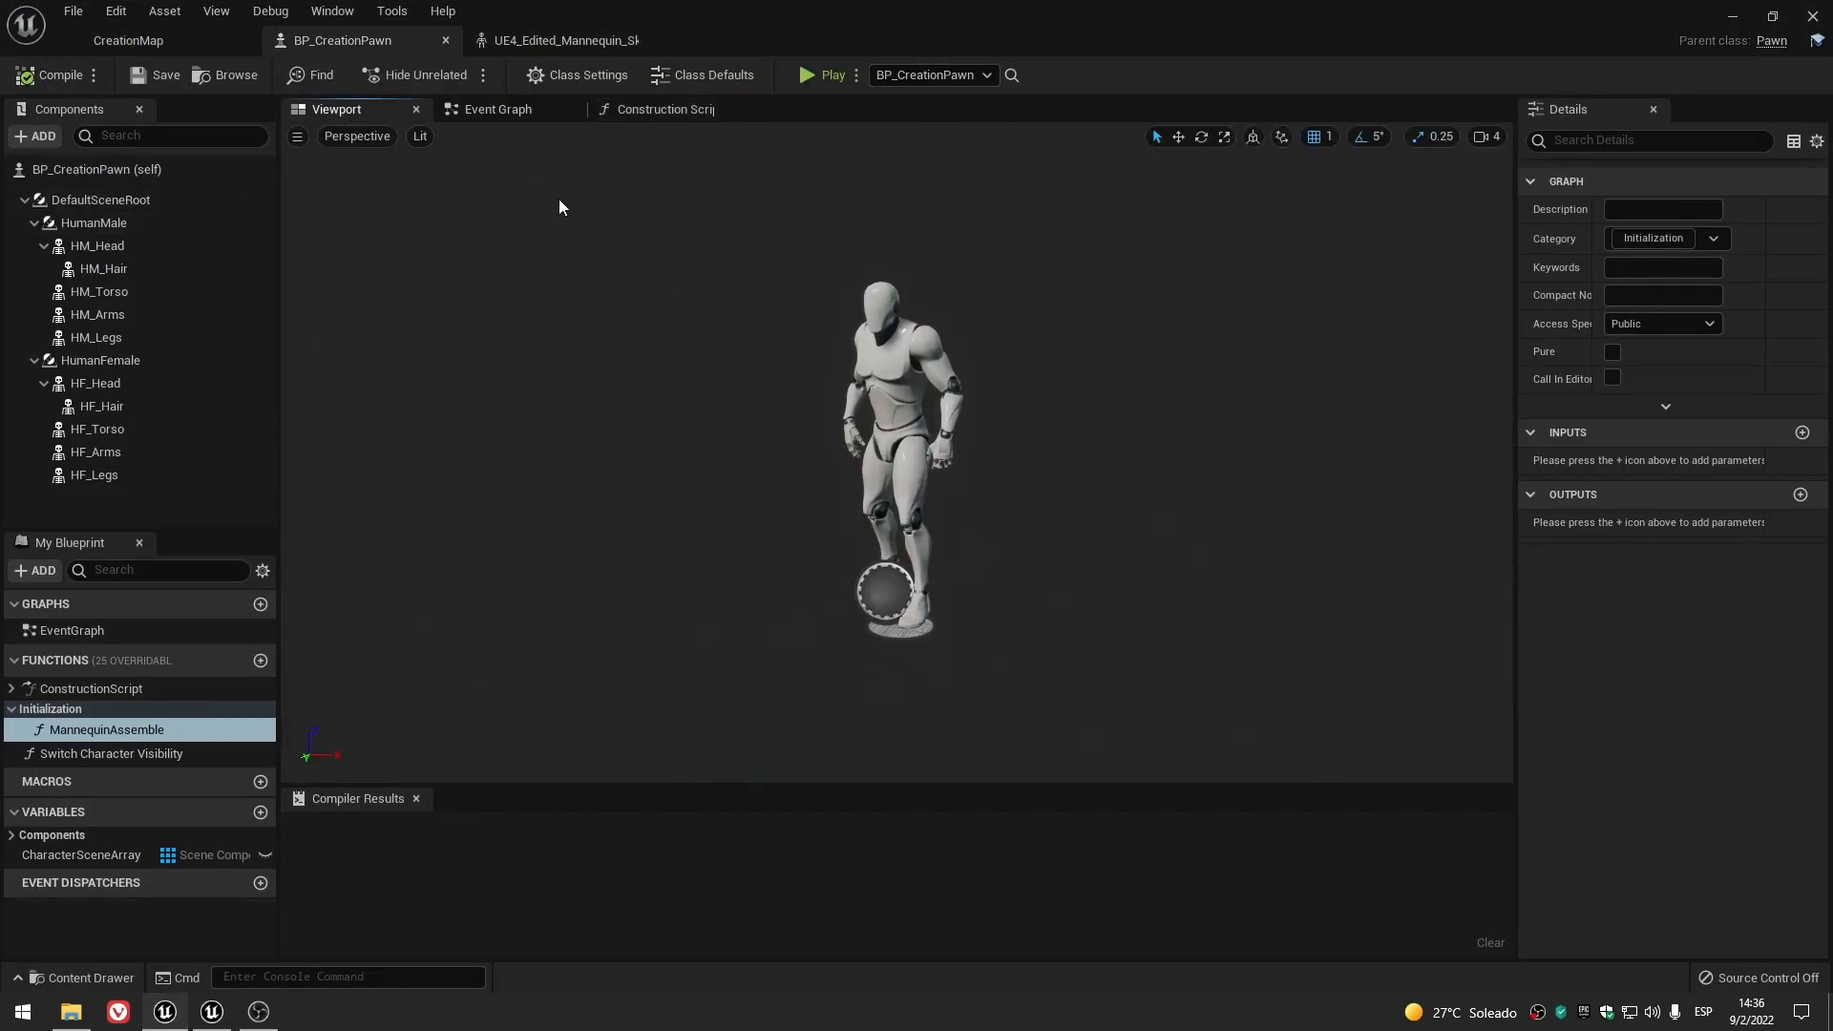
right_click_drag(532, 191, 558, 183)
mouse_move(859, 399)
right_mouse_down()
mouse_move(787, 399)
mouse_move(840, 394)
right_mouse_up()
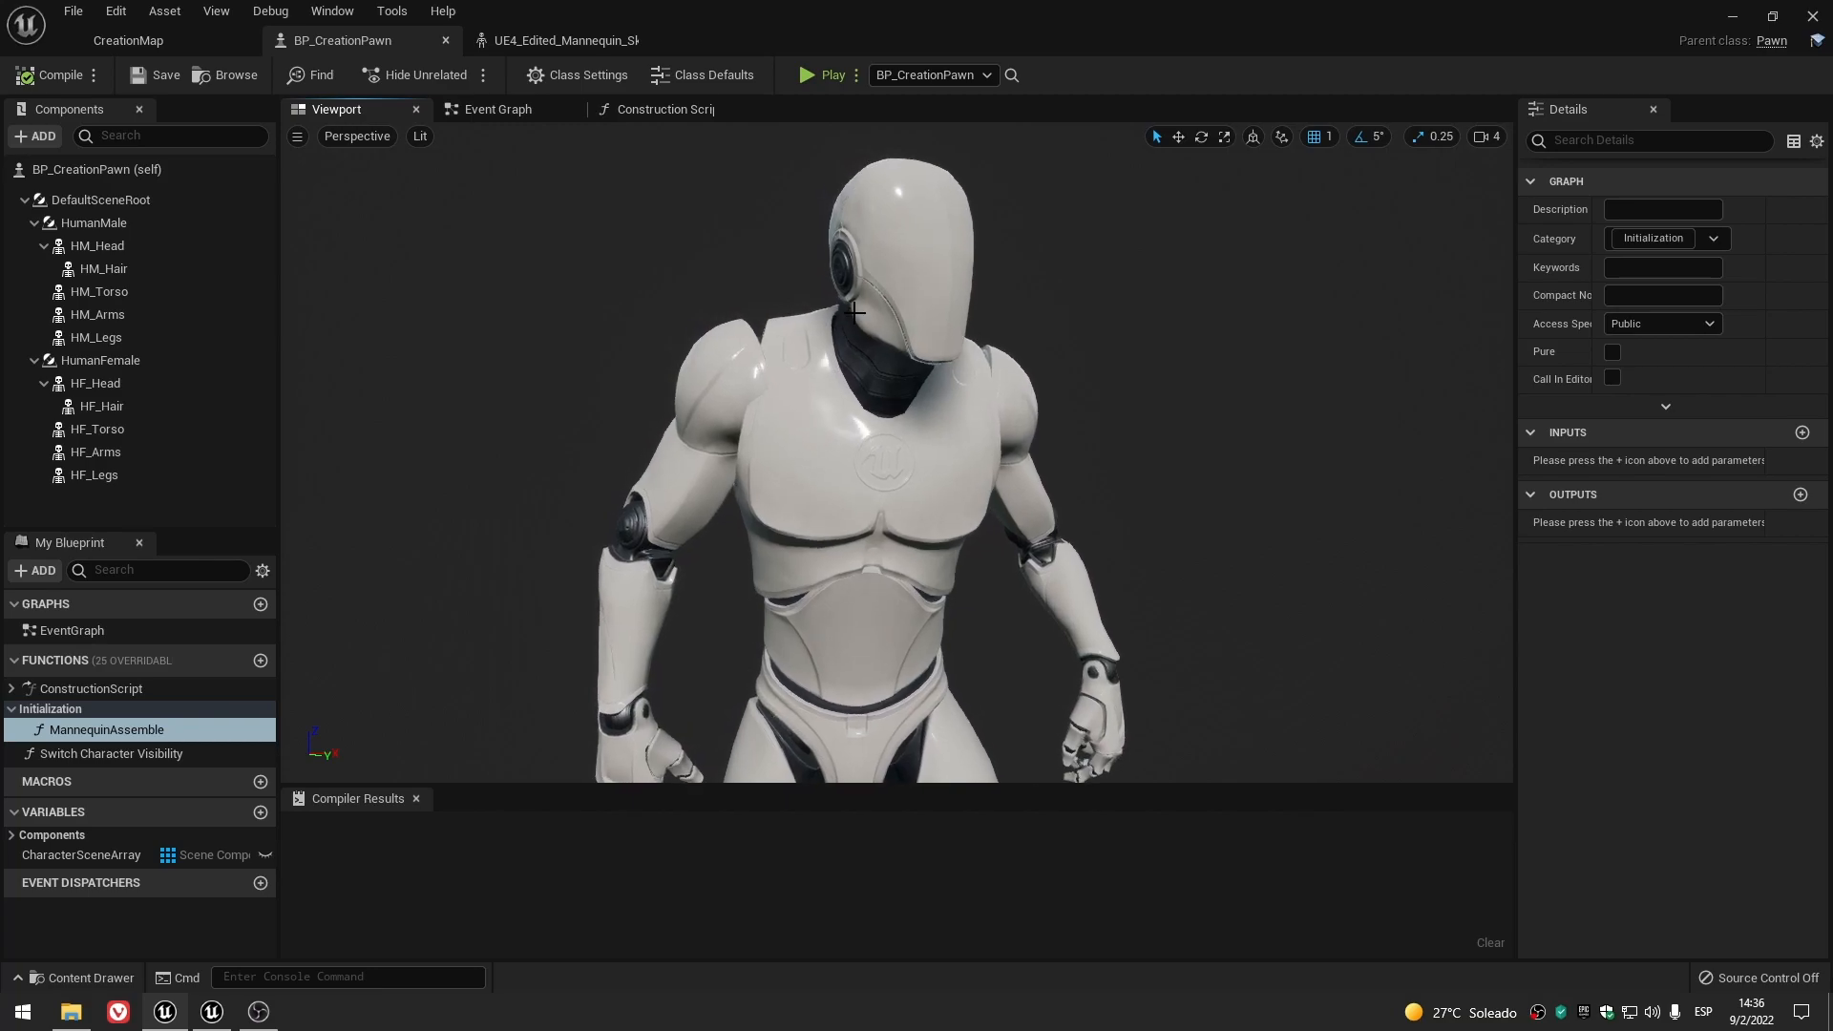
- Examine the HM_Head, HM_Hair, HM_Torso, HM_Arms and HM_Legs components on the male mannequin, including the hair's attachment point
left_click(153, 247)
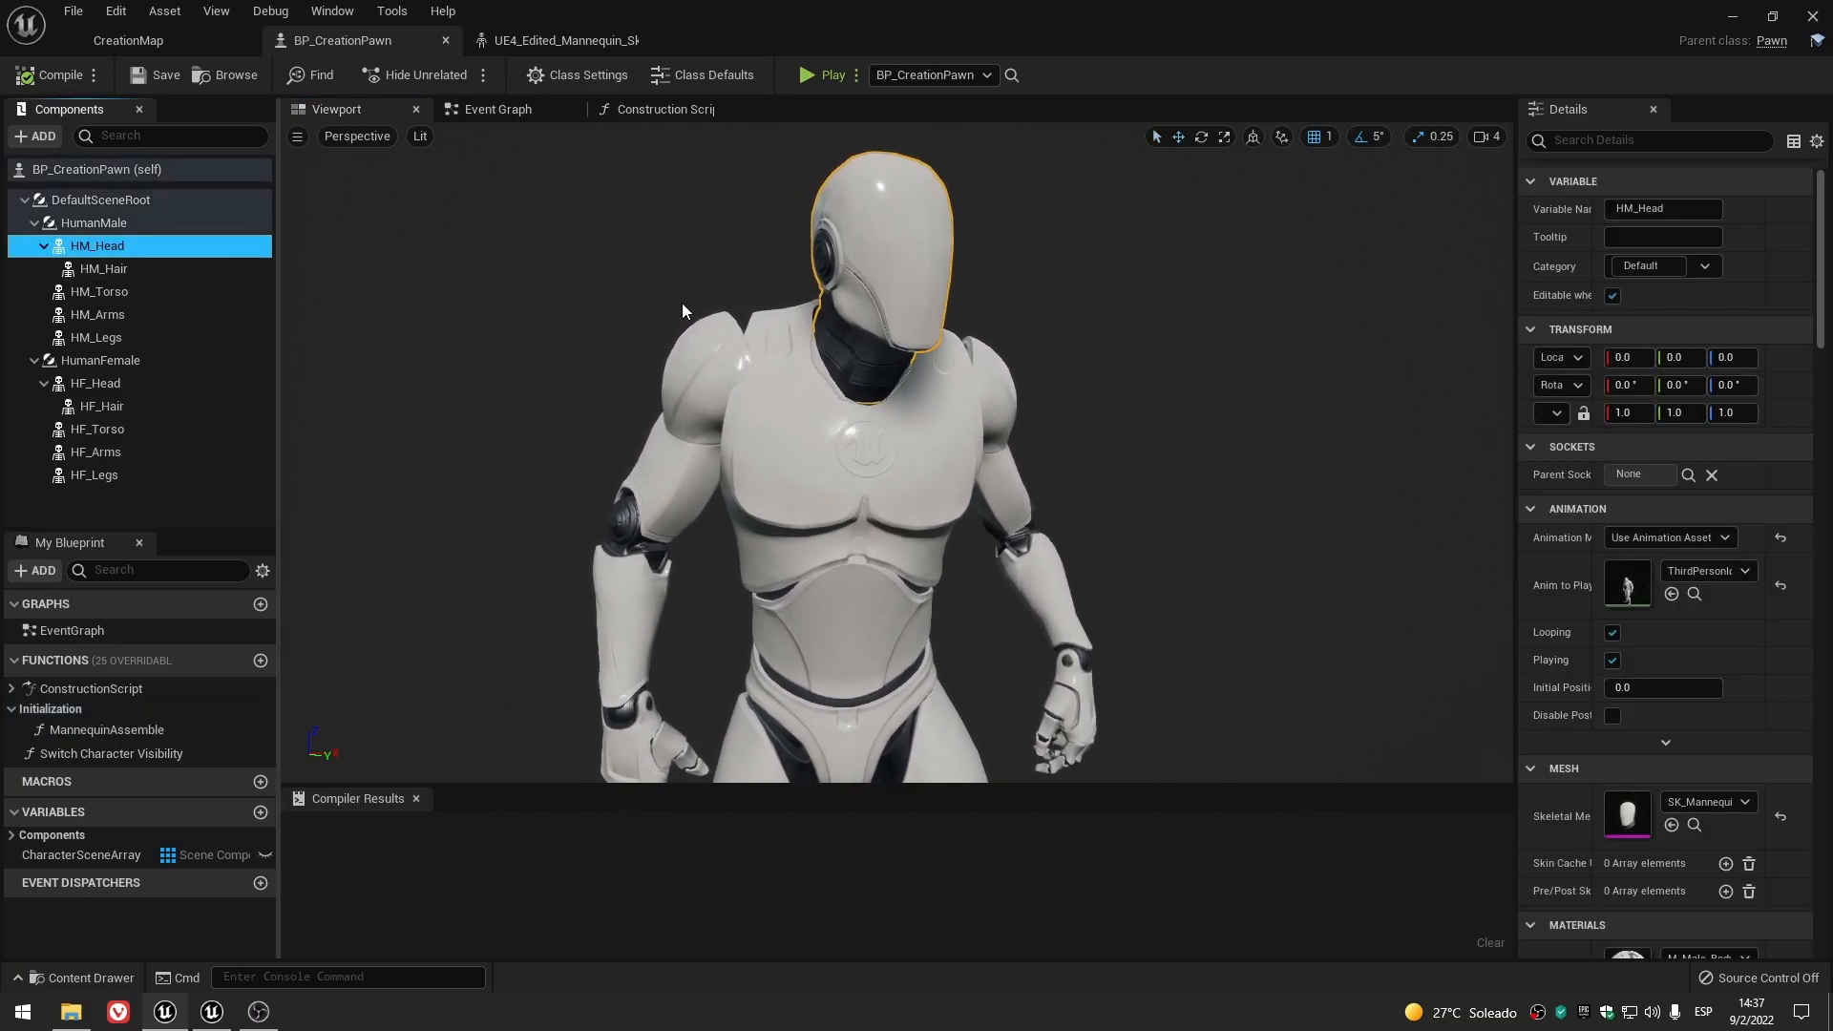
left_click(151, 271)
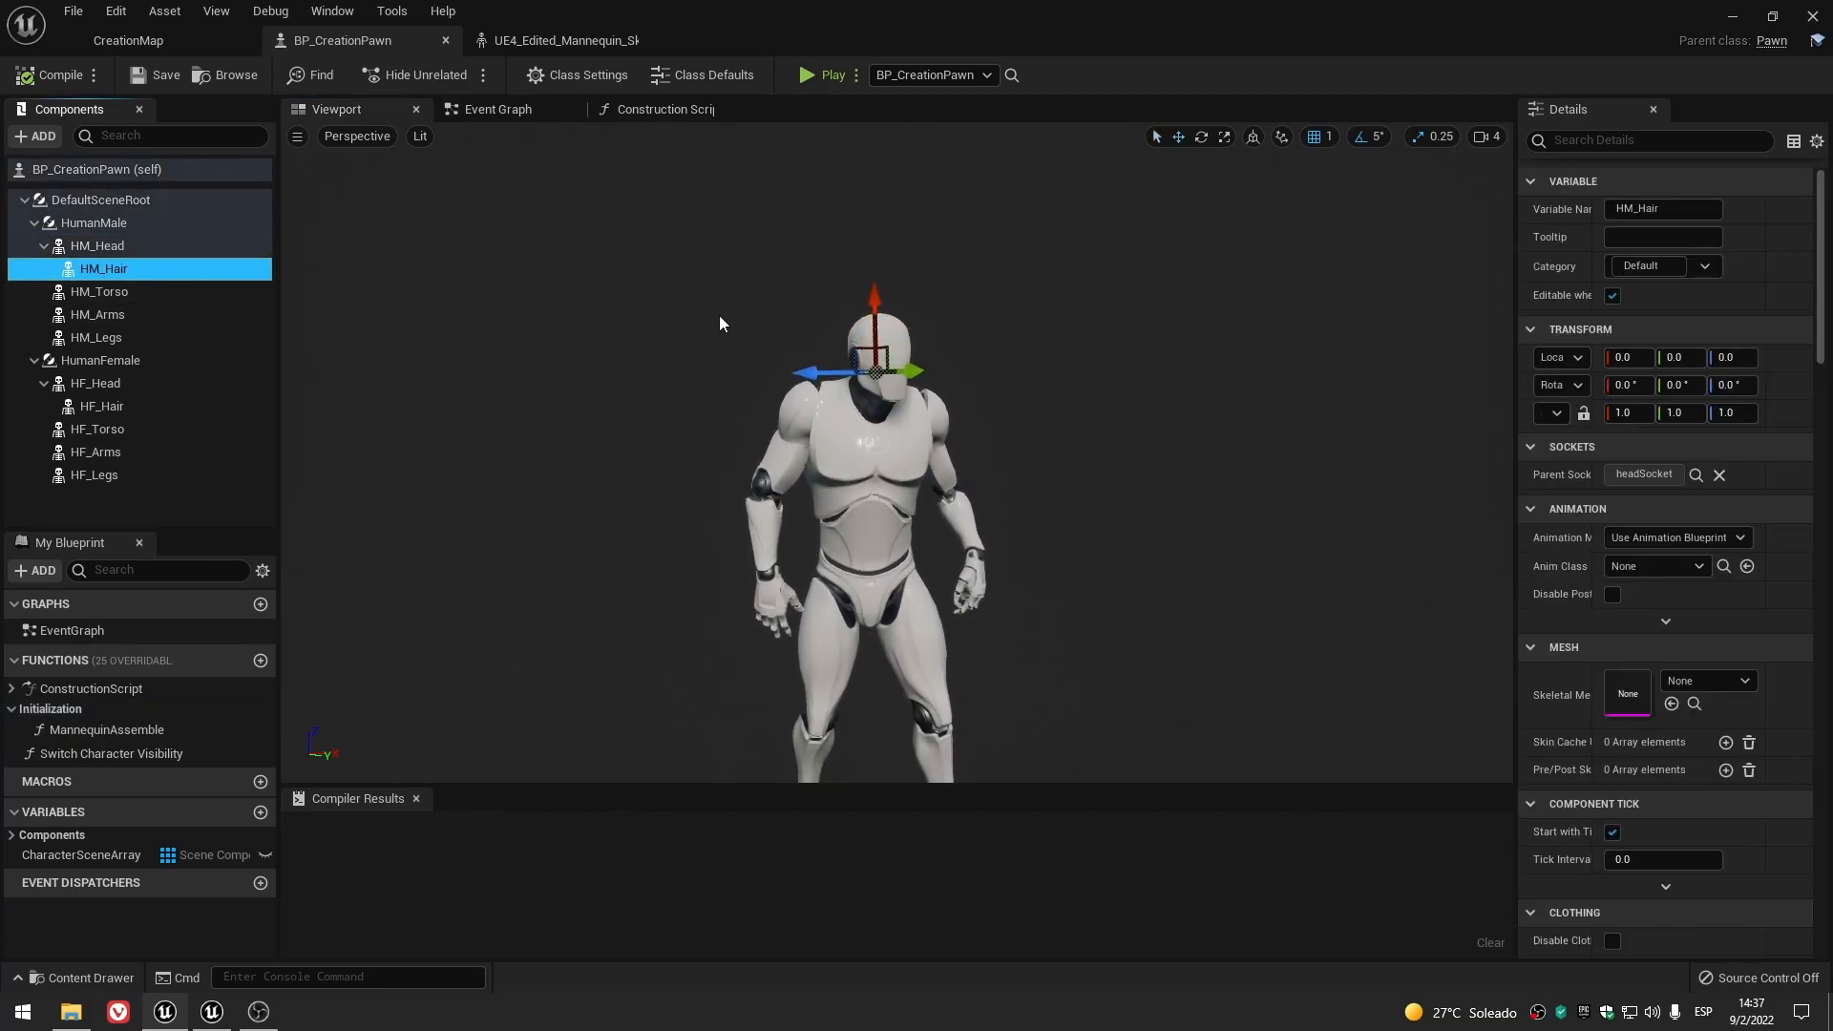
scroll(719, 315, "up", 4)
scroll(719, 315, "down", 4)
scroll(719, 315, "up", 4)
scroll(719, 315, "down", 4)
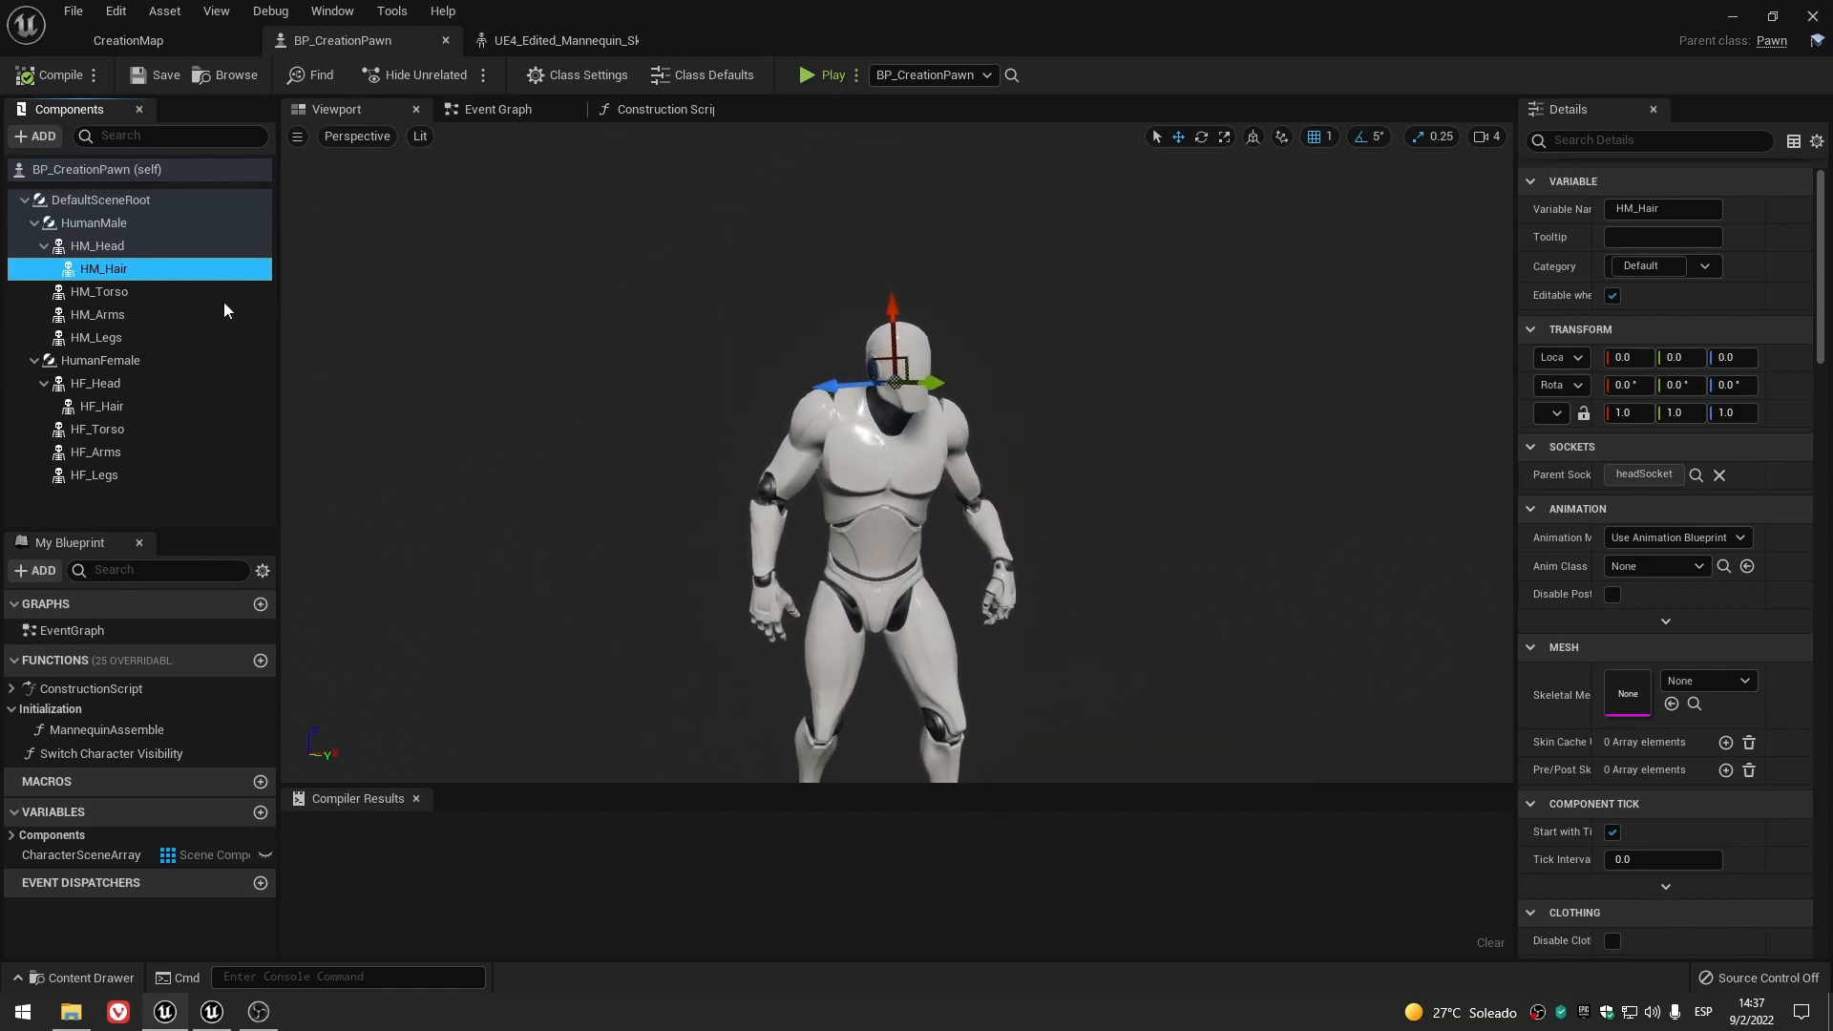
left_click(170, 296)
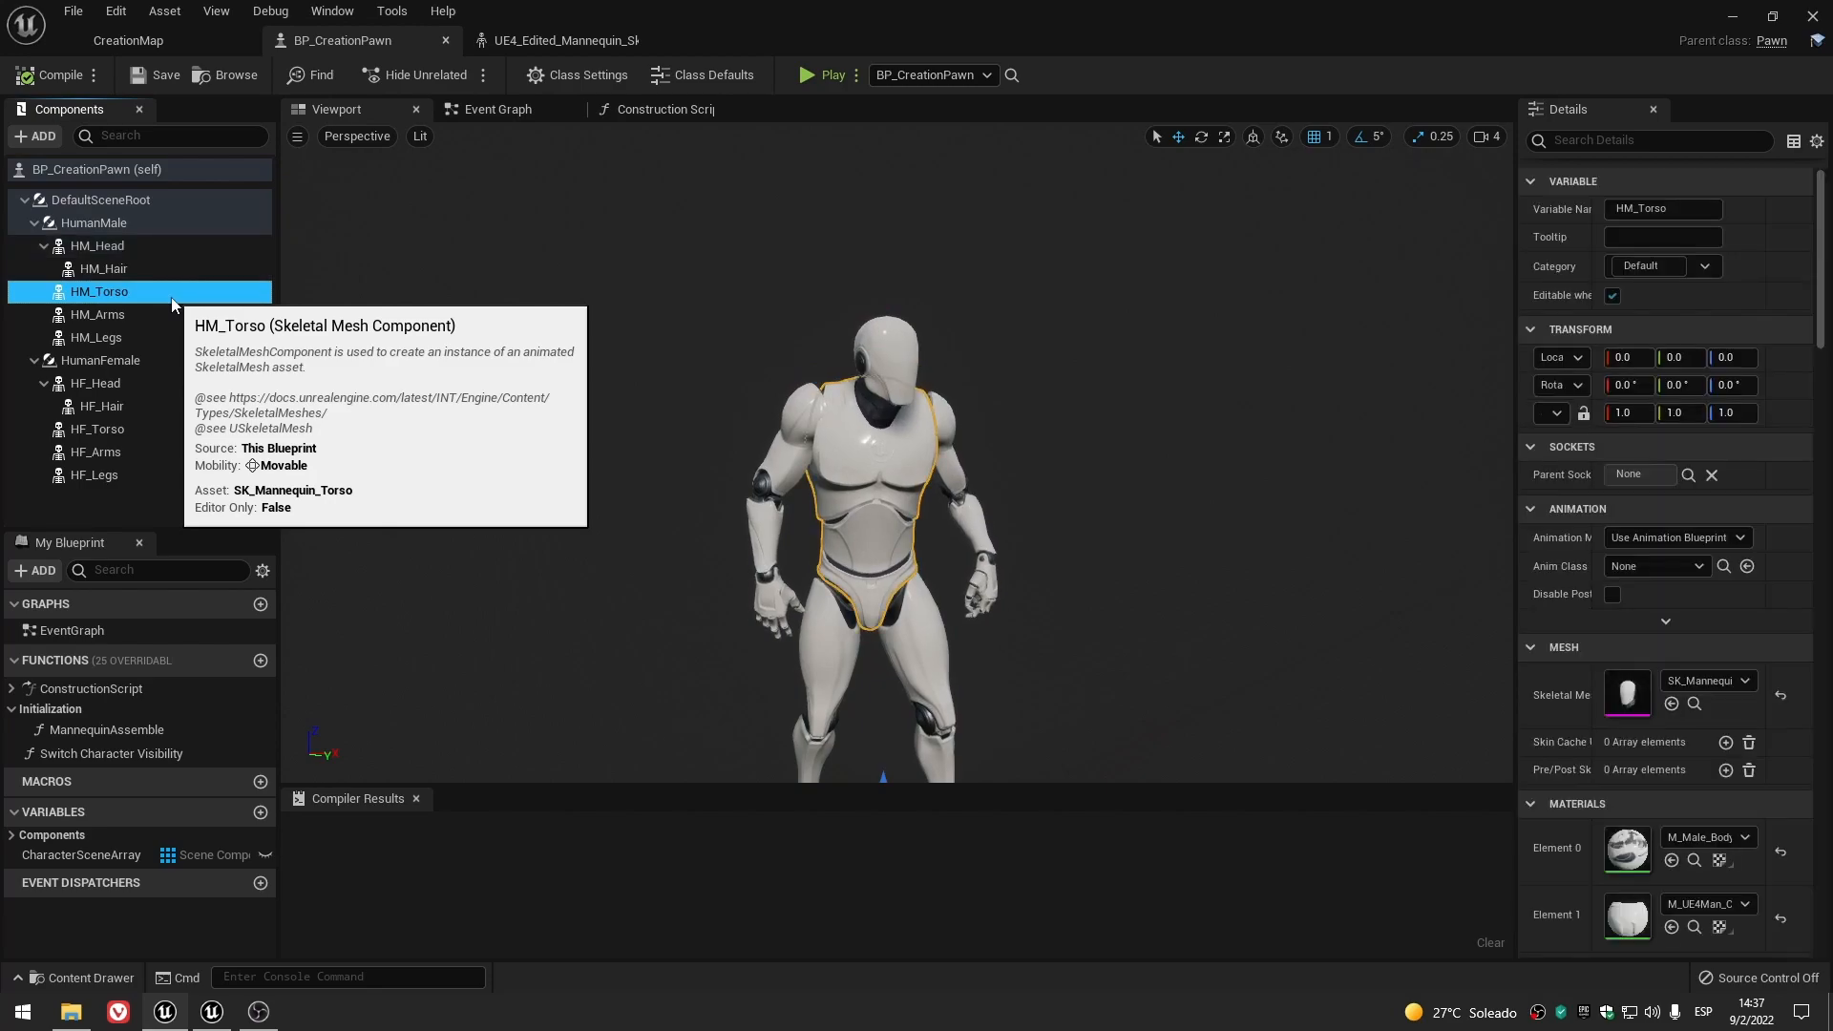
left_click(169, 313)
left_click(168, 336)
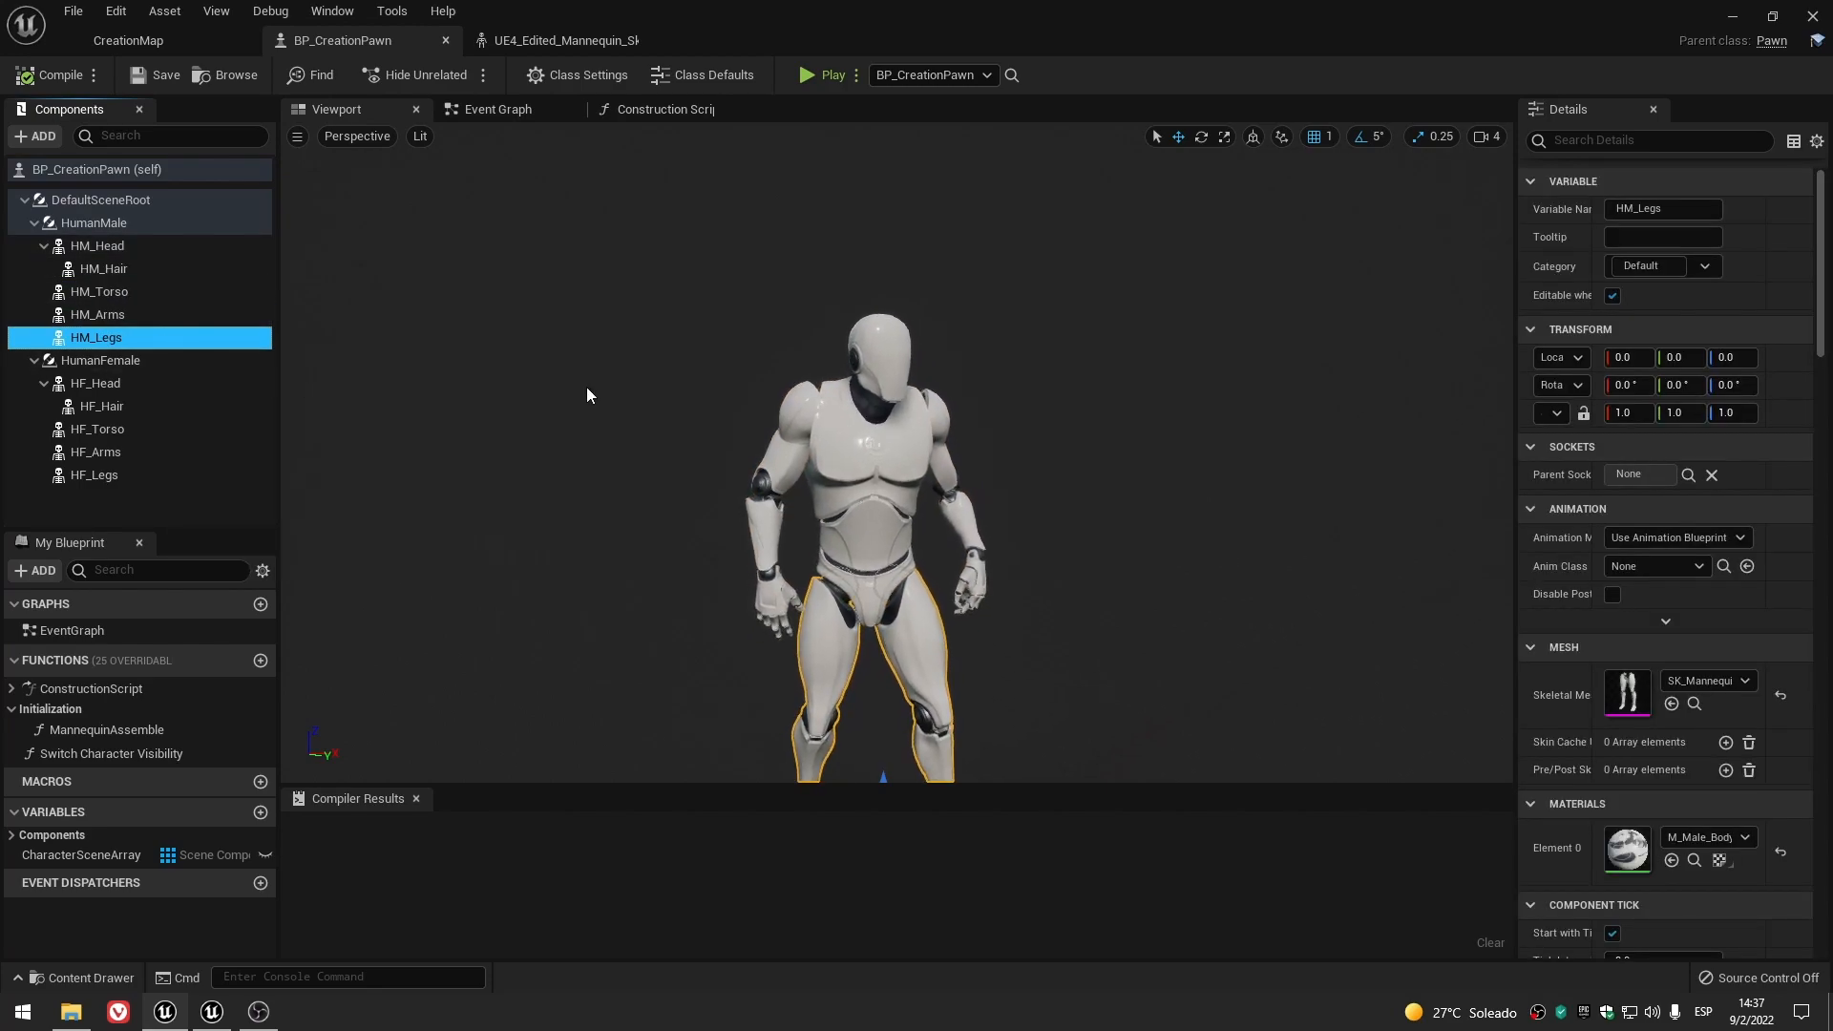
middle_click_drag(713, 378, 658, 350)
scroll(725, 391, "up", 3)
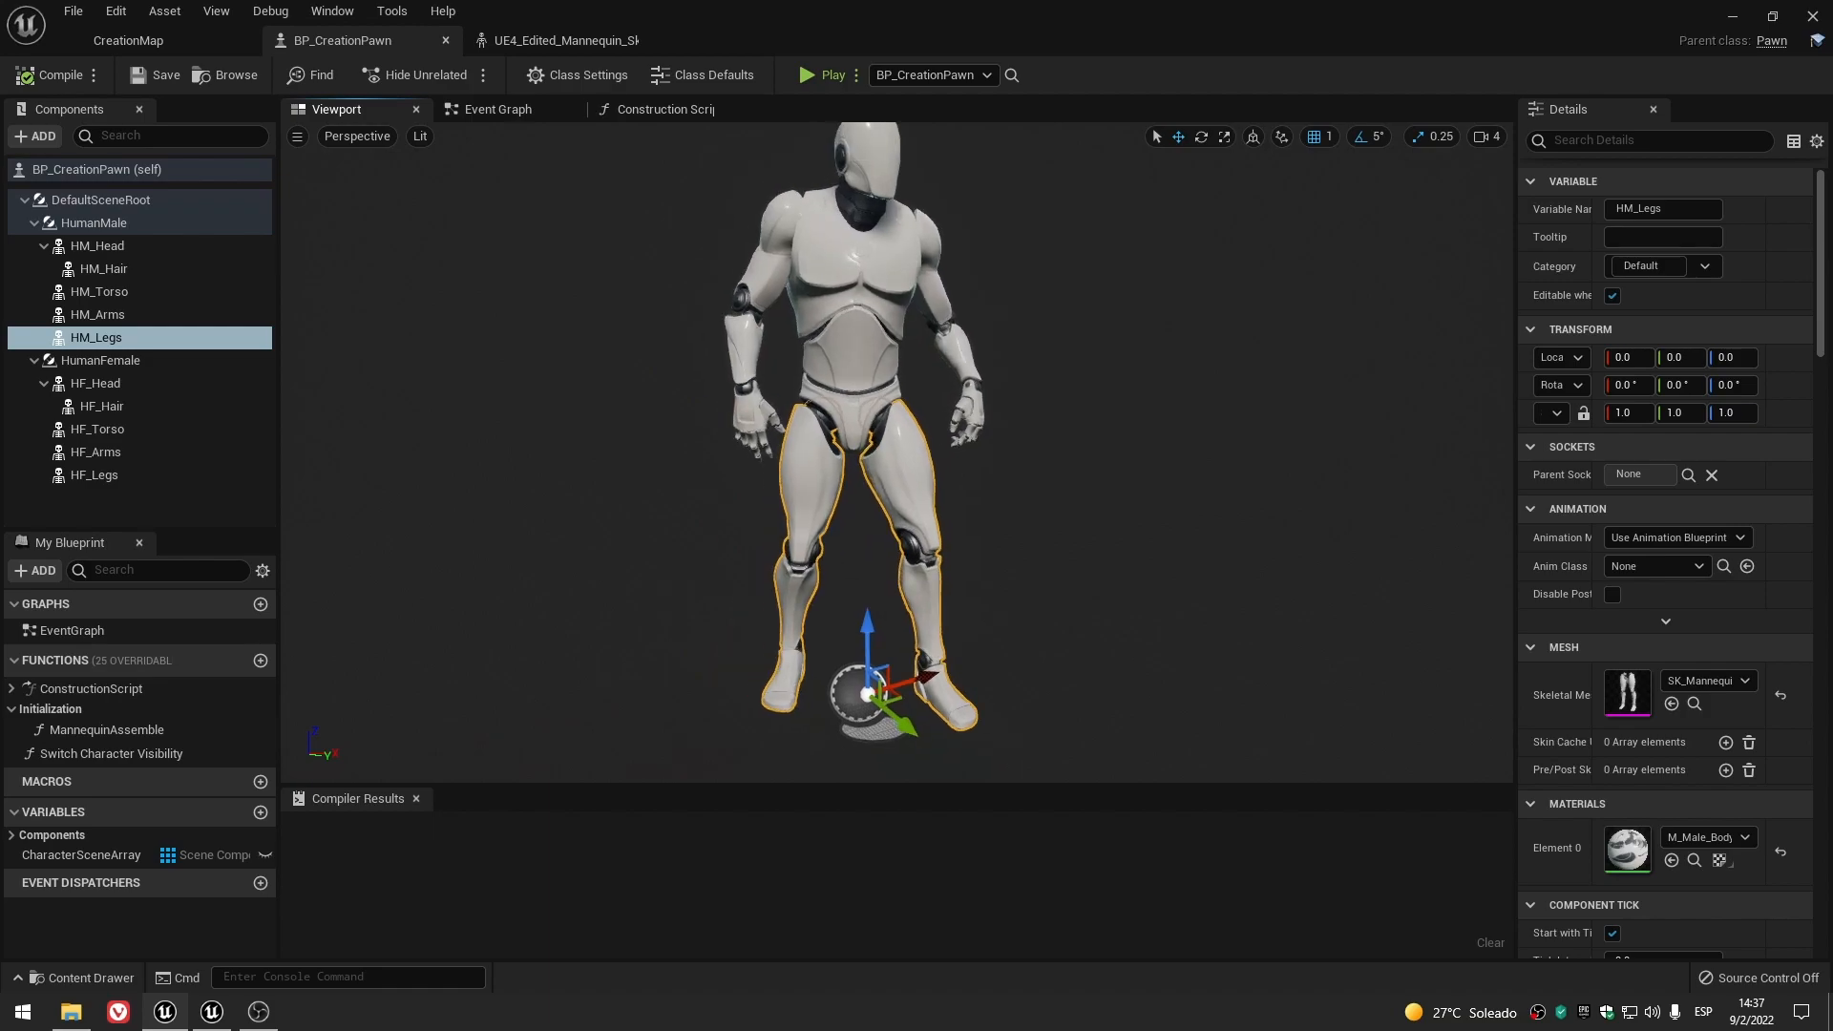
- Check the engine scalability settings for CreationMap
left_click(147, 43)
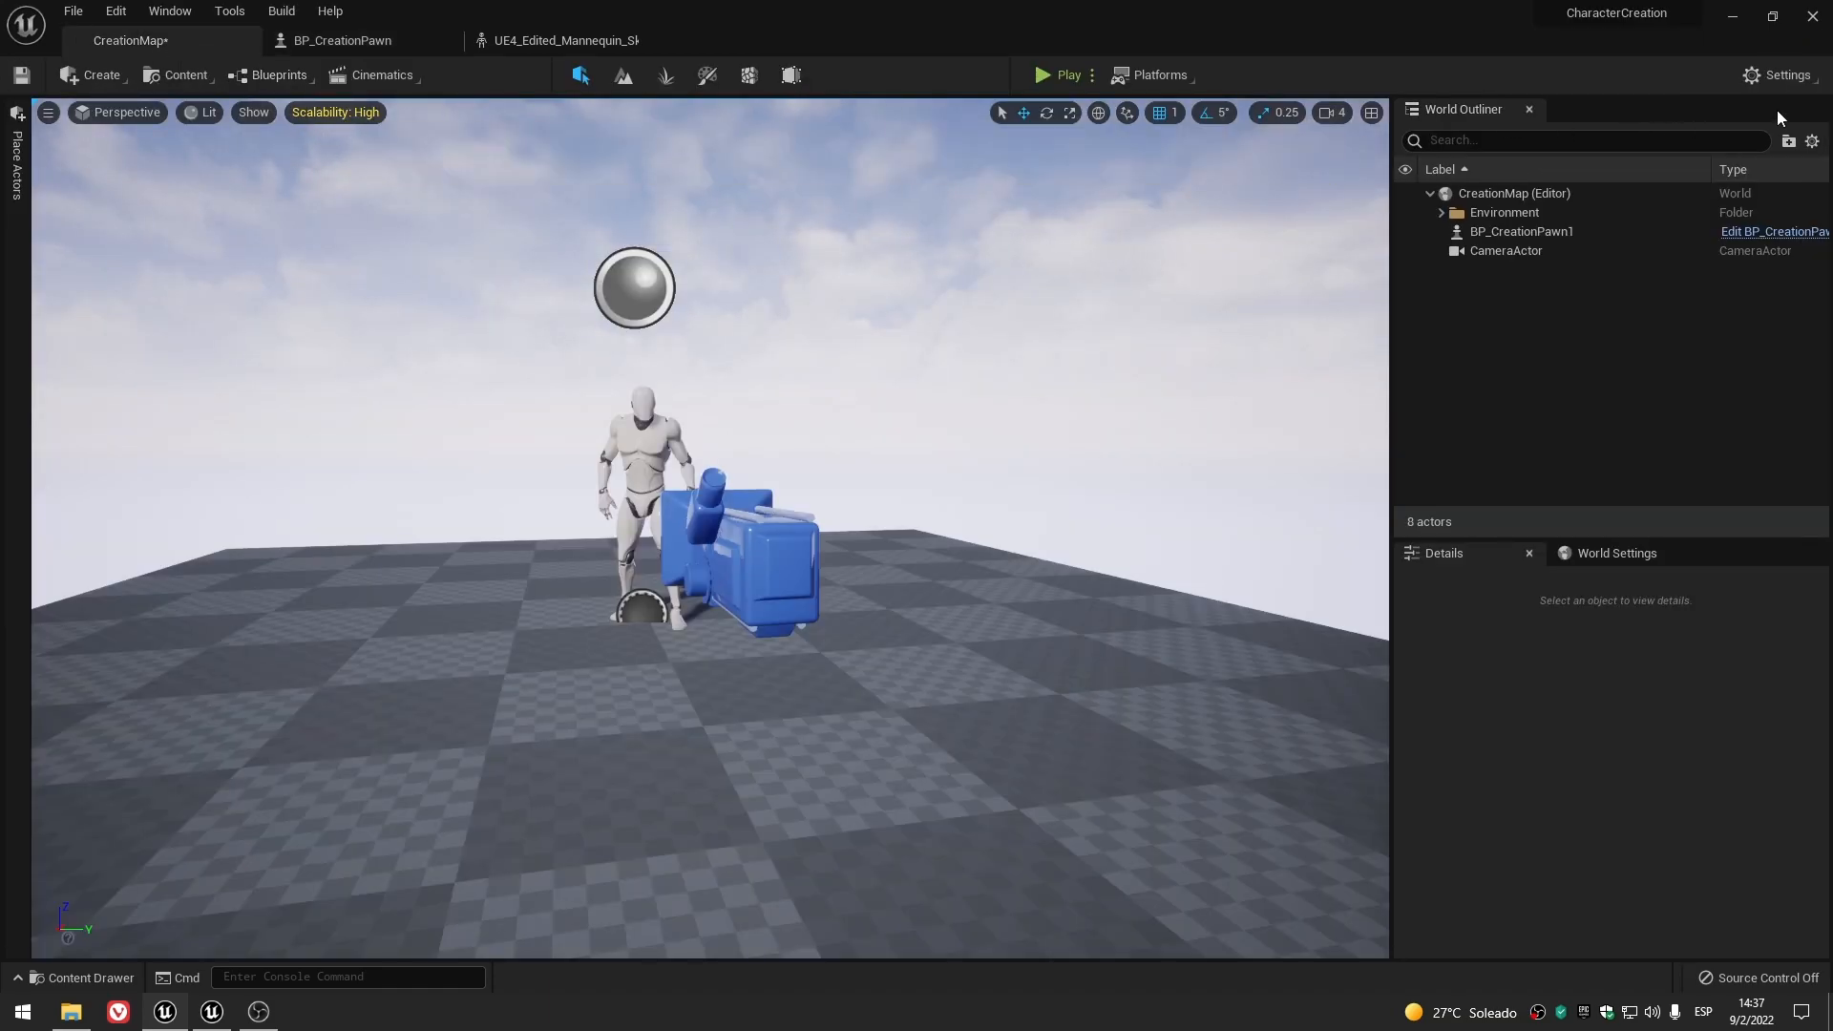
left_click(1779, 76)
mouse_move(1711, 353)
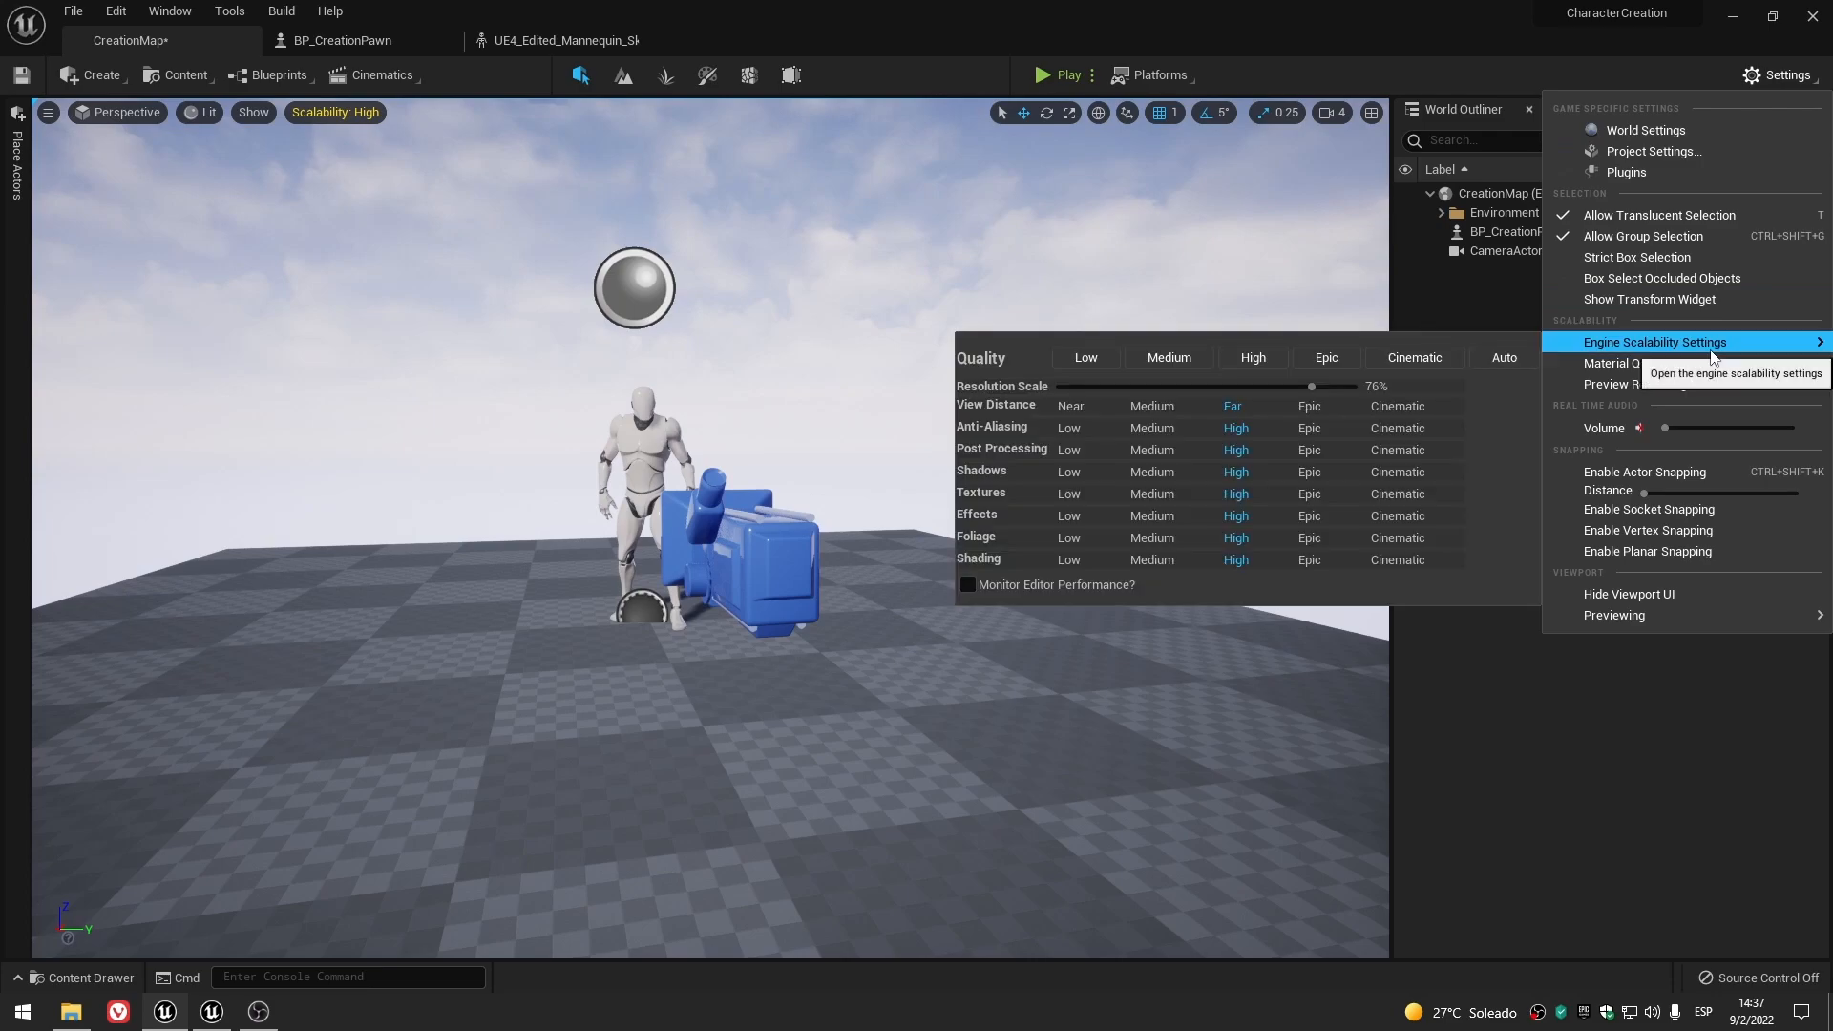
left_click(1428, 77)
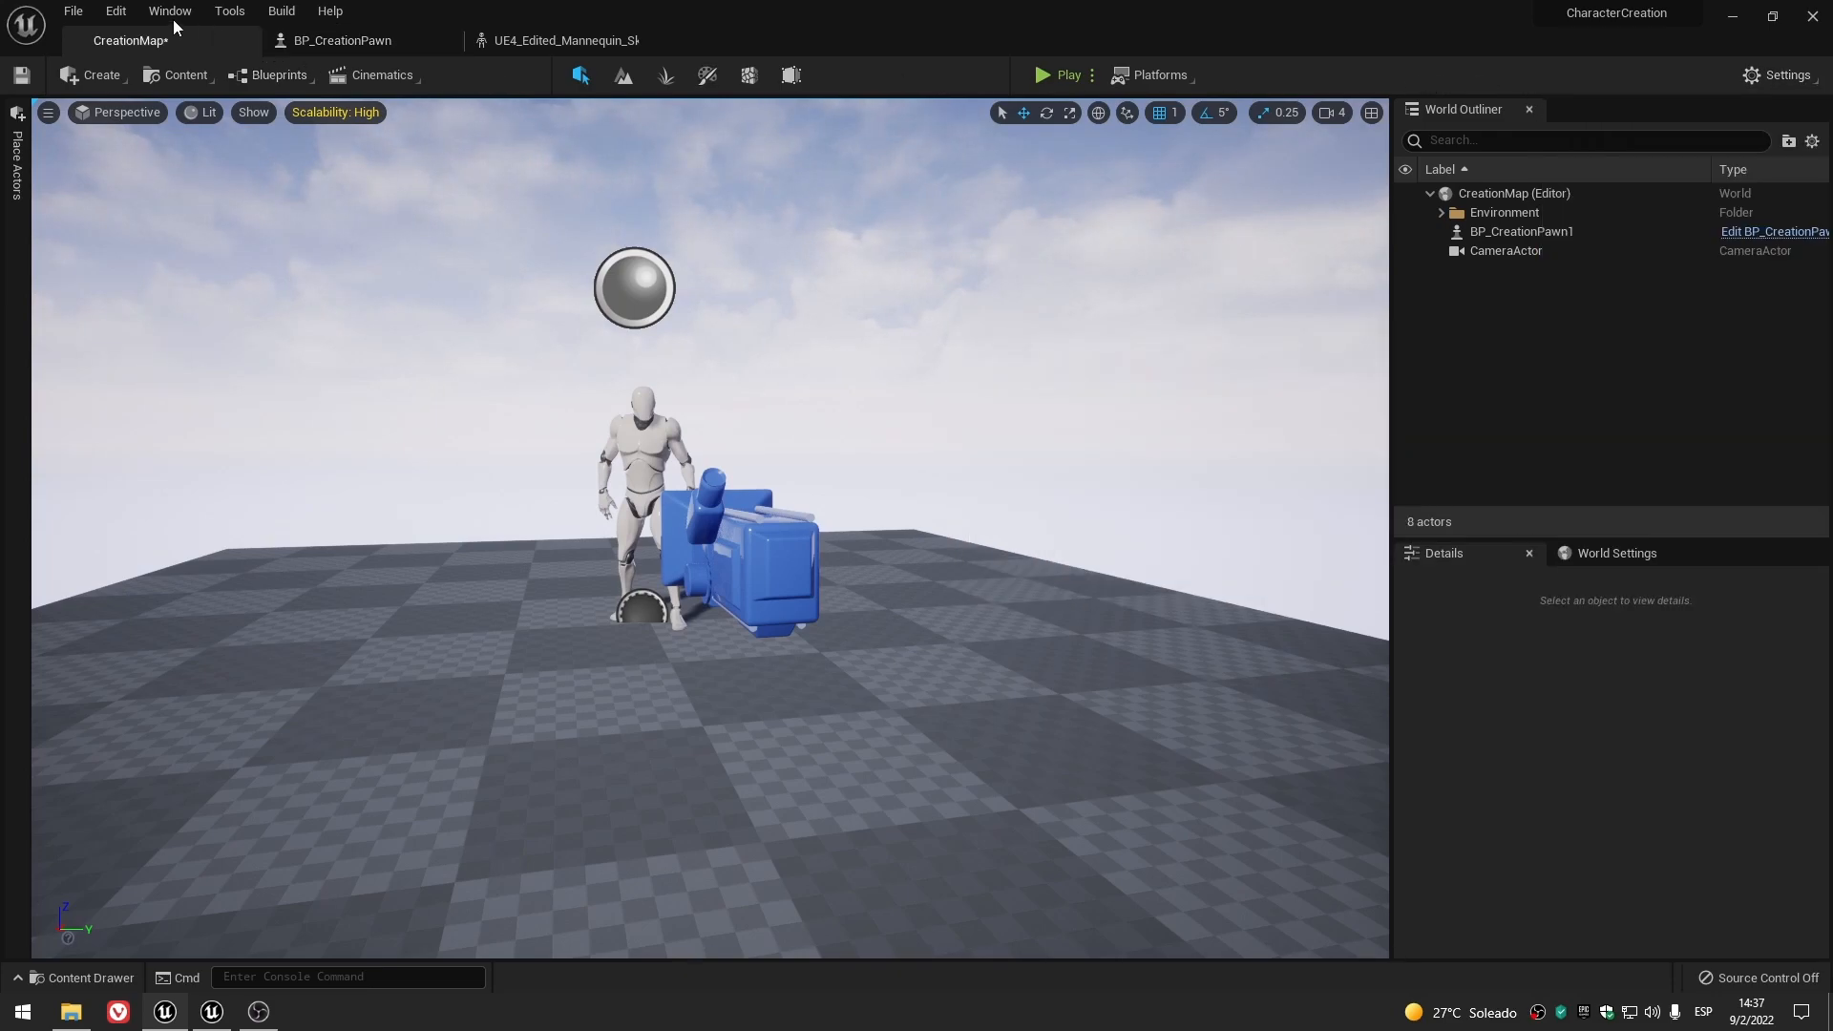
- Examine how the male mannequin's level of detail and shading look in CreationMap from near and far
scroll(880, 506, "up", 5)
middle_click_drag(880, 506, 821, 444)
scroll(880, 506, "up", 7)
mouse_move(880, 506)
middle_mouse_down()
mouse_move(861, 485)
mouse_move(865, 325)
mouse_move(826, 303)
mouse_move(901, 523)
middle_mouse_up()
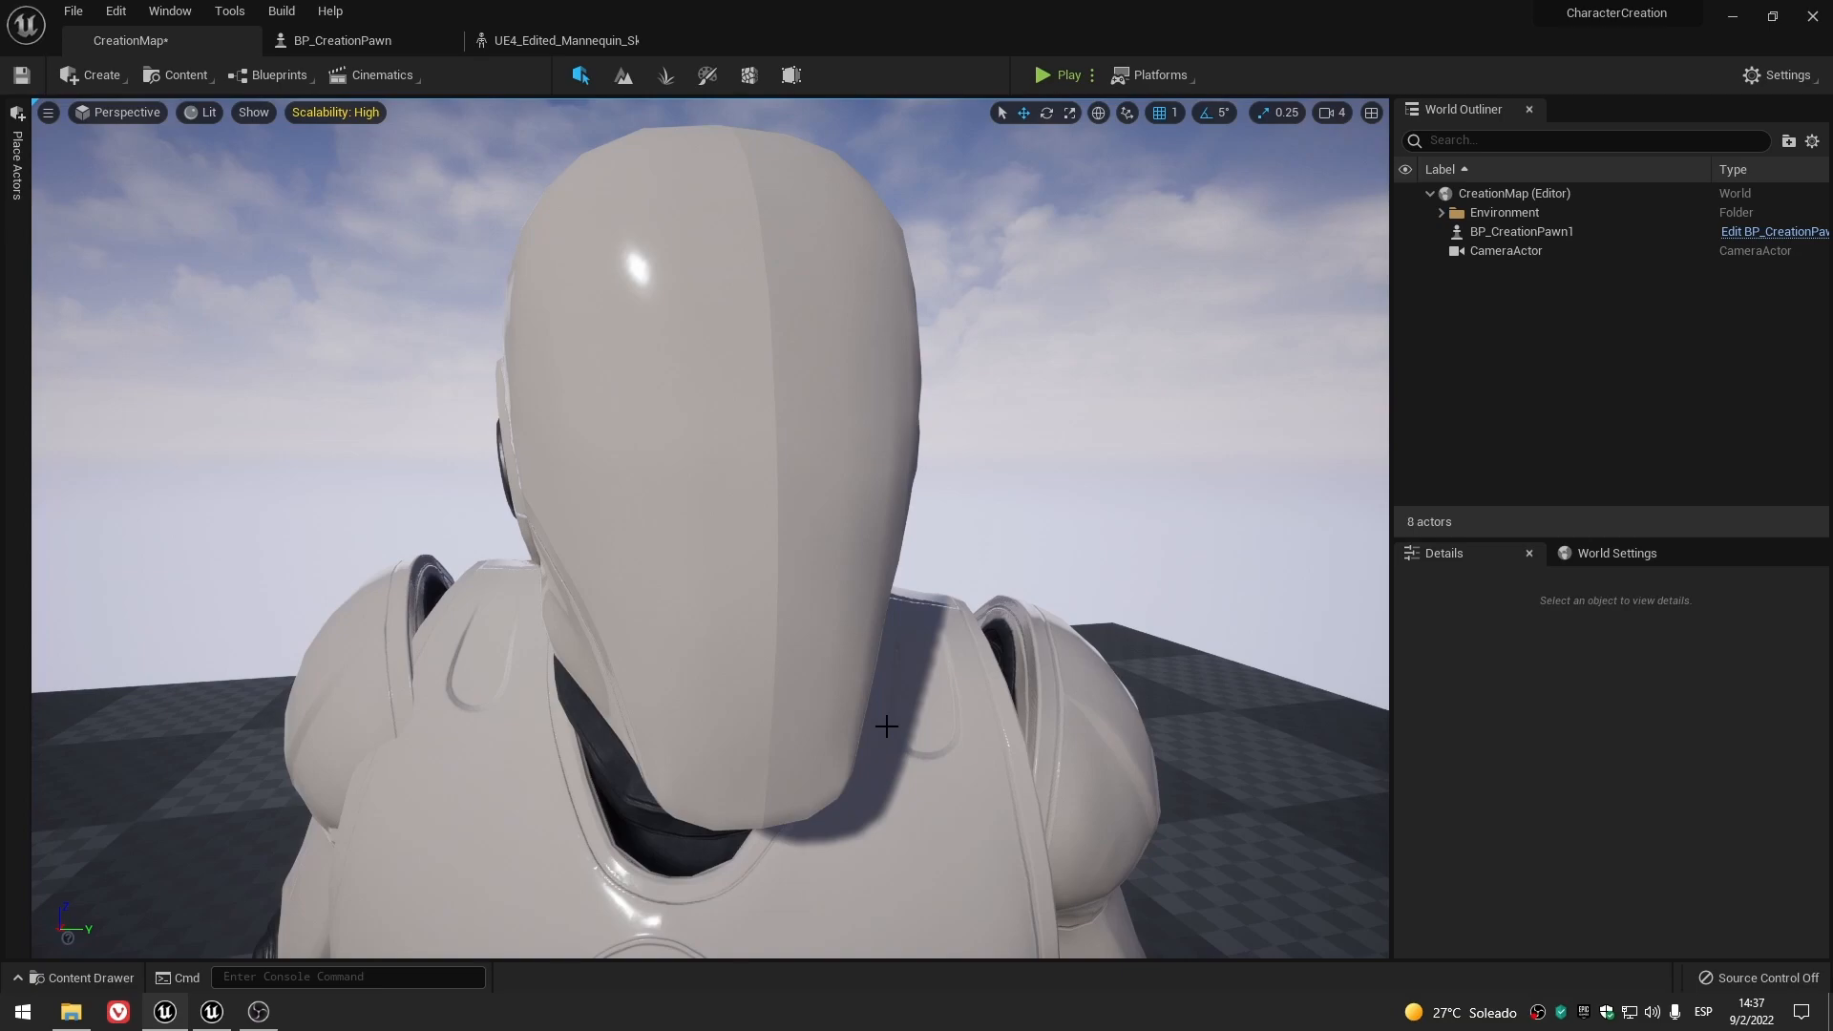
scroll(885, 726, "down", 6)
scroll(869, 690, "up", 6)
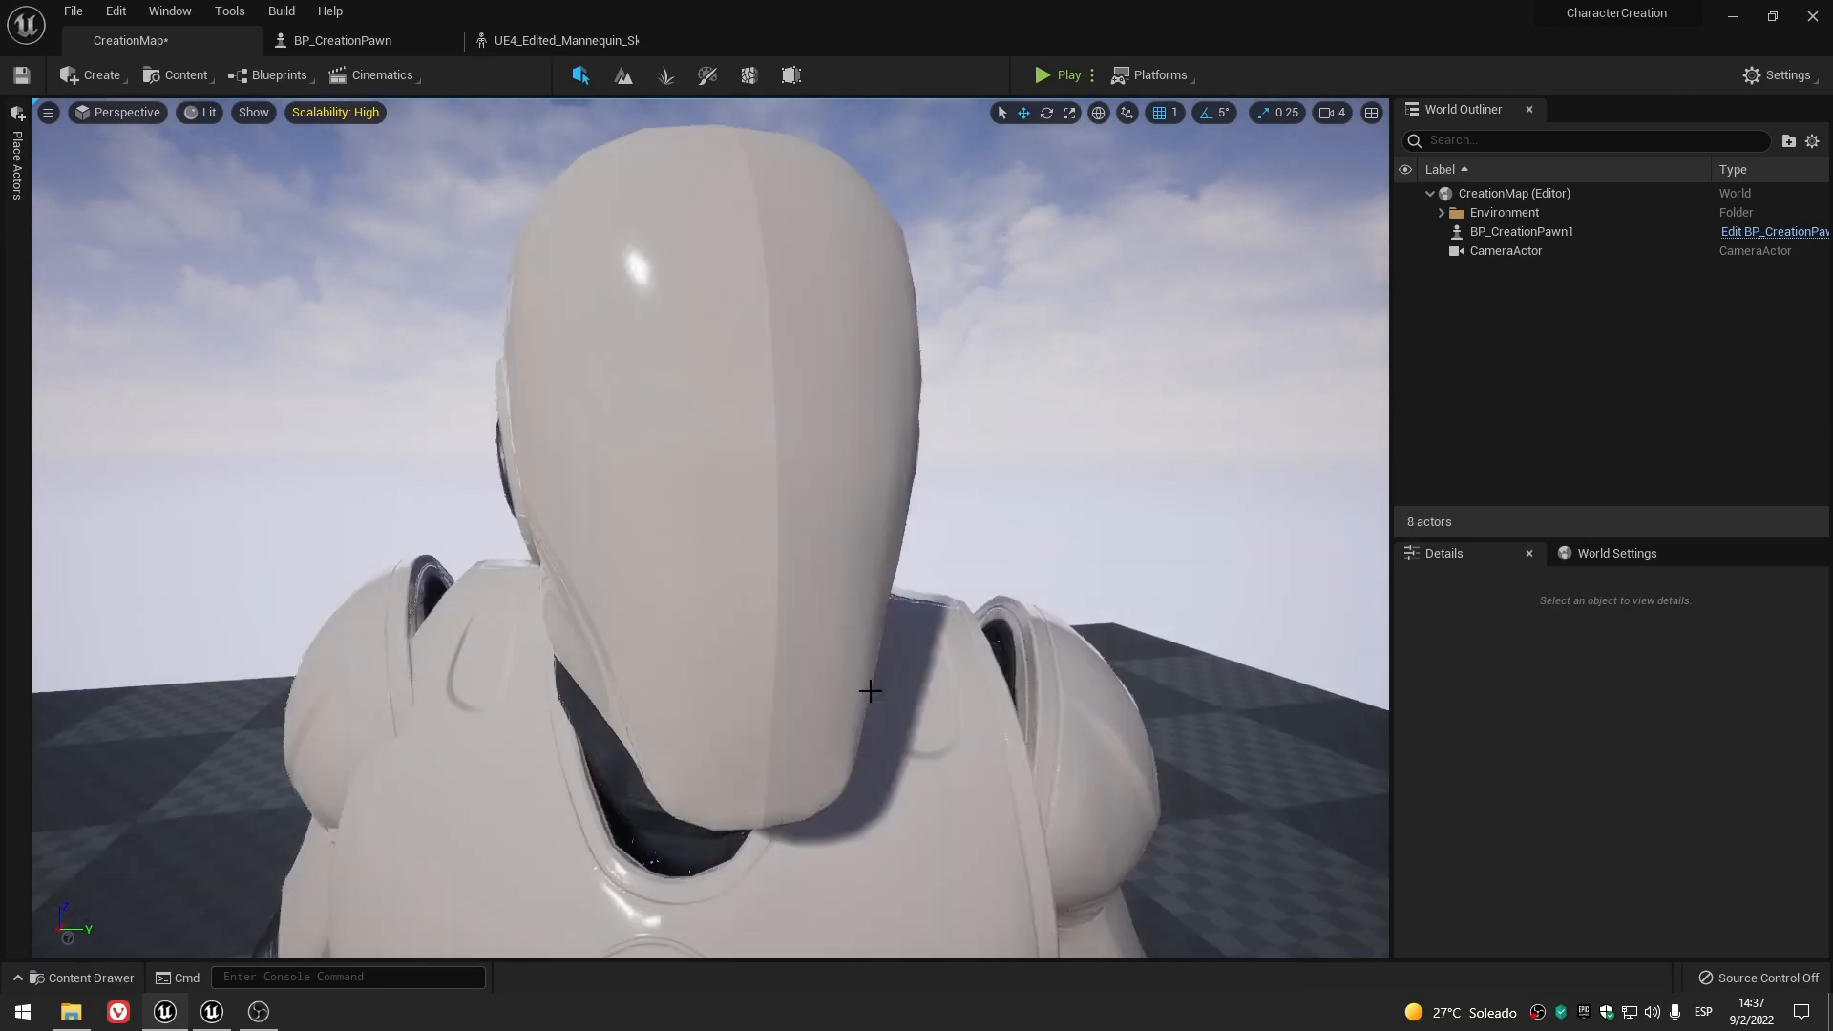
scroll(869, 690, "down", 6)
scroll(868, 690, "up", 4)
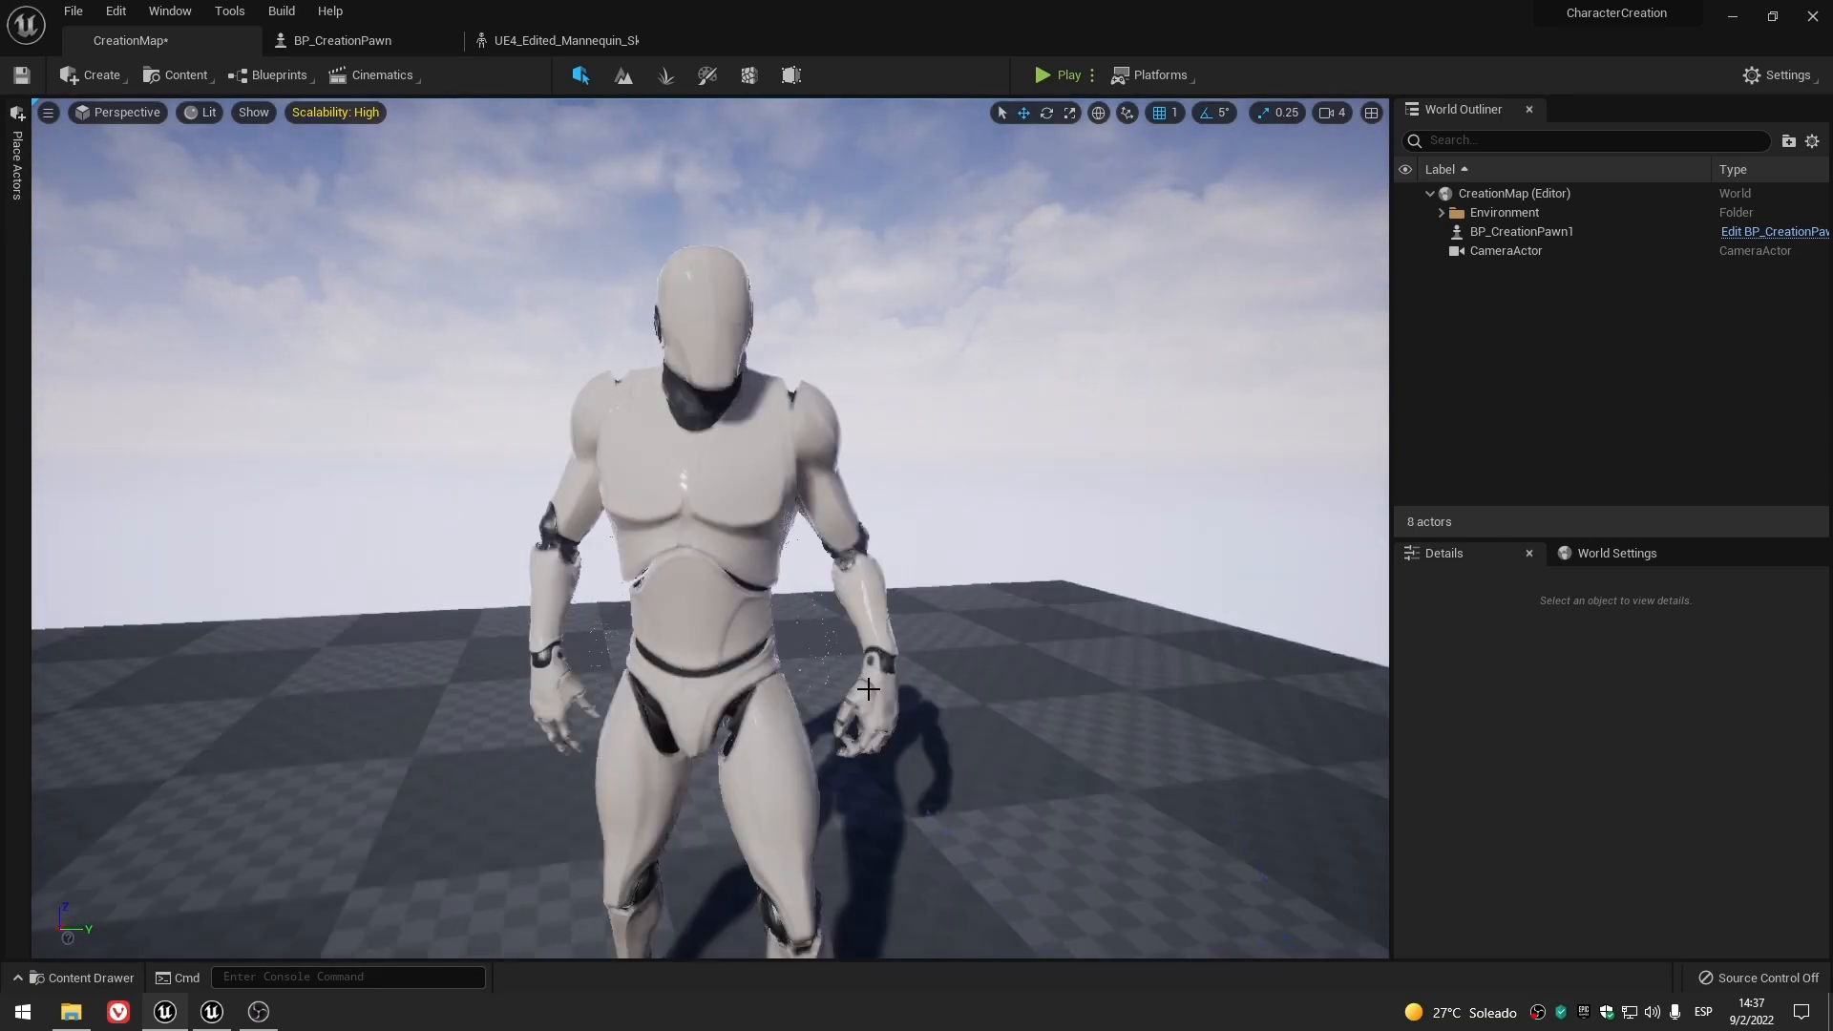
scroll(869, 689, "down", 6)
scroll(869, 689, "up", 6)
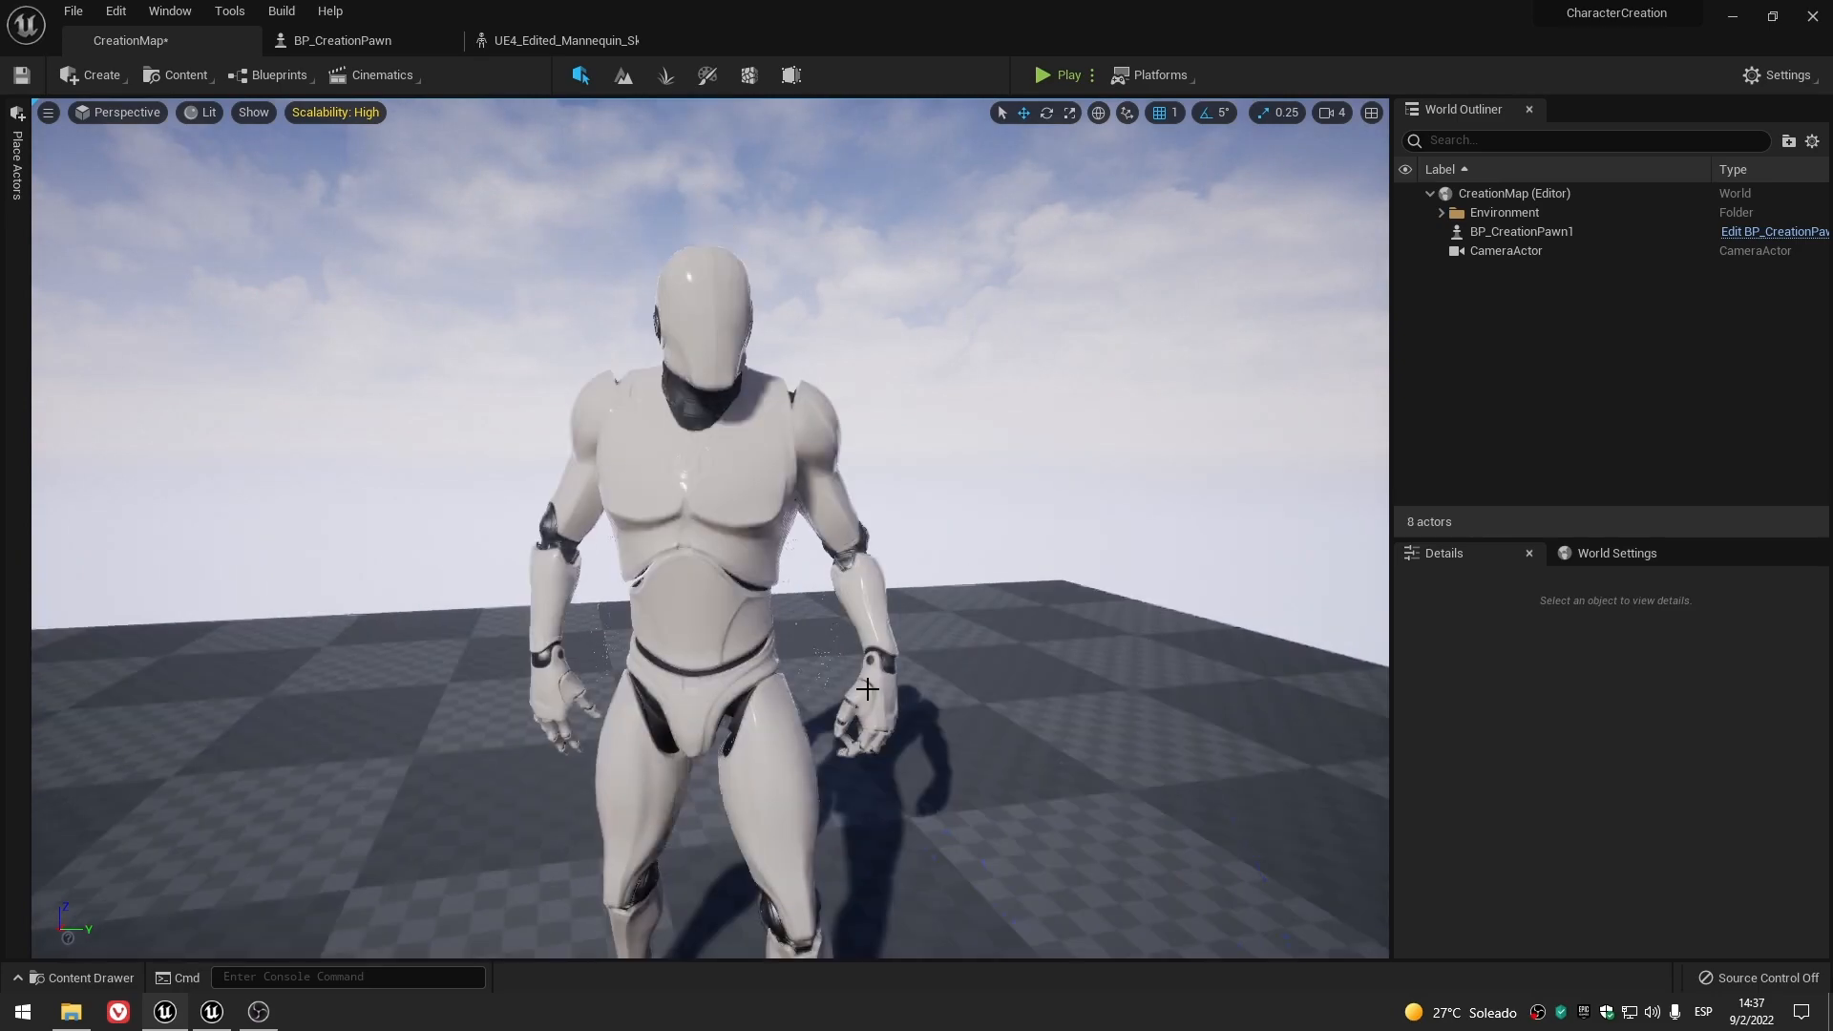
scroll(818, 656, "down", 6)
scroll(817, 649, "up", 9)
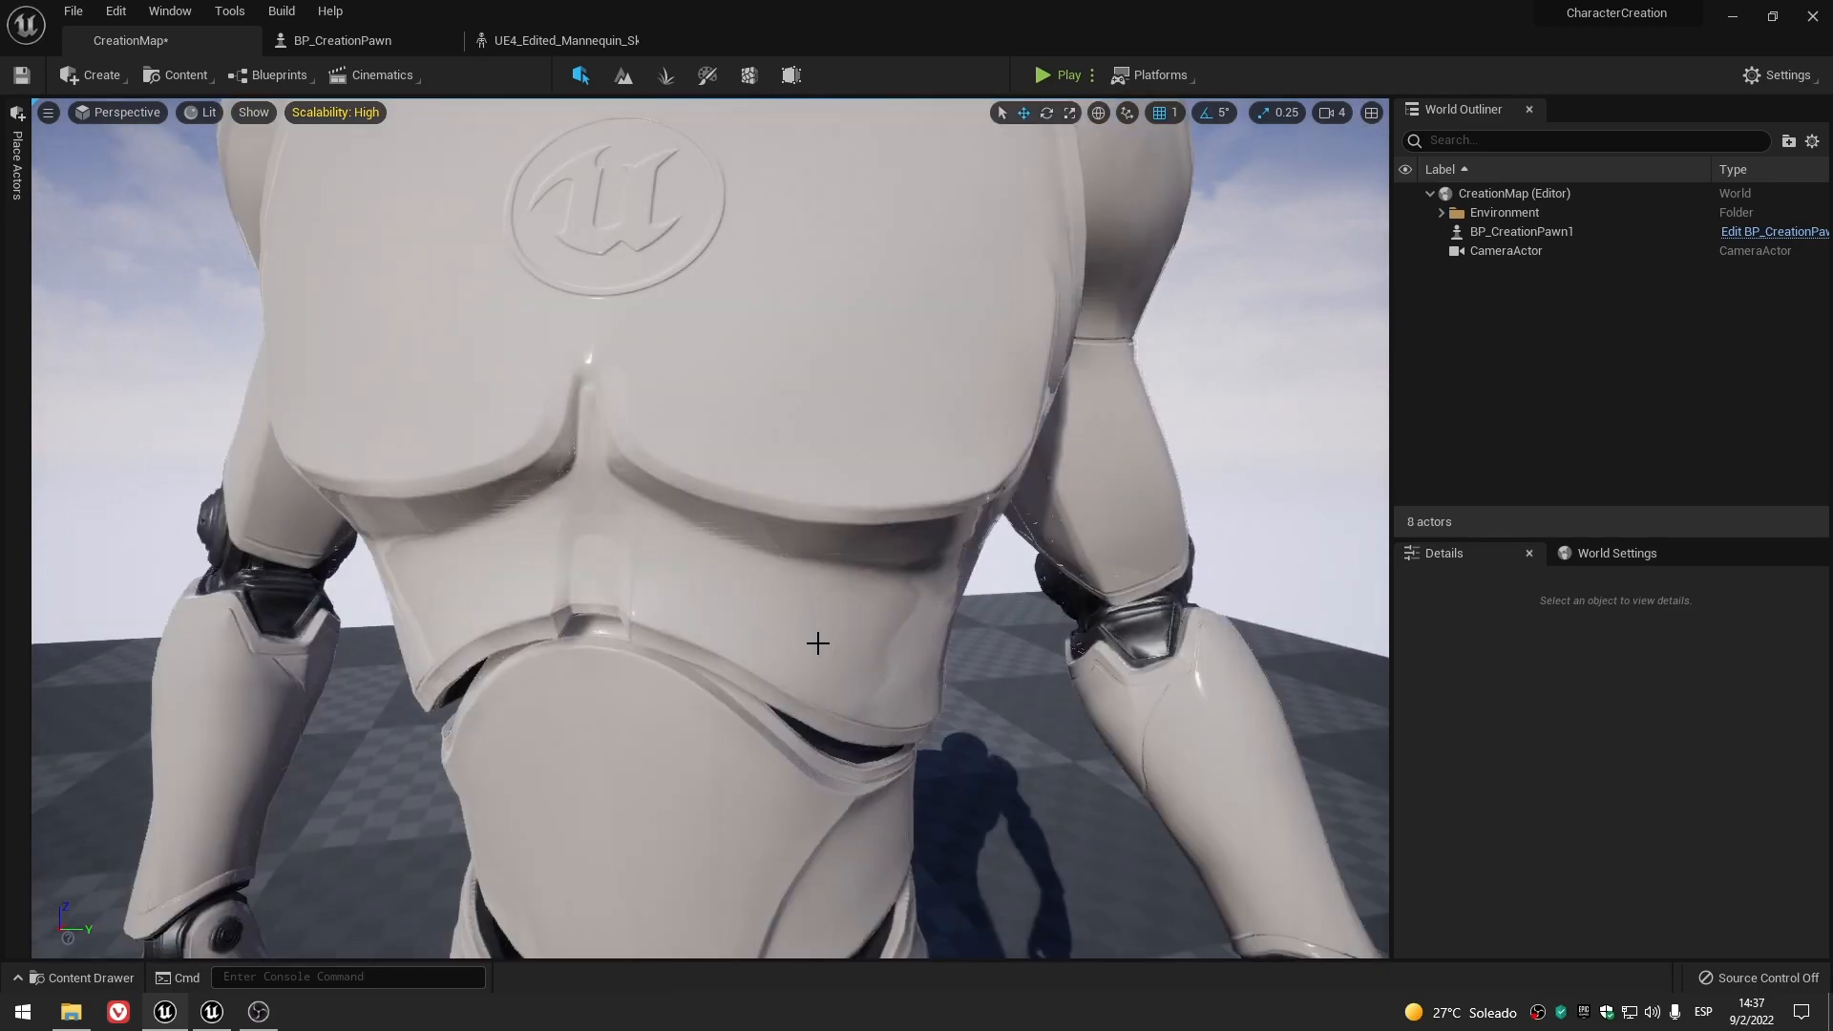
scroll(818, 643, "down", 5)
scroll(818, 643, "up", 5)
middle_click_drag(818, 642, 802, 520)
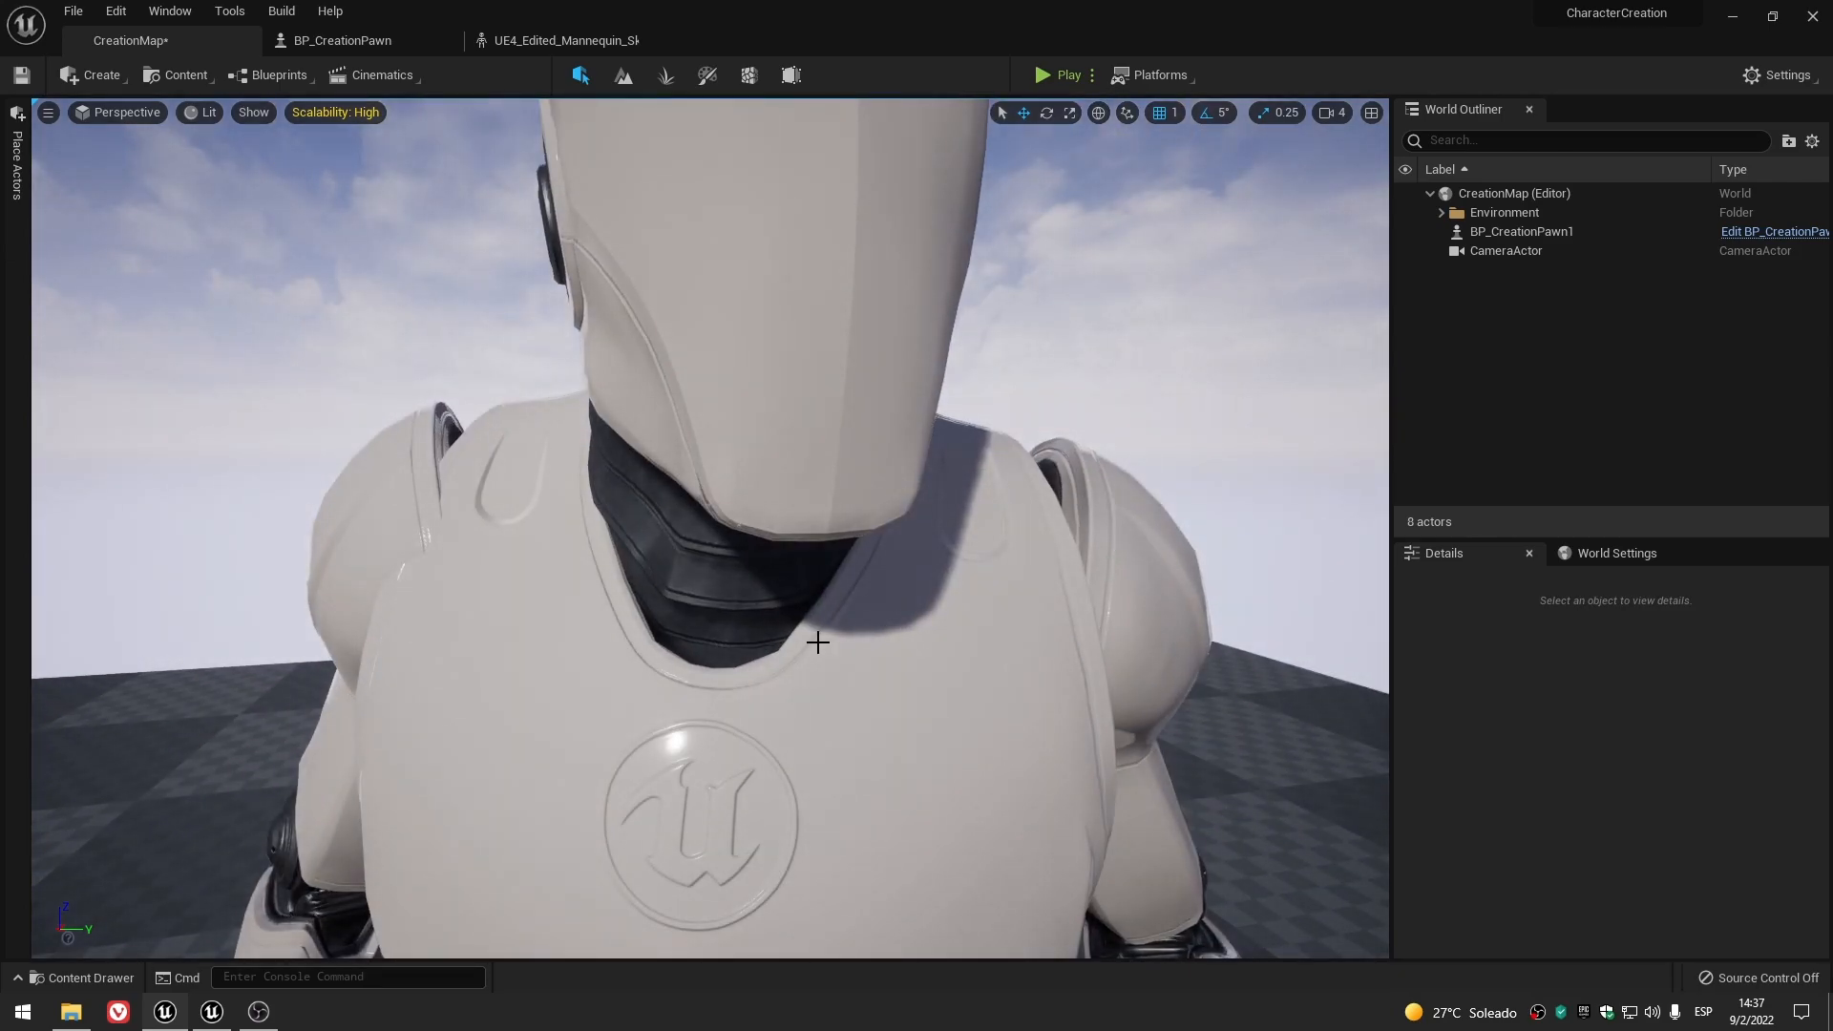
scroll(818, 642, "down", 5)
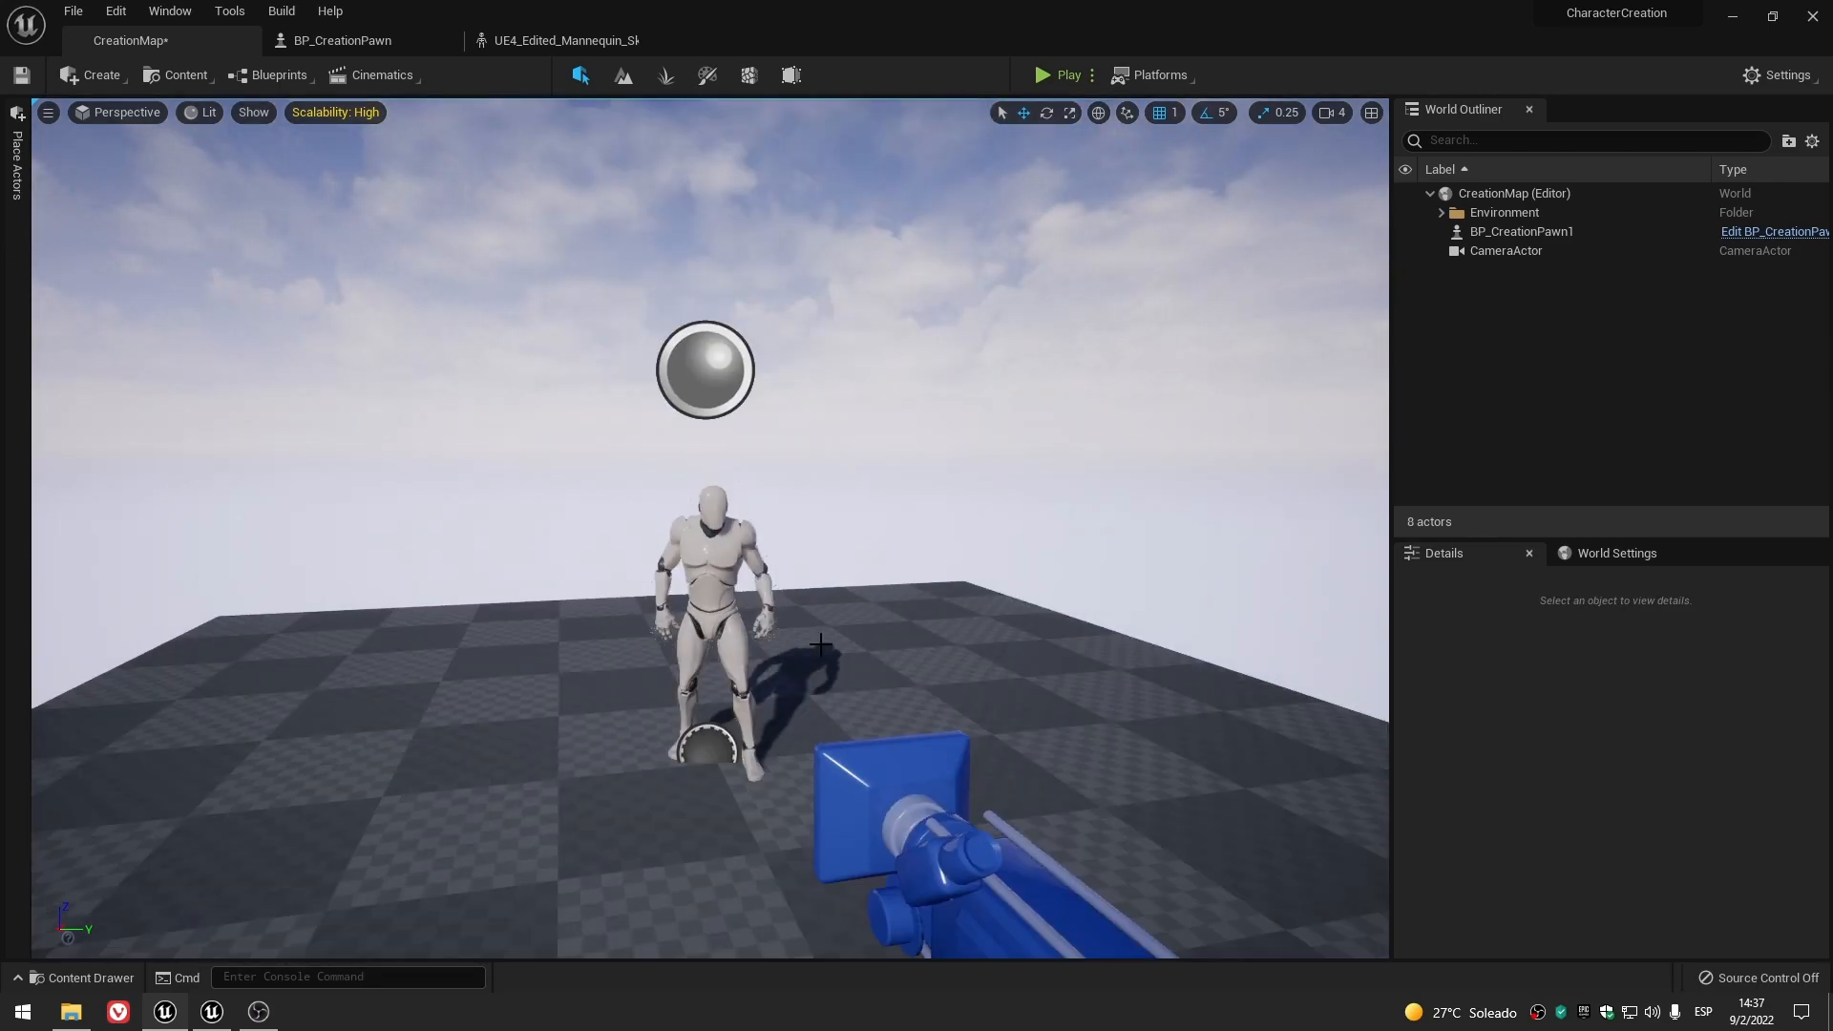
- Inspect the head bone and its headSocket in UE4_Edited_Mannequin_Skeleton, and close the skeleton asset
left_click(518, 36)
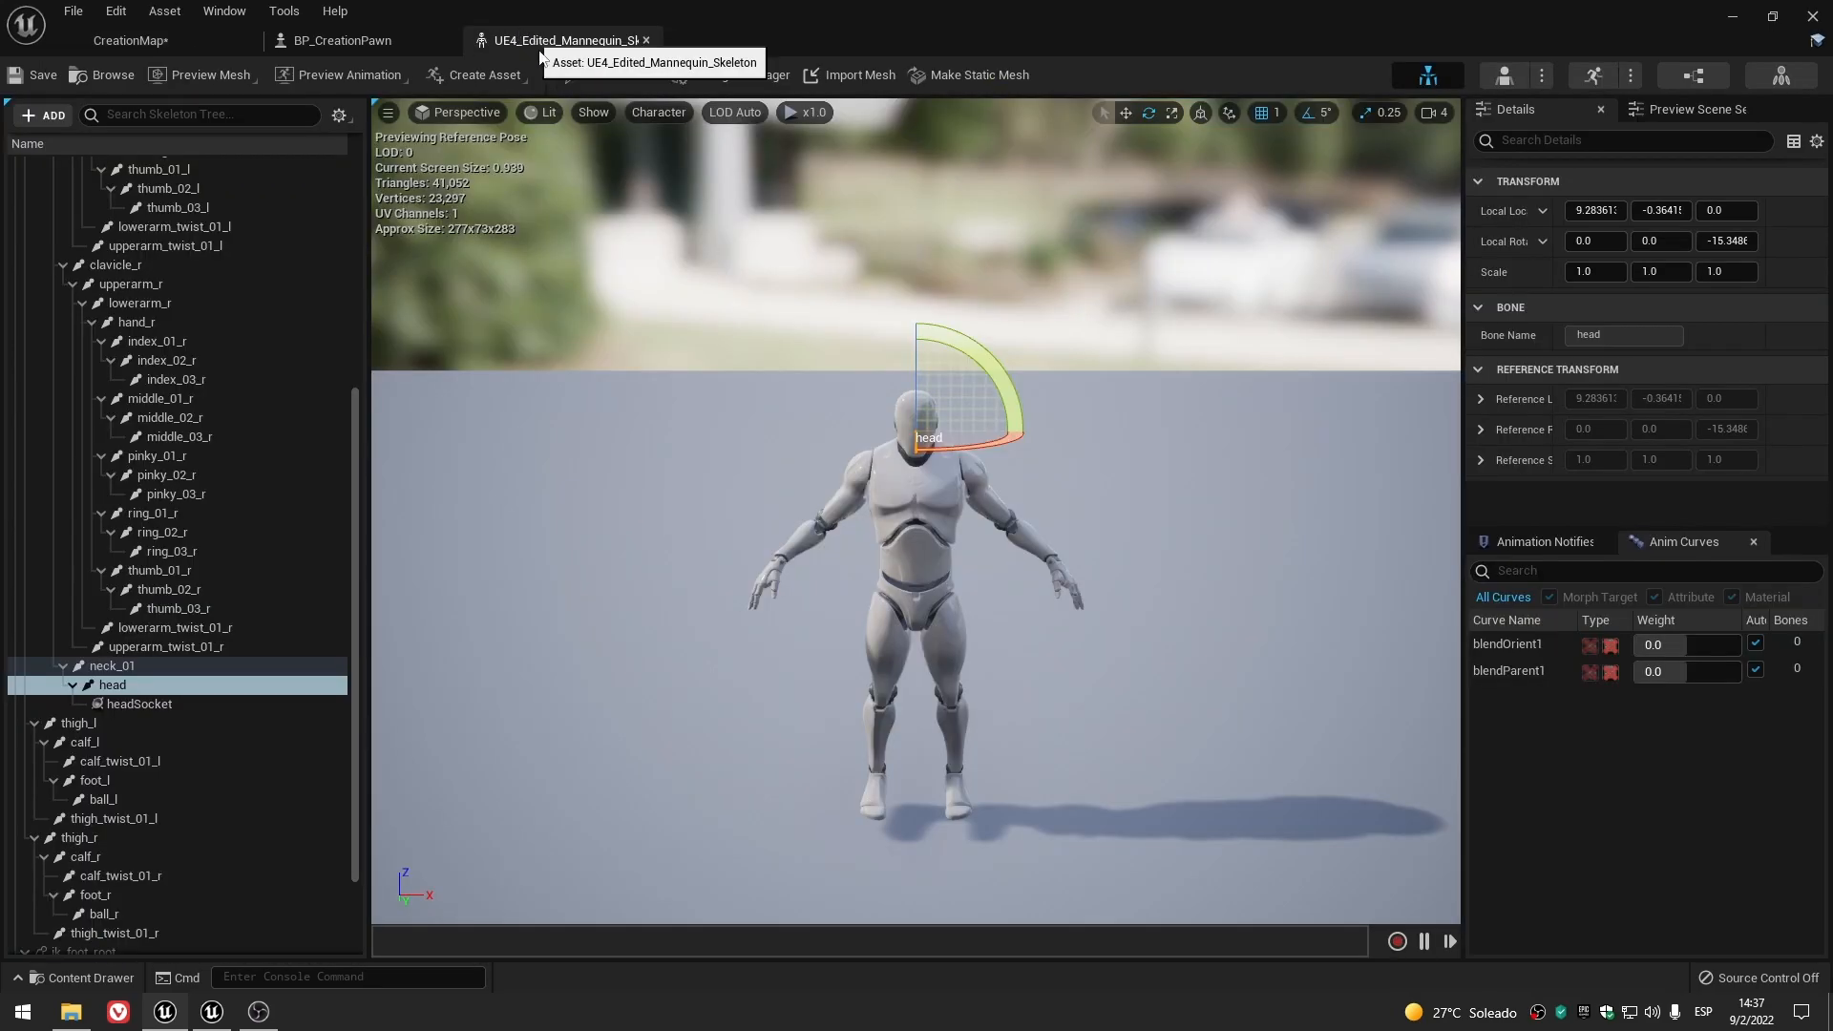
left_click(138, 706)
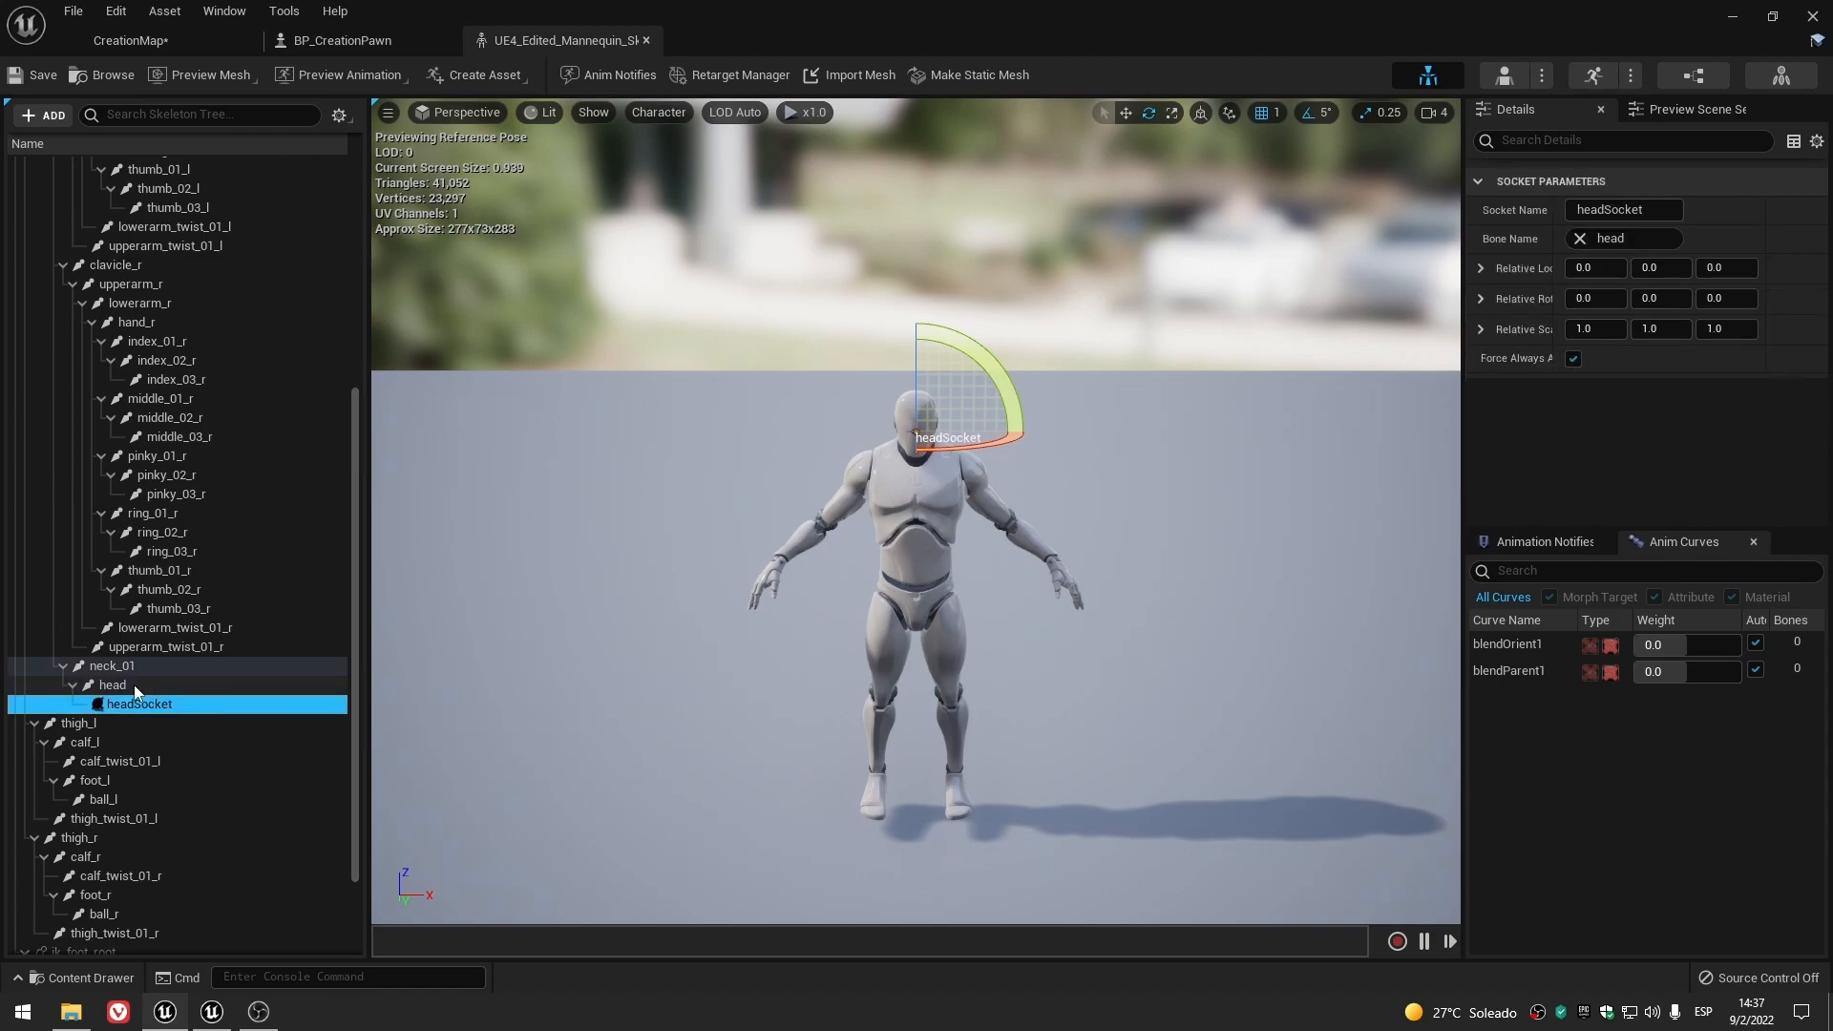
left_click(140, 685)
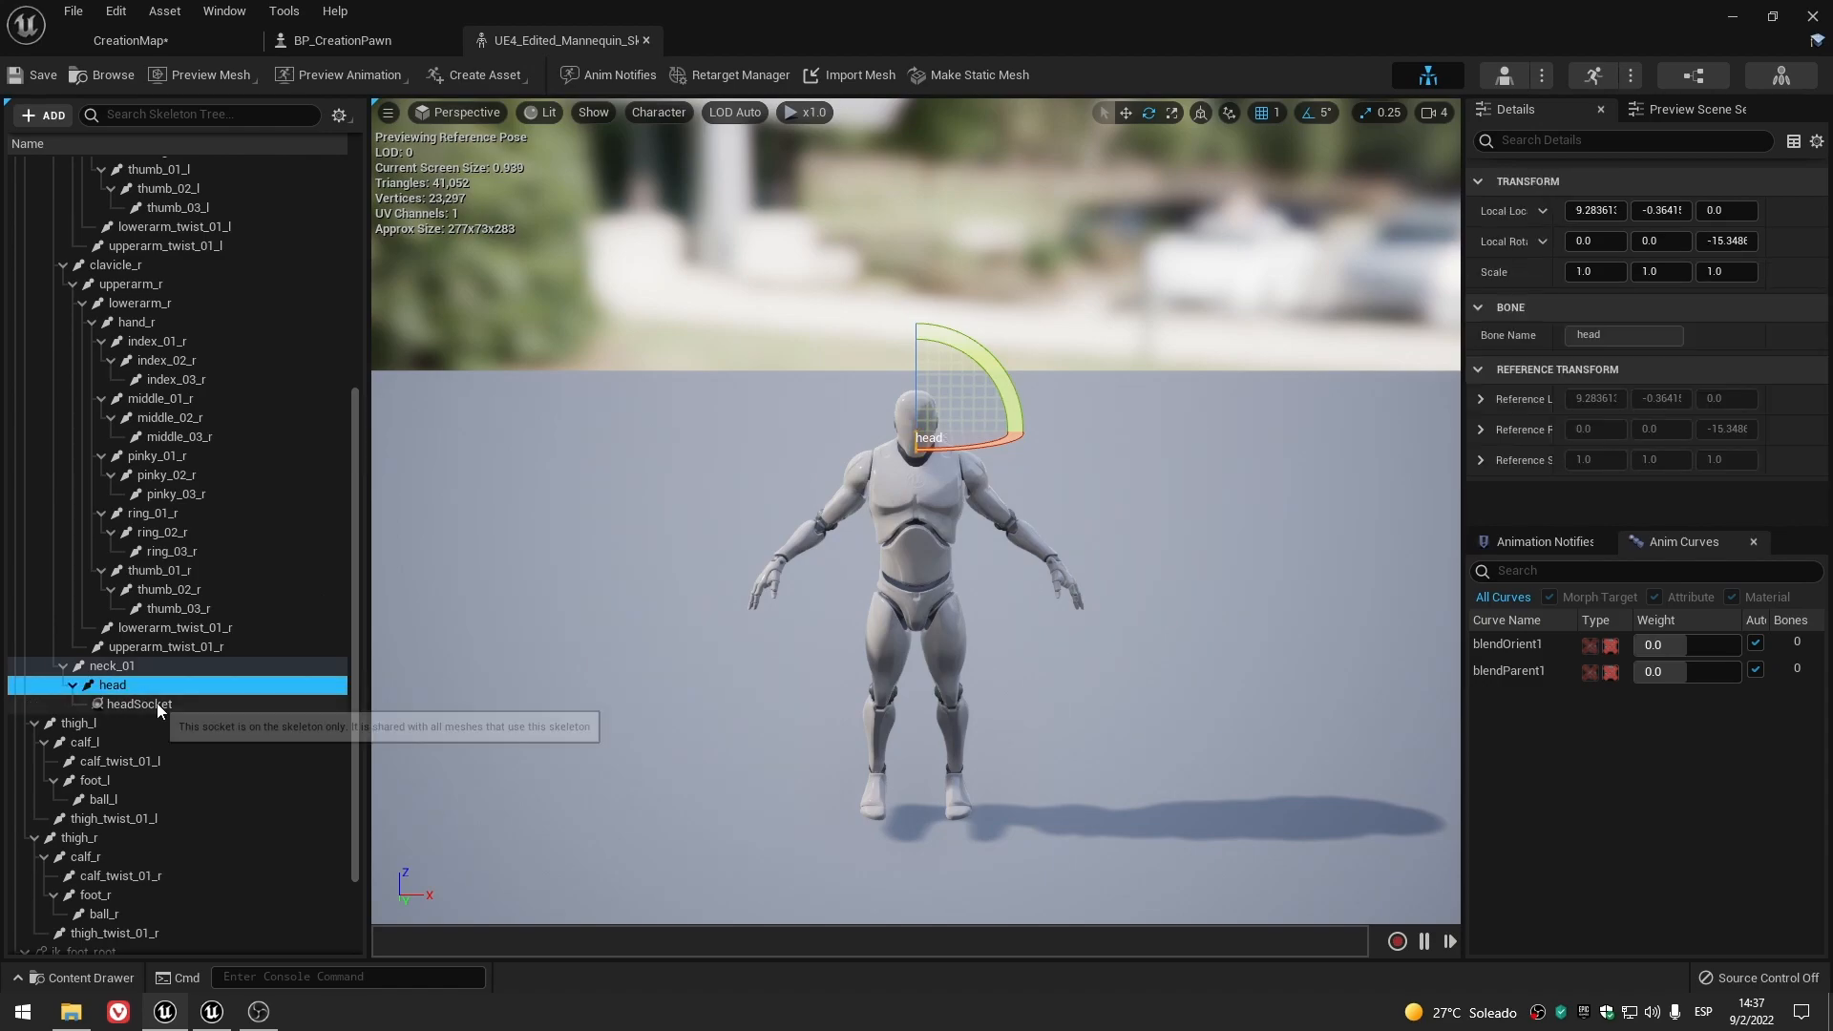
left_click(646, 41)
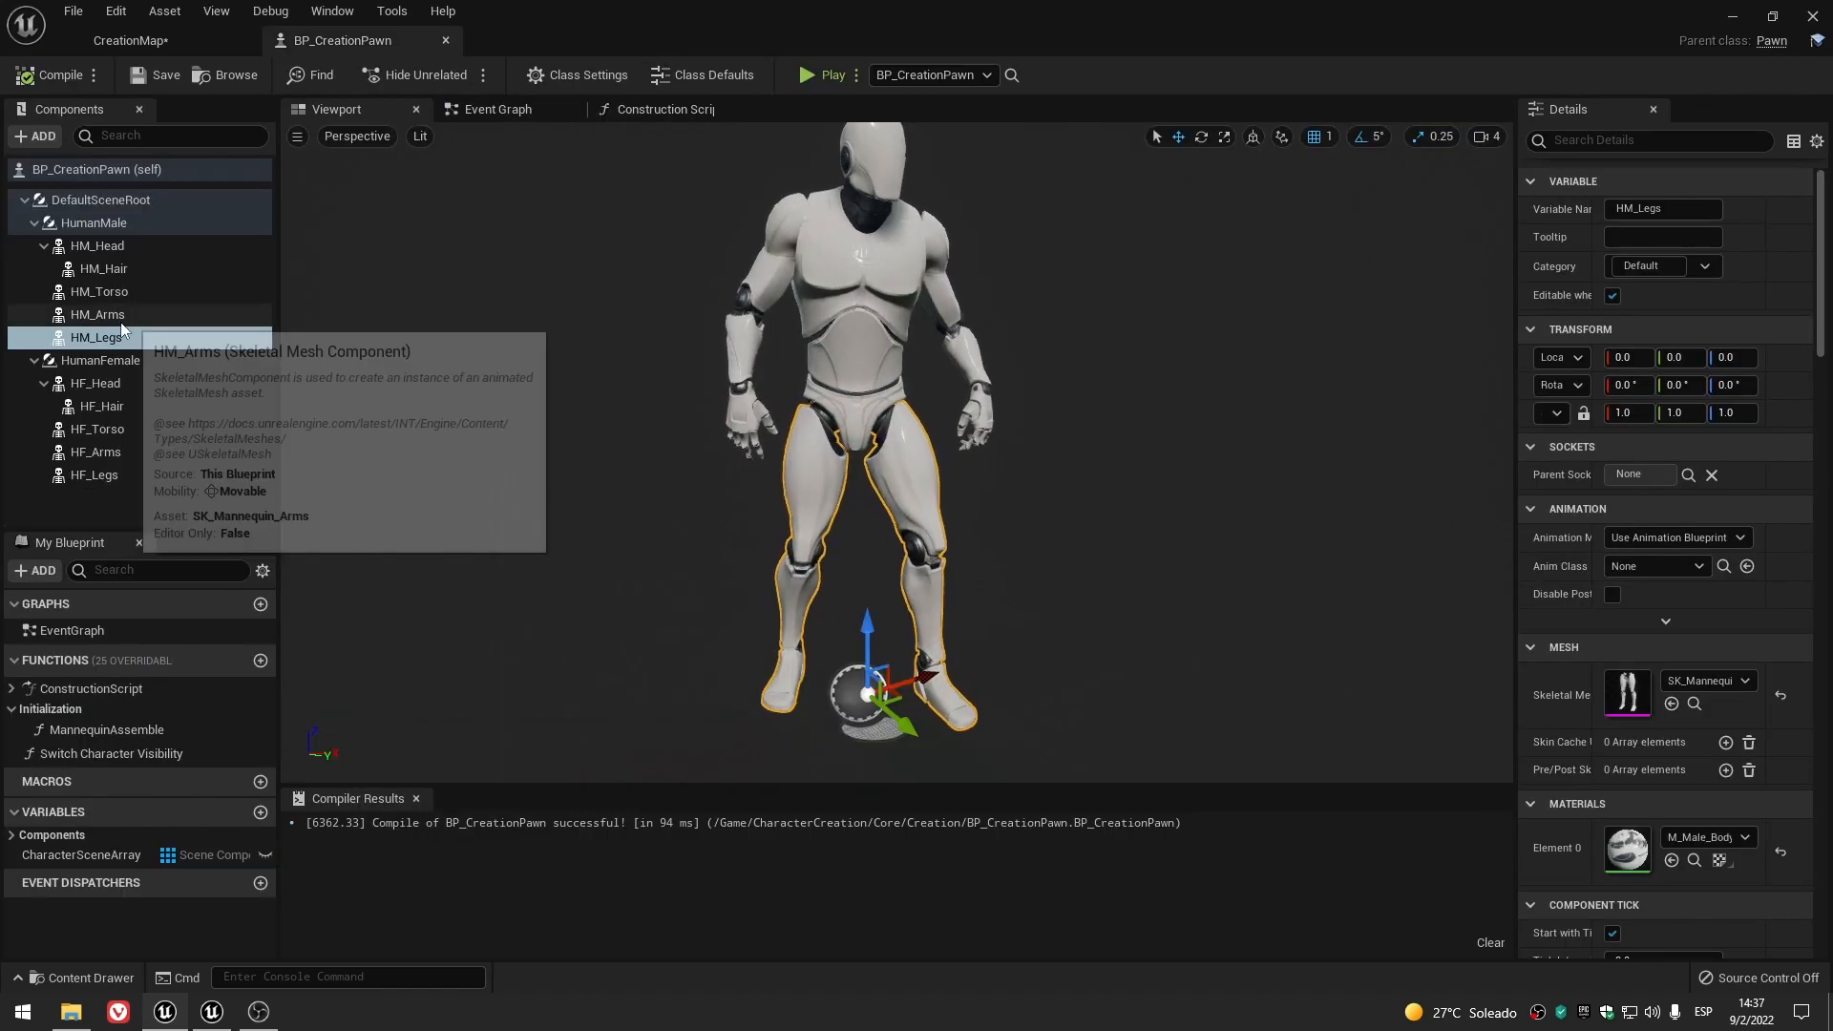
- Compare the Mannequin Assemble graph of BP_CreationPawn between the Unreal Engine 5 and Unreal Engine 4 projects, ending in the Unreal Engine 4 editor
double_click(121, 729)
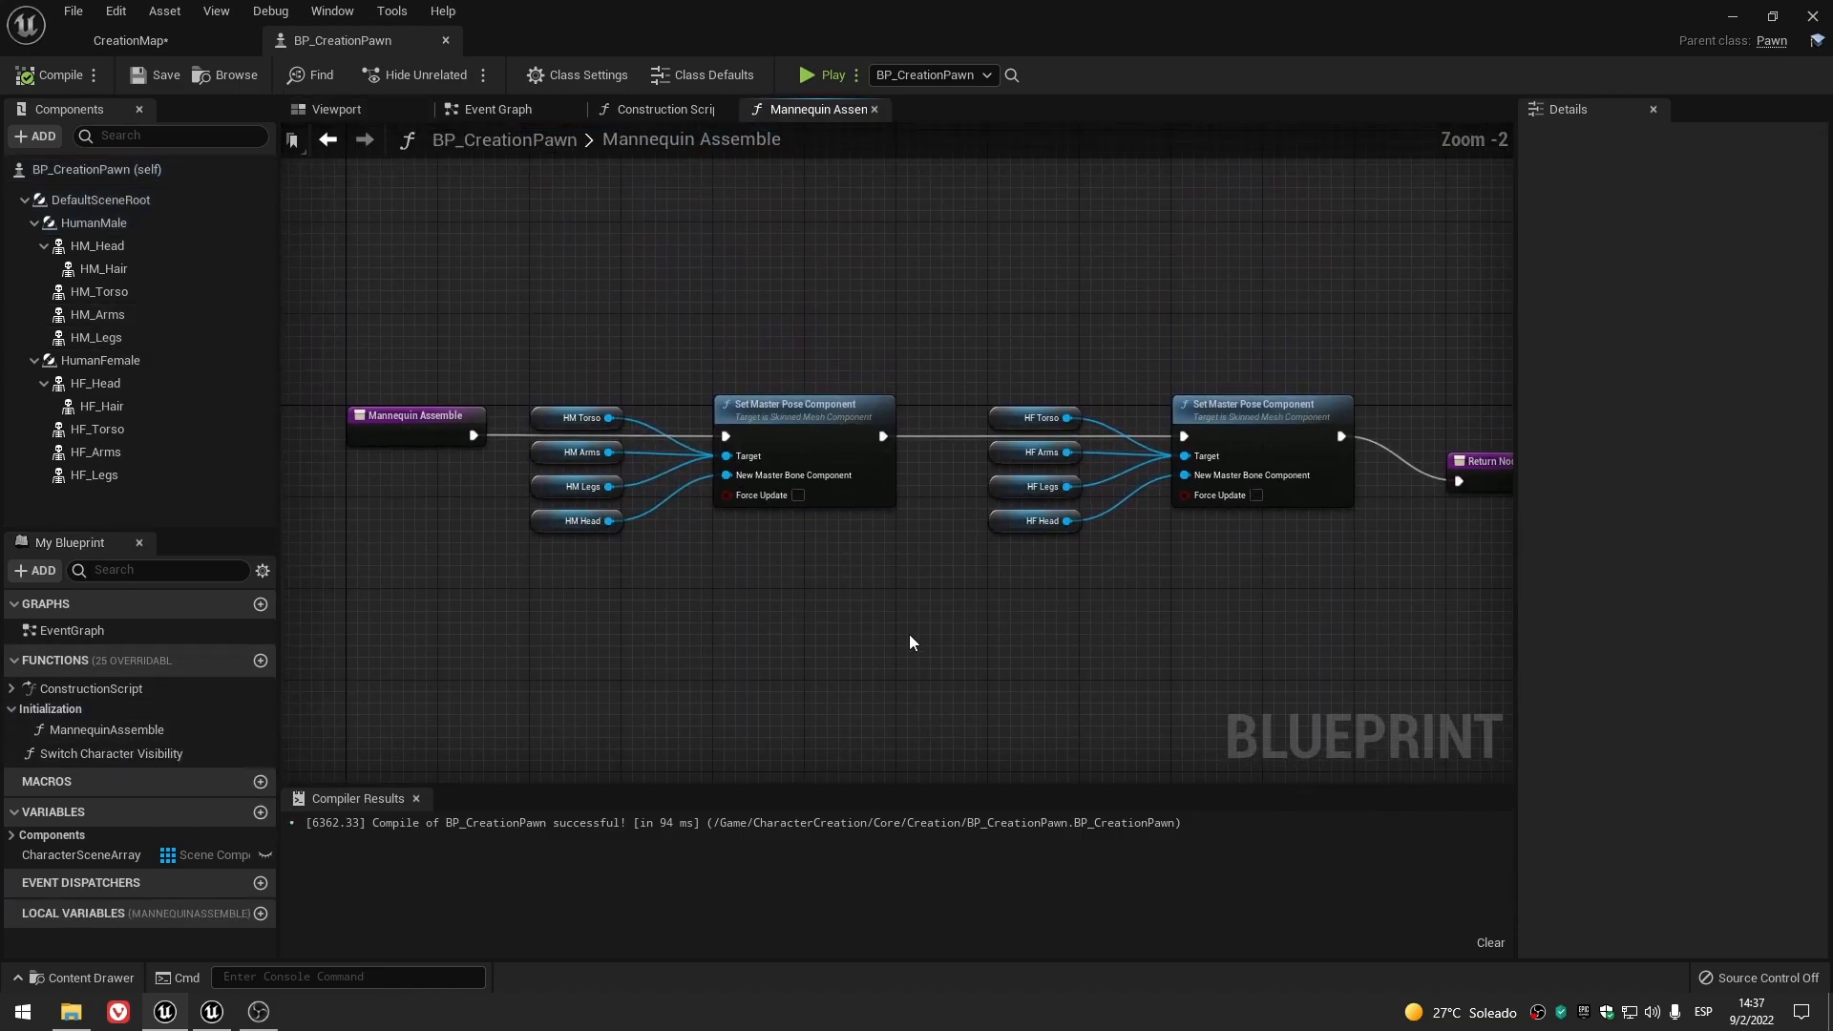
left_click(229, 1012)
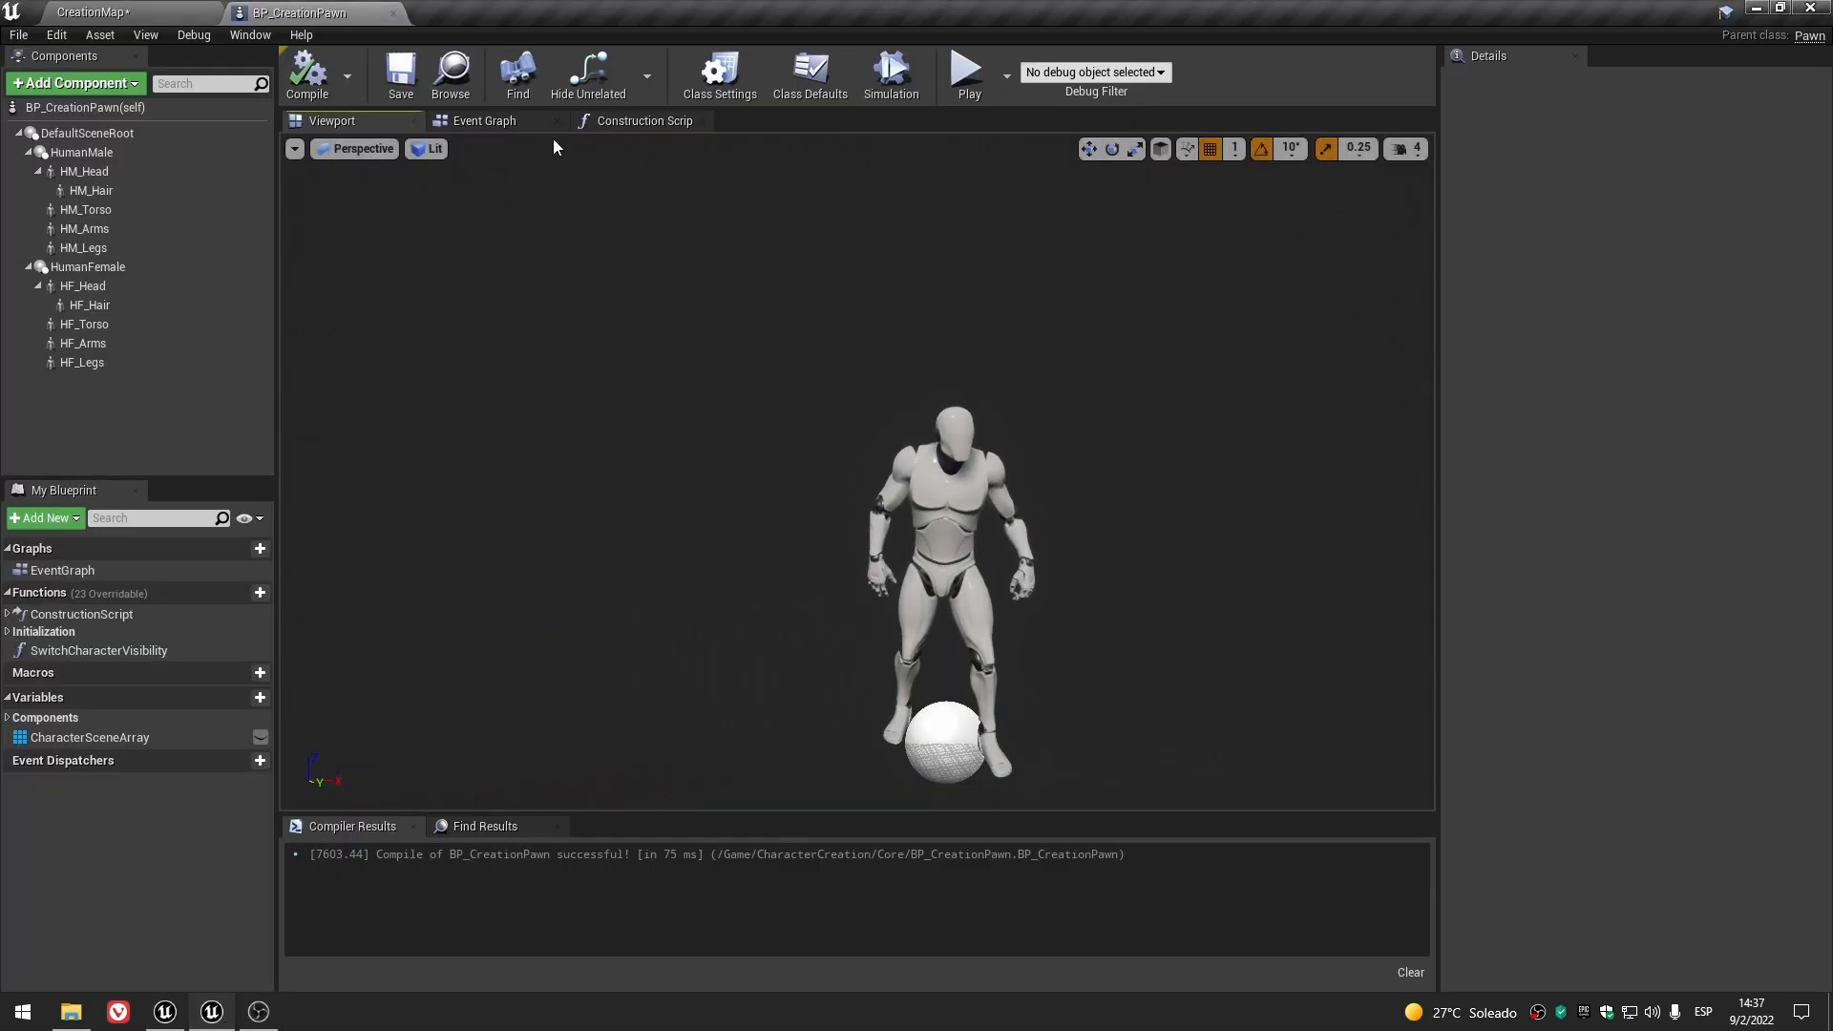
left_click(531, 117)
left_click(632, 118)
double_click(613, 480)
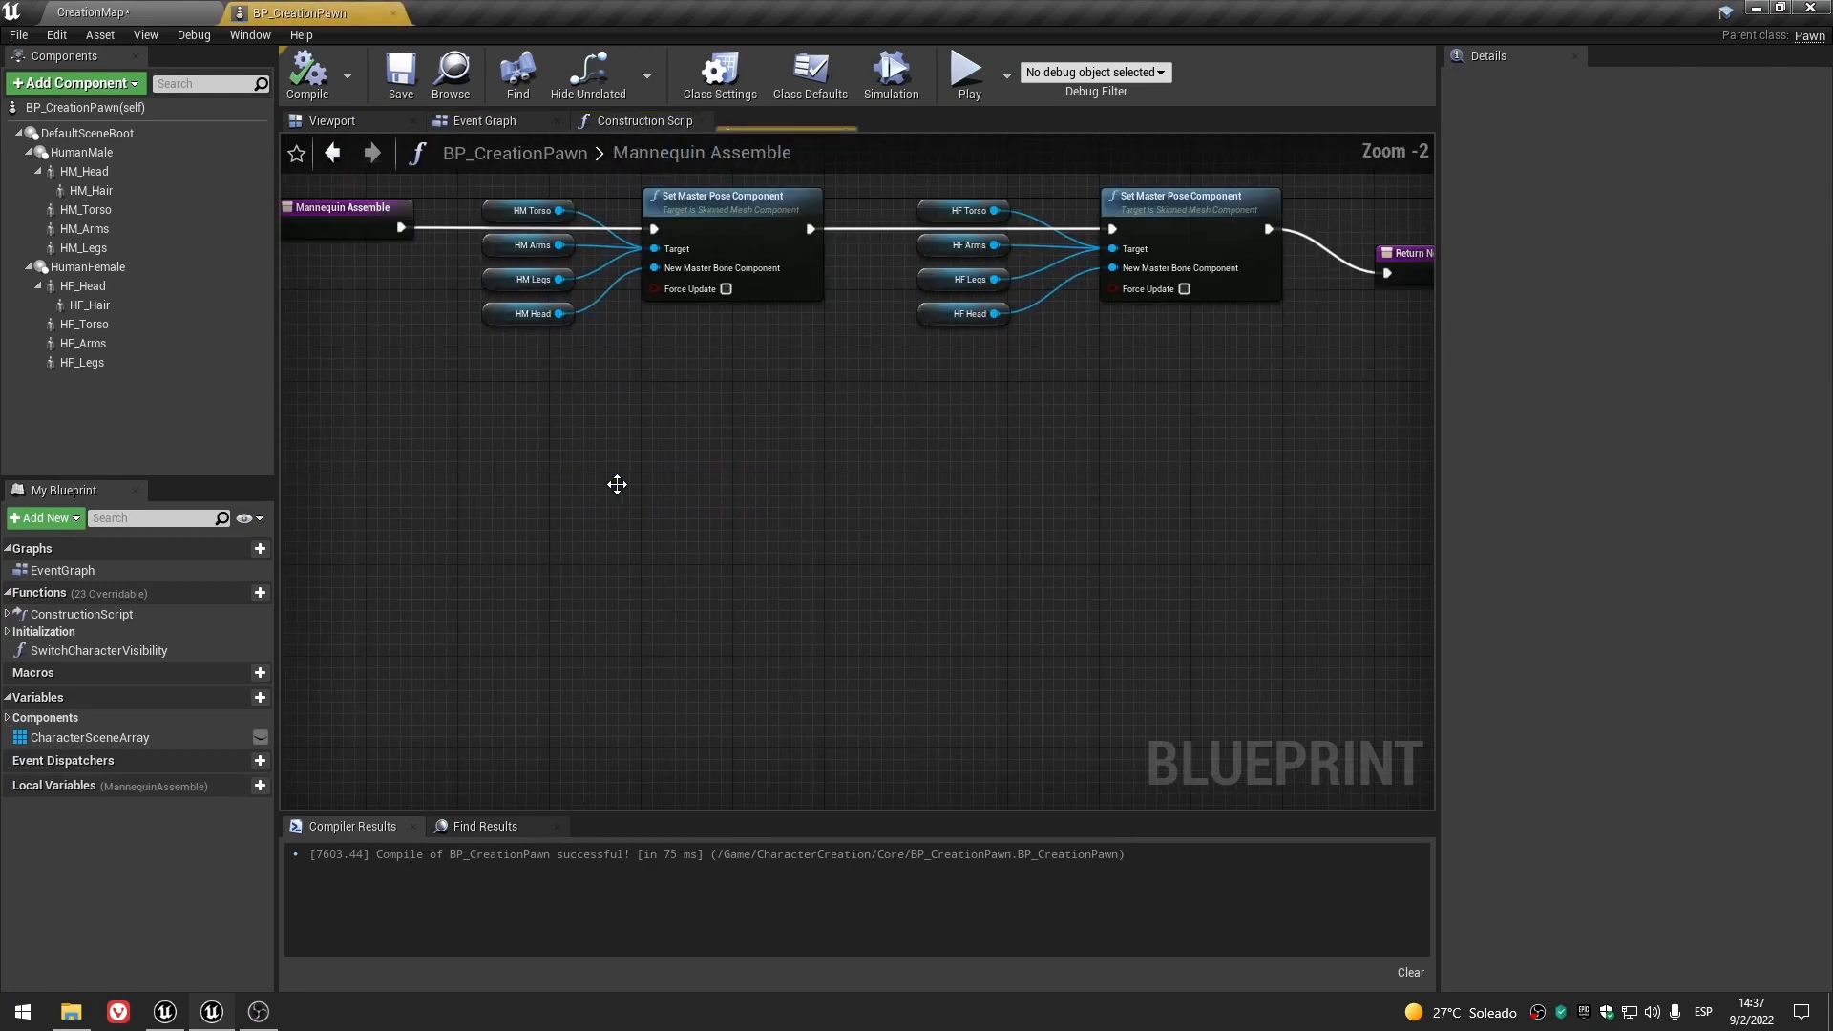
left_click(165, 1012)
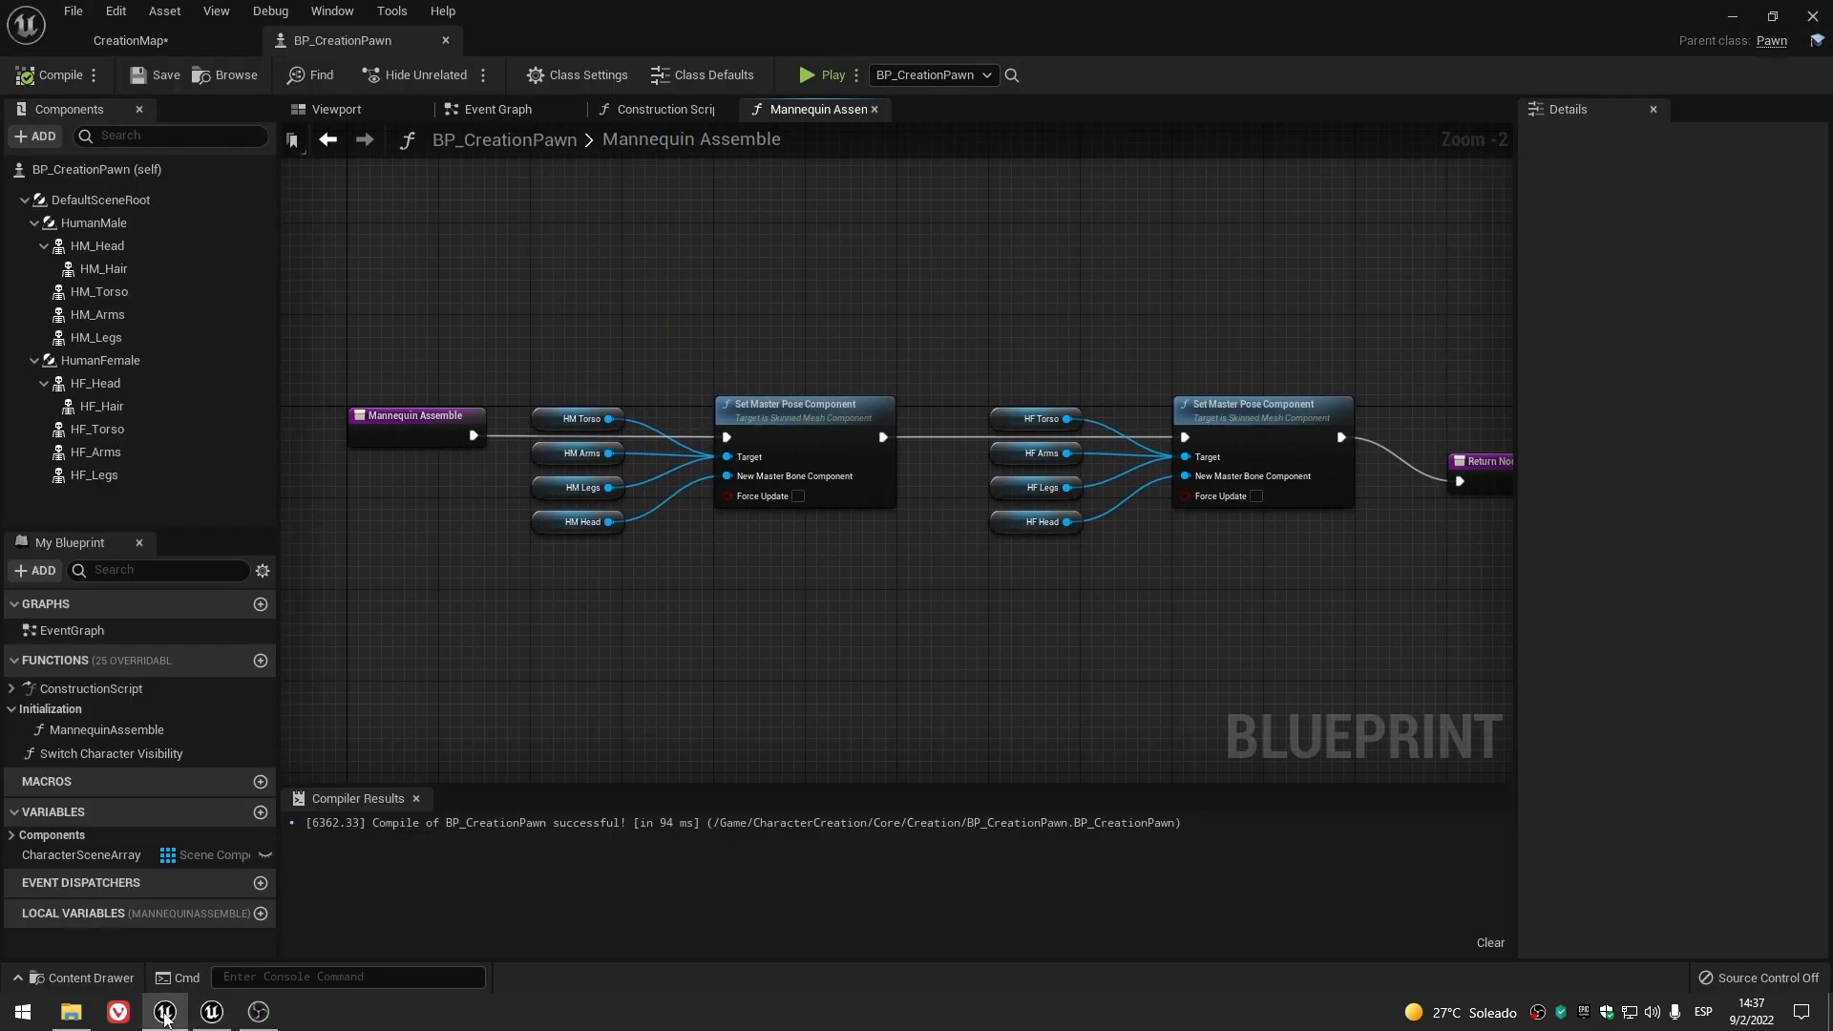
left_click(211, 1014)
left_click(168, 1014)
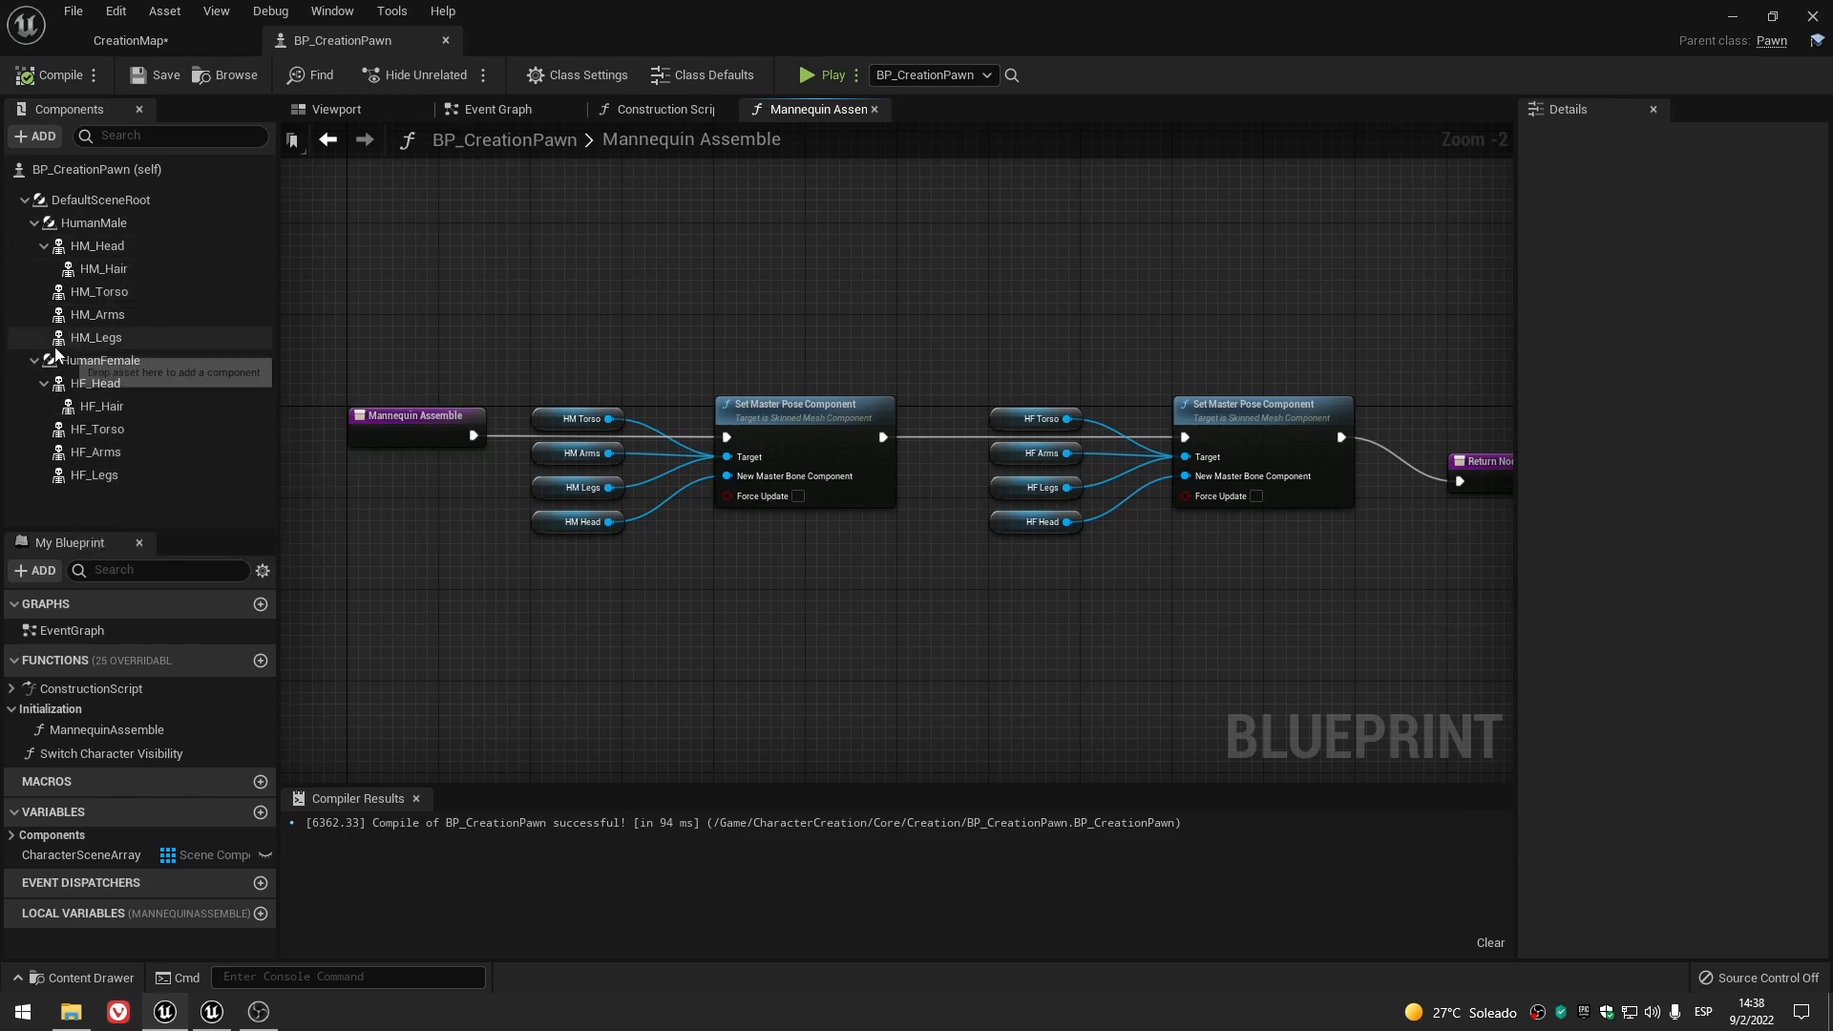
left_click(212, 1012)
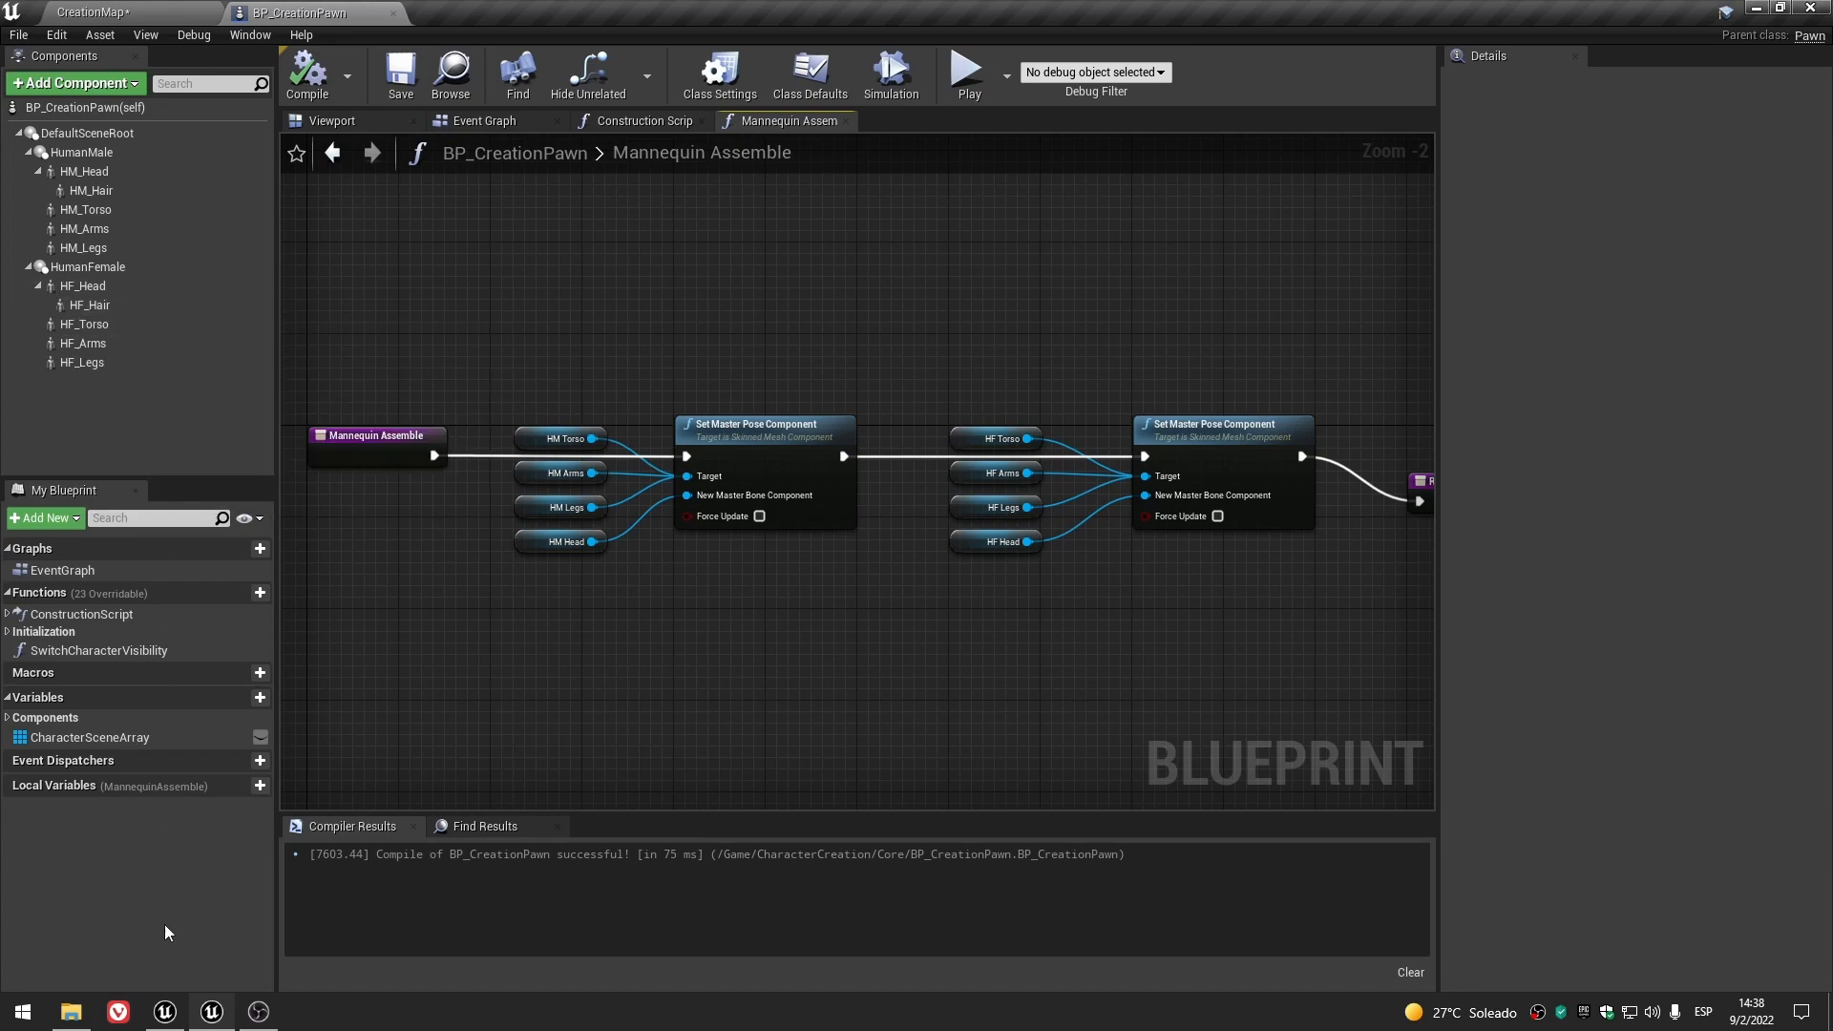
- Collapse the HF_Head and HM_Head components of BP_CreationPawn in the Unreal Engine 5 editor, and likewise in the Unreal Engine 4 editor
left_click(177, 1012)
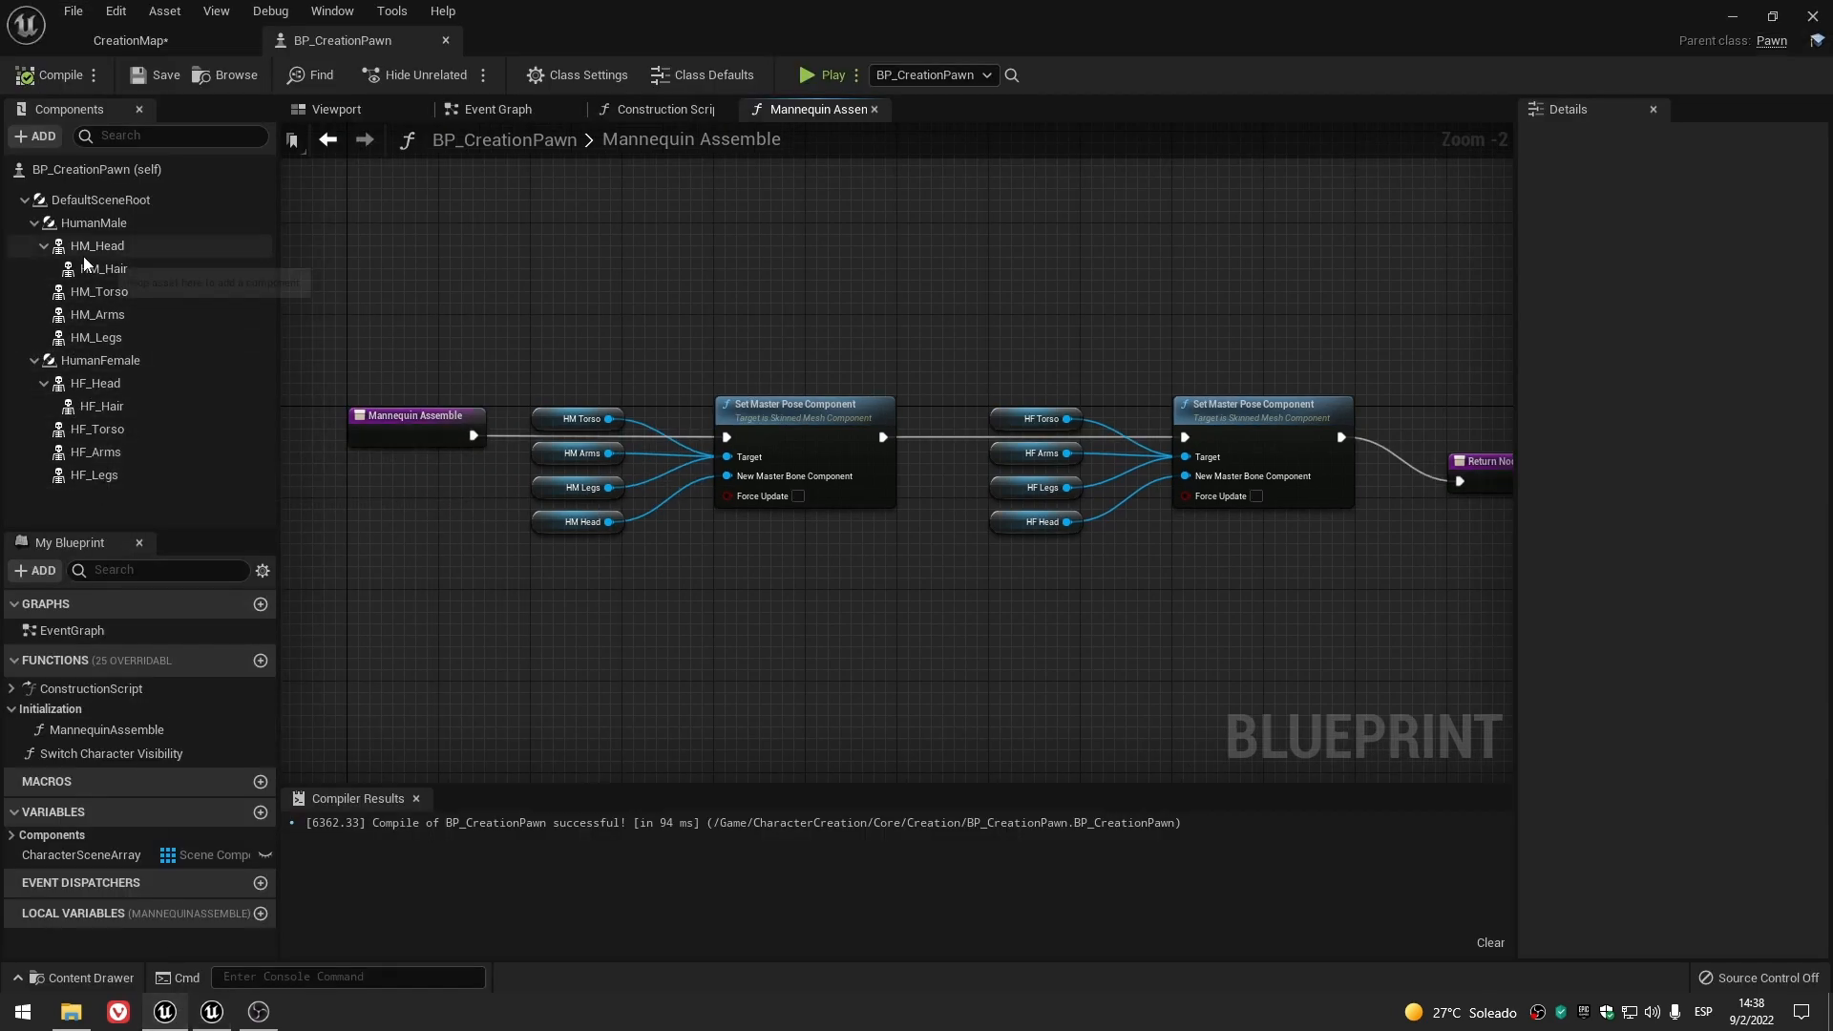
left_click(44, 383)
left_click(44, 246)
left_click(222, 1008)
left_click(40, 288)
left_click(38, 172)
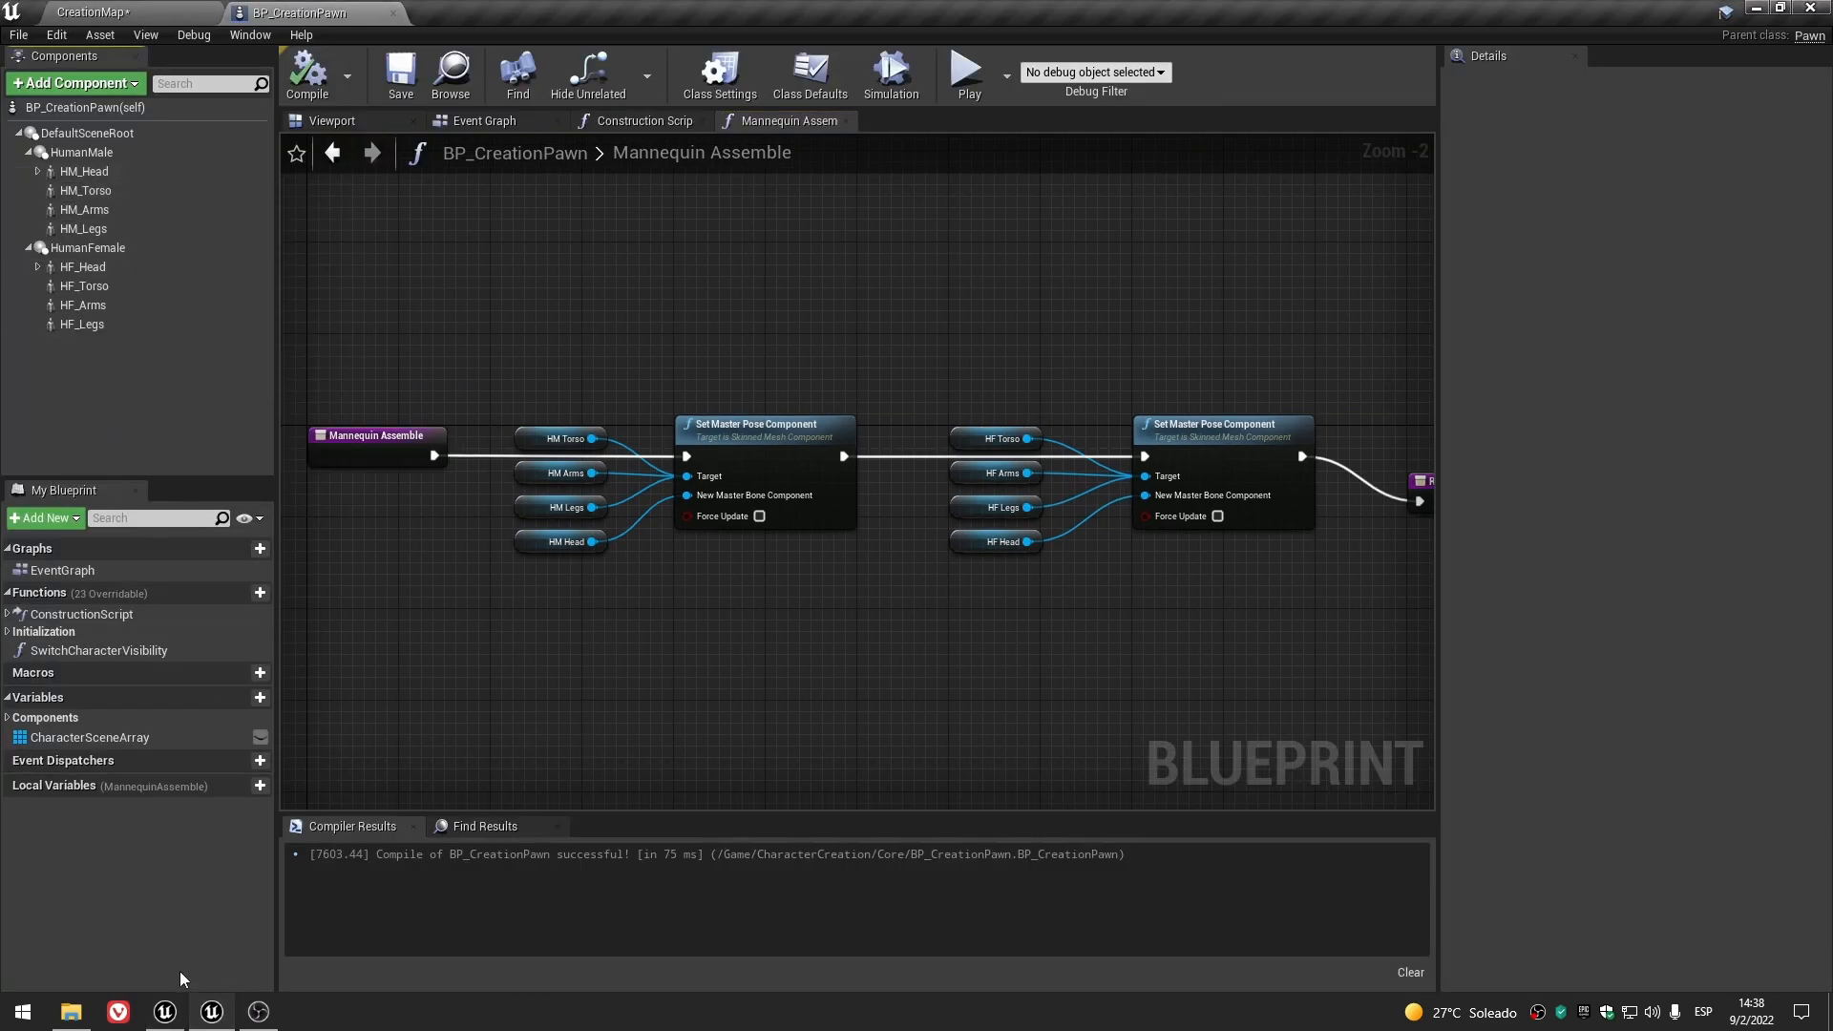
- Collapse the HumanFemale and HumanMale component groups of BP_CreationPawn, first in the Unreal Engine 5 editor and likewise in the Unreal Engine 4 editor
left_click(166, 1012)
left_click(34, 337)
left_click(34, 222)
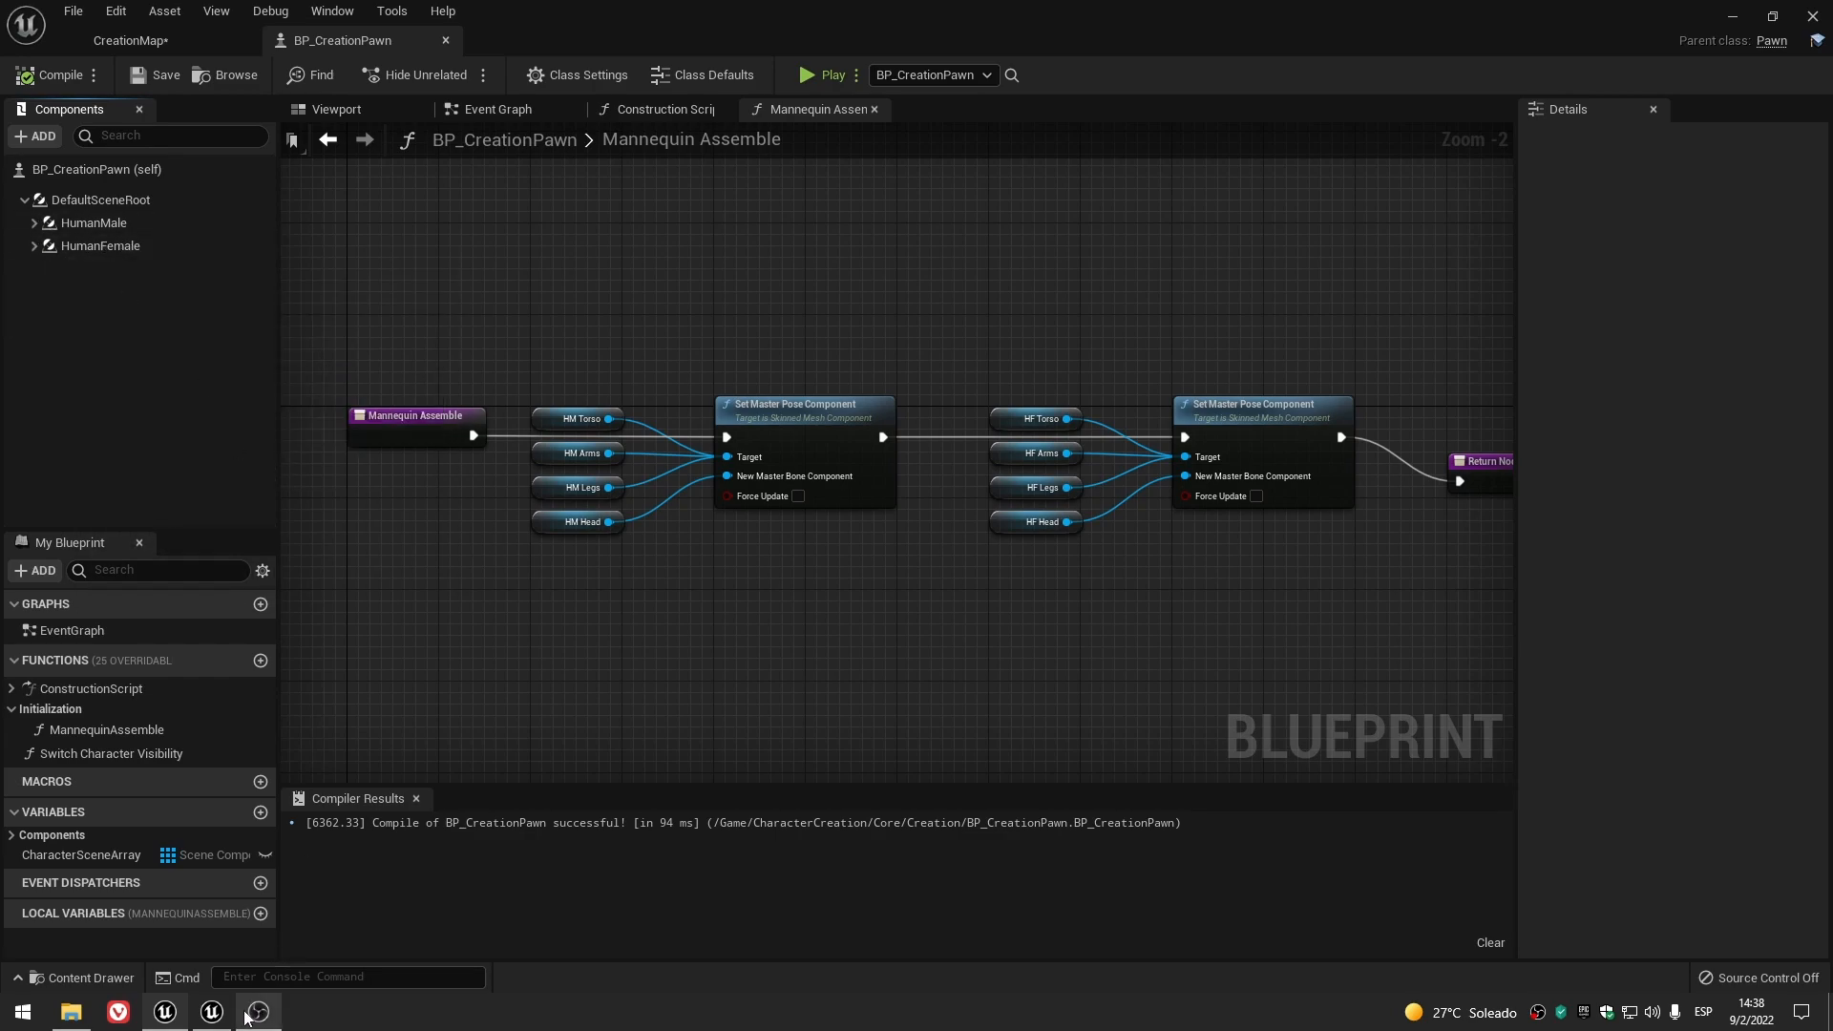
left_click(212, 1011)
left_click(28, 247)
left_click(28, 153)
- Switch to the Unreal Engine 5 editor, close the Mannequin Assemble graph, and place the Event Graph after the Construction Script in the graph order
left_click(165, 1012)
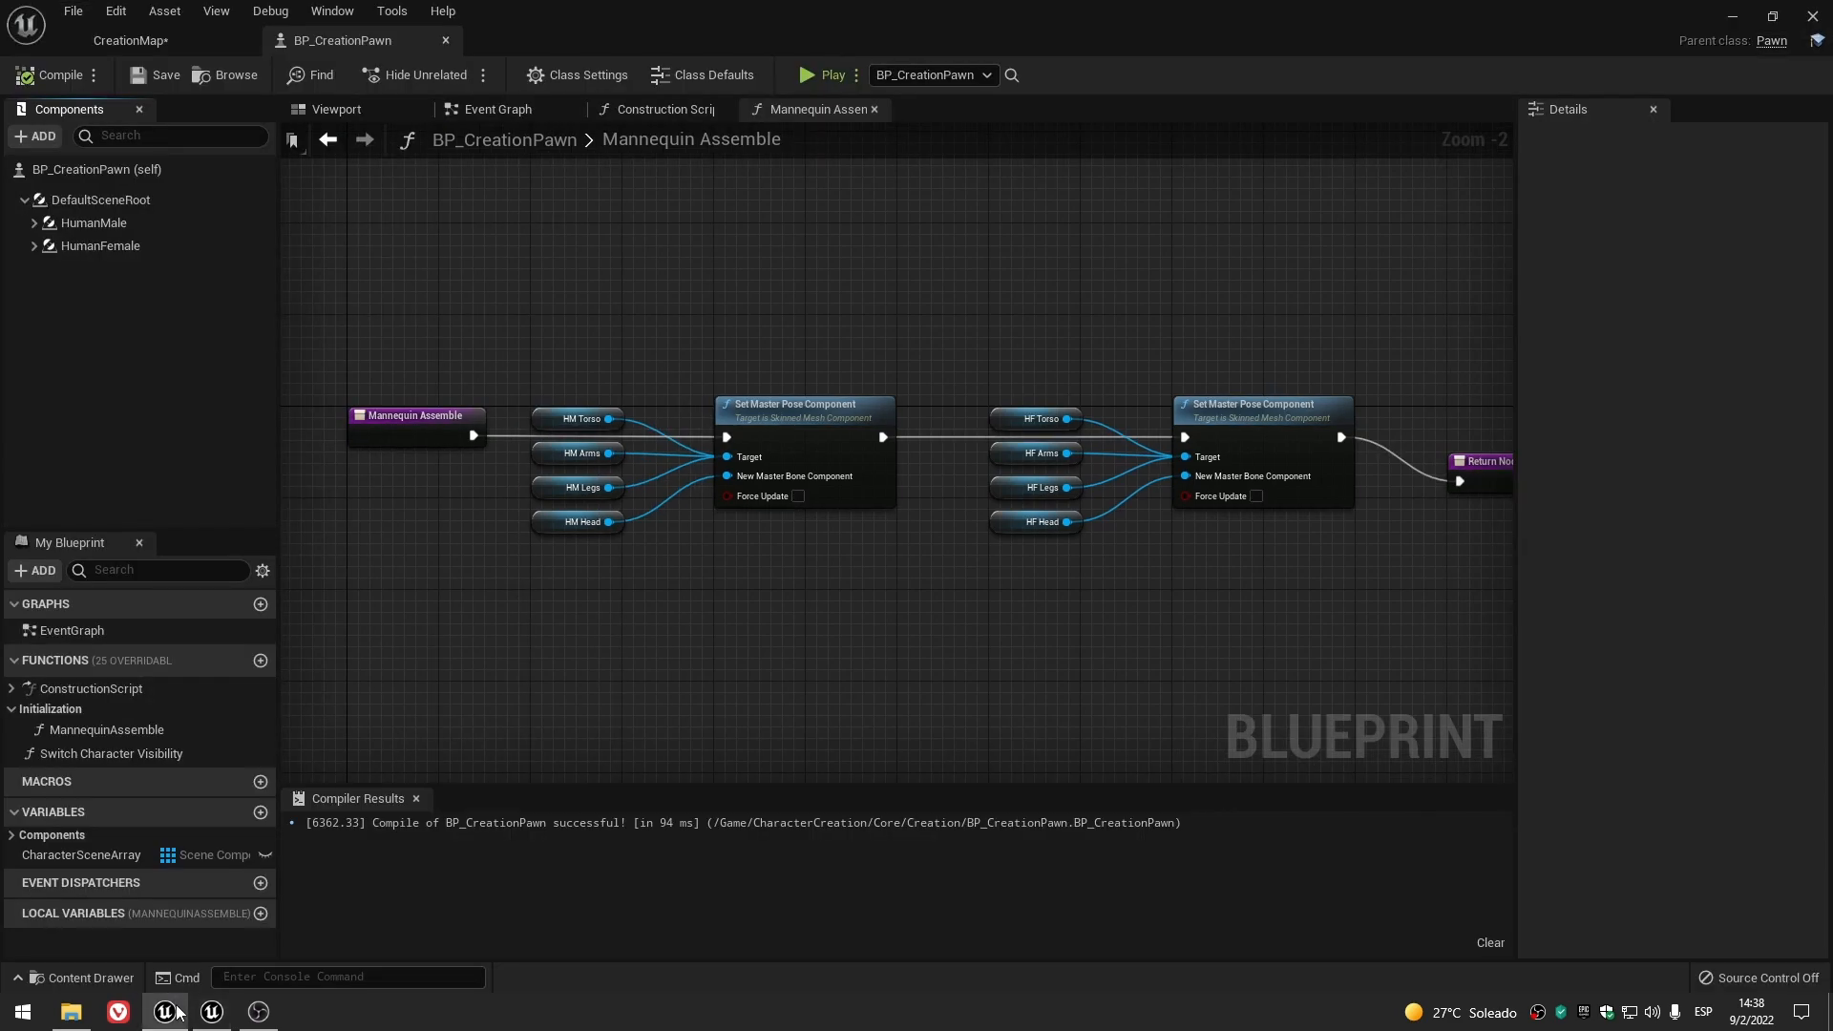
left_click(873, 110)
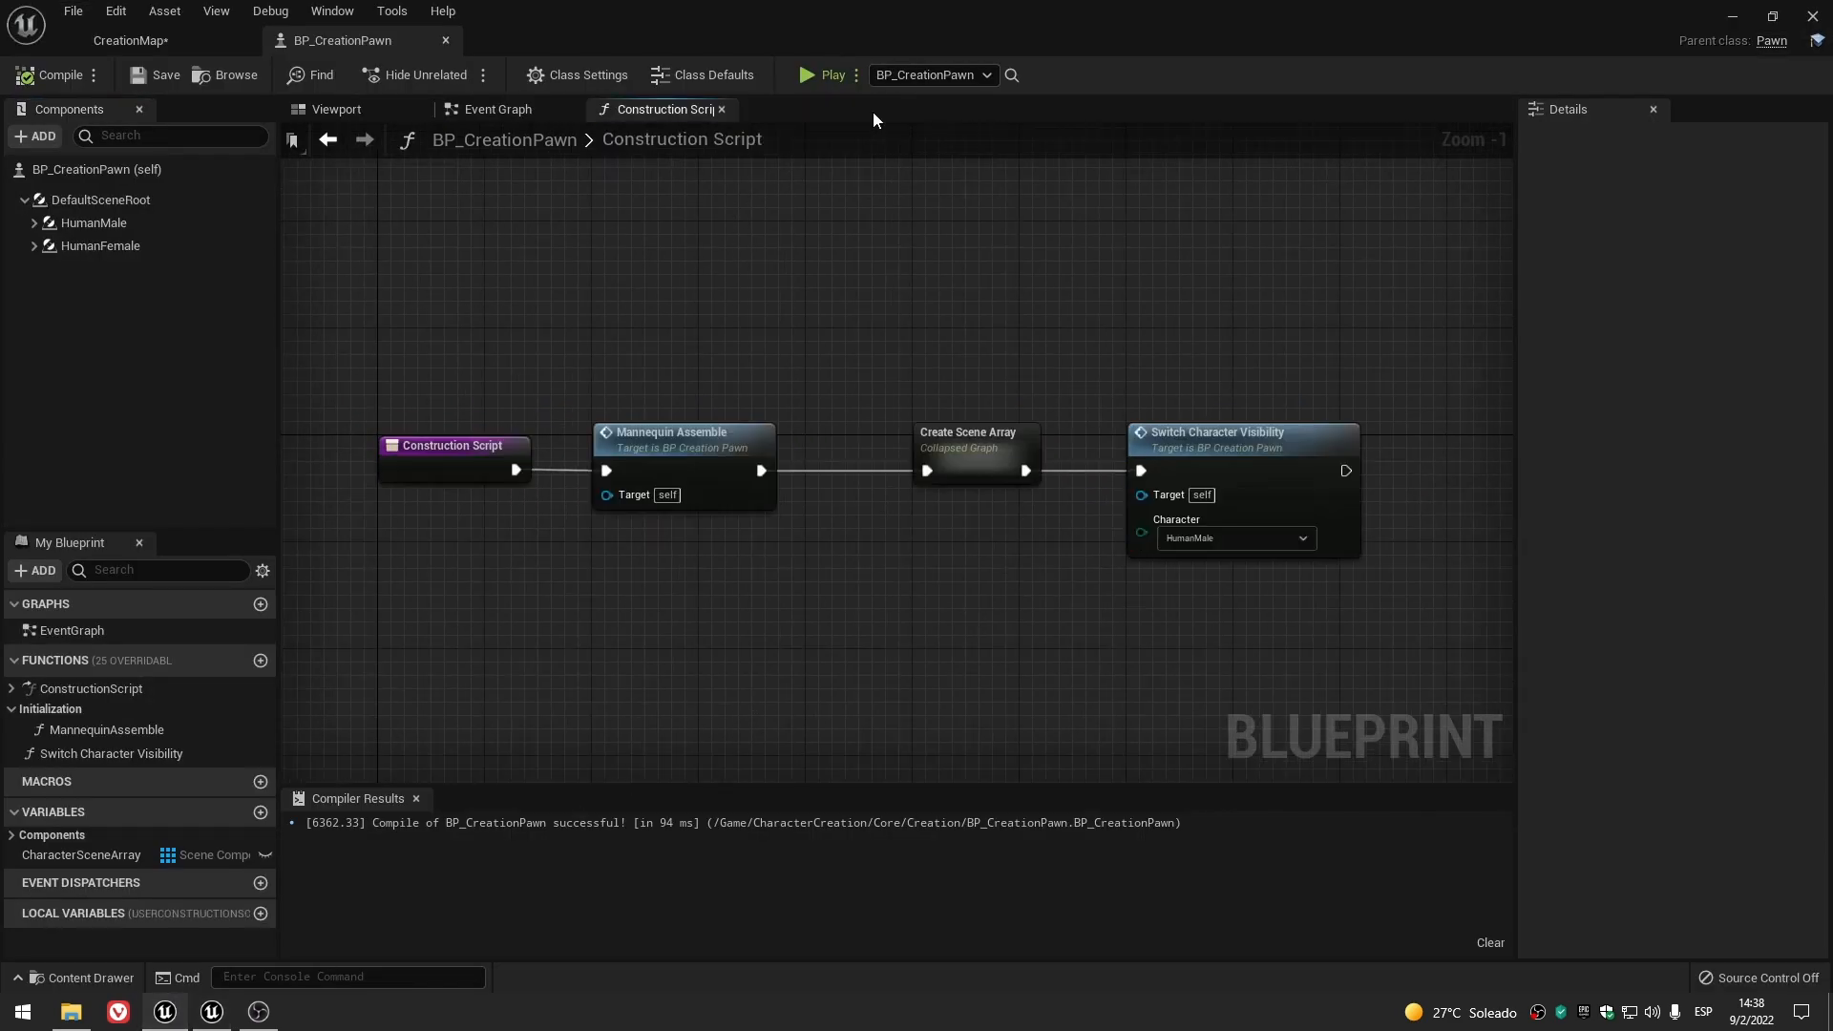
left_click(526, 117)
left_click_drag(527, 118, 656, 117)
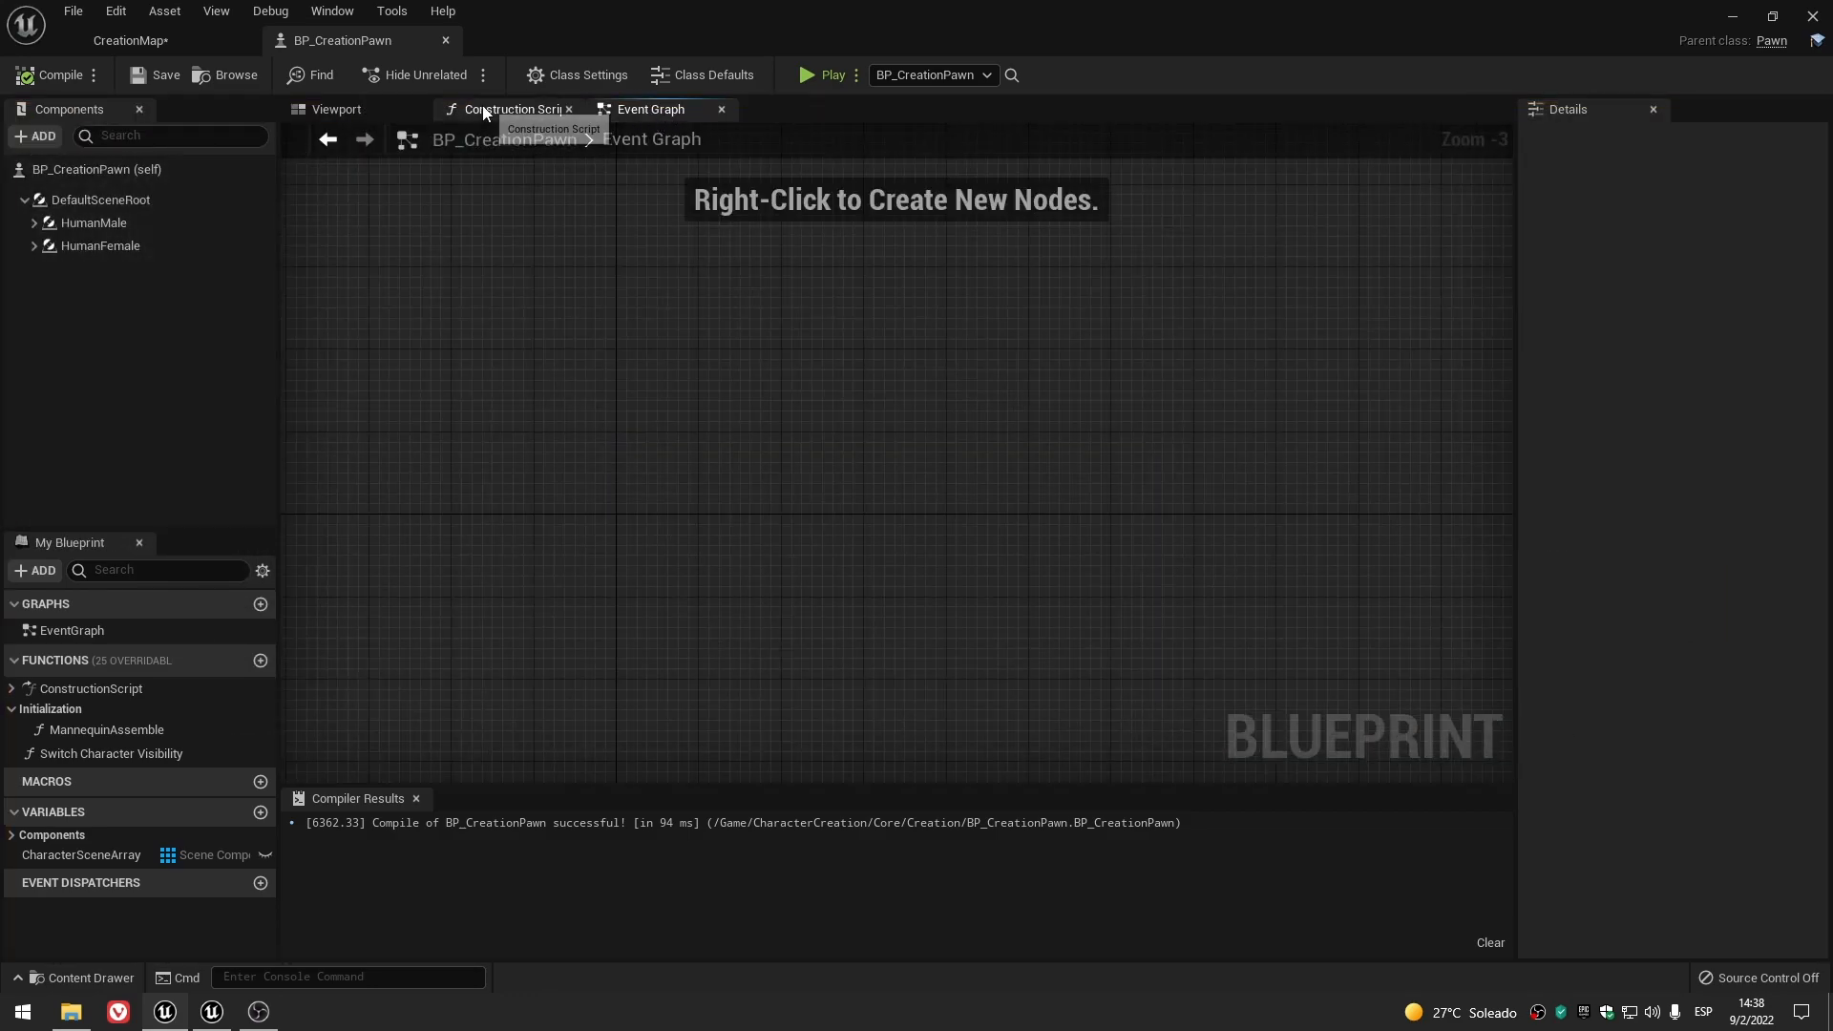